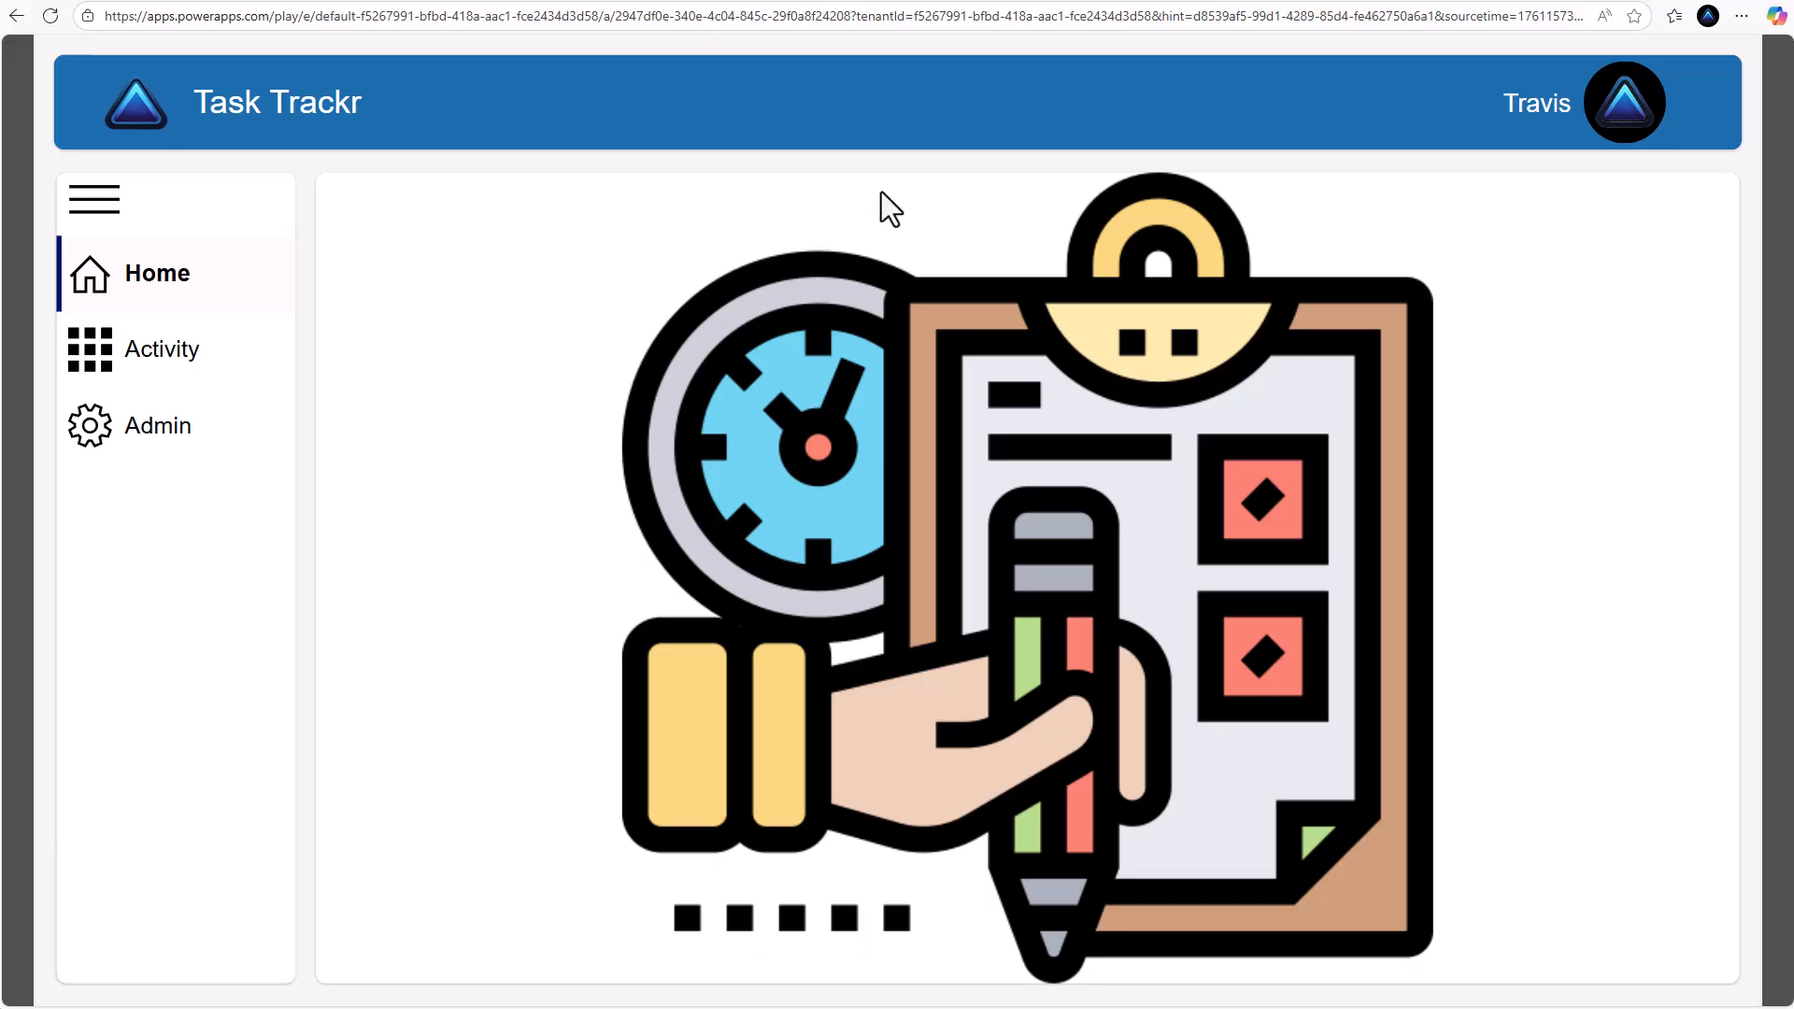
Show the activity list, view the details of the "Far far away" record, and open a blank activity form
left_click(177, 350)
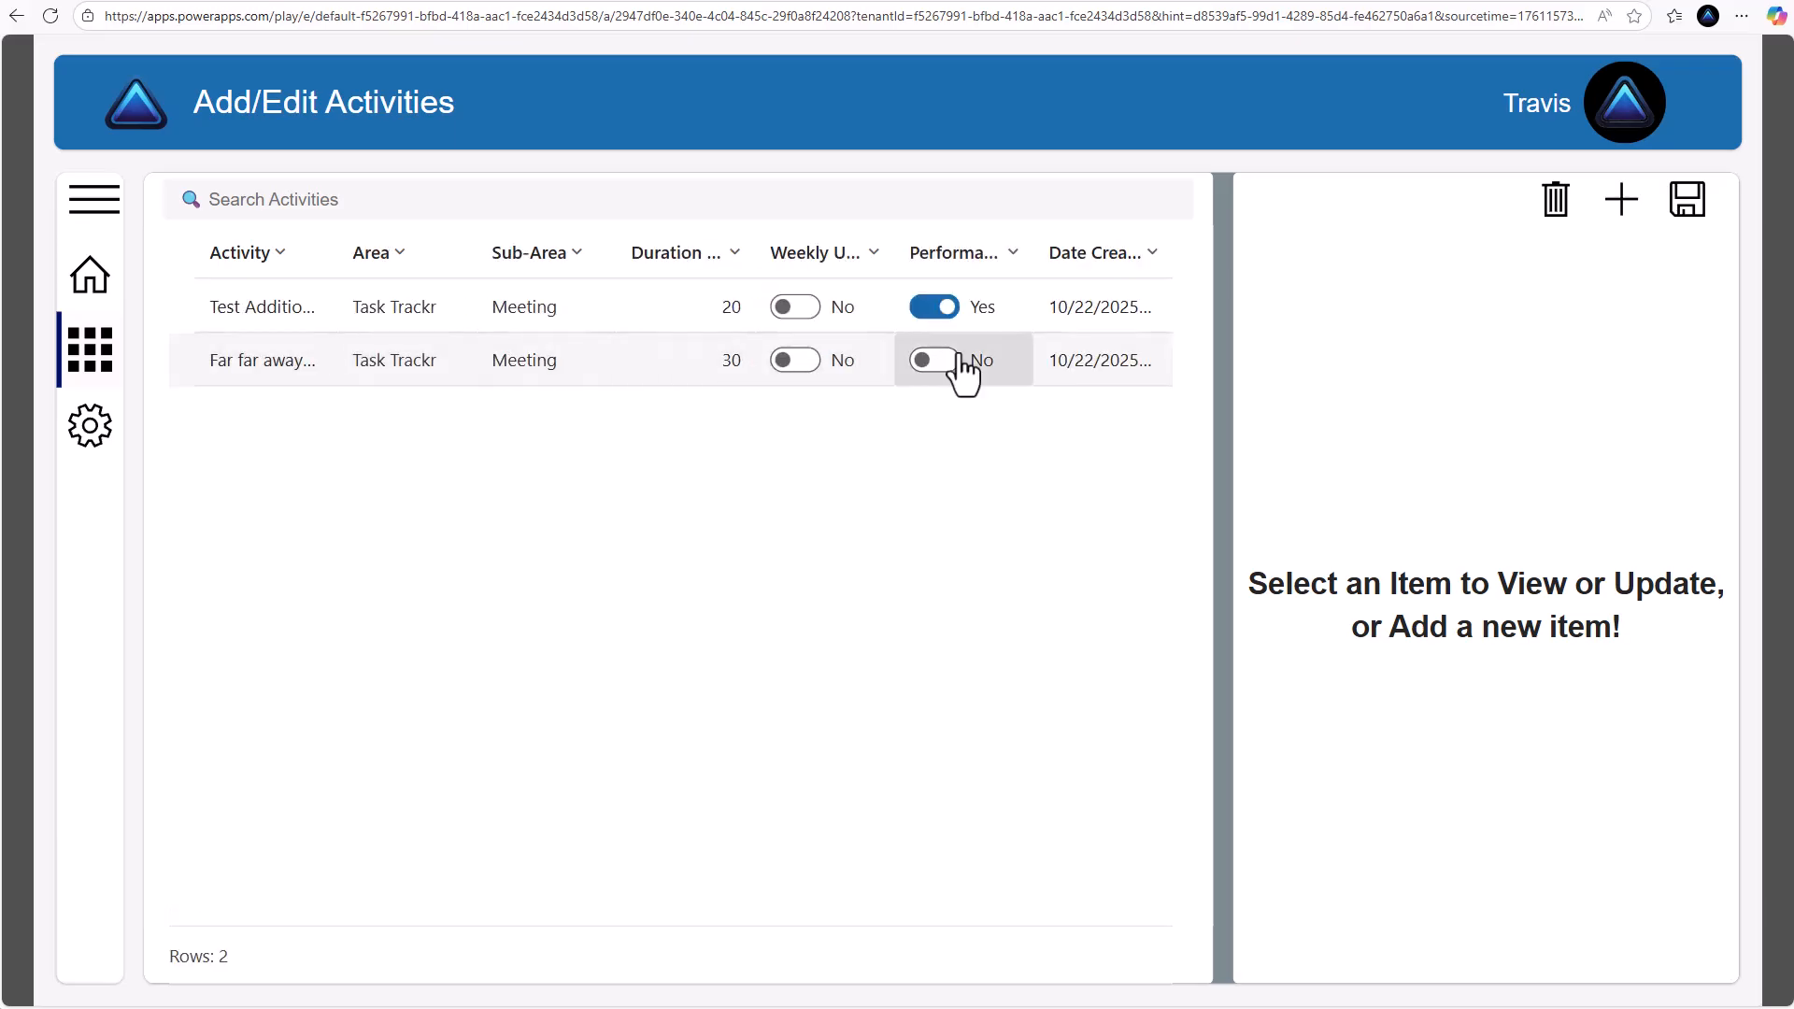
left_click(1130, 378)
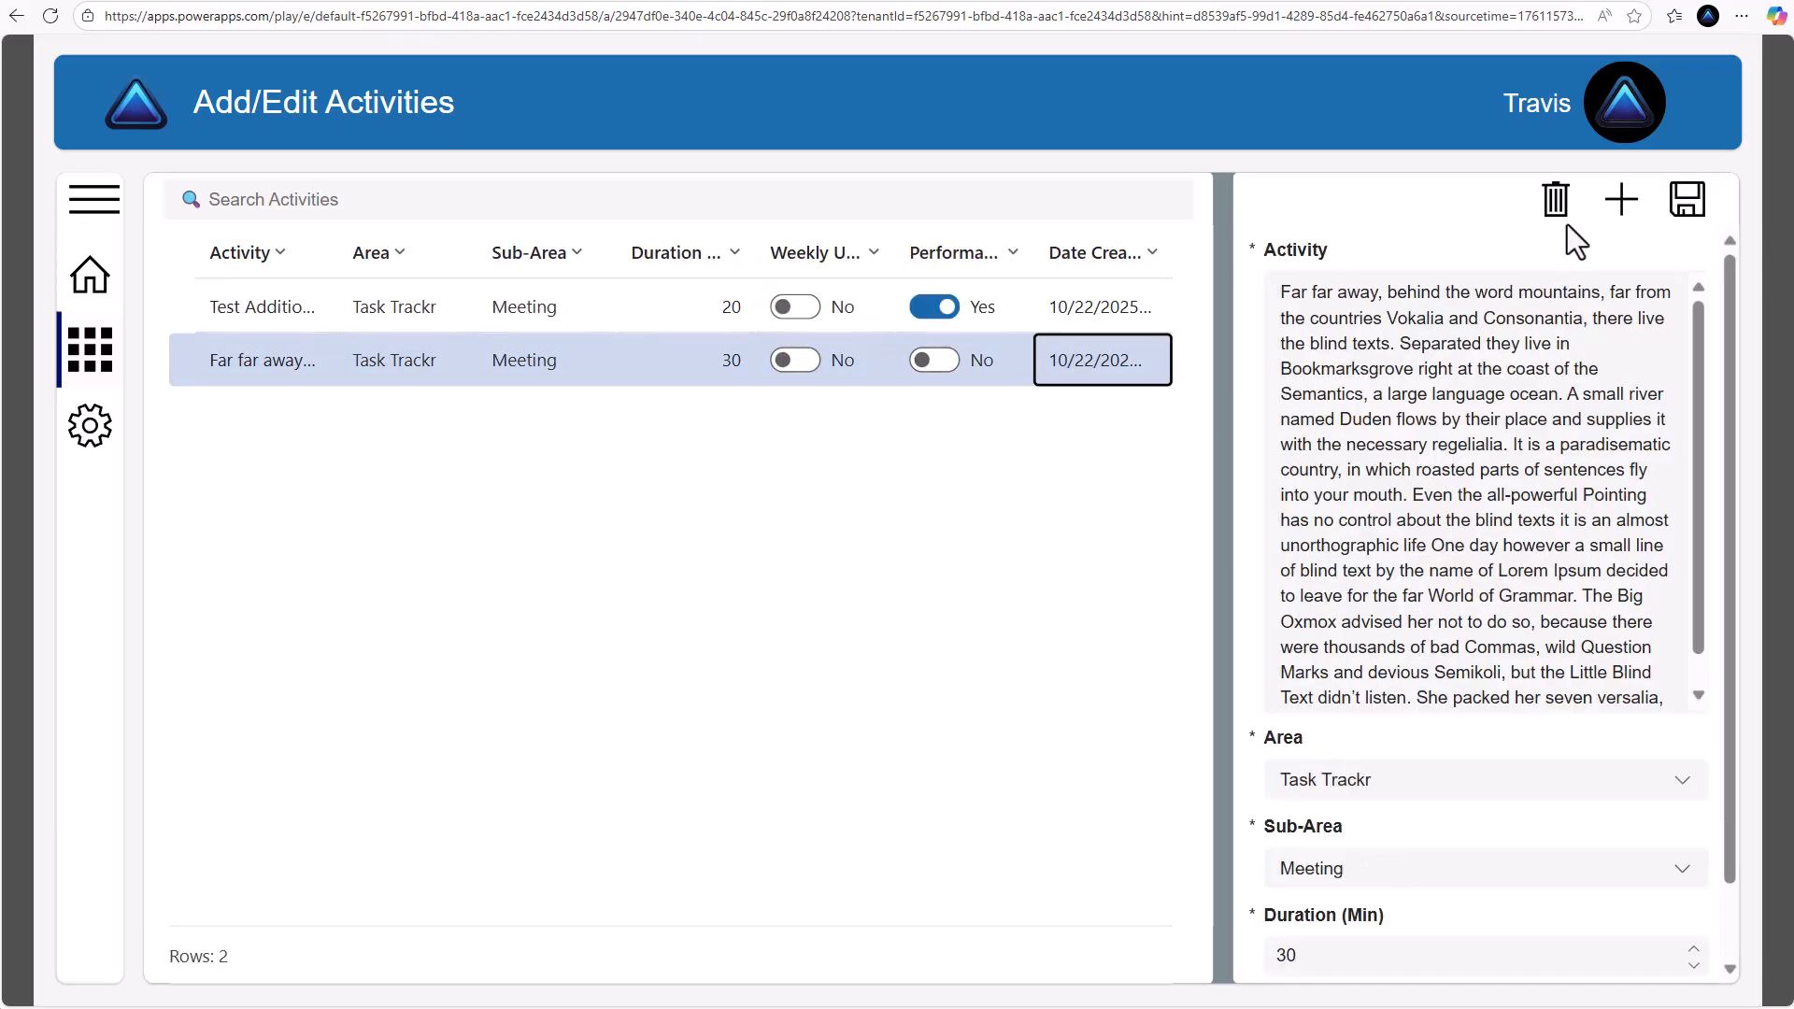
left_click(1622, 213)
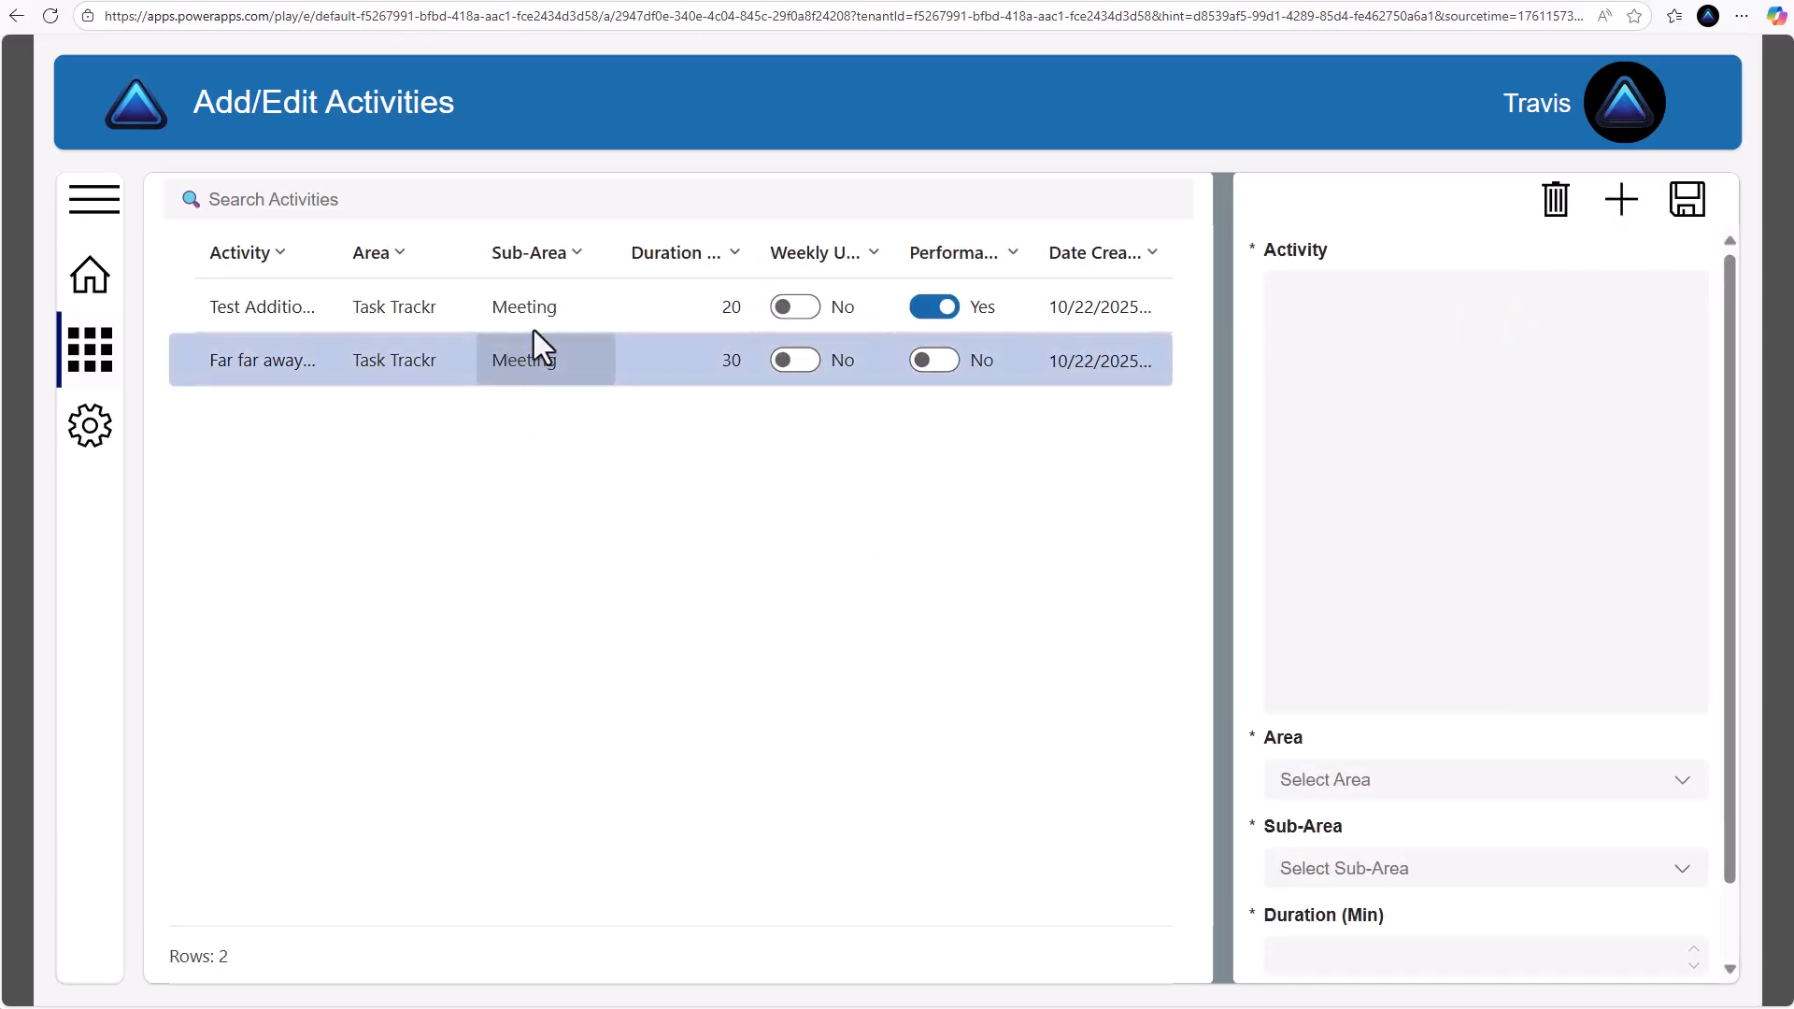
Examine the sorting and column options available on the activity list's headers, from Date Created back to Sub-Area
left_click(1155, 256)
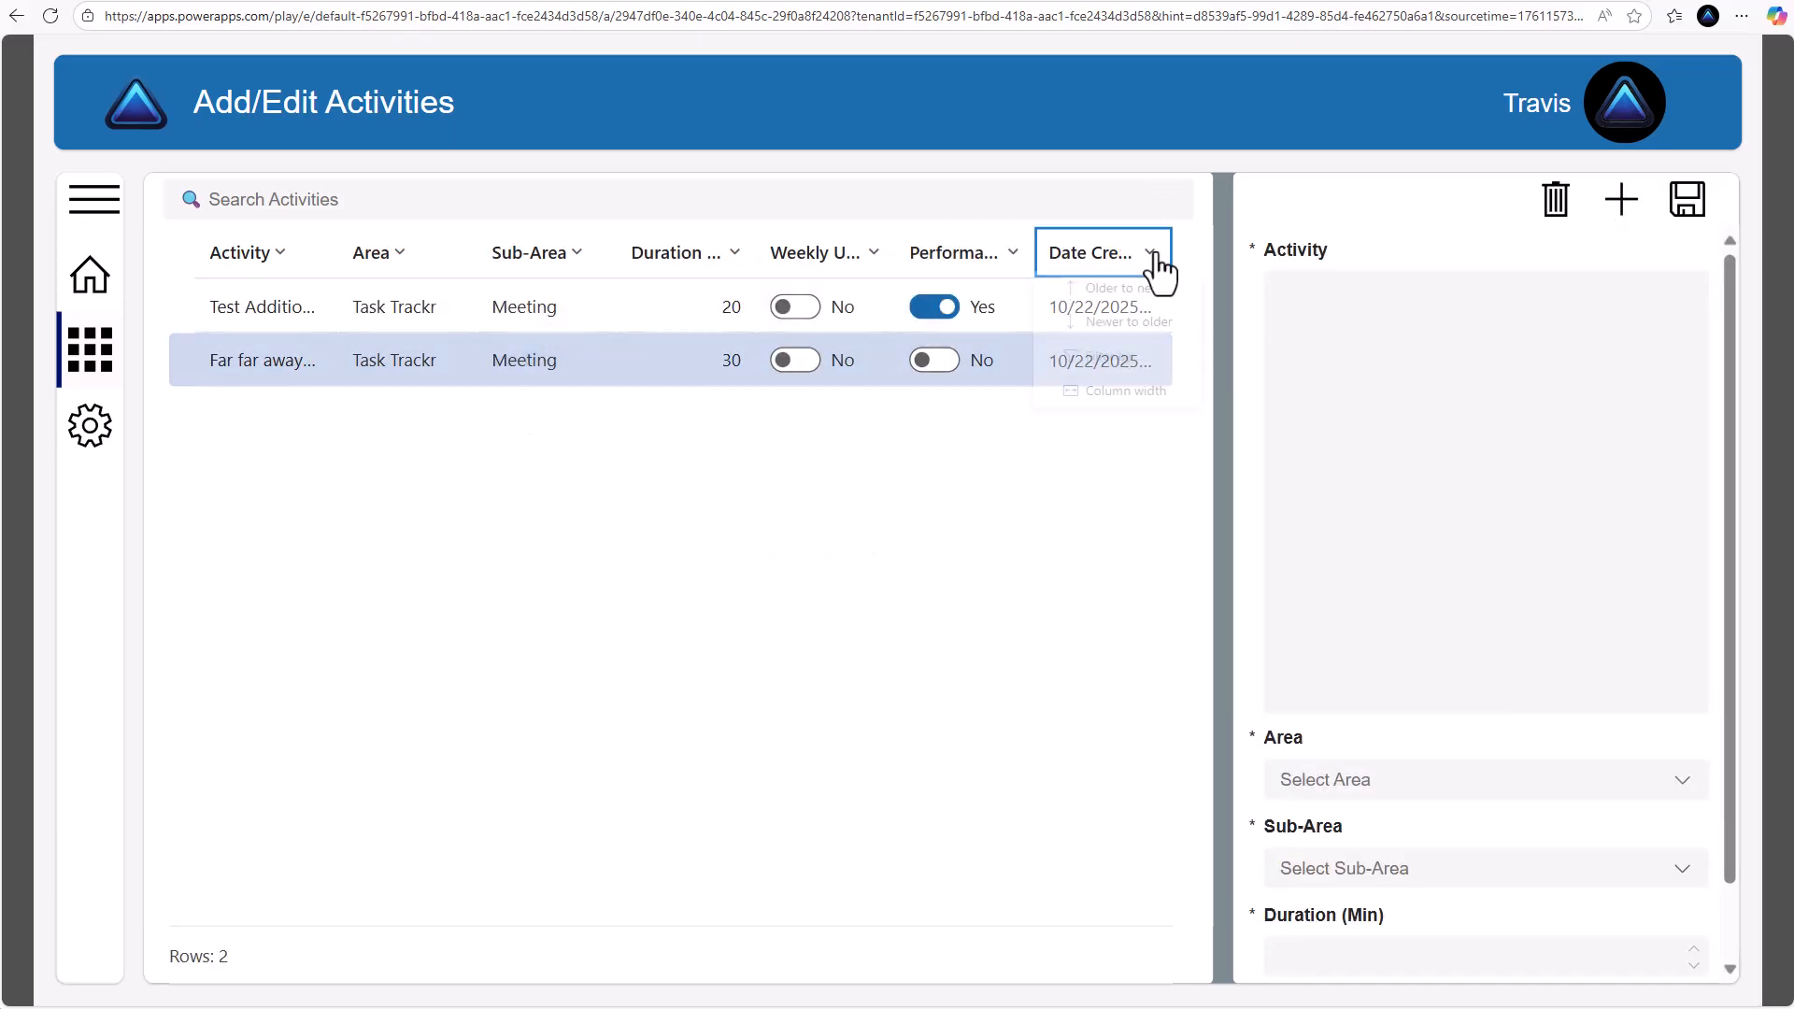
left_click(1011, 258)
left_click(872, 254)
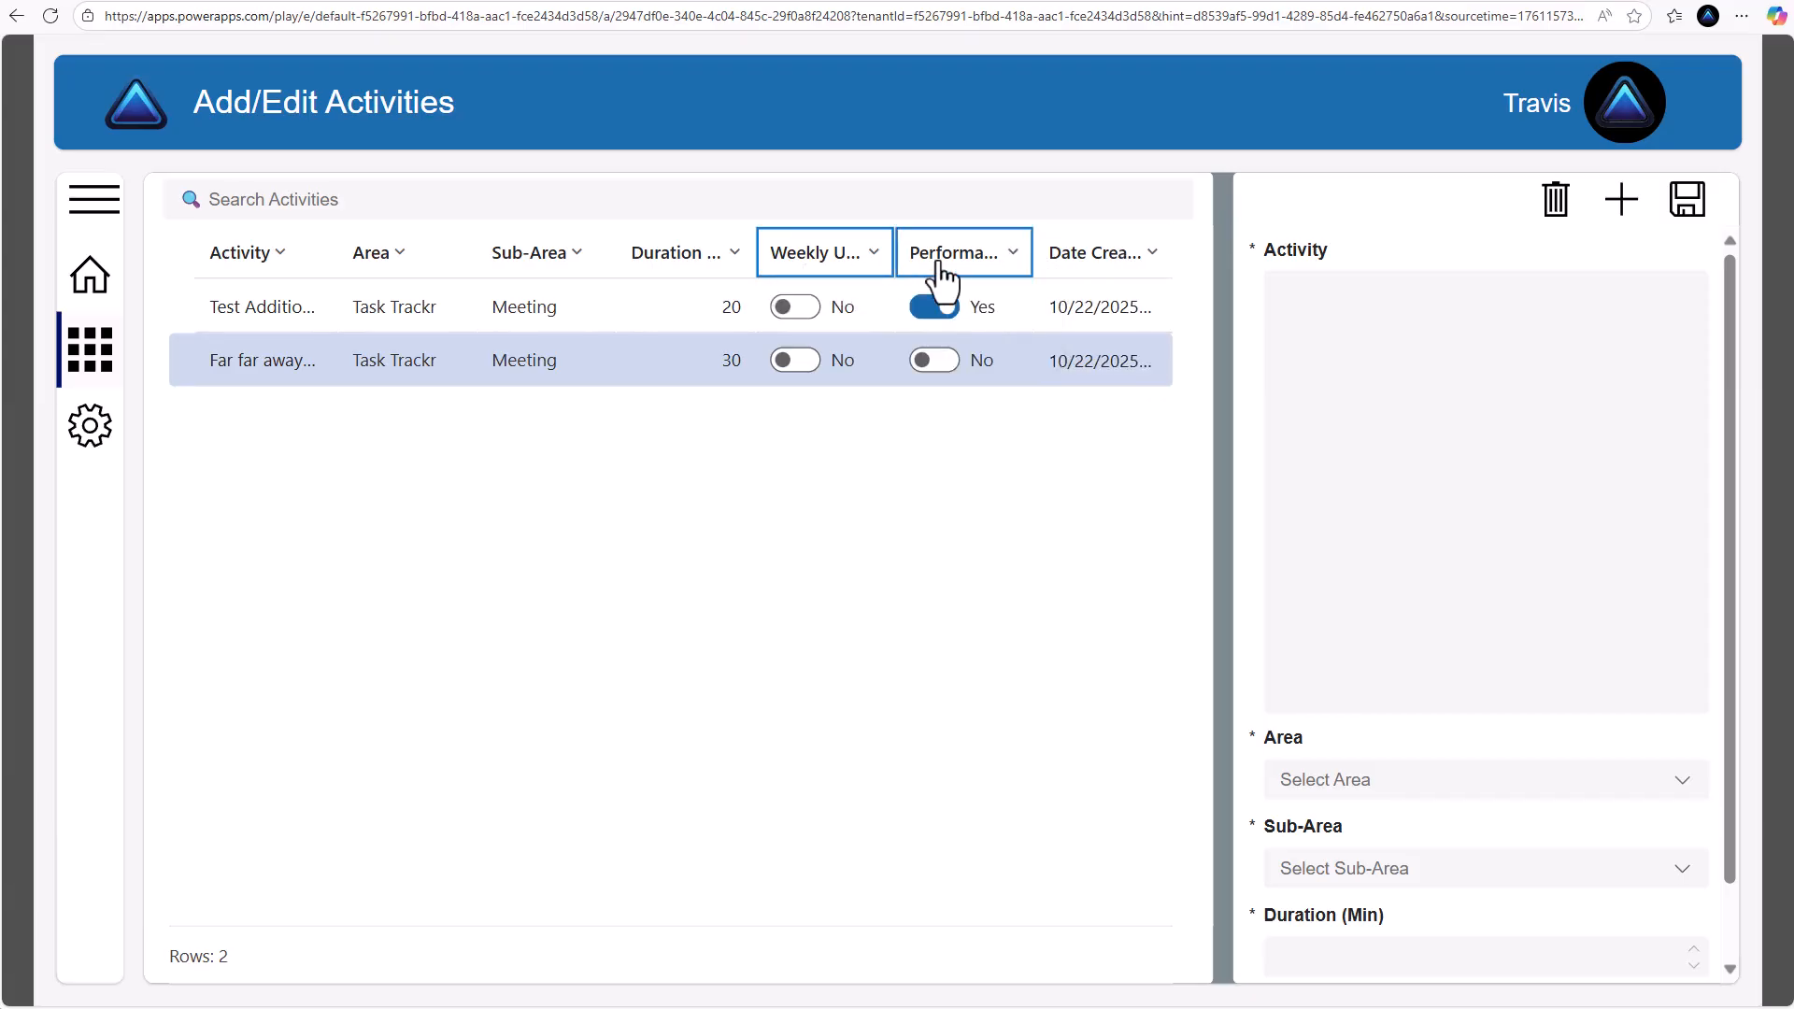
left_click(730, 254)
left_click(576, 265)
left_click(407, 456)
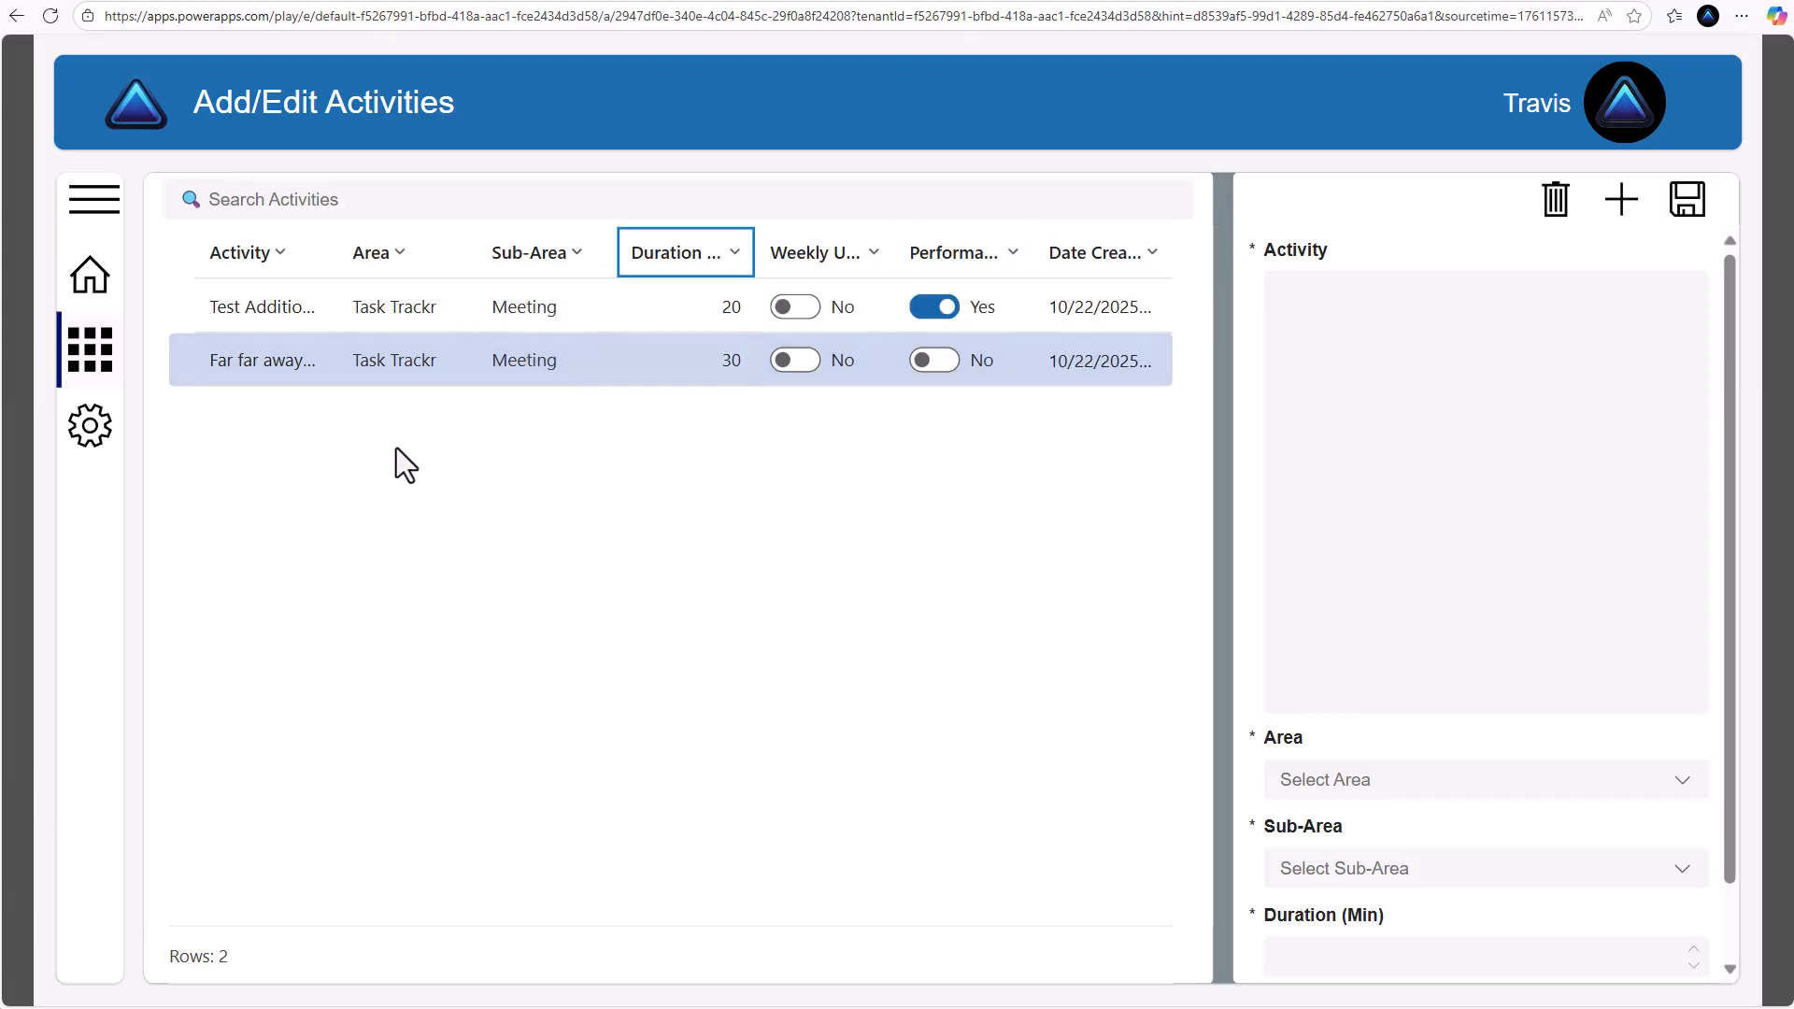
Visit the Admin Center and look at its Area Update and Sub-Area Update options
left_click(78, 439)
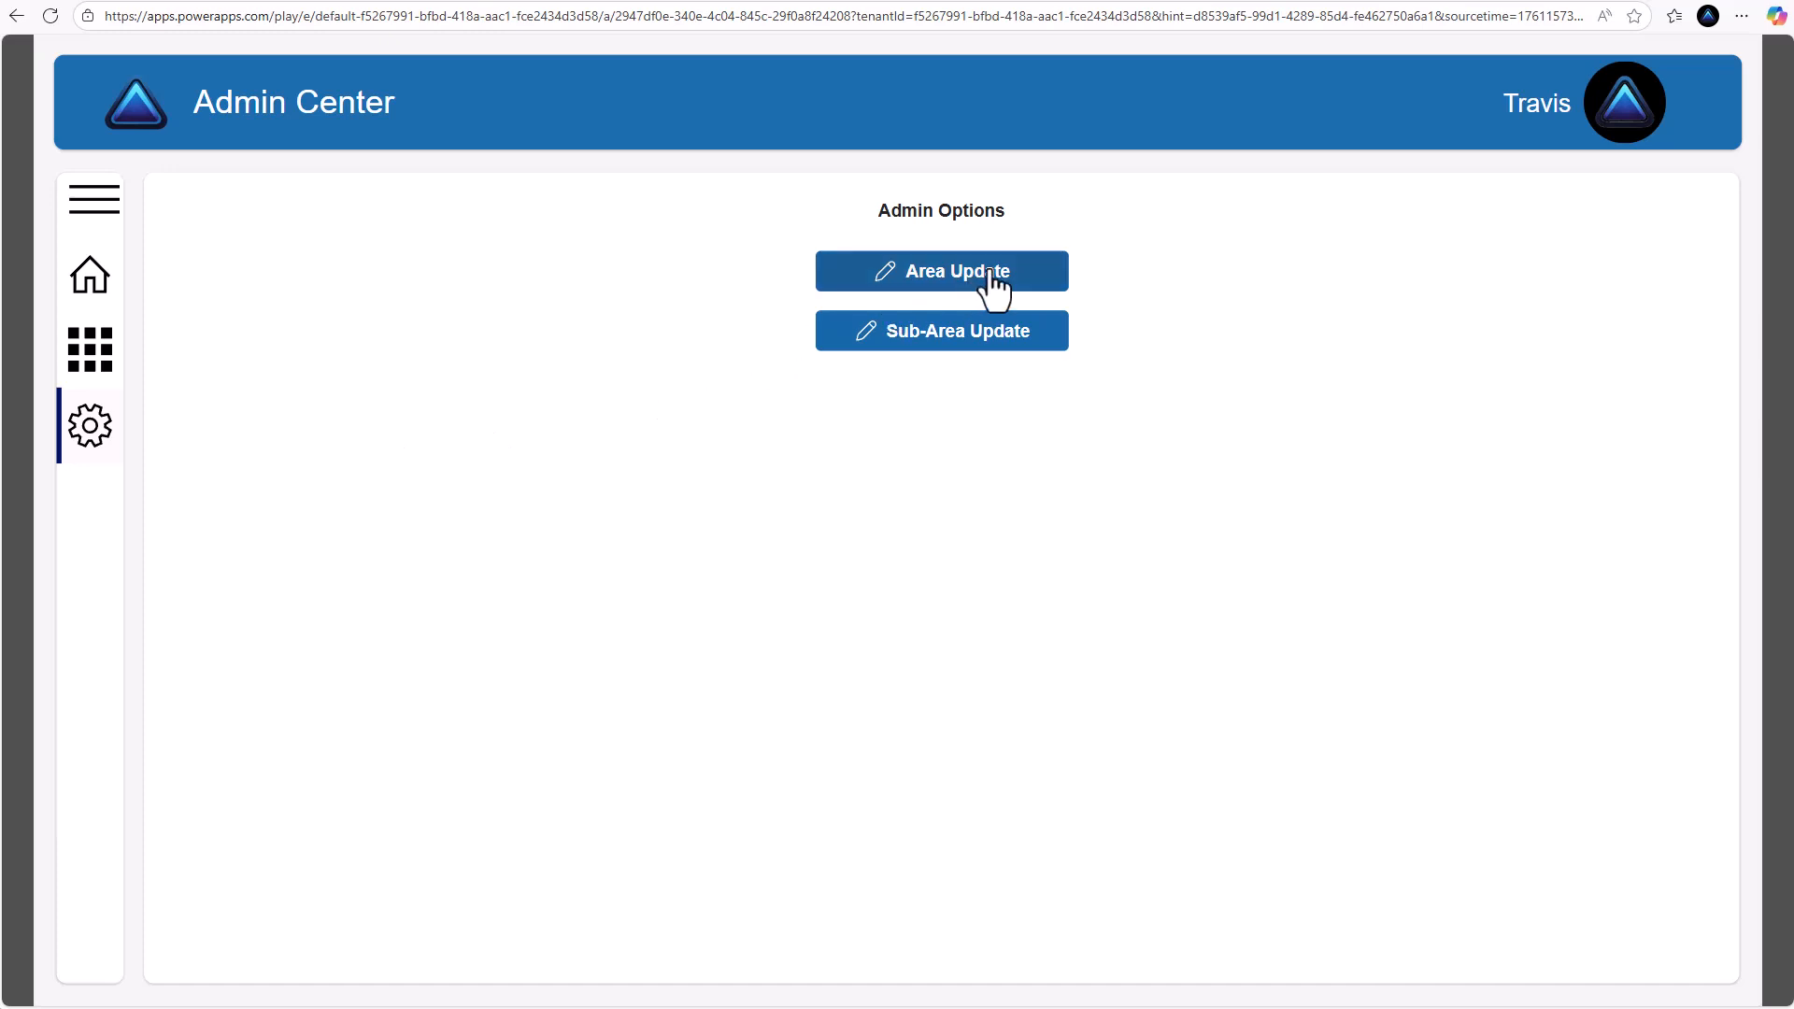
left_click(989, 274)
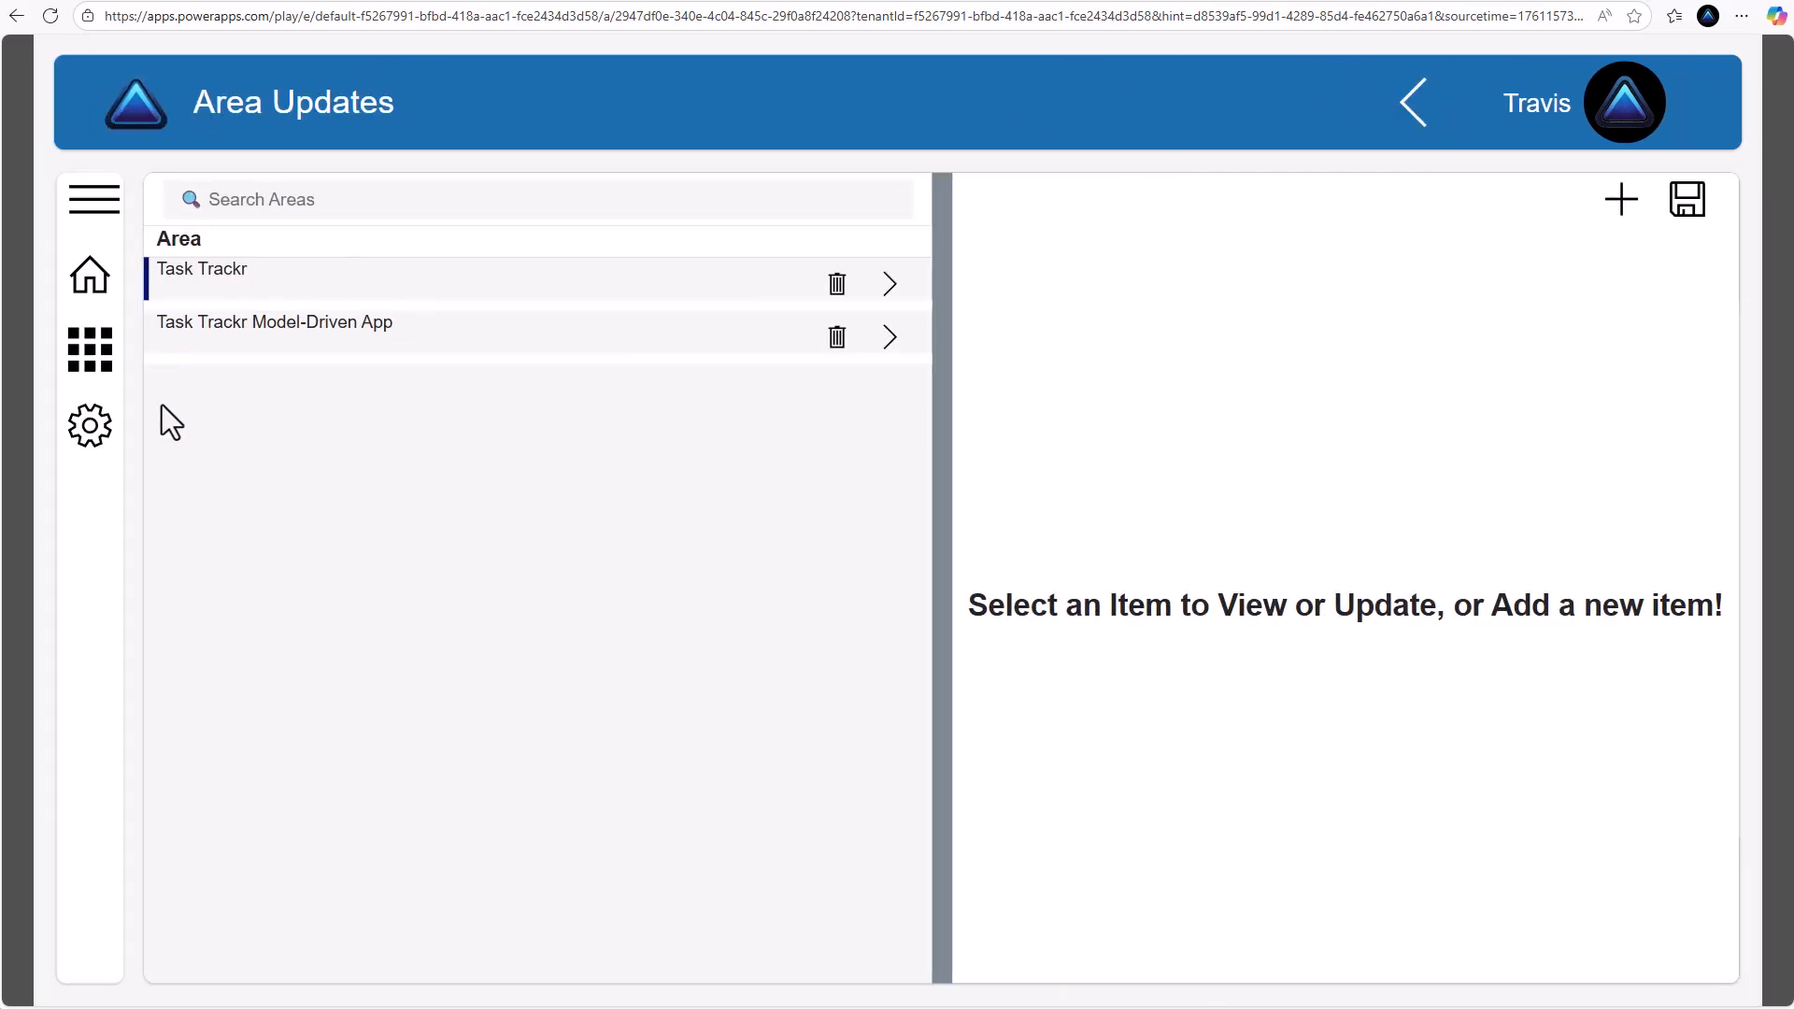
left_click(94, 432)
left_click(1006, 360)
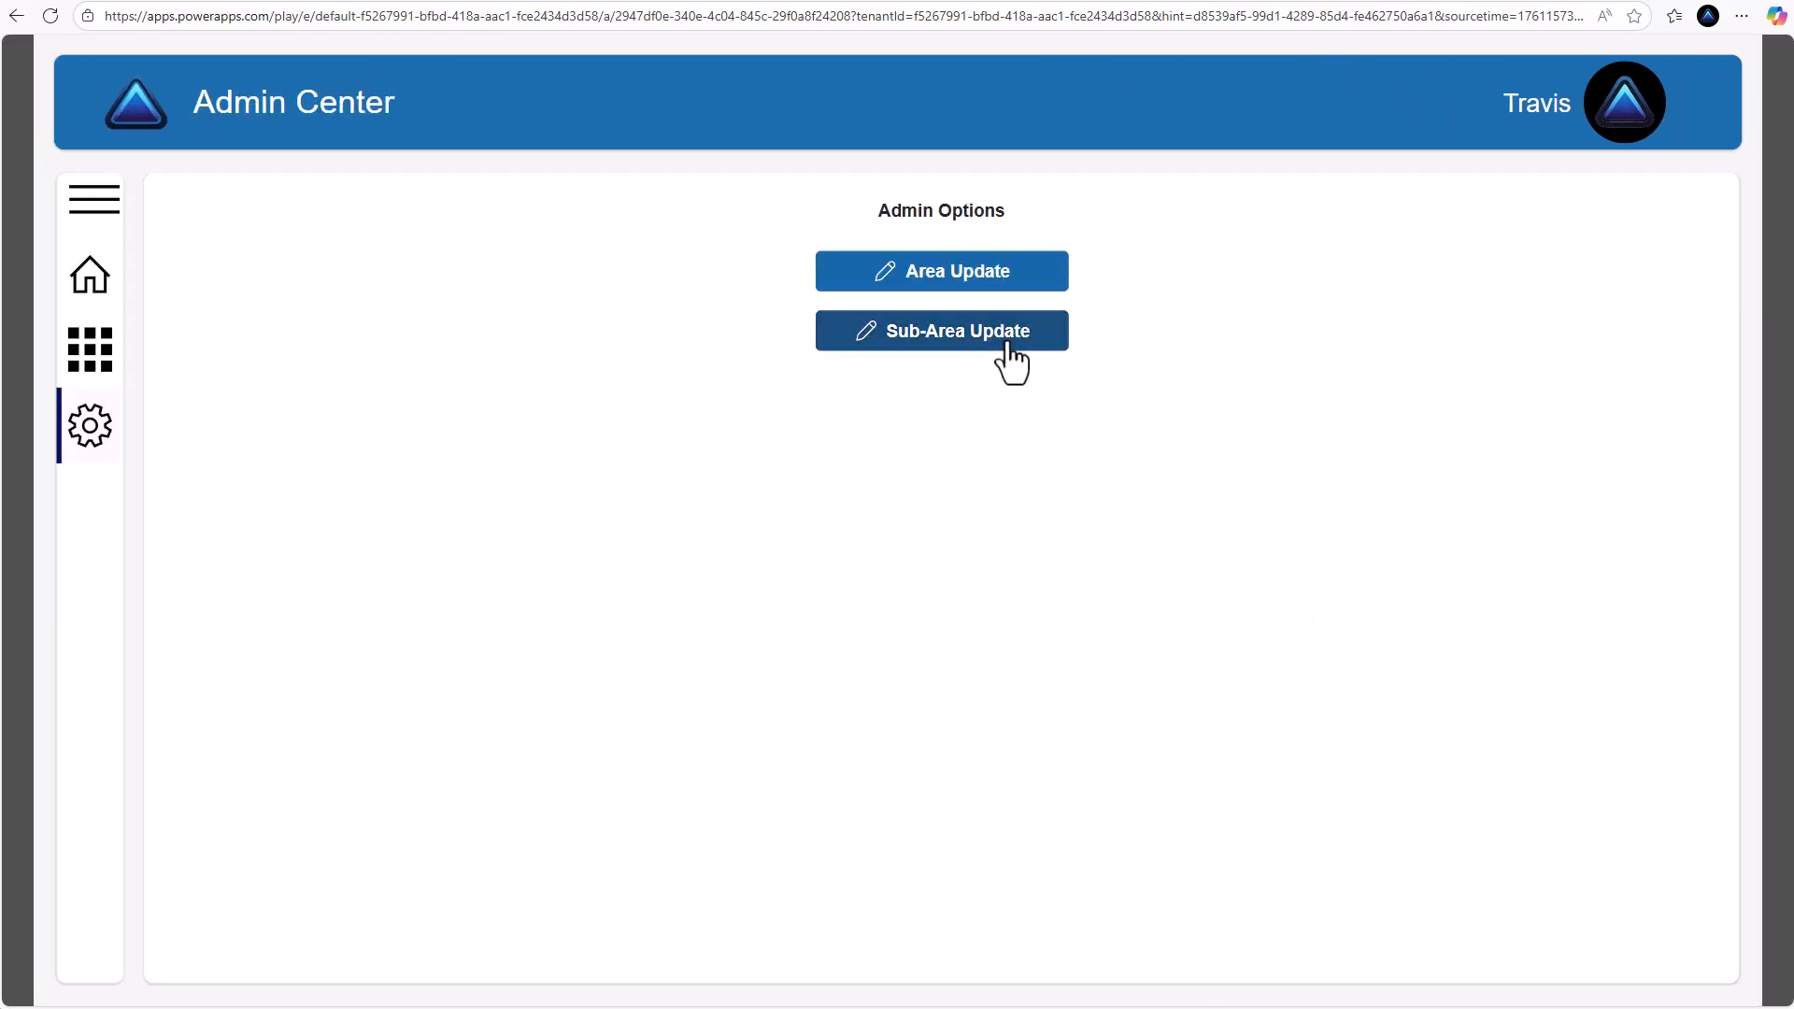
View the Task Trackr and Task Trackr Model-Driven App areas, open a blank area form, and return to the home page
left_click(885, 283)
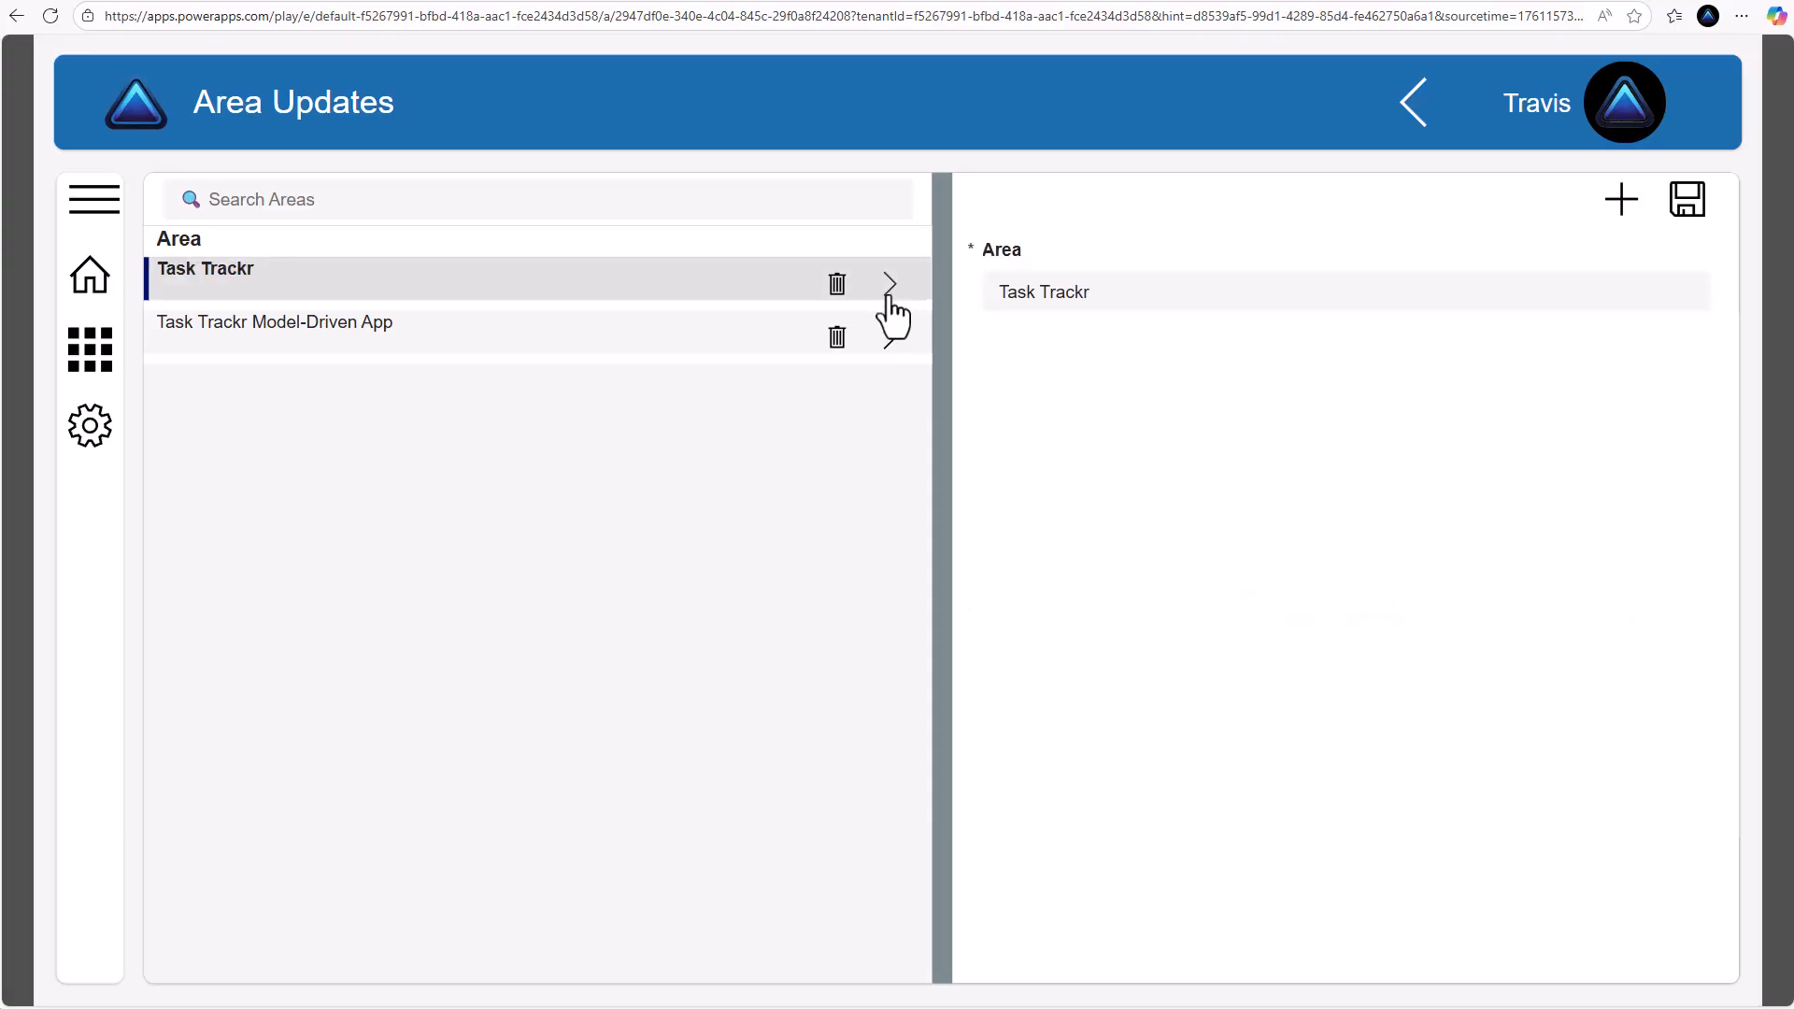
left_click(889, 339)
left_click(1621, 201)
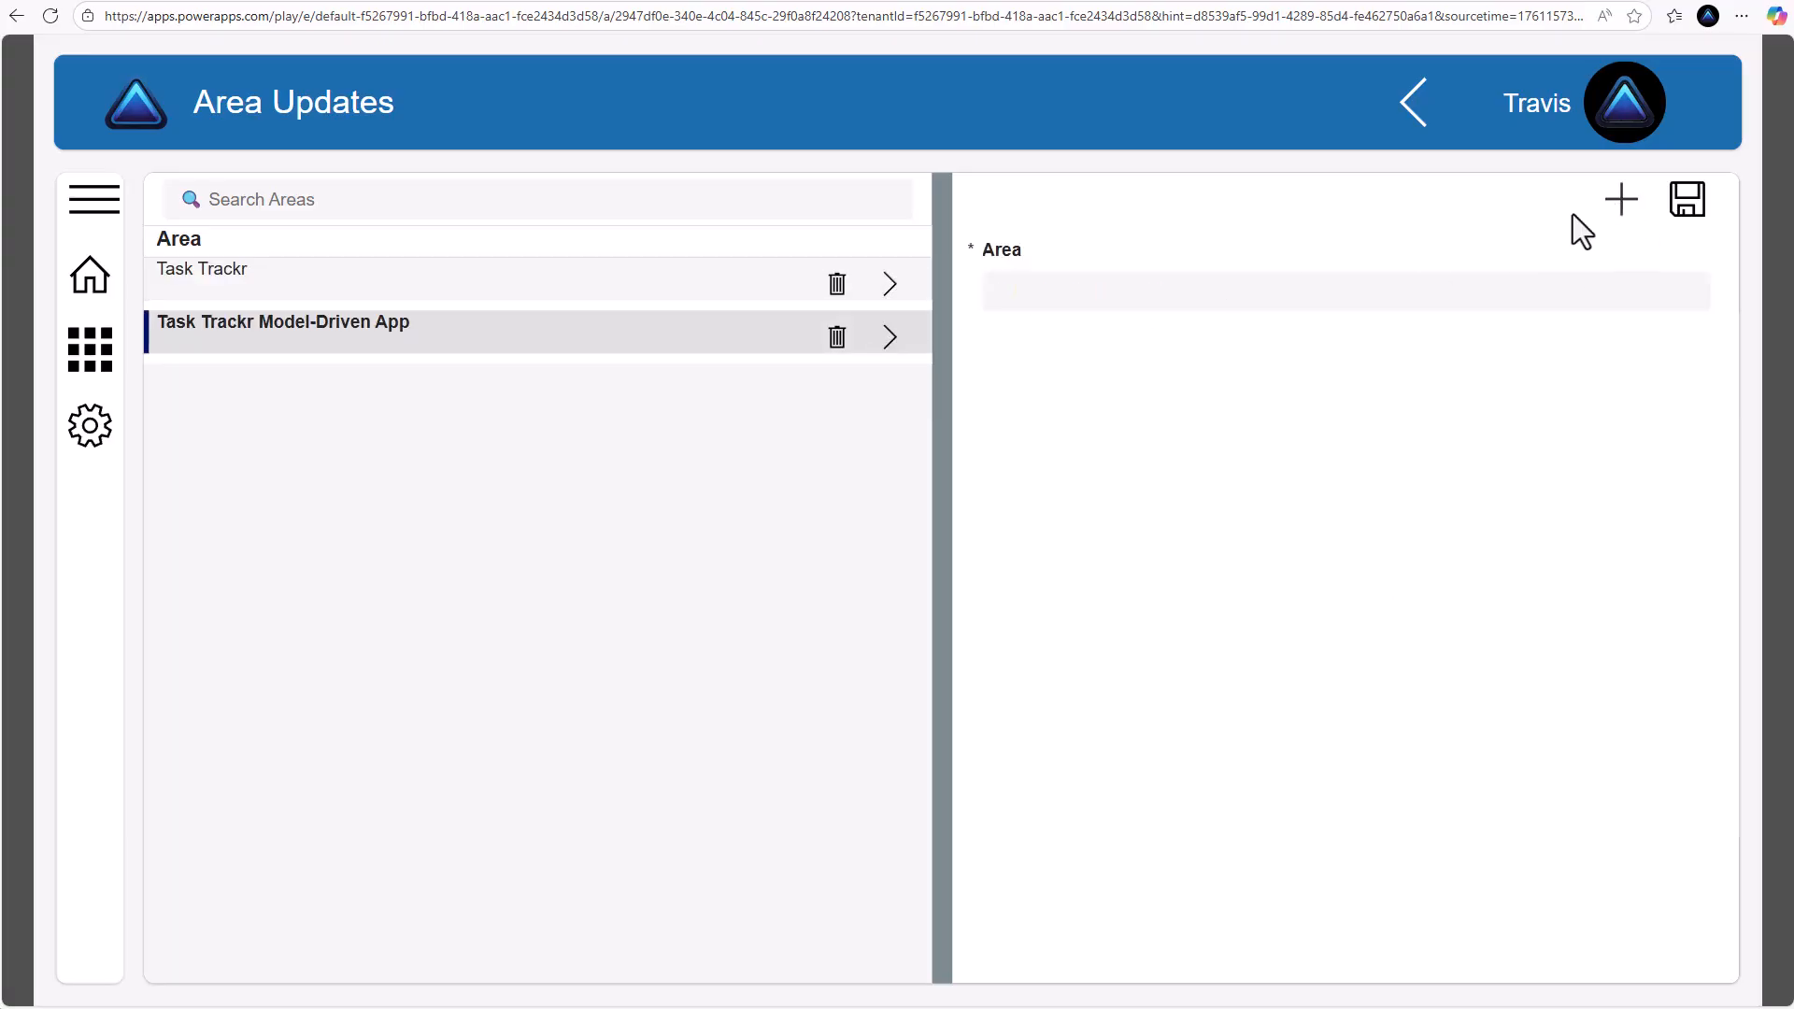
left_click(104, 282)
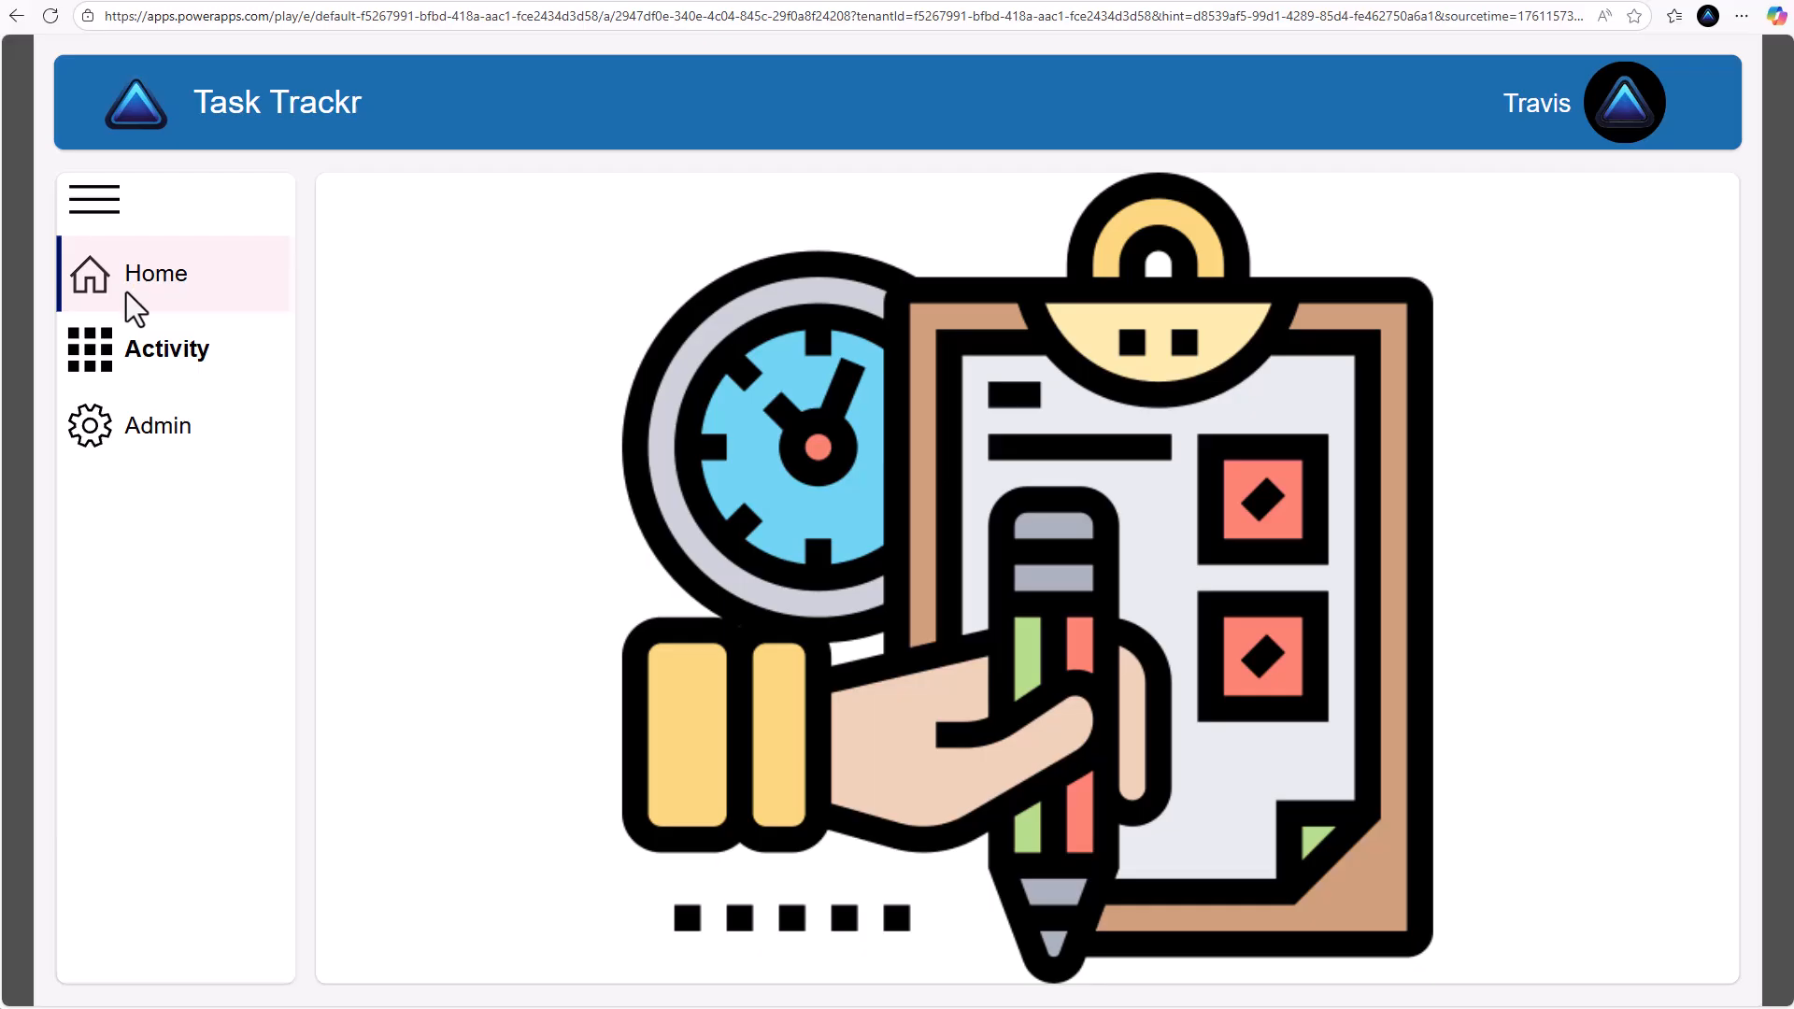
Search the activity list for "2" and clear the search
left_click(192, 353)
left_click(262, 207)
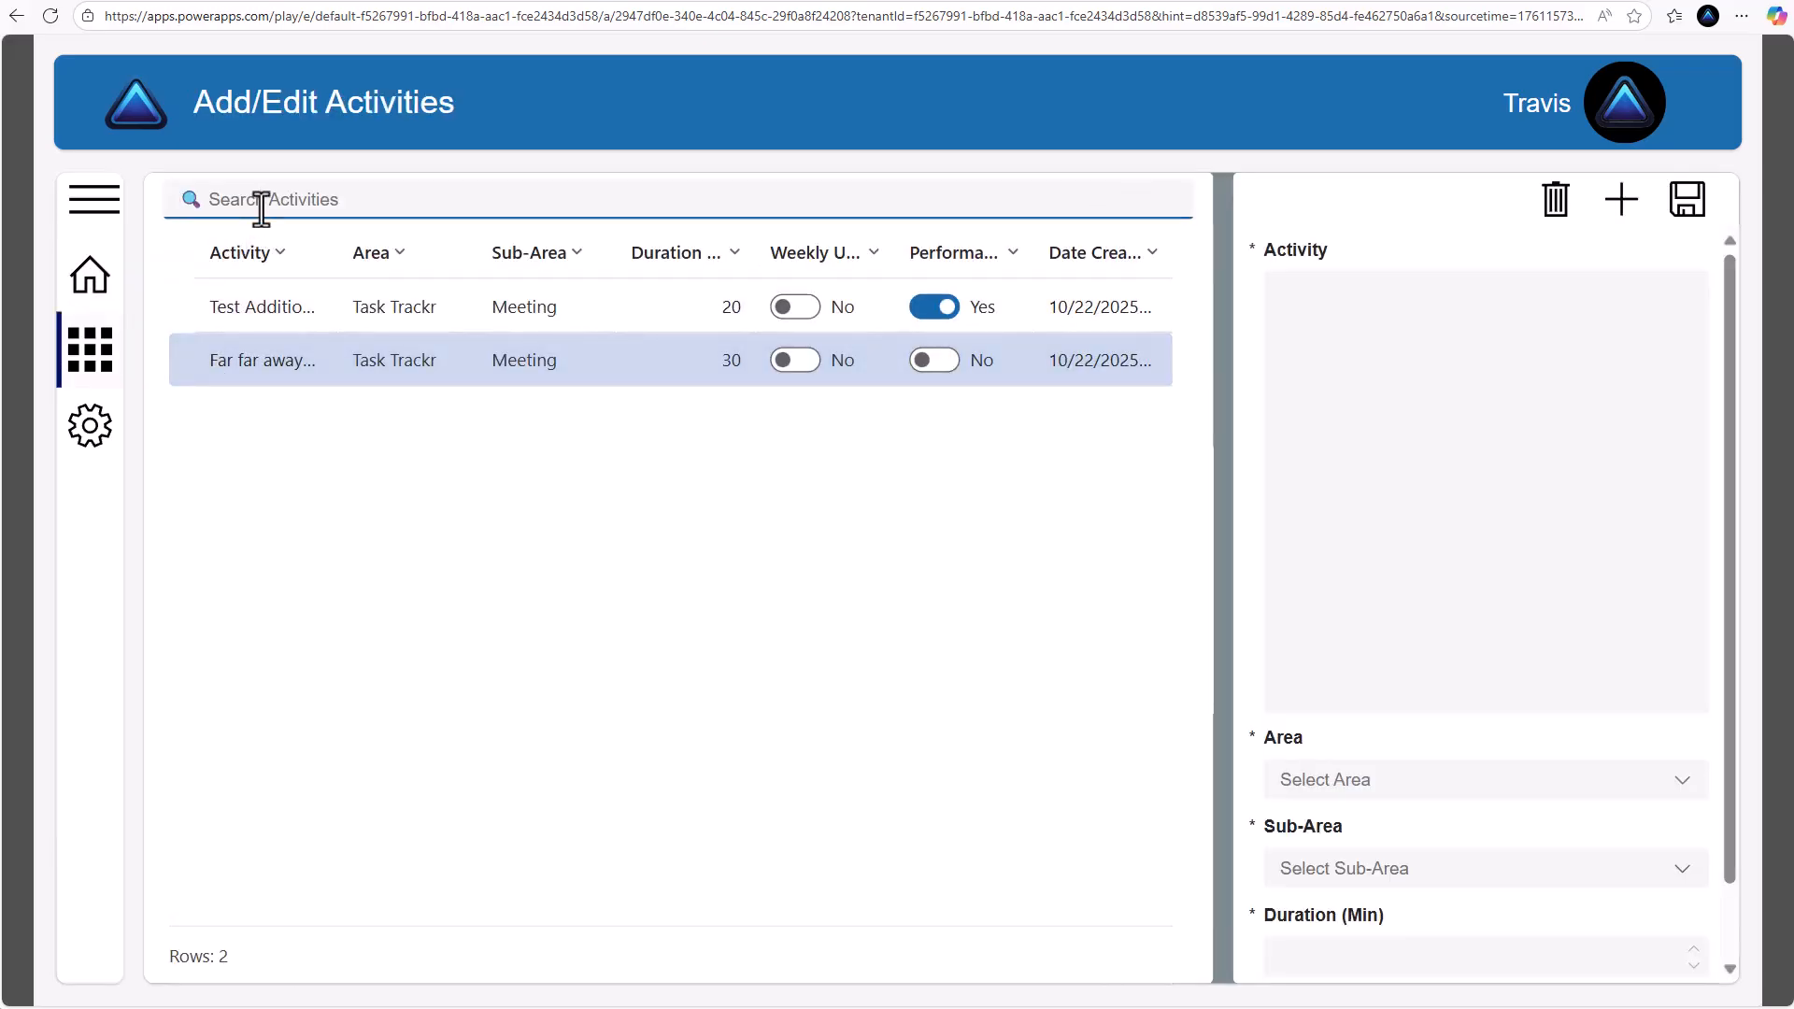
type("2")
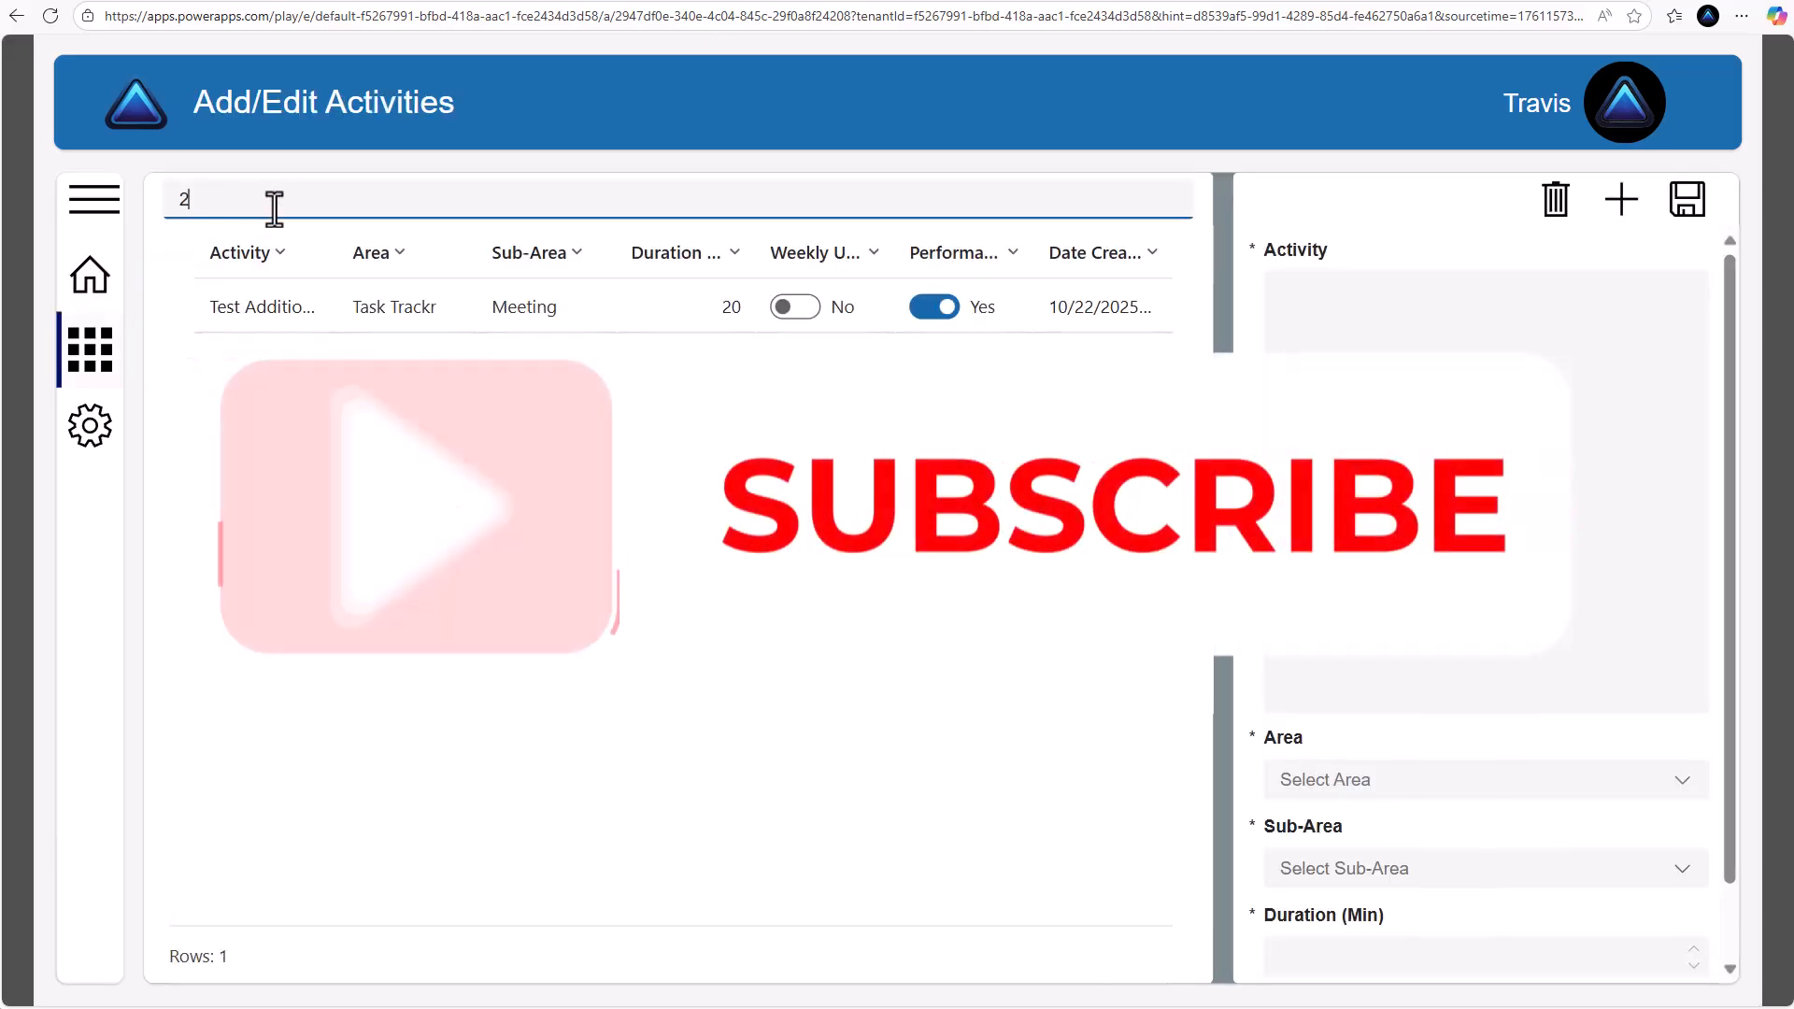
key("BackSpace")
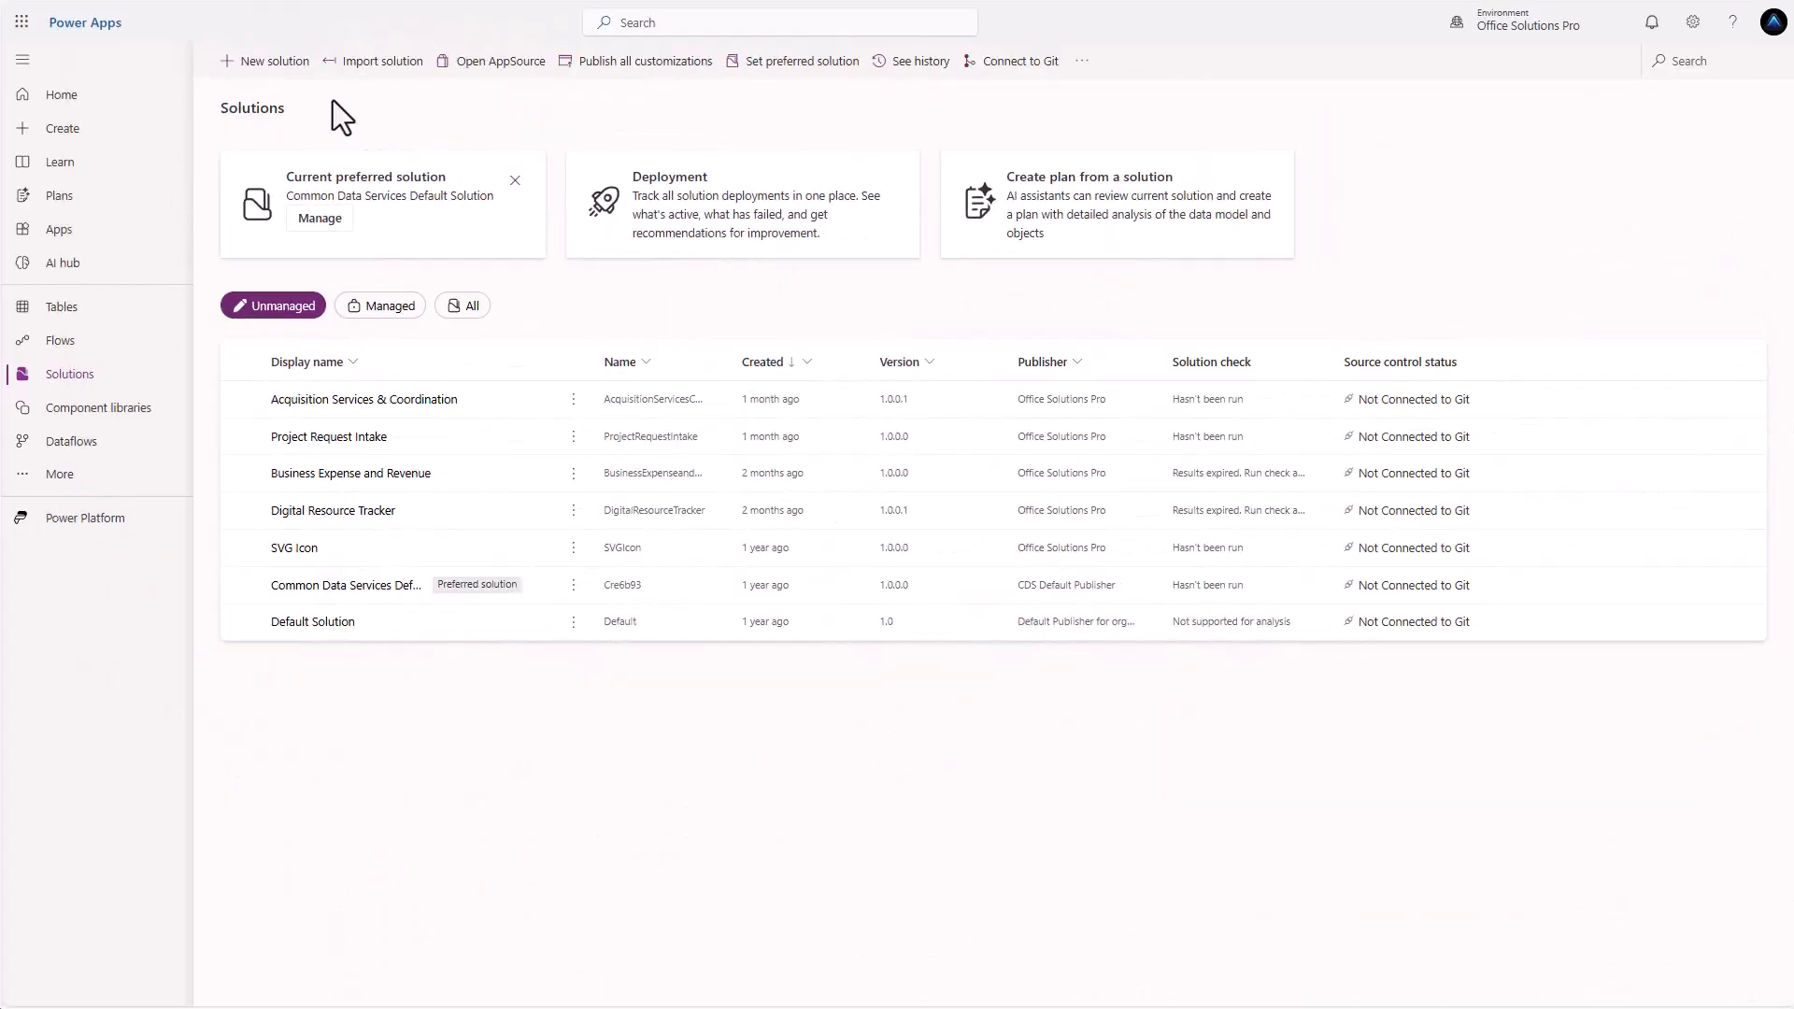
In the Power Apps maker portal, create a solution named Task Trackr with Office Solutions Pro as publisher
left_click(294, 80)
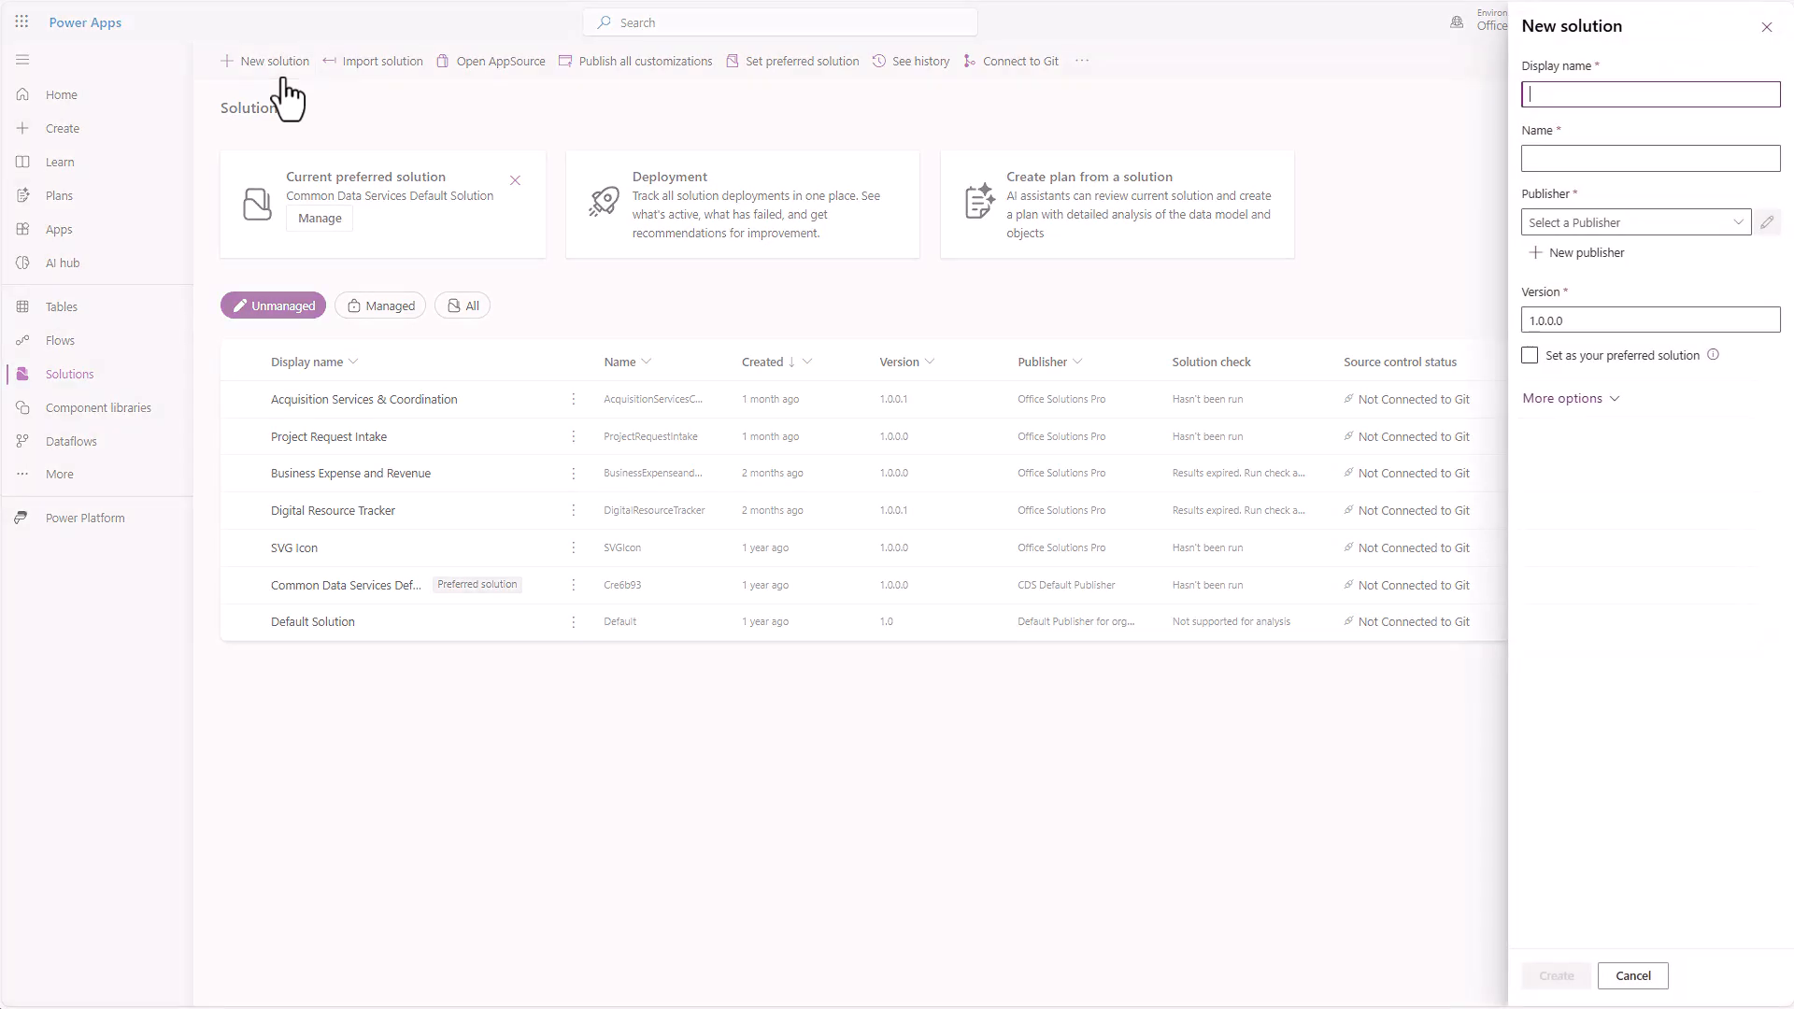
type("Task Track4")
key("BackSpace")
type("r")
left_click(1719, 229)
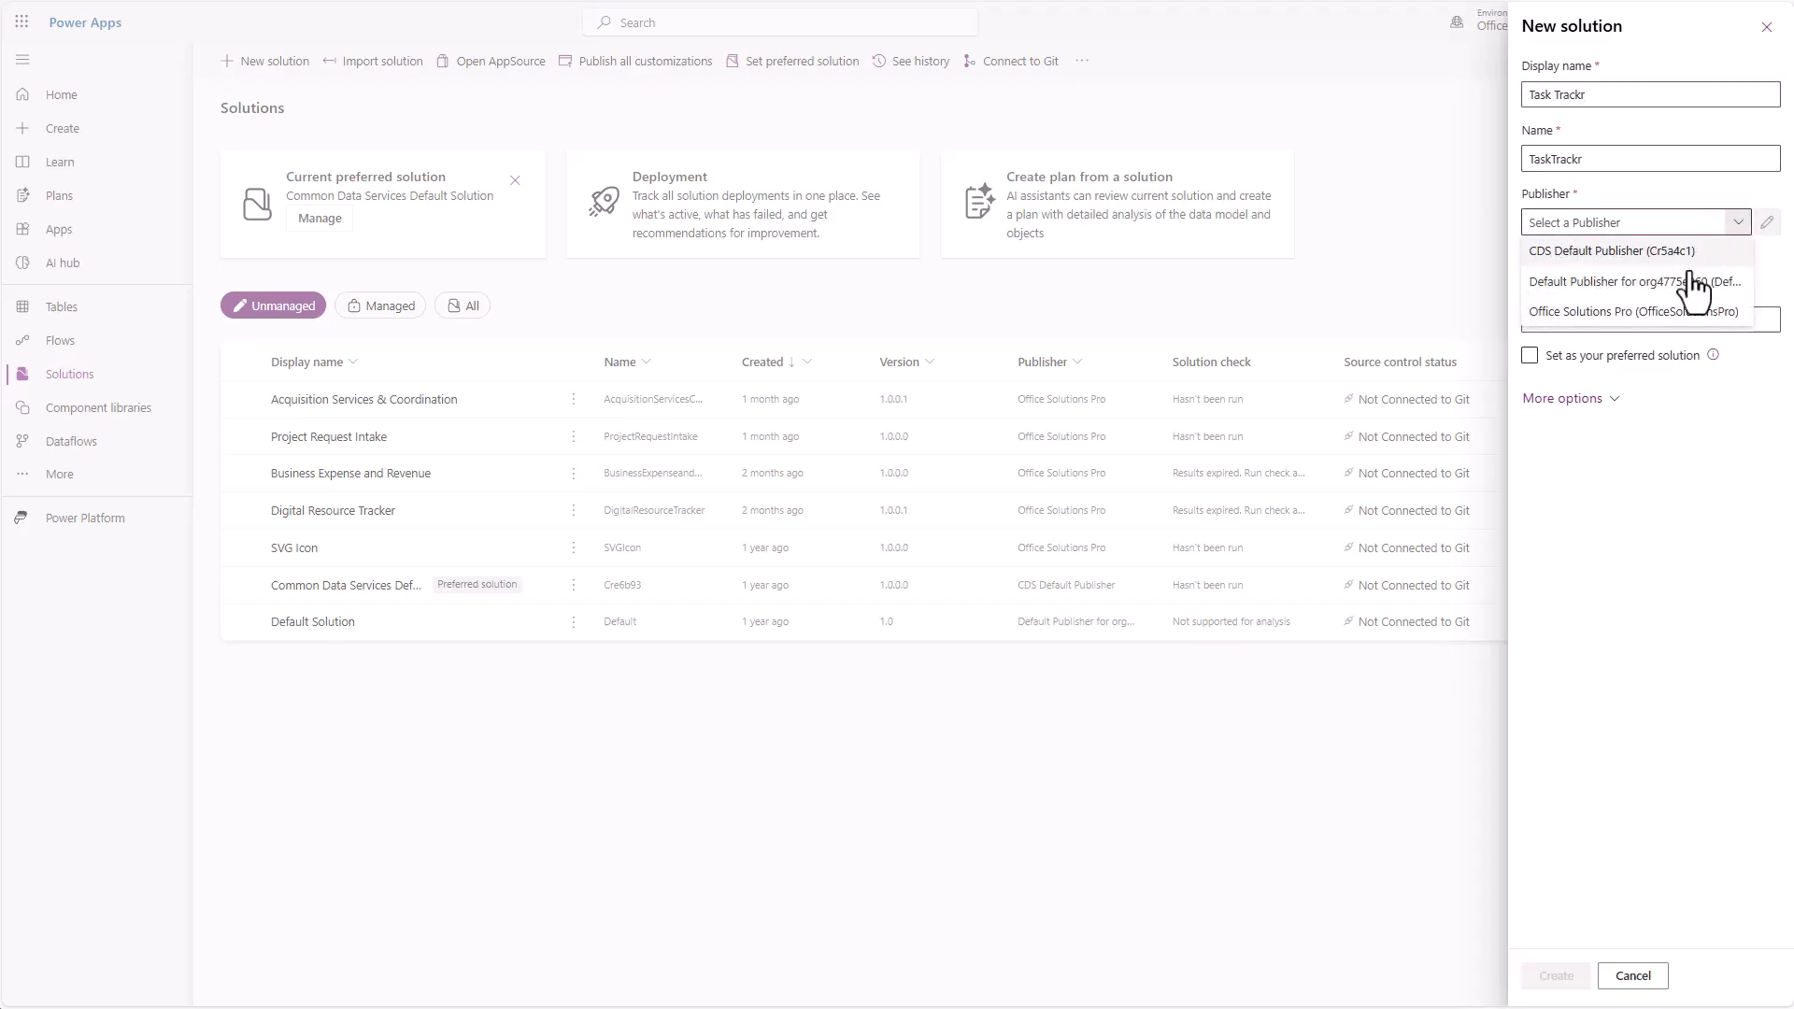
left_click(1665, 316)
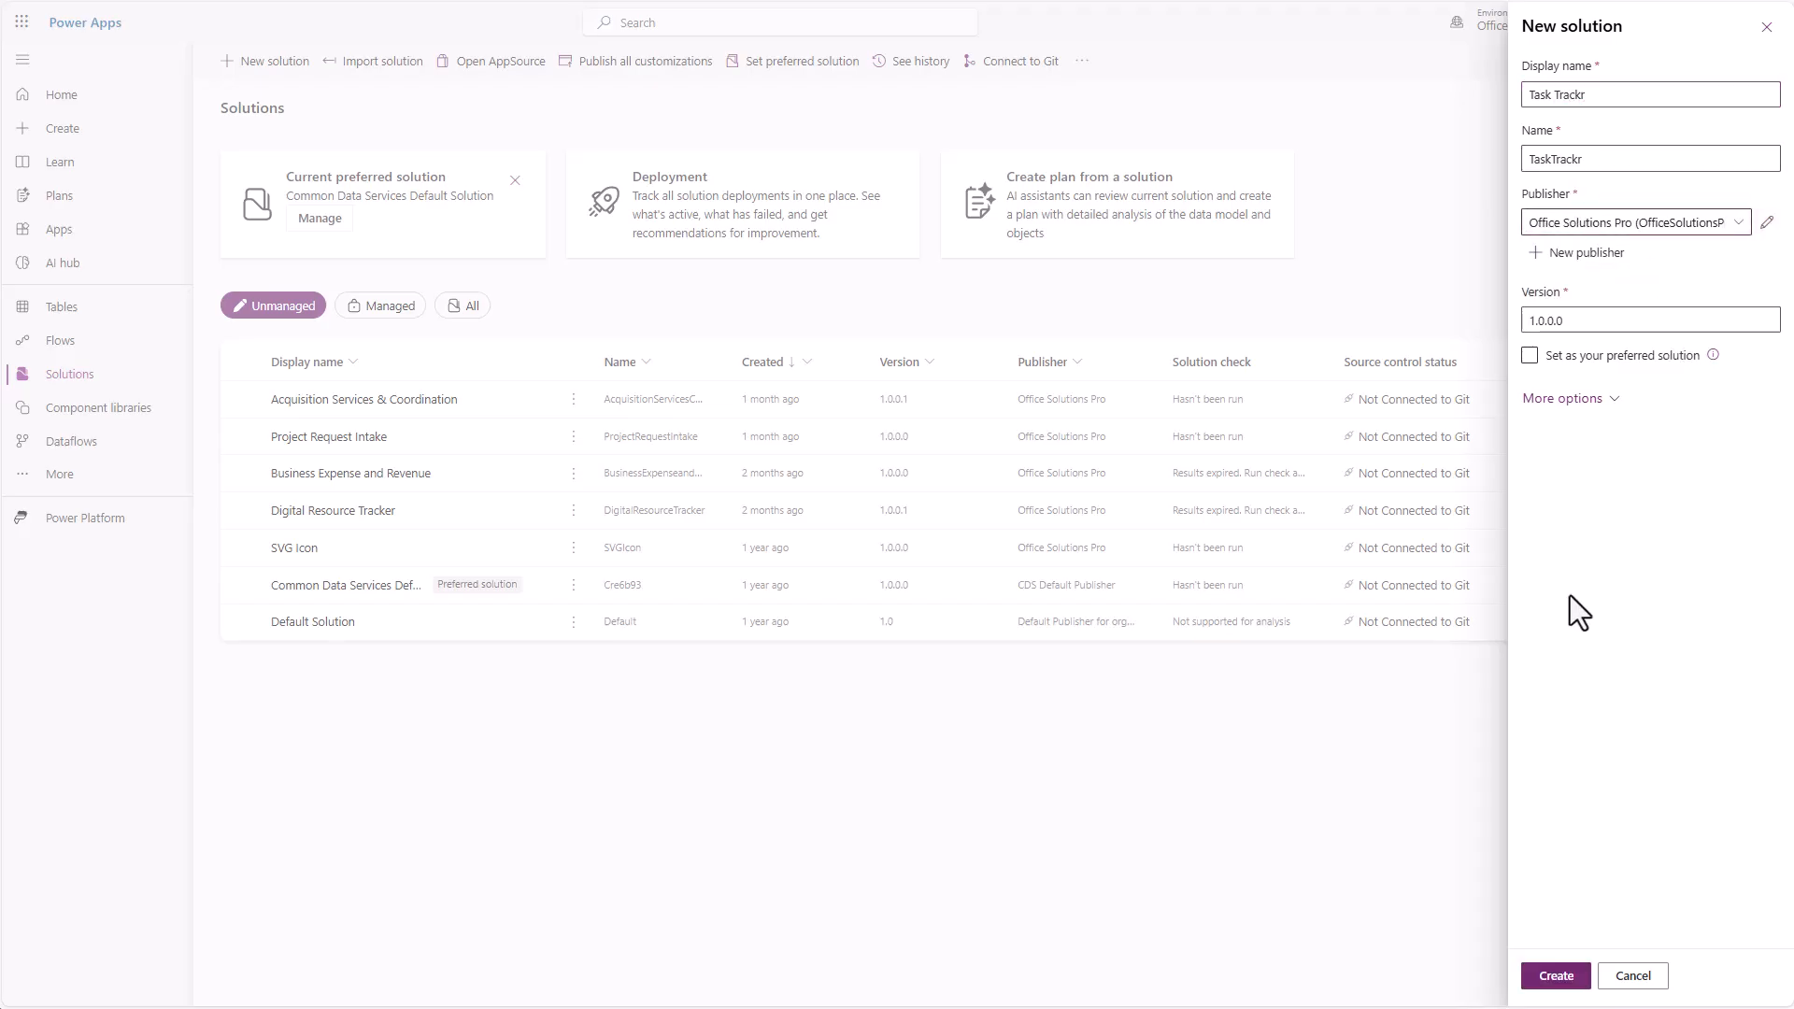
left_click(1558, 987)
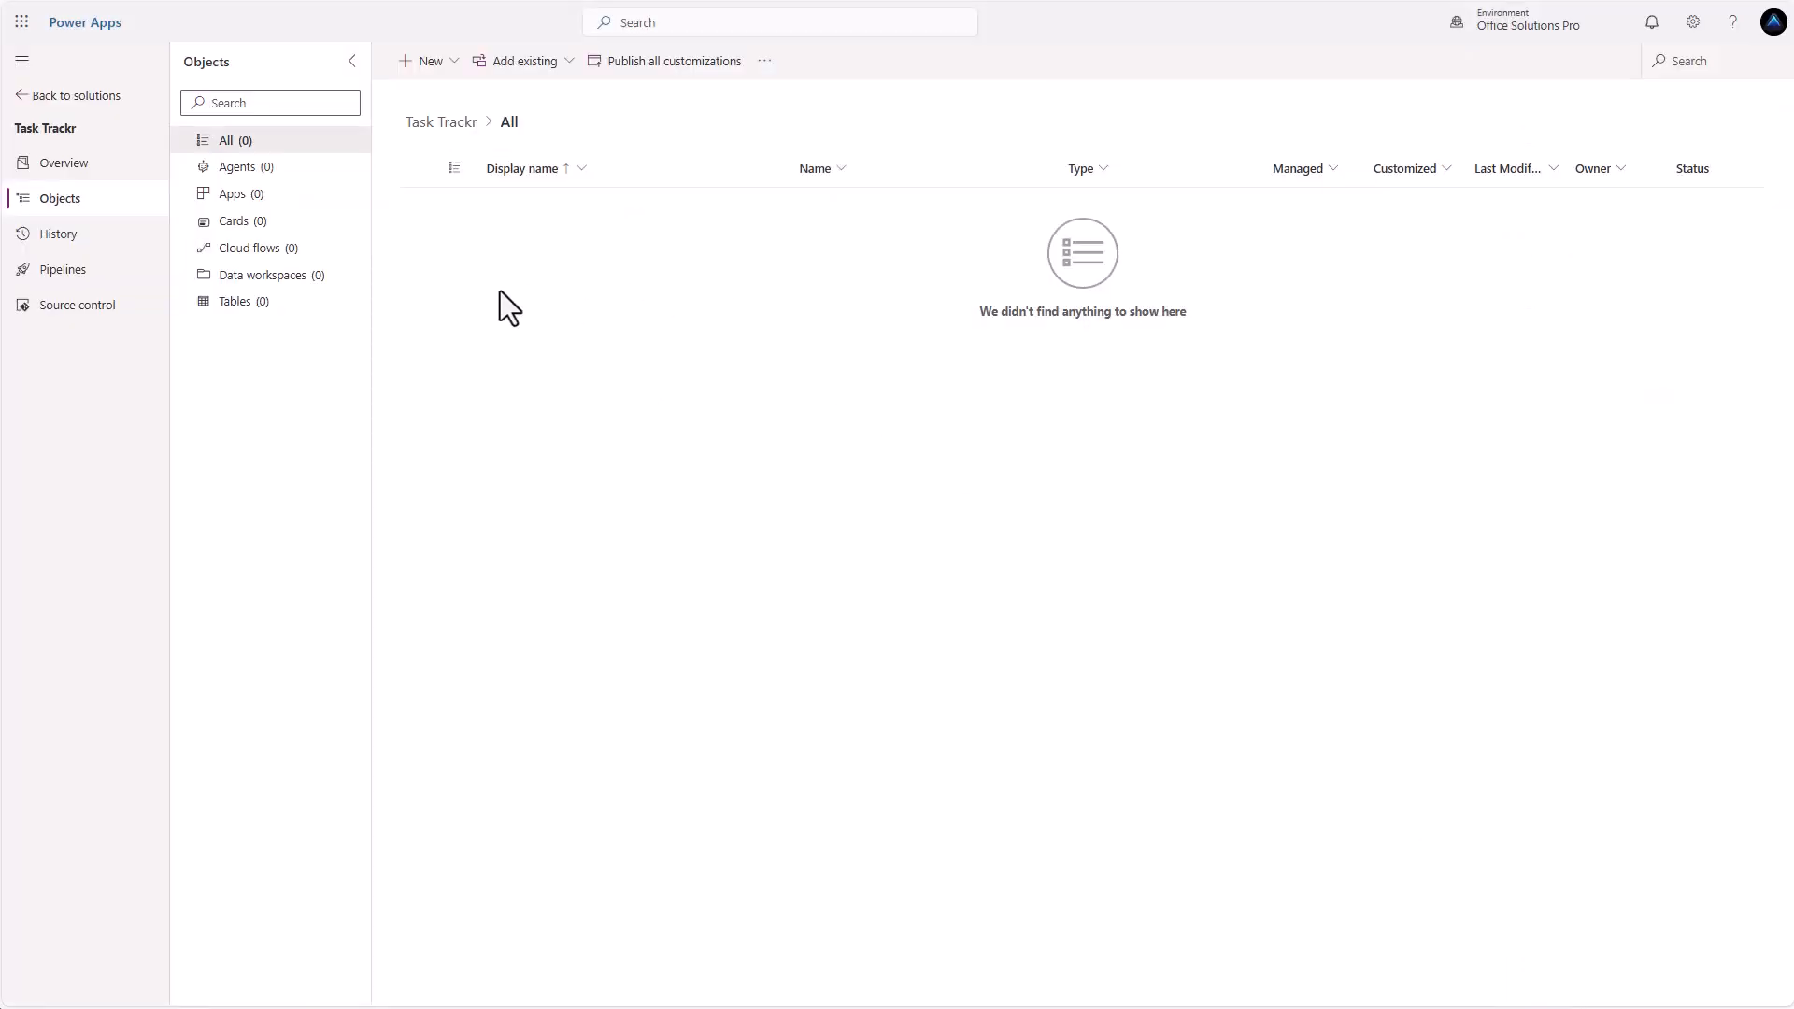
Start a new table with advanced properties in the Task Trackr solution and give it the display name Area
left_click(450, 63)
mouse_move(471, 279)
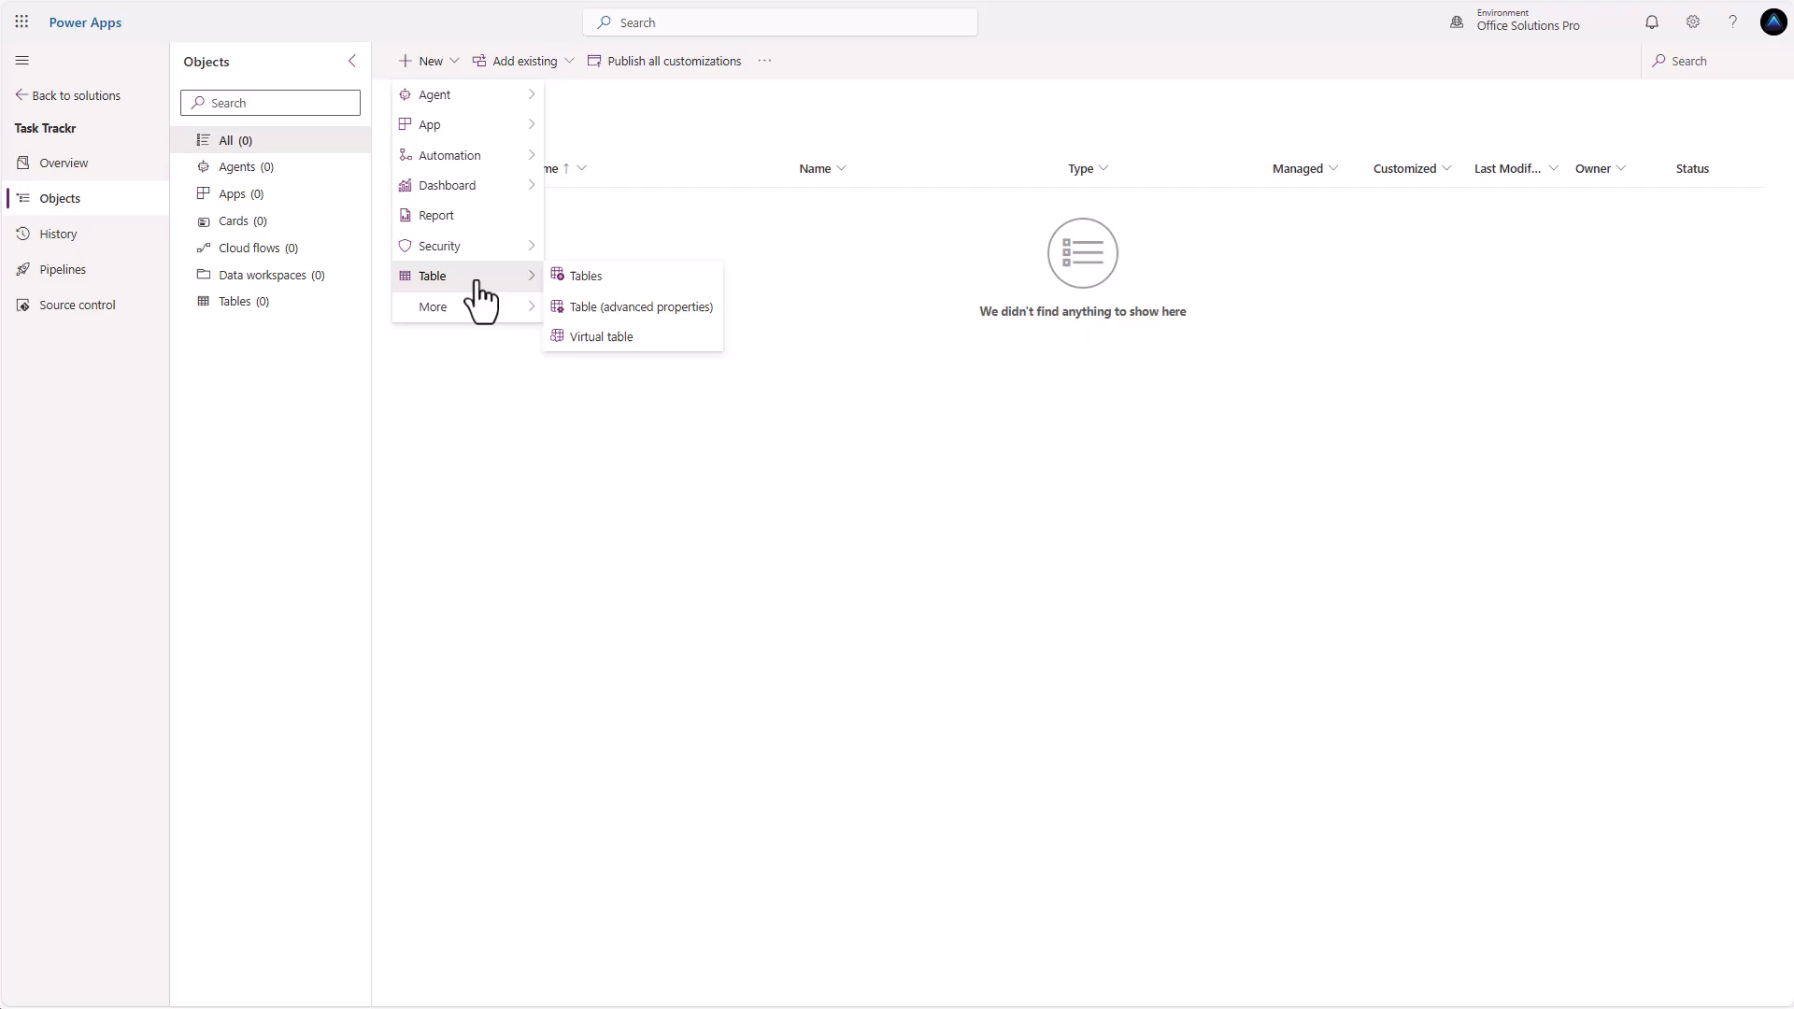
left_click(643, 313)
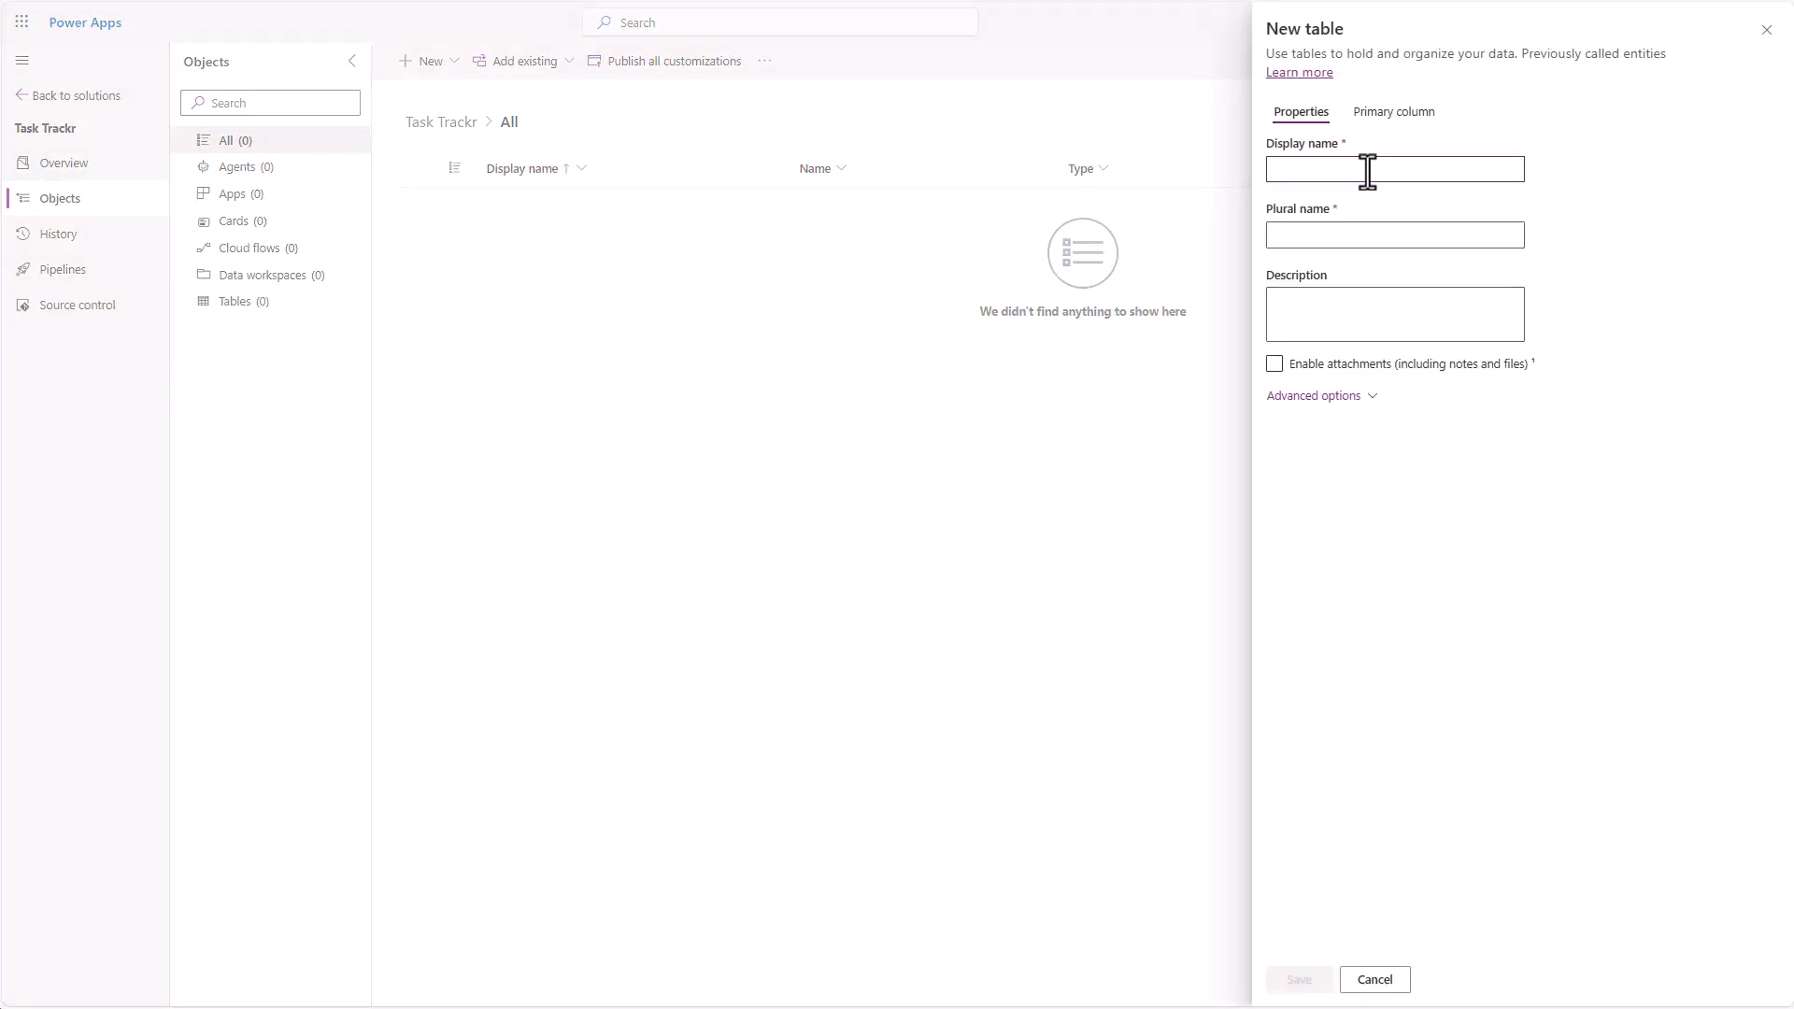
type("Area")
Enable "Leverage quick-create form if available" in the Area table's advanced options and save the table
left_click(1317, 395)
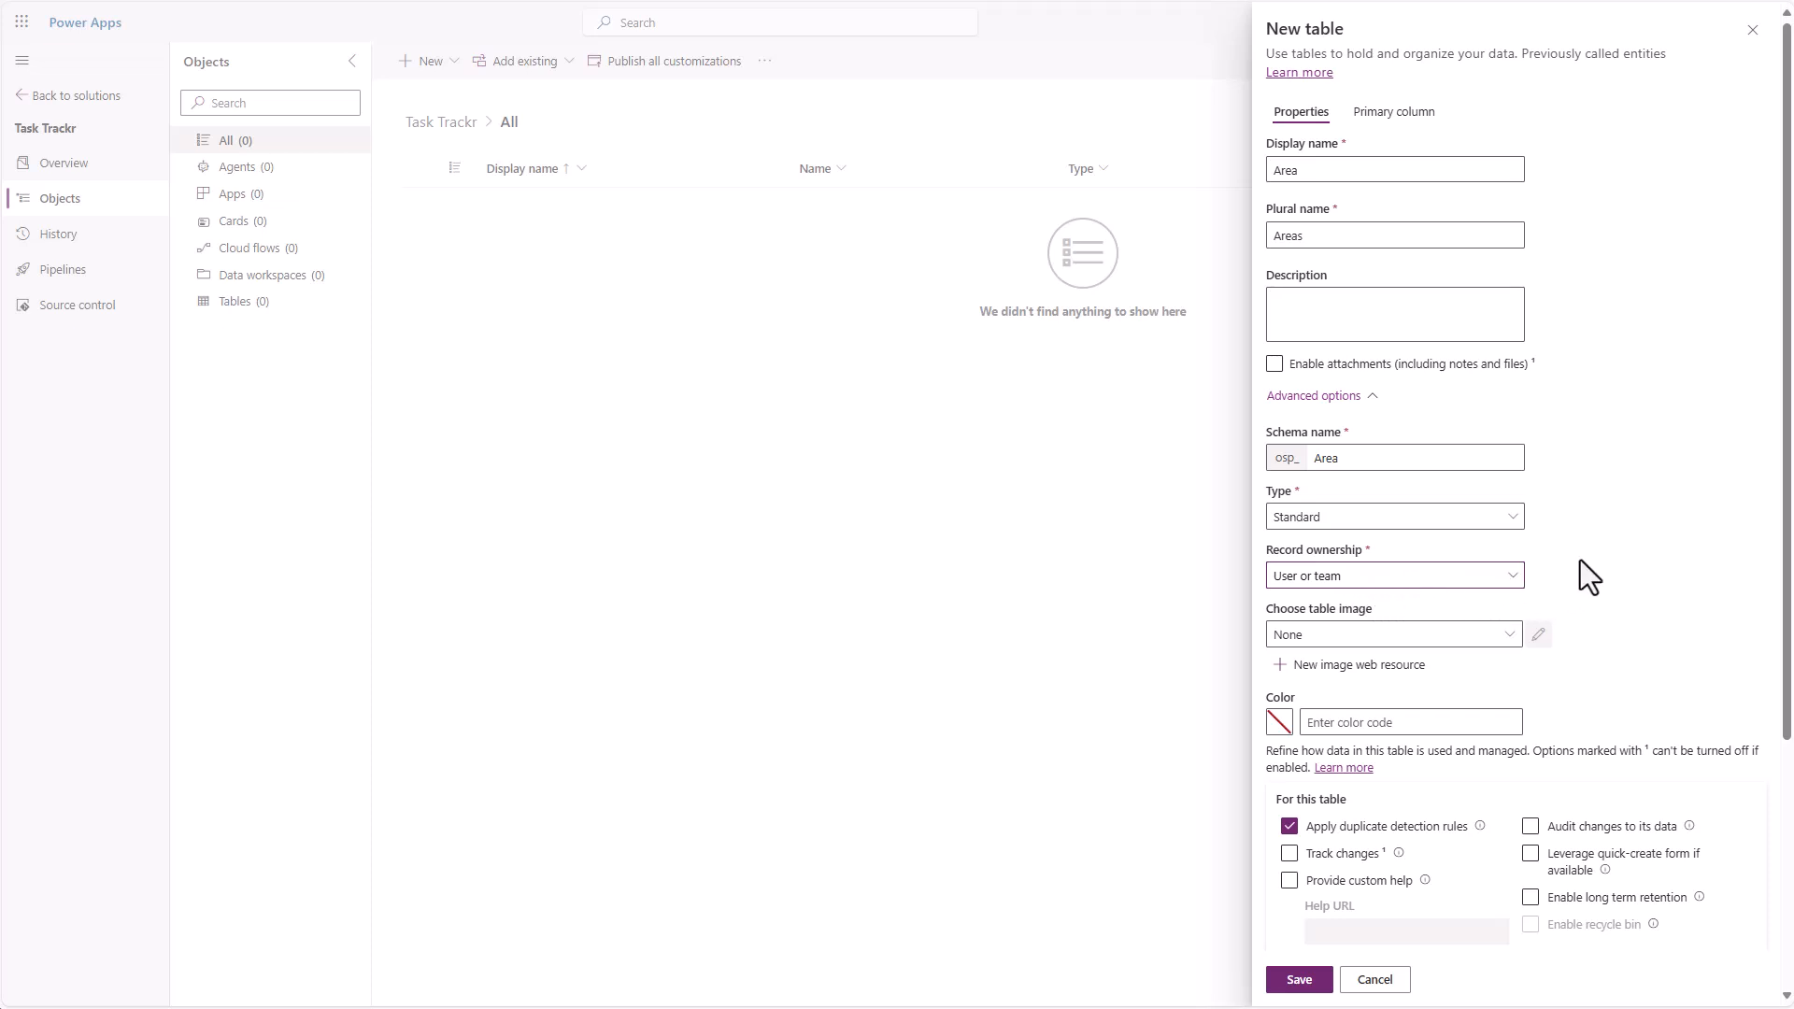
scroll(1612, 552, "down", 2)
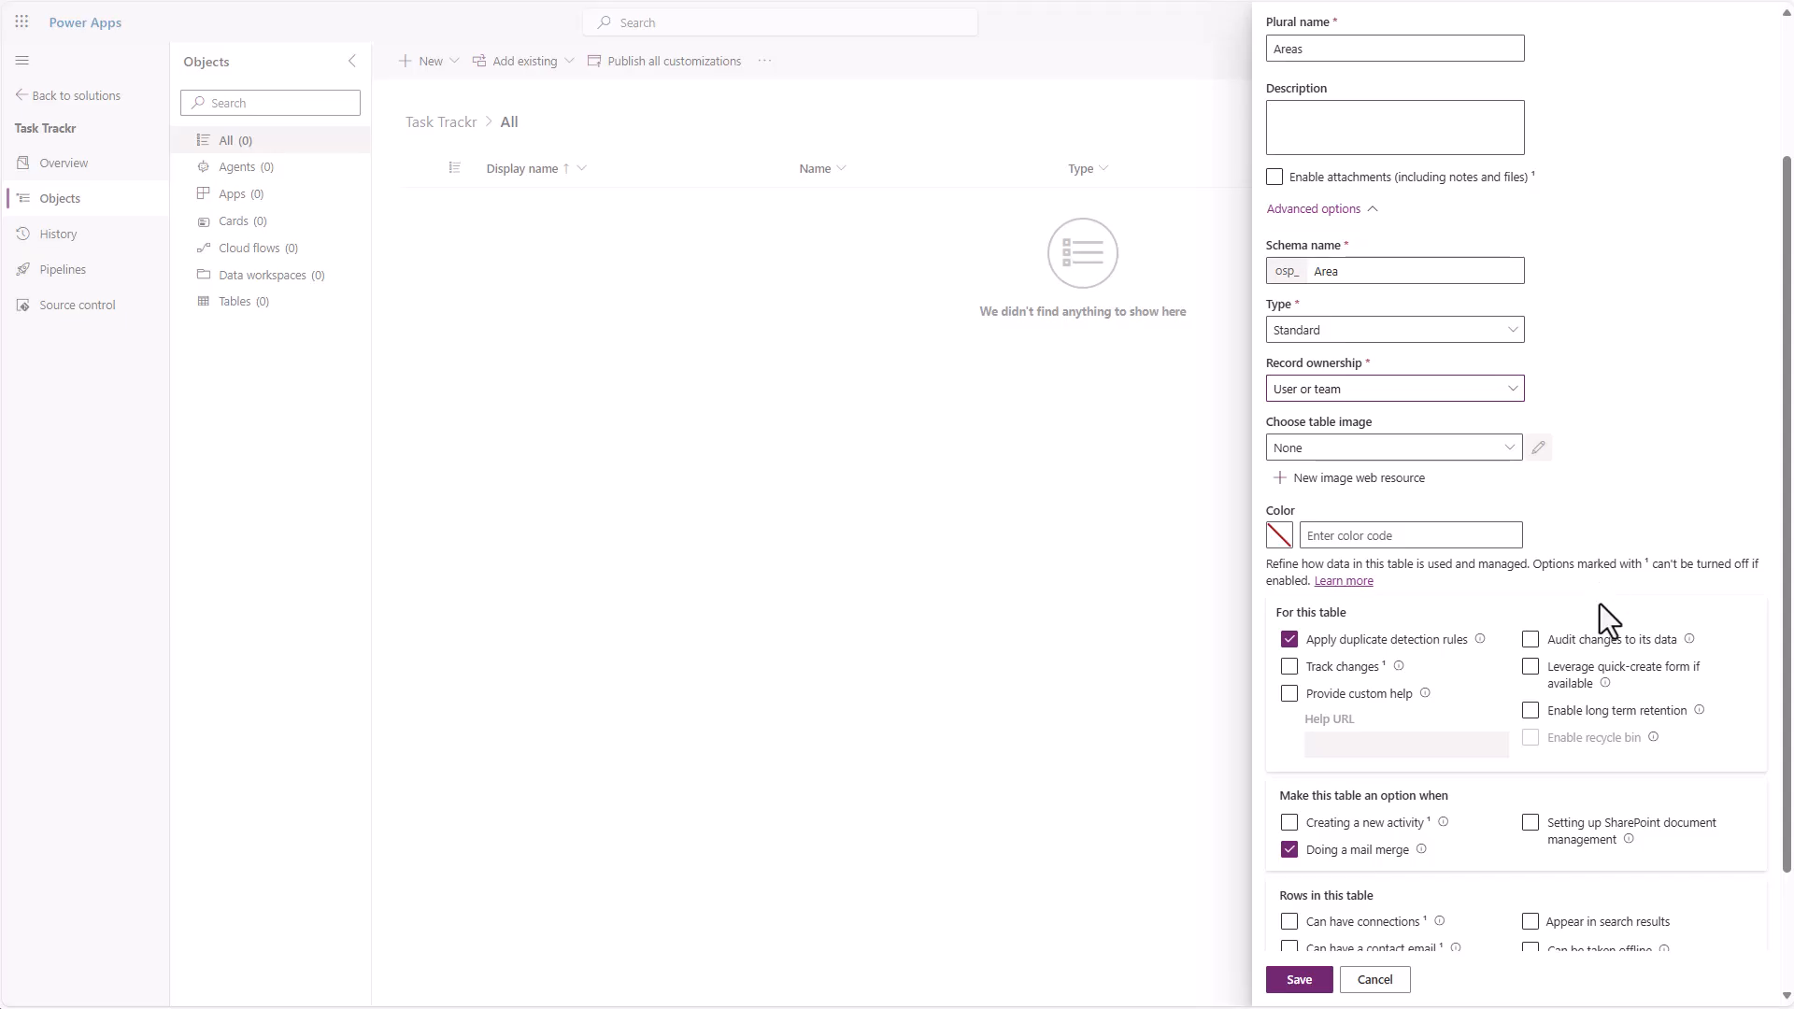
left_click(1530, 669)
scroll(1532, 691, "down", 1)
scroll(1532, 691, "down", 1)
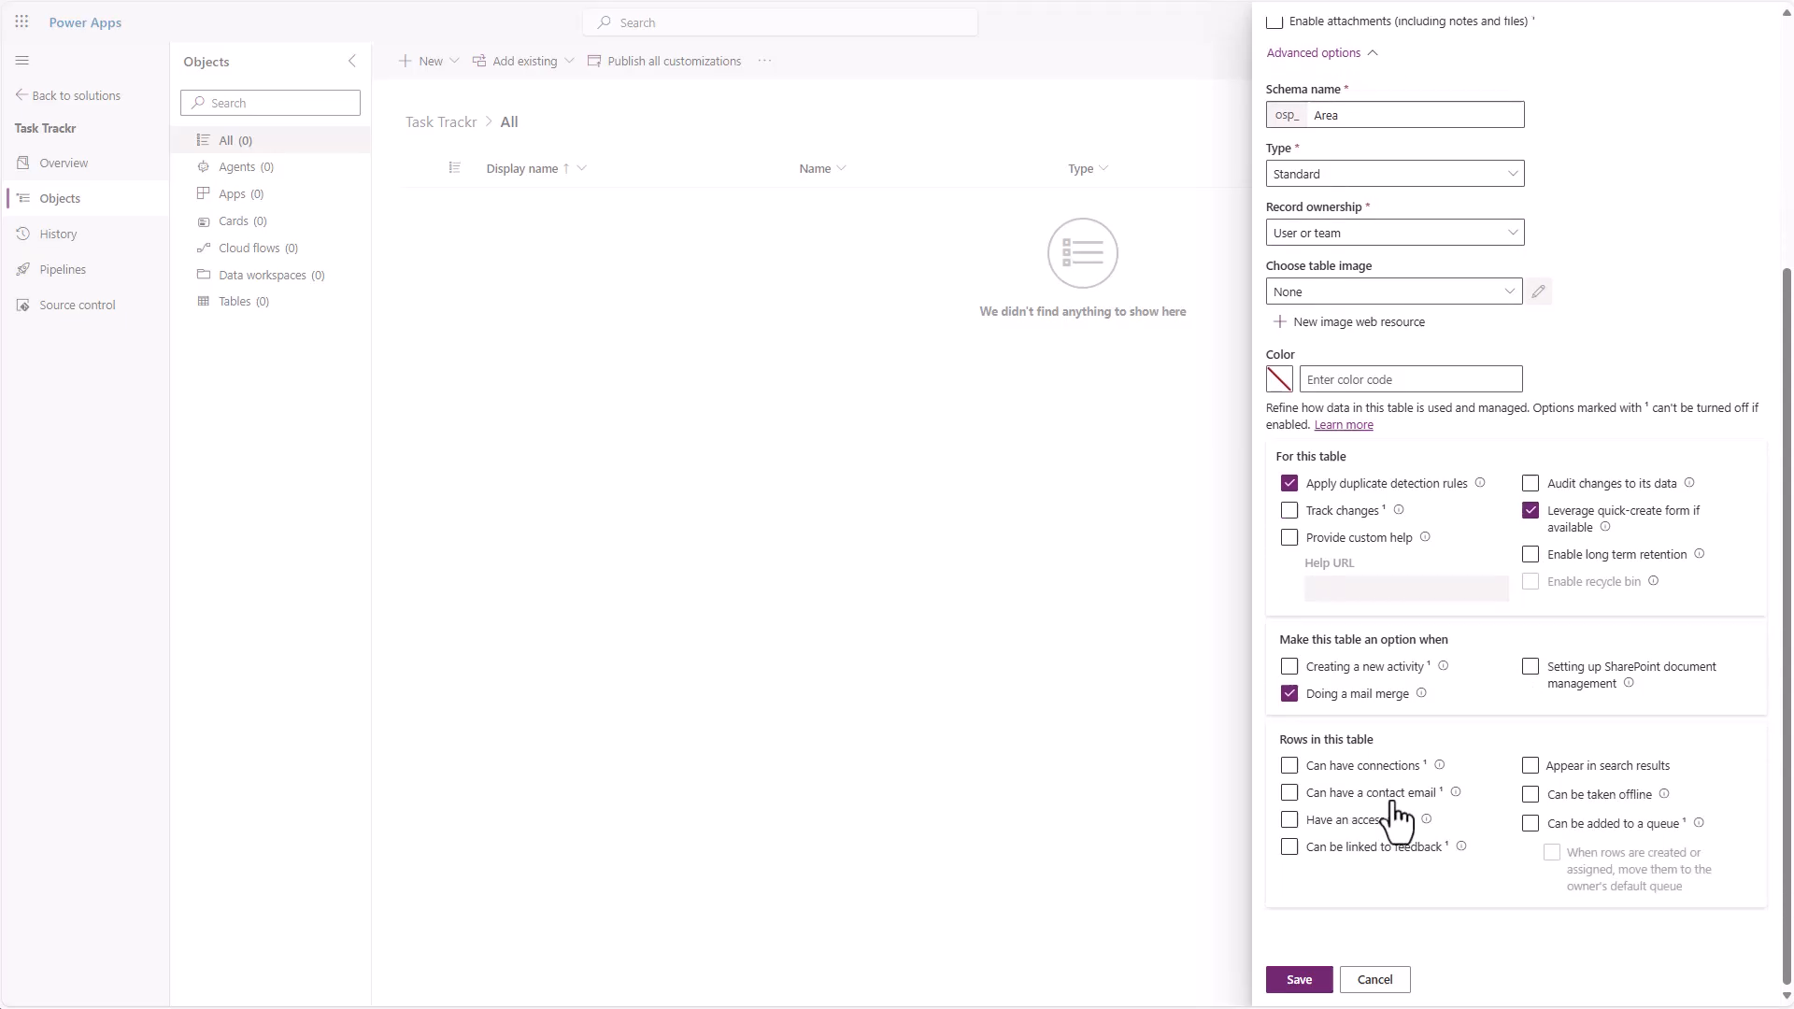
left_click(1299, 979)
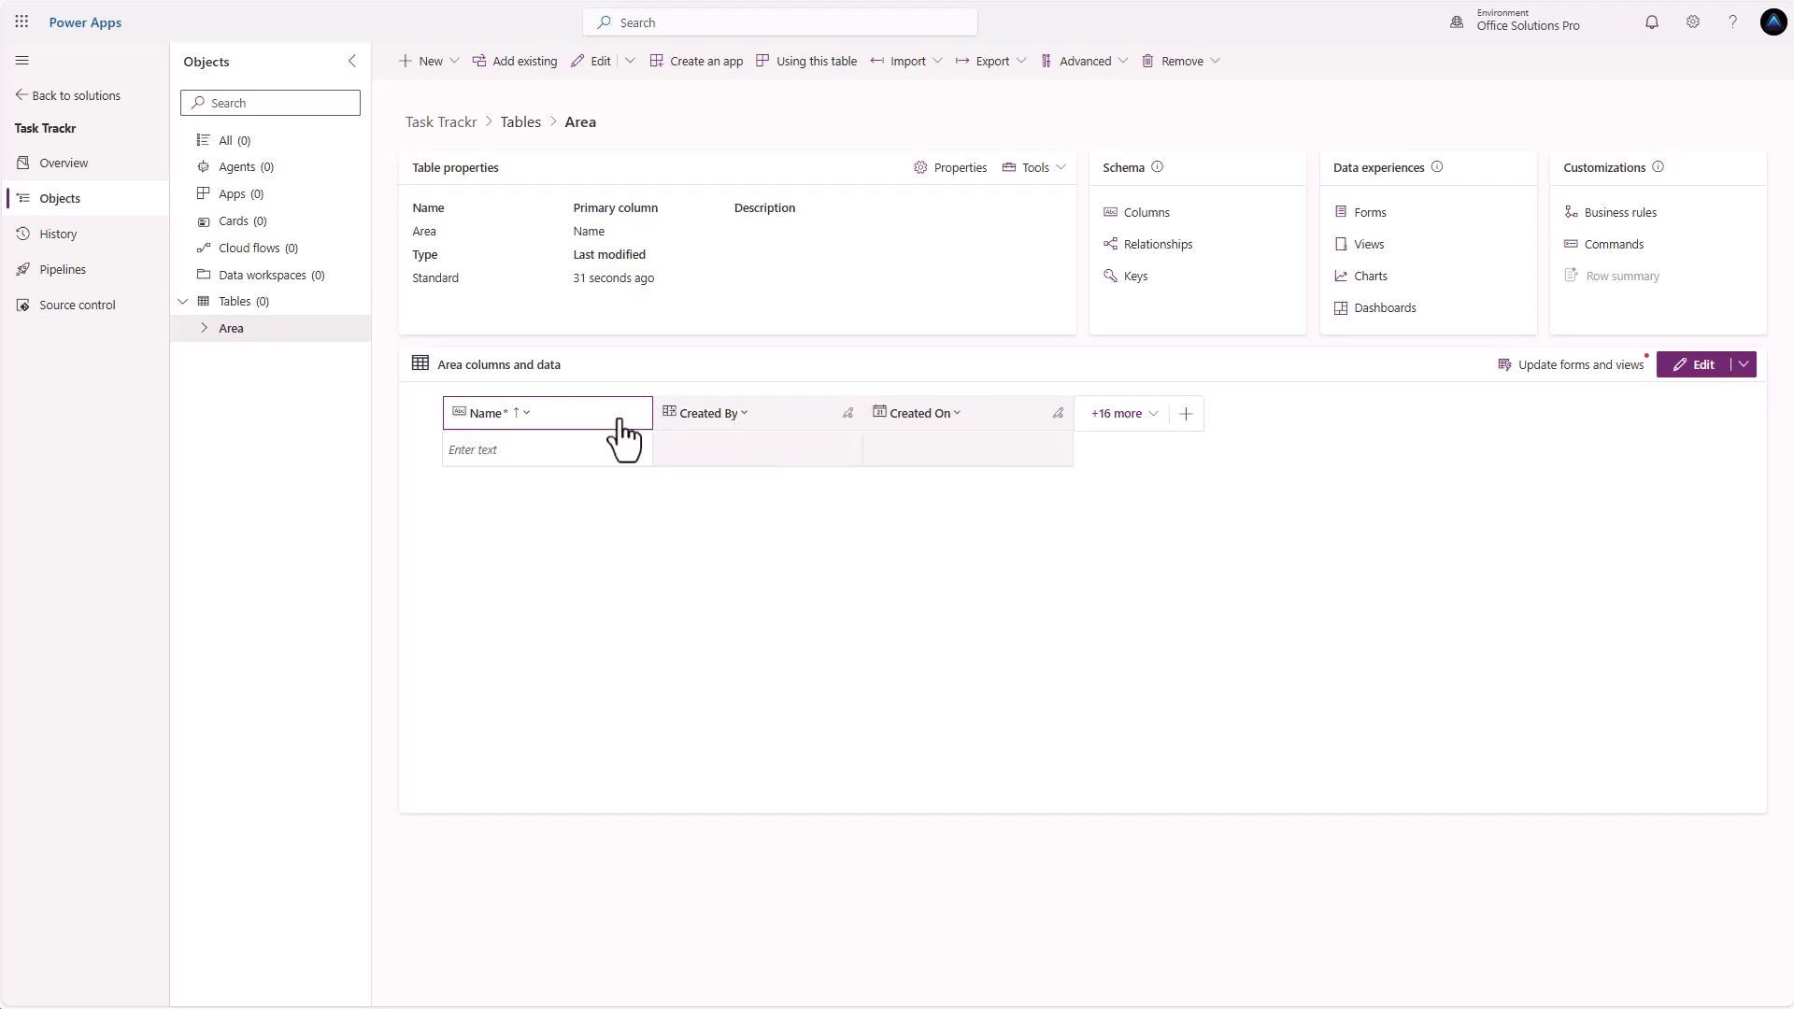
Rename the Area table's primary Name column to Area, review its advanced options, and save the column
left_click(526, 414)
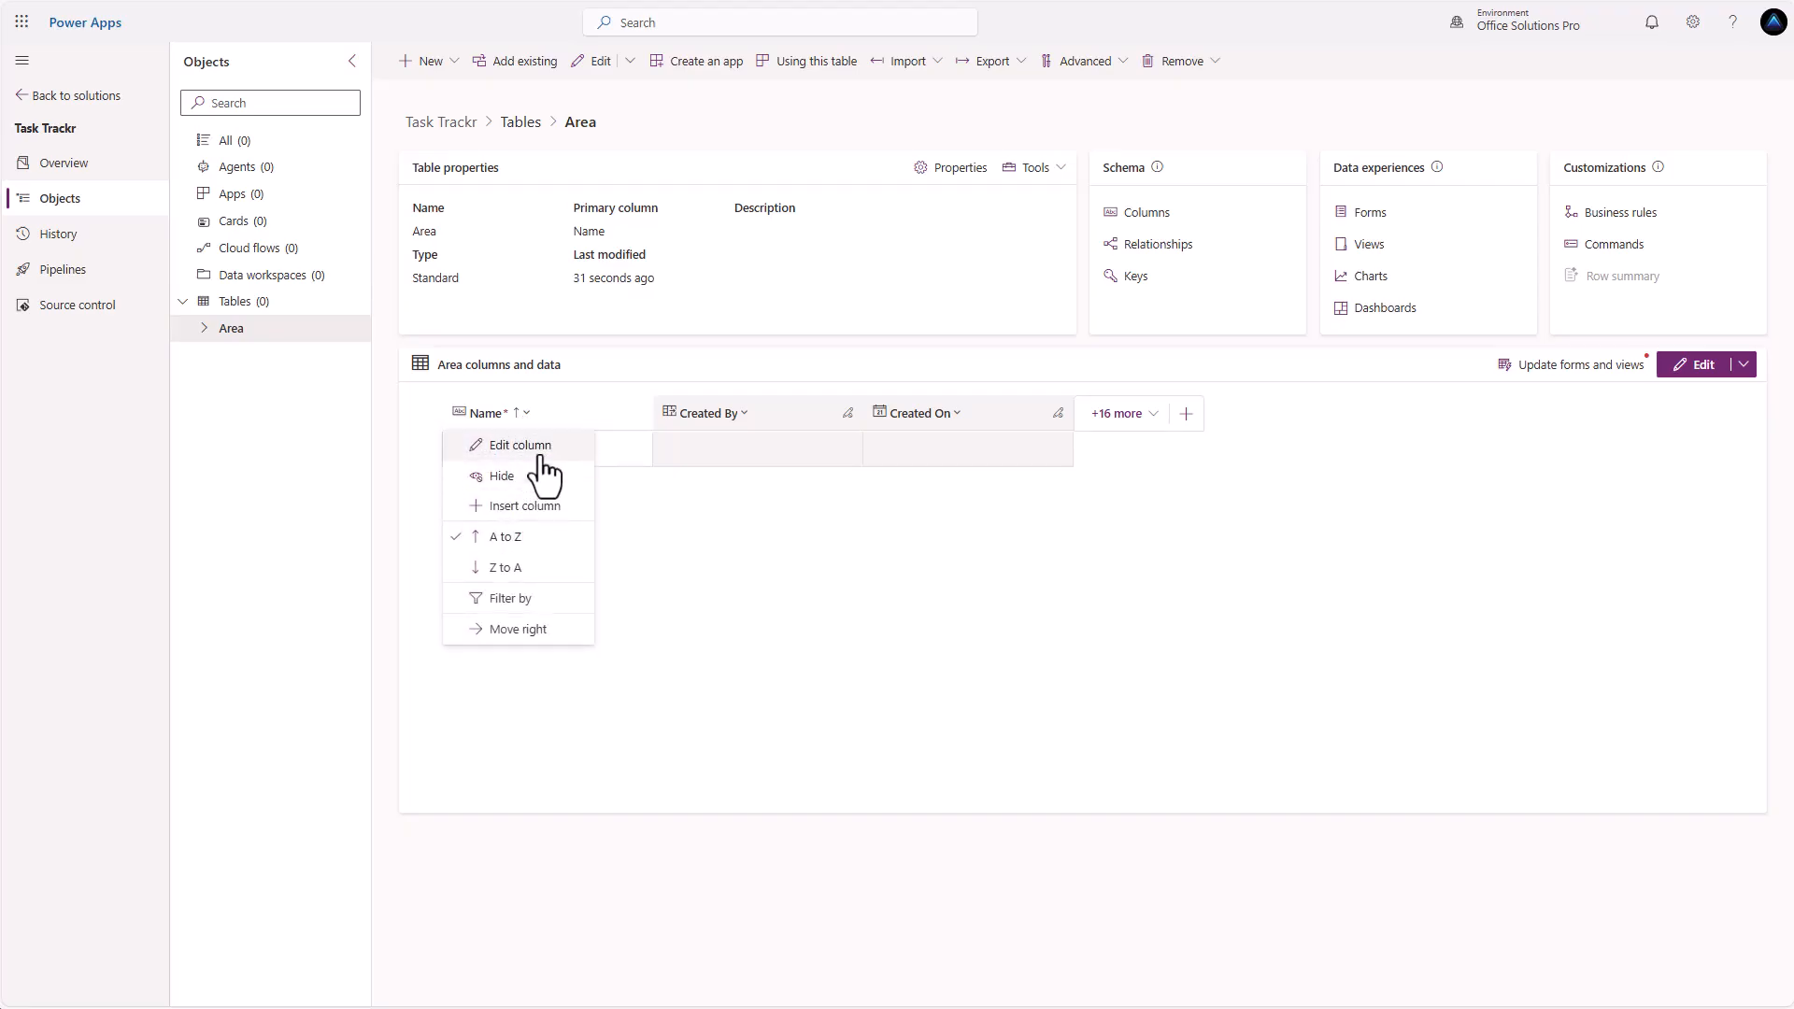
left_click(535, 449)
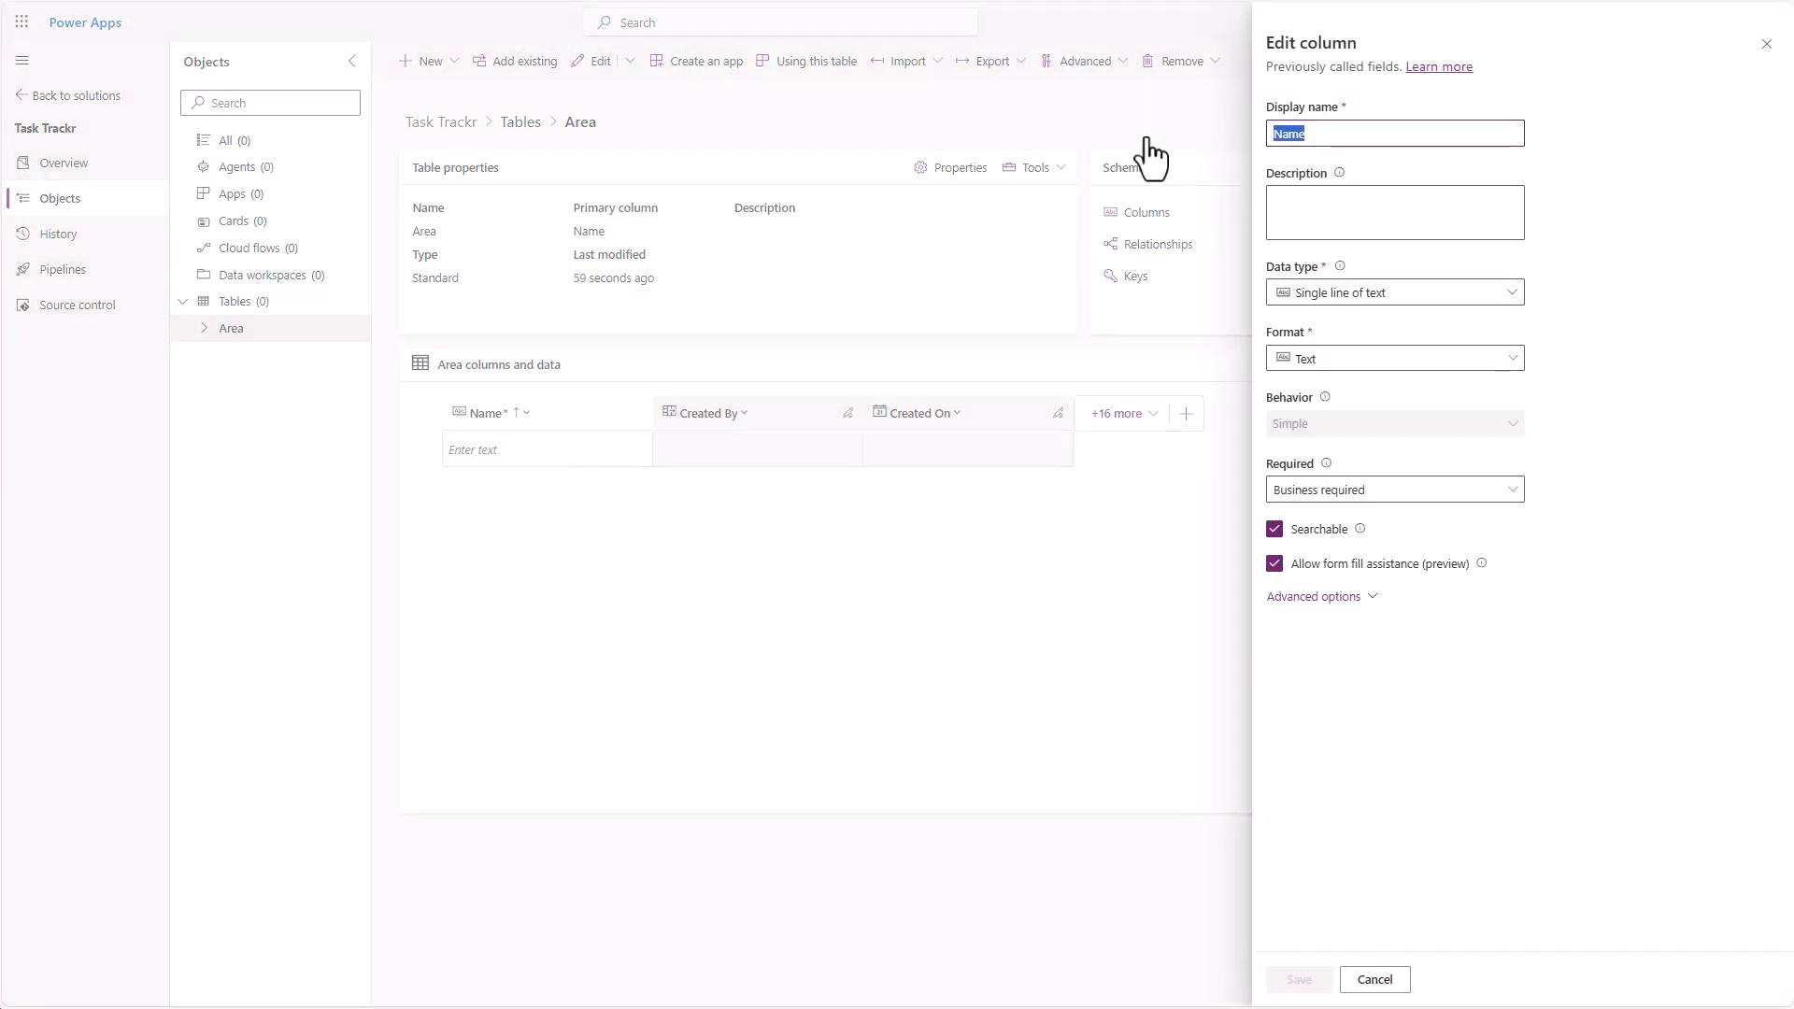
type("Area")
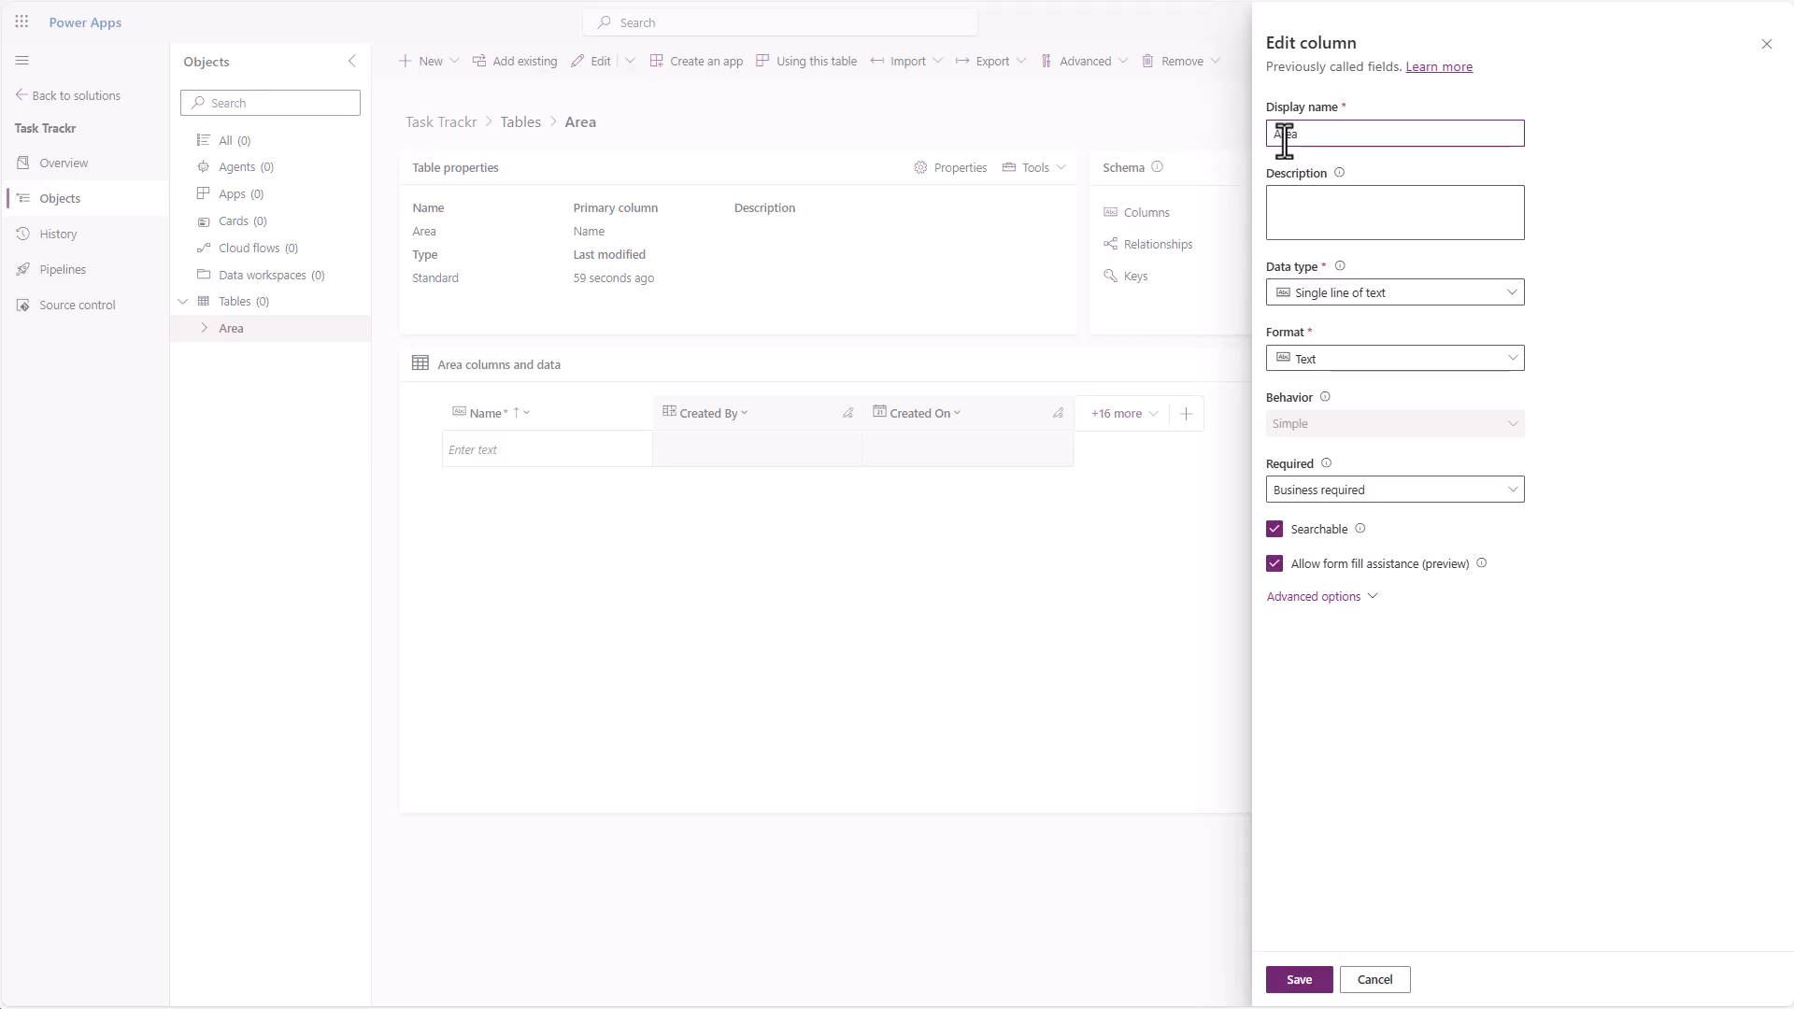
left_click(1325, 598)
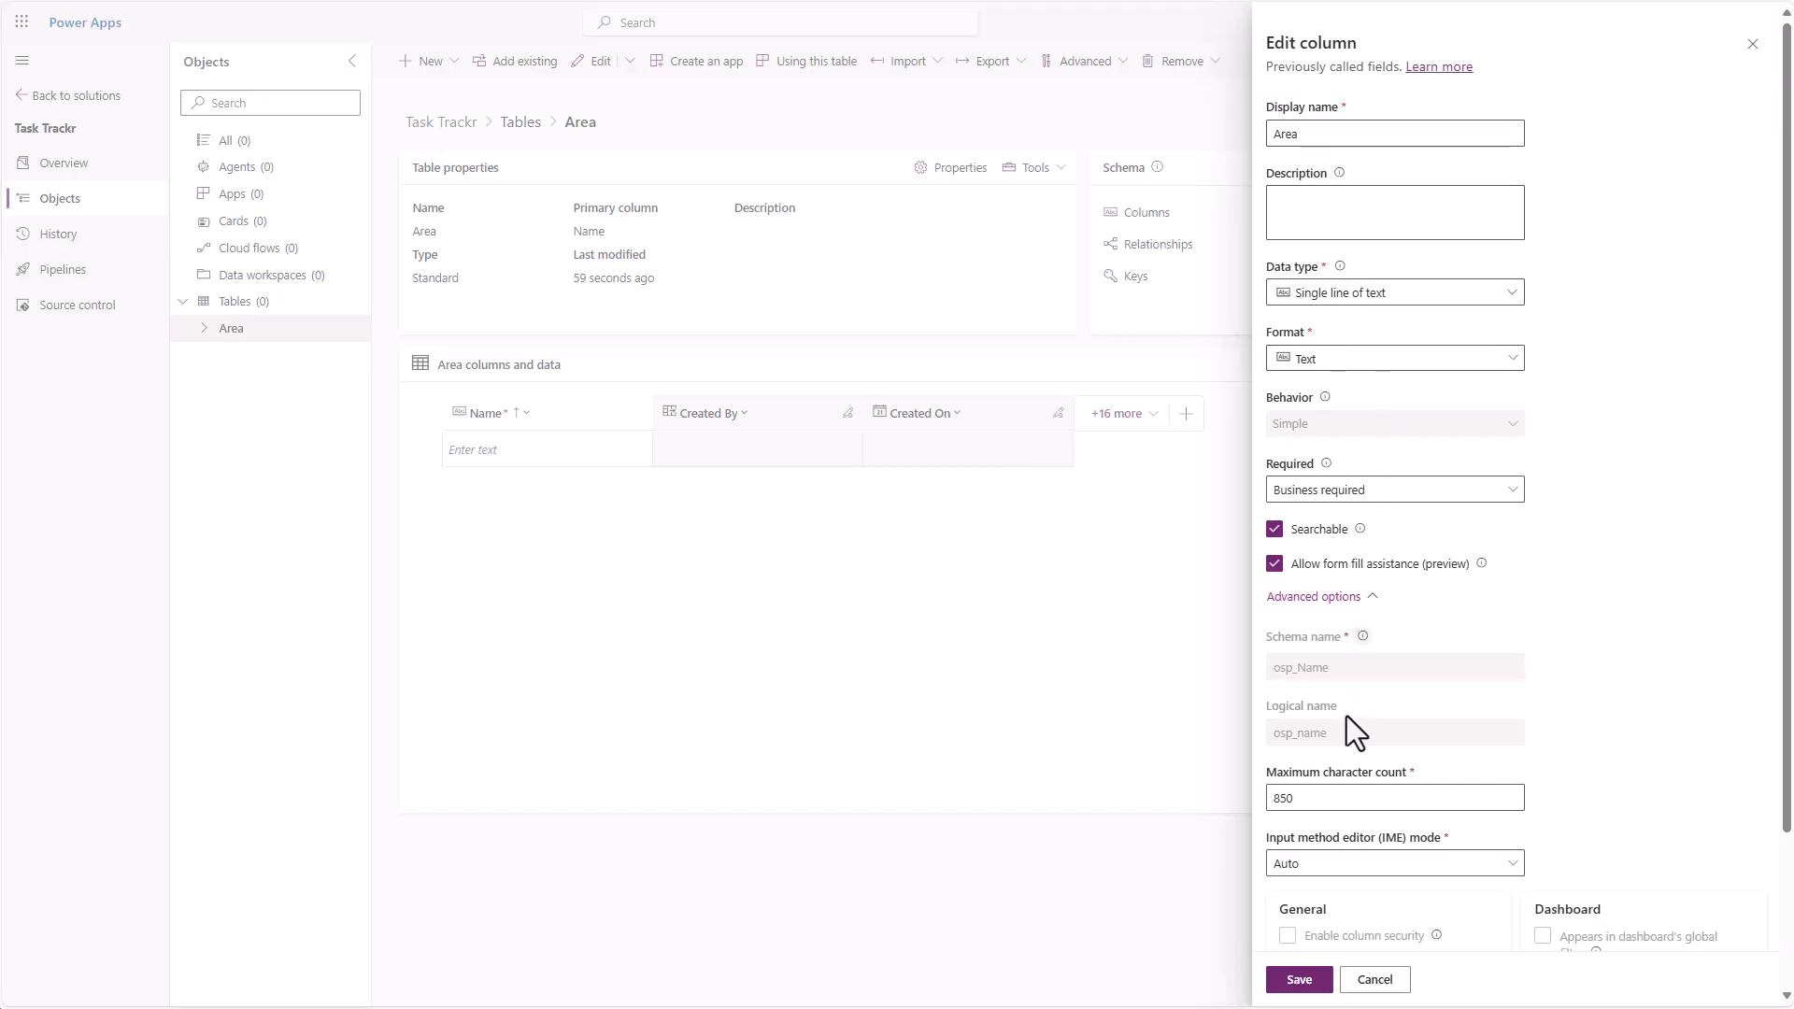
scroll(1348, 718, "down", 1)
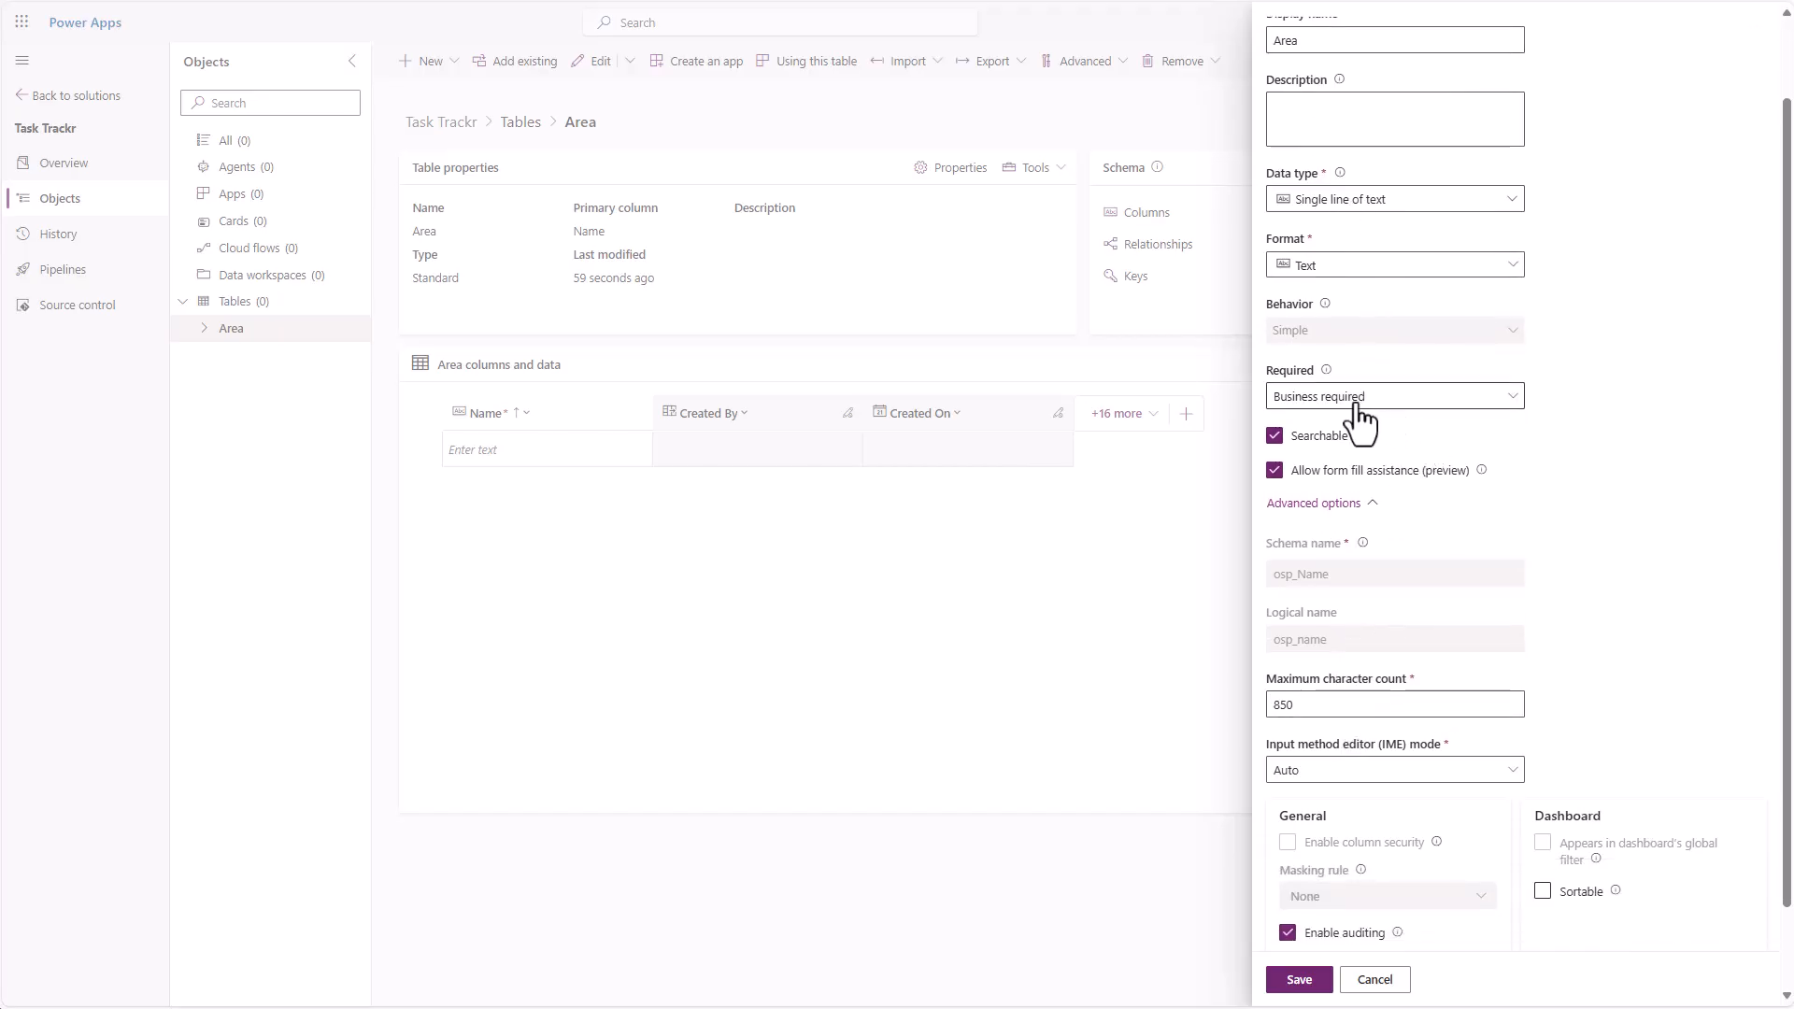
scroll(1354, 672, "down", 1)
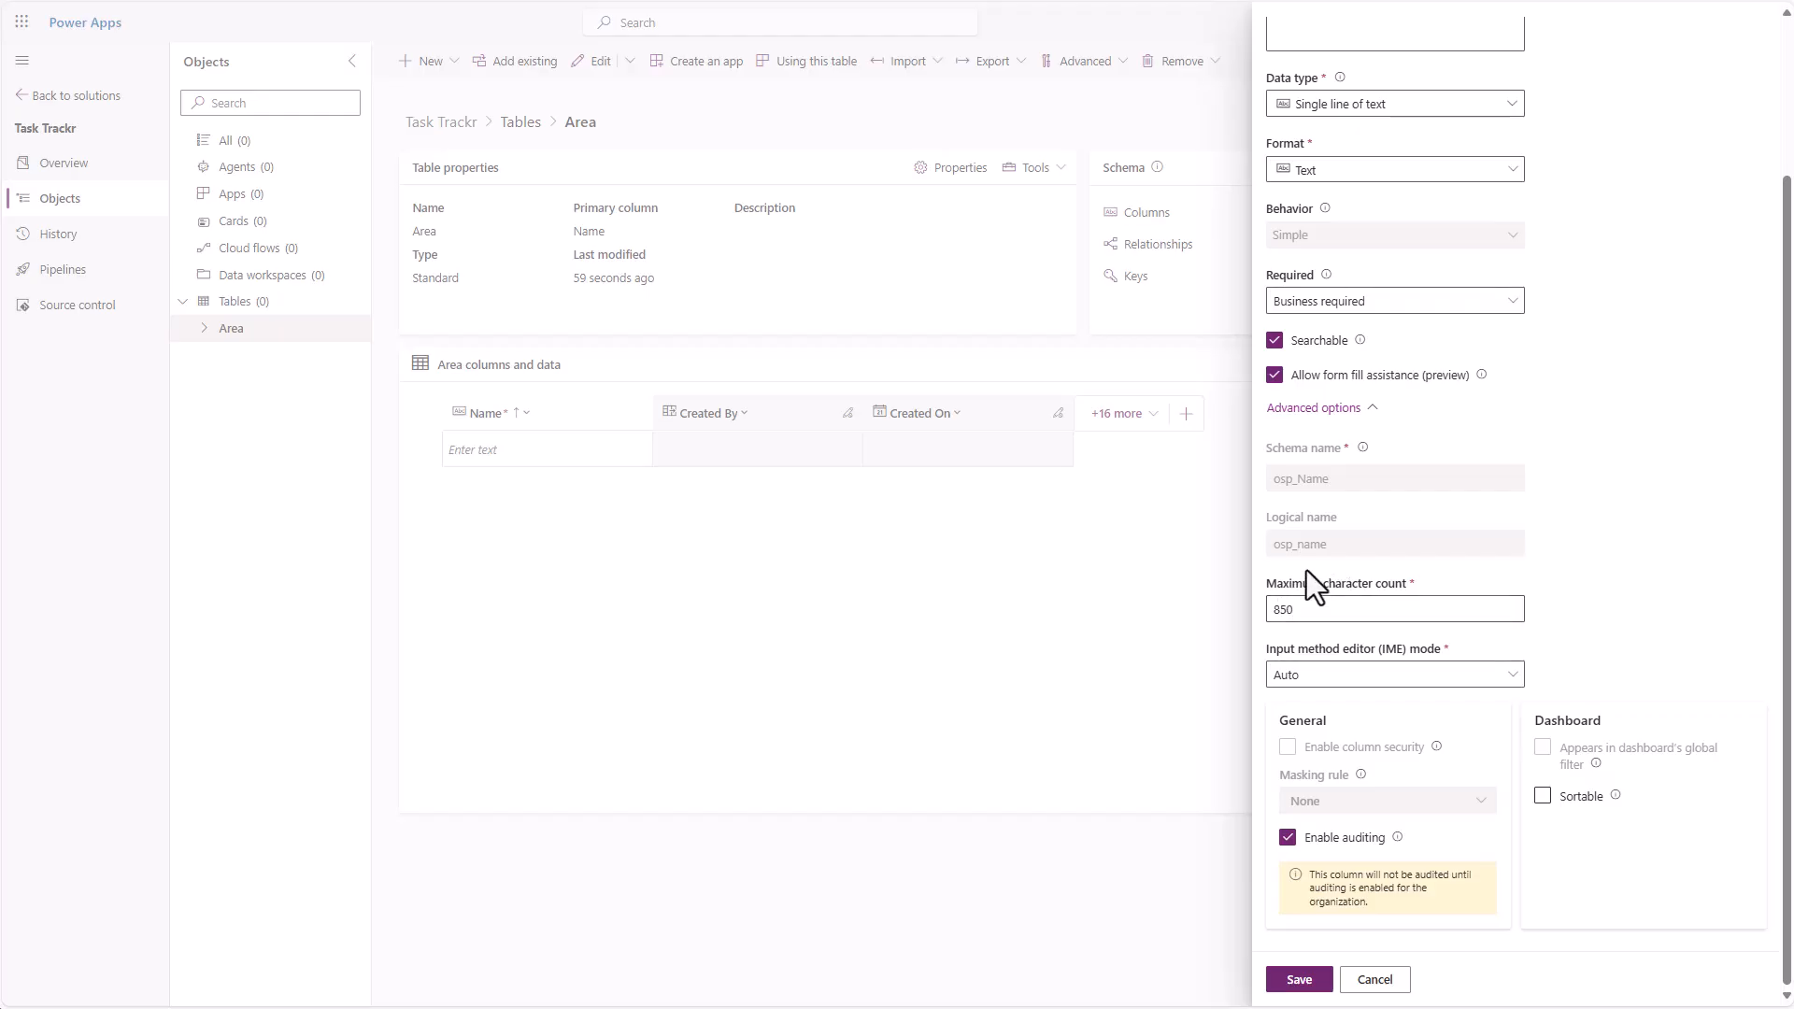
scroll(1345, 417, "up", 3)
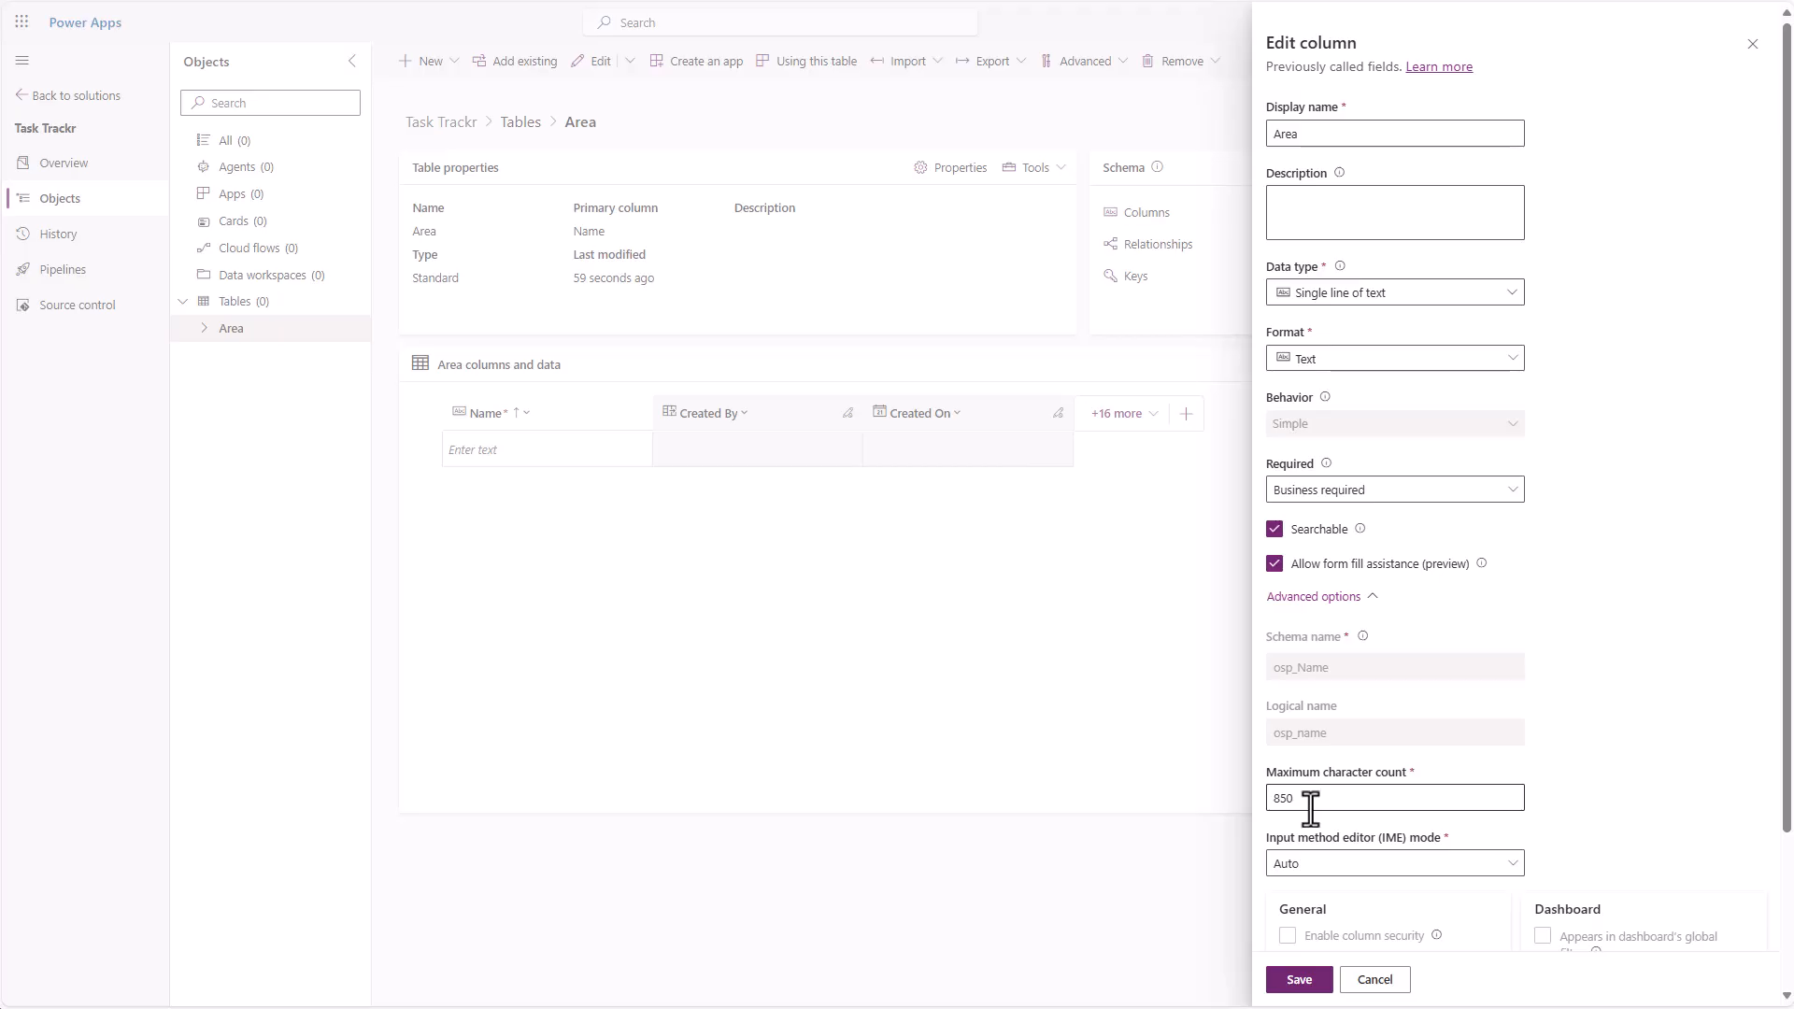
left_click(1308, 988)
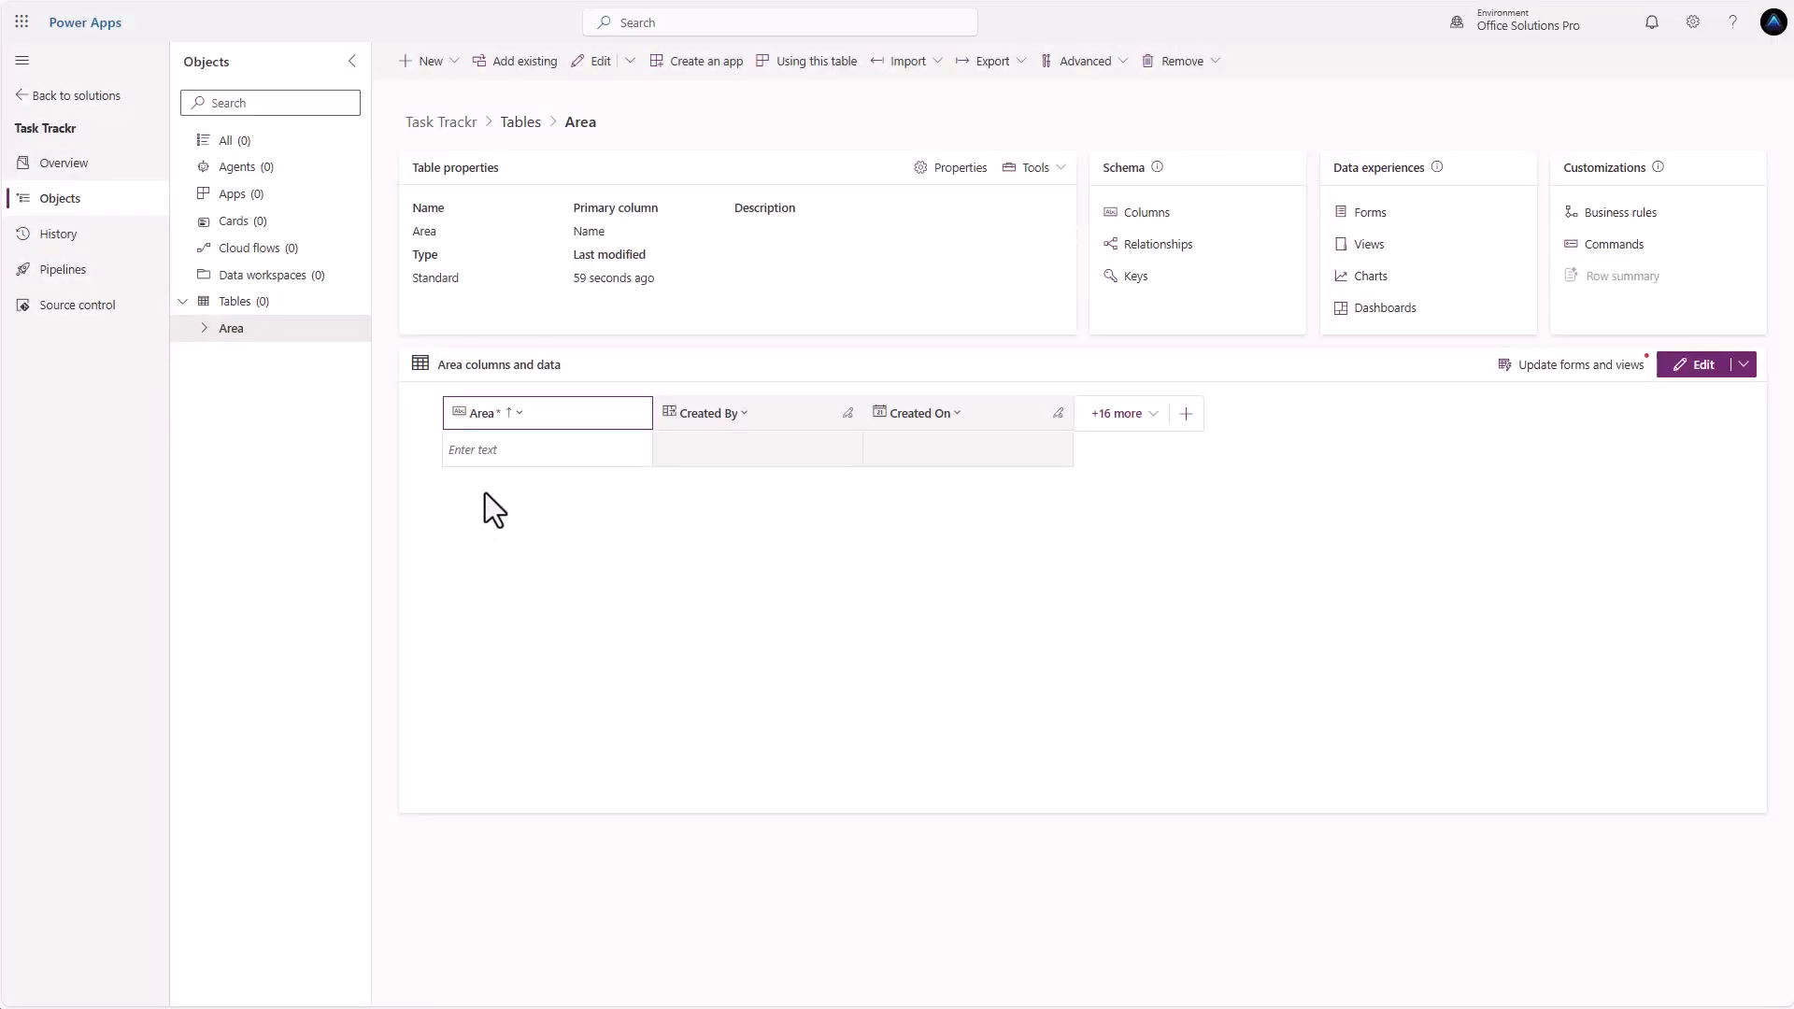
Start another new table with advanced properties in the Task Trackr solution and give it the display name Sub-Area
left_click(250, 302)
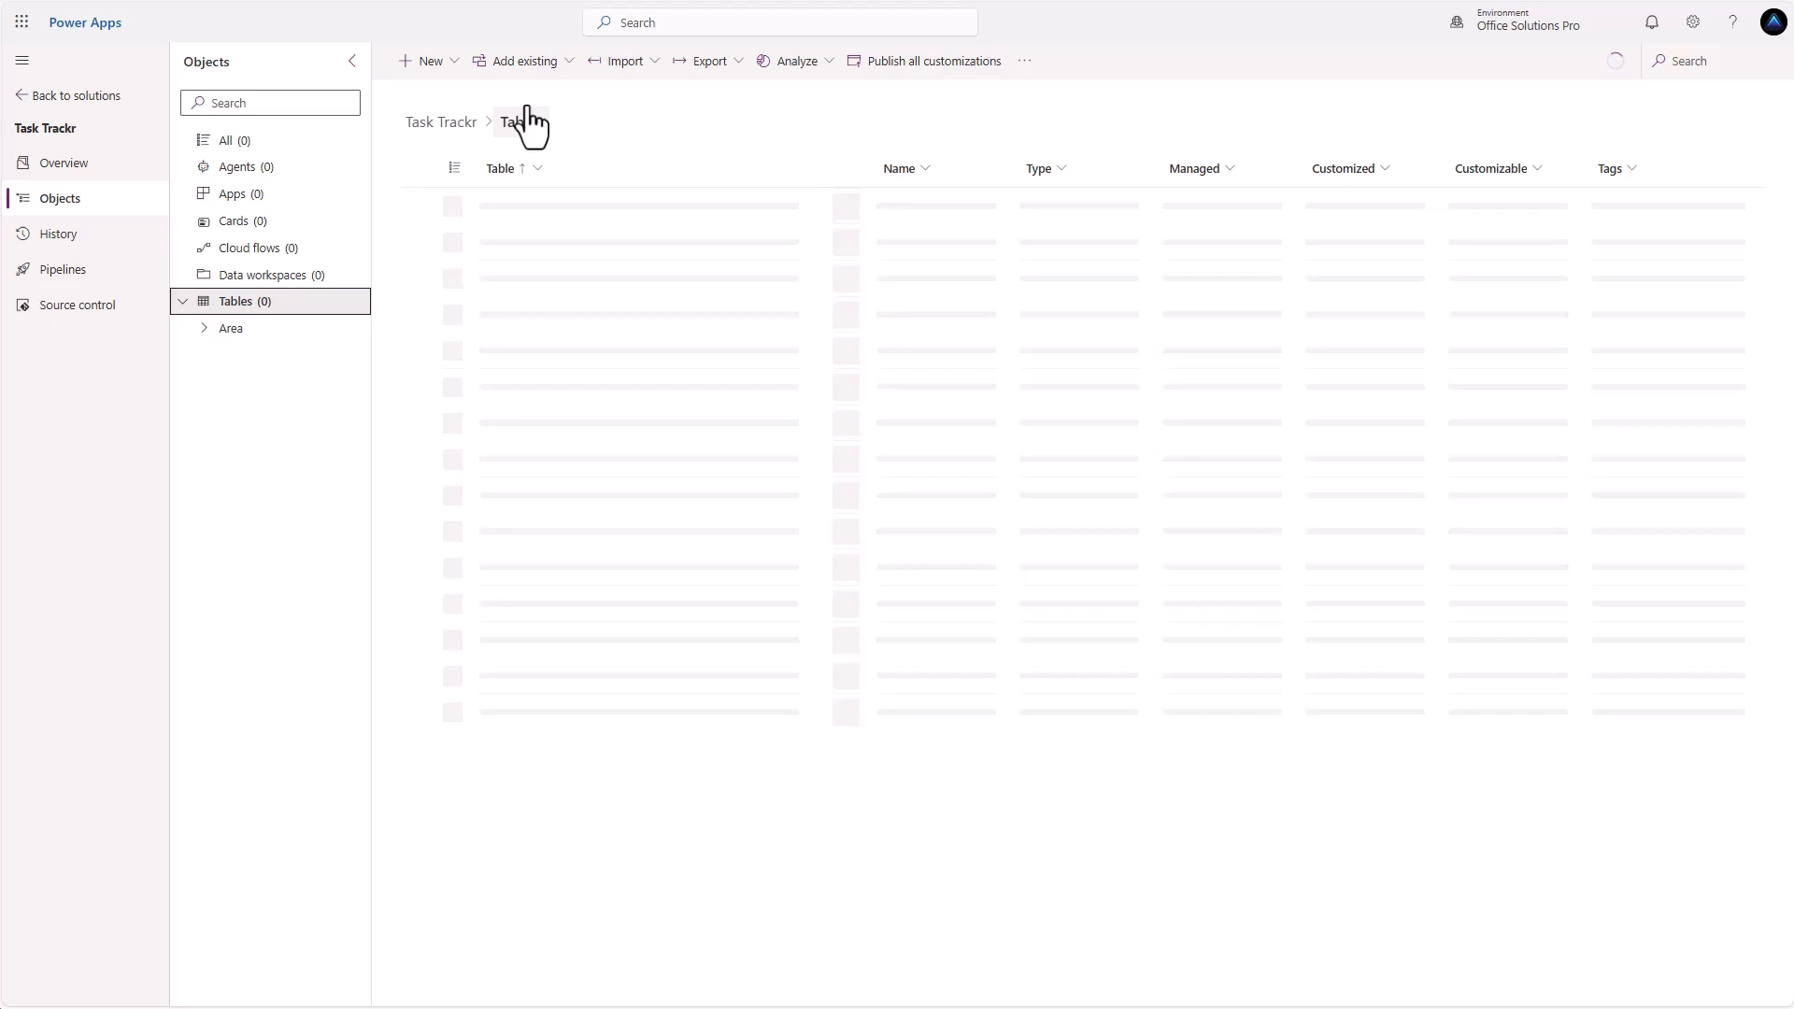
left_click(445, 79)
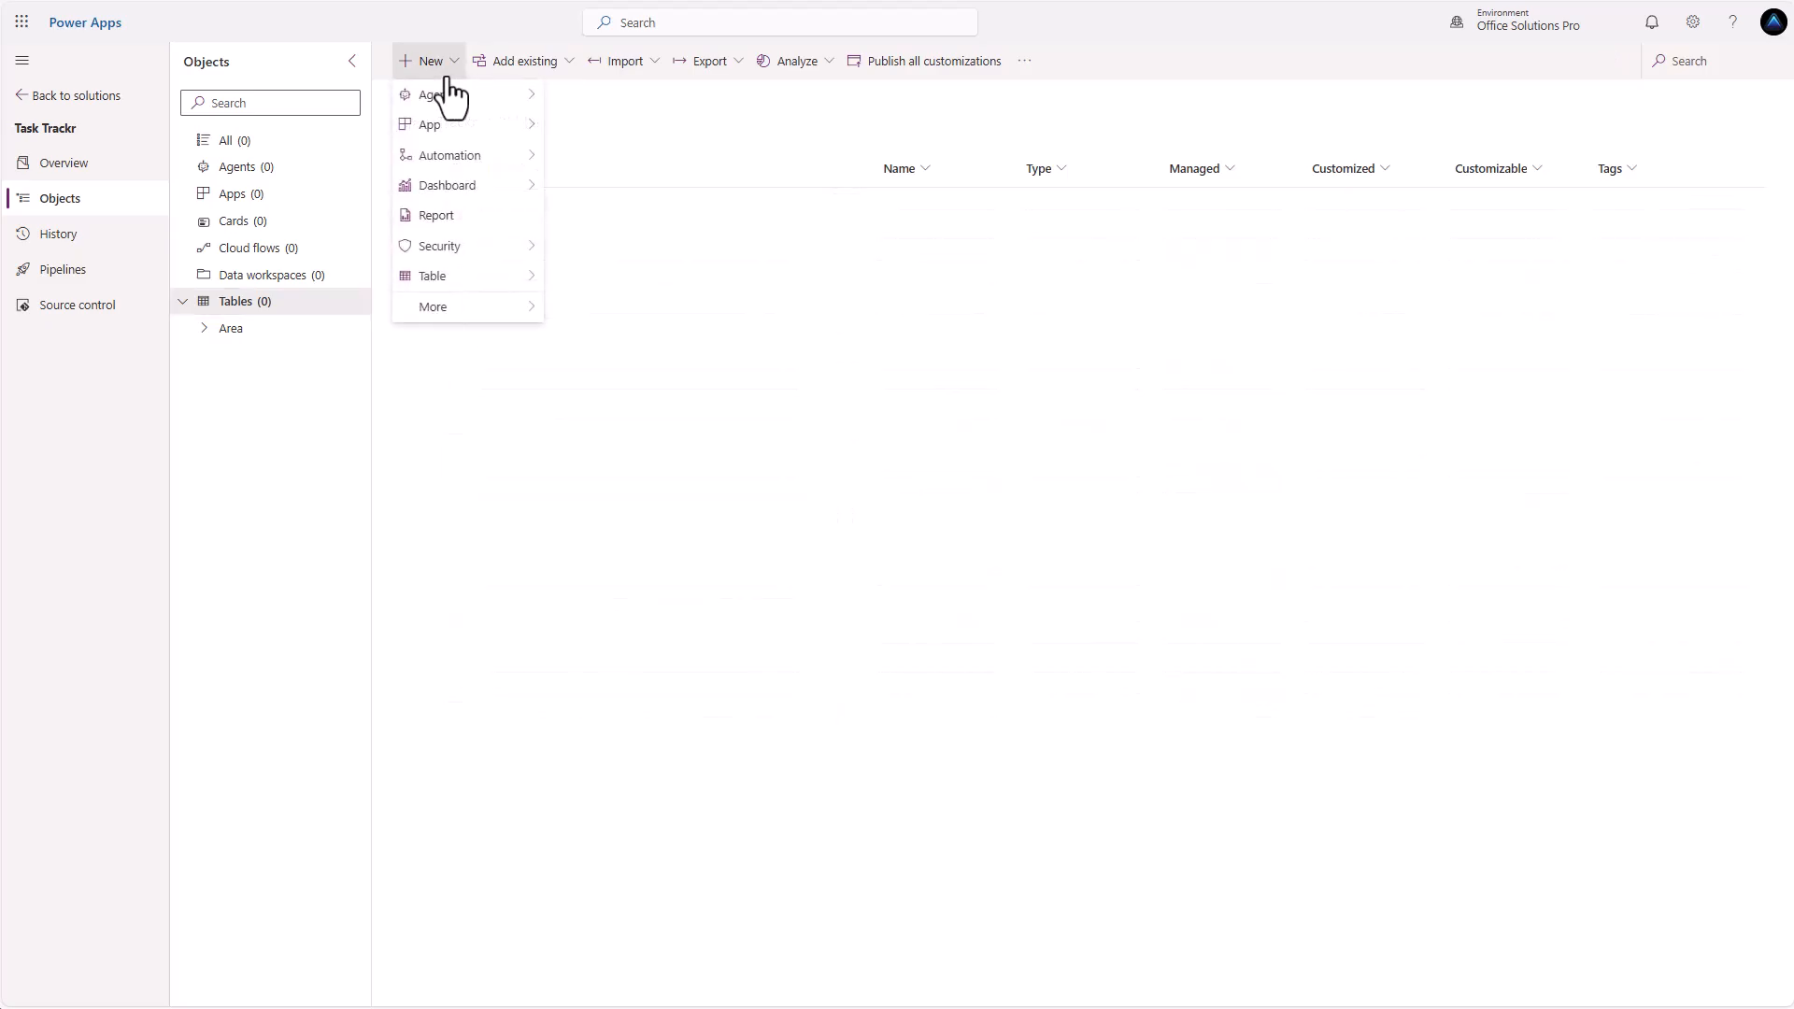
mouse_move(531, 282)
left_click(594, 309)
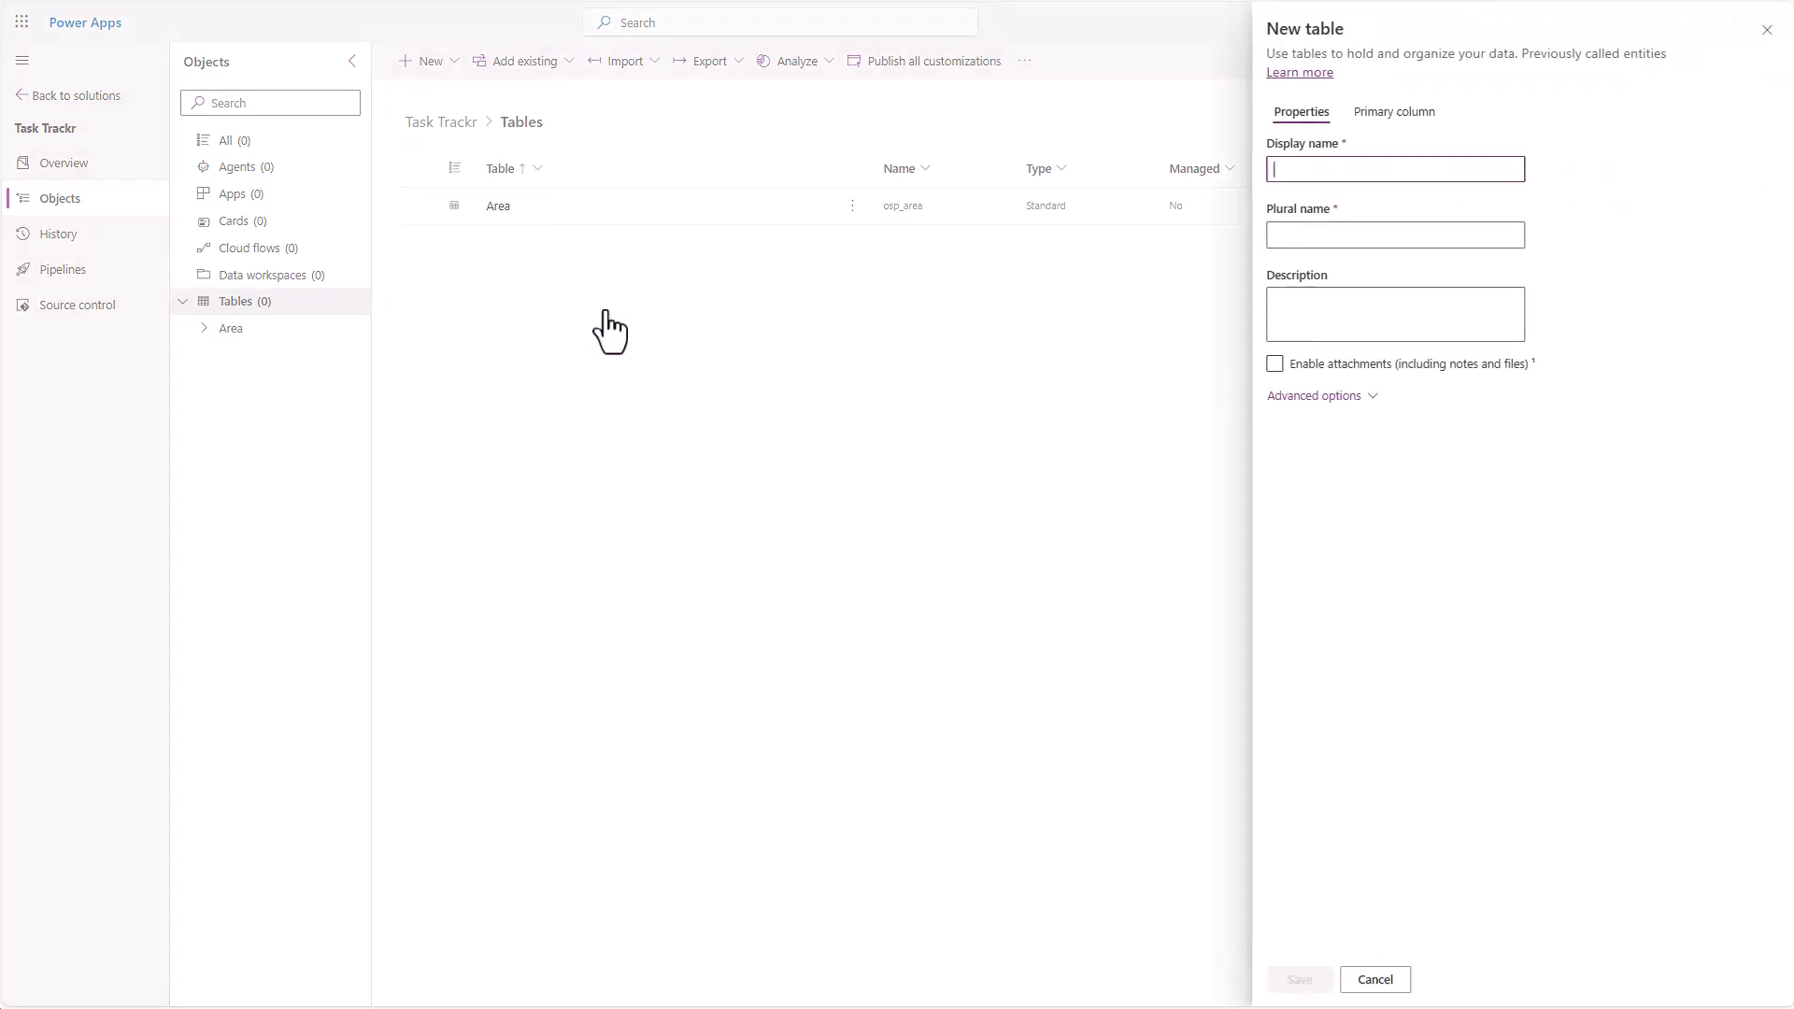
left_click(1272, 168)
type("Sub-Area")
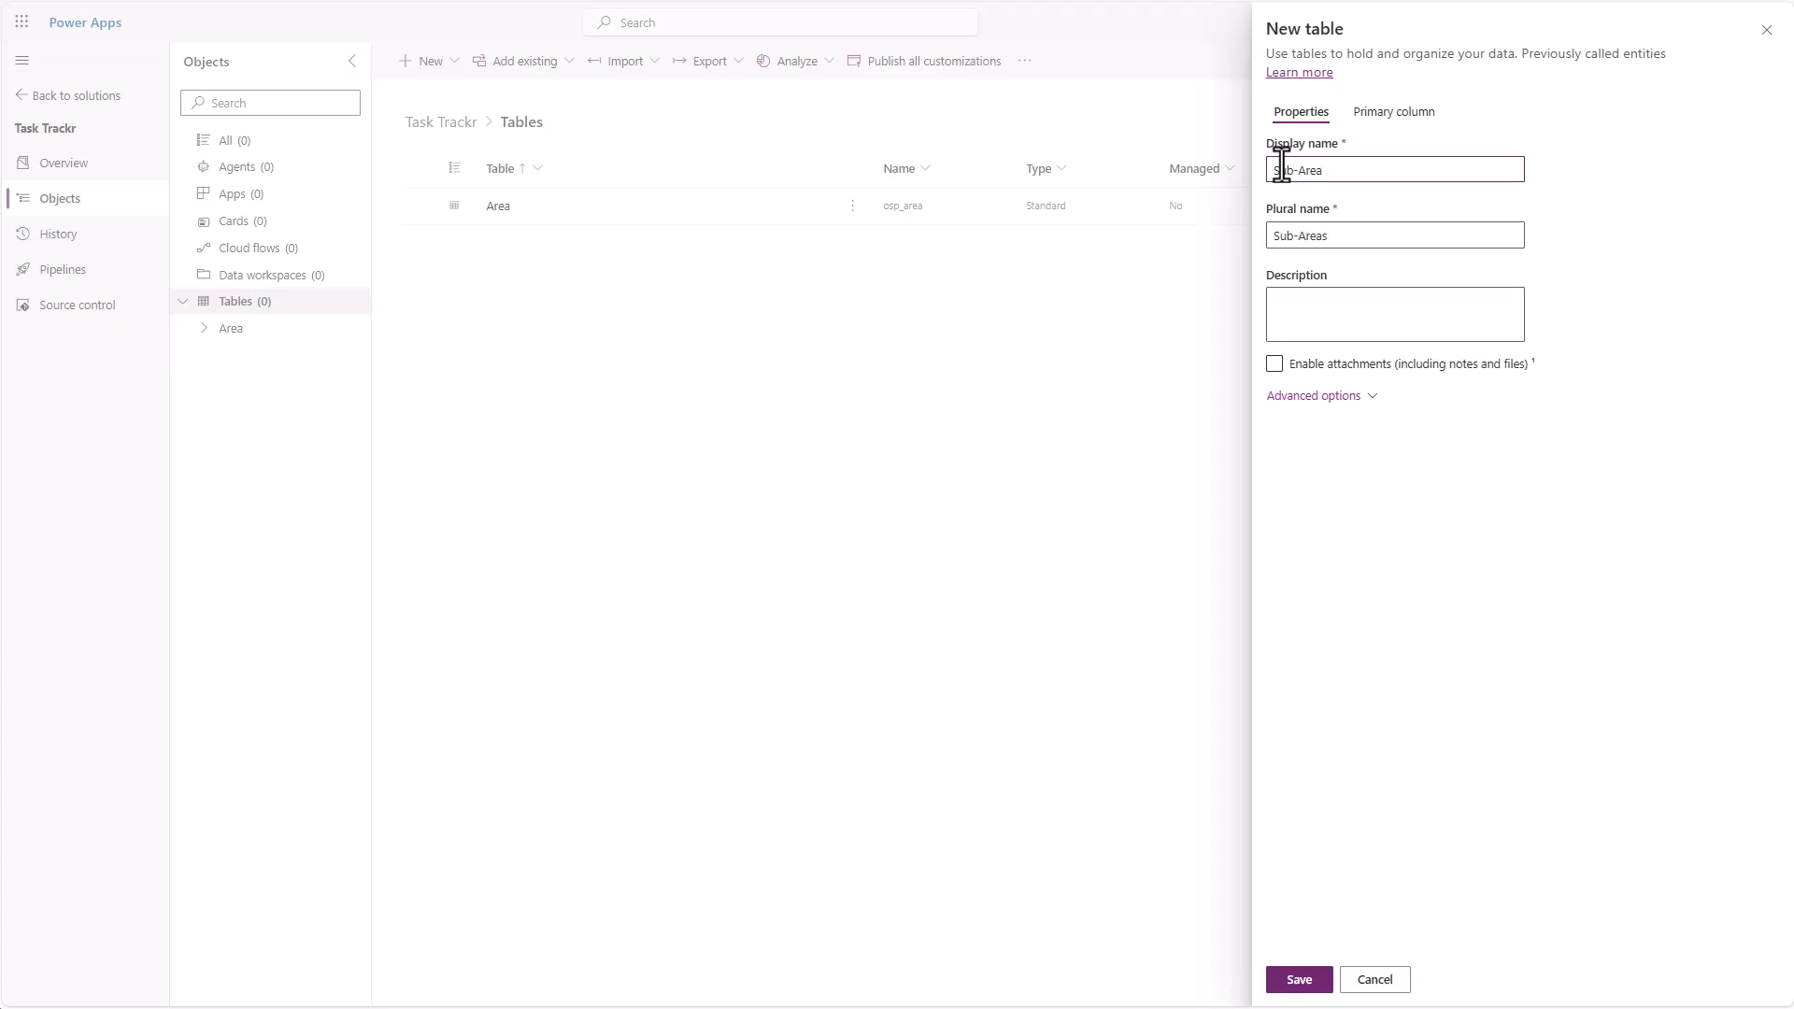
Enable "Leverage quick-create form if available" in the Sub-Area table's advanced options and save the table
left_click(1390, 114)
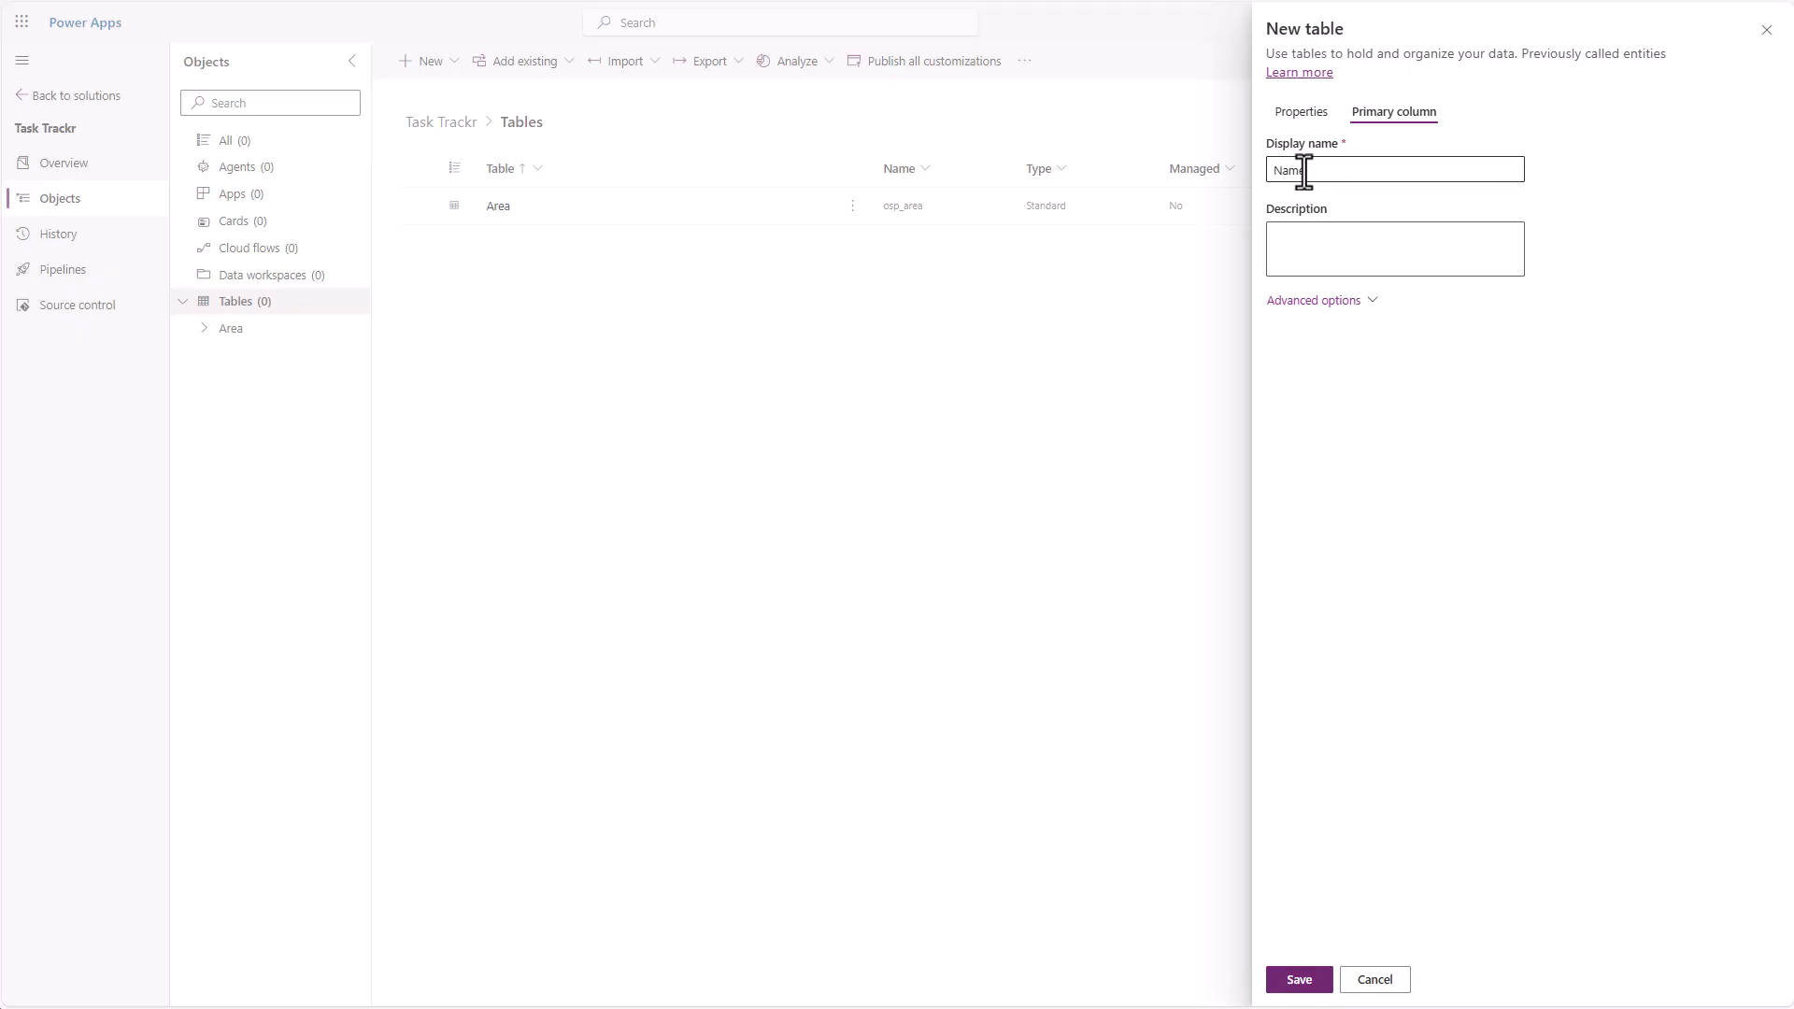
left_click(1303, 113)
left_click(1315, 396)
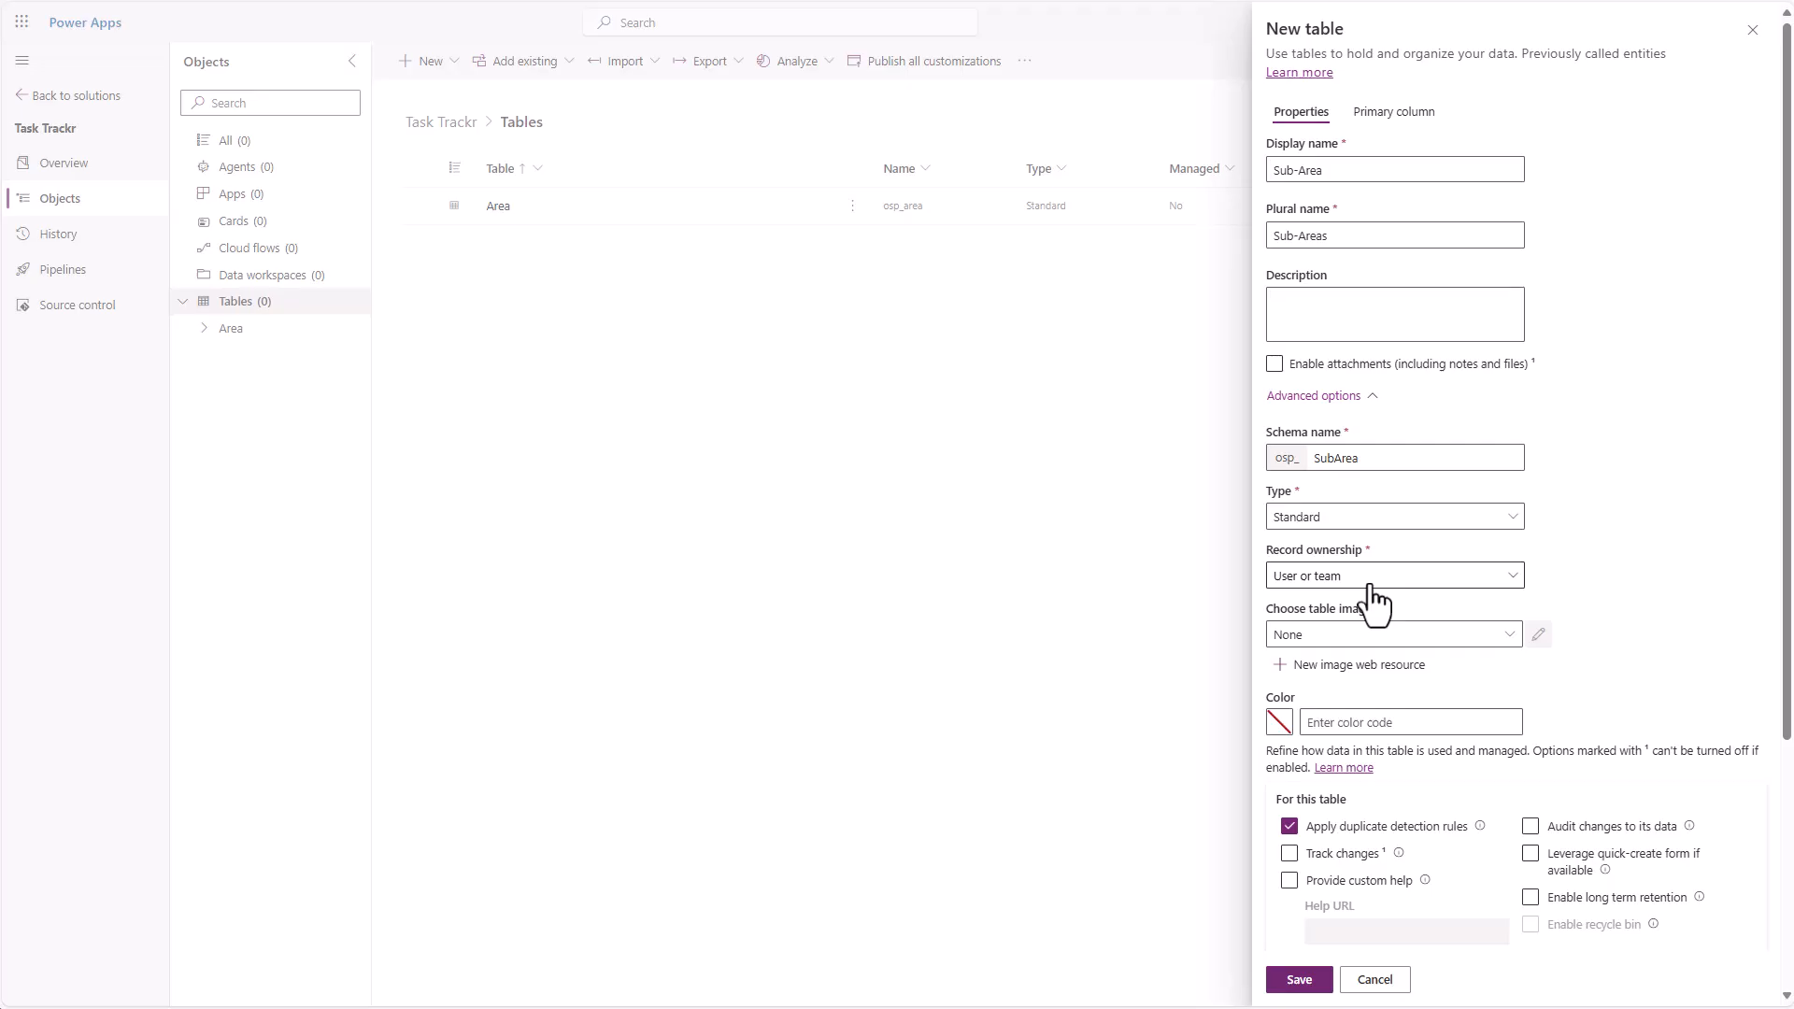
left_click(1531, 861)
left_click(1296, 977)
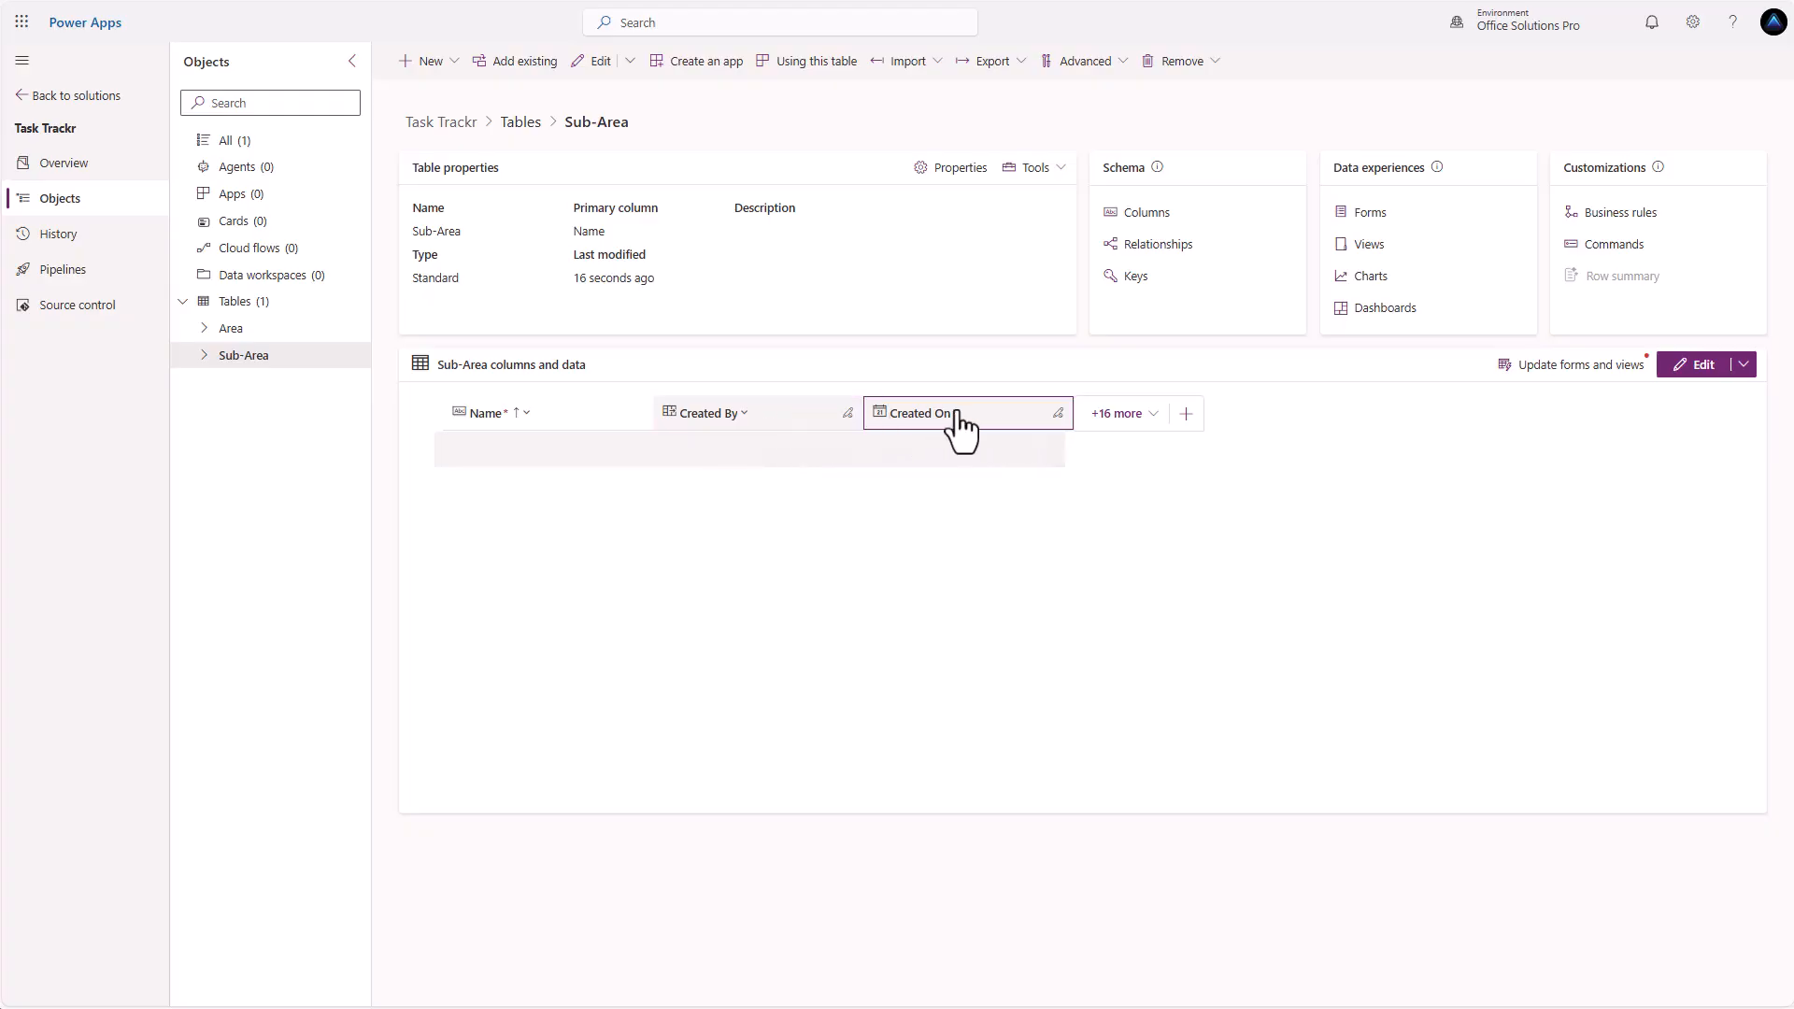
Rename the Sub-Area table's primary Name column to Sub-Area and save the column
left_click(528, 416)
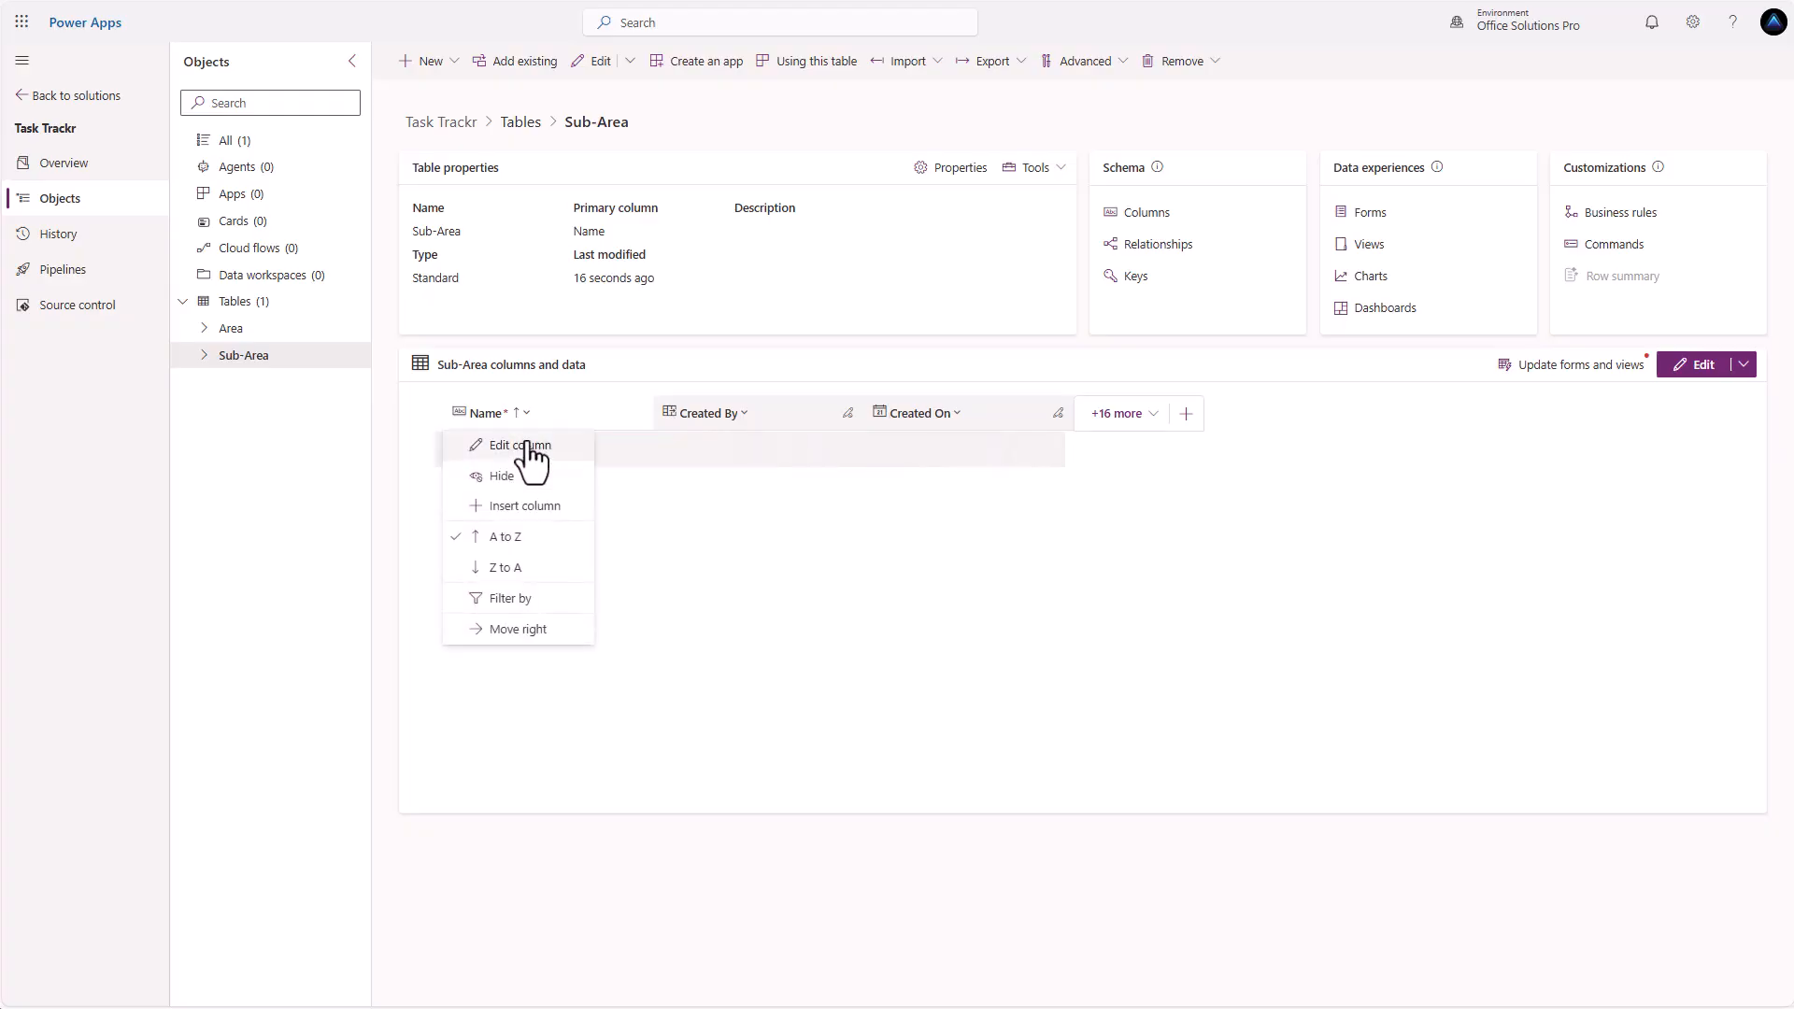
left_click(527, 449)
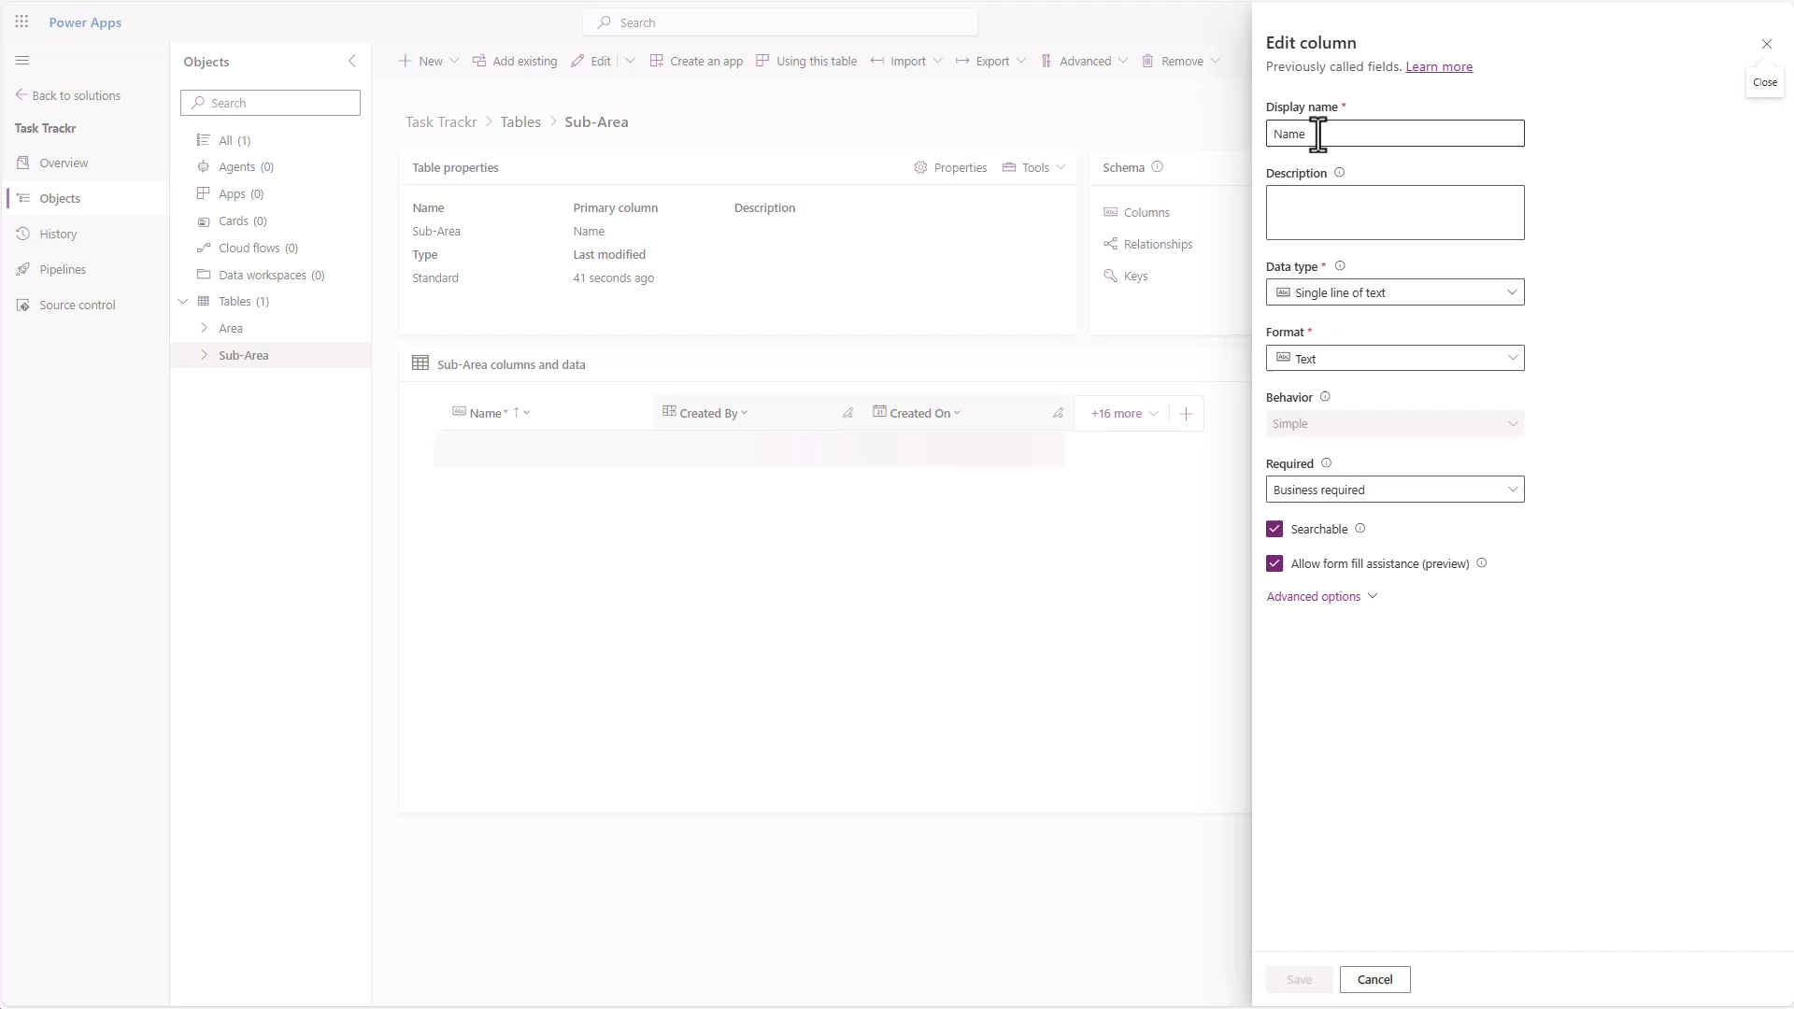
left_click_drag(1317, 134, 1212, 133)
left_click(1325, 133)
double_click(1326, 133)
type("Suib")
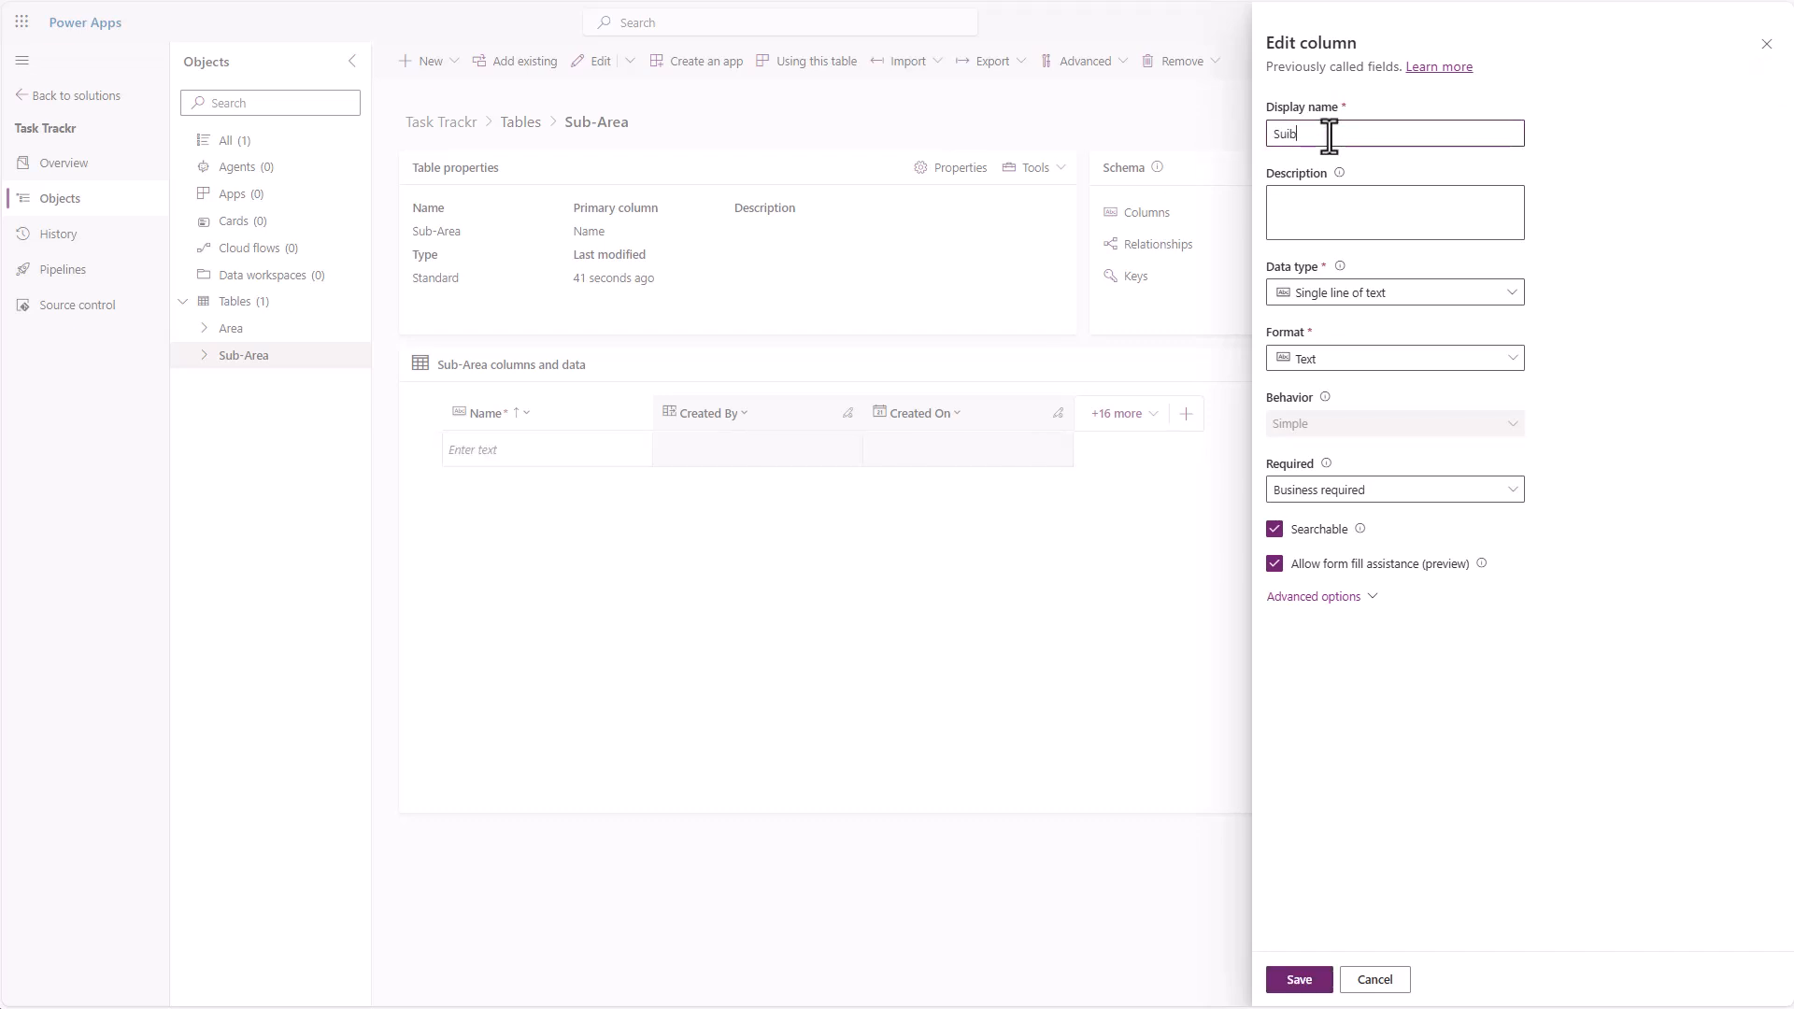
key("BackSpace")
key("BackSpace")
type("b-Area")
left_click(1299, 979)
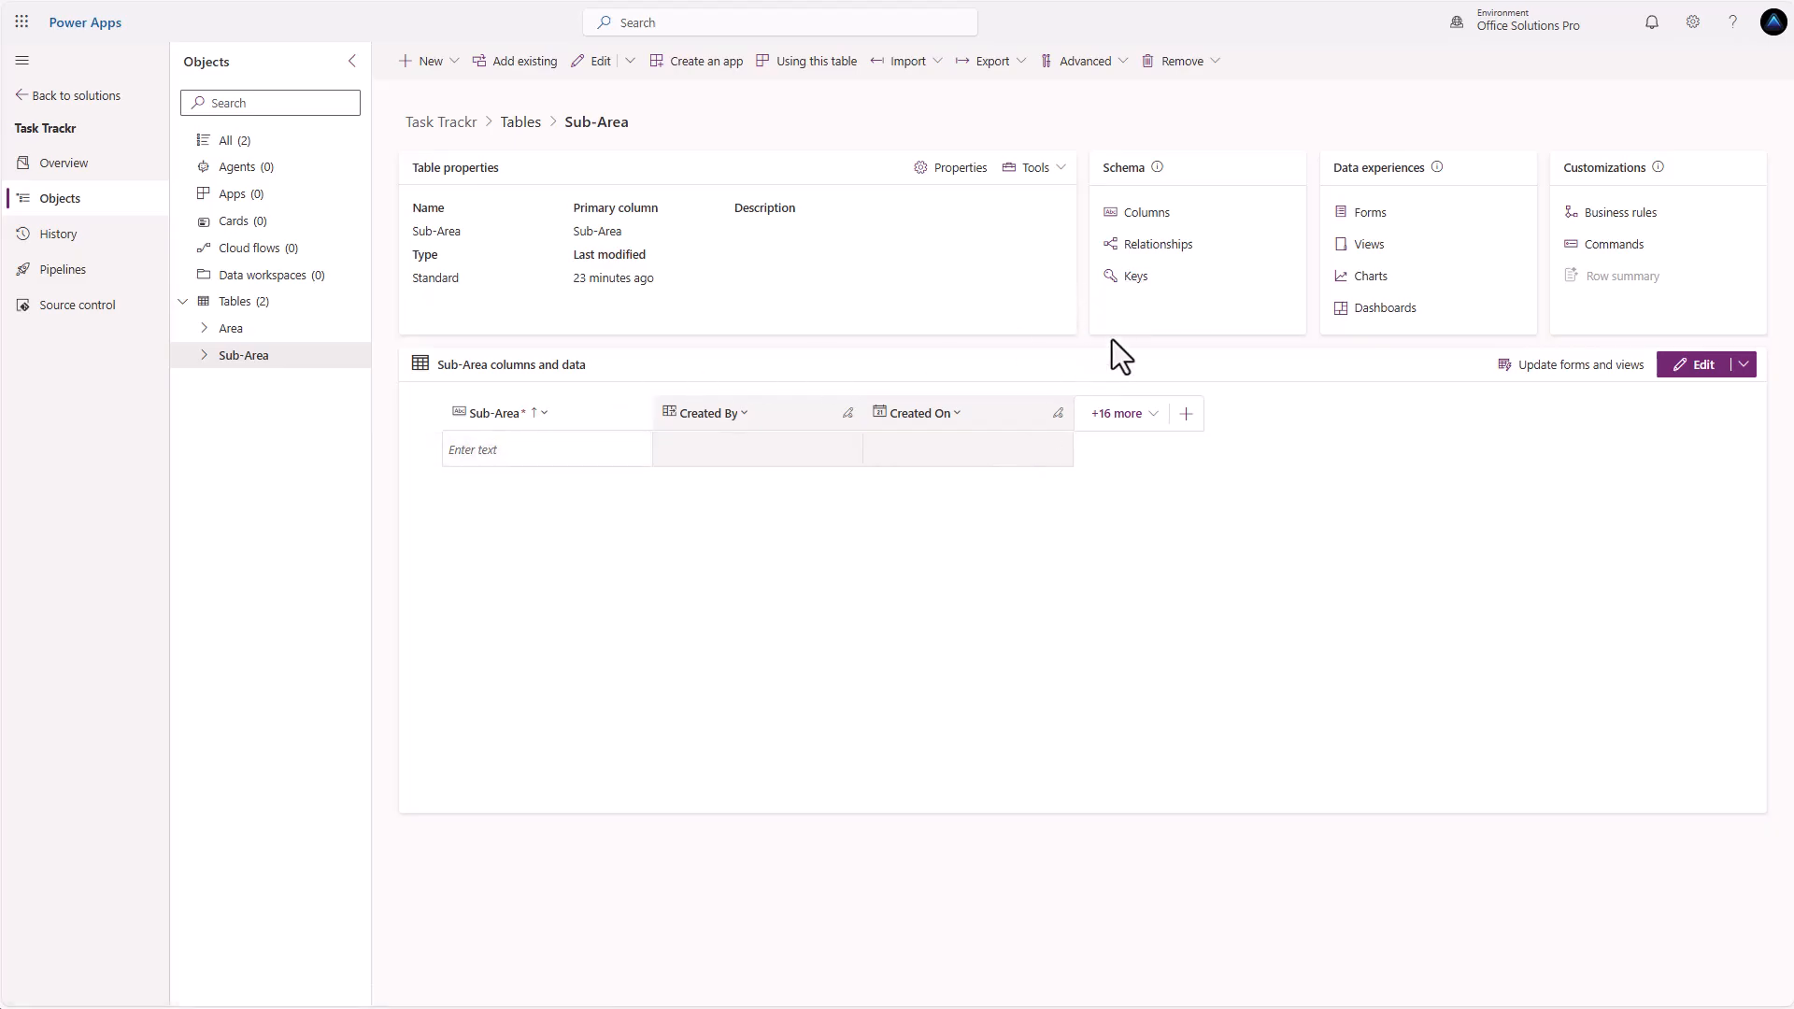
left_click(1136, 277)
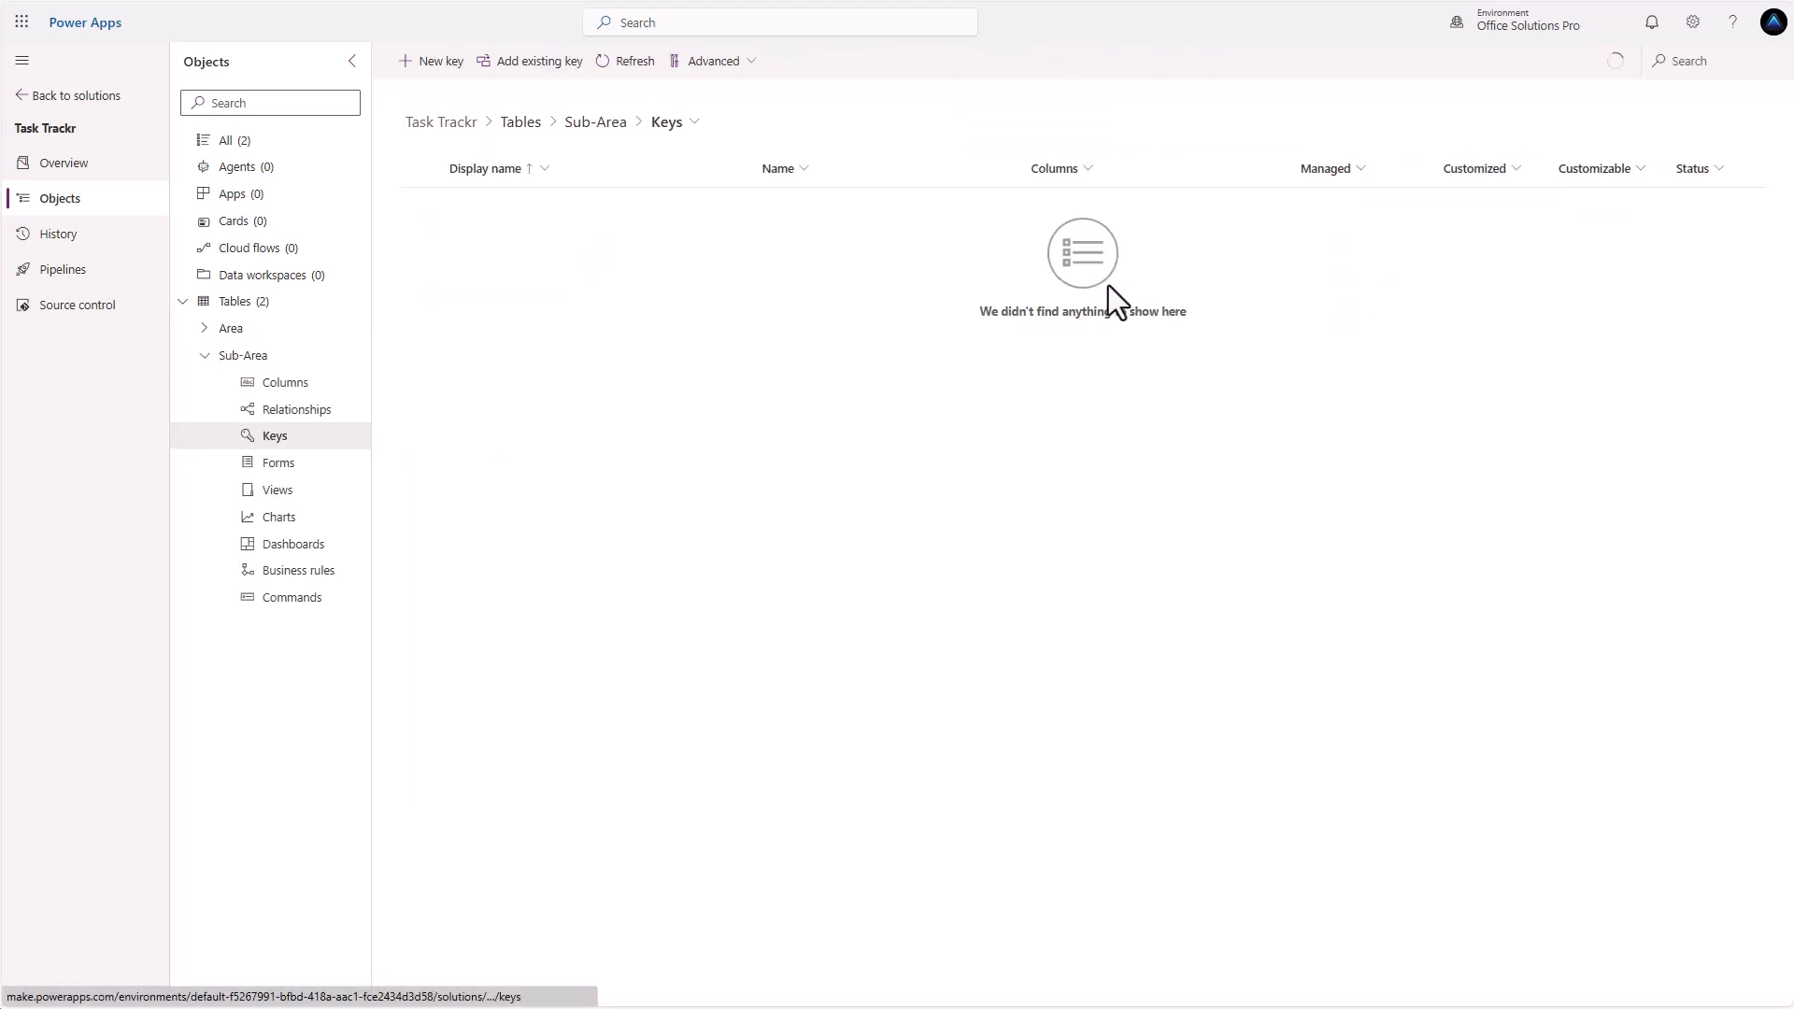
left_click(435, 62)
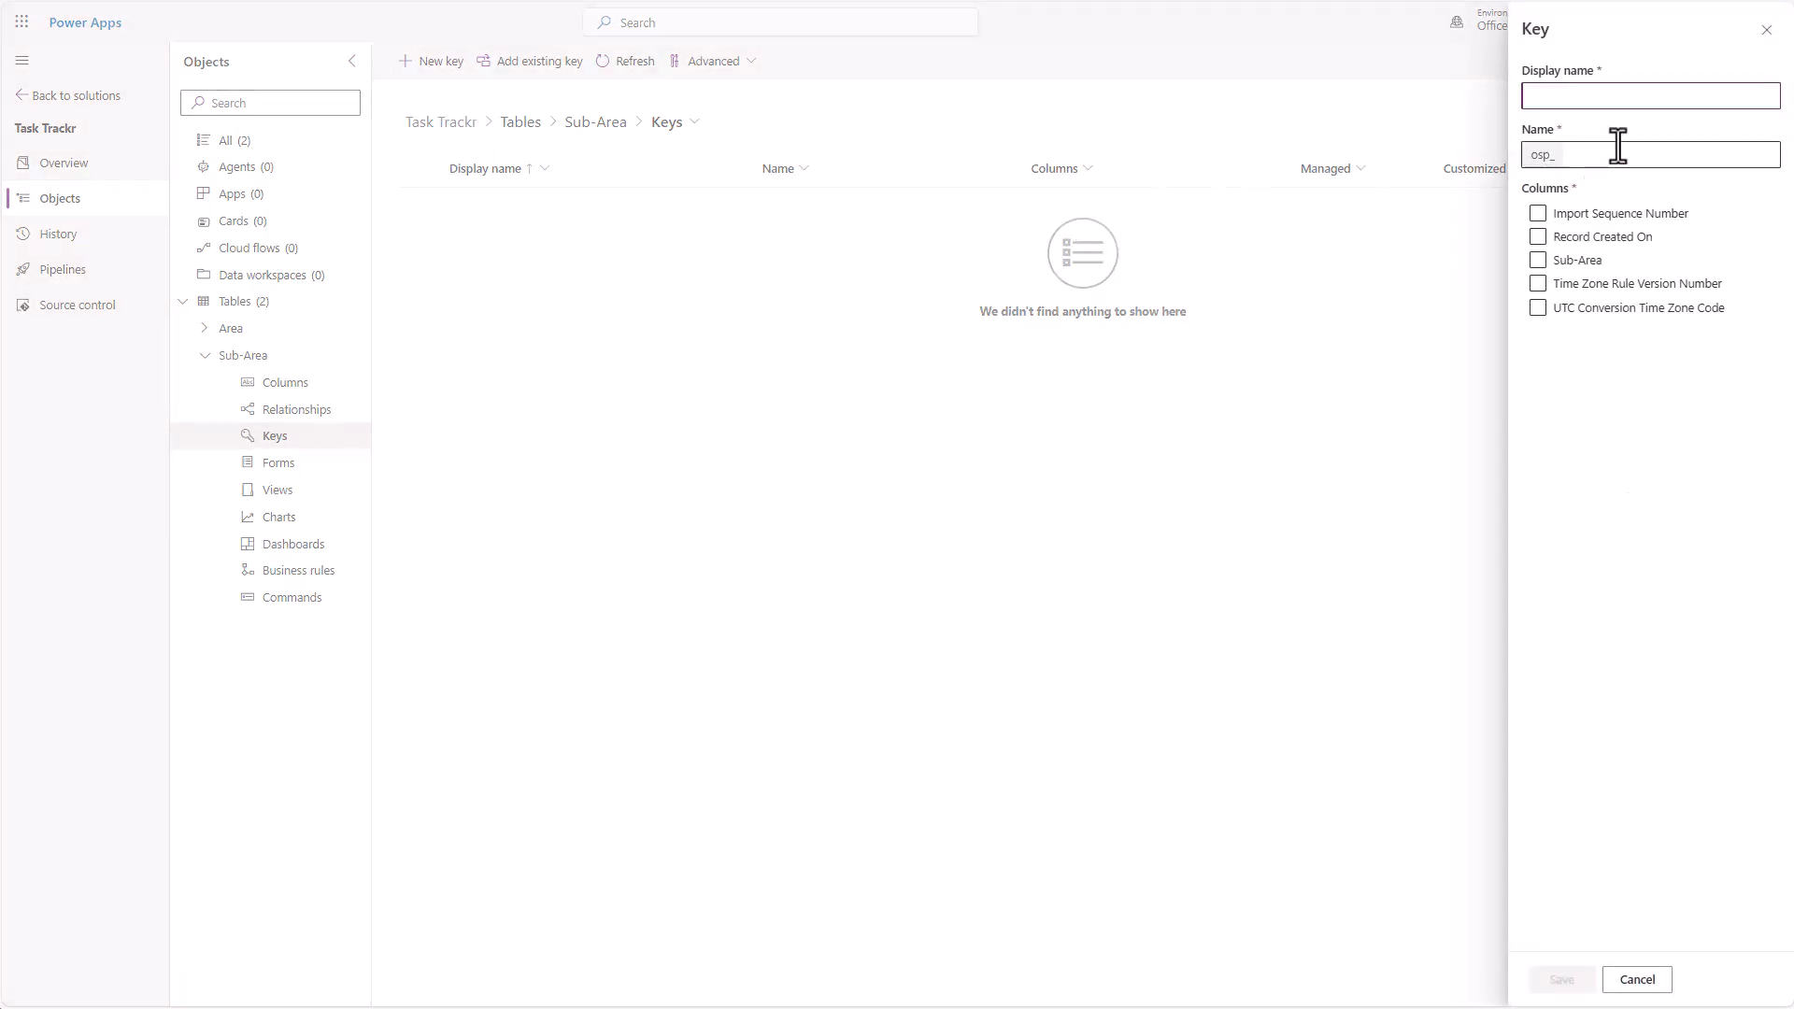
left_click(1538, 260)
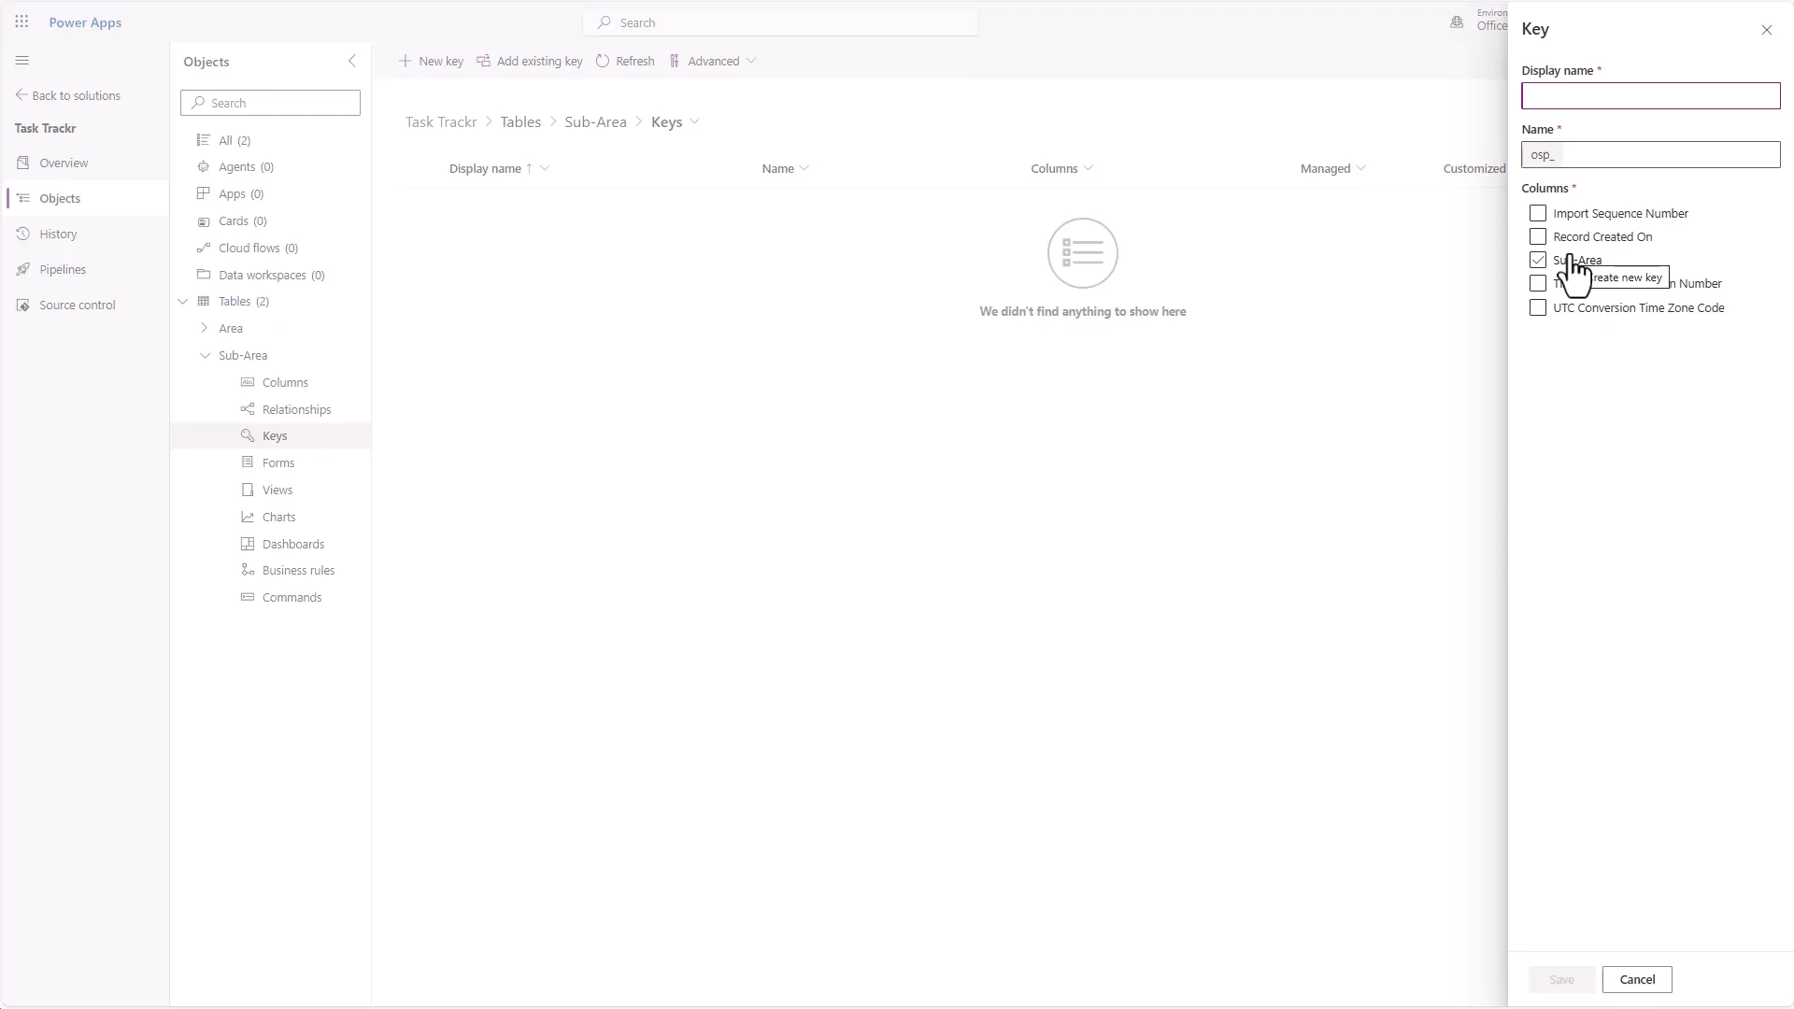
left_click(1766, 32)
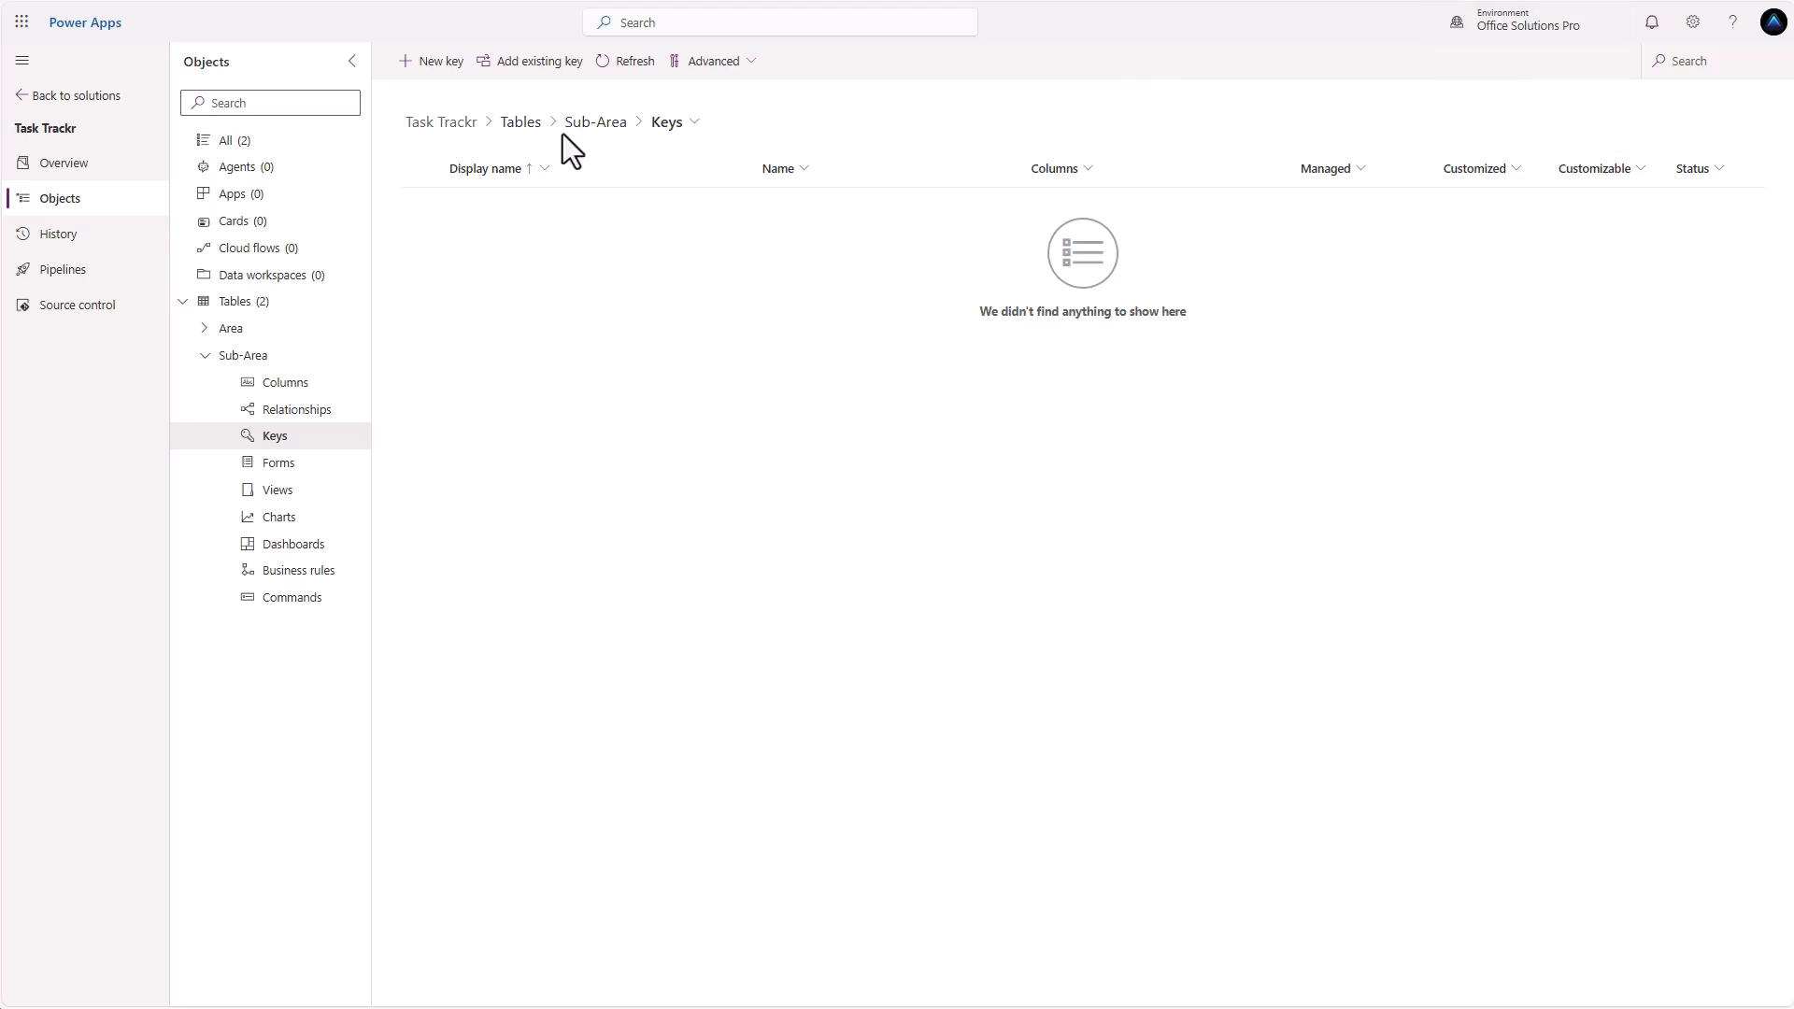
left_click(598, 125)
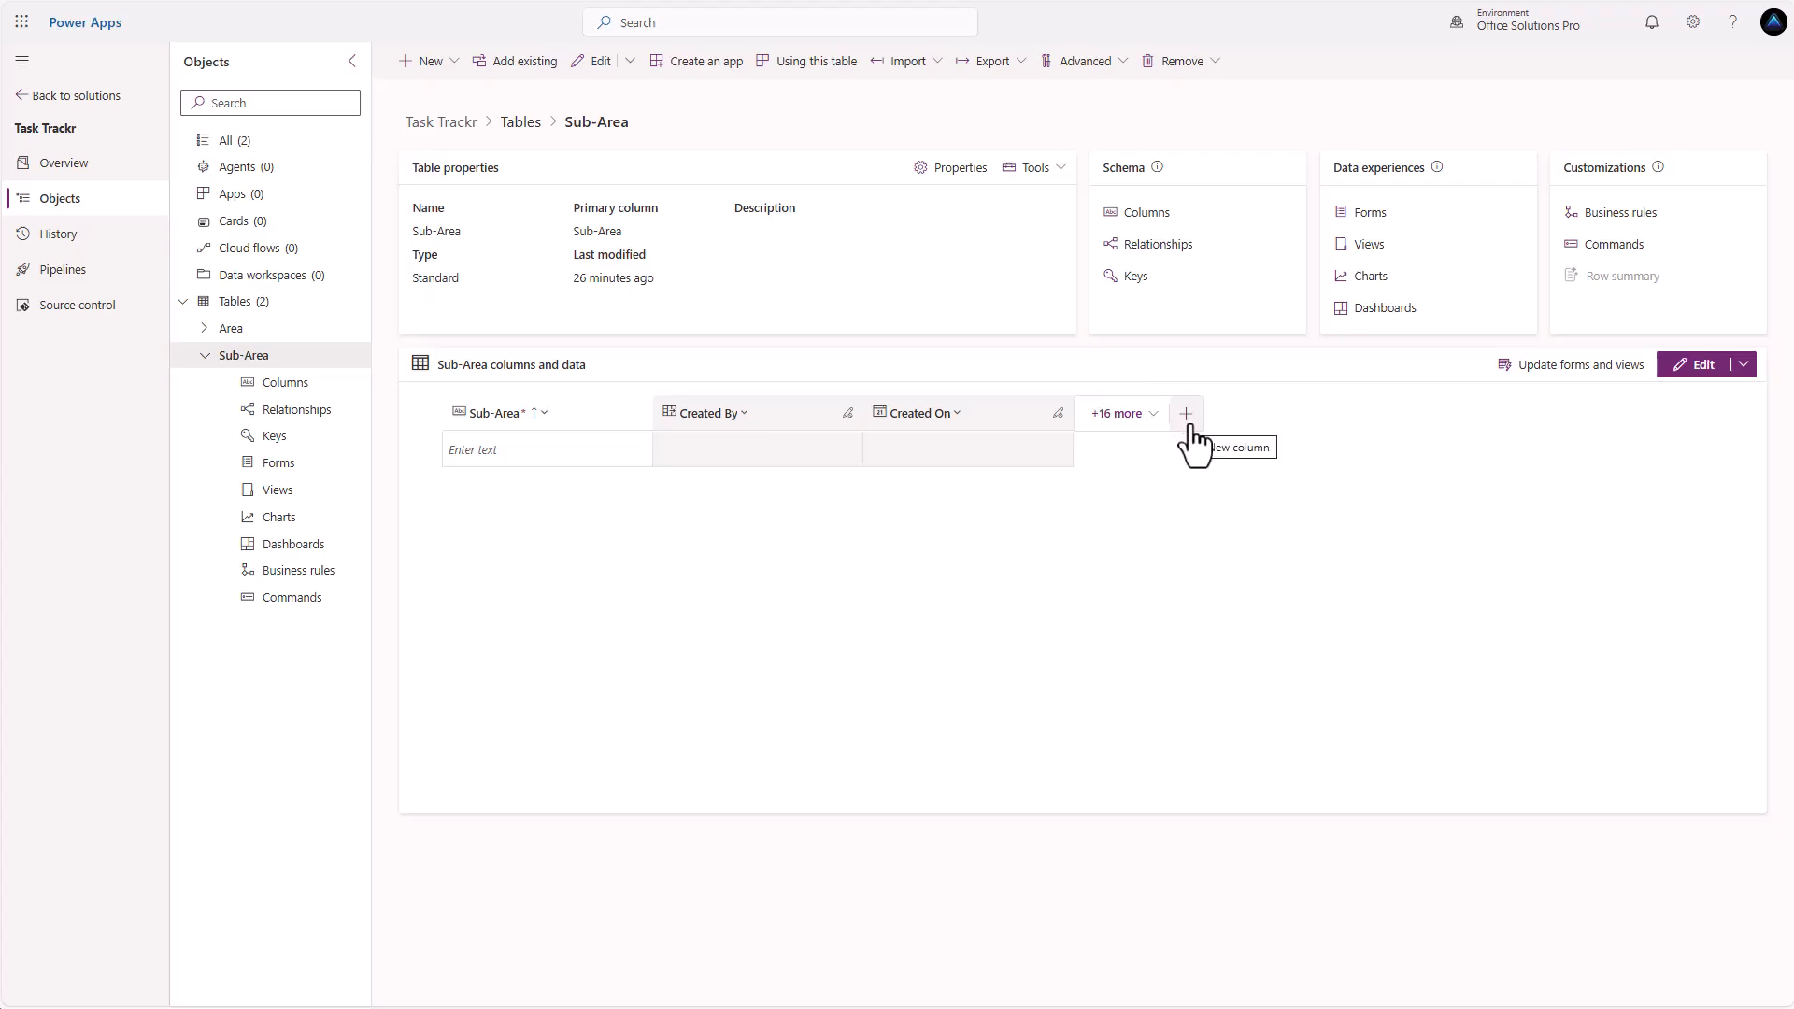
Add a single-line text column named Unique ID to the Sub-Area table with a maximum character count of 850, and save it
left_click(1189, 427)
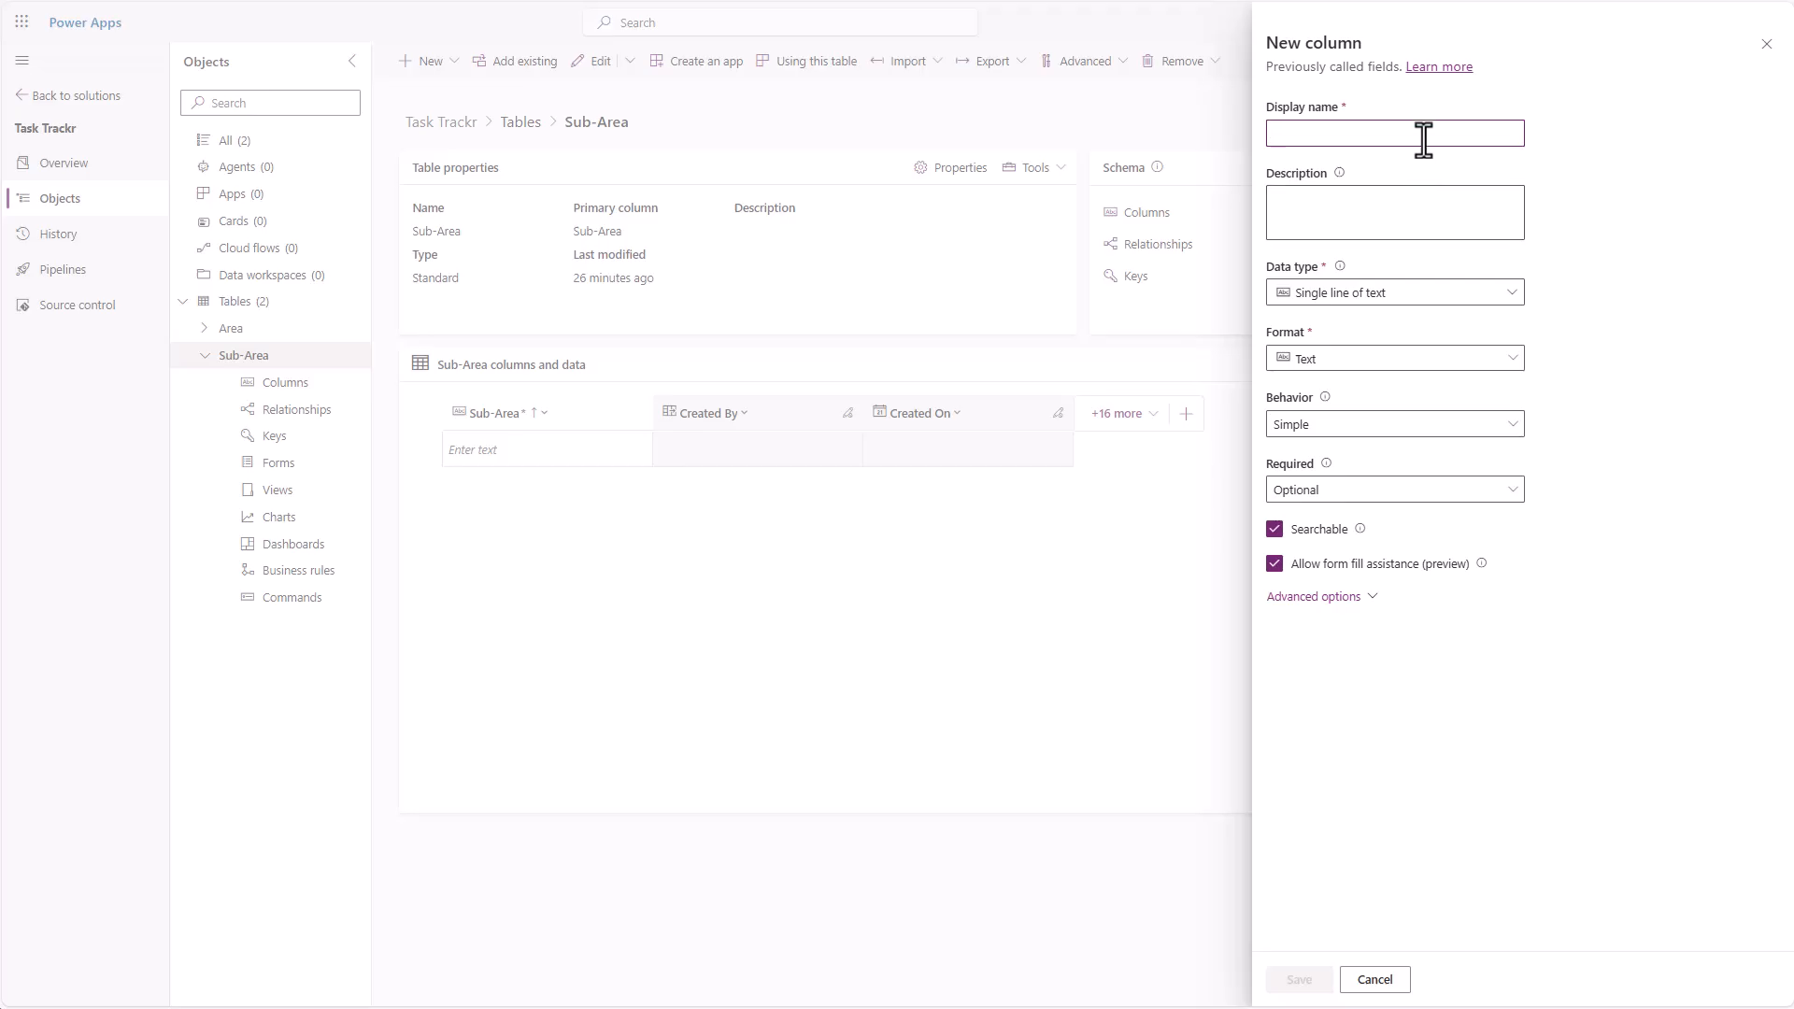
type("U")
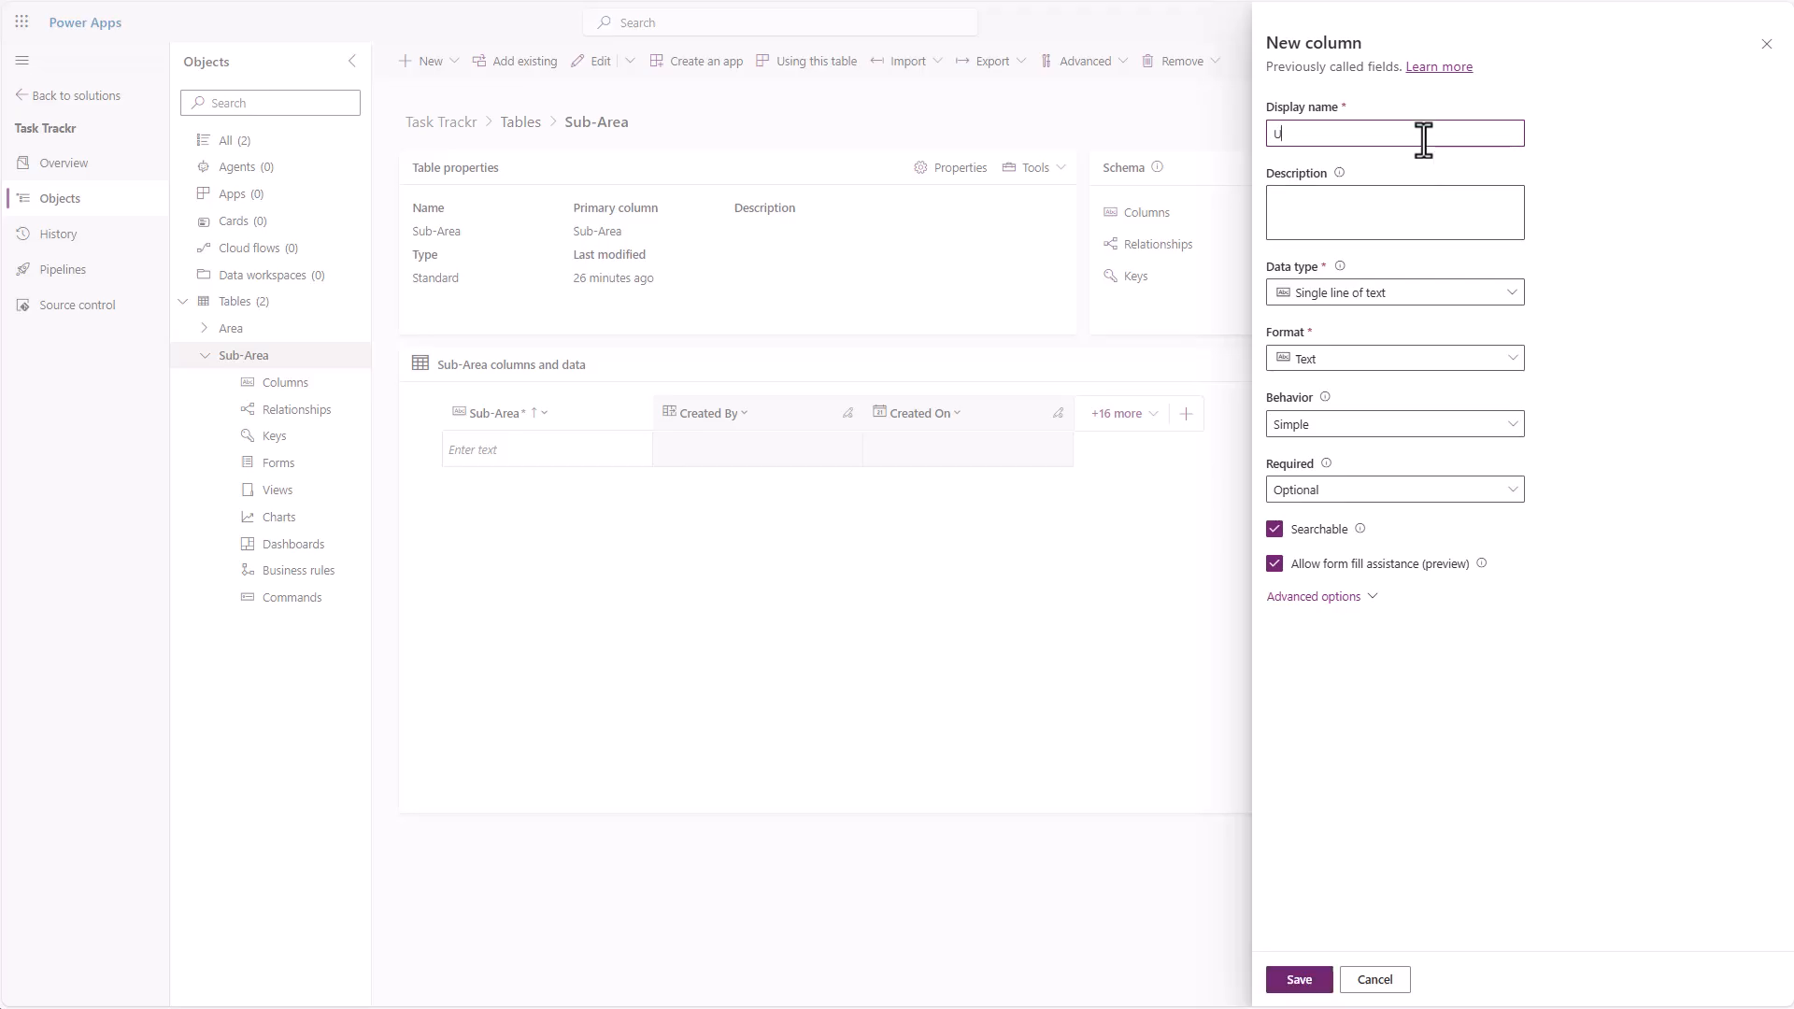
type("nique ID")
left_click(1316, 600)
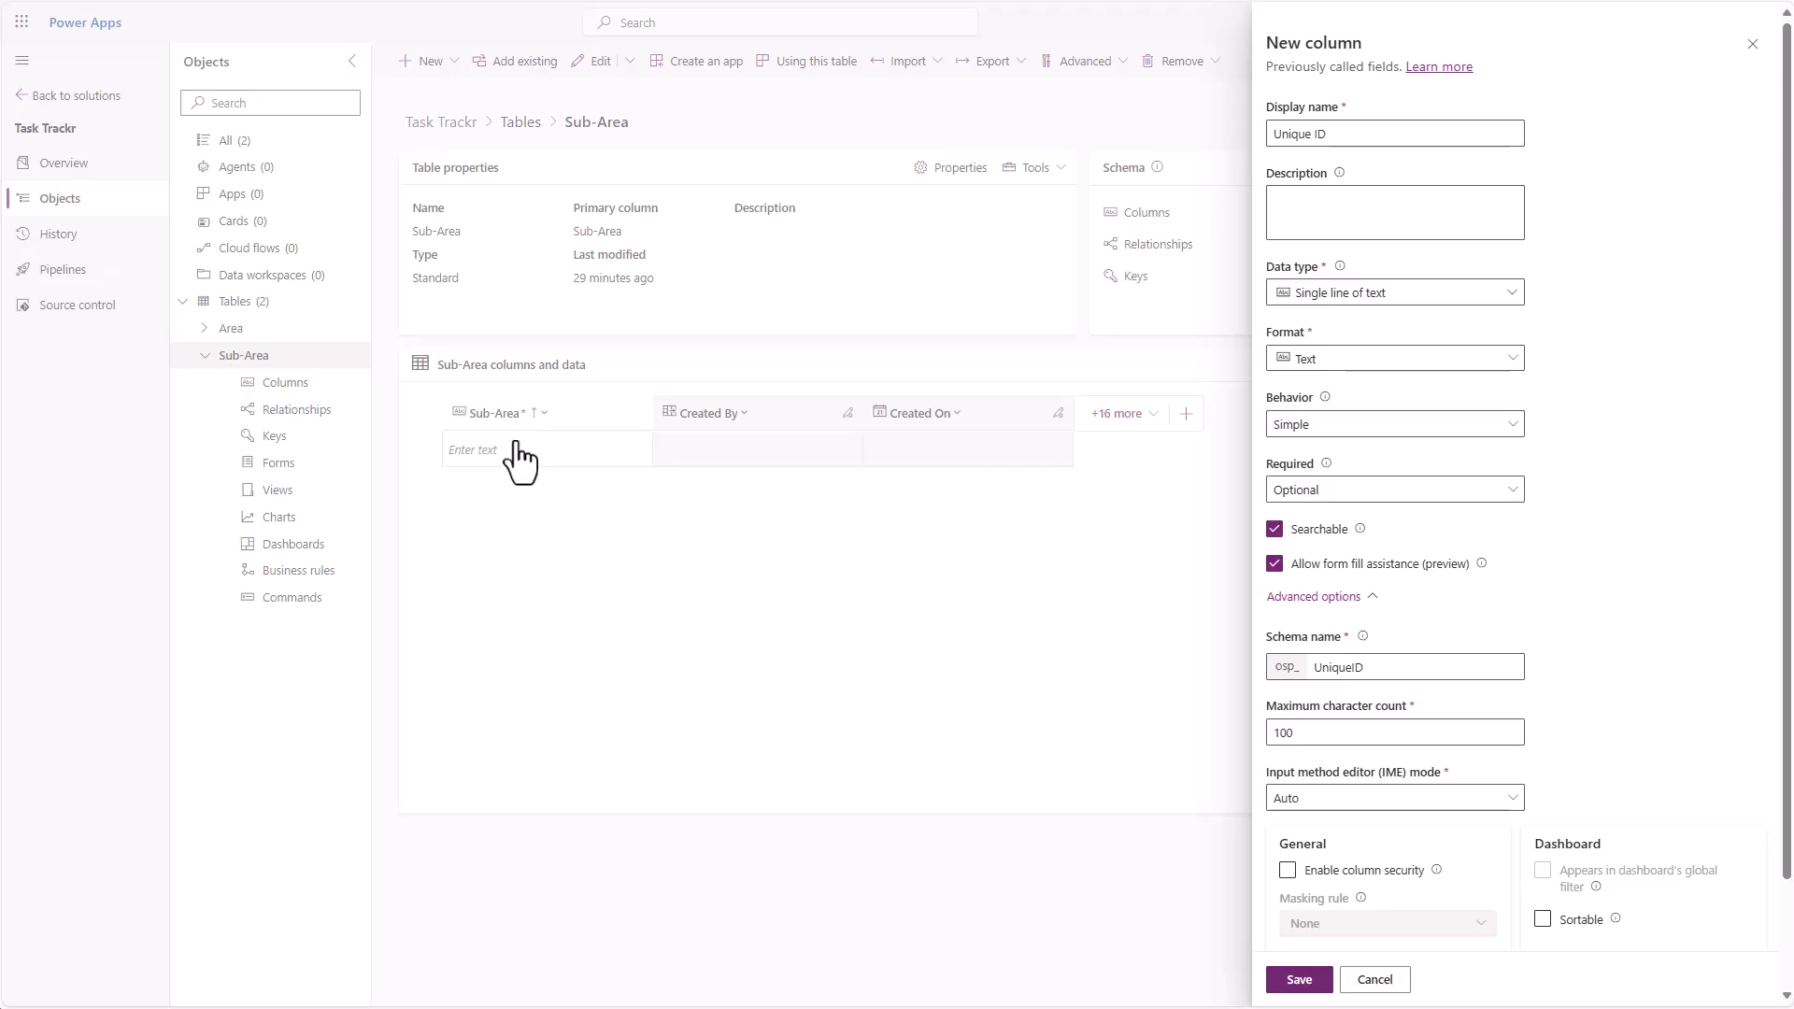
double_click(1299, 733)
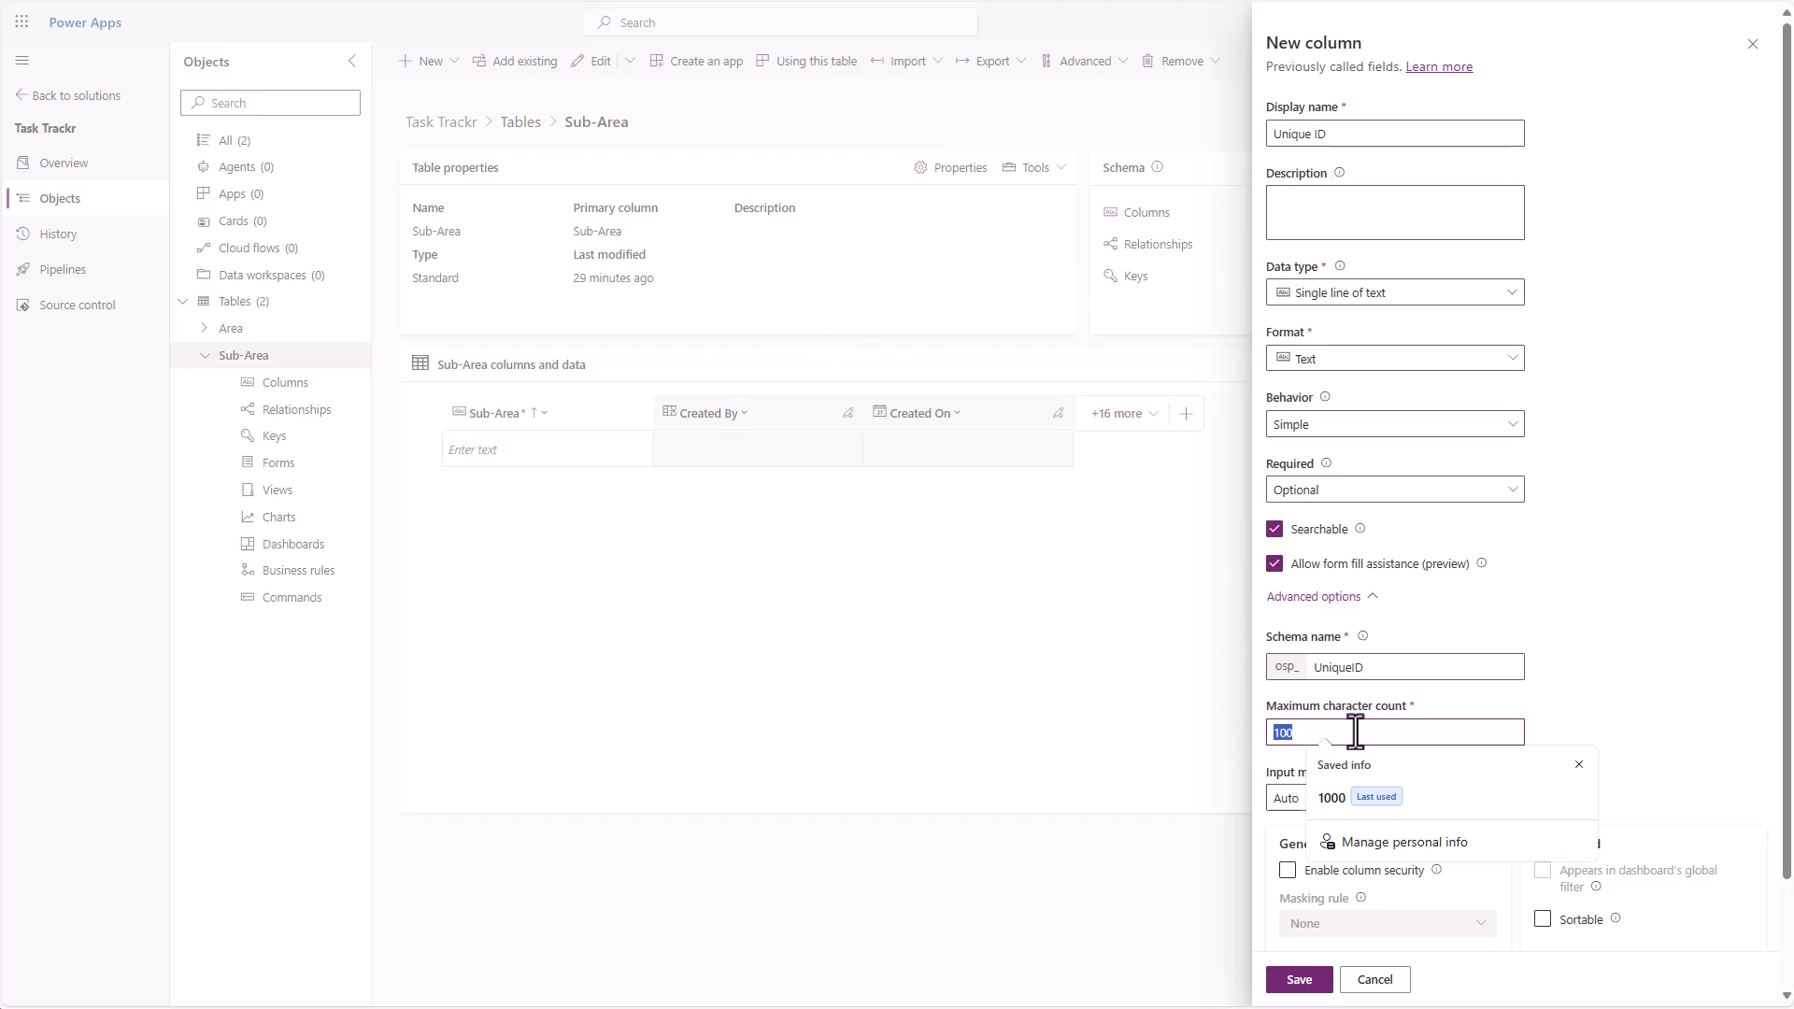
left_click(1408, 735)
double_click(1408, 735)
type("850")
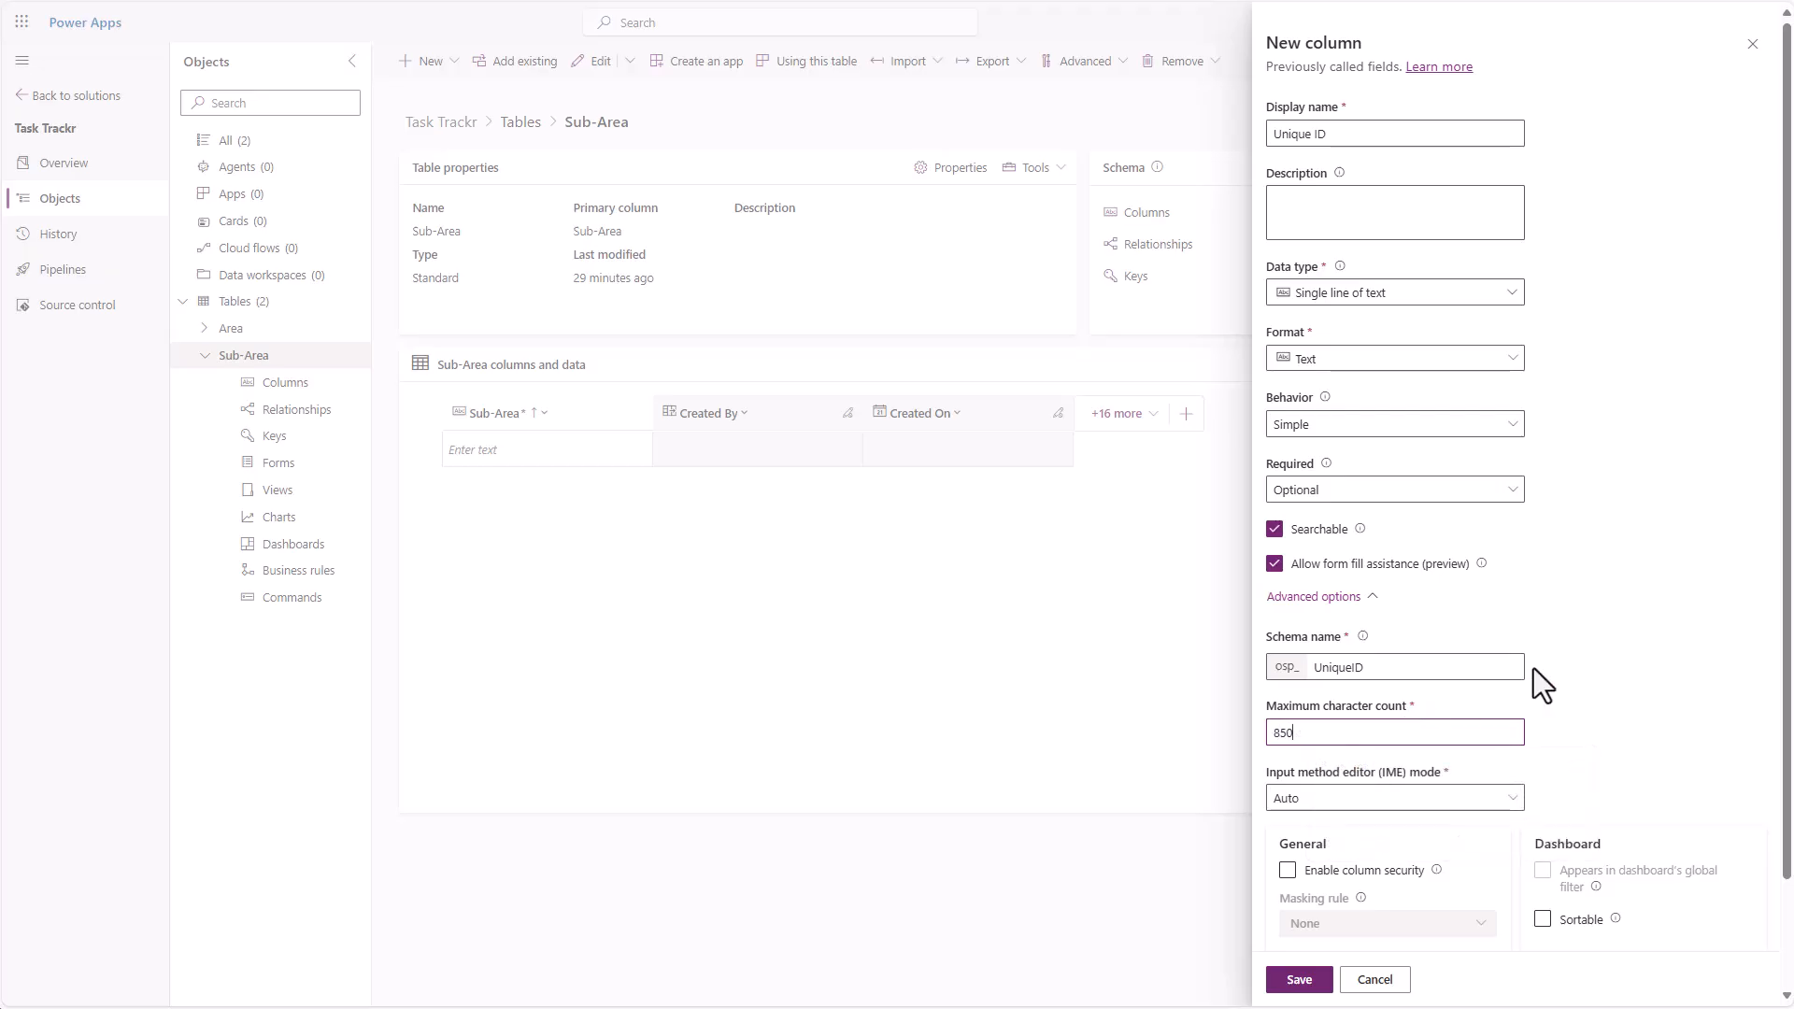
left_click(1507, 676)
left_click(1304, 988)
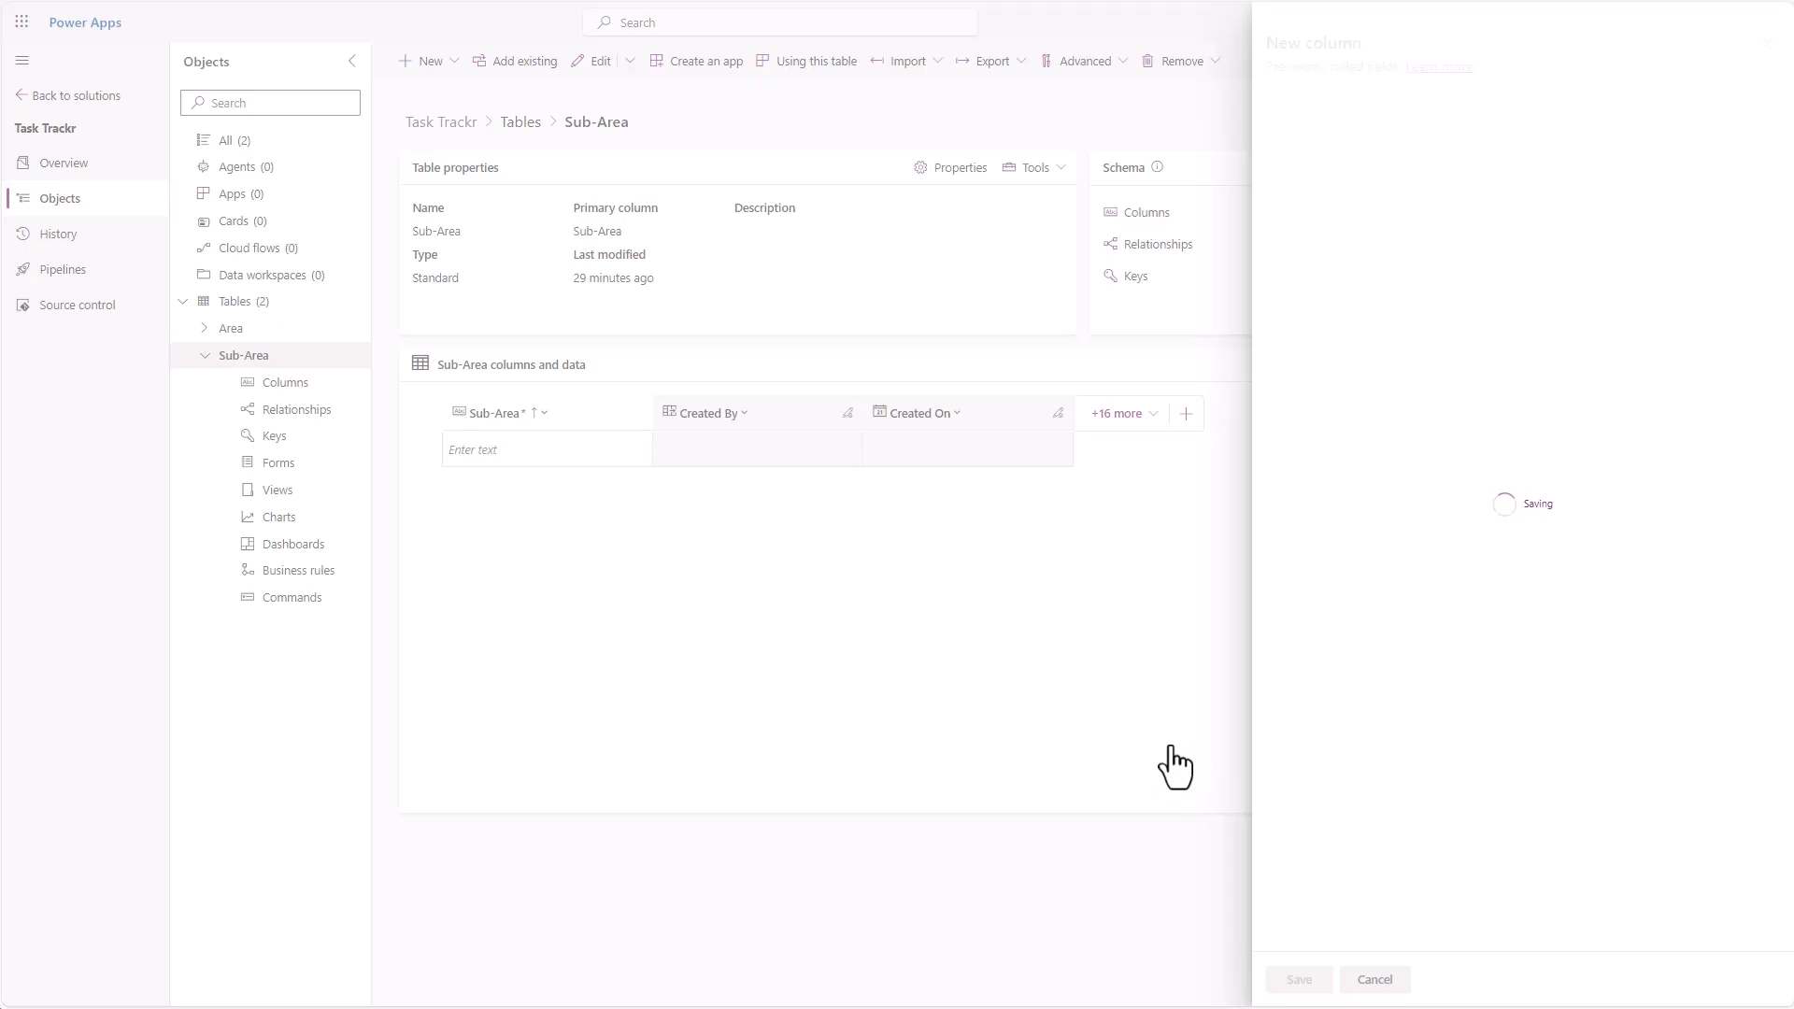
Create a key named Unique ID on the Sub-Area table, based on the Unique ID column, and save it
left_click(1136, 276)
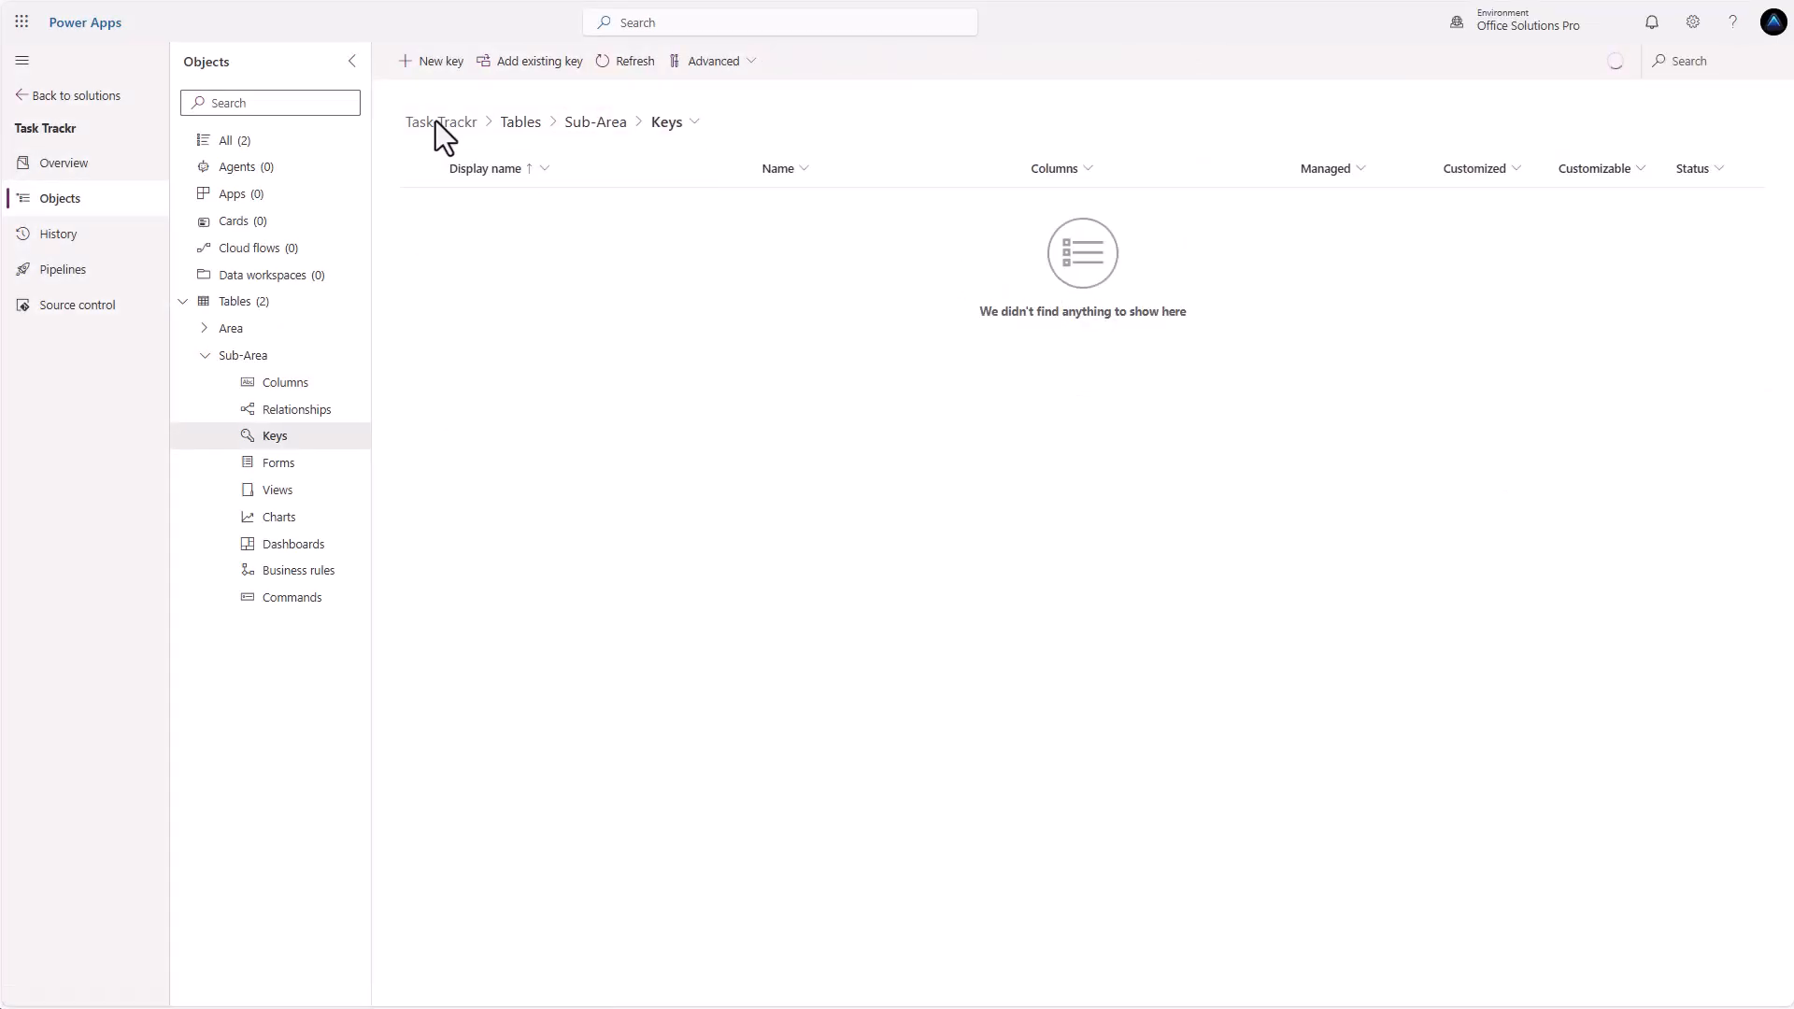
left_click(434, 64)
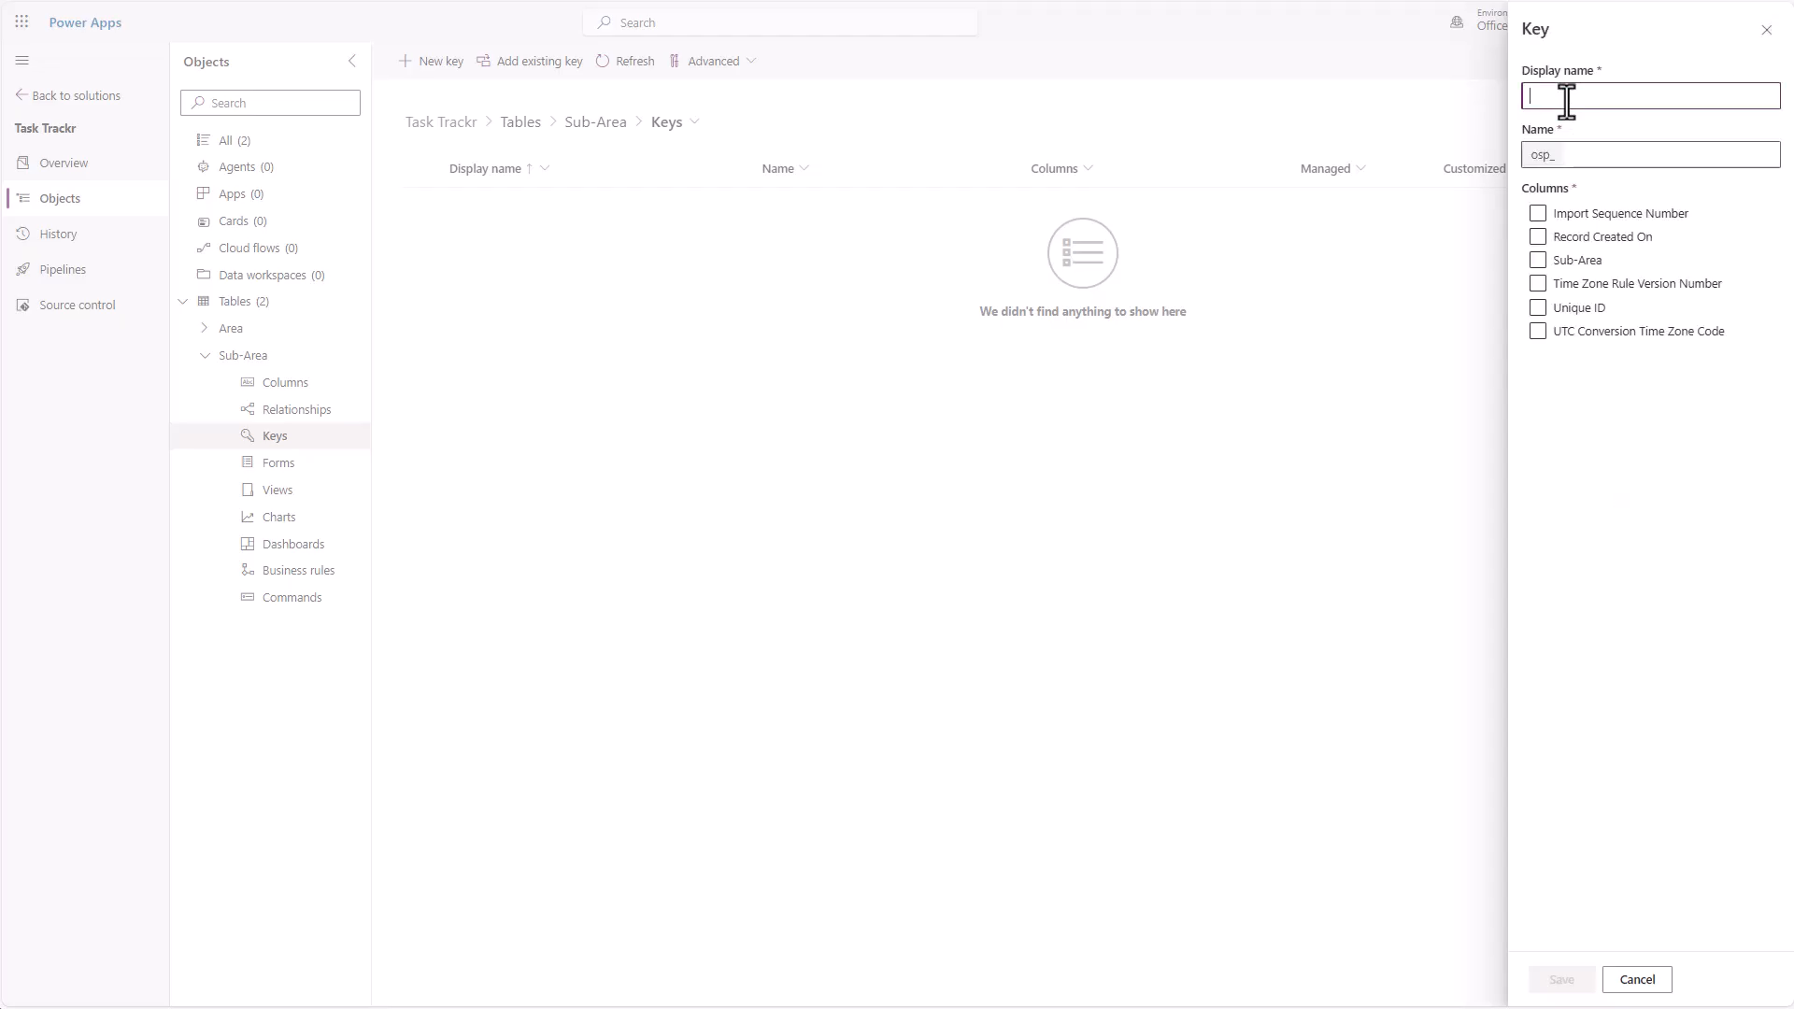
type("Unique ID")
left_click(1547, 214)
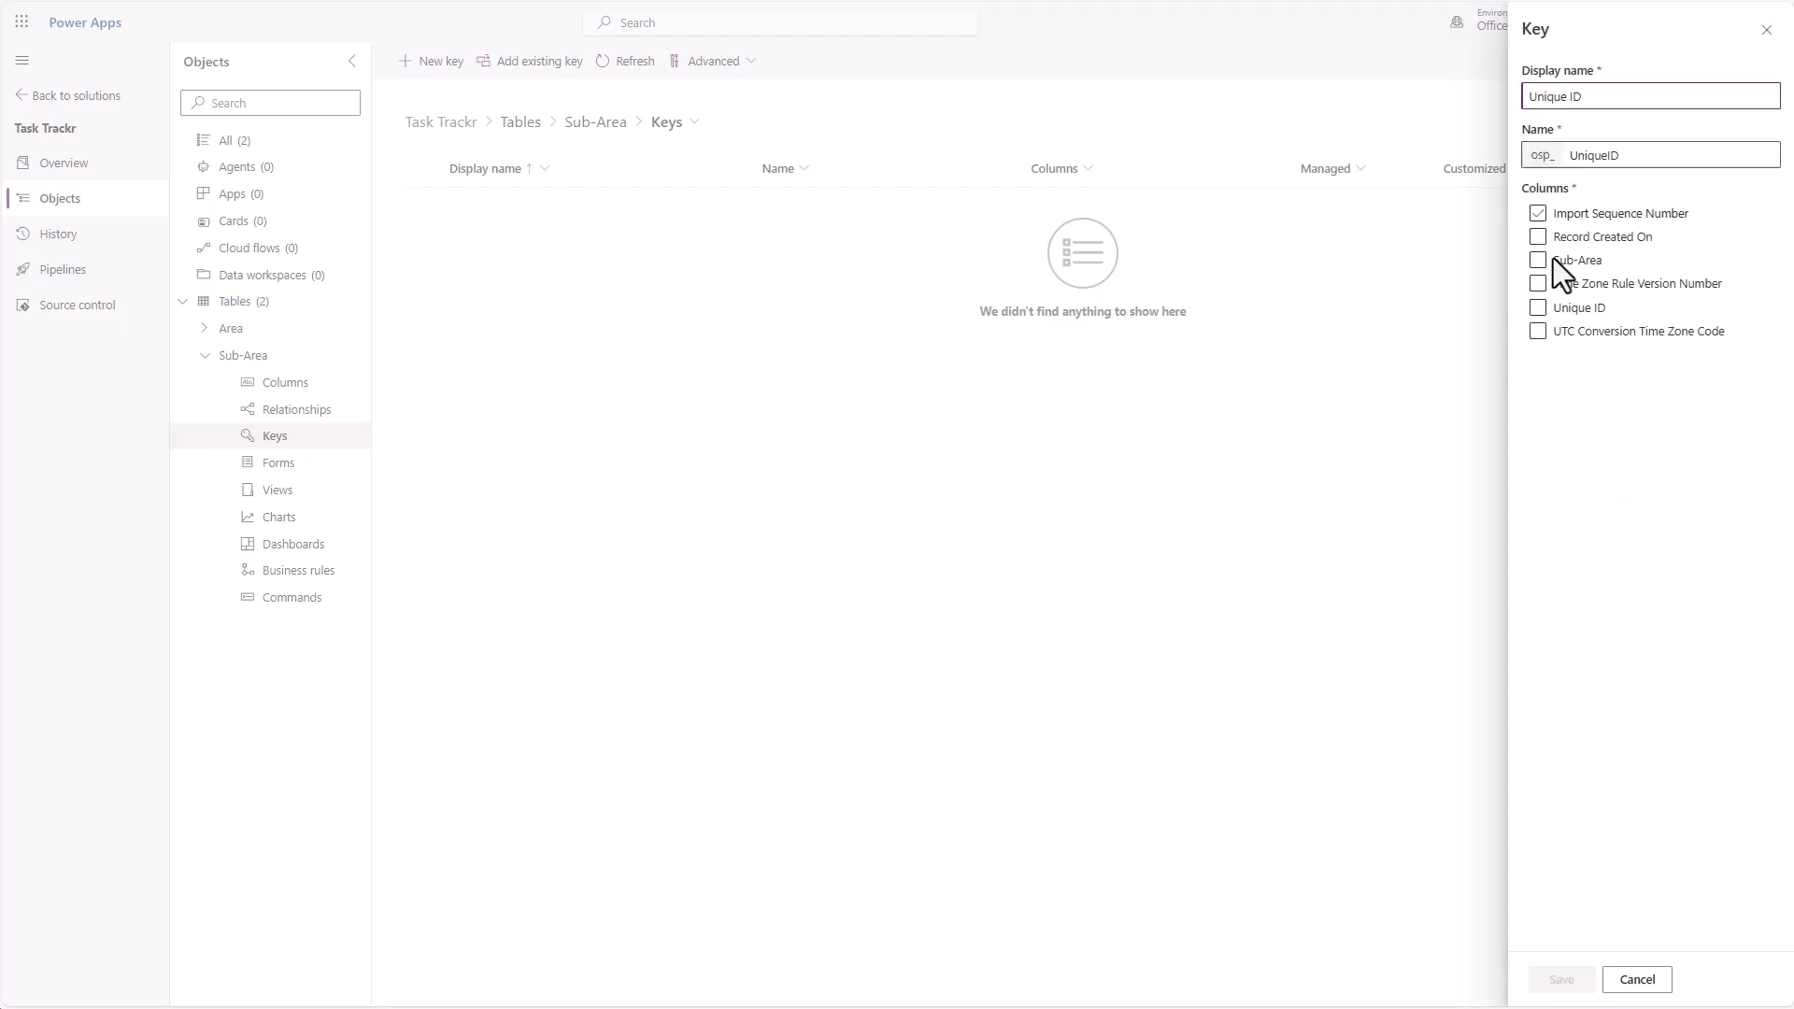
left_click(1539, 311)
left_click(1573, 989)
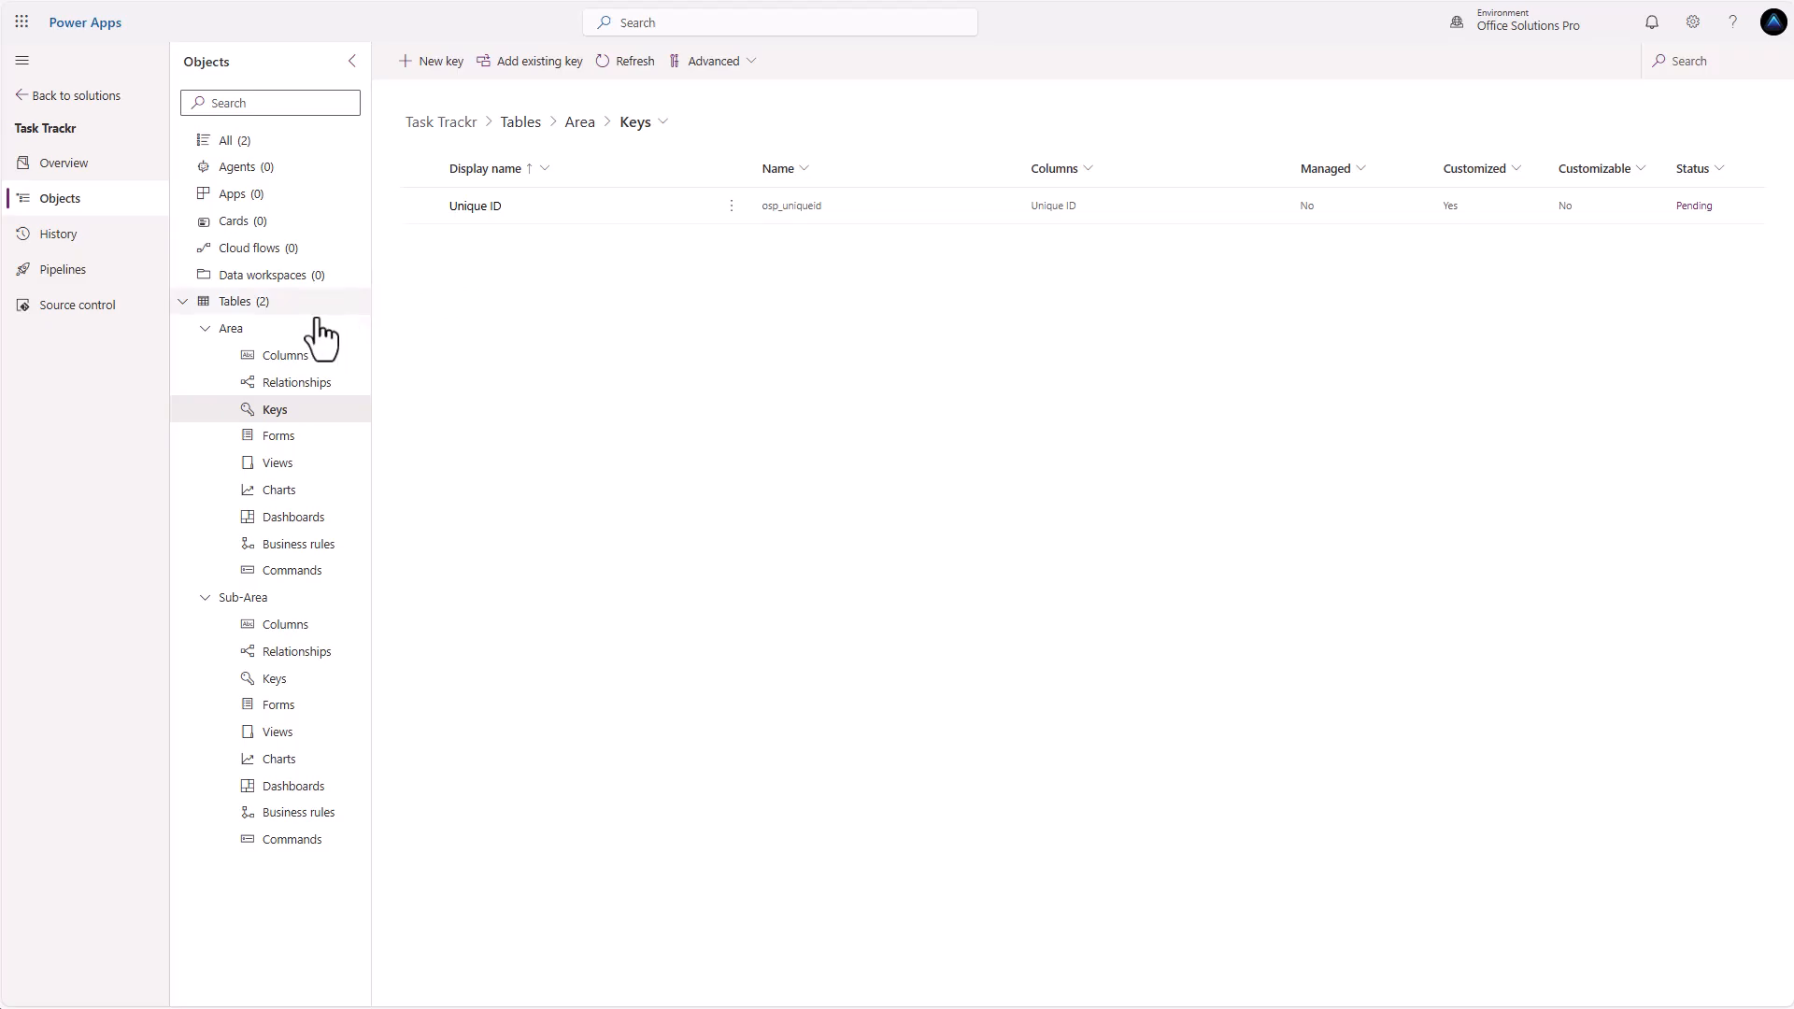
Start a new table with advanced properties in the Task Trackr solution and give it the display name Daily Task Completions
left_click(245, 333)
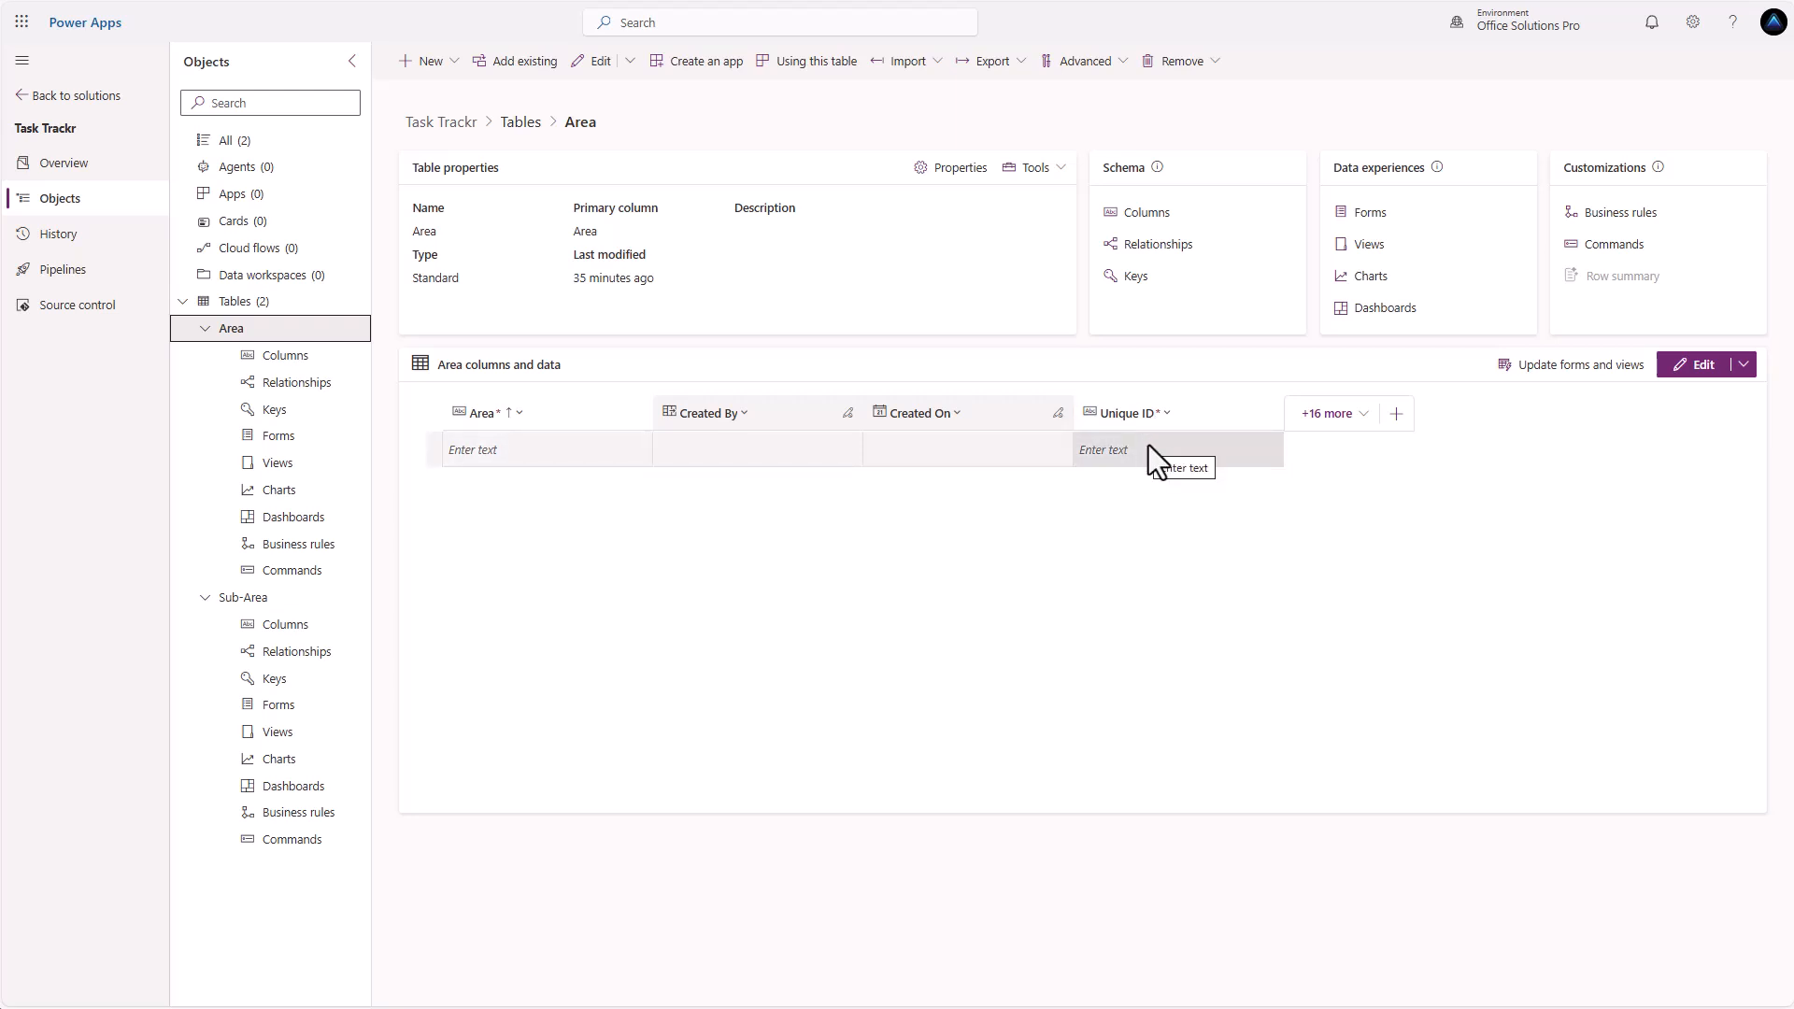
left_click(233, 306)
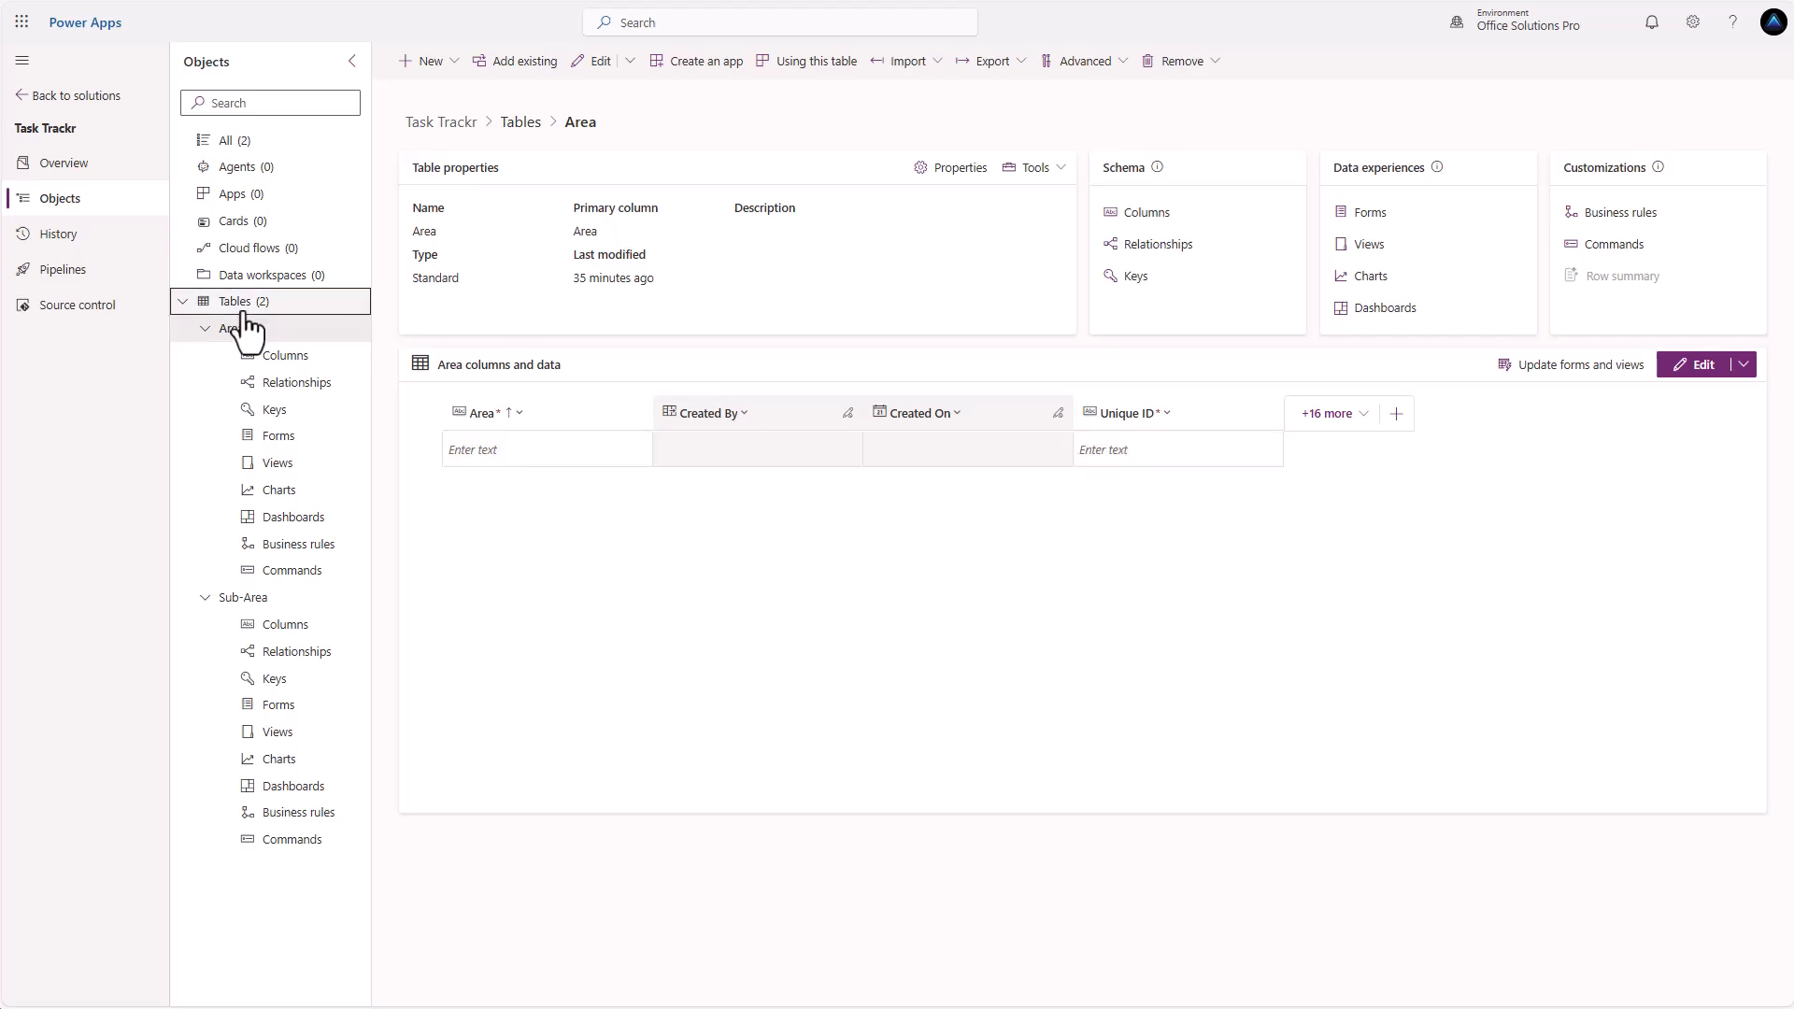
left_click(432, 62)
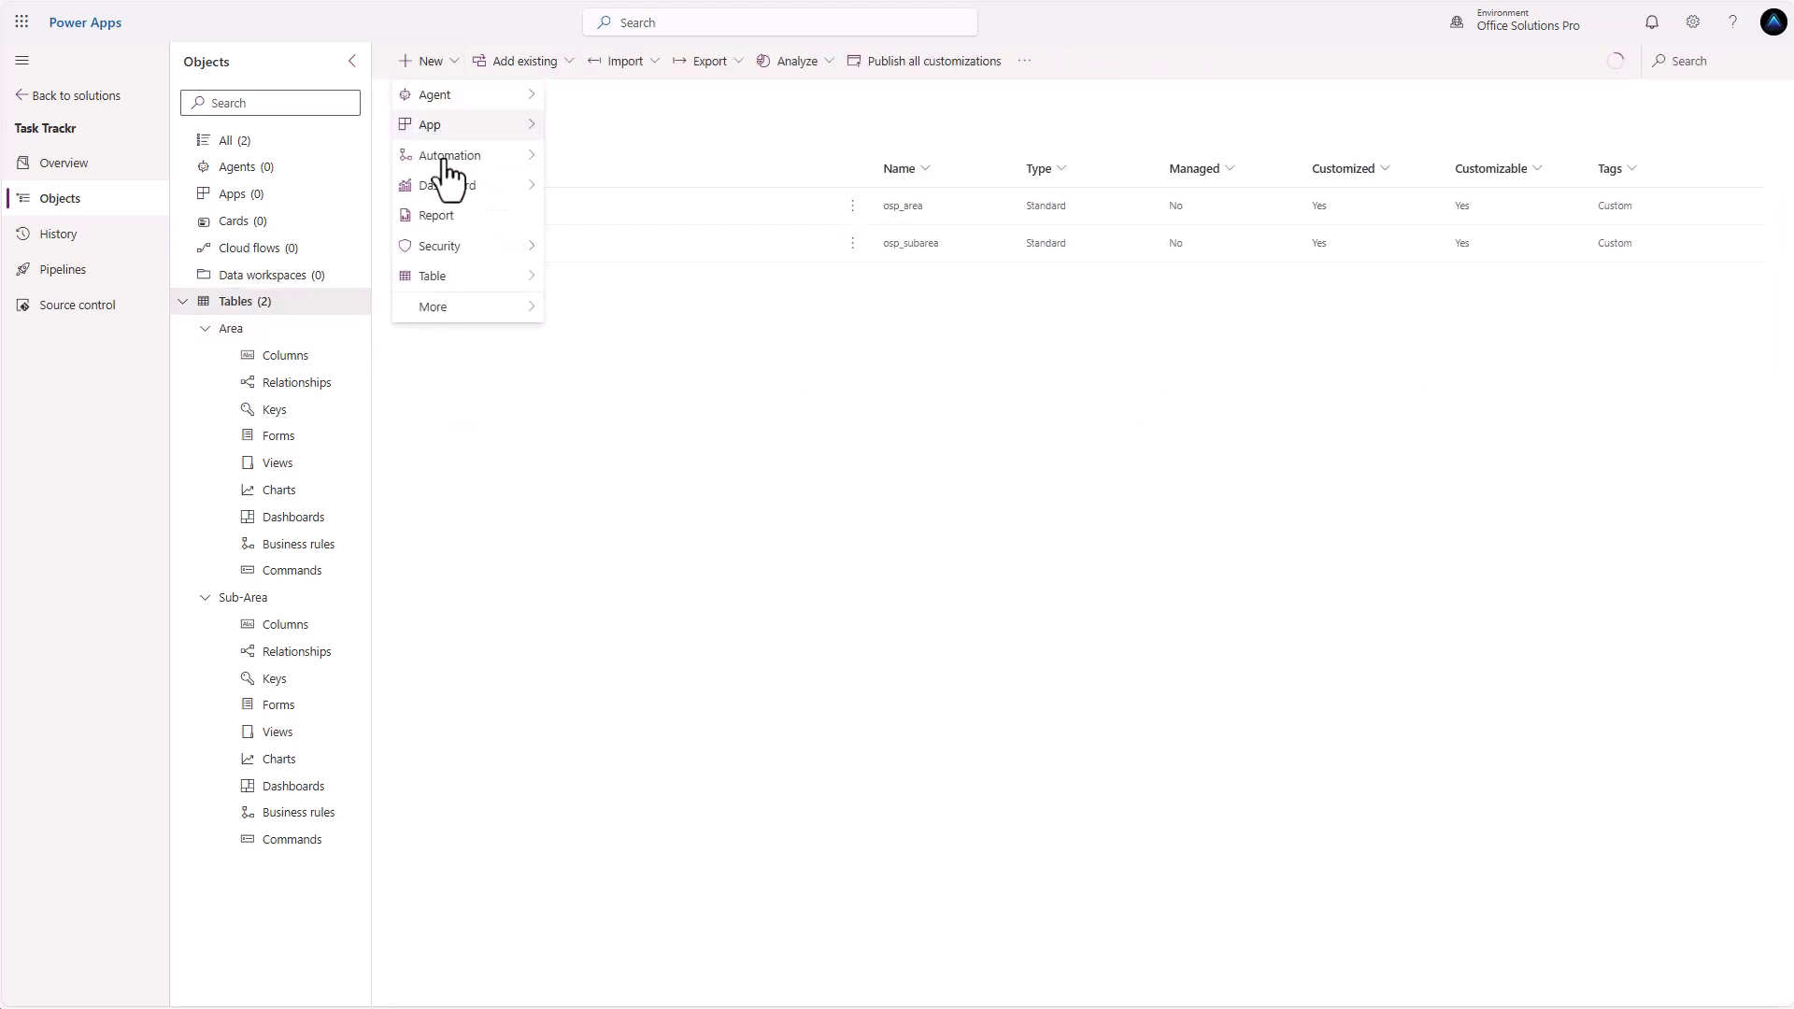
mouse_move(472, 275)
left_click(605, 308)
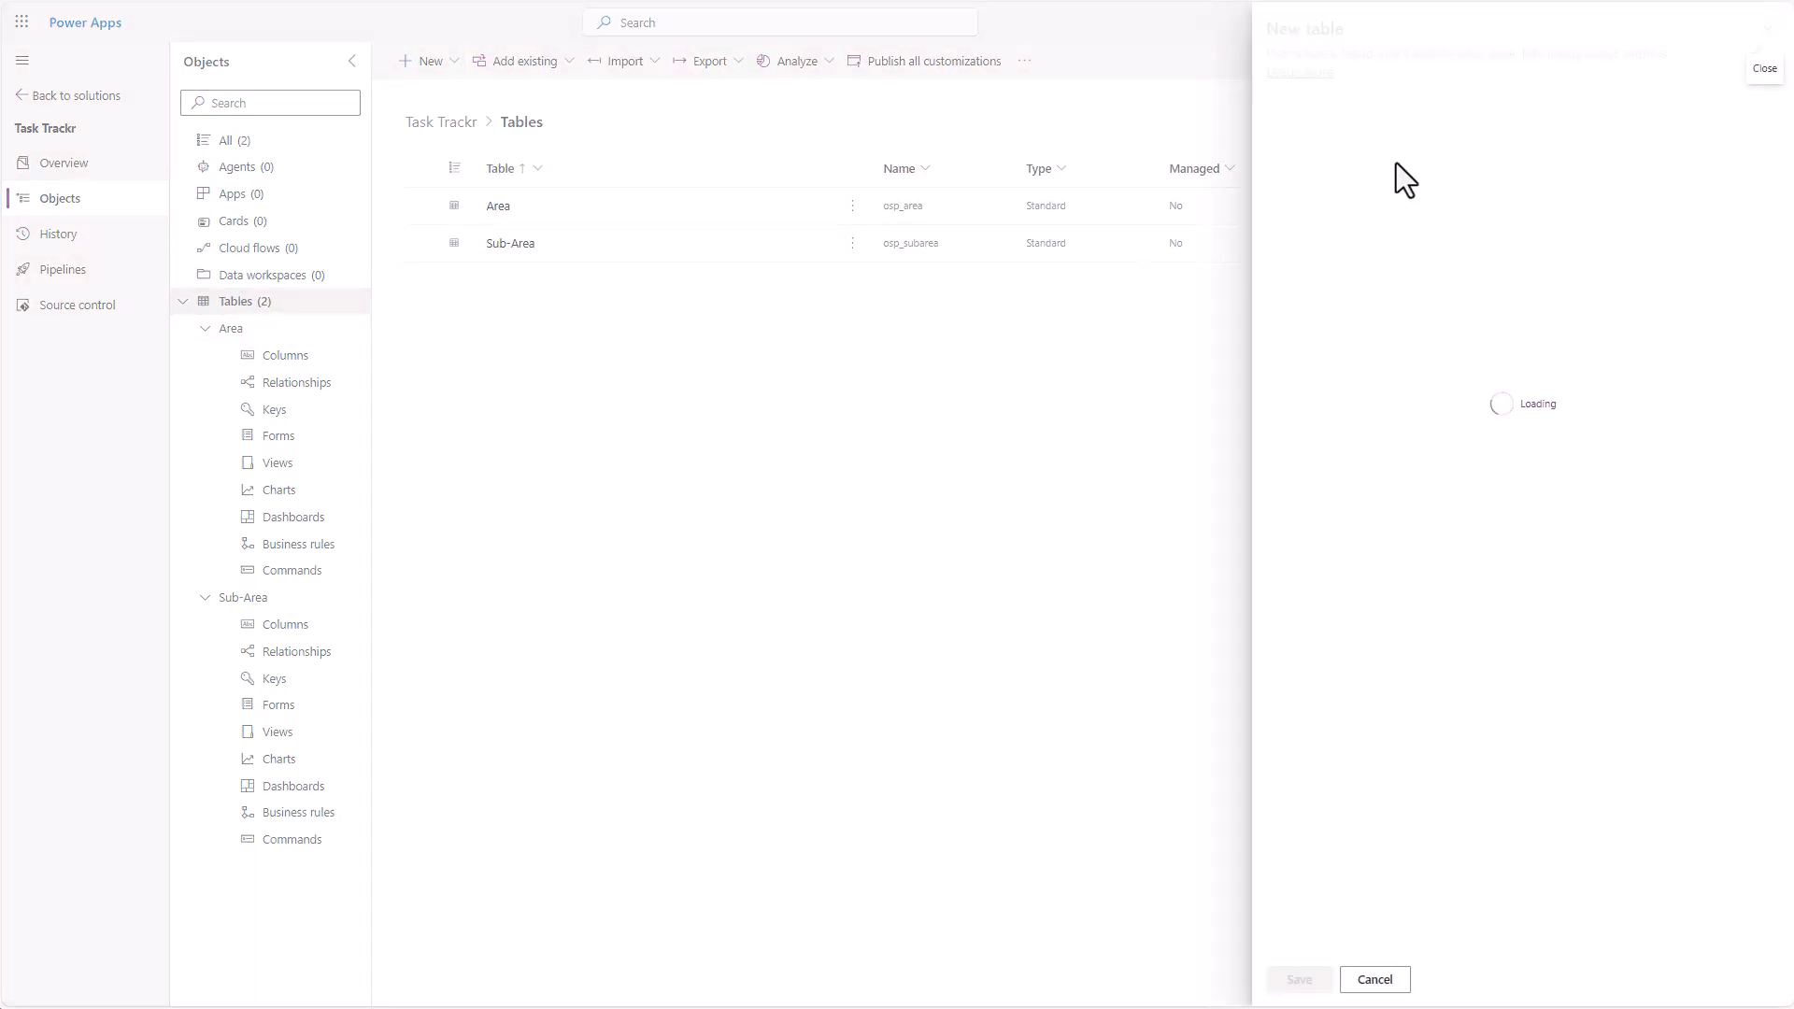
type("Dail")
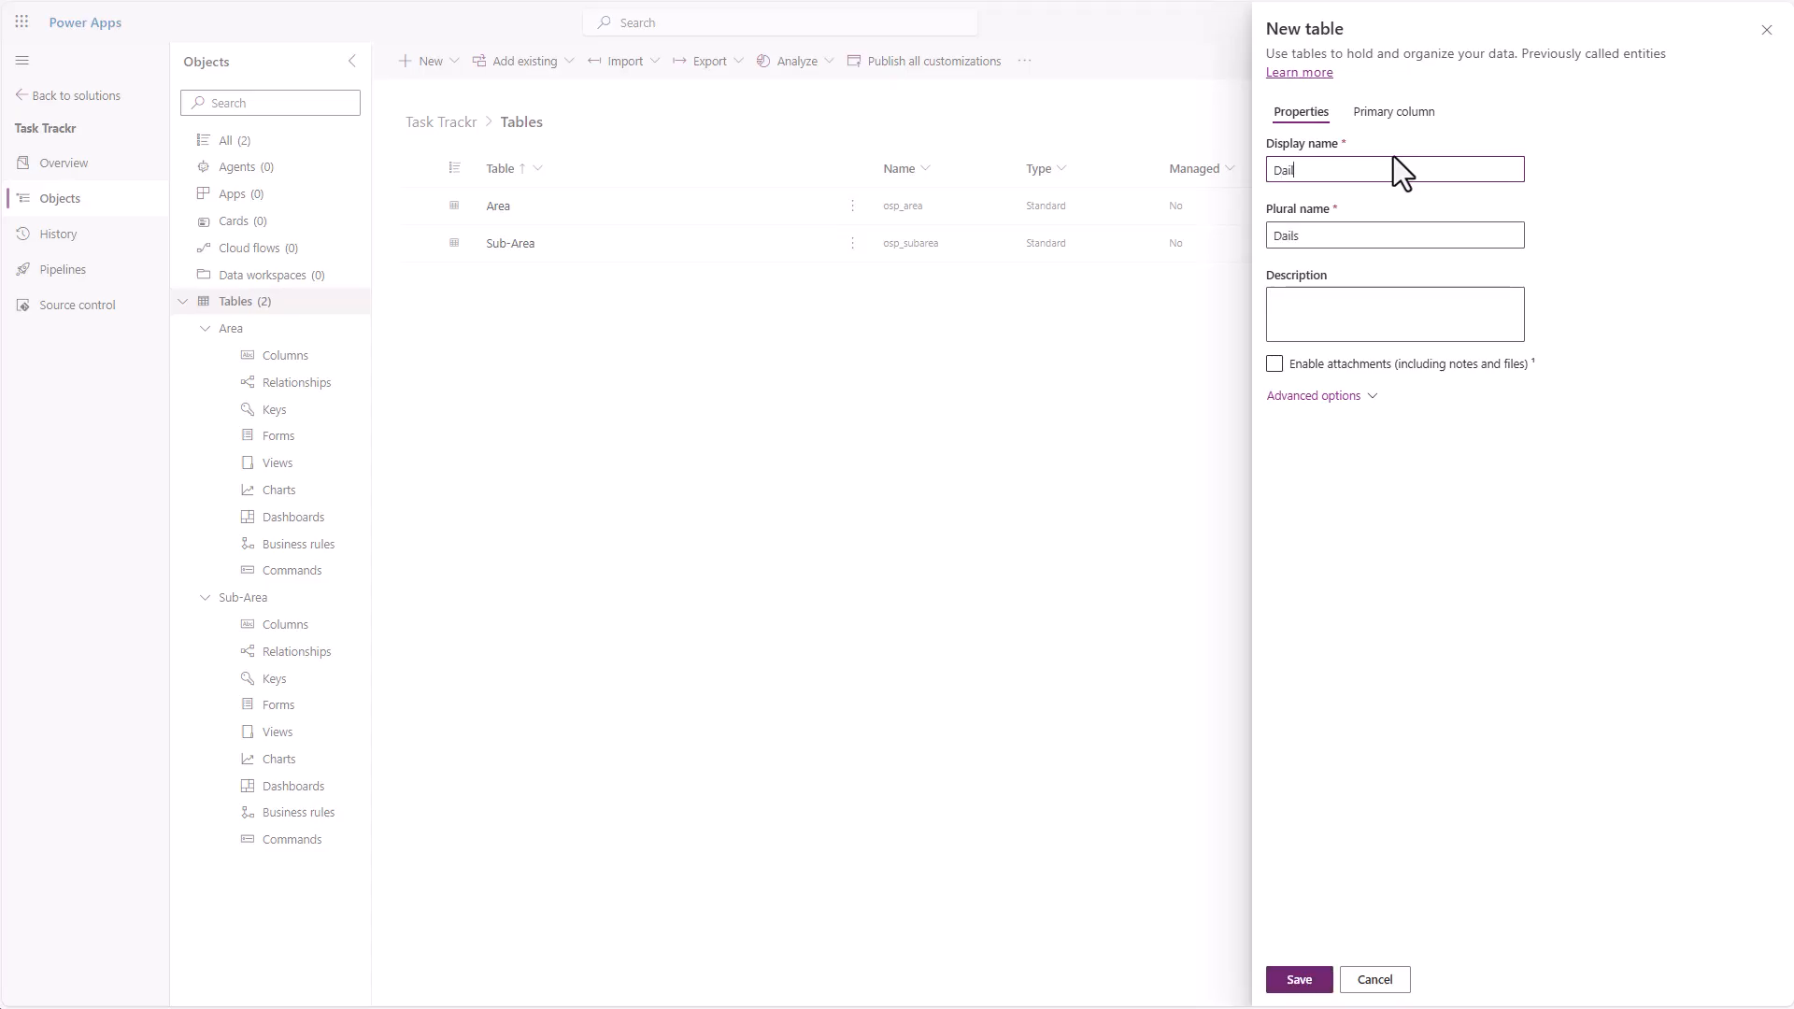
type("y Task Completions")
Enable "Leverage quick-create form if available" in the Daily Task Completions table's advanced options and save the table
left_click(1329, 400)
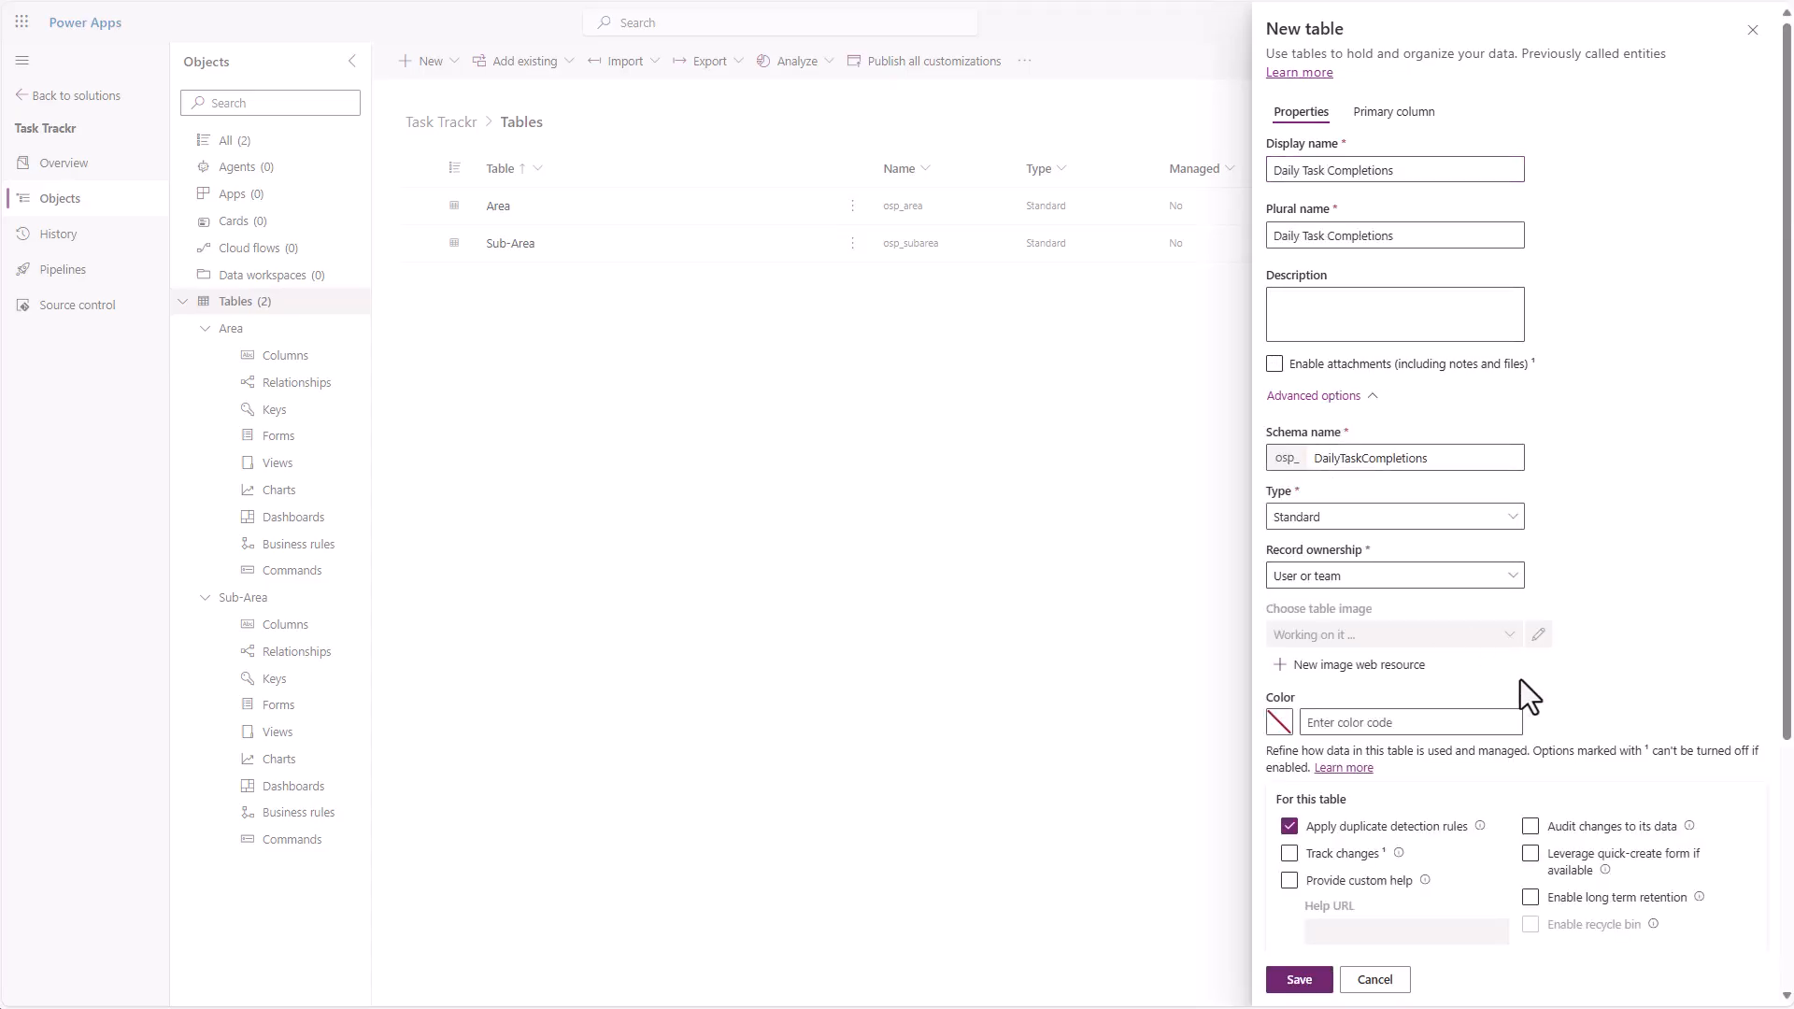
scroll(1521, 680, "down", 1)
left_click(1530, 762)
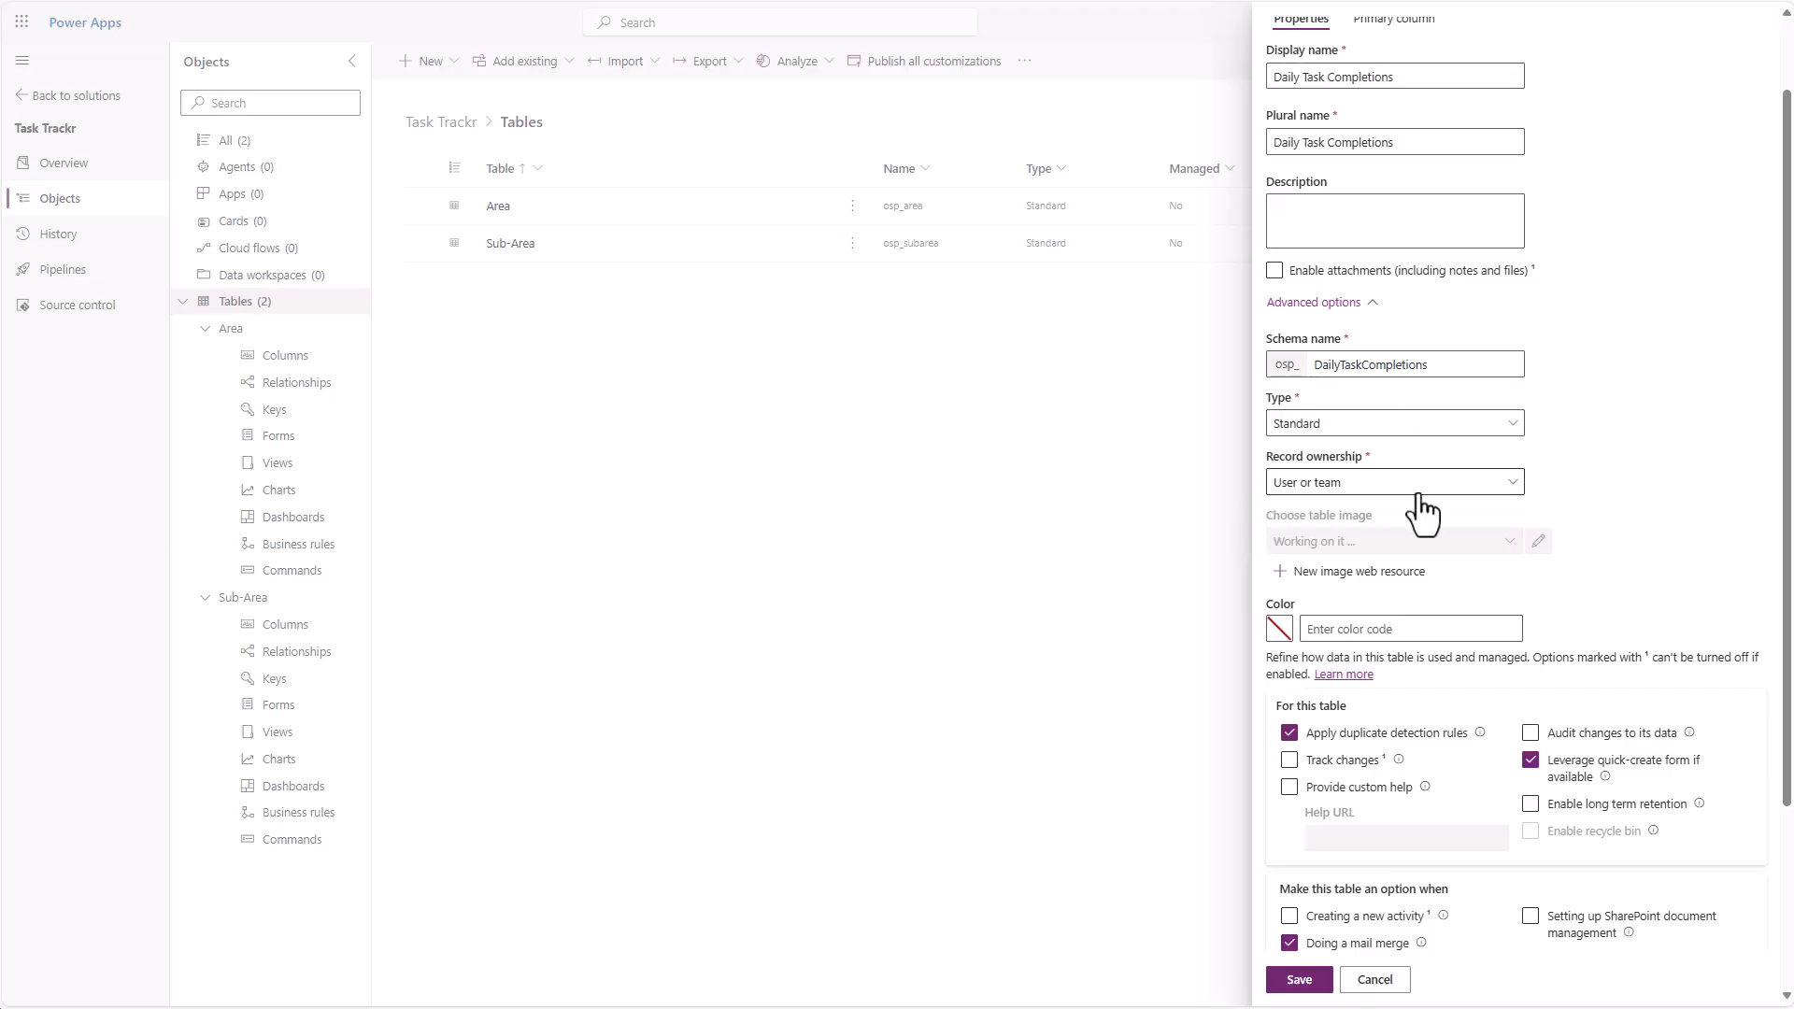
scroll(1486, 490, "down", 3)
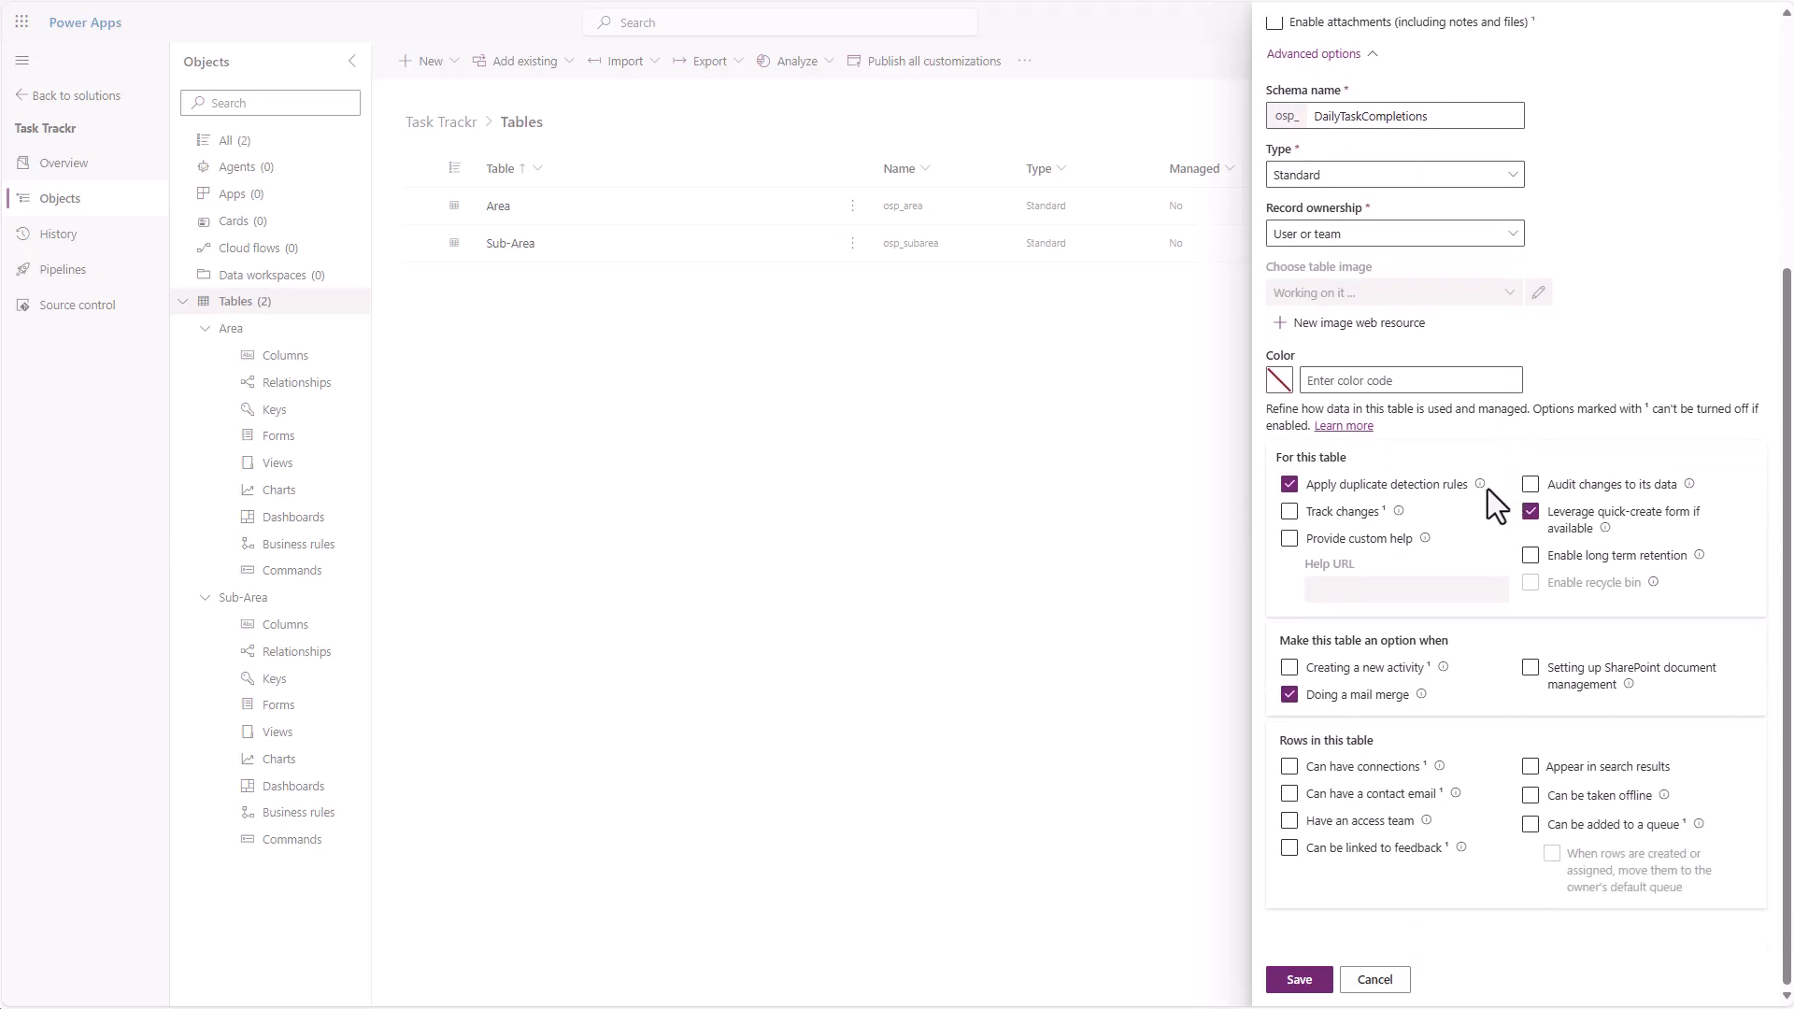
left_click(1301, 981)
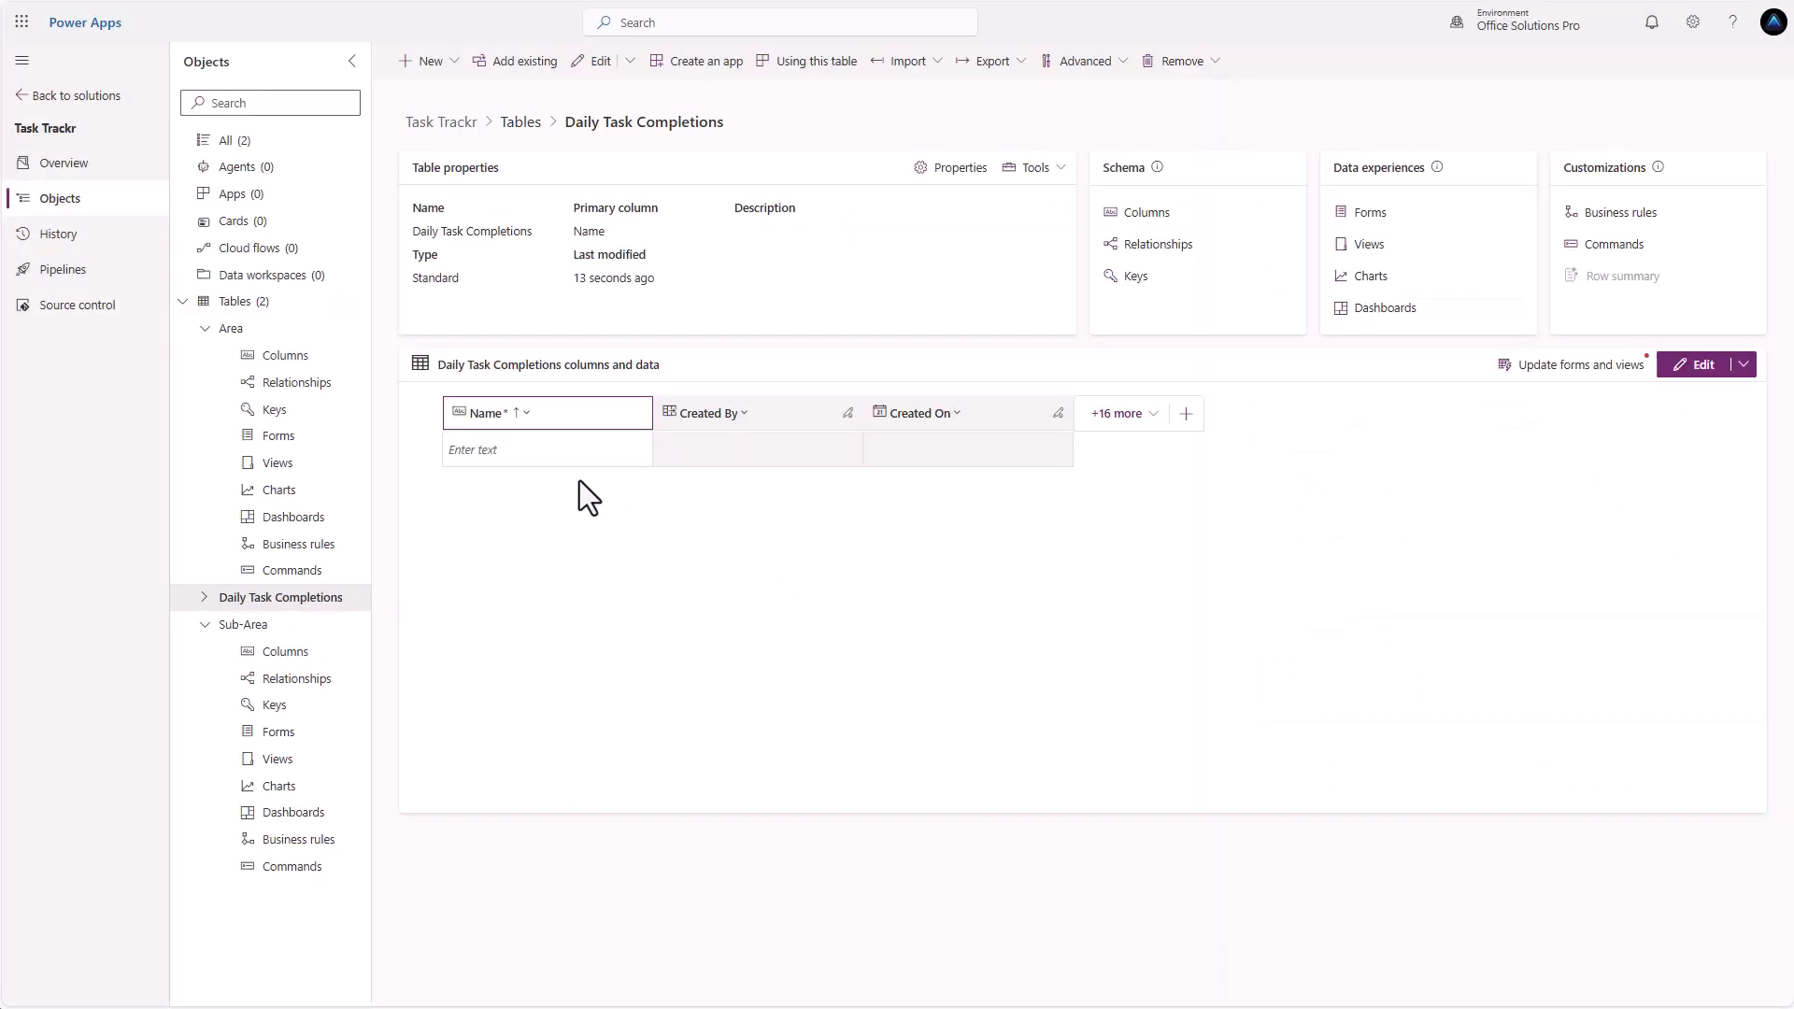
Rename the Daily Task Completions table's primary column to Activity and save the column
left_click(524, 416)
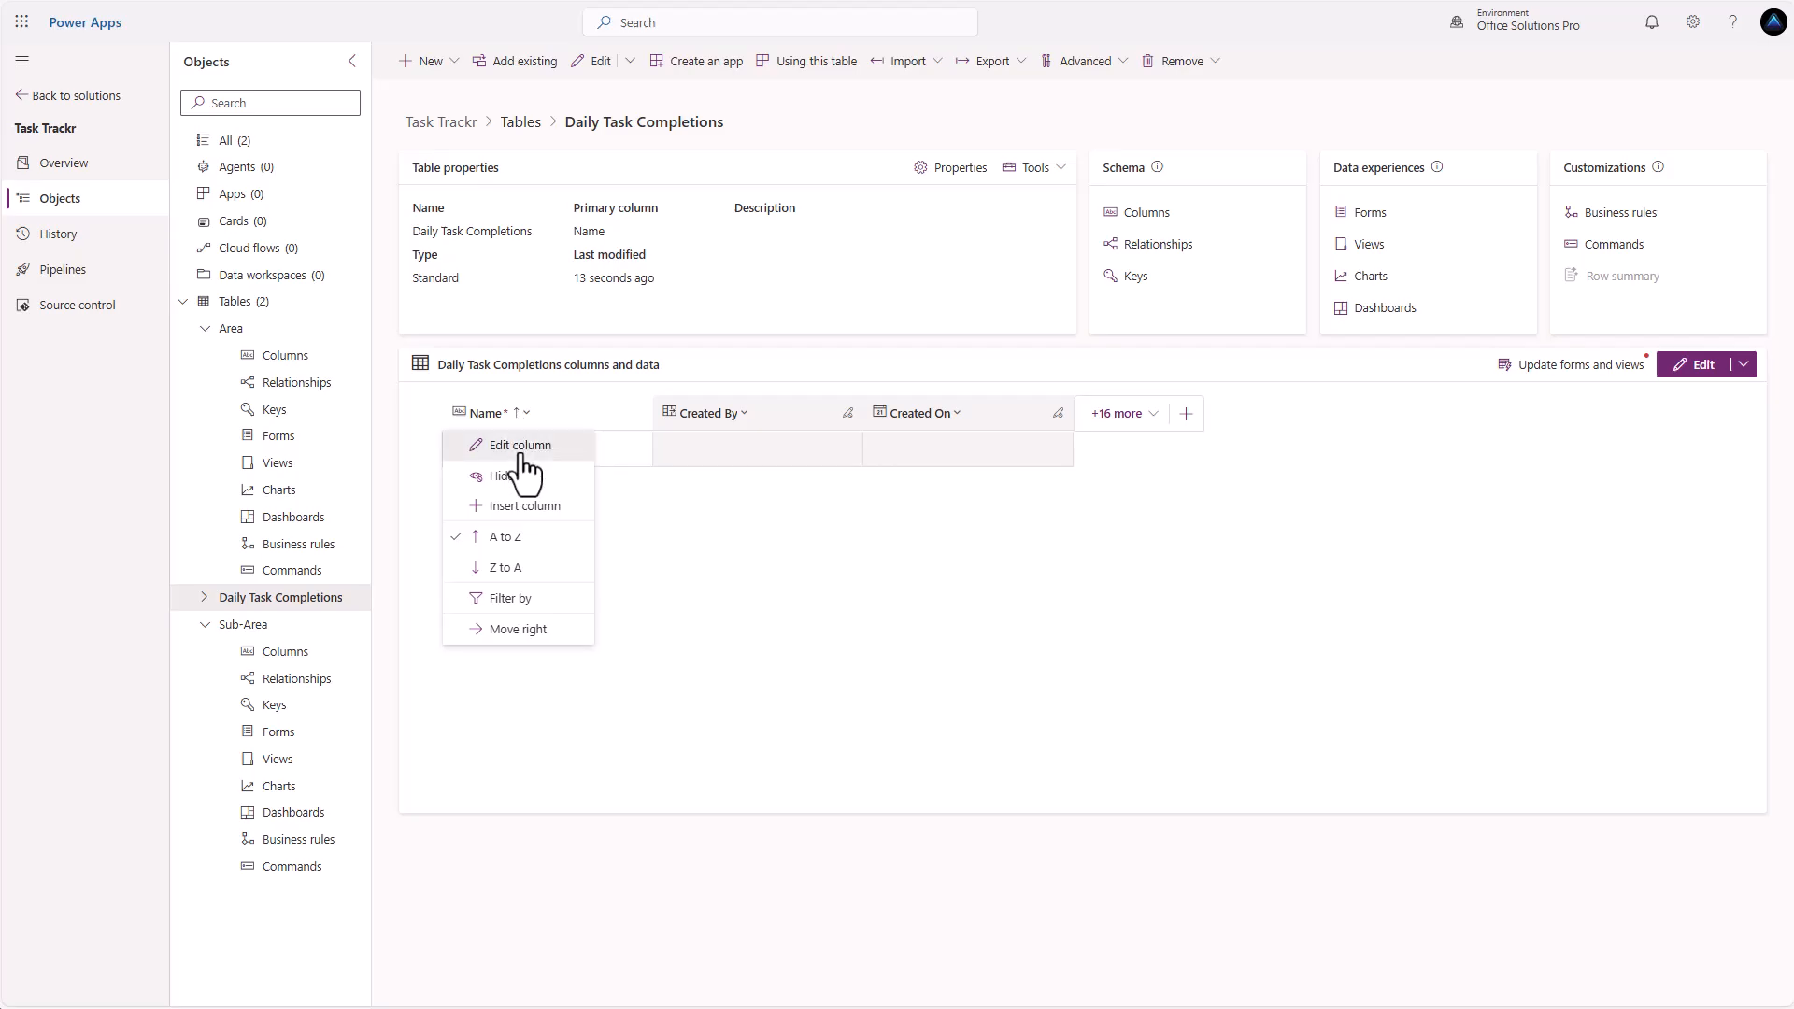
left_click(517, 447)
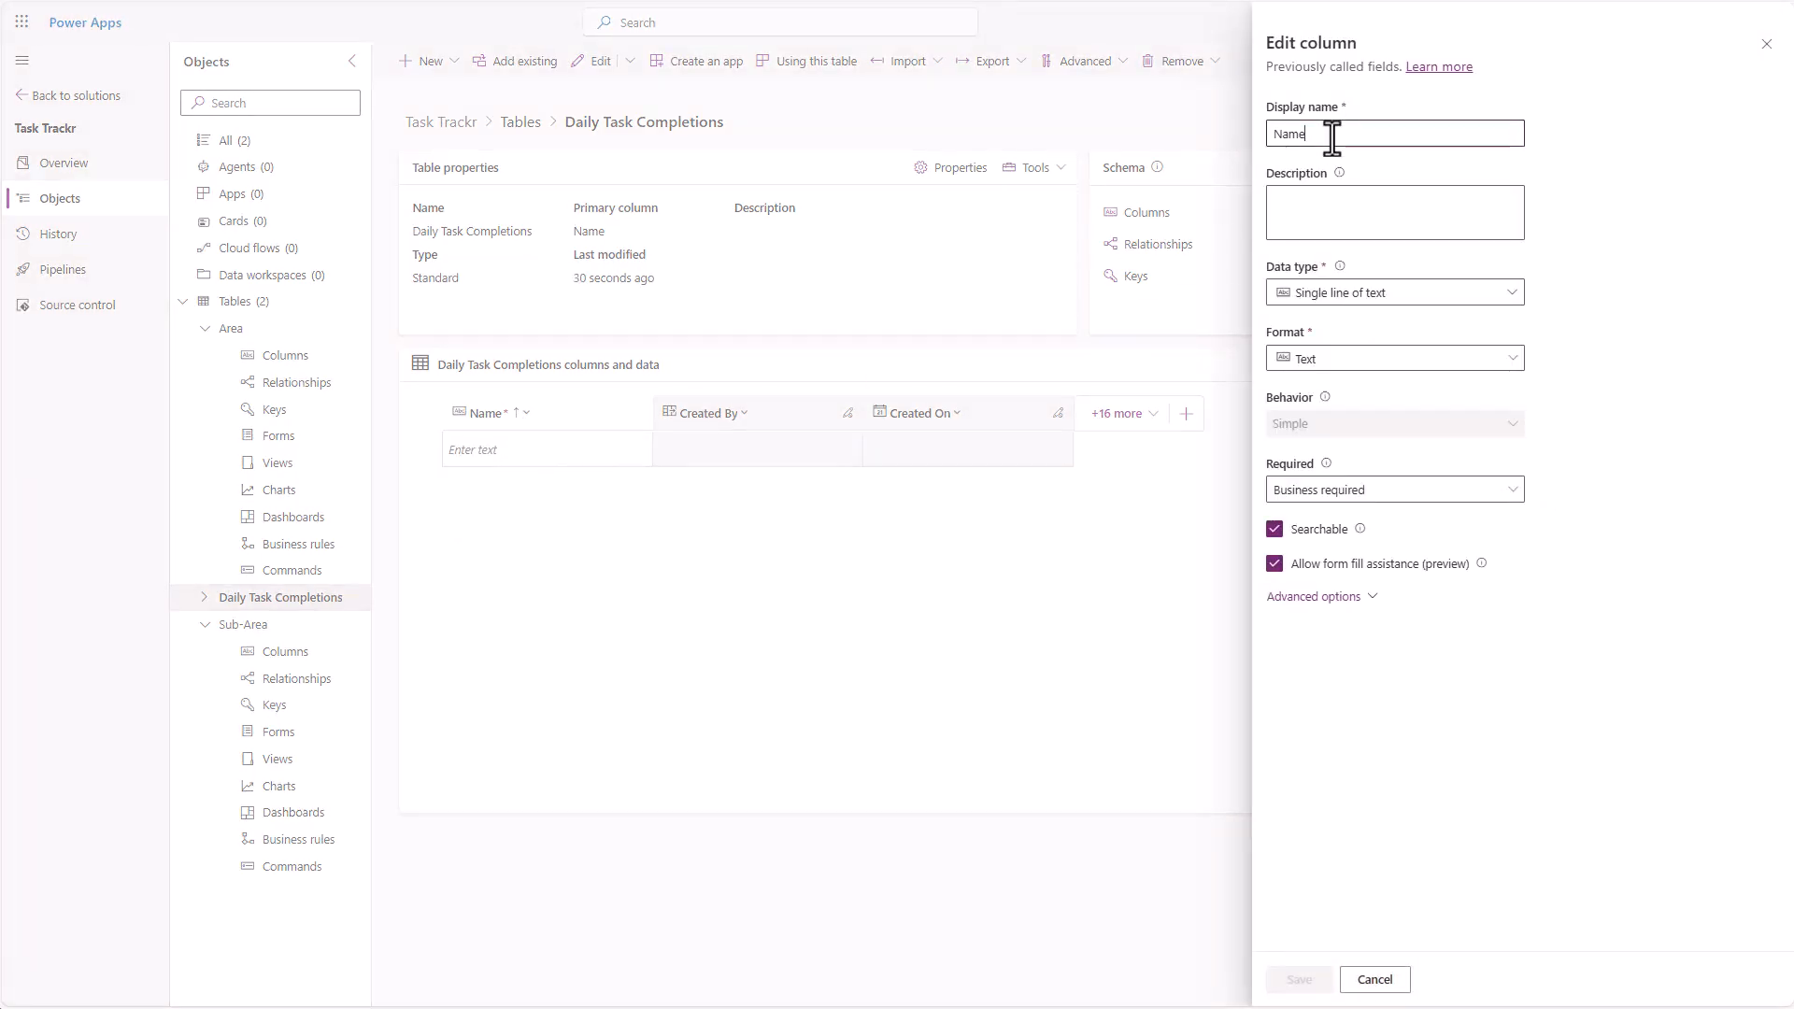
double_click(1332, 133)
type("Activity")
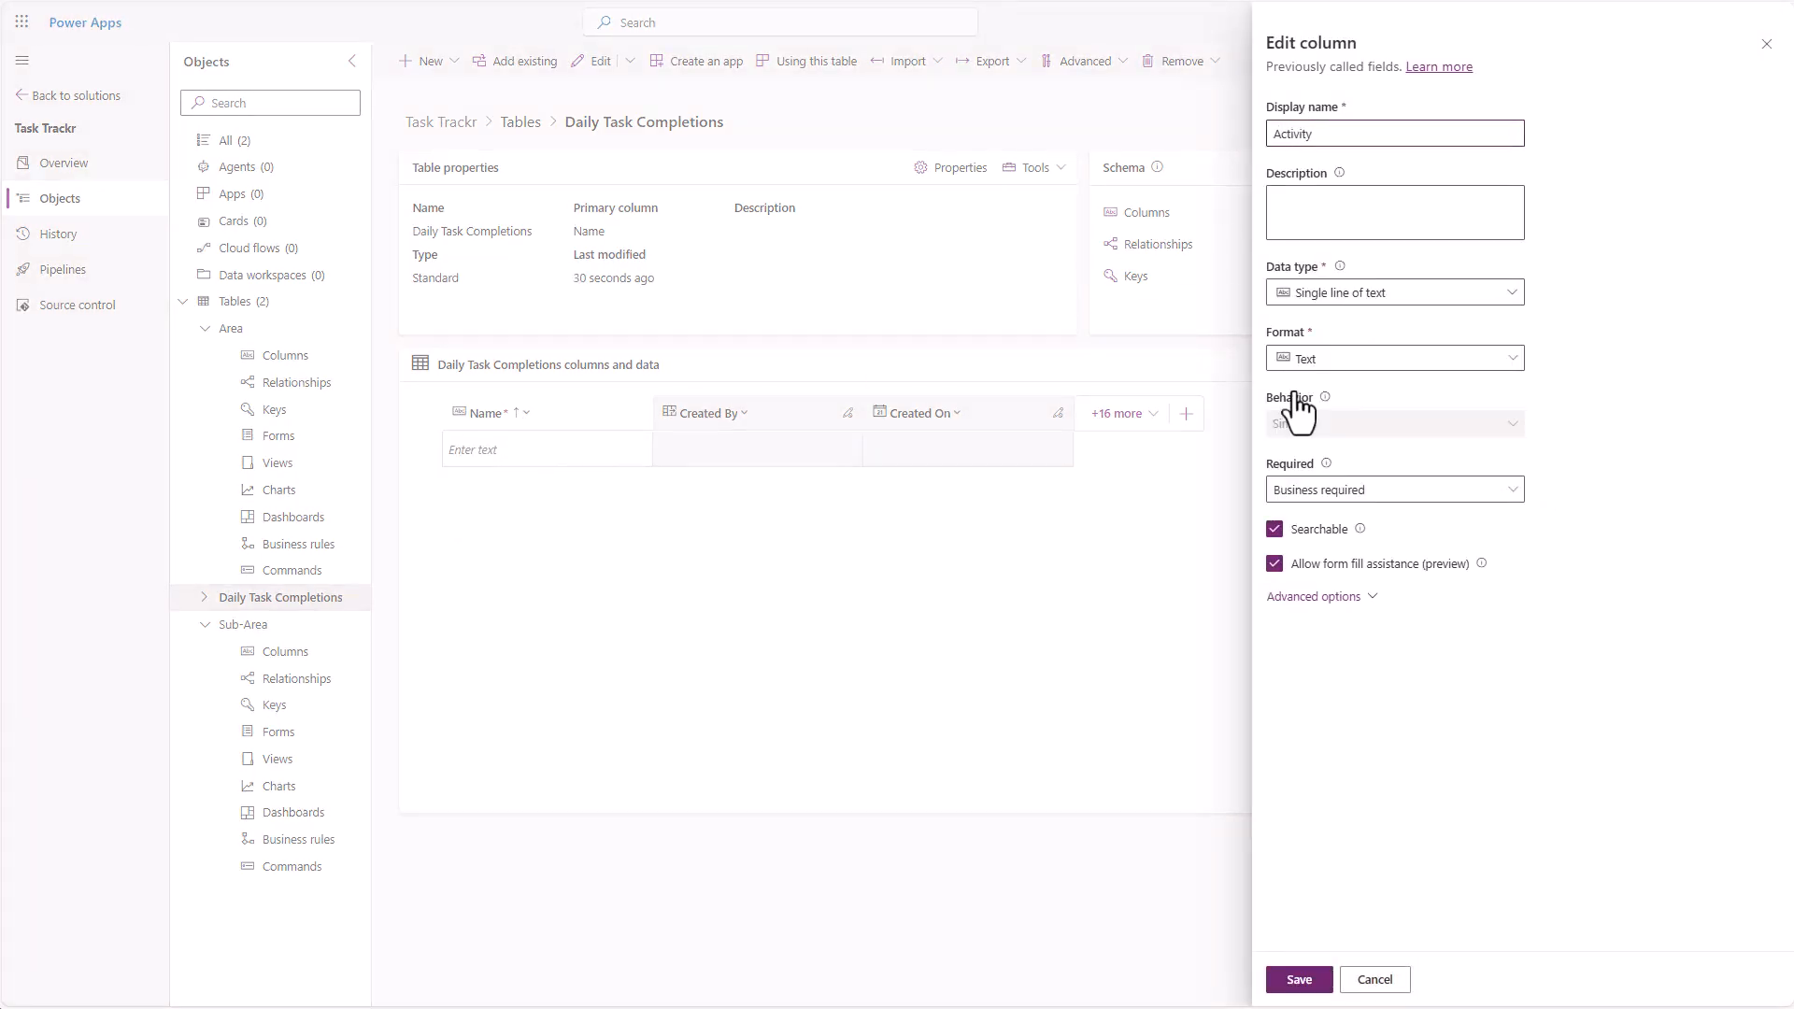
left_click(1318, 598)
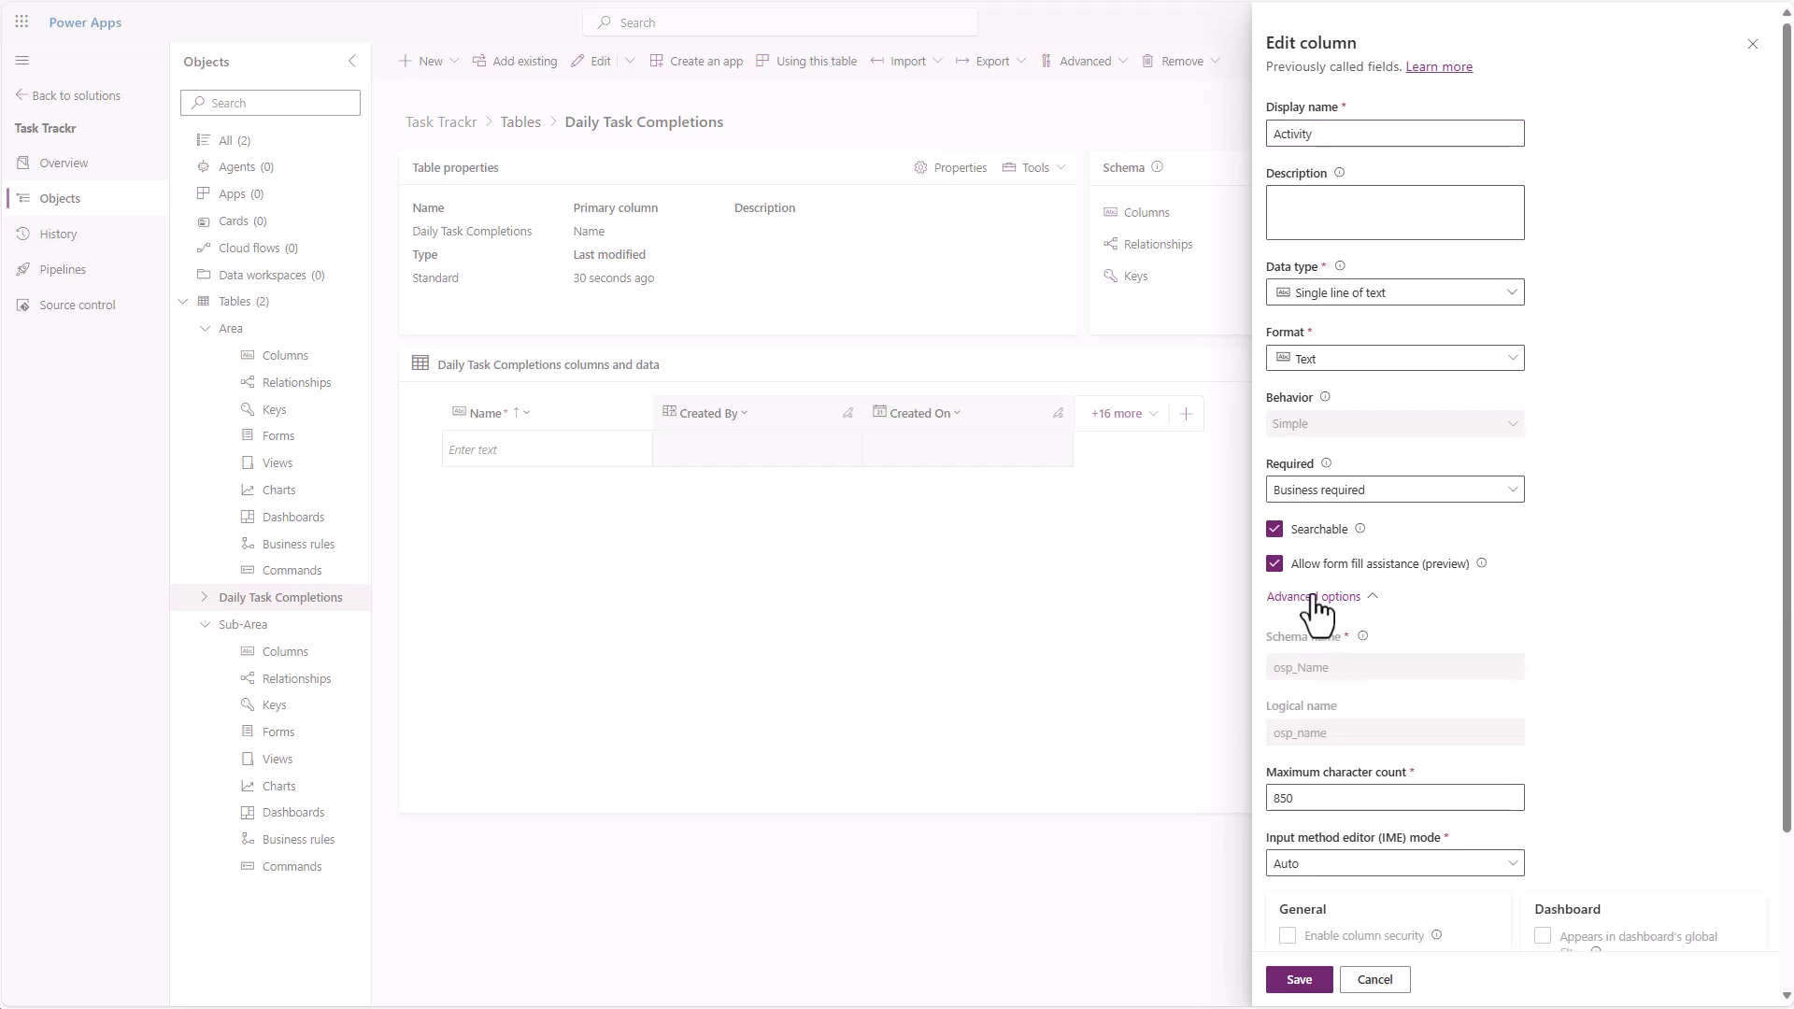
left_click(1301, 804)
left_click(1297, 980)
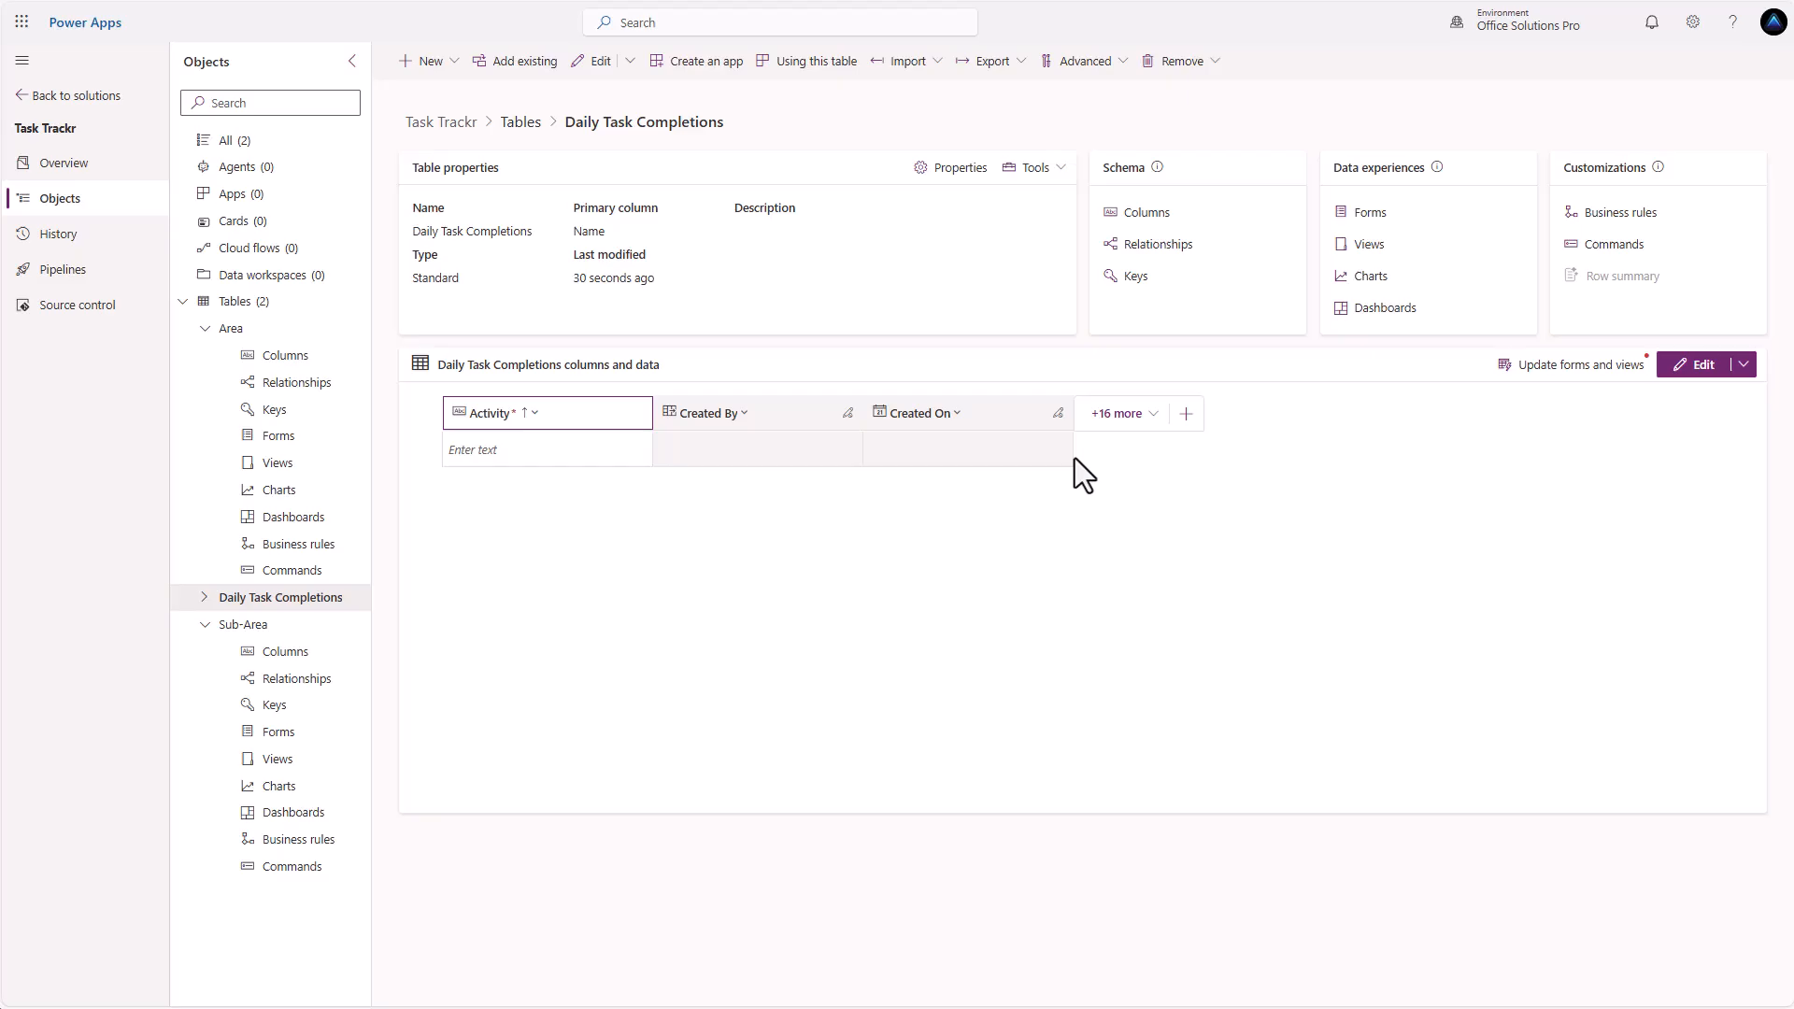
Add a lookup column named Area to the Daily Task Completions table, related to the Area table, and save it
left_click(1185, 413)
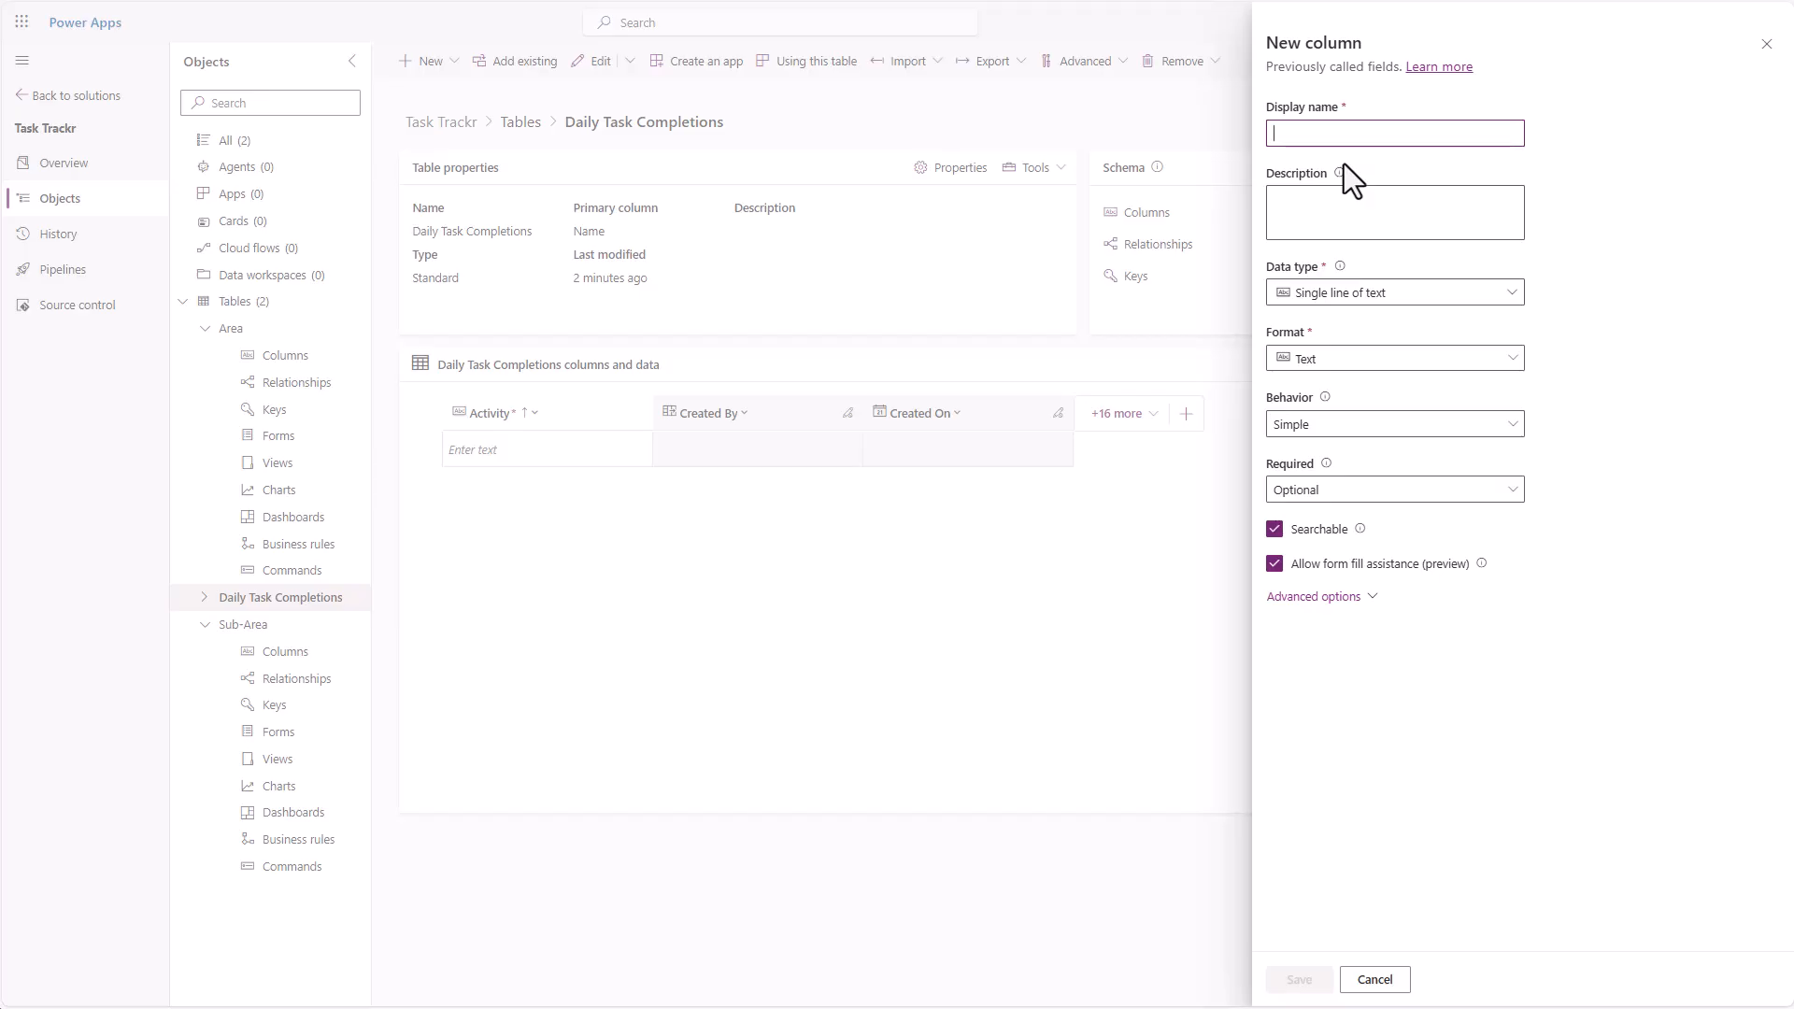
type("Area")
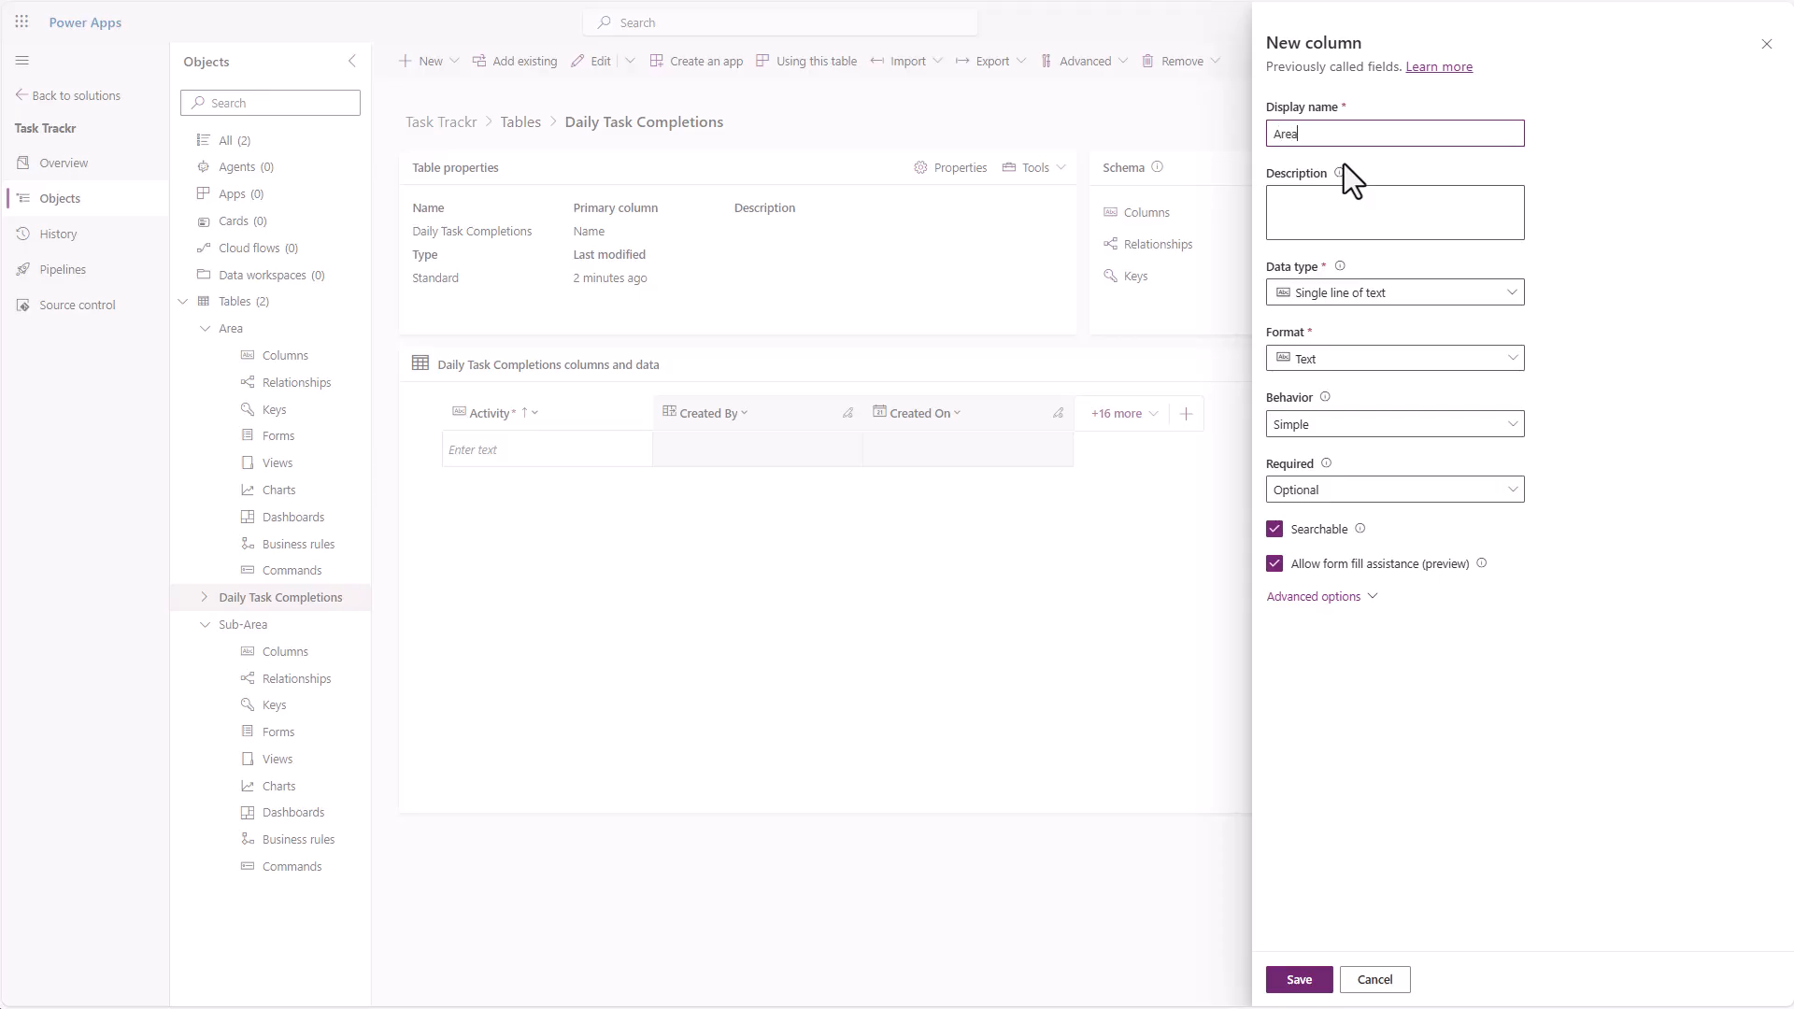
left_click(1484, 297)
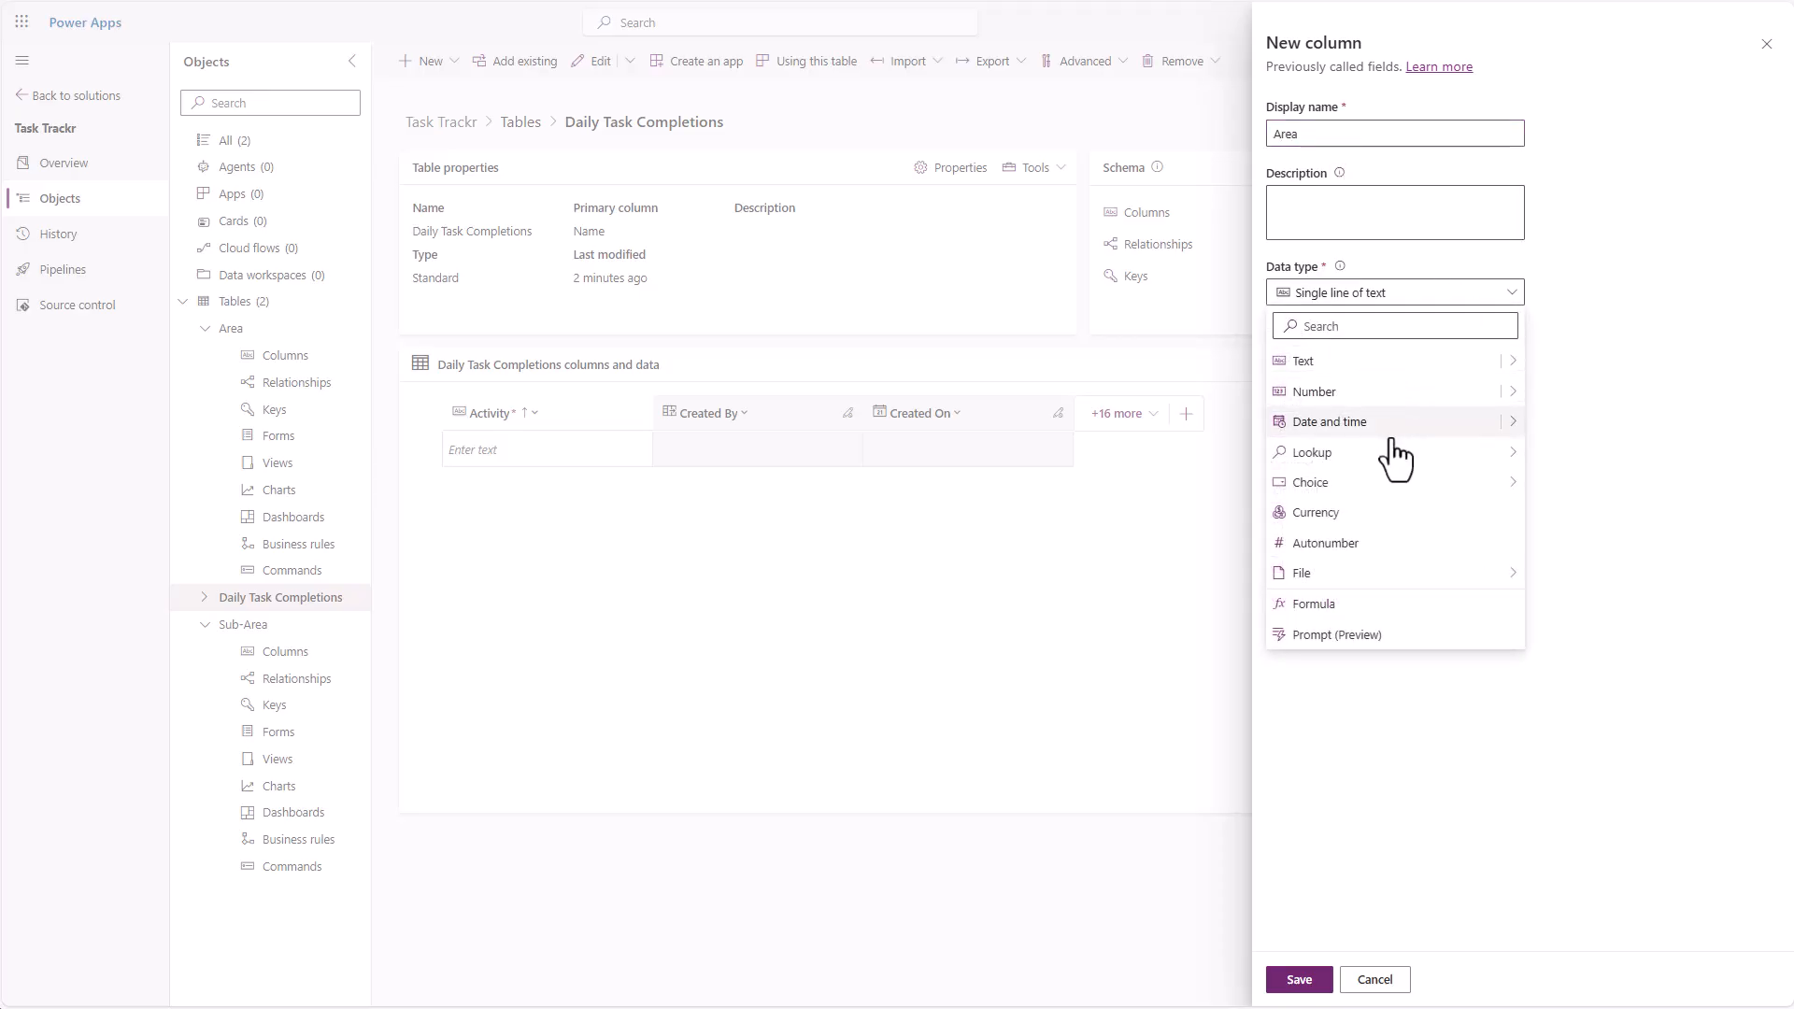
mouse_move(1401, 454)
left_click(1558, 458)
left_click(1336, 495)
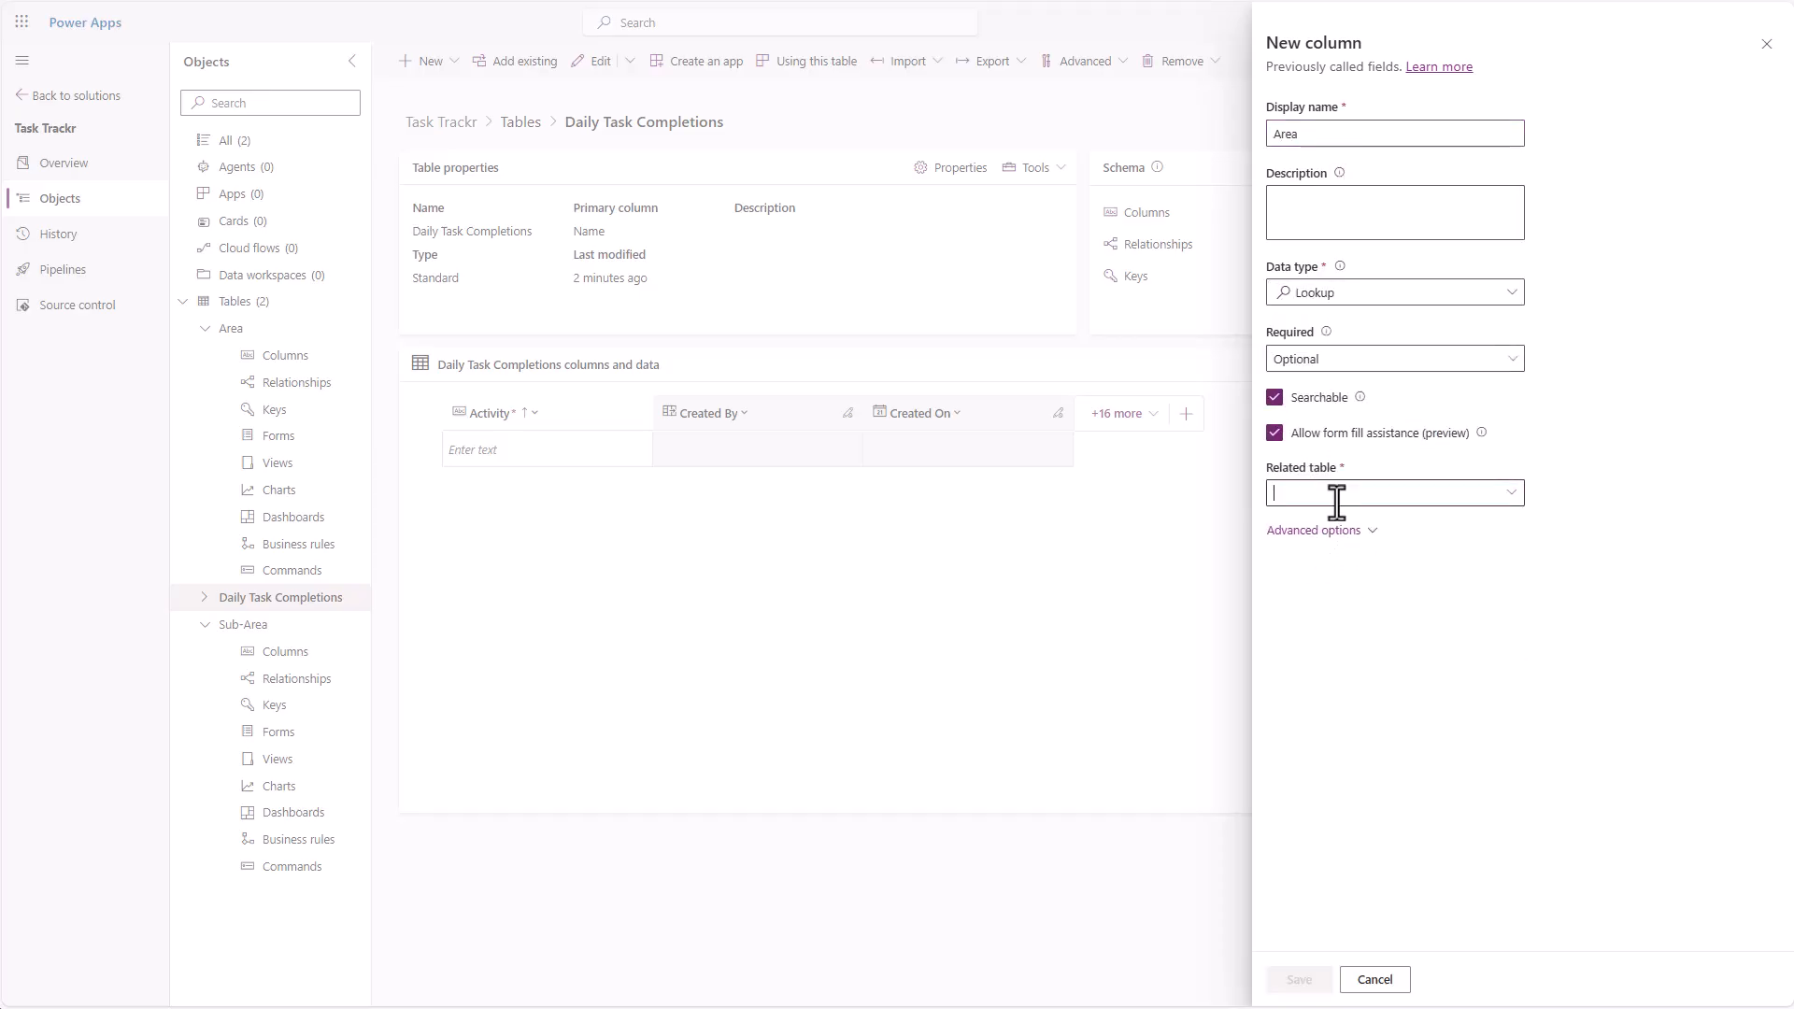
type("Area")
left_click(1294, 523)
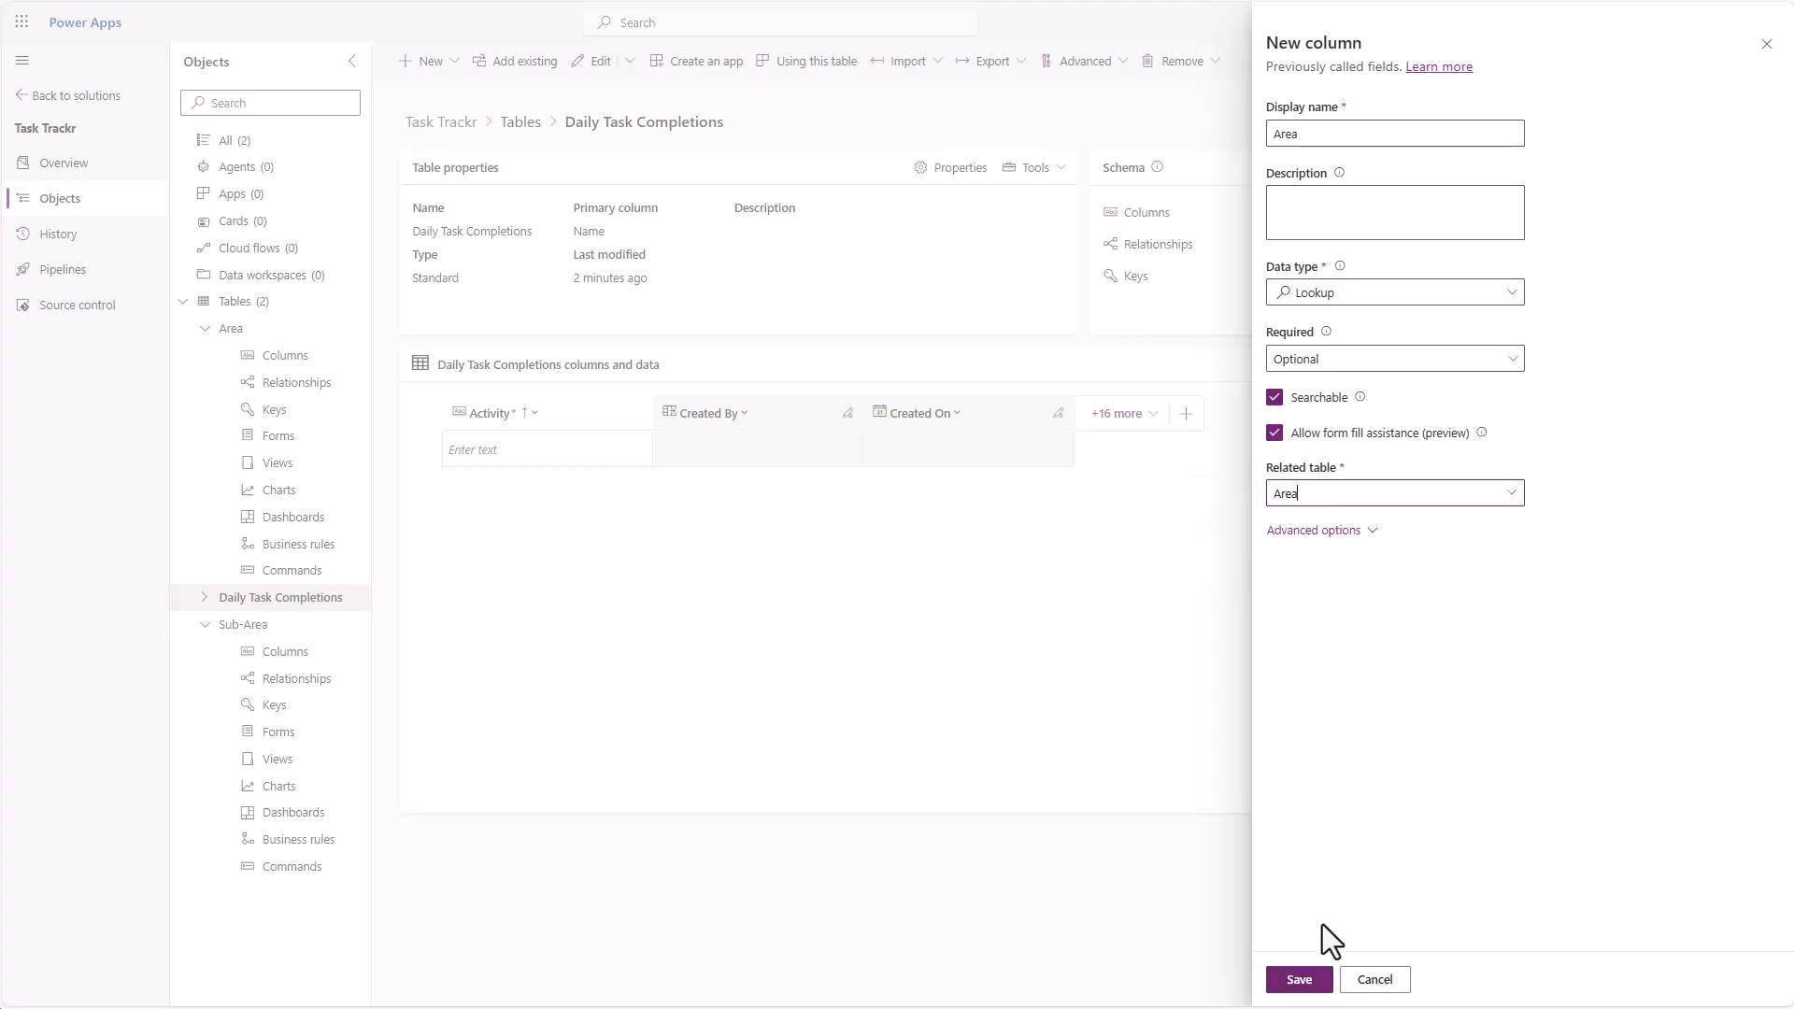
left_click(1299, 981)
Add a lookup column named Sub-Area to the Daily Task Completions table, related to the Sub-Area table, and save it
left_click(1391, 414)
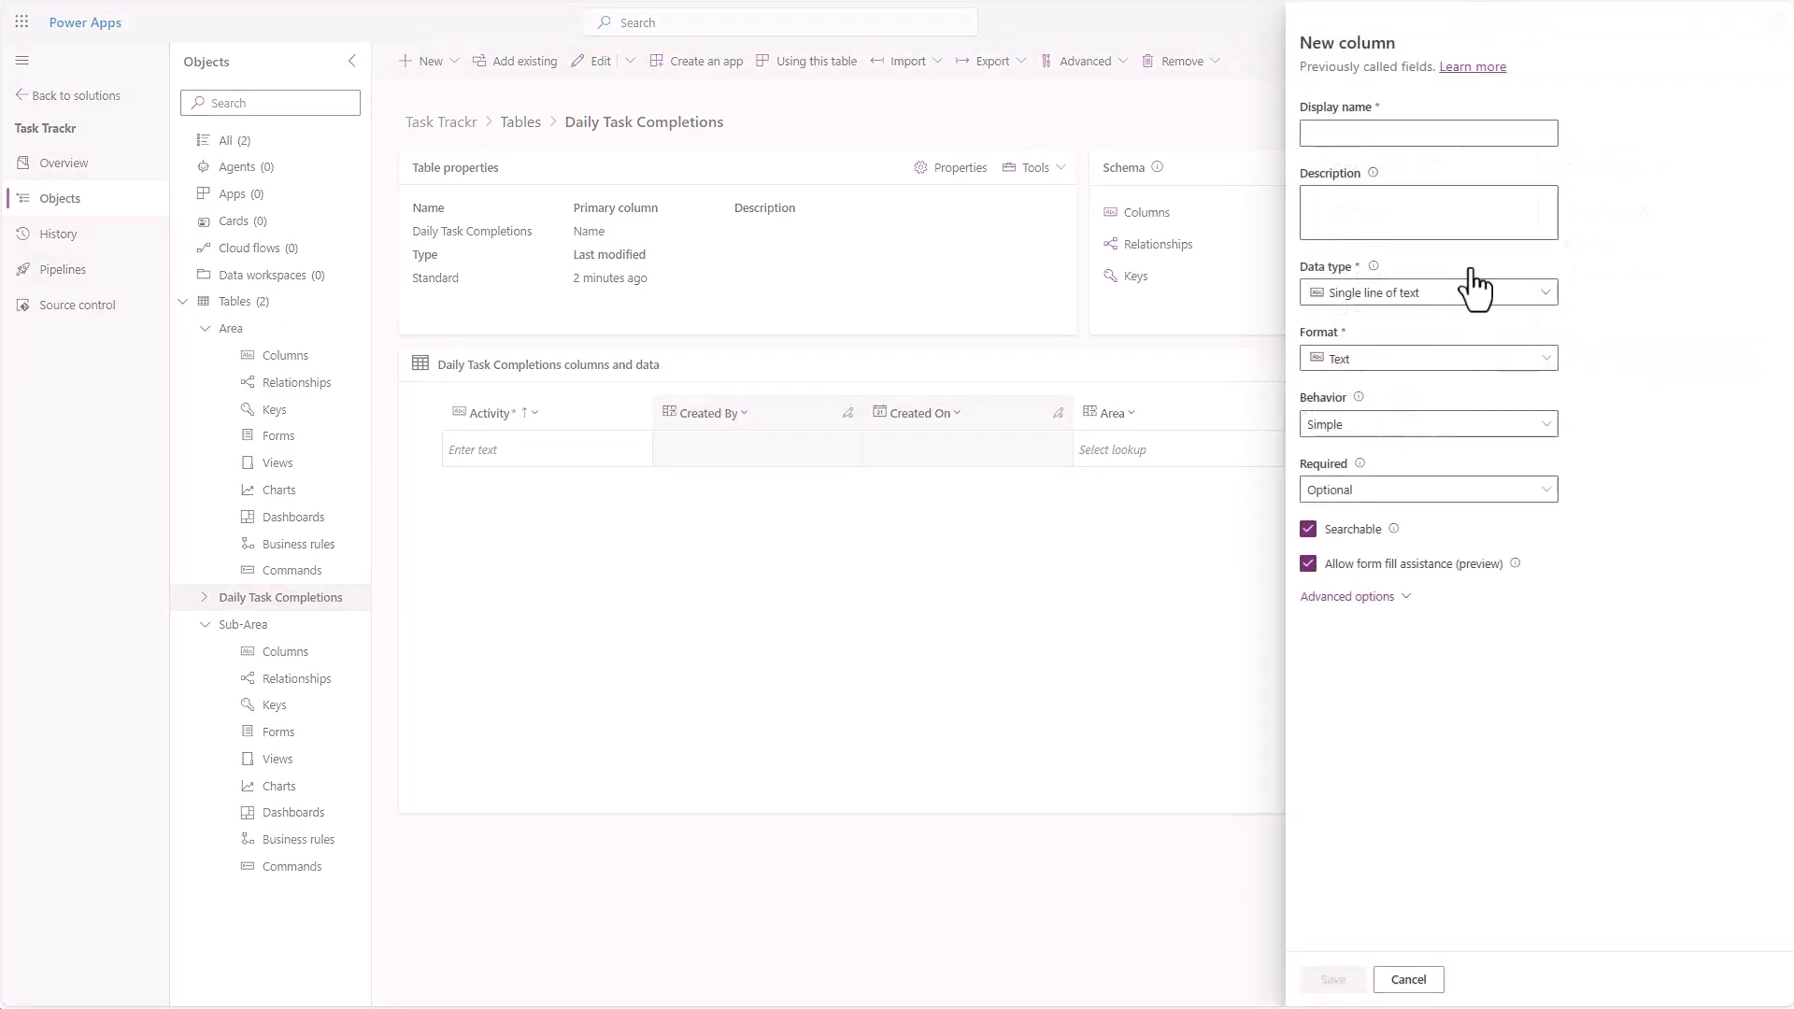
left_click(1430, 134)
type("Sub-Area")
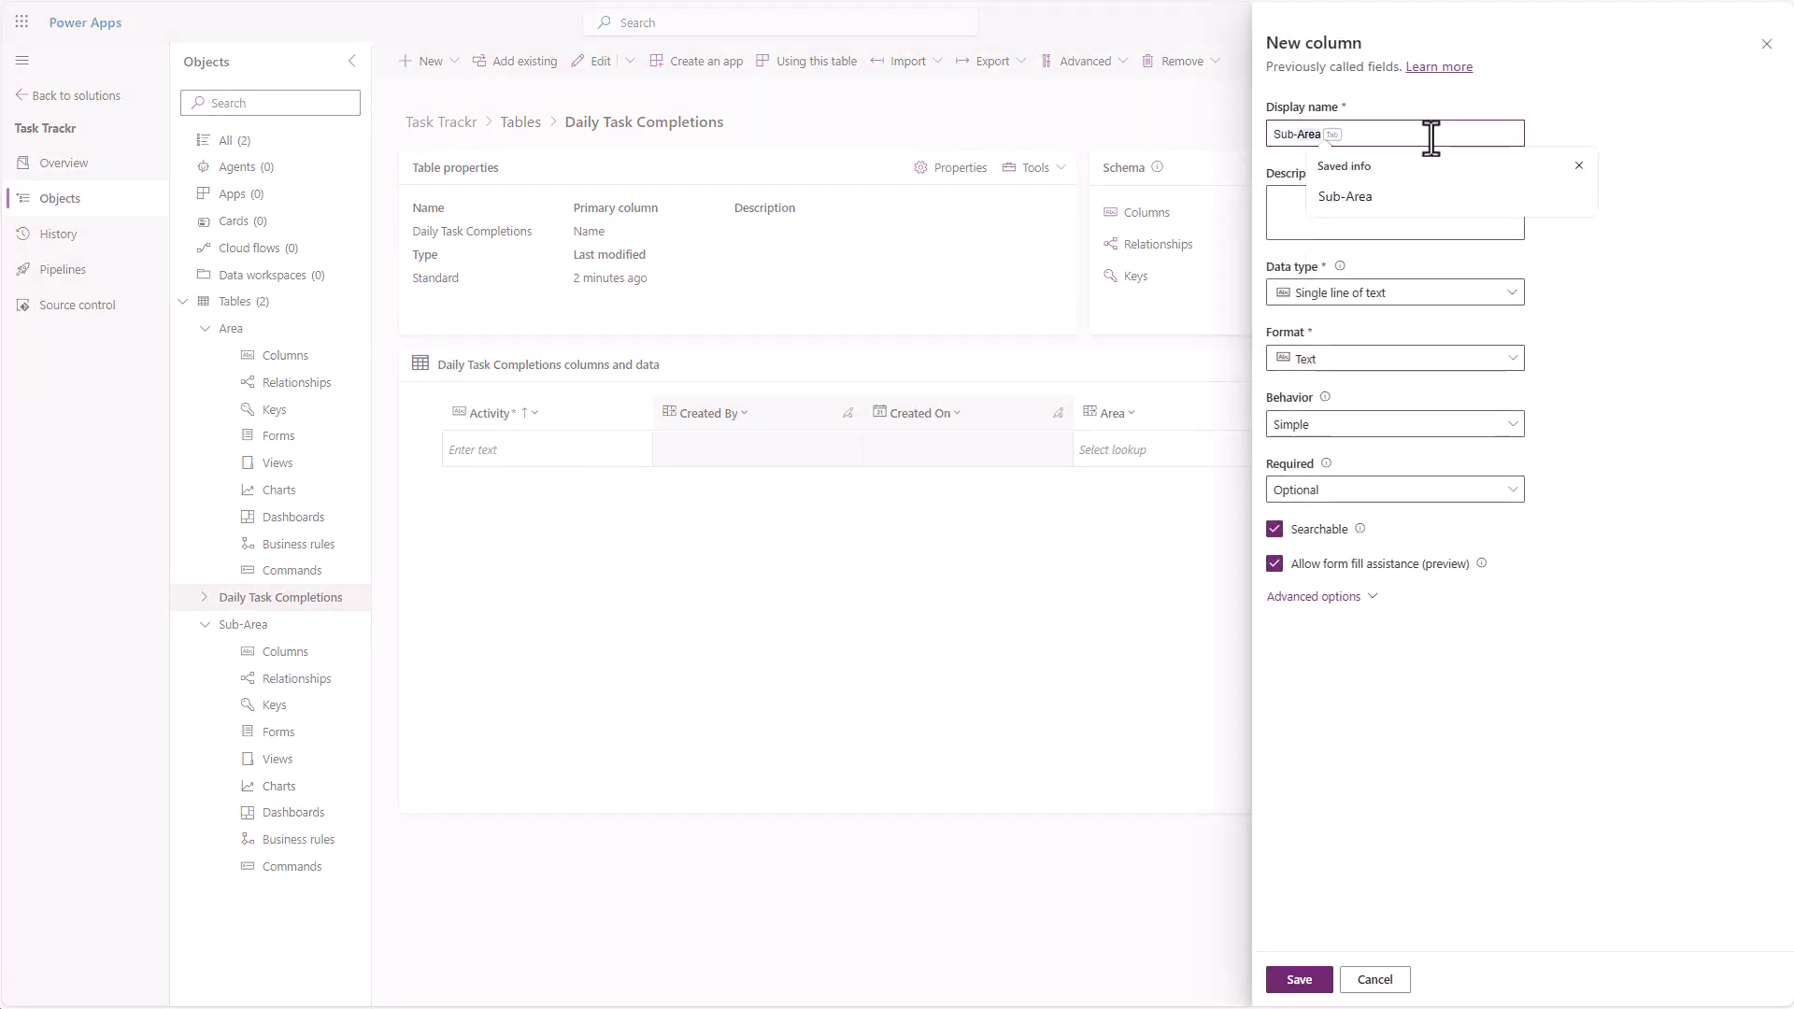
left_click(1382, 196)
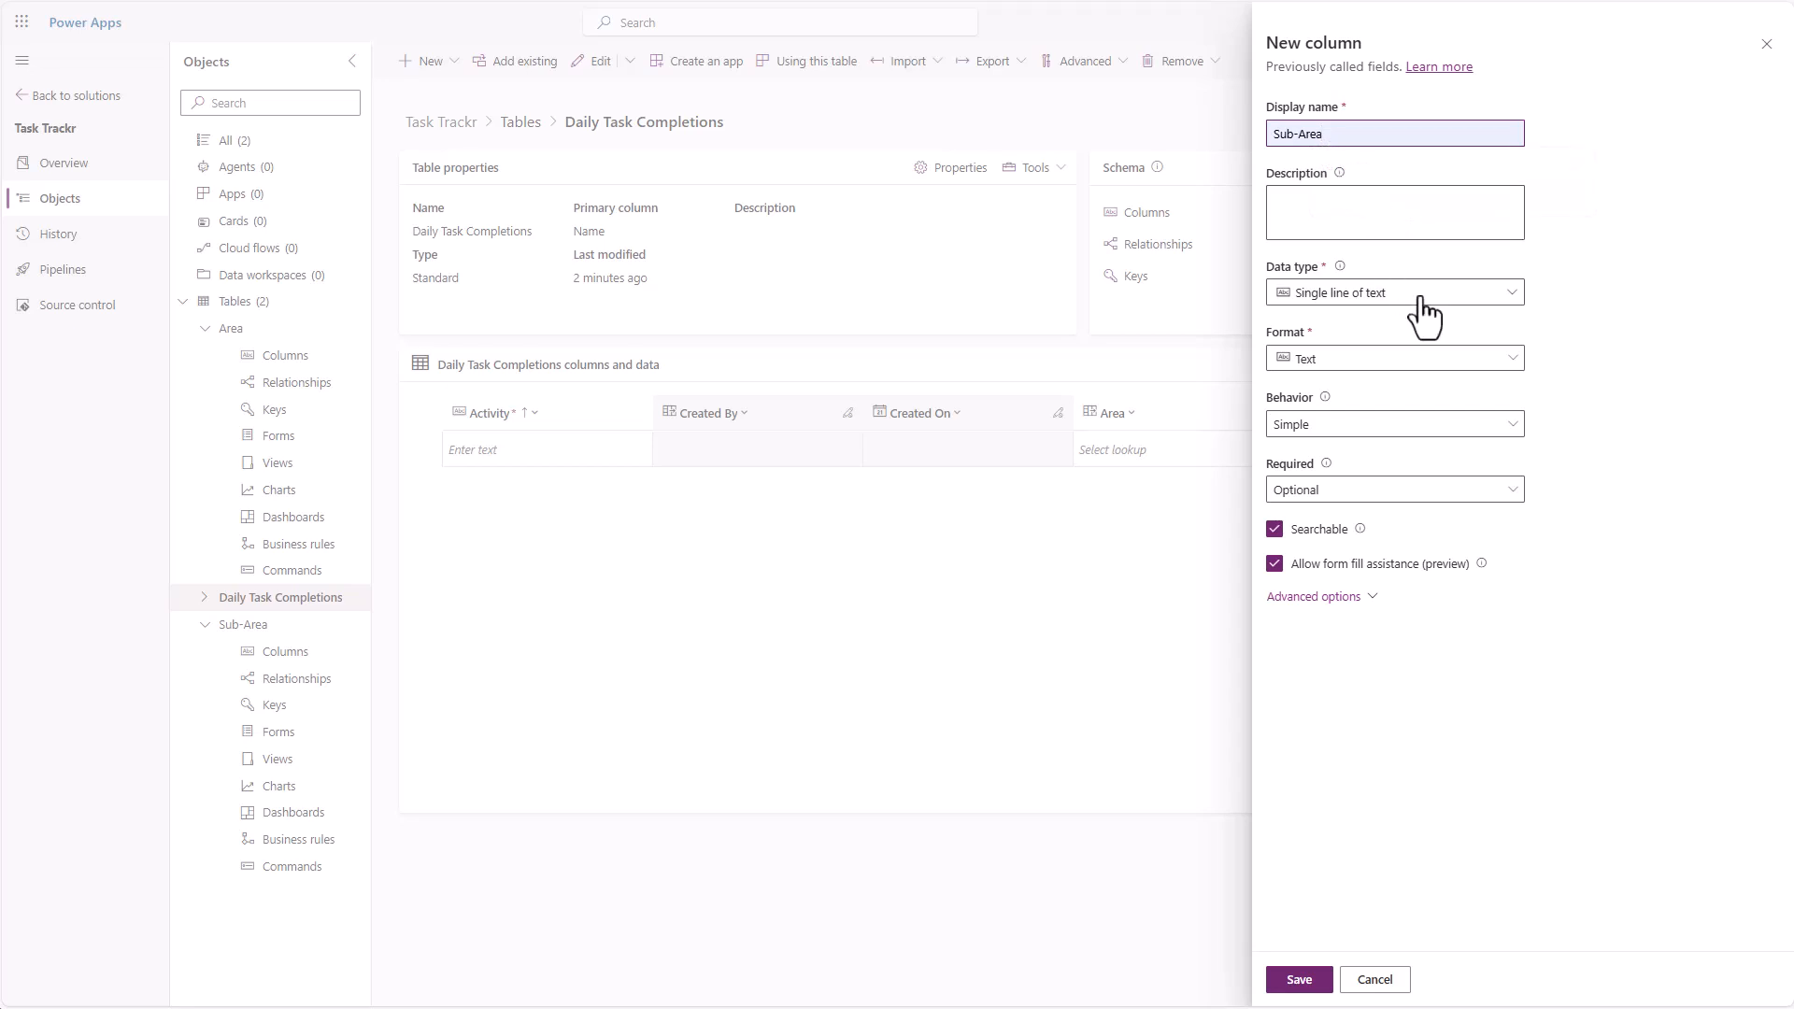
left_click(1507, 297)
mouse_move(1459, 456)
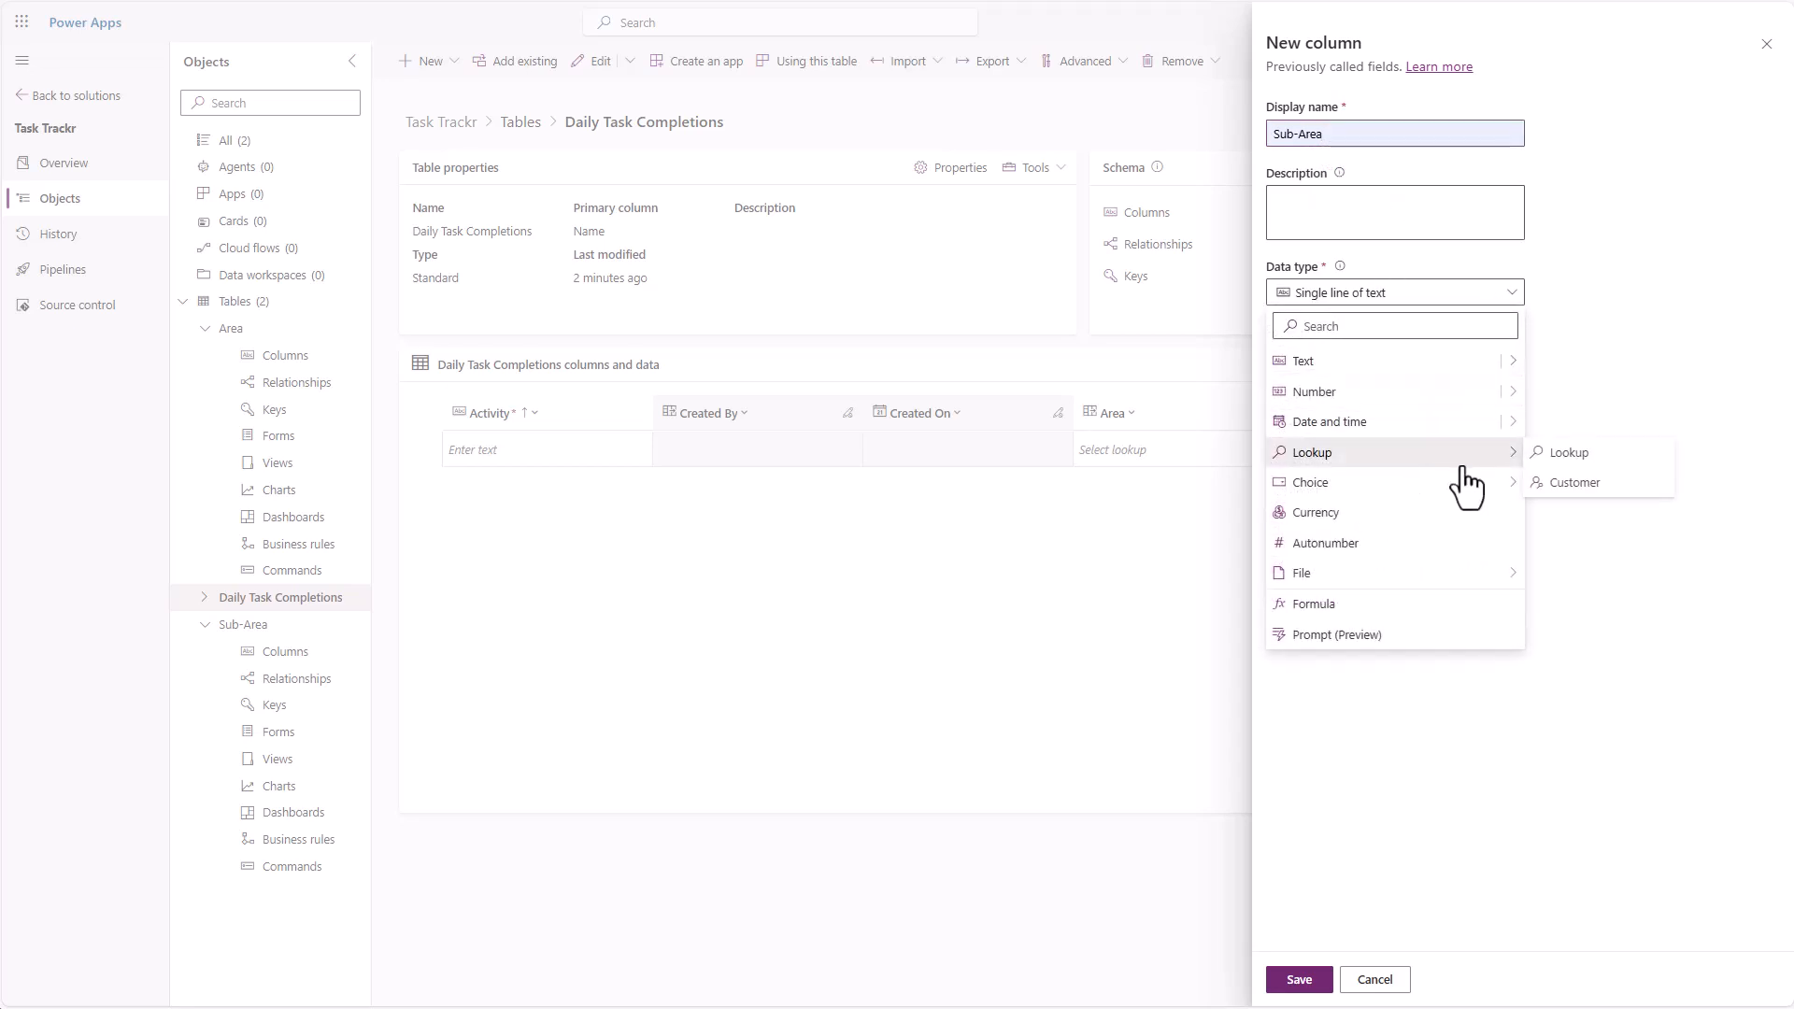
left_click(1558, 453)
left_click(1365, 494)
type("sub")
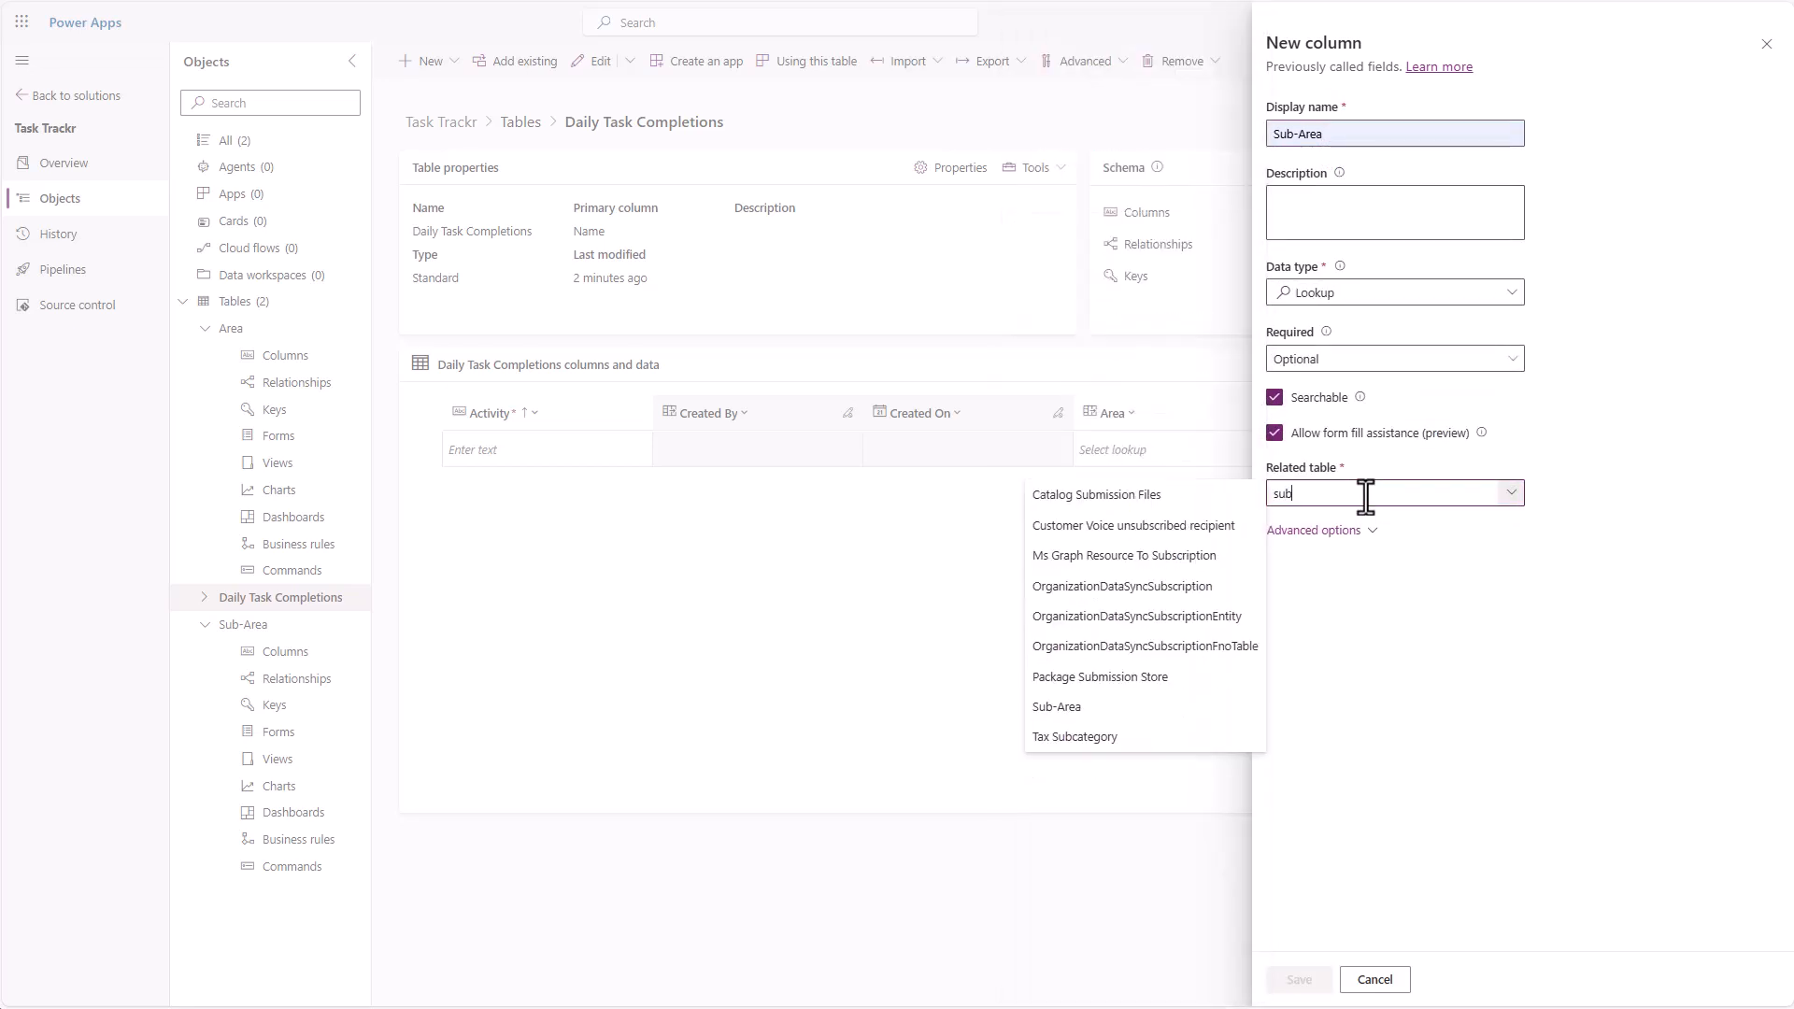
left_click(1148, 708)
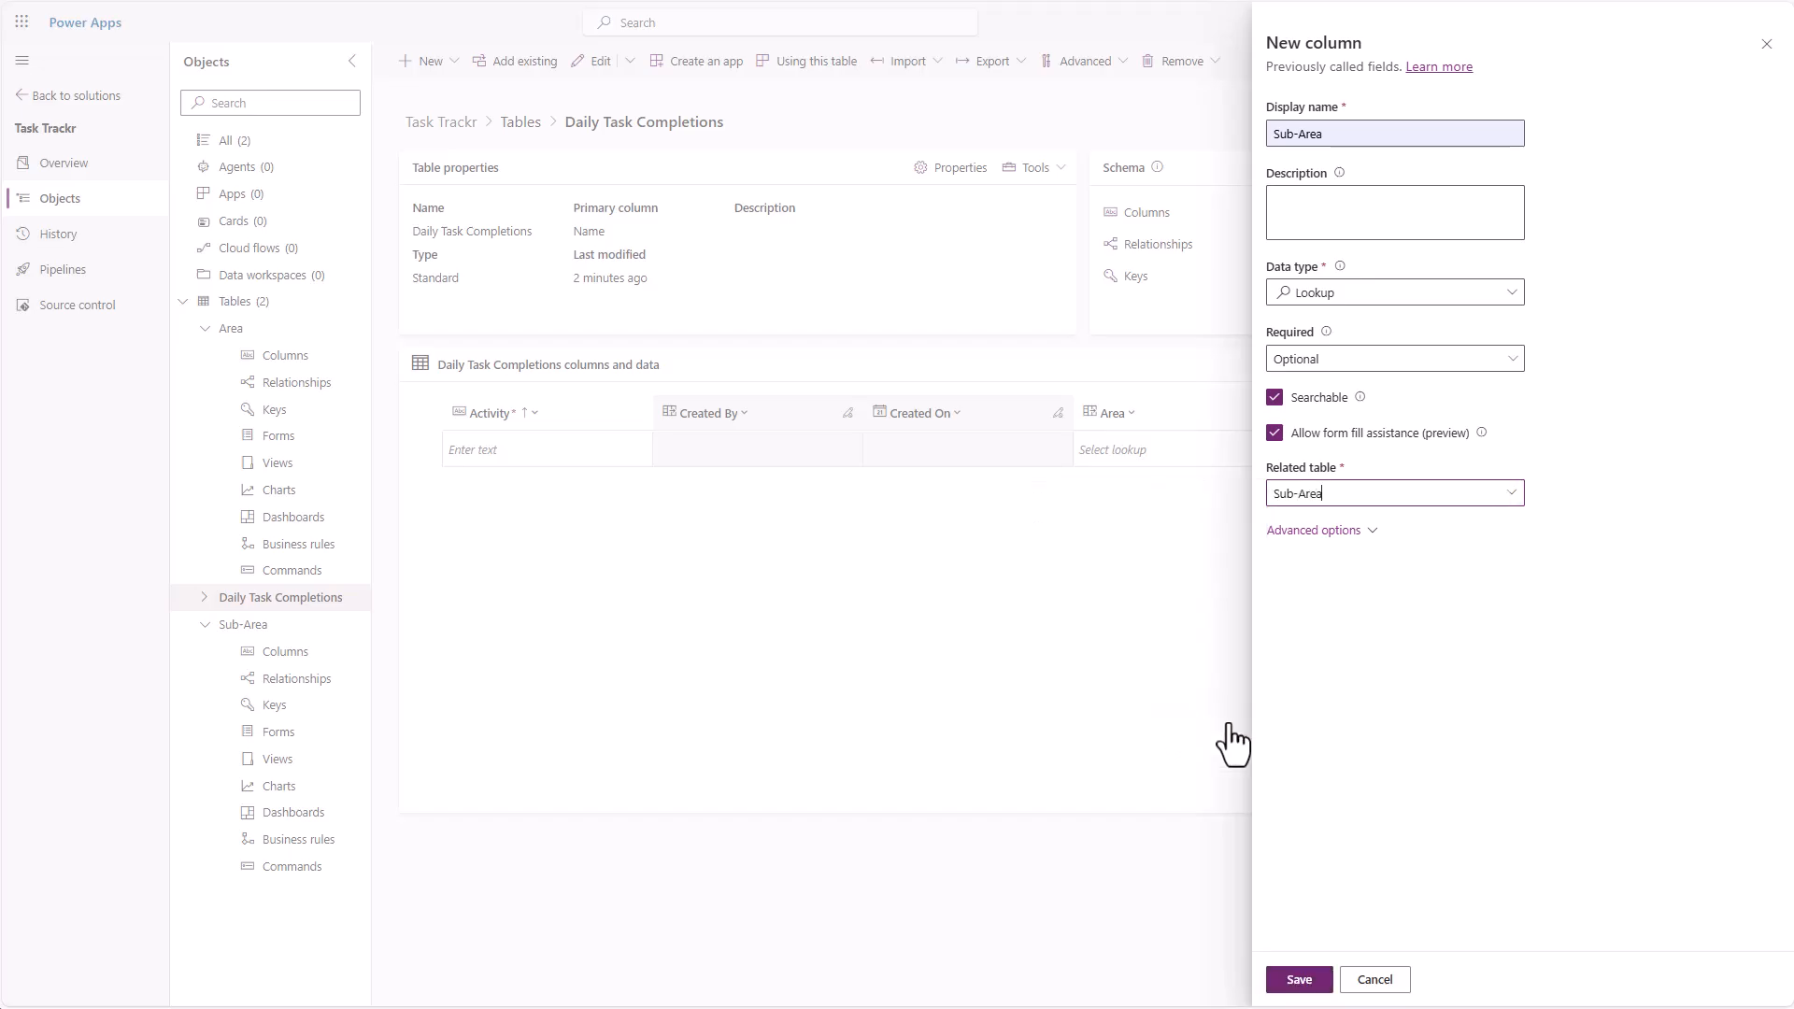
left_click(1298, 981)
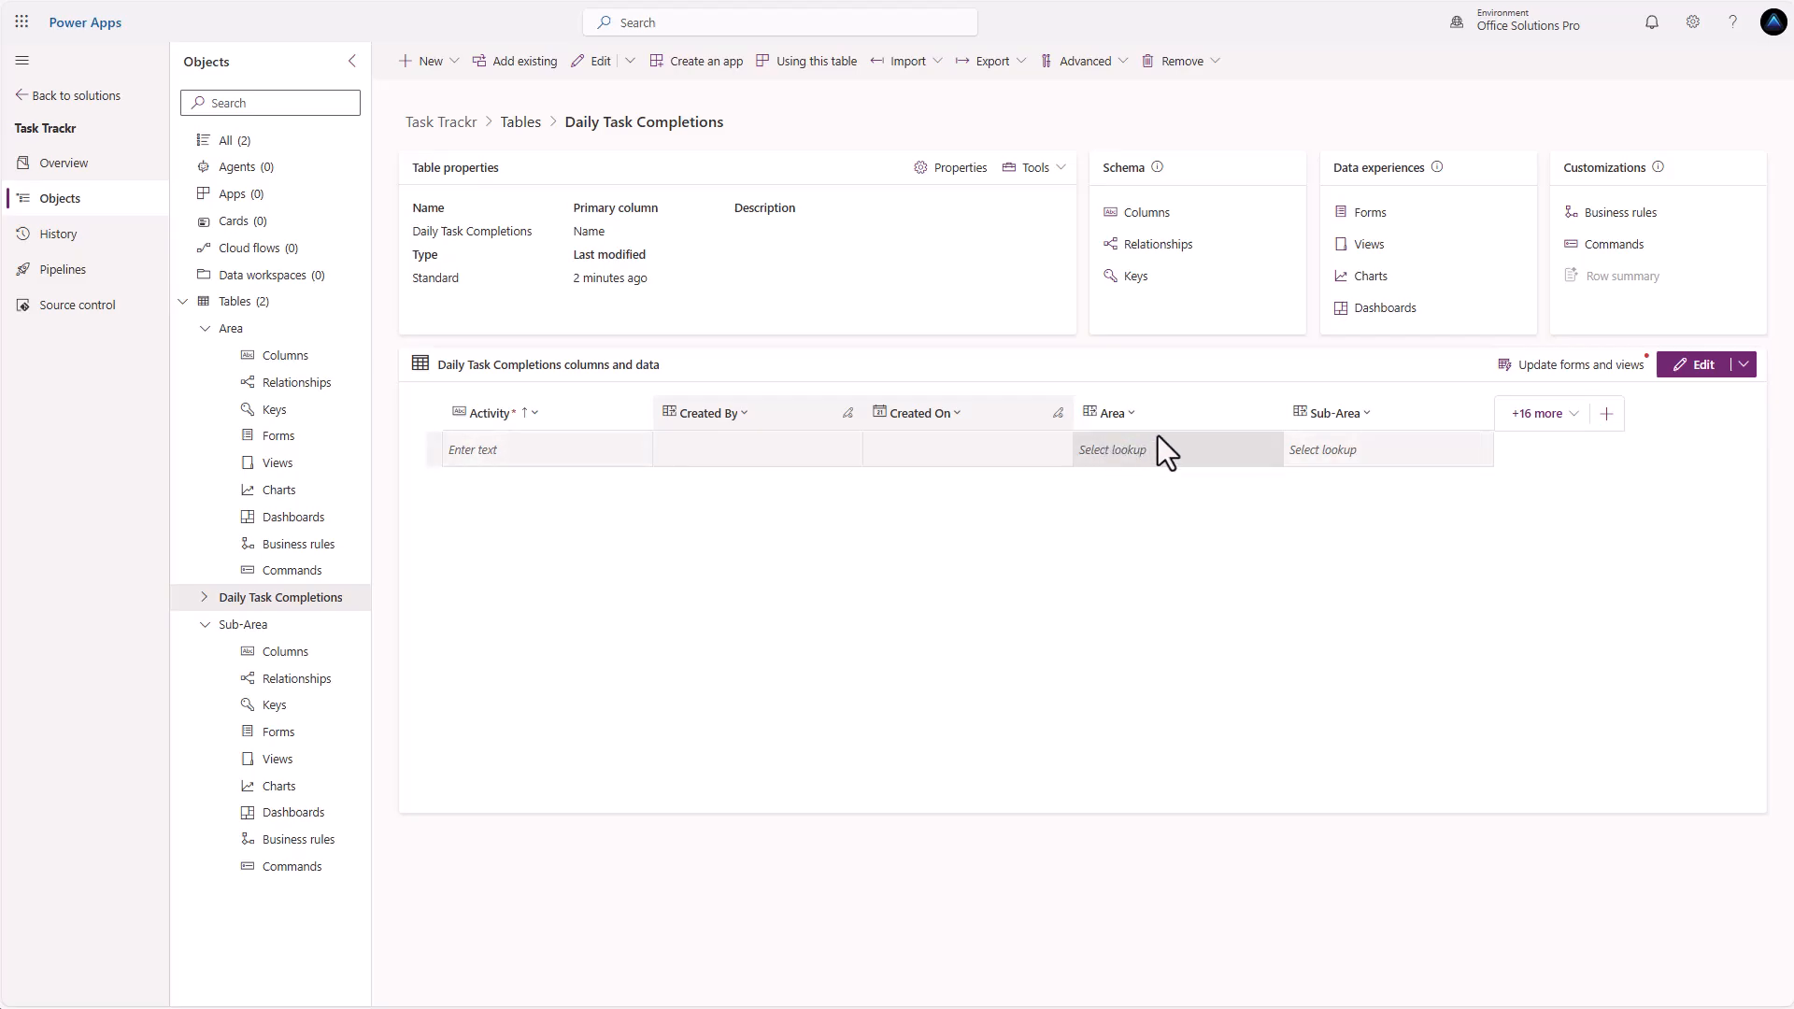
Add a whole number column named Duration (Min) to the Daily Task Completions table and save it
left_click(1607, 416)
left_click(1363, 132)
type("D")
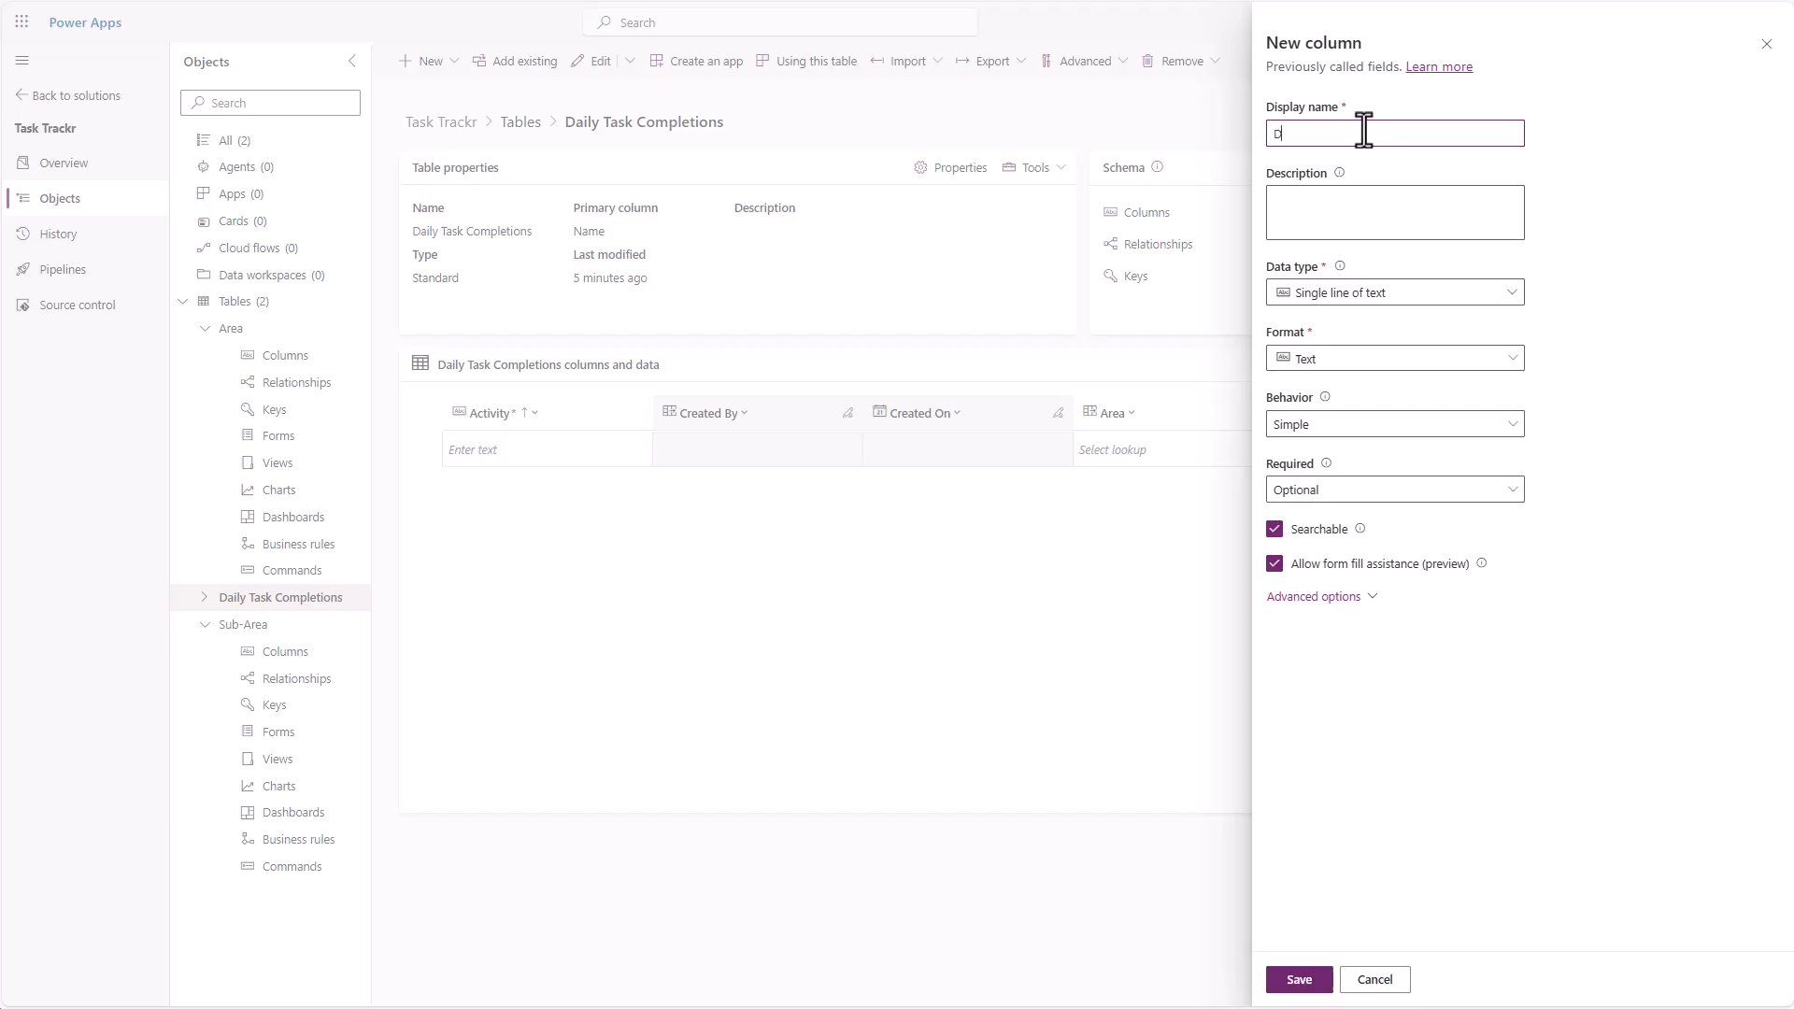
type("uration")
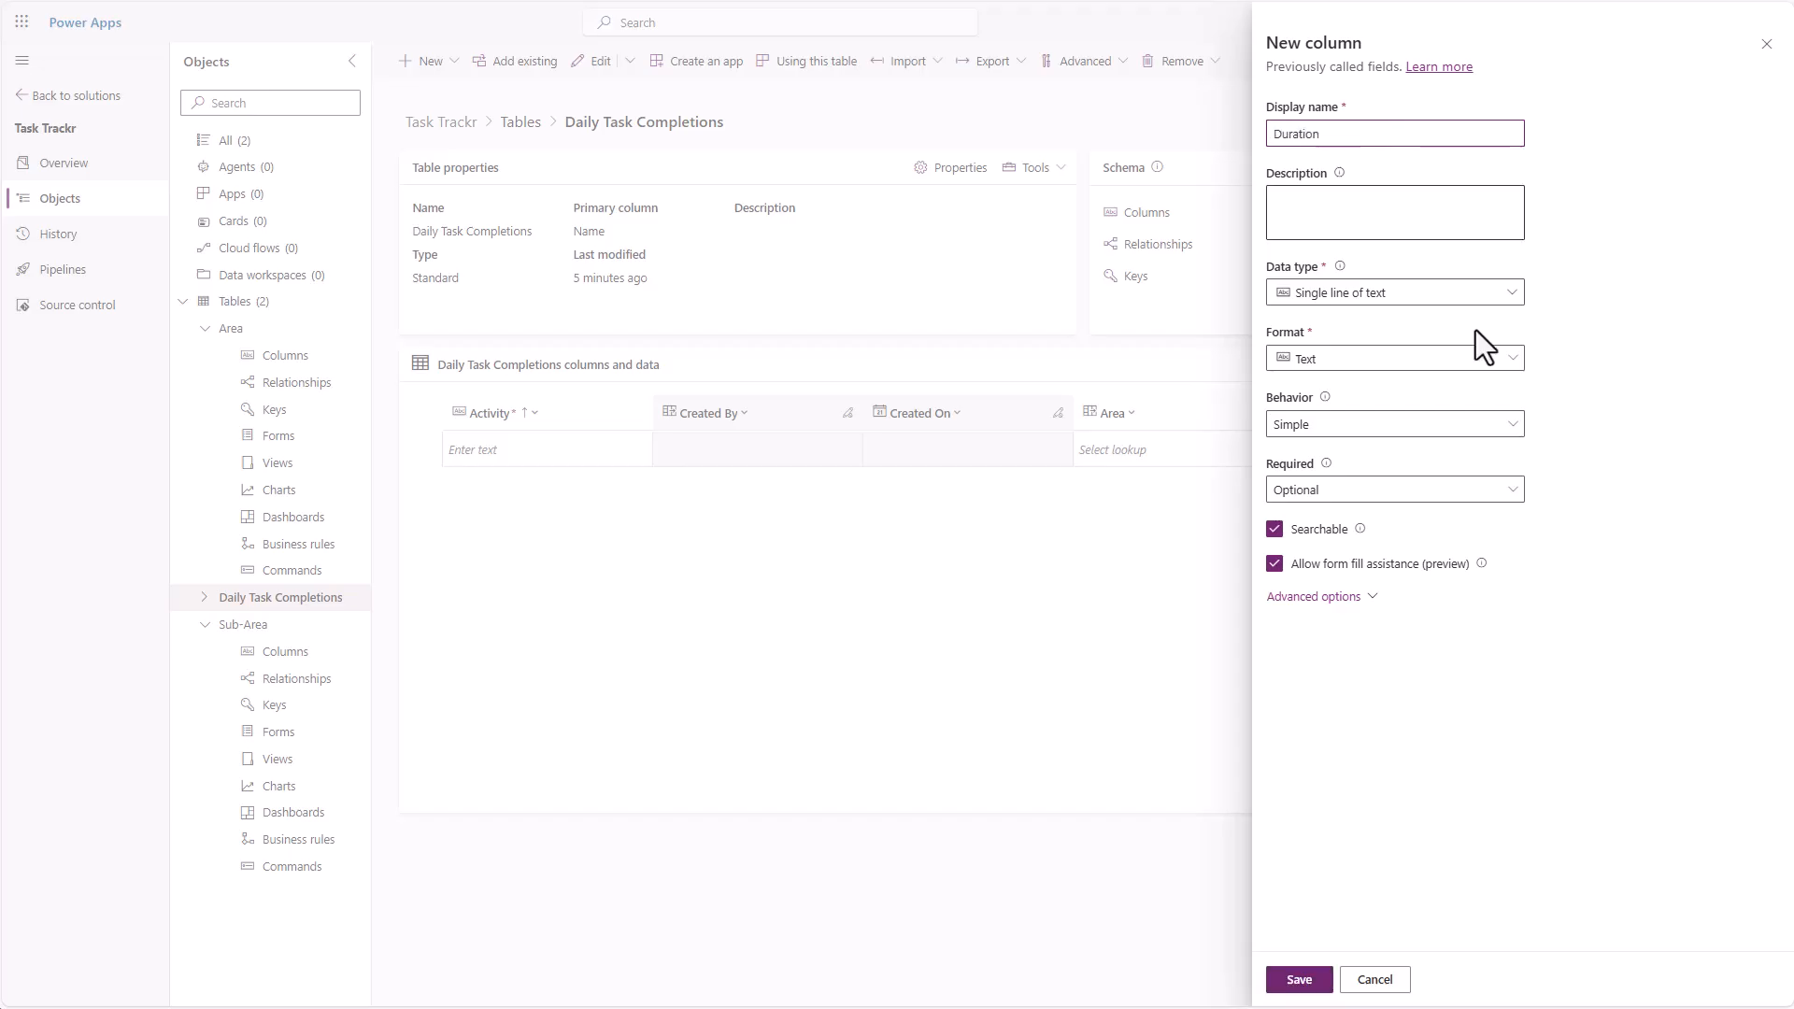
left_click(1504, 297)
mouse_move(1509, 392)
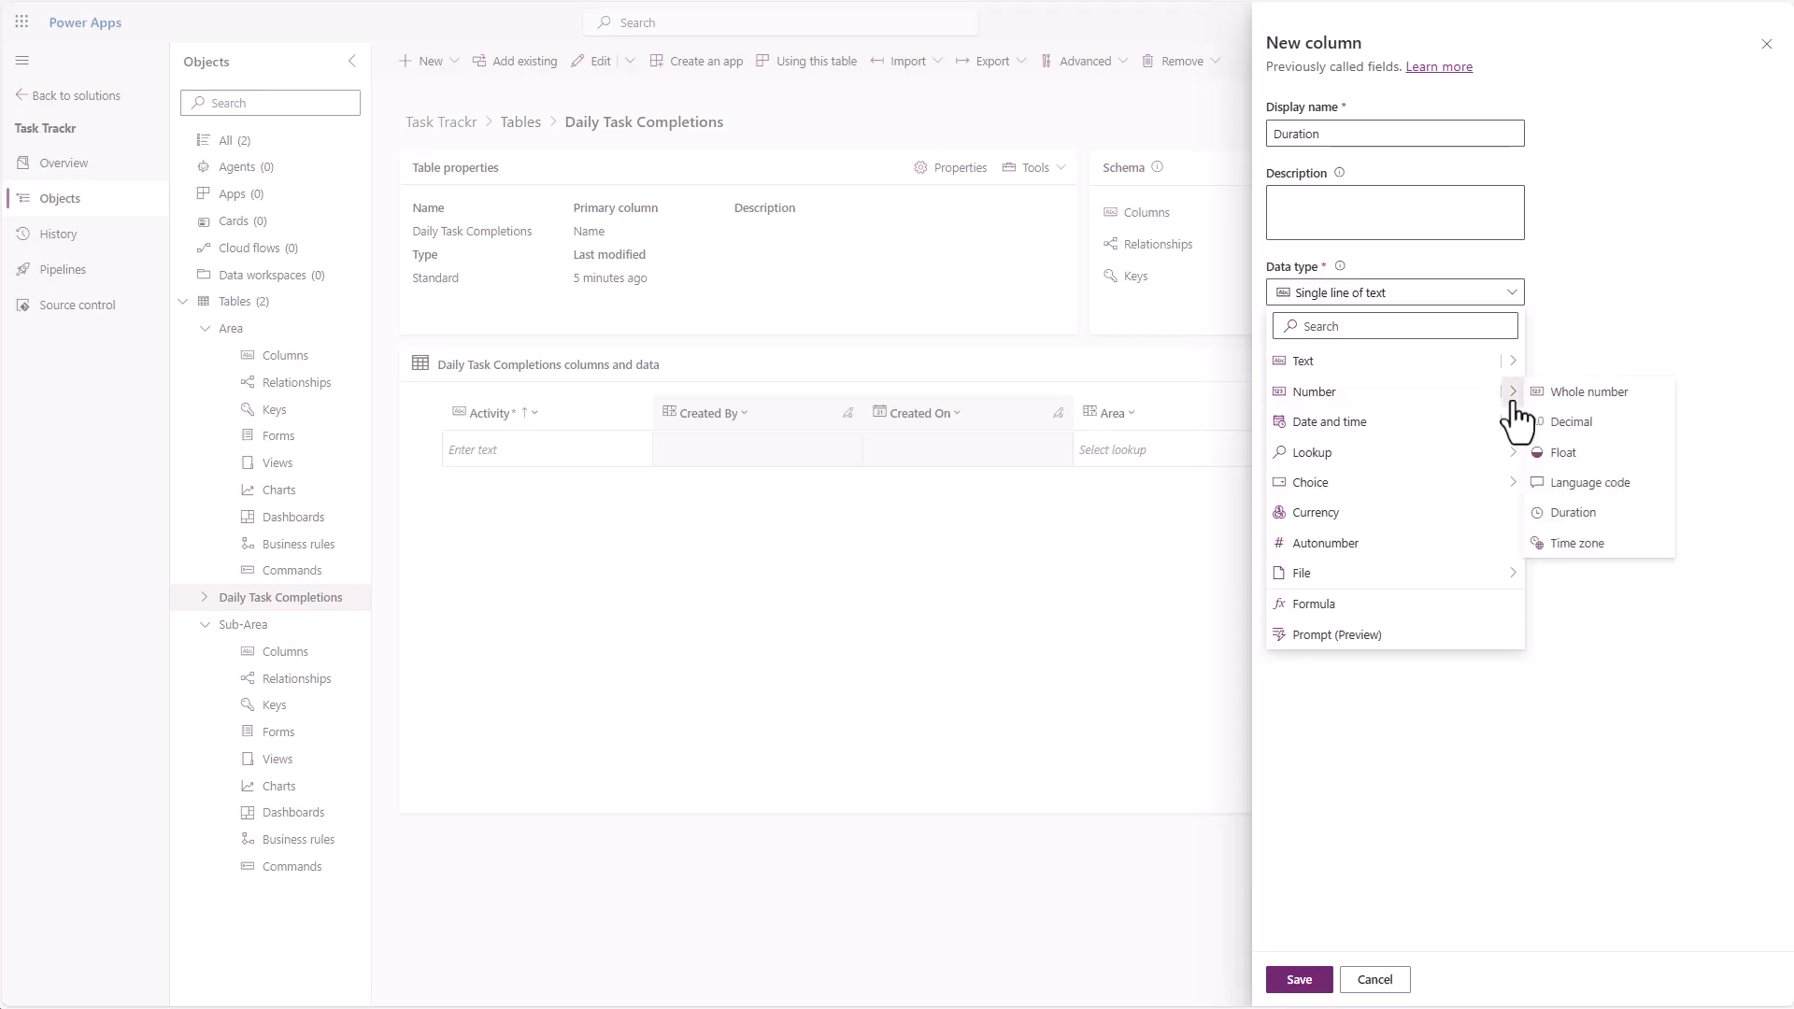
left_click(1565, 393)
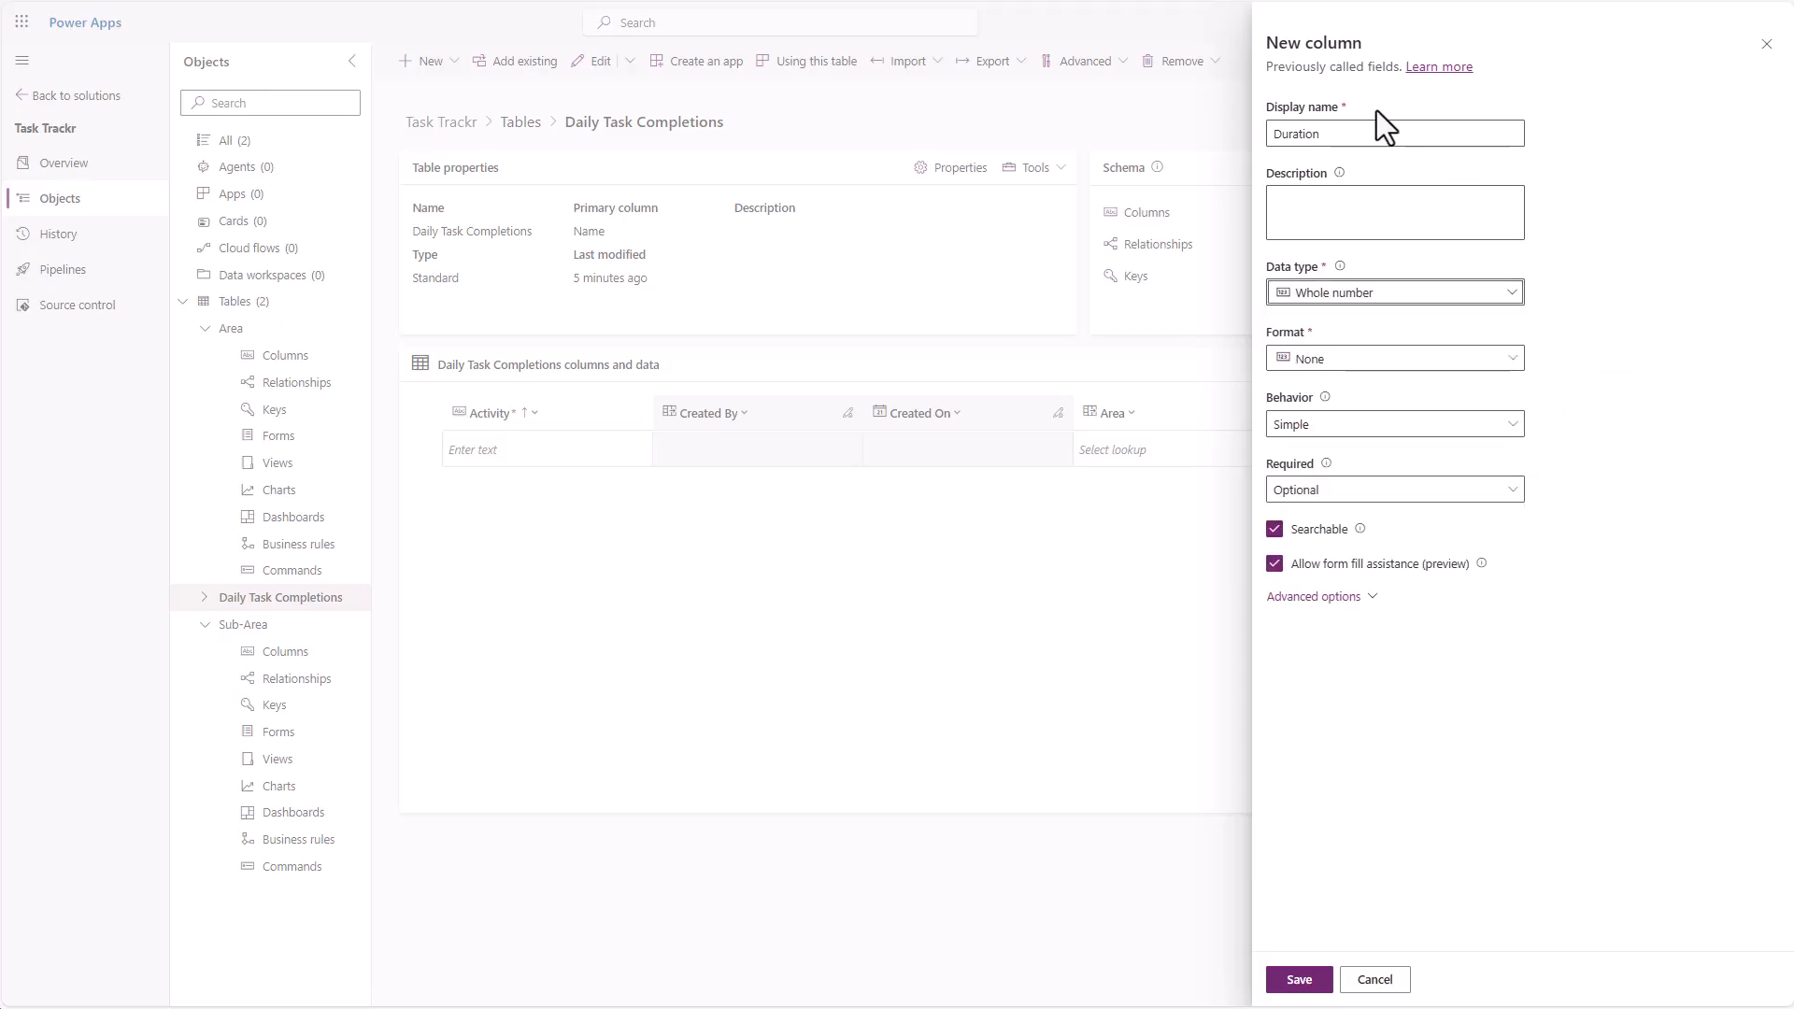
left_click(1343, 139)
type("(")
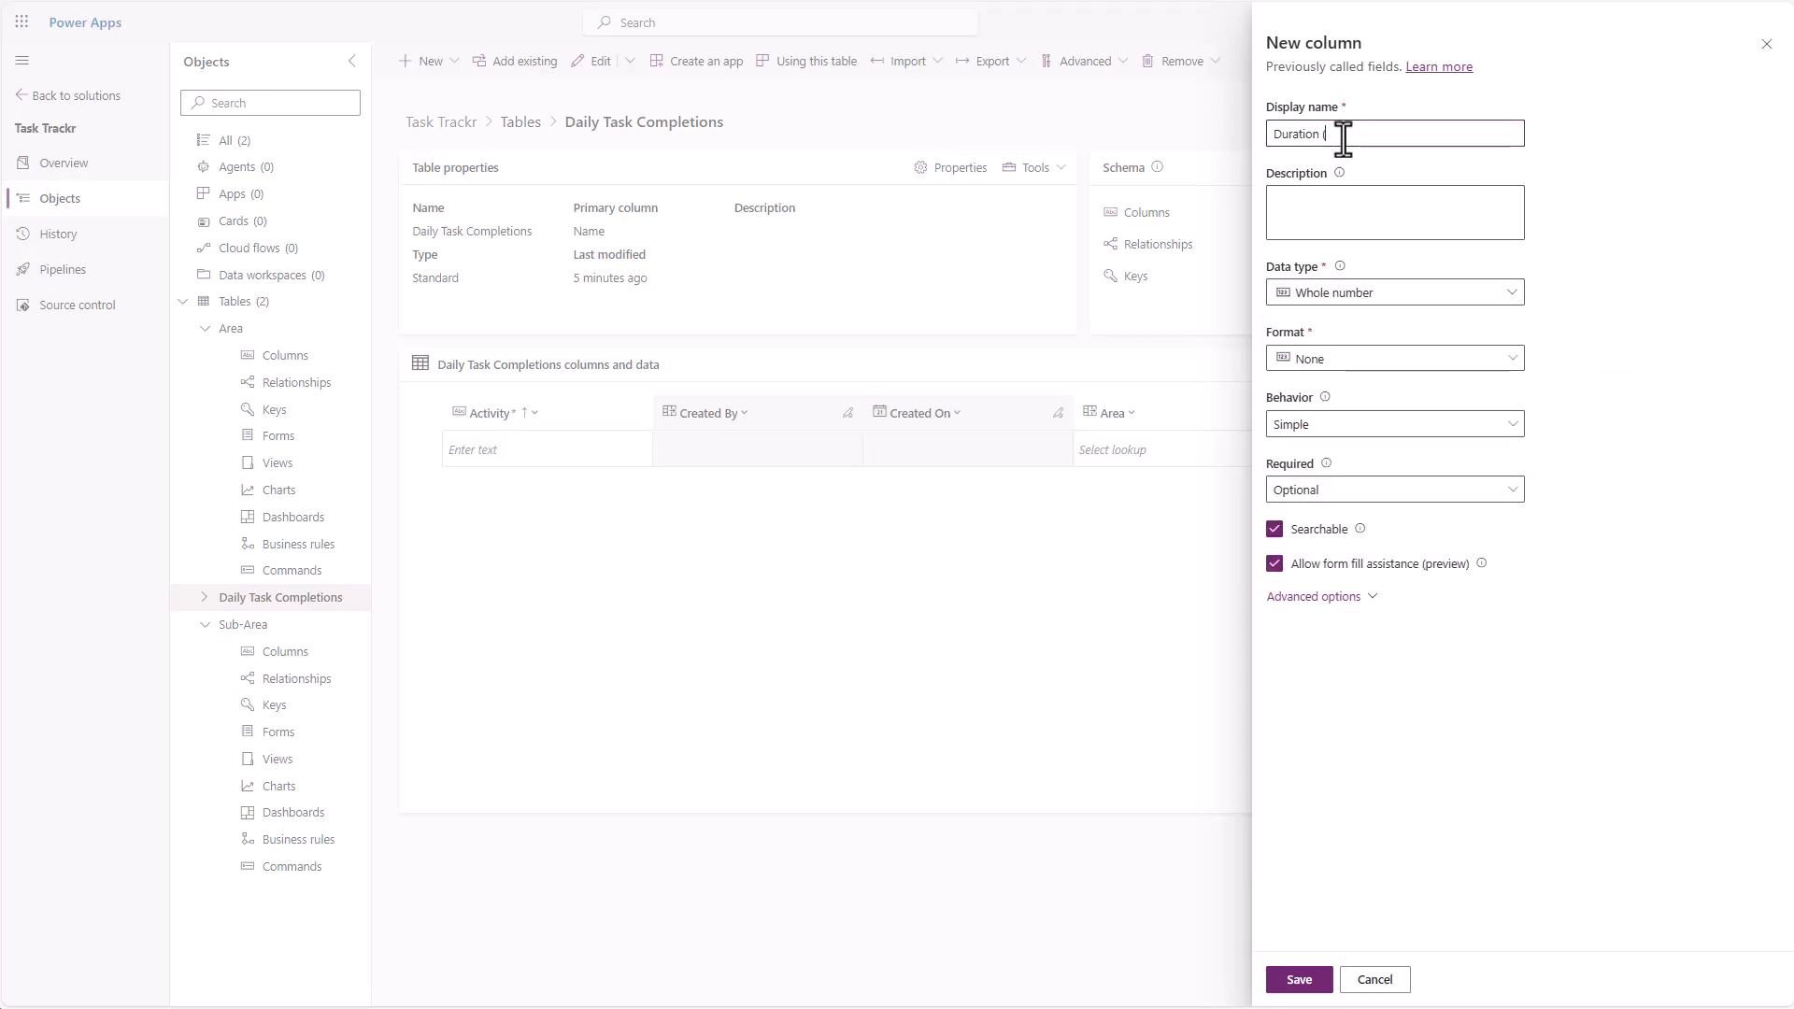
type("Min)")
left_click(1298, 979)
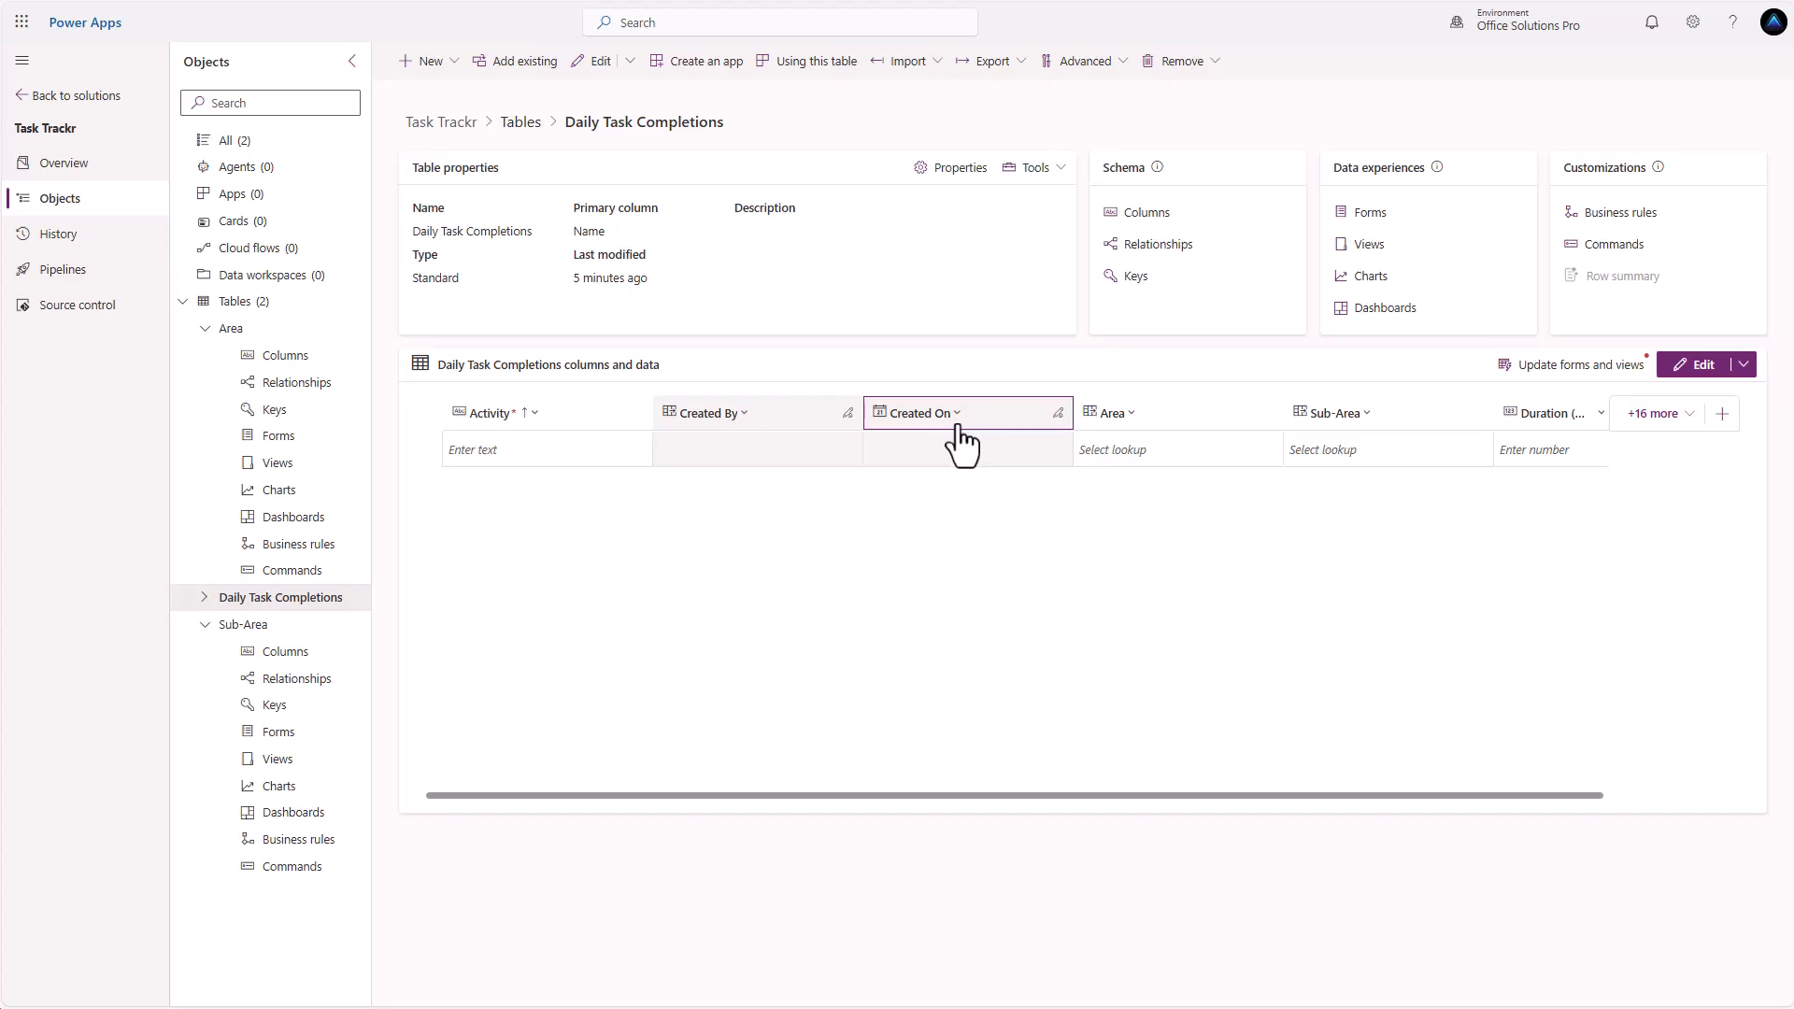
Add a Yes/no column named Weekly Update to the Daily Task Completions table and save it
left_click_drag(1074, 798, 1123, 799)
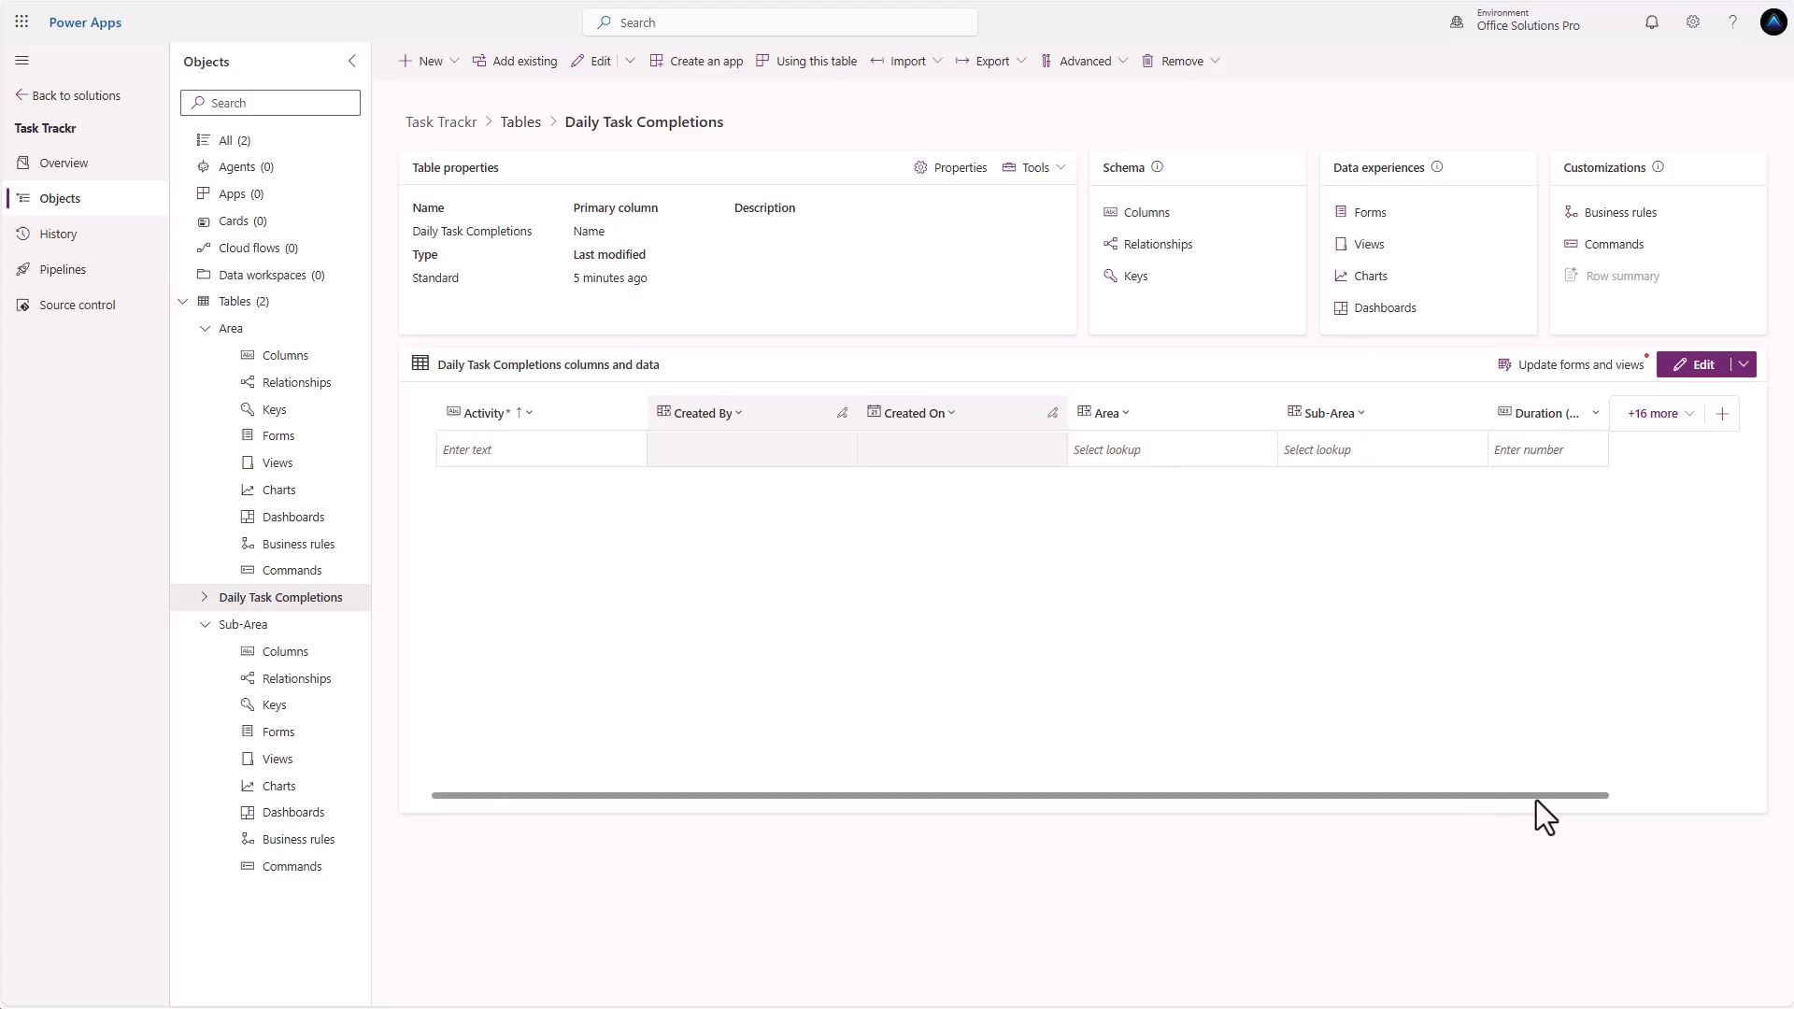
left_click(1722, 417)
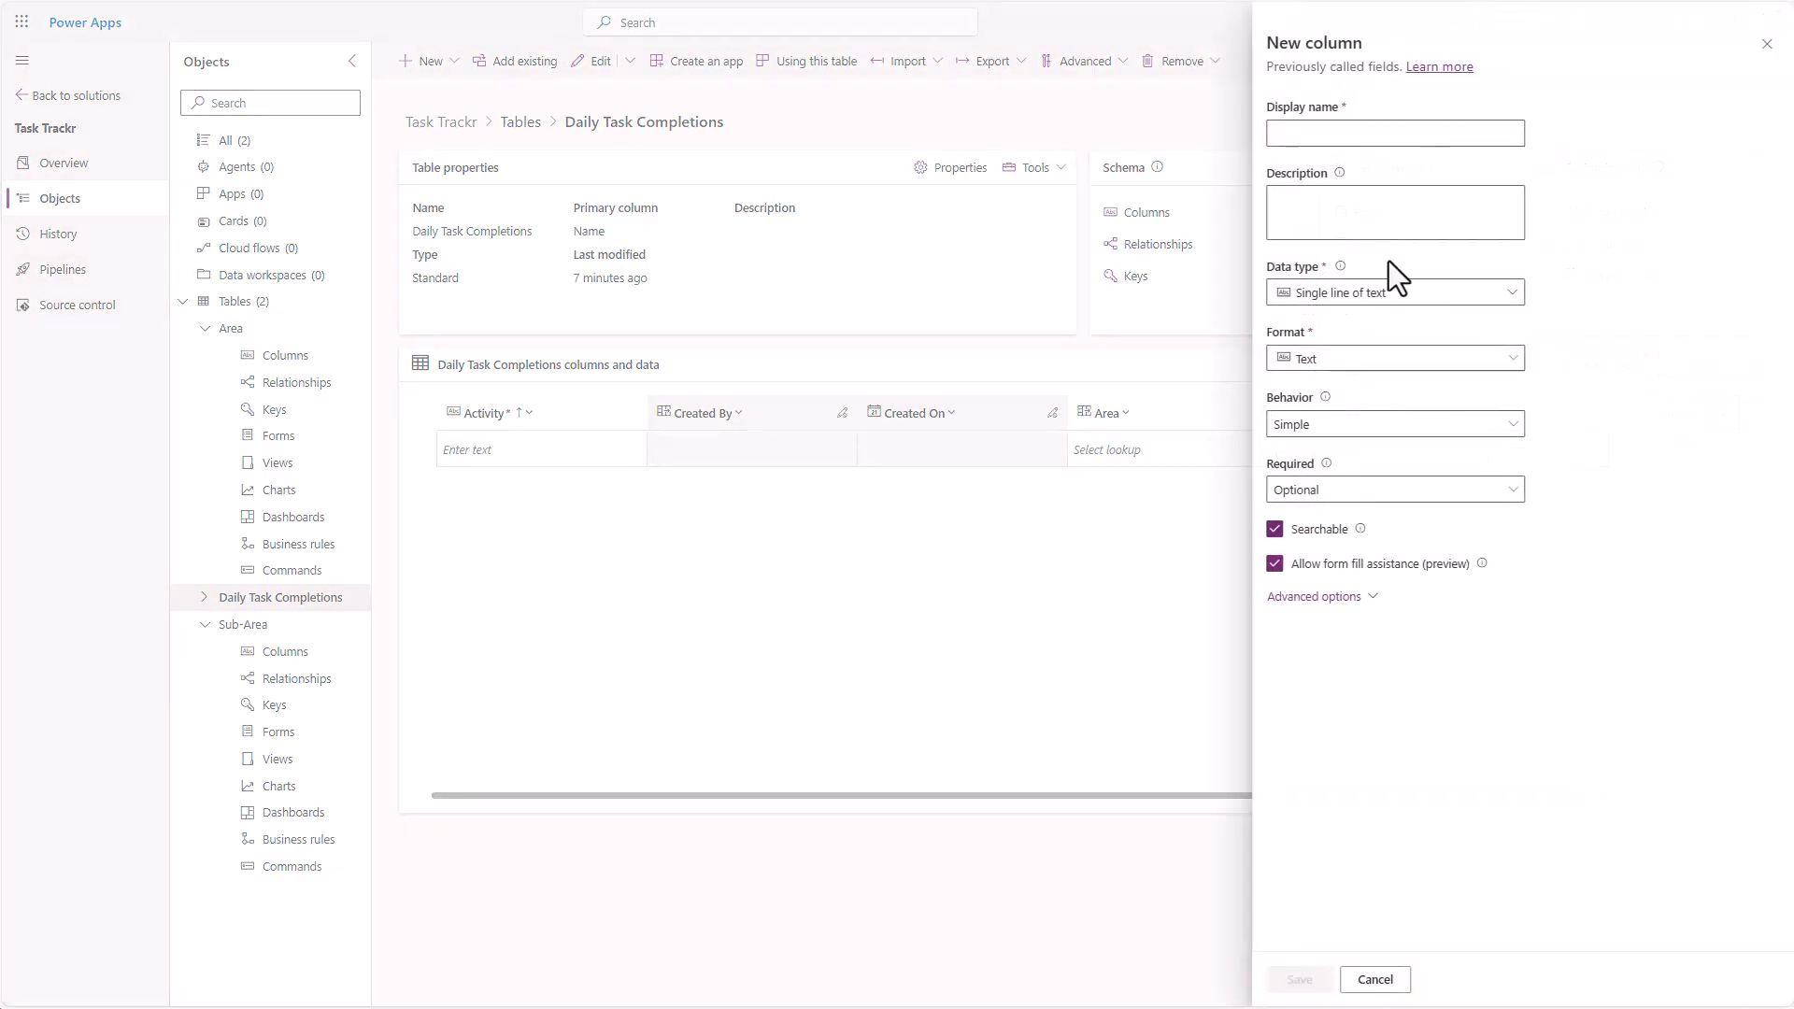
type("W")
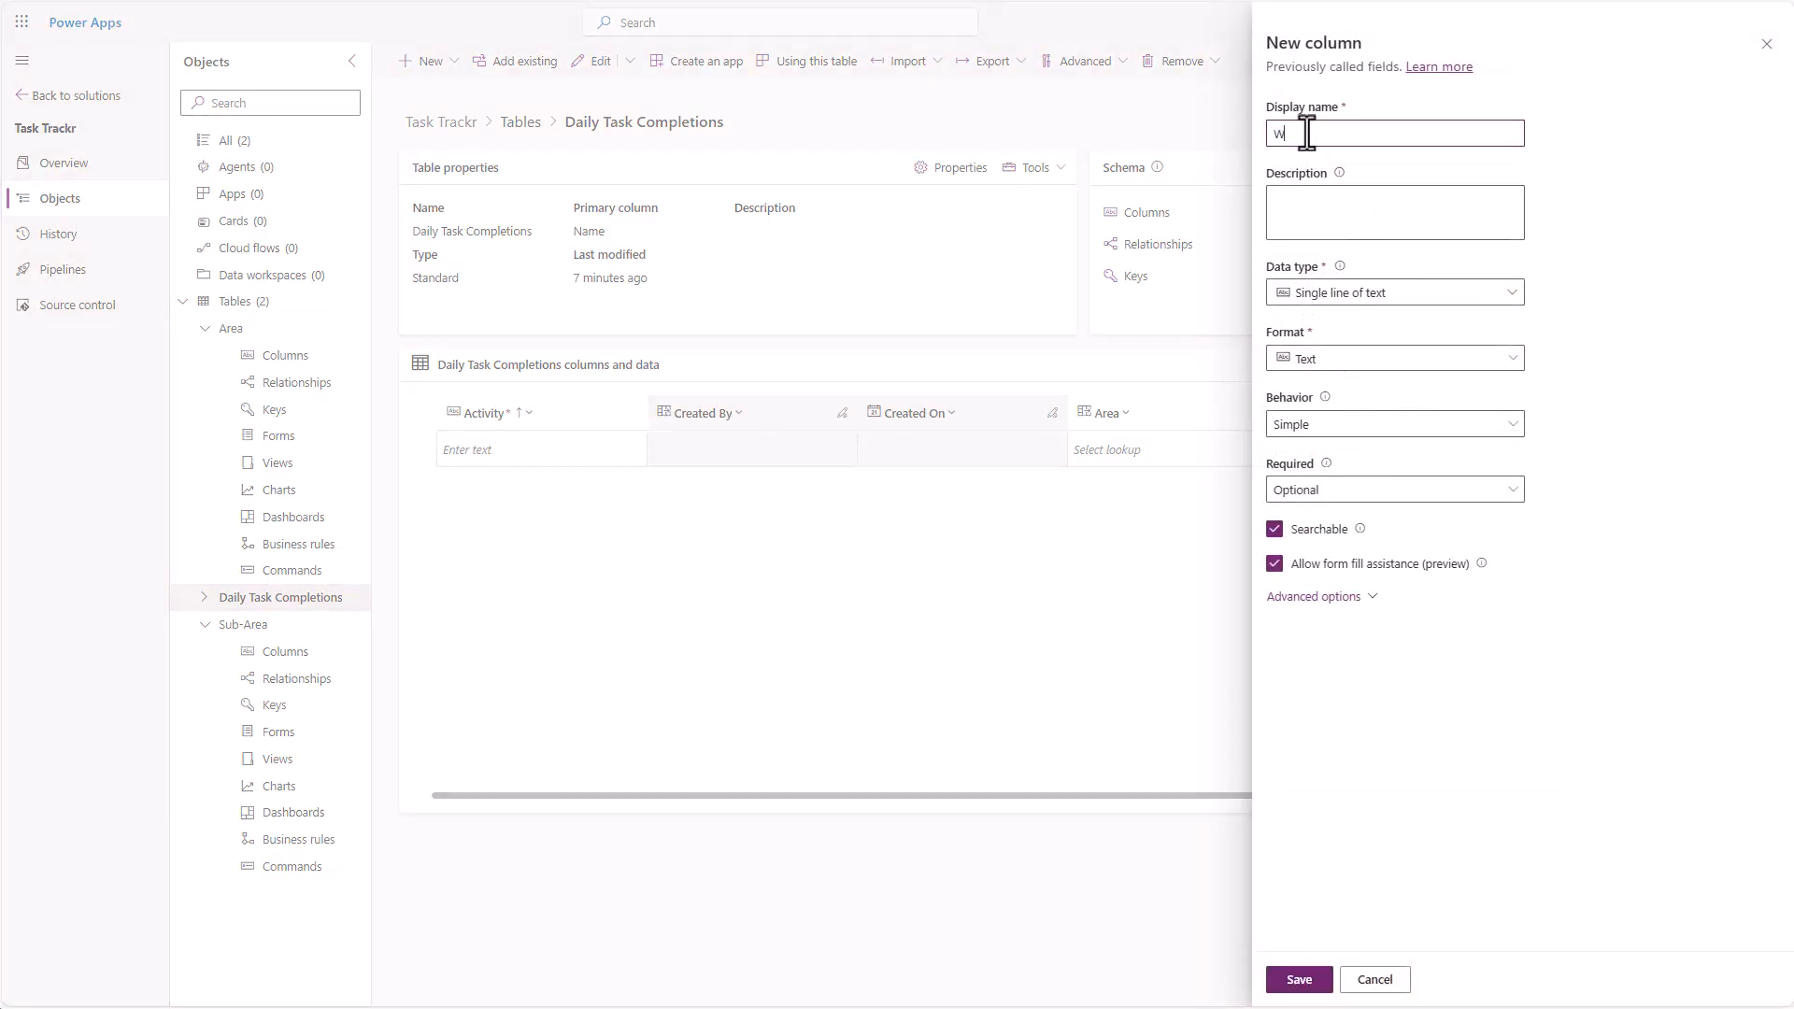
type("eekly Update")
left_click(1506, 299)
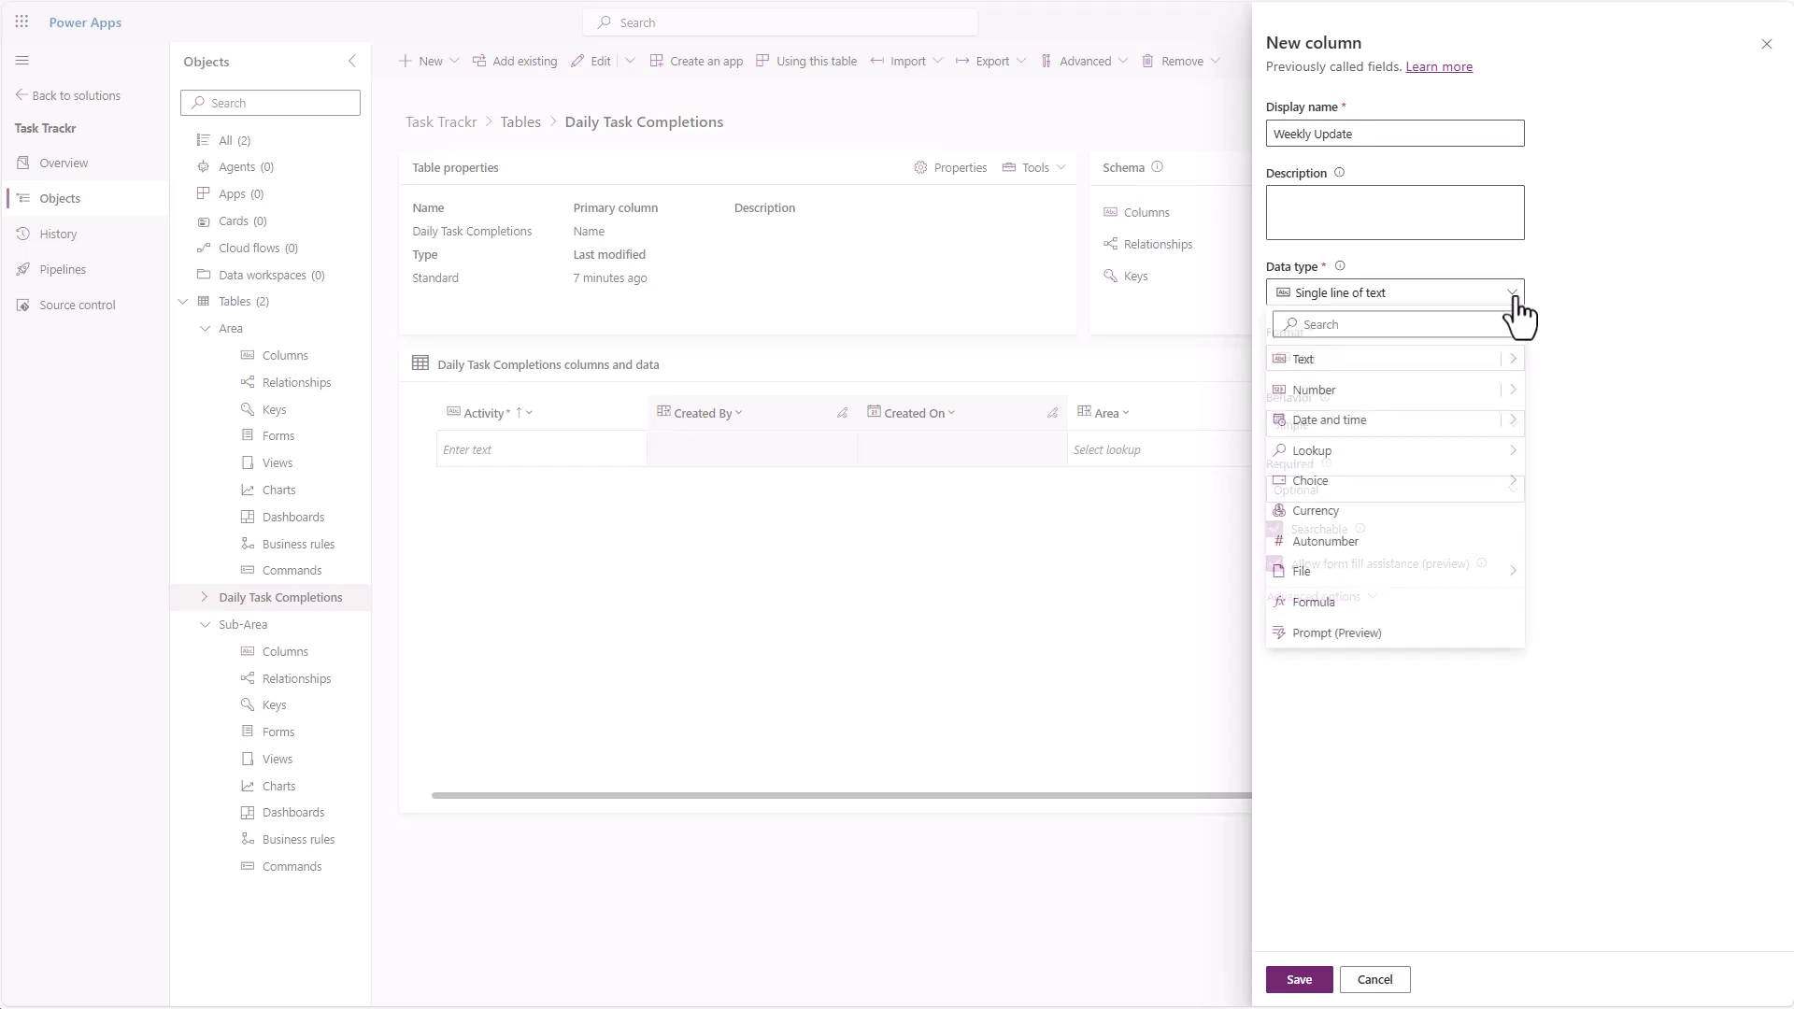
mouse_move(1495, 479)
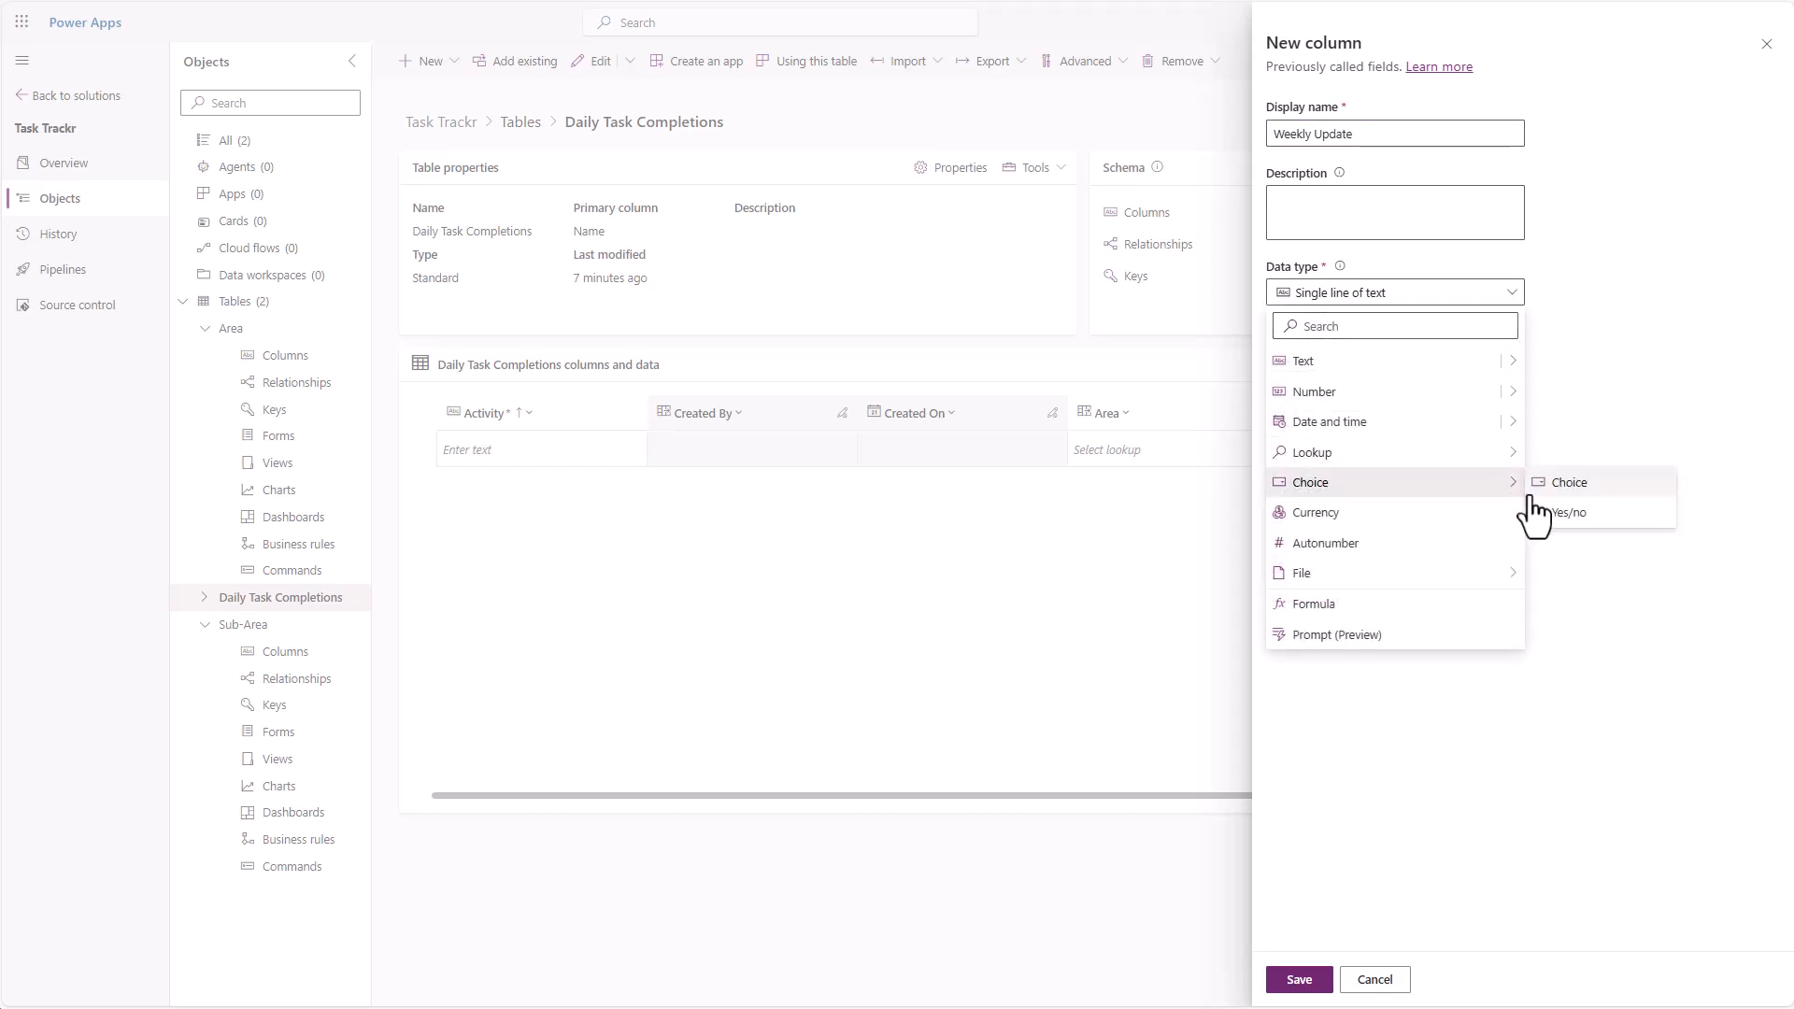
left_click(1541, 509)
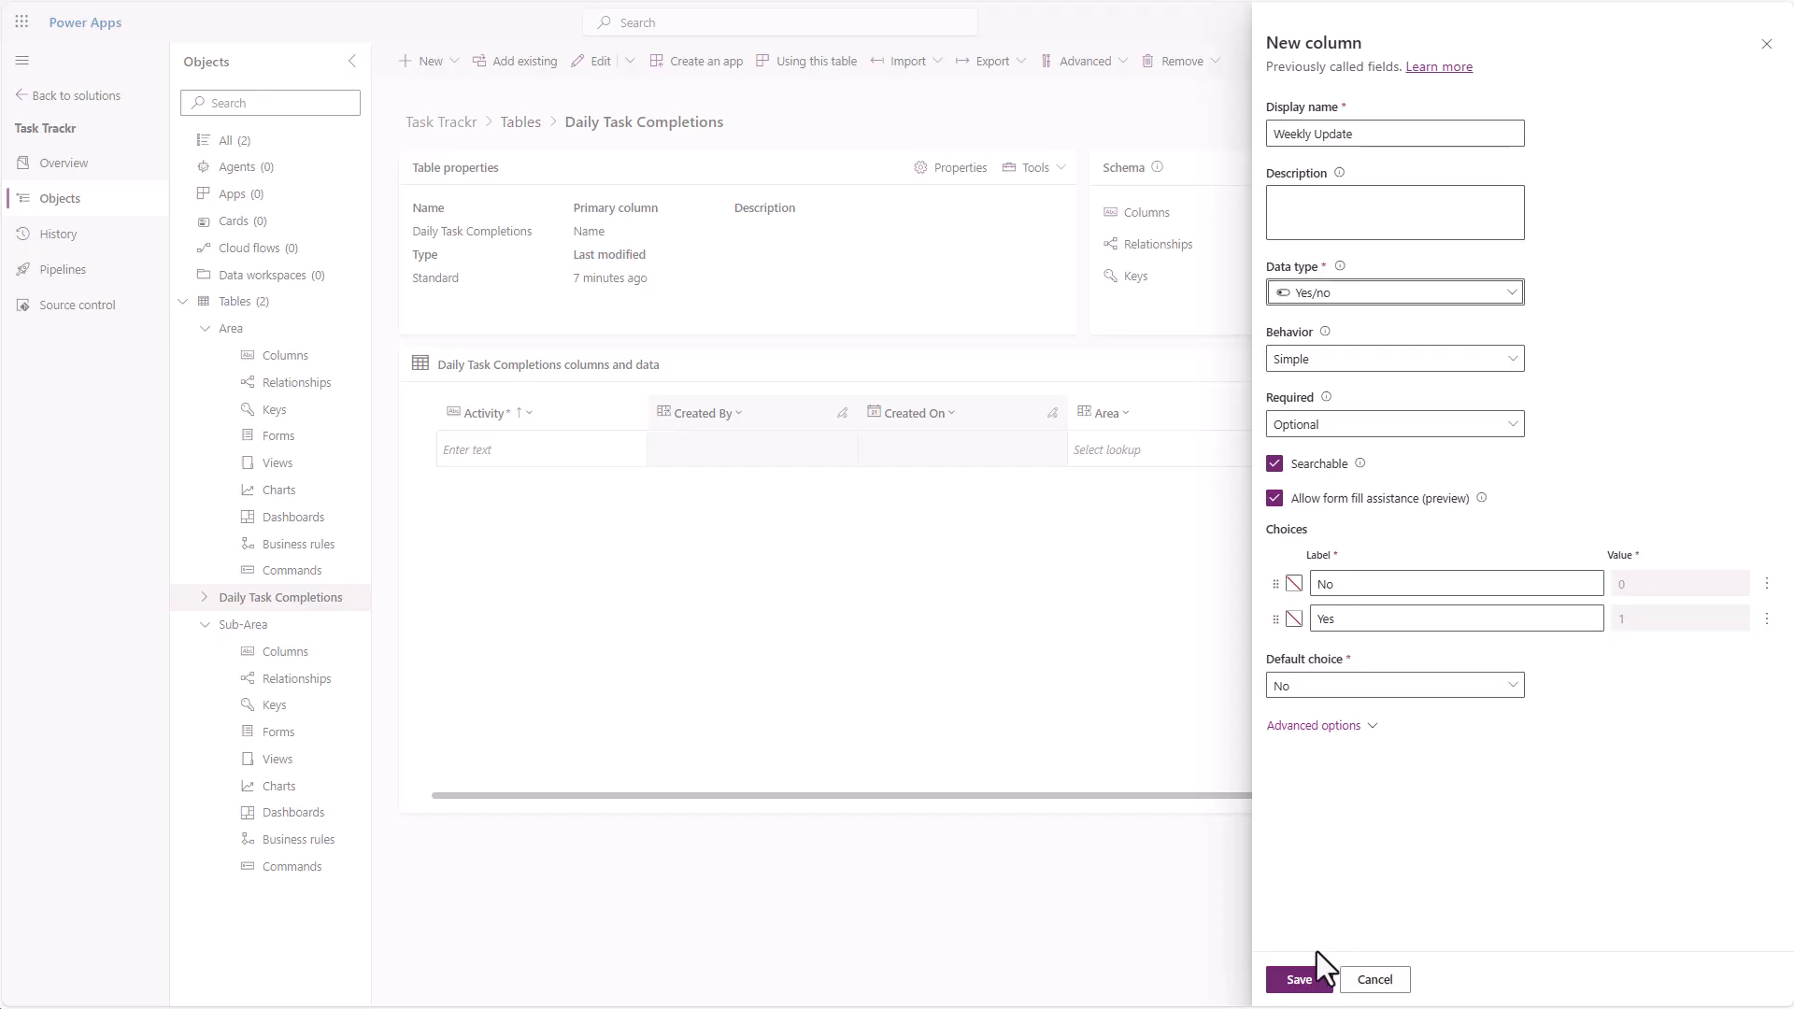
left_click(1297, 989)
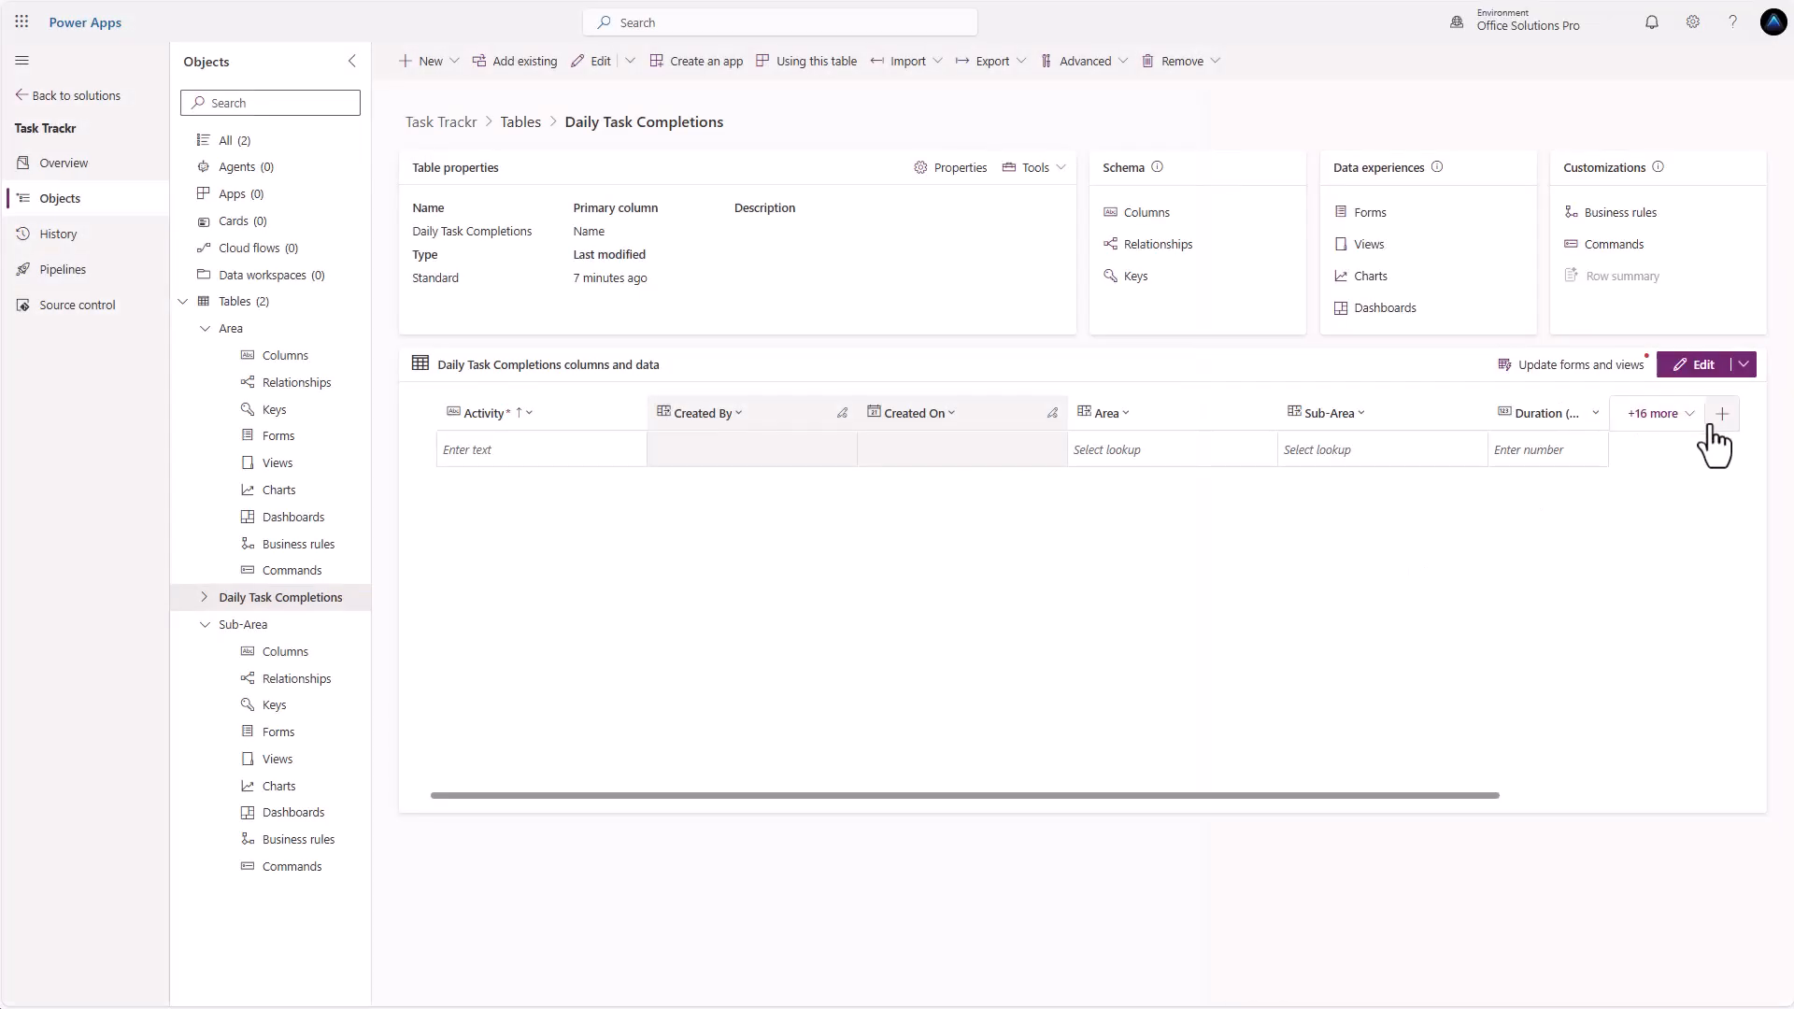
Add a Yes/no column named Performance Evaluation to the Daily Task Completions table and save it
left_click(1719, 417)
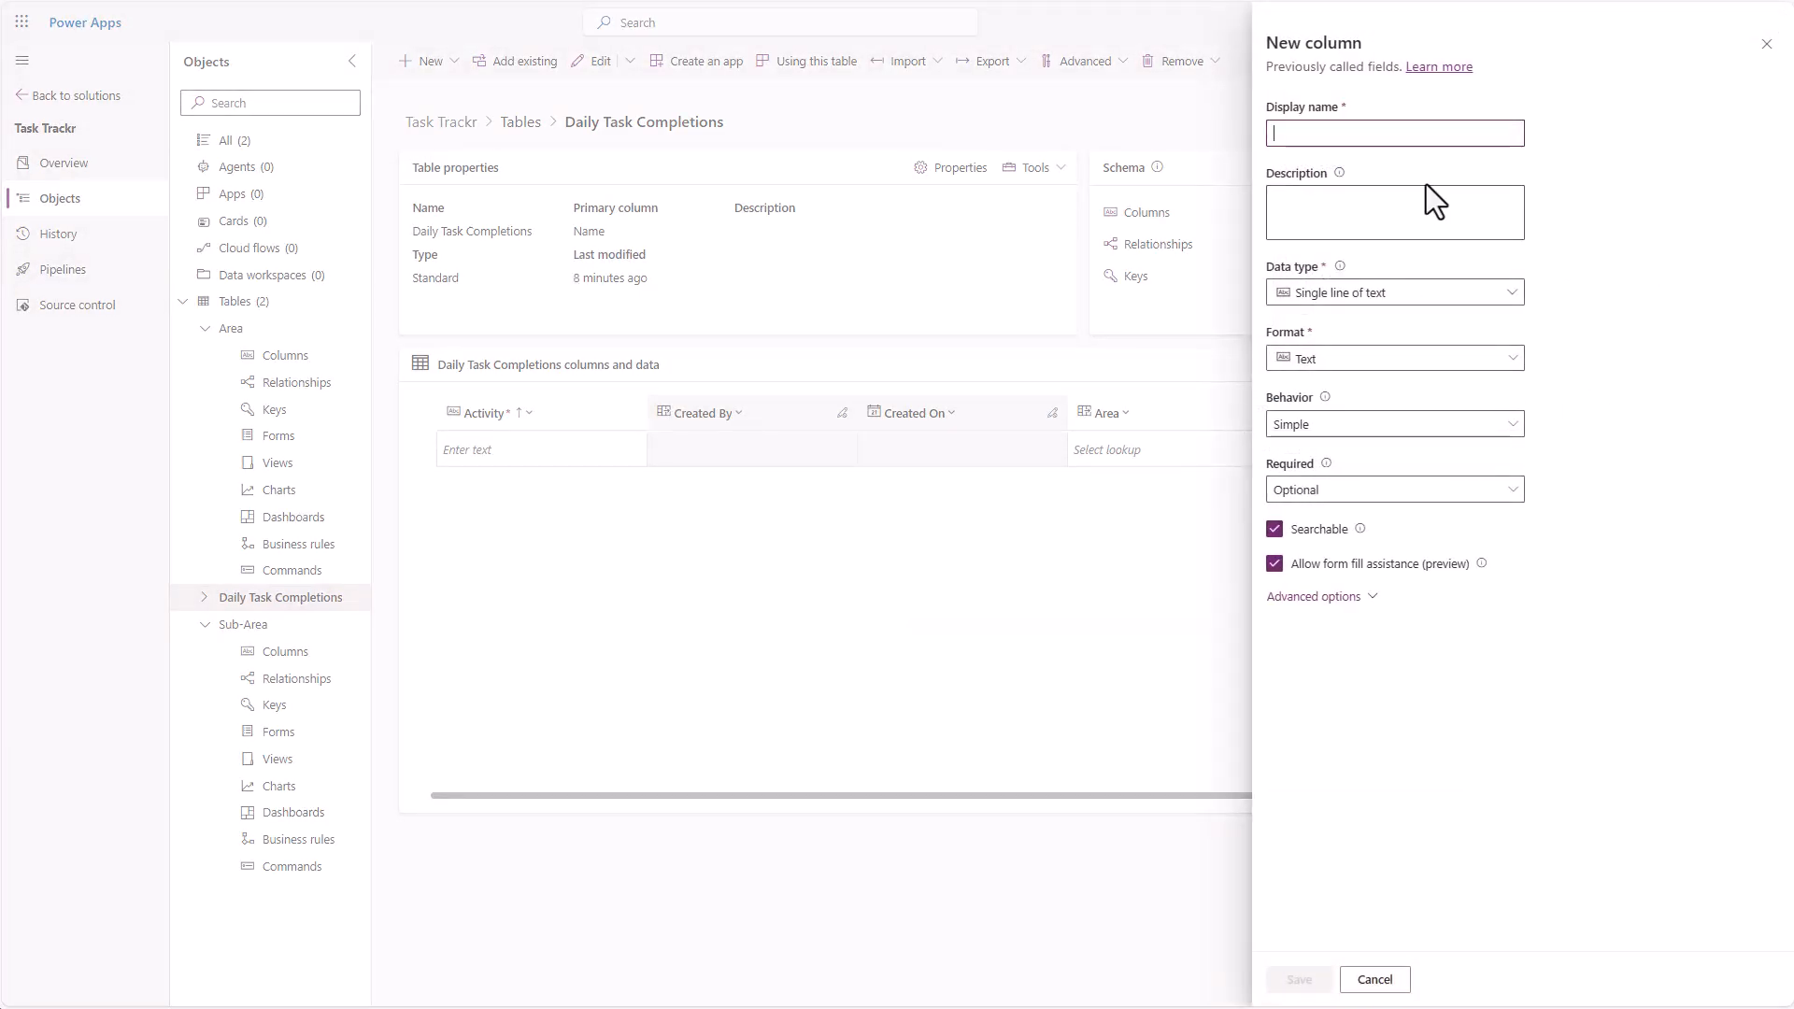
type("Personformance")
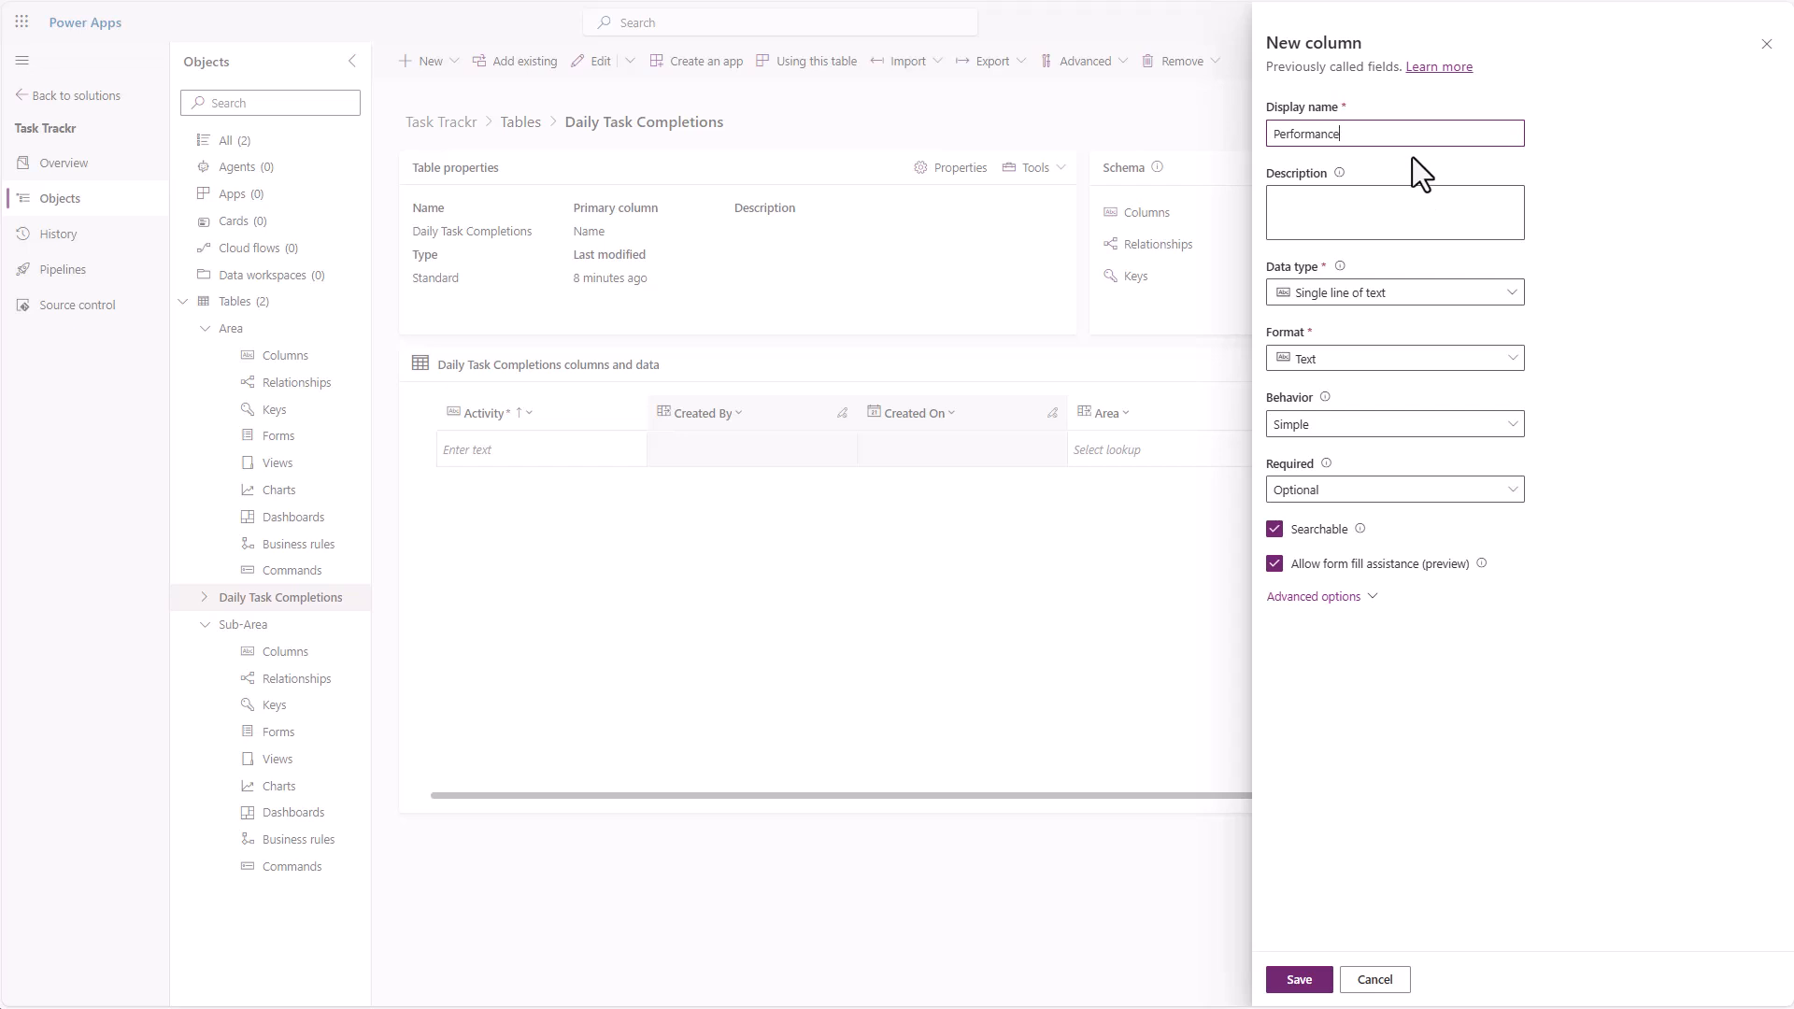
type(" Evaluation")
left_click(1506, 295)
mouse_move(1493, 482)
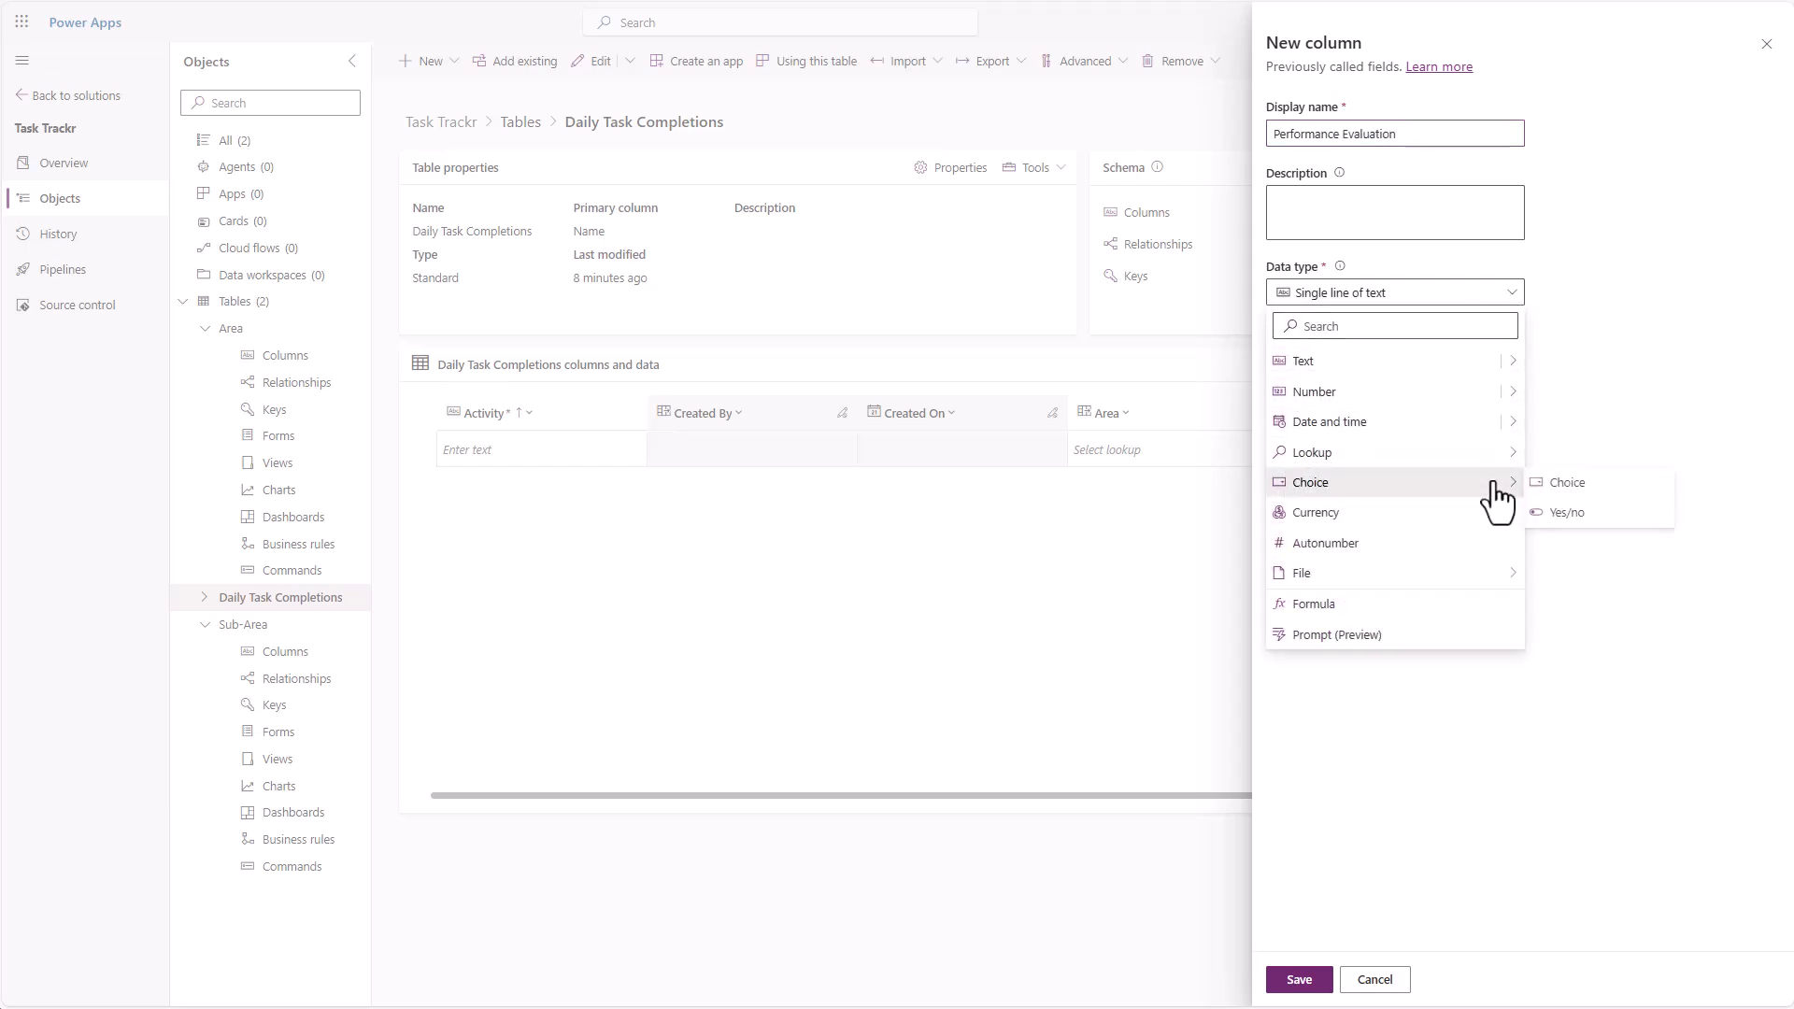
left_click(1558, 513)
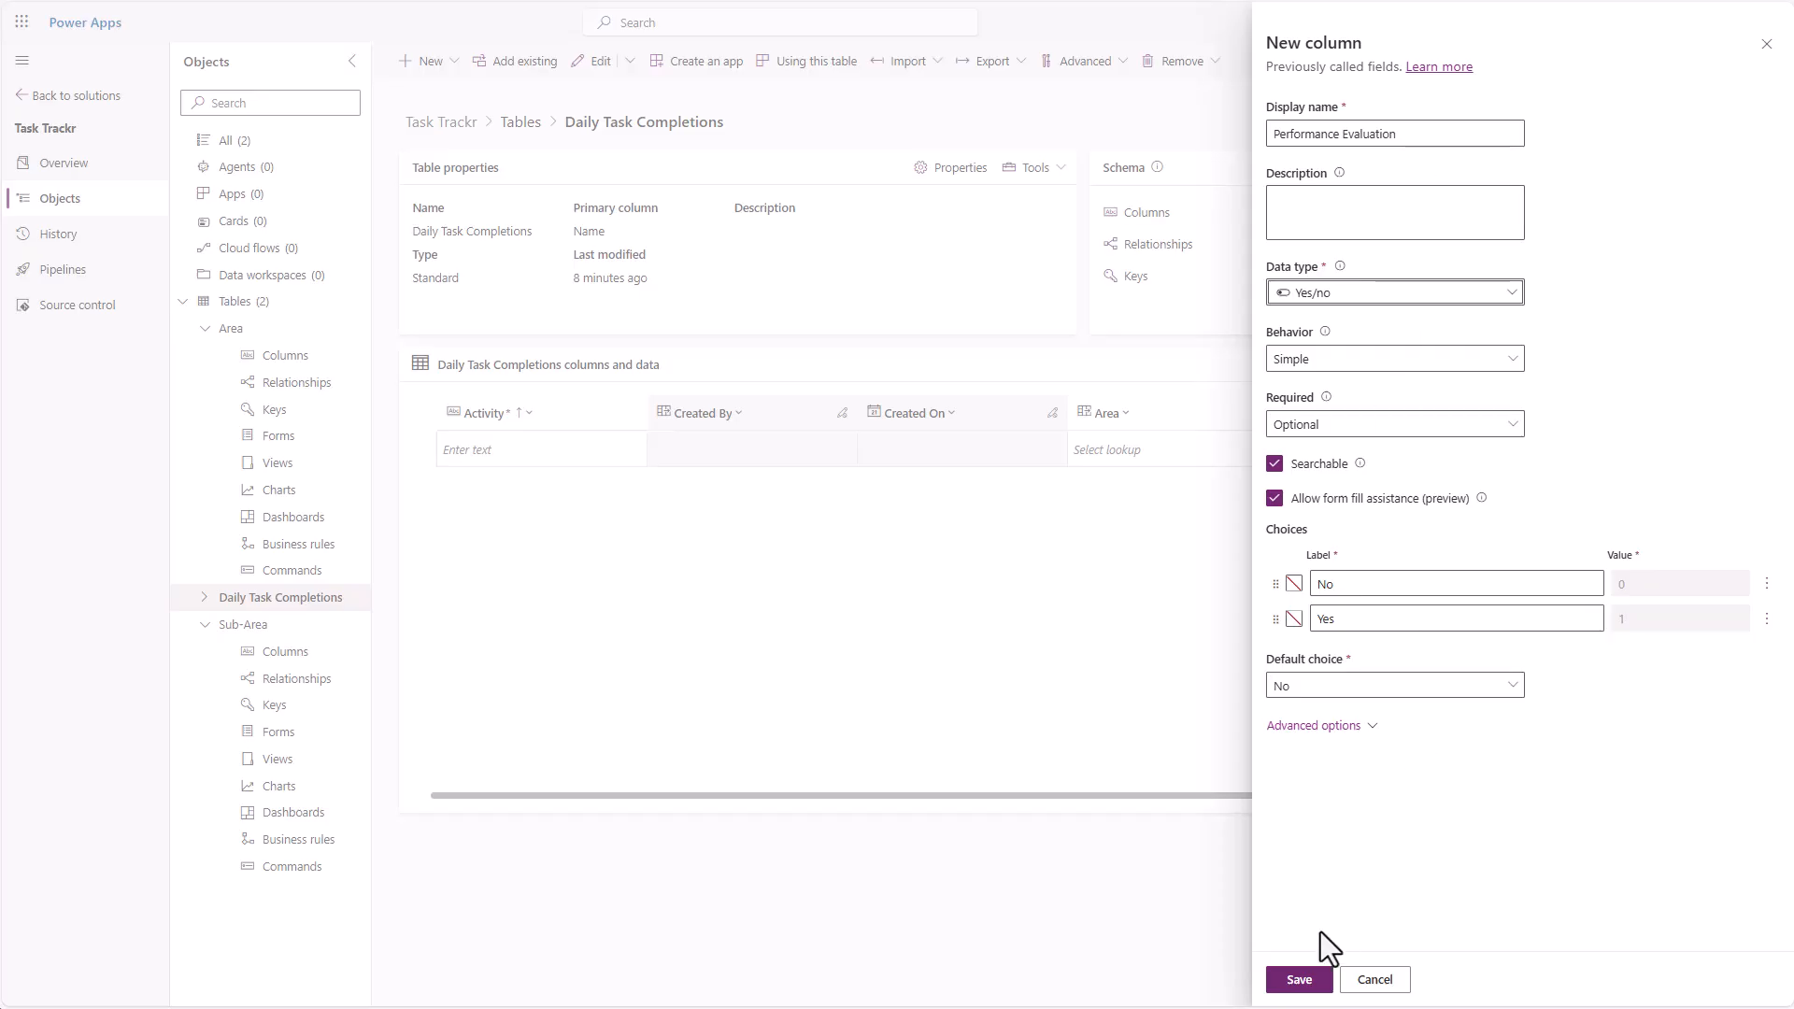
left_click(1300, 979)
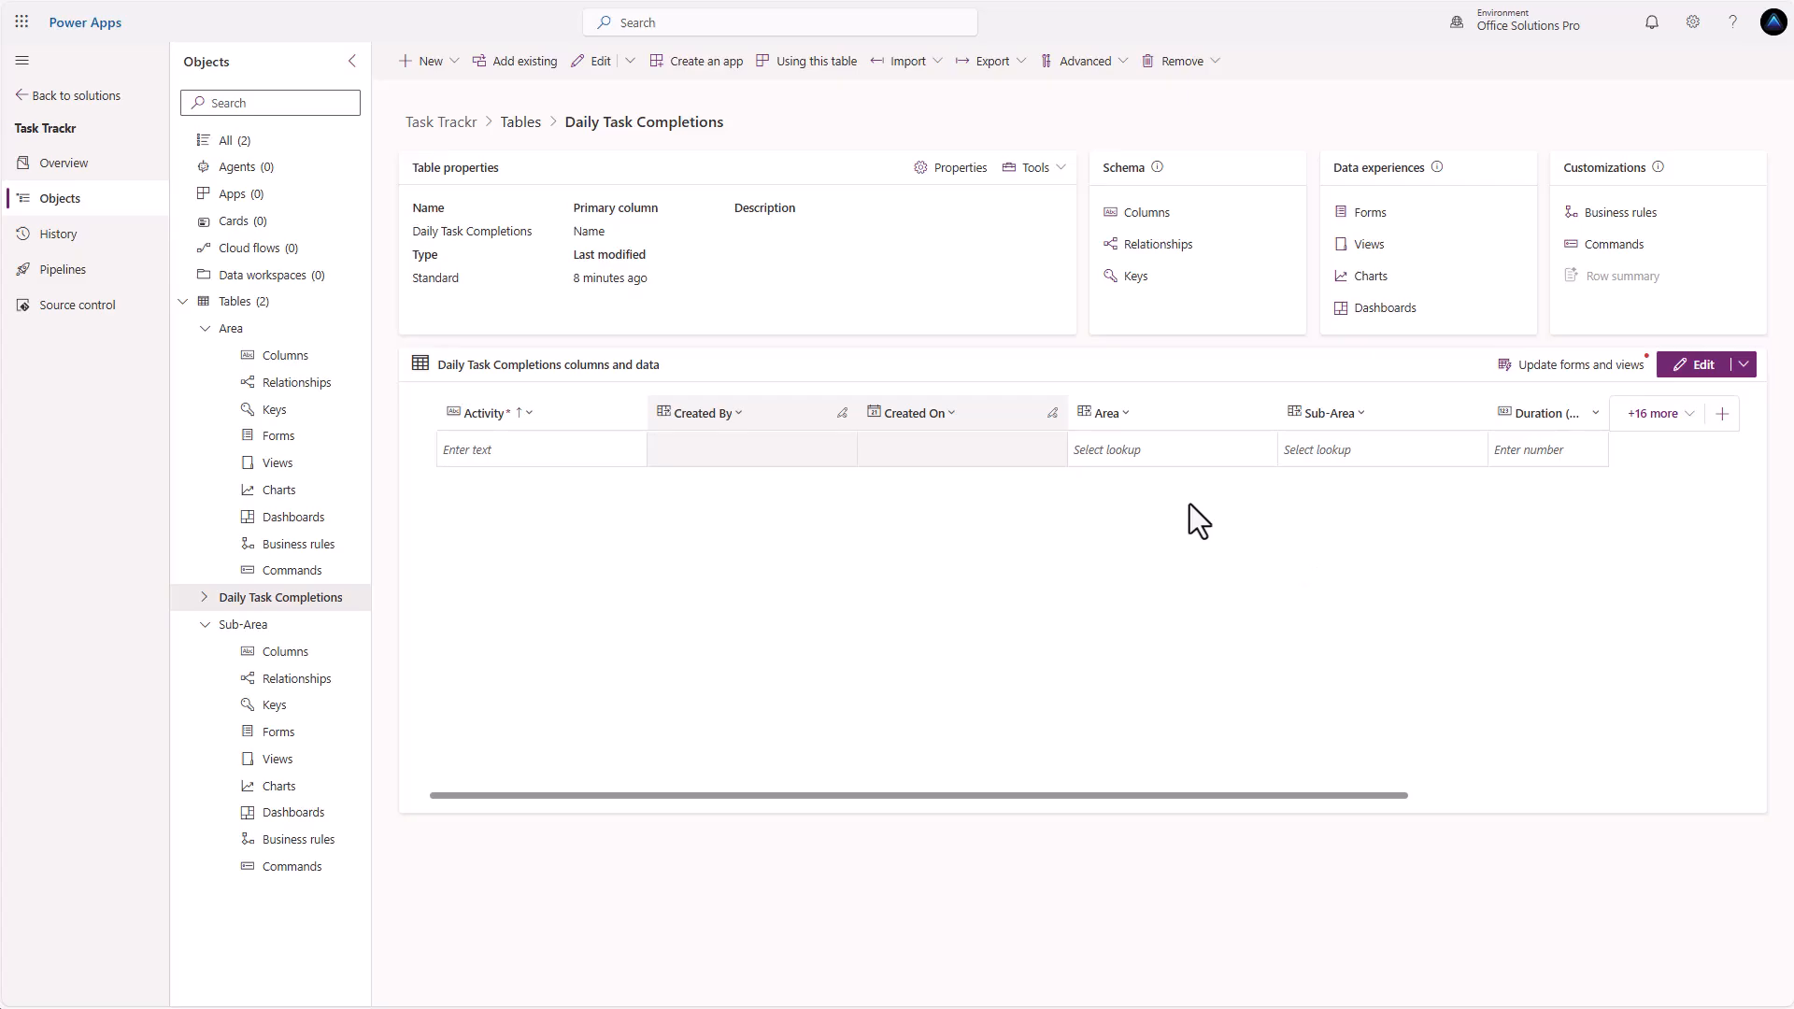
Create a blank tablet-format canvas app named Task Trackr inside the solution
left_click(233, 200)
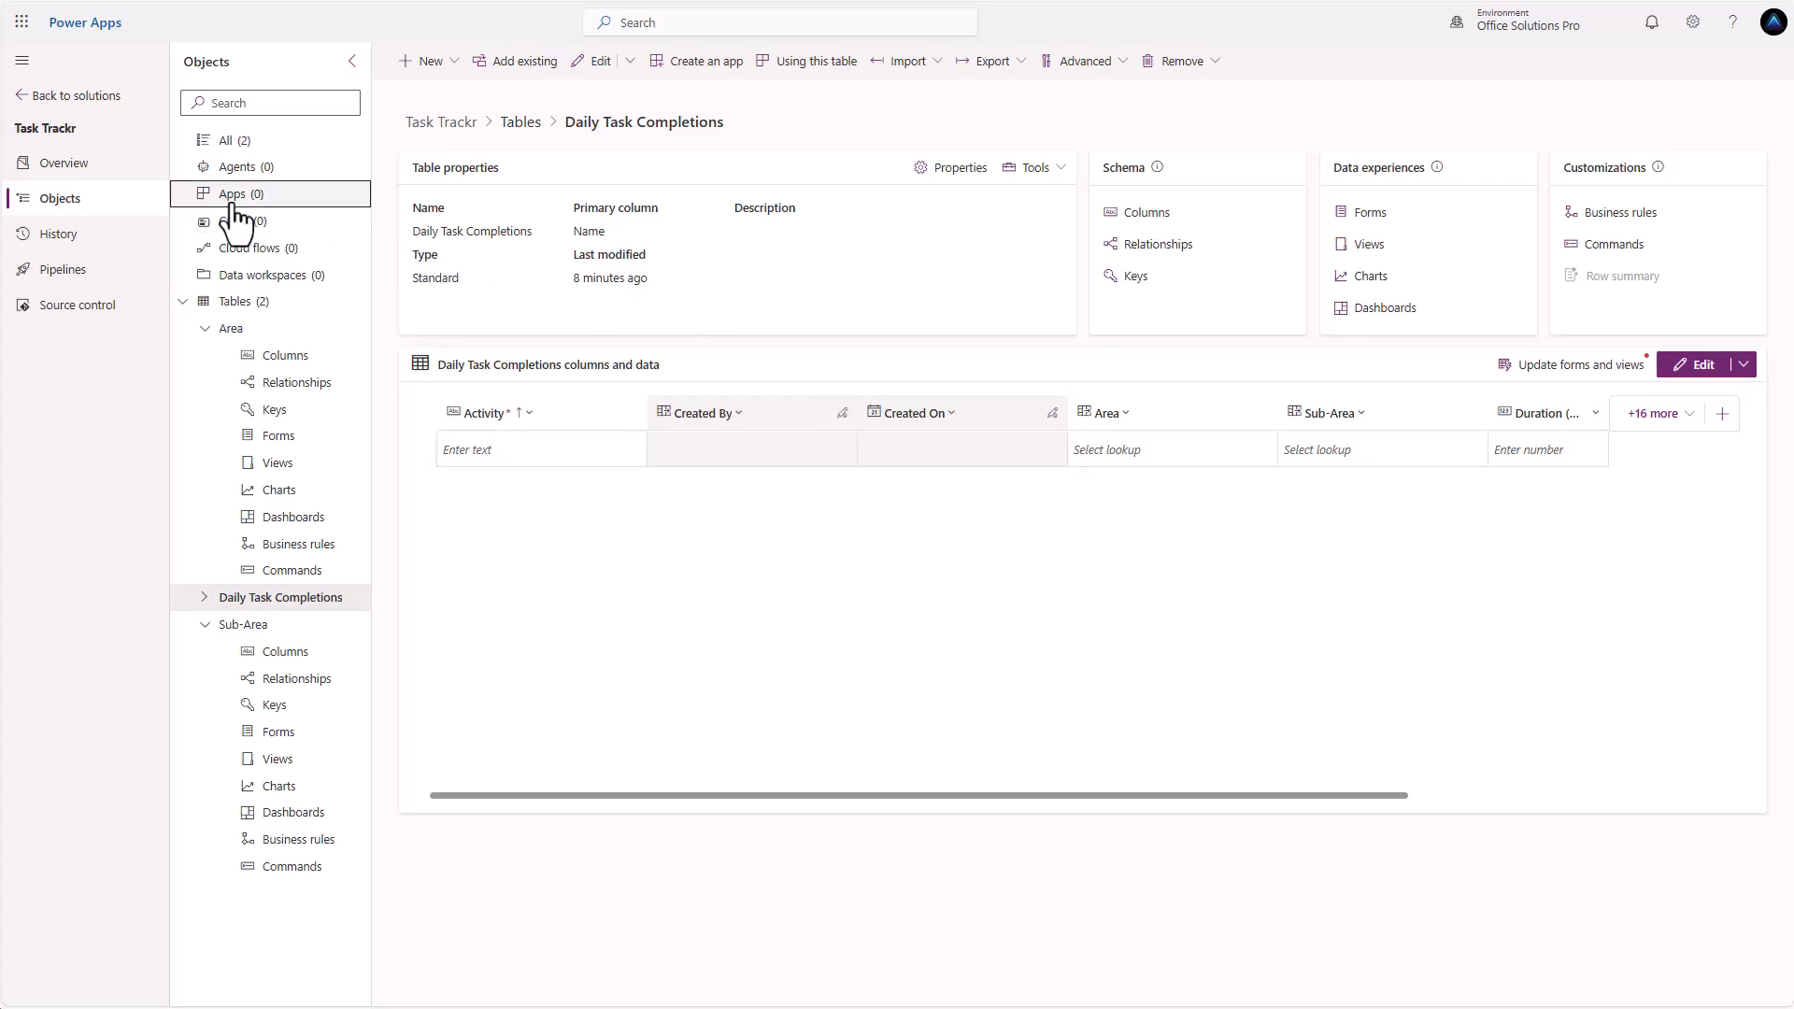
left_click(455, 73)
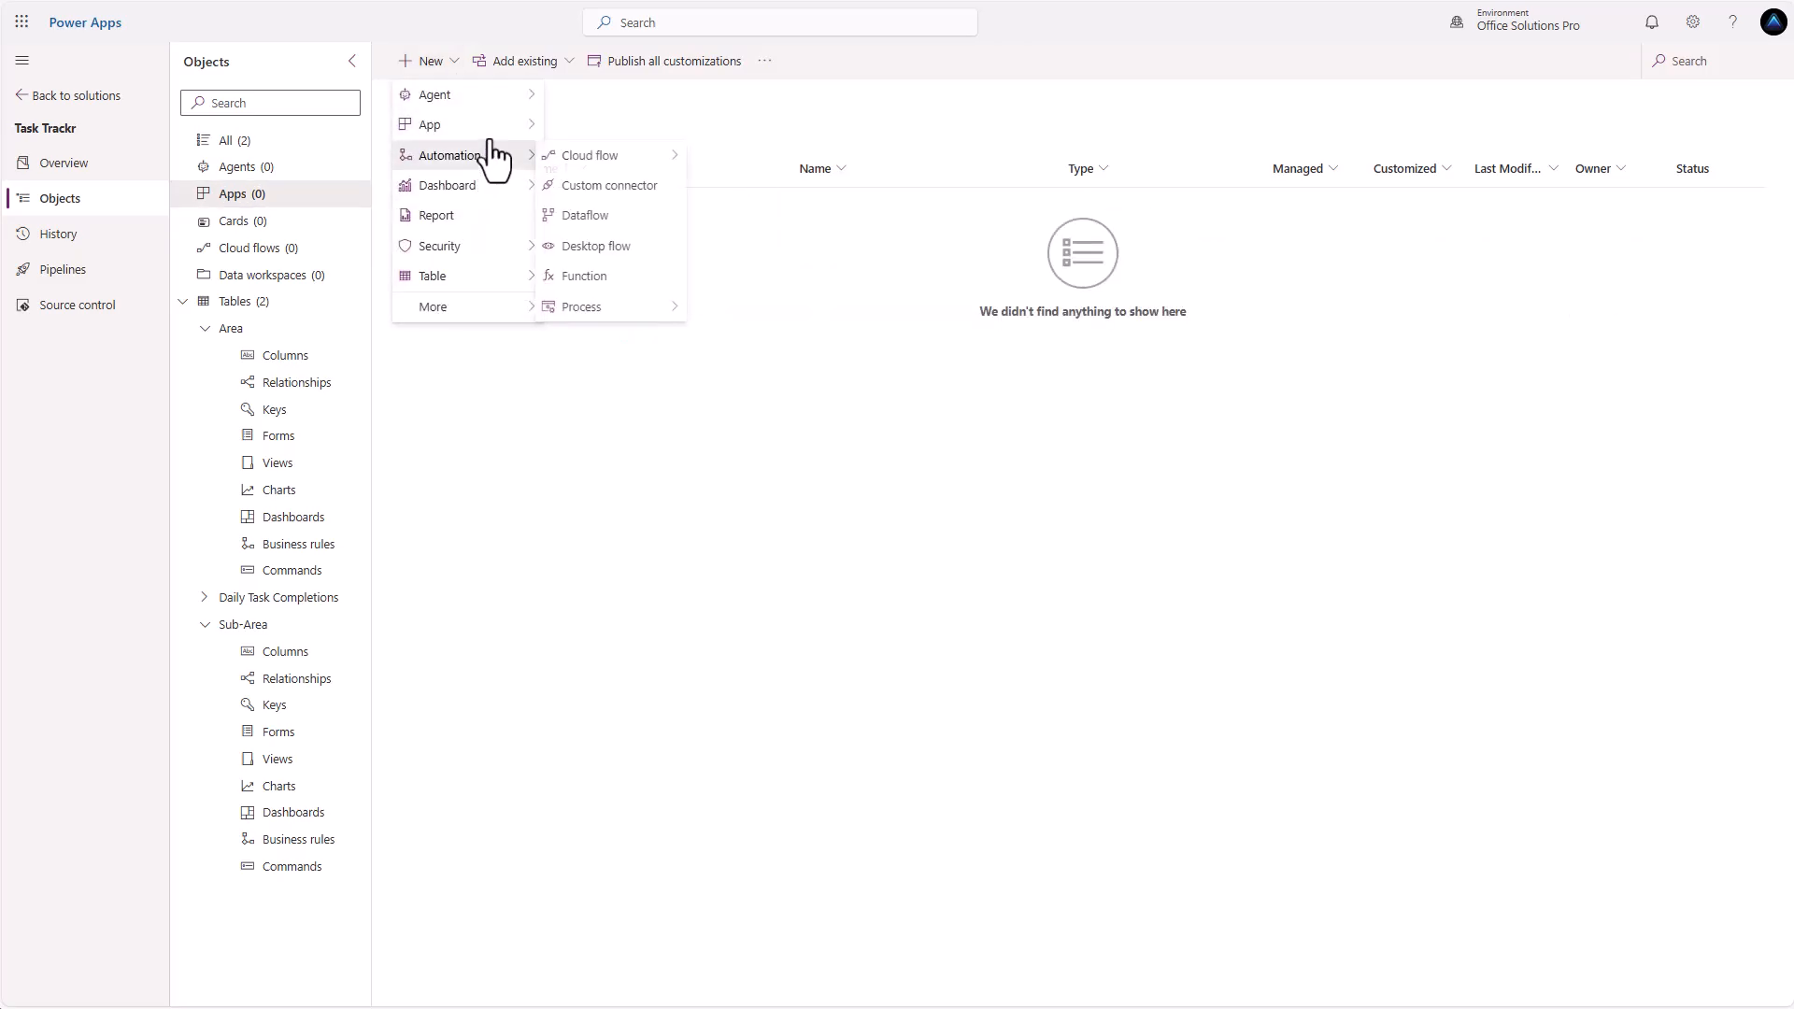
mouse_move(485, 131)
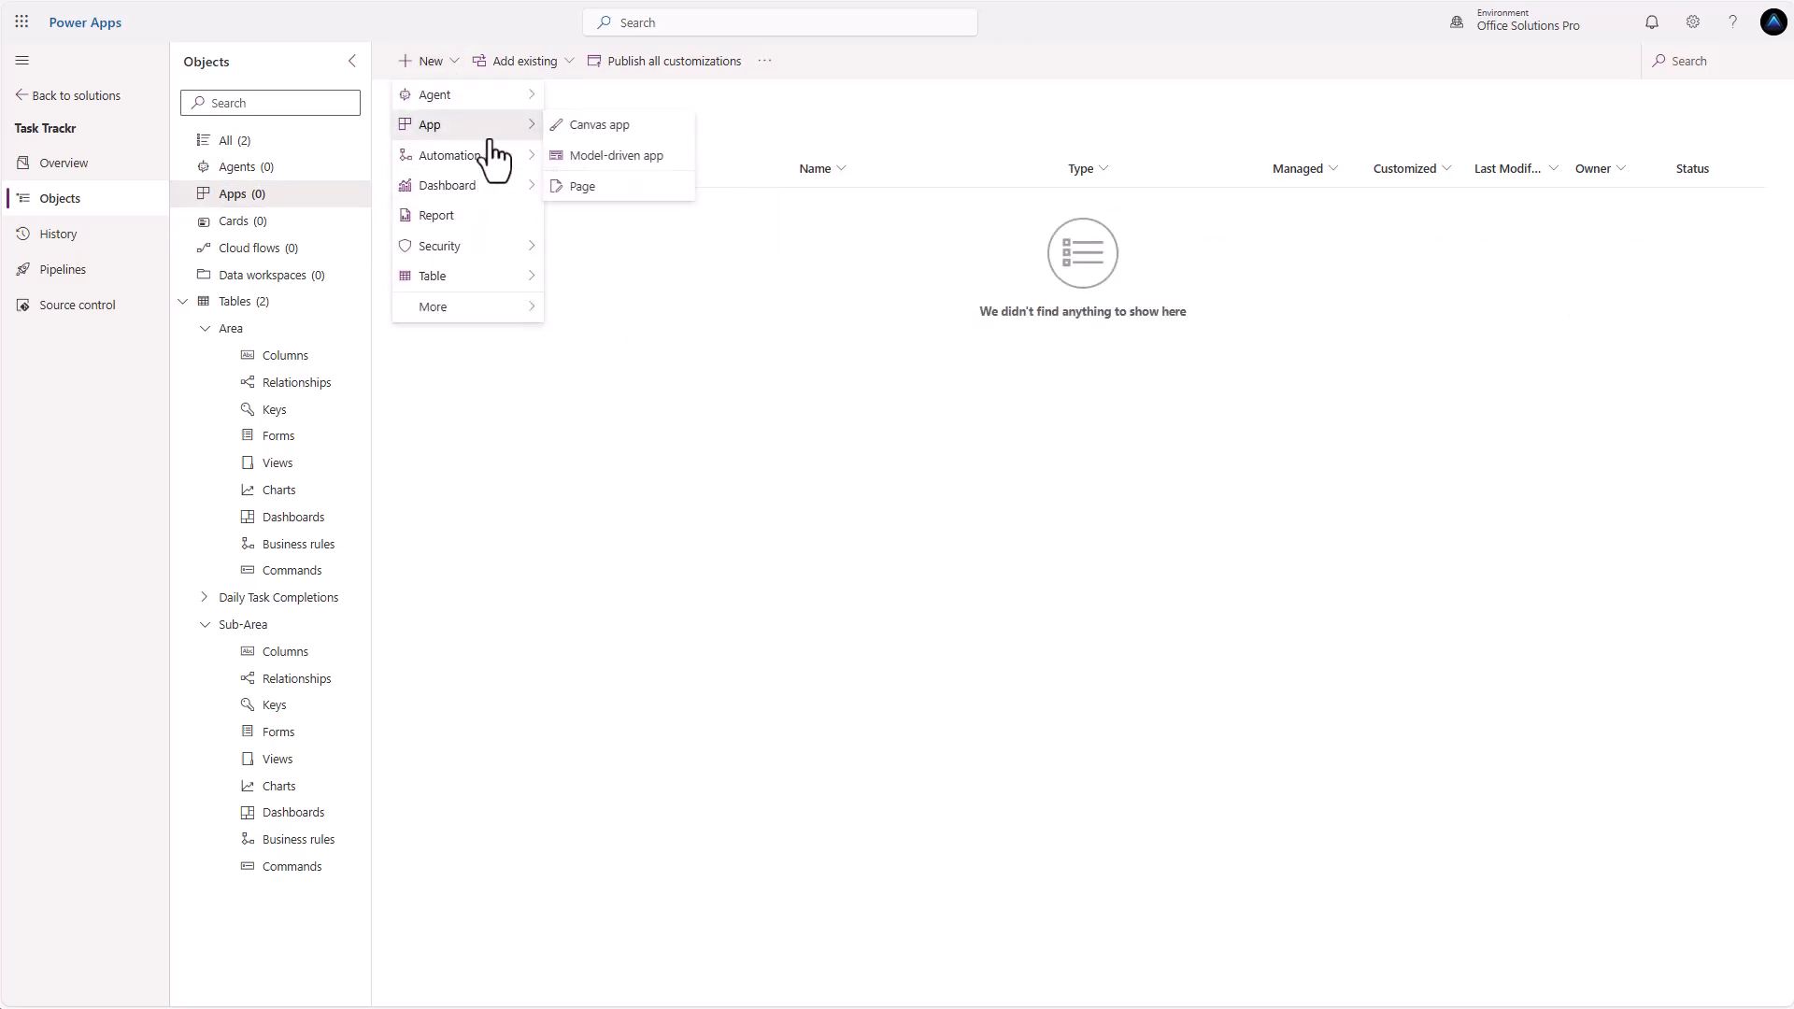
left_click(603, 129)
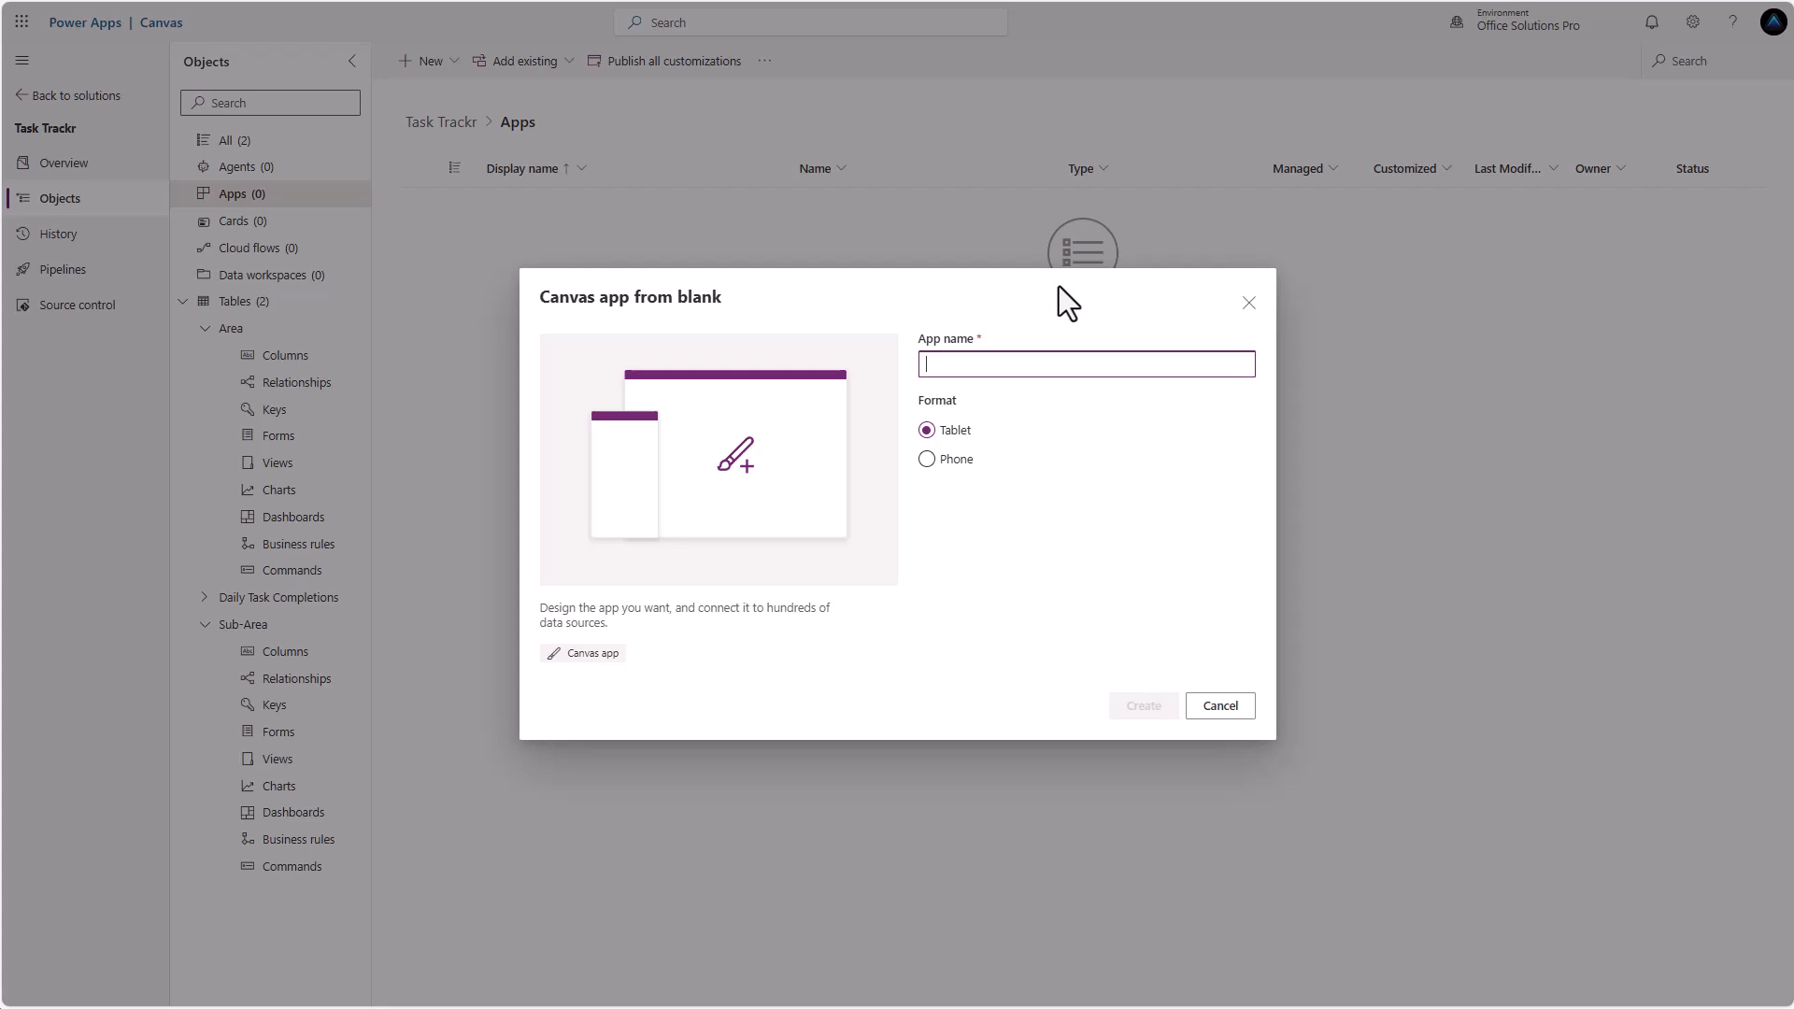
type("Task Track")
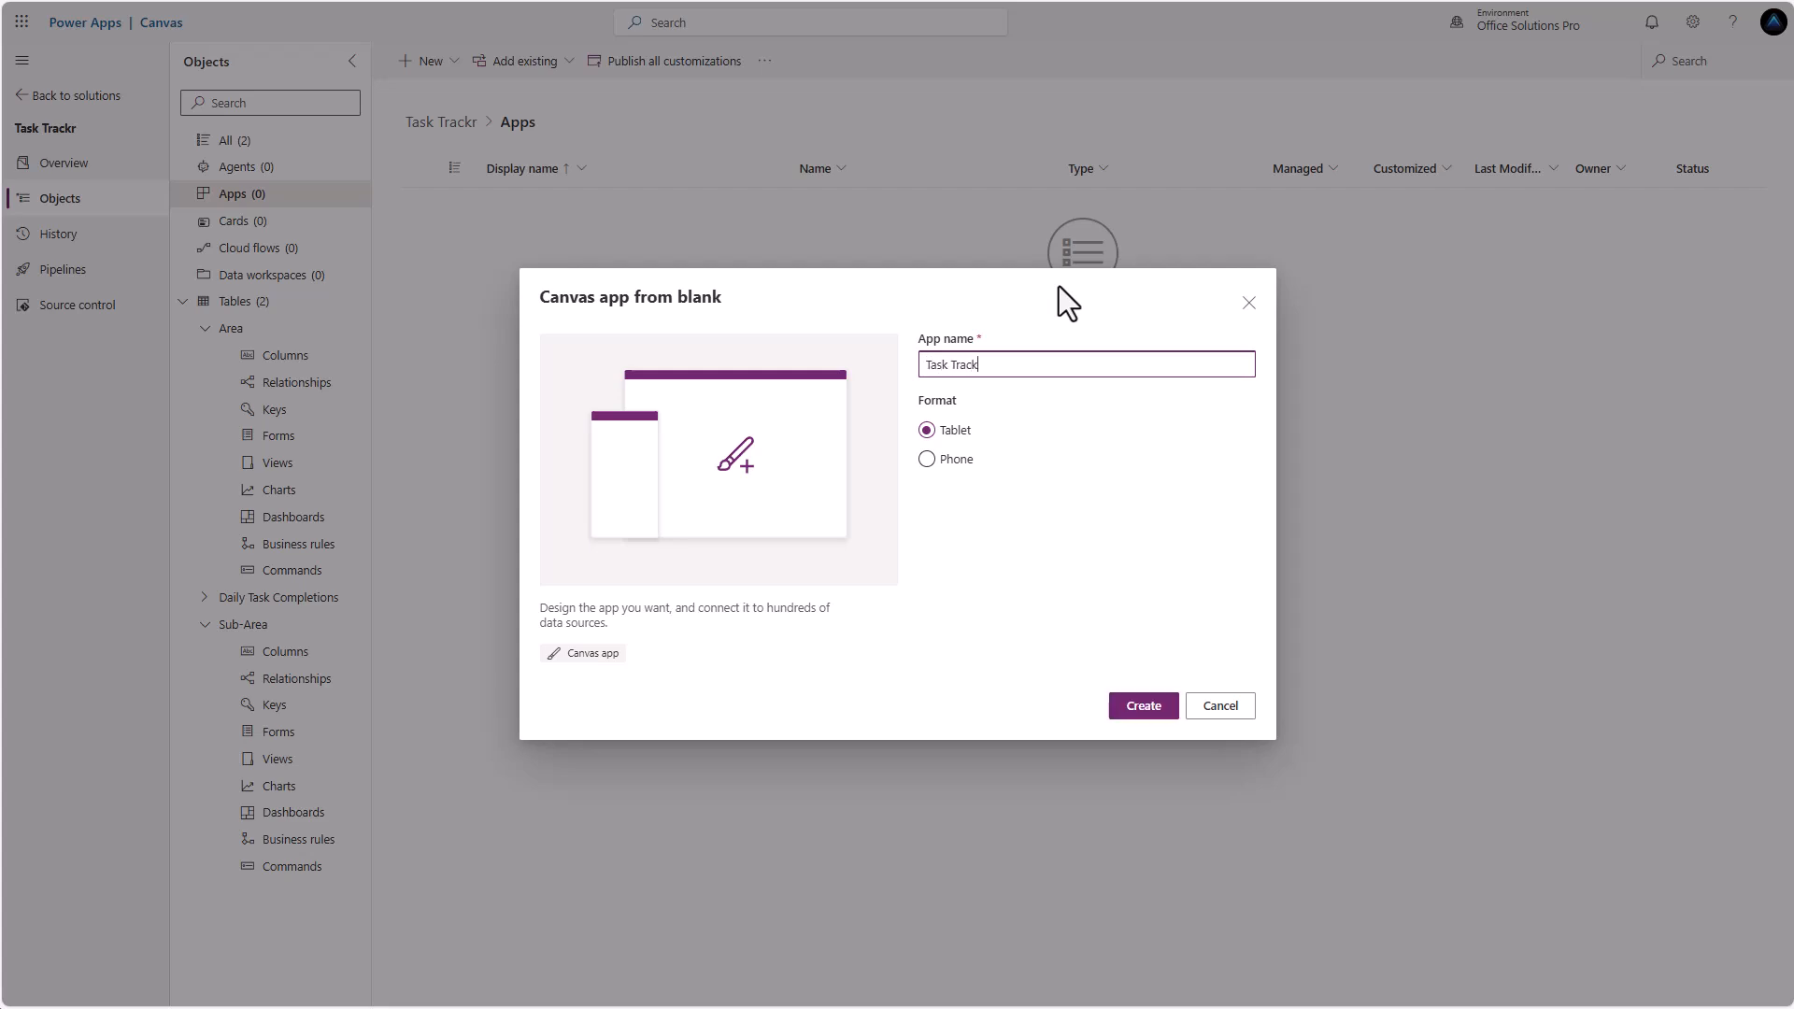
type("r")
left_click(1145, 710)
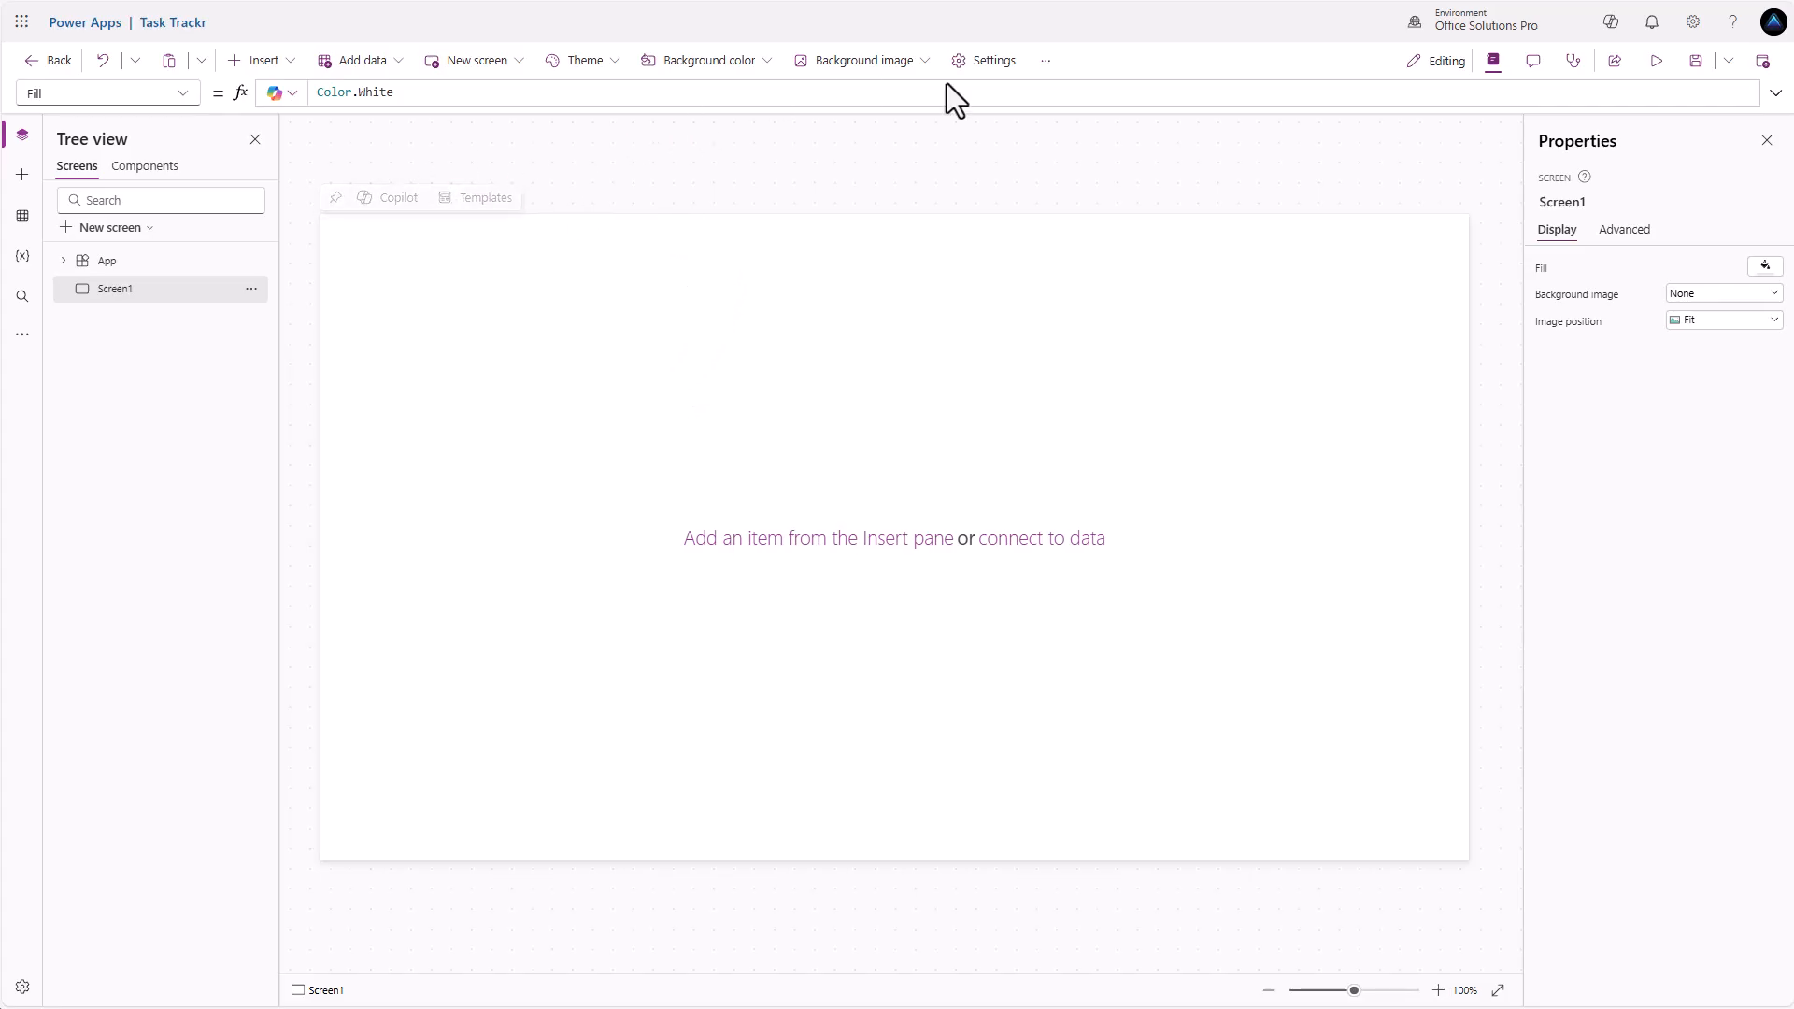
Turn on Modern controls and themes in the app's update settings
left_click(992, 62)
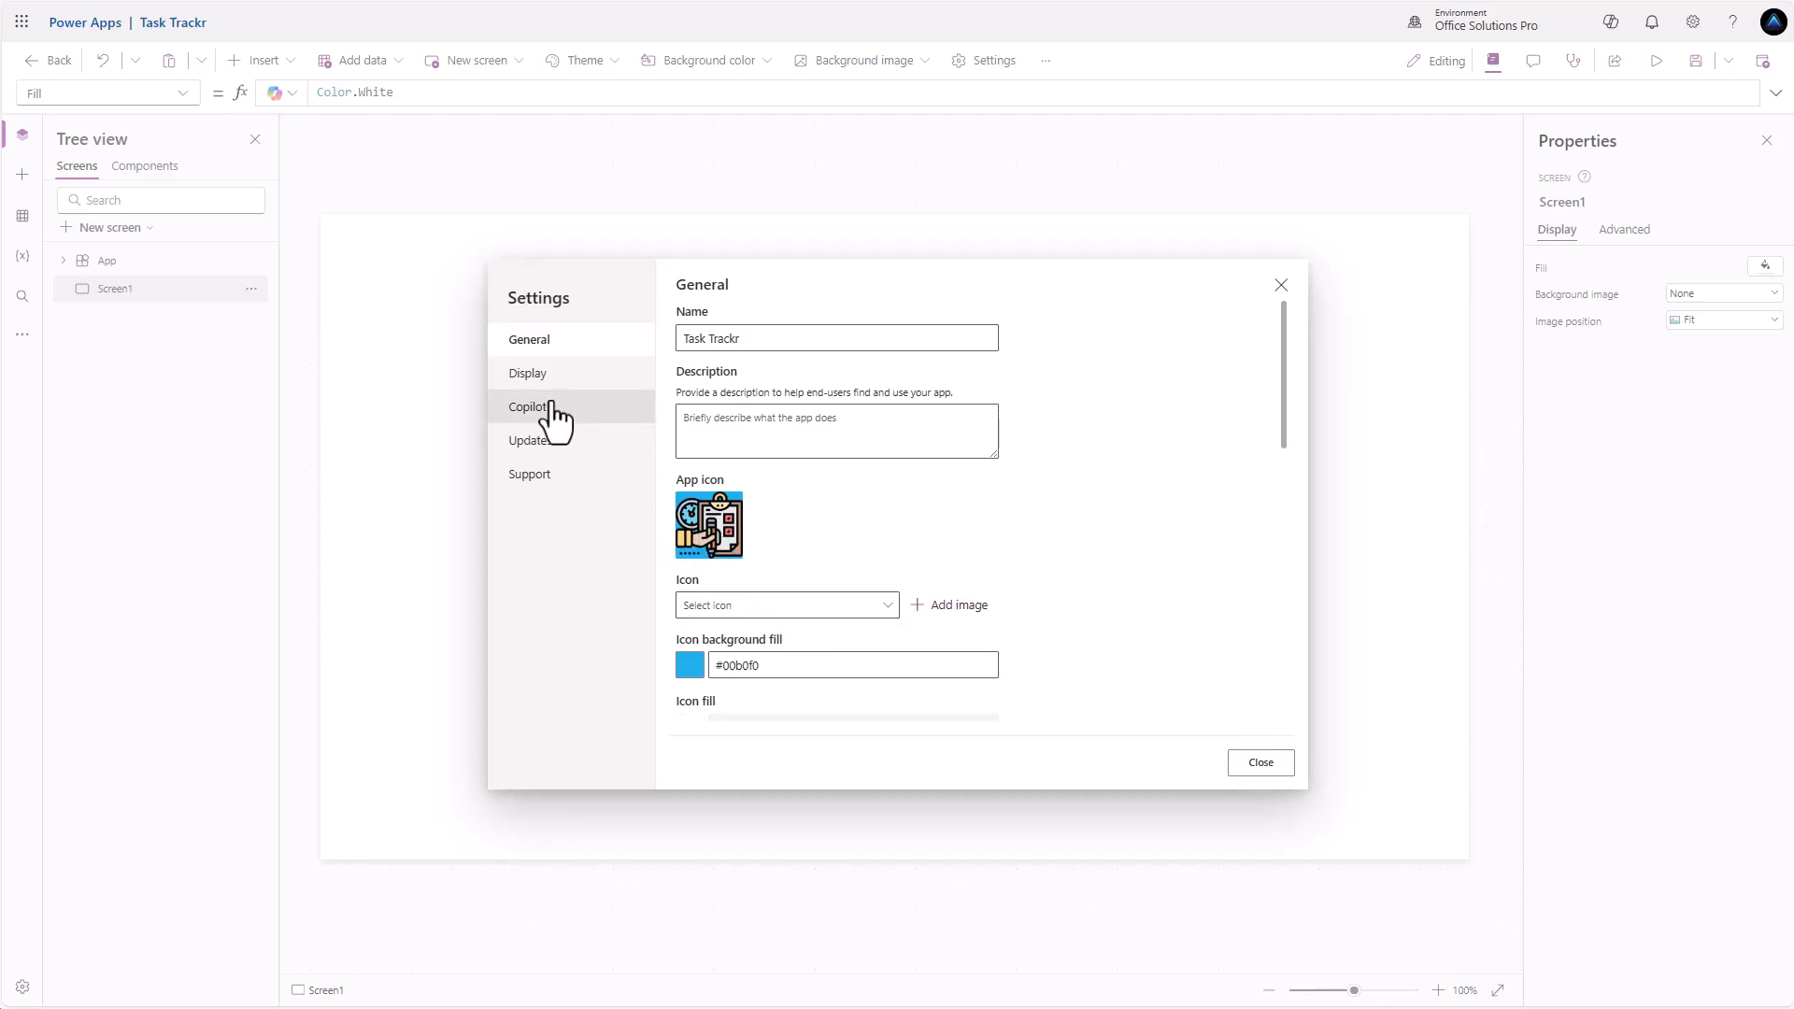
left_click(529, 447)
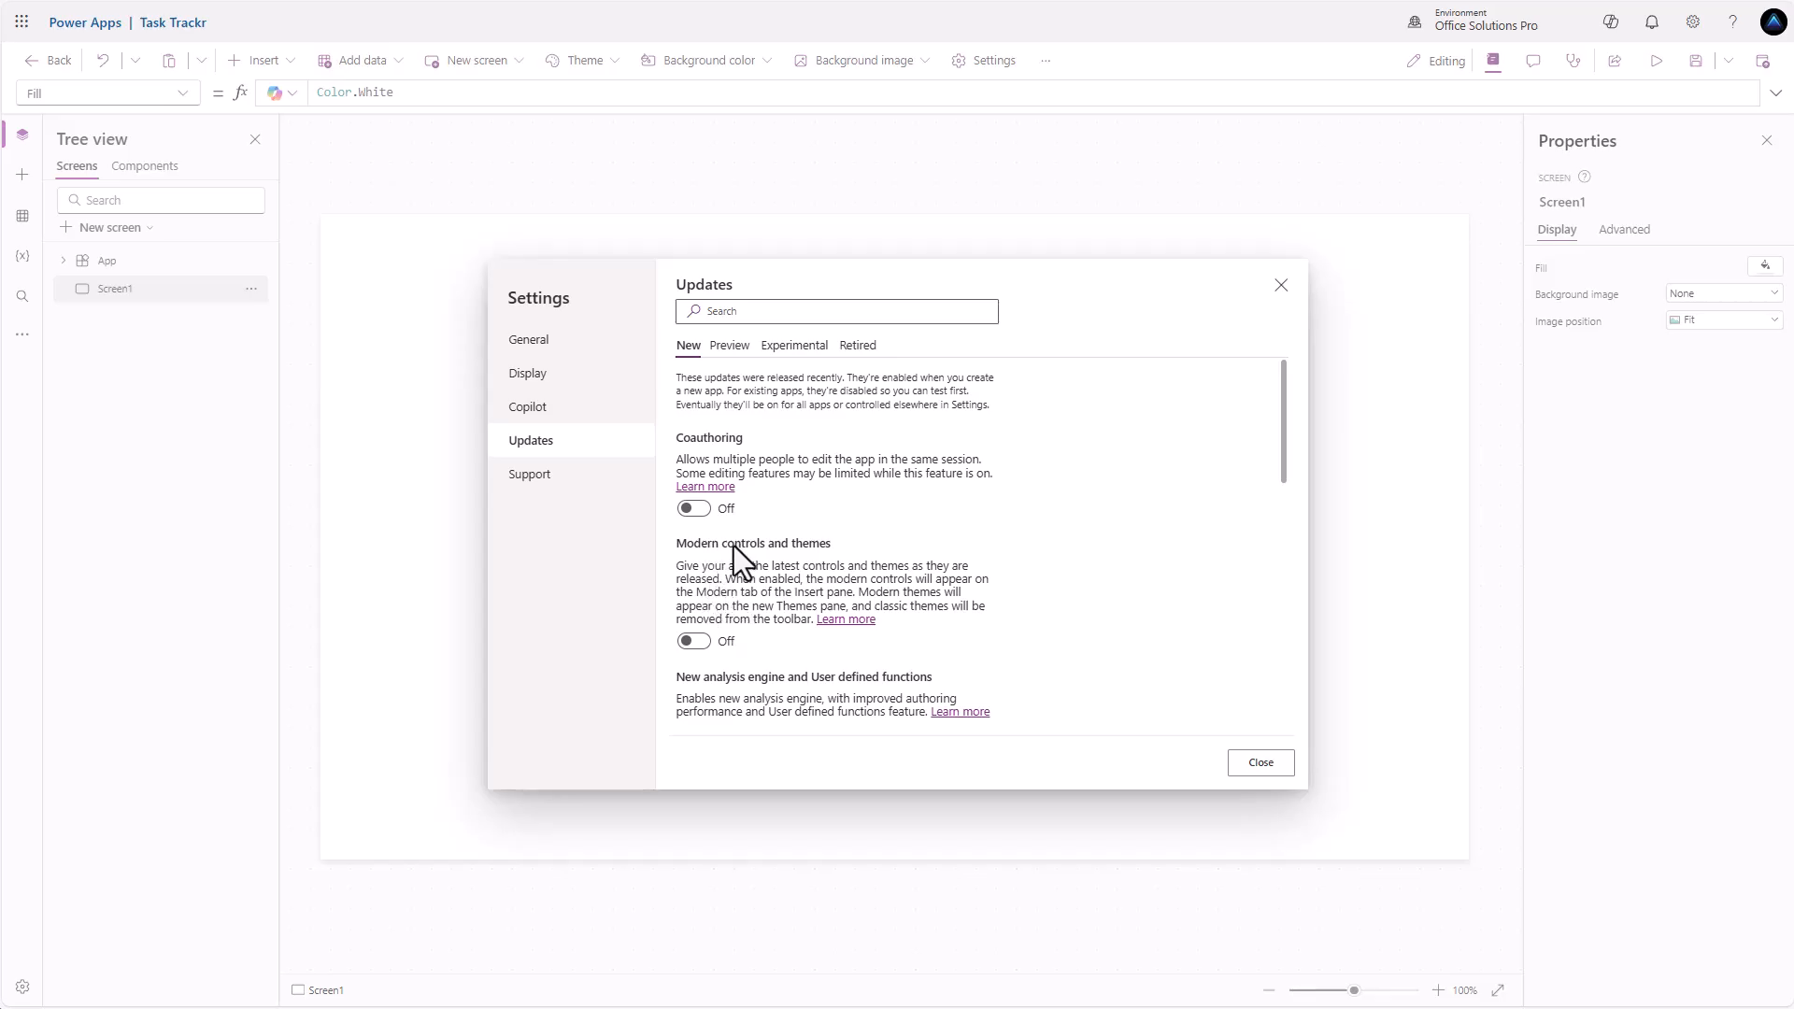
left_click(703, 645)
left_click(1263, 777)
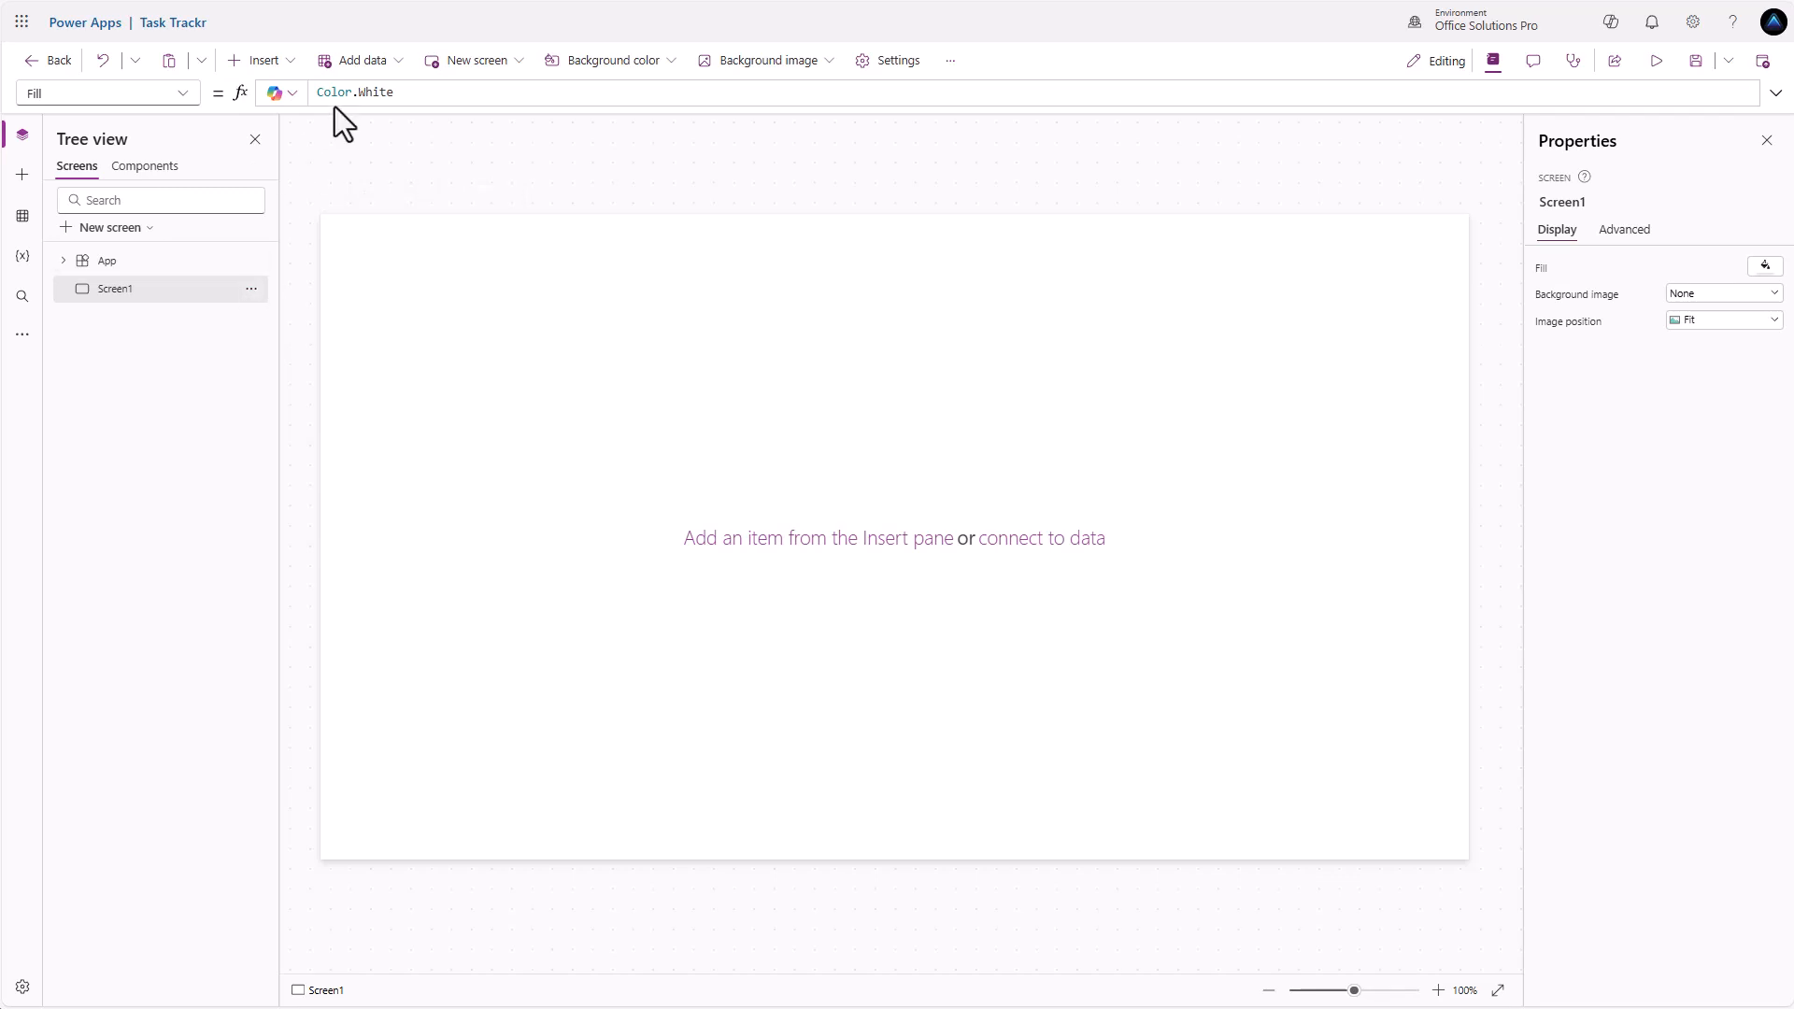
Add a new screen with the Sidebar layout and delete the original blank Screen1
left_click(515, 64)
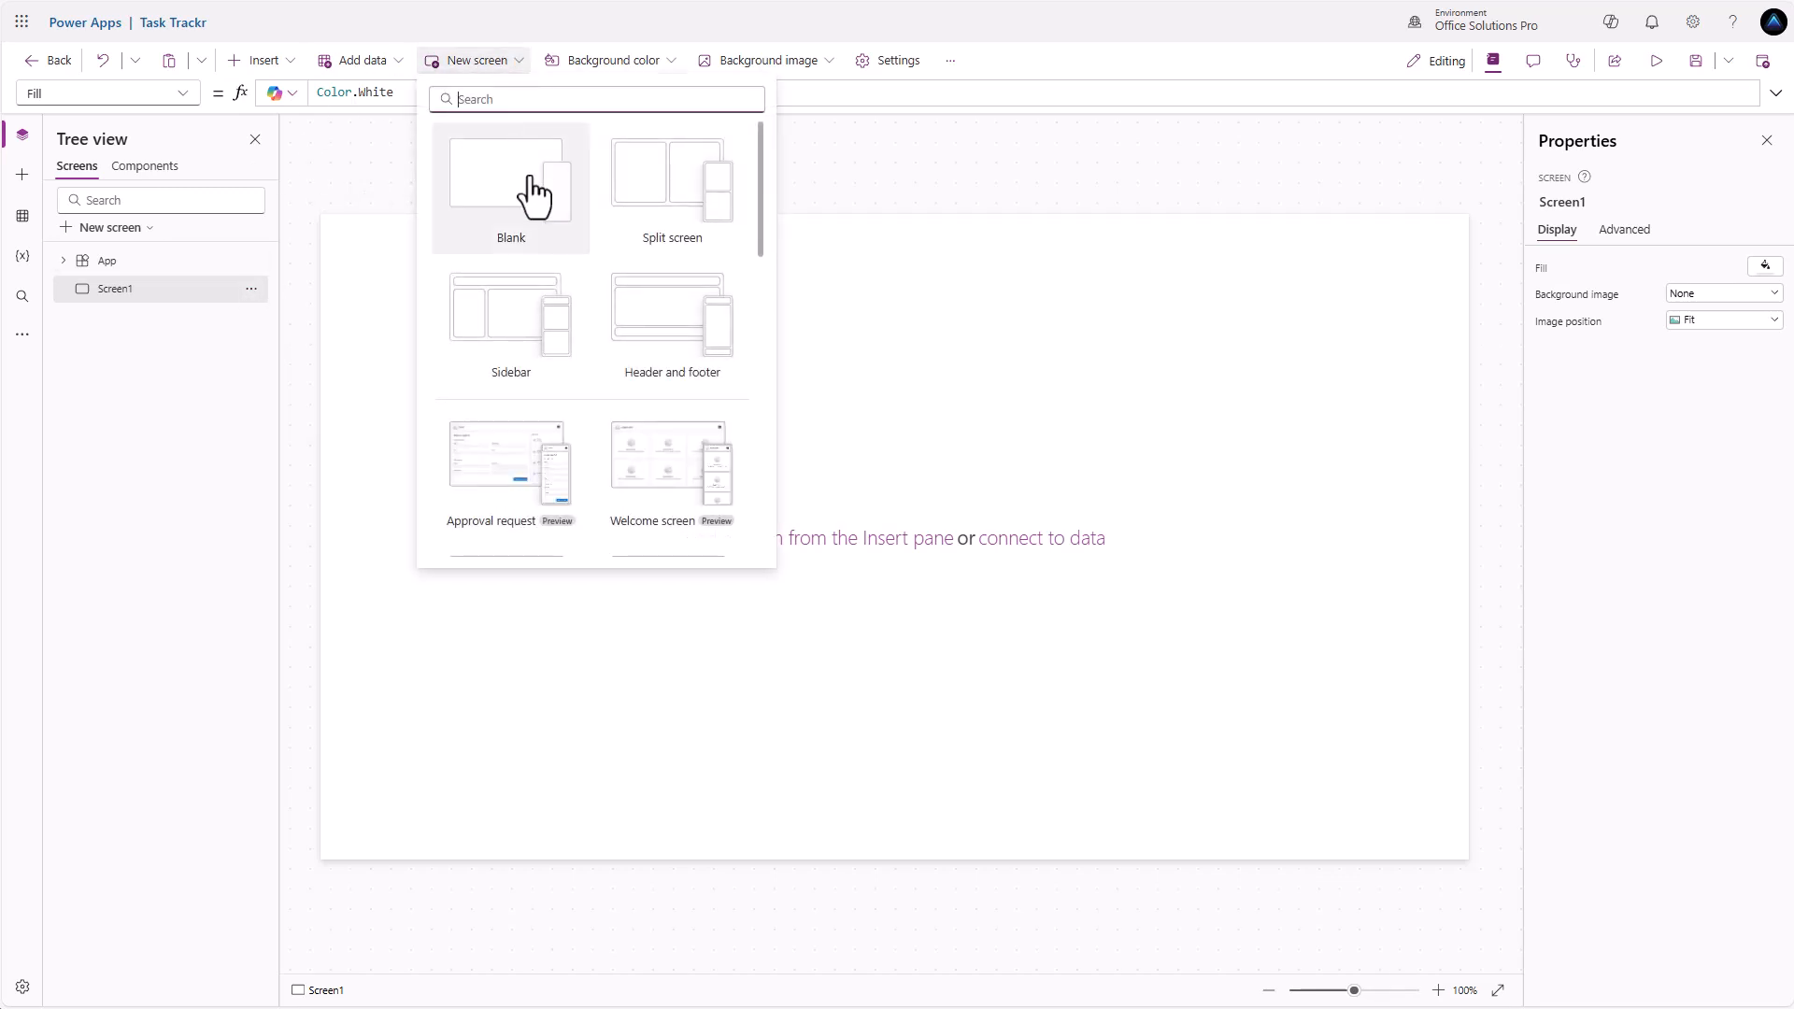
left_click(536, 351)
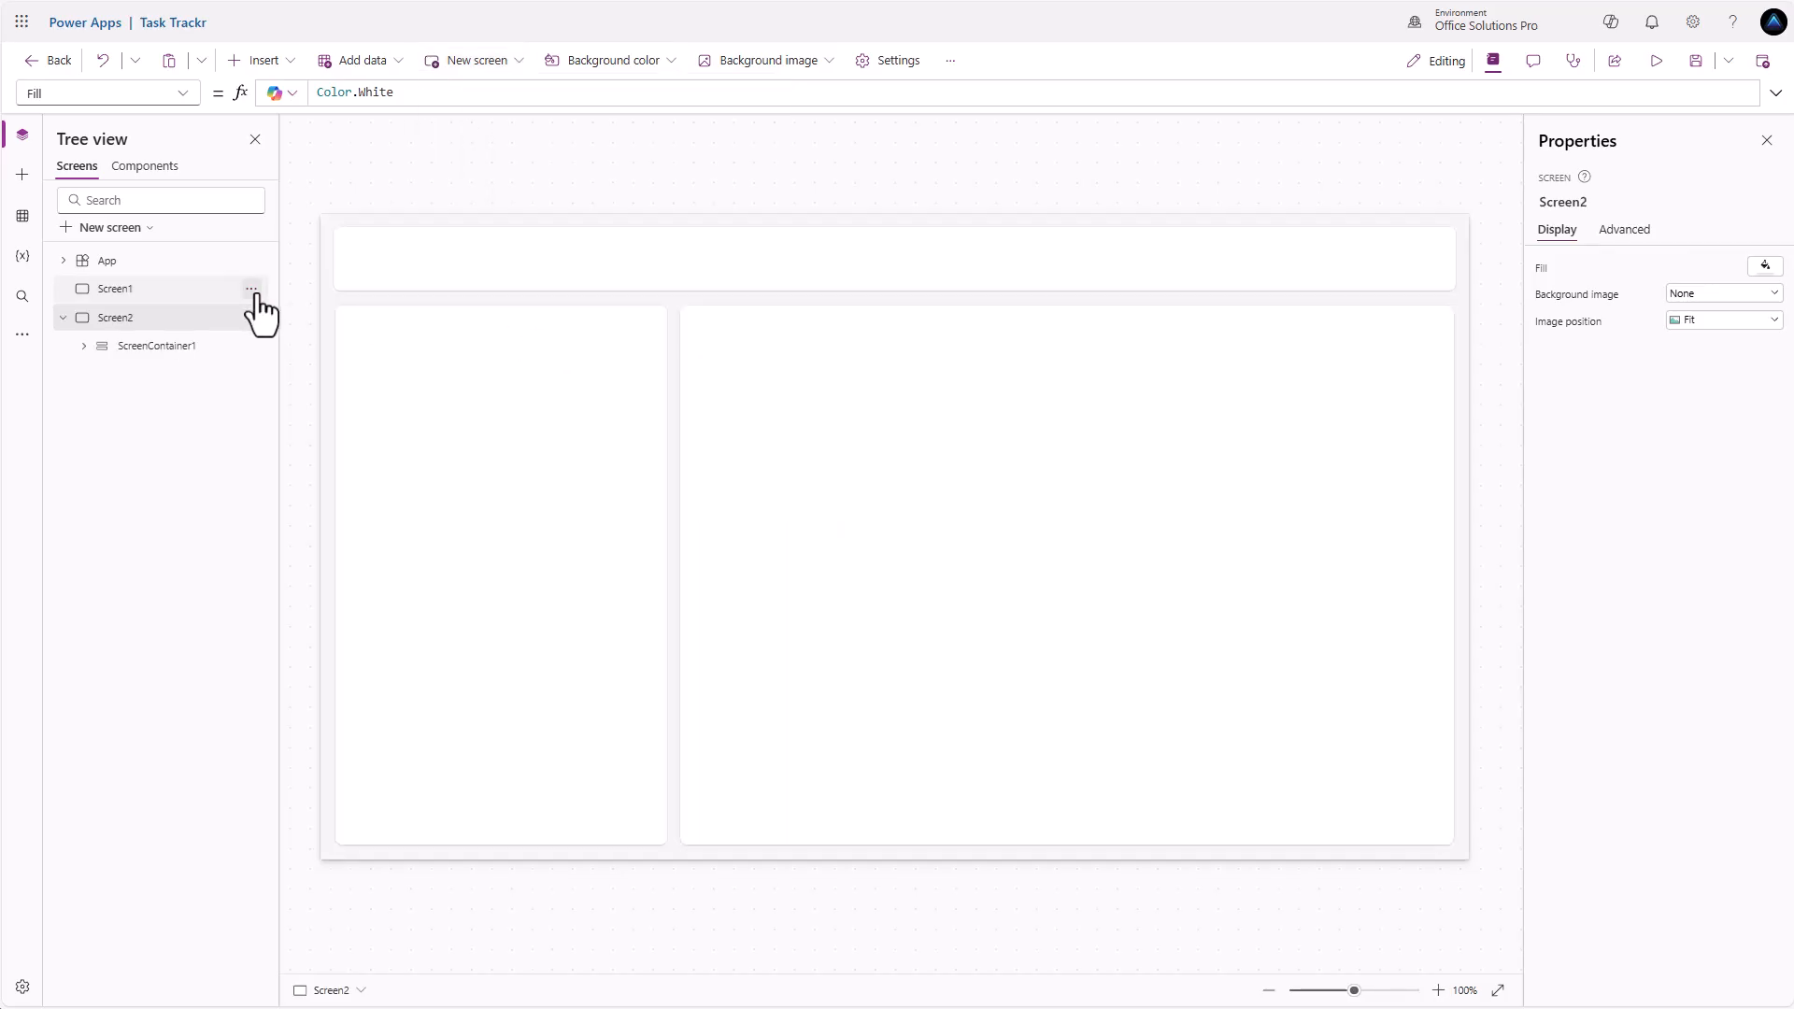
left_click(252, 289)
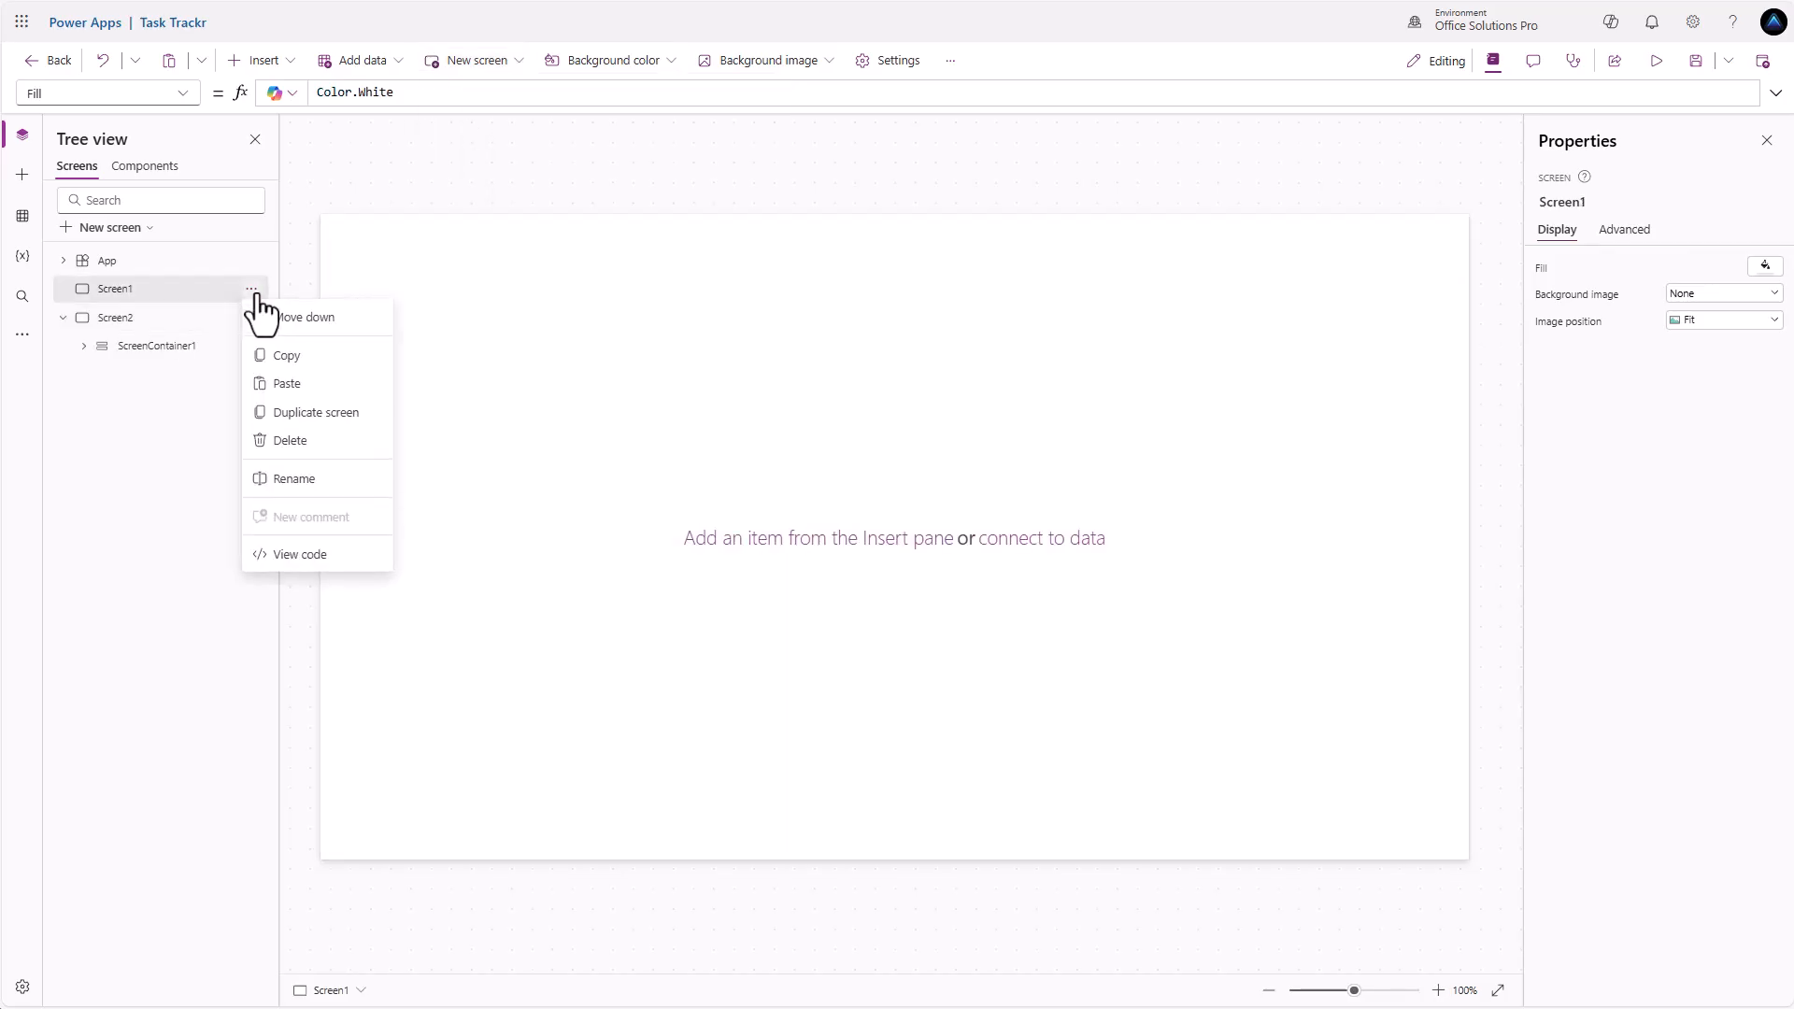
left_click(305, 445)
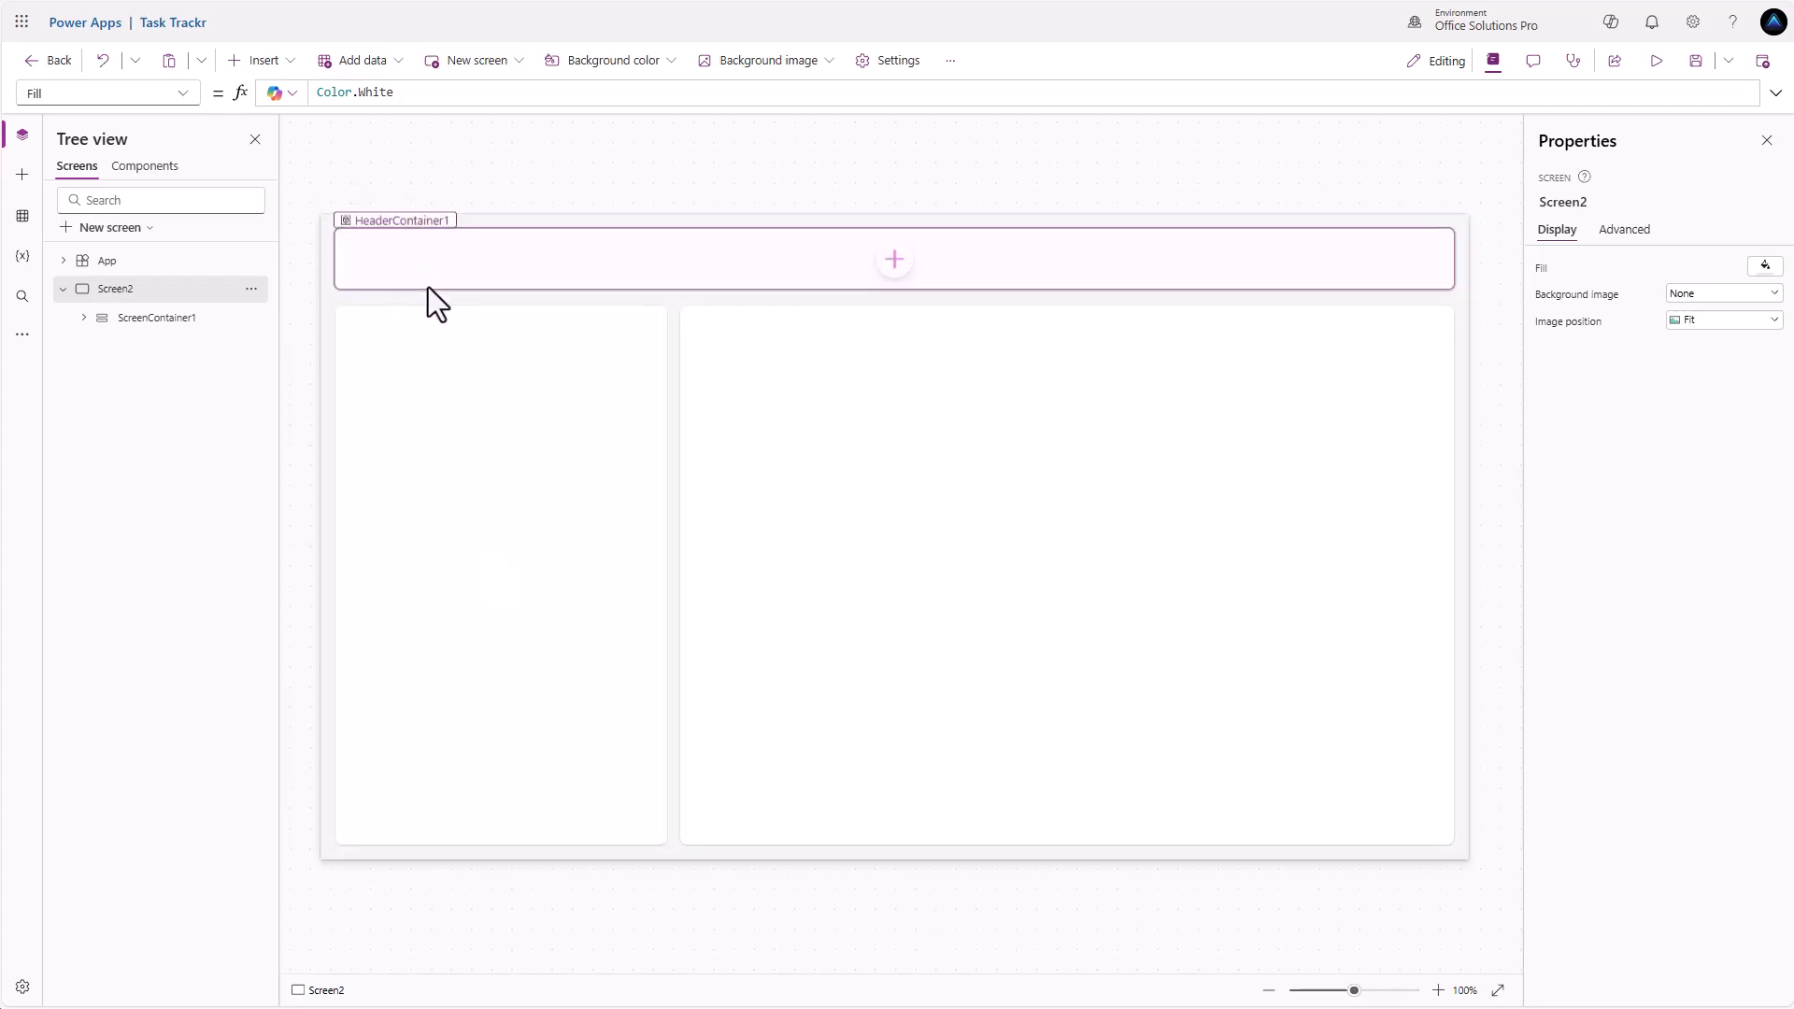
Rename the sidebar screen as Main Screen and expand its screen container and bottom container in the hierarchy
double_click(128, 294)
type("Main Screen")
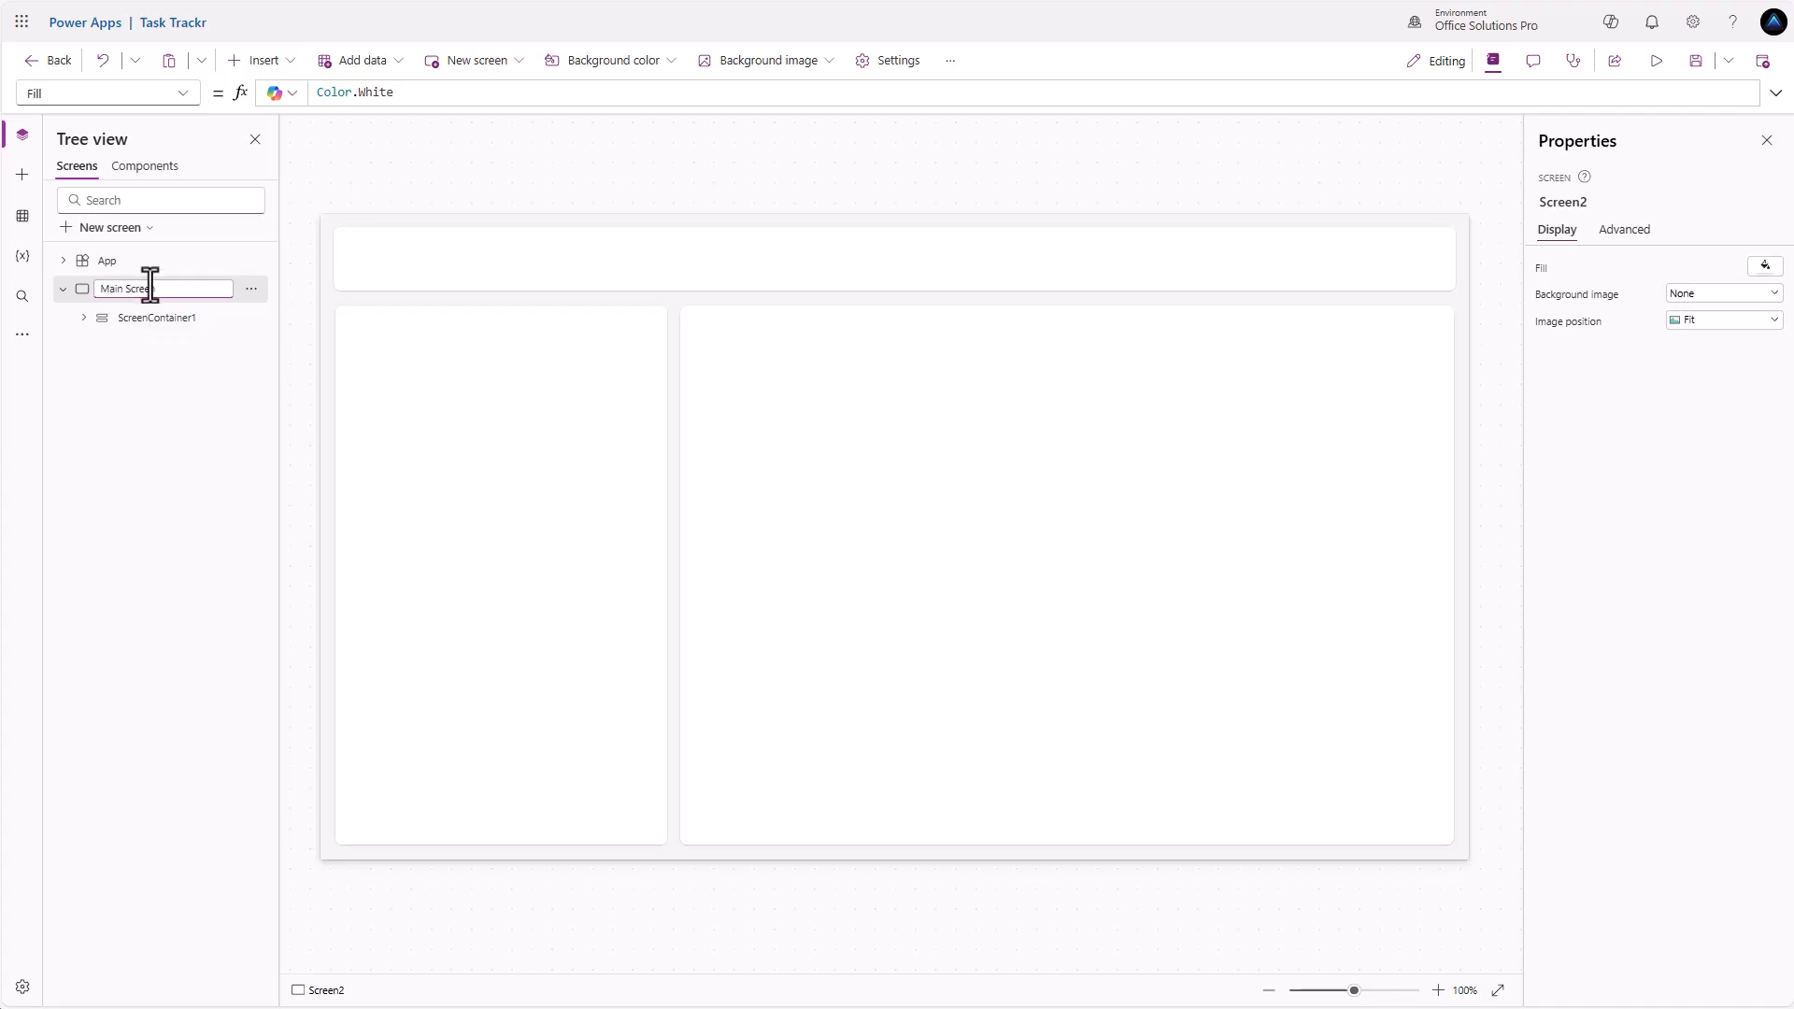
left_click(85, 318)
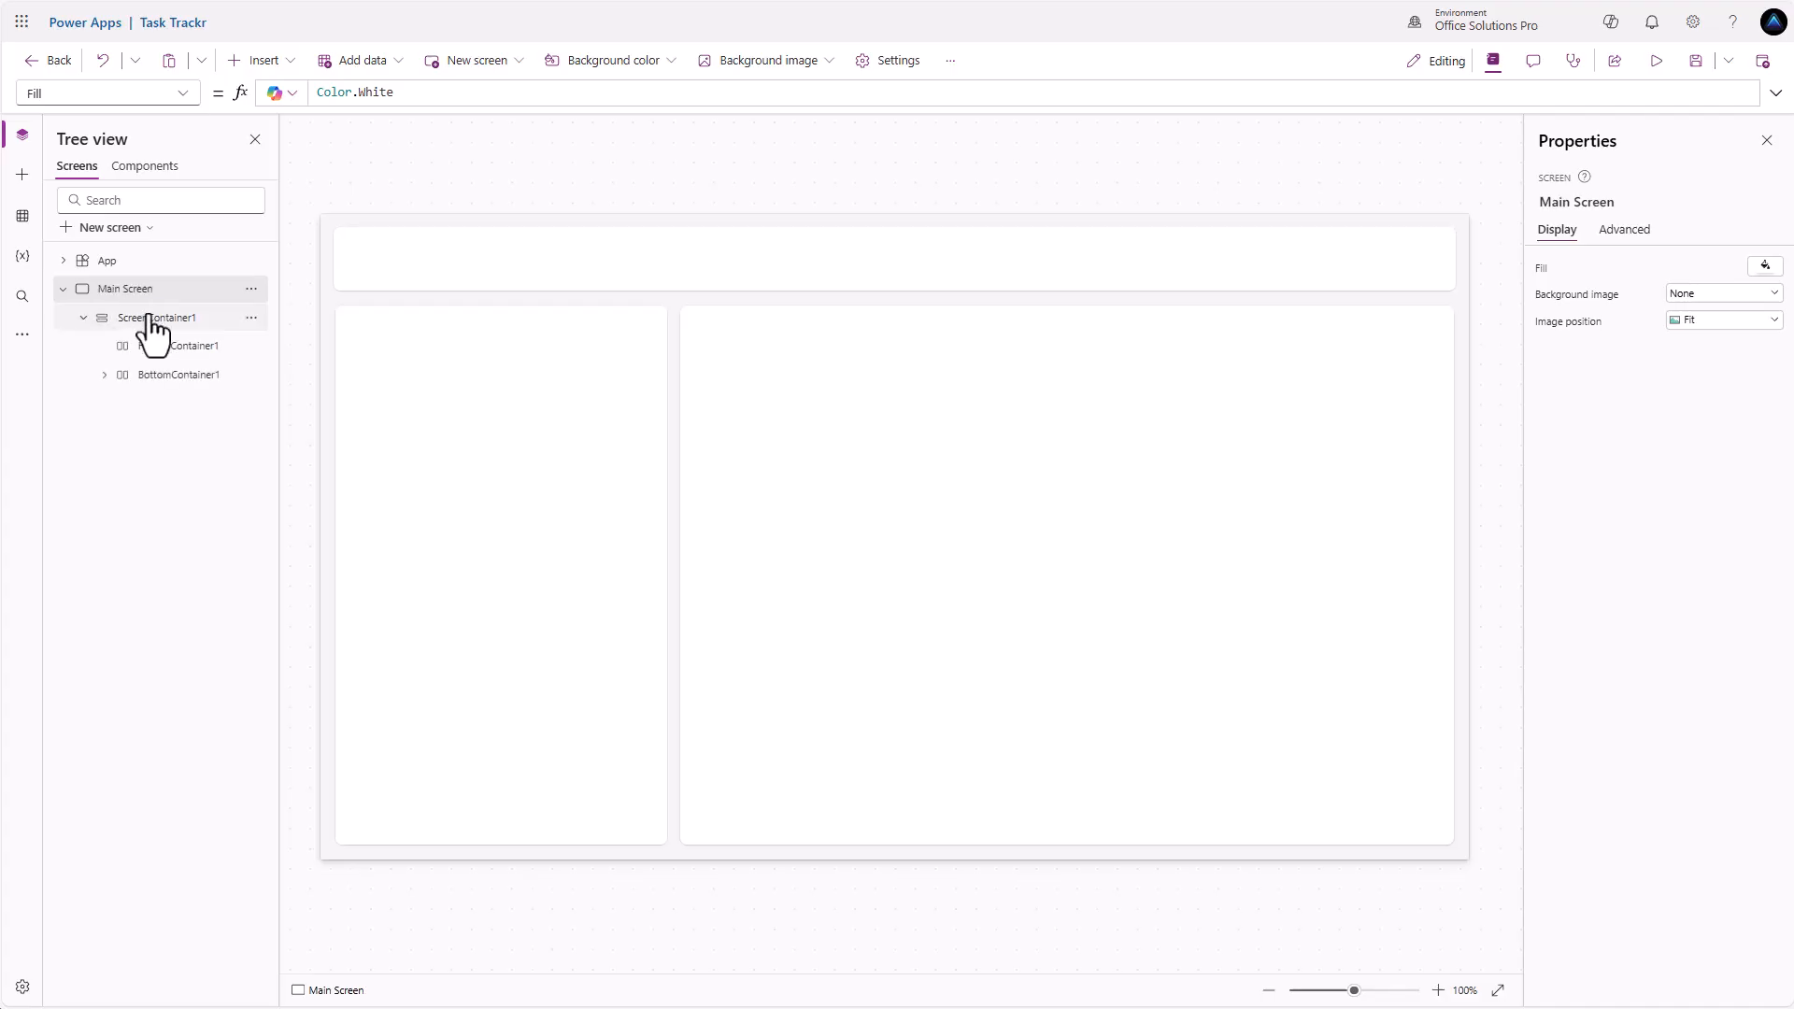
left_click(103, 375)
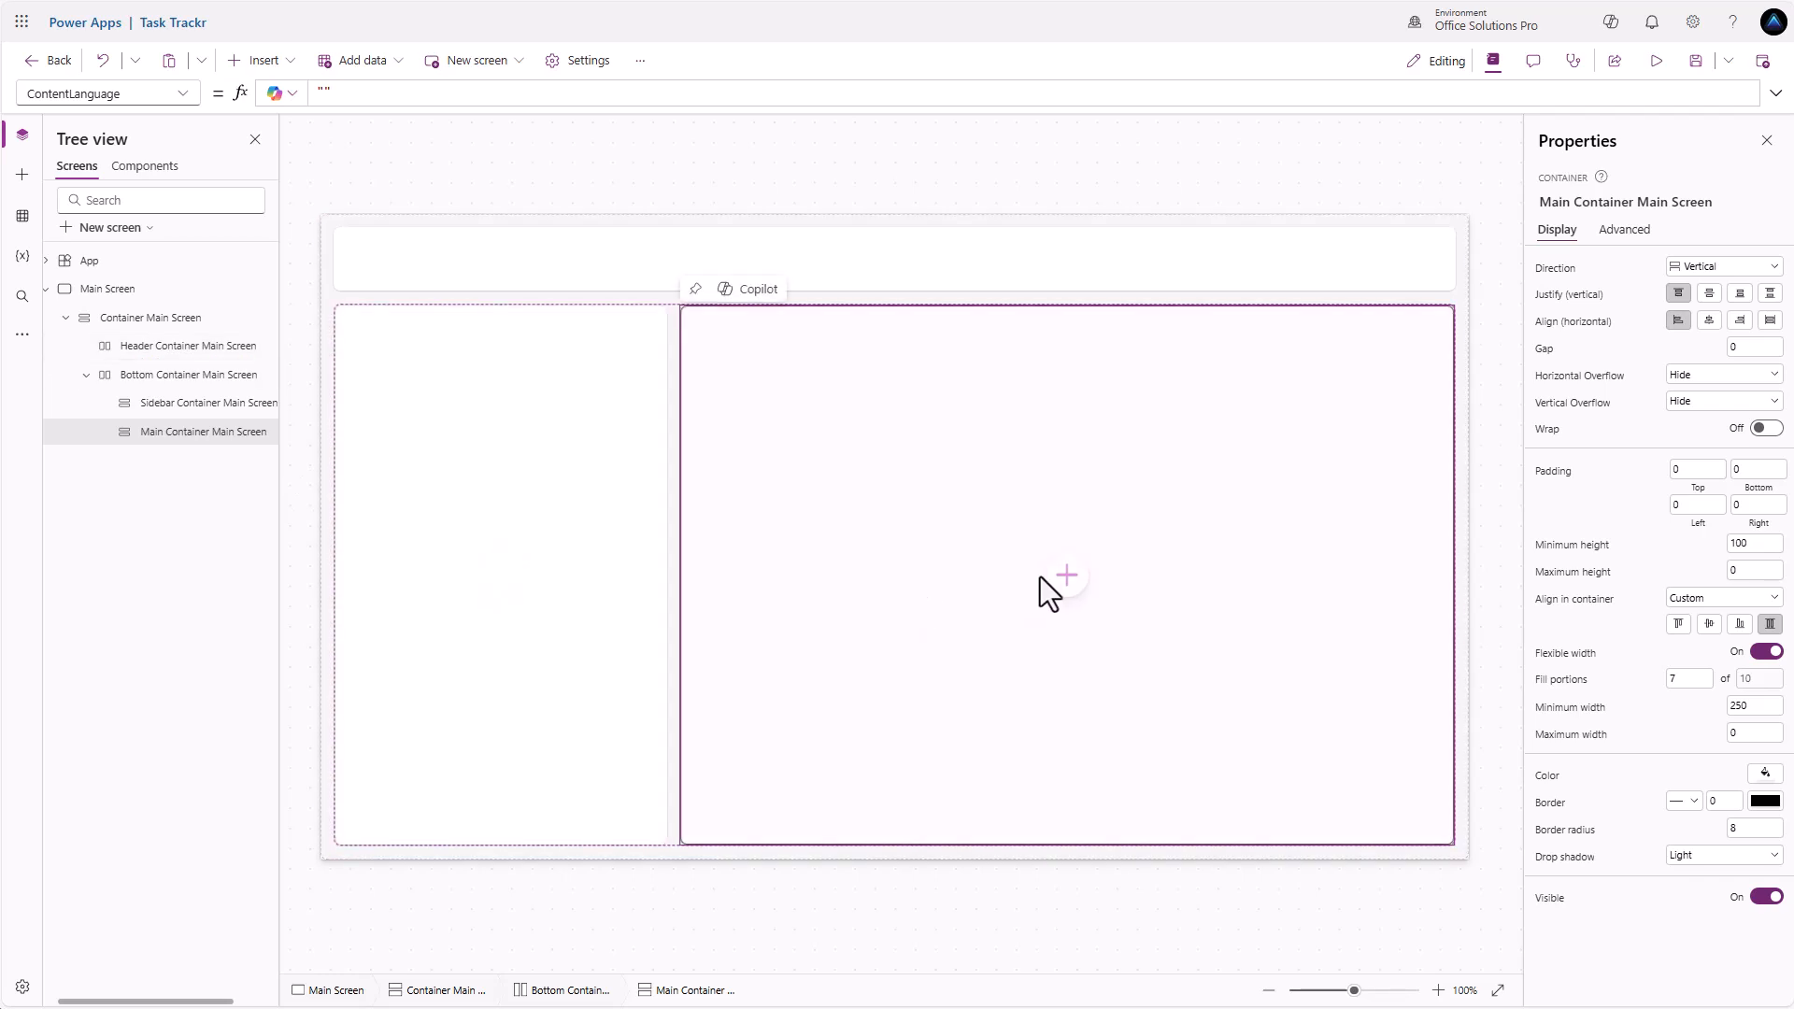
Insert an Image control into Main Container Main Screen
left_click(1068, 578)
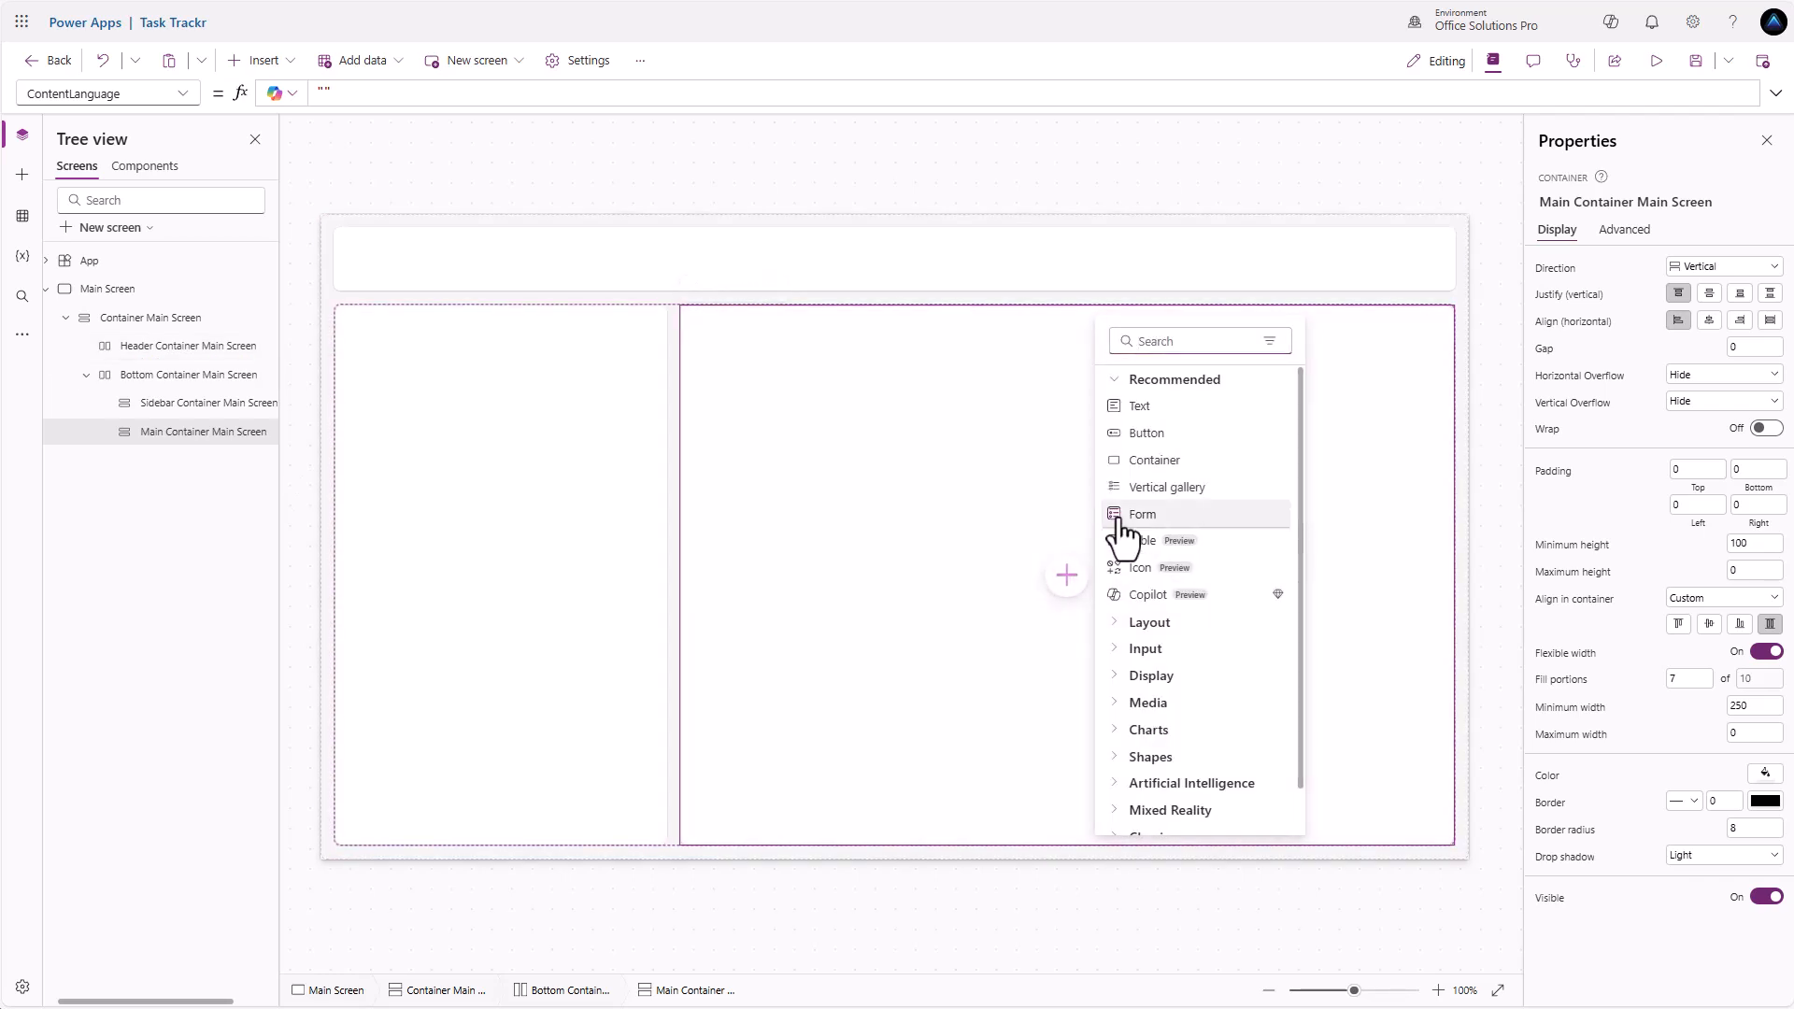
type("imag")
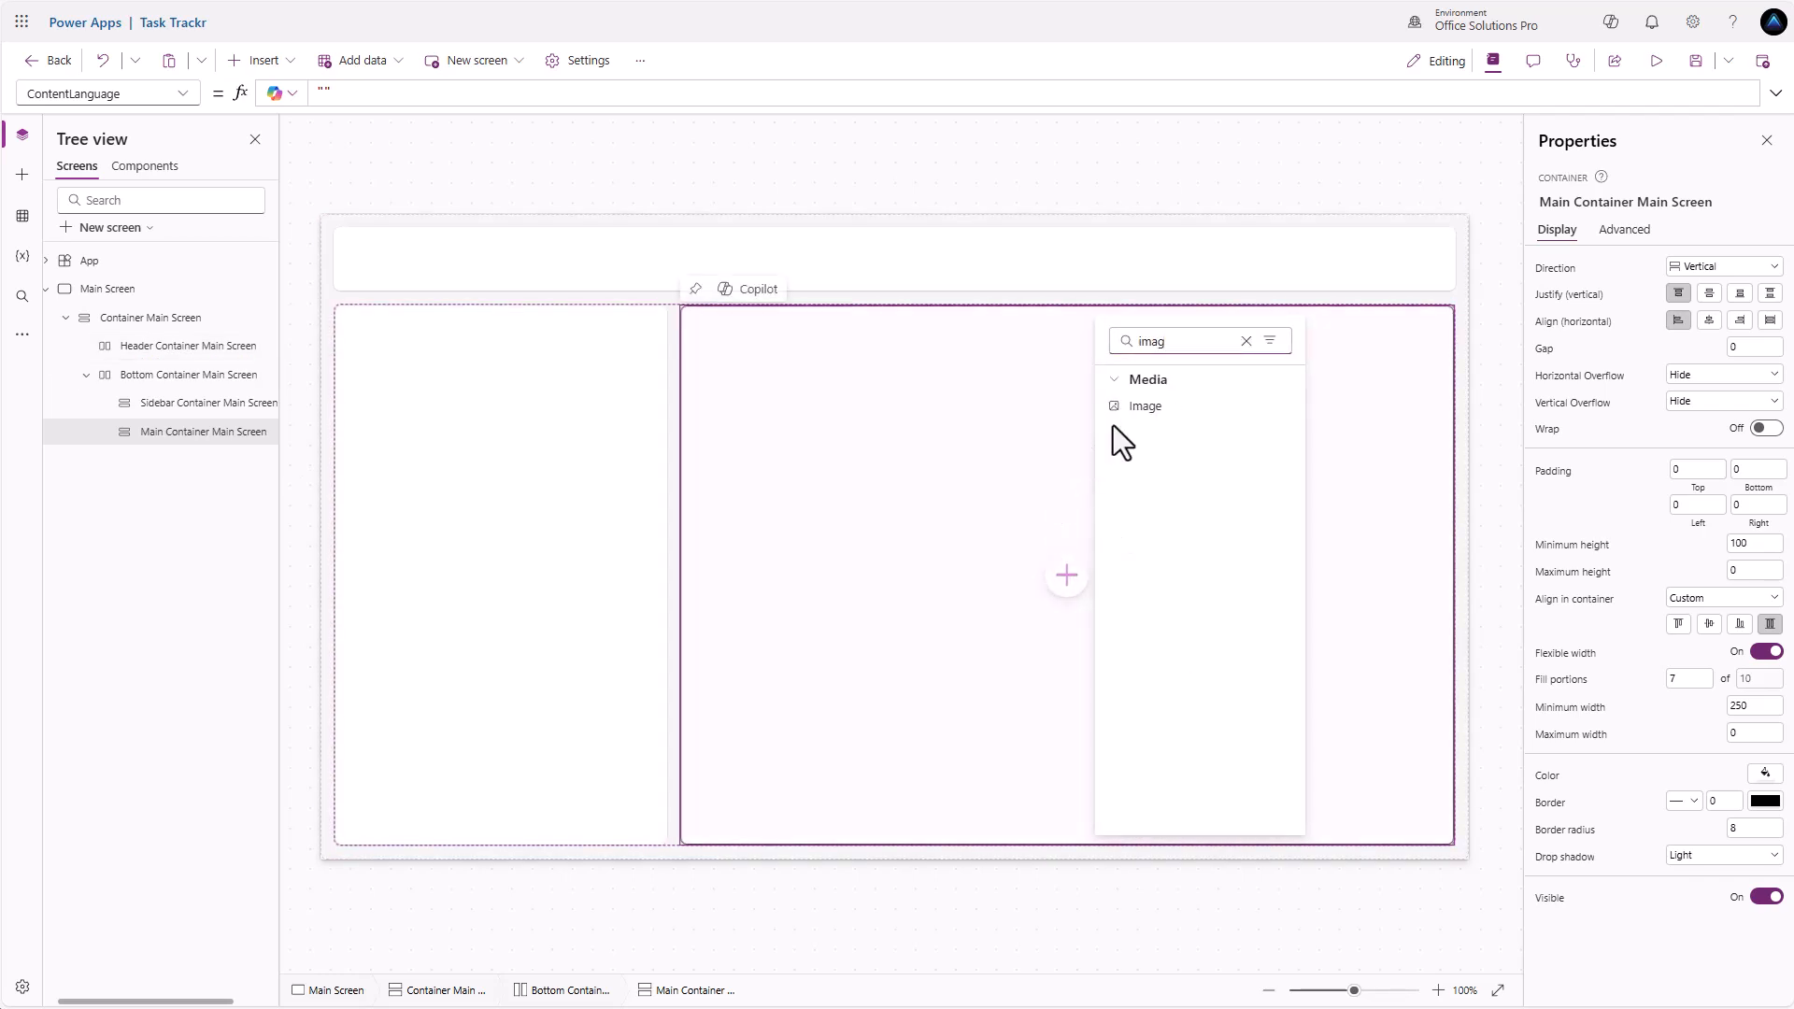
left_click(1144, 407)
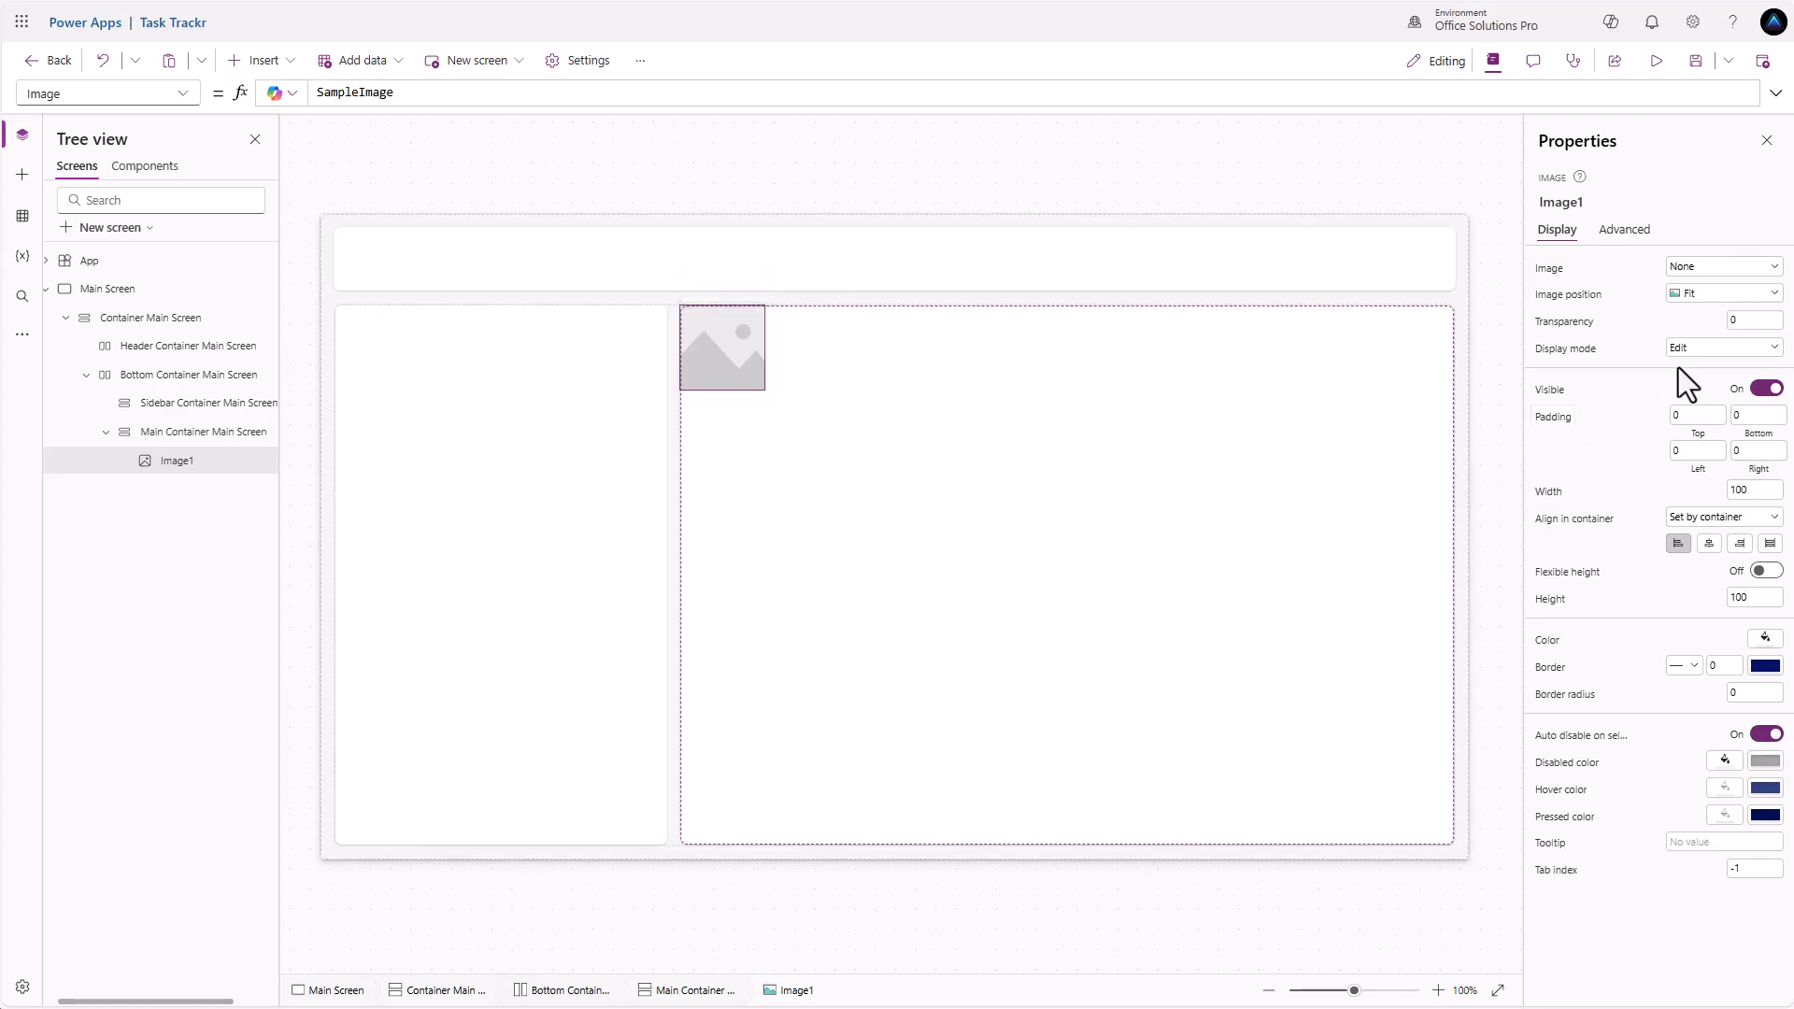
Set the image's Width to Parent.Width and its Height to Parent.Height
left_click(1548, 492)
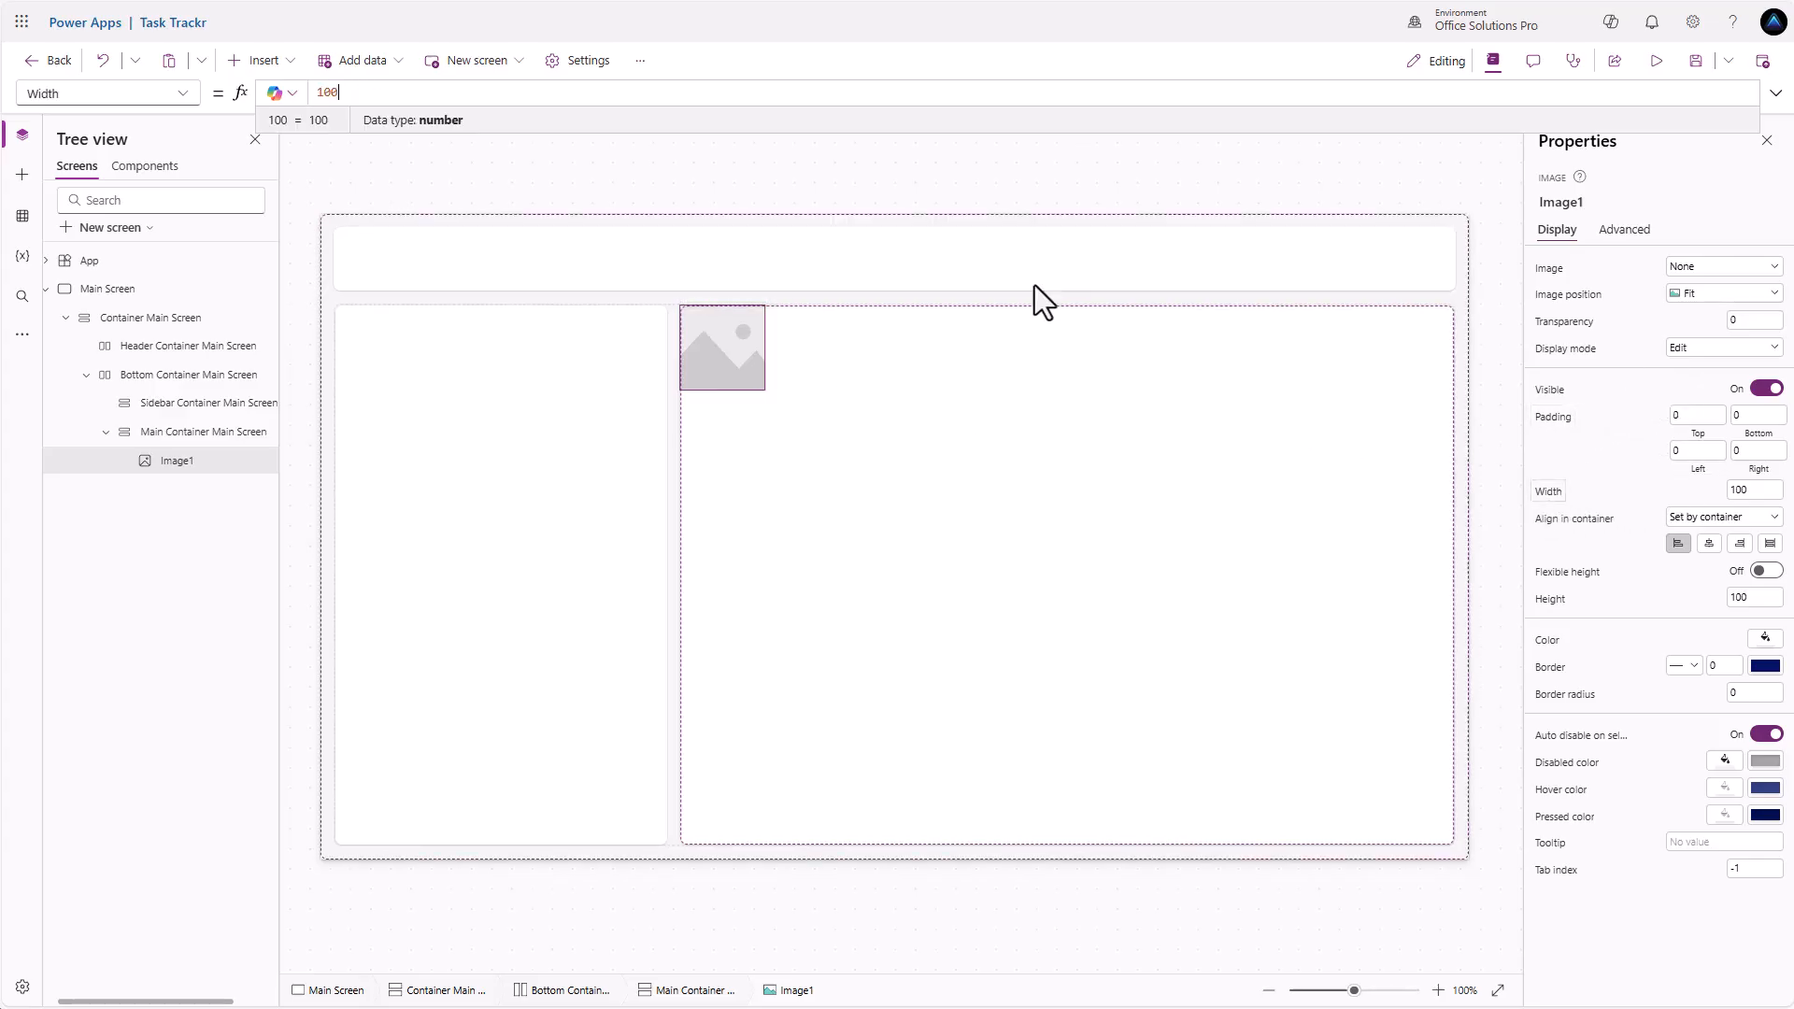
double_click(345, 91)
type("Parent.W")
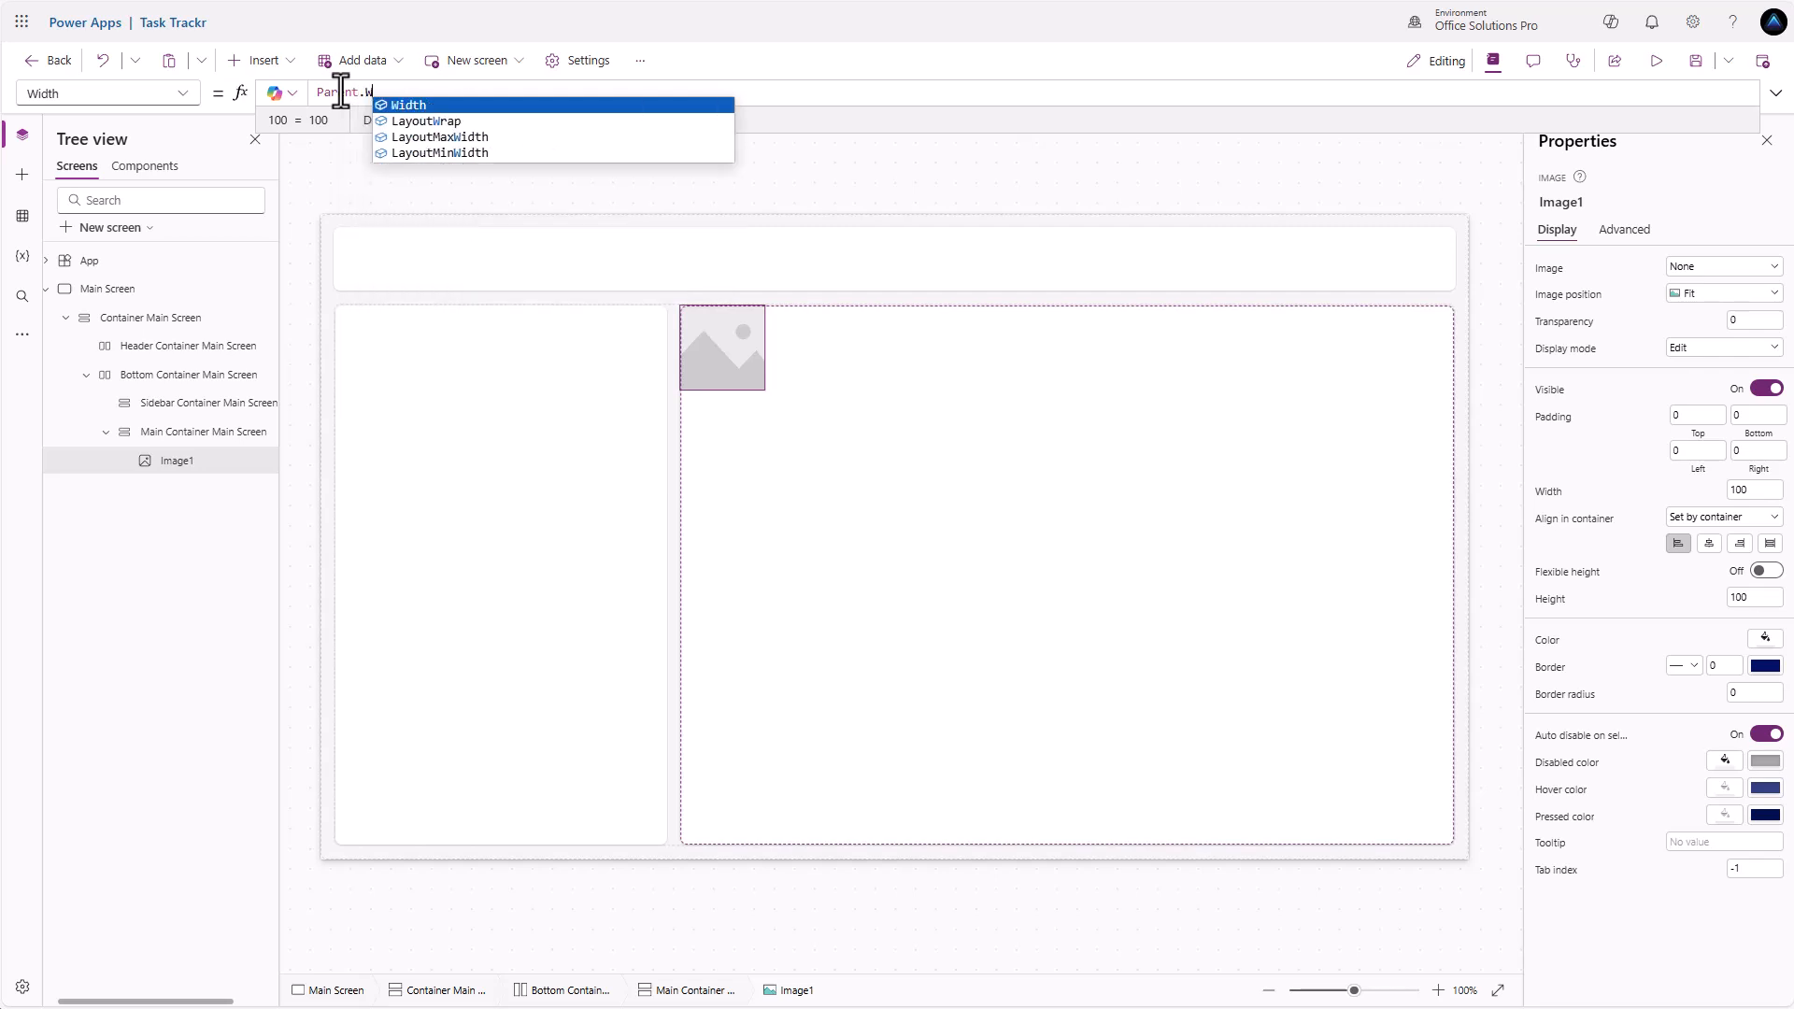
type("idth")
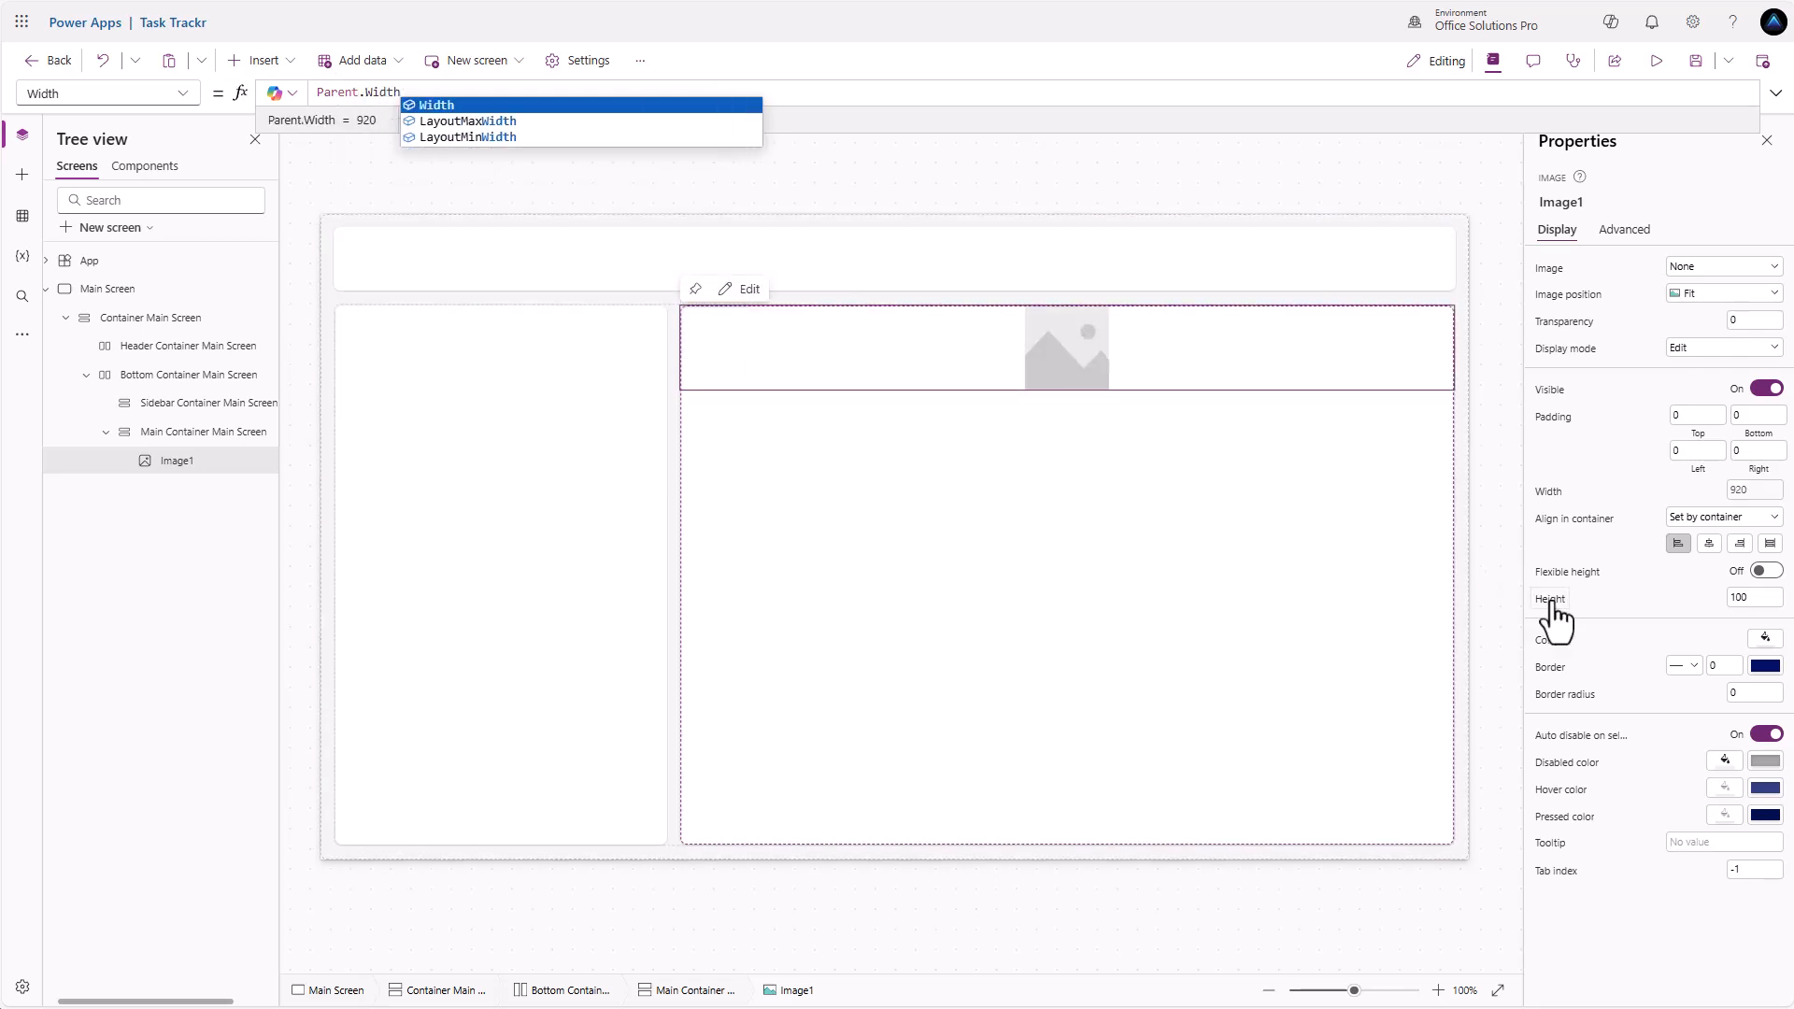
left_click(1551, 603)
double_click(365, 93)
type("P")
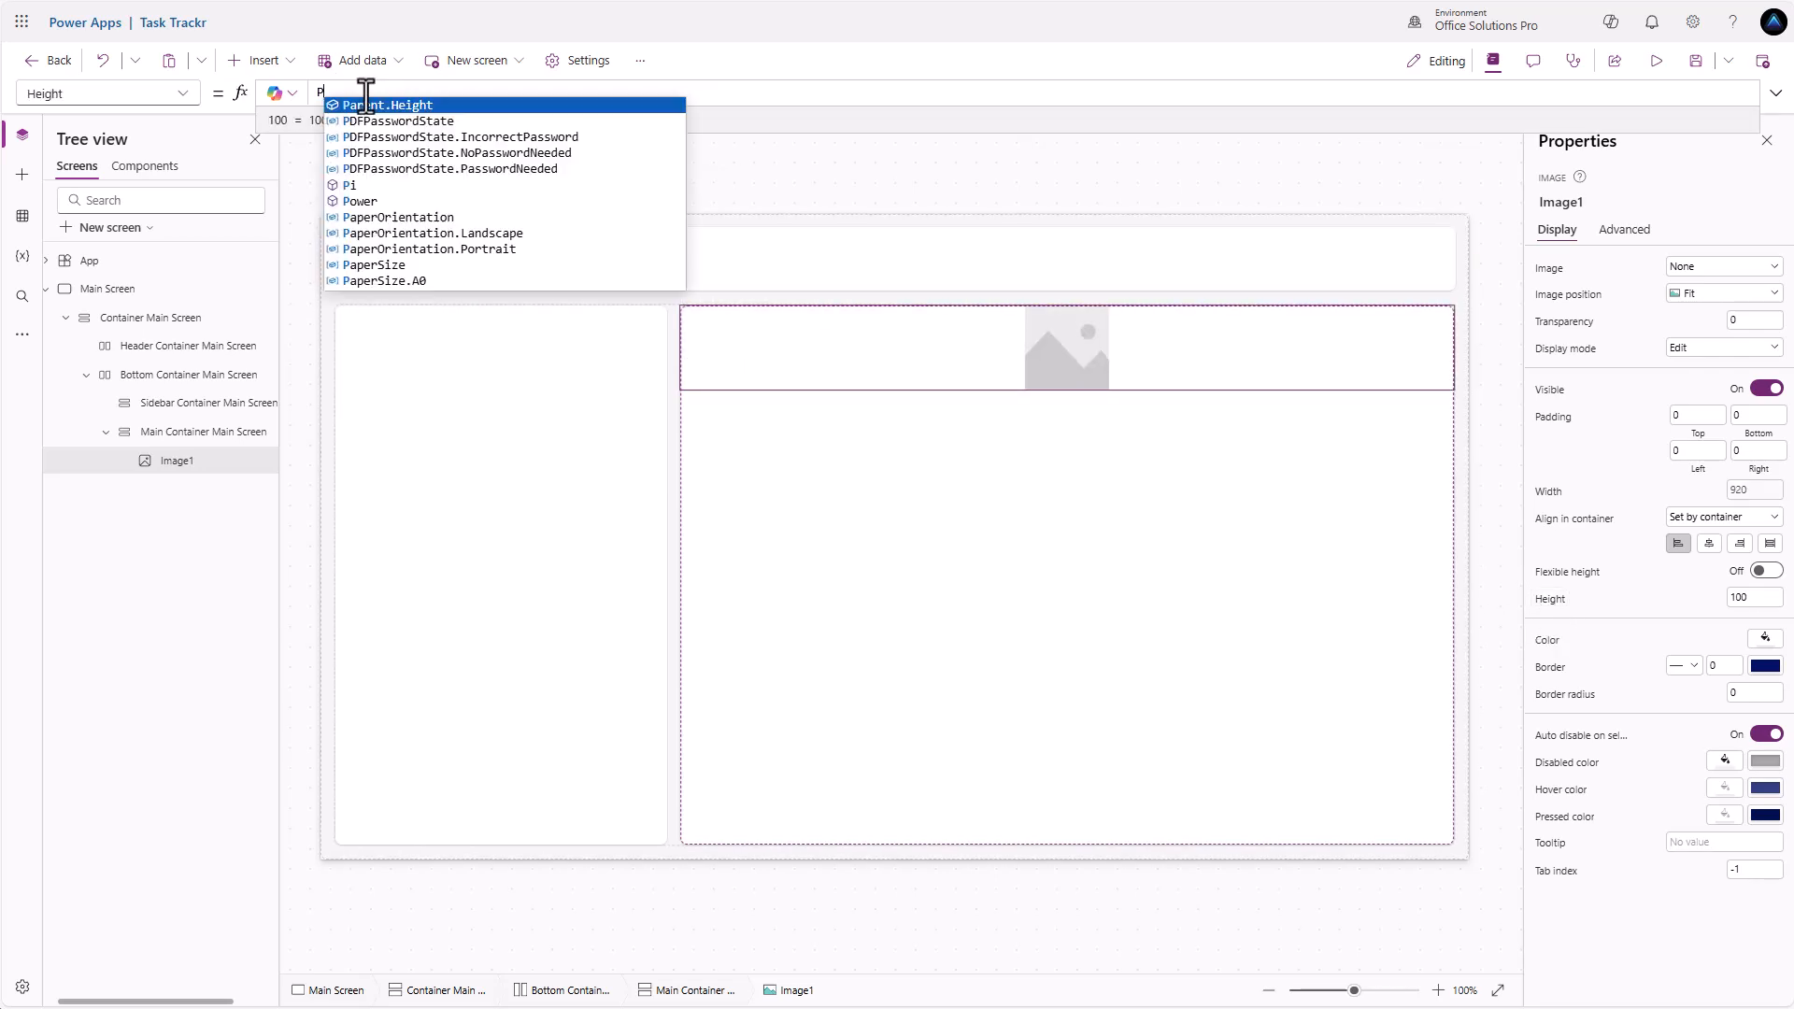
type("arent.Height")
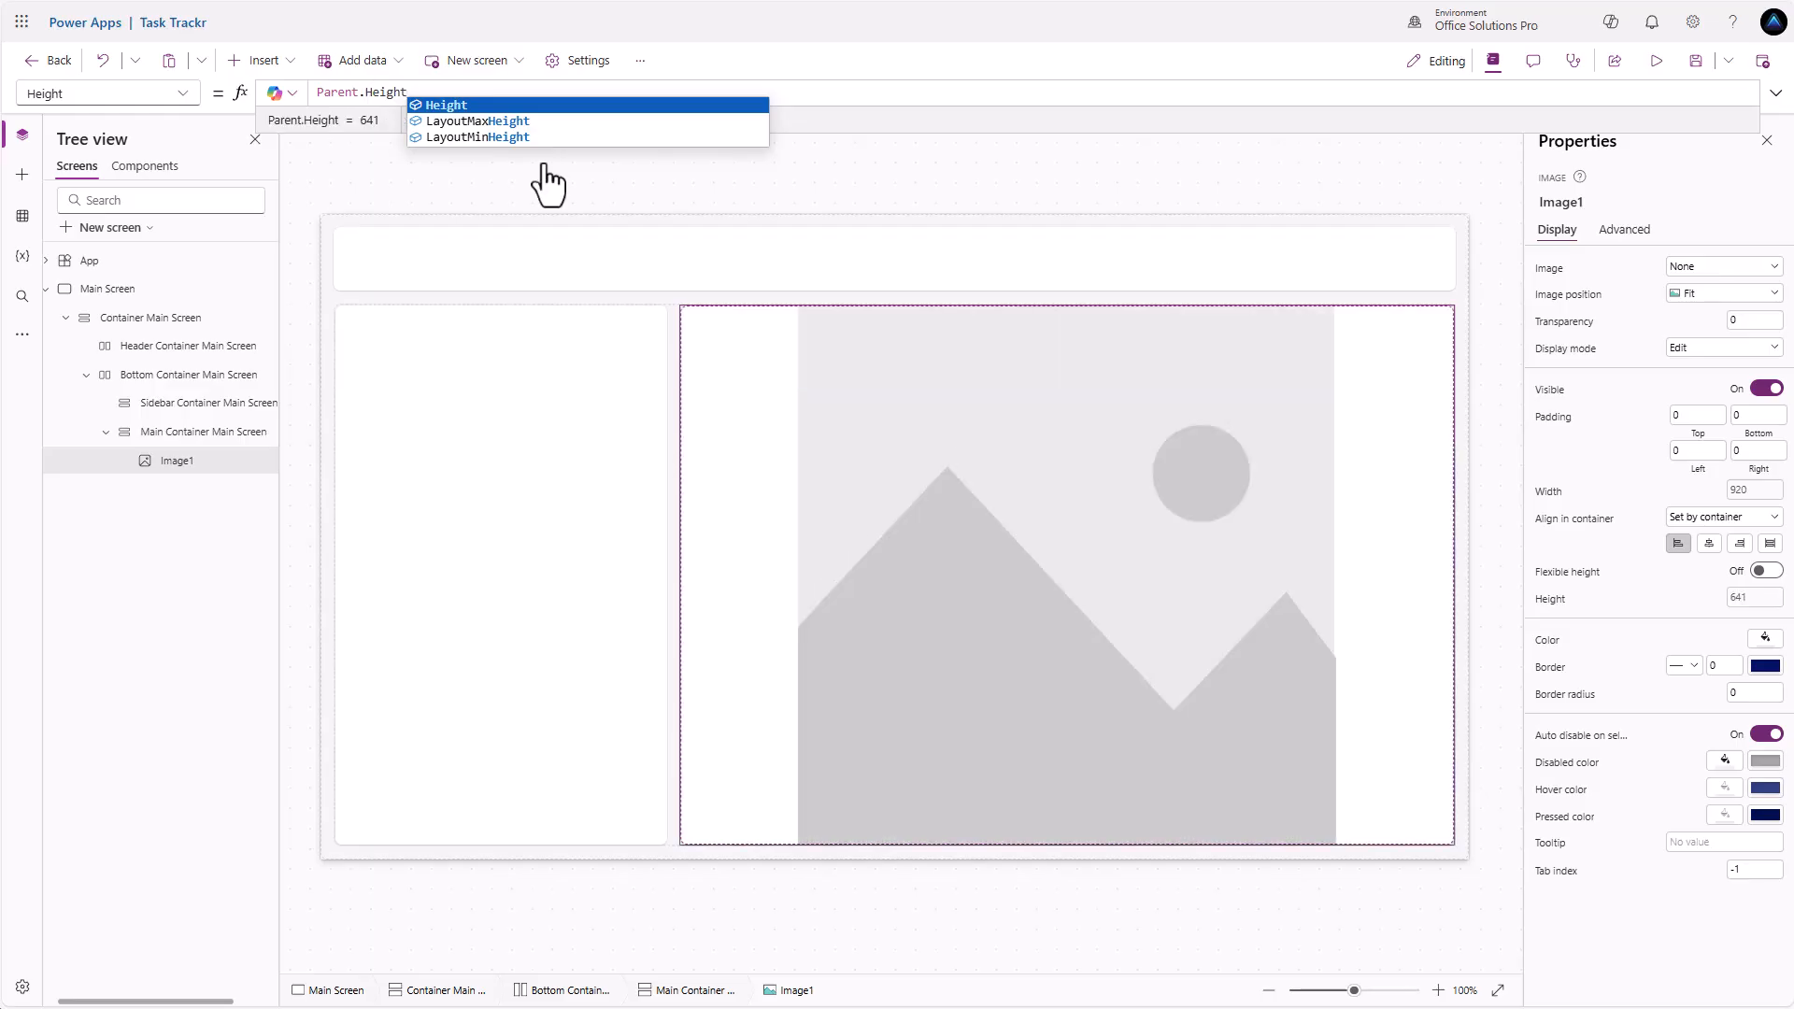
Upload the daily-tasks picture as the source of the image in the main container
left_click(1656, 333)
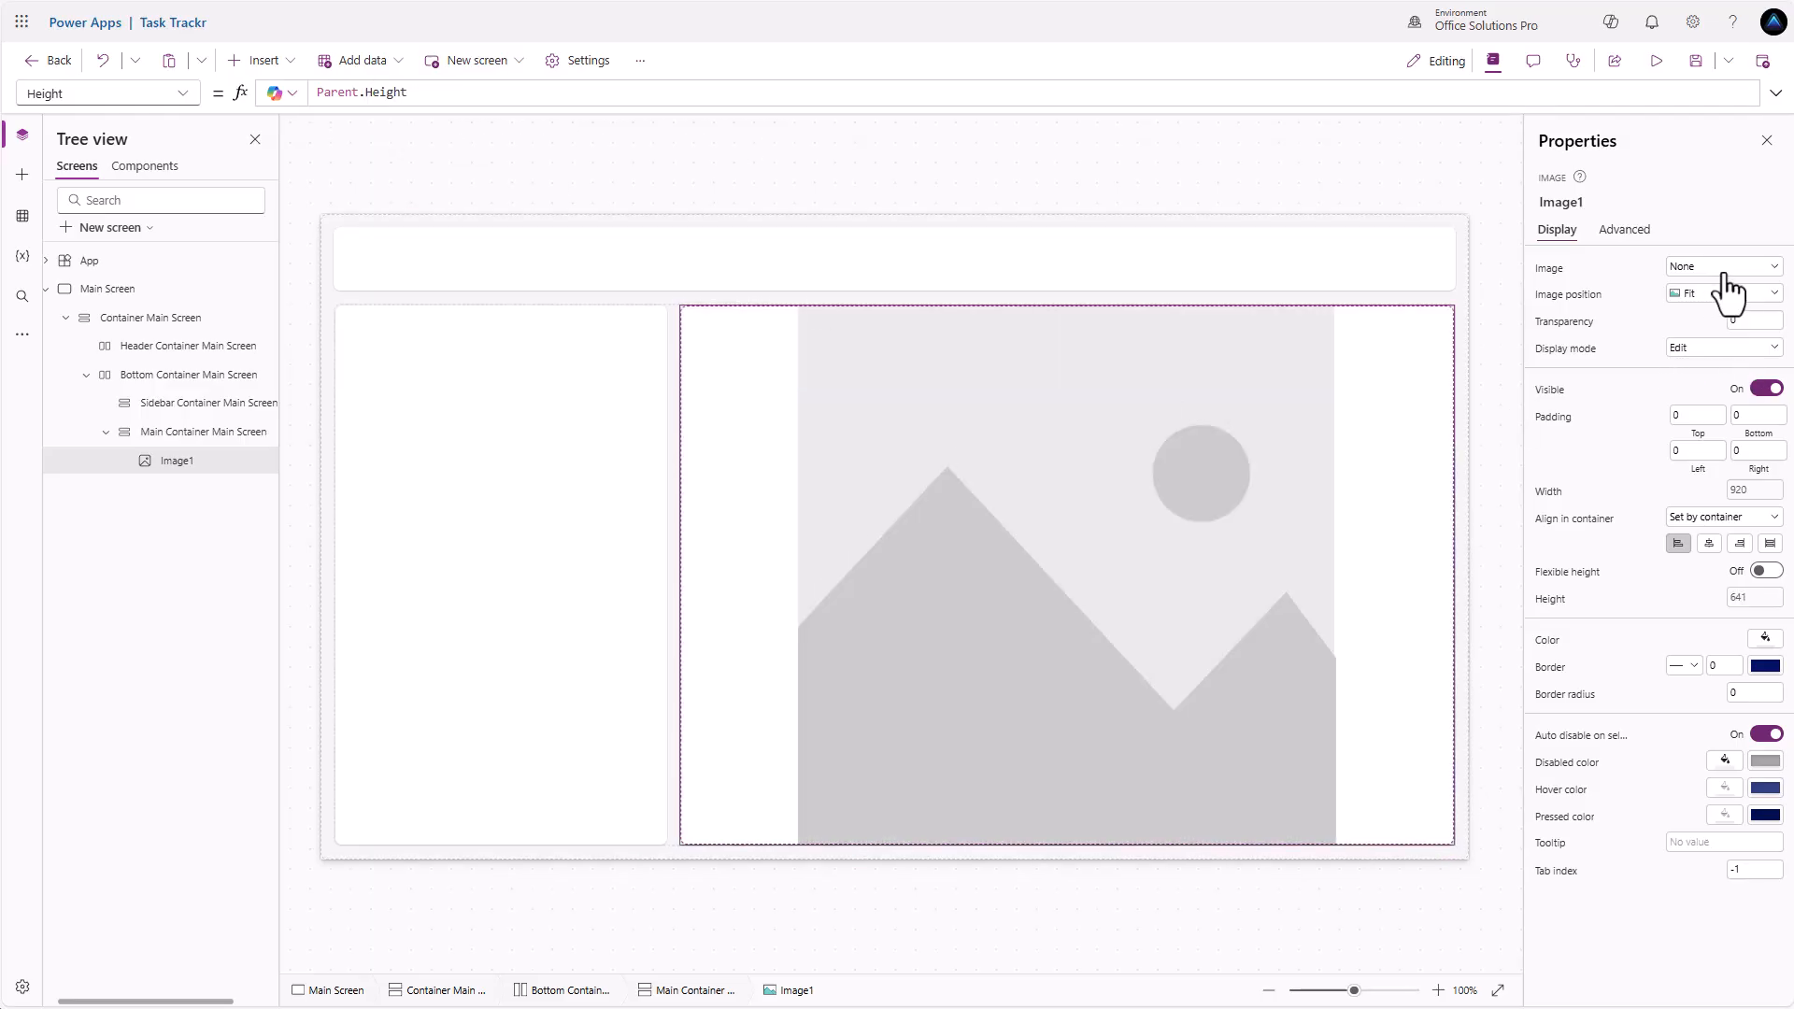
left_click(1724, 272)
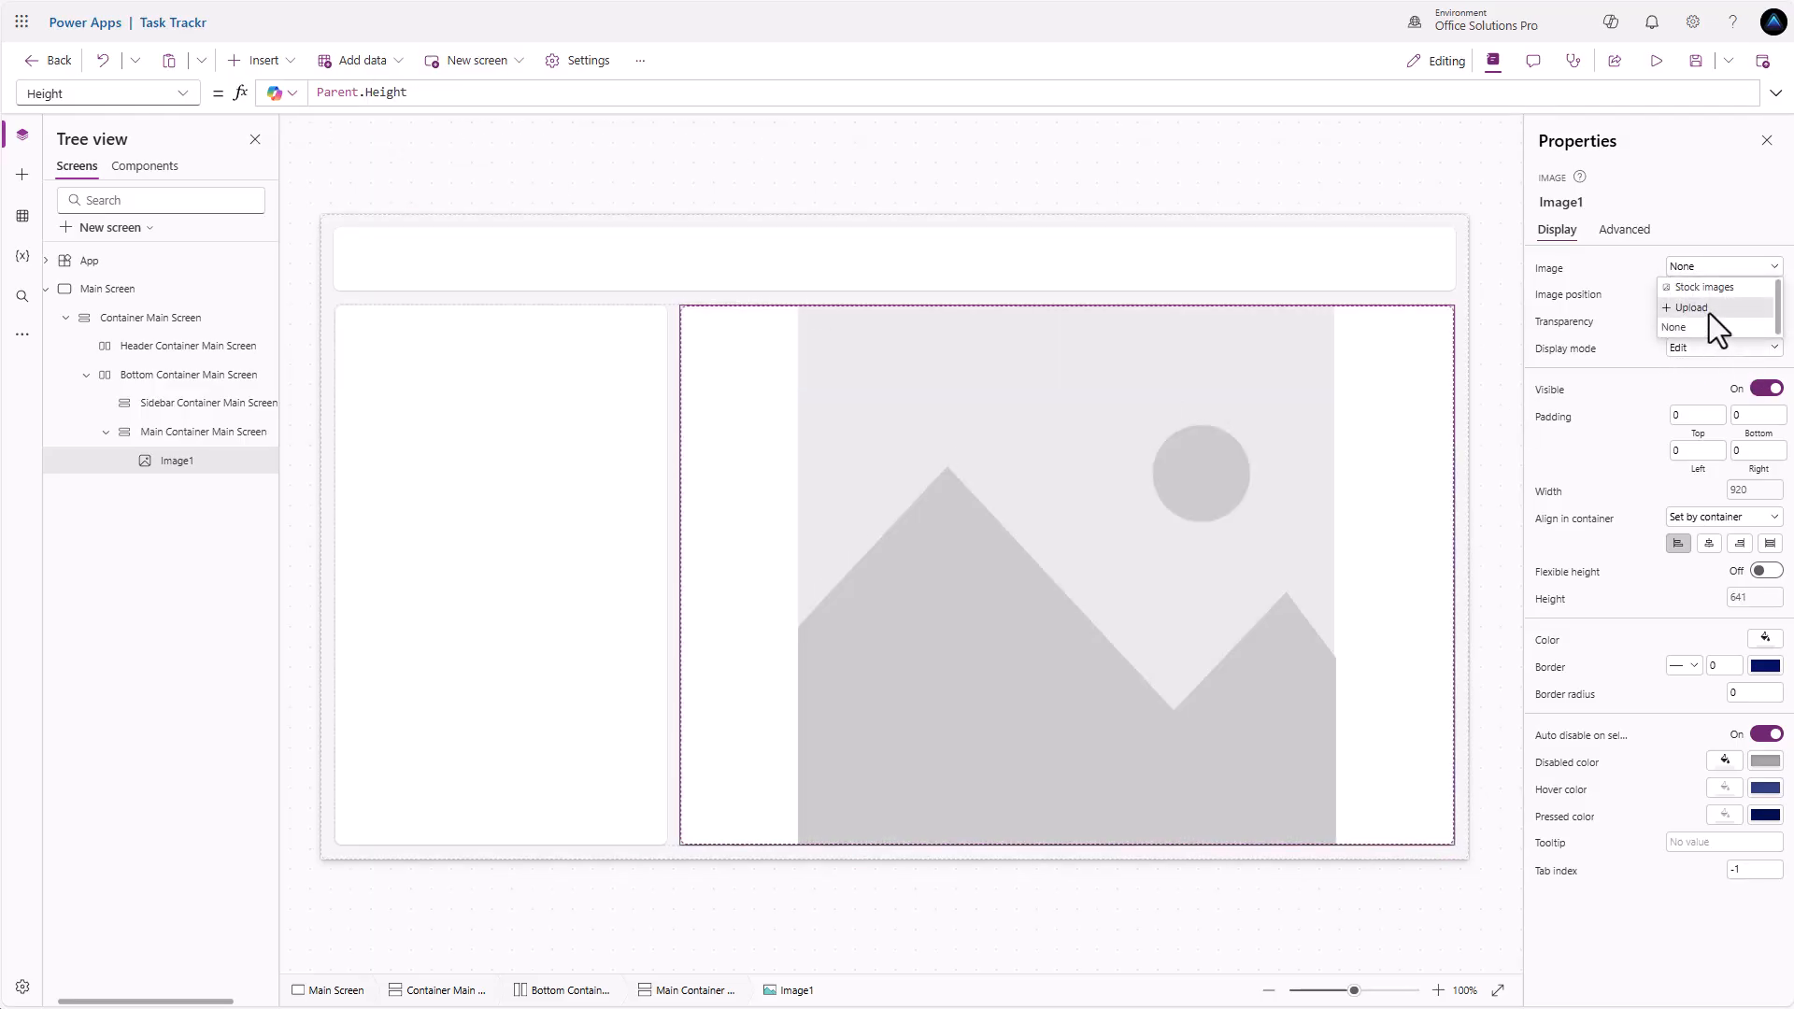
left_click(1710, 312)
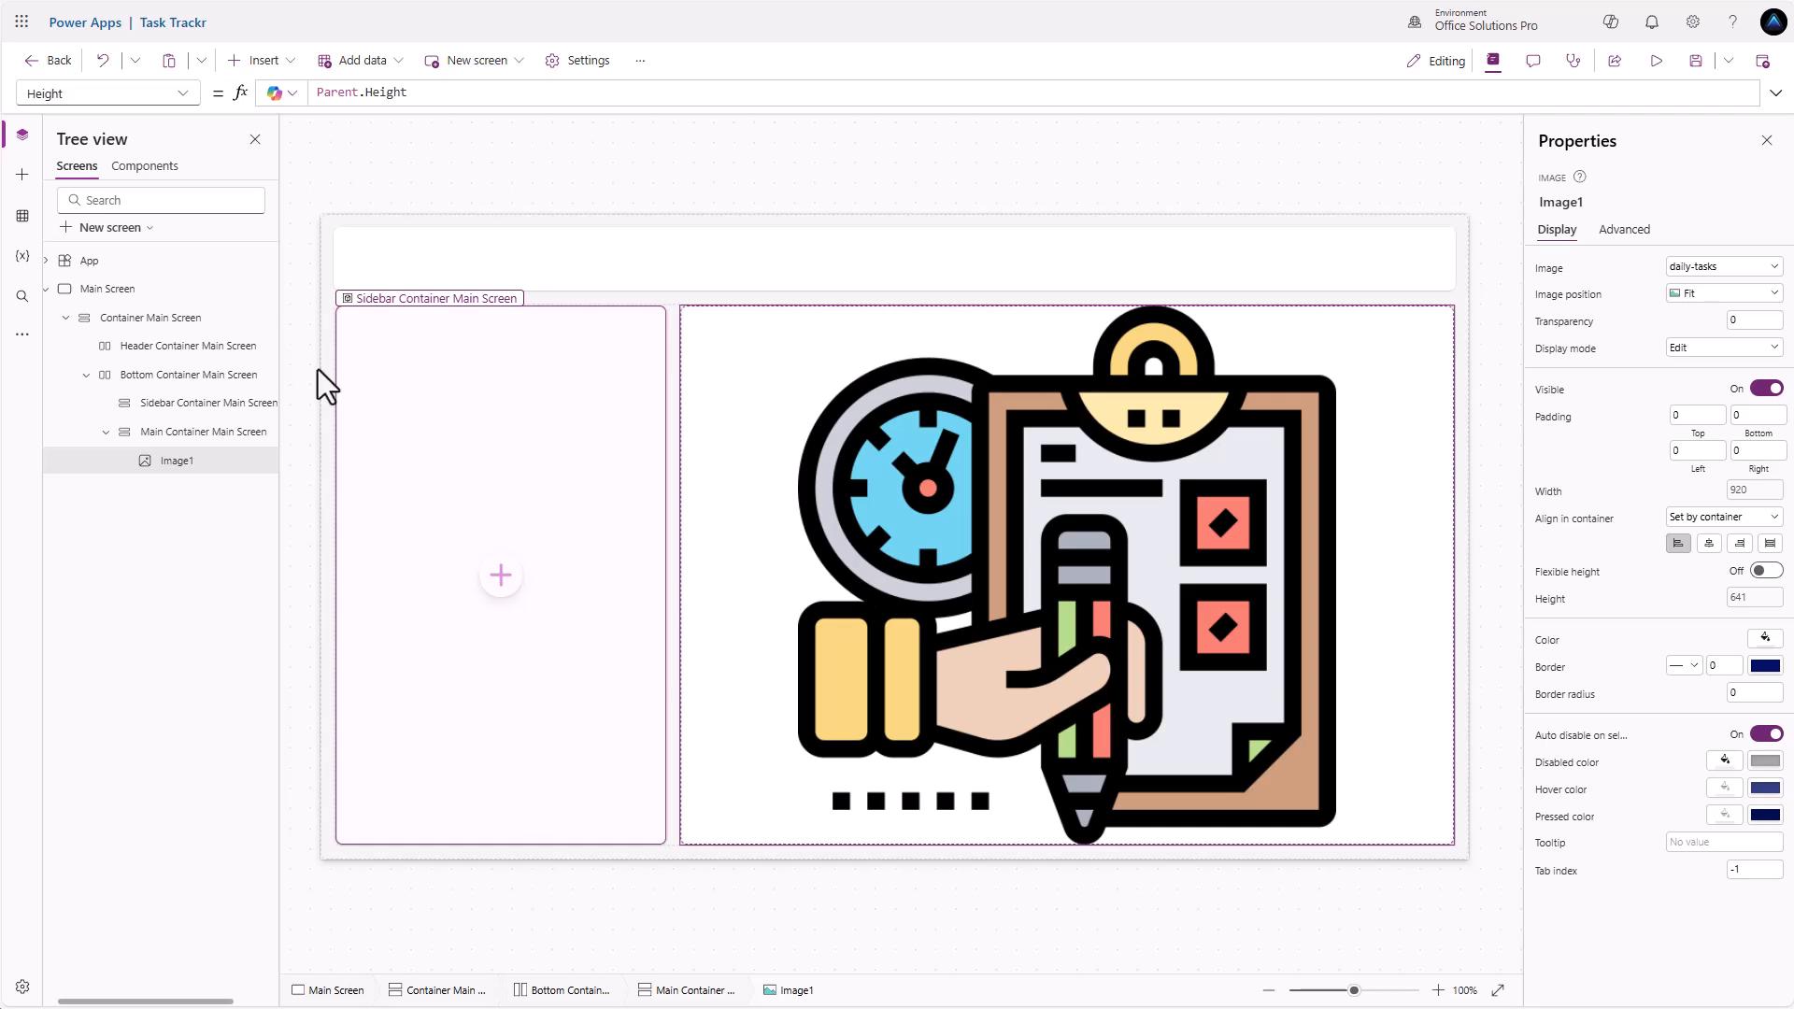
Import the App Header component and the Side Navigation component from Demo Side Navigation into the app
left_click(22, 175)
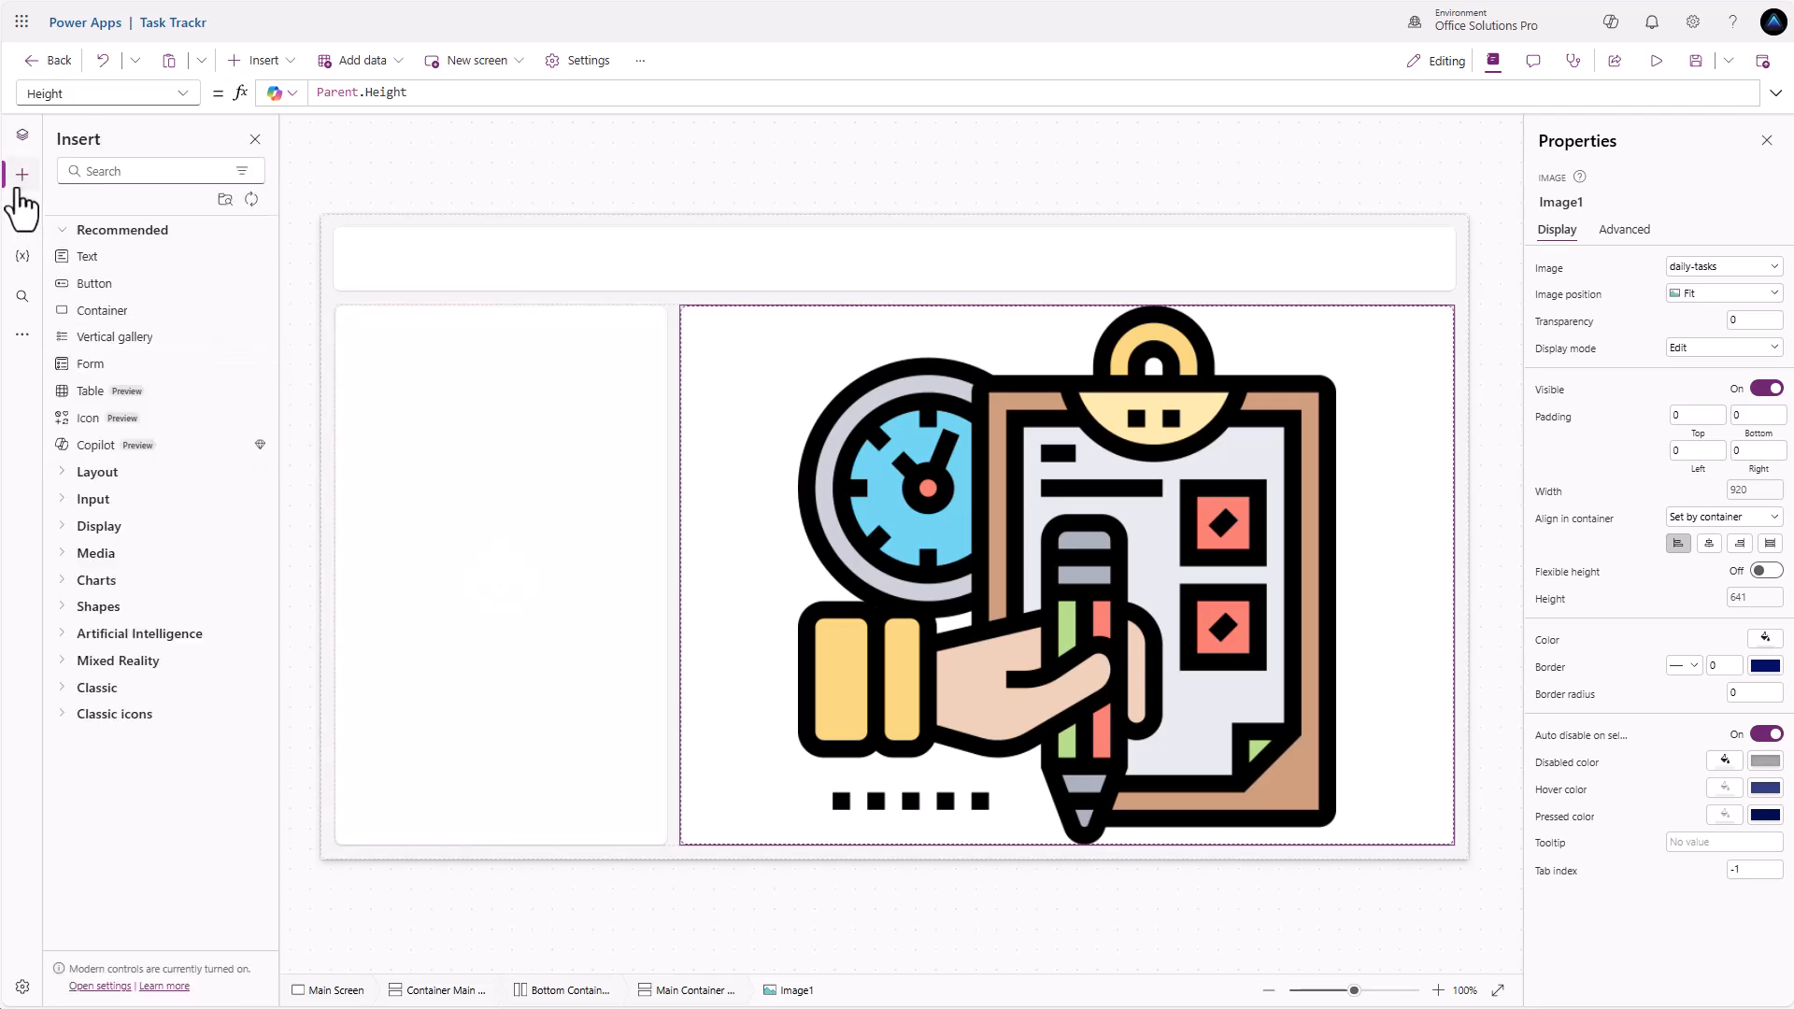
left_click(222, 204)
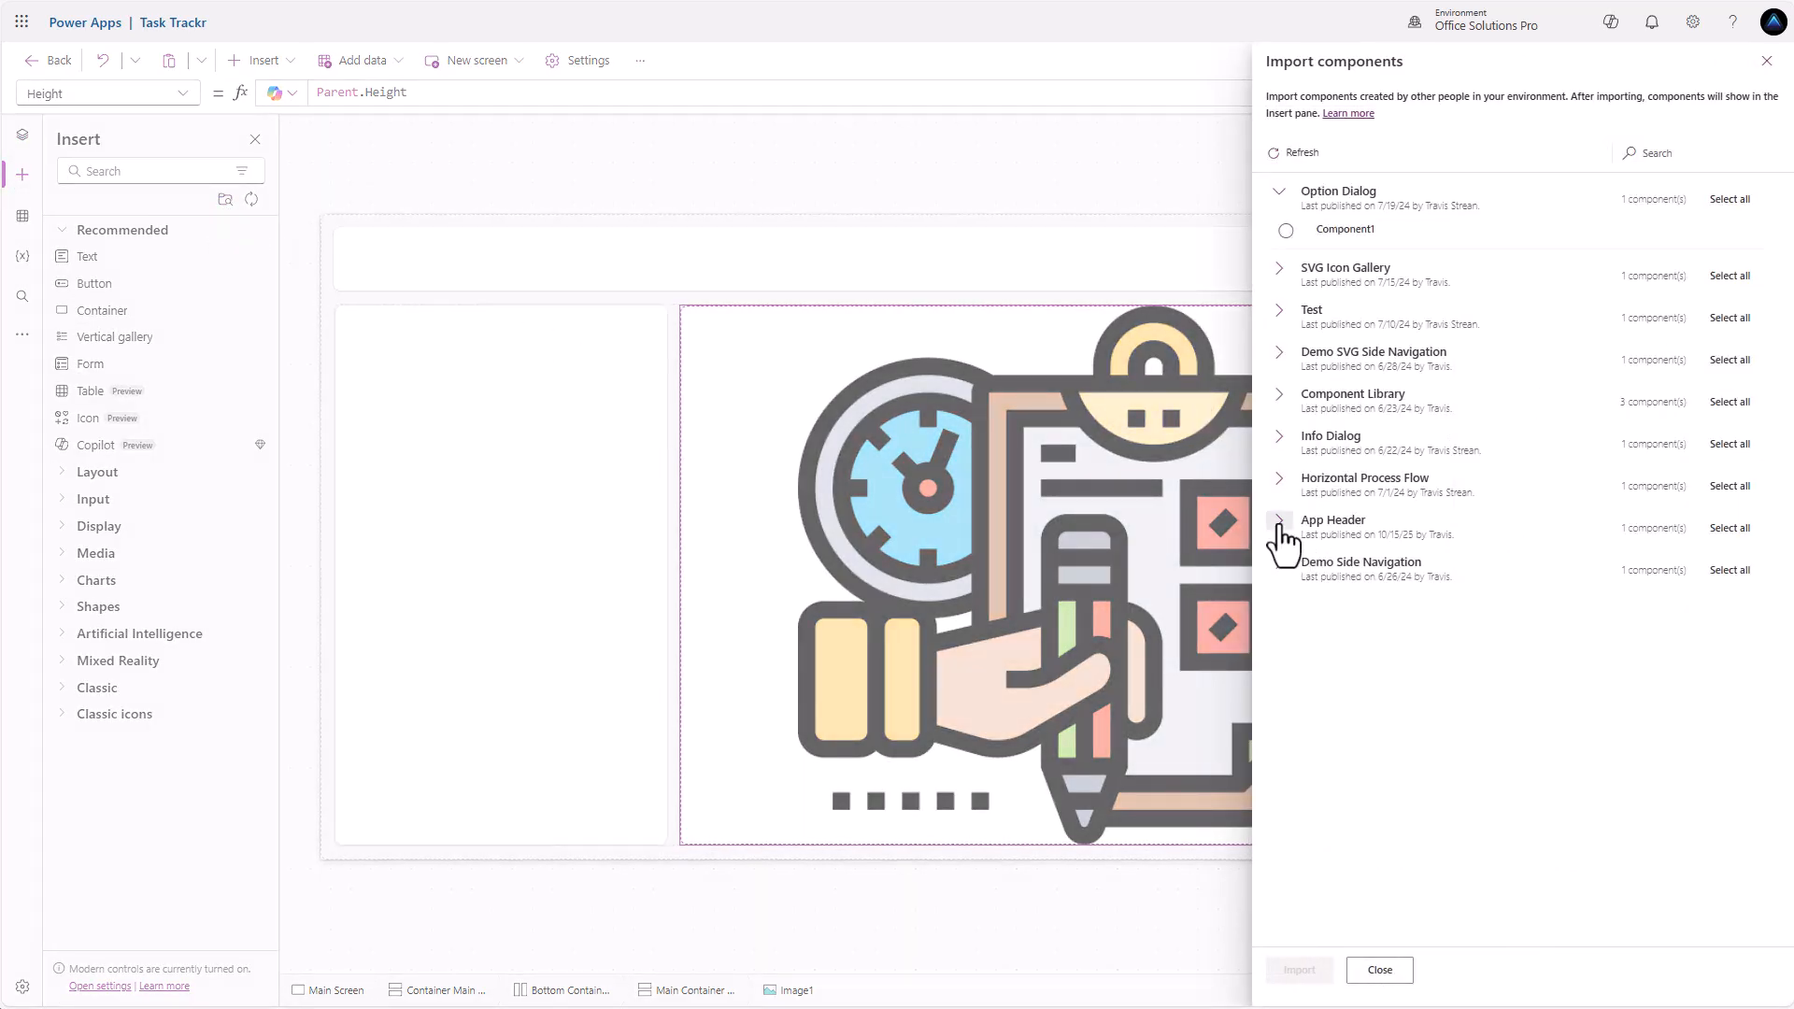
left_click(1280, 559)
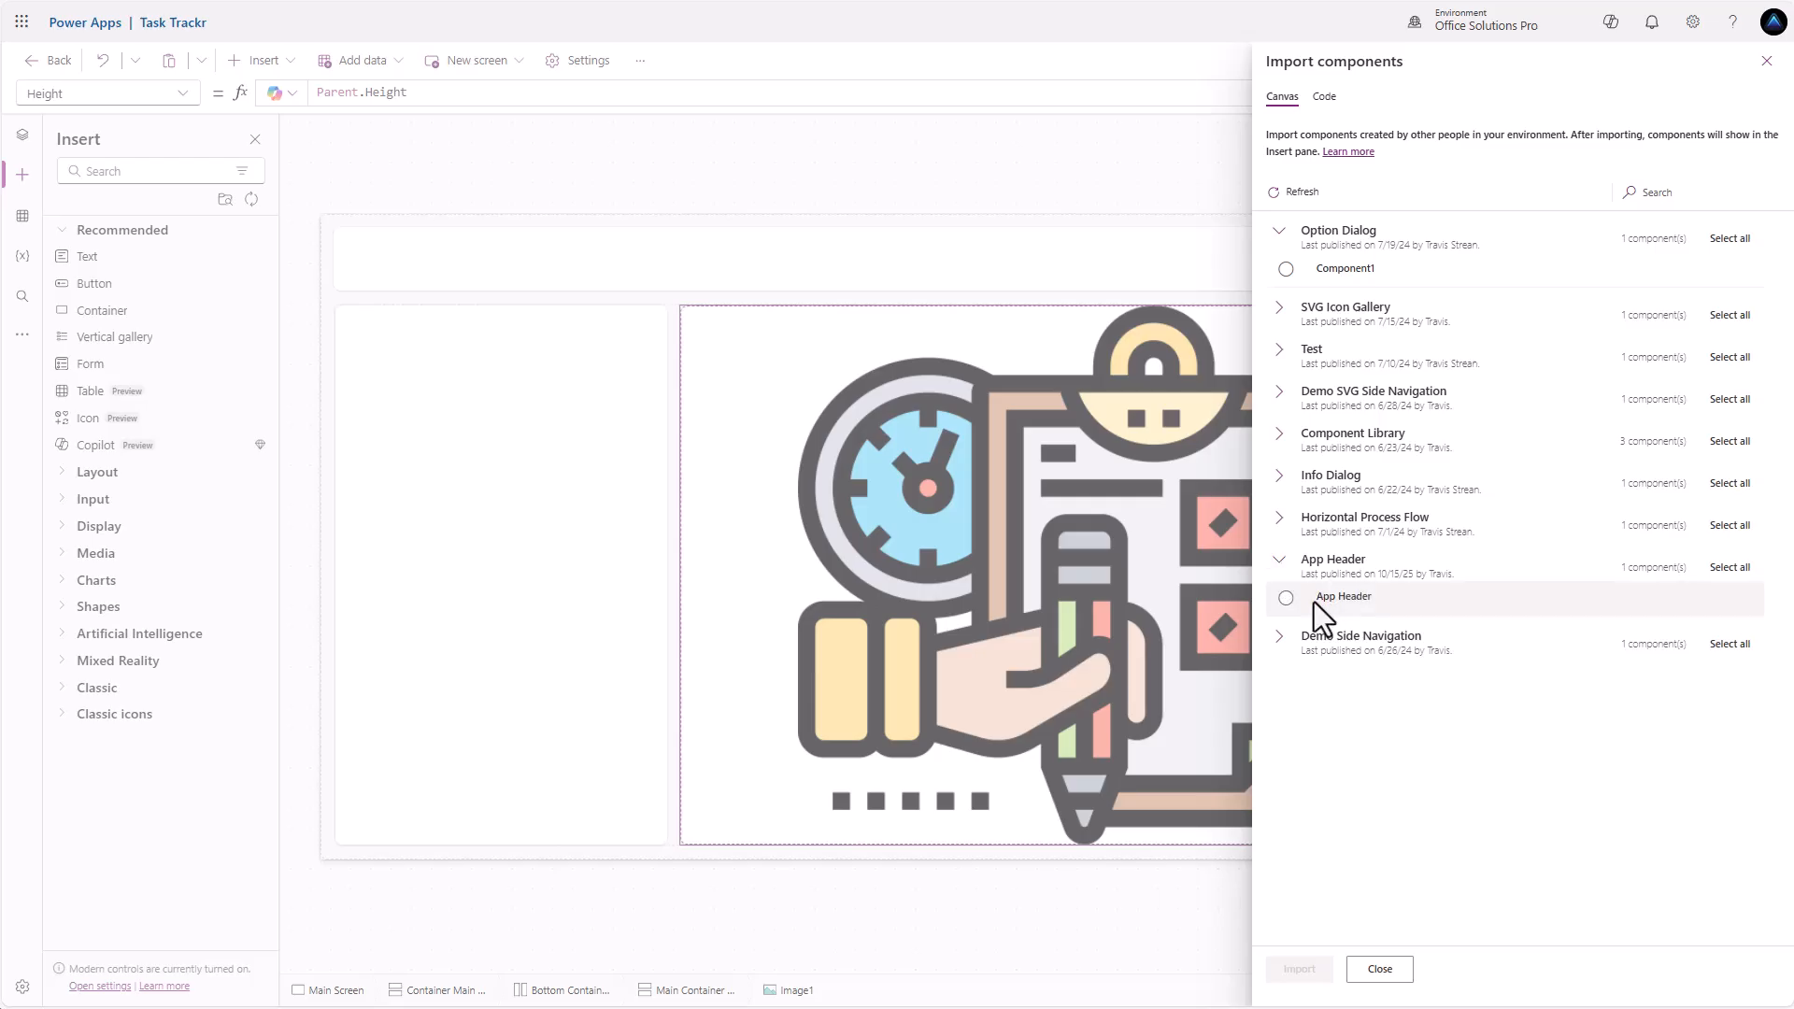
left_click(1286, 598)
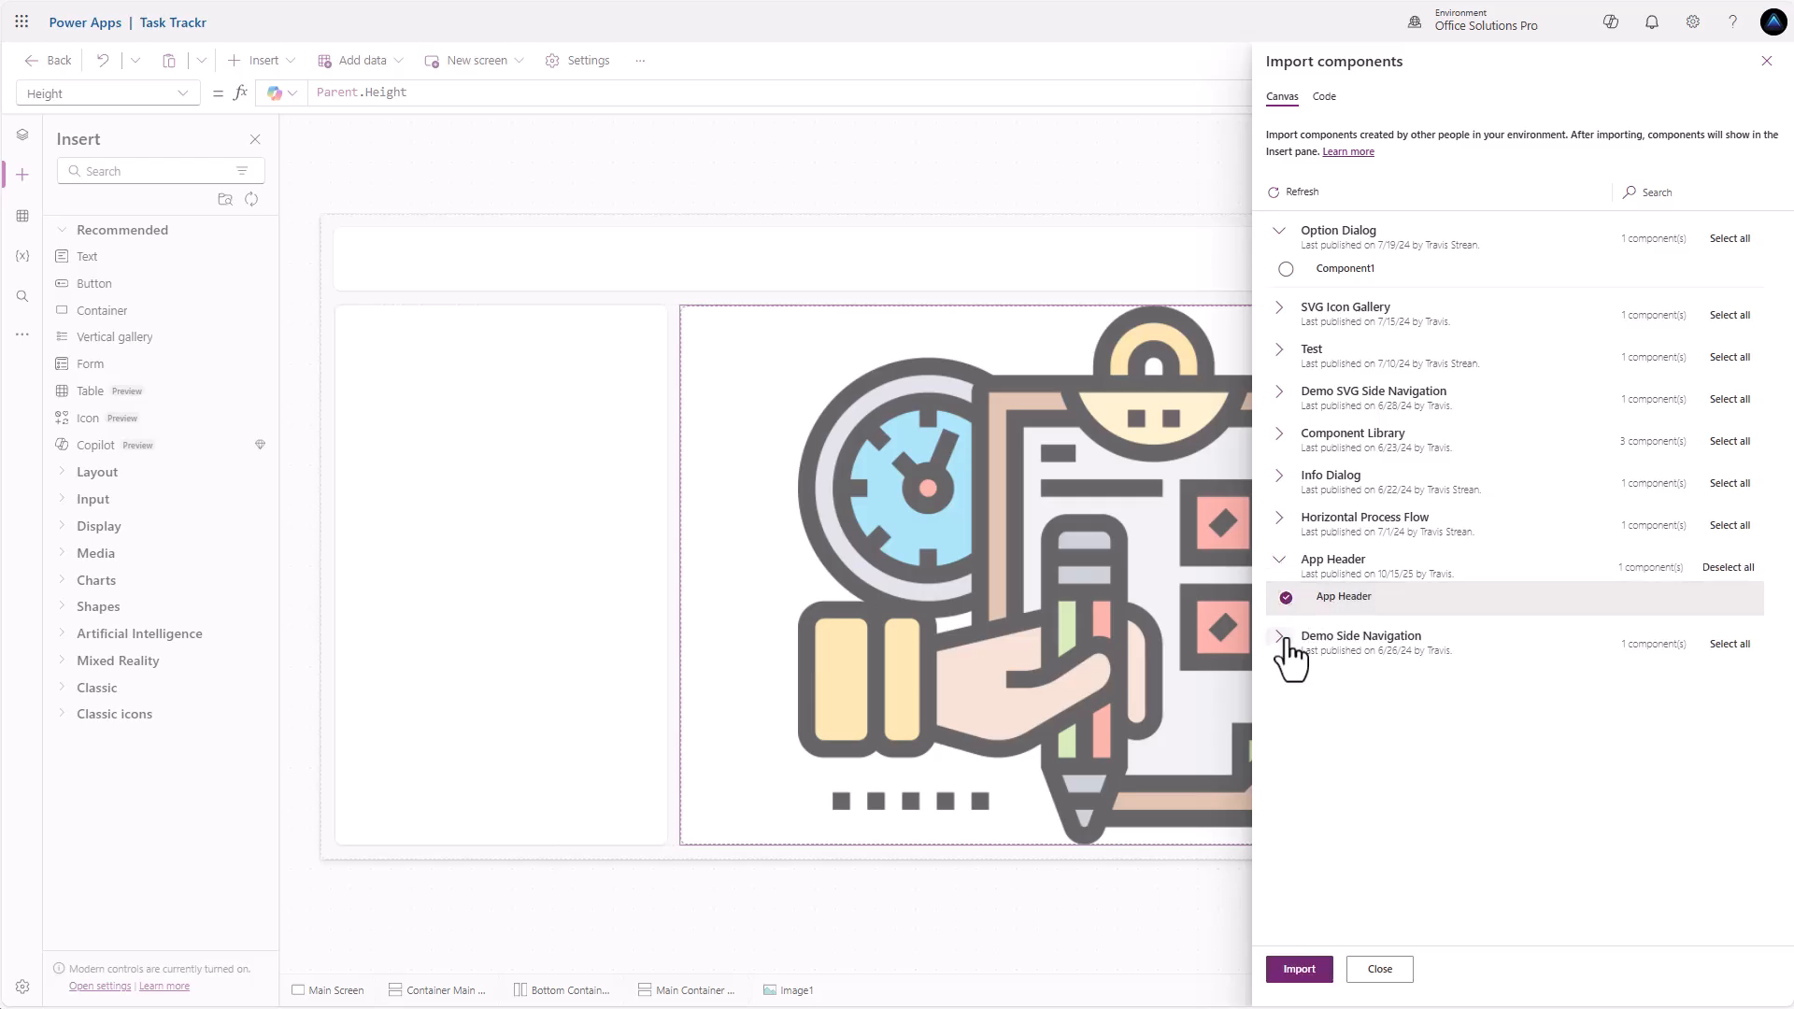
left_click(1281, 642)
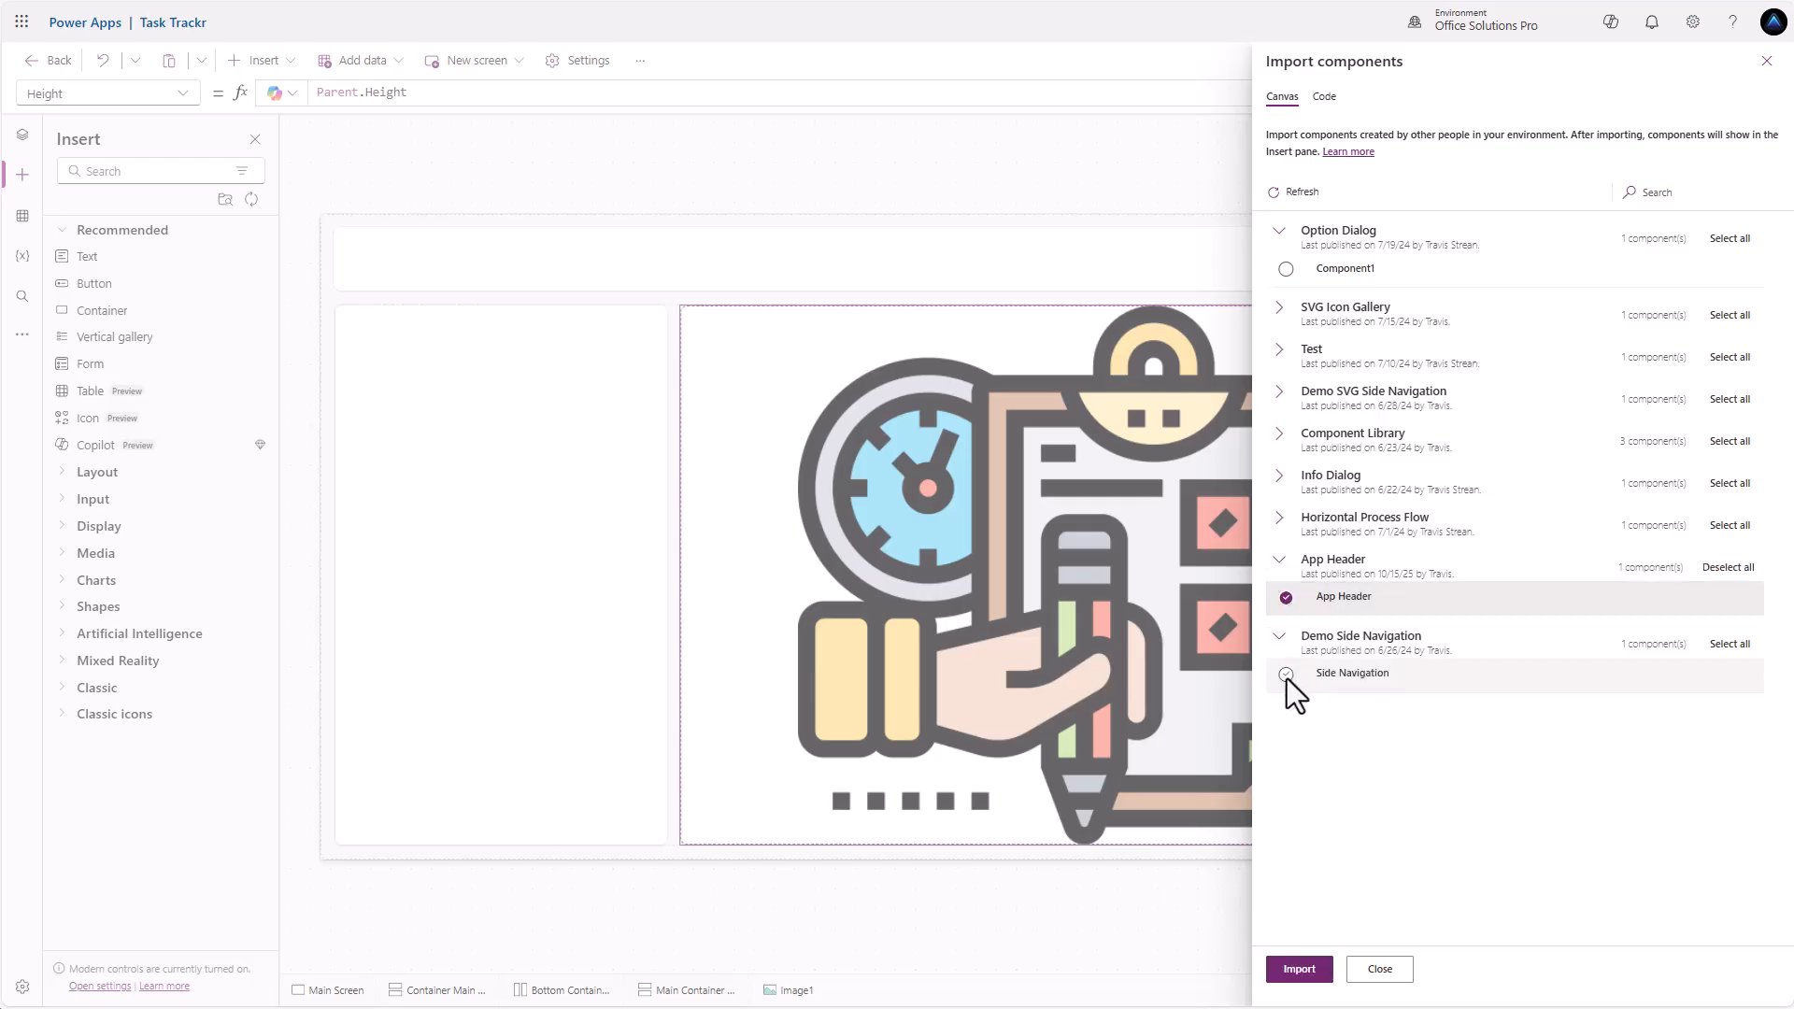
left_click(1286, 675)
left_click(1298, 969)
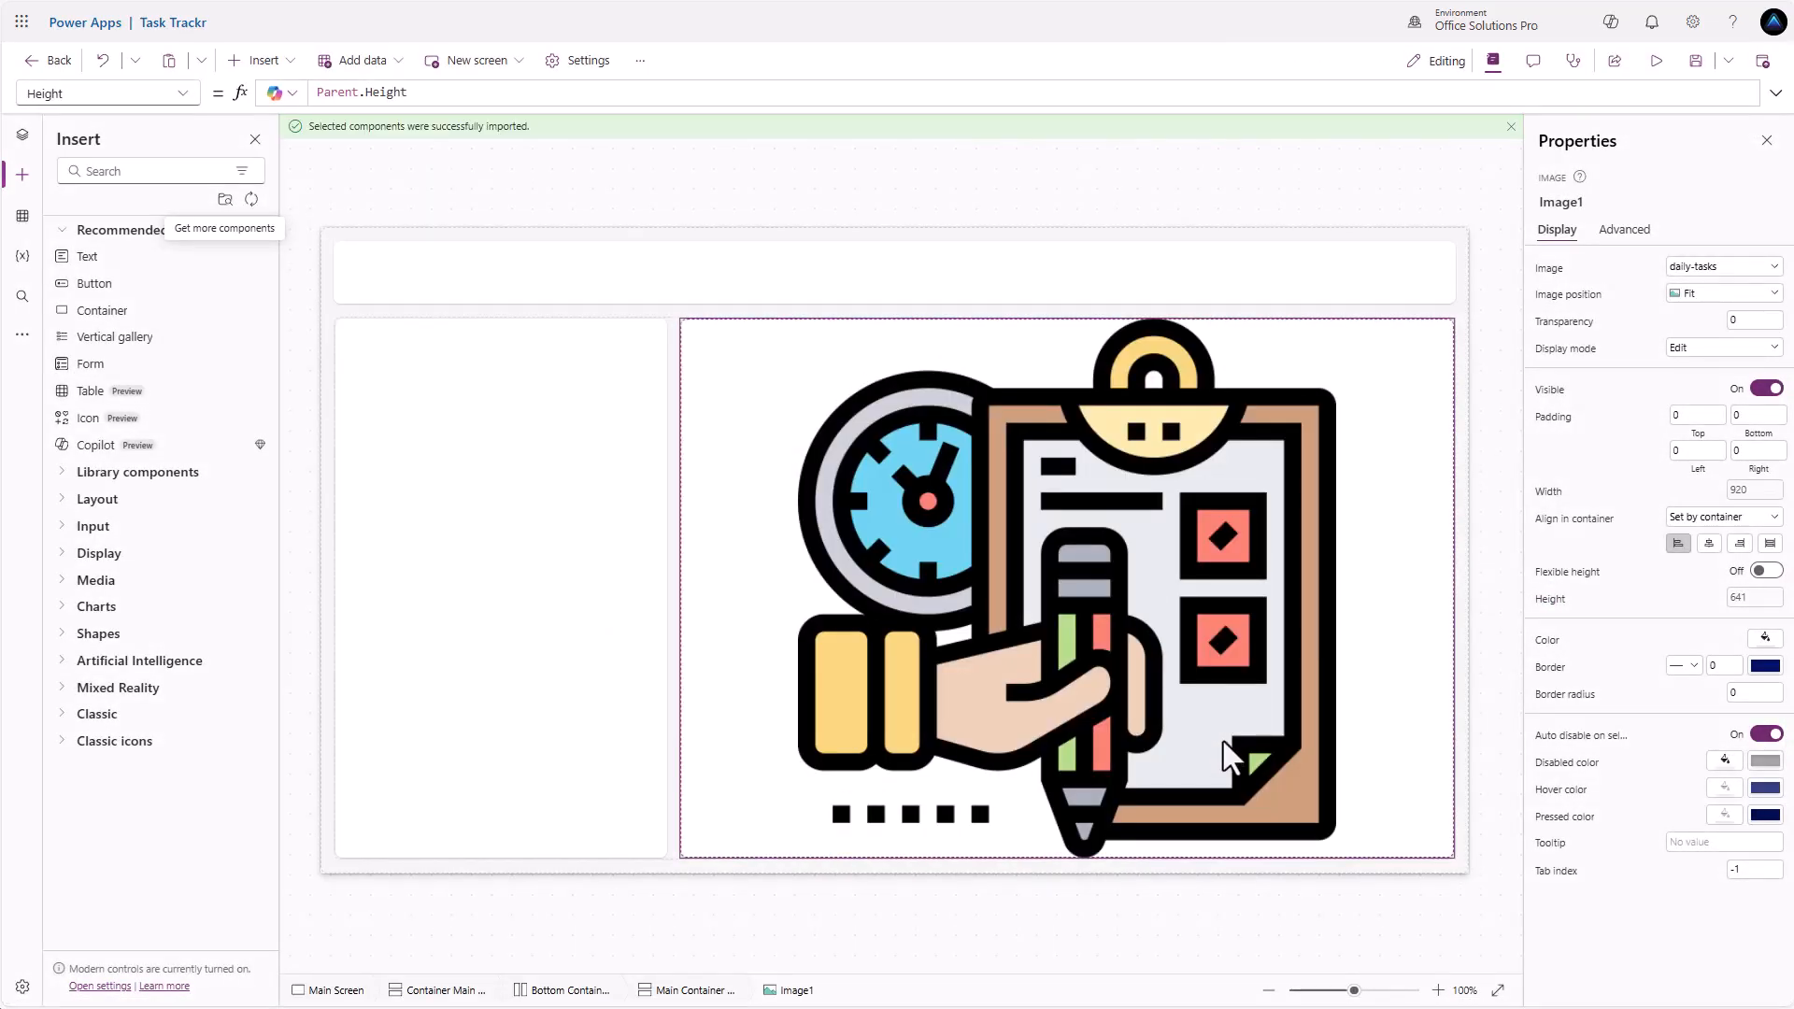
Insert the App Header library component into Header Container Main Screen
left_click(894, 273)
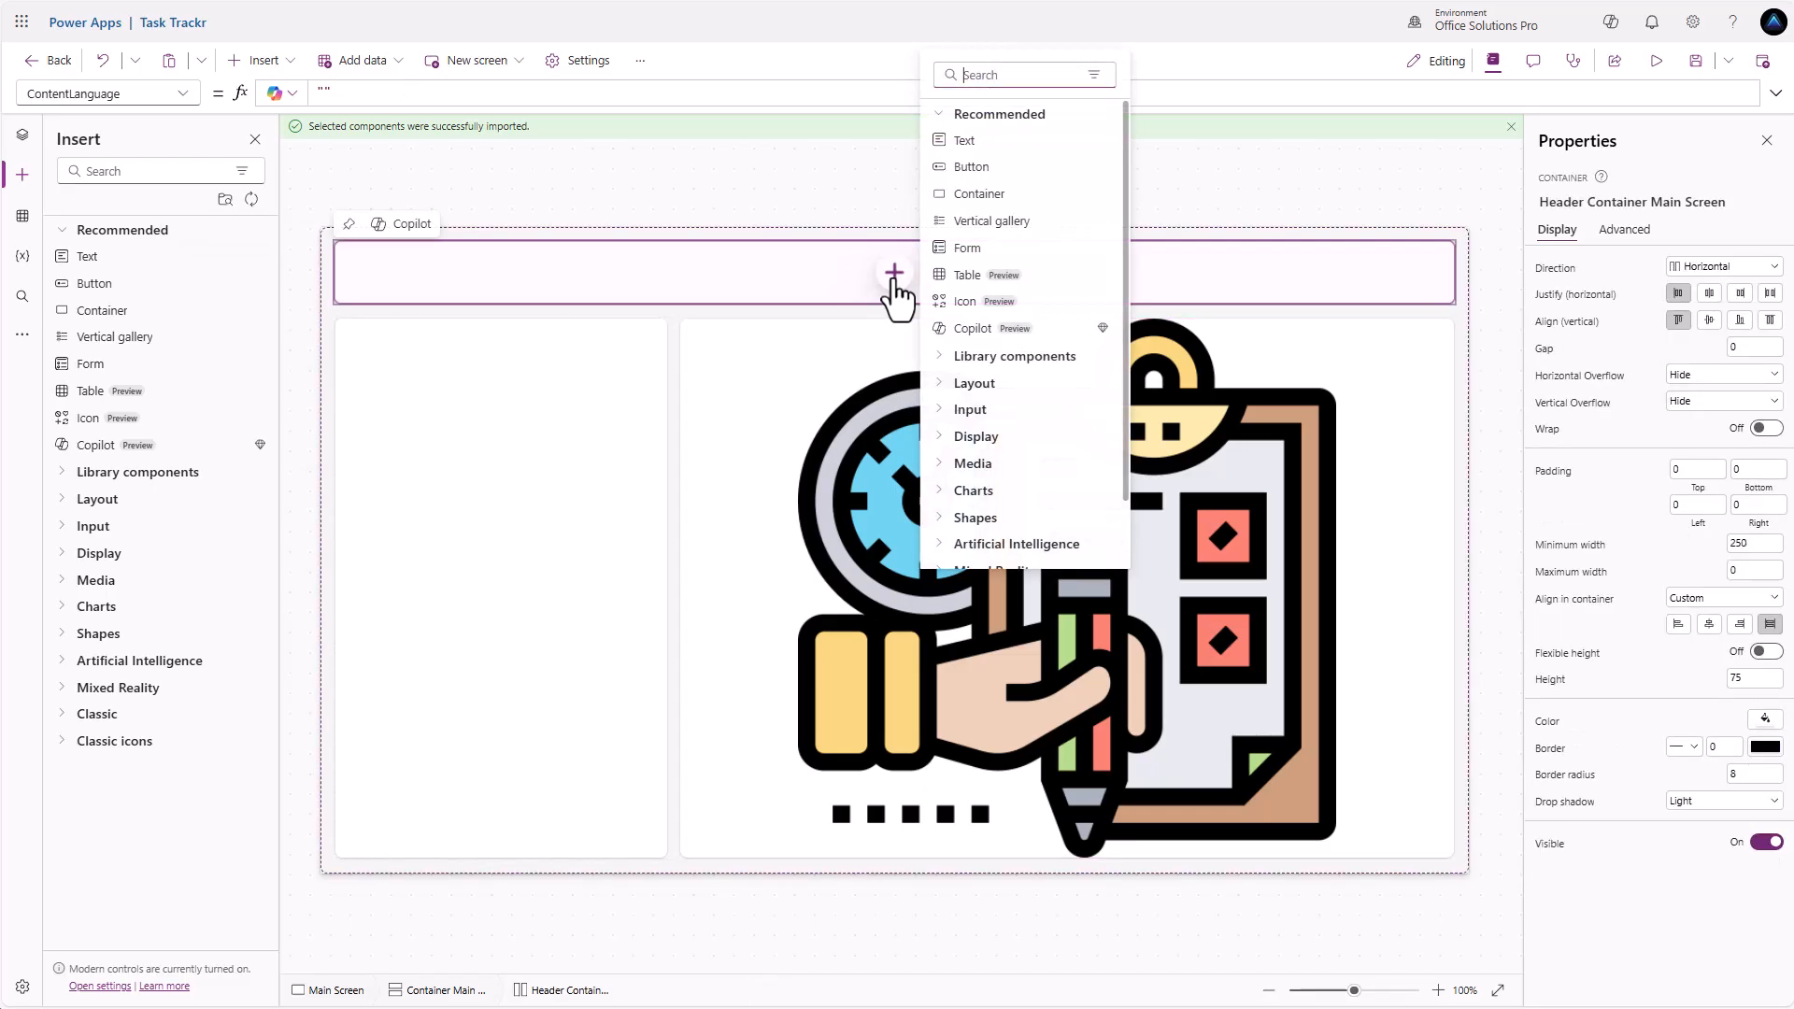
left_click(945, 357)
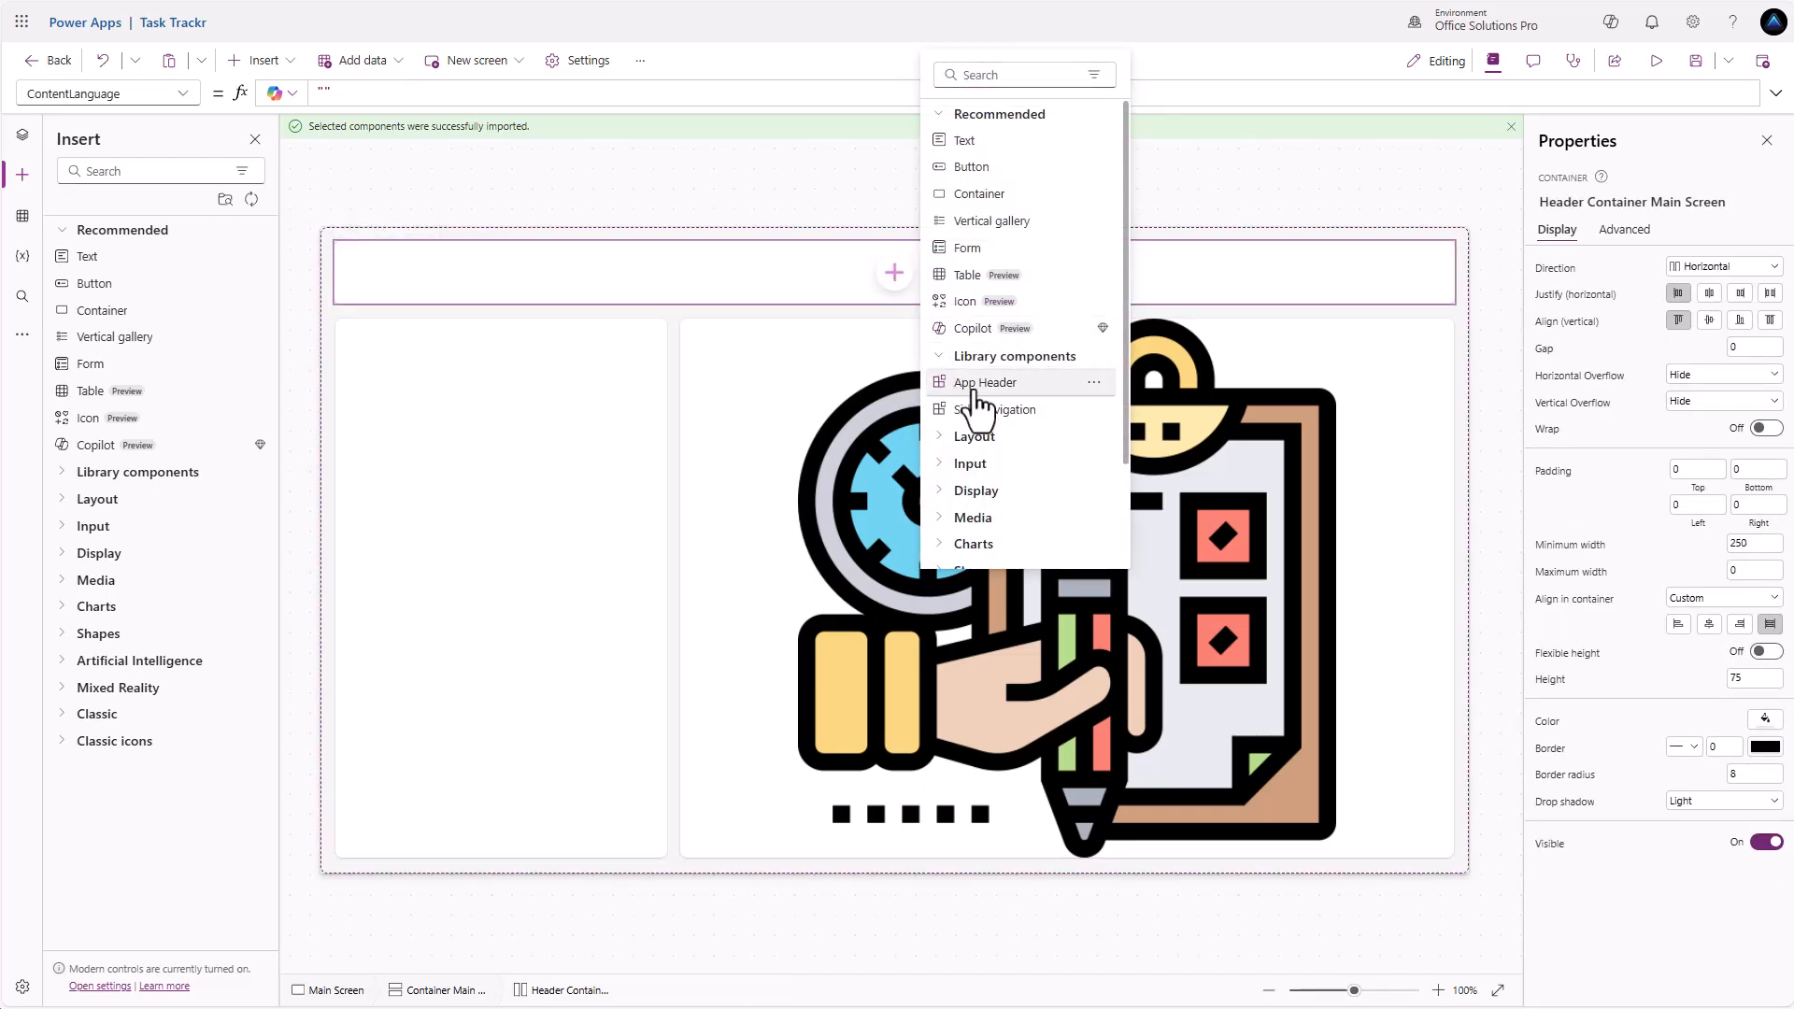
left_click(970, 379)
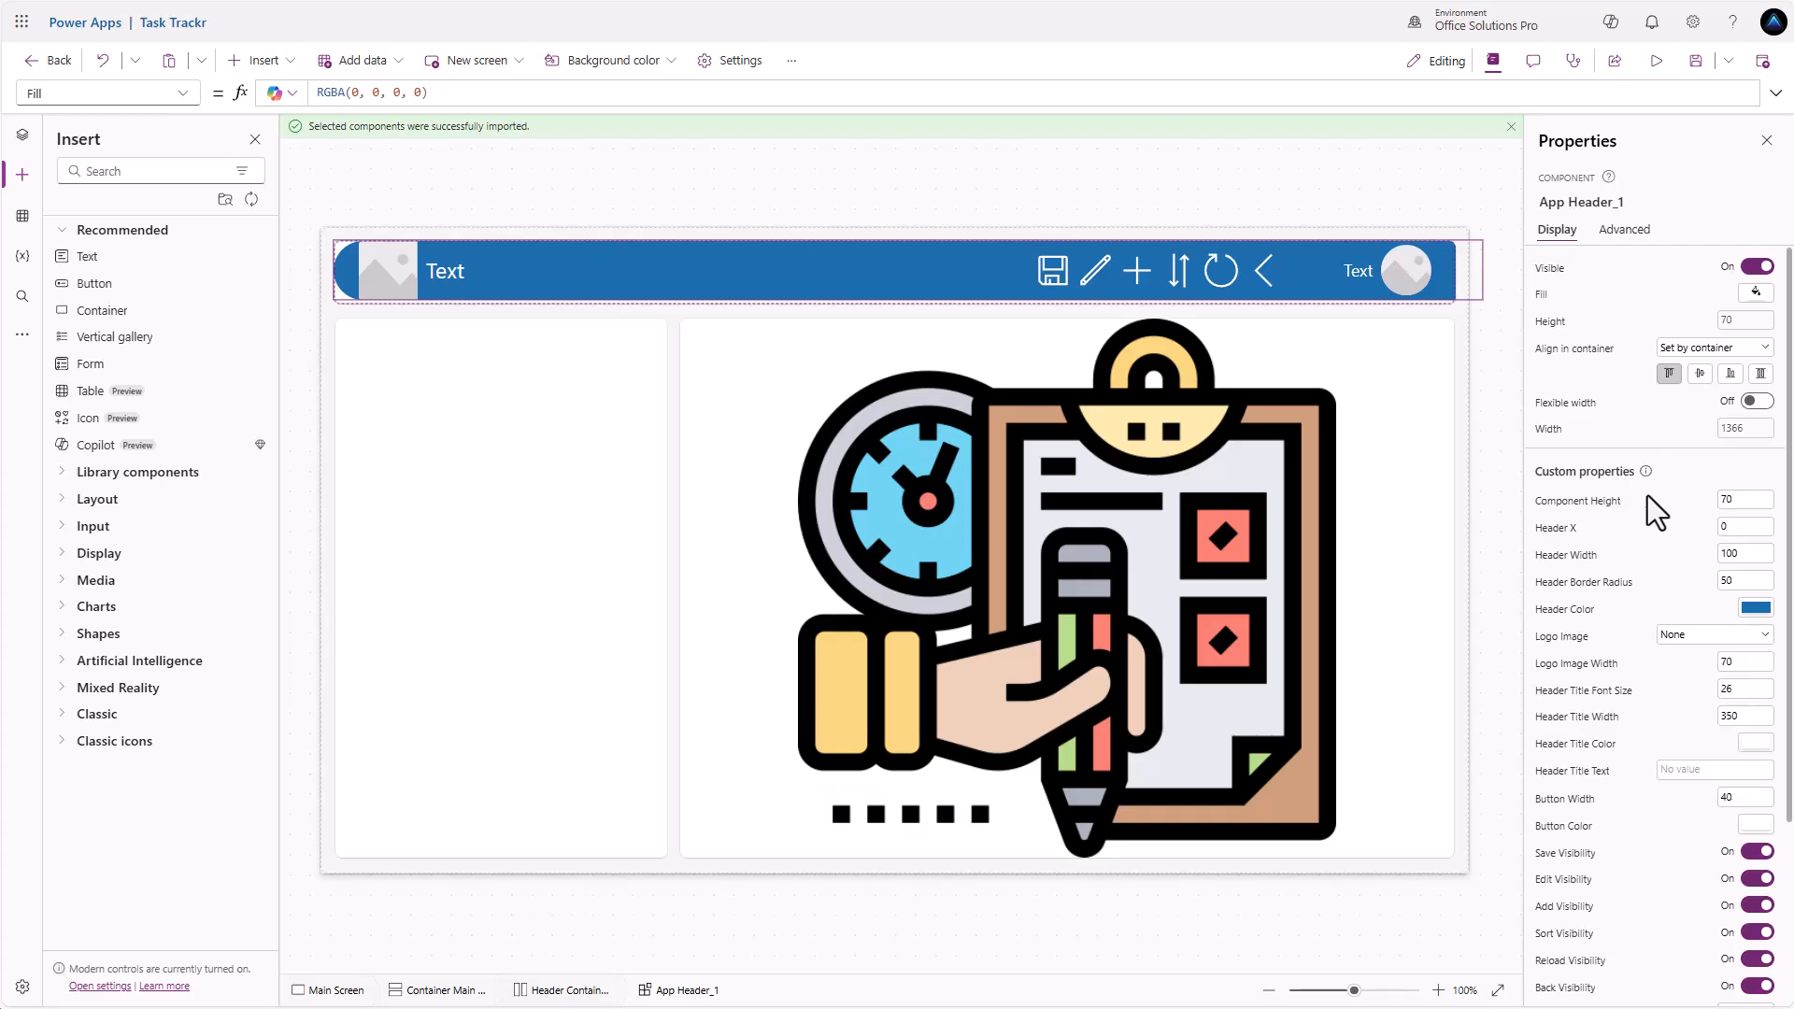
Set the App Header component's Width to Parent.Width
left_click(1548, 430)
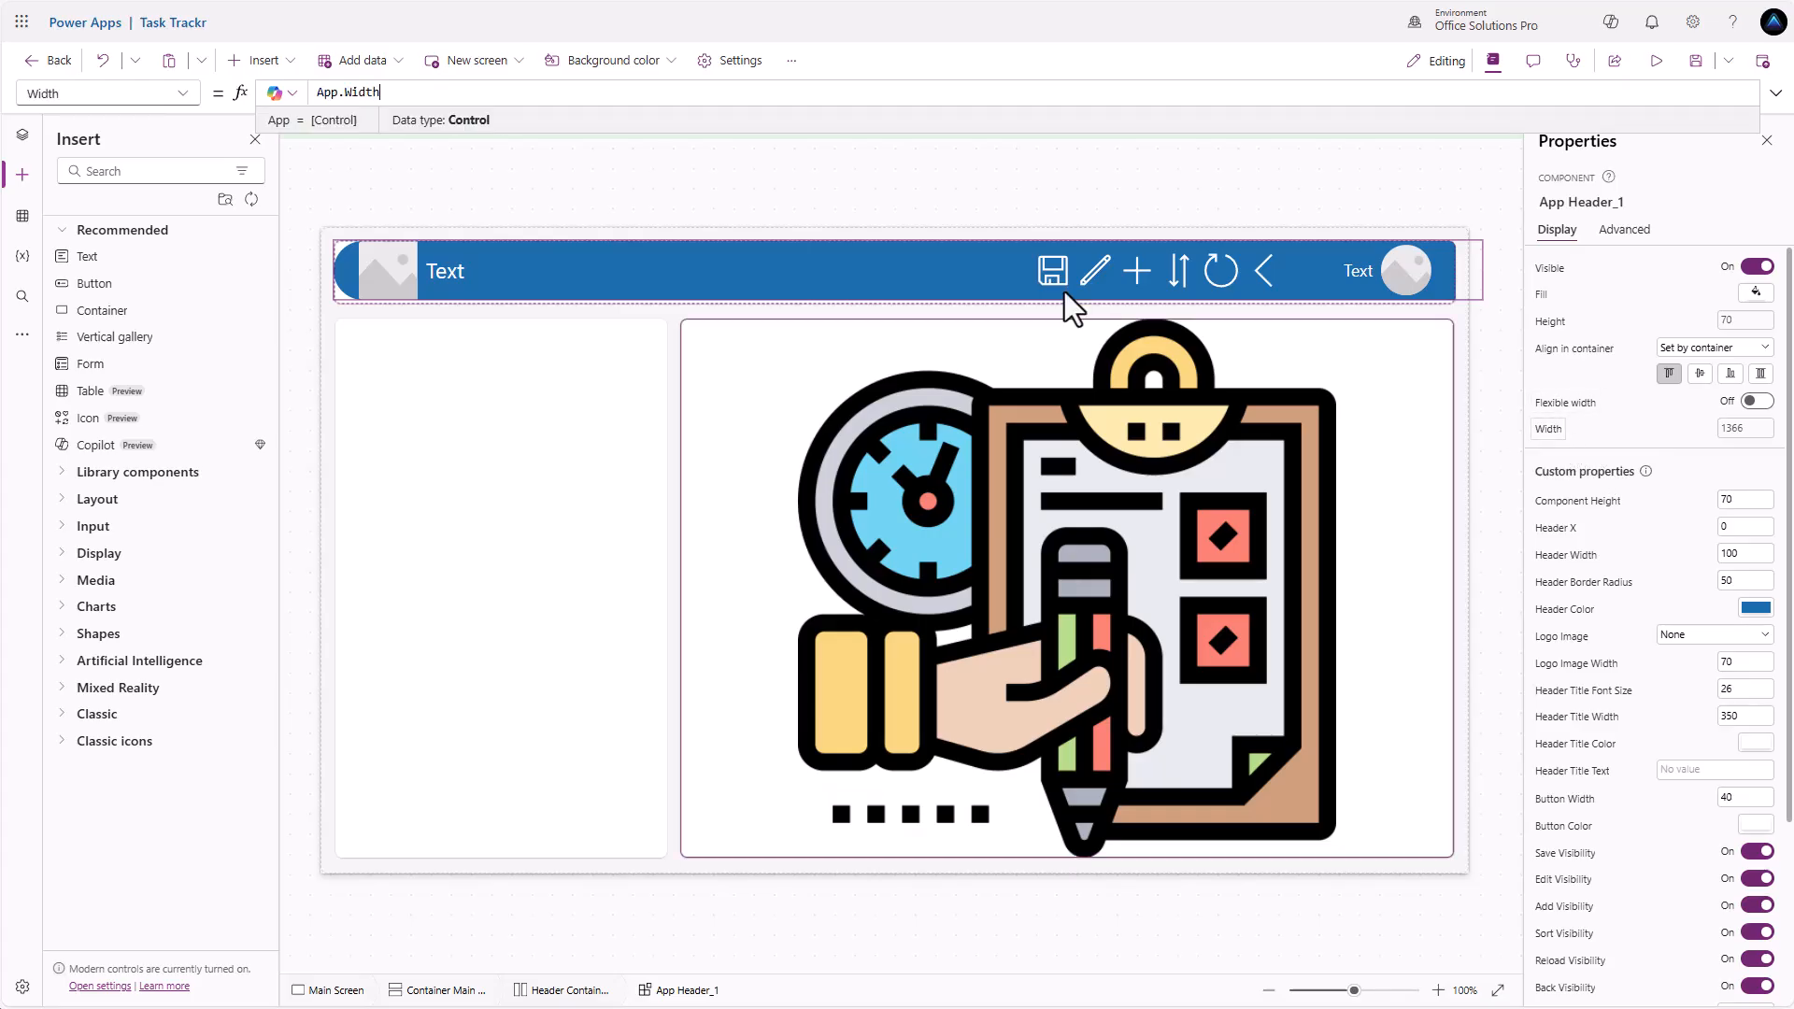
triple_click(401, 97)
type("Parent.")
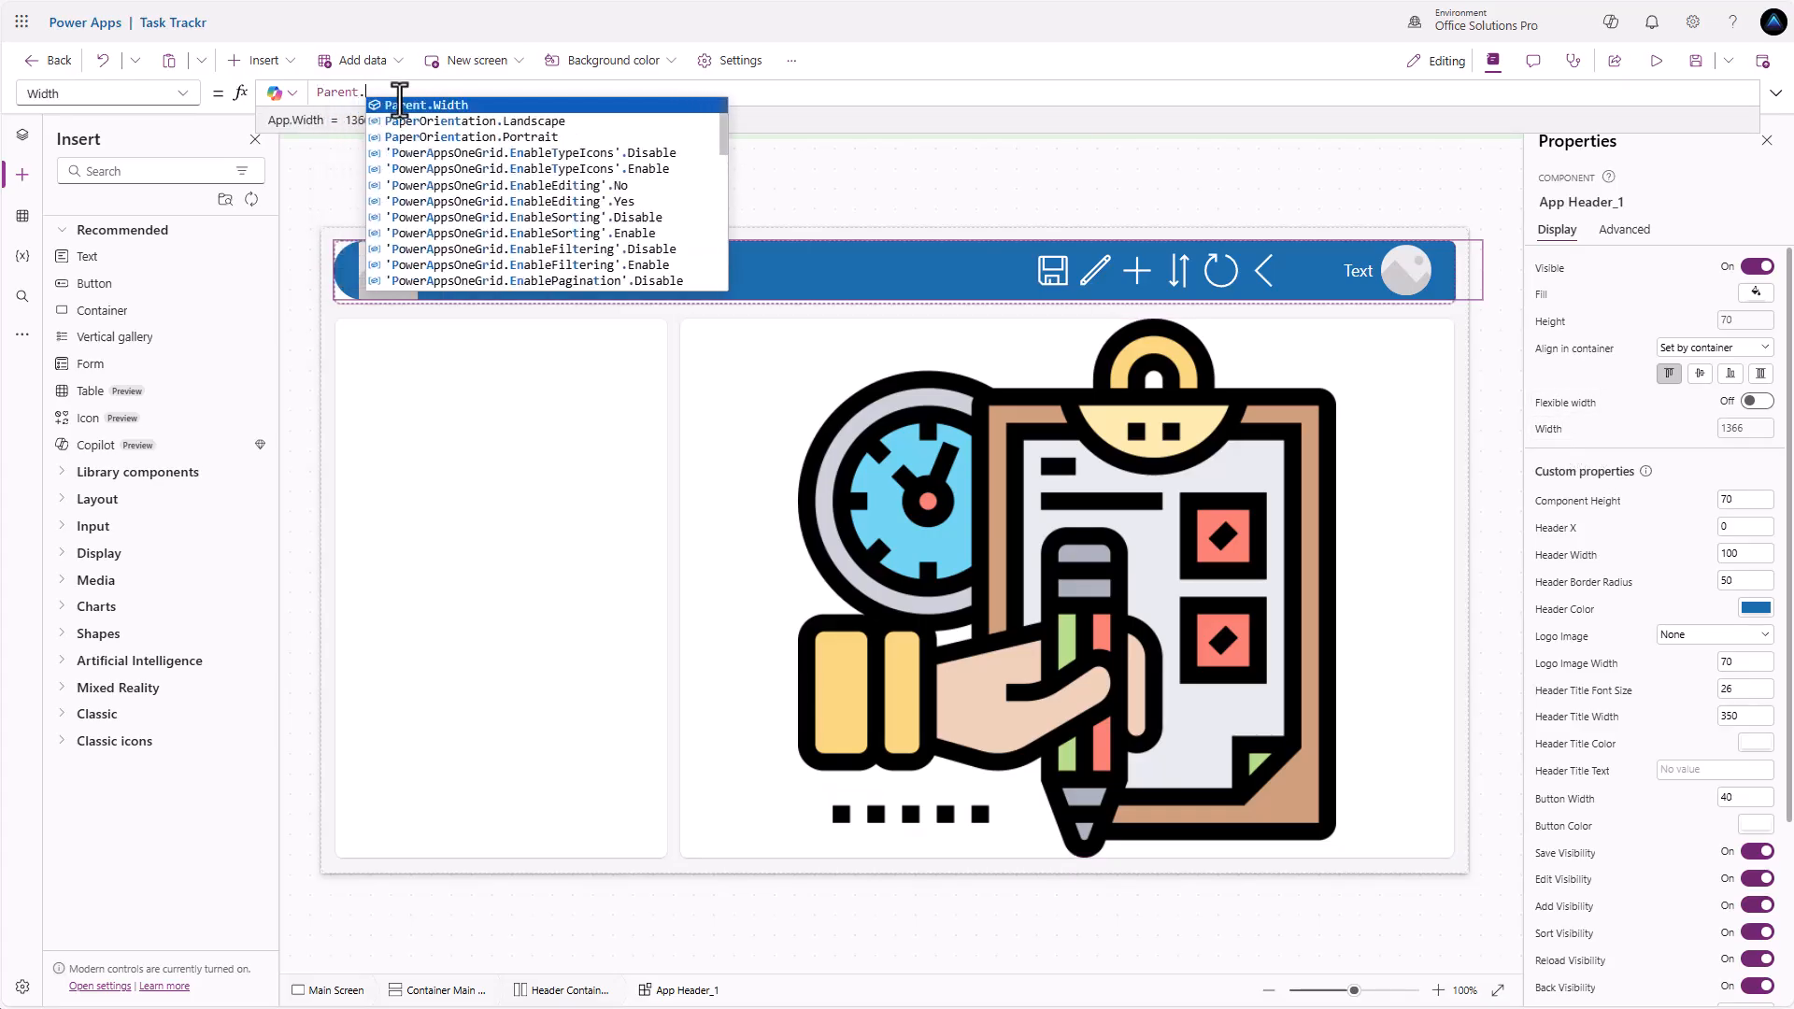
left_click(400, 105)
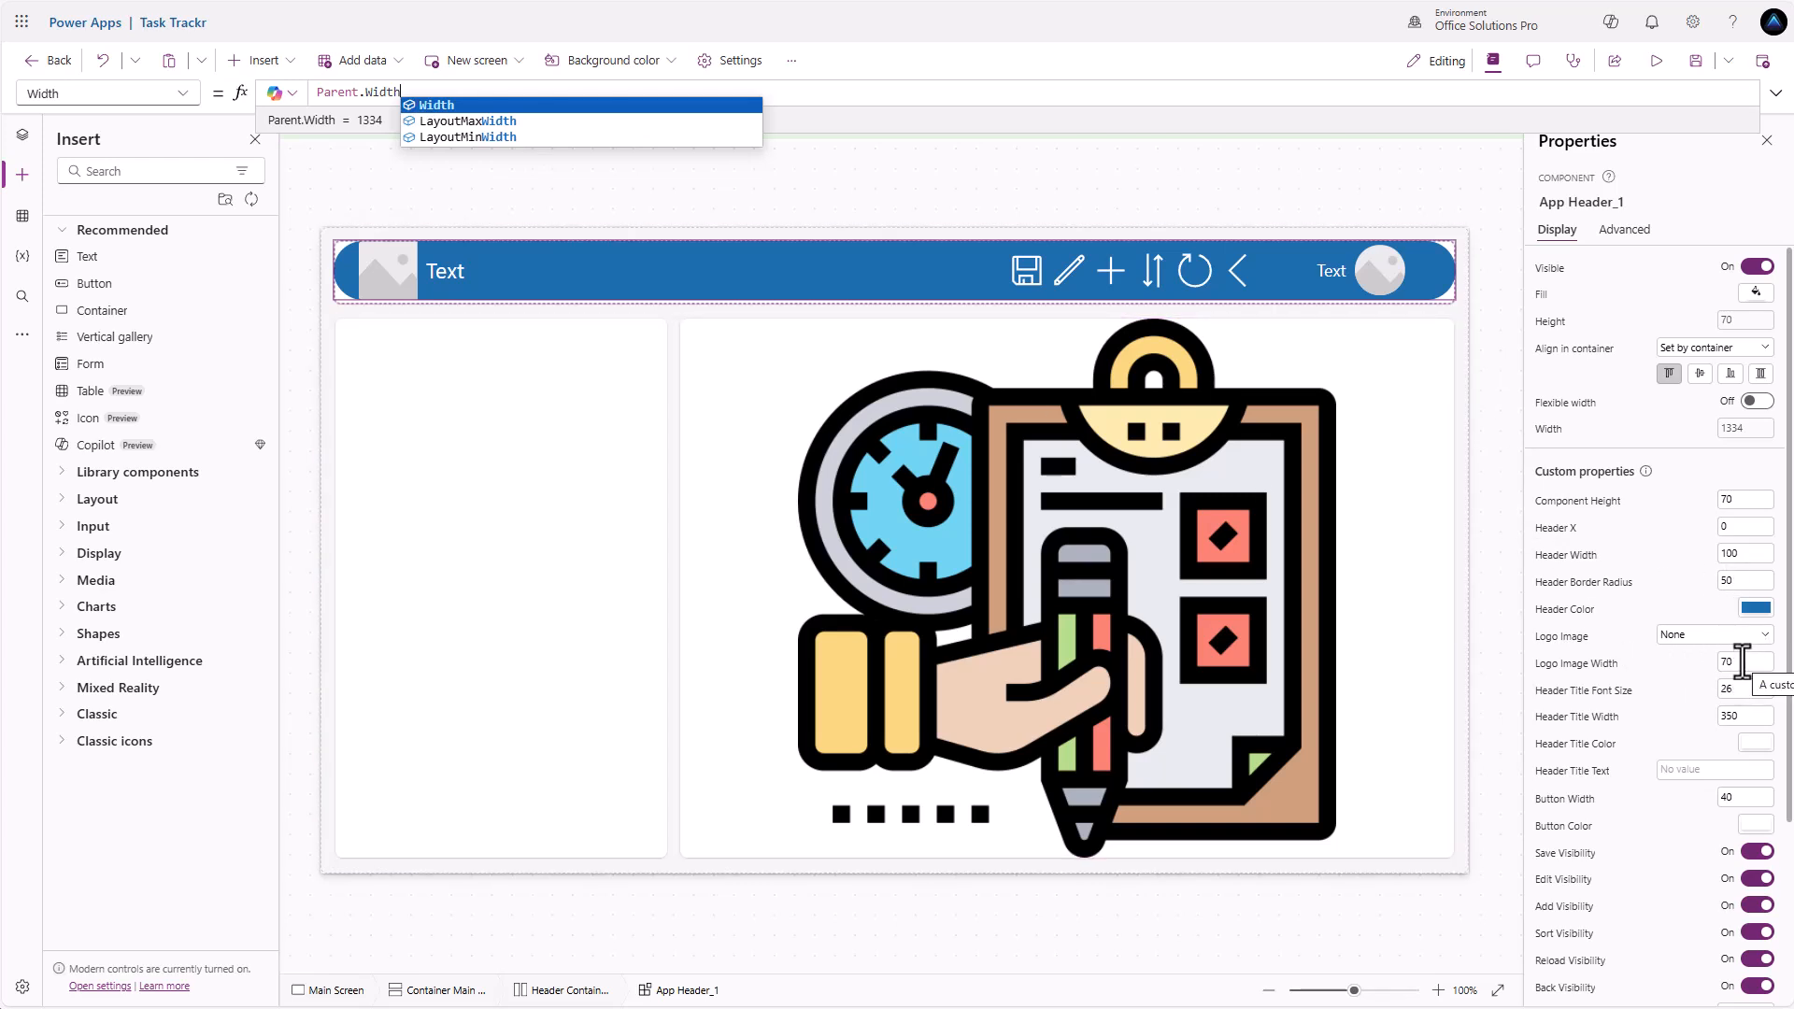
Set the App Header's Header Border Radius to 0 and its Component Height to Parent.Height
left_click(1744, 580)
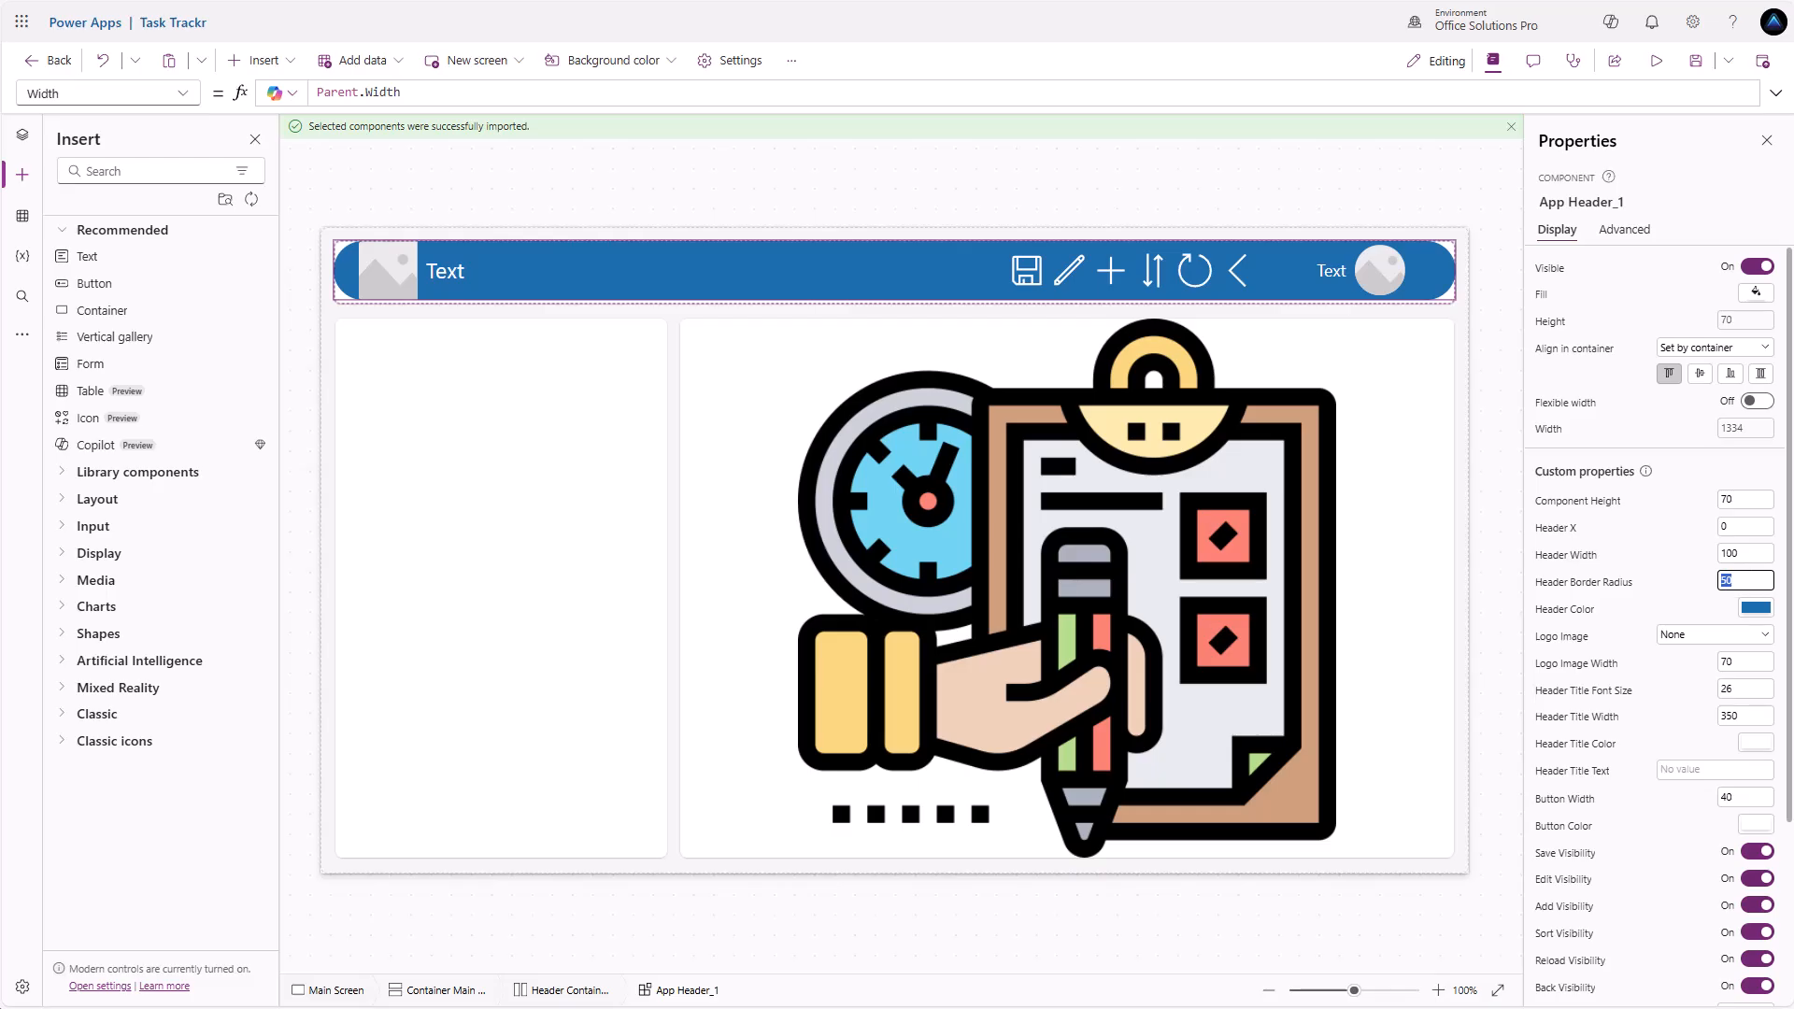
type("0")
left_click(1697, 563)
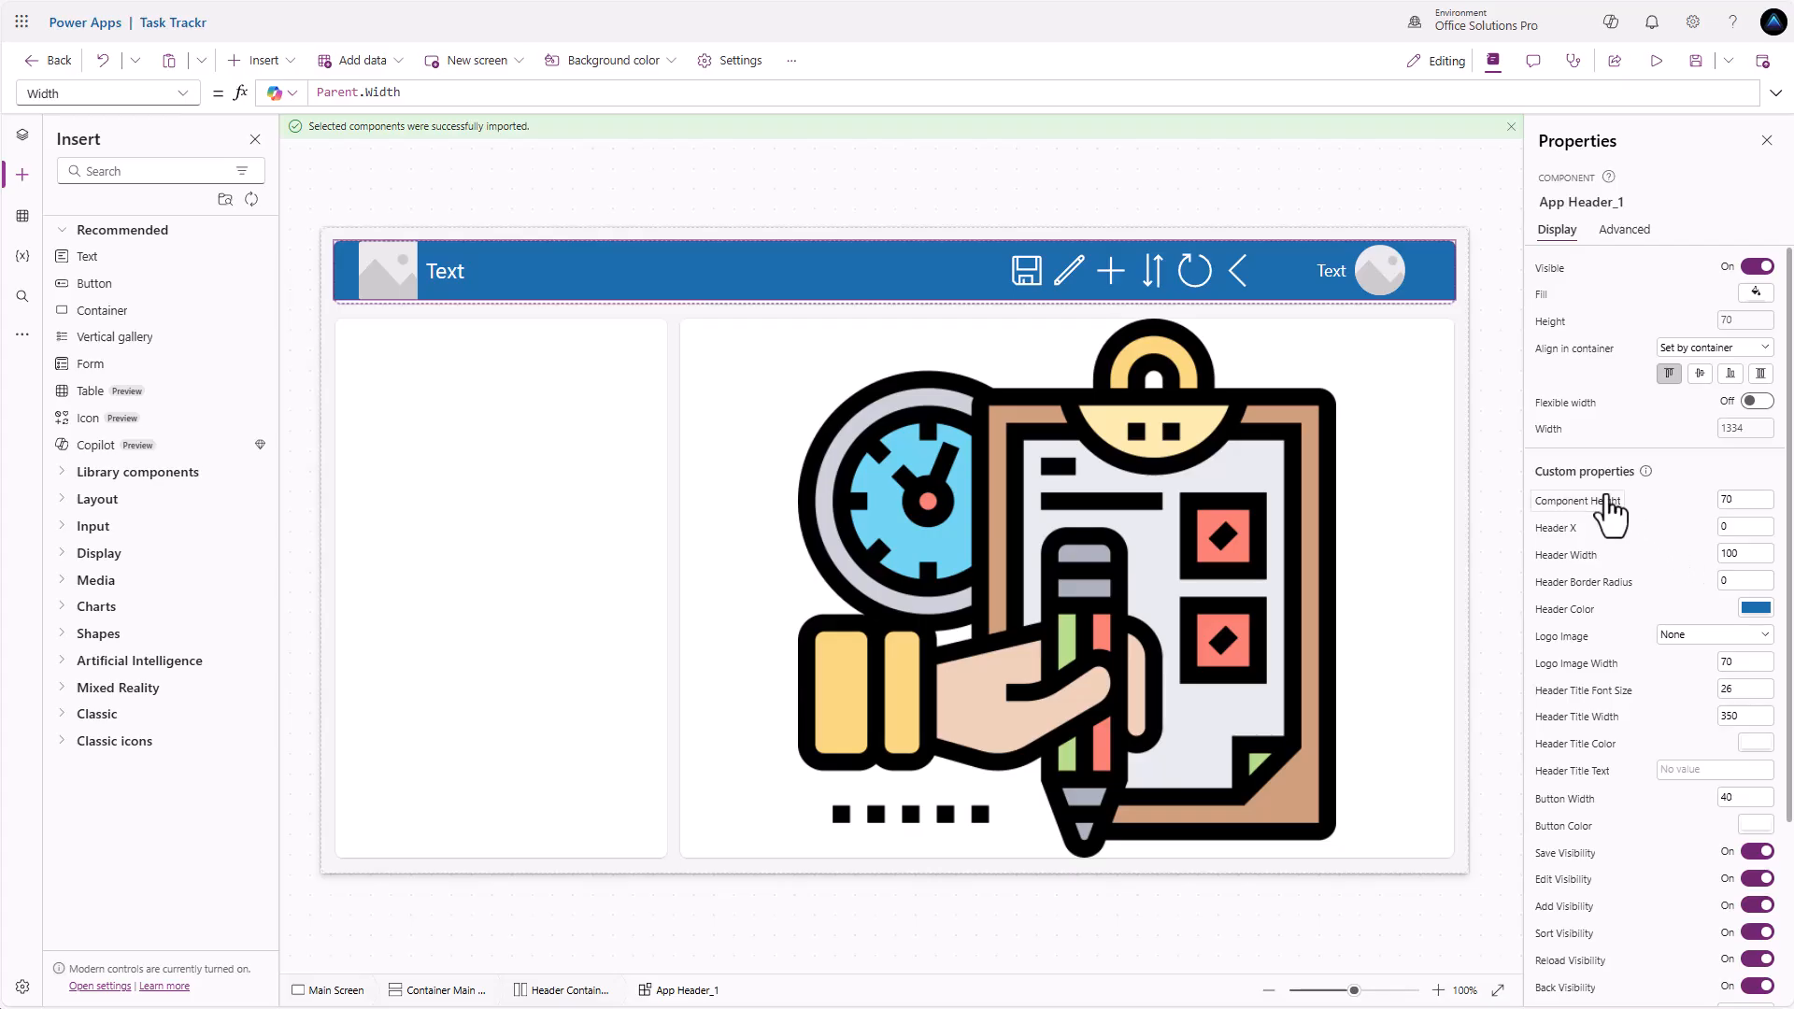
left_click(1702, 501)
double_click(355, 94)
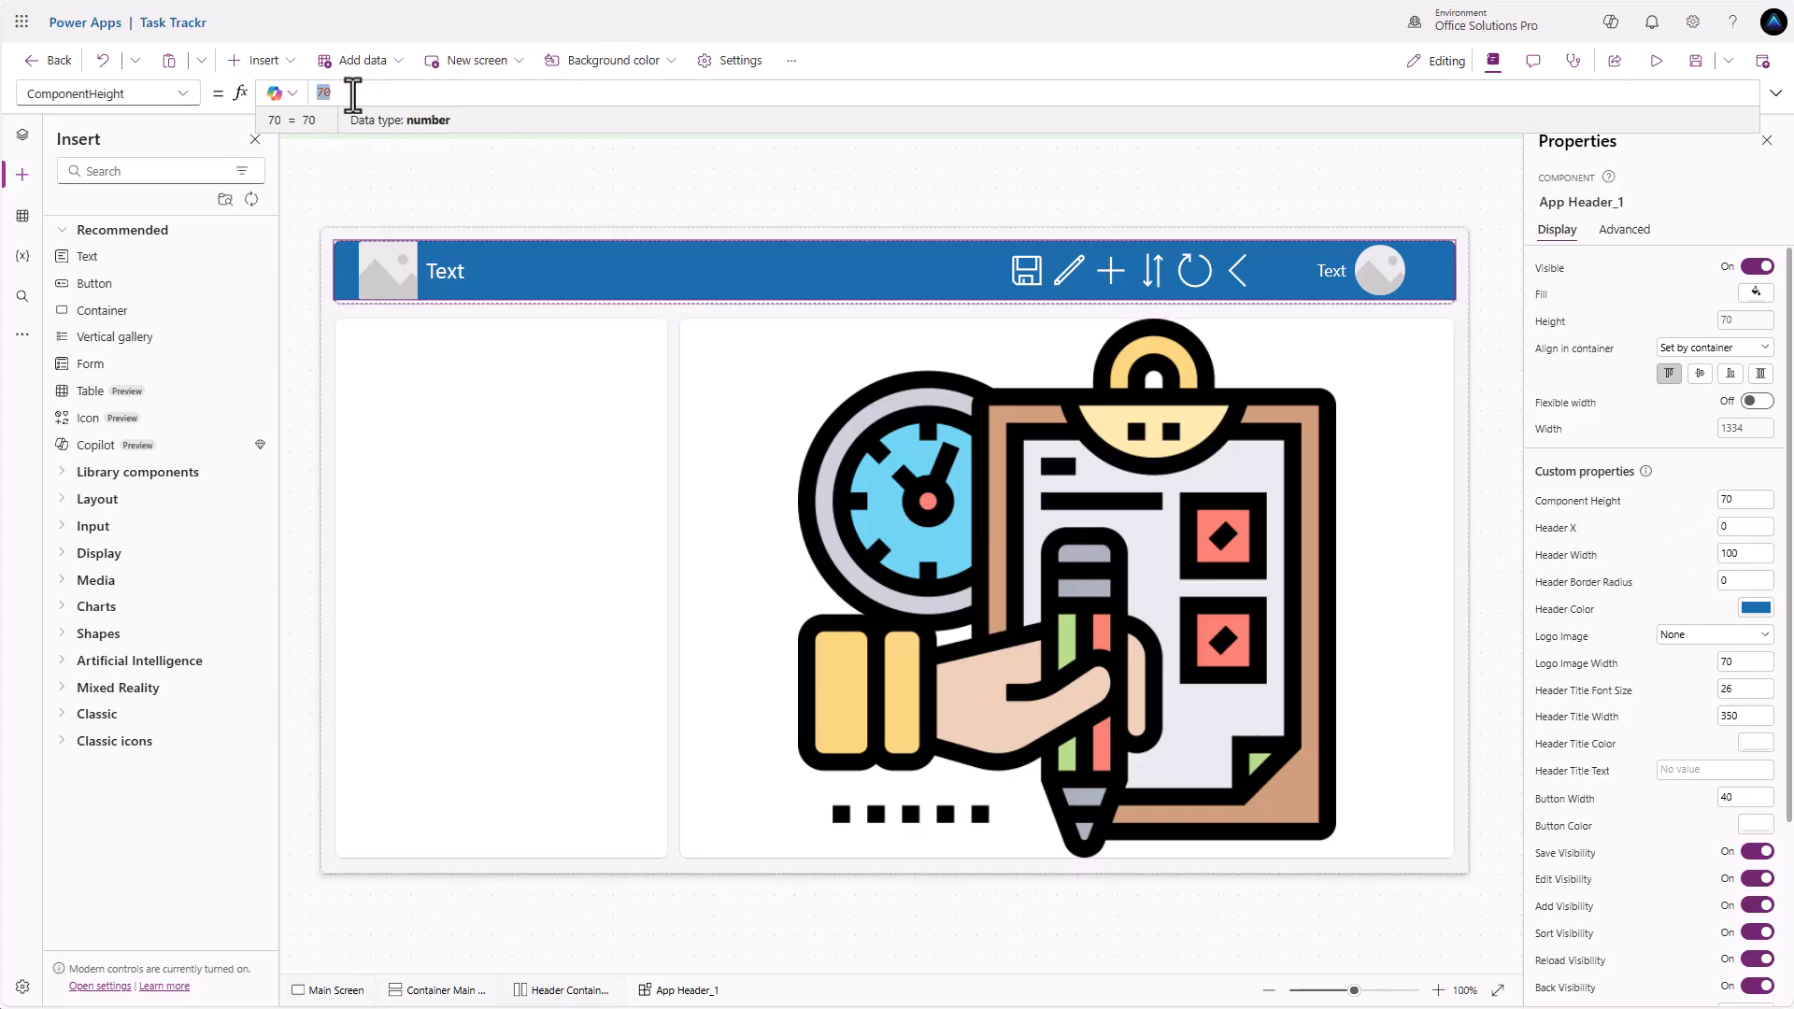
type("Parent.Height")
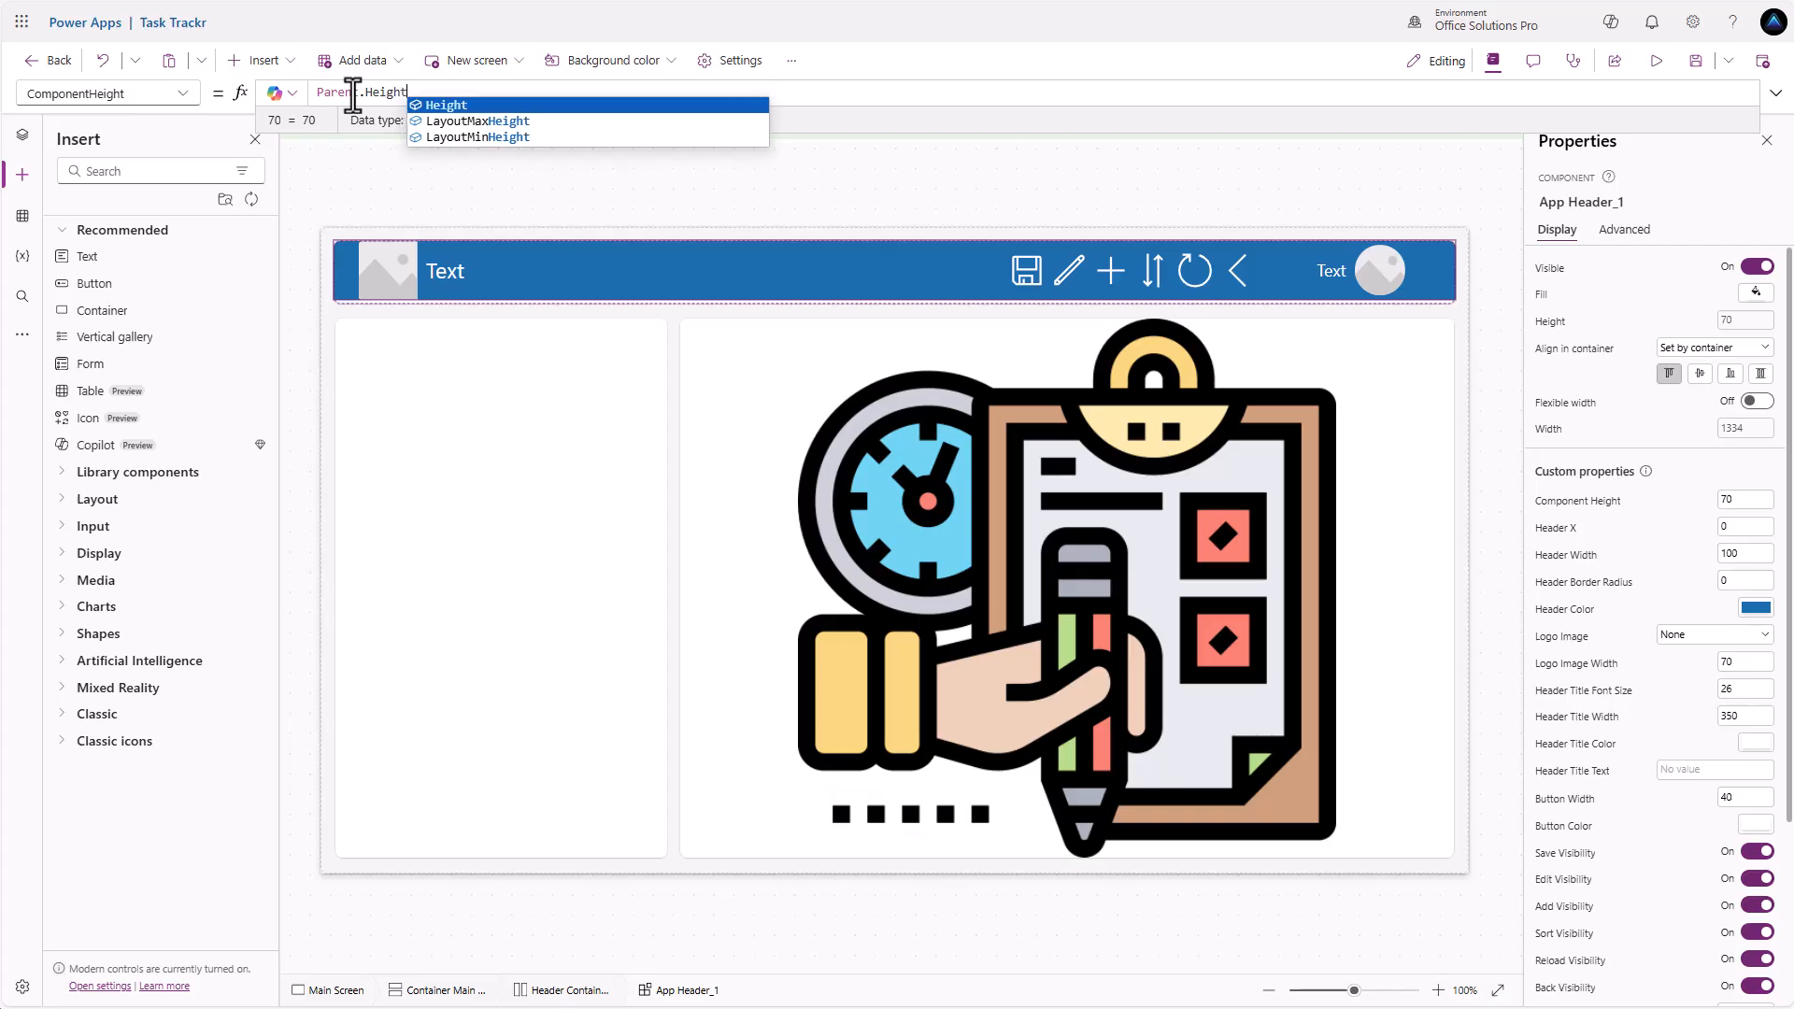
left_click(1602, 422)
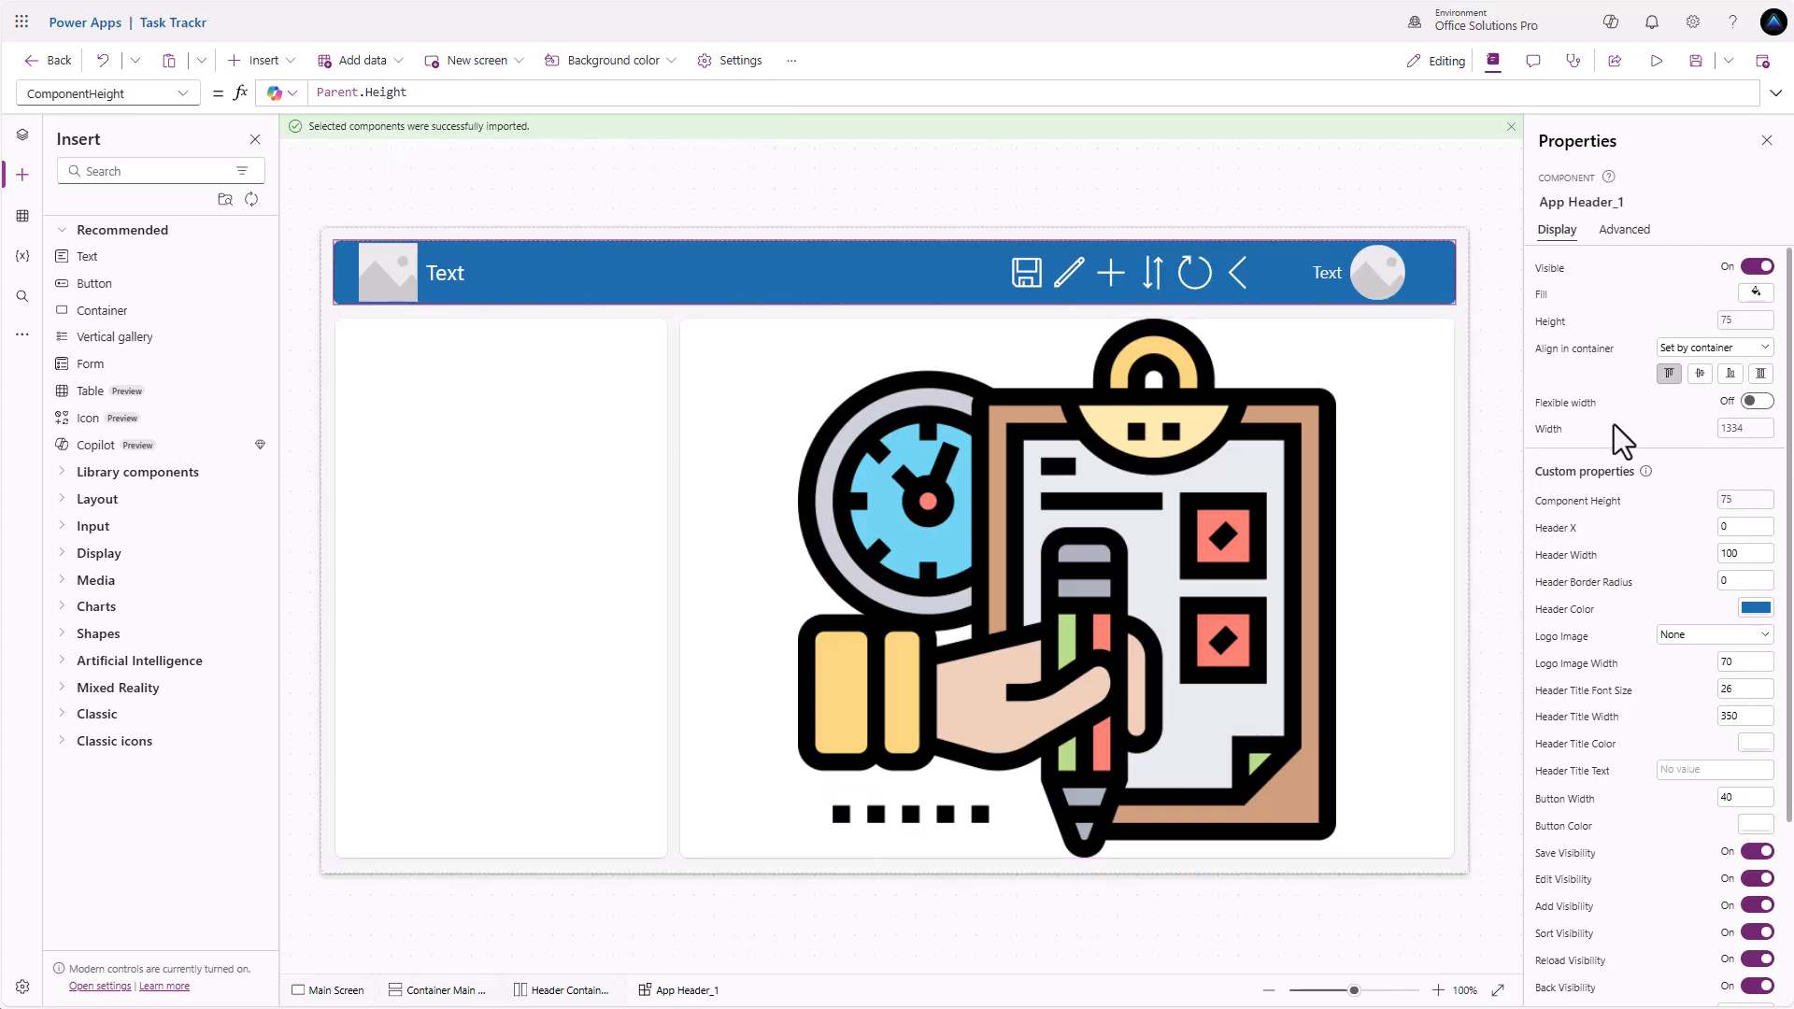
Upload the Office Solutions Pro logo picture as the App Header's Logo Image
scroll(1612, 537, "down", 2)
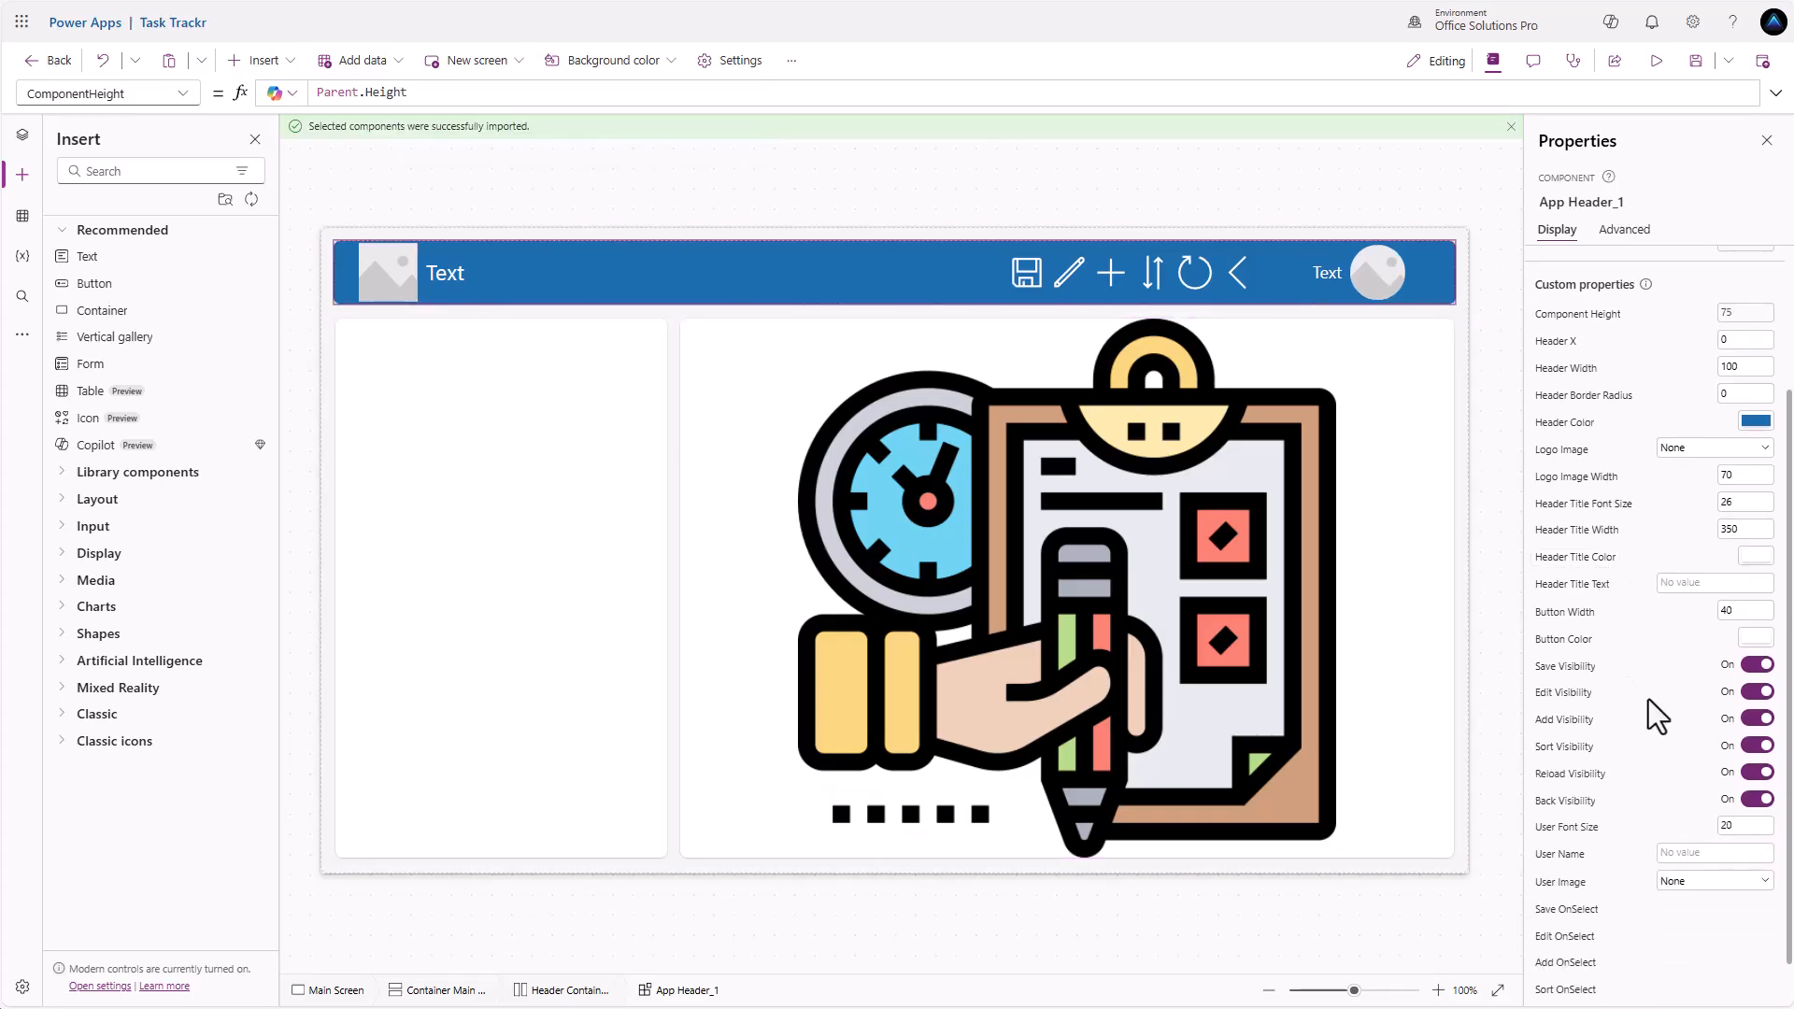
scroll(1603, 708, "up", 2)
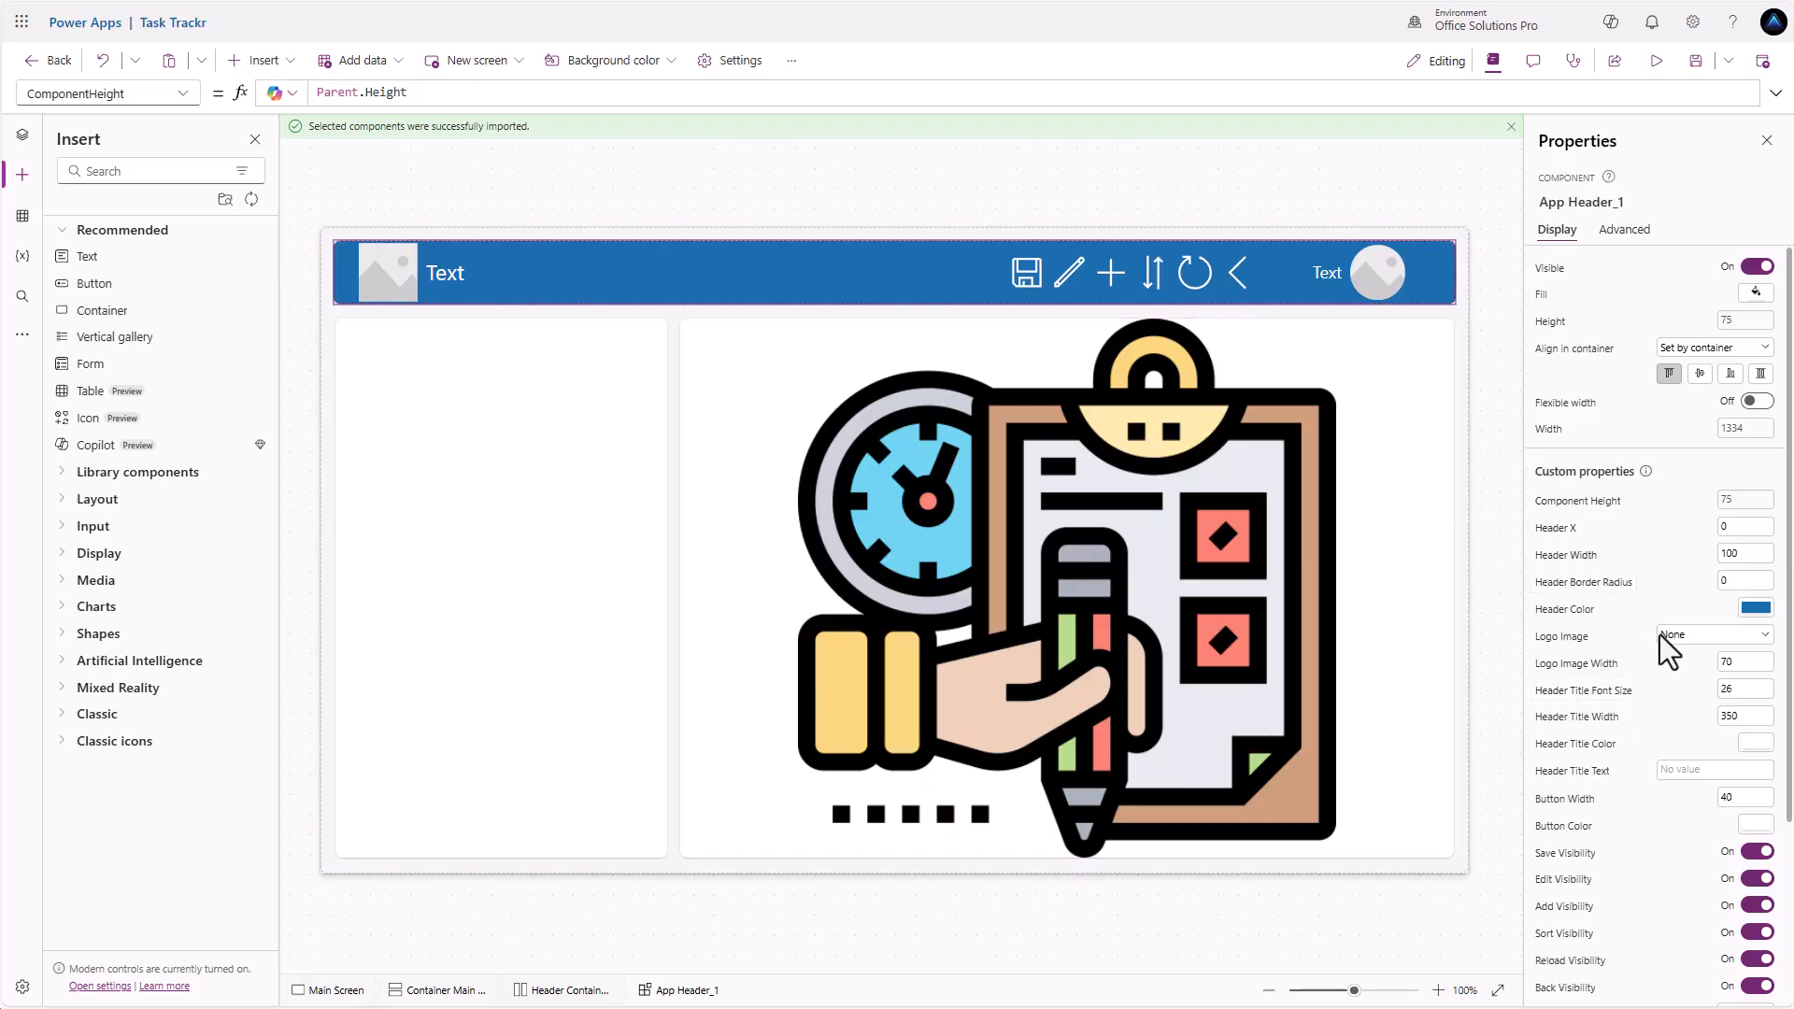
scroll(1619, 808, "down", 2)
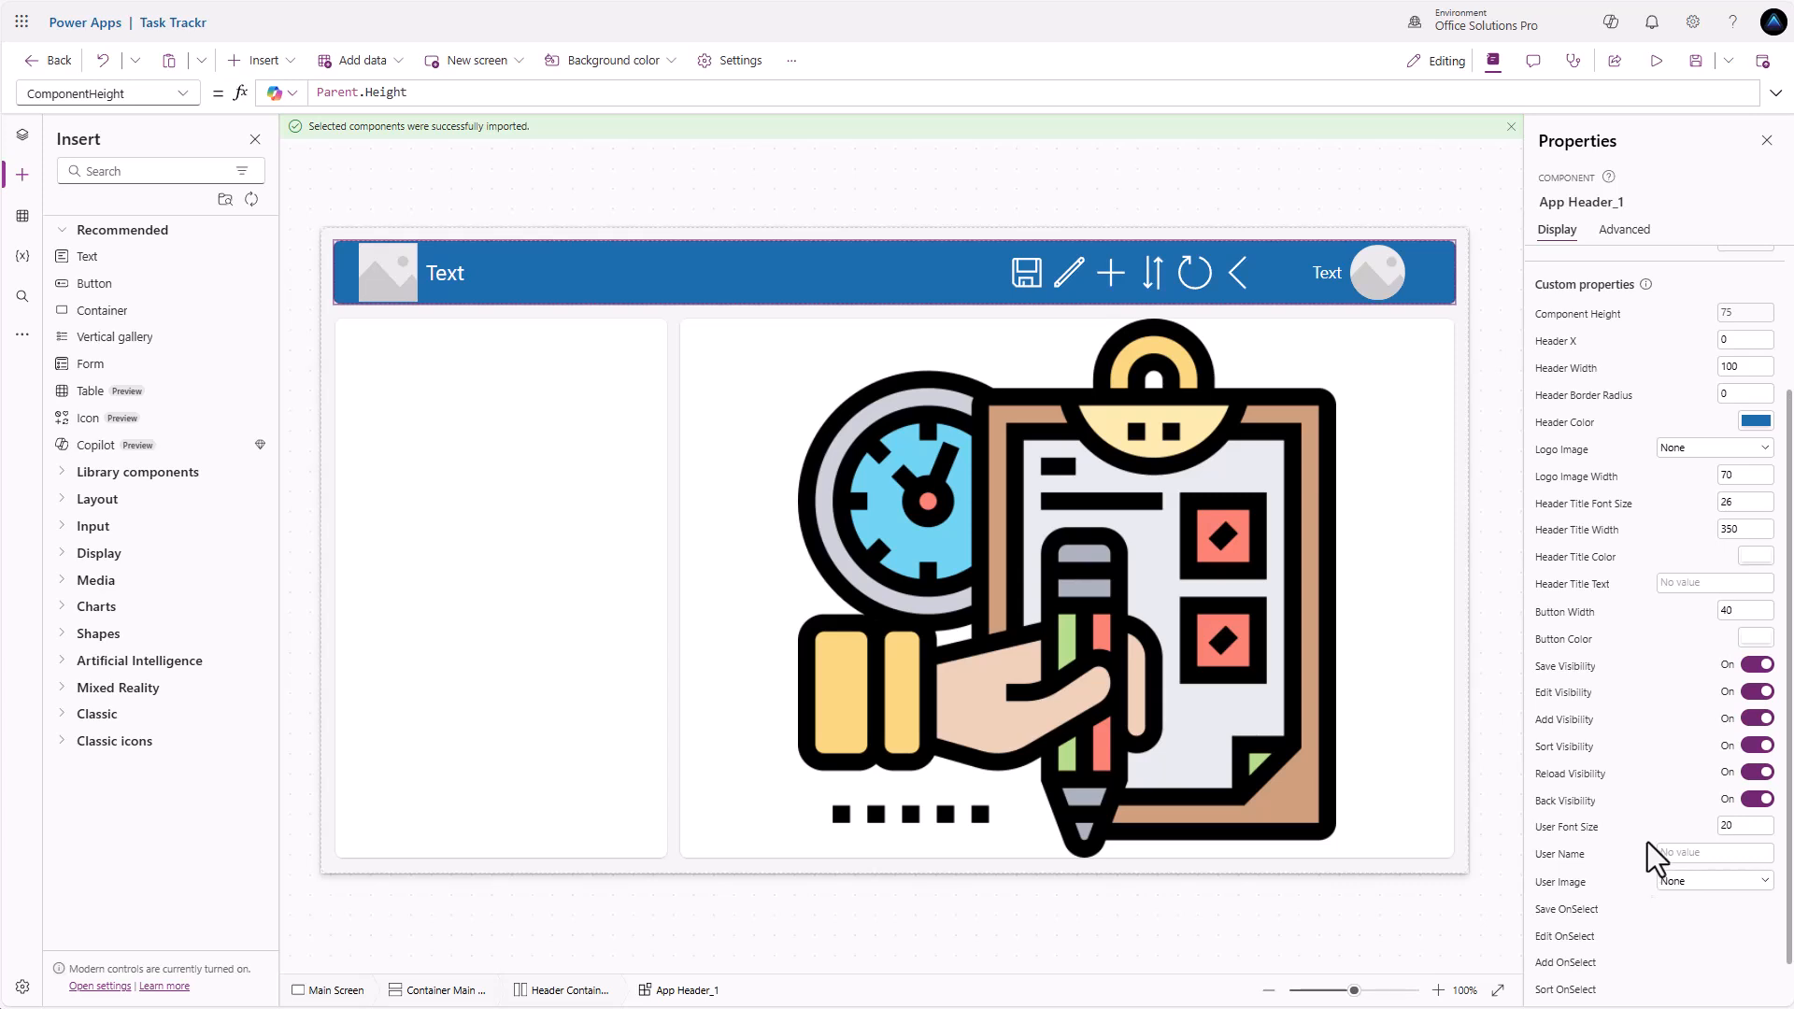
left_click(1713, 452)
left_click(1710, 486)
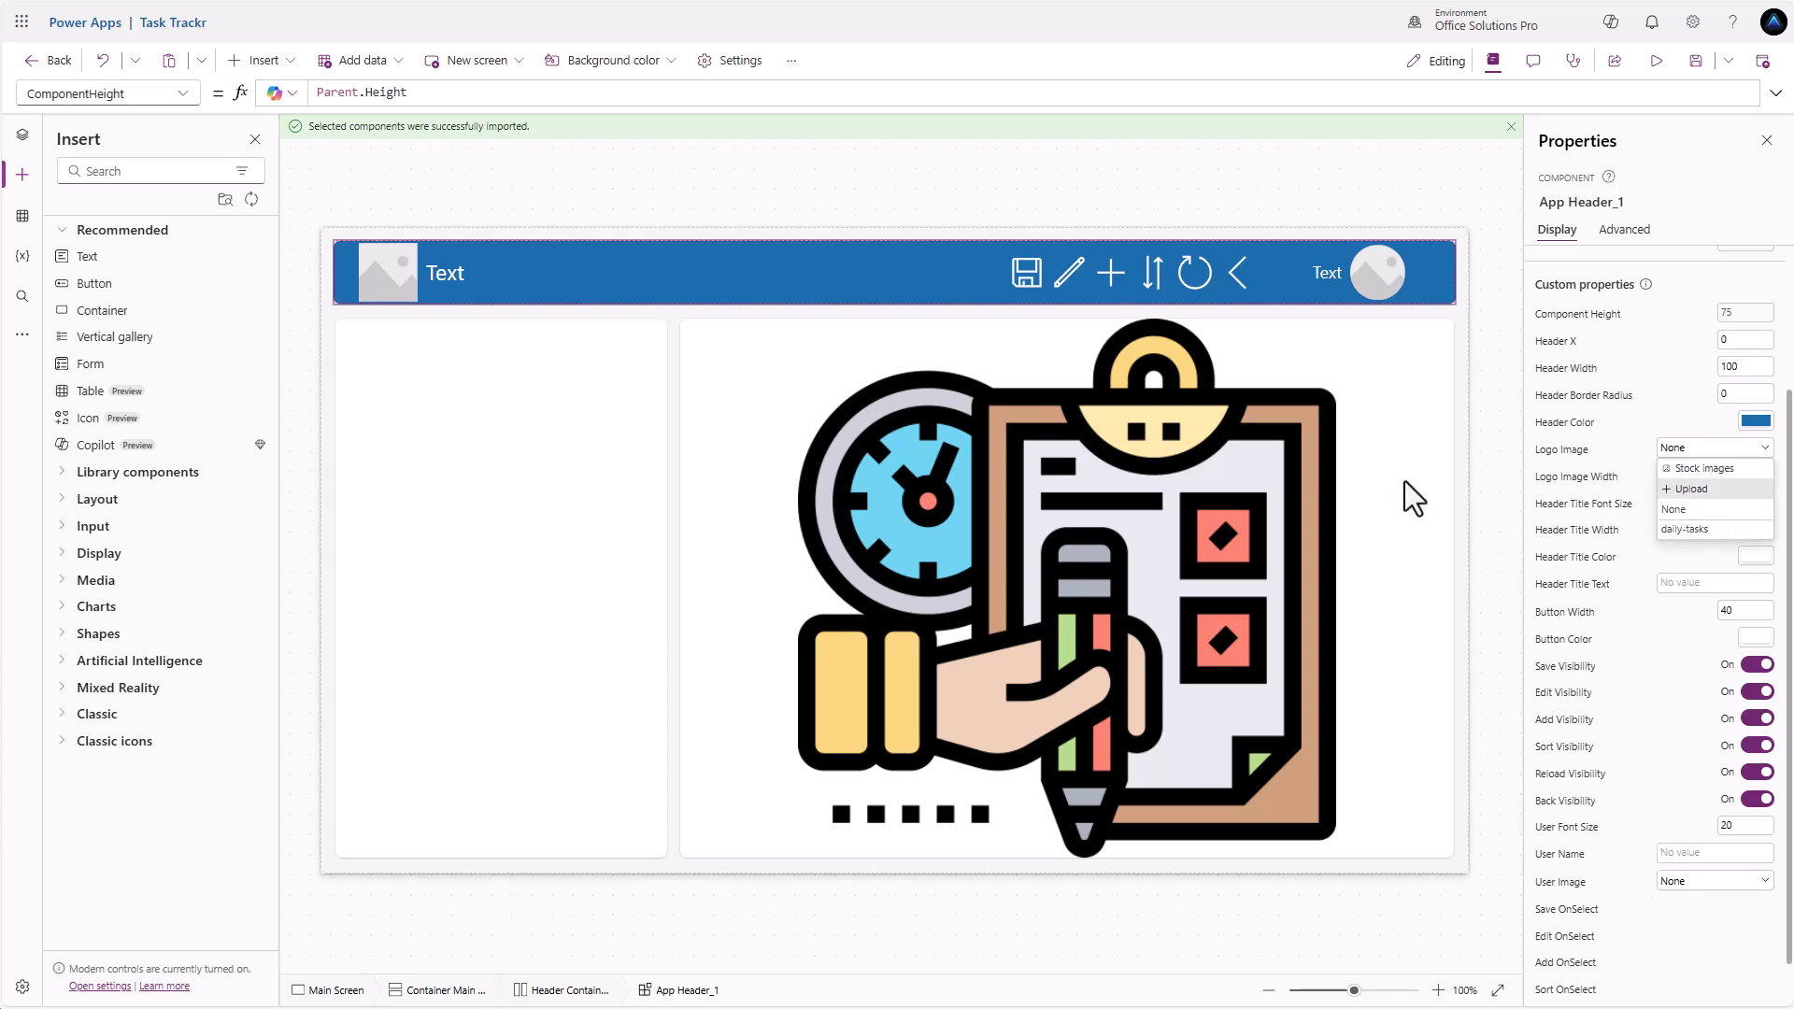
Set the App Header's Header Title Text to "Task Trackr"
left_click(1690, 583)
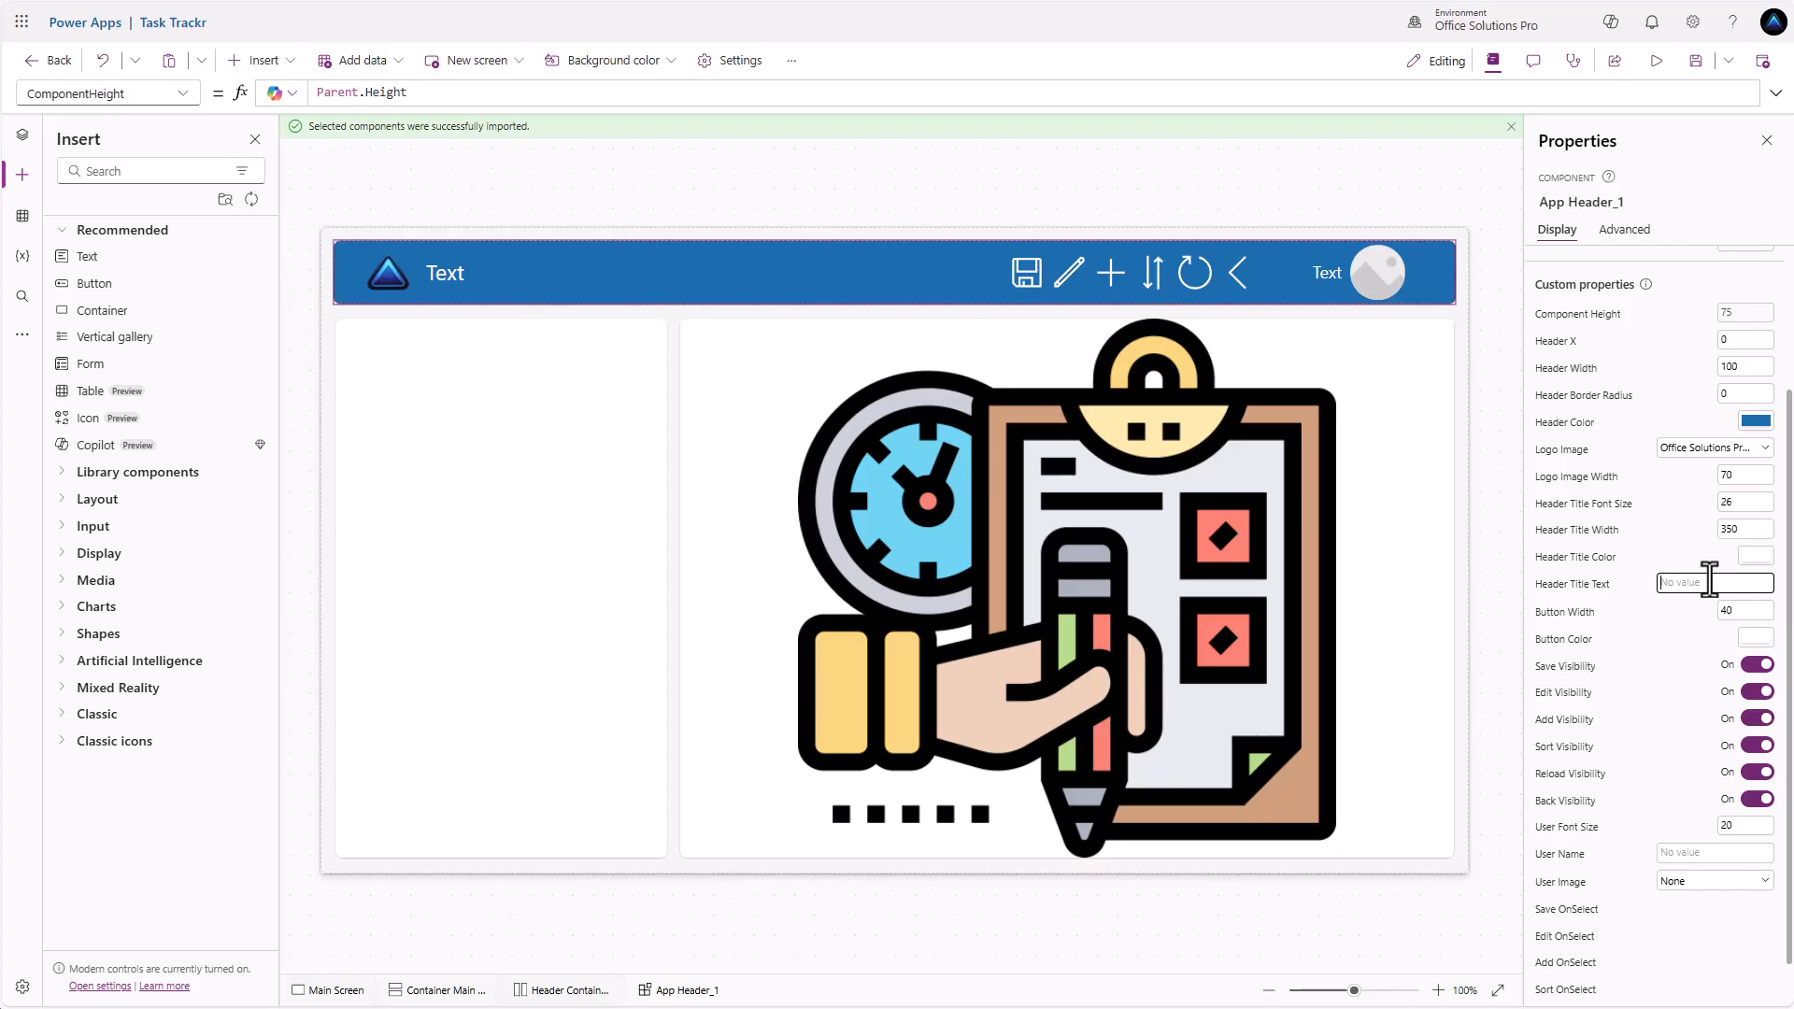
type("Task Track")
type("r")
left_click(1633, 654)
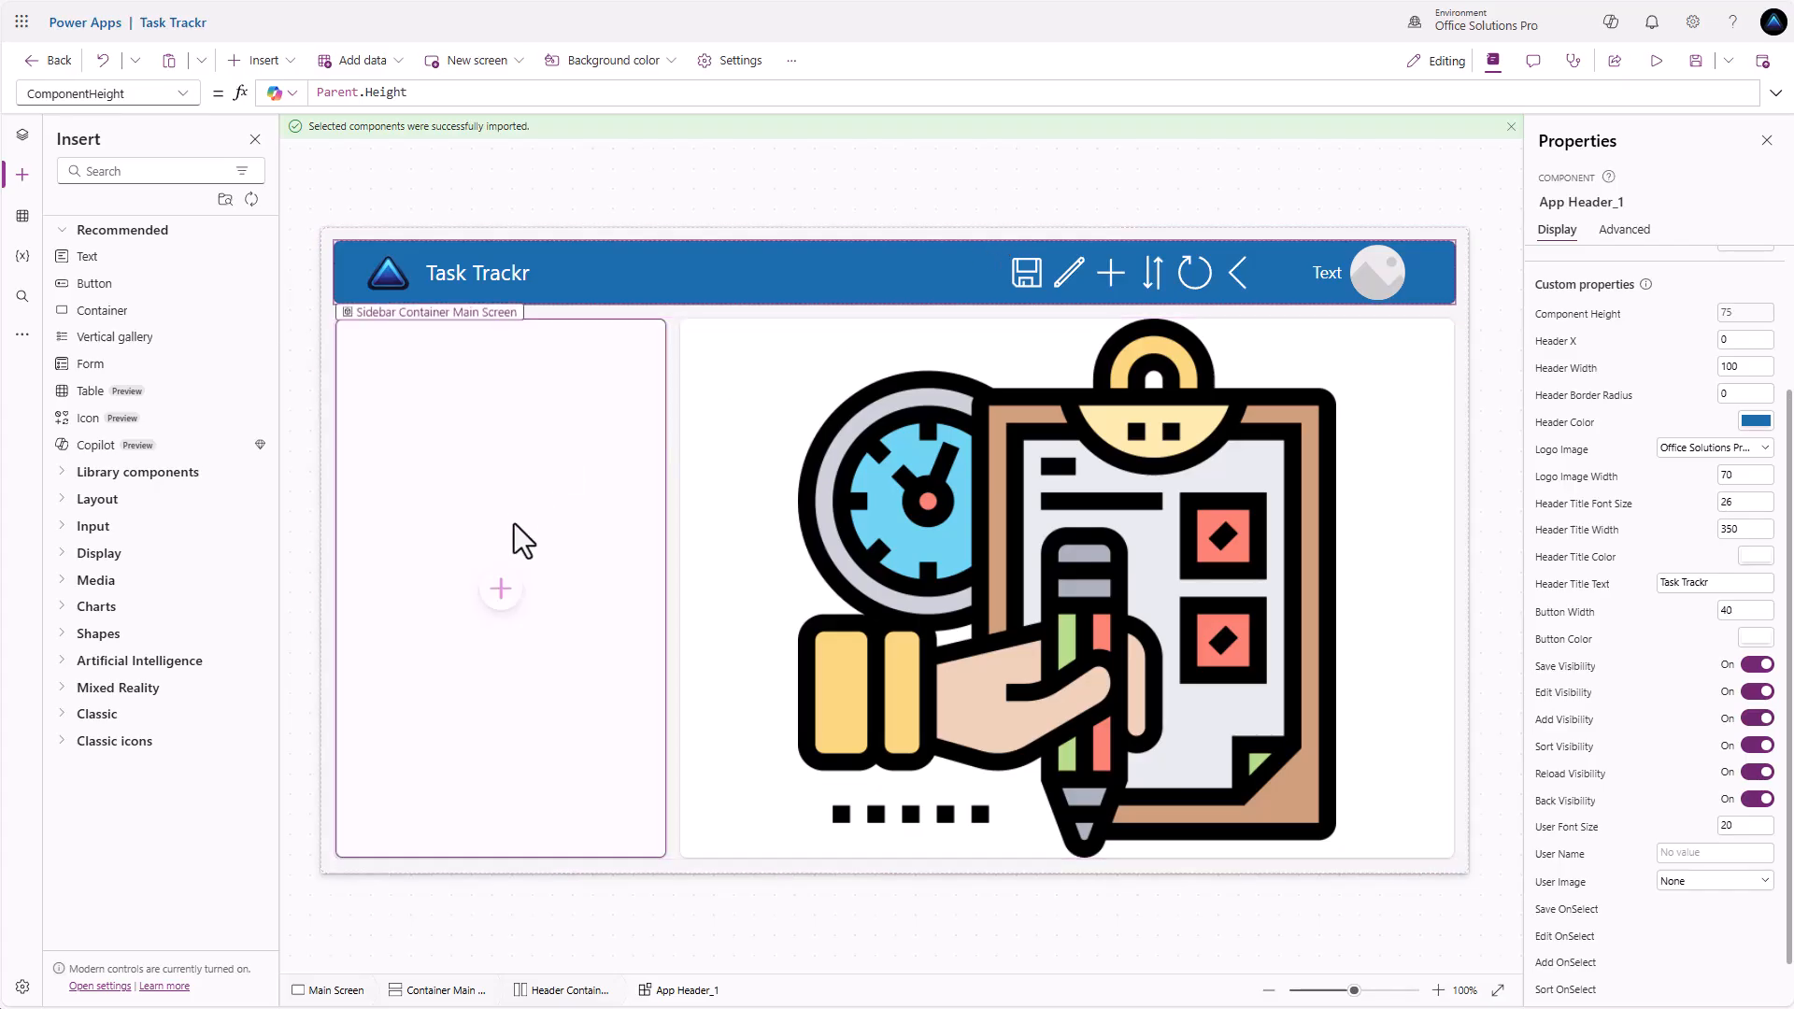
Insert the Side Navigation library component into Sidebar Container Main Screen
left_click(498, 598)
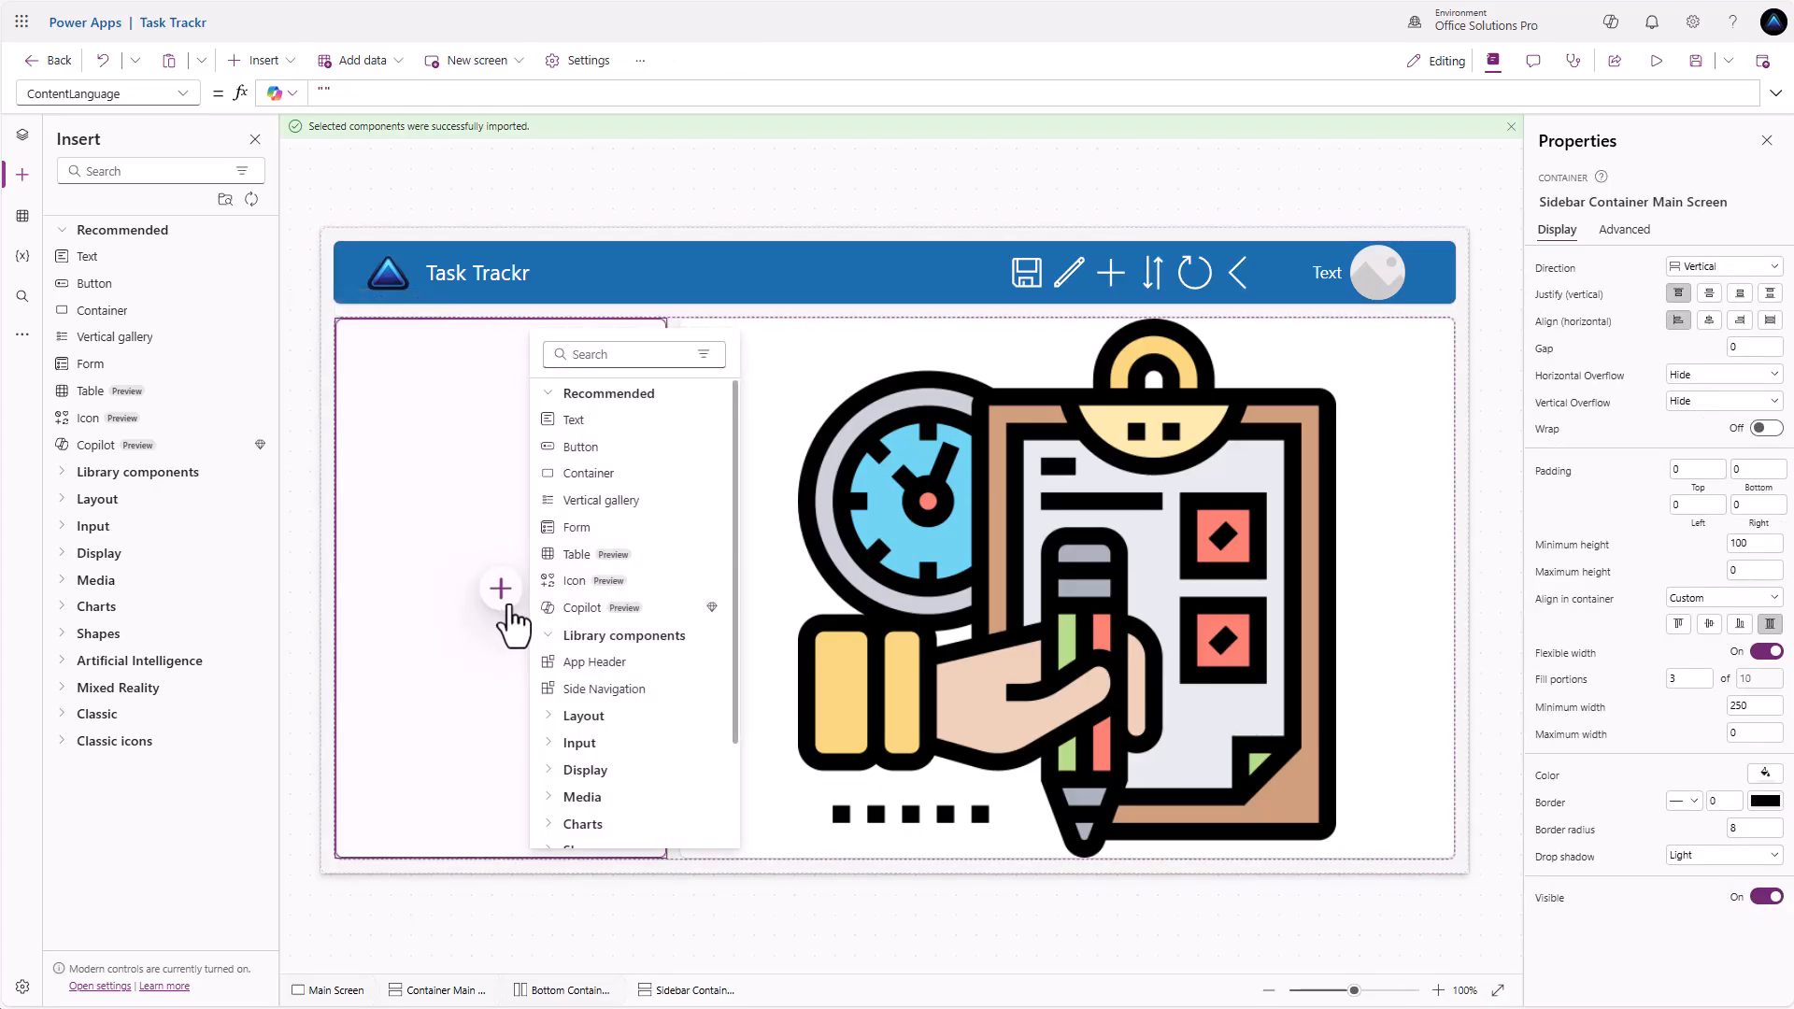
left_click(590, 691)
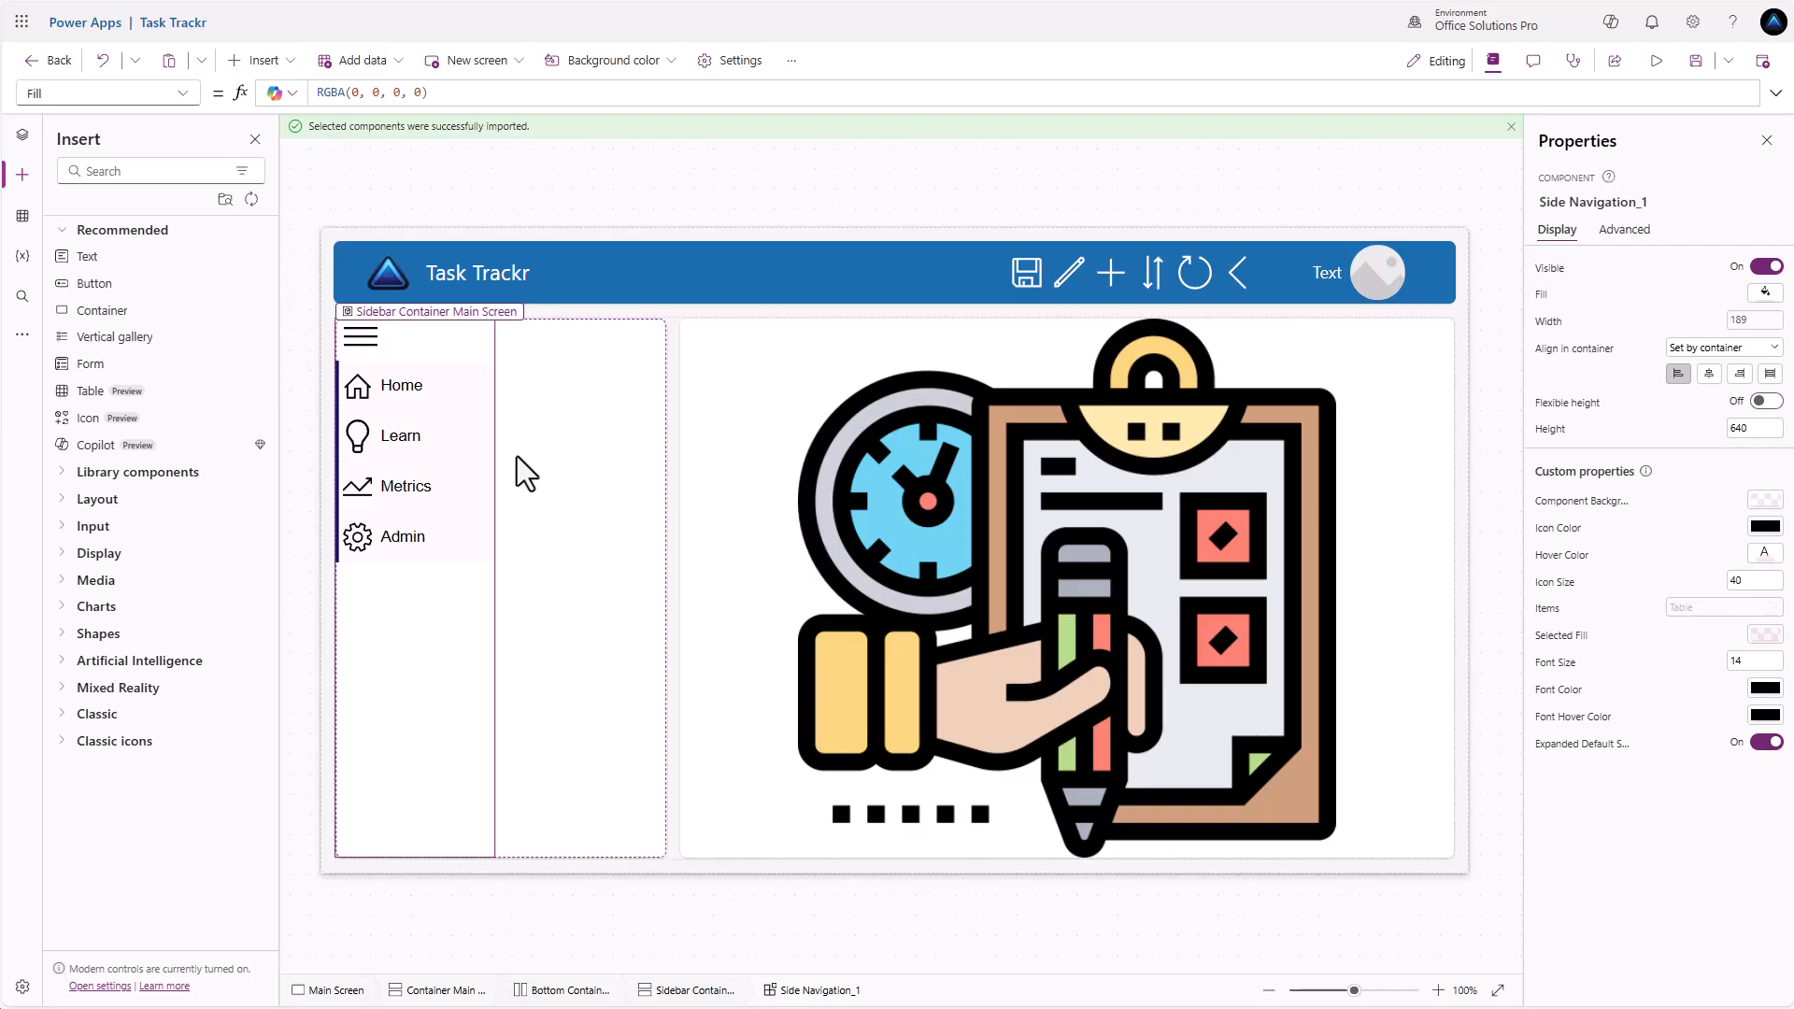
Enter an UpdateContext formula with locExpandNav and true in the Main Screen's OnVisible property
left_click(491, 175)
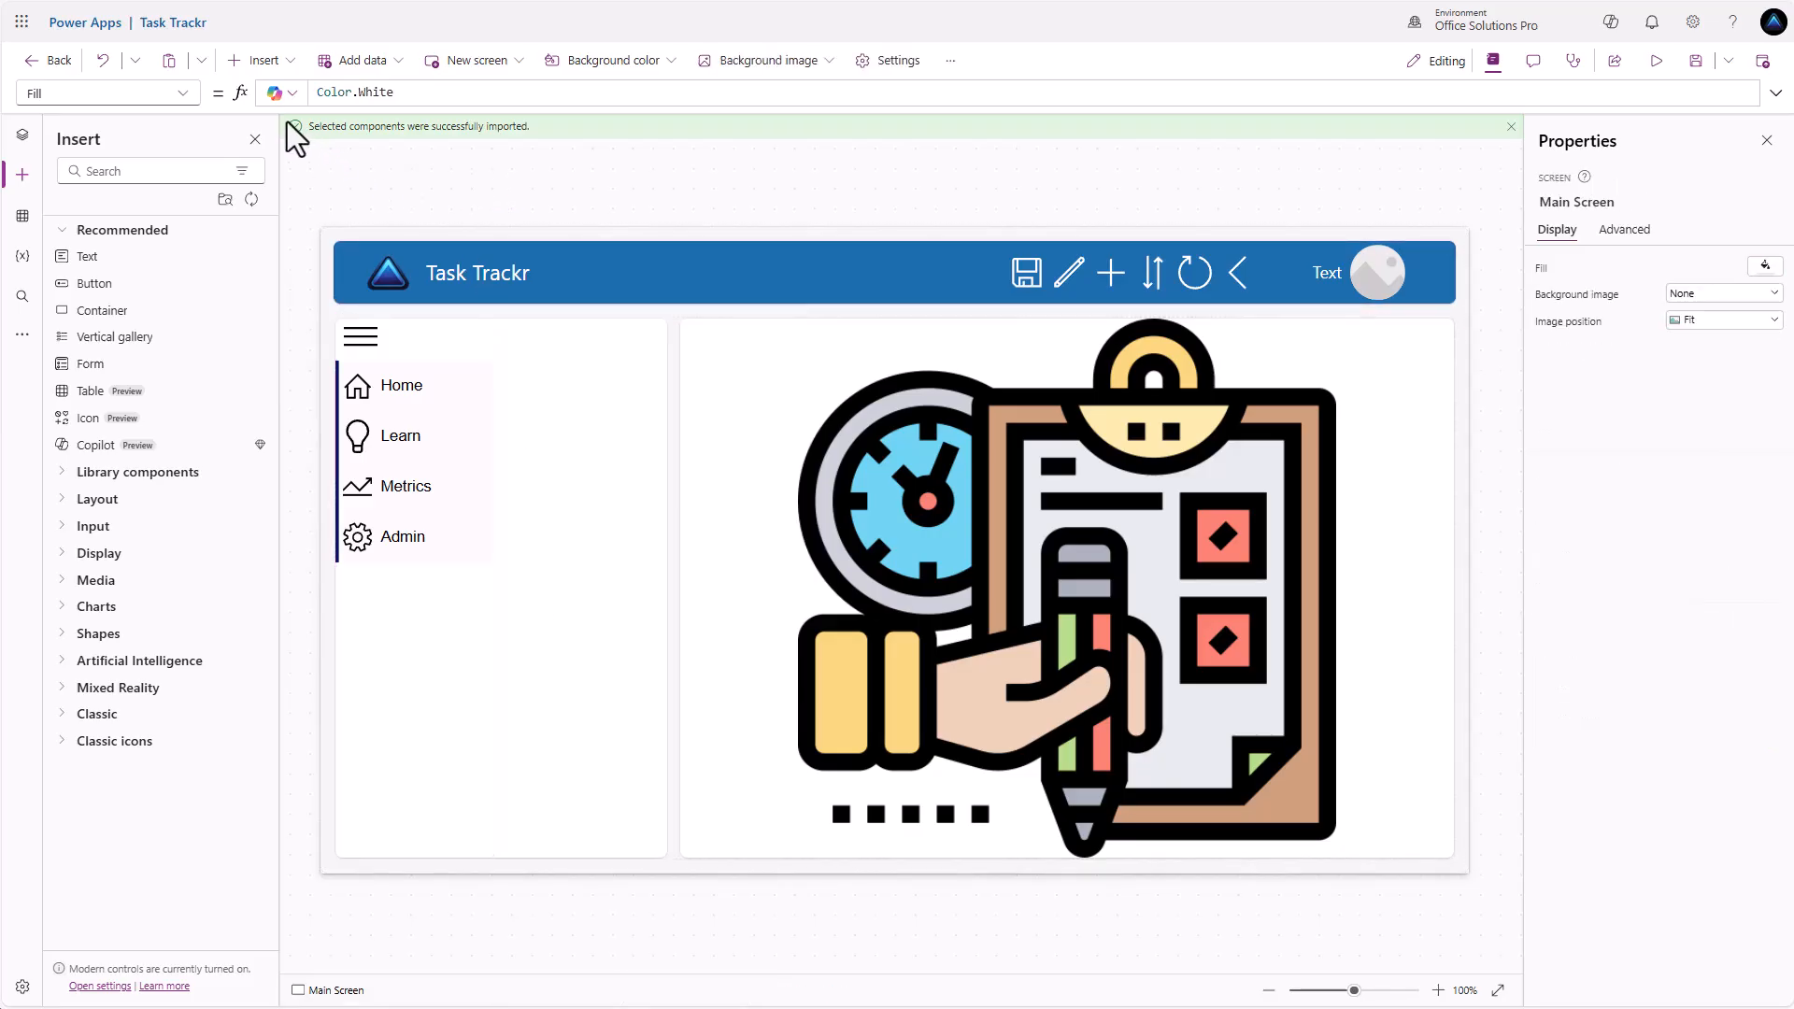
left_click(187, 94)
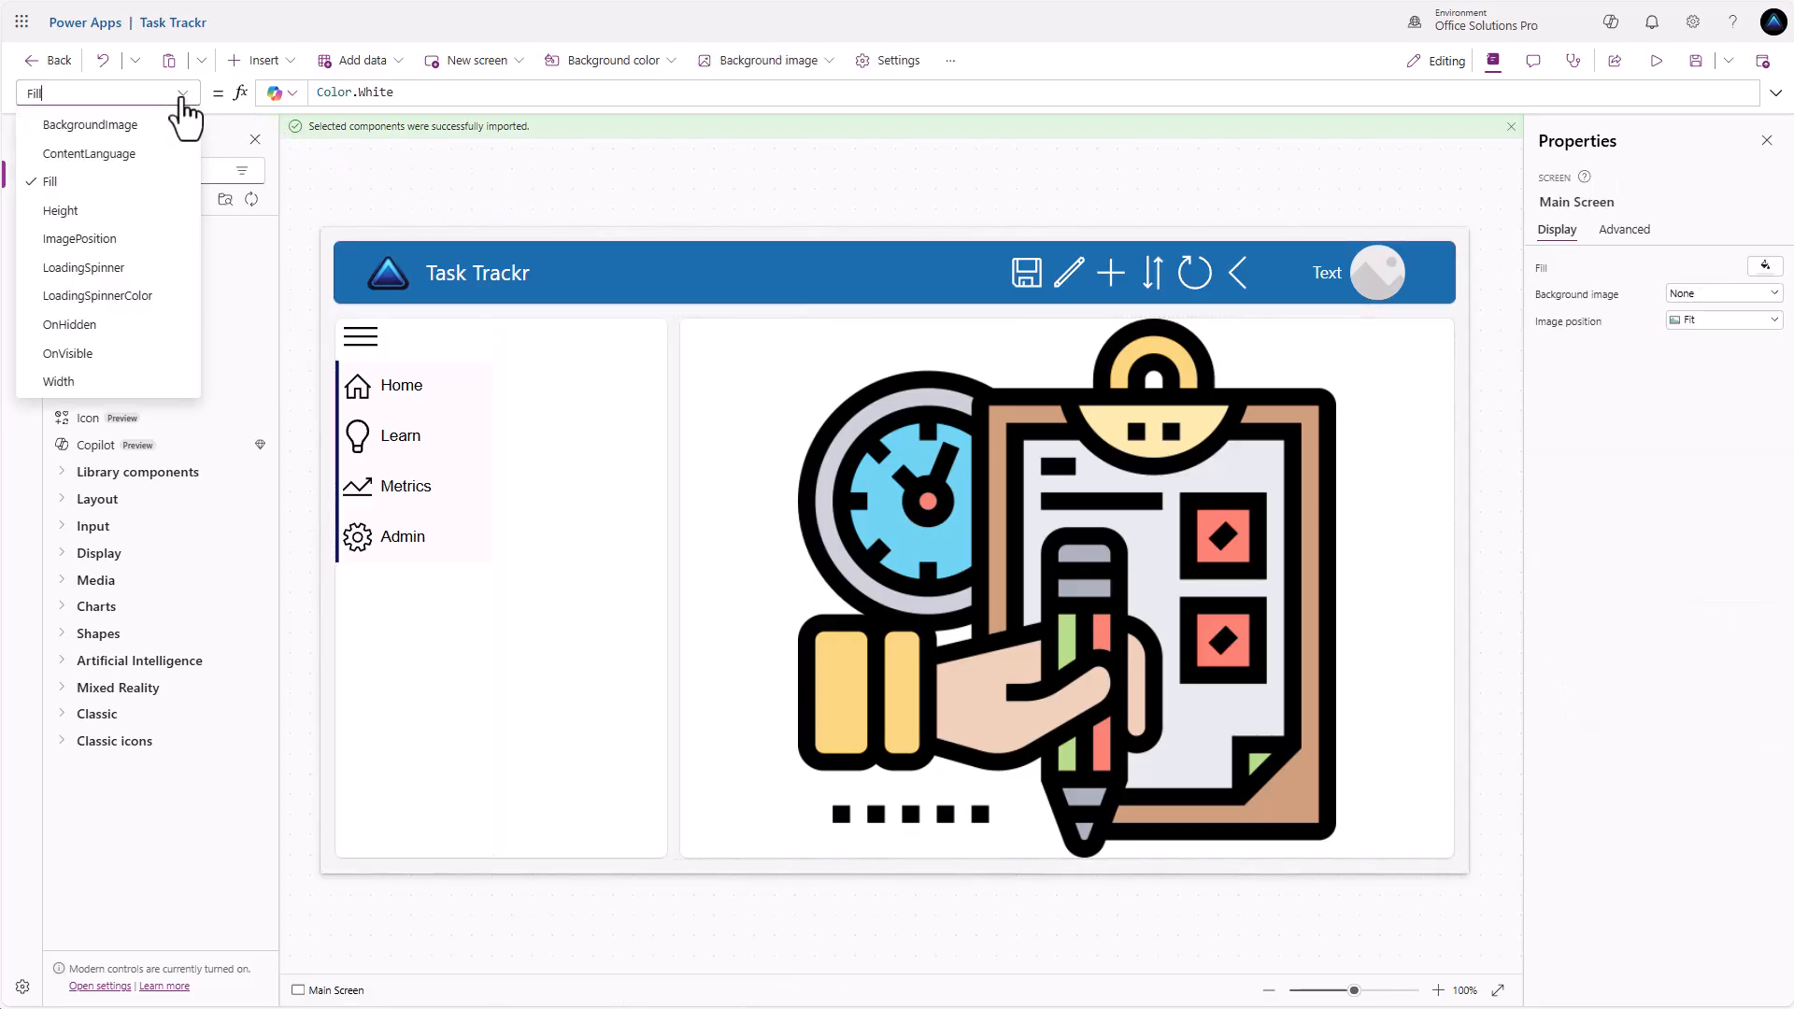
left_click(114, 355)
left_click(337, 91)
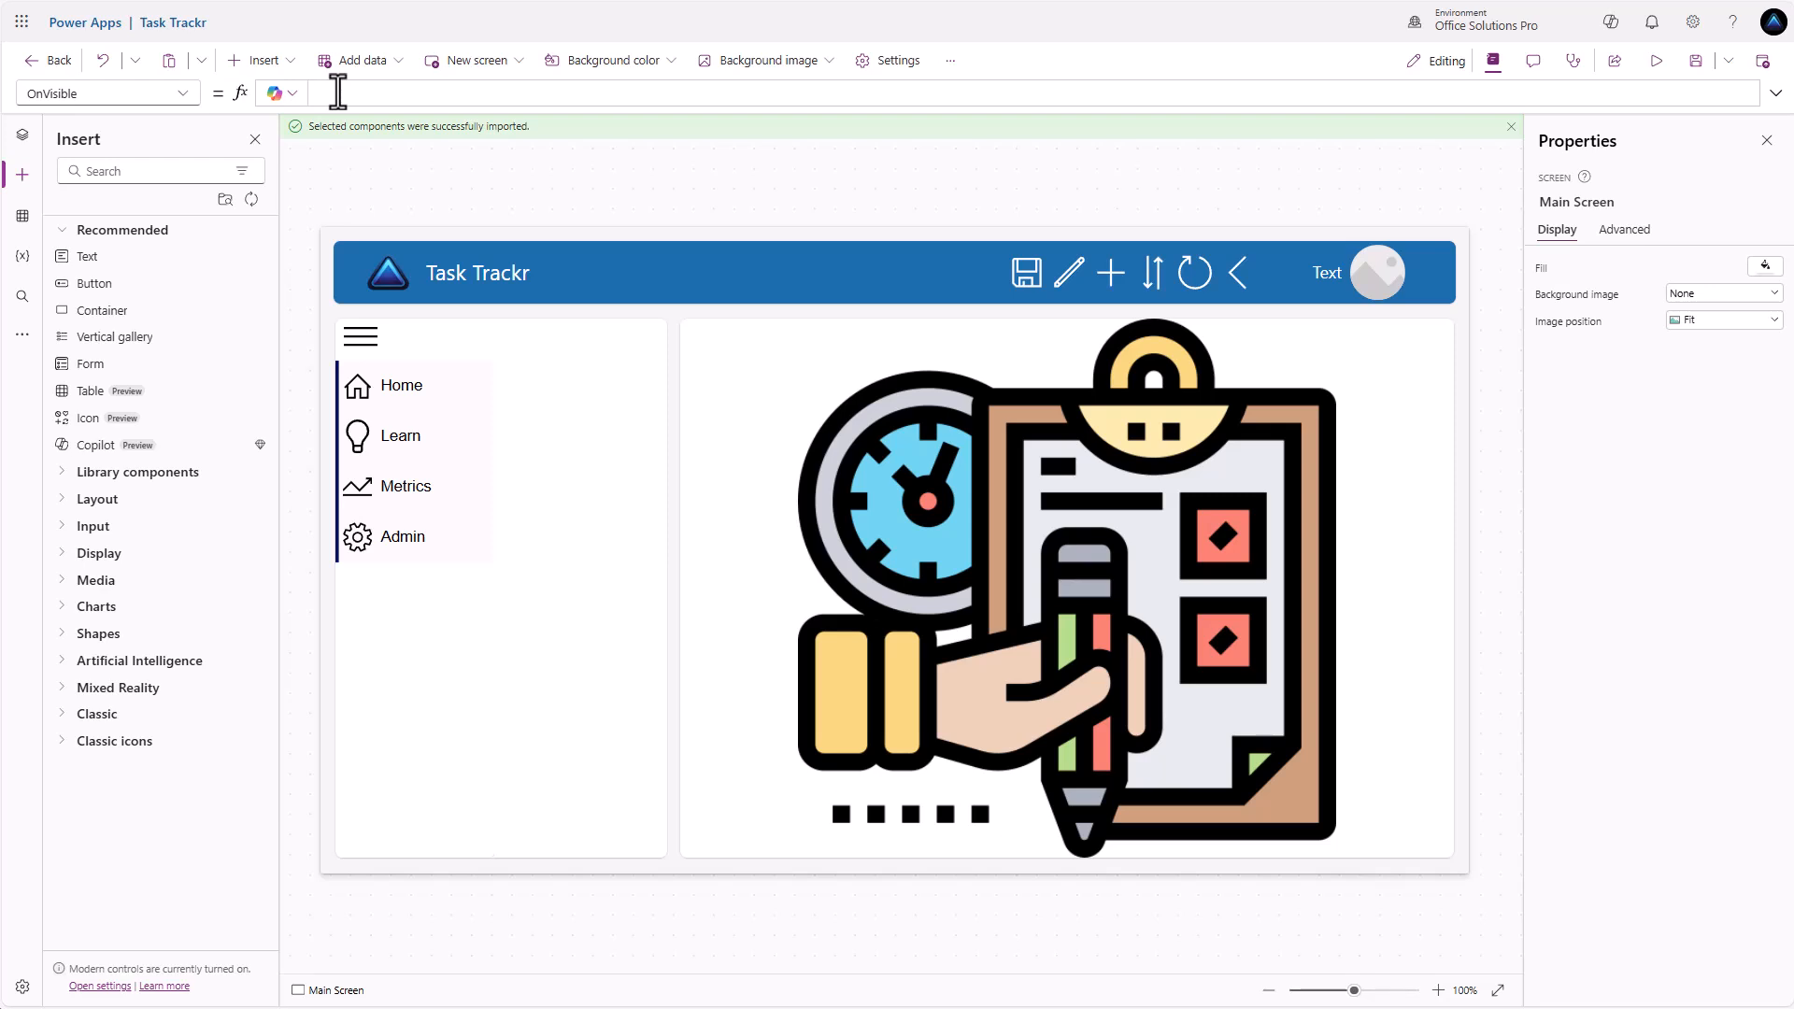
type("Update")
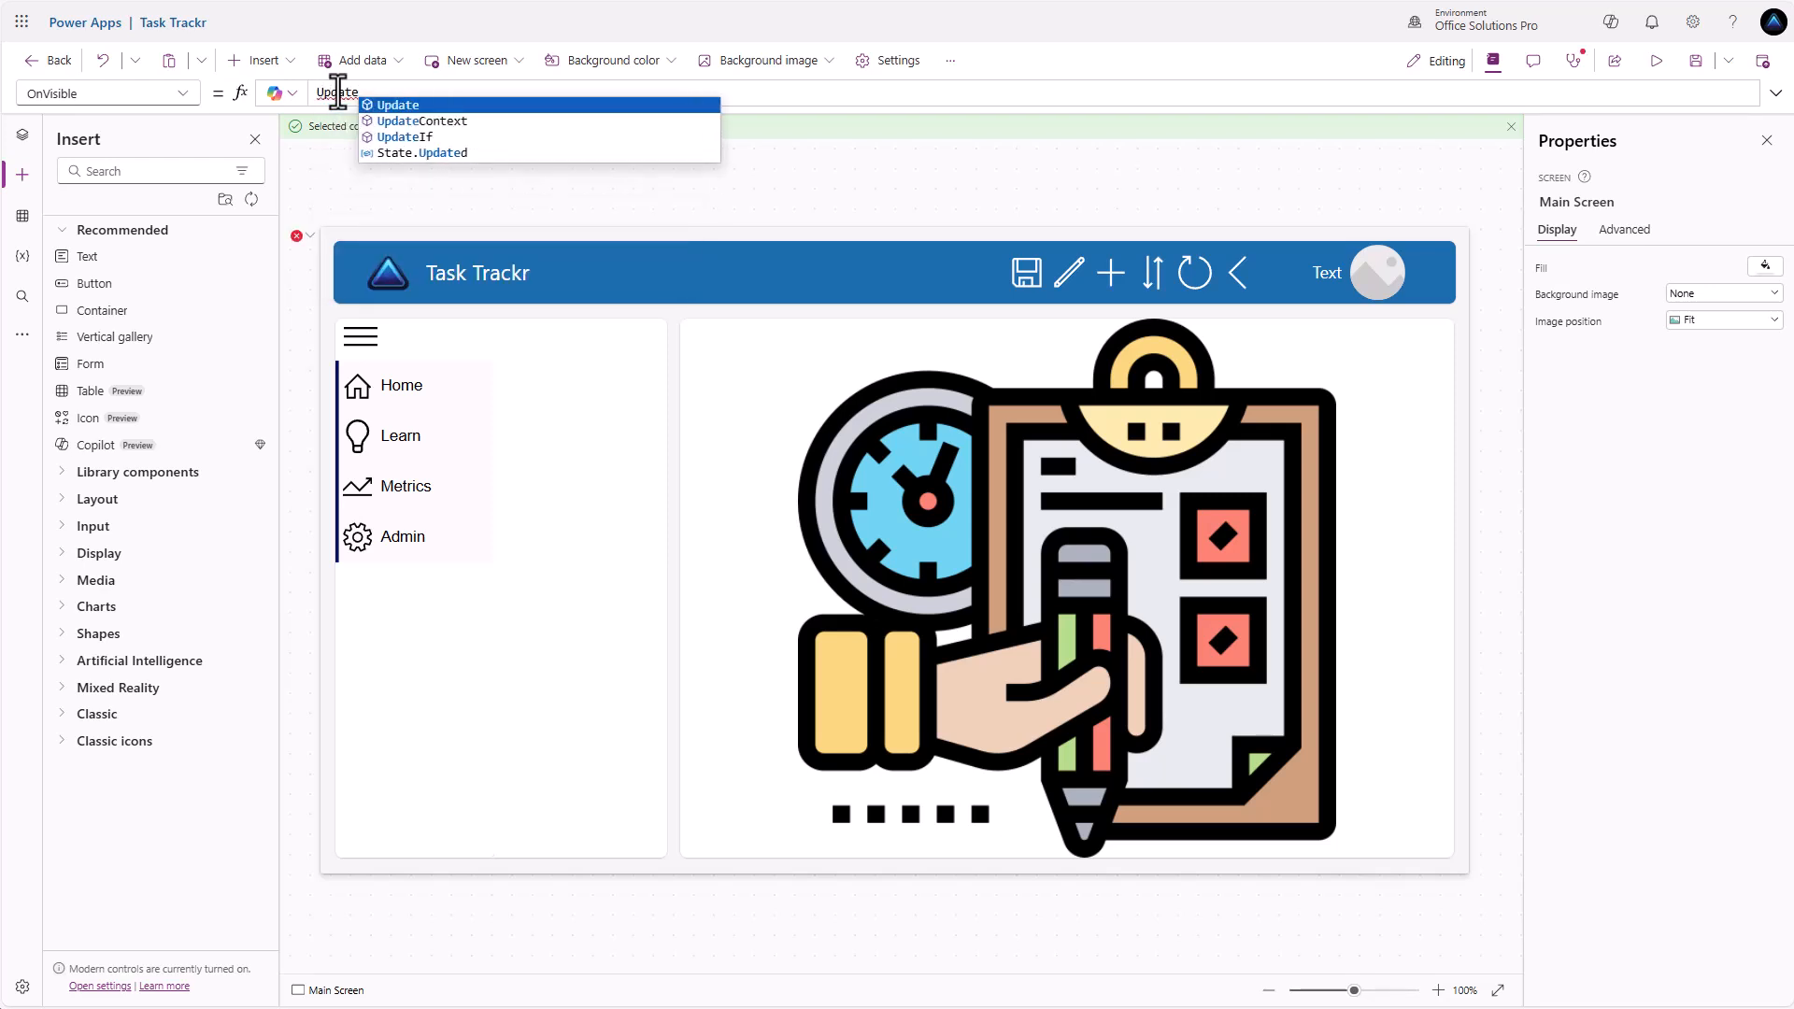
key("Down")
key("Tab")
type("loc")
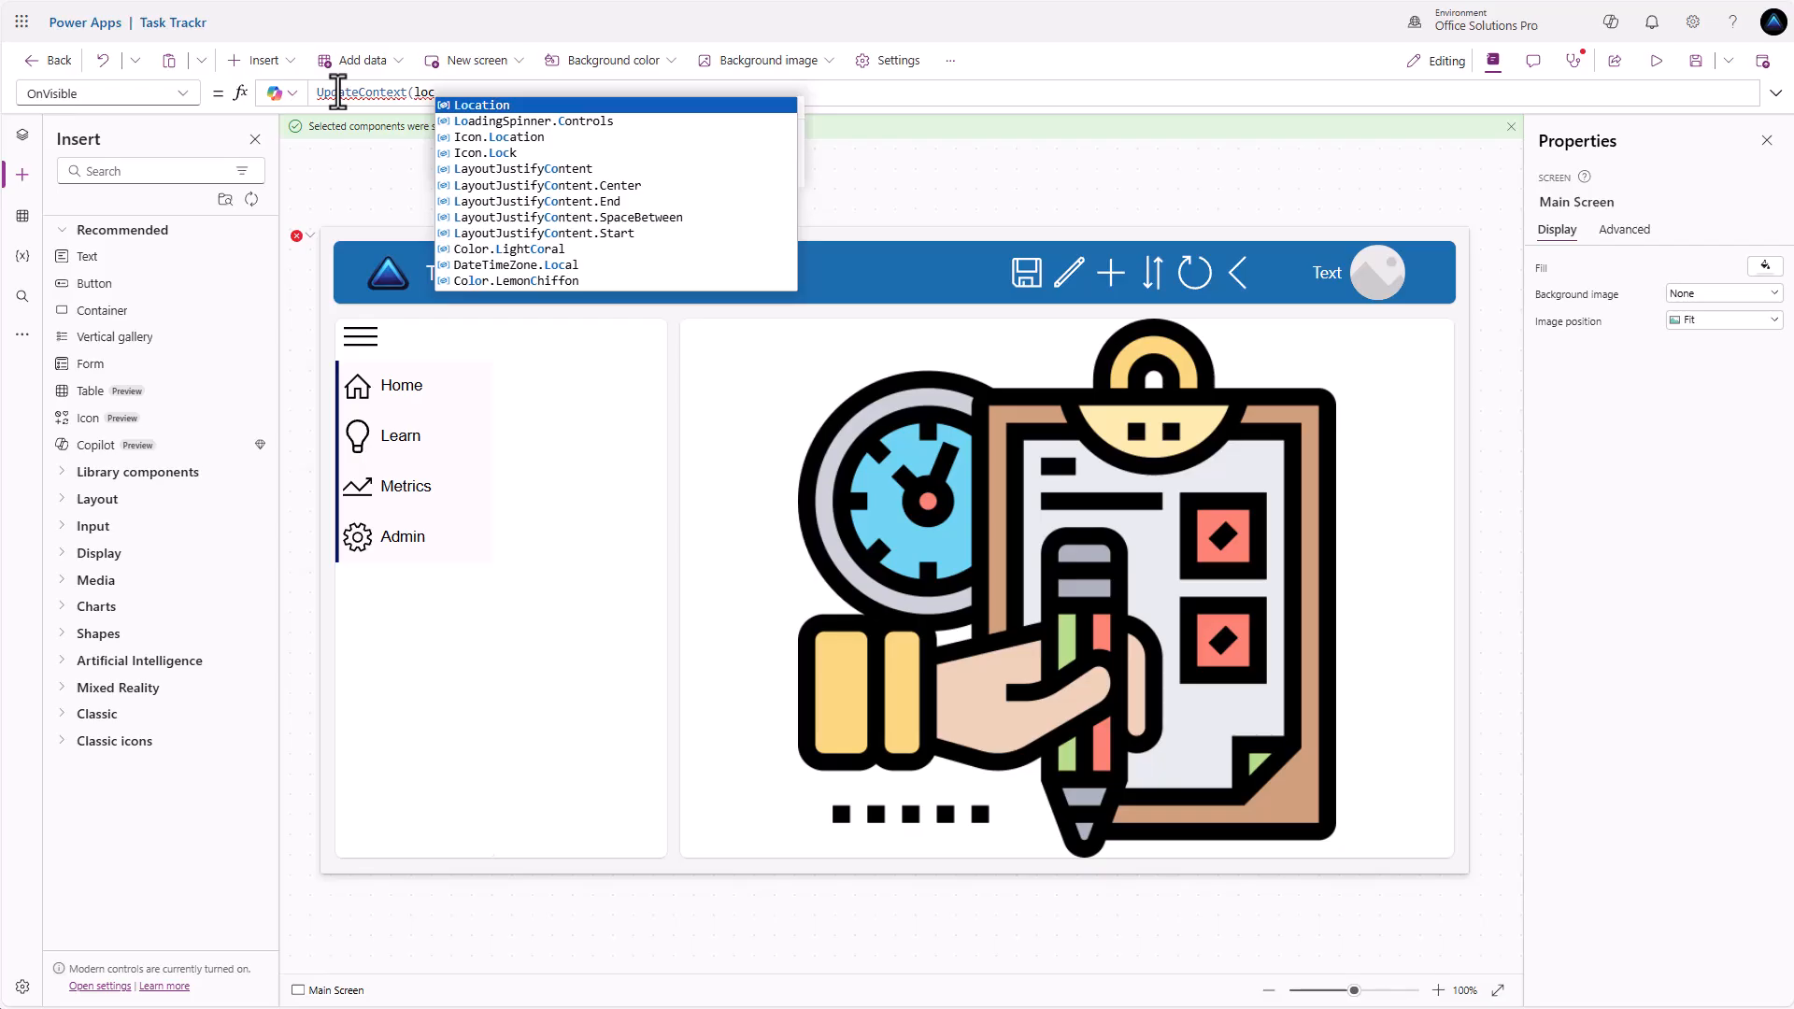
type("Expa")
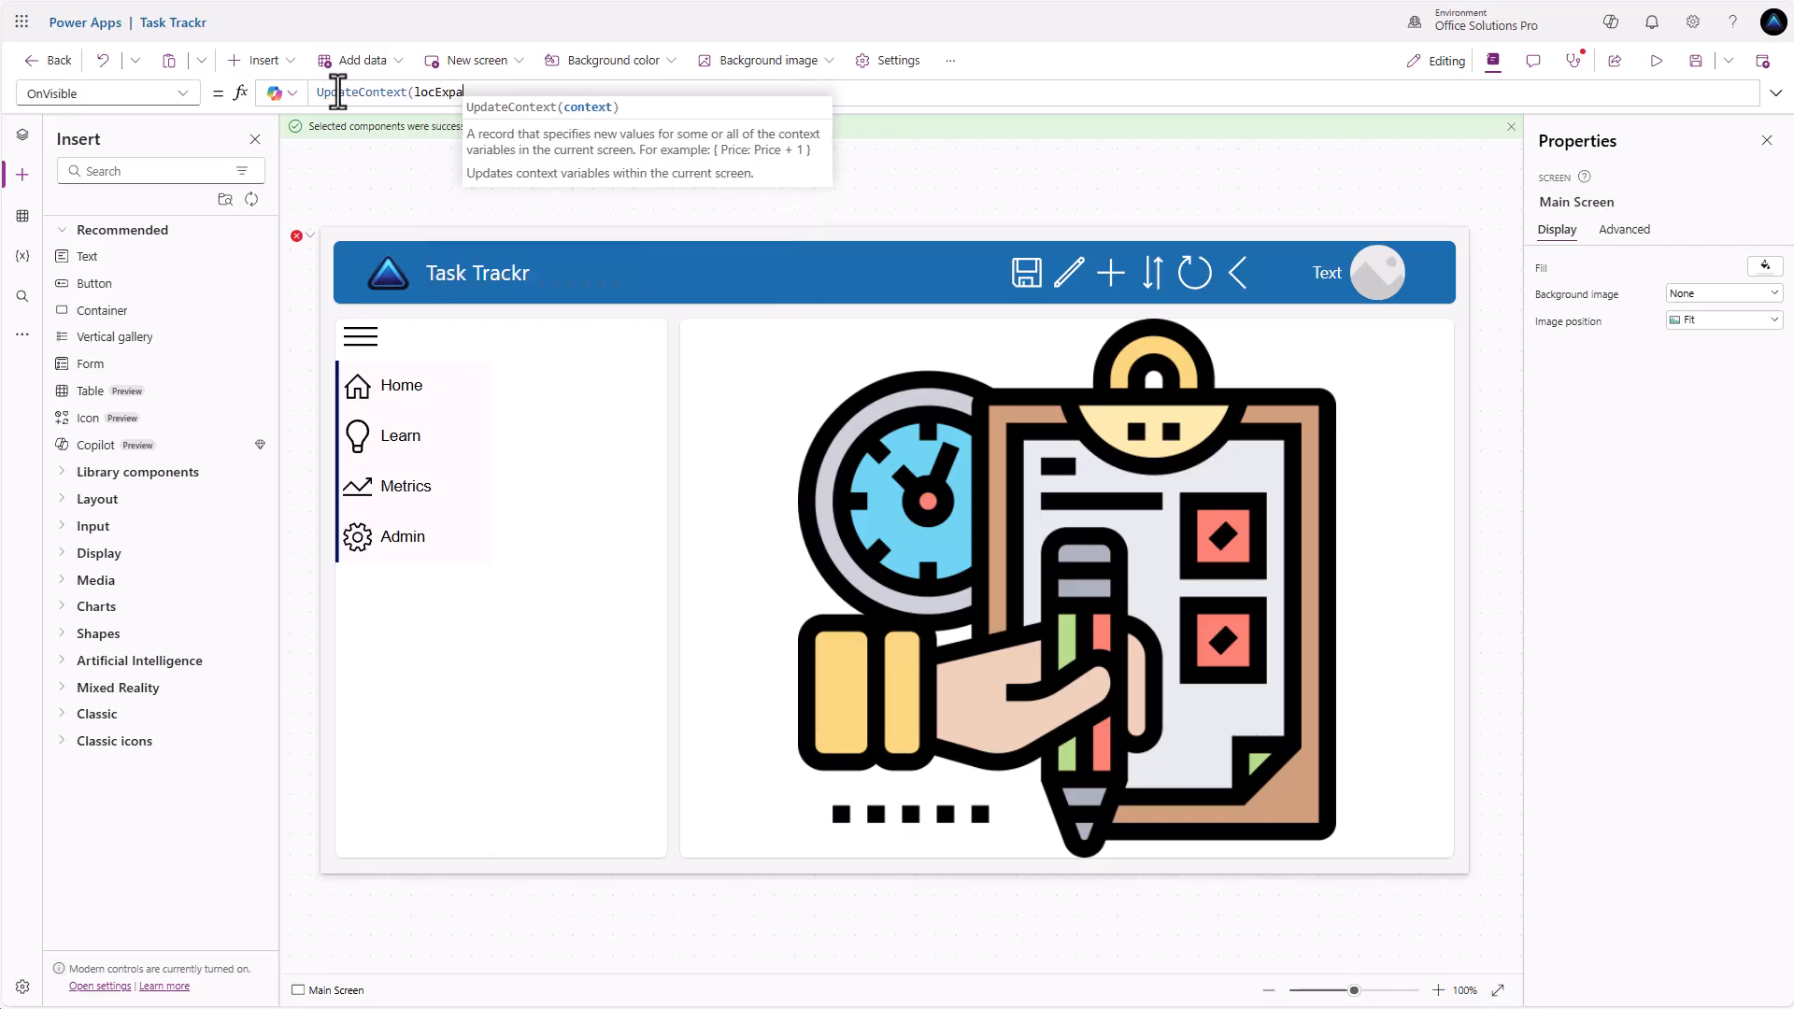
type("ndNa")
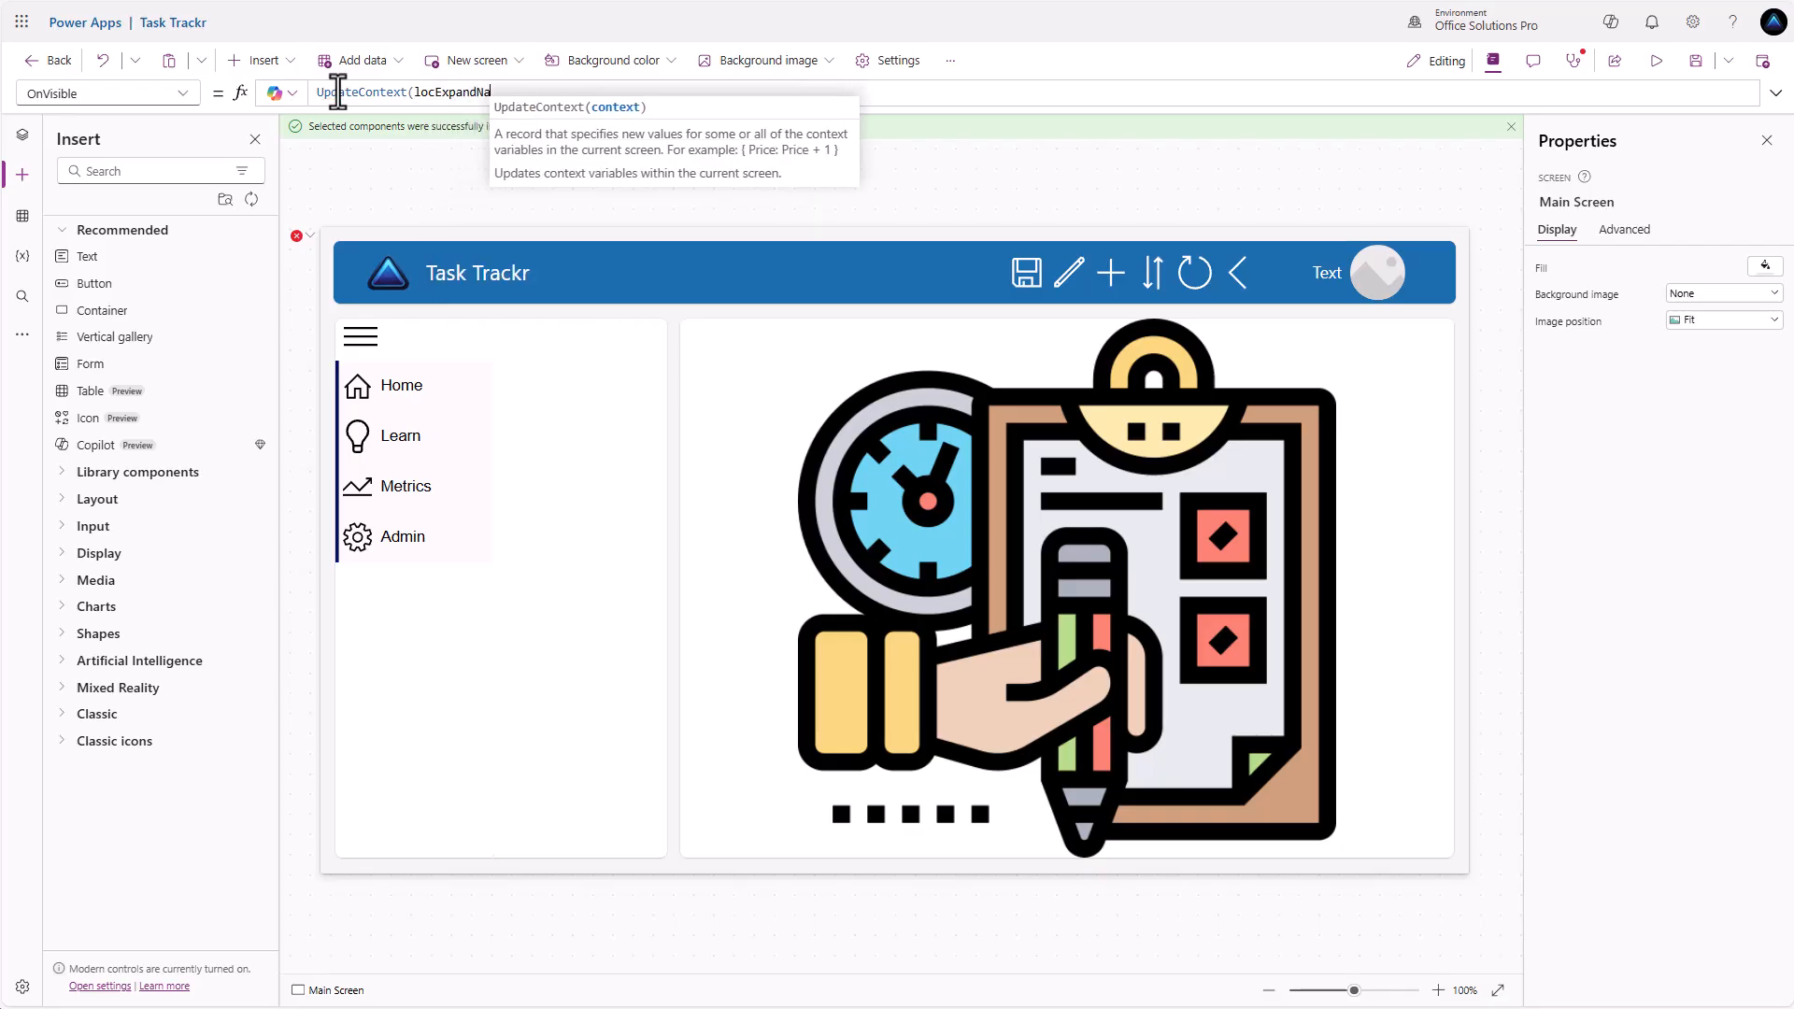
type("v, true")
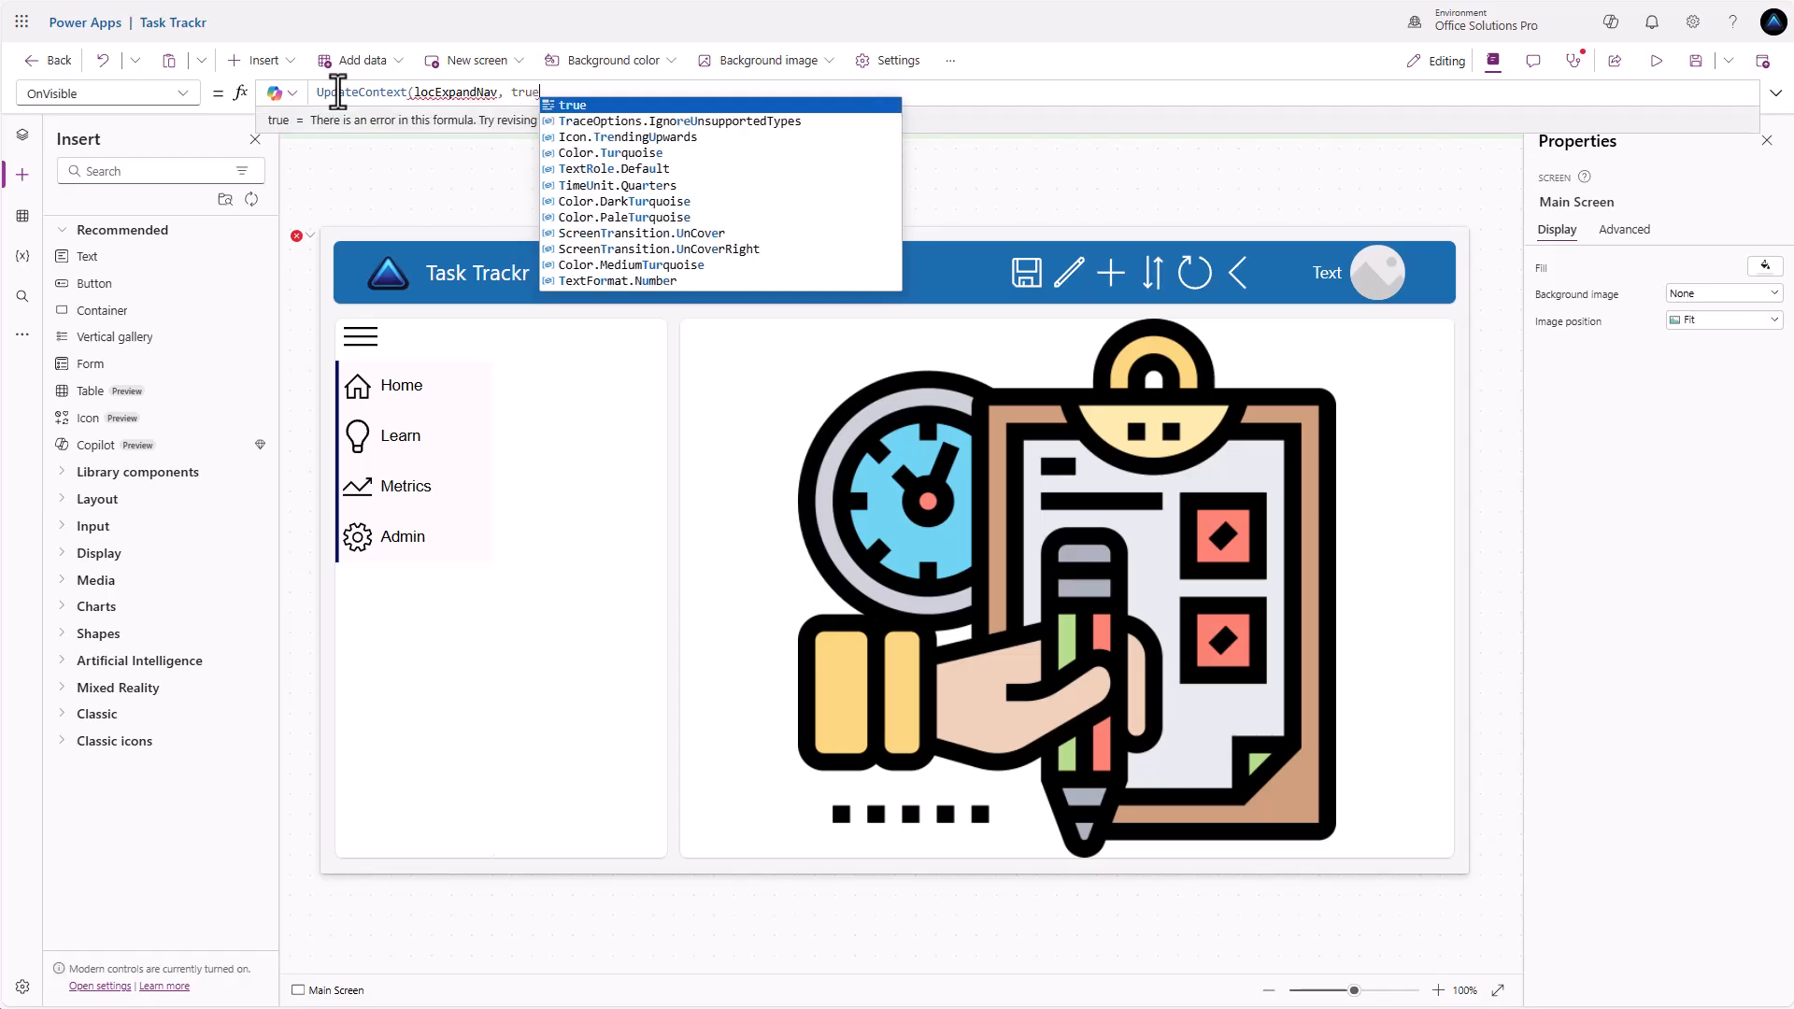
type("))")
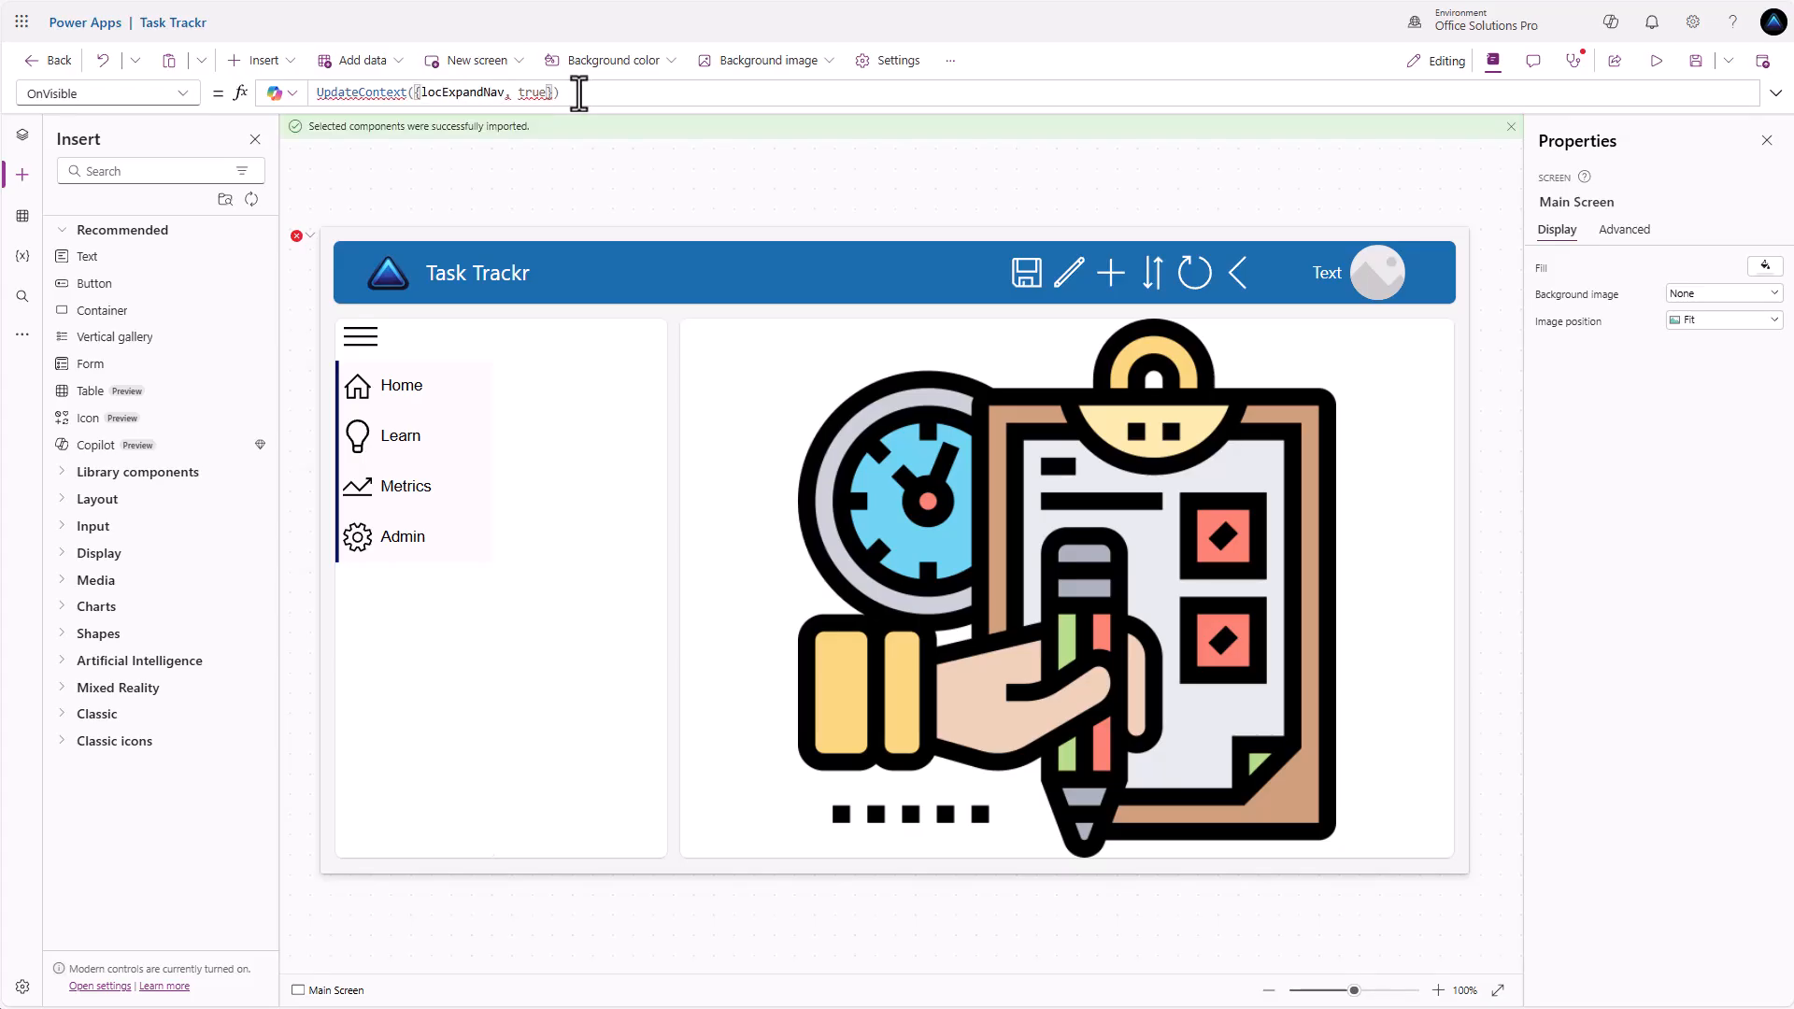
Replace the comma after locExpandNav with a colon so the OnVisible formula reads UpdateContext({locExpandNav: true})
left_click(512, 93)
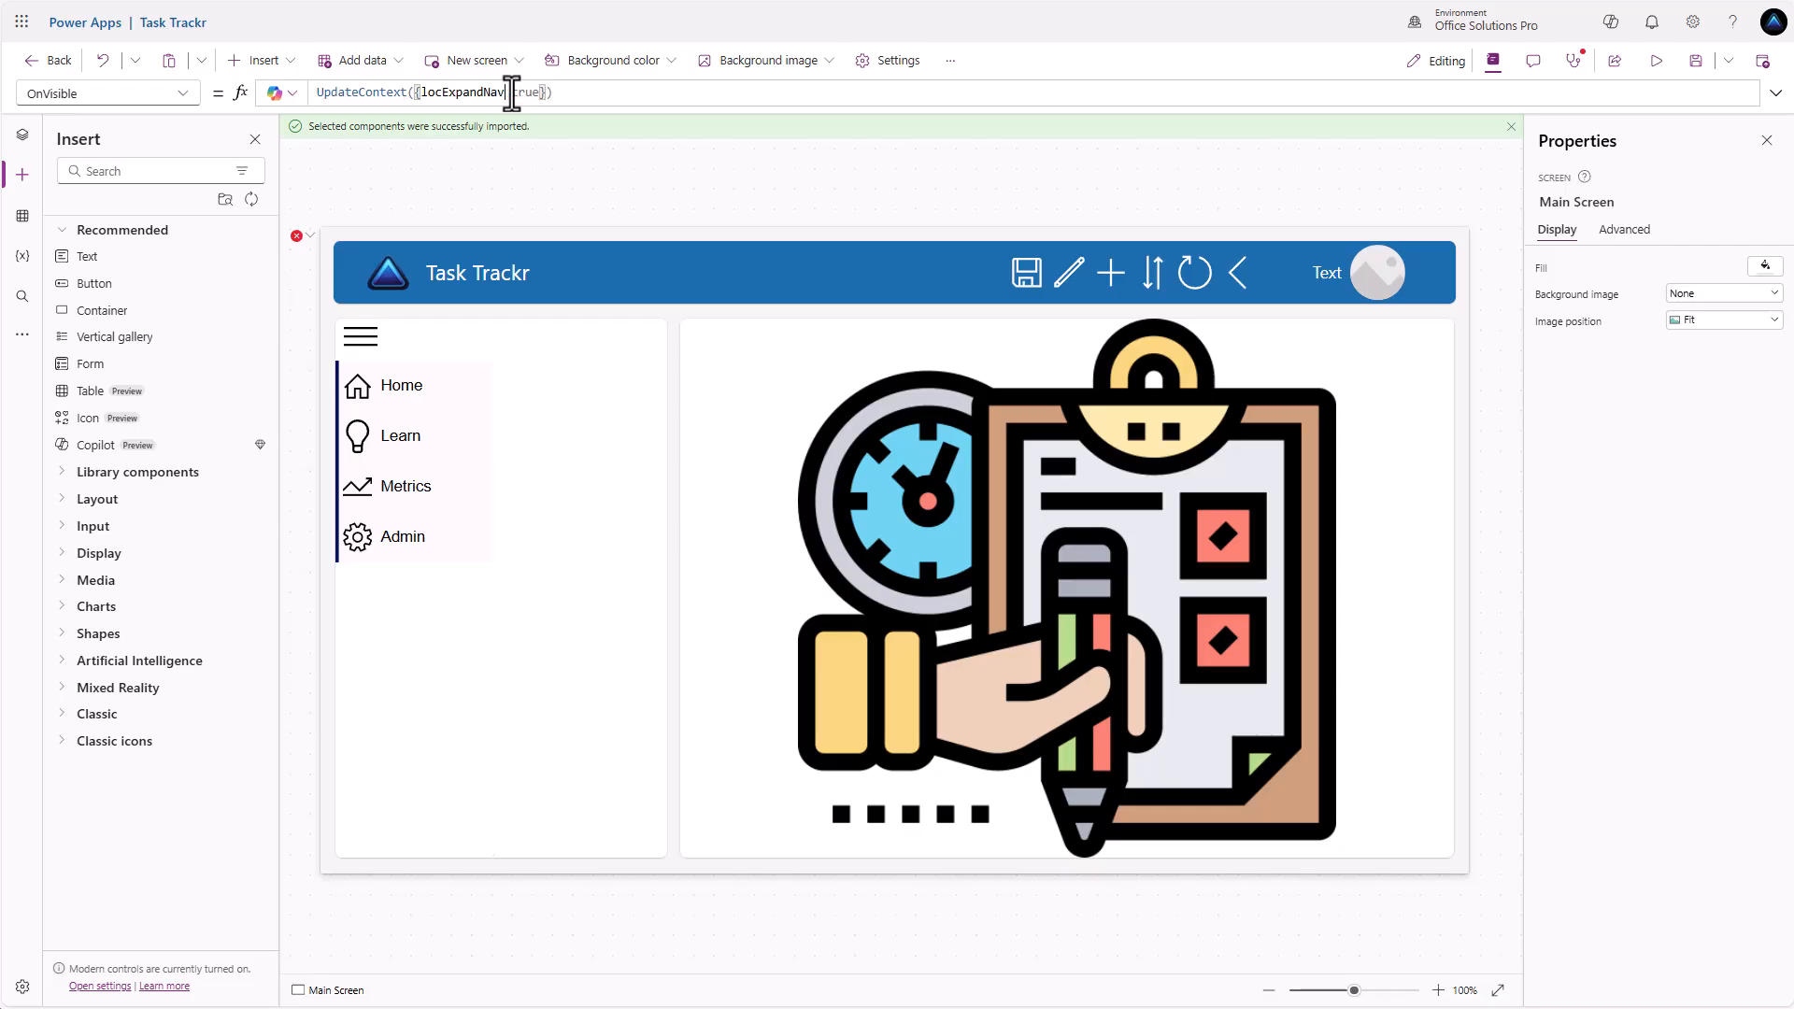
key("BackSpace")
type(":")
left_click(591, 91)
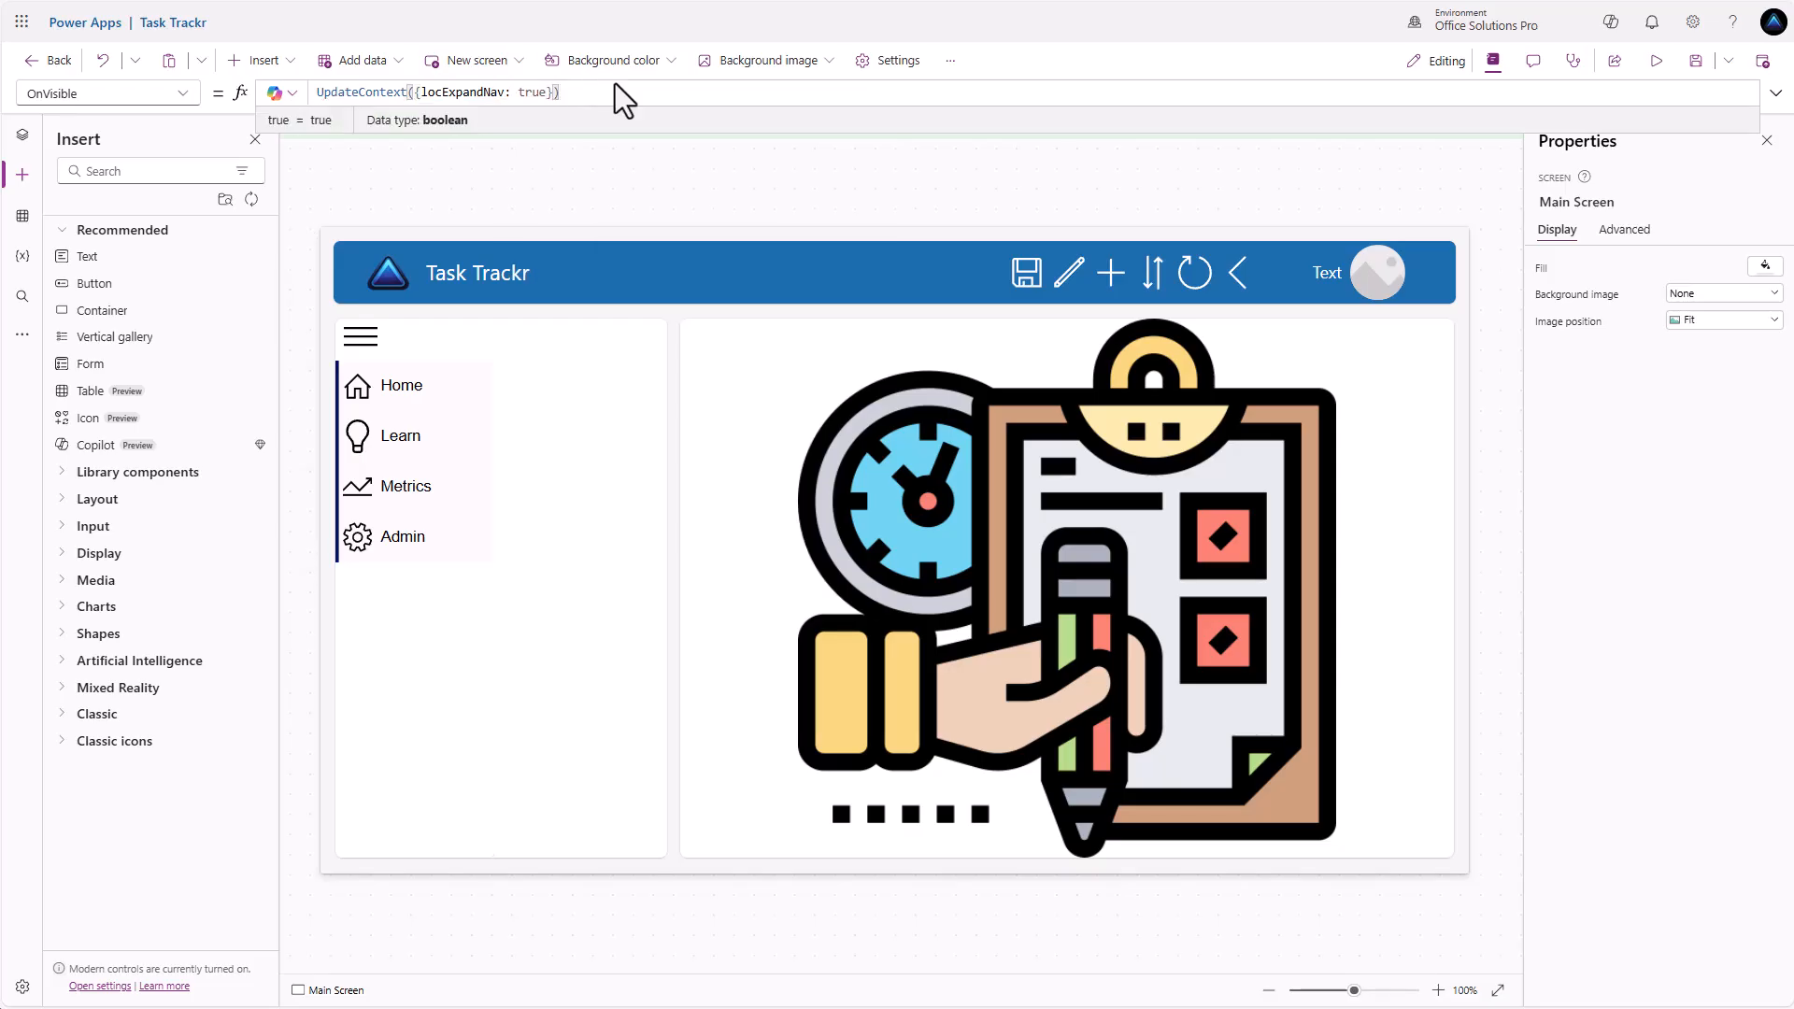
Duplicate the UpdateContext({locExpandNav: true}) statement on a new line of the OnVisible formula, ending each statement with a semicolon
left_click_drag(580, 92, 281, 94)
key("ctrl+c")
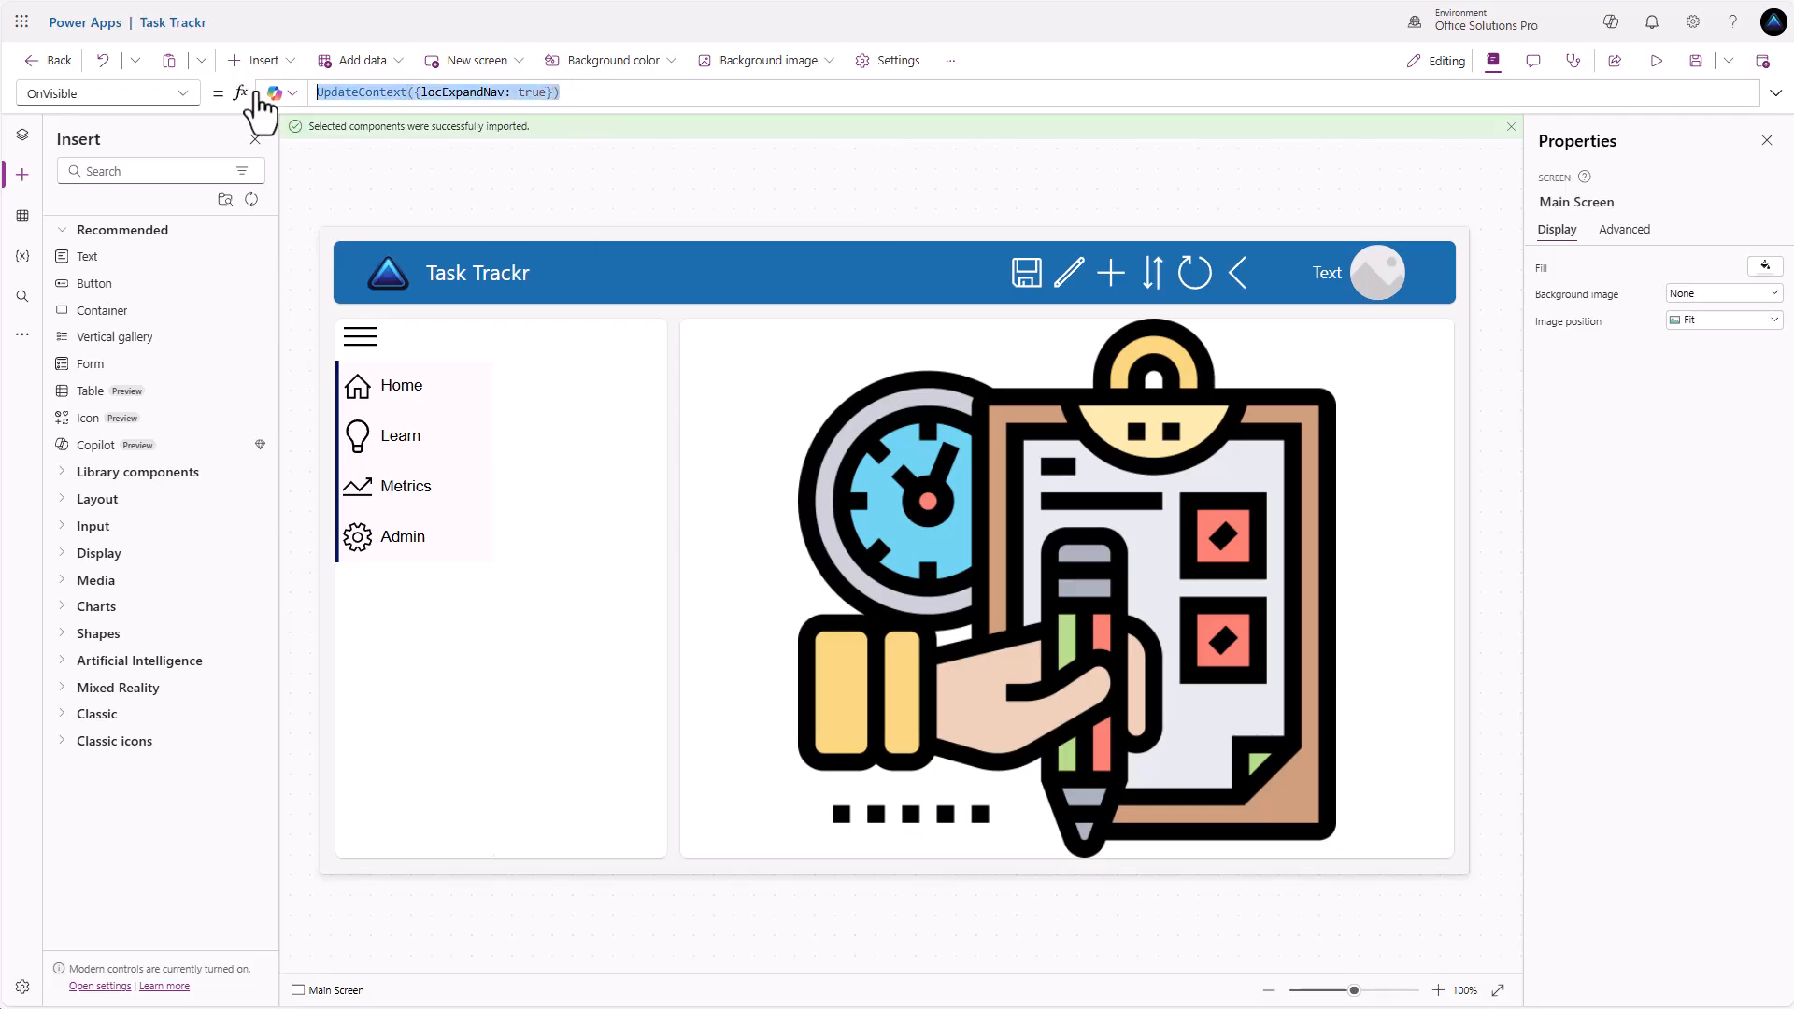
left_click(573, 93)
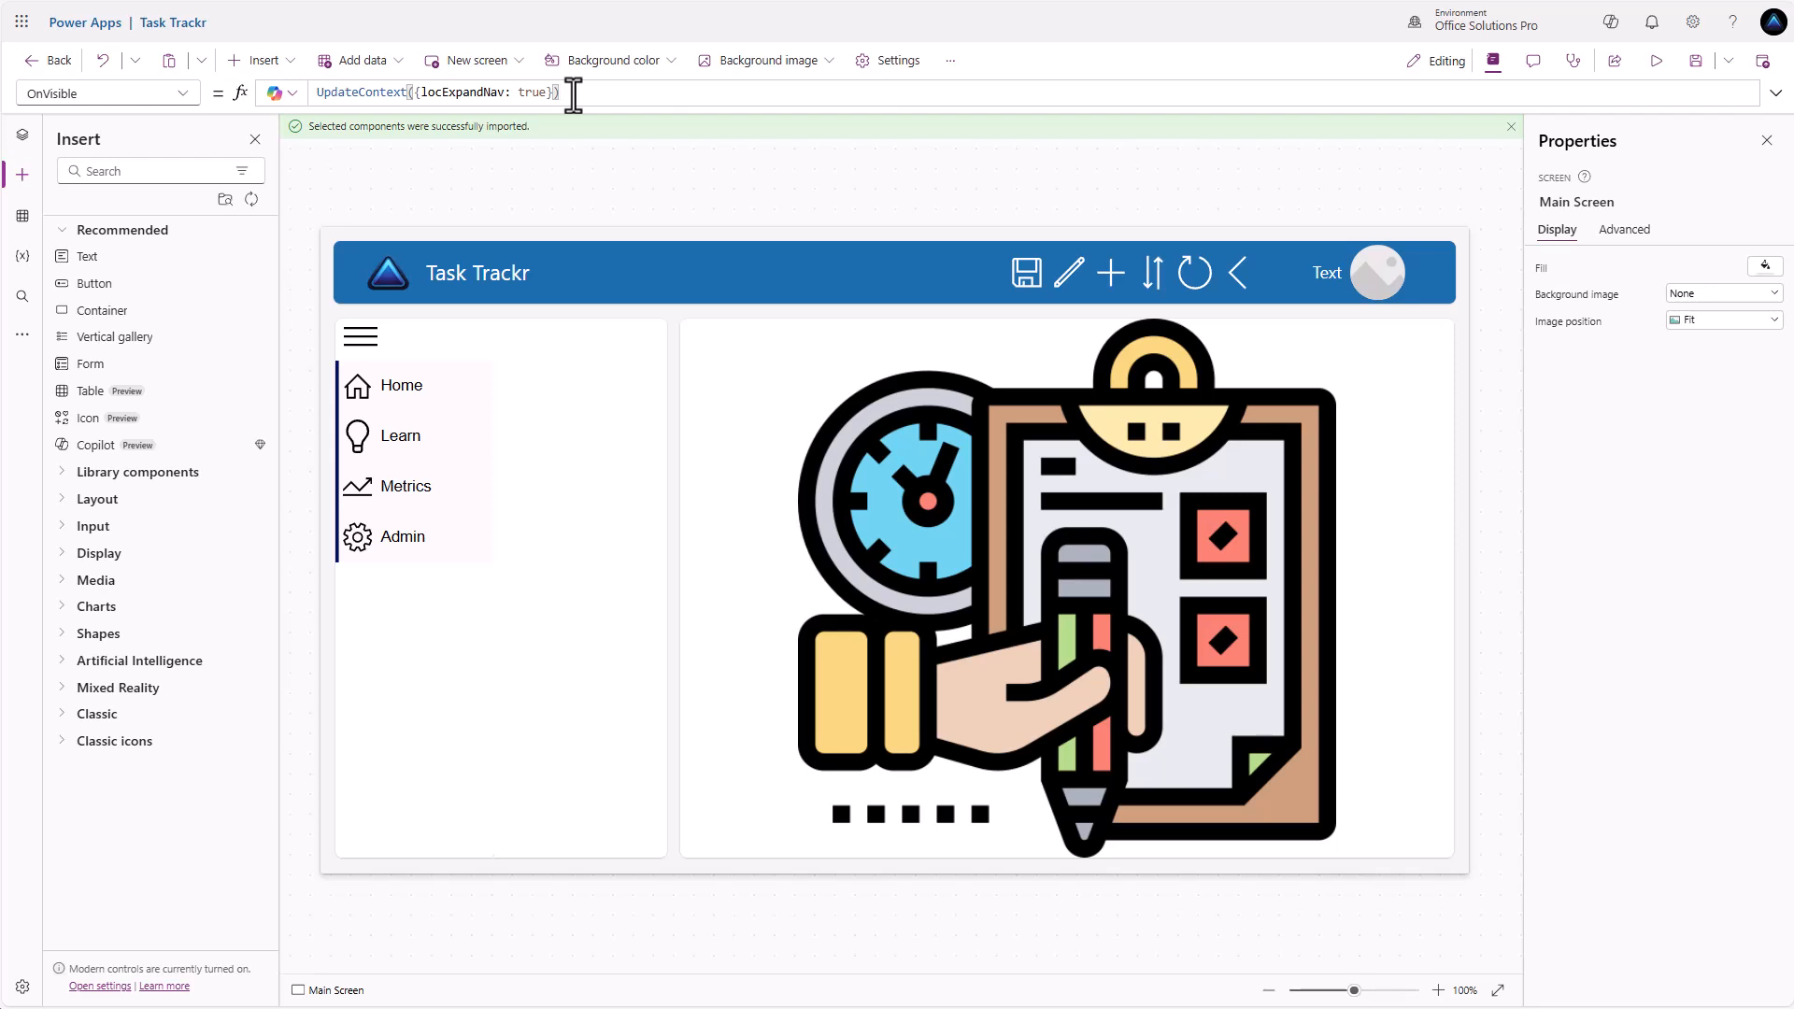
key("shift+Return")
key("ctrl+v")
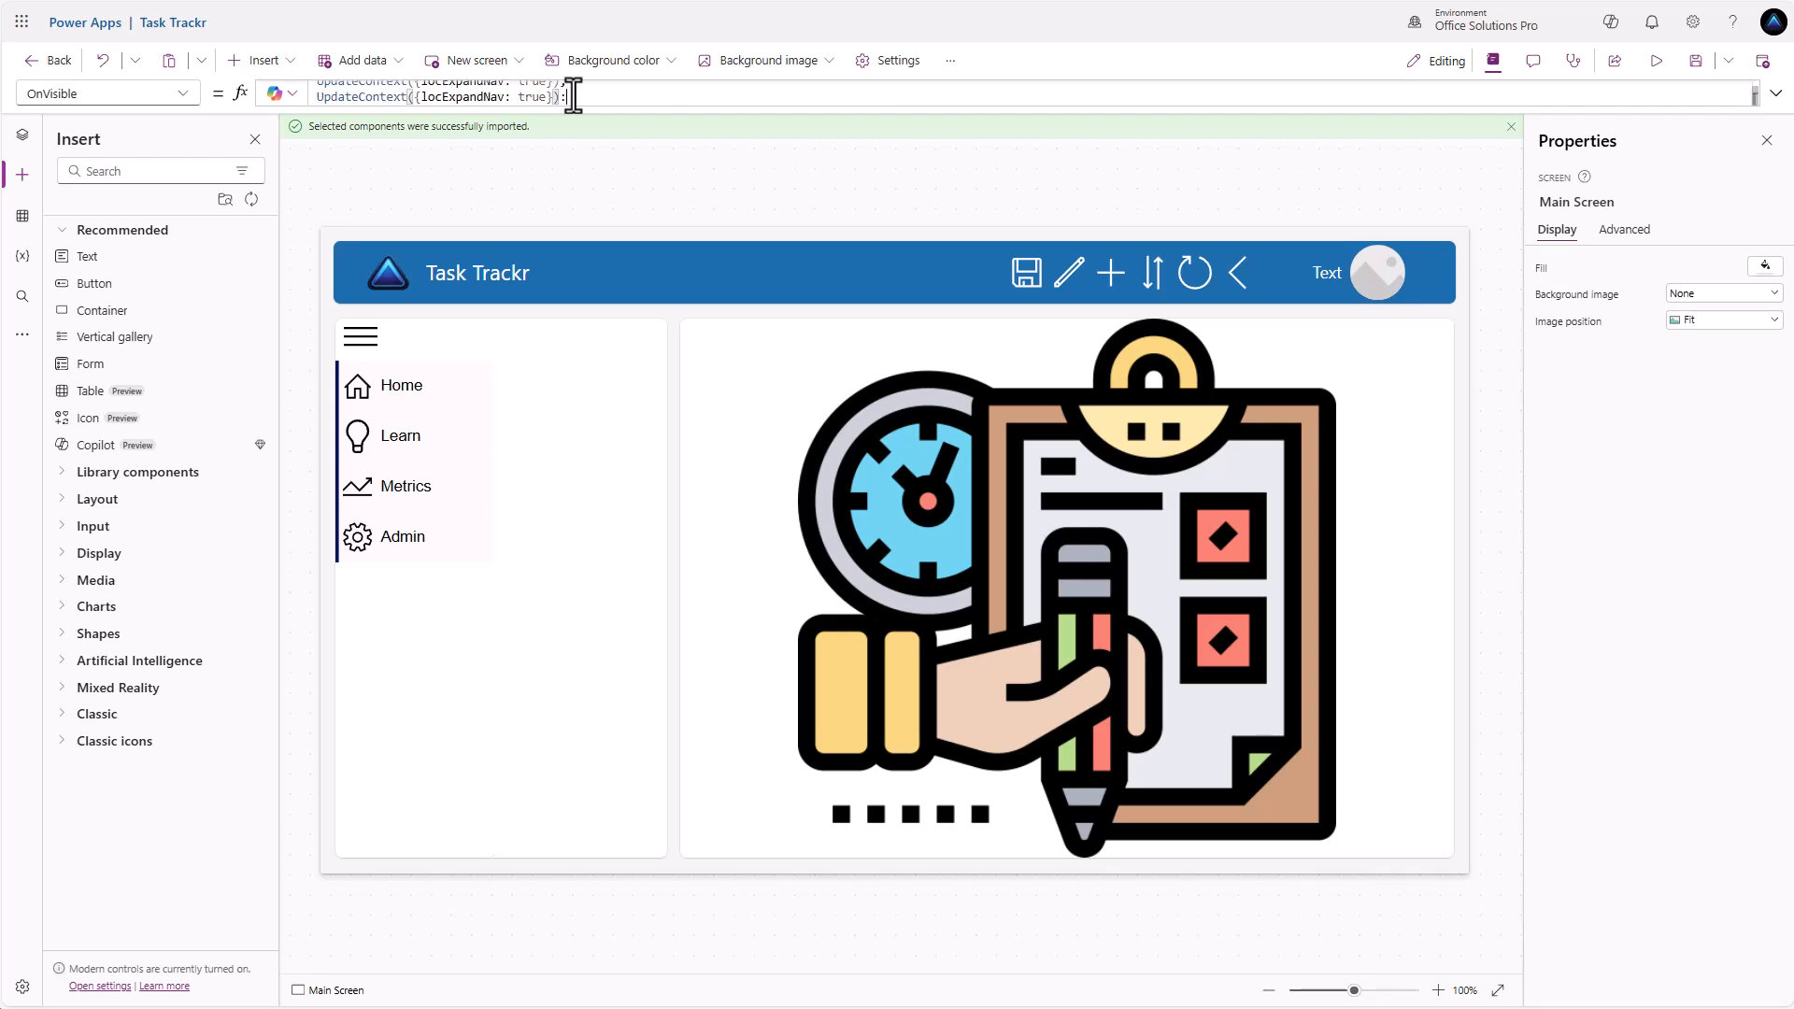
key("BackSpace")
Change the value in the second UpdateContext statement of the Main Screen's OnVisible formula to false
scroll(531, 102, "up", 1)
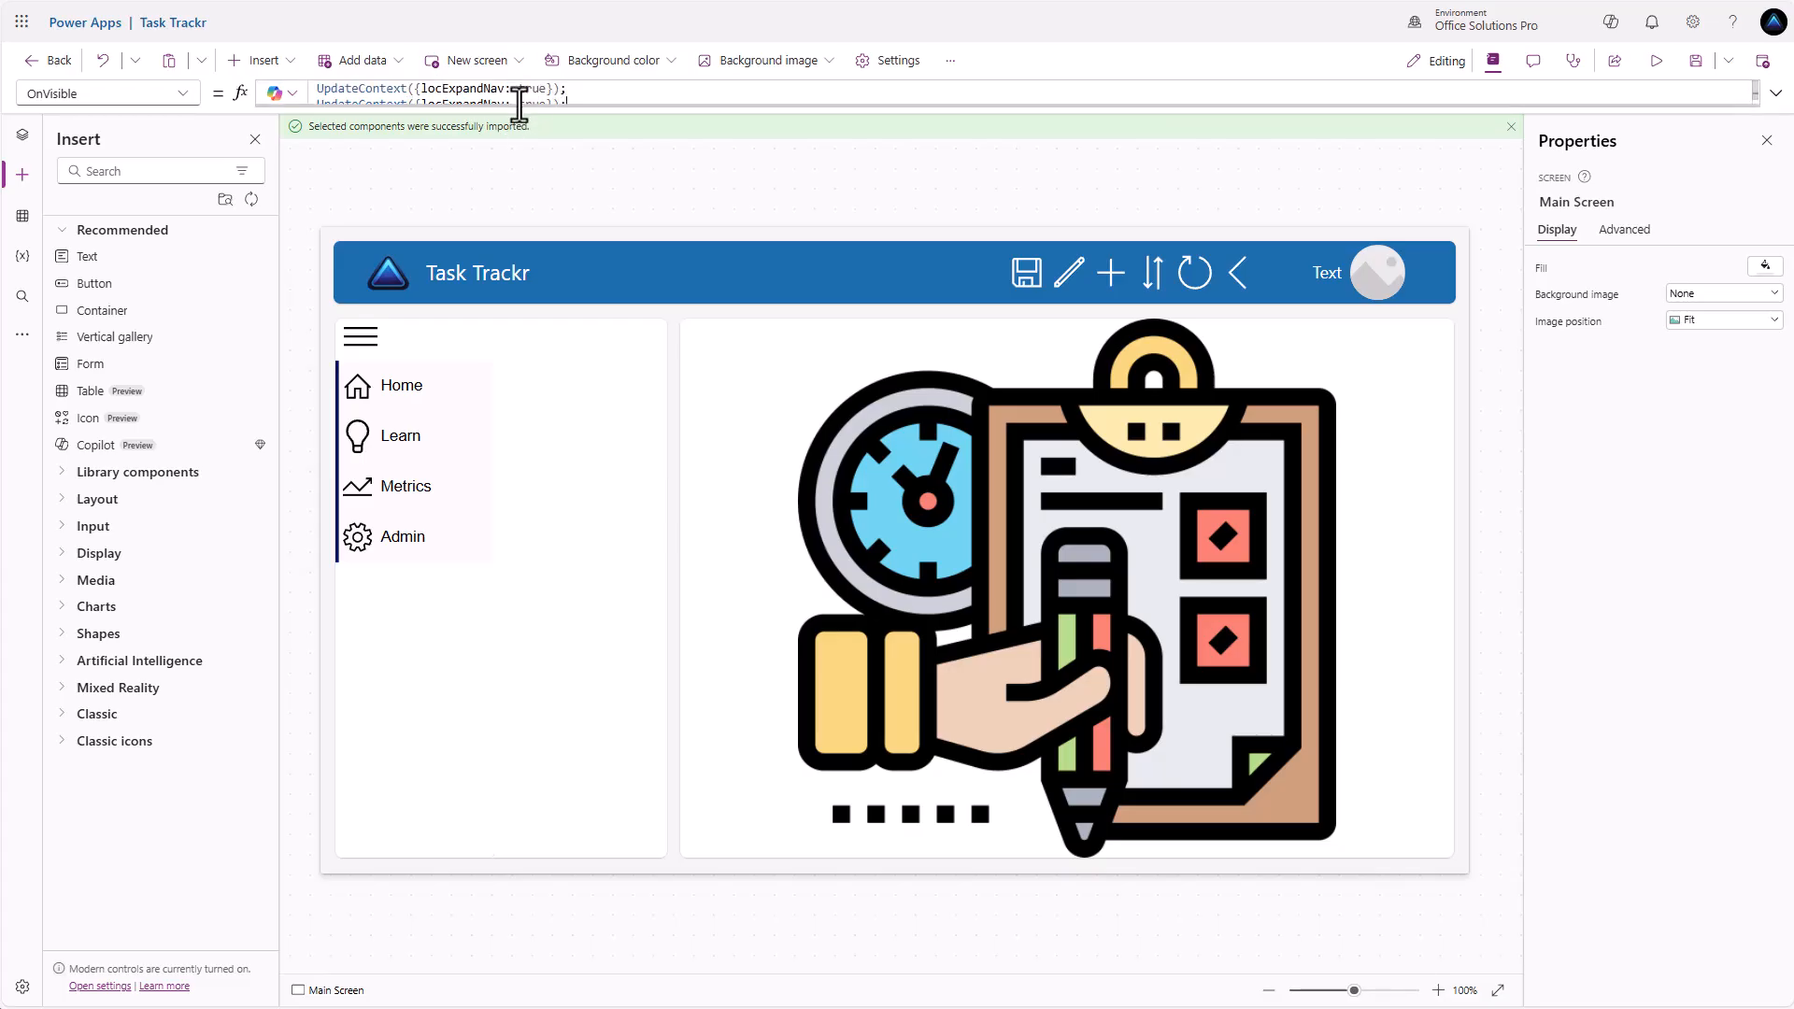
double_click(545, 99)
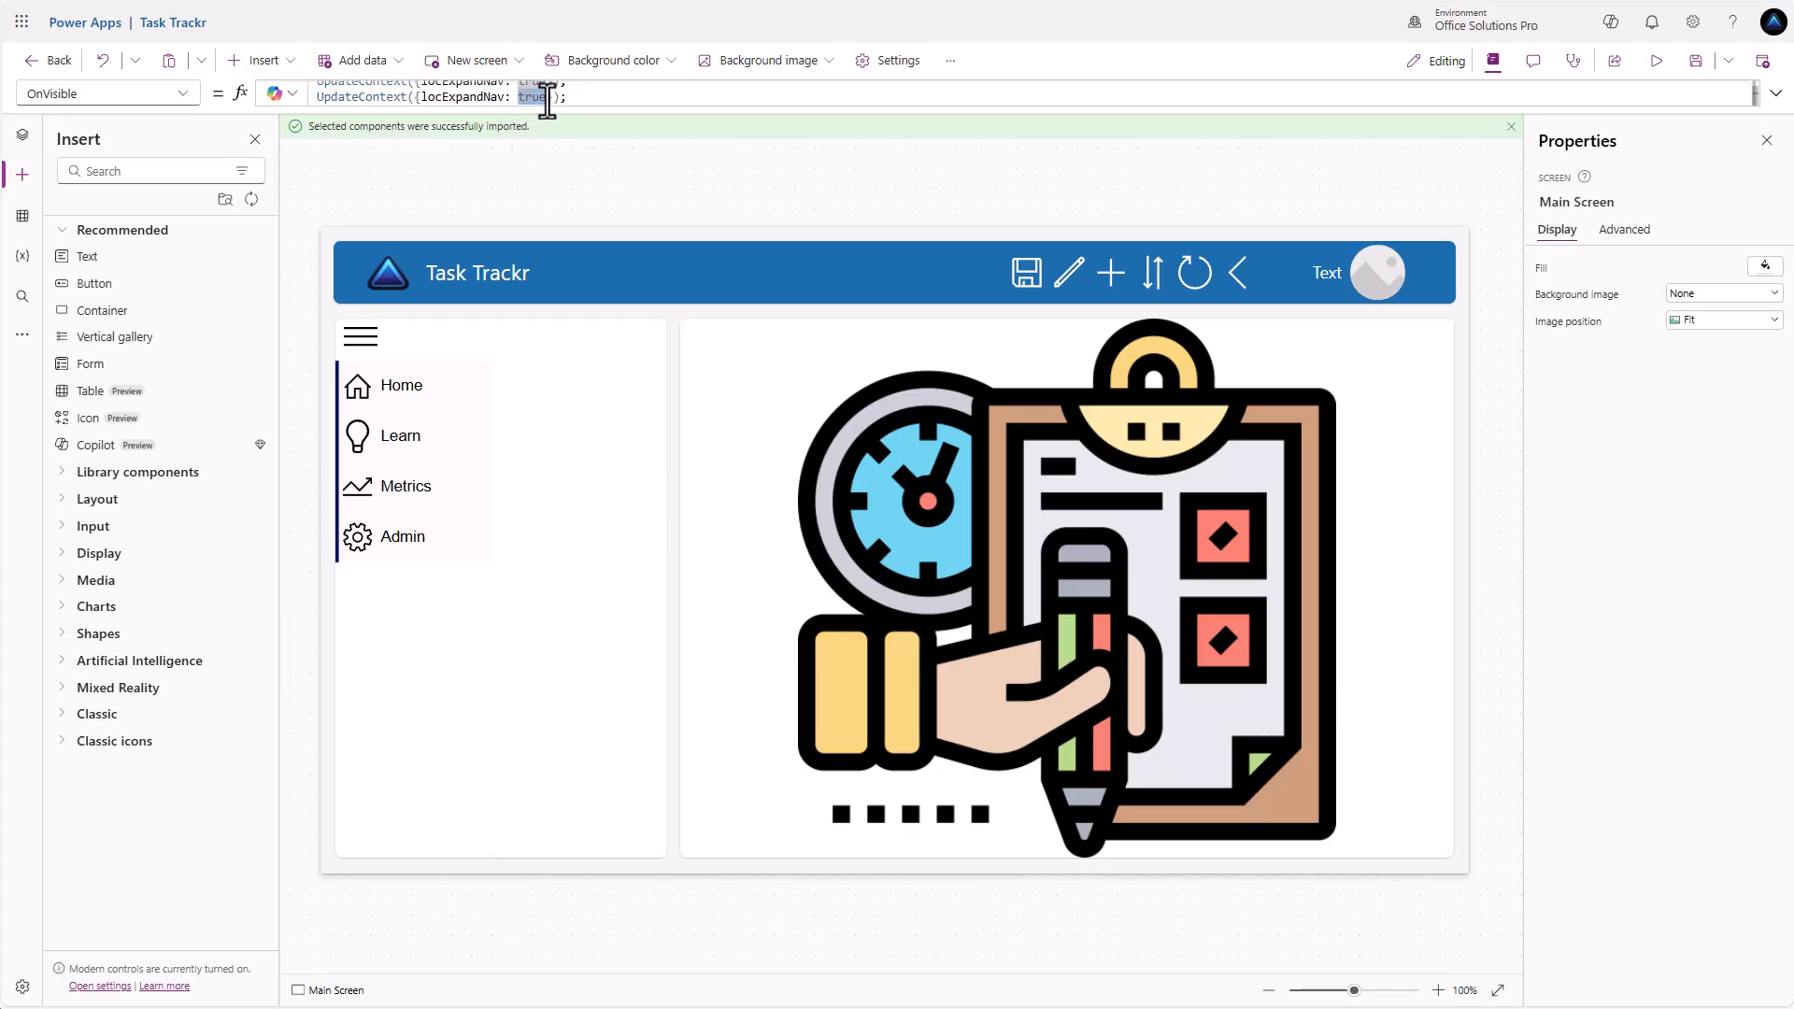
type("false")
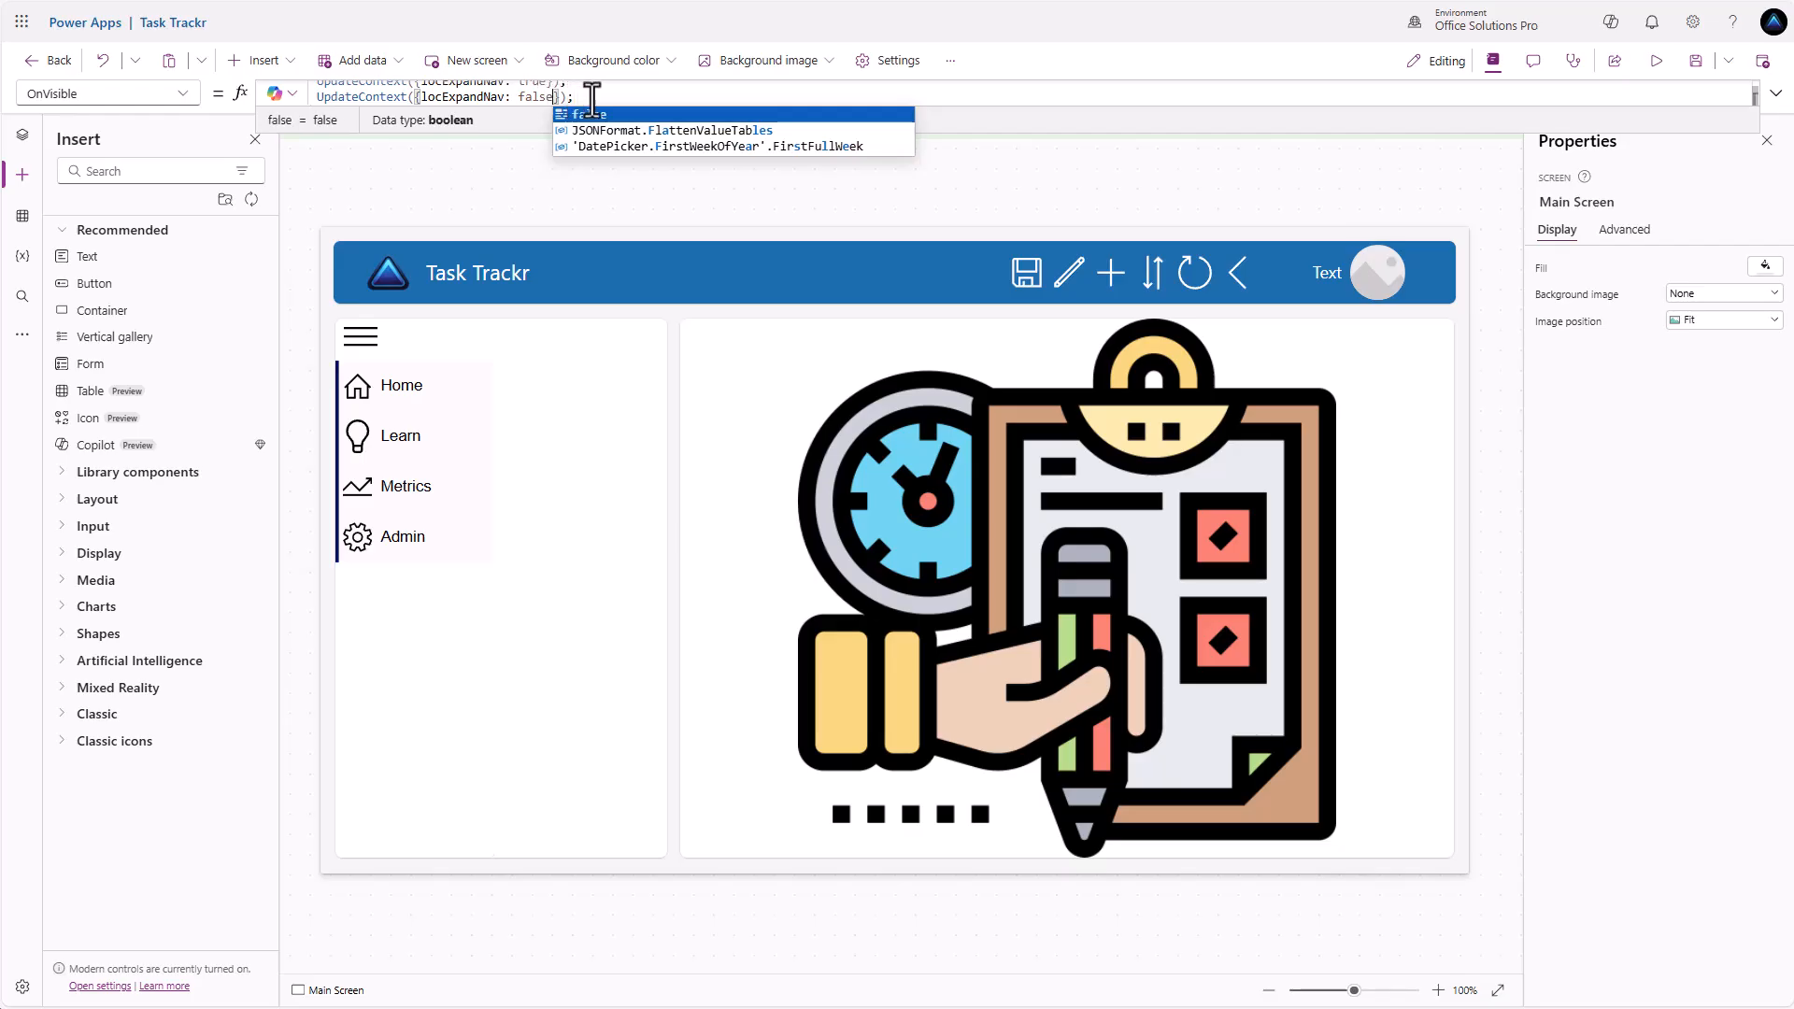
Turn off flexible width for Sidebar Container Main Screen
left_click(428, 467)
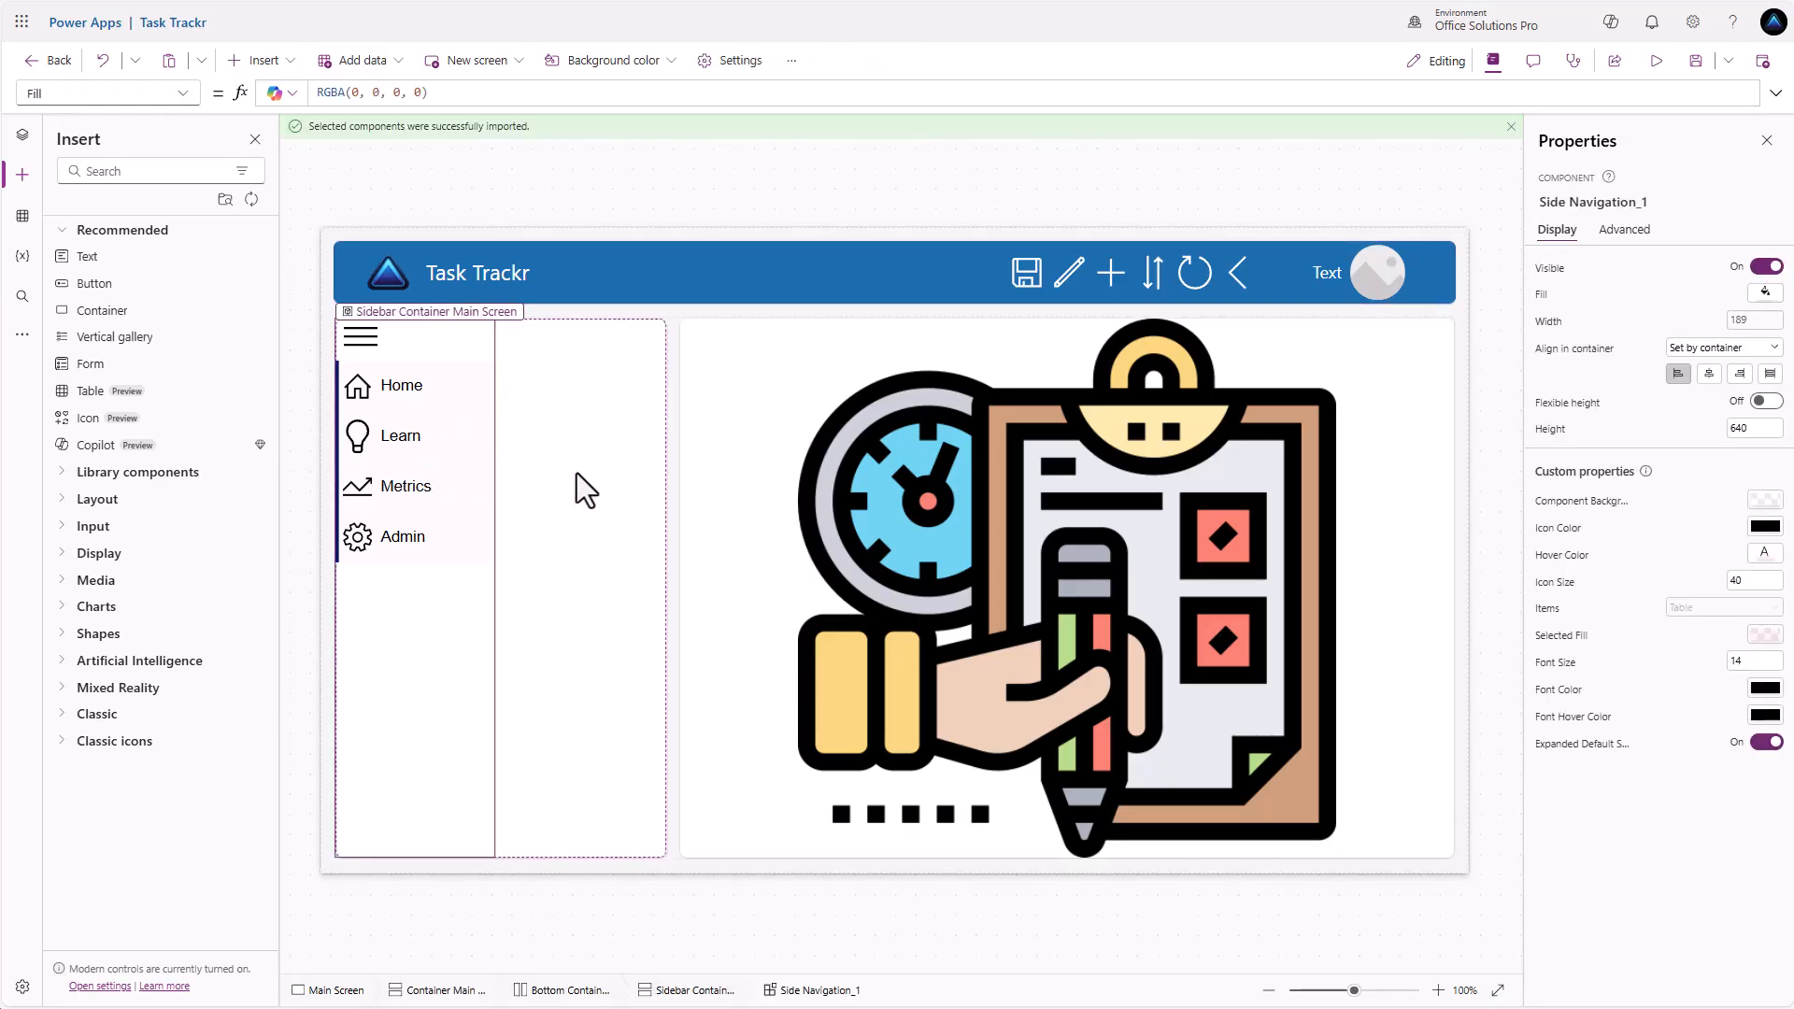
left_click(598, 474)
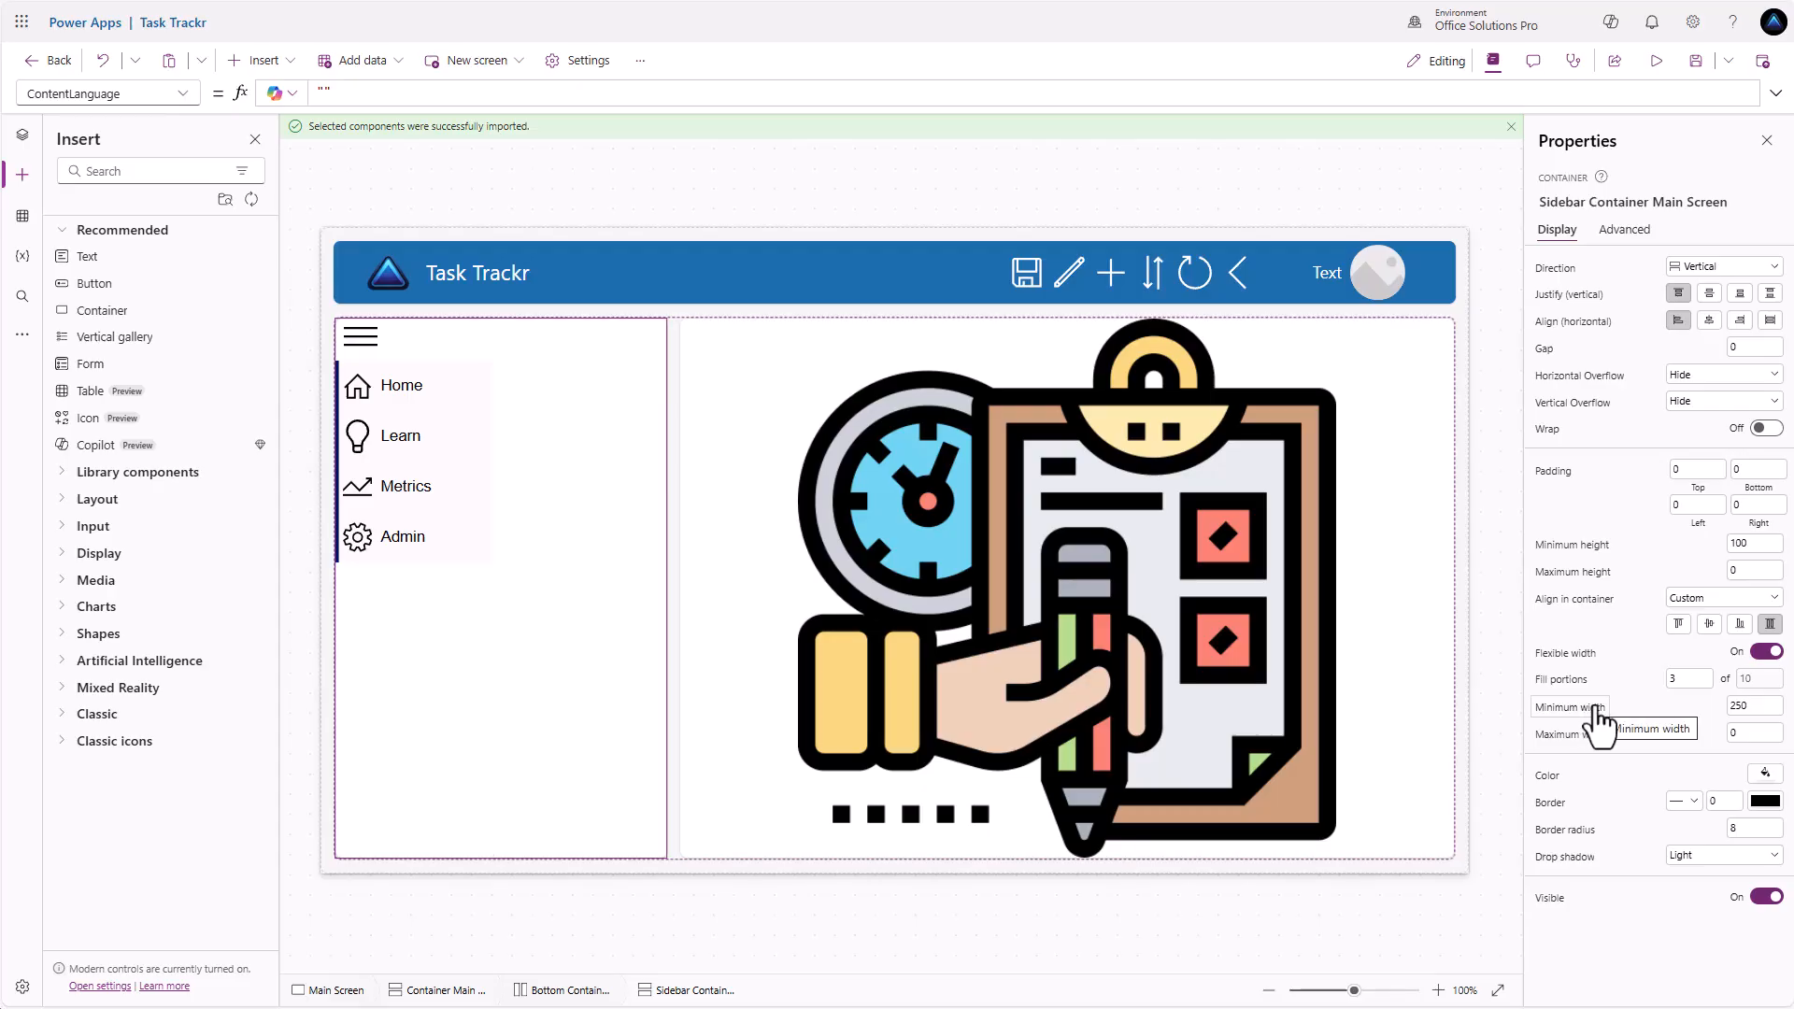
left_click(1768, 665)
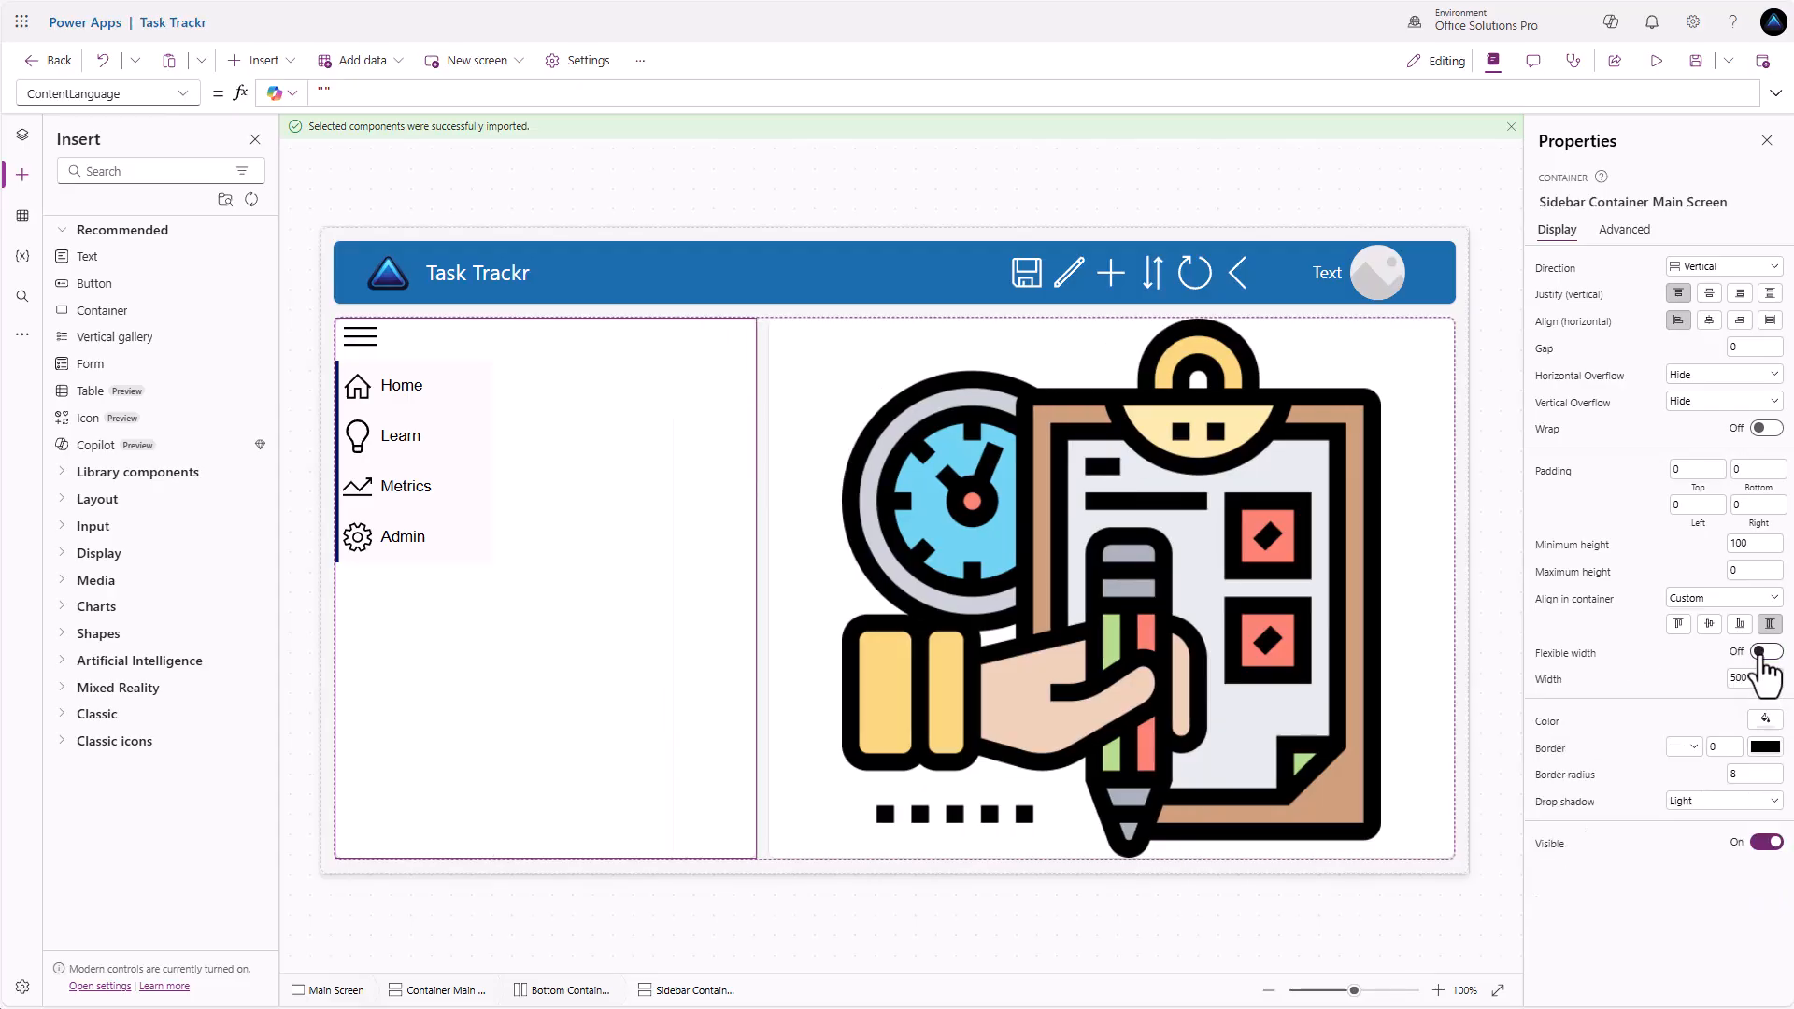
Set the sidebar container's Width to 'Side Navigation_1'.Width and test collapsing and expanding the navigation
left_click(1549, 680)
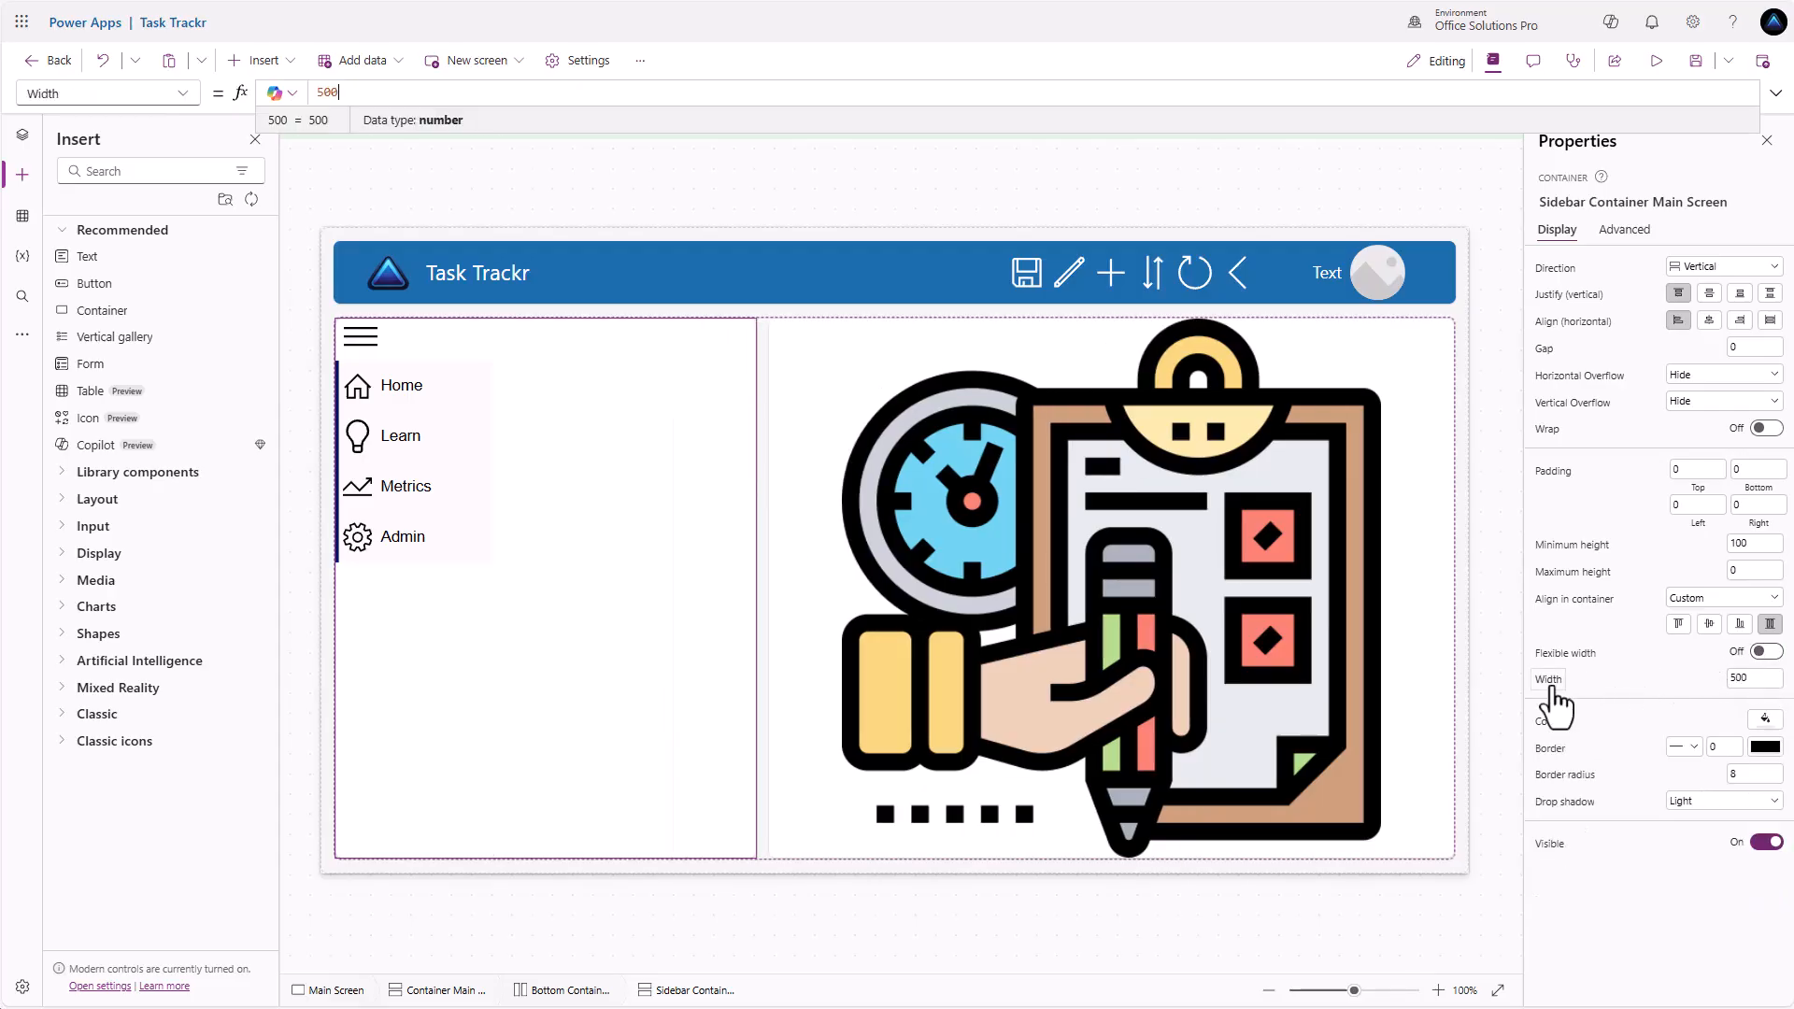
double_click(367, 91)
left_click(23, 134)
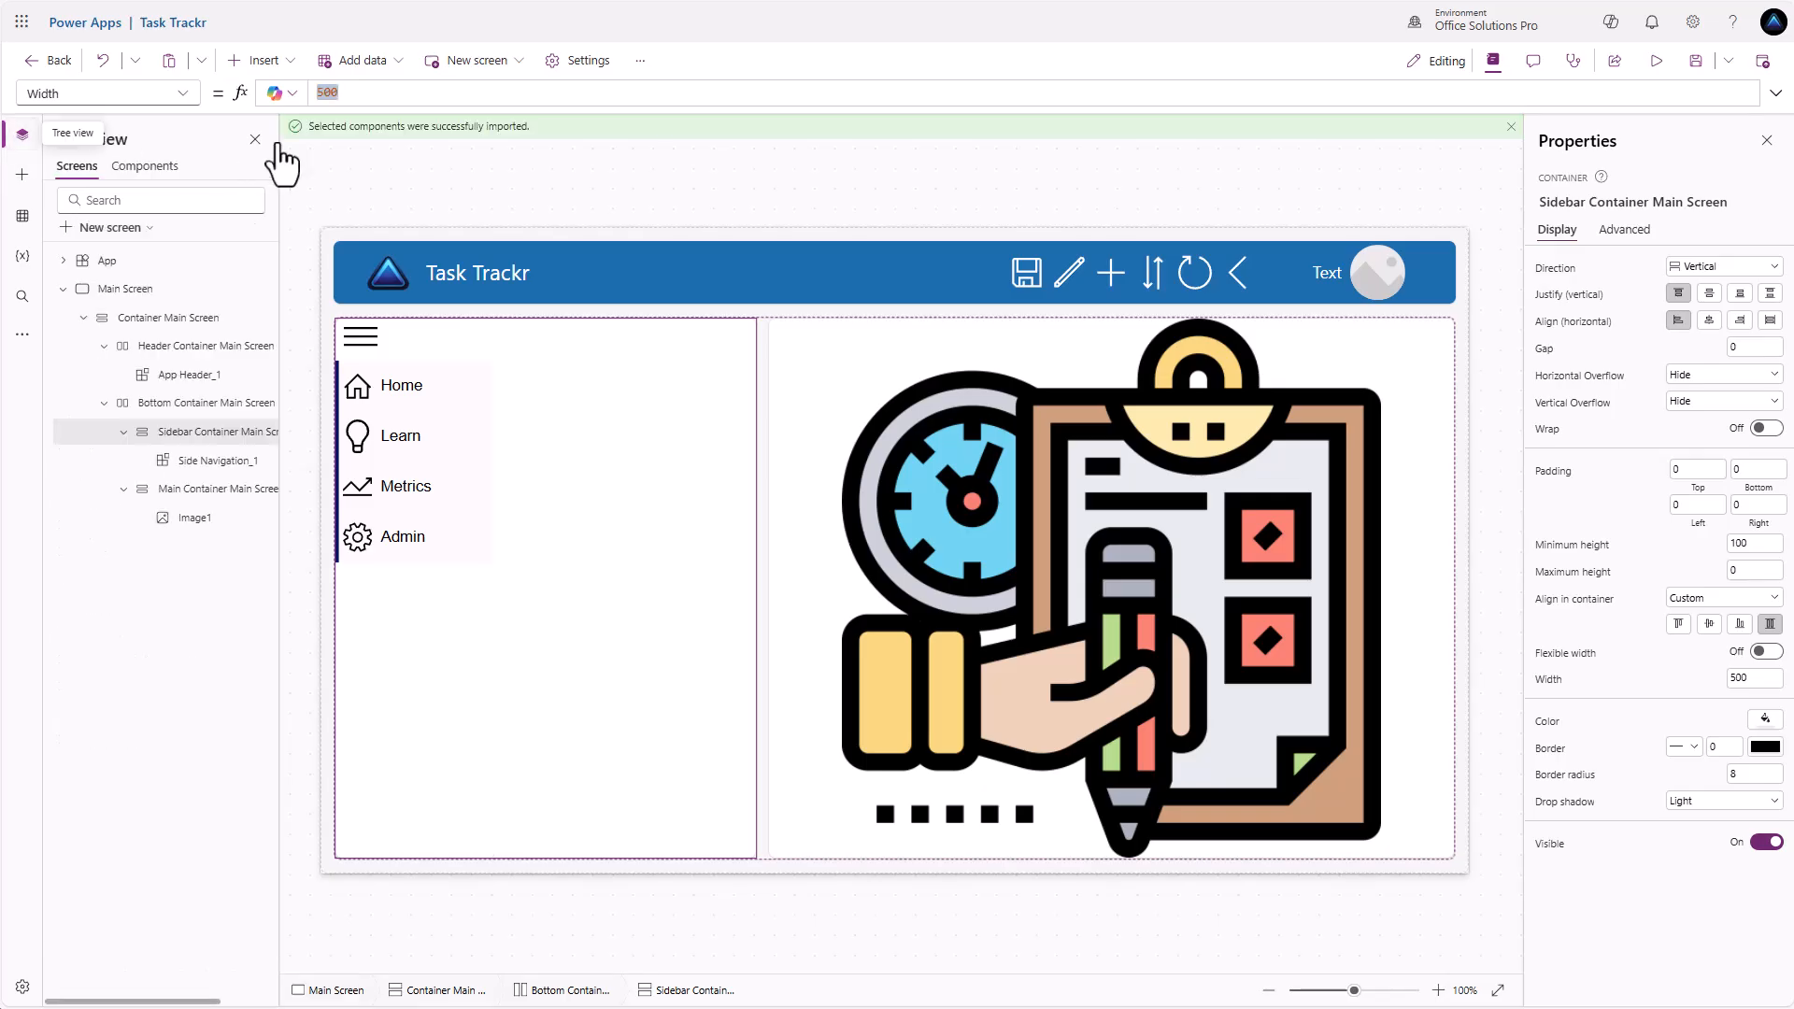
left_click(345, 91)
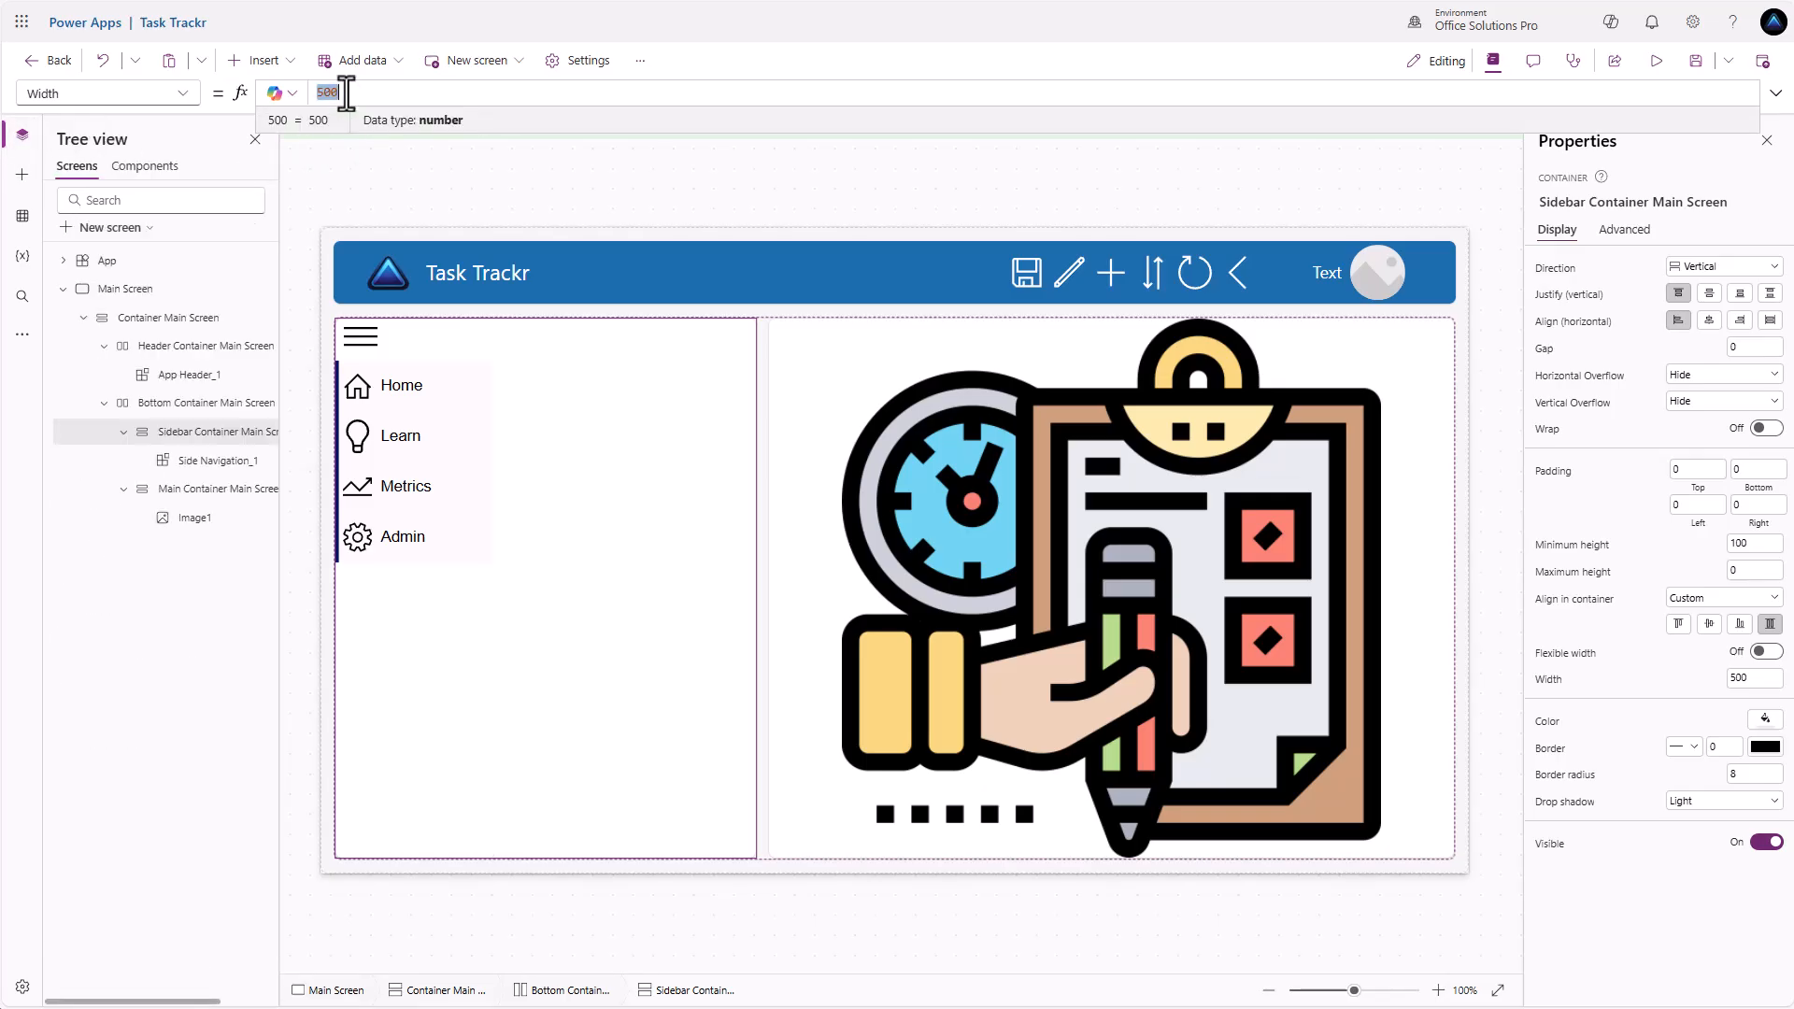
type("'Side Navigation_1'.")
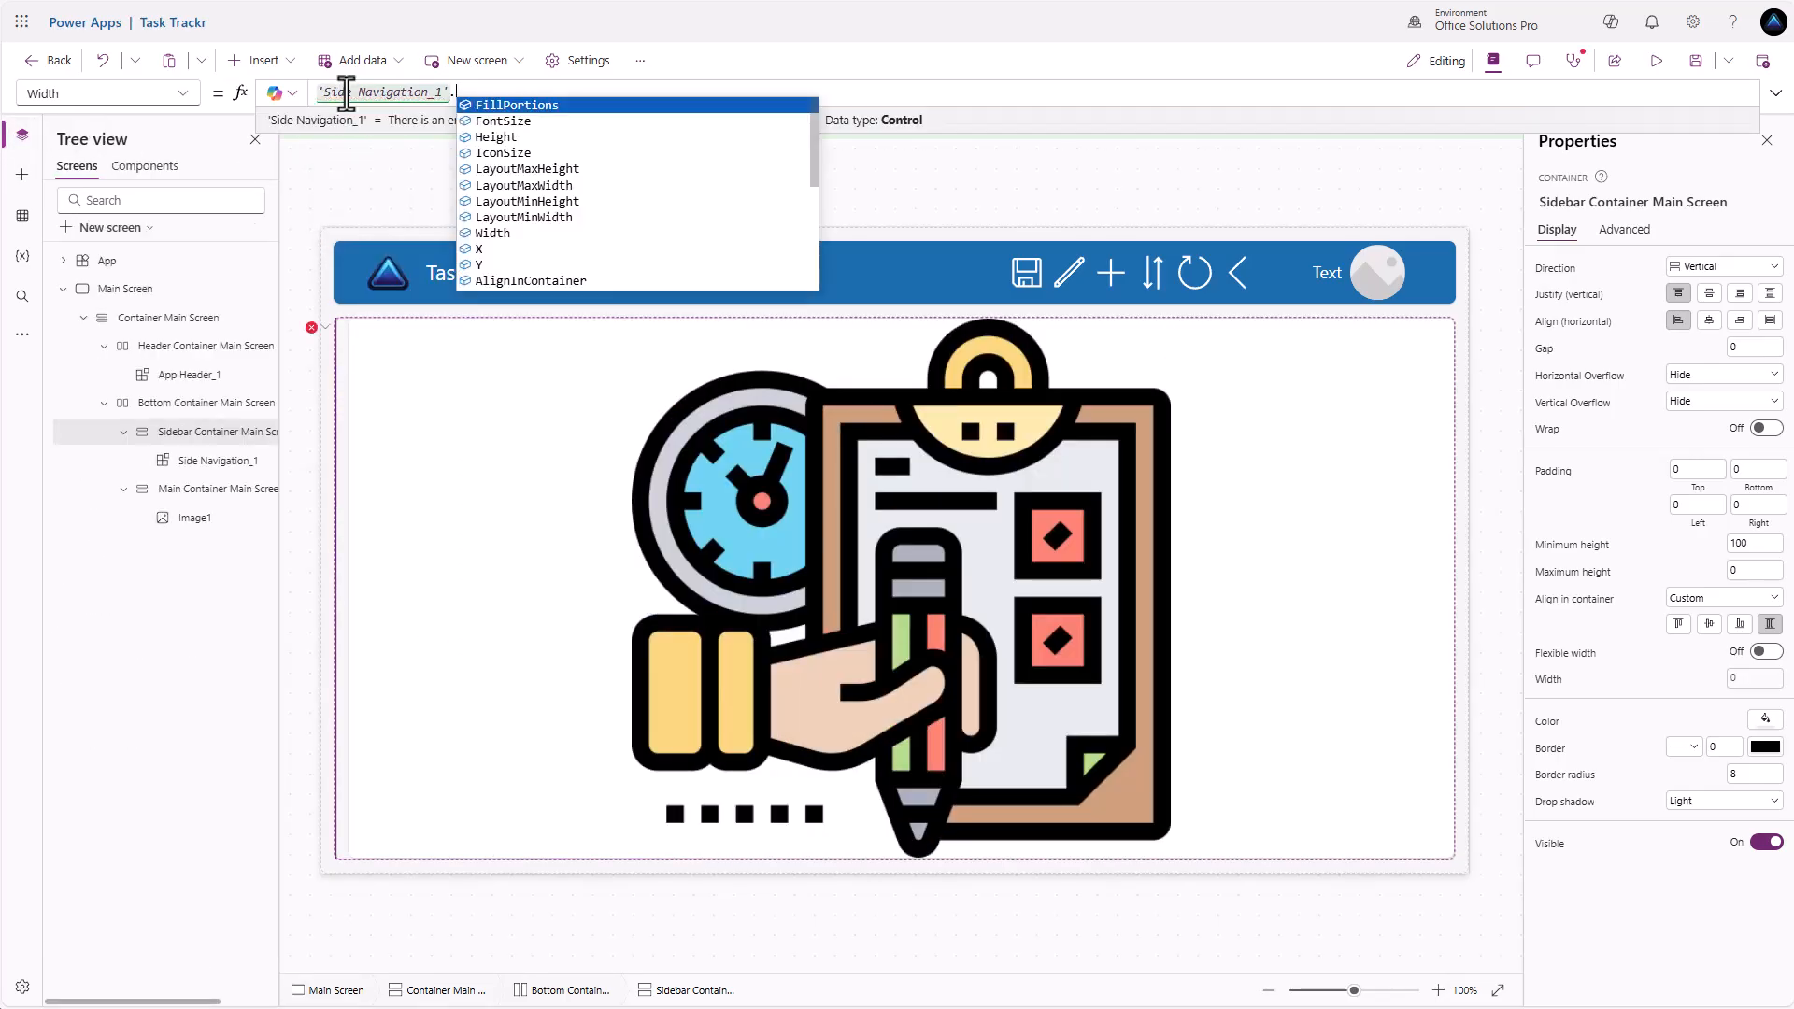
type("Width")
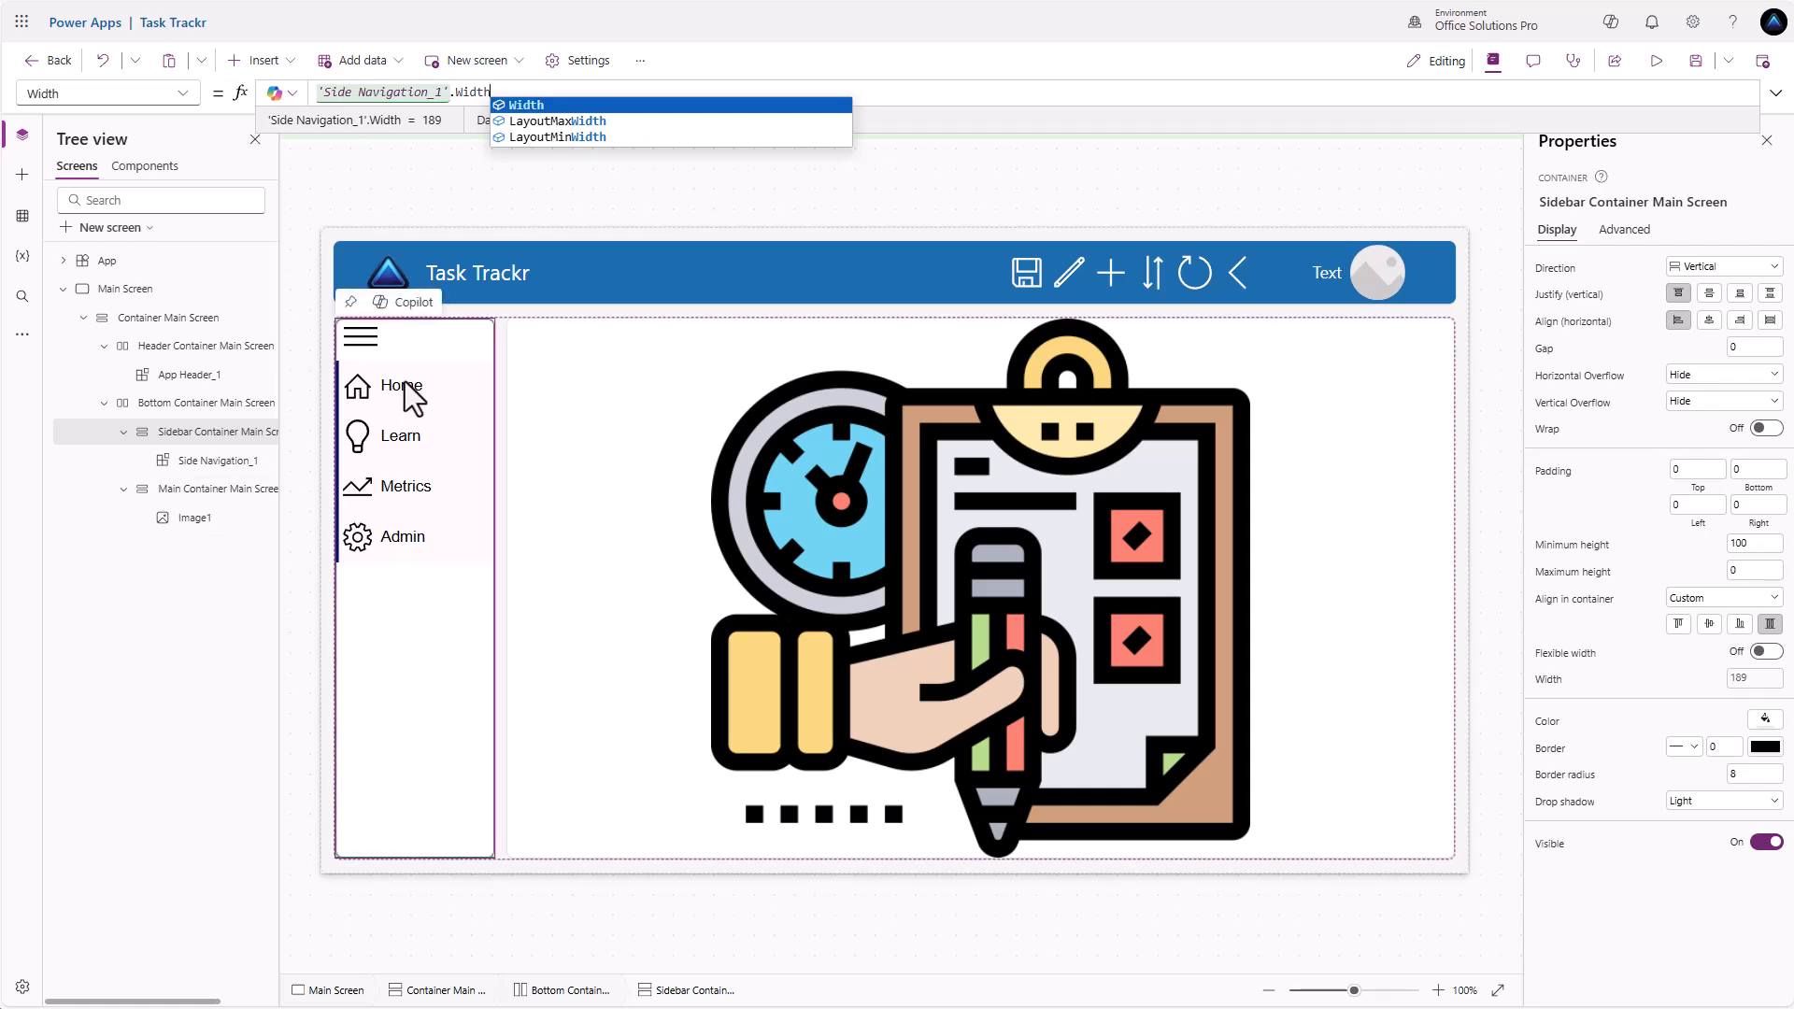
left_click(360, 353, "alt")
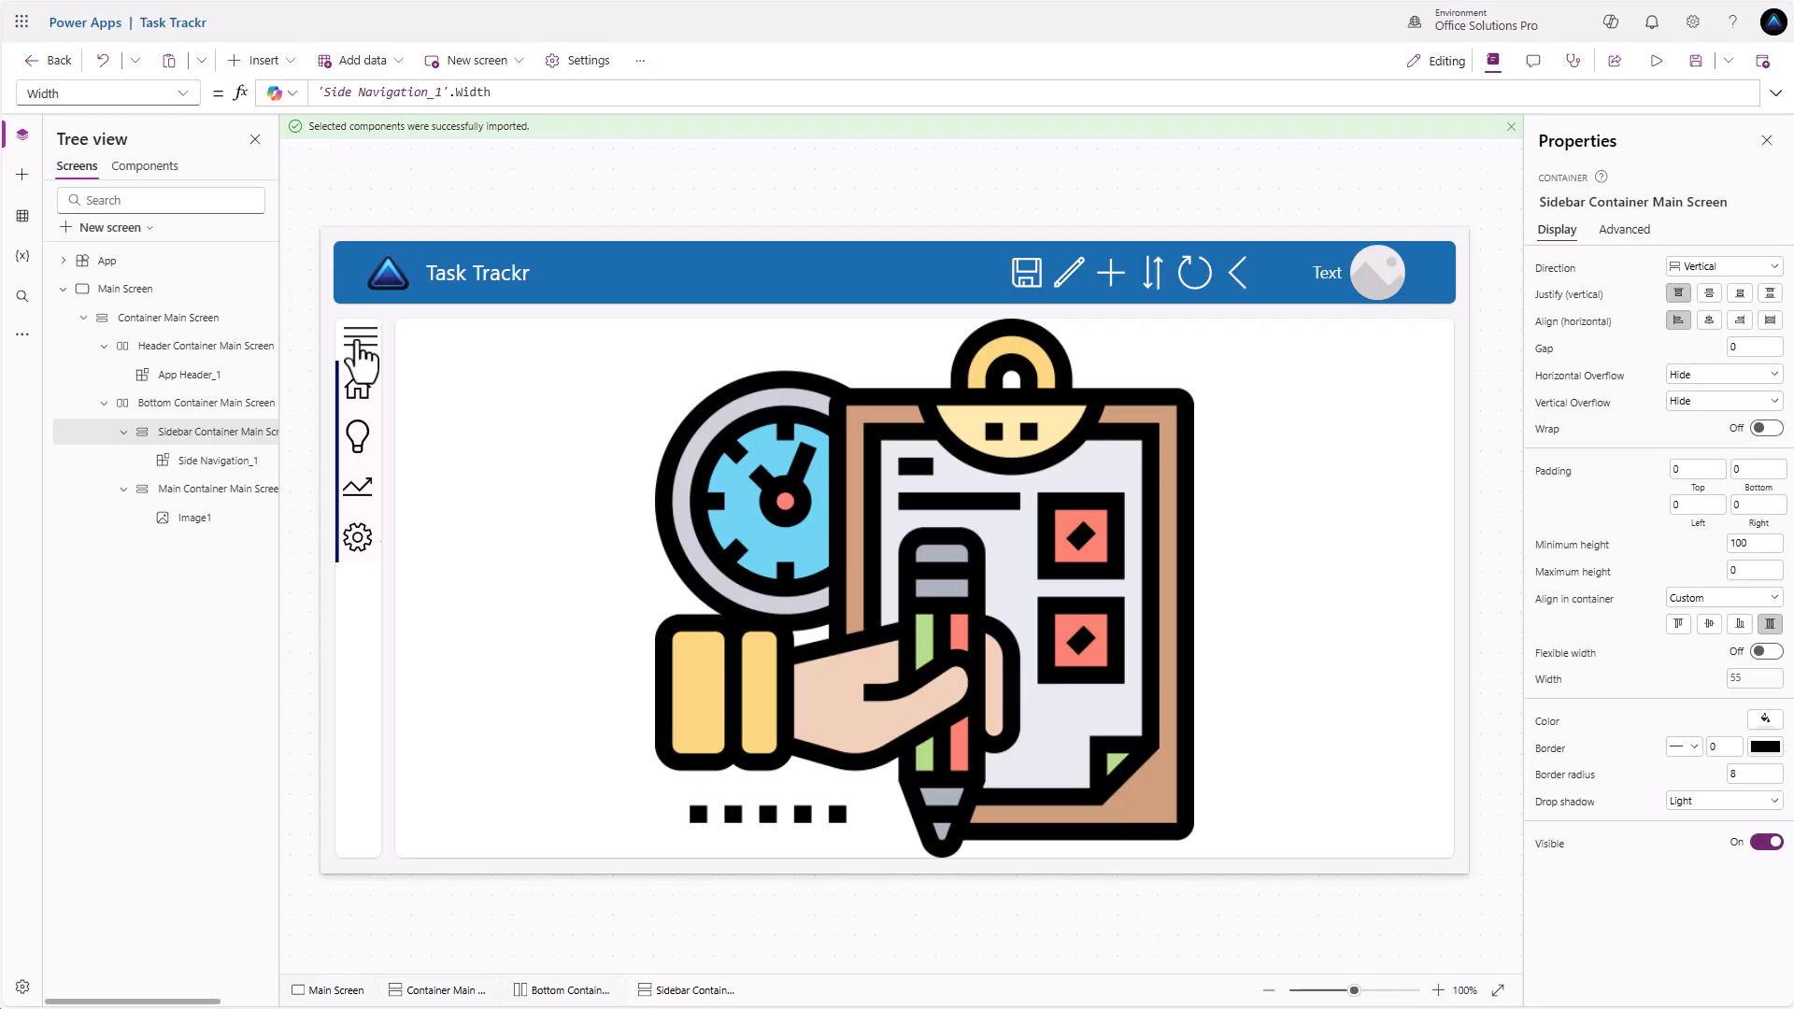
left_click(359, 353, "alt")
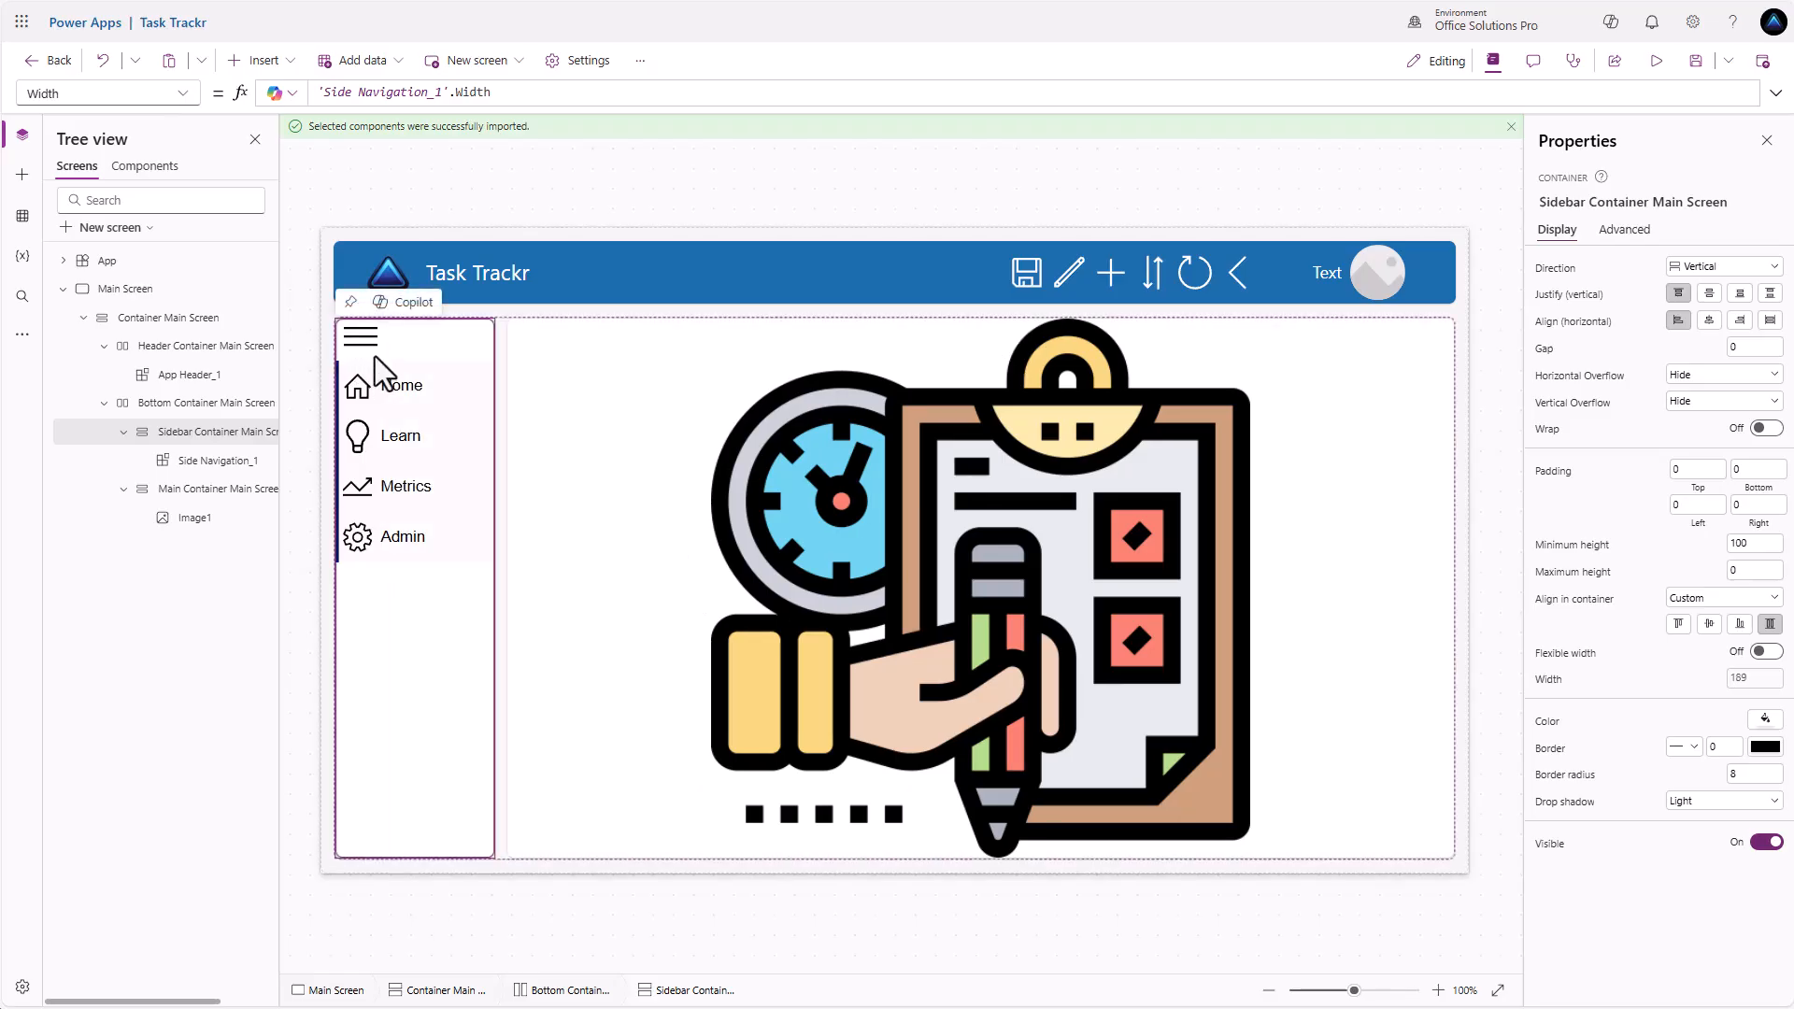
Set the ExpandedDefaultSetting property of Side Navigation_1 to locExpandNav
left_click(212, 463)
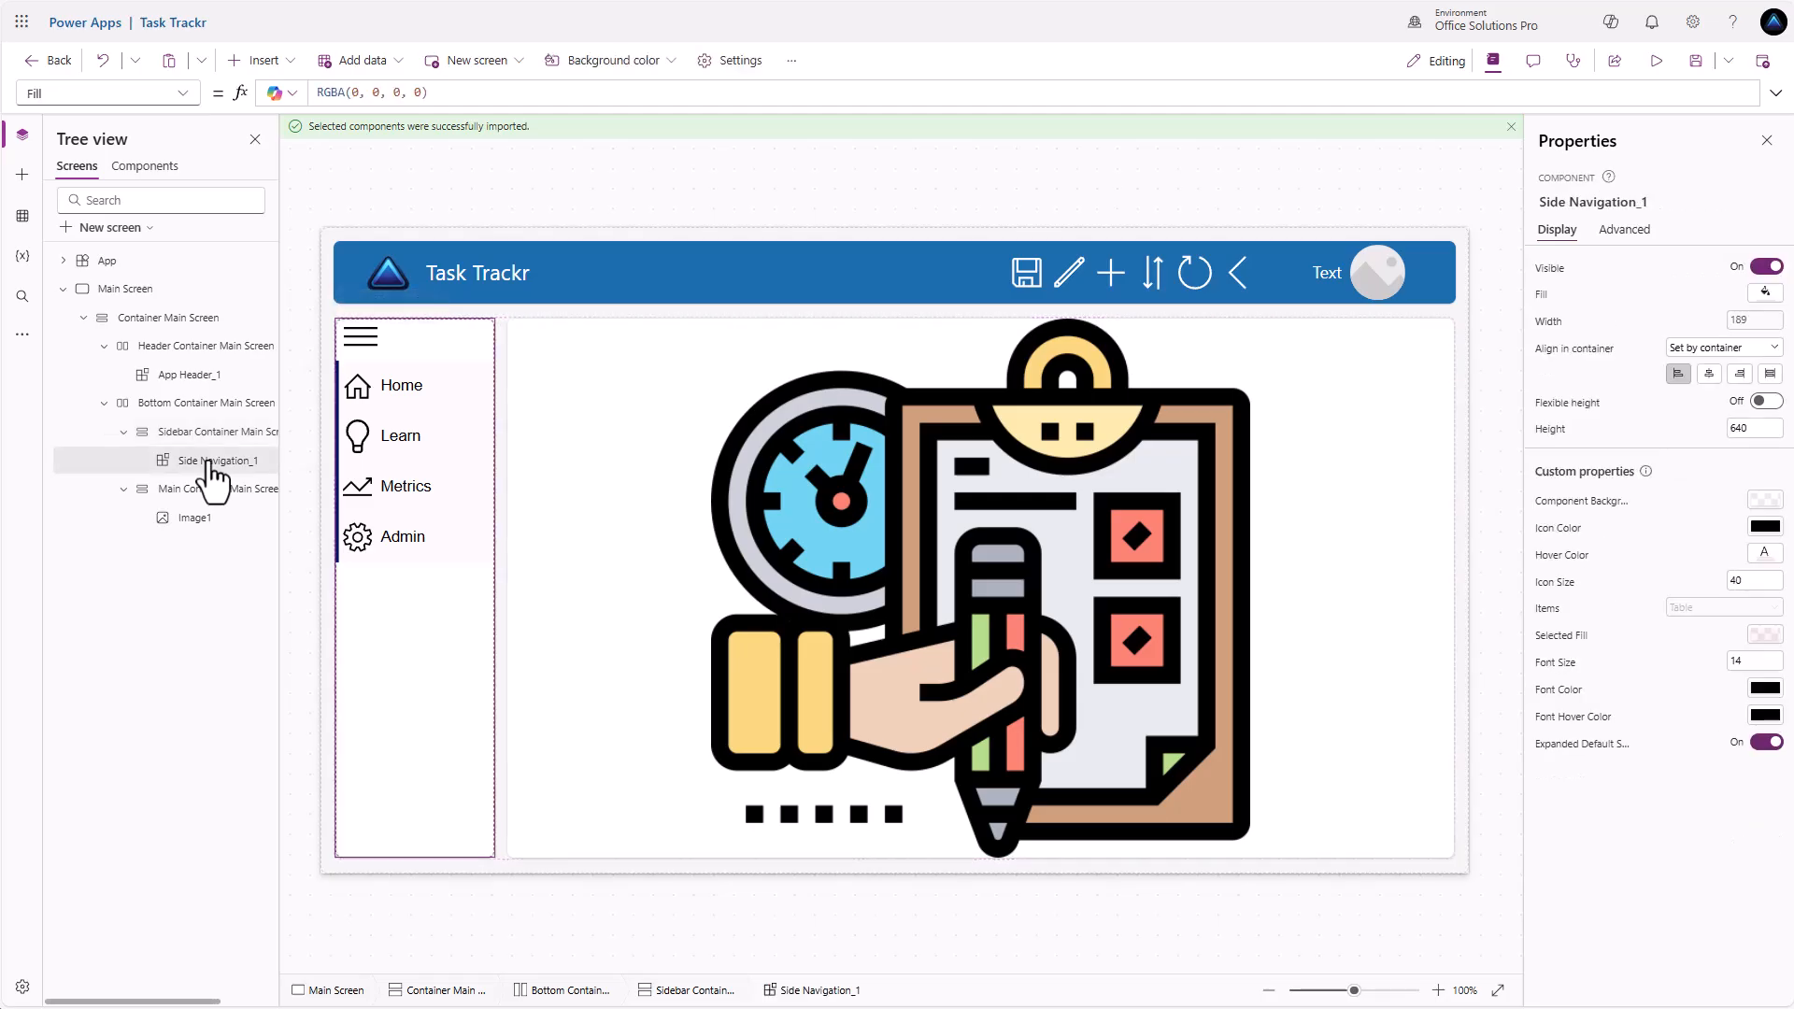
left_click(1626, 236)
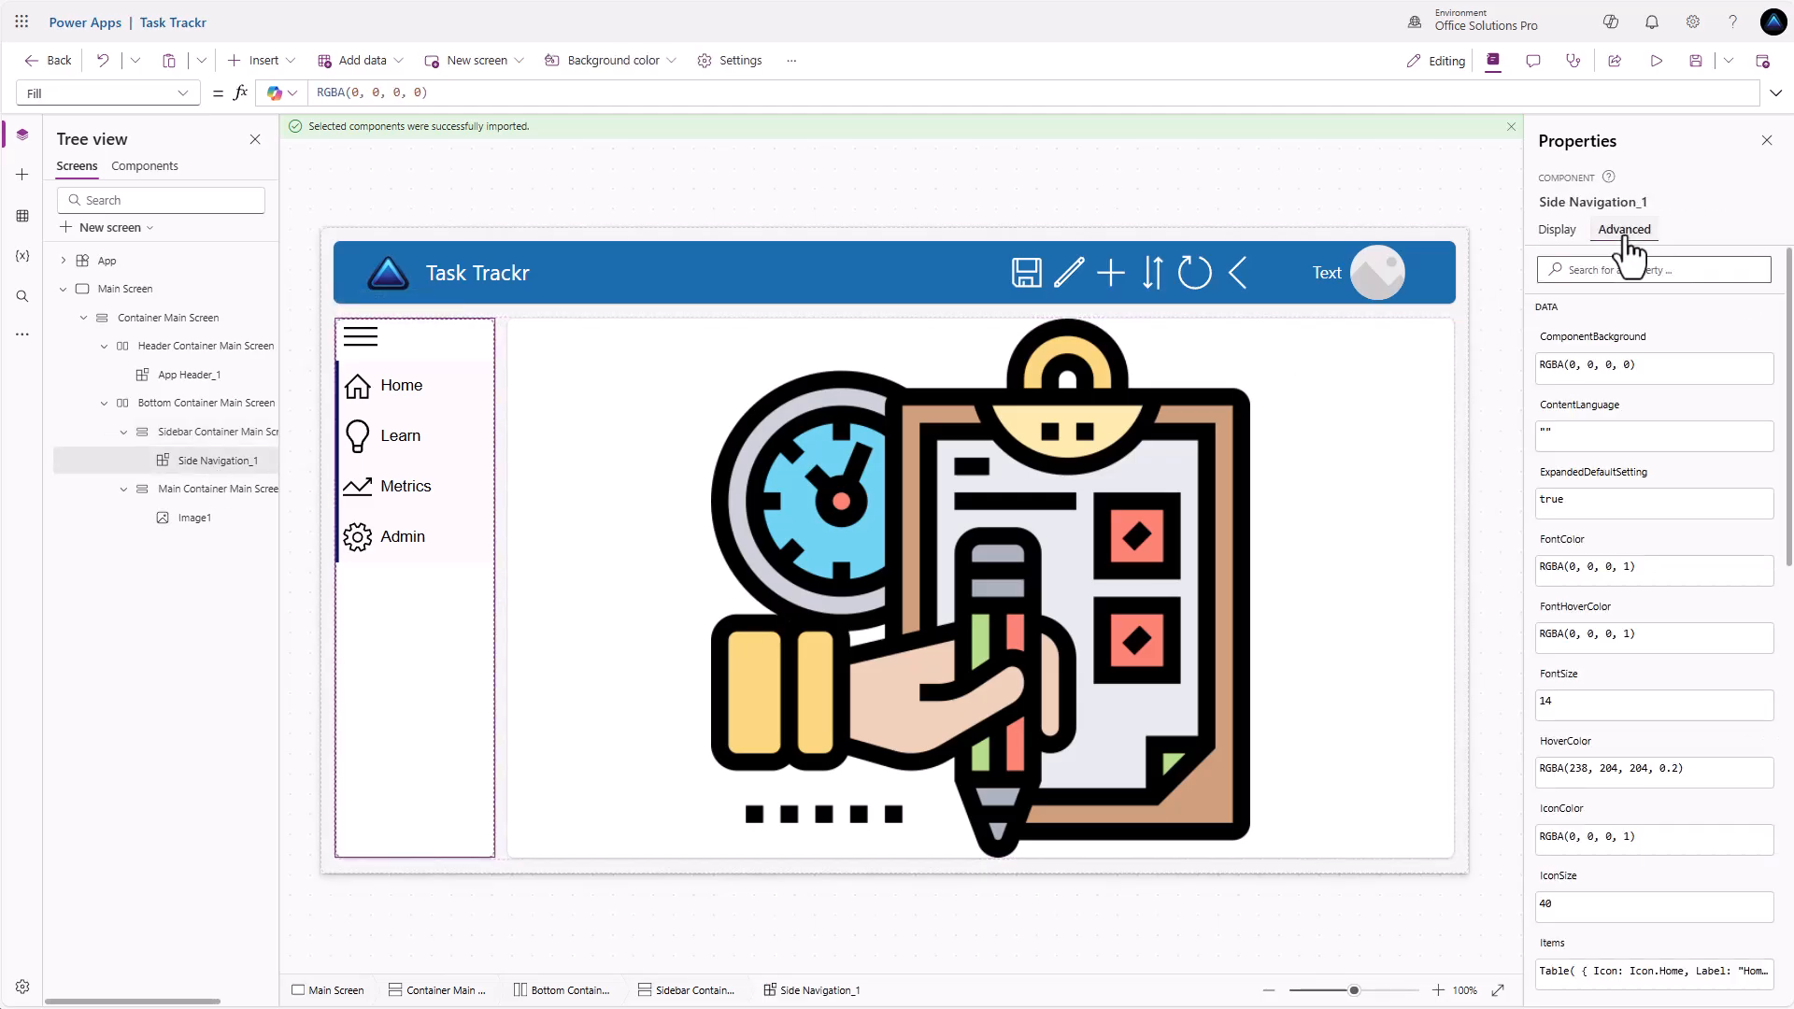
left_click(1621, 500)
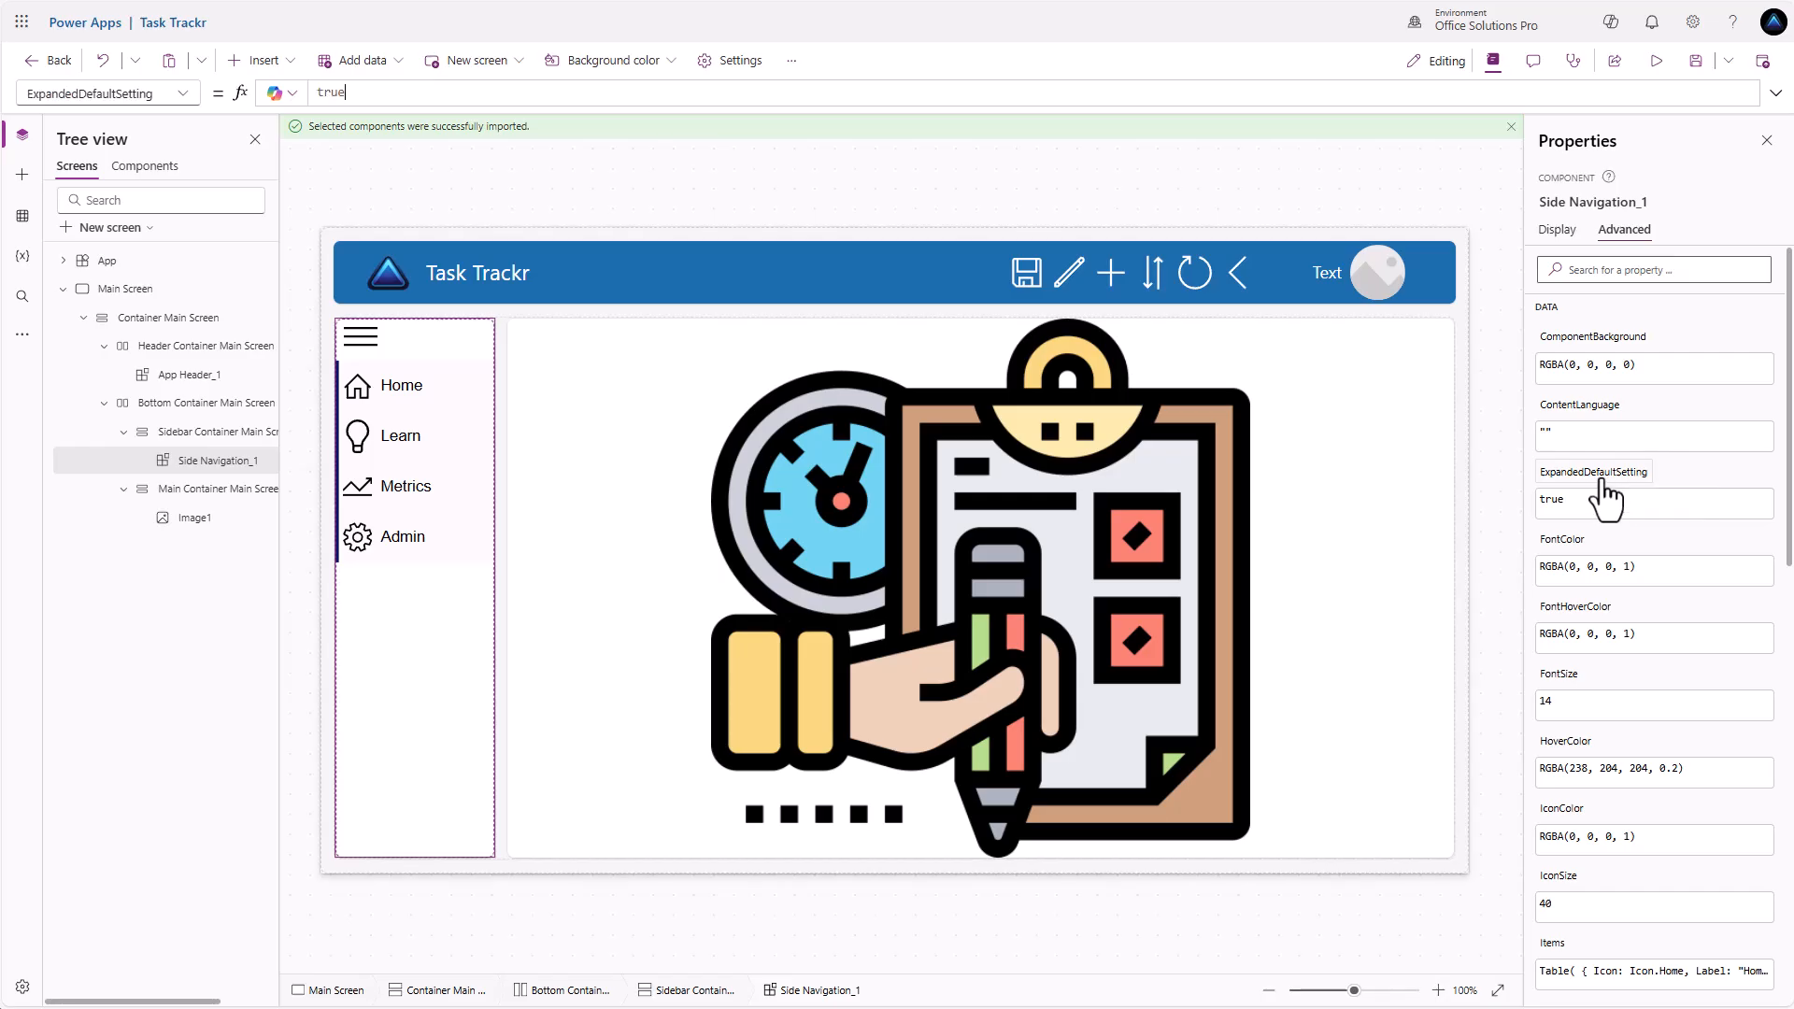
double_click(336, 92)
type("loc")
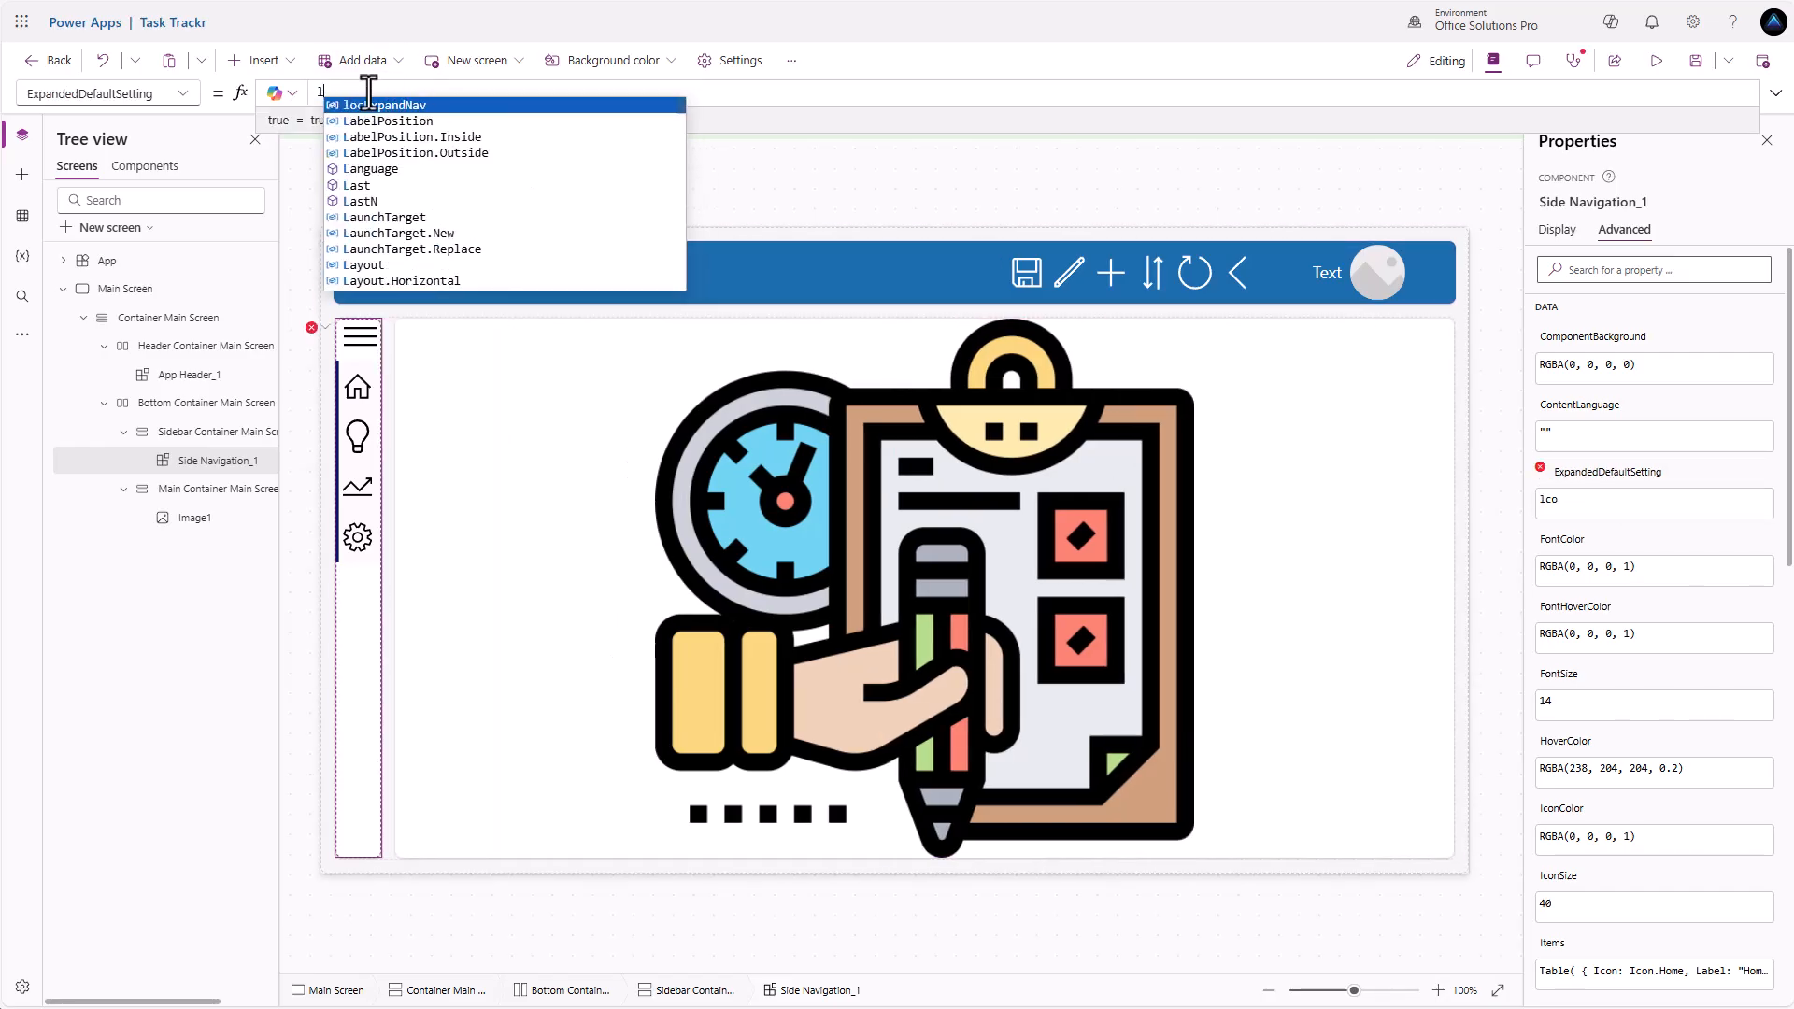
key("Tab")
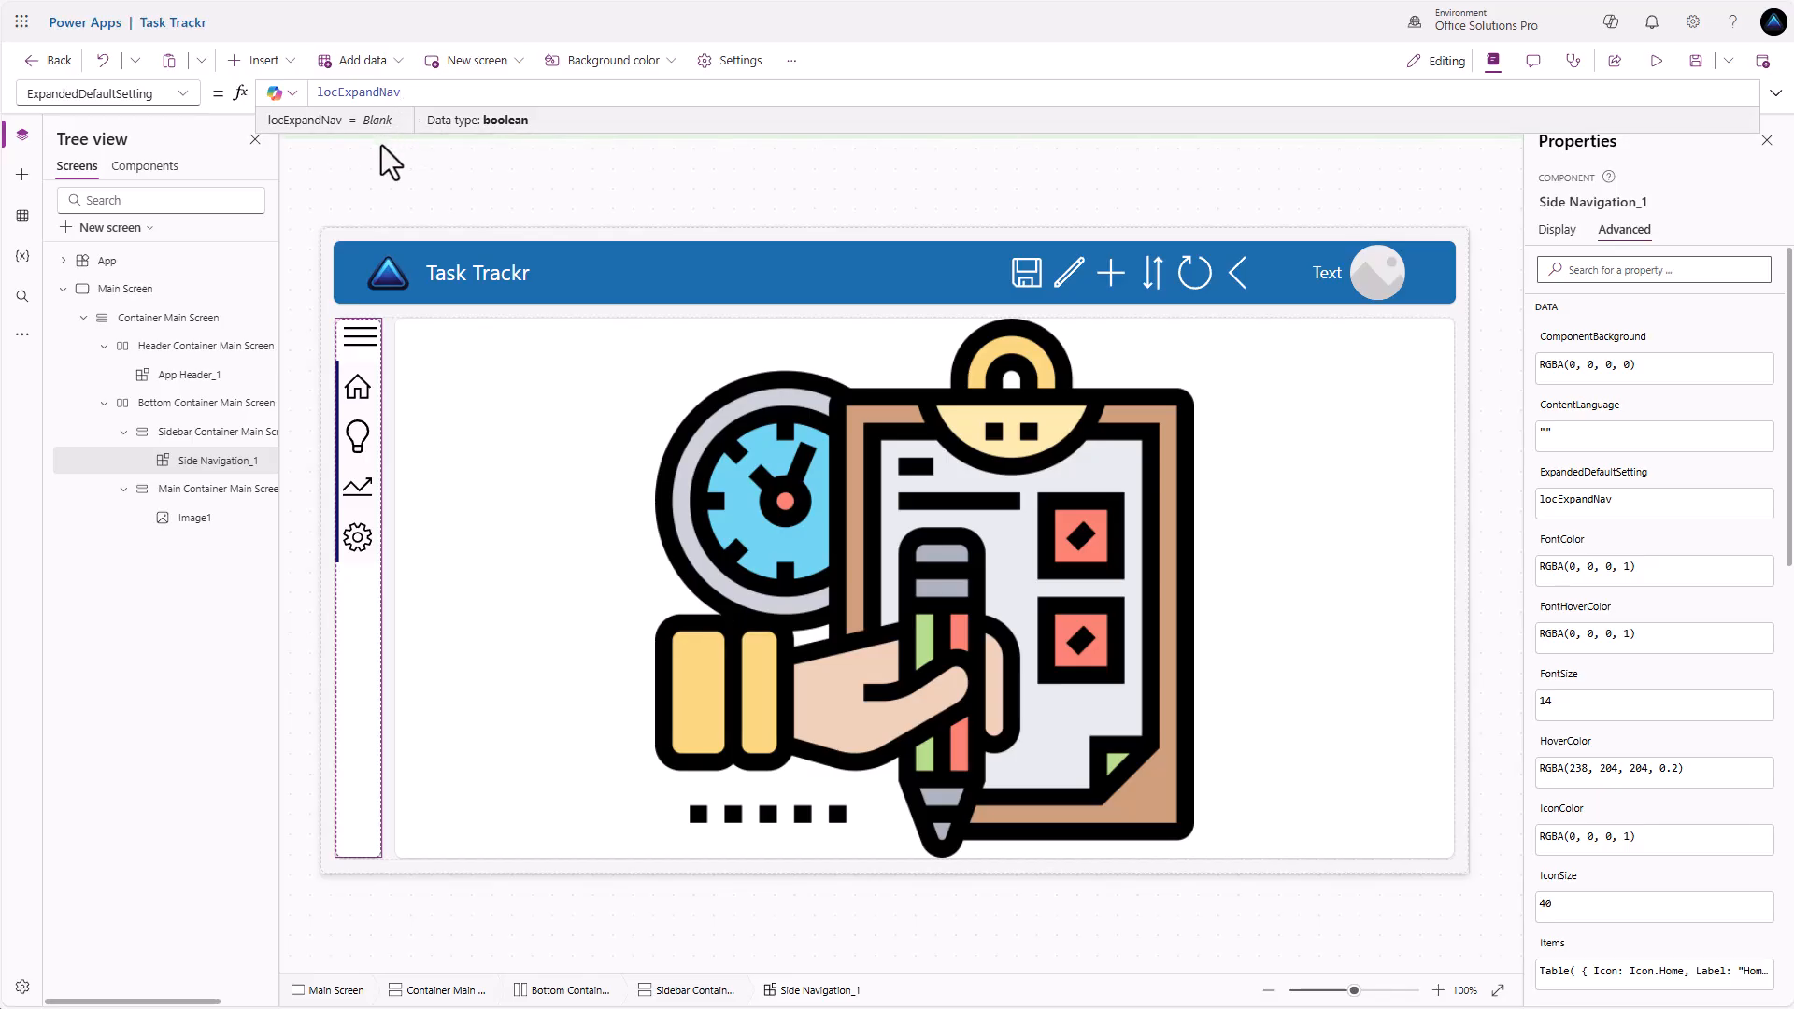
Rename App Header_1 to App Header Main Screen and Side Navigation_1 to Side Navigation Main Screen
double_click(223, 375)
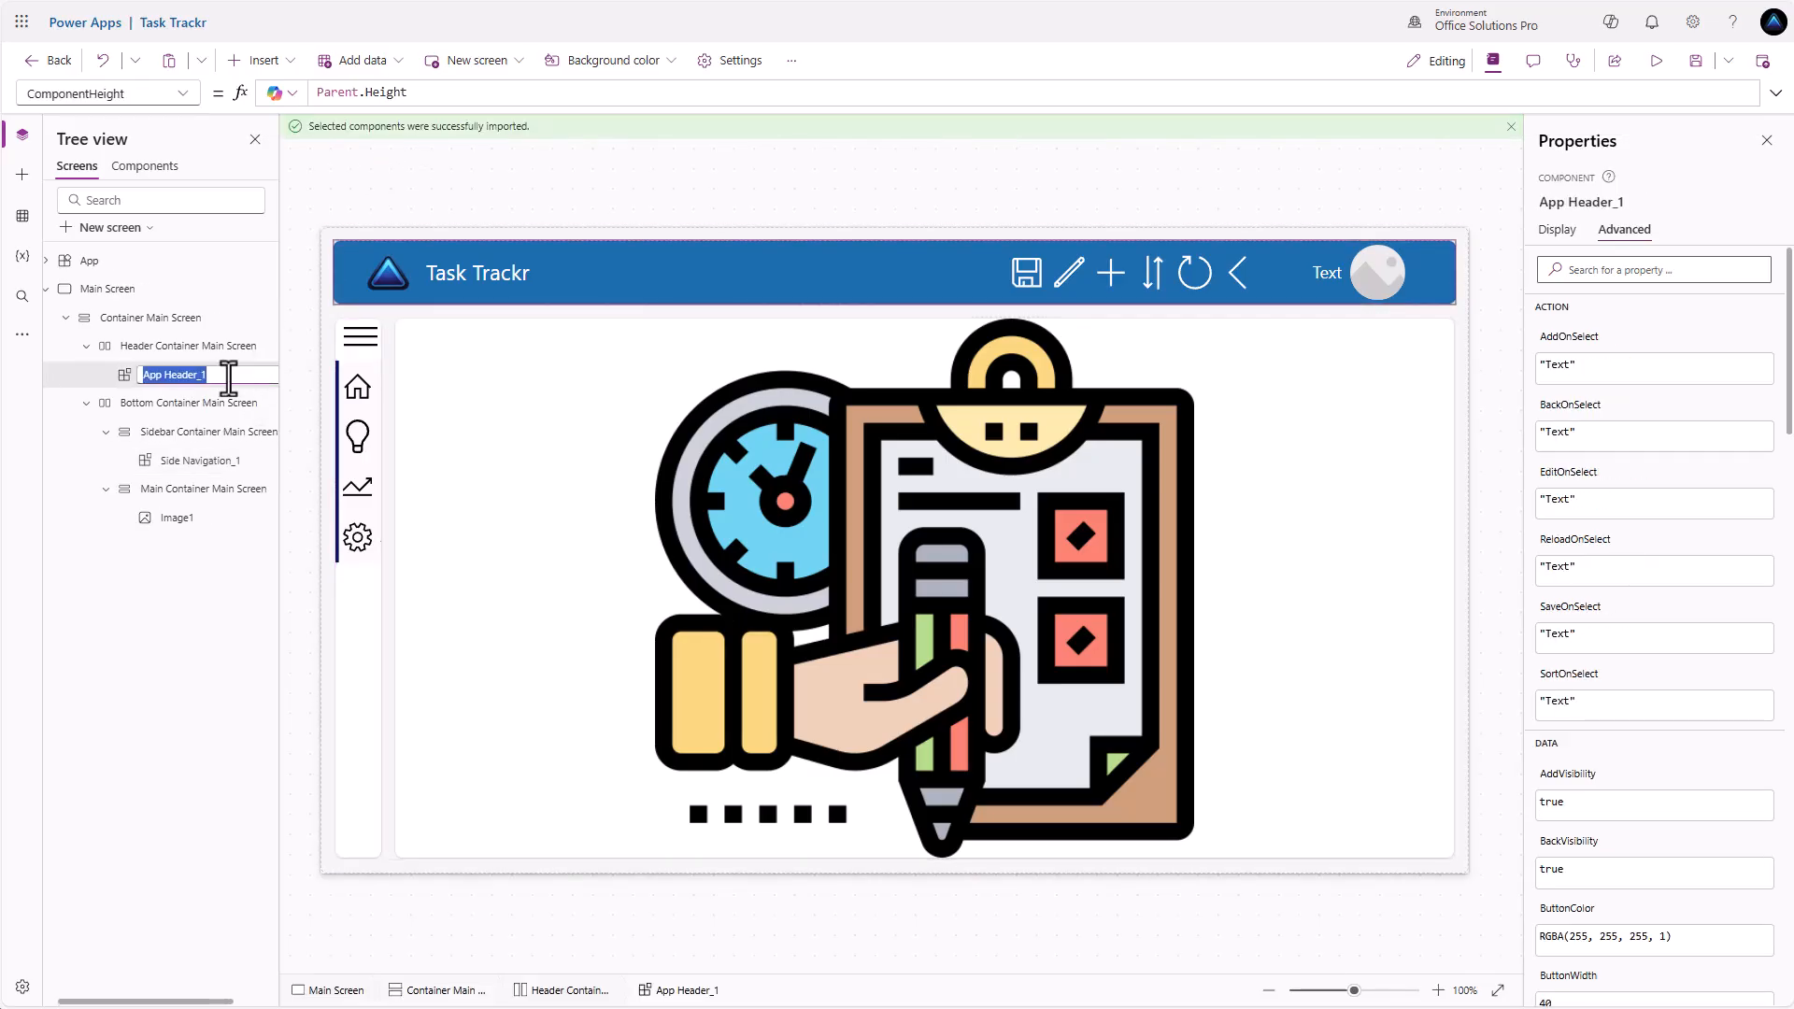
left_click(228, 376)
type("Main Screen")
key("Return")
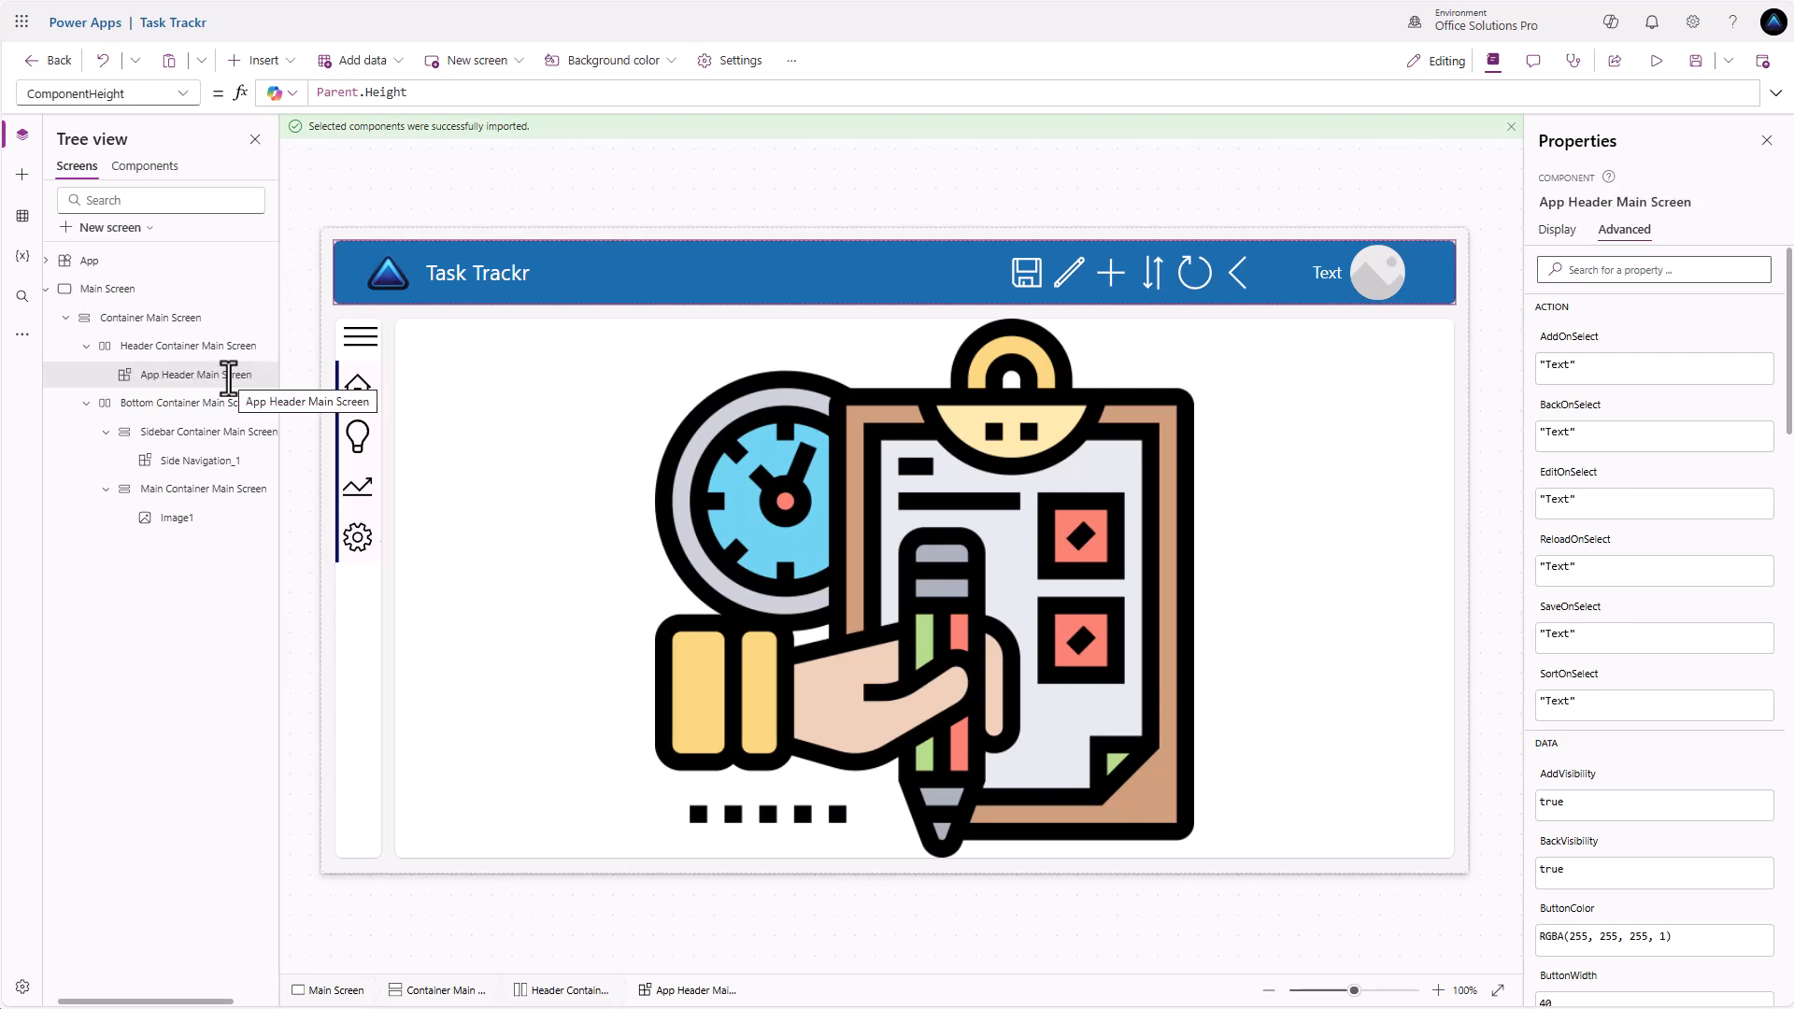
double_click(254, 461)
left_click(258, 467)
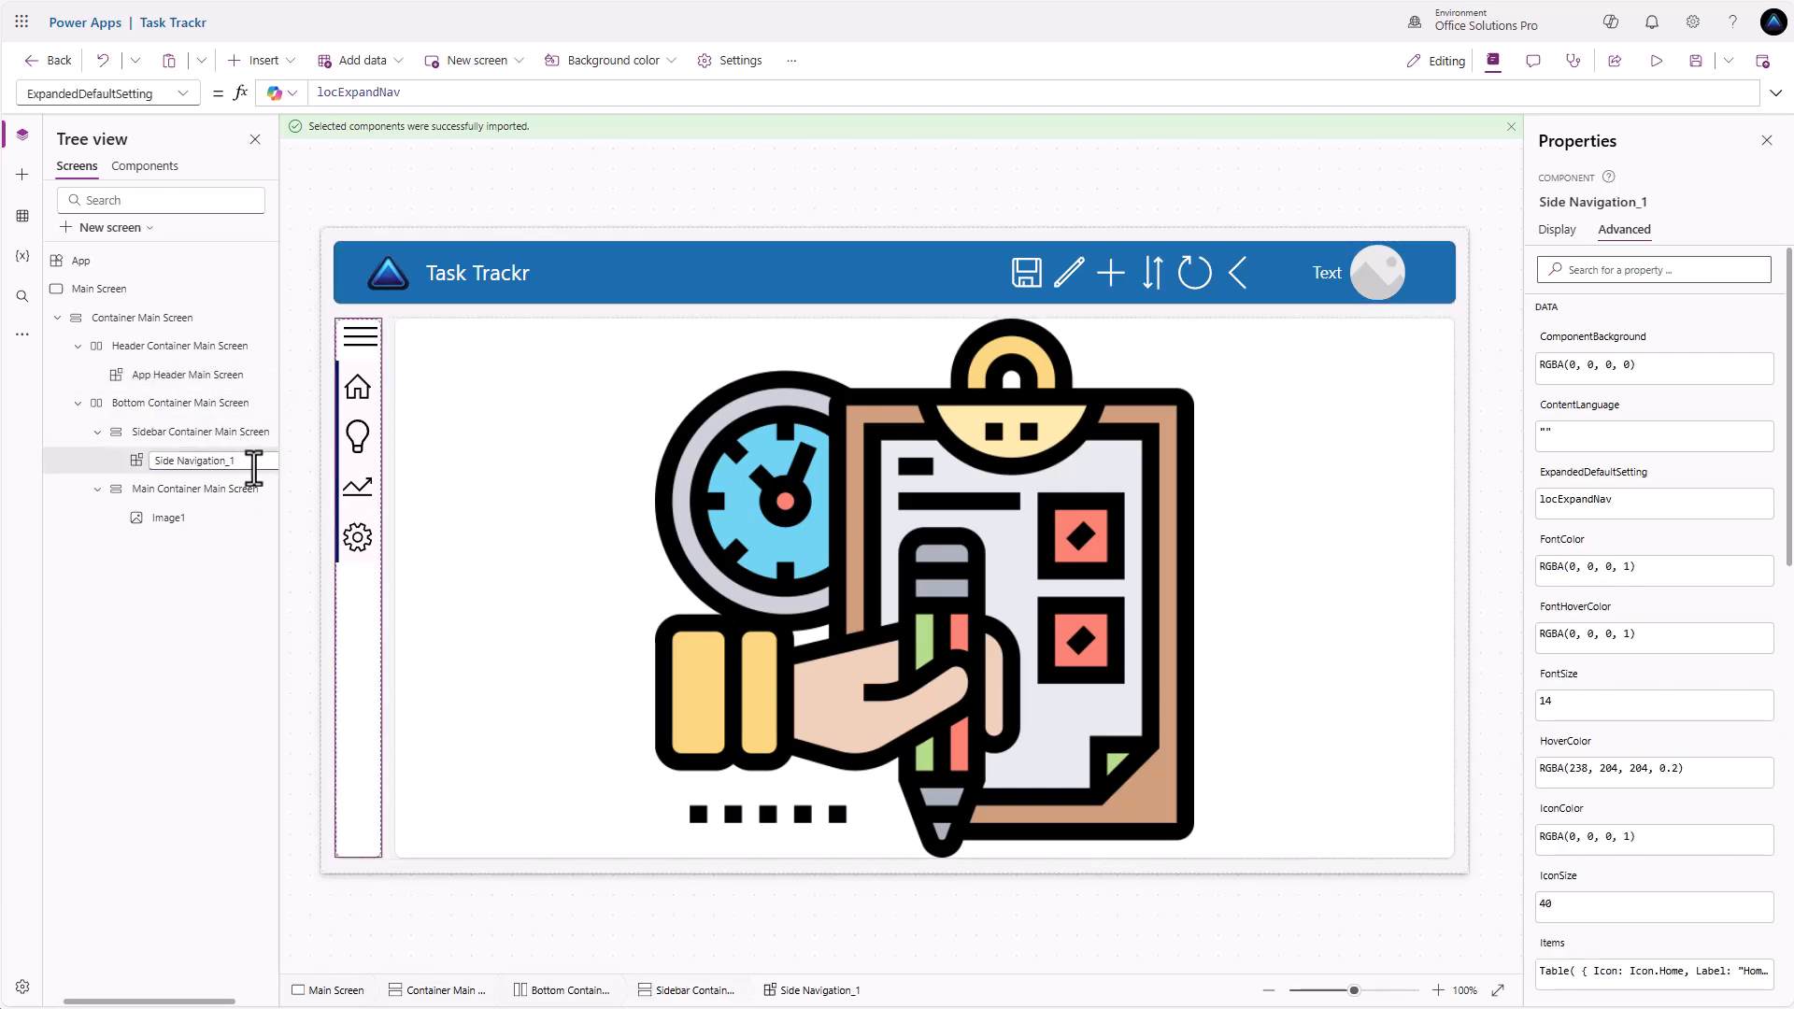
type("Main Screen")
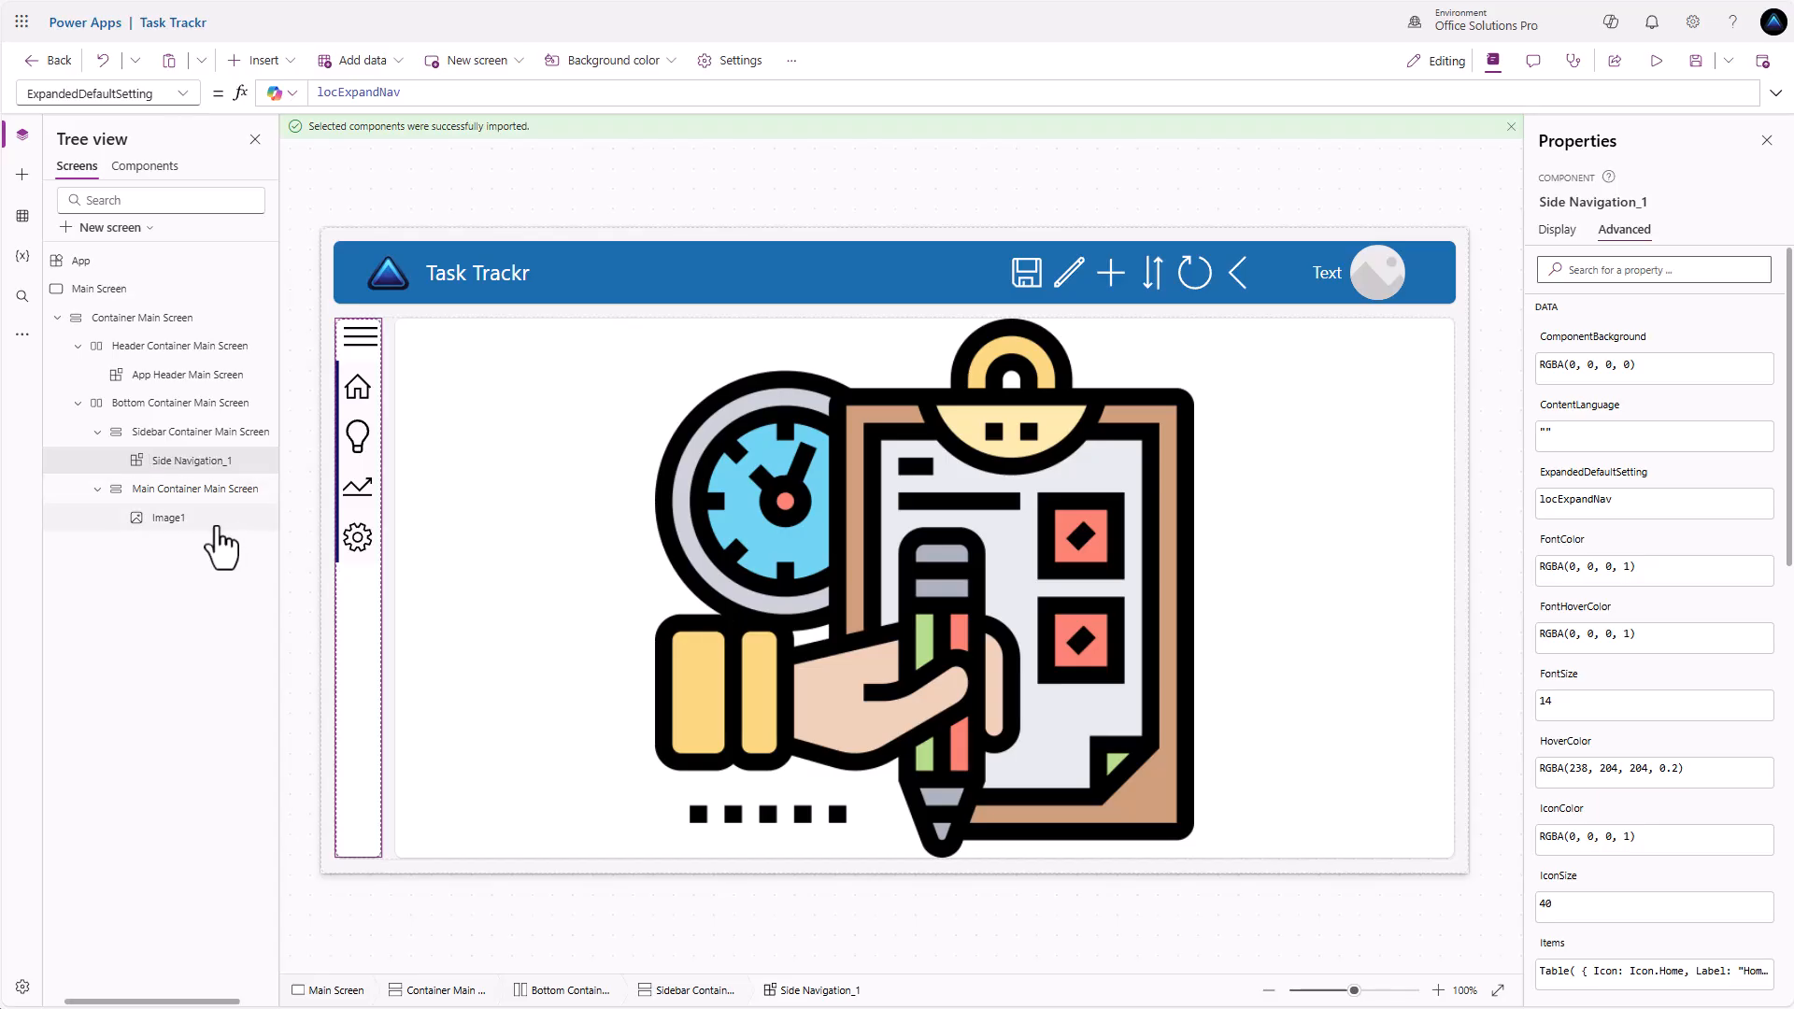
Rename Image1 in the main container to imgPageLogo Main Screen
double_click(217, 523)
type("img")
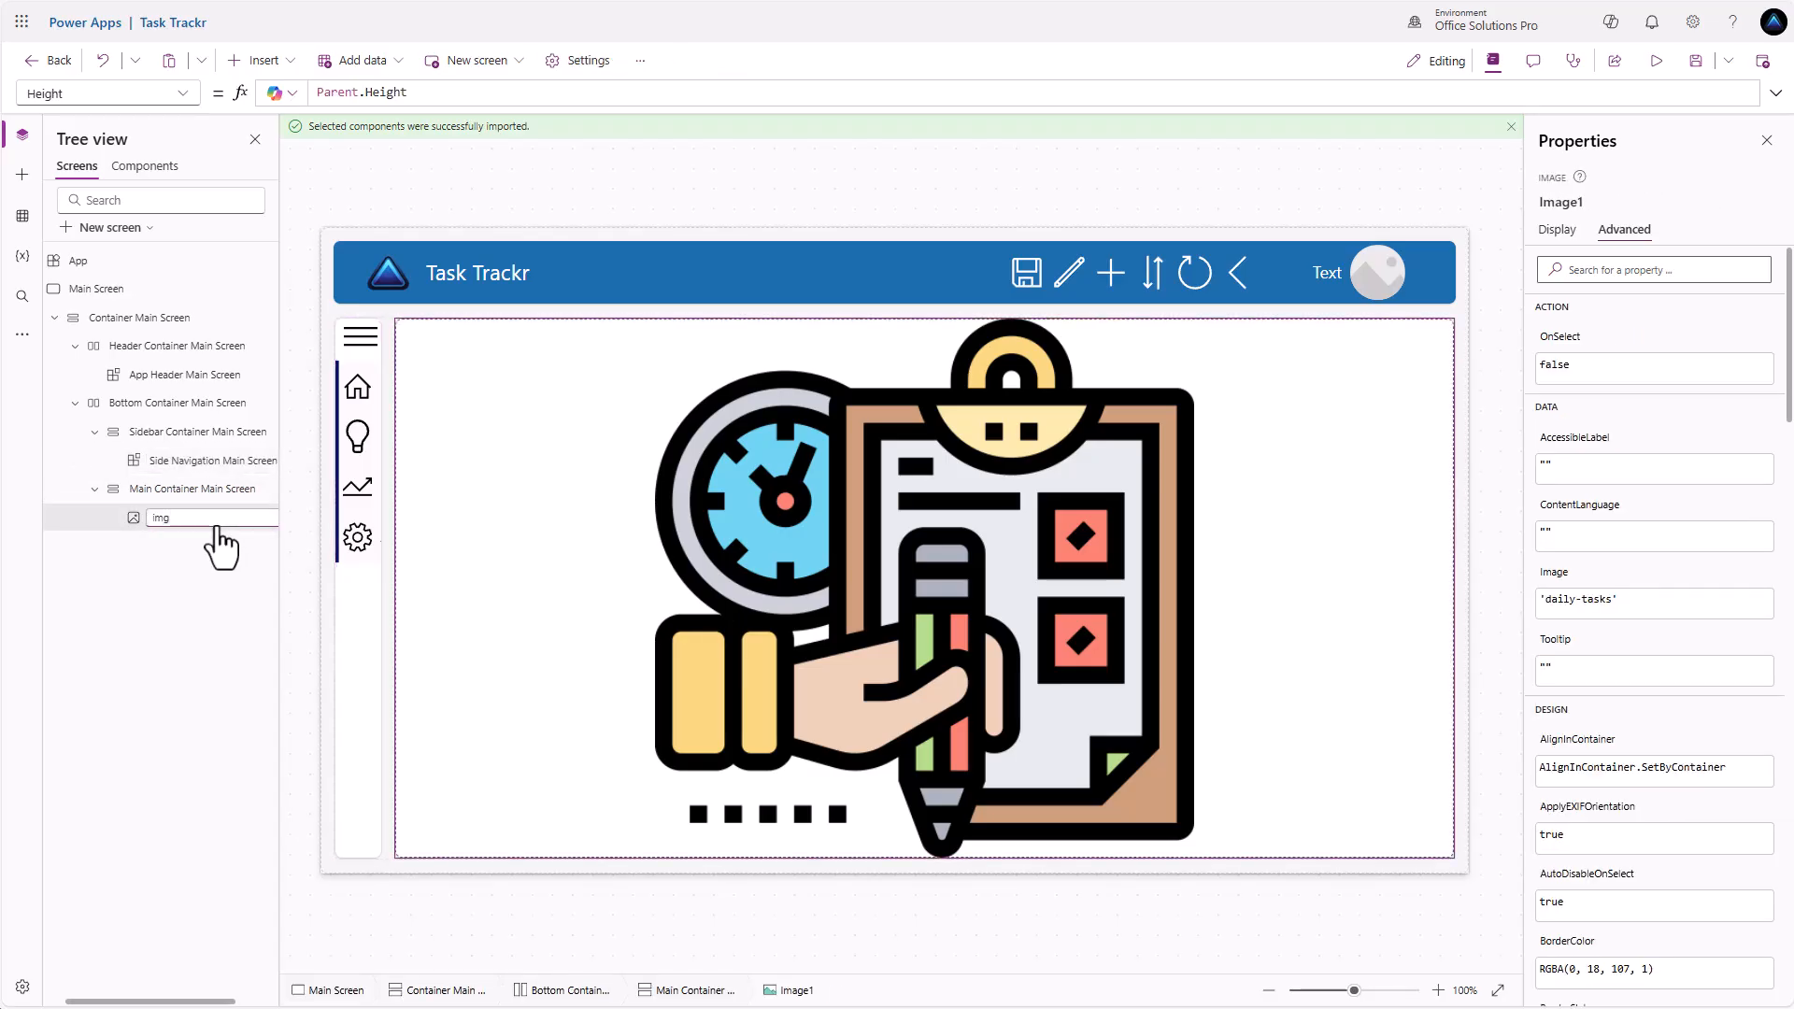
type("PageLogo Main Screen")
key("Return")
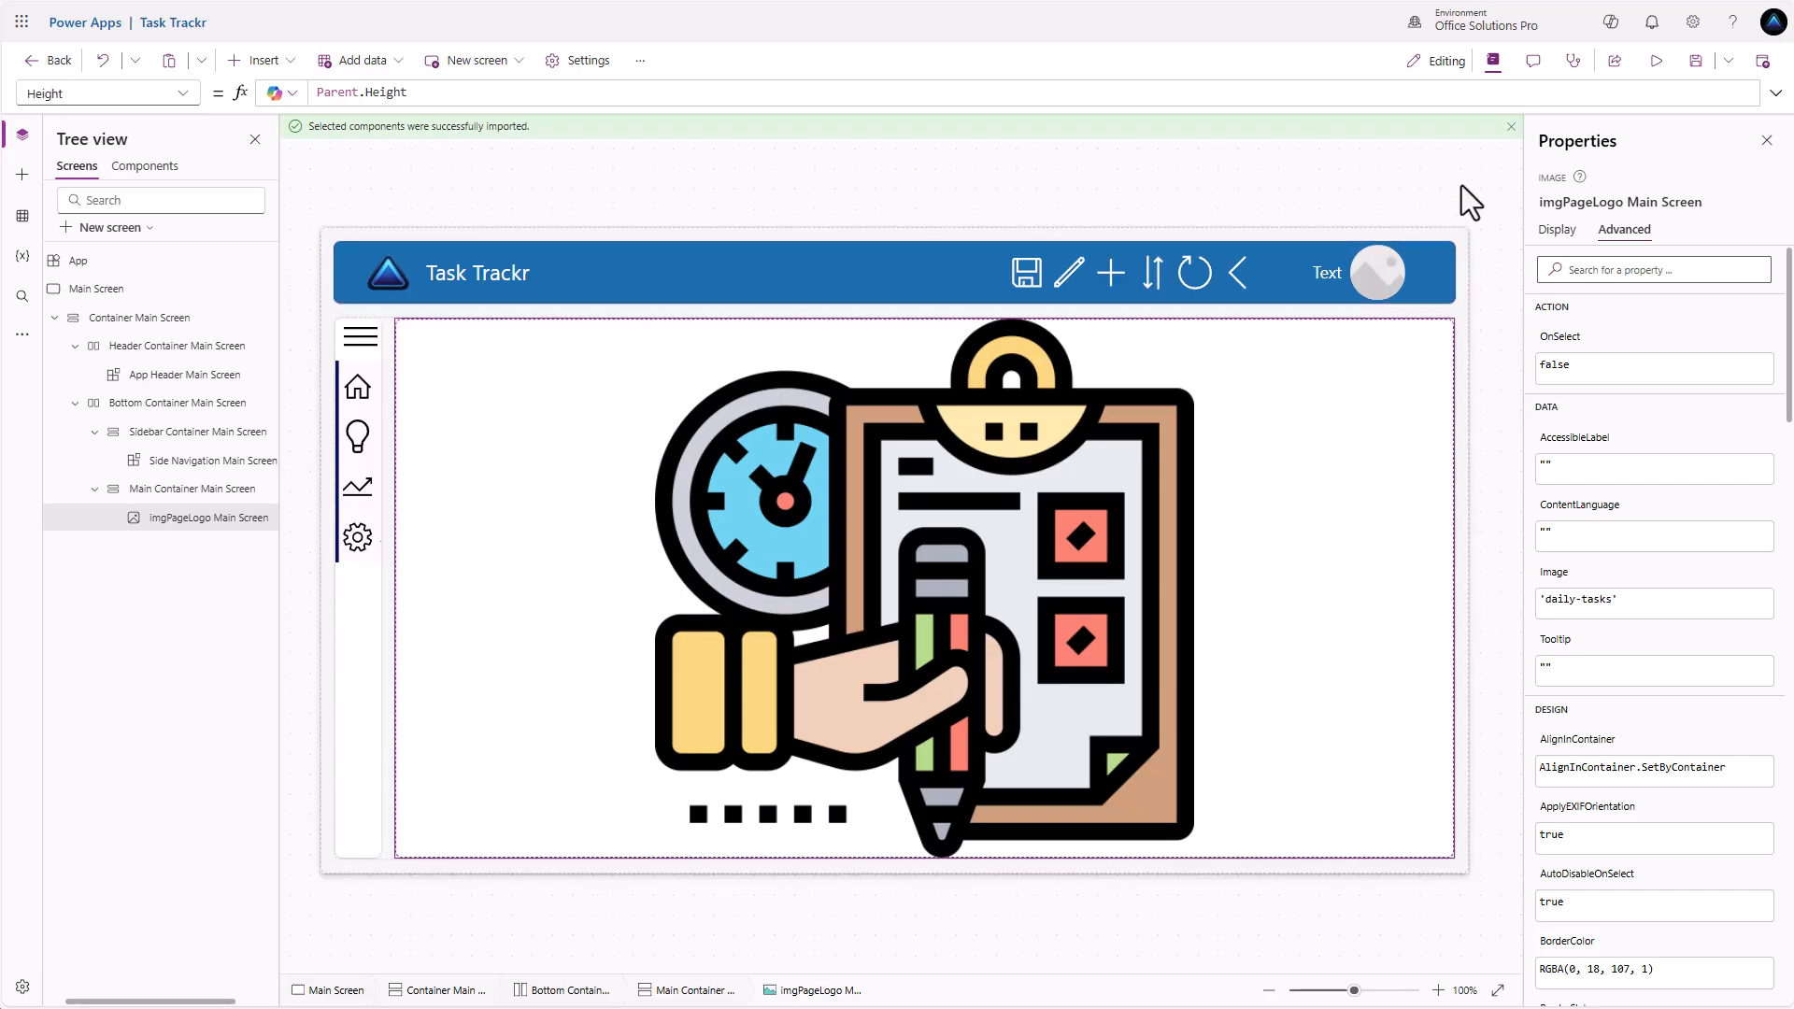
Dismiss the import notification and save the app under the name Task Trackr Dataverse
left_click(1511, 128)
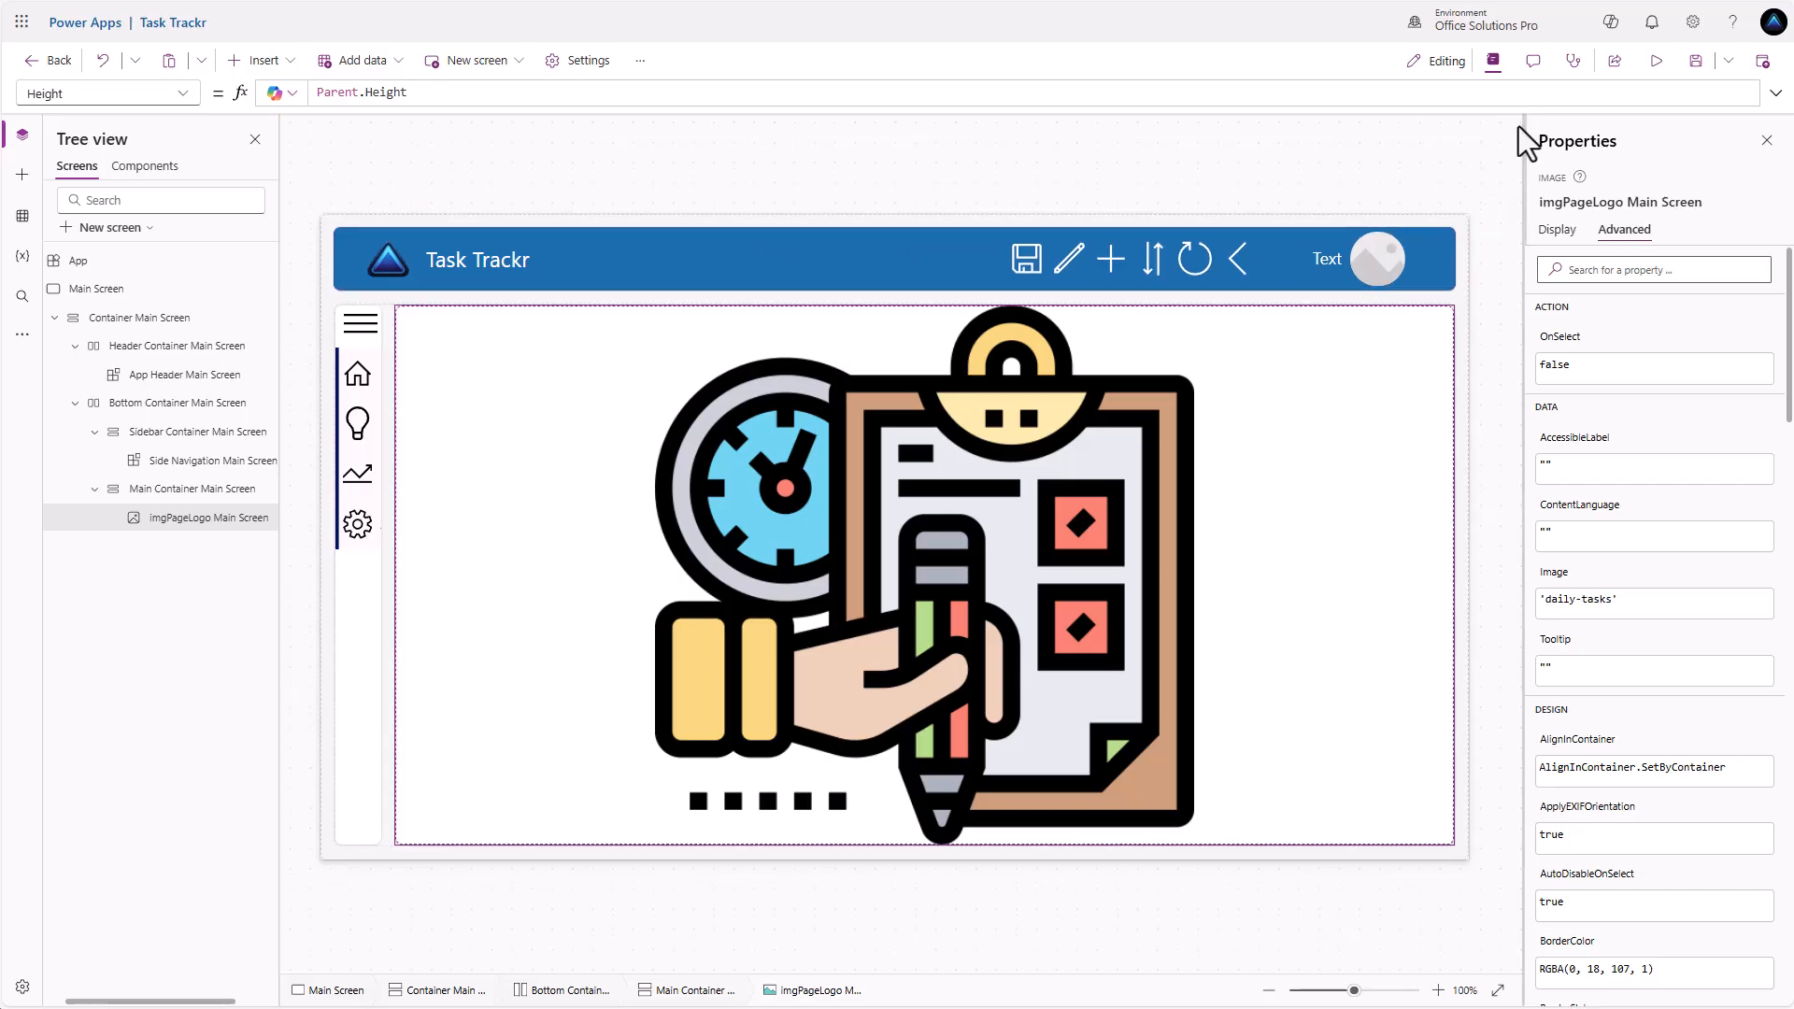
left_click(1697, 64)
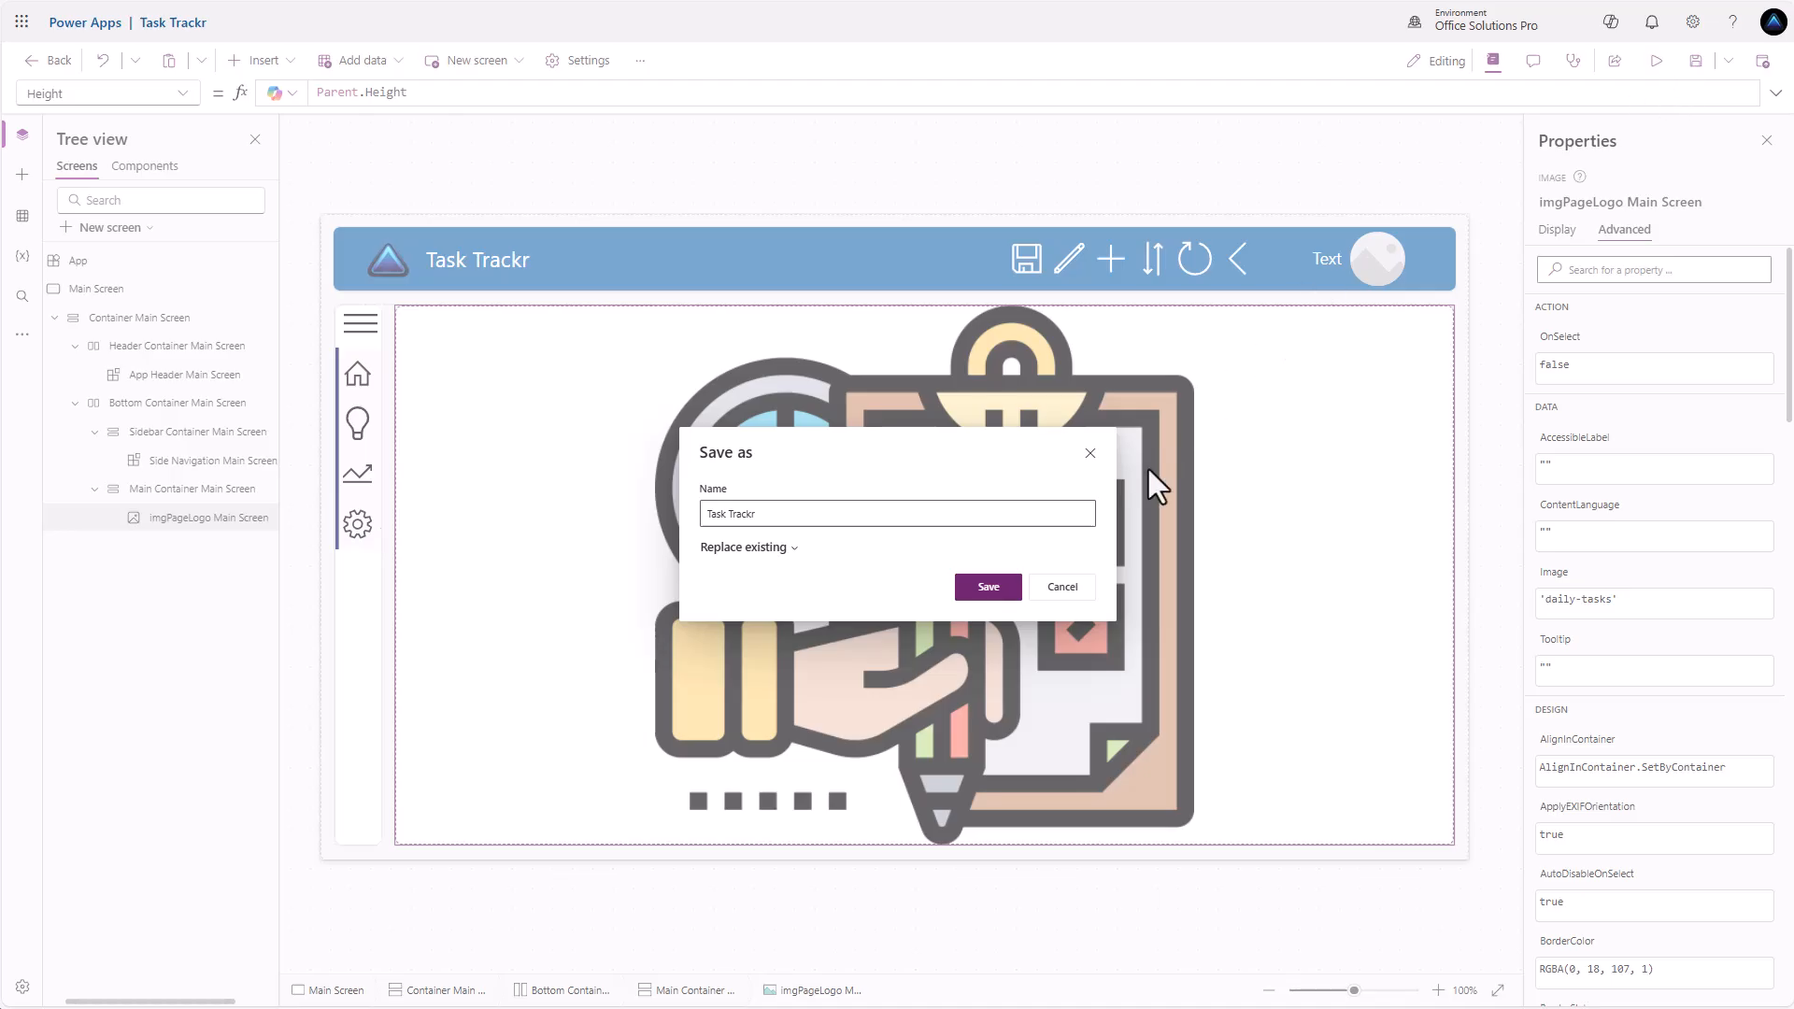
left_click(775, 513)
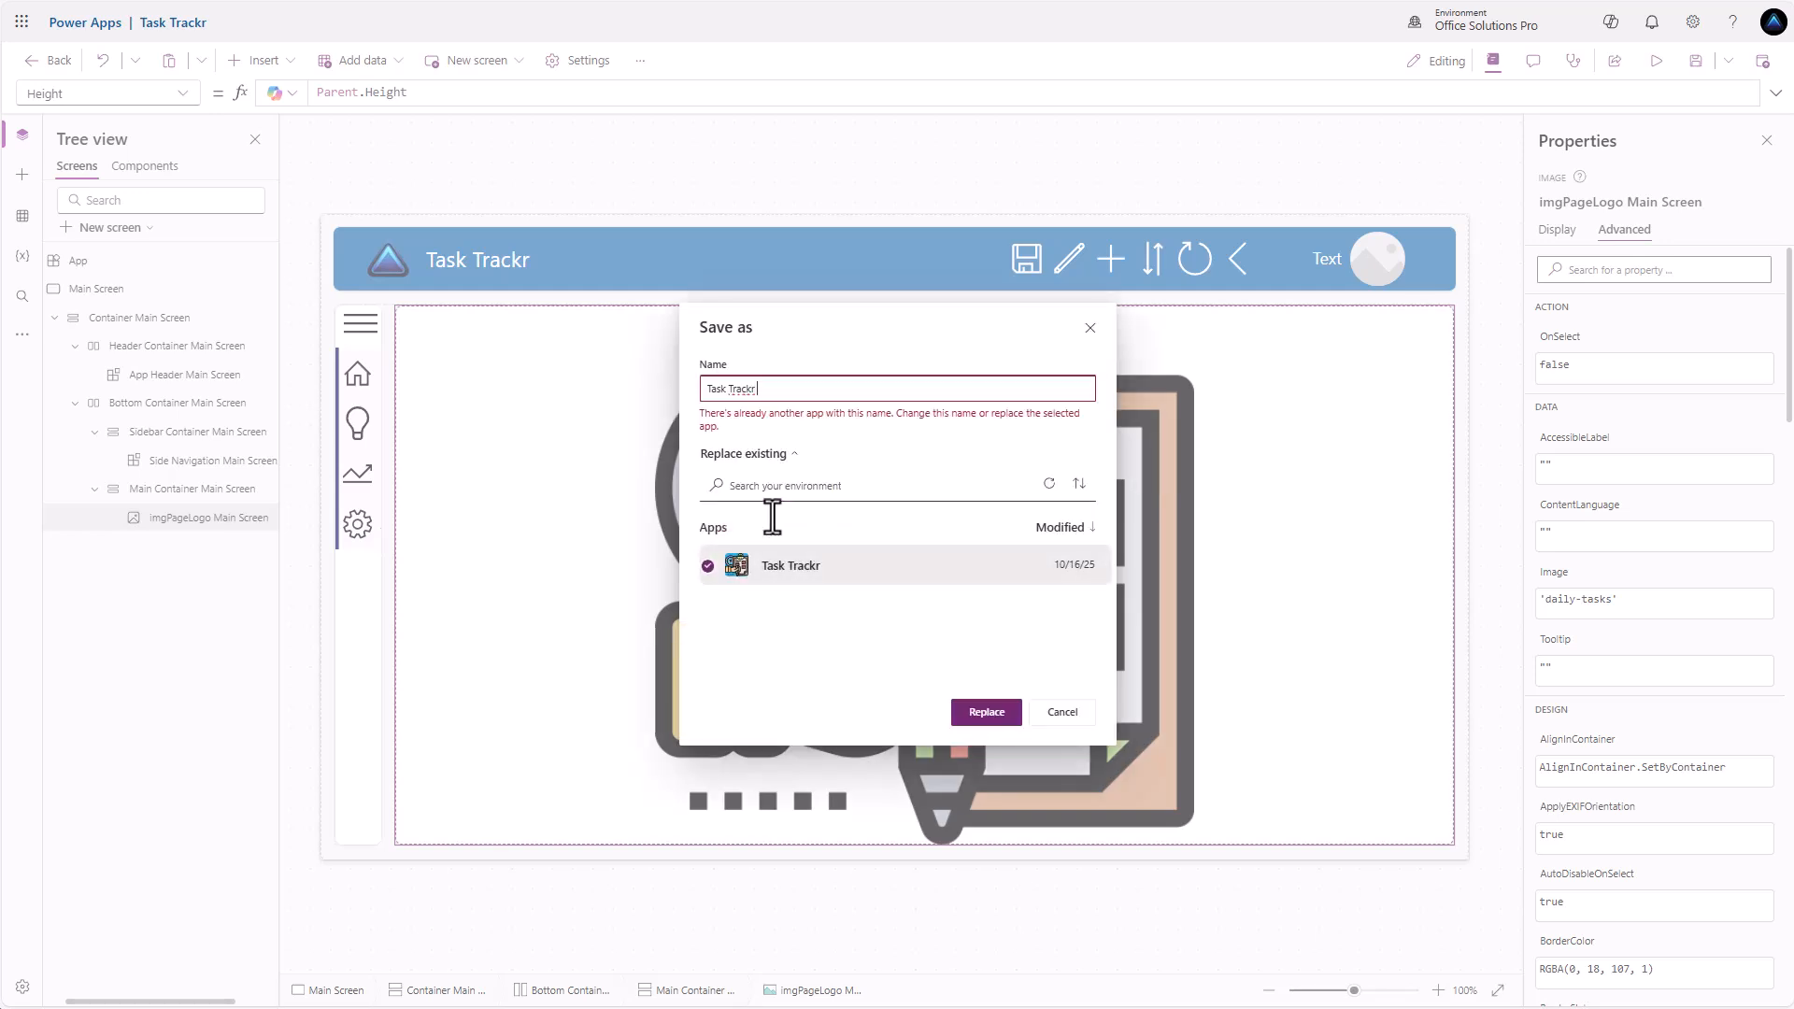
type("Dataverse")
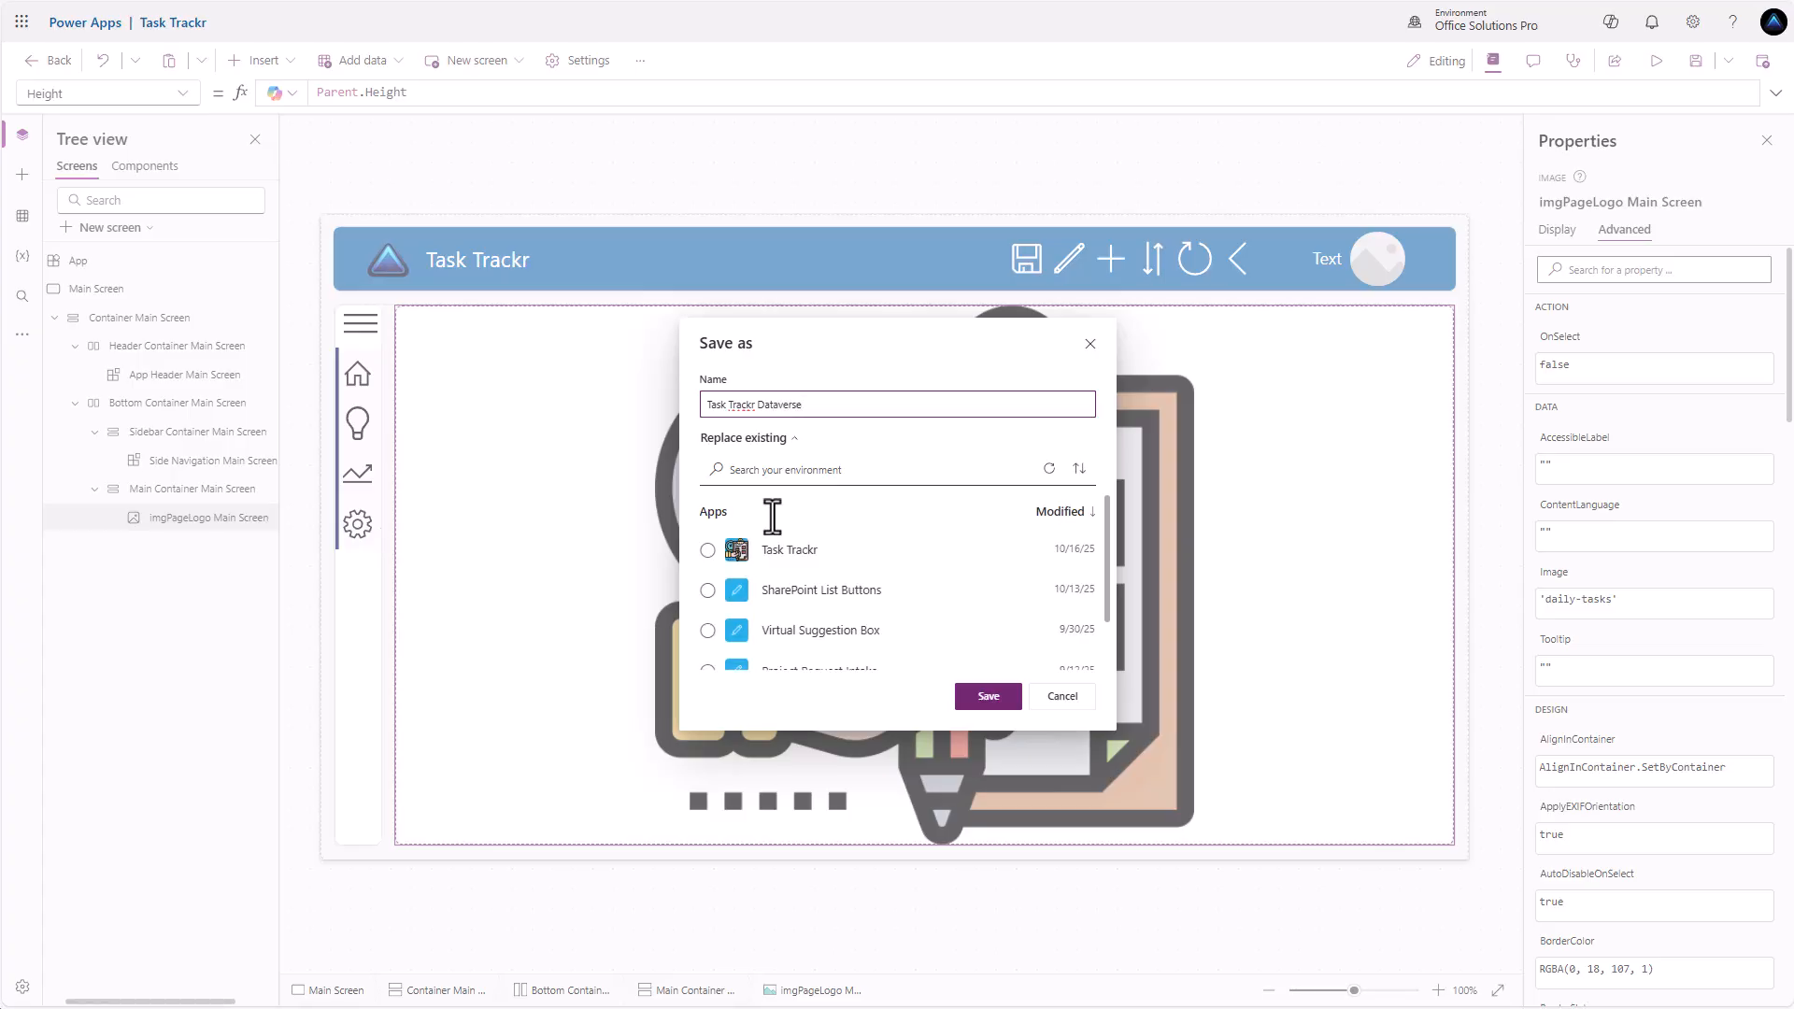
left_click(988, 699)
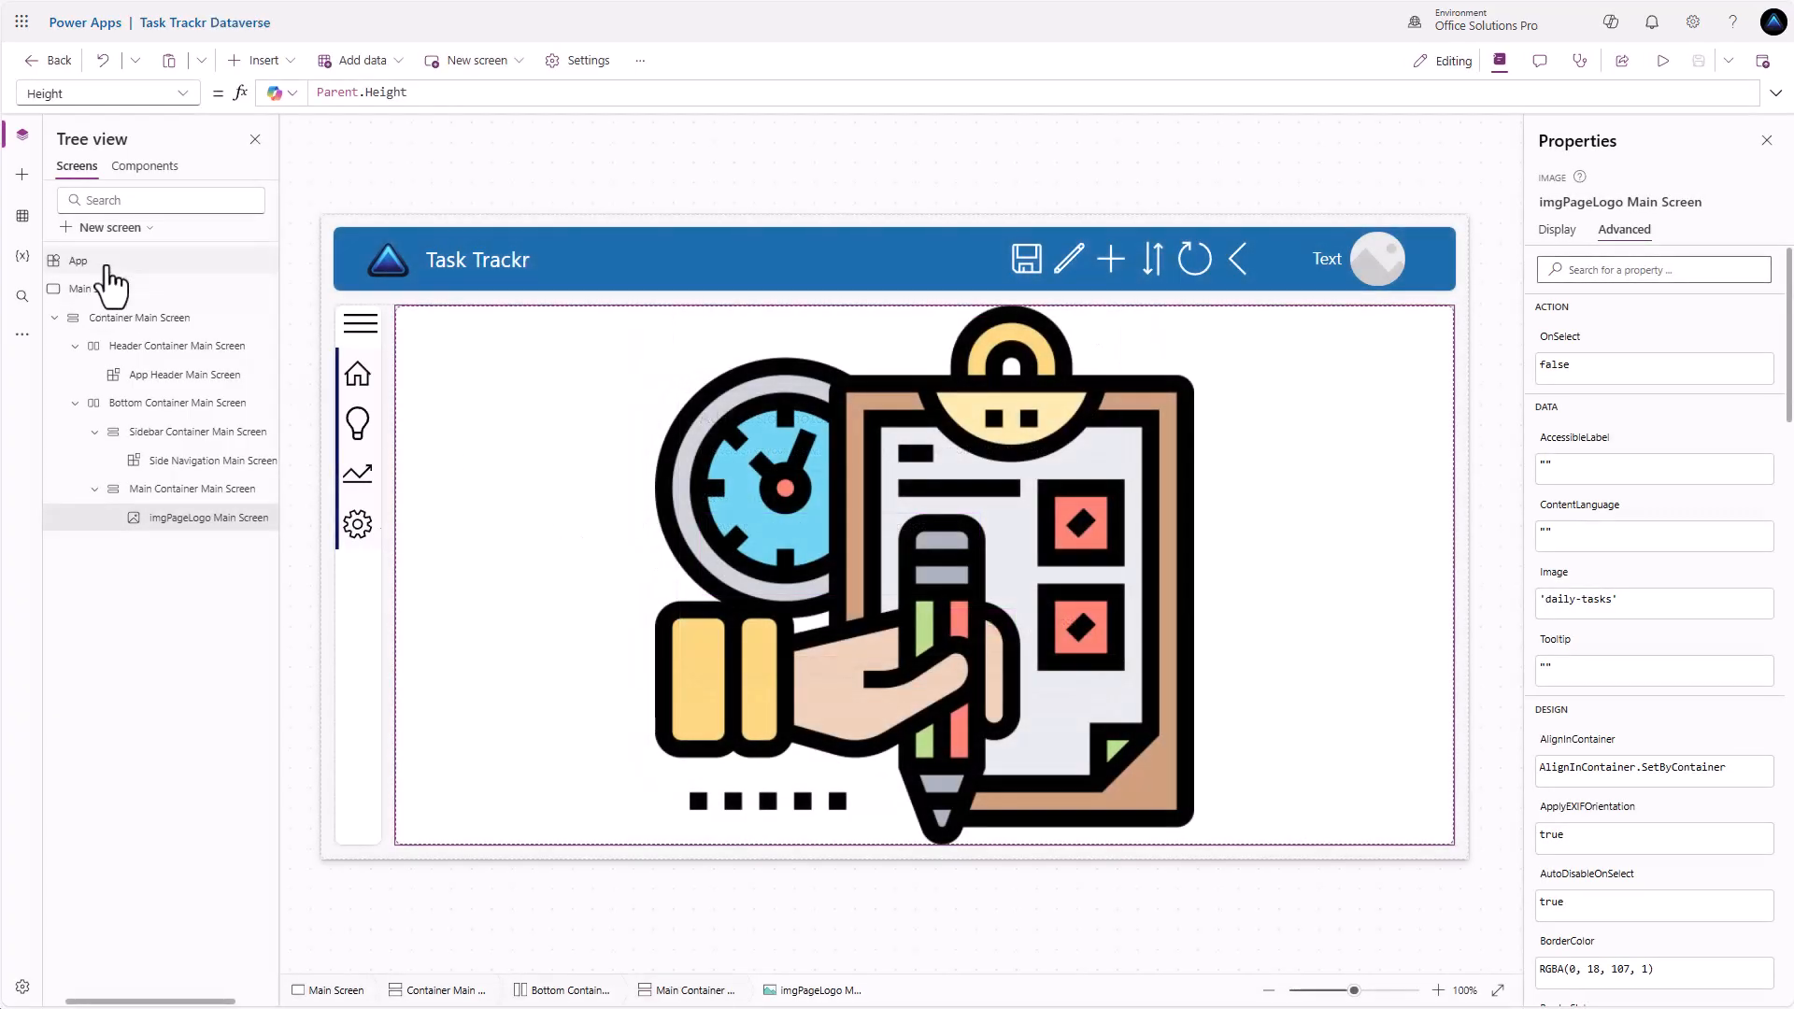
Enter a With formula in the App's OnStart that sets gblUser from User(), plus gblUserName, gblUserEmail and gblUserImage using Coalesce with empty-string fallbacks
left_click(107, 265)
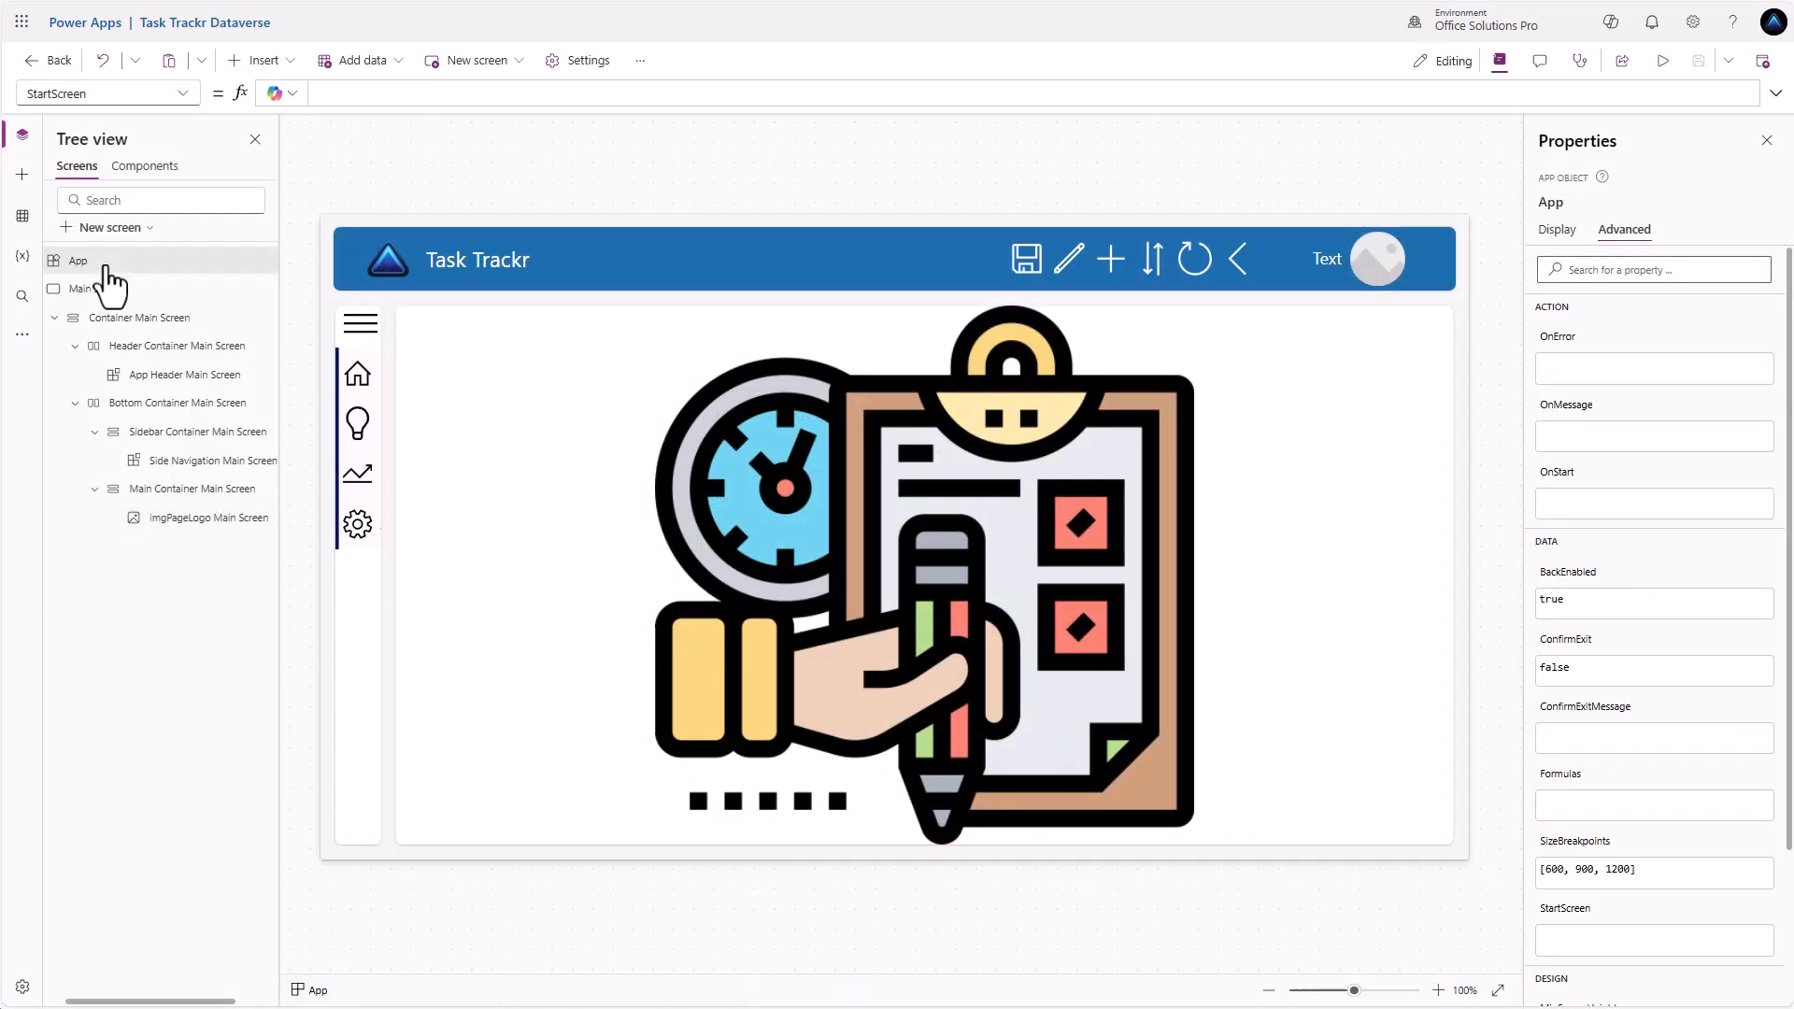
left_click(180, 103)
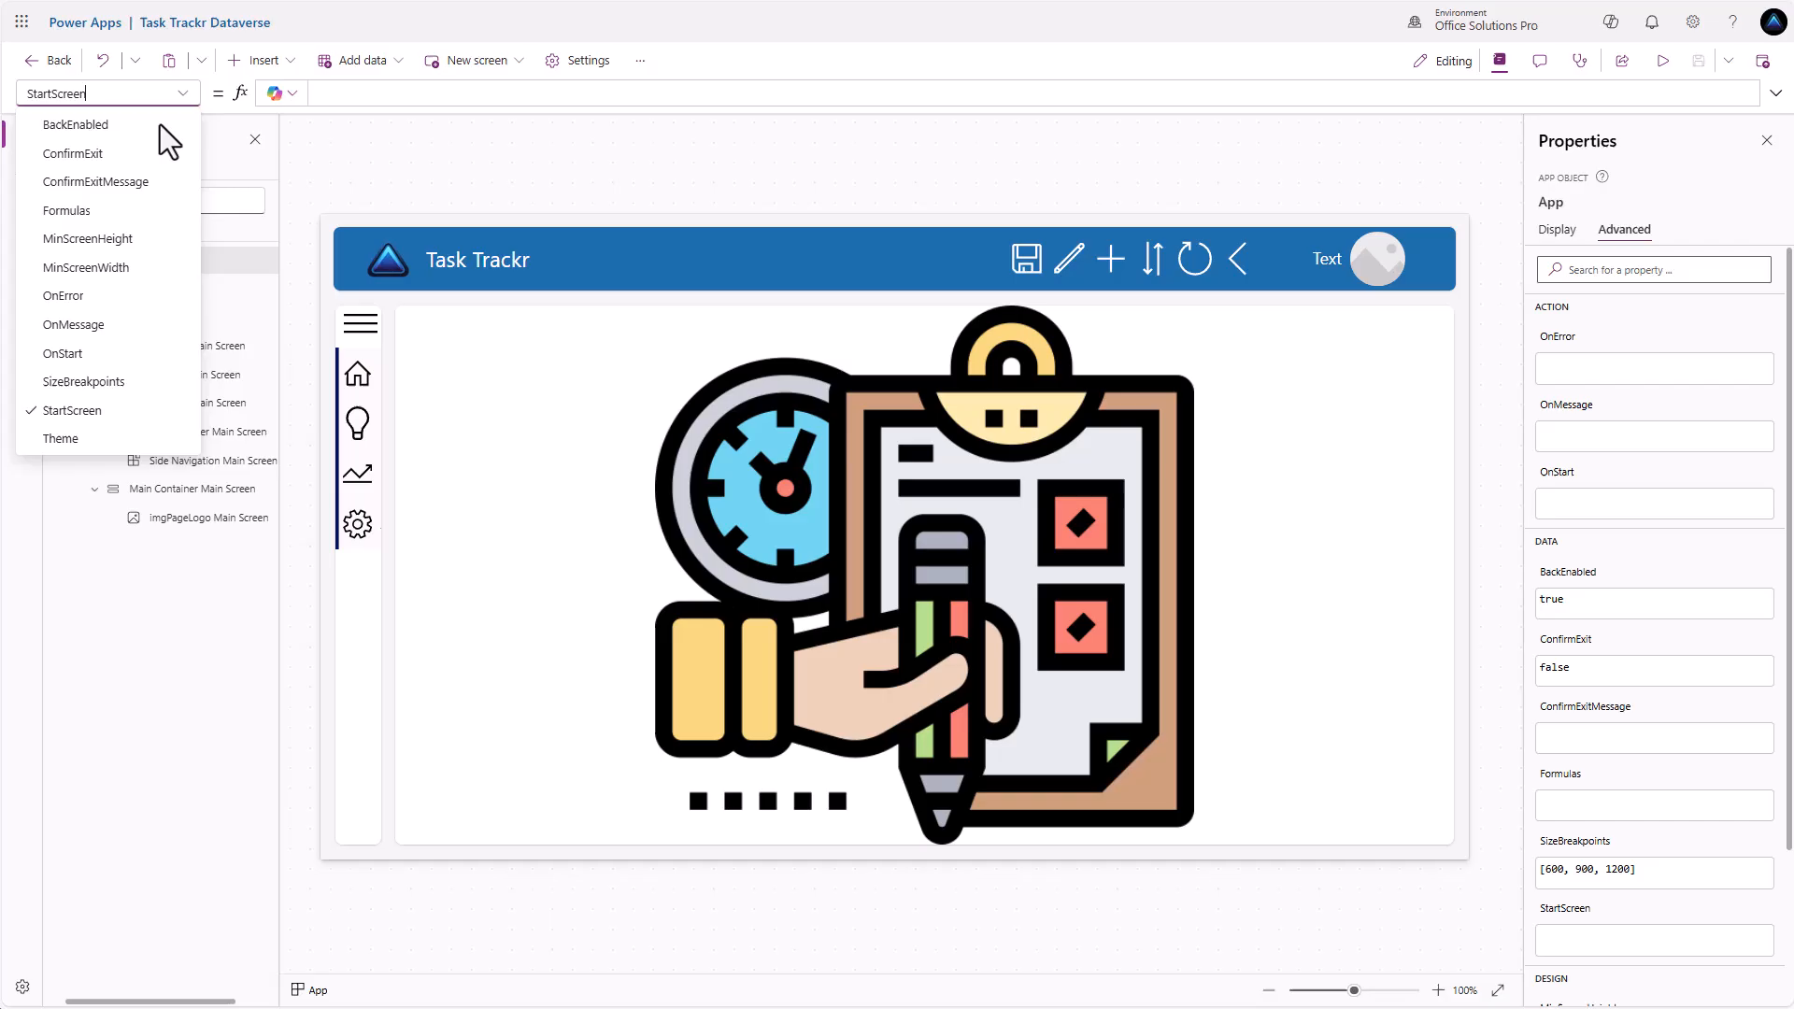
left_click(71, 350)
left_click_drag(373, 105, 361, 473)
left_click(351, 119)
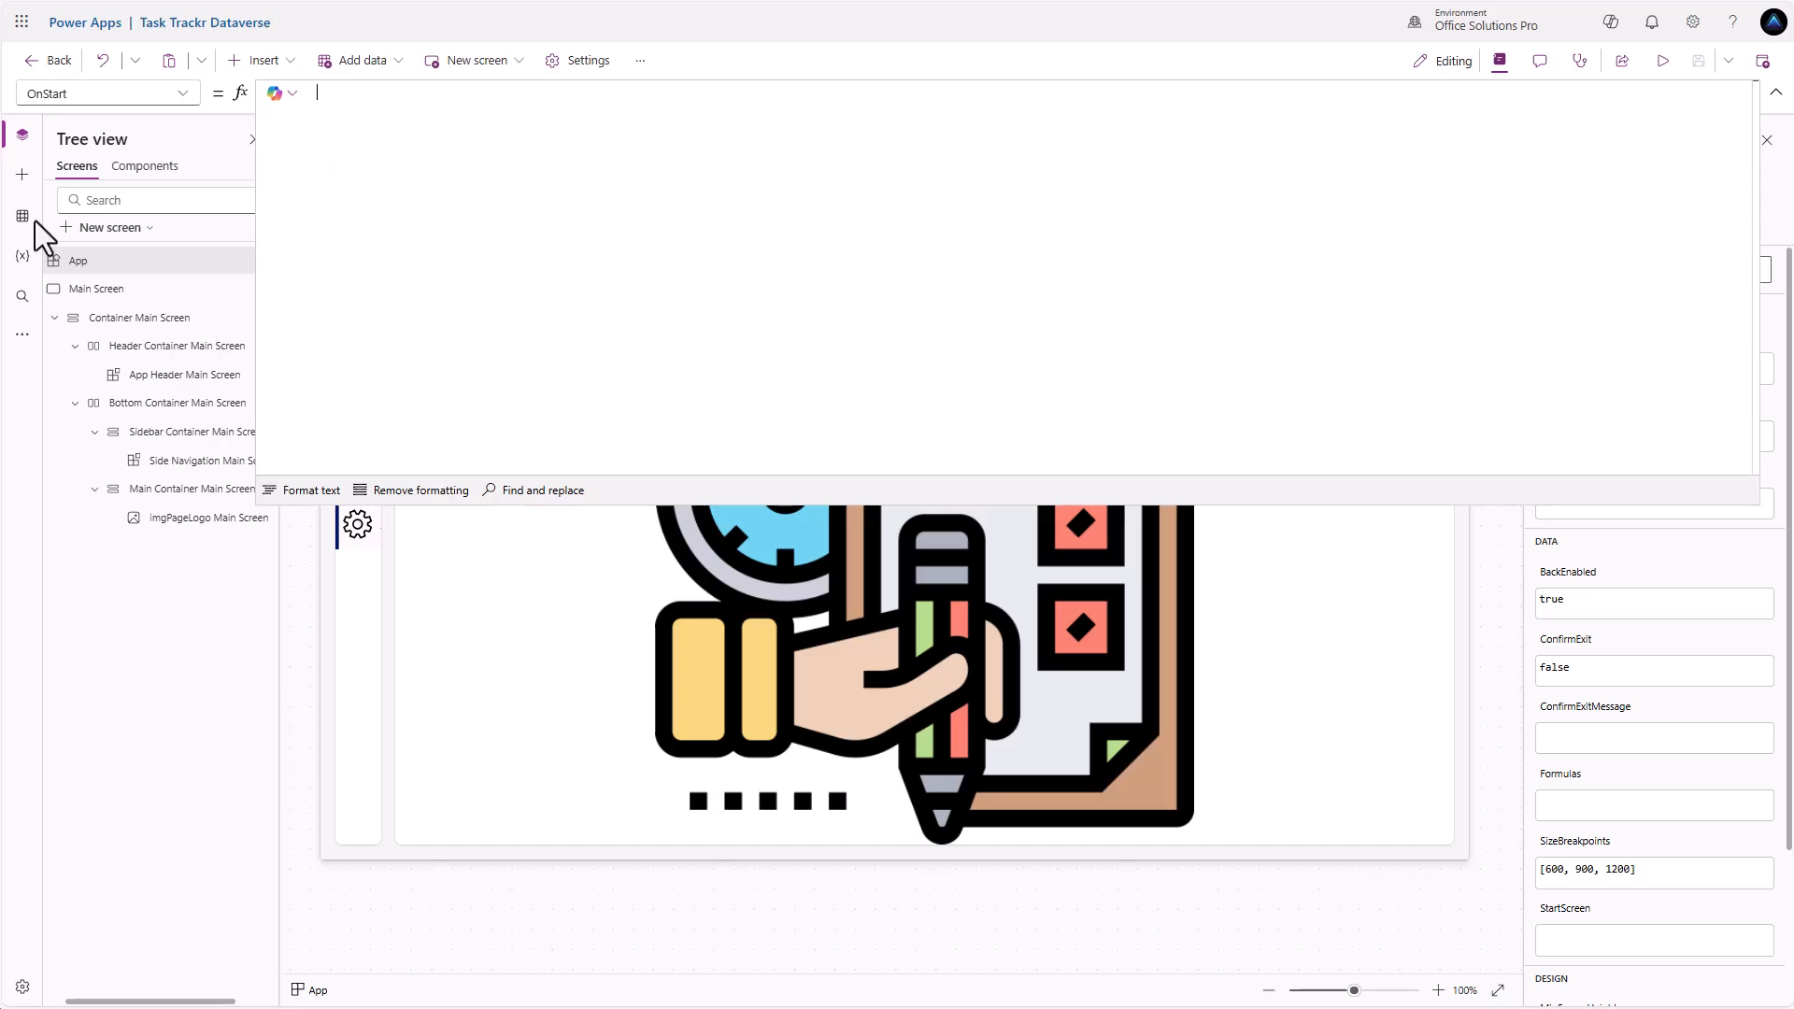
type("With( {user: User()},     Set(gblUser, user);     Set(gblUserName, Coalesce(user.FullName, \"\"));     Set(gblUserEmail, Coalesce(user.Email, \"\"));     Set(gblUserImage, Coalesce(user.Image, \"\")));")
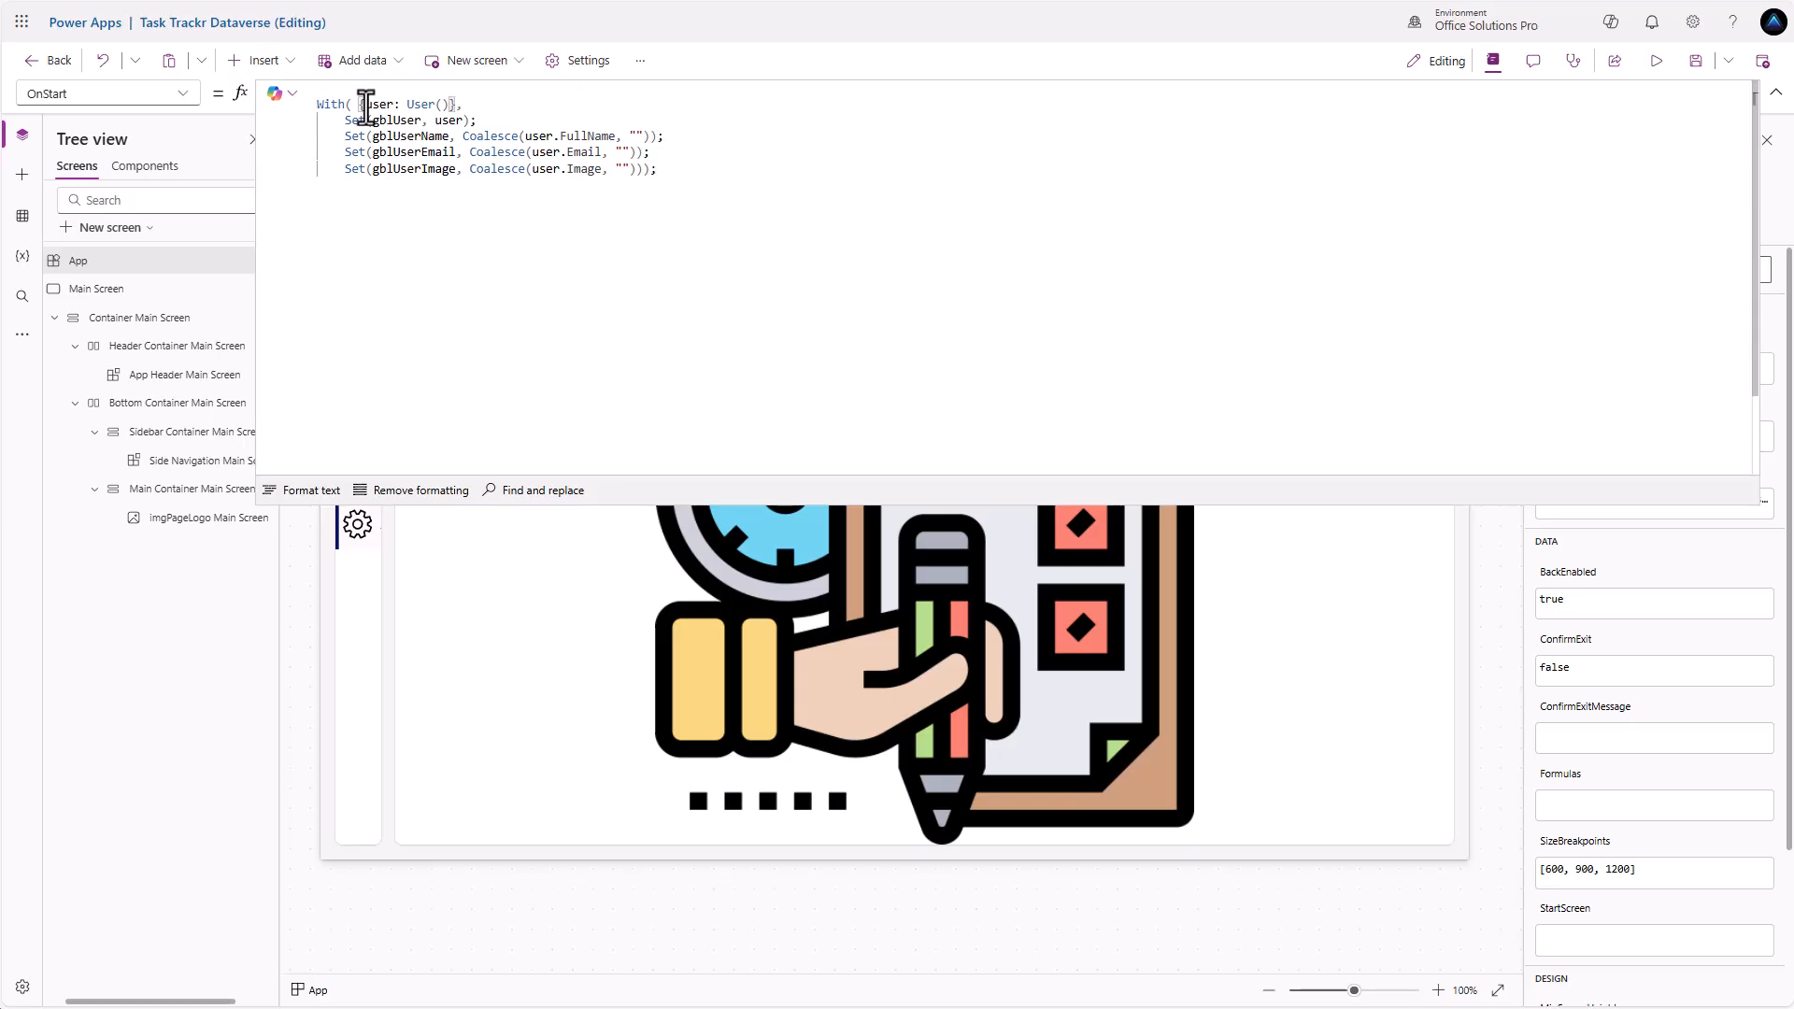
left_click_drag(366, 106, 449, 105)
left_click(396, 89)
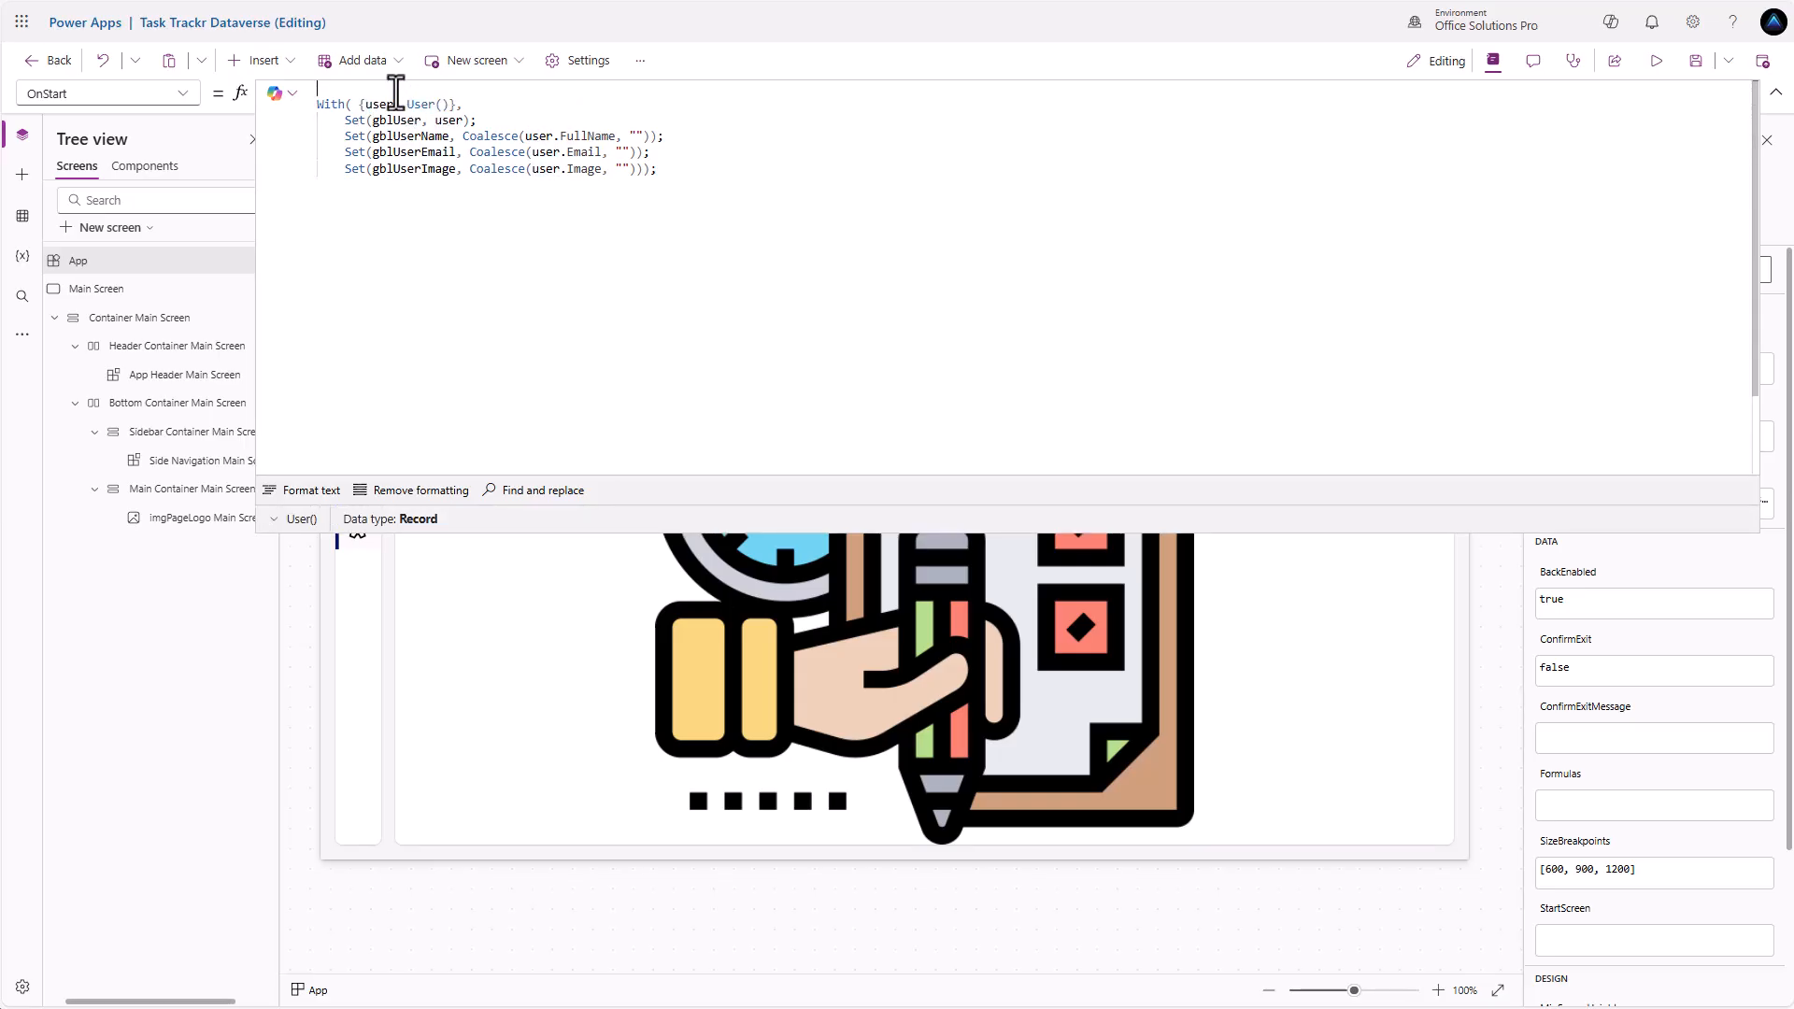
type("User().")
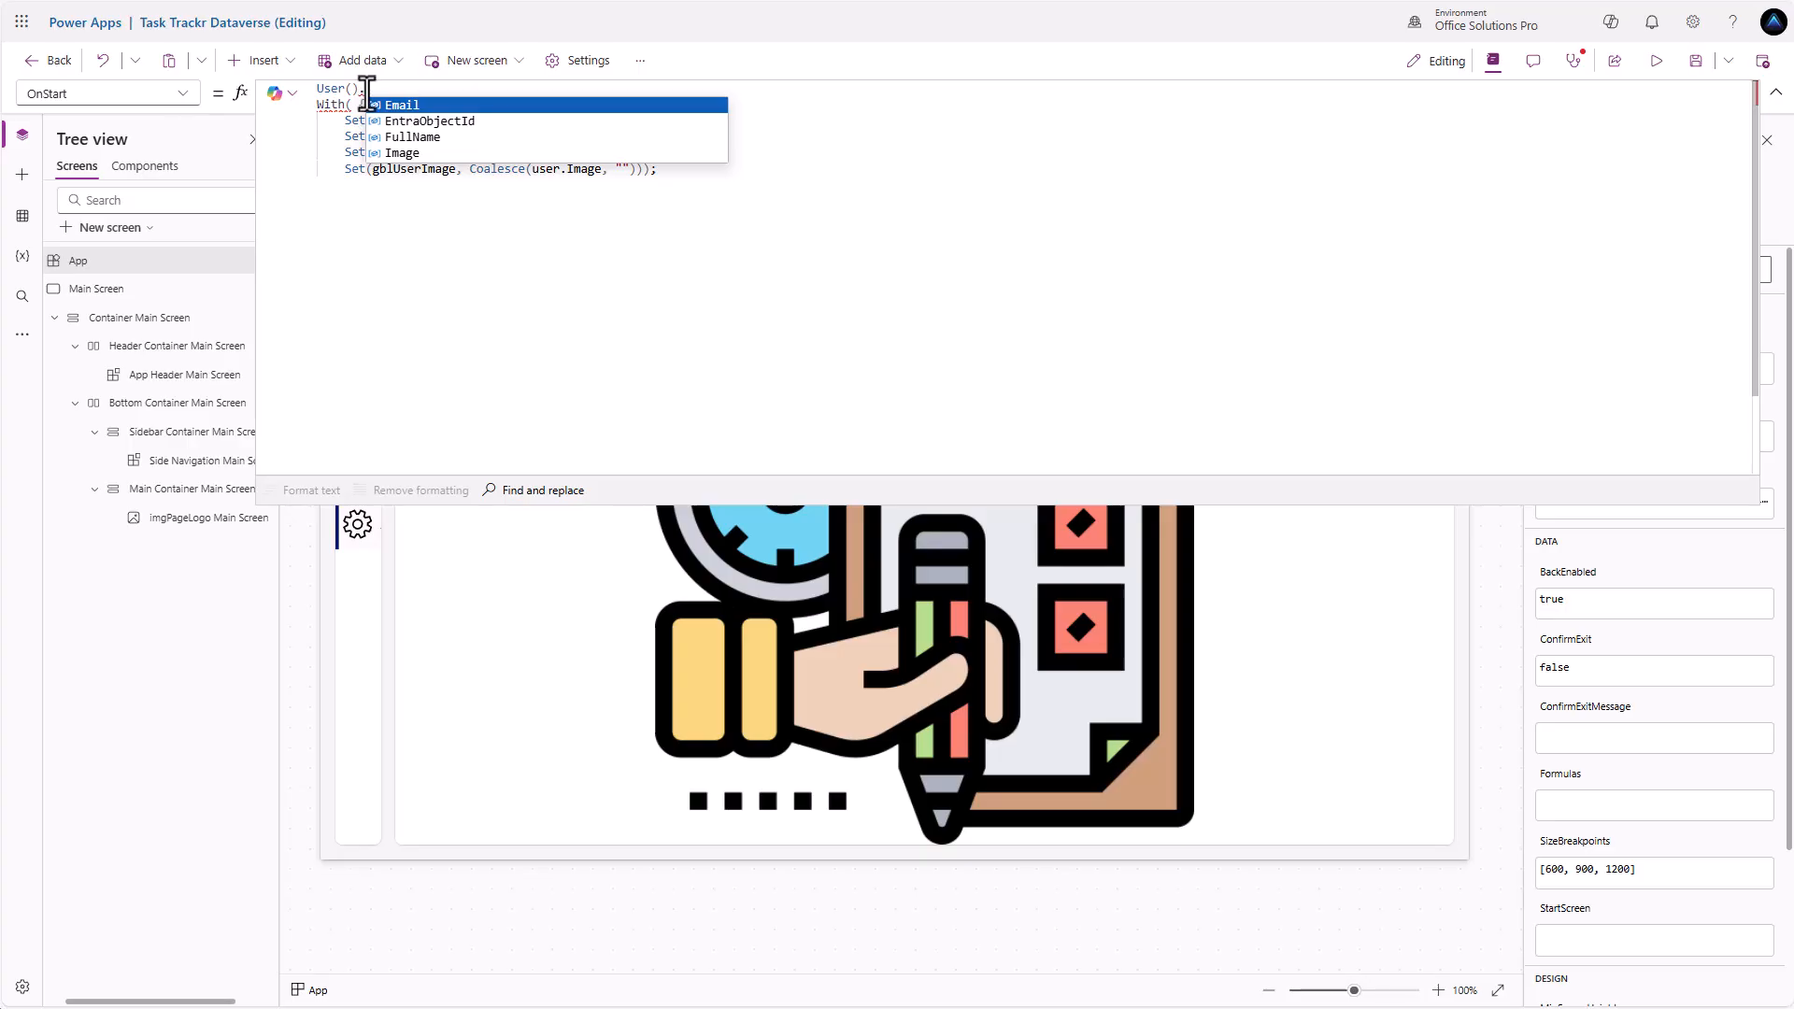
left_click_drag(367, 89, 312, 90)
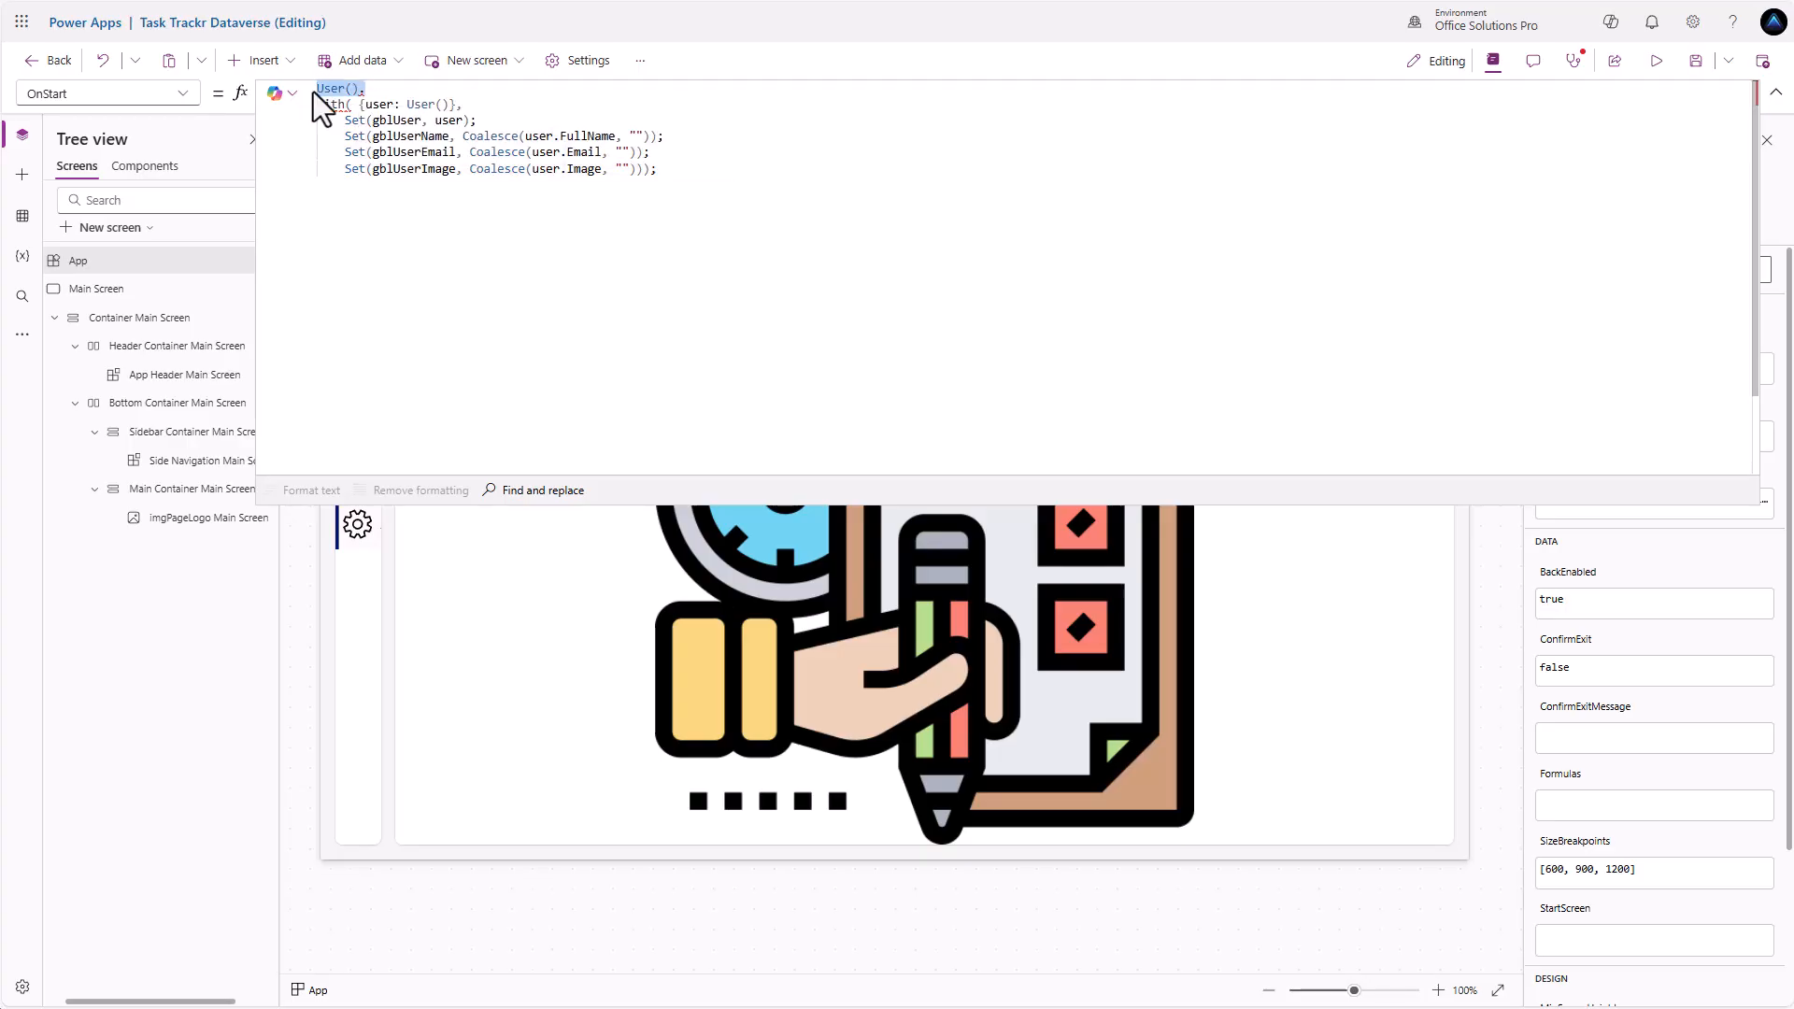
key("Delete")
key("Delete")
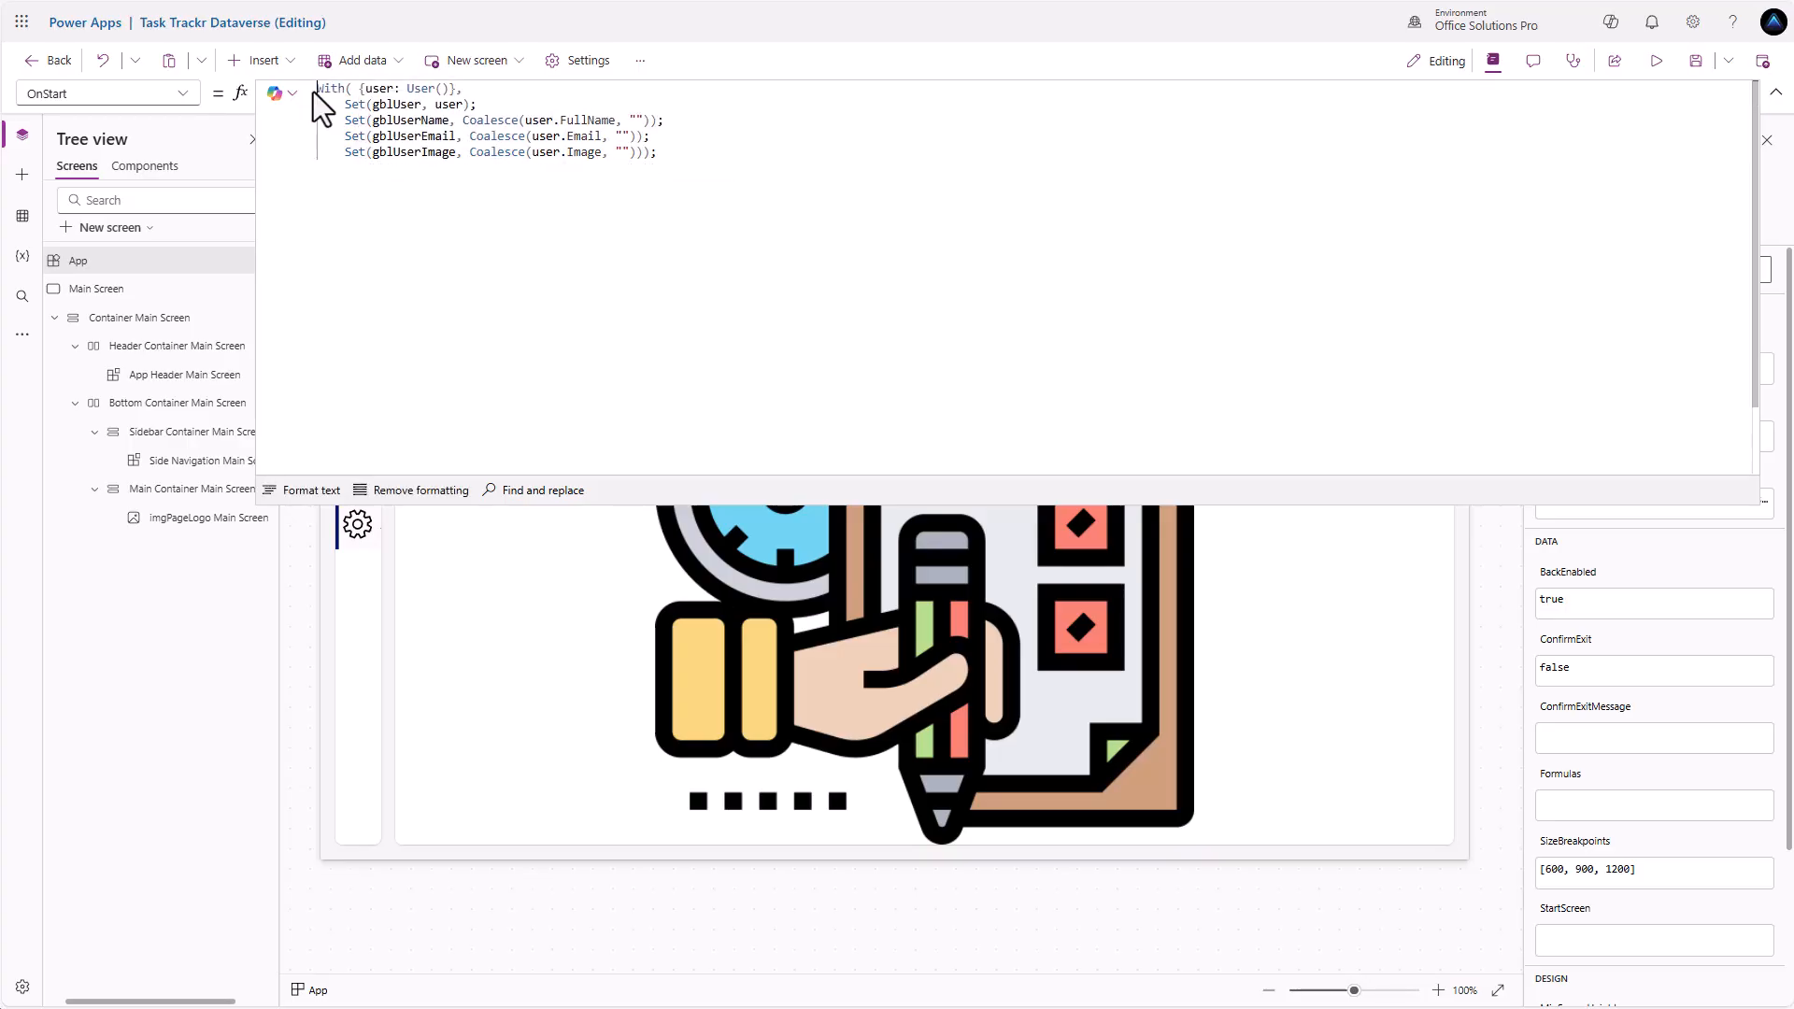
left_click(378, 89)
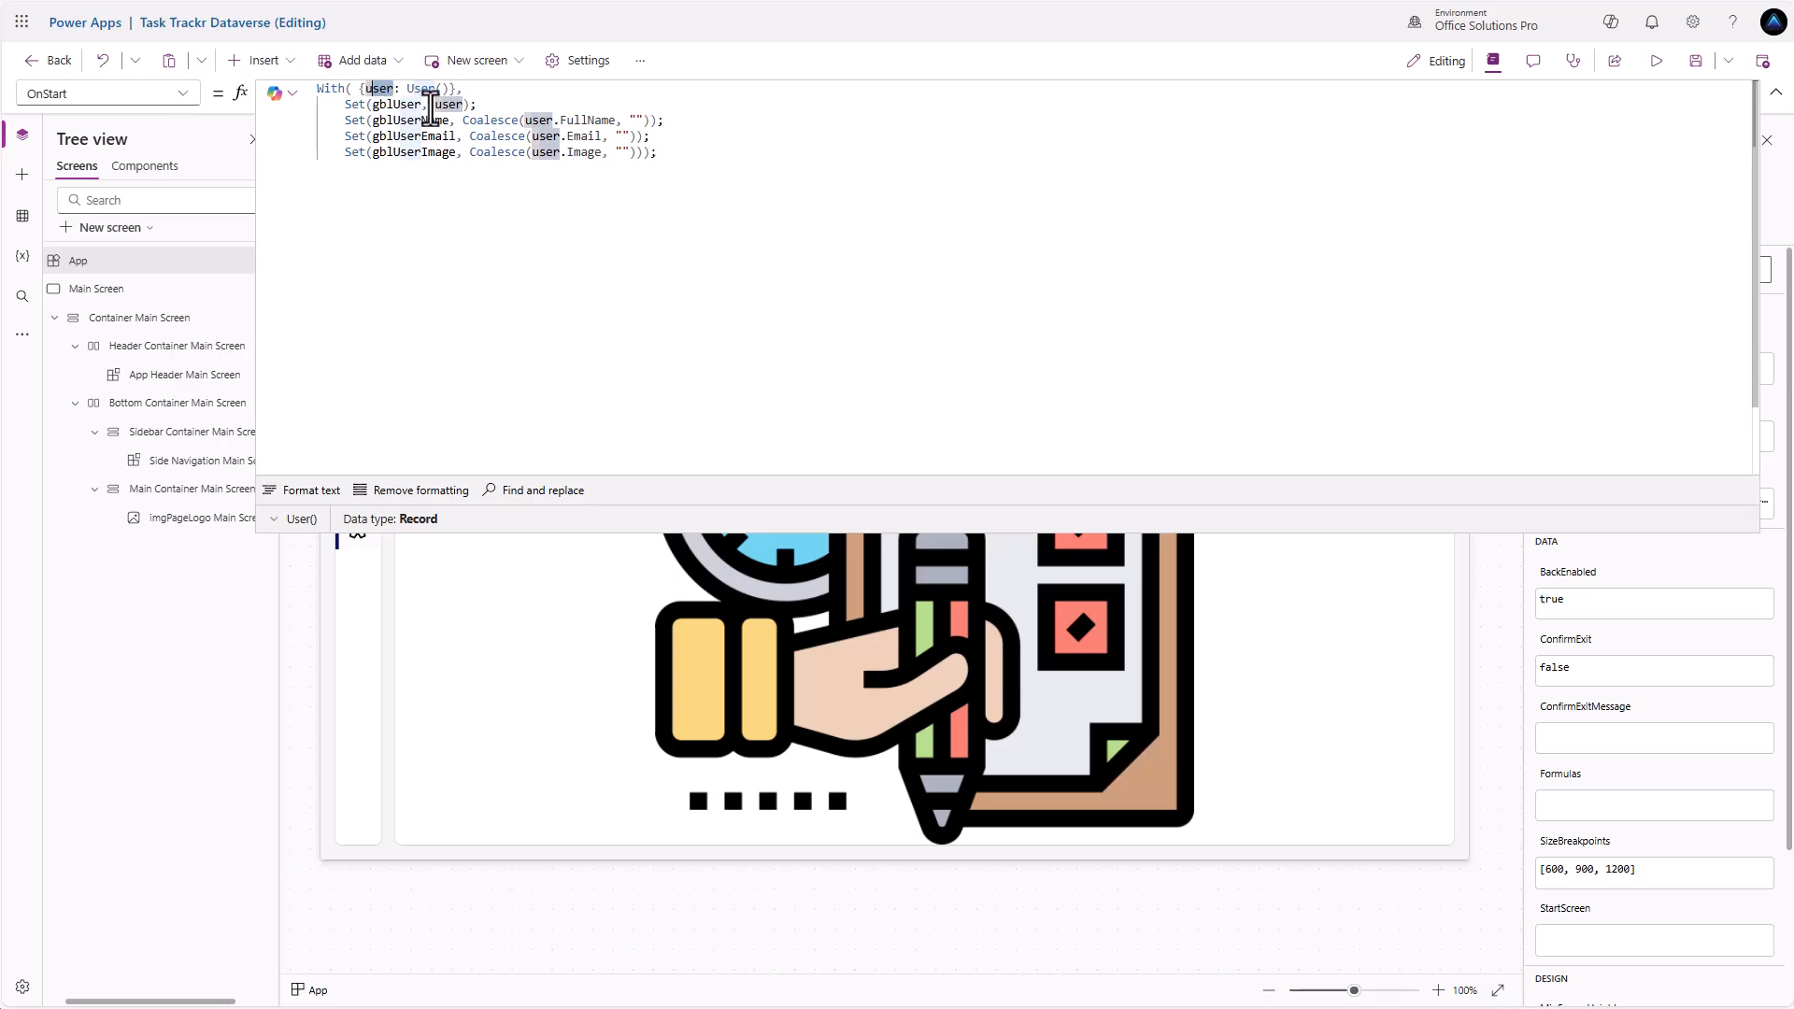
left_click_drag(407, 90, 457, 103)
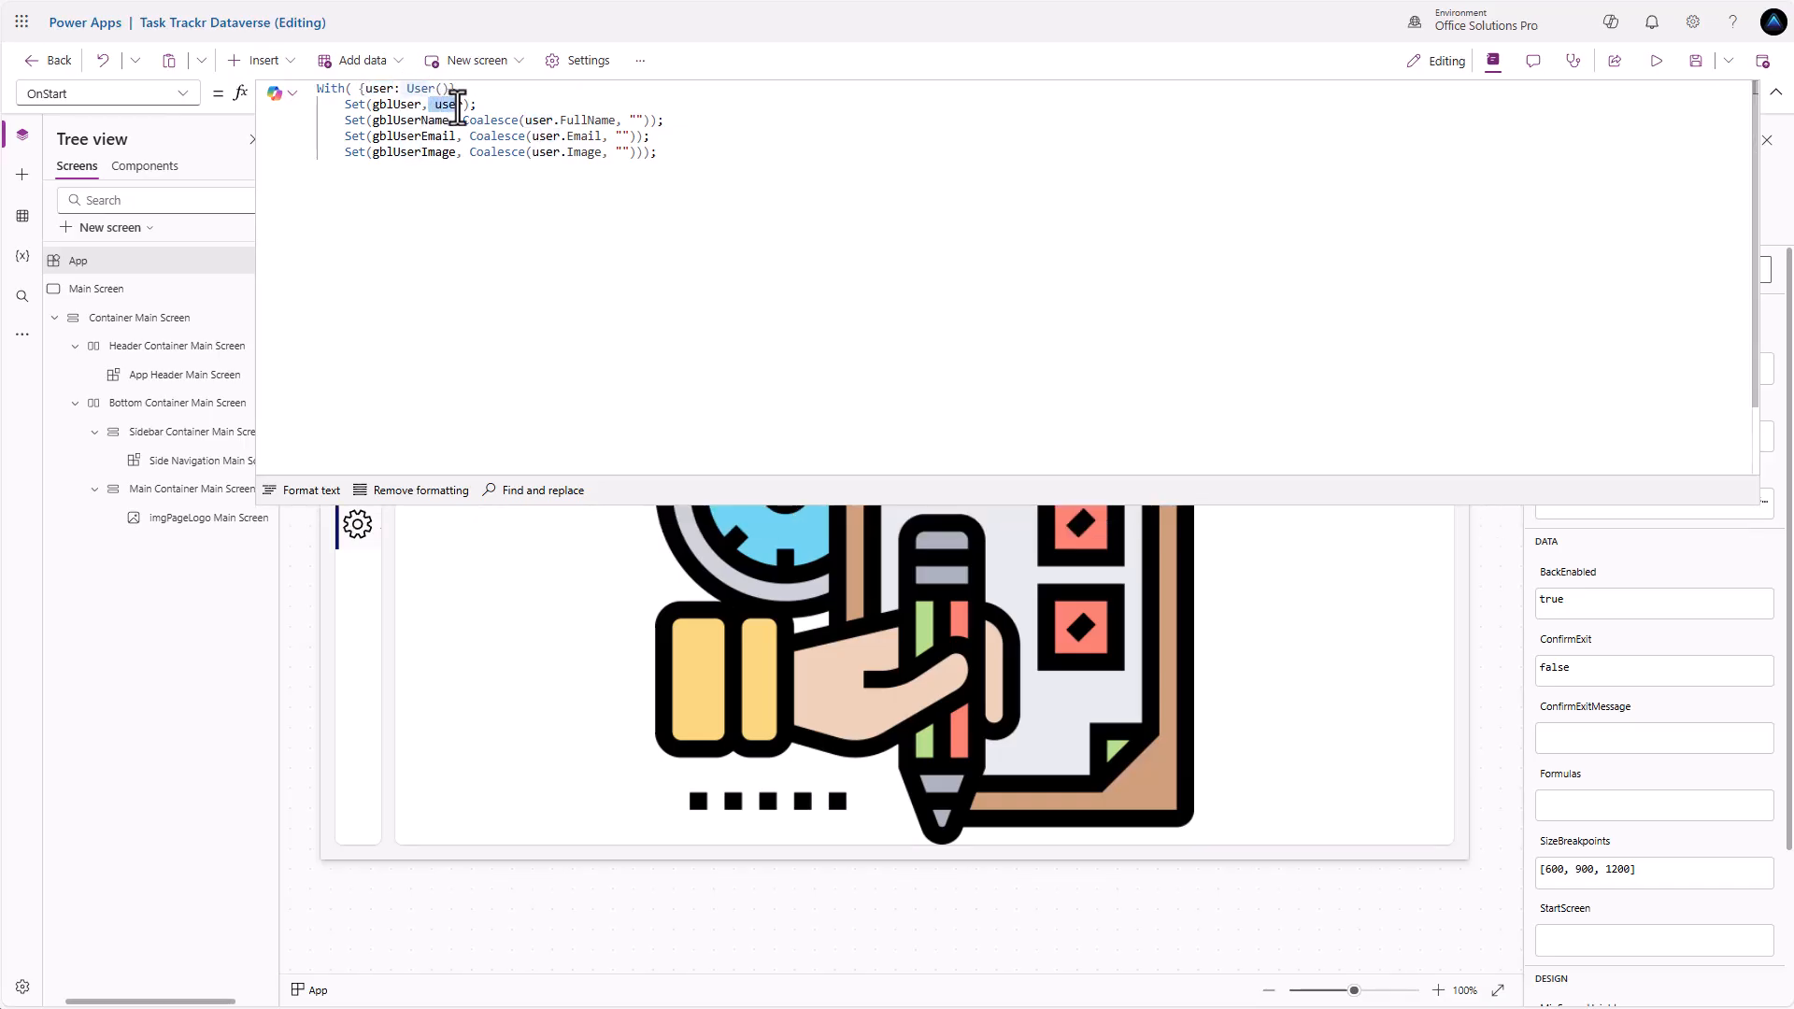
left_click(412, 107)
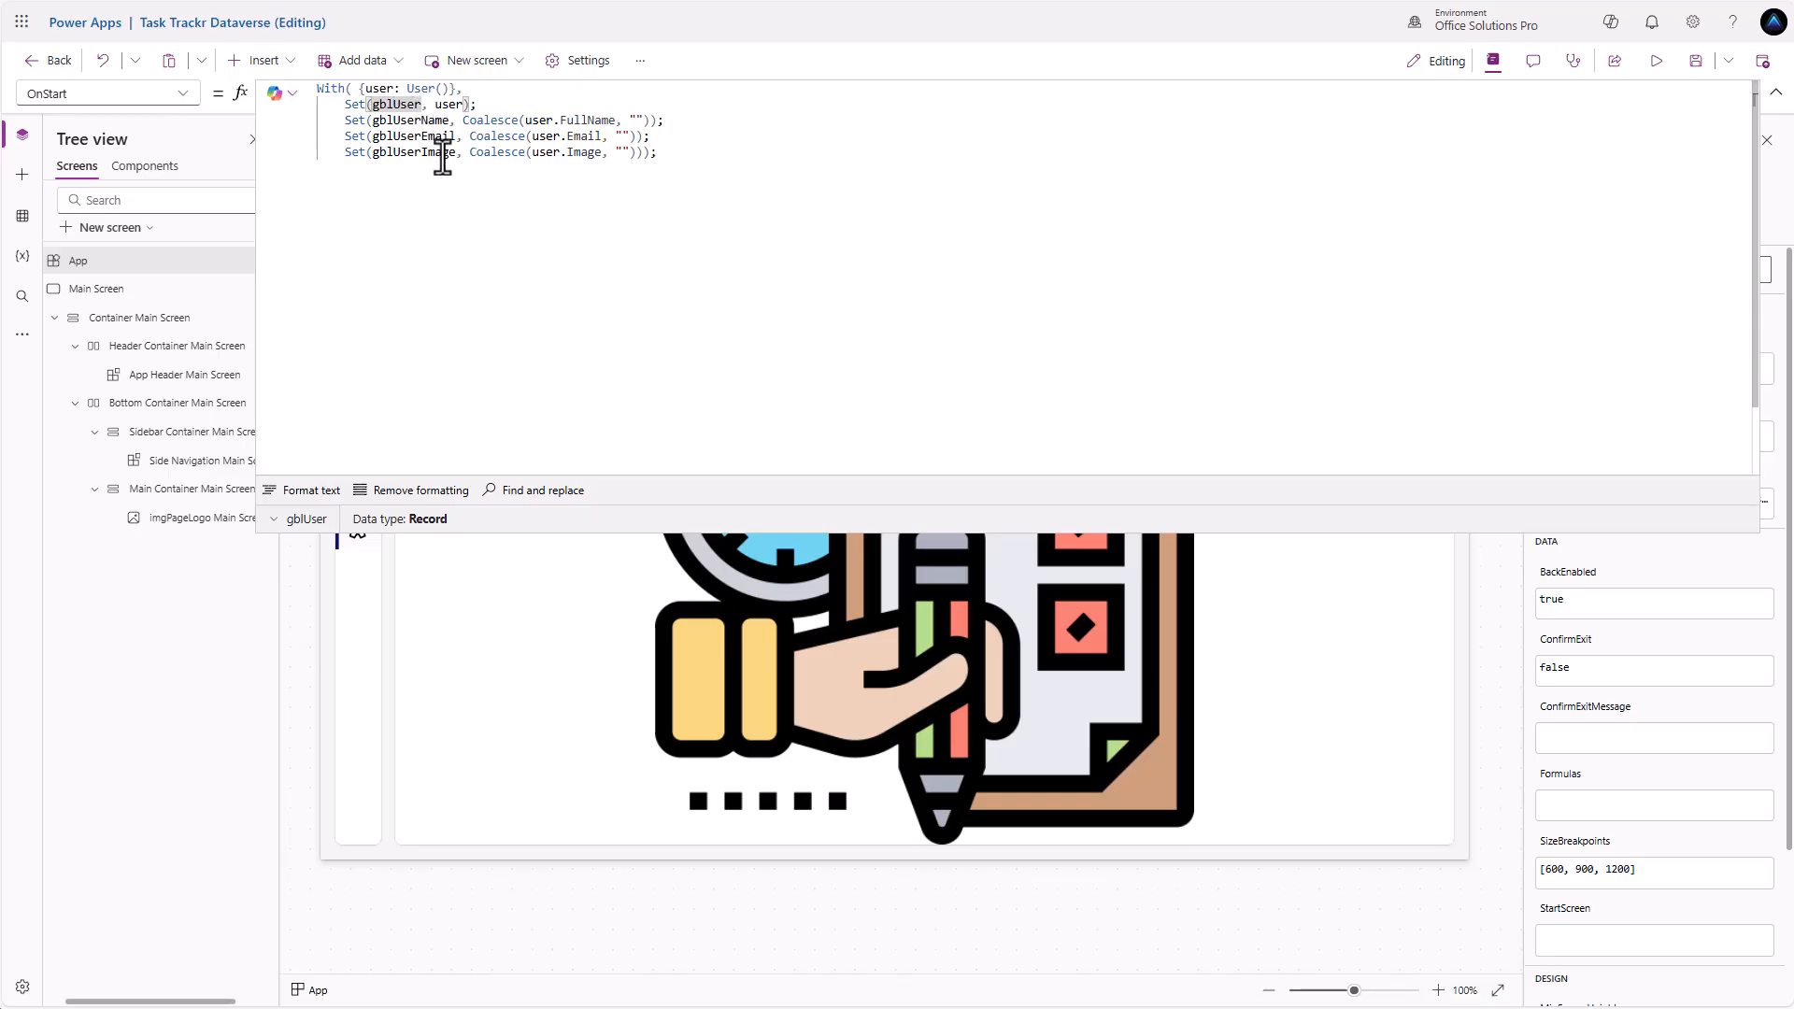
Add blank lines below the With formula in OnStart, and copy the whole Items table formula of Side Navigation Main Screen
left_click(663, 159)
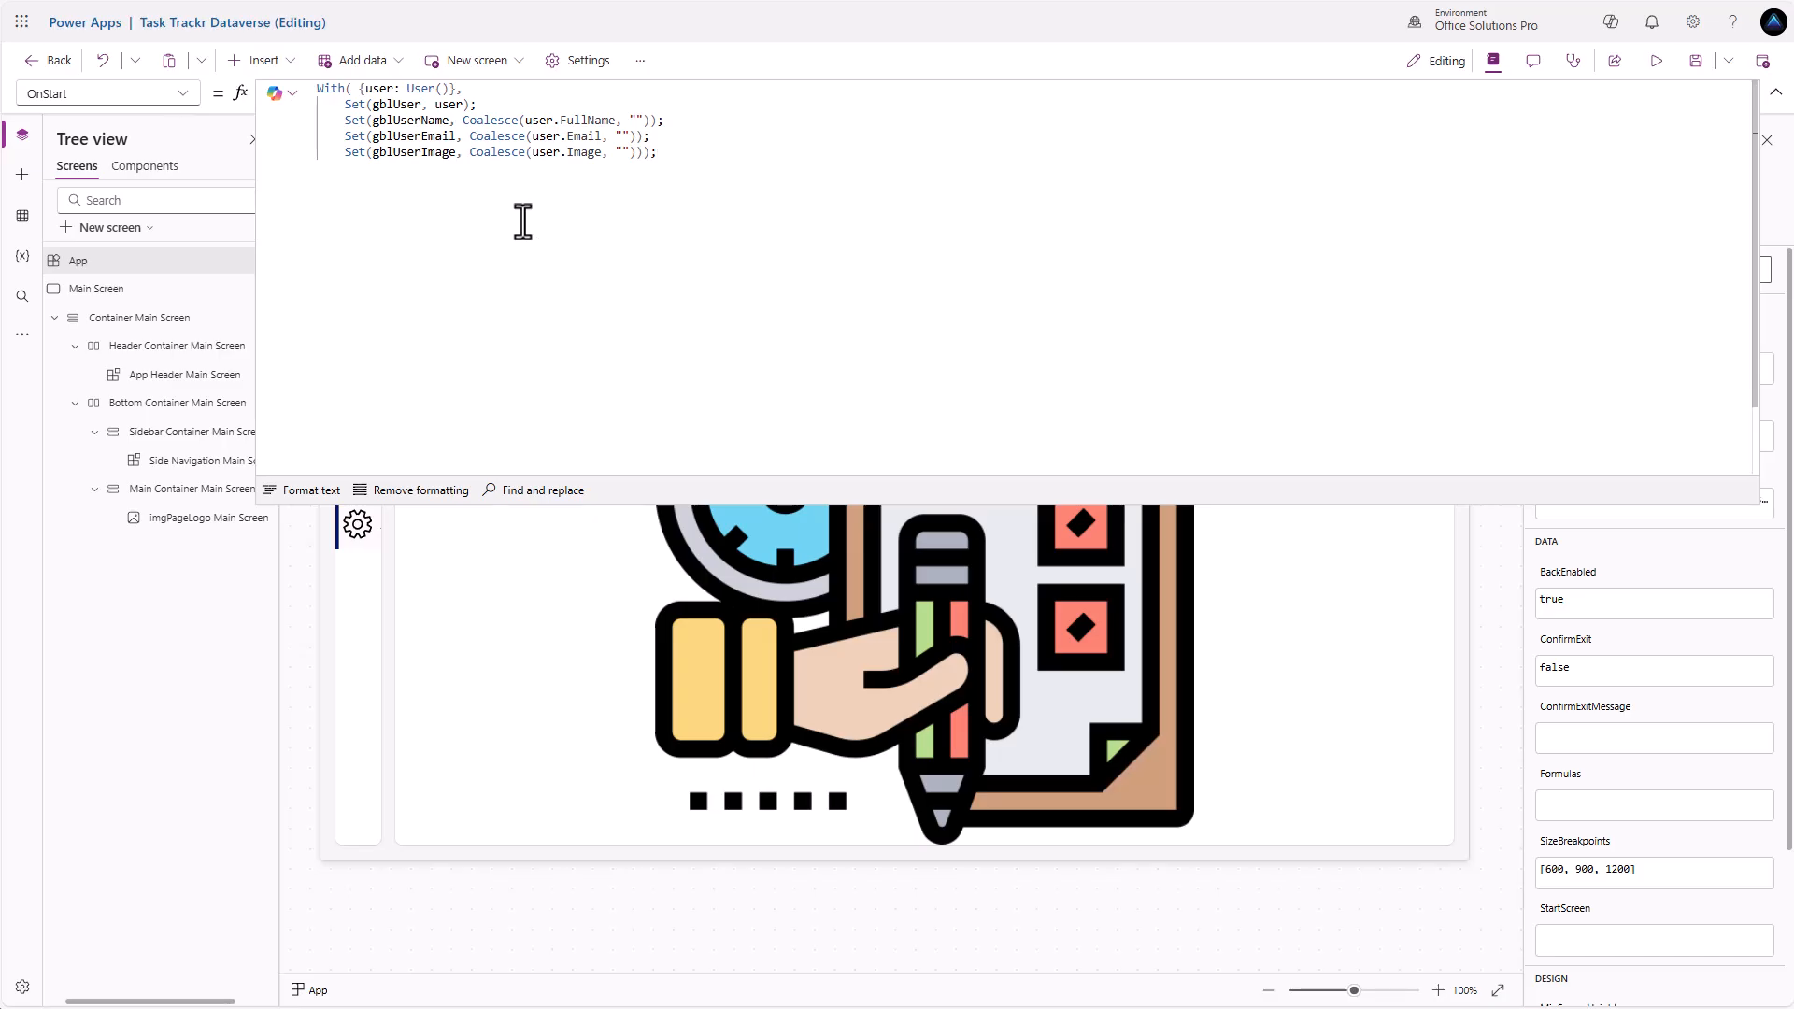
key("Return")
key("Return")
left_click(363, 540)
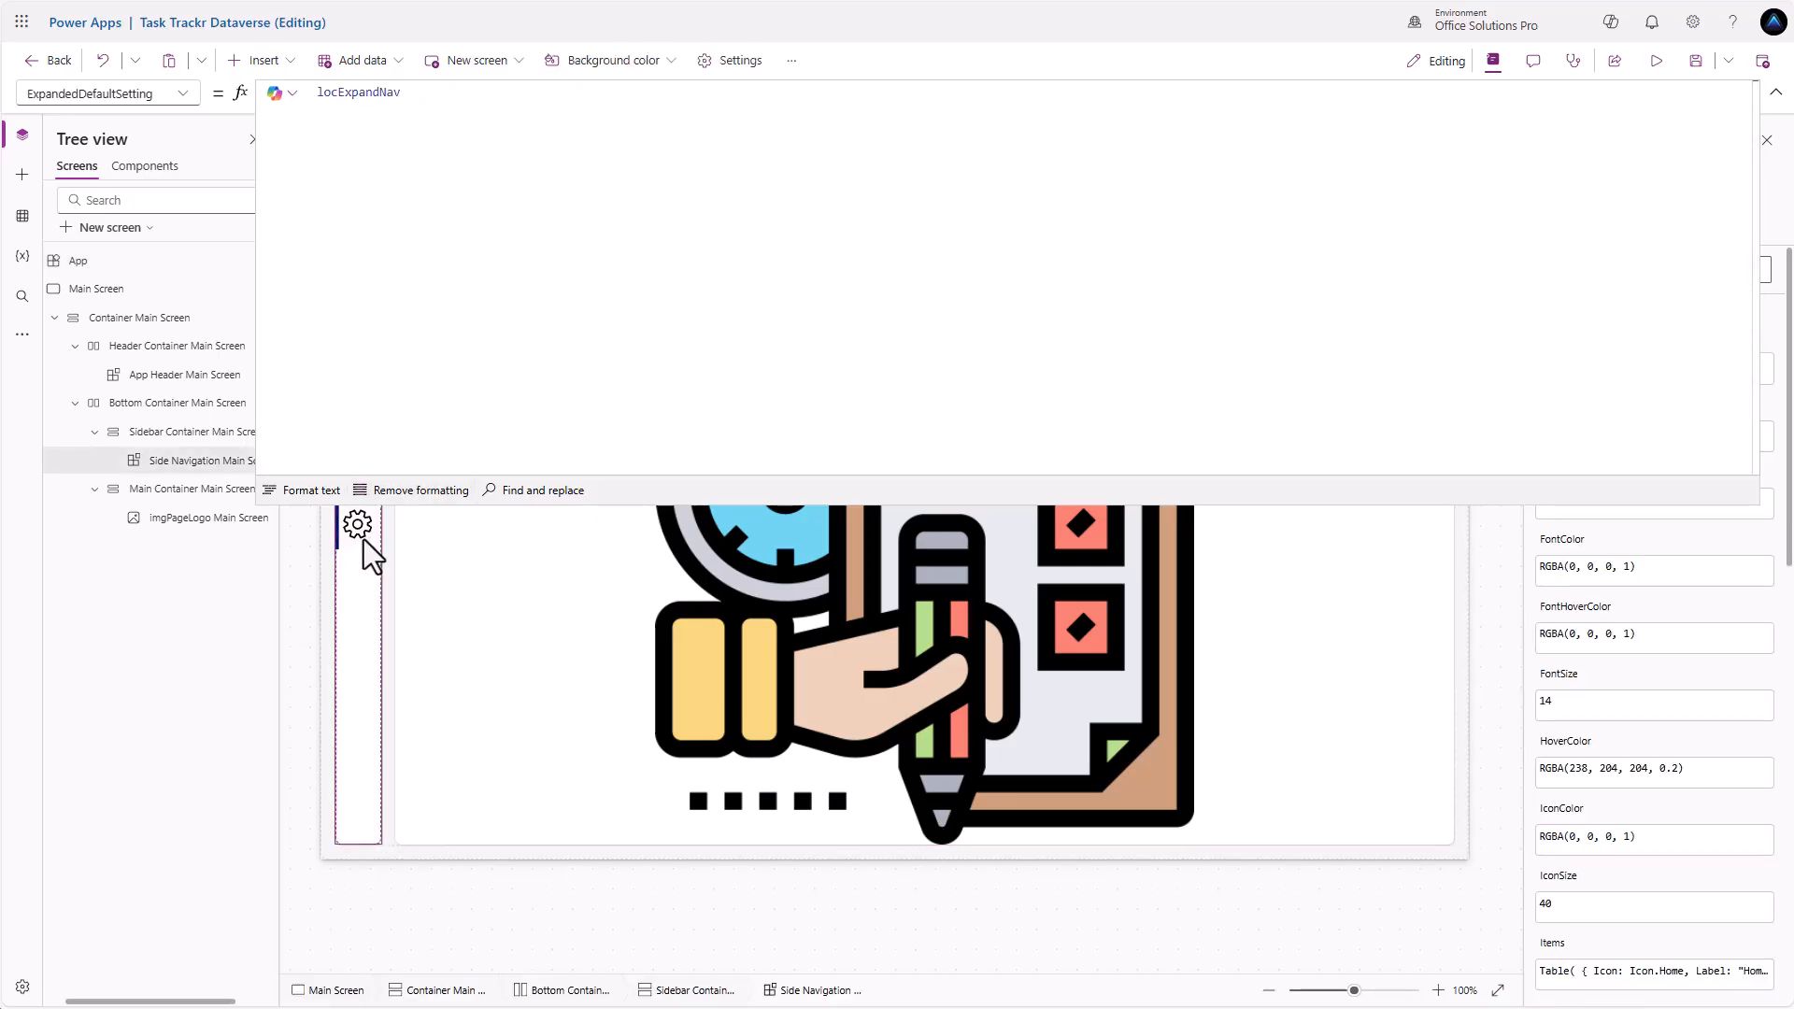
left_click(111, 93)
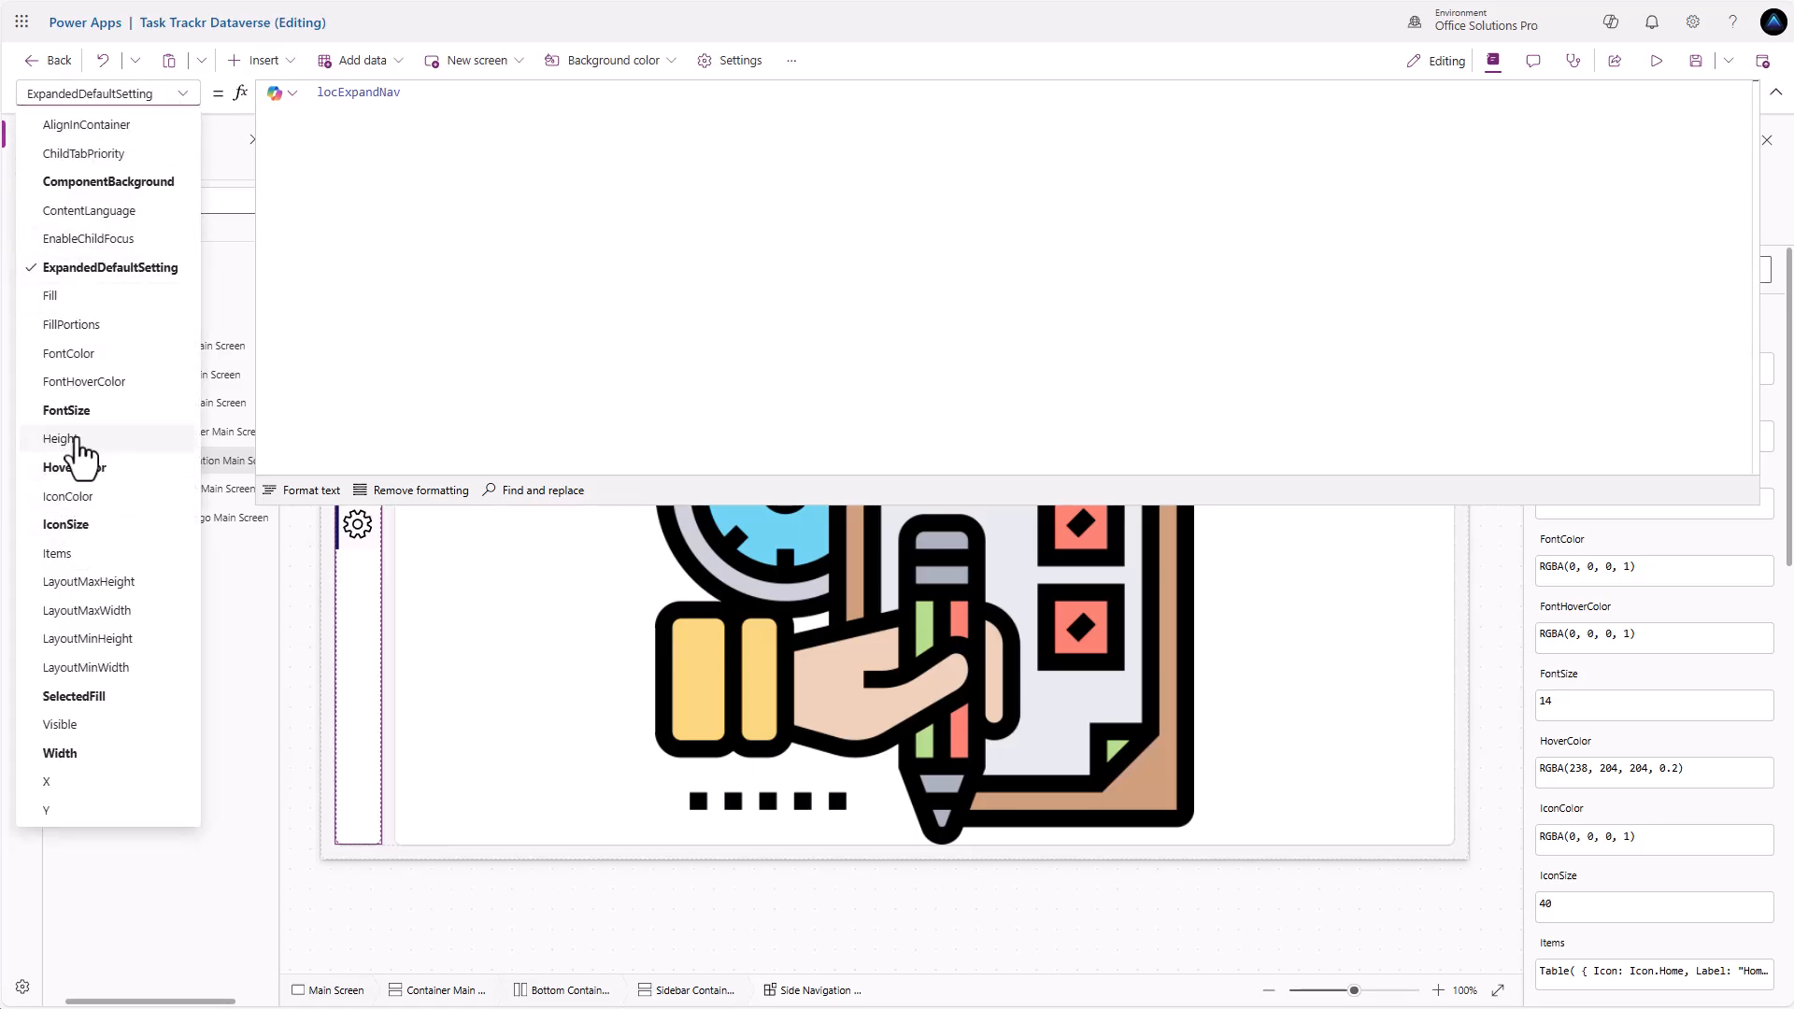
left_click(57, 554)
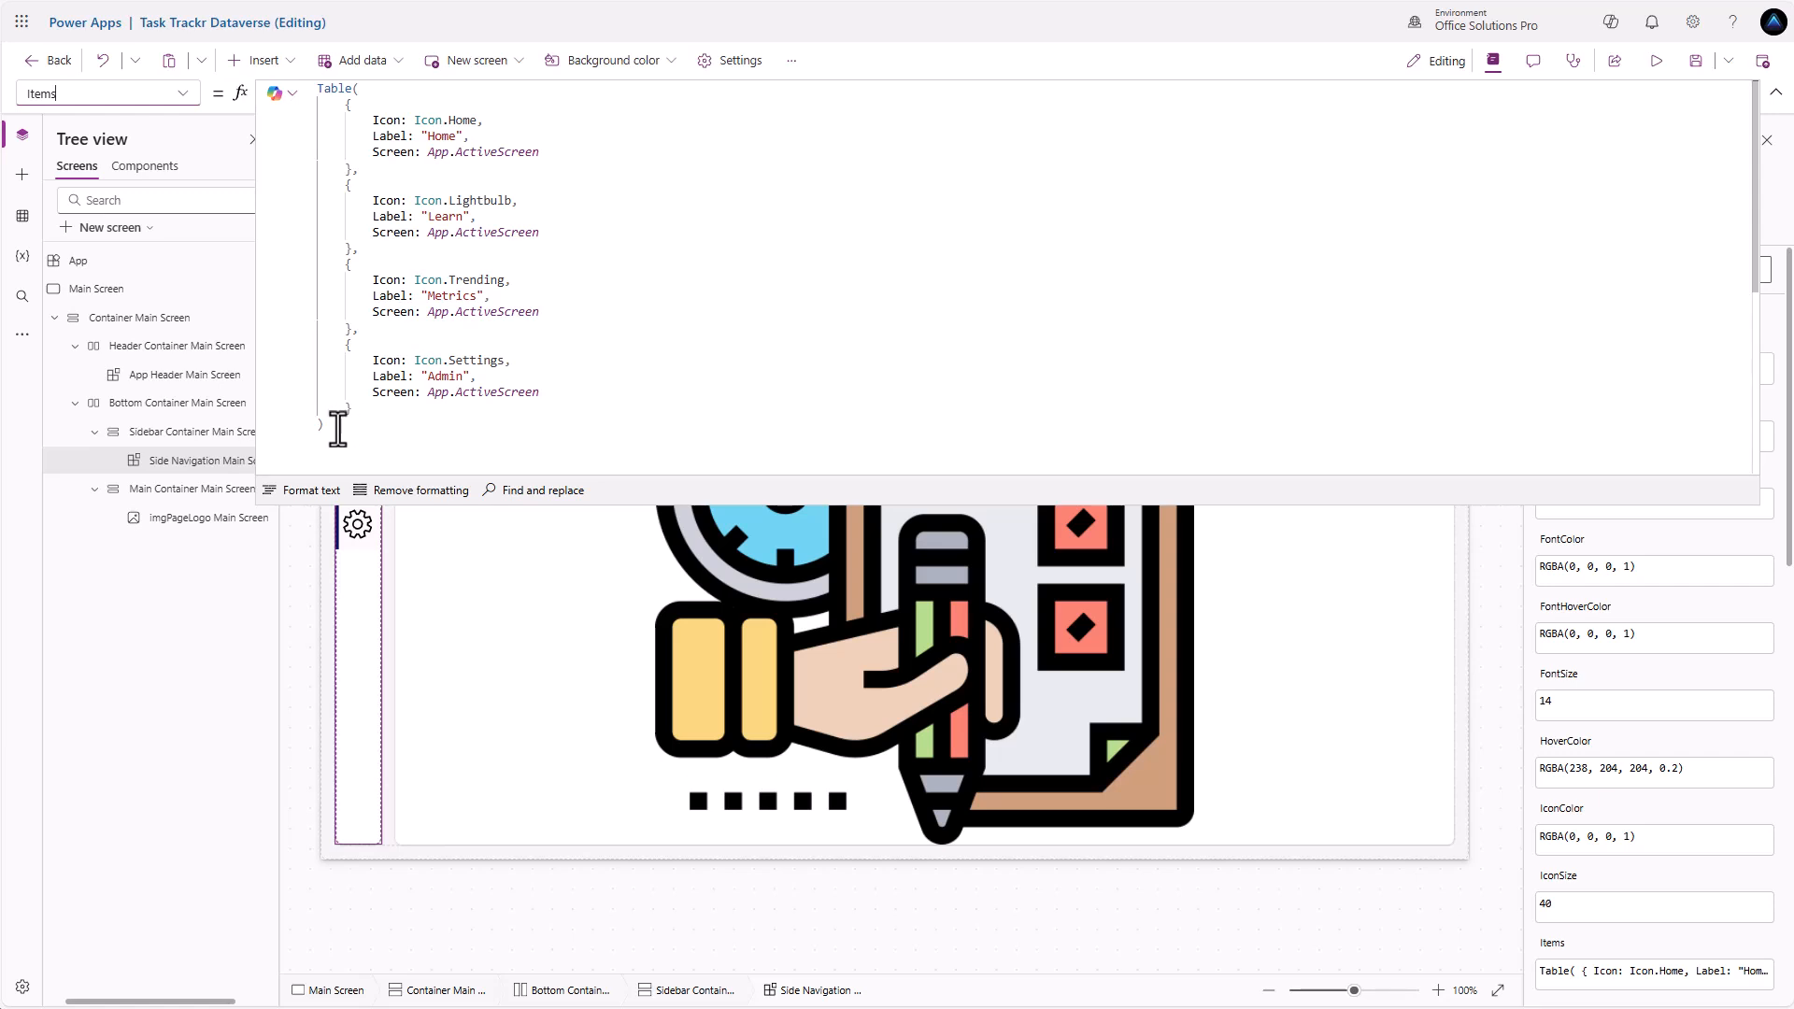
left_click_drag(338, 430, 261, 78)
key("ctrl+c")
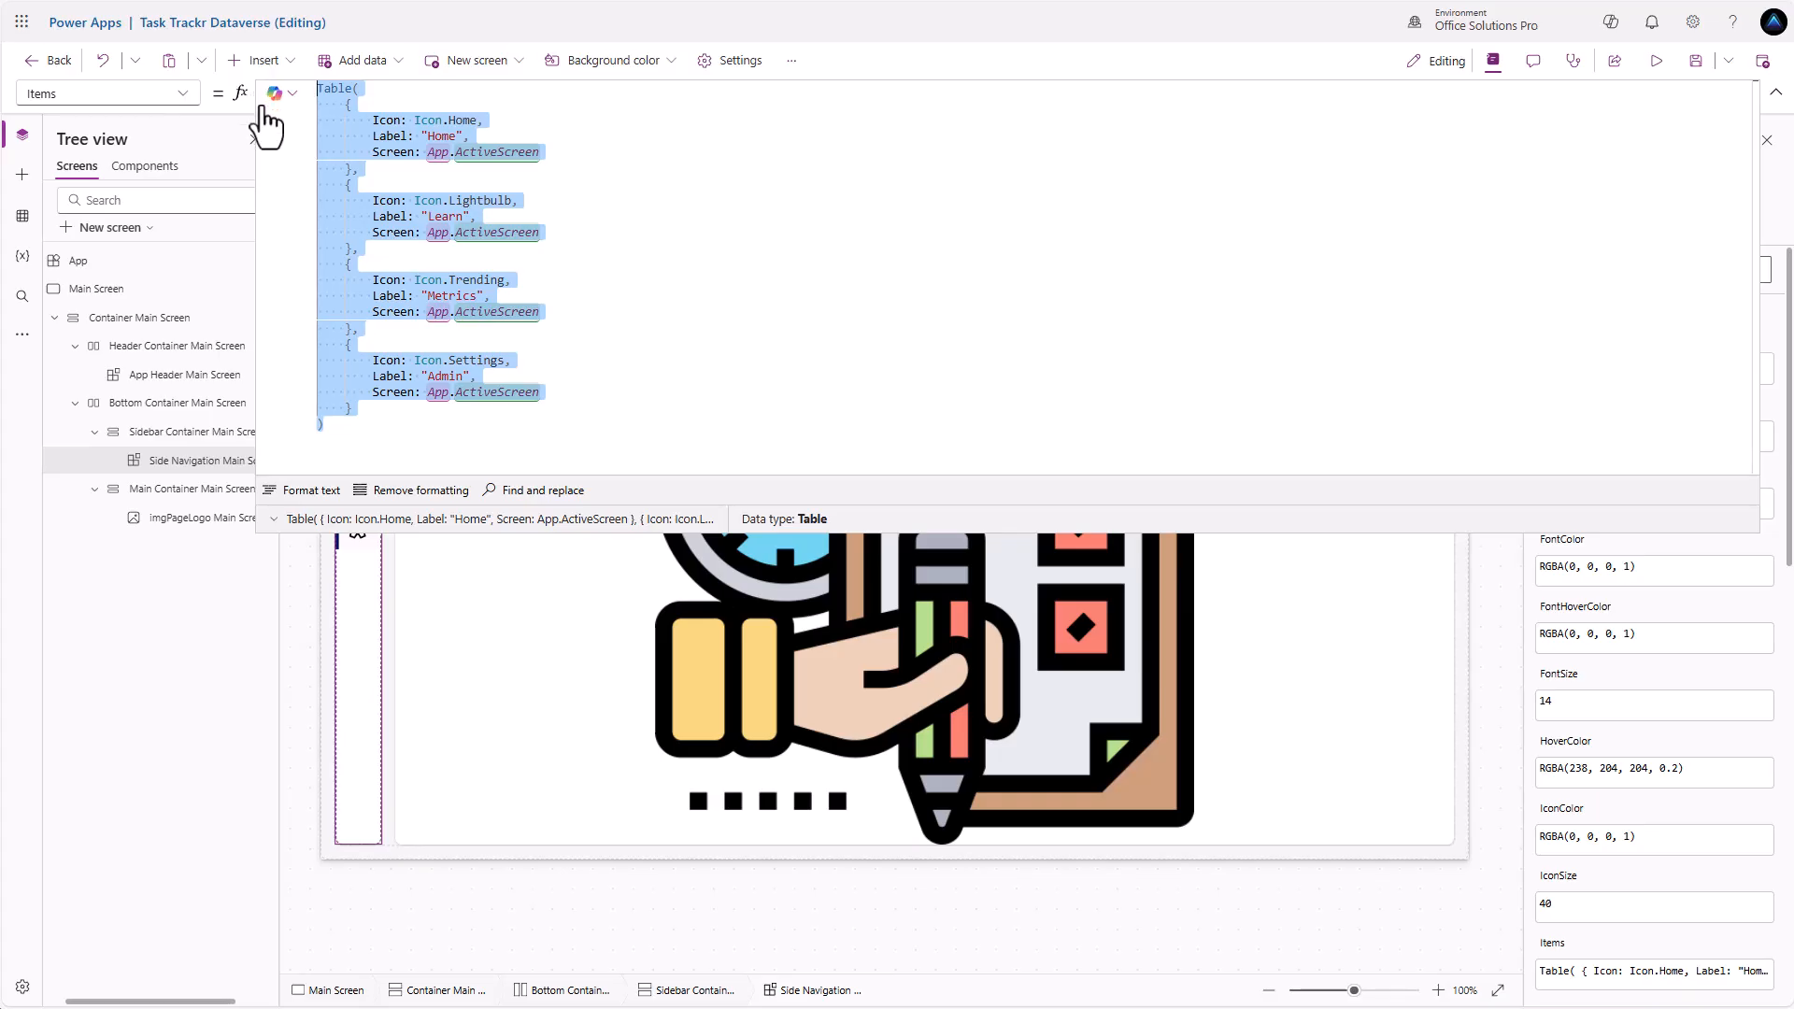
Paste the copied navigation table below the With formula in the App's OnStart
left_click(99, 262)
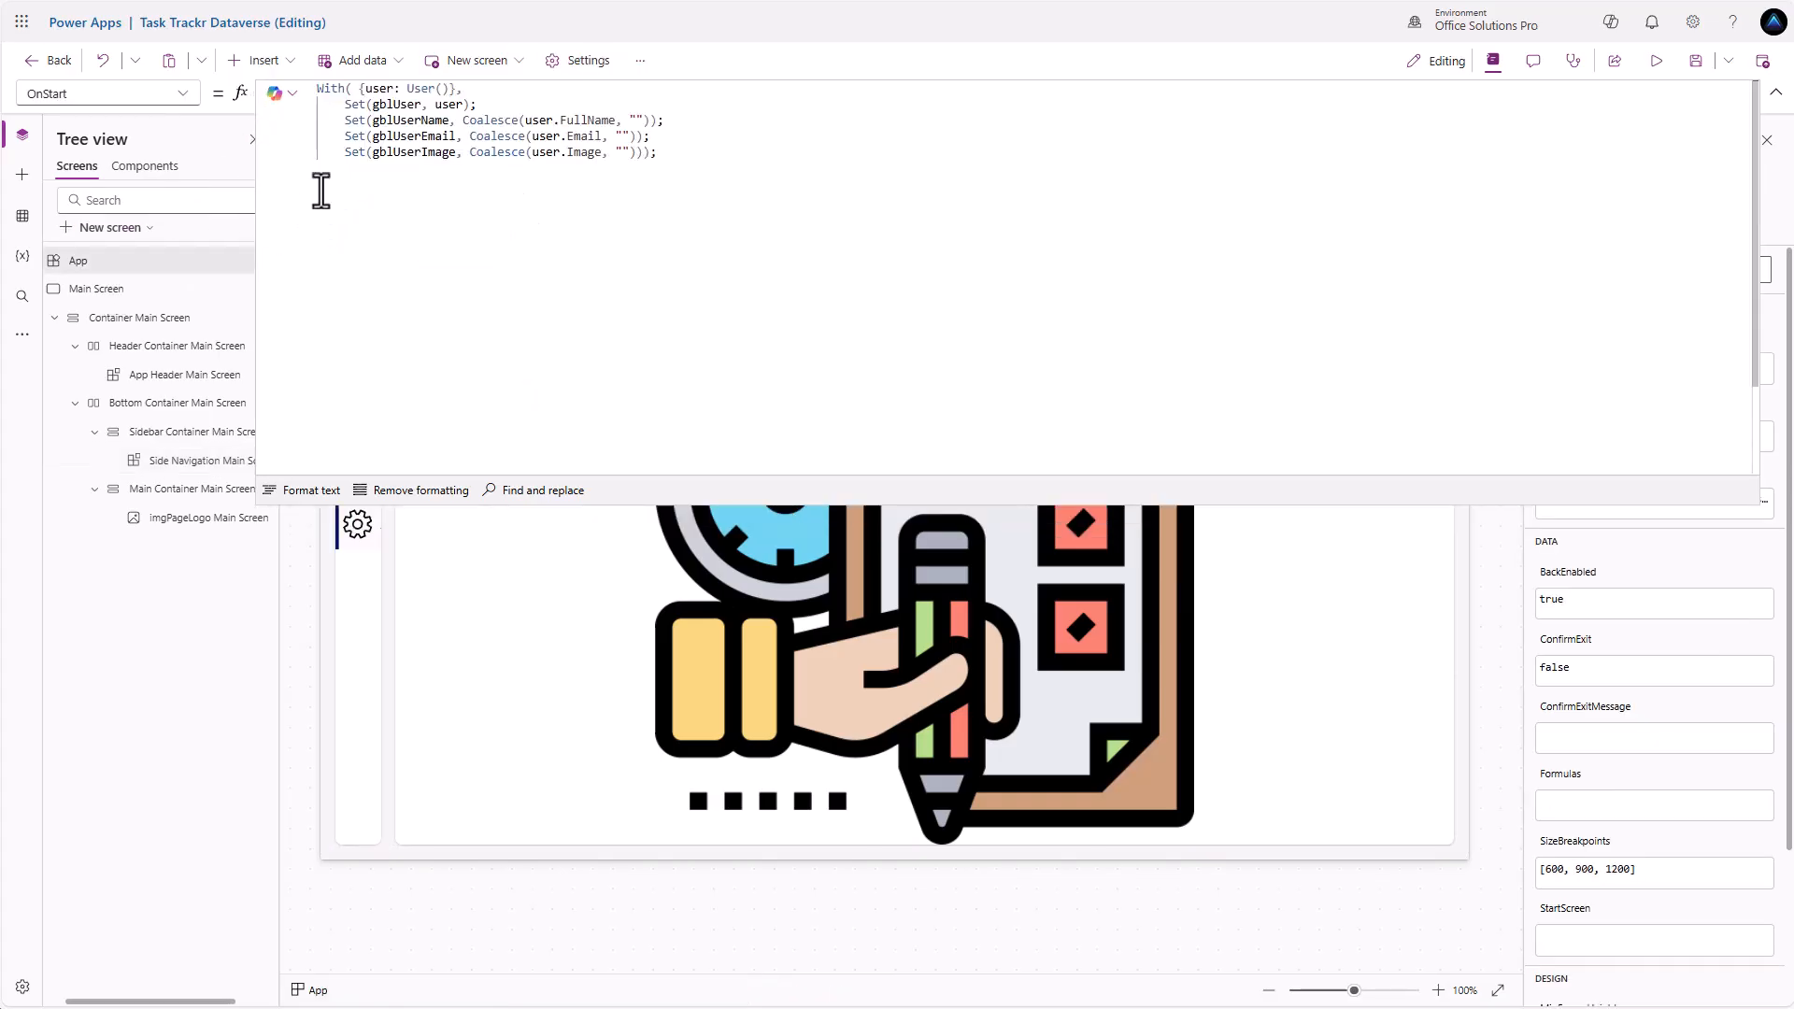
left_click(178, 99)
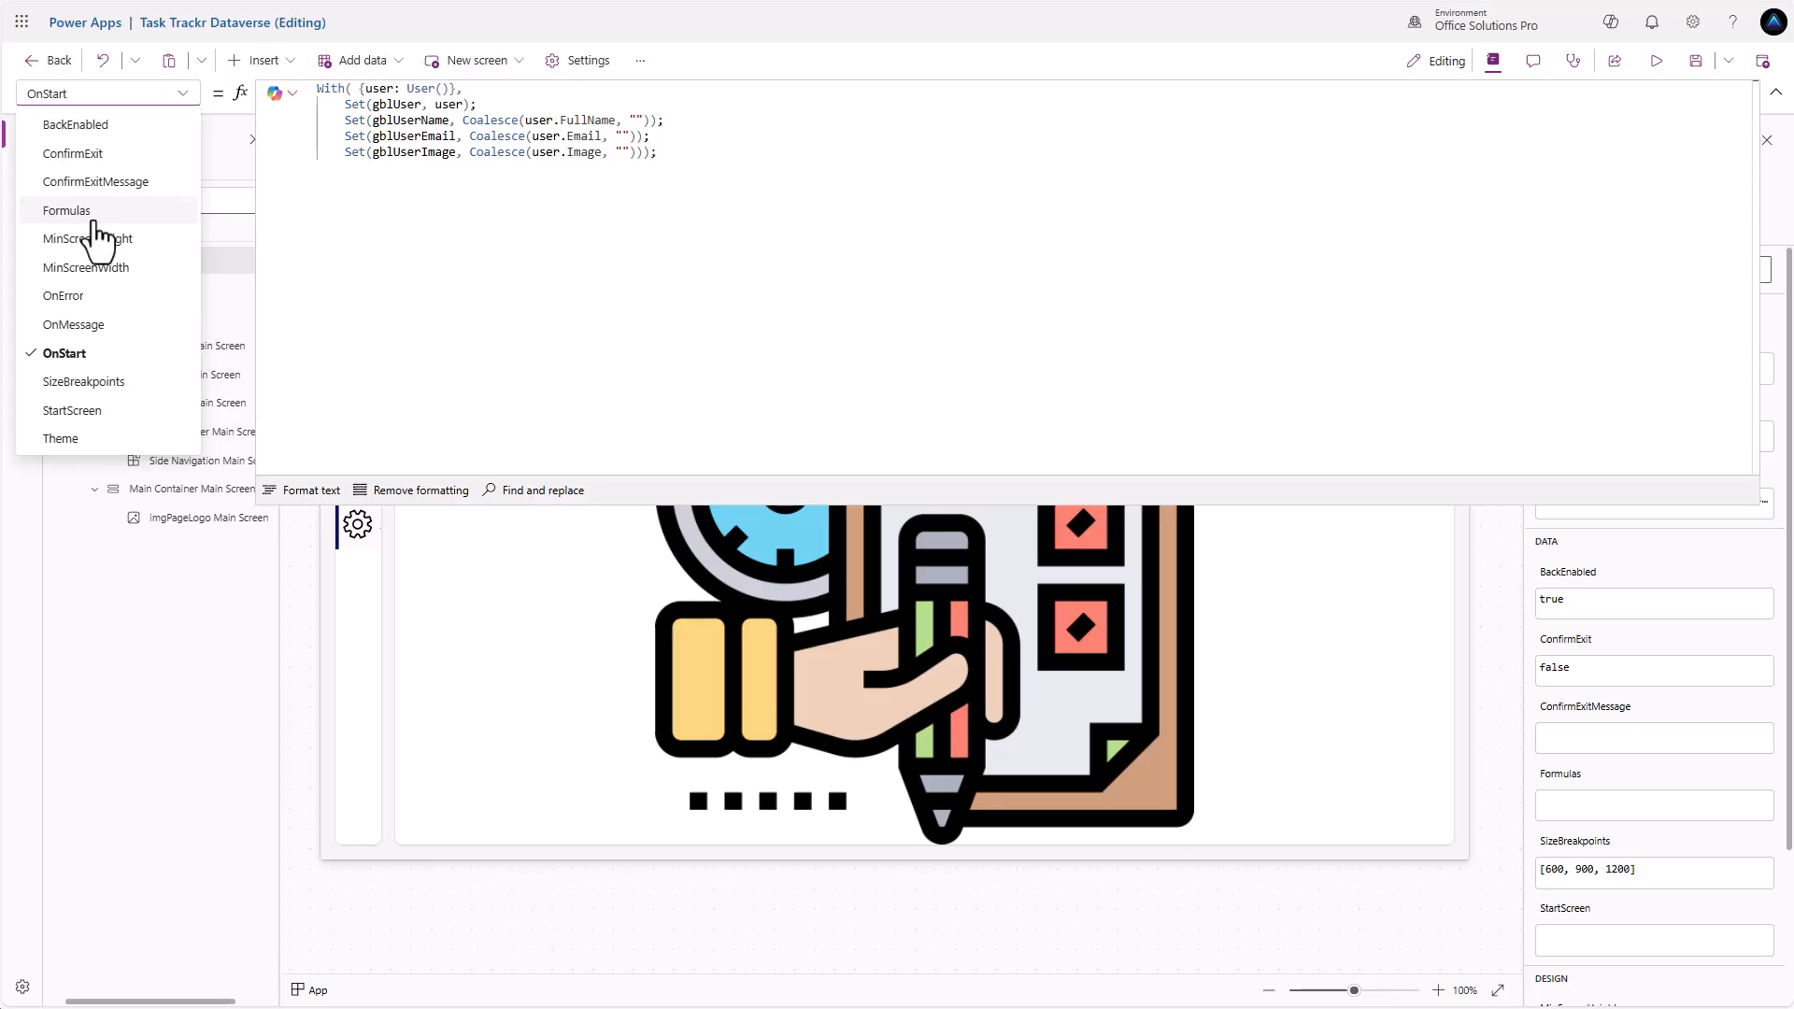
left_click(385, 217)
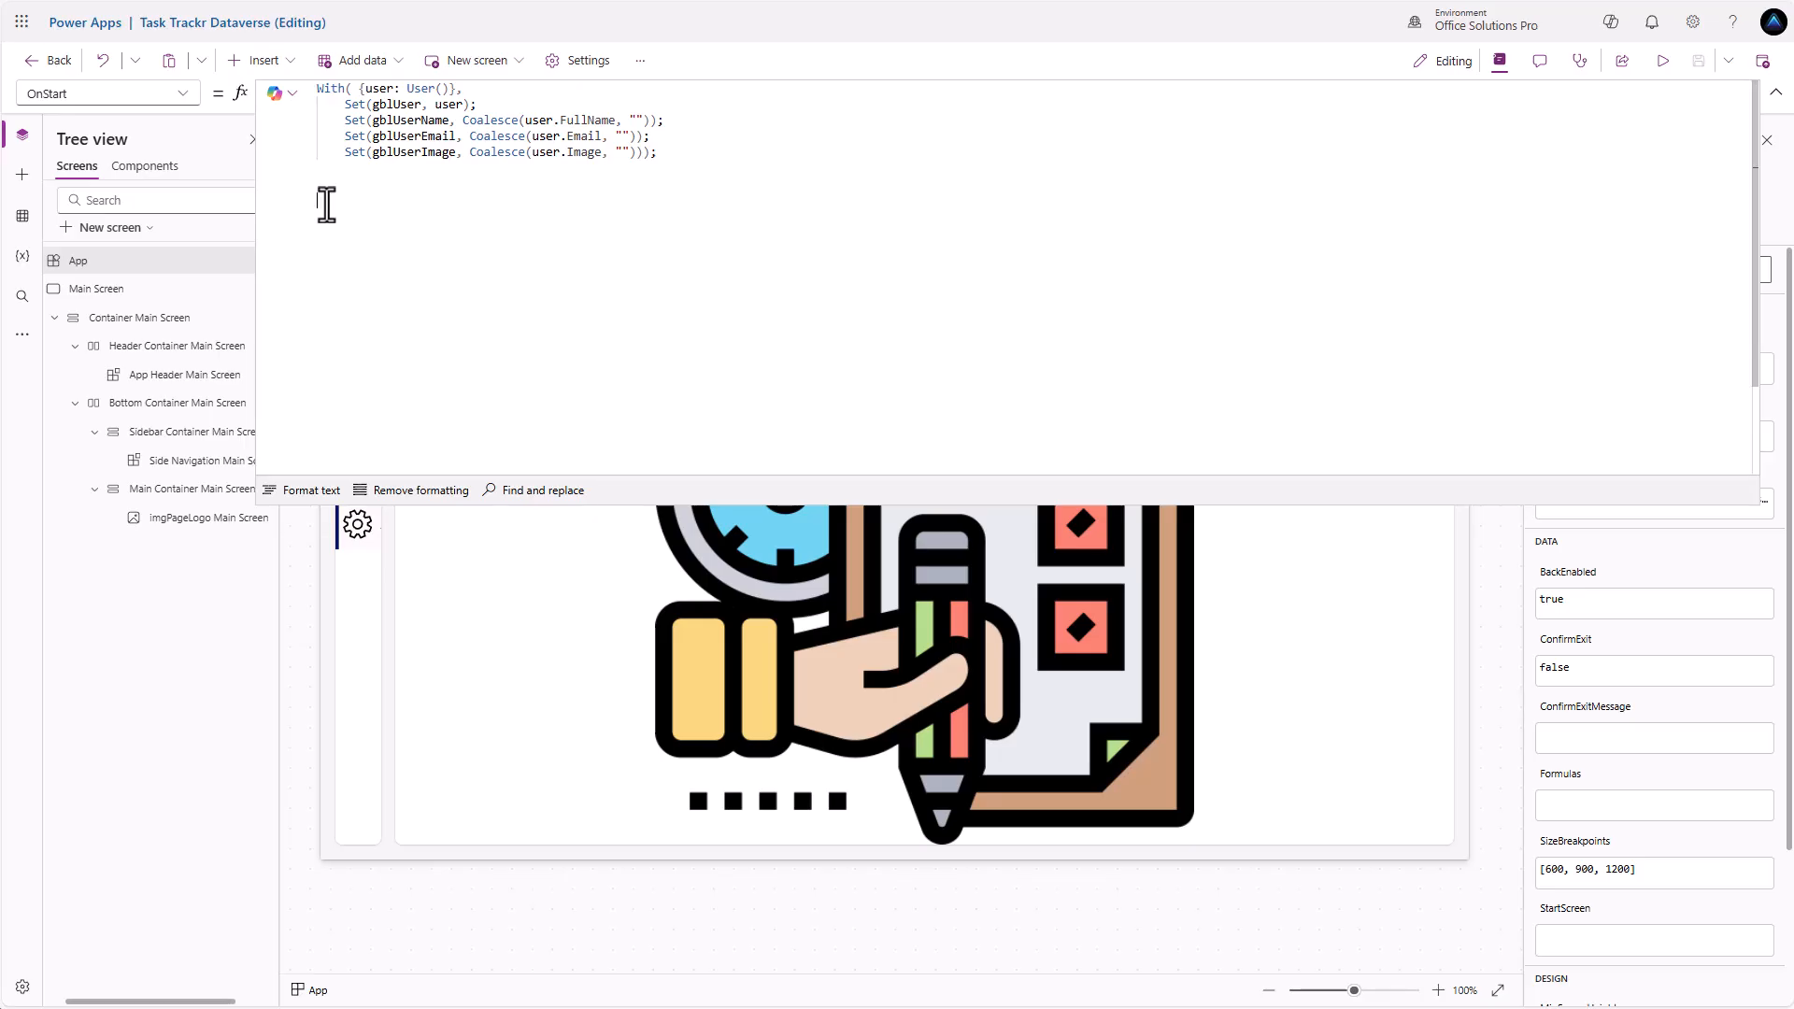
key("ctrl+a")
key("ctrl+v")
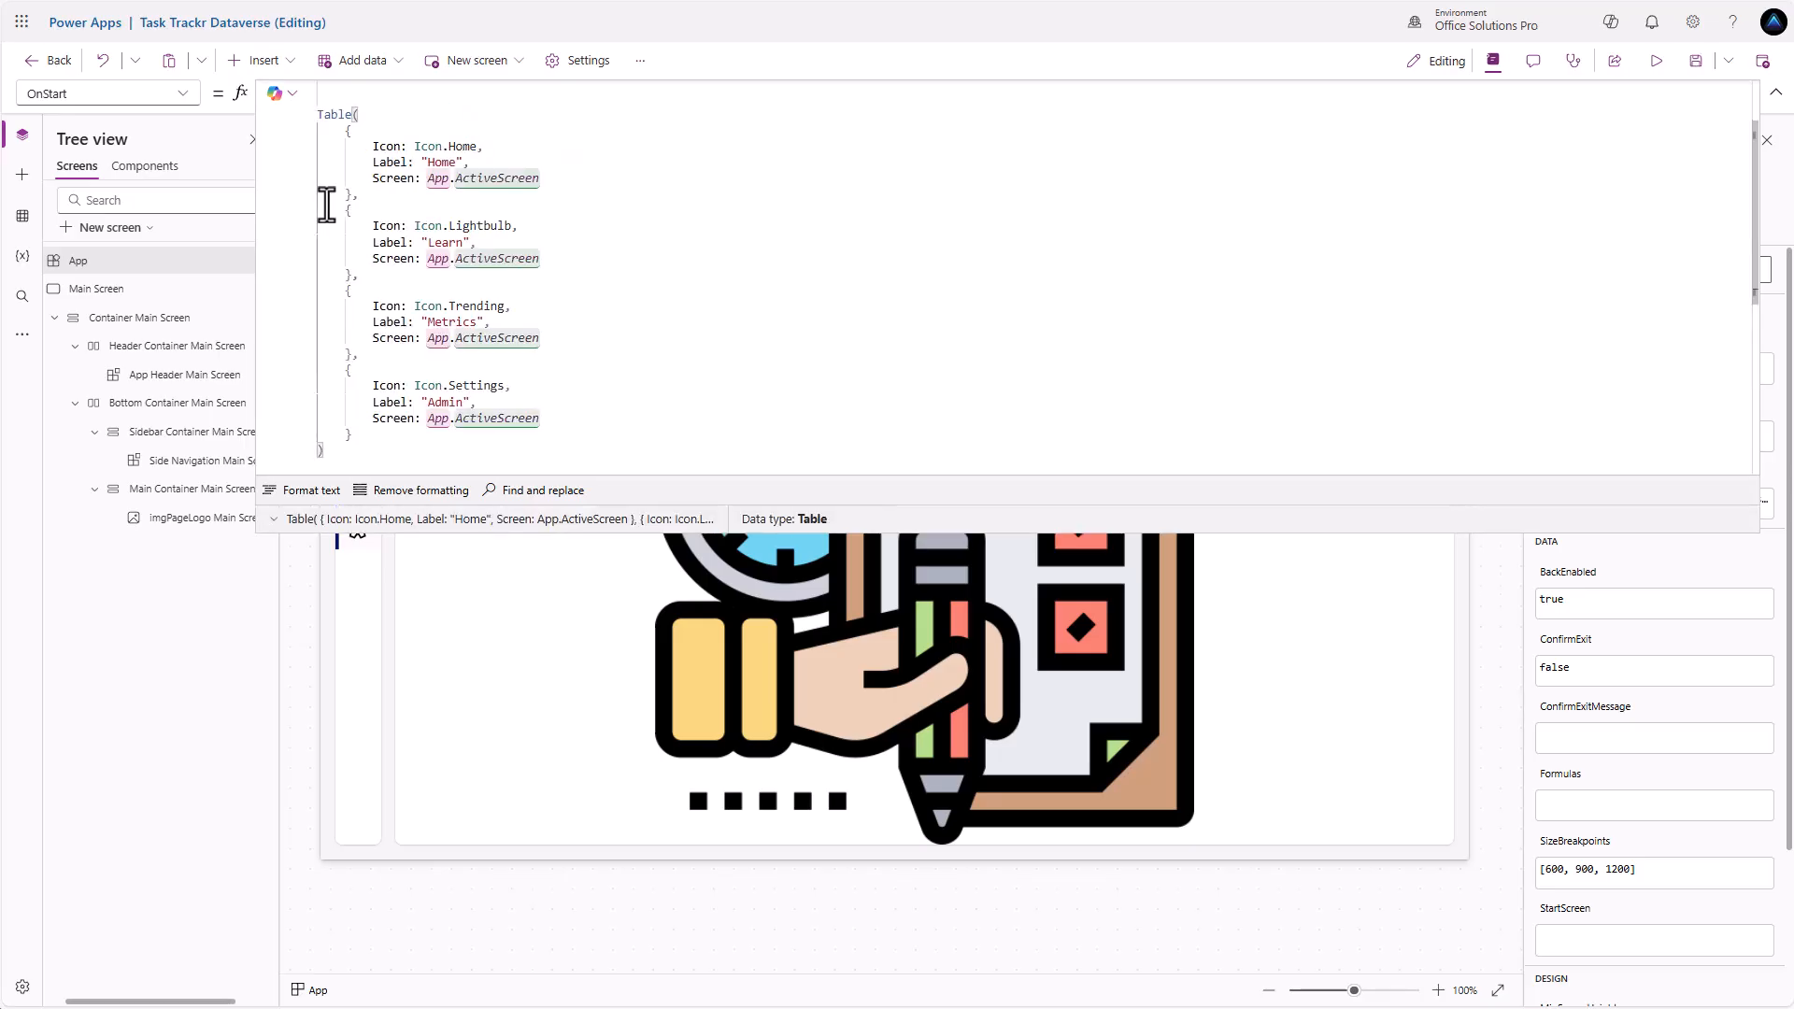
Replace the pasted formula's Table function with ClearCollect so that the records are collected into colNavMenu
double_click(319, 116)
left_click(319, 116)
type("ClearCollect")
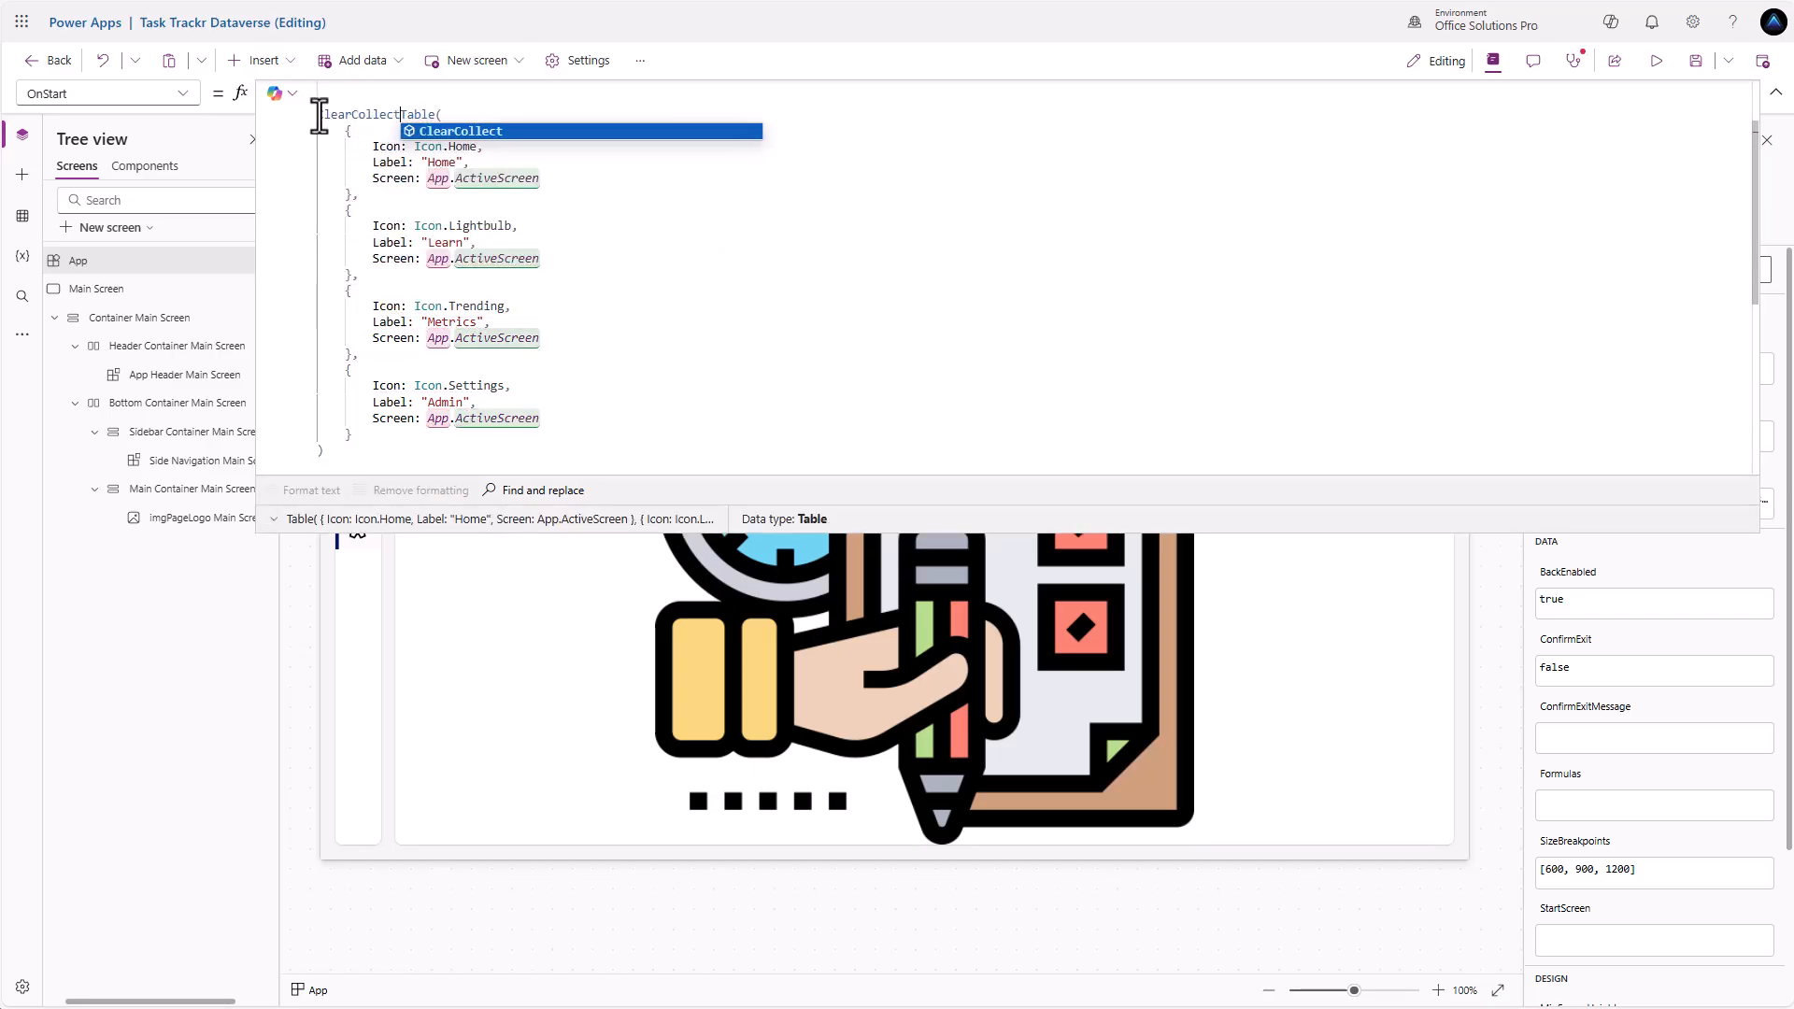
type("(")
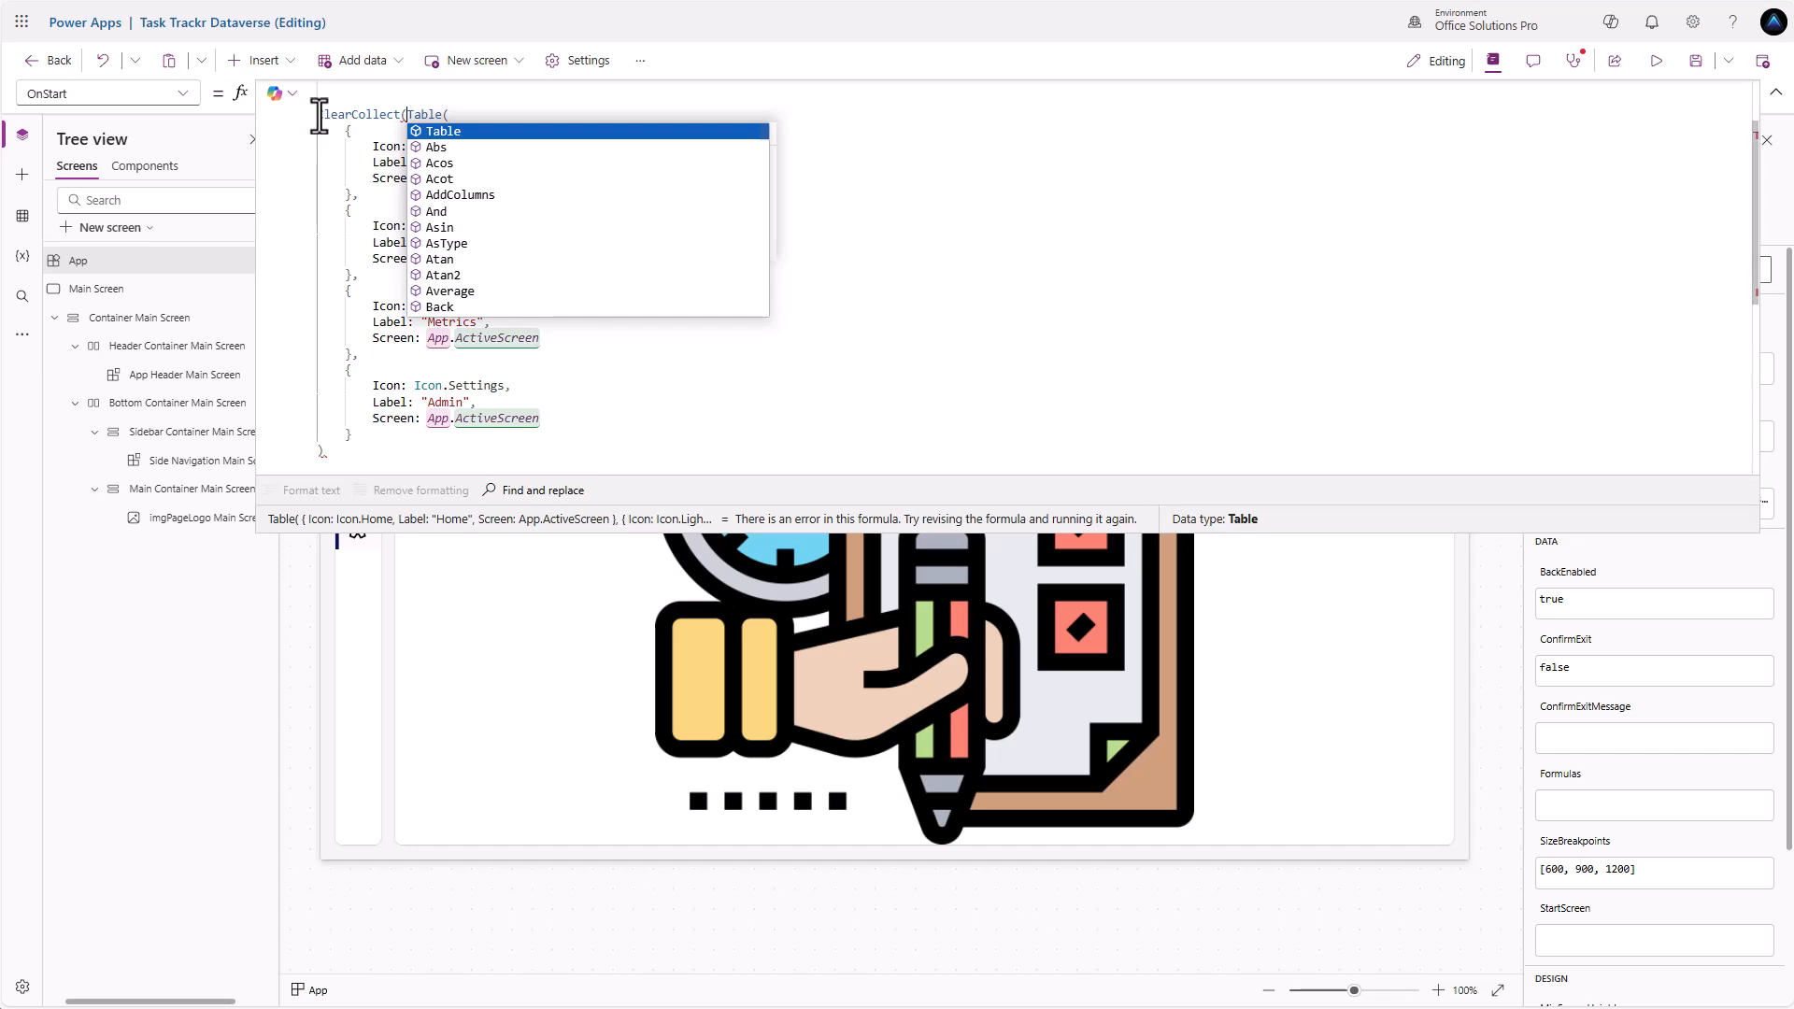
key("Delete")
key("Delete")
key("Delete")
key("Delete")
key("Delete")
type("colNav")
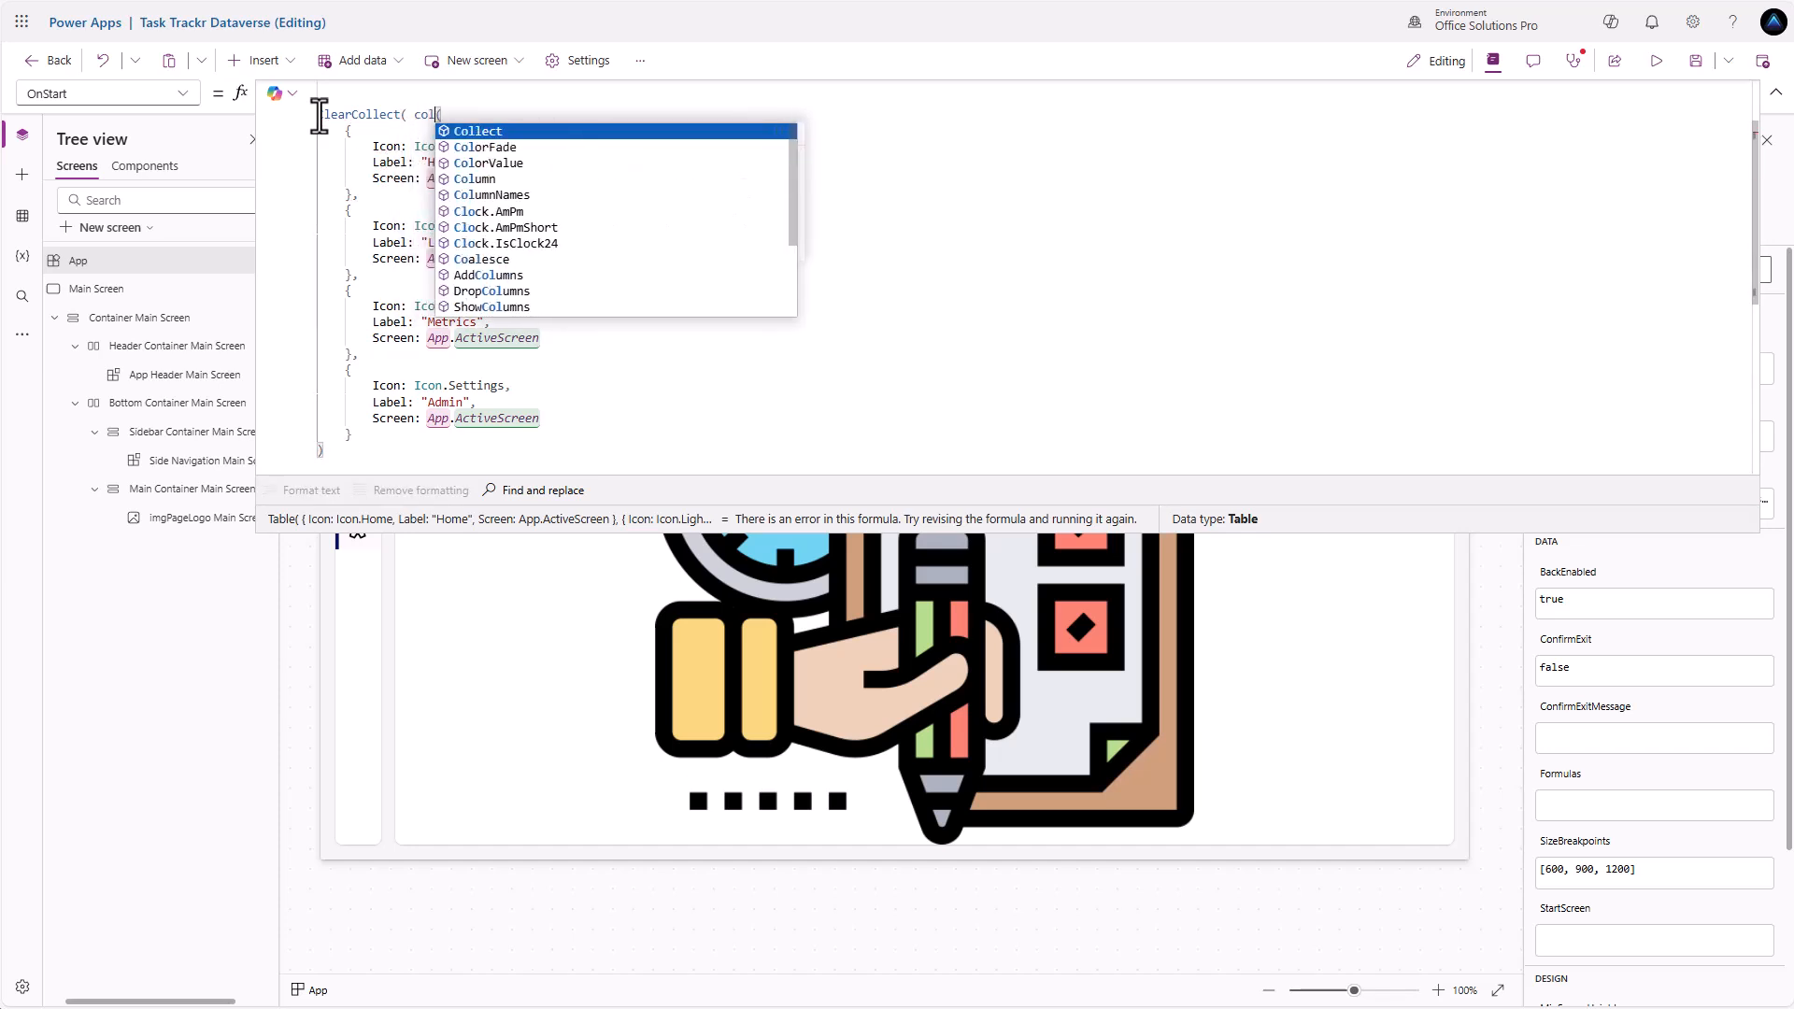
type("Menu")
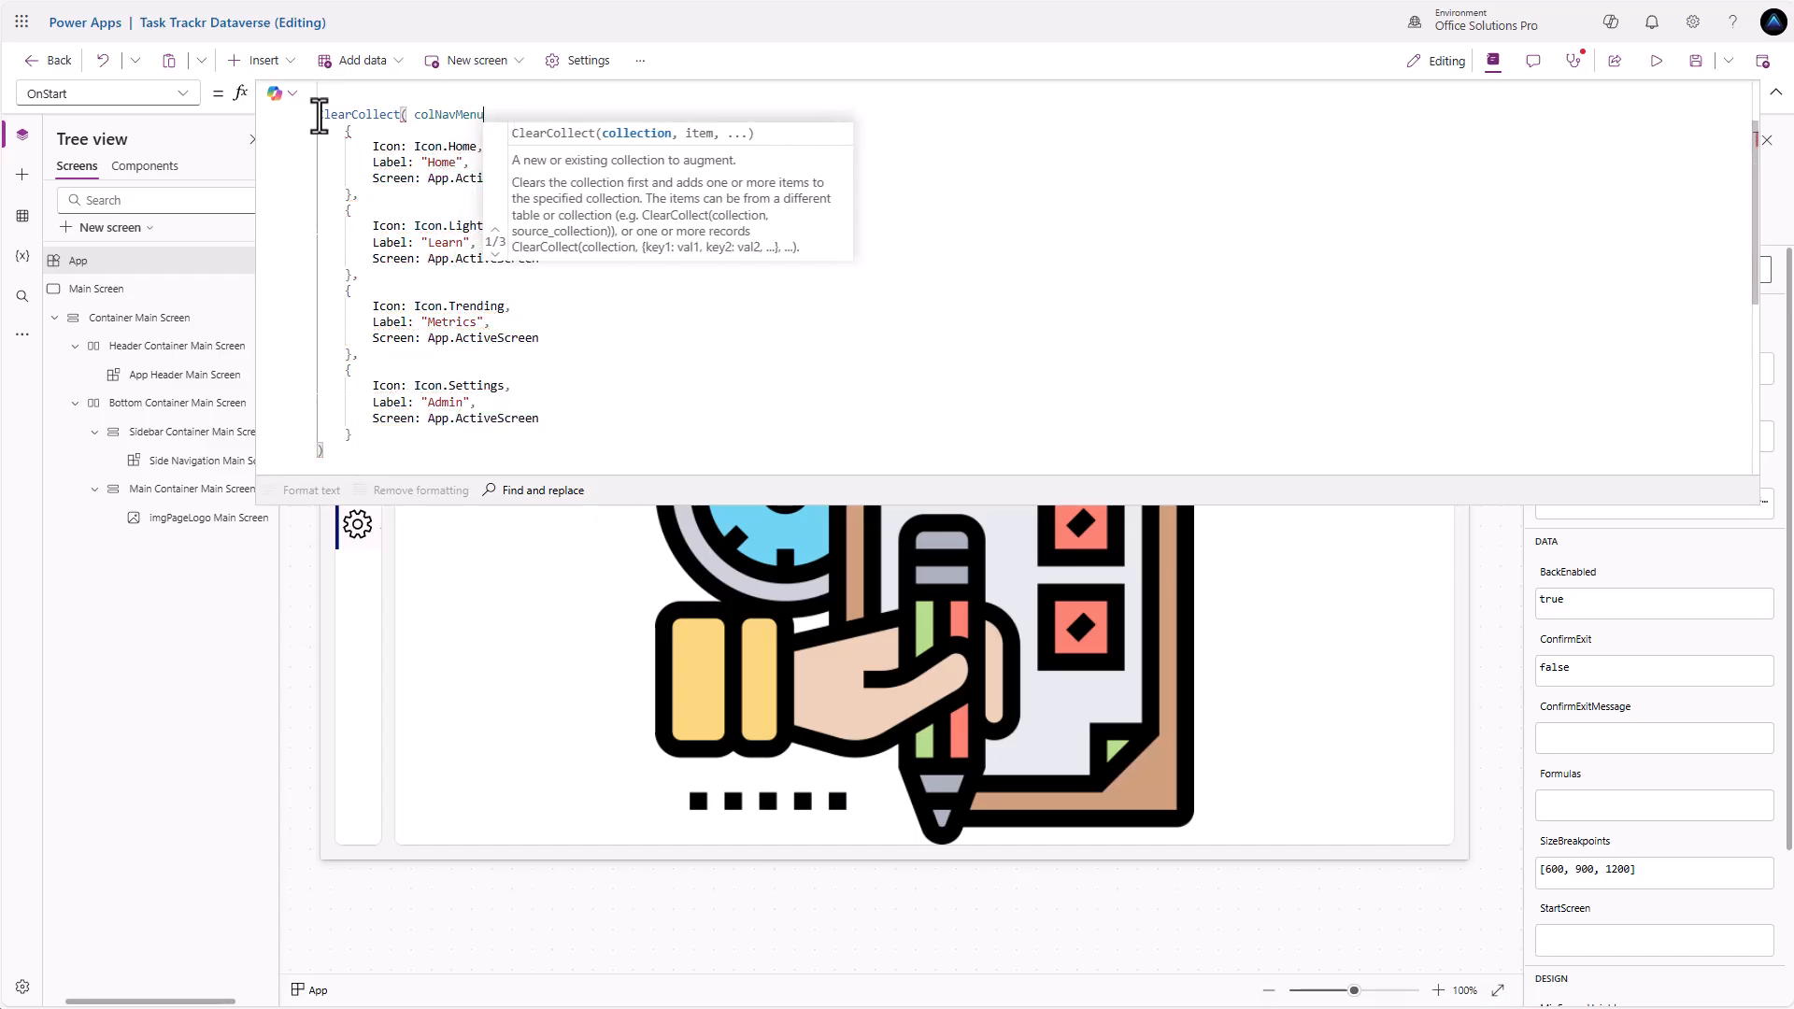
type(",")
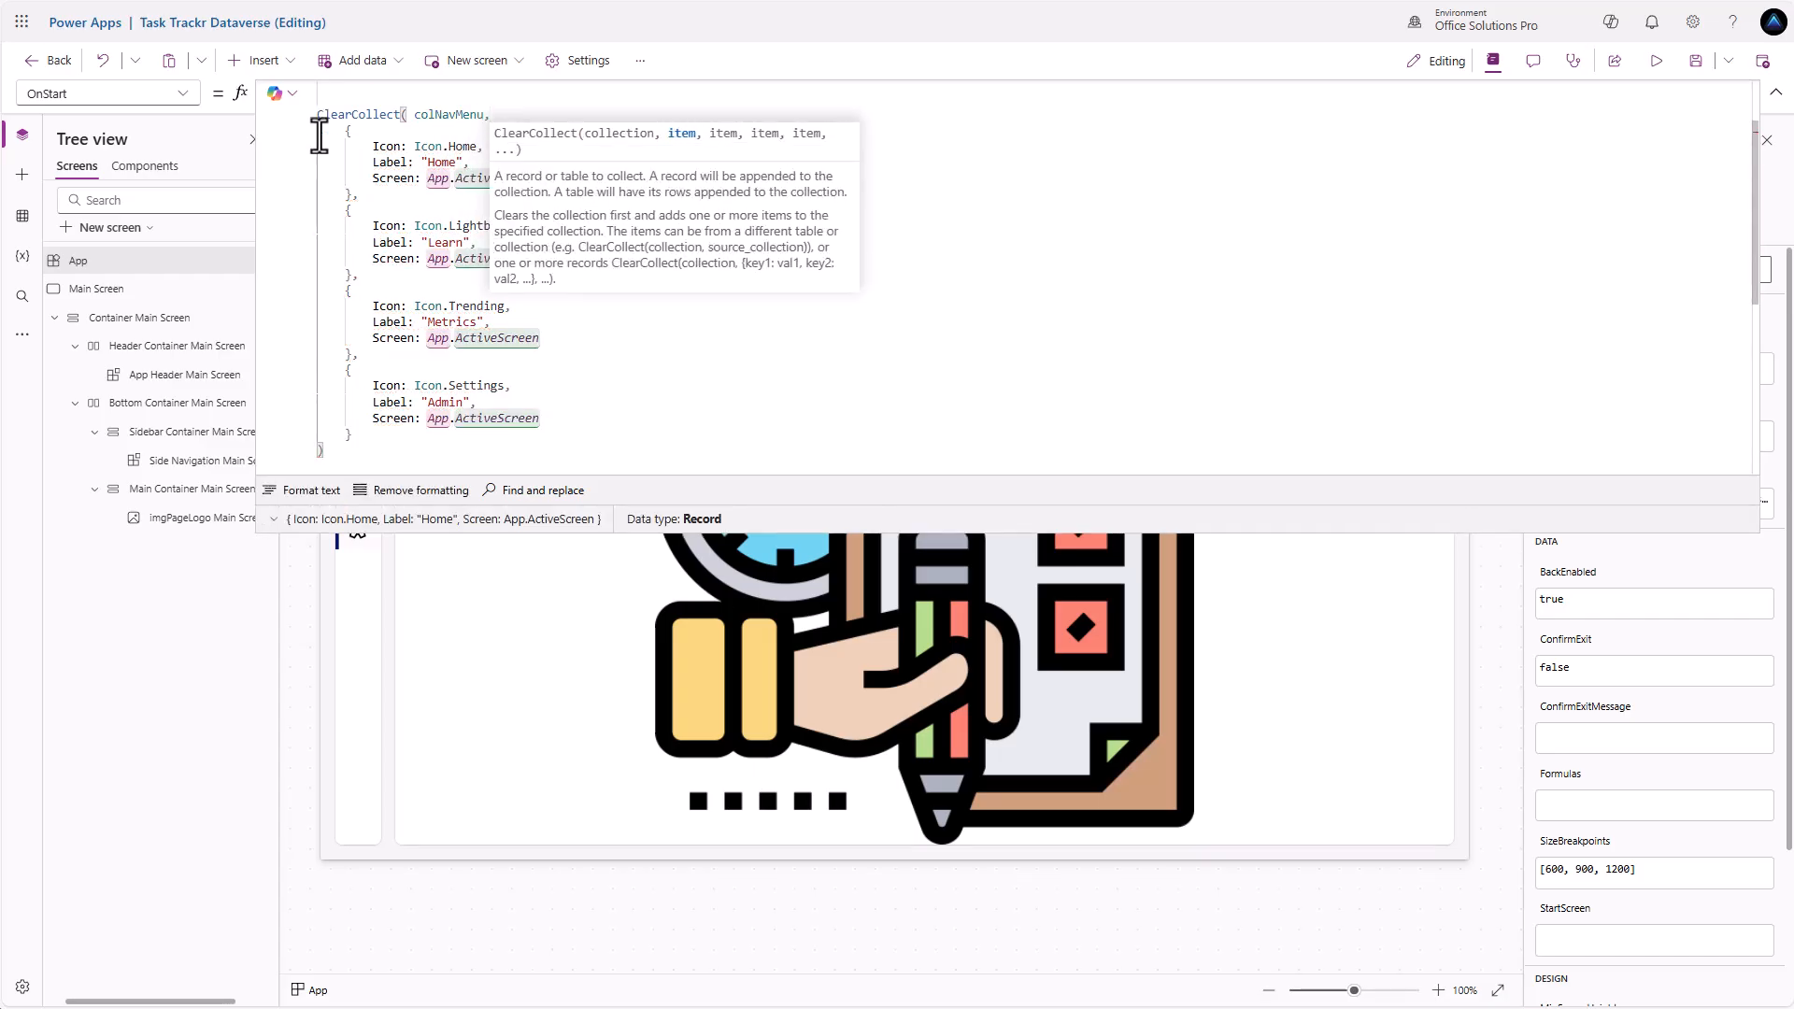
left_click(414, 114)
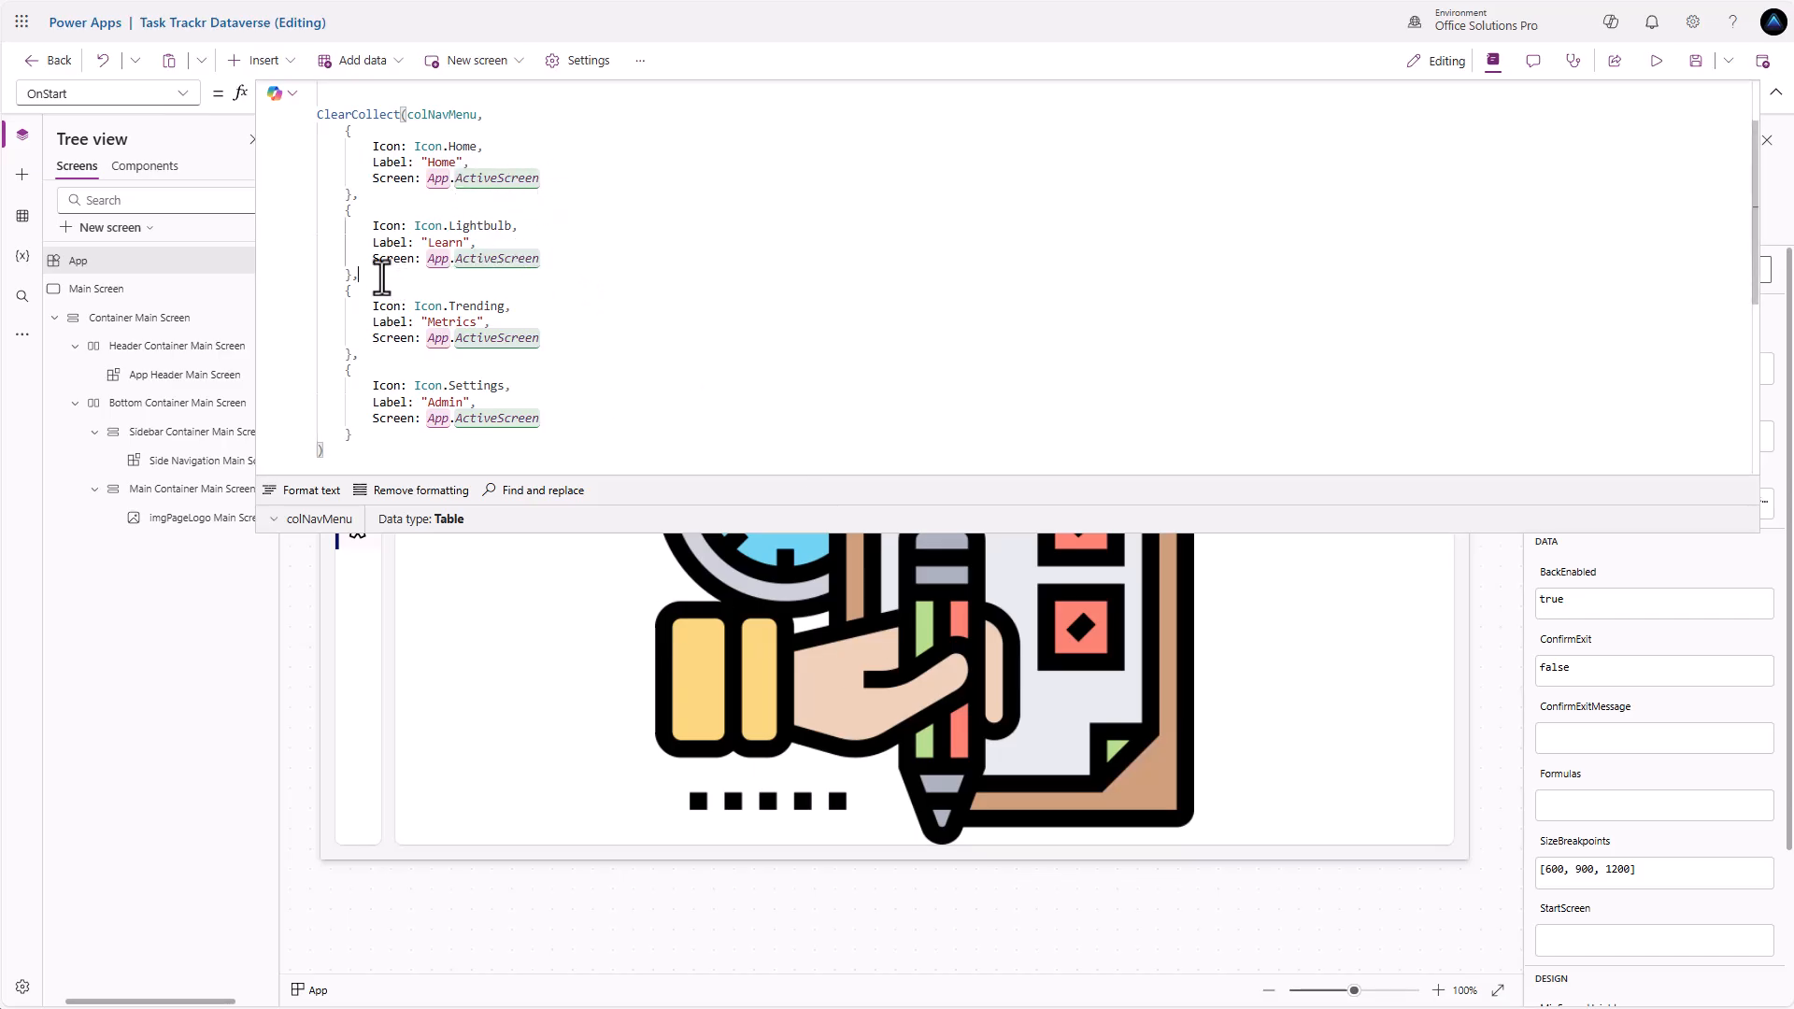
Change the Learn record's label to "Activity" and its icon to Icon.Waffle, and remove the Metrics record from colNavMenu
left_click_drag(379, 275, 345, 216)
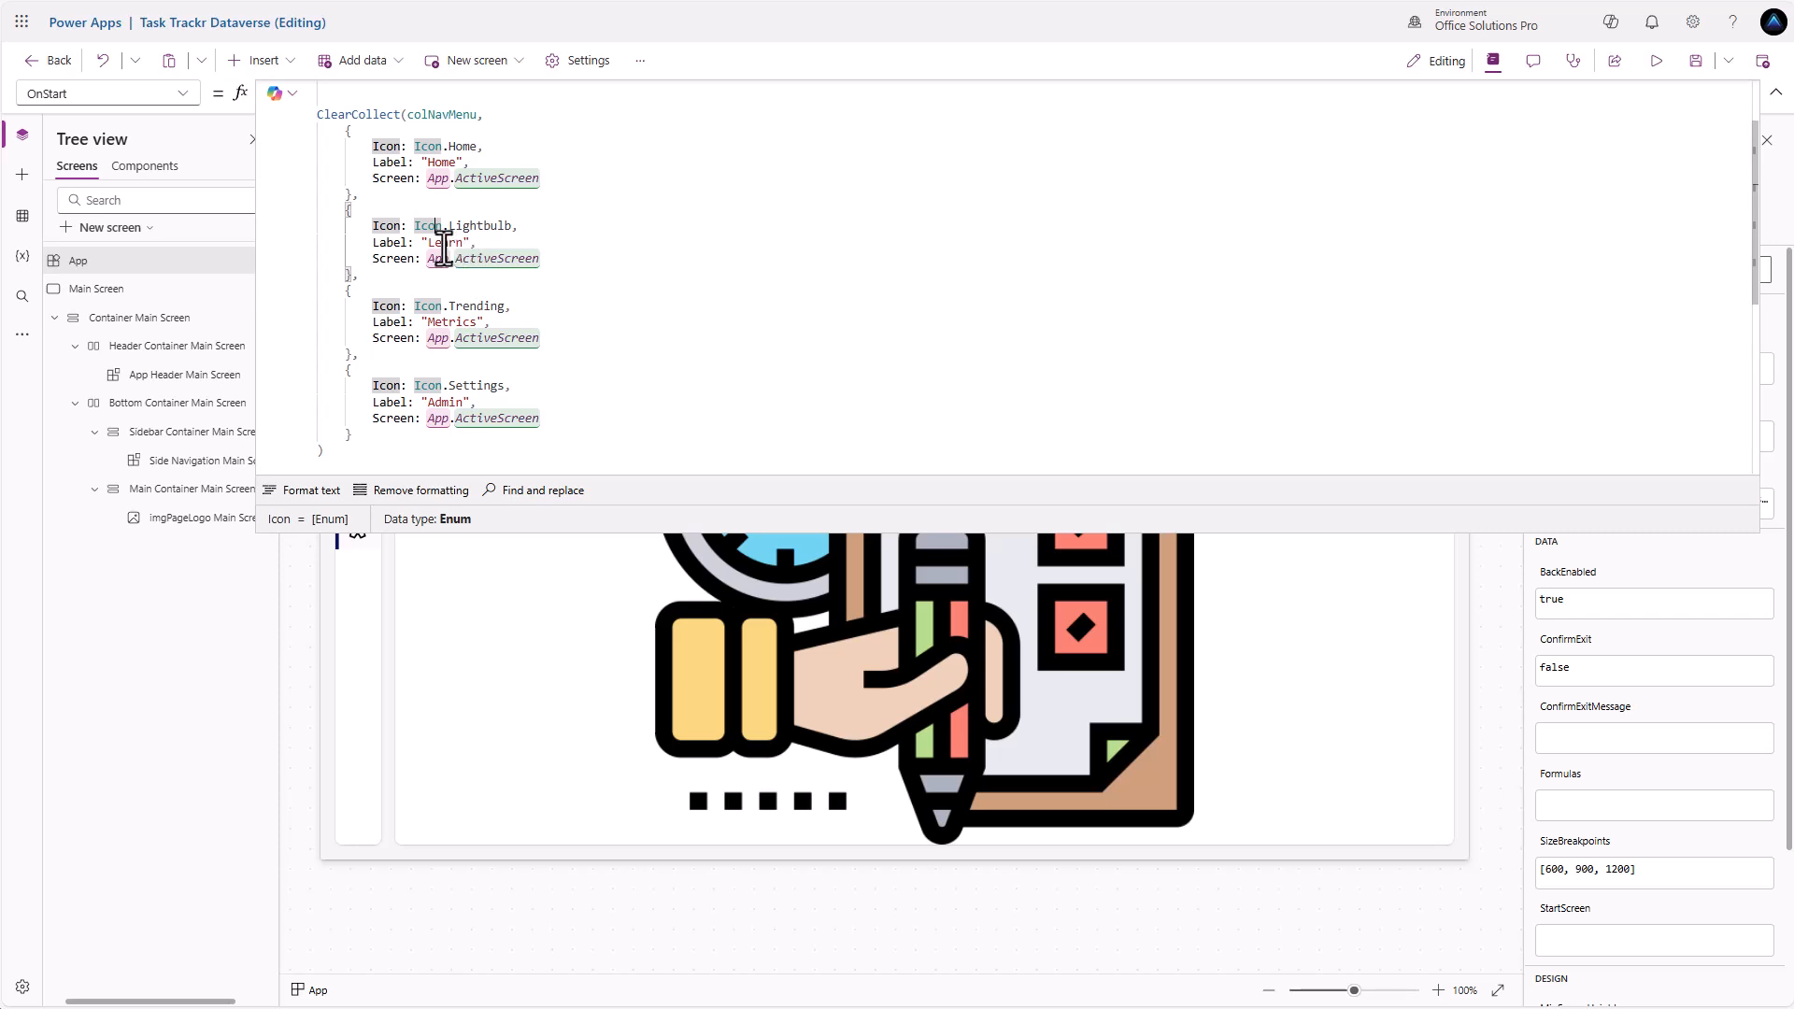
left_click_drag(428, 242, 460, 245)
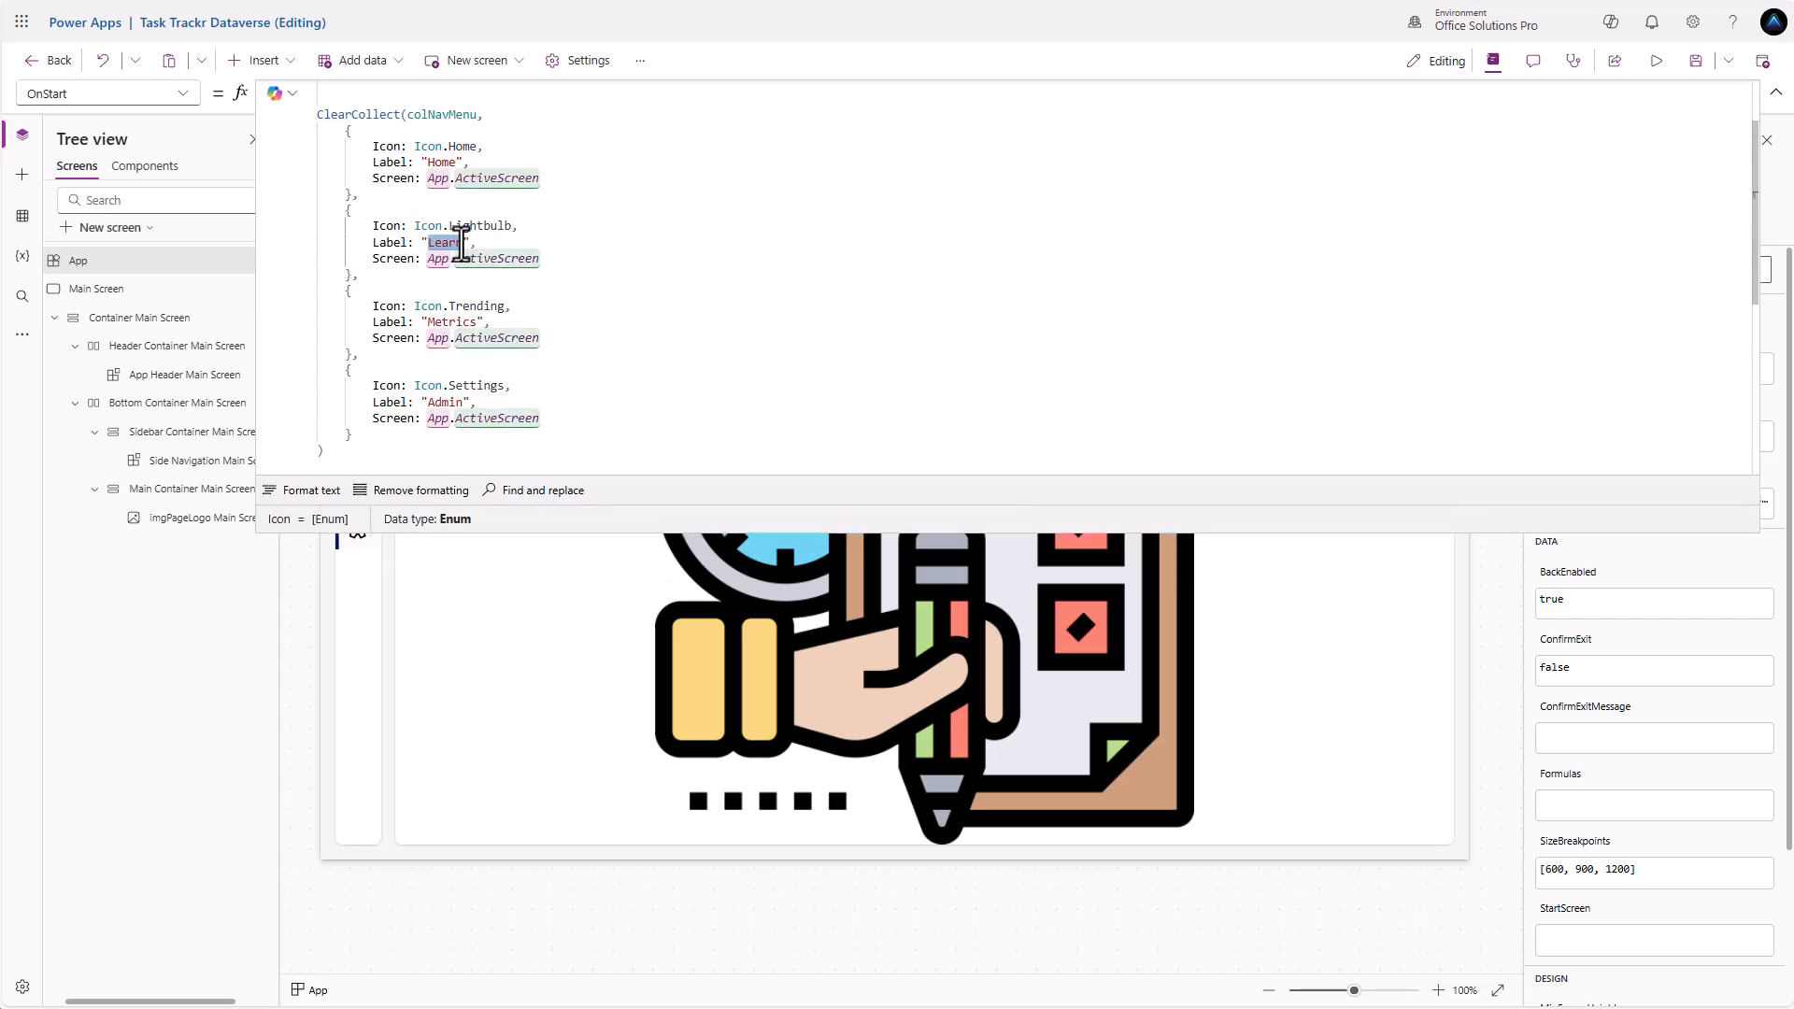
type("Active")
type("ty")
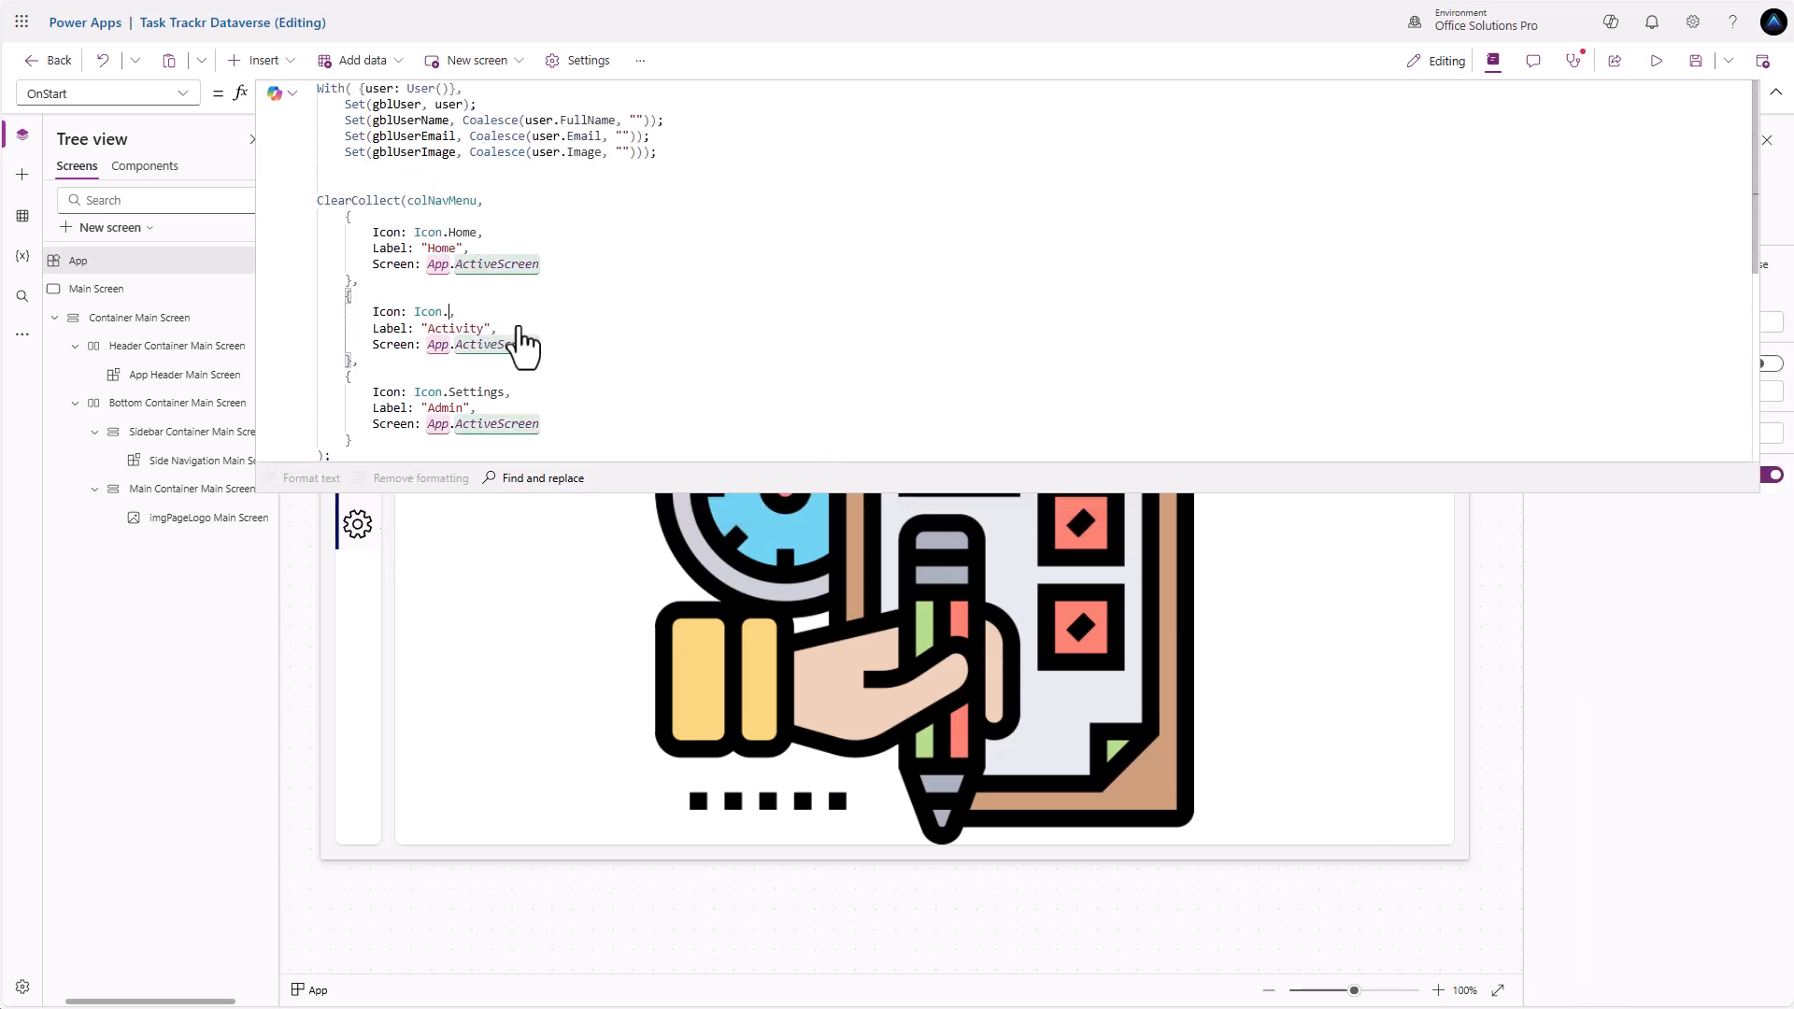
key("BackSpace")
type(".Waffle")
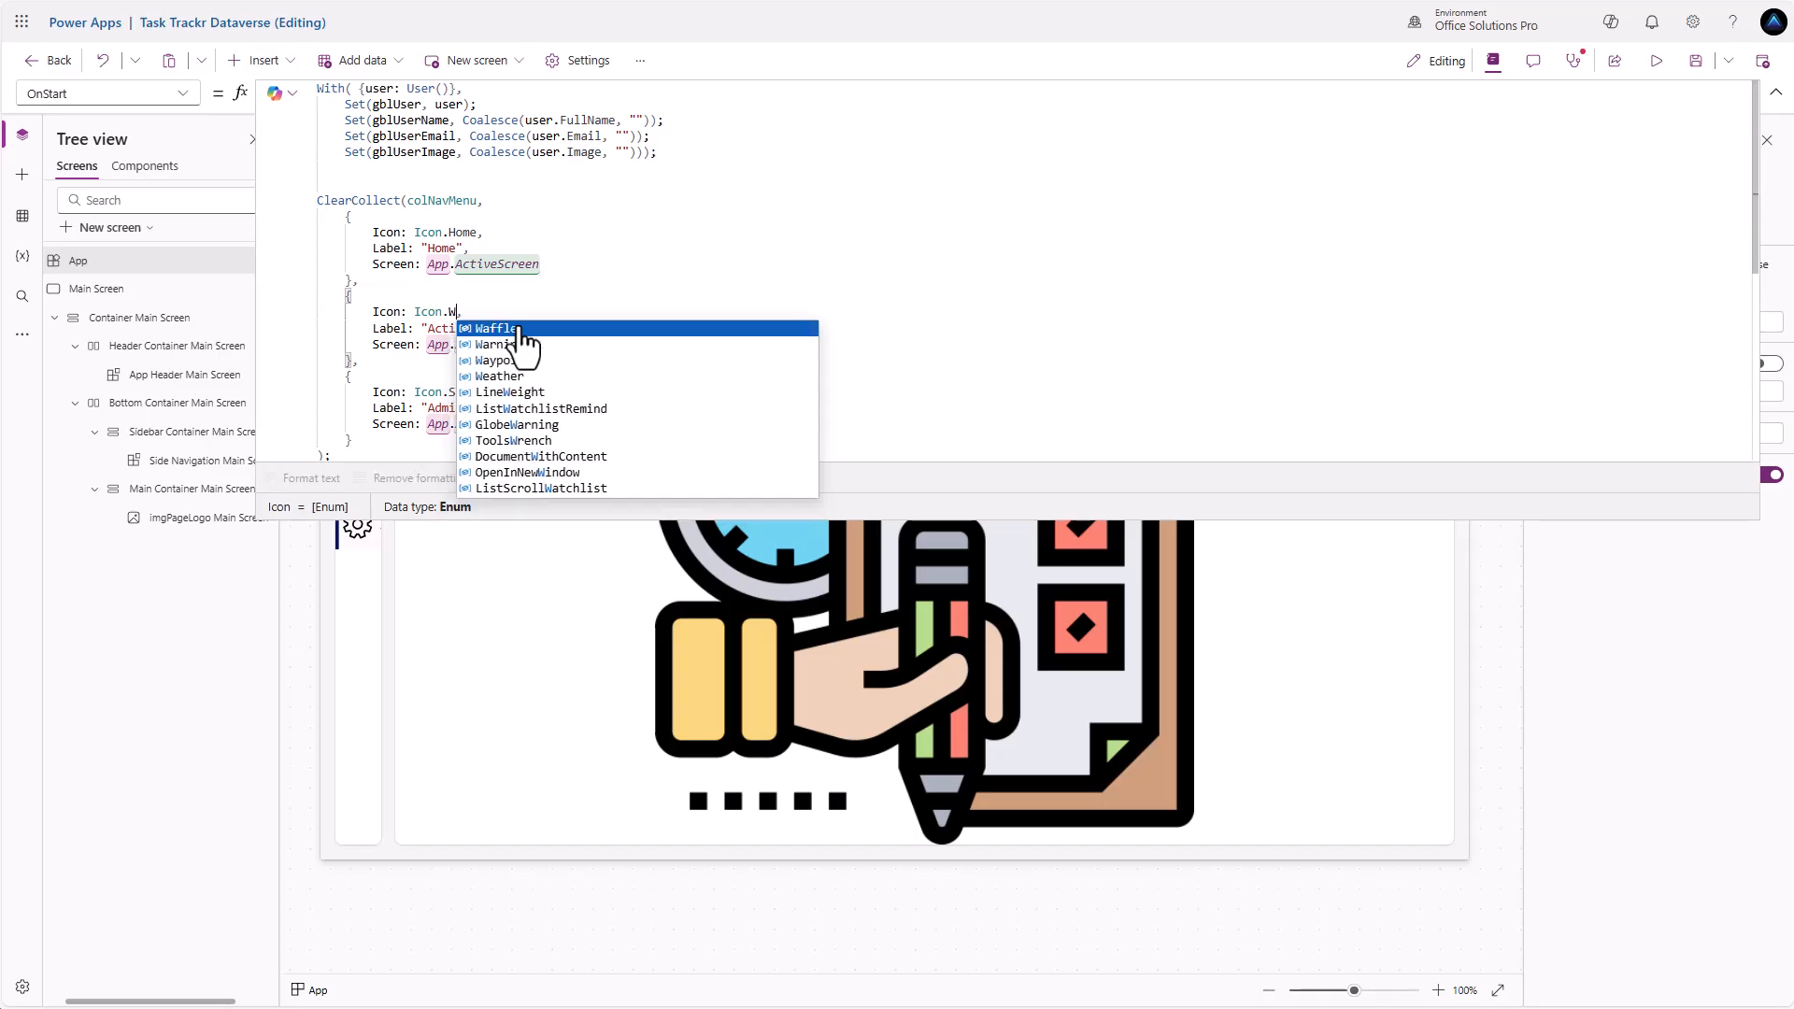
key("Tab")
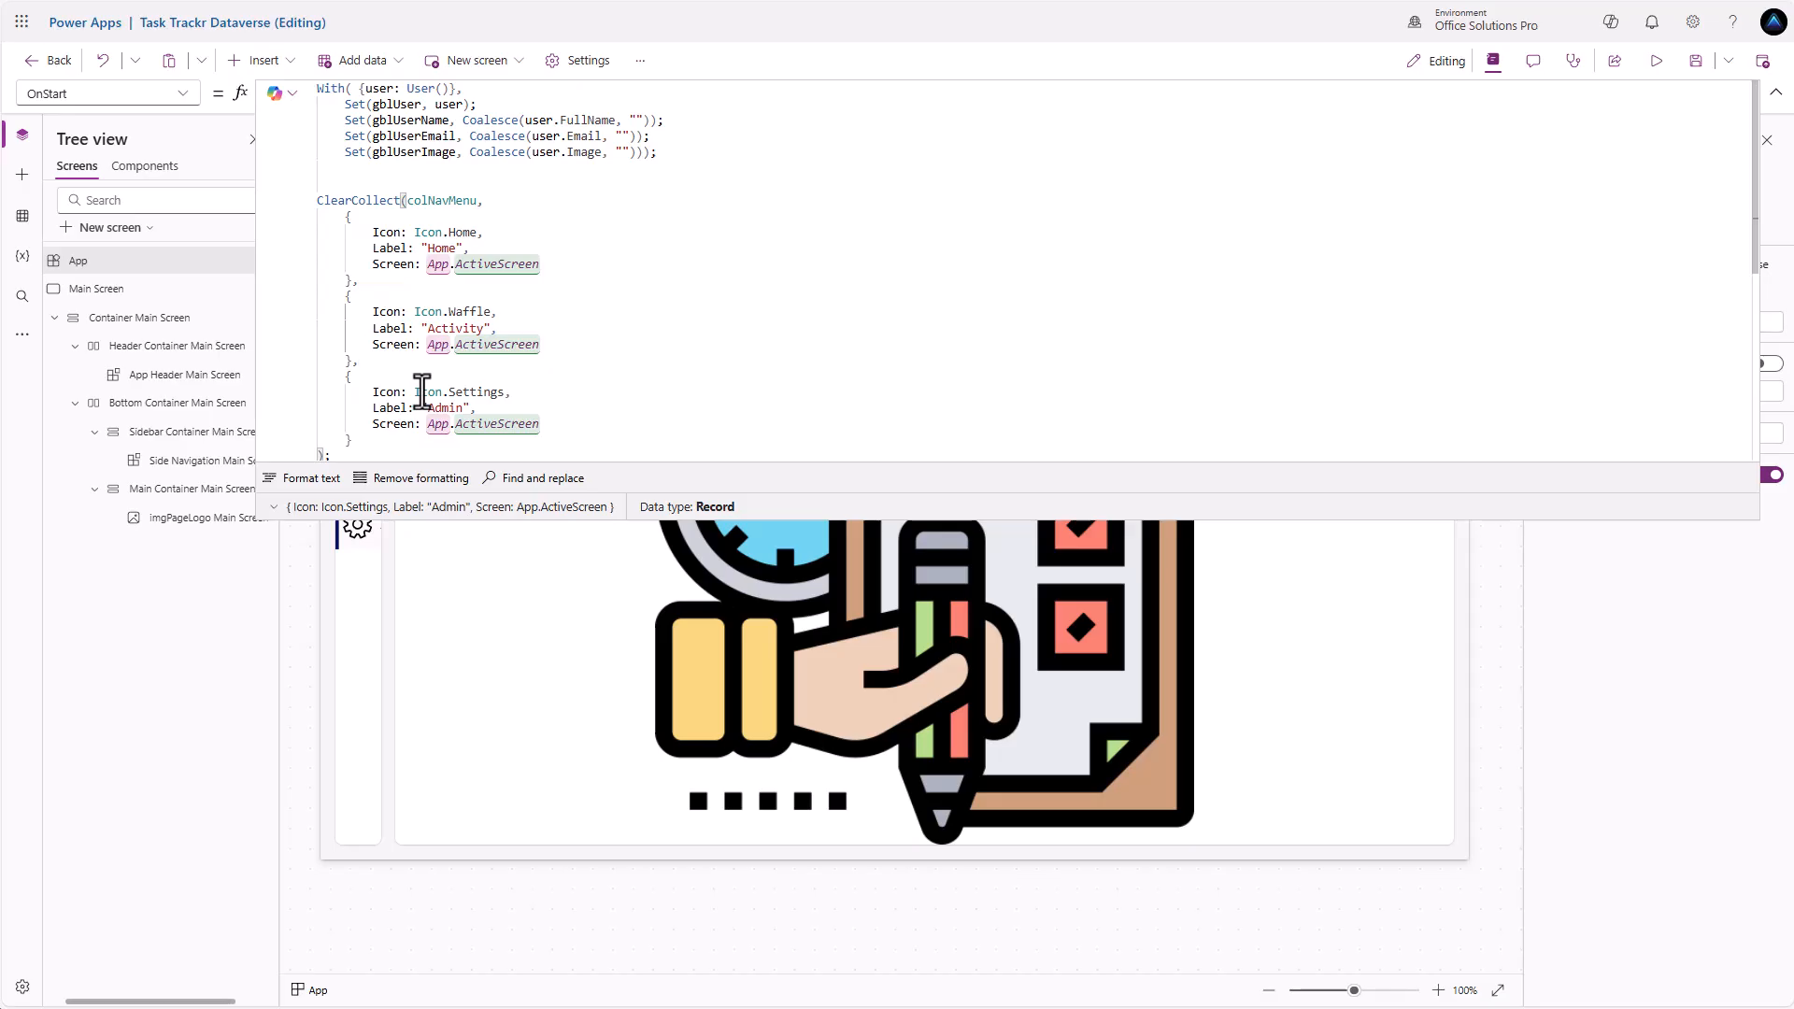
Run the App's OnStart to fill the colNavMenu collection
scroll(423, 392, "down", 1)
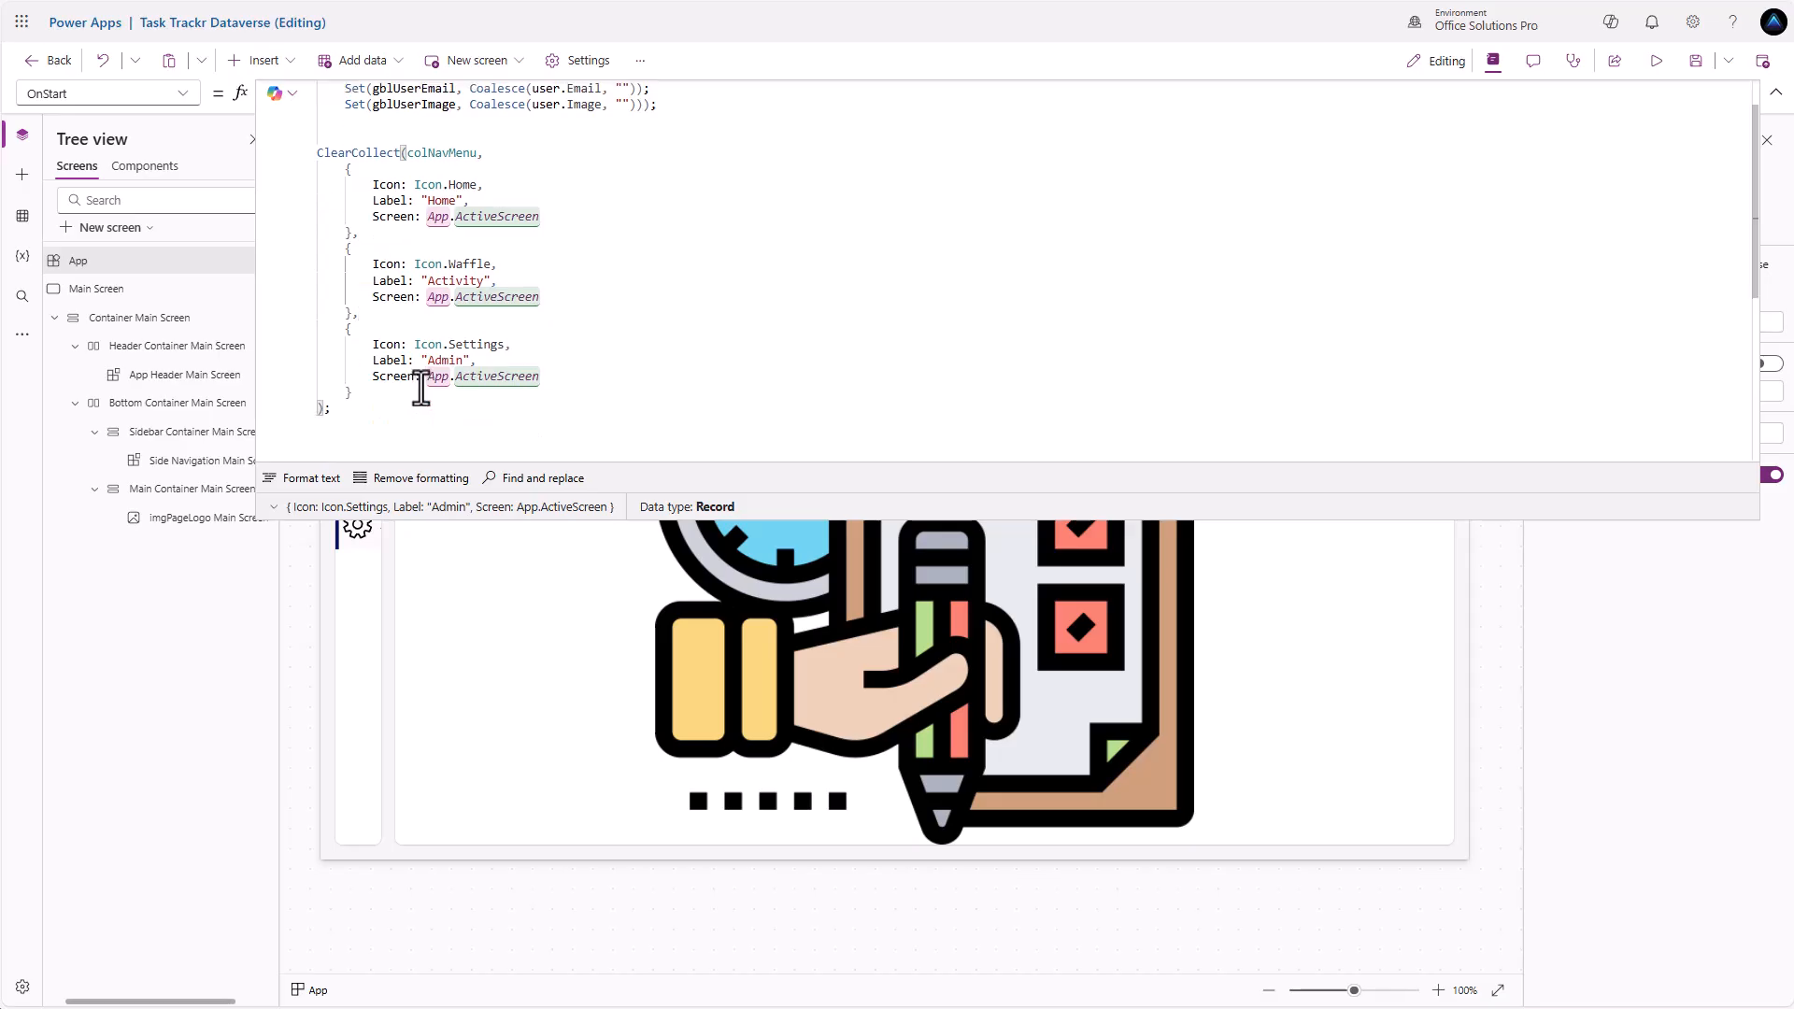
right_click(164, 265)
left_click(214, 373)
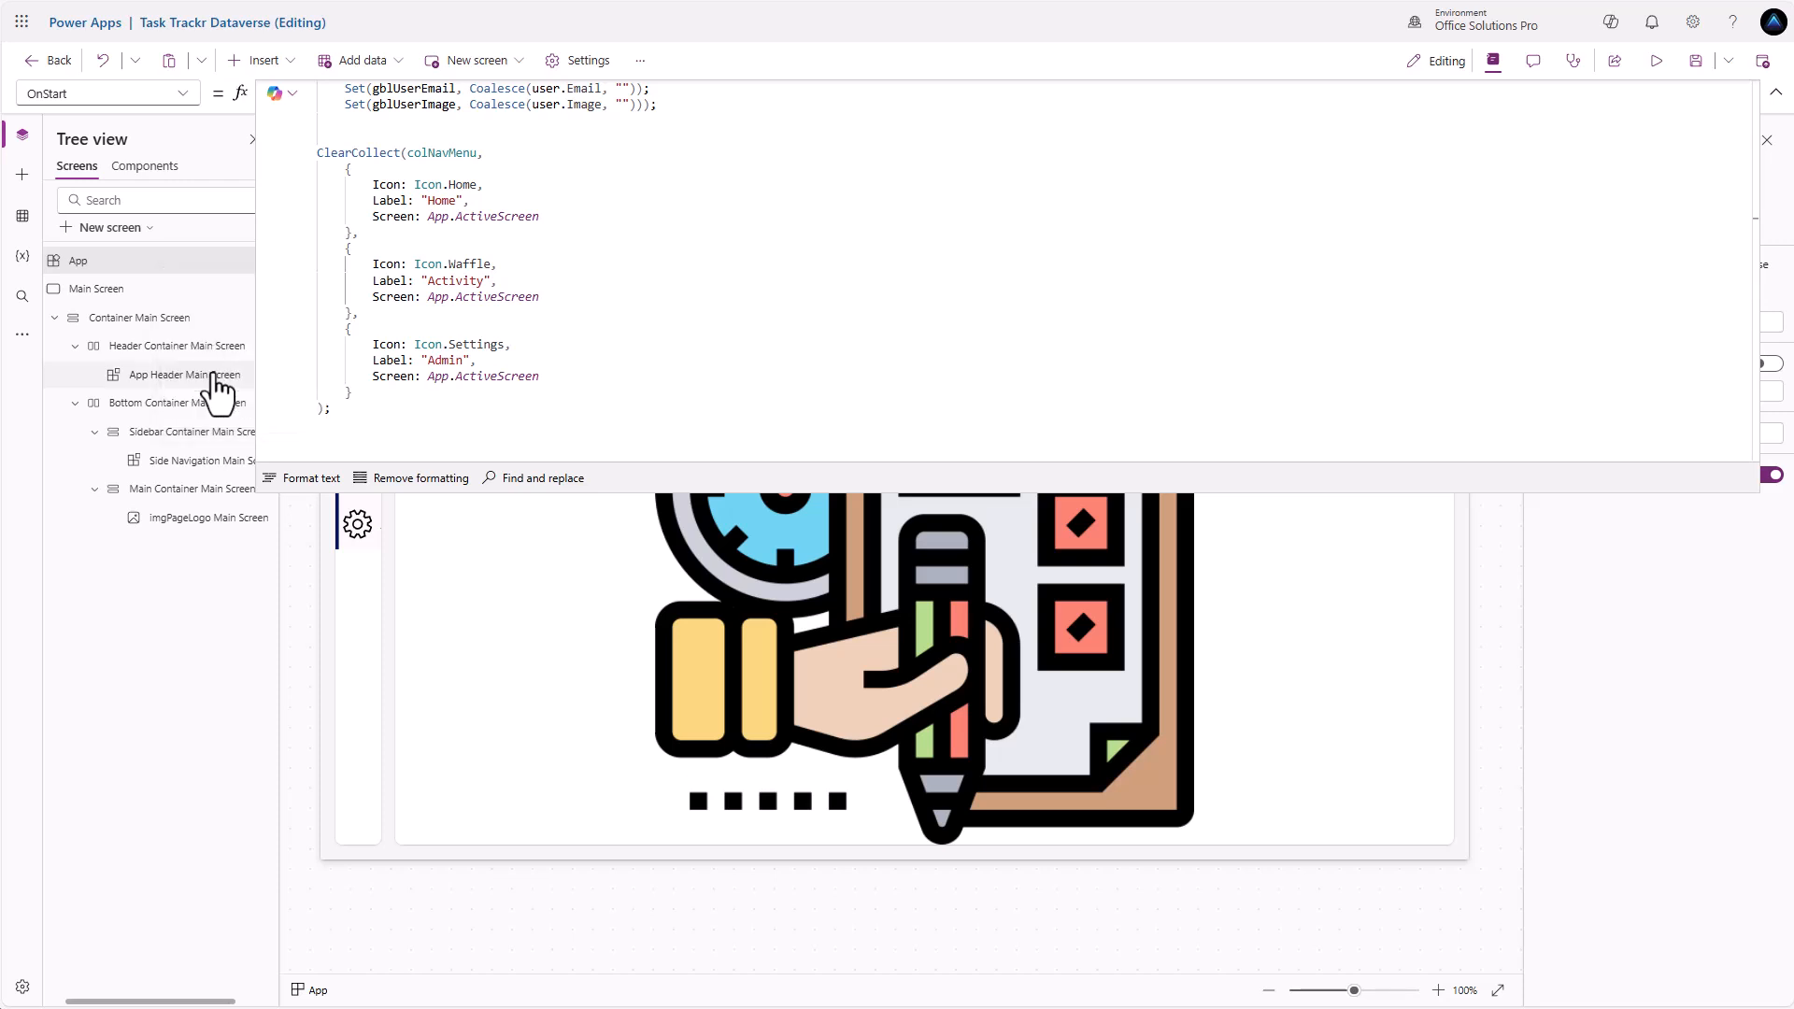
Replace the Items formula of Side Navigation Main Screen with colNavMenu and collapse the formula area
left_click(357, 530)
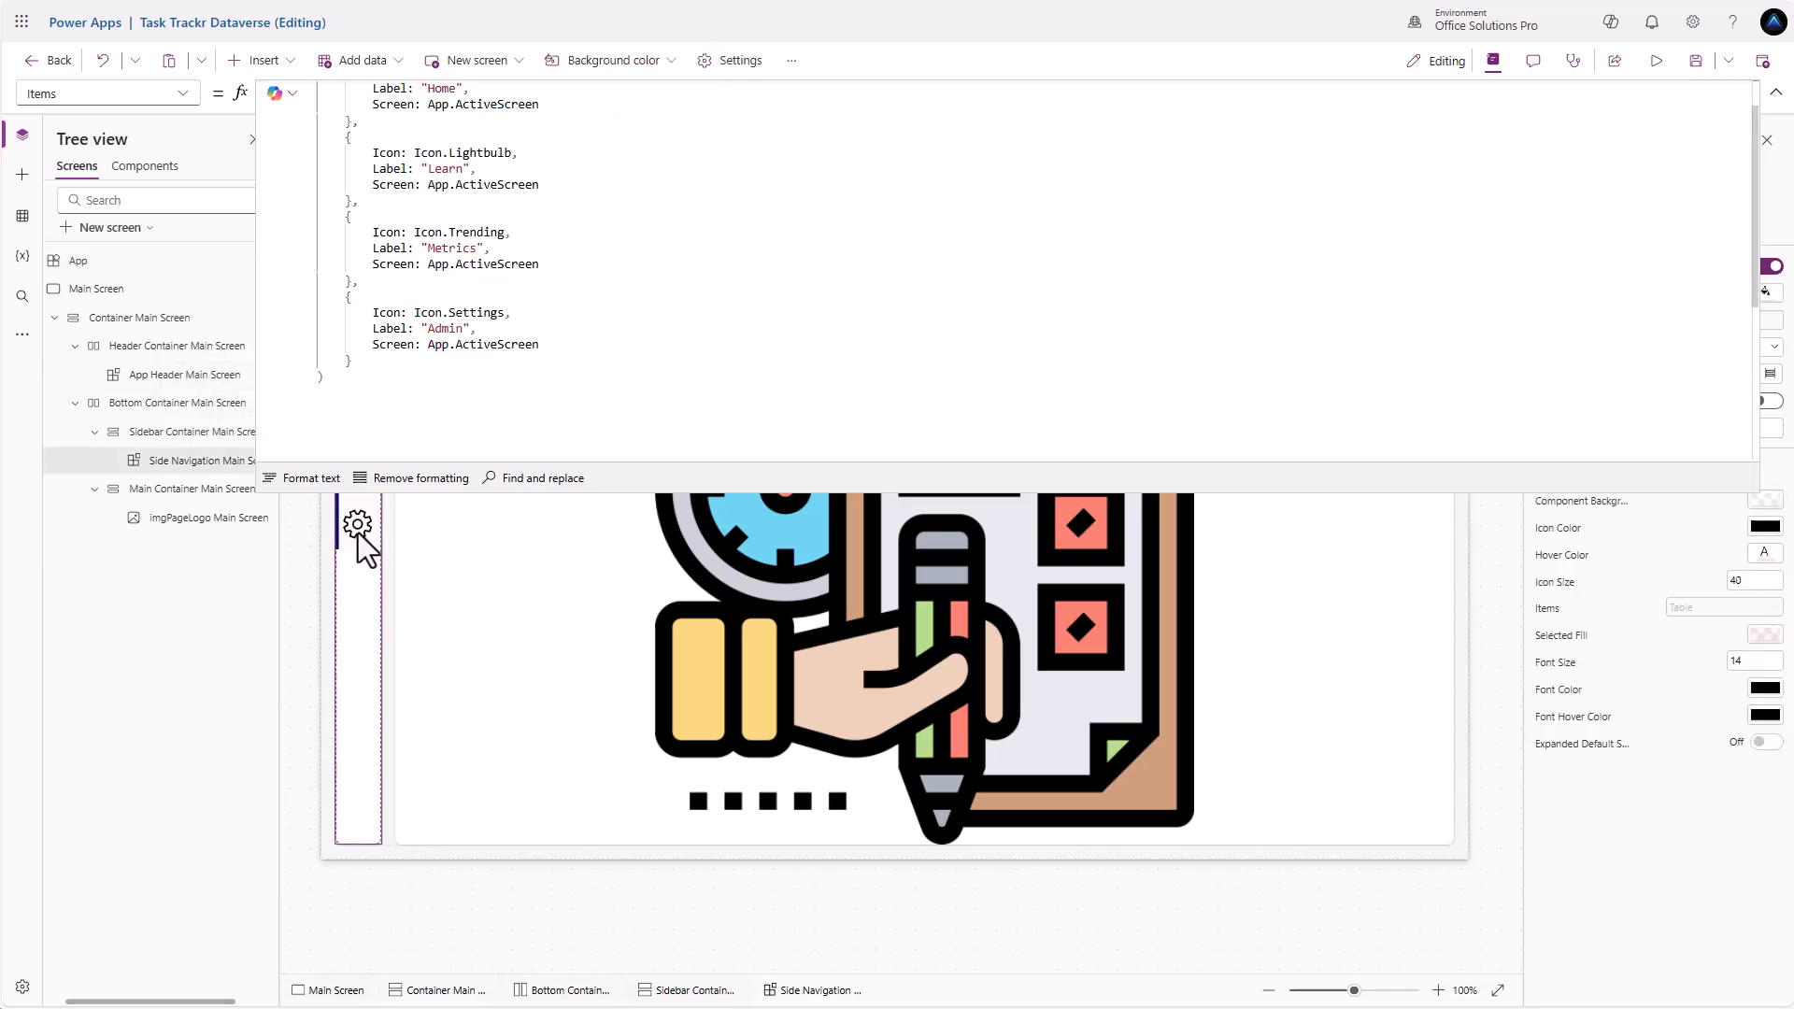
left_click(433, 395)
key("ctrl+a")
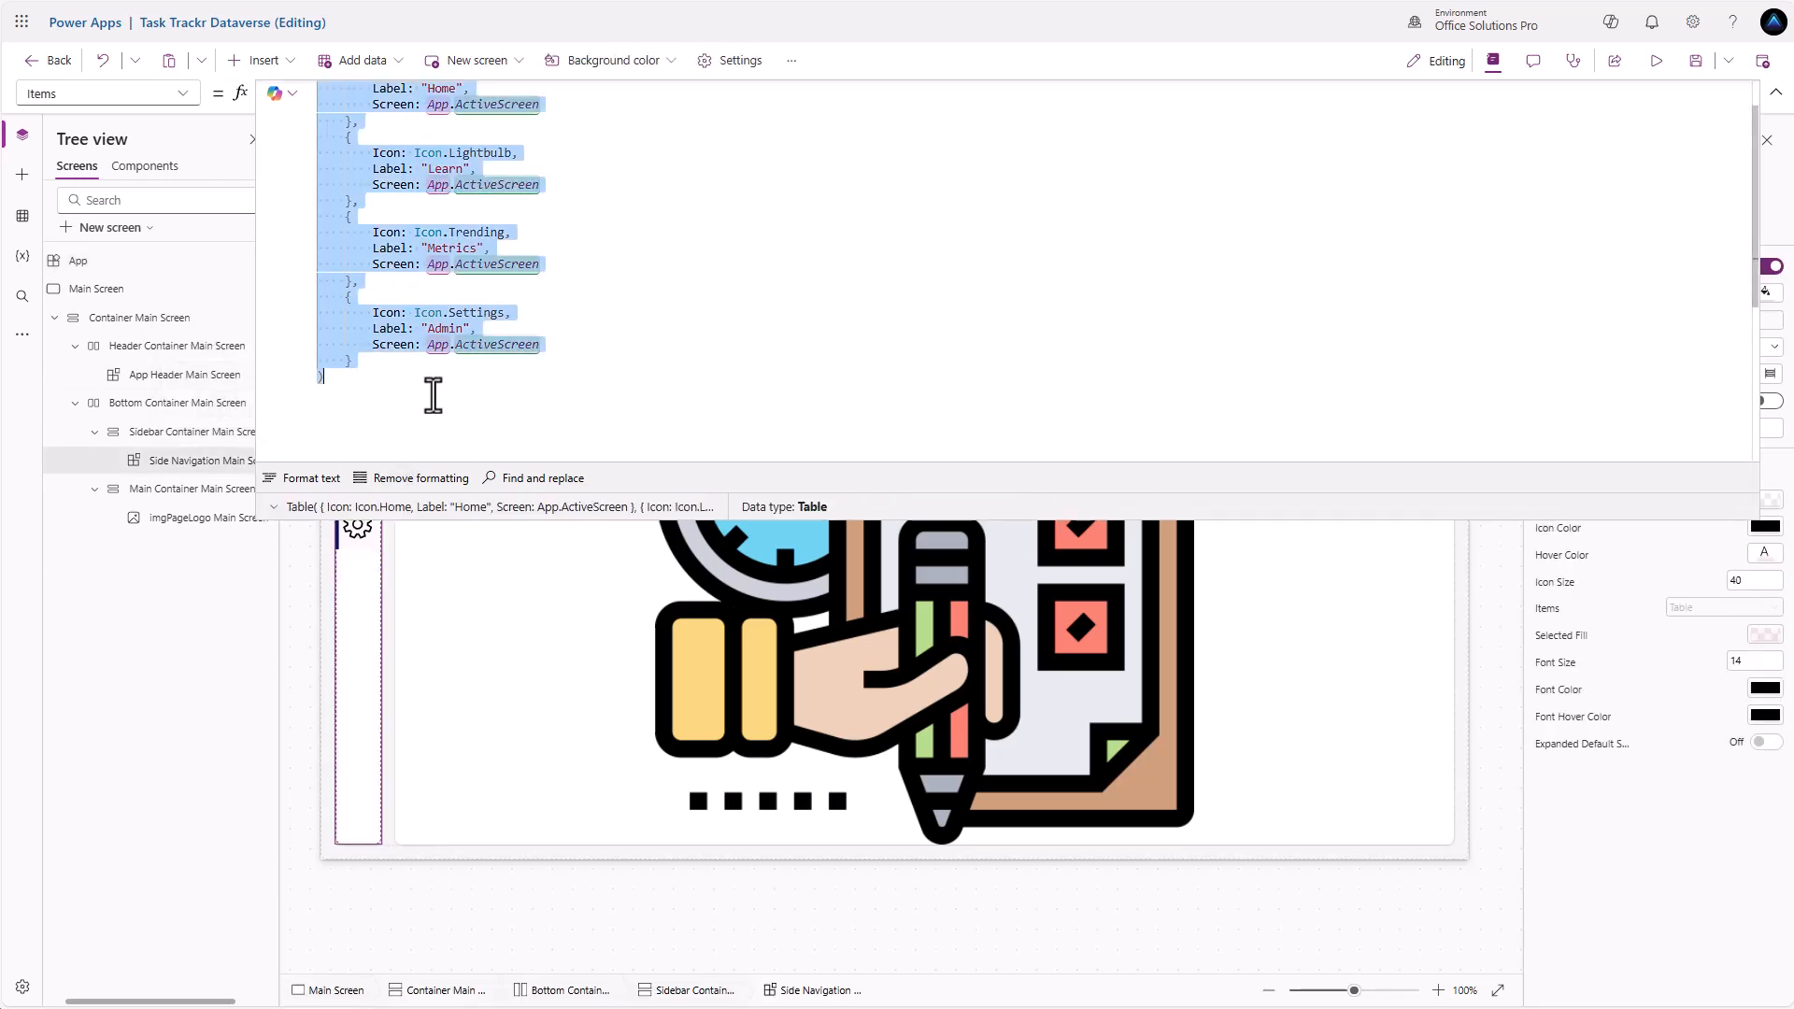
key("BackSpace")
type("colNavMenu")
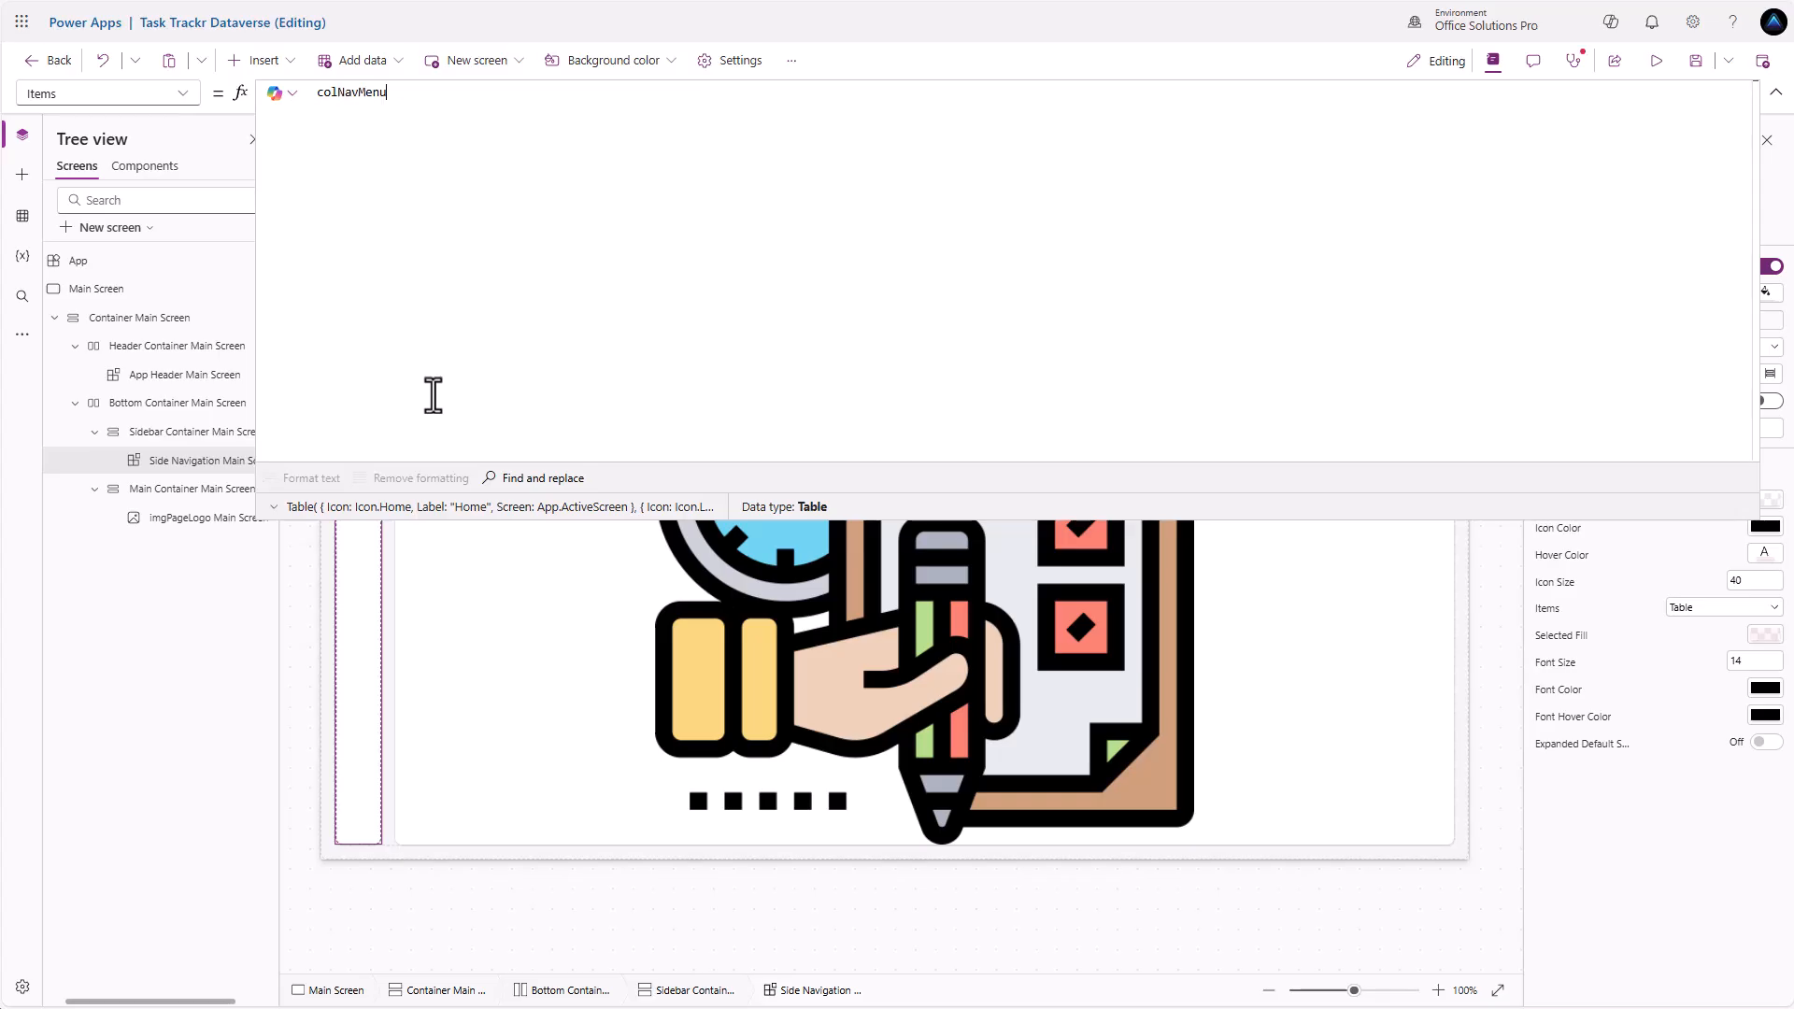
left_click_drag(667, 519, 685, 149)
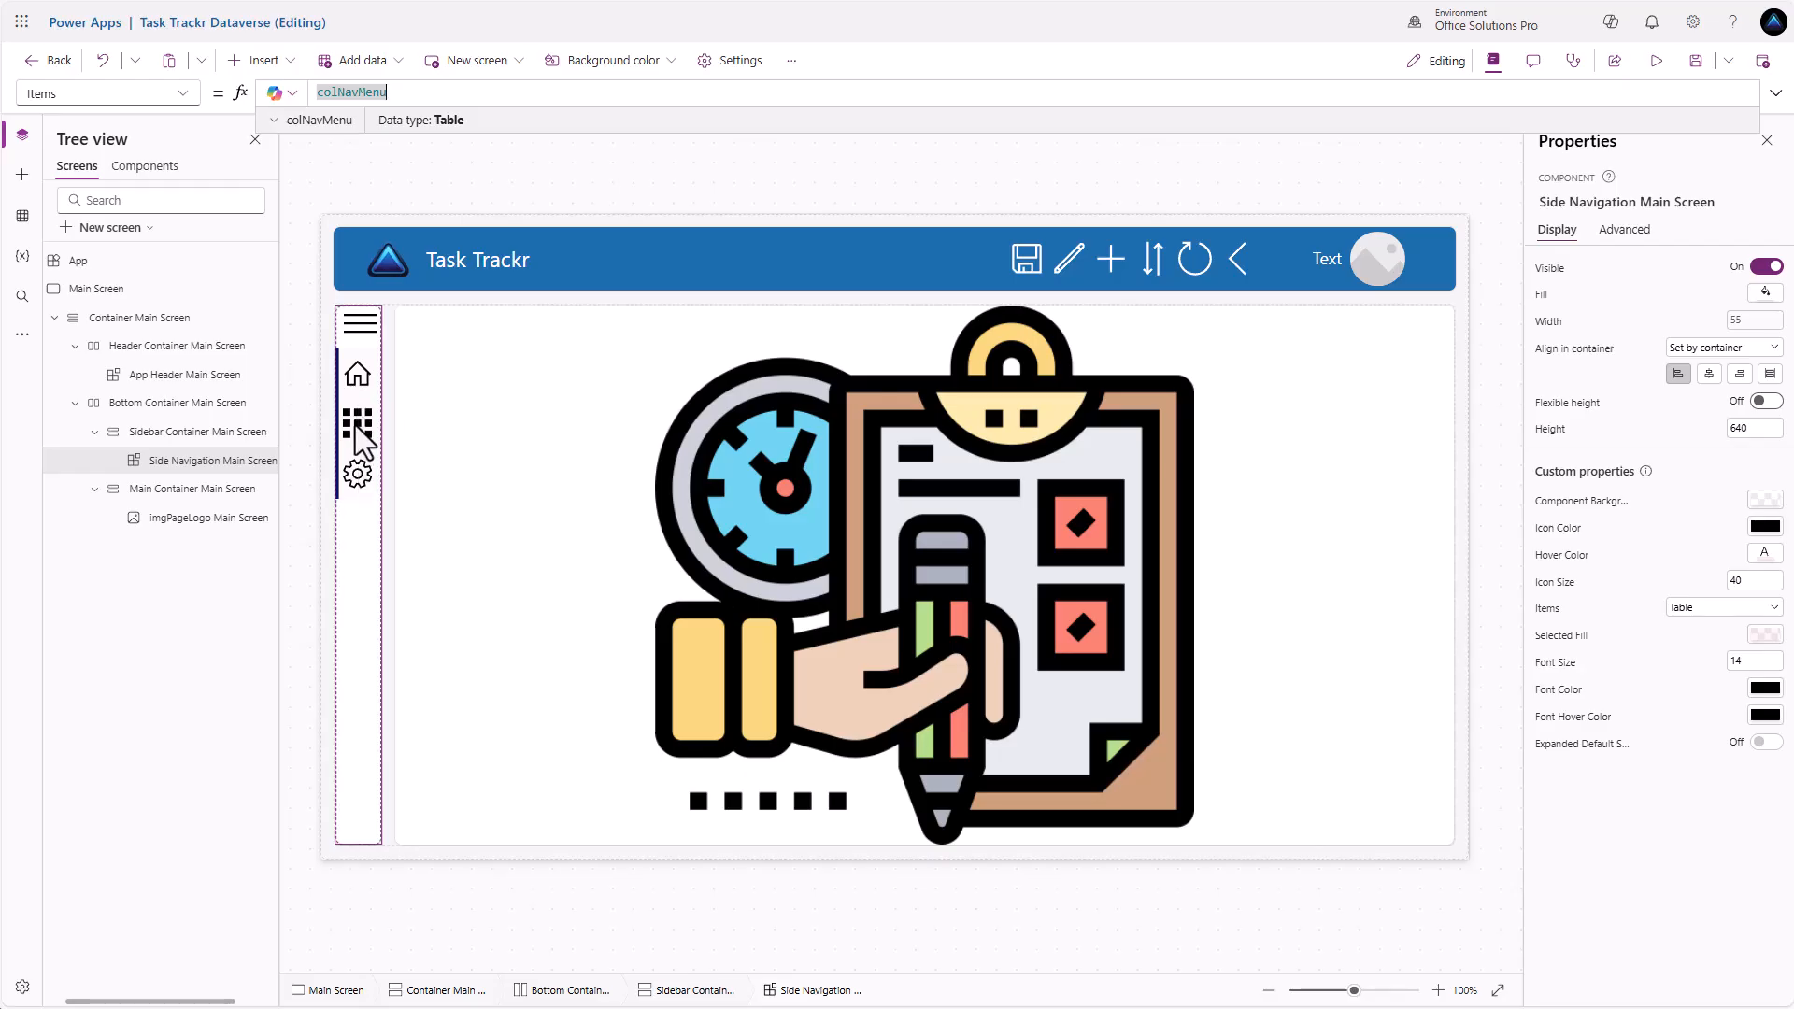
Test the hamburger toggle of the side navigation on the canvas, leaving the menu expanded
left_click(364, 344, "alt")
left_click(366, 342, "alt")
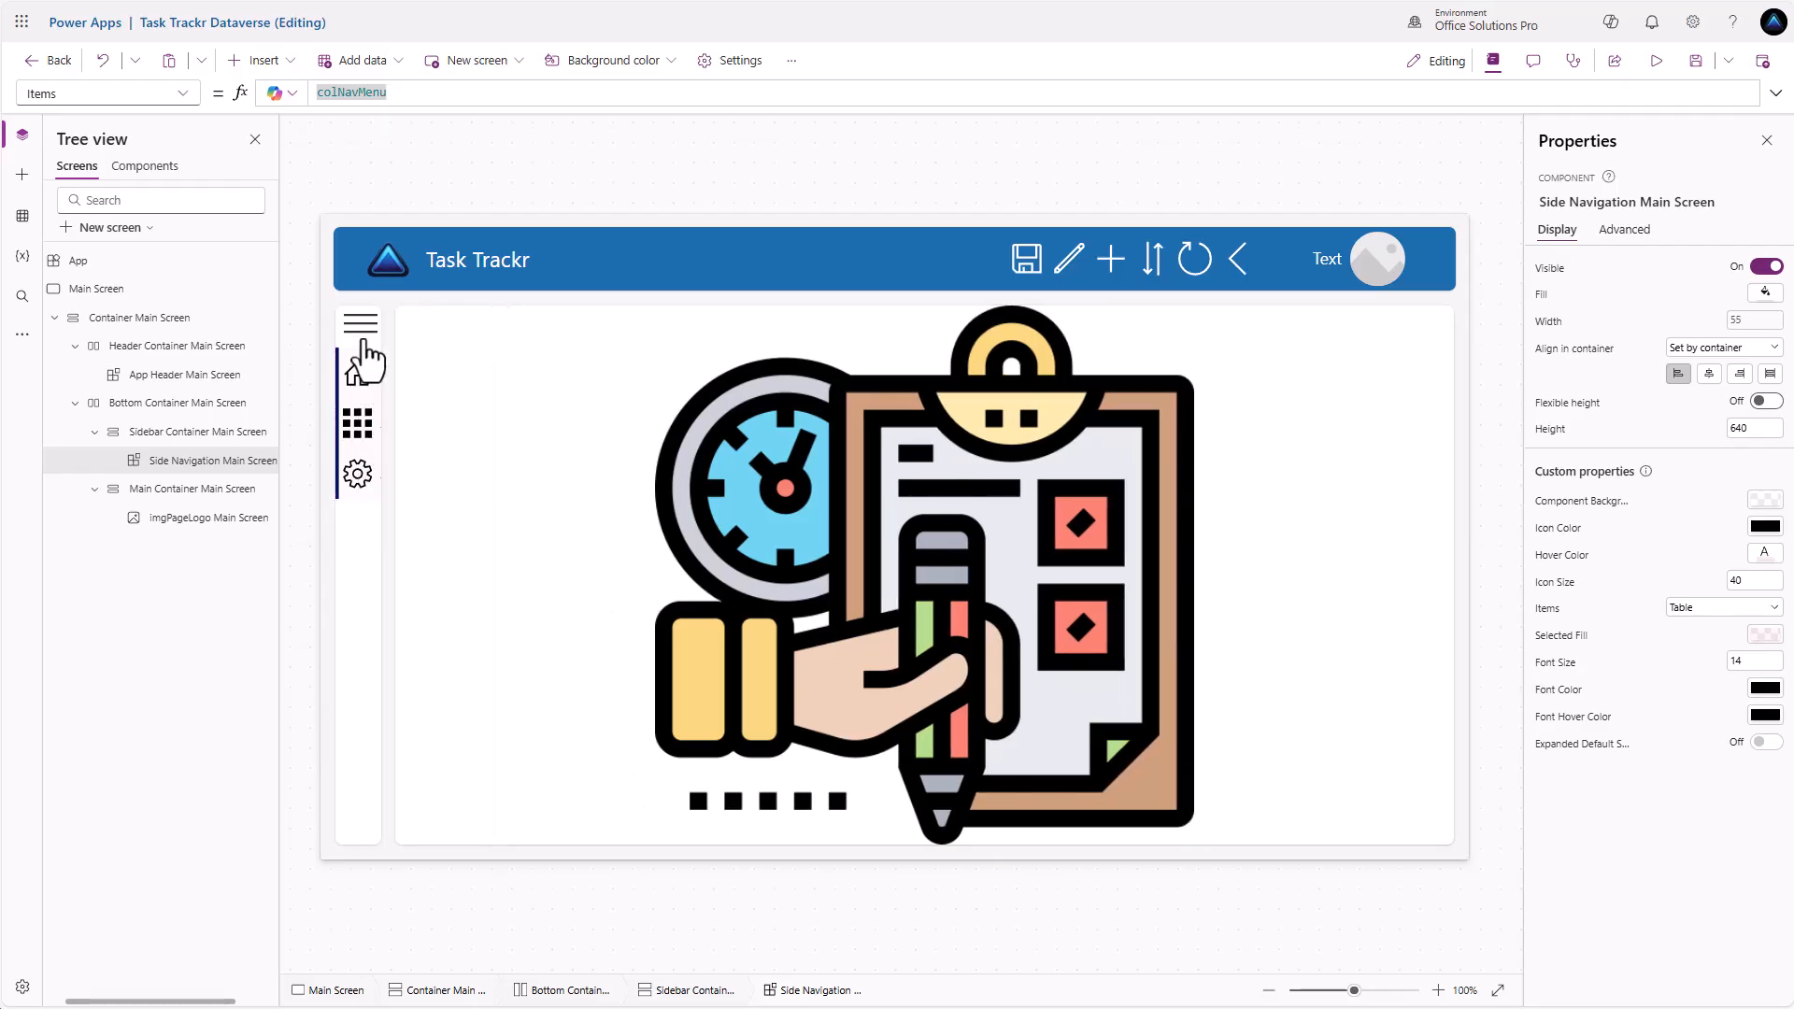
left_click(366, 342, "alt")
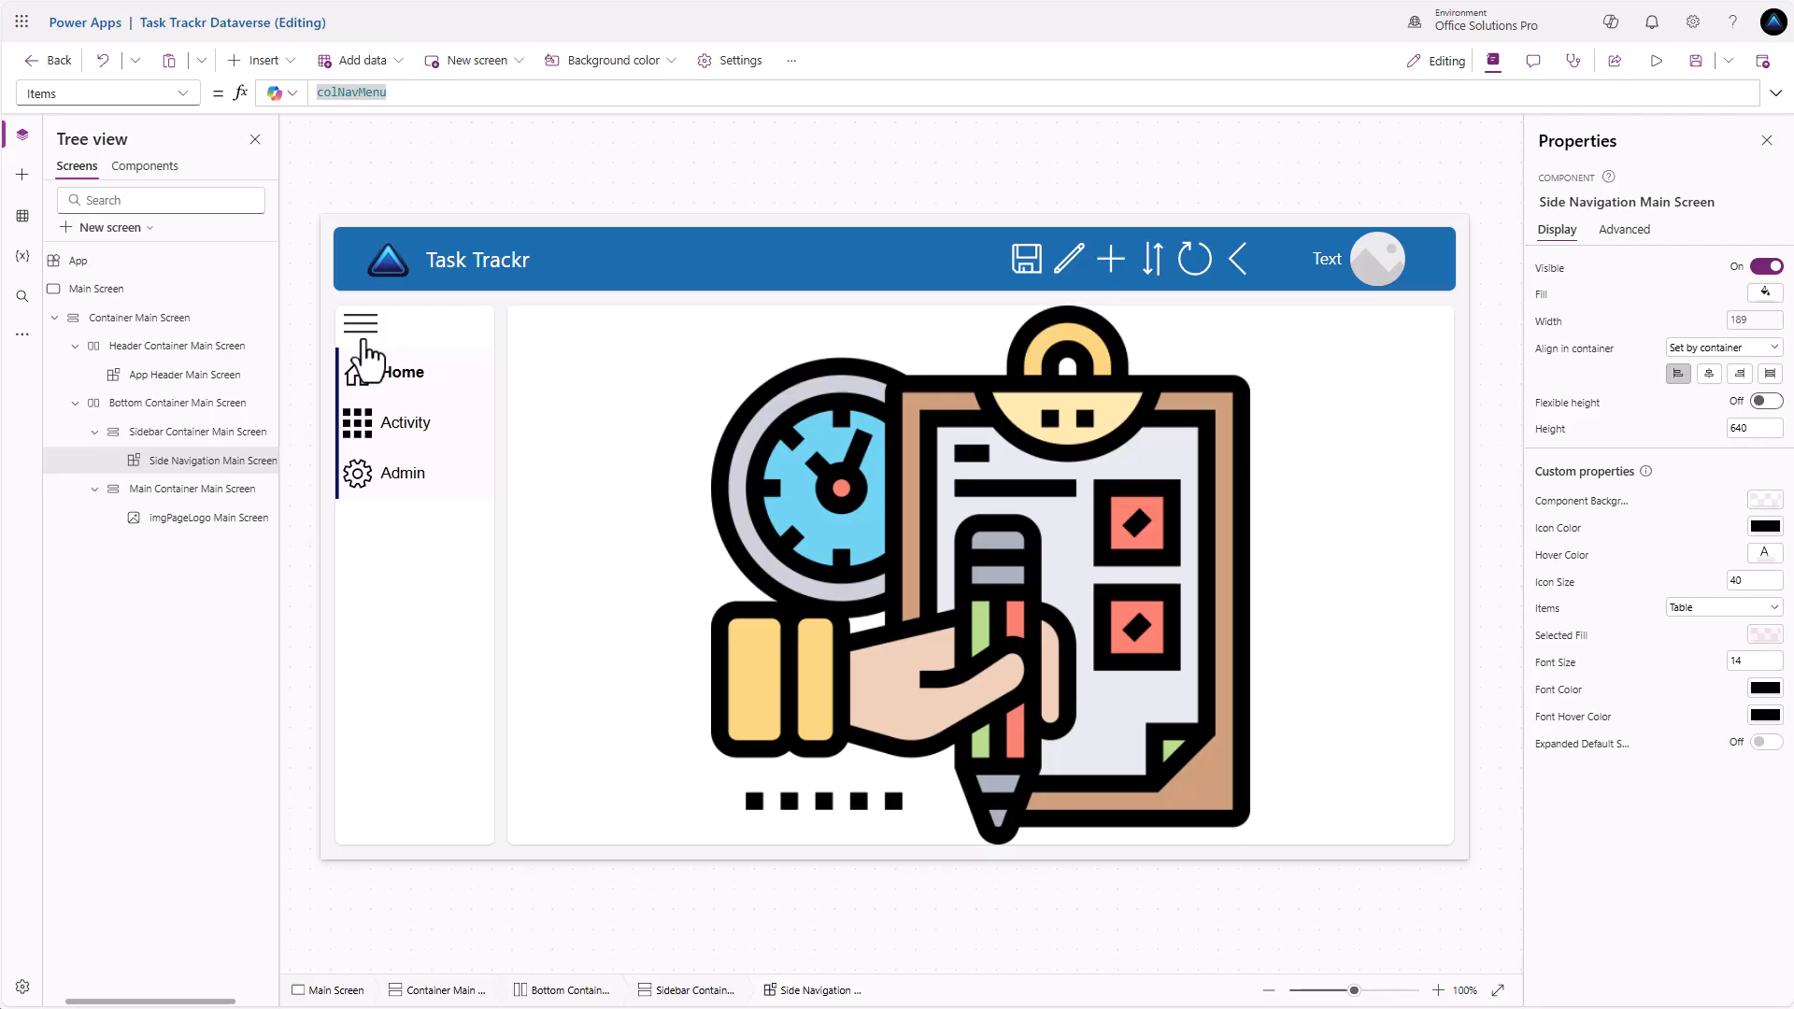
Collapse the side navigation on the canvas and expand it again to check the toggle
left_click(365, 342, "alt")
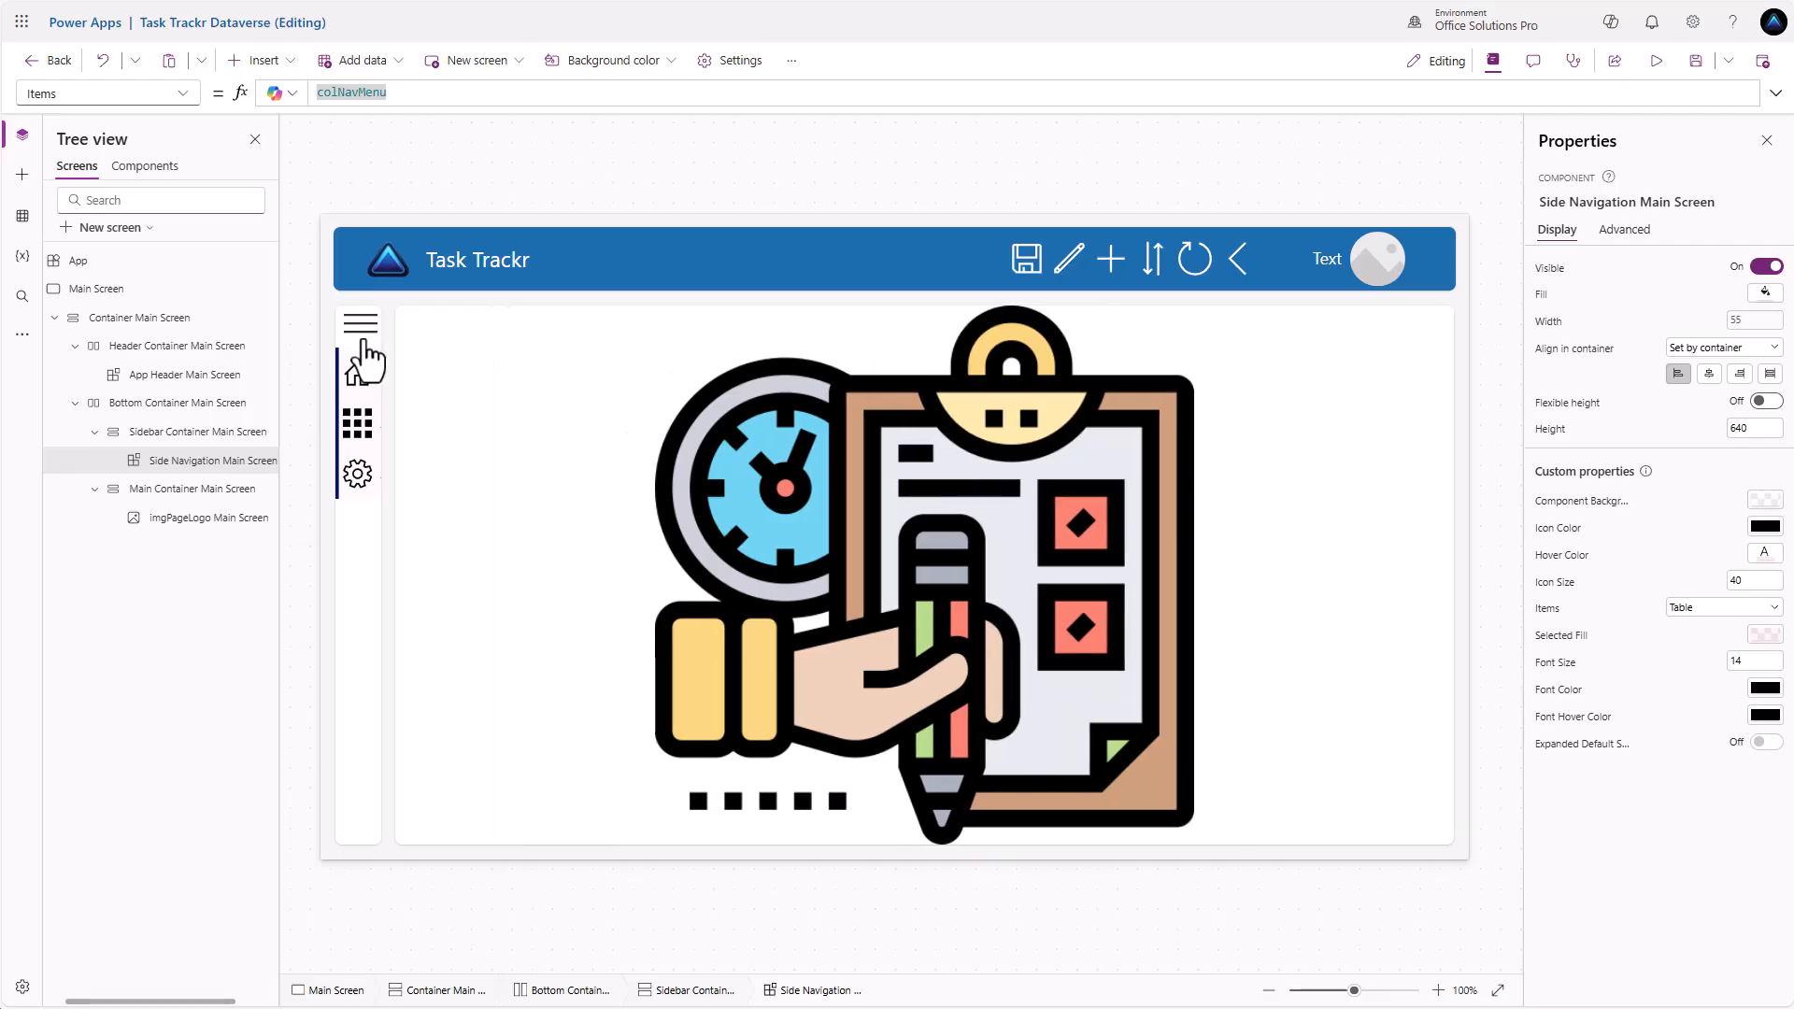
left_click(366, 342, "alt")
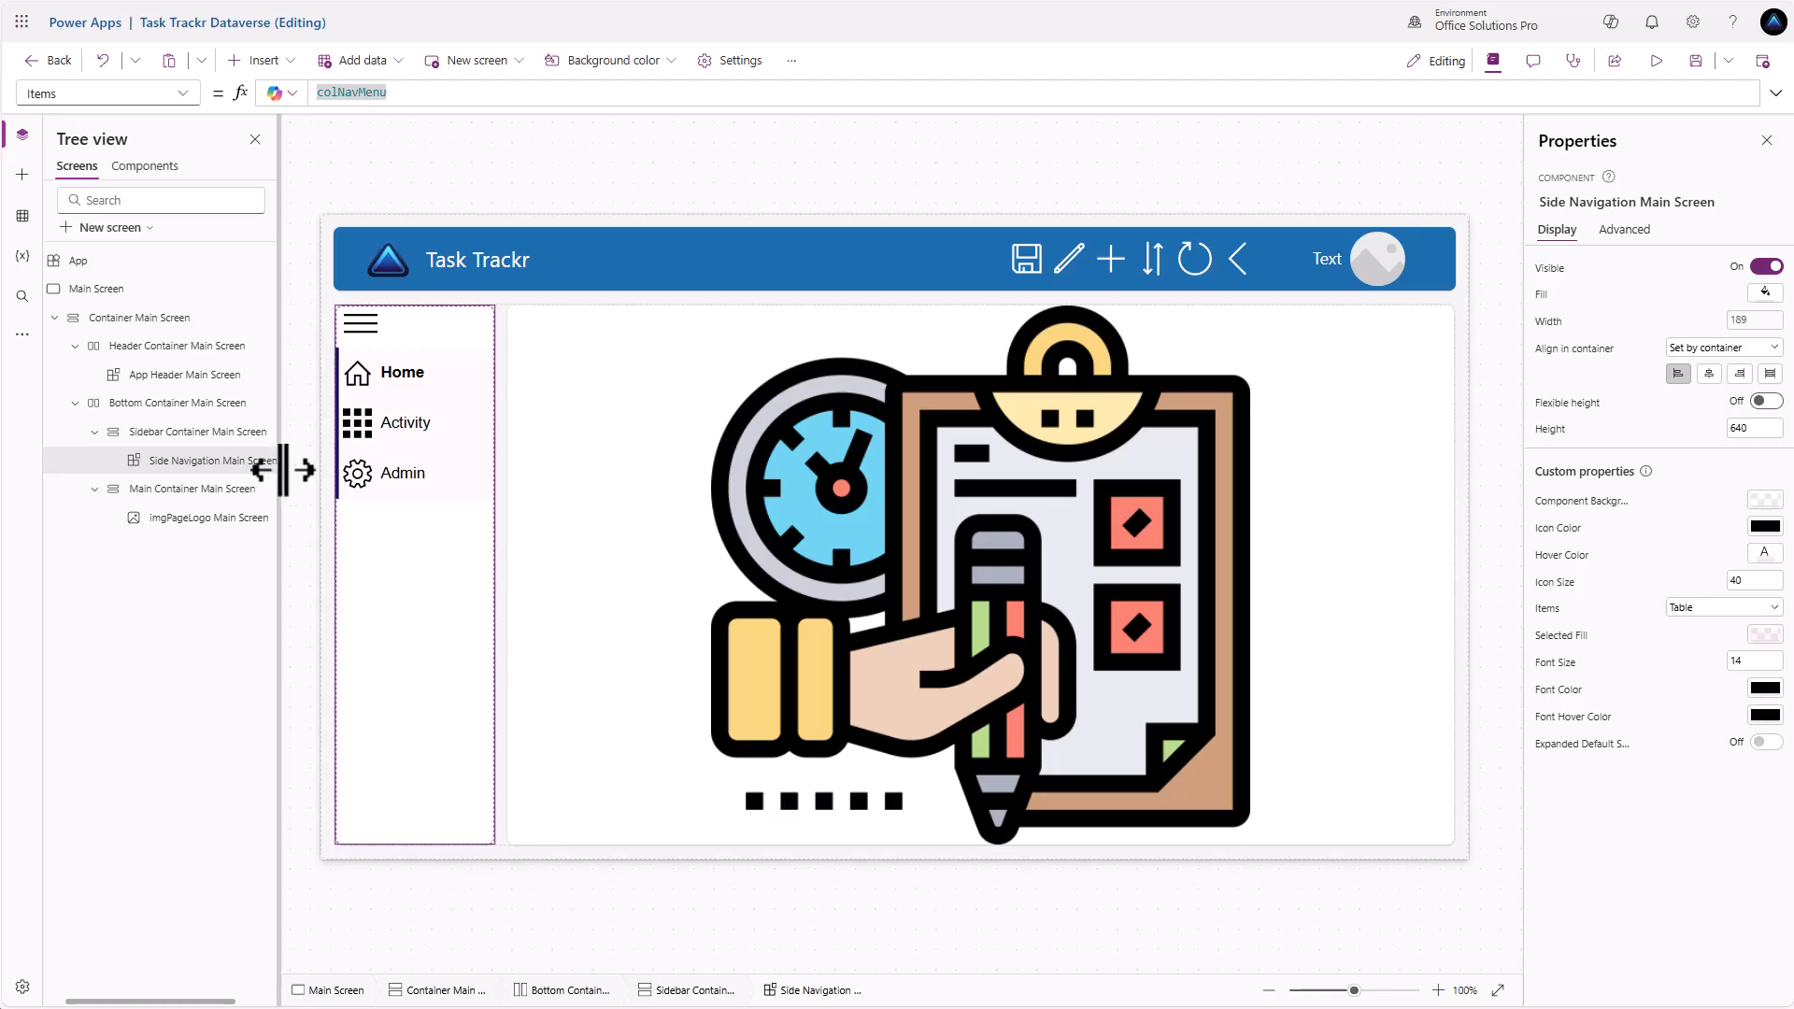
Set the User Name property of App Header Main Screen to gblUserName
left_click(1392, 272)
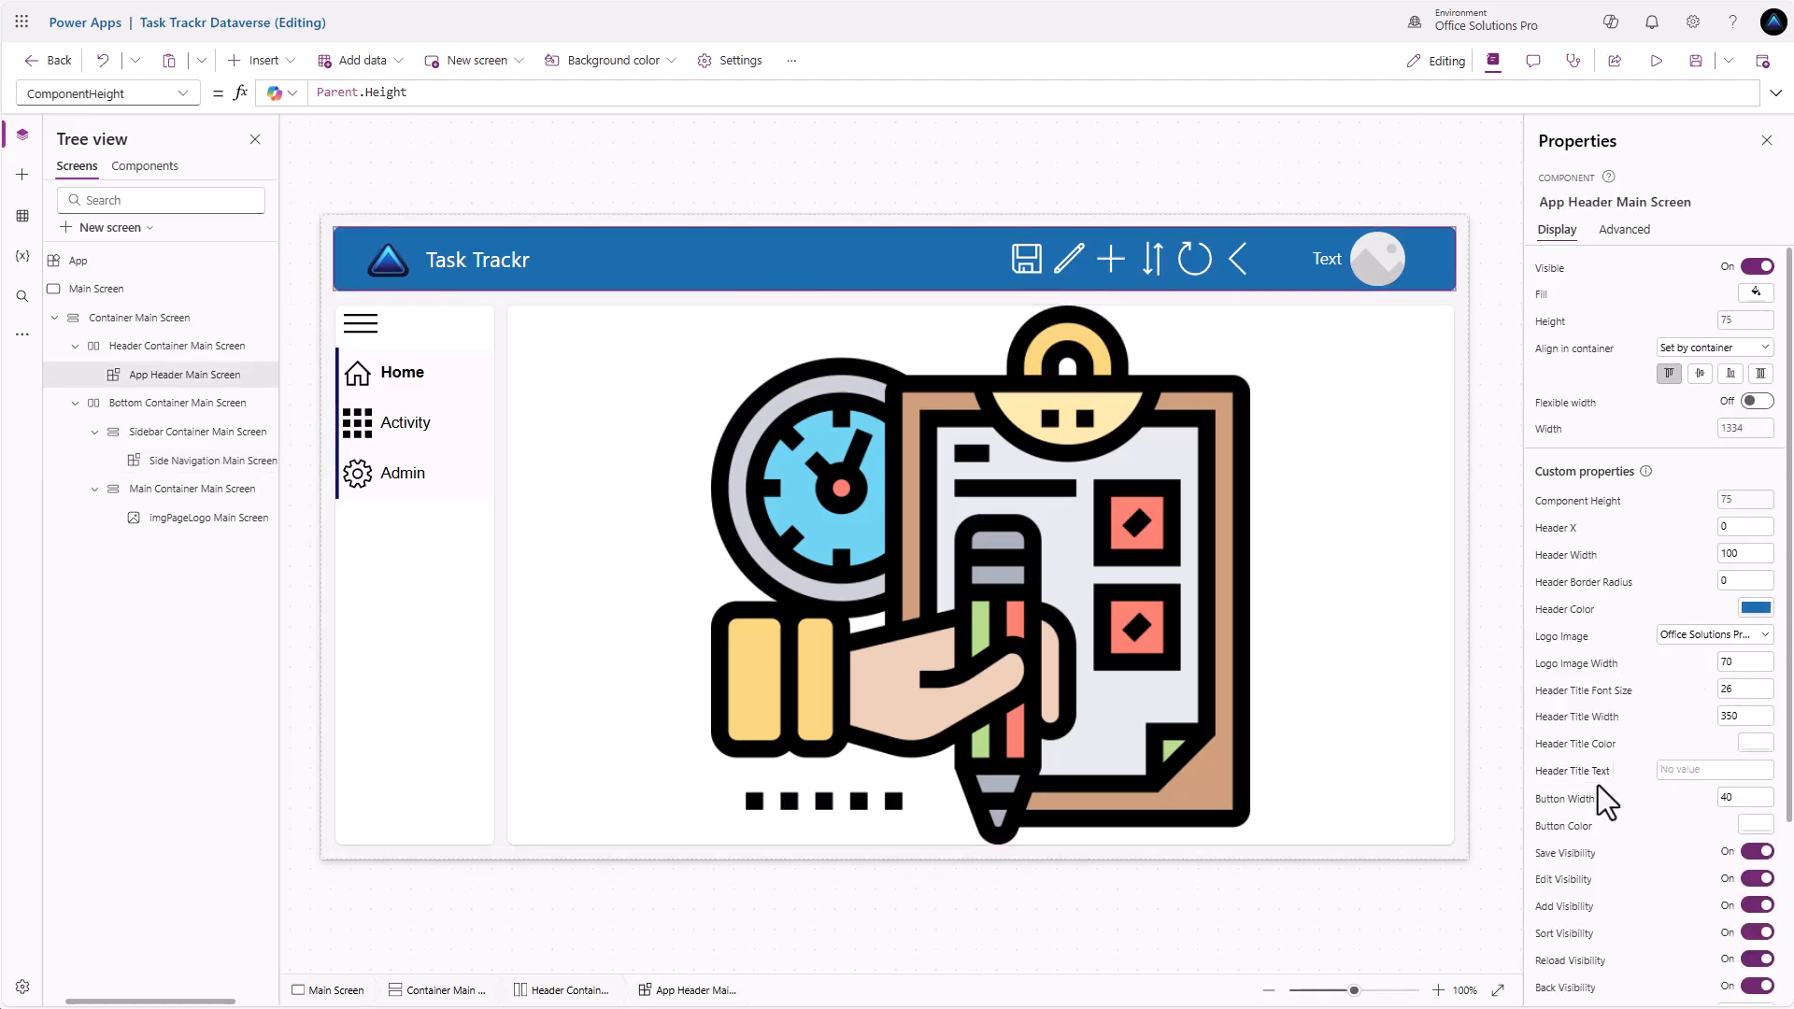
scroll(1612, 793, "down", 1)
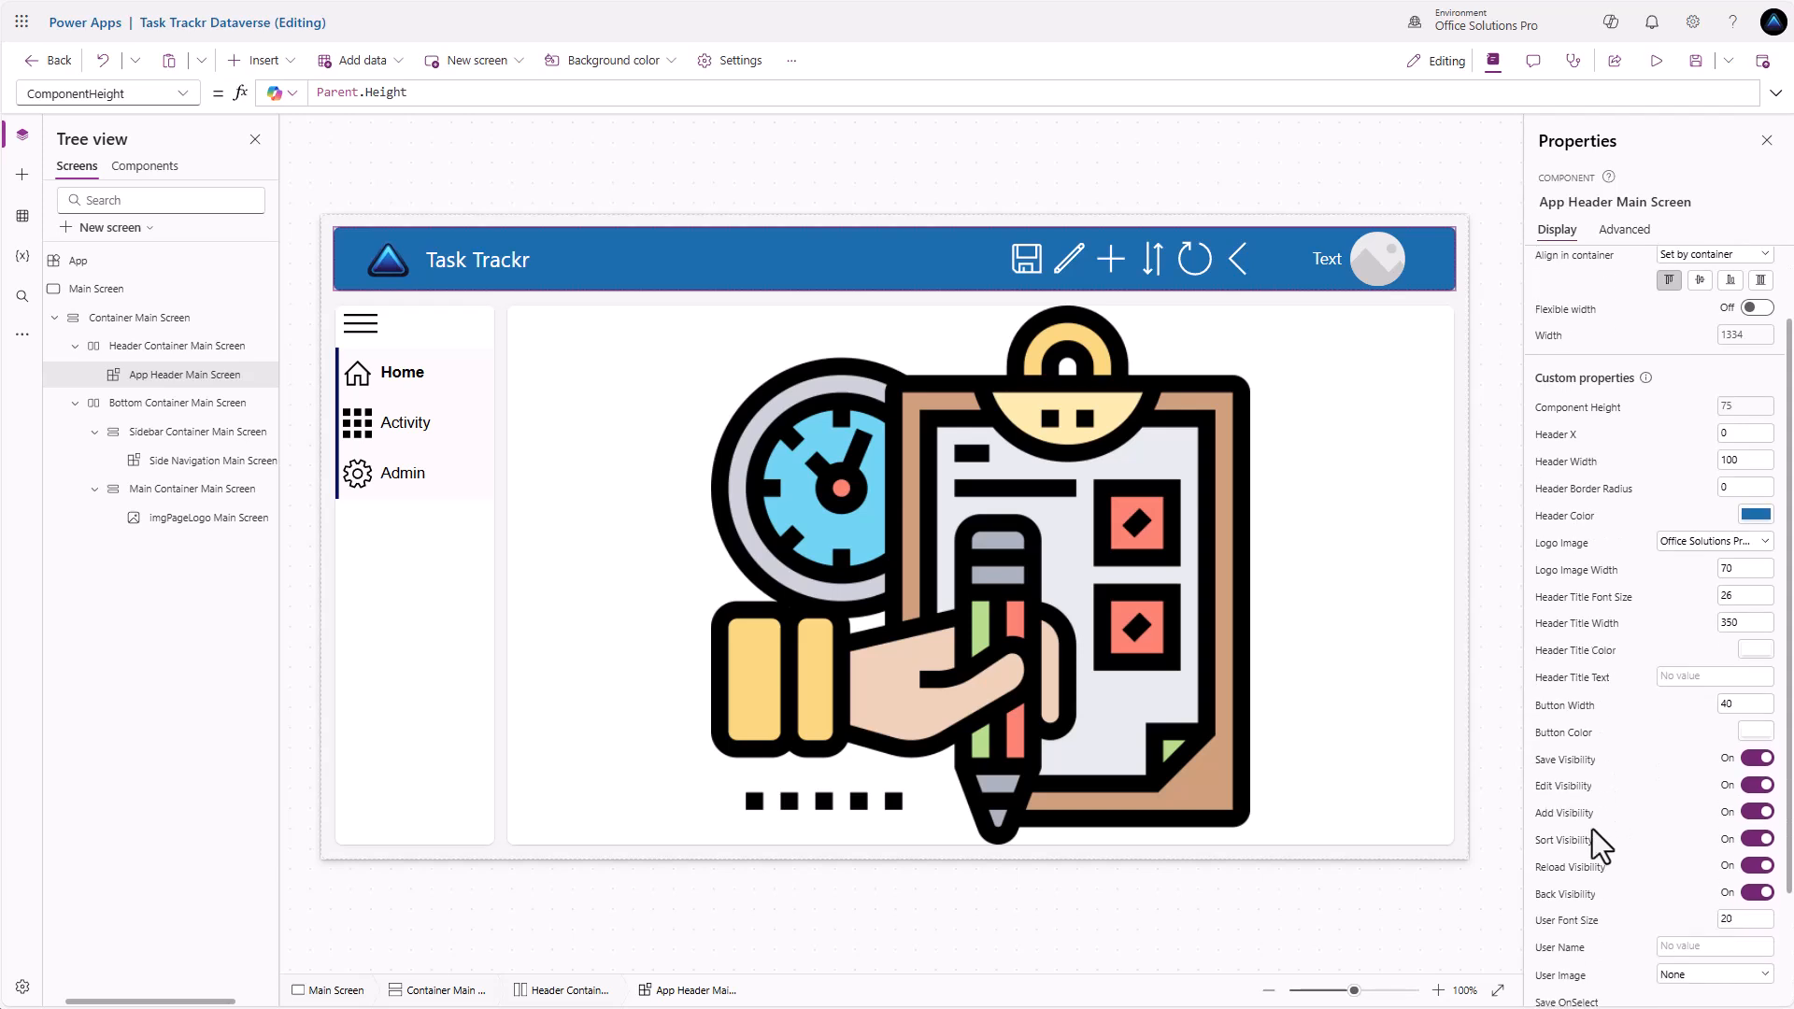
left_click(1555, 948)
triple_click(378, 93)
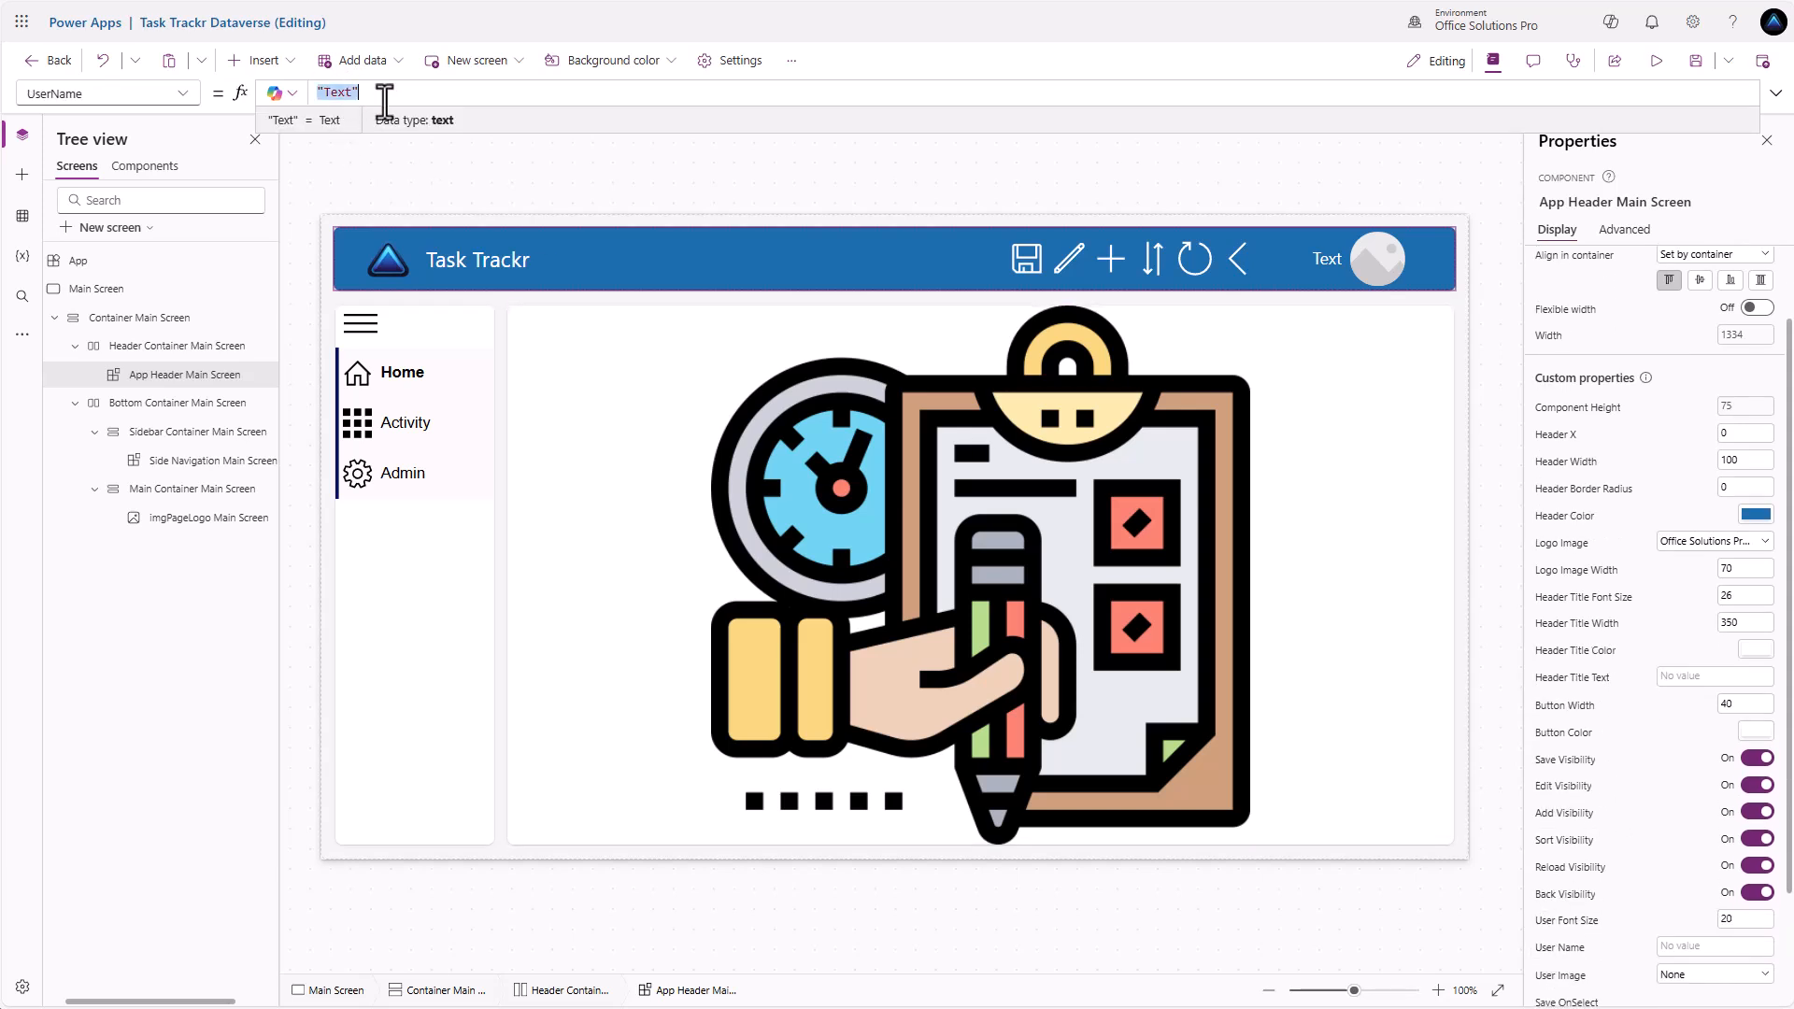
type("gblU")
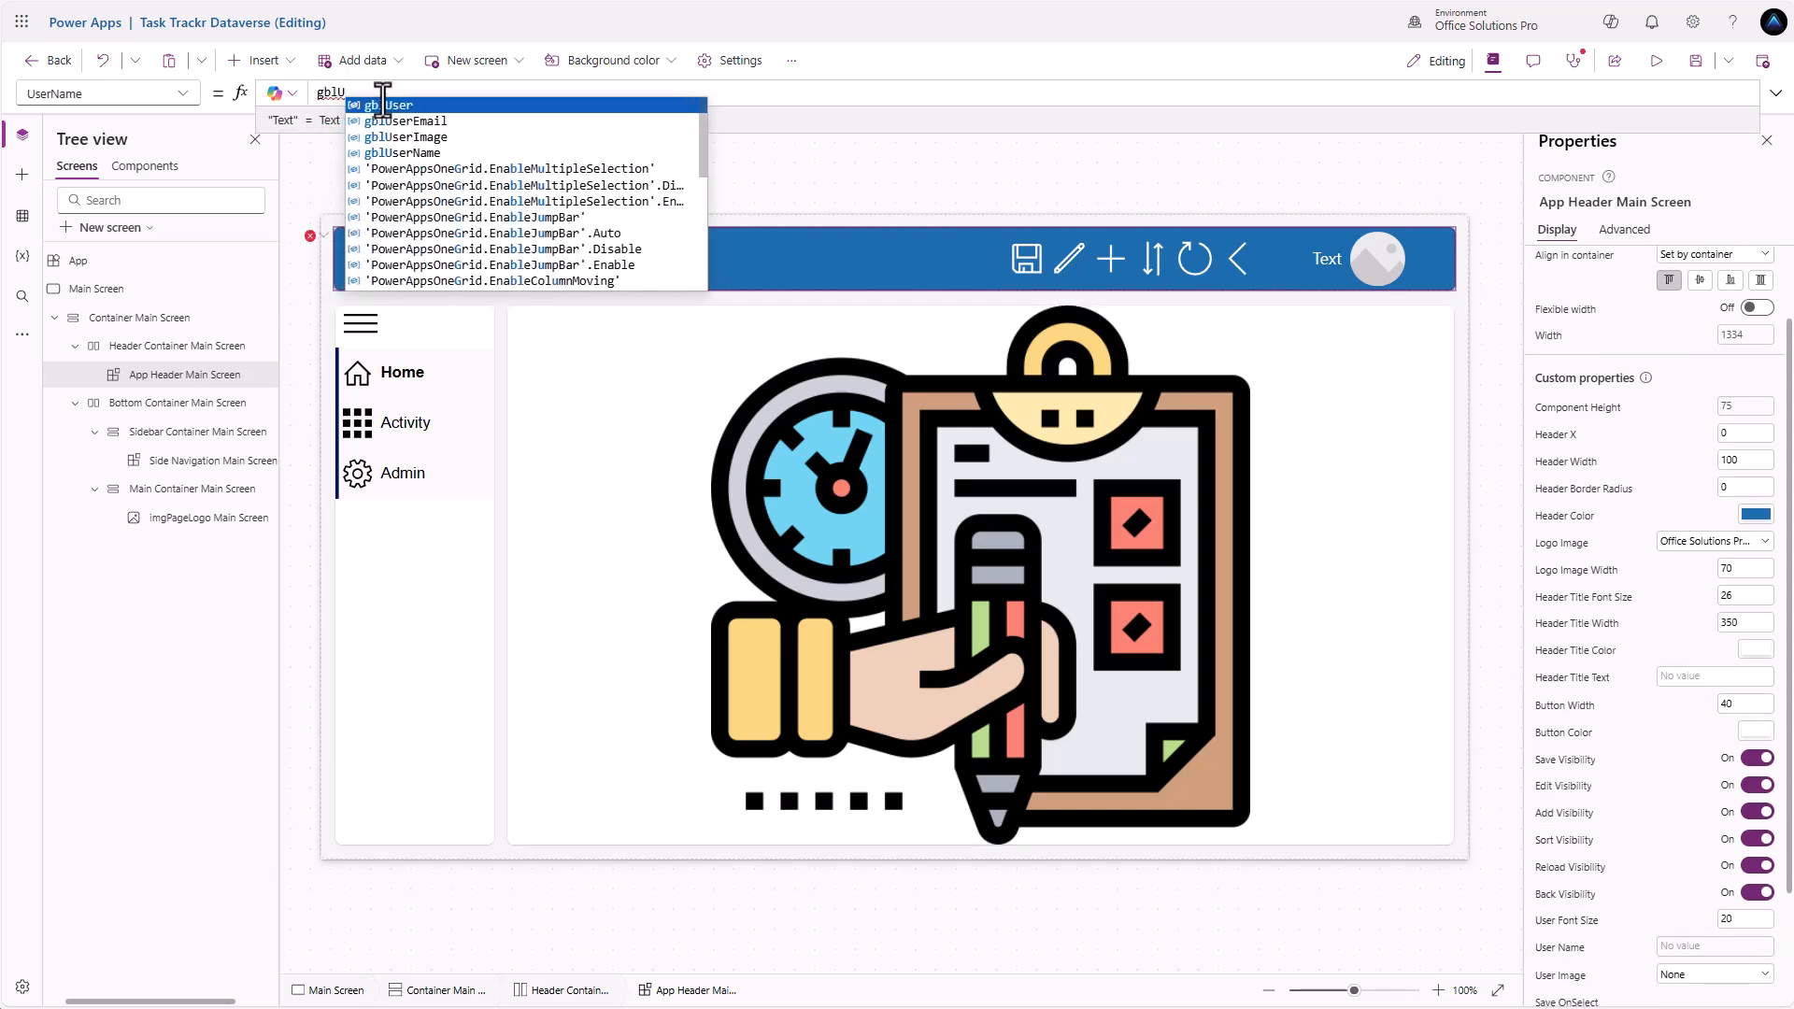
key("Down")
key("Down")
key("Down")
key("Return")
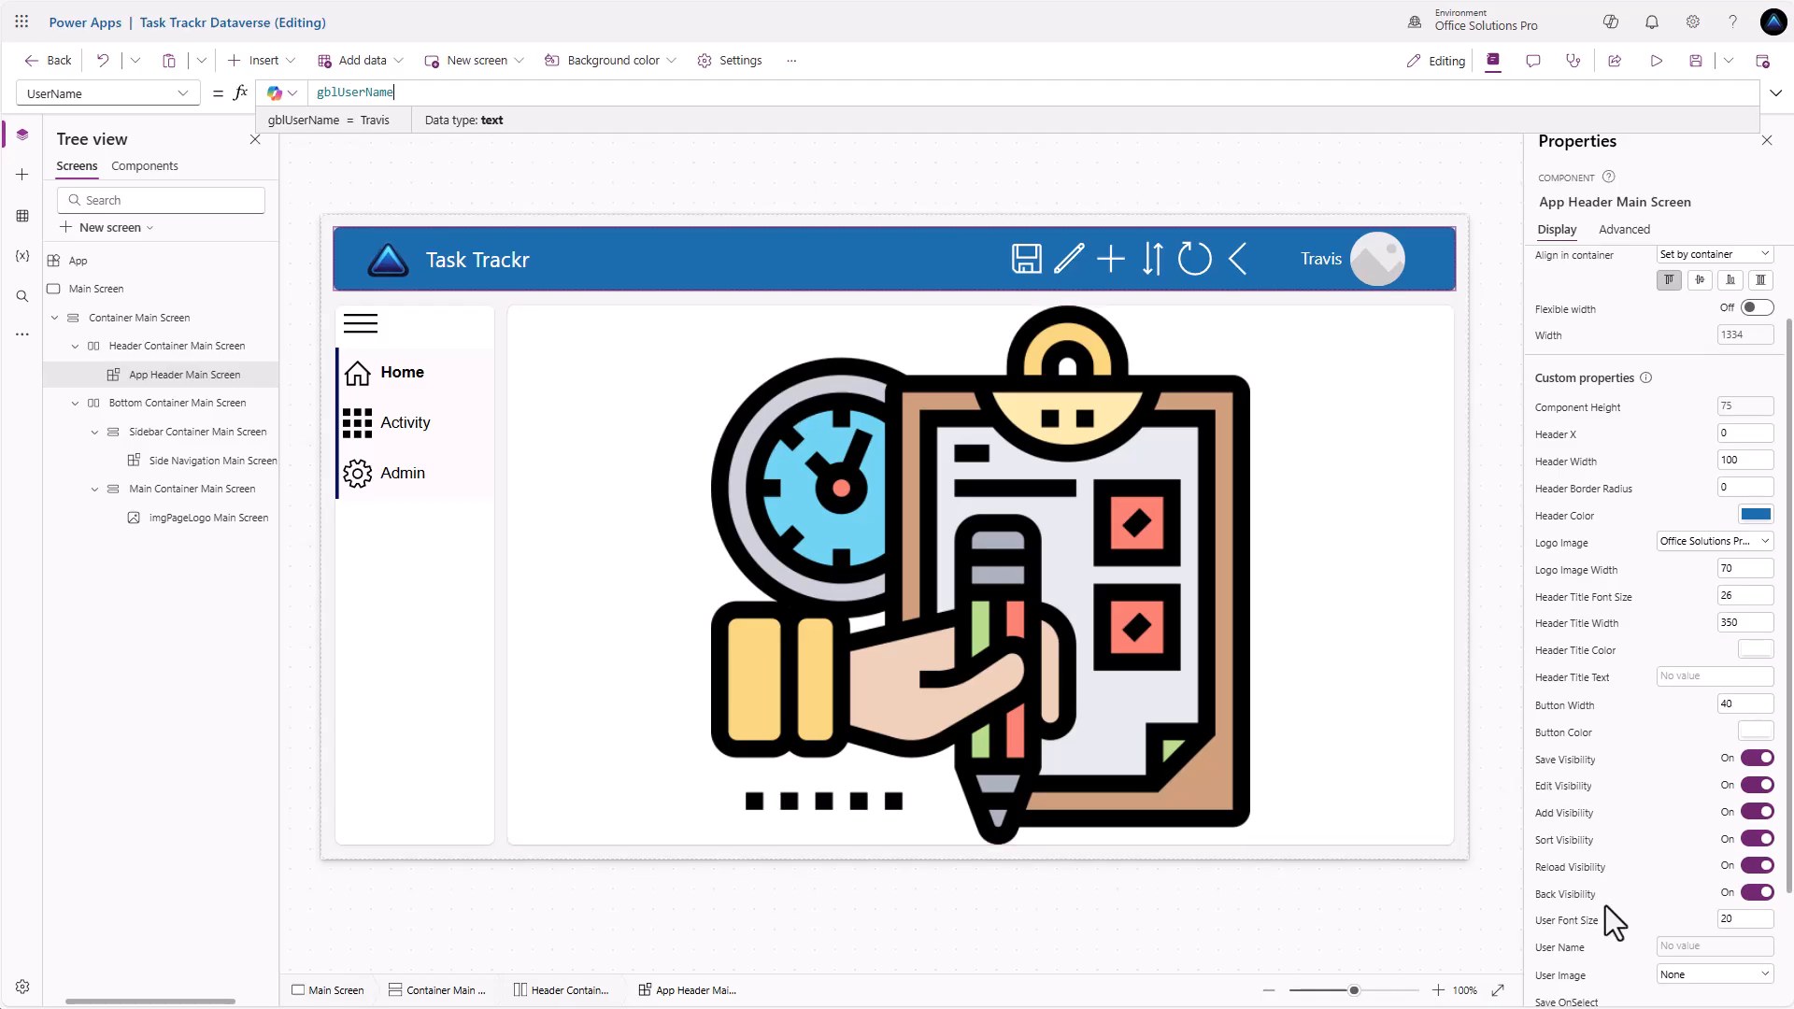
Set the header's User Image property to gblUserImage
left_click(1562, 975)
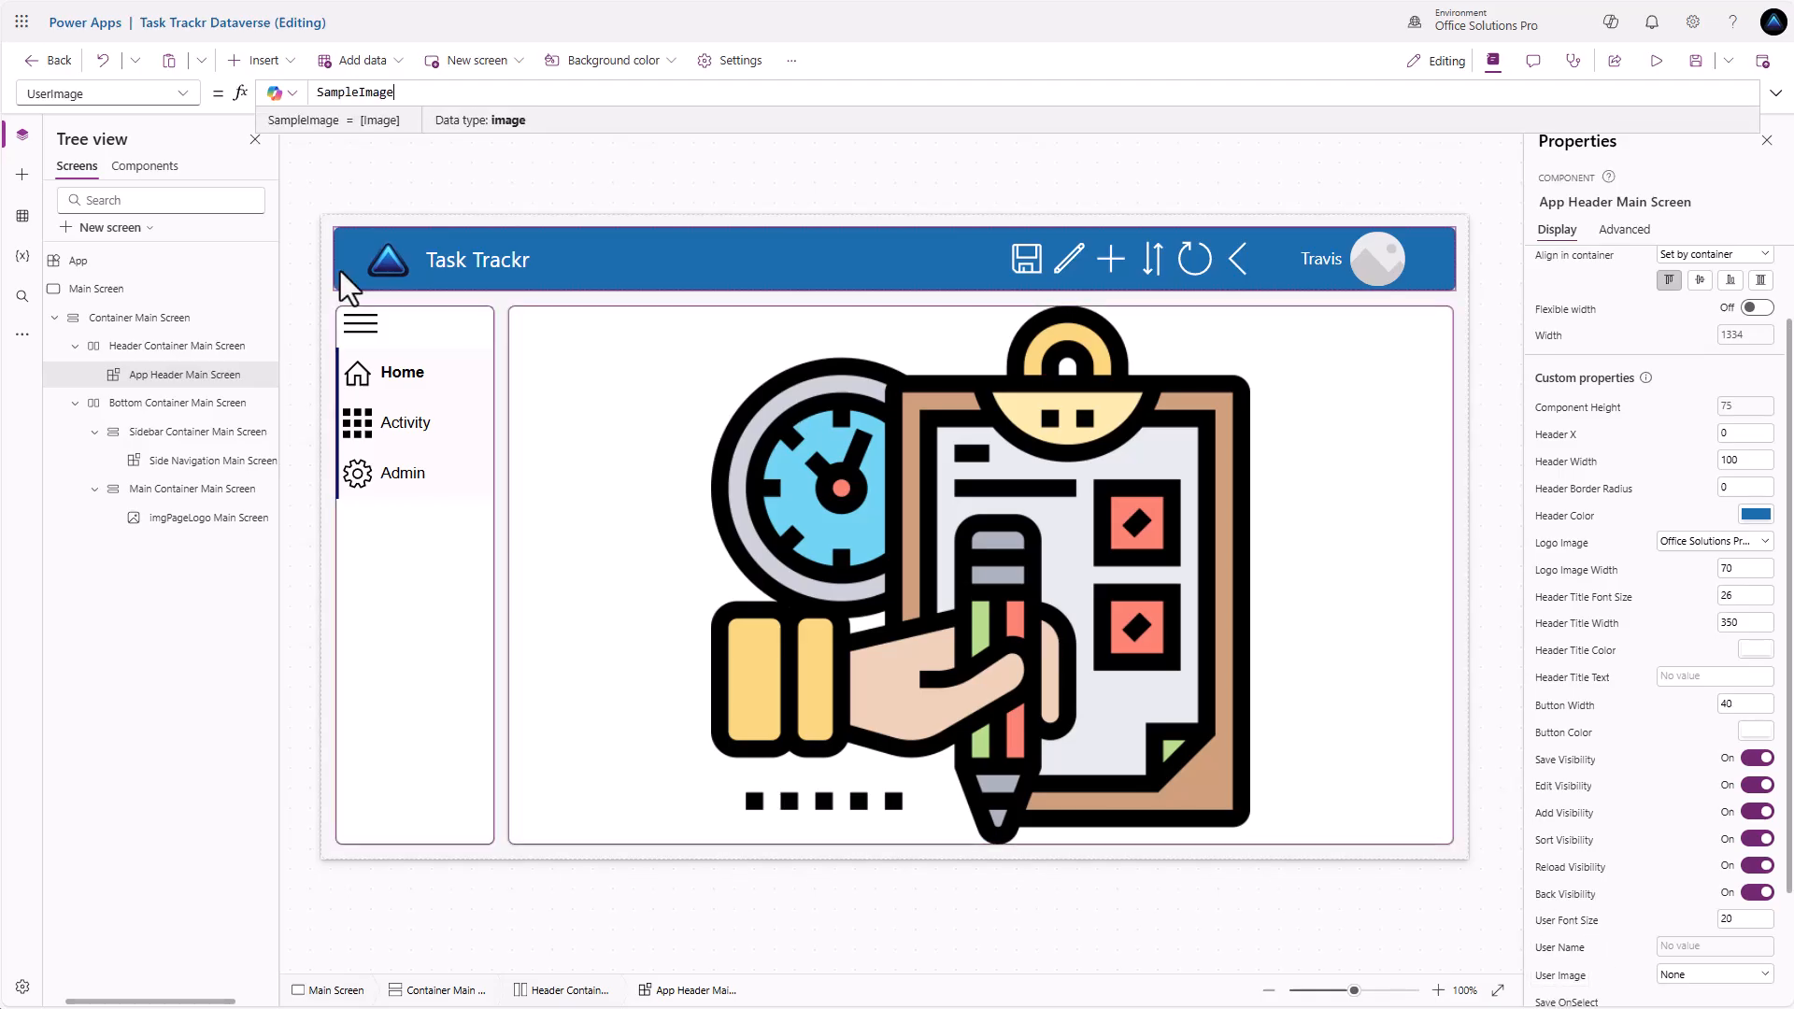
double_click(391, 93)
type("gbl")
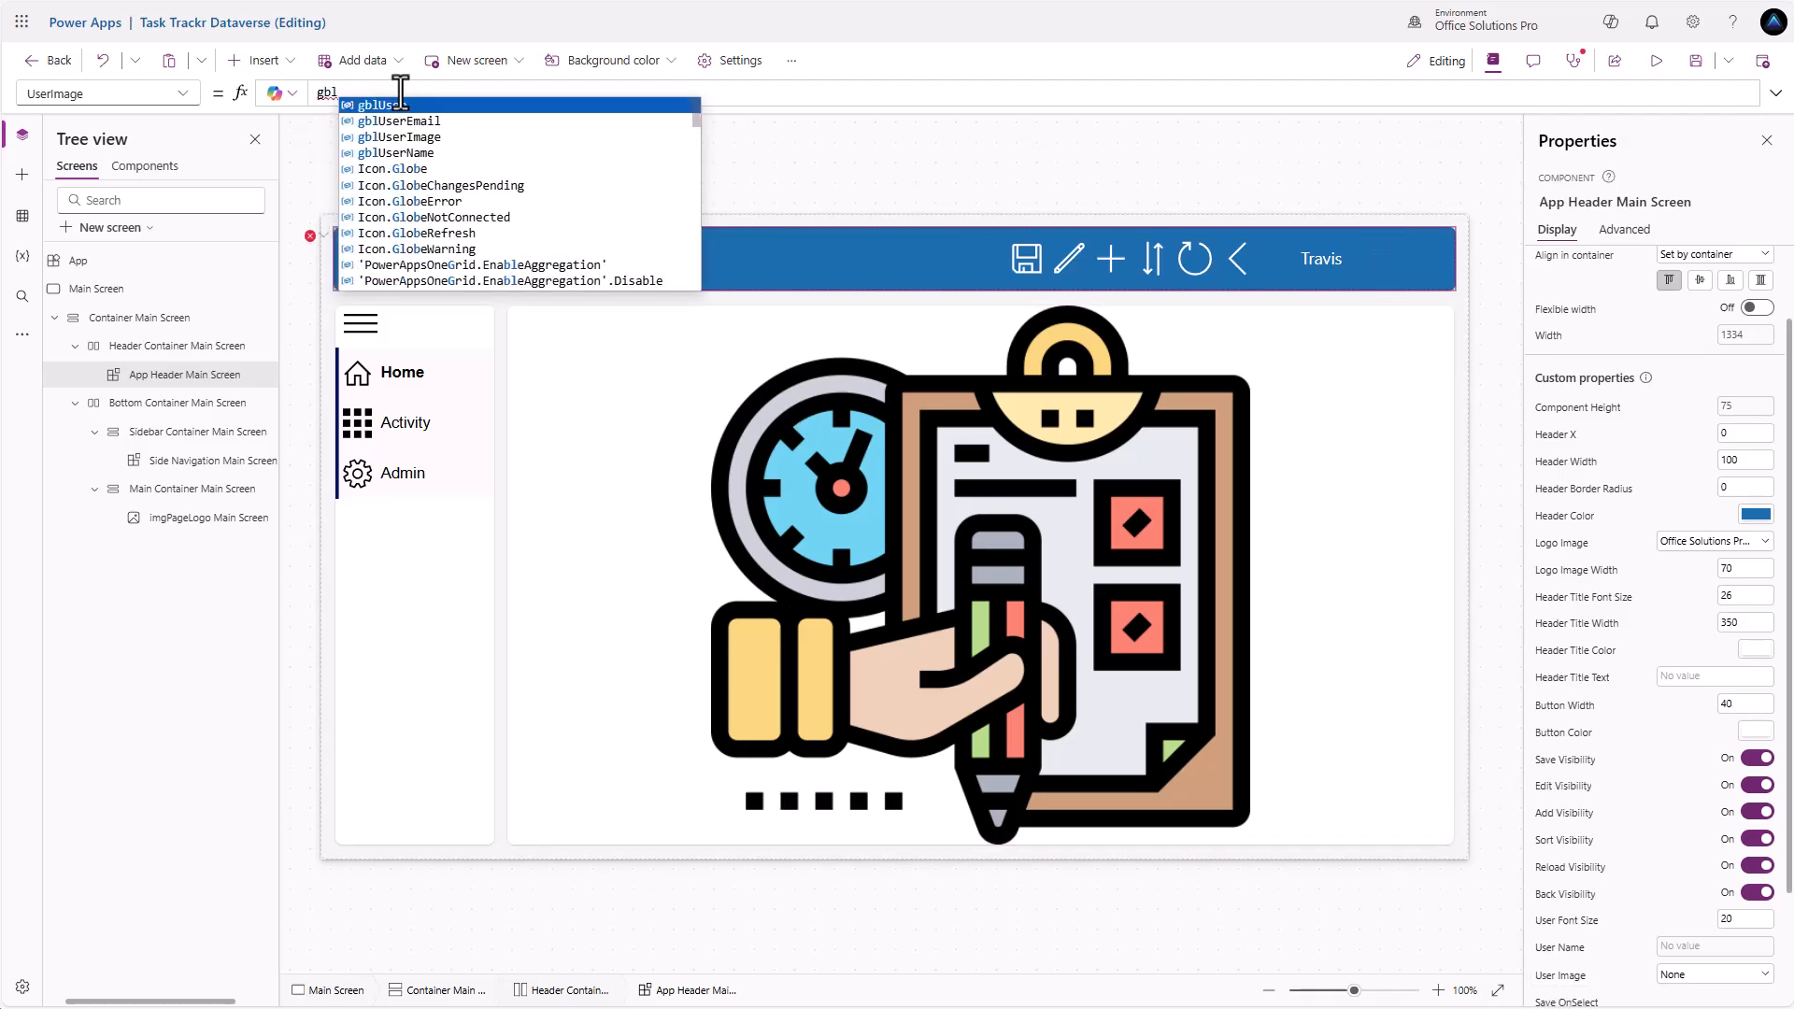
type("UserImage")
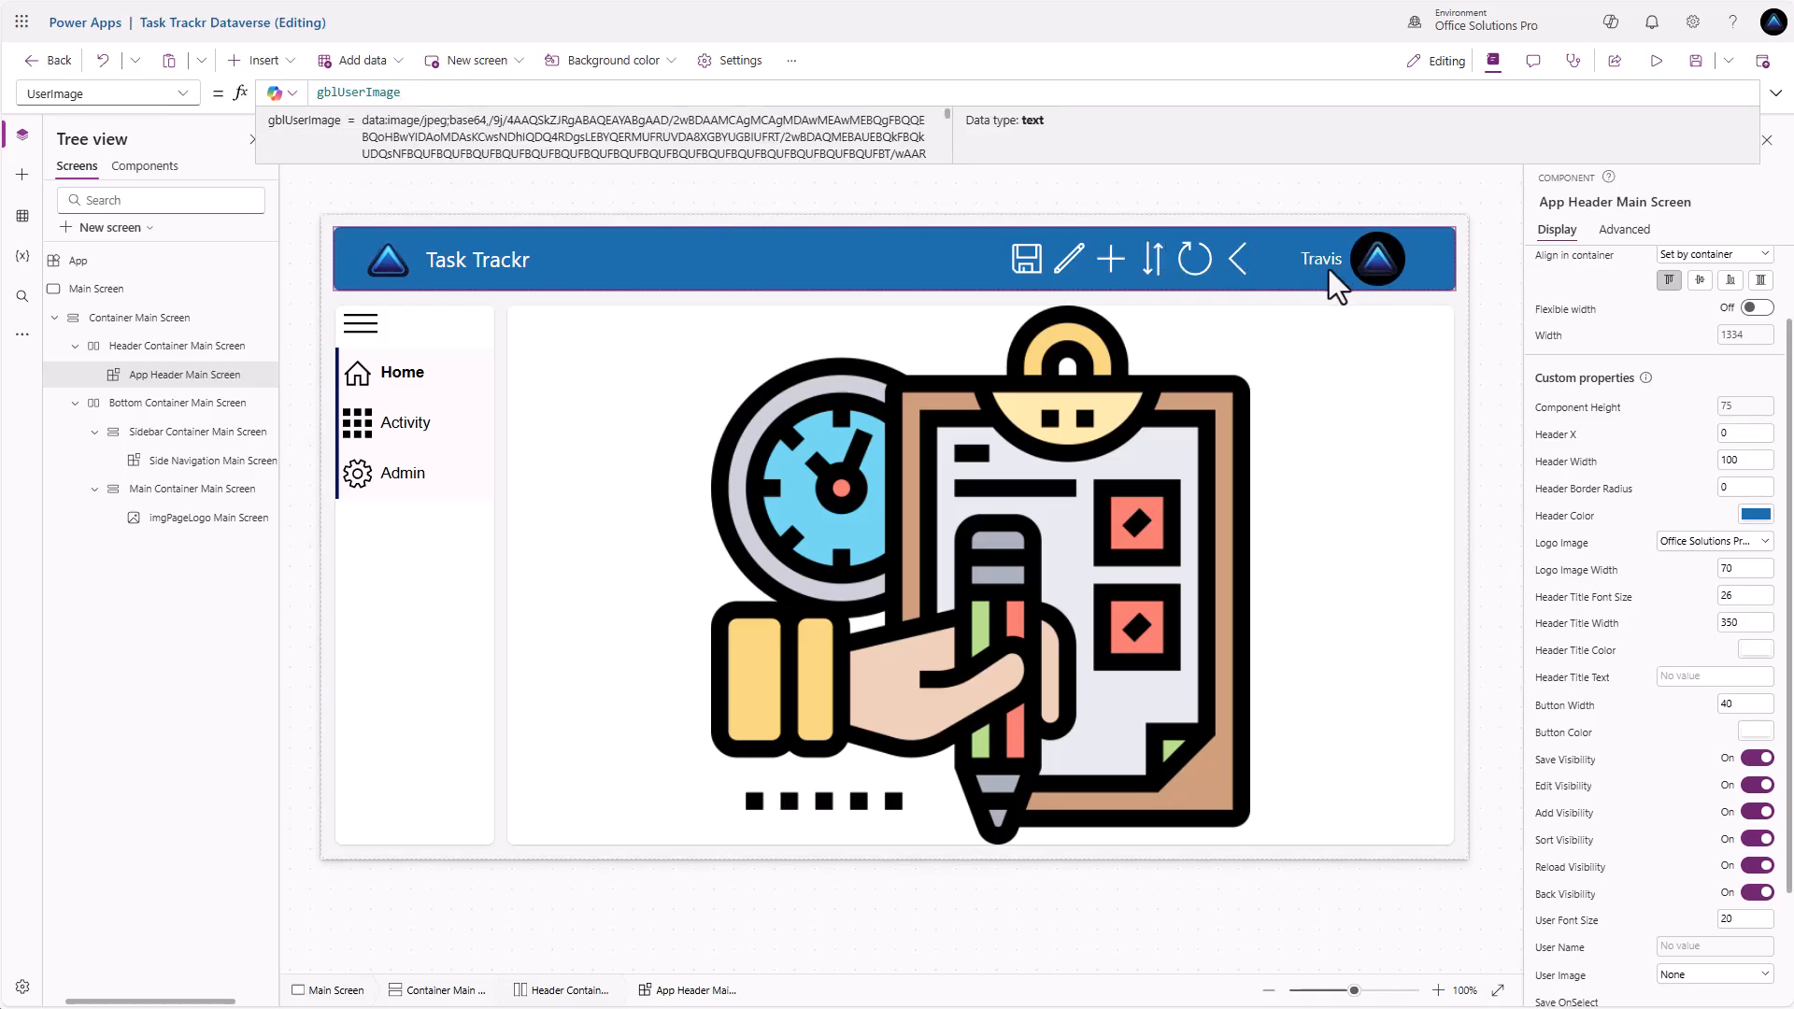
Turn off the Back, Reload, Sort, Add, Edit and Save visibility of App Header Main Screen
left_click(1754, 894)
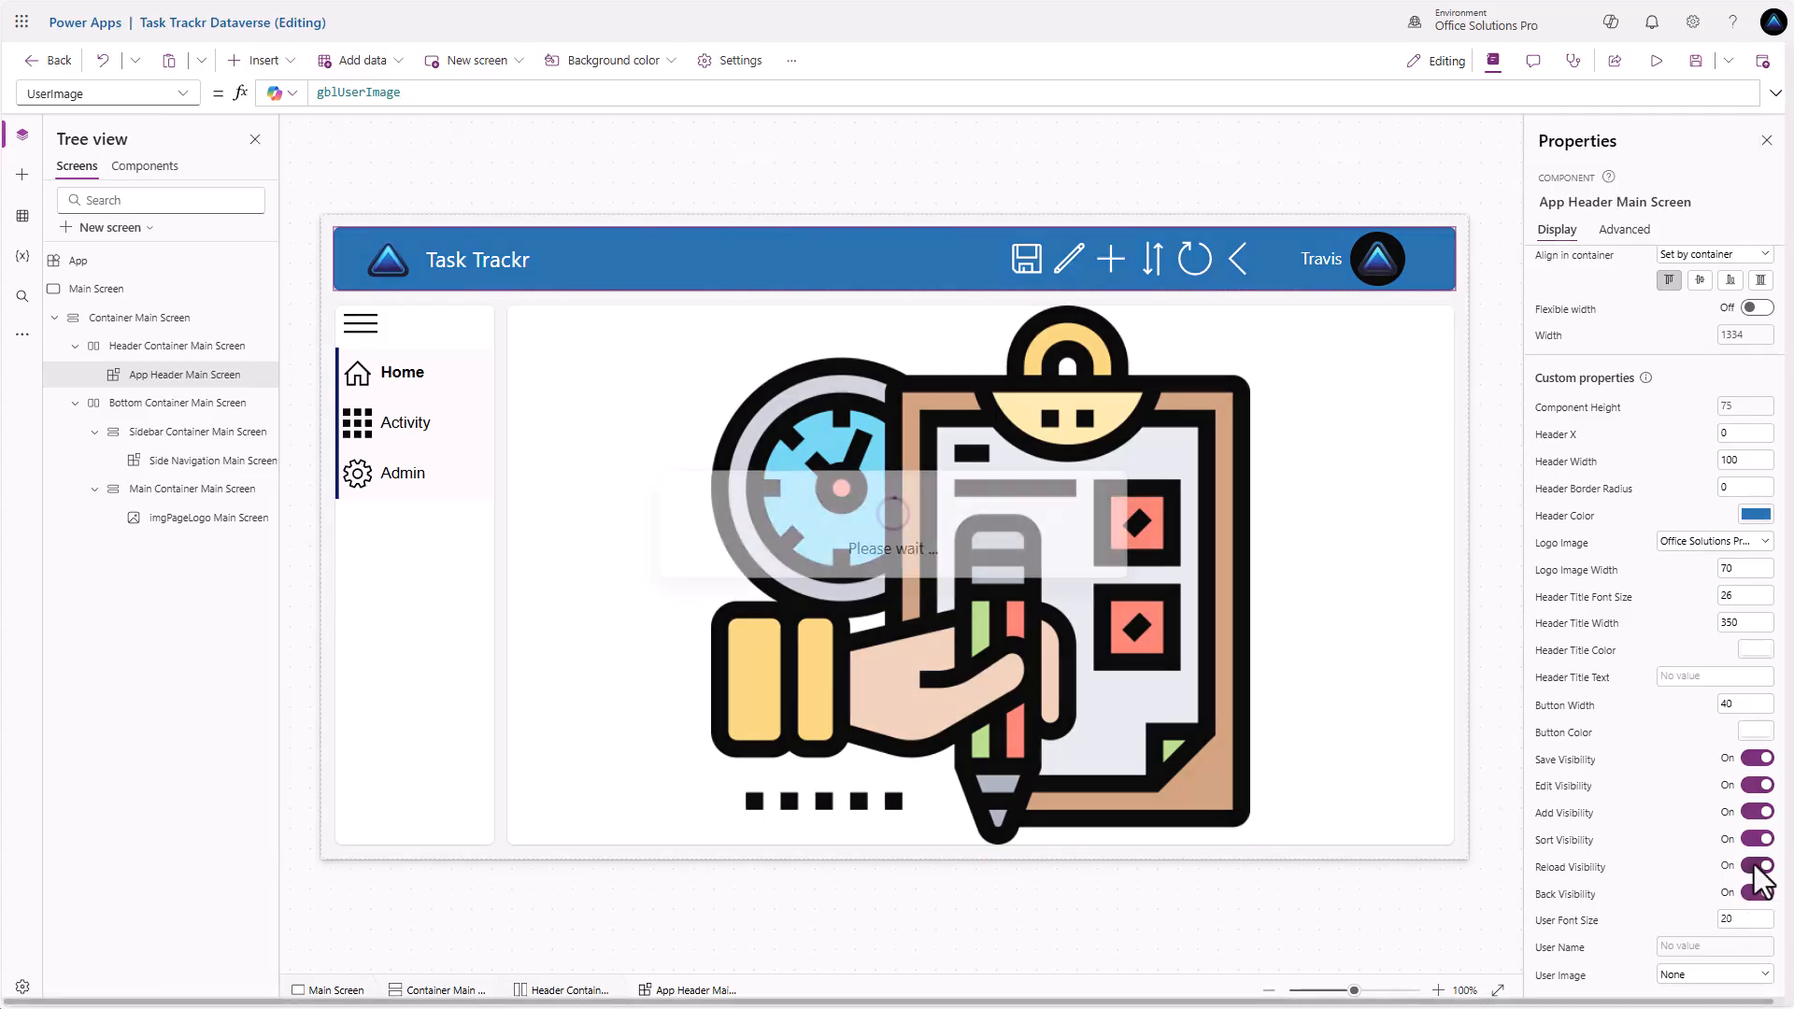
left_click(1754, 867)
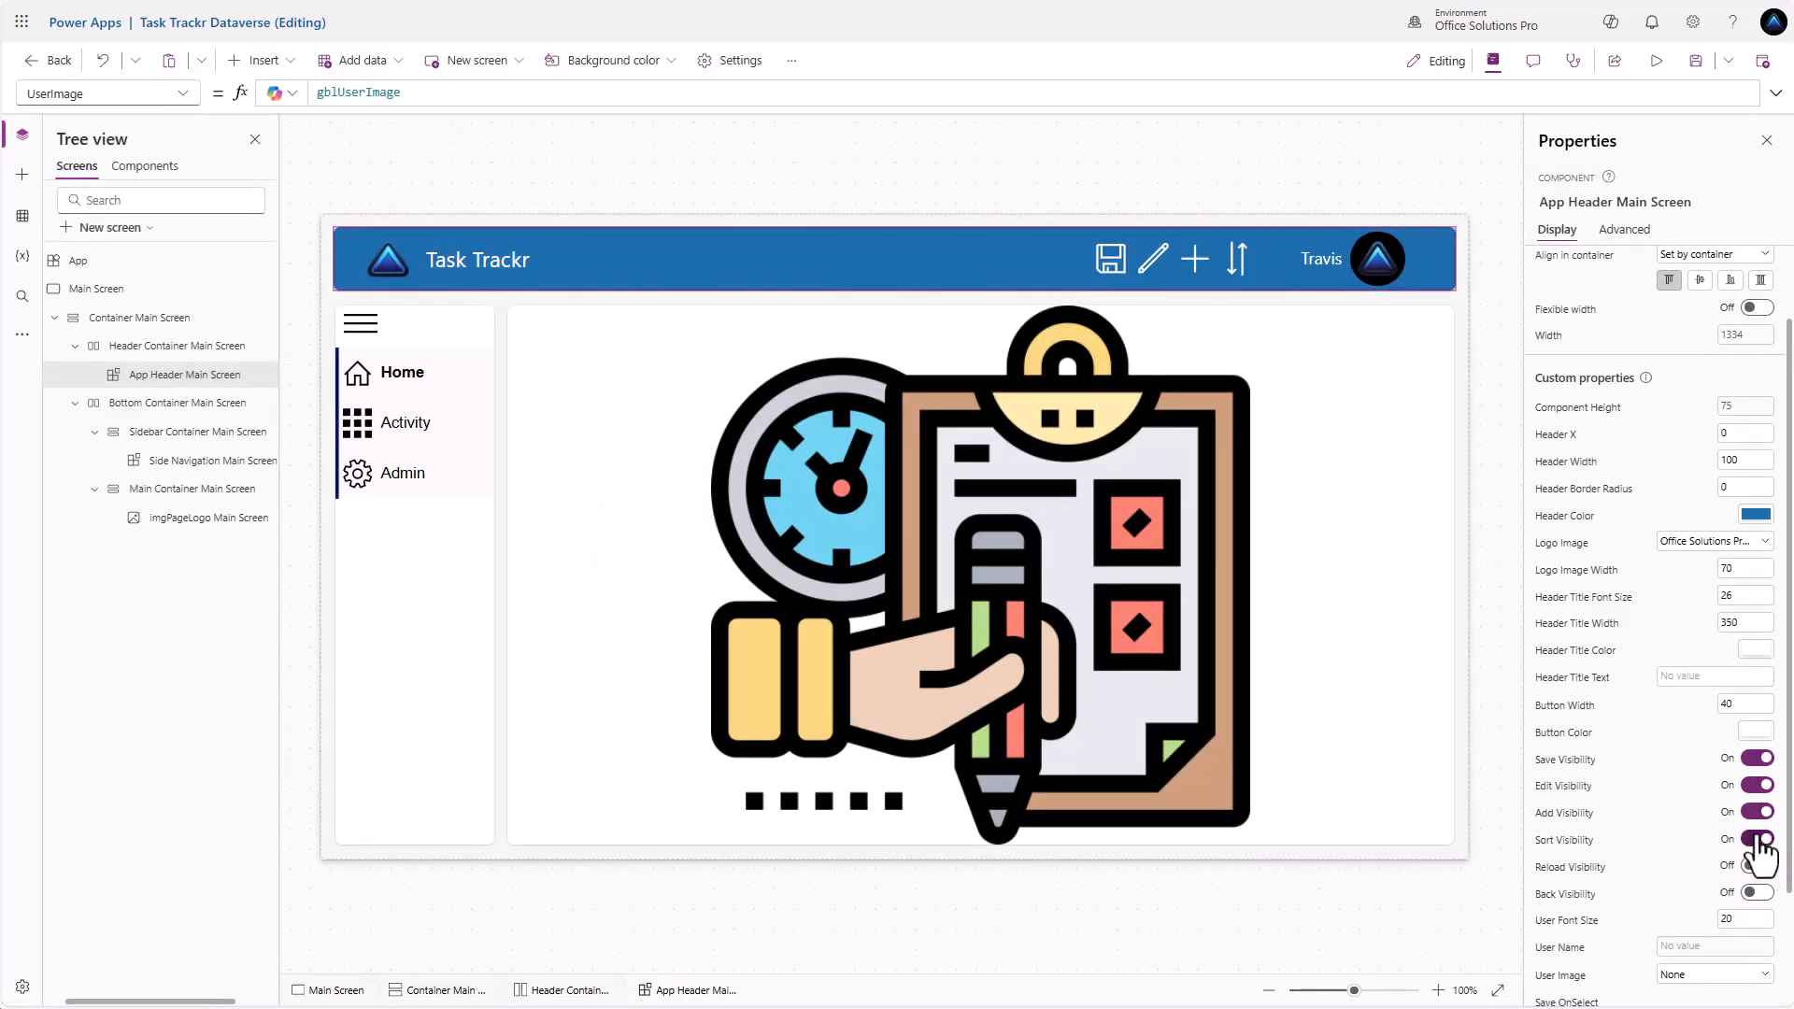
left_click(1761, 838)
left_click(1757, 812)
left_click(1756, 785)
left_click(1754, 759)
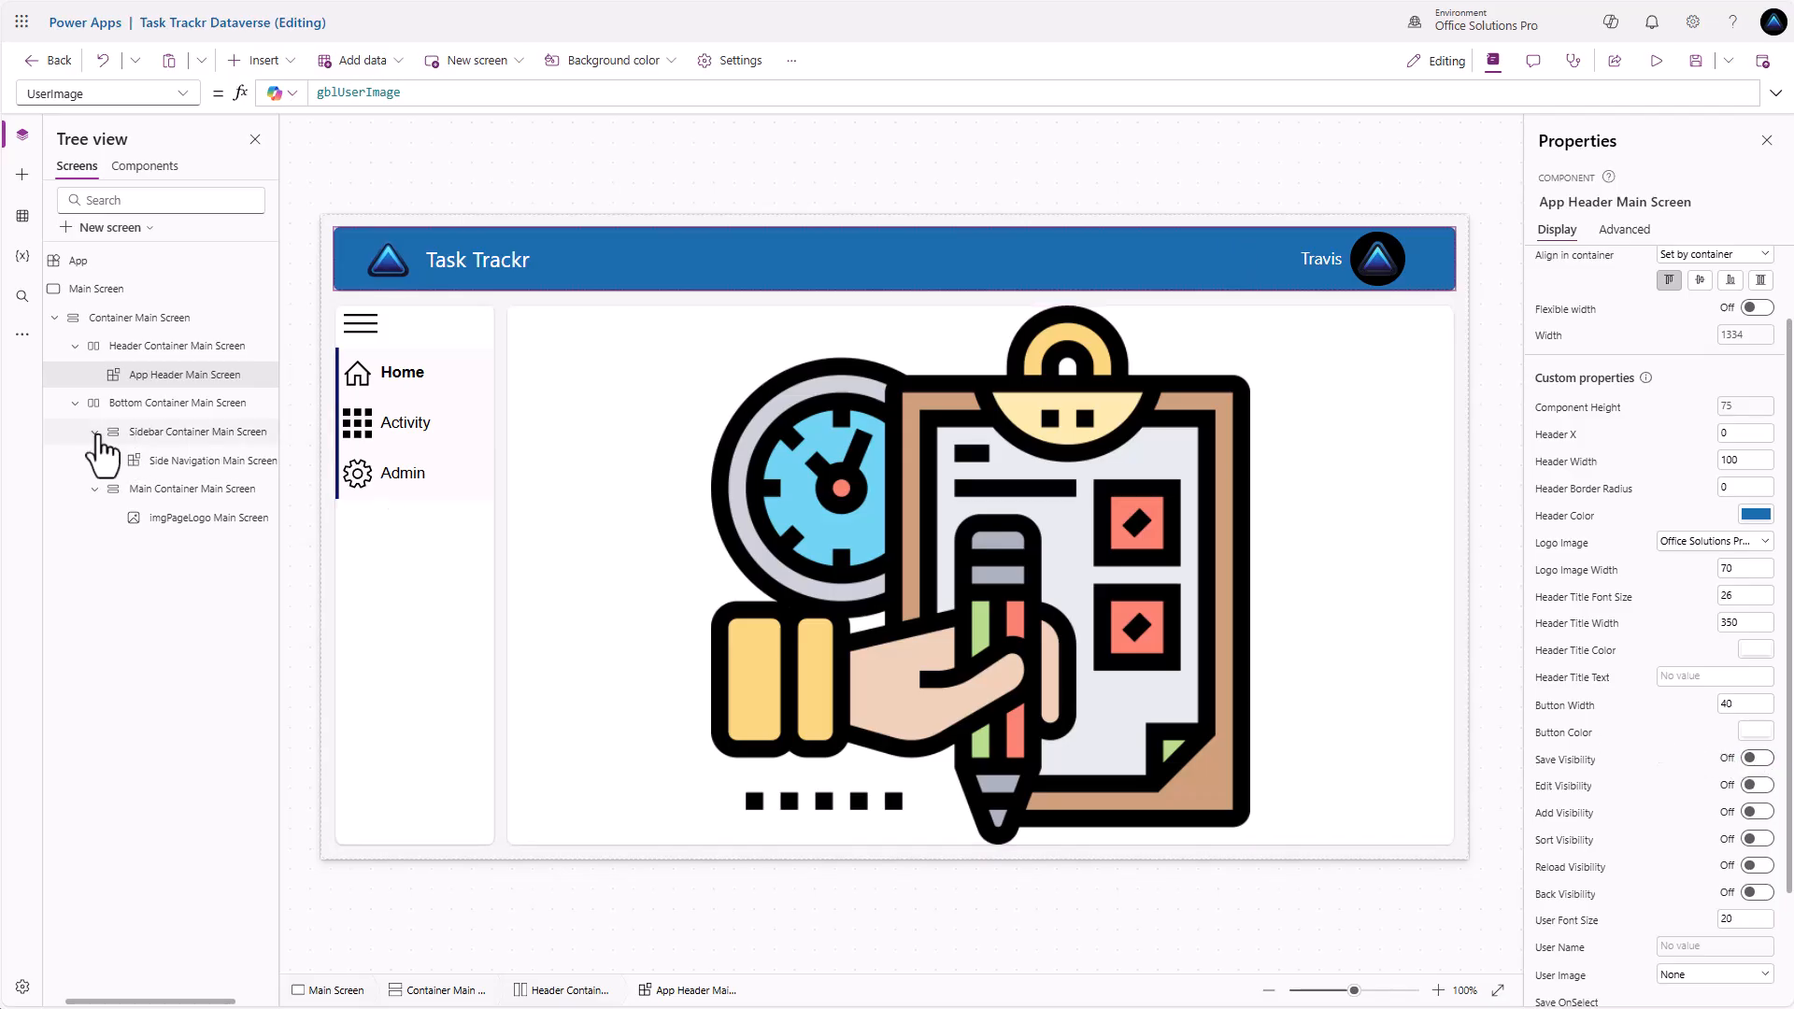
Duplicate Main Screen and delete the page logo image from the copy's main container
right_click(116, 297)
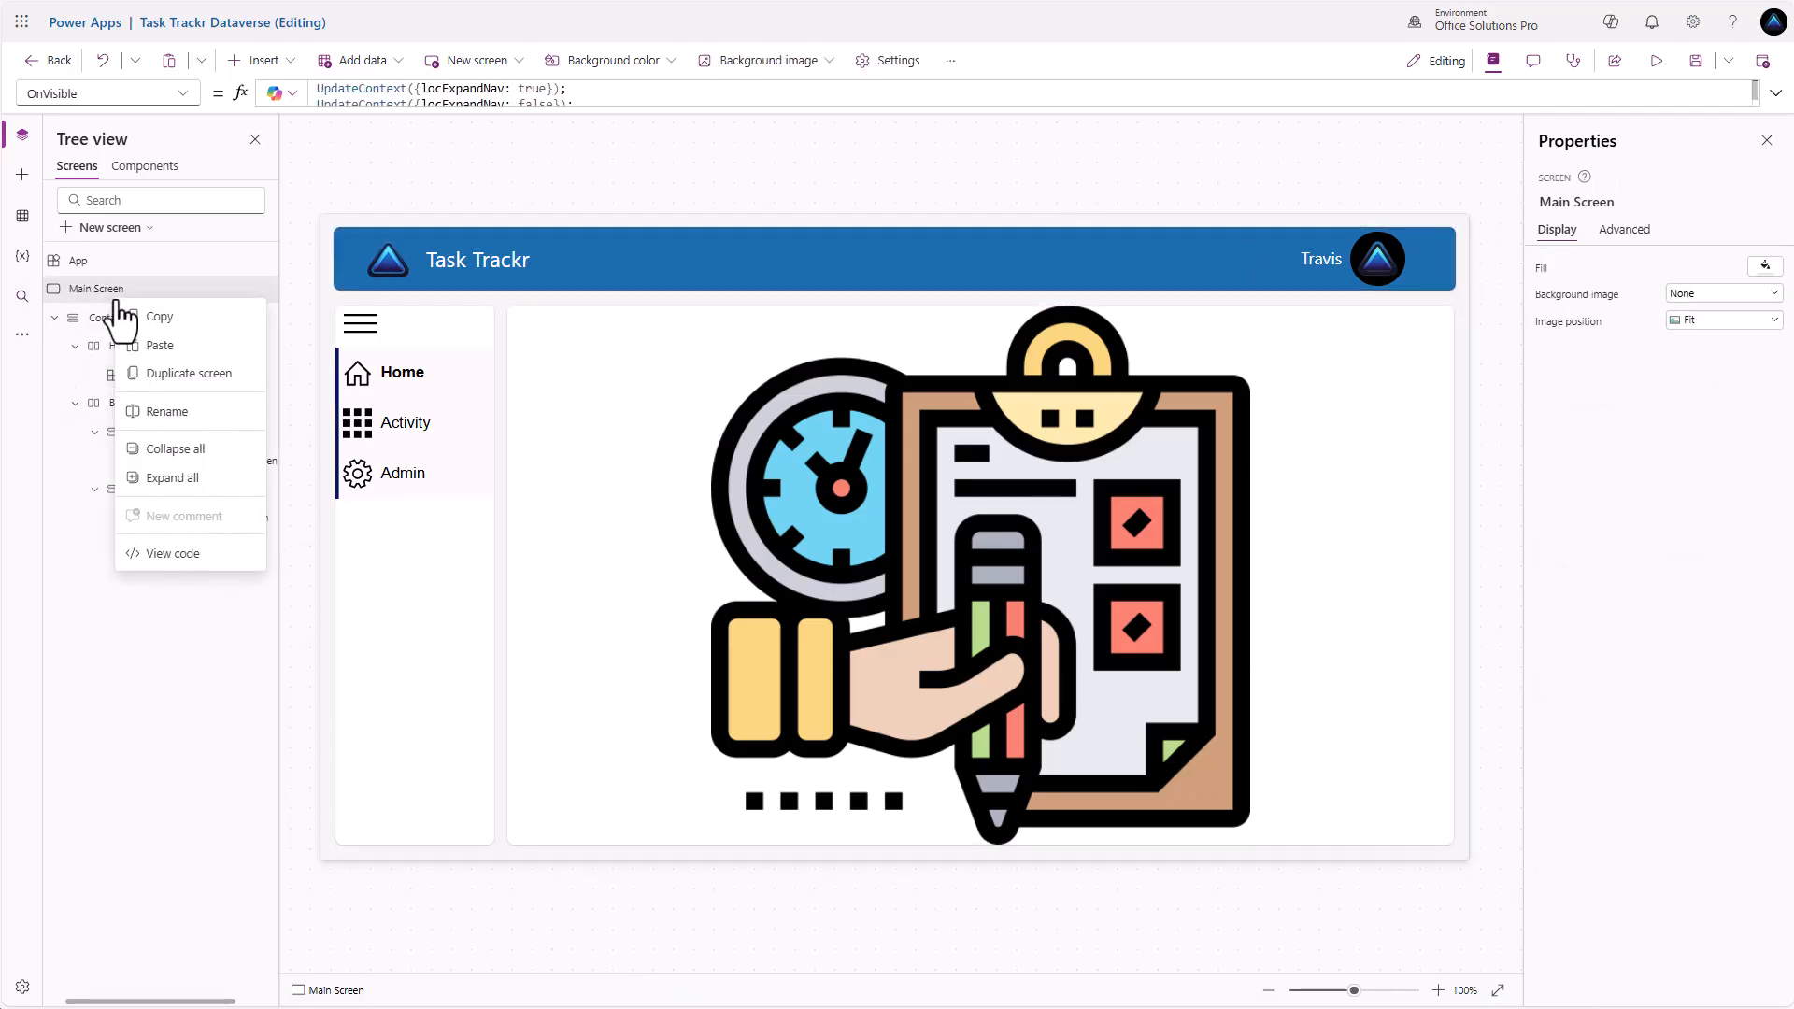
left_click(173, 373)
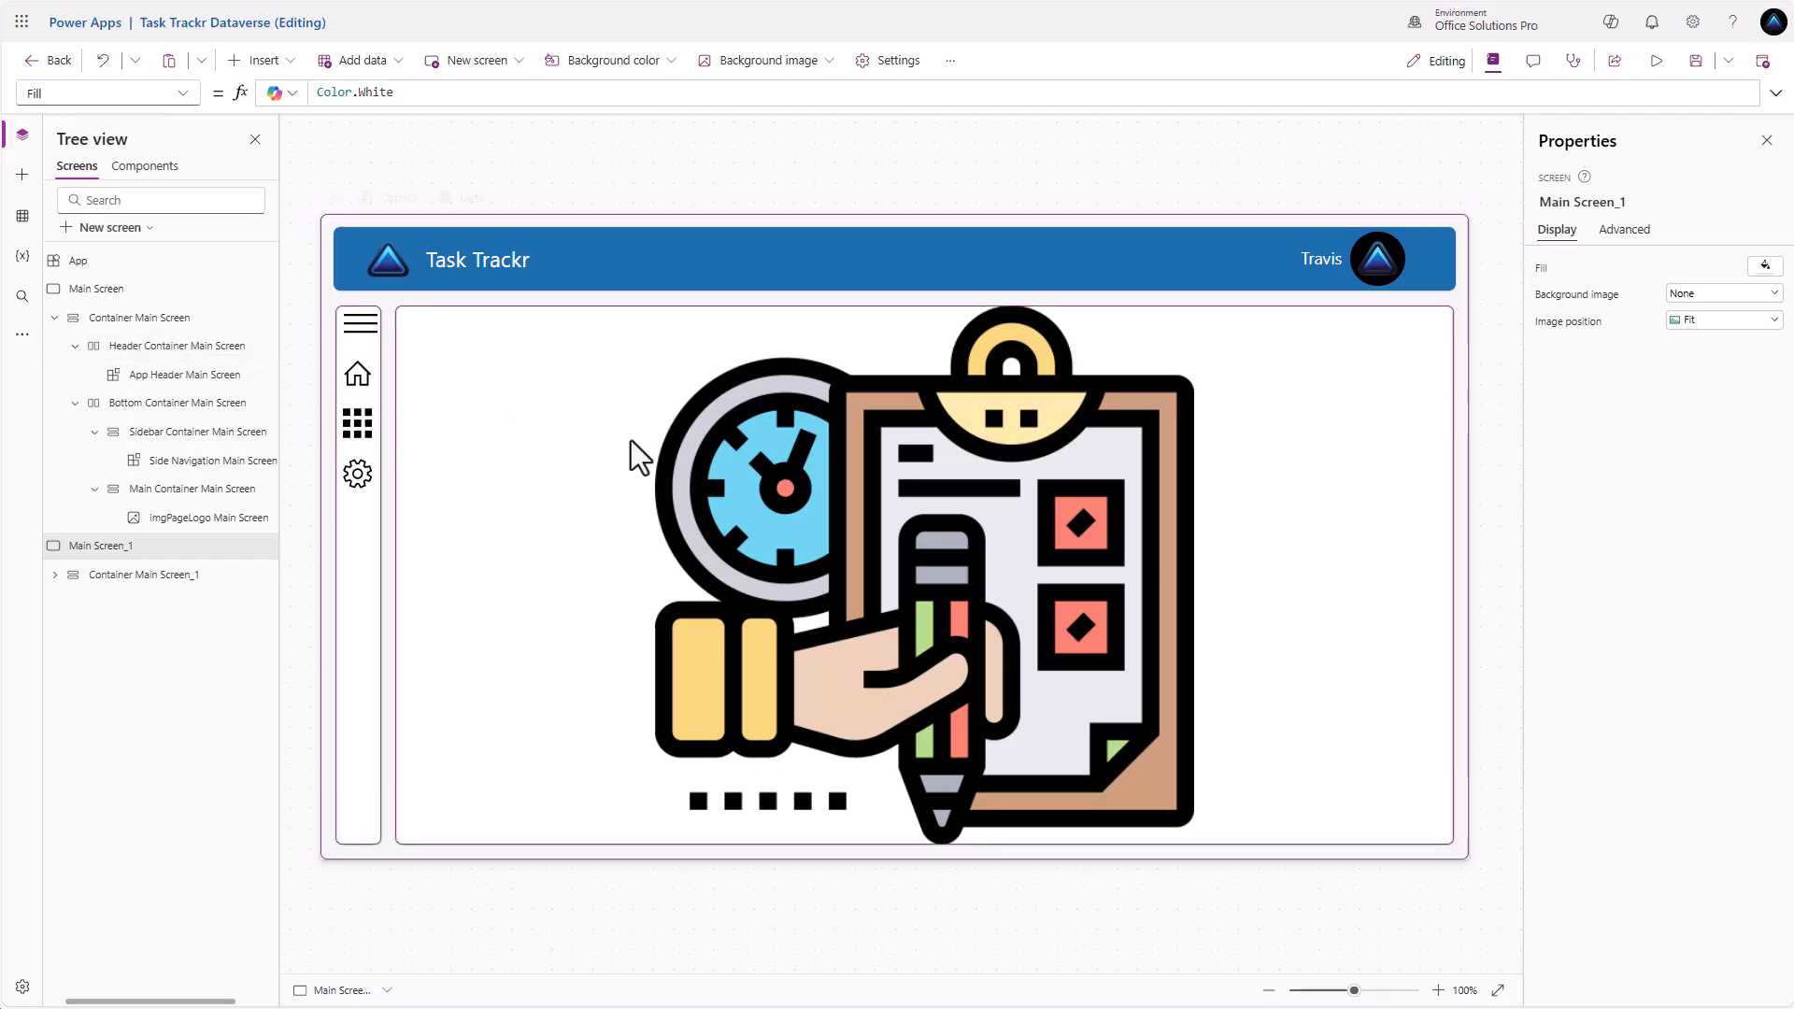
left_click(850, 493)
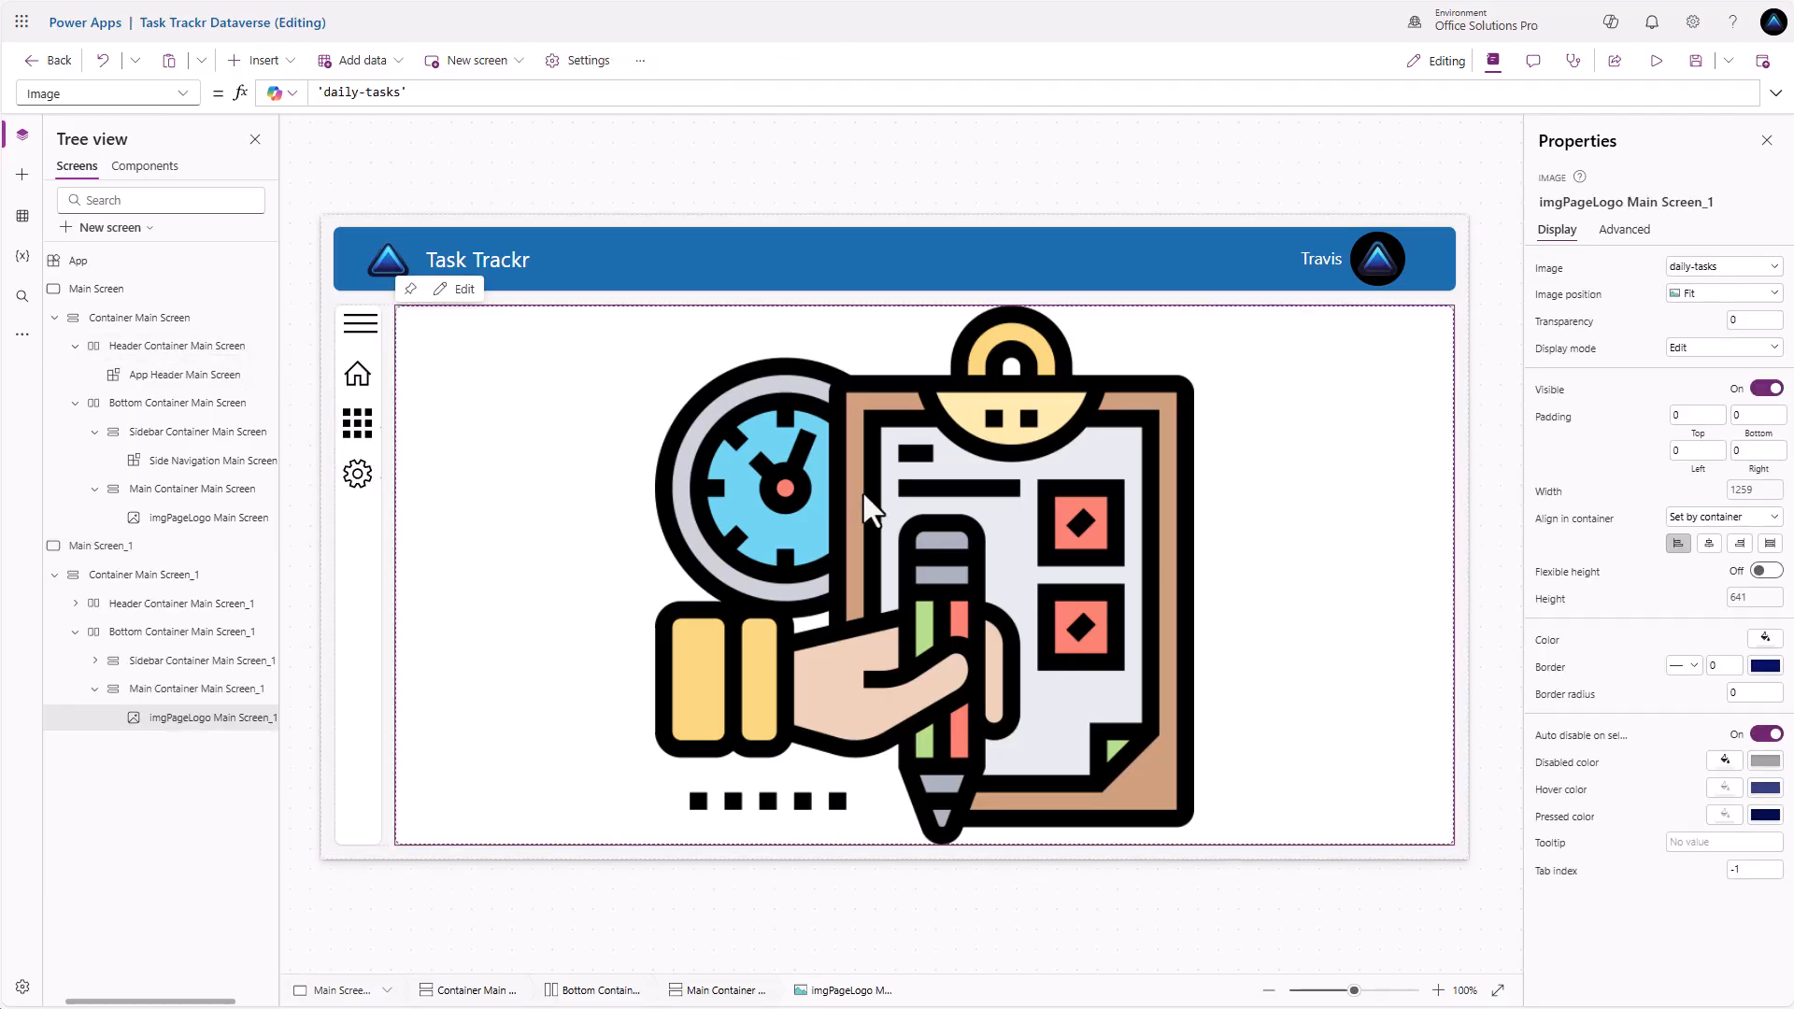
key("Delete")
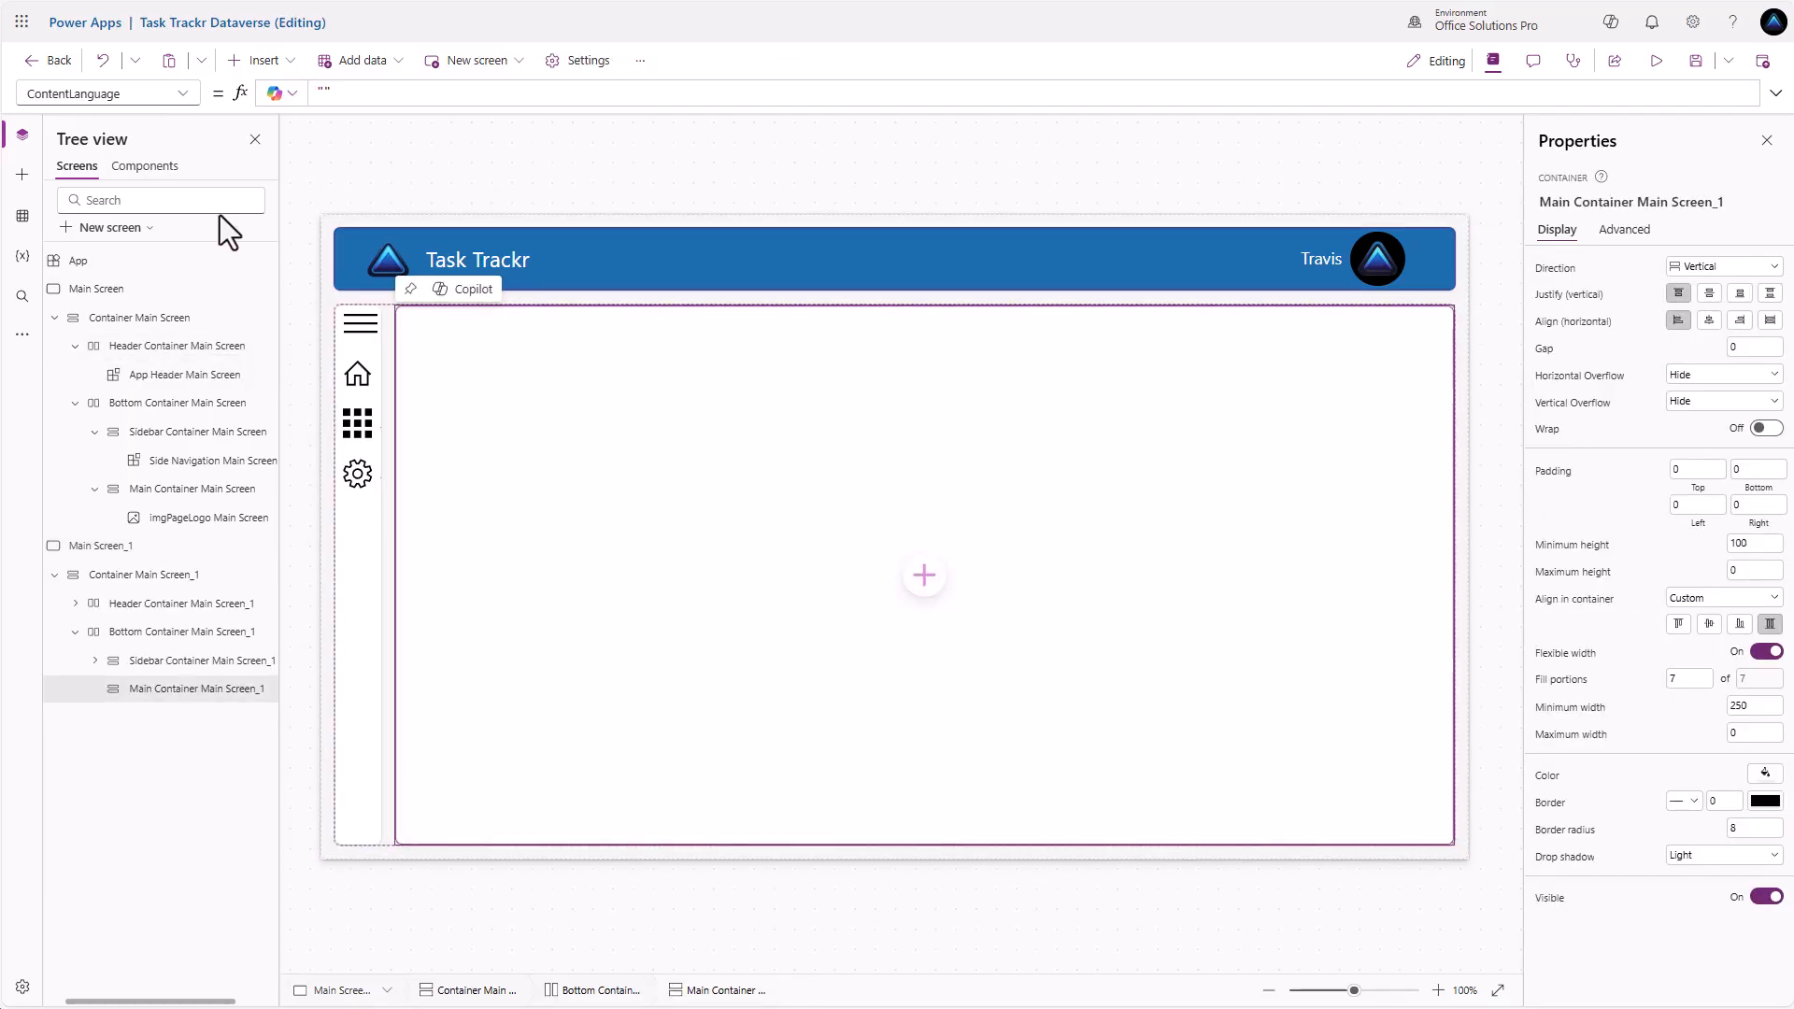
Replace every instance of "Main Screen_1" with "Activity Screen" across the app
left_click(23, 296)
left_click(117, 168)
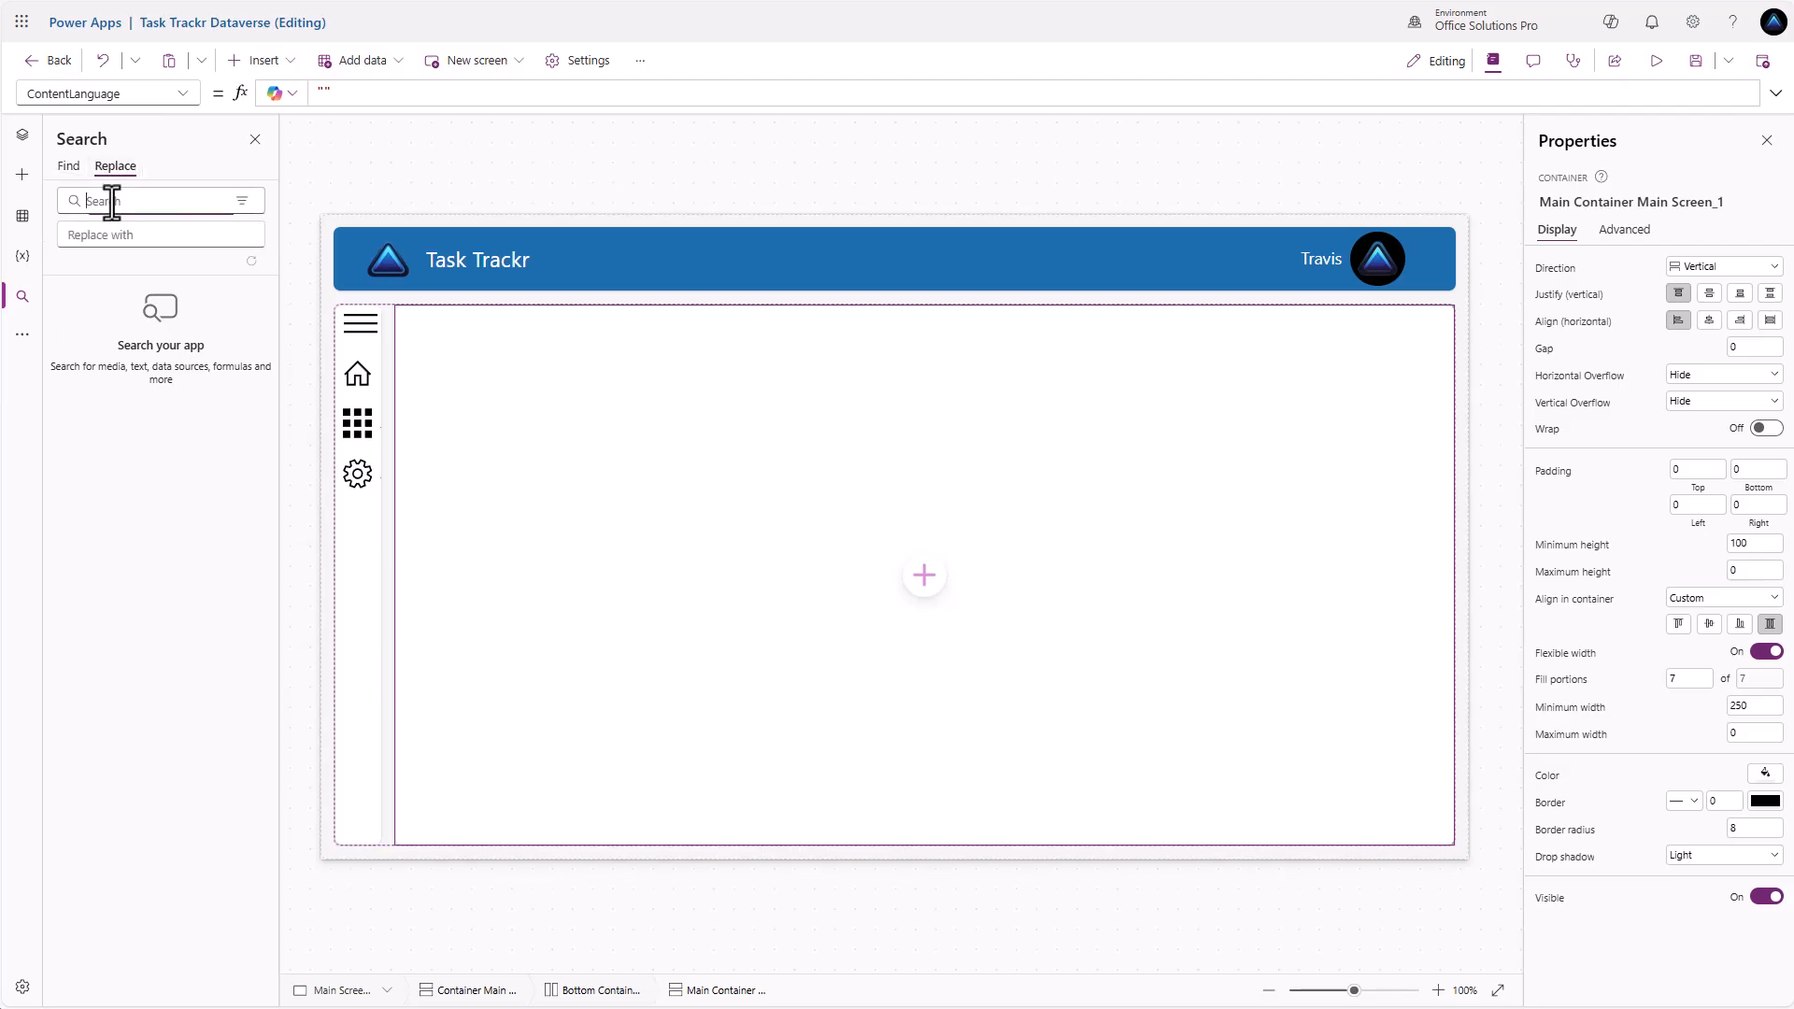
left_click(112, 201)
type("Main Screen_1")
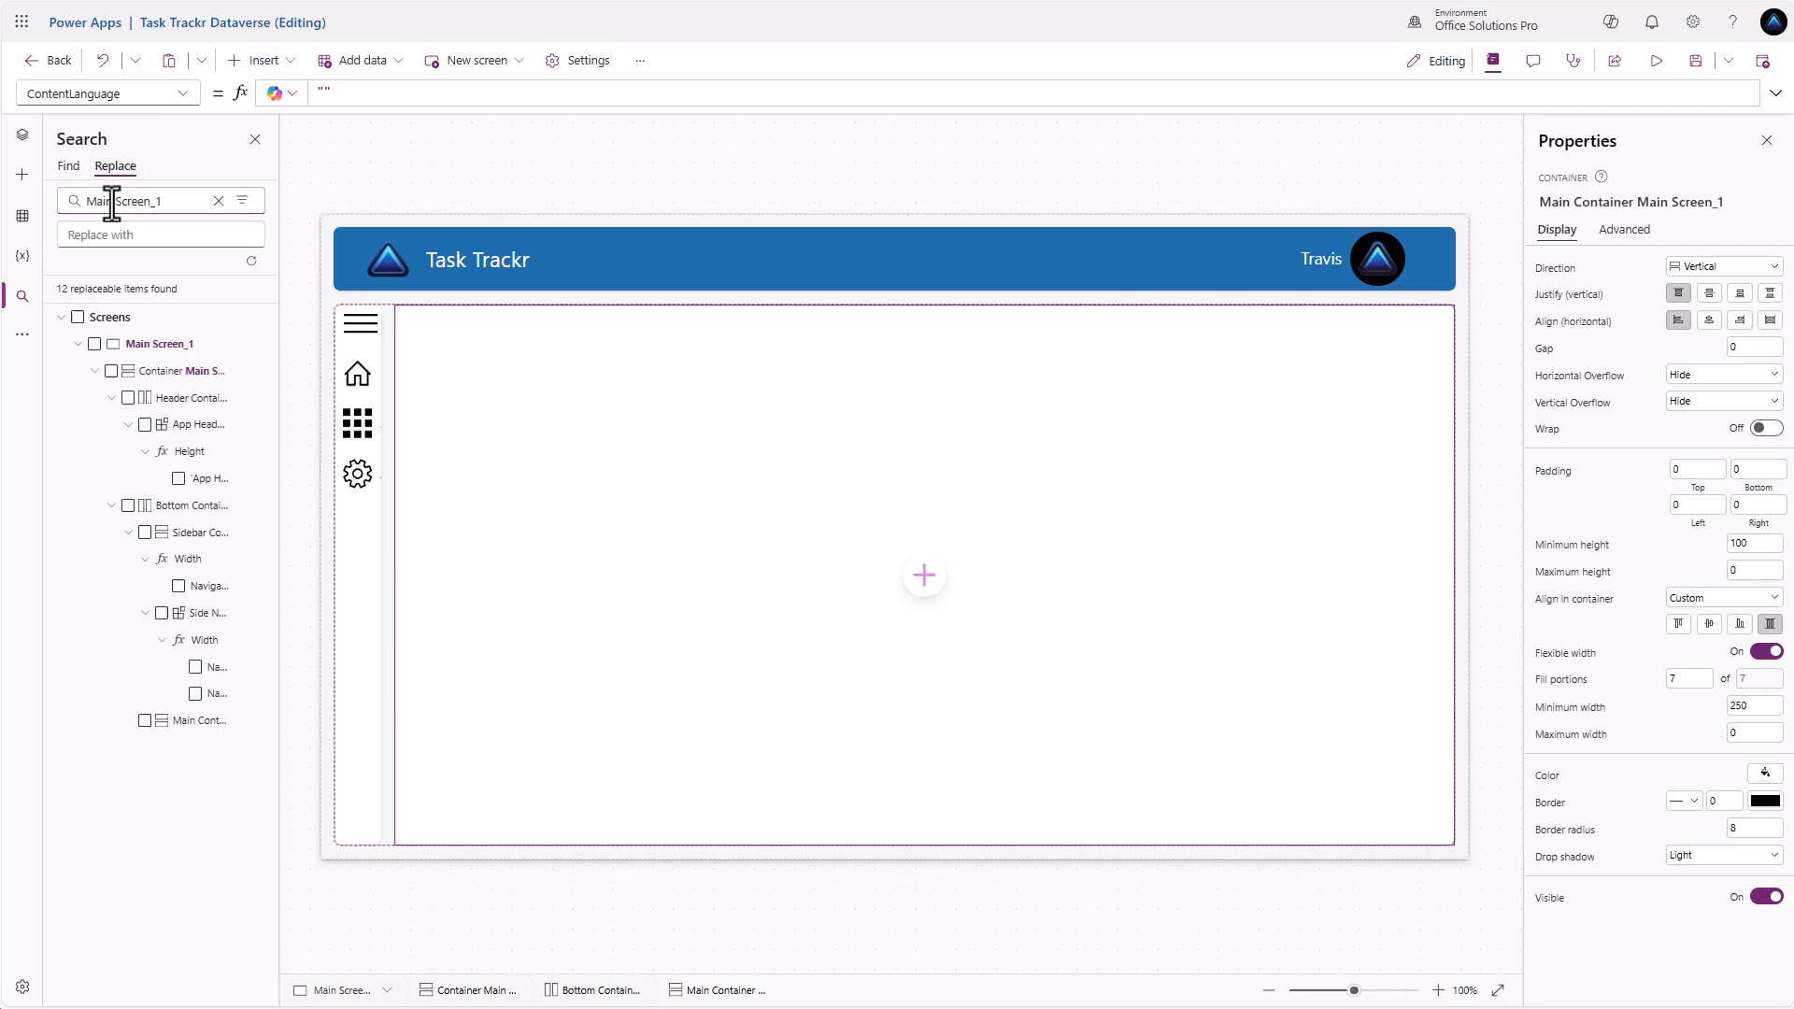
left_click(122, 236)
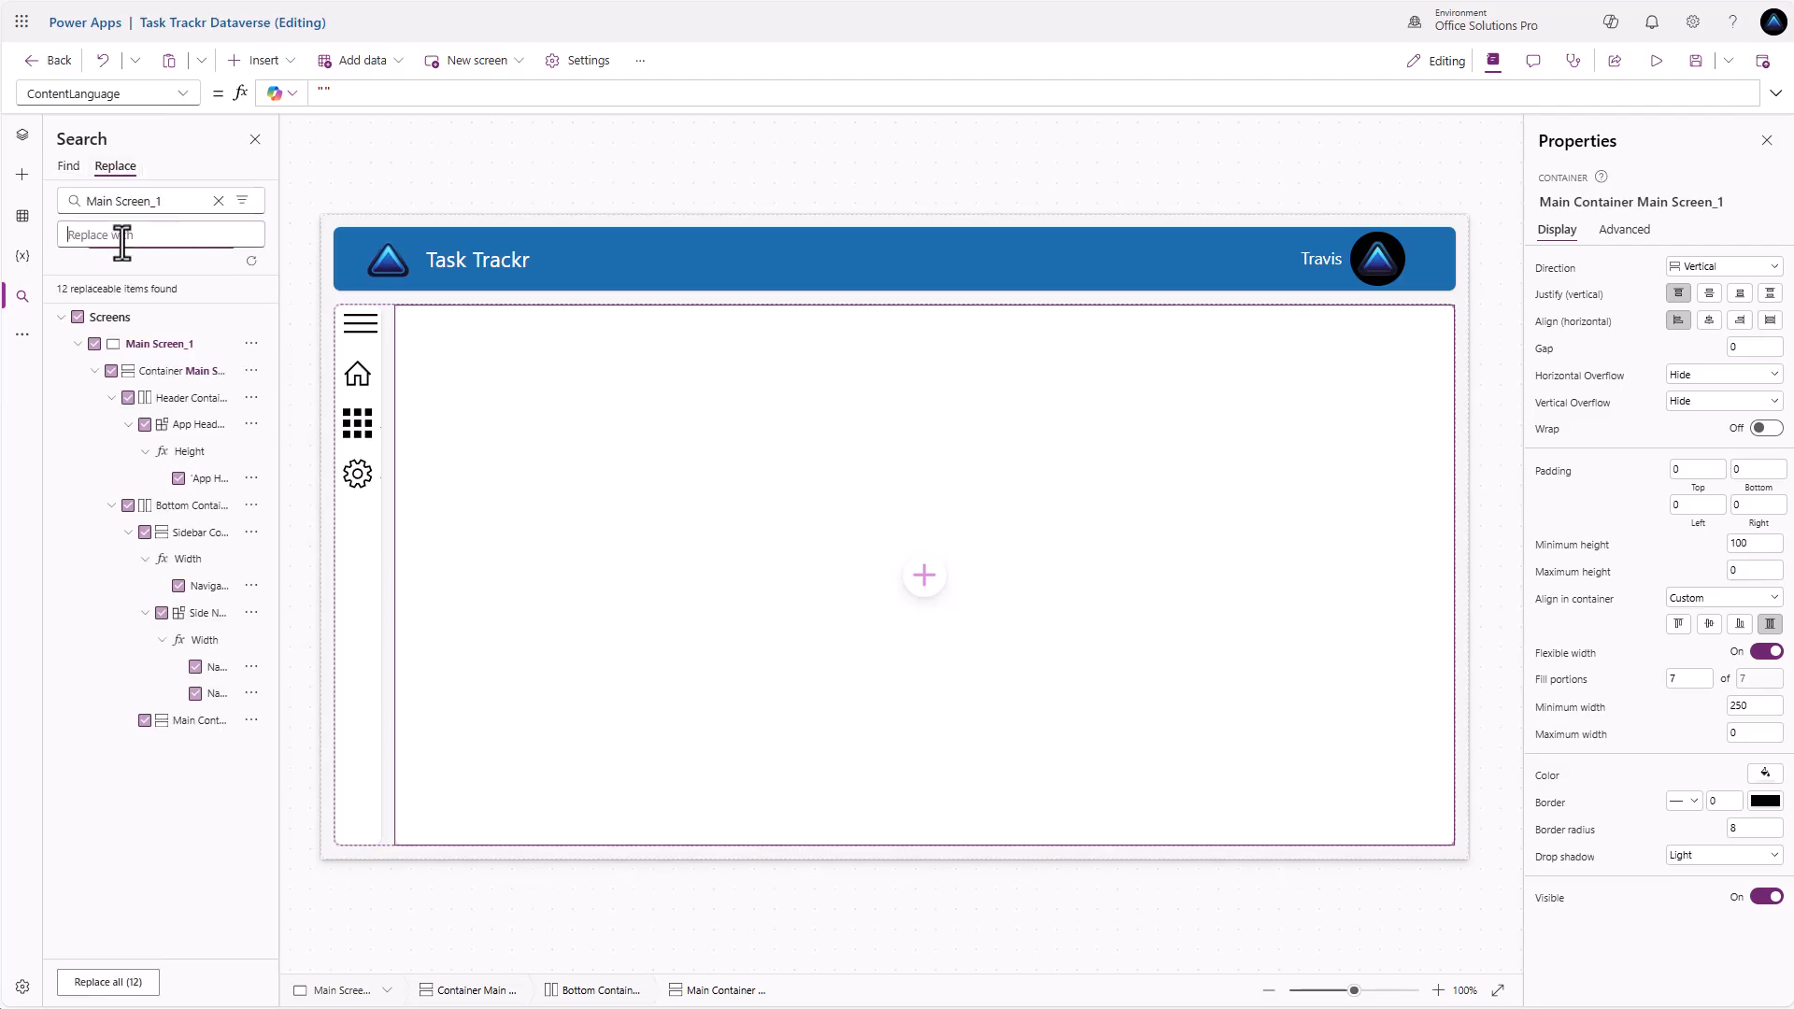
type("Activity Screen")
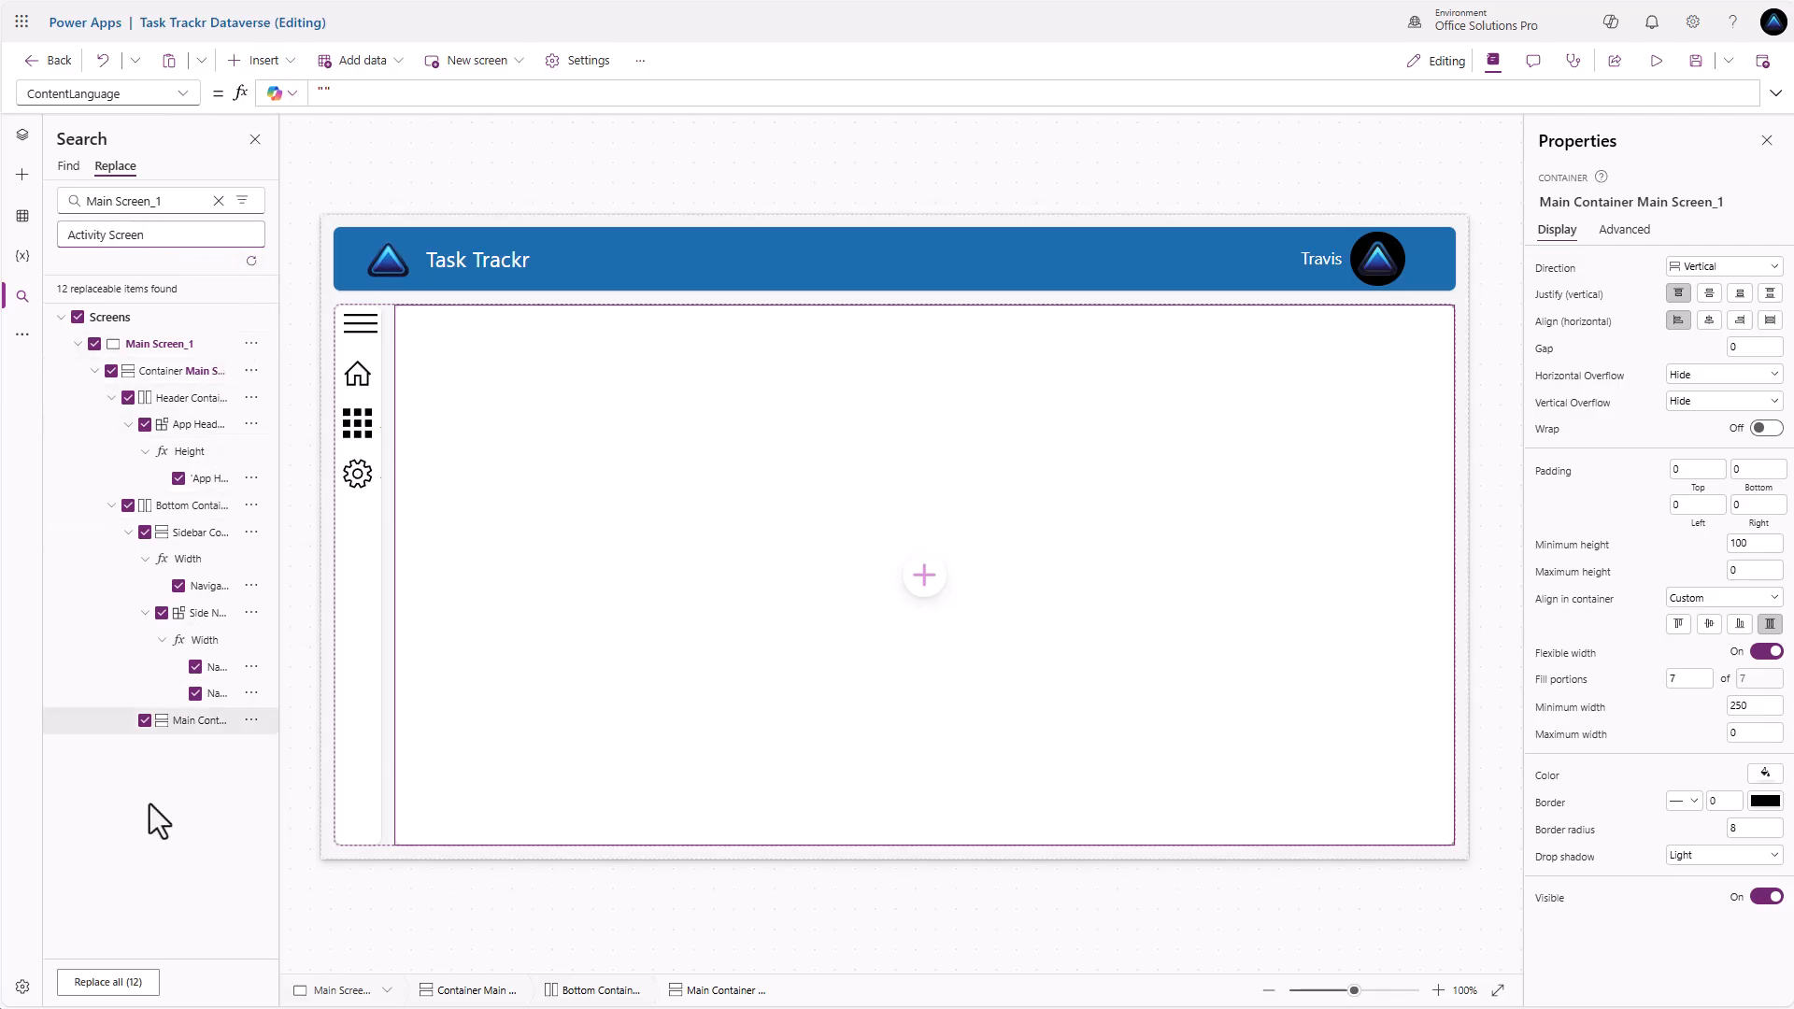
left_click(118, 983)
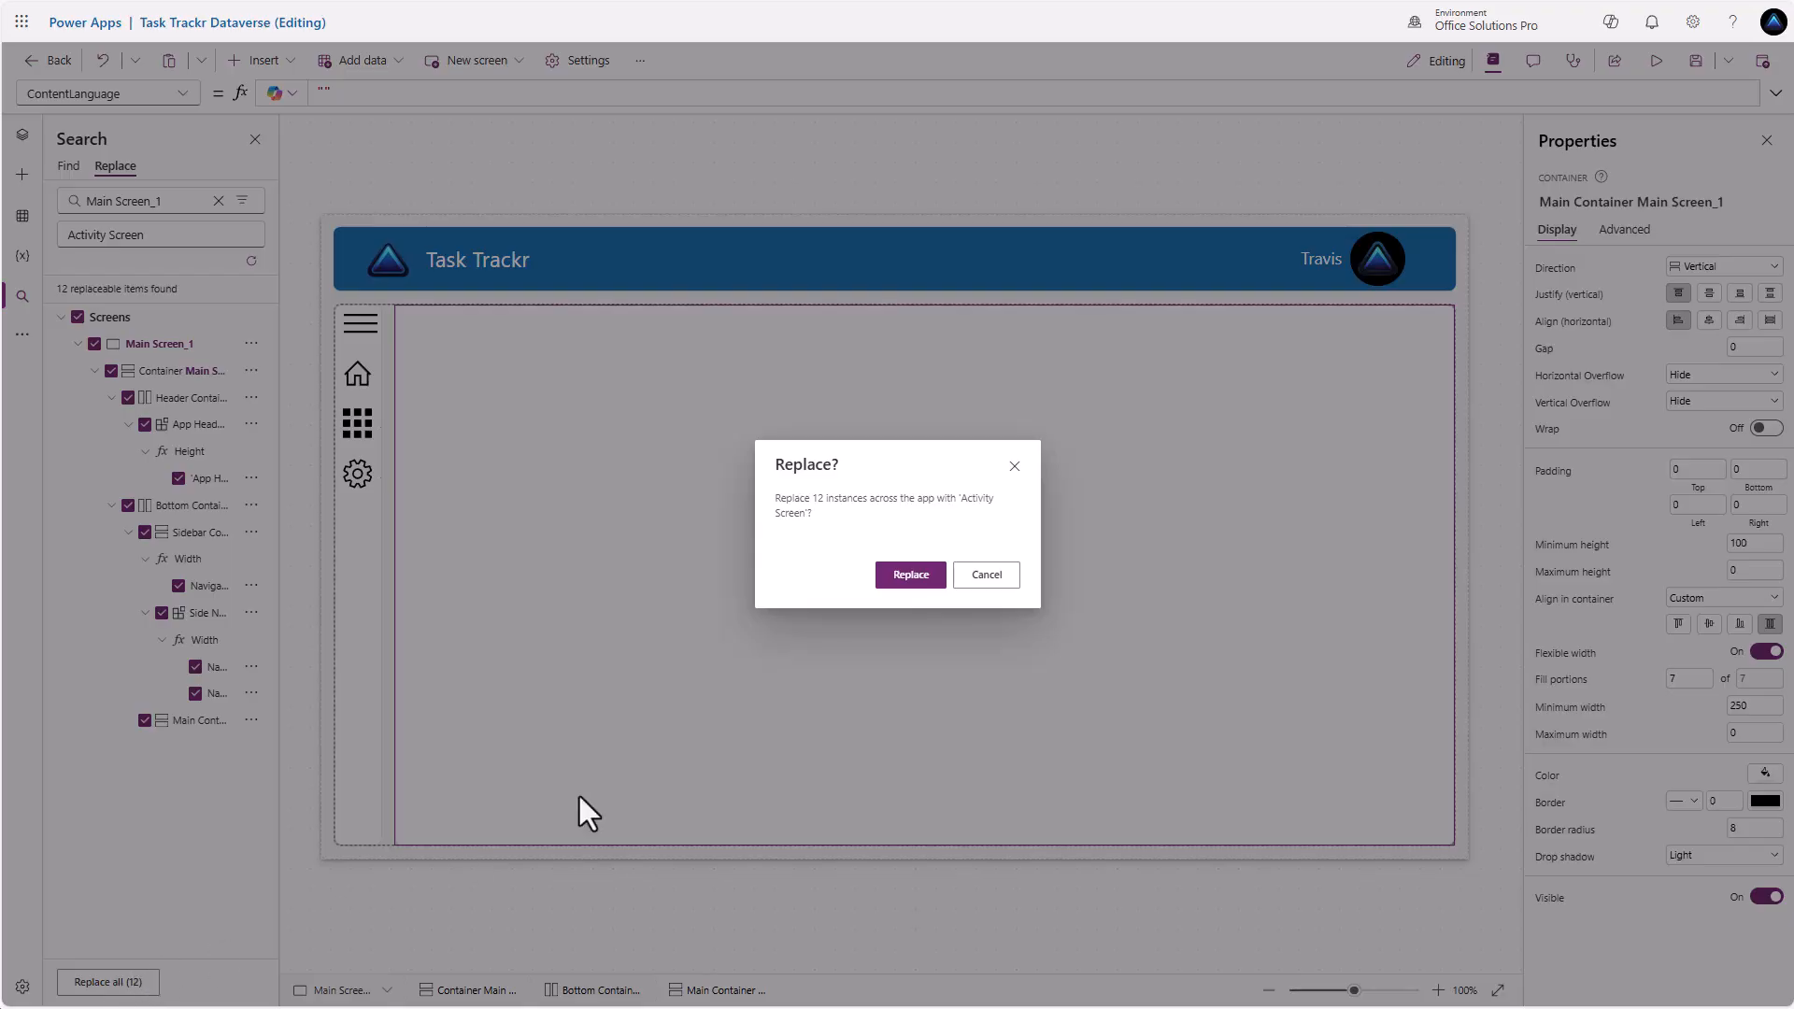
left_click(913, 579)
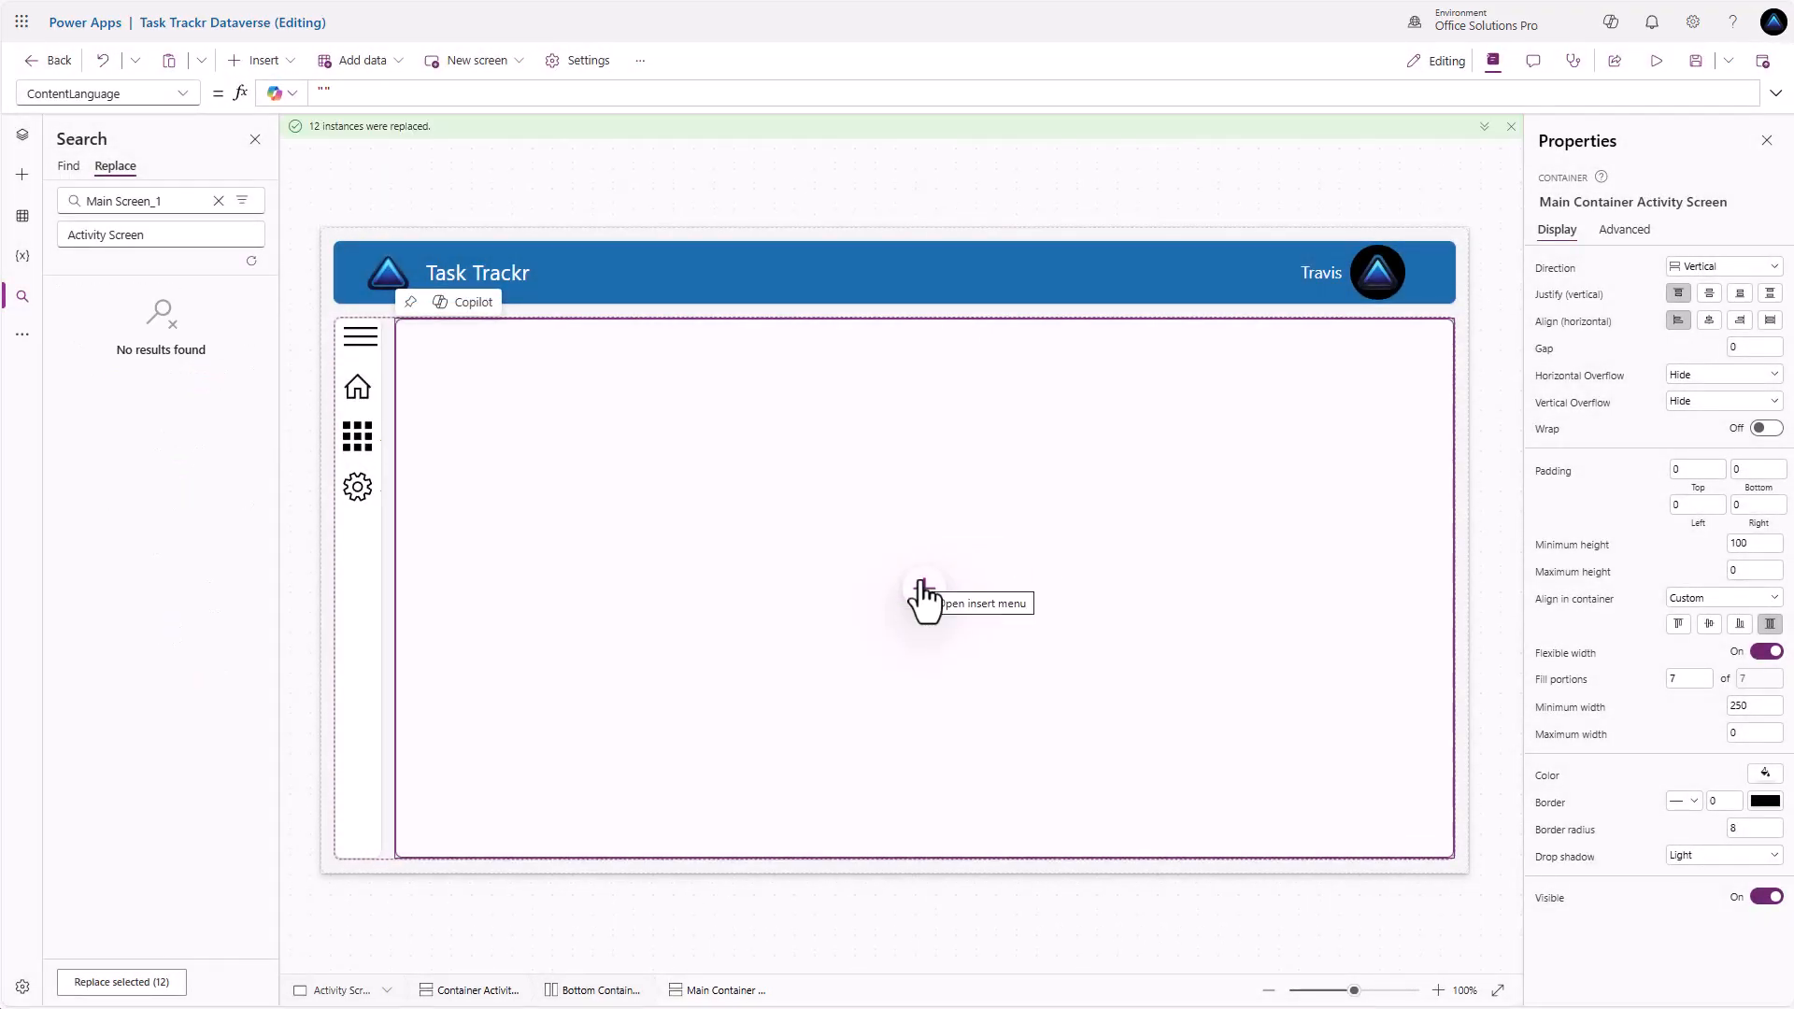
Set the Header Title Text of App Header Activity Screen to "Add/Edit Activities"
left_click(543, 278)
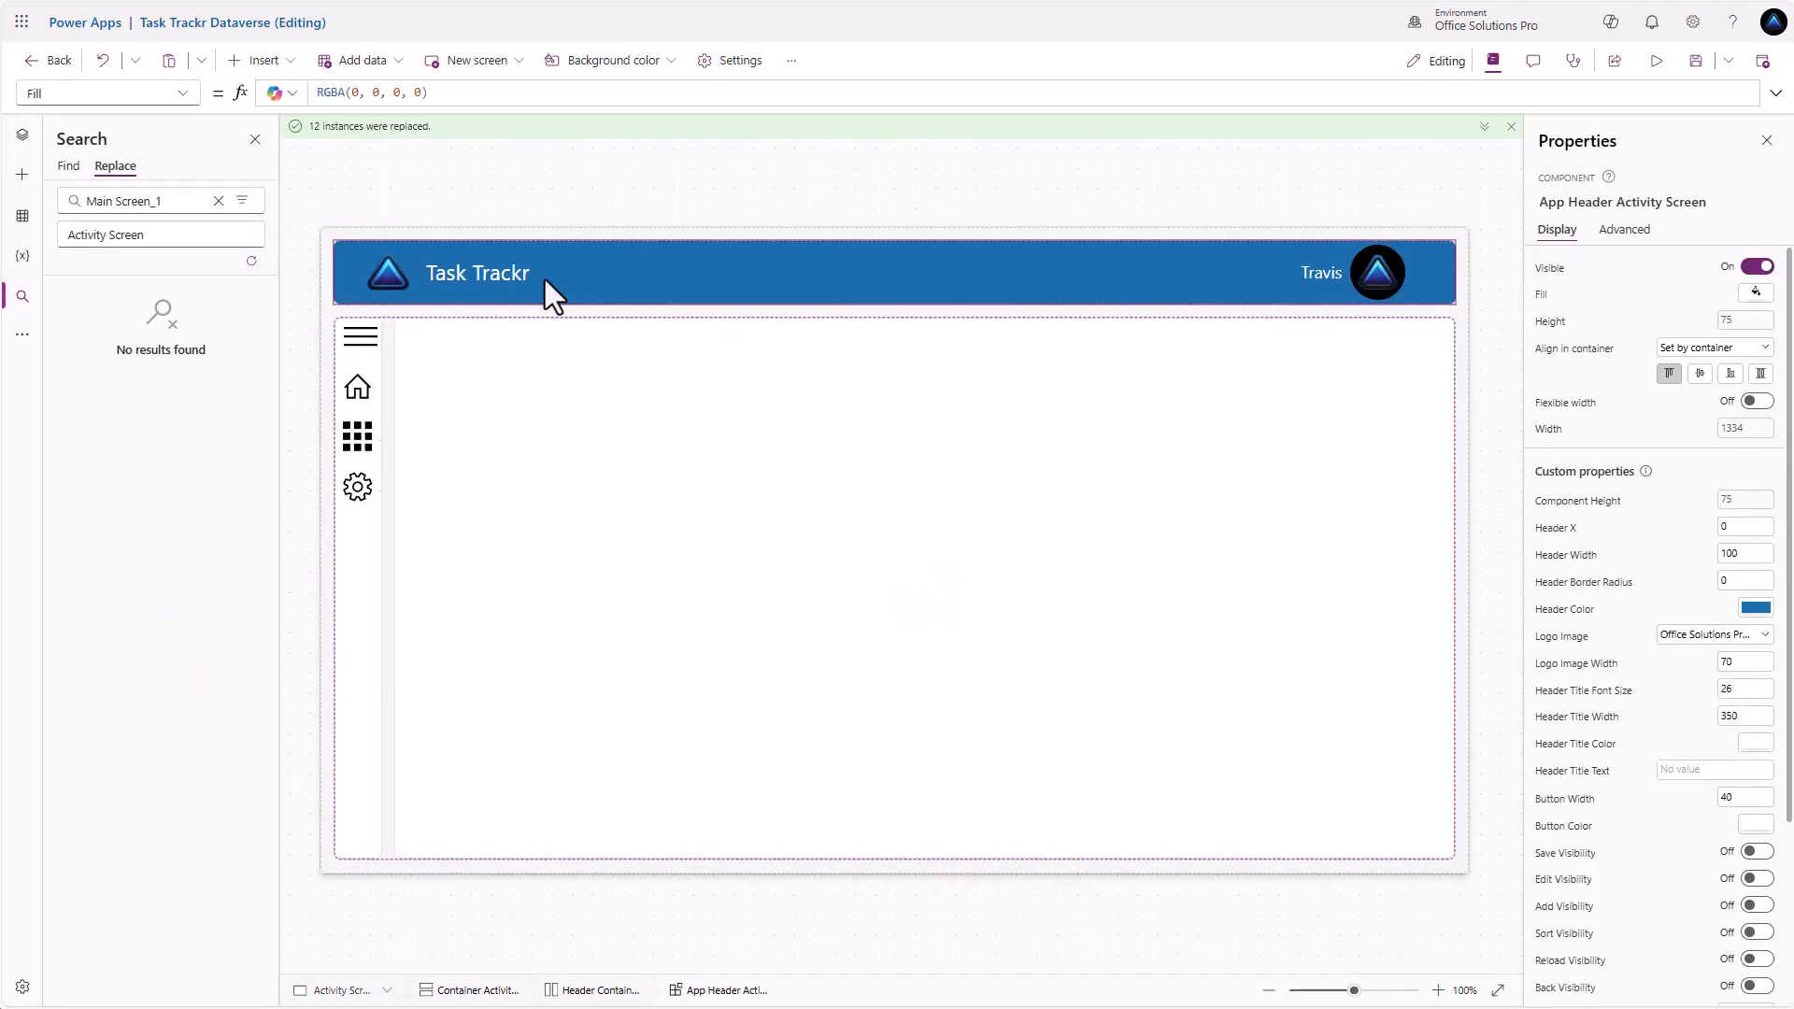
left_click(1645, 747)
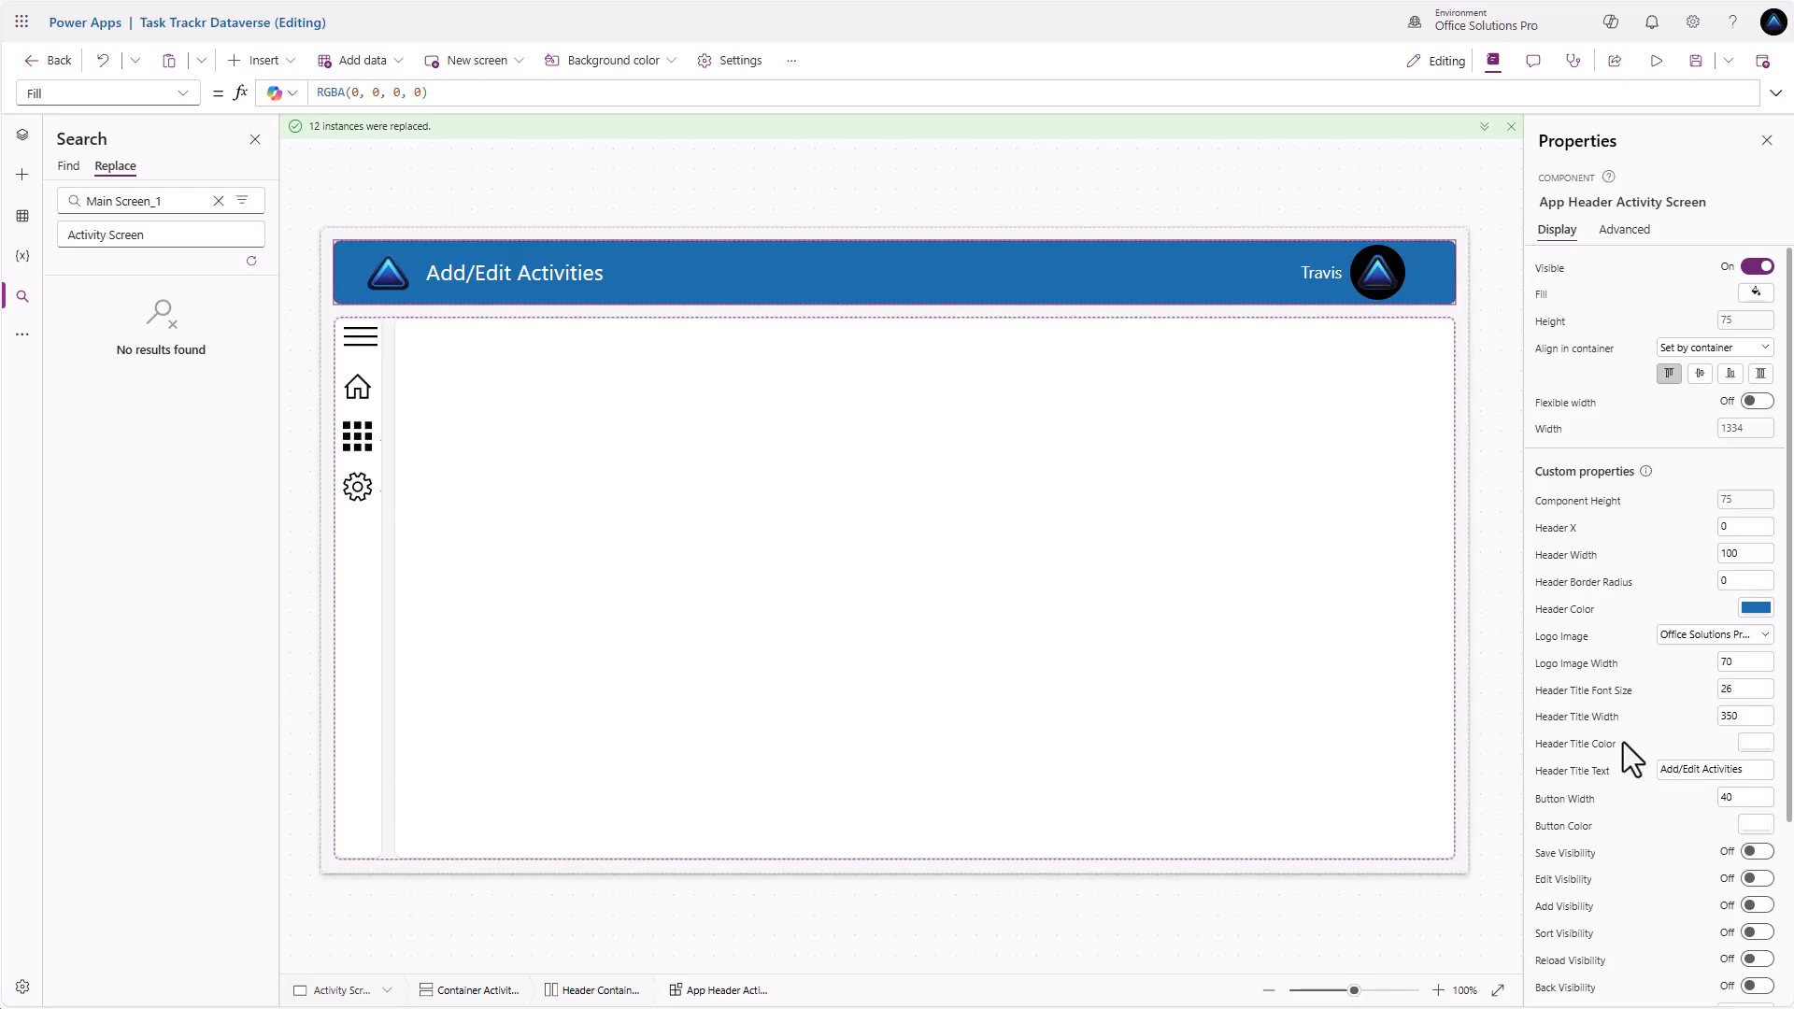
Duplicate Activity Screen from the tree of screens
left_click(23, 136)
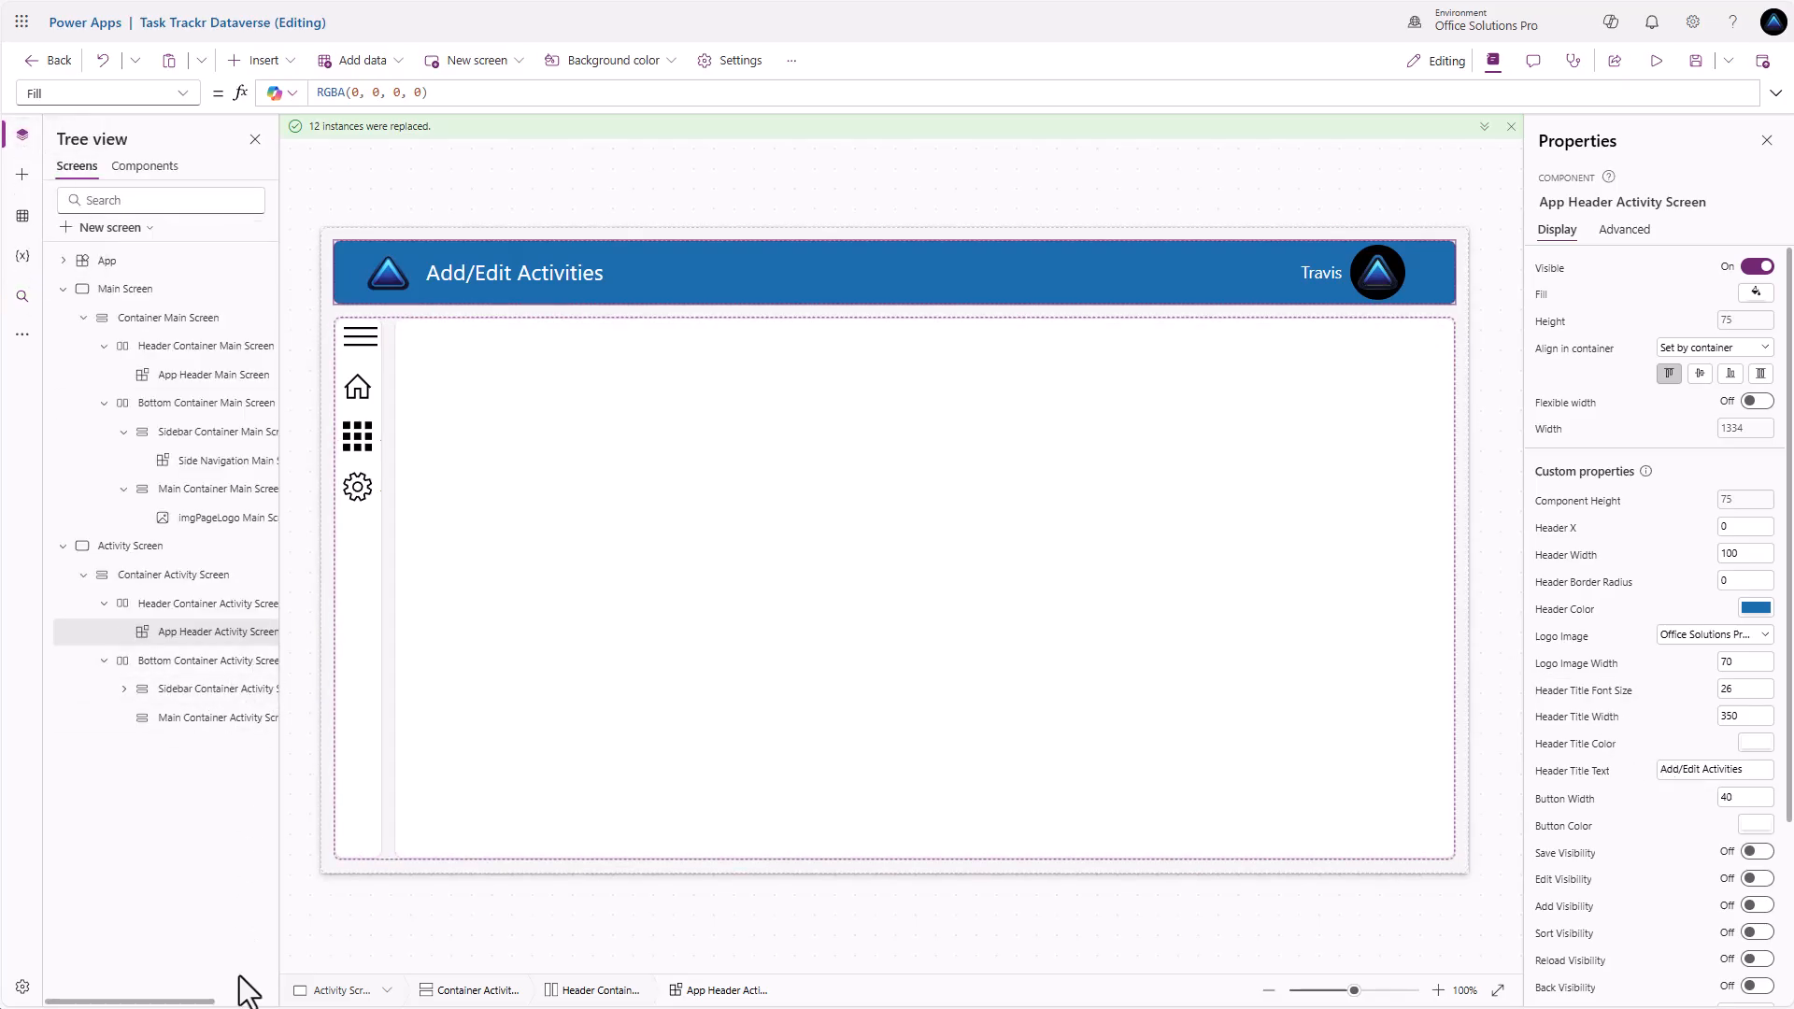
scroll(230, 1004, "right", 3)
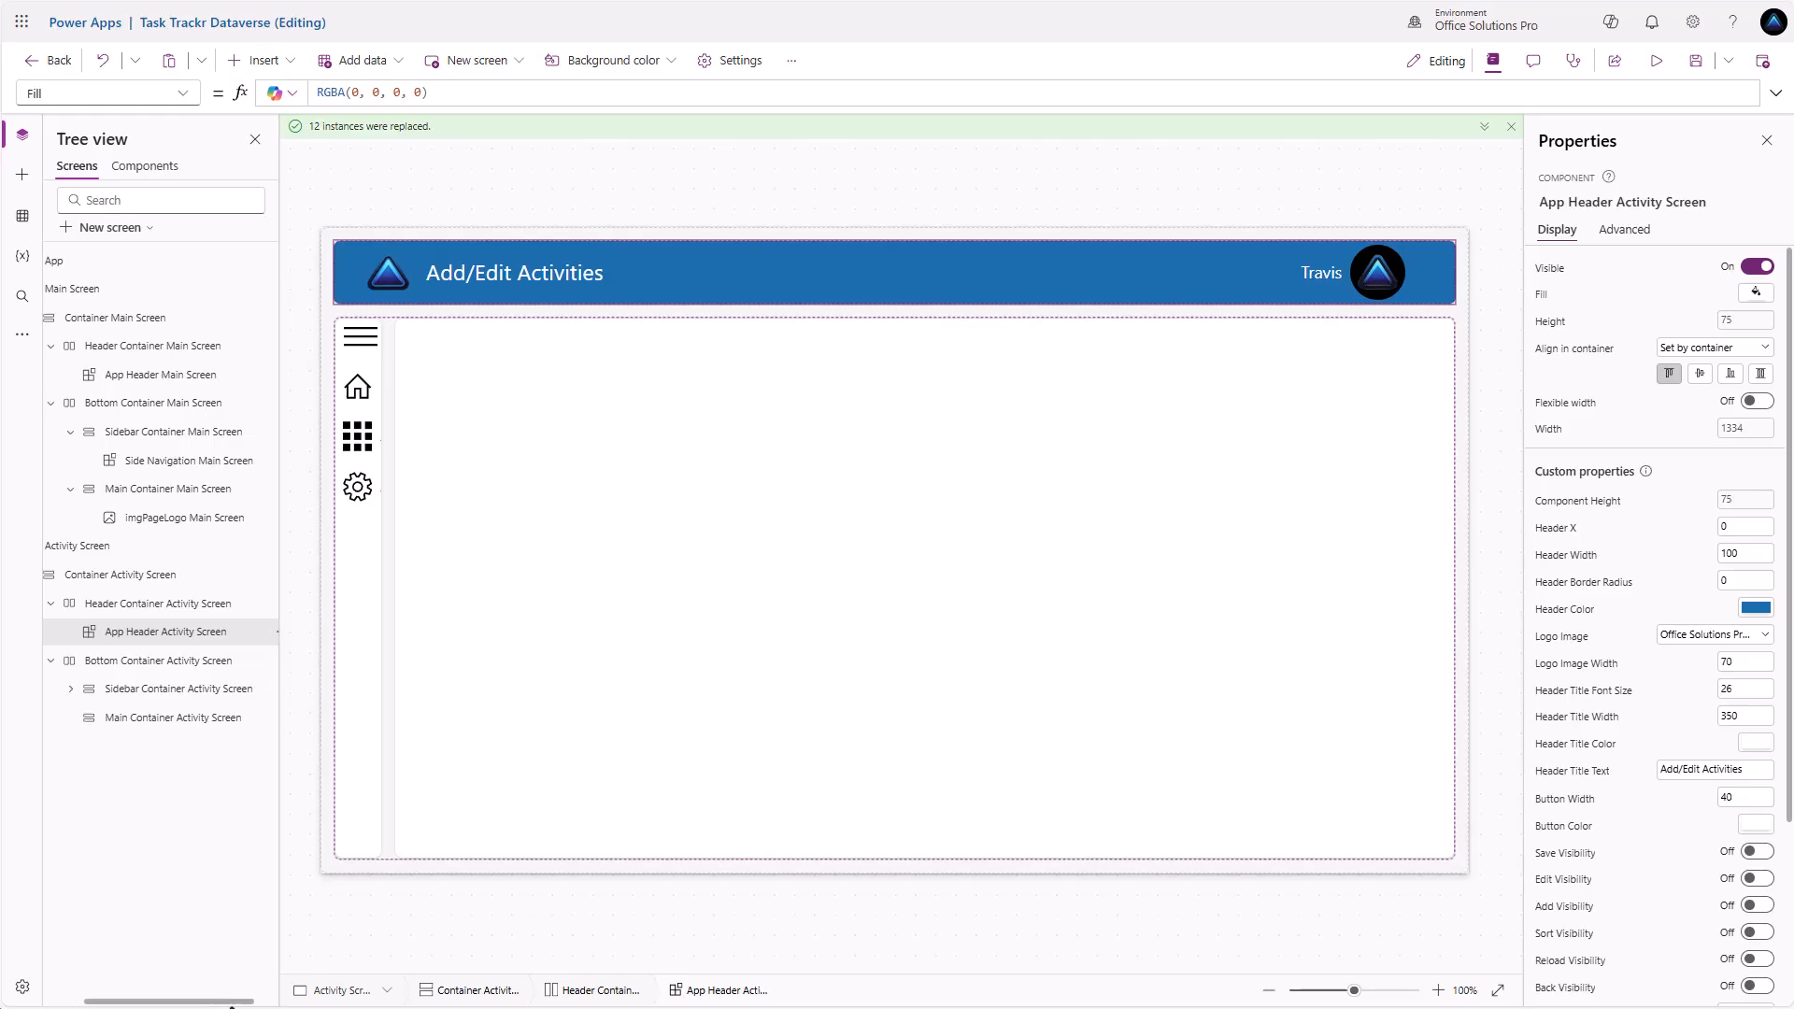
scroll(230, 1005, "right", 2)
scroll(161, 486, "left", 5)
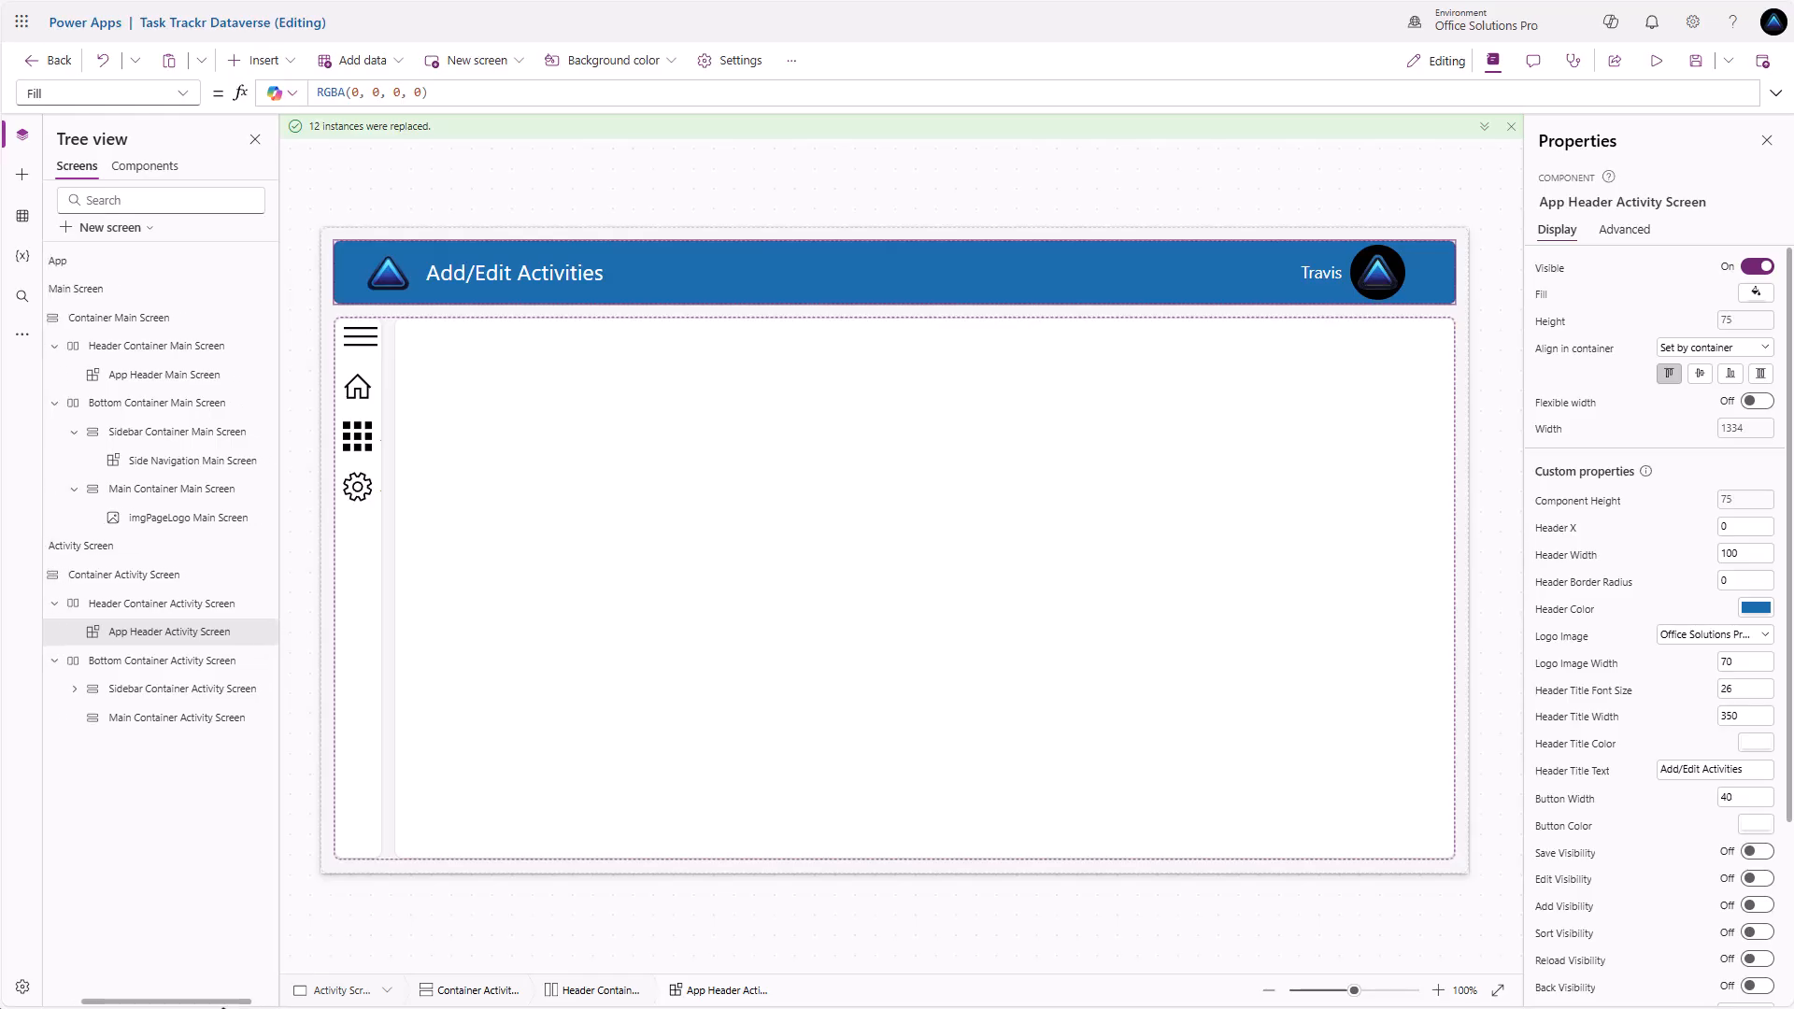
right_click(149, 543)
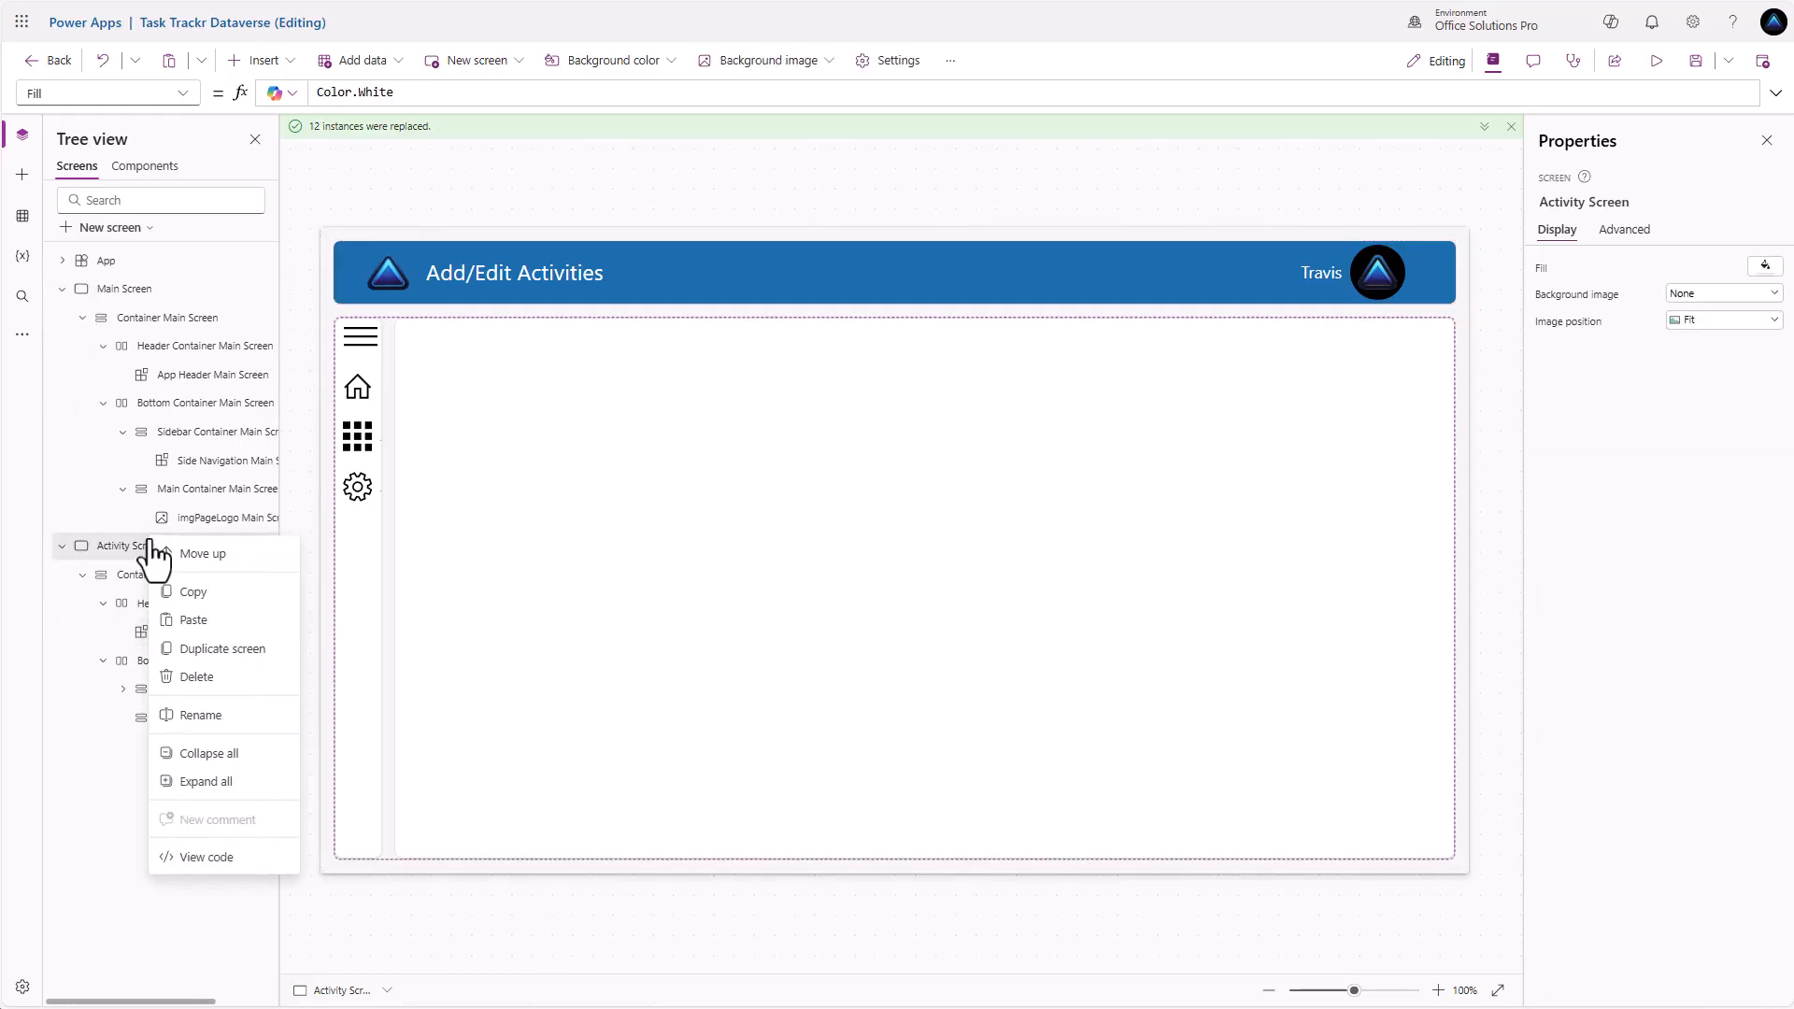
left_click(201, 651)
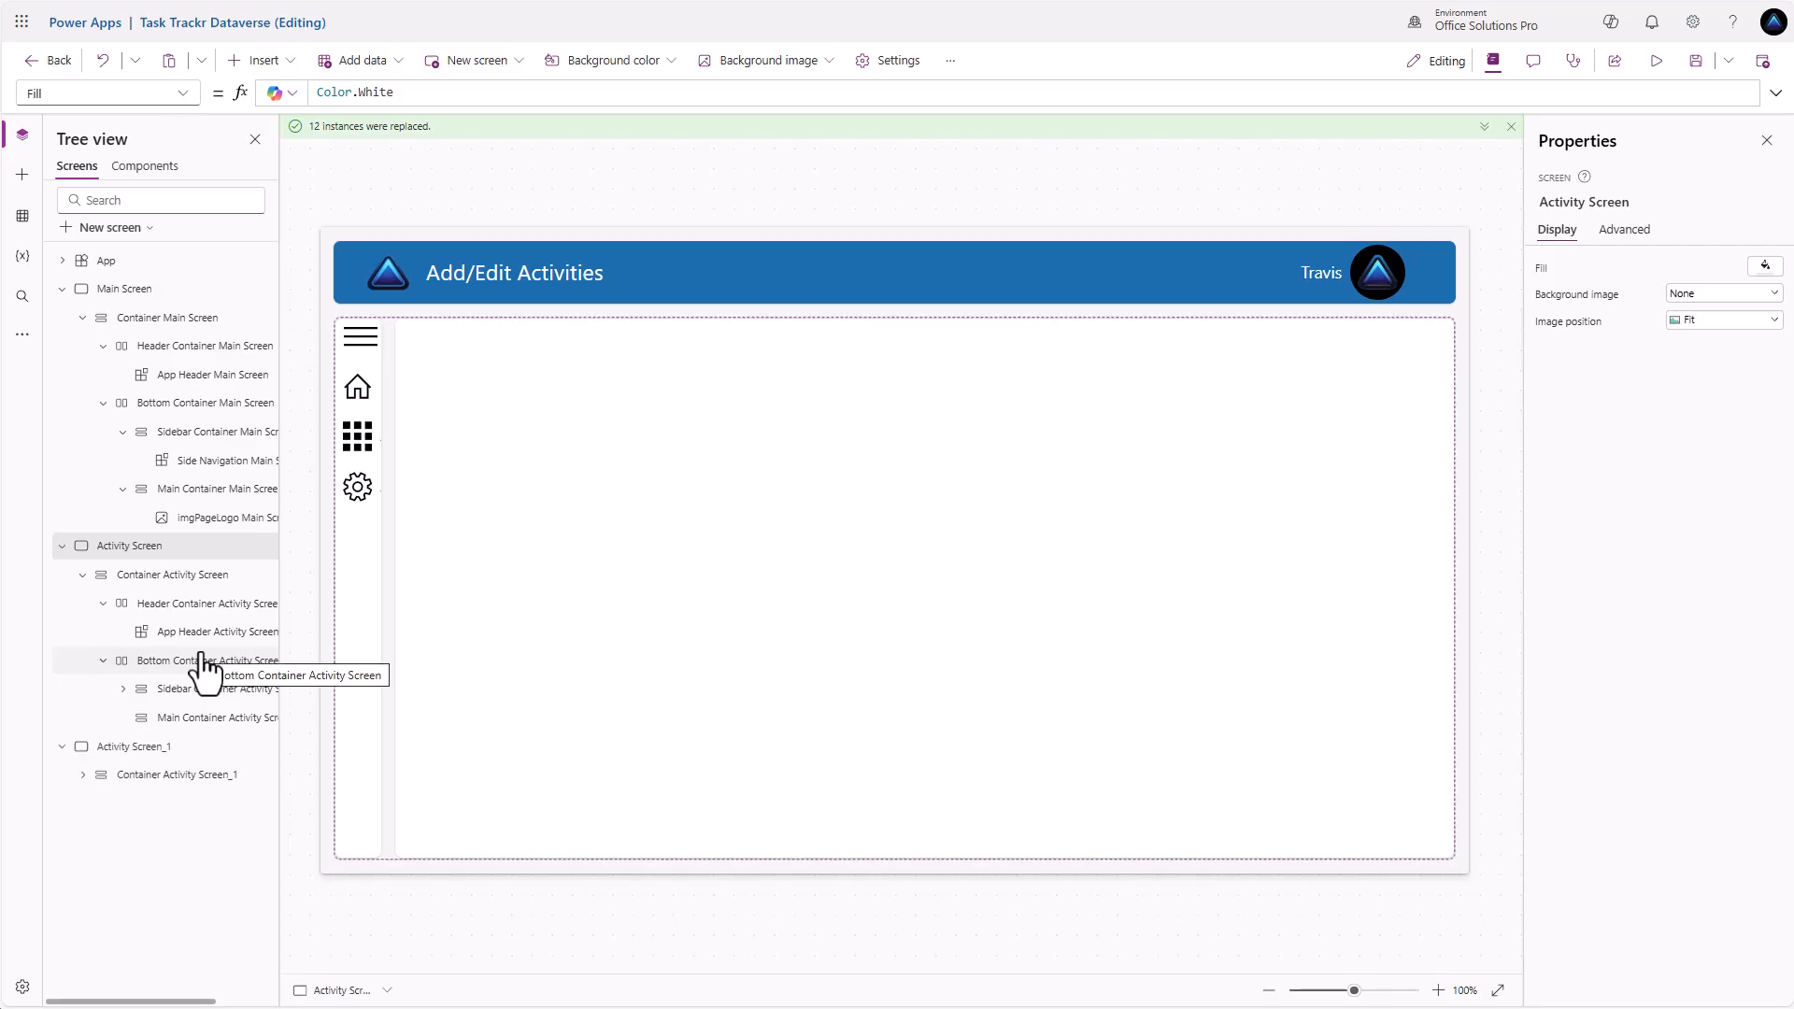
Replace every instance of "Activity Screen_1" with "Admin Center" across the app
left_click(21, 297)
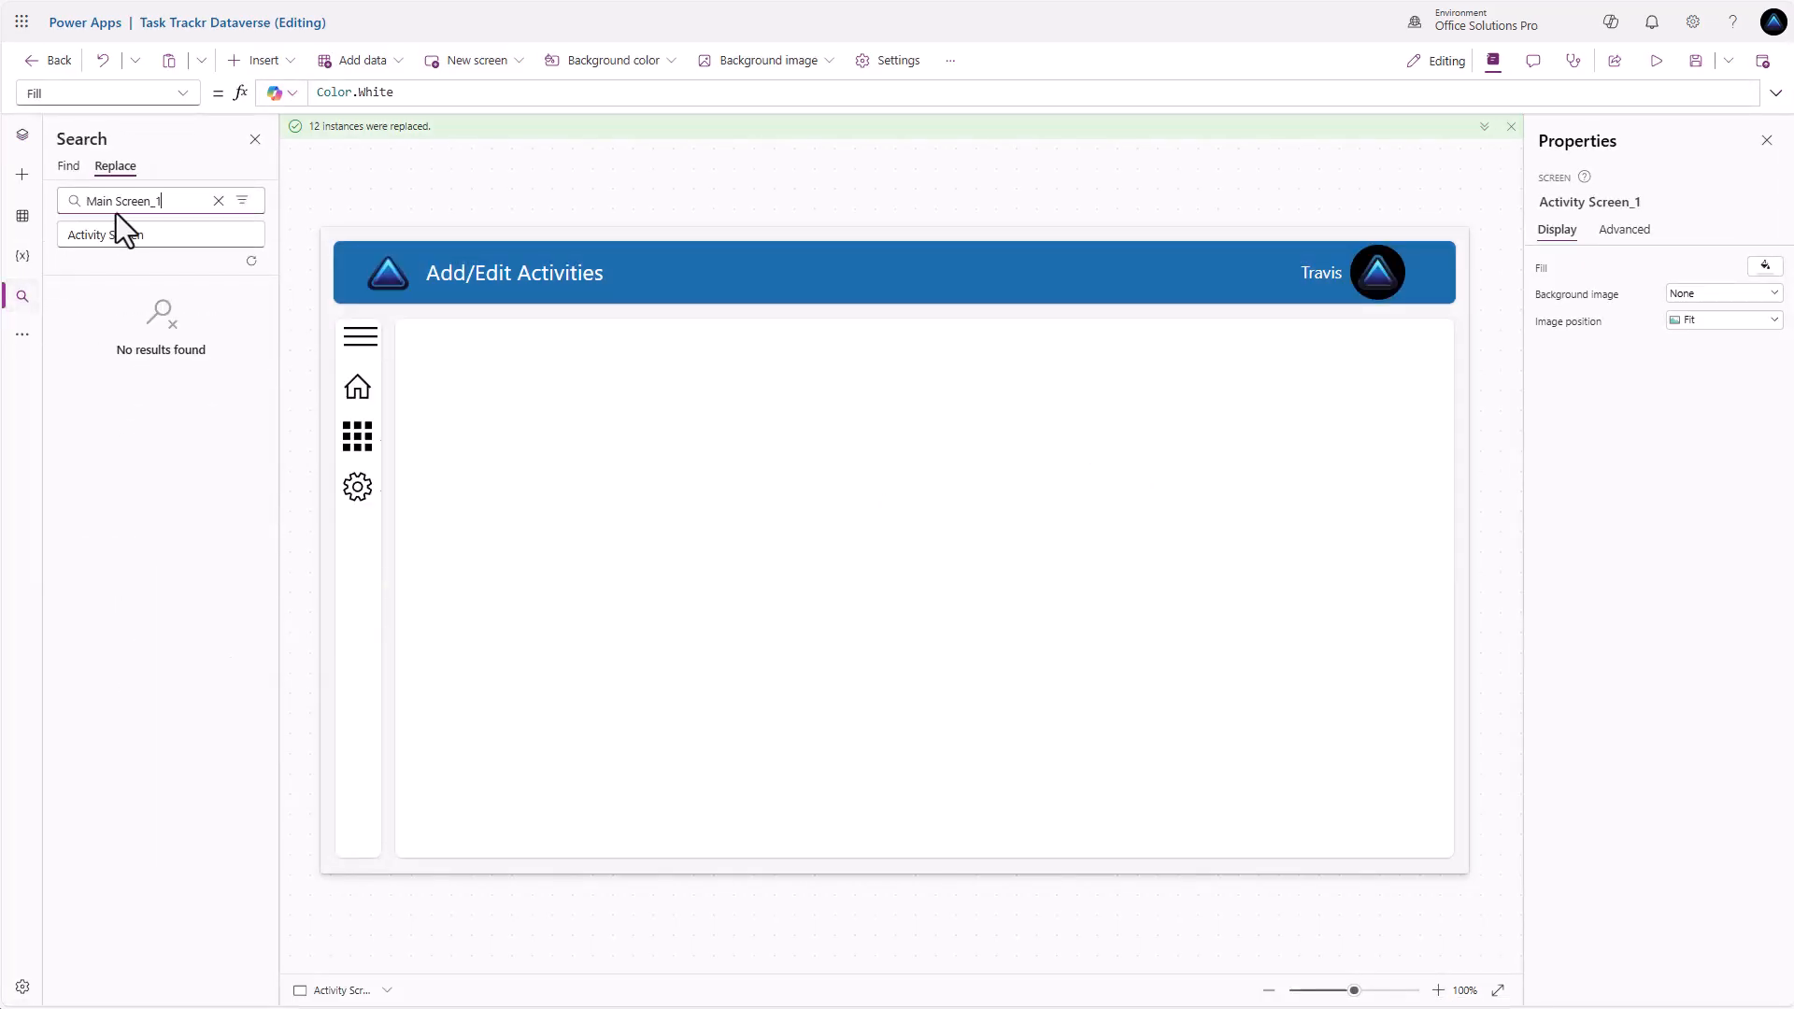
left_click_drag(159, 233, 37, 241)
key("ctrl+c")
left_click_drag(150, 201, 21, 221)
key("ctrl+v")
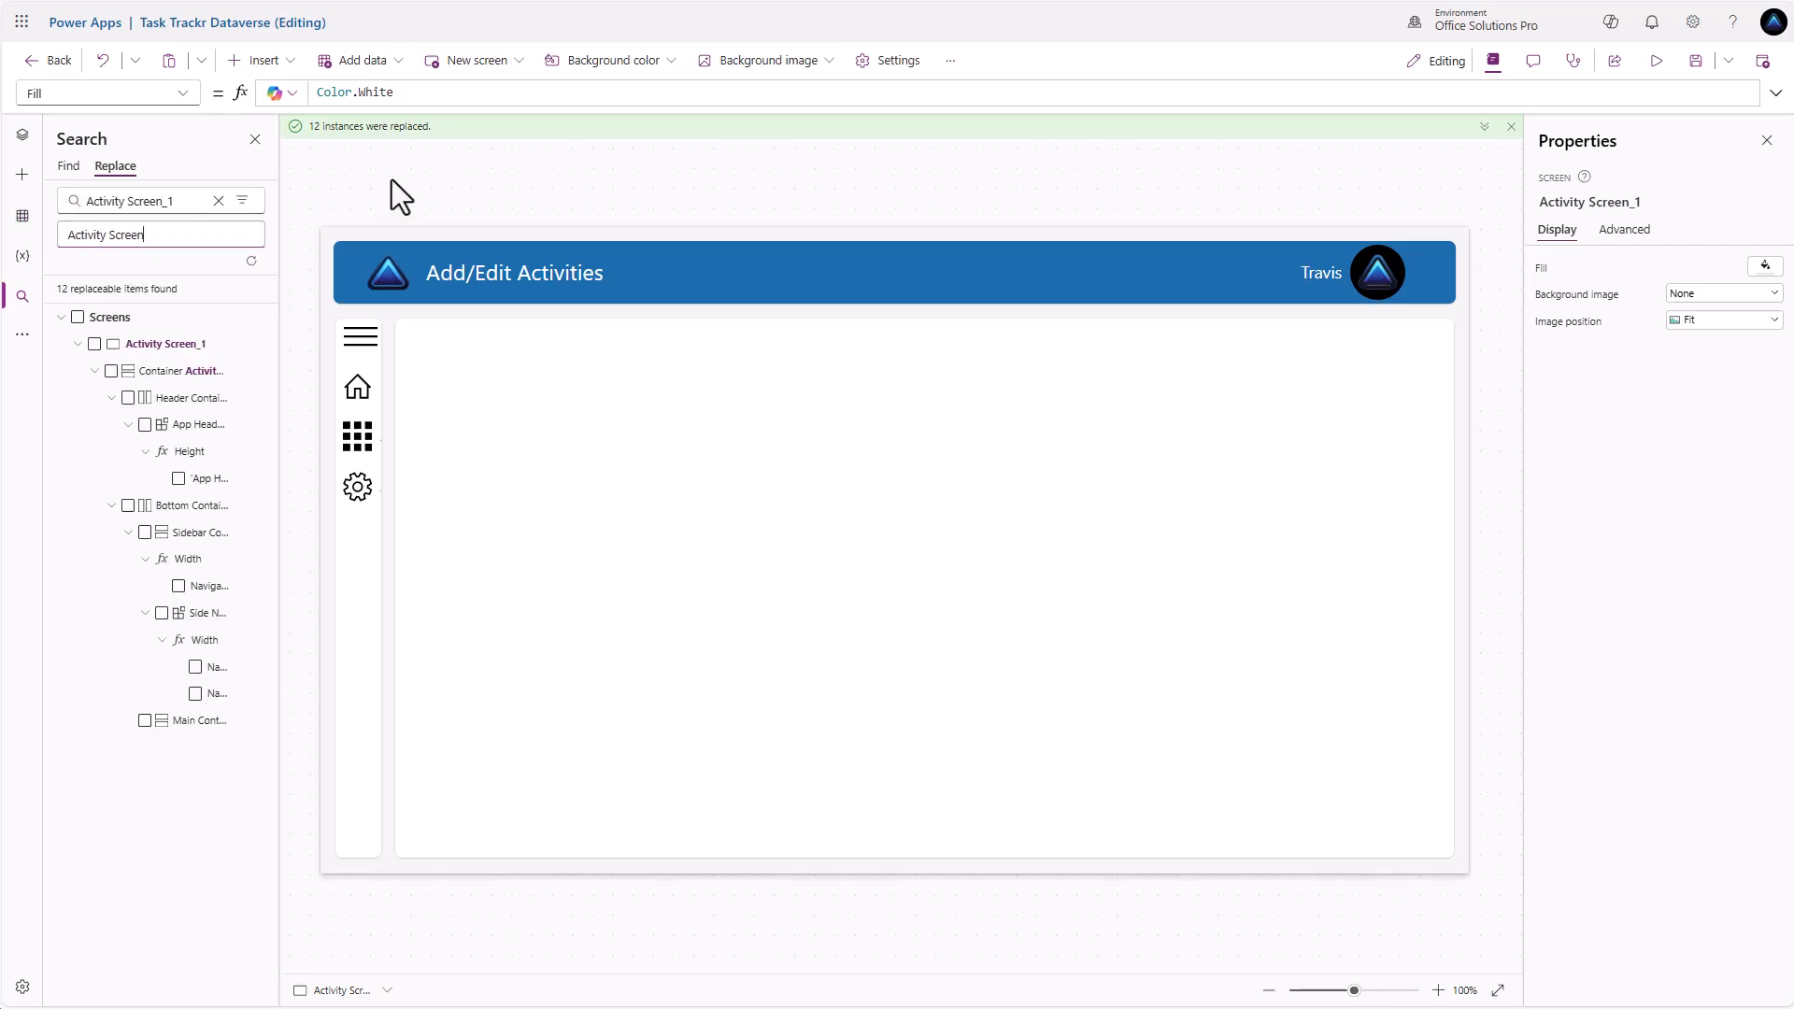
key("BackSpace")
key("BackSpace")
key("BackSpace")
key("BackSpace")
key("BackSpace")
key("BackSpace")
key("BackSpace")
key("BackSpace")
key("BackSpace")
key("BackSpace")
key("BackSpace")
key("BackSpace")
key("BackSpace")
key("BackSpace")
key("BackSpace")
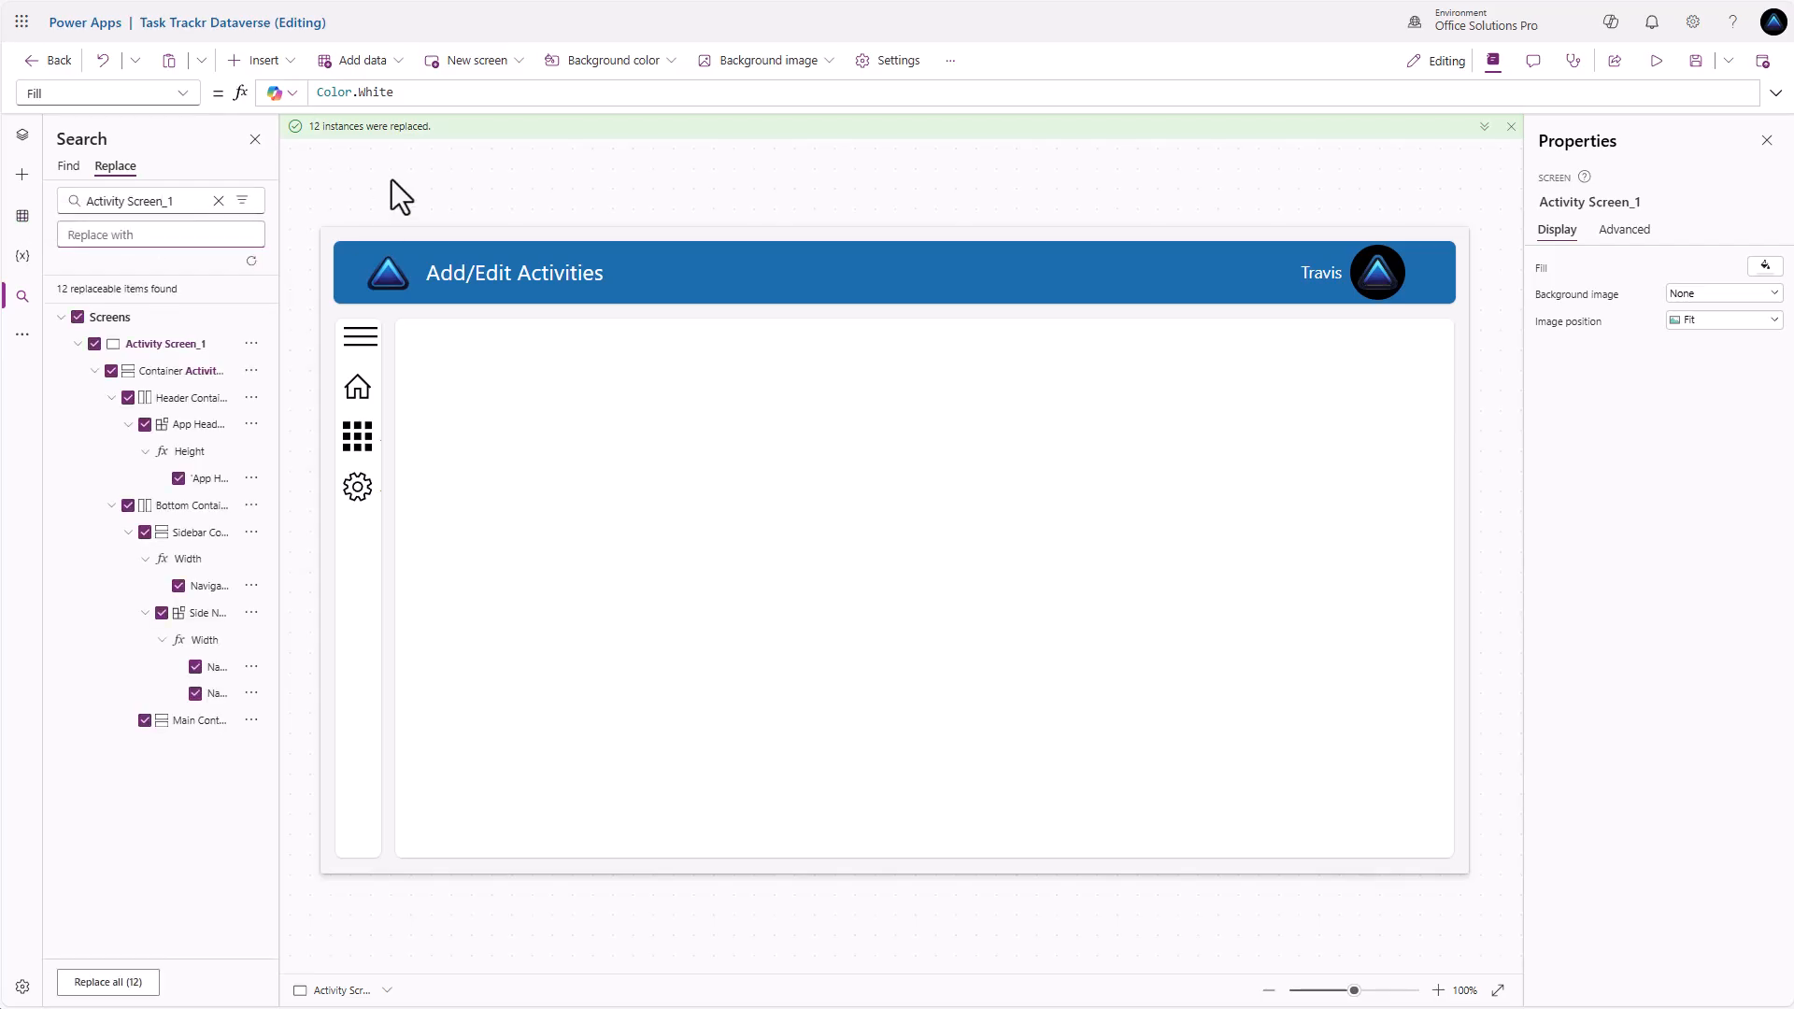
type("Admin Center")
left_click(133, 986)
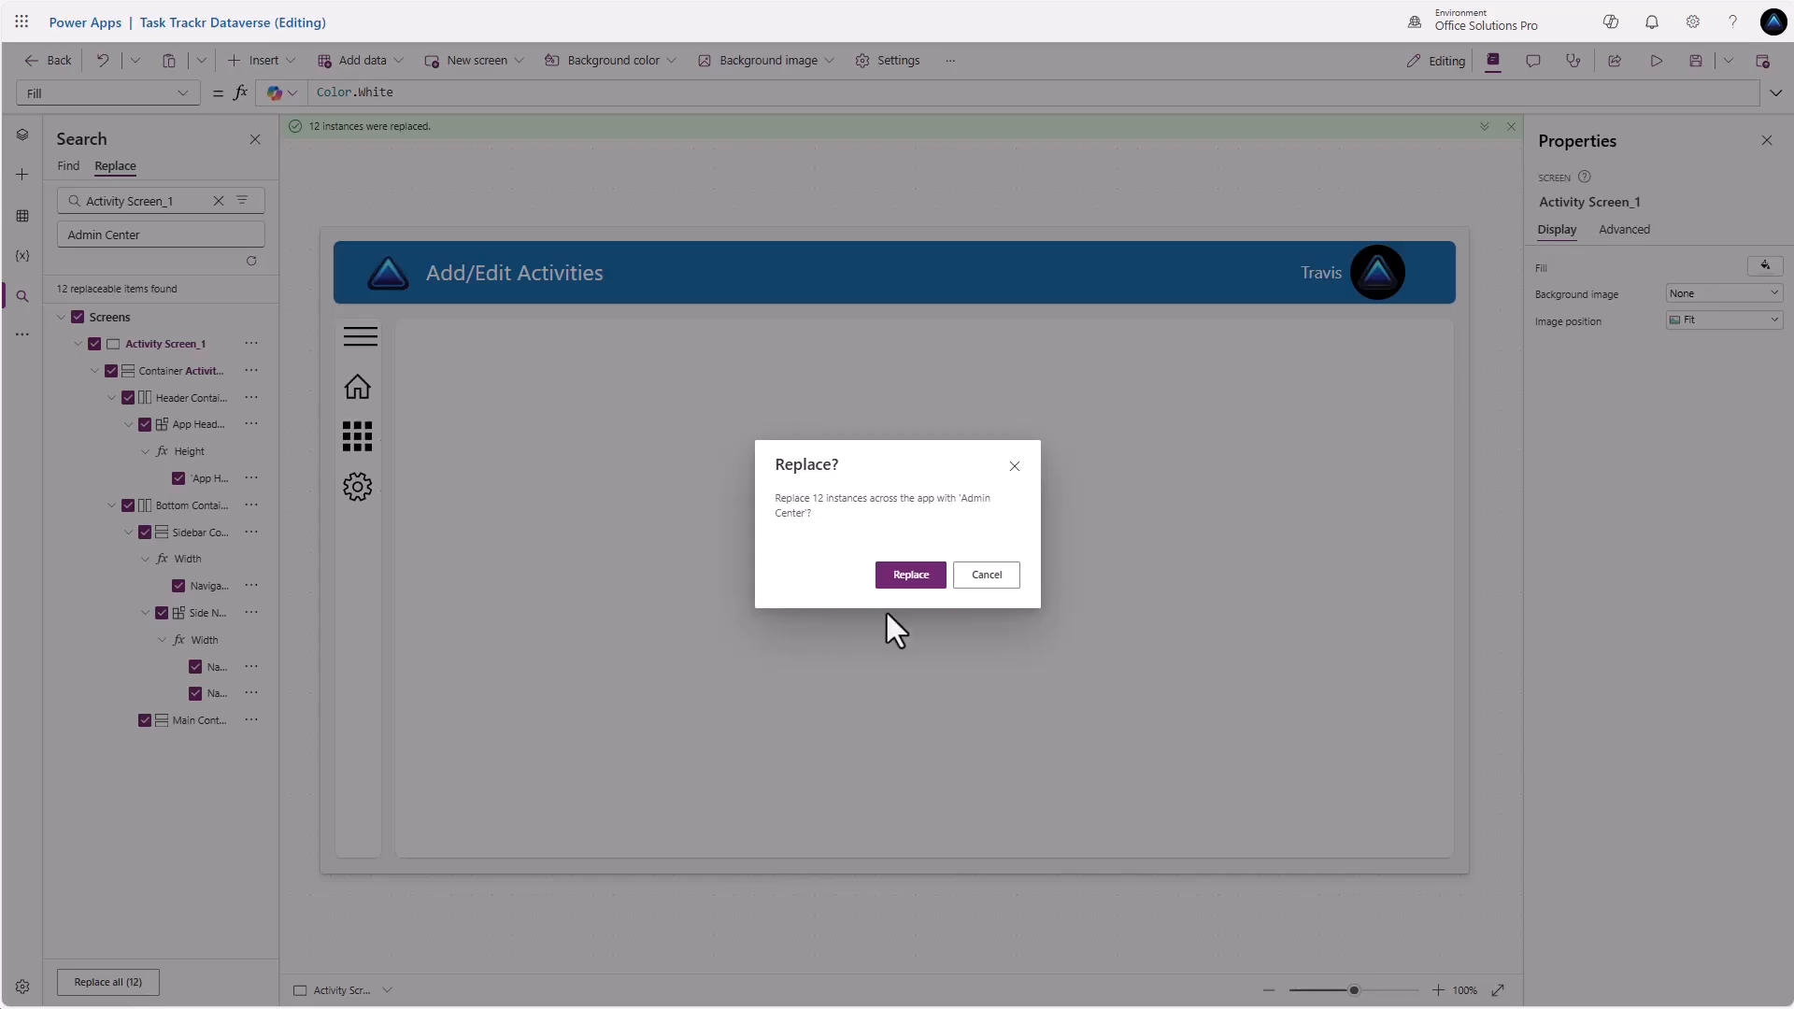
left_click(910, 575)
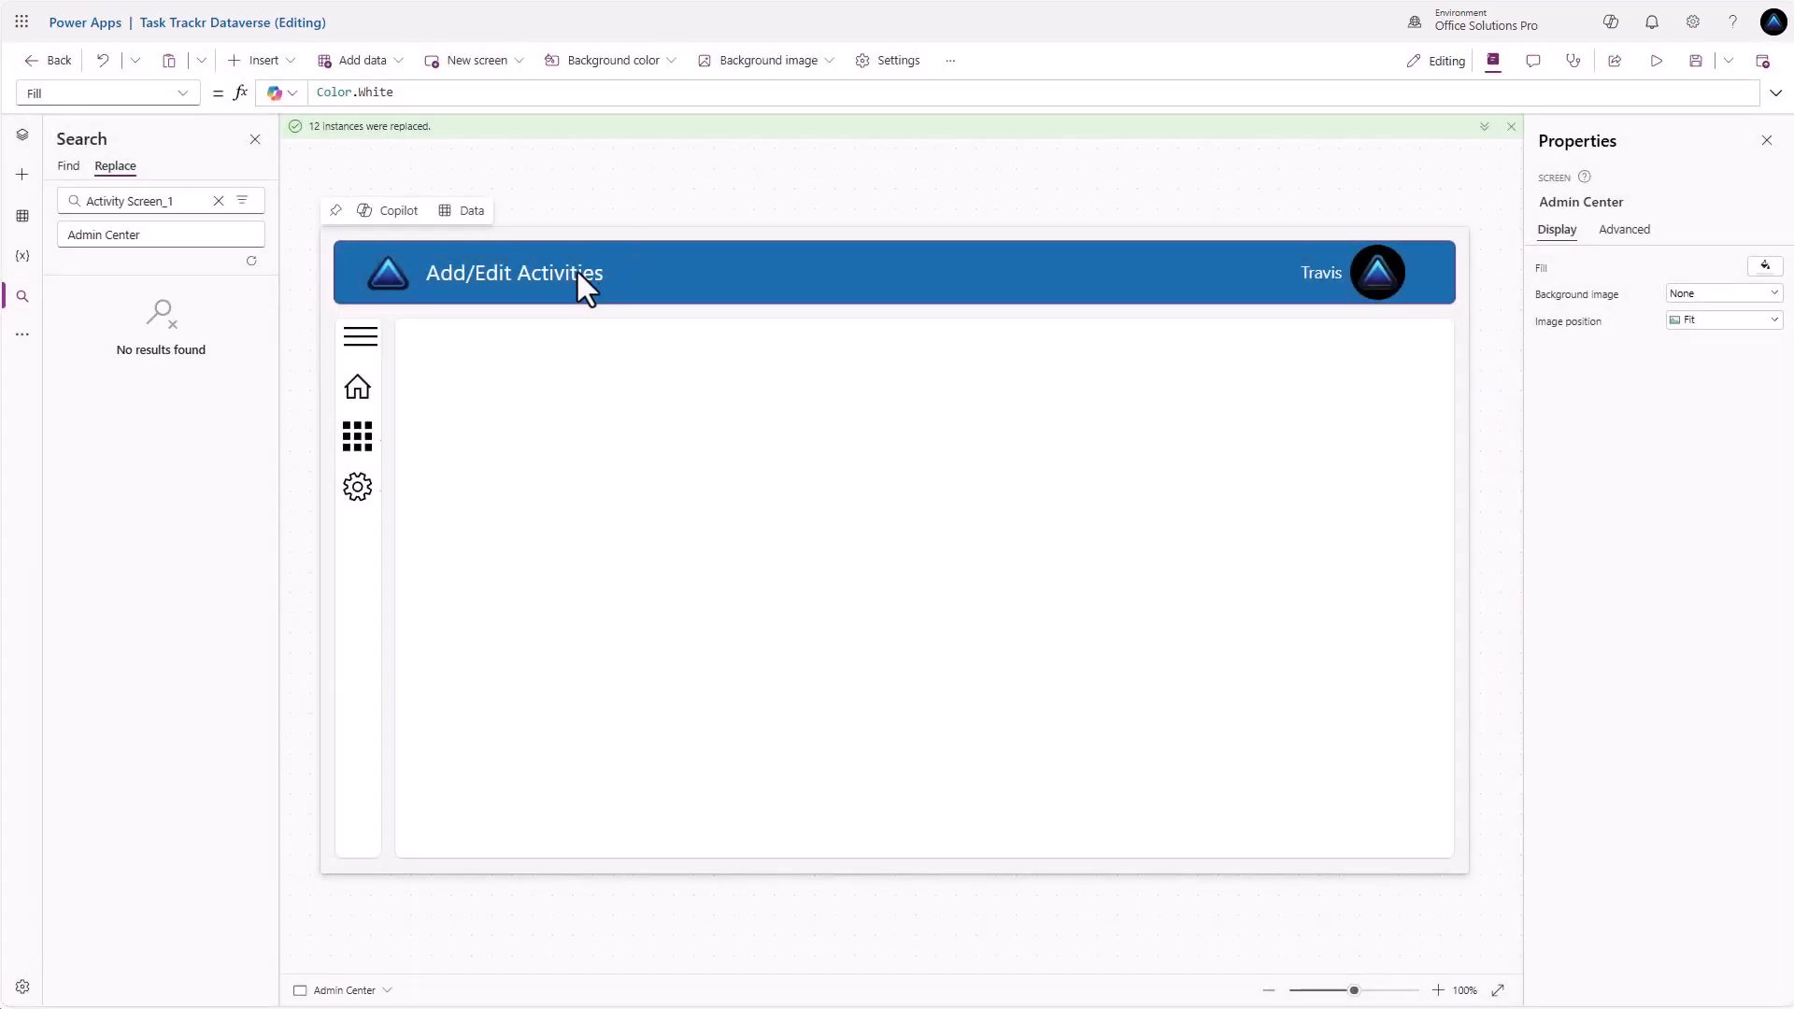
Set the Header Title Text of App Header Admin Center to "Admin Center"
left_click(22, 136)
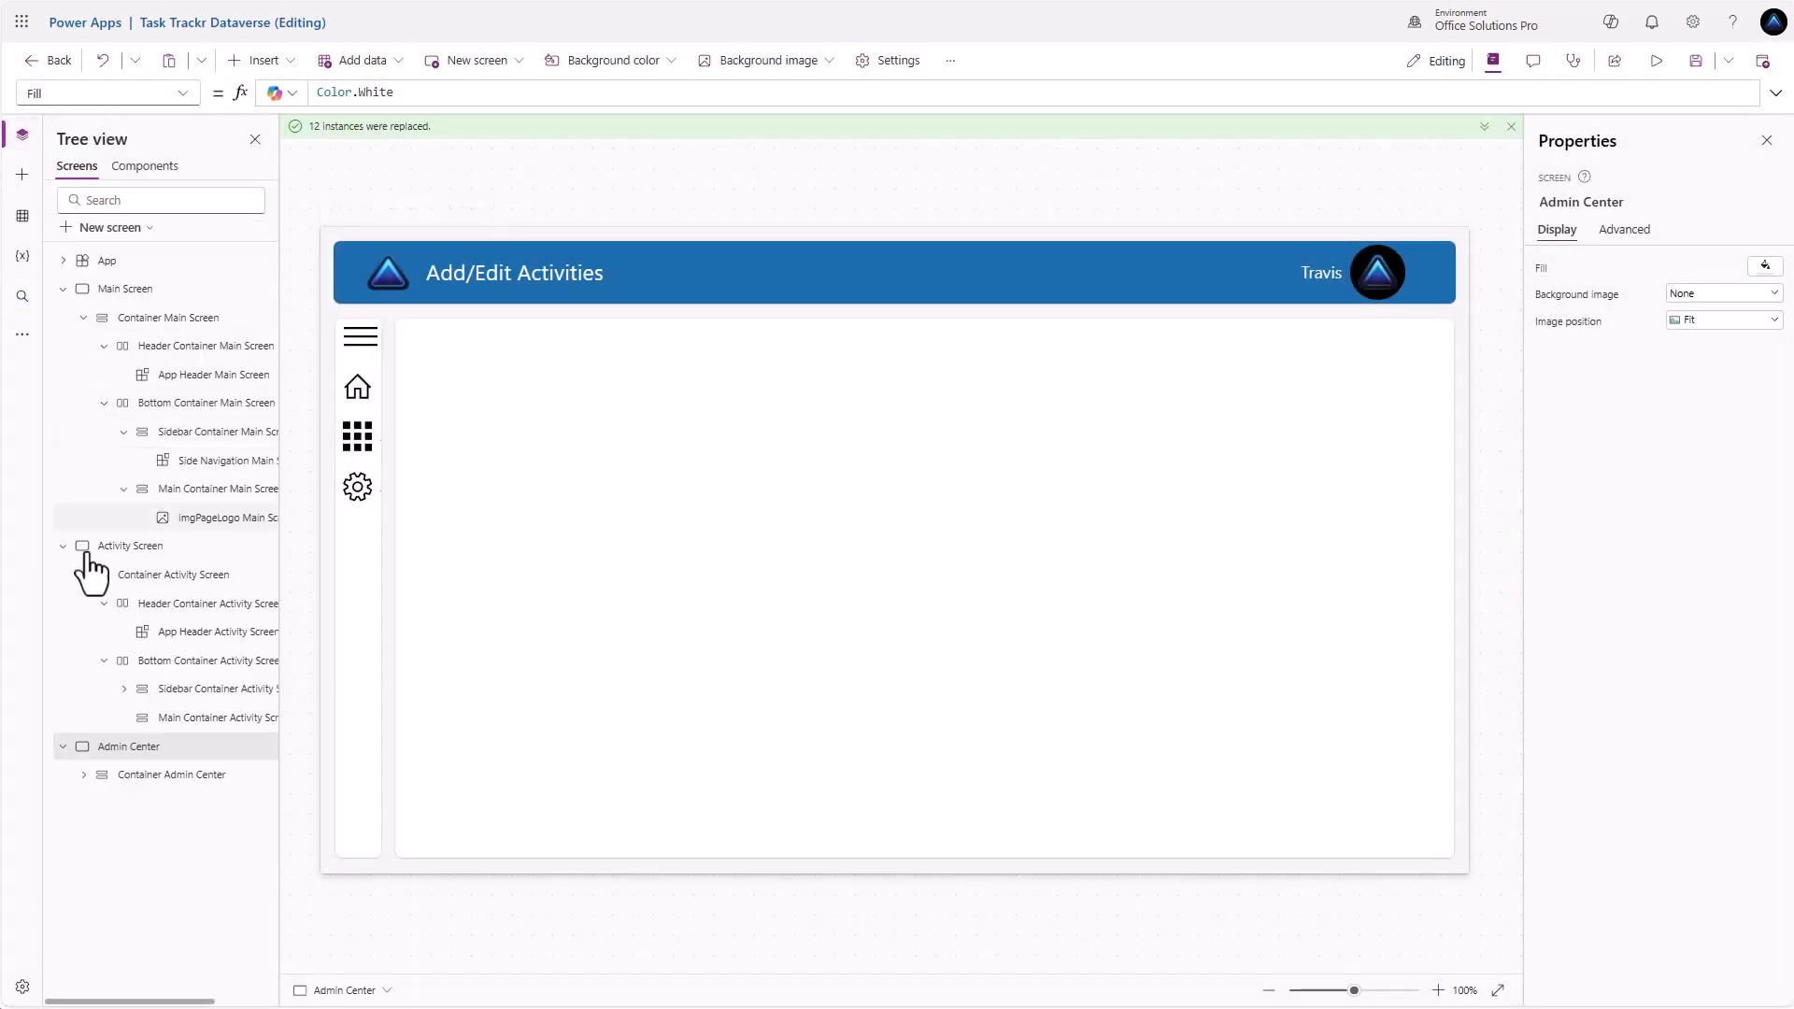
left_click(716, 277)
left_click(1706, 769)
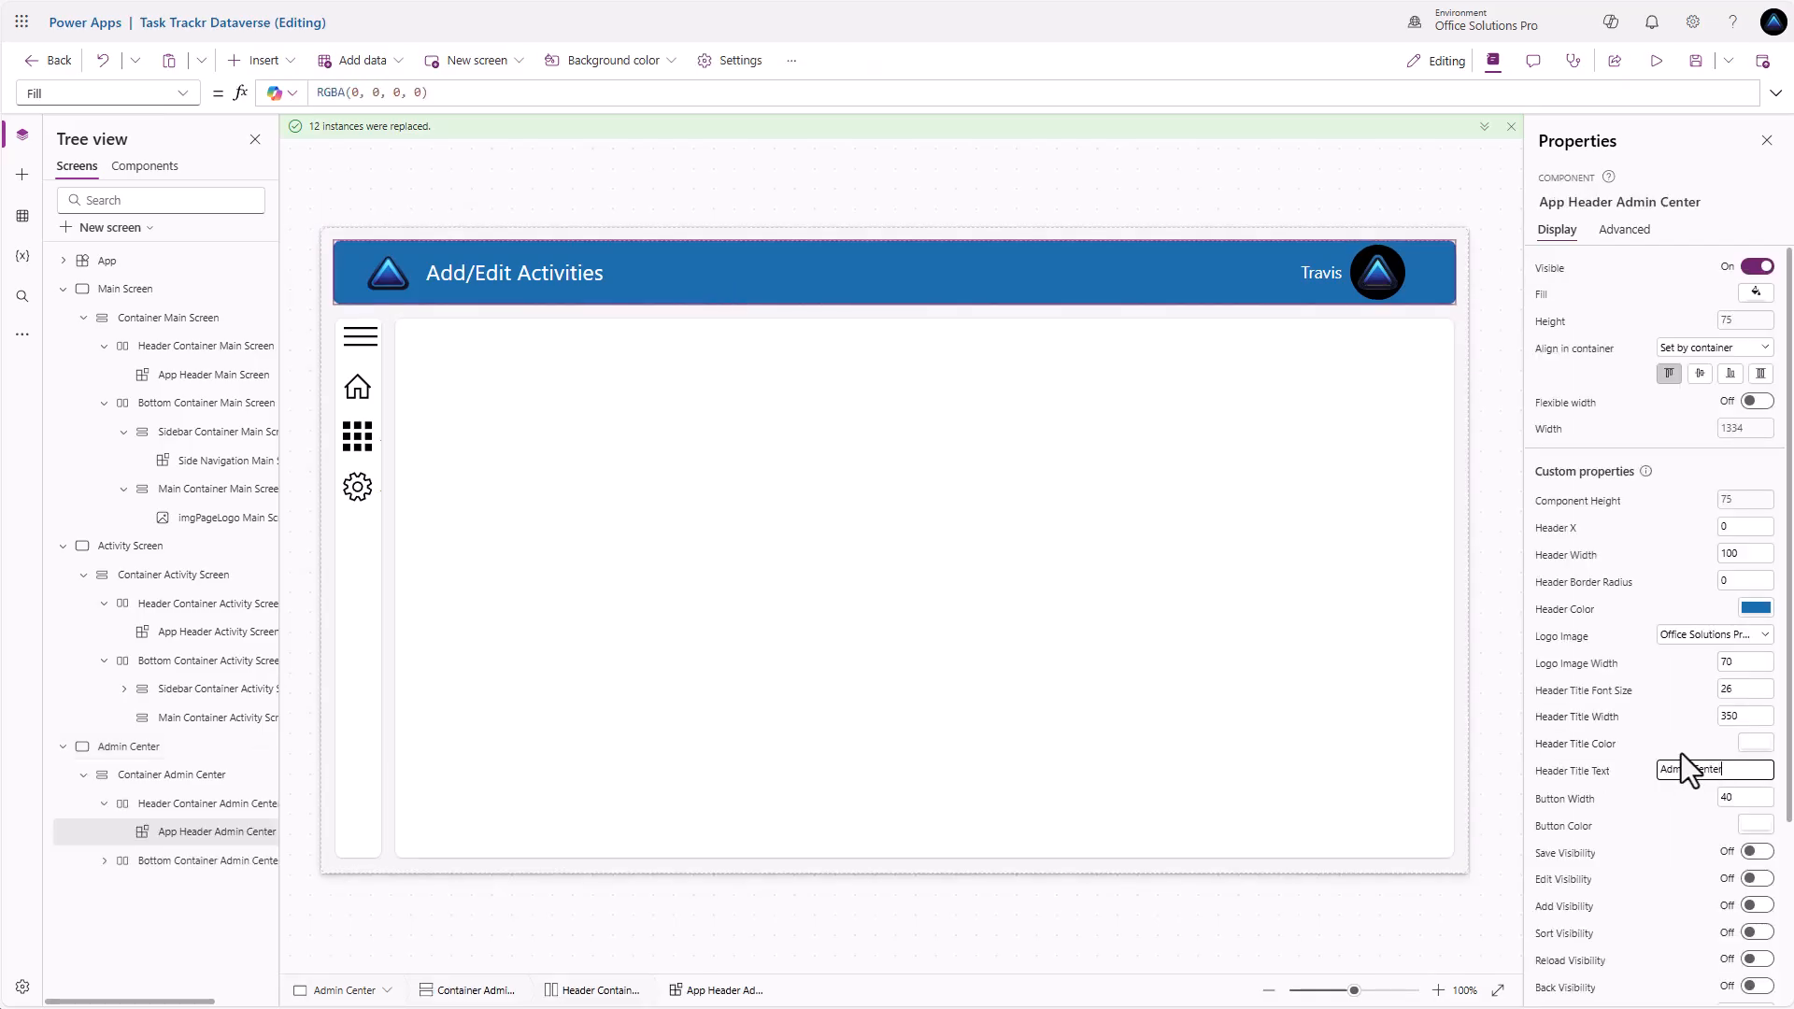
key("Return")
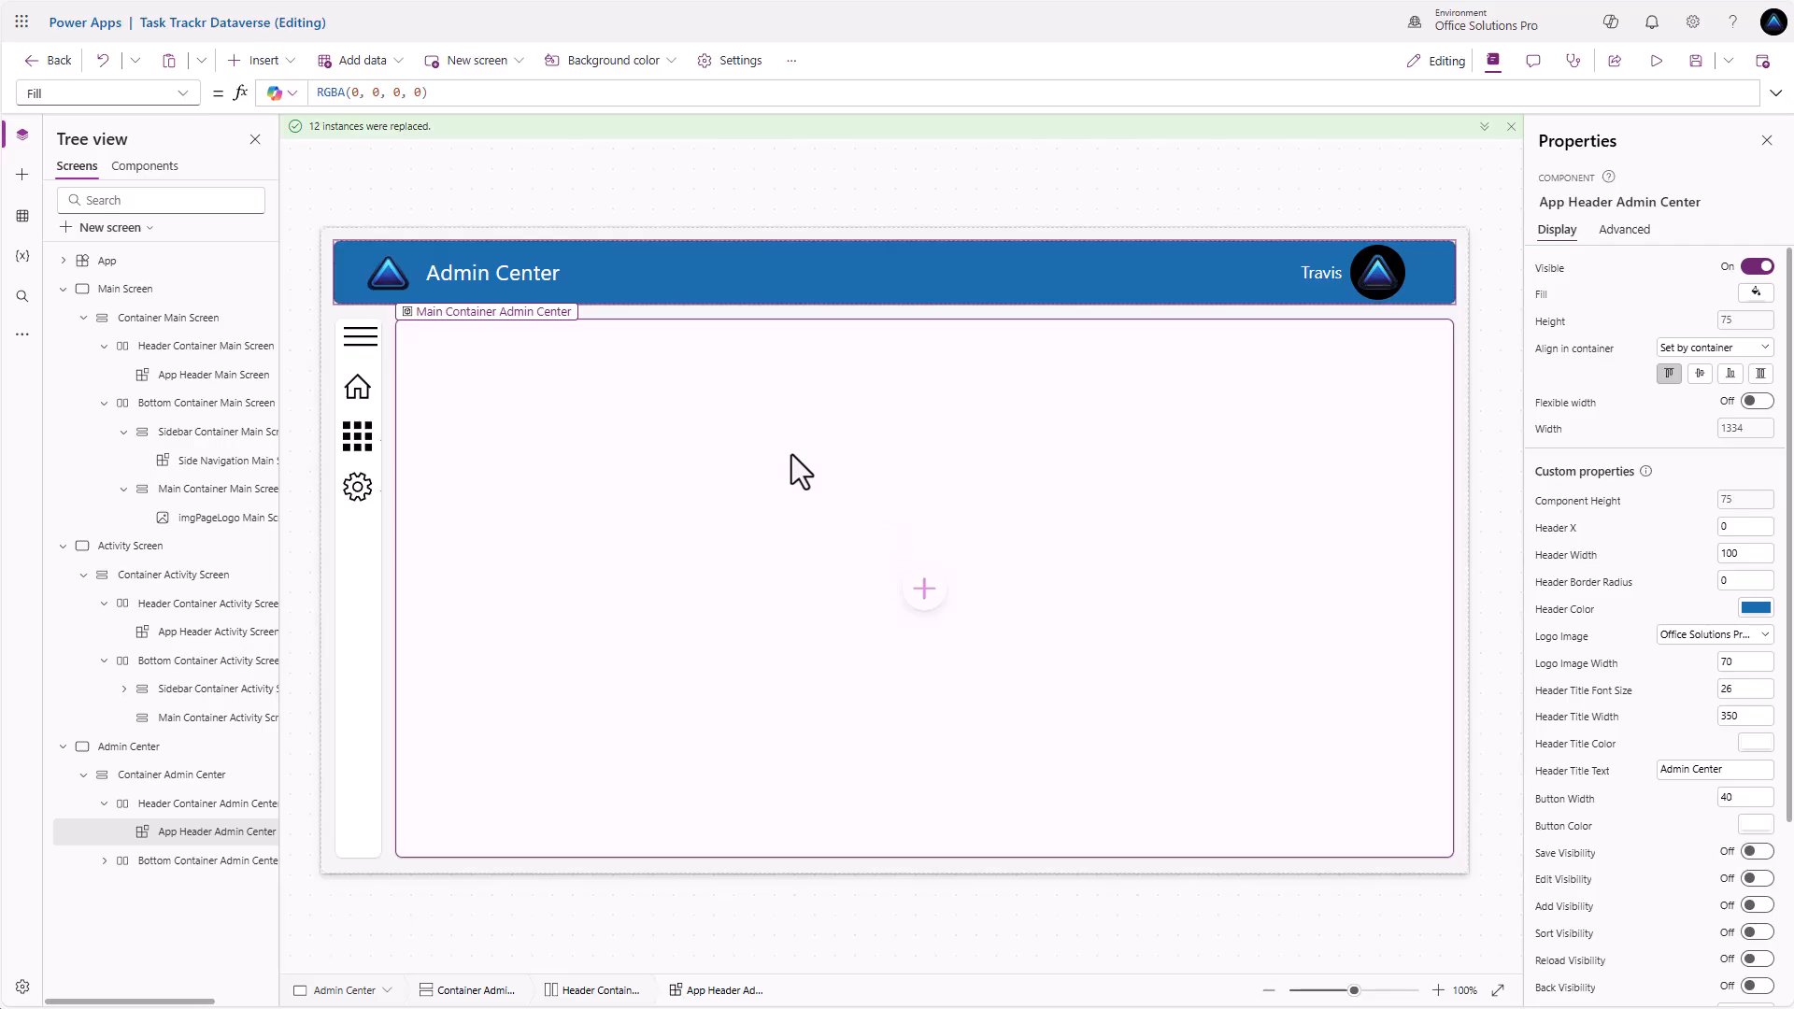
In the App's OnStart formula, point the Home item of colNavMenu to 'Main Screen' instead of App.ActiveScreen
left_click(155, 294)
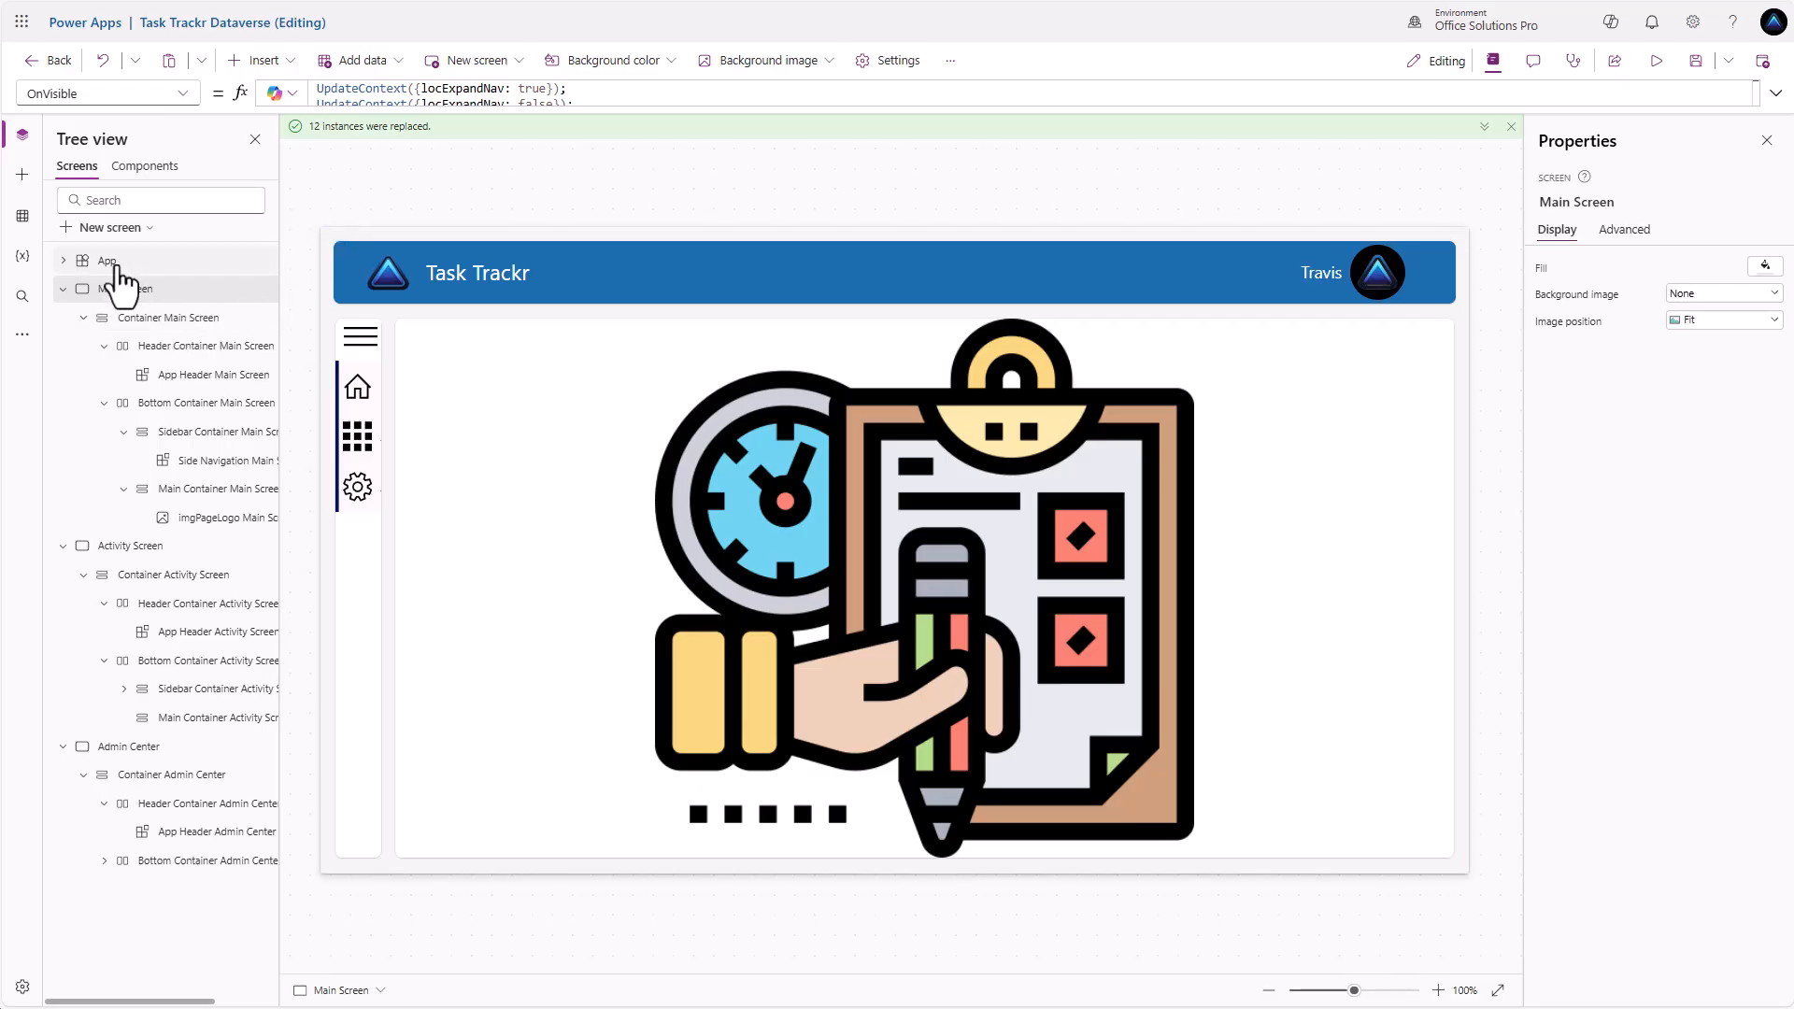
left_click(106, 262)
left_click_drag(489, 108, 505, 521)
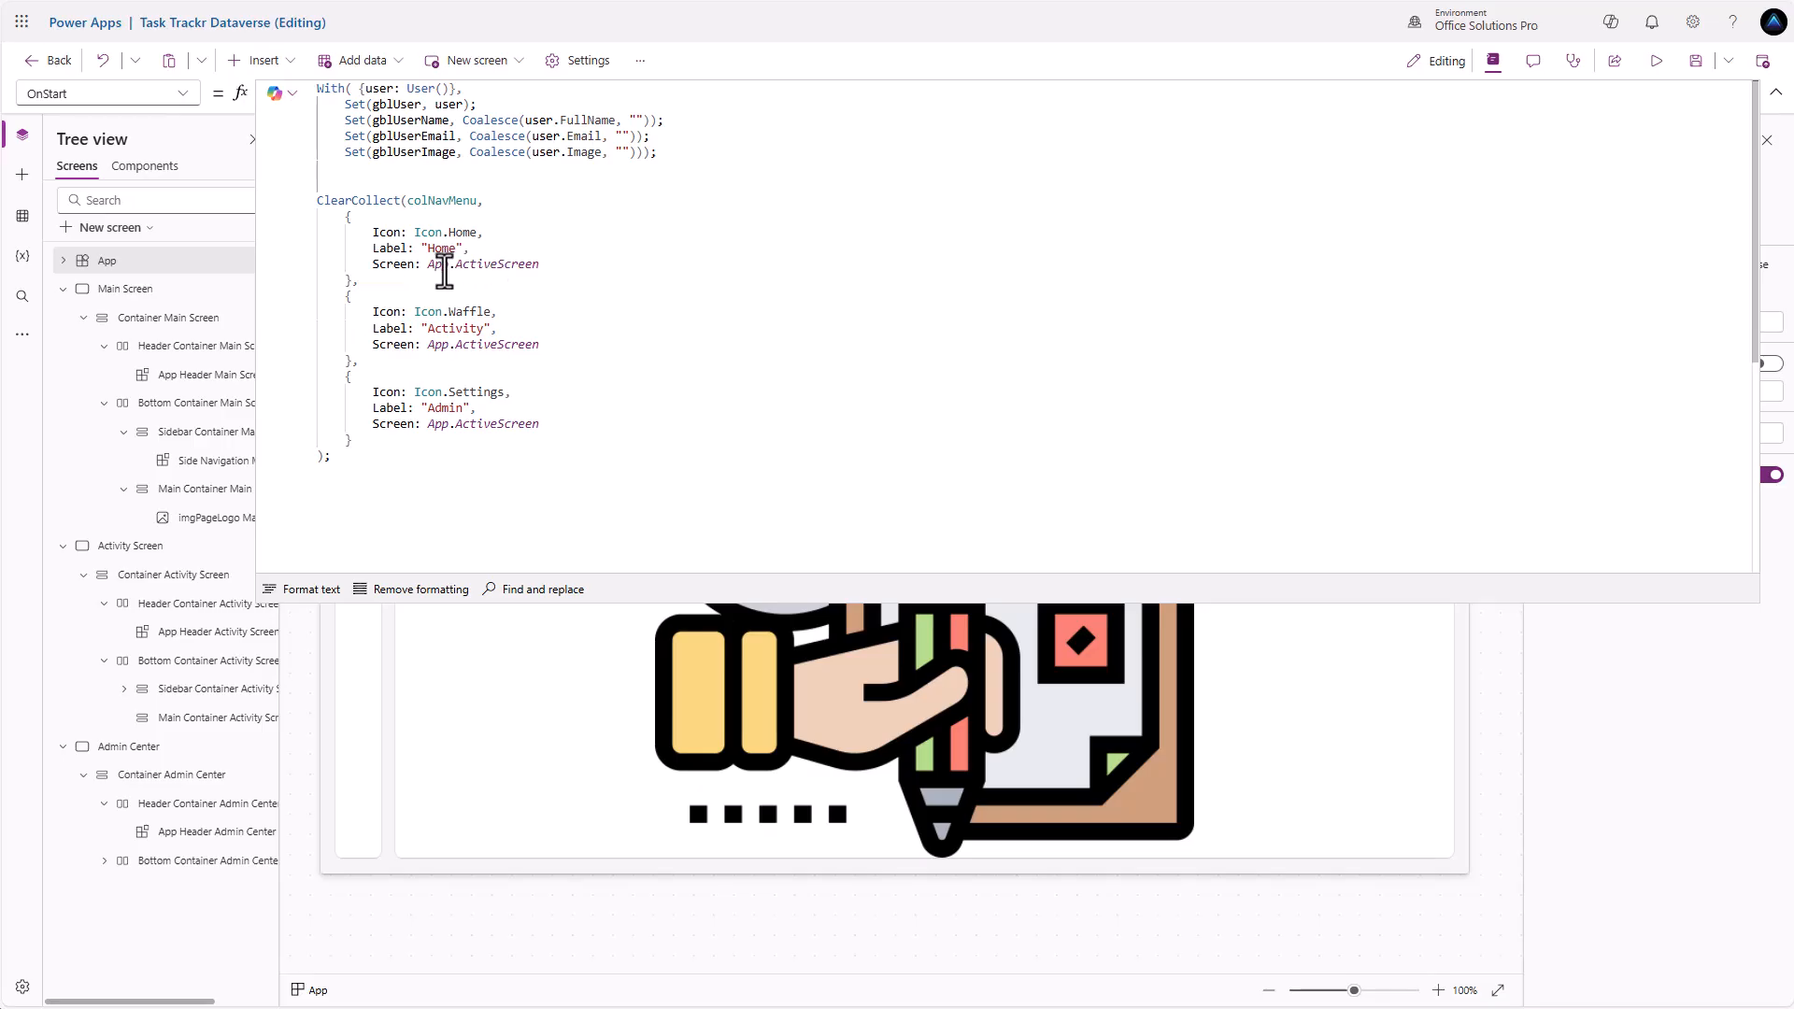
left_click_drag(426, 268, 521, 268)
type("Main")
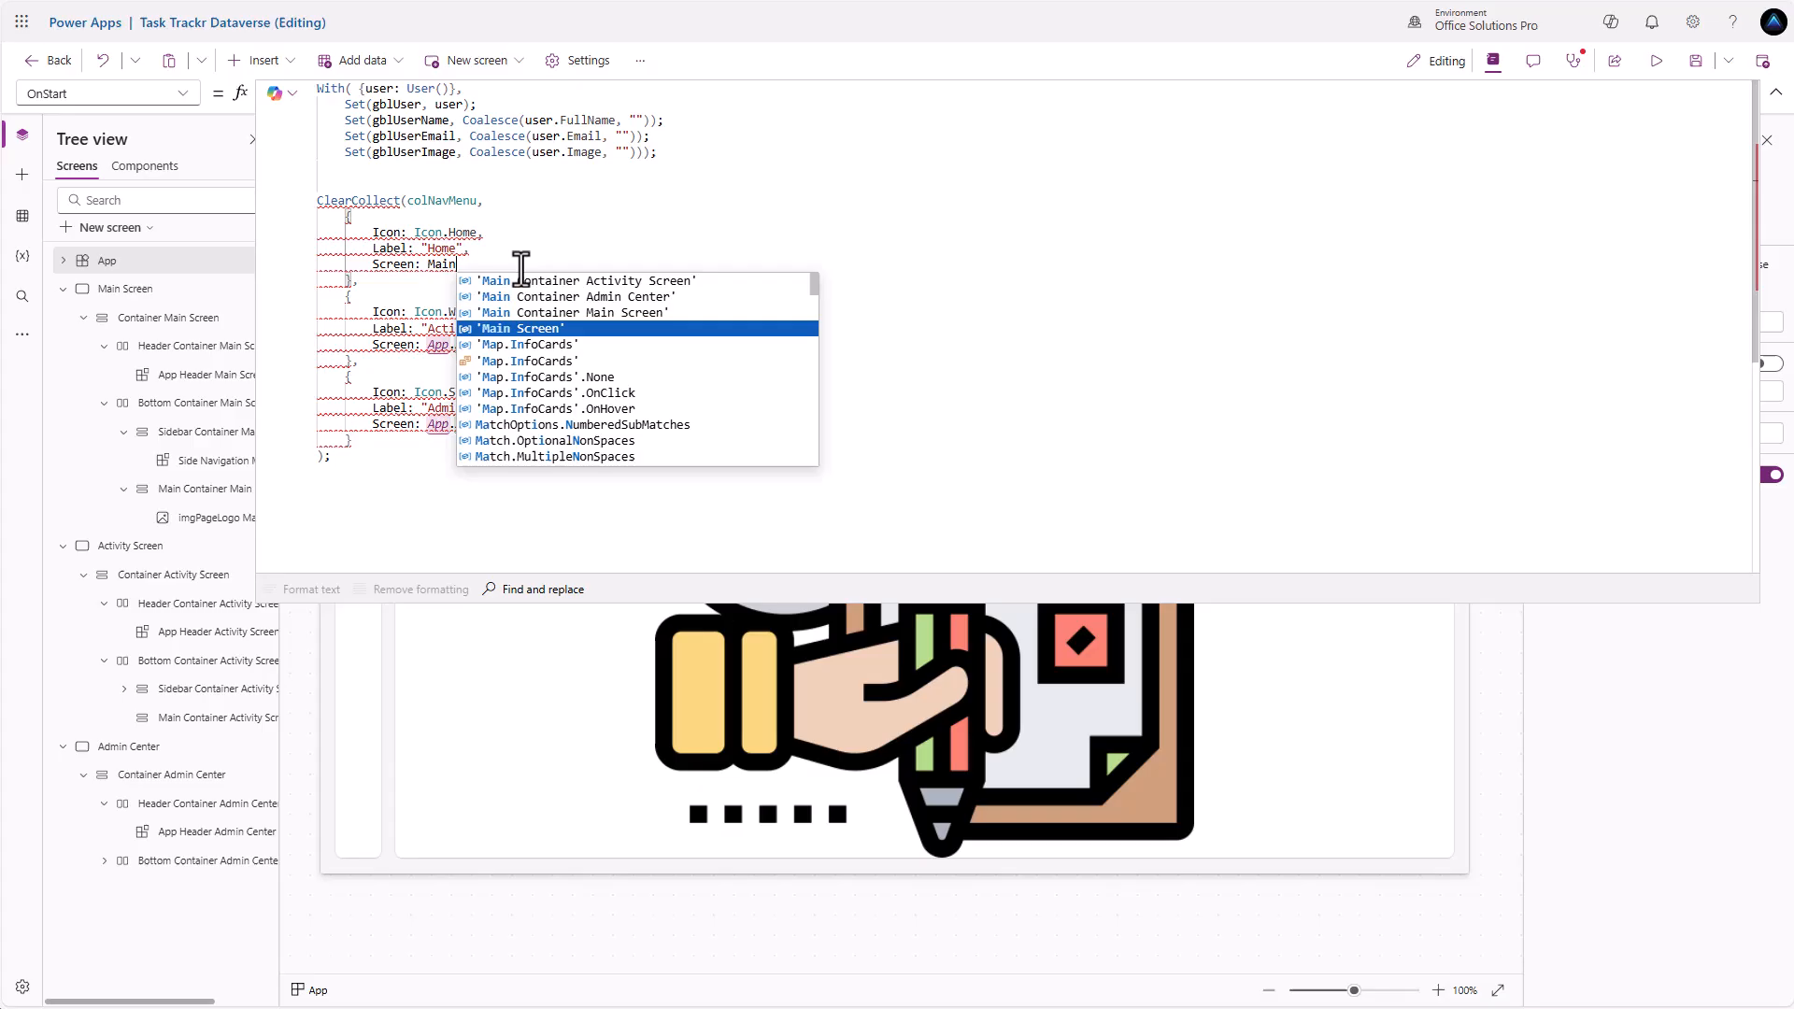
key("Tab")
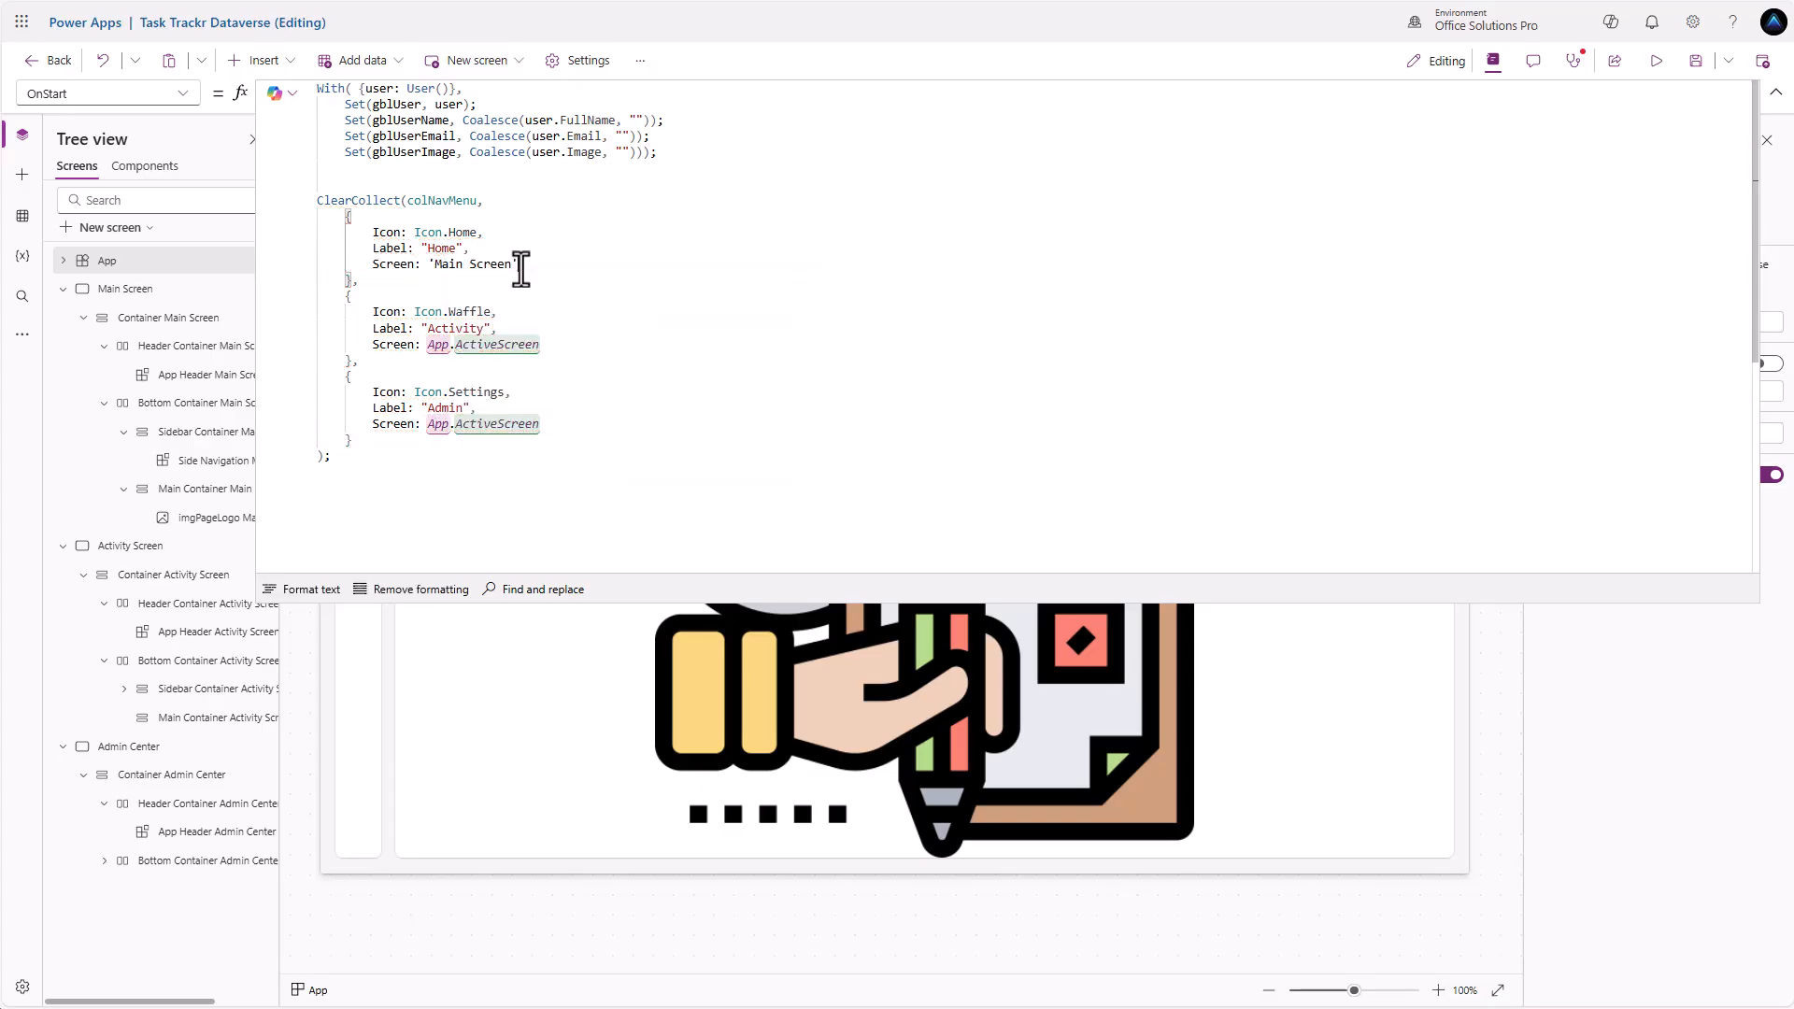
In colNavMenu, set the Activity item's Screen to 'Activity Screen' and the Admin item's Screen to 'Admin Center'
left_click(429, 347)
left_click_drag(429, 348, 534, 345)
type("Act")
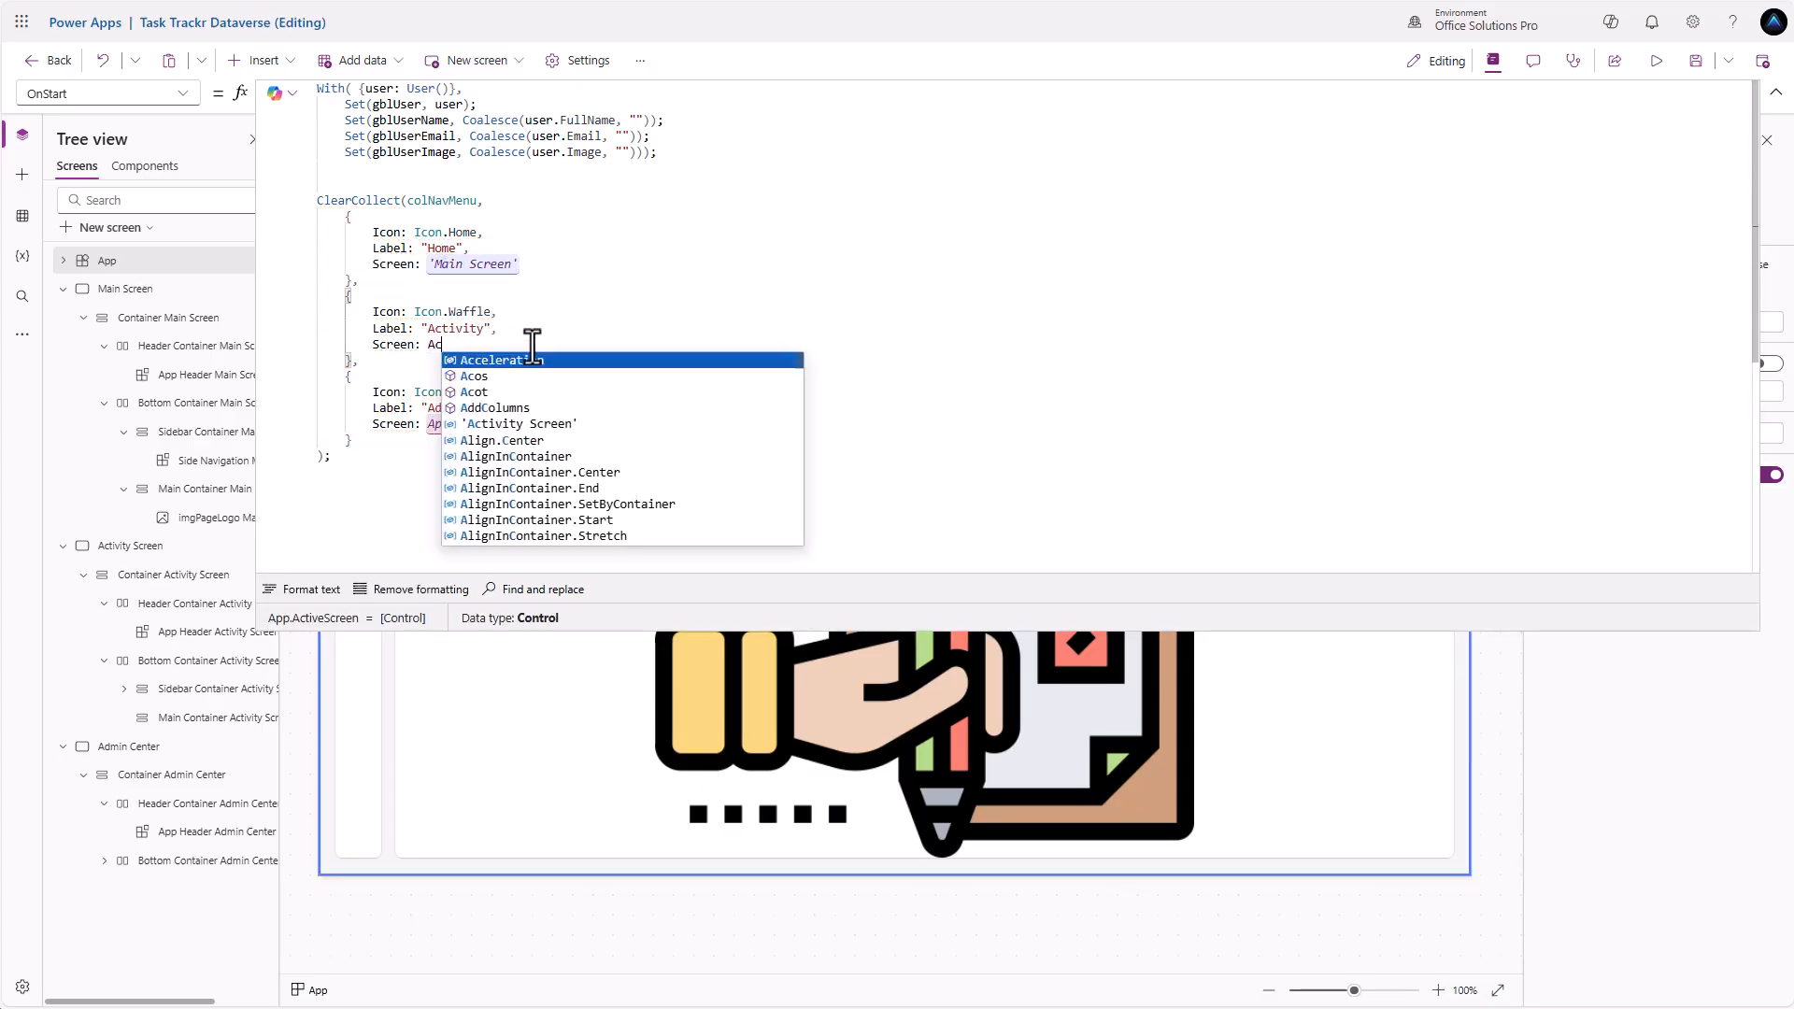
key("Tab")
left_click_drag(540, 424, 436, 431)
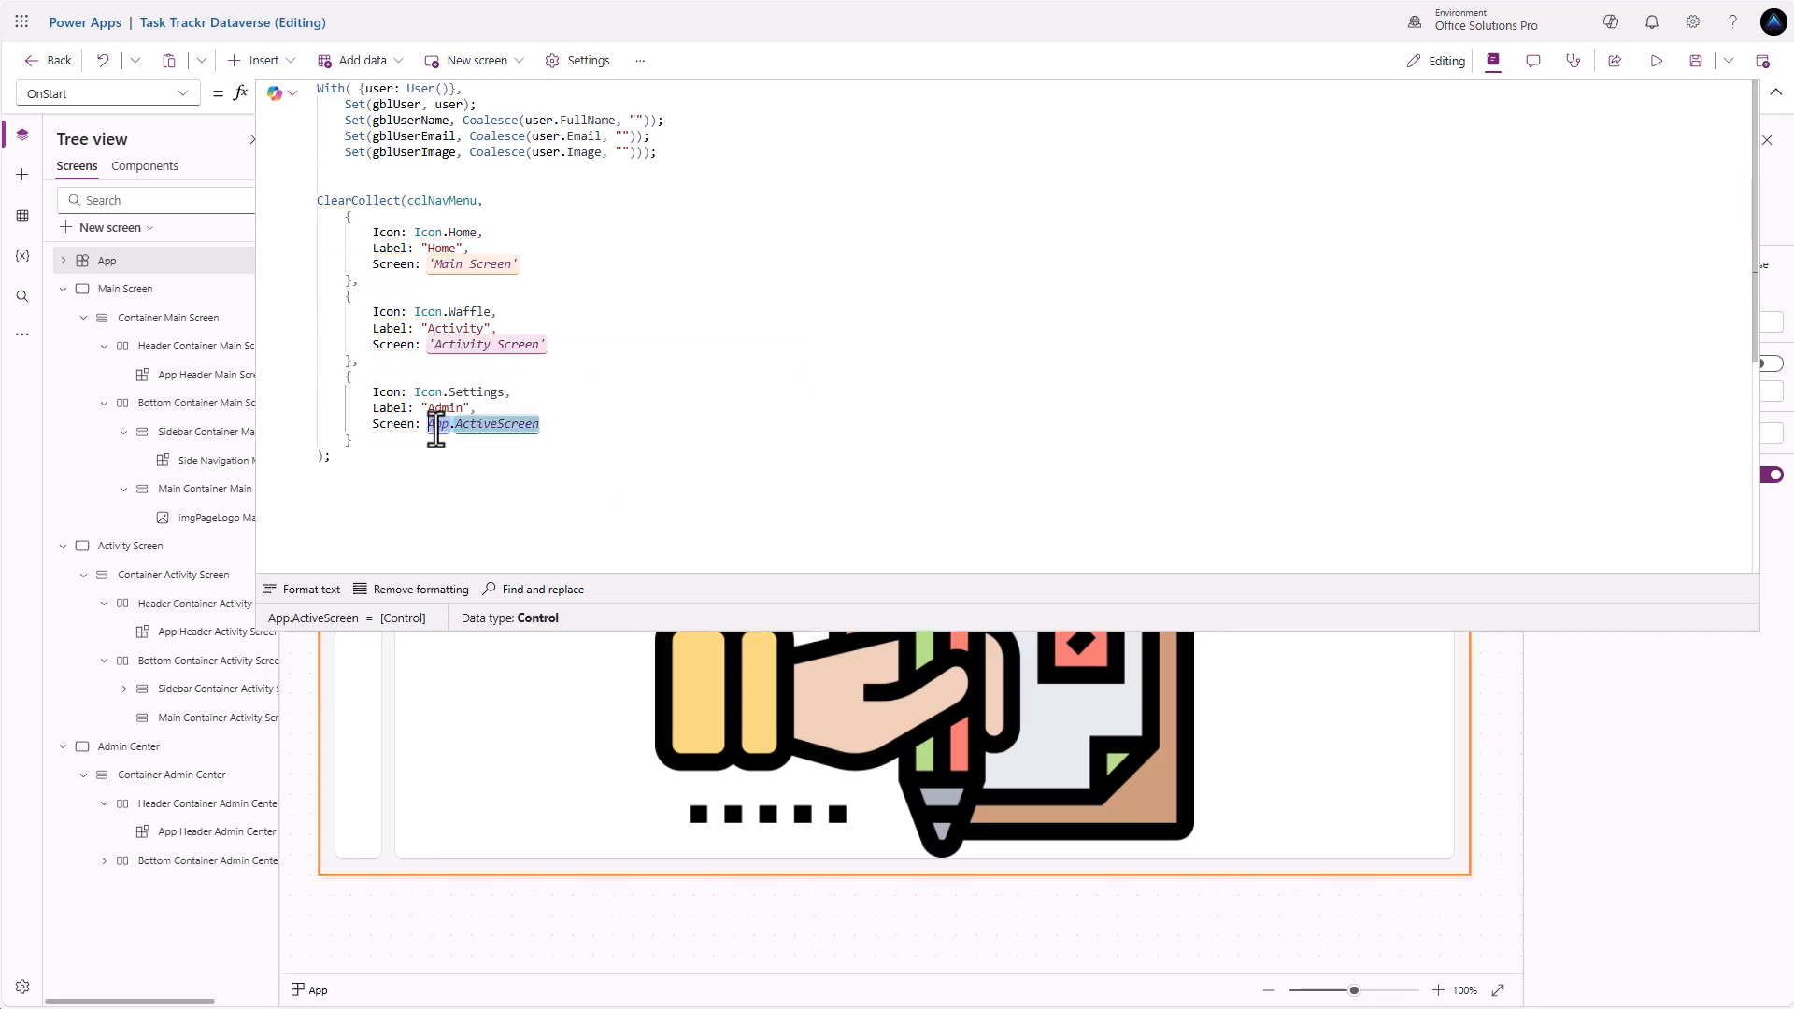
type("Admin")
key("Tab")
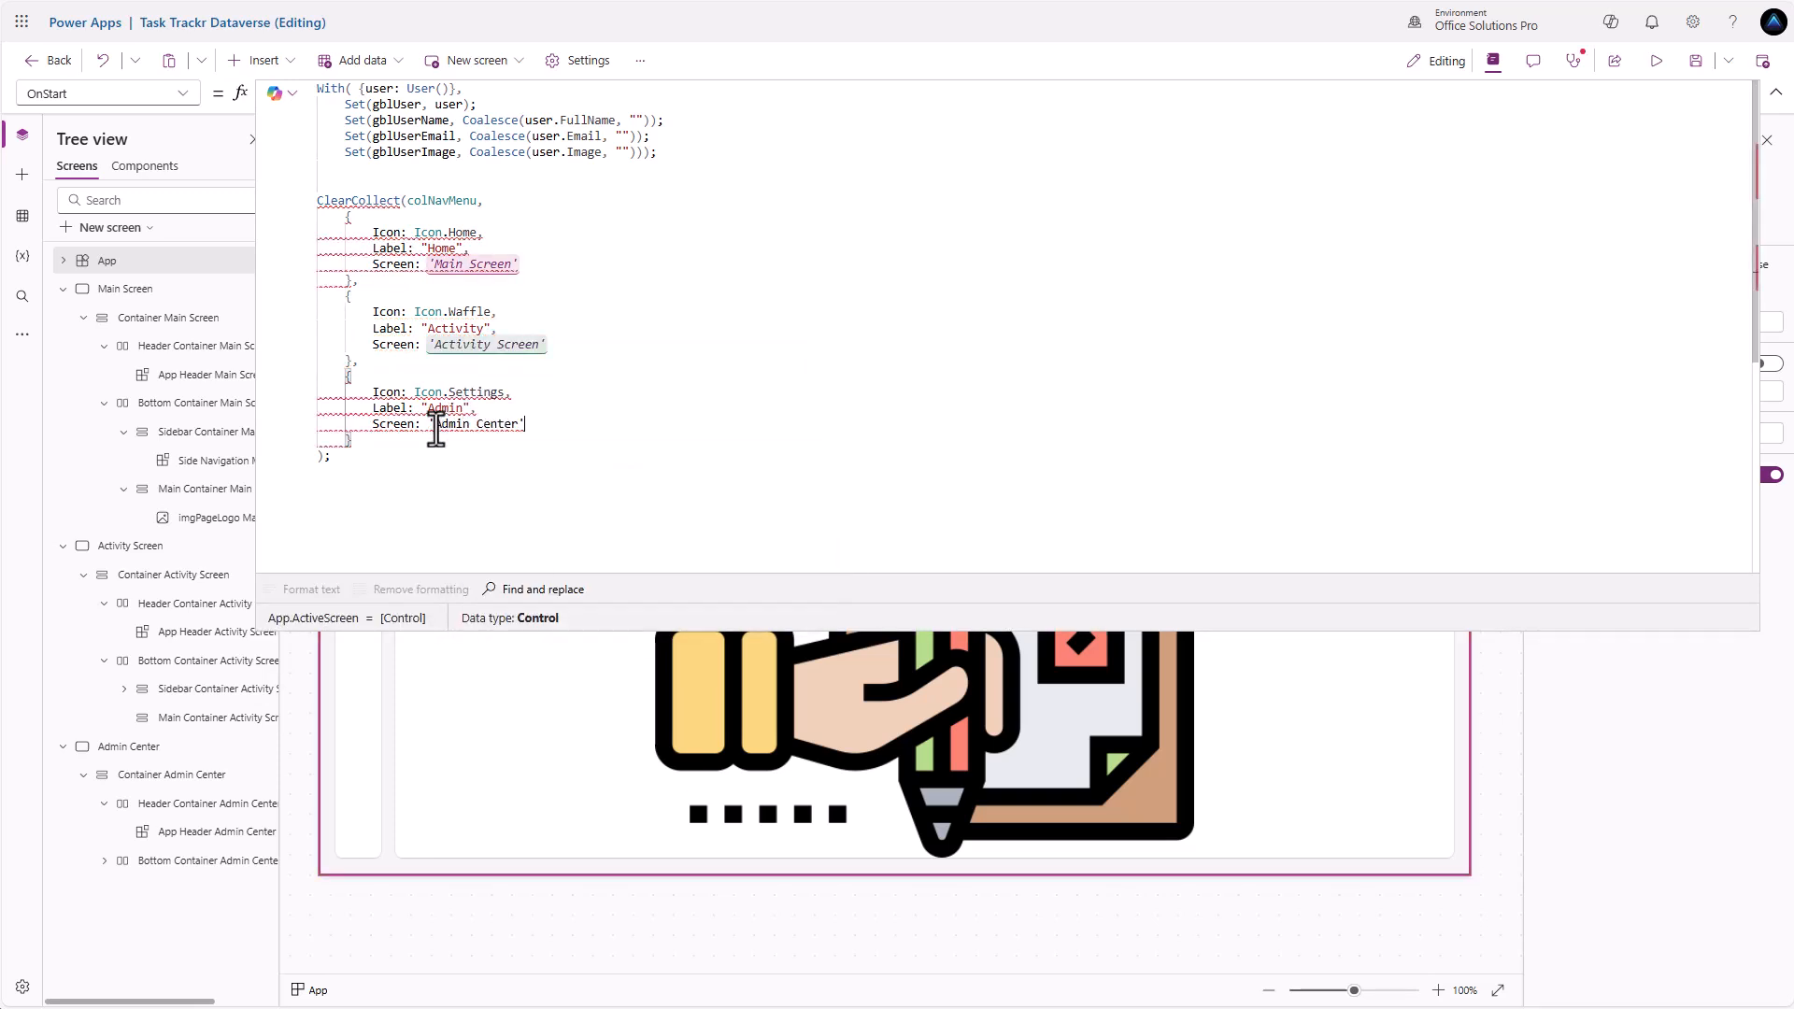
Run the App's OnStart to rebuild the navigation collection, and shrink the formula editor back to its compact height
right_click(101, 265)
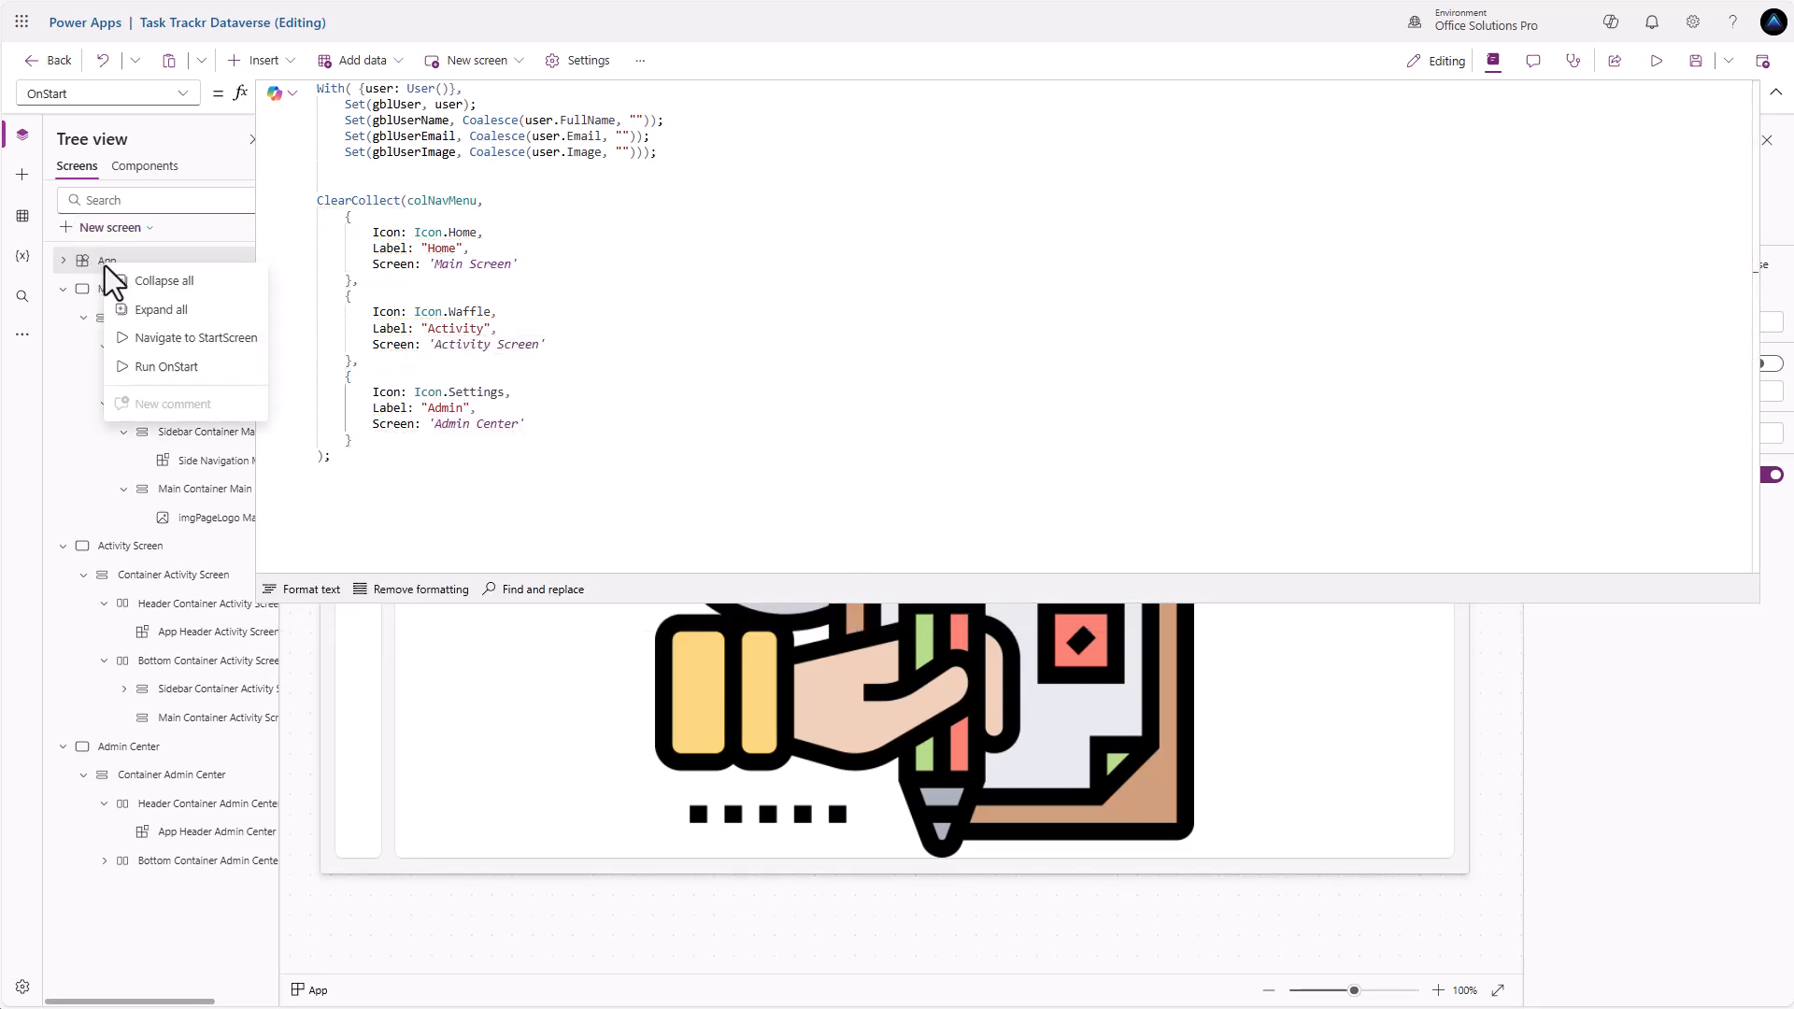
left_click(185, 373)
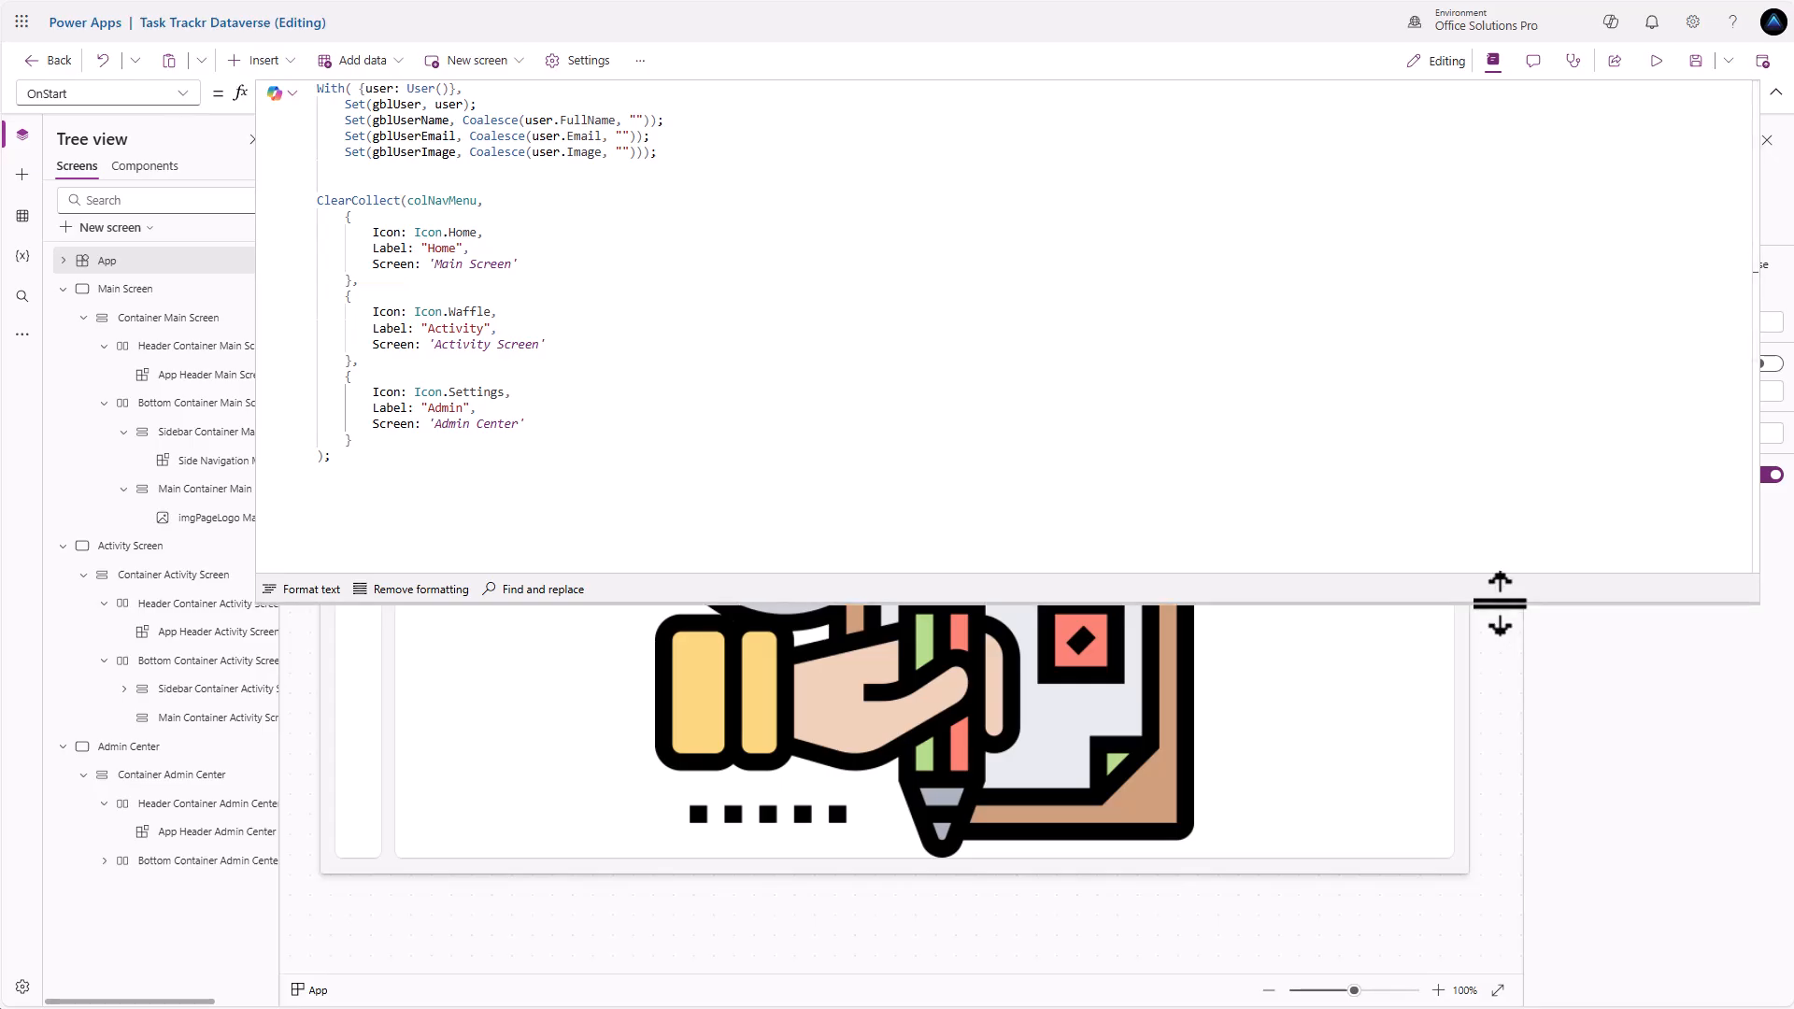
left_click_drag(1498, 603, 1465, 119)
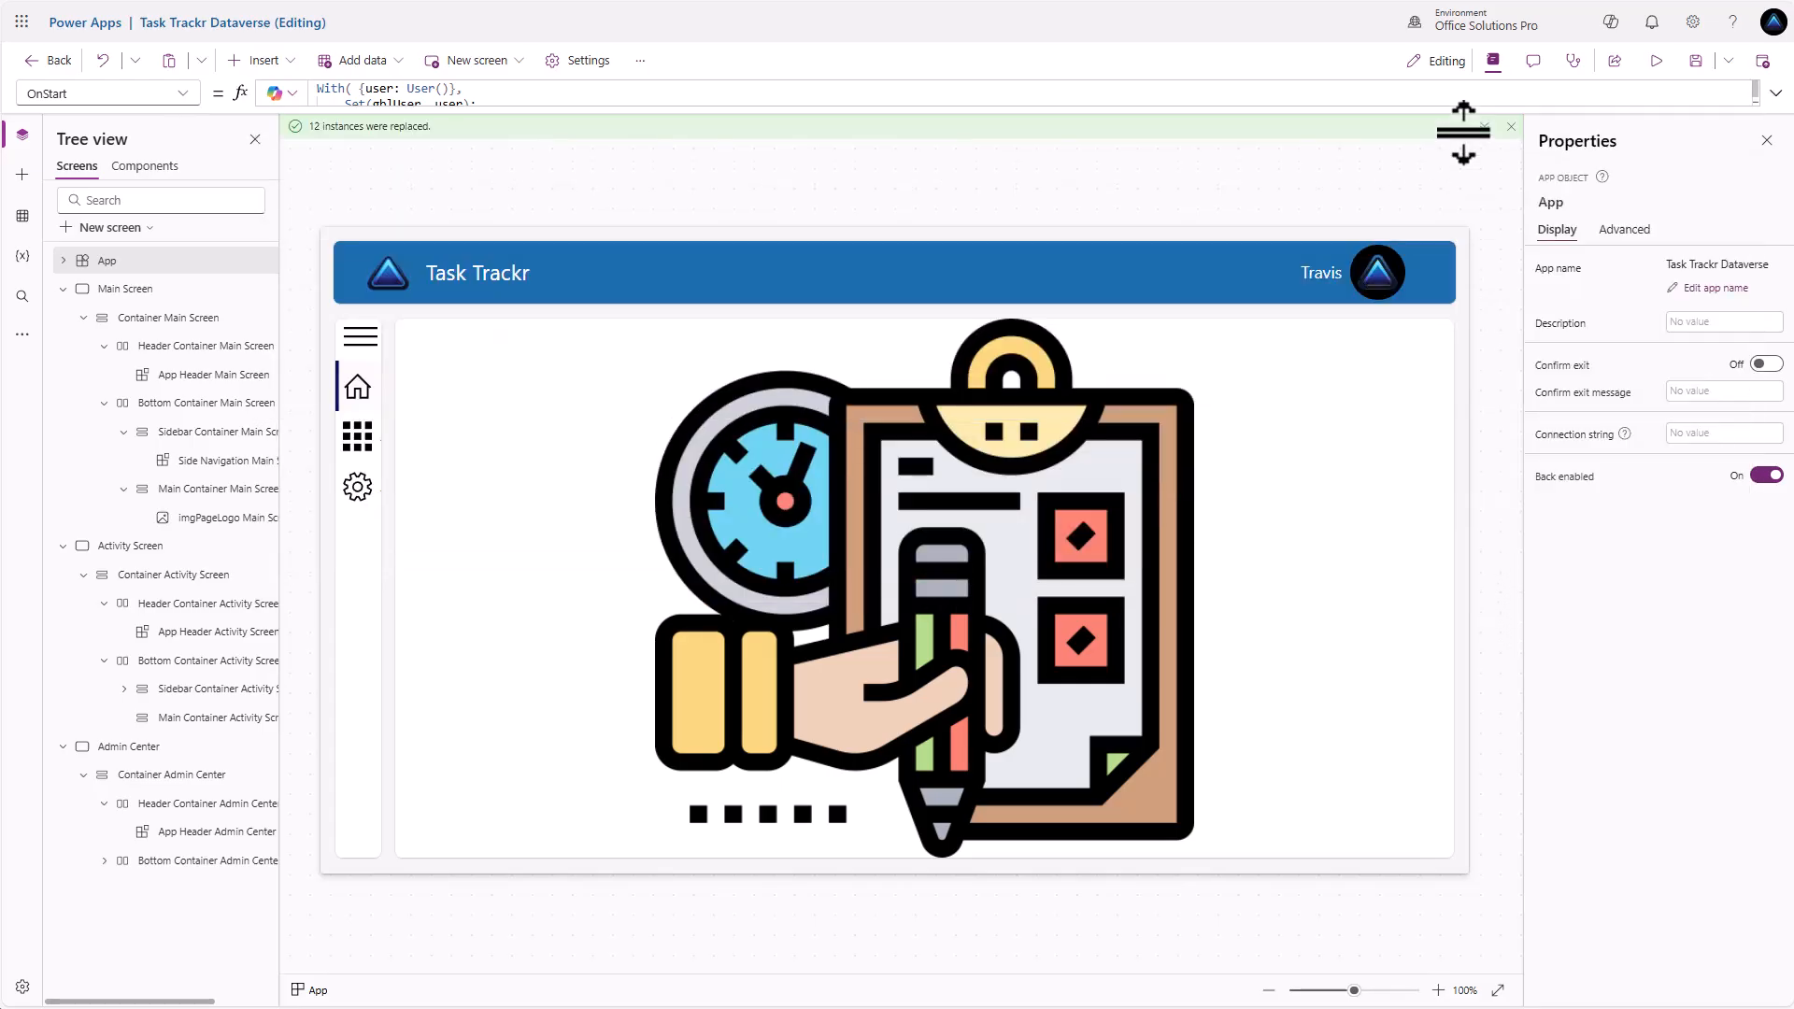
In Main Screen's OnVisible formula, set locExpandNav to false in the first UpdateContext and true in the second
left_click(457, 193)
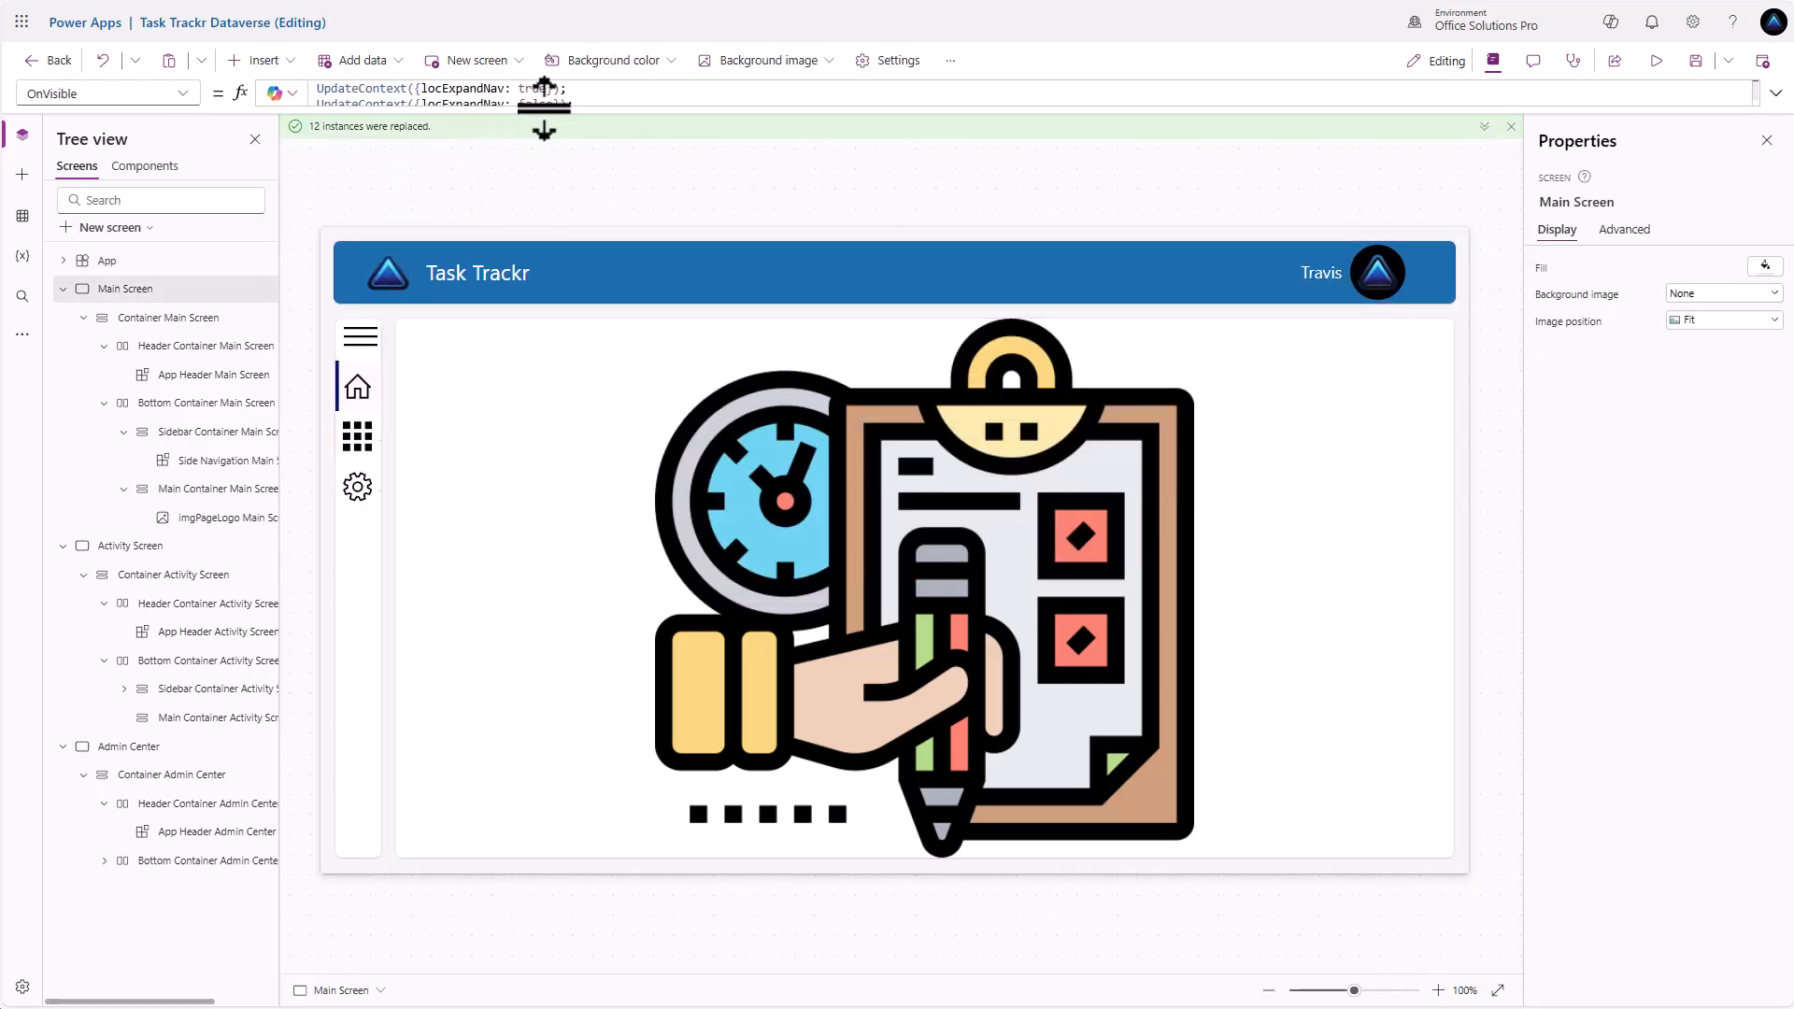
left_click_drag(543, 107, 542, 159)
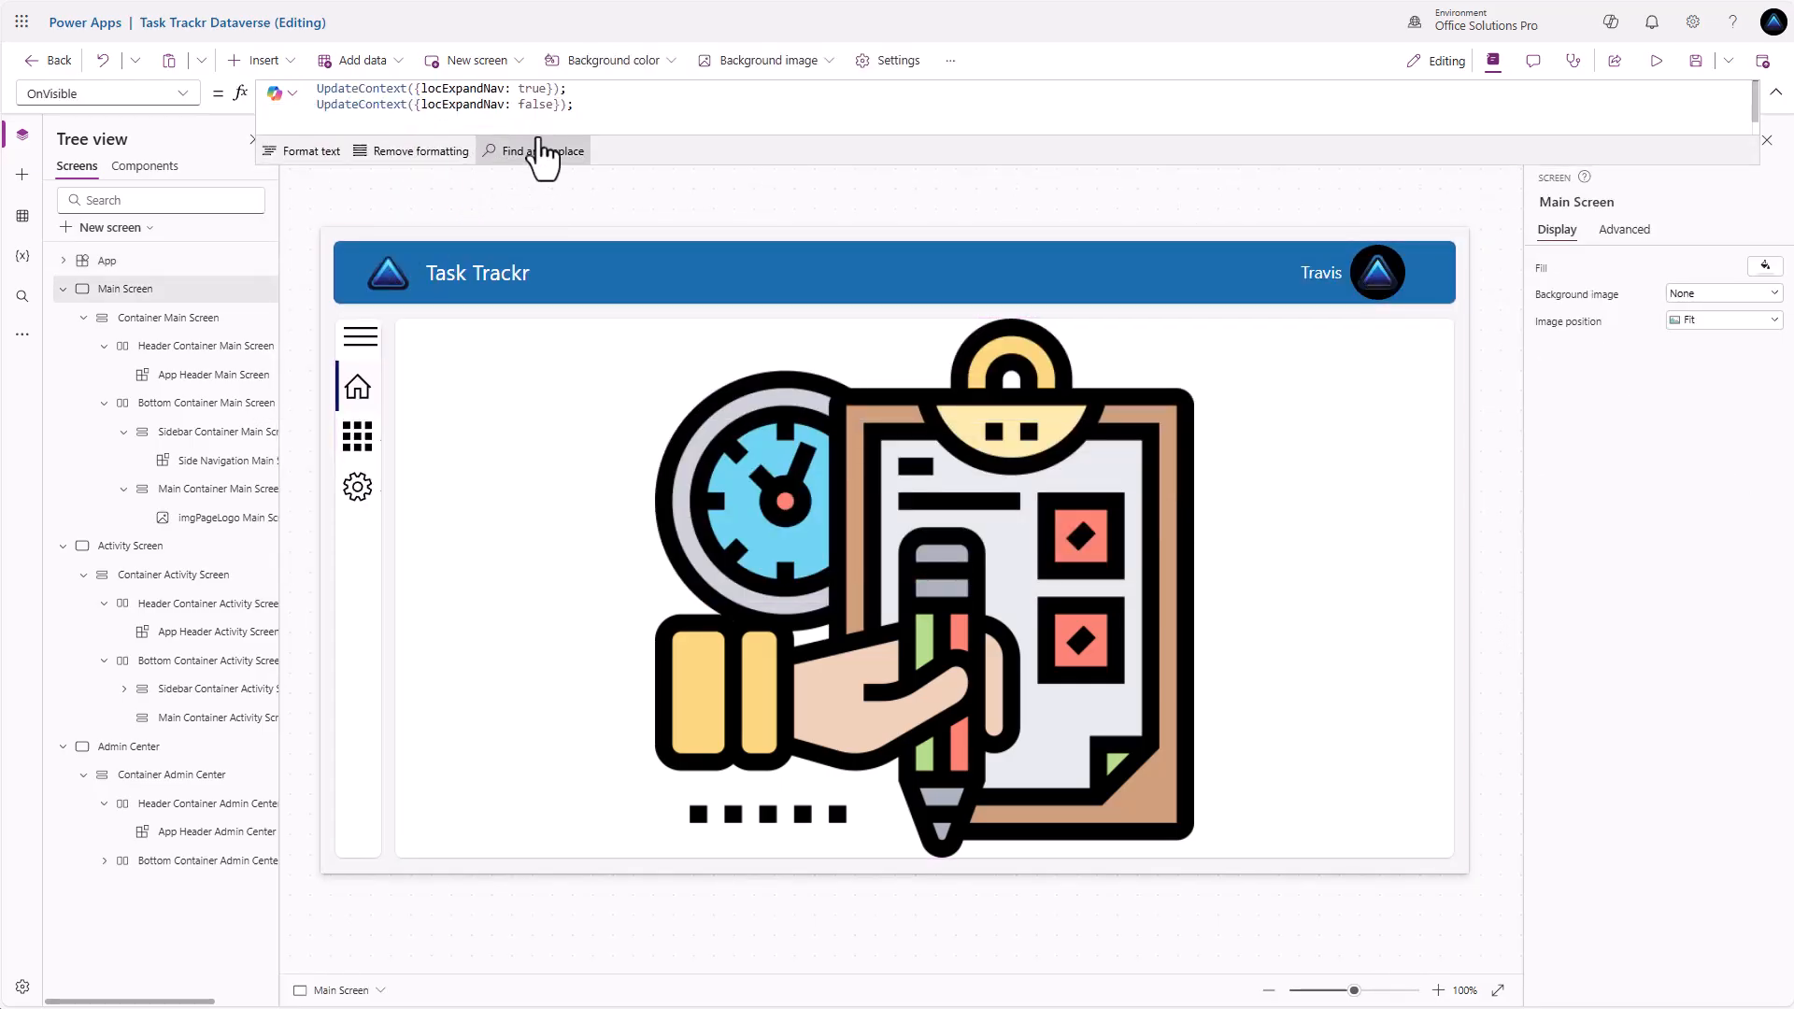
double_click(529, 89)
type("false")
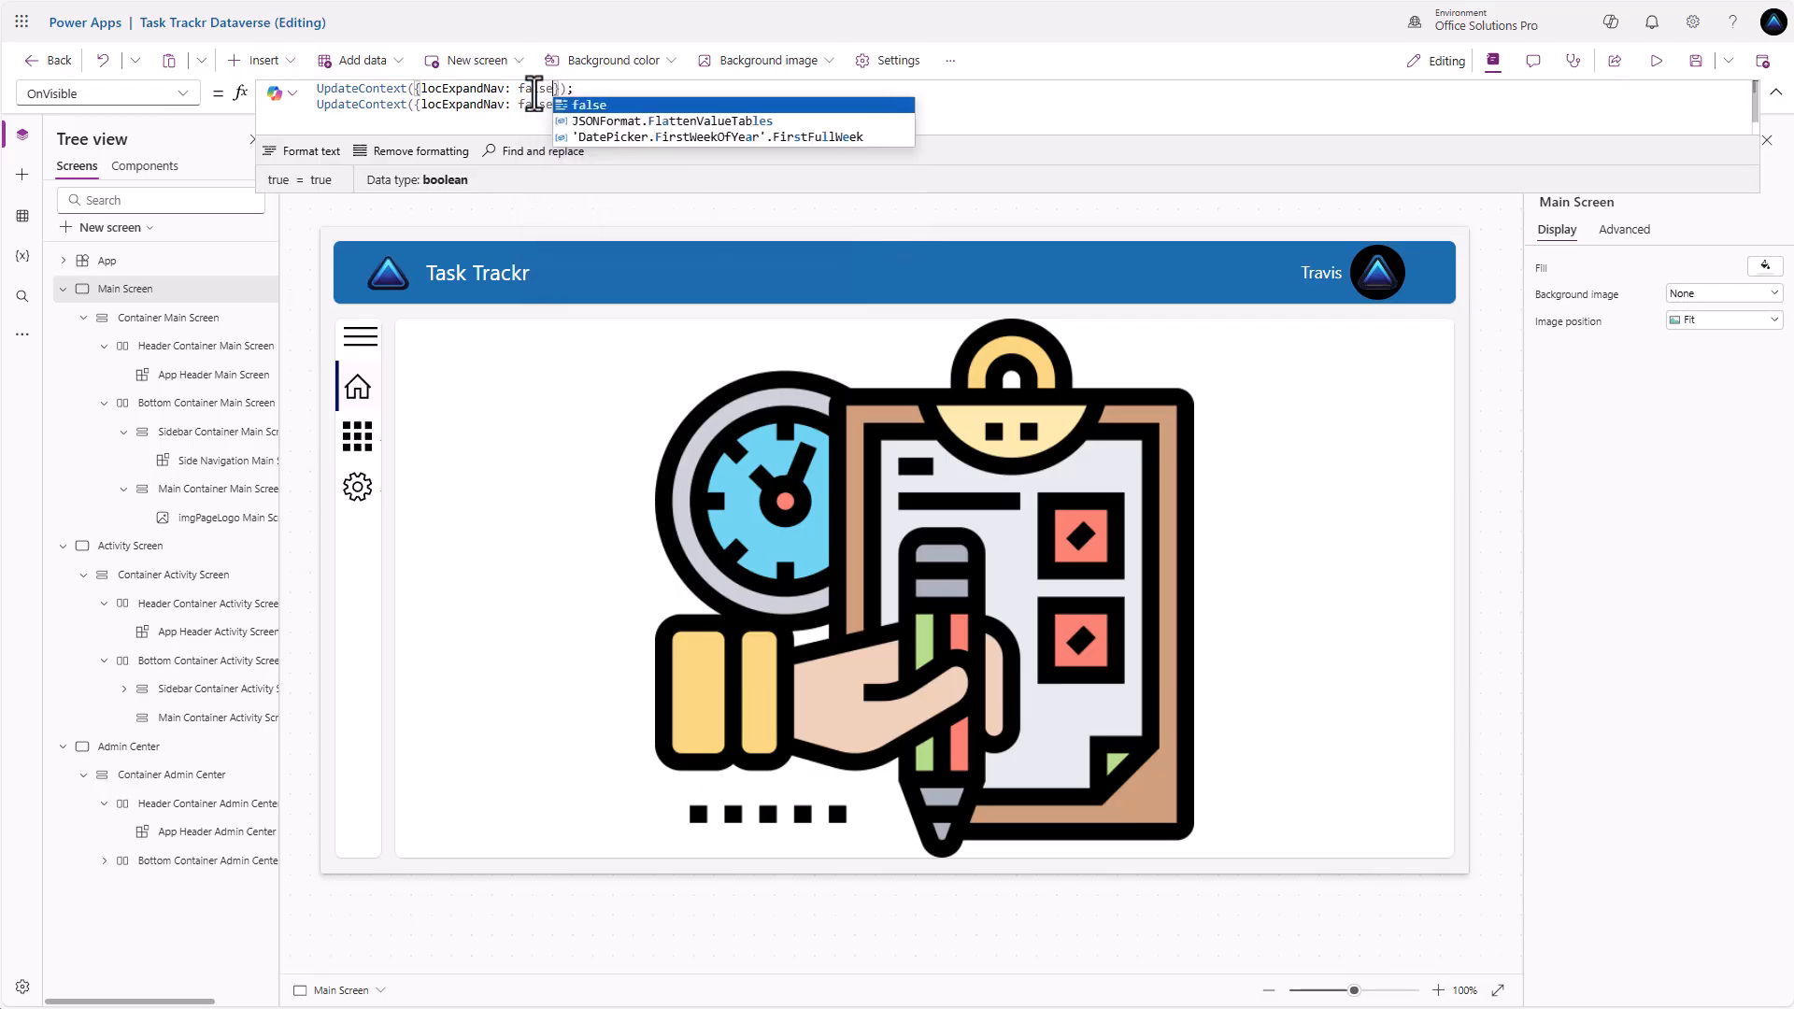
left_click(517, 105)
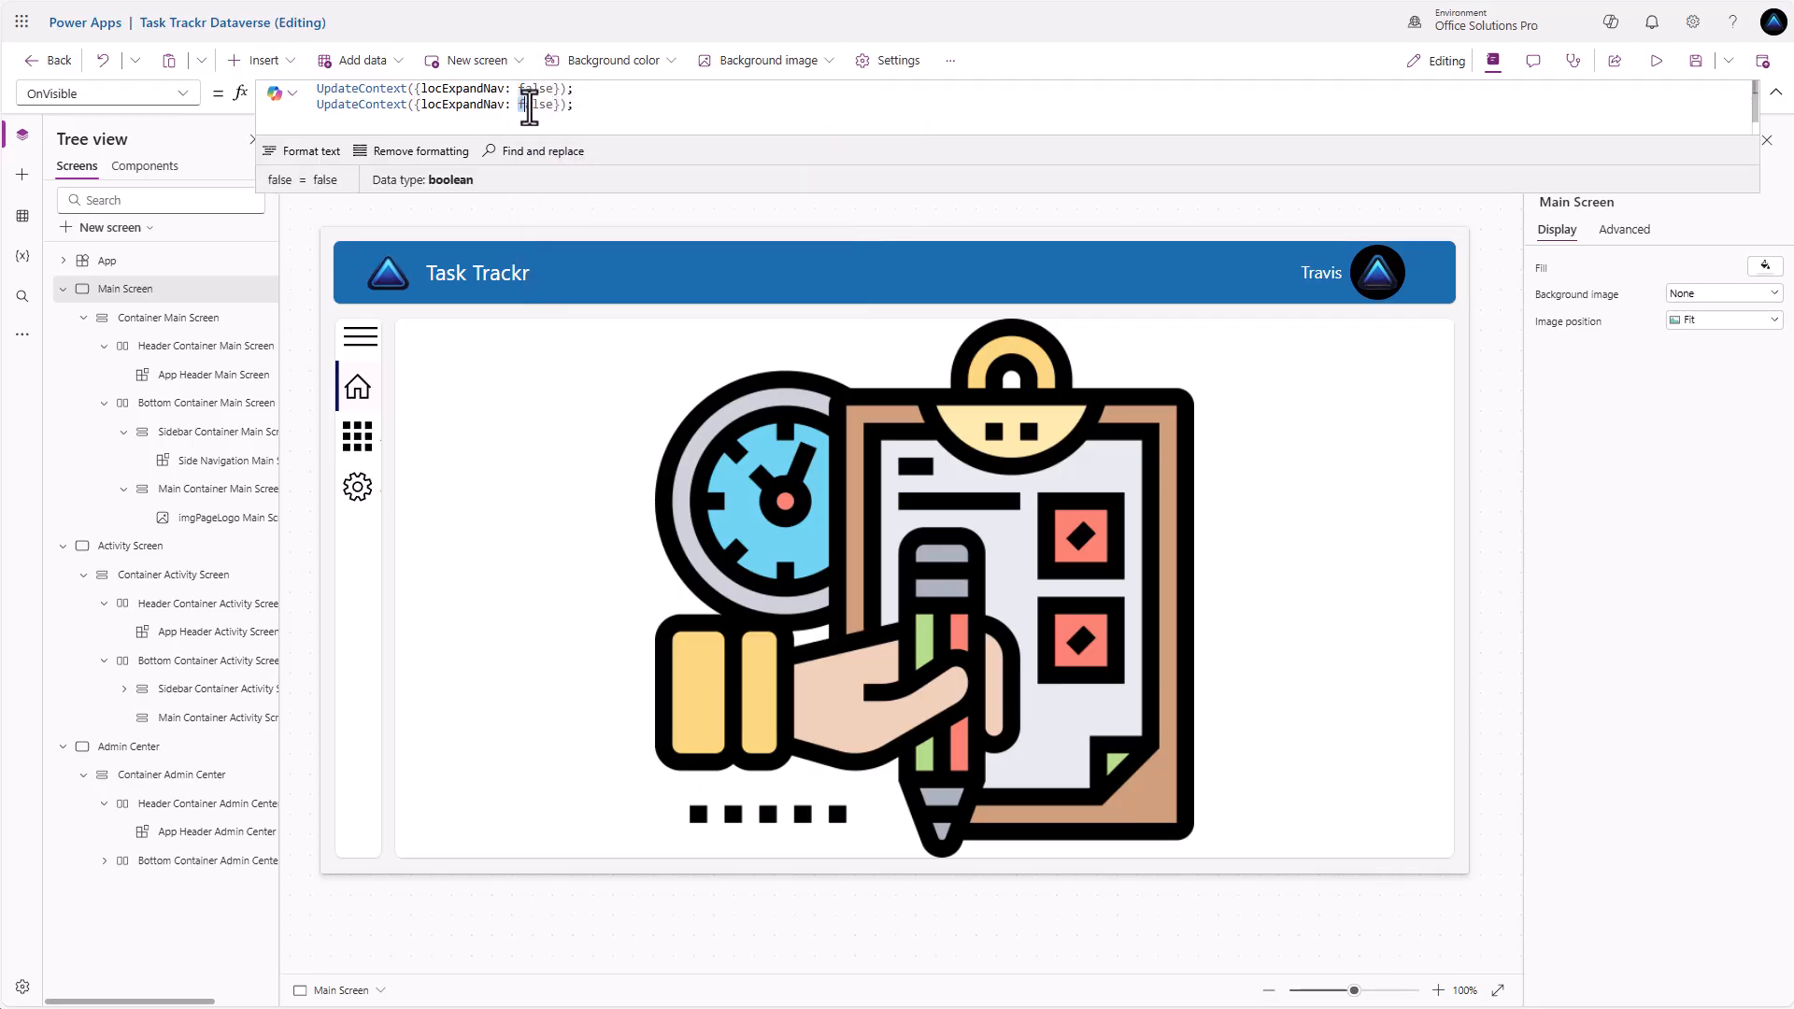
double_click(537, 105)
type("tru")
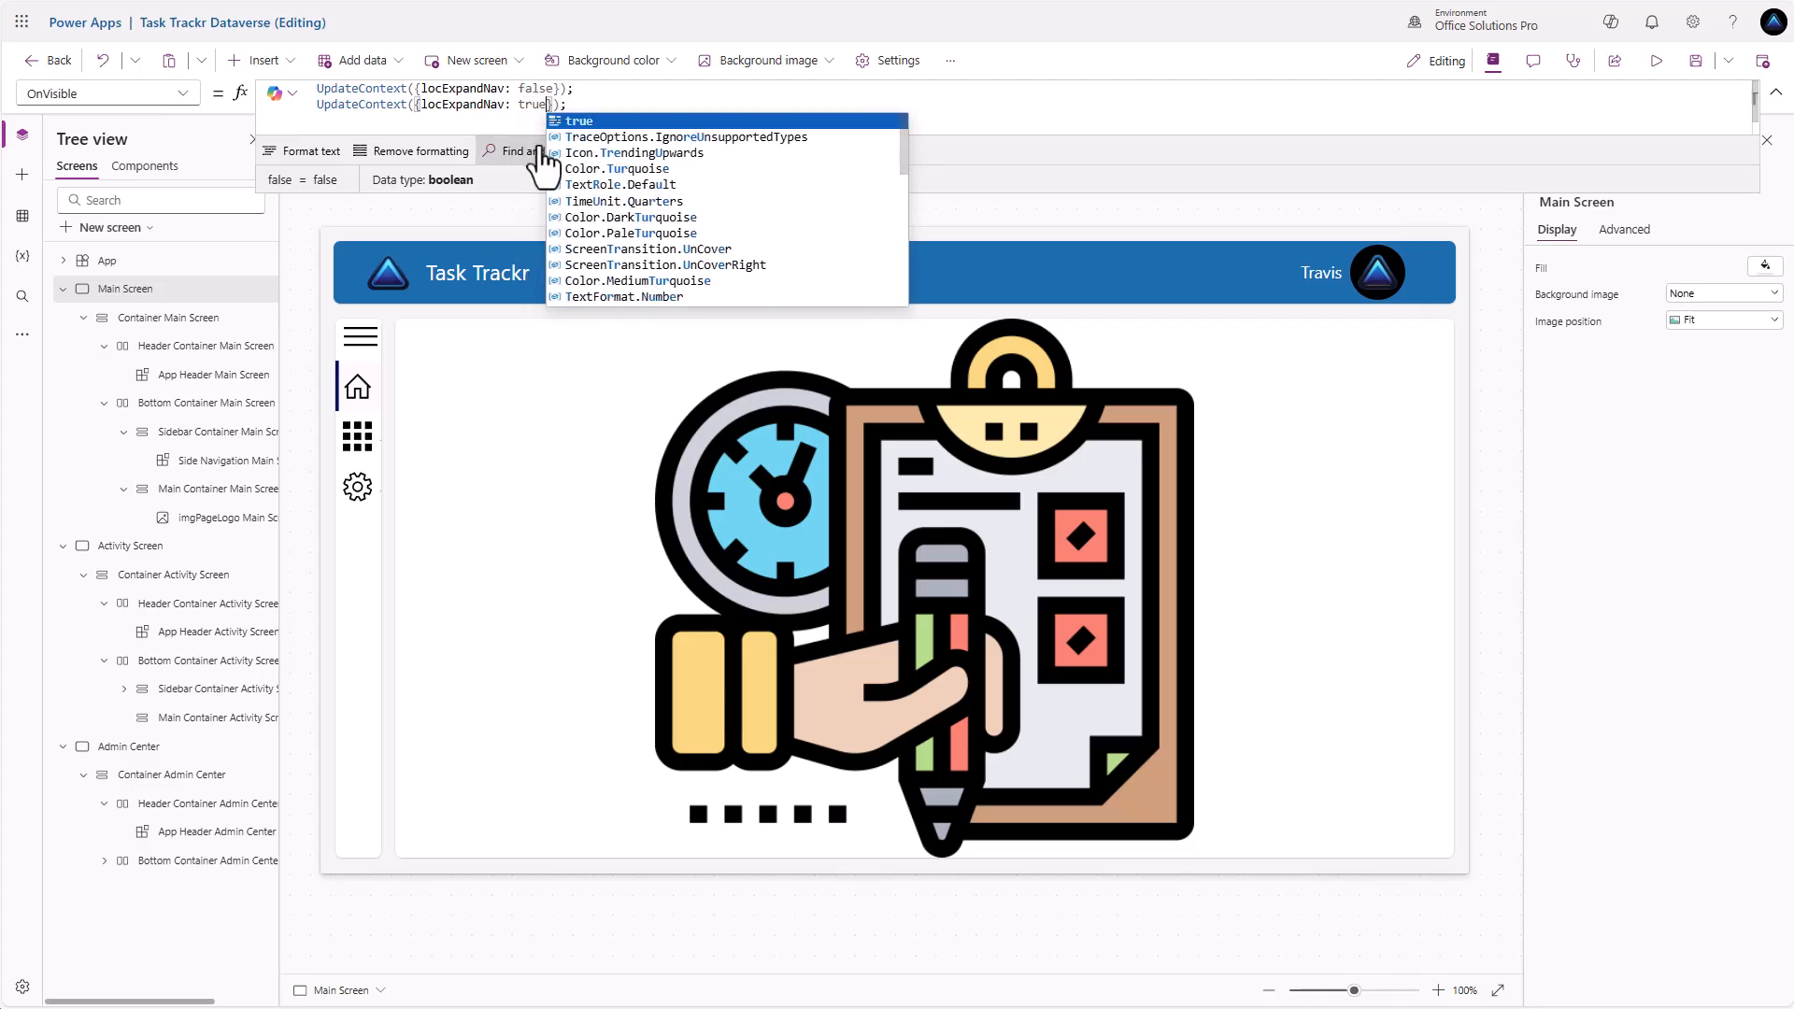
type("e")
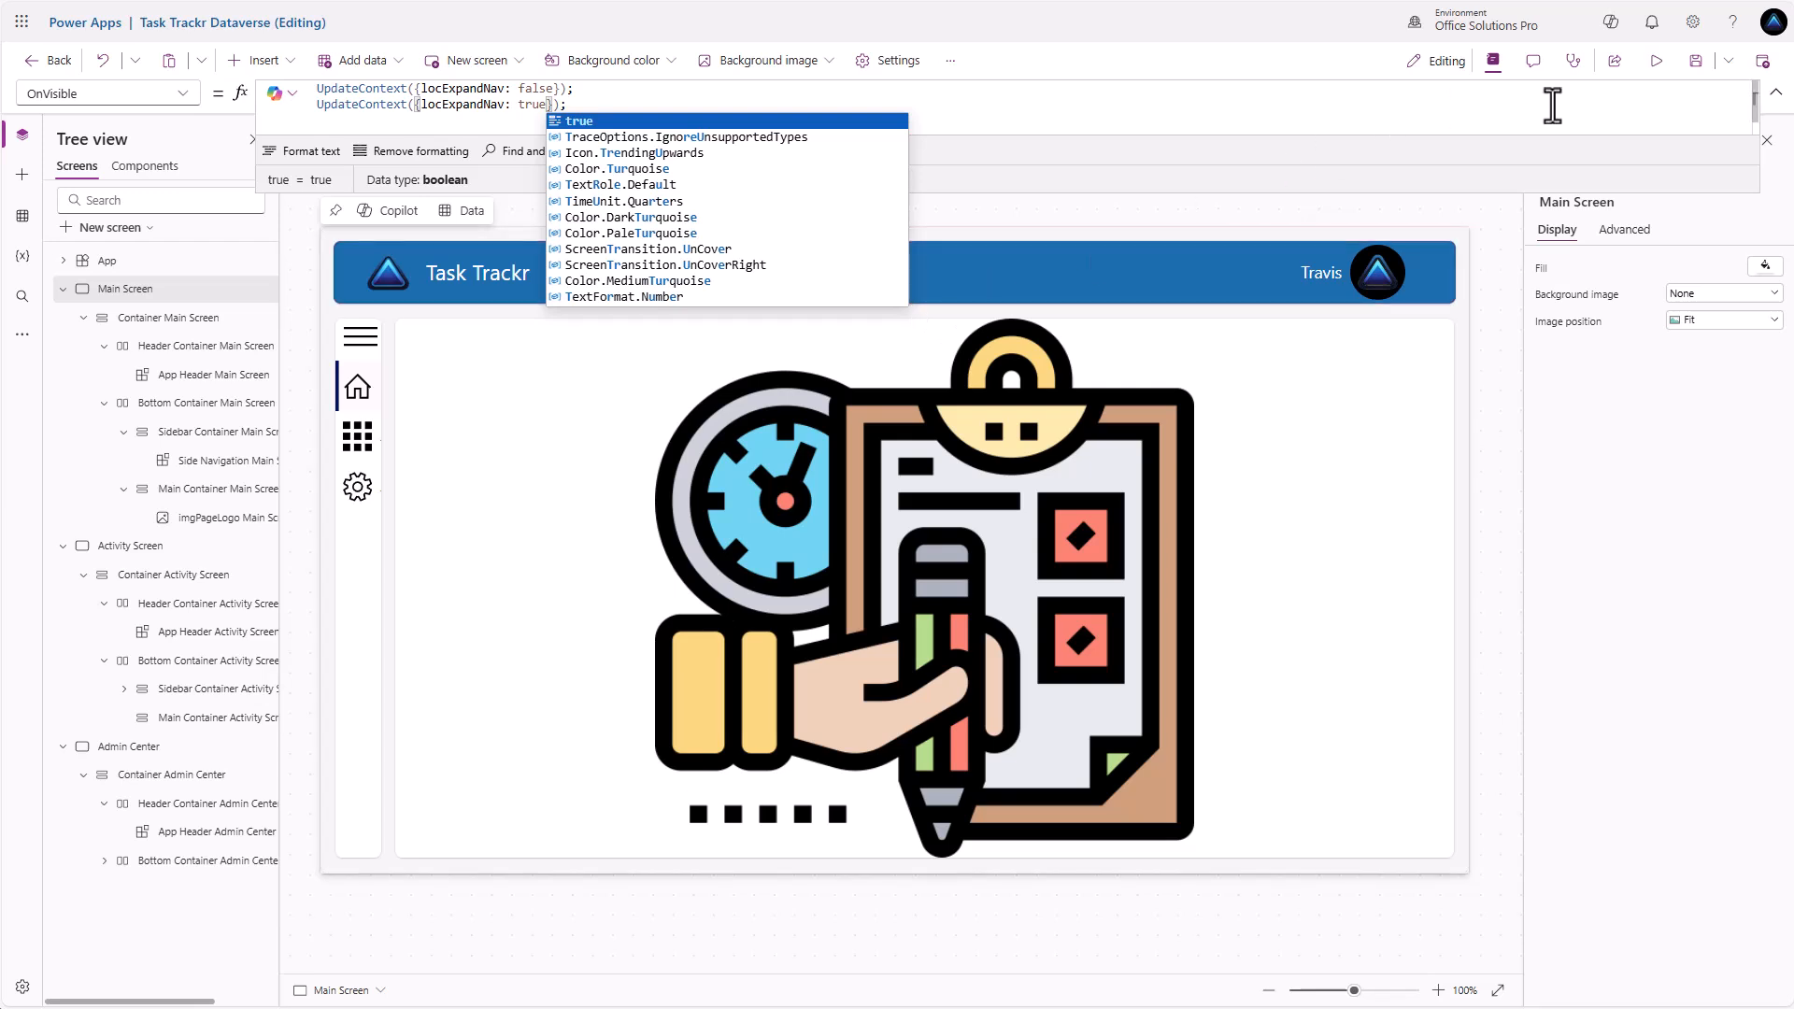
Preview the app and test the side navigation between the Home, Activity and Admin screens, ending the preview on Admin Center
left_click(1656, 61)
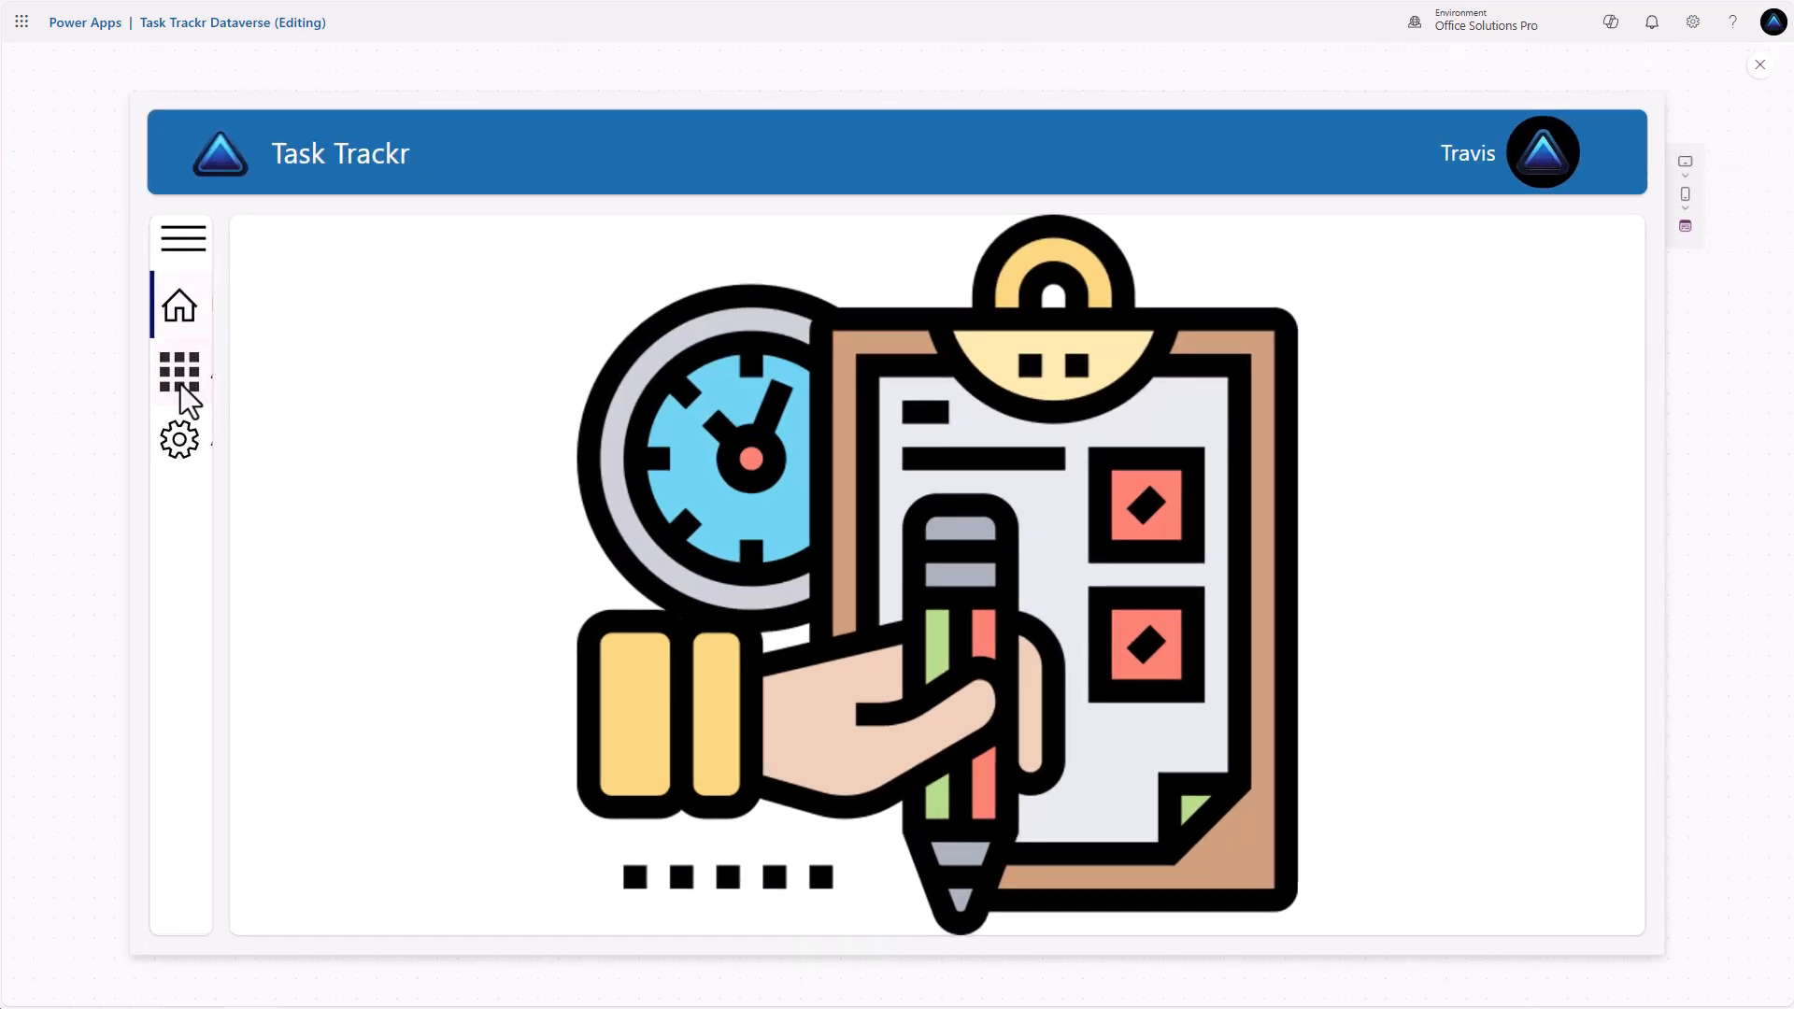
left_click(182, 384)
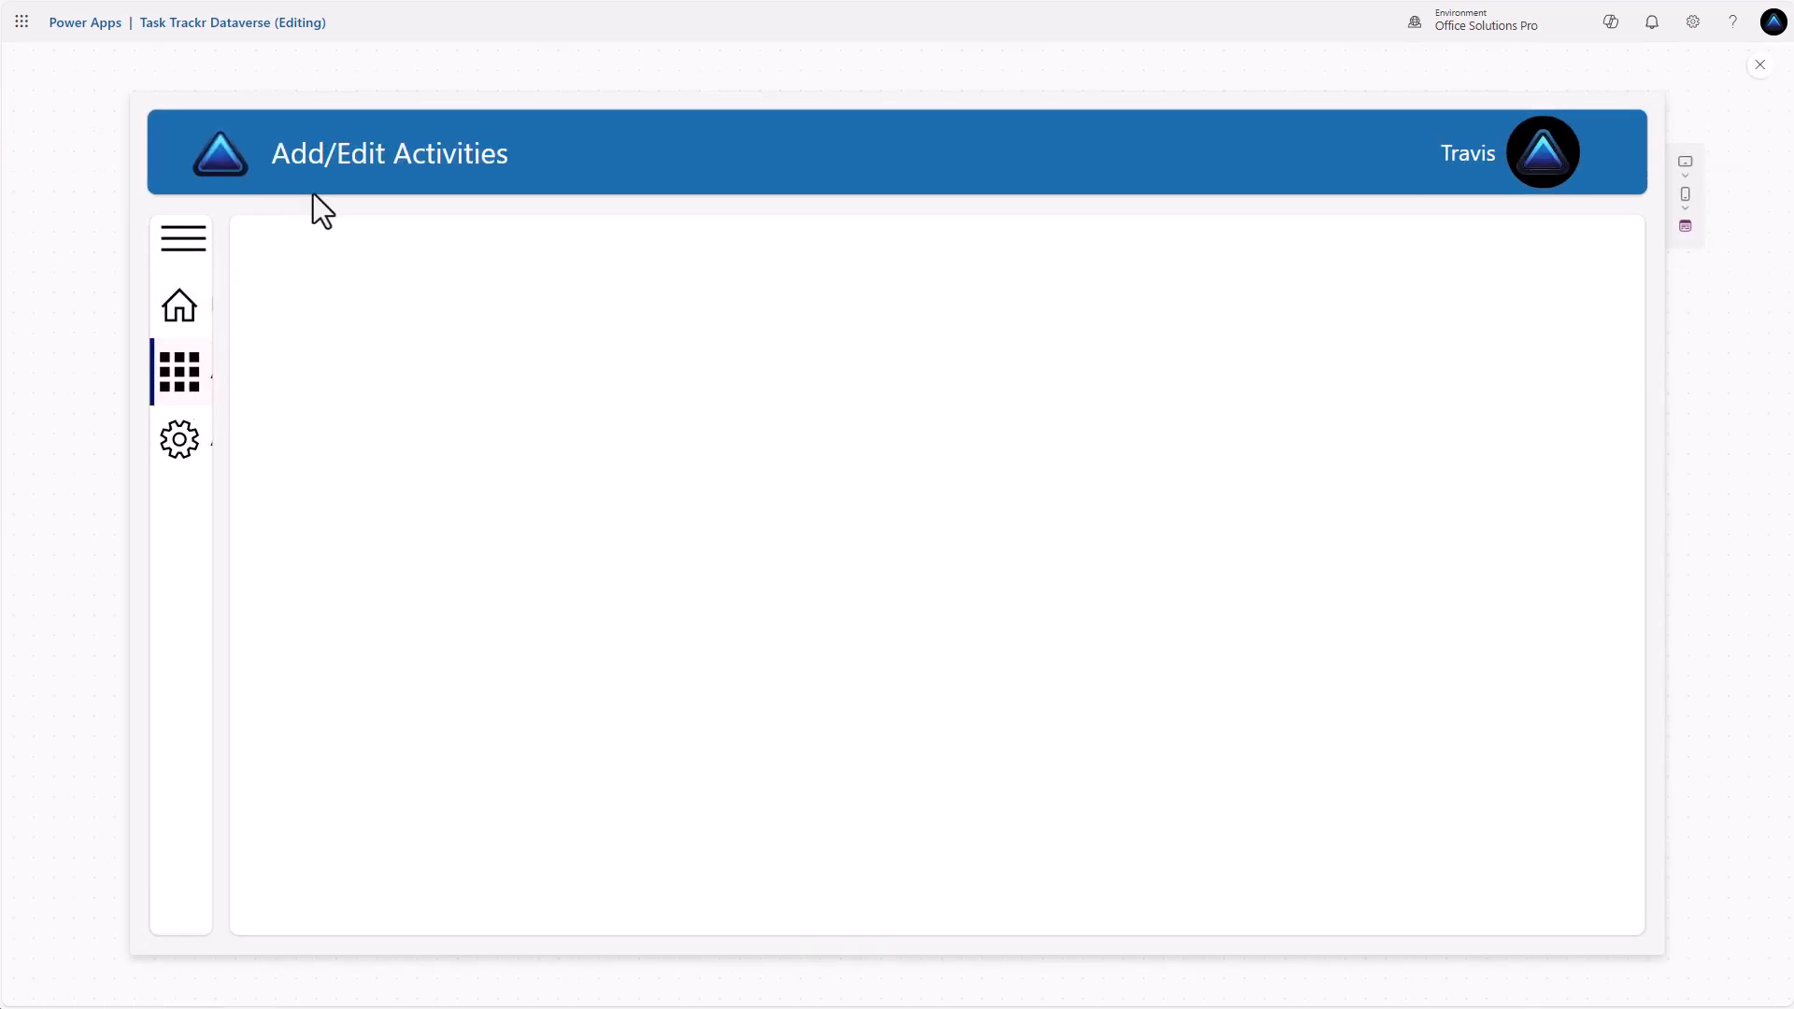
left_click(178, 440)
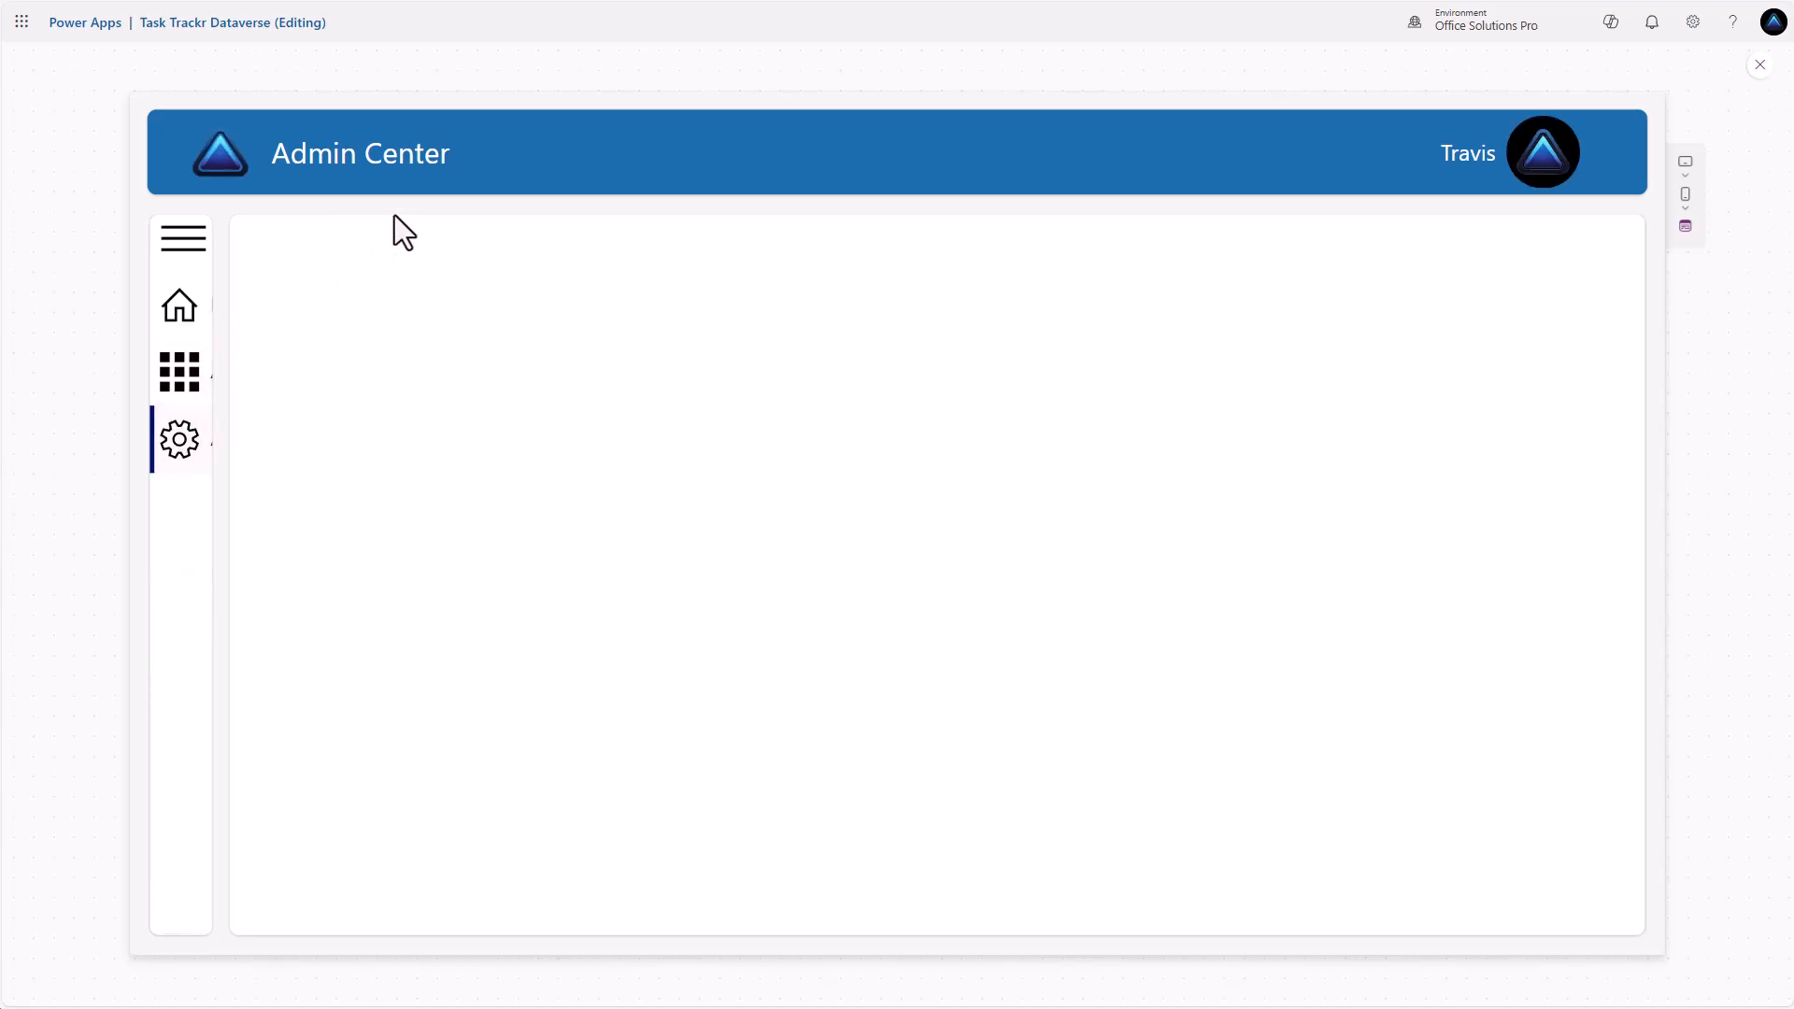
left_click(185, 308)
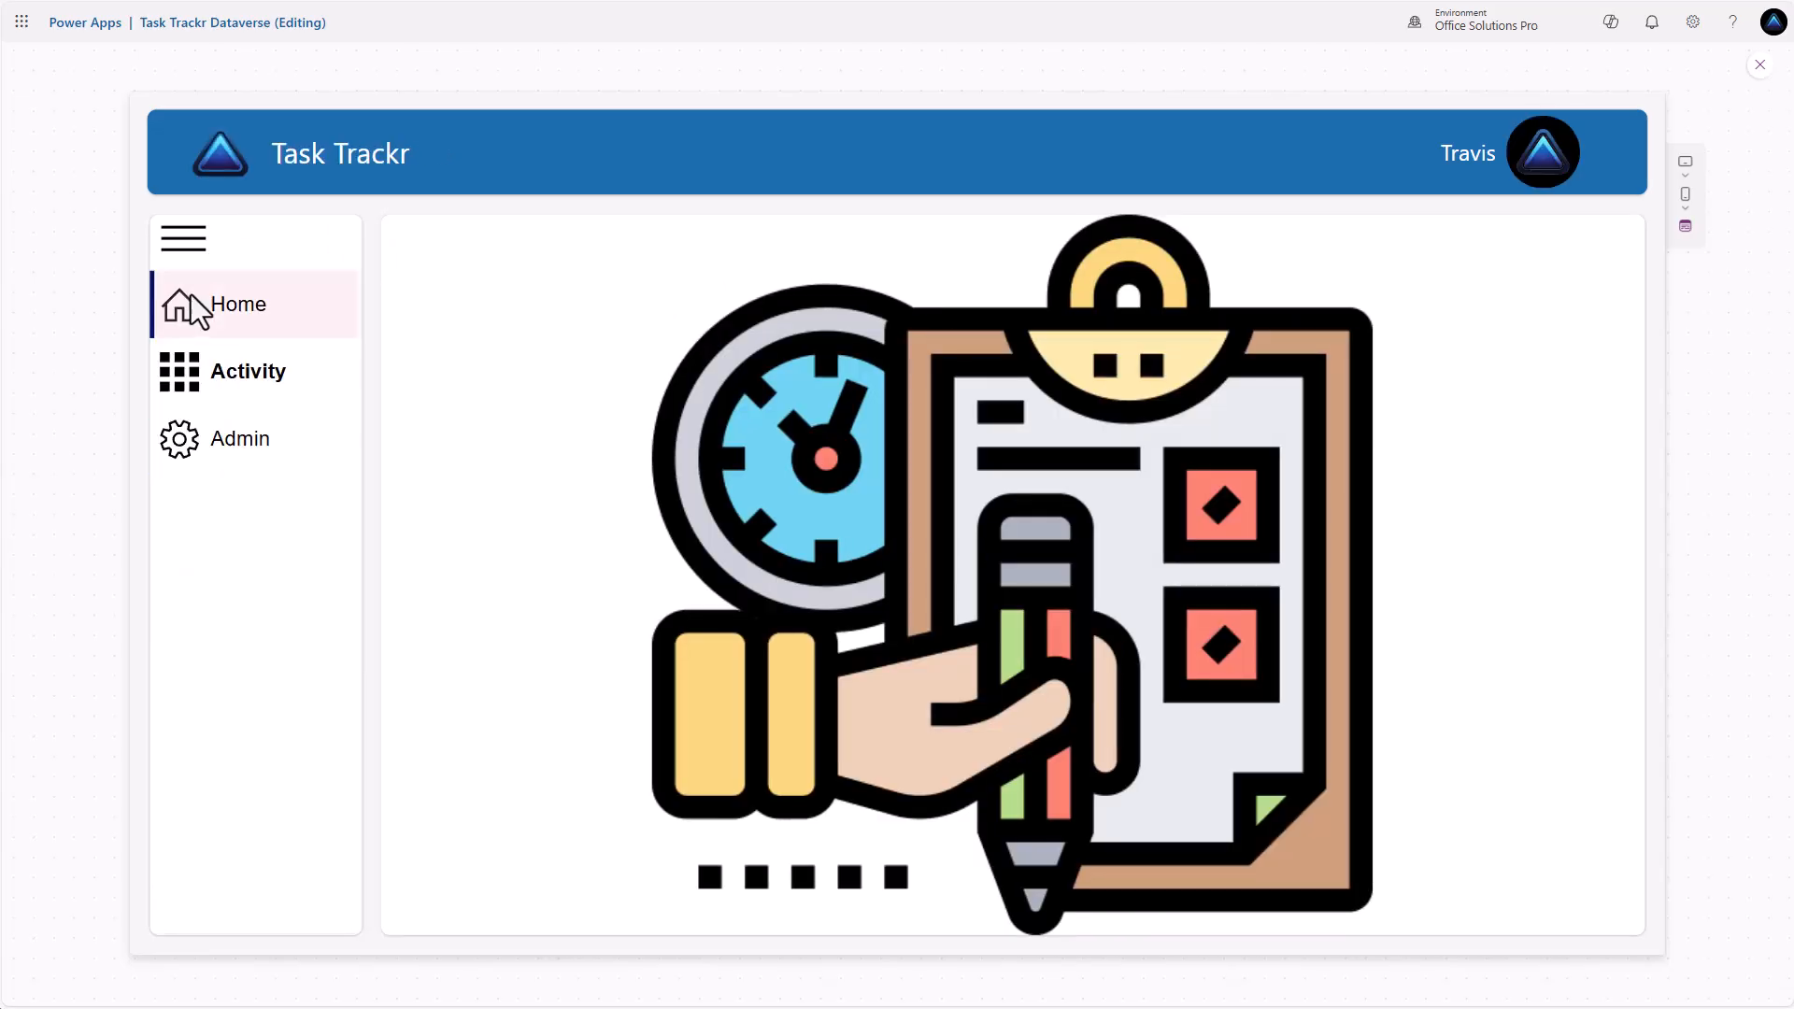
left_click(224, 387)
left_click(191, 431)
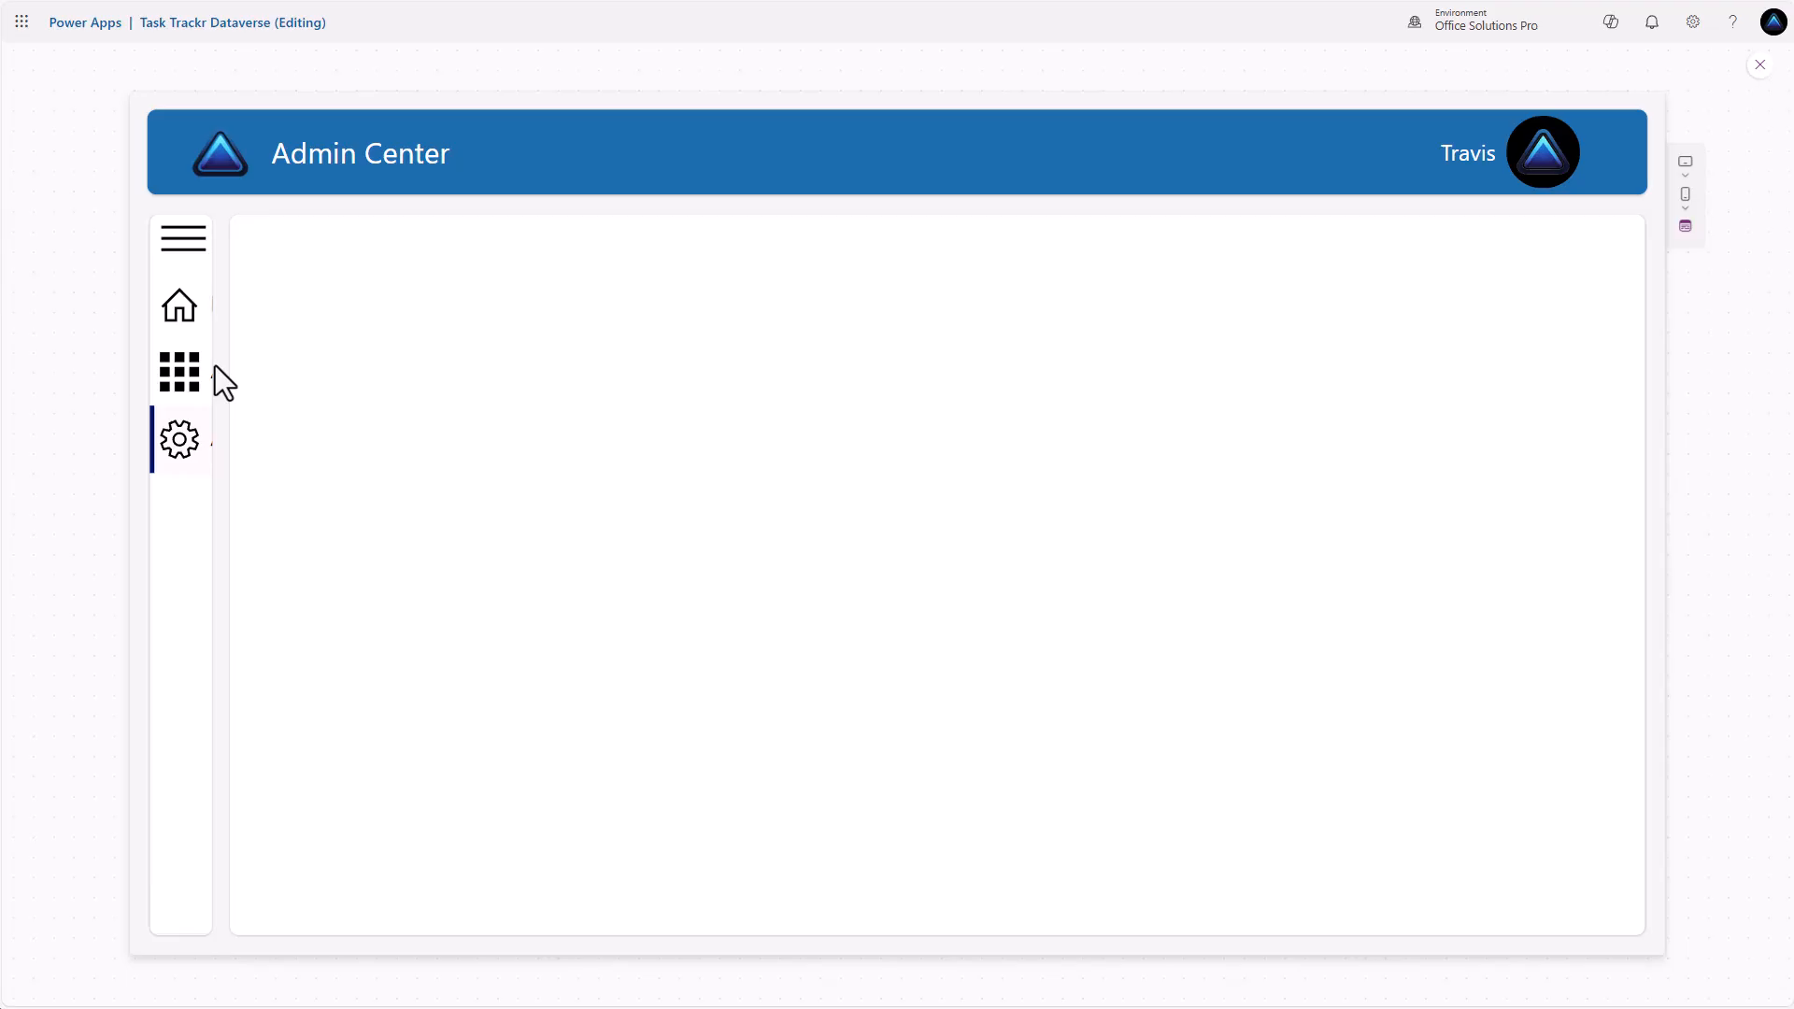
key("Escape")
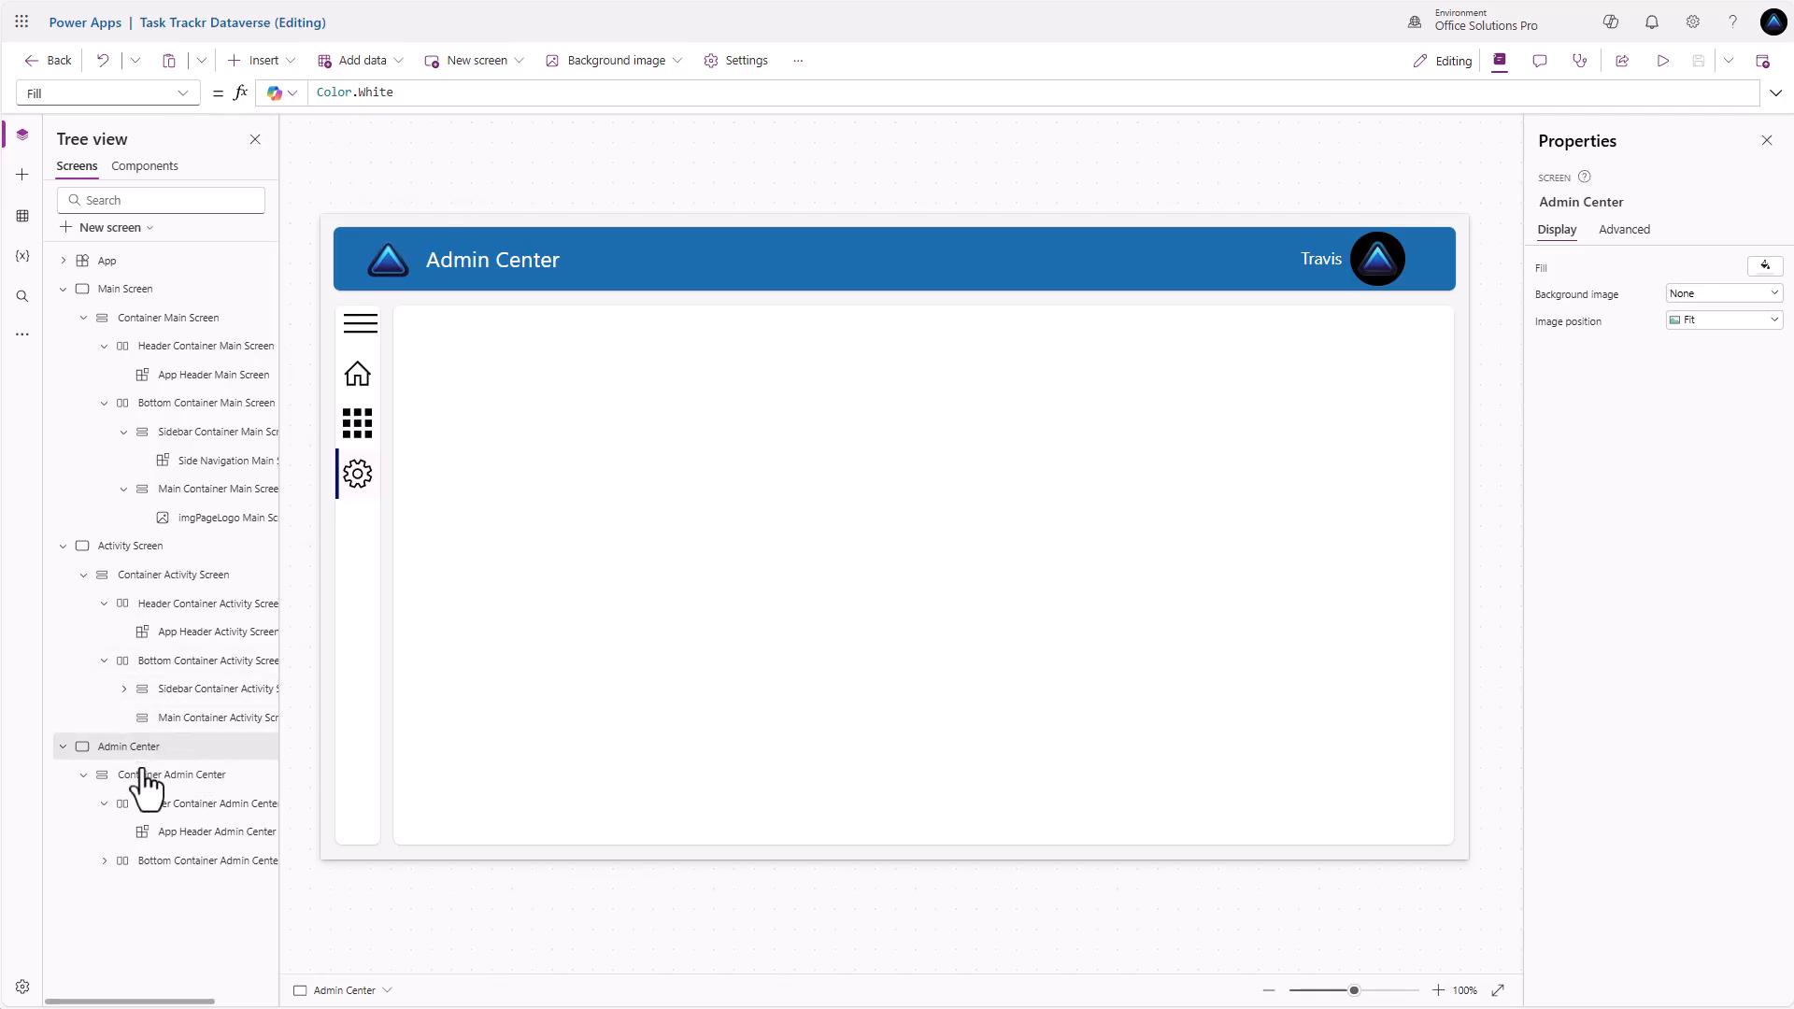
Duplicate the Admin Center screen and select the copy
right_click(157, 752)
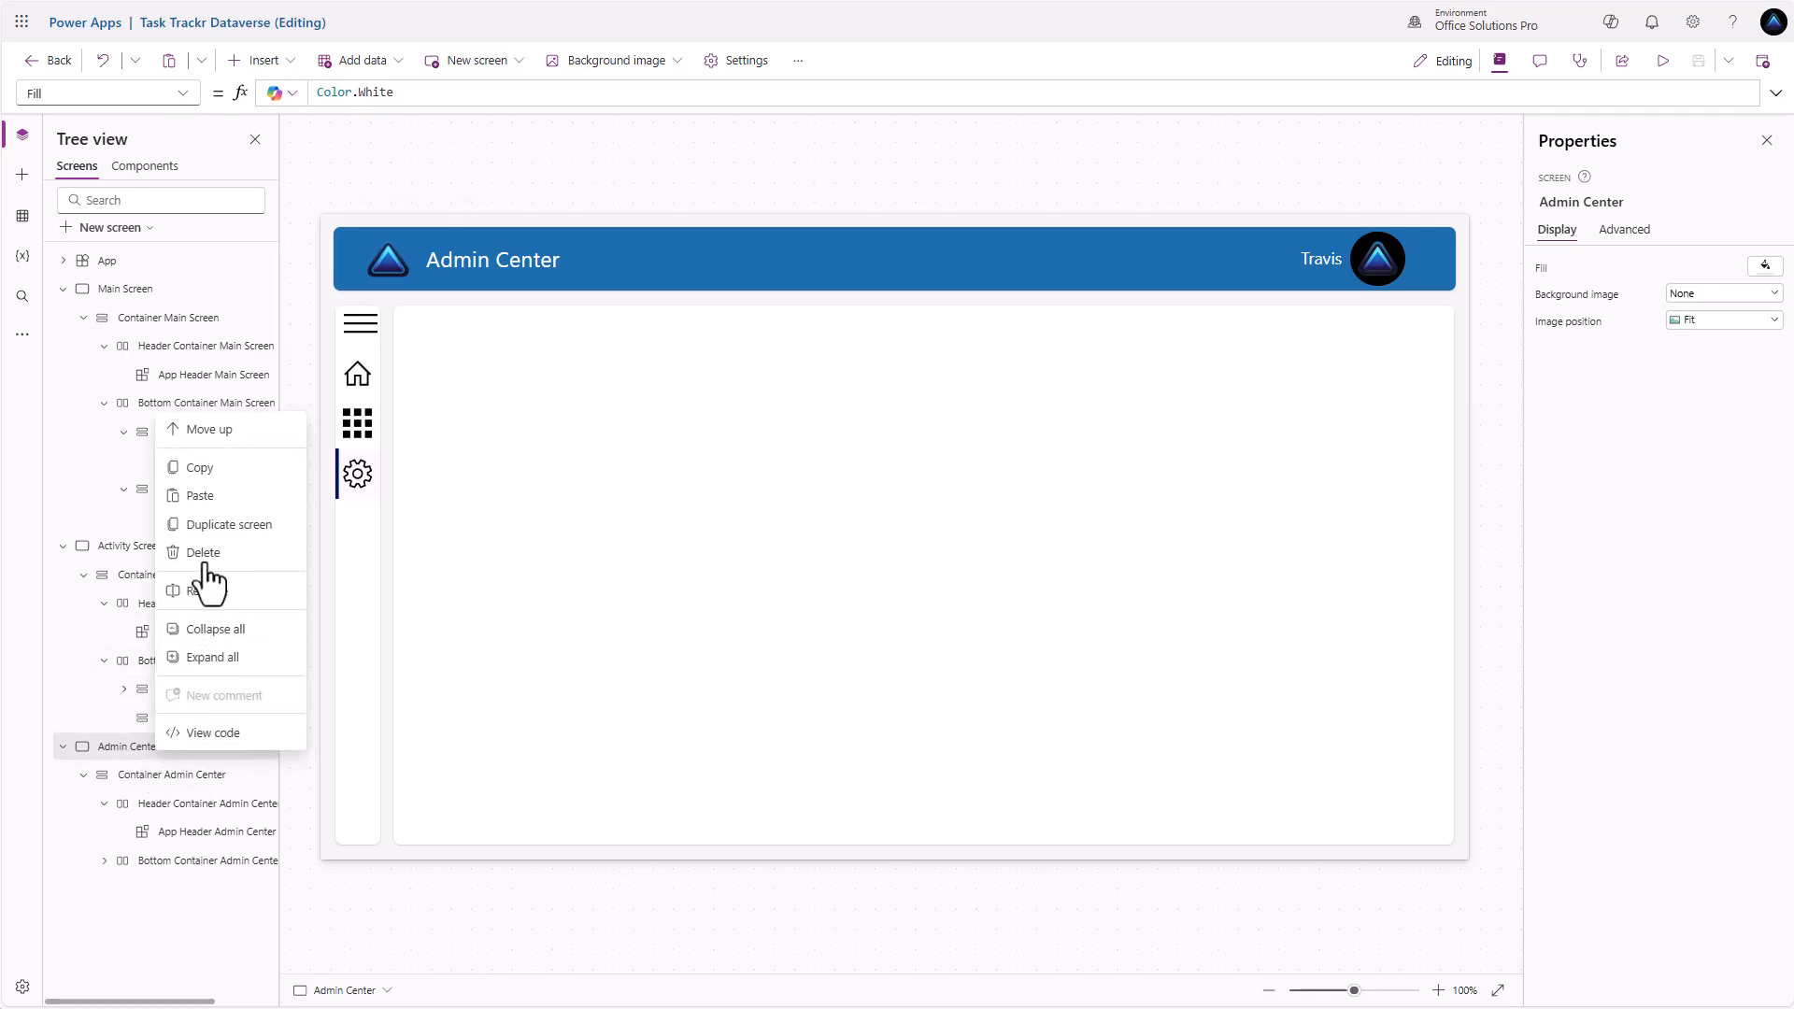
key("Escape")
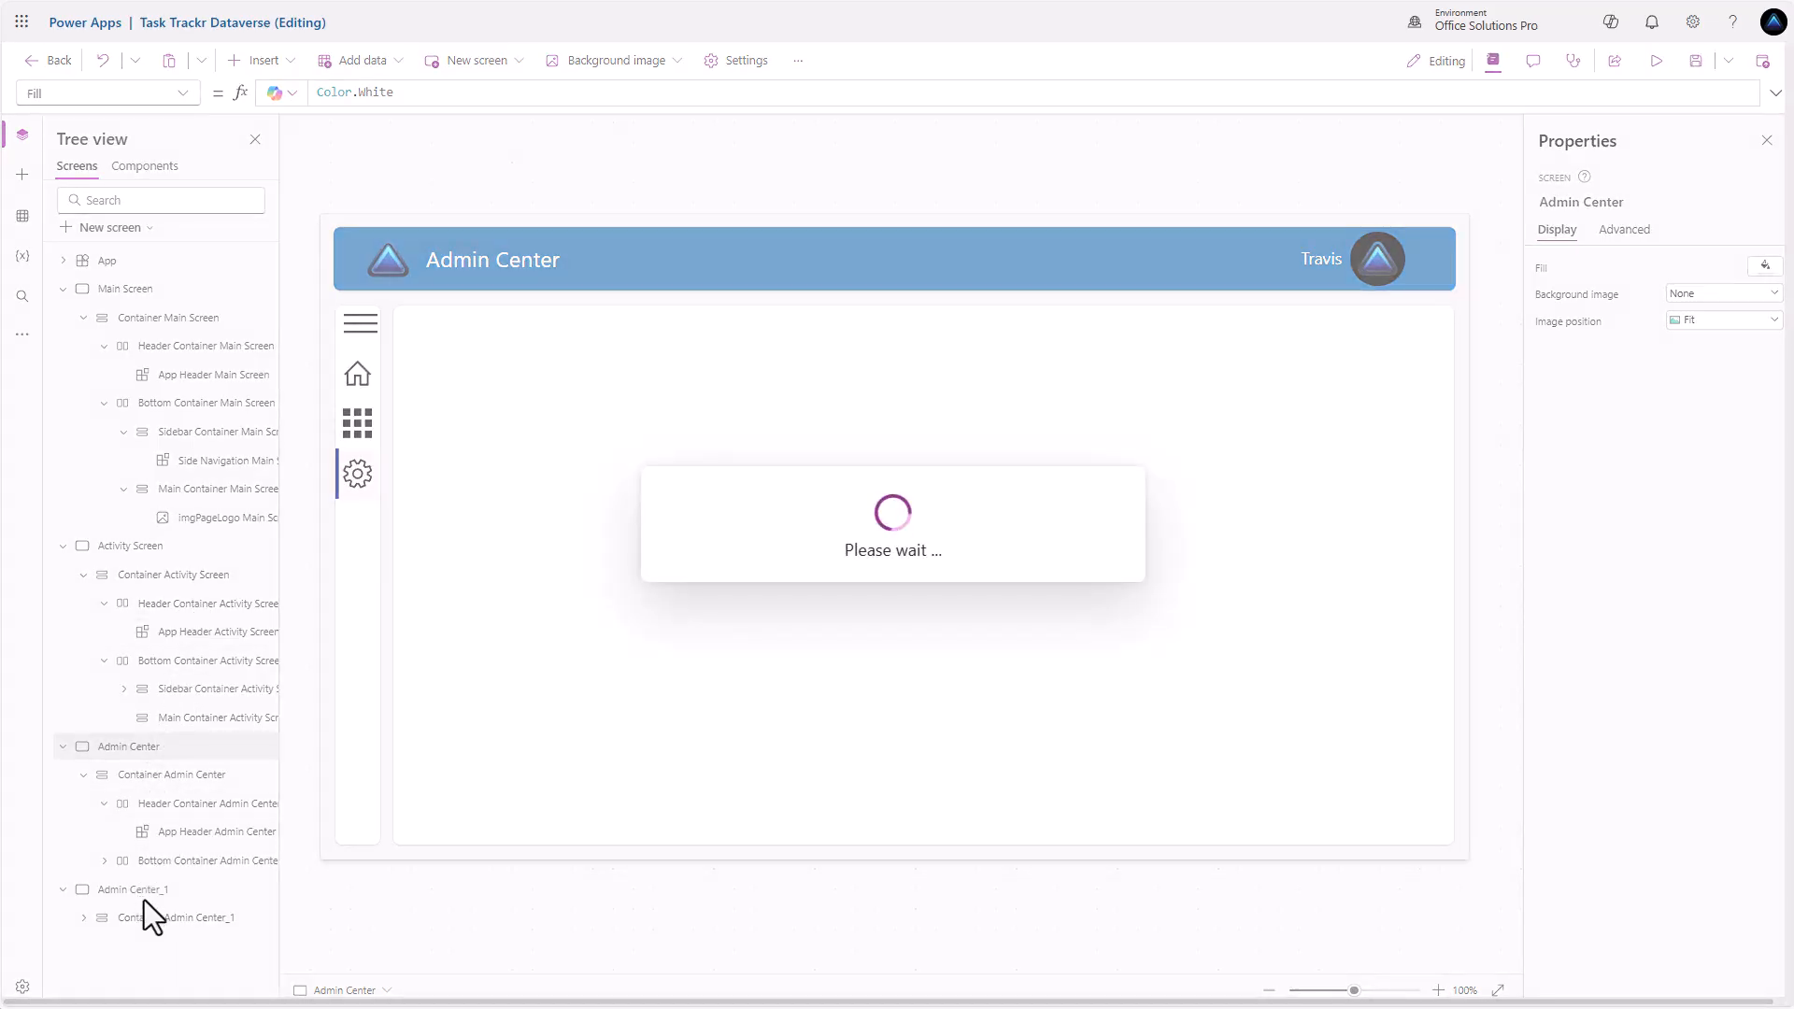
left_click(142, 900)
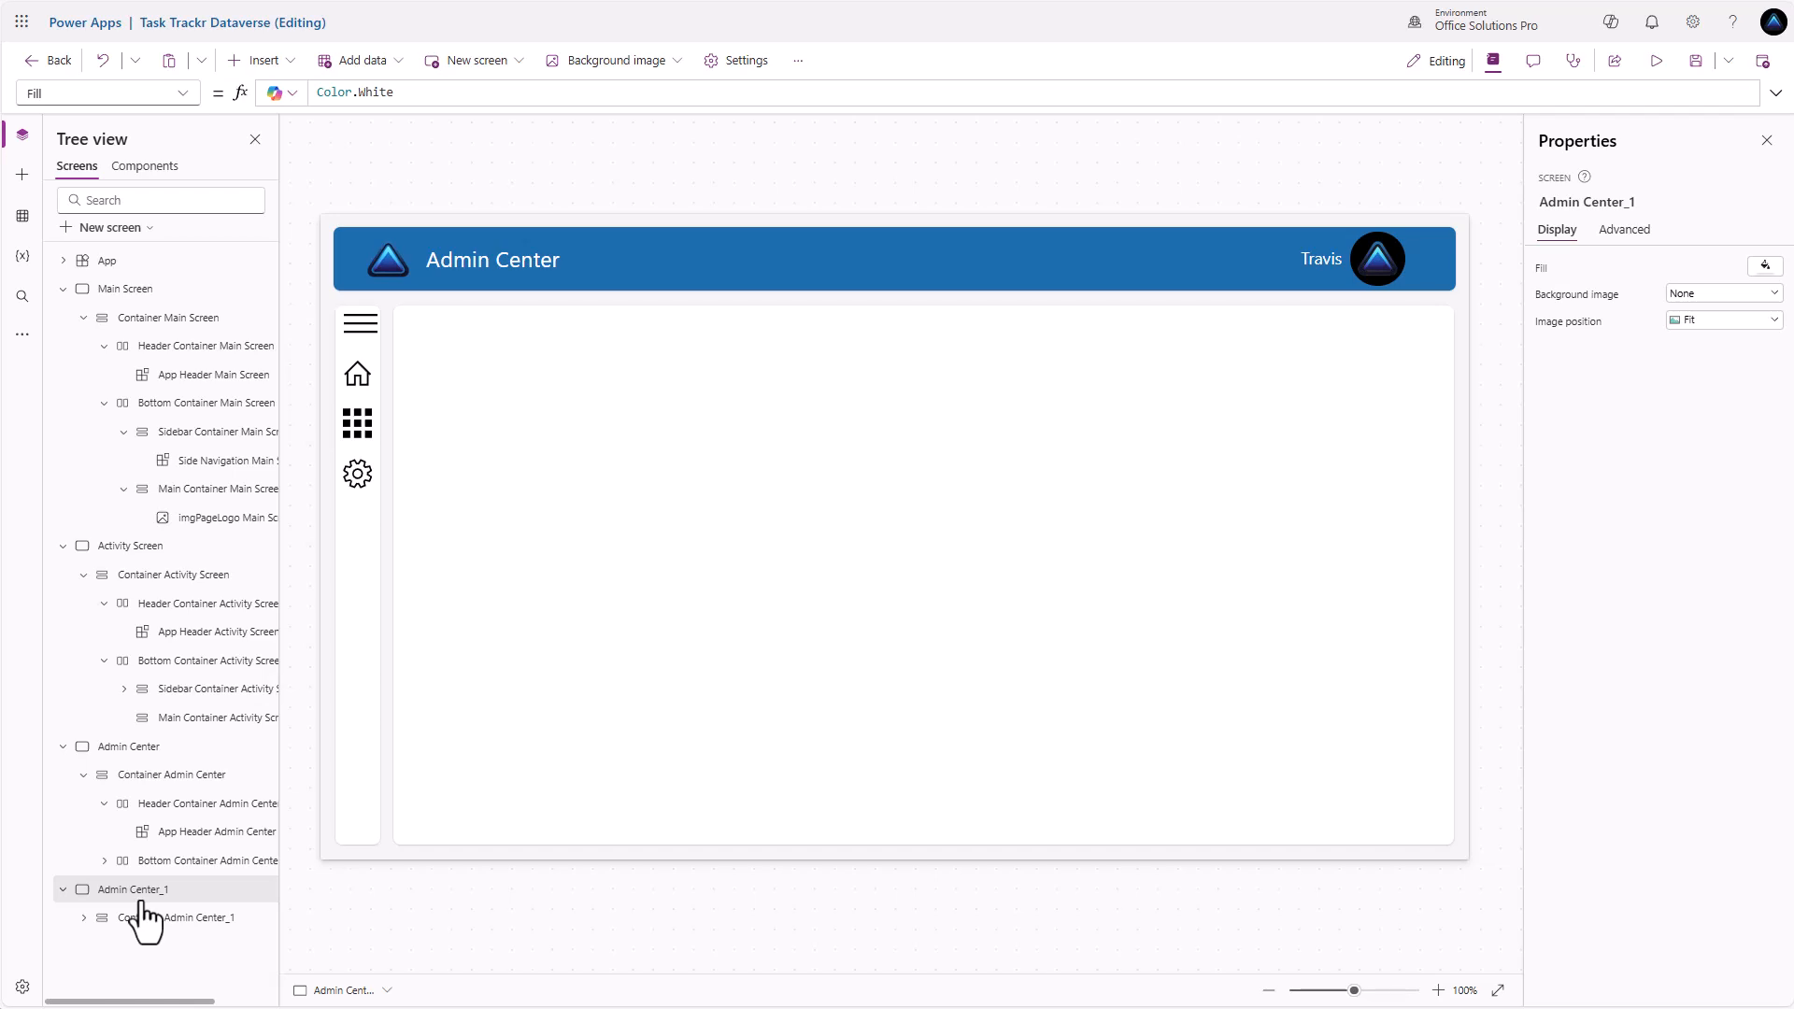
Replace every instance of "Admin Center_1" with "Template Screen" across the app
left_click(22, 296)
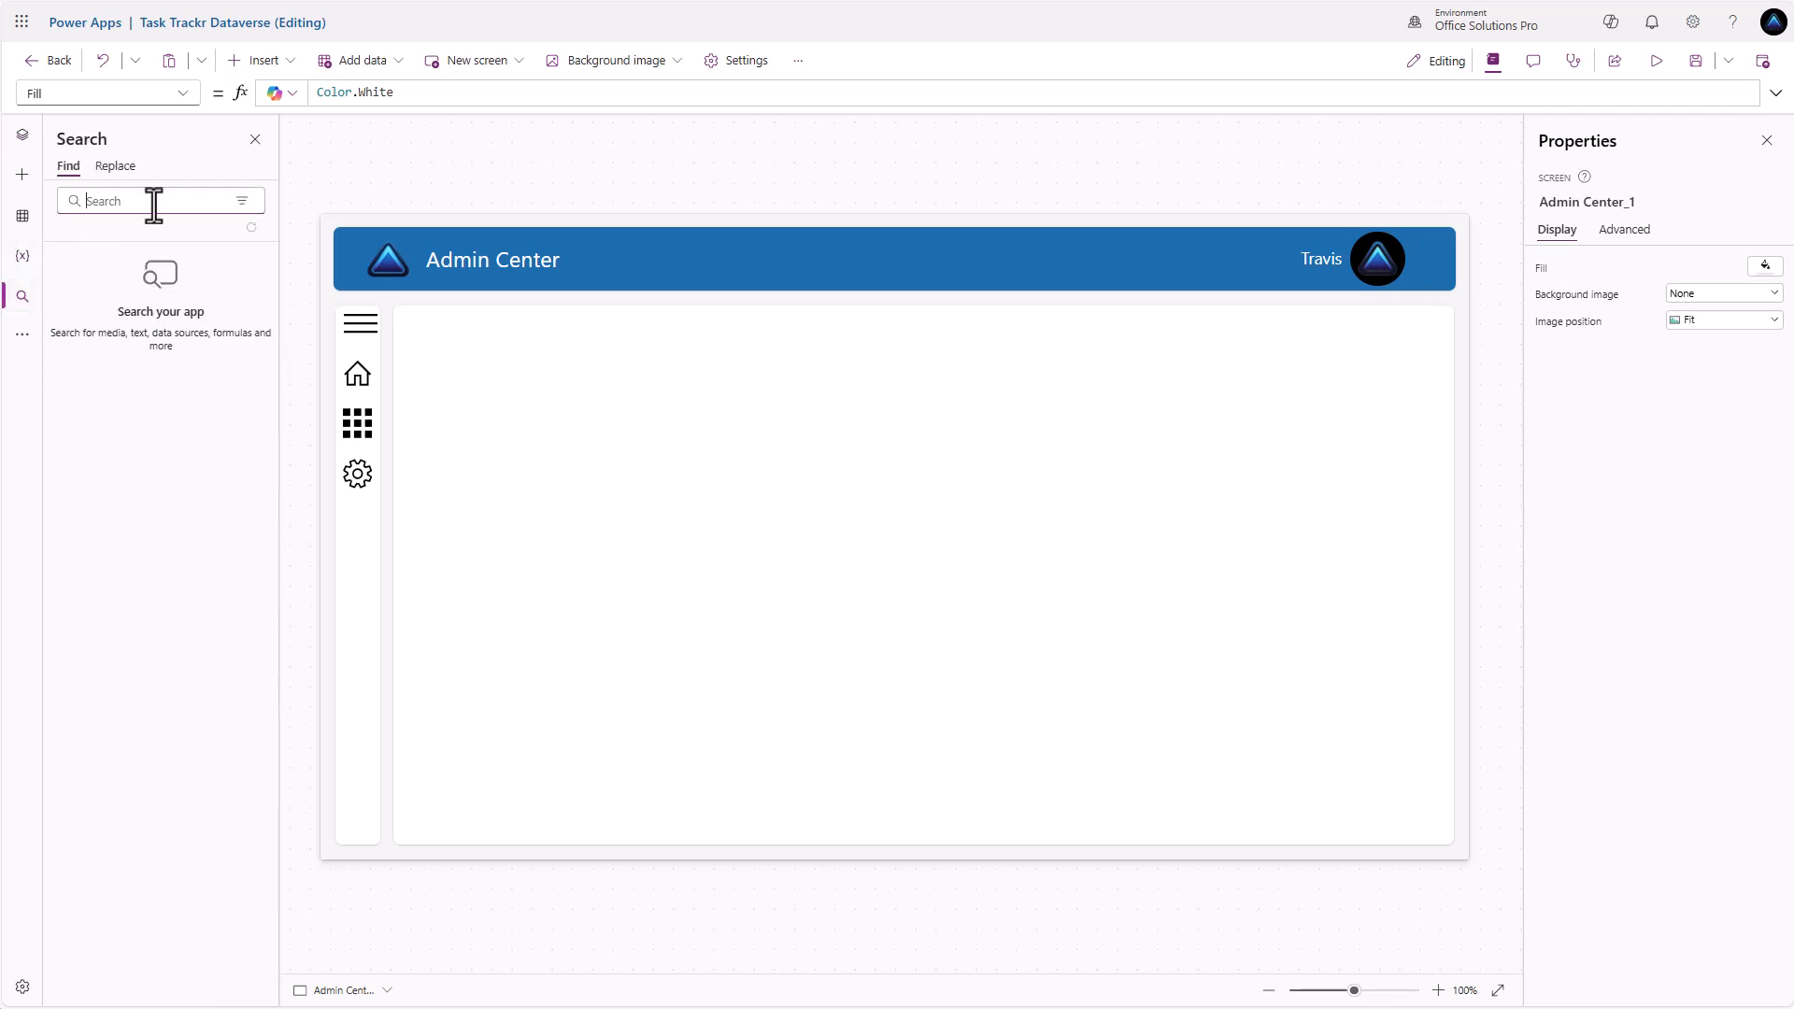
left_click(115, 165)
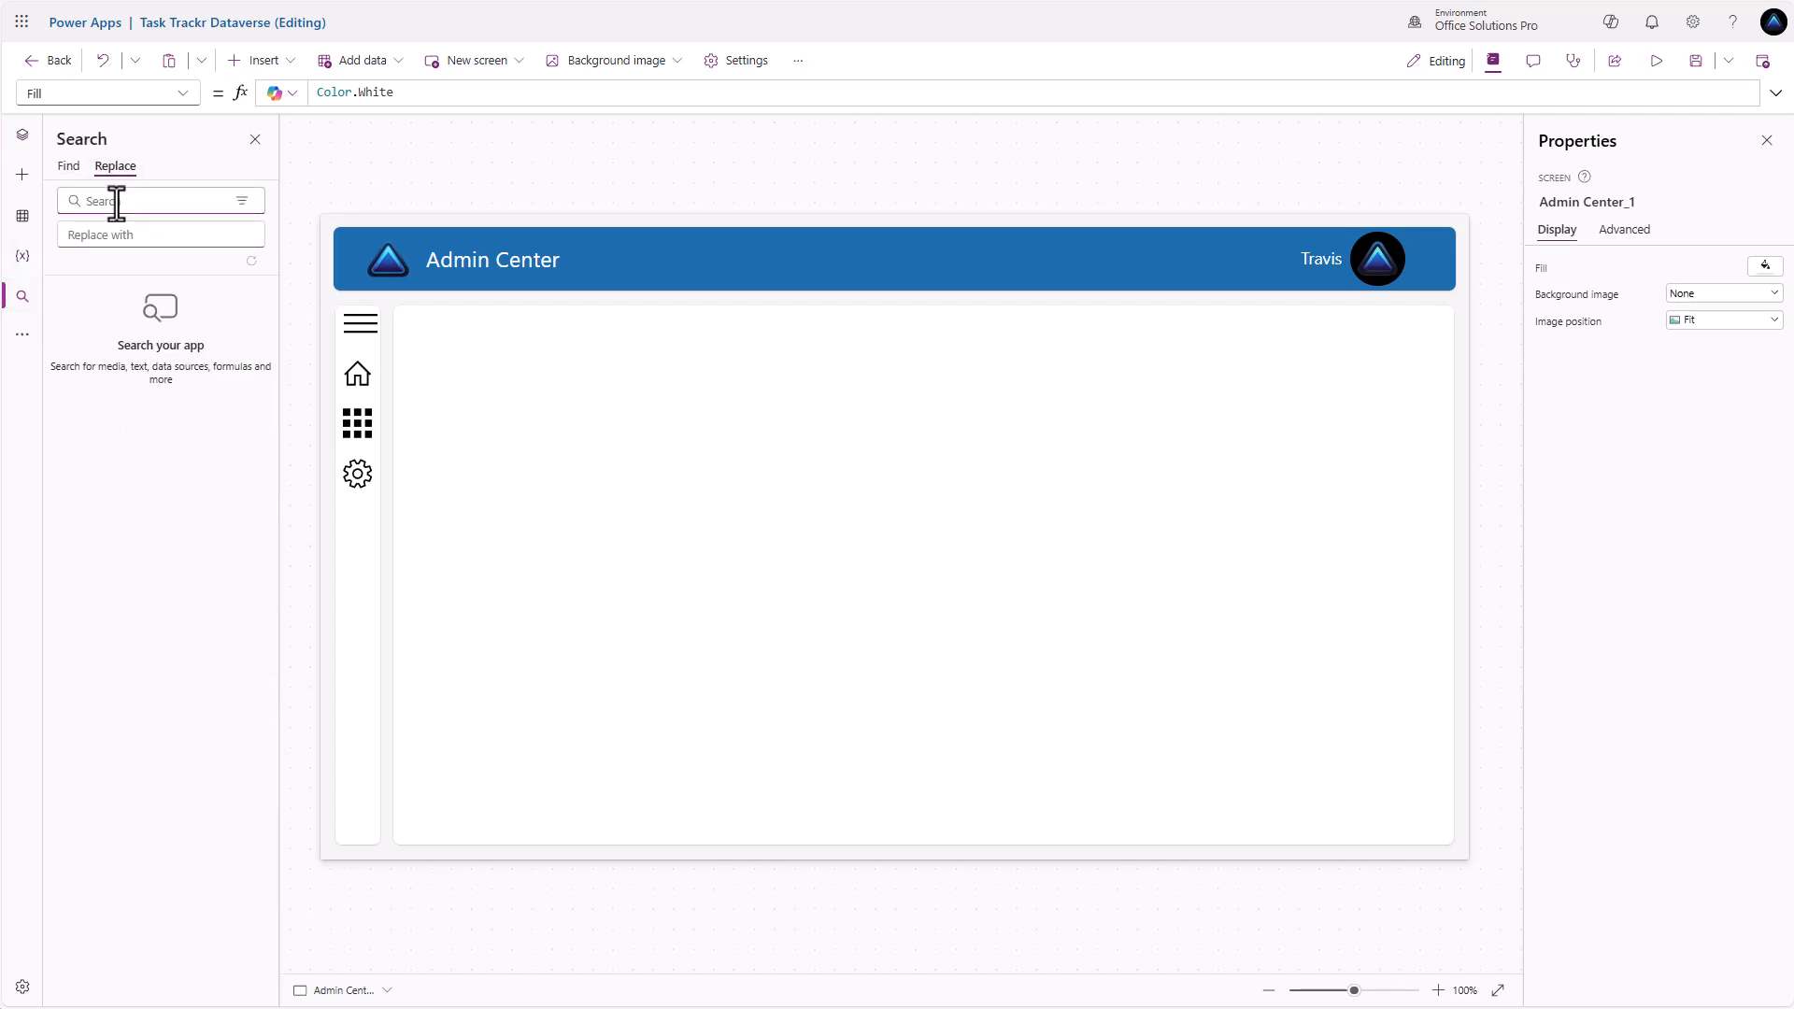
type("Admin Center_1")
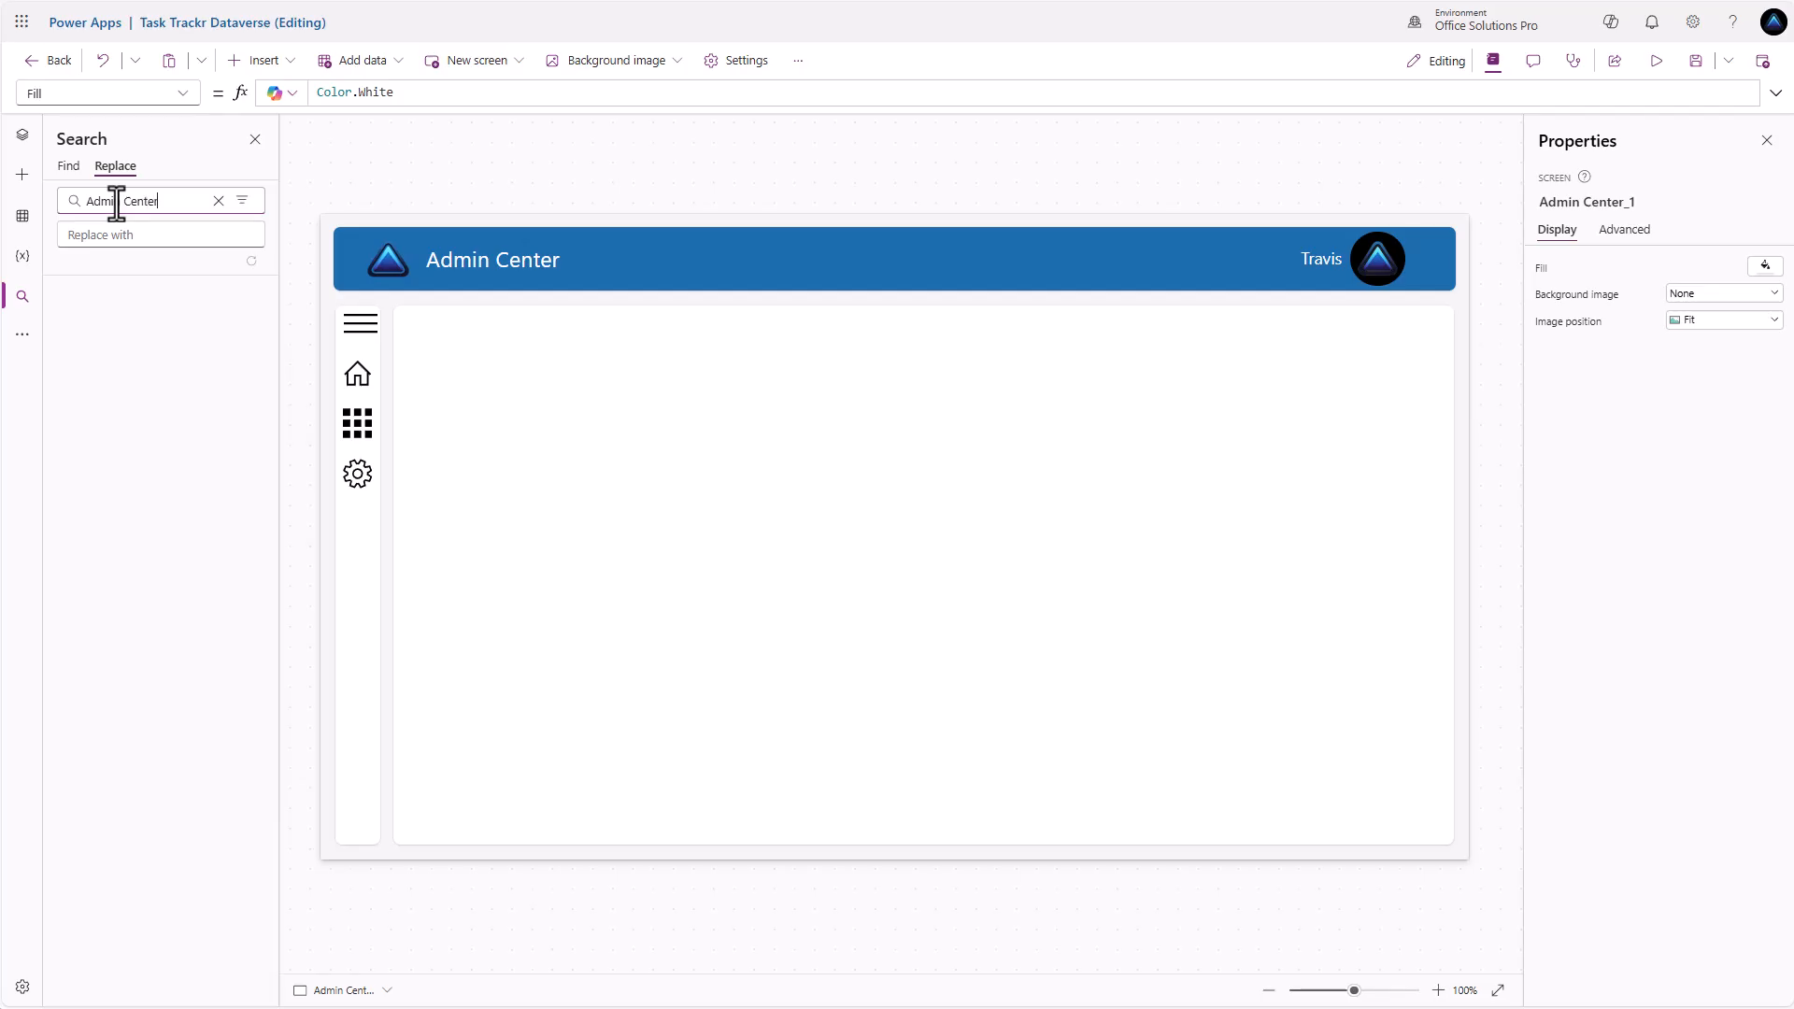
key("Tab")
key("Tab")
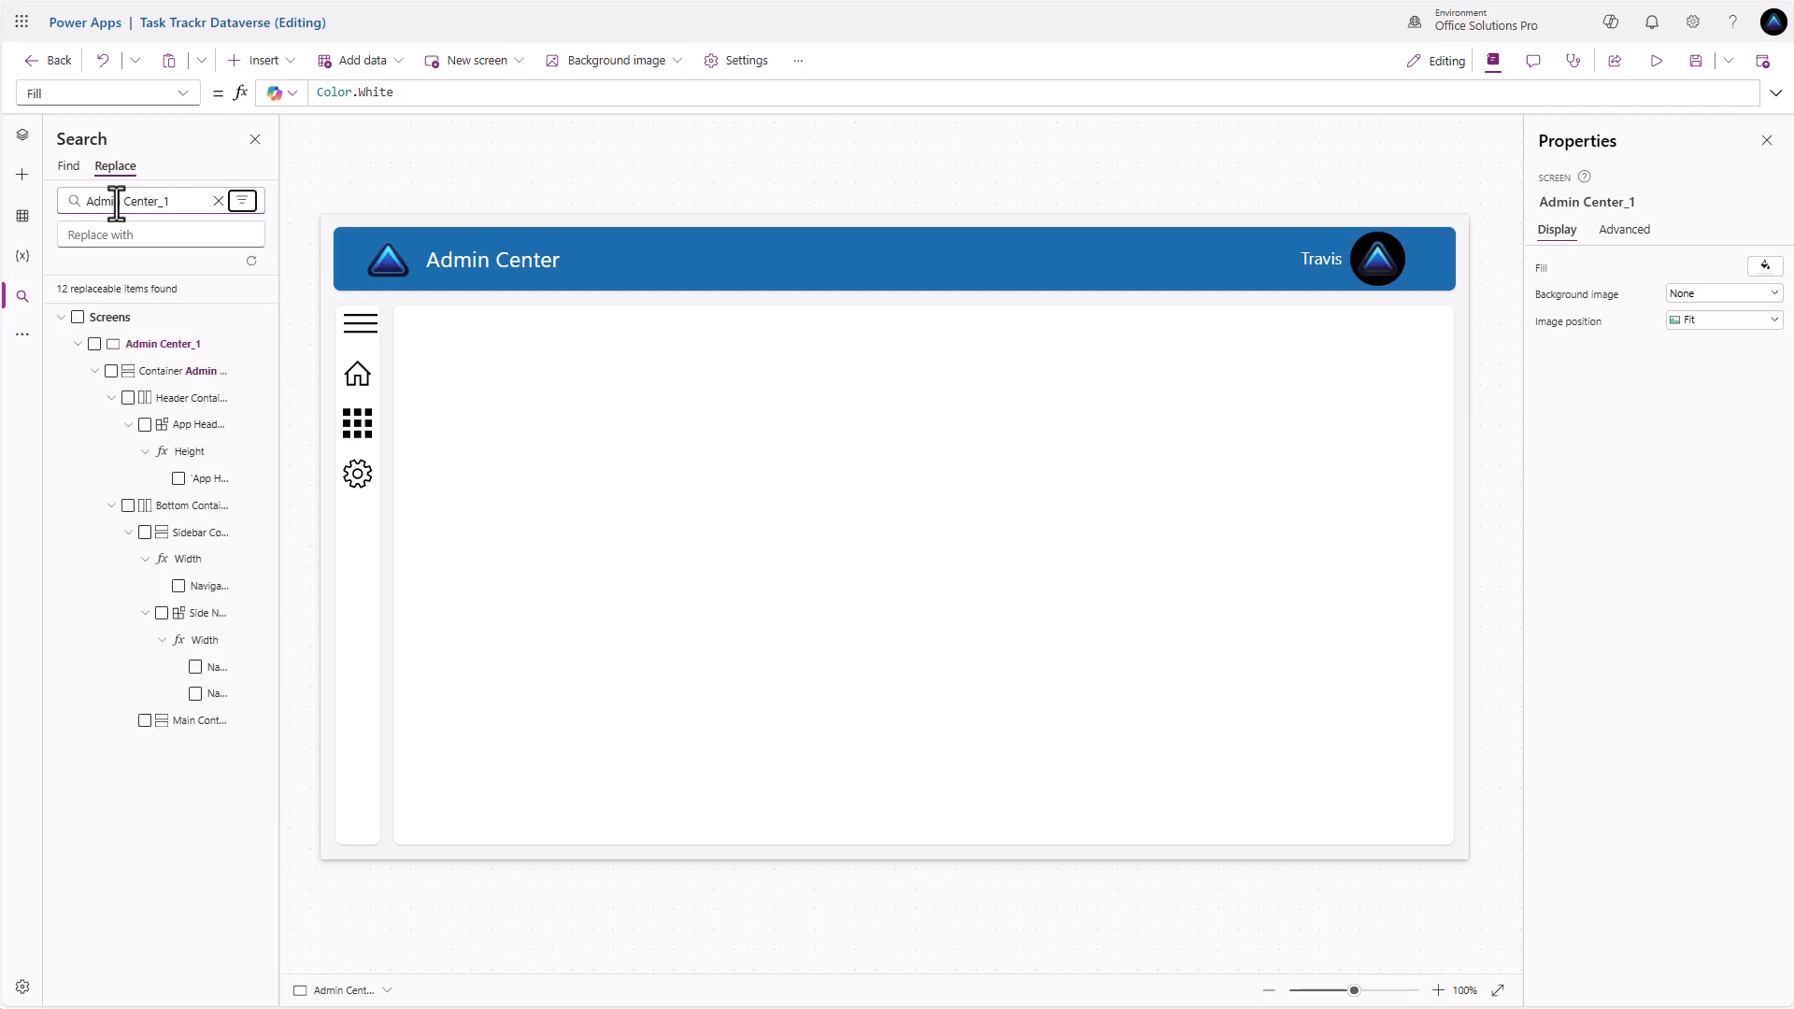
left_click(120, 233)
type("Te")
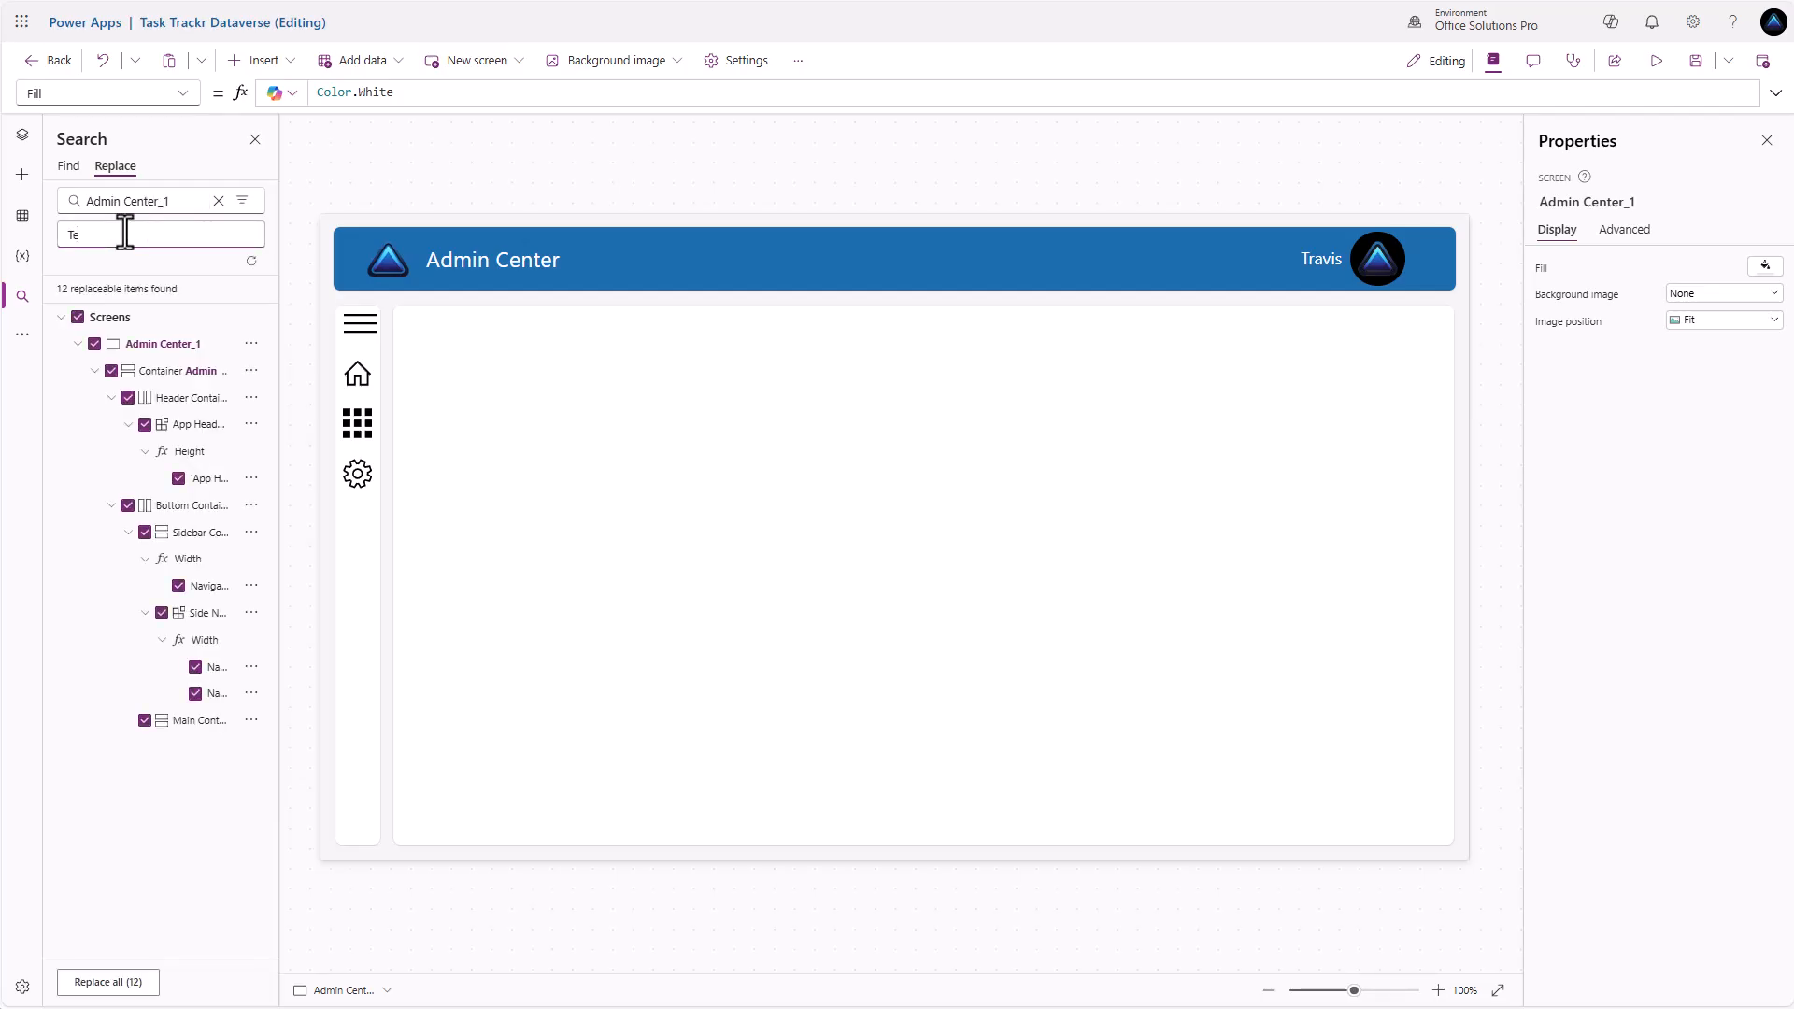
type("mplate Screen")
left_click(104, 984)
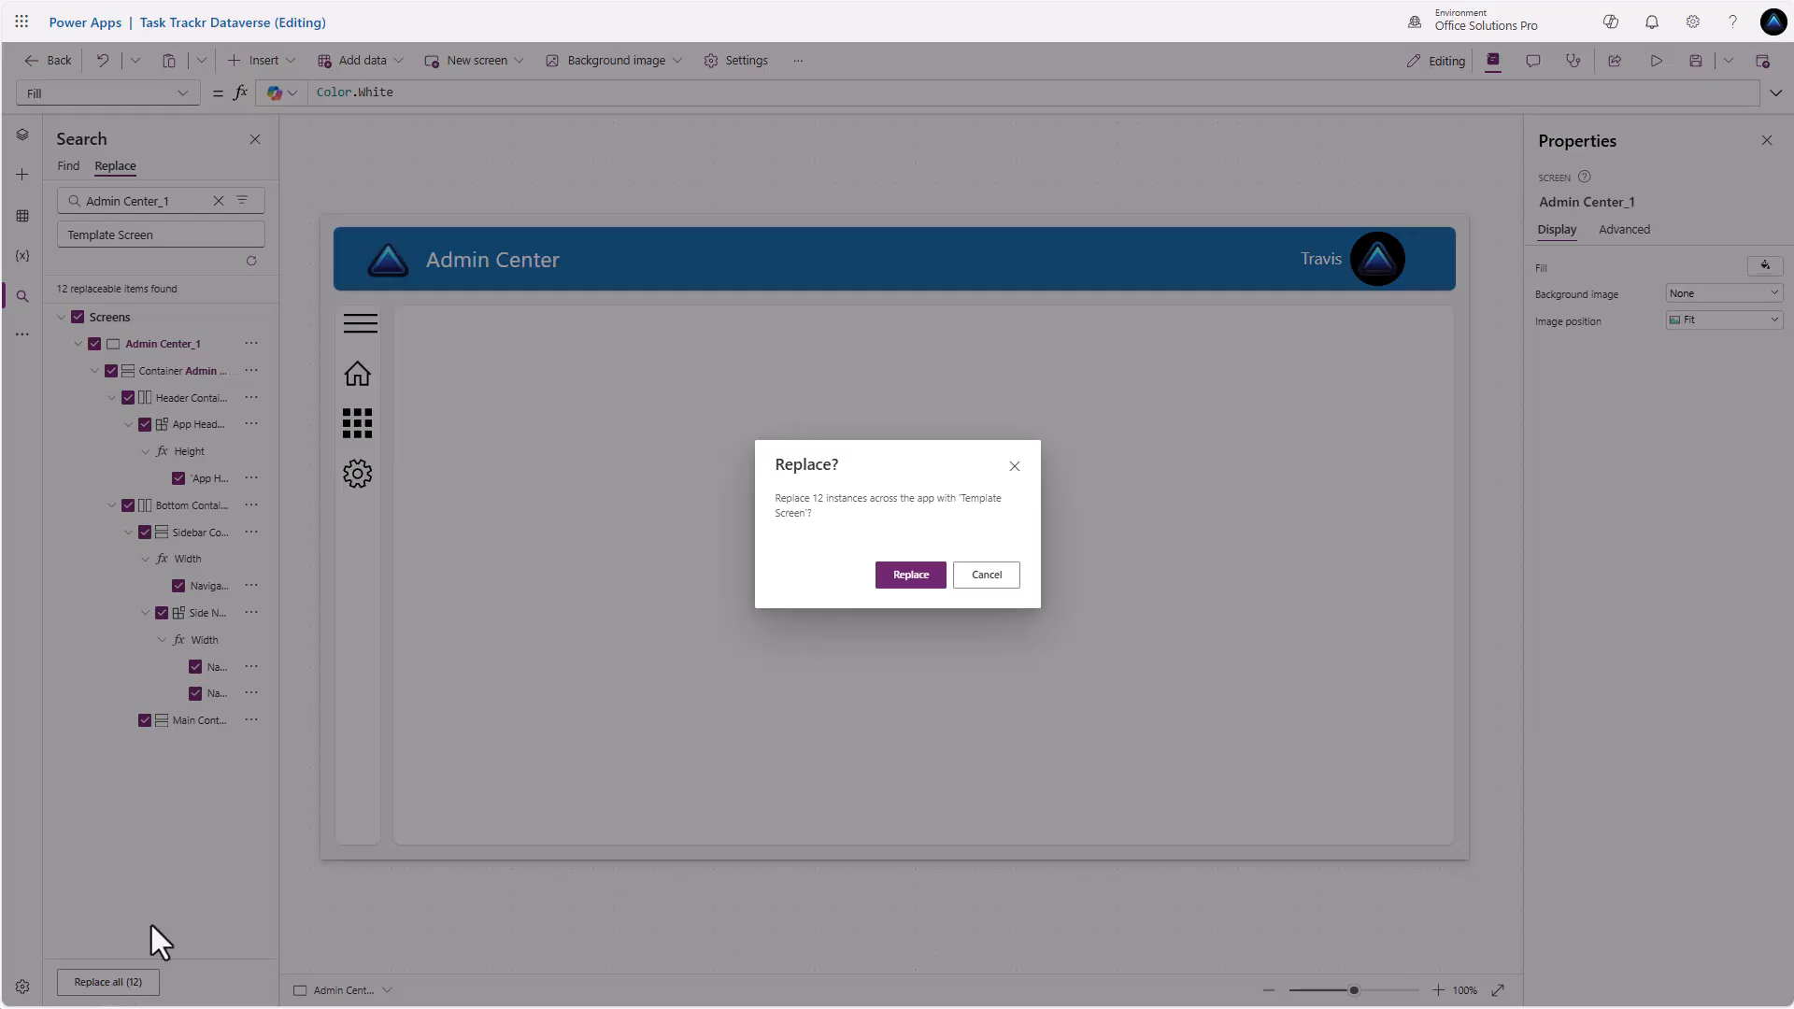
left_click(912, 574)
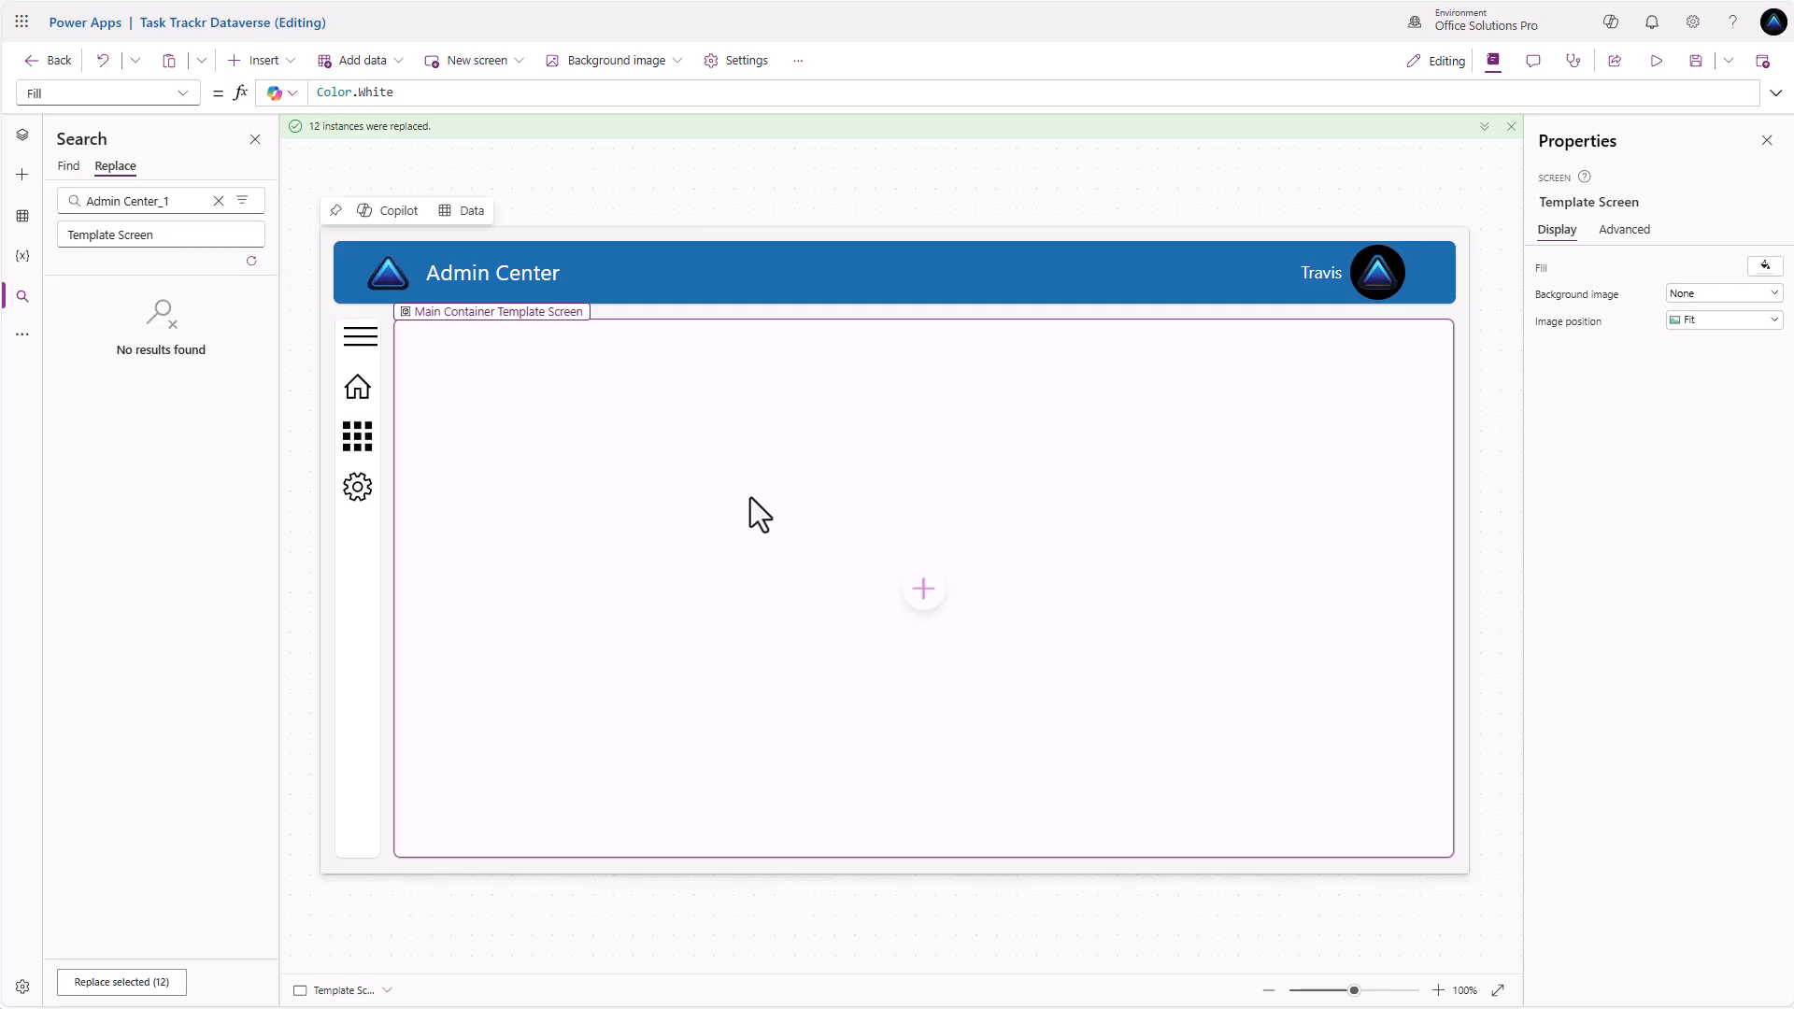
Set the Header Title Text of the Template Screen's app header to "Template Screen"
left_click(22, 137)
left_click(602, 281)
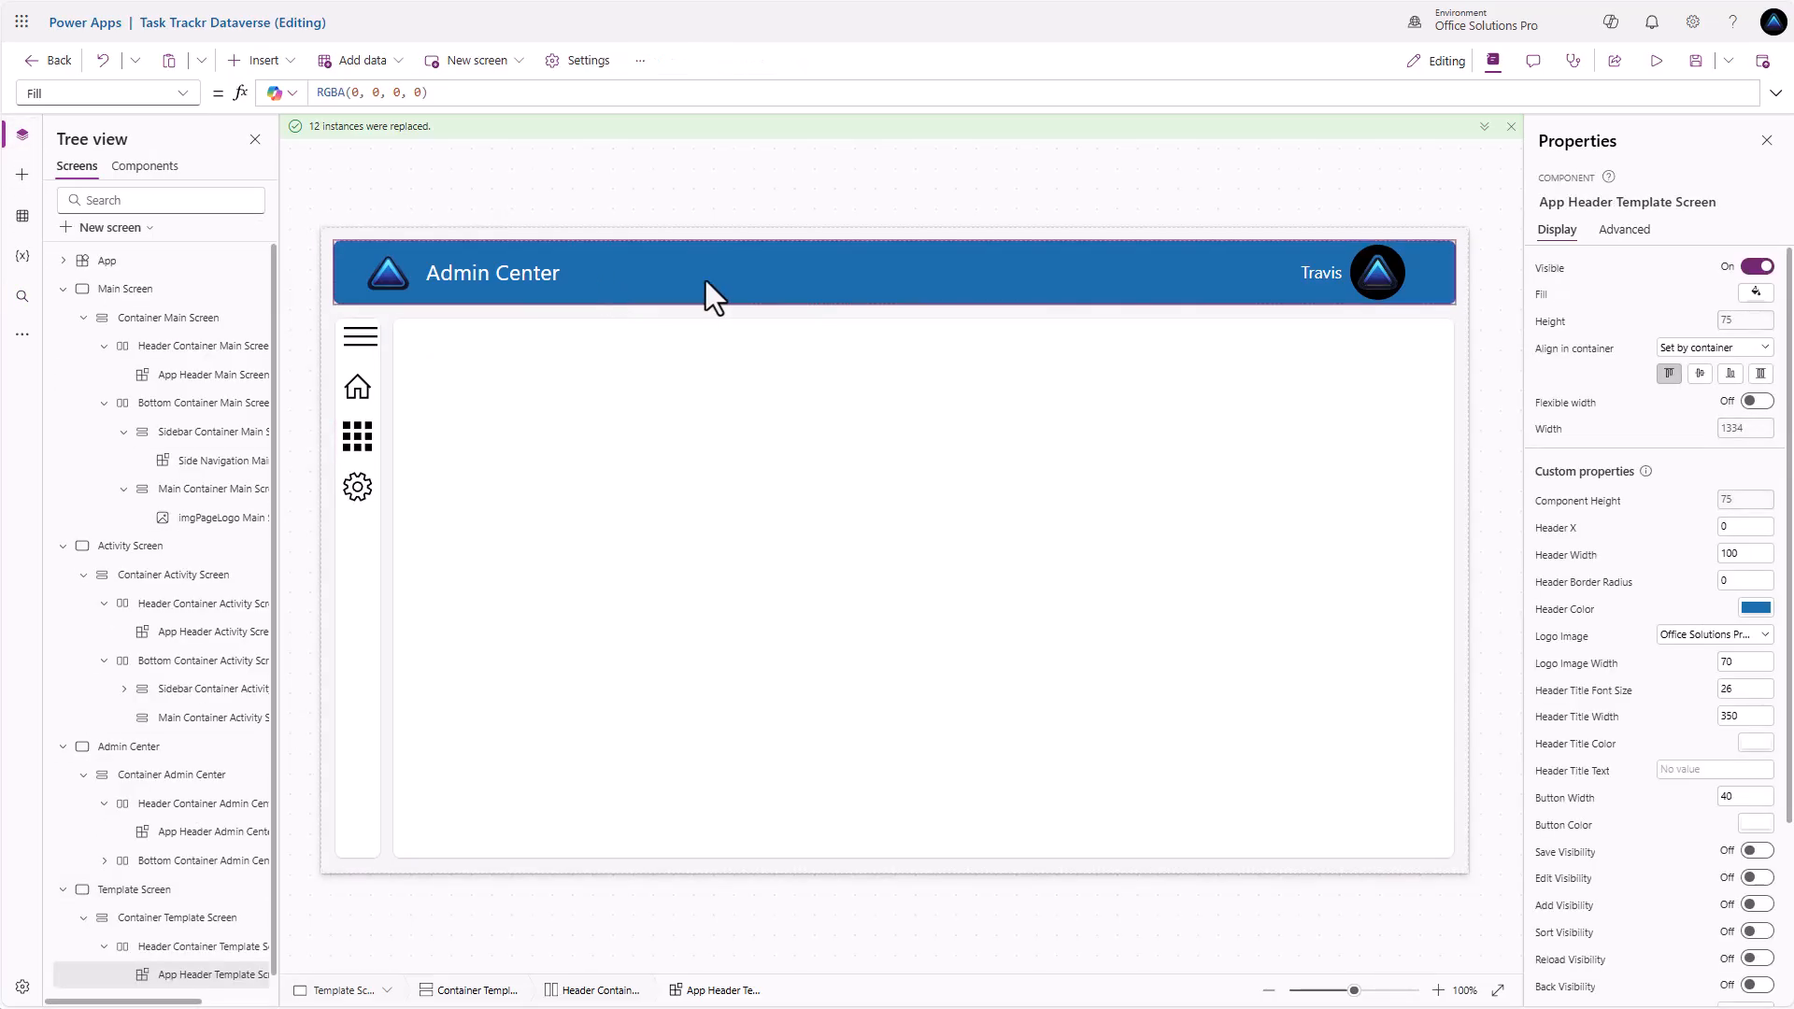
left_click(1689, 770)
type("Te")
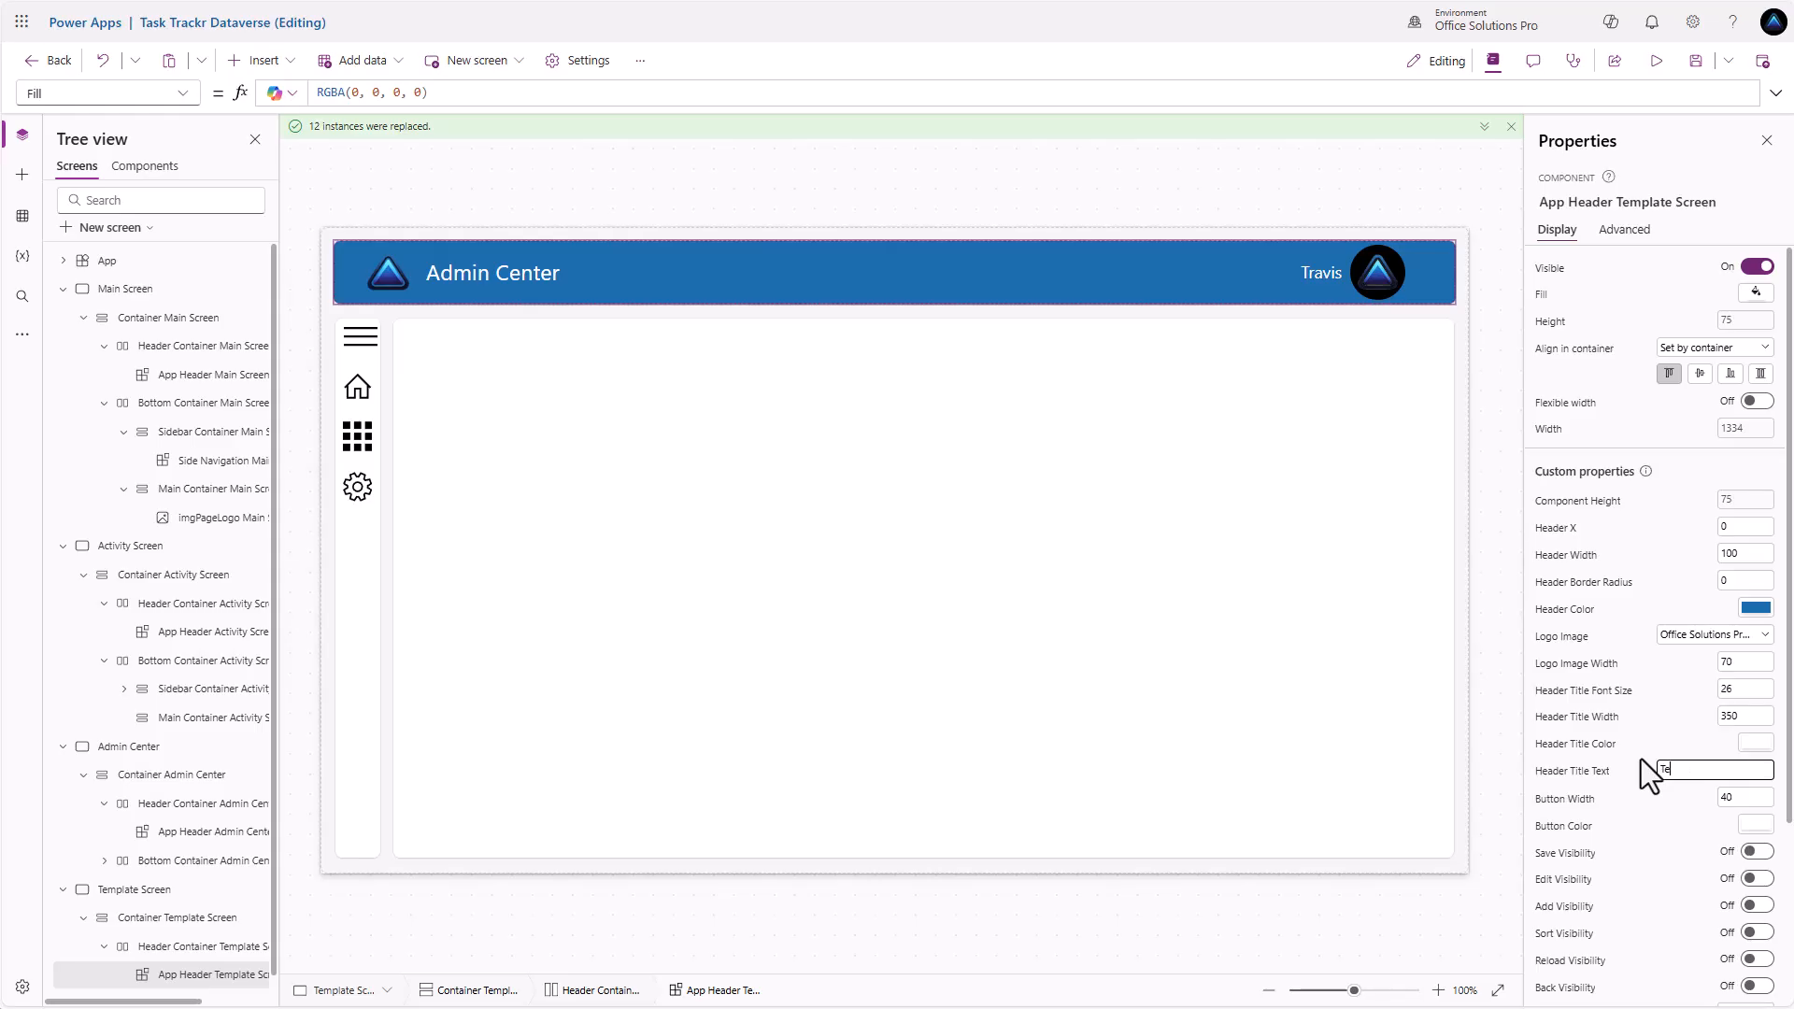
type("mplate Screen")
key("Return")
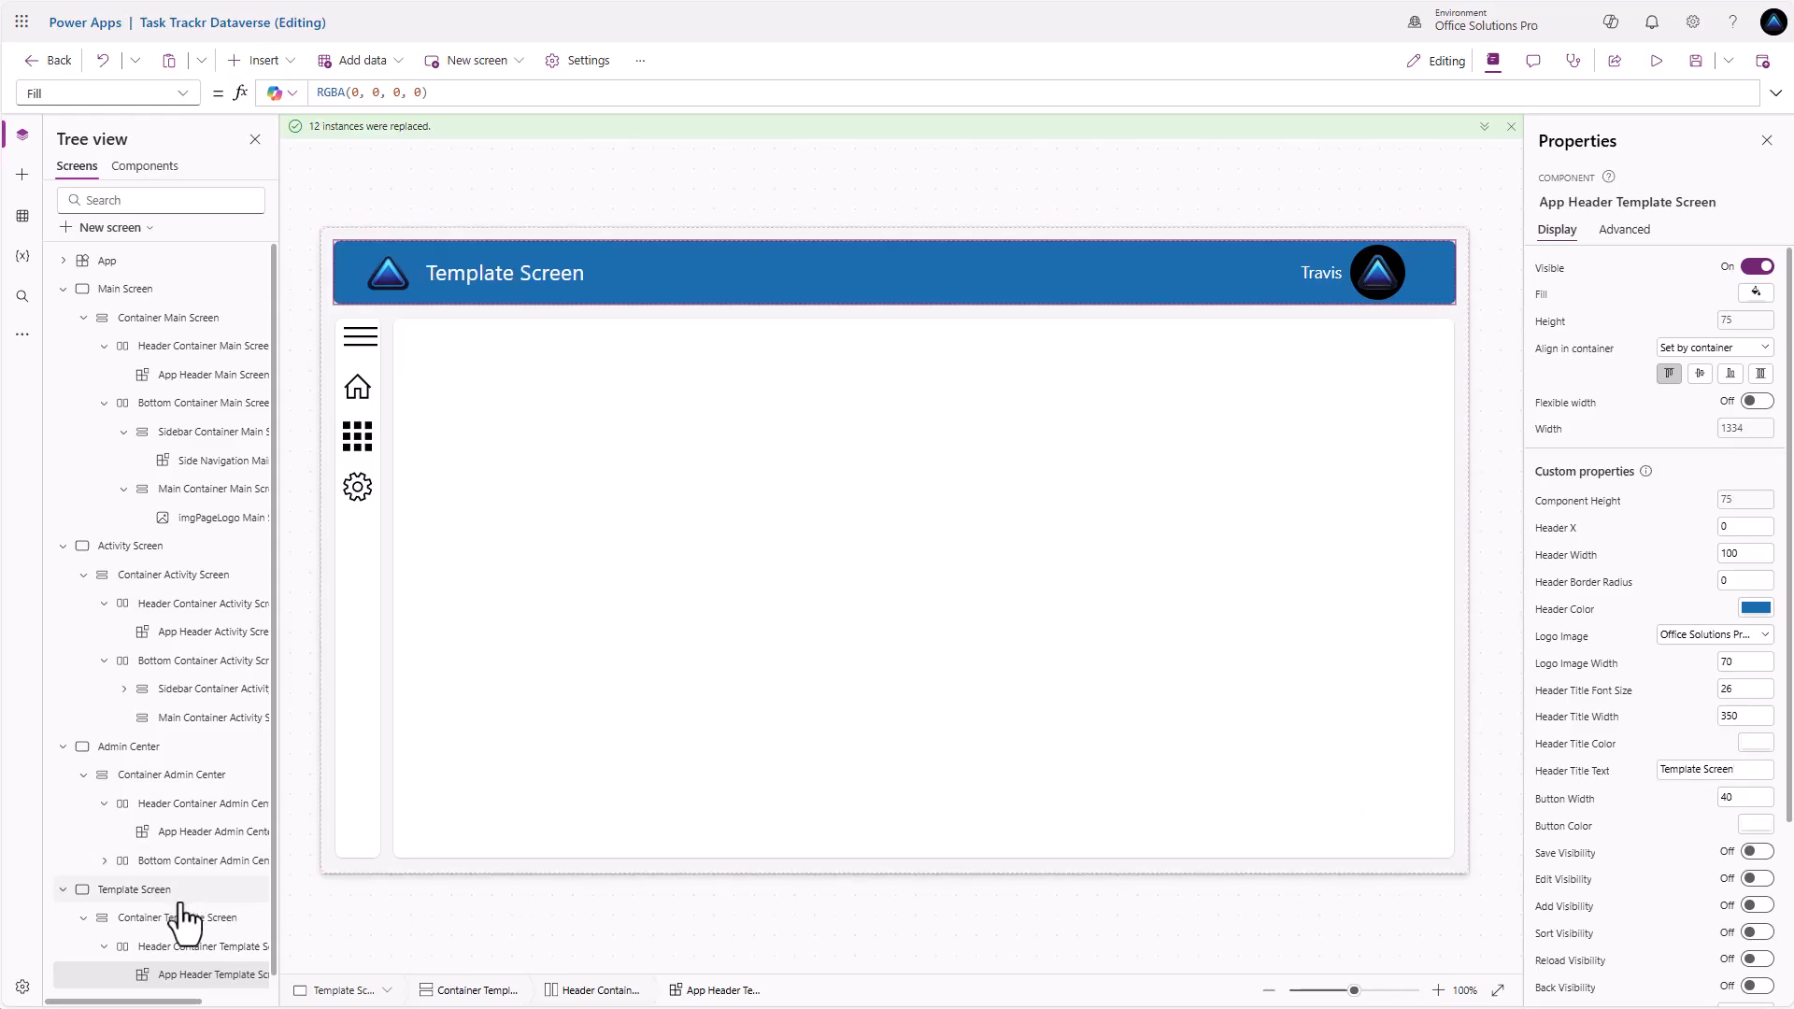
Duplicate the Template Screen
scroll(177, 920, "down", 1)
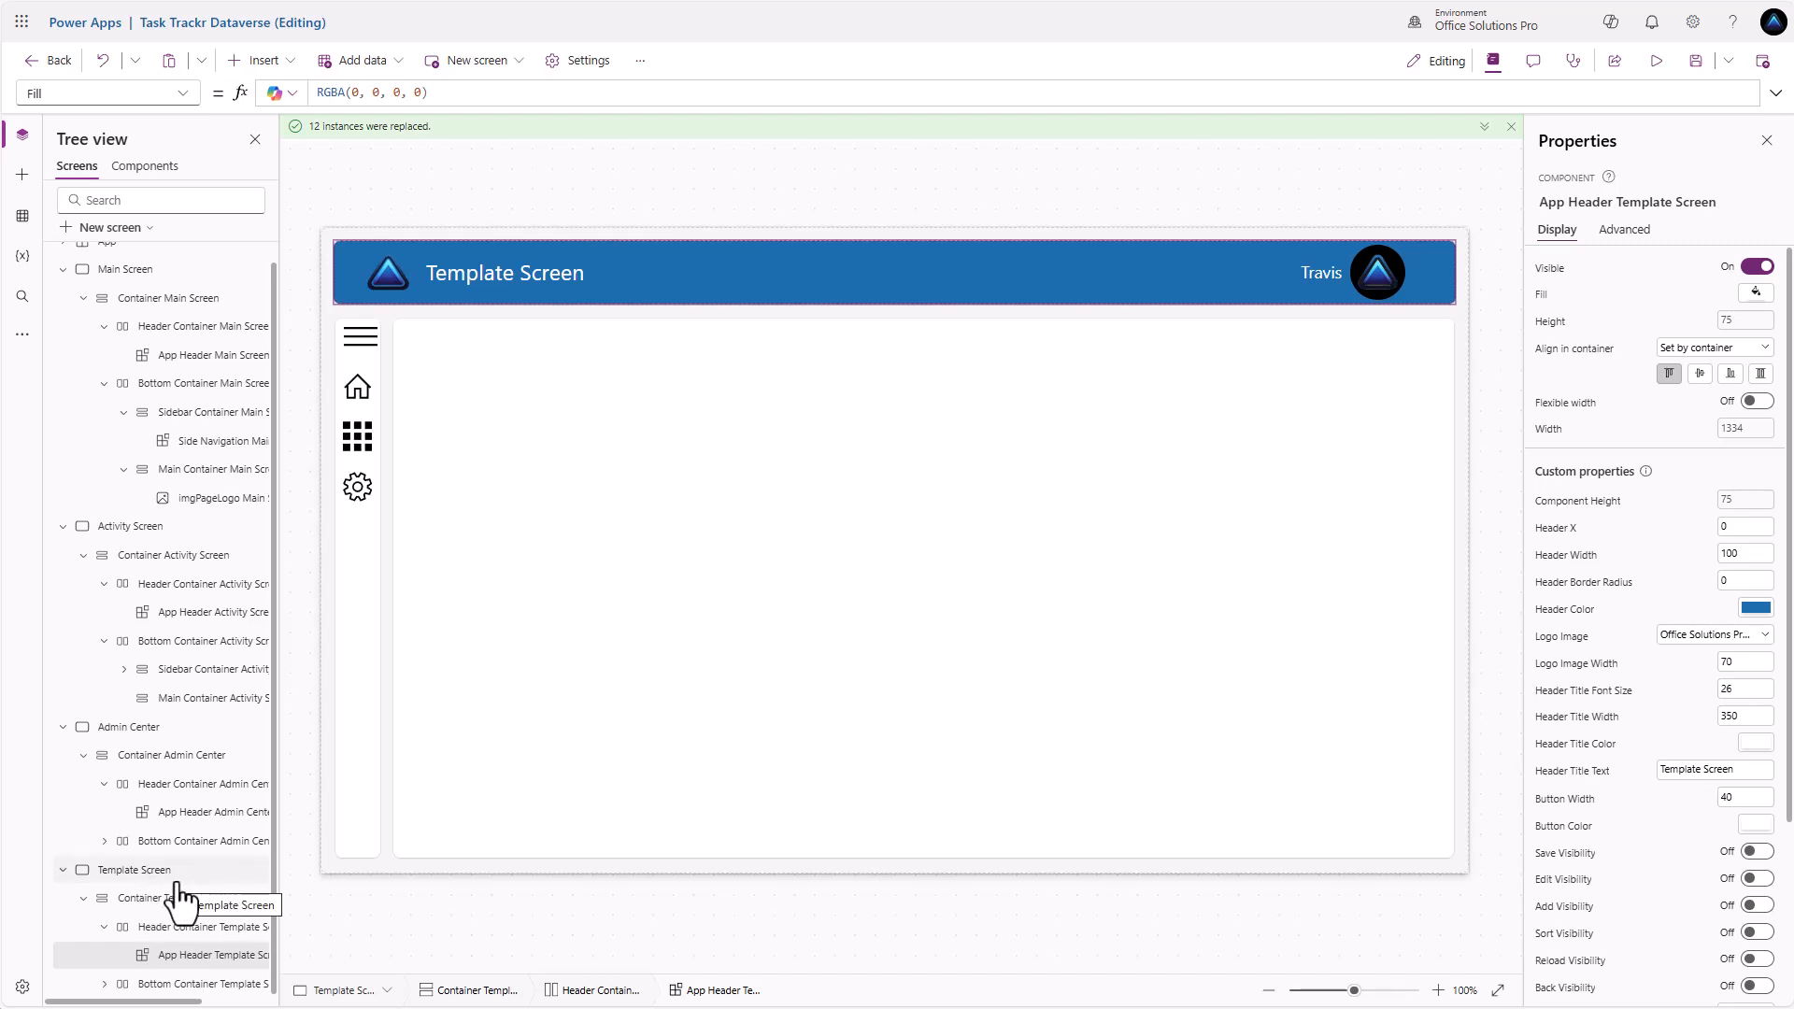
right_click(173, 881)
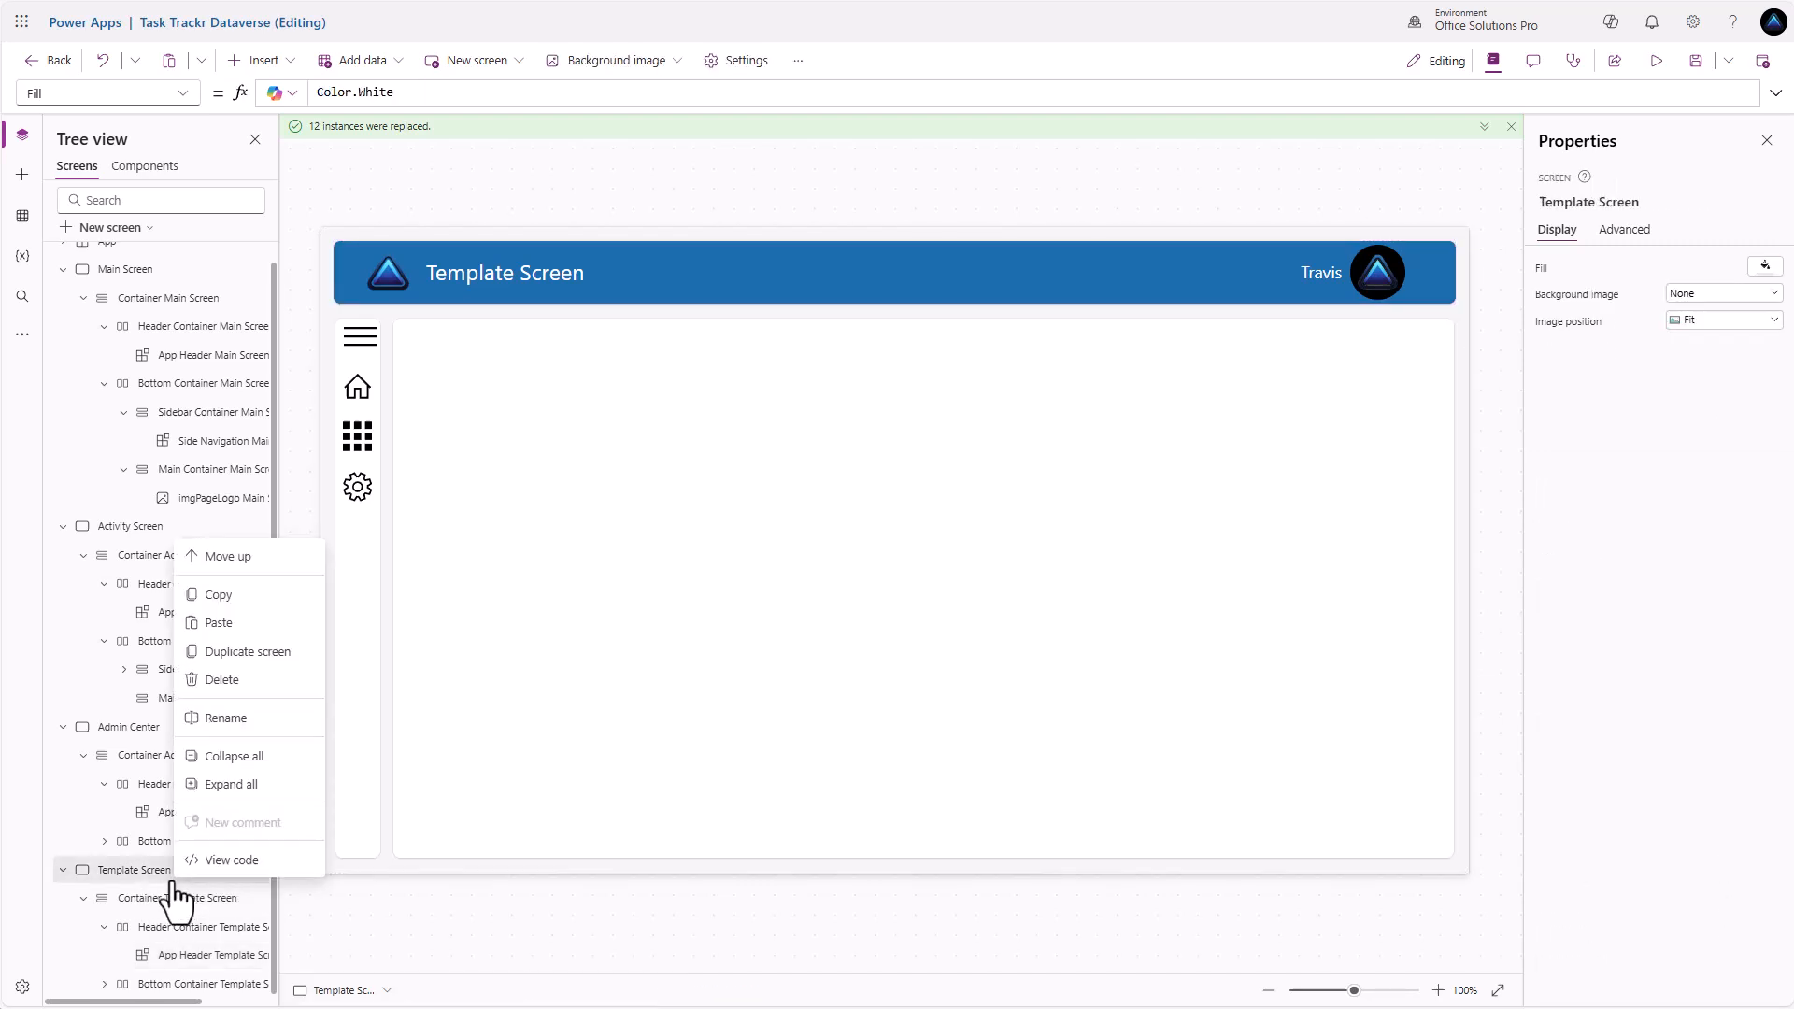
left_click(258, 652)
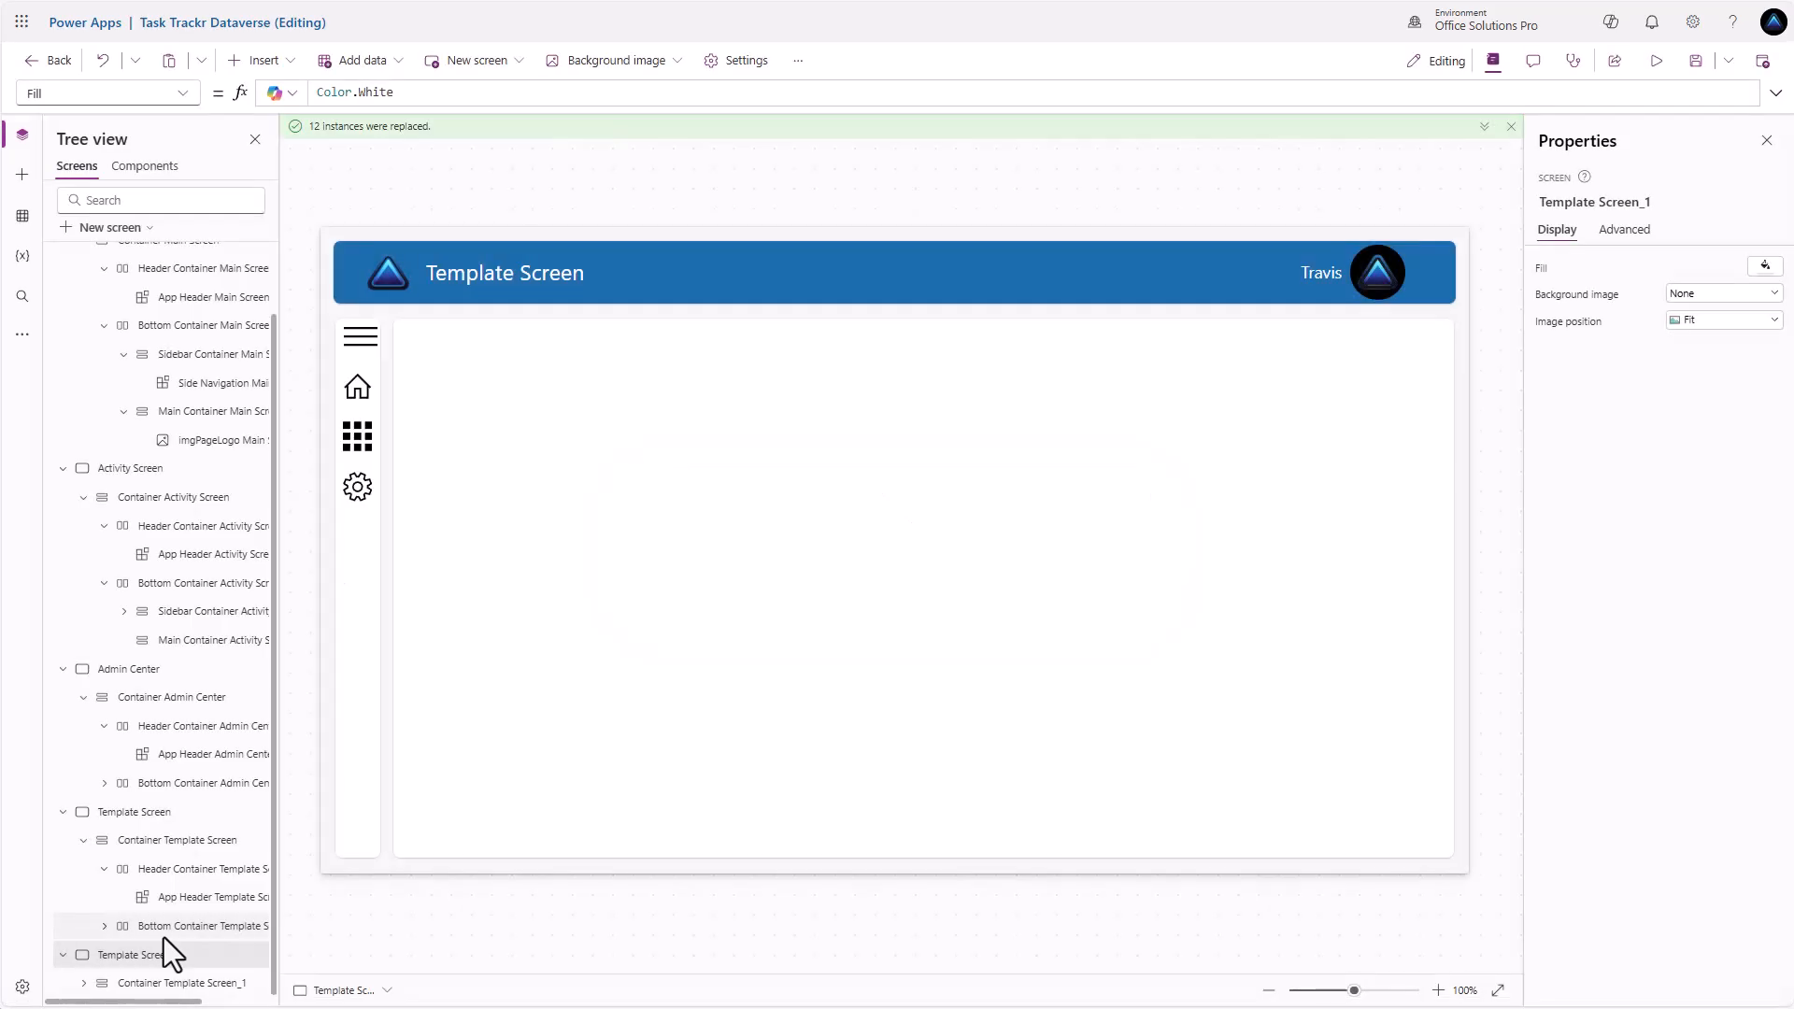
Replace every instance of "Template Screen_1" with "Area Screen" across the app
left_click(36, 296)
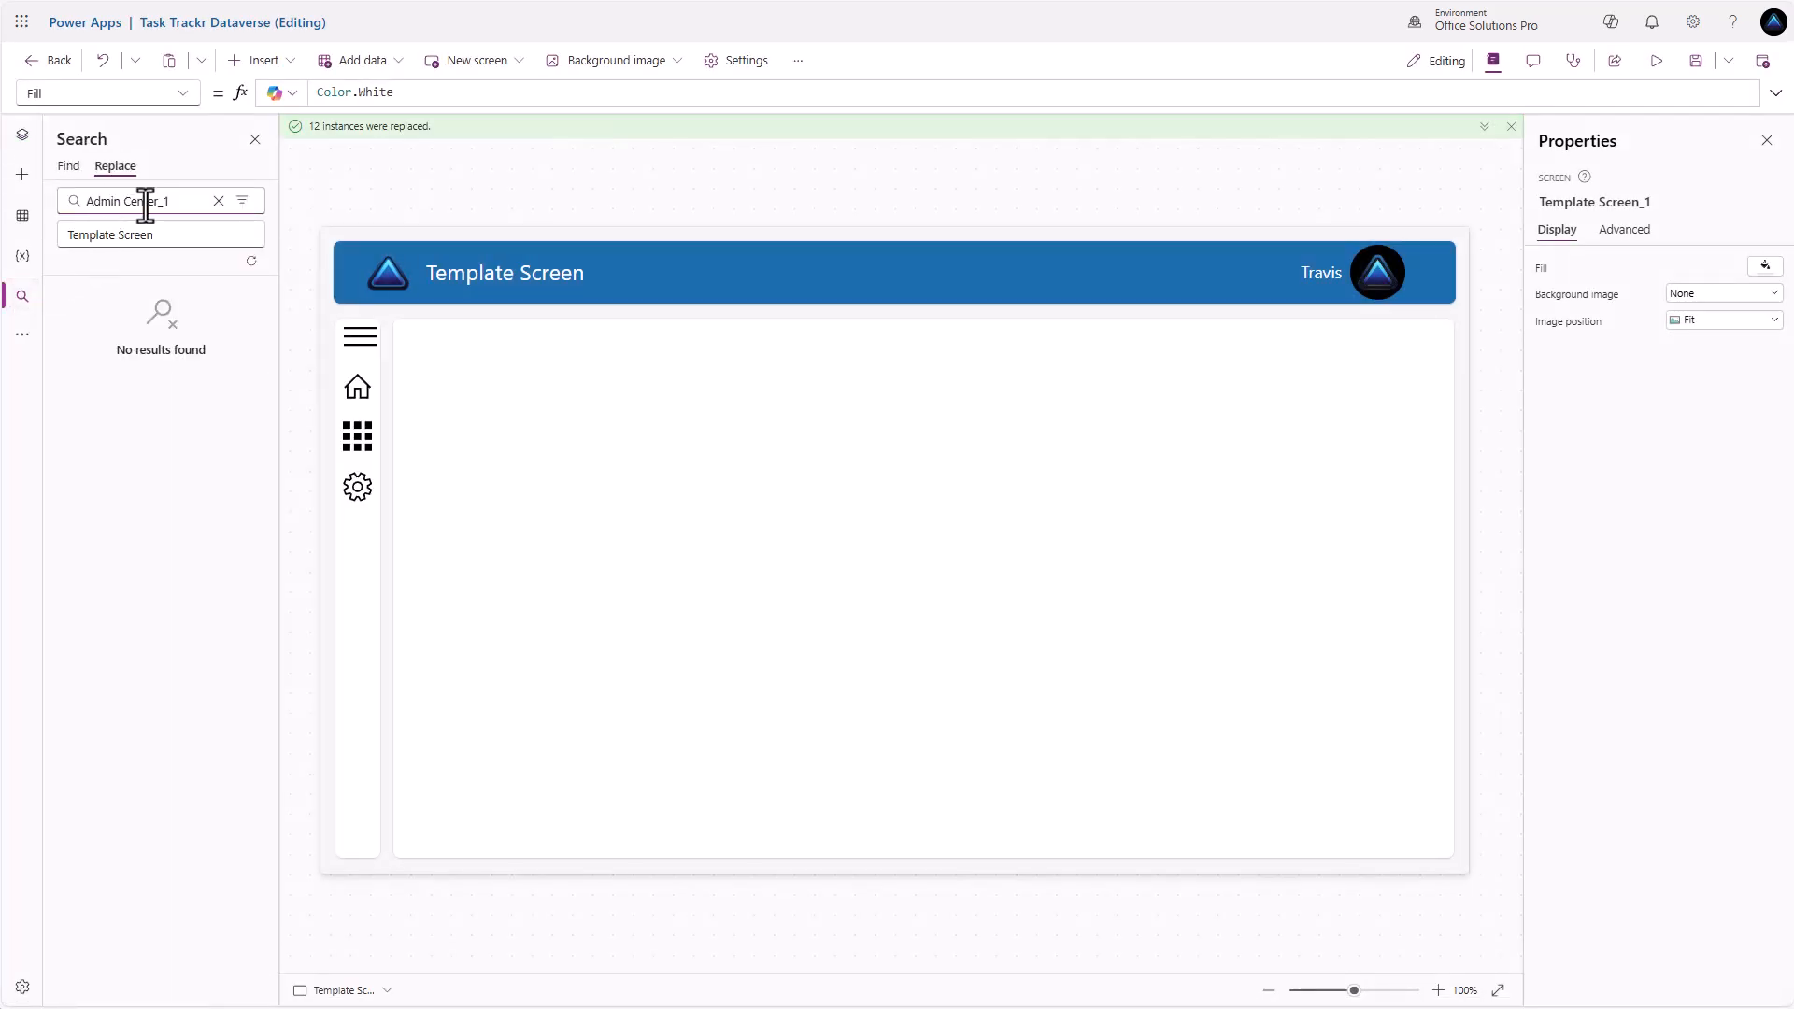
triple_click(184, 202)
type("Template Screen_1")
key("Tab")
triple_click(171, 237)
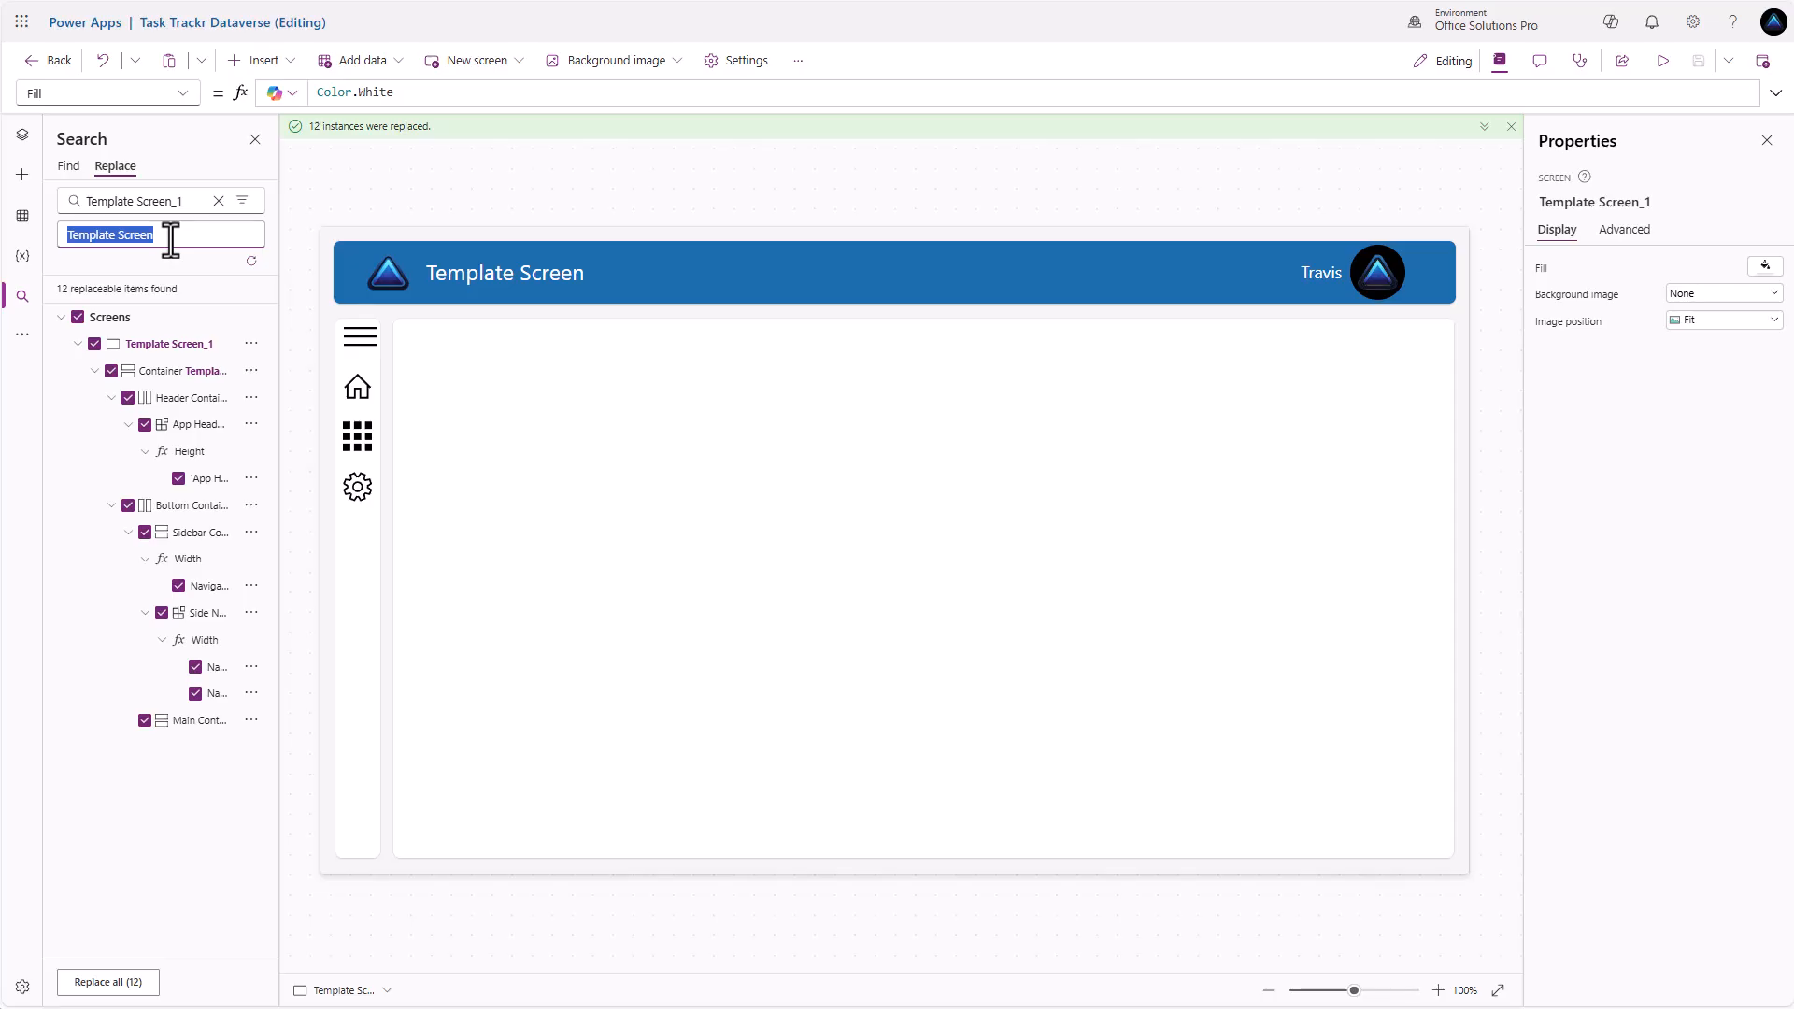
type("Area Screen")
left_click(119, 983)
left_click(880, 583)
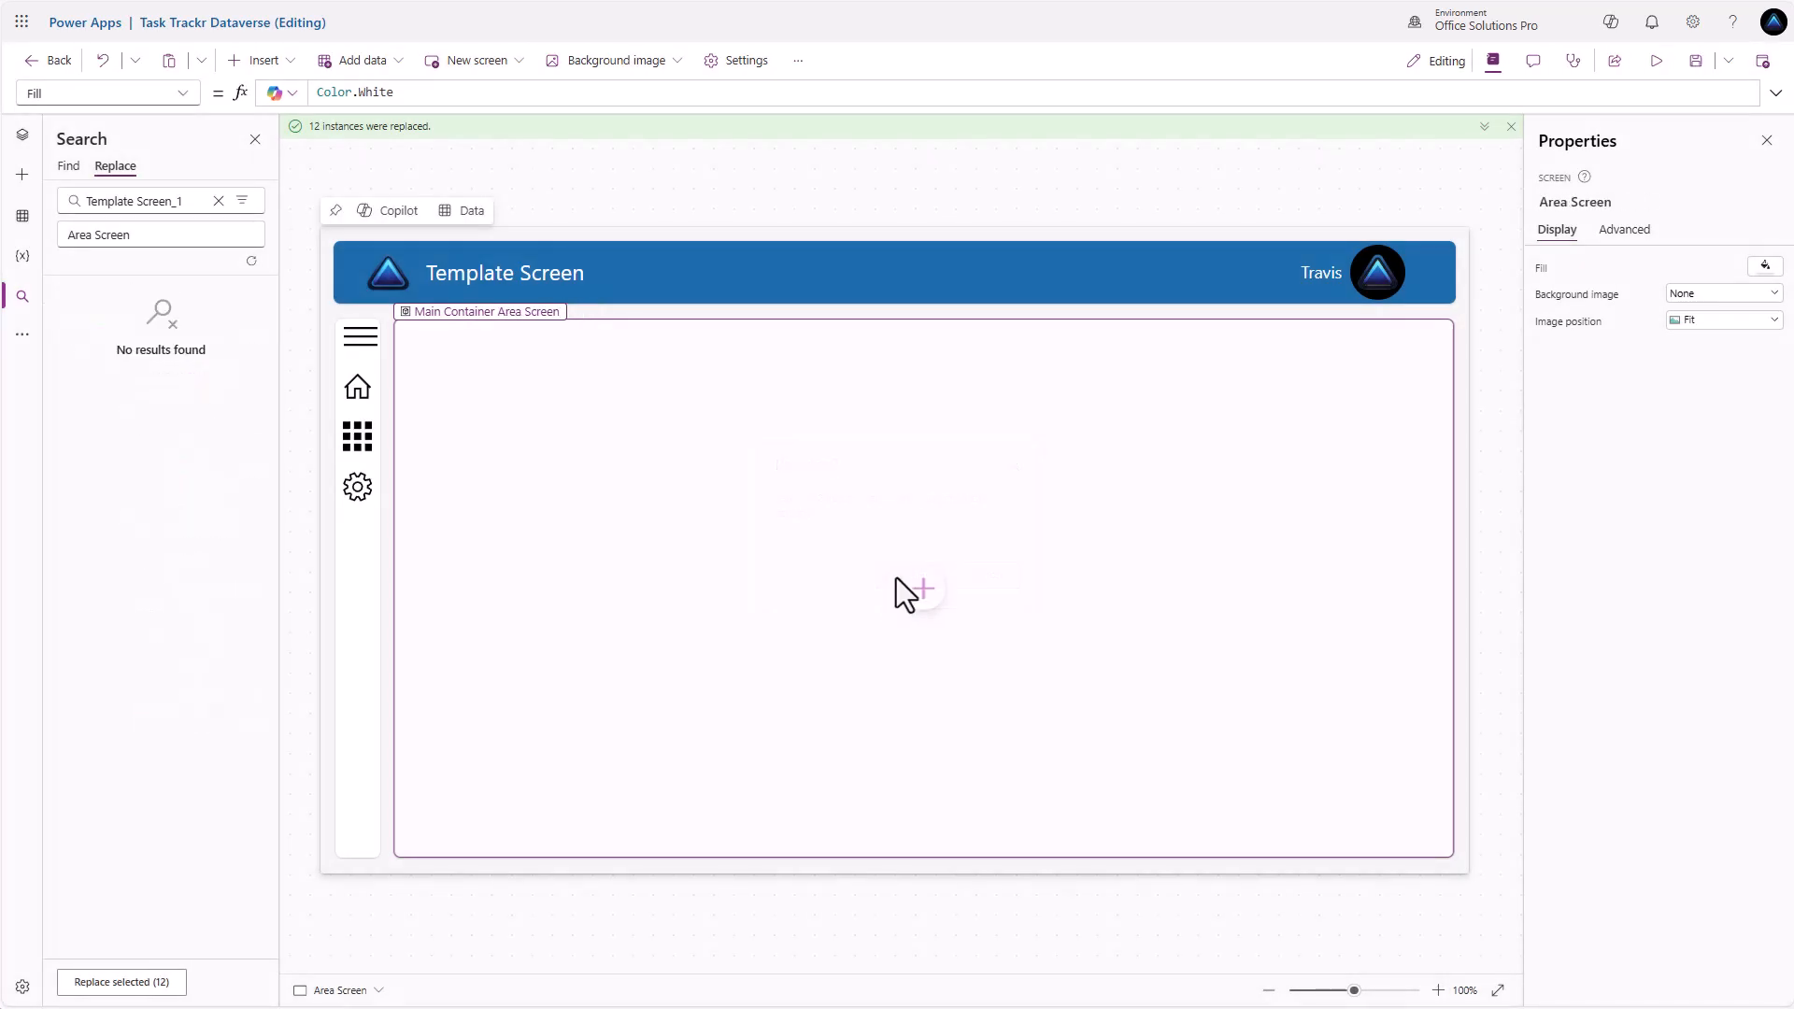
Move Template Screen down one place in the screen order, below Area Screen
left_click(22, 135)
scroll(148, 774, "down", 1)
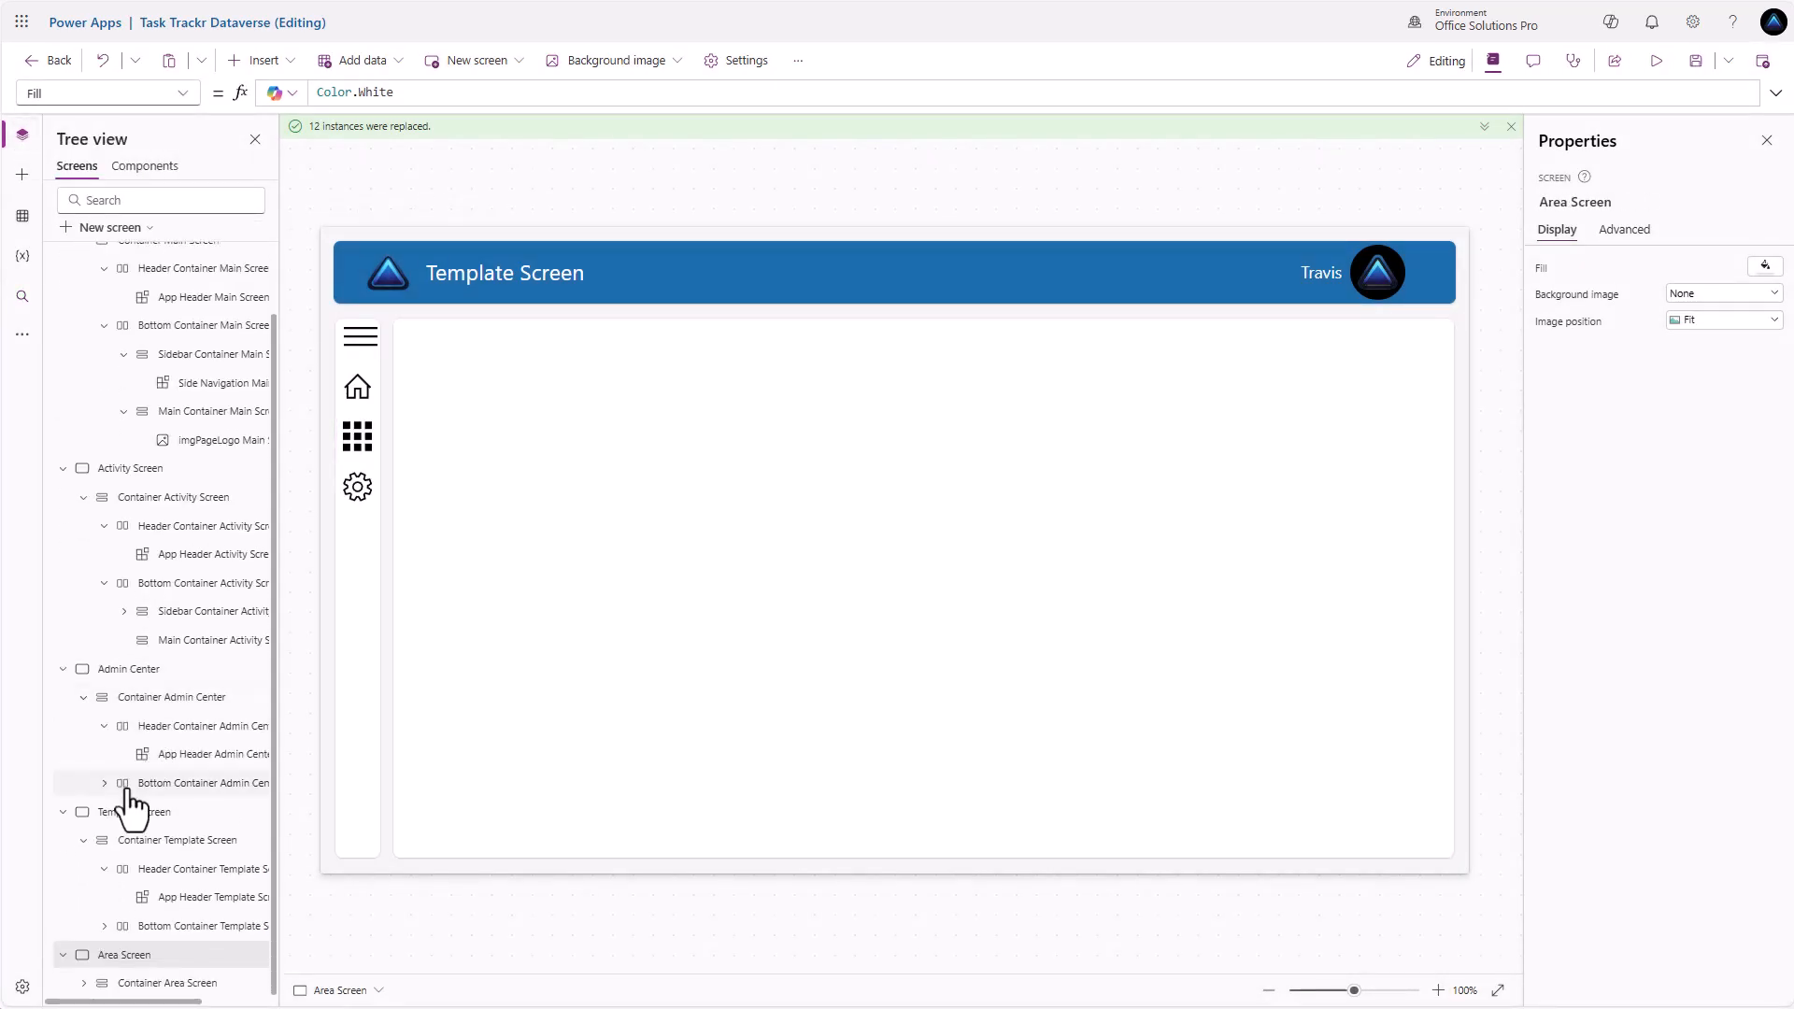
right_click(147, 817)
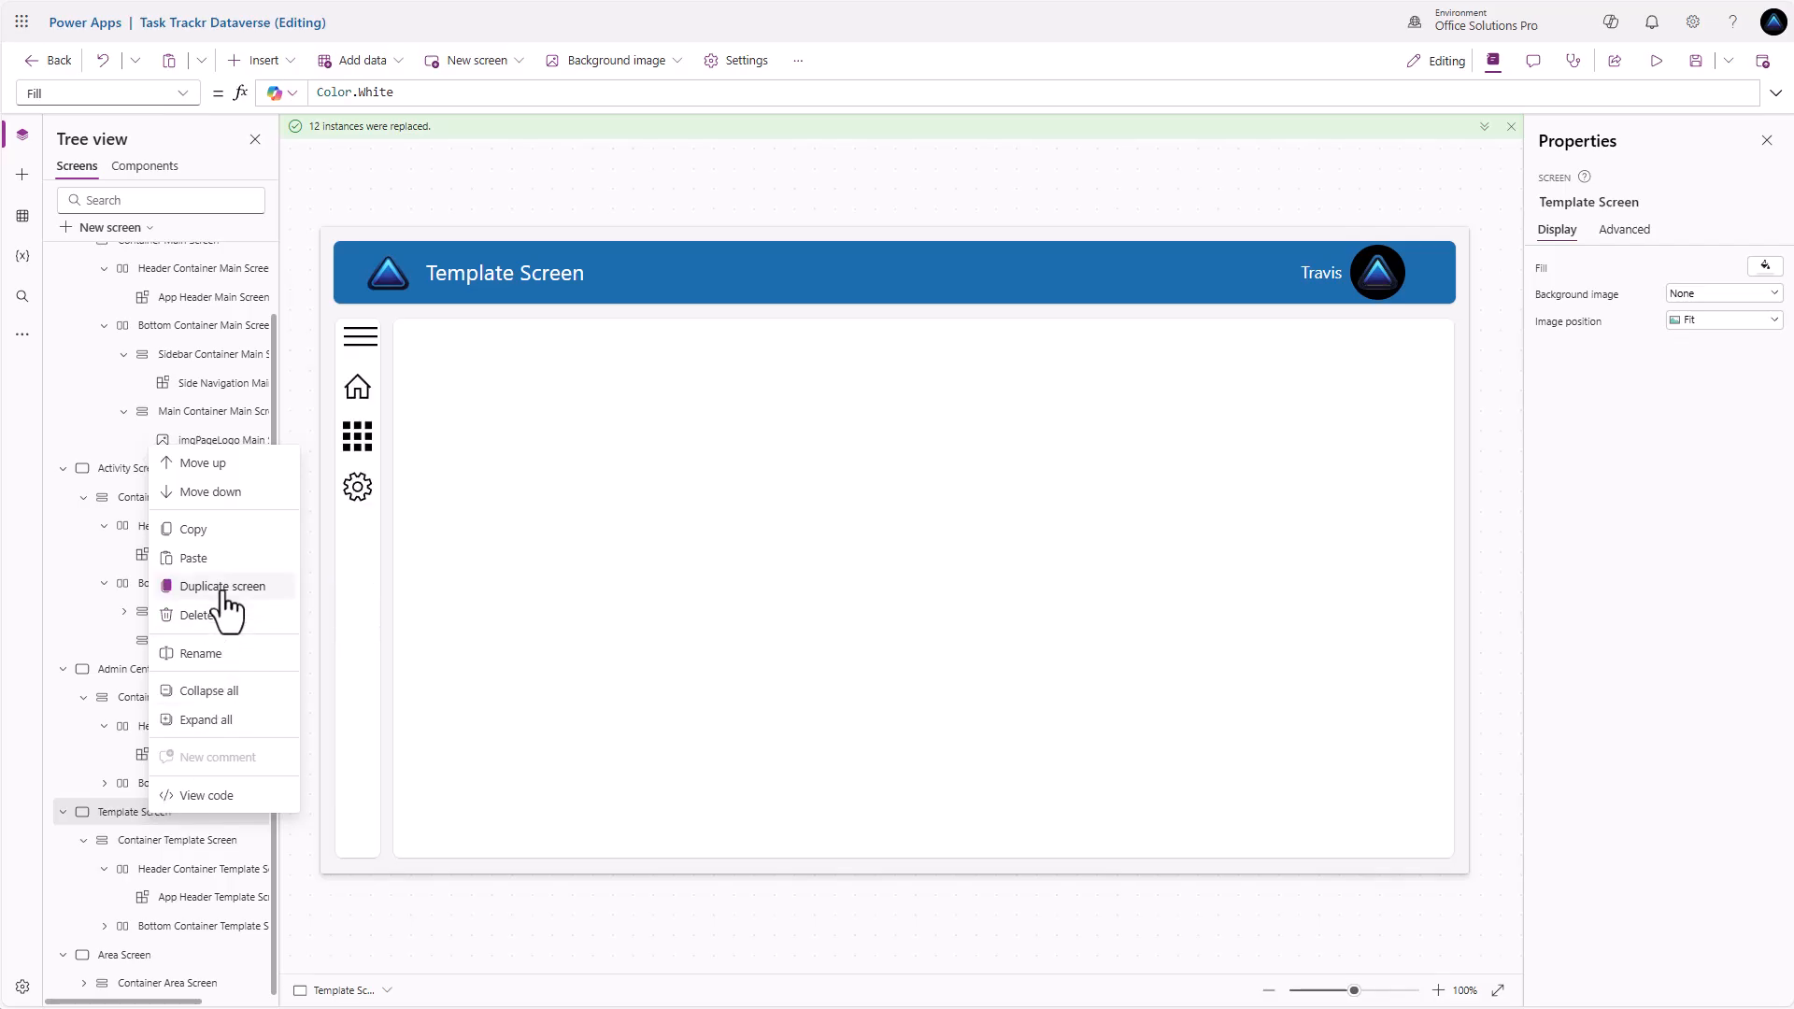
left_click(222, 495)
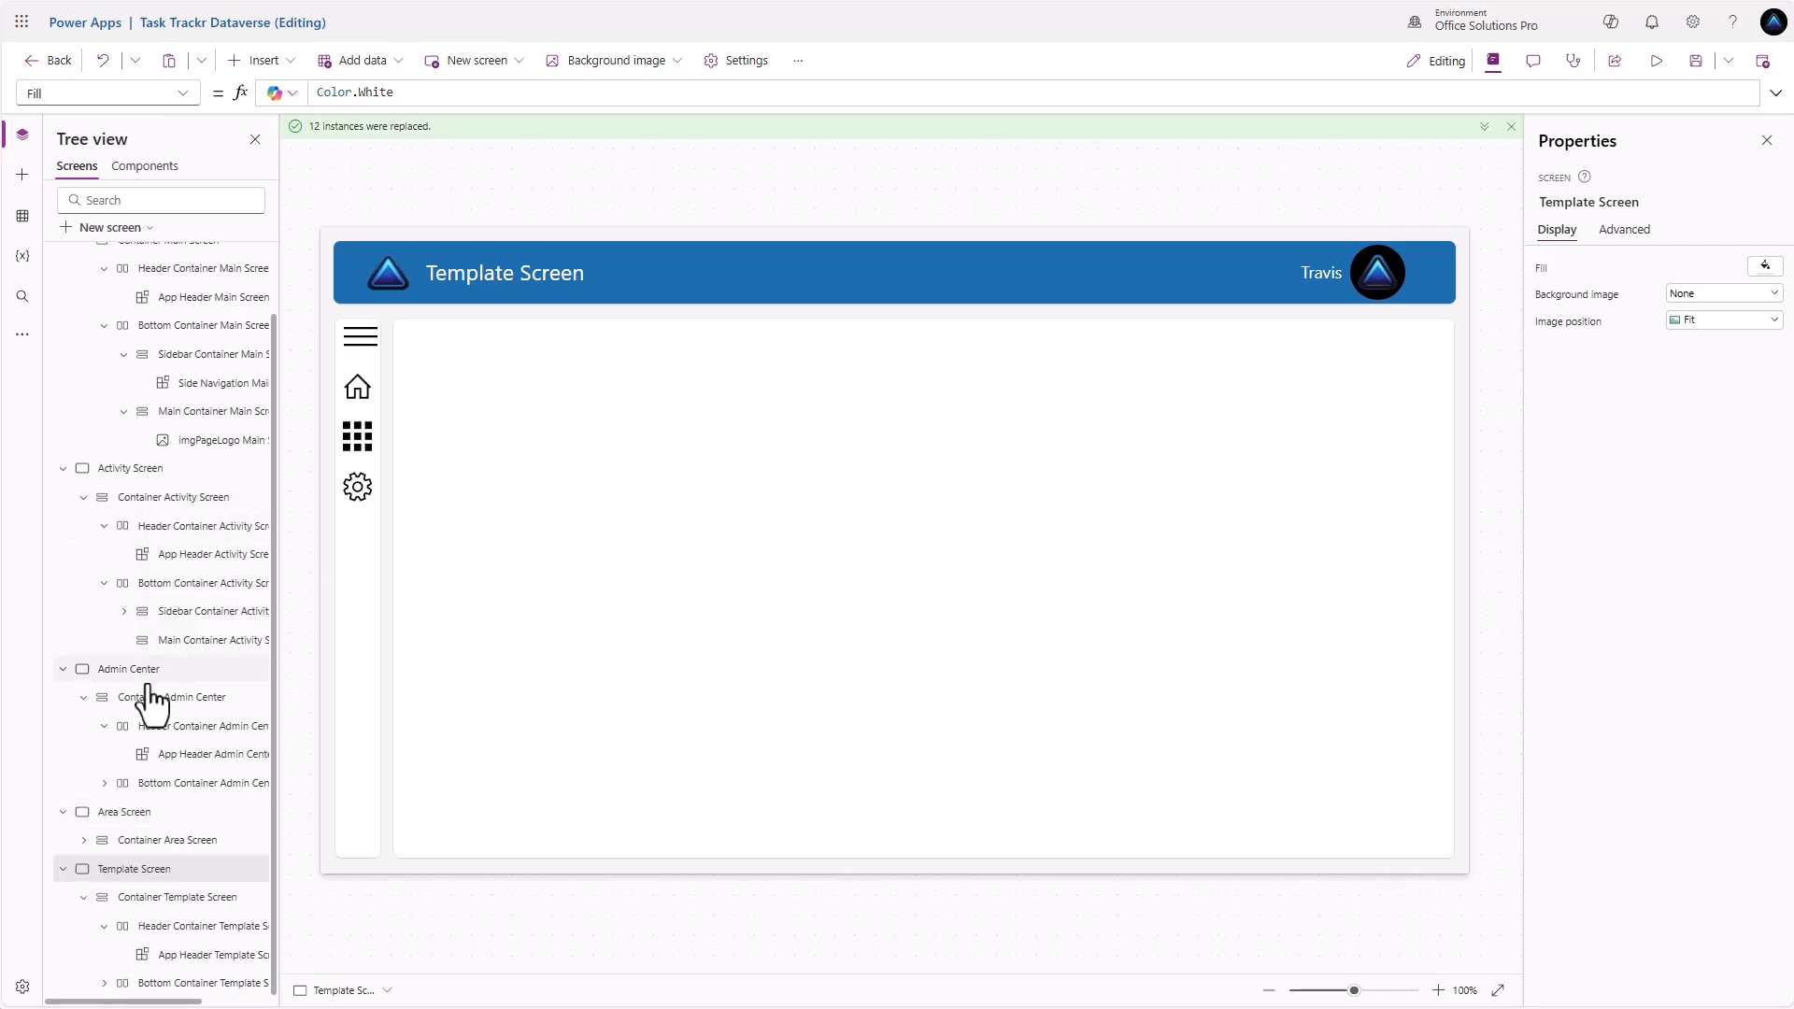
Set the Header Title Text of the Area Screen's app header to "Area Updates"
left_click(168, 834)
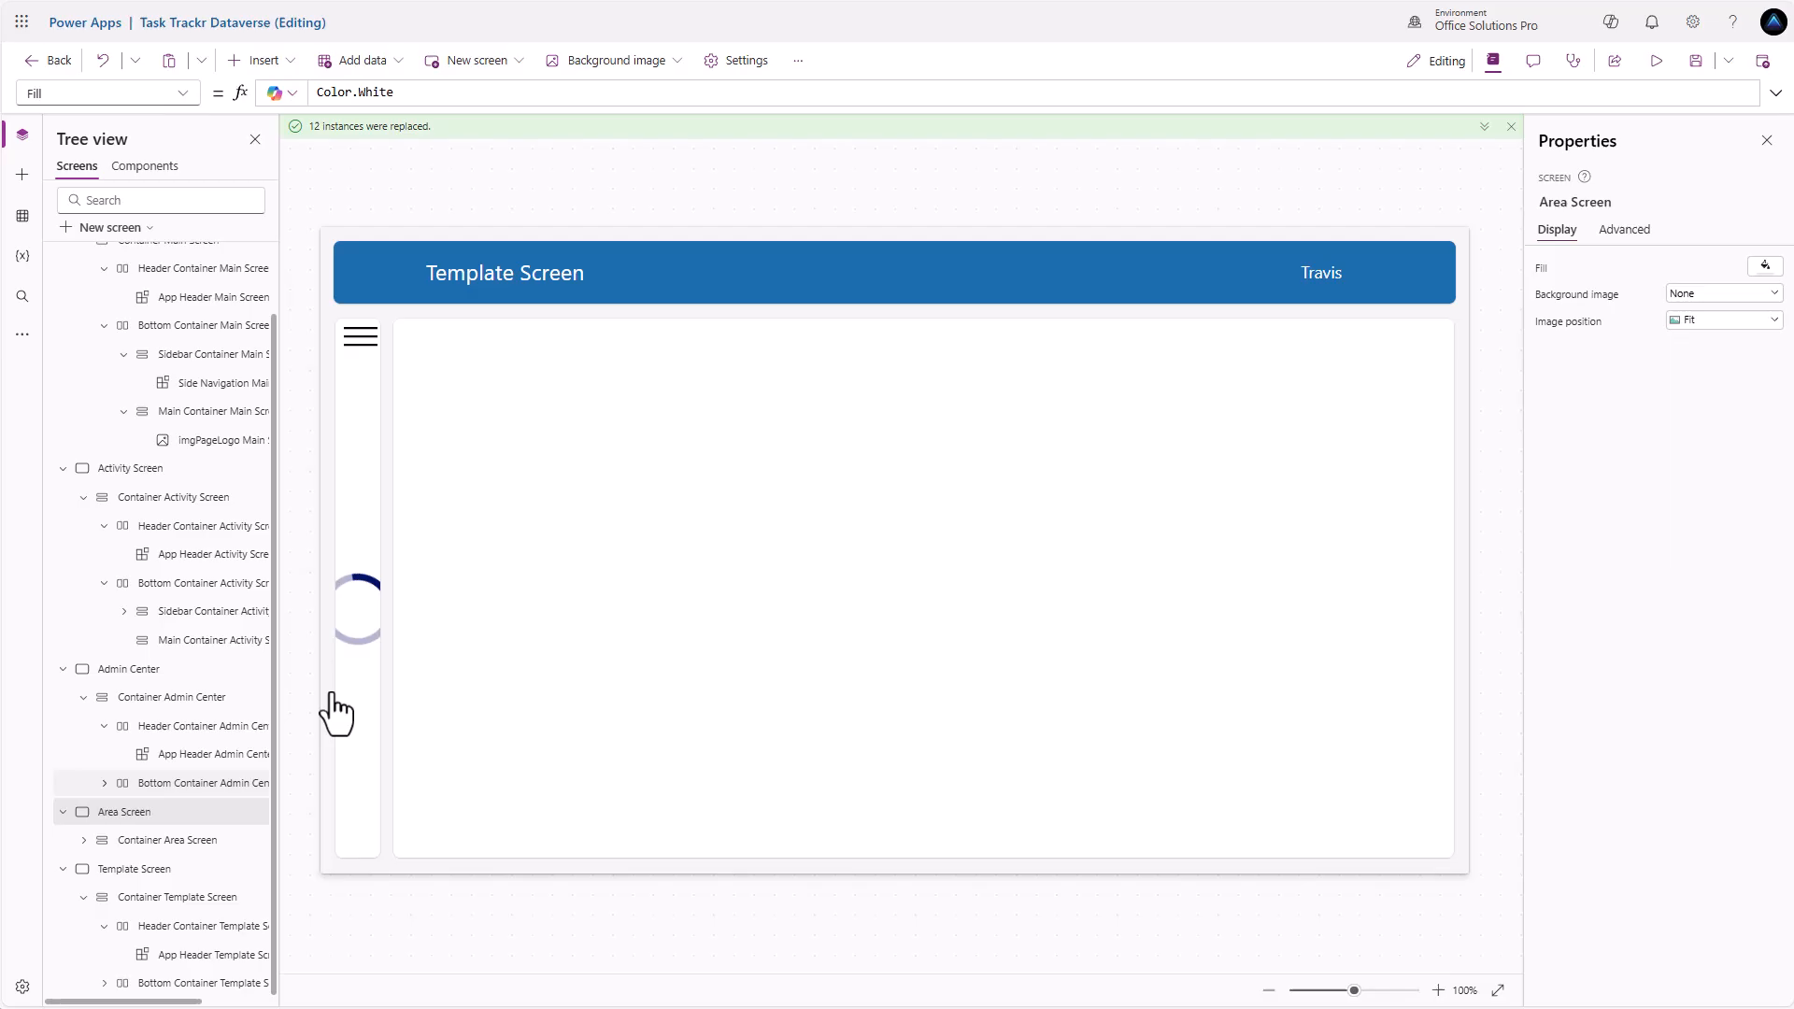
left_click(596, 284)
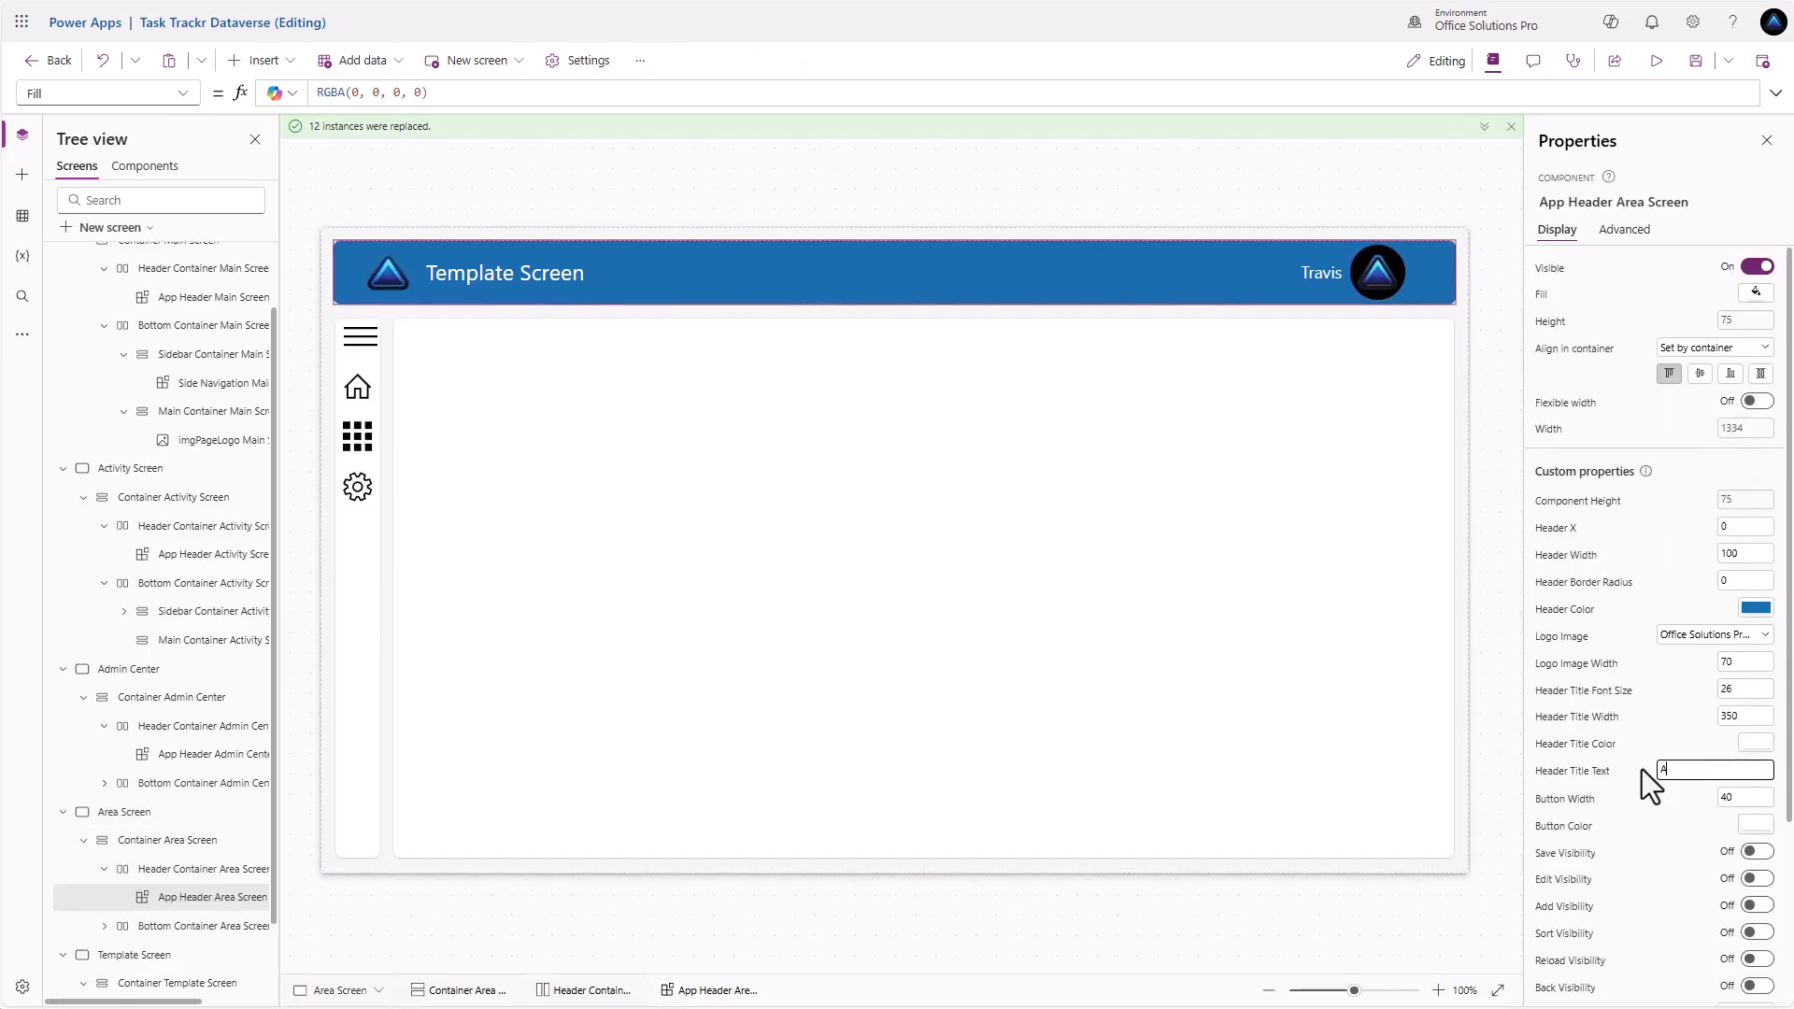
type("Area Updates")
key("Return")
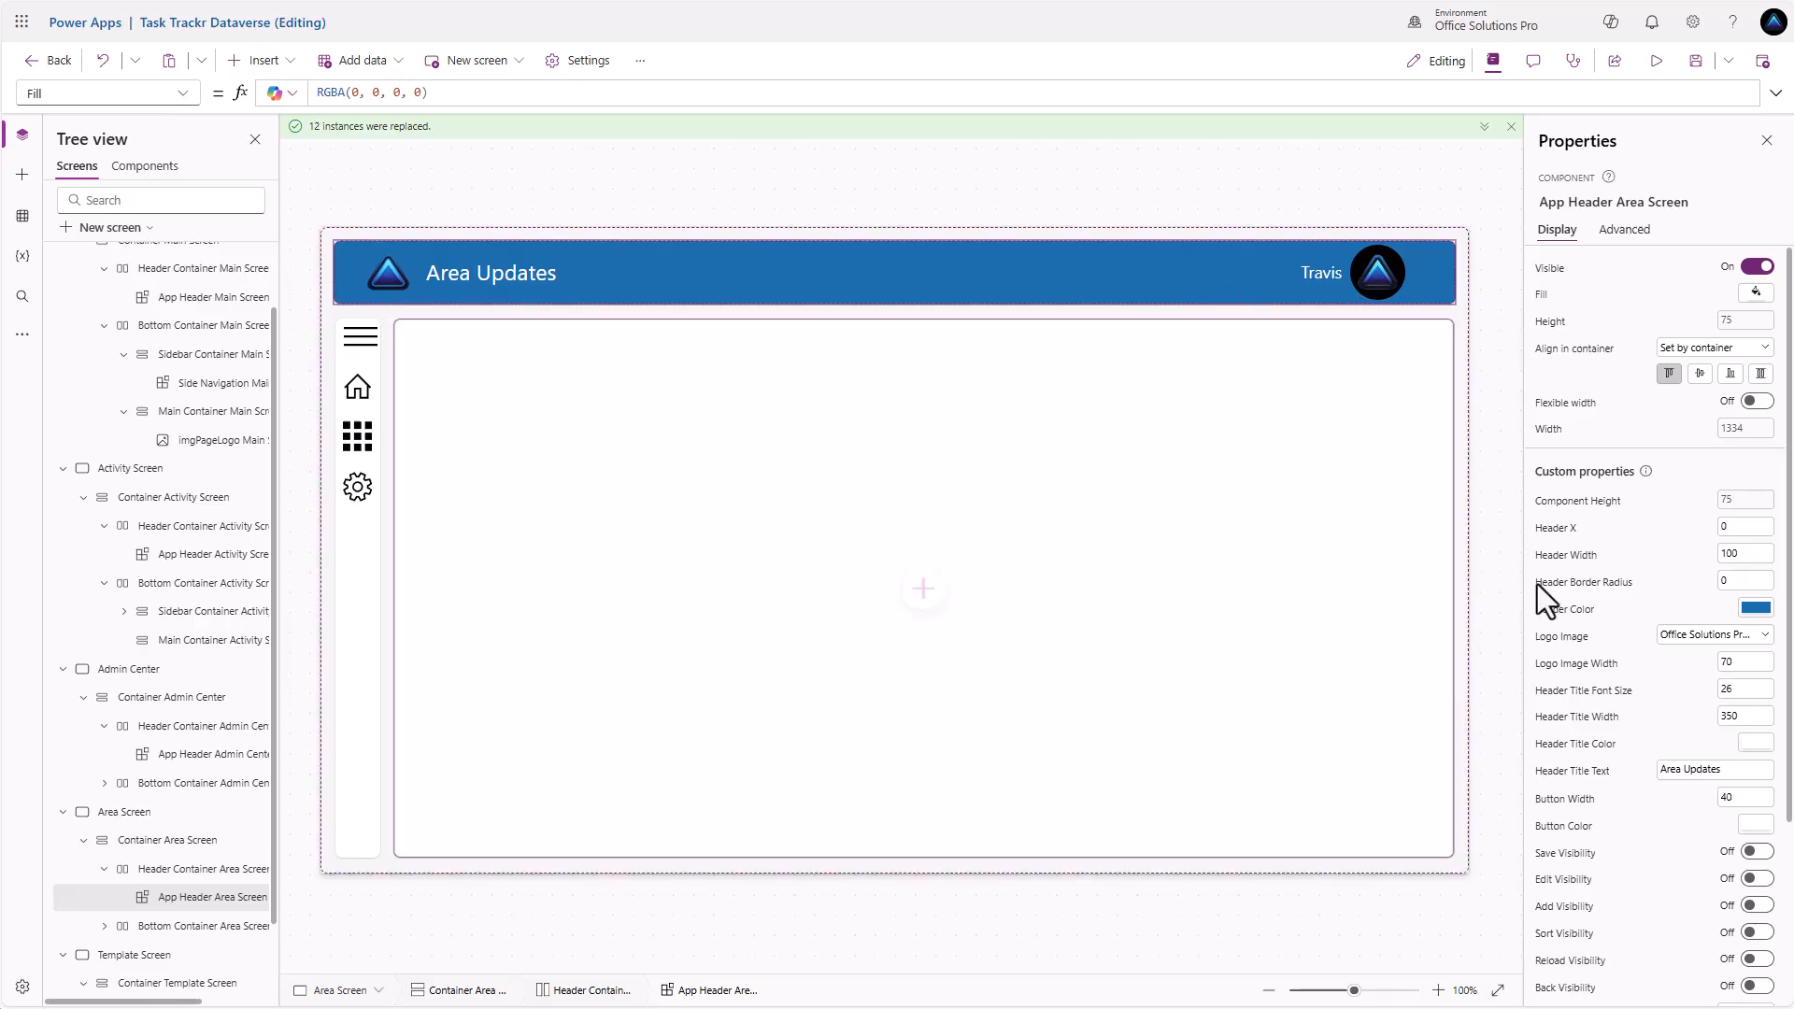
Turn on Back Visibility for the Area Screen's app header and set its BackOnSelect formula to Back()
scroll(1601, 673, "down", 2)
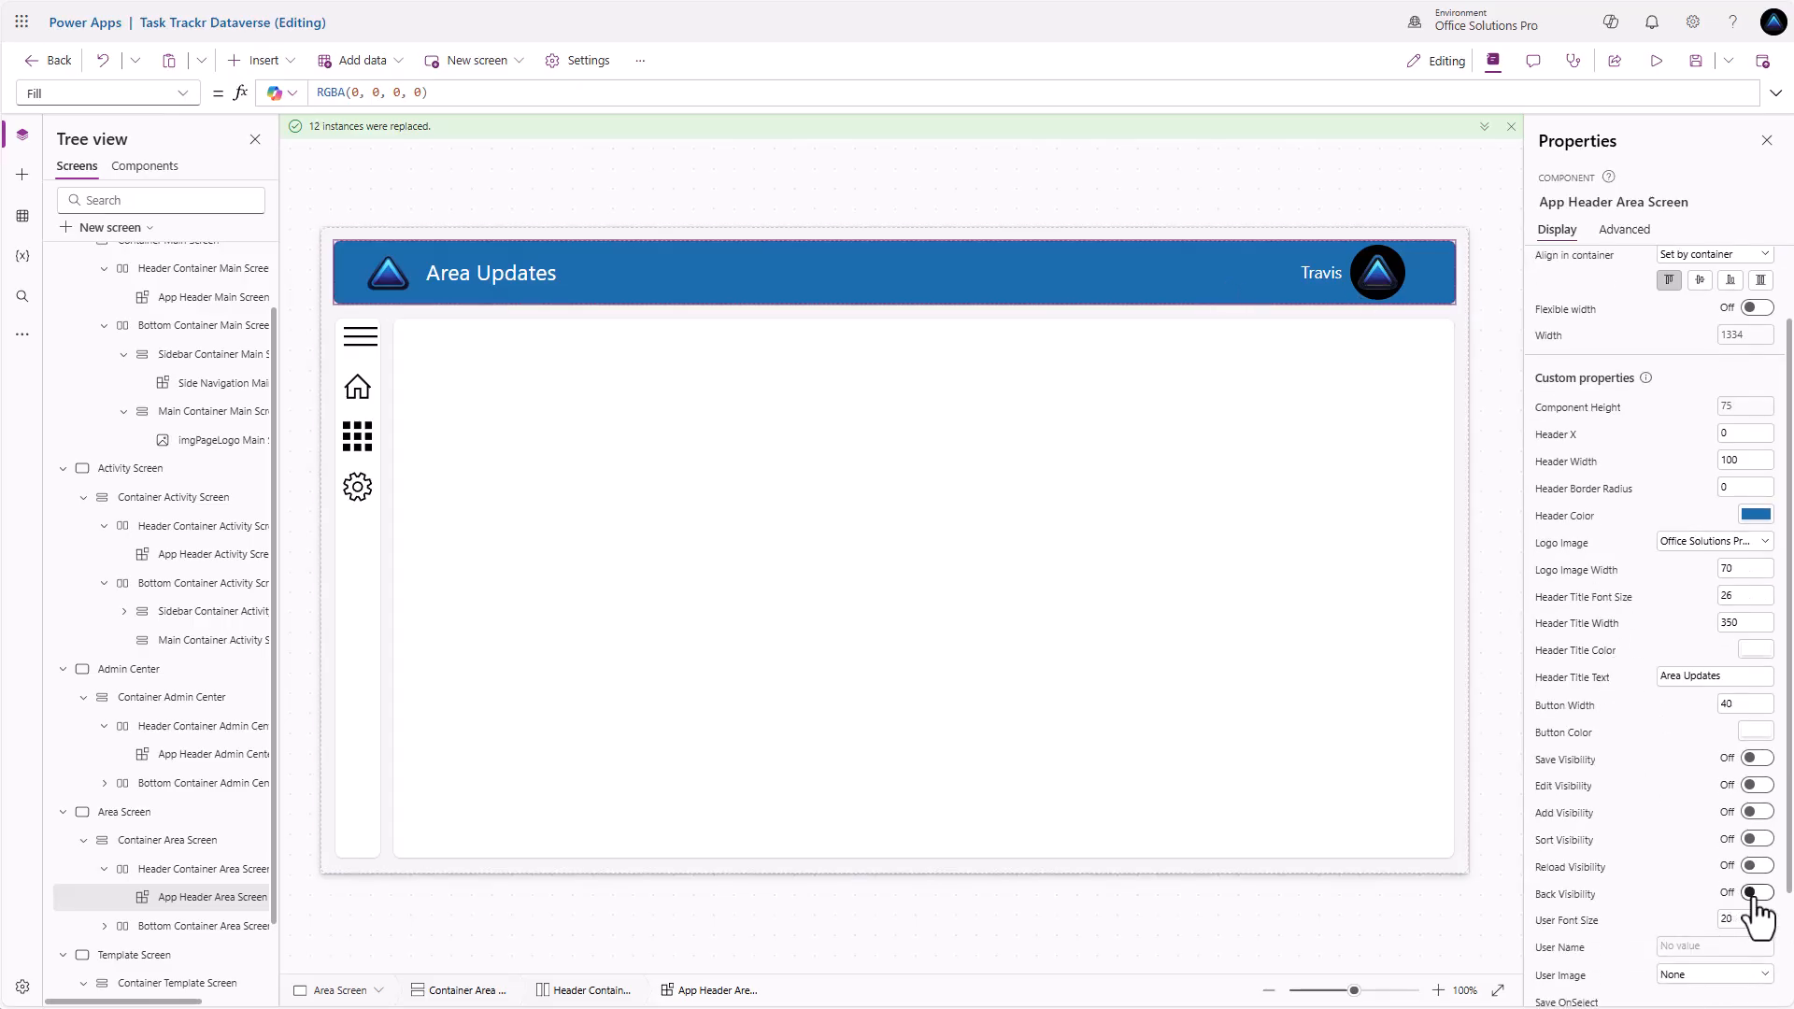
left_click(1754, 894)
scroll(1644, 906, "down", 3)
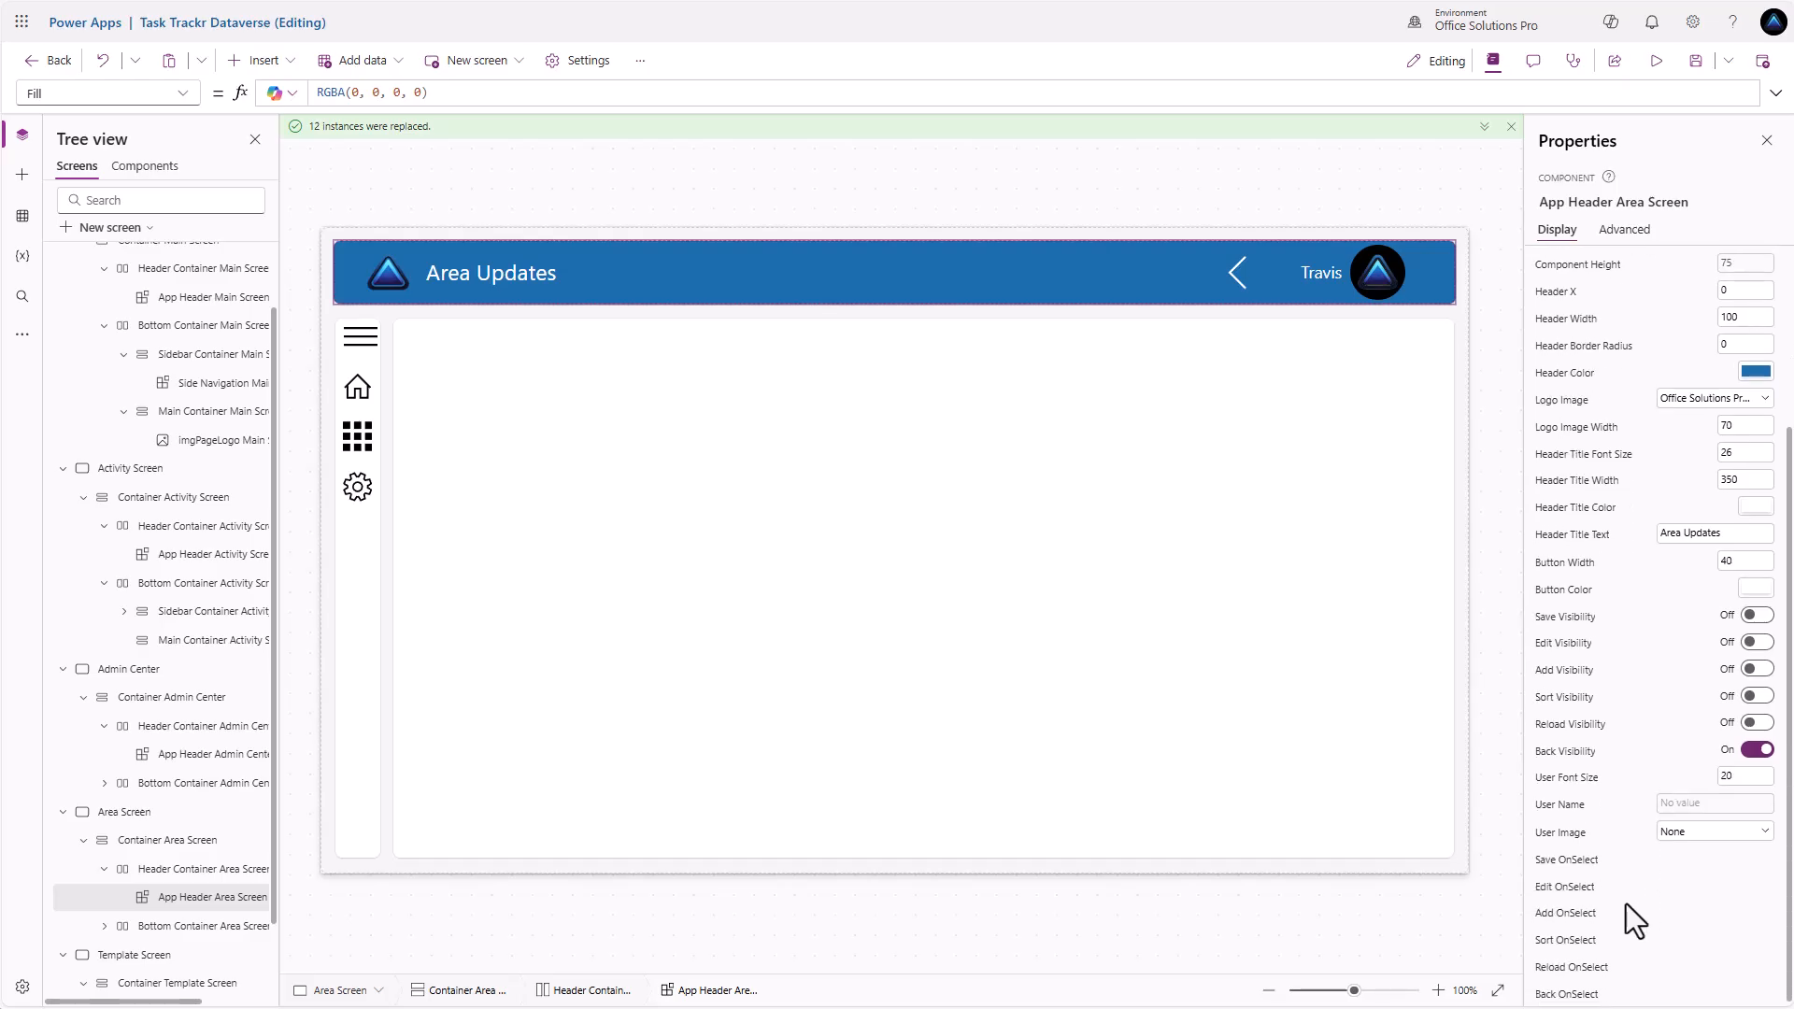
left_click(1586, 991)
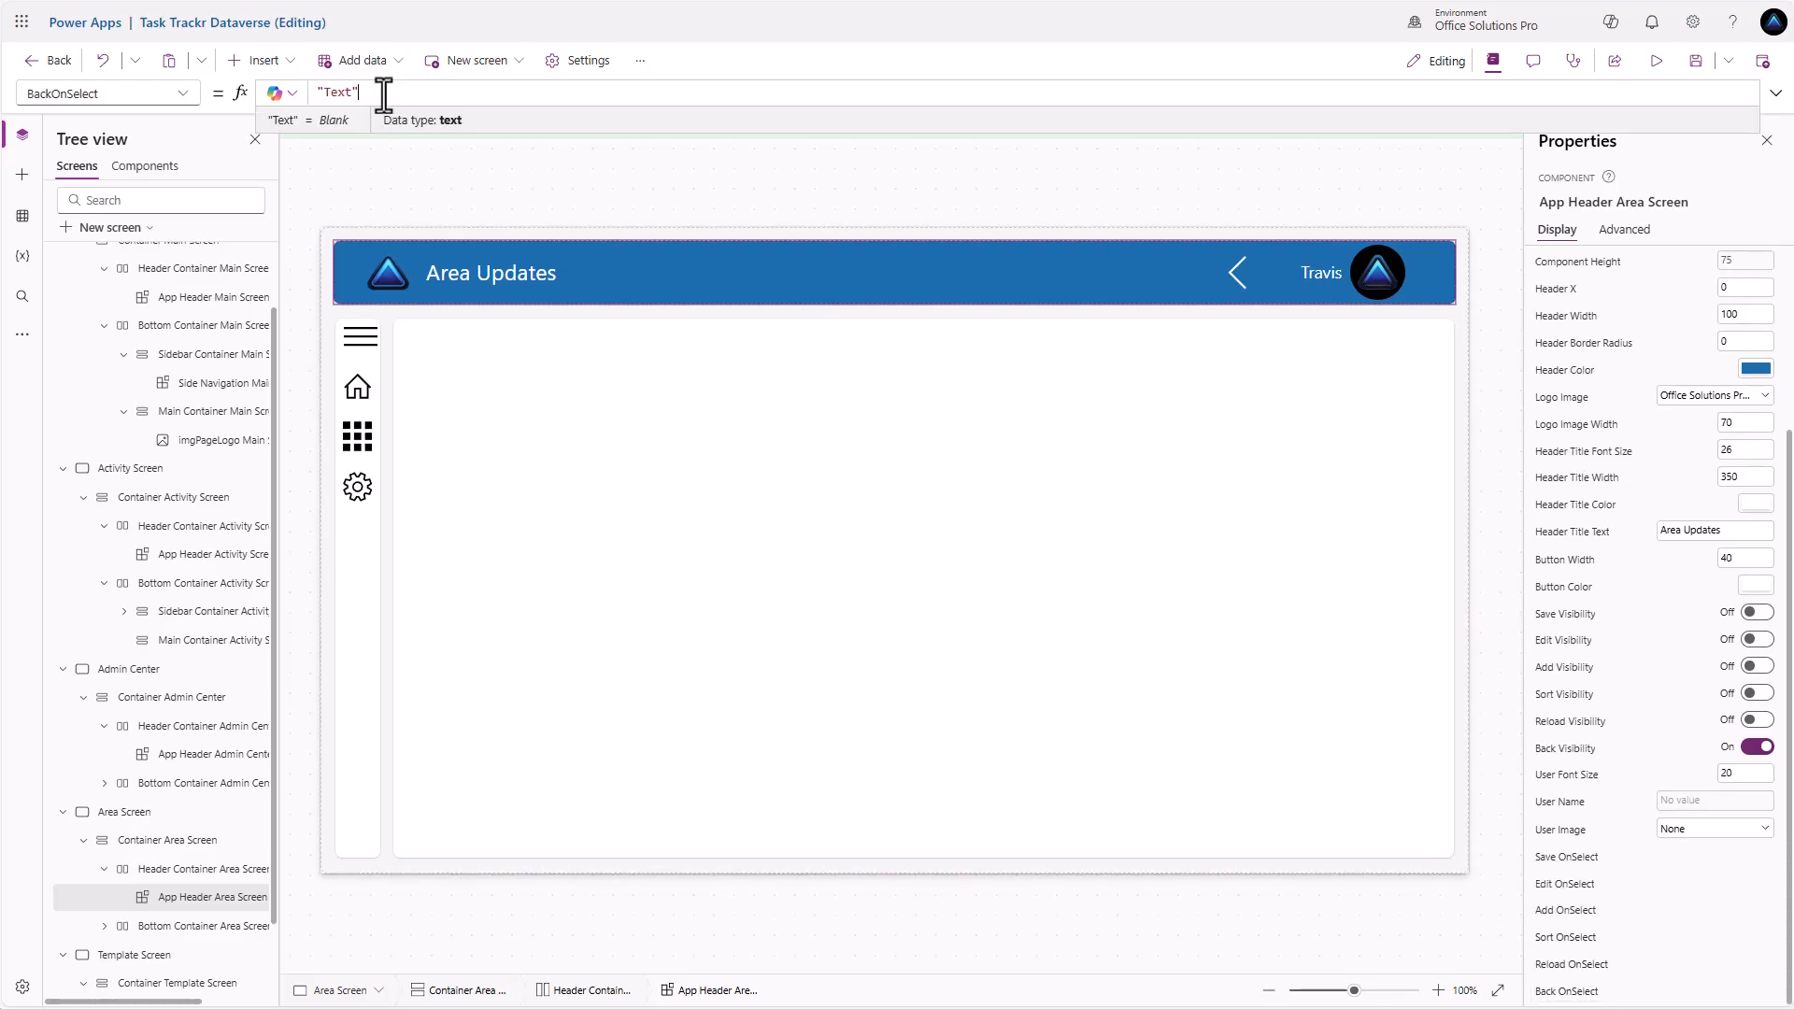
key("ctrl+a")
type("Back()")
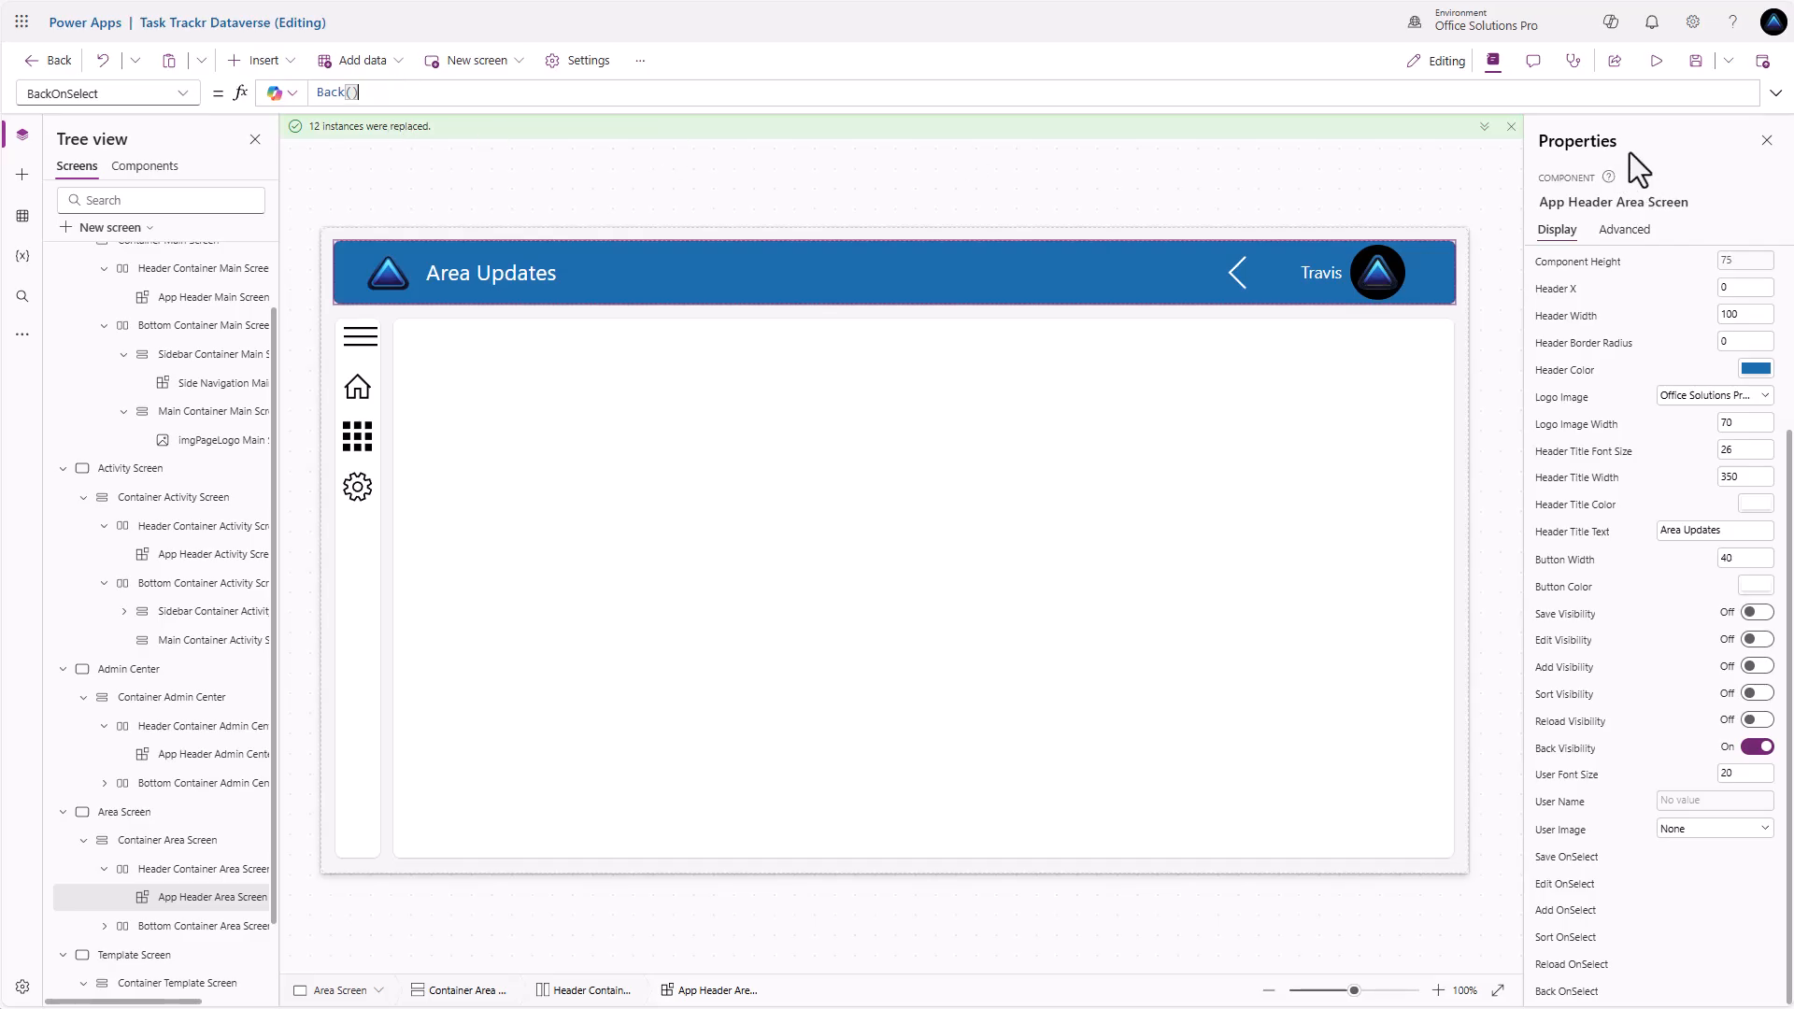
left_click(1511, 127)
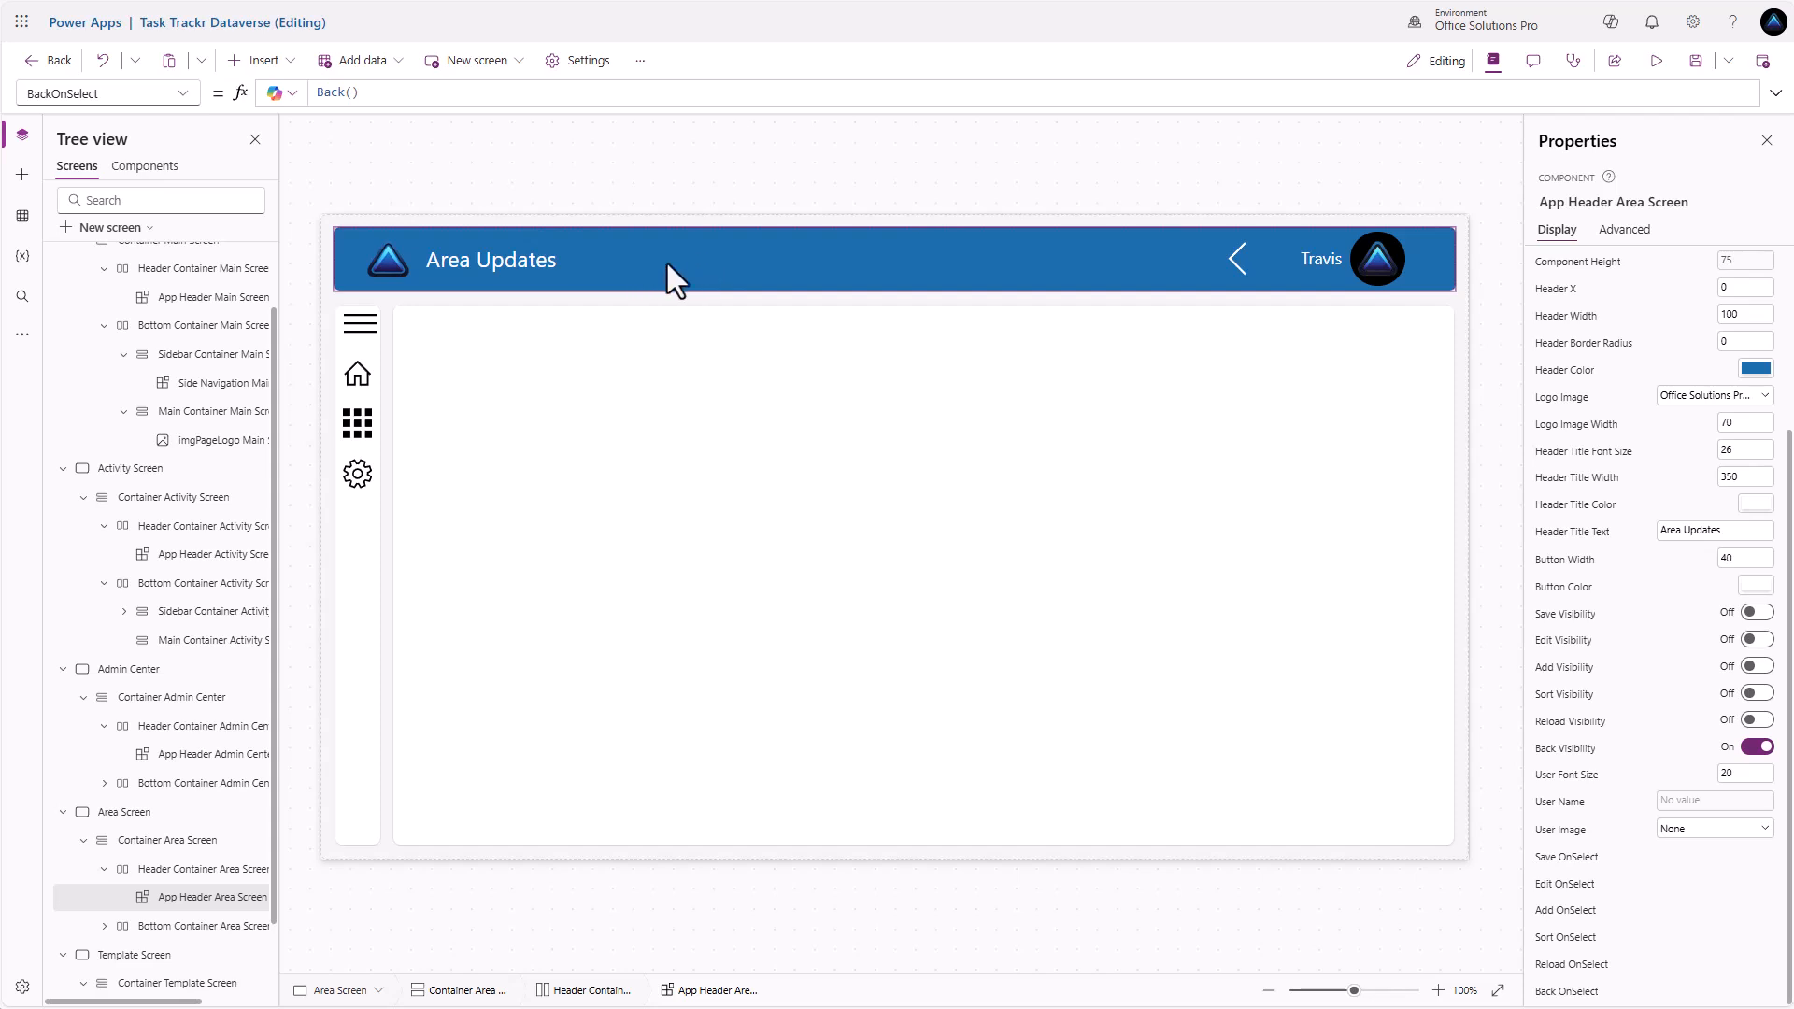
Collapse the Main Screen, Activity Screen and Admin Center branches, including their nested containers, in the screen tree
scroll(212, 641, "down", 2)
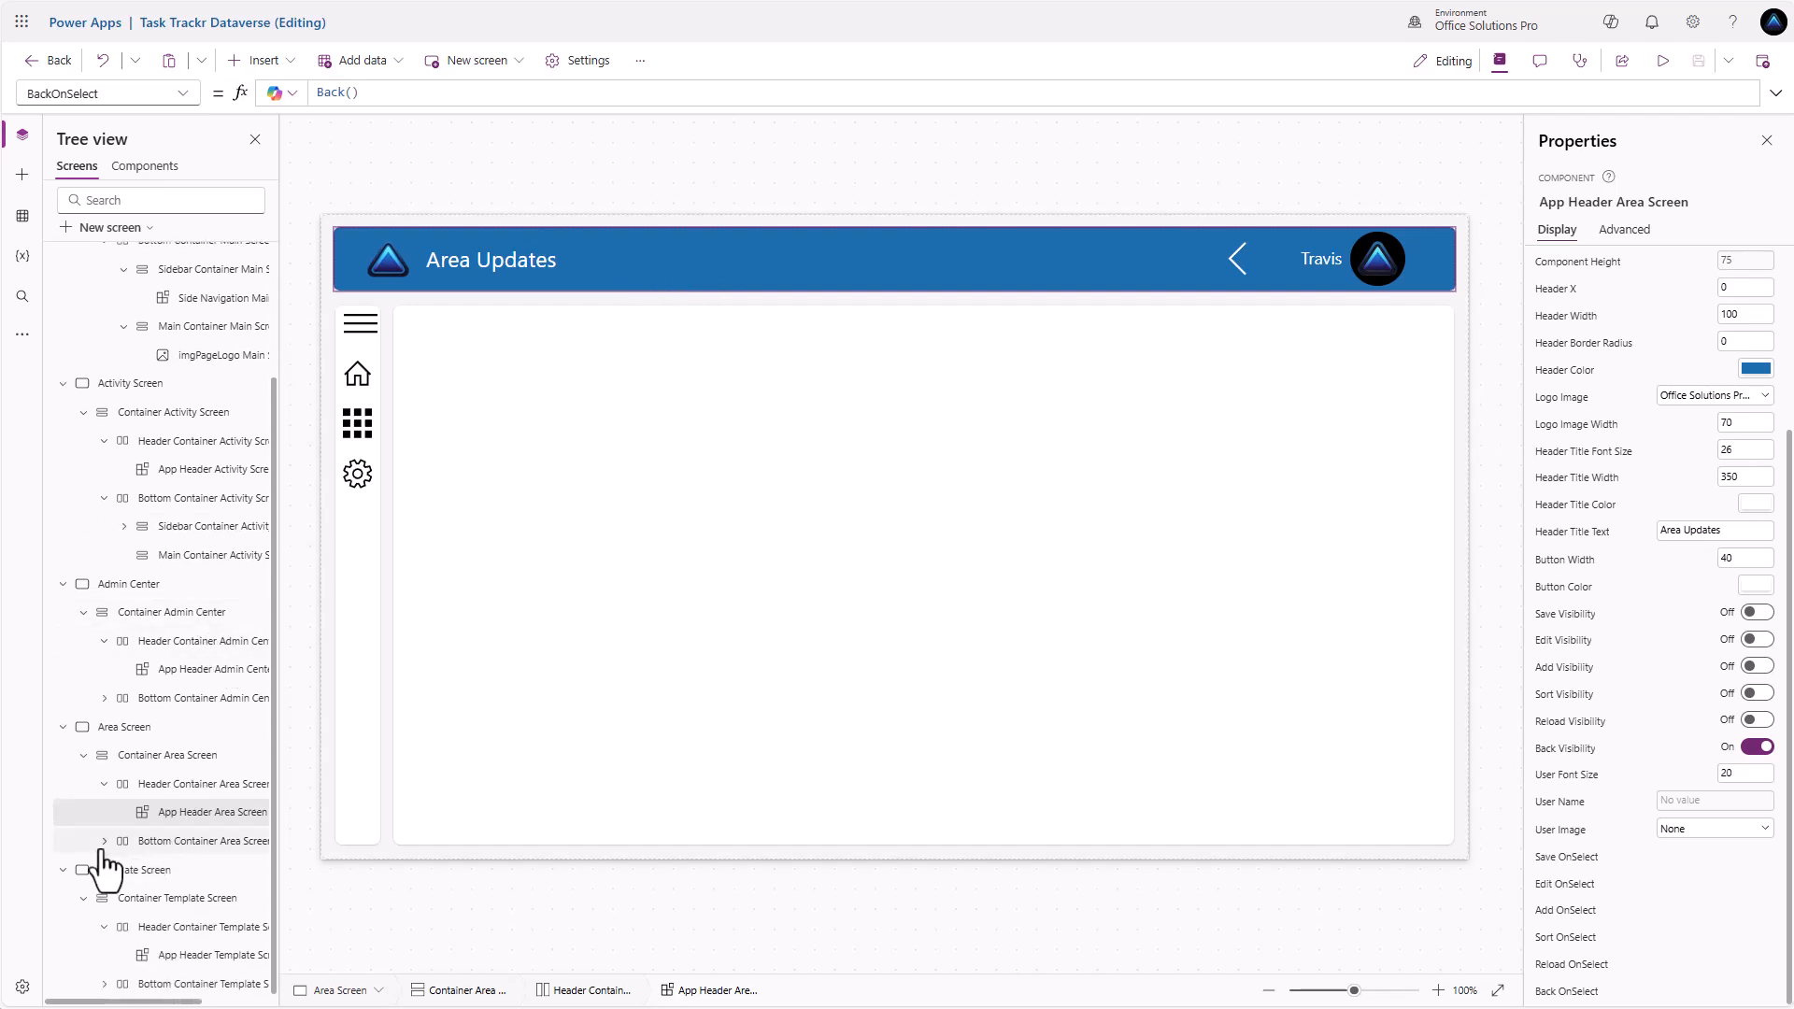
scroll(60, 532, "up", 4)
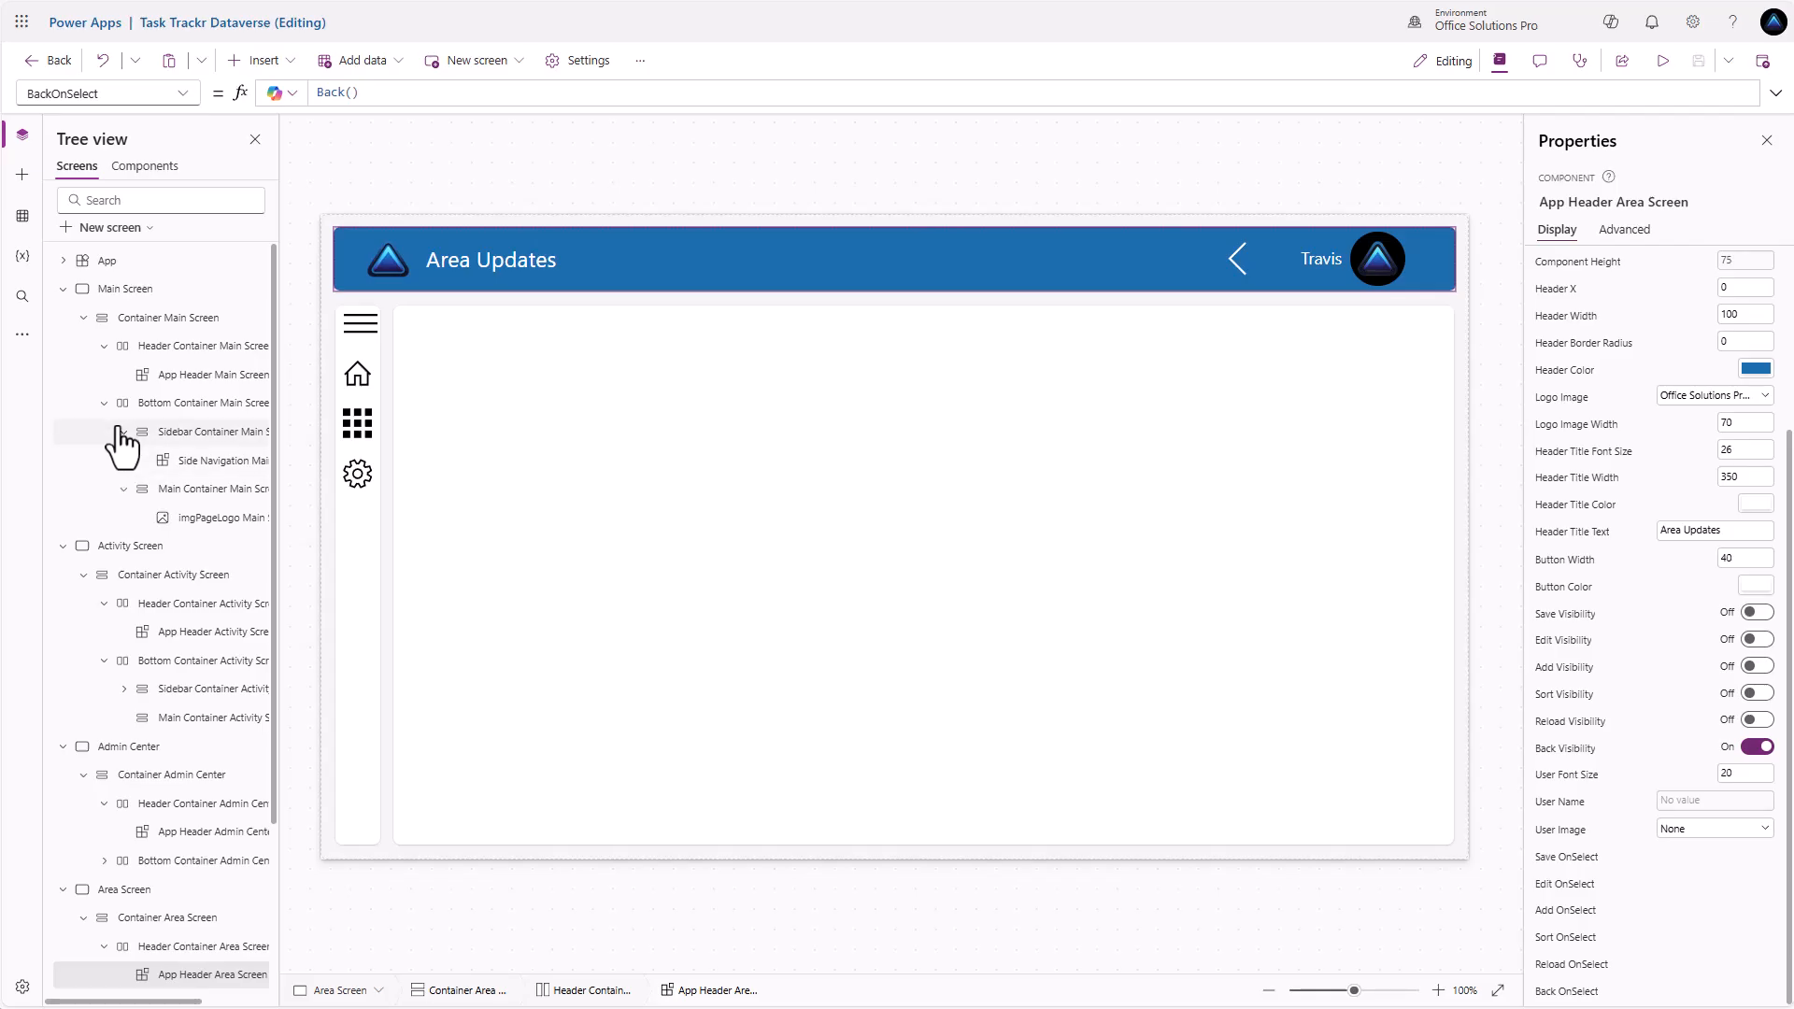
left_click(104, 403)
left_click(104, 346)
left_click(83, 318)
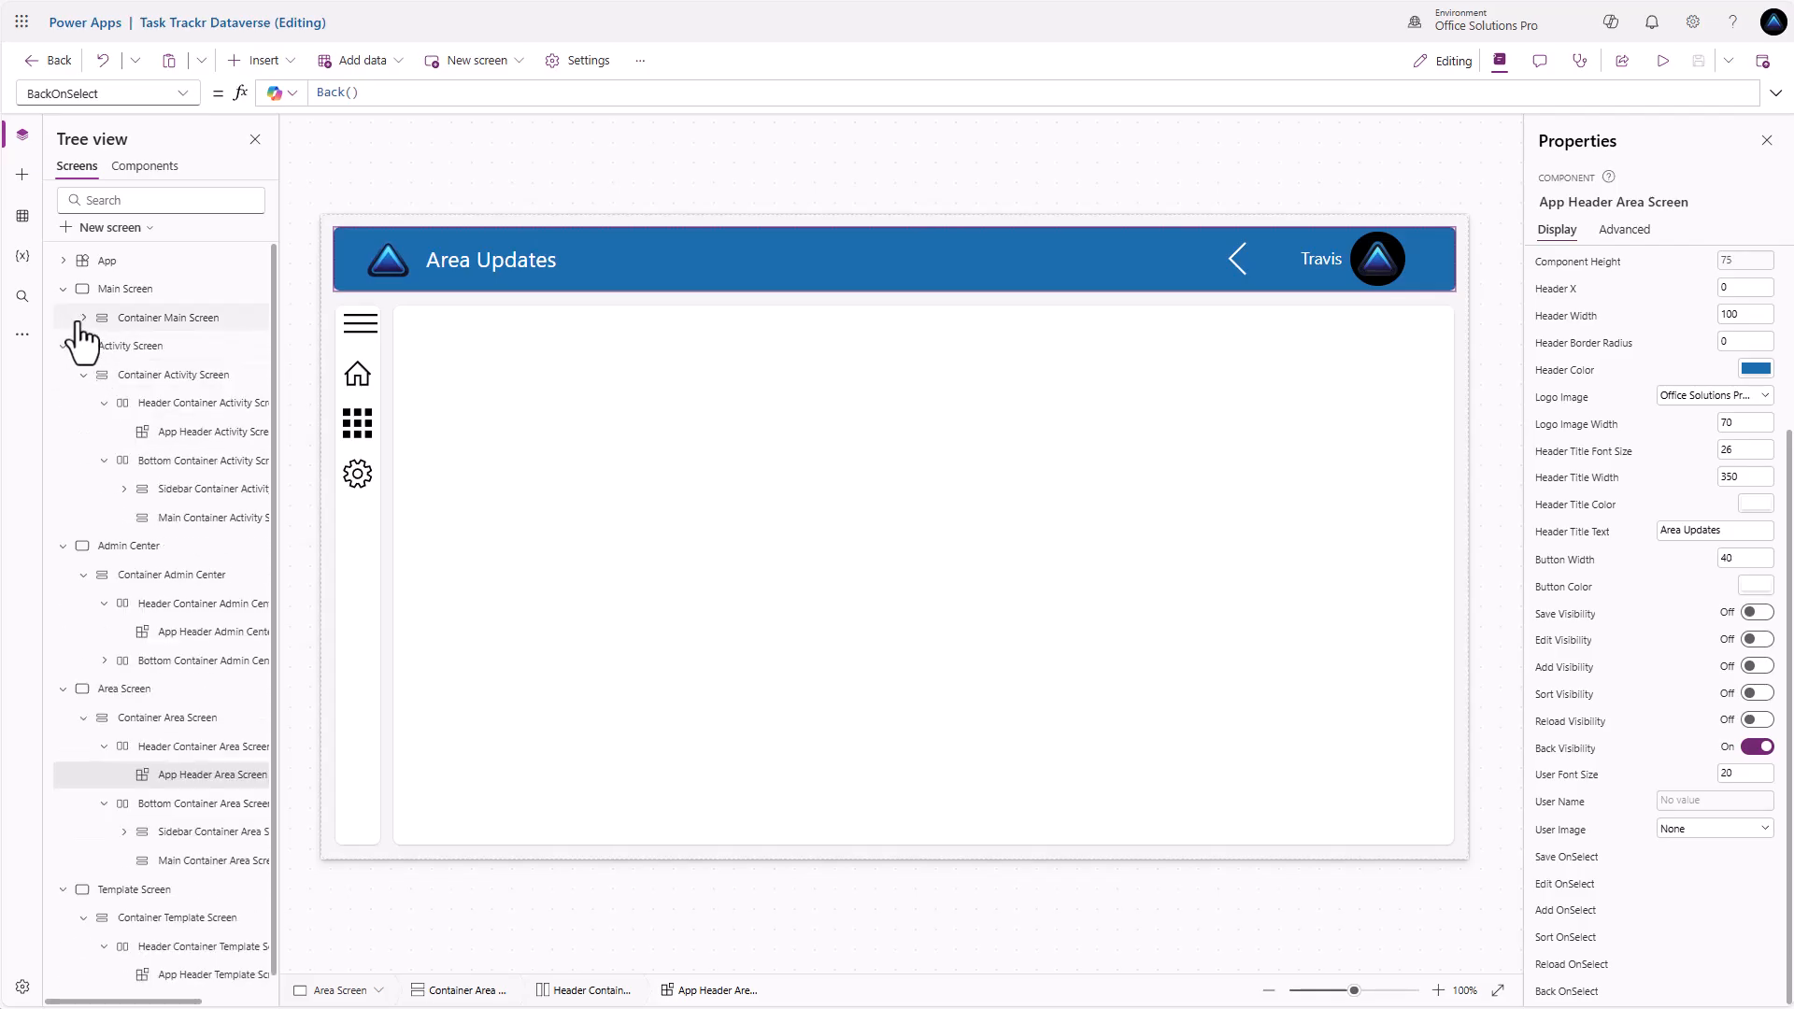
left_click(63, 288)
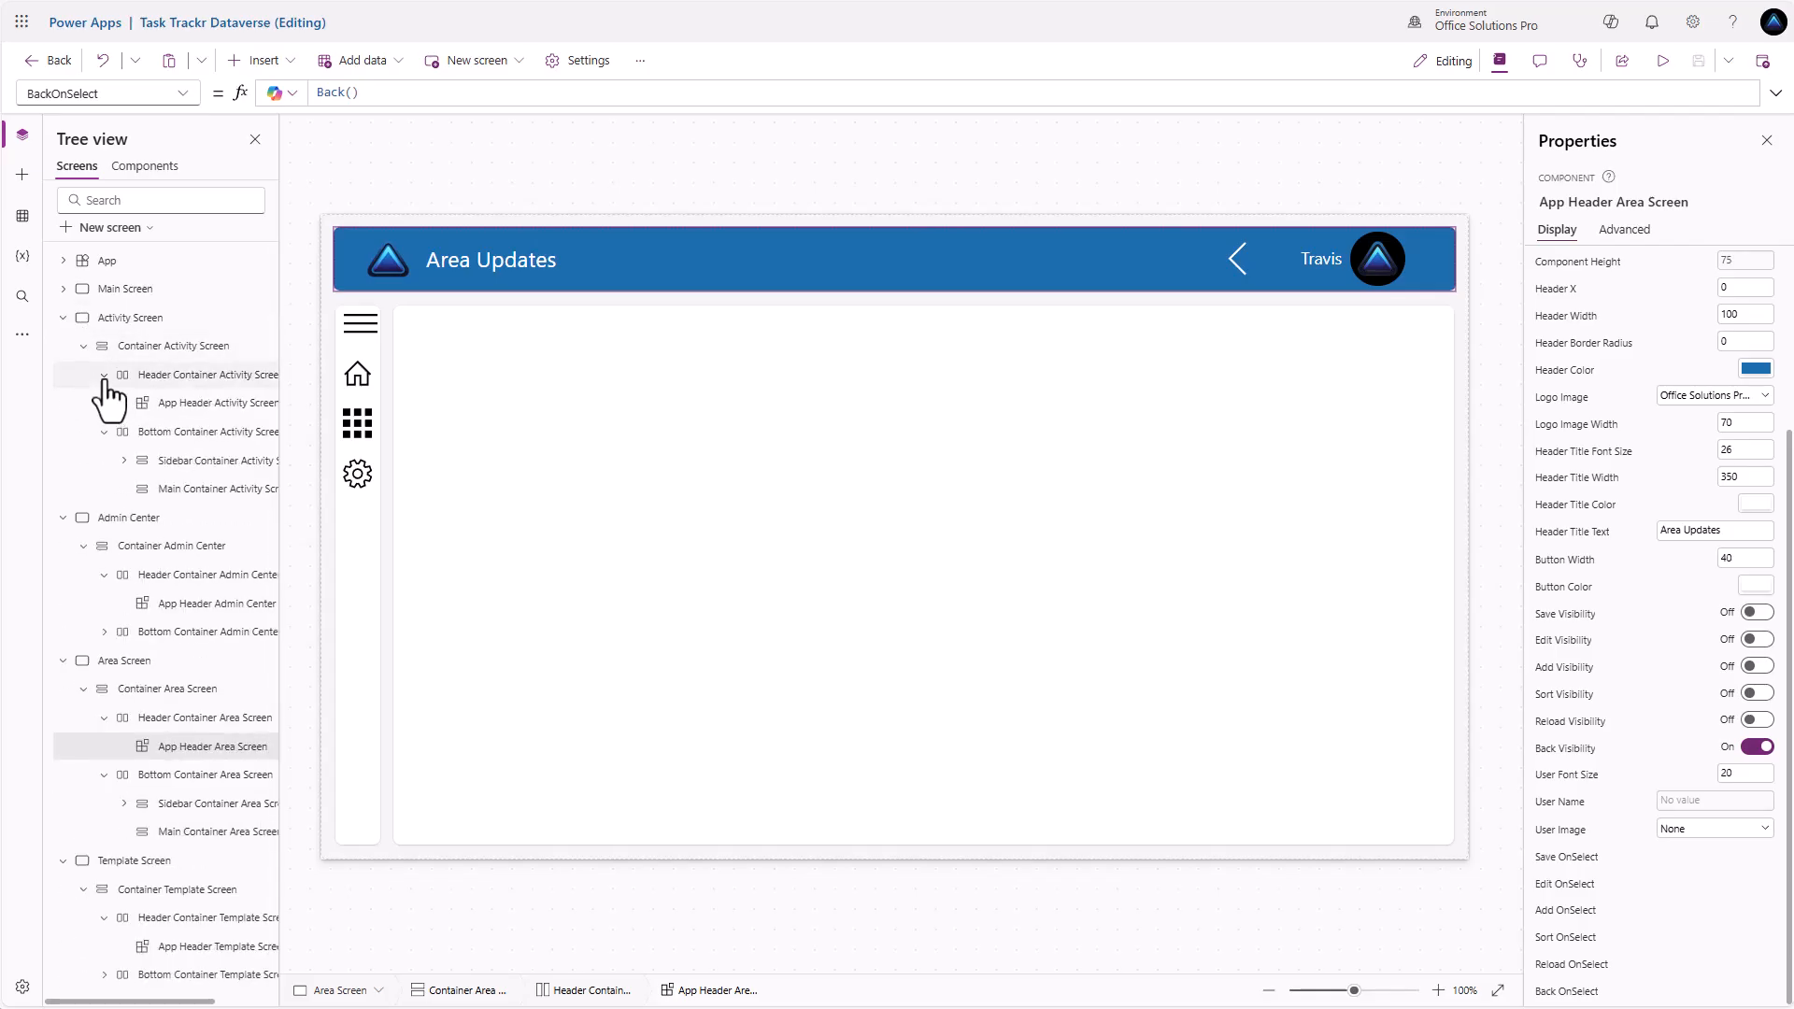
left_click(104, 375)
left_click(104, 403)
left_click(62, 318)
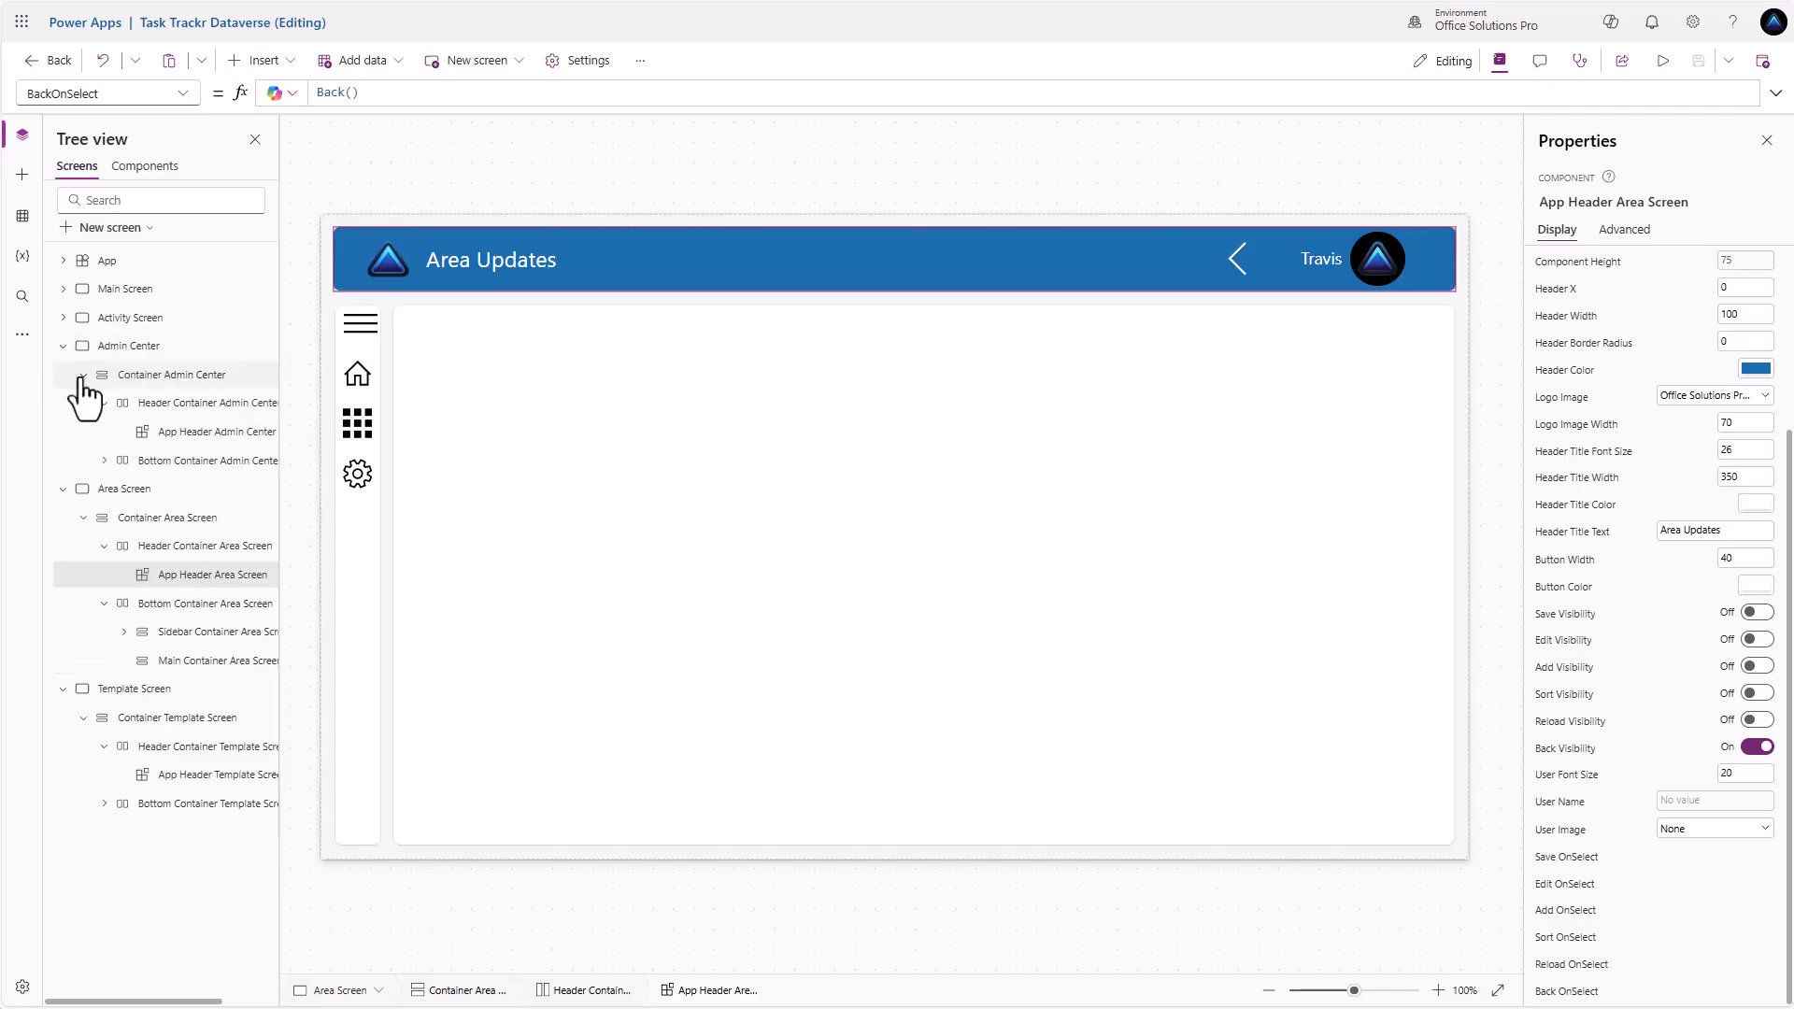
left_click(104, 403)
left_click(83, 374)
left_click(63, 346)
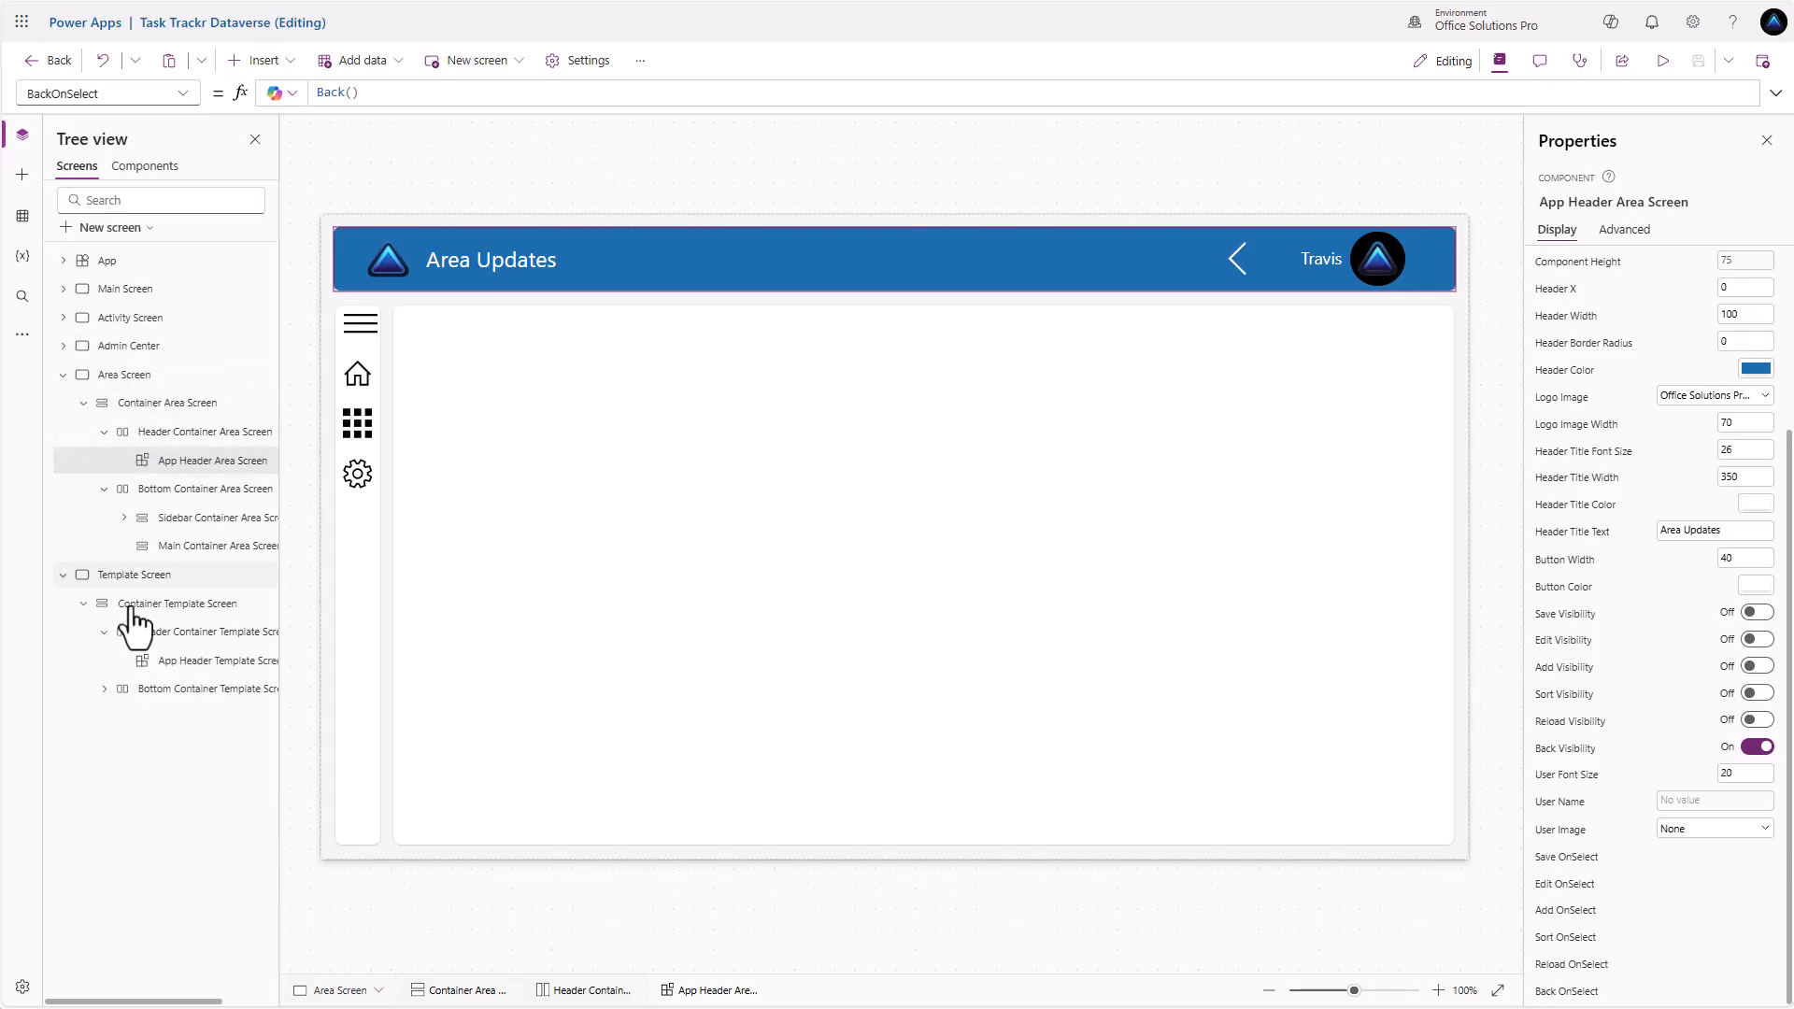
Collapse the Template Screen and its nested containers in the tree view
left_click(104, 631)
left_click(83, 603)
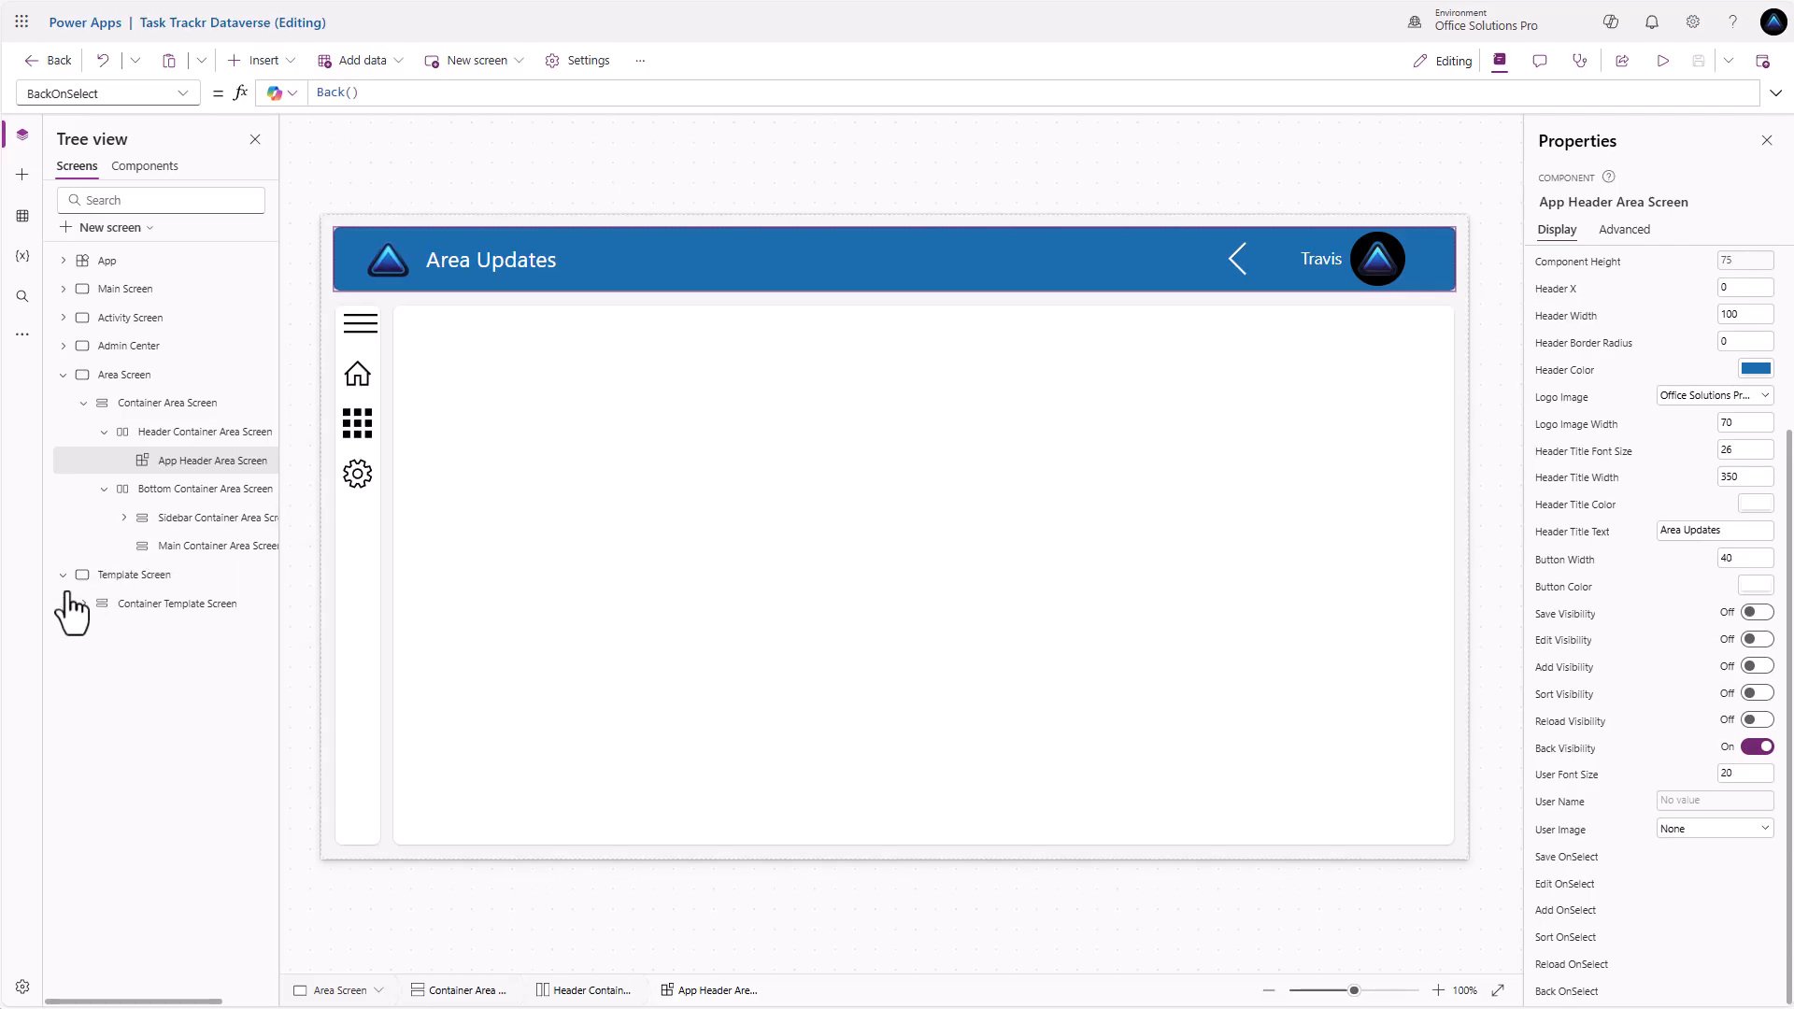
left_click(62, 574)
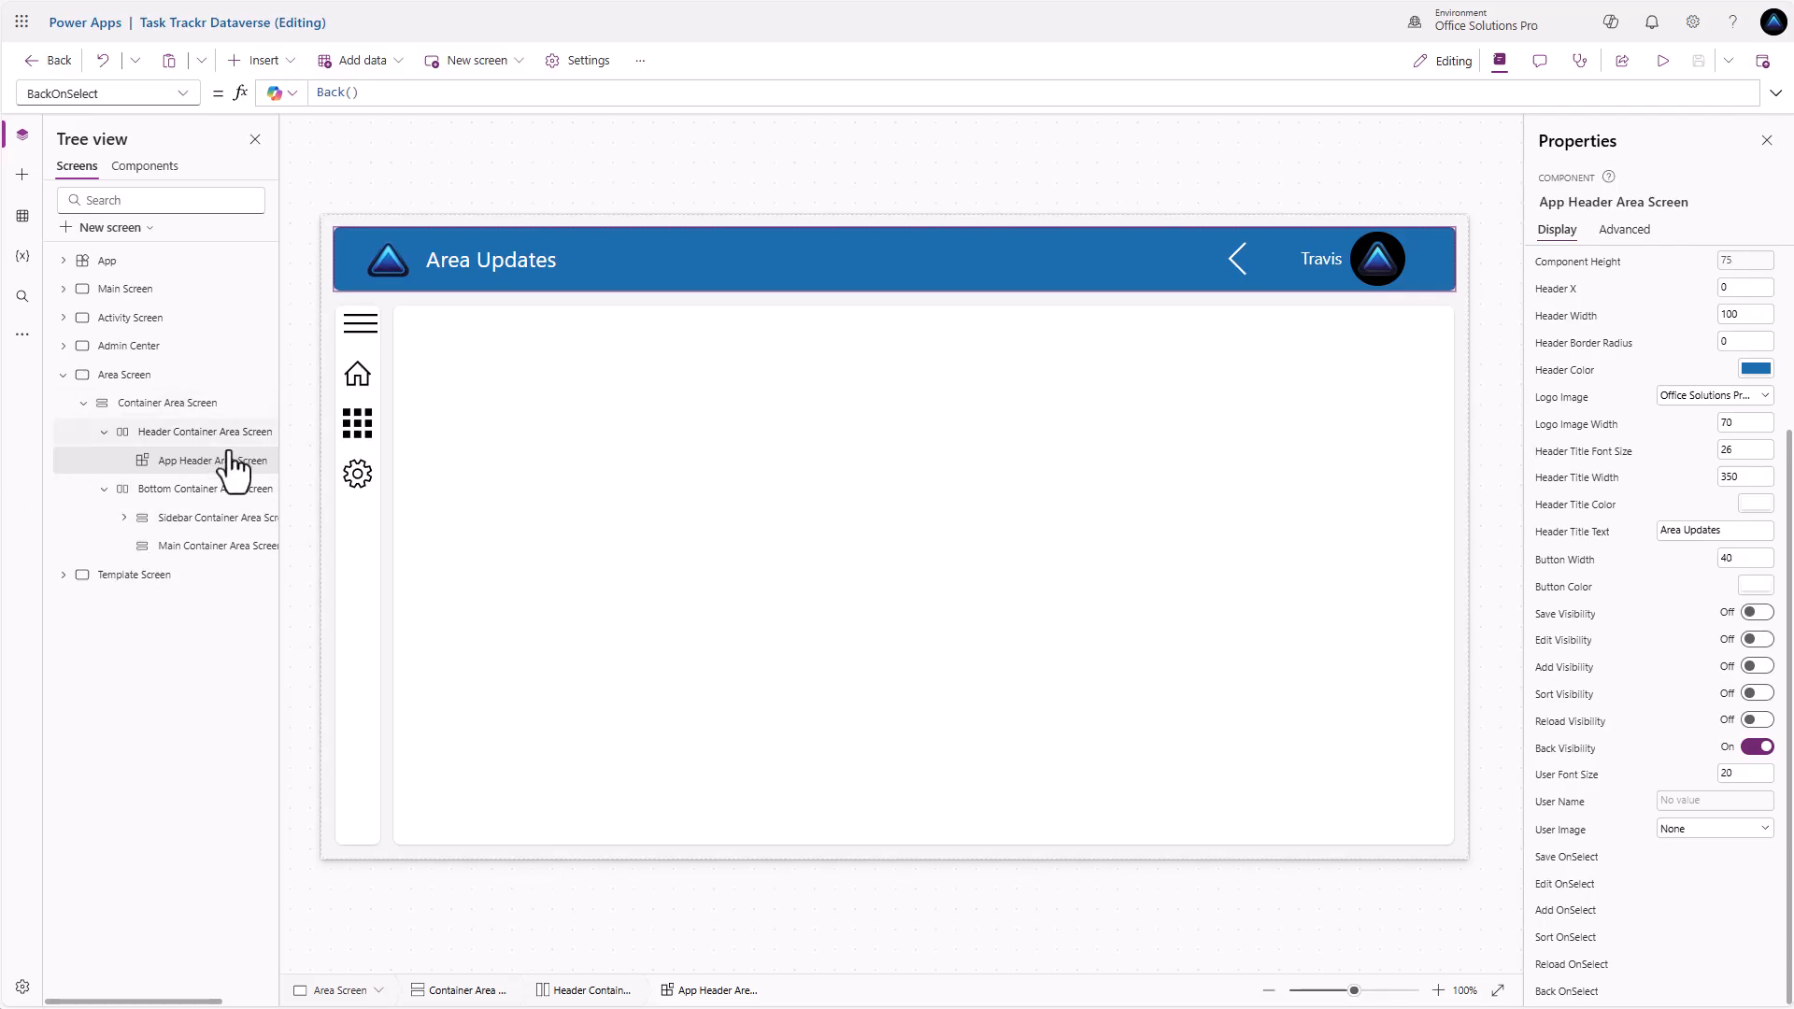
Insert two vertical containers inside Main Container Area Screen
left_click(234, 550)
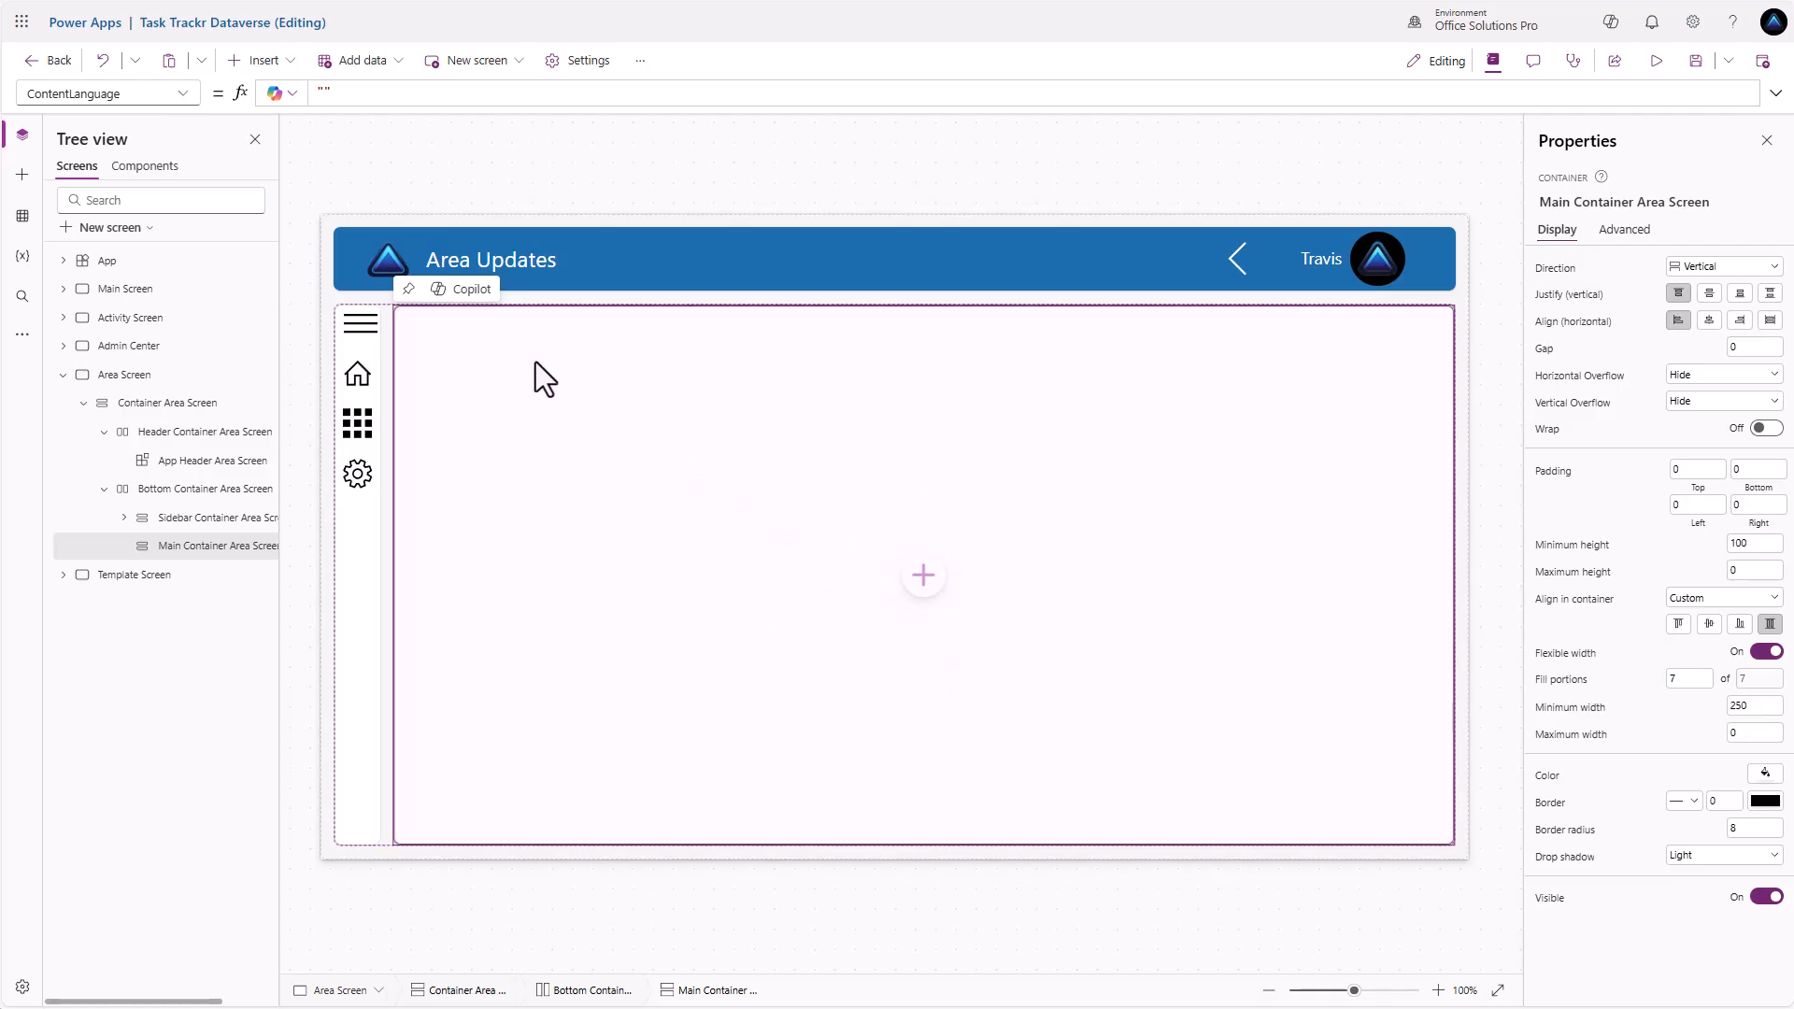
left_click(264, 60)
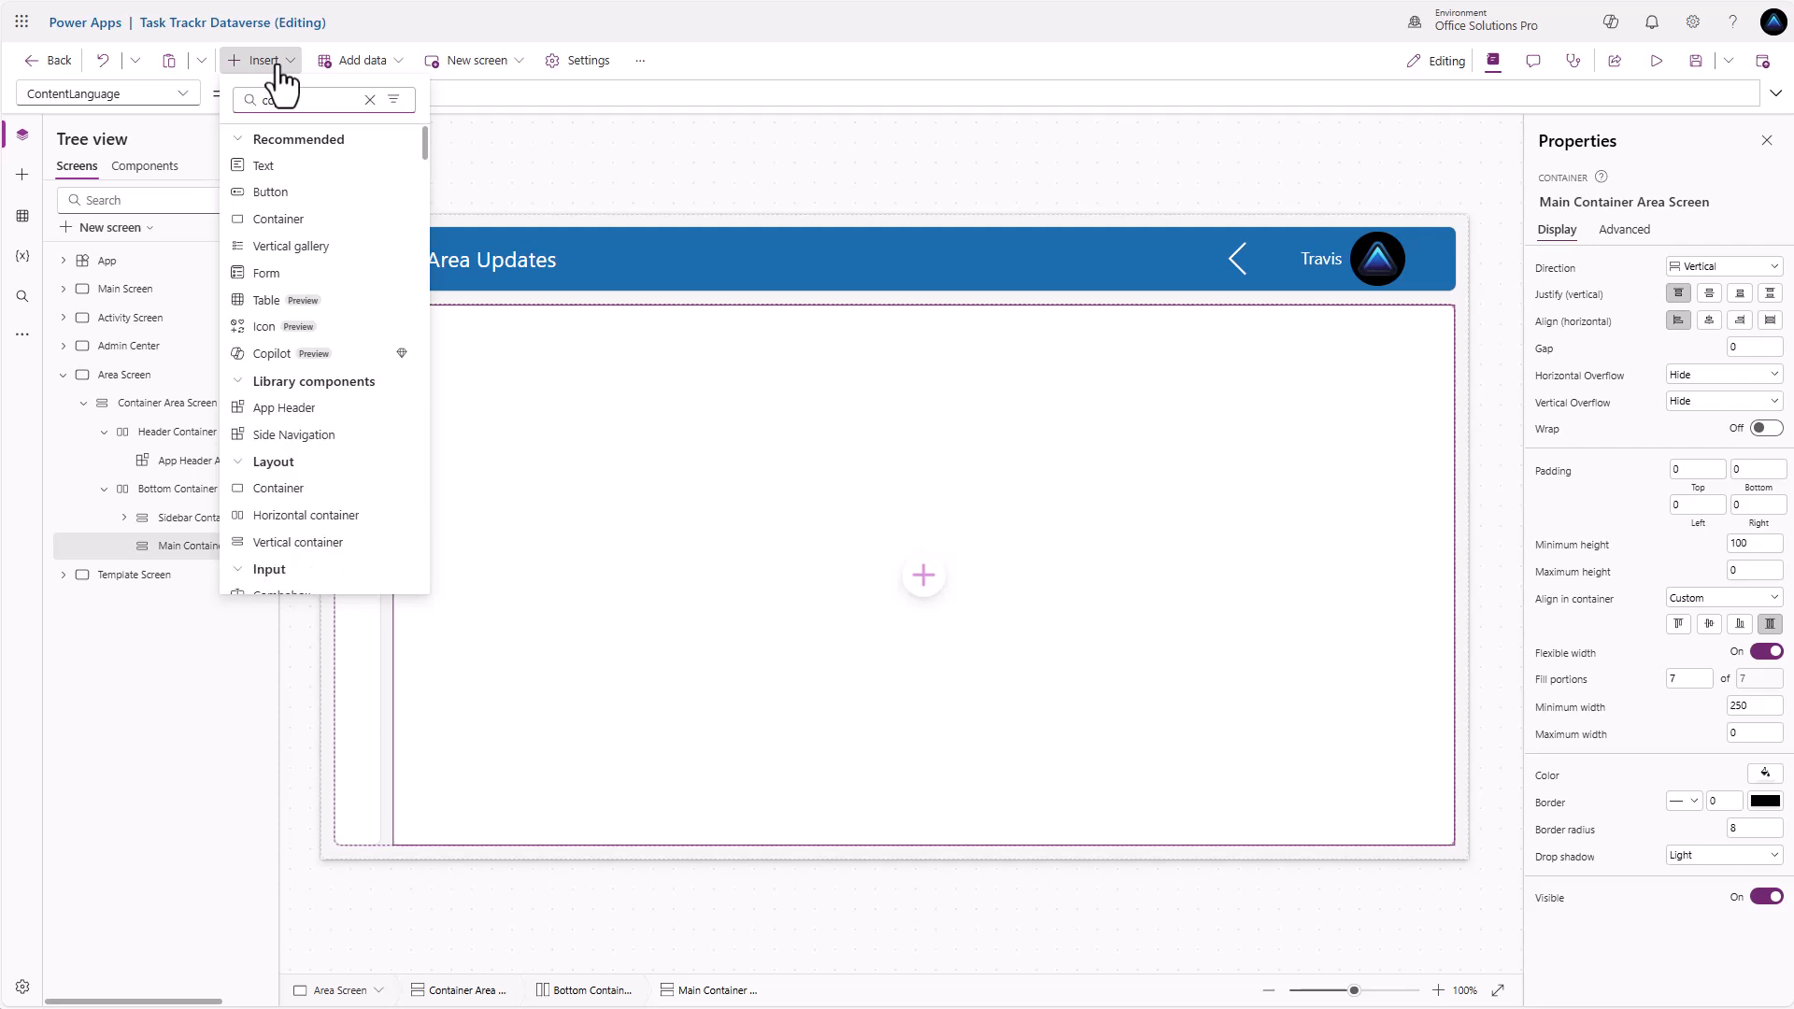
type("cont")
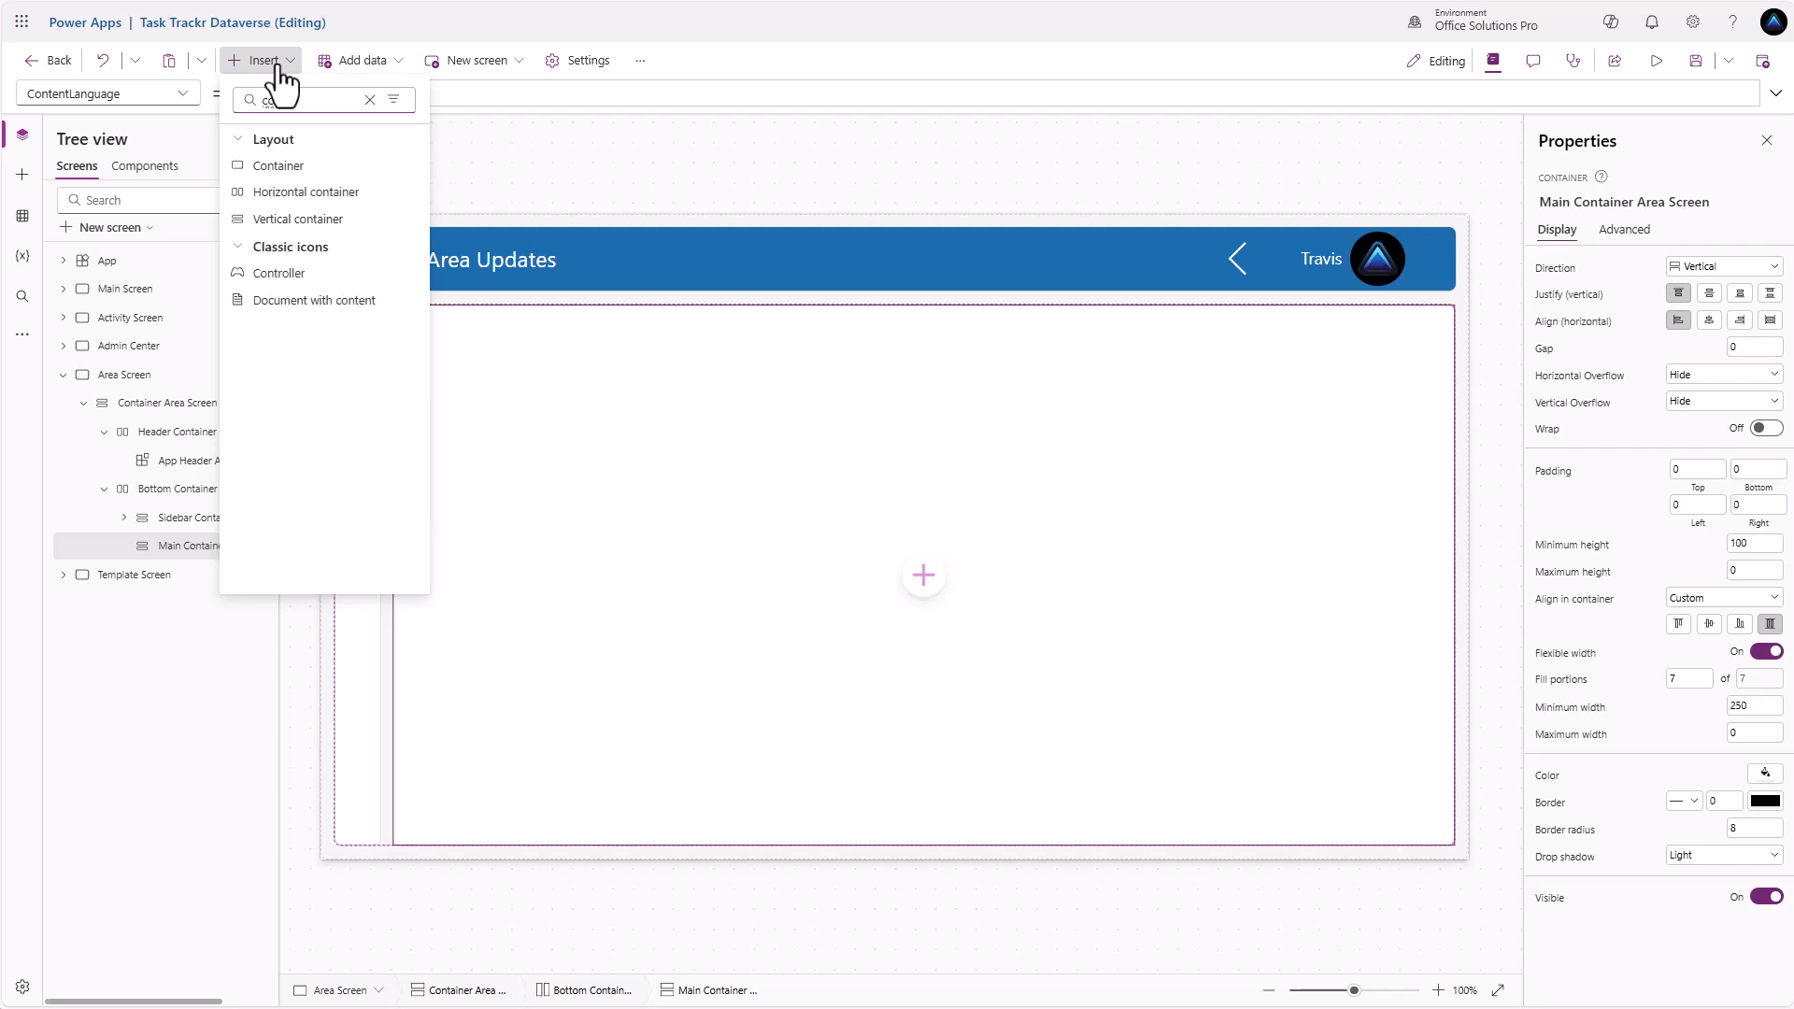
left_click(309, 221)
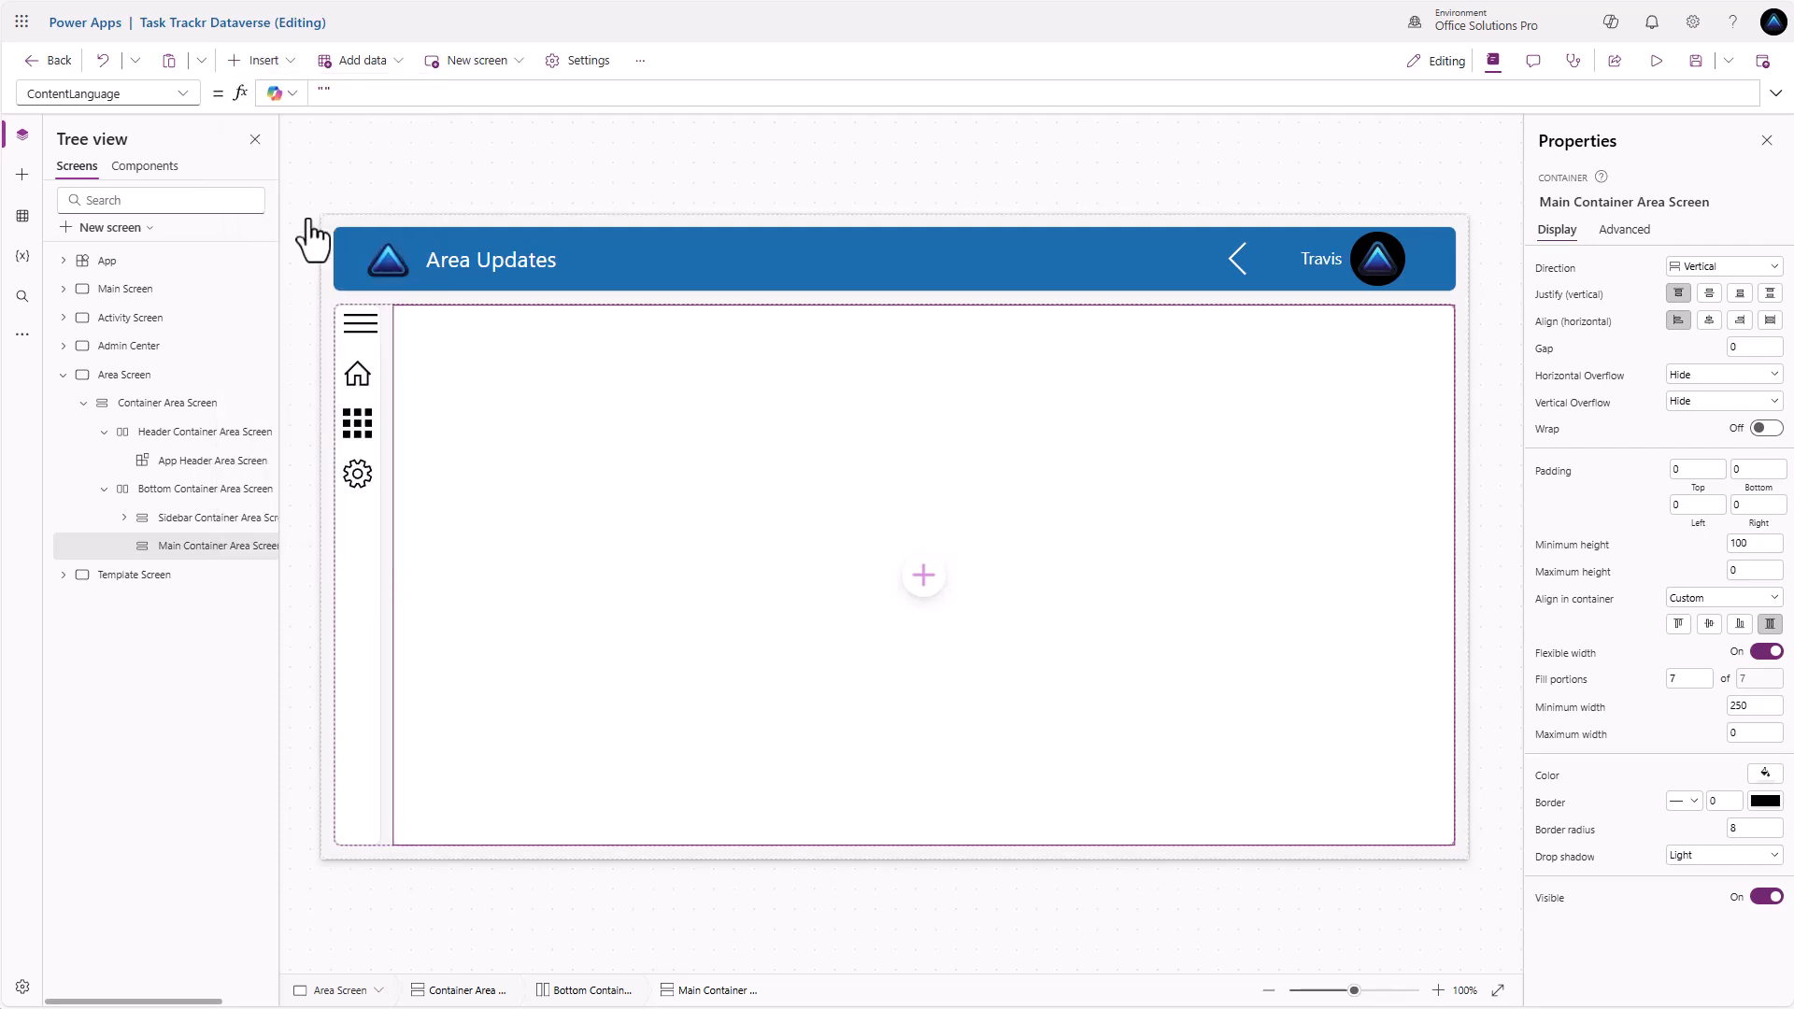
left_click(201, 548)
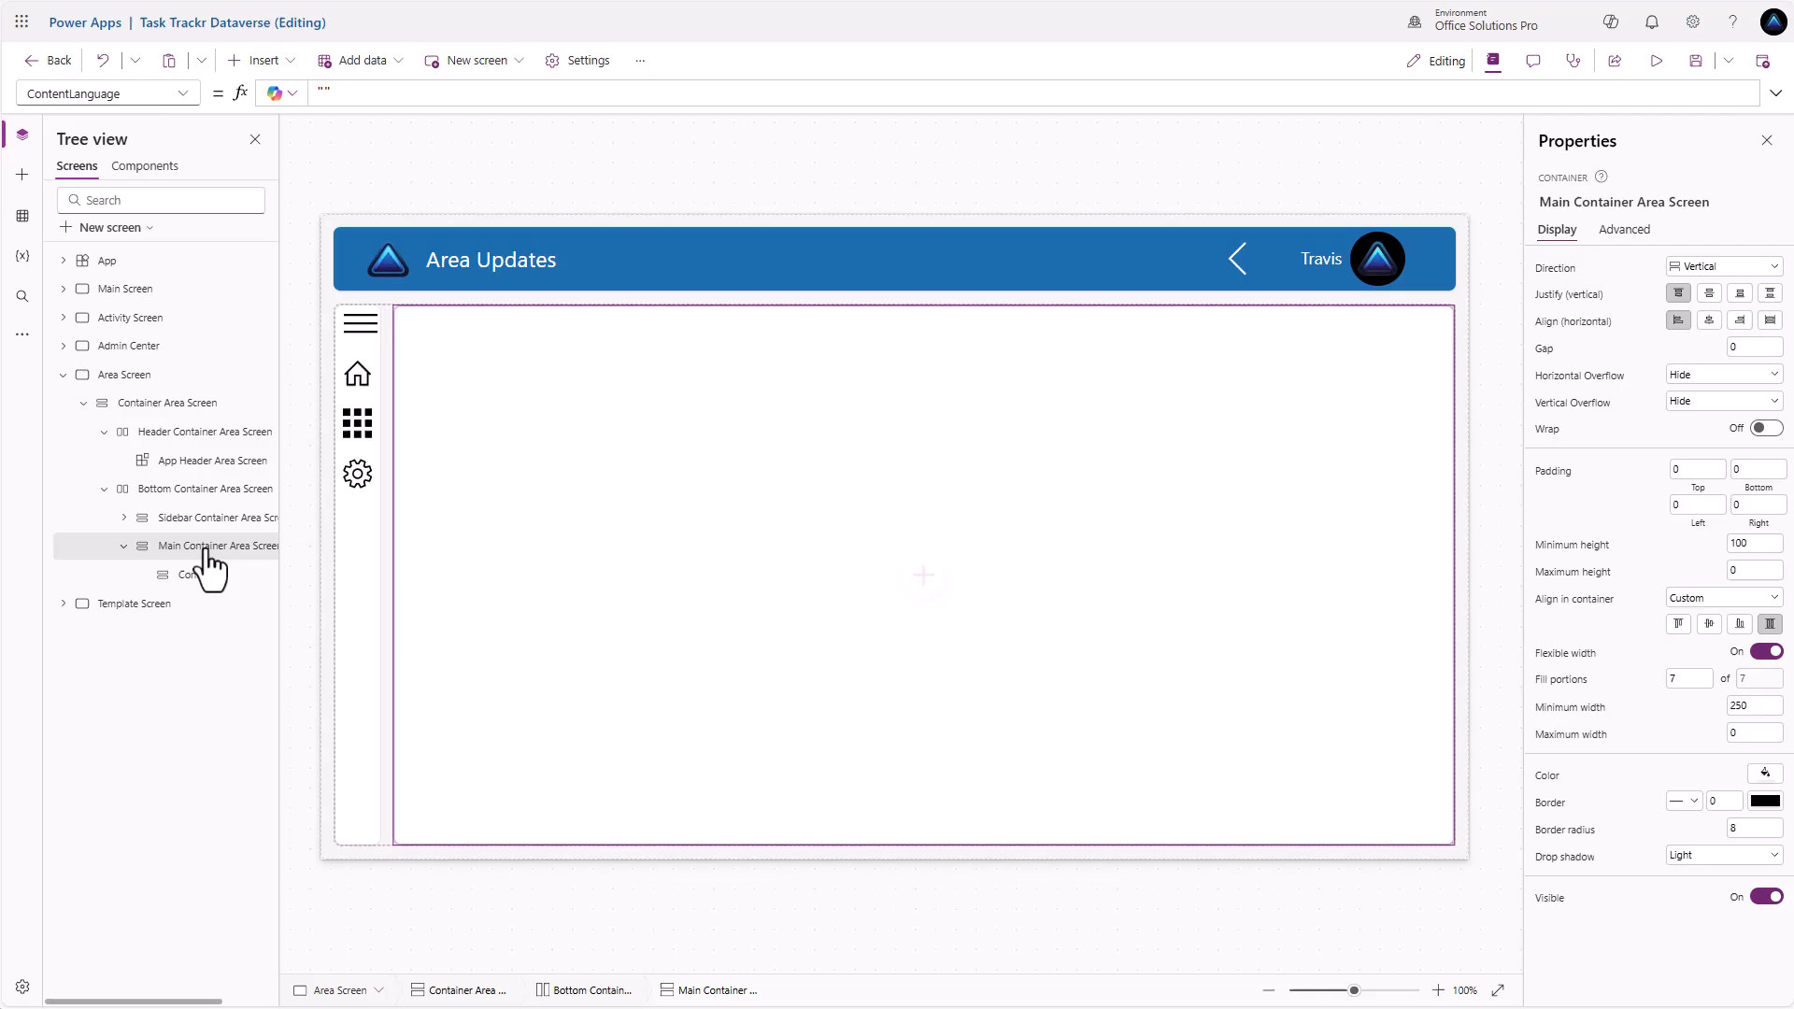
left_click(258, 61)
type("c")
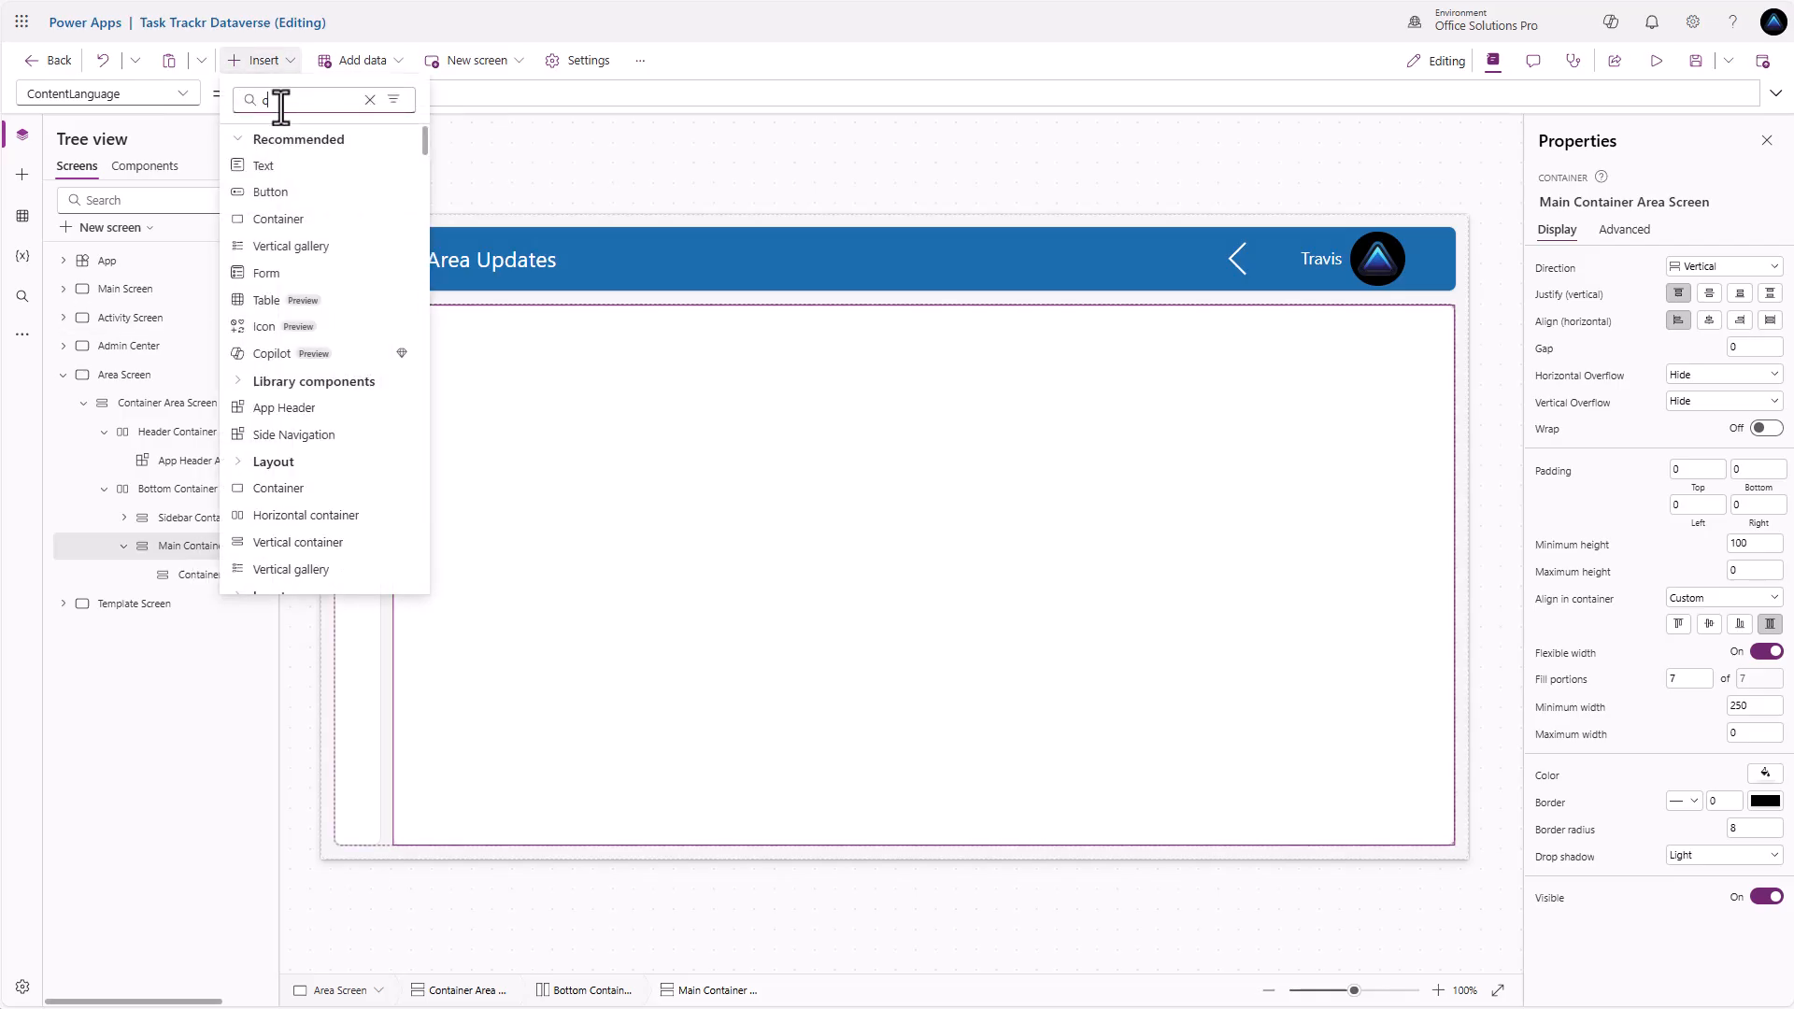
type("ont")
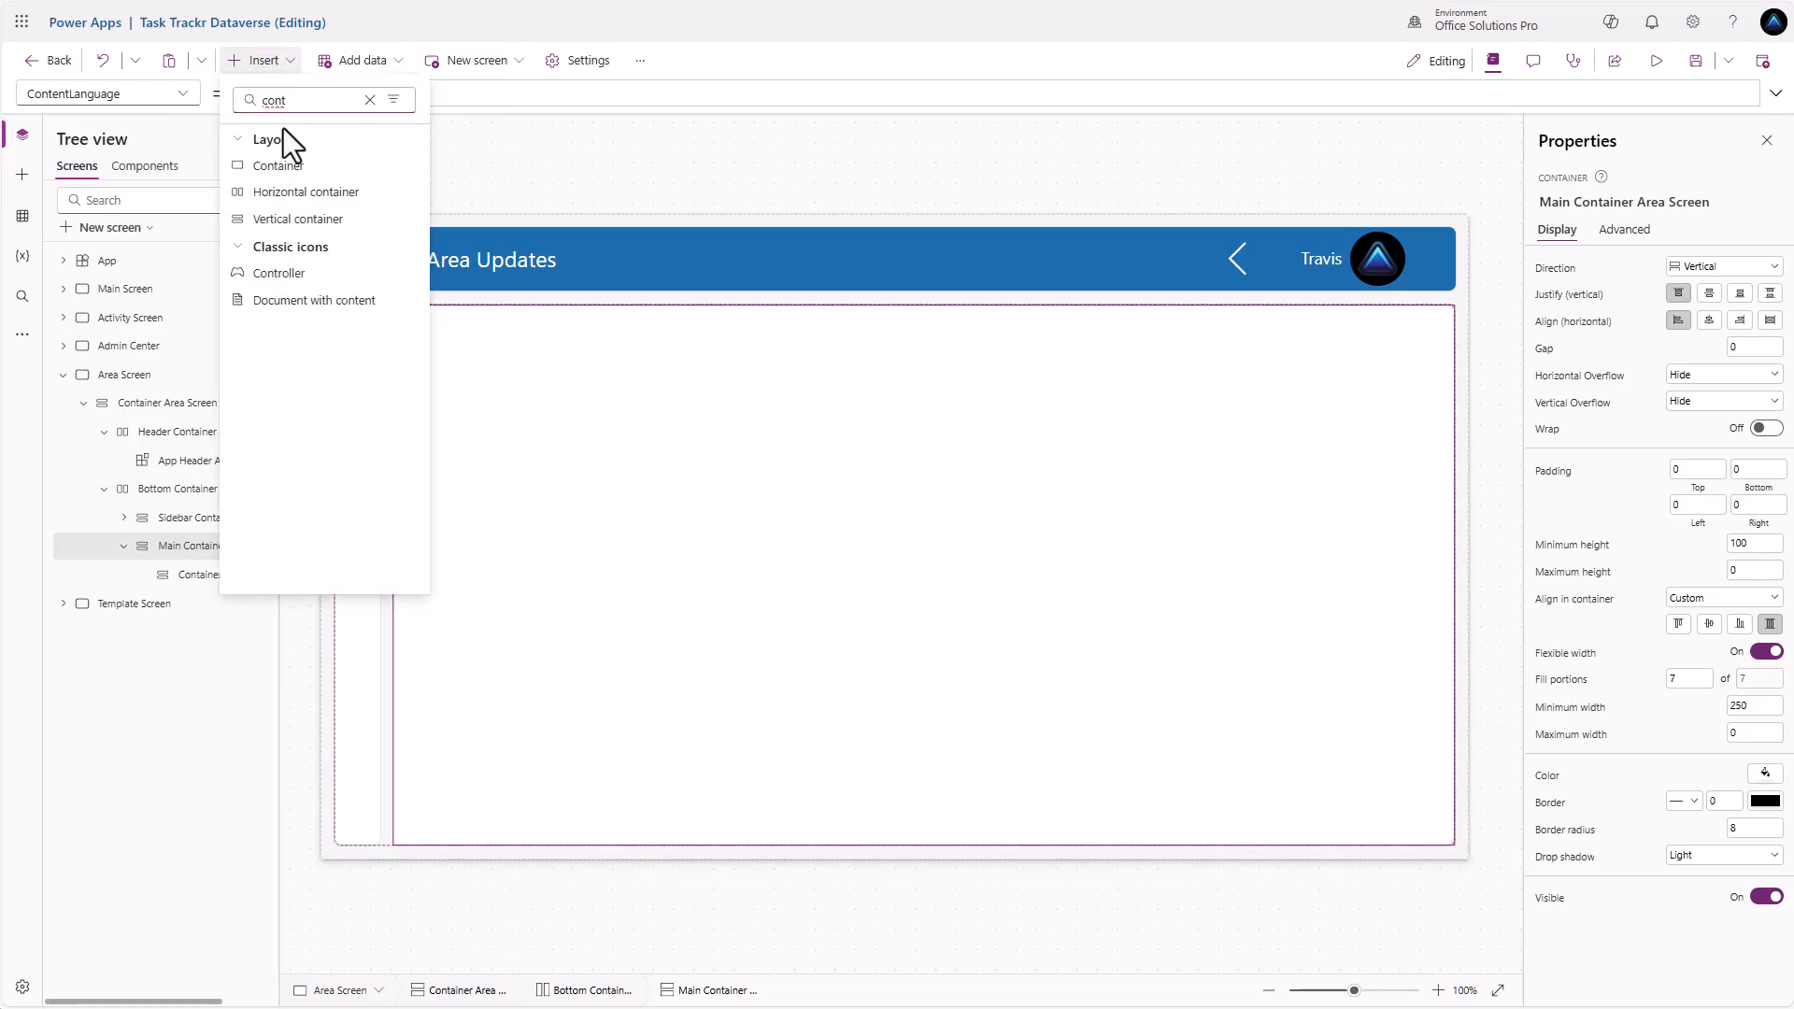
left_click(299, 218)
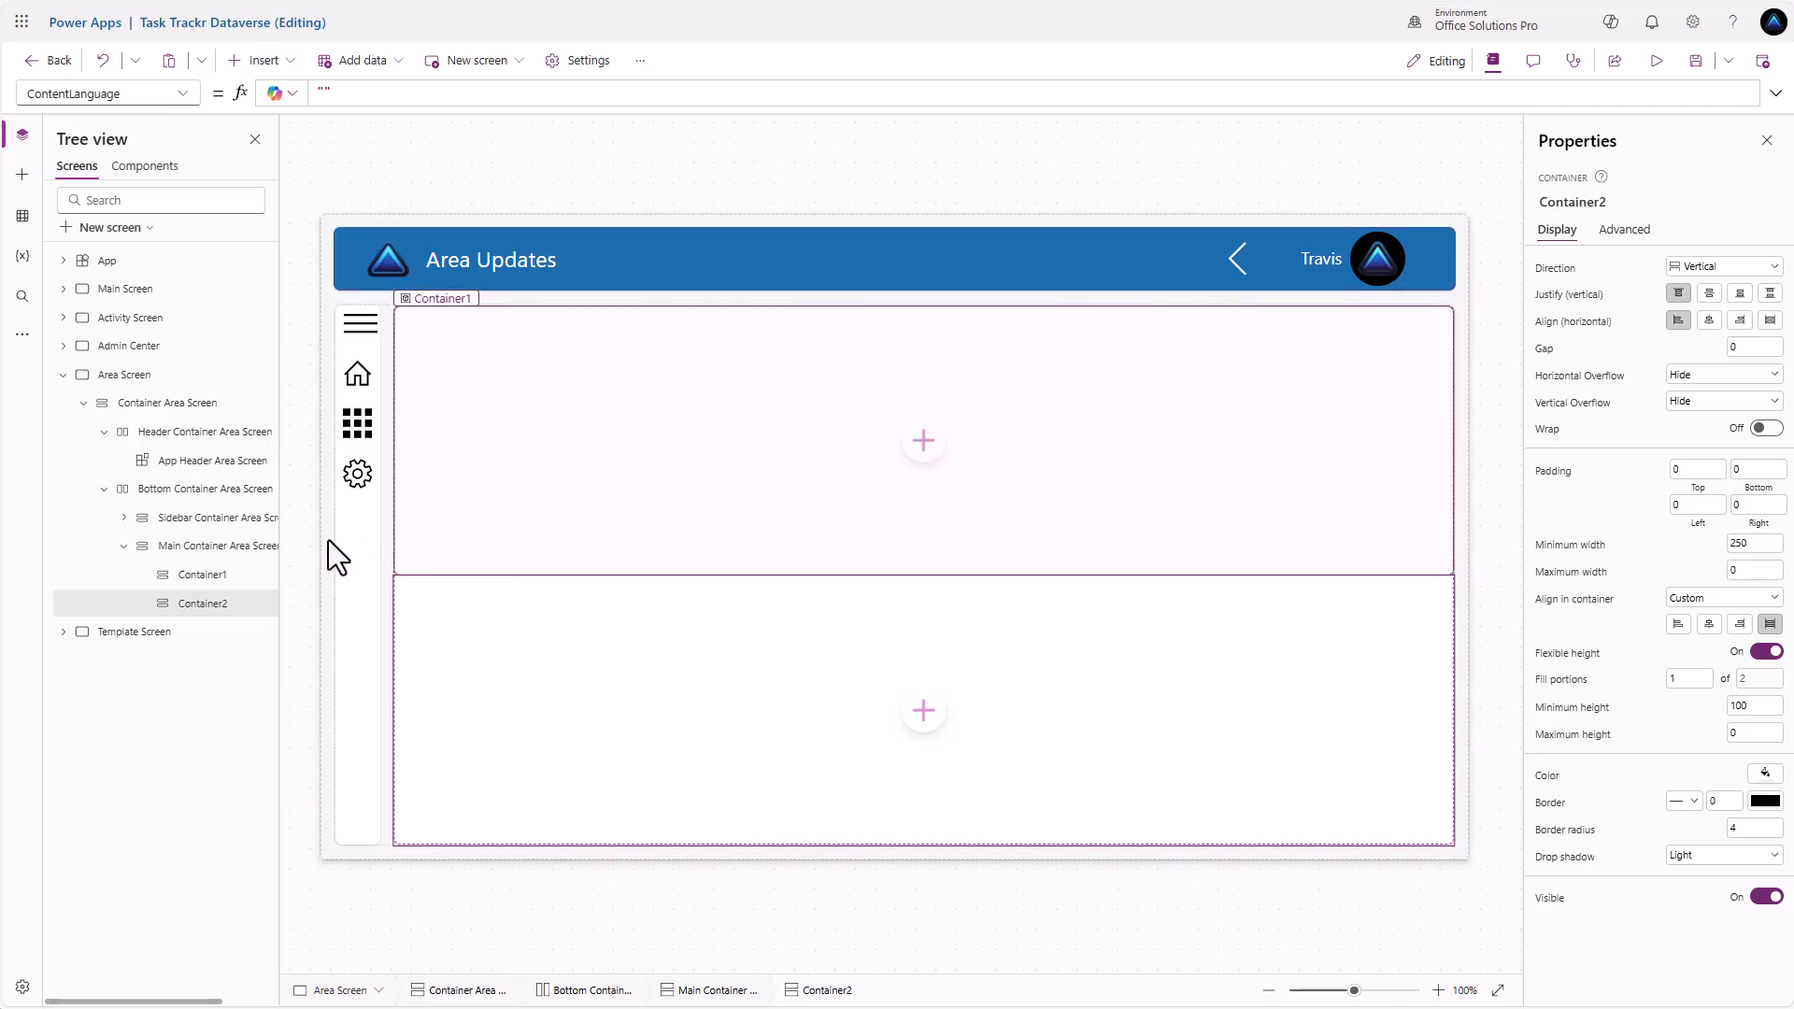
Set Main Container Area Screen's direction to Horizontal and its gap to 16
left_click(237, 550)
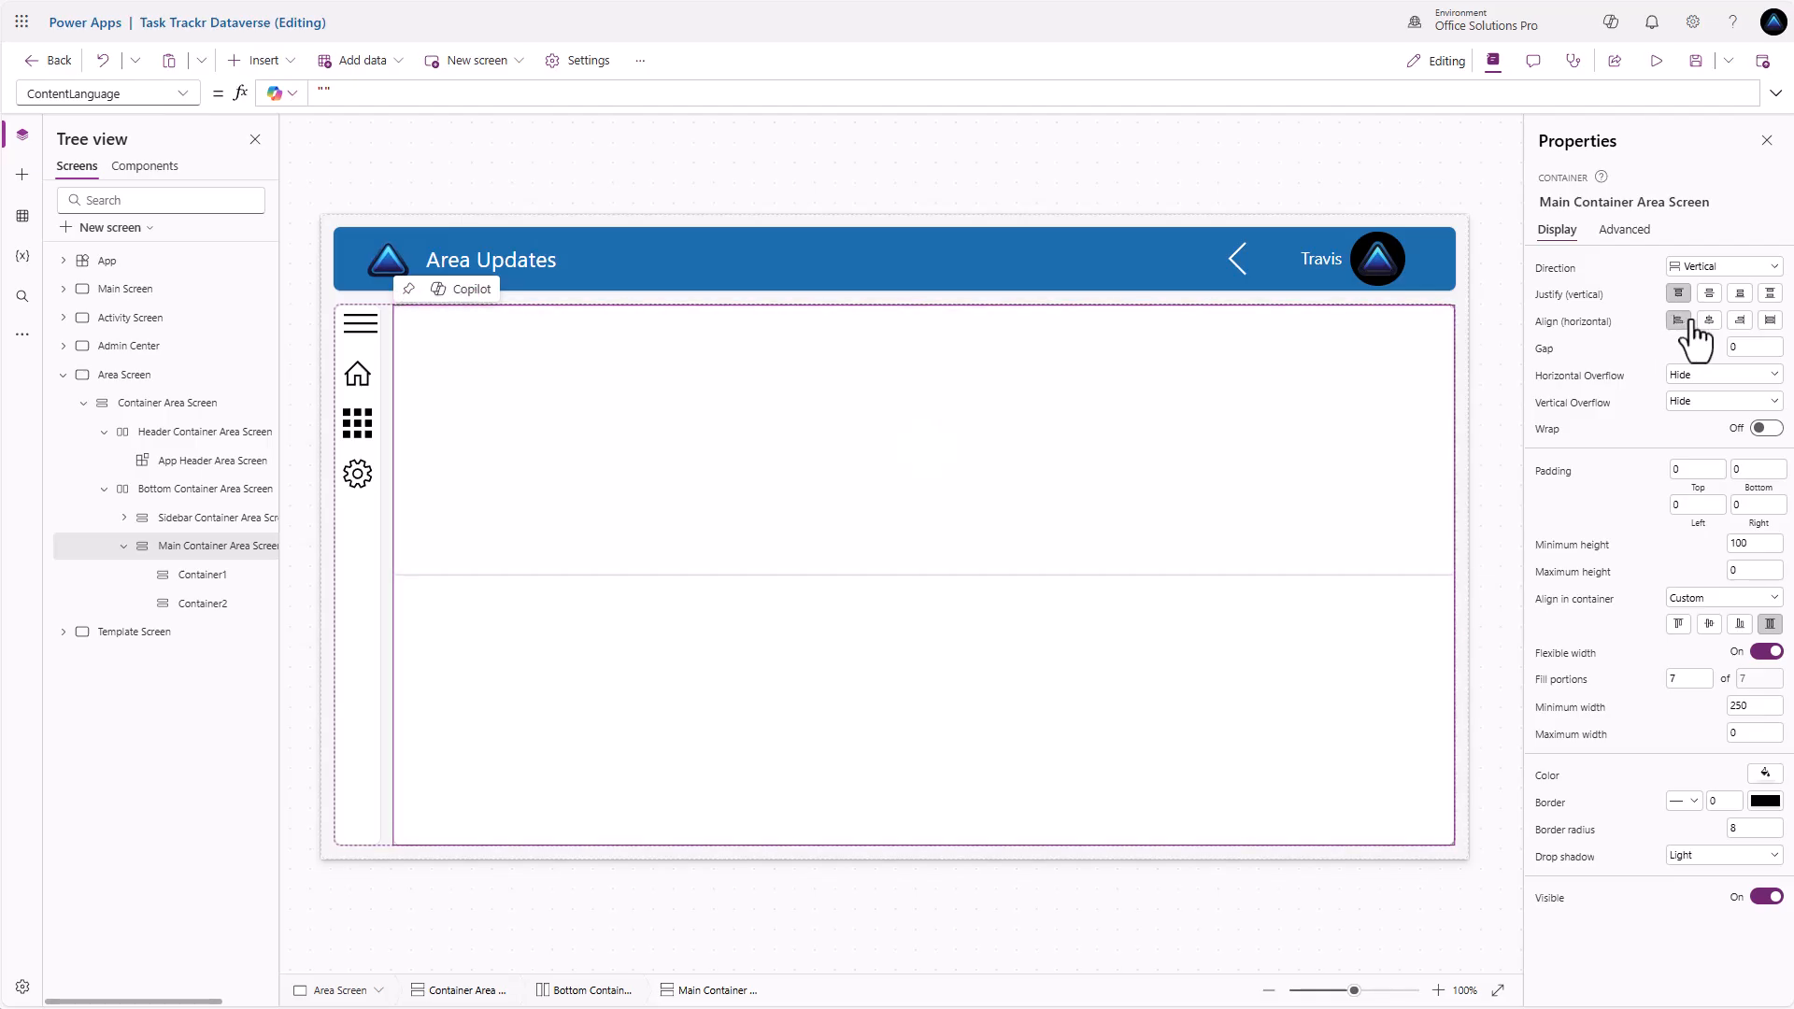
left_click(1736, 268)
left_click(1730, 289)
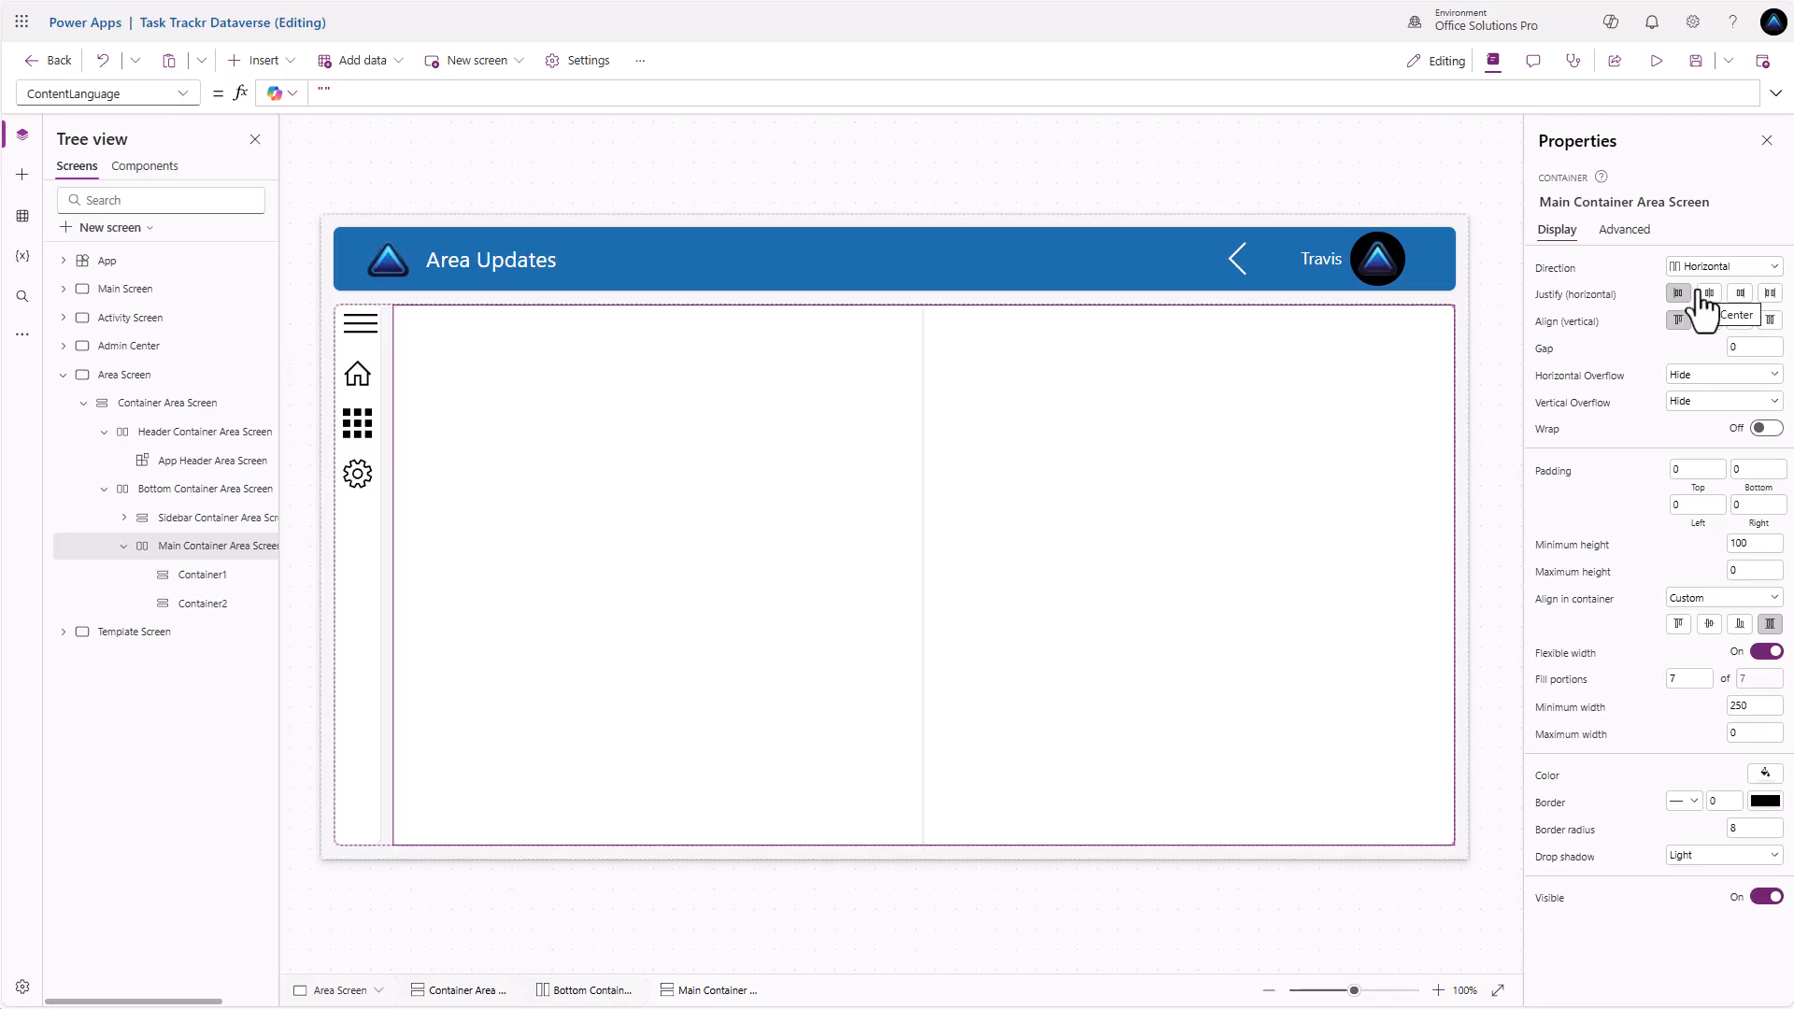
left_click(1747, 347)
type("10")
key("BackSpace")
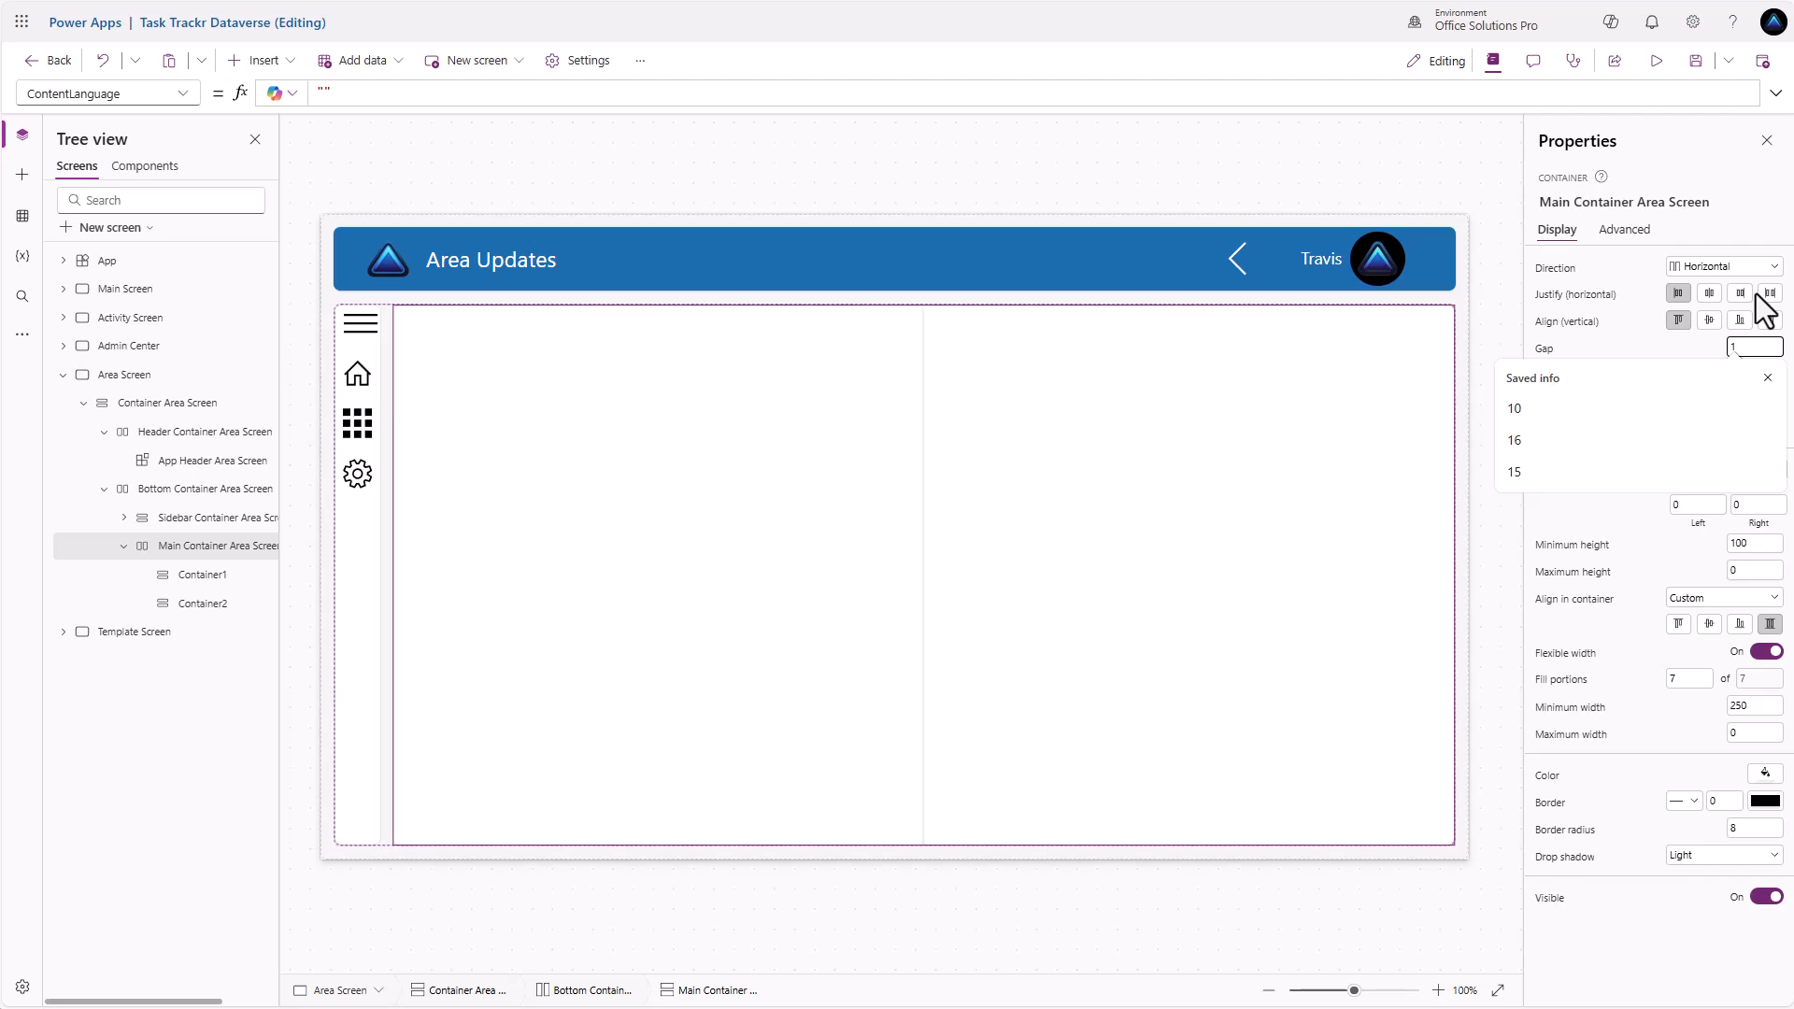
type("6")
left_click(1635, 350)
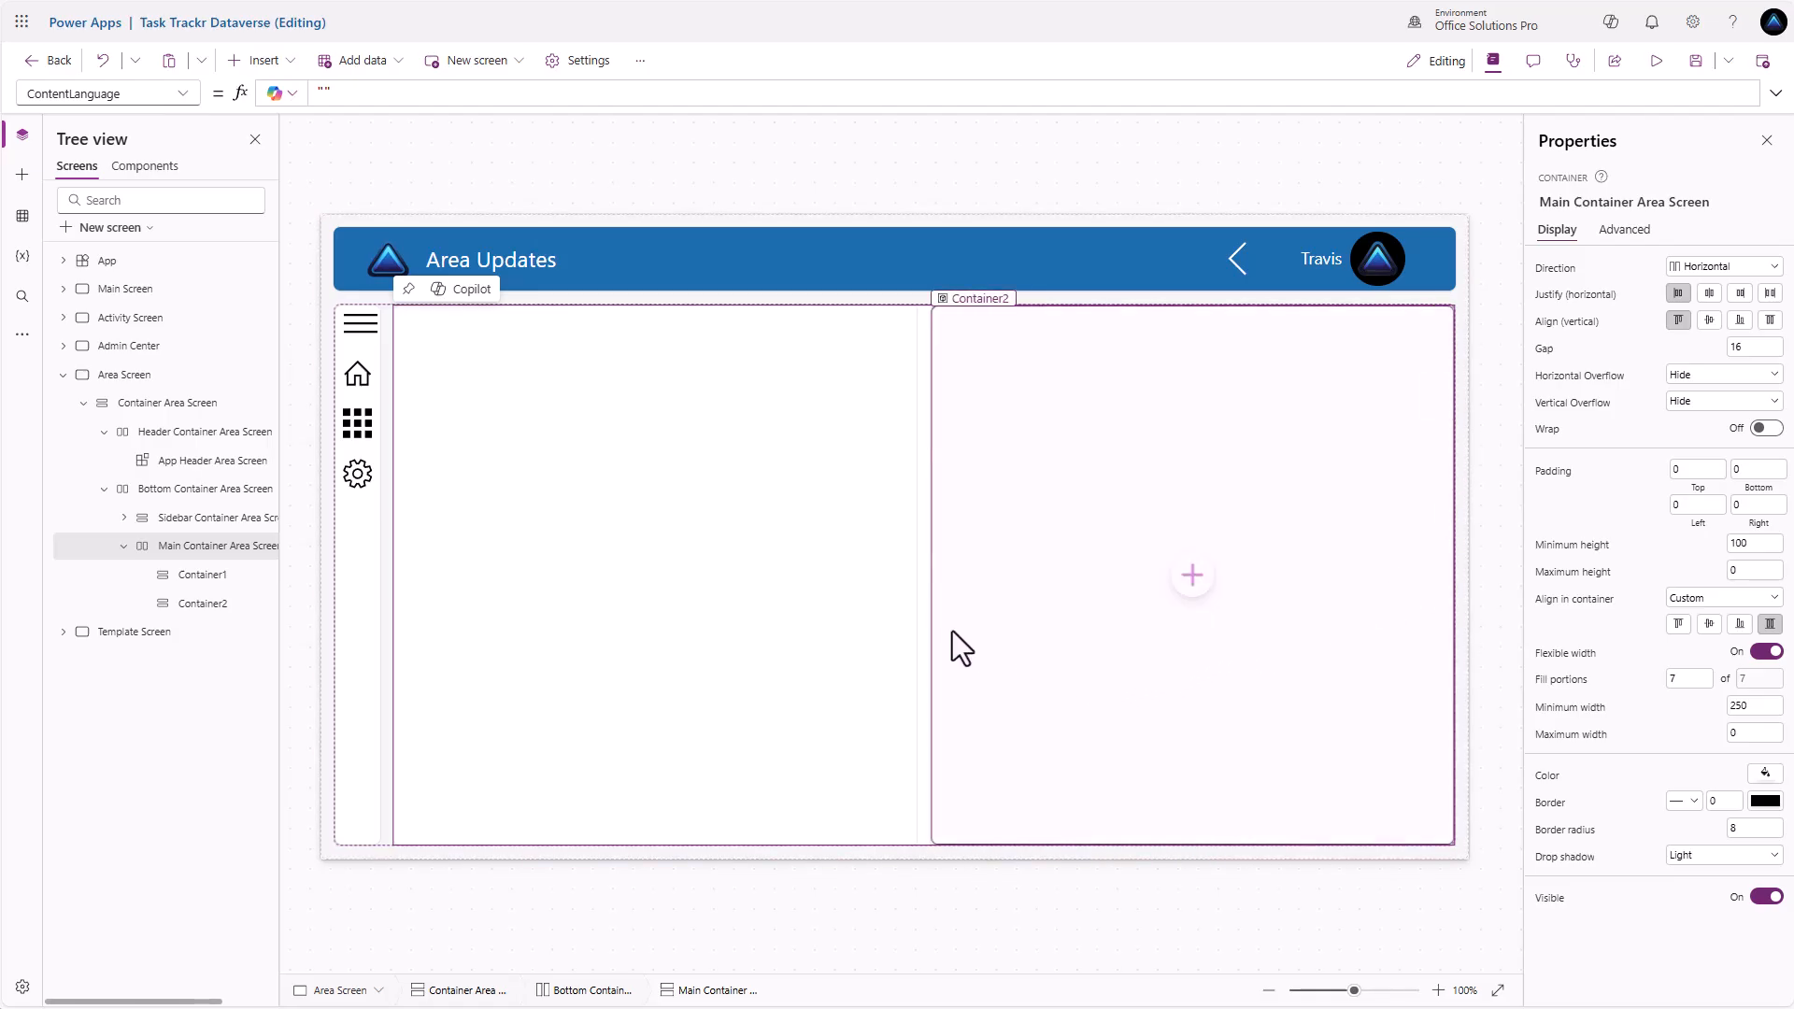
Rename Container1 as "Container Gallery Controls Area Screen" and Container2 as "Container Form Controls Area Screen"
double_click(200, 575)
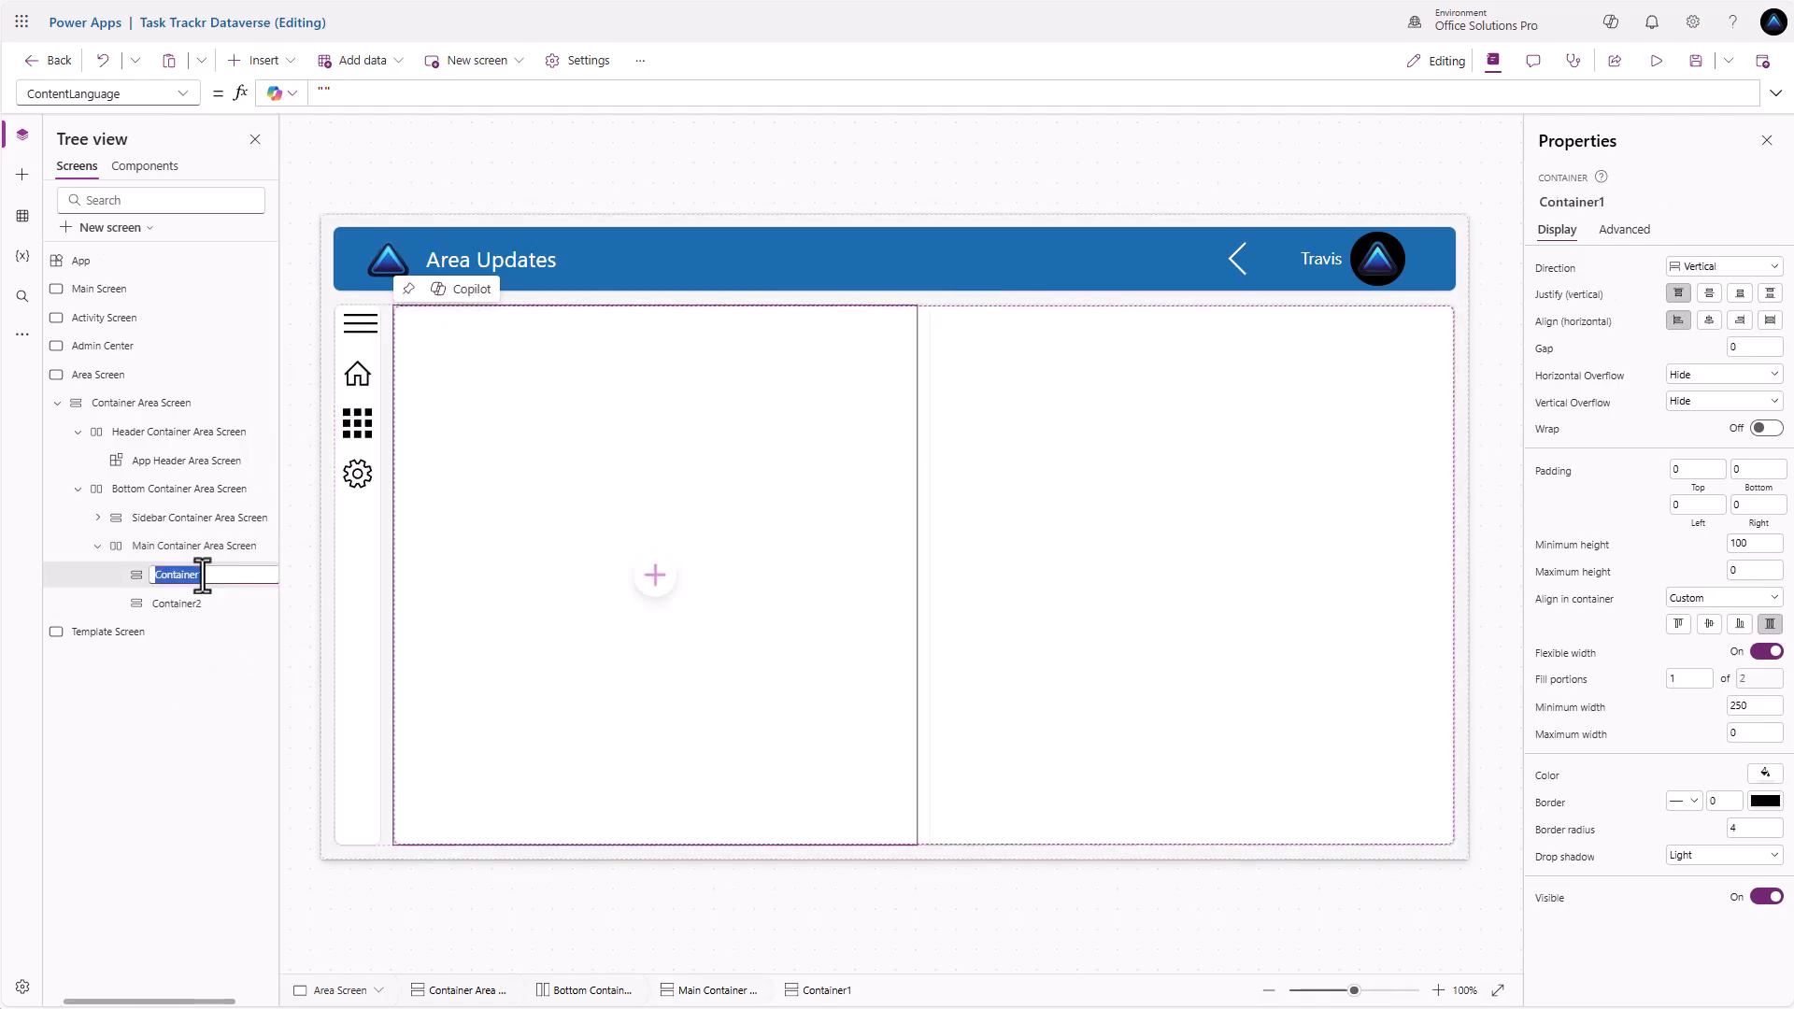
type("Container Gallery C")
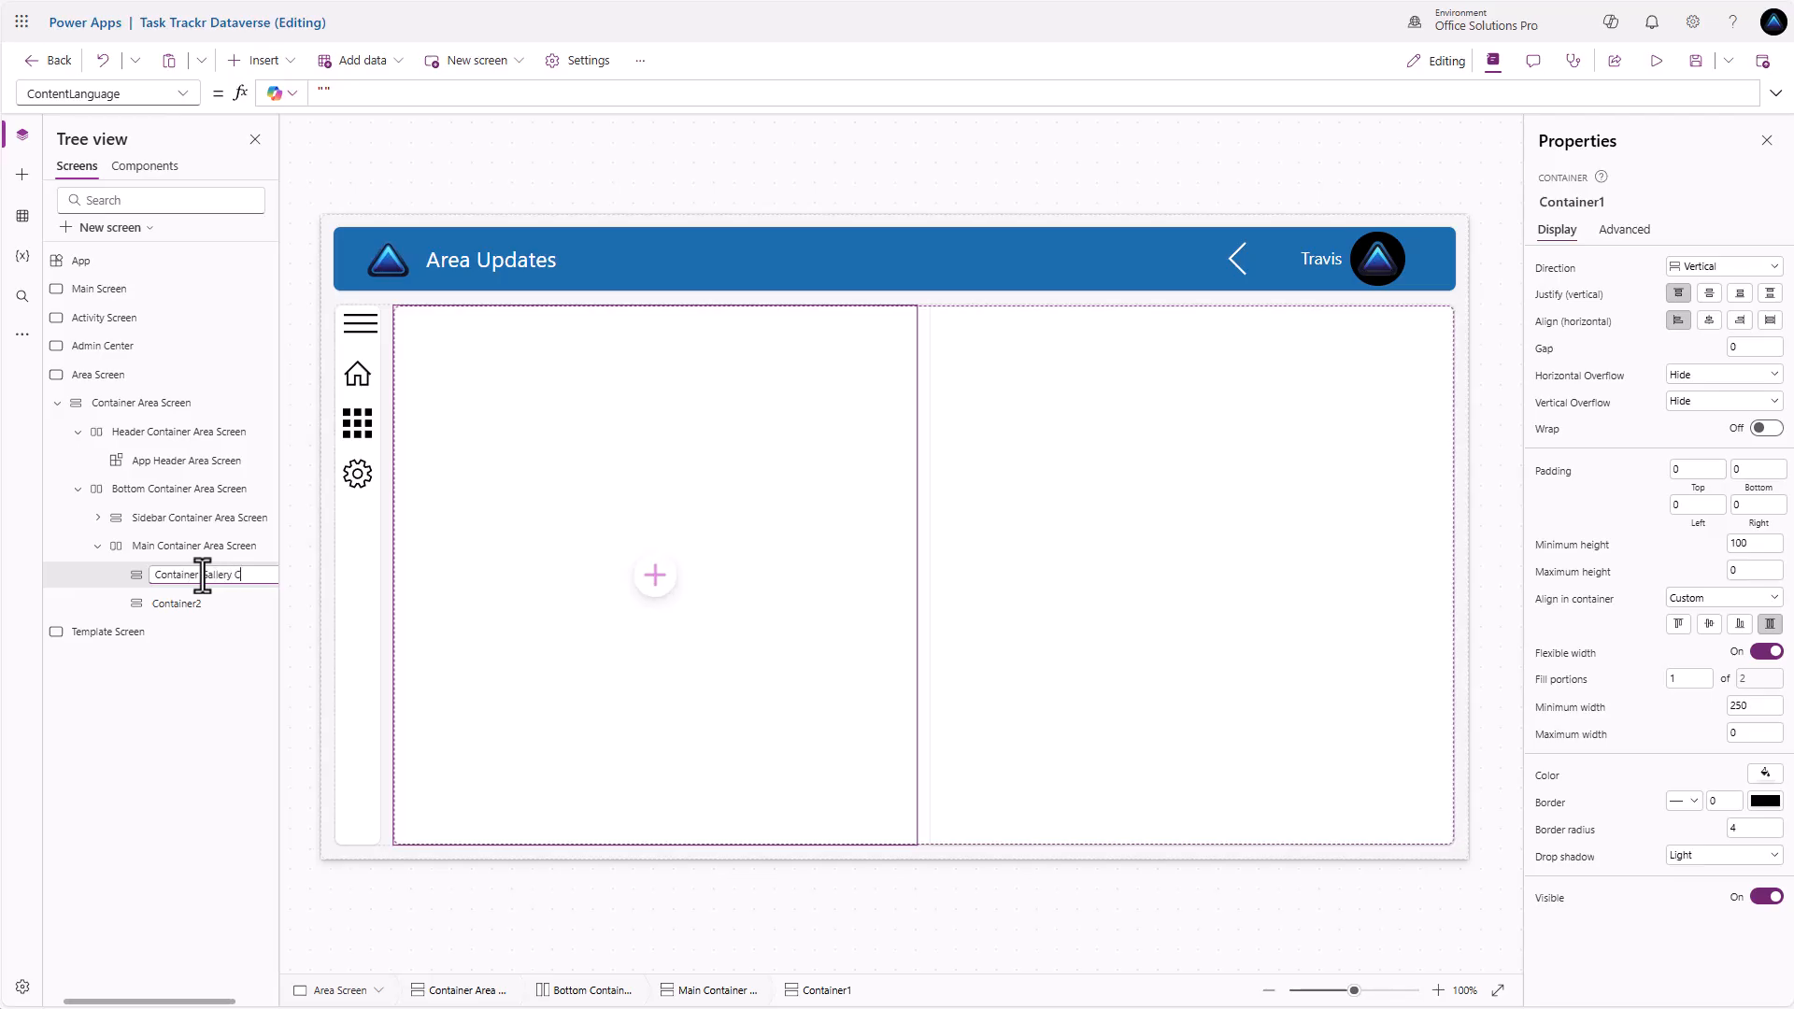
type("ontrols Area Screen")
key("Return")
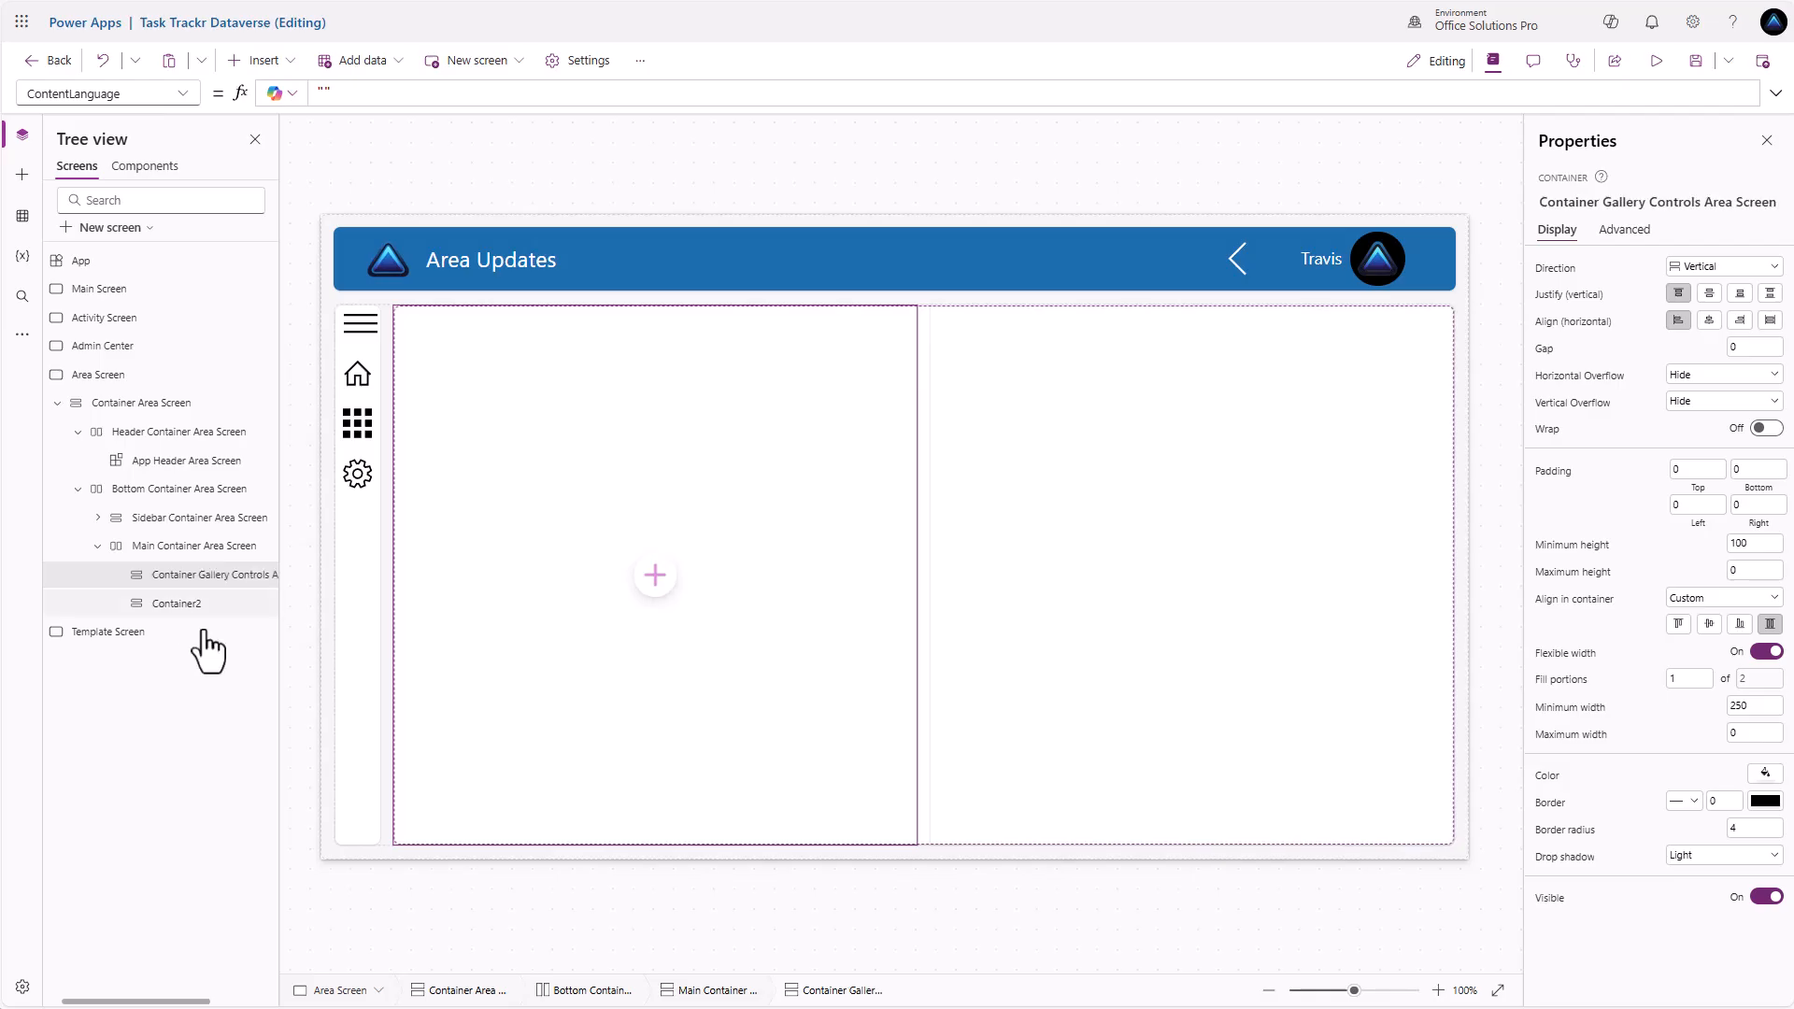
double_click(197, 605)
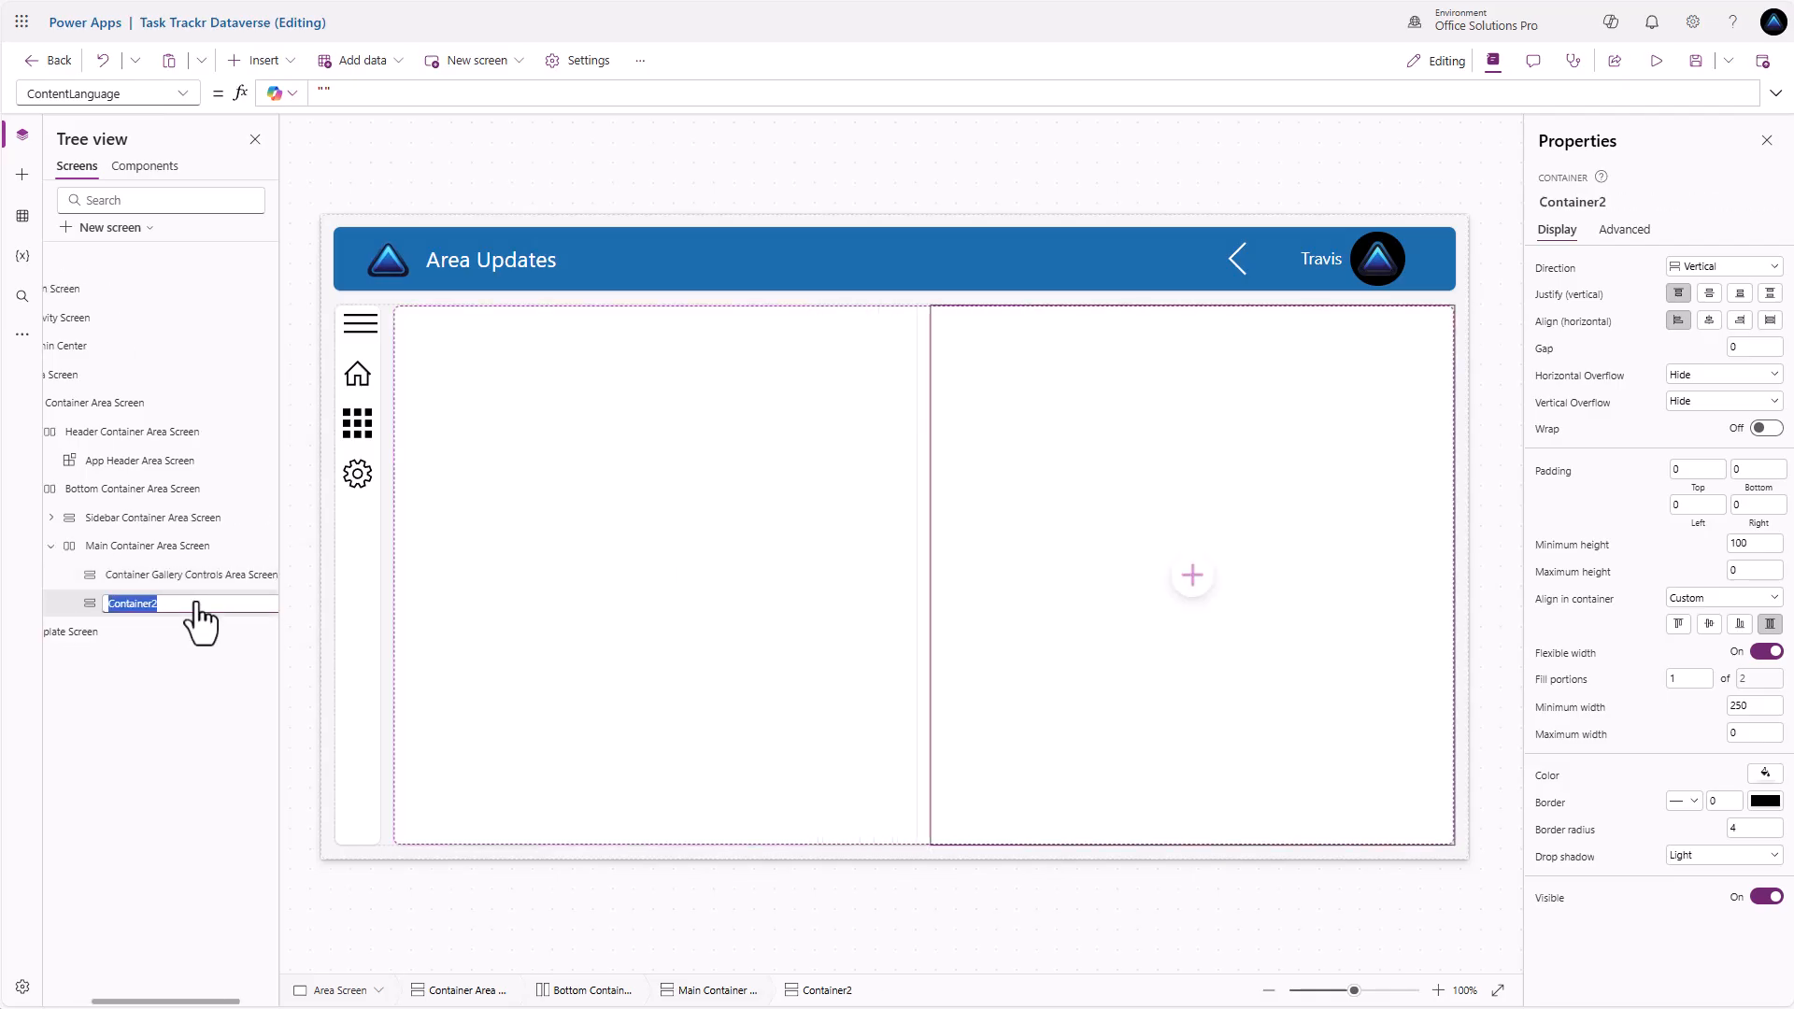
type("Container Form Controls Area Screen")
key("Return")
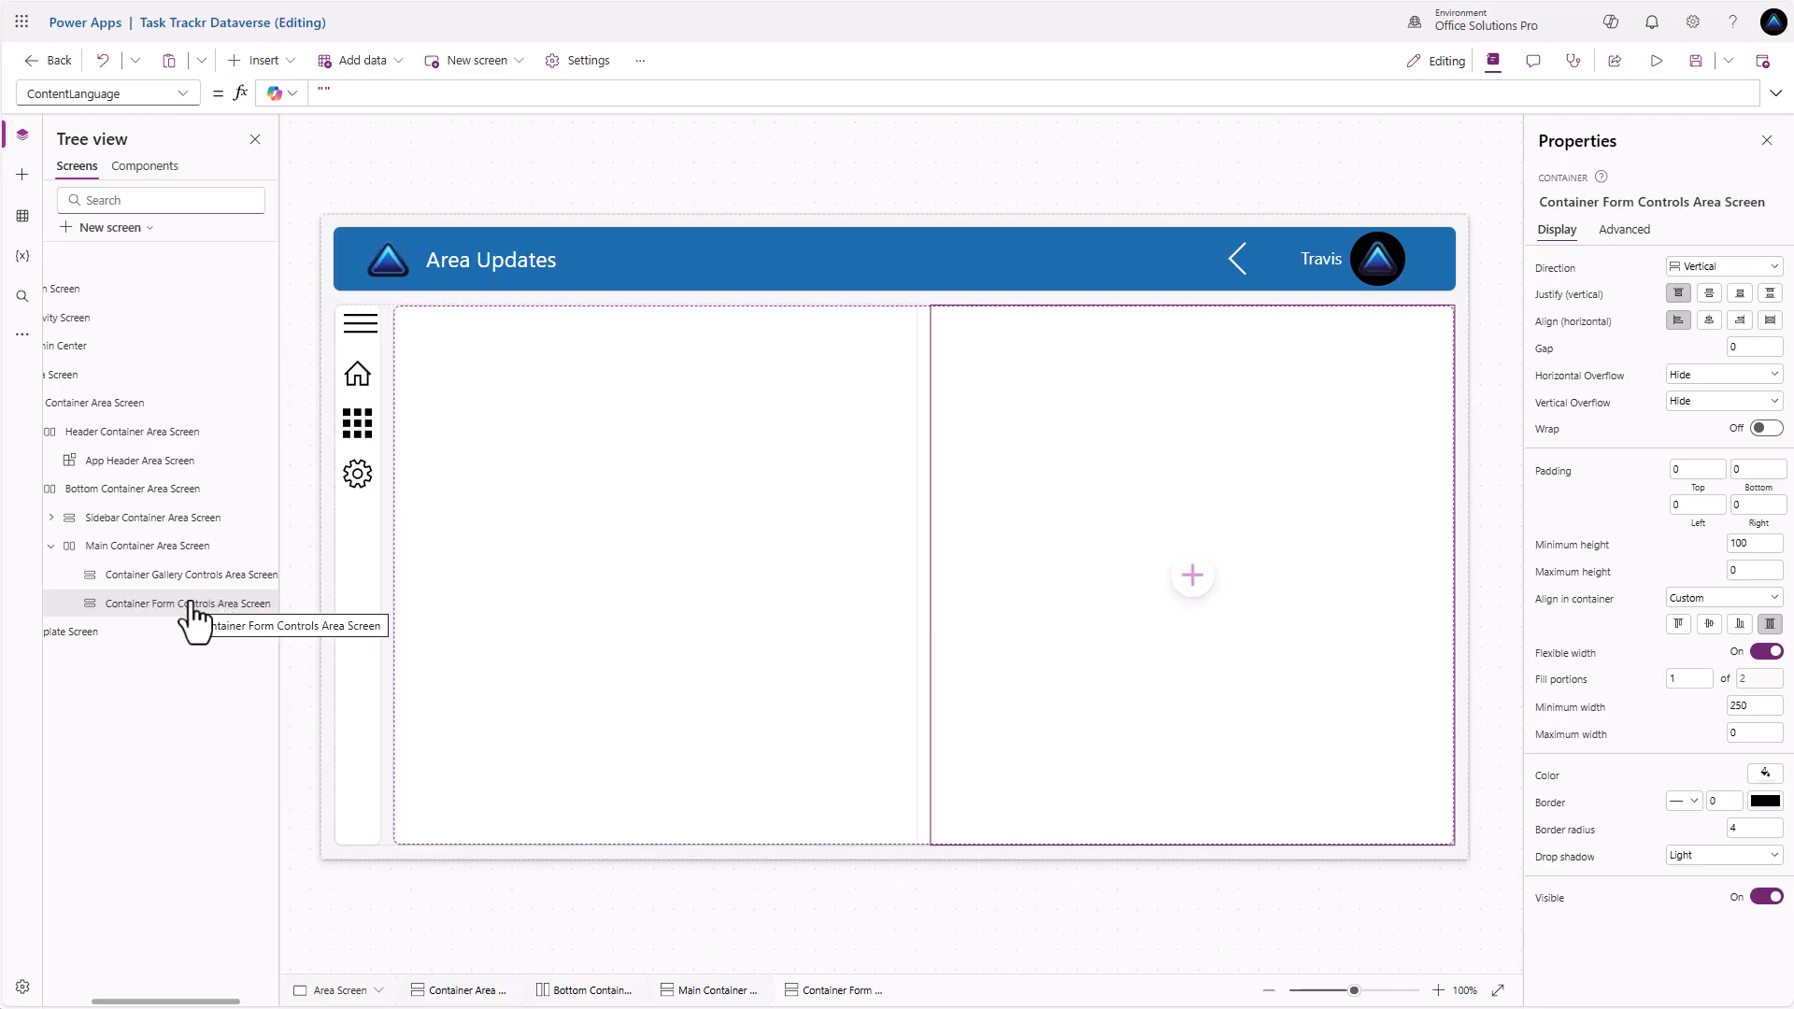
Set the drop shadow to None on both the form controls and gallery controls containers
left_click(1702, 856)
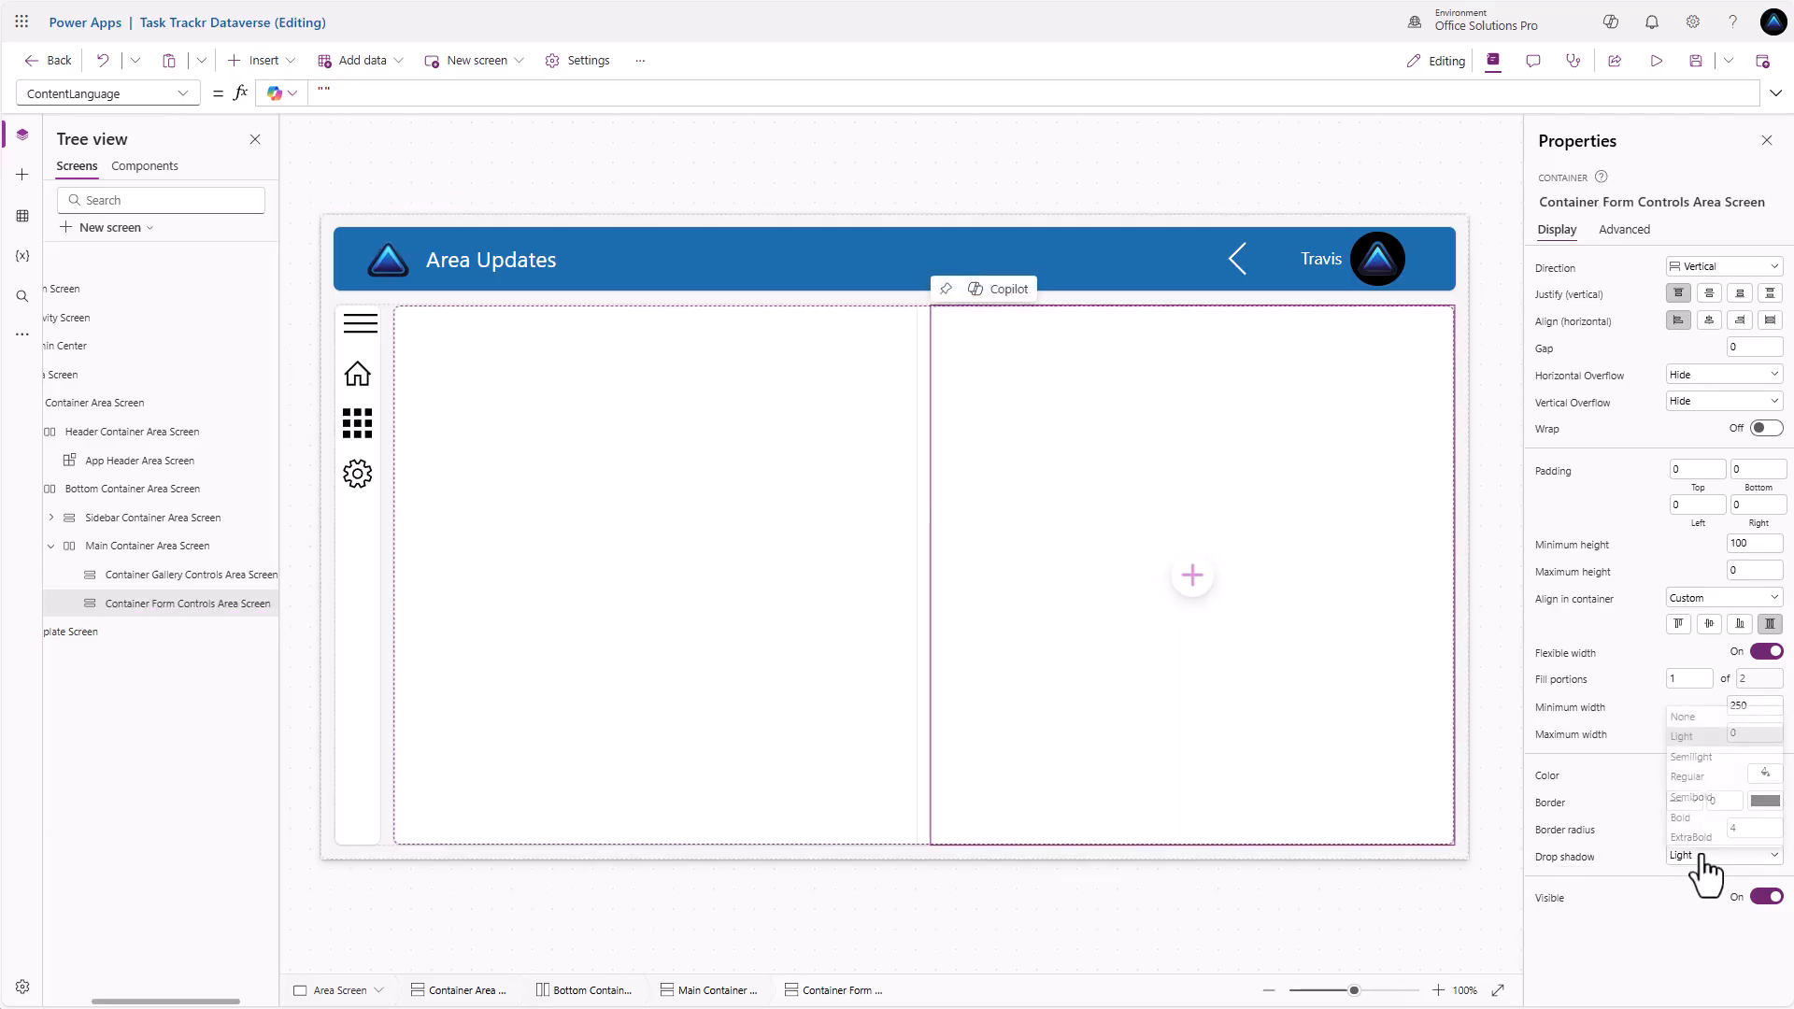
left_click(1706, 718)
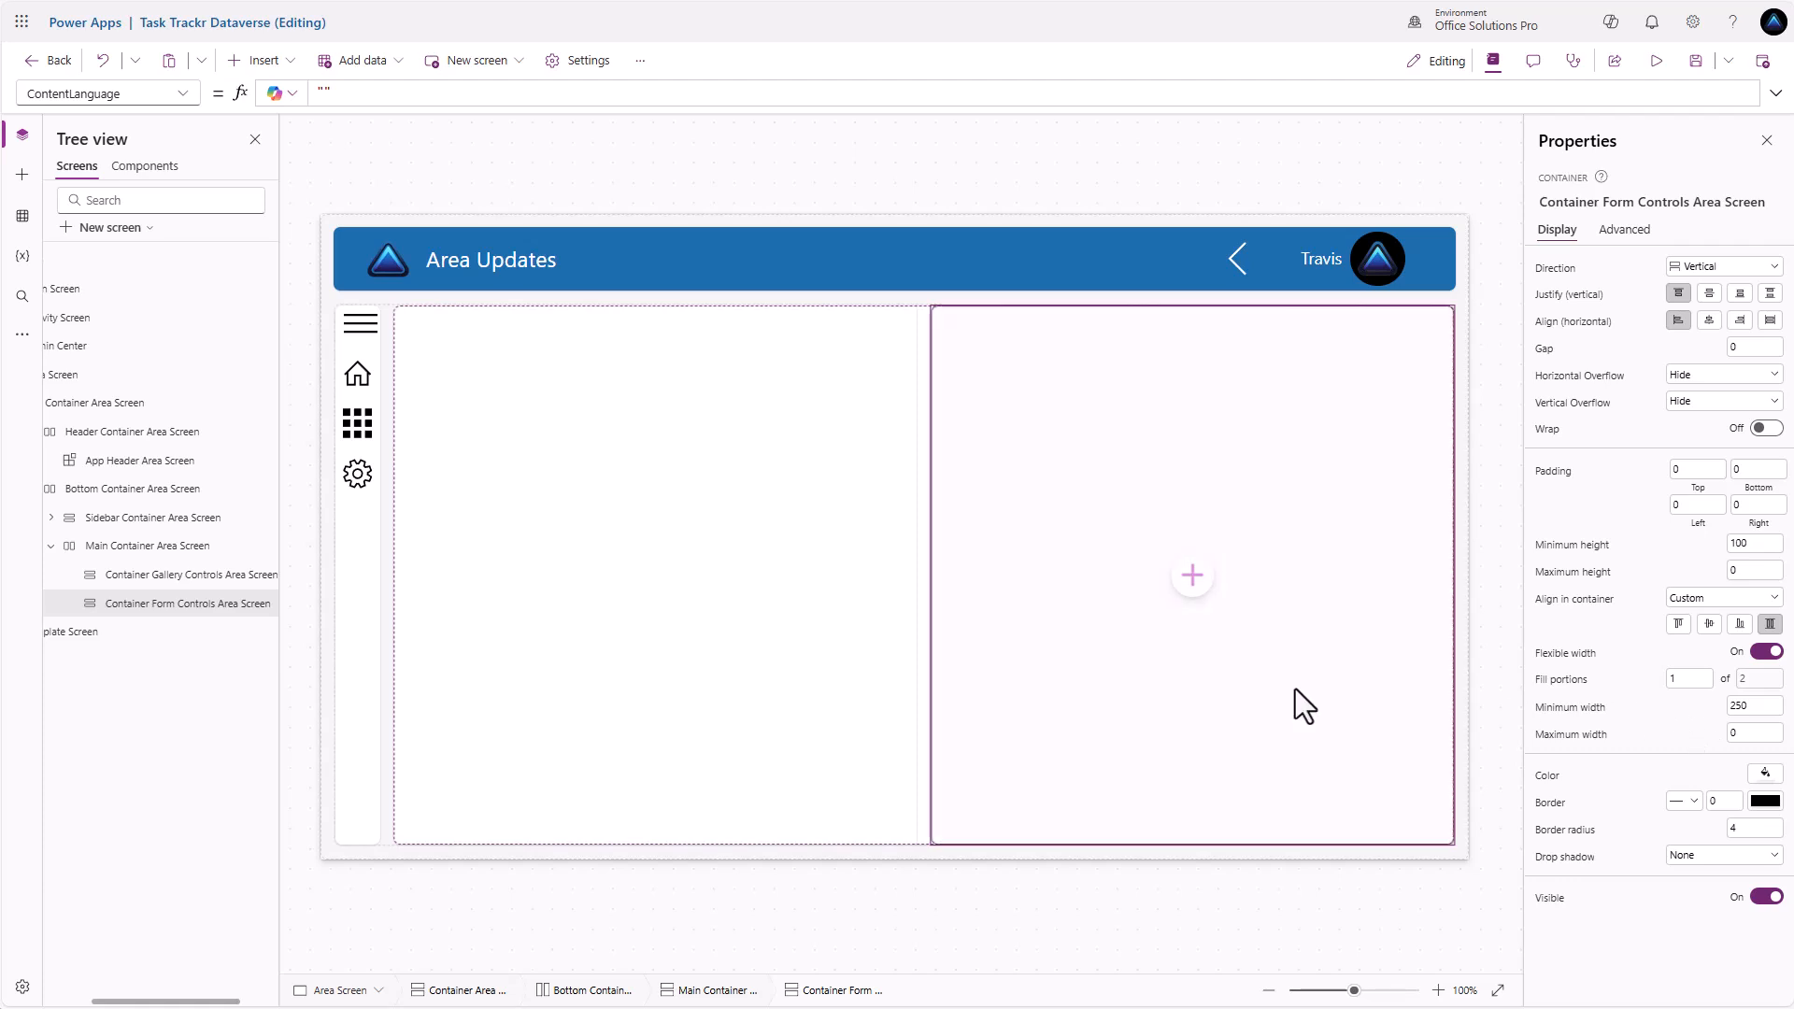
left_click(201, 574)
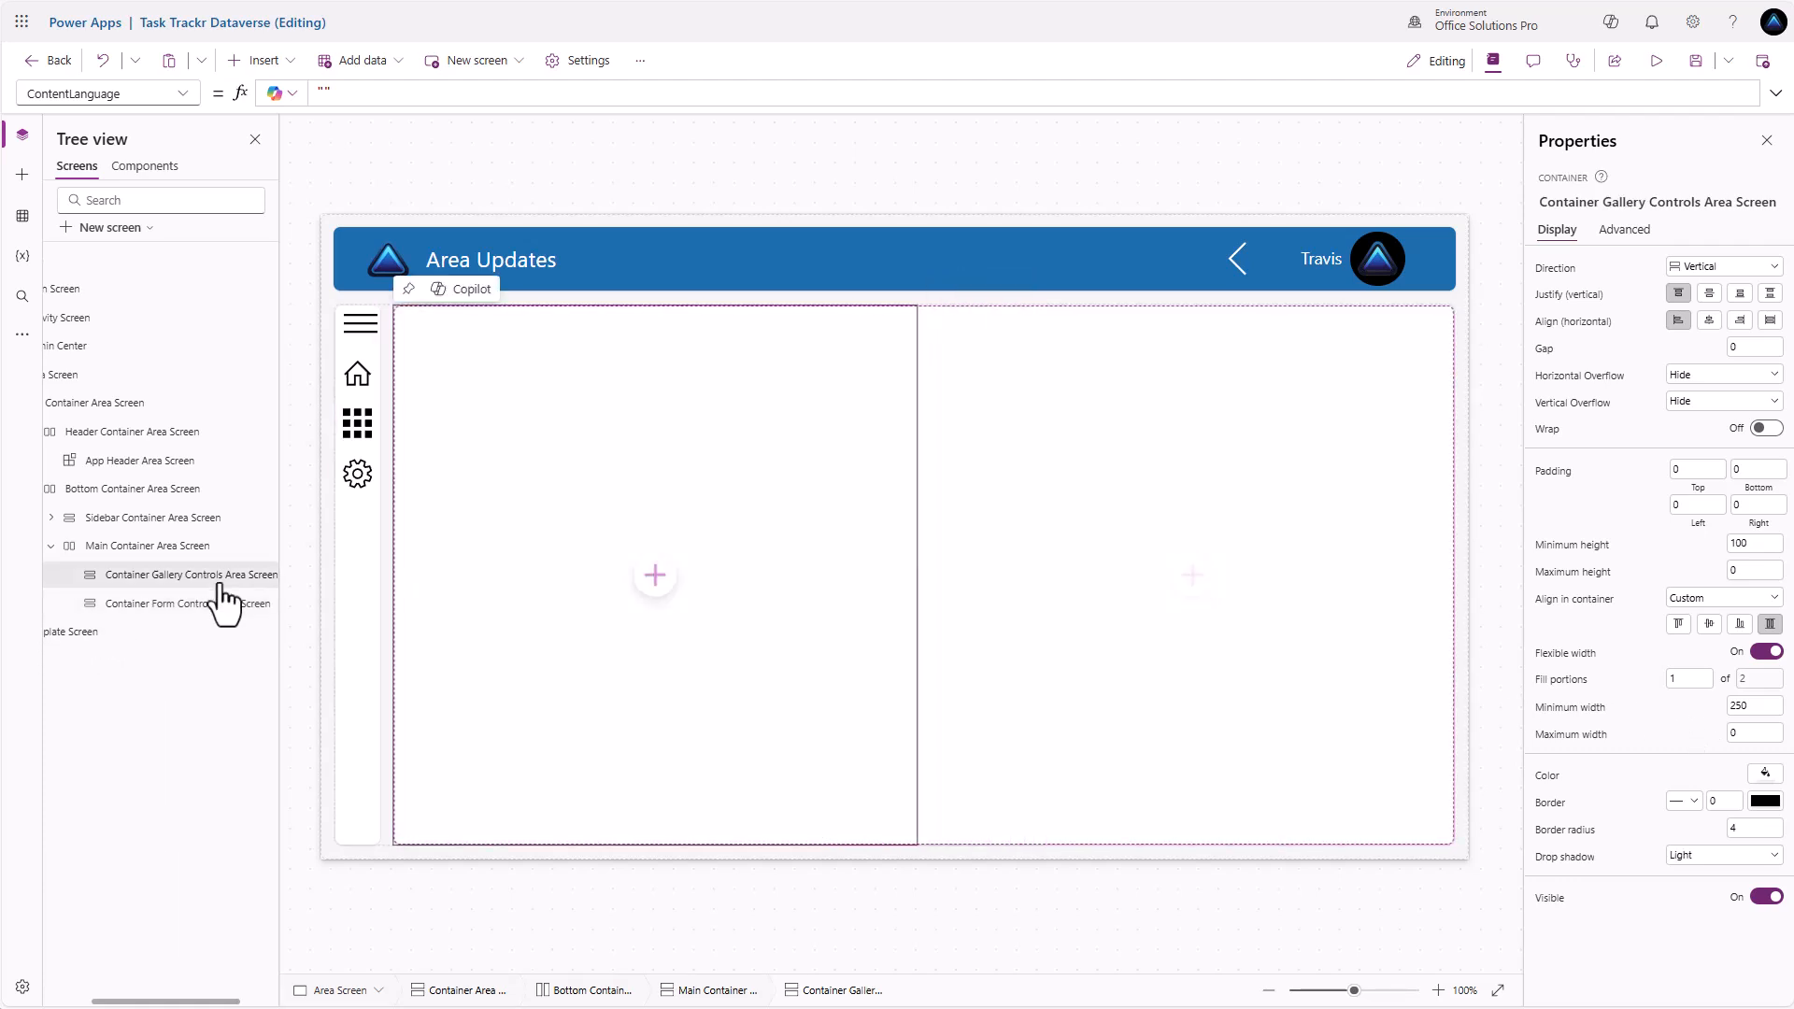
left_click(1697, 856)
left_click(1708, 712)
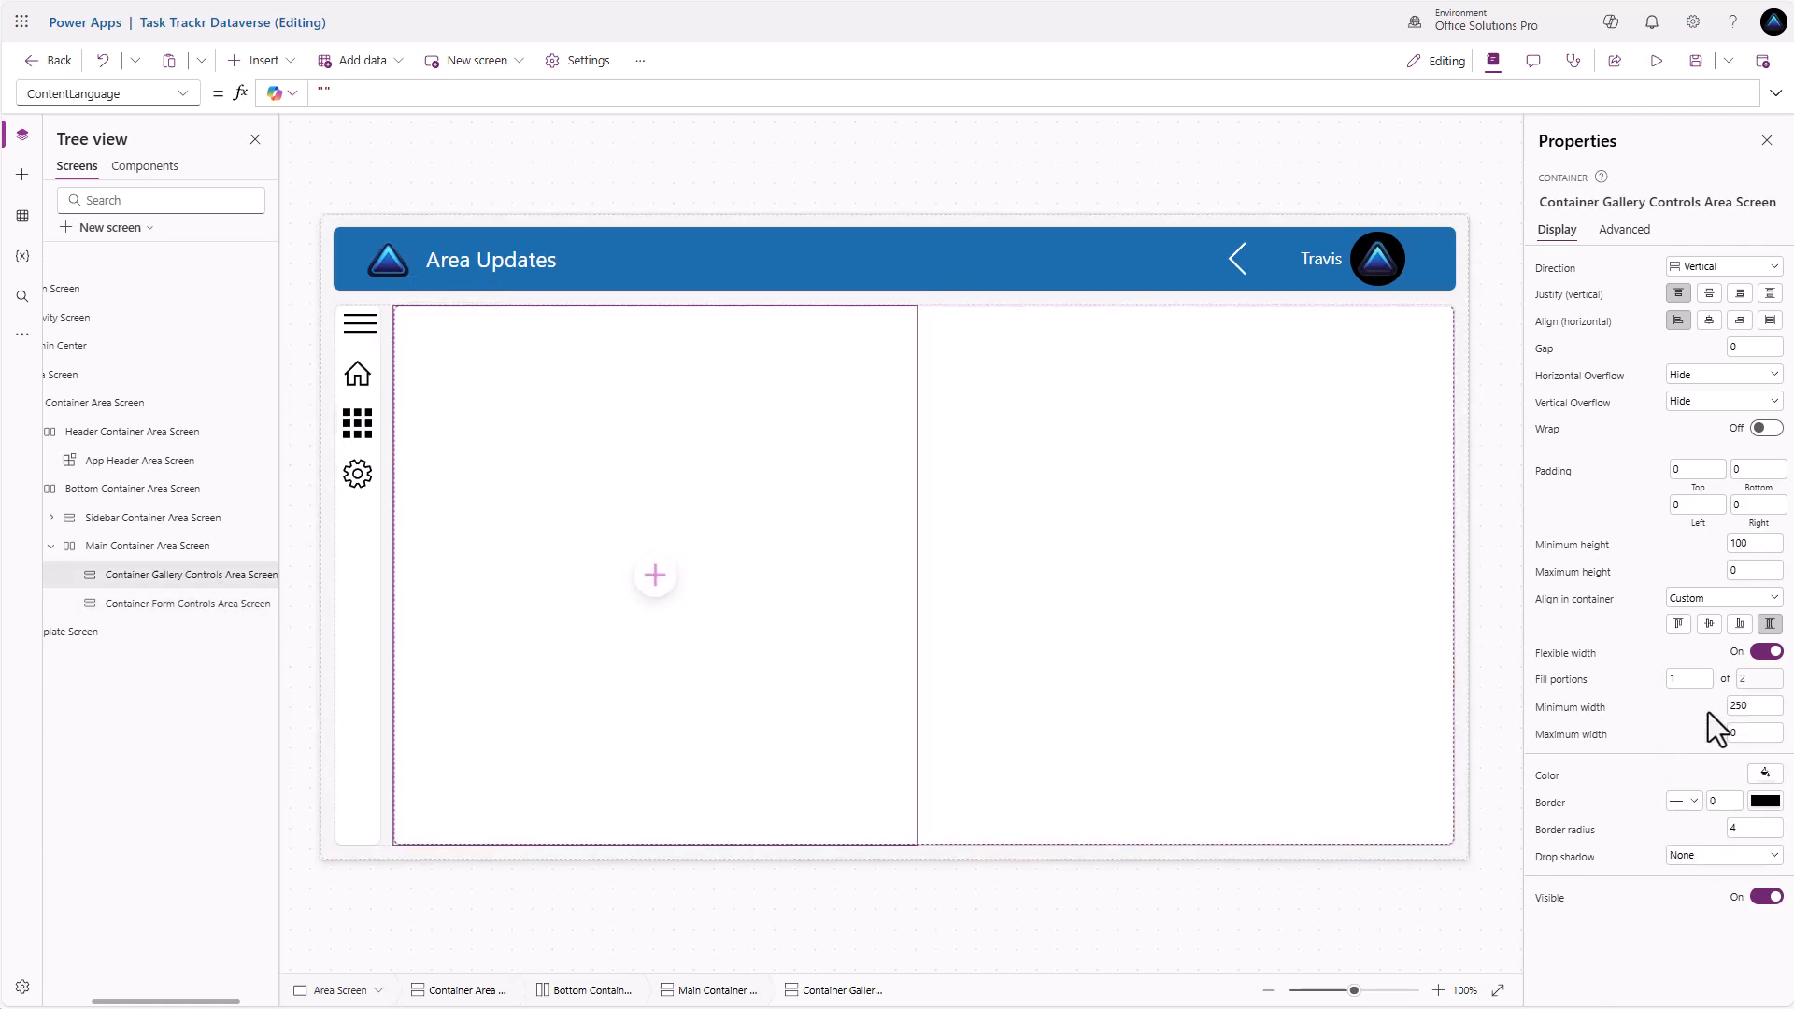
Set the border radius to 0 on both the gallery controls and form controls containers
double_click(1740, 827)
key("BackSpace")
left_click(182, 604)
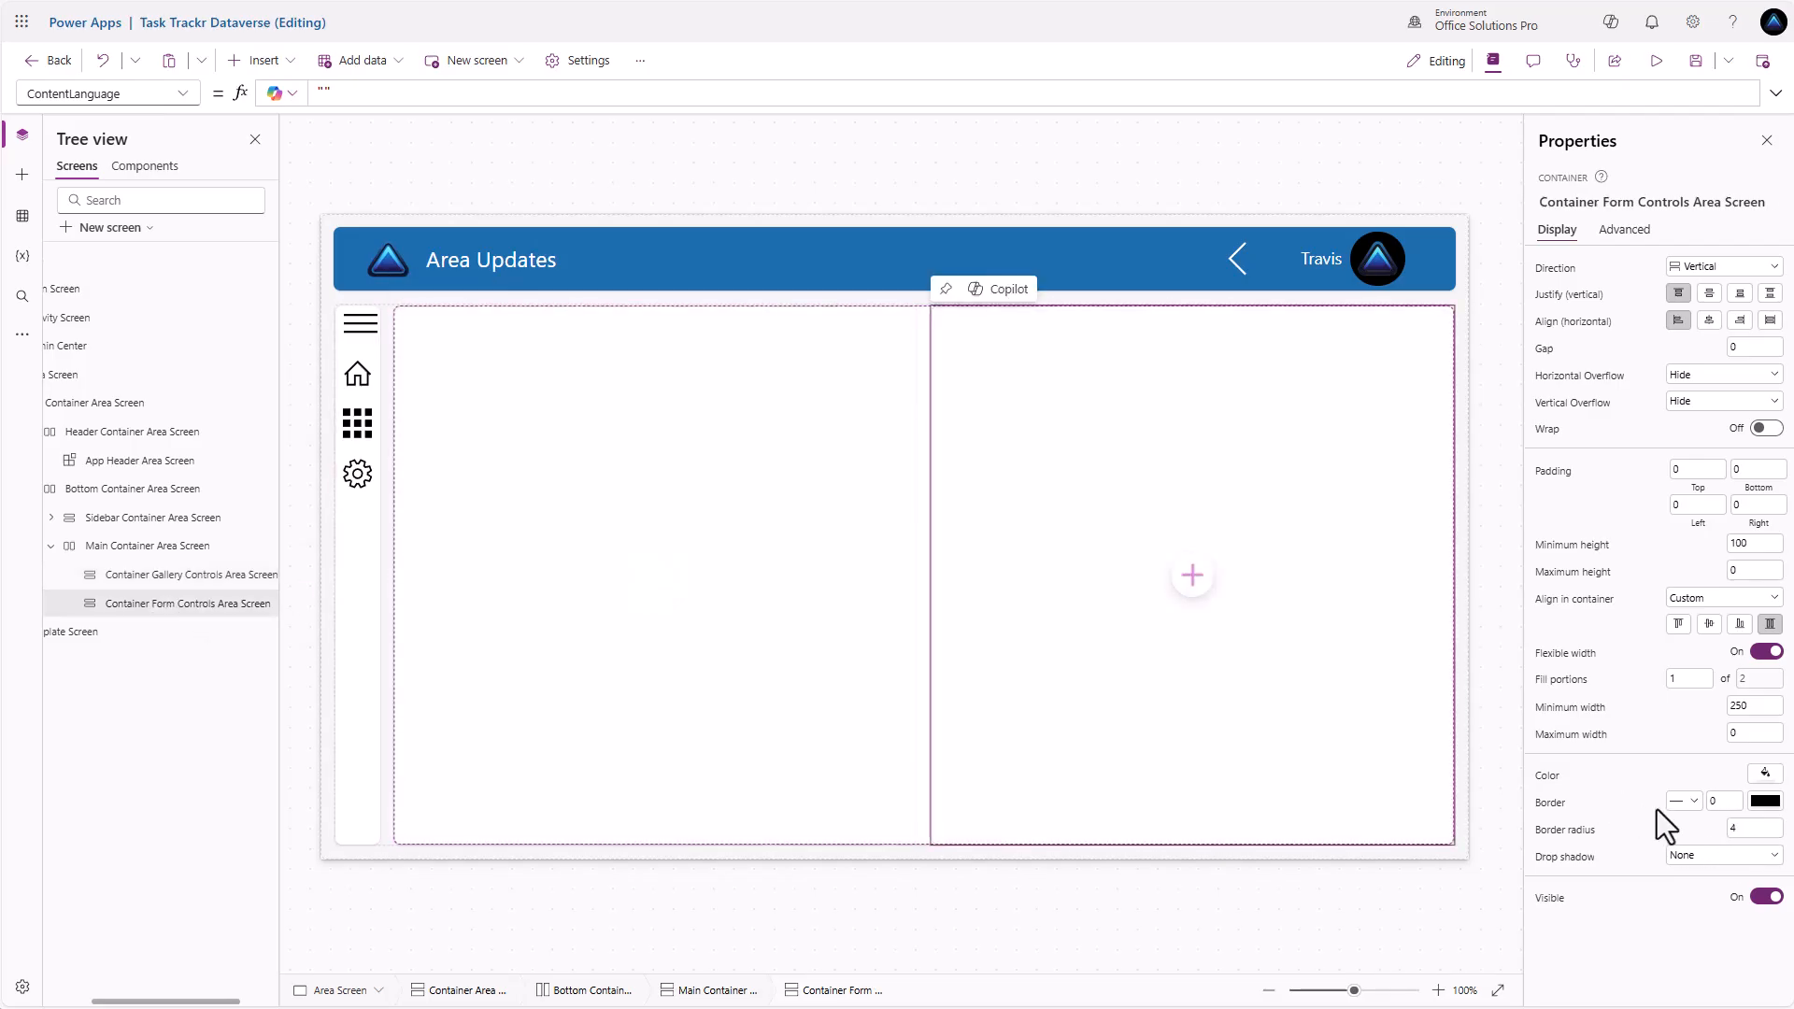
key("BackSpace")
type("0")
left_click(1628, 826)
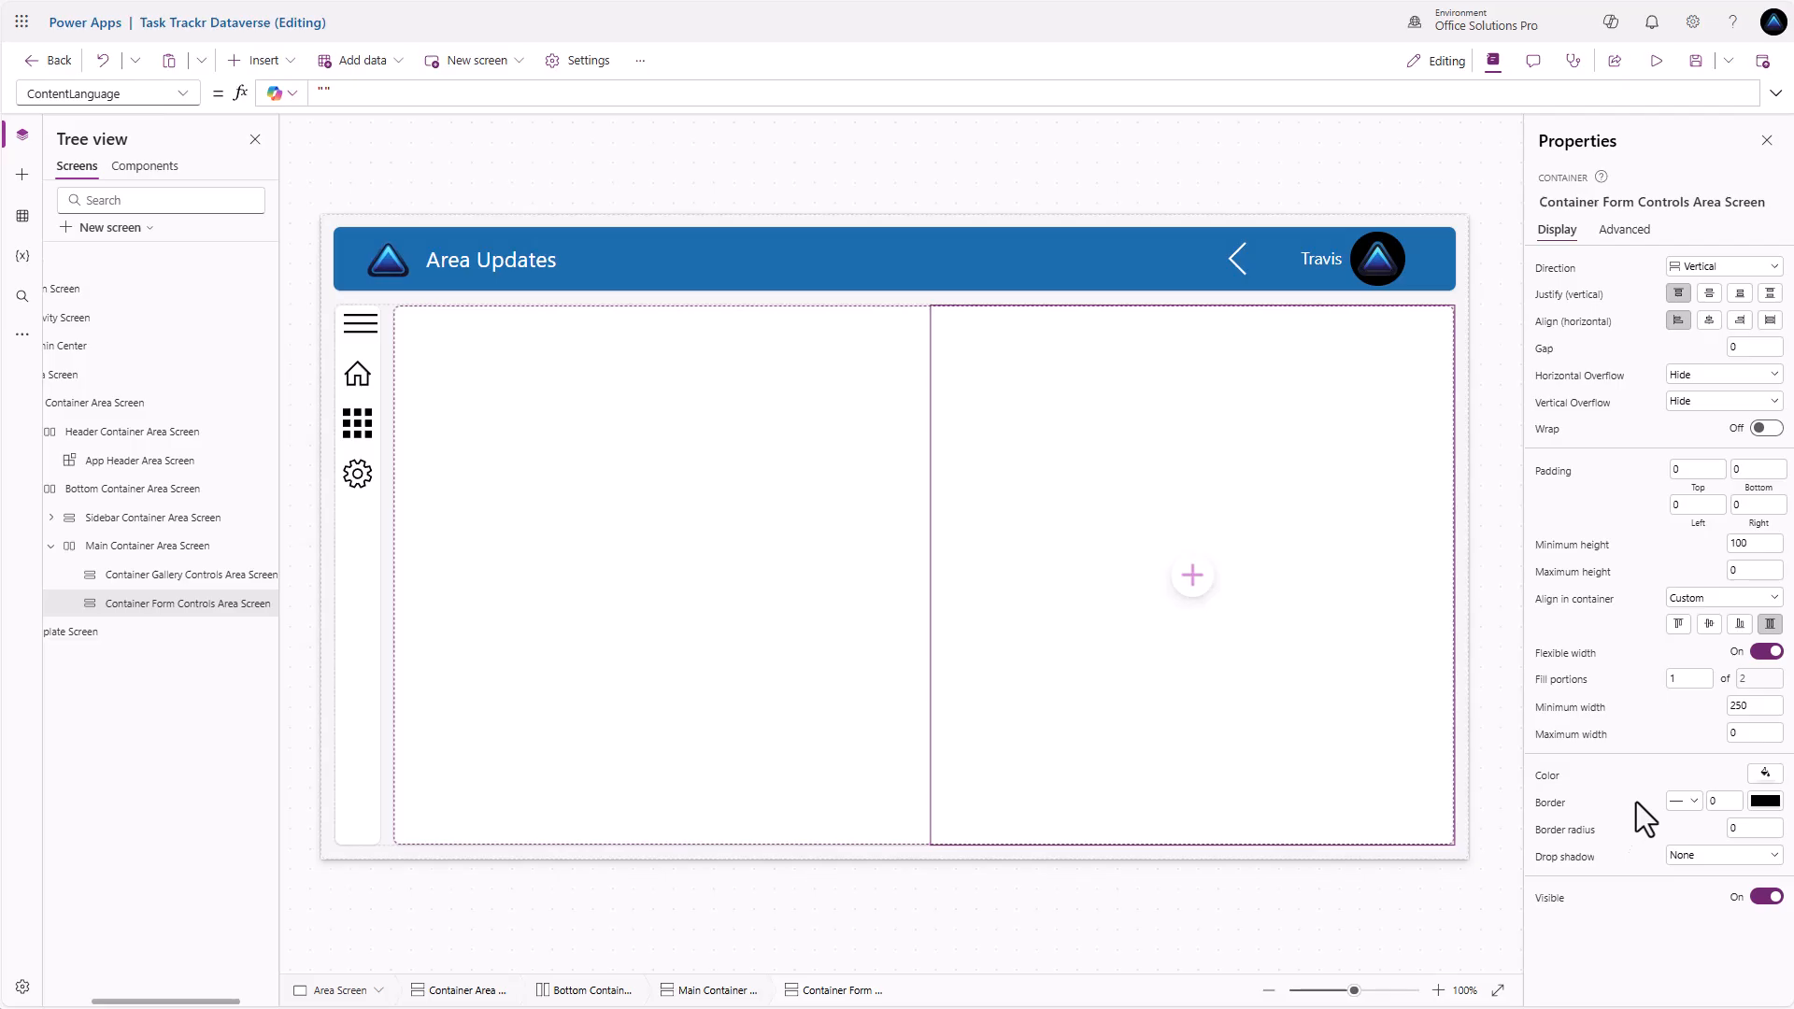
Insert two horizontal containers inside Container Gallery Controls Area Screen
left_click(658, 598)
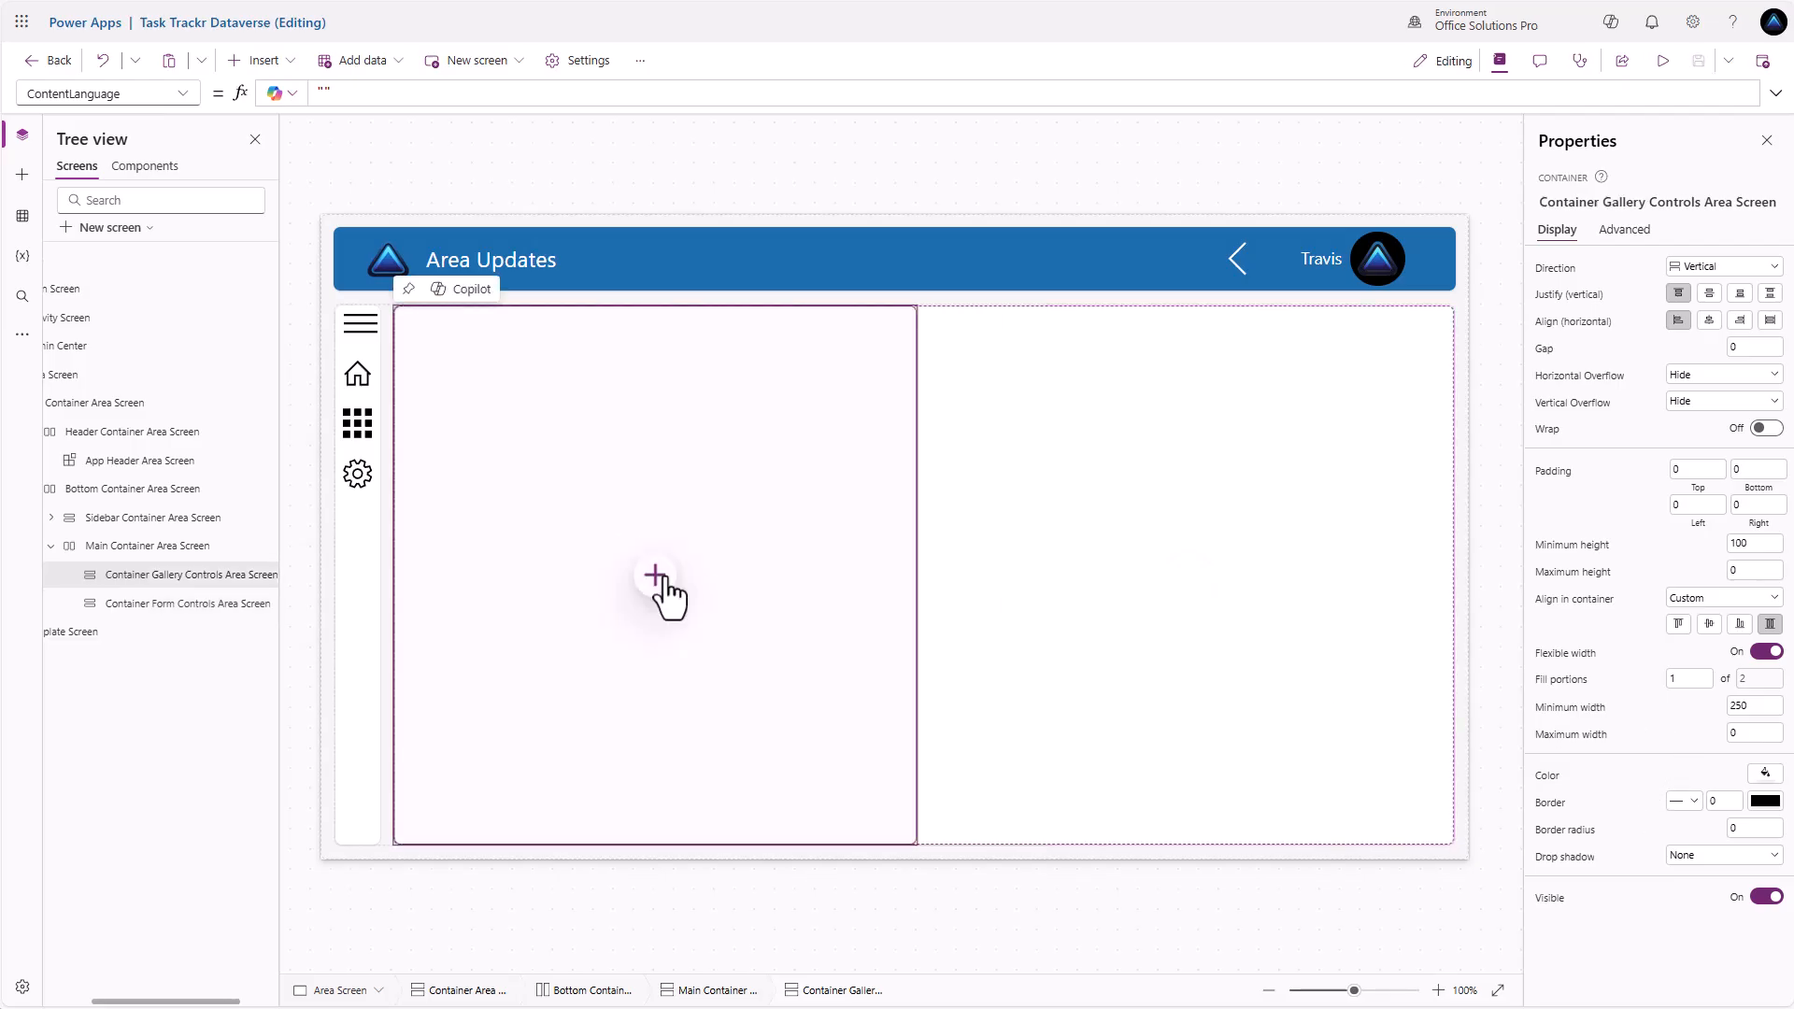
left_click(657, 576)
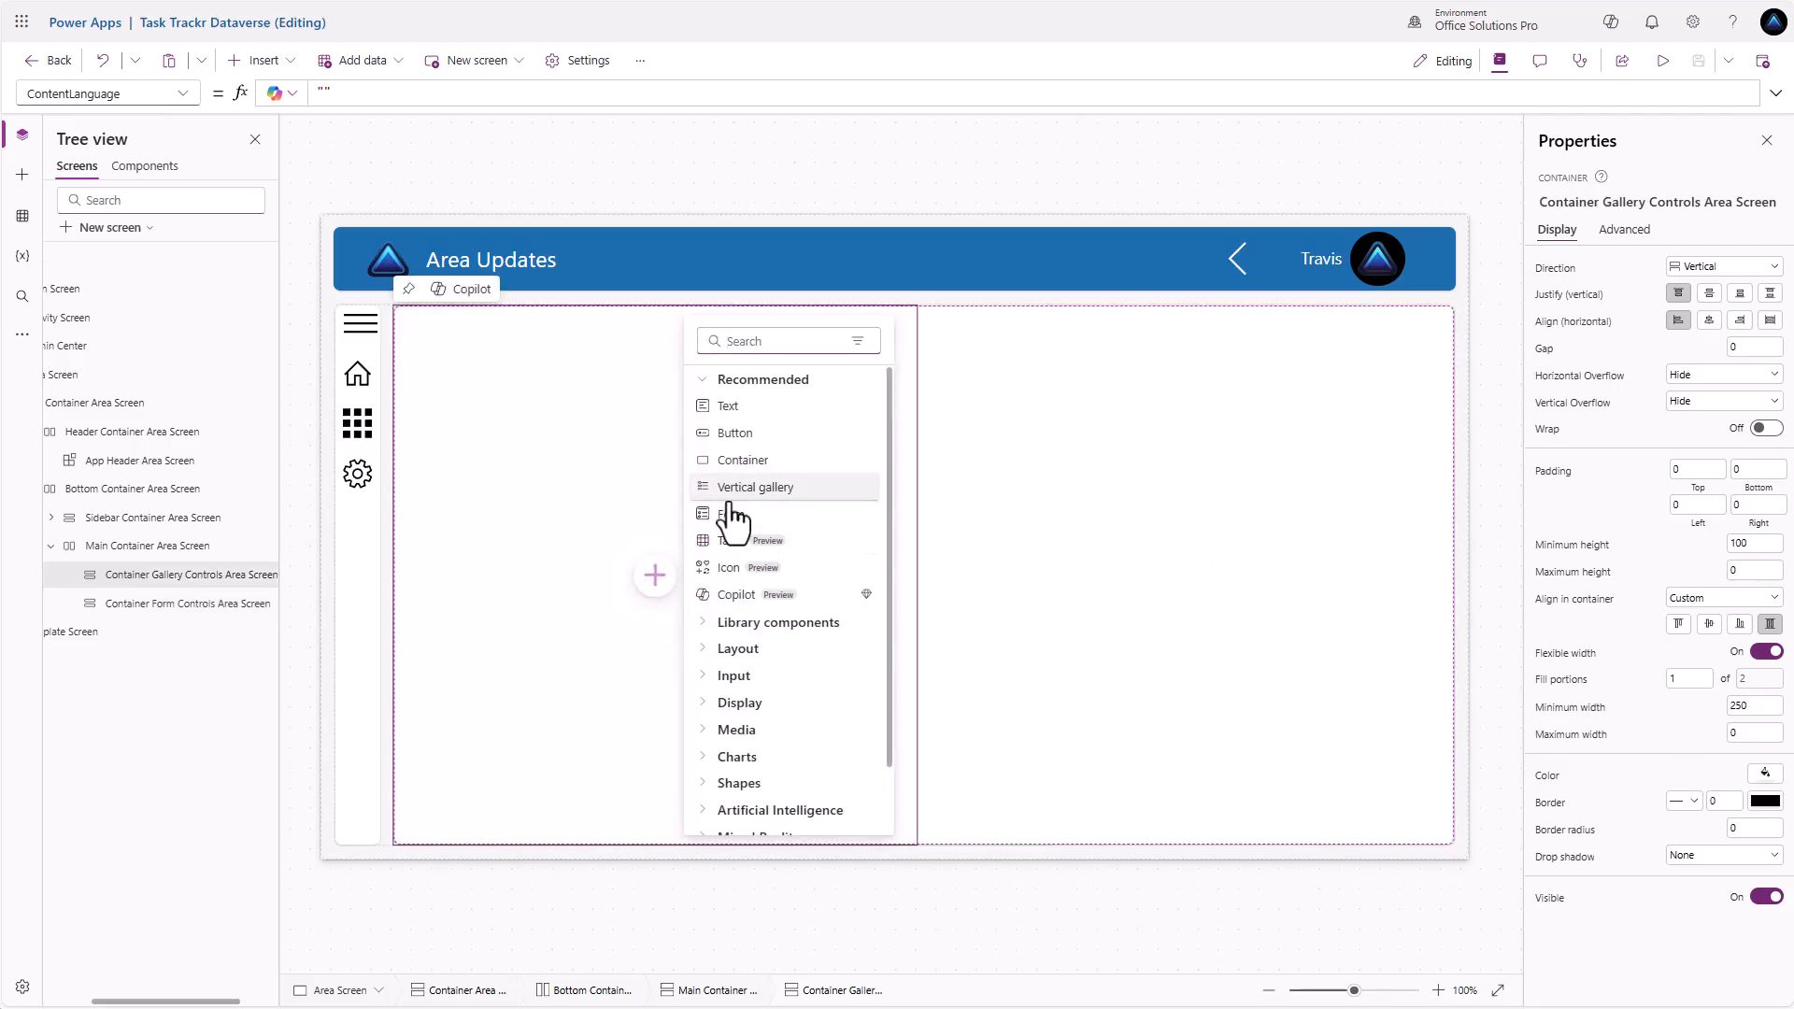
type("cont")
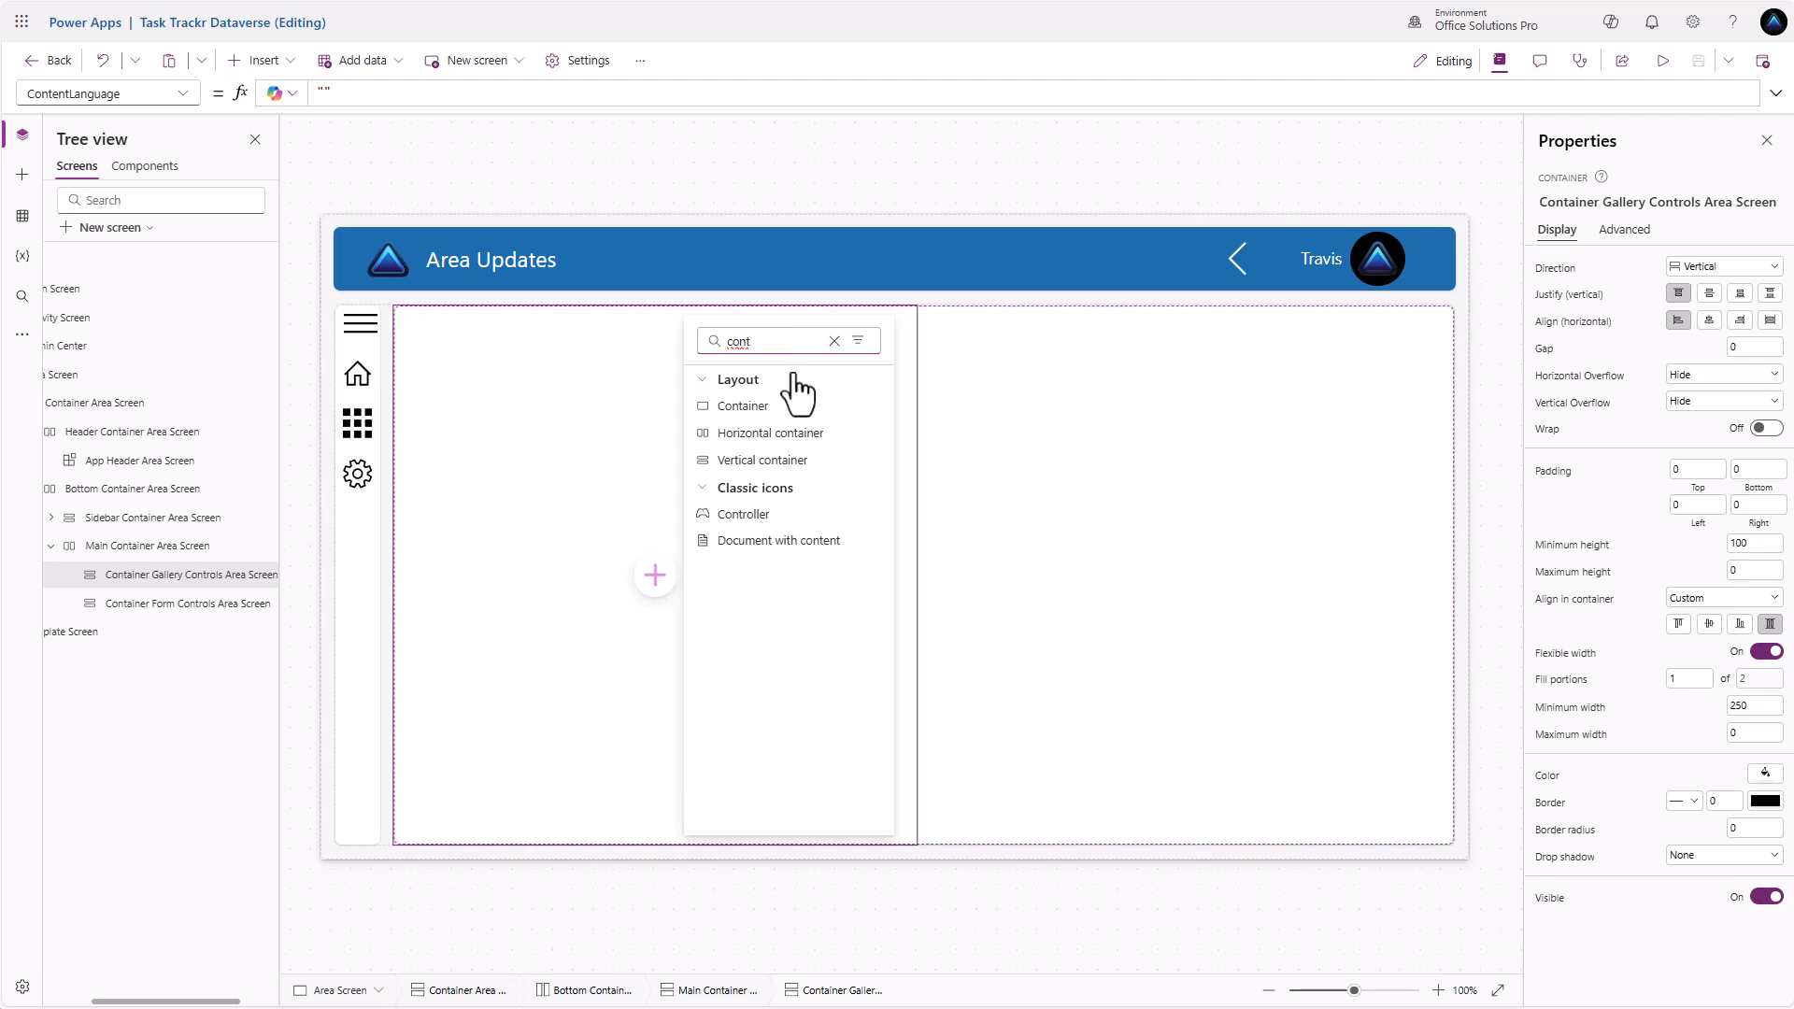
left_click(753, 435)
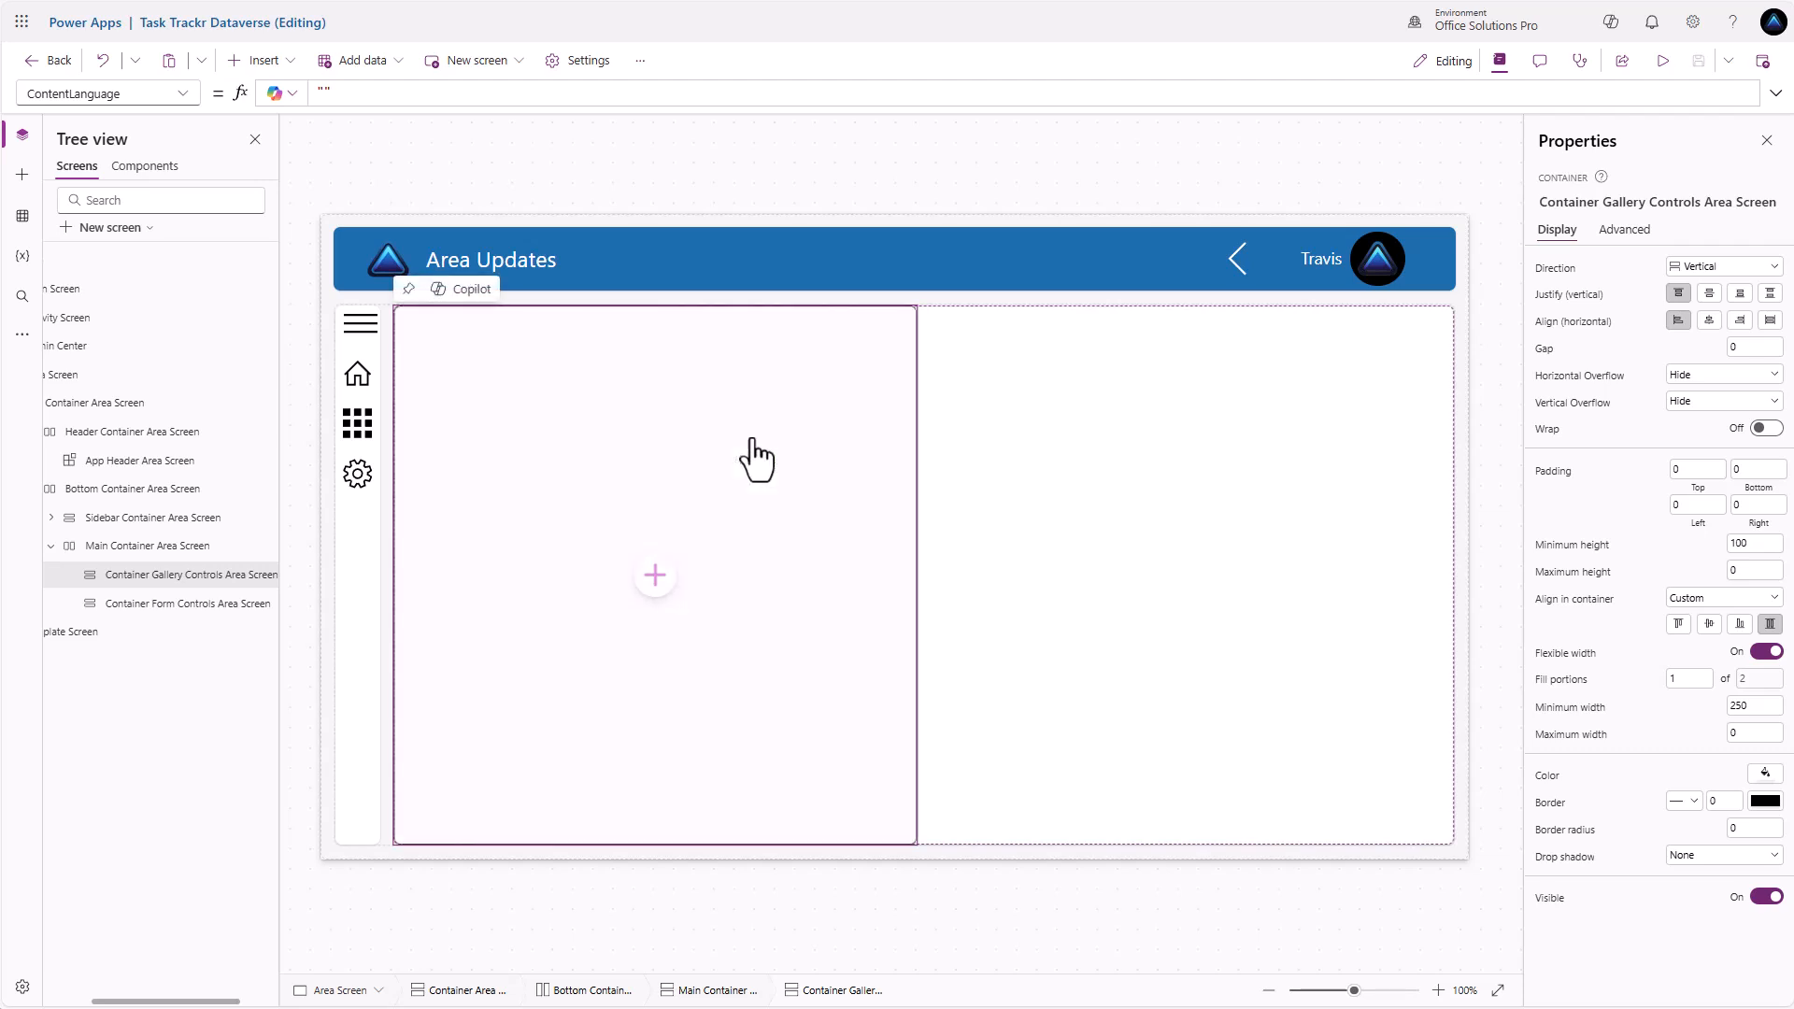
left_click(187, 578)
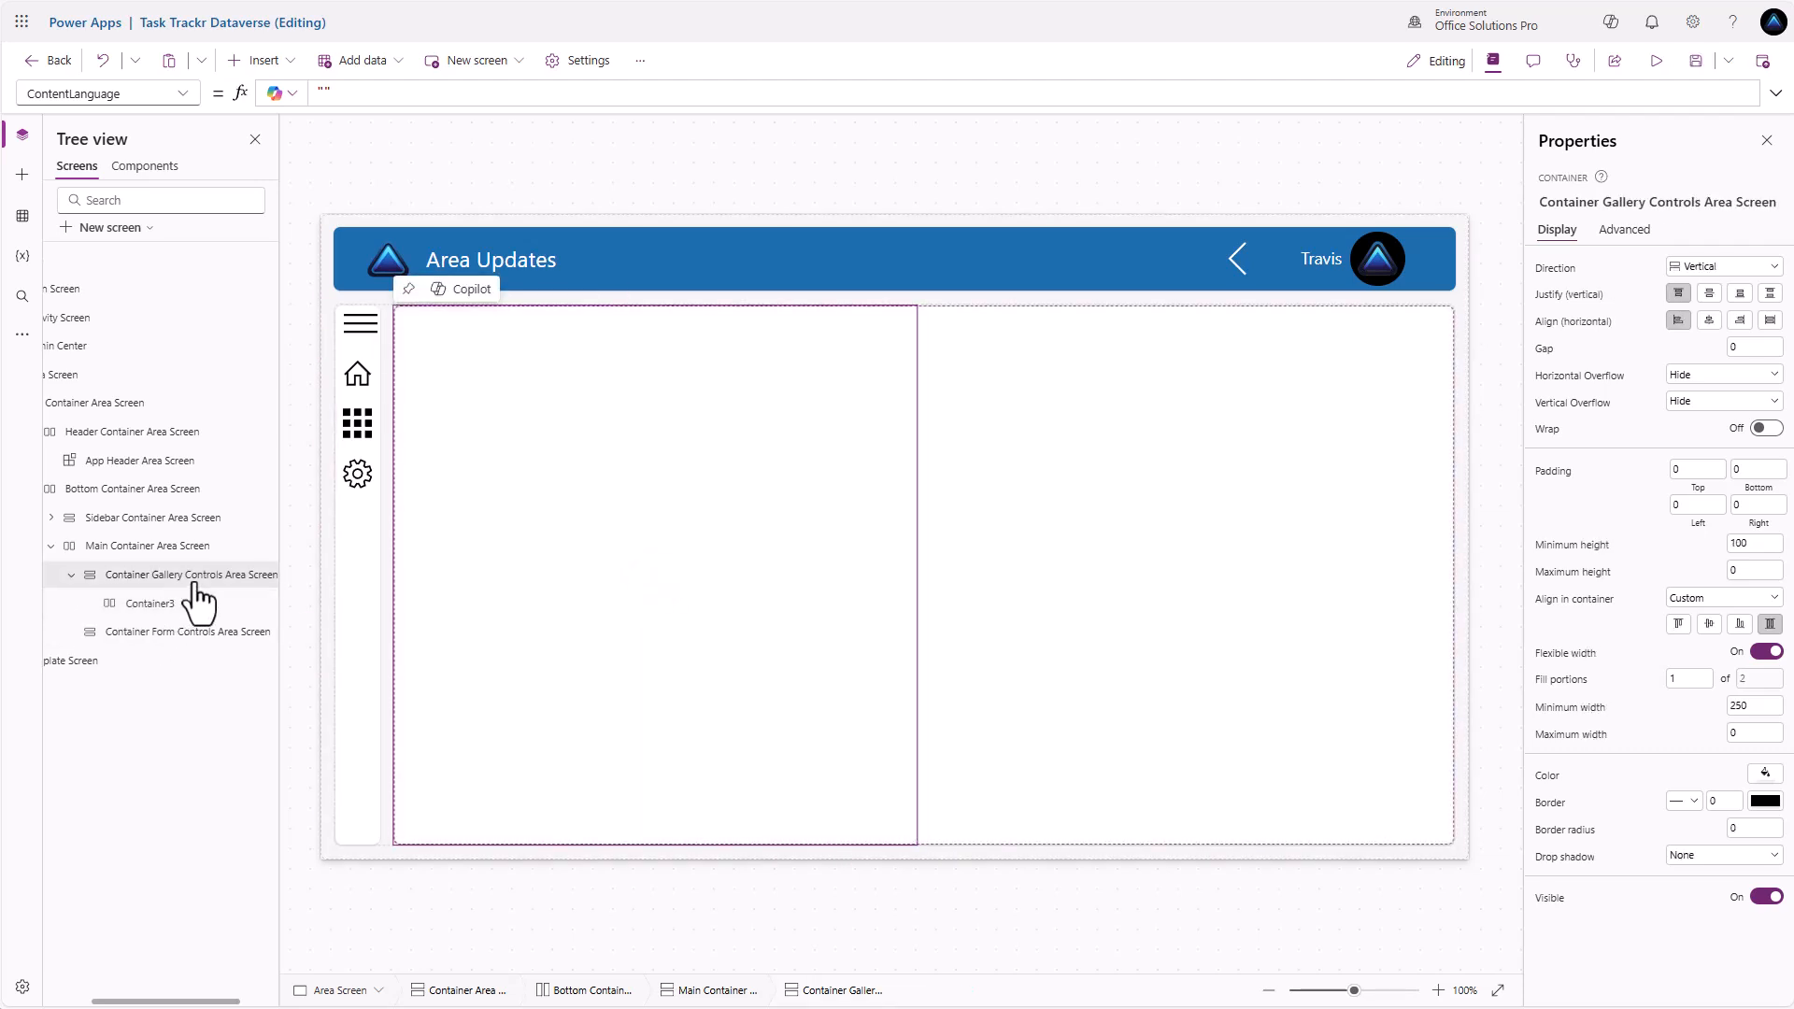
left_click(267, 61)
type("cont")
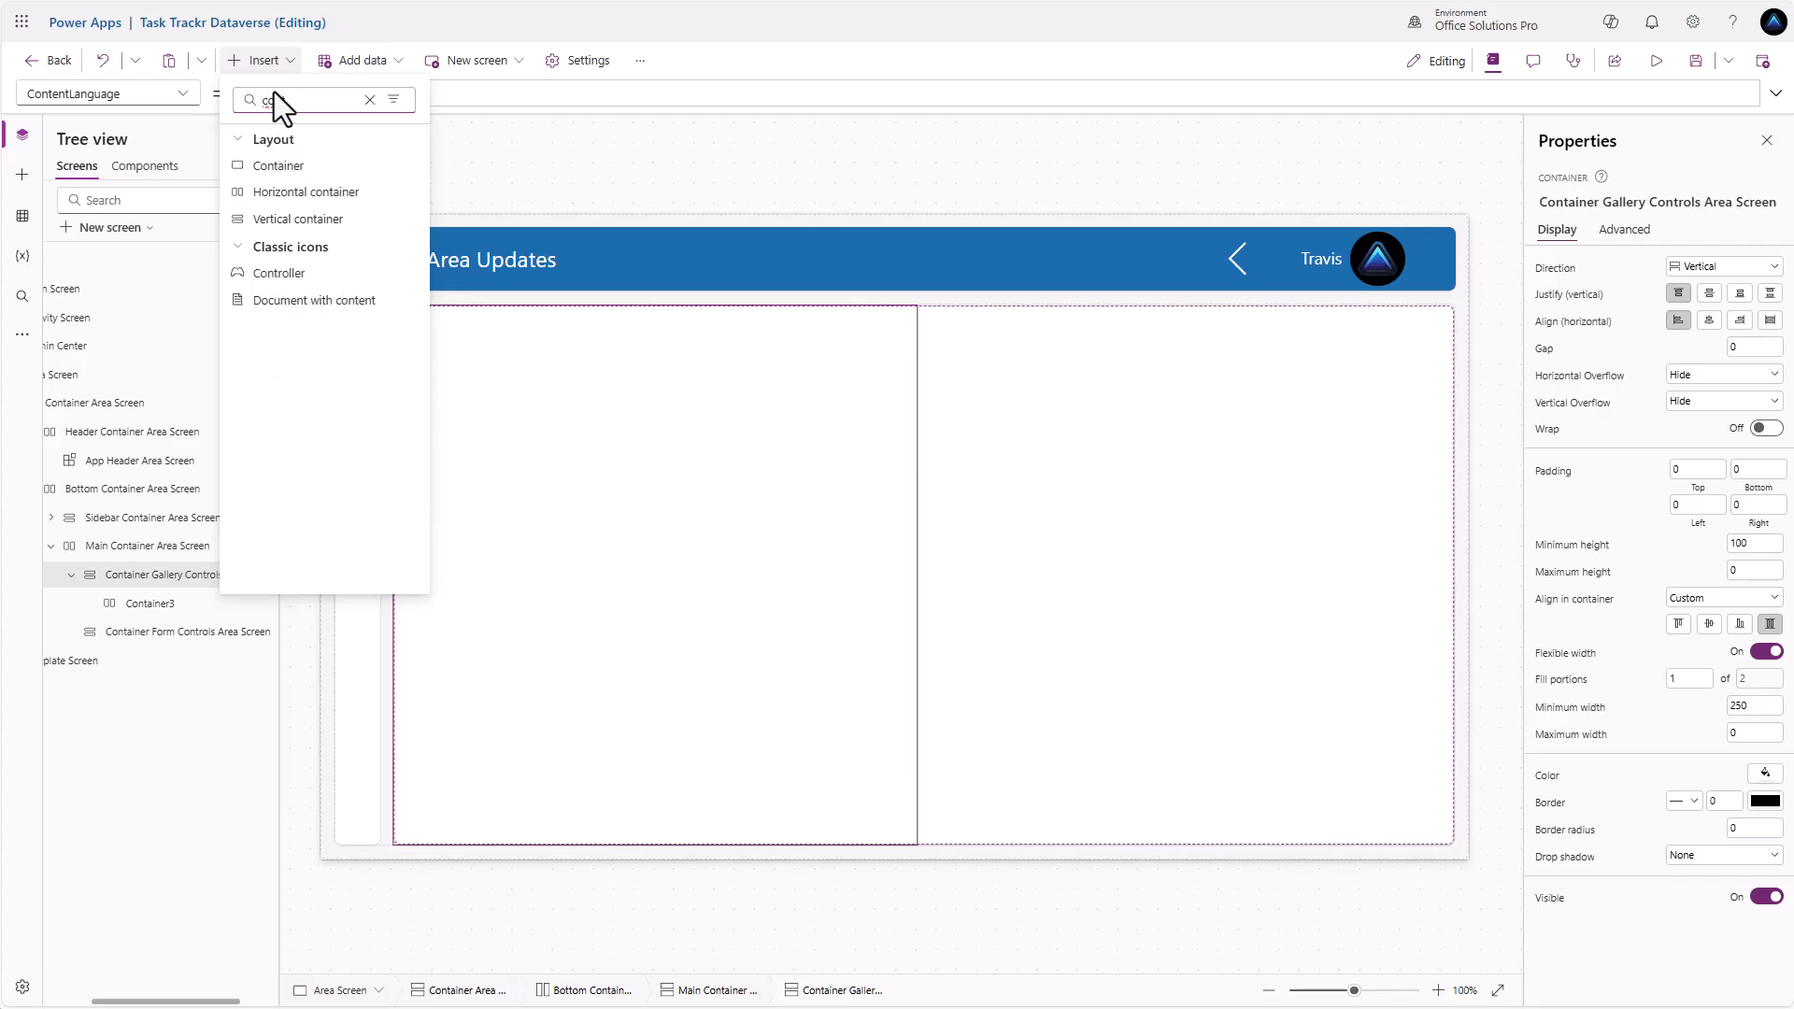
left_click(299, 218)
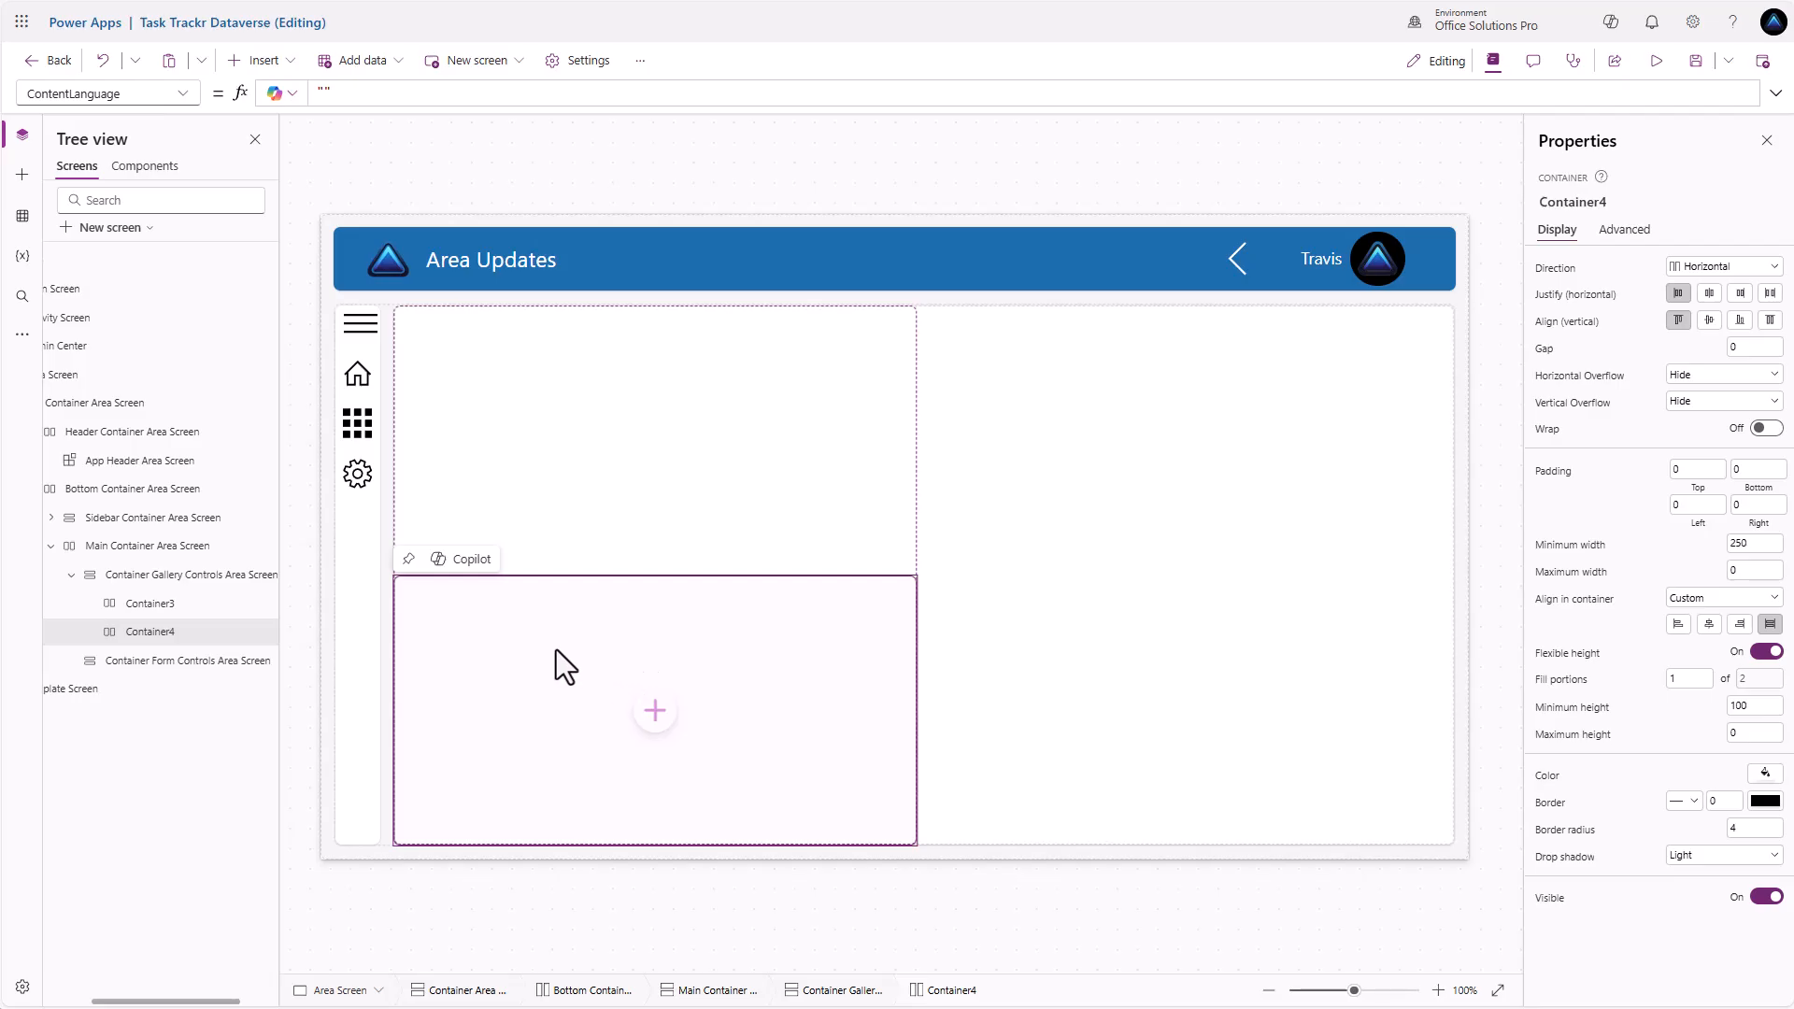
Add a vertical container below the two horizontal ones inside Container Gallery Controls Area Screen
left_click(178, 574)
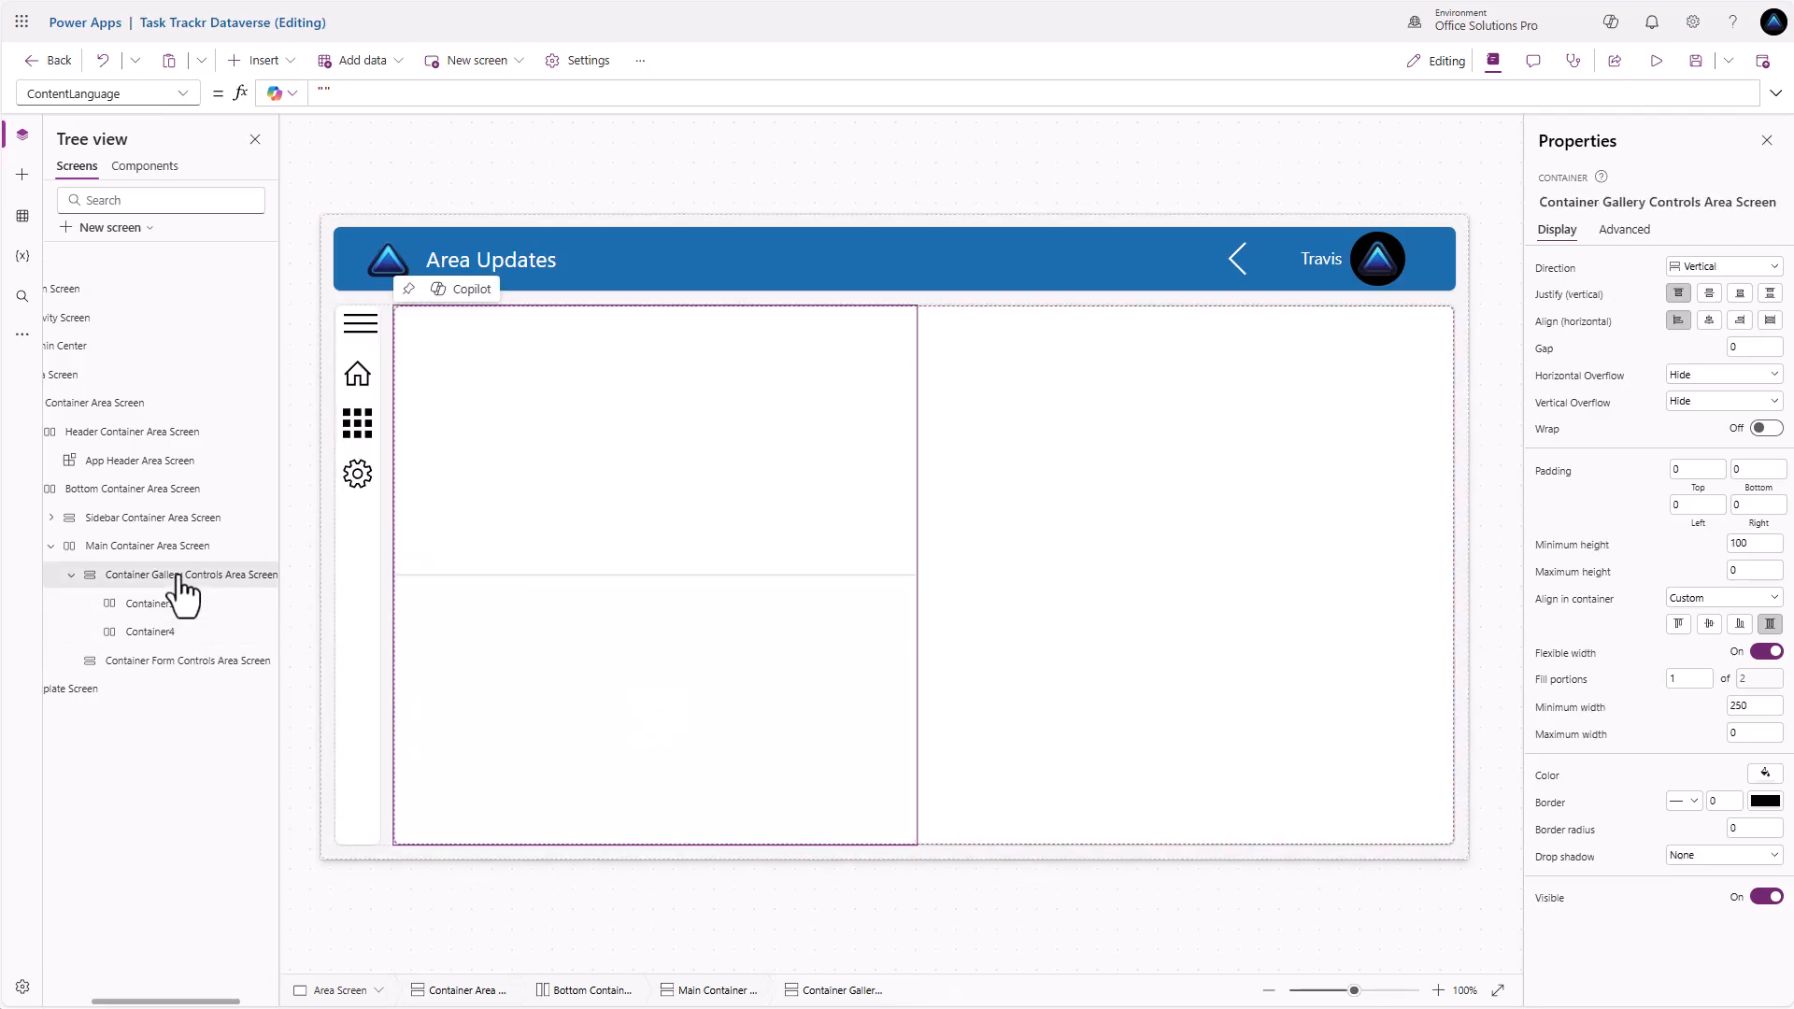
left_click(280, 61)
type("cont")
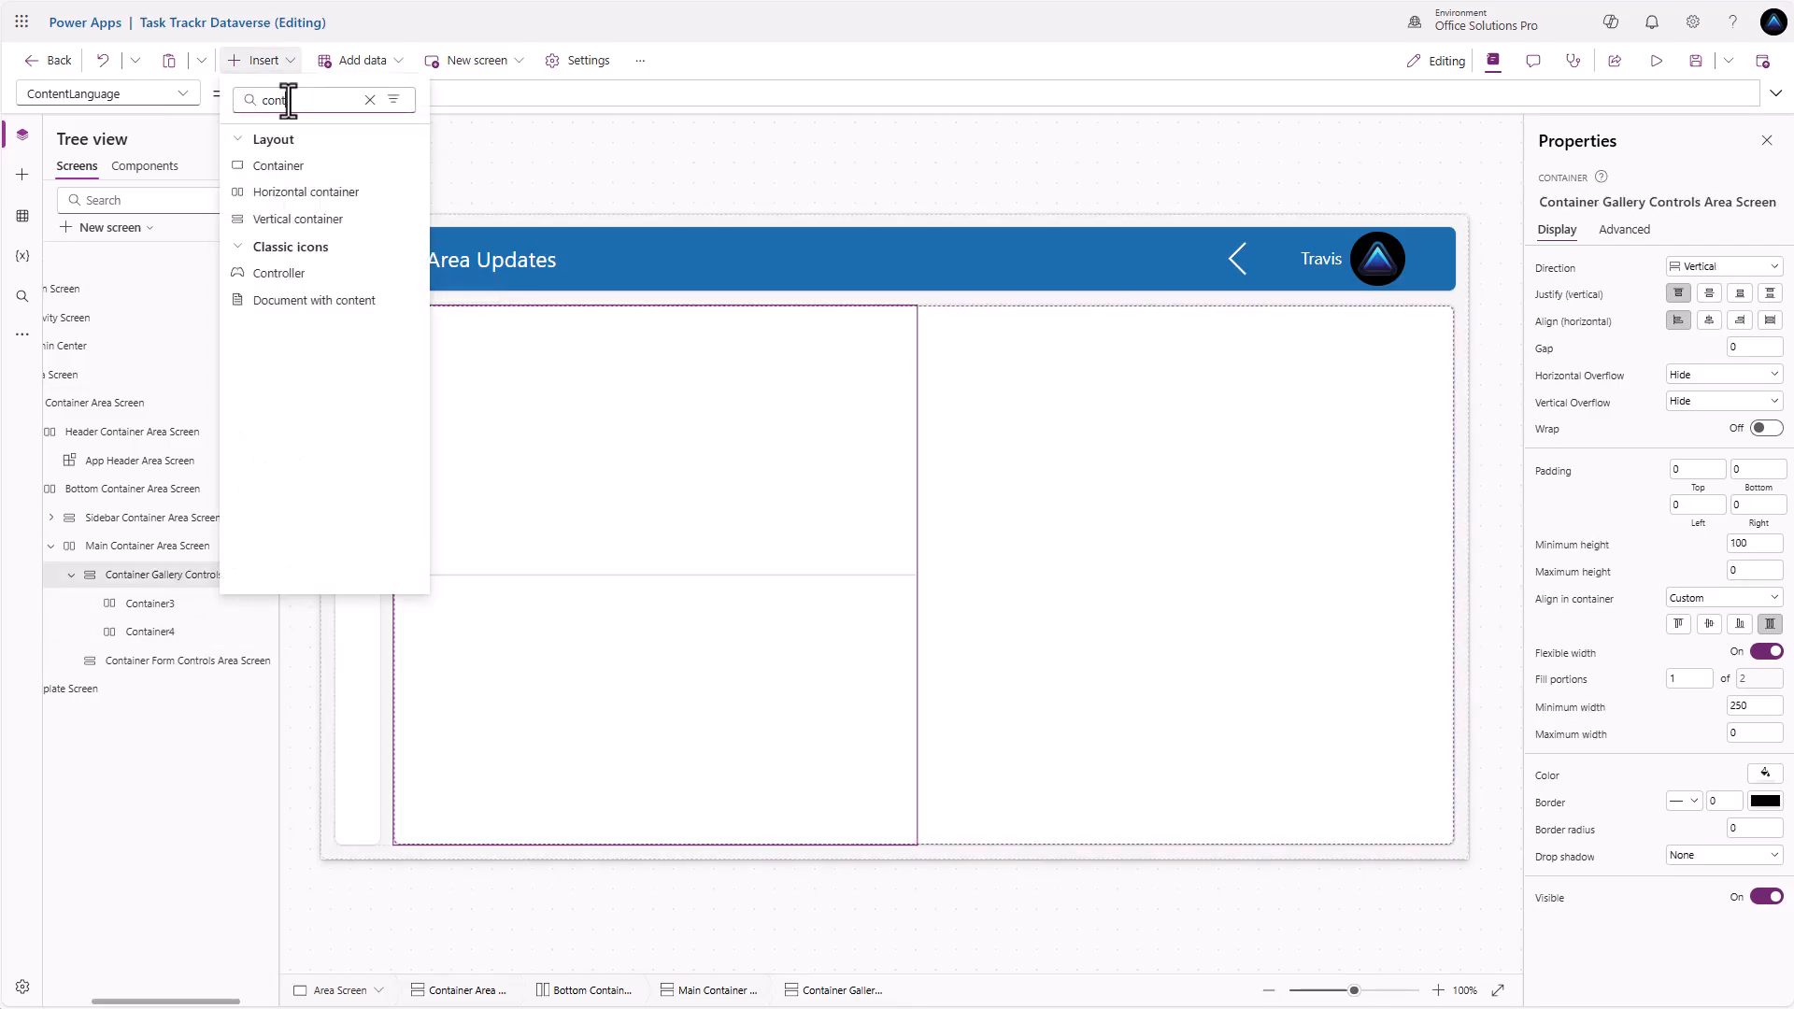
left_click(326, 224)
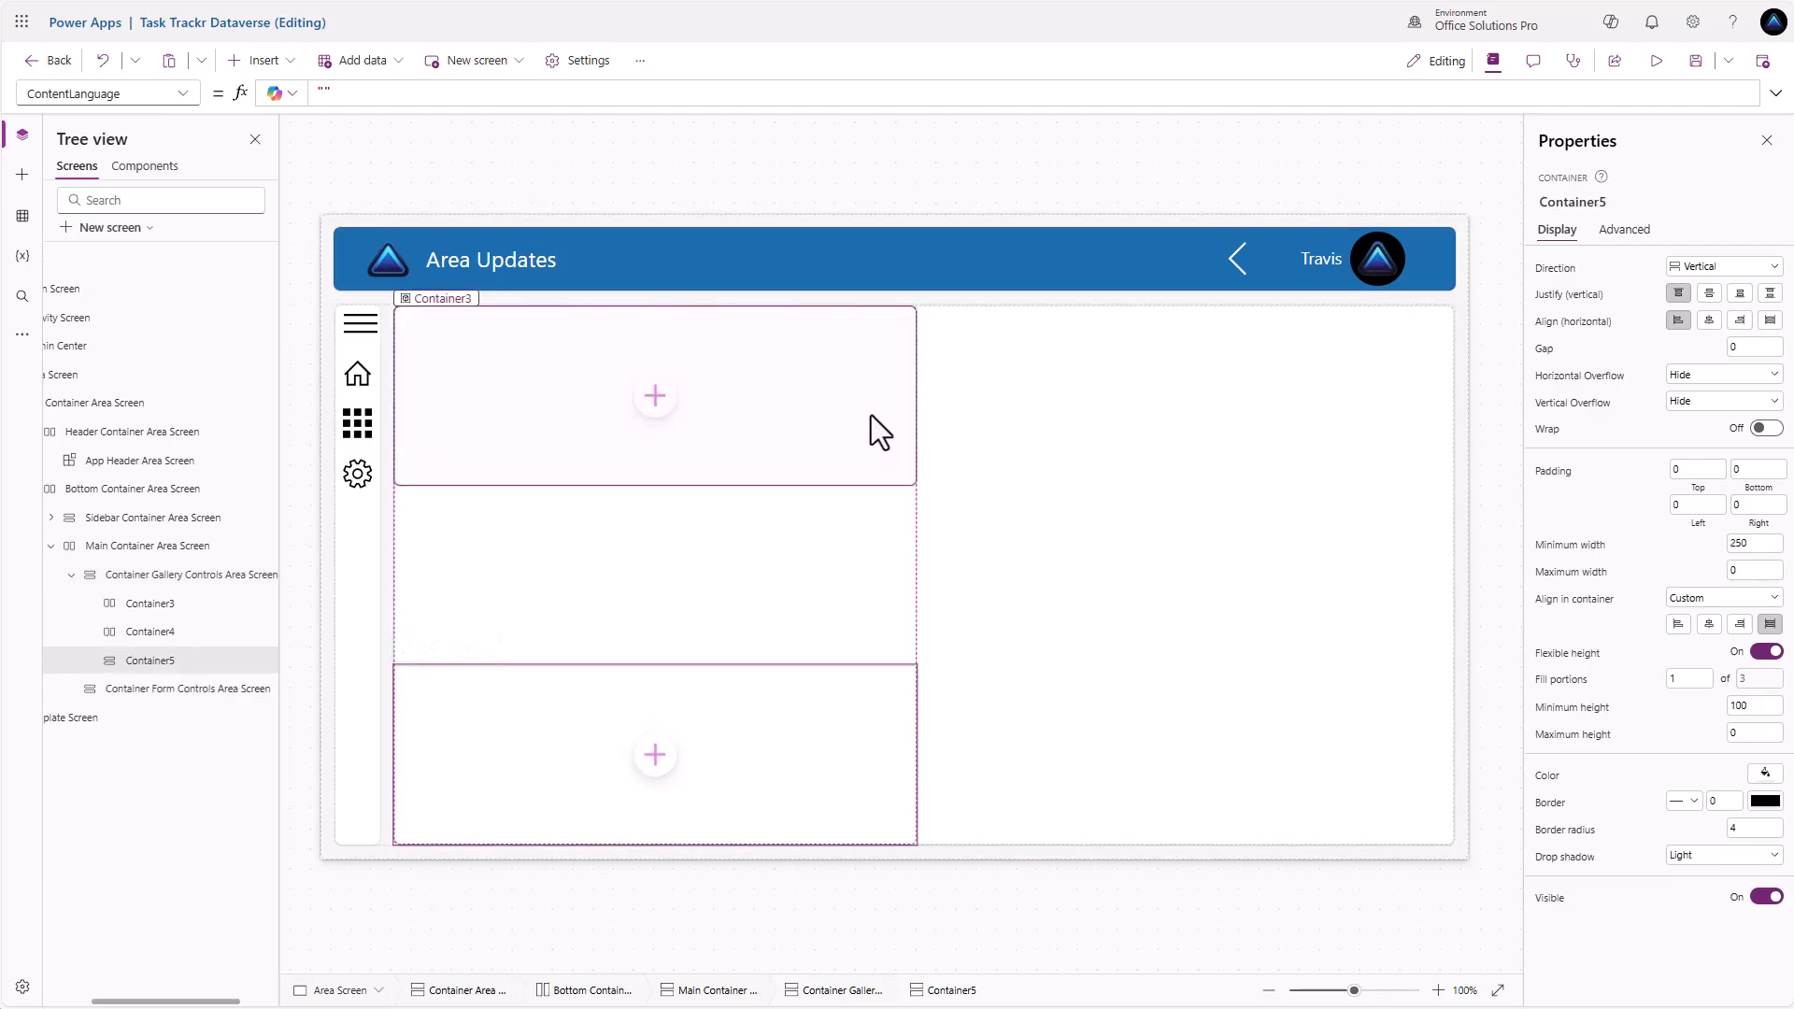
Set the border radius to 0 and the drop shadow to None on Container3, Container4 and Container5 together
left_click(882, 433)
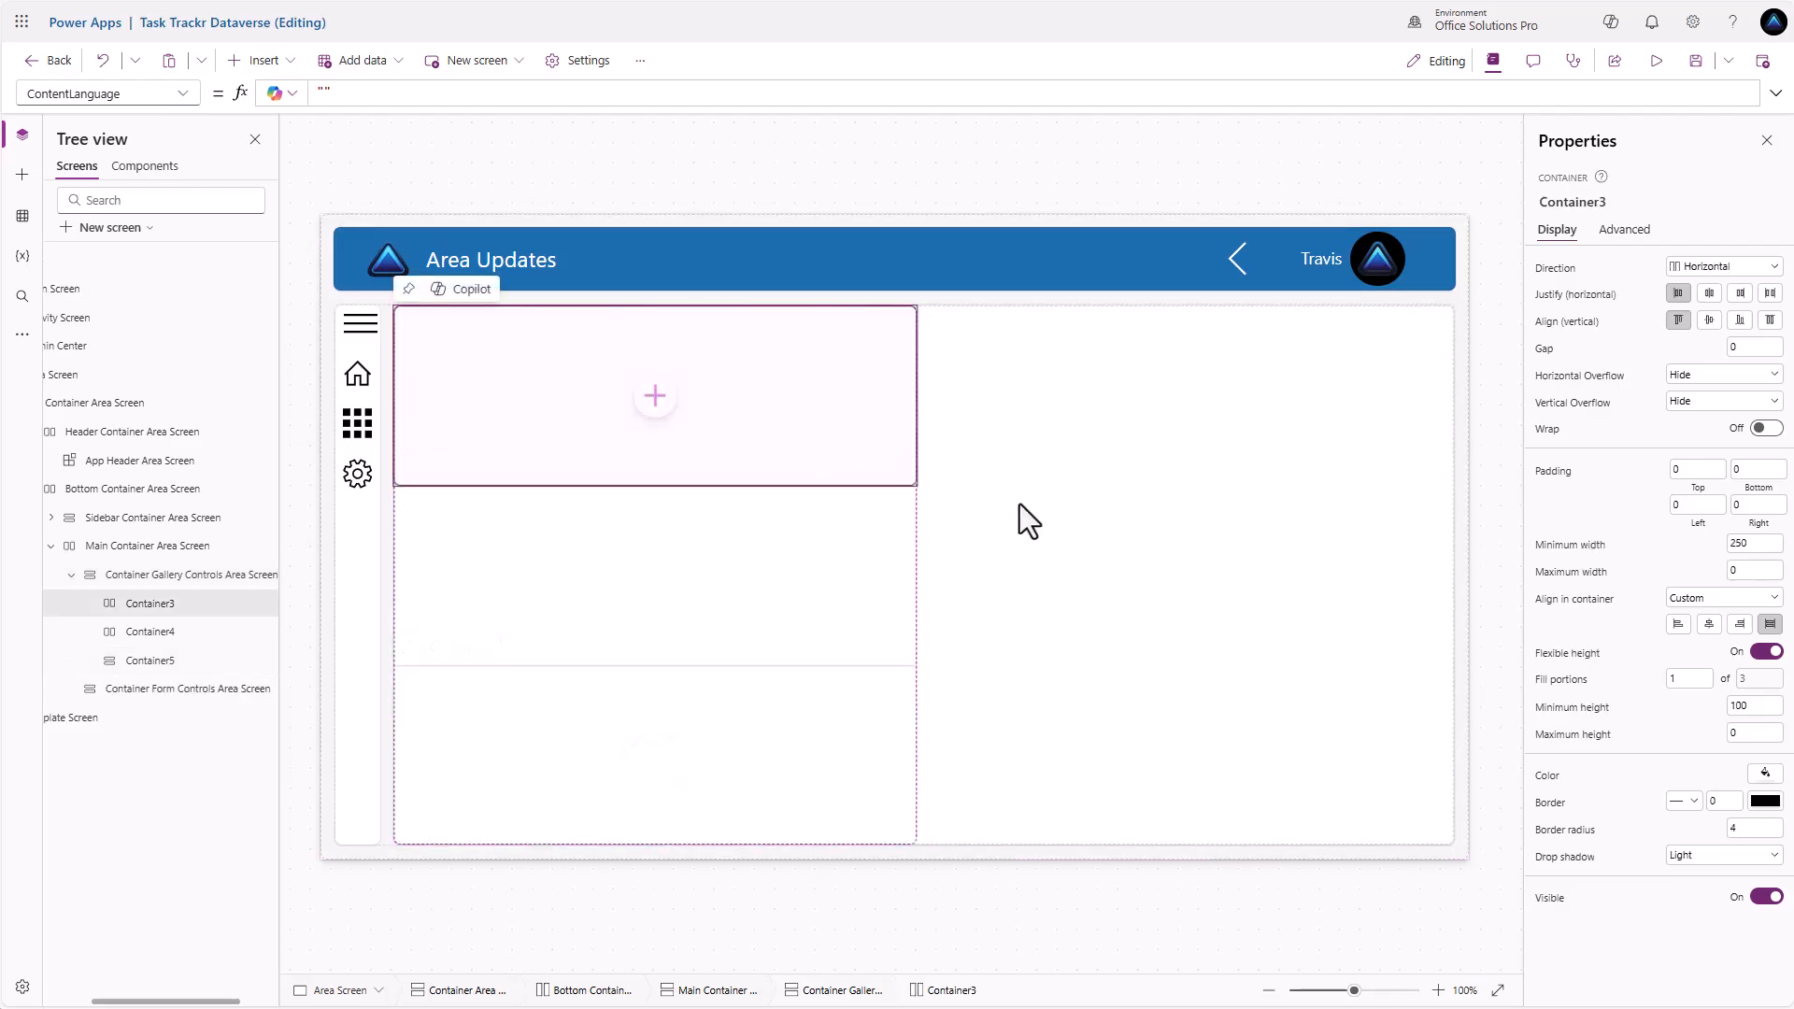
left_click(1715, 860)
left_click(821, 583)
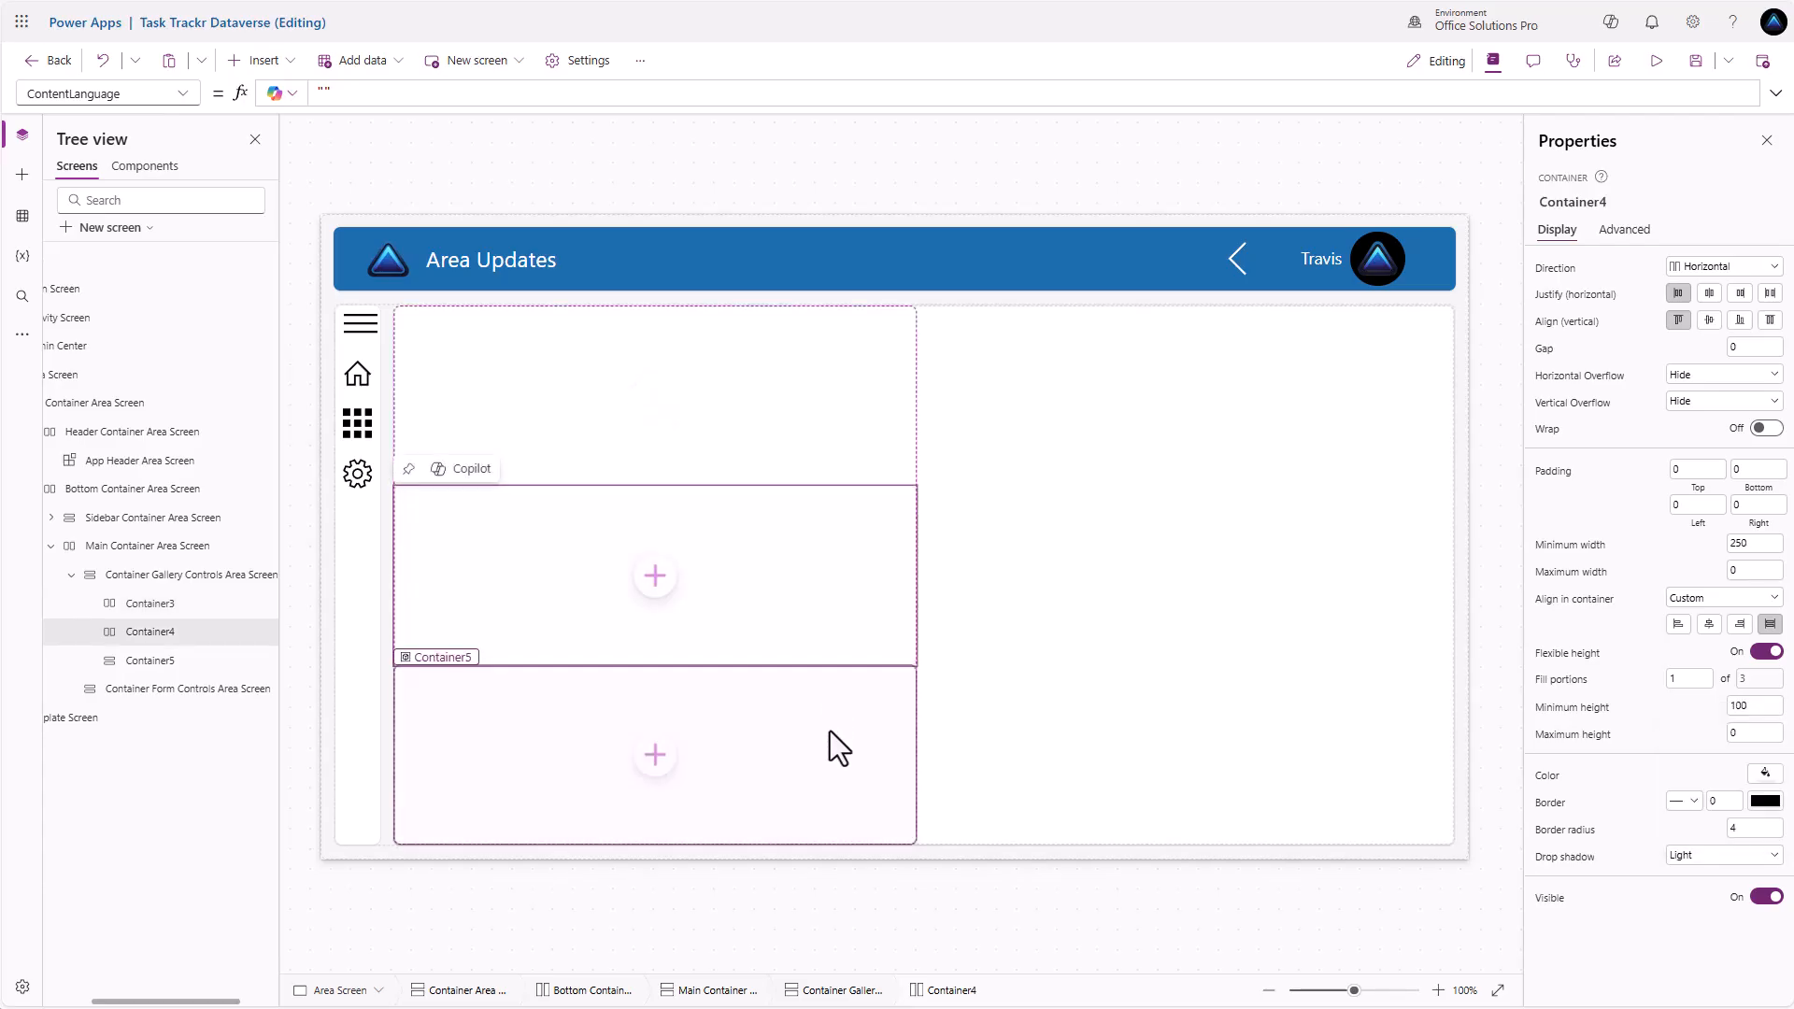
left_click(793, 430)
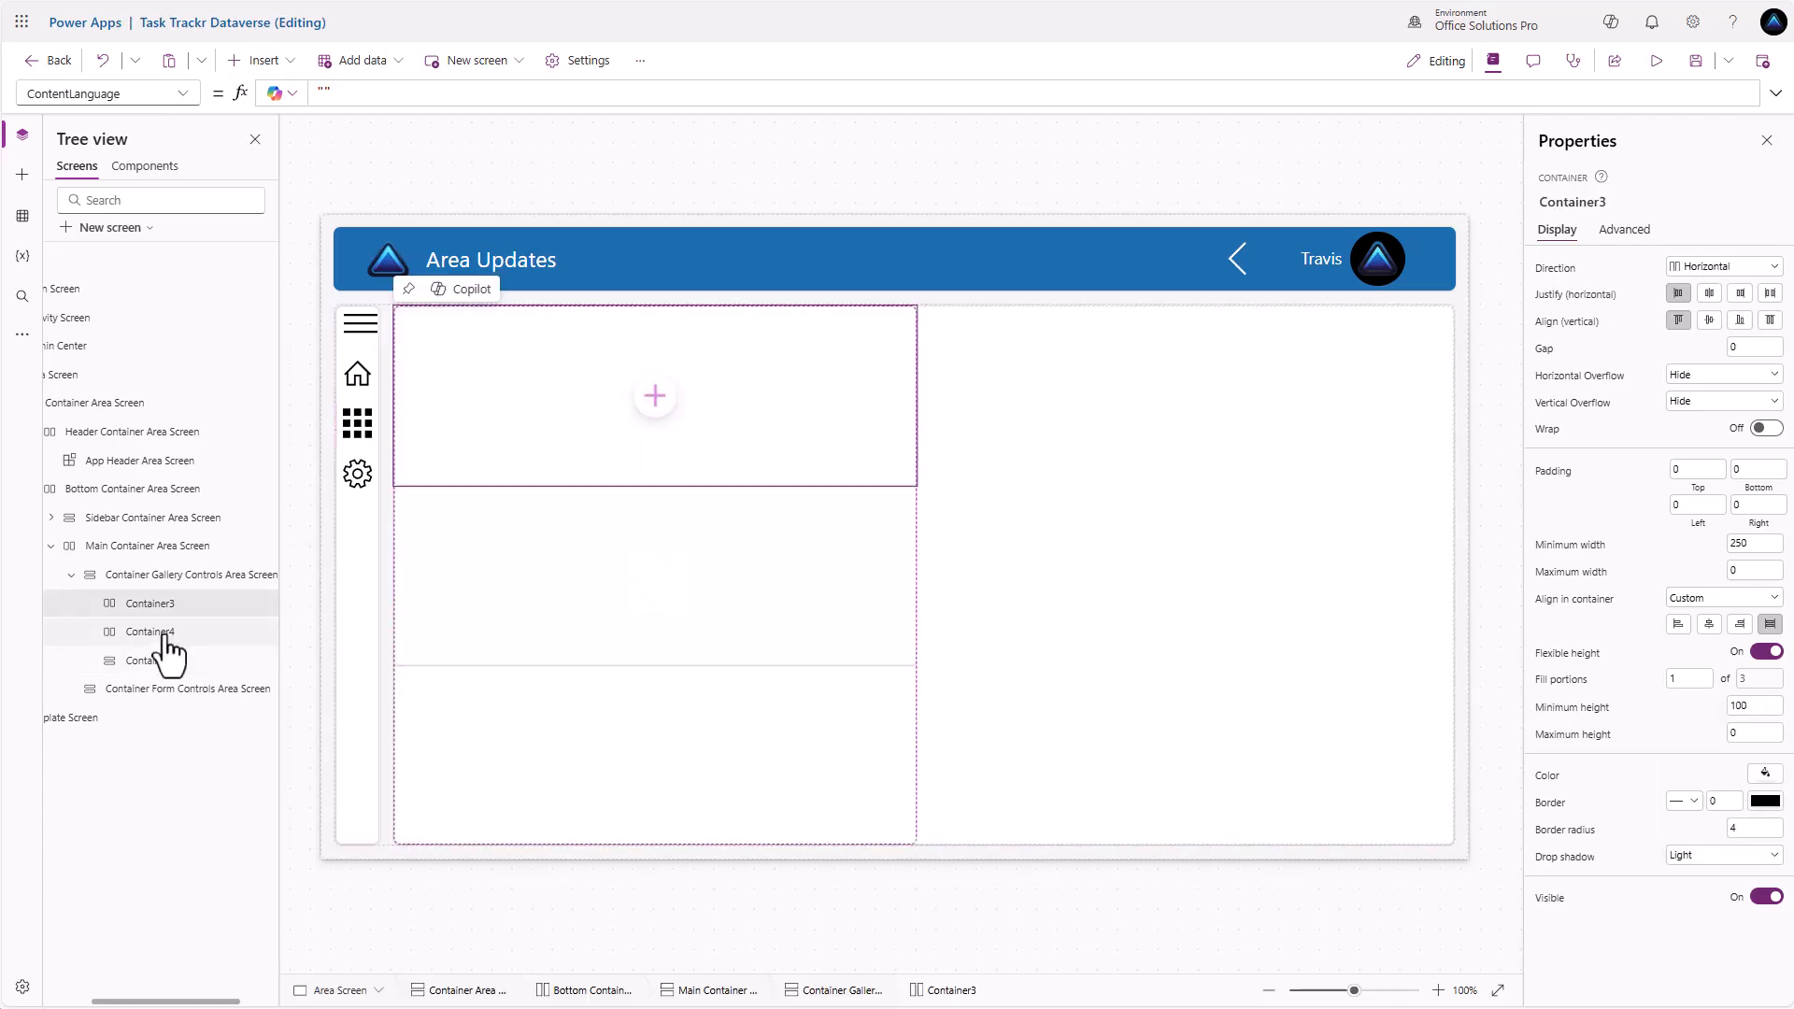
left_click(138, 635, "ctrl")
left_click(142, 661, "ctrl")
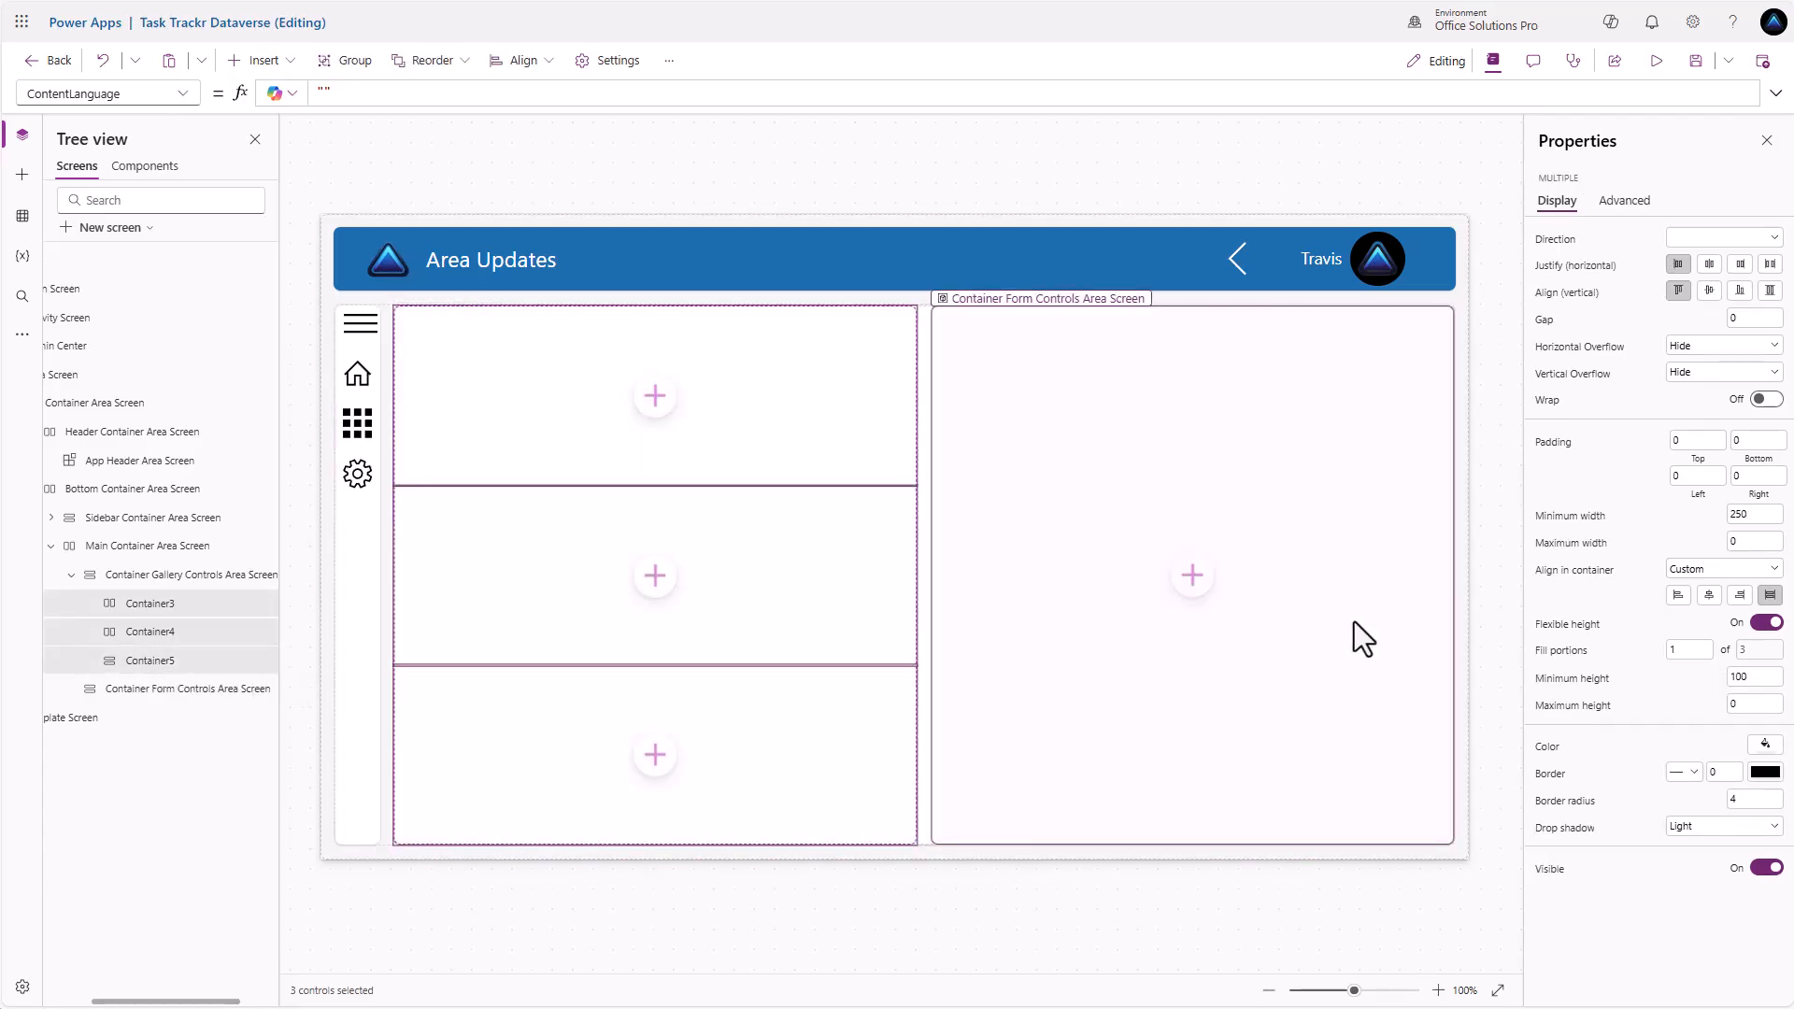
left_click(1742, 800)
type("0")
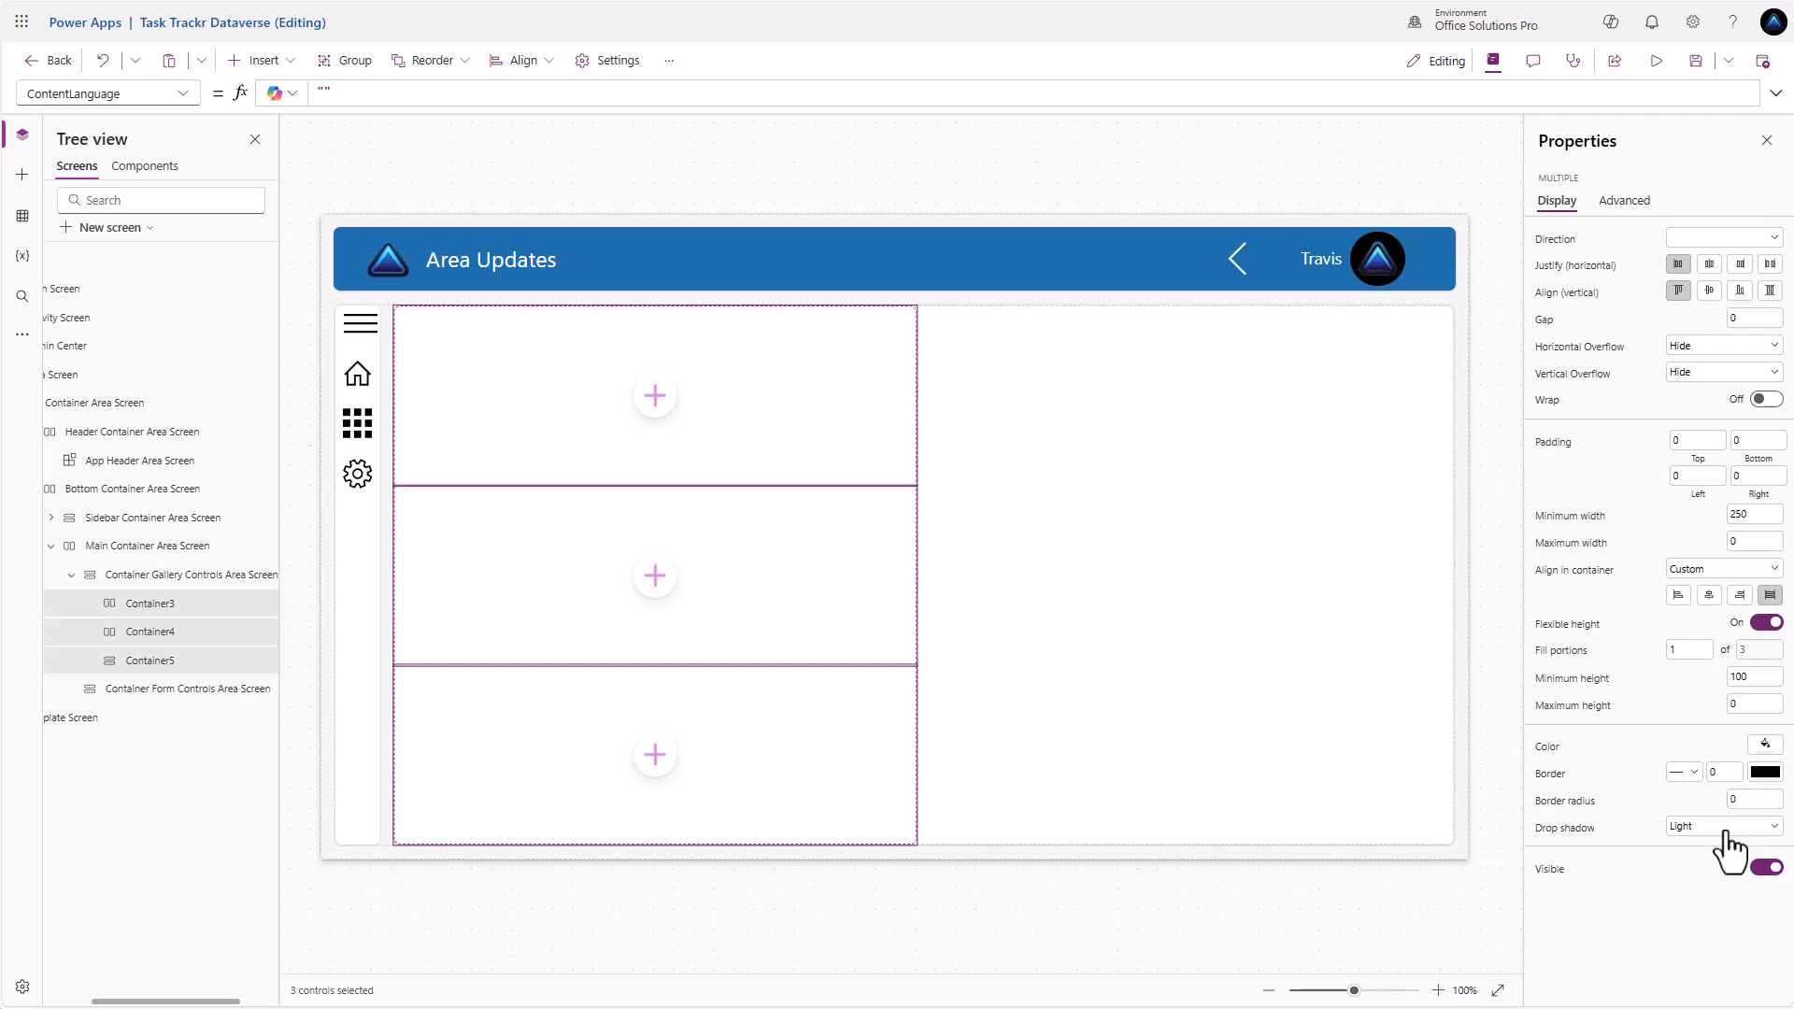
left_click(1719, 827)
left_click(1706, 848)
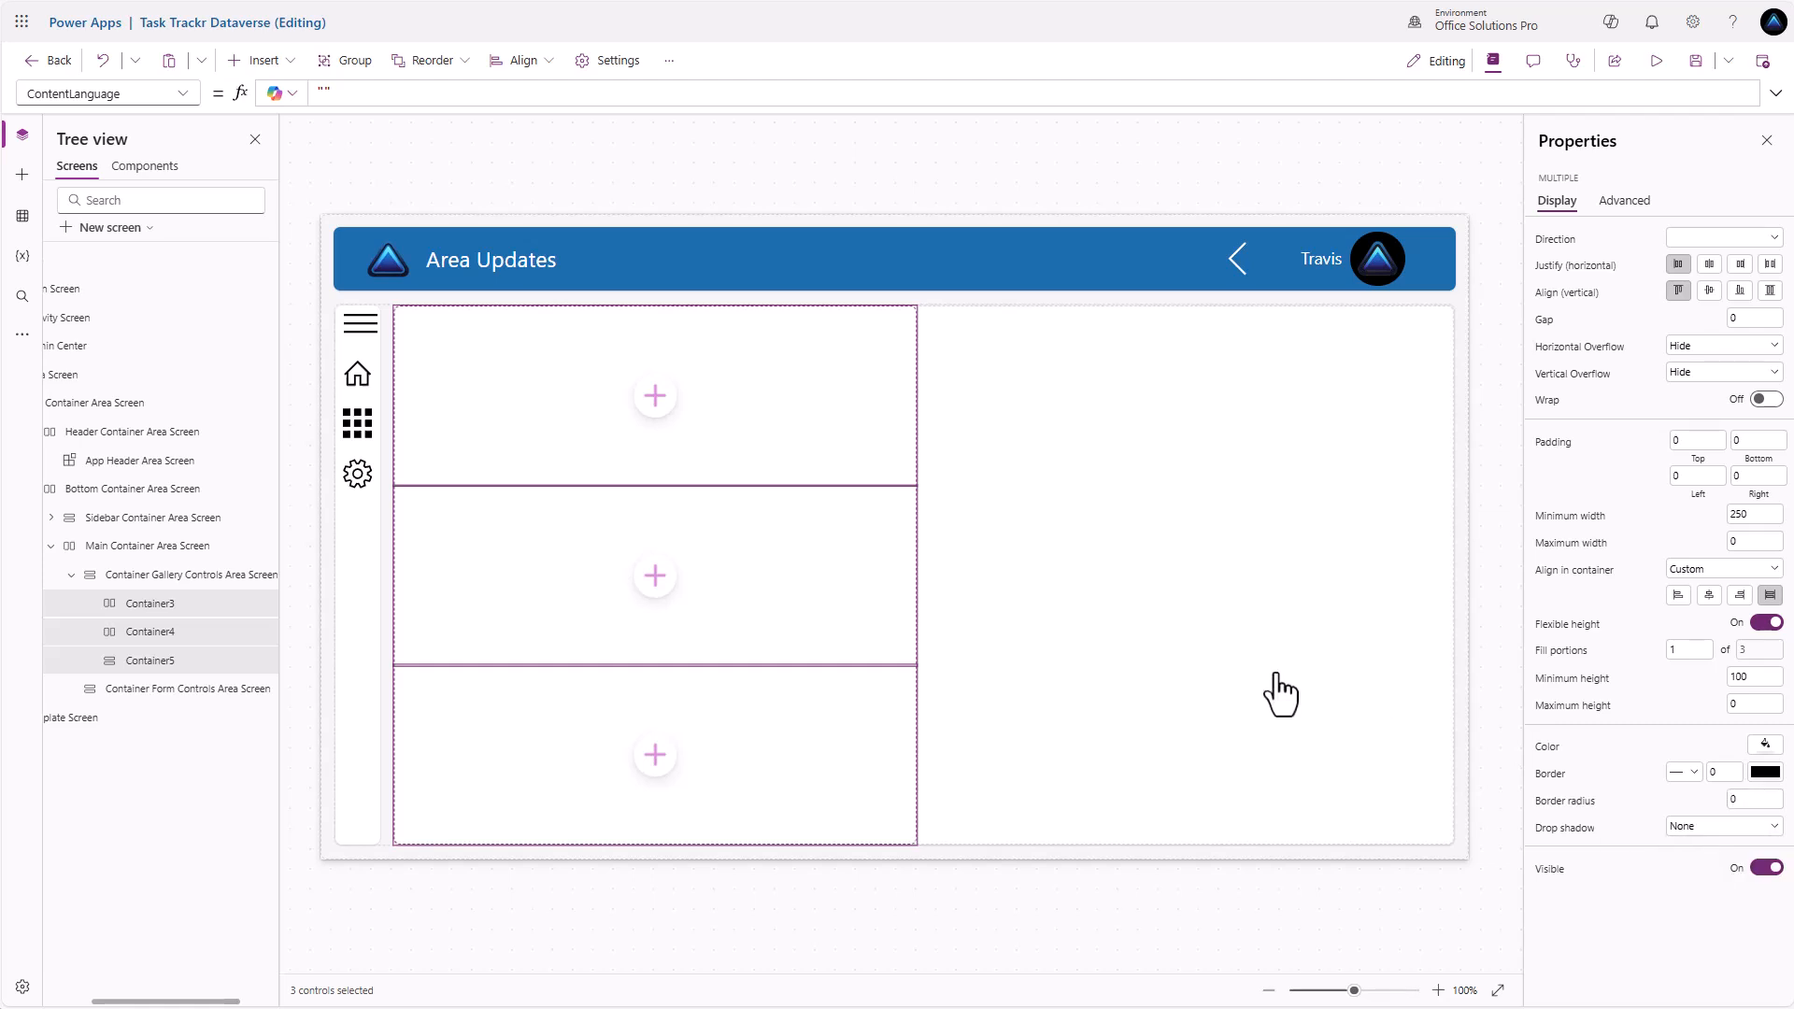
Turn off flexible height for Container3, set its height to 42, and insert a text input inside it
left_click(648, 441)
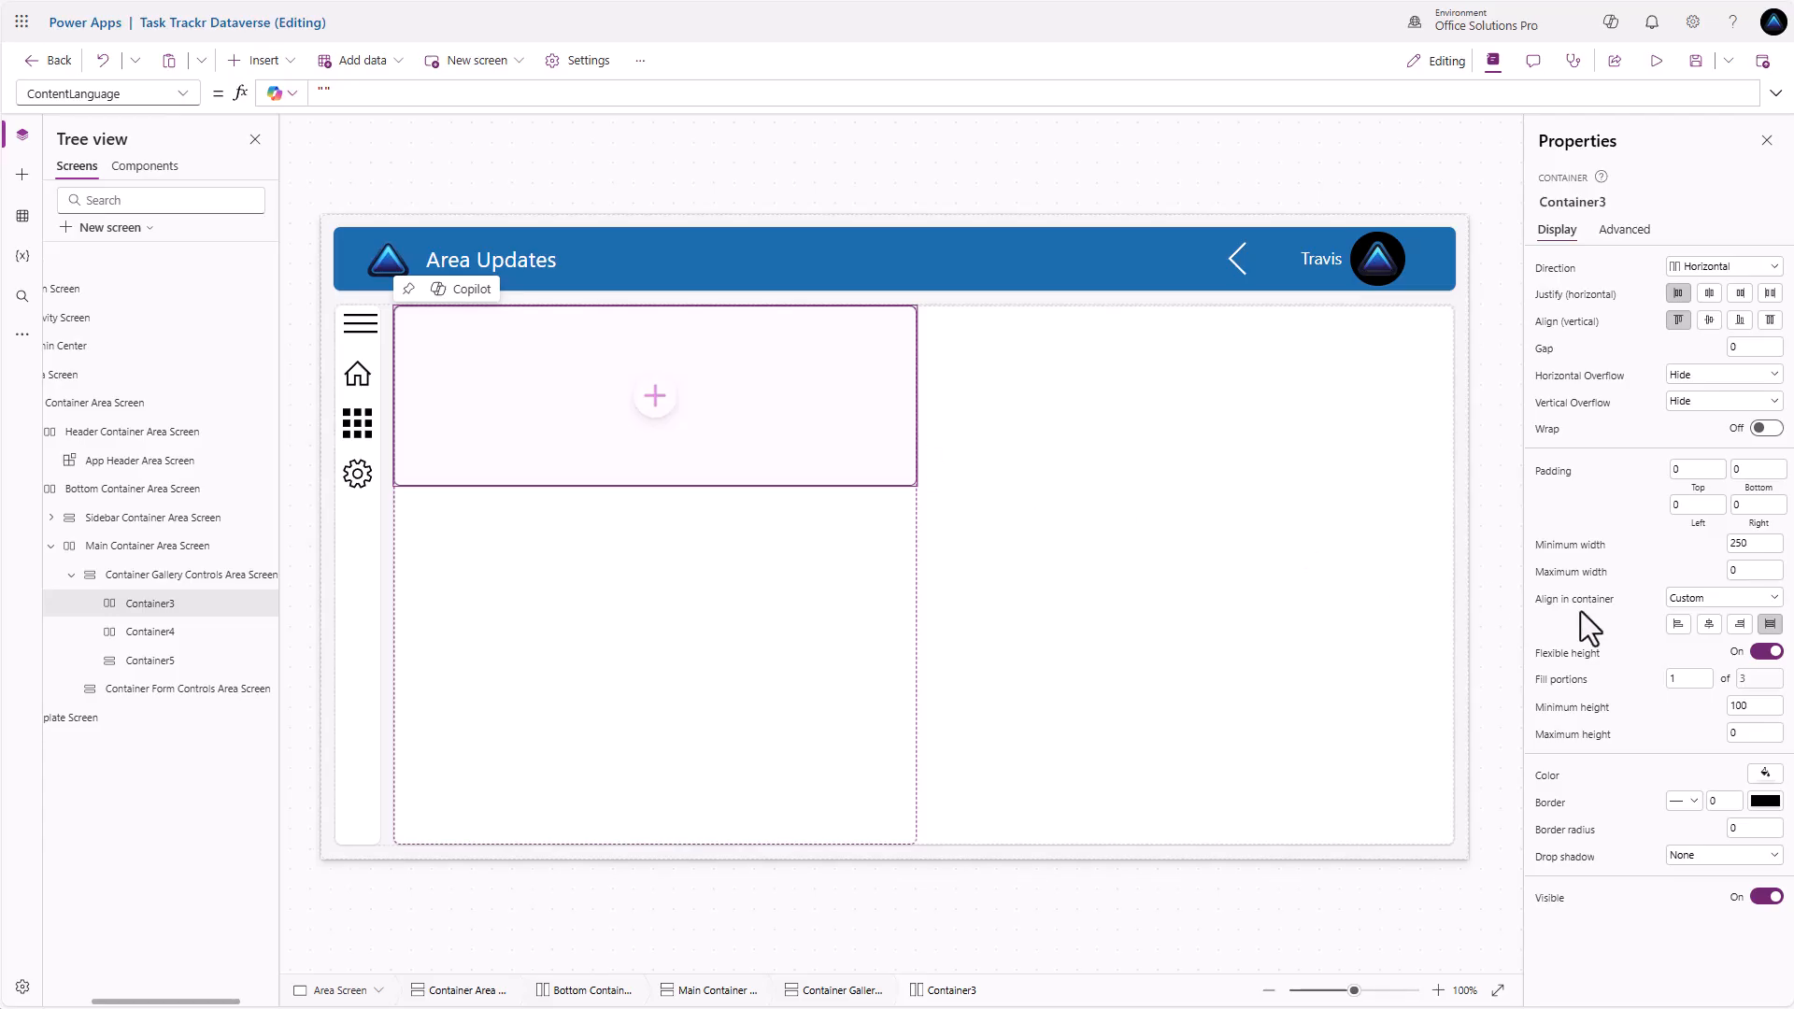
left_click(1765, 654)
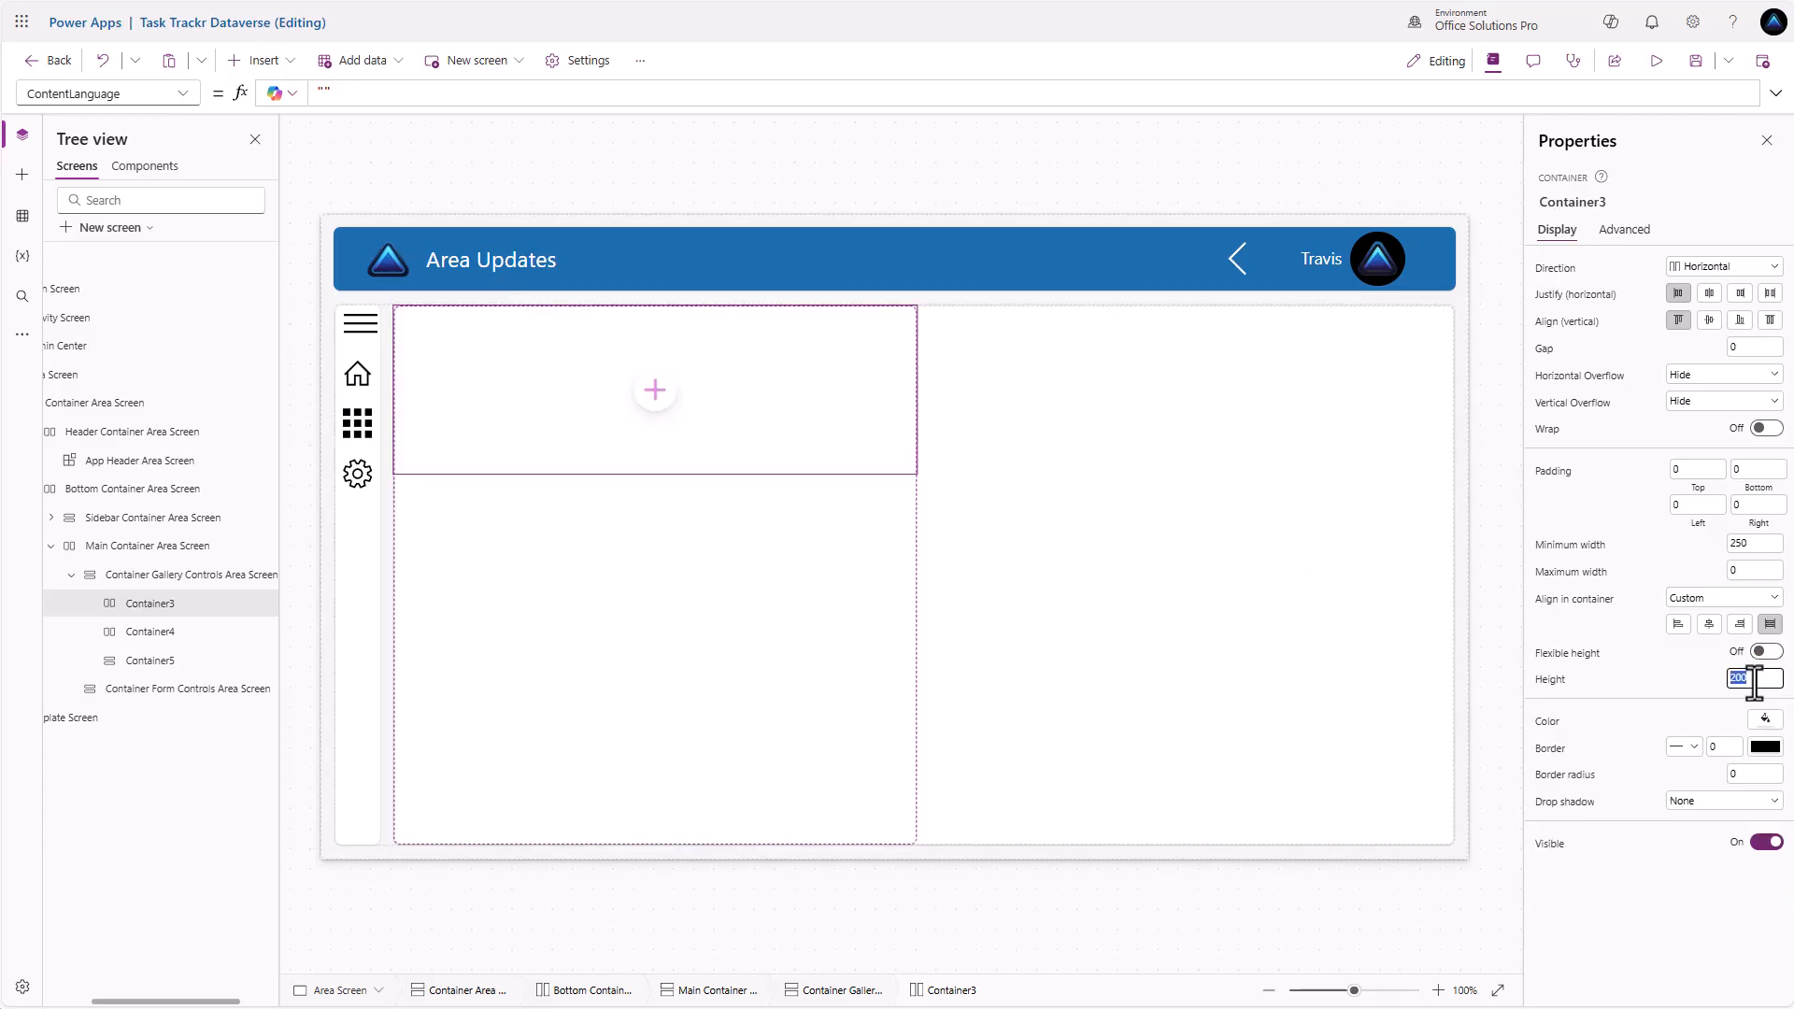
type("42")
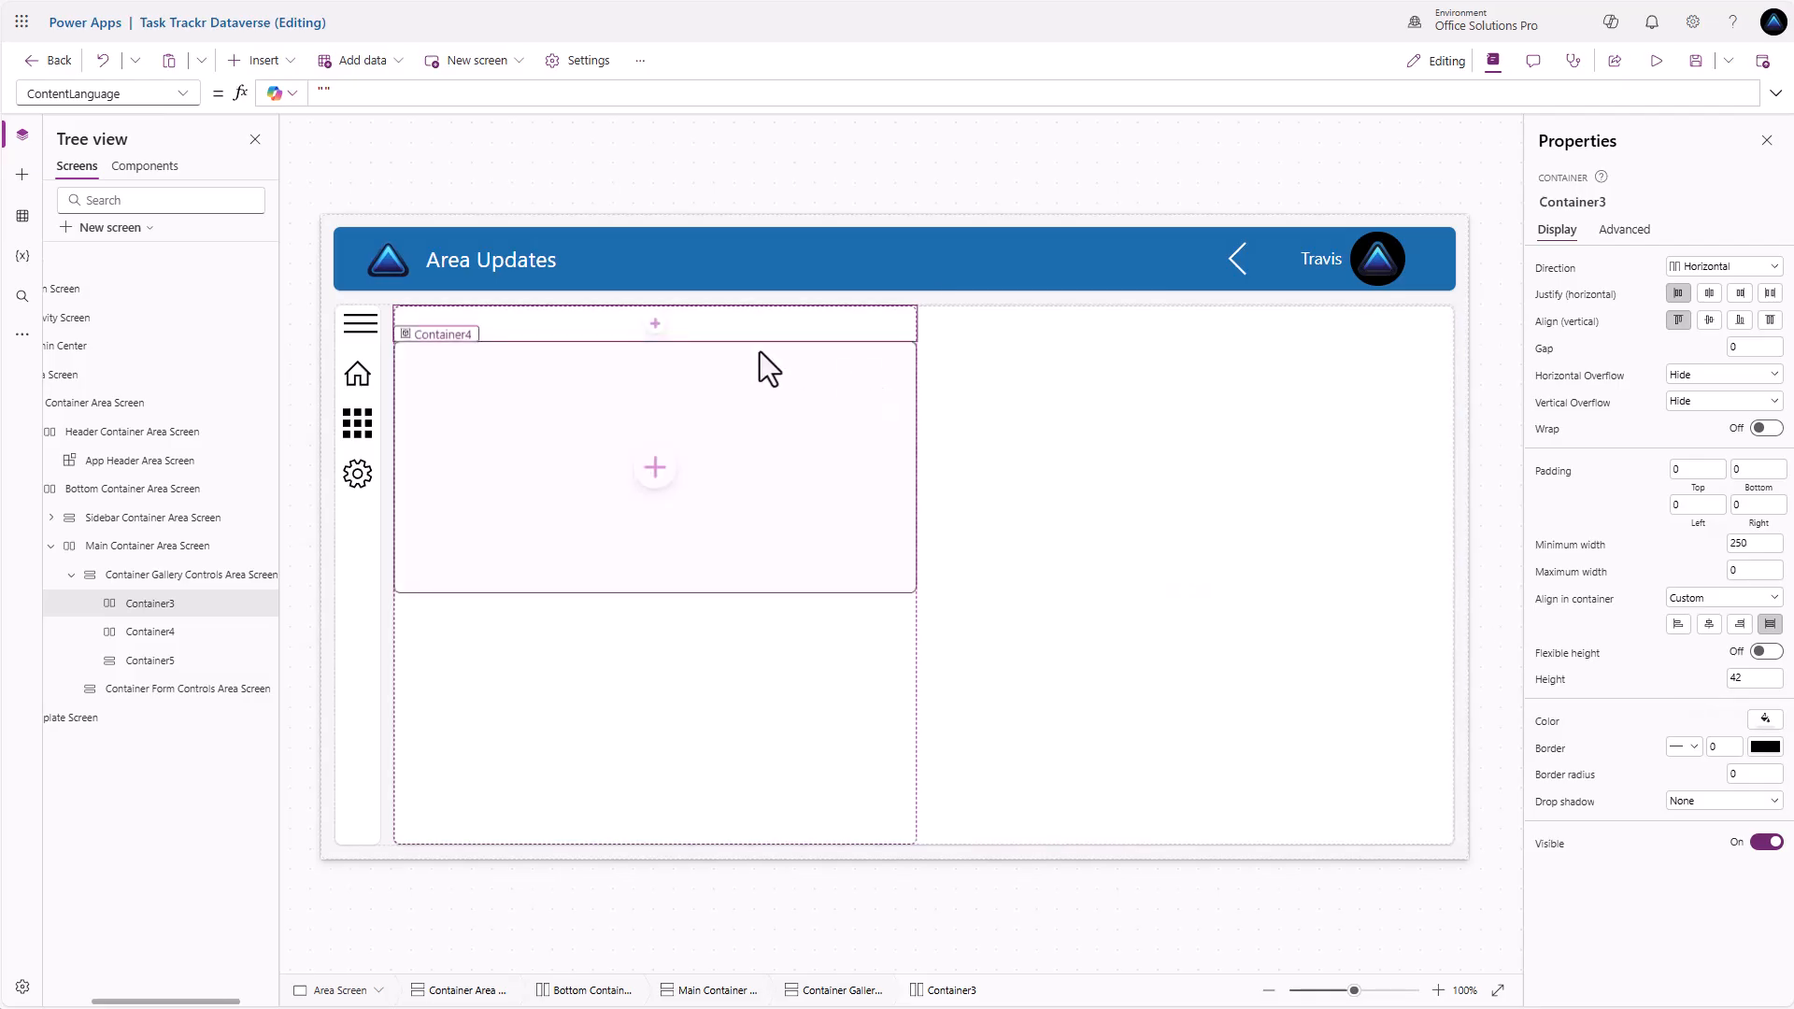
left_click(655, 323)
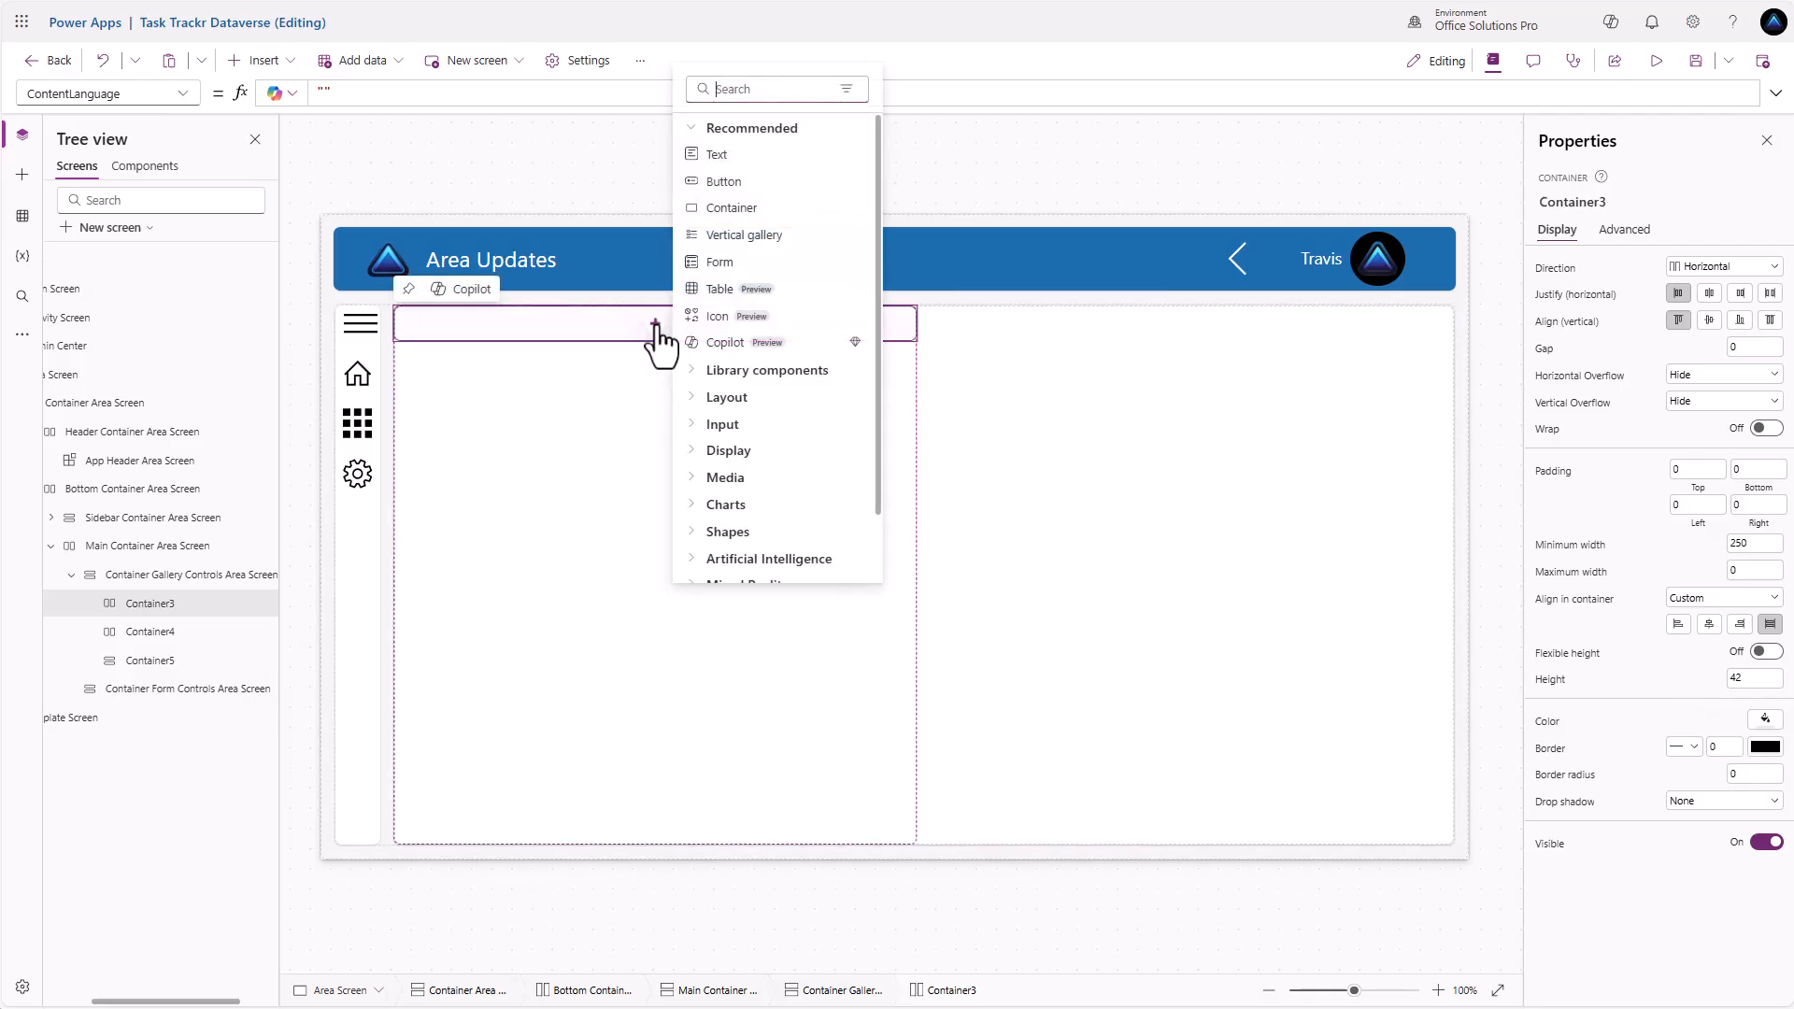
type("inp")
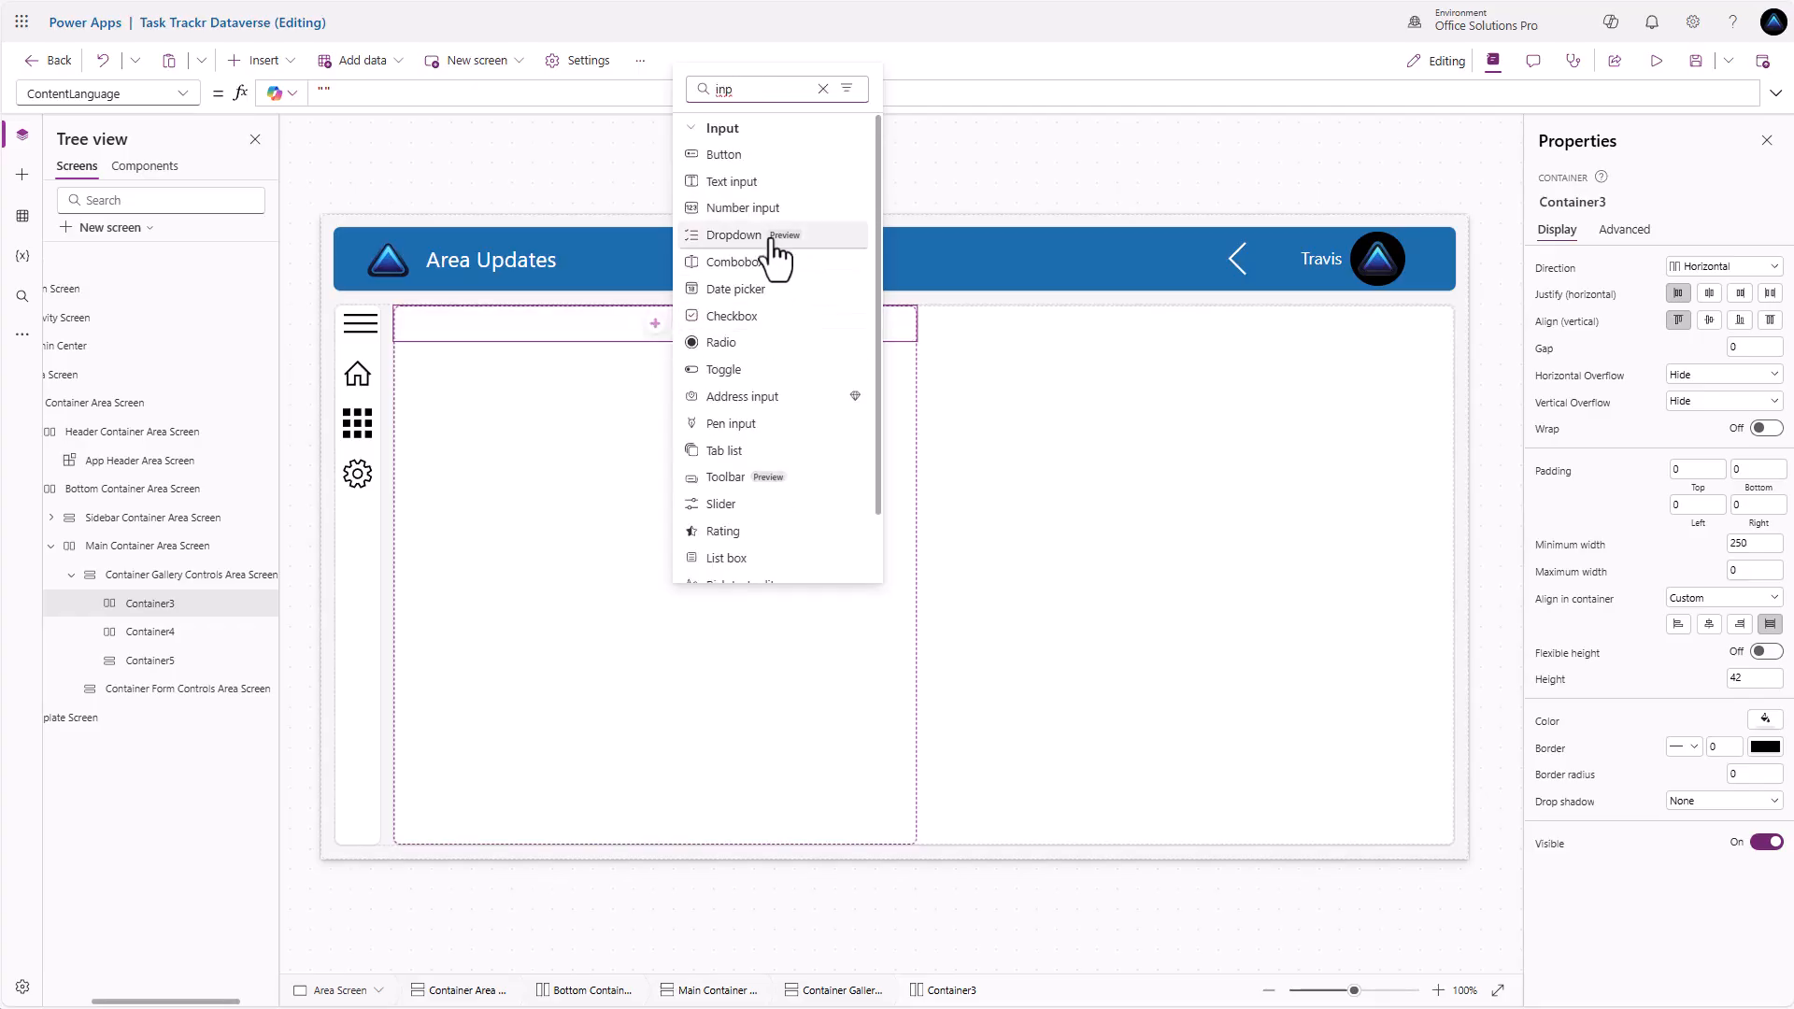
left_click(733, 182)
Set Container3's left padding to 15 and align its contents vertically to the centre
left_click(864, 322)
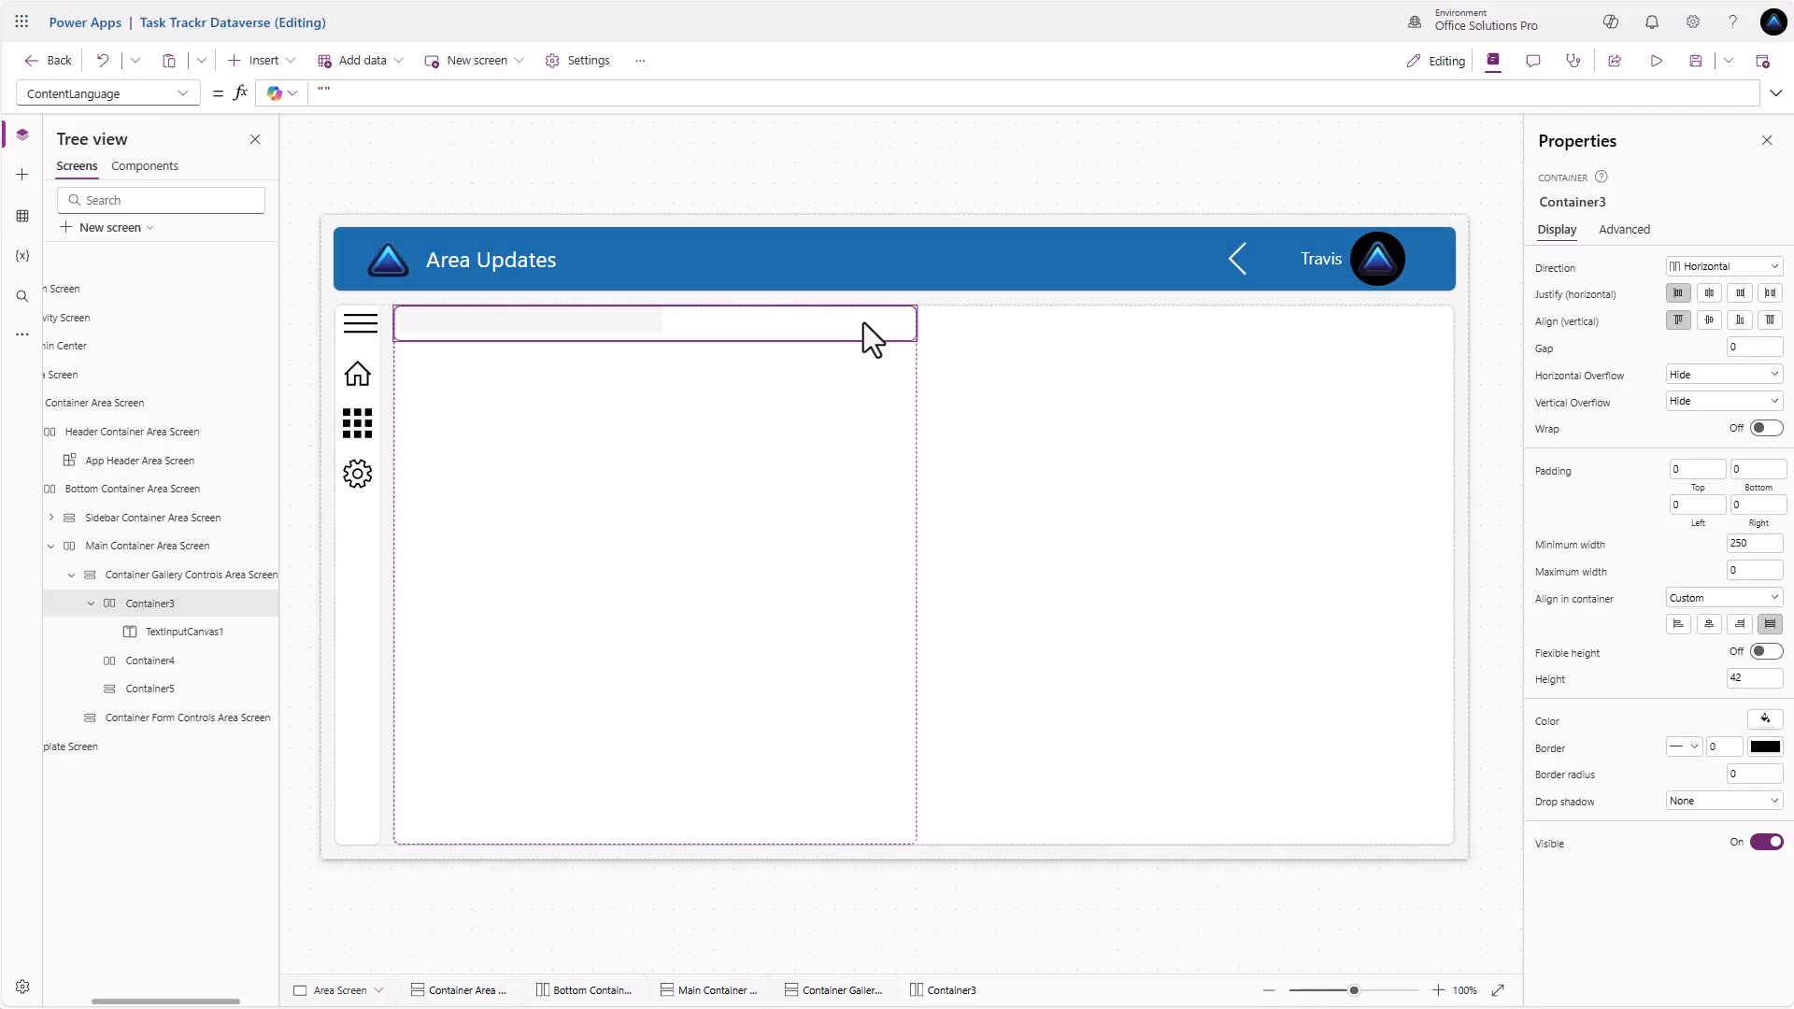
left_click(1695, 504)
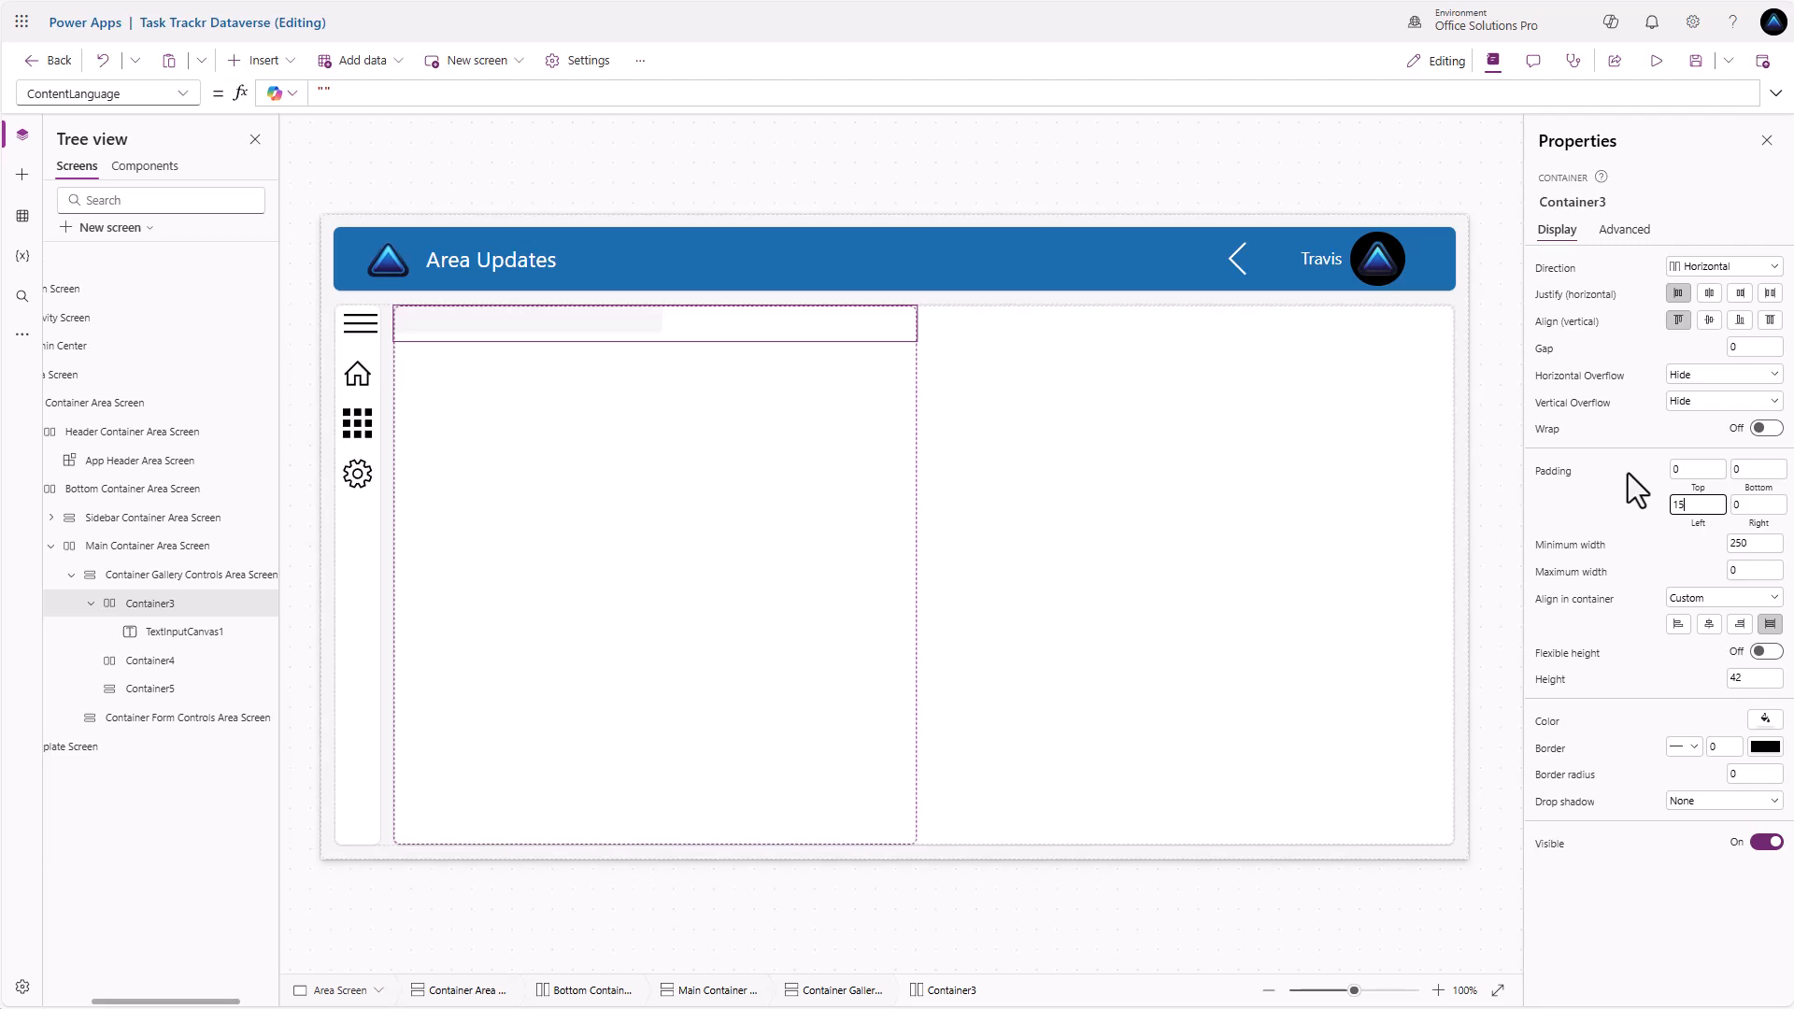
left_click(1709, 321)
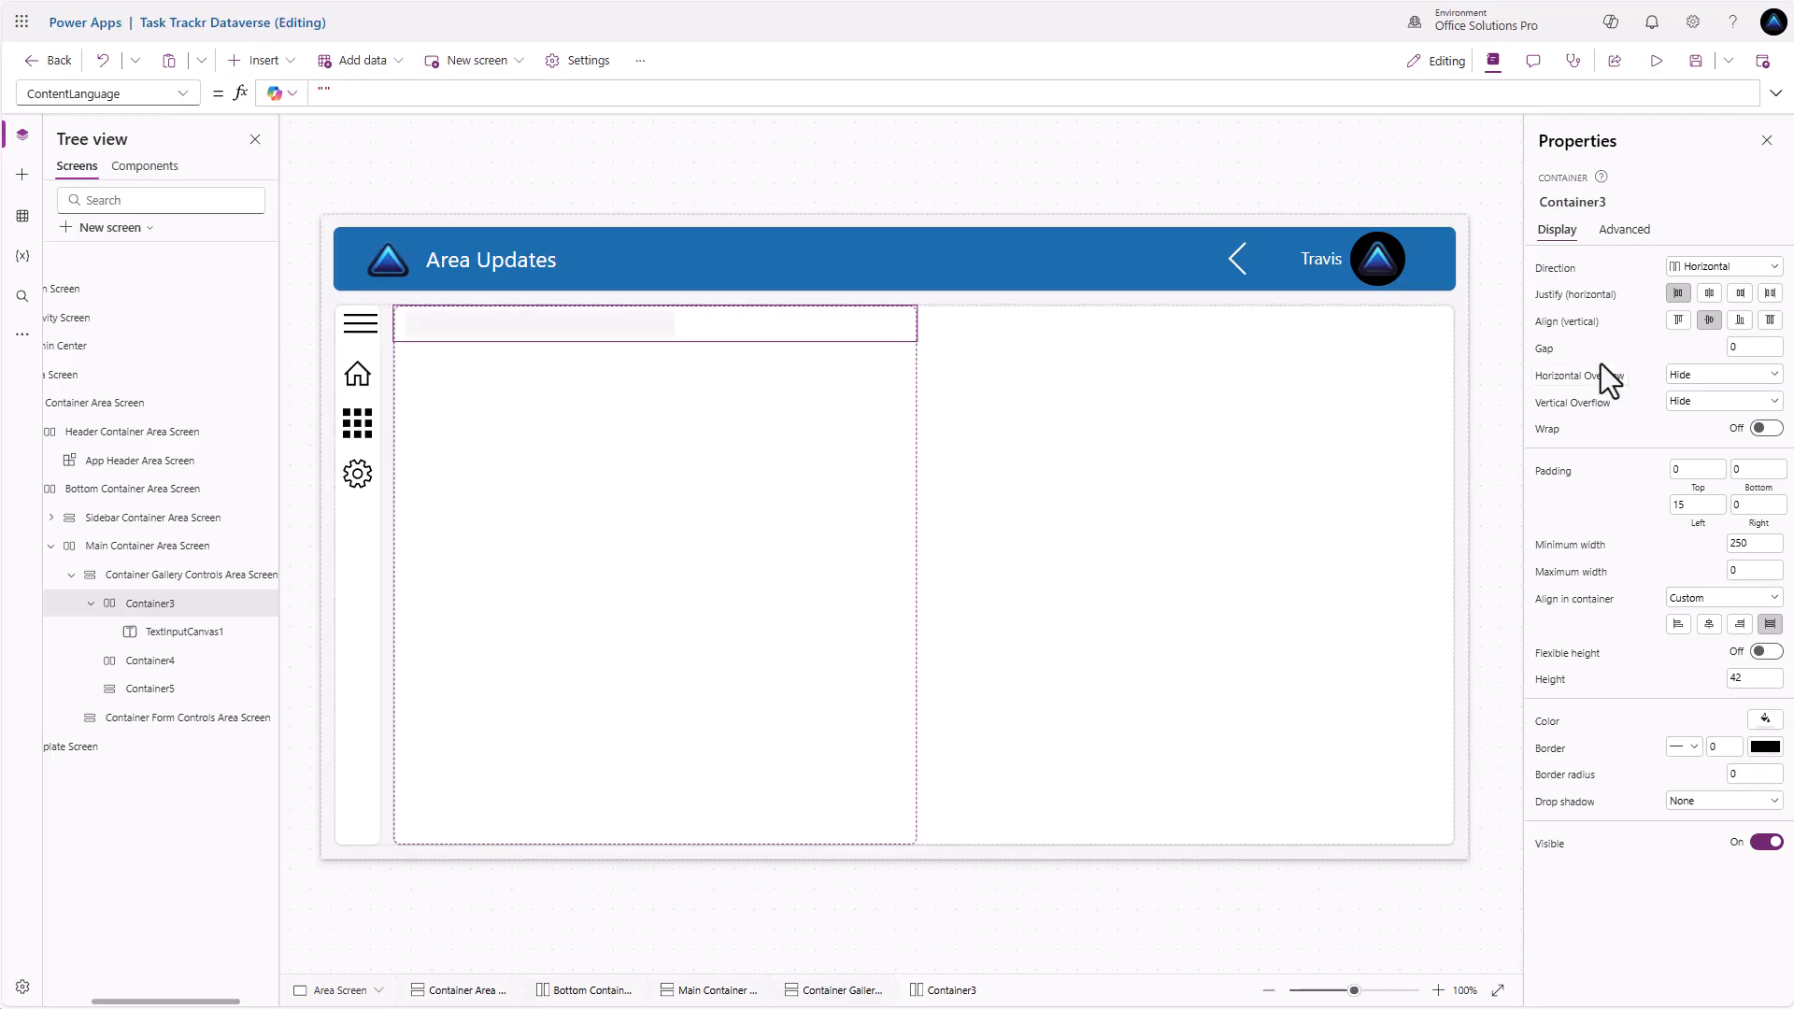
Set the Width formula of the text input in Container3 to Parent.Width - 30
left_click(716, 328)
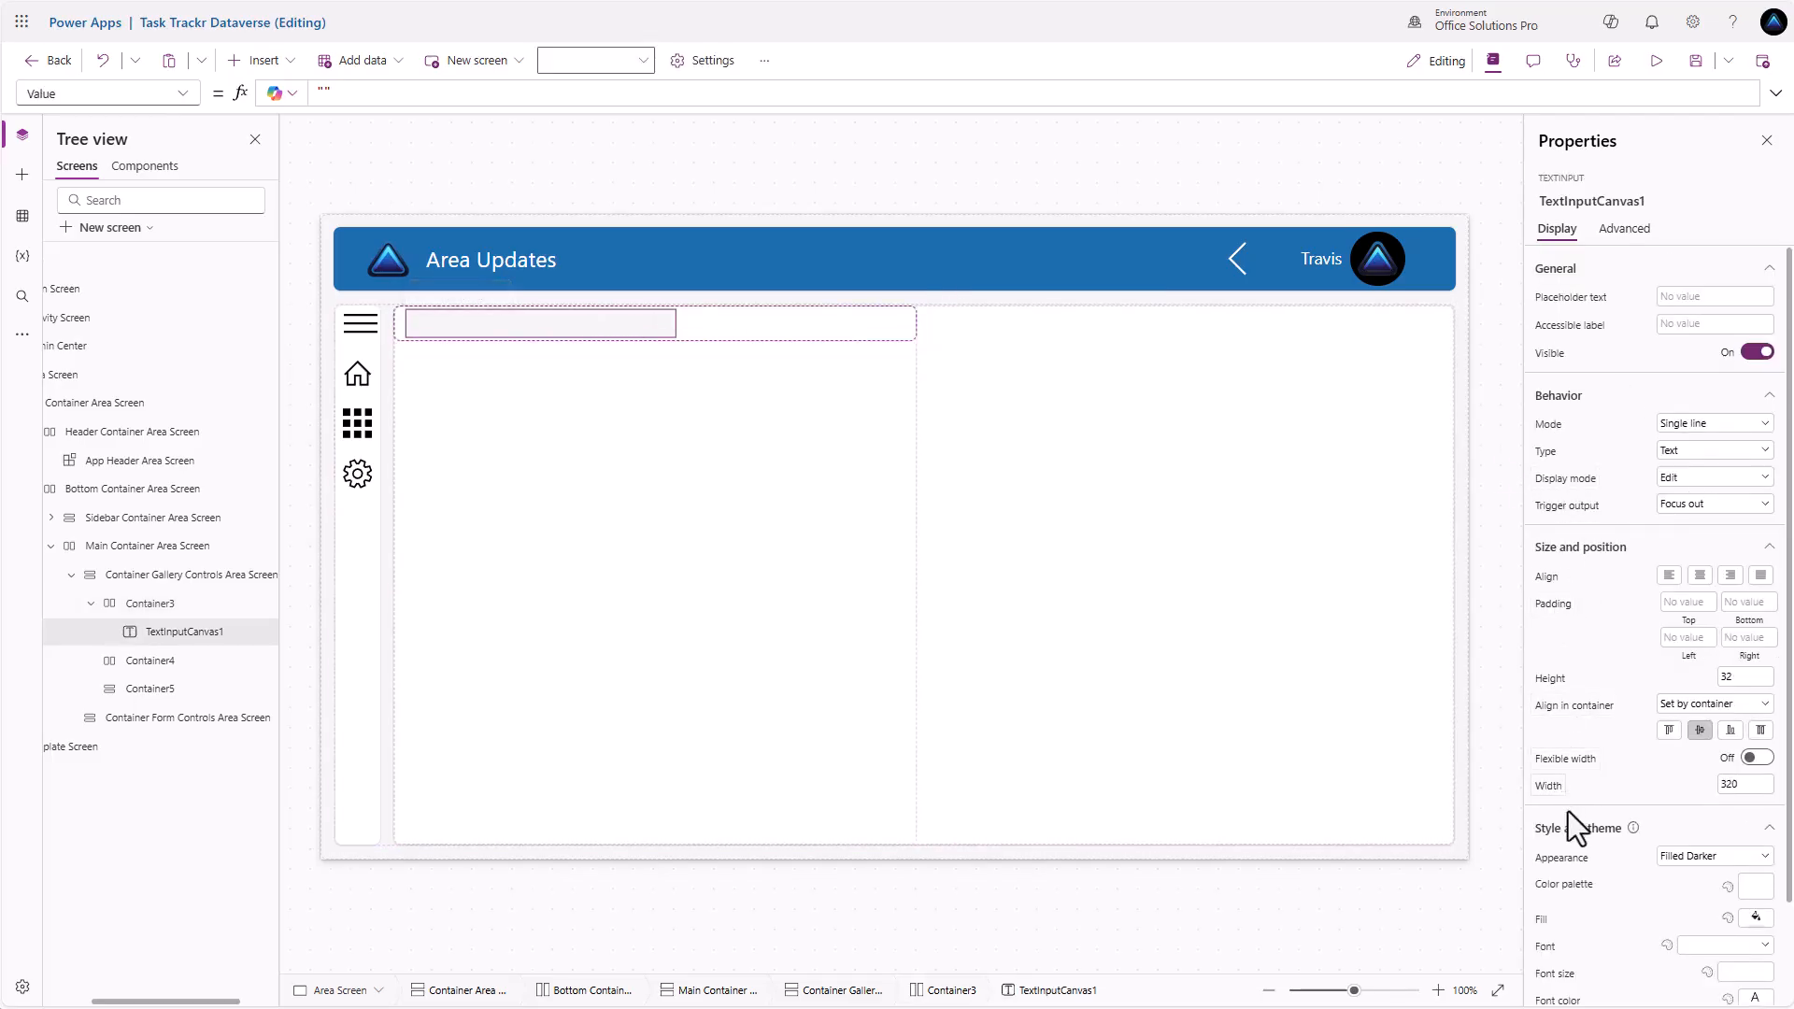
left_click(1548, 786)
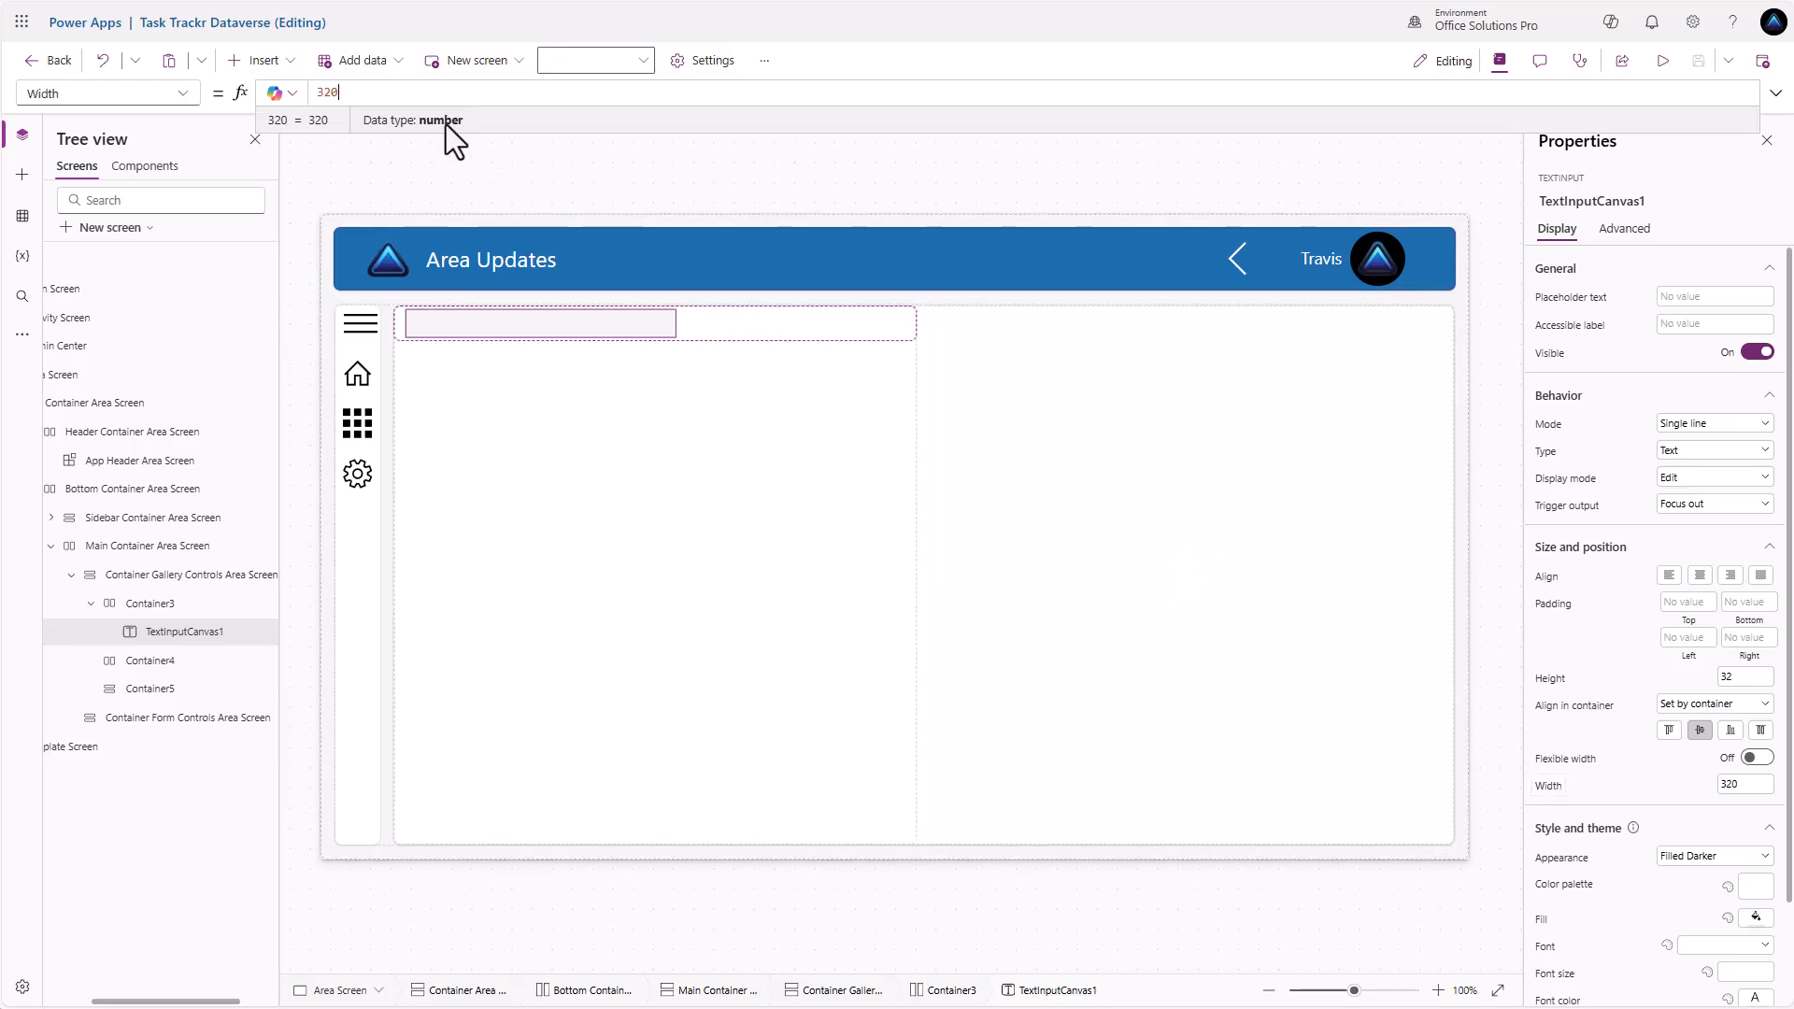
double_click(357, 91)
type("Paren")
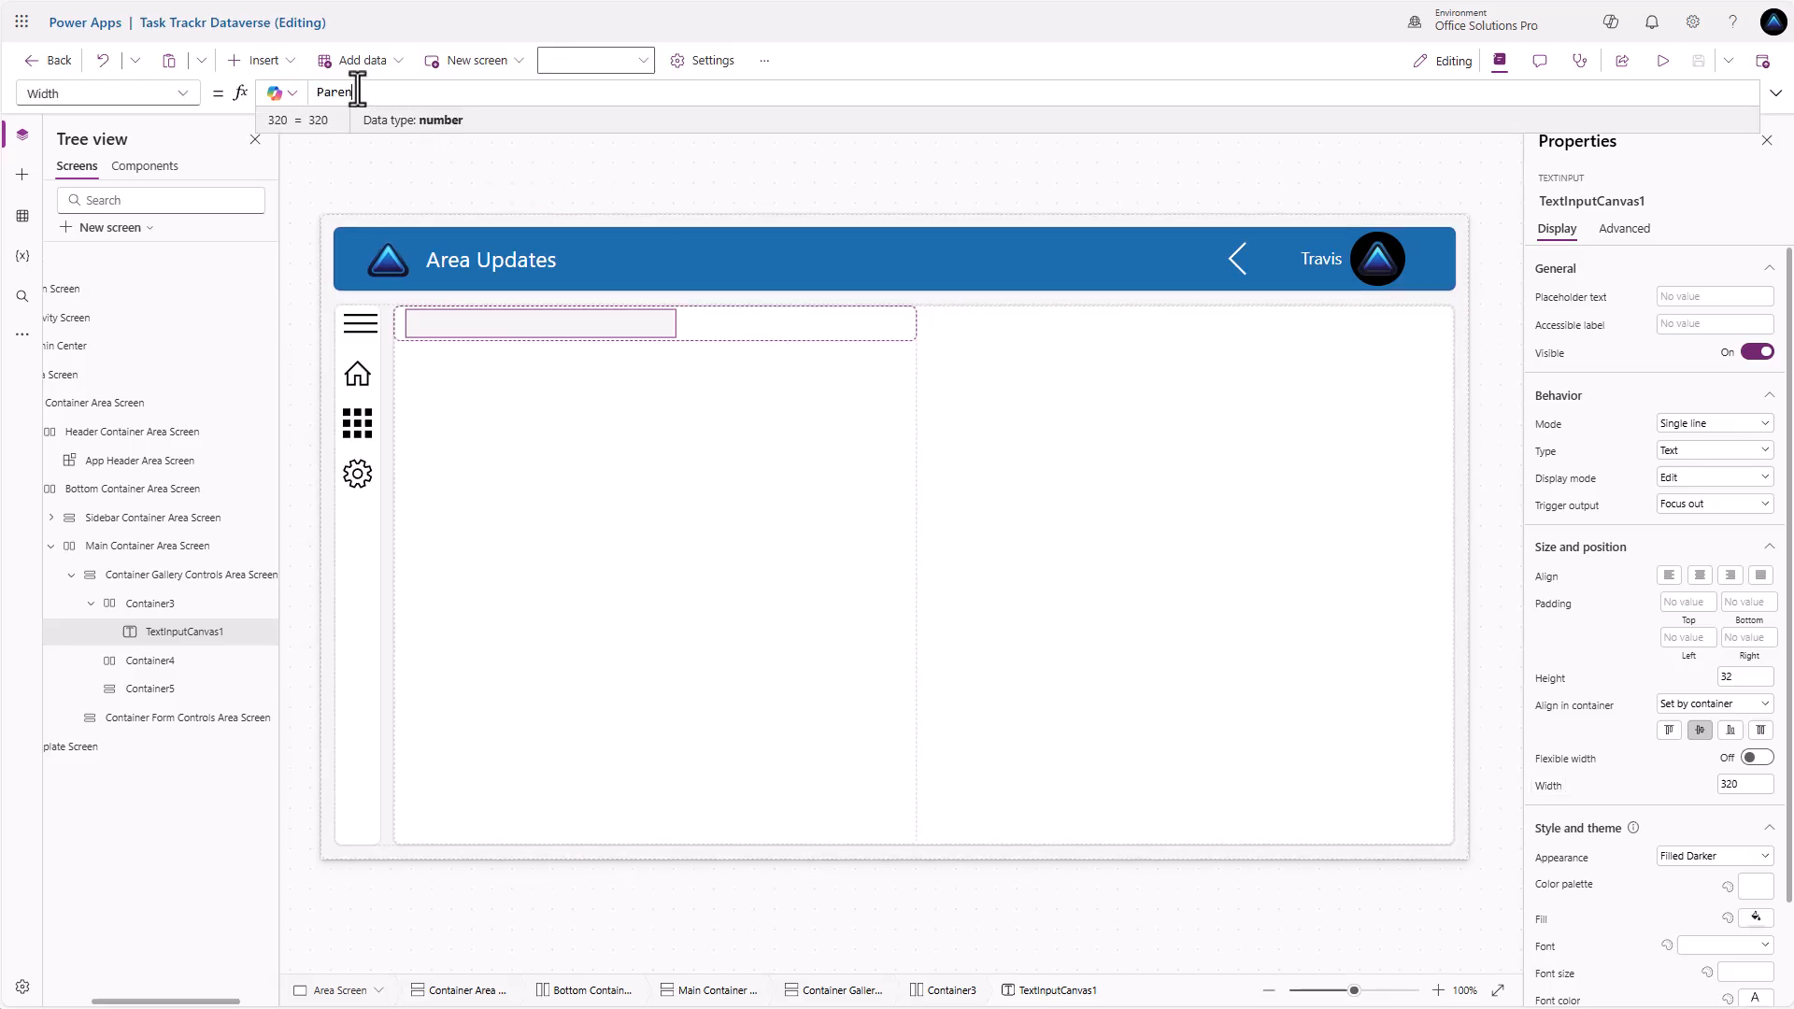
type("t.Width - 30")
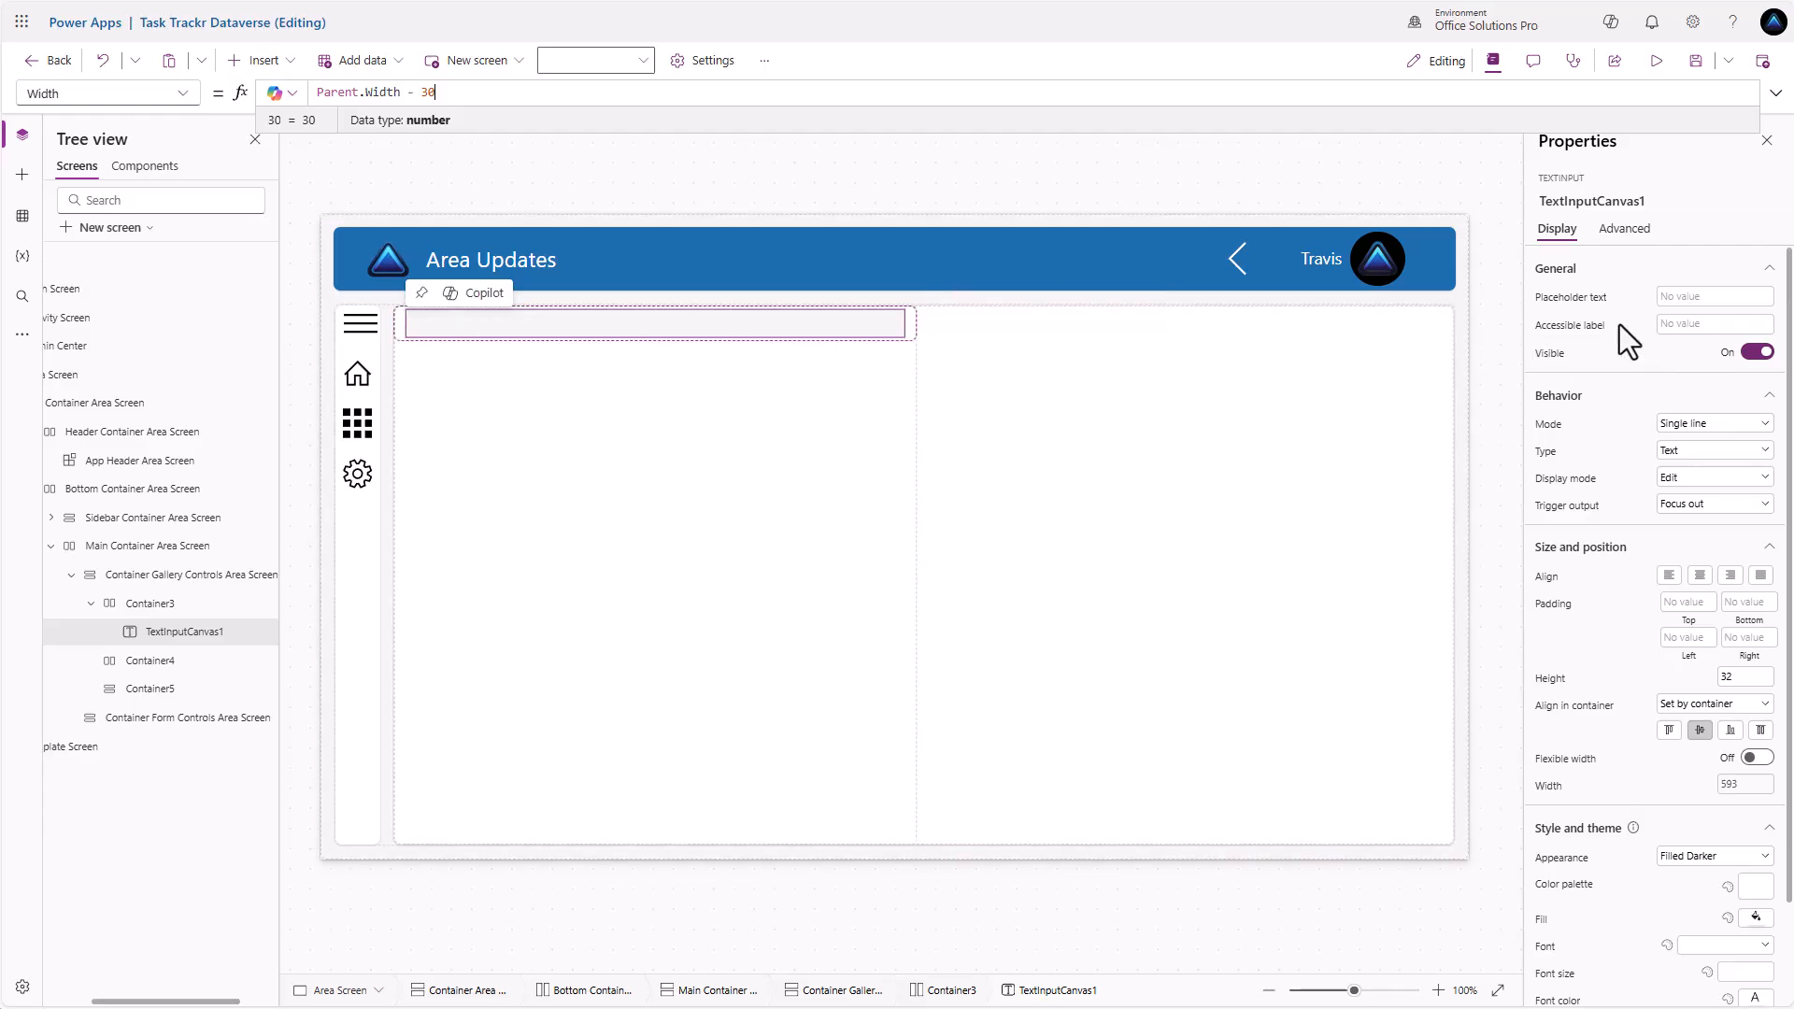
Set the text input's placeholder to a magnifying-glass emoji followed by "Search Areas" and its trigger output to Key press
left_click(1677, 297)
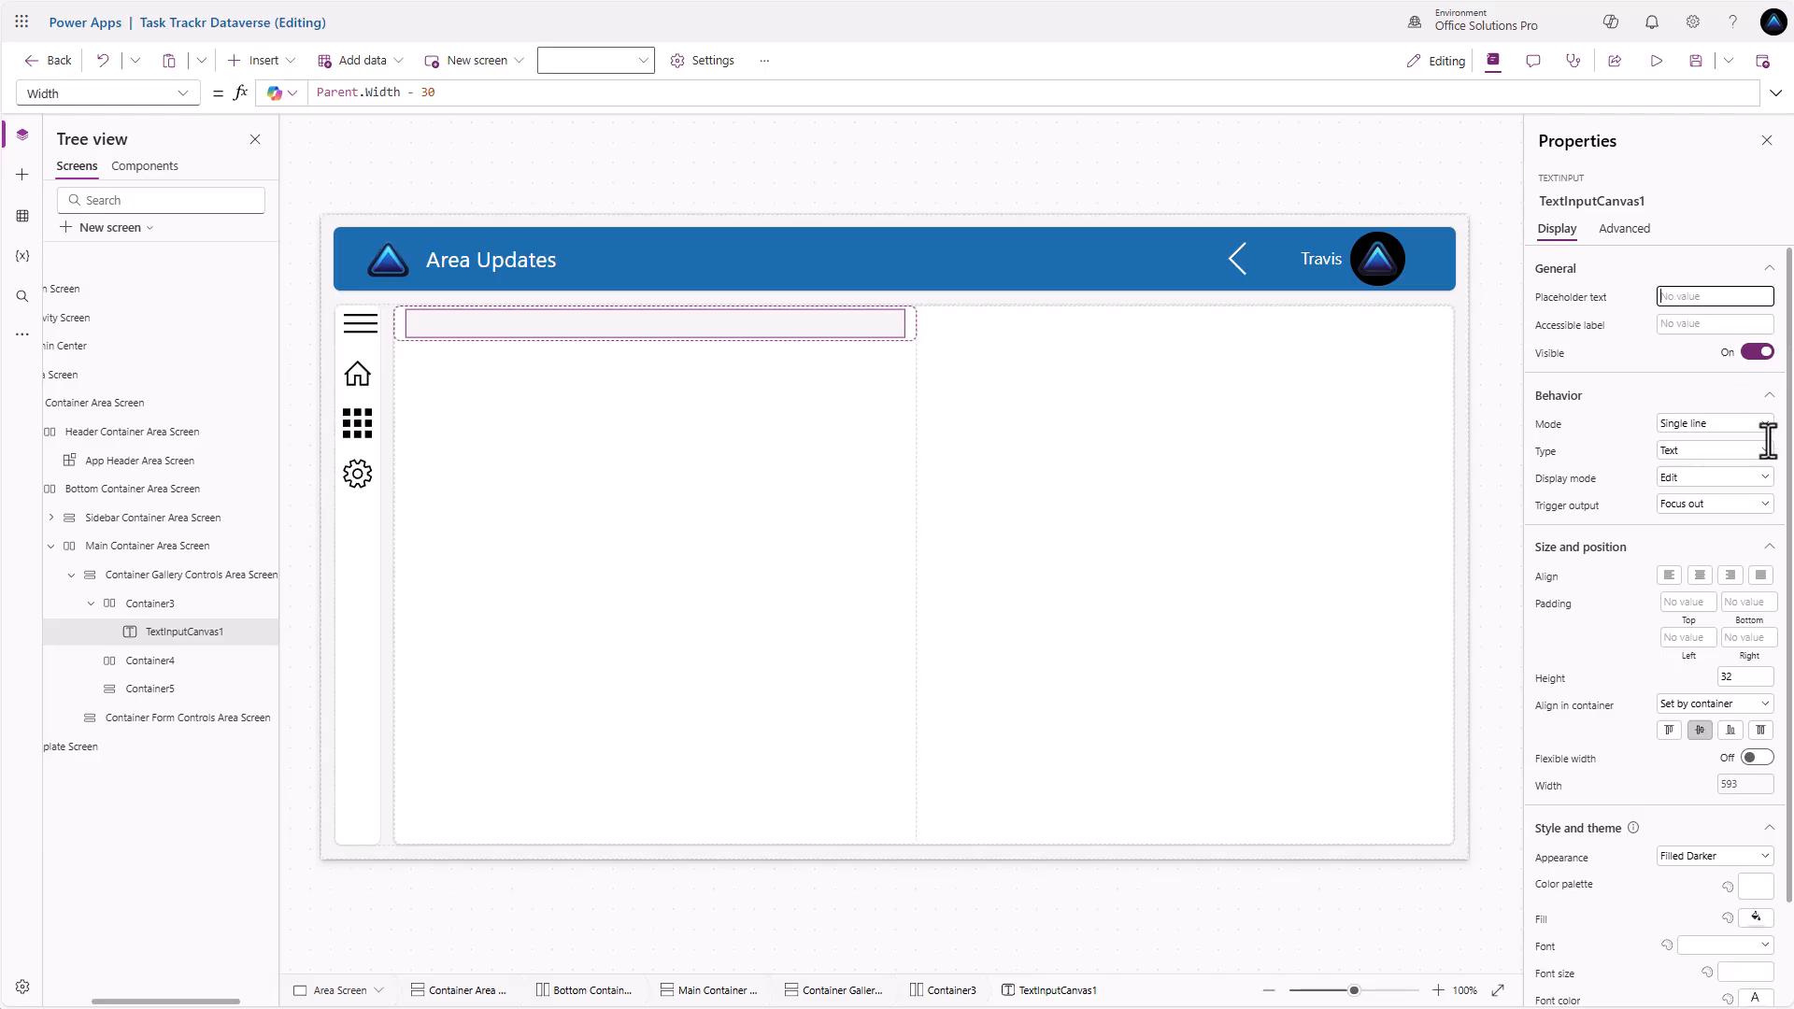
key("super+period")
left_click(1700, 504)
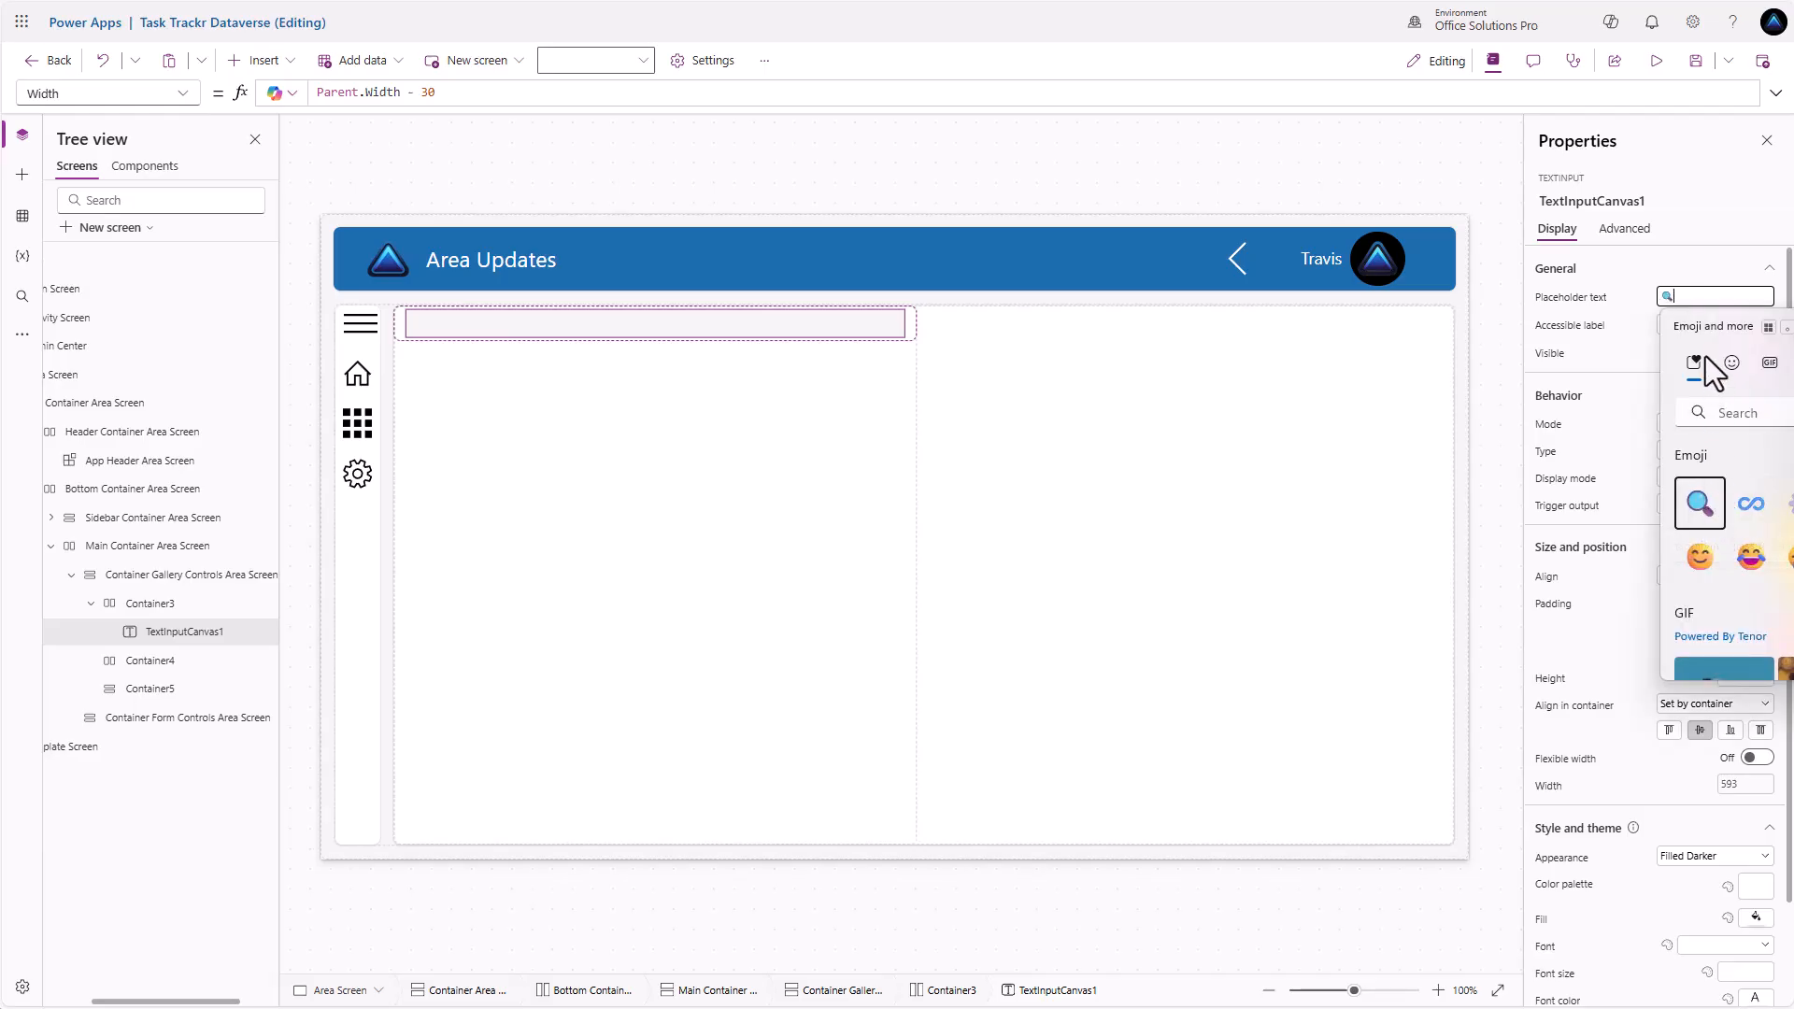
key("Escape")
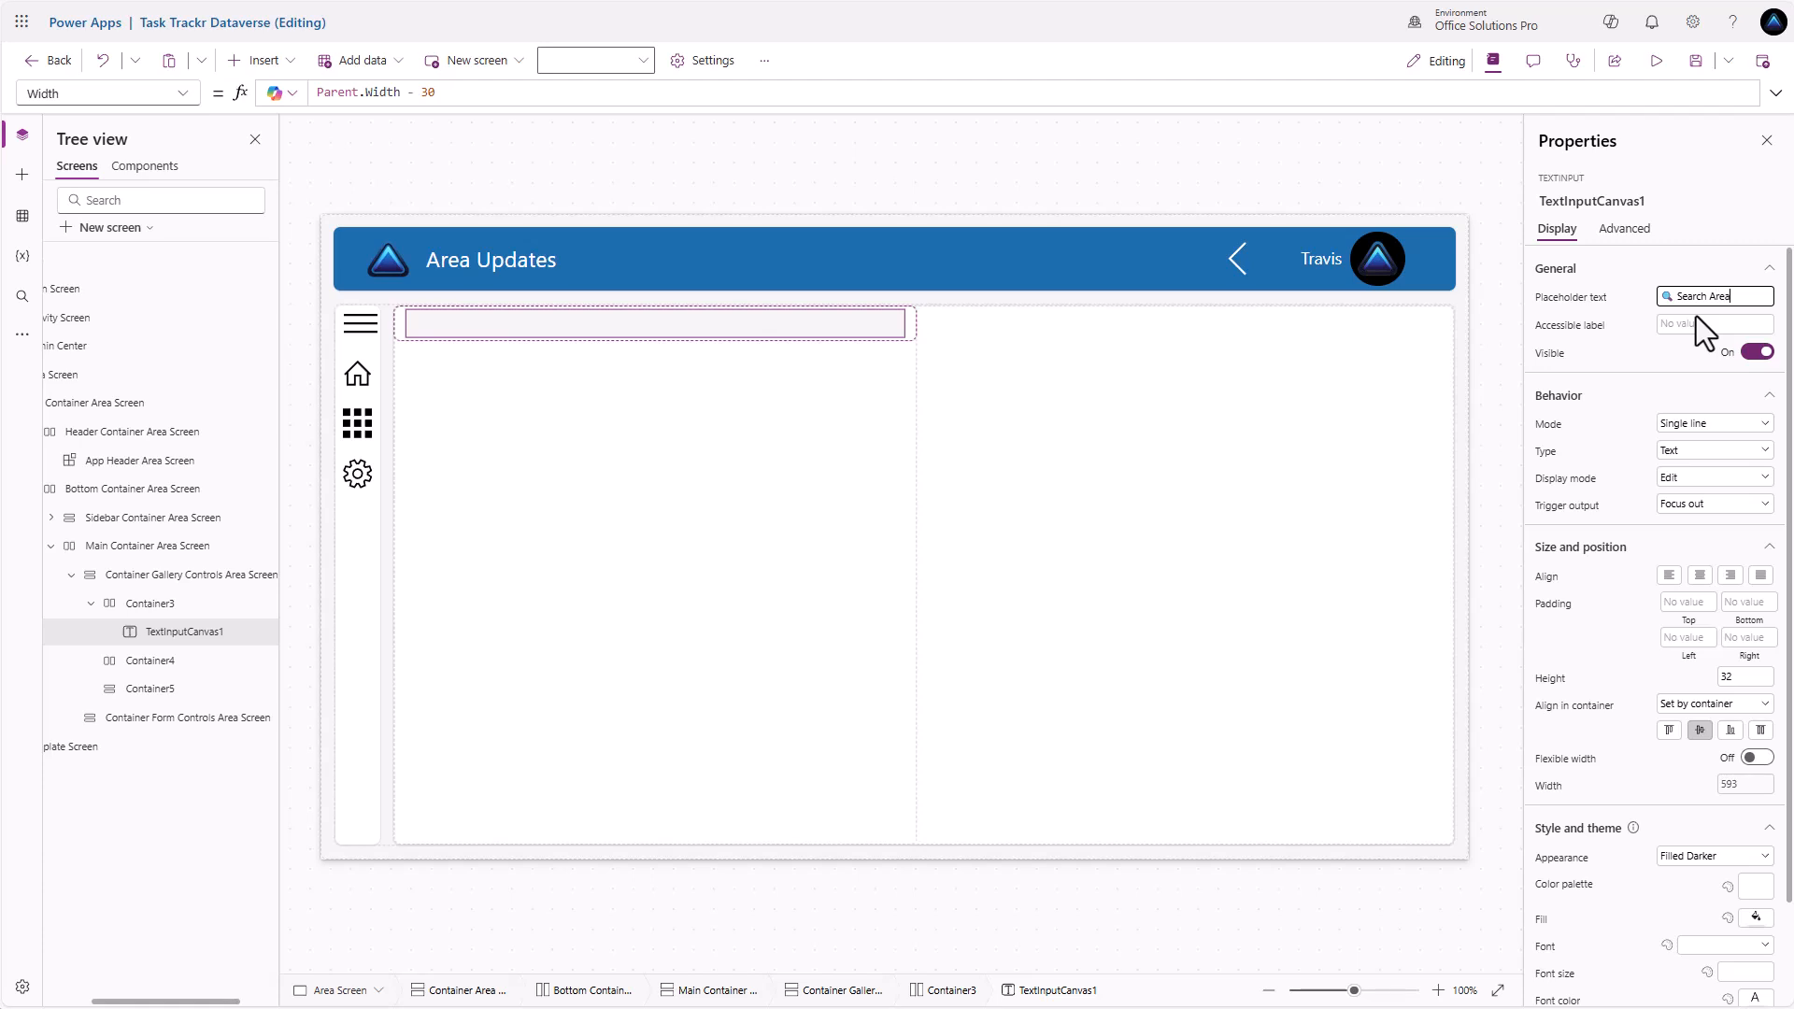
left_click(1640, 298)
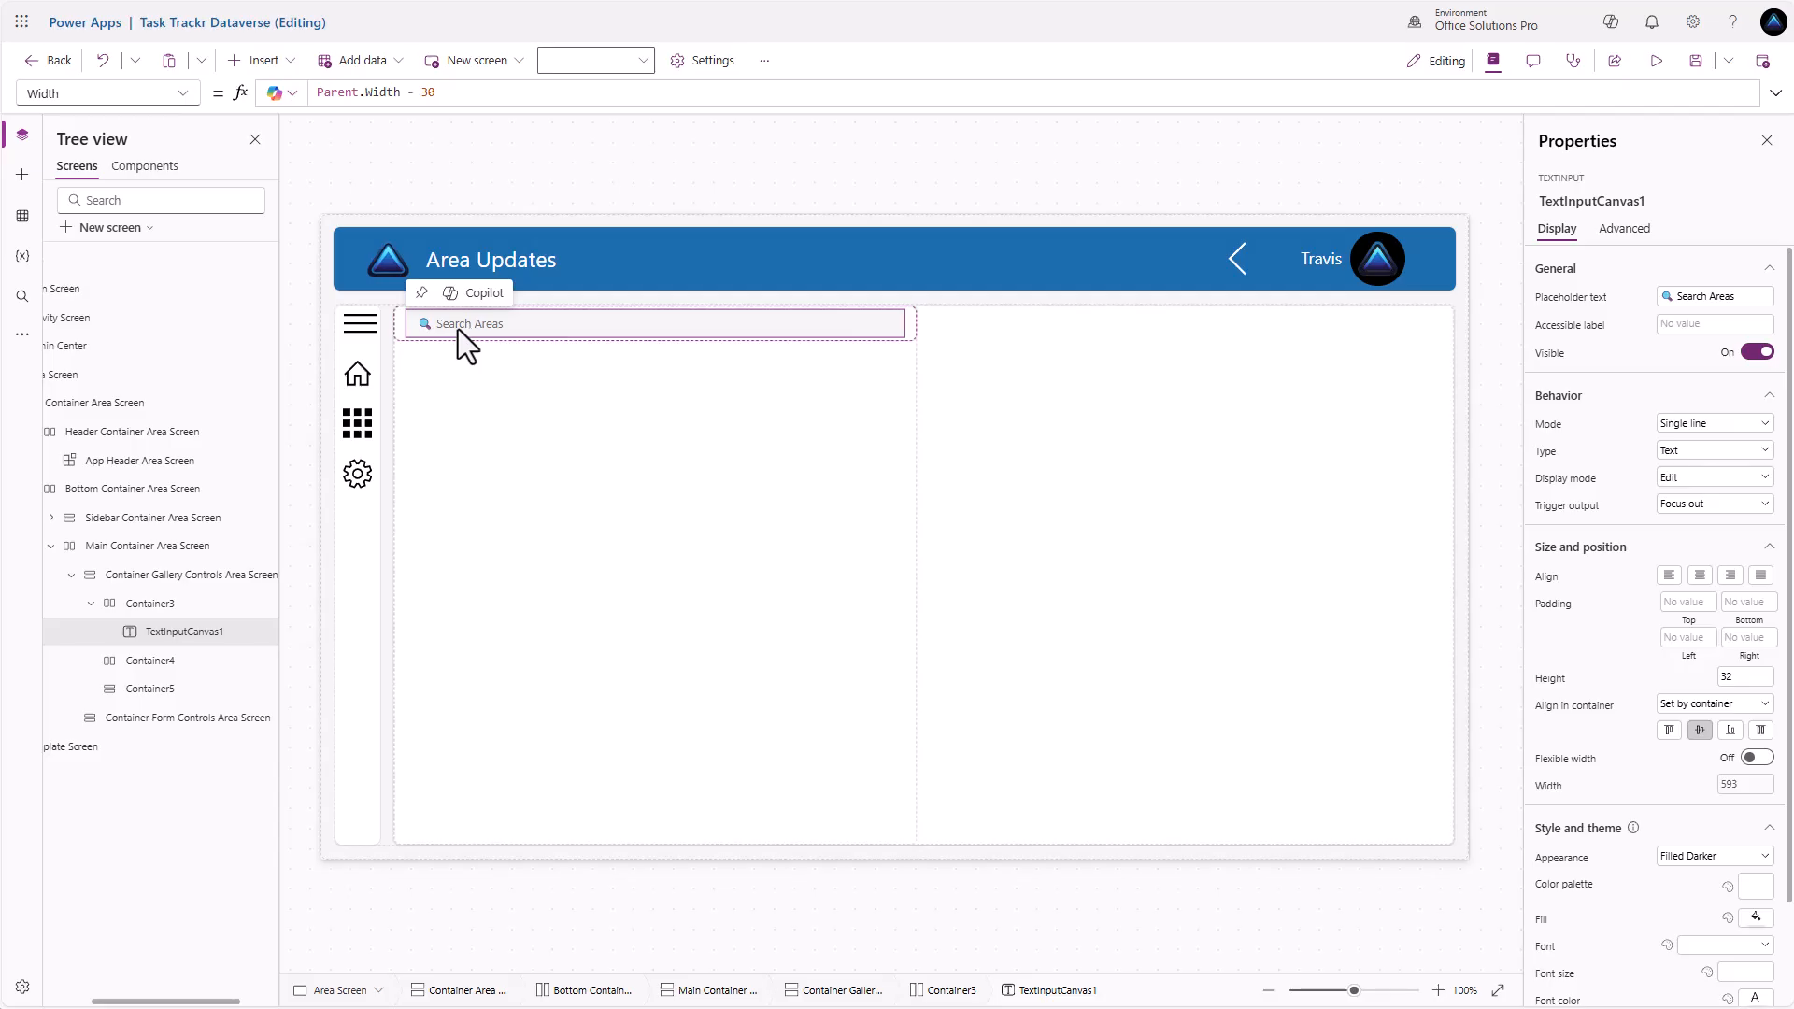
left_click(1687, 512)
left_click(1698, 573)
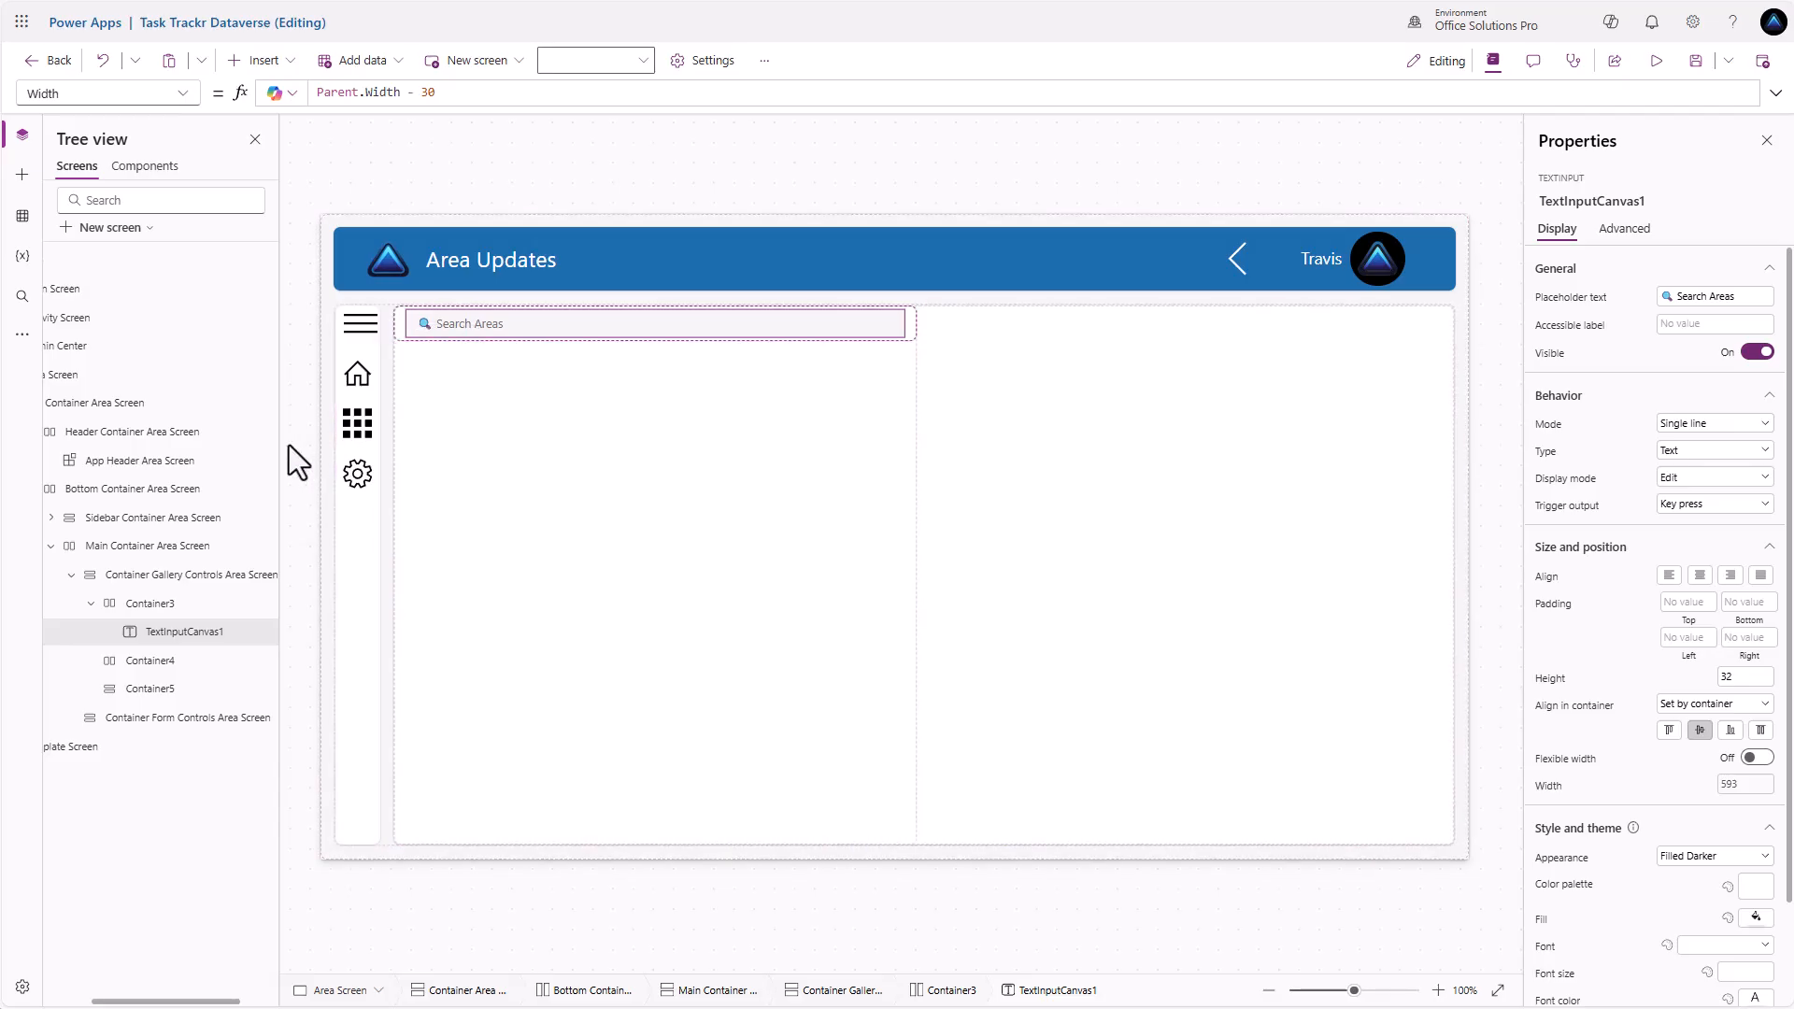
Create a custom theme named OSP with the Arial font and the hex colour 0770b8
left_click(23, 335)
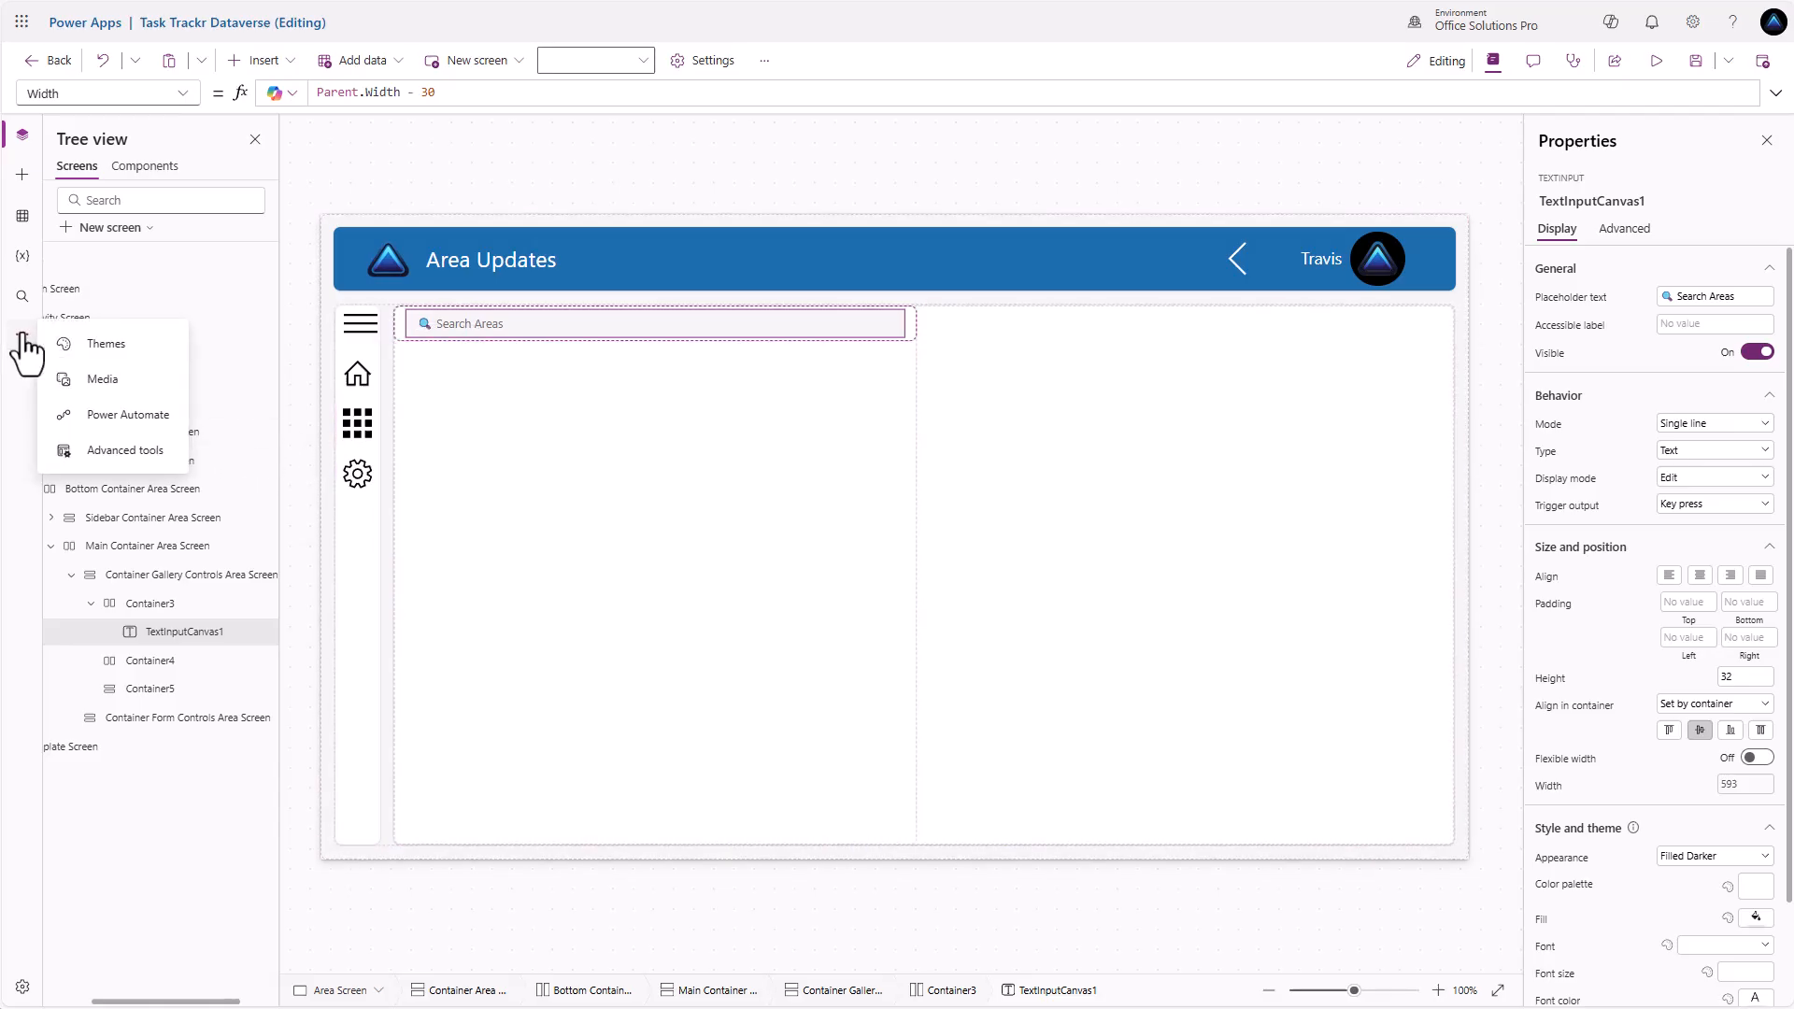
left_click(112, 345)
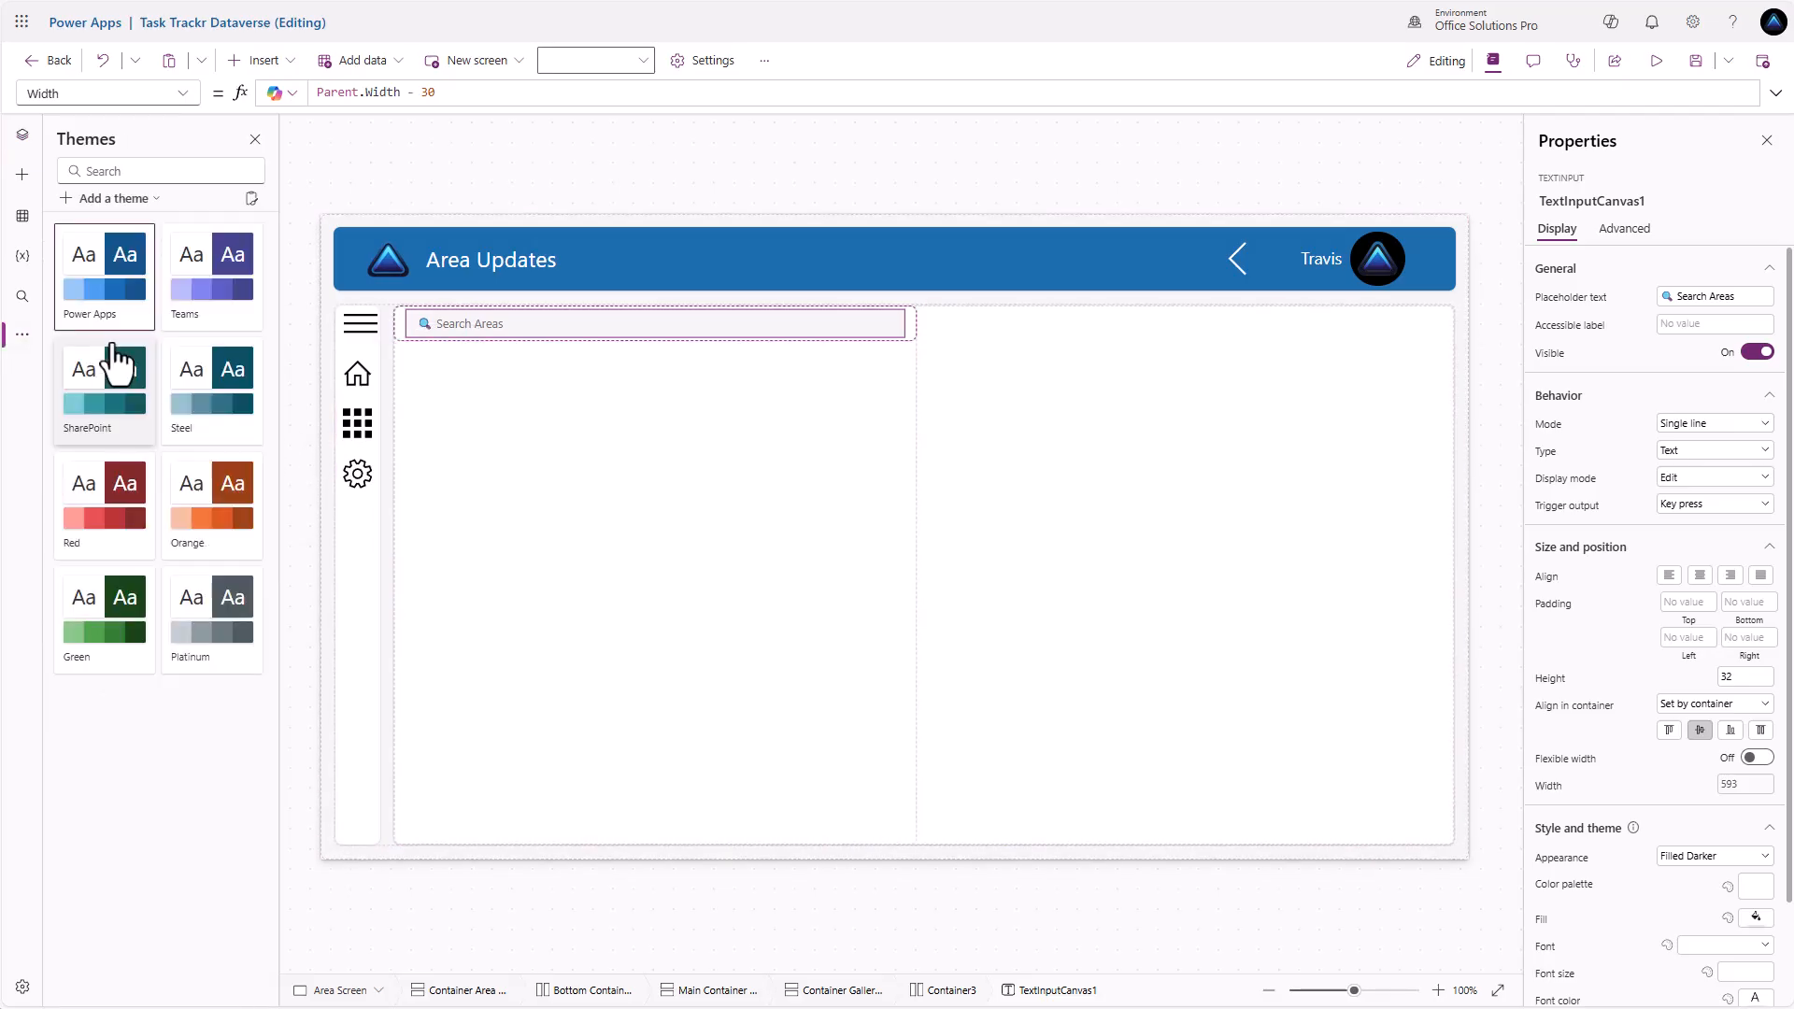
left_click(132, 199)
left_click(981, 323)
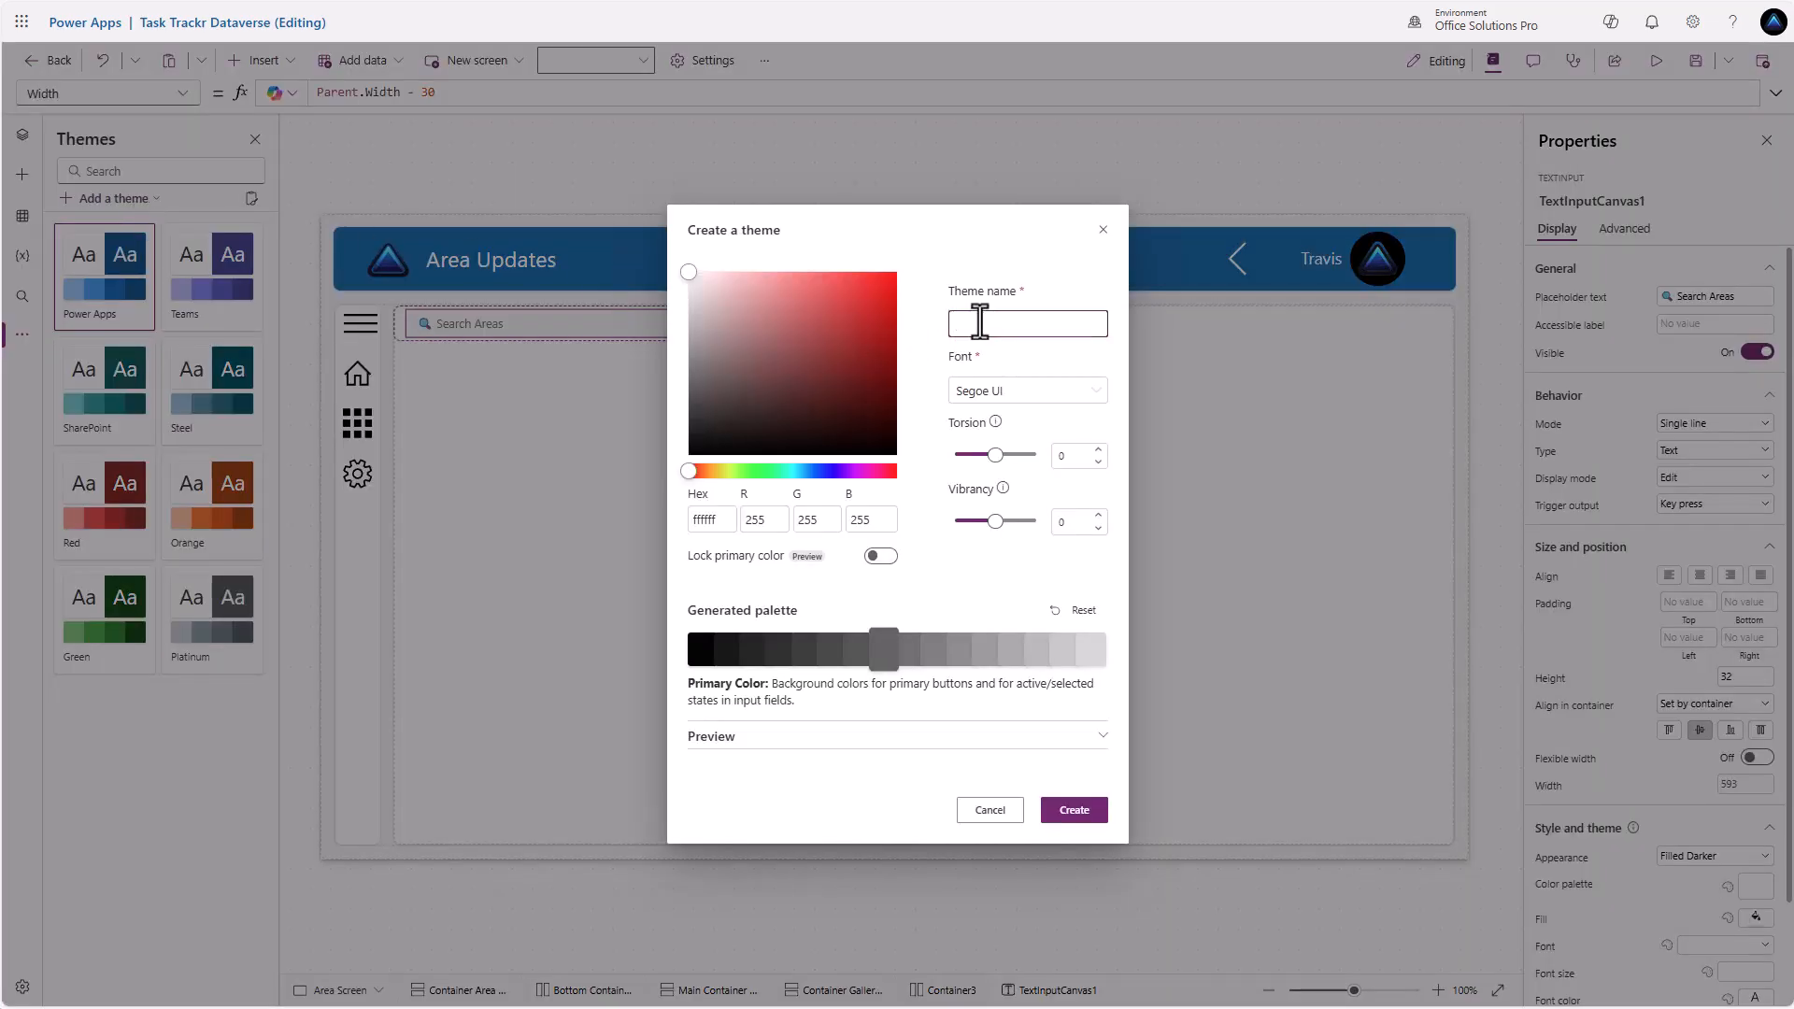
type("OSP")
left_click(1035, 391)
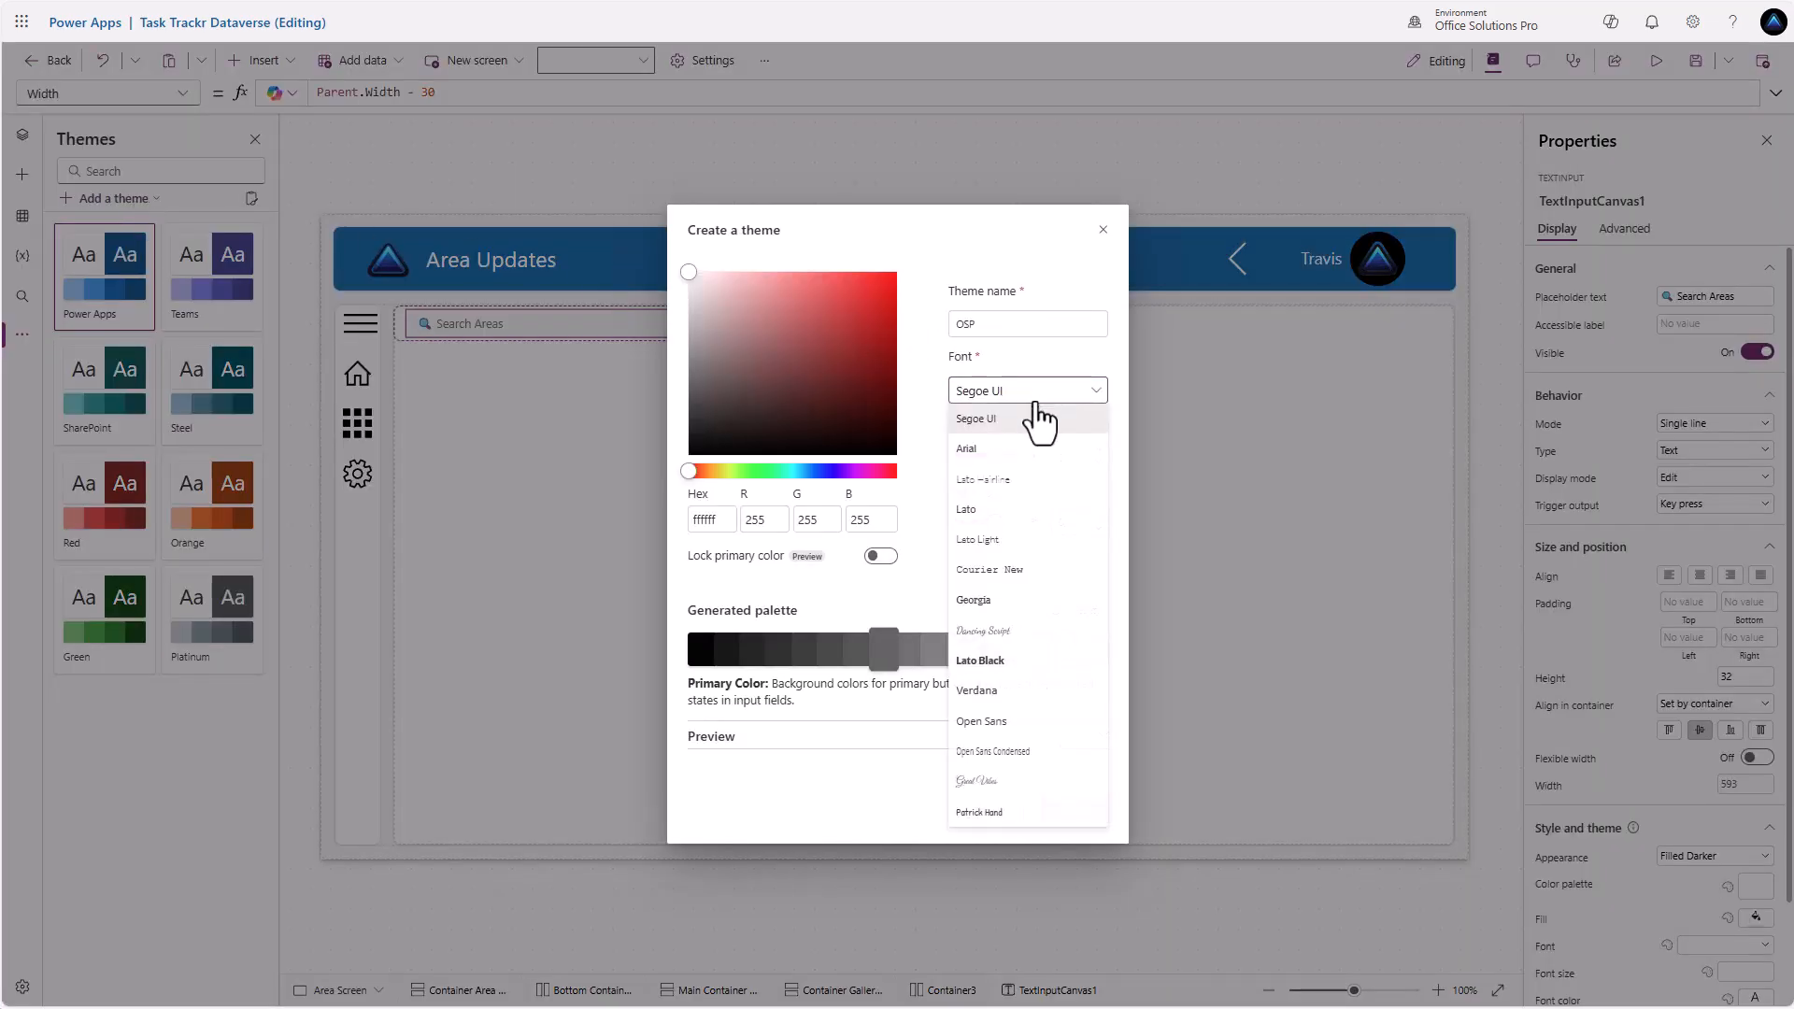
left_click(1010, 452)
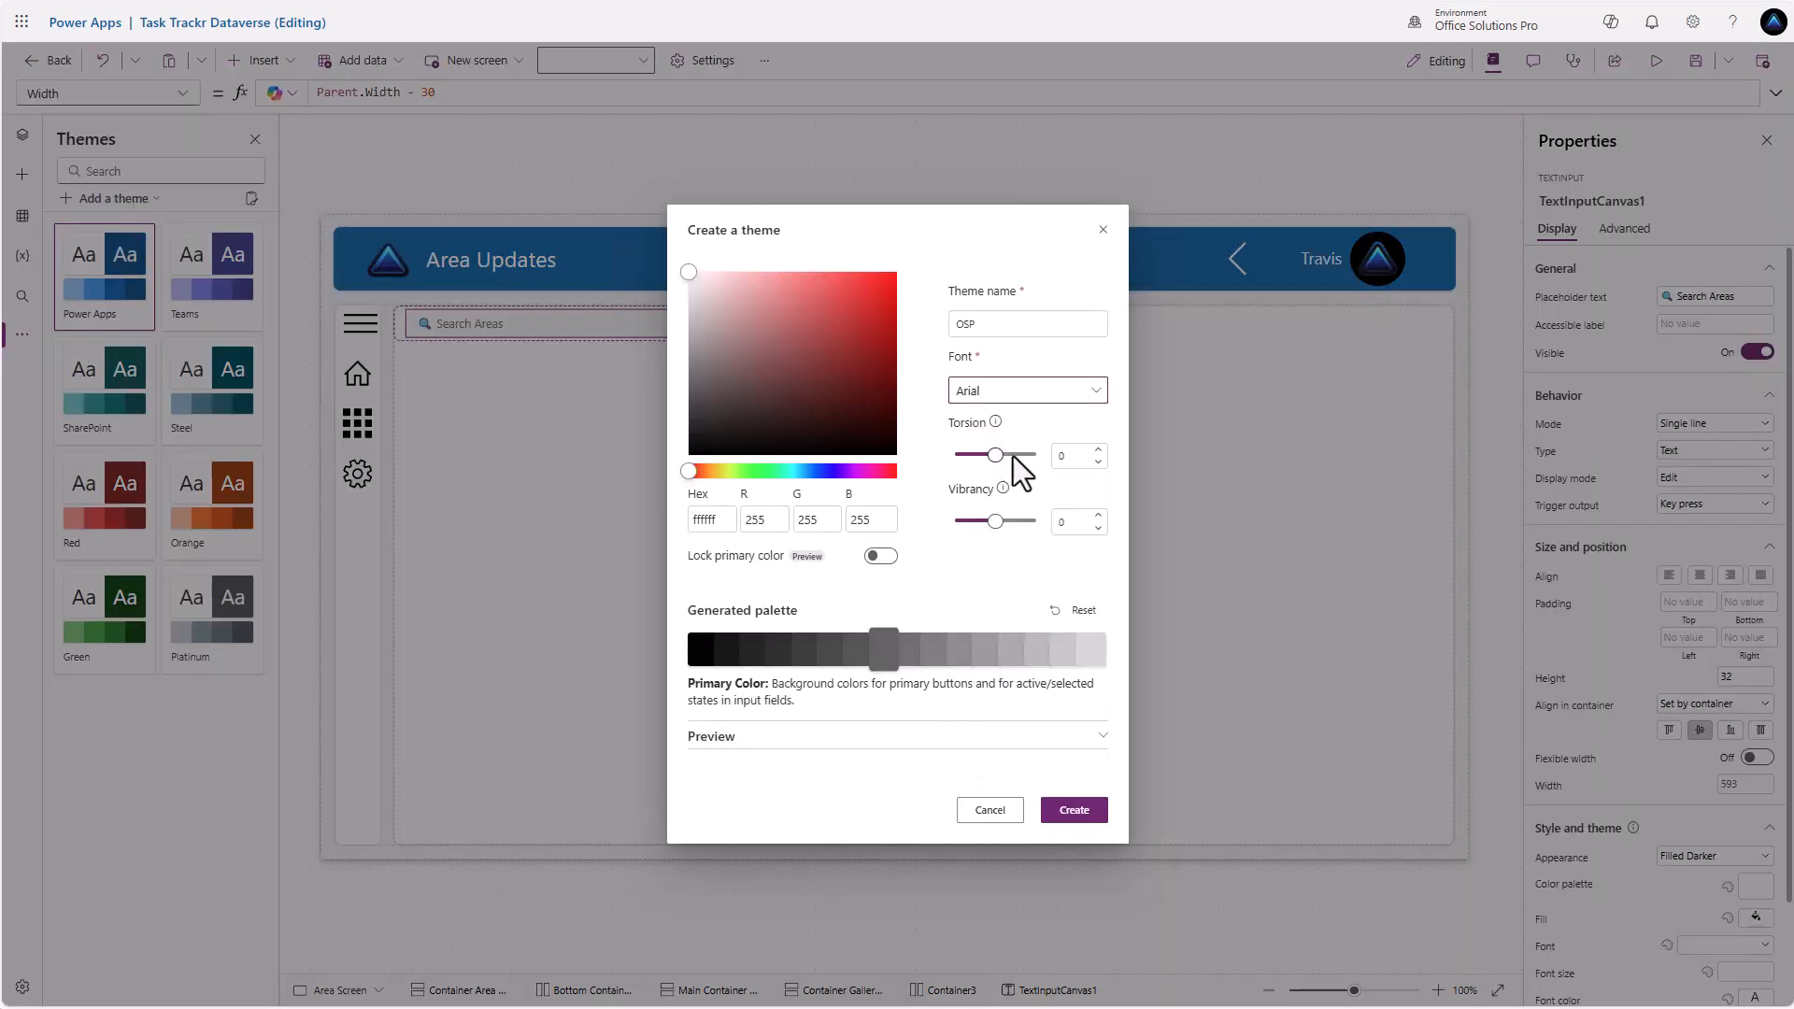
double_click(710, 521)
type("077")
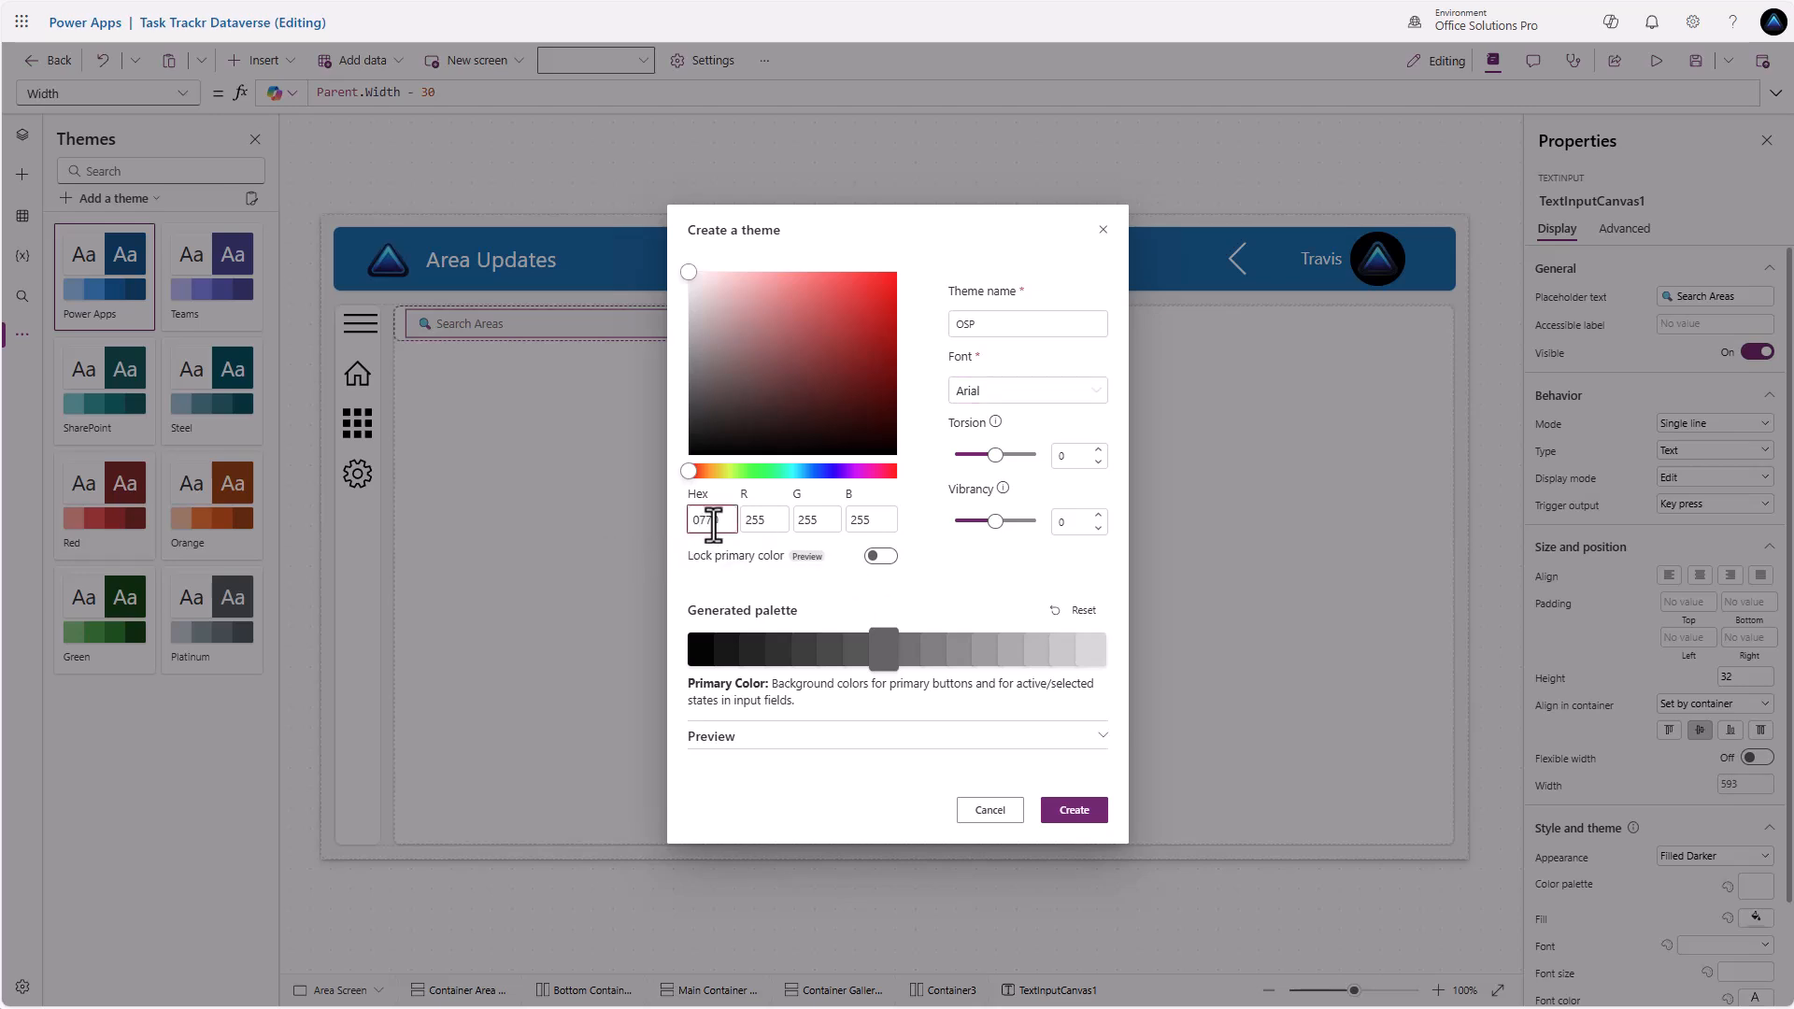
type("0b8")
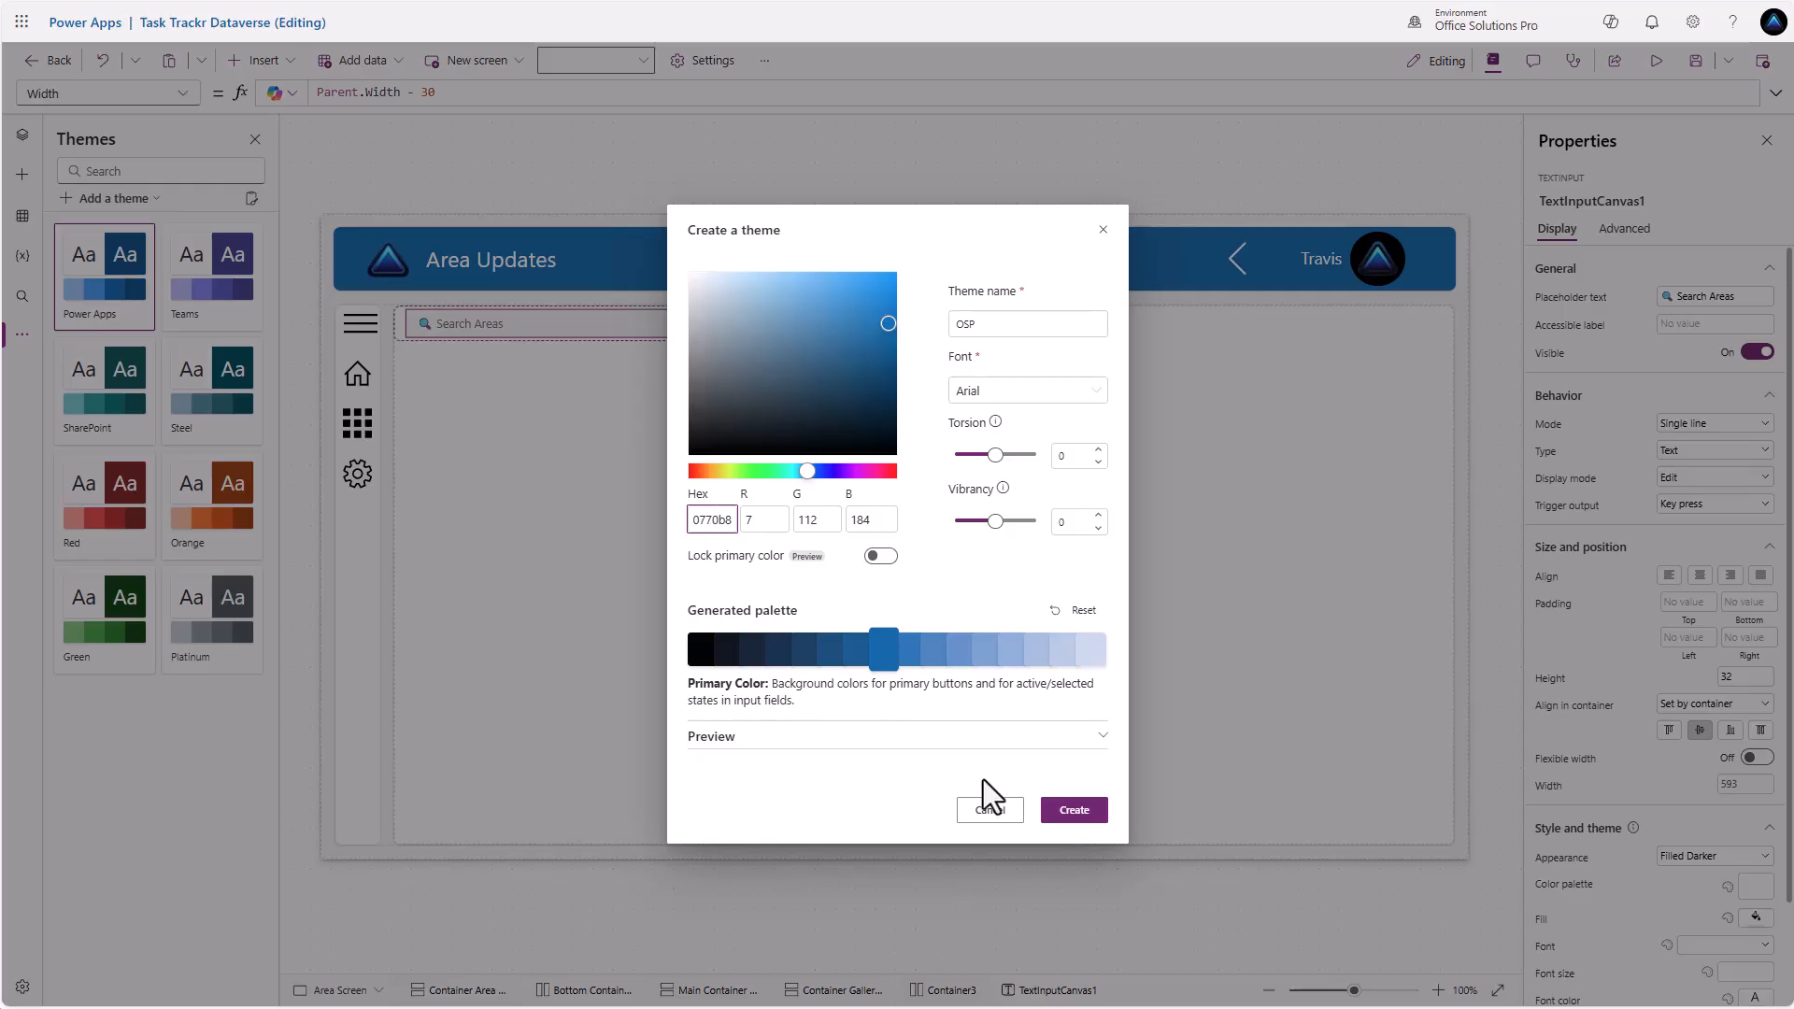
left_click(1074, 811)
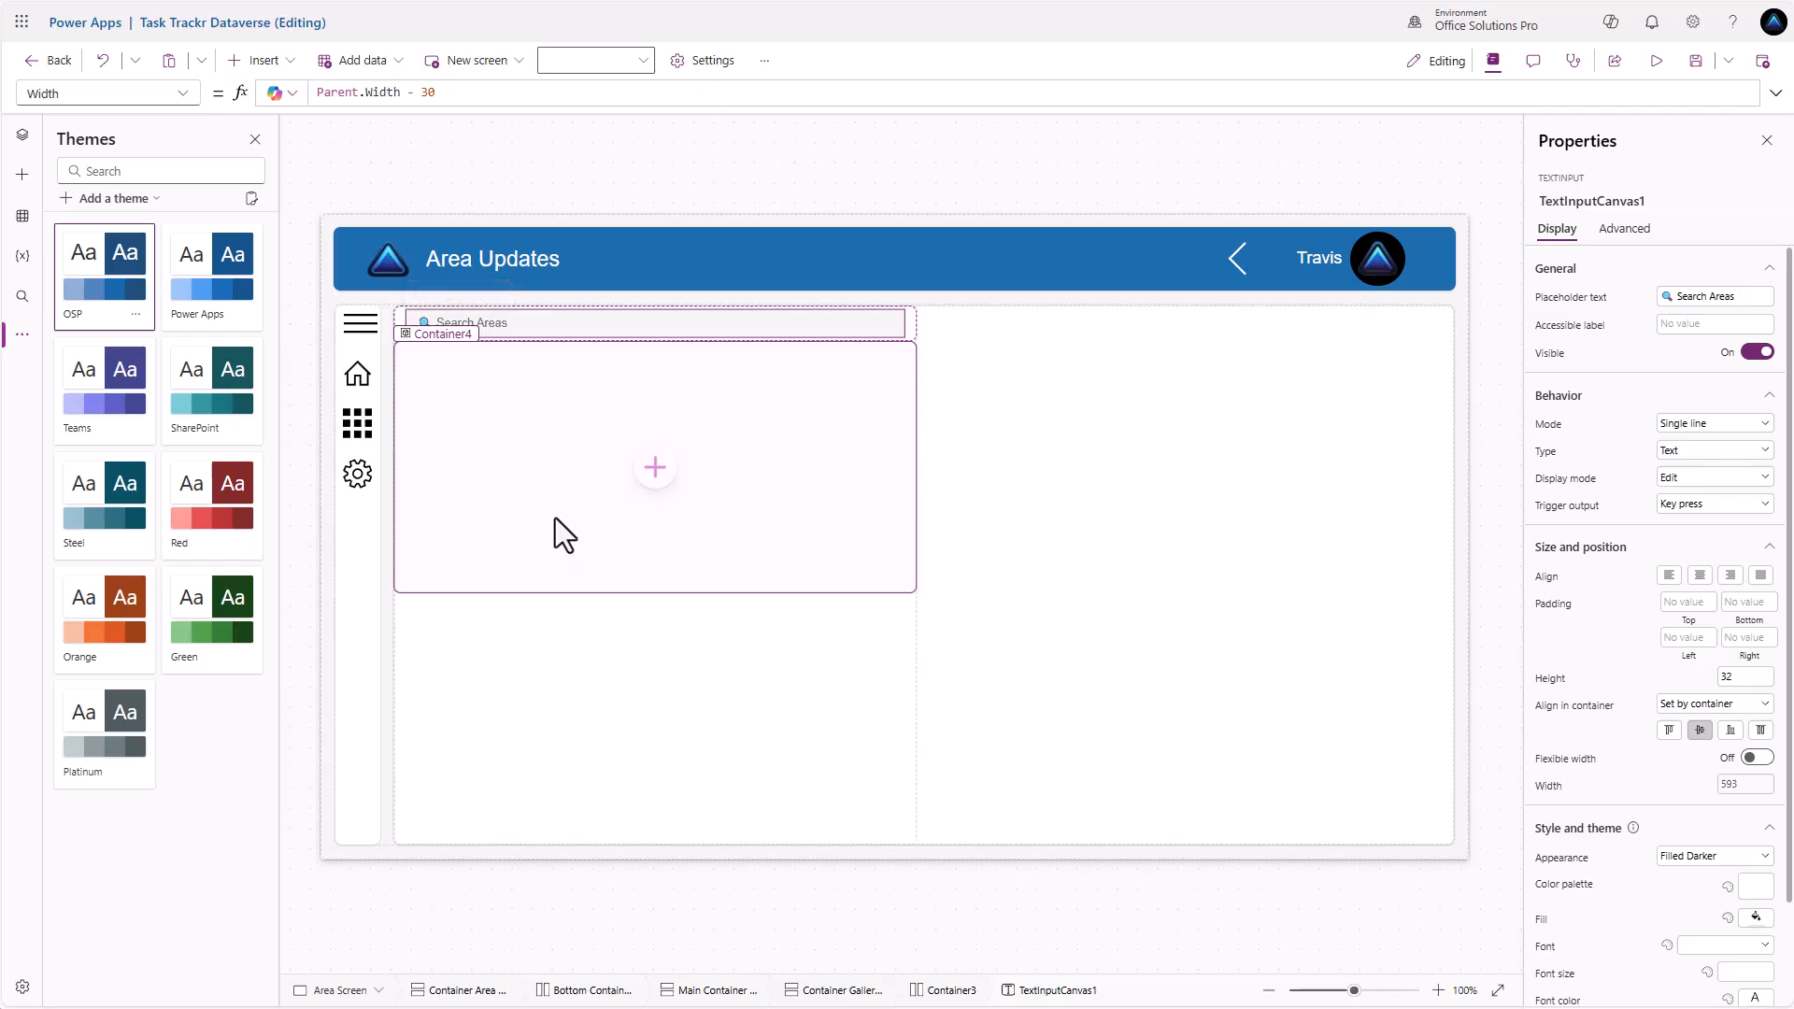
Turn off flexible height for Container4, set its height to 25, and insert a text control inside it
left_click(23, 135)
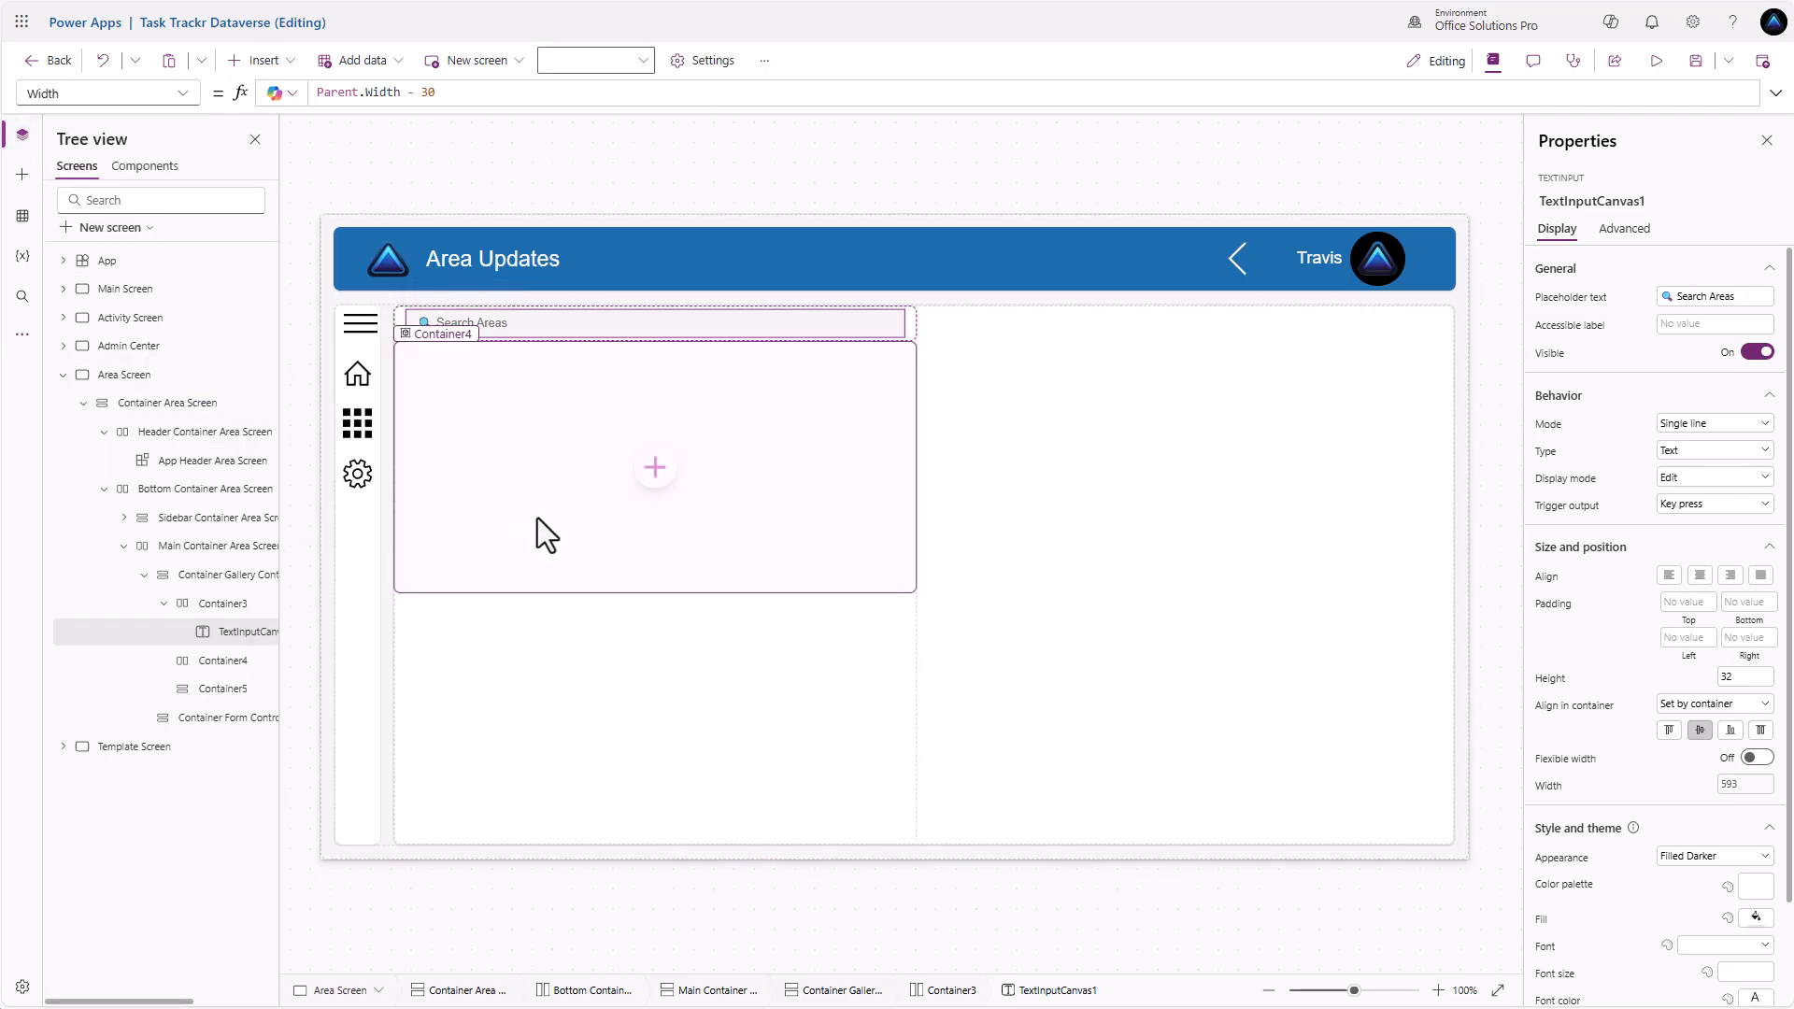
left_click(884, 540)
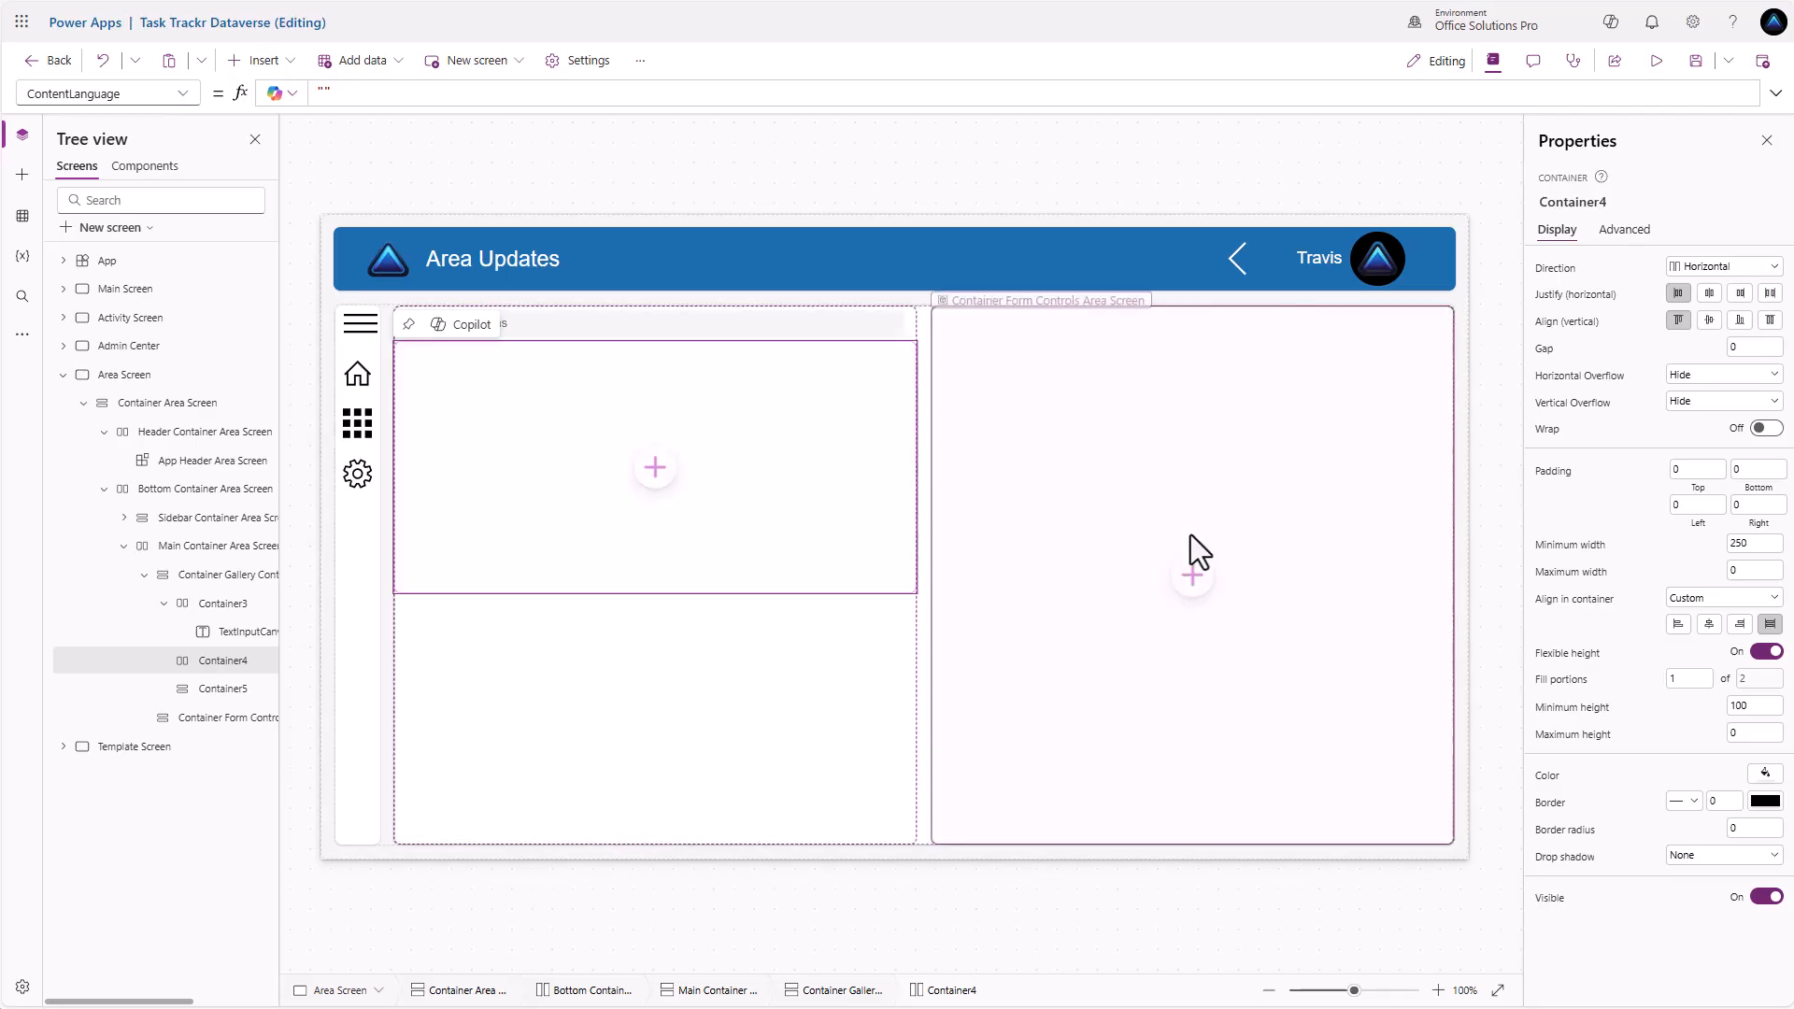
left_click(1766, 652)
double_click(1736, 679)
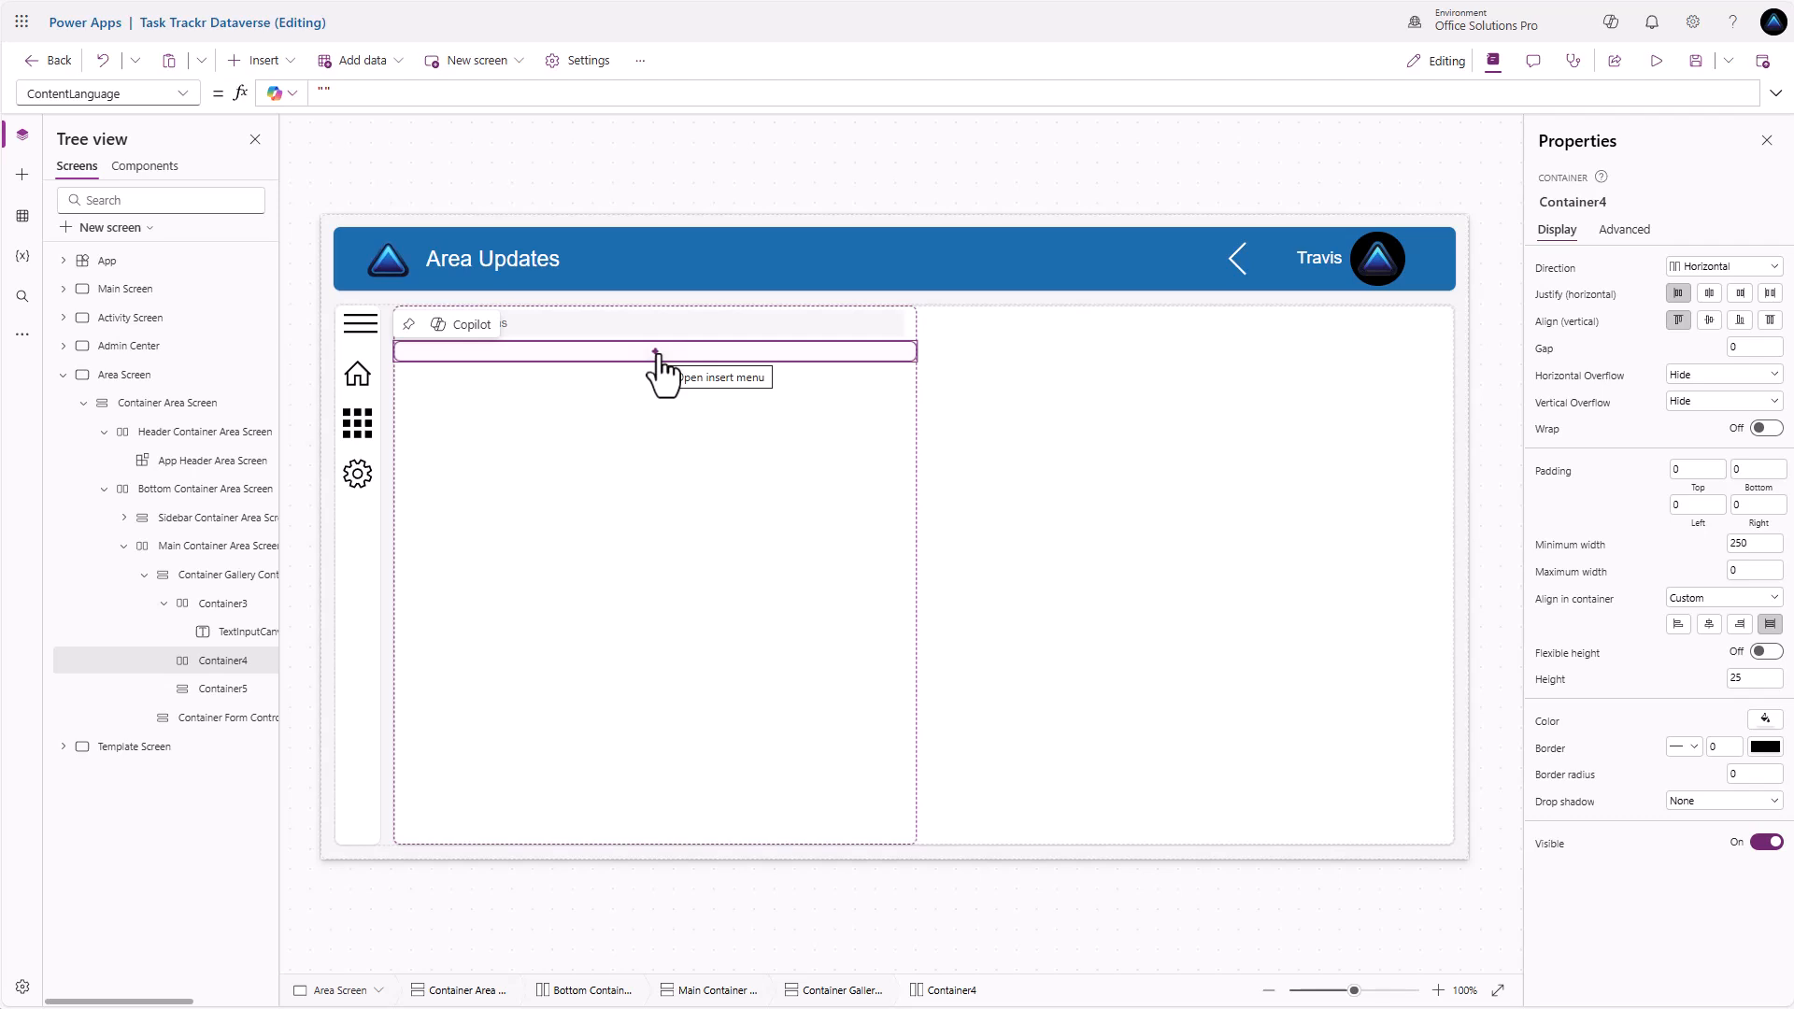
left_click(657, 355)
left_click(722, 183)
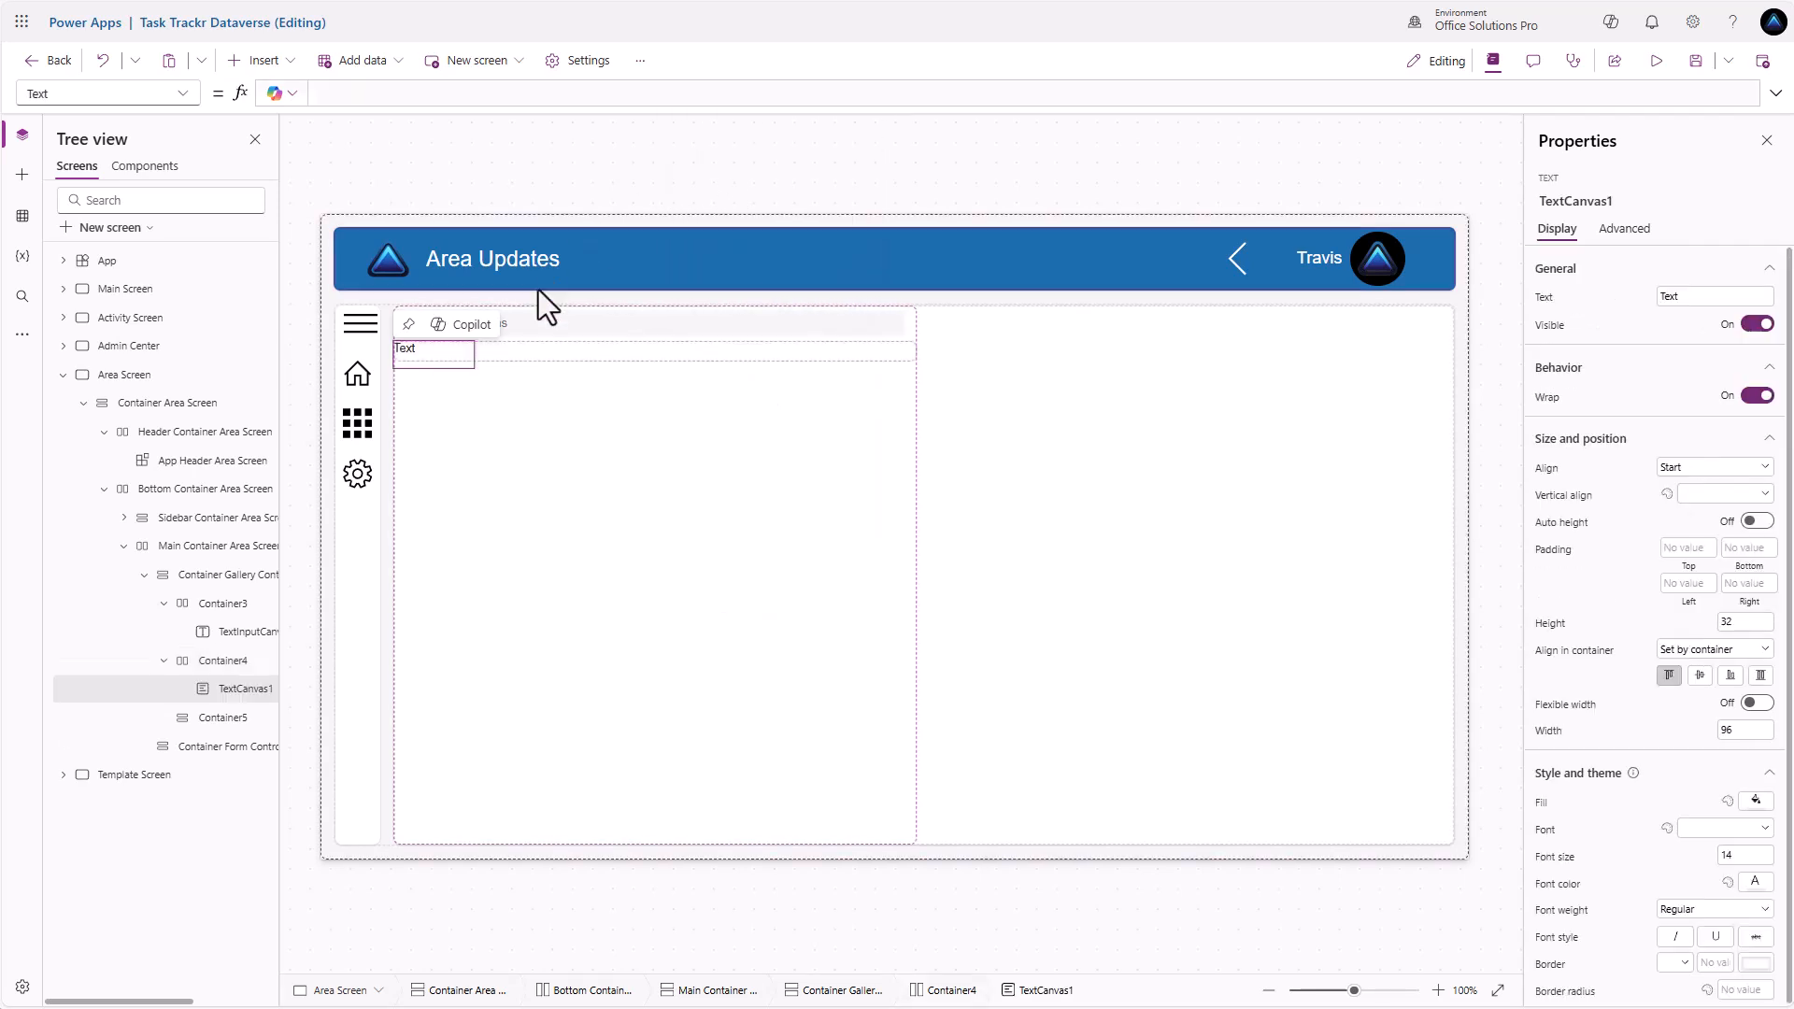
Set the Height formula of the text control in Container4 to Parent.Height and its text to "Area"
left_click(1553, 624)
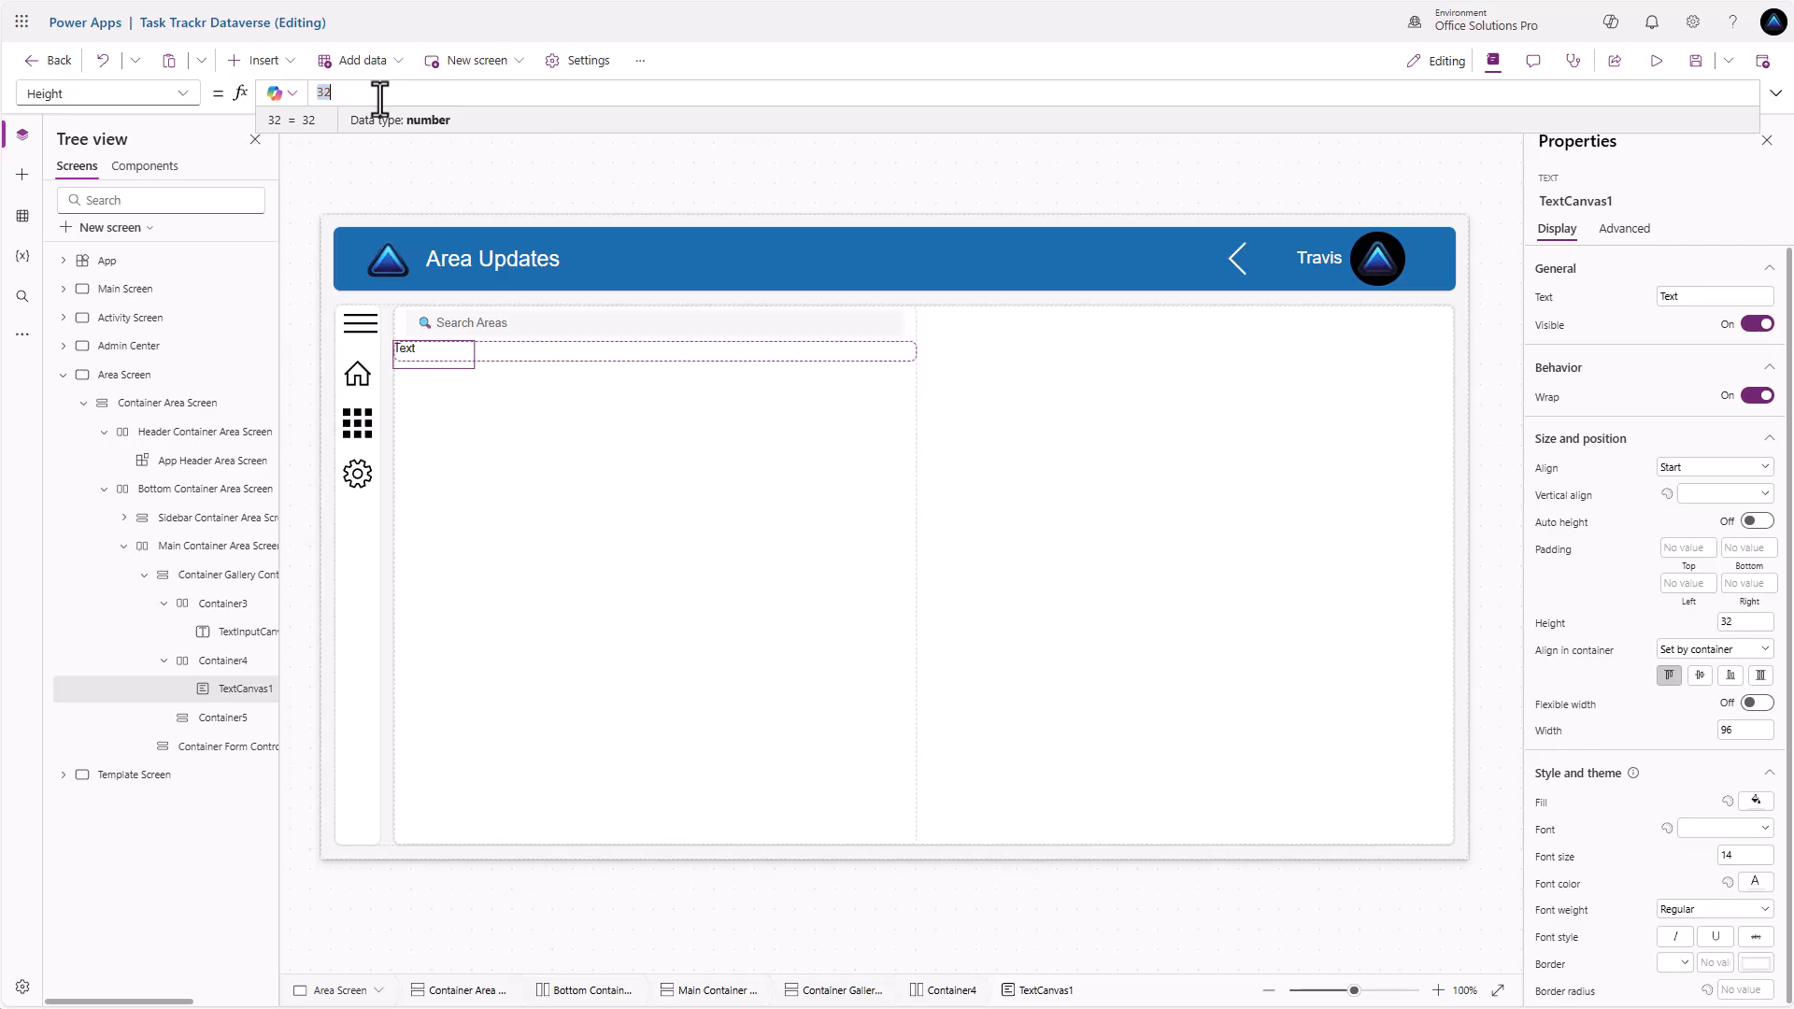
type("Parent.Height")
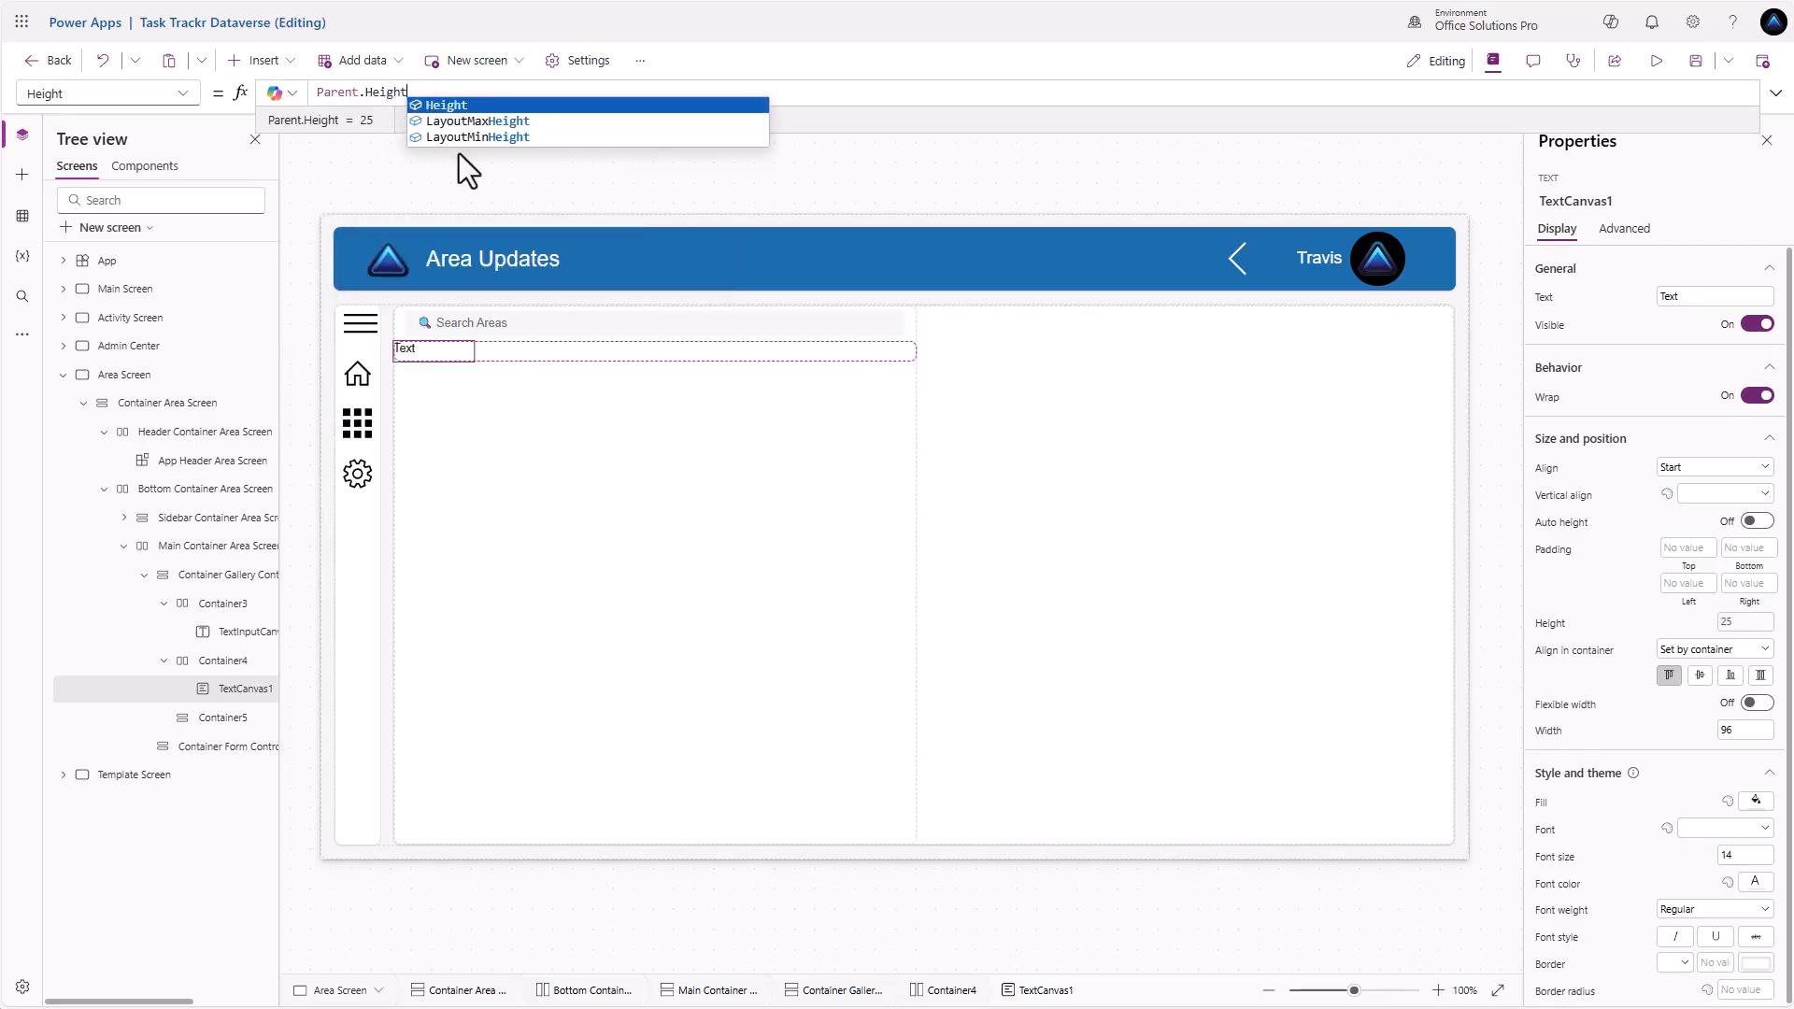
left_click(1687, 295)
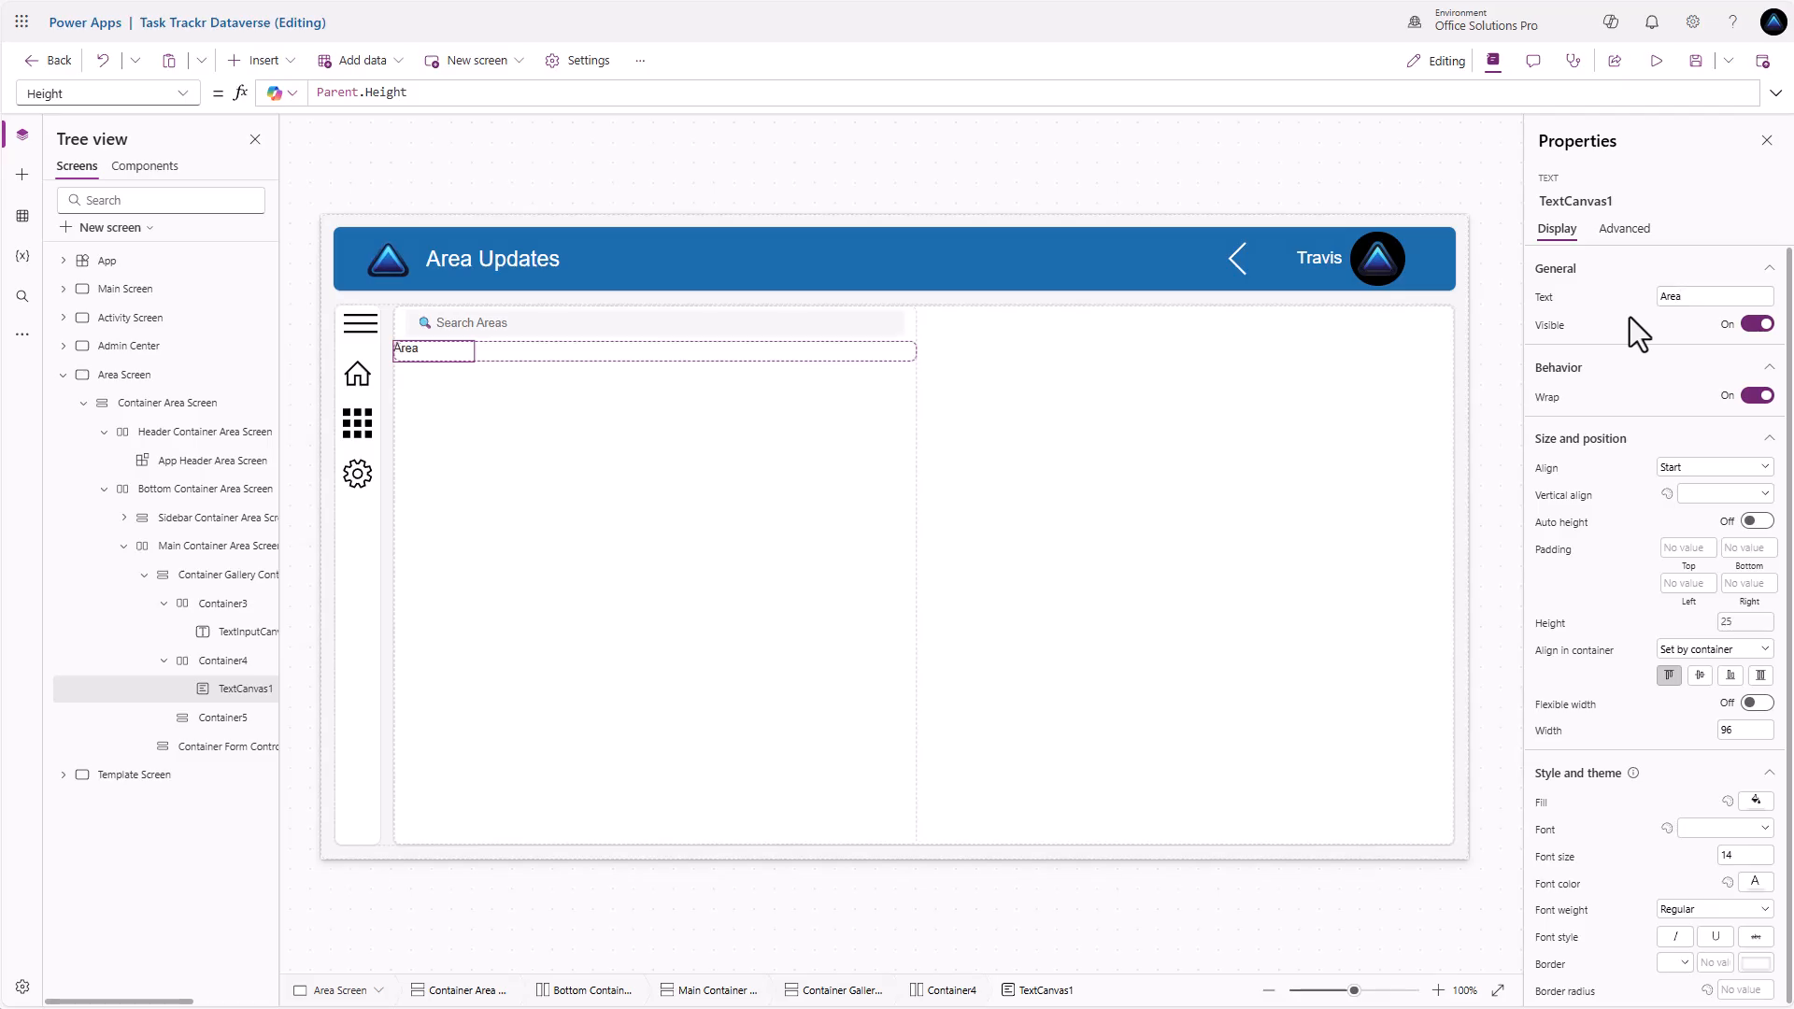
Set the left padding of Container4 to 10
left_click(759, 353)
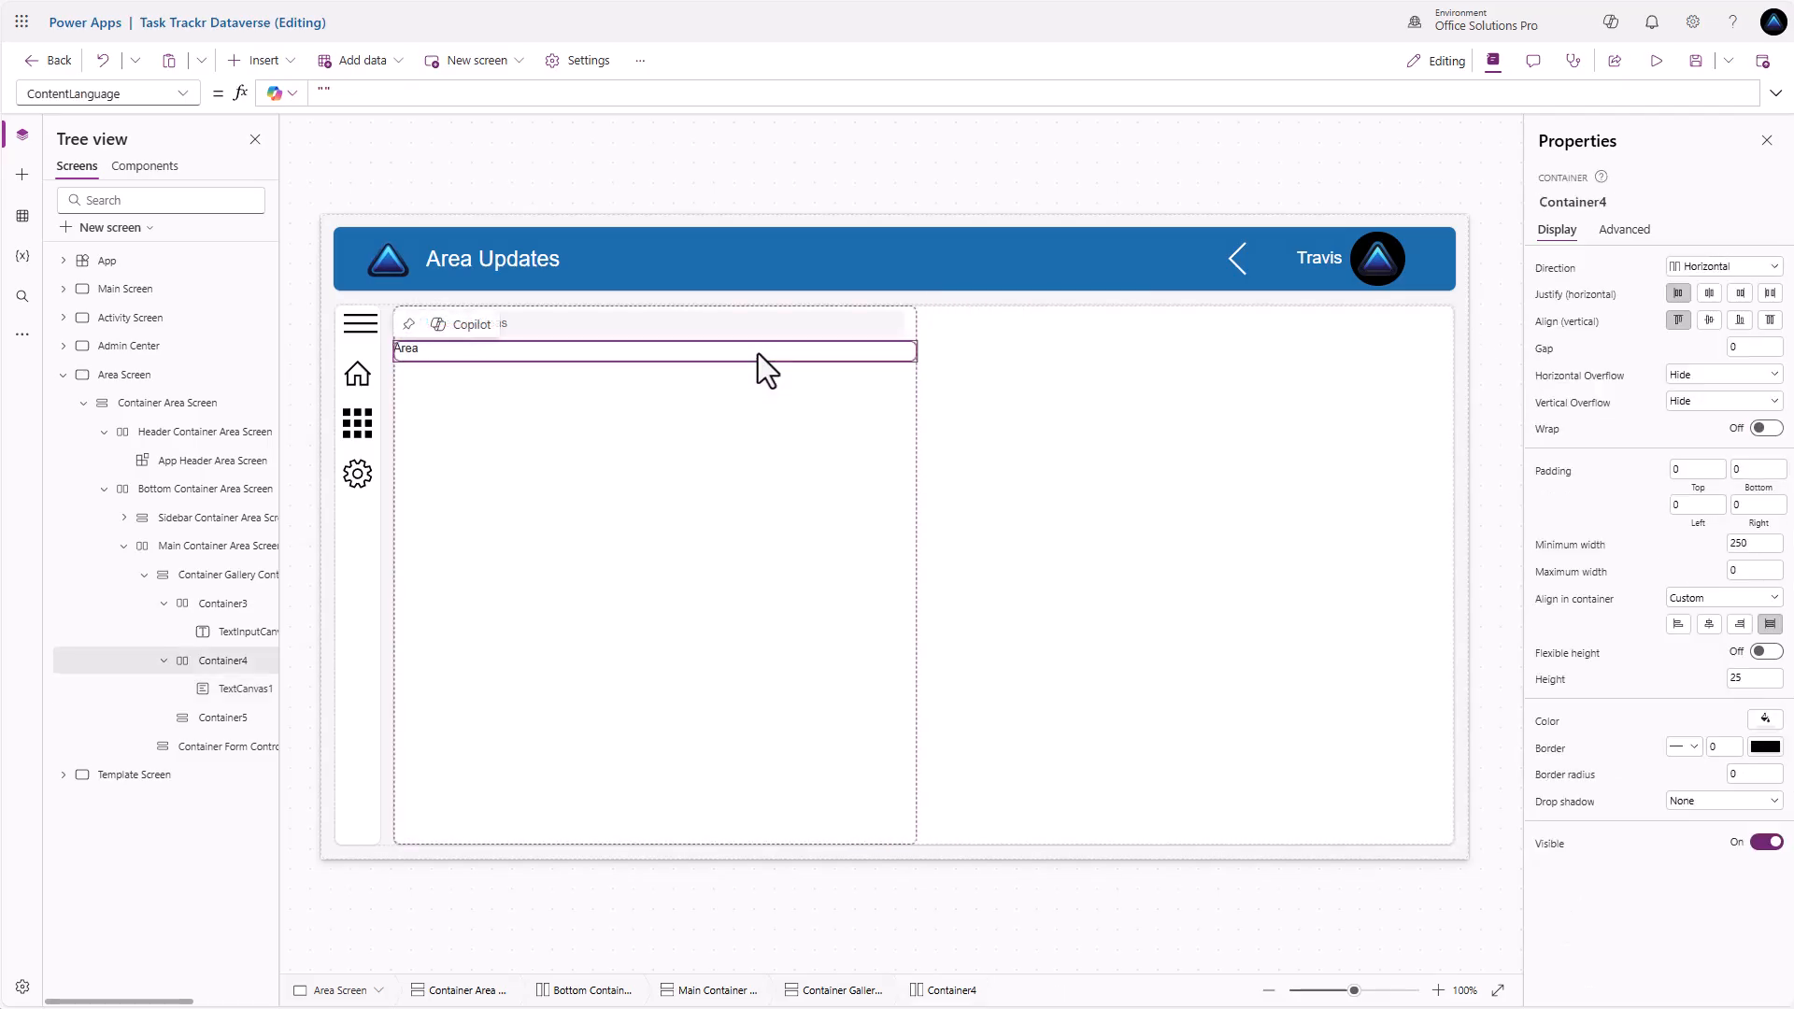
left_click(1684, 504)
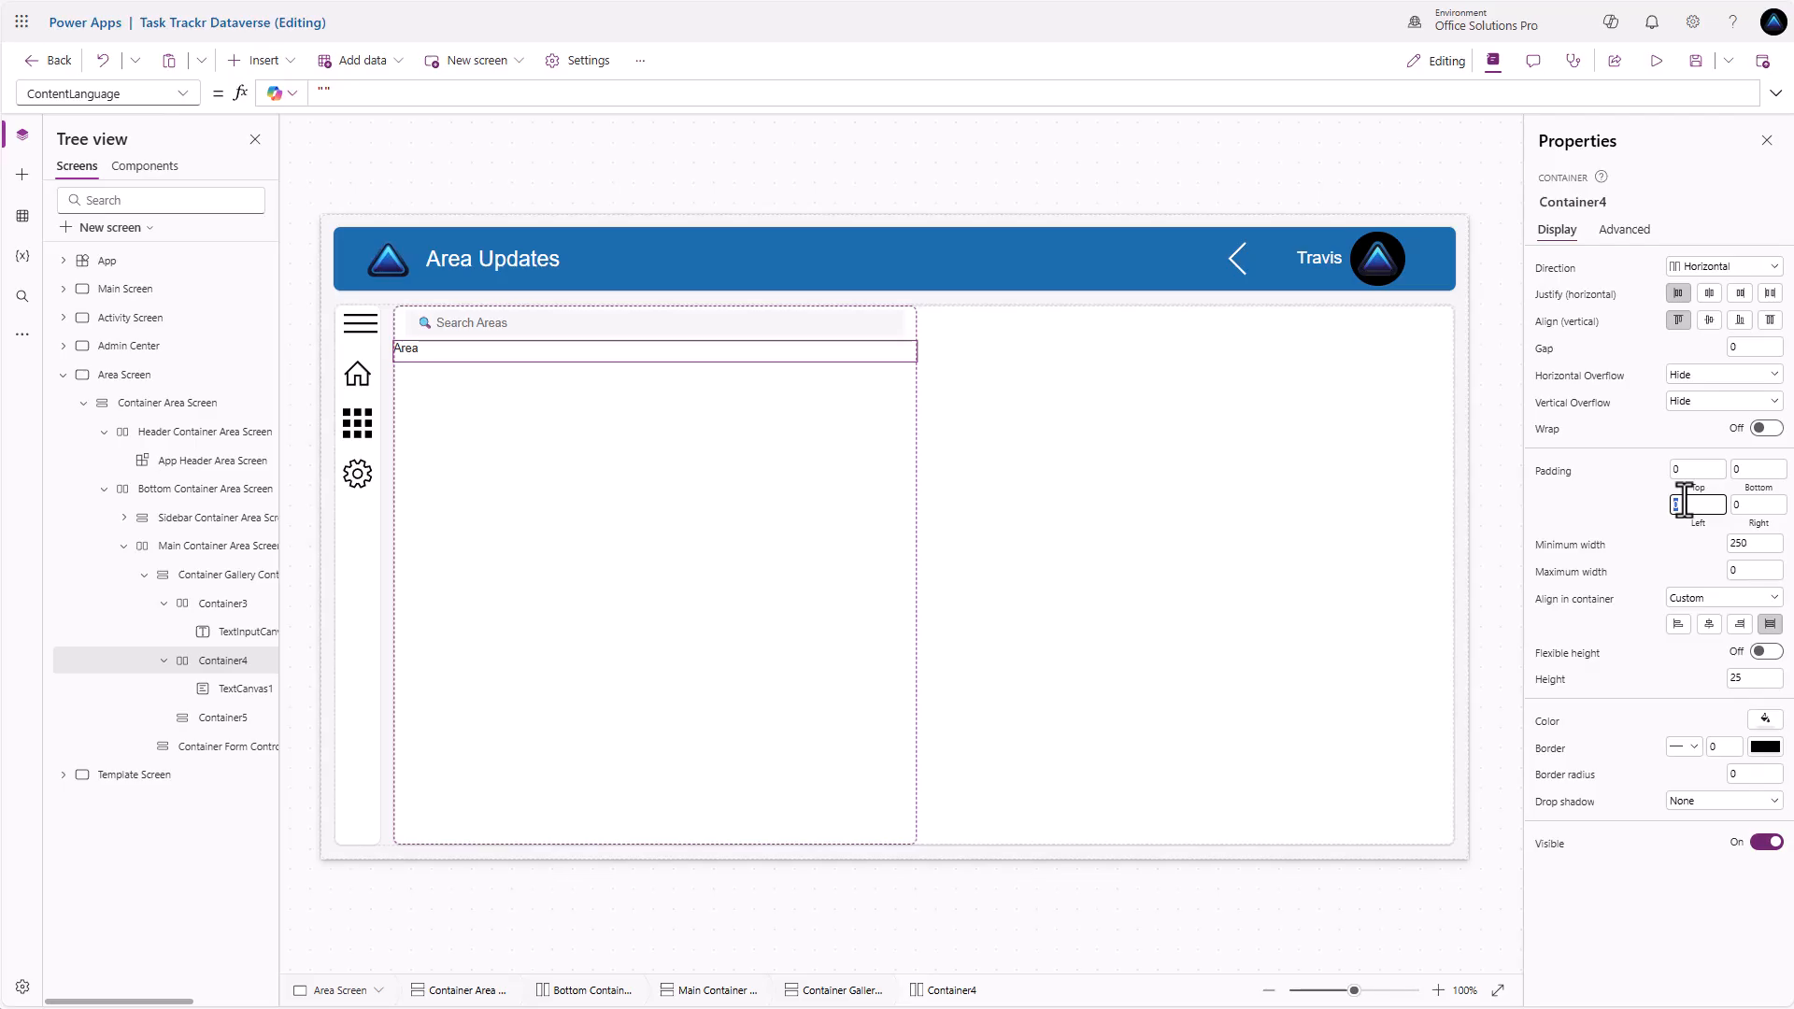
type("10")
Make the "Area" header text bold with a font size of 16
left_click(423, 351)
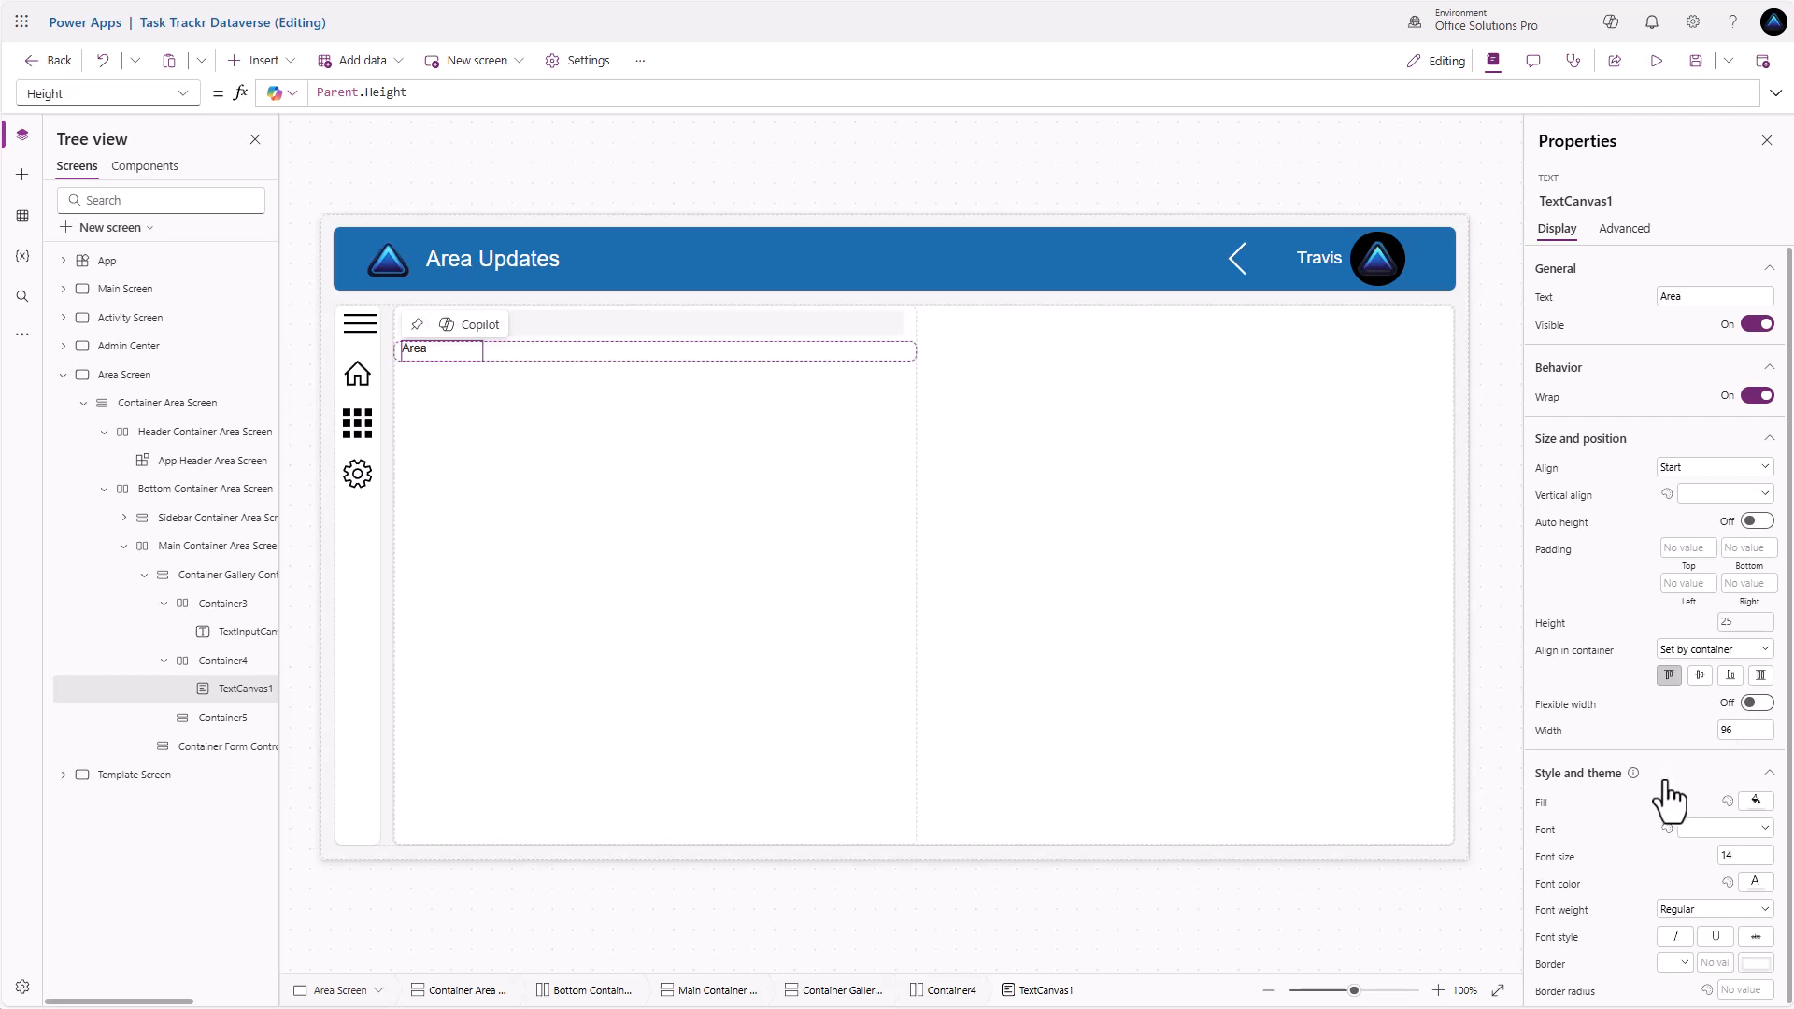
left_click(1709, 909)
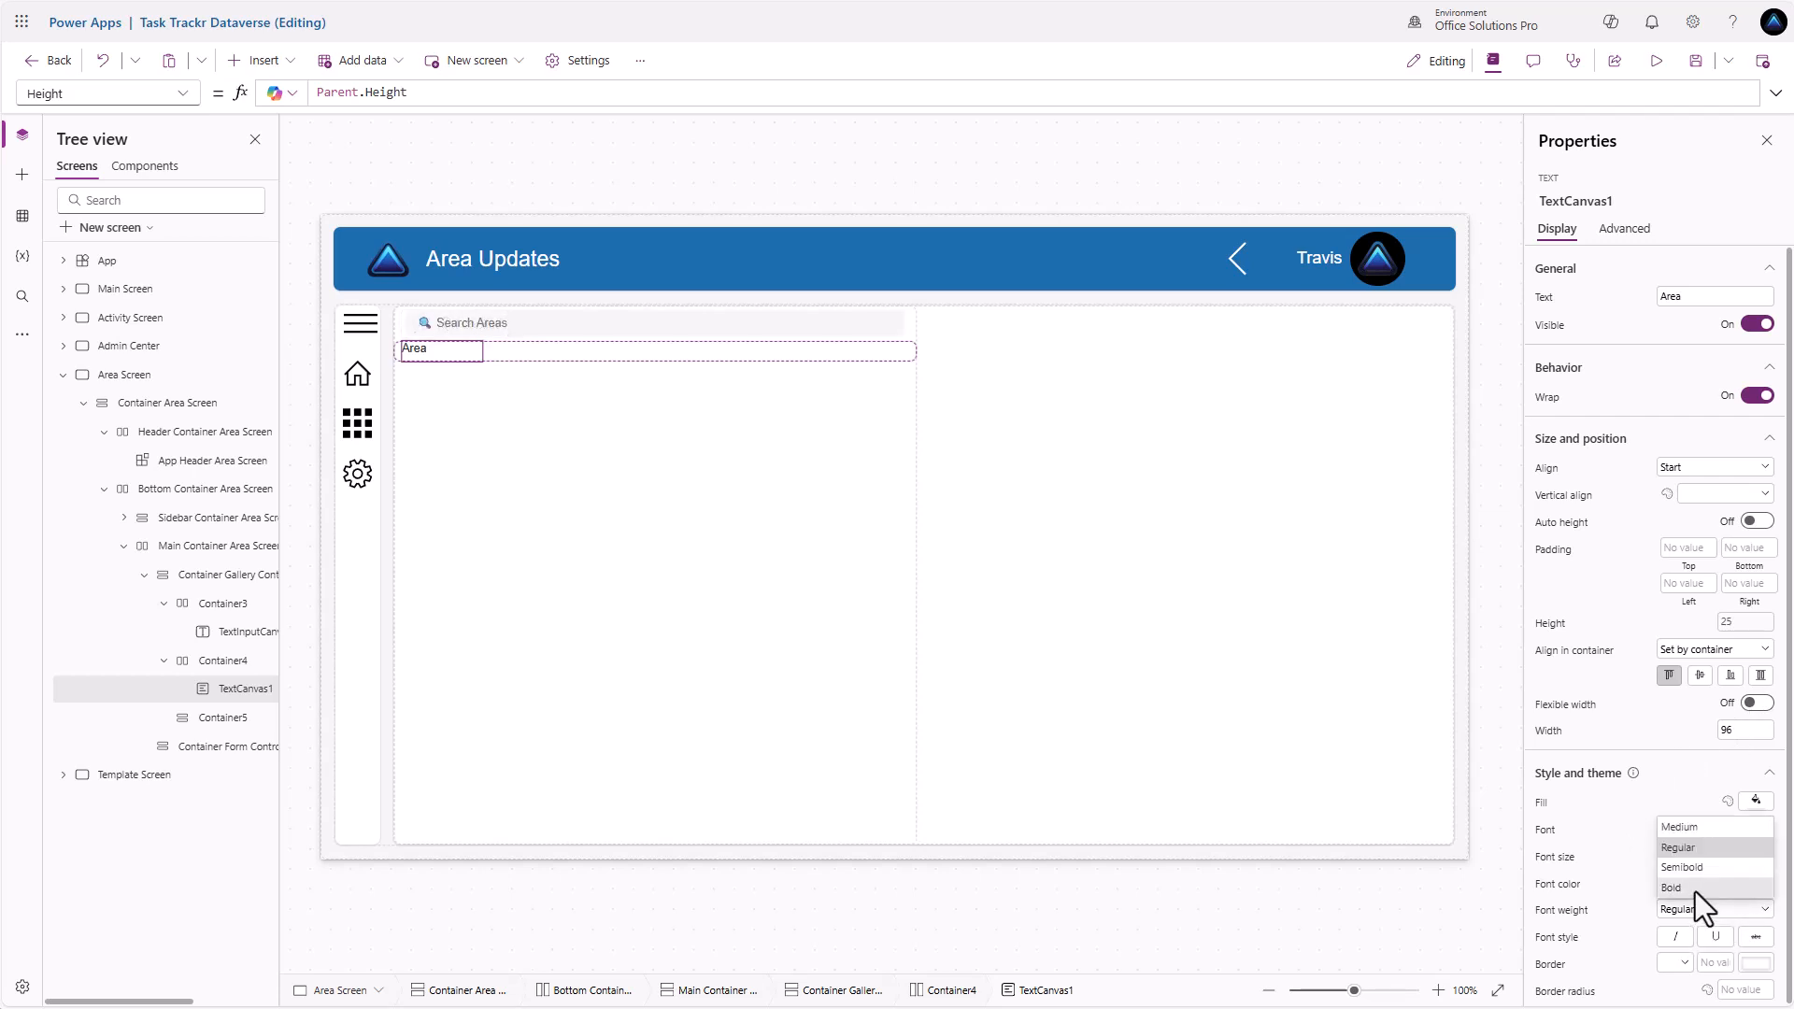
left_click(1695, 891)
left_click(1729, 854)
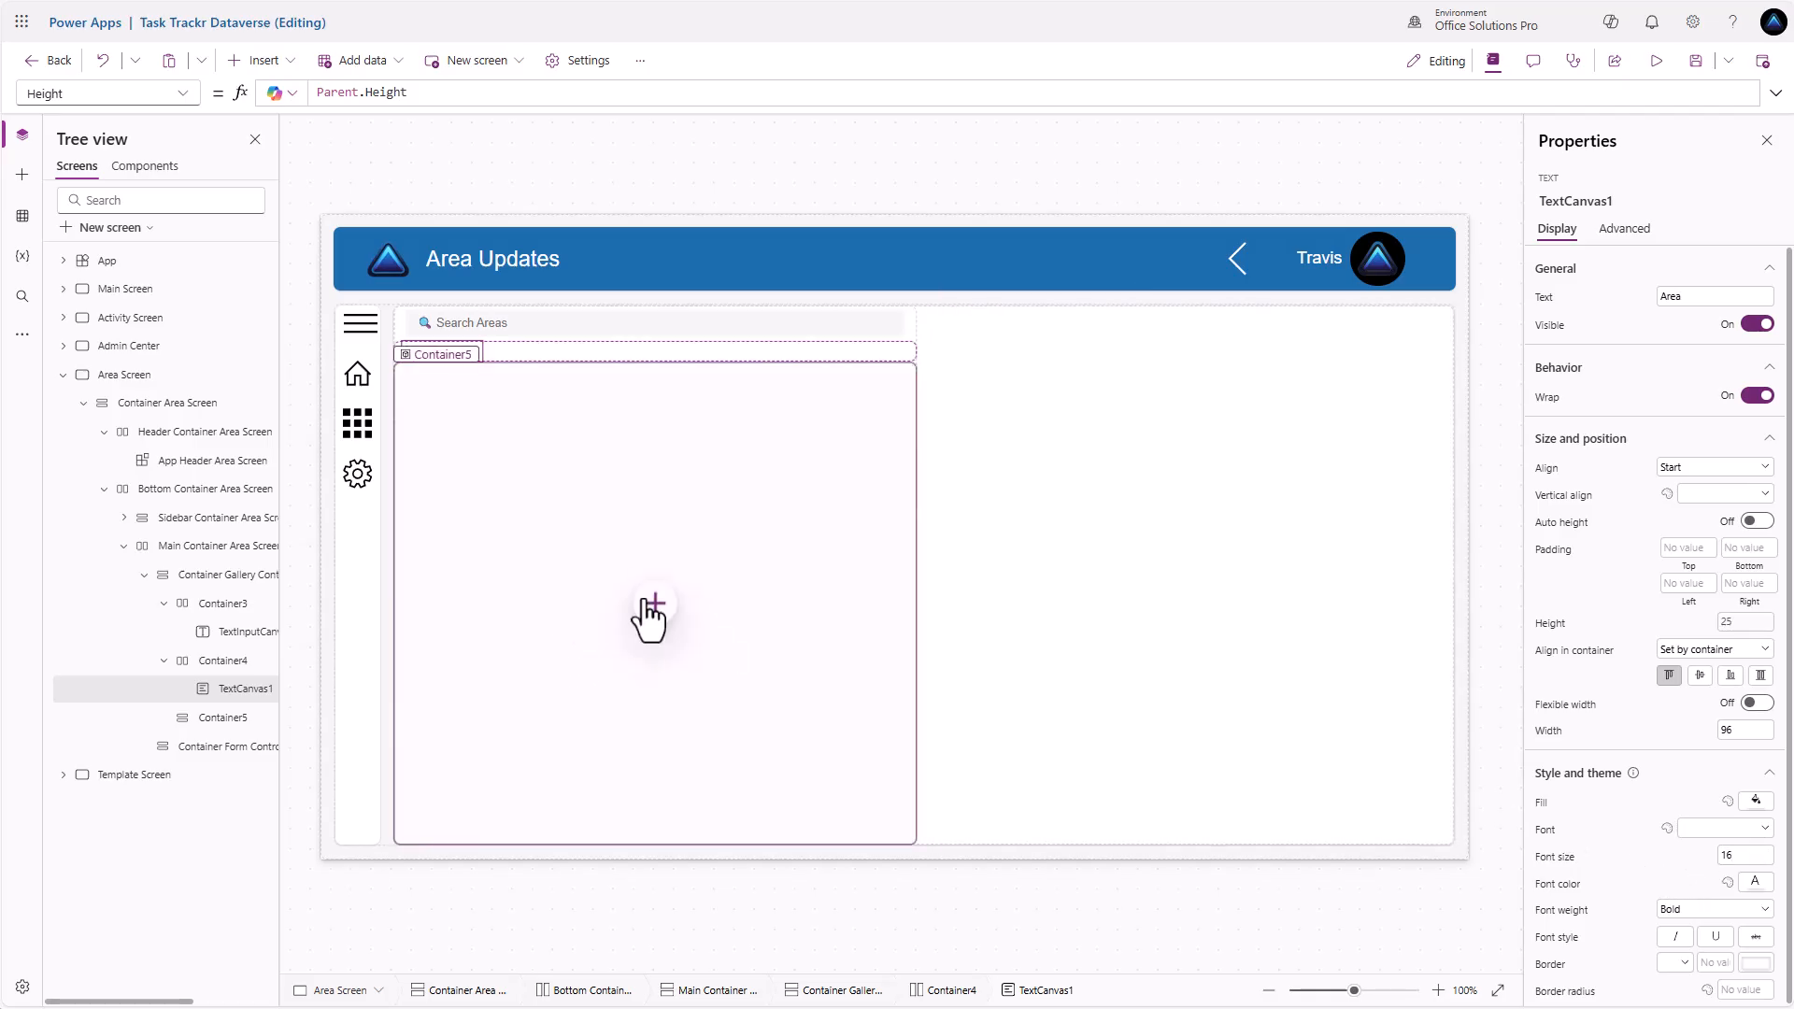
Insert a vertical gallery into Container5 and connect it to the Areas Dataverse table
left_click(655, 603)
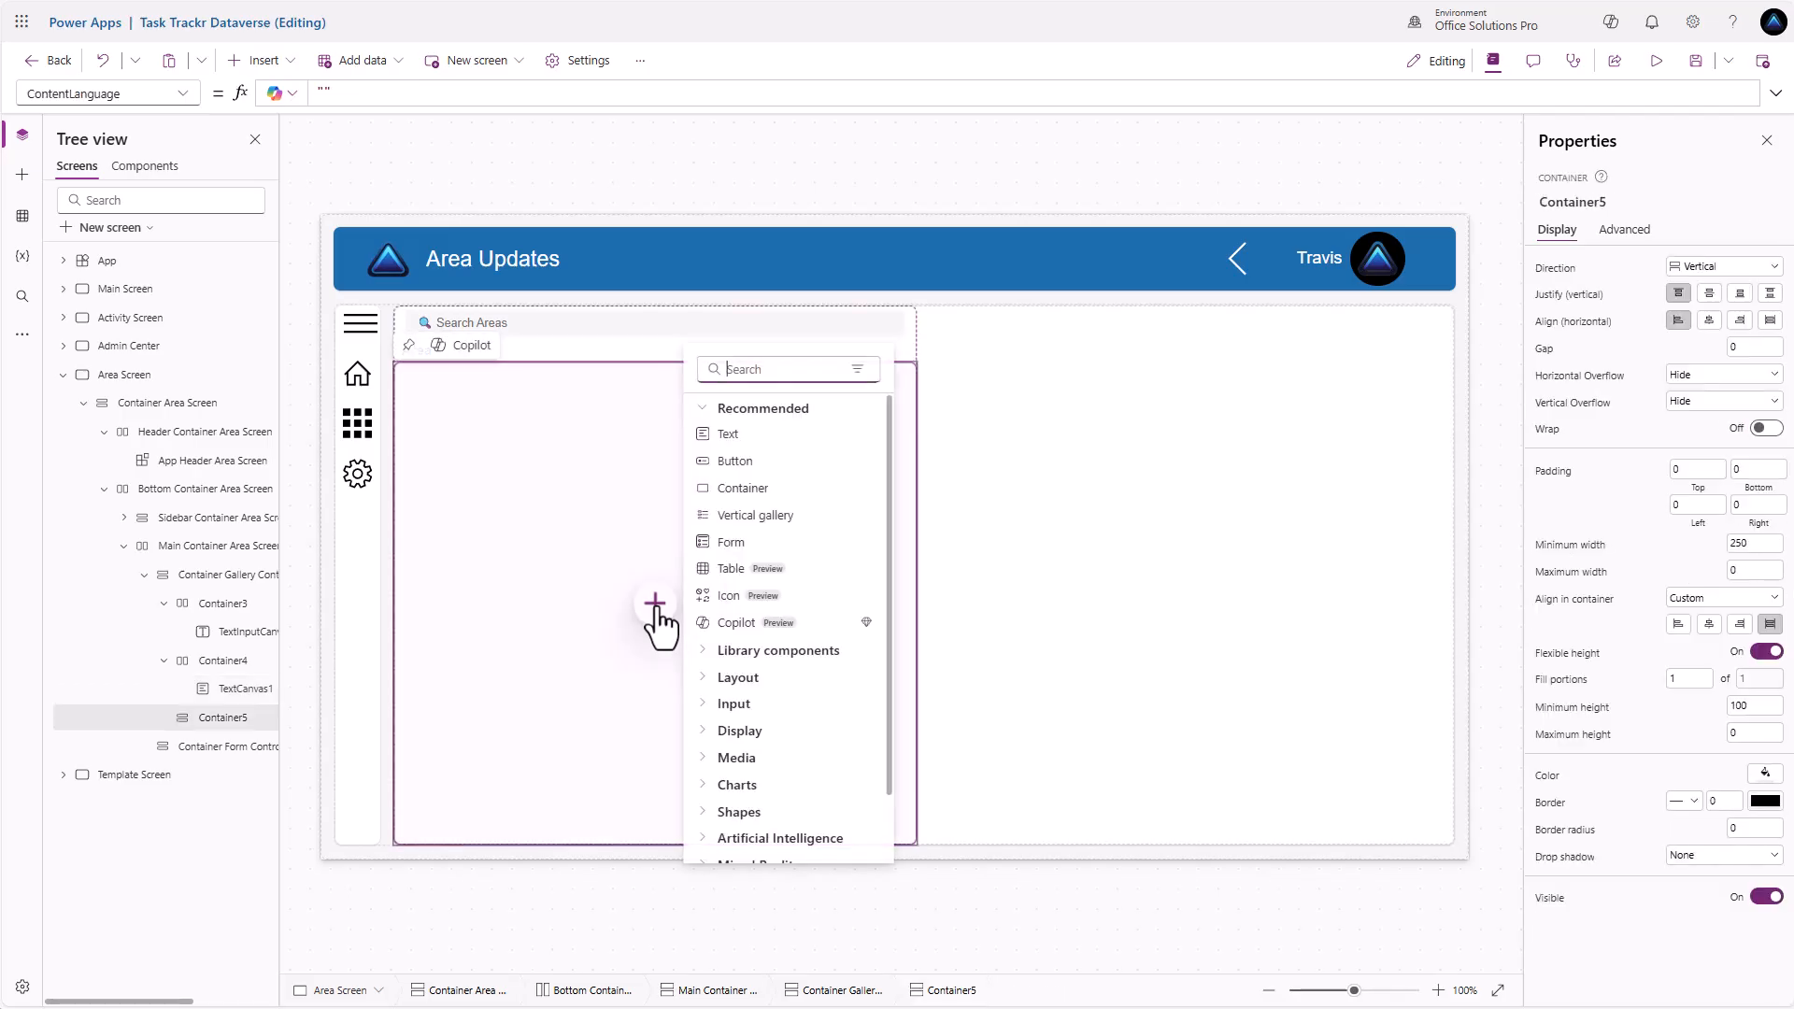
type("gall")
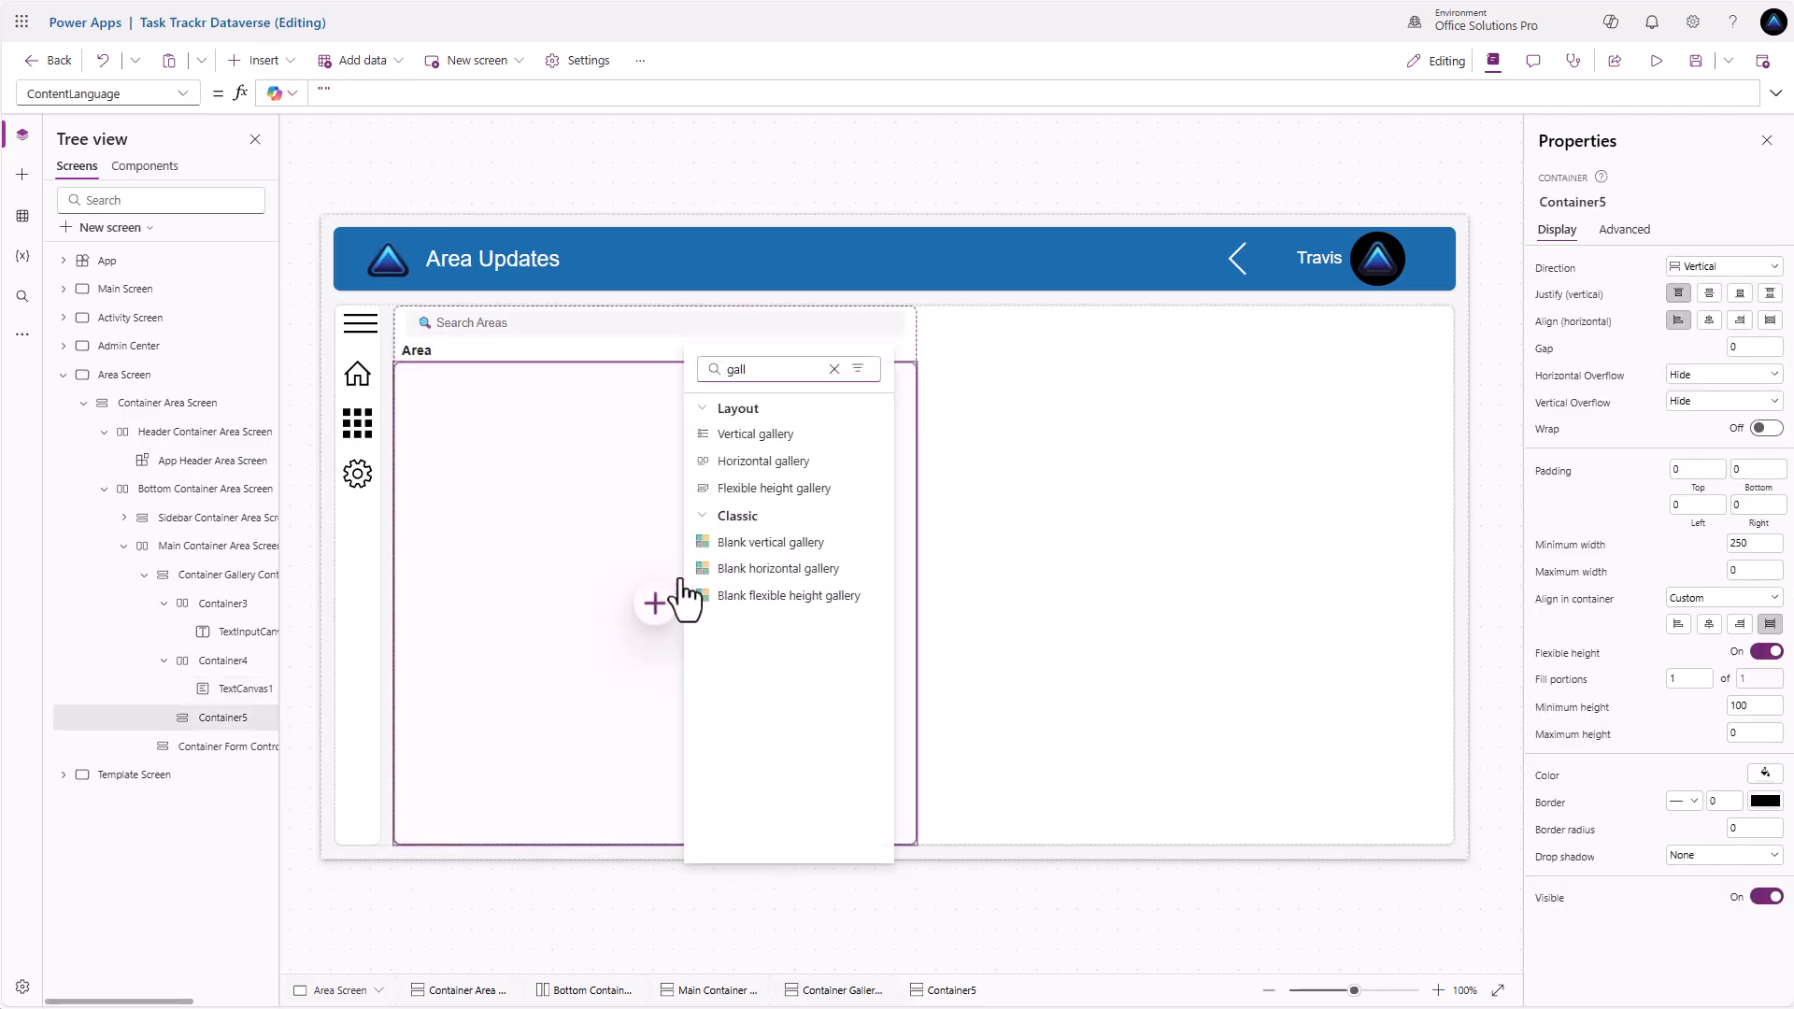
left_click(760, 435)
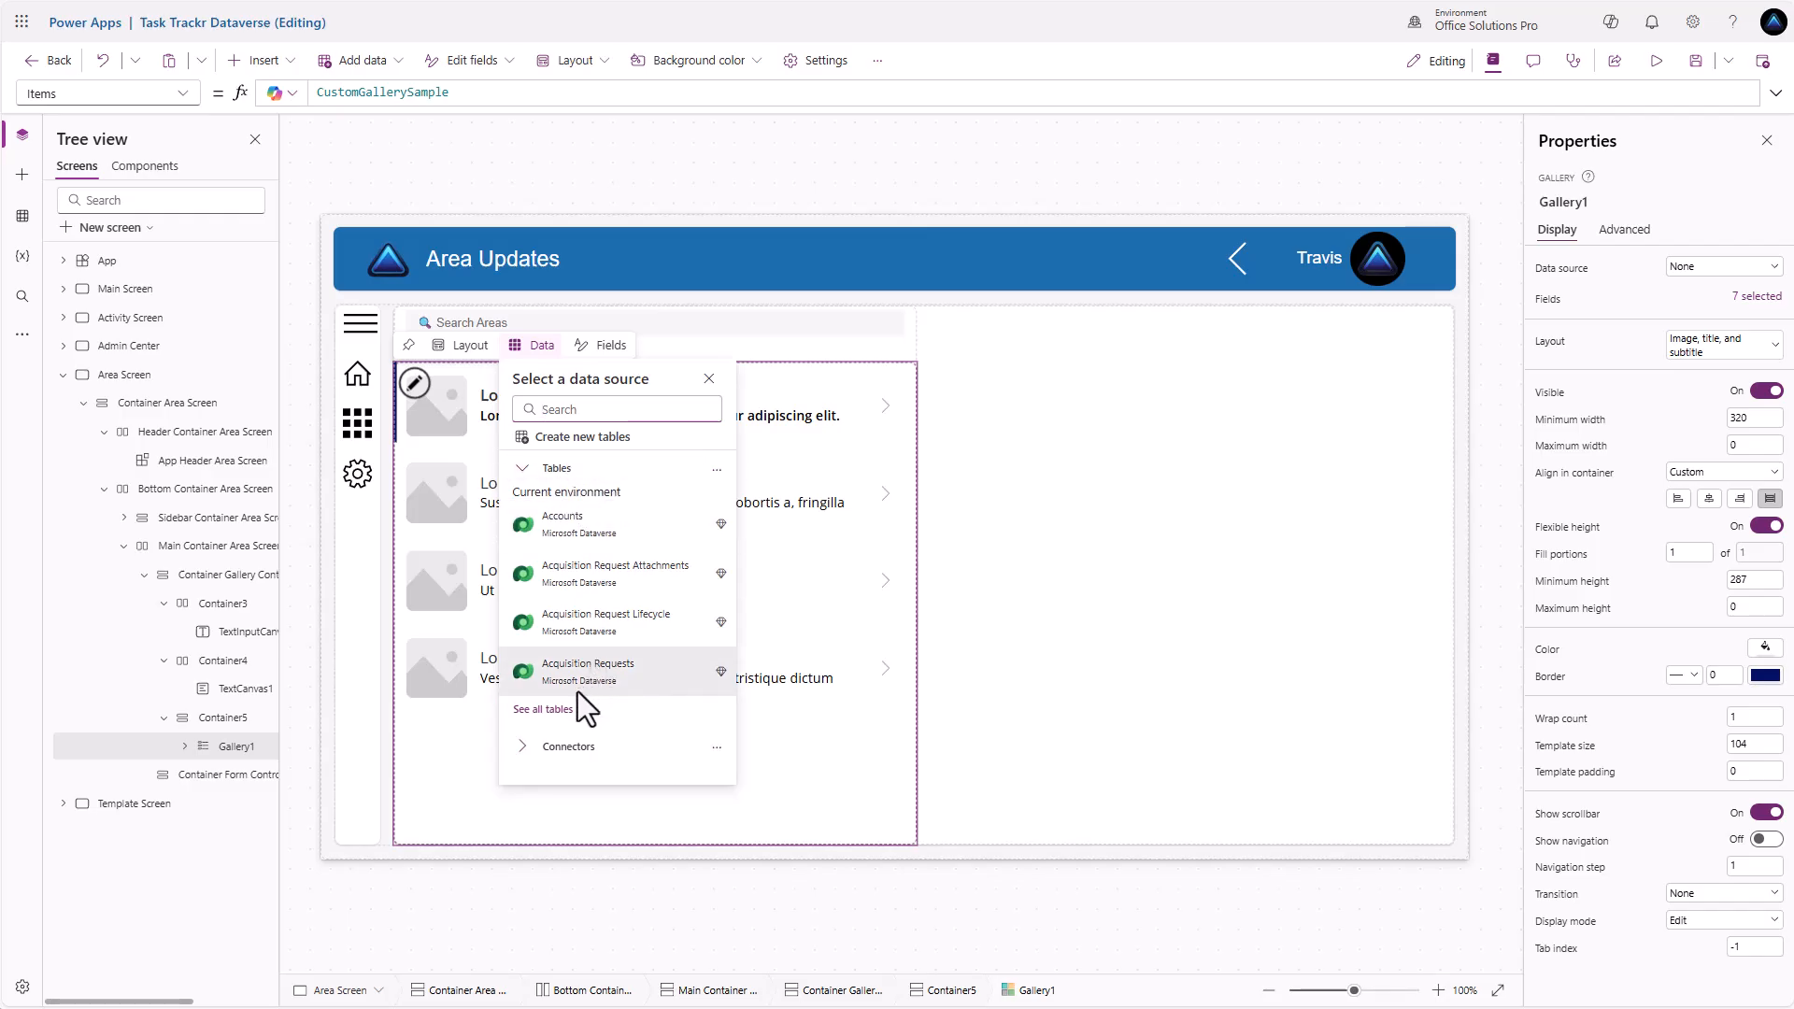
mouse_move(591, 669)
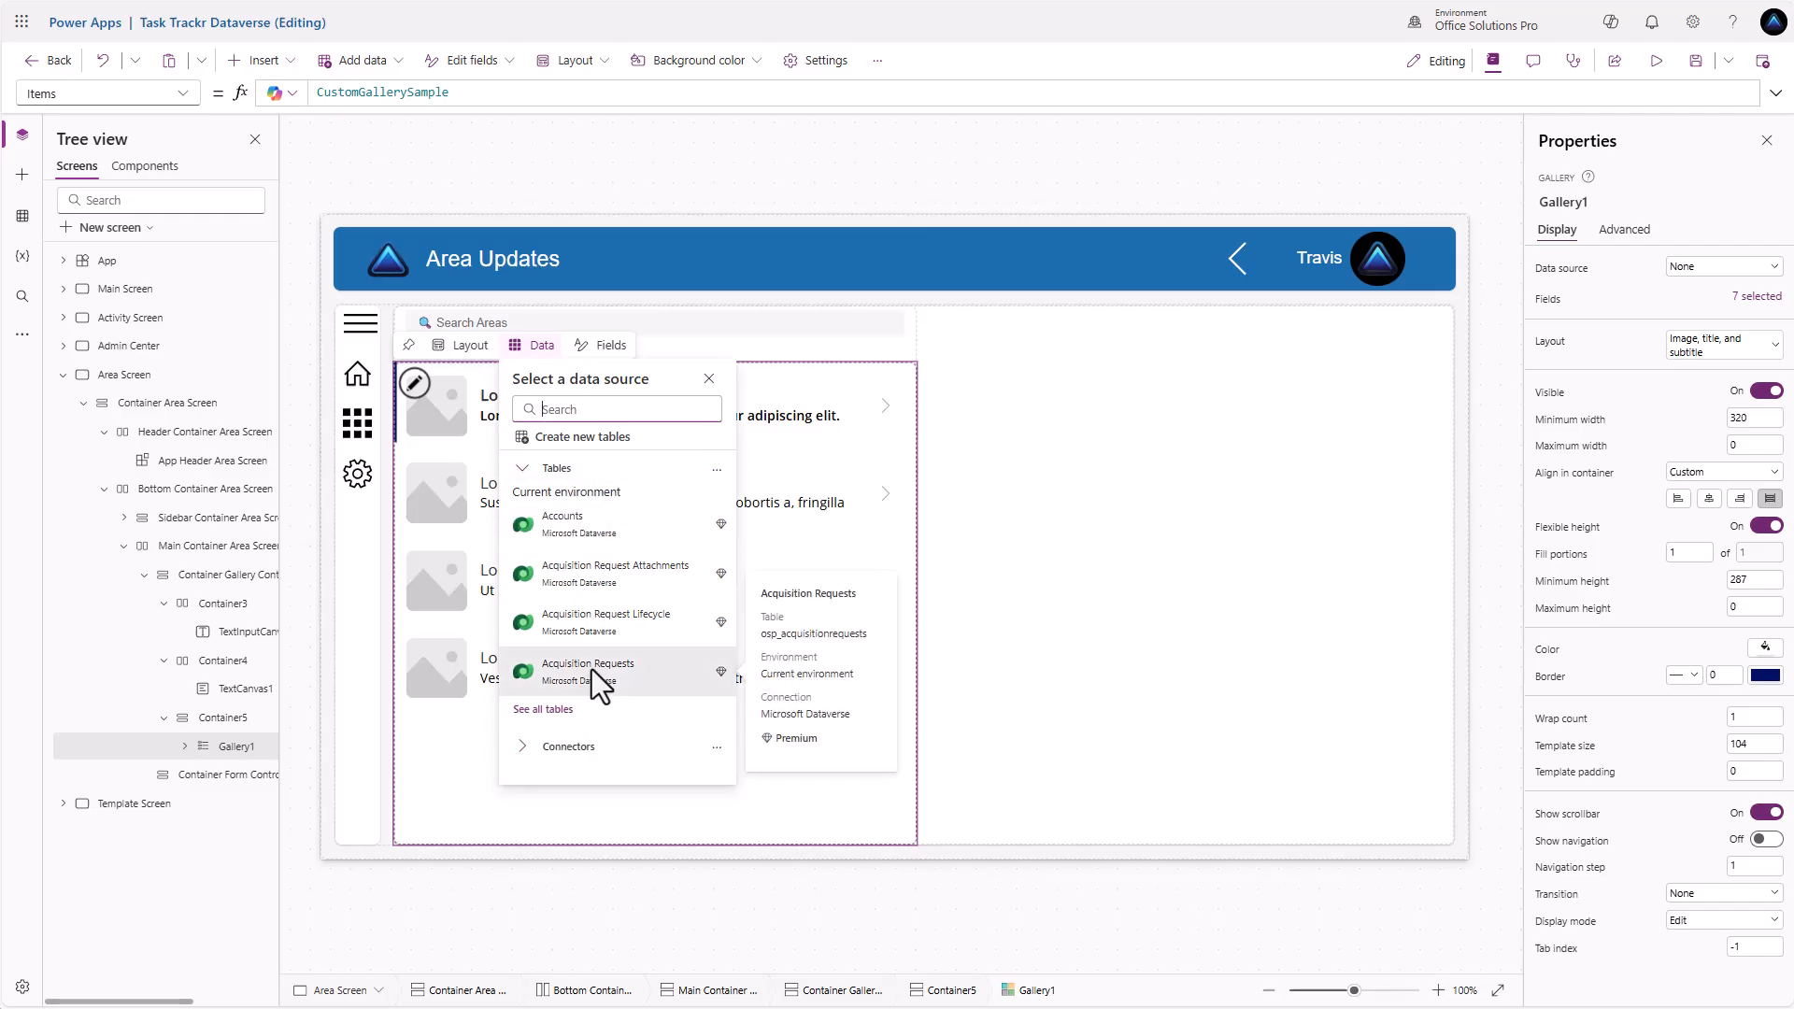
left_click(717, 469)
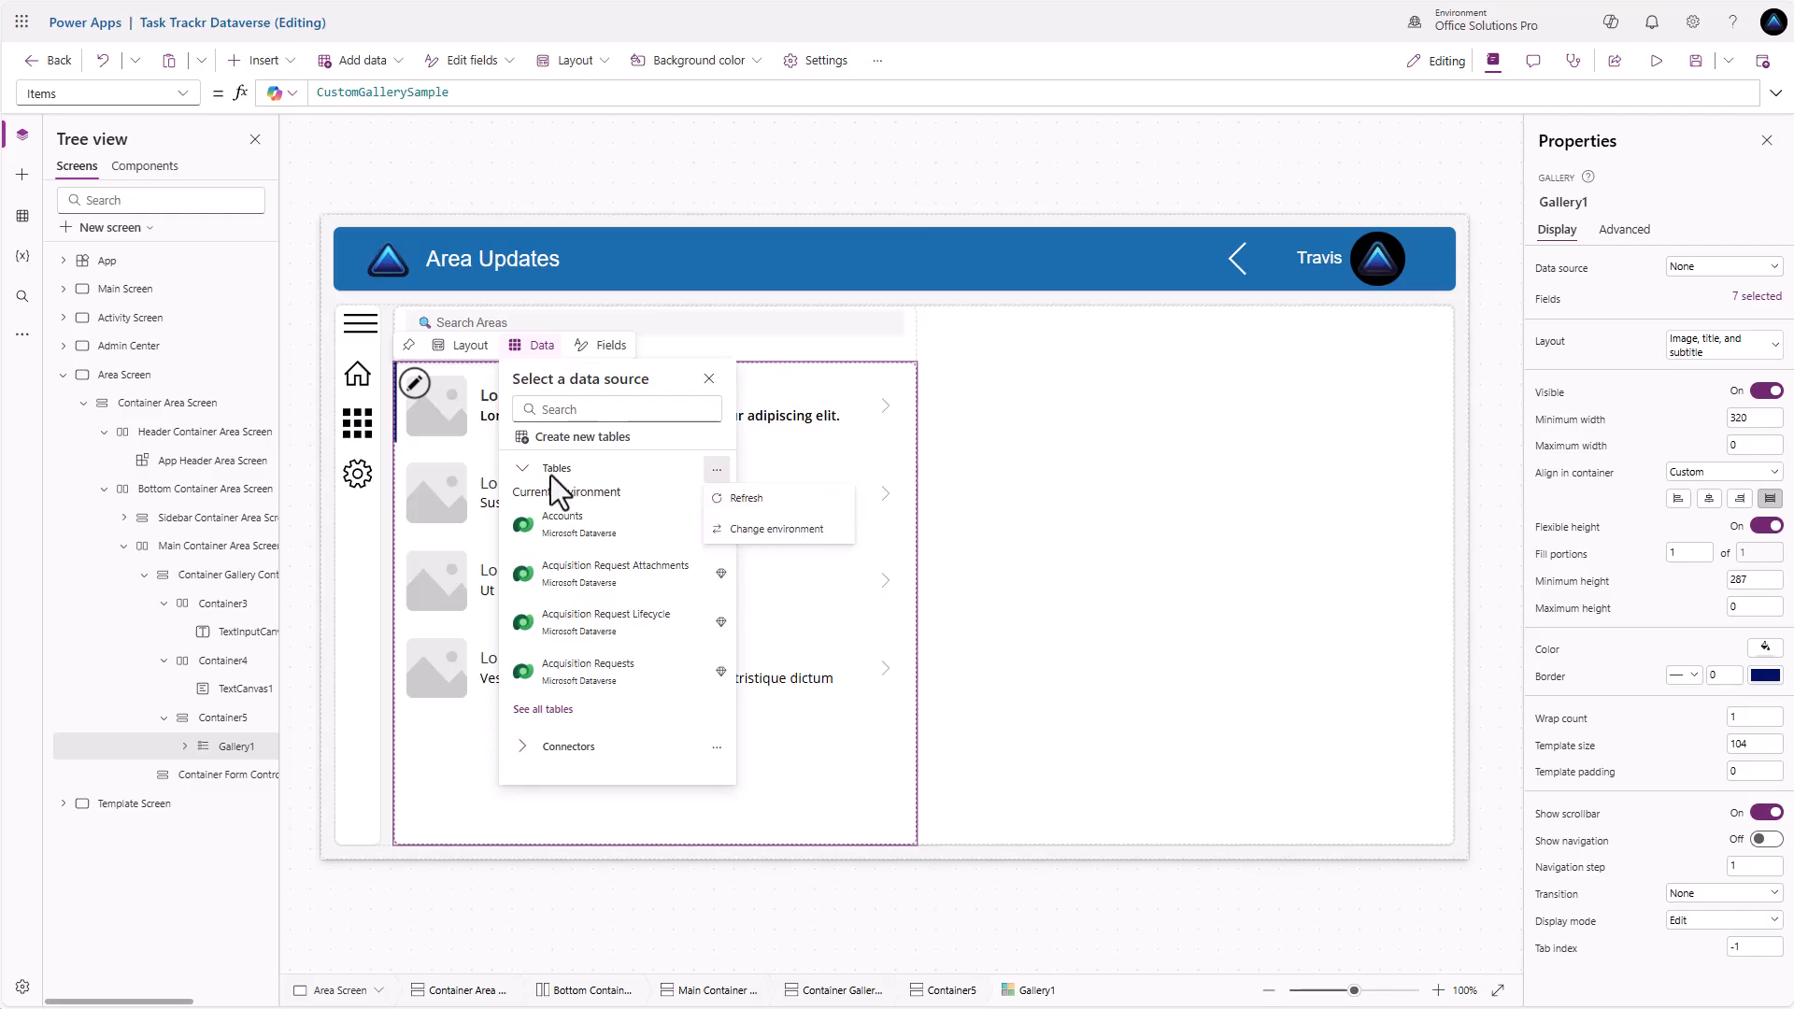
left_click(580, 410)
type("area")
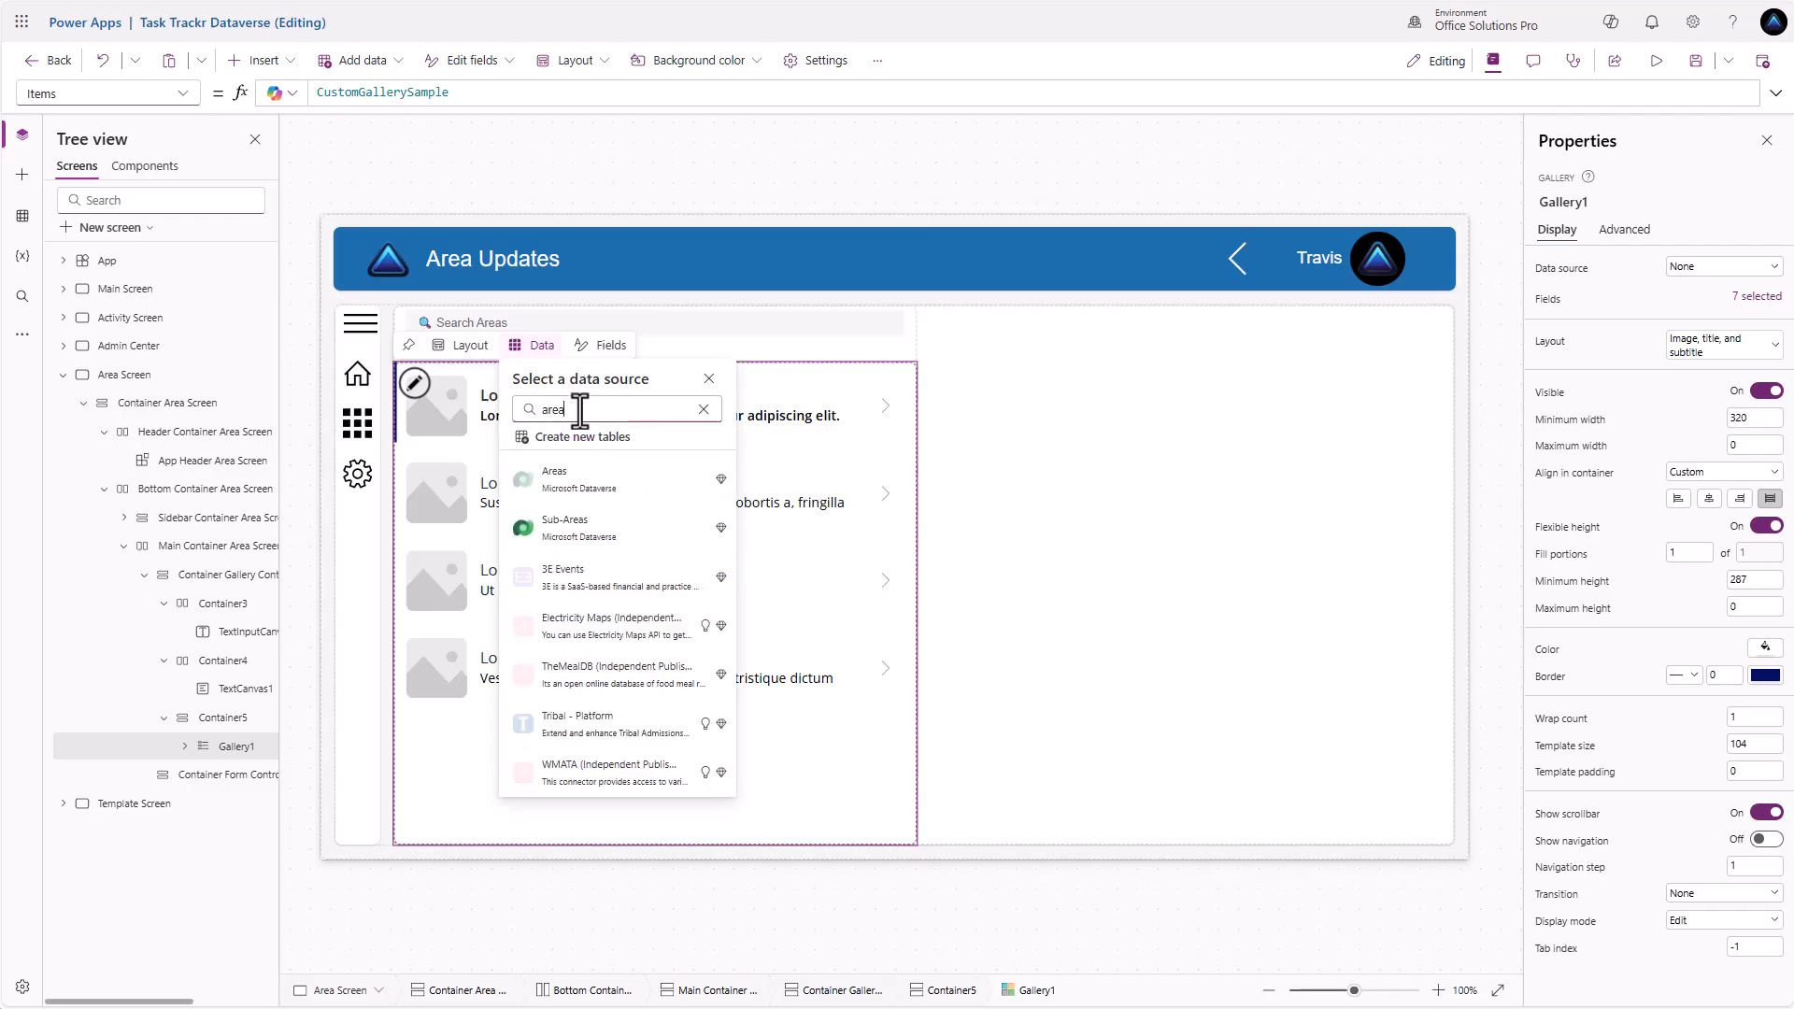
left_click(541, 462)
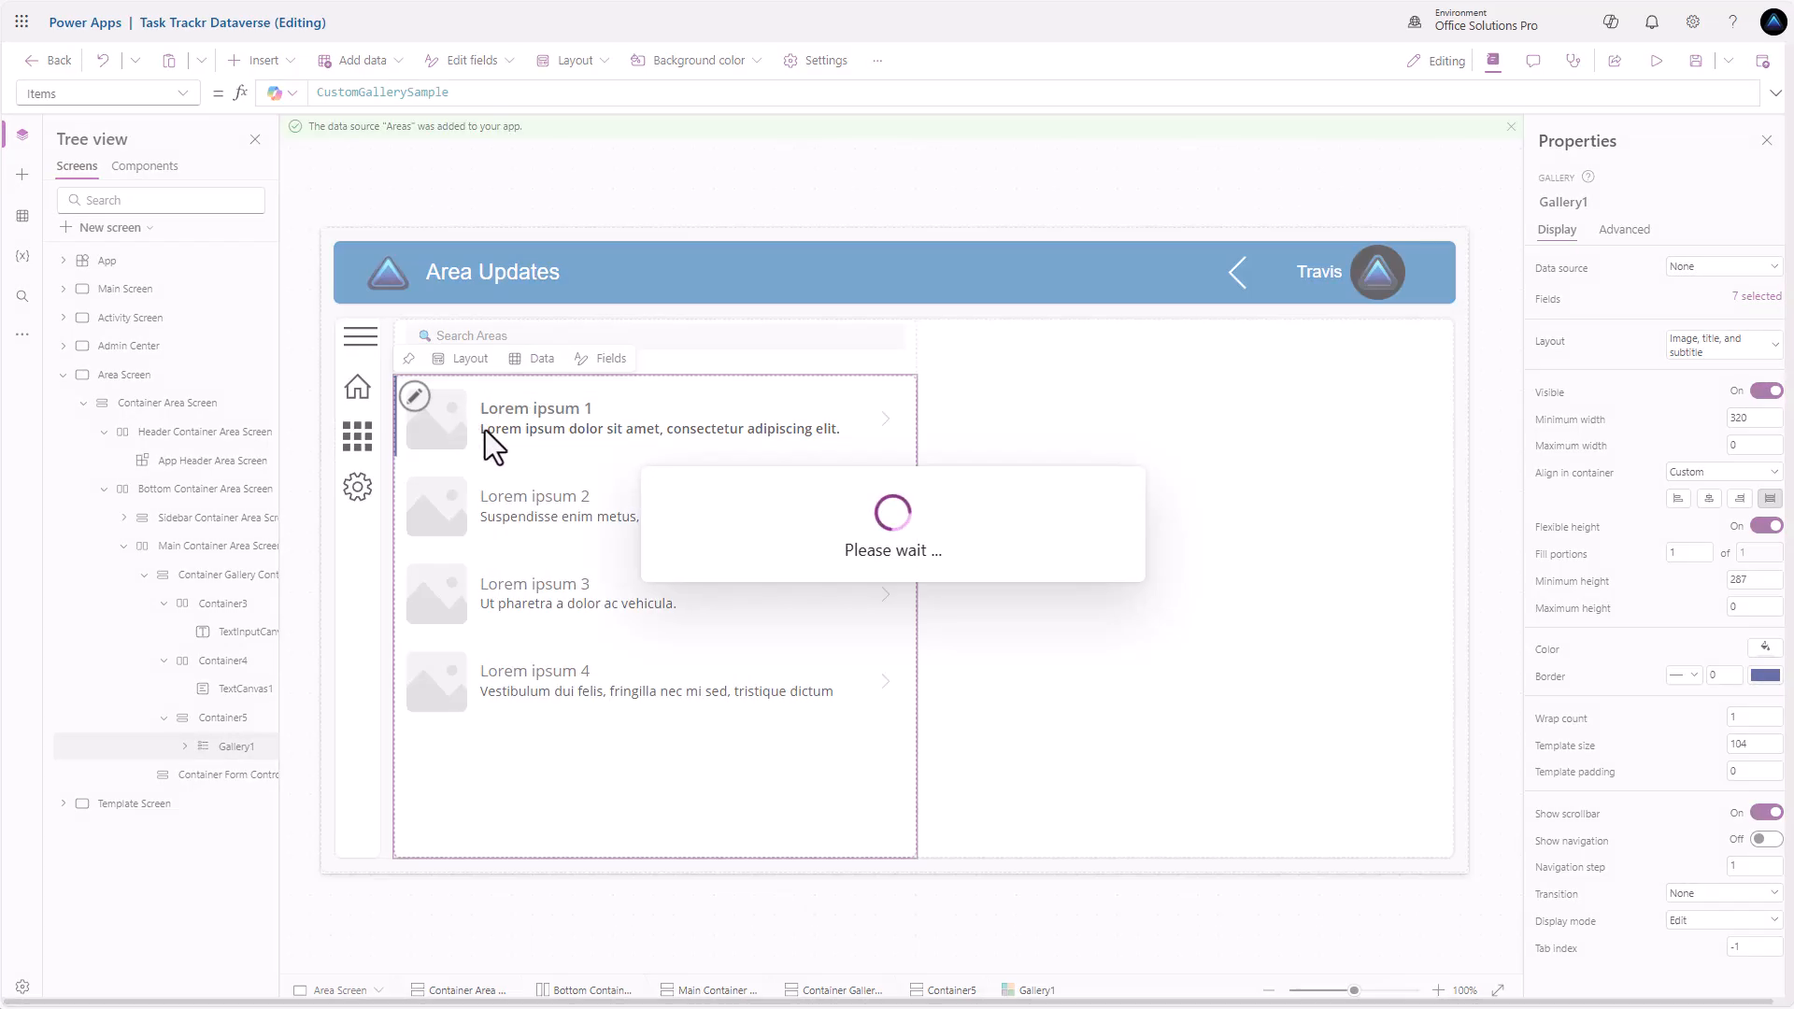
Delete the image, title and subtitle controls from the gallery template
left_click(451, 428)
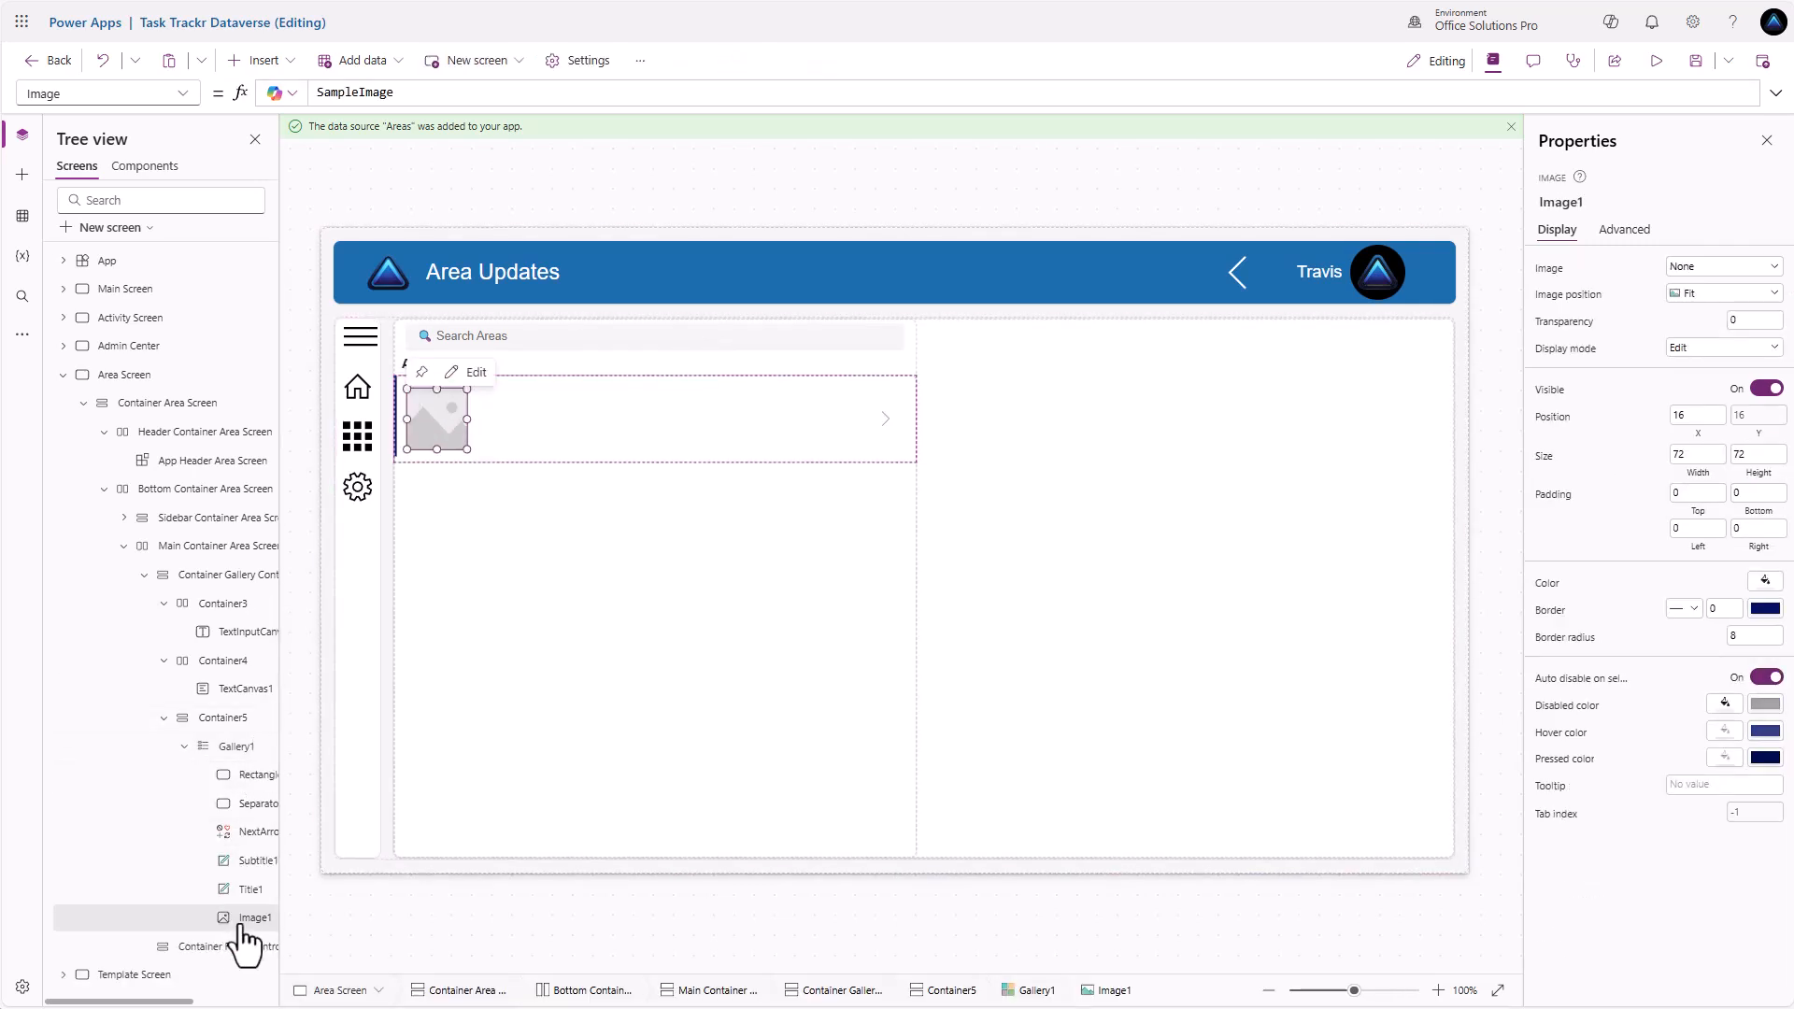
left_click(249, 888, "ctrl")
left_click(249, 864, "ctrl")
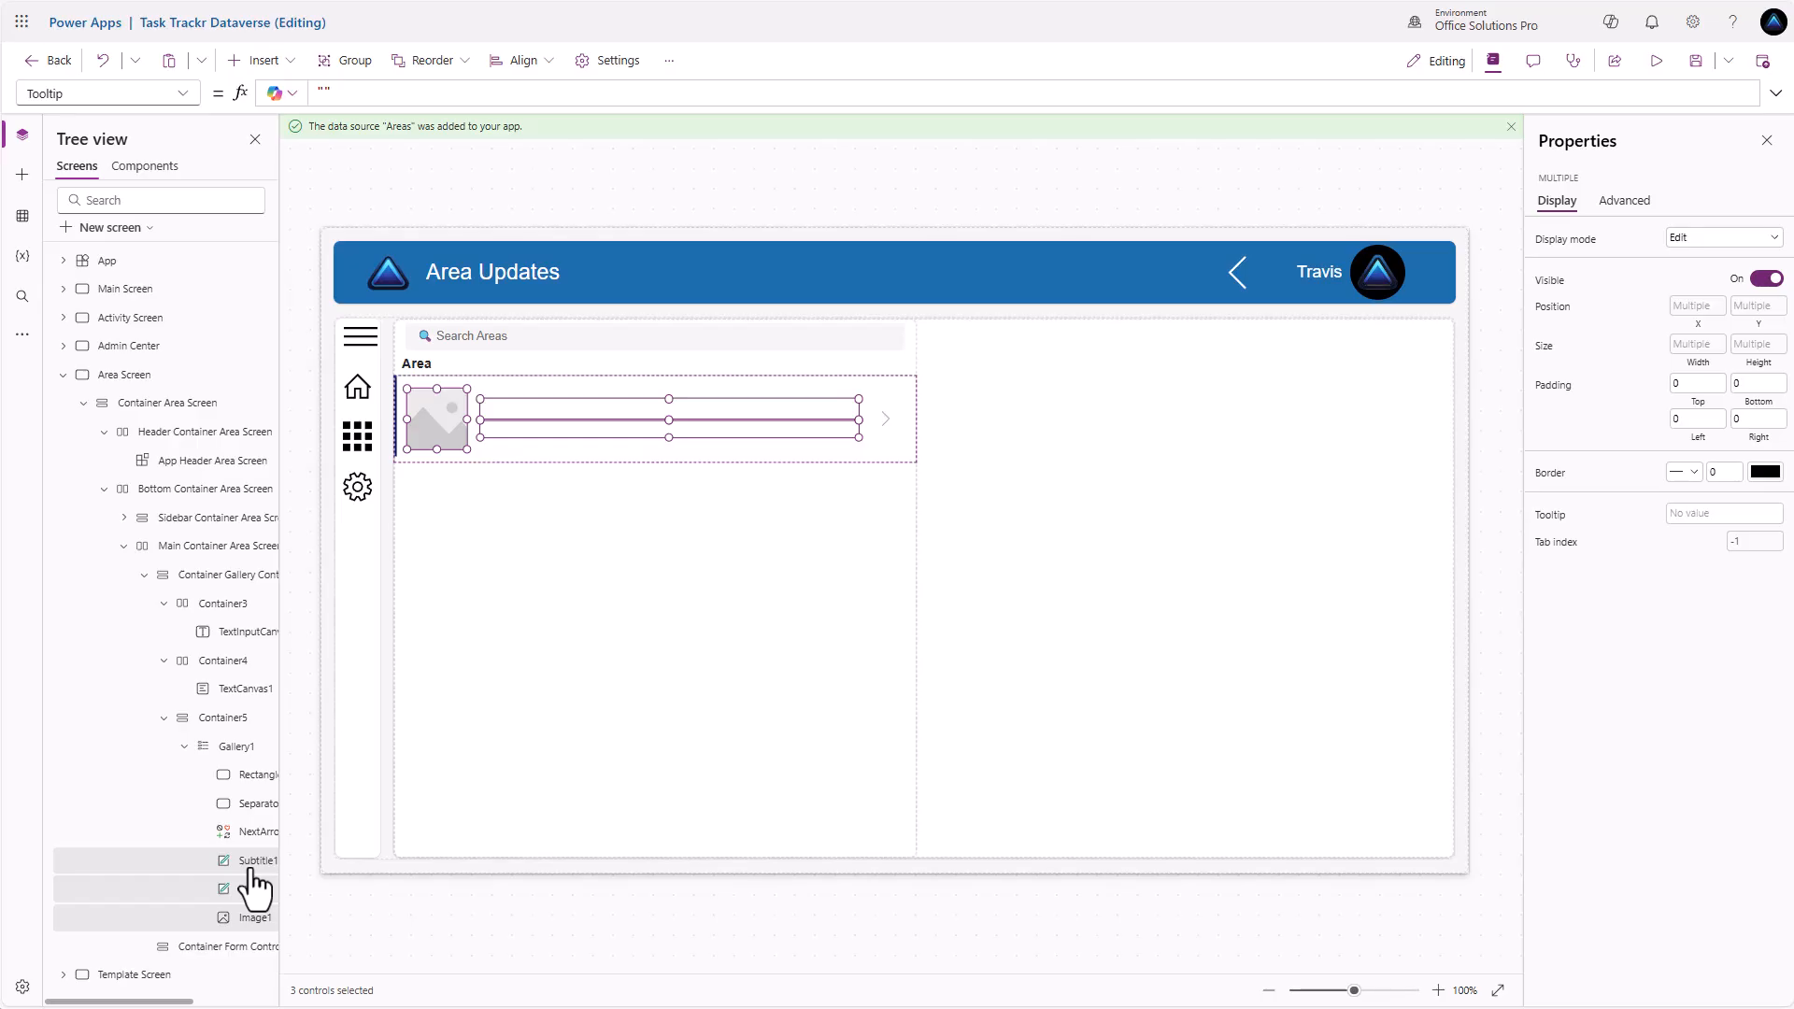
right_click(252, 888)
left_click(309, 677)
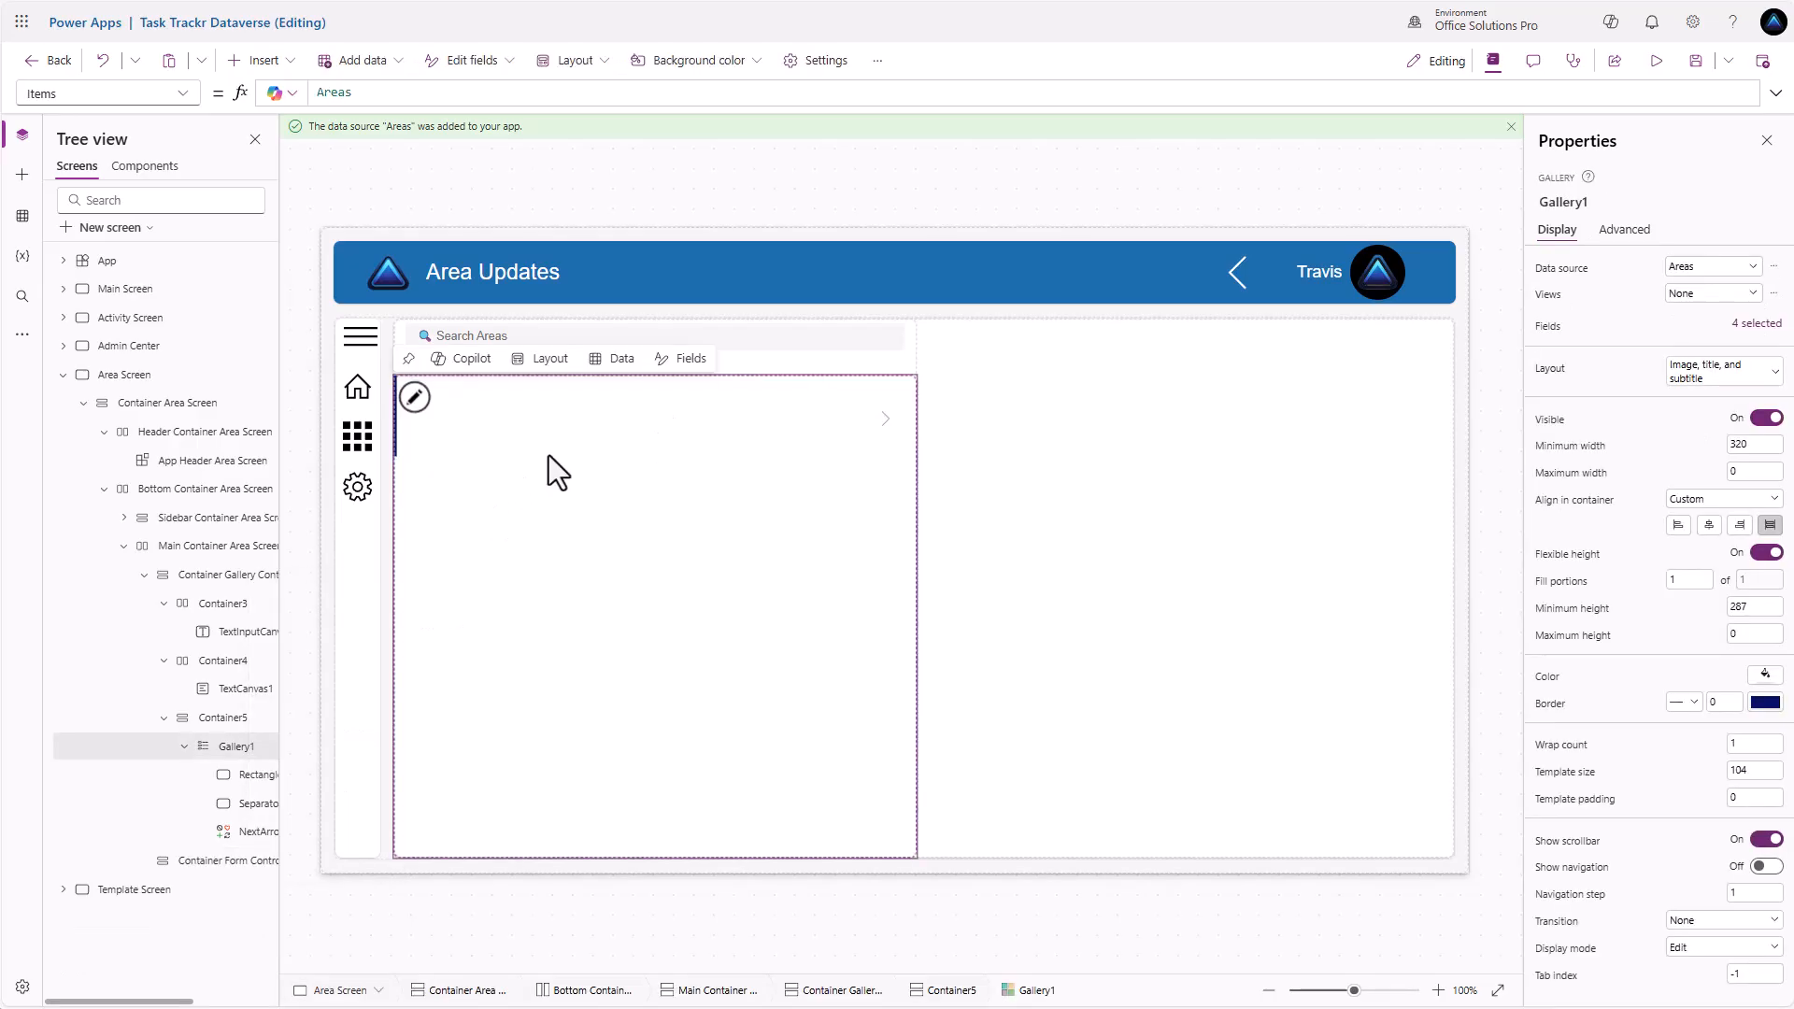
Insert a text control and nest it inside Gallery1
left_click(260, 62)
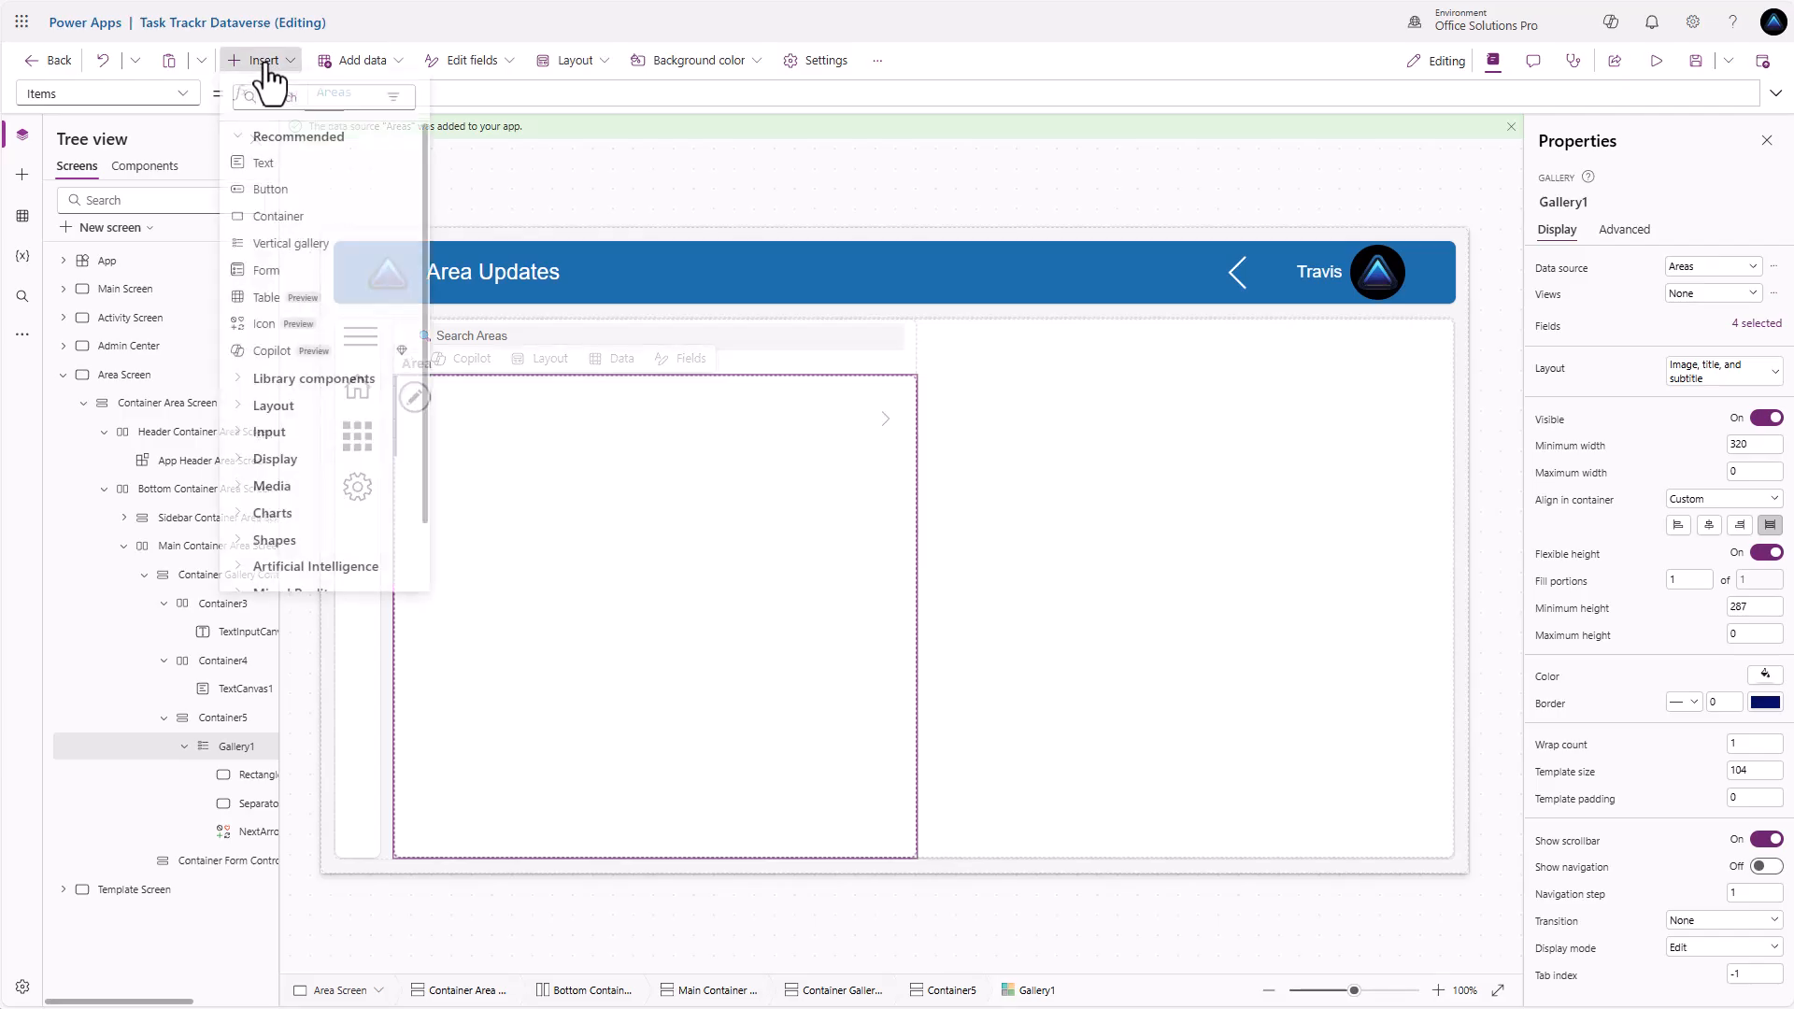
key("Escape")
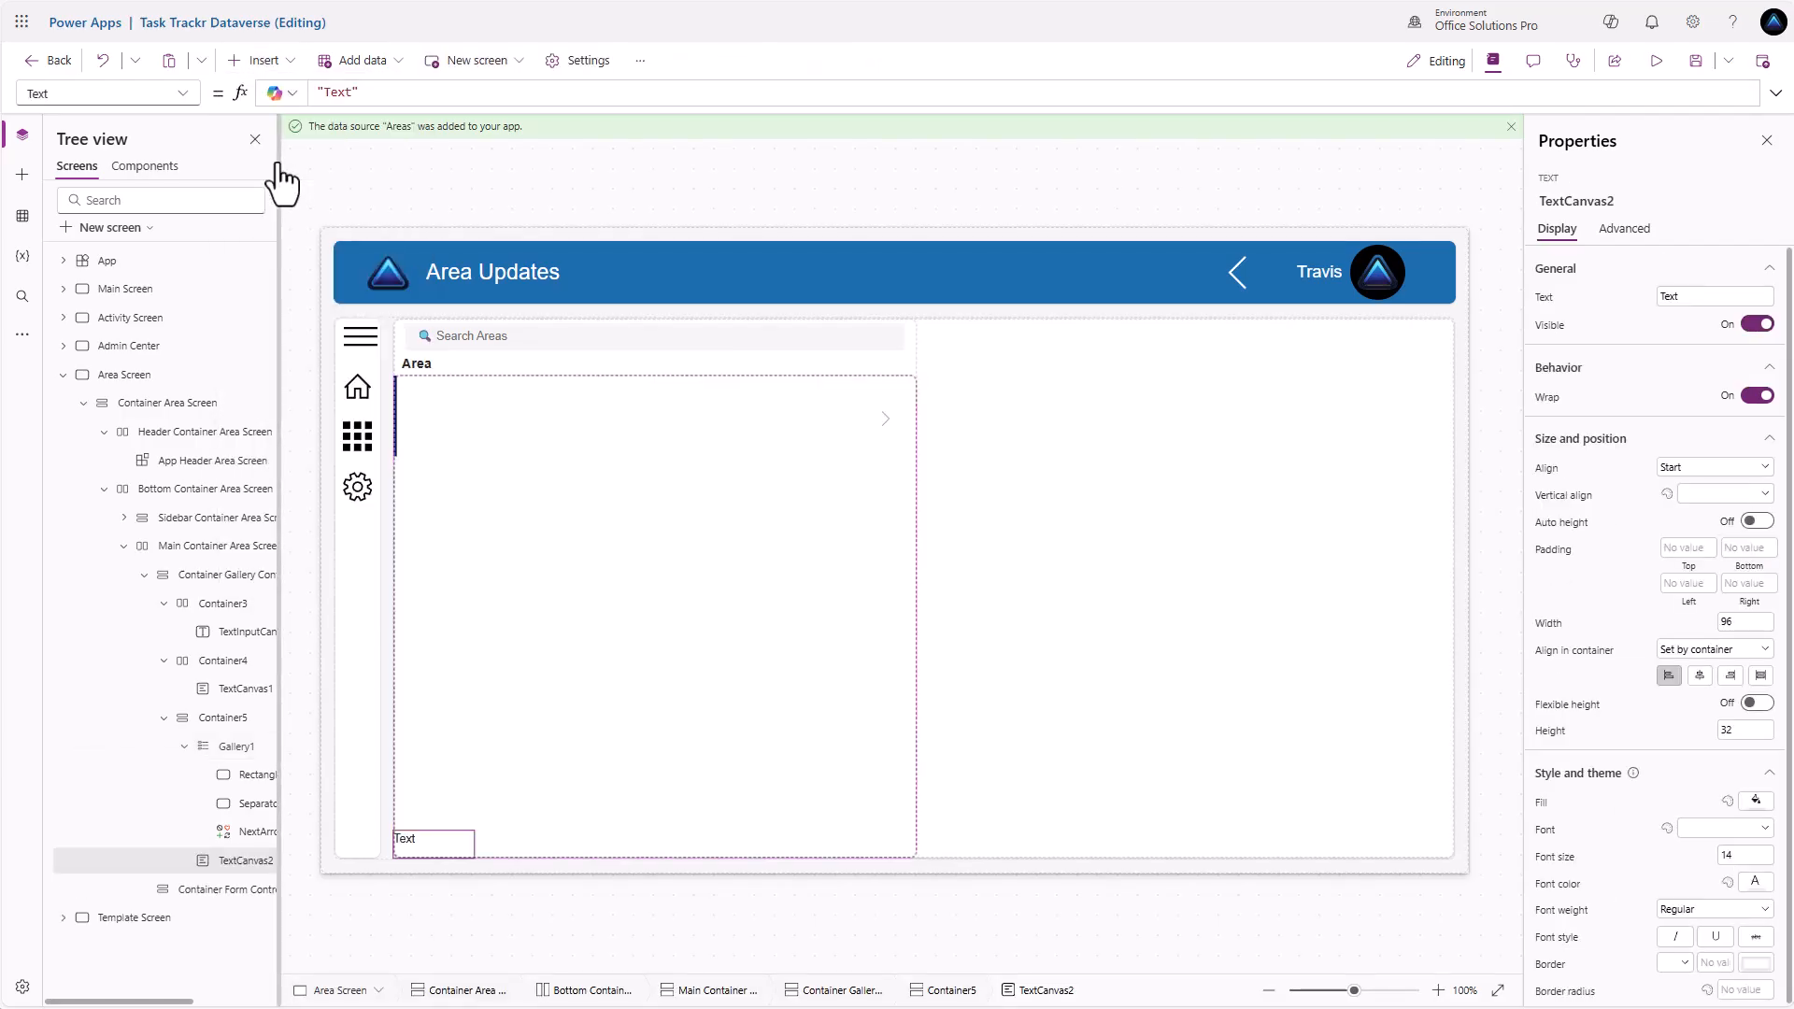
left_click_drag(247, 867, 269, 783)
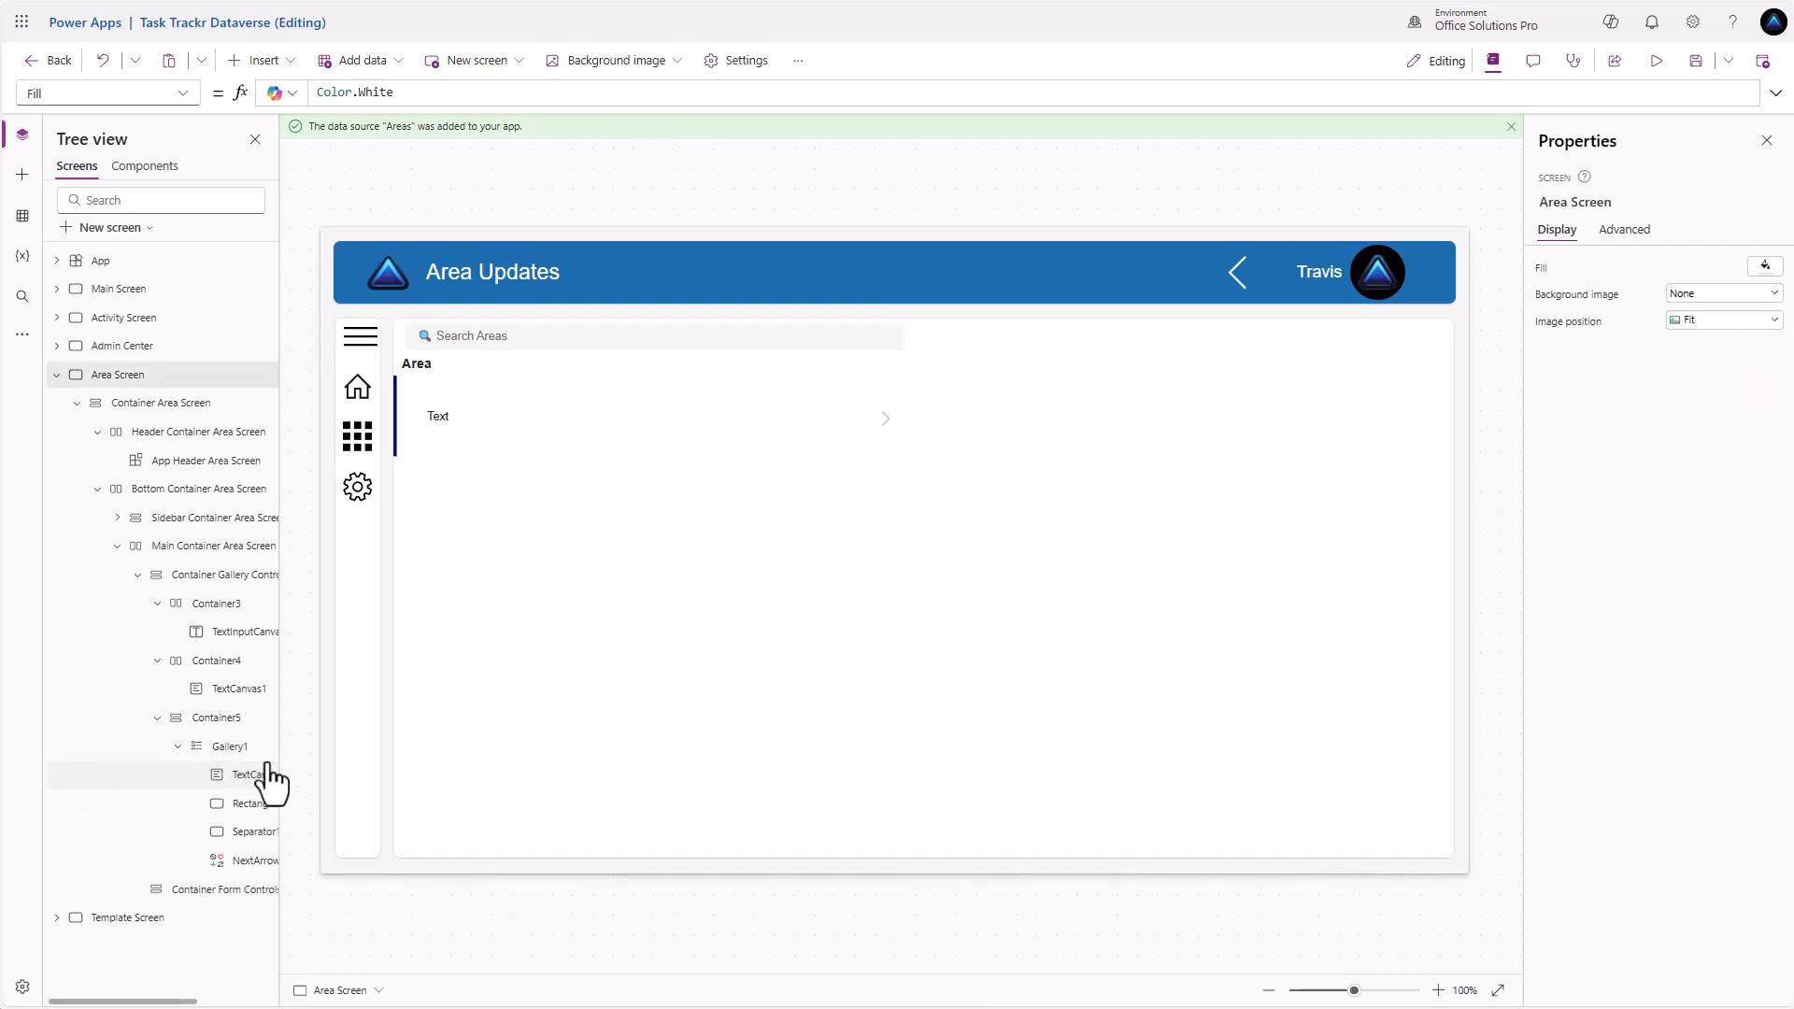
Move the gallery's text control to the upper-left corner of the template and set its X position to 10
left_click(257, 783)
left_click_drag(477, 422, 455, 390)
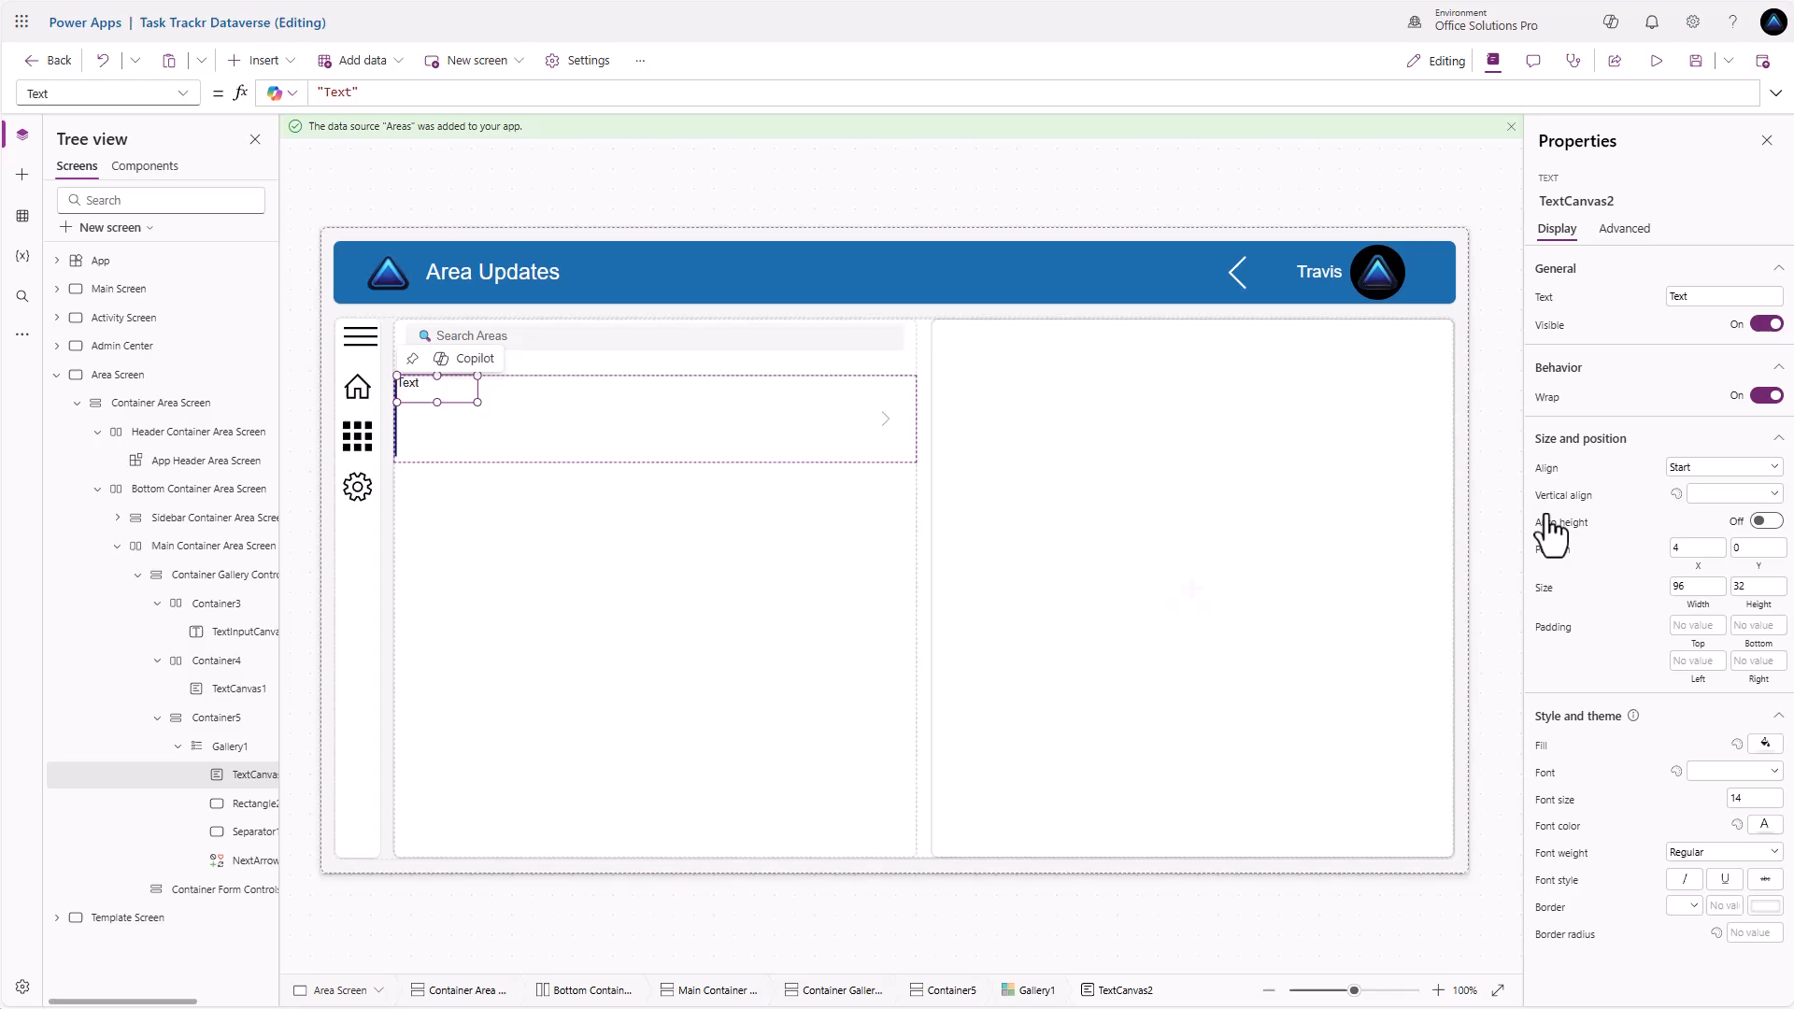
left_click(1705, 555)
type("0")
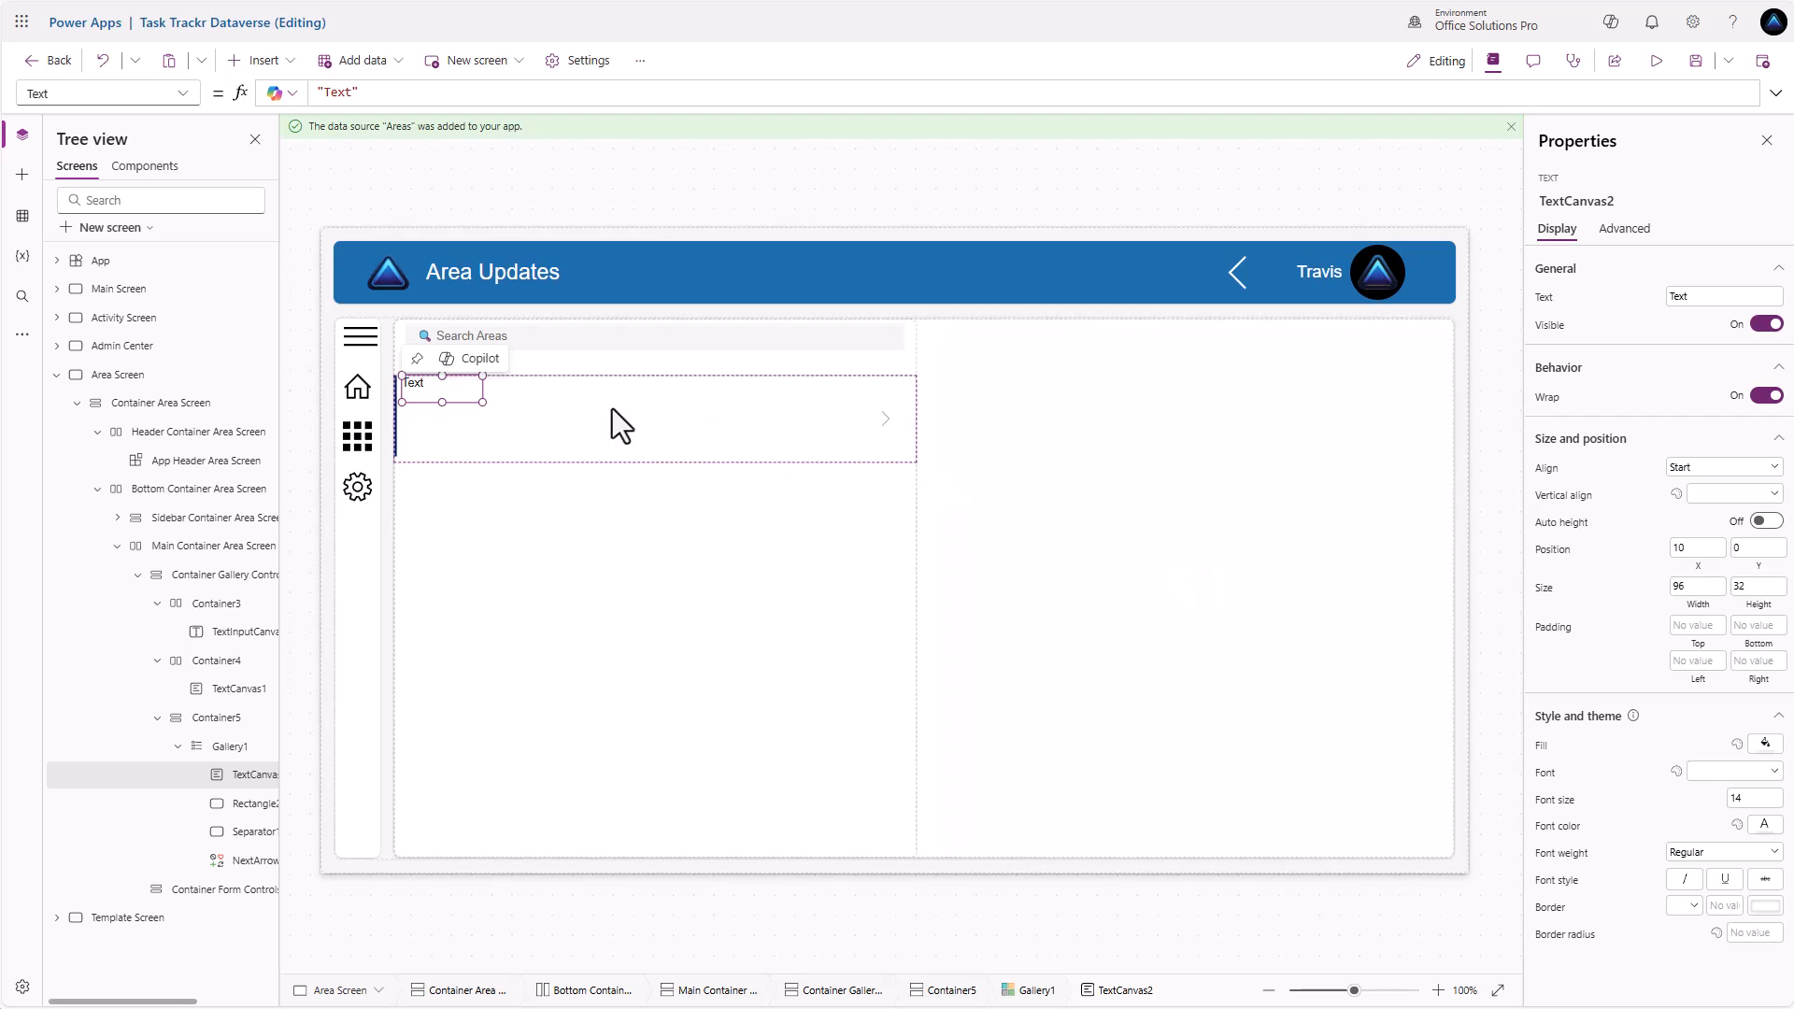
Set the Width formula of the gallery's text control to Parent.Width - 120
left_click(1717, 585)
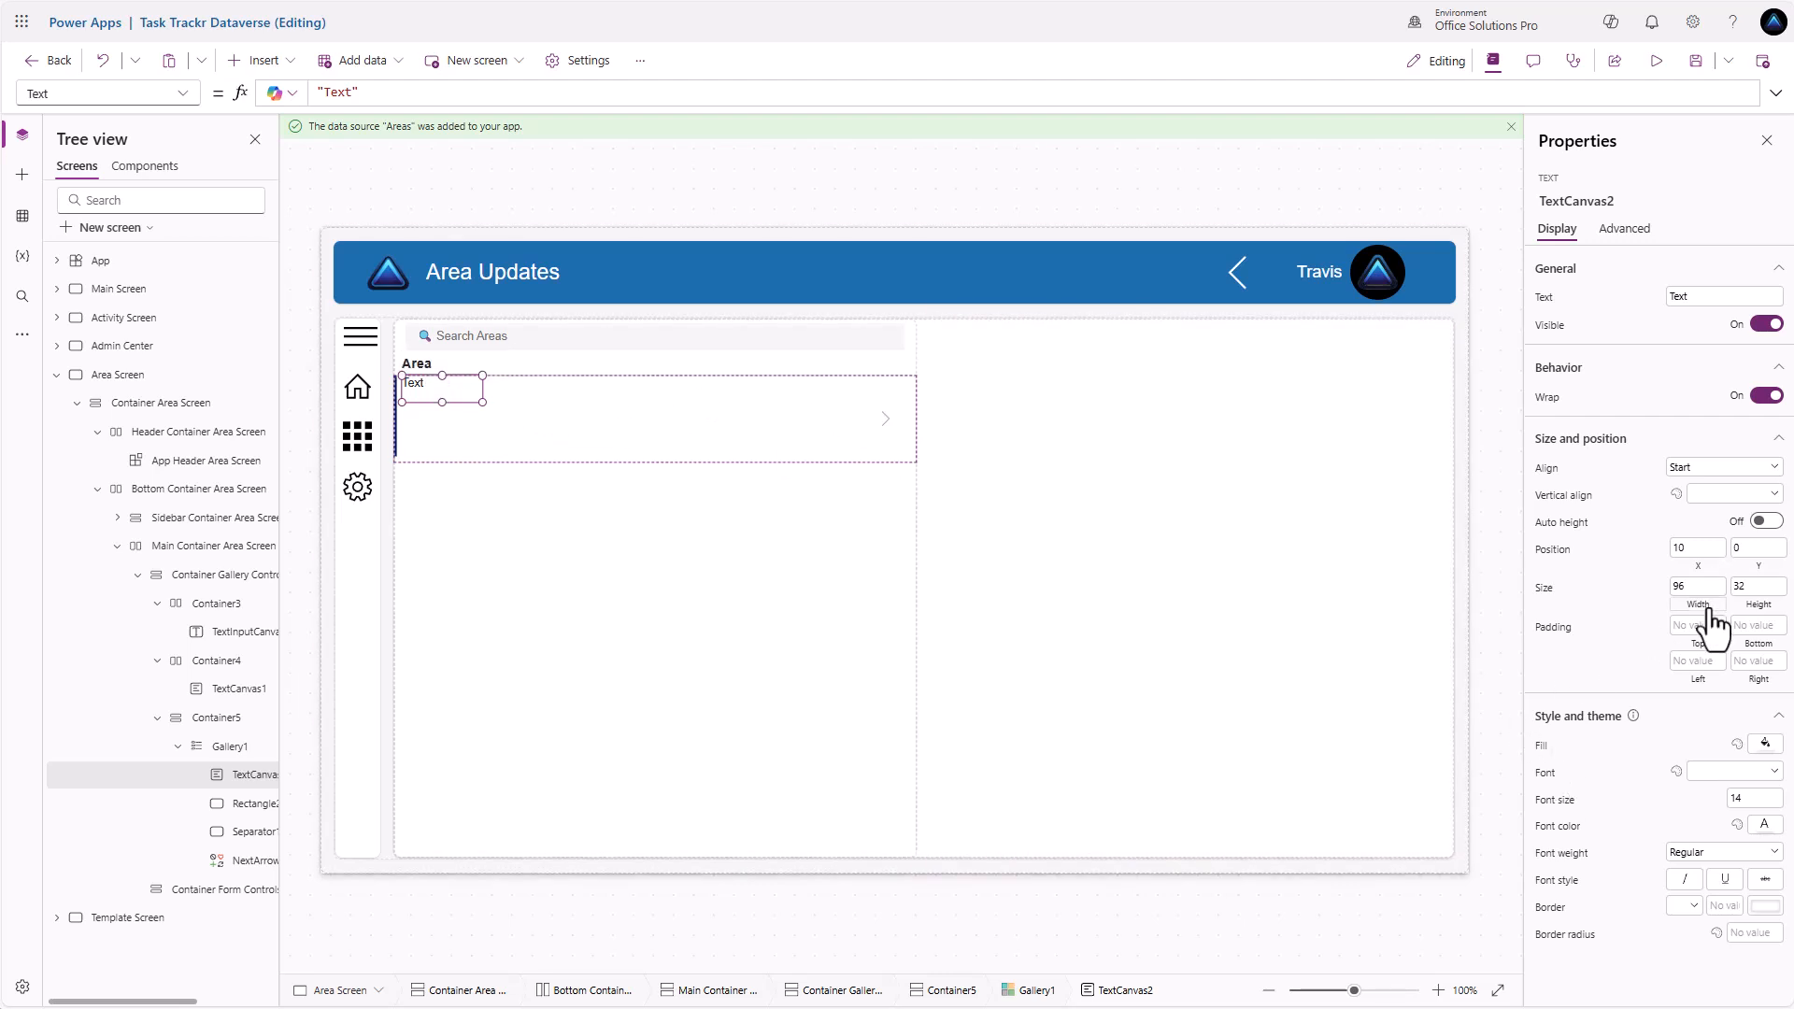
left_click(358, 94)
type("Parent.Width ")
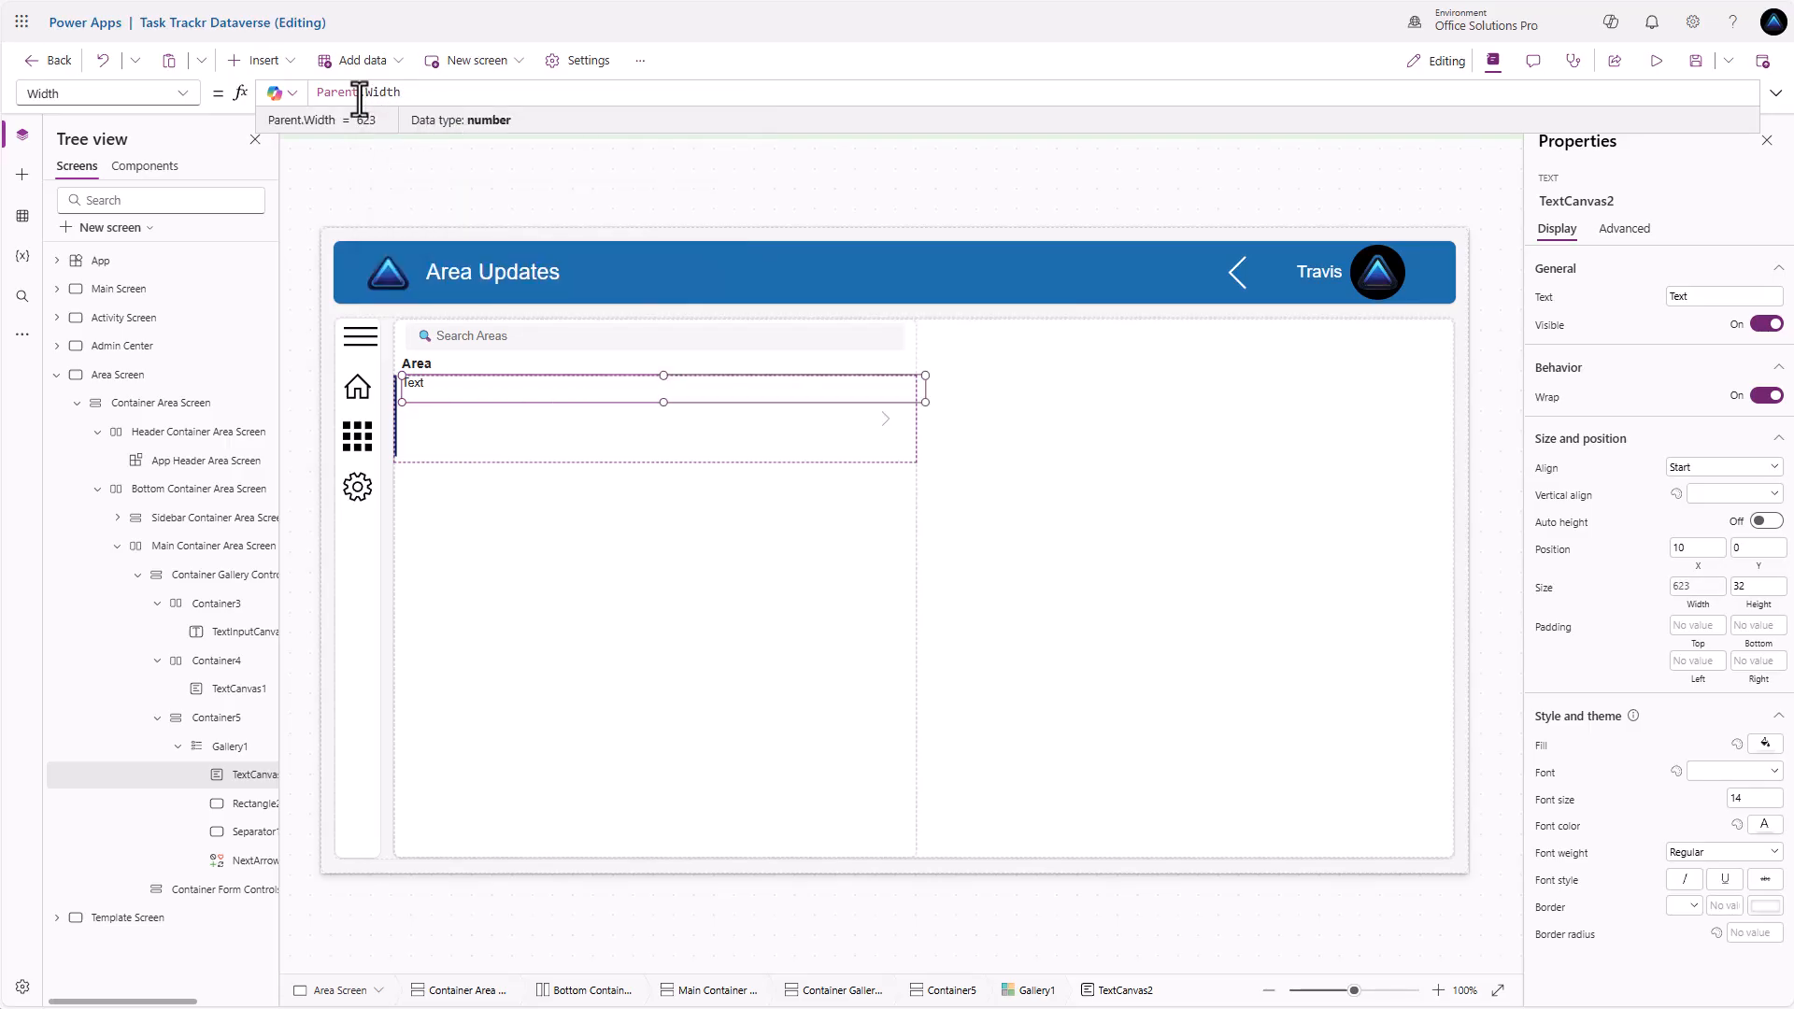
type("- 120")
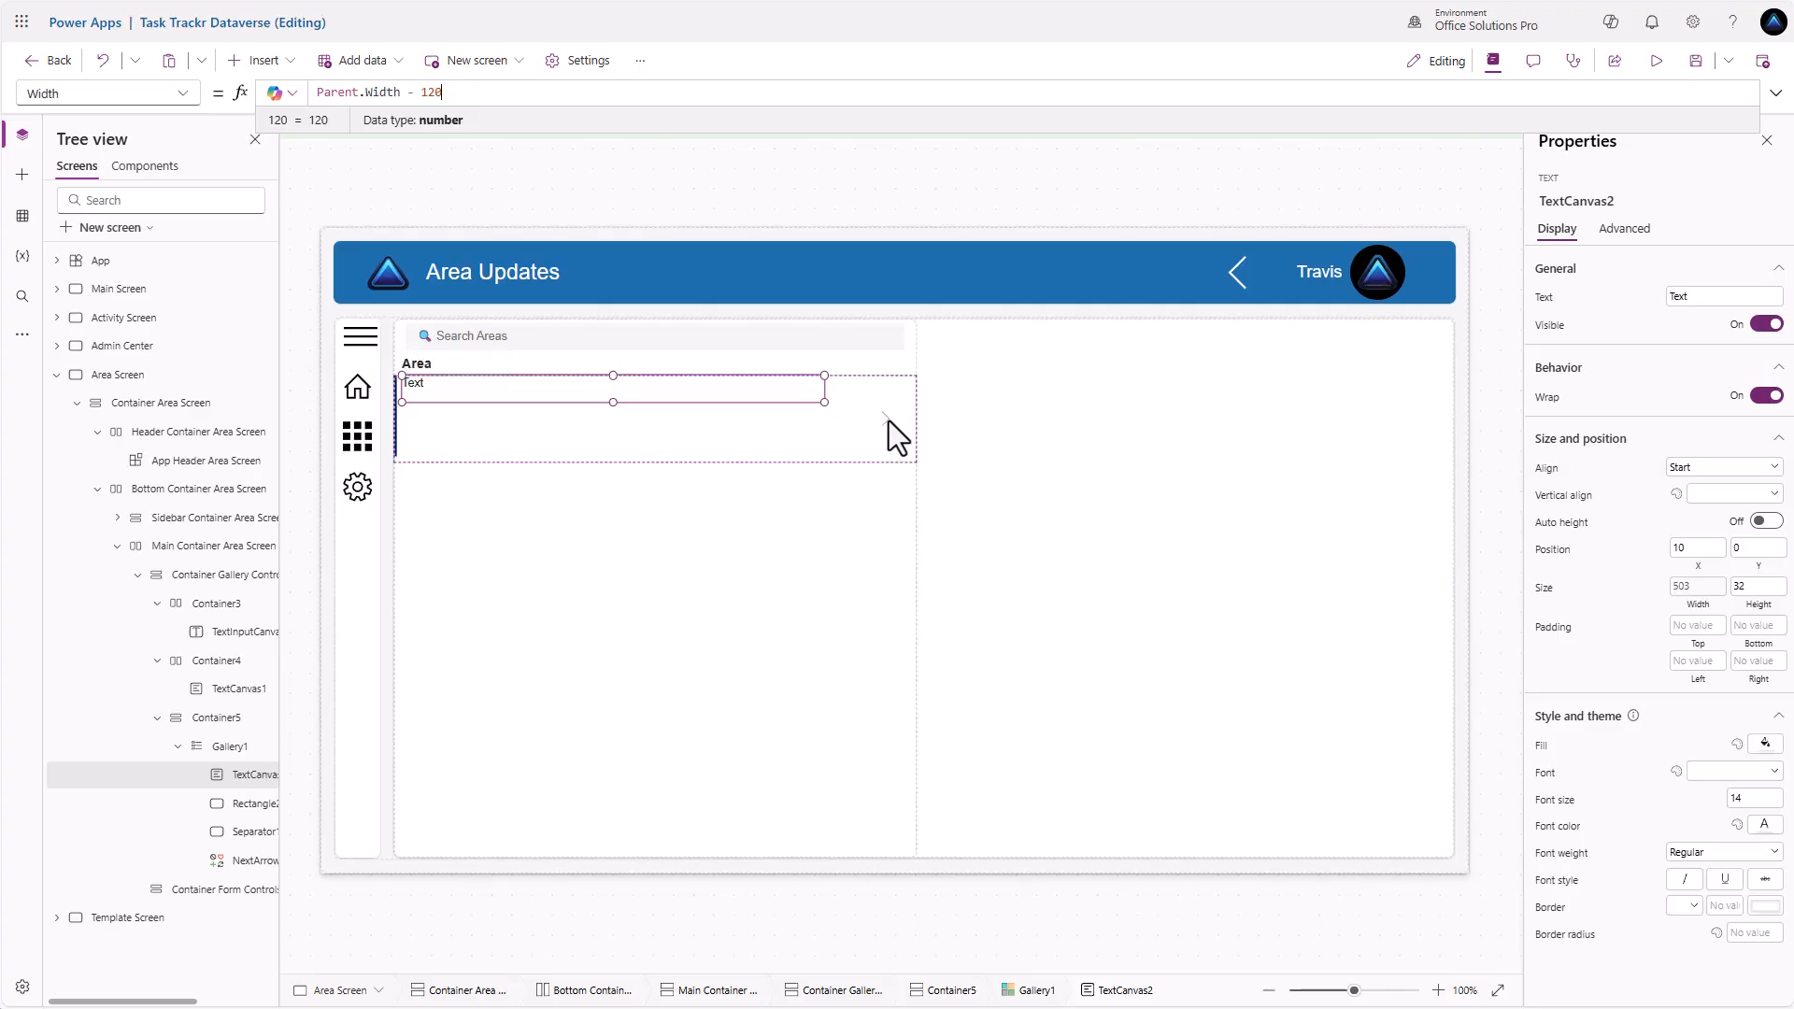
Set the Text formula of the gallery's text control to ThisItem.'Area (osp_name)'
left_click(1541, 301)
key("ctrl+a")
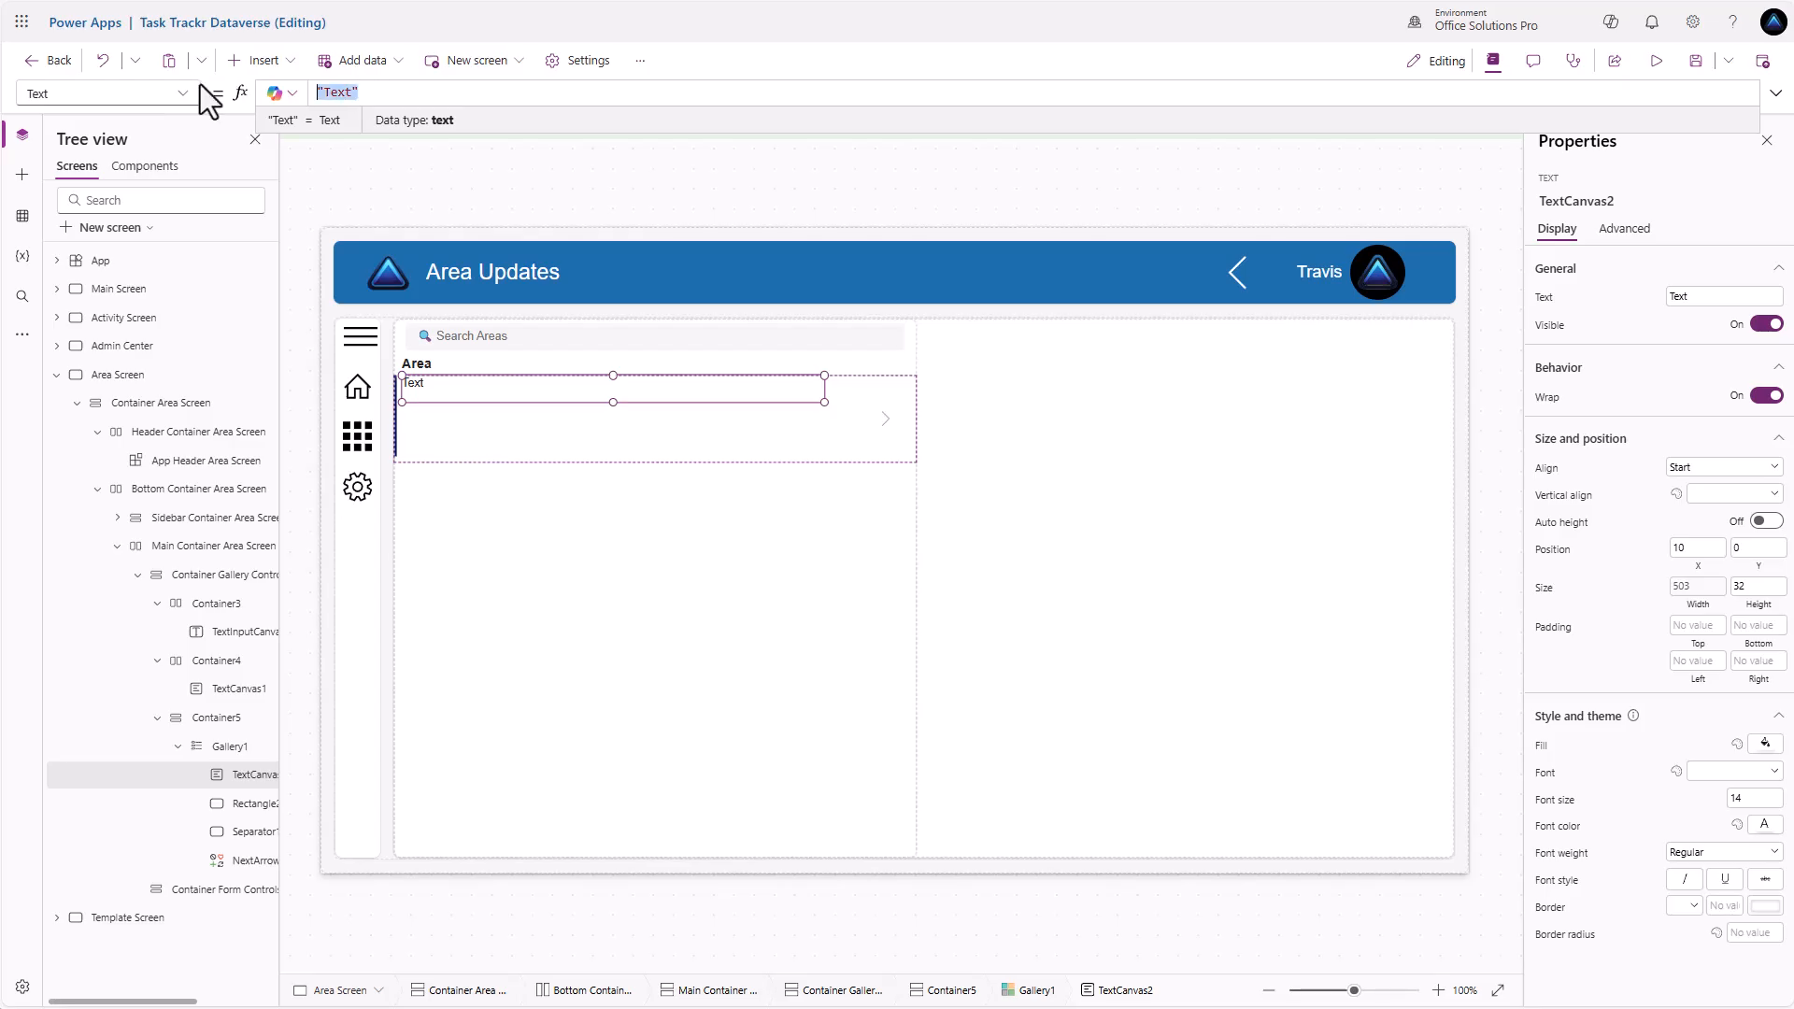
type("ThisItem.'Area (osp_name)'")
key("Tab")
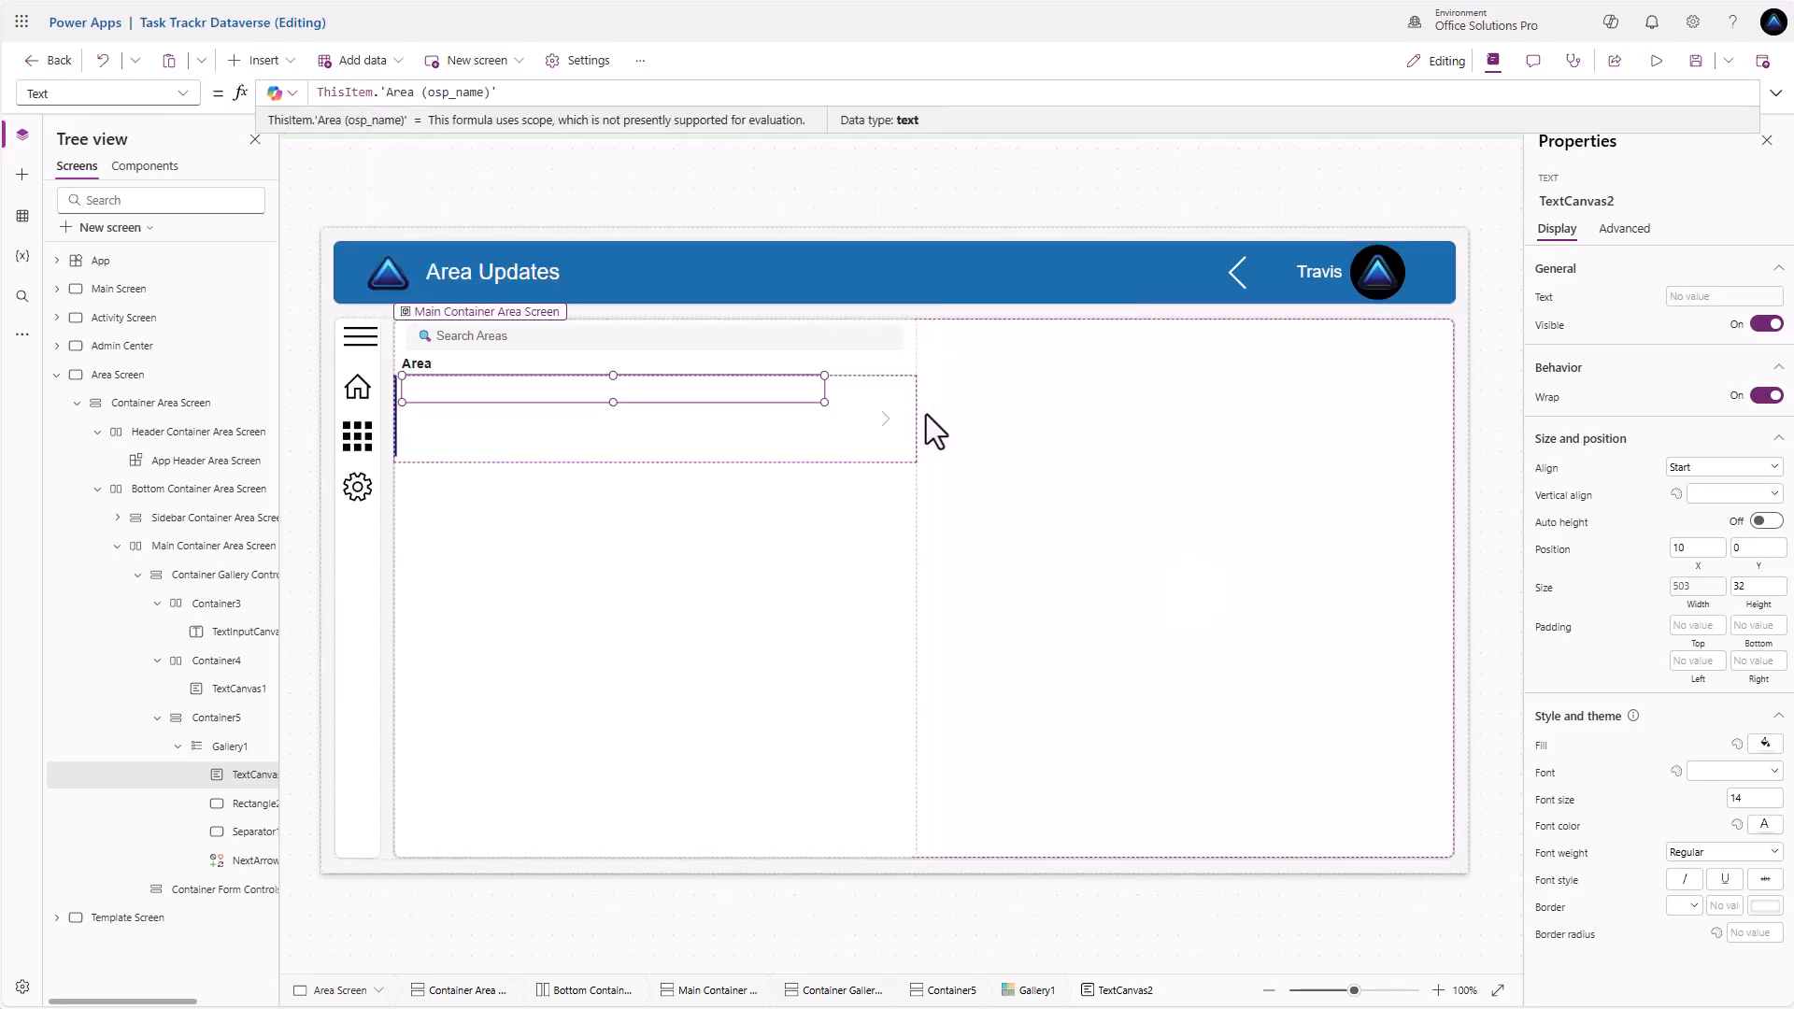
Change the colour of the gallery's next-arrow icon to black
left_click(888, 420)
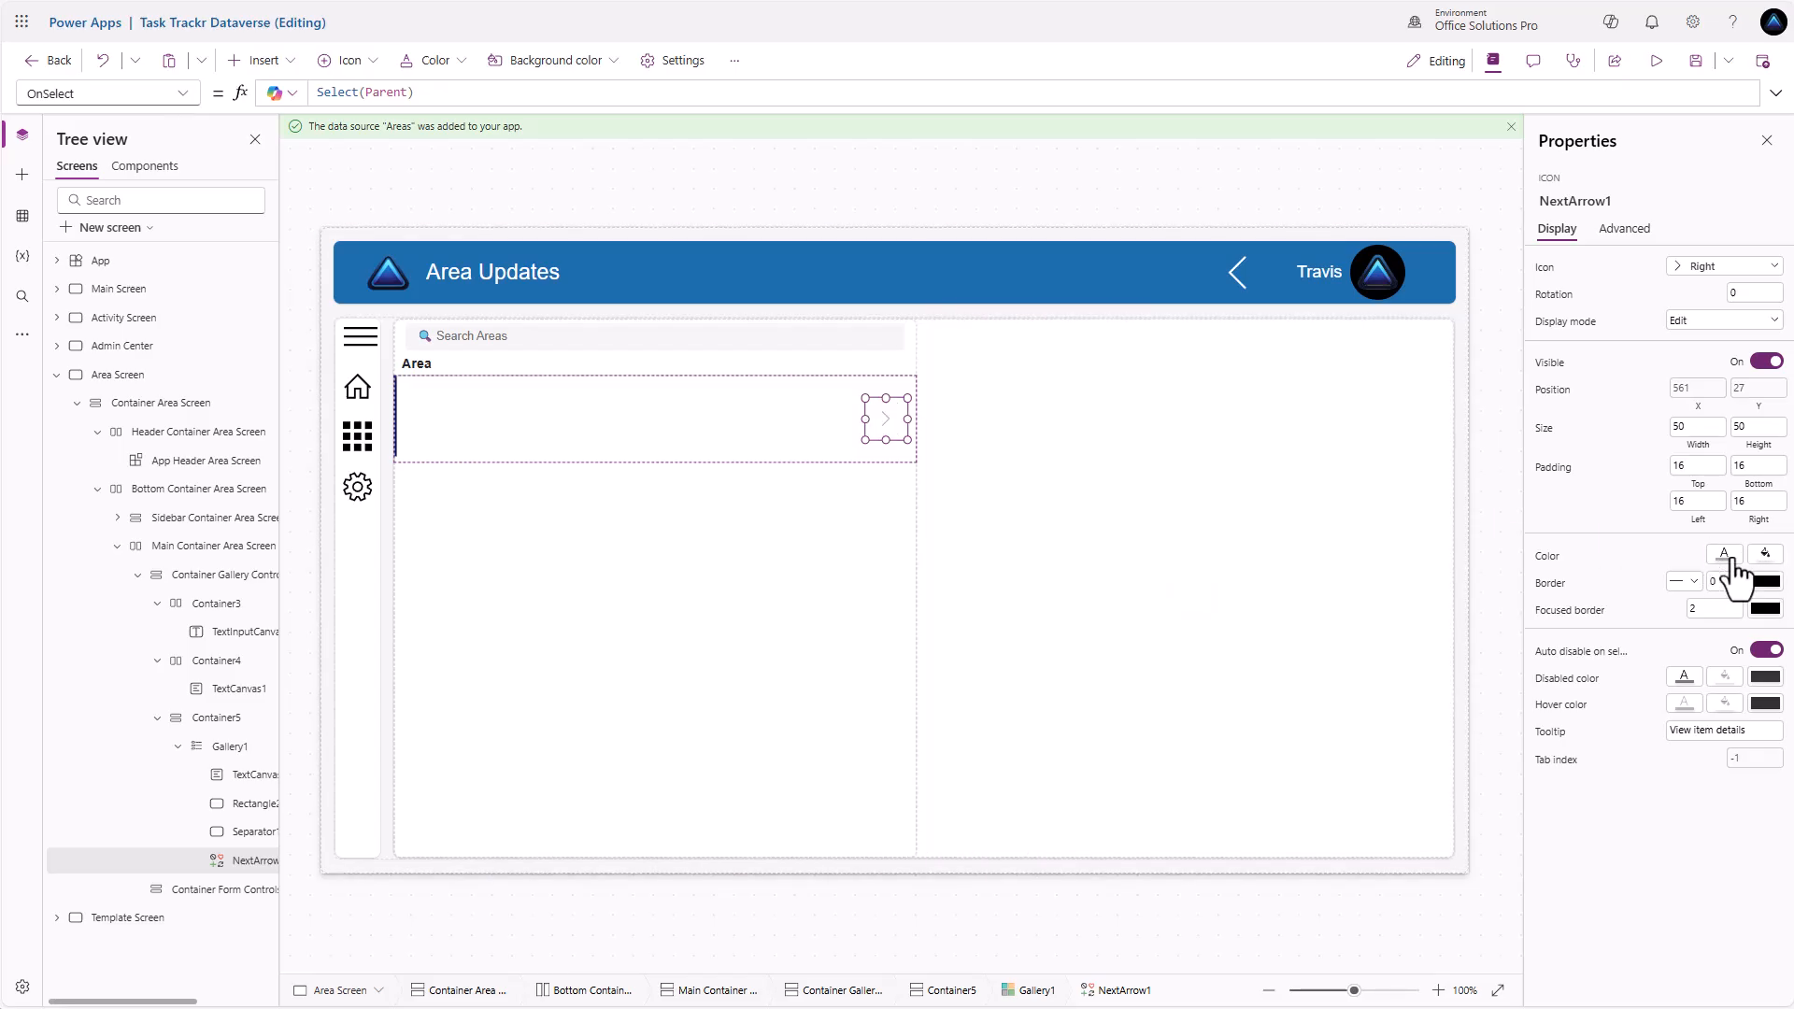
left_click(1725, 557)
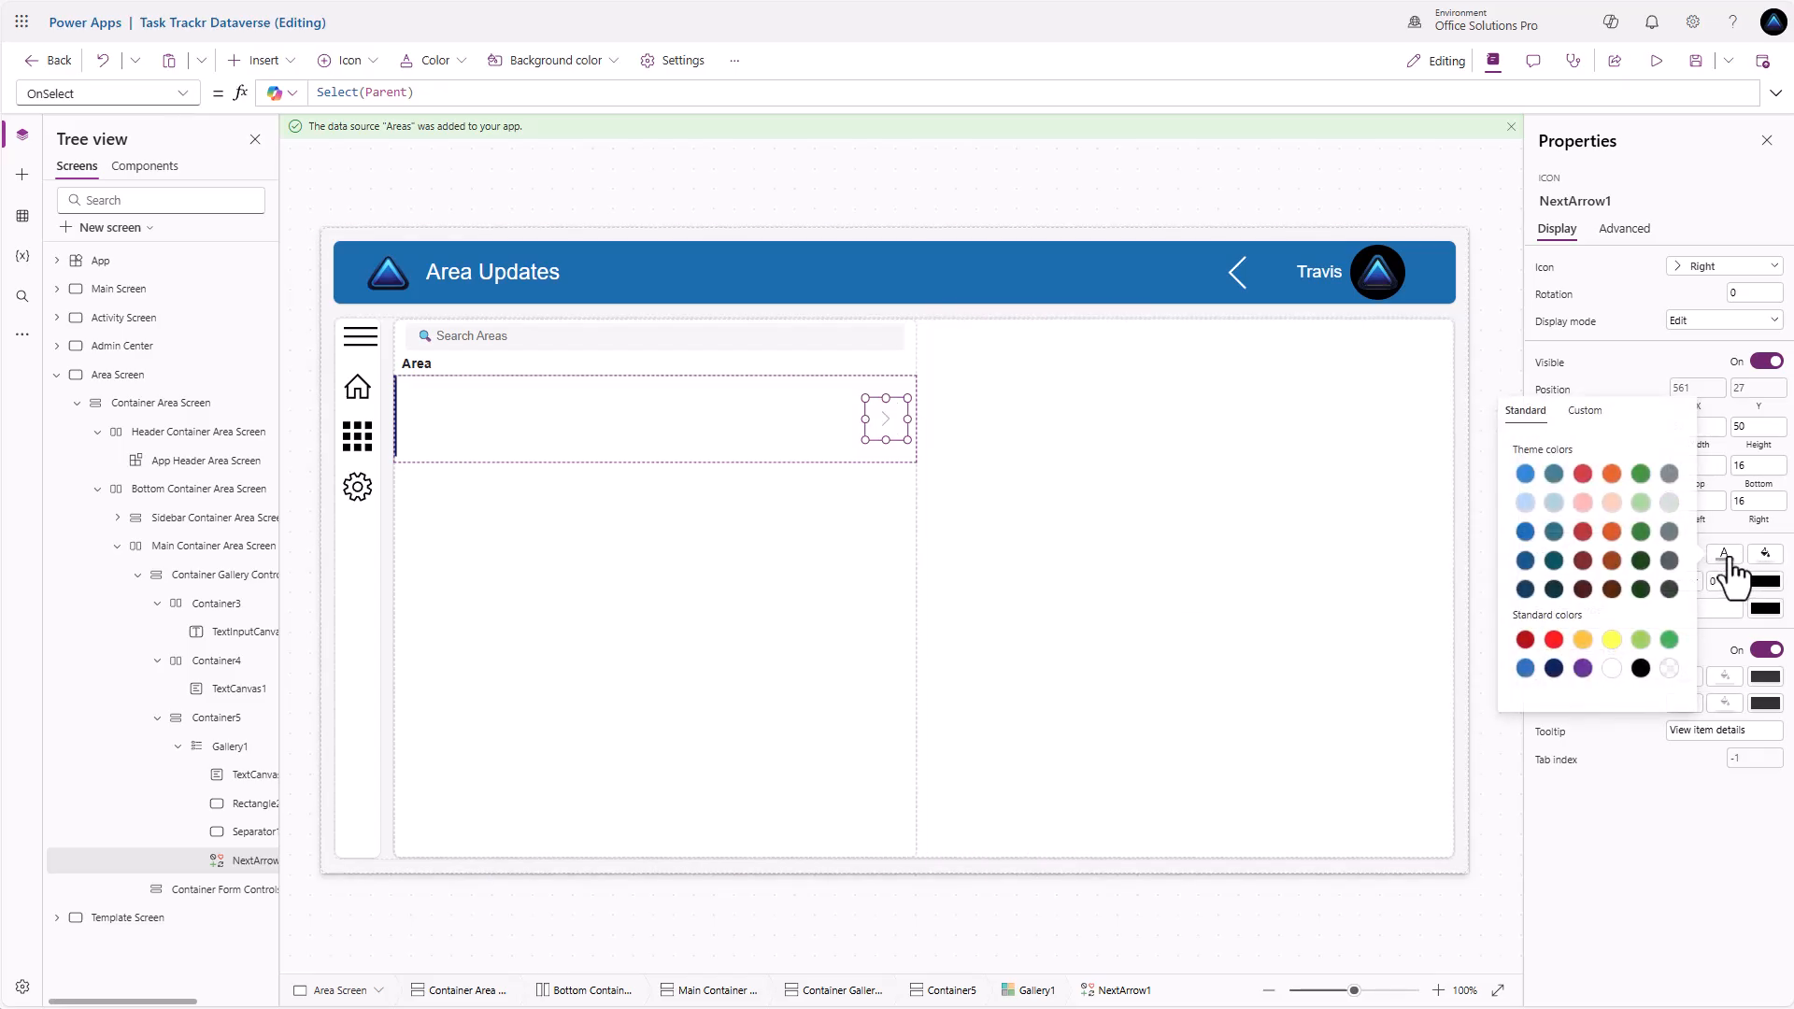
left_click(1639, 669)
Set the template size of Gallery1 to 42
left_click(841, 557)
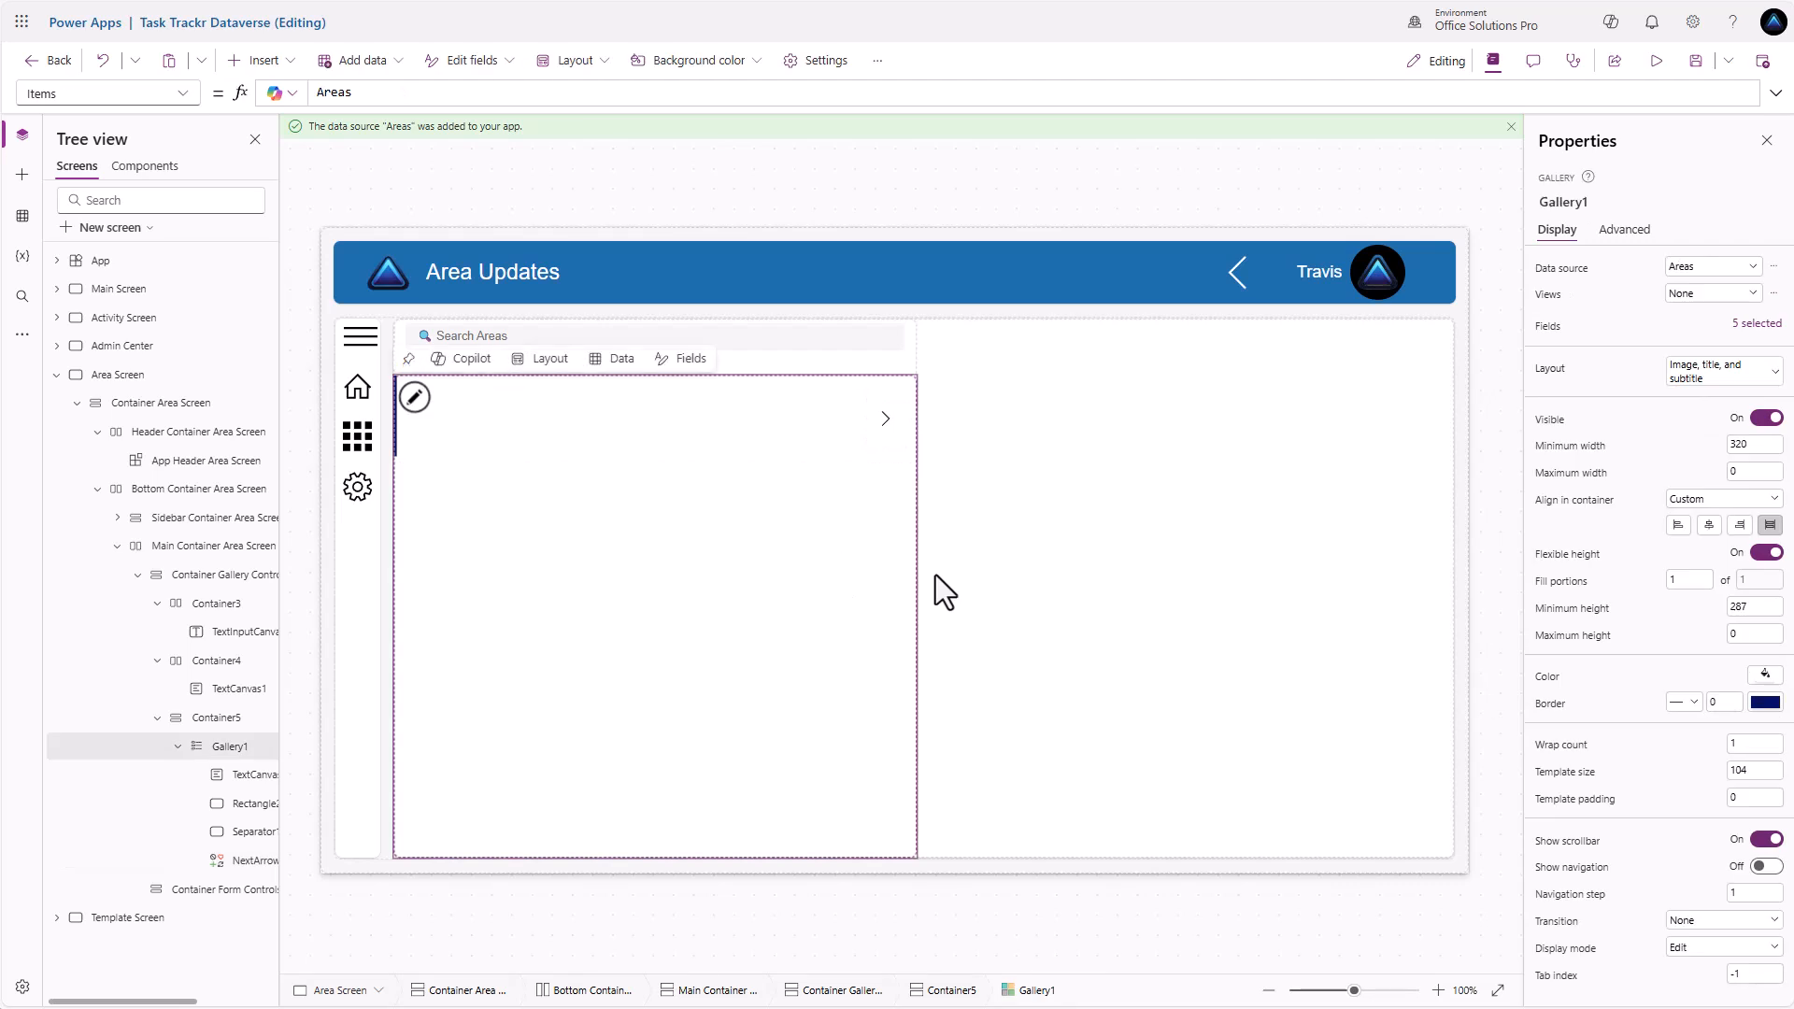
double_click(1757, 772)
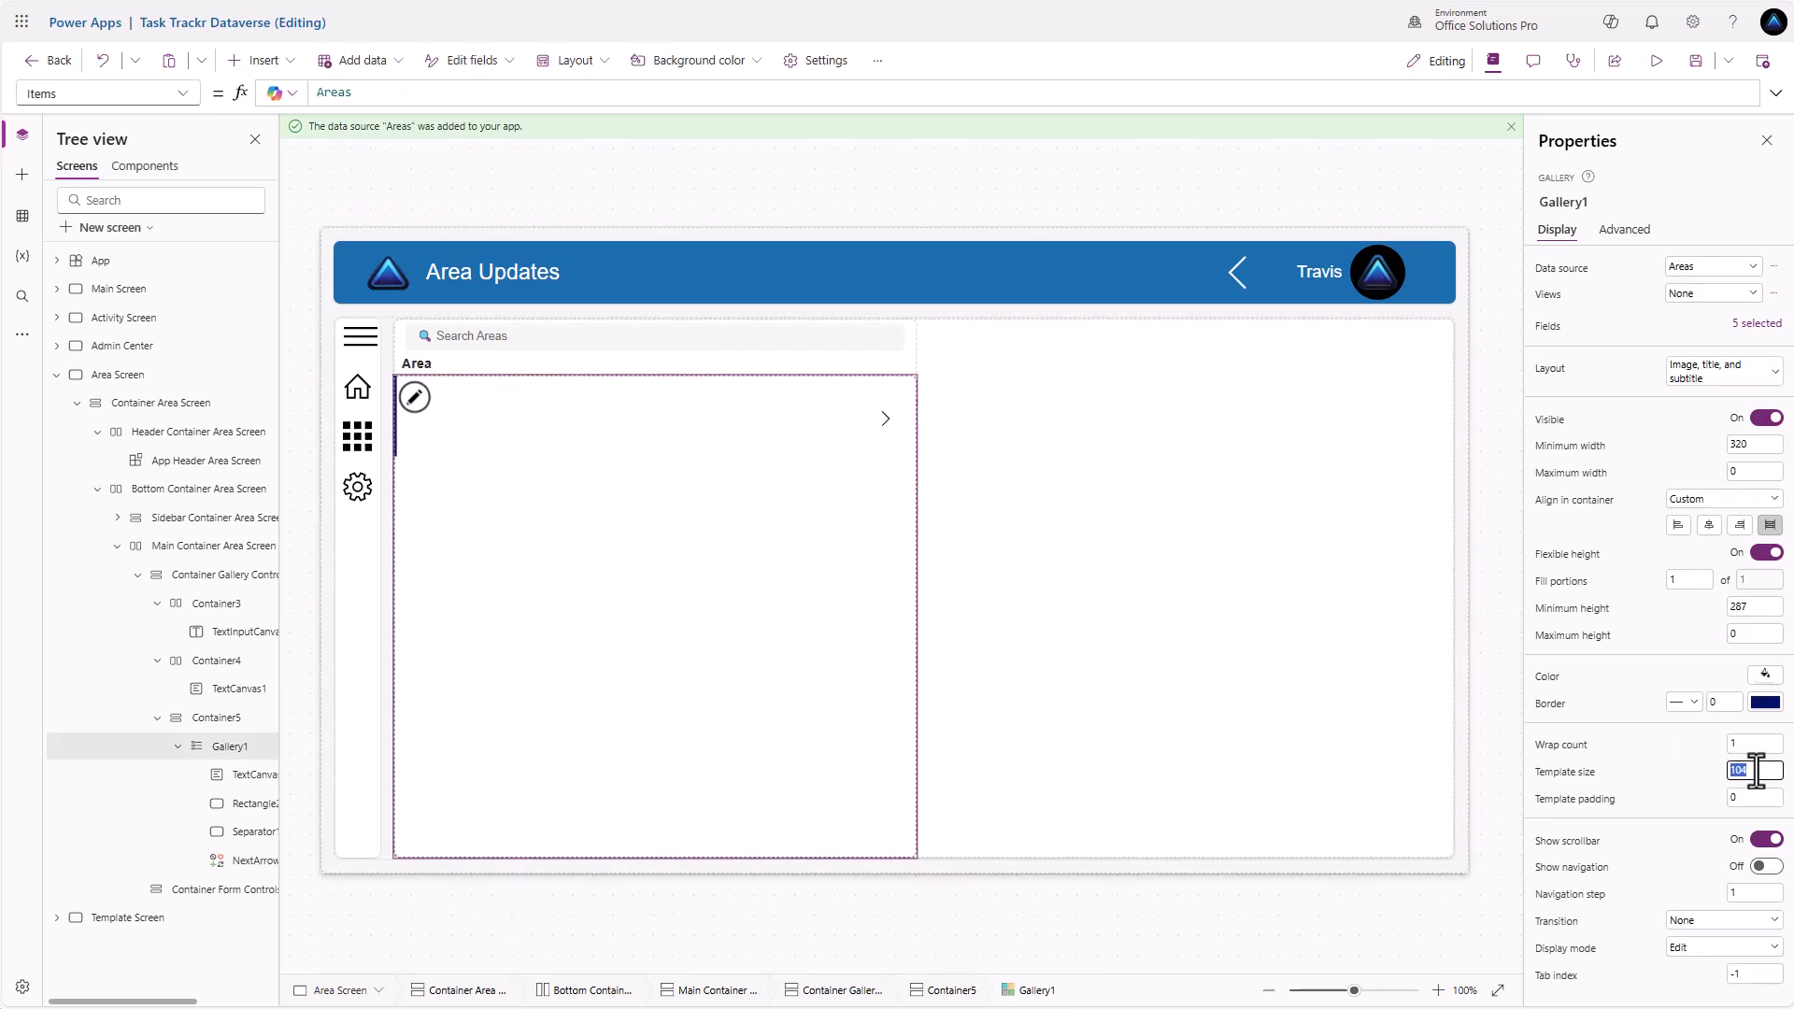
type("42")
left_click(1714, 722)
Set the fill colour of Gallery1 to the custom hex value F5F5F5
left_click(1764, 674)
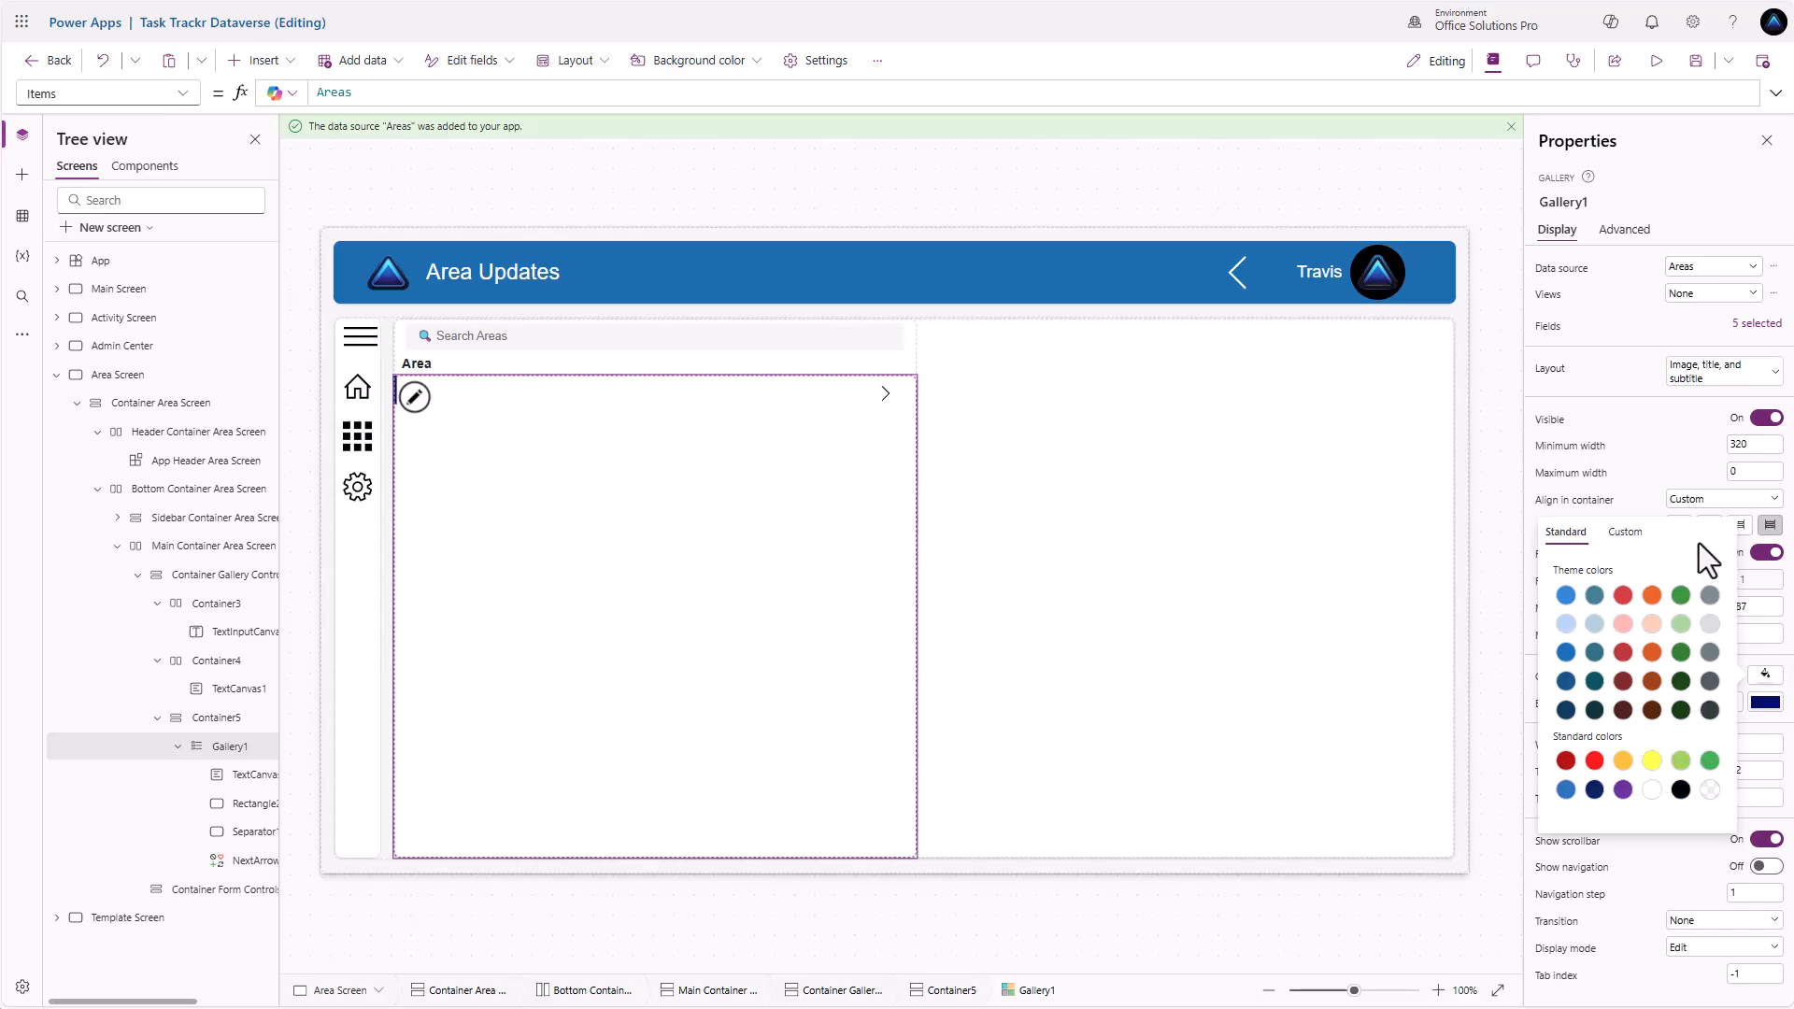
left_click(1624, 540)
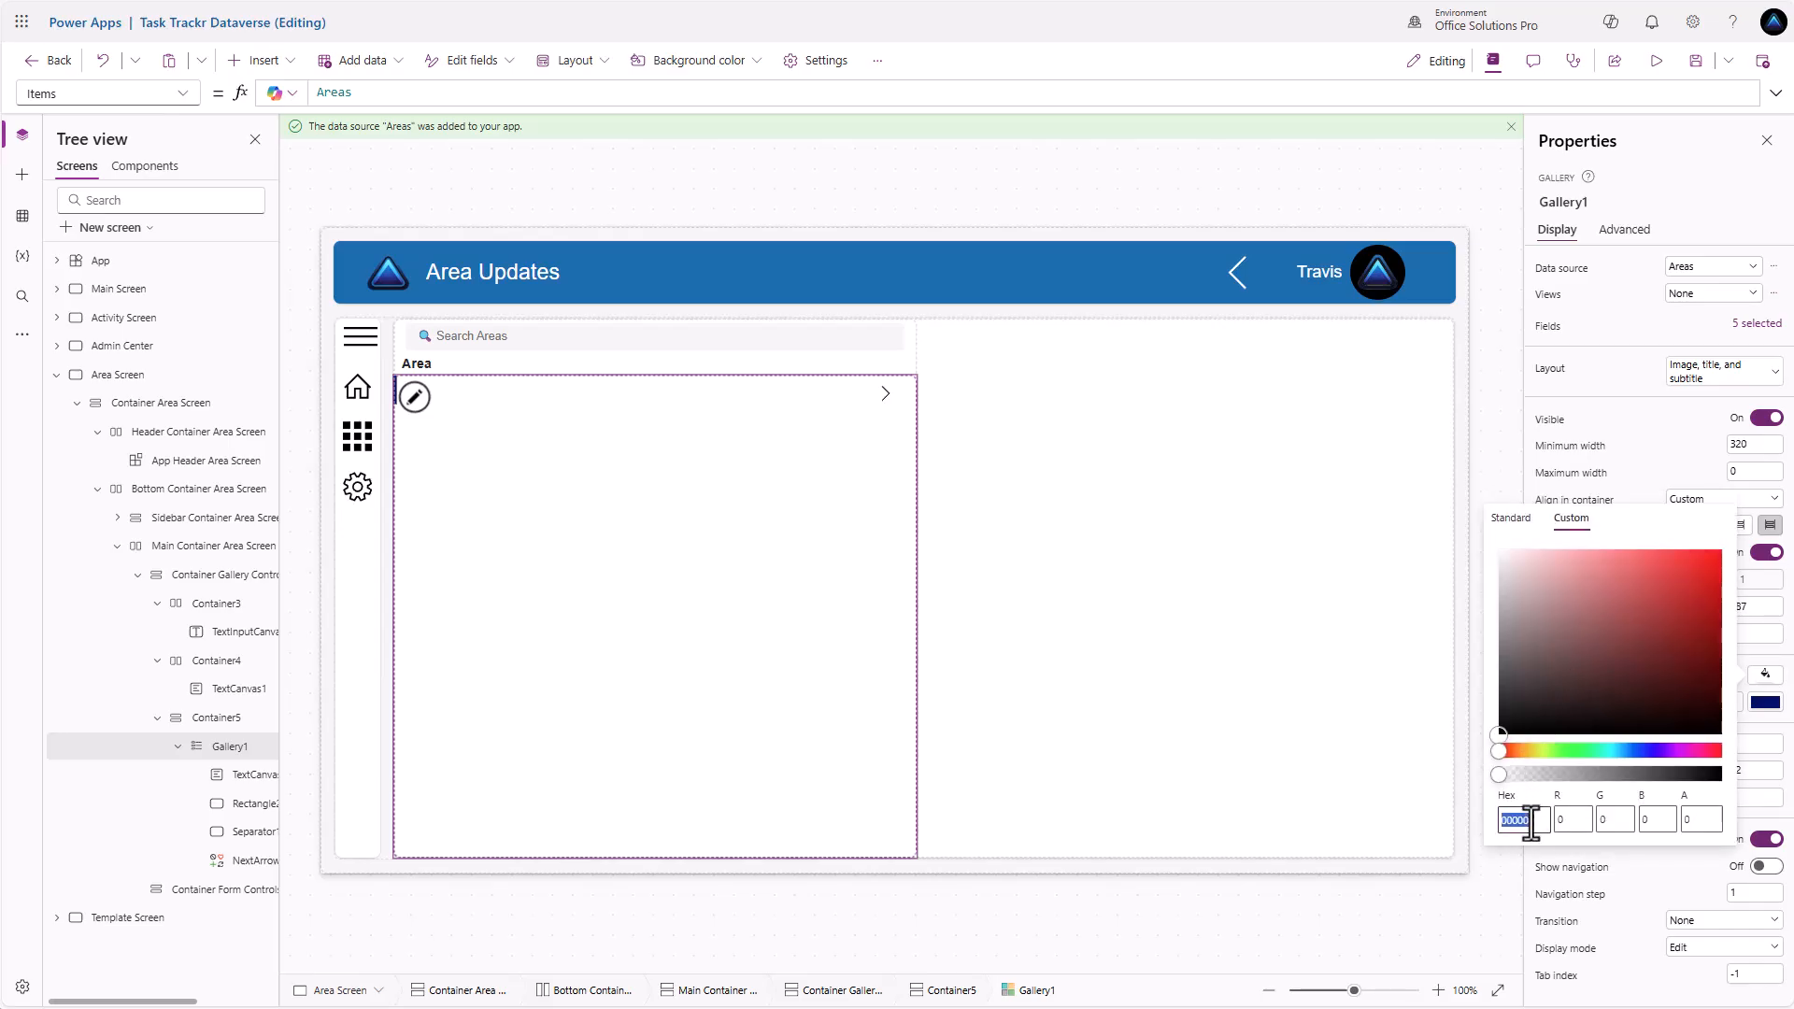
type("F5F5F5")
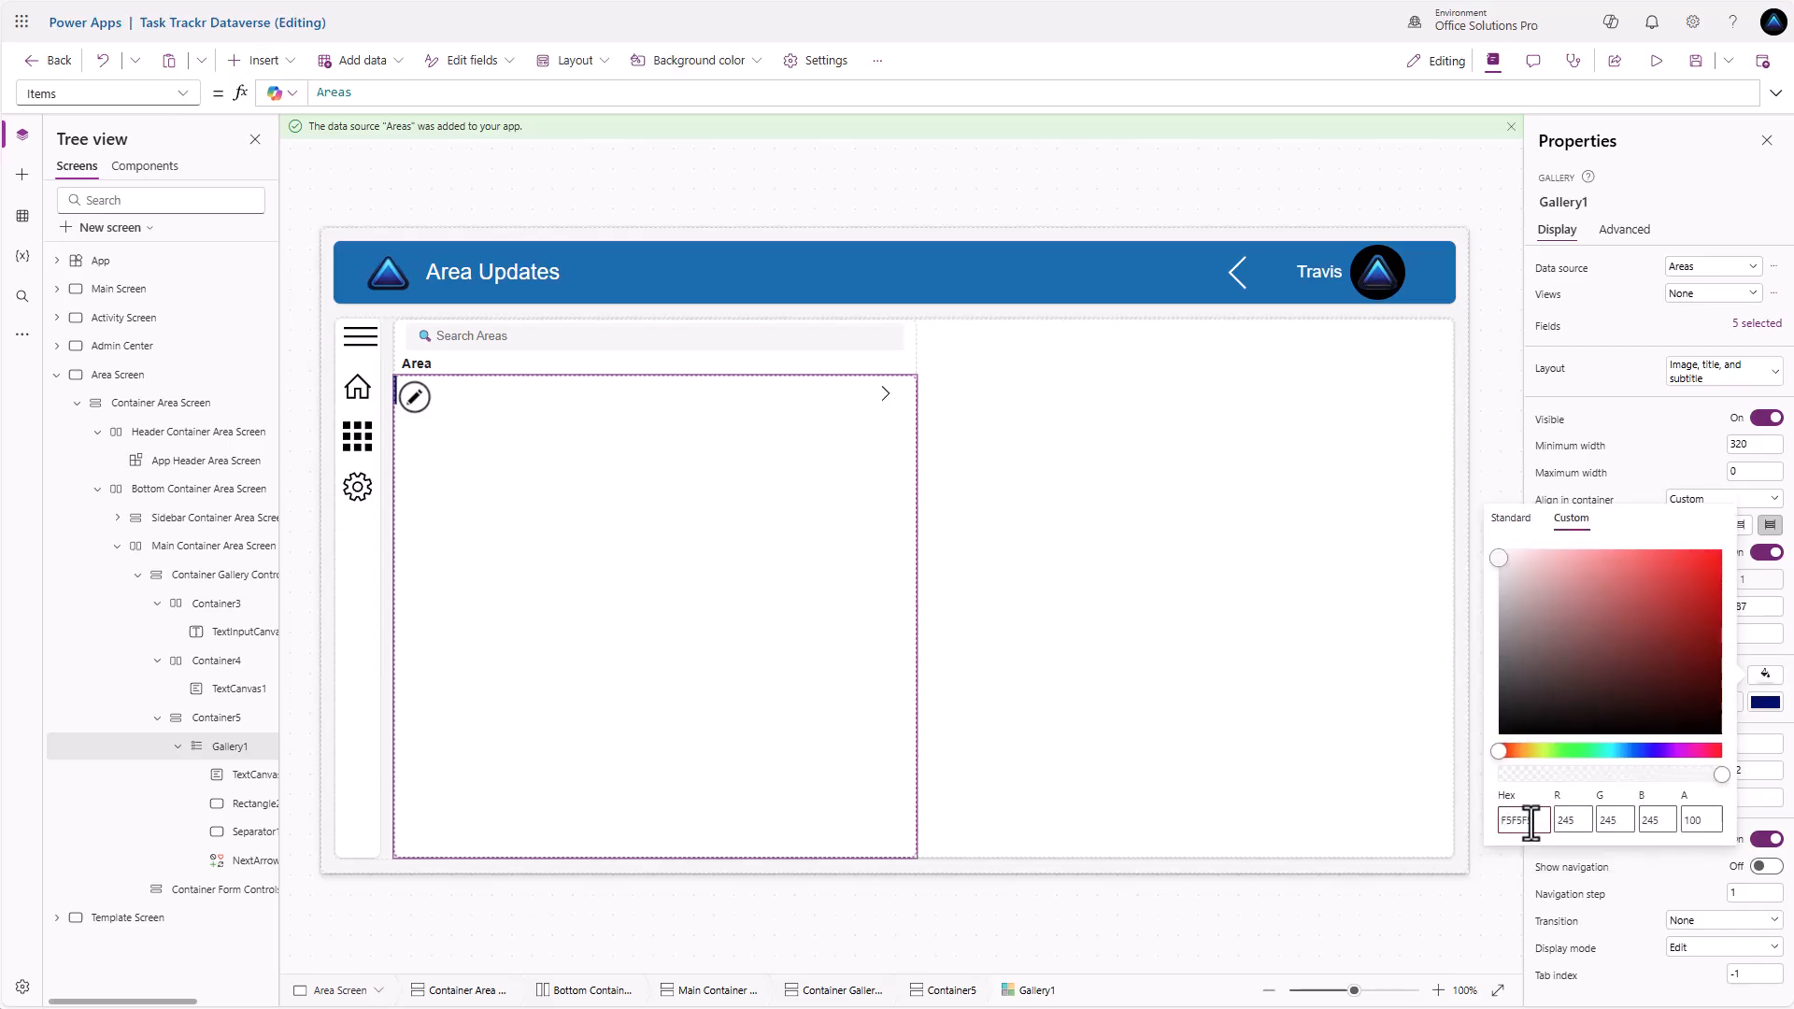
Apply the custom hex colour F5F5F5 as the fill of Gallery1
key("Return")
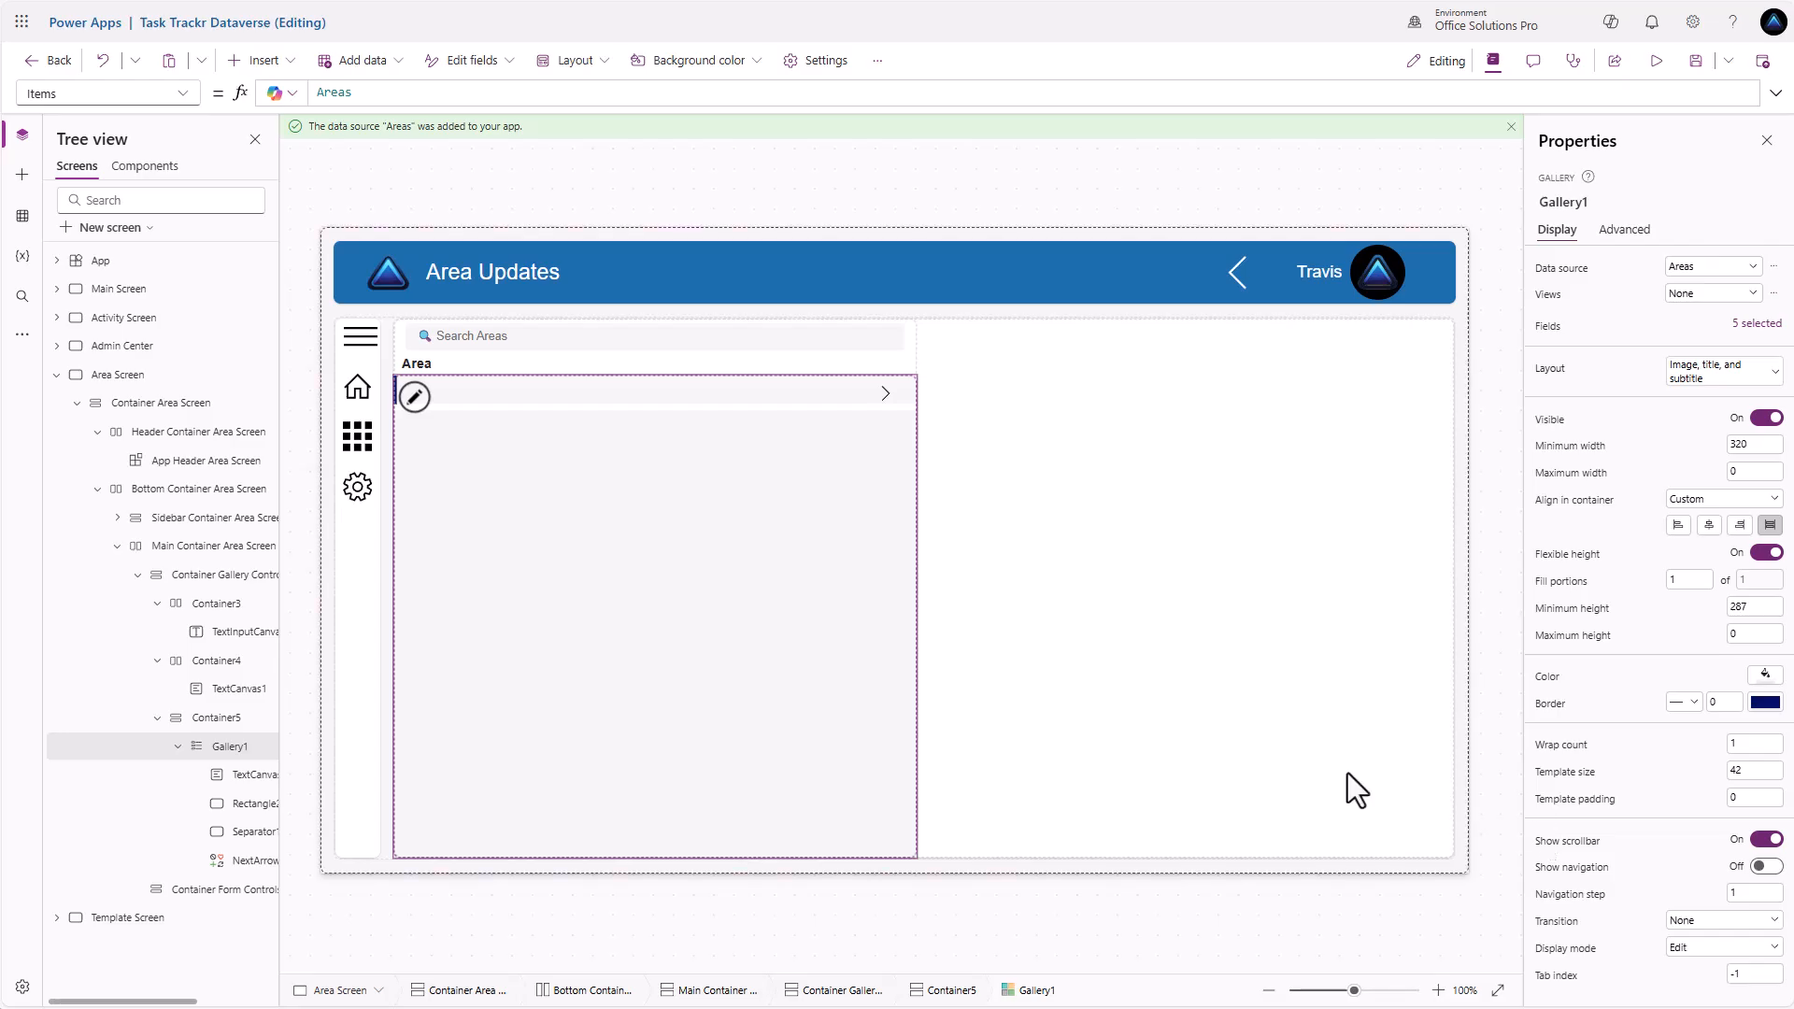
Set both the width and the height of the gallery's next-arrow icon to Gallery1.TemplateHeight
left_click(883, 393)
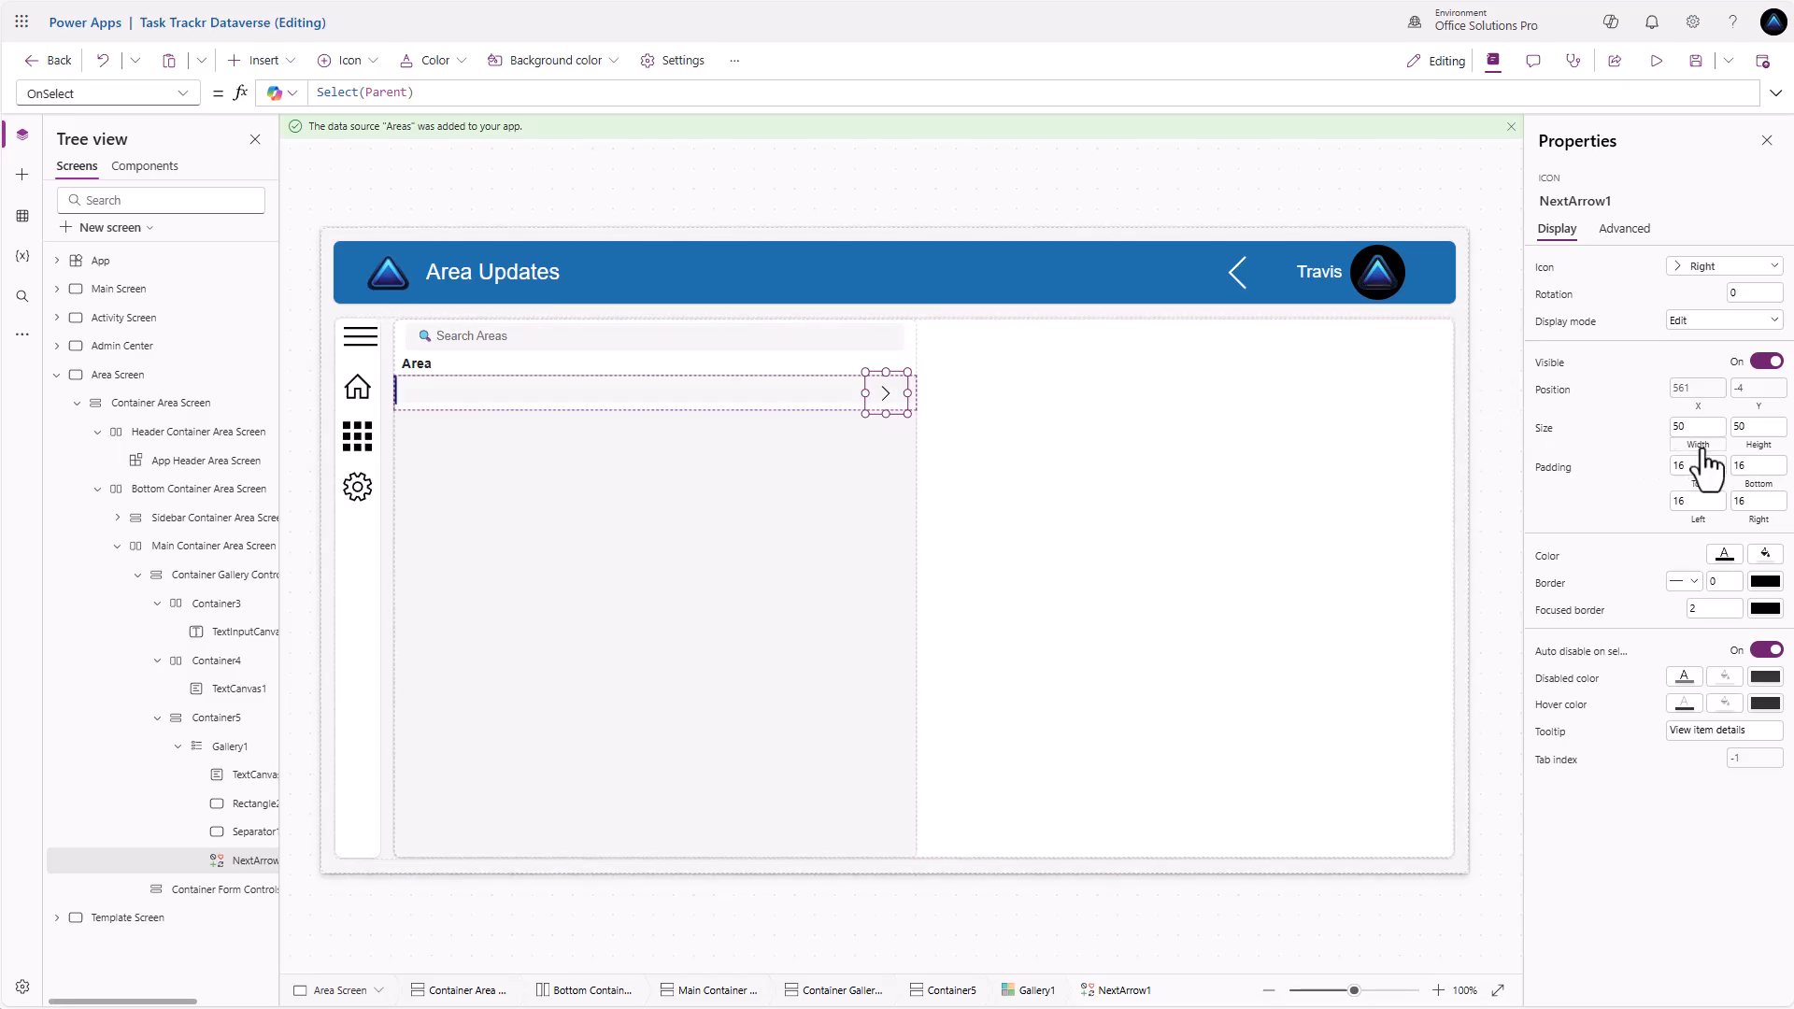
left_click(1700, 439)
double_click(342, 93)
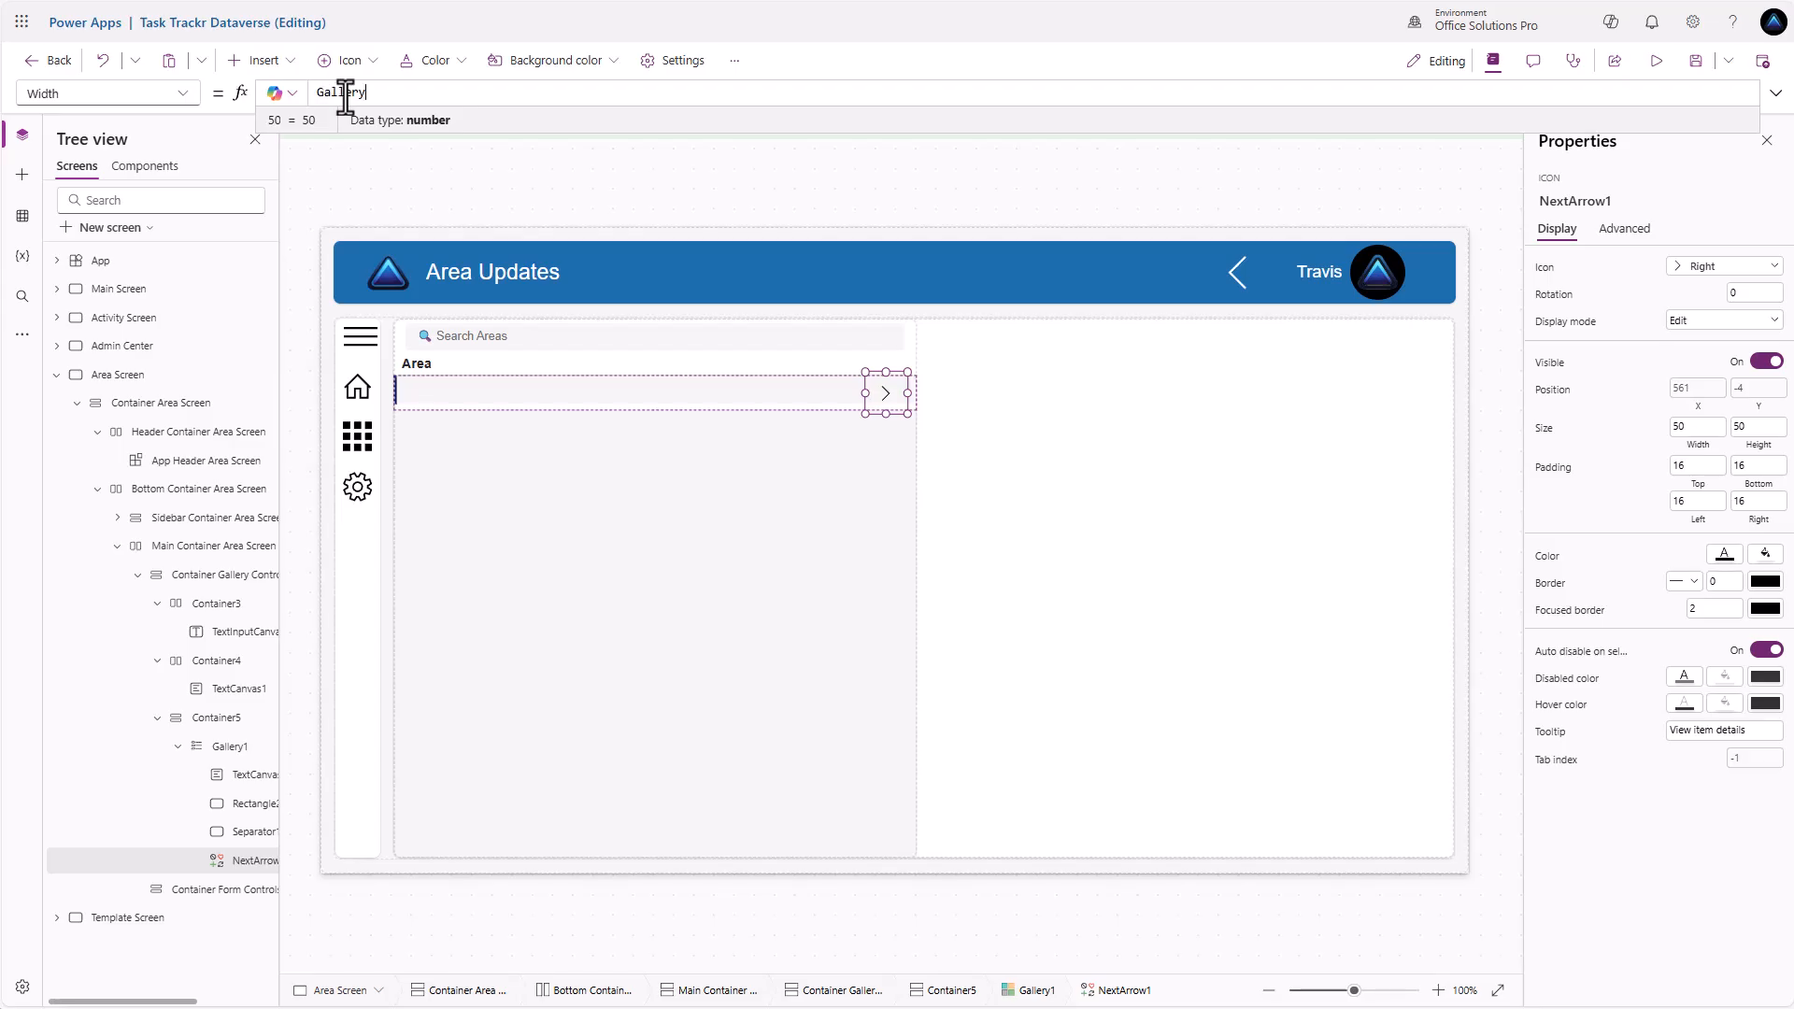
type("Gallery1.Tem")
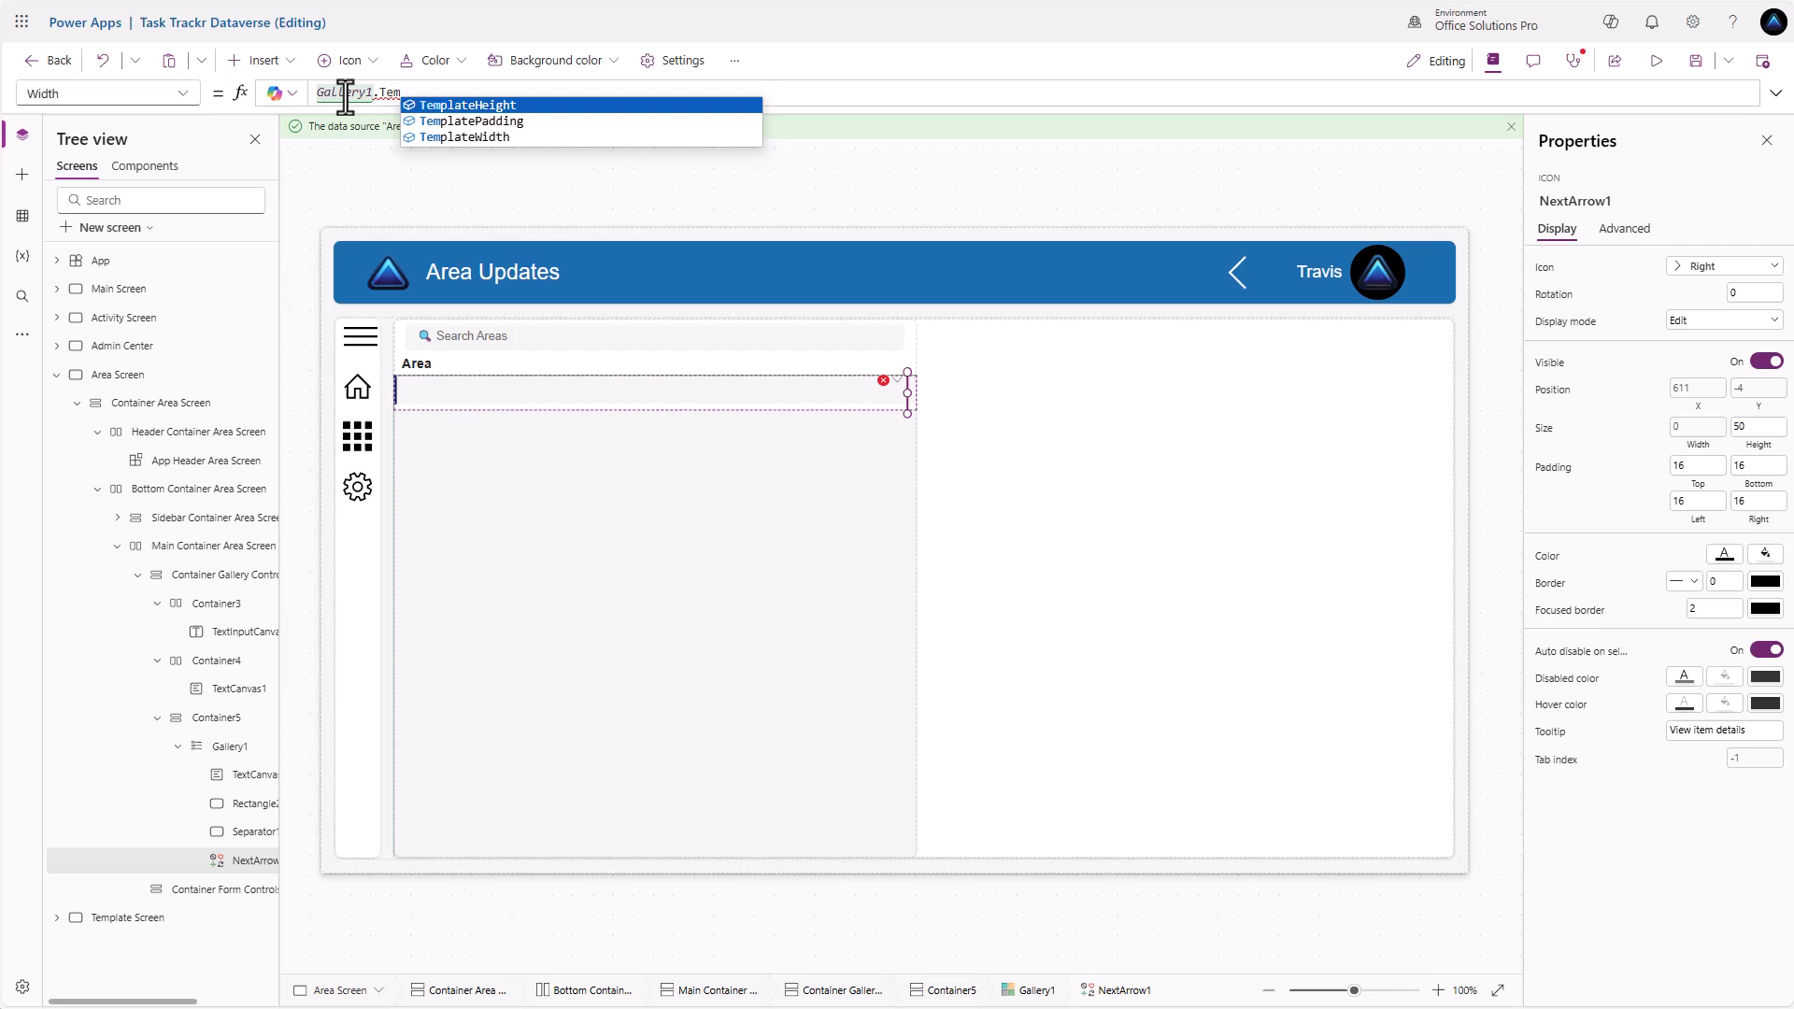
key("Tab")
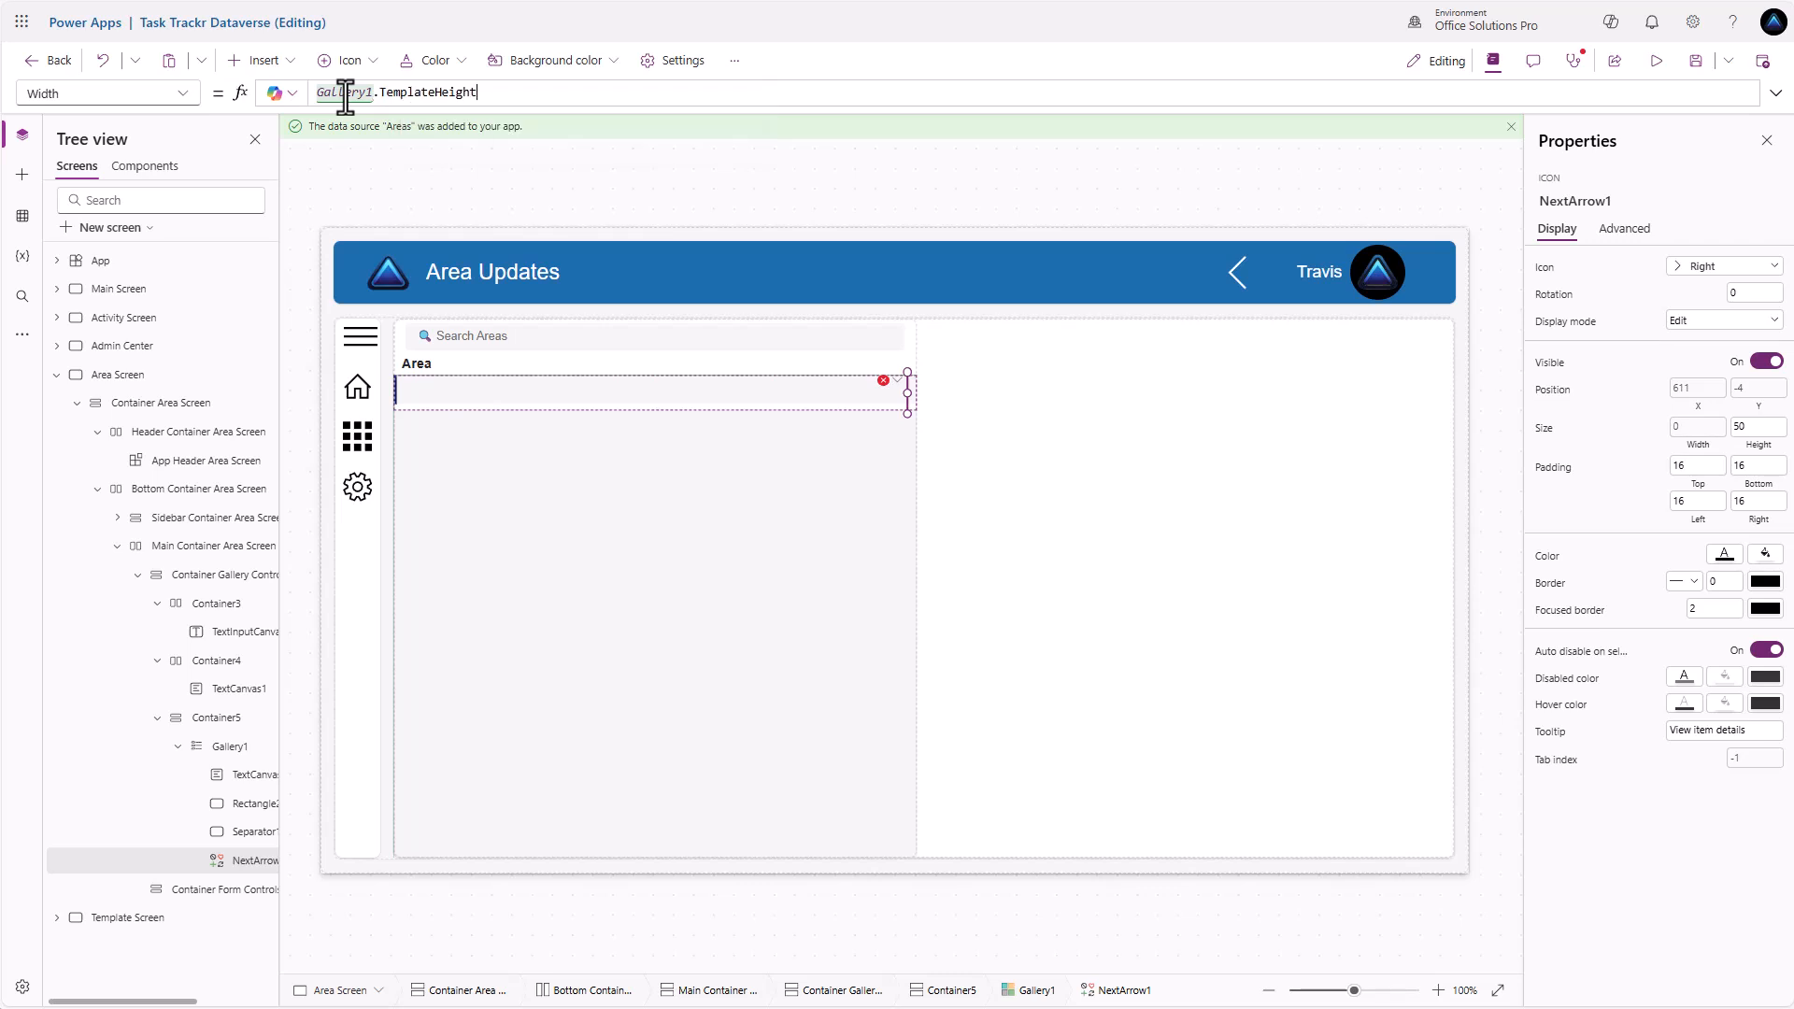
key("ctrl+a")
key("ctrl+c")
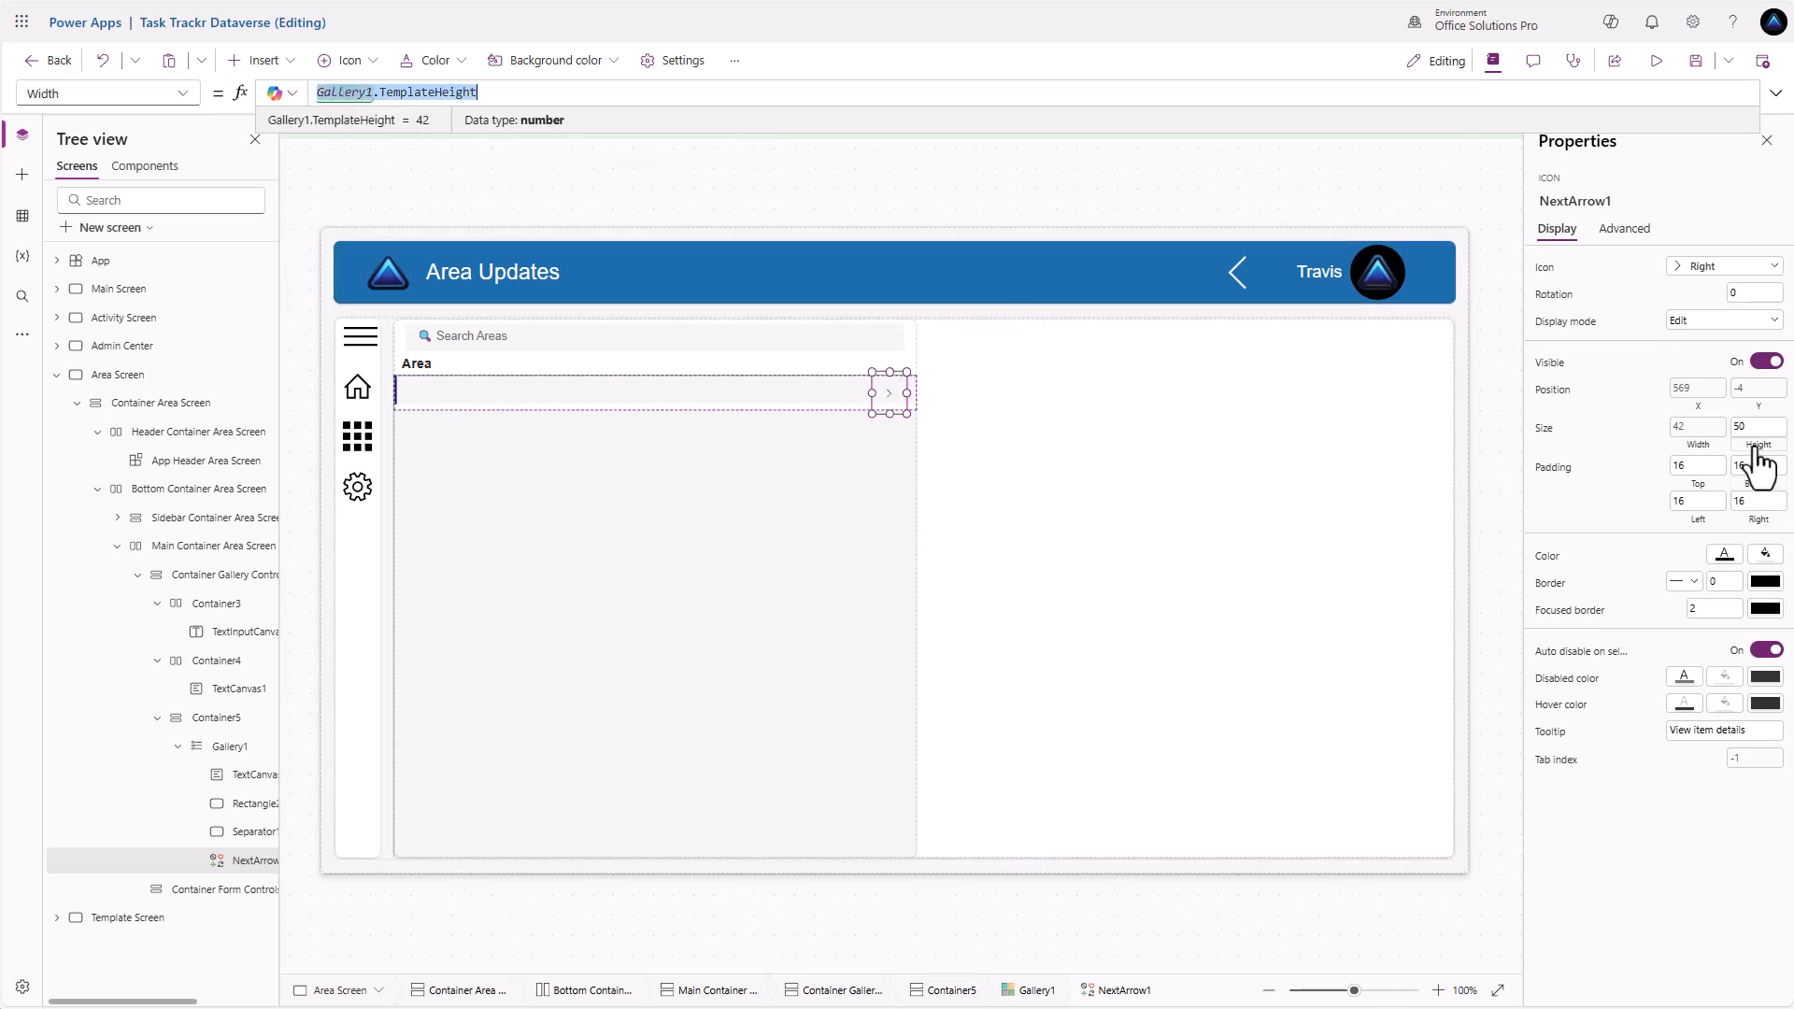
left_click(1757, 426)
double_click(327, 91)
key("ctrl+v")
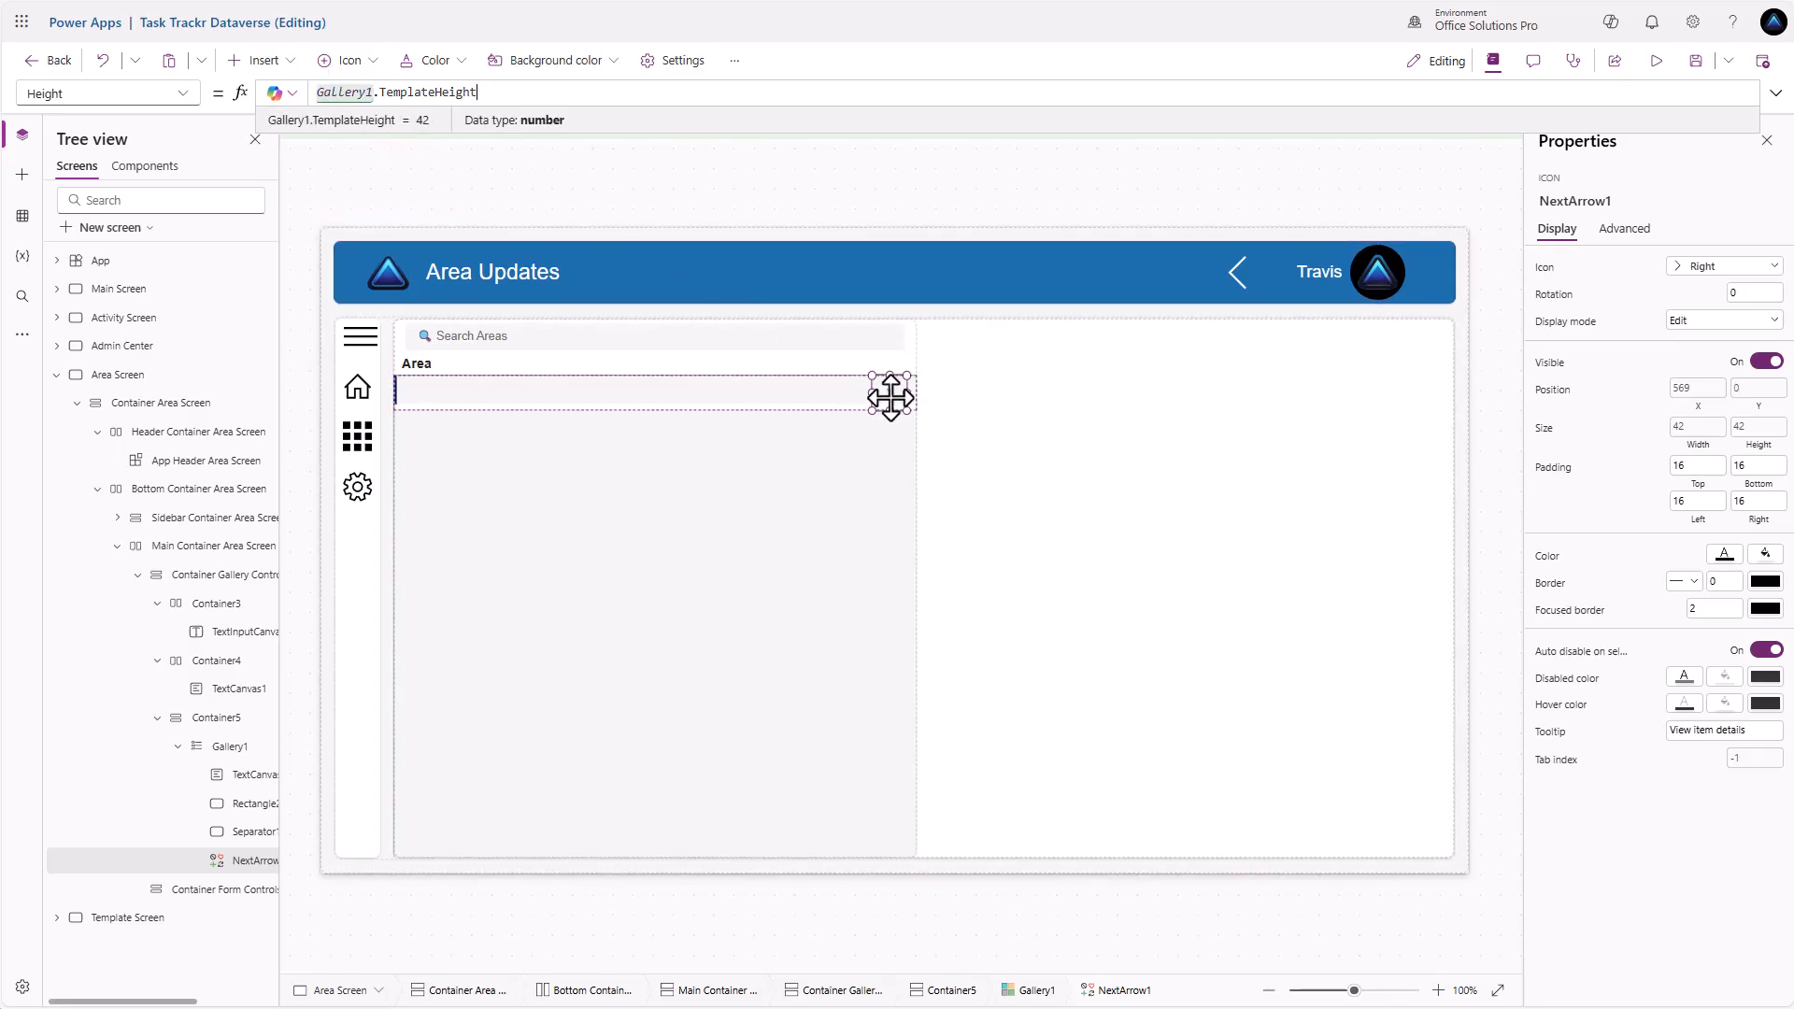
Set the next-arrow icon's top, bottom, left and right padding to 11
left_click(1697, 466)
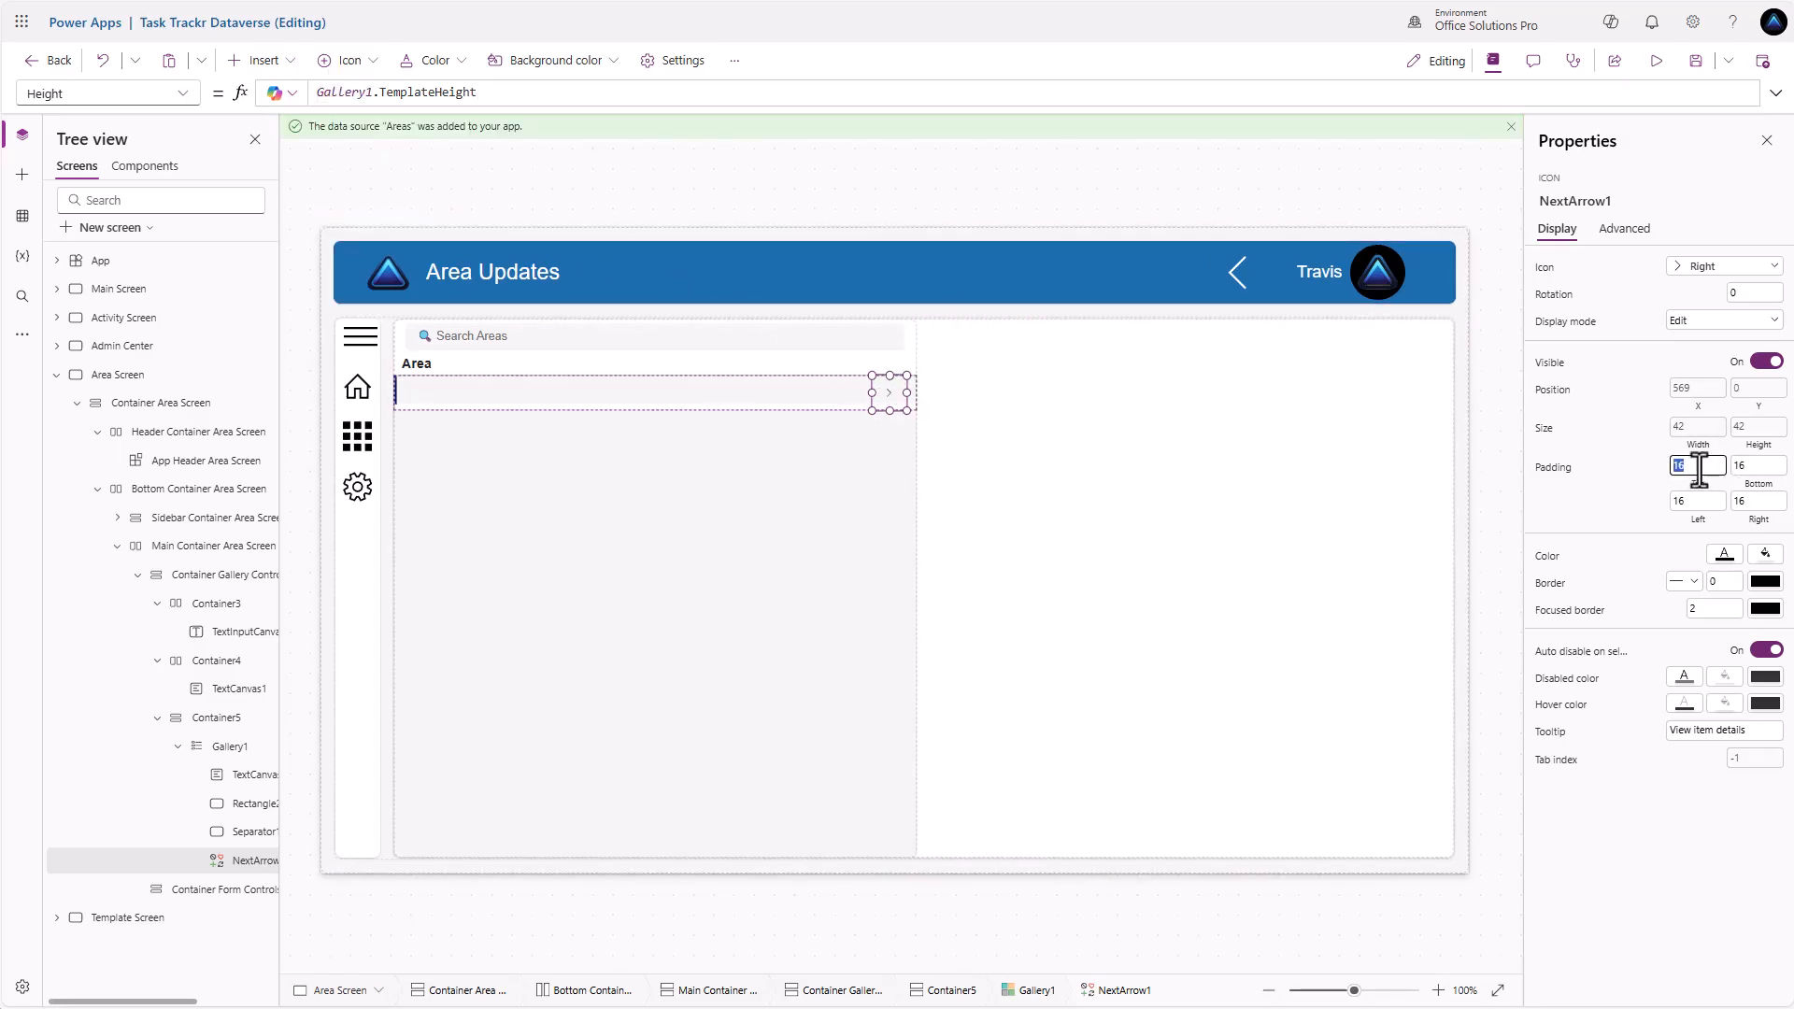
type("11")
key("Tab")
type("11")
key("Tab")
type("11")
key("Tab")
type("11")
key("Tab")
Duplicate the next-arrow icon in the gallery and set the copy's X formula to Parent.TemplateWidth - Self.Width * 2 - 12
key("ctrl+c")
key("ctrl+v")
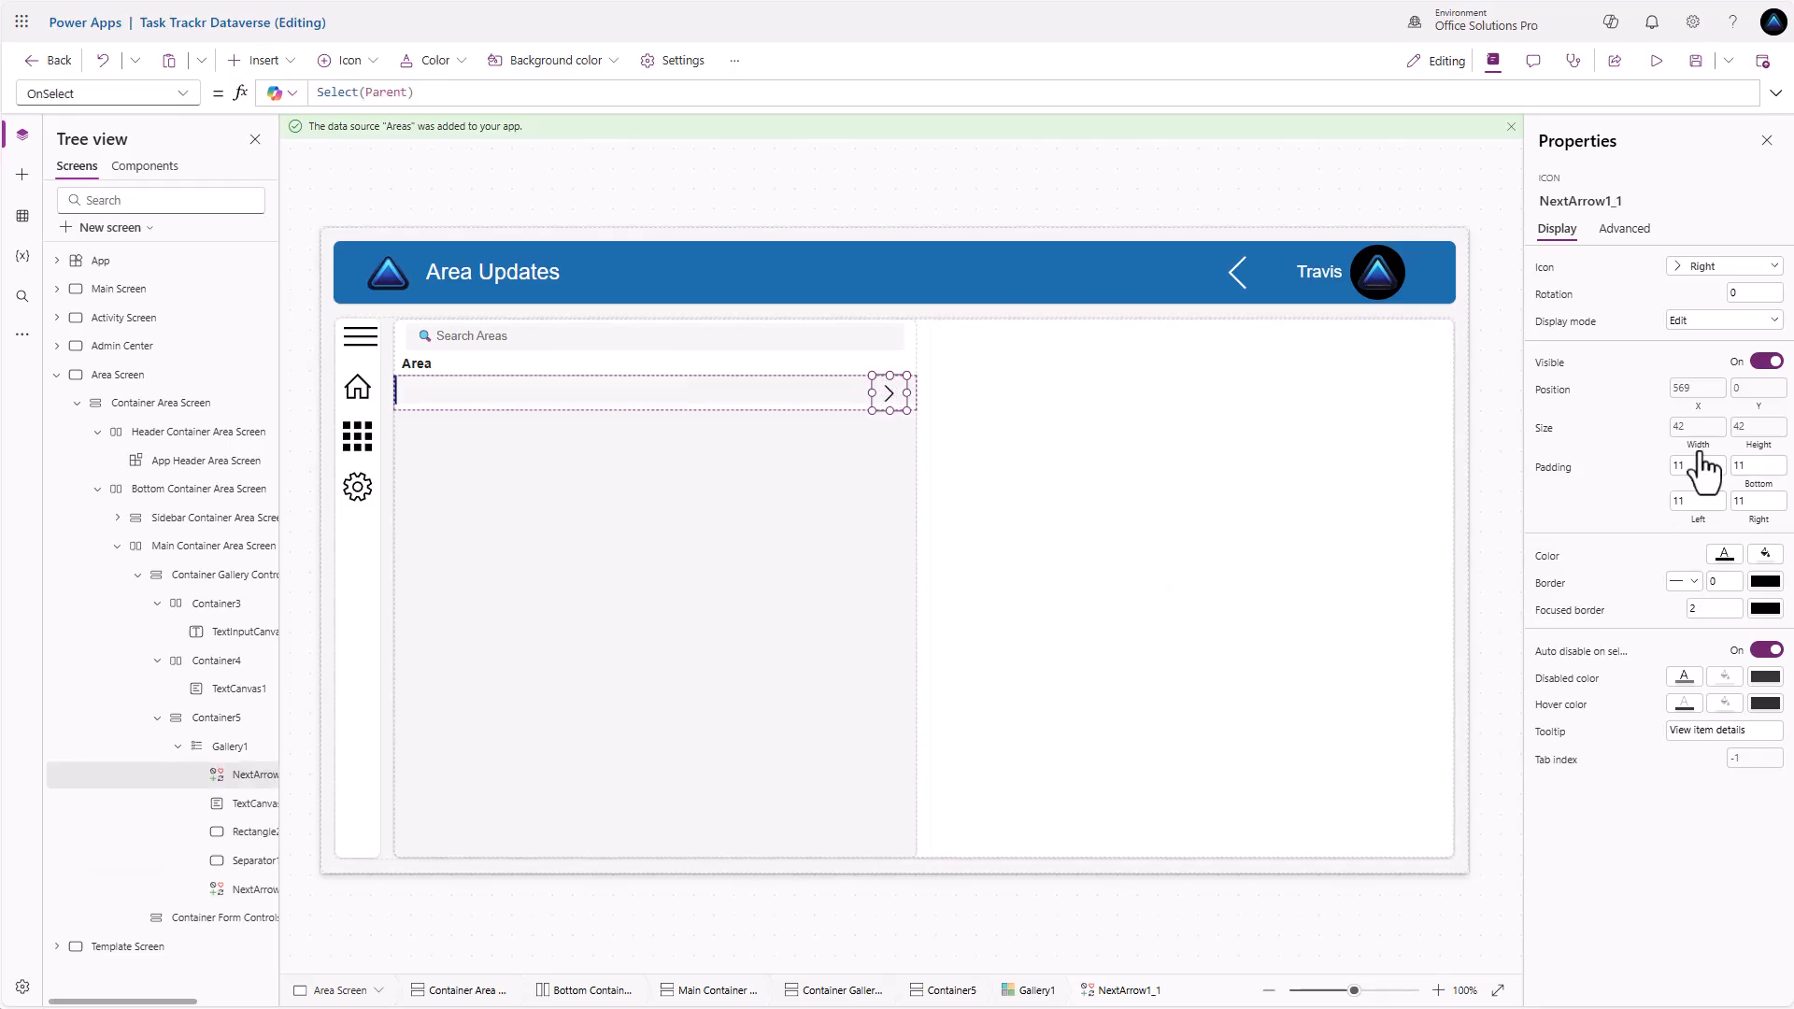
left_click(1696, 391)
left_click(608, 92)
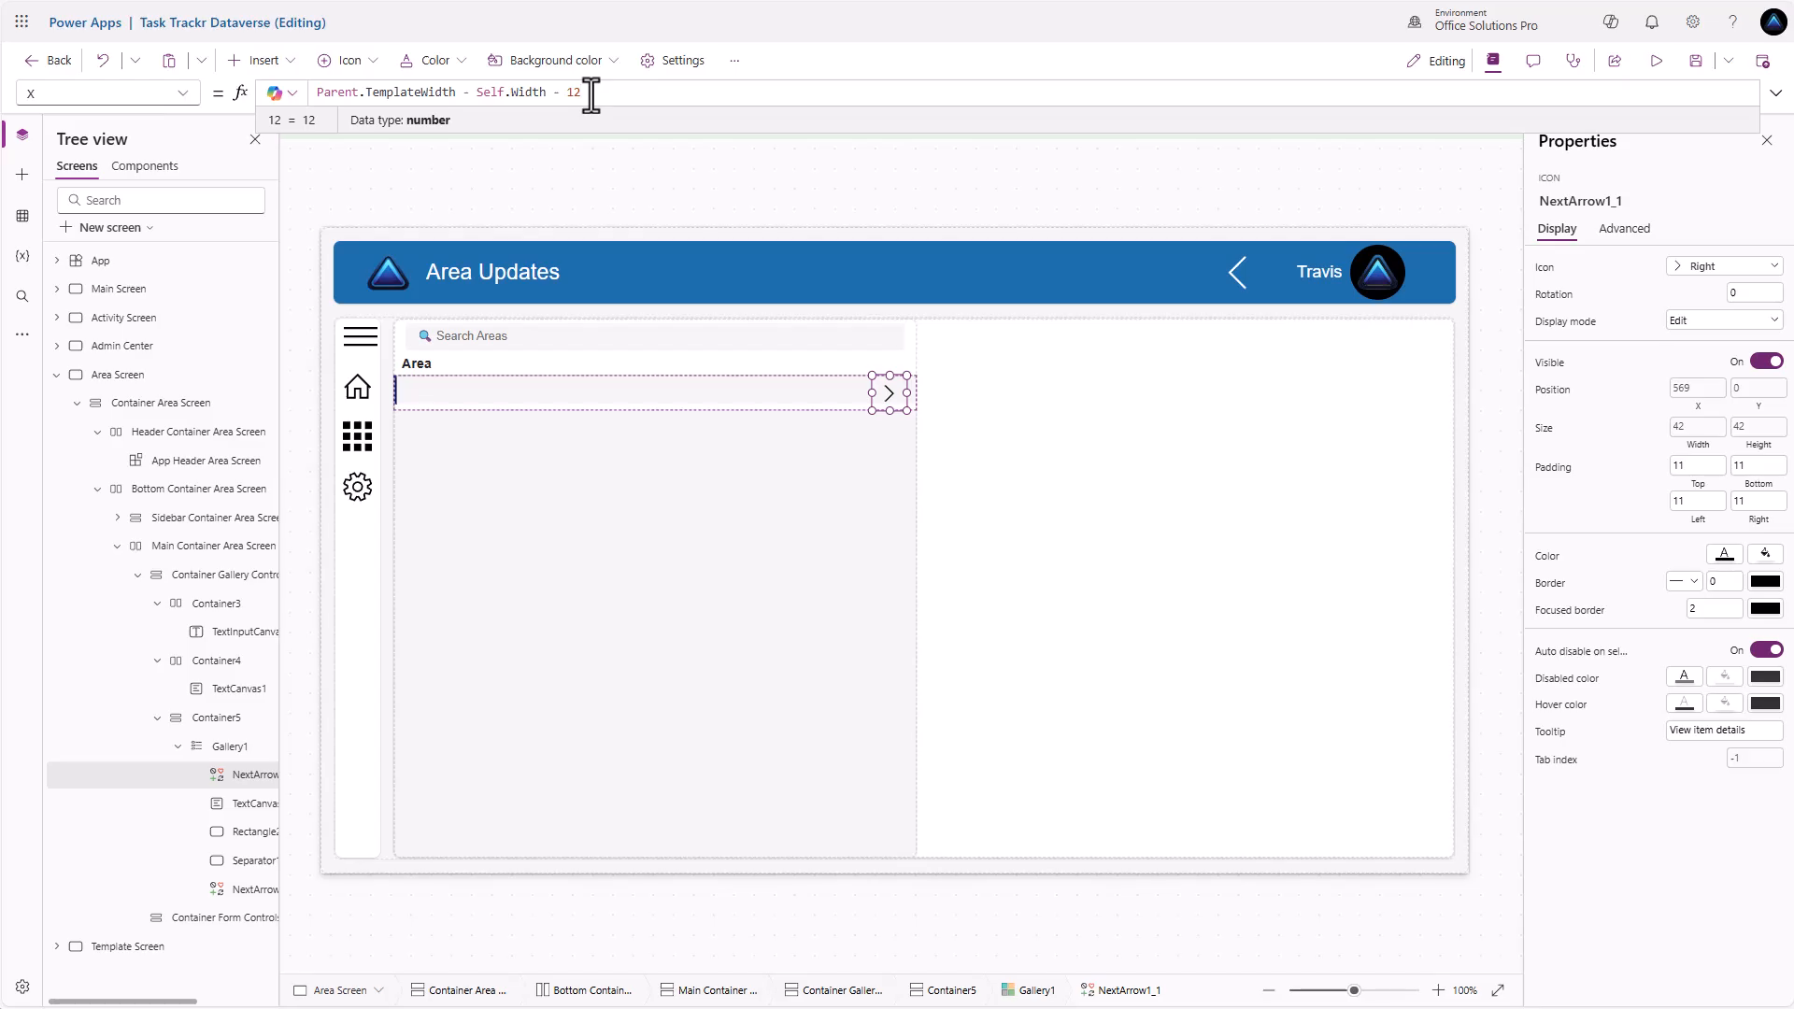
double_click(573, 92)
left_click(559, 91)
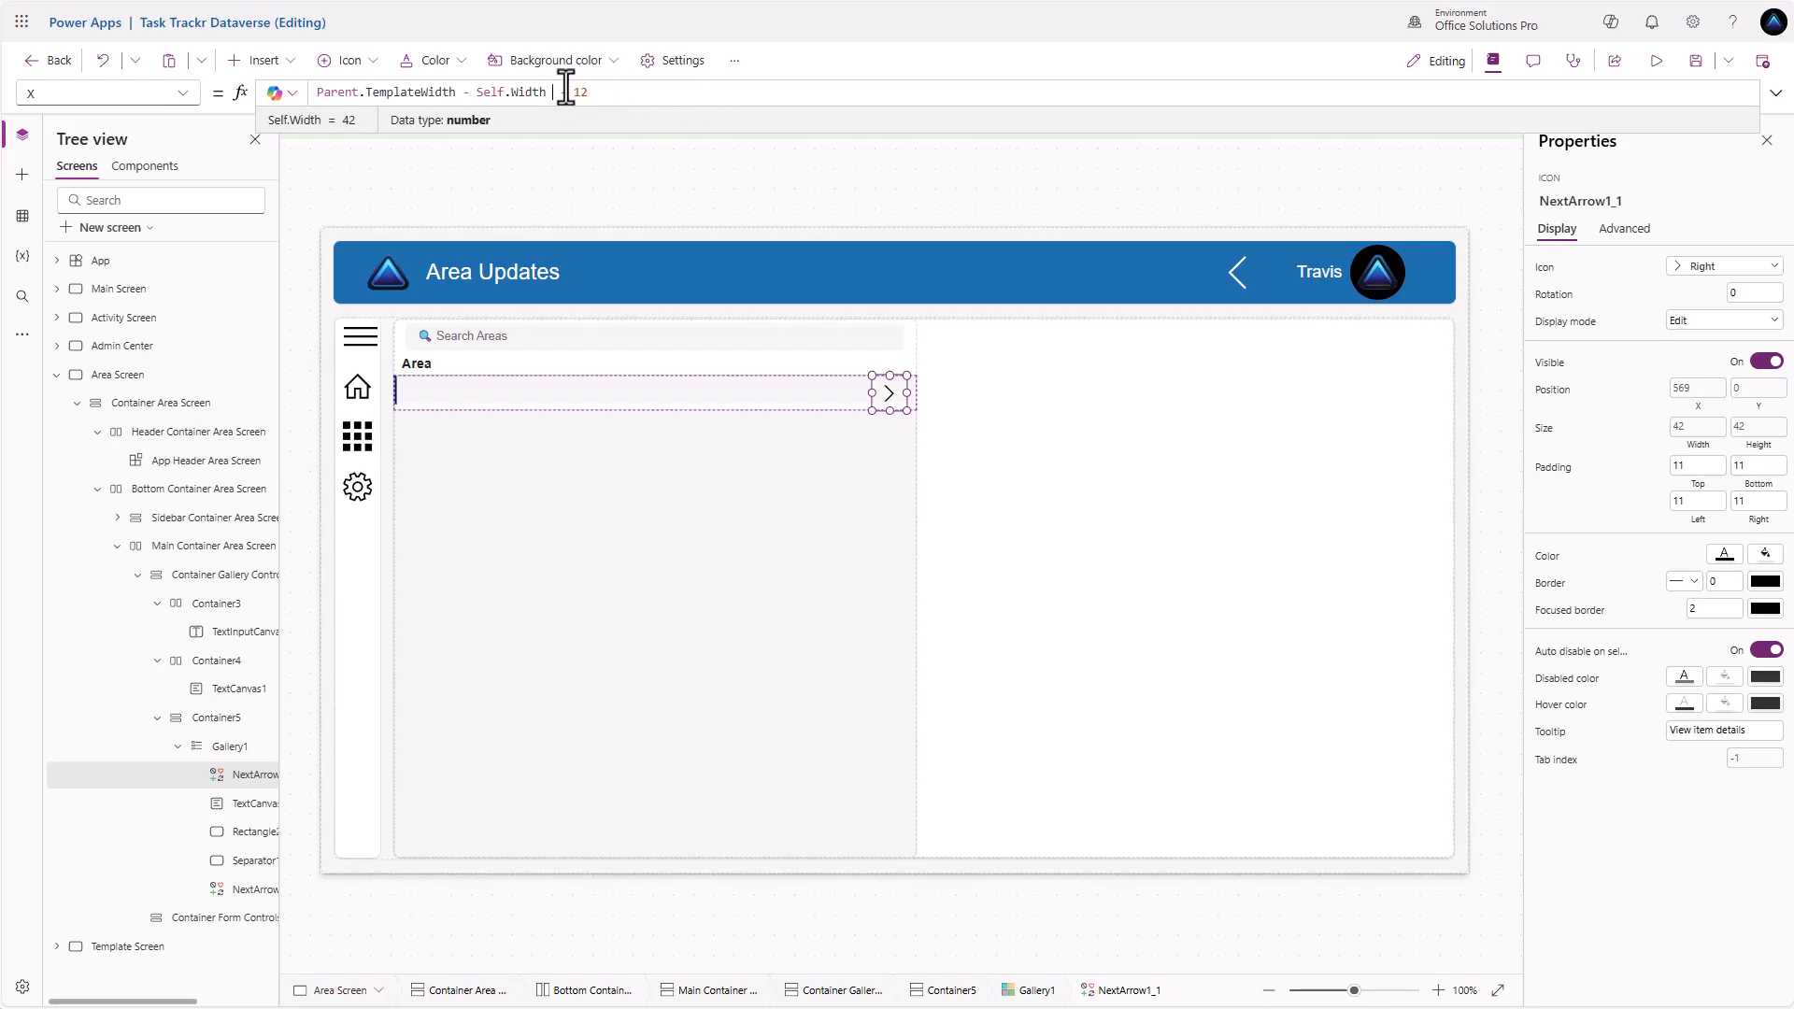
type("* 2")
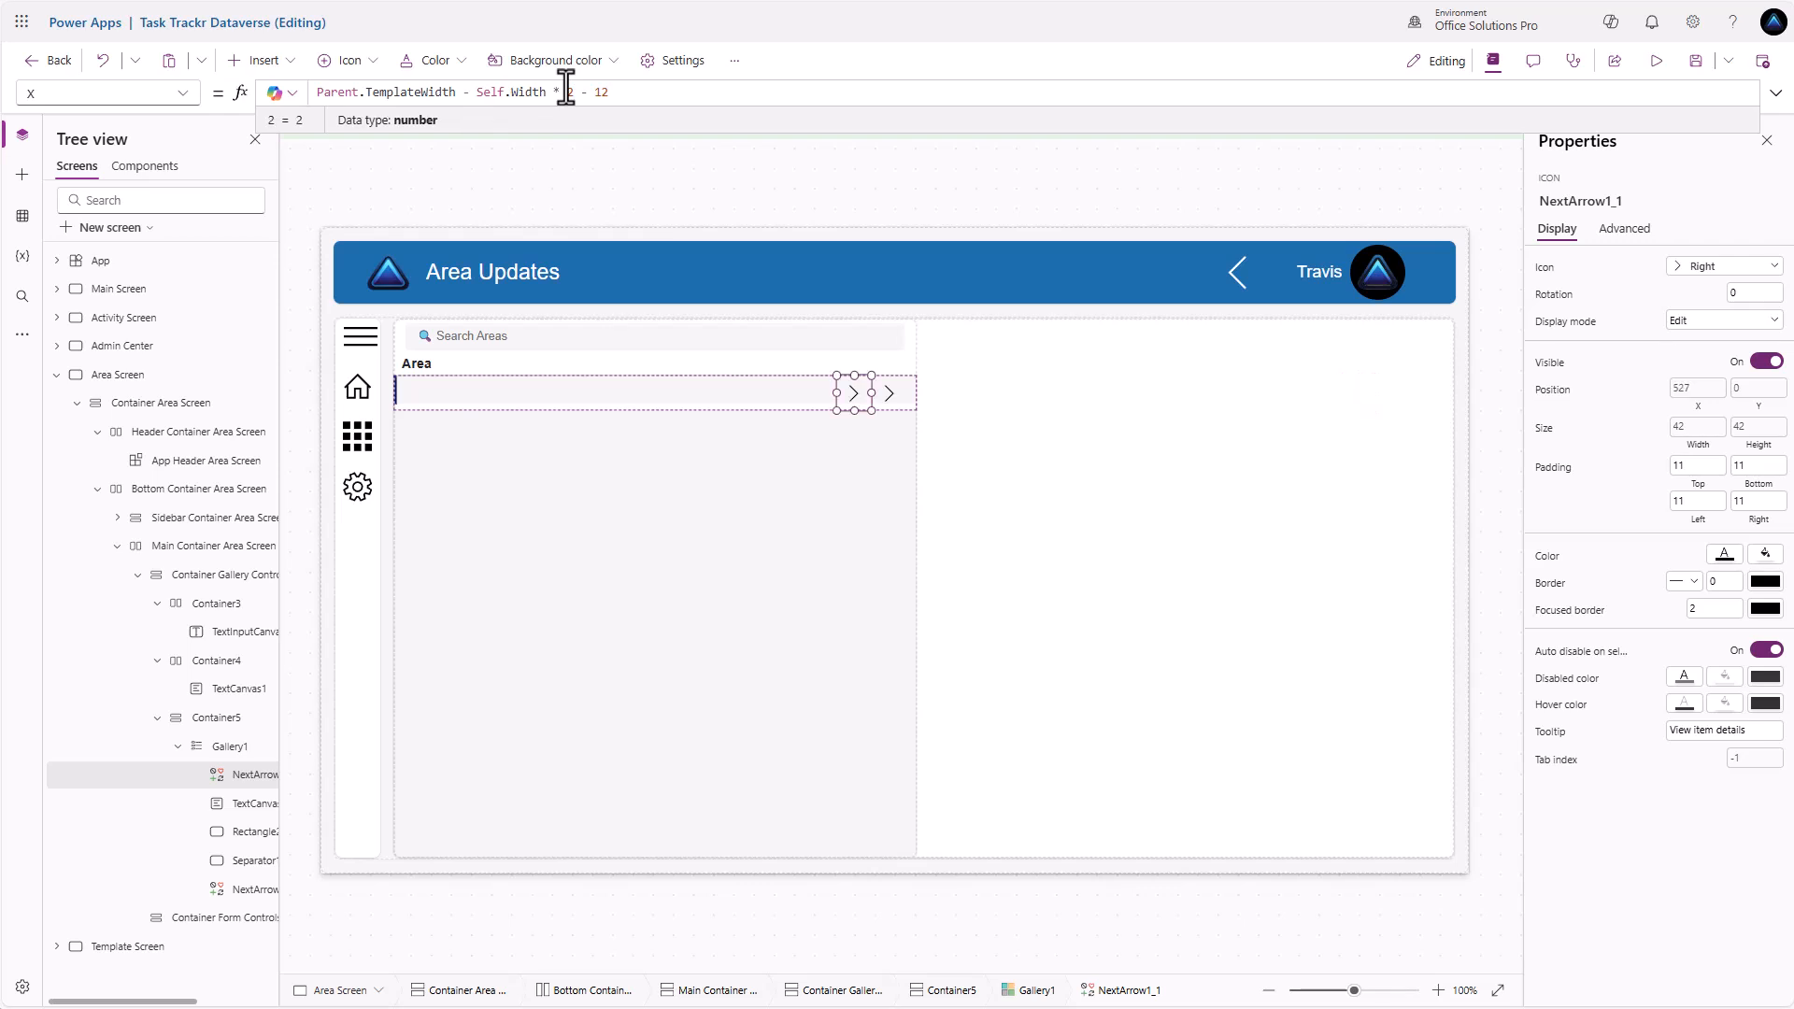
Change the duplicated arrow's icon to Trash
left_click(1722, 268)
left_click(1650, 300)
type("tra")
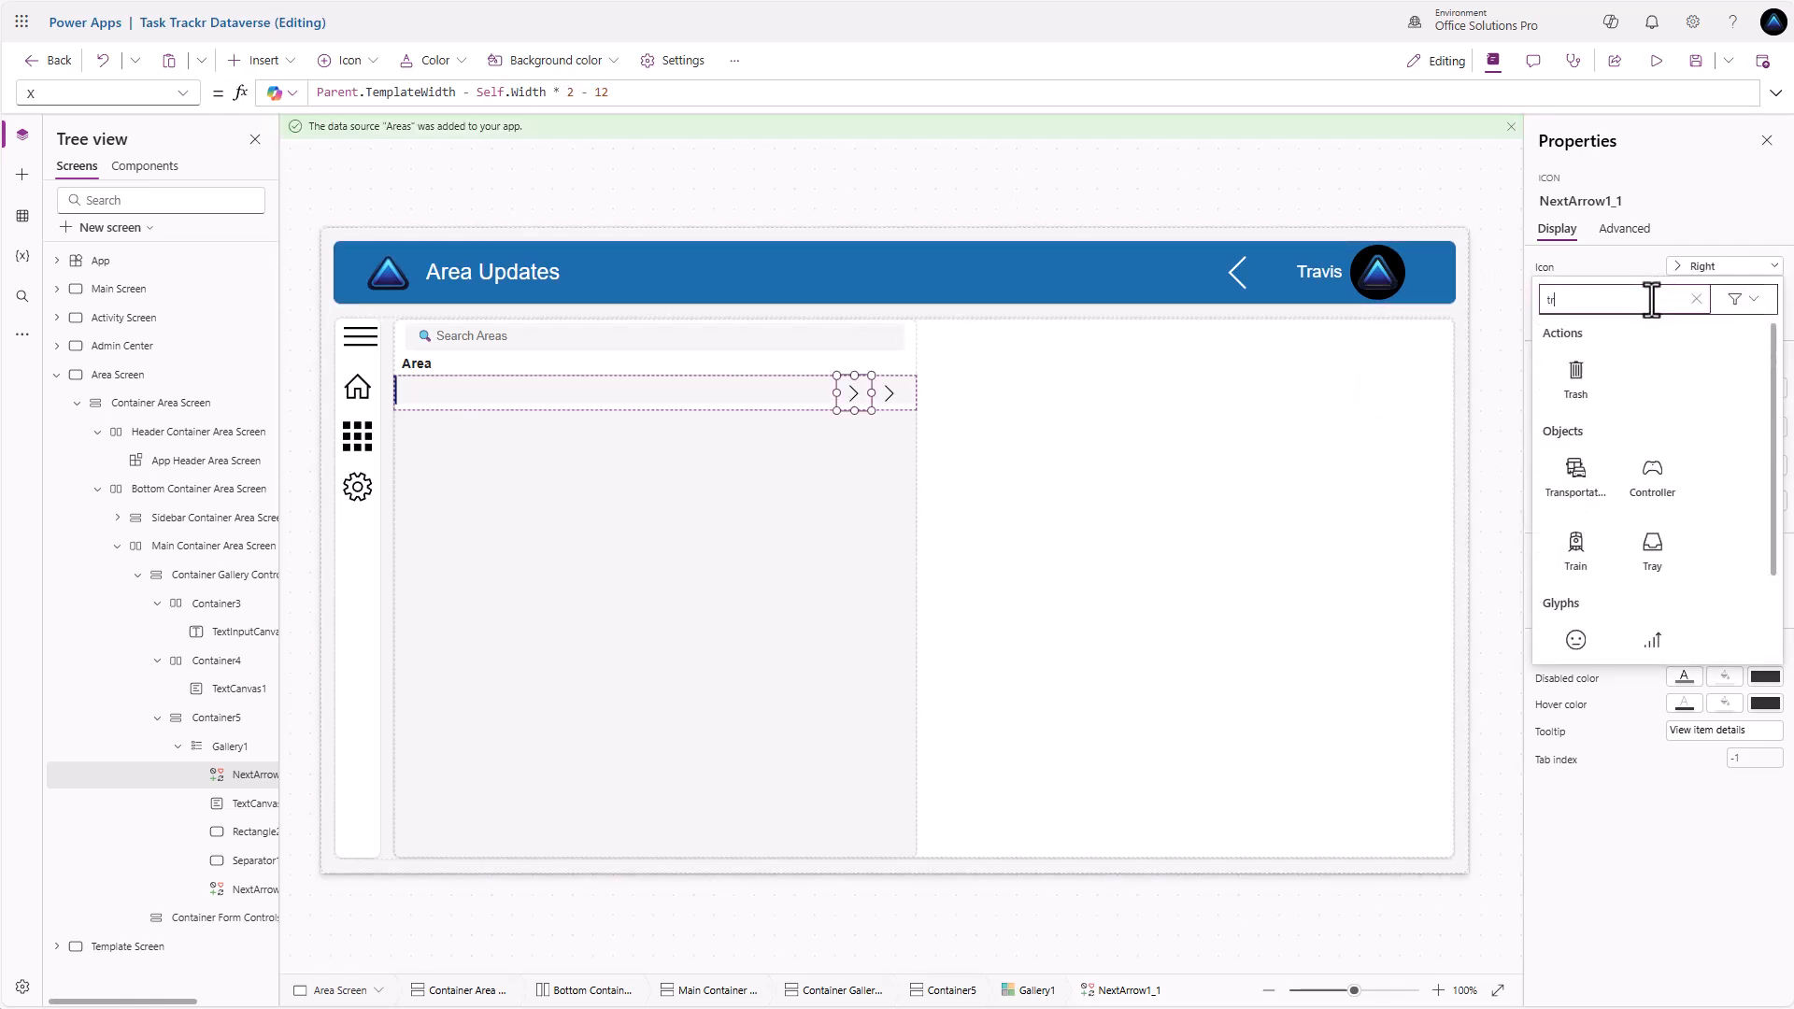
left_click(1578, 375)
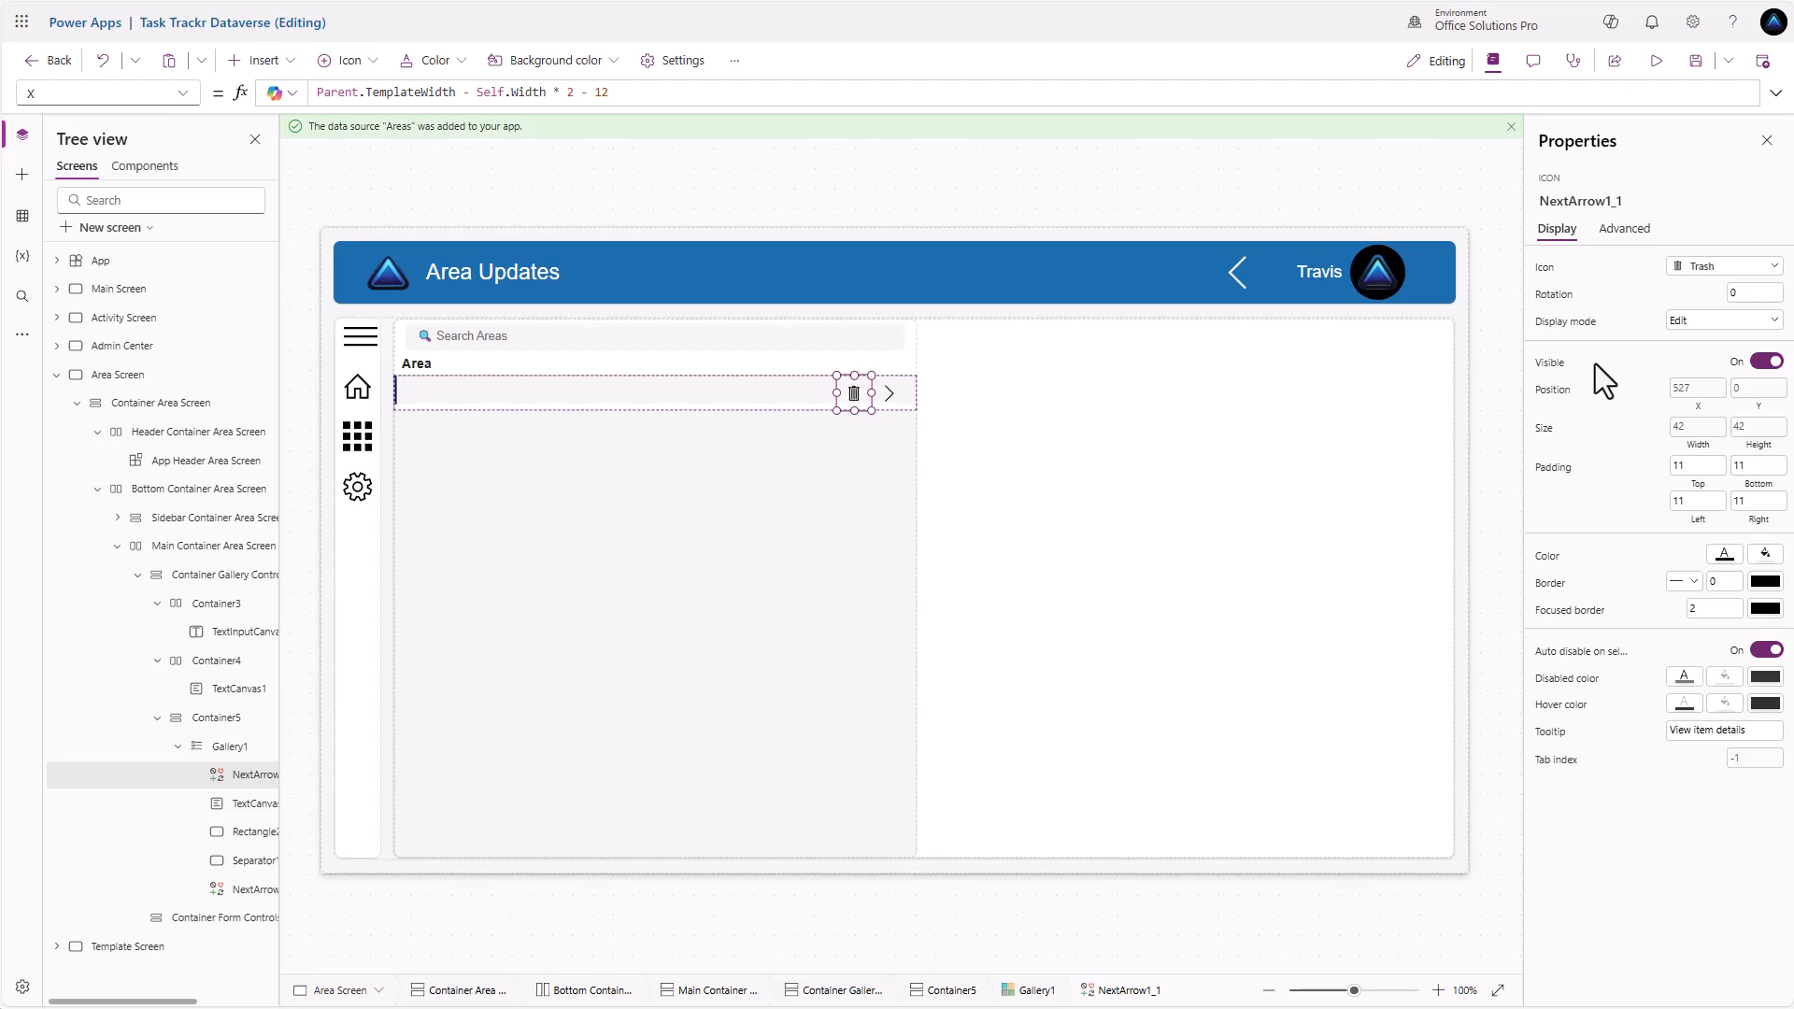
Set the next-arrow icon's OnSelect formula to UpdateContext({locAreaSelected: ThisItem});
left_click(1637, 239)
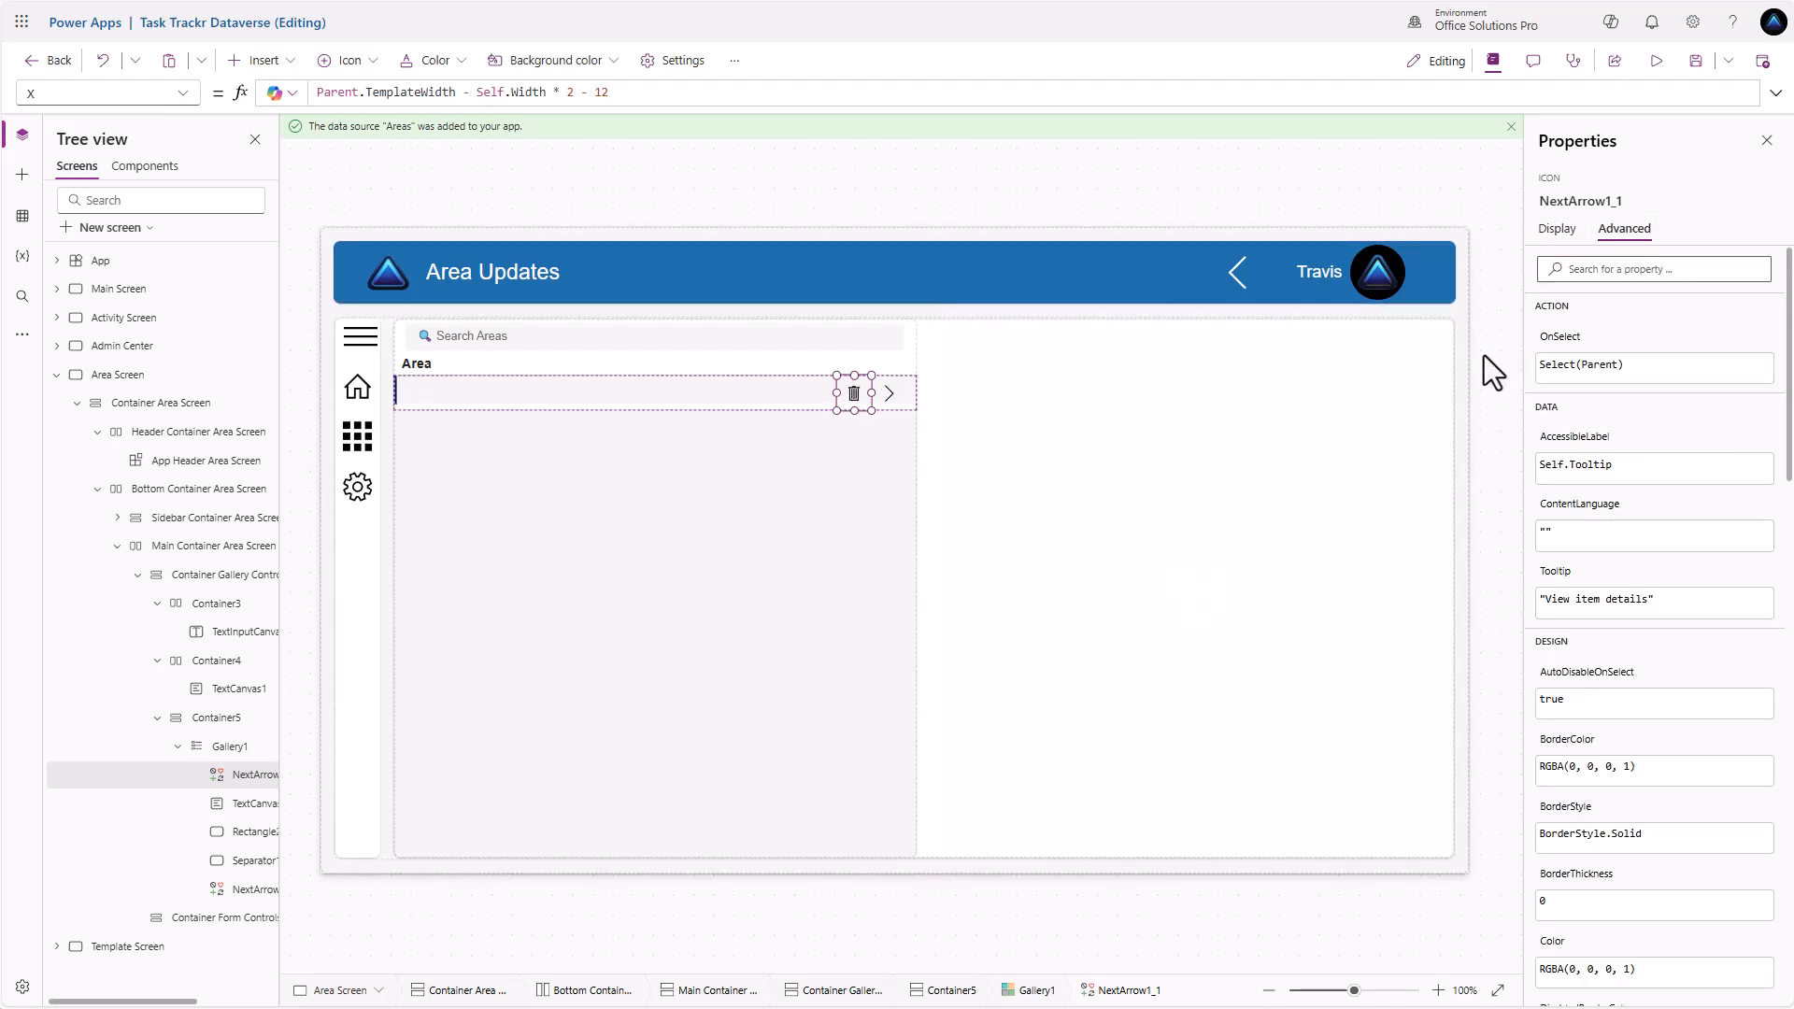
left_click(889, 397)
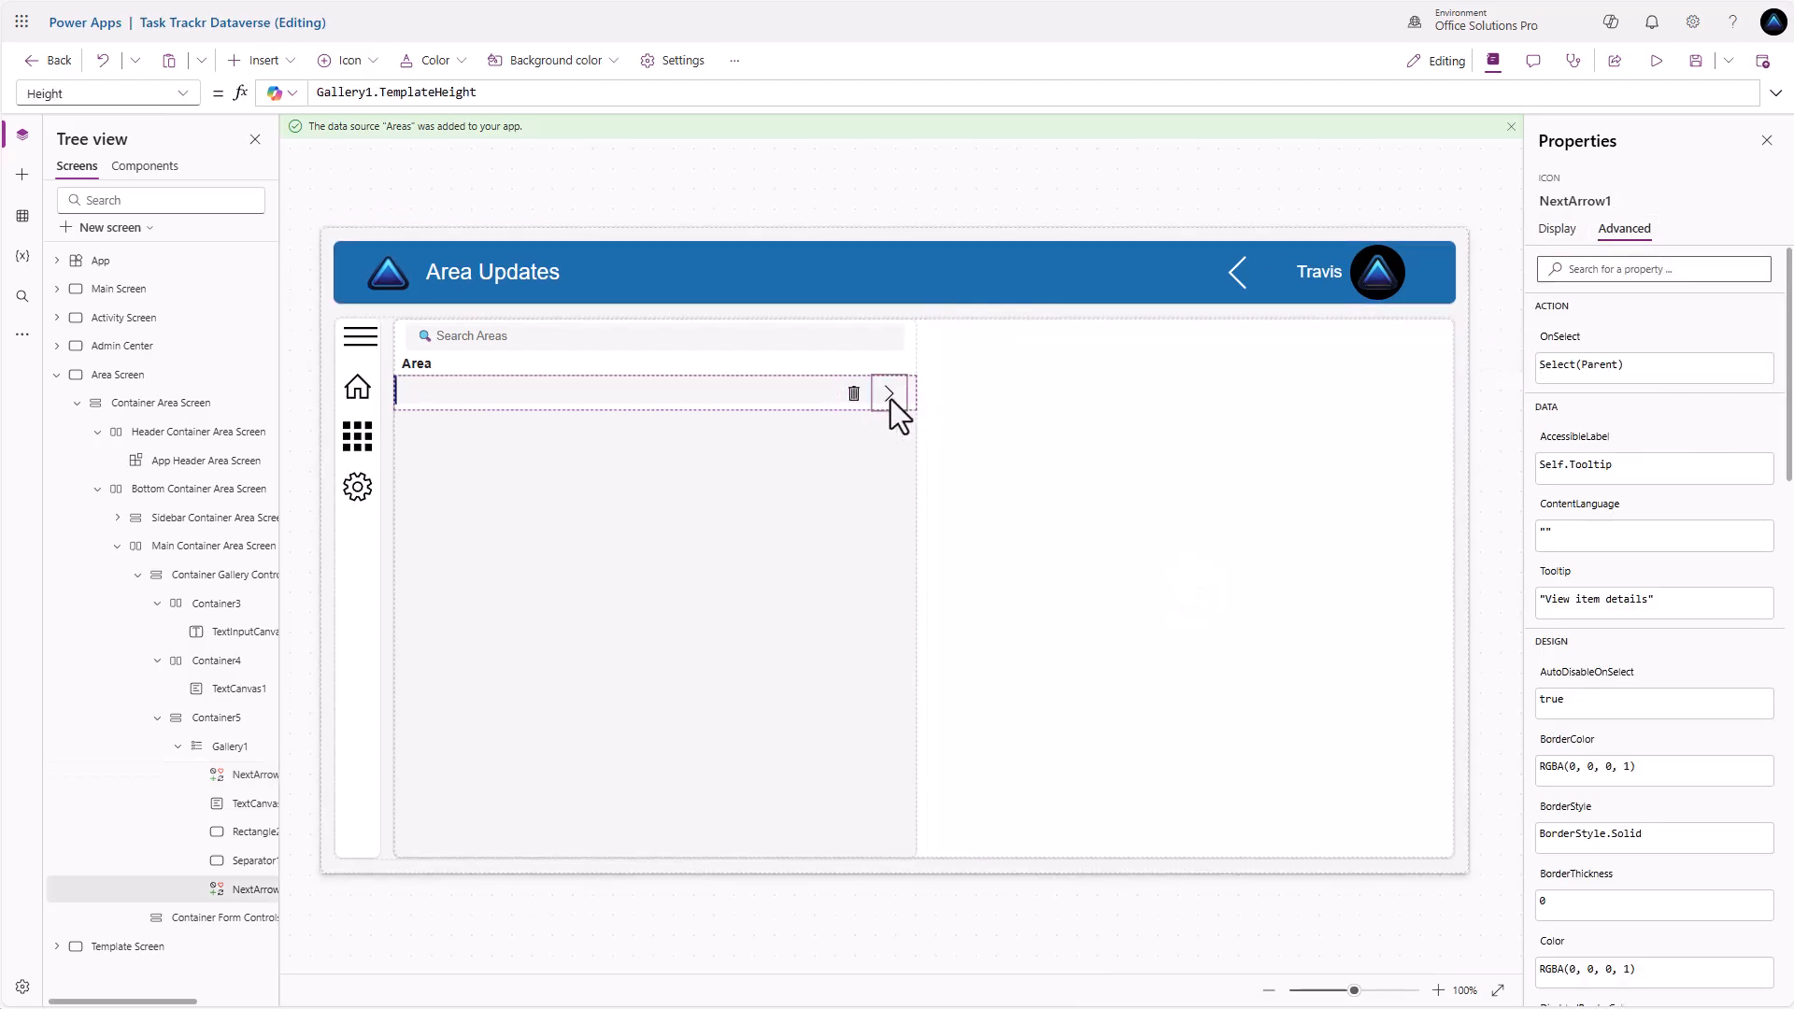
left_click(1558, 355)
triple_click(433, 93)
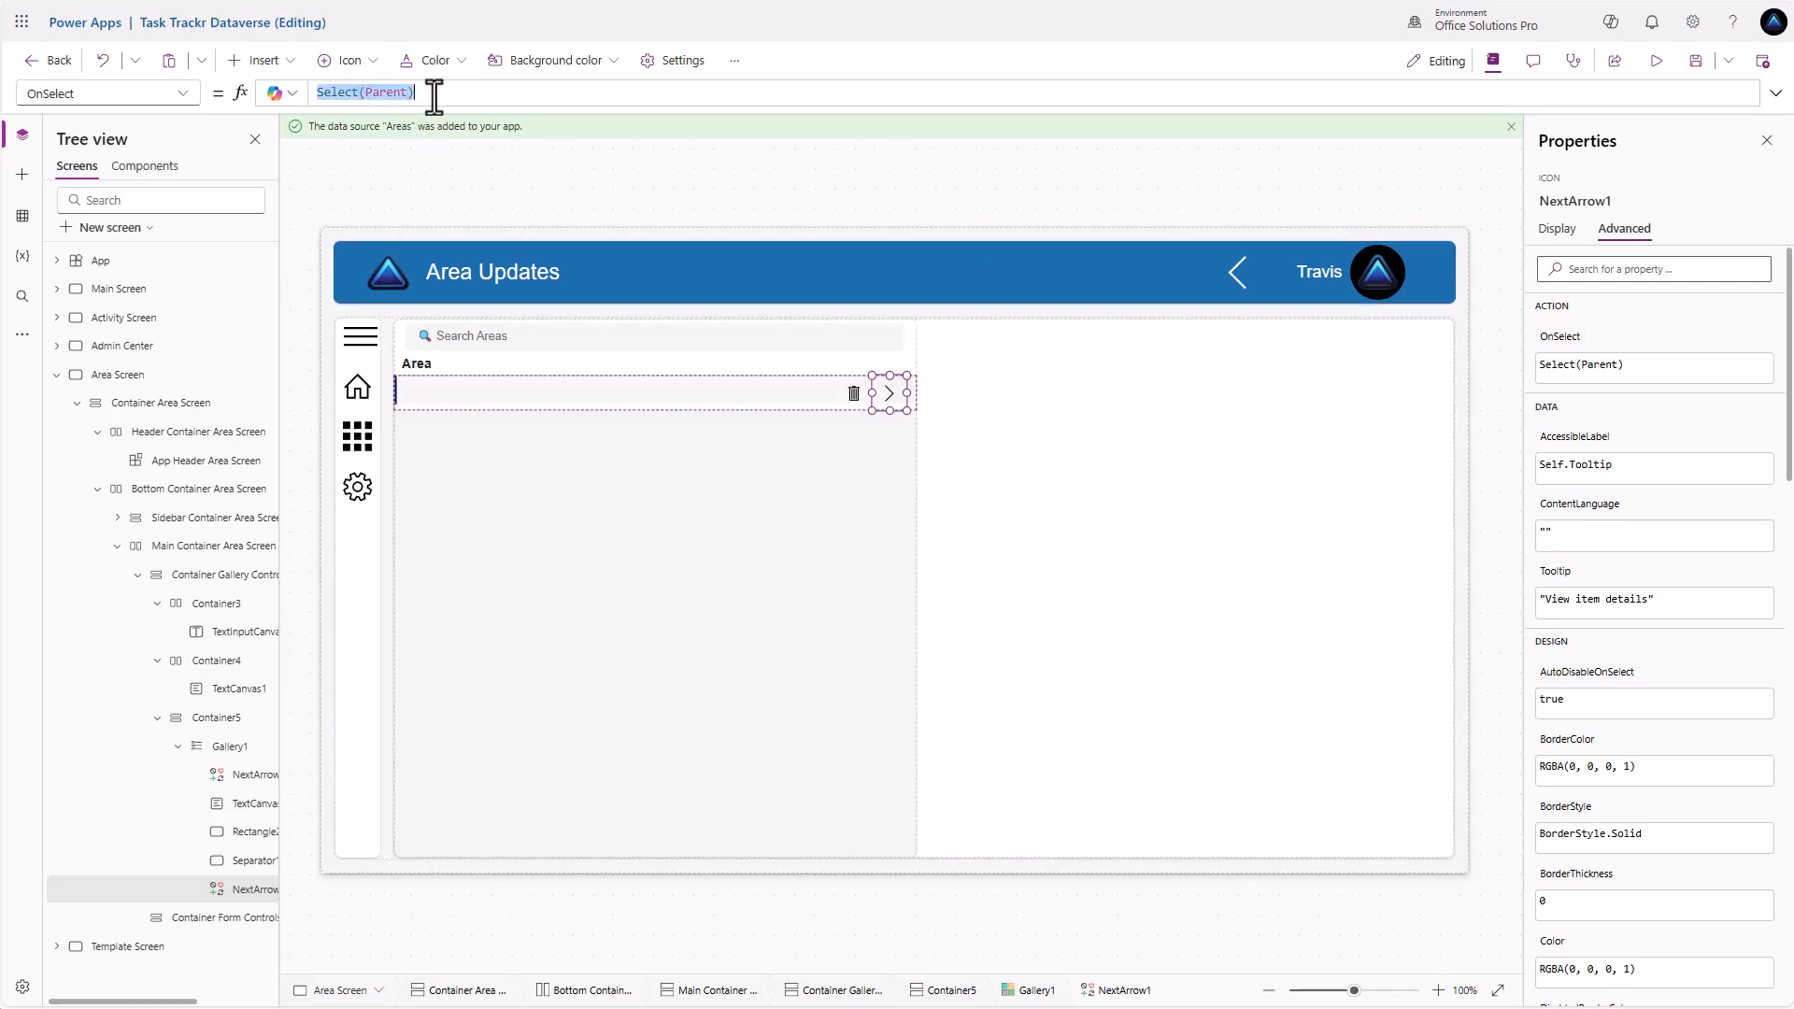
type("UpdateContext(")
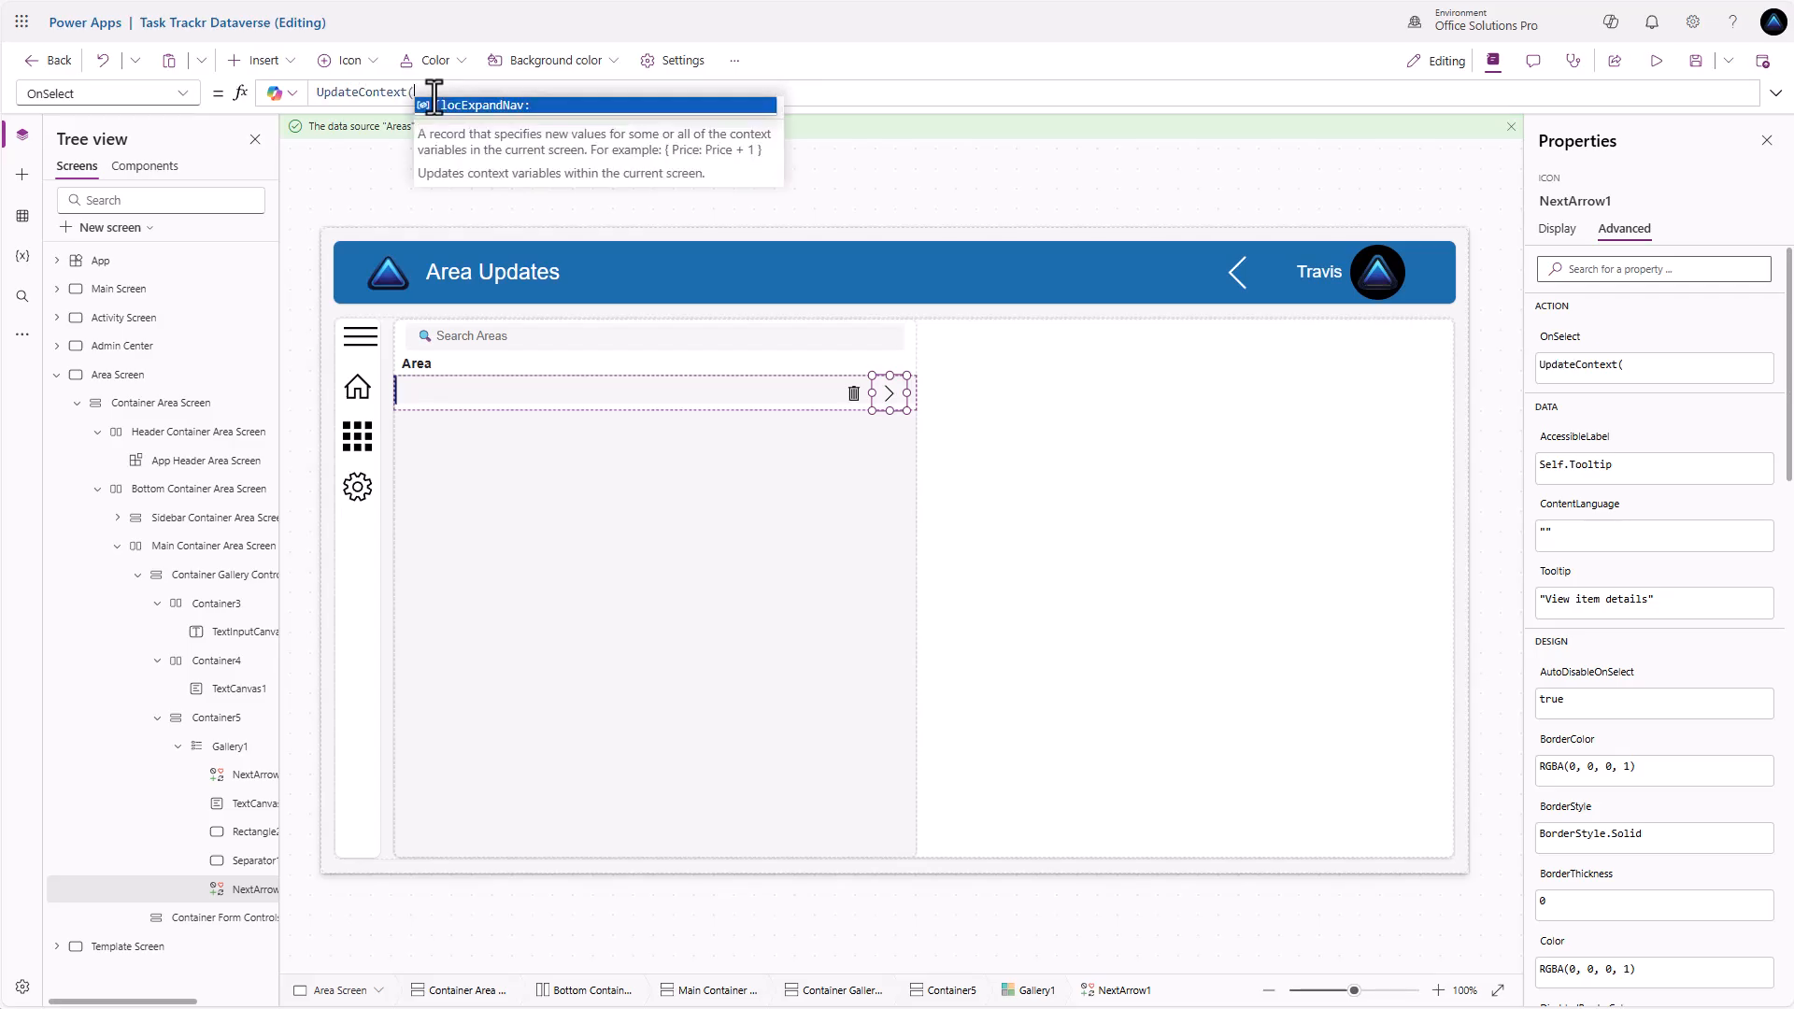
type("{});")
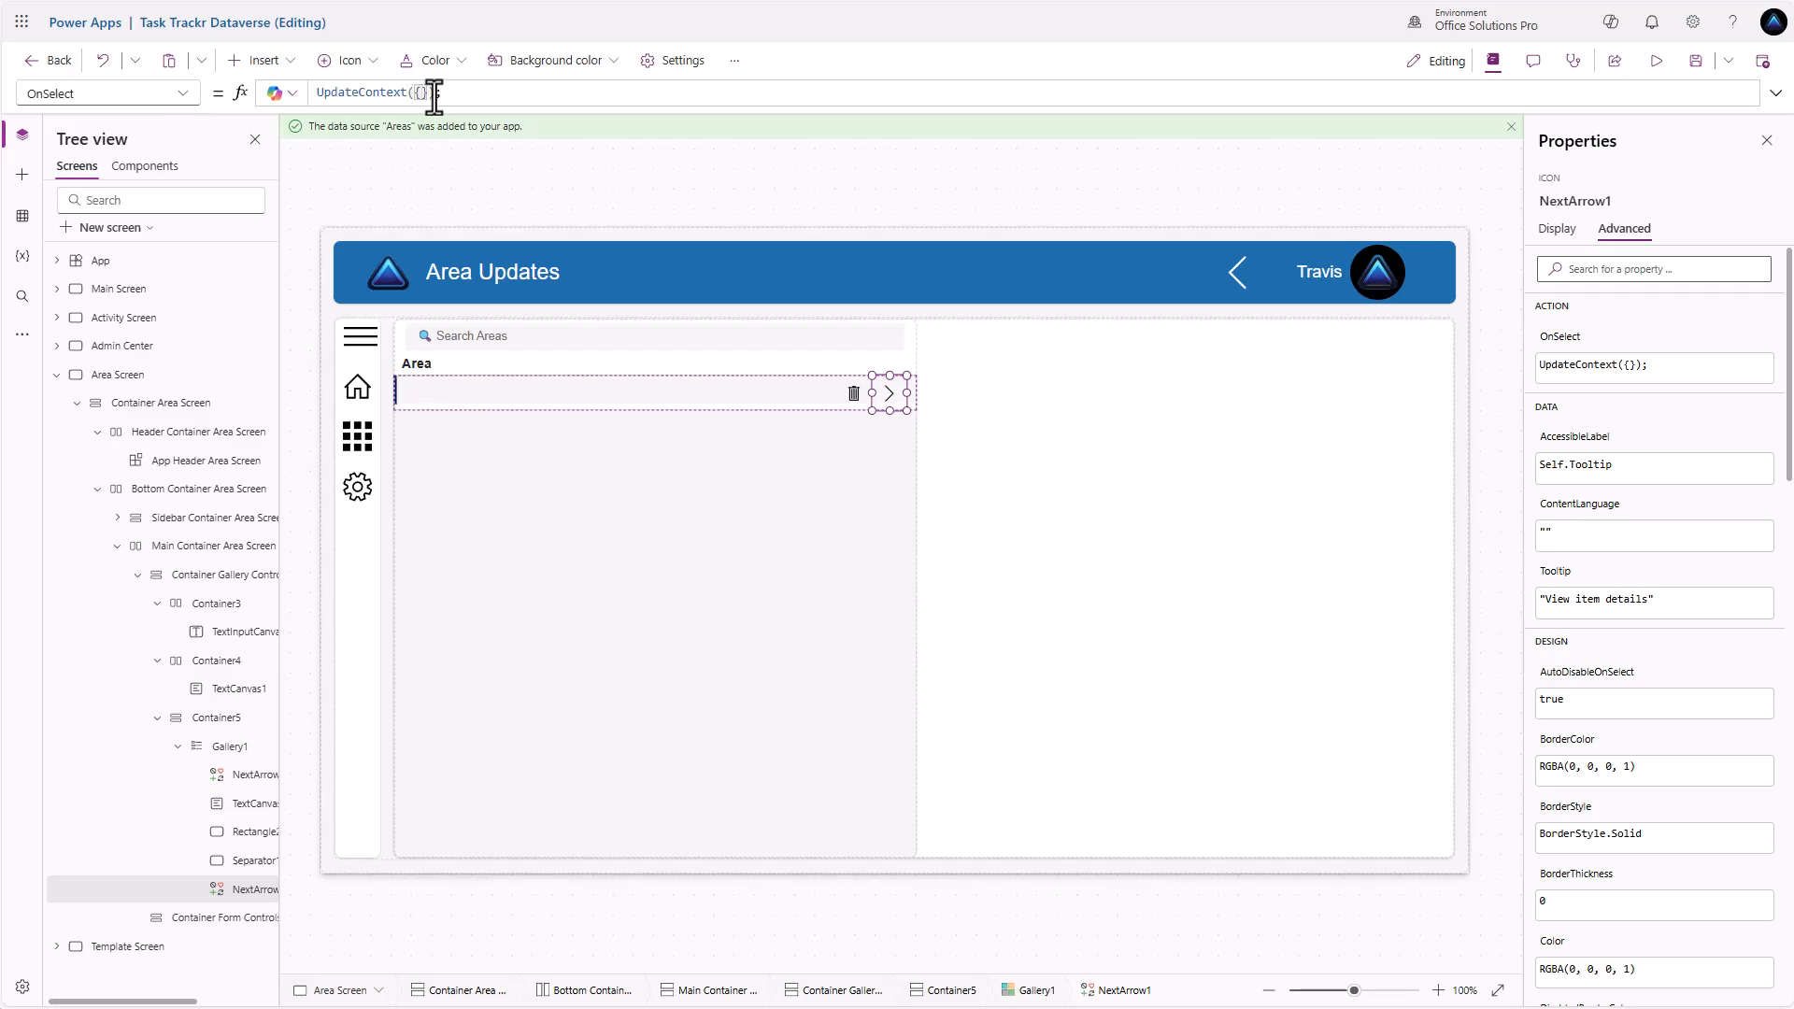
type("loc")
type("Area")
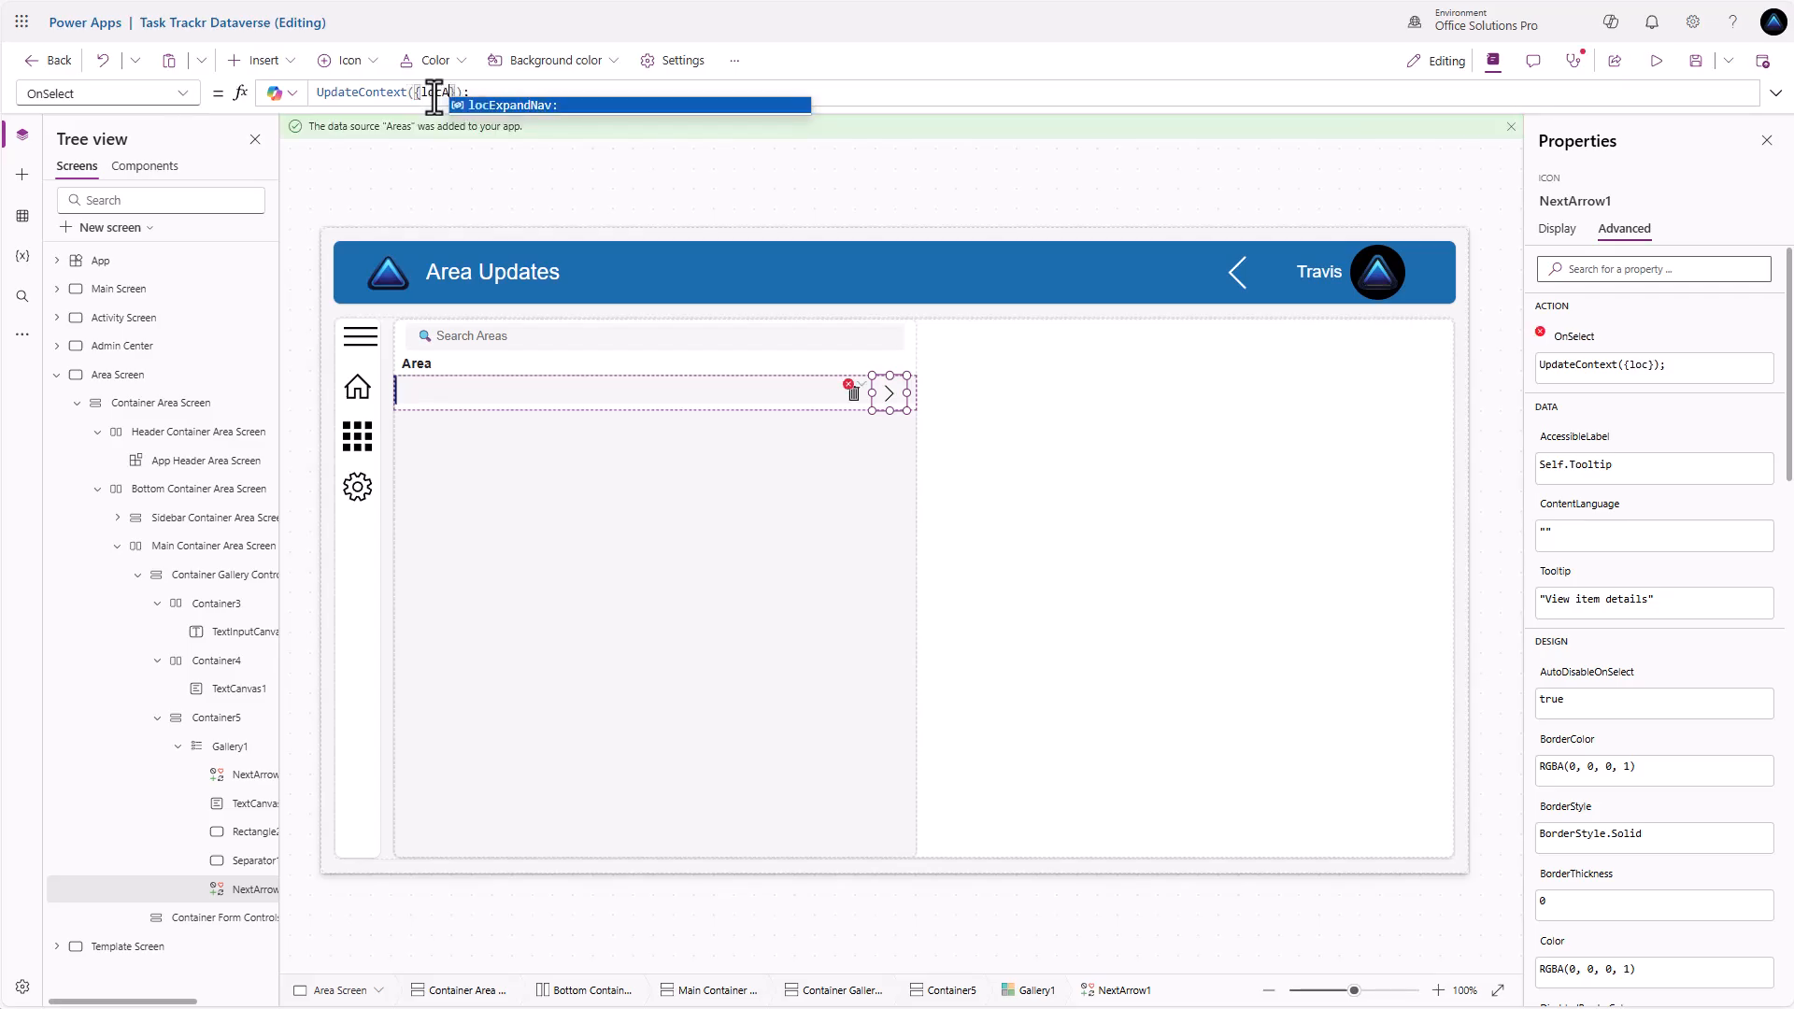
type("Selected")
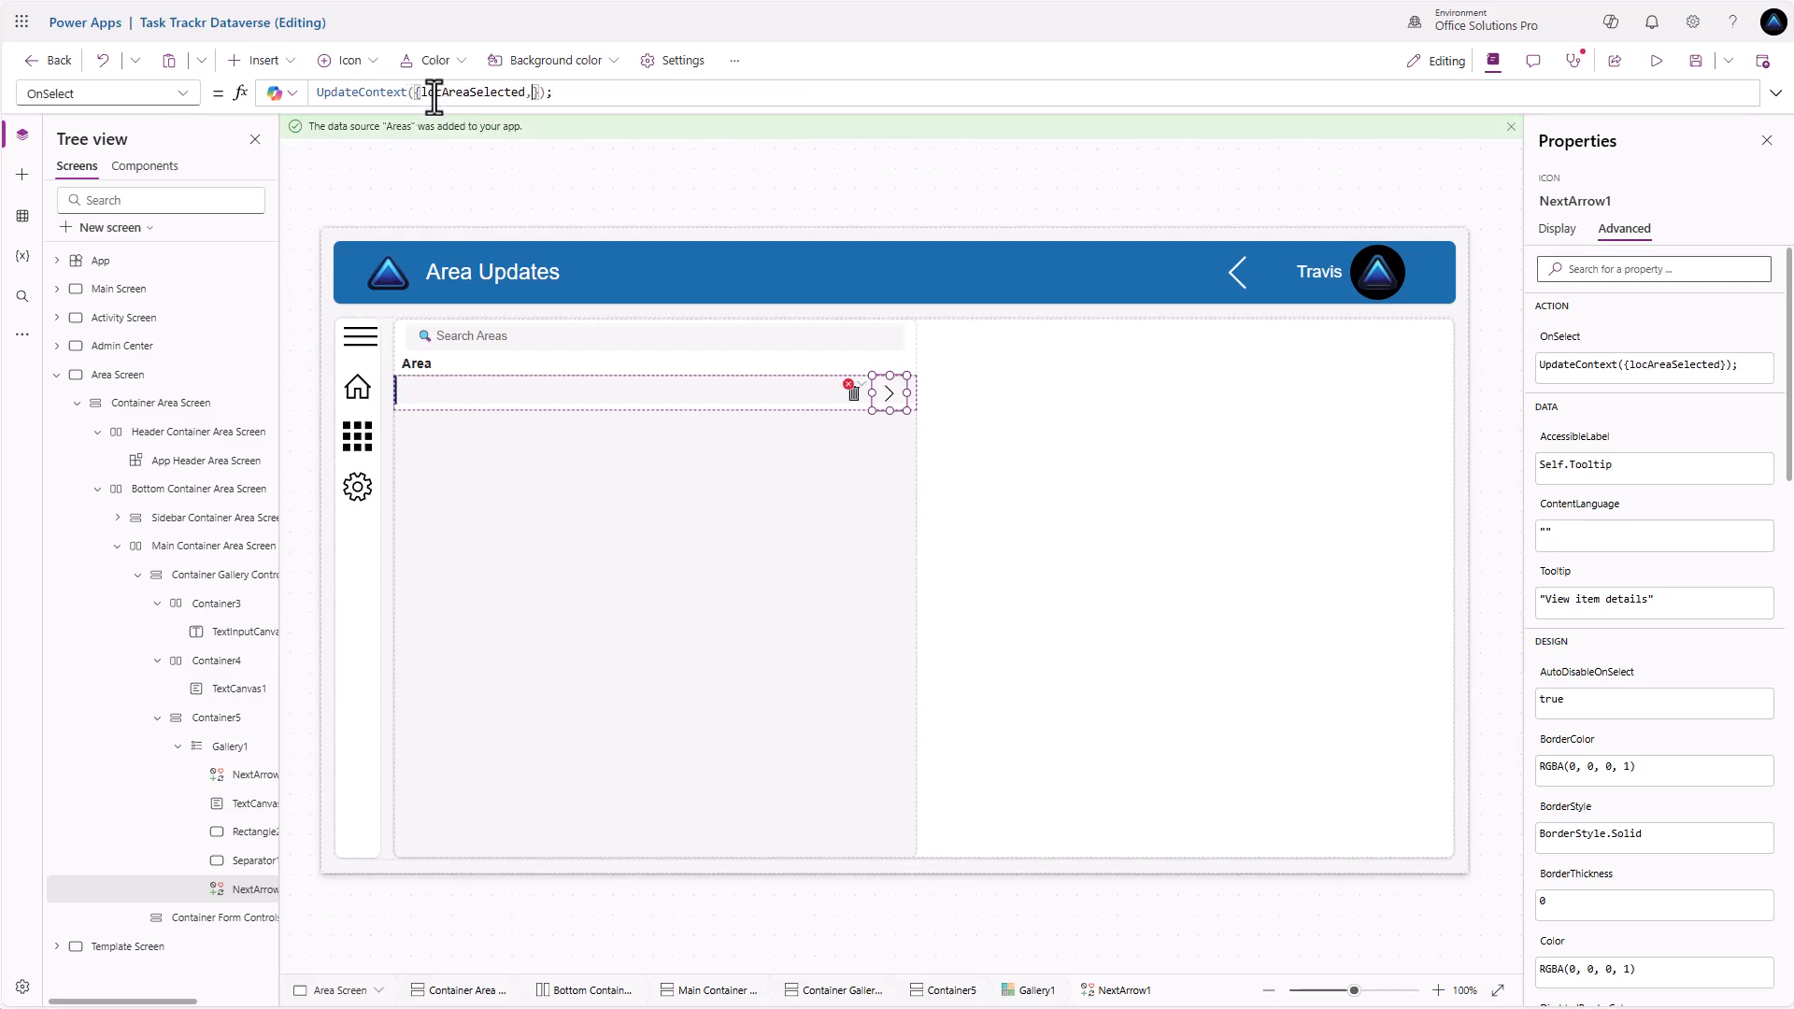
type(": ThisItem")
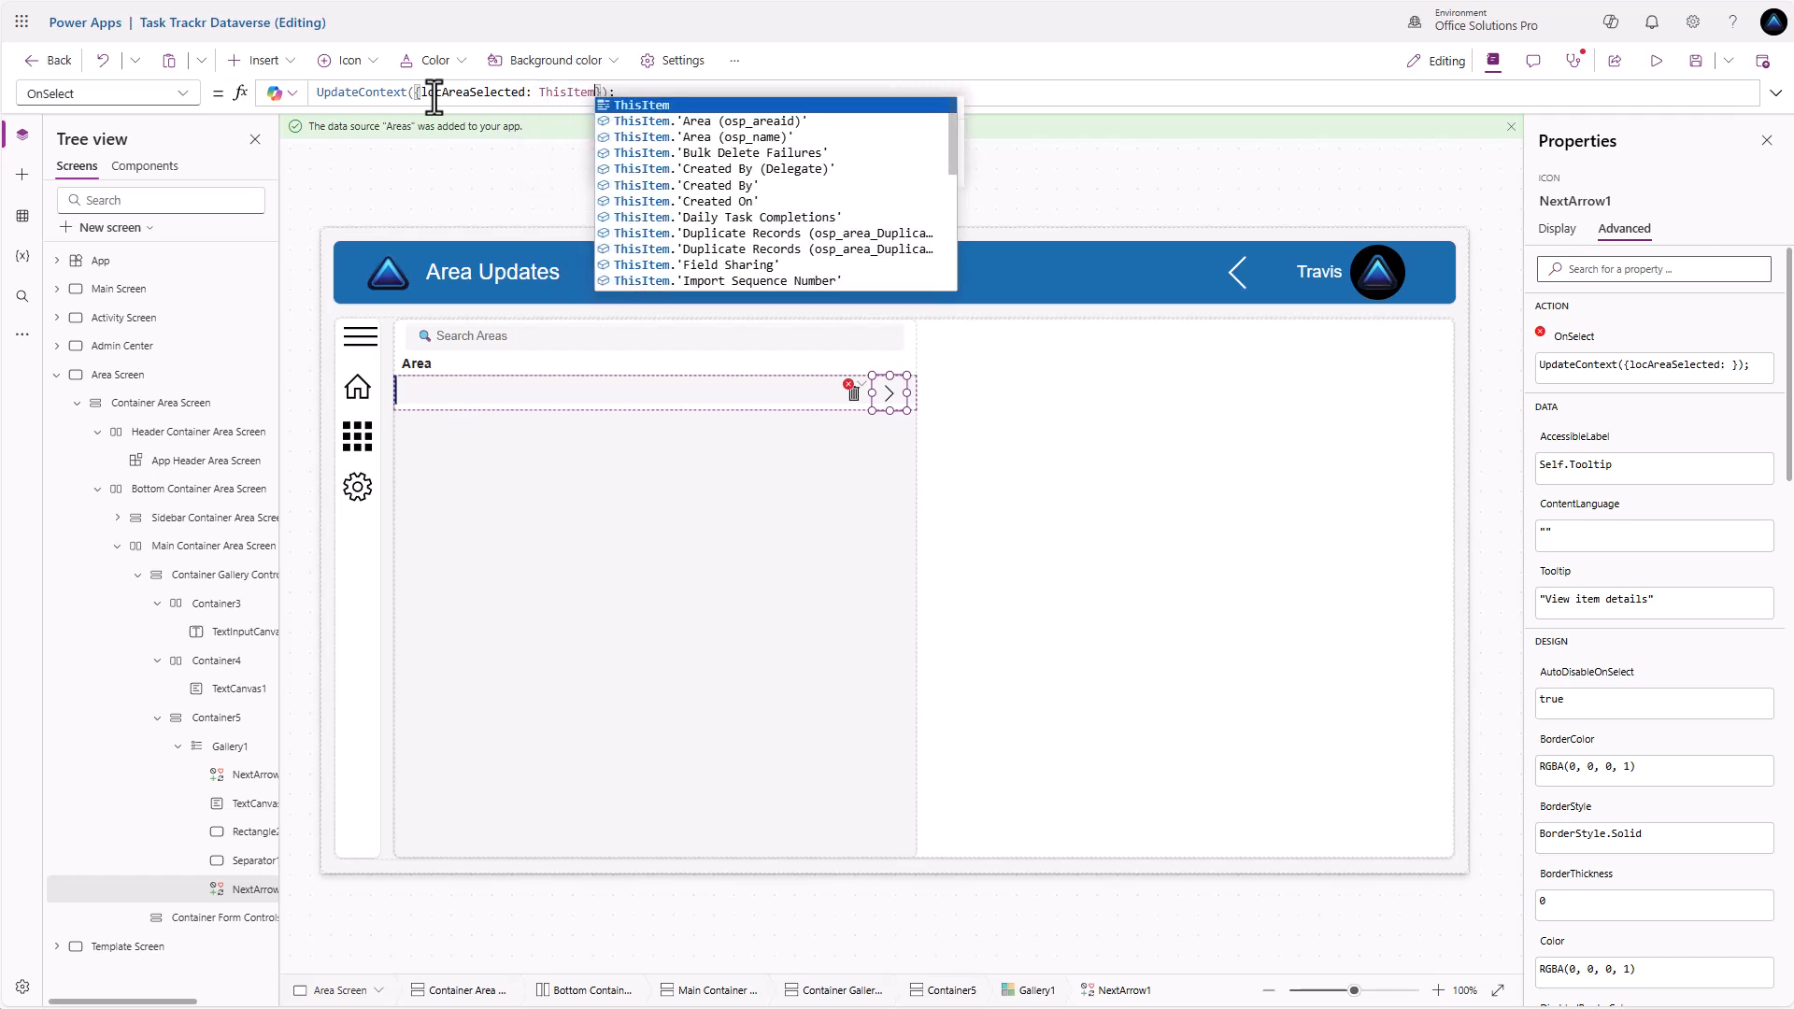
left_click(636, 88)
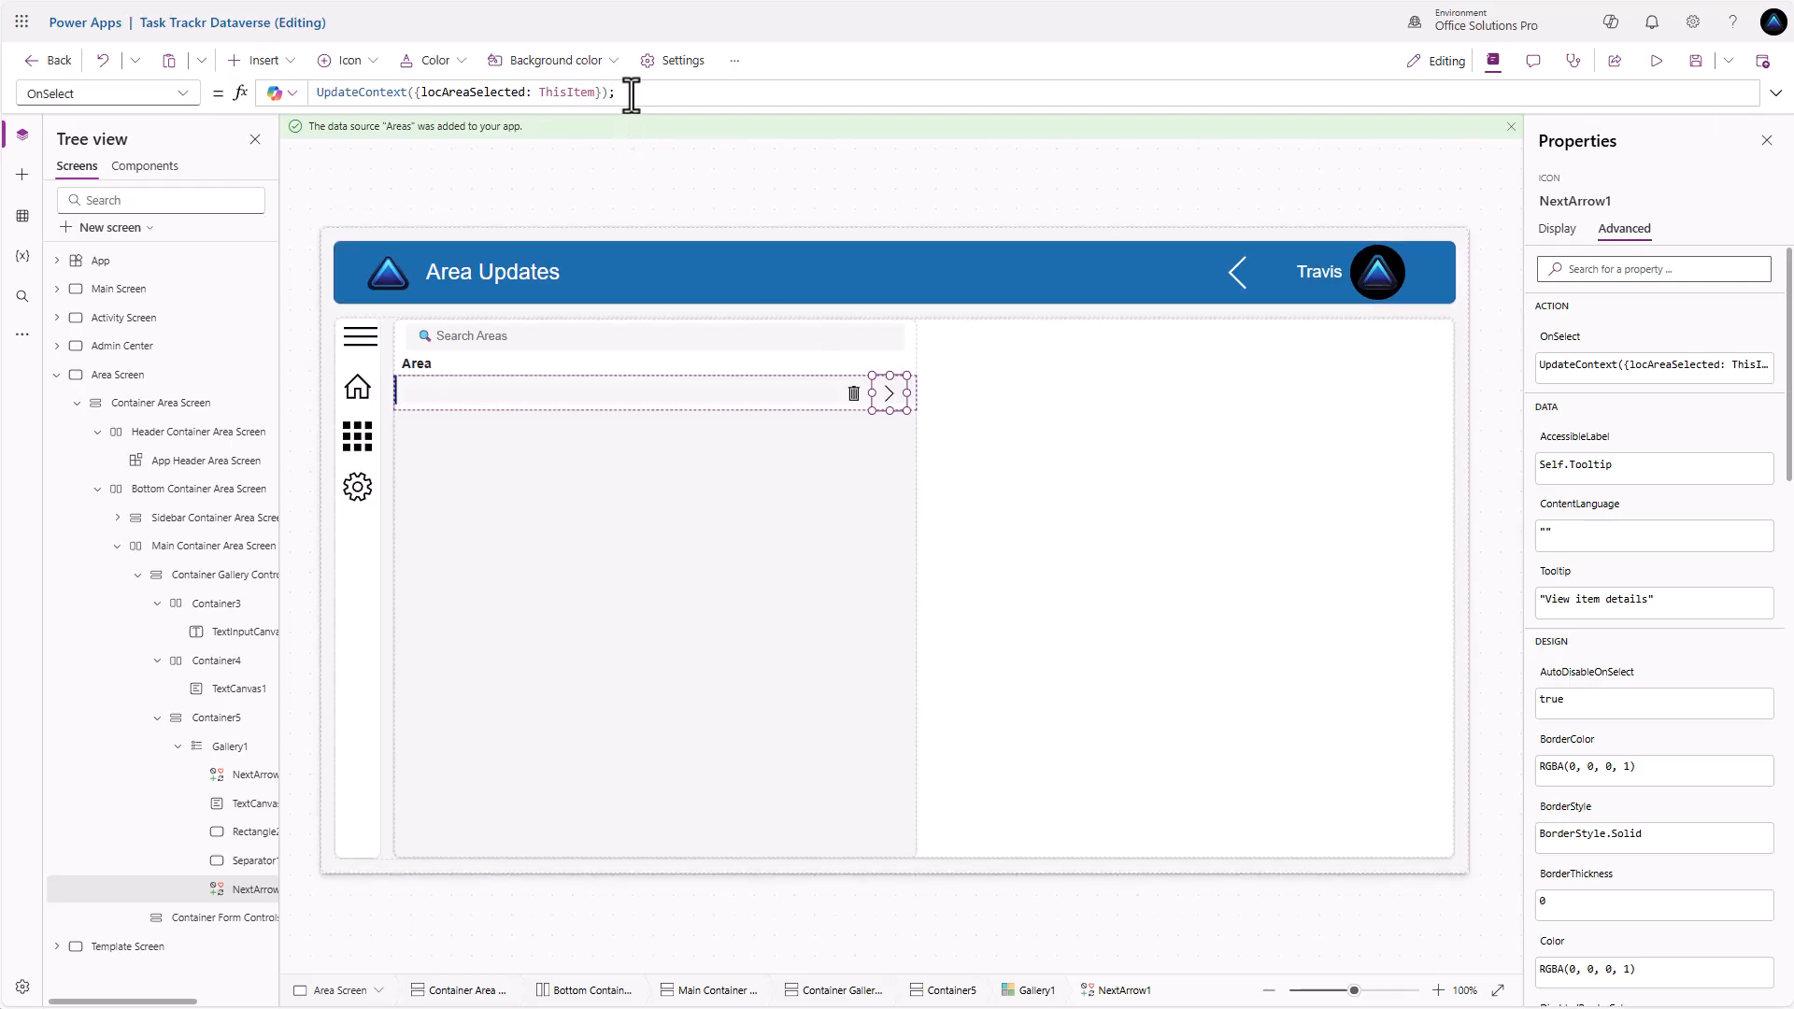
Set the trash icon's OnSelect to Remove(Areas,ThisItem); followed on a new line by a copy of the next-arrow icon's UpdateContext formula
left_click_drag(631, 93, 205, 93)
key("ctrl+c")
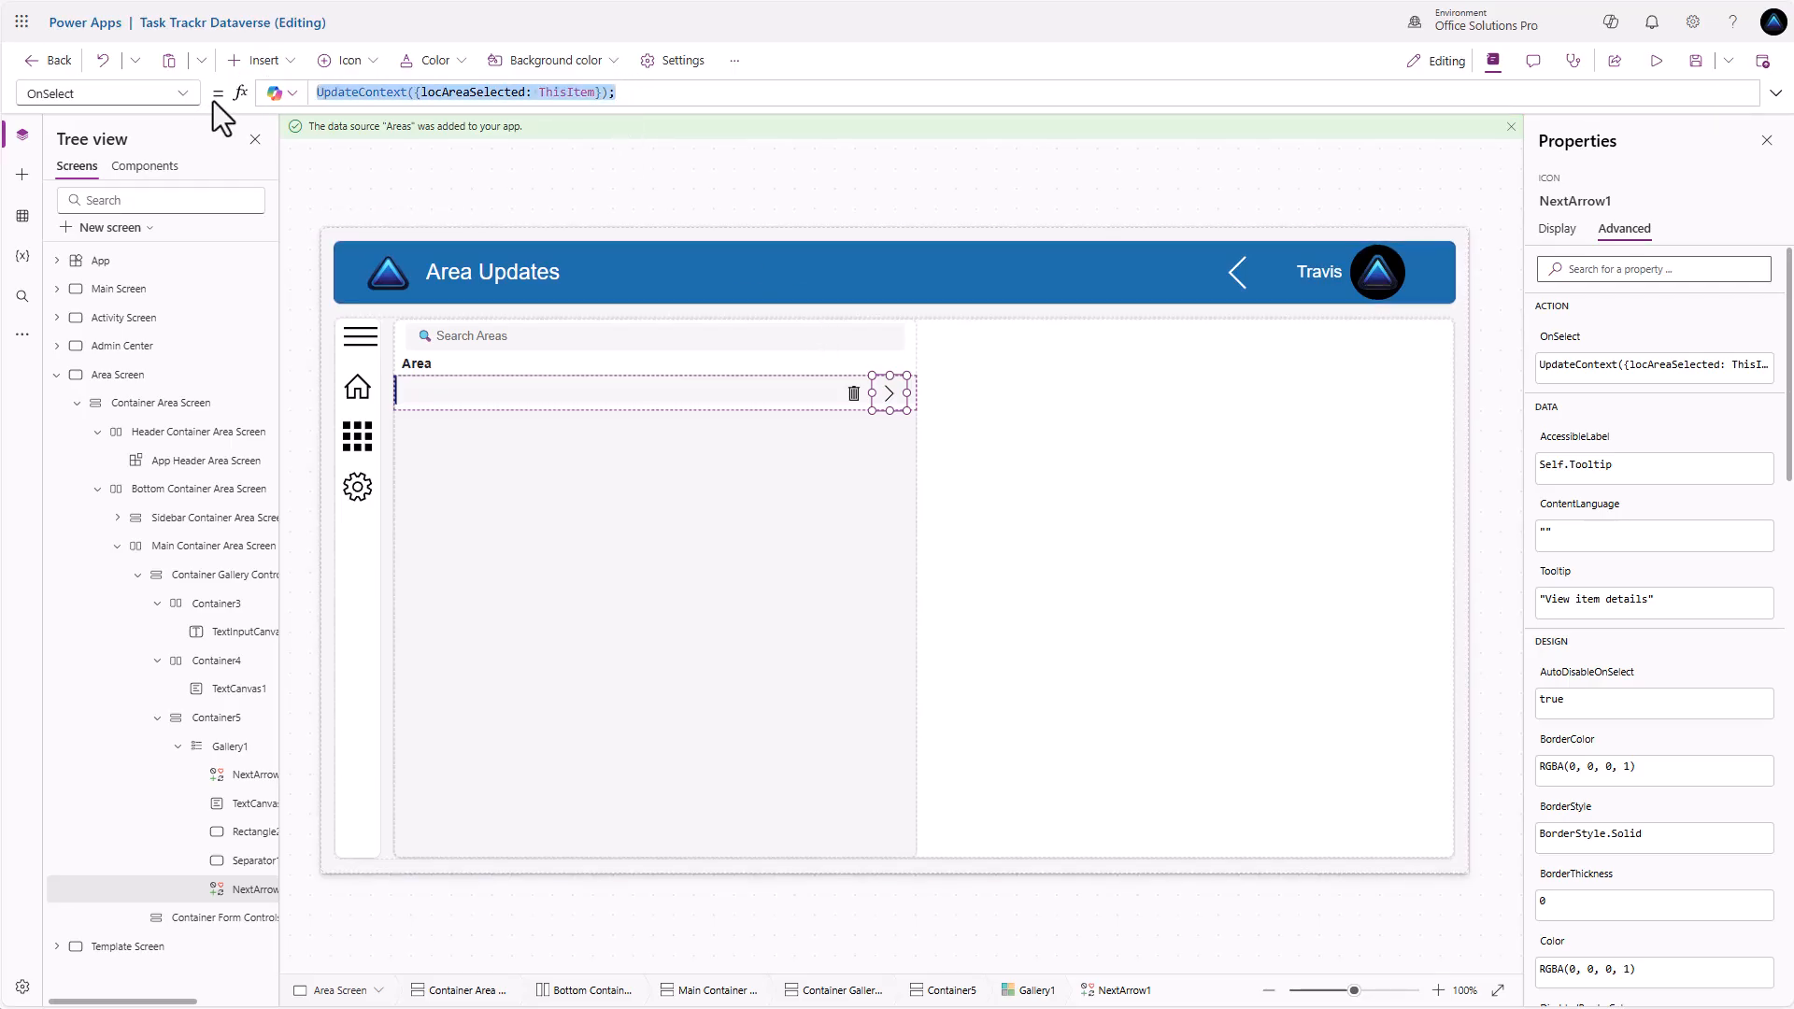
left_click(854, 400)
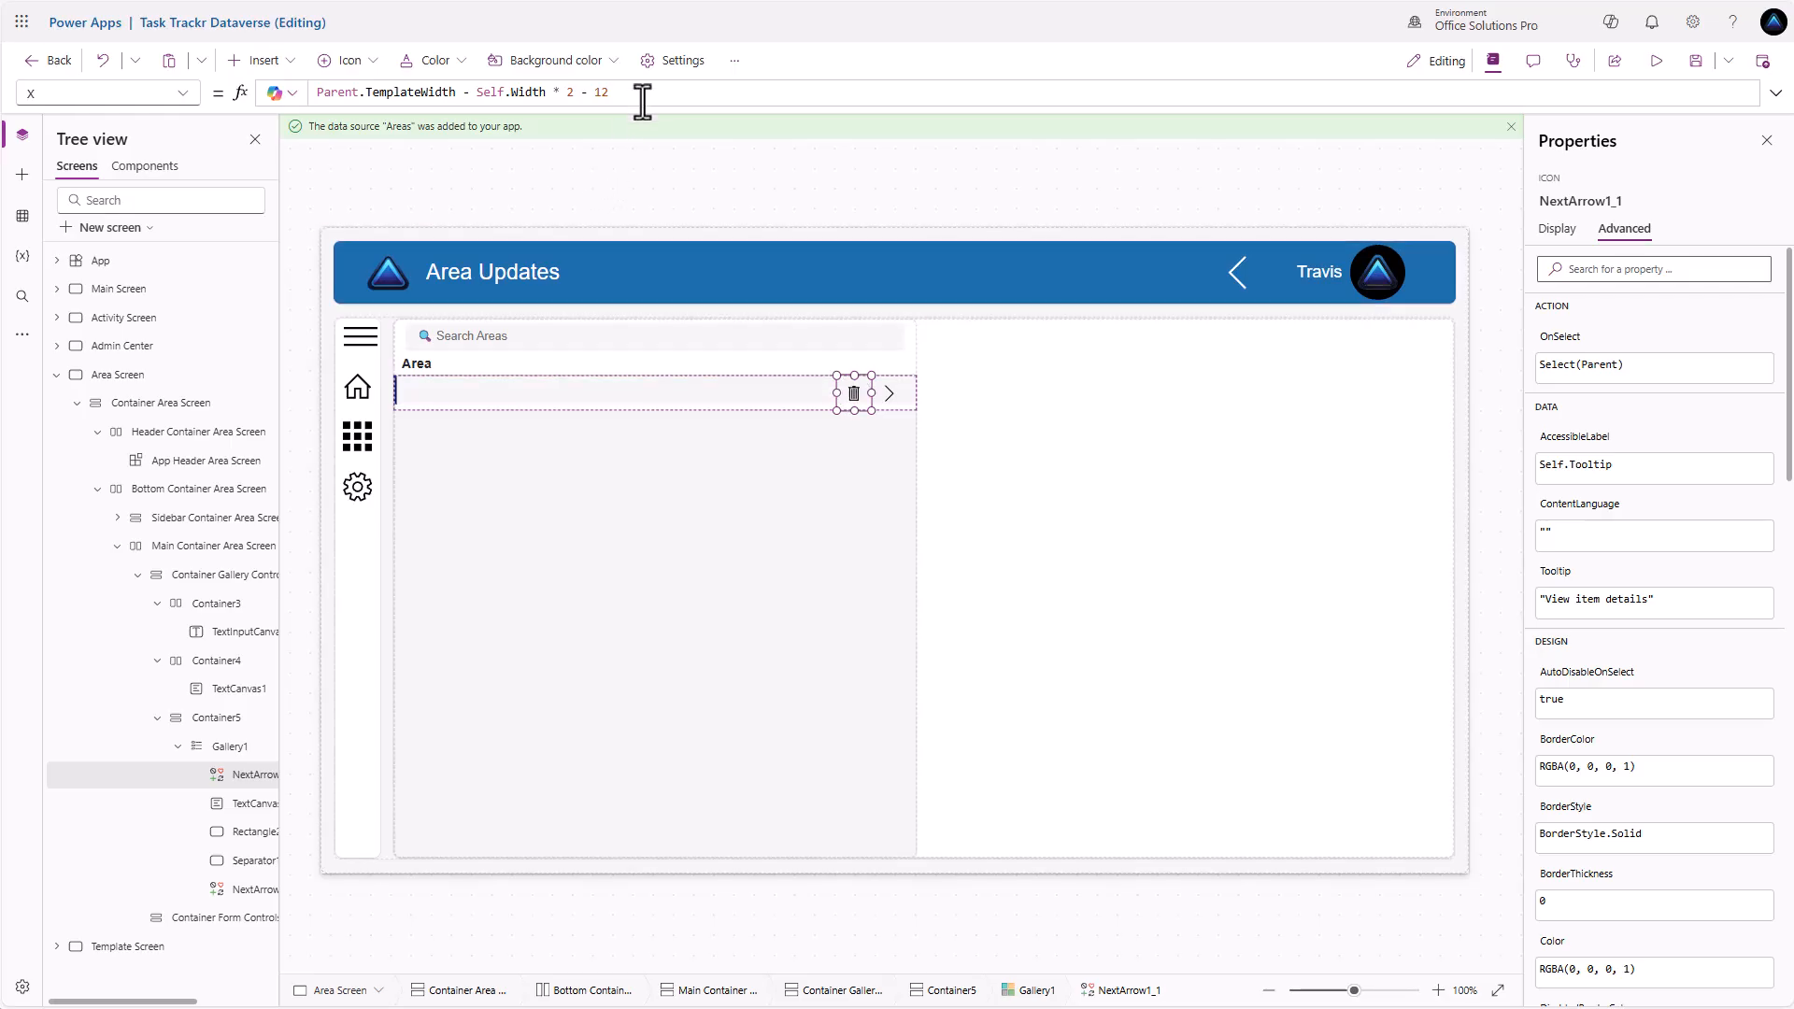
left_click(1566, 321)
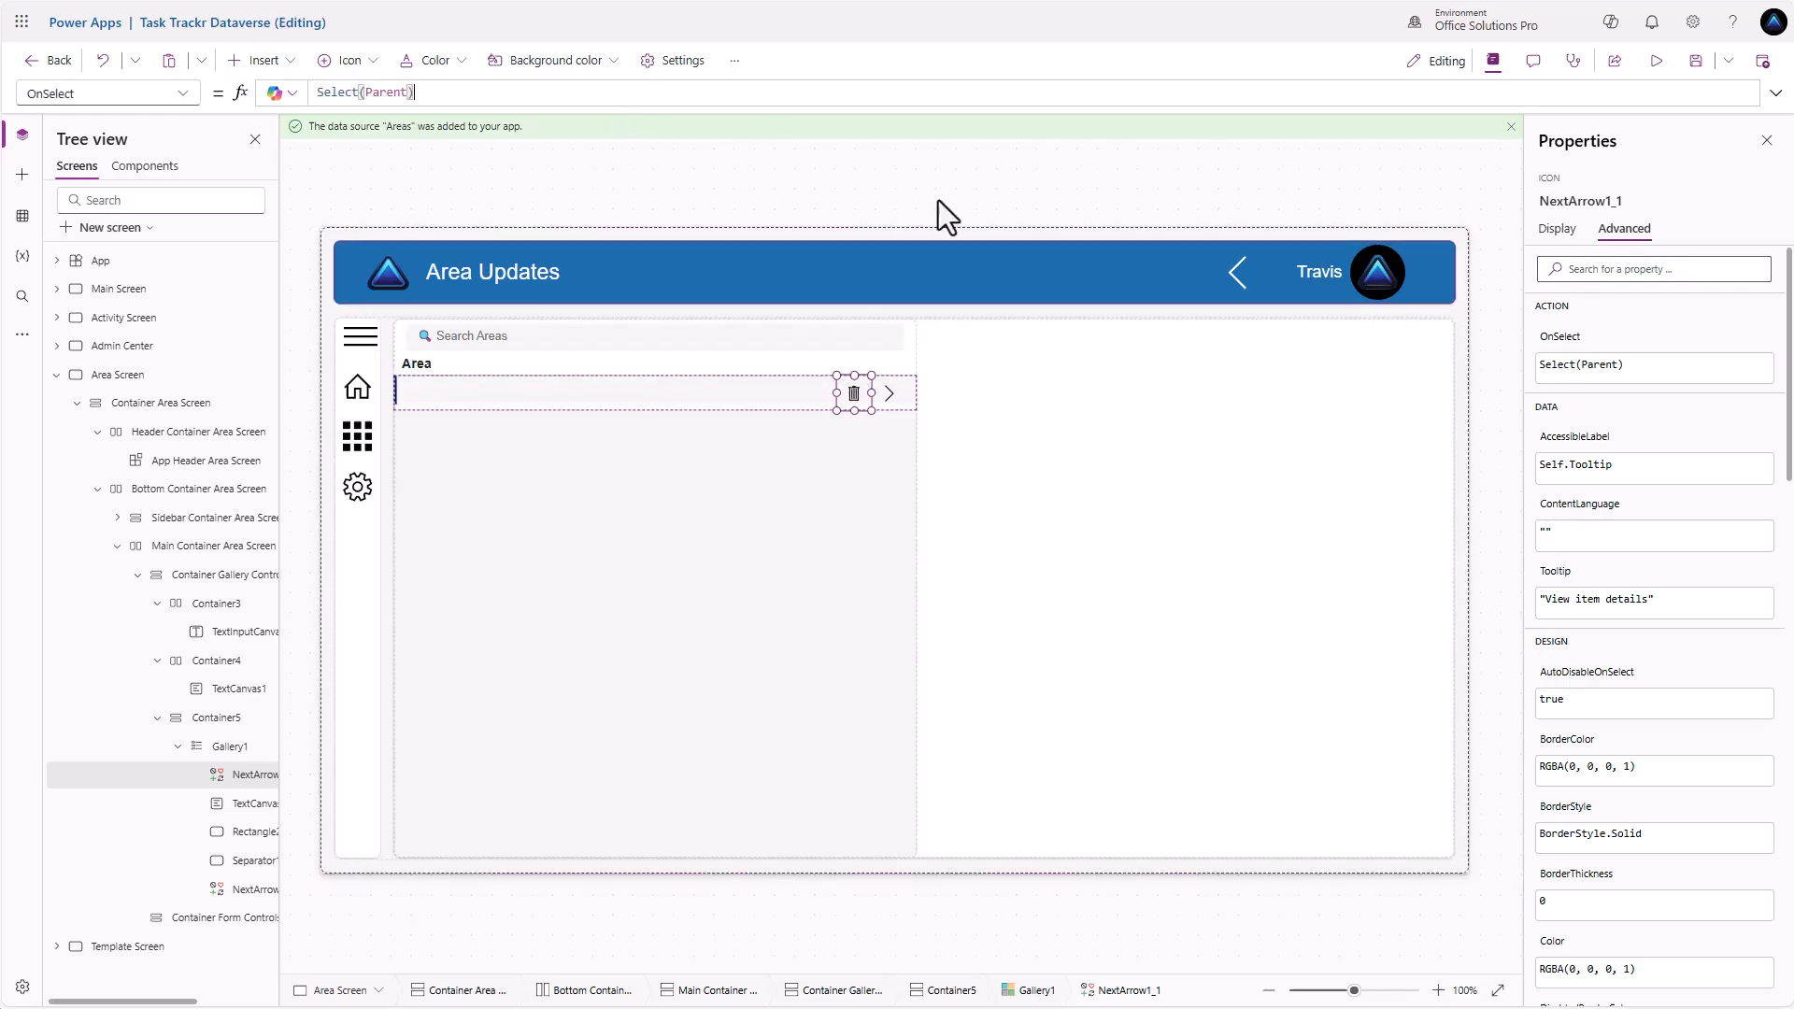
triple_click(439, 94)
type("Remove")
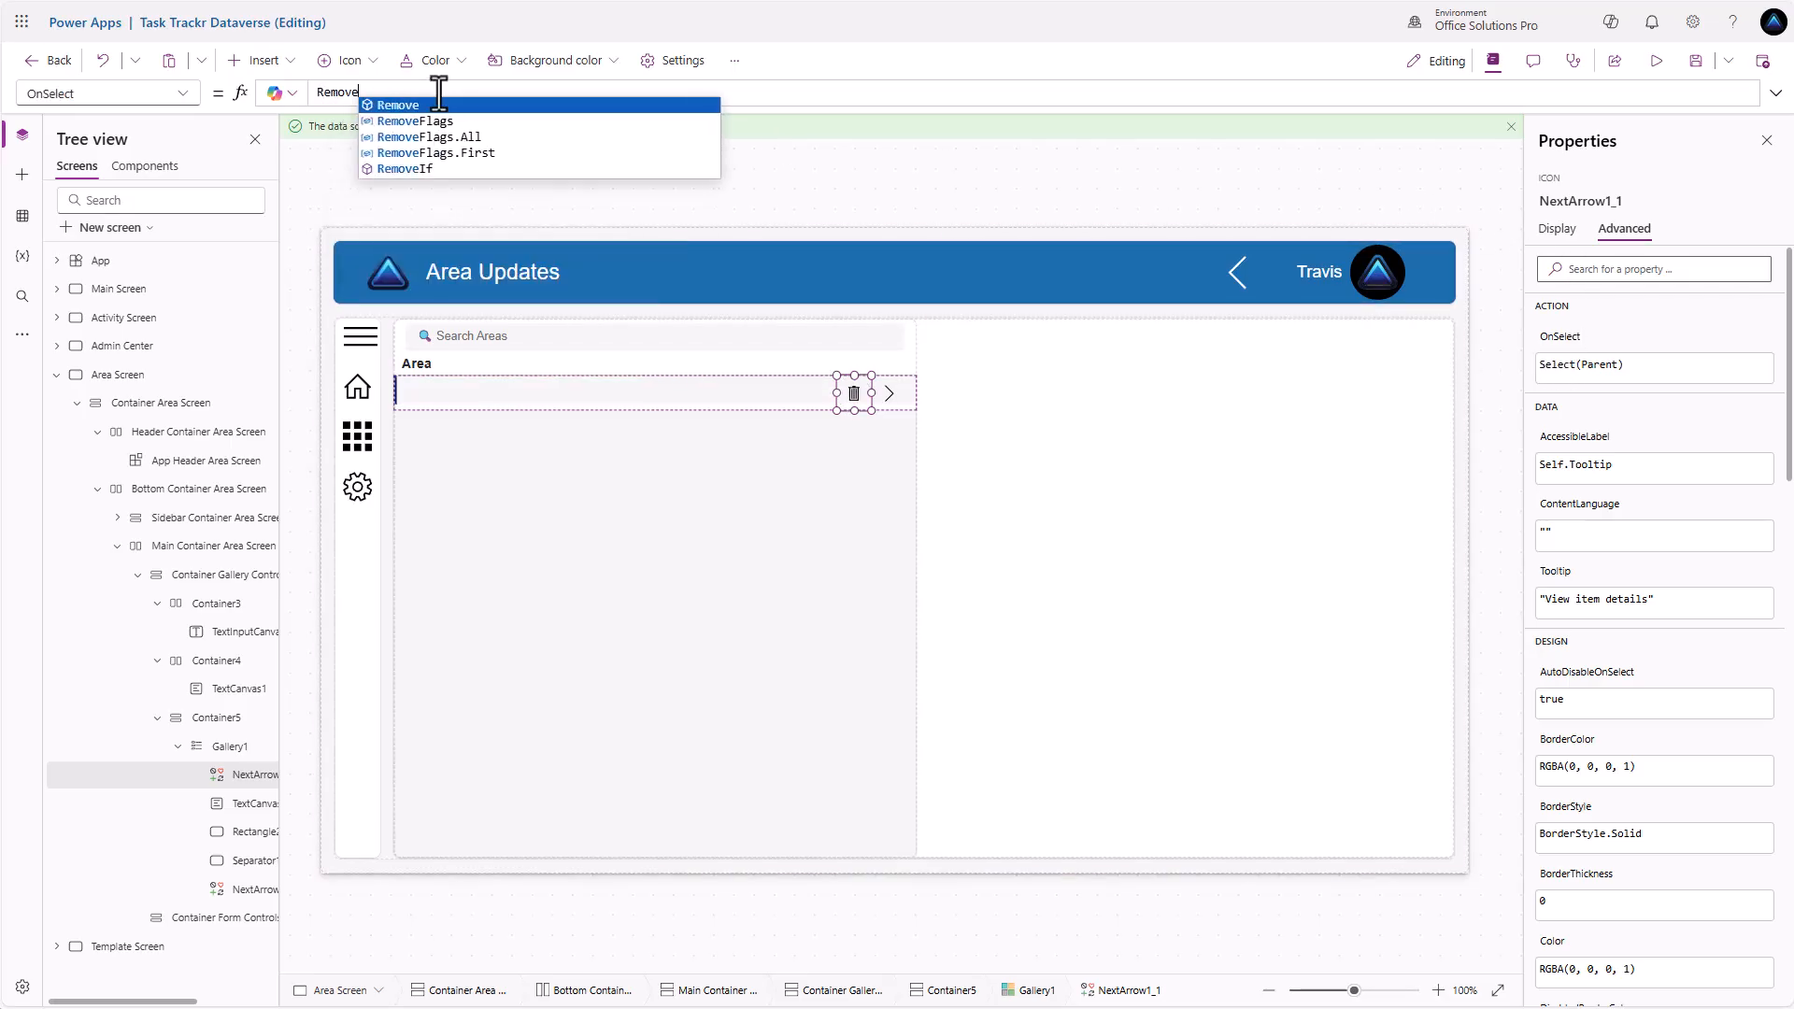
type("(Areas,")
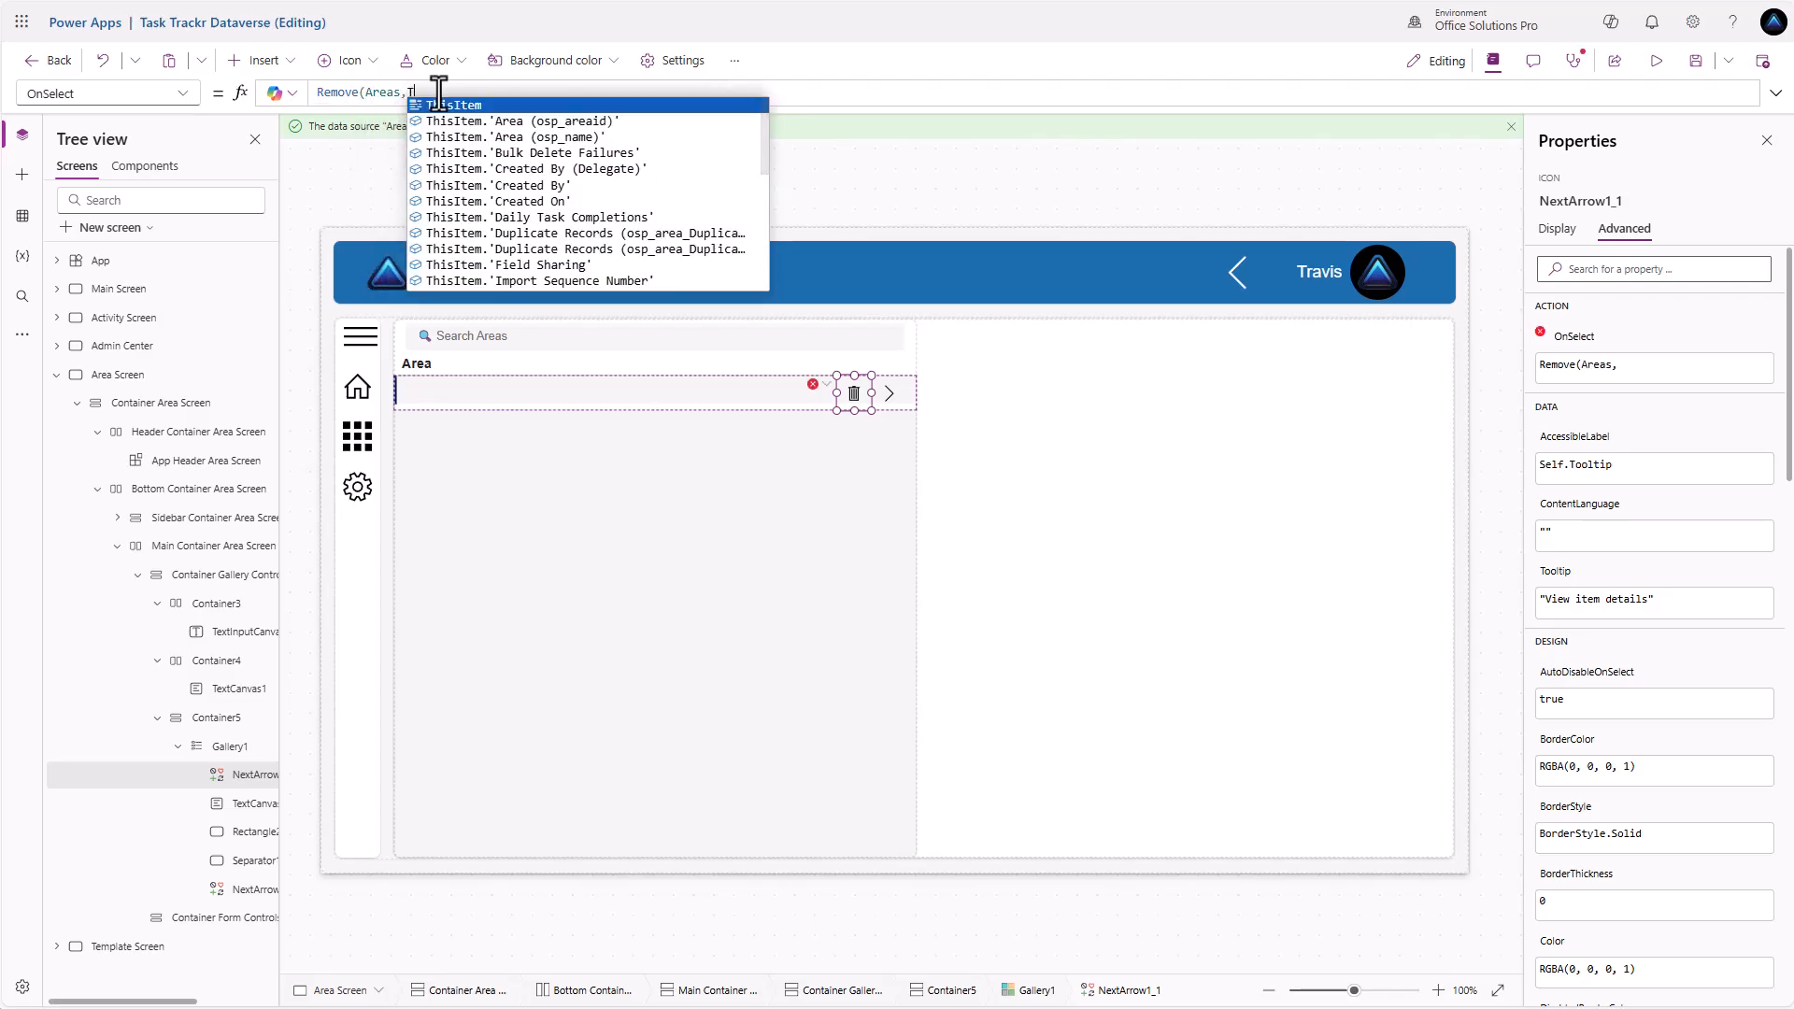
type("ThisItem);")
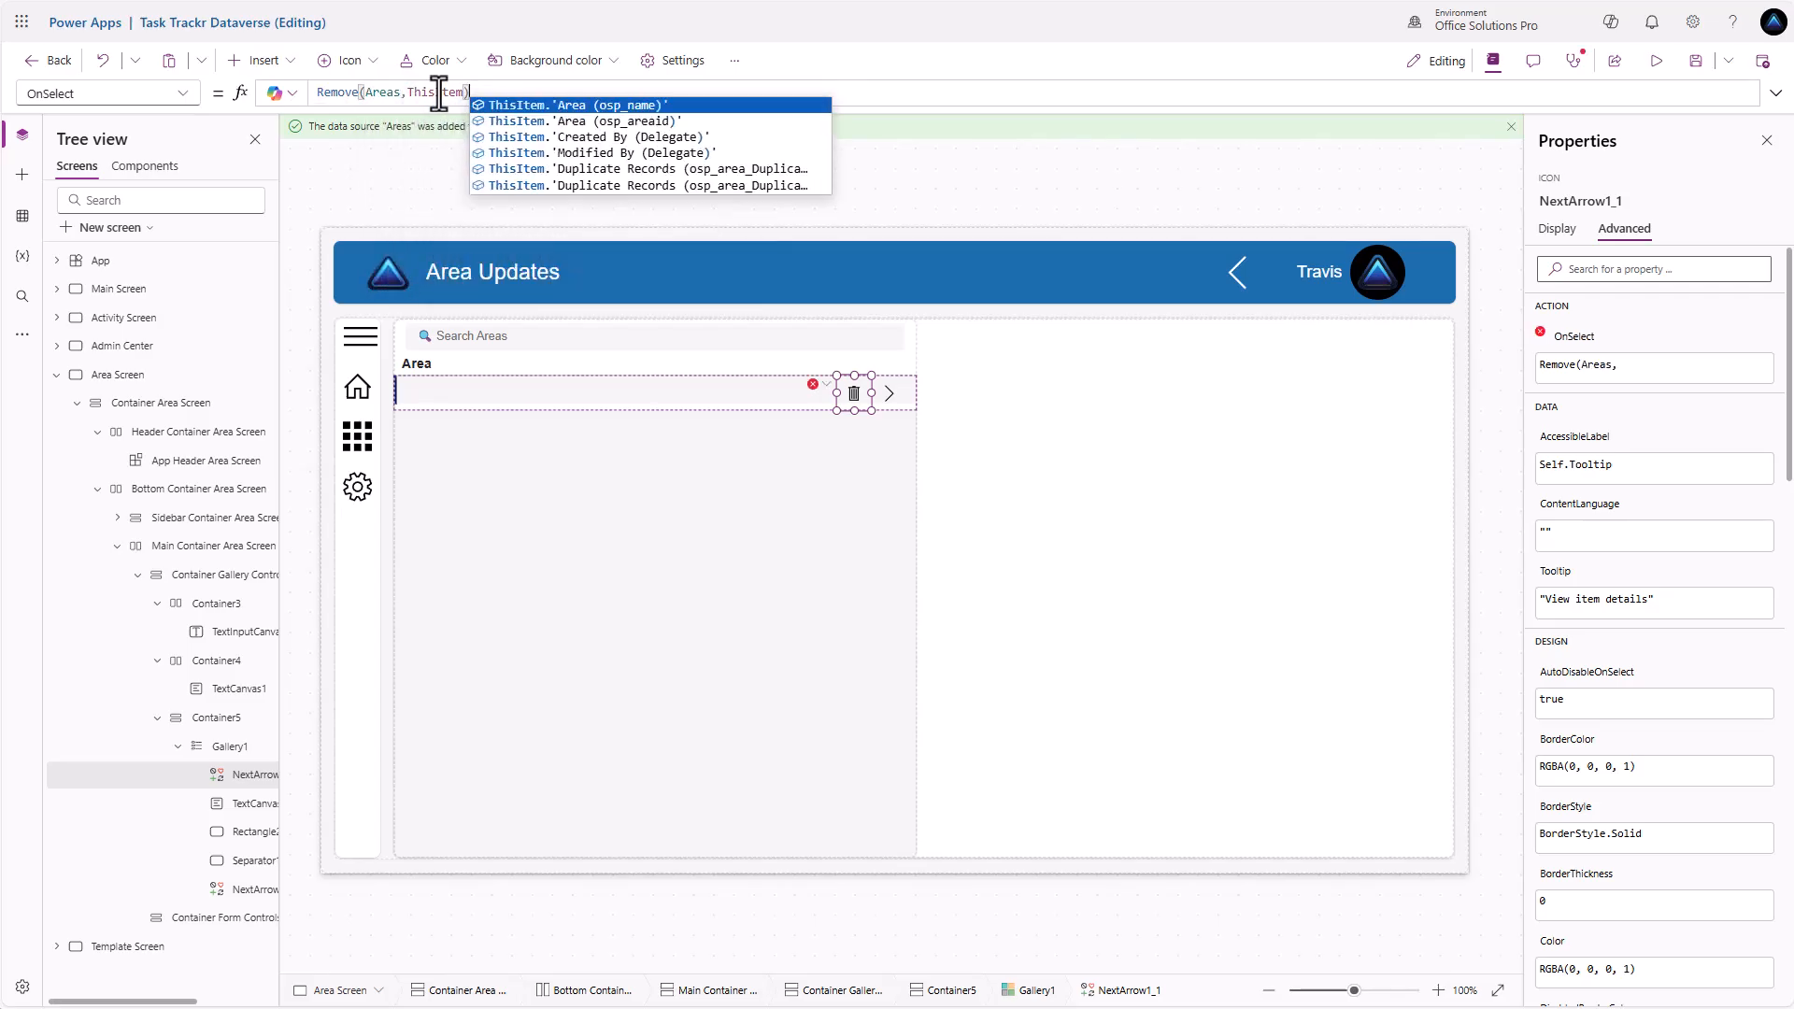
key("shift+Return")
key("ctrl+v")
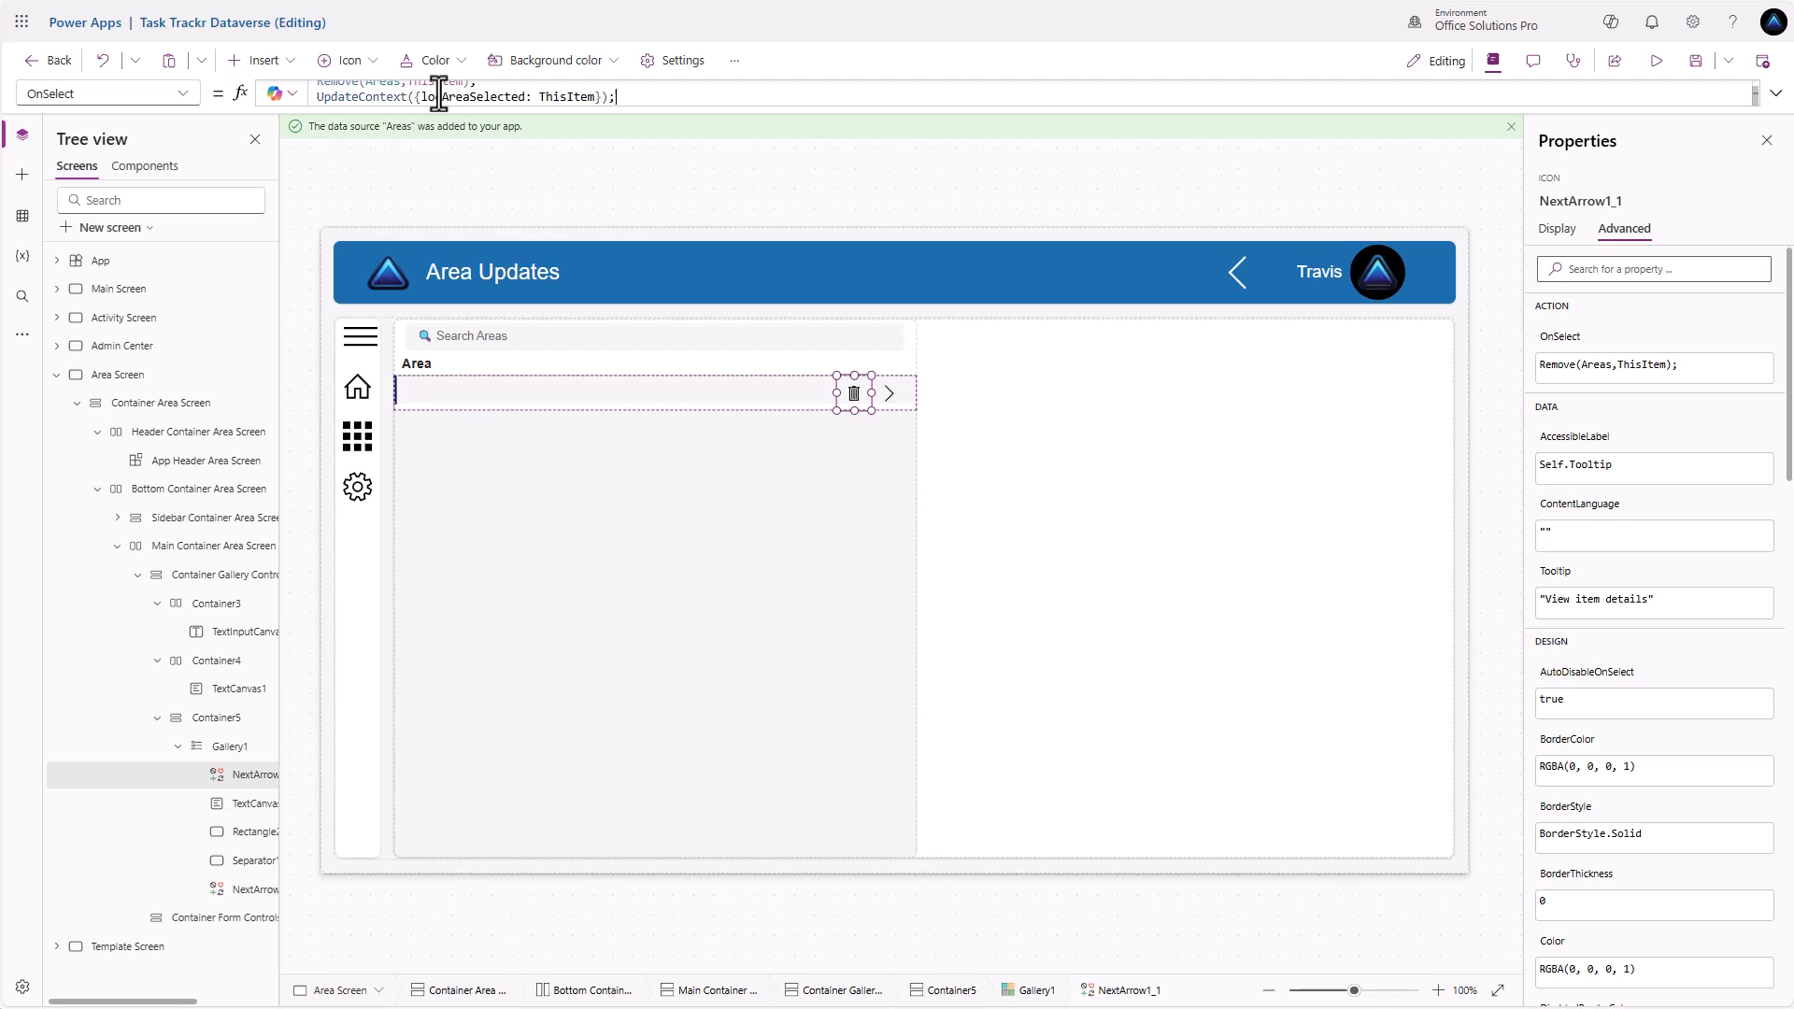
Replace ThisItem with Blank() in the UpdateContext call of the trash icon's OnSelect formula
left_click_drag(539, 104, 592, 105)
type("Blank(")
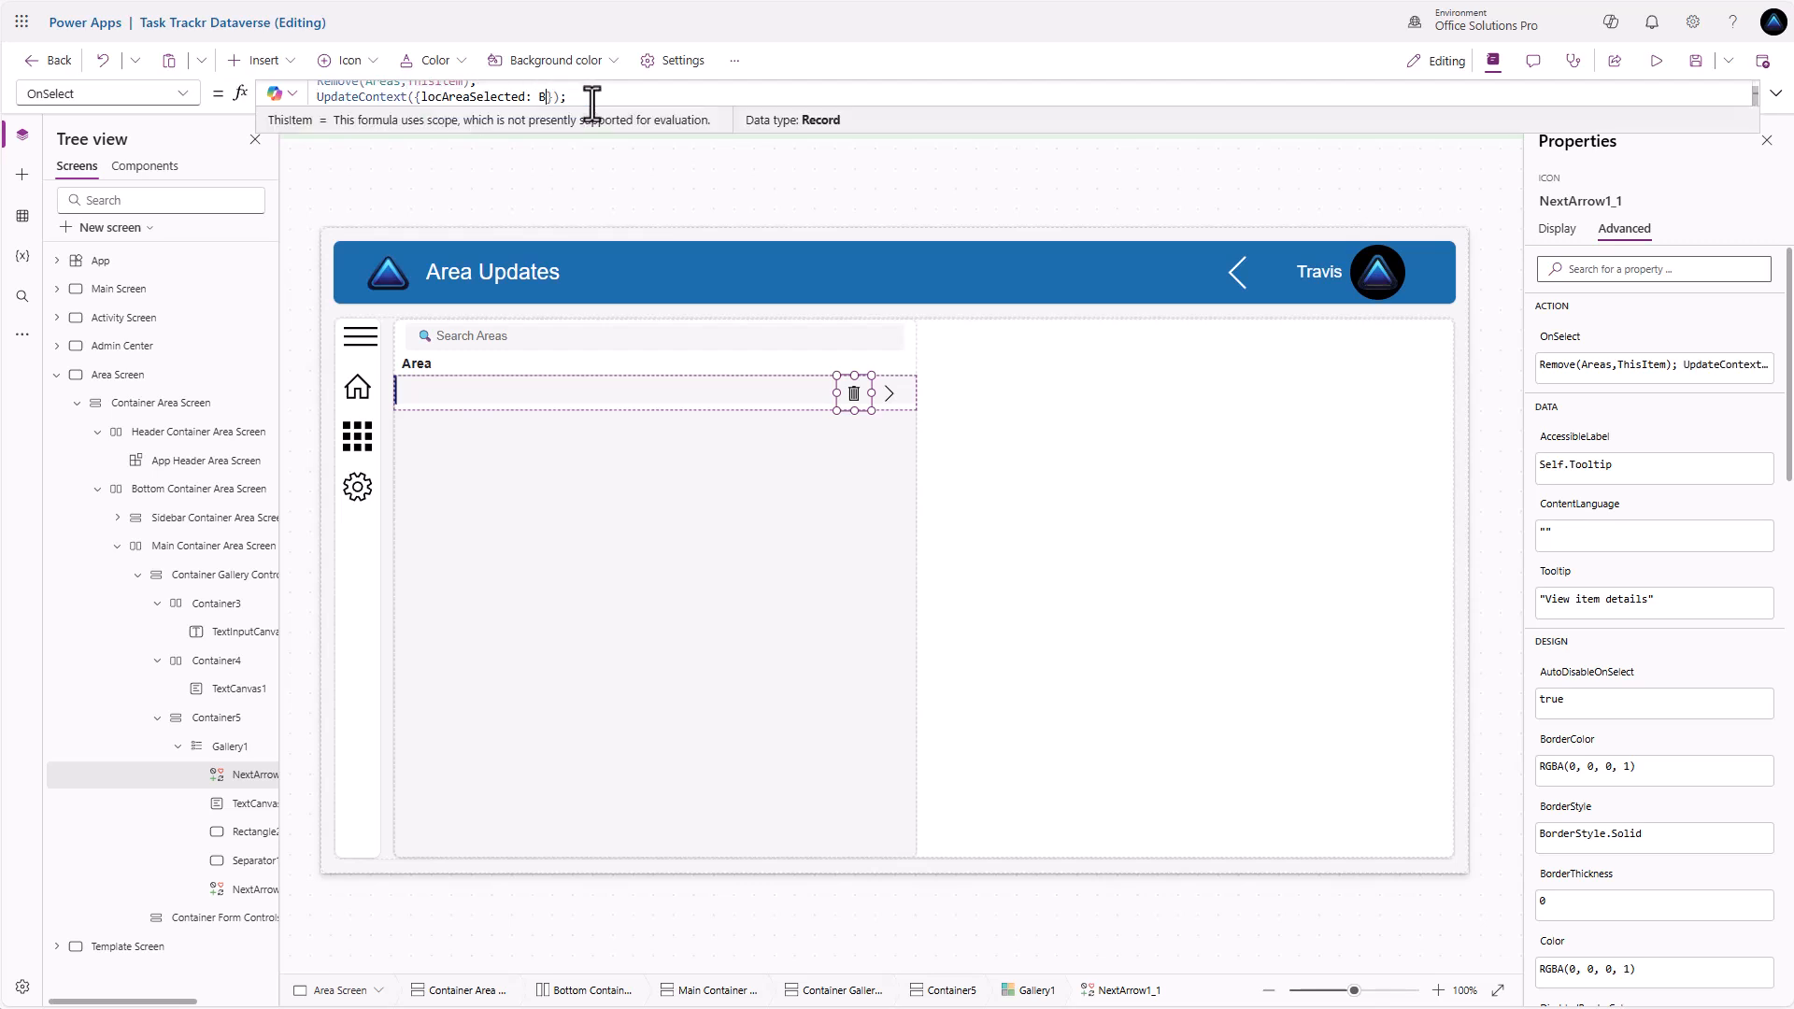
type(")")
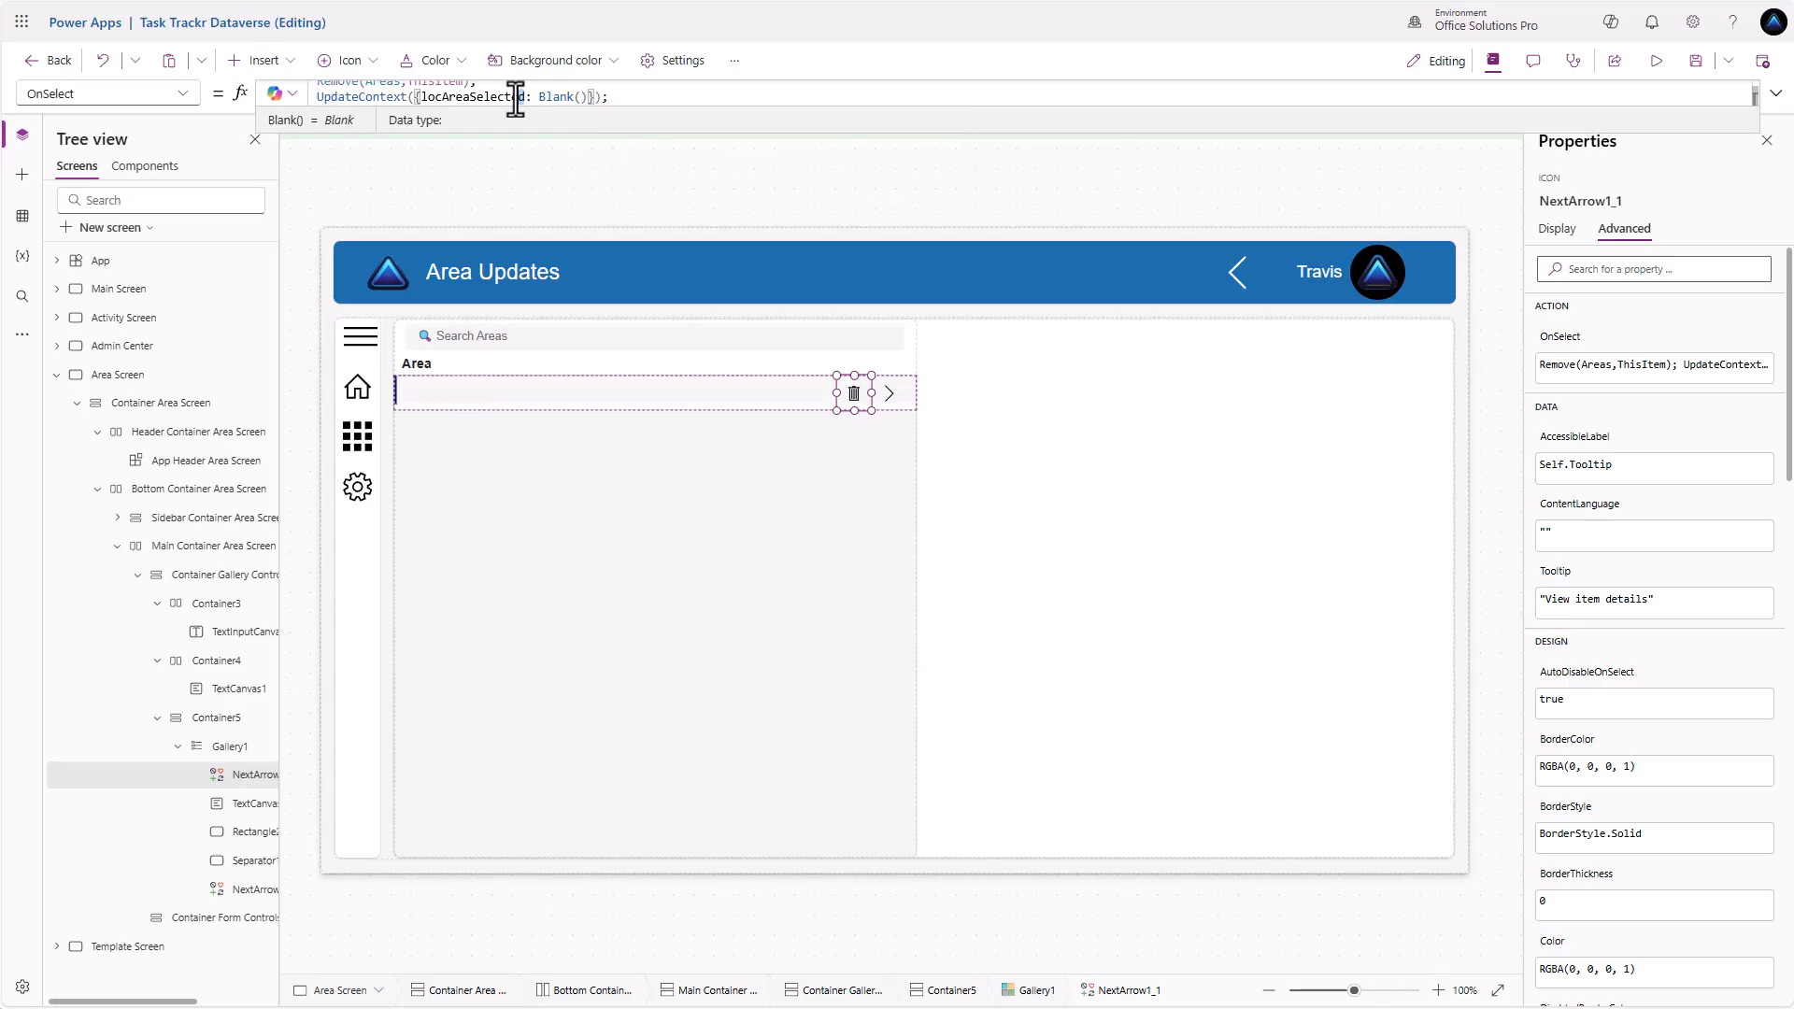
Set the Areas gallery's Default property to the locAreaSelected variable copied from the trash icon's formula
left_click_drag(525, 96, 420, 96)
key("ctrl+c")
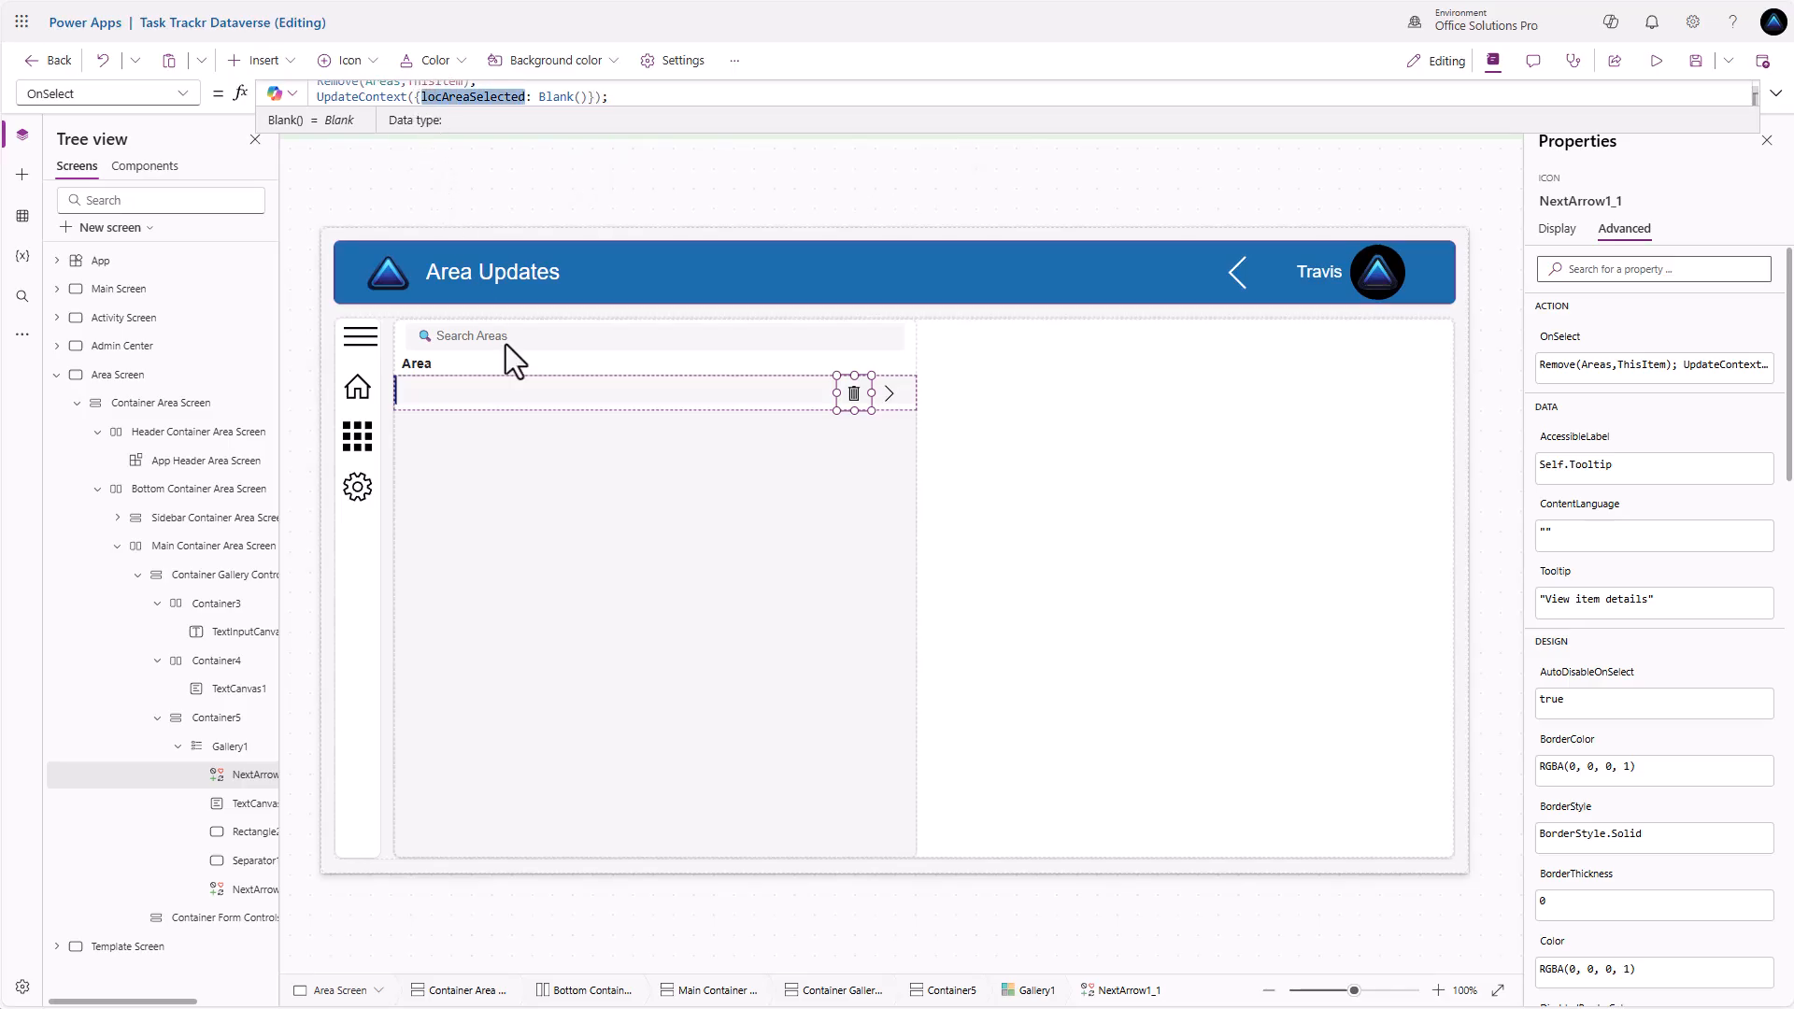
left_click(639, 583)
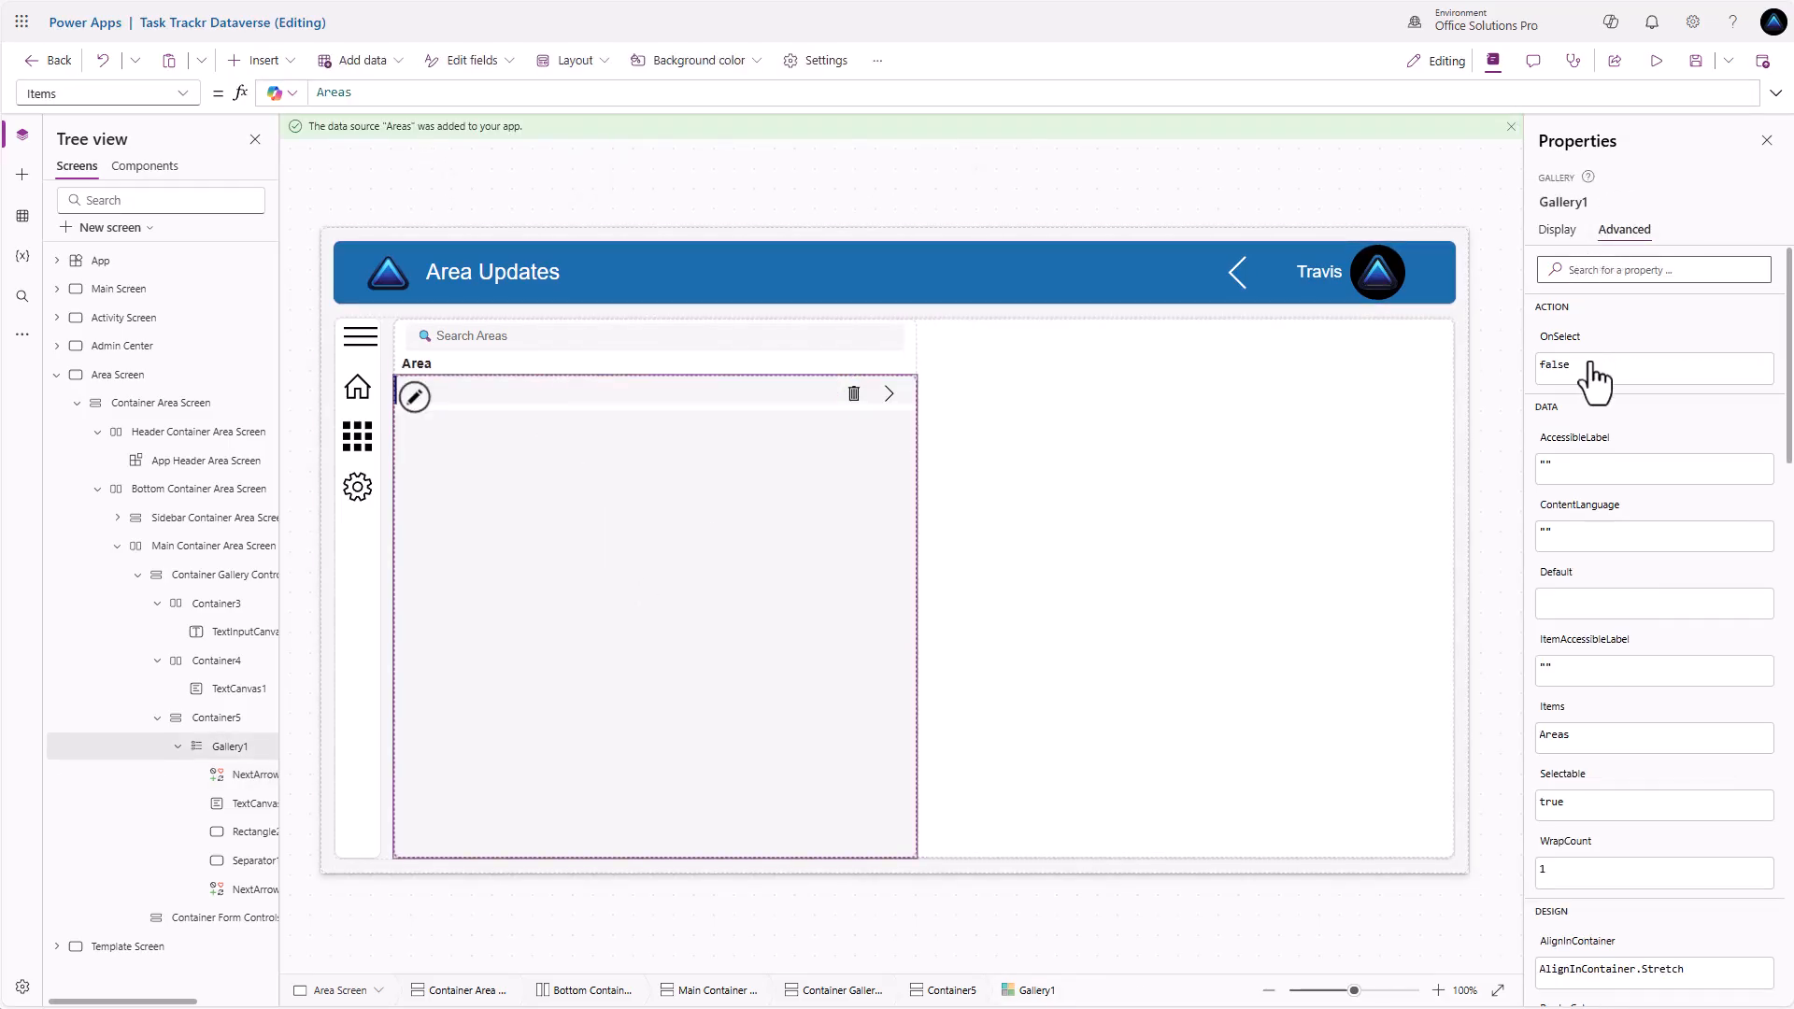
left_click(1577, 607)
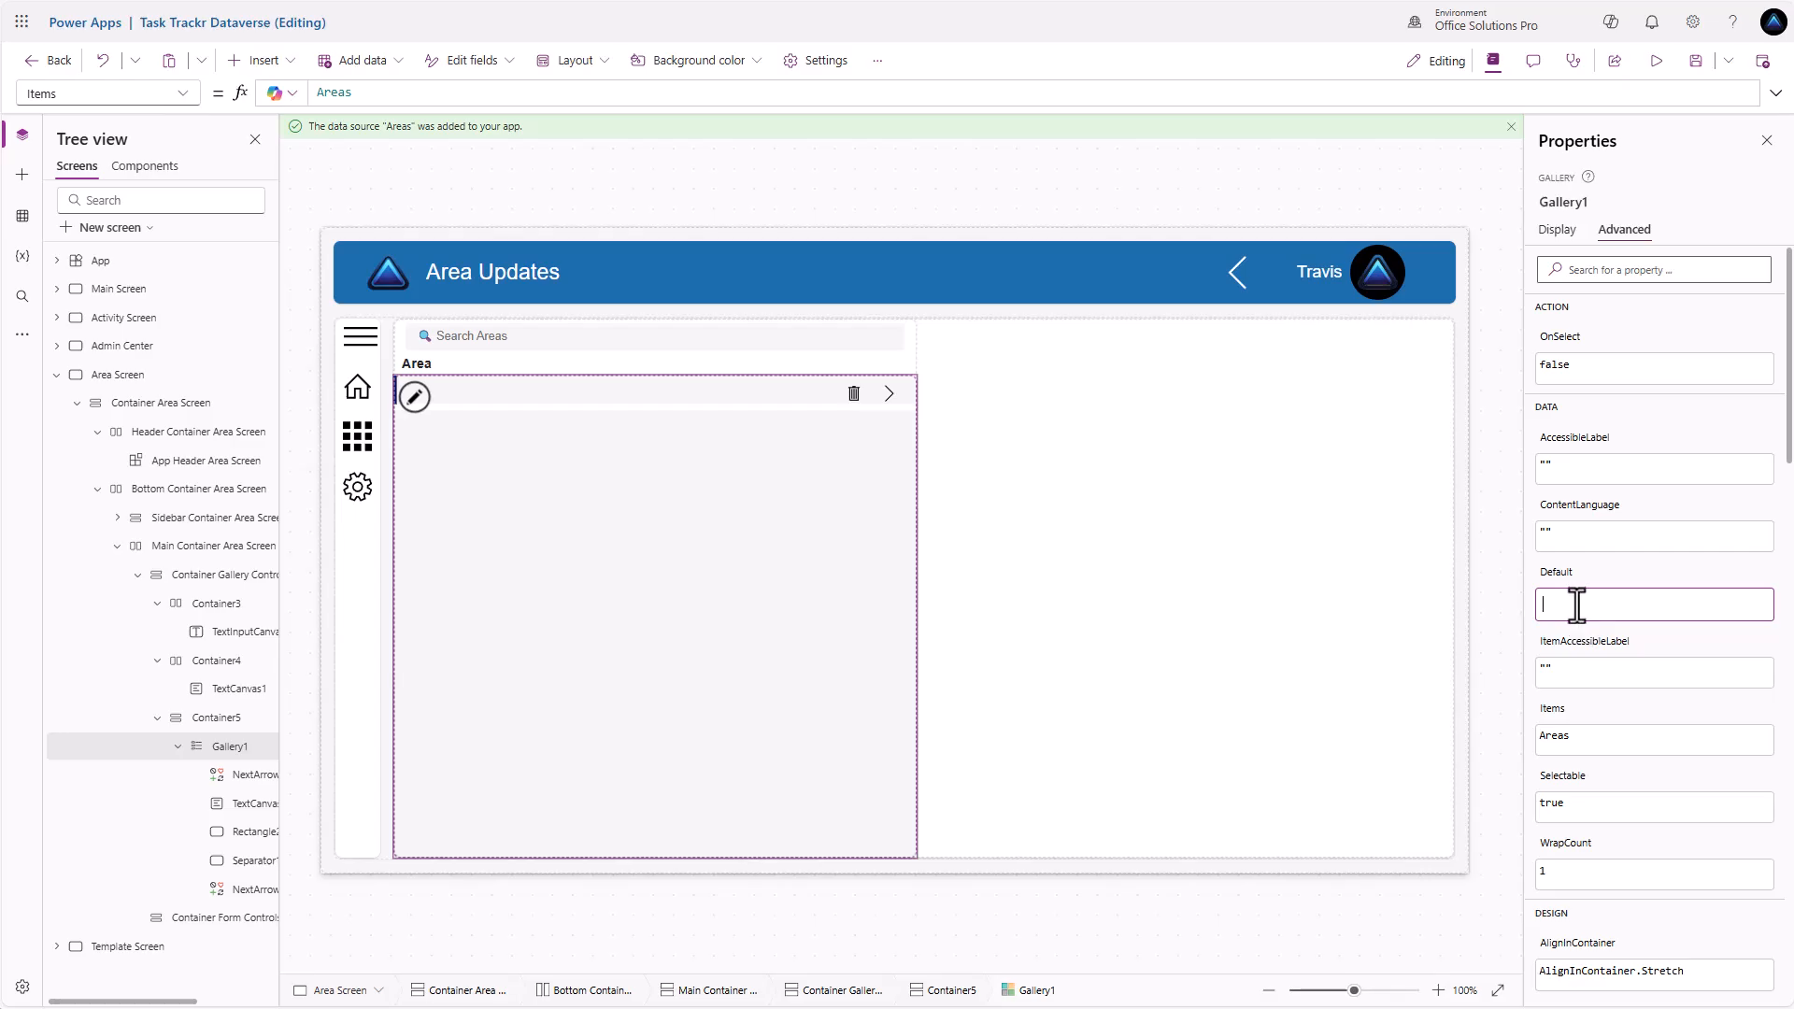
key("ctrl+v")
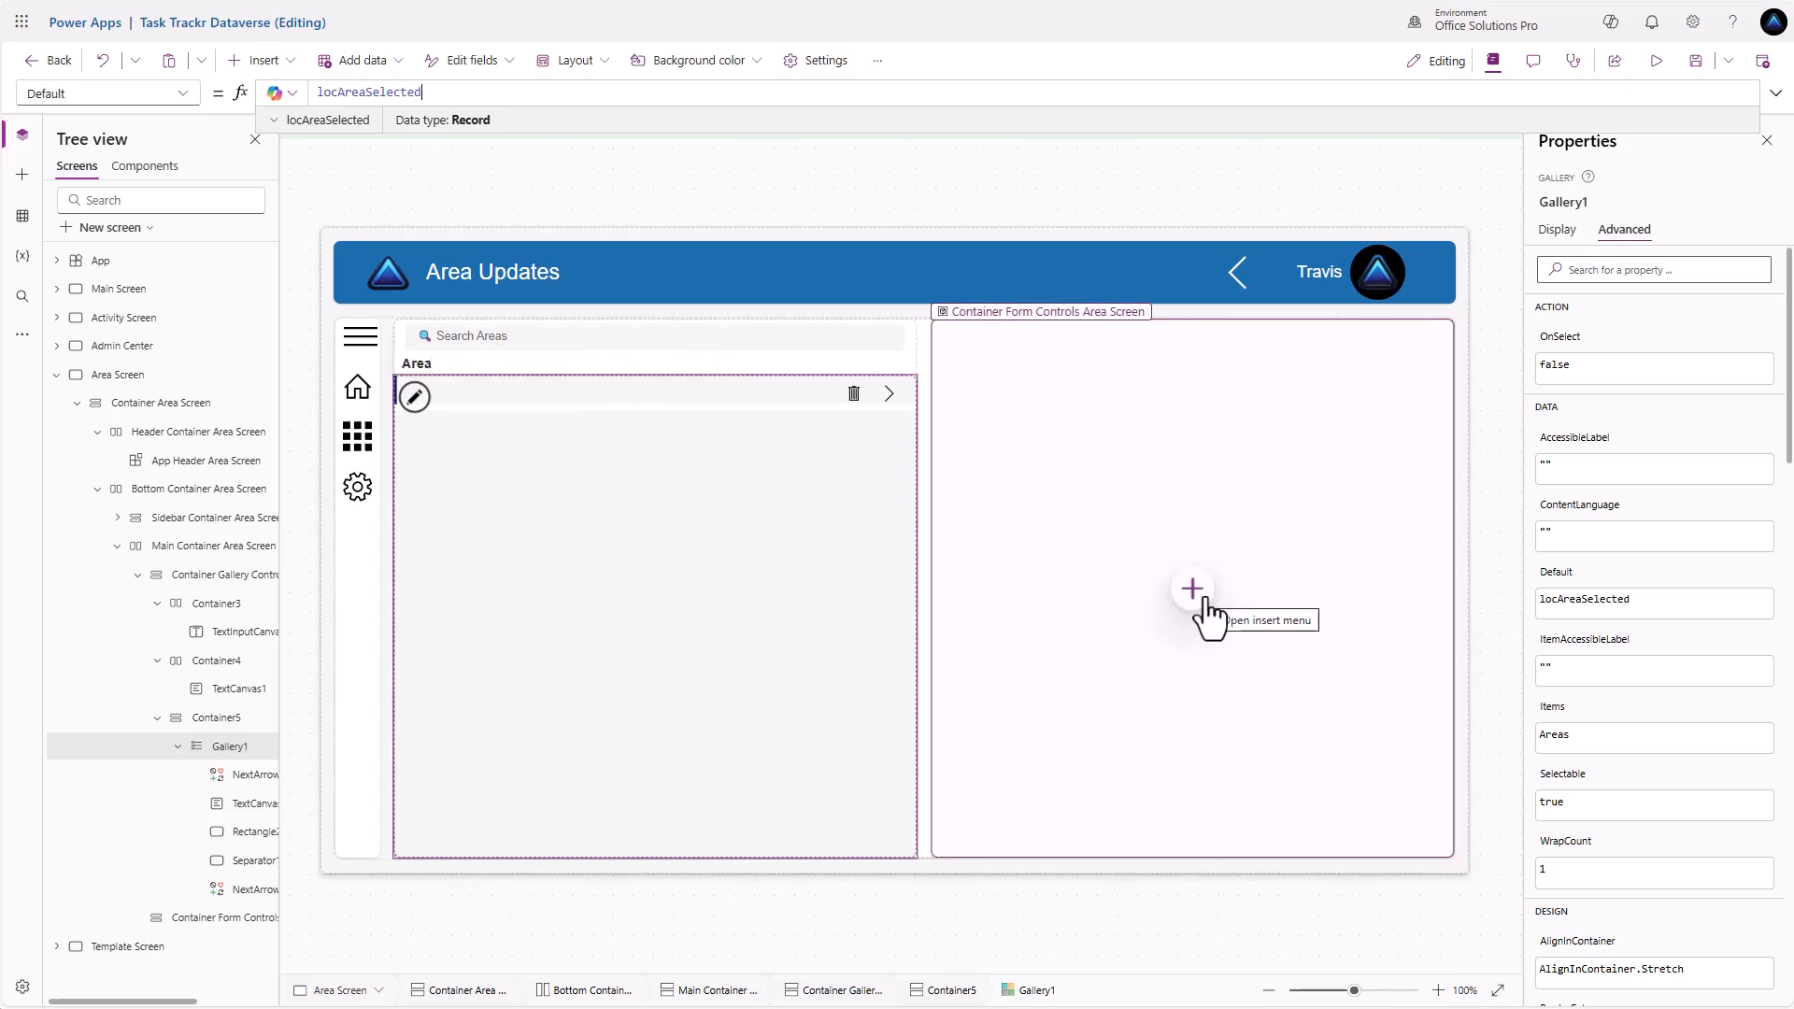
Insert a horizontal container and a vertical container below it inside Container Form Controls Area Screen
left_click(1200, 598)
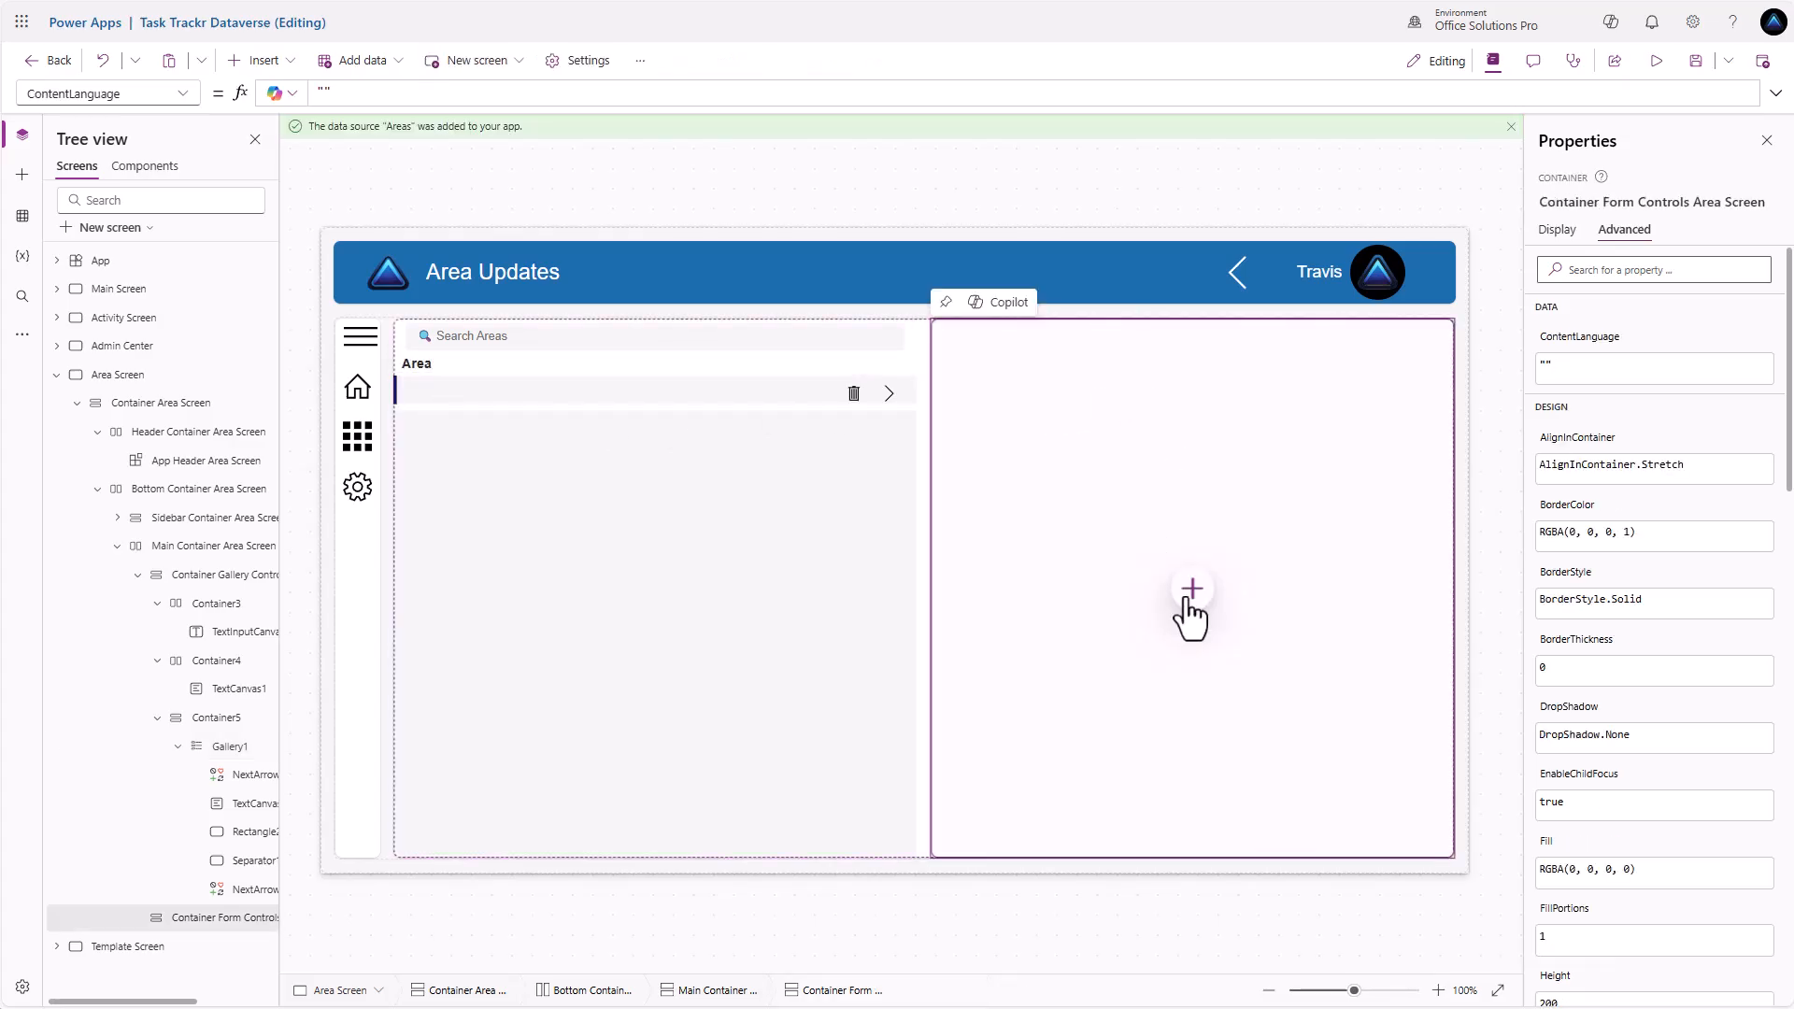
type("cont")
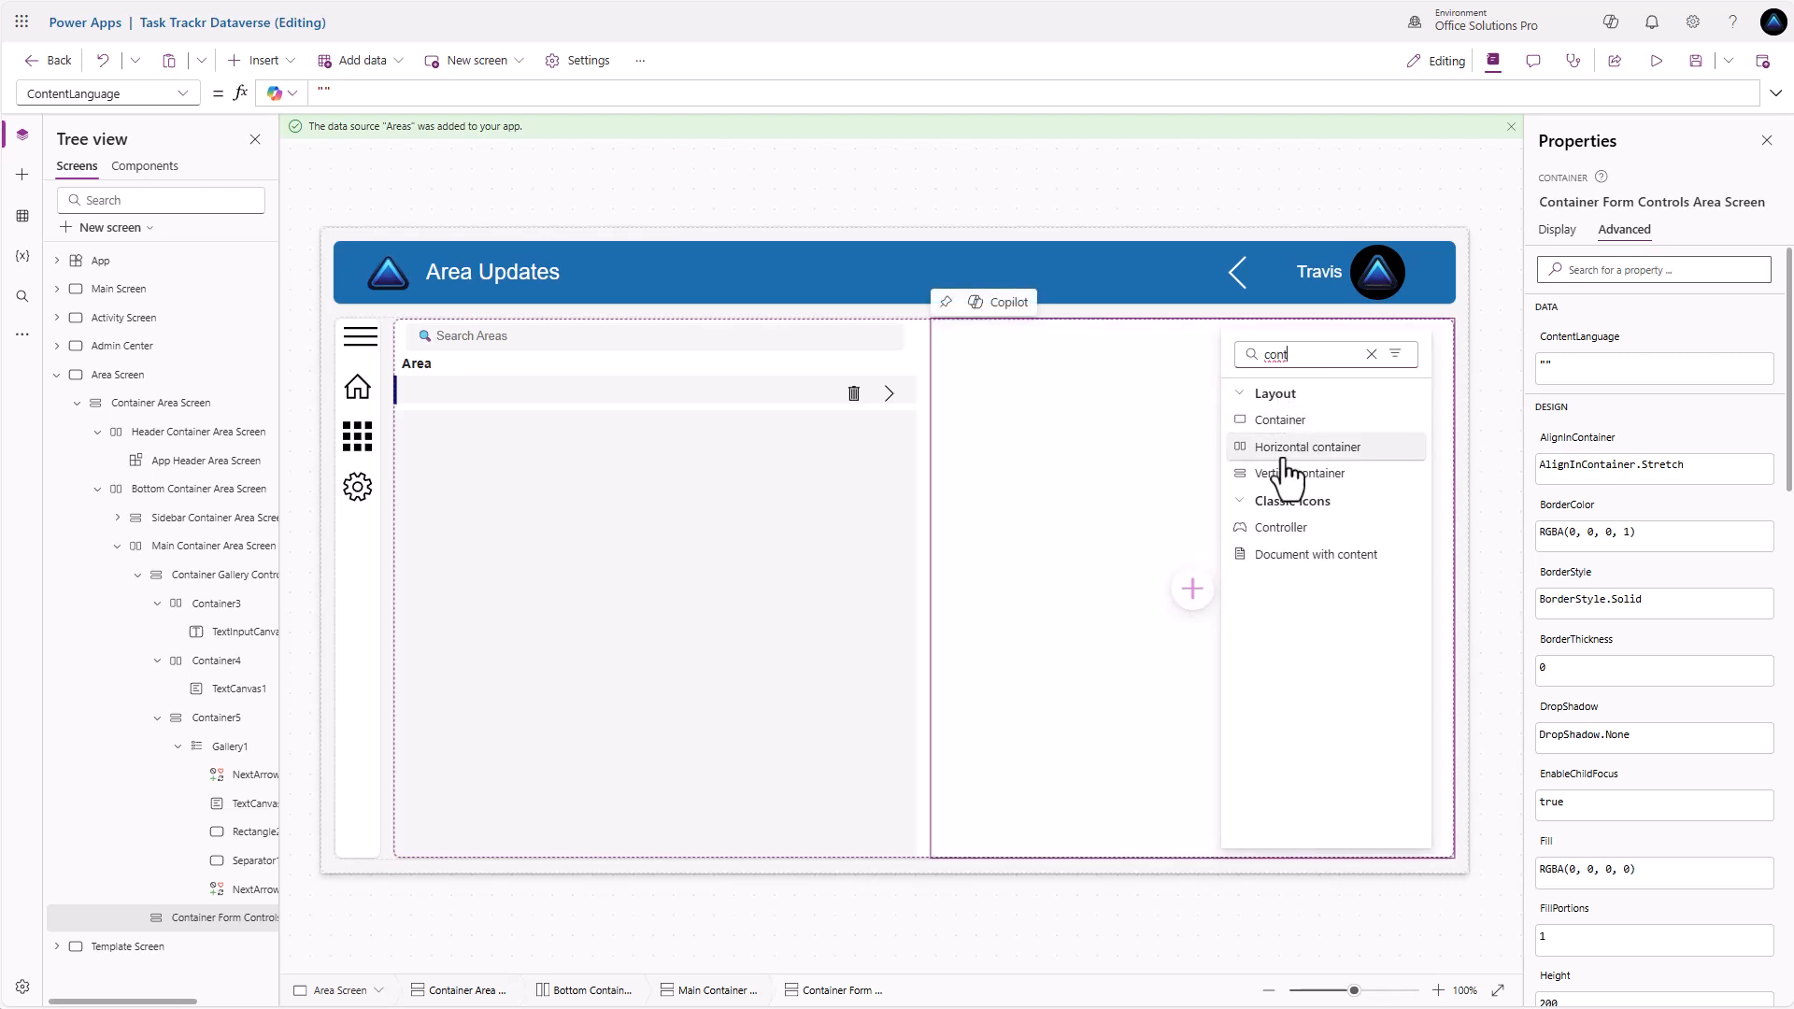
left_click(1308, 450)
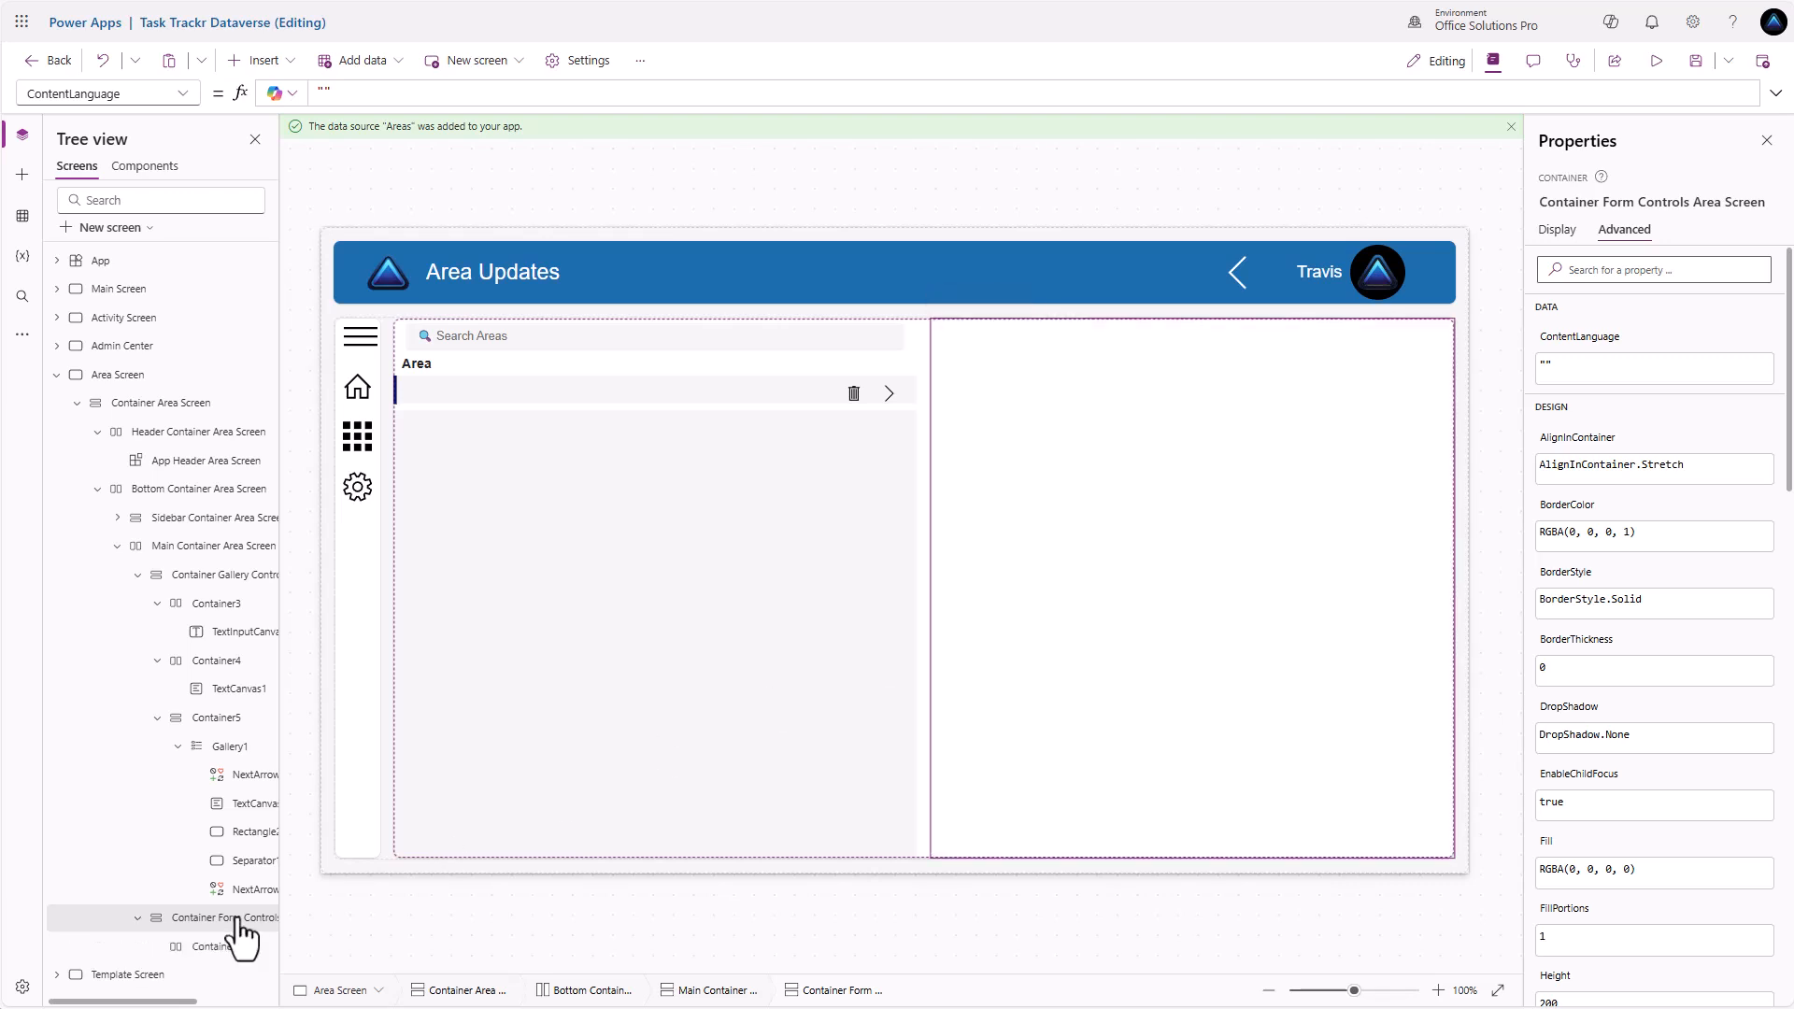
left_click(261, 61)
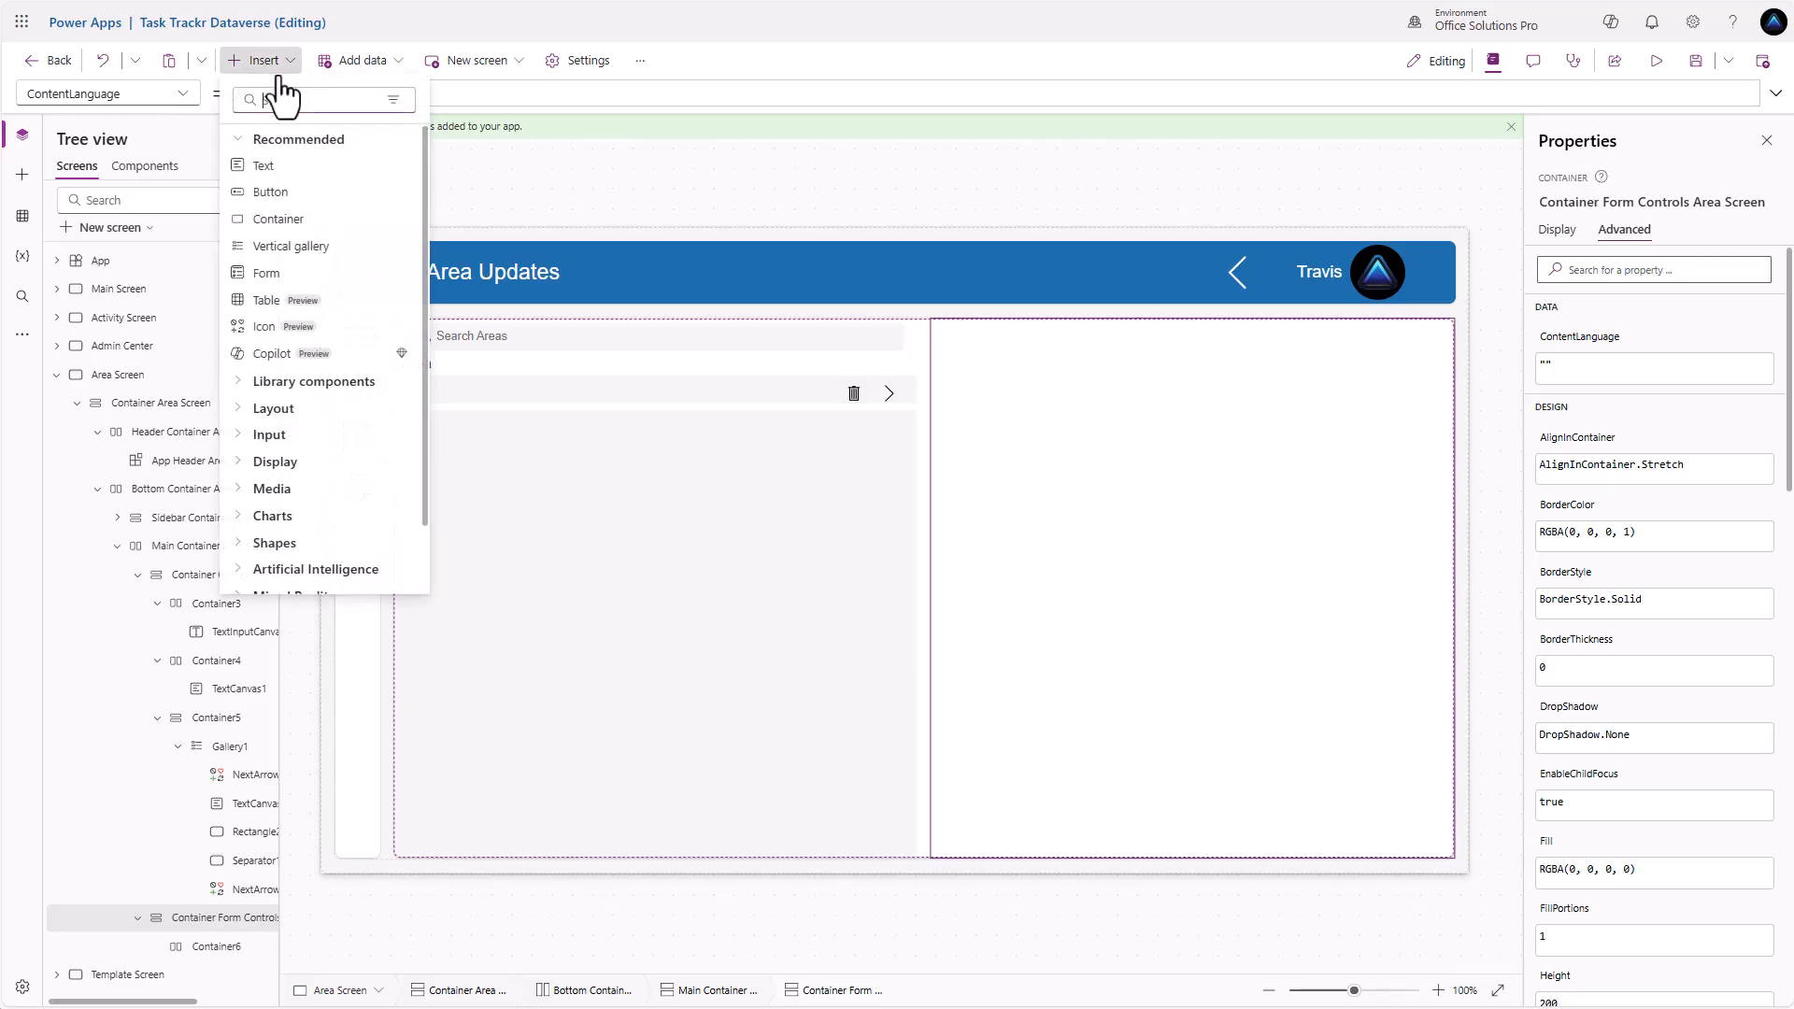
type("cont")
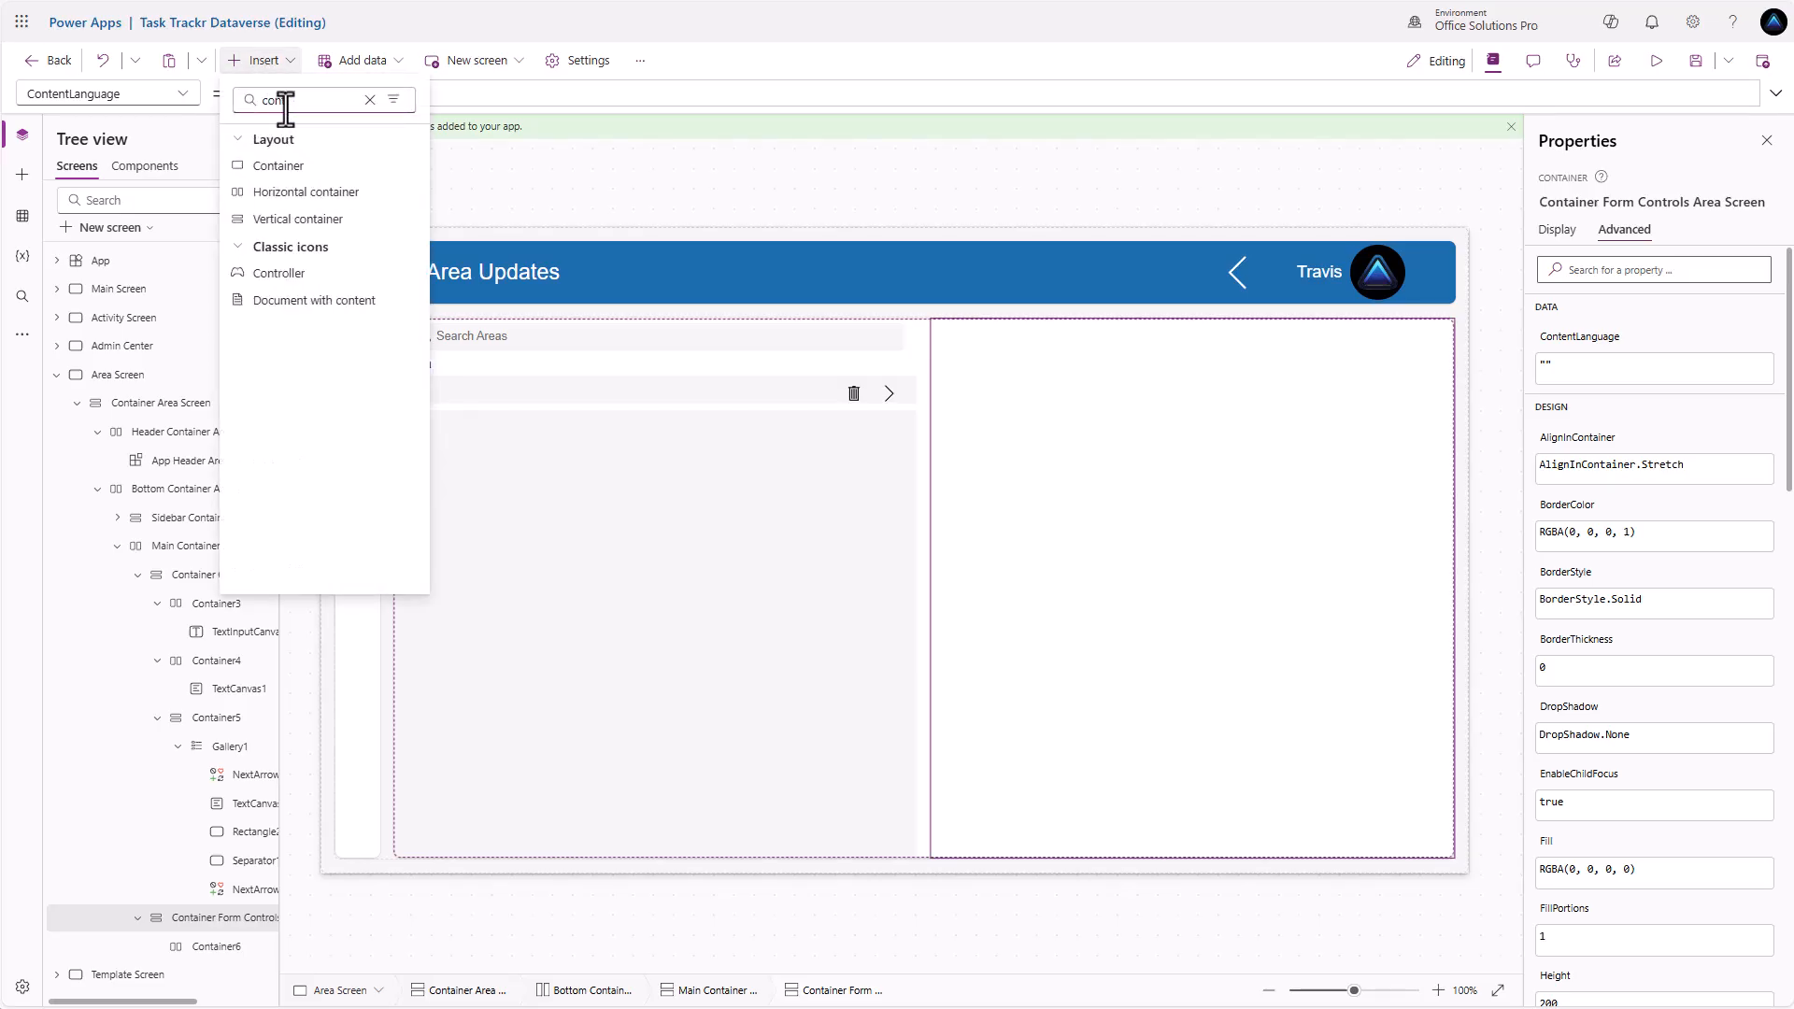
left_click(297, 219)
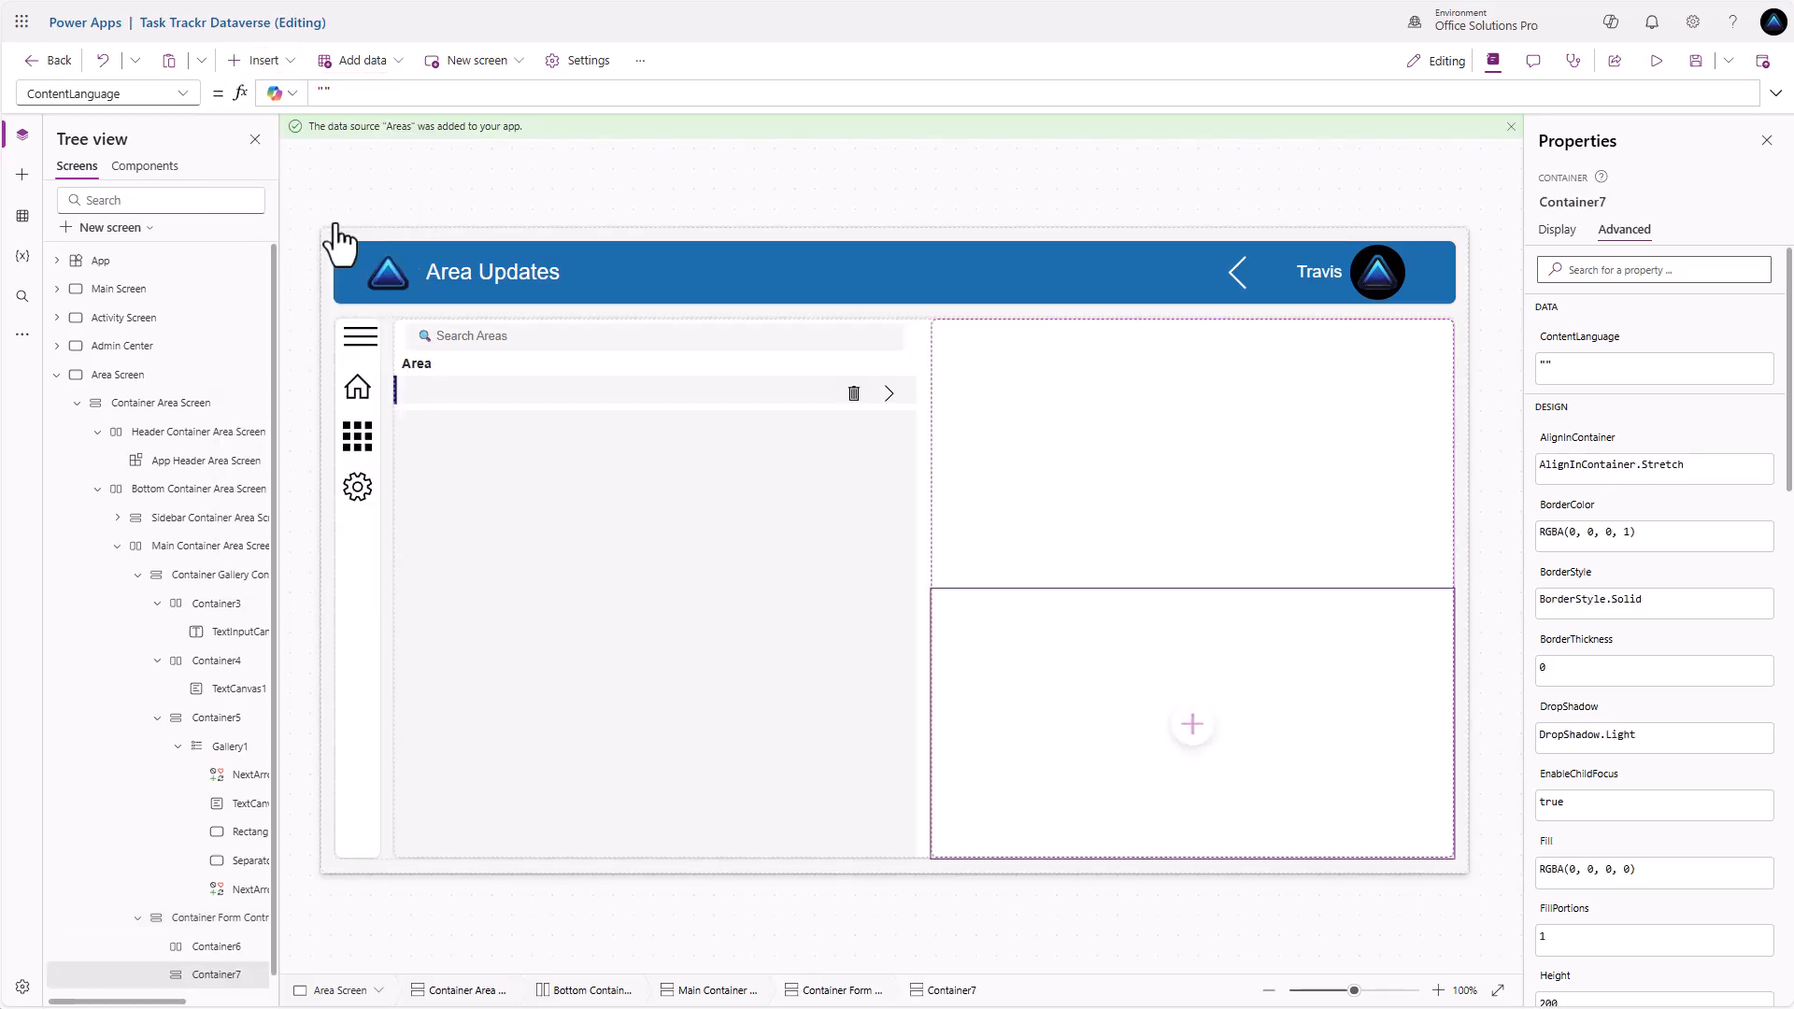
Turn off flexible height for the new horizontal container and set its height to 42
left_click(1412, 492)
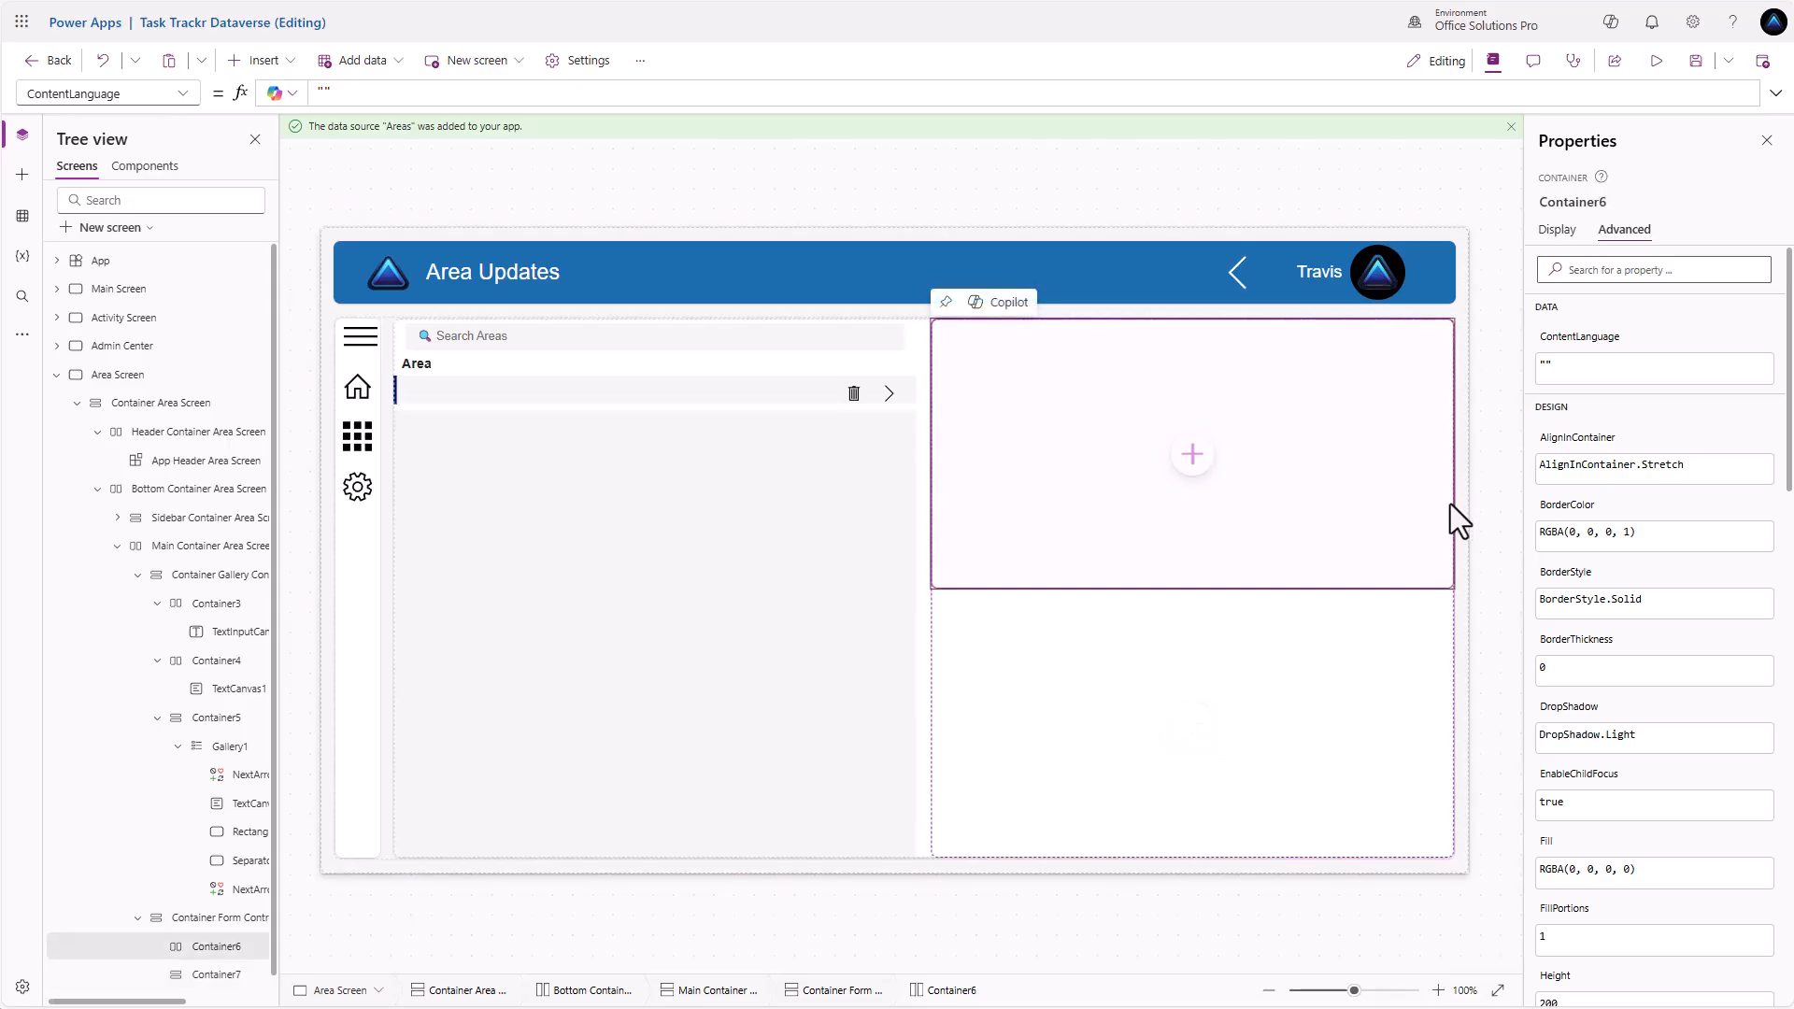
left_click(1557, 230)
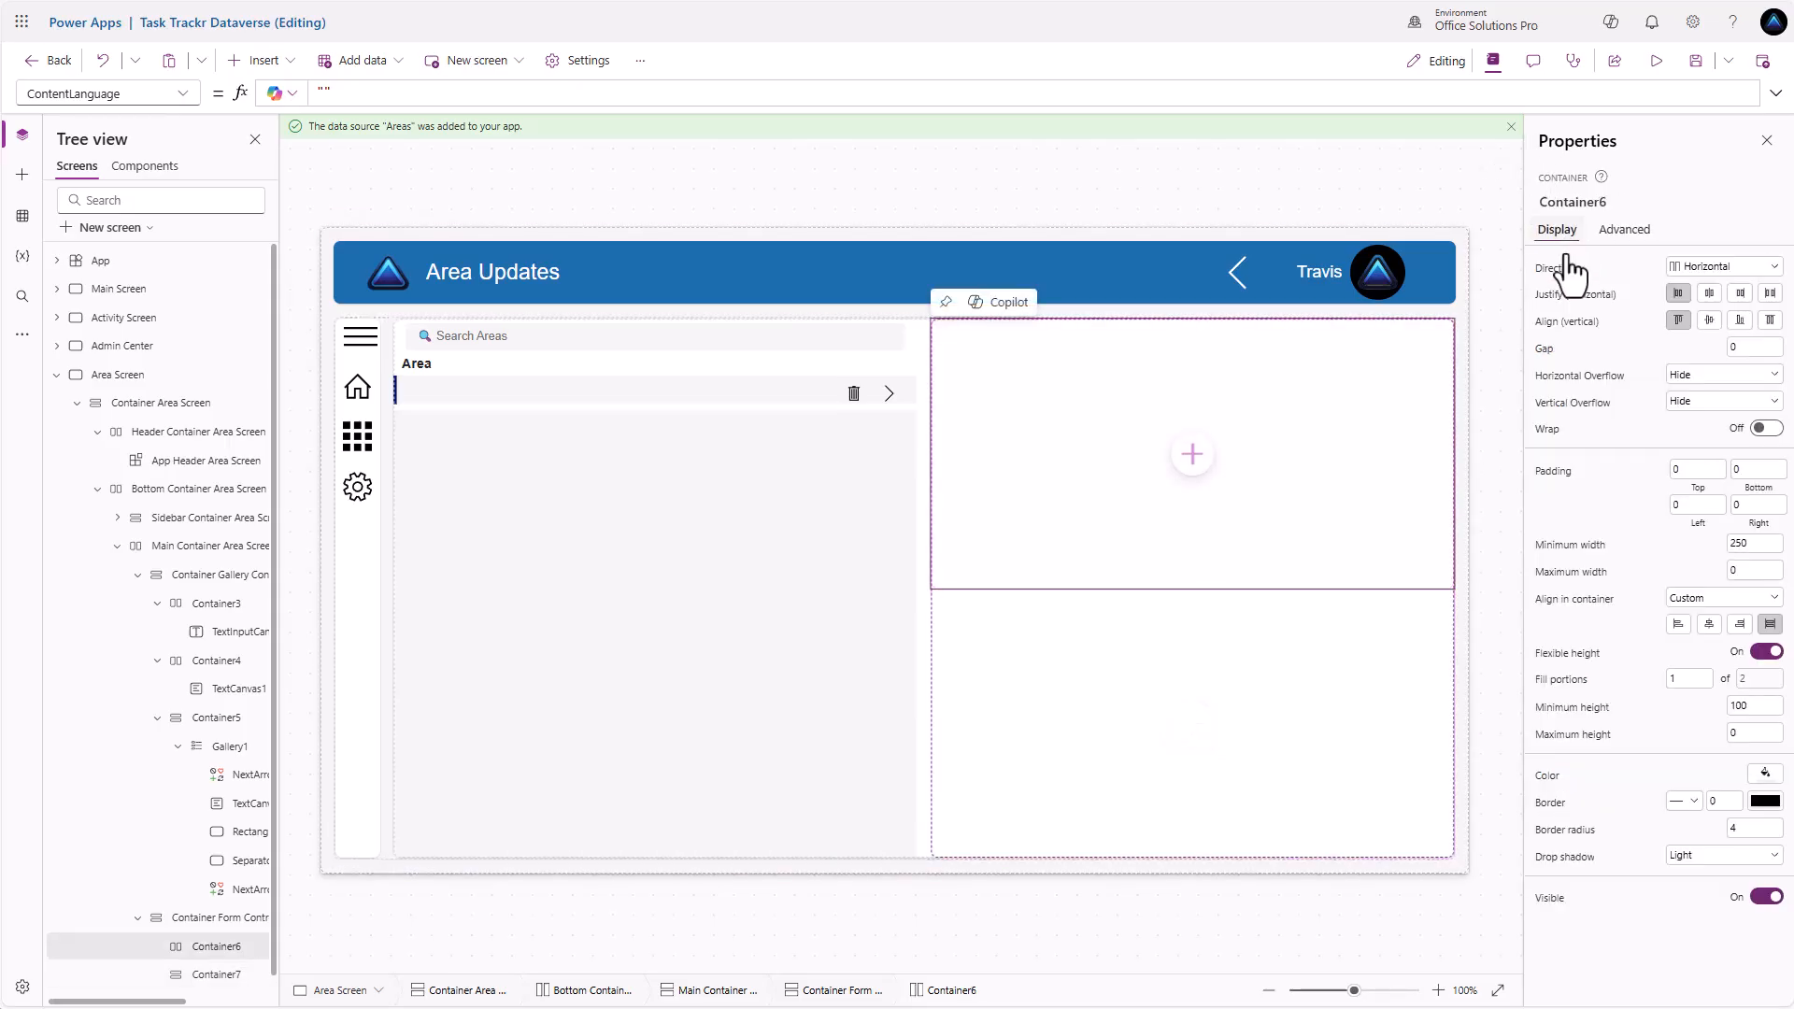
left_click(1766, 651)
double_click(1754, 683)
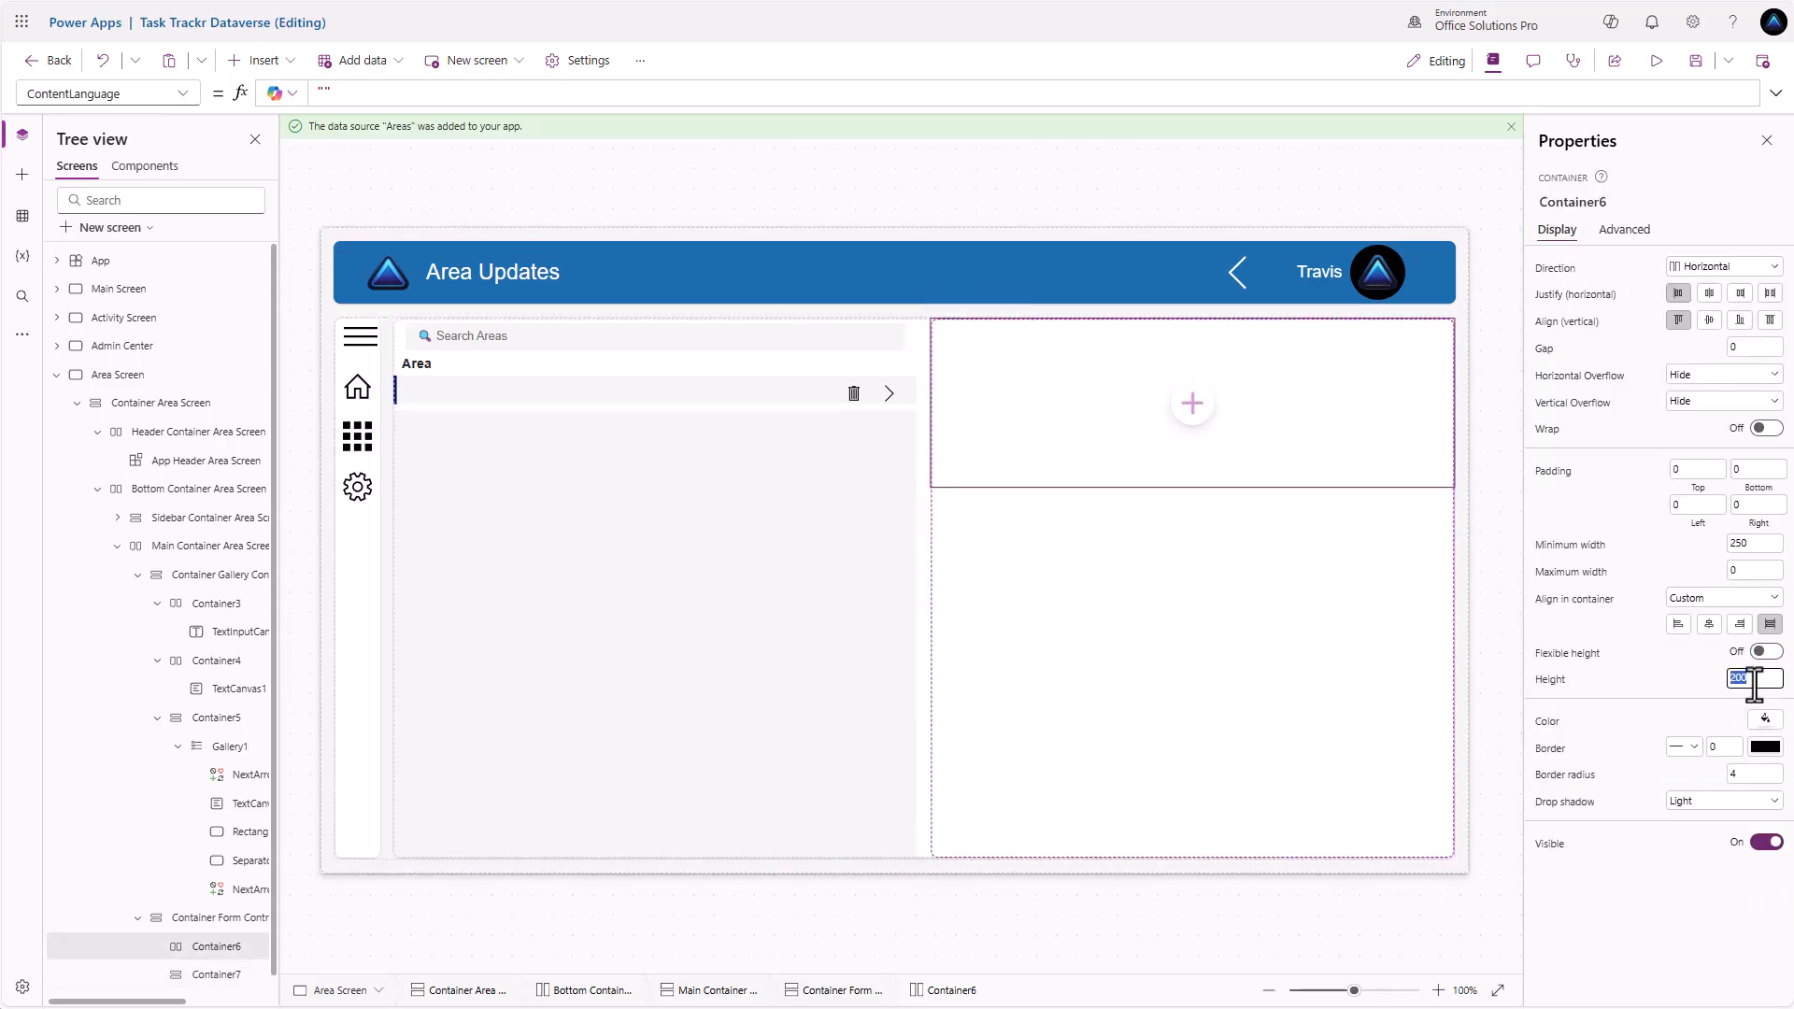
type("42")
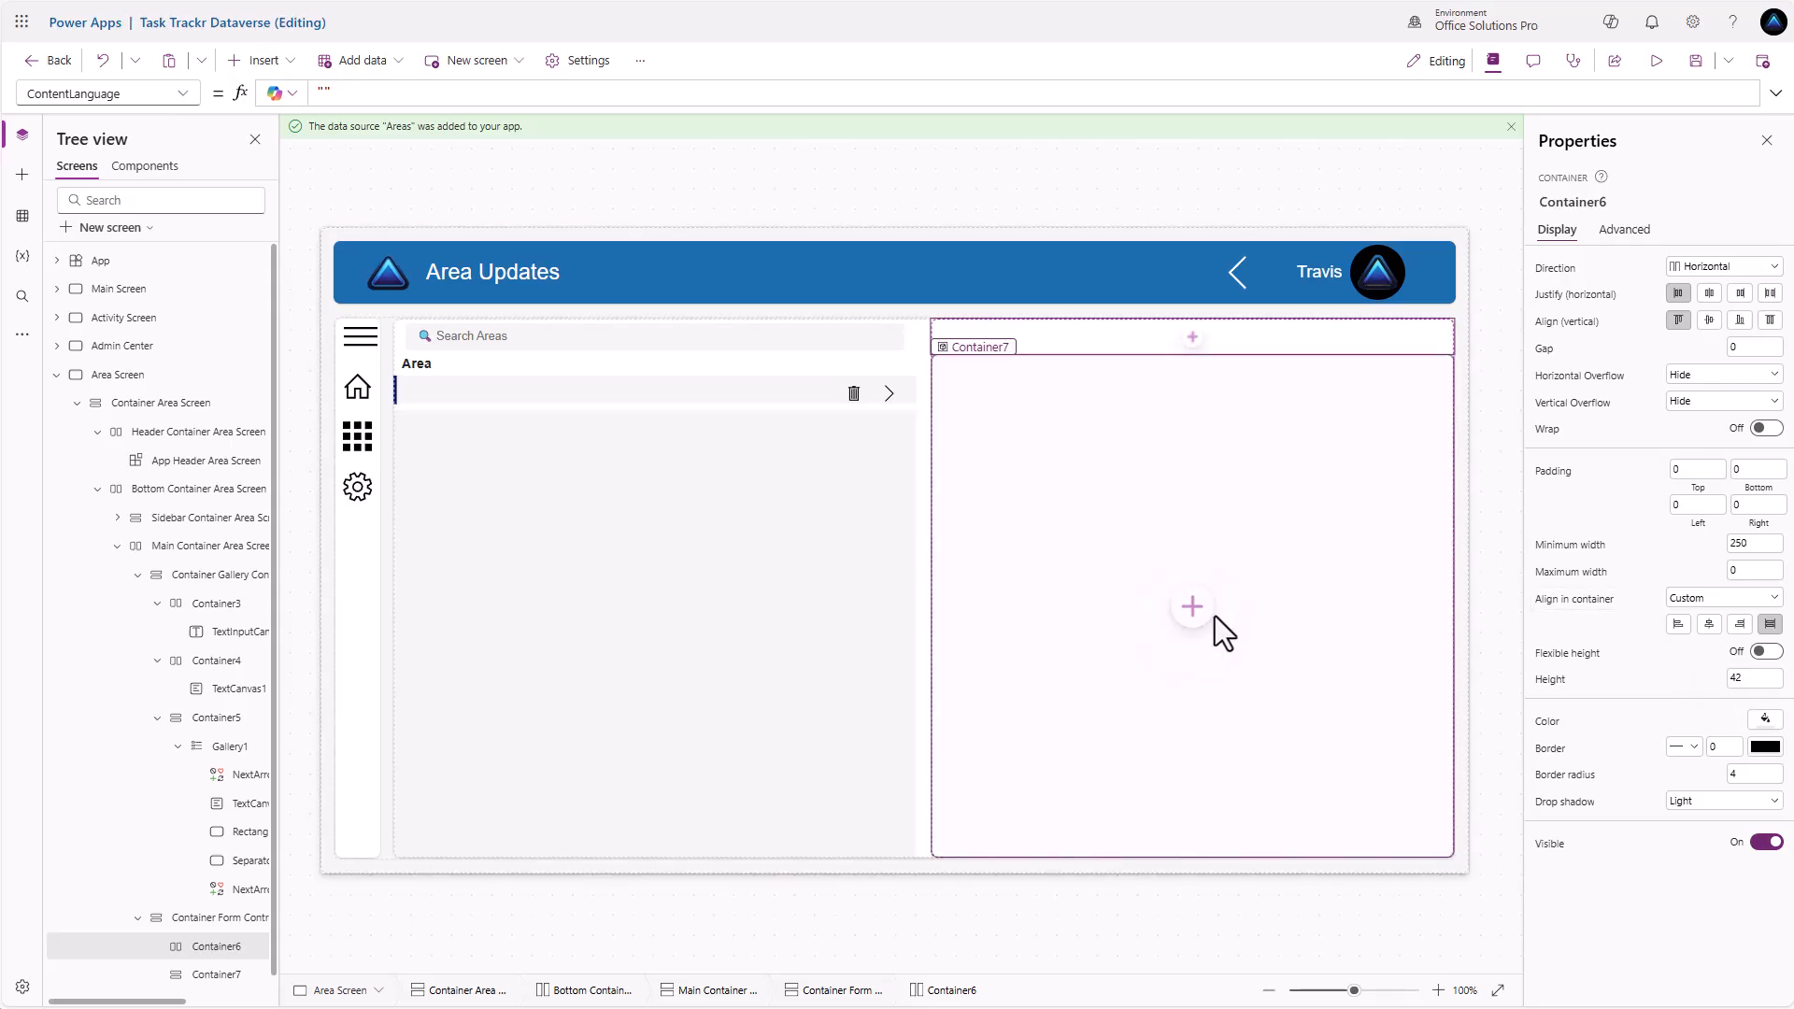
Insert an edit form into the new vertical container and connect it to the Areas table
left_click(1177, 606)
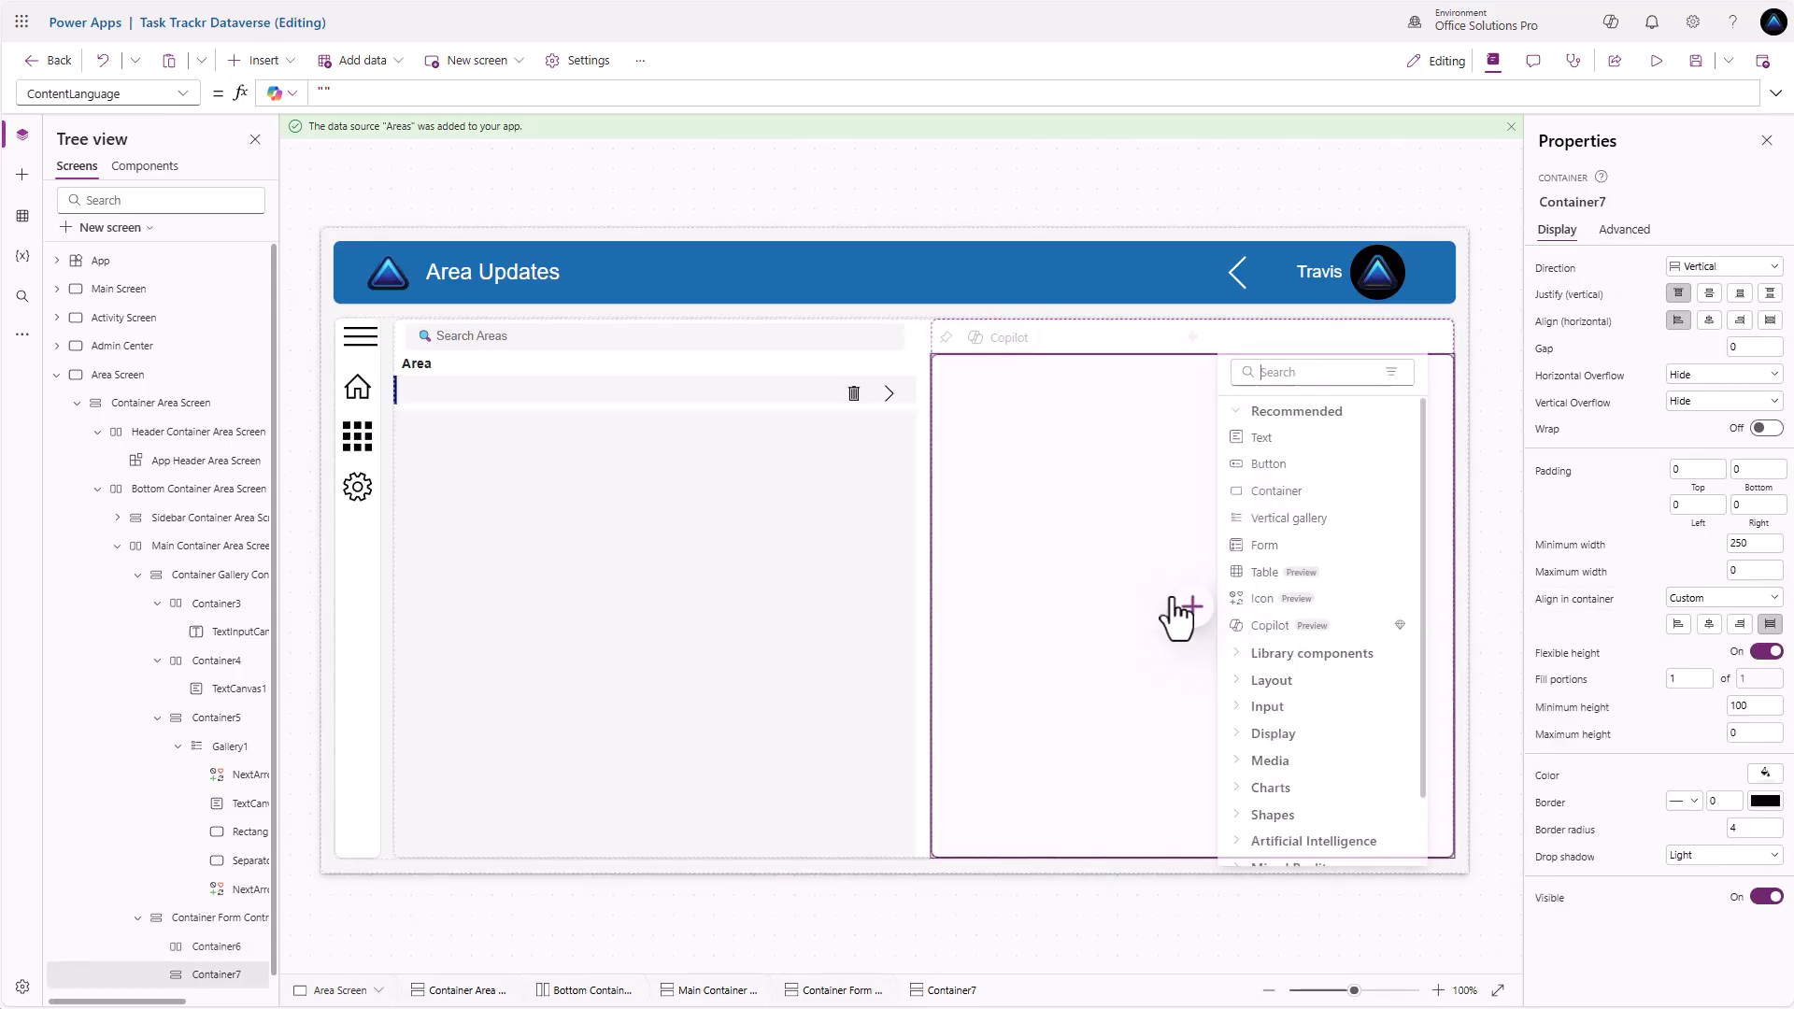
left_click(1264, 544)
left_click(1012, 496)
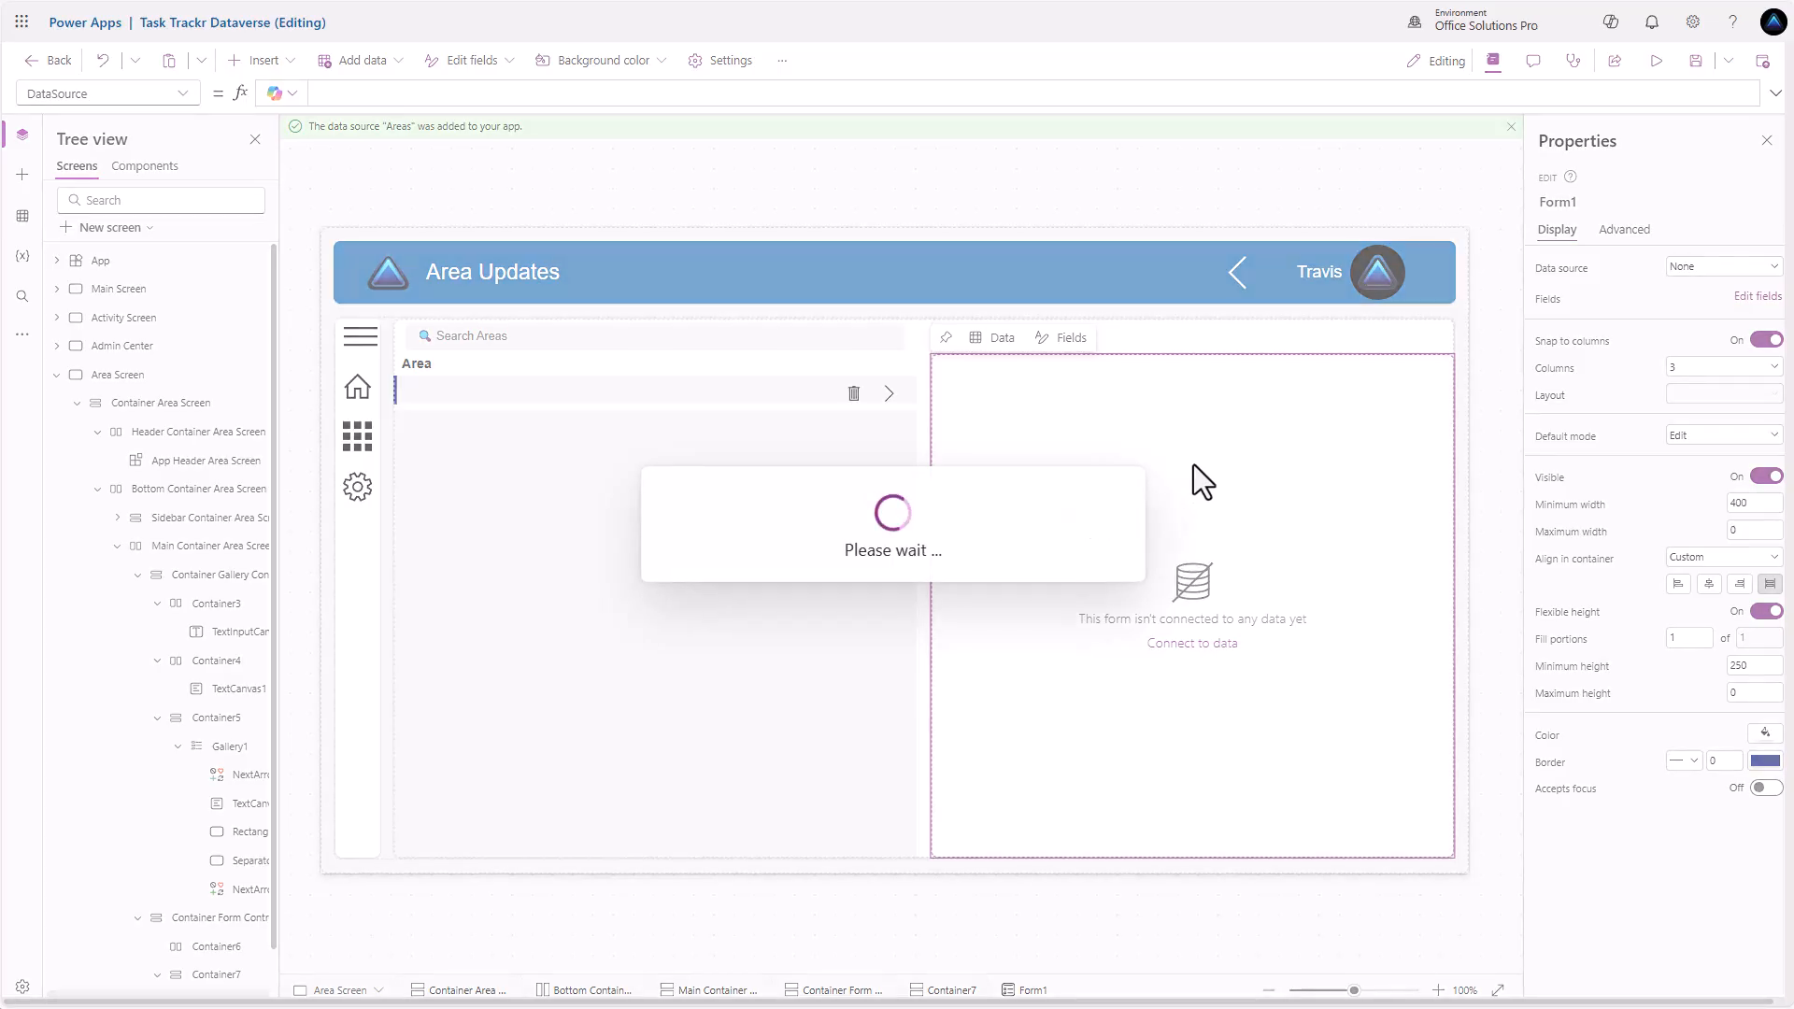
Delete the Record Created On, Status, Status Reason and Import Sequence Number cards from the form
left_click(1208, 378)
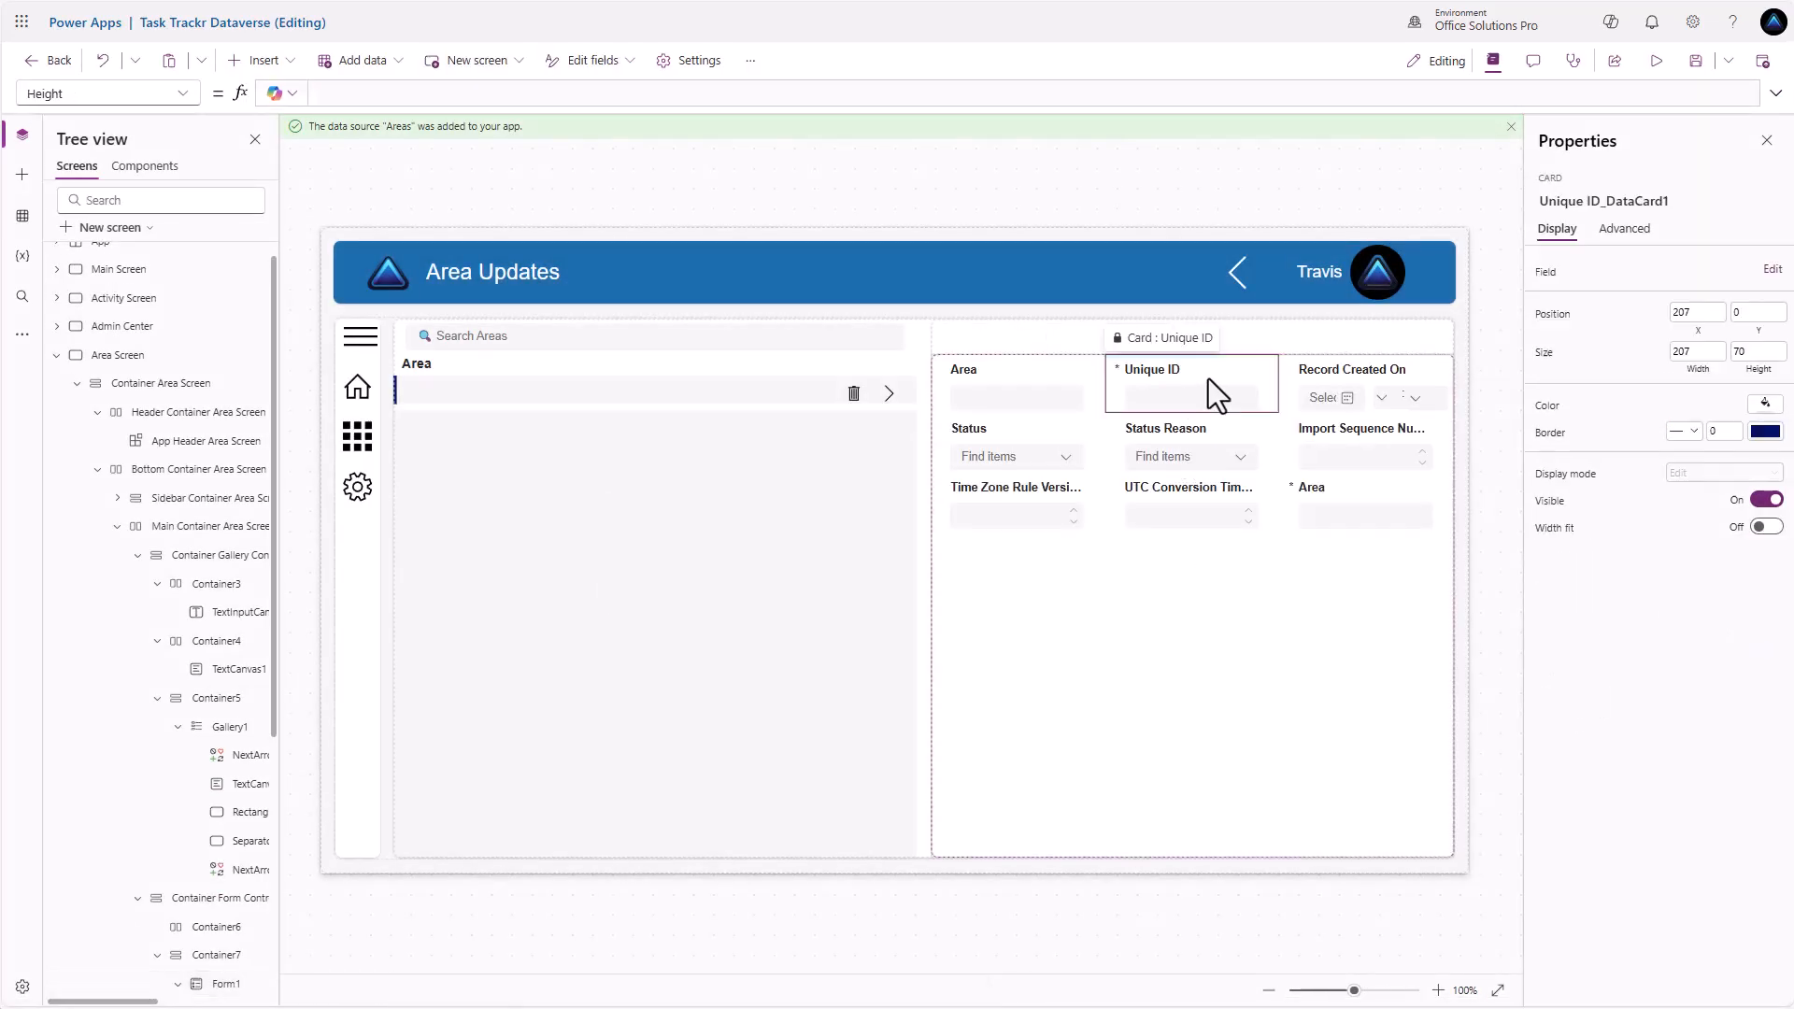
left_click(1396, 374)
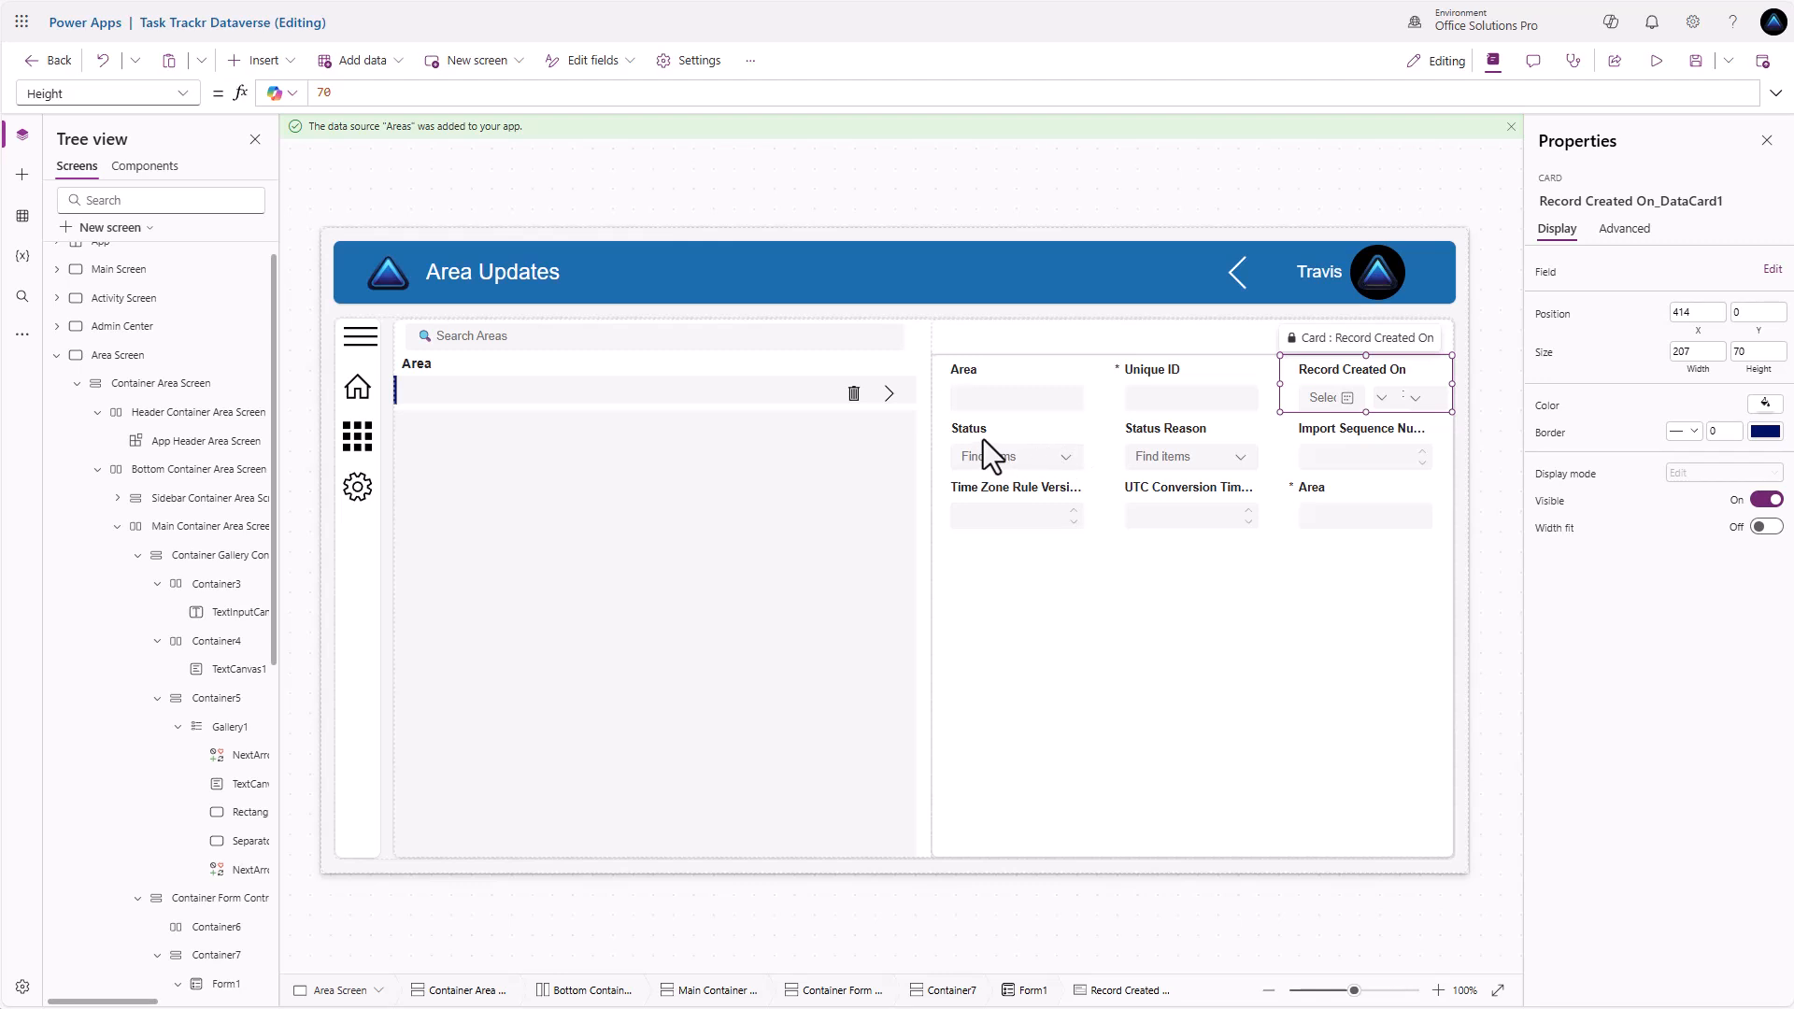
key("Delete")
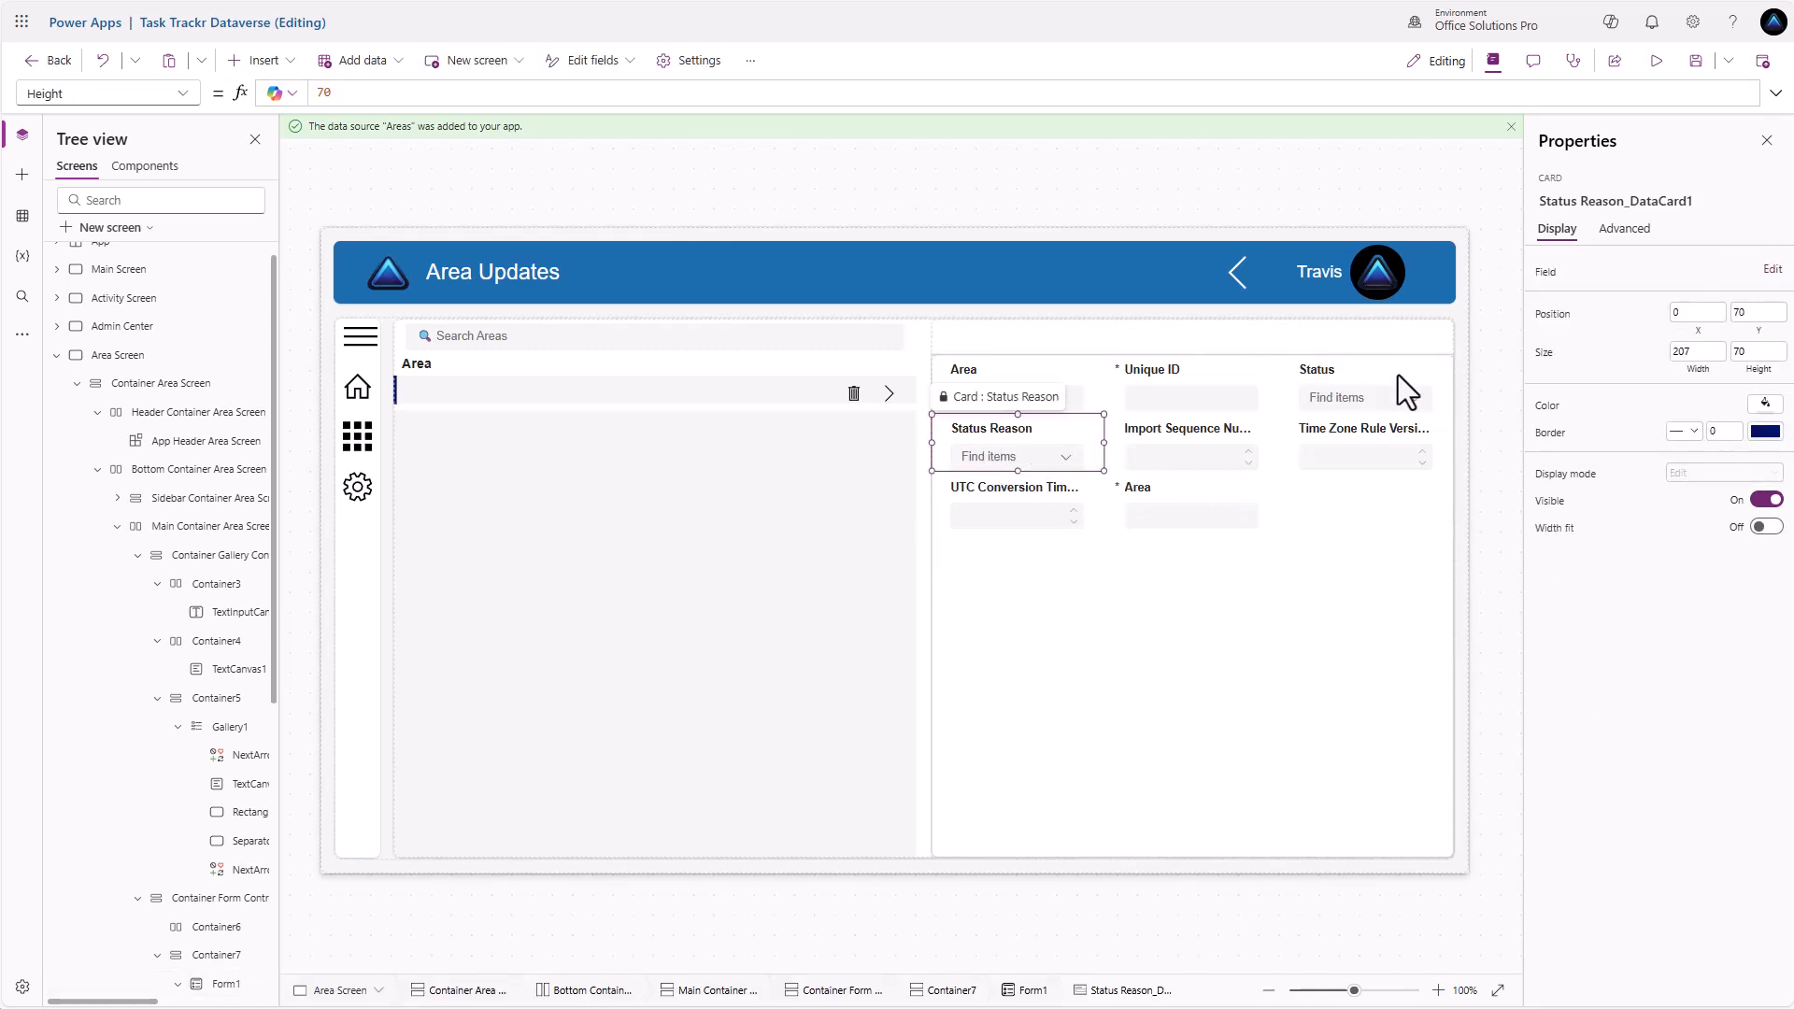
left_click(1398, 374)
left_click_drag(1013, 439, 1364, 391)
left_click_drag(1011, 435, 1373, 381)
key("Delete")
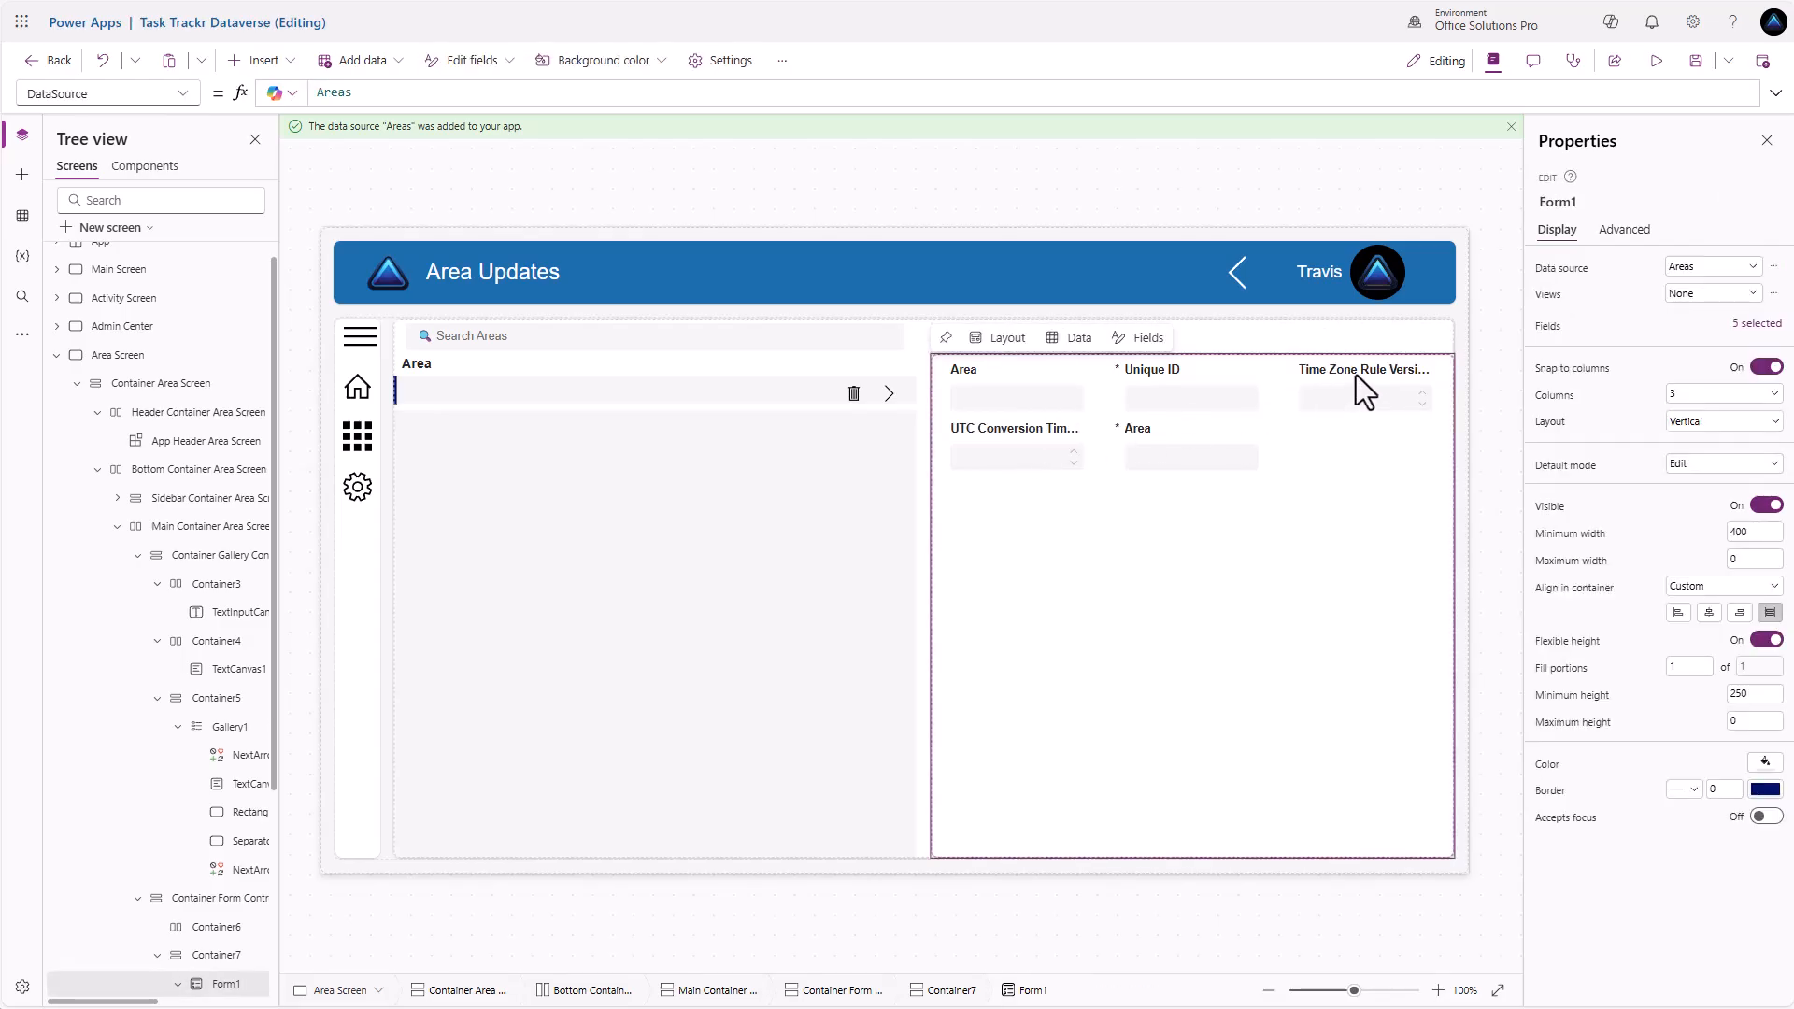
Delete the Time Zone Rule Version, UTC Conversion Time Zone Code and non-required Area (osp_areaid) cards from the form
left_click(1308, 385)
key("Delete")
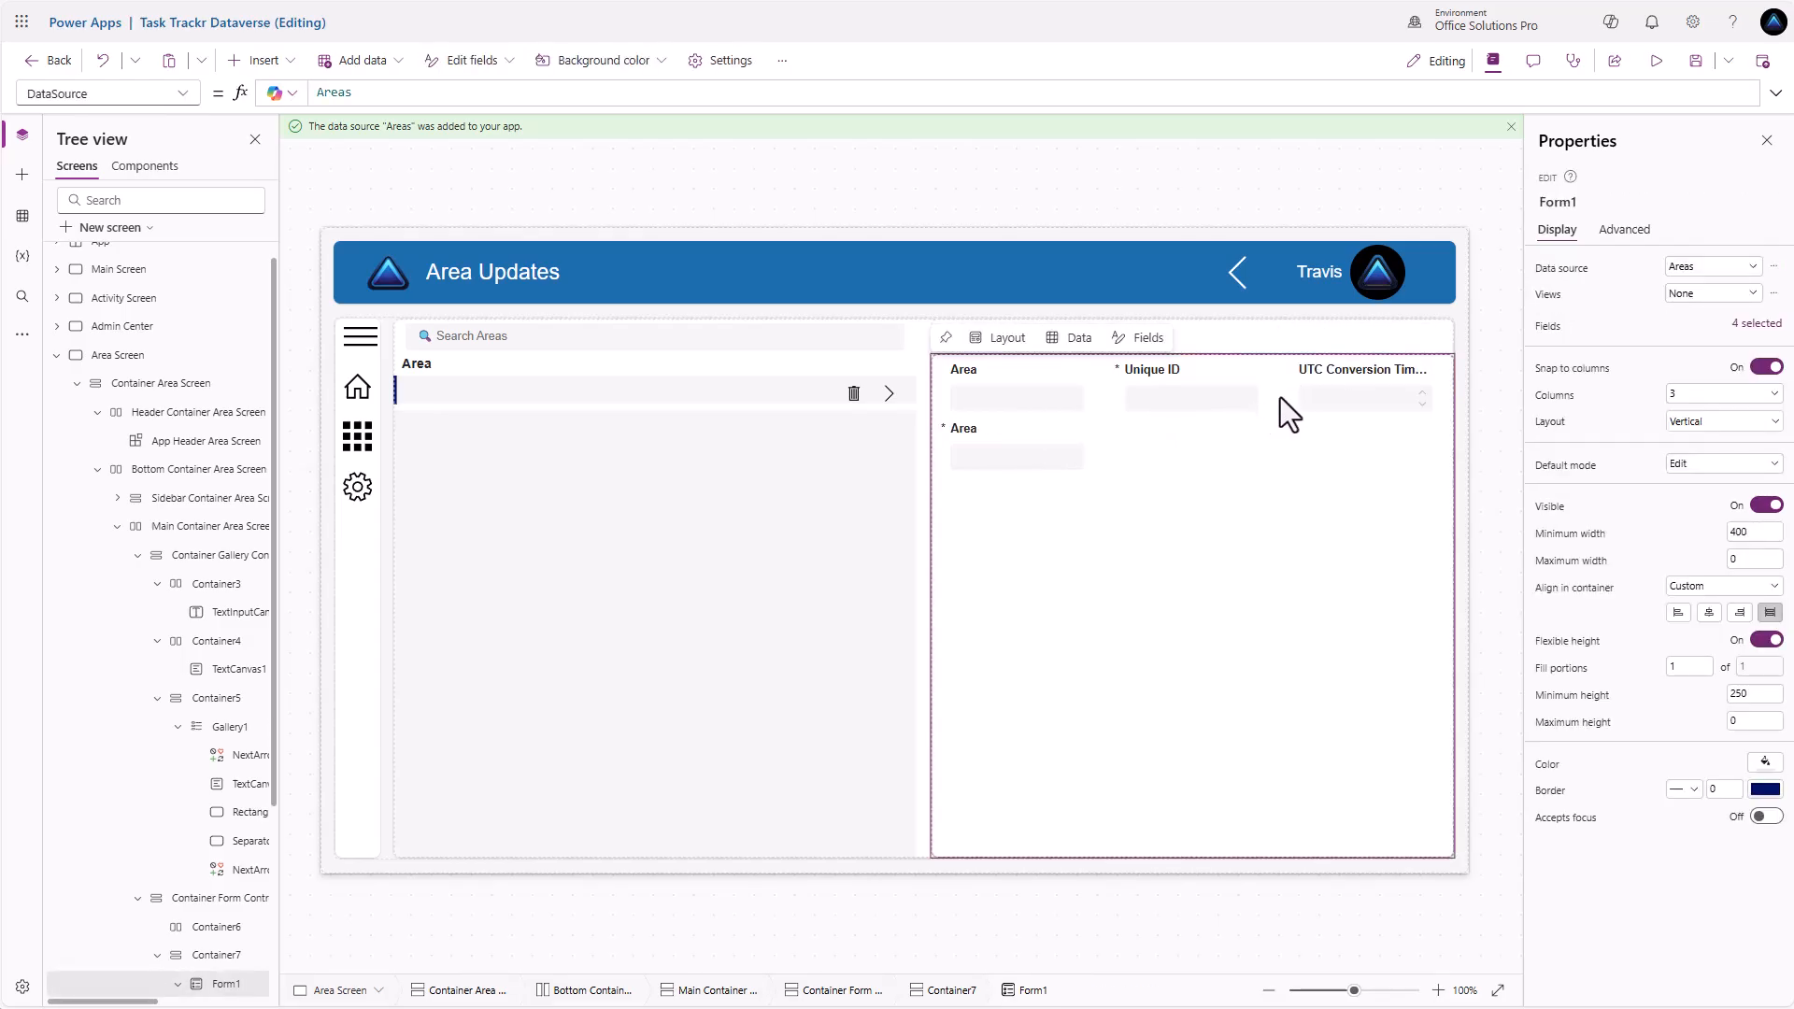
left_click(1359, 383)
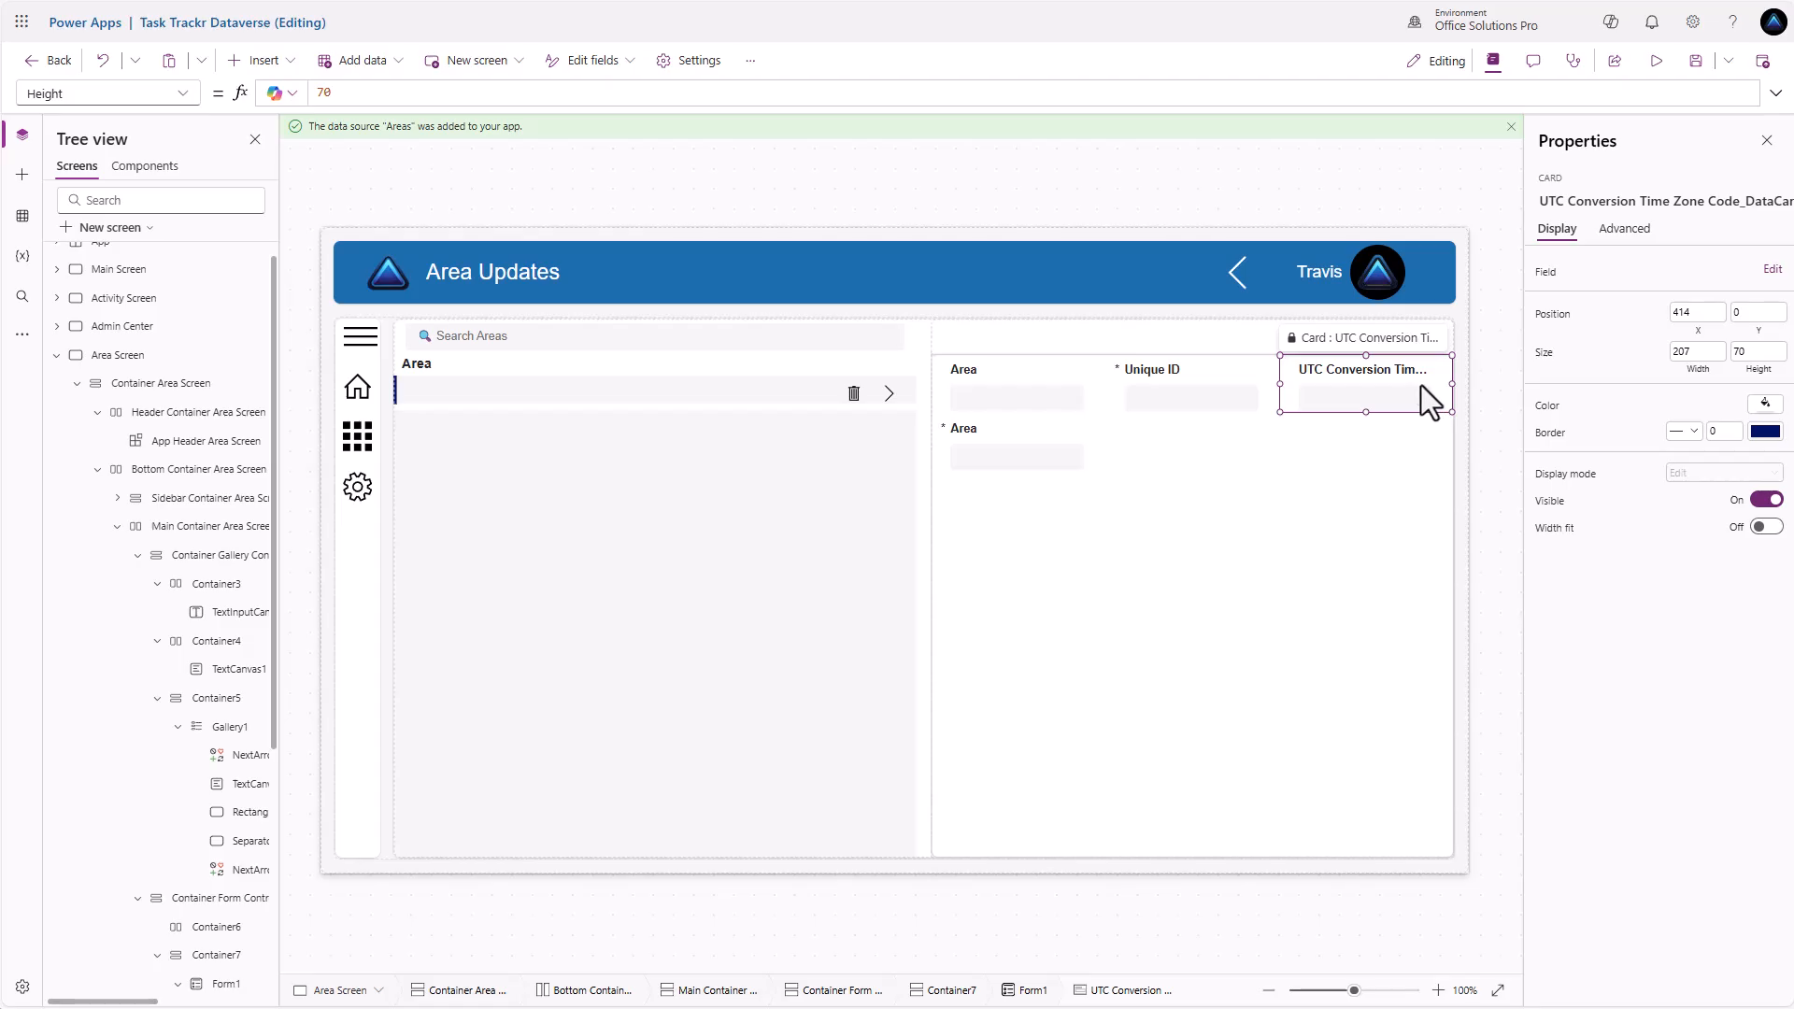
key("Delete")
left_click(1041, 379)
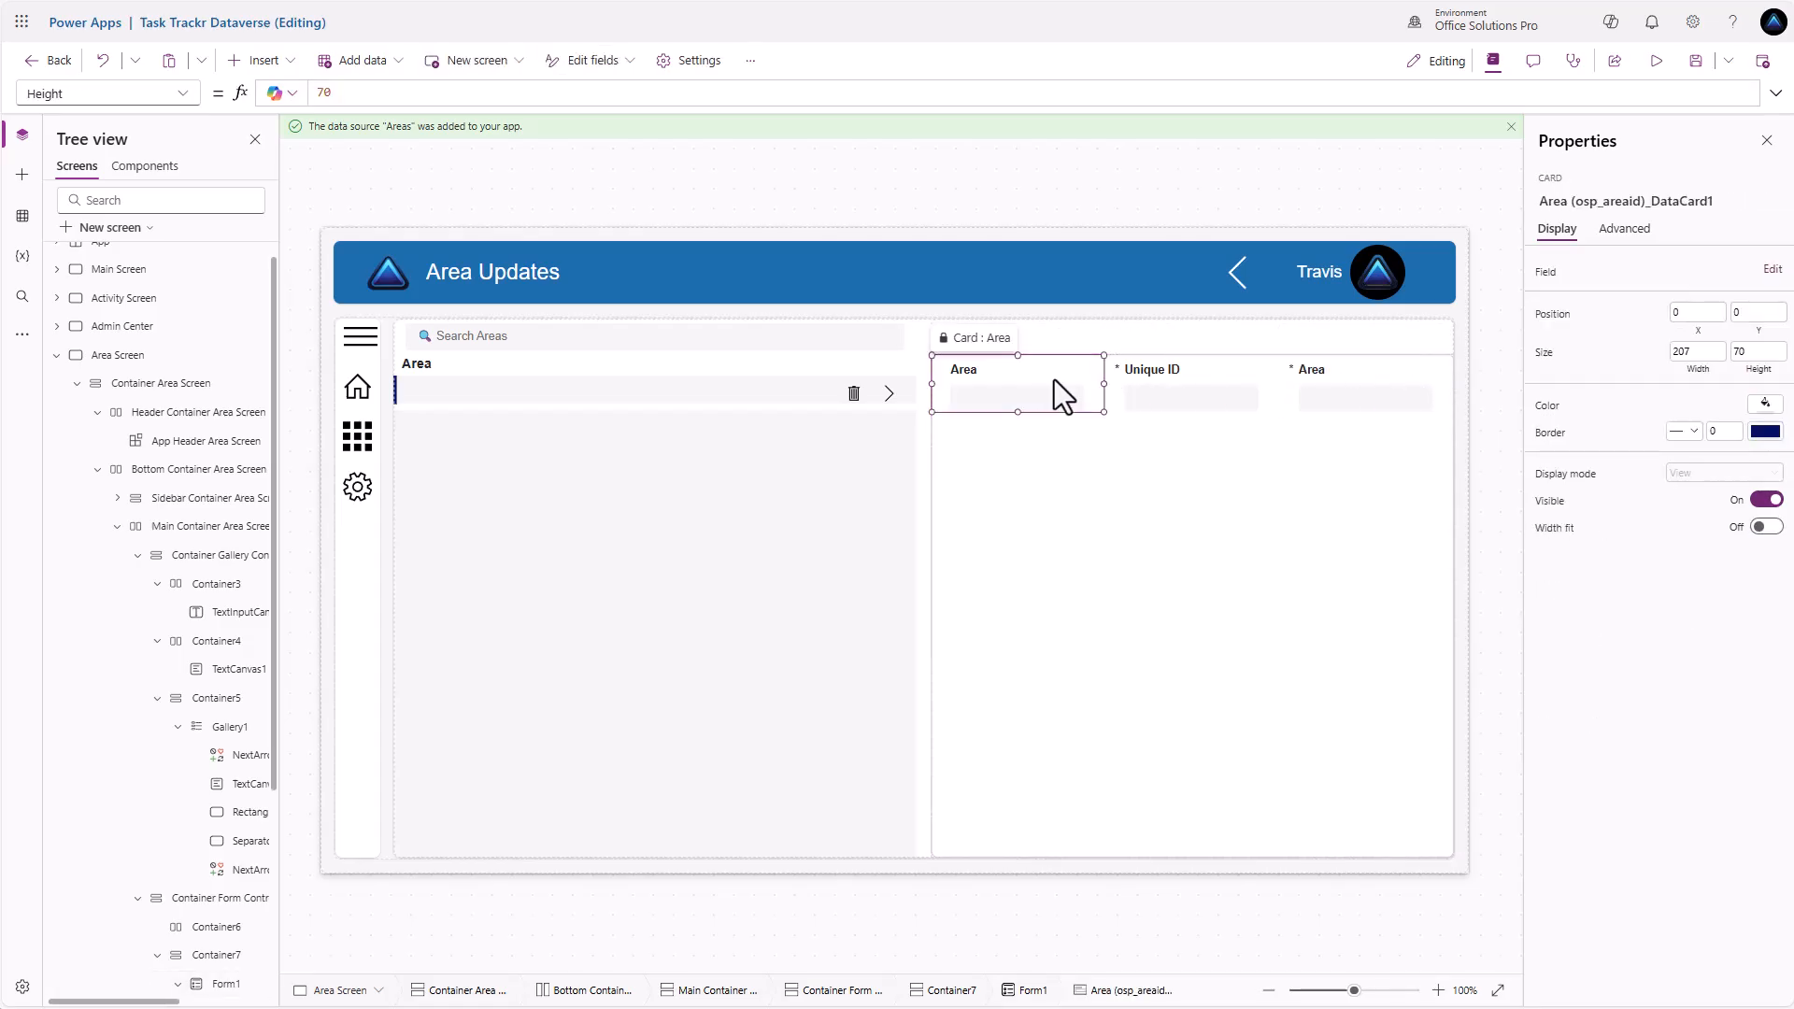
key("Delete")
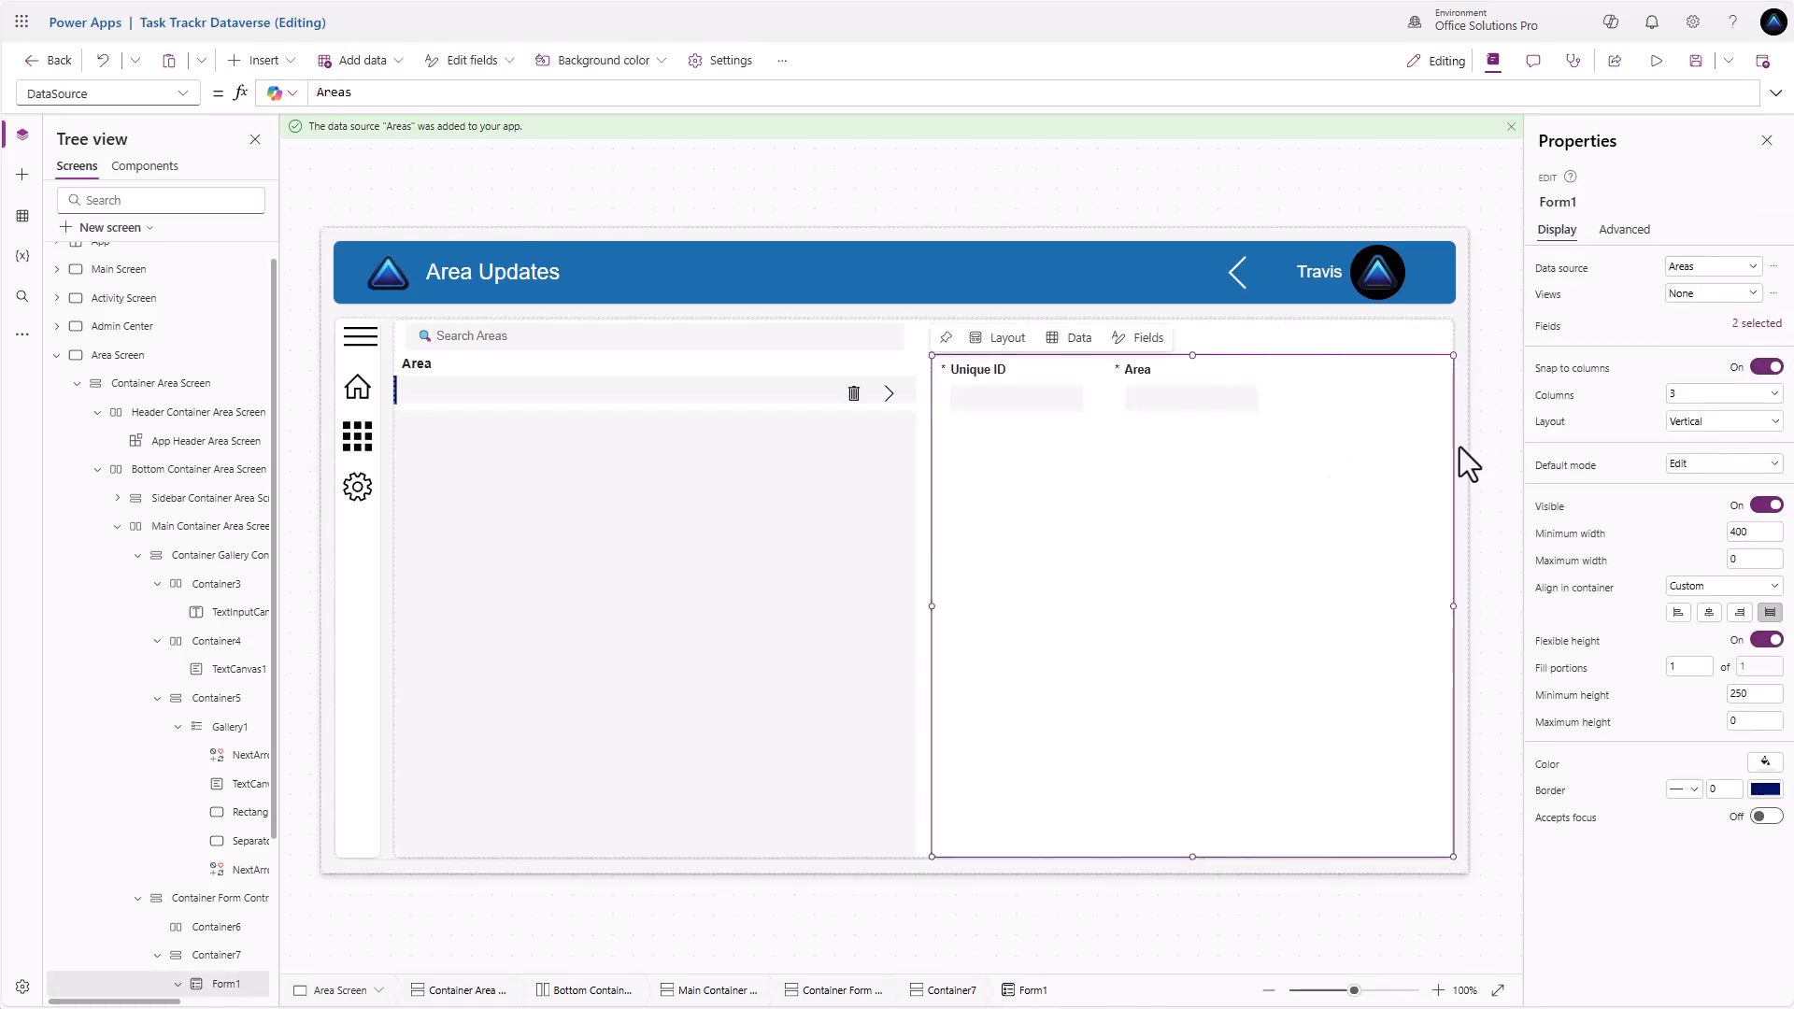
Move the Area field ahead of Unique ID in the form and set the Area card's Width to Parent.Width
left_click(1754, 327)
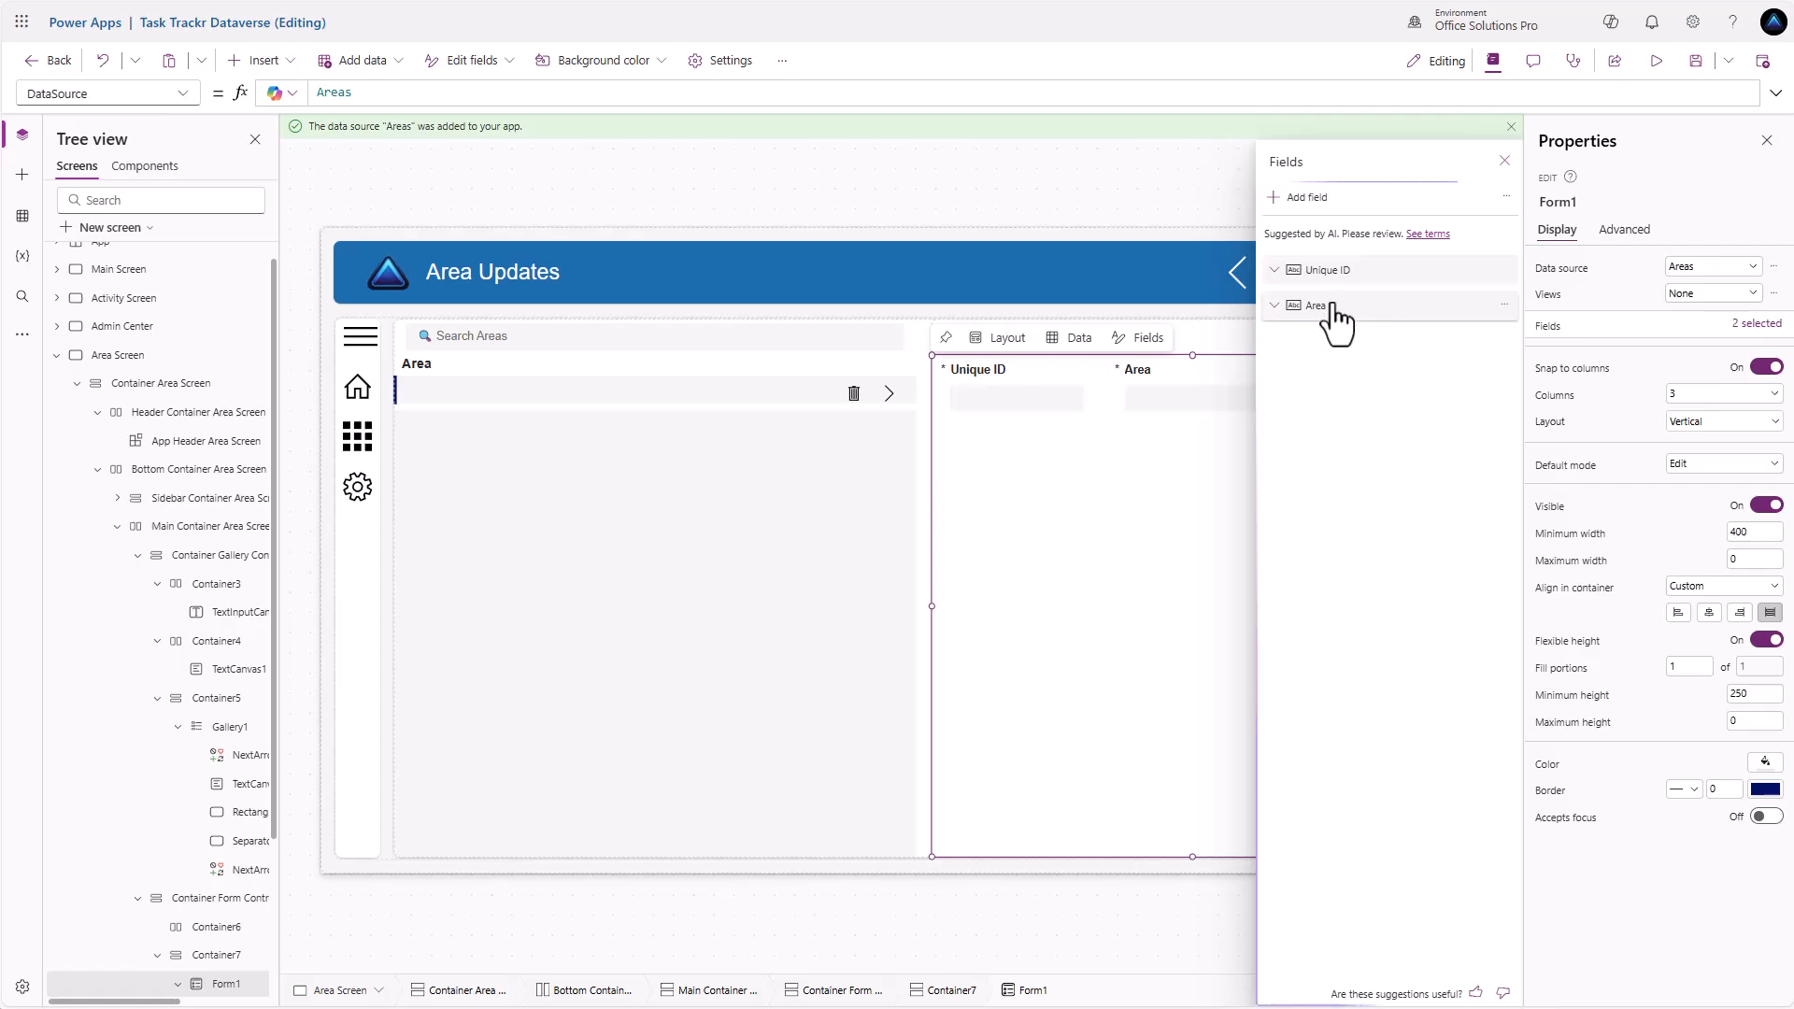
left_click_drag(1336, 327, 1346, 280)
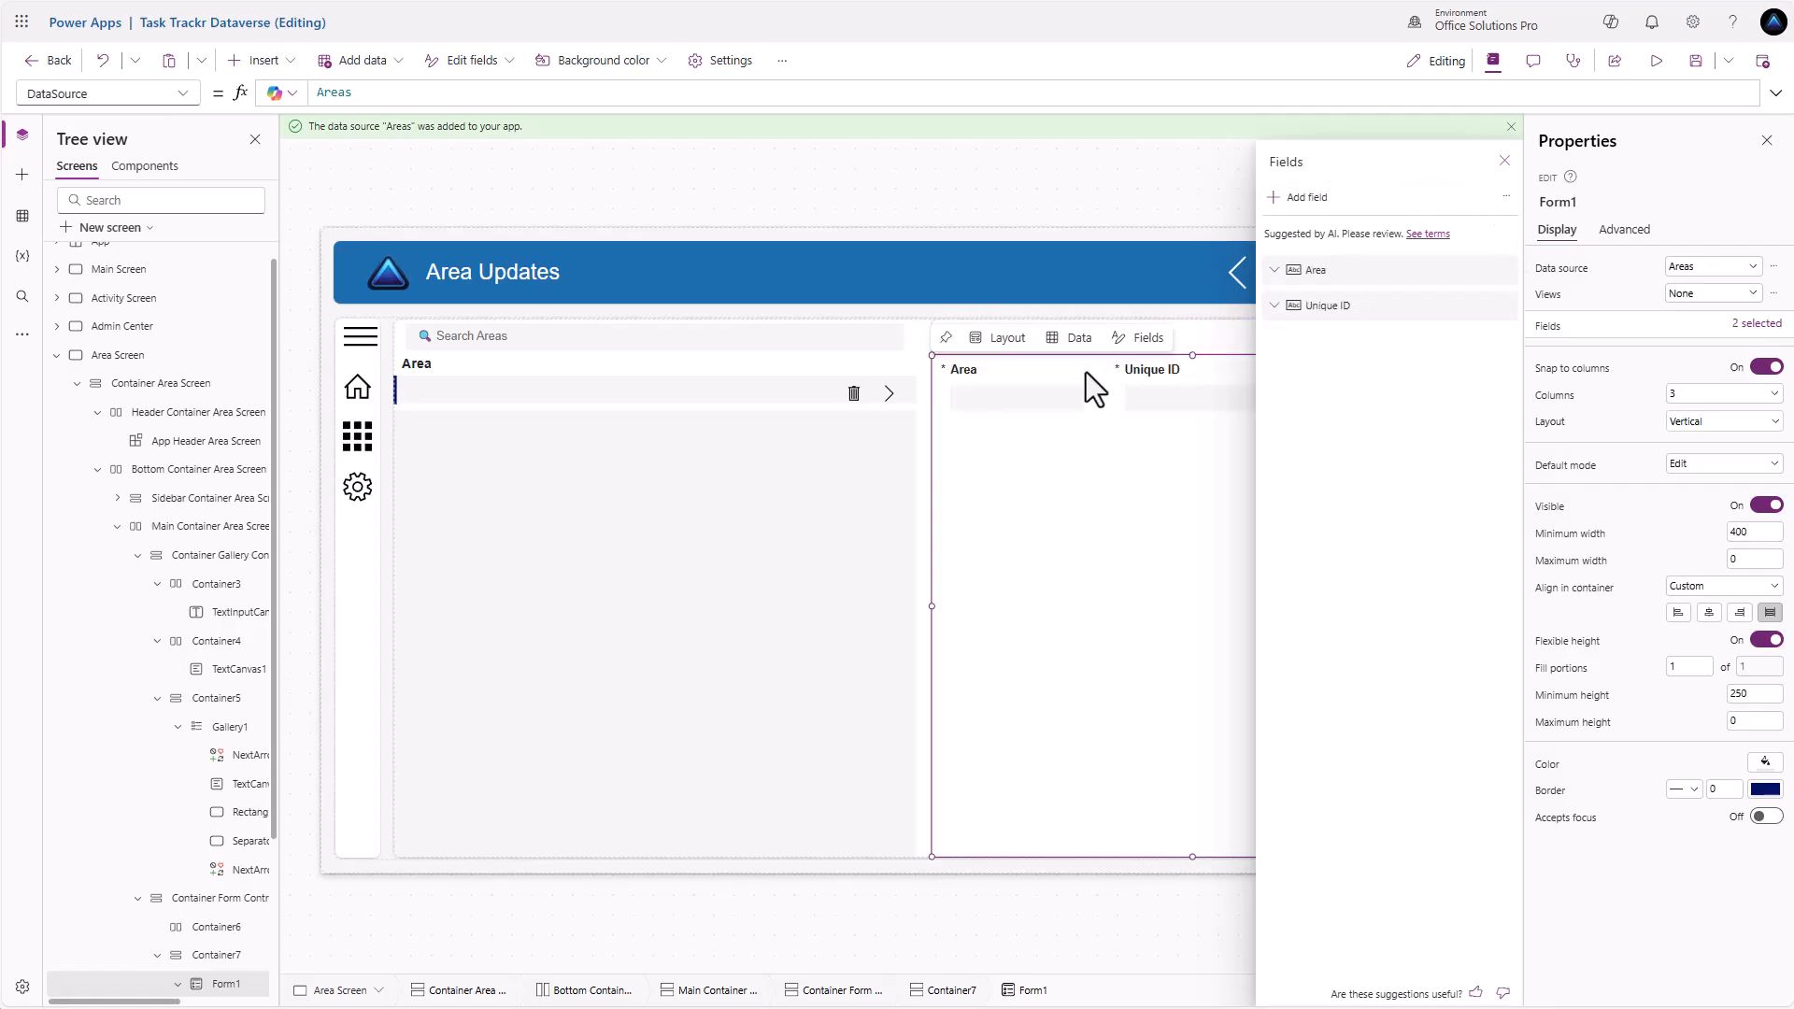
left_click(1050, 383)
left_click(1701, 377)
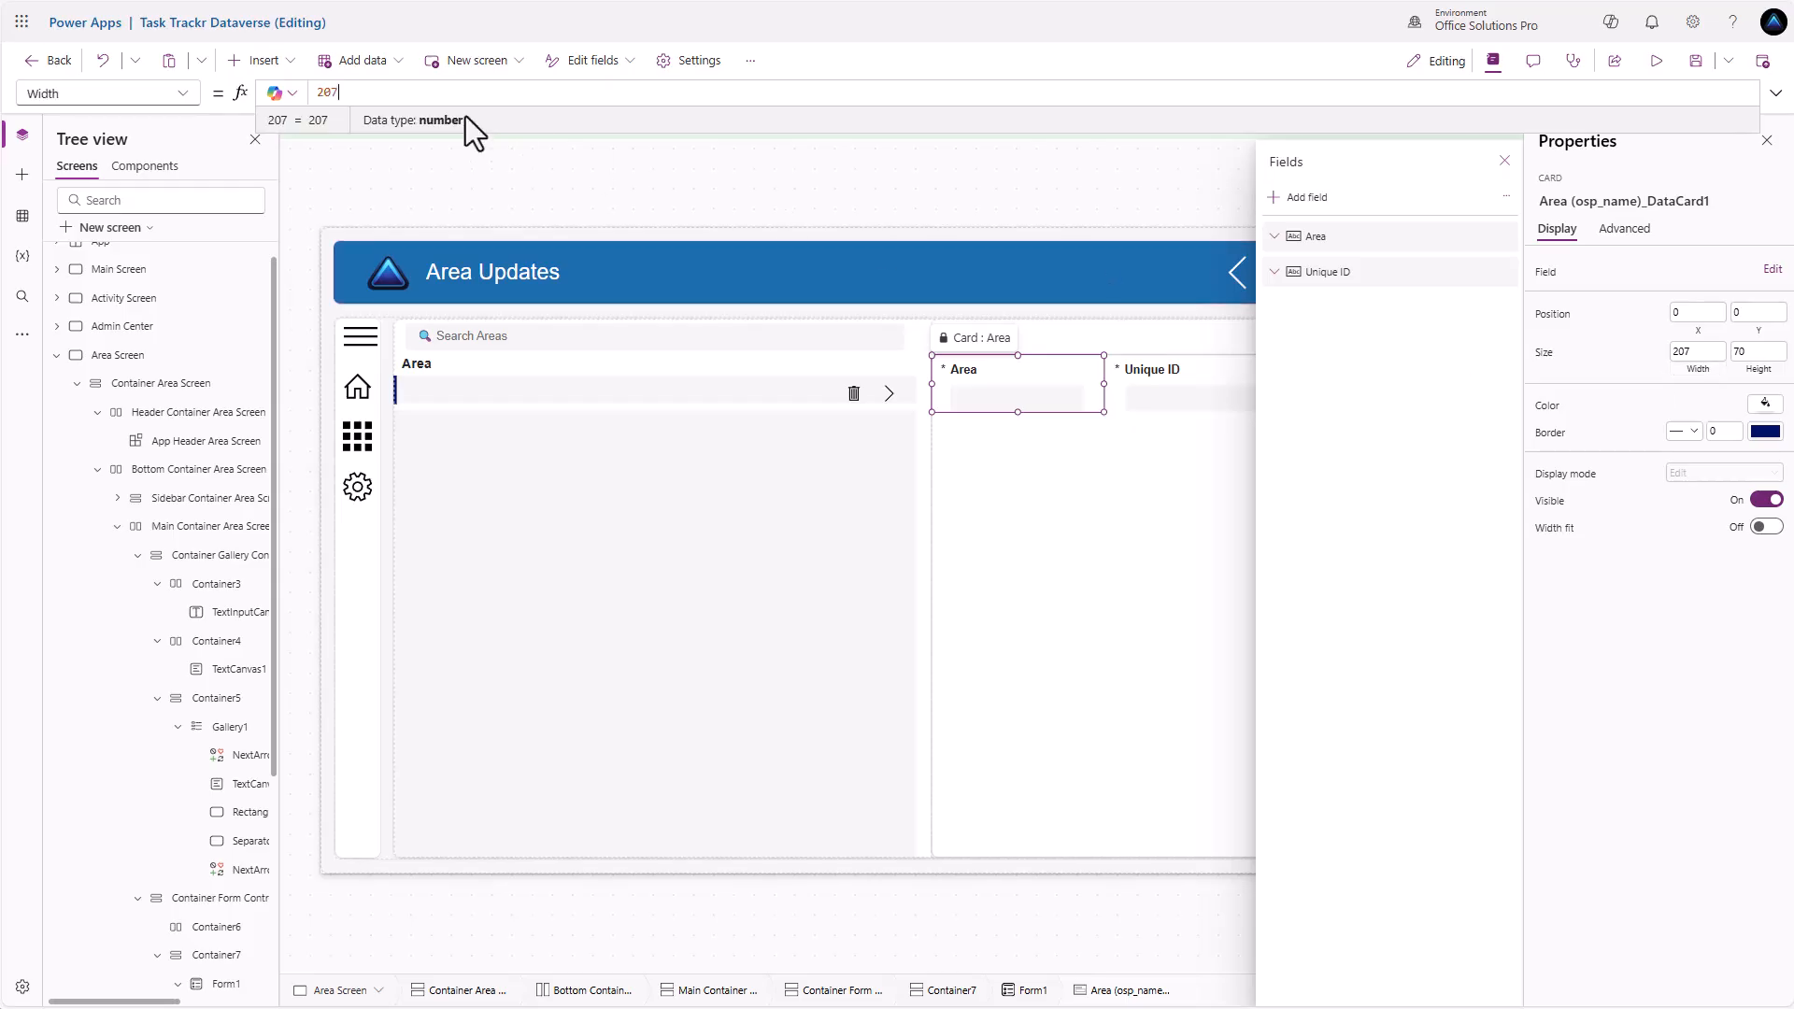
left_click(387, 93)
type("Parent.Width")
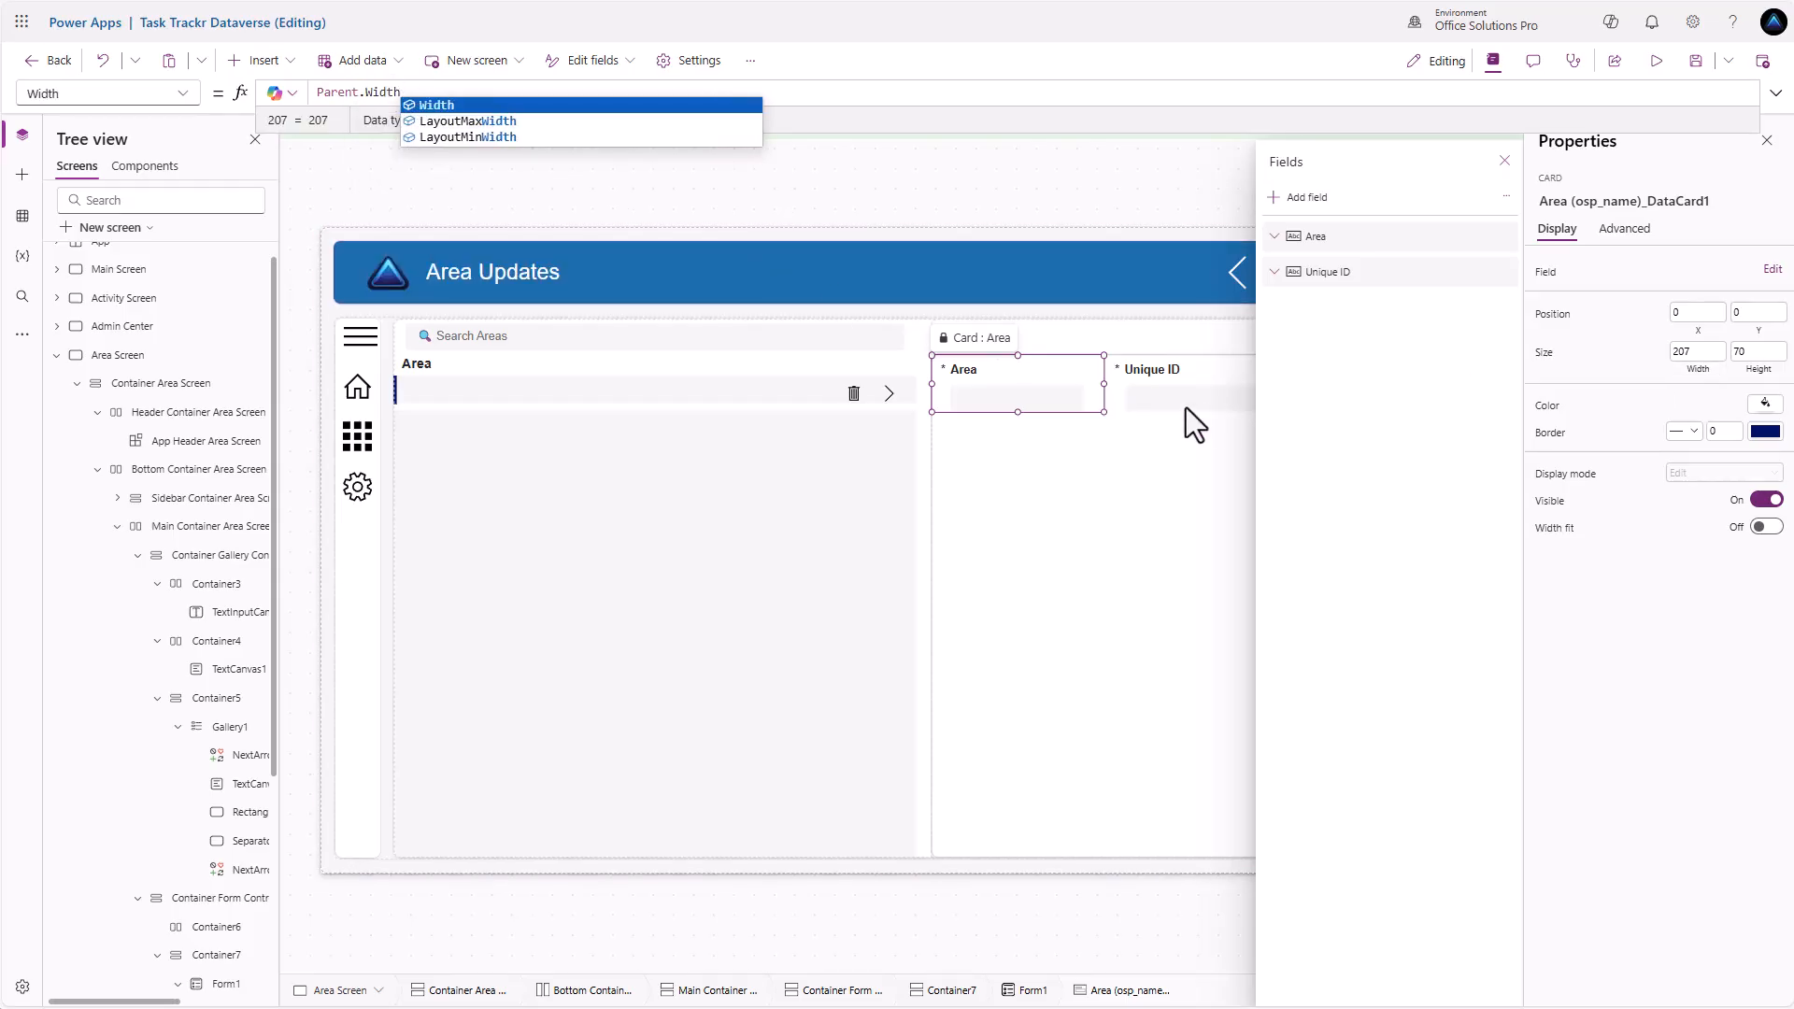
Set the Unique ID card's Width to Parent.Width
left_click(1026, 441)
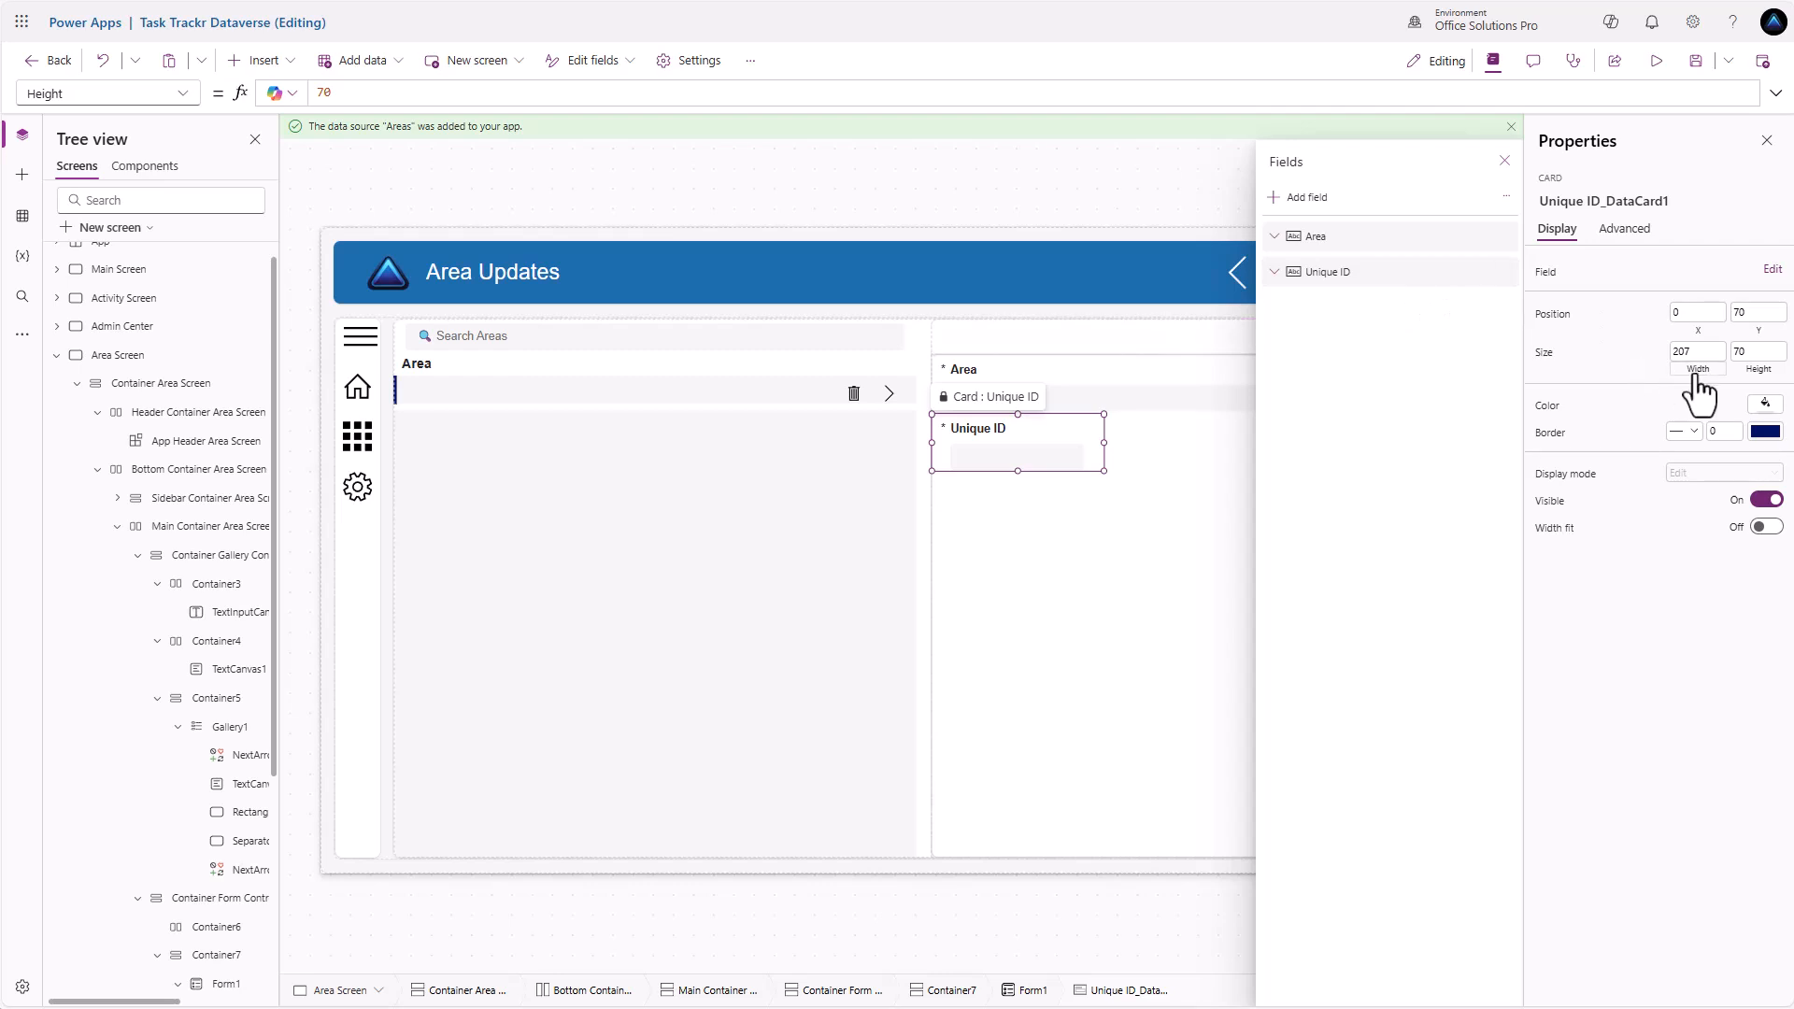
left_click(1753, 360)
left_click(1711, 375)
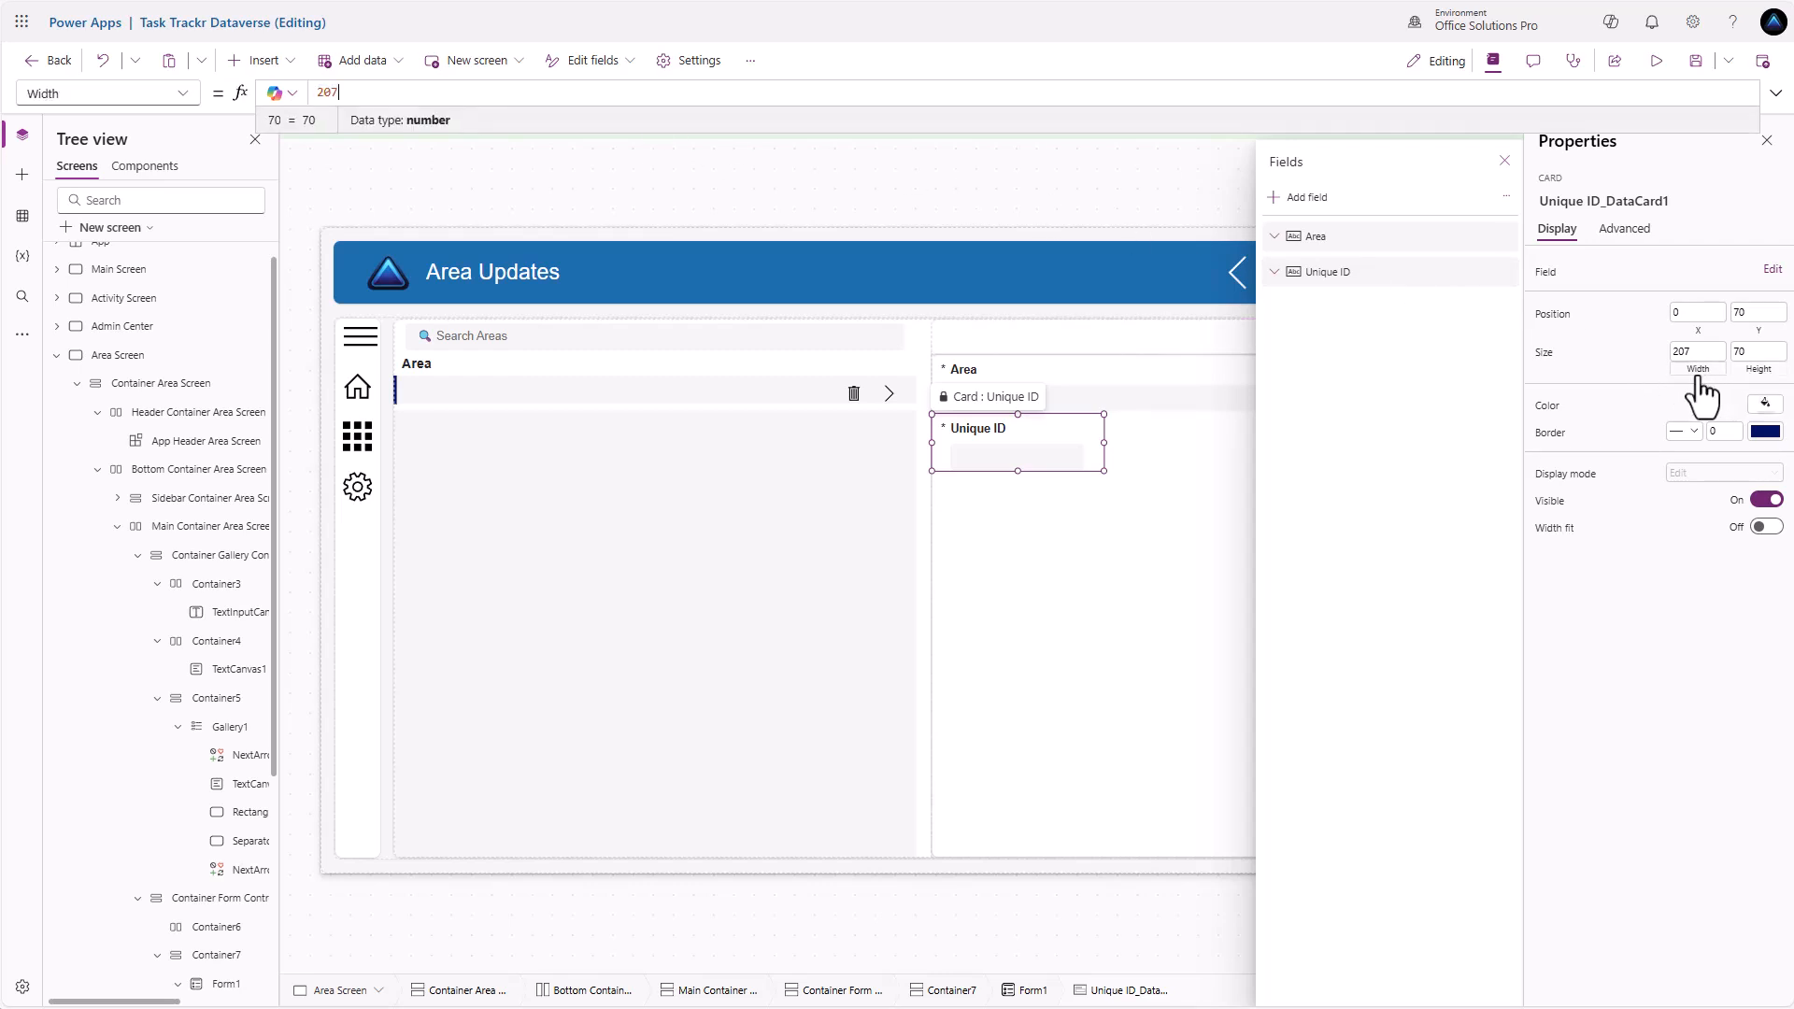
double_click(355, 93)
type("Pasre")
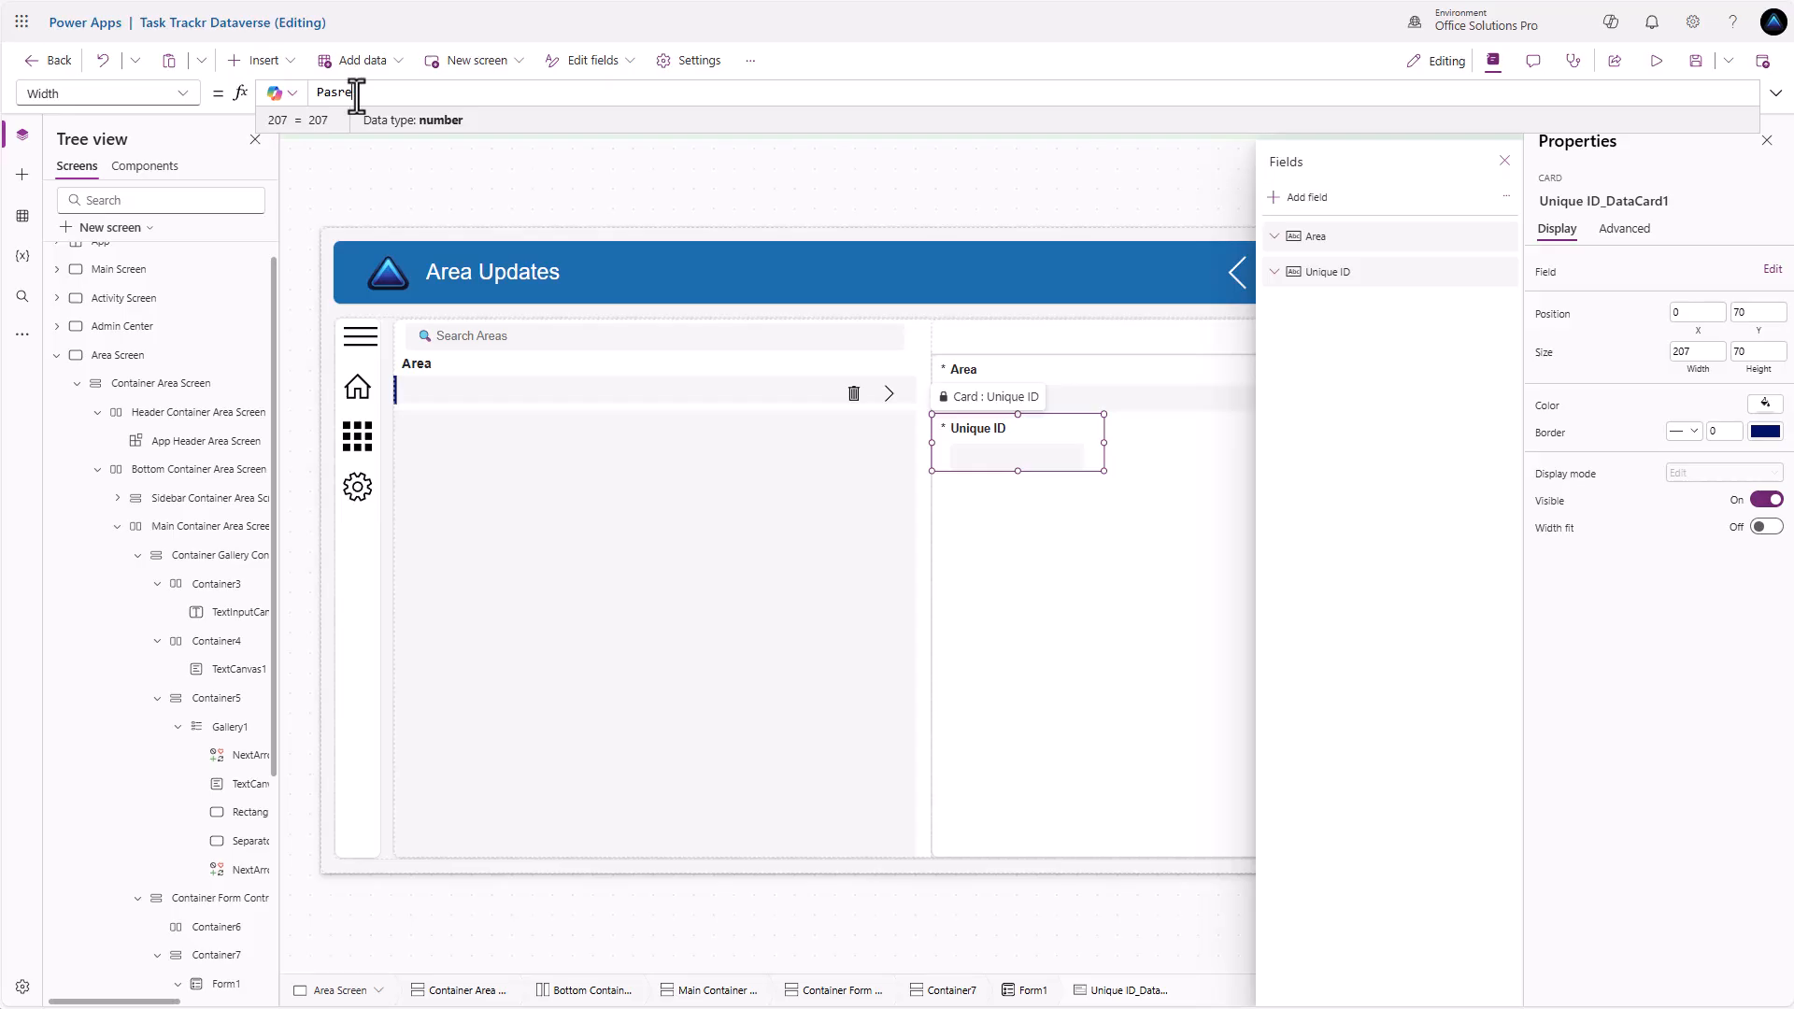
key("BackSpace")
key("BackSpace")
key("BackSpace")
type("rent.Width")
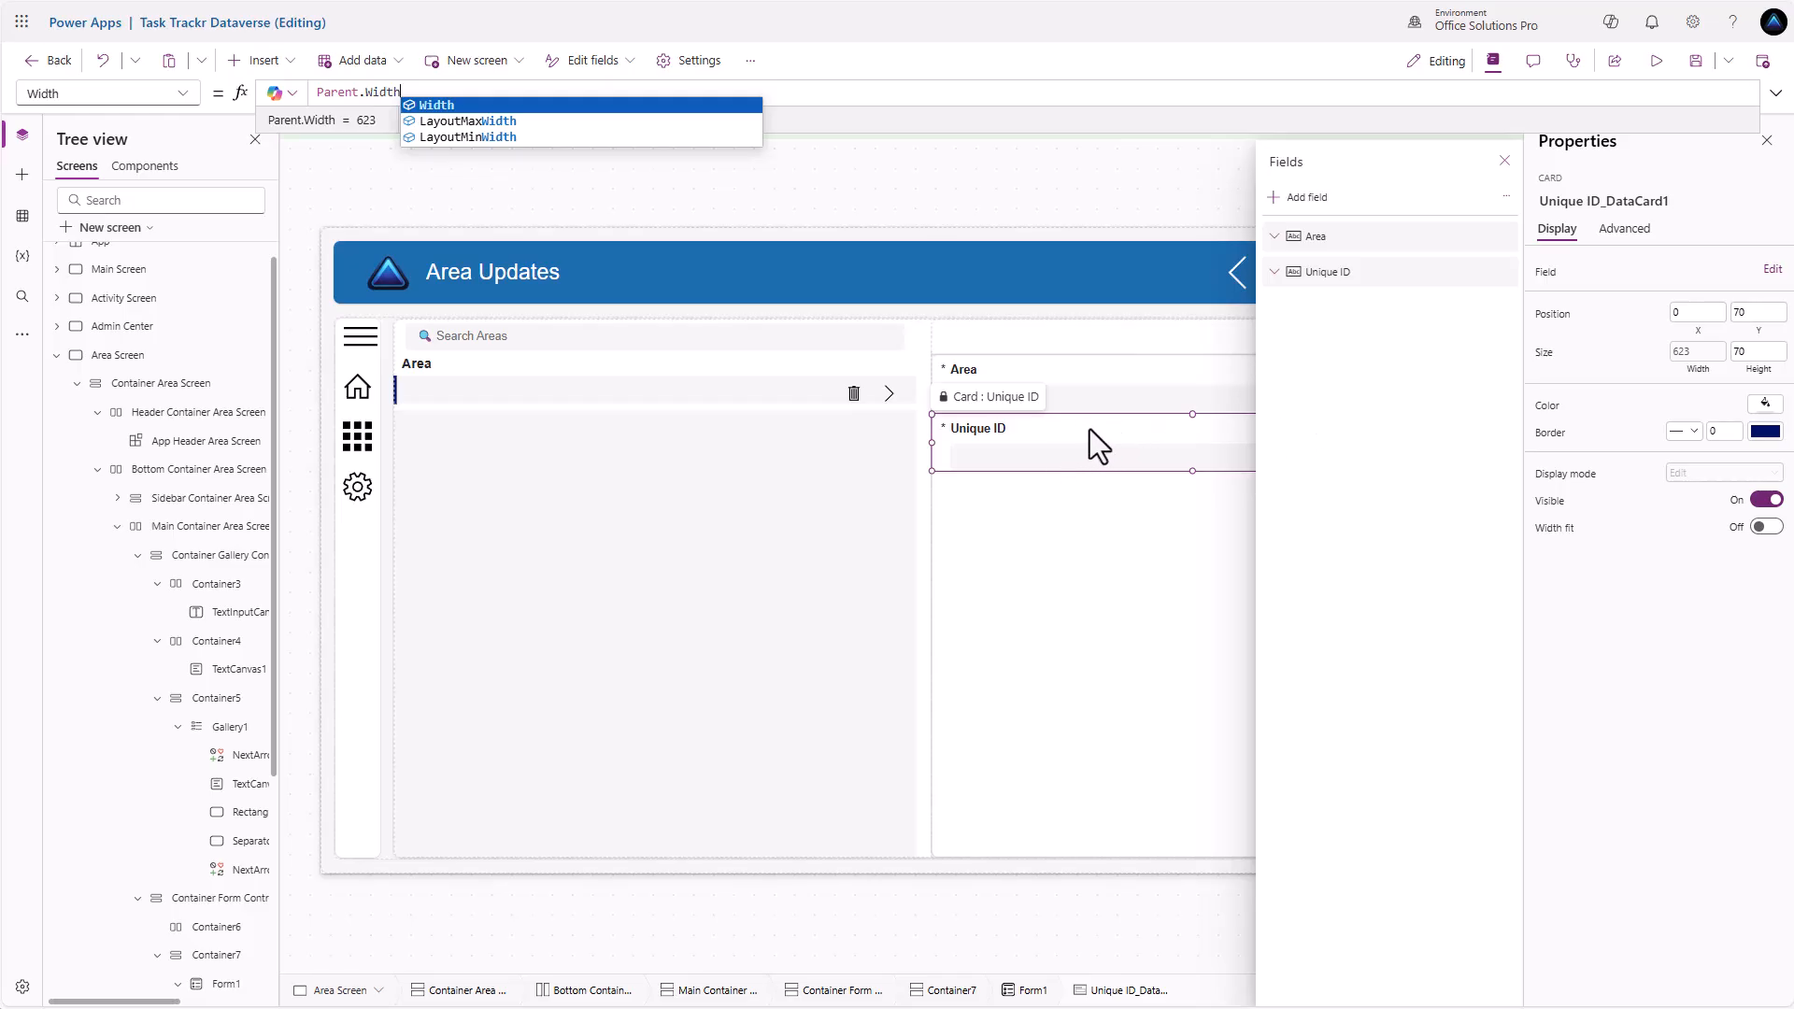
Unlock the Unique ID card's properties and bring up its Update formula
left_click(1628, 232)
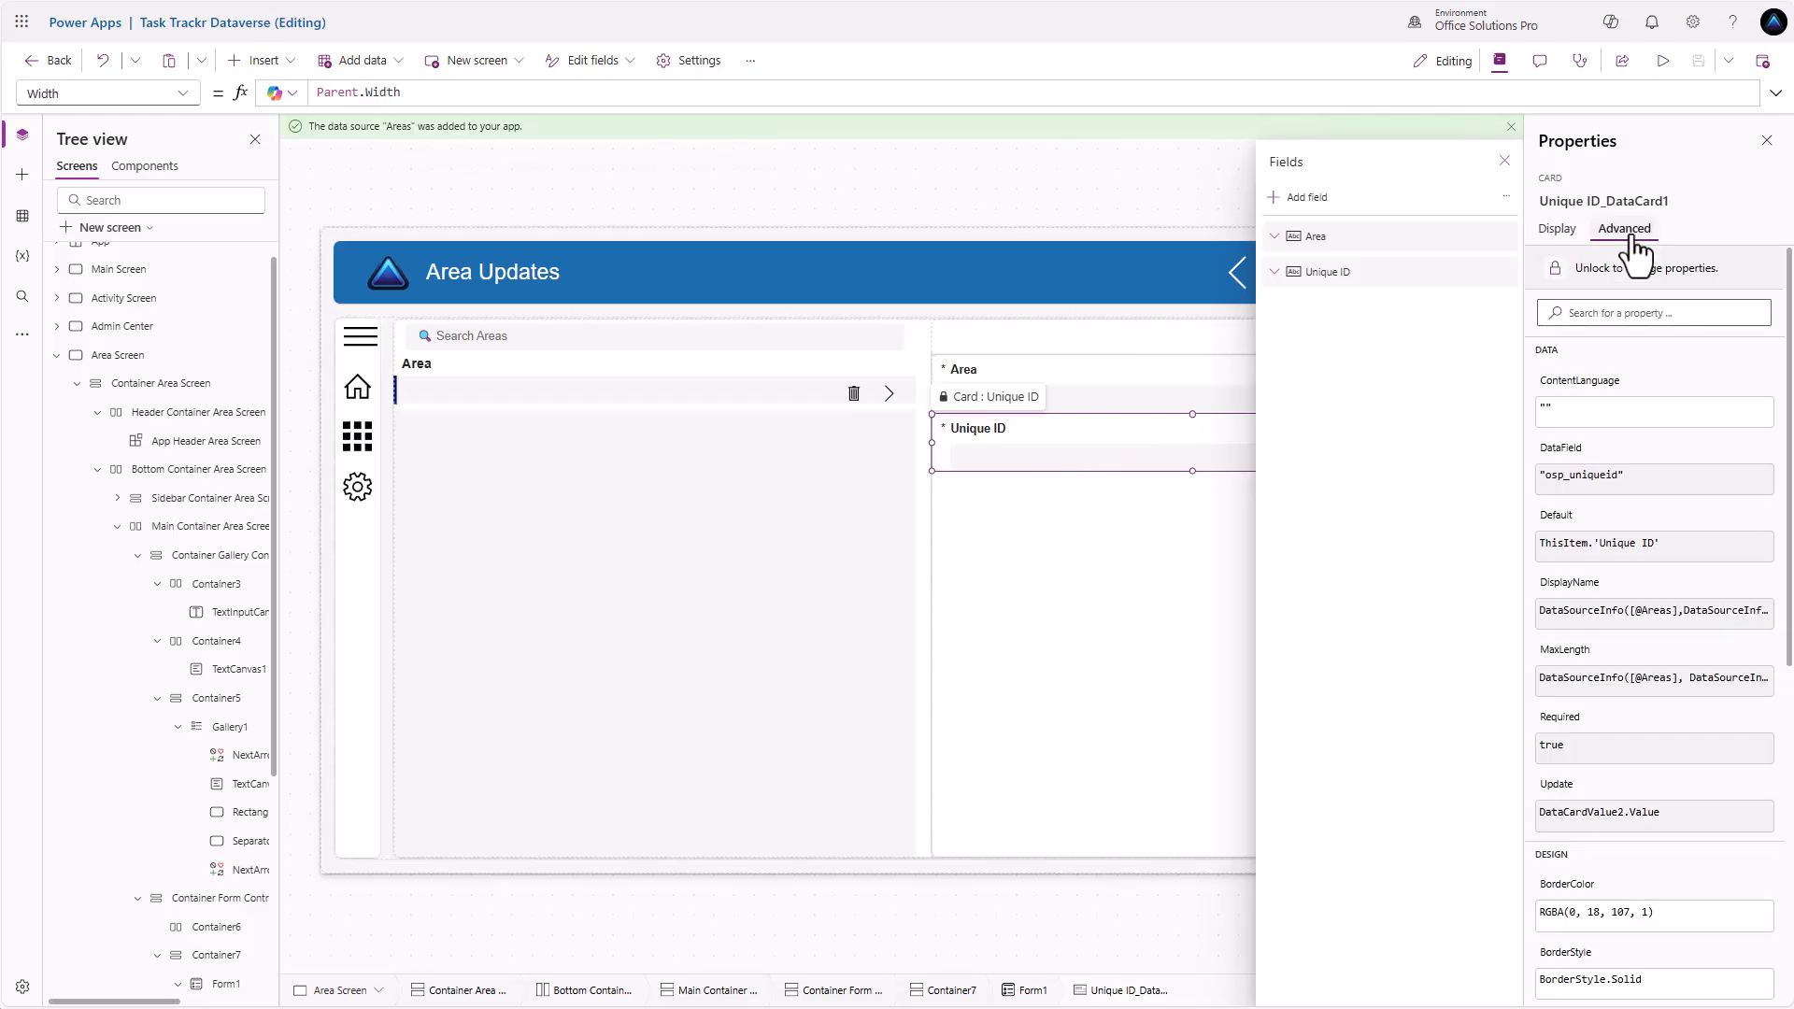
left_click(1563, 271)
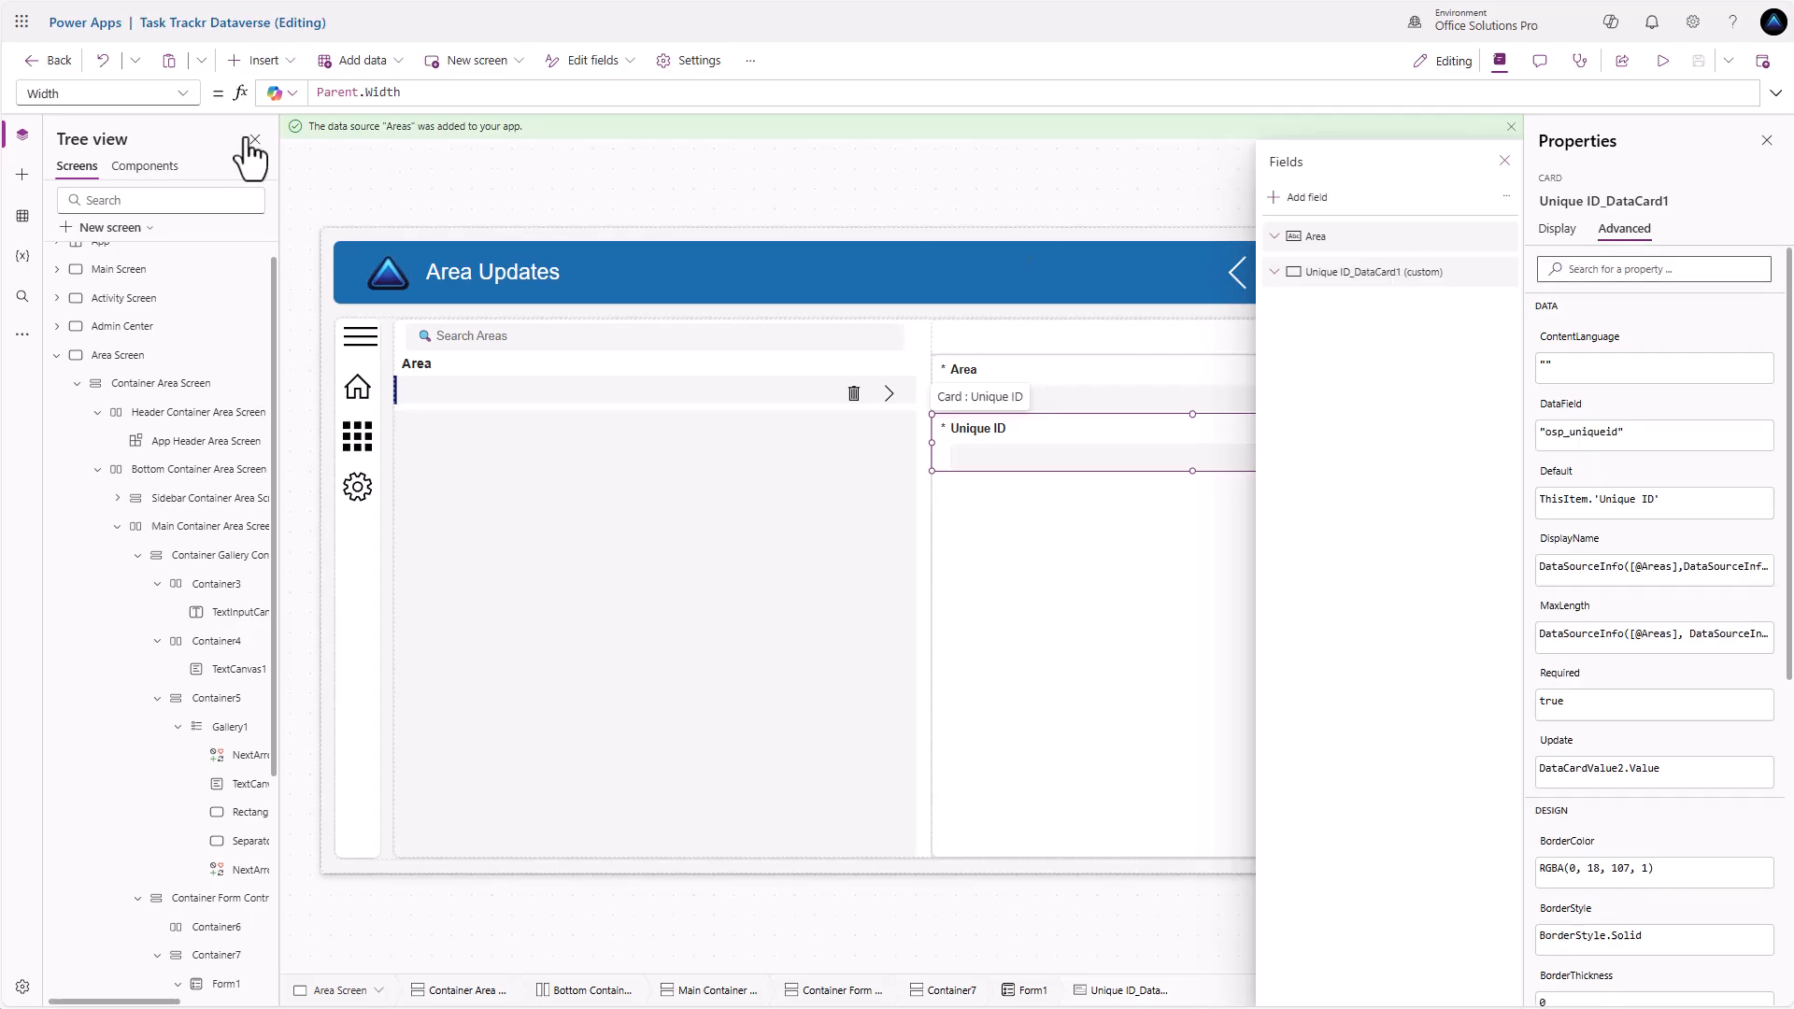
left_click(182, 93)
left_click(62, 467)
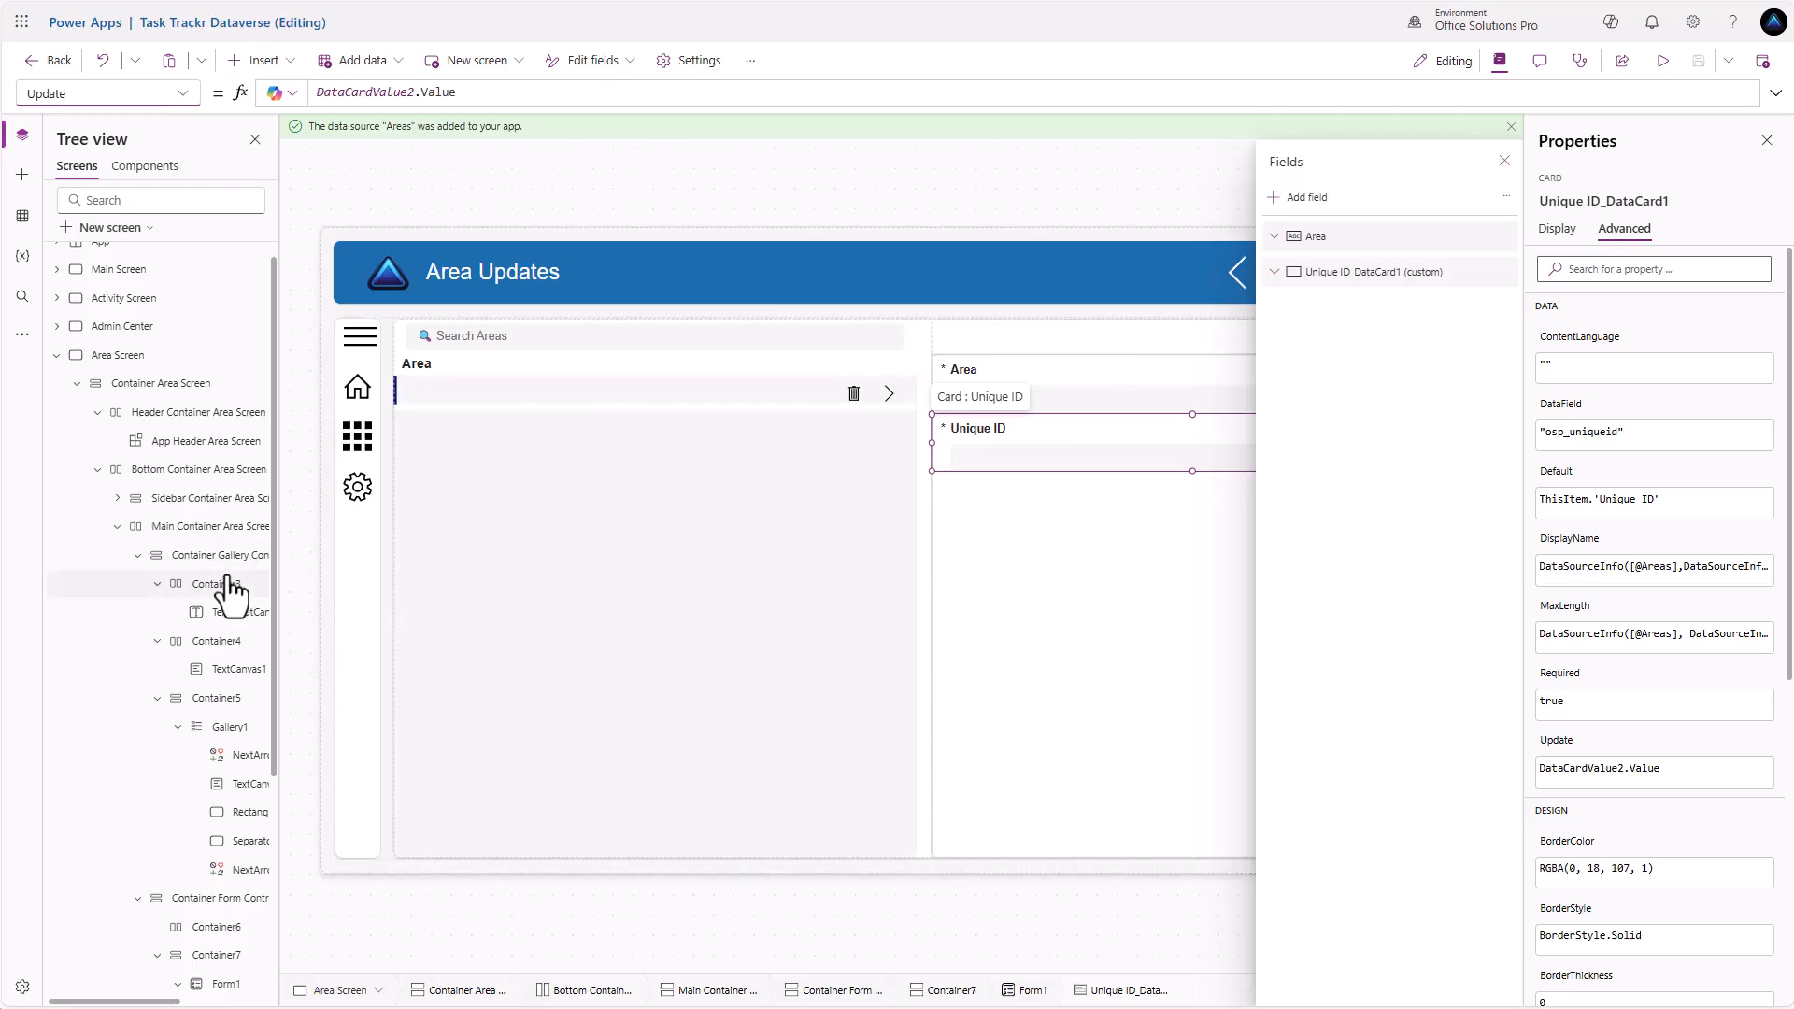
Copy the name of the Area card's text input control, DataCardValue8
scroll(234, 654, "down", 2)
scroll(232, 648, "down", 2)
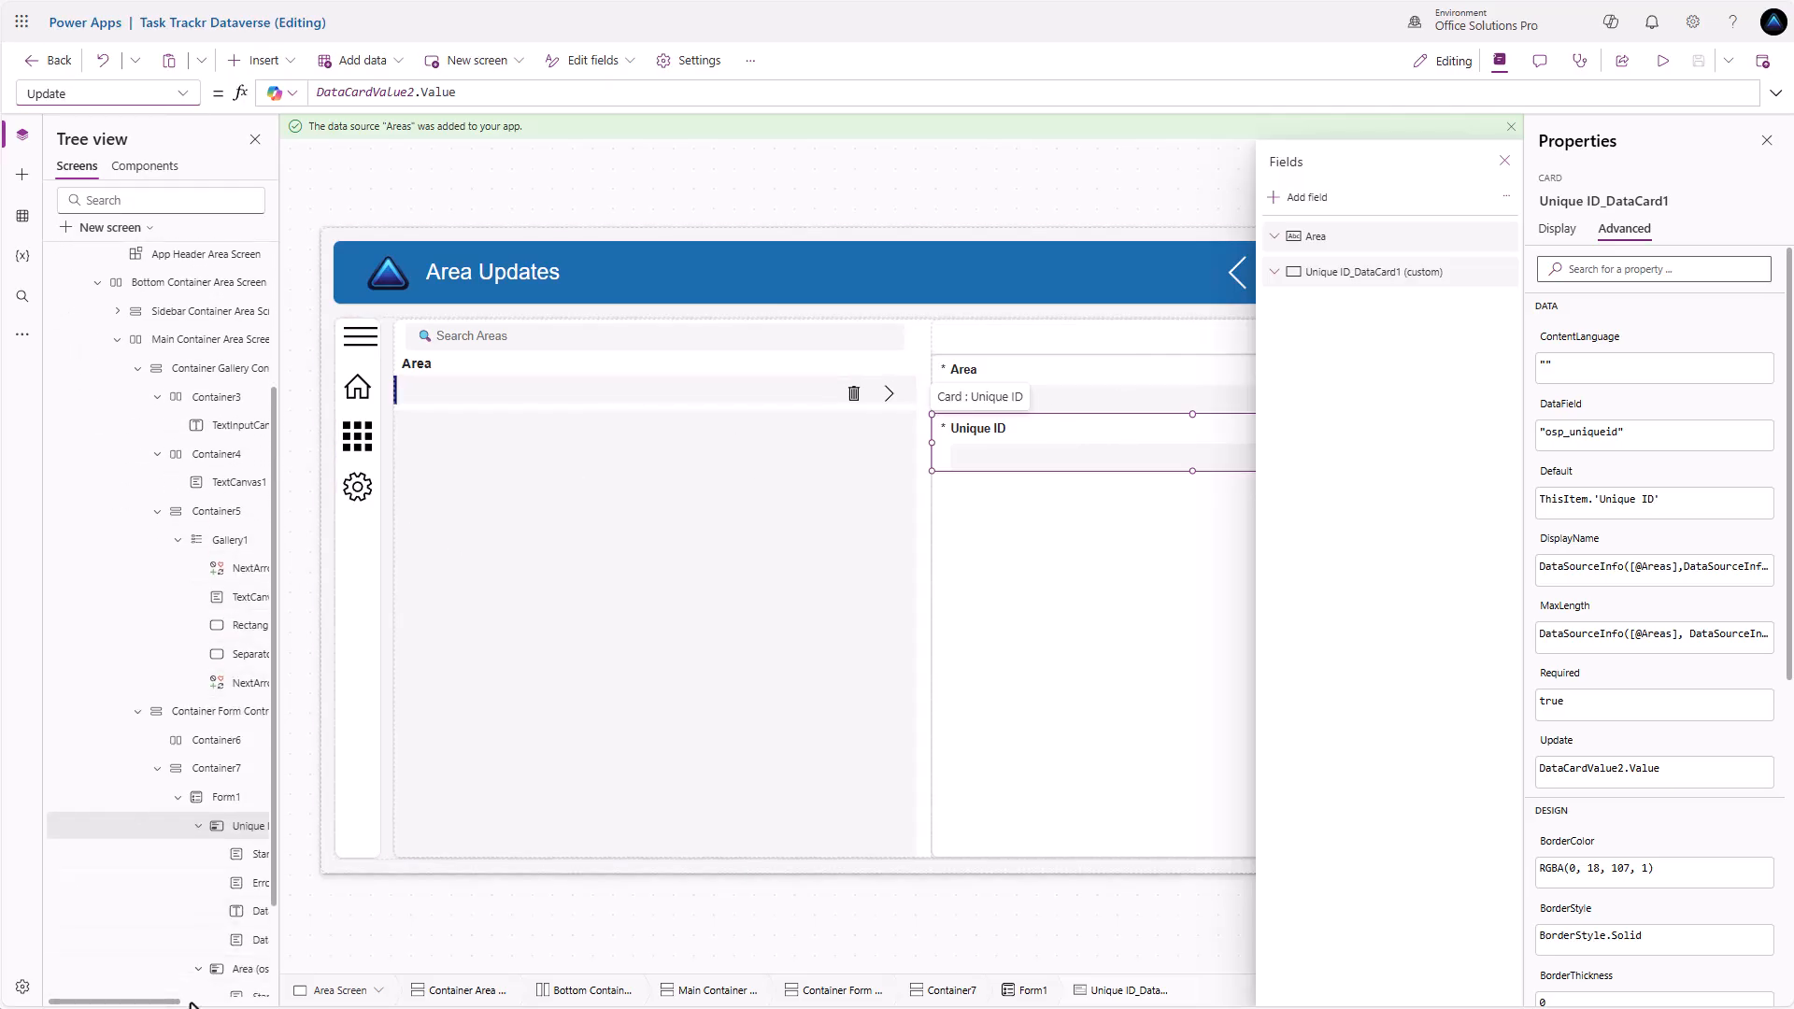
left_click_drag(173, 1003, 238, 1002)
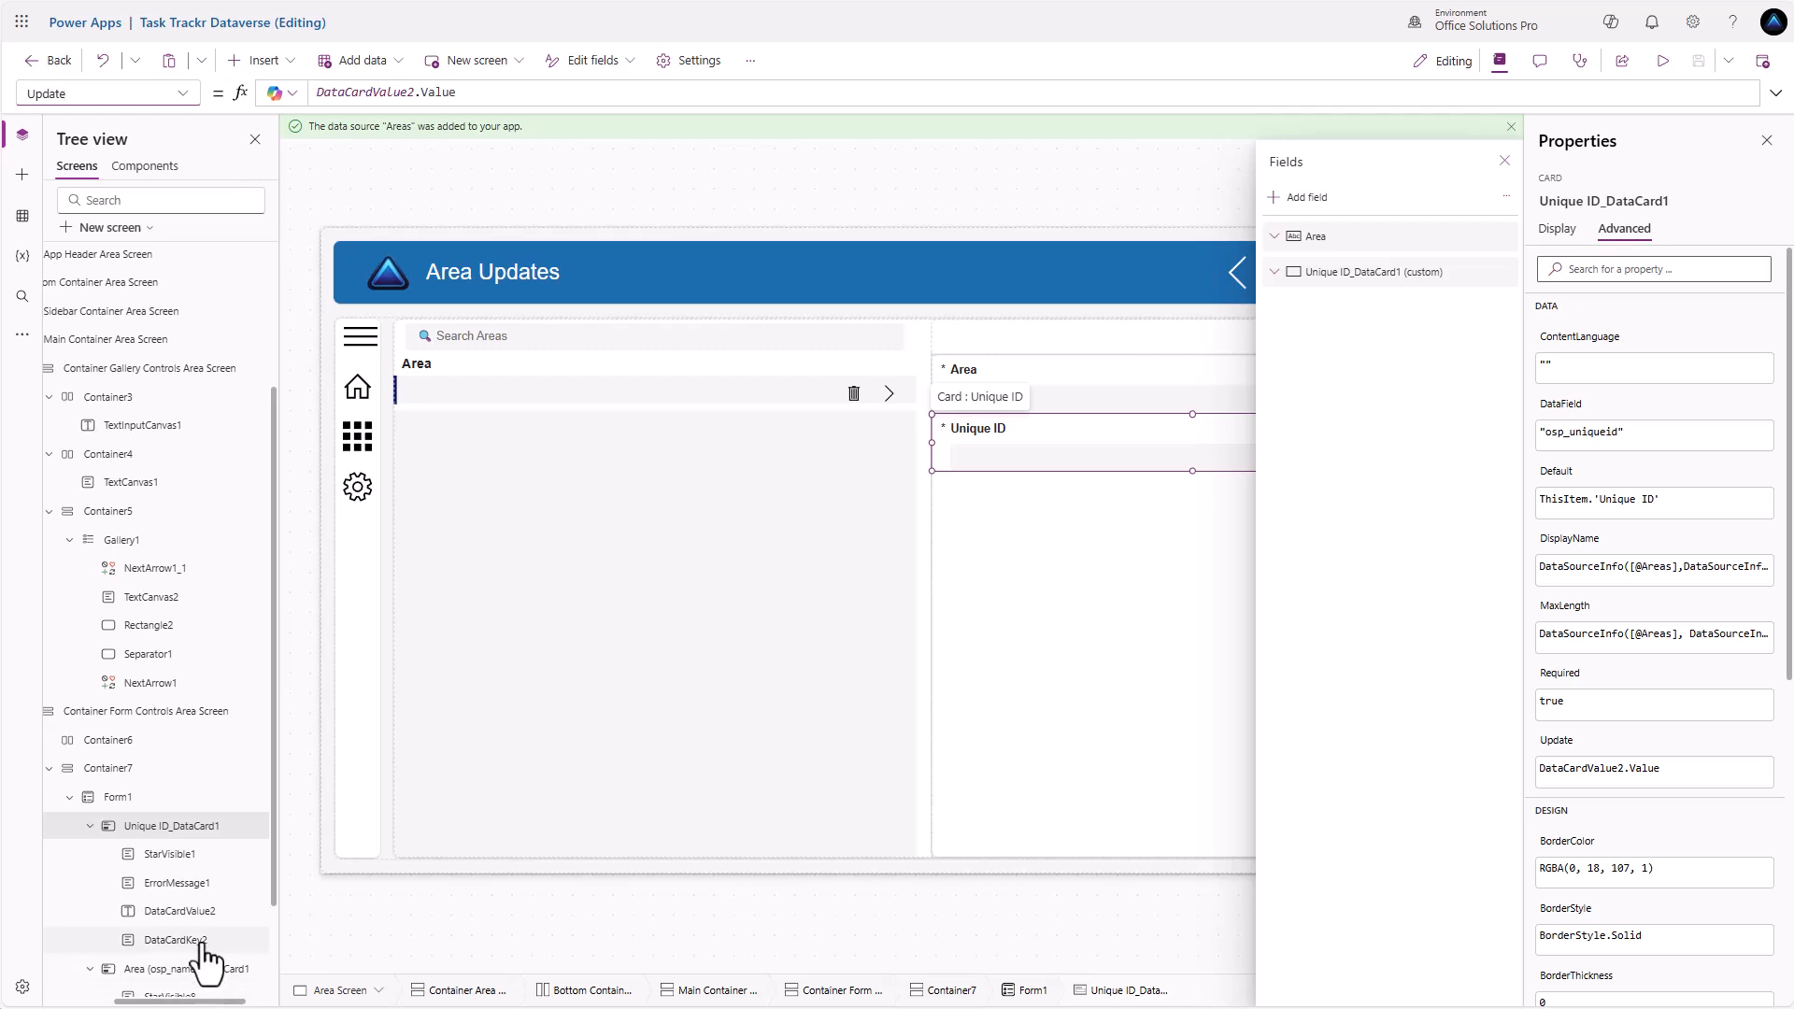
scroll(224, 941, "down", 3)
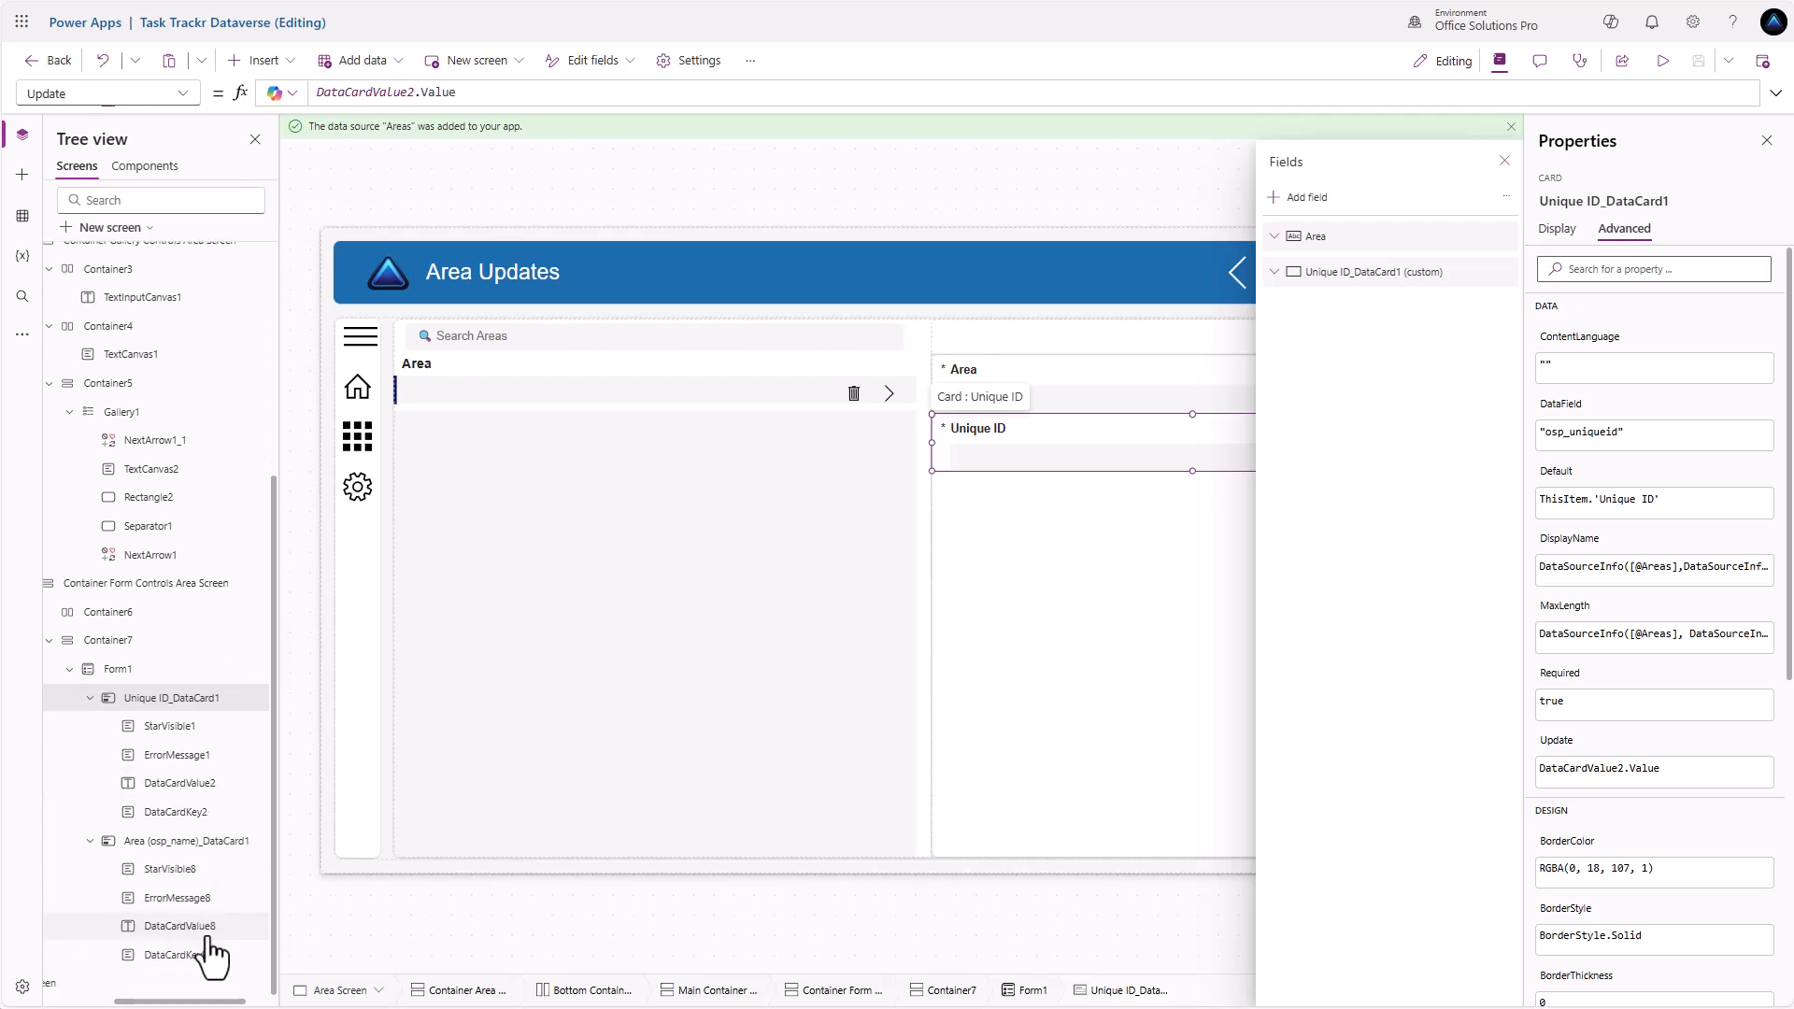
double_click(211, 930)
key("ctrl+c")
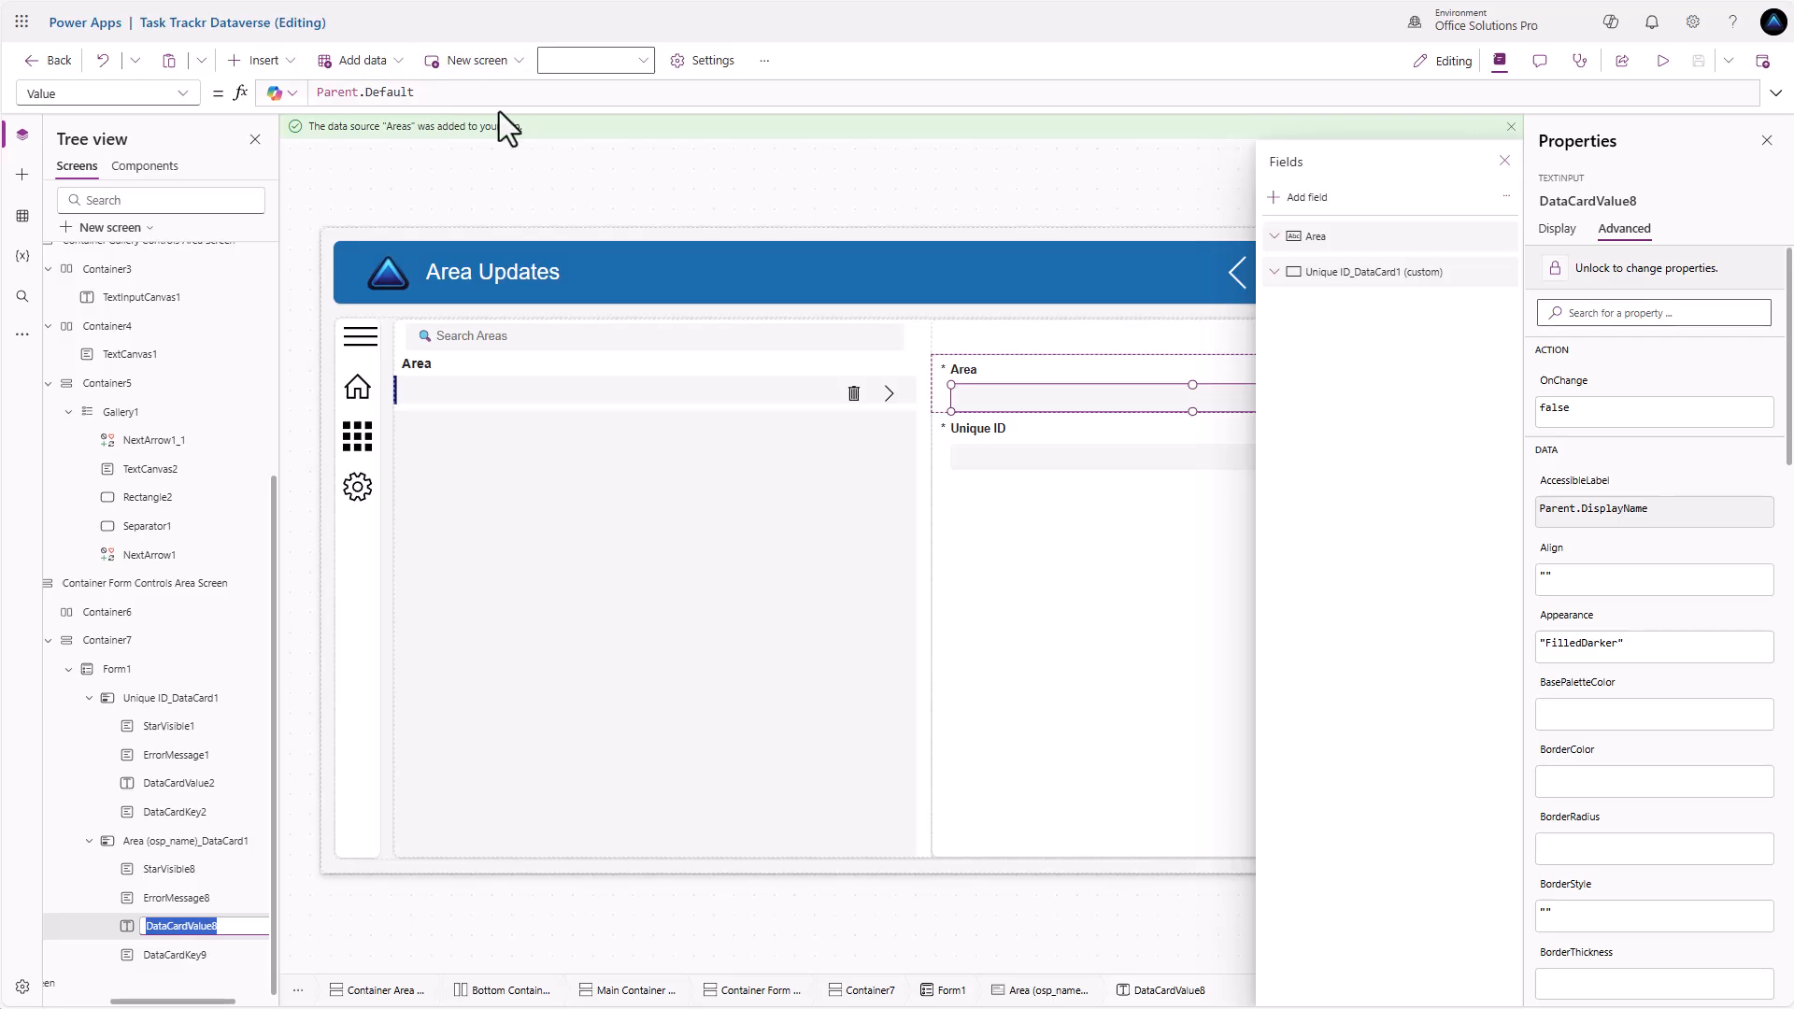
Comment out the Unique ID card's original Update formula and put DataCardValue8.Value & "-" & gblUserEmail ahead of it
left_click(1035, 462)
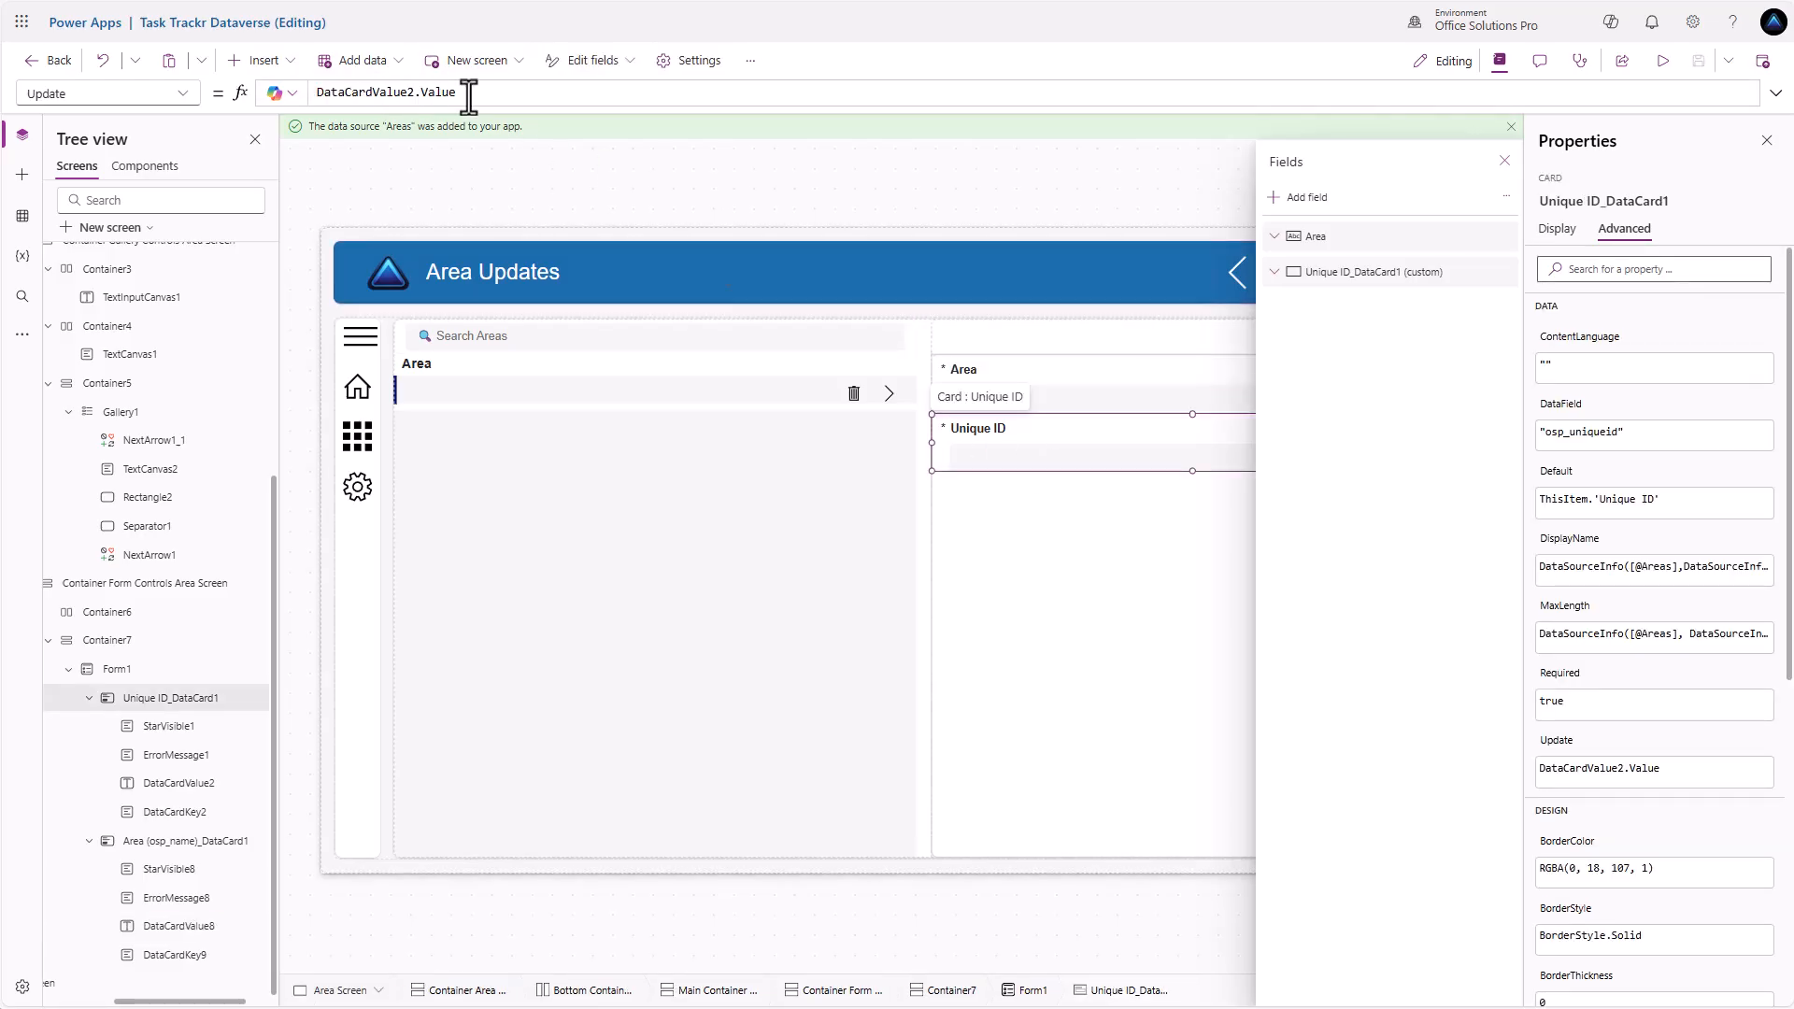
left_click(318, 94)
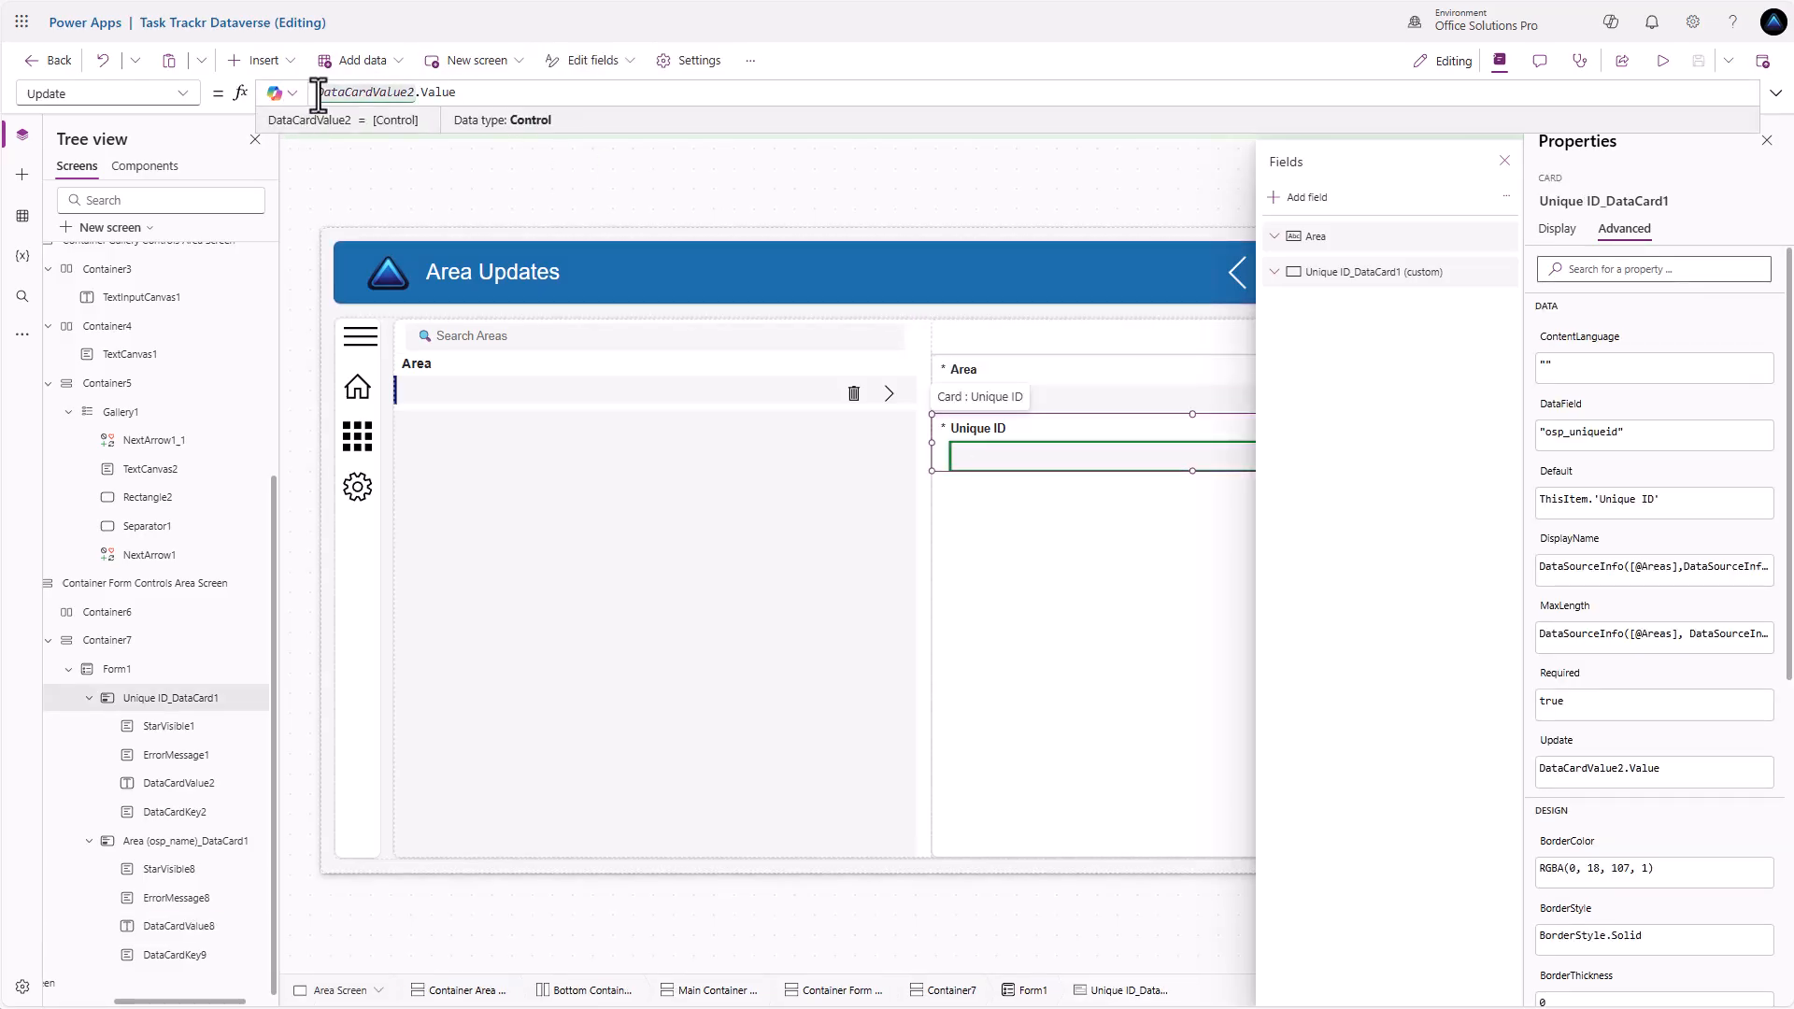
key("Return")
type("//")
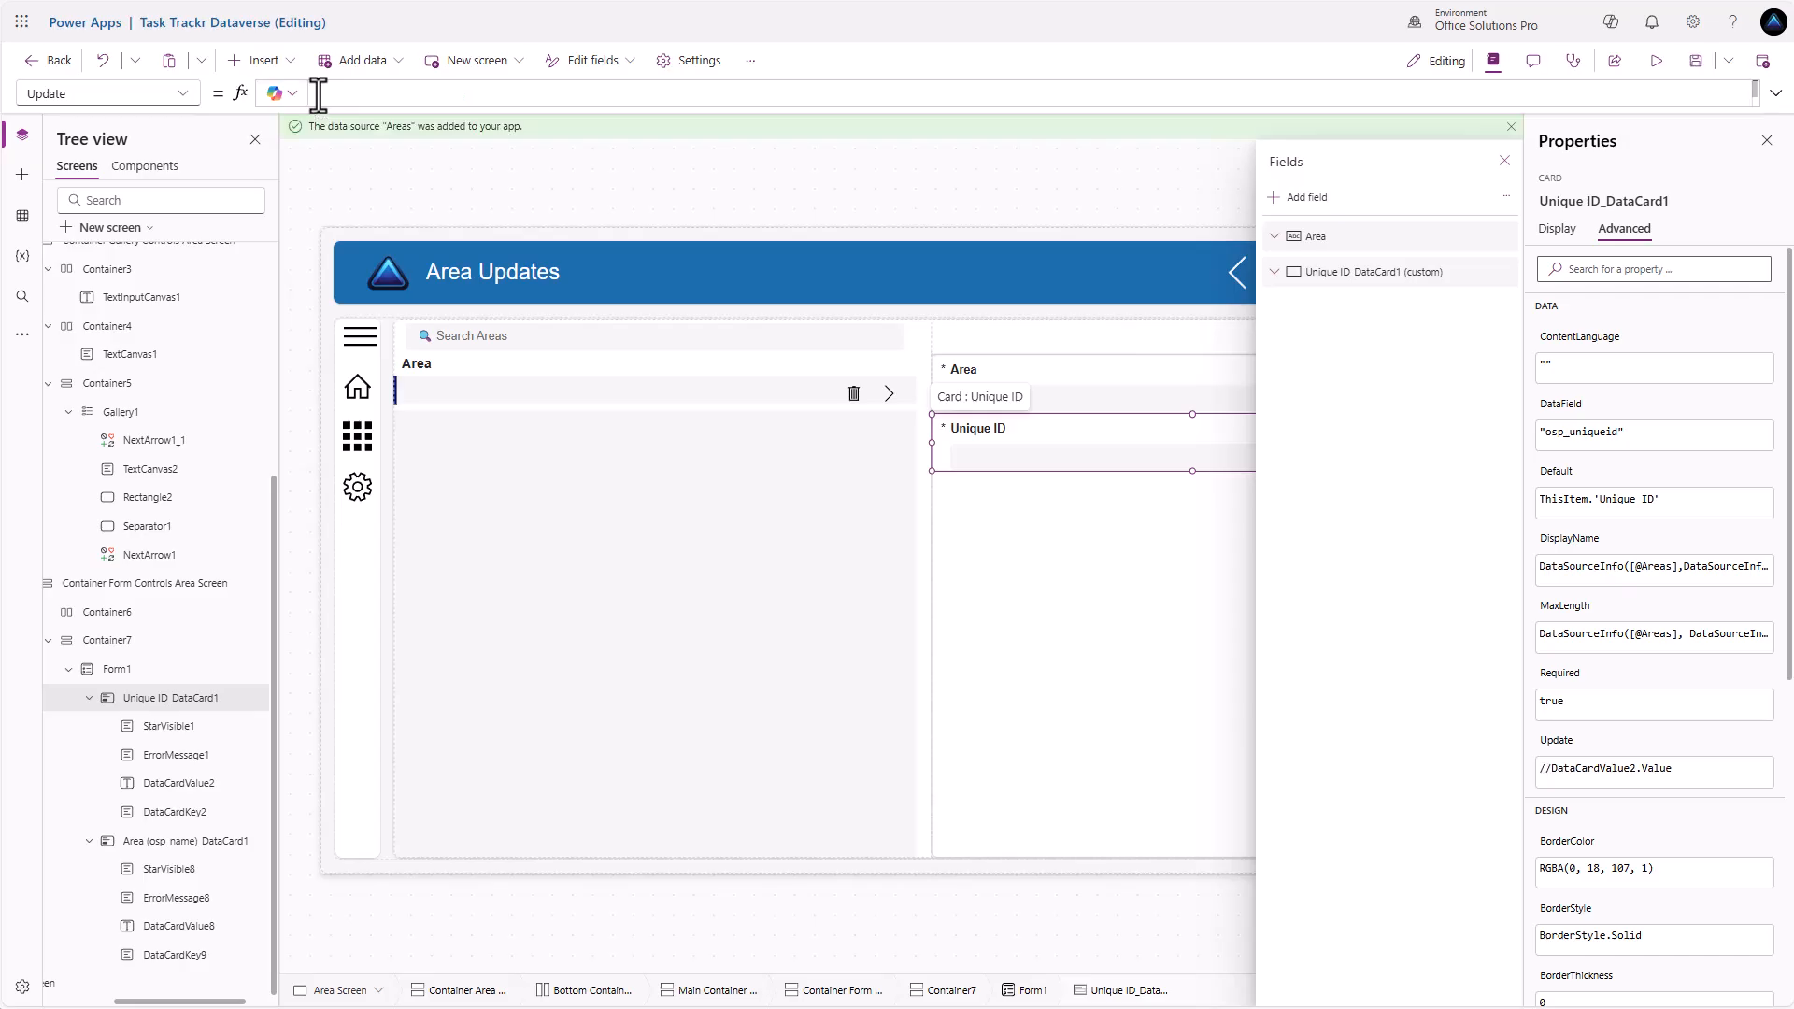
key("ctrl+v")
type(".Value")
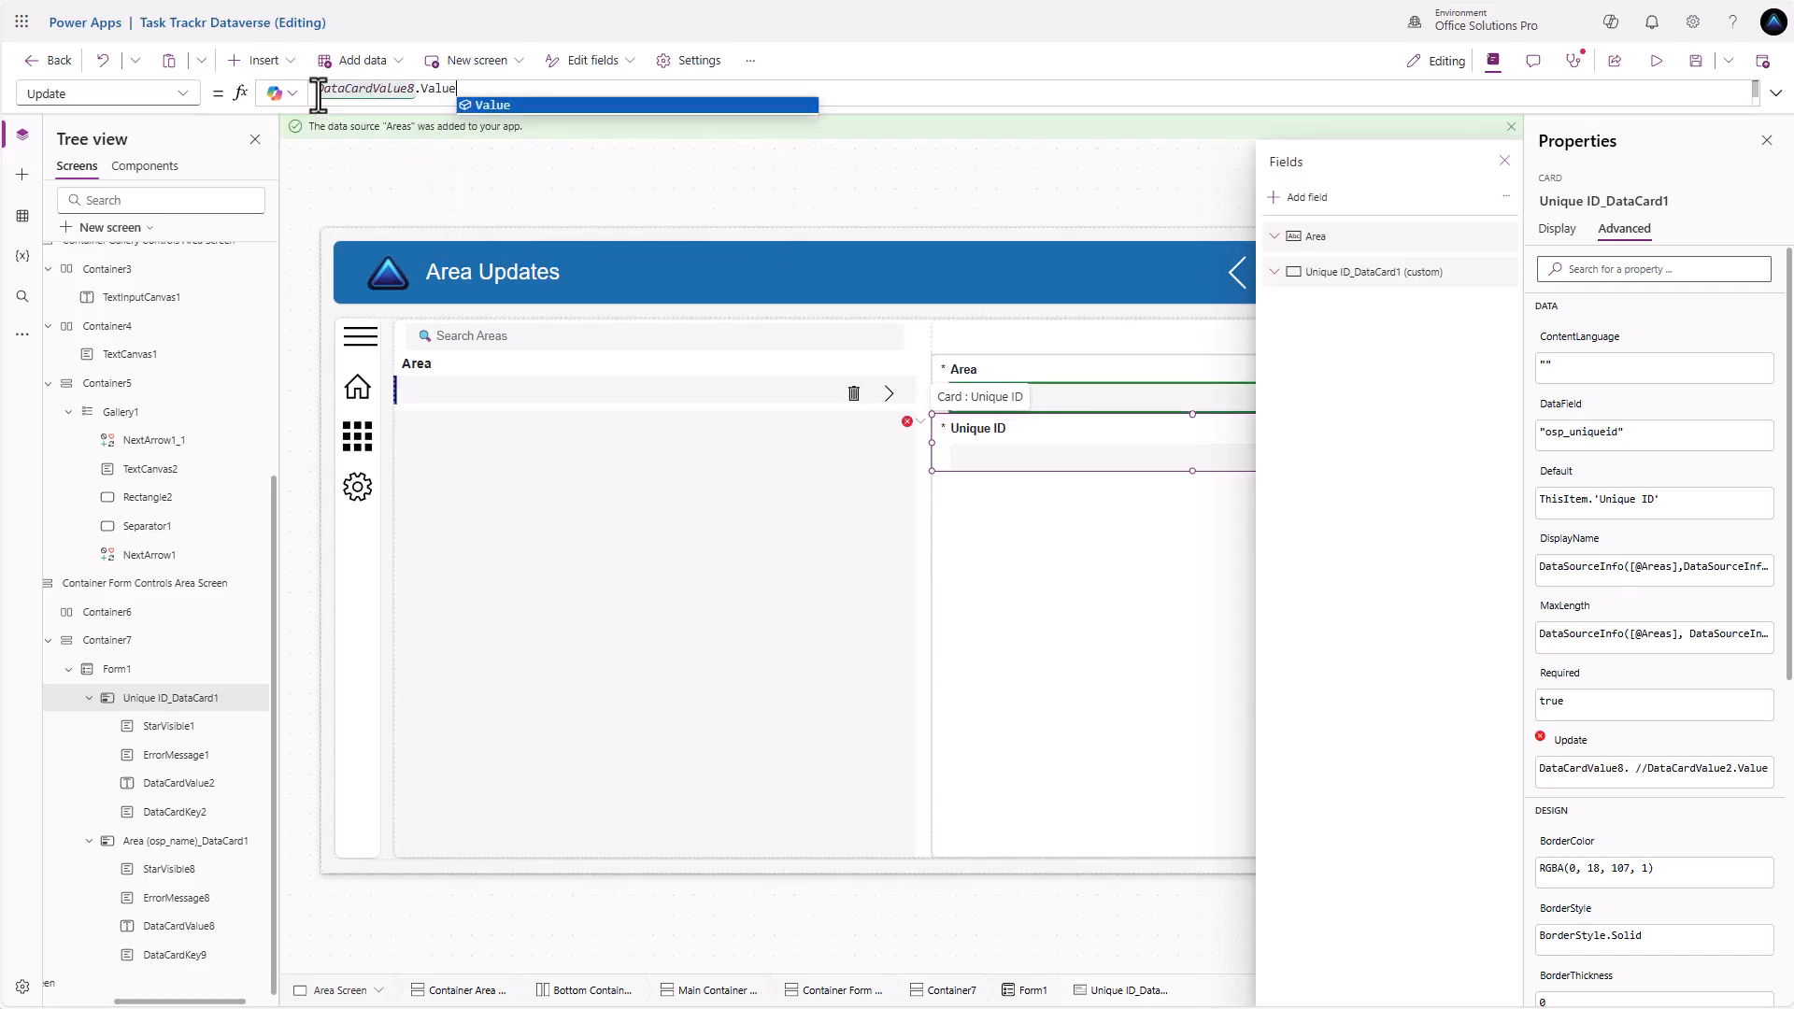
type(" & \"-")
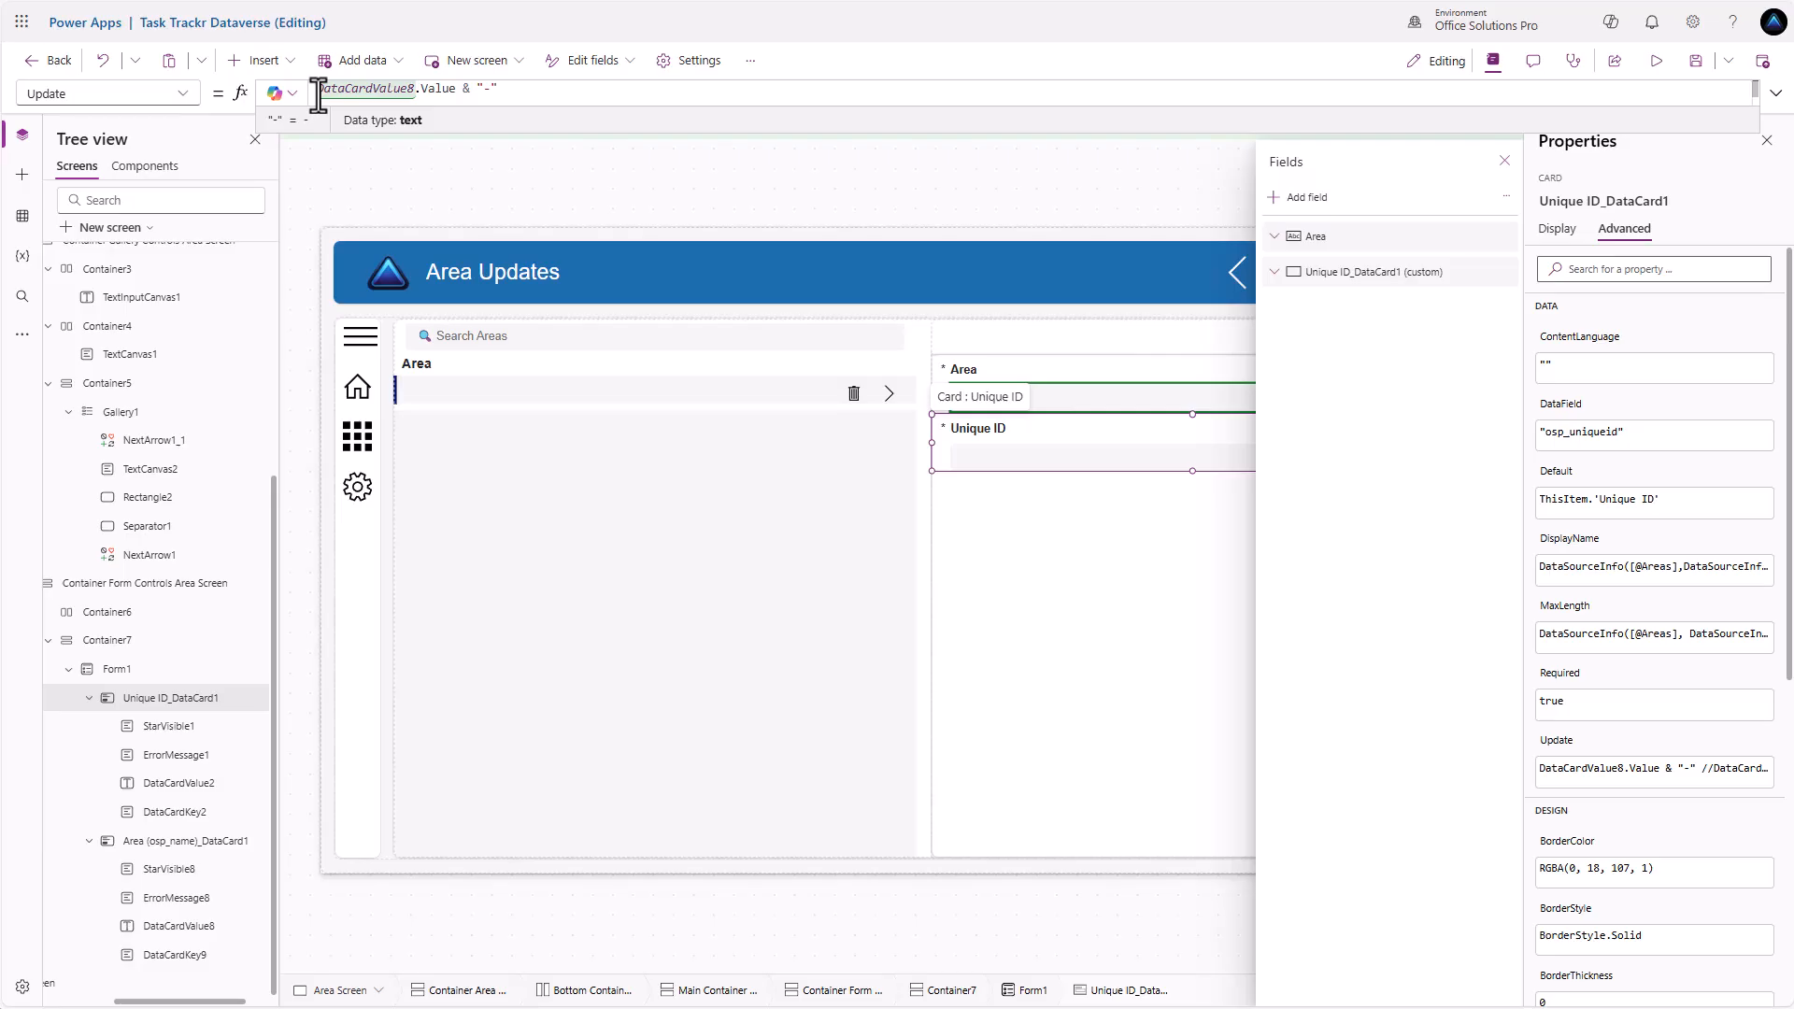
type("& gblUserEmail")
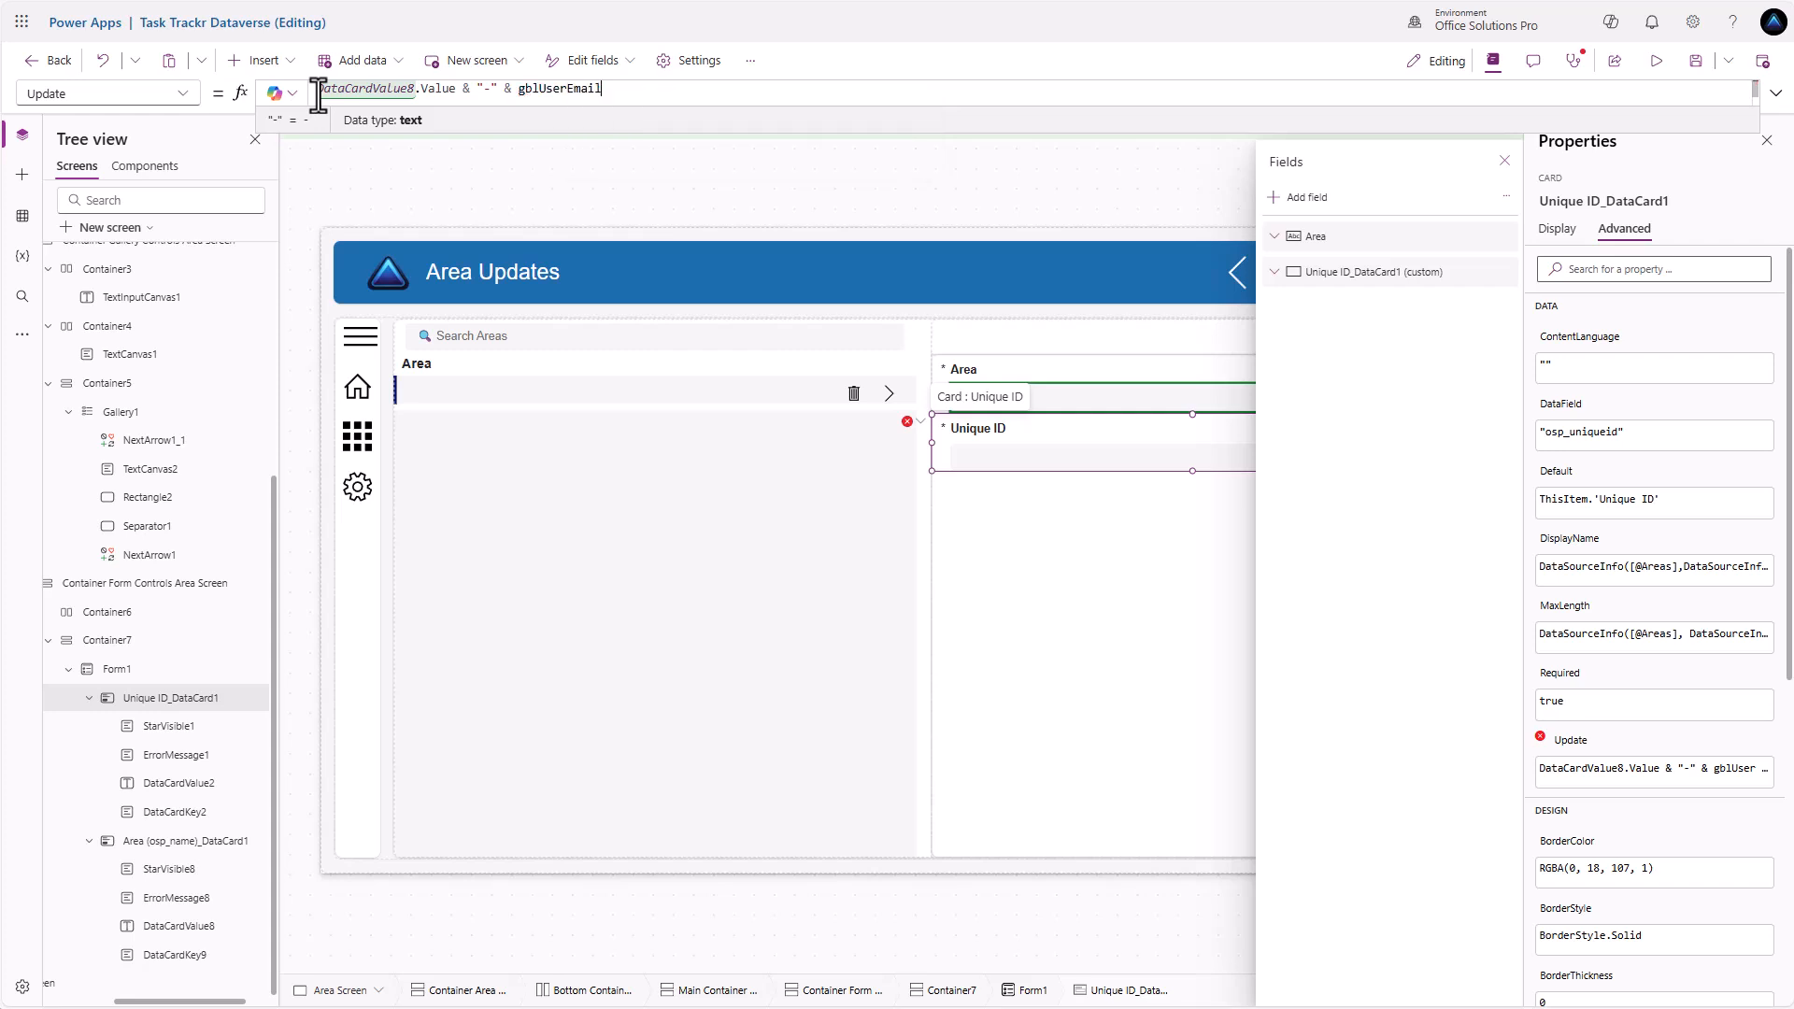
left_click(427, 89)
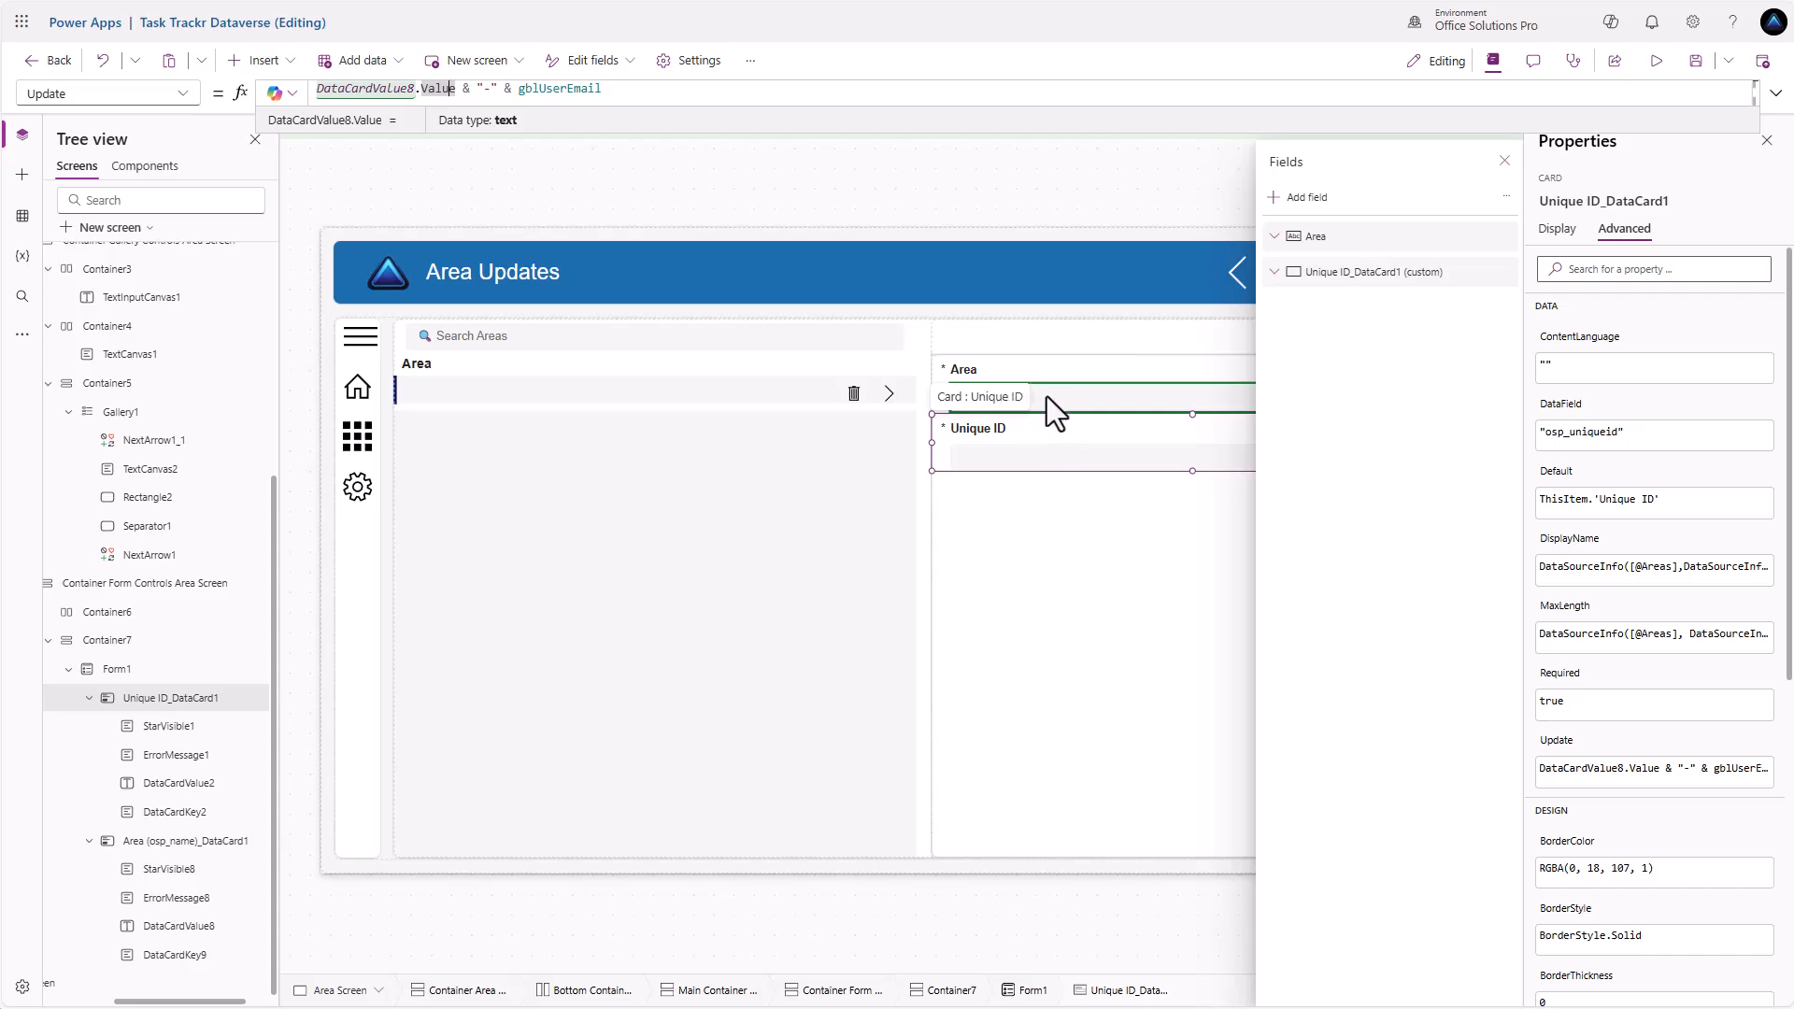
Insert a Save icon into the empty container above the form (Container6)
left_click(1192, 337)
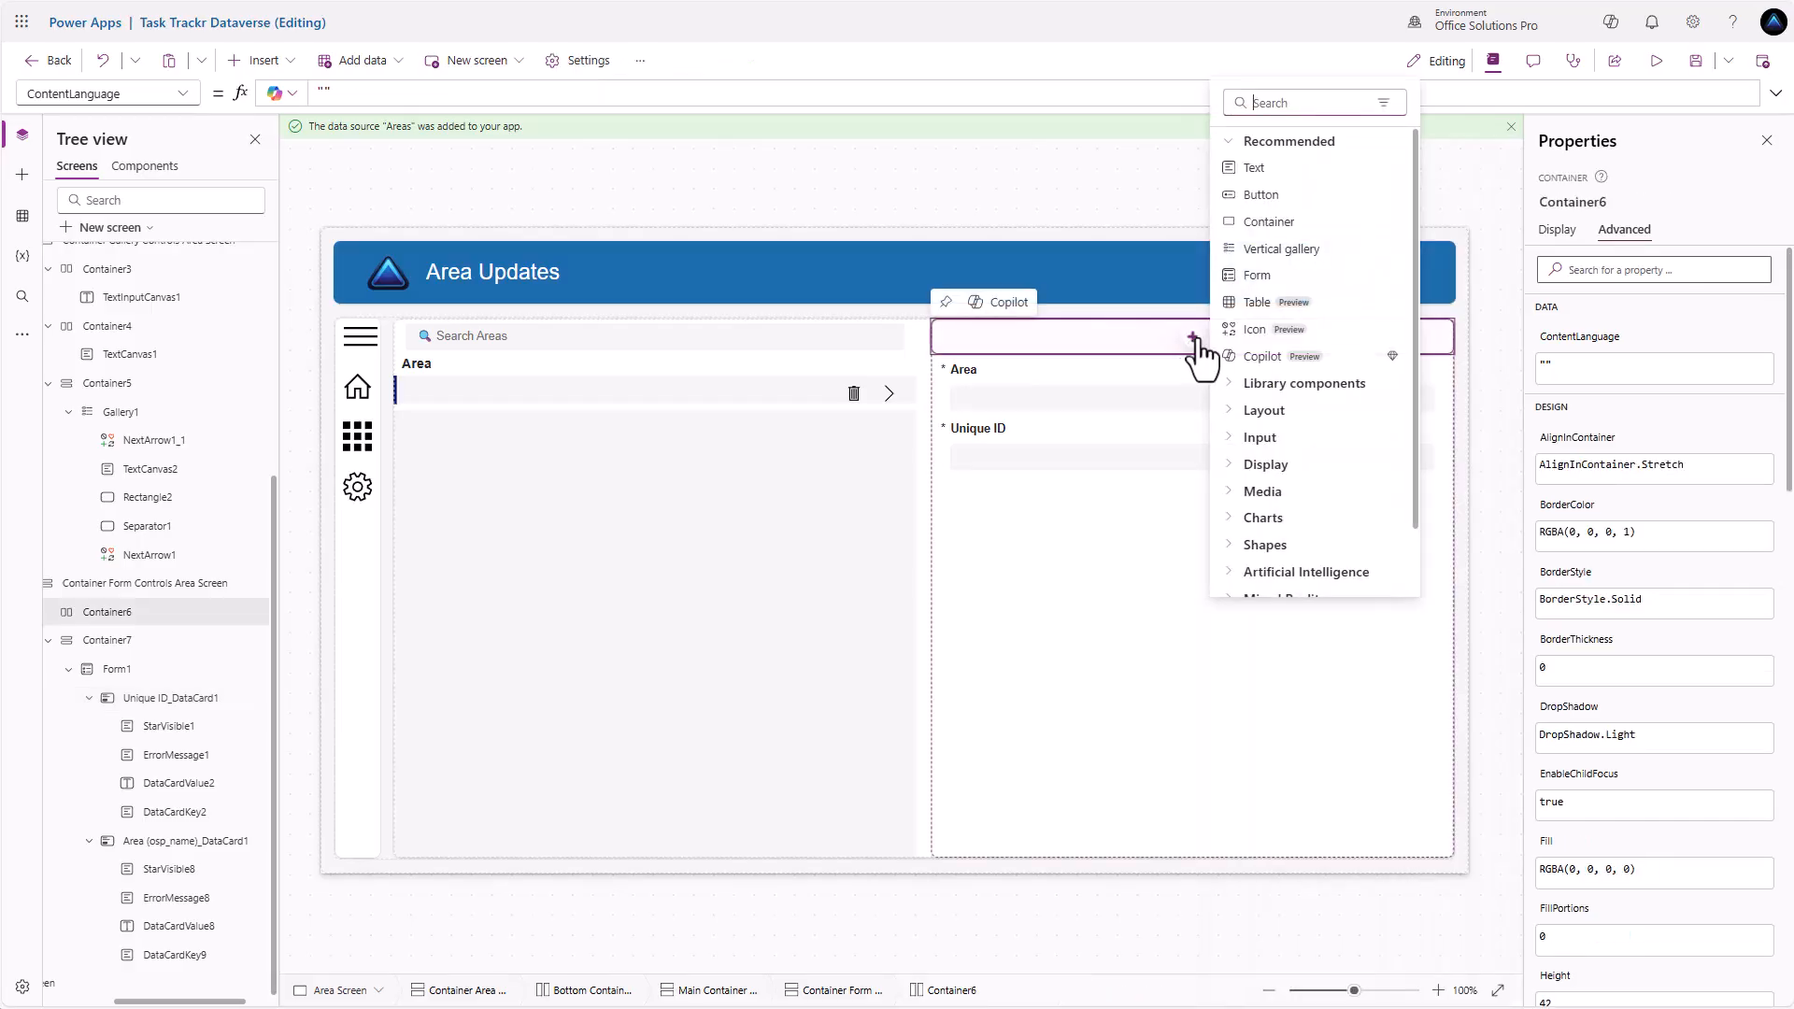
type("save")
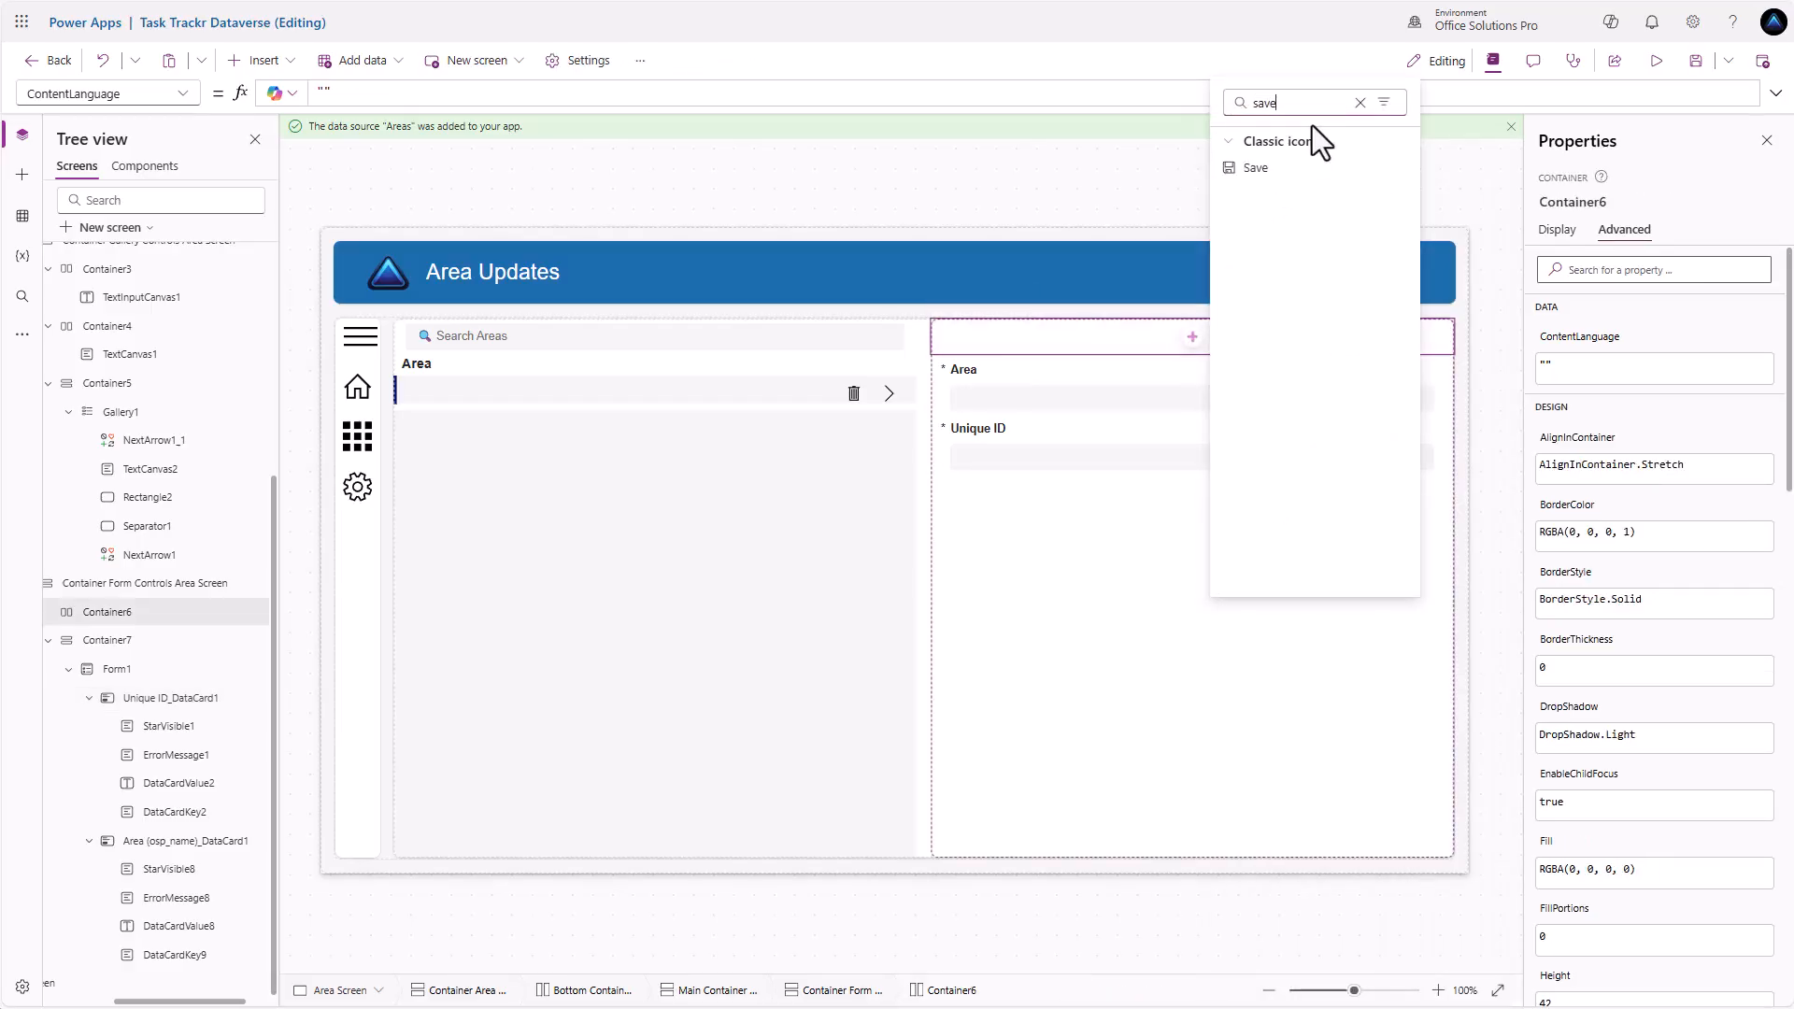
left_click(1253, 171)
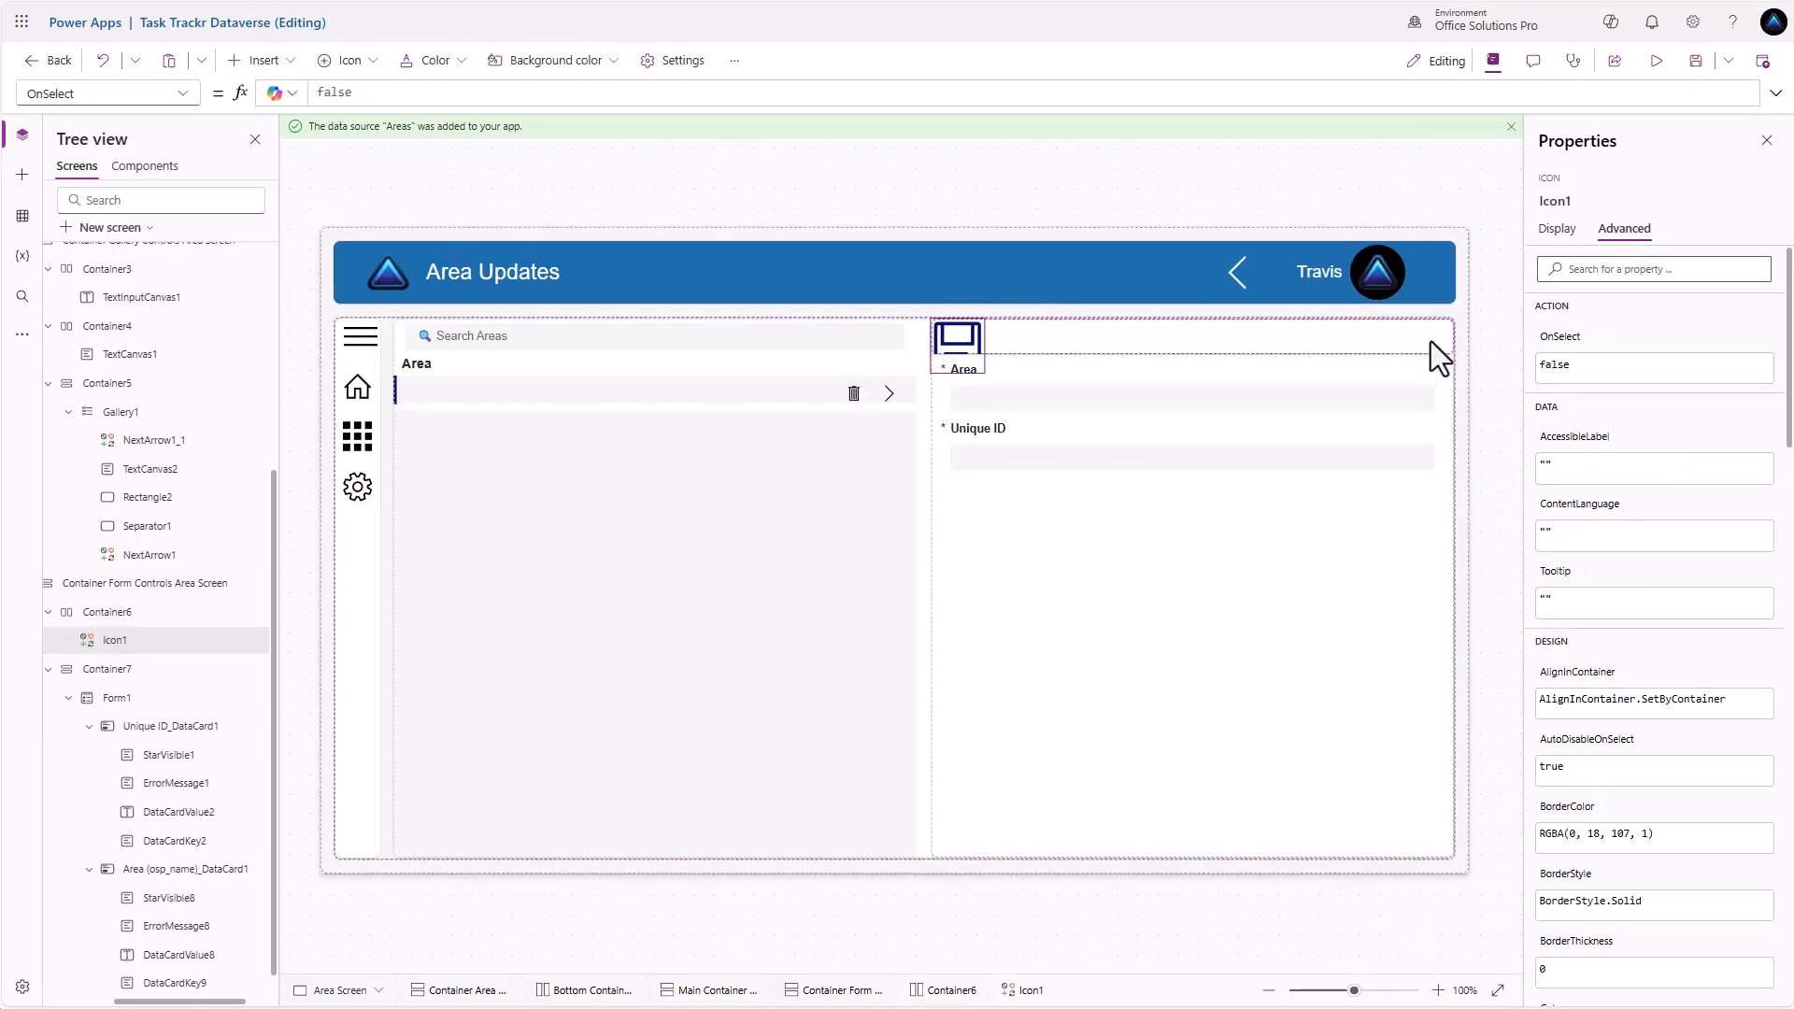
Justify the contents of the Save icon's container to the end and center them vertically
left_click(1404, 339)
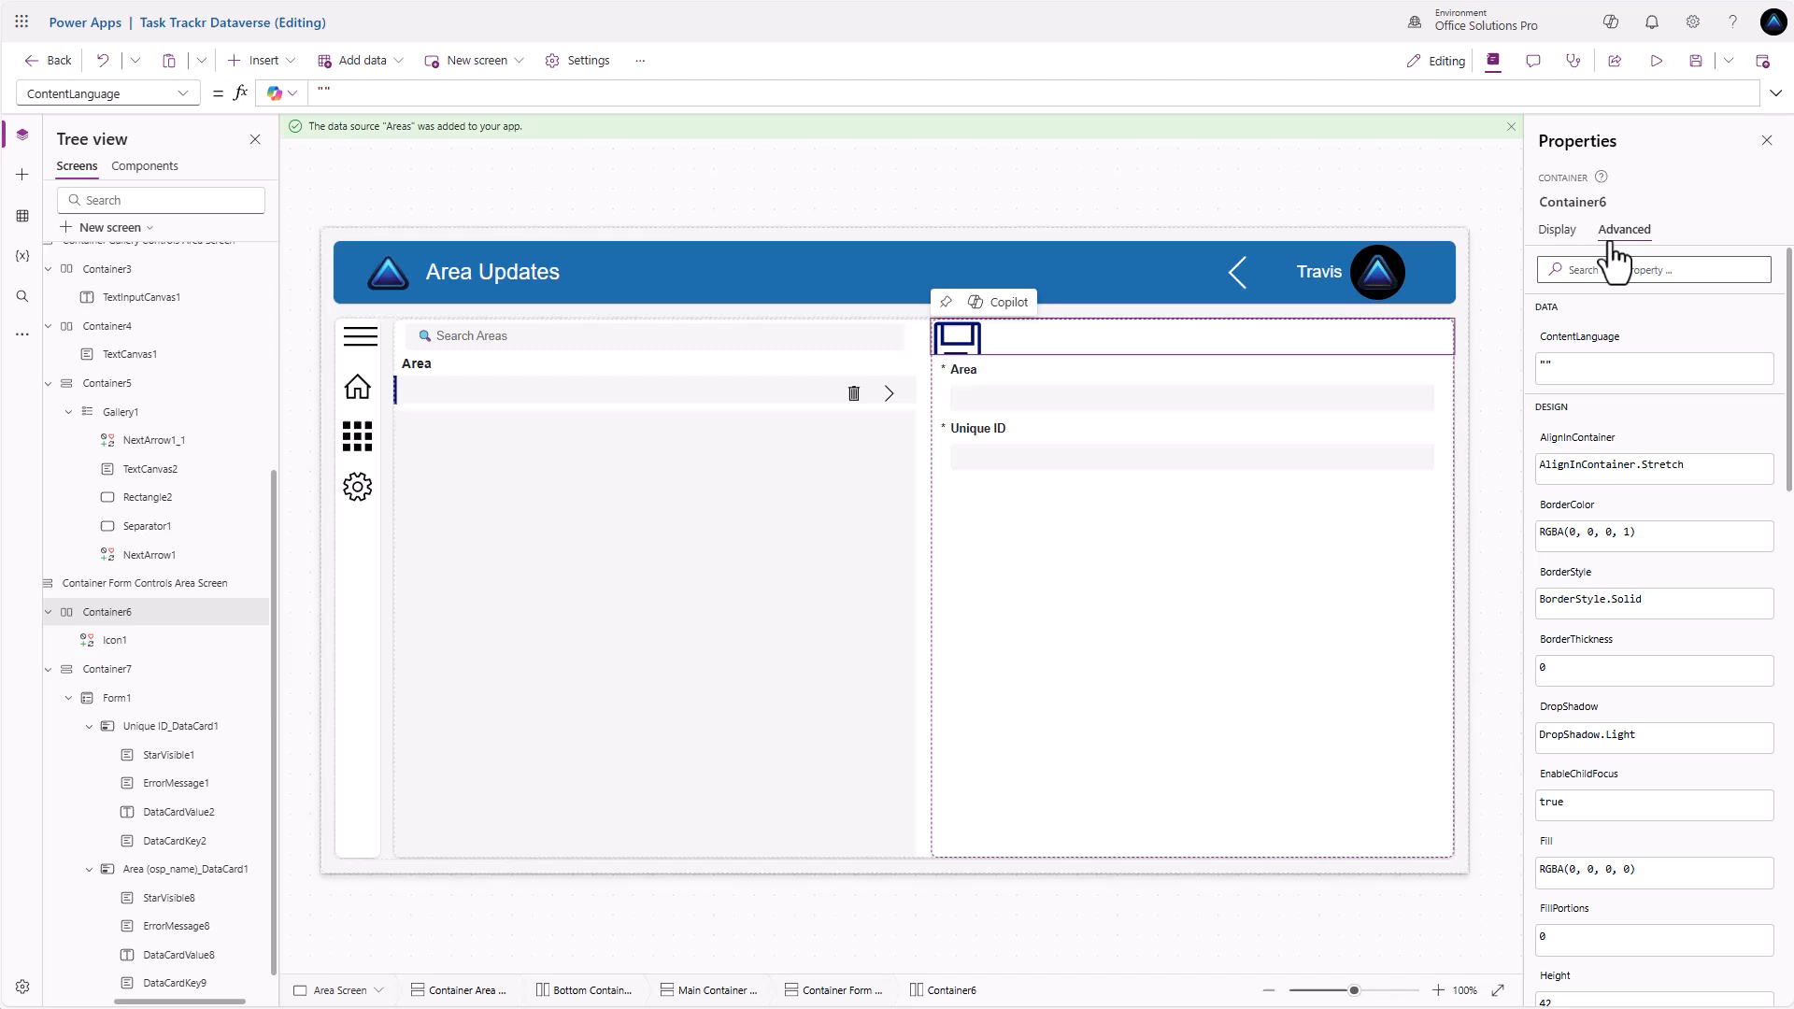
left_click(1557, 229)
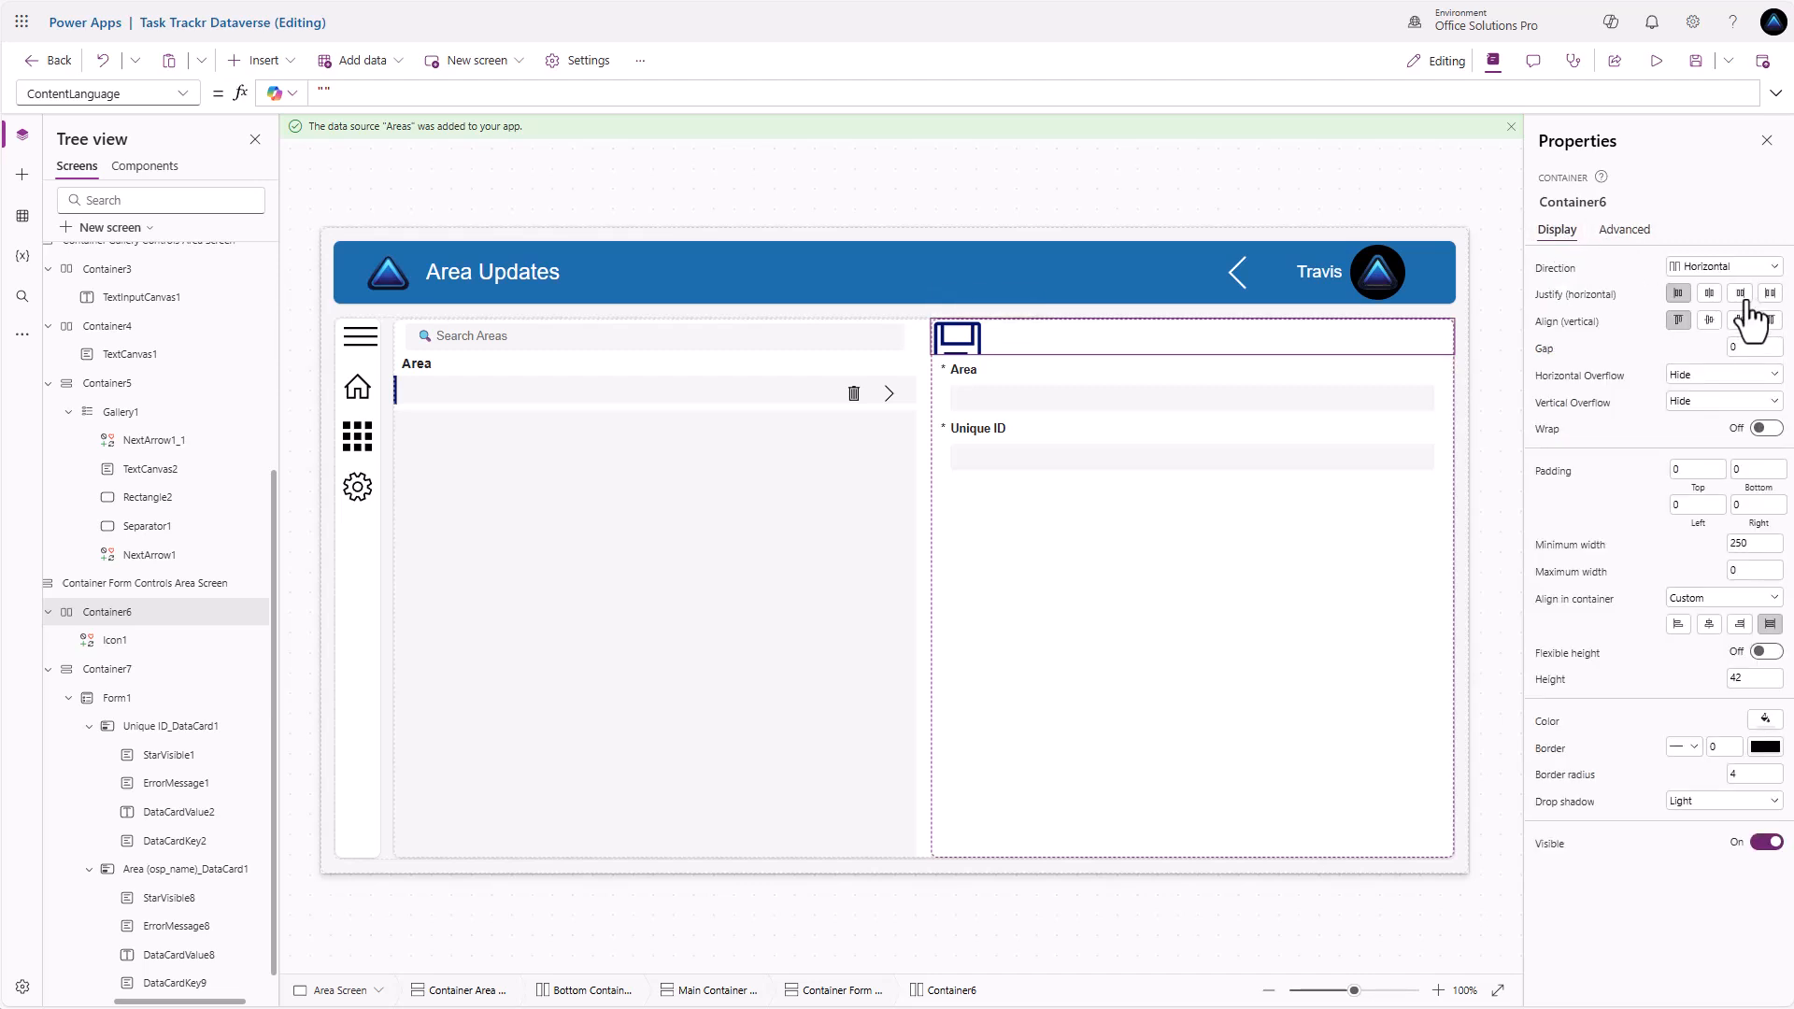
left_click(1710, 321)
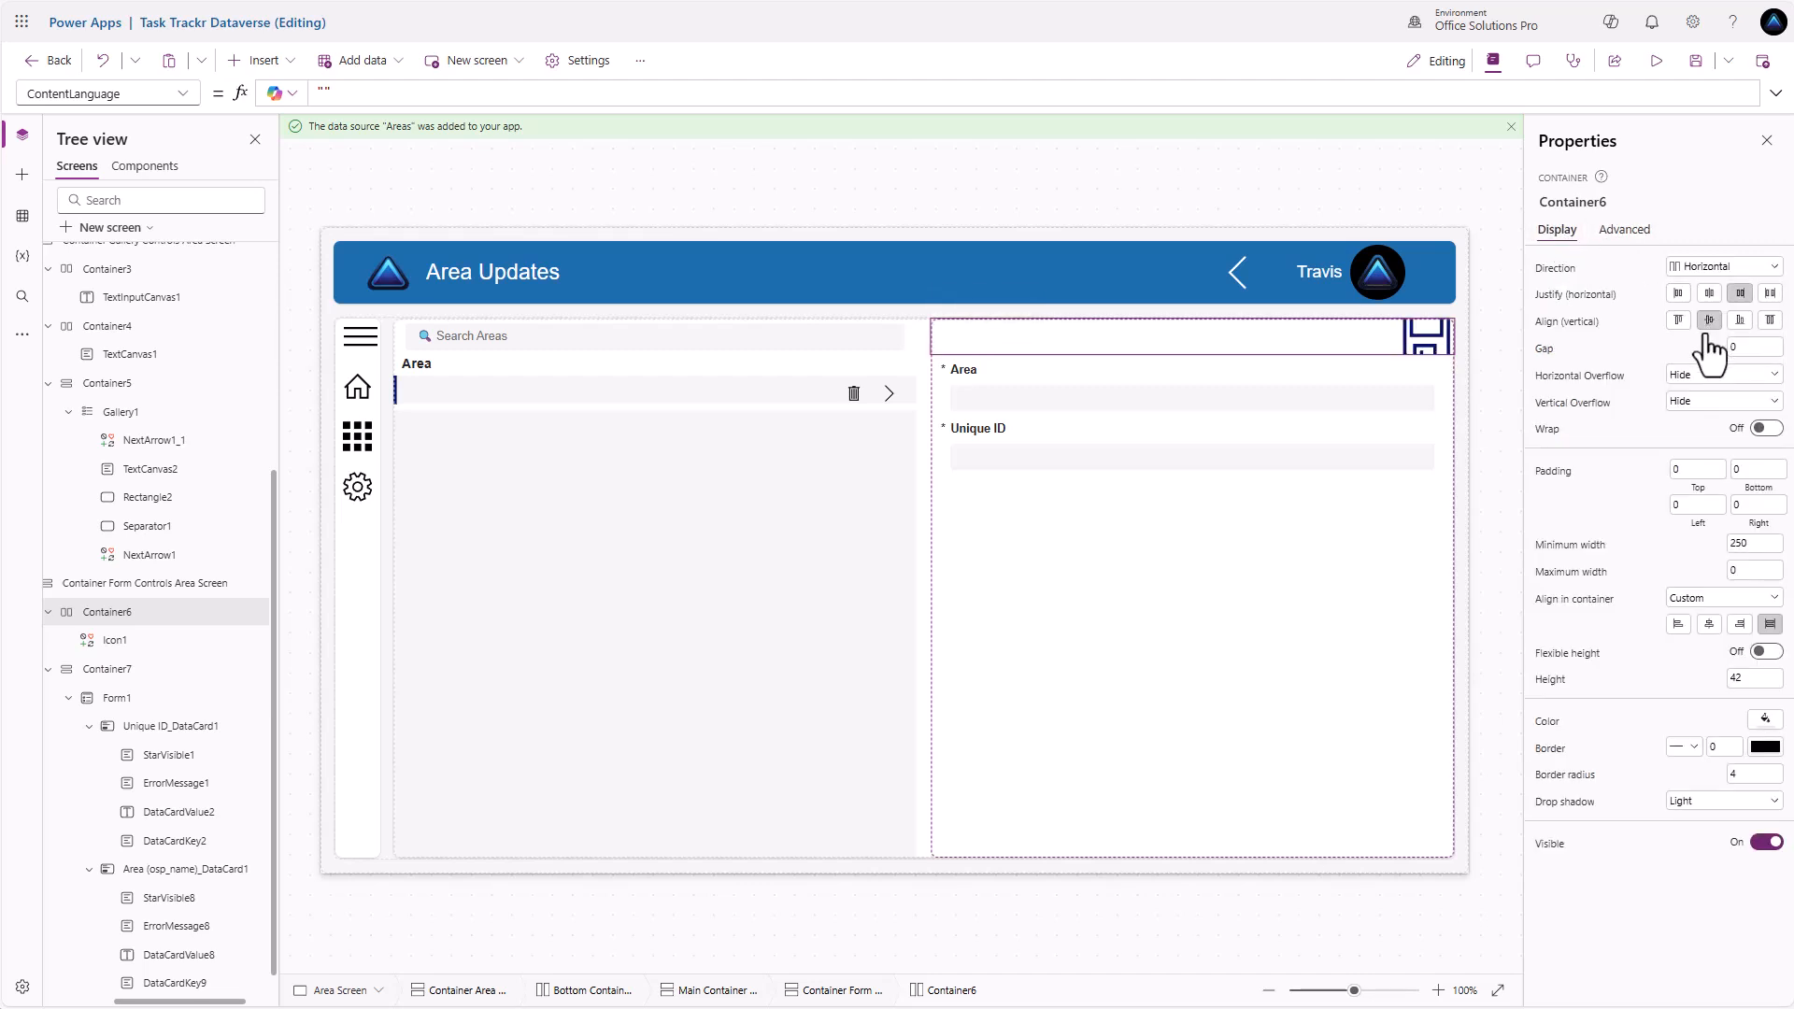
Set both the Height and the Width of the Save icon to Parent.Height
left_click(1426, 344)
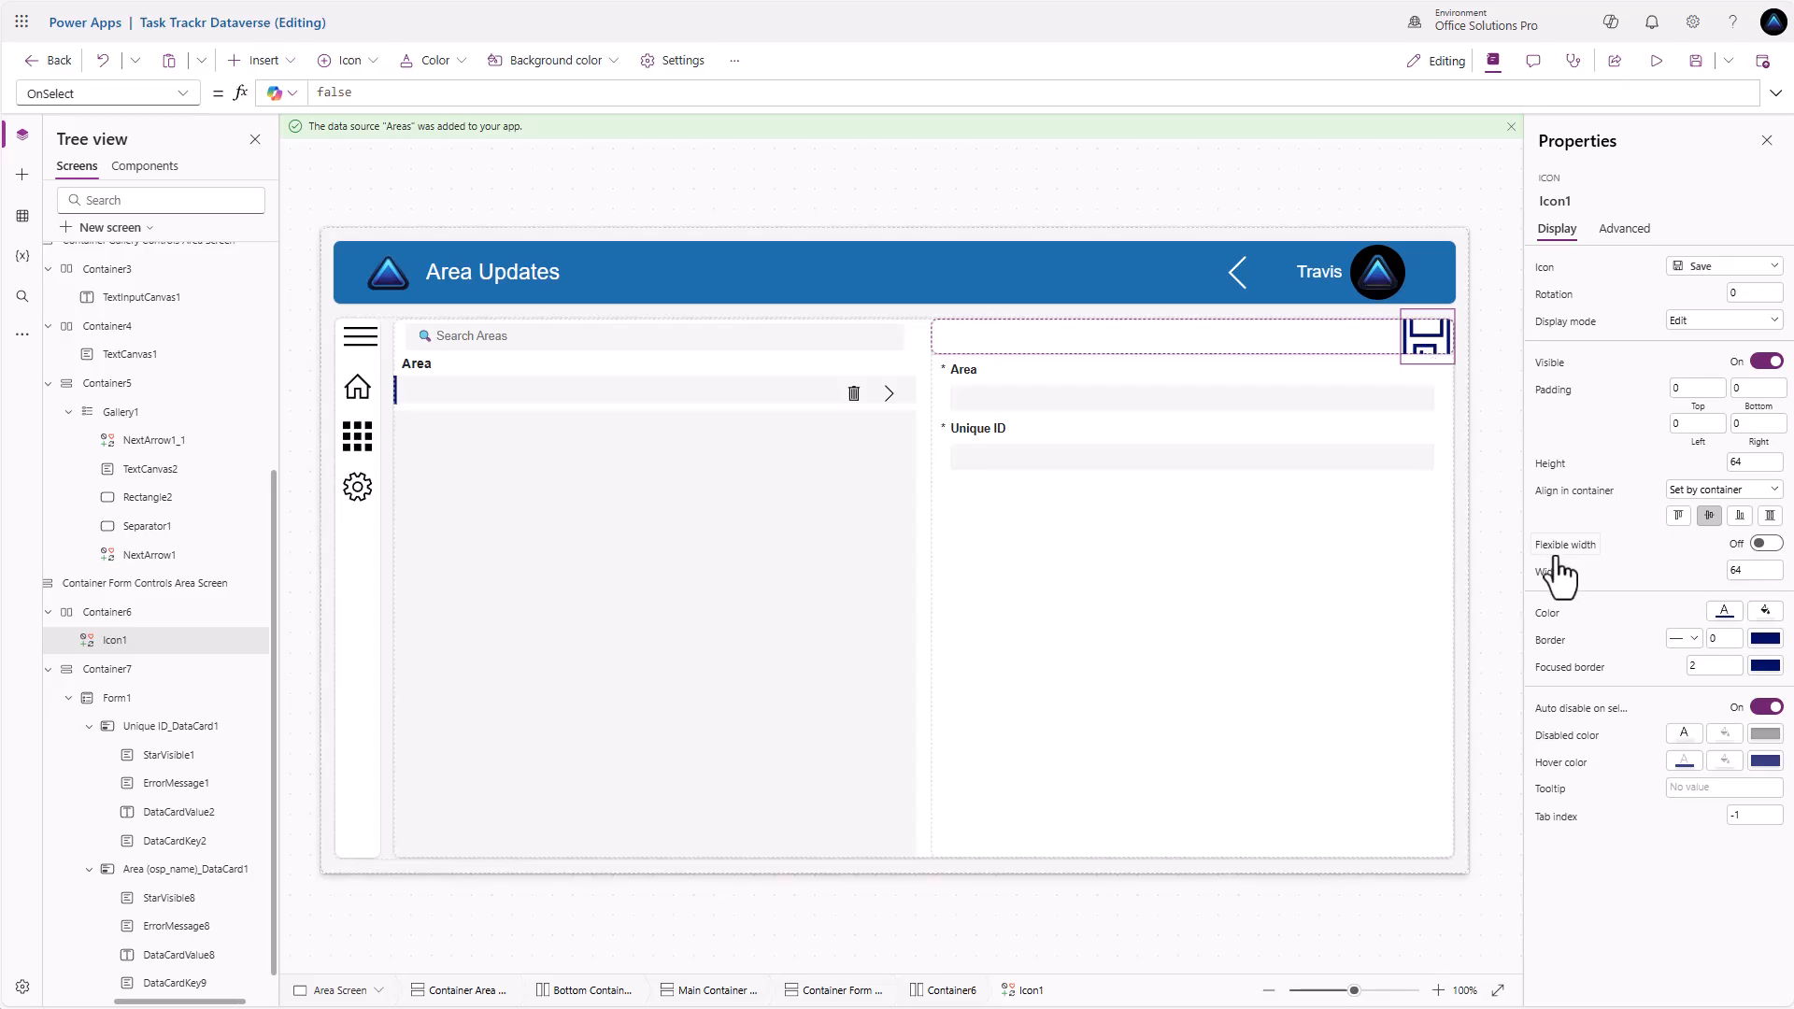
left_click(1556, 467)
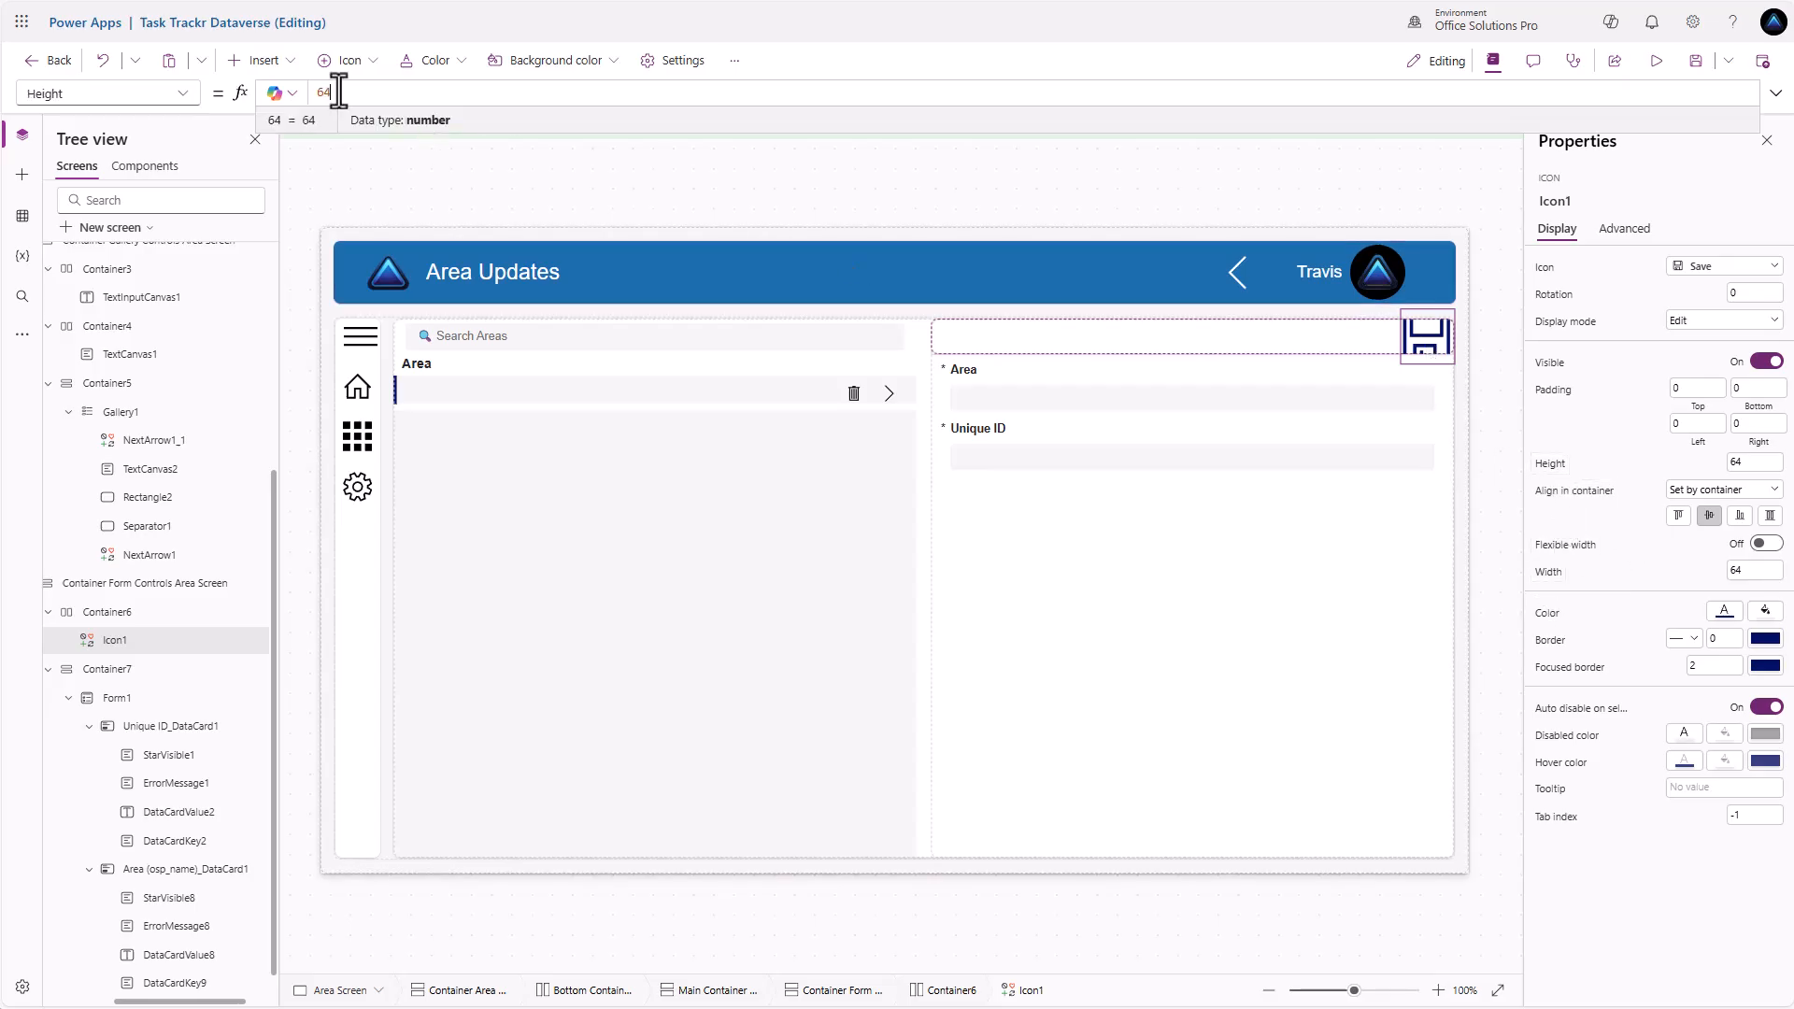
type("Parent.Height")
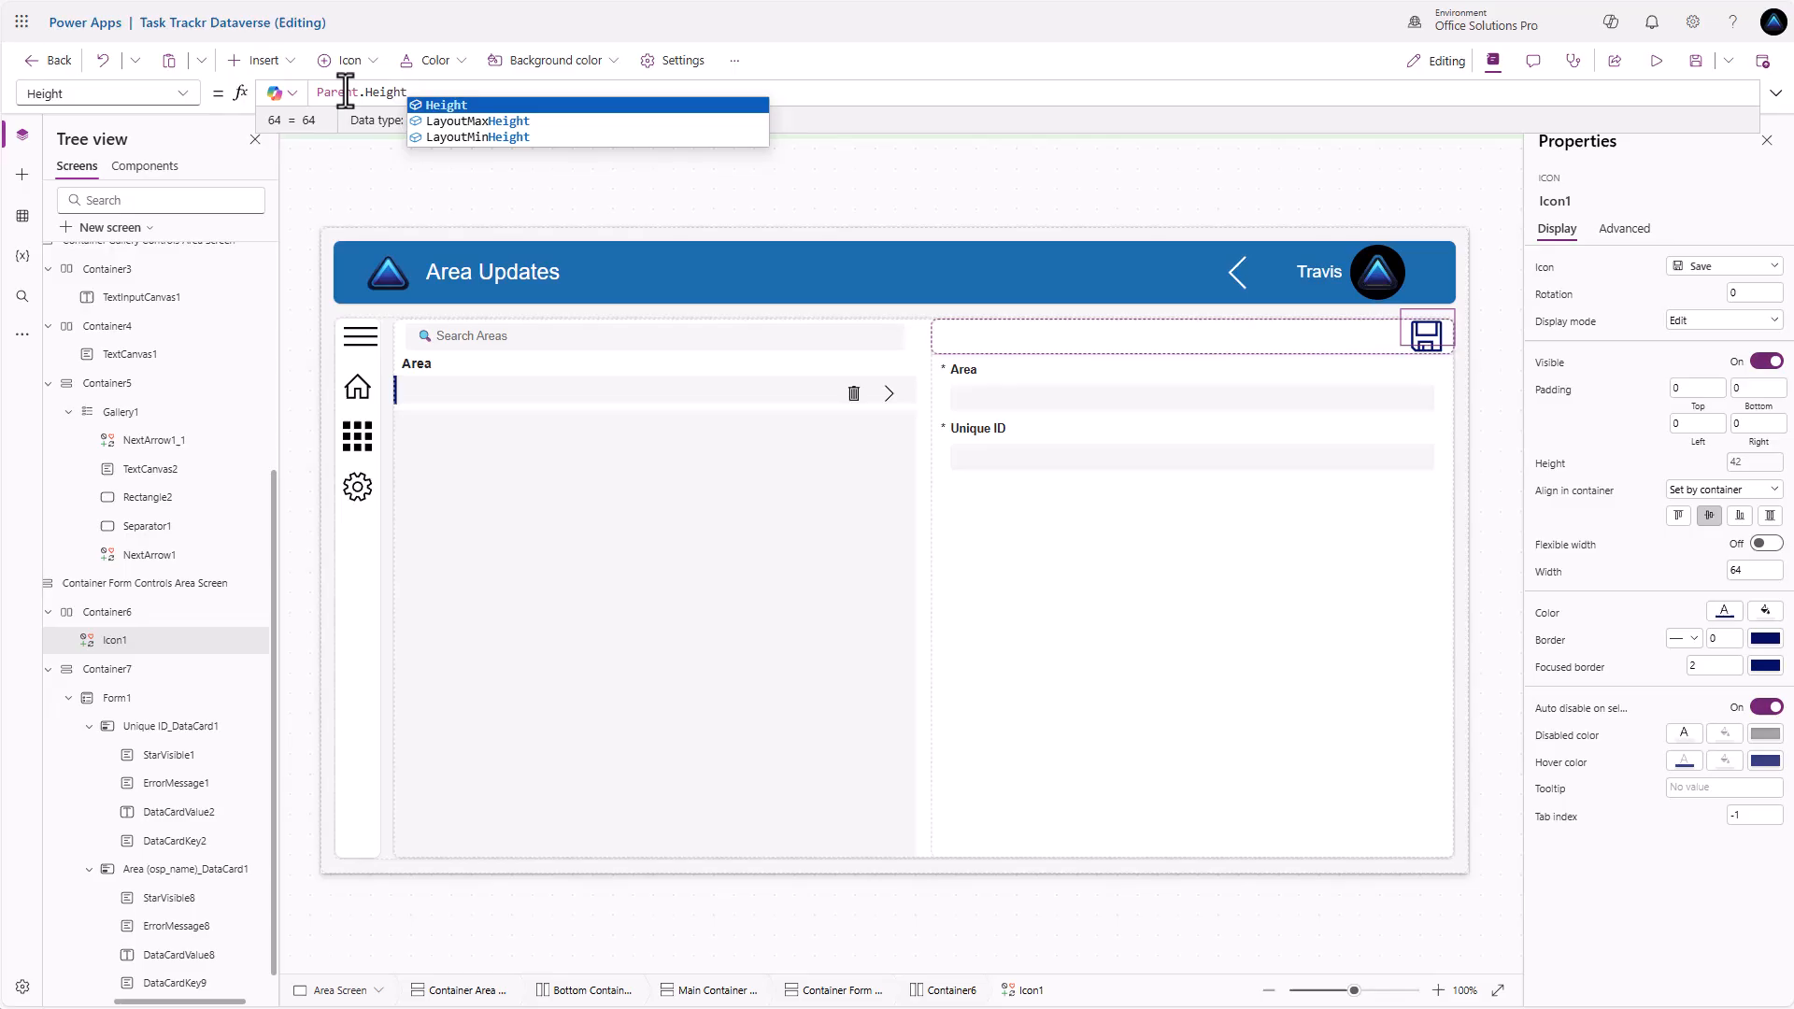
triple_click(345, 91)
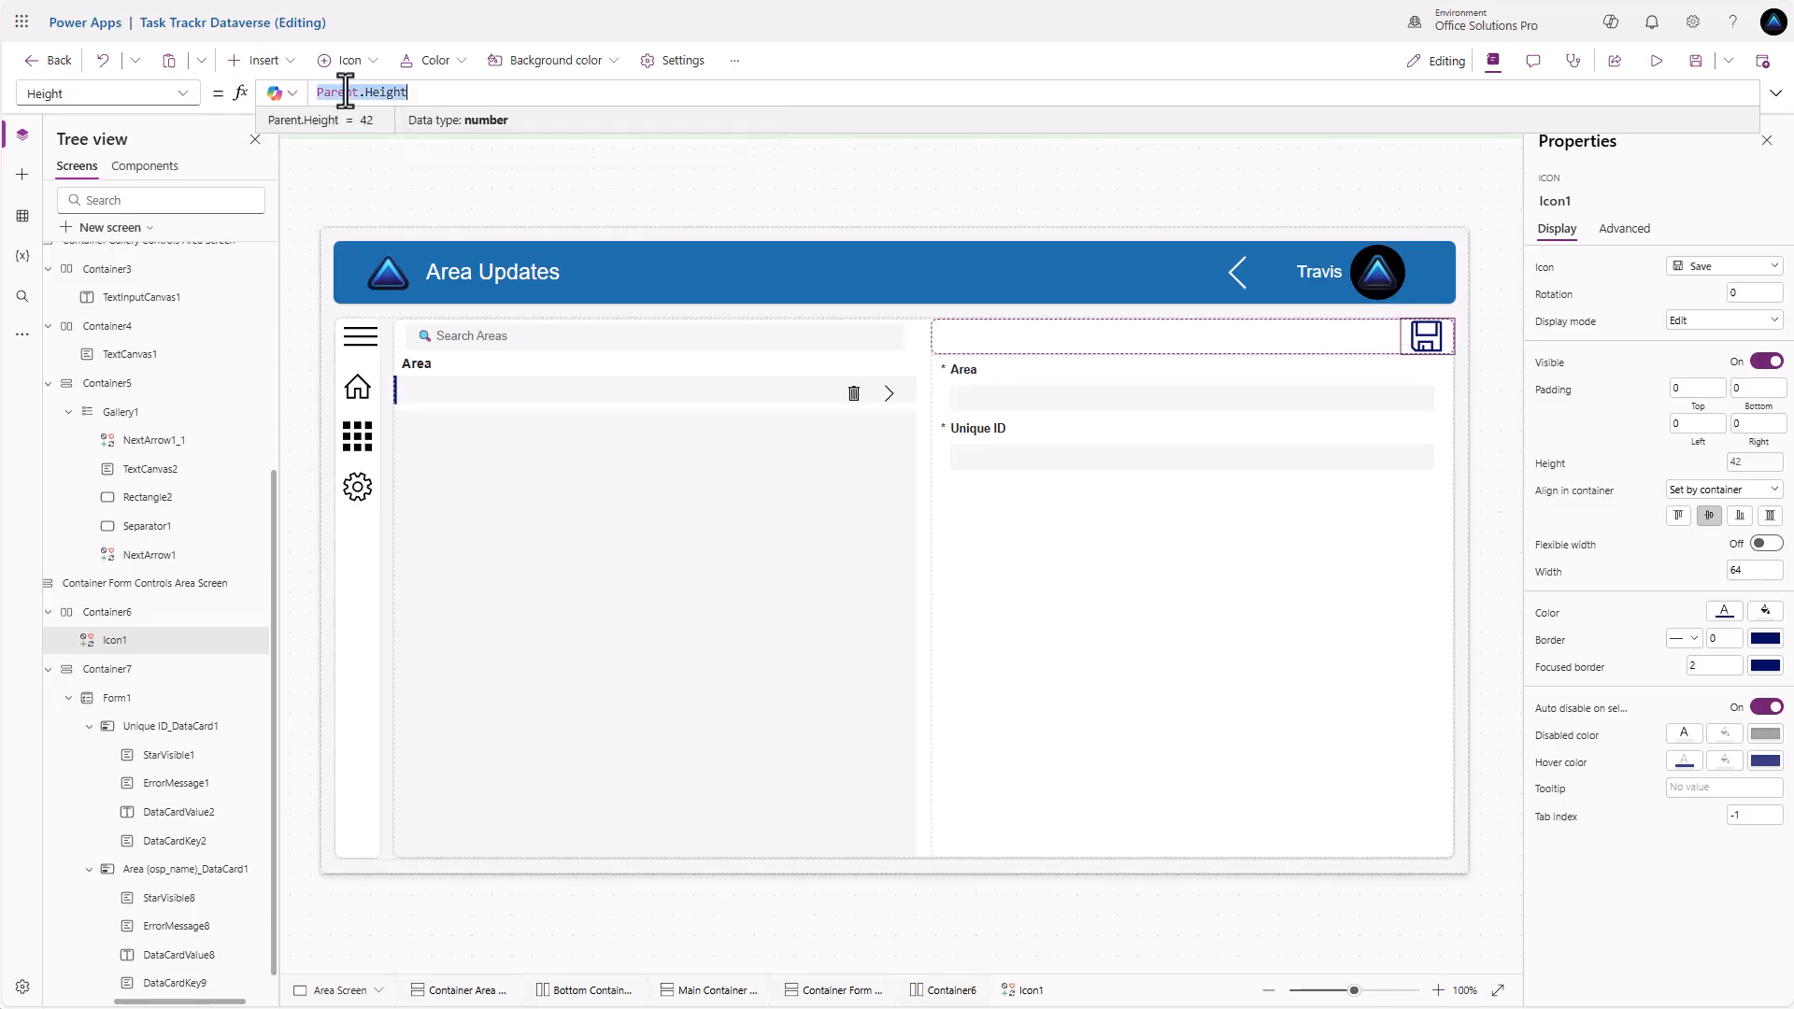
left_click(1548, 571)
type("Parent.Height")
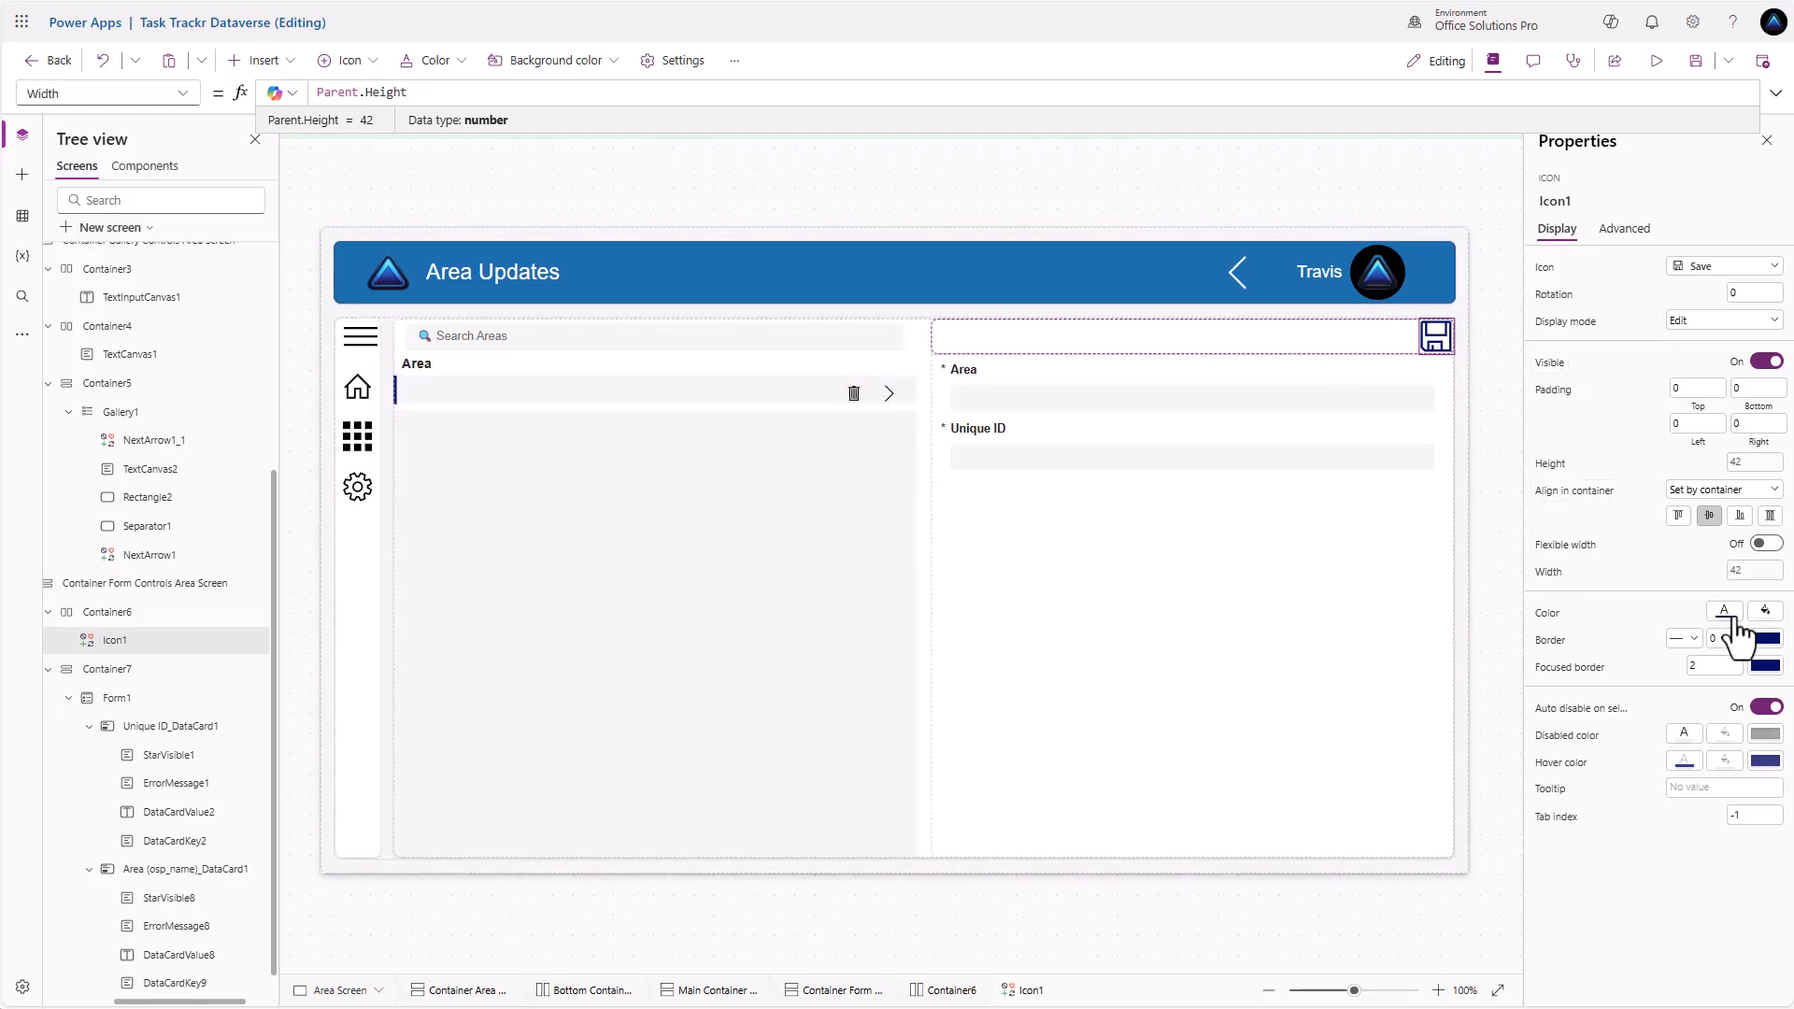
Color the Save icon black and set its padding to 5 on all four sides
left_click(1723, 612)
left_click(1641, 726)
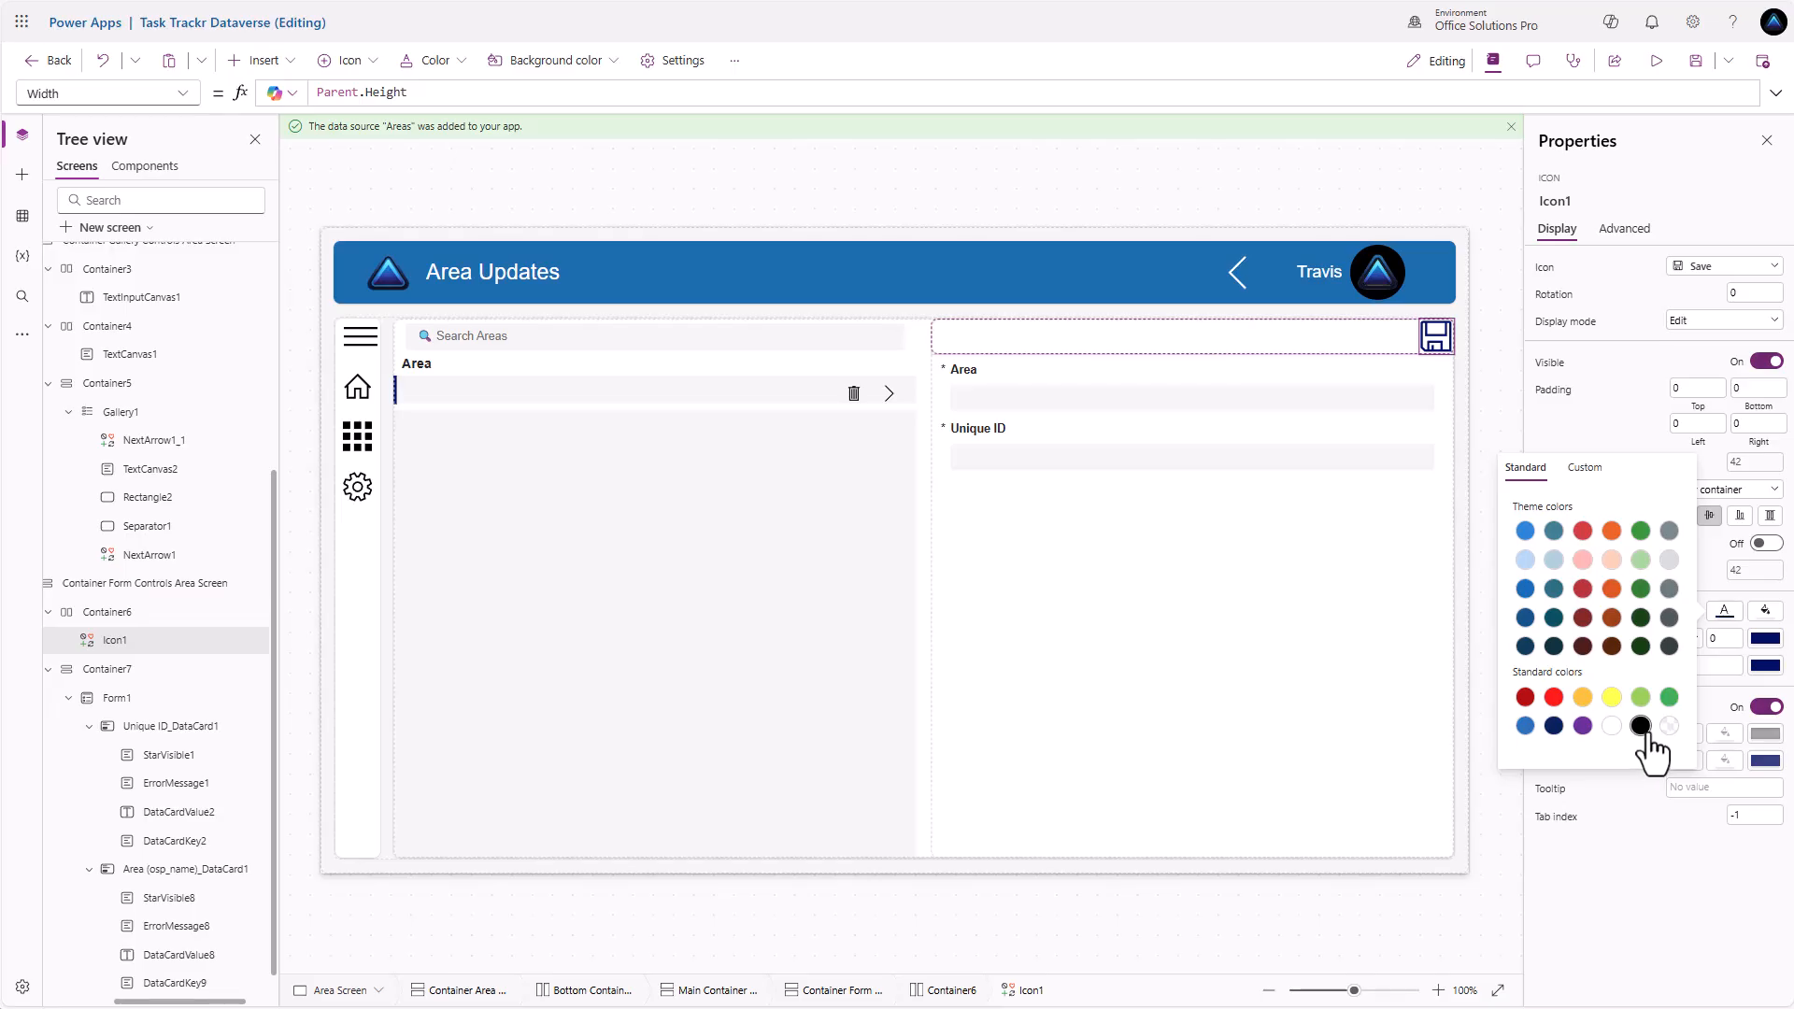
left_click(1693, 388)
type("5")
key("Tab")
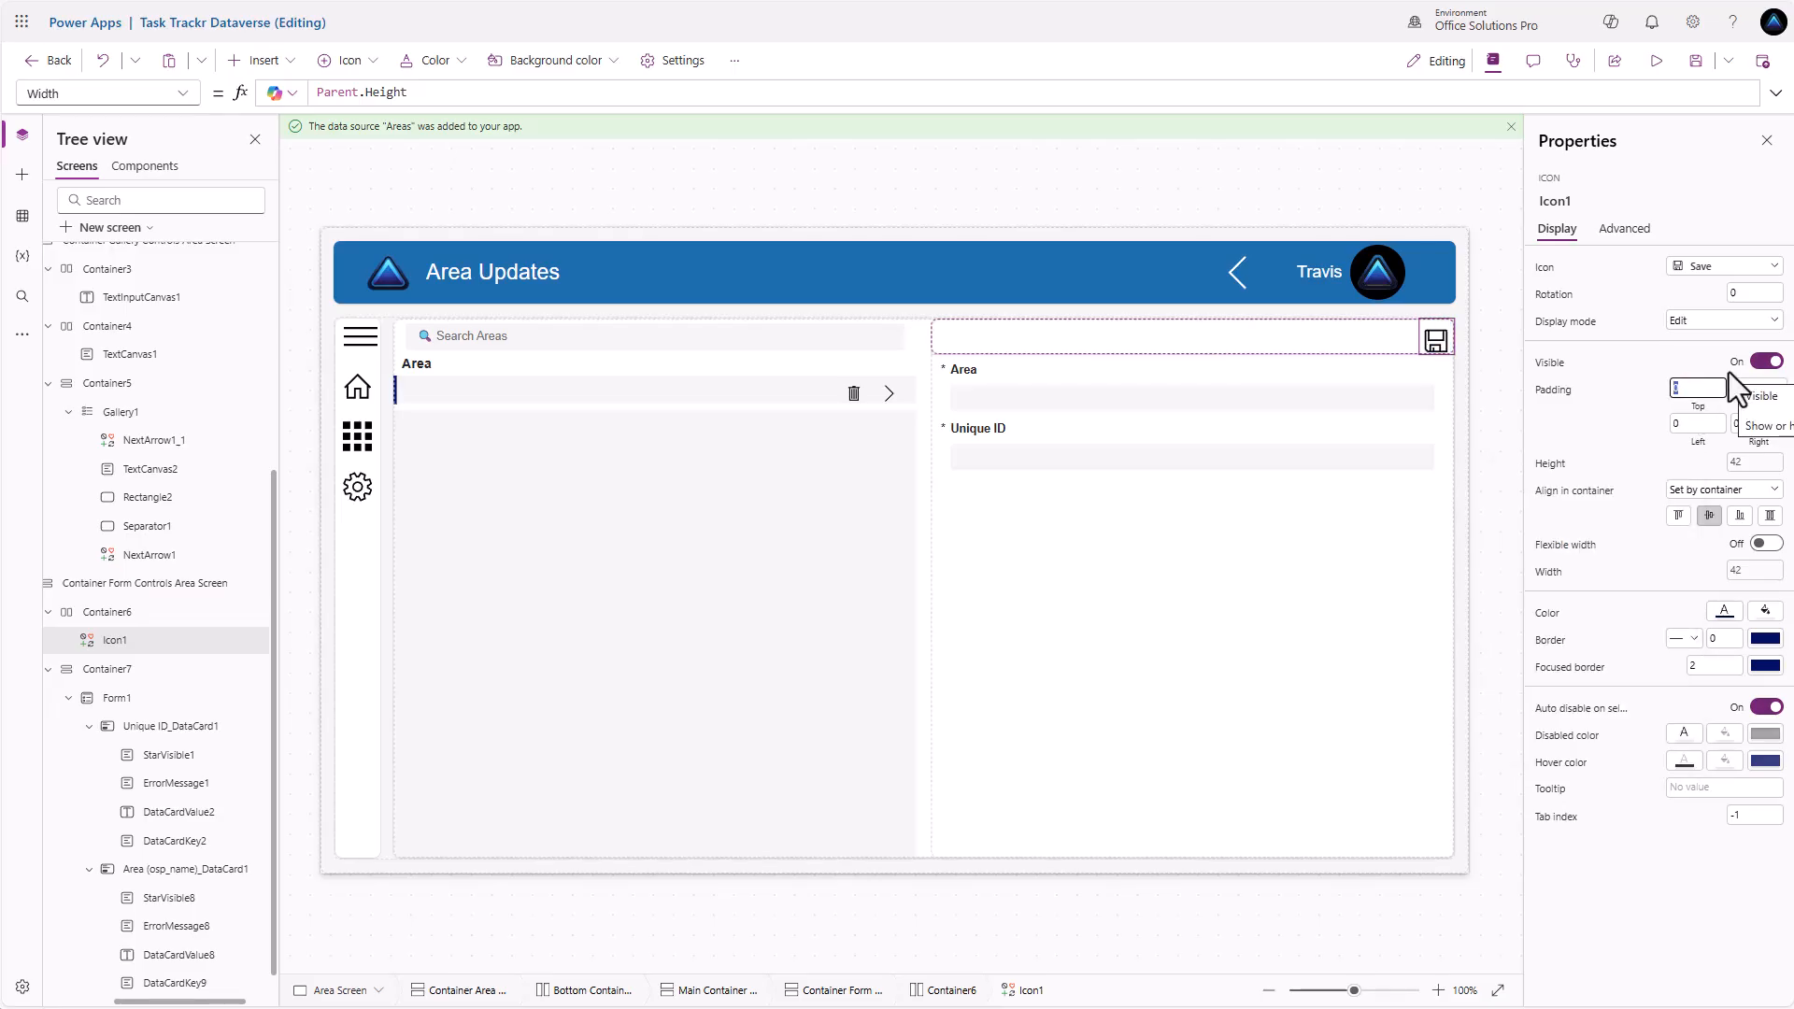
type("5")
key("Tab")
type("5")
key("Tab")
type("5")
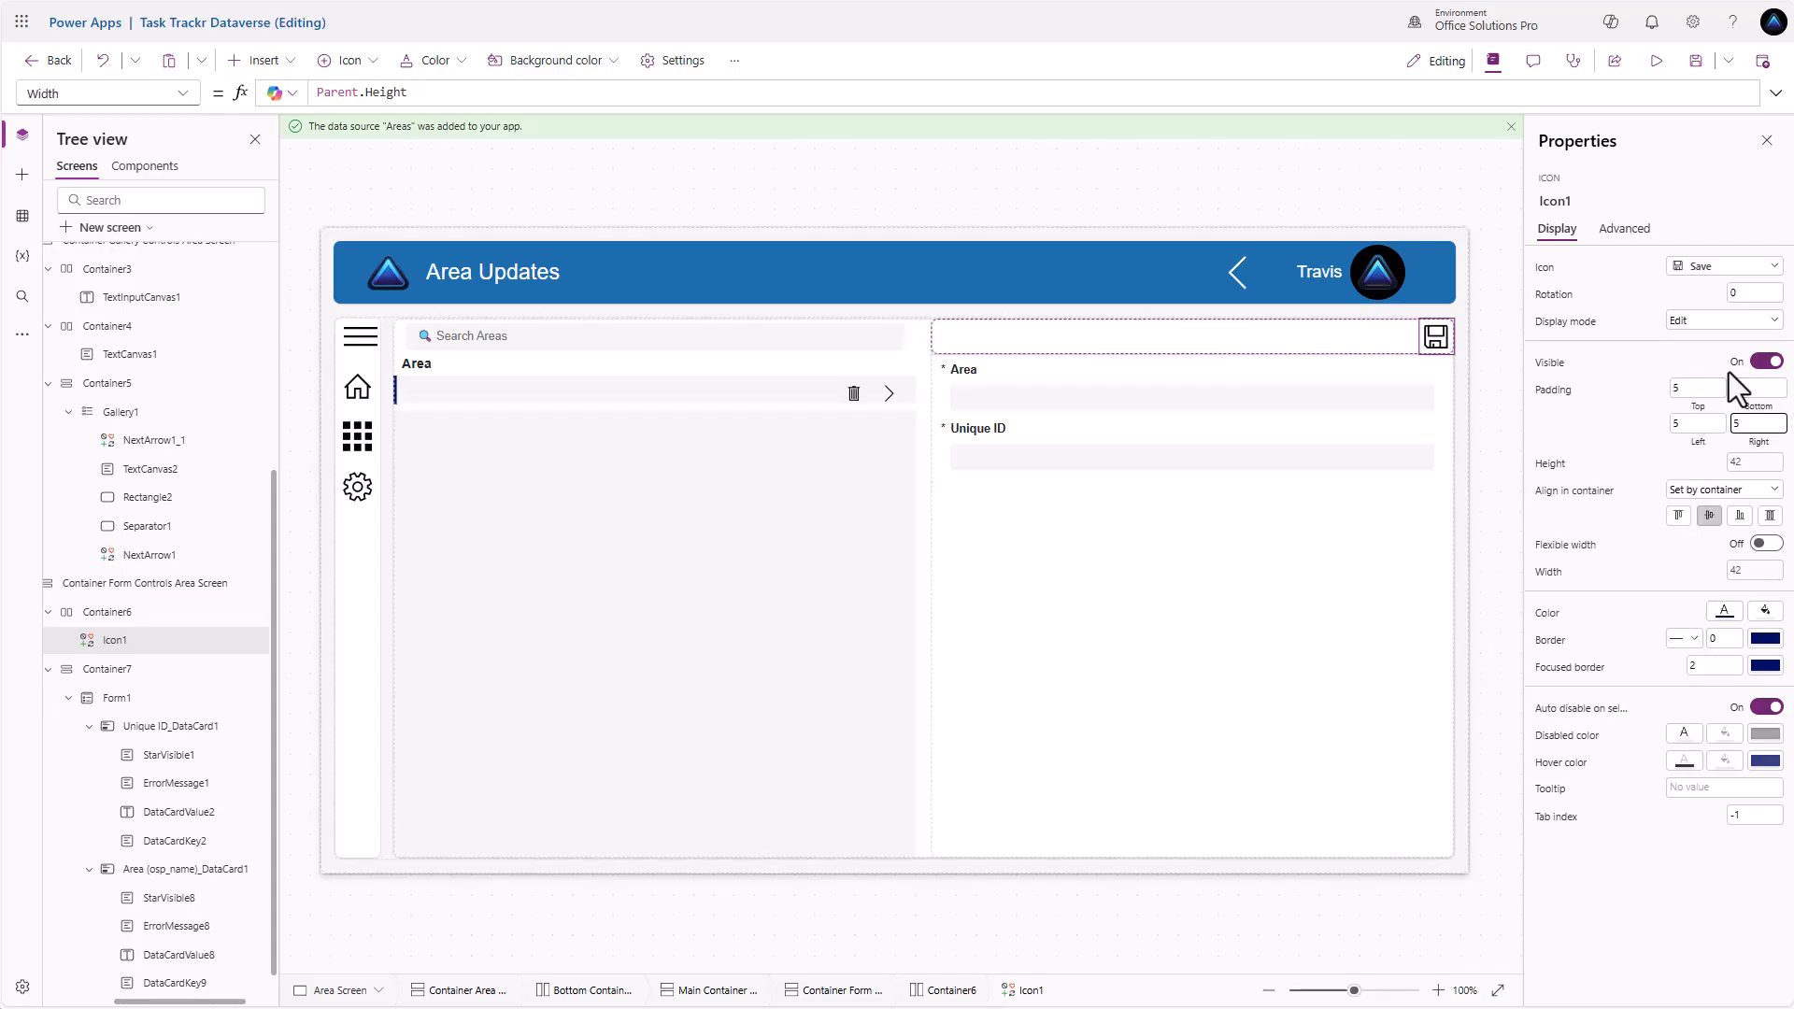
left_click(1635, 394)
Set the Save icon's BorderStyle to BorderStyle.None
left_click(1624, 229)
scroll(1595, 612, "down", 1)
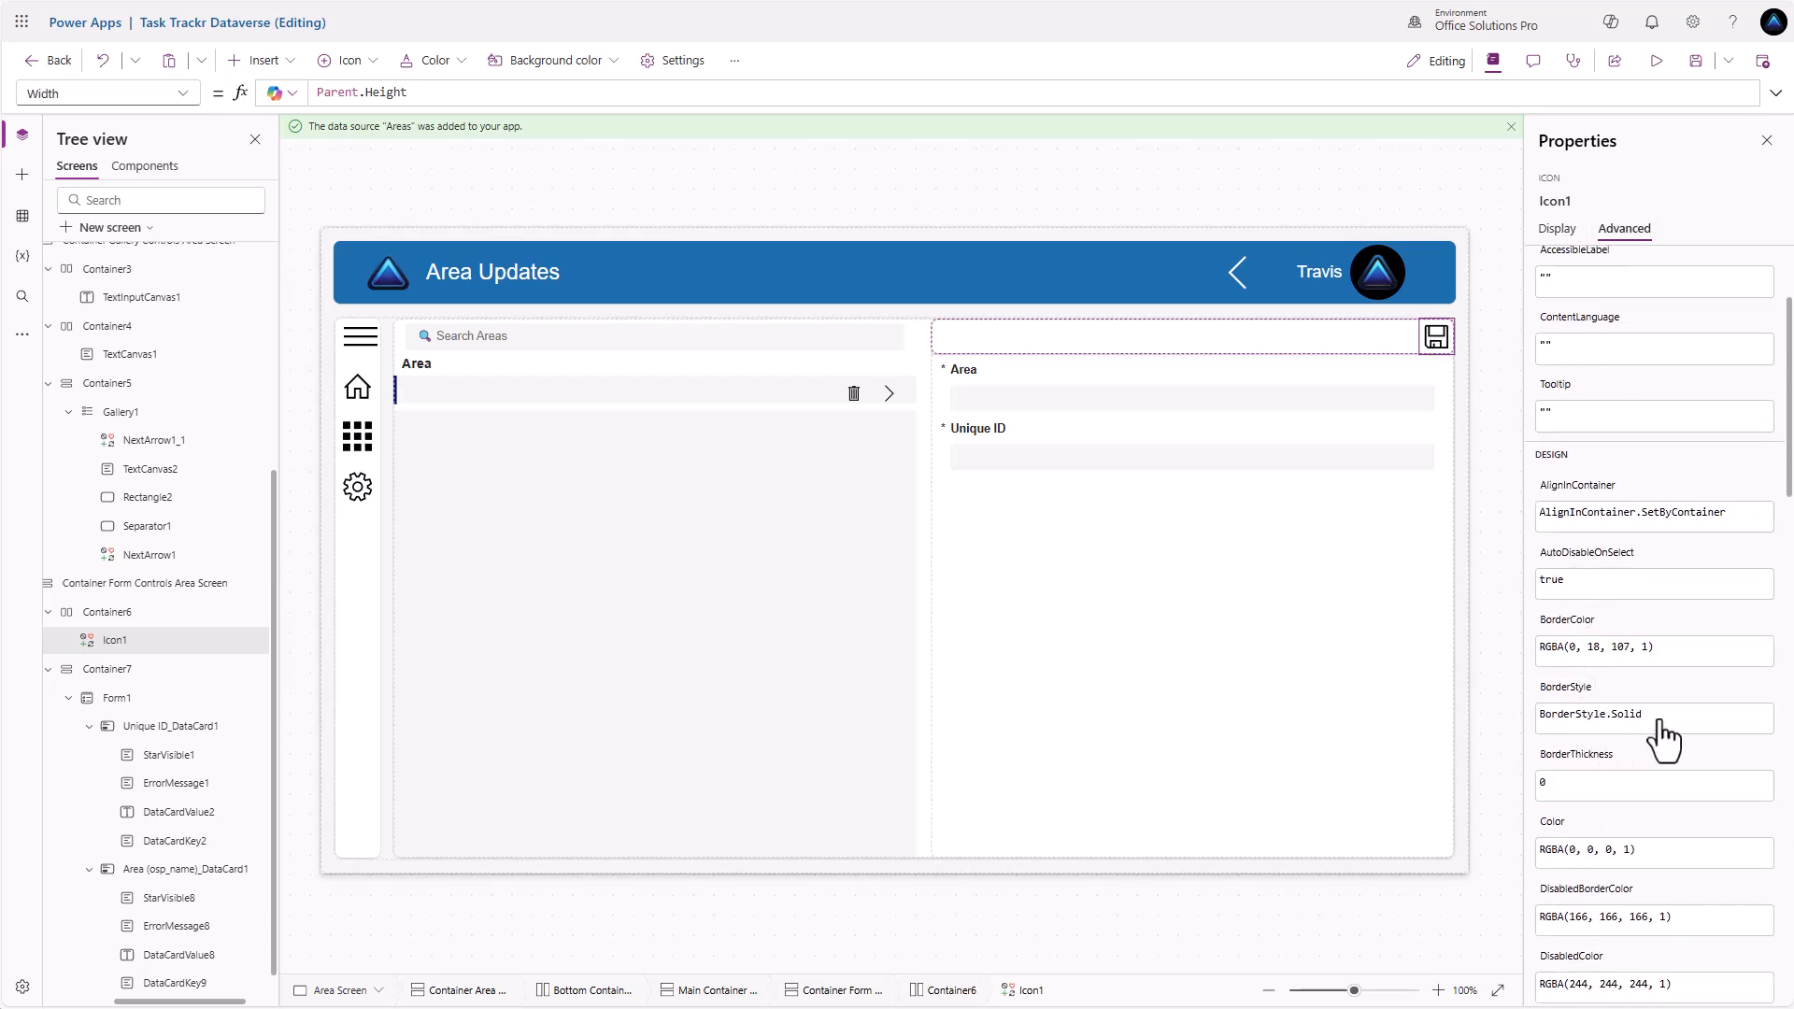
left_click(1656, 718)
key("BackSpace")
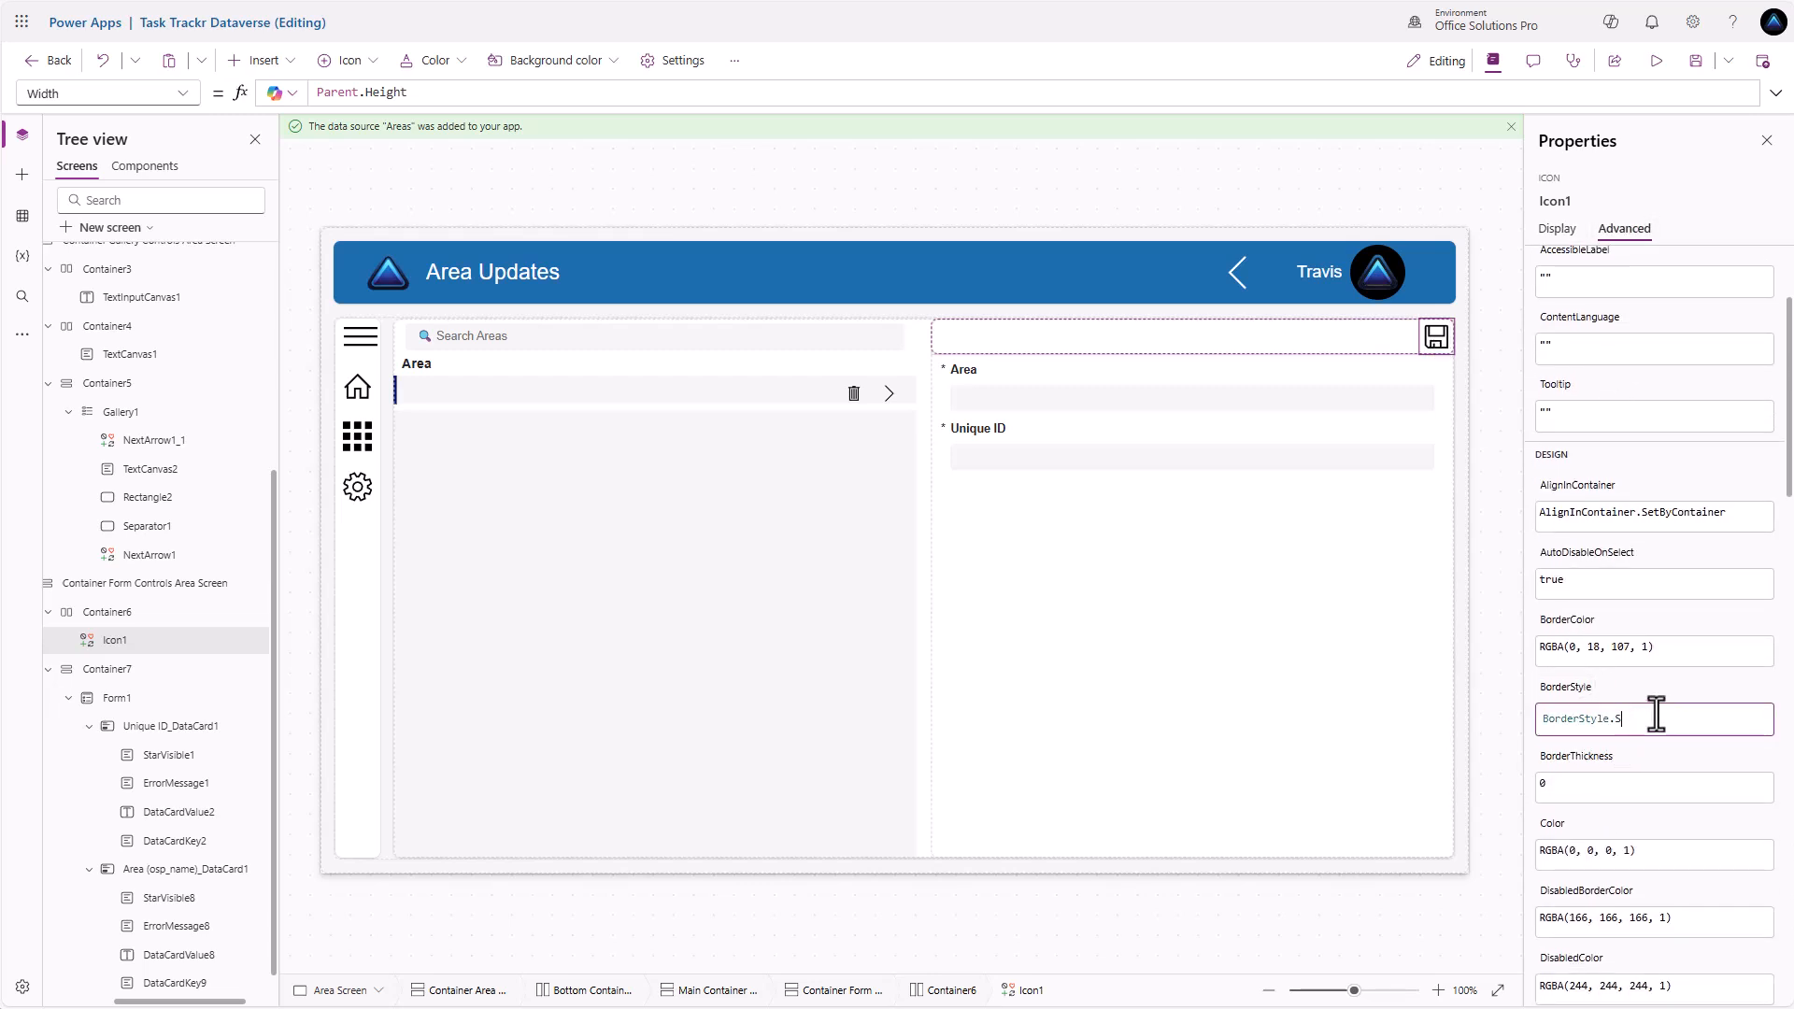
type("None")
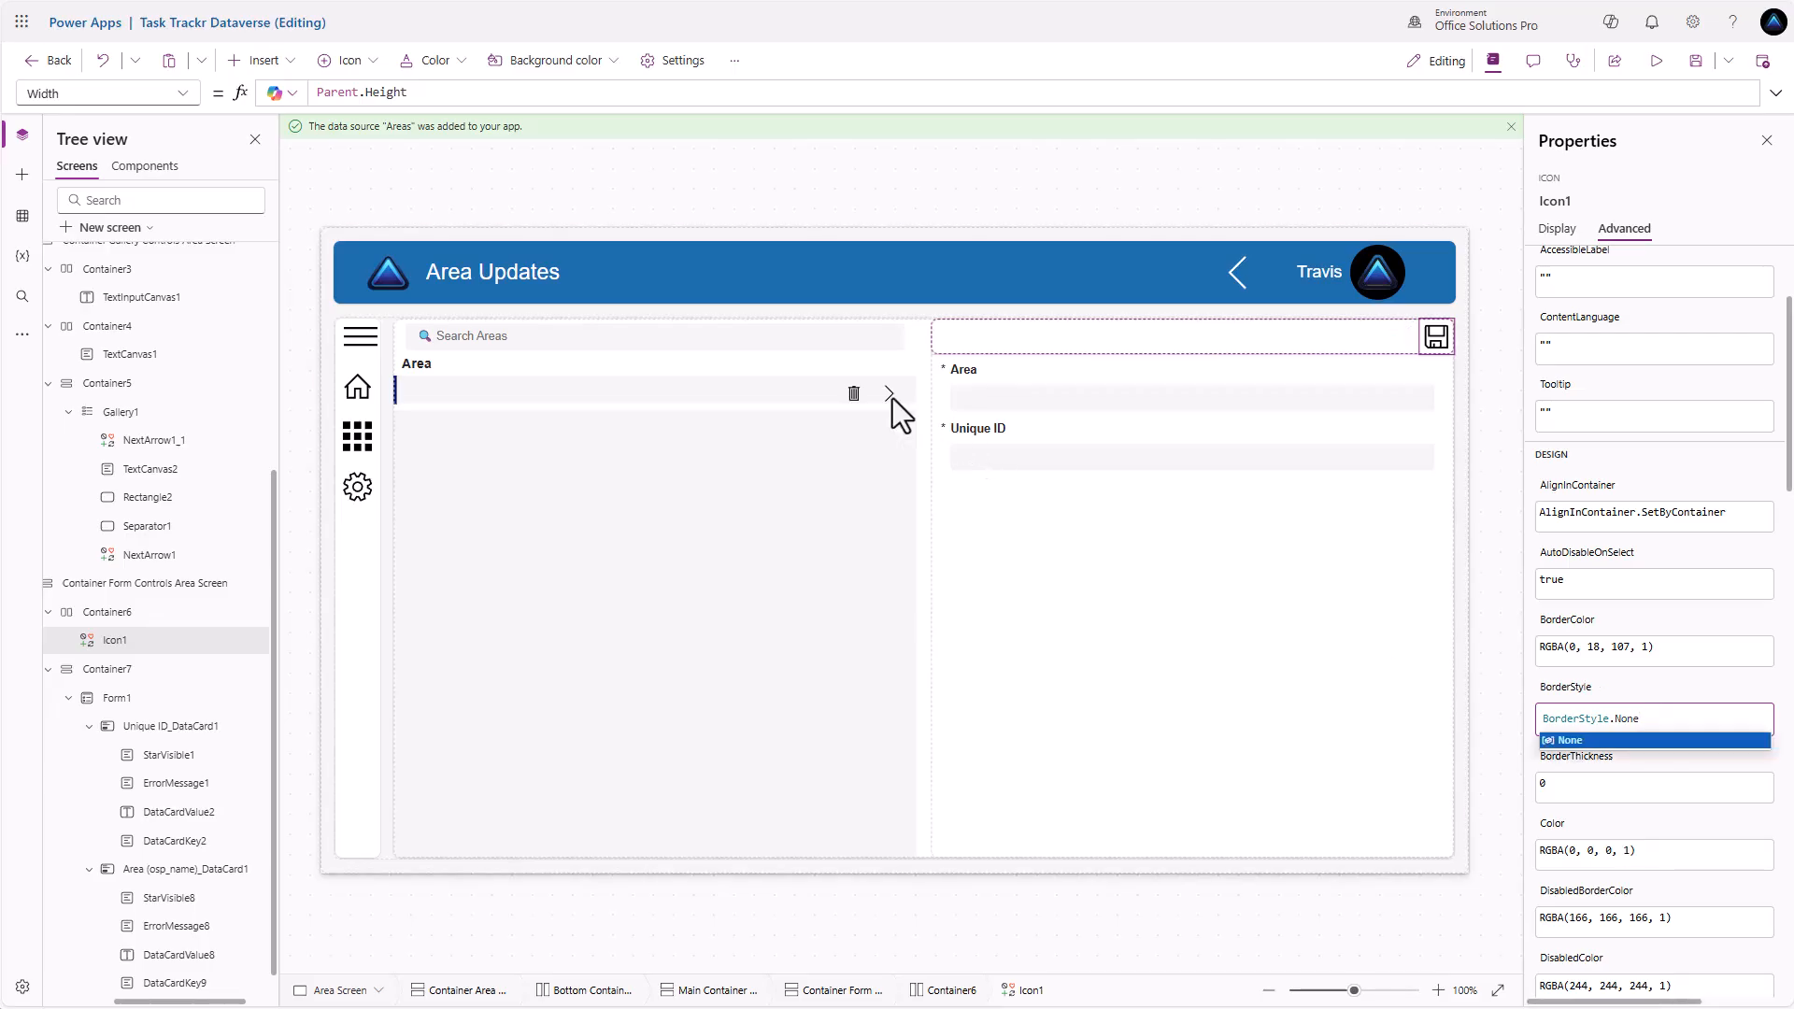
Set the BorderStyle of the gallery's trash and arrow icons together to BorderStyle.None
left_click(891, 395)
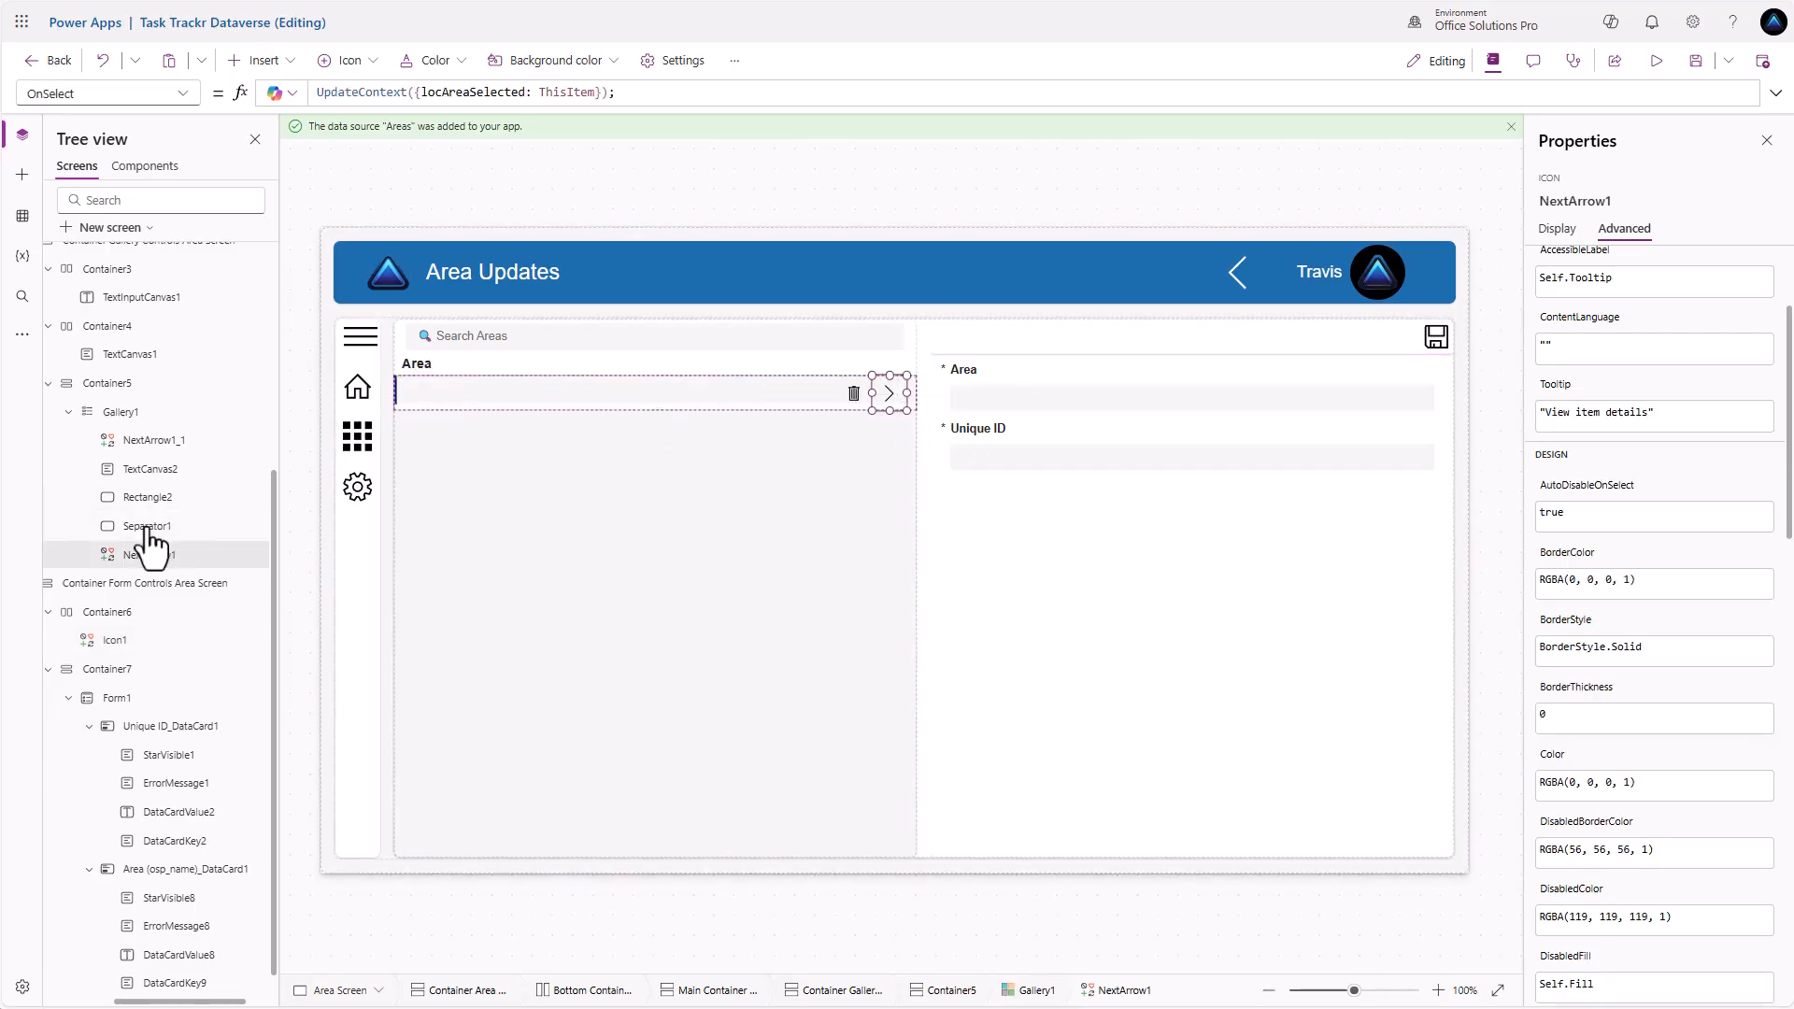
left_click(151, 448, "ctrl")
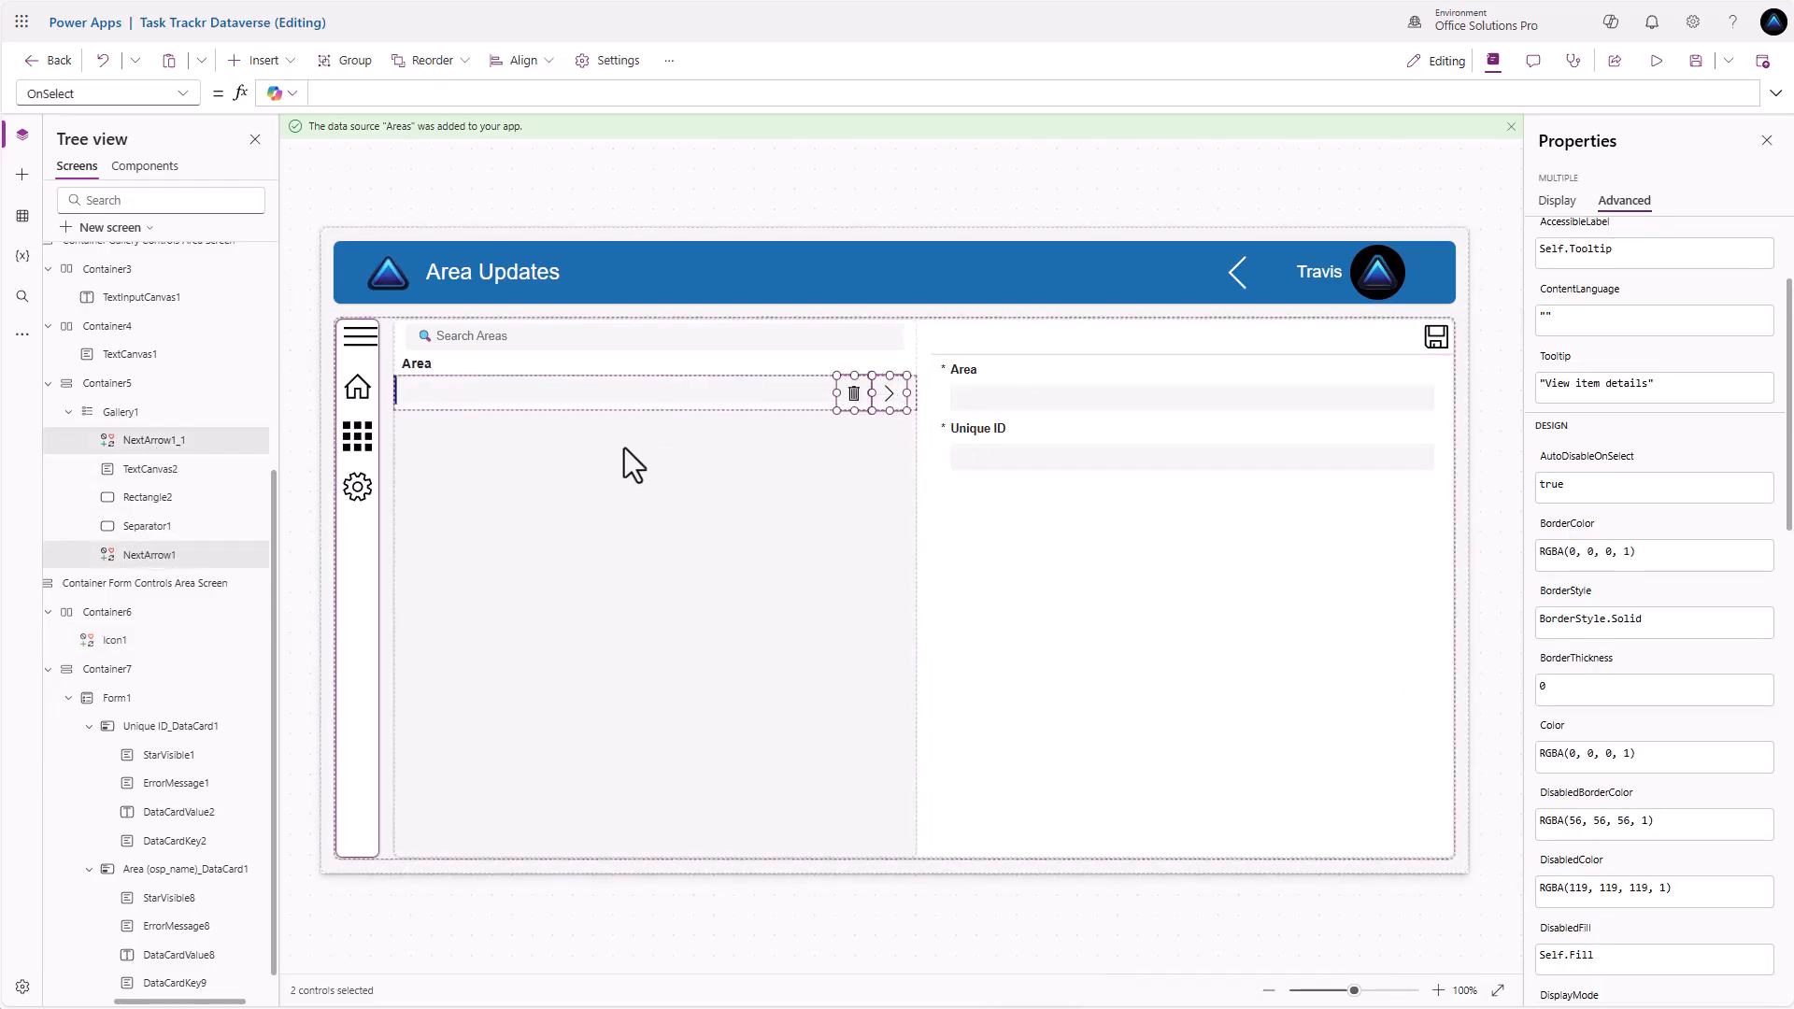
left_click(1644, 621)
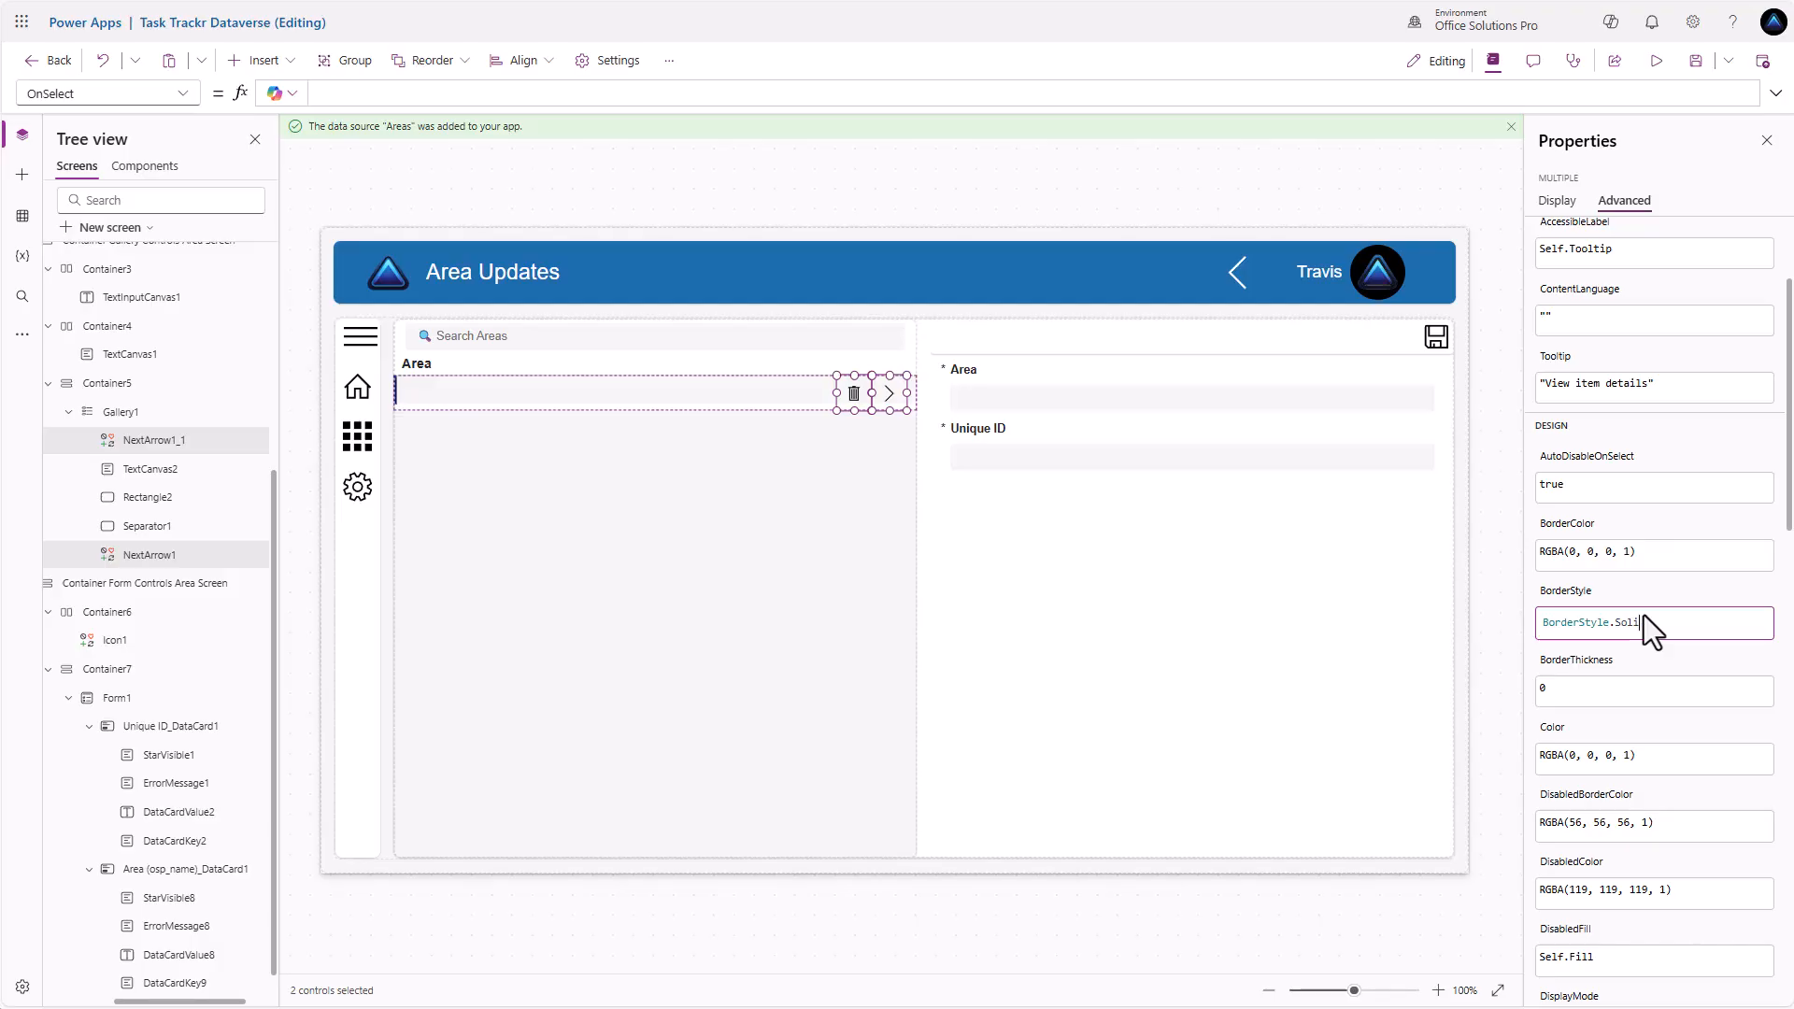
type("None")
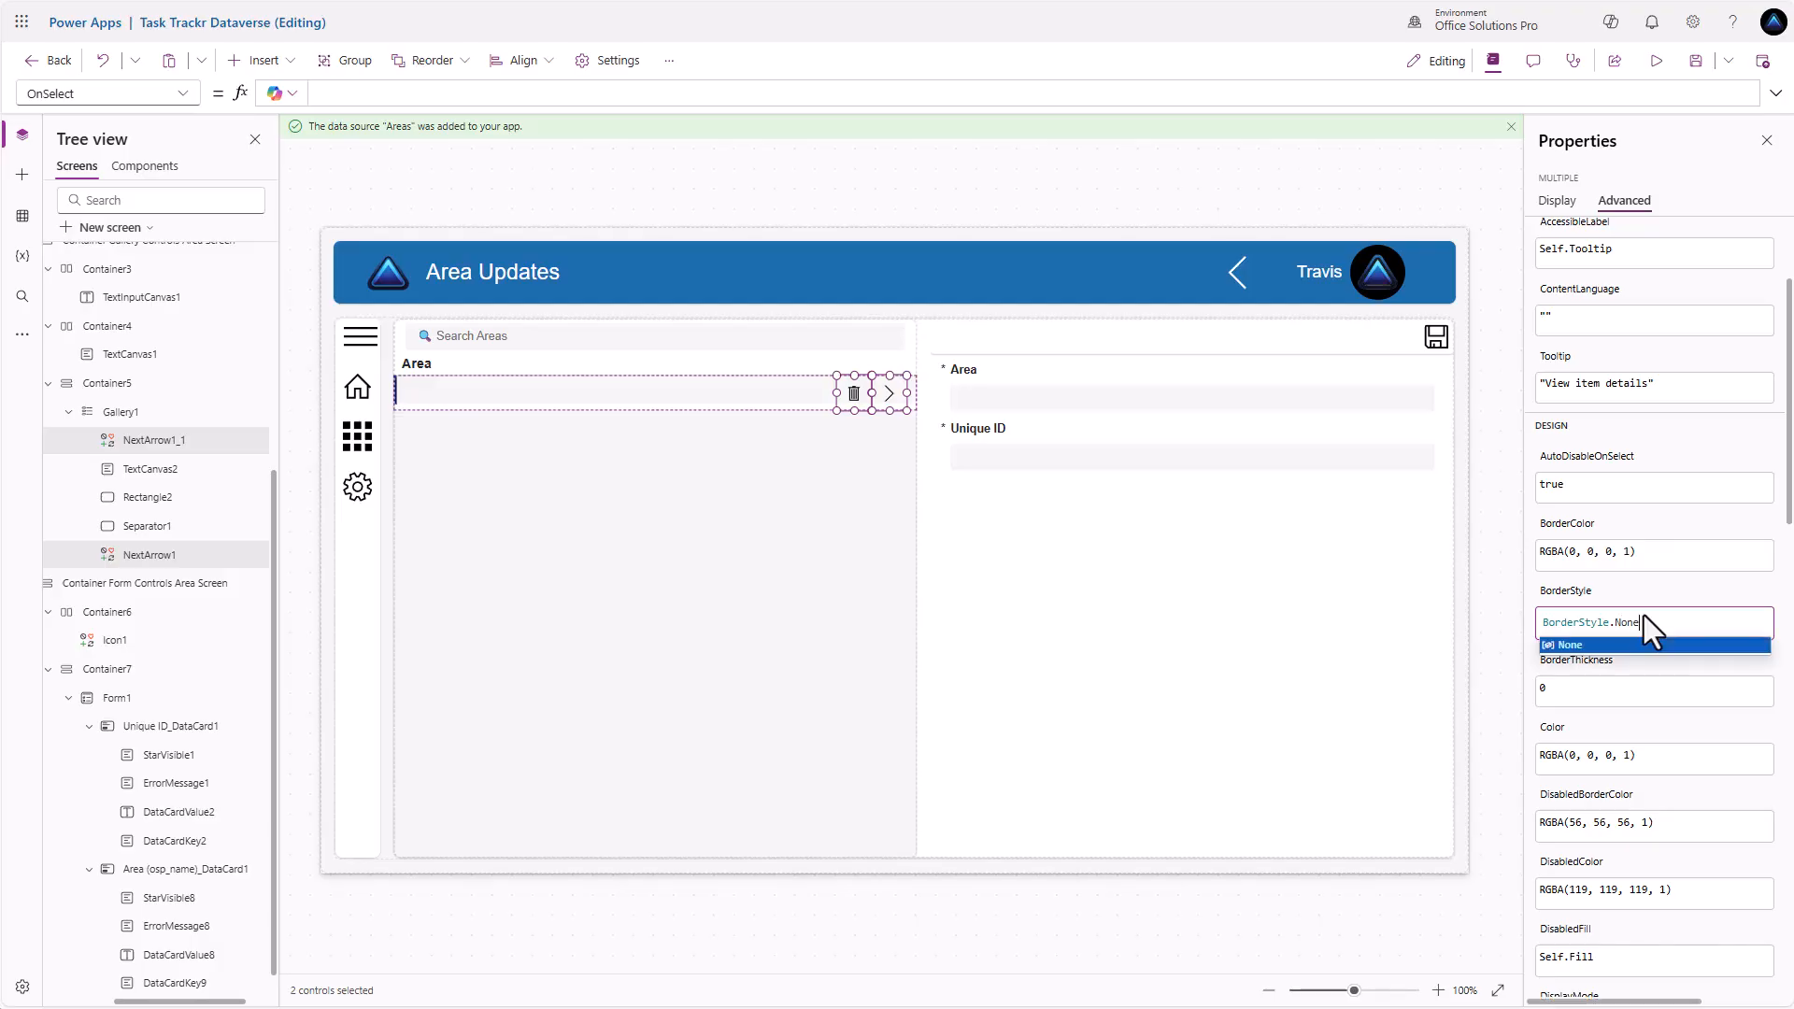
Set the right padding of the container holding the Save icon to 20 and its gap to 10
left_click(1616, 592)
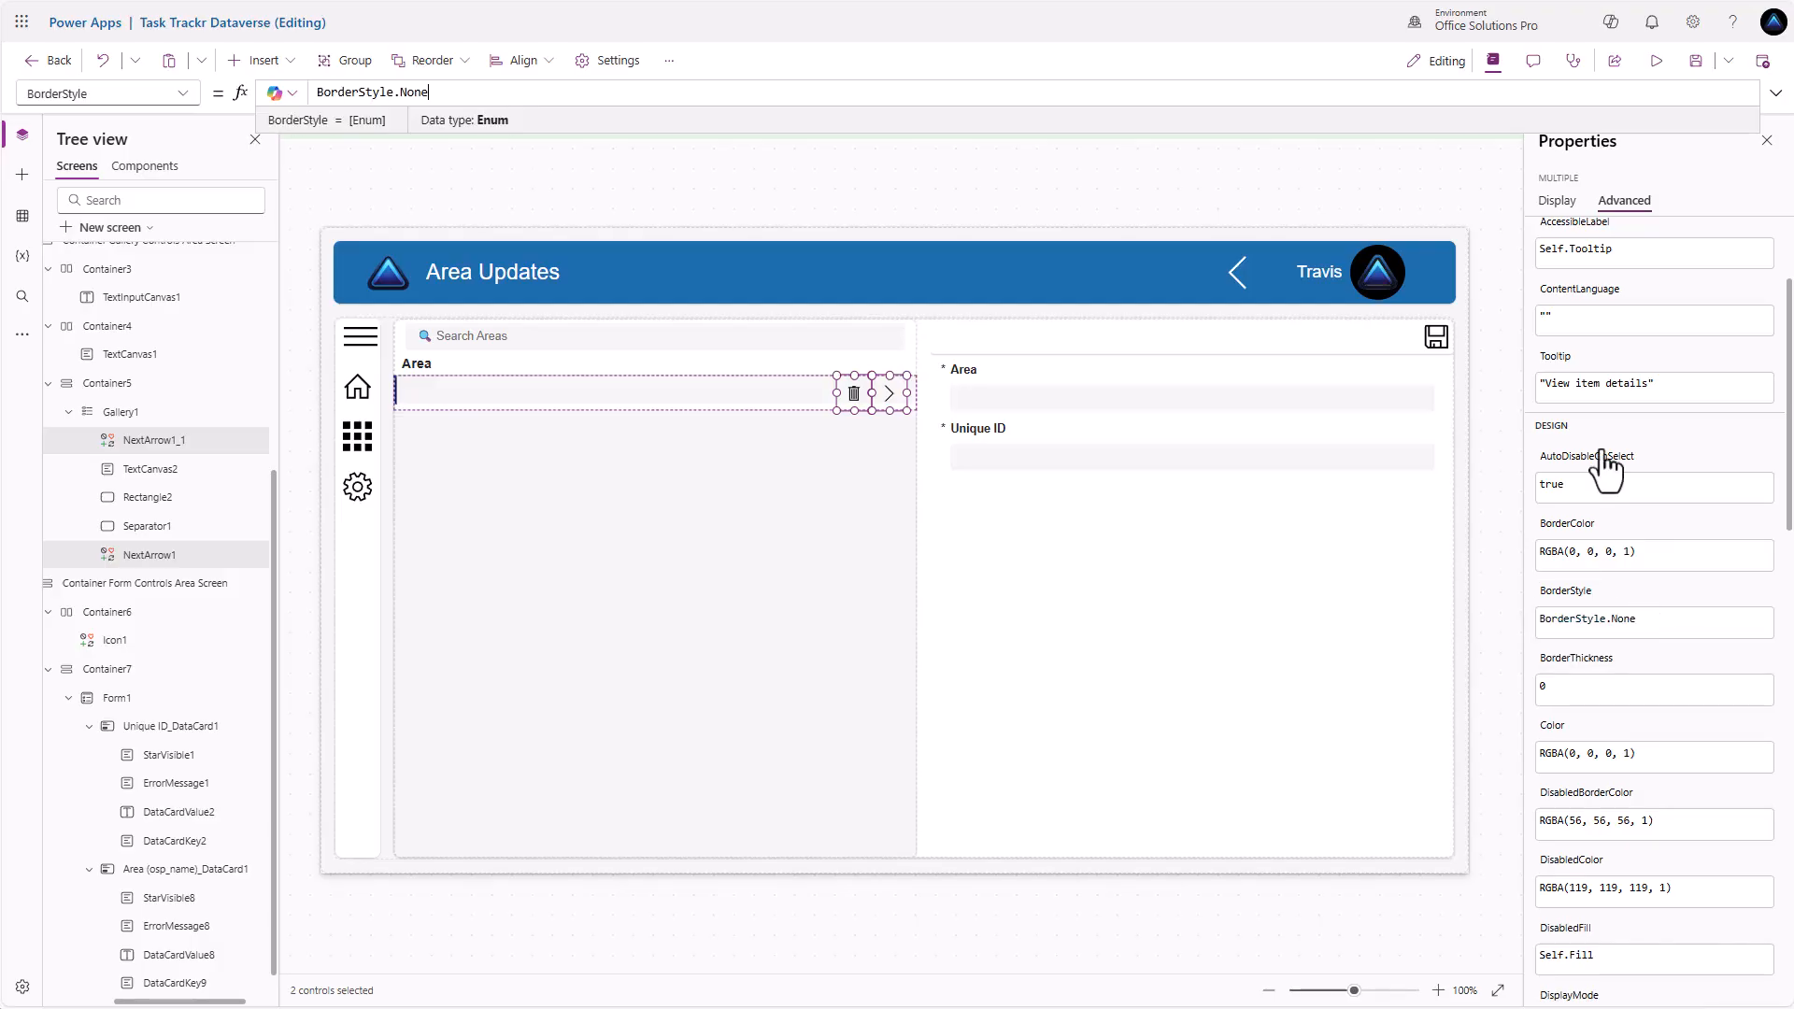
left_click(1329, 342)
left_click(1559, 231)
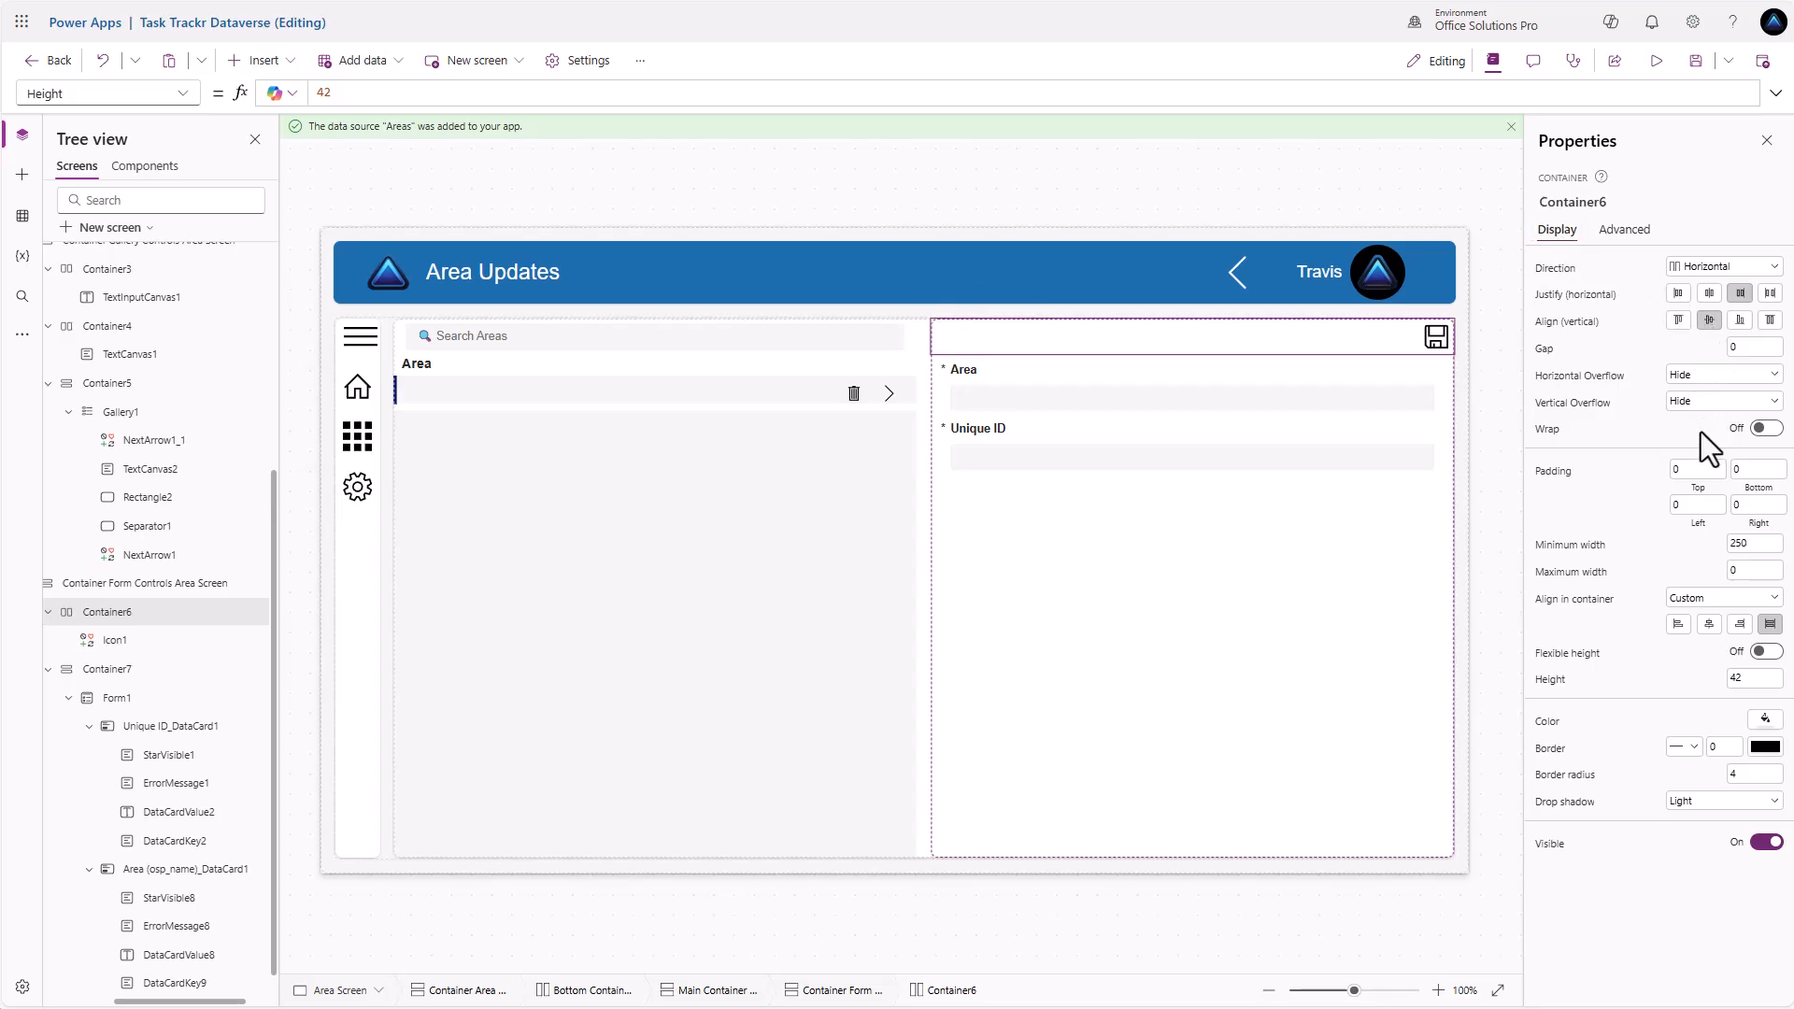
left_click(1747, 505)
type("20")
left_click(1743, 349)
type("10")
Duplicate the Save icon within its container and change the first of the two icons to Add
left_click(1421, 335)
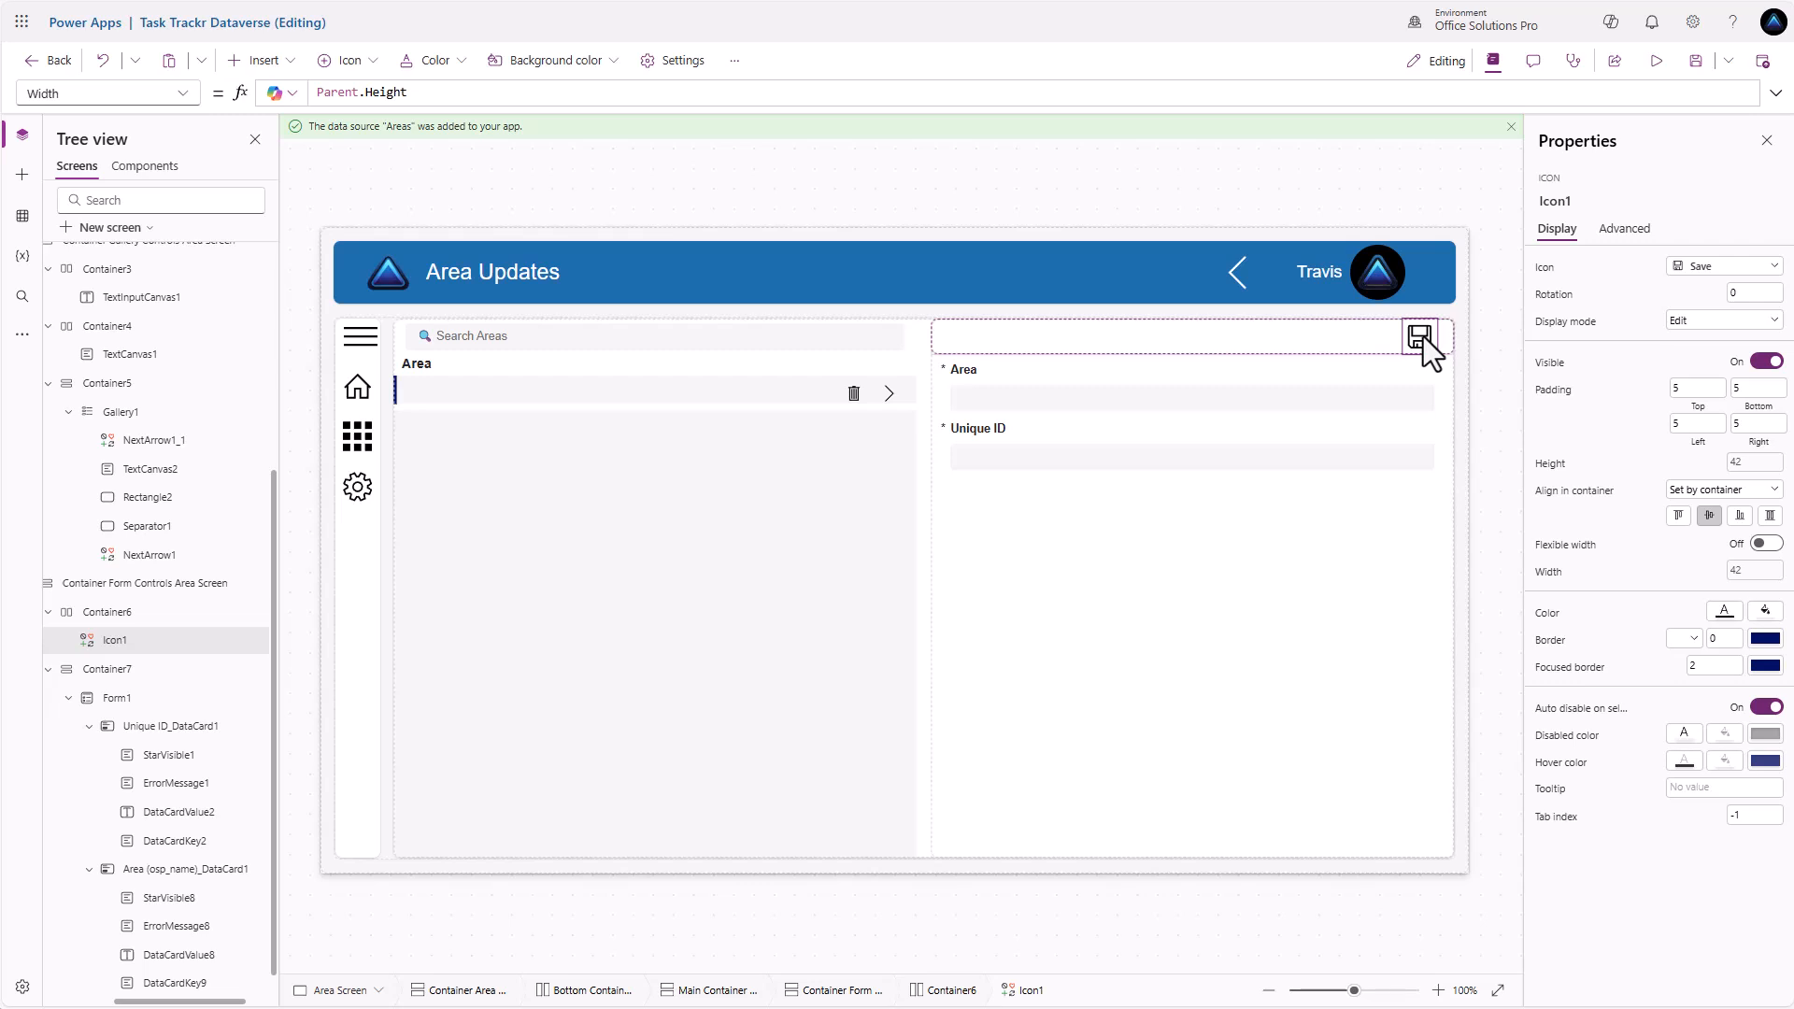
key("ctrl+c")
key("ctrl+v")
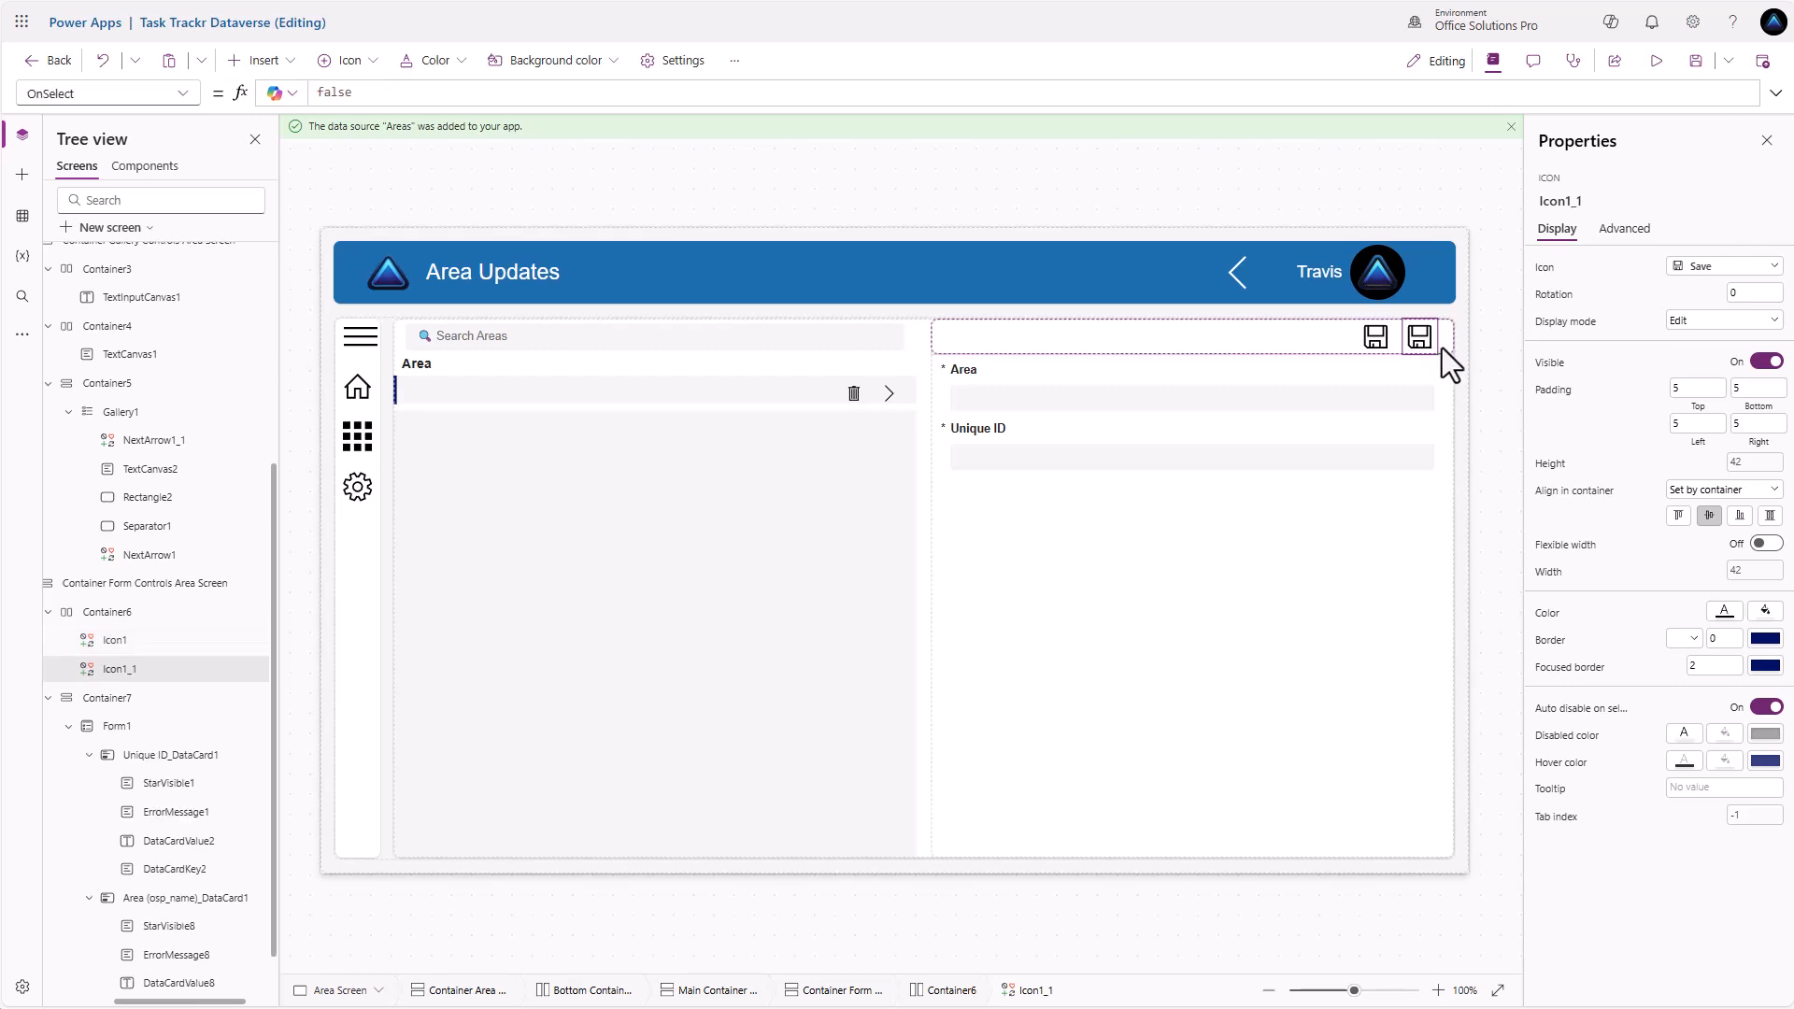
left_click(1376, 337)
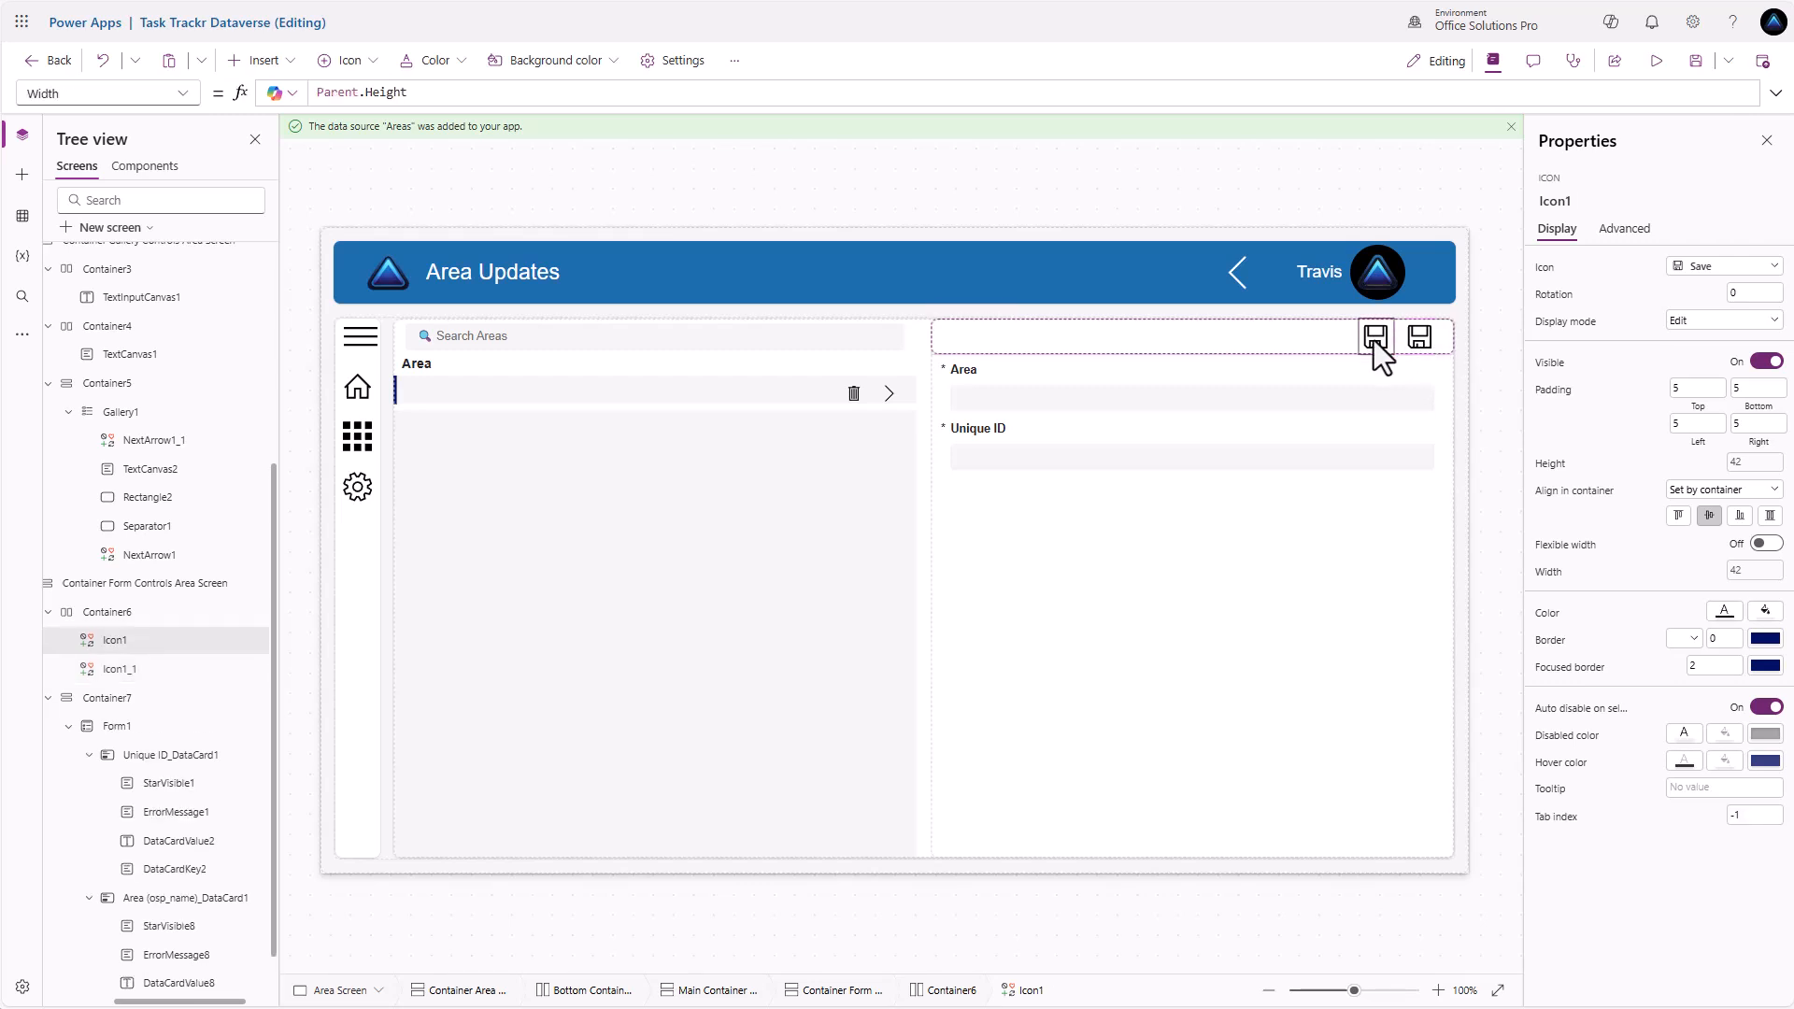
left_click(1741, 272)
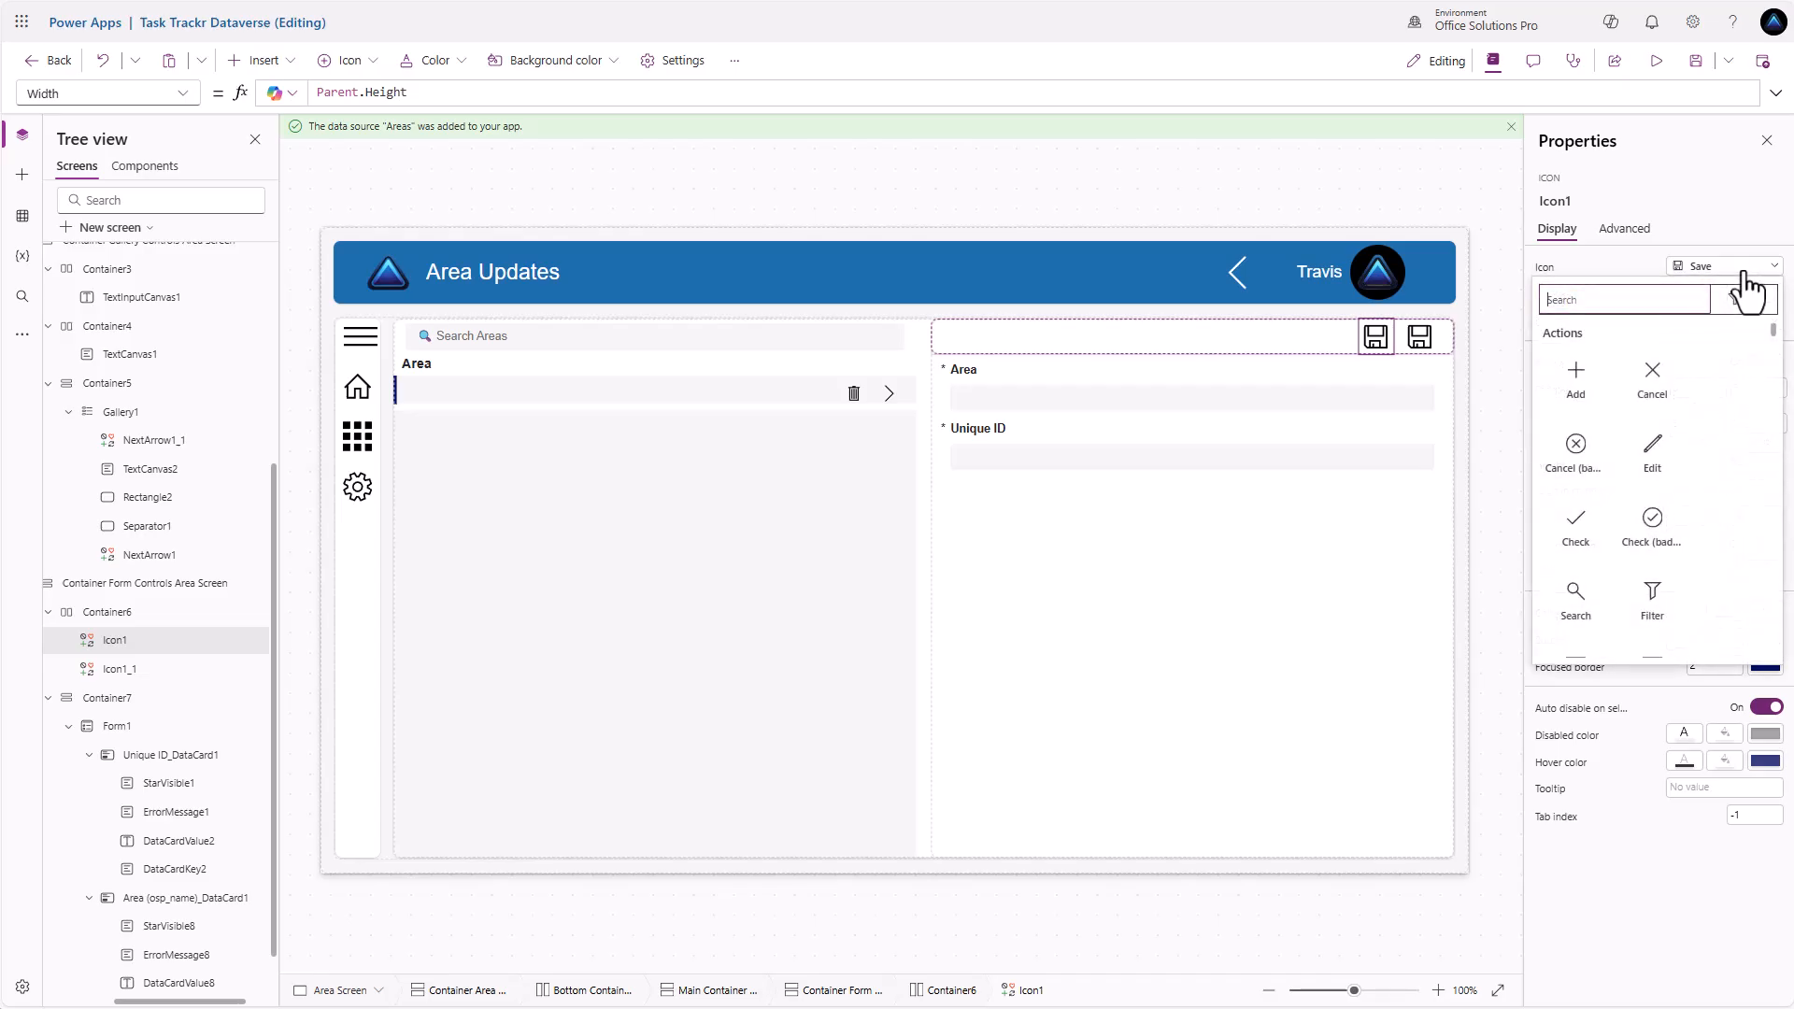
left_click(1576, 383)
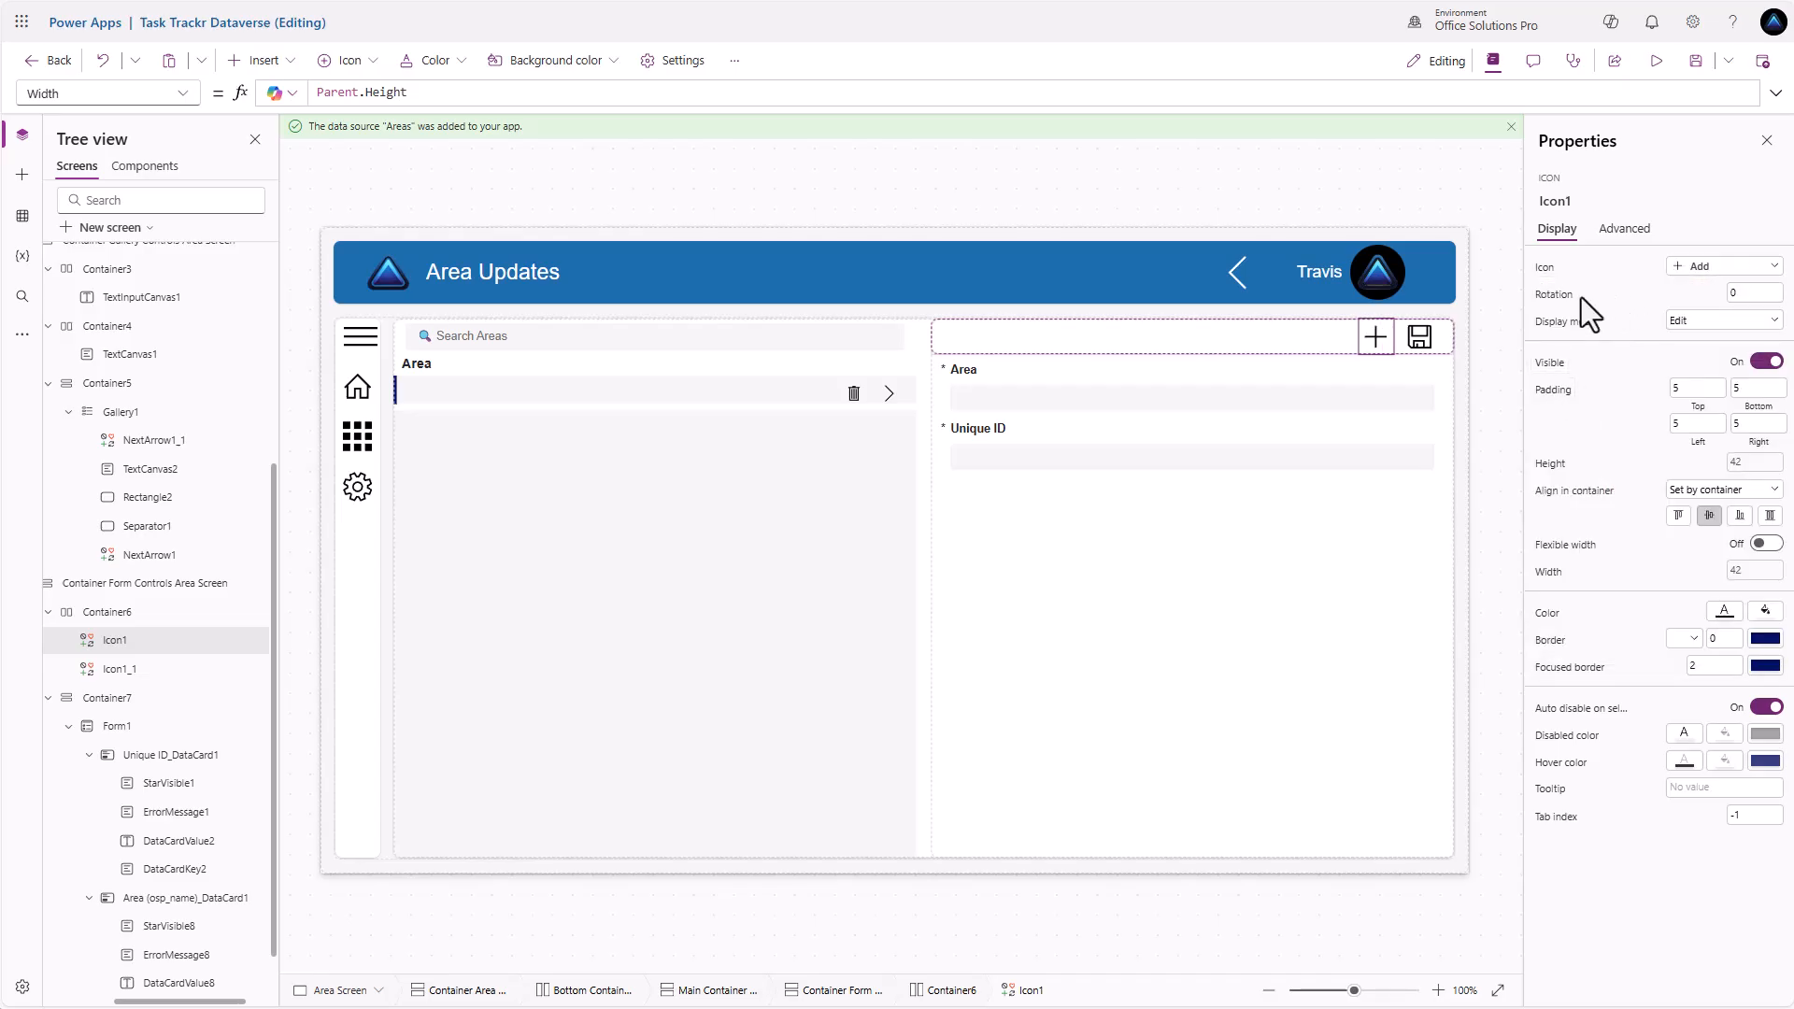
Set the Save icon's Tooltip to "Save Area" and its AccessibleLabel to Self.Tooltip
left_click(1624, 229)
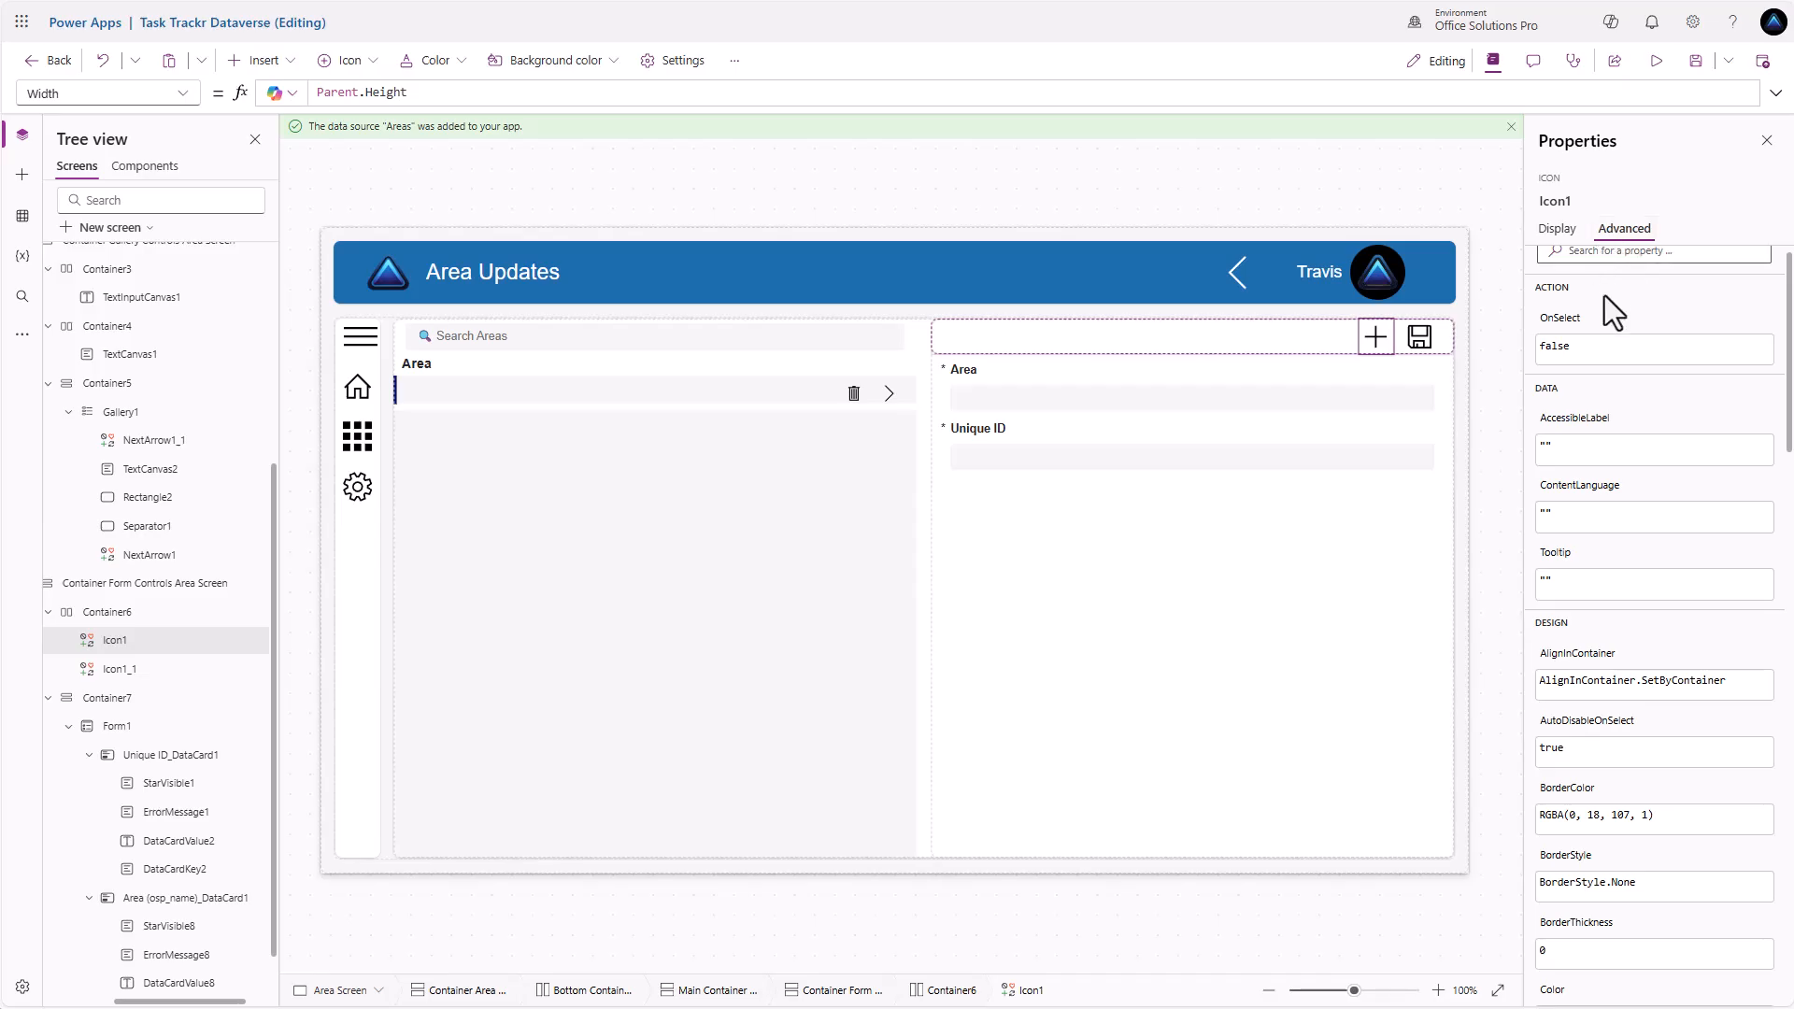
left_click(1422, 342)
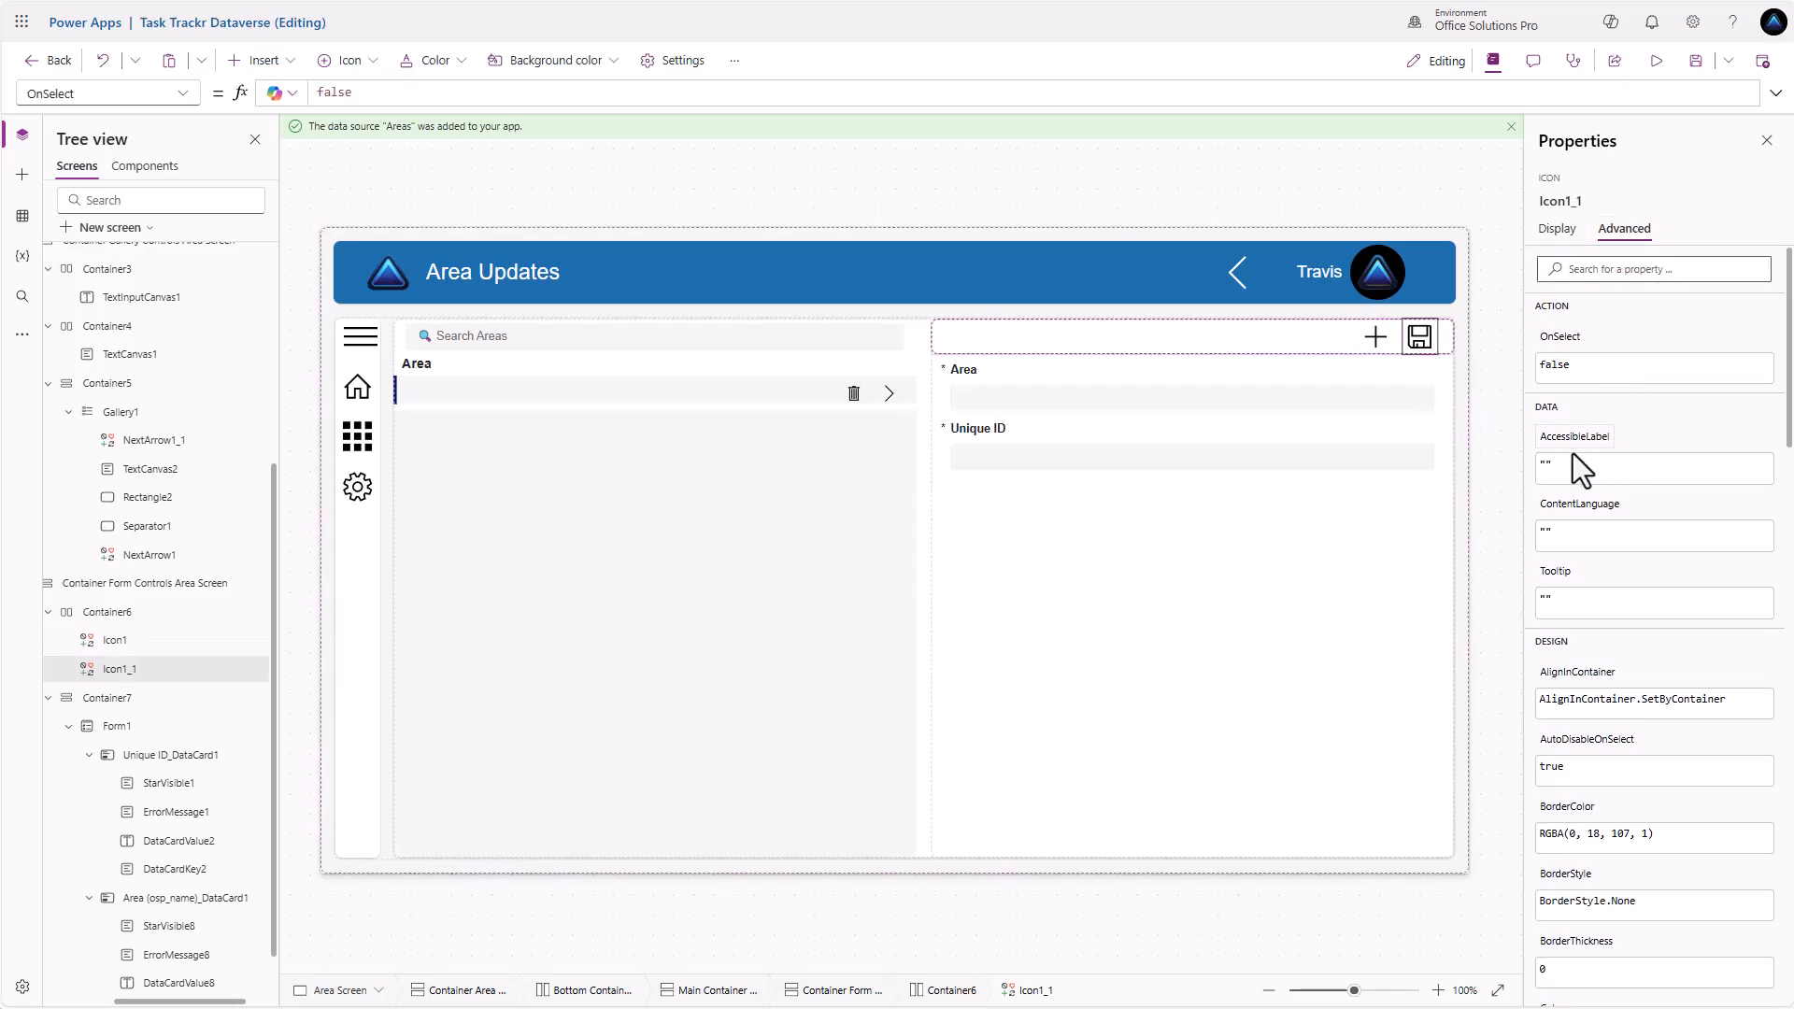
left_click(1554, 603)
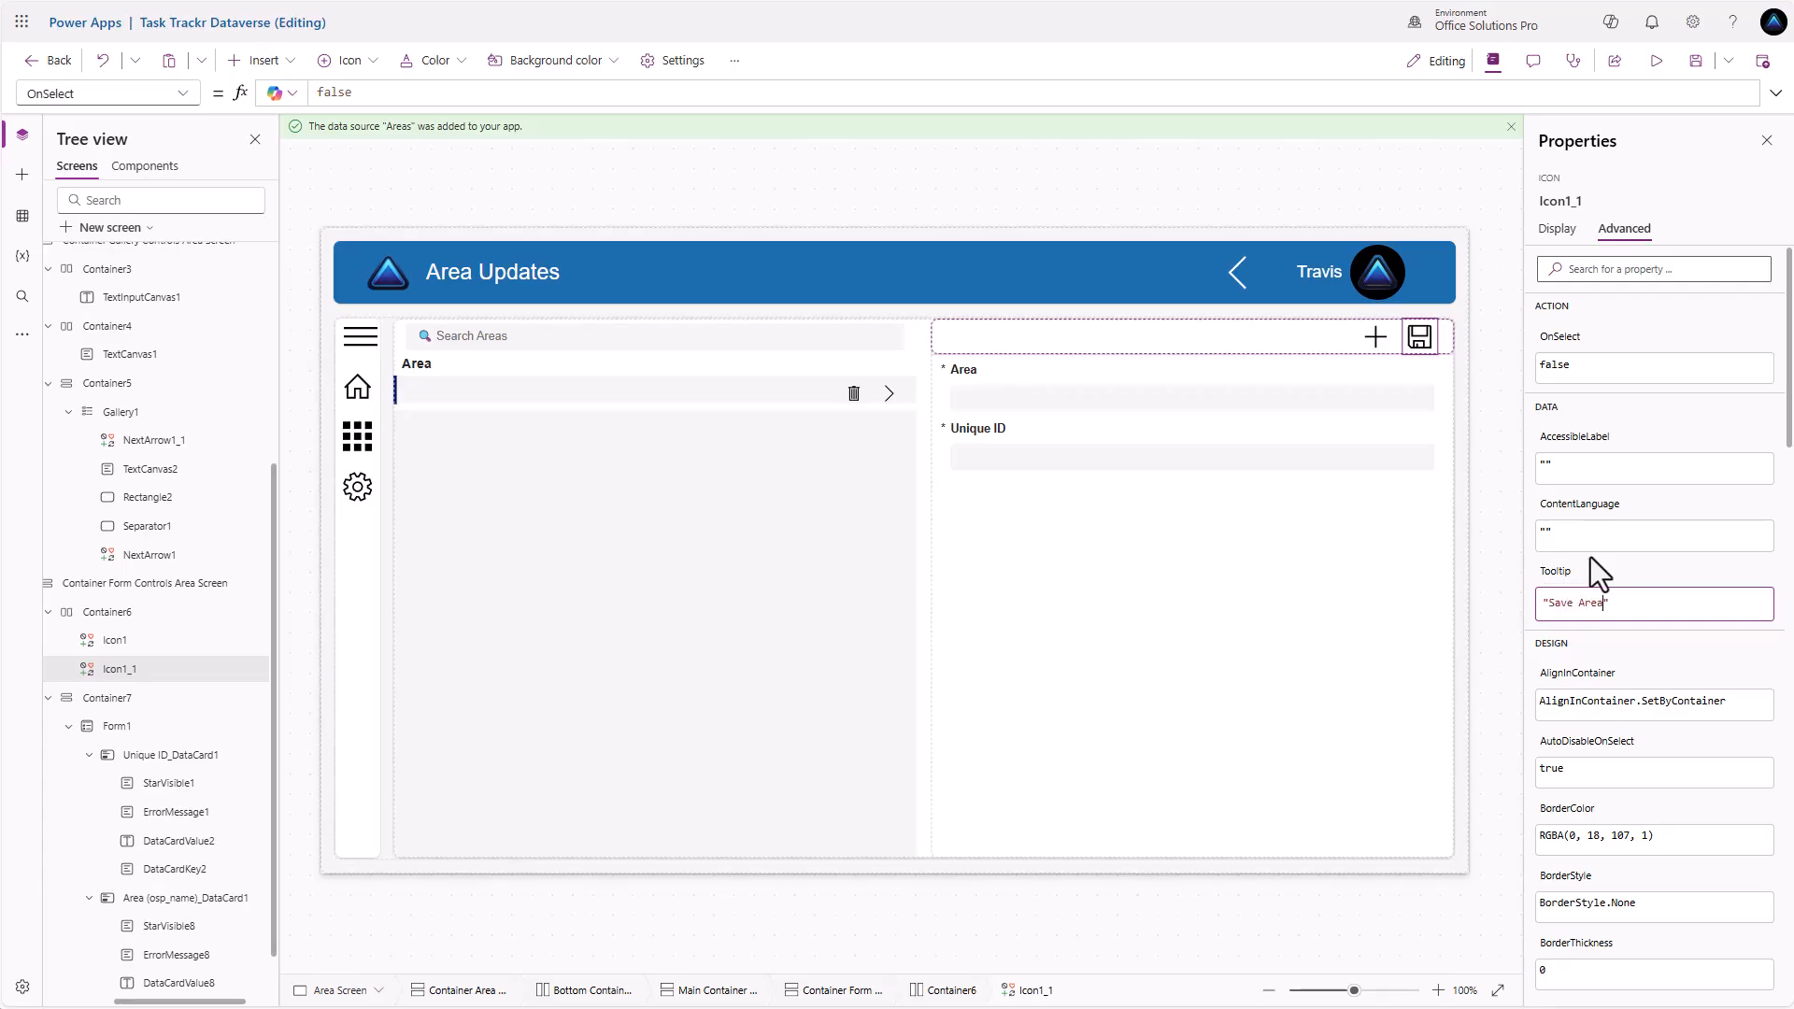
left_click(1552, 468)
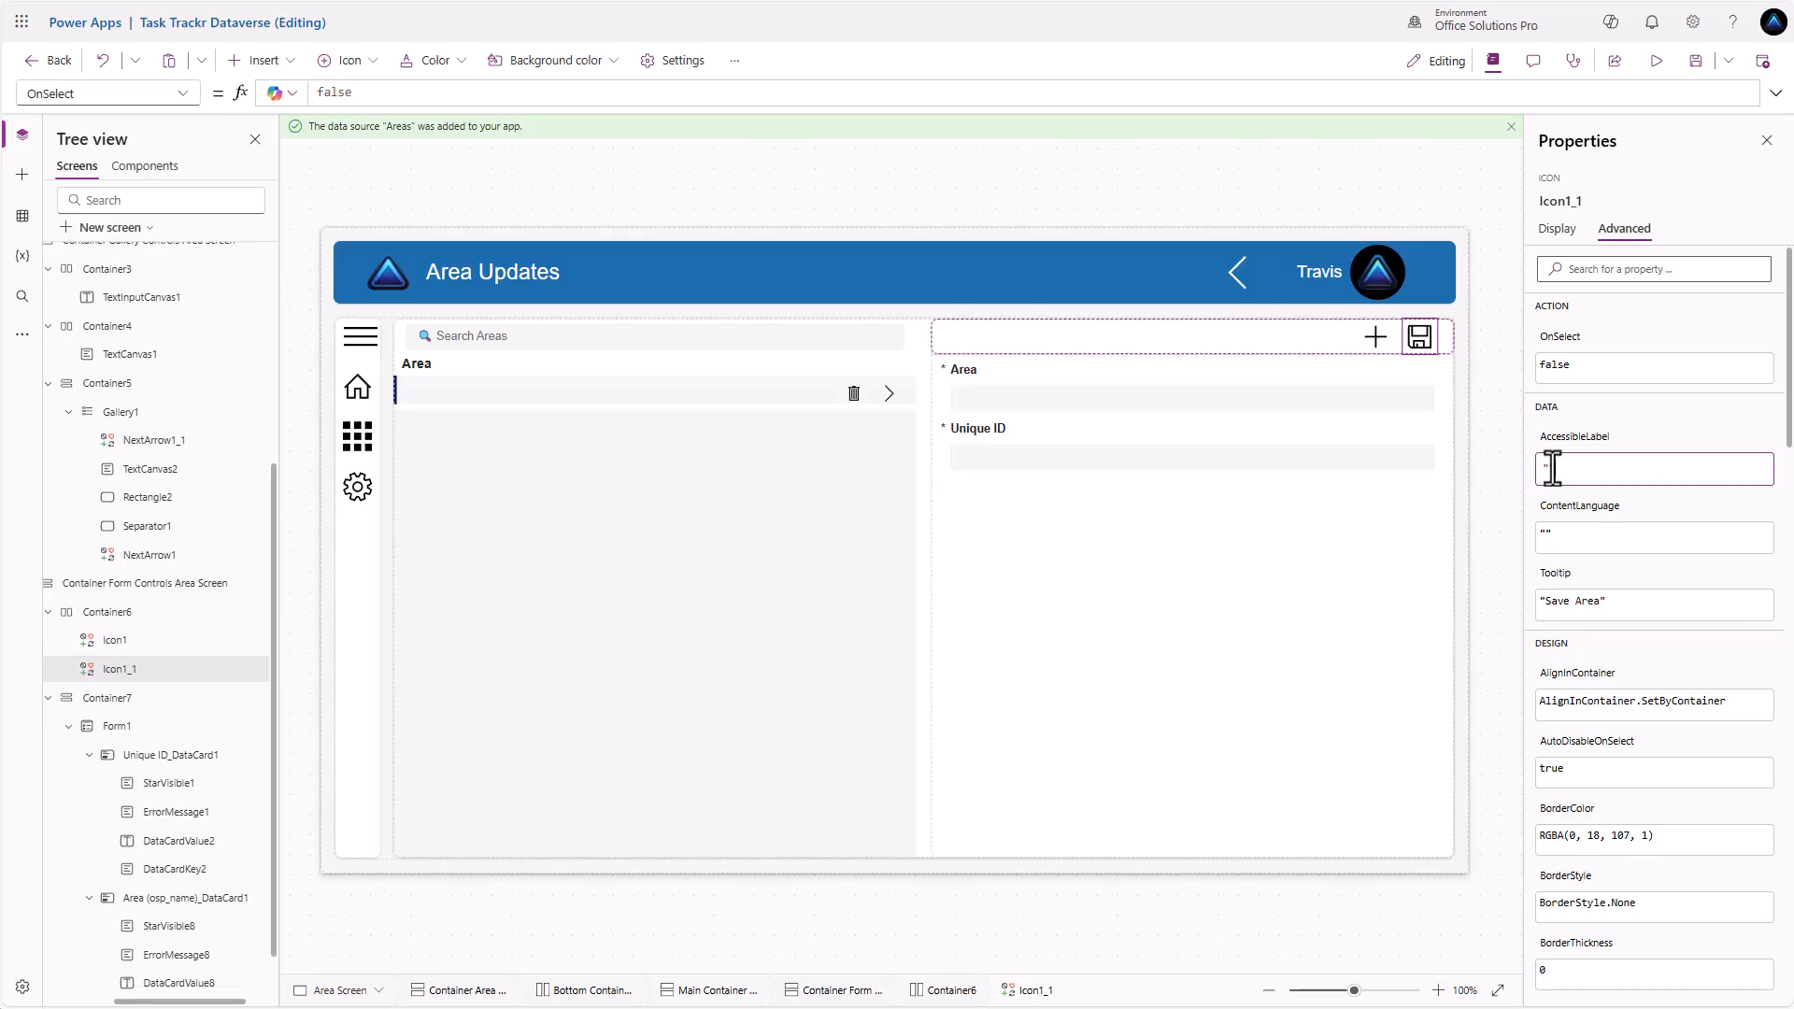
type("Self.Tooltip")
Set the Add icon's Tooltip to "Add Area" and its AccessibleLabel to Self.Tooltip
left_click(1377, 344)
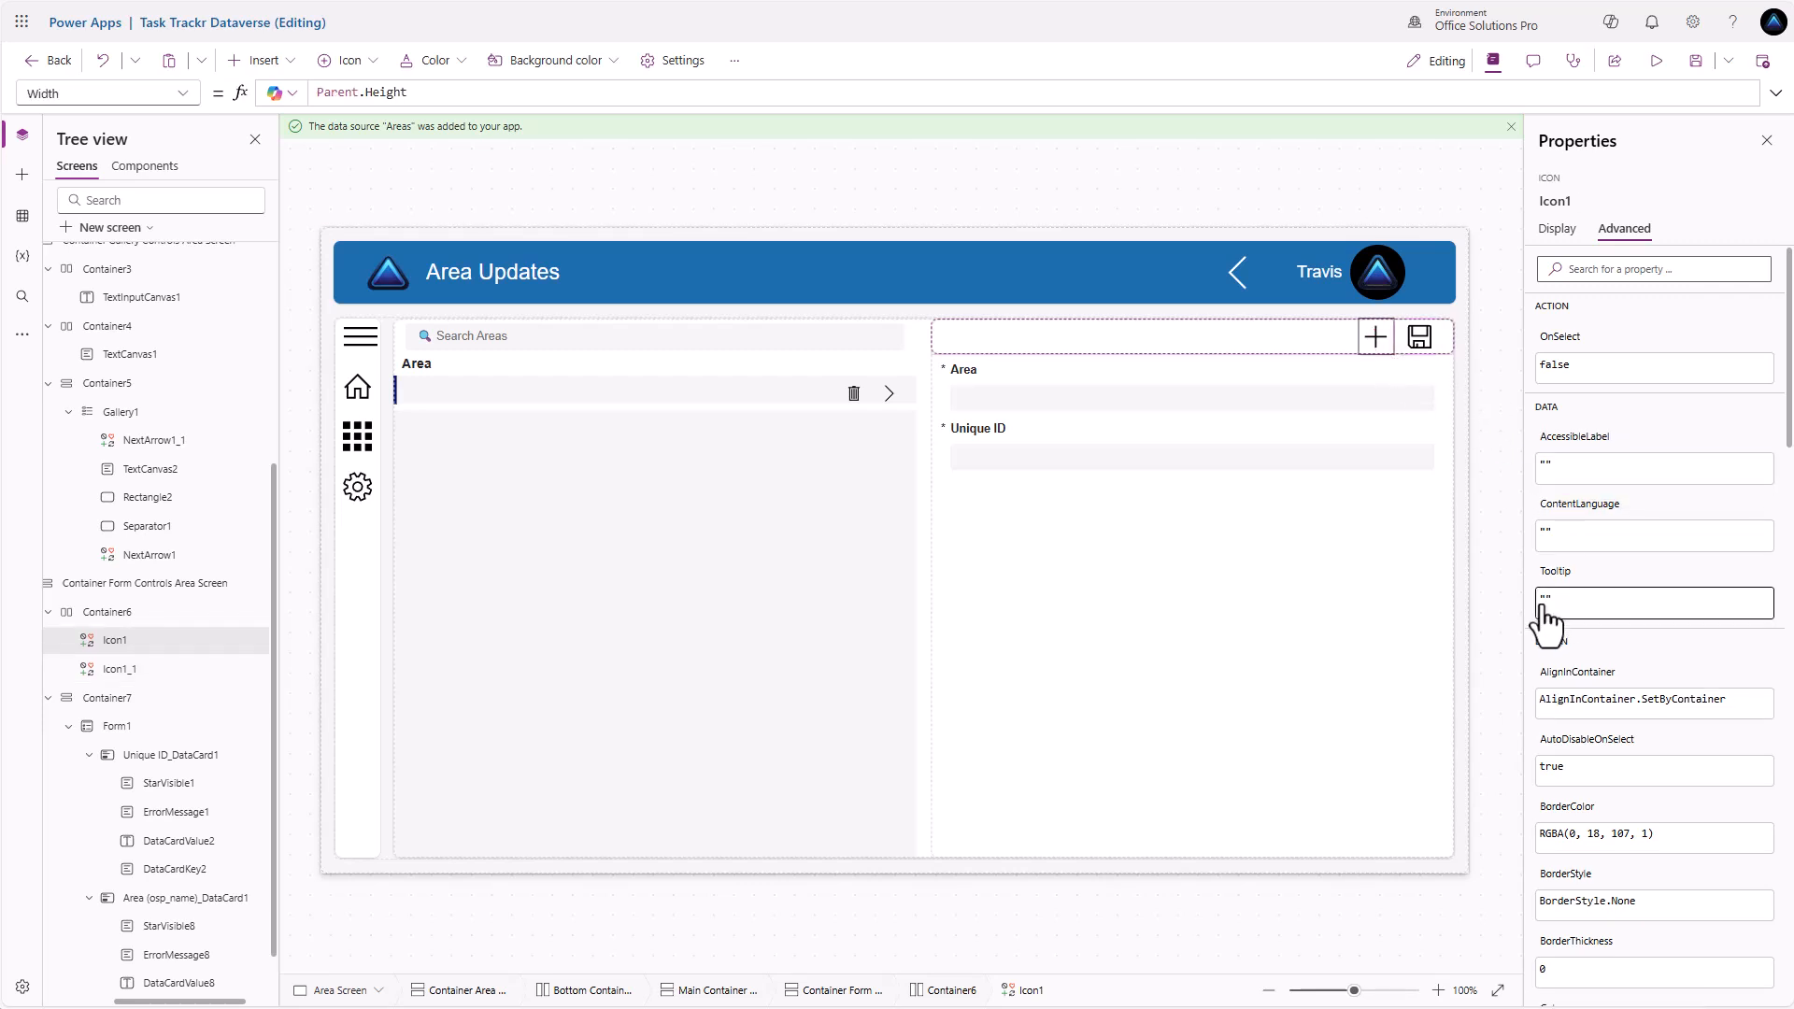
left_click(1547, 604)
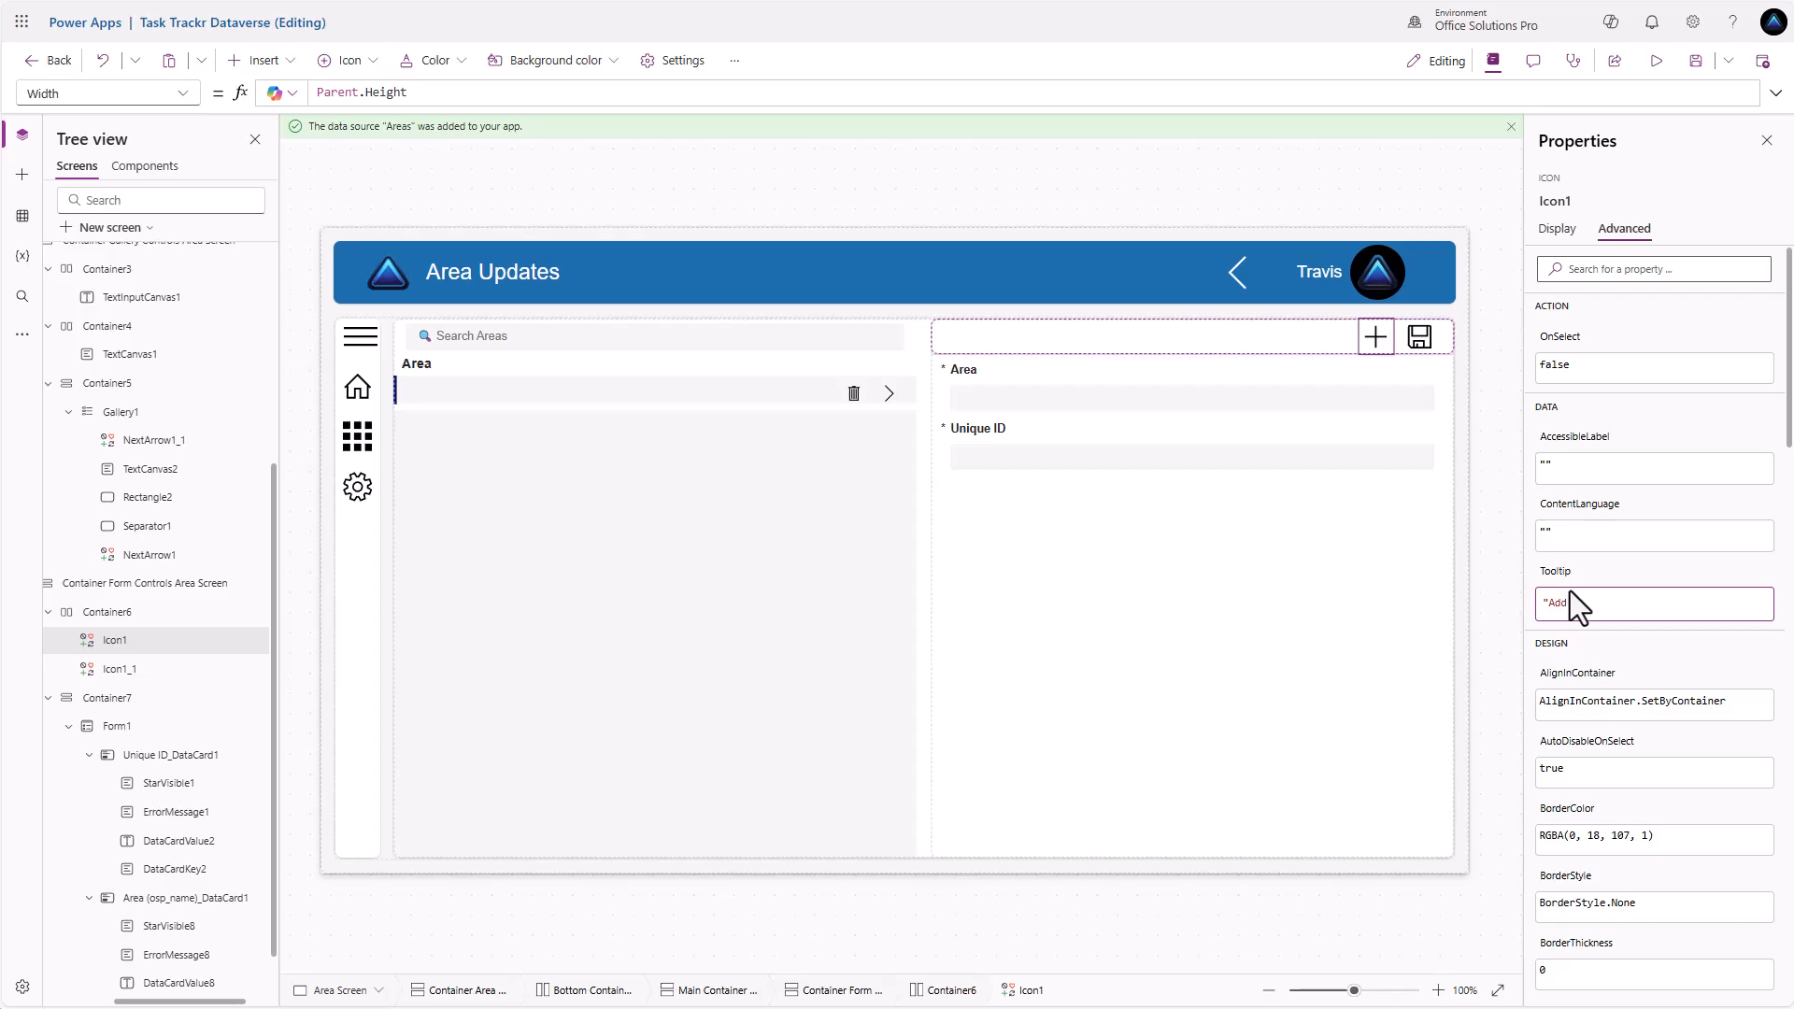
left_click(1556, 467)
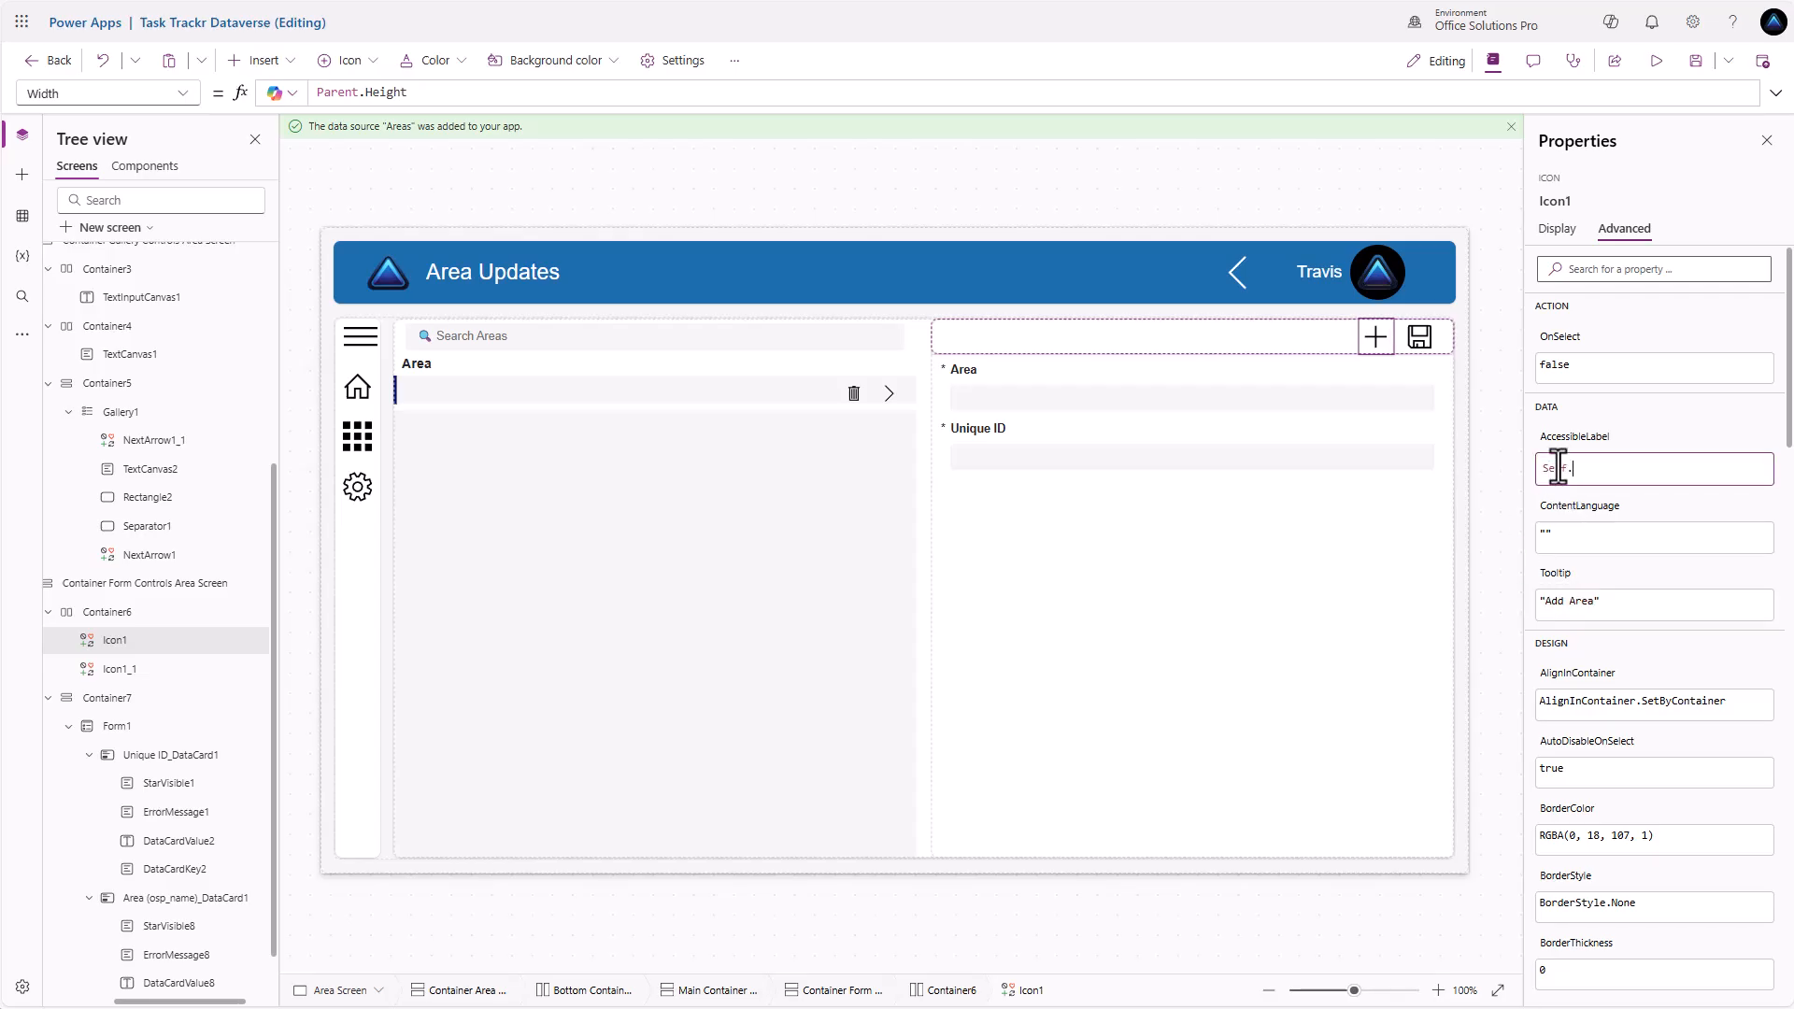
type("Self.Tooltr")
type("tip")
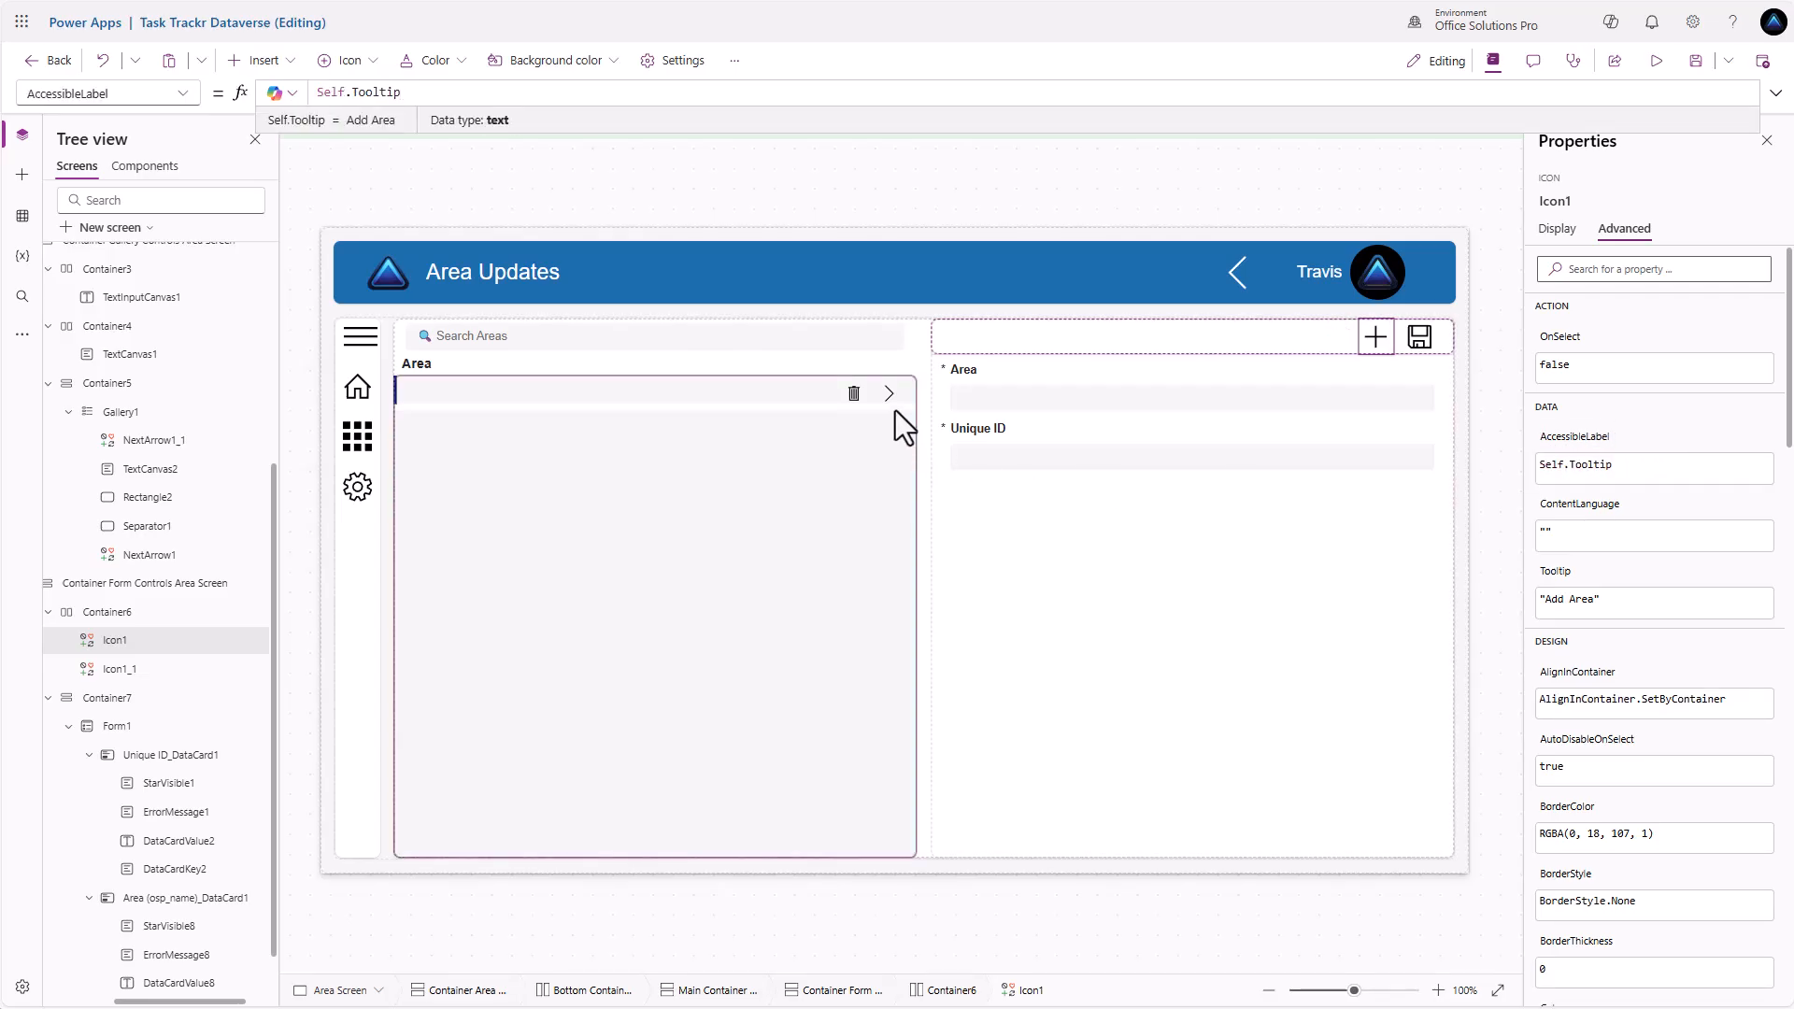
Change the Tooltip of the gallery's trash icon to "Delete item"
left_click(895, 393)
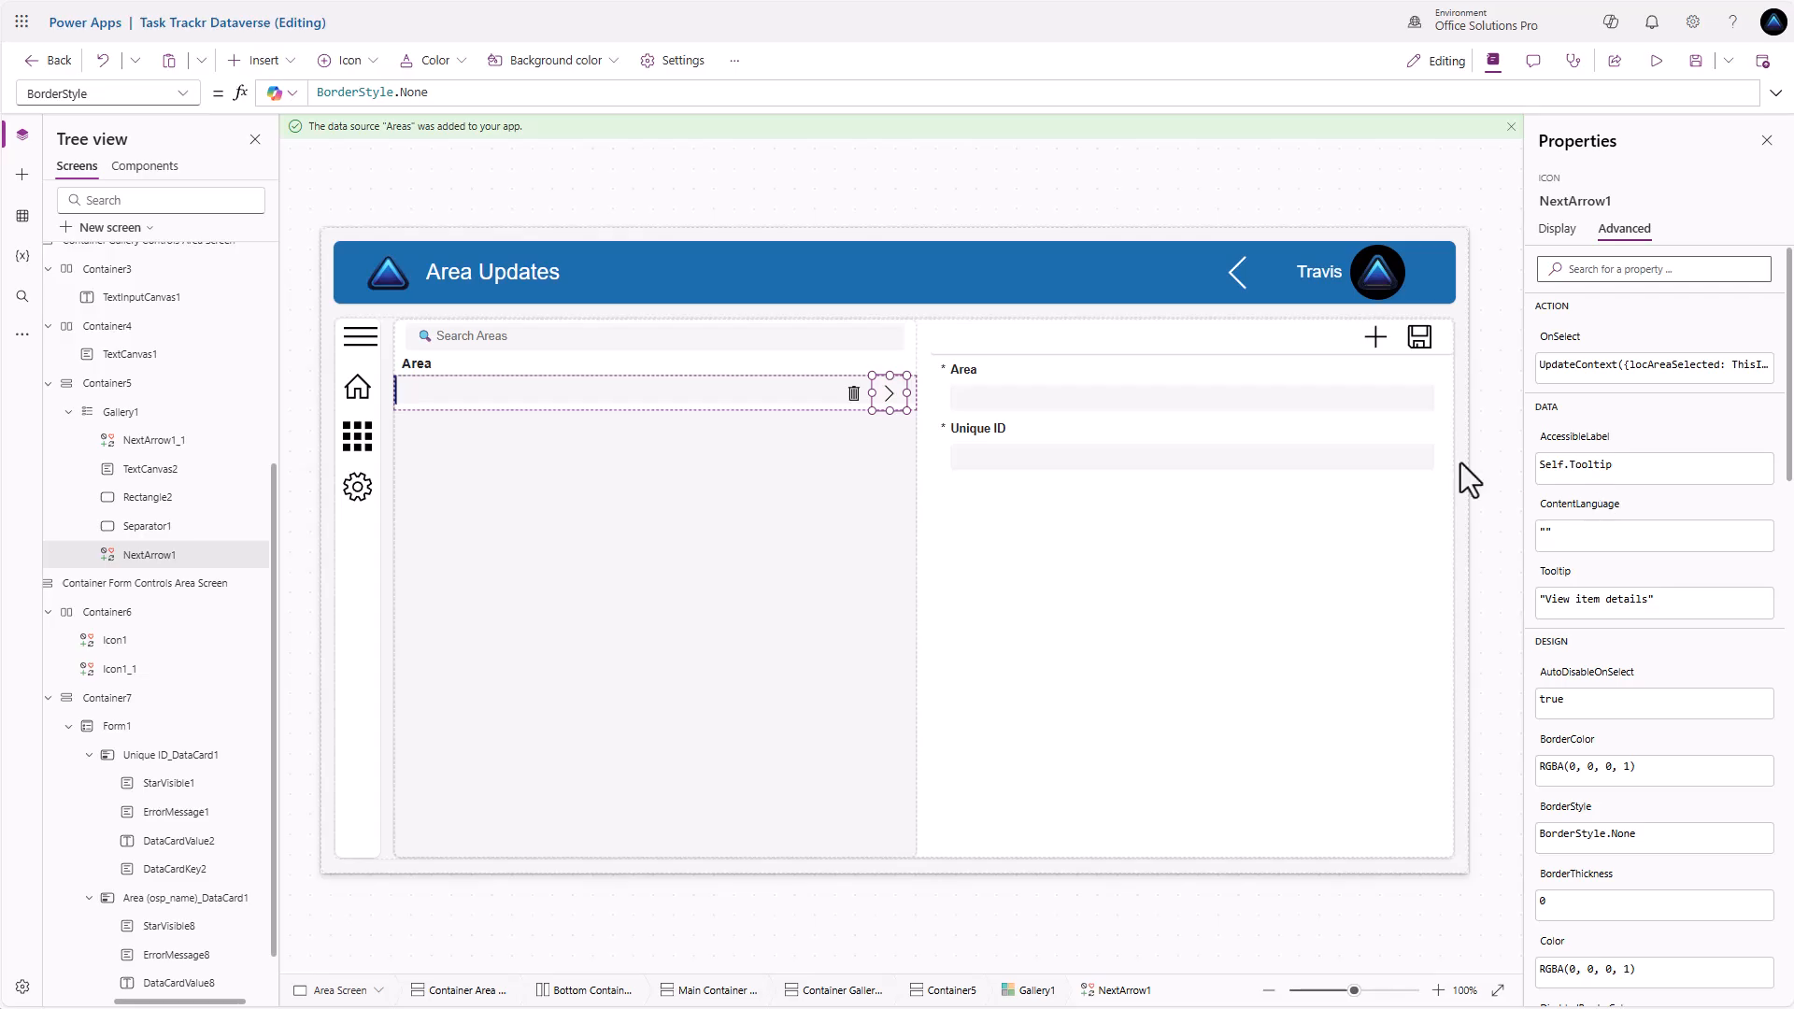
left_click(854, 394)
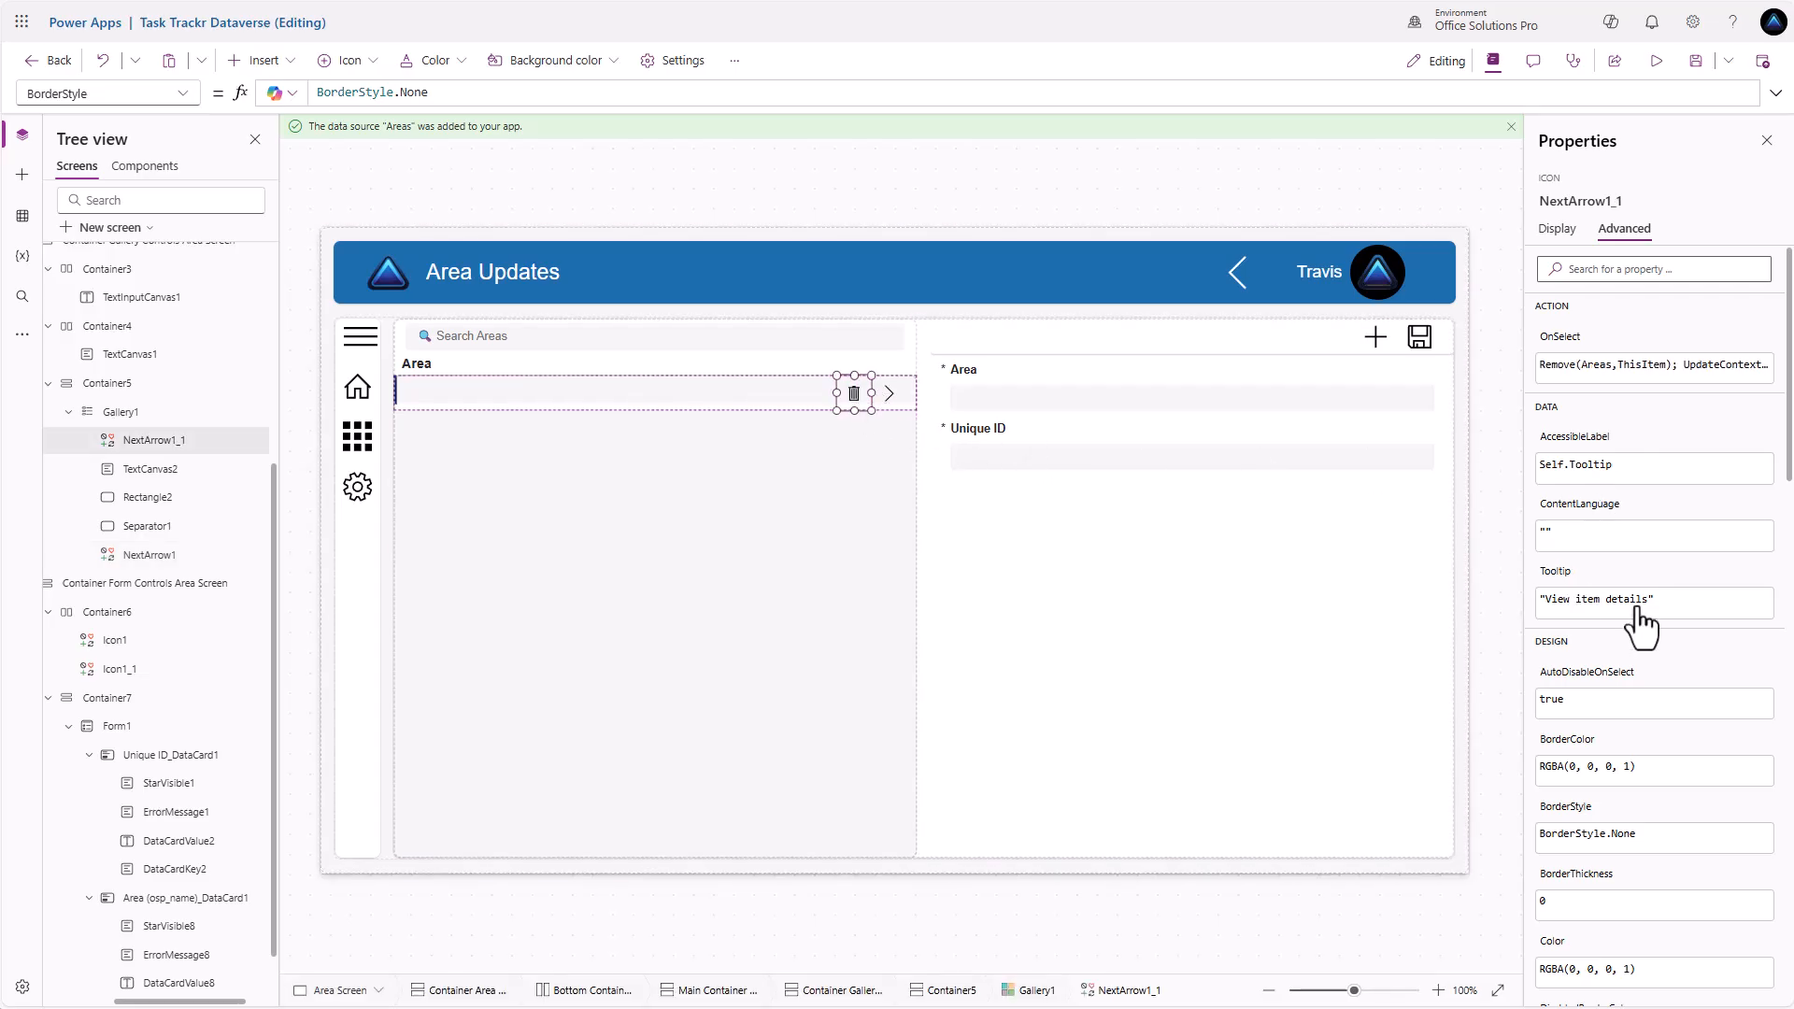
left_click_drag(1547, 602, 1647, 607)
type("Delete item")
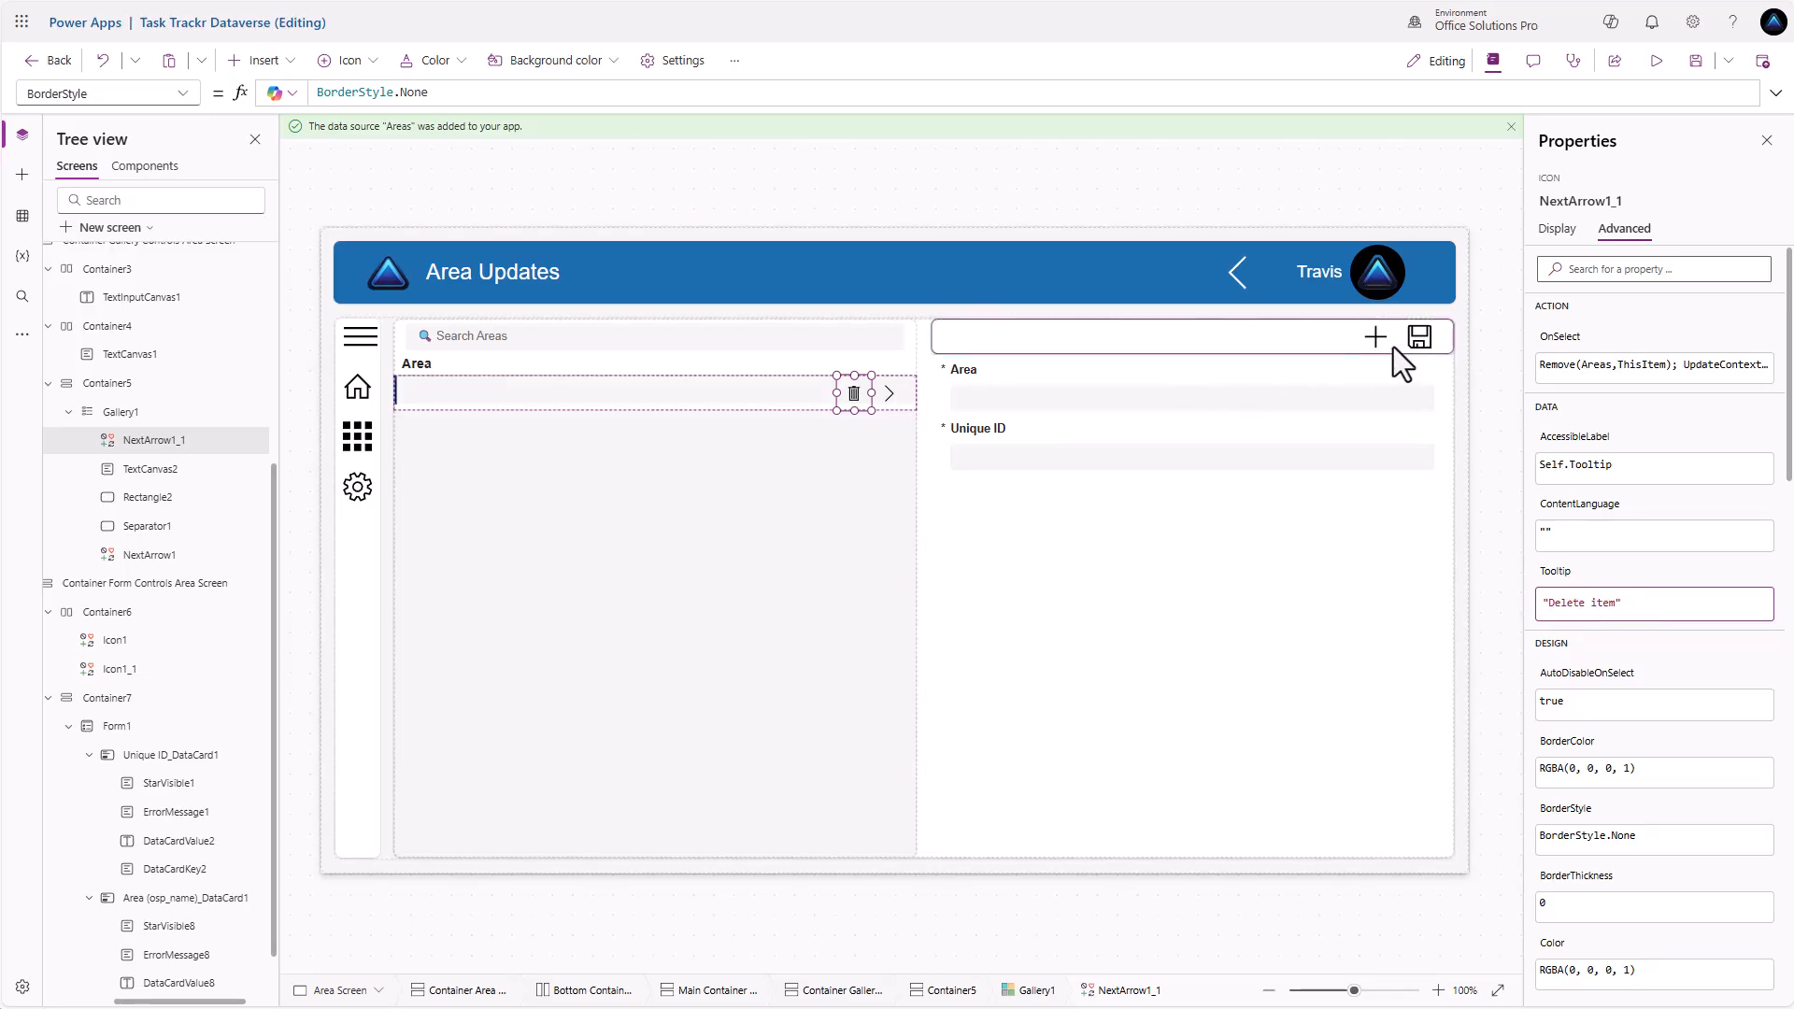
Set the Save icon's OnSelect formula to SubmitForm(Form1)
left_click(1422, 338)
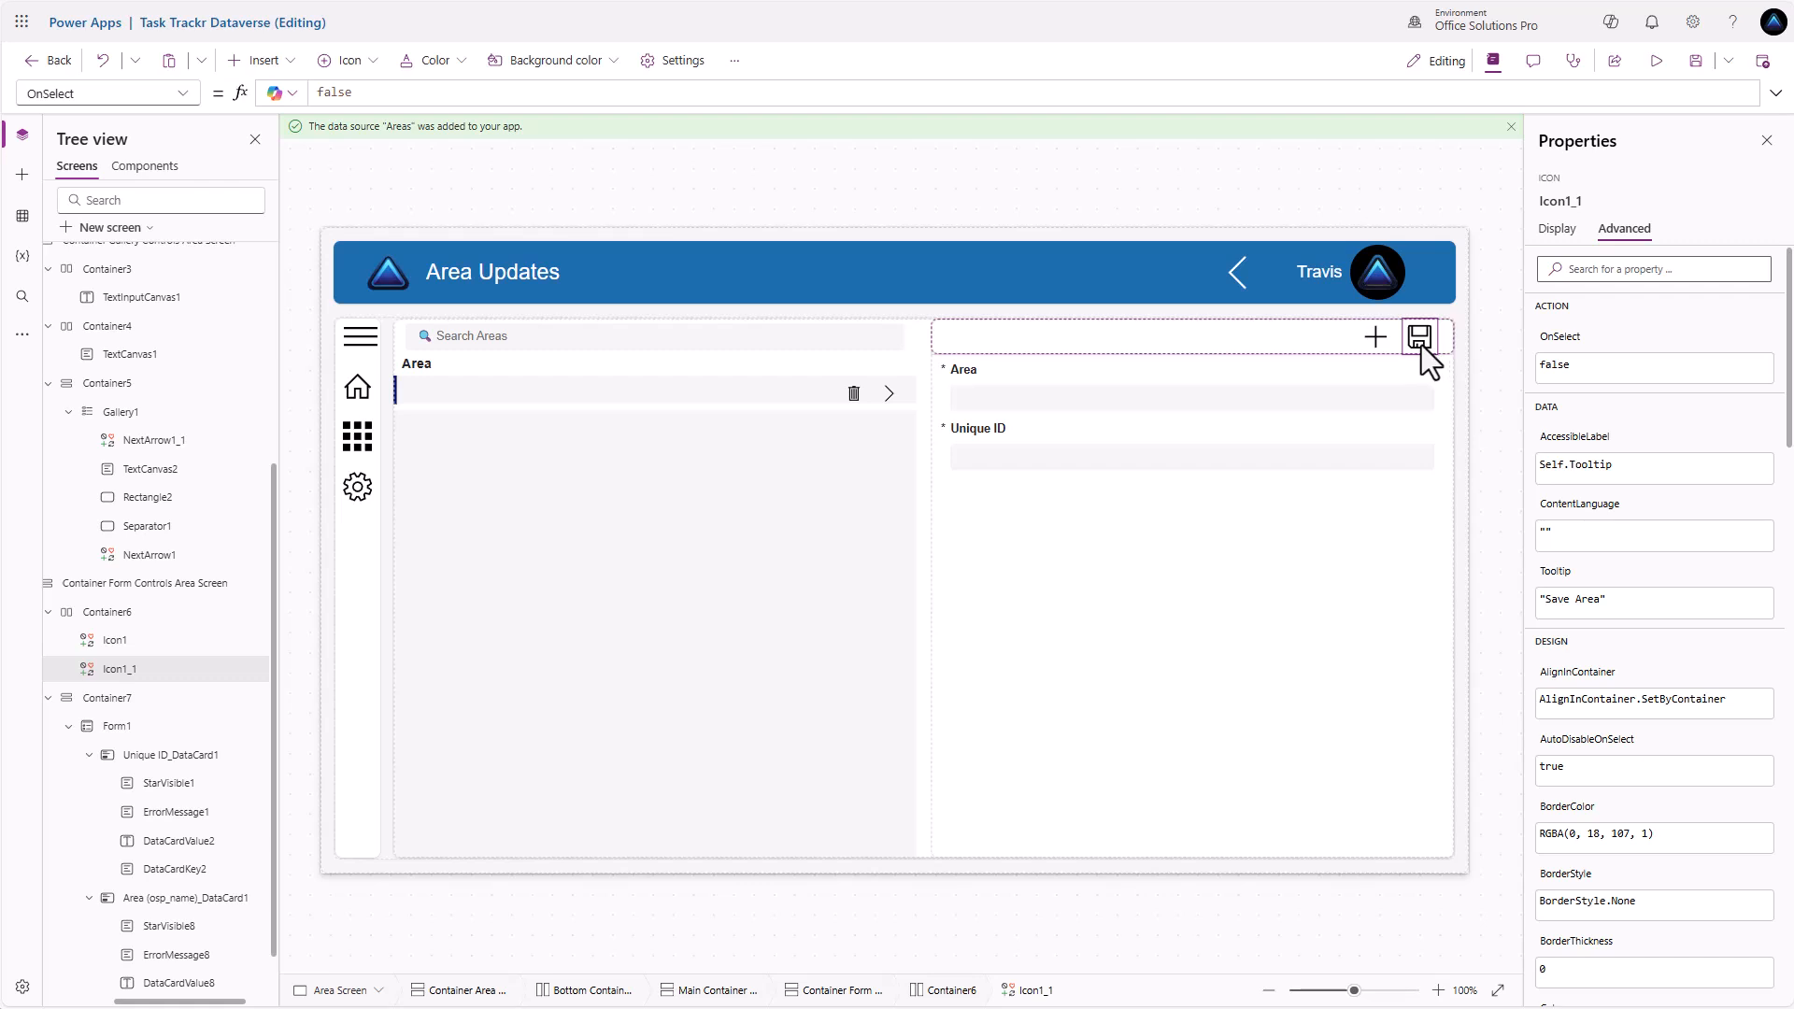
left_click(1553, 364)
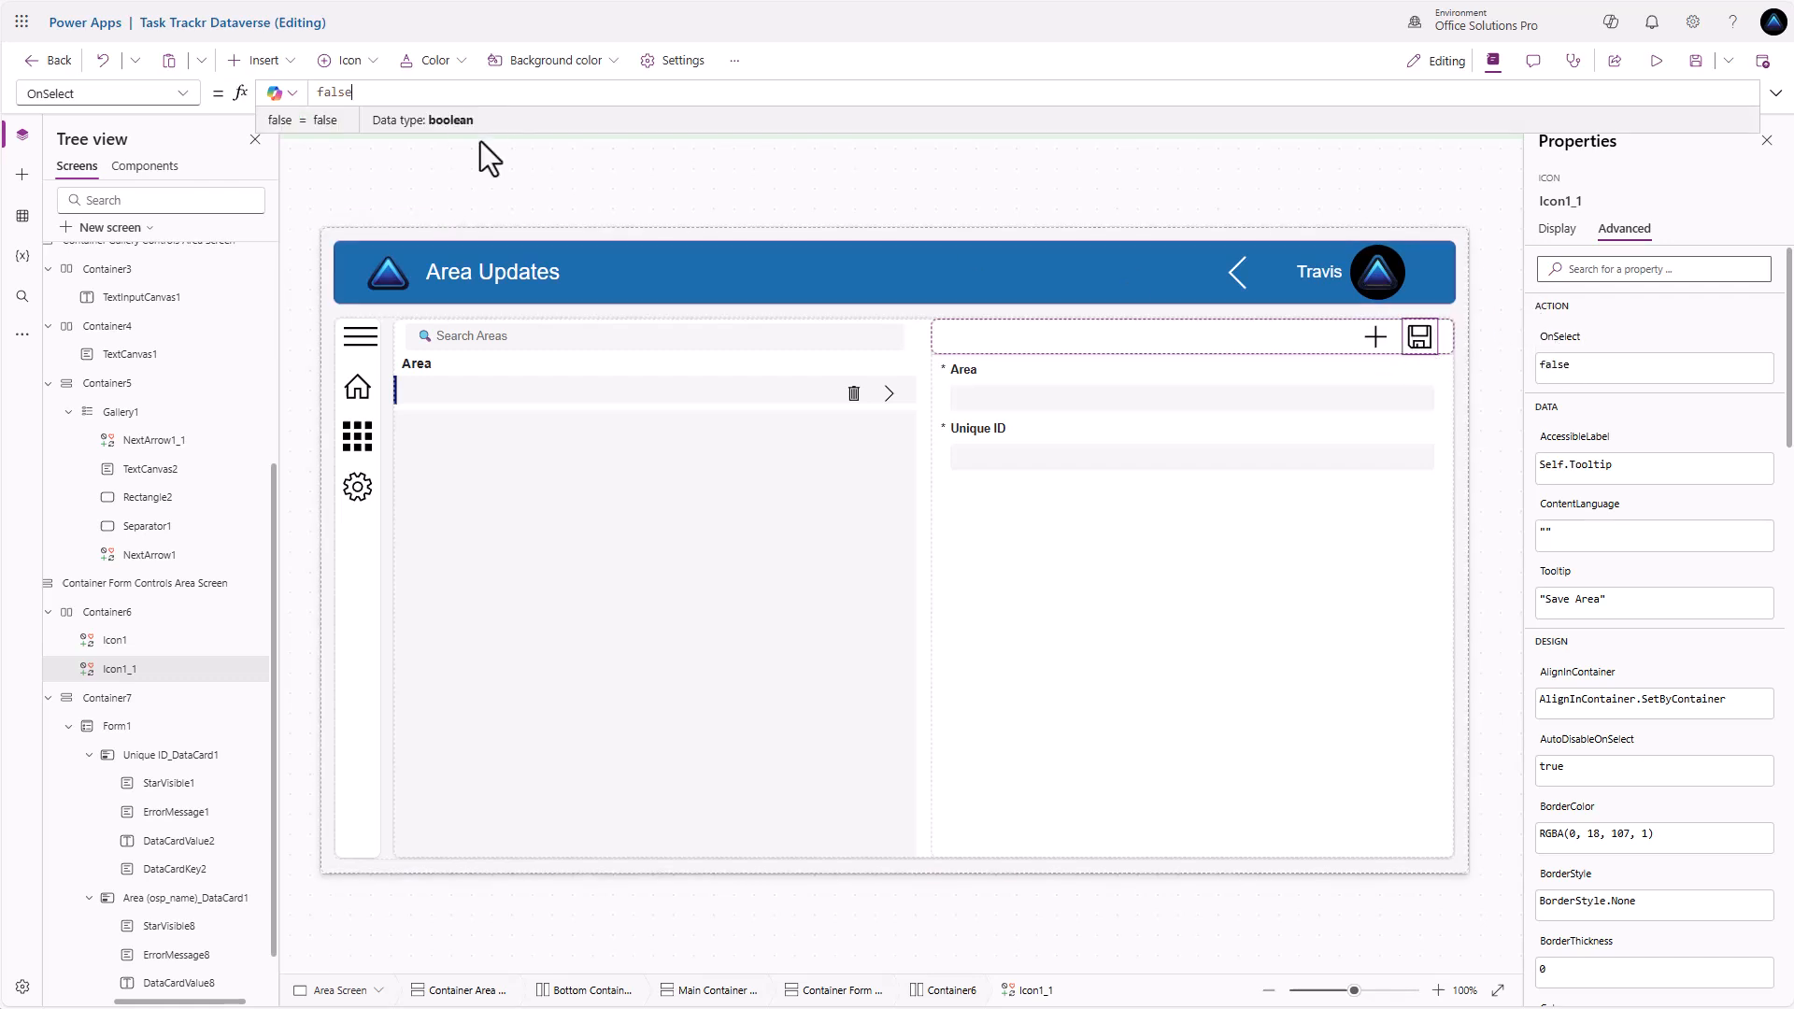
double_click(362, 91)
type("Subm")
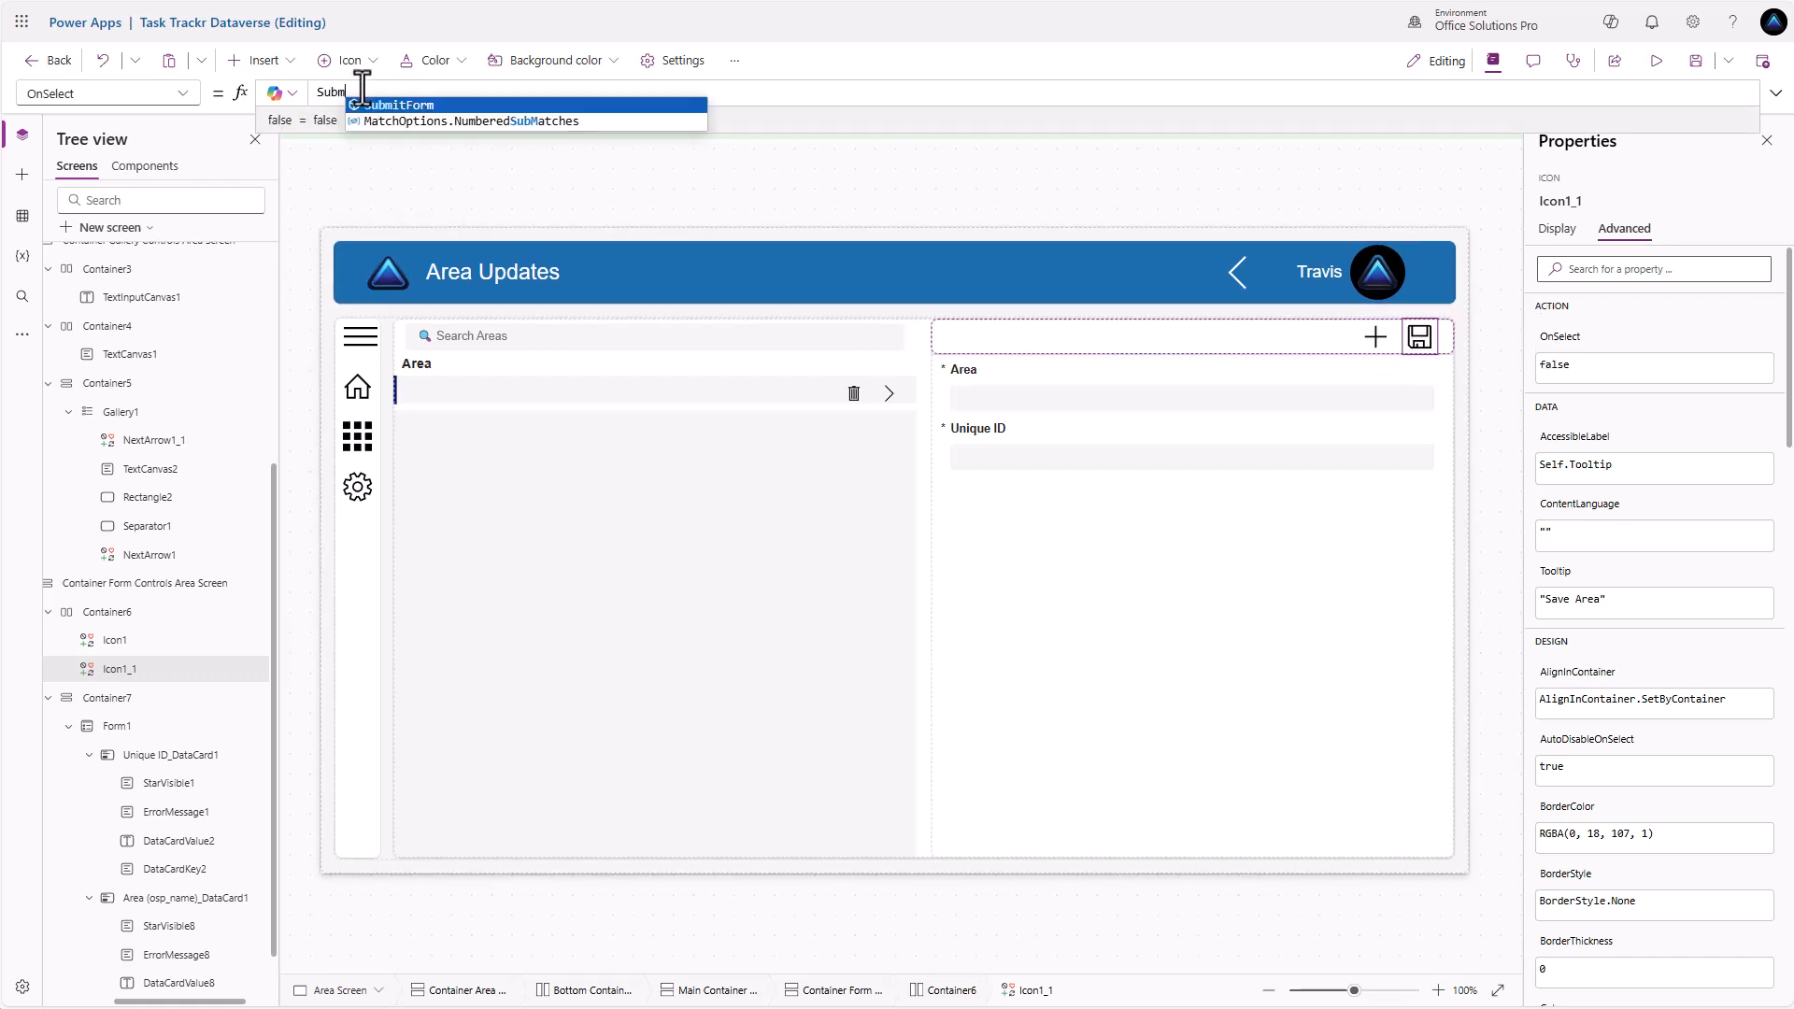
type("itForm(frm")
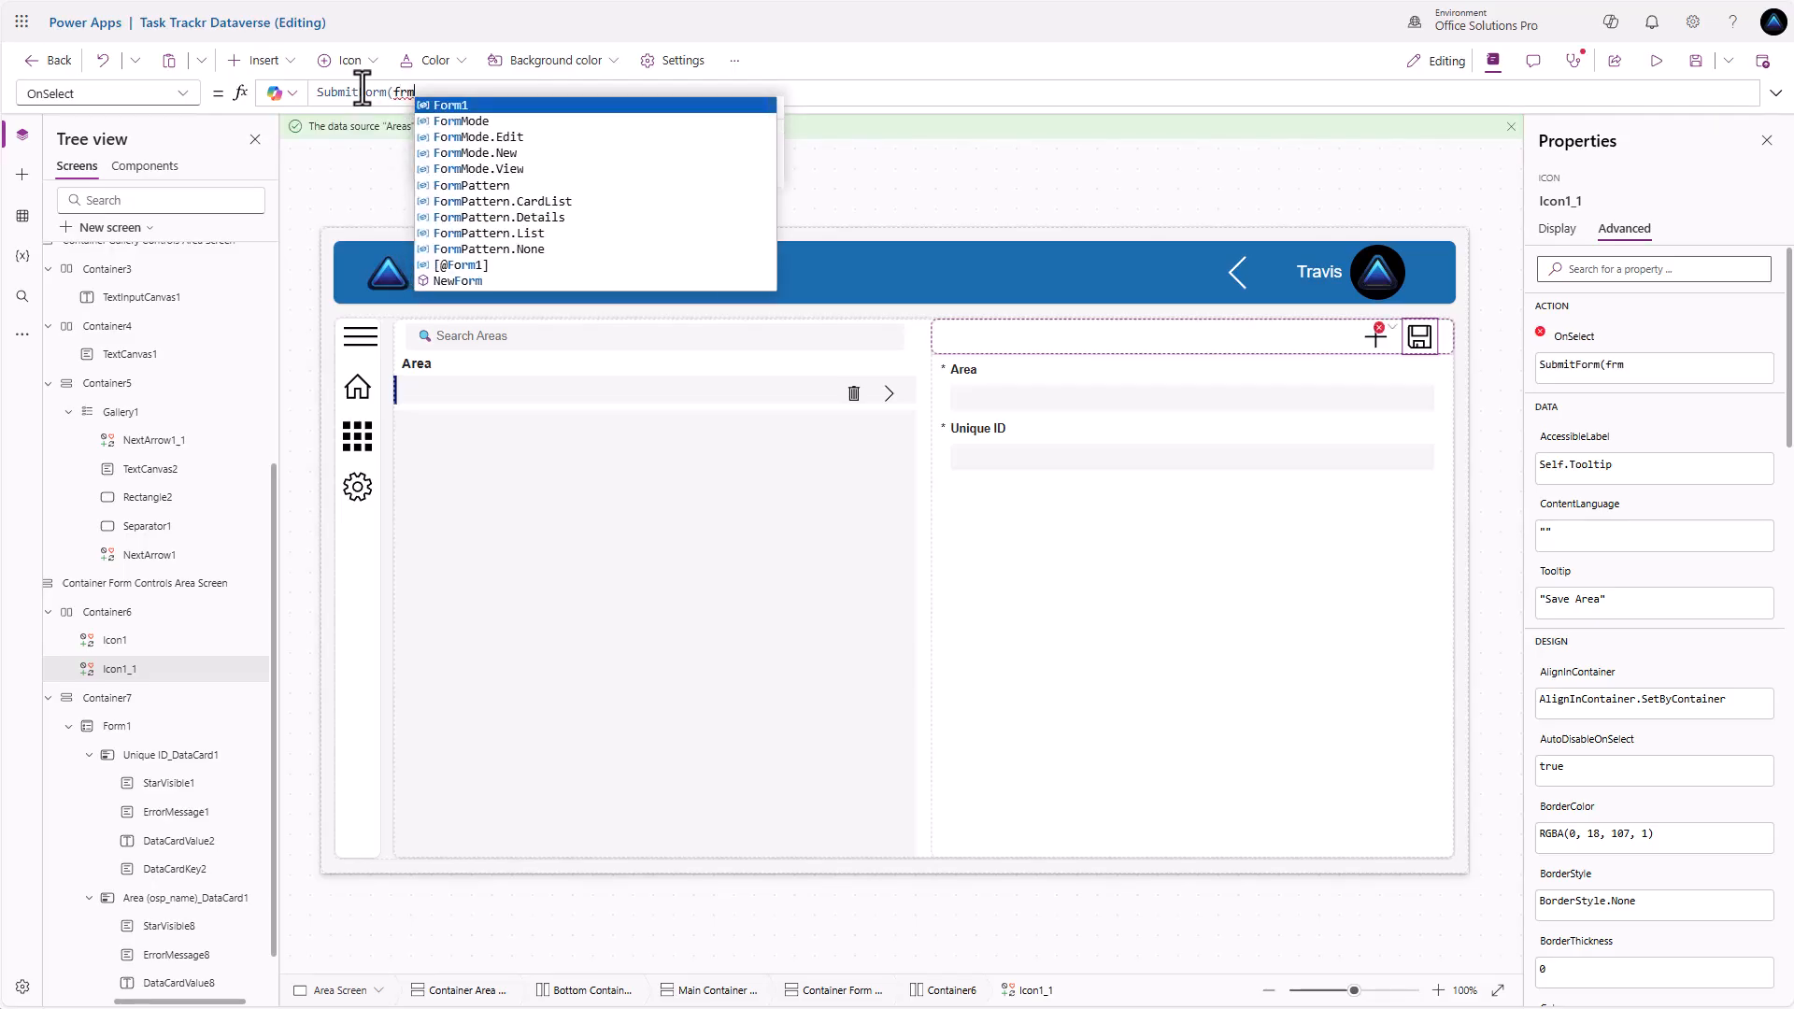
key("Tab")
type(")")
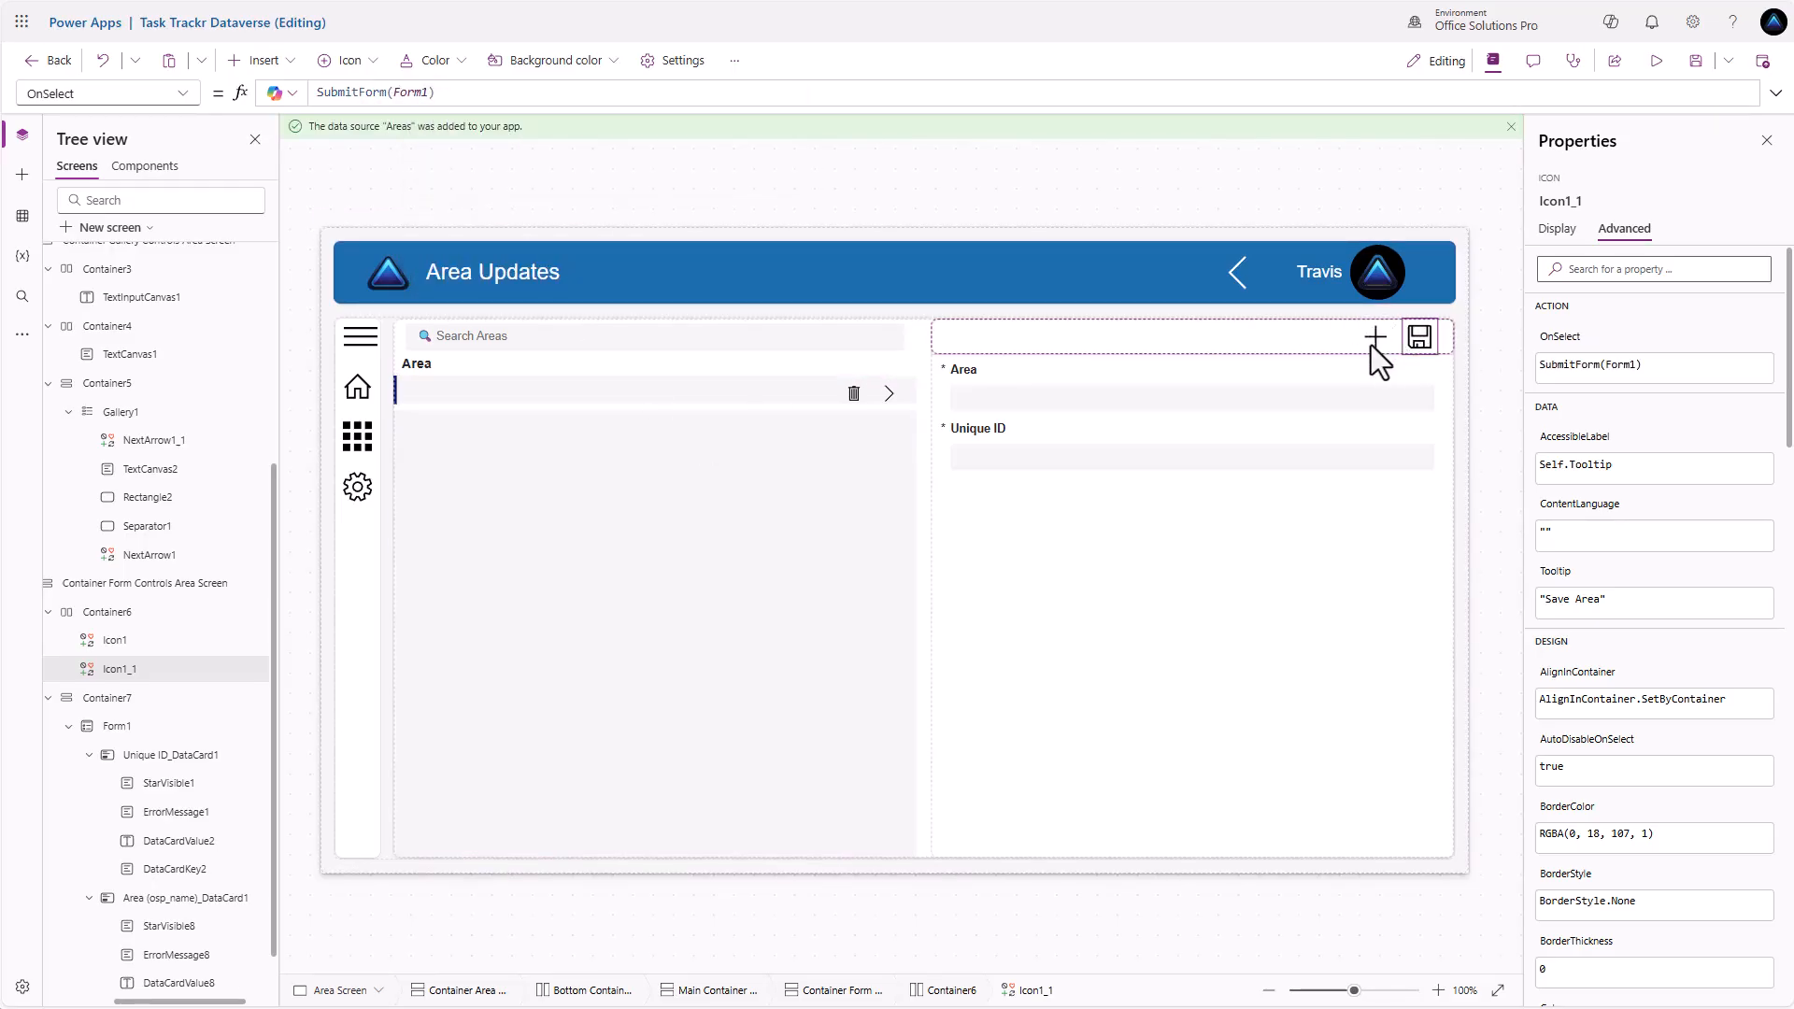
Set the Add icon's OnSelect formula to NewForm(Form1)
left_click(1372, 342)
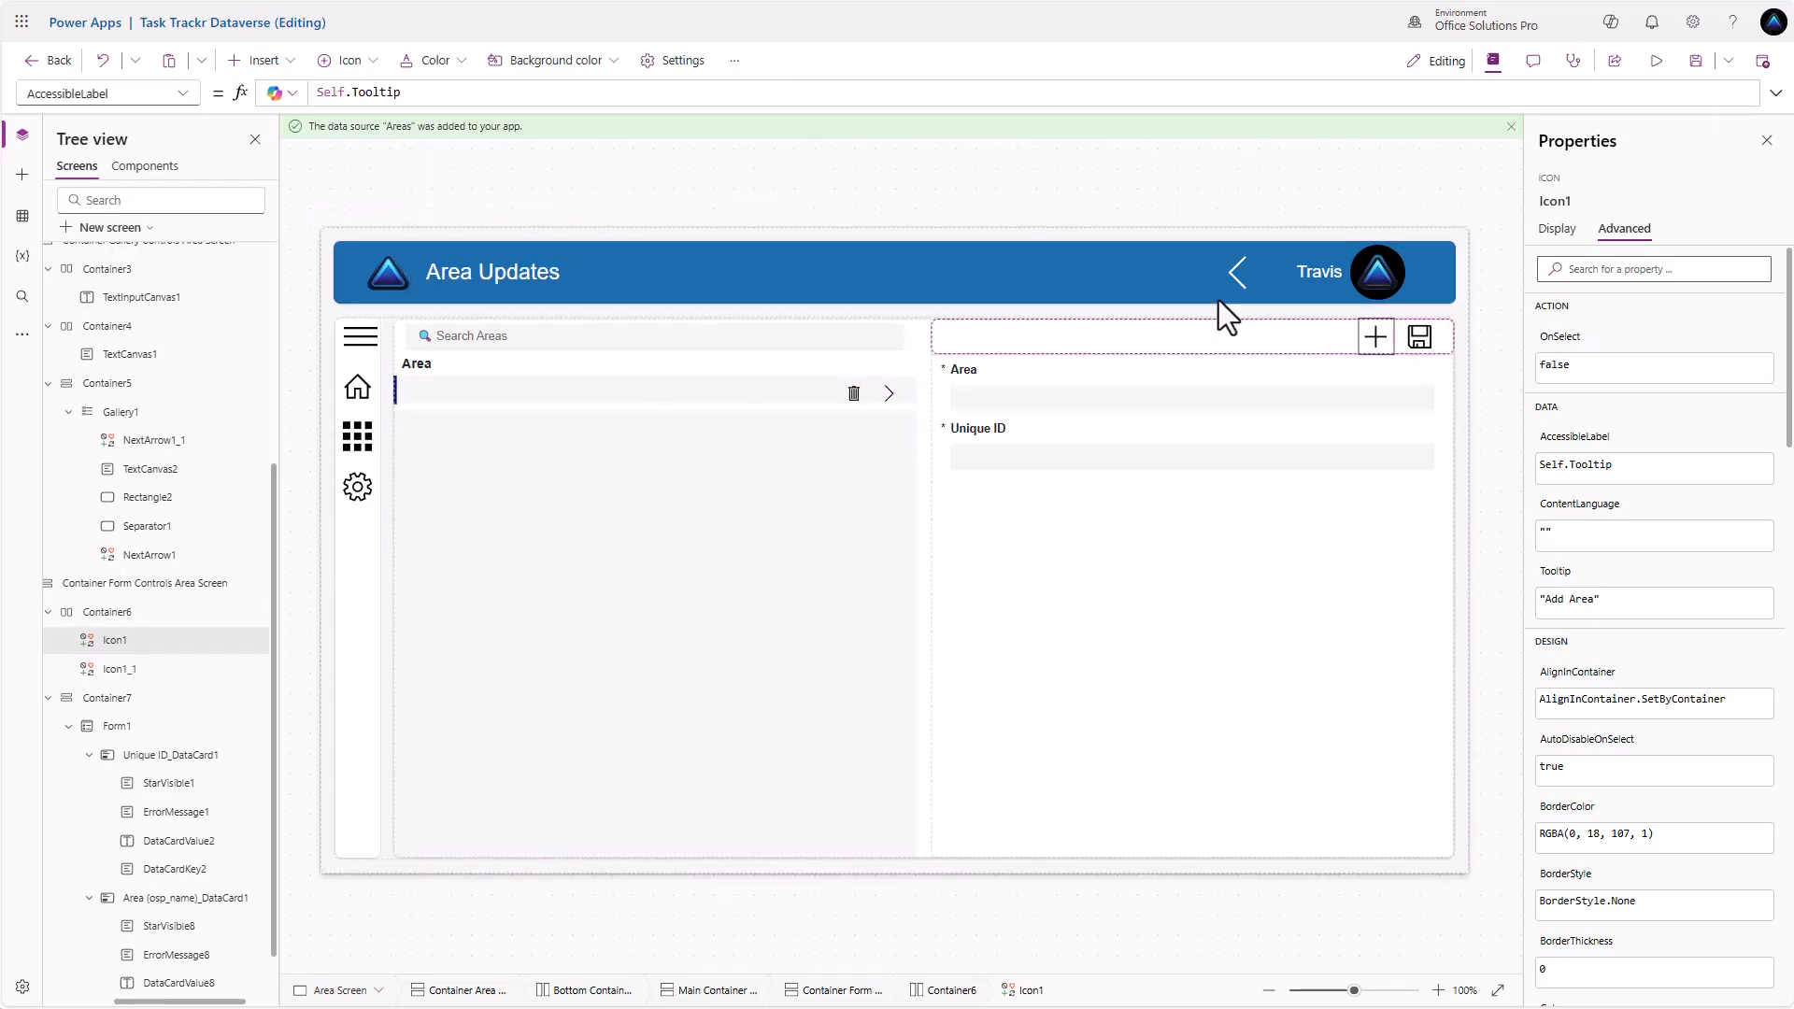
left_click(1537, 360)
left_click(552, 94)
key("ctrl+a")
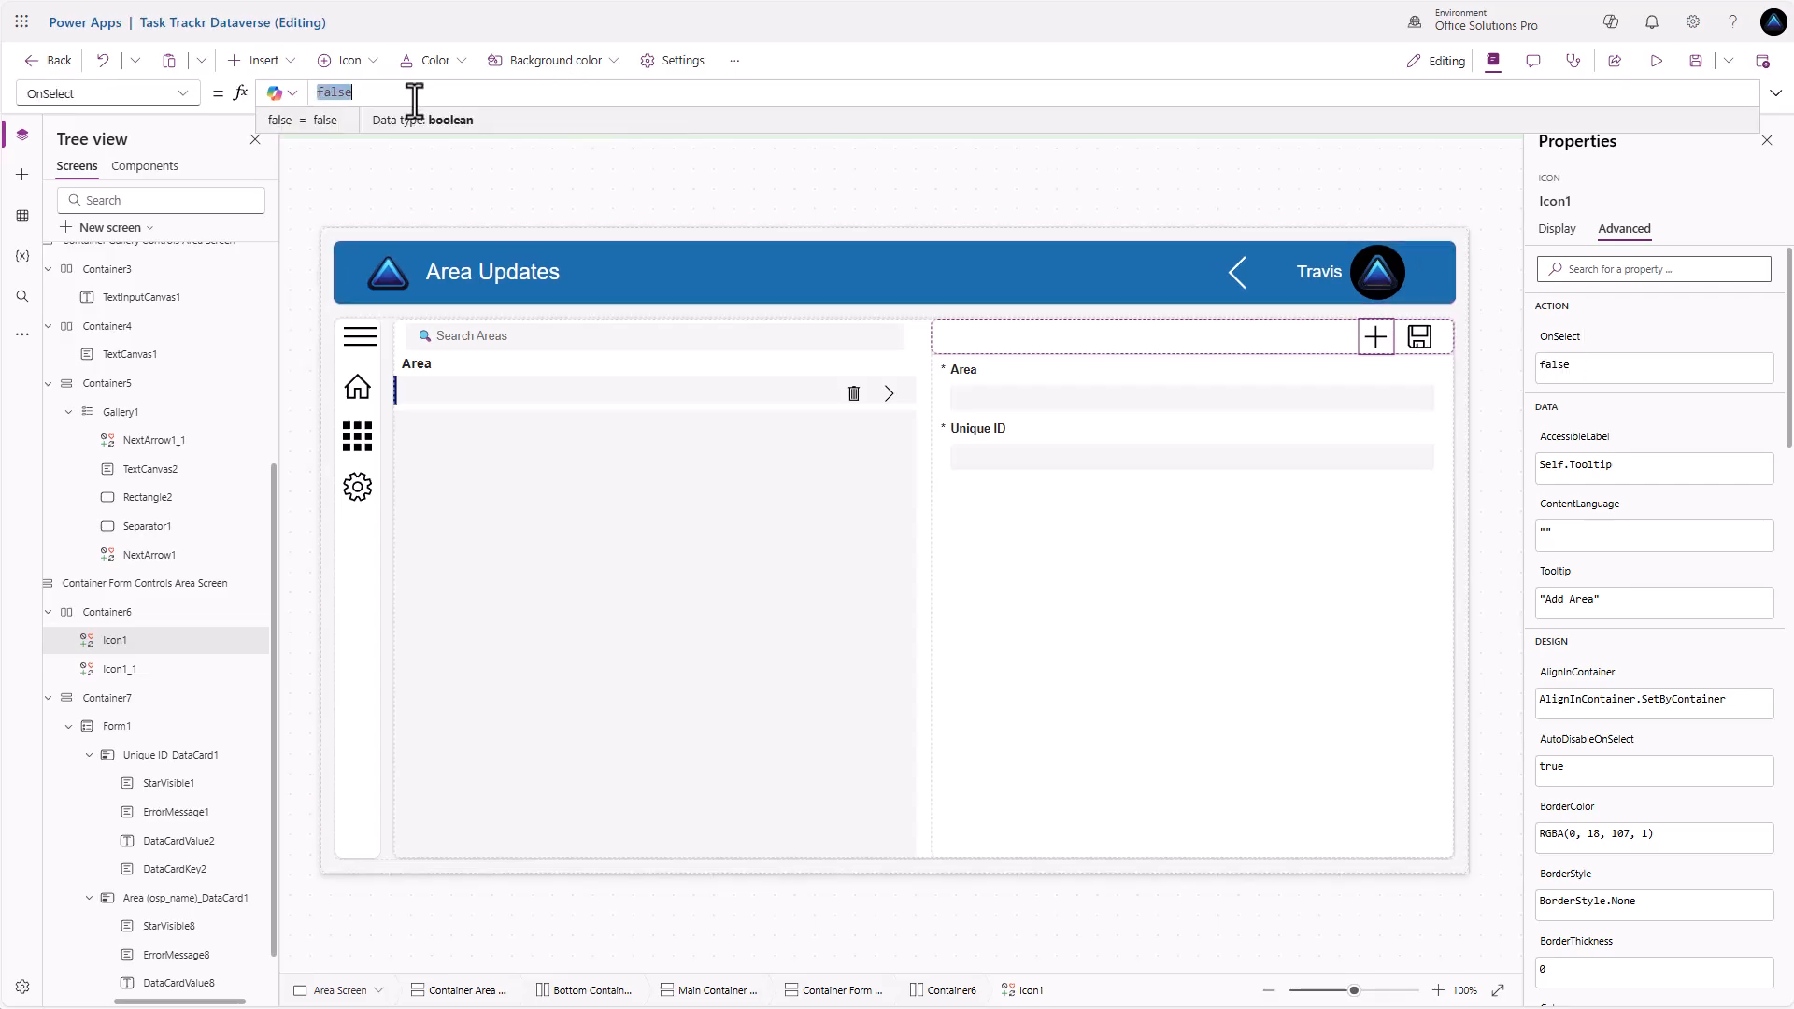
type("NewFor")
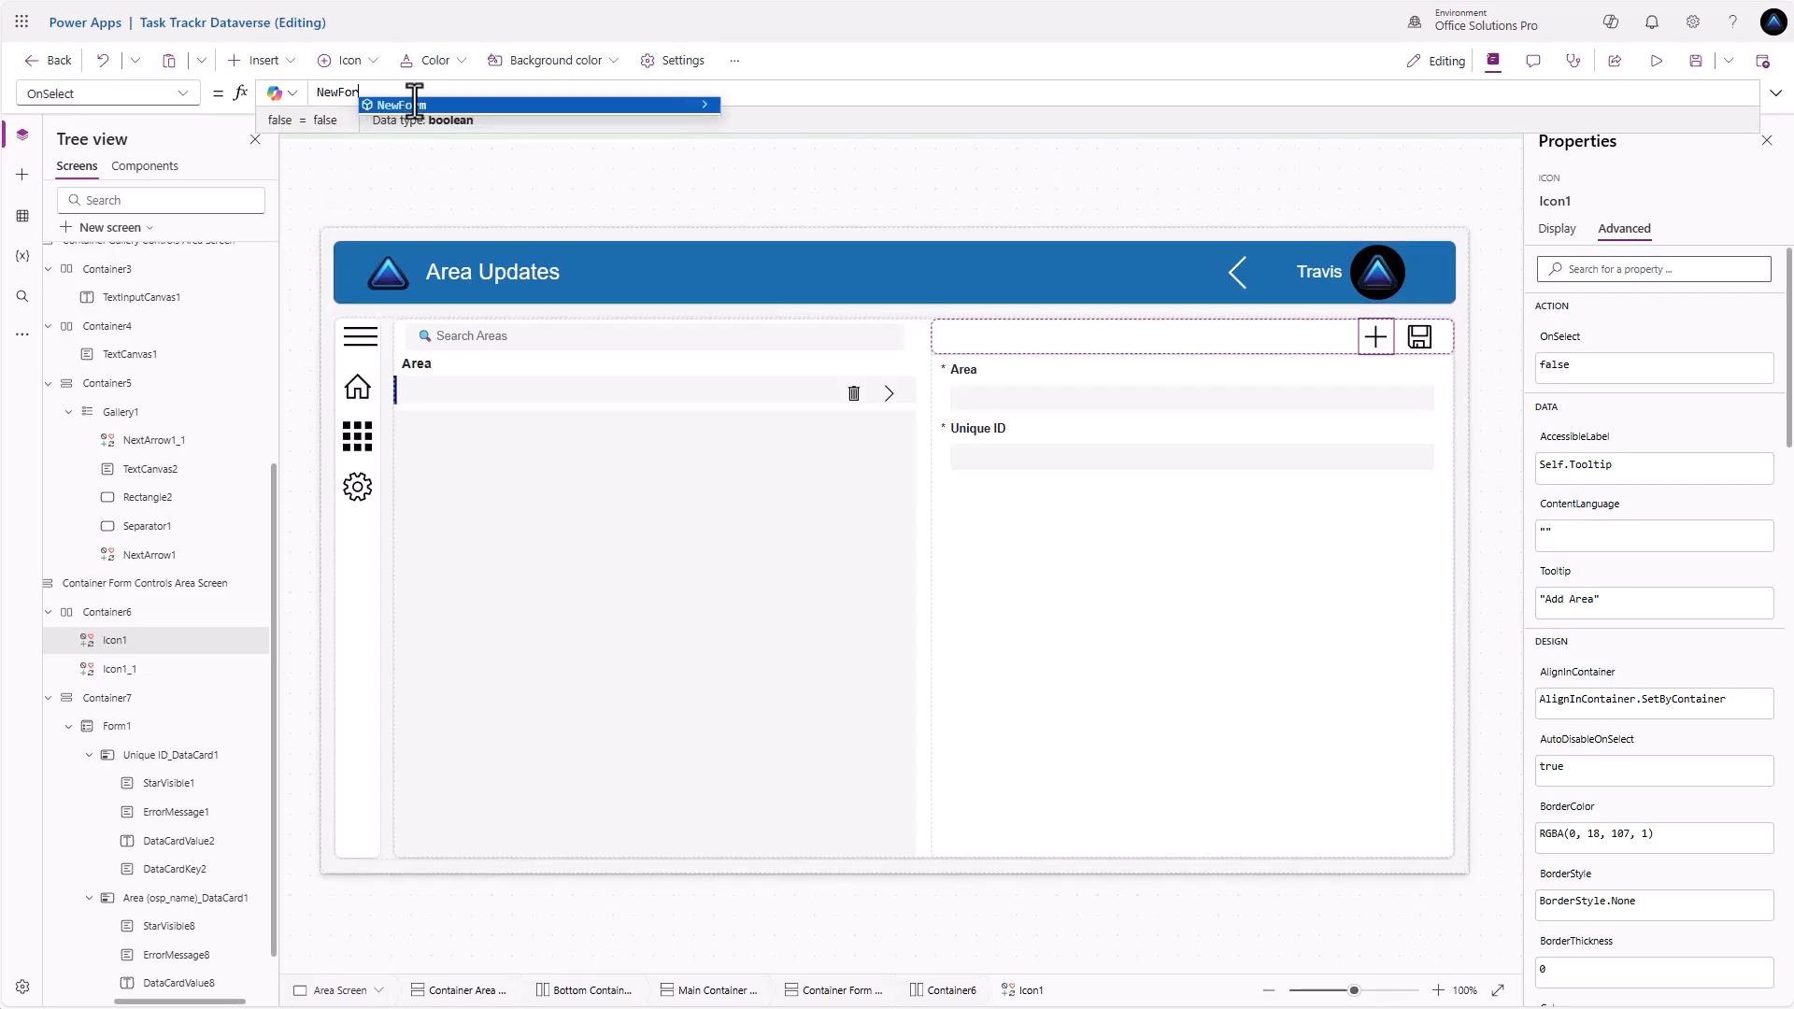
type("m(Form1)")
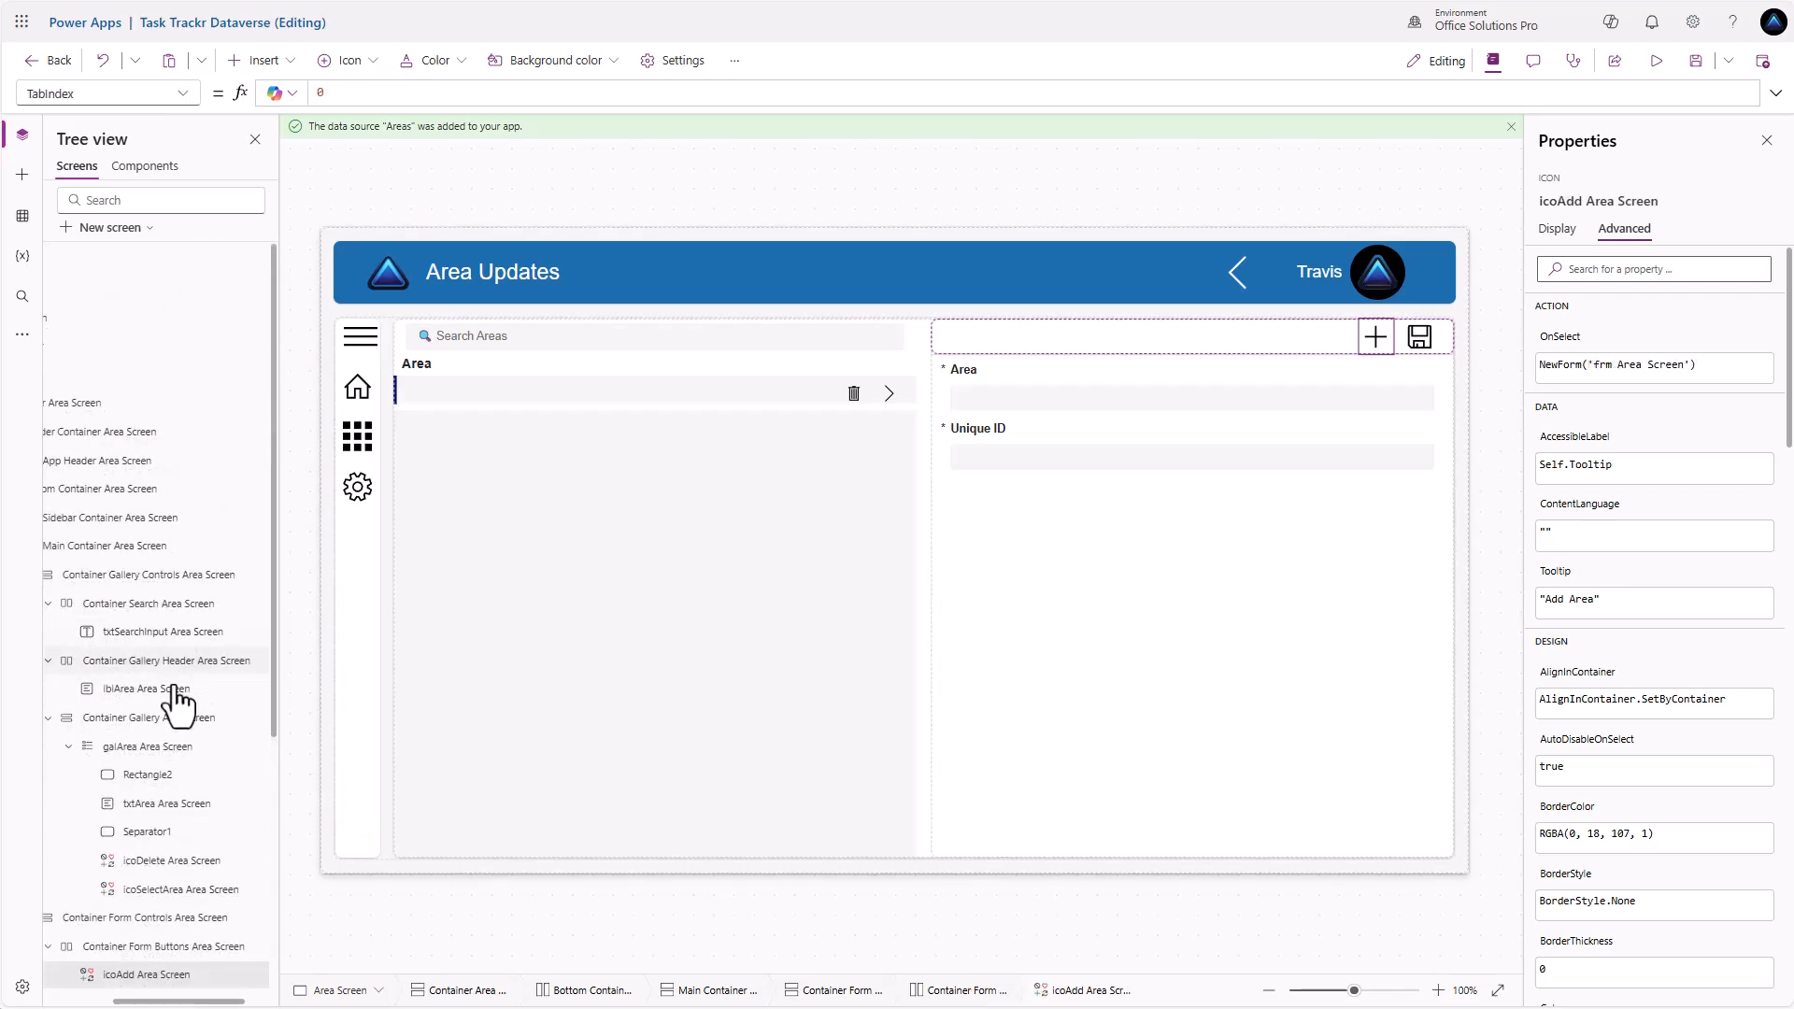
left_click(99, 1005)
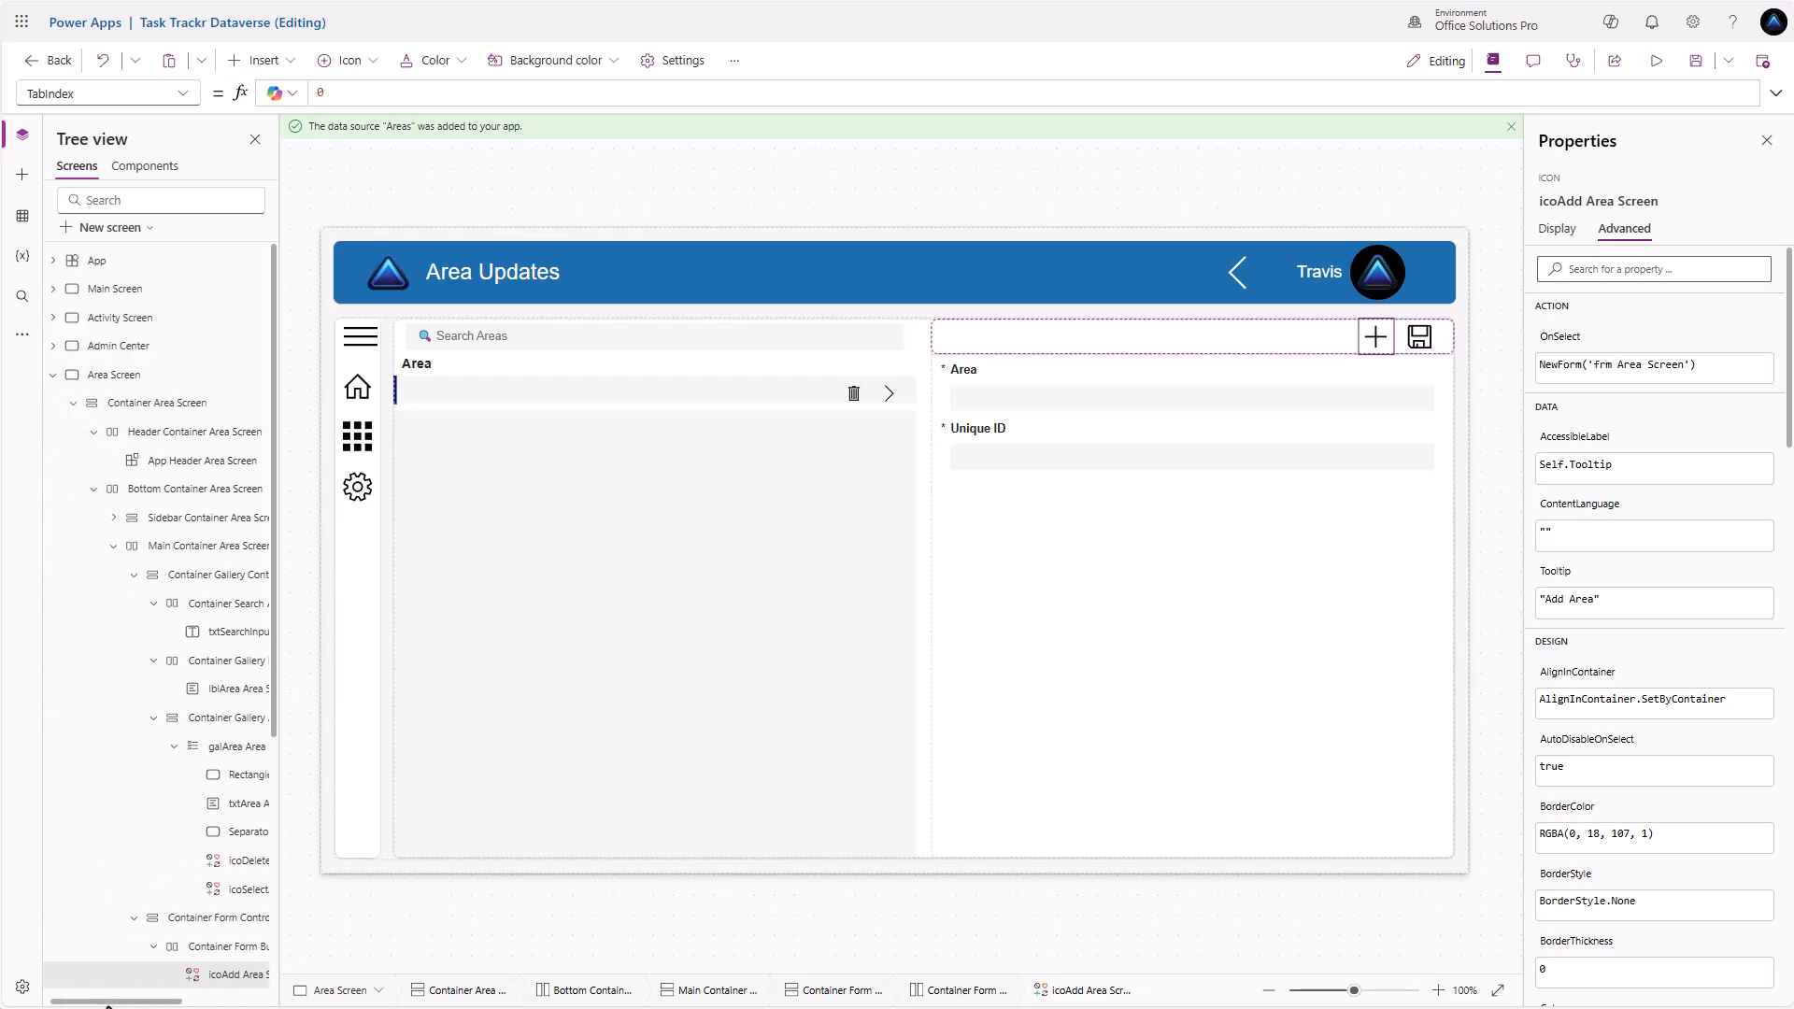
scroll(136, 974, "down", 1)
left_click_drag(145, 1005, 203, 1005)
scroll(229, 930, "down", 1)
scroll(231, 921, "down", 2)
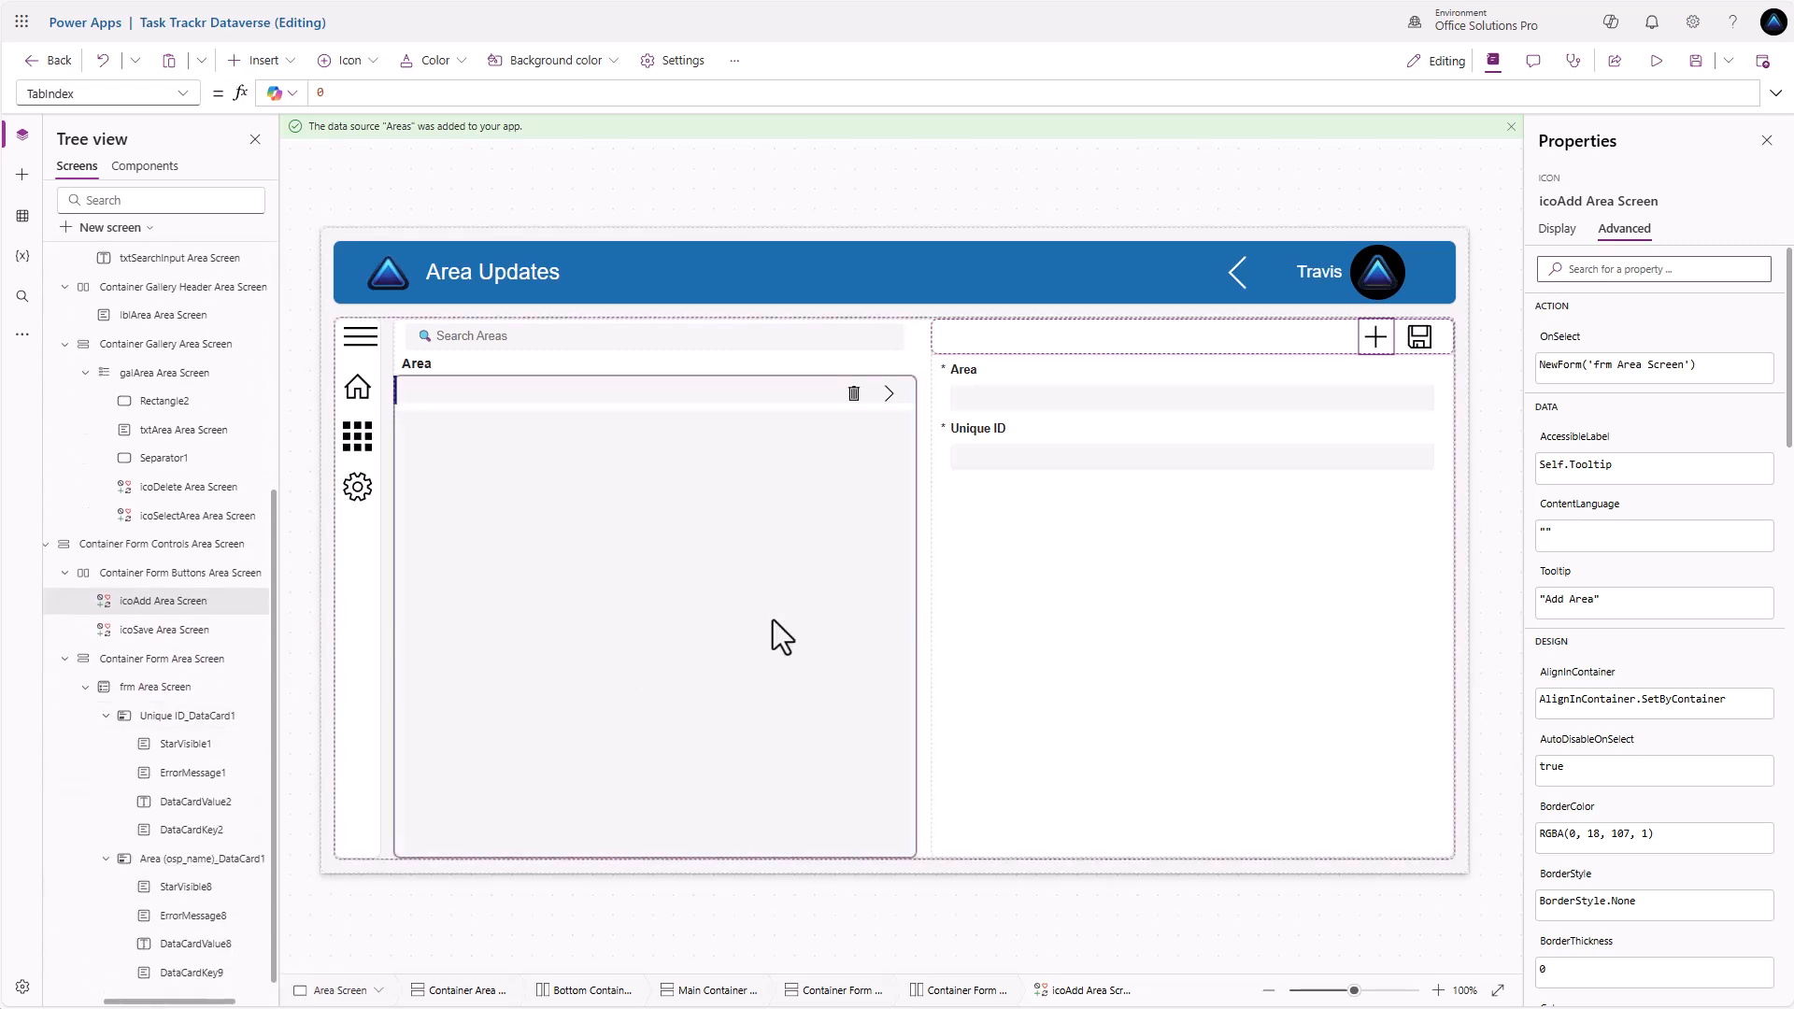
Set the OnSuccess formula of frm Area Screen to UpdateContext({locAreaSelected: Self.LastSubmit});
left_click(1171, 547)
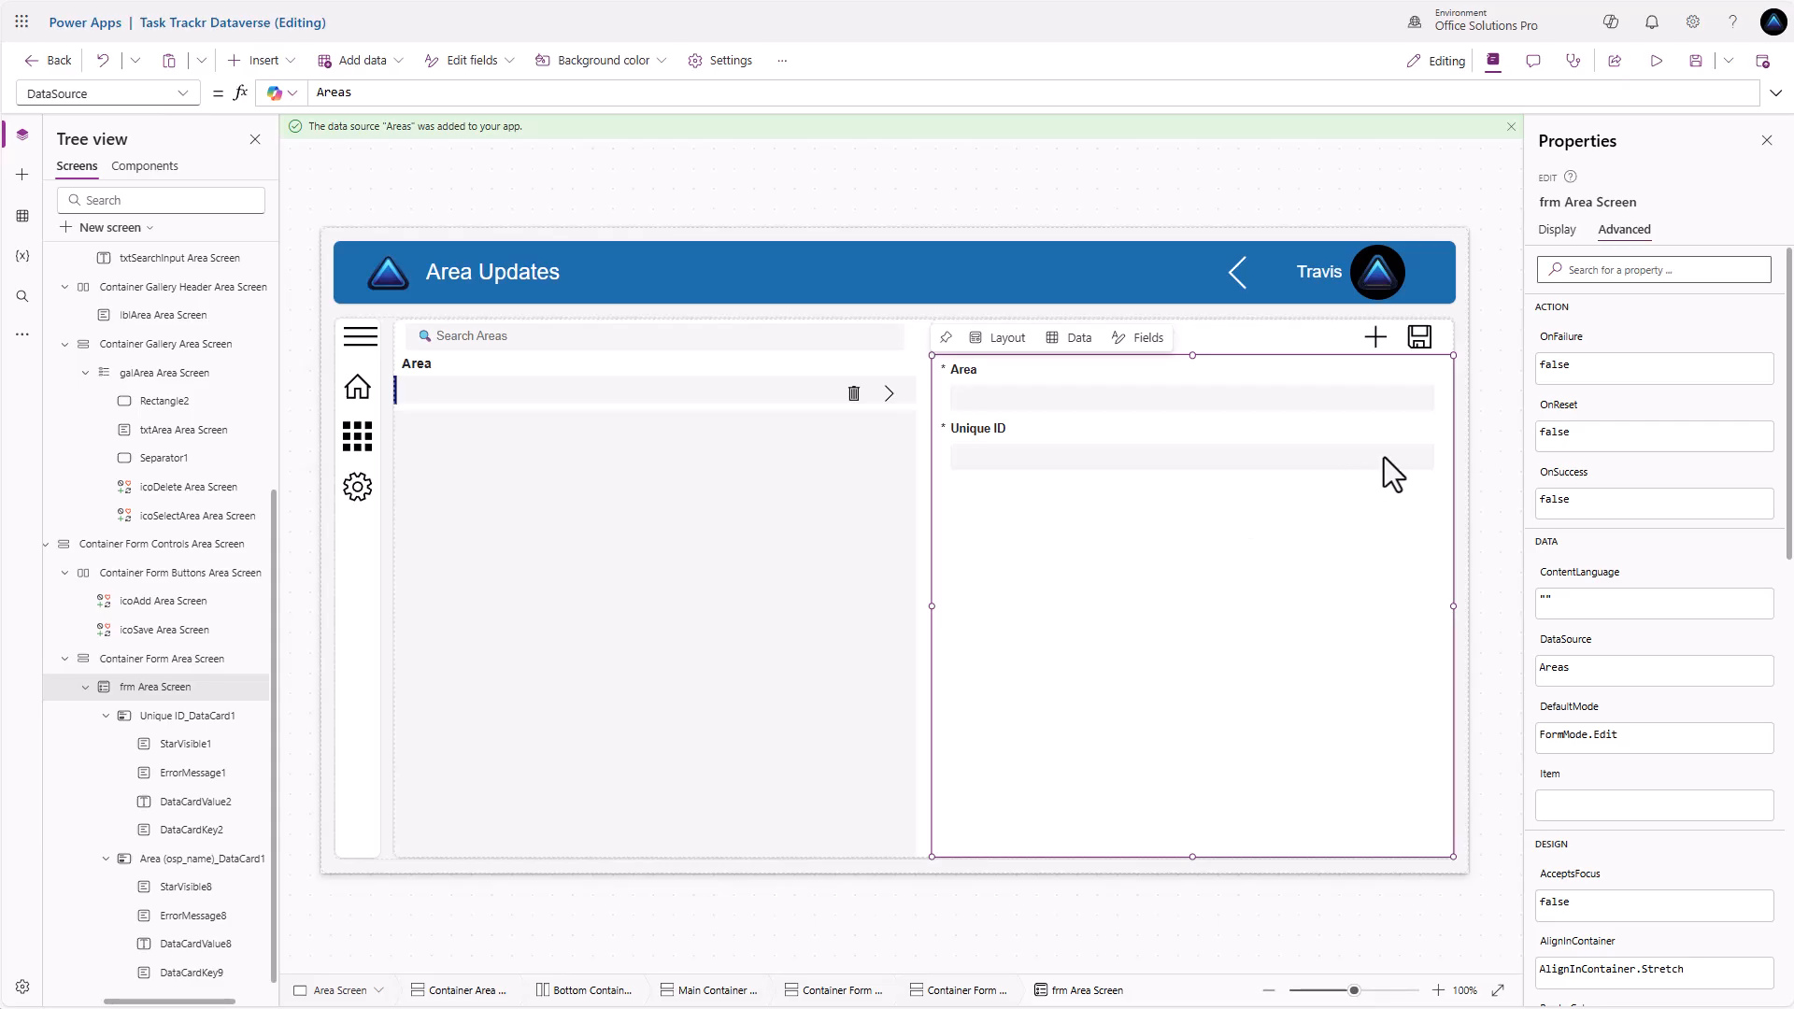
left_click(1574, 484)
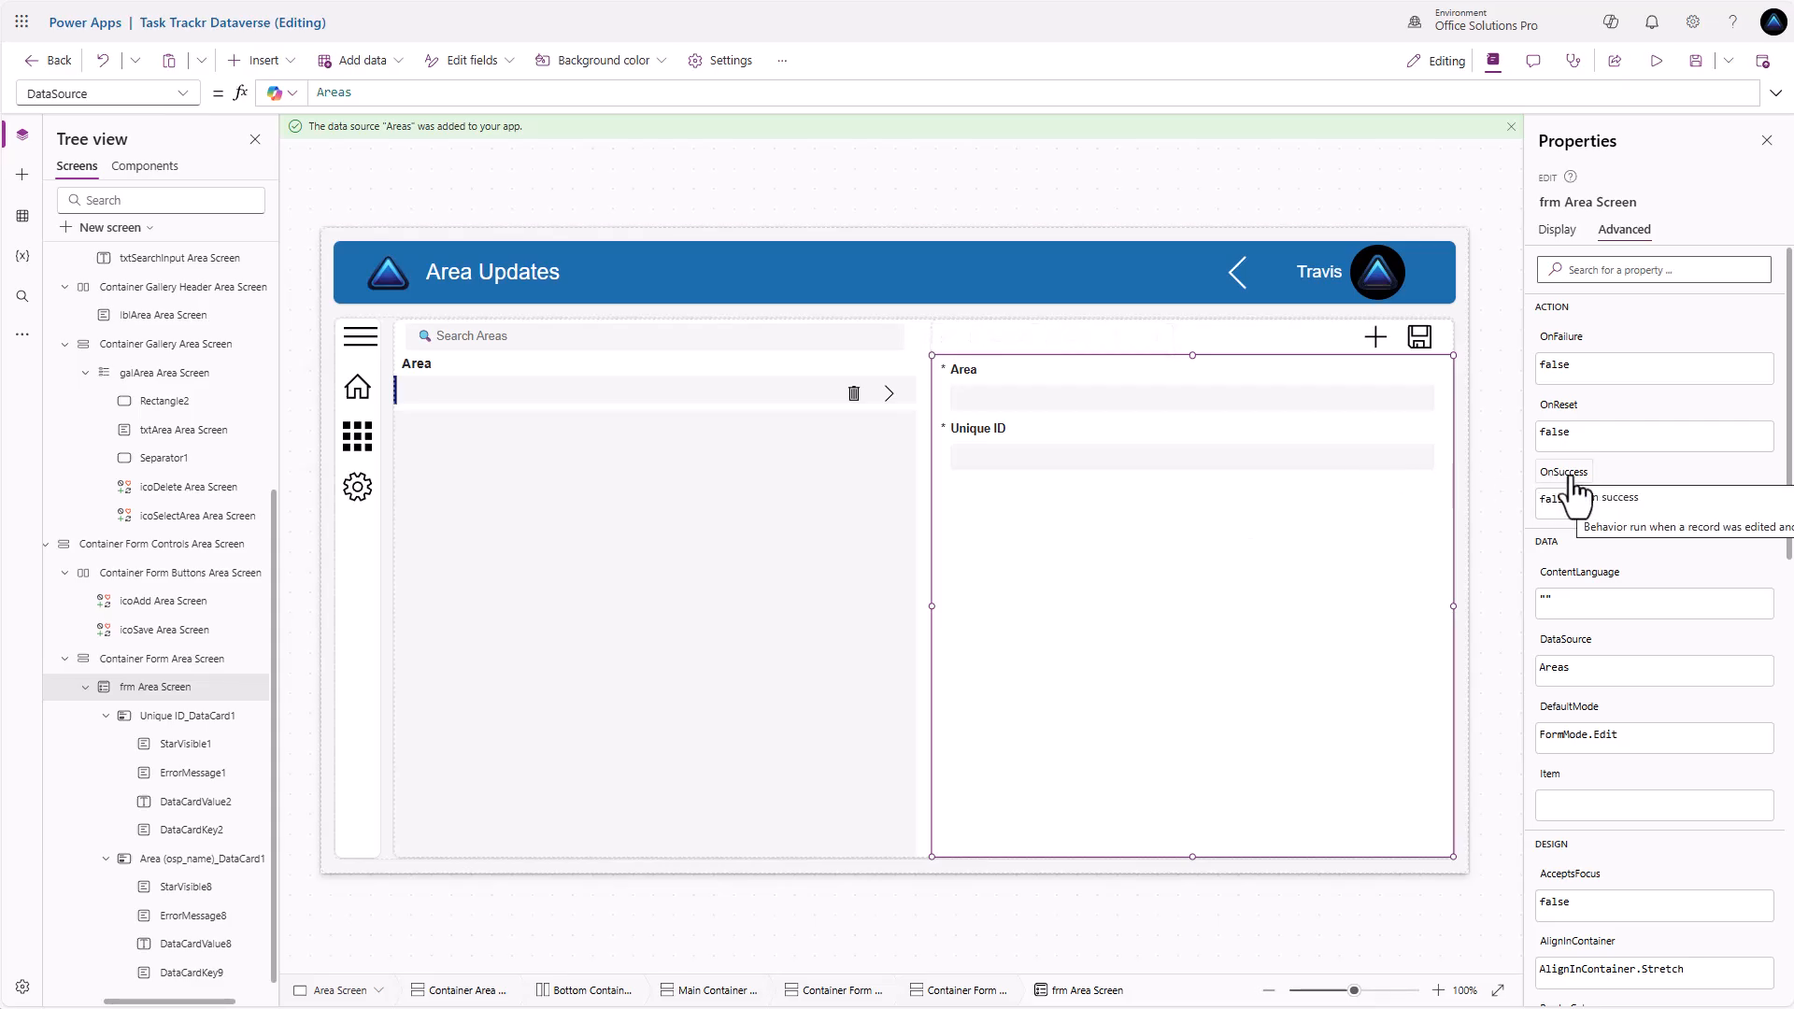
double_click(380, 94)
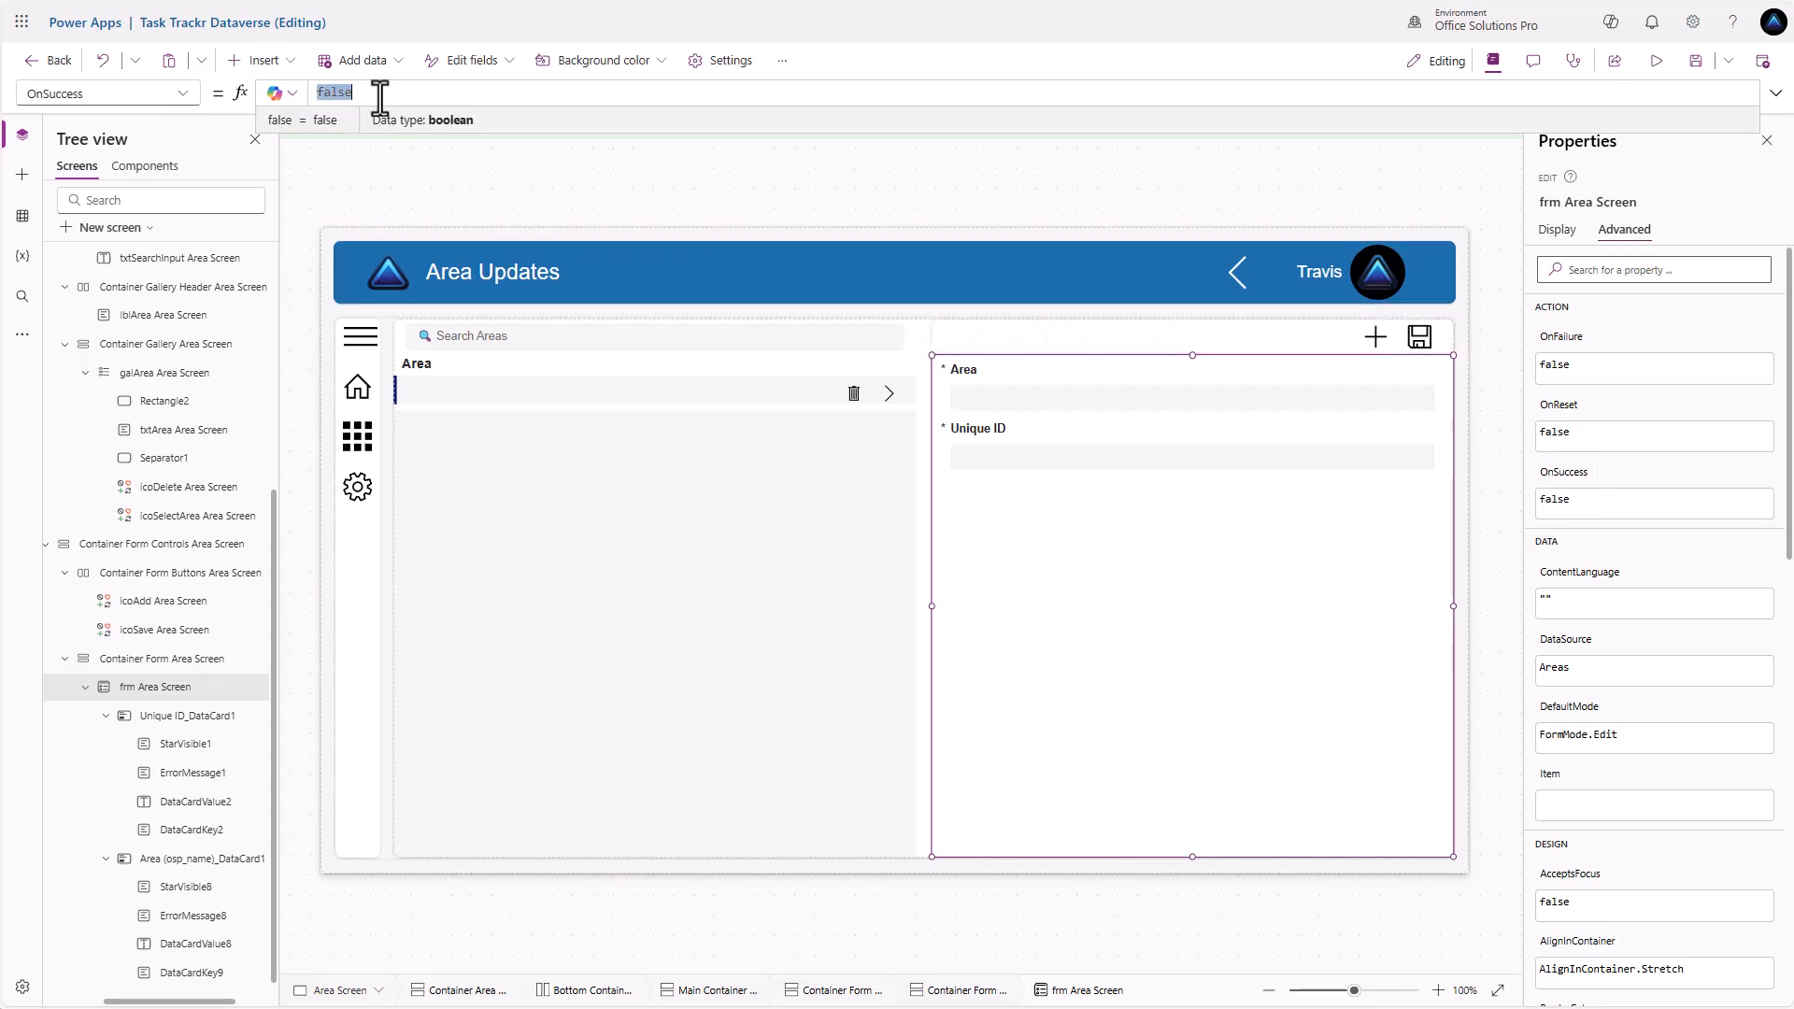
type("UpdateCon")
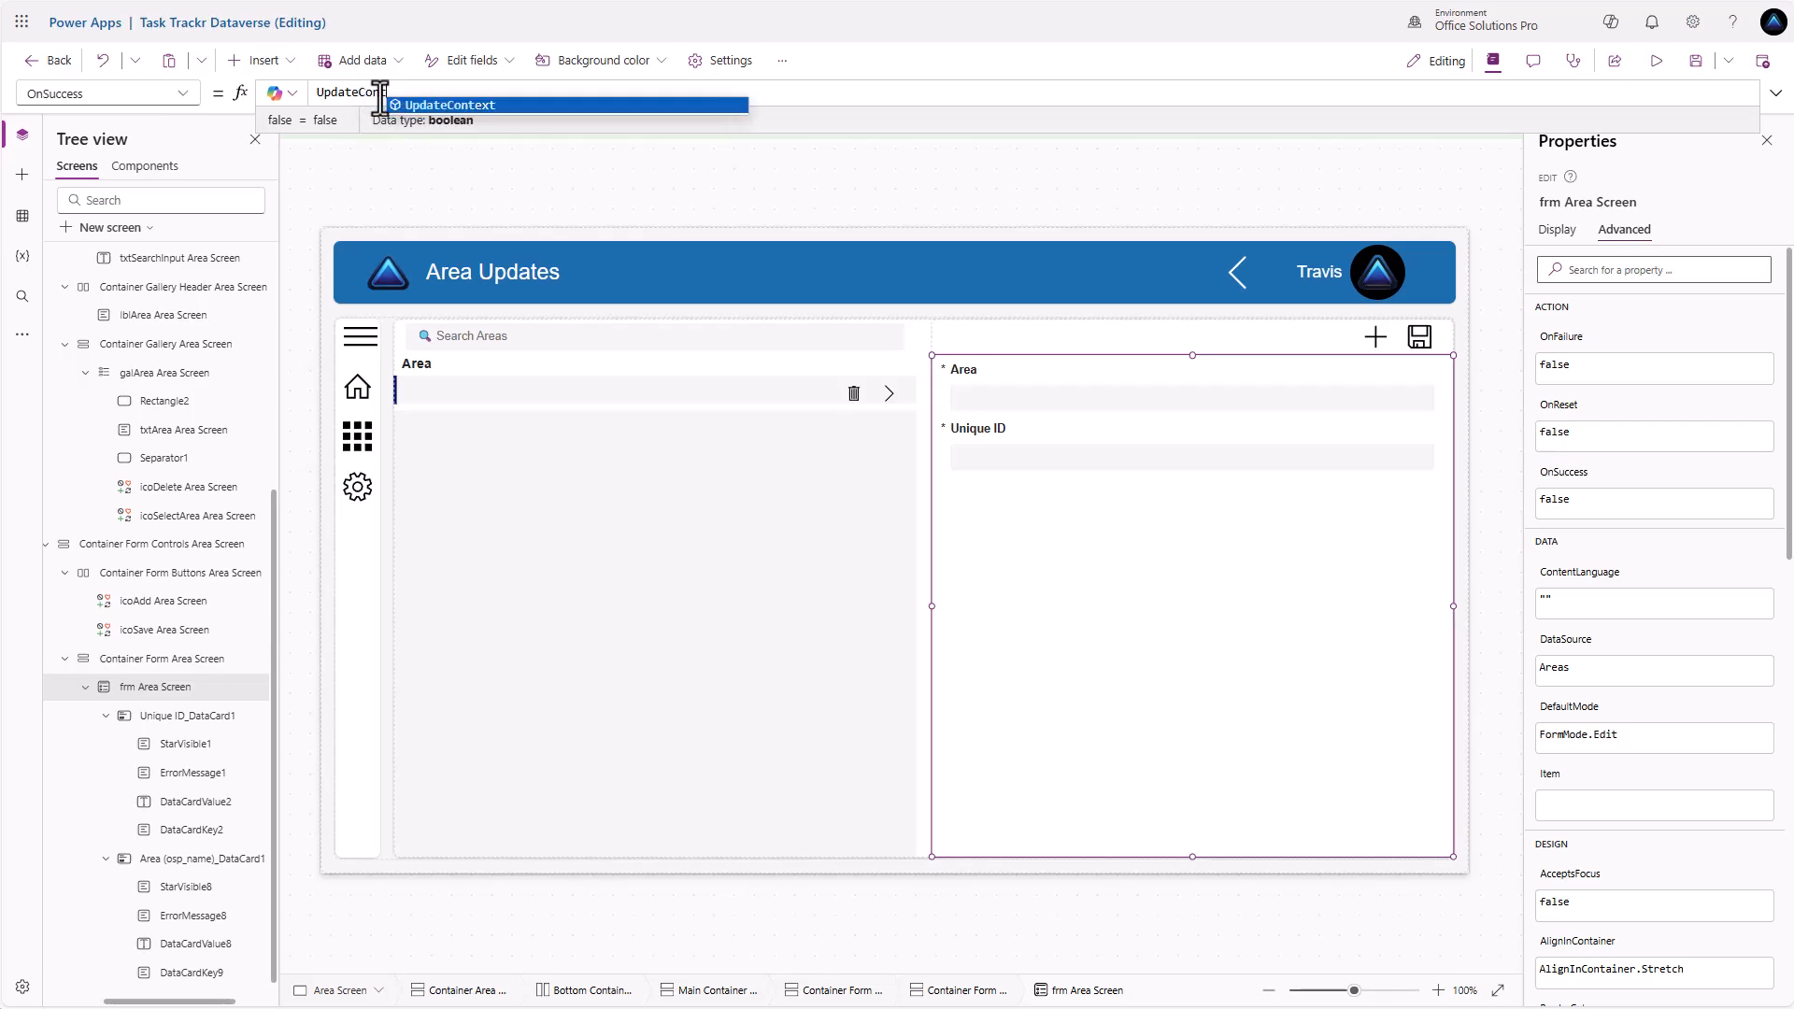
type("text()")
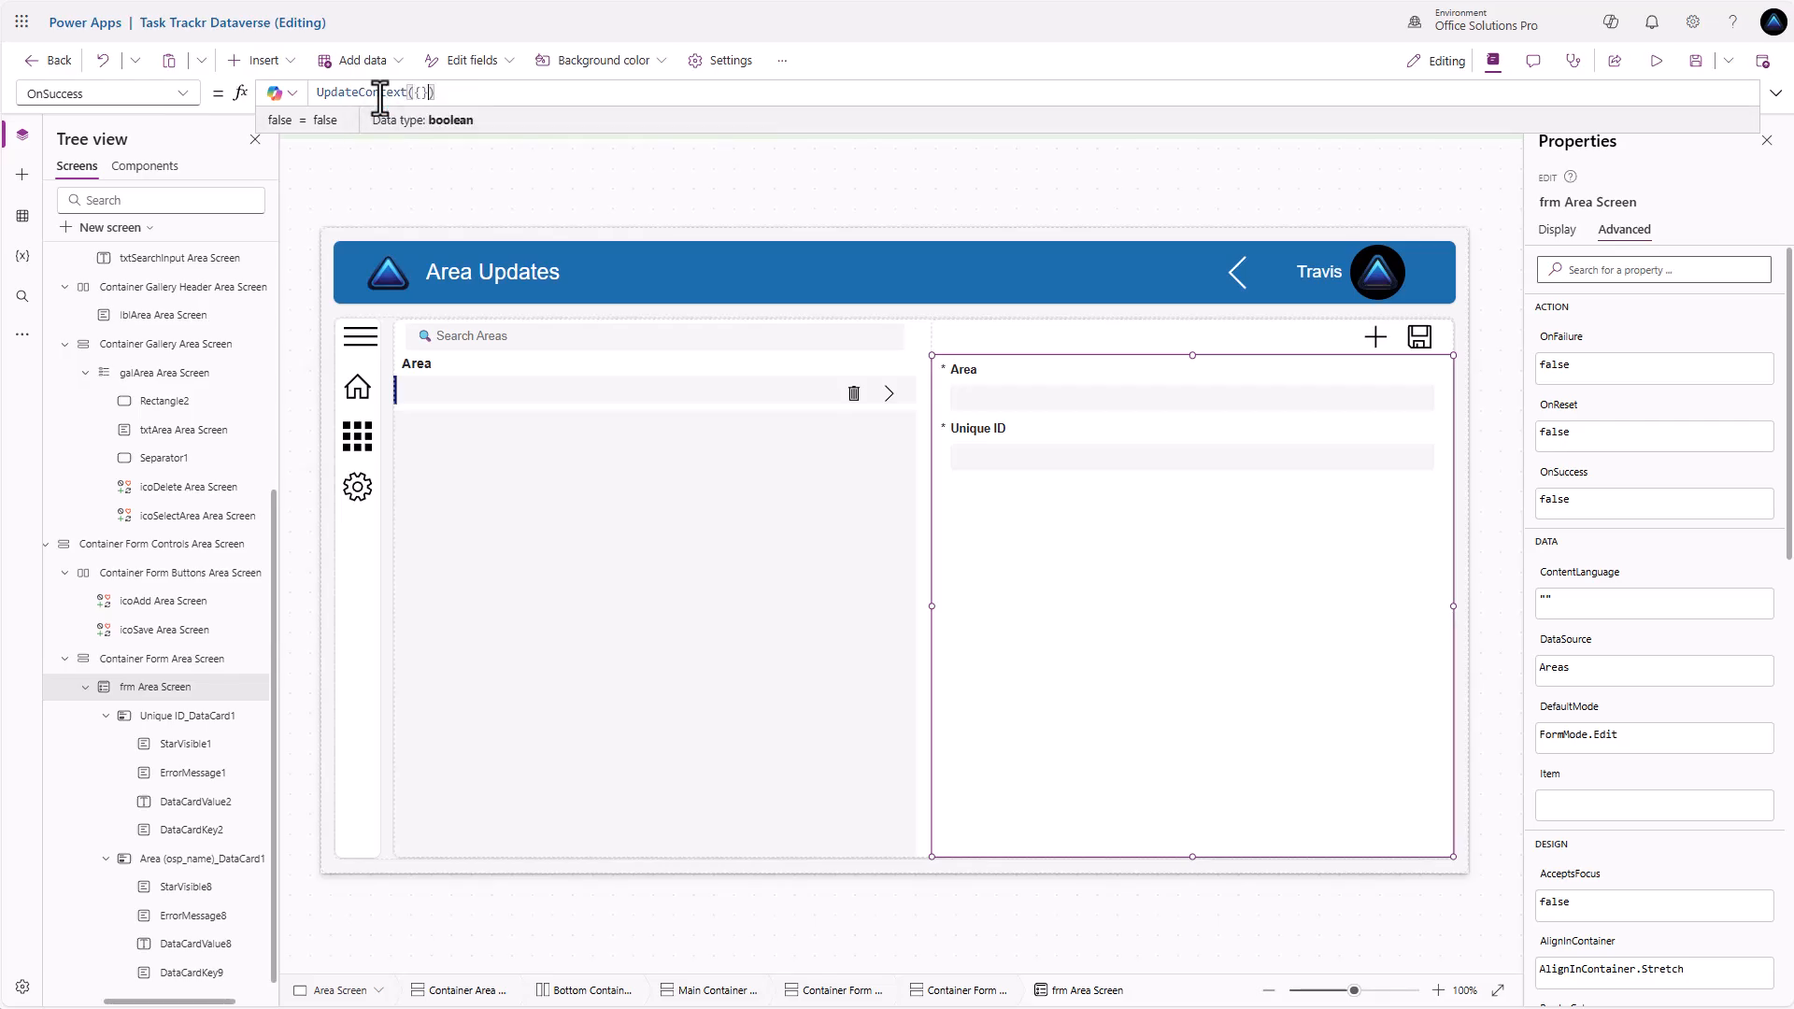
type(";")
type("locAreaSelected:")
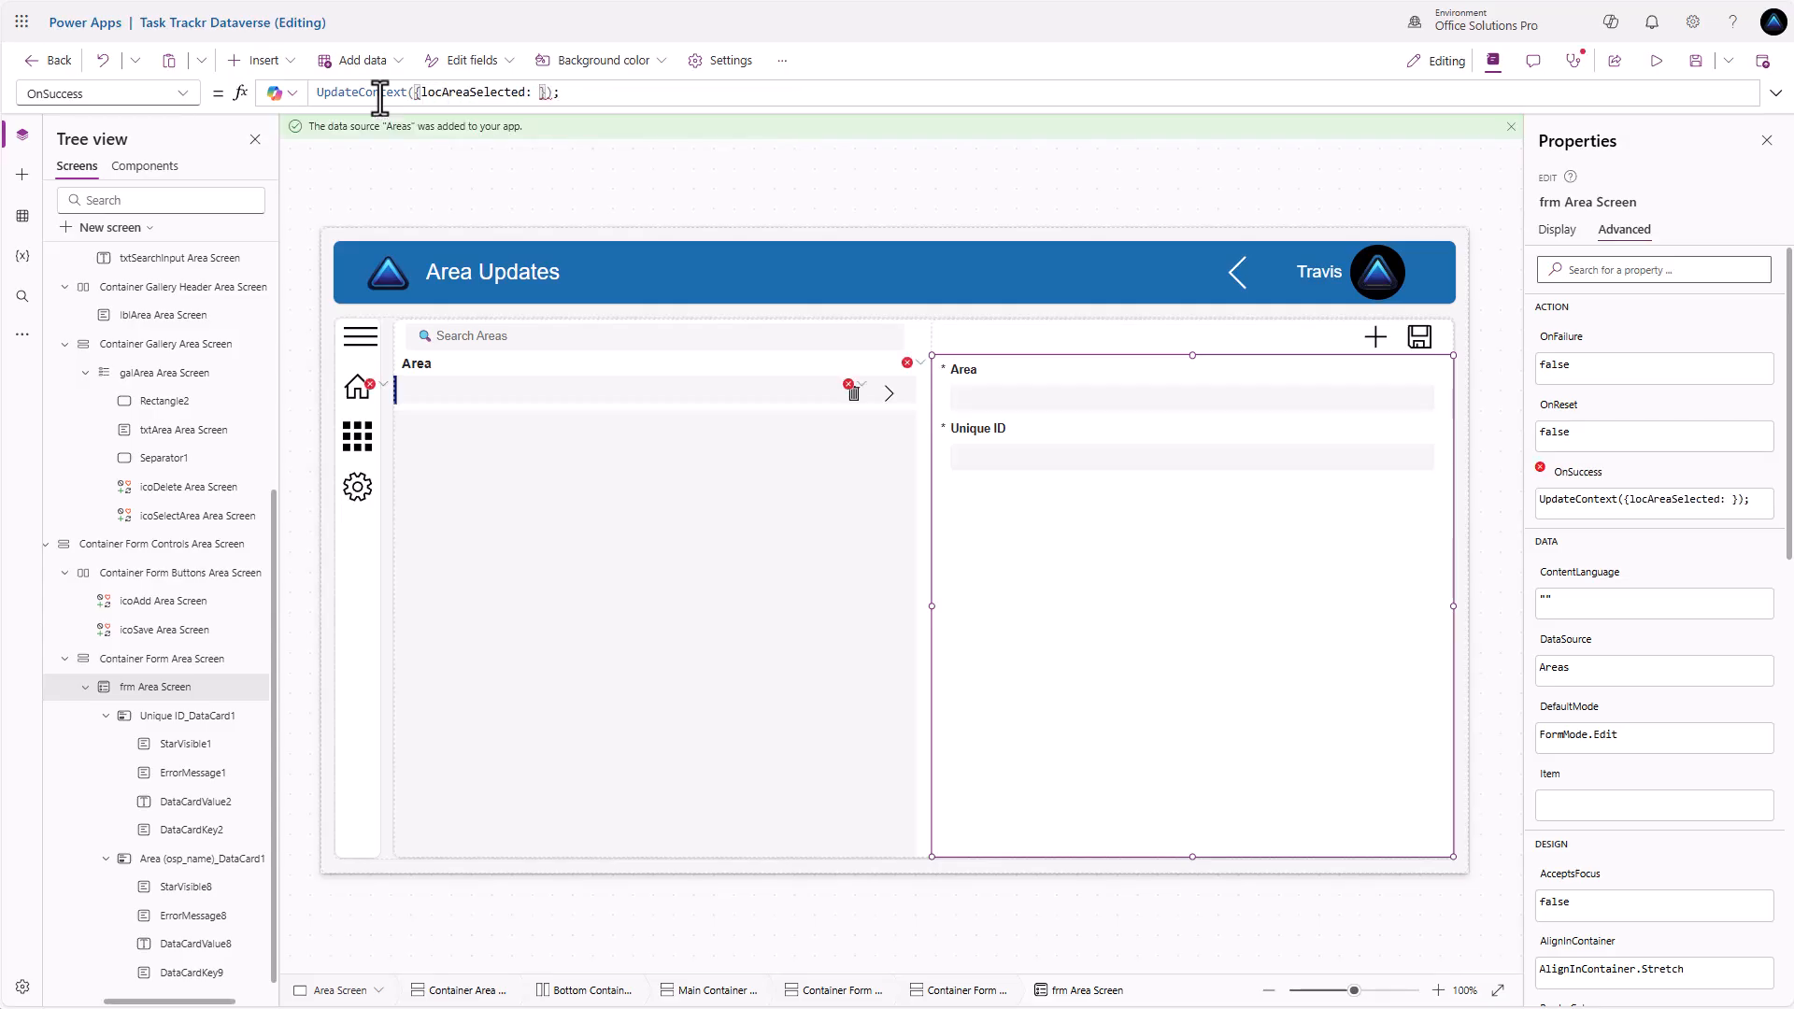
type(" Self.LastSubmit")
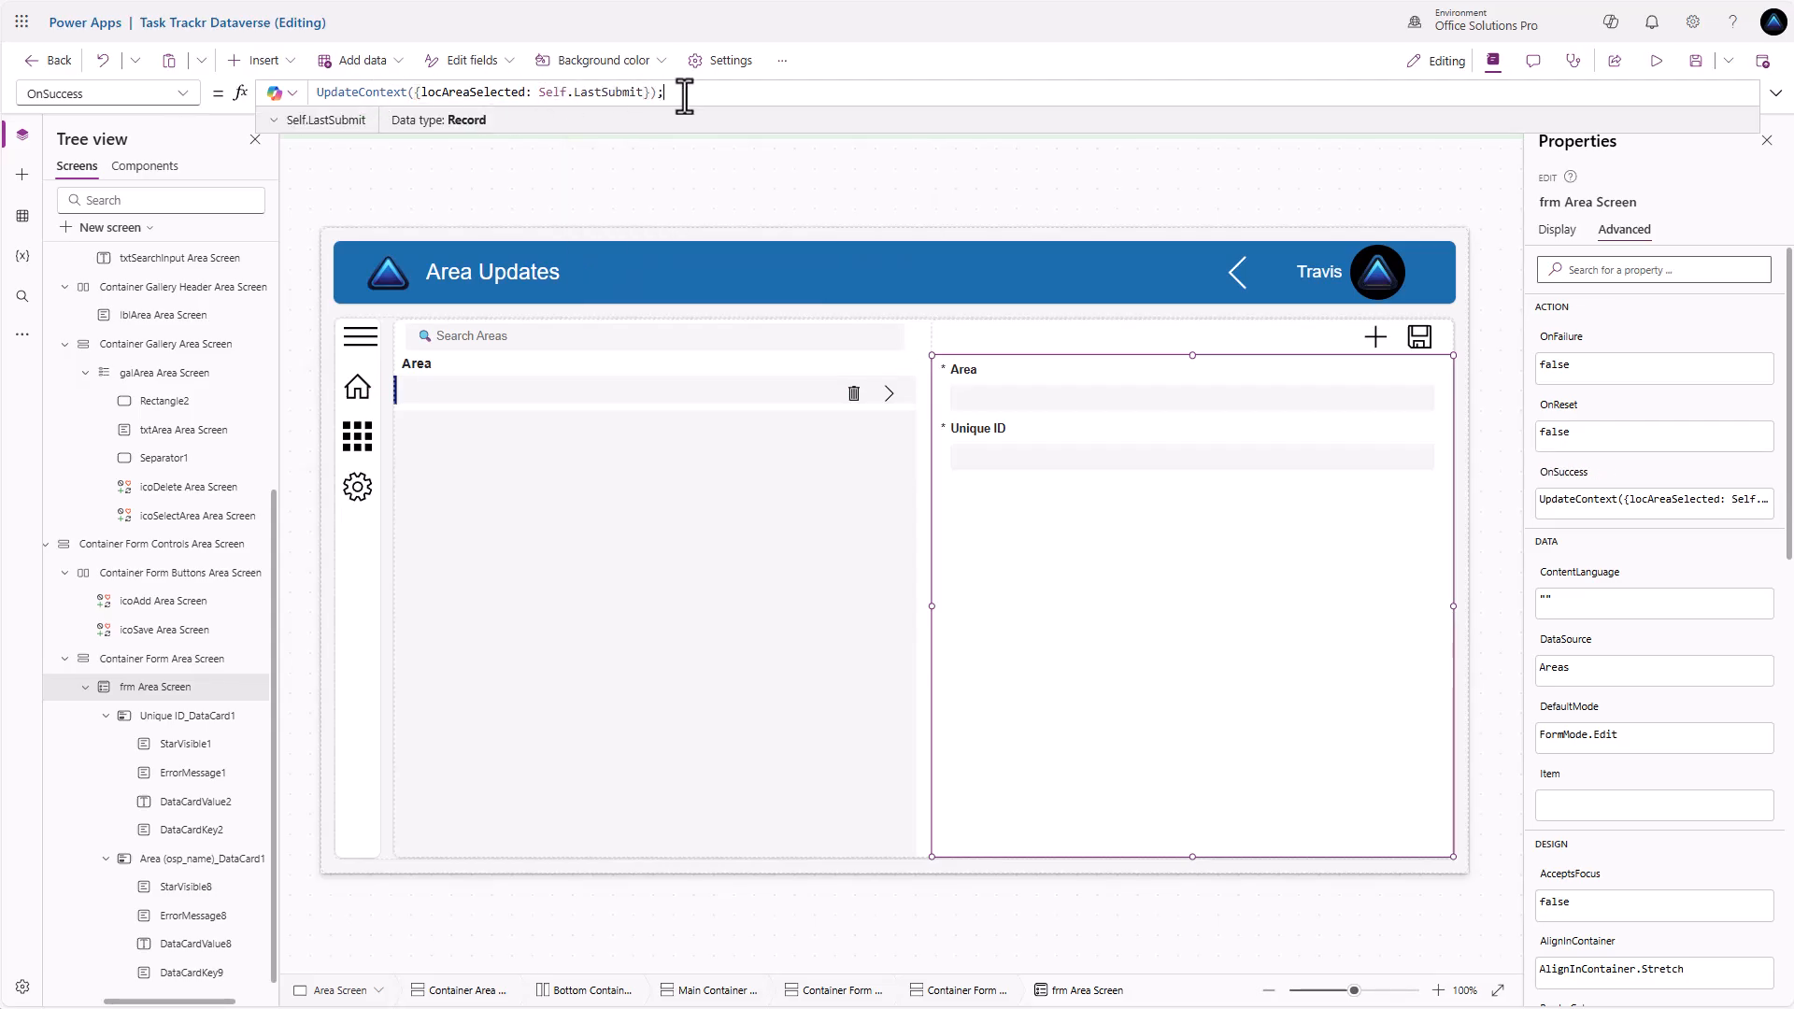
Add EditForm('frm Area Screen'); on a new line of the form's OnSuccess formula
key("shift+Return")
type("Edi")
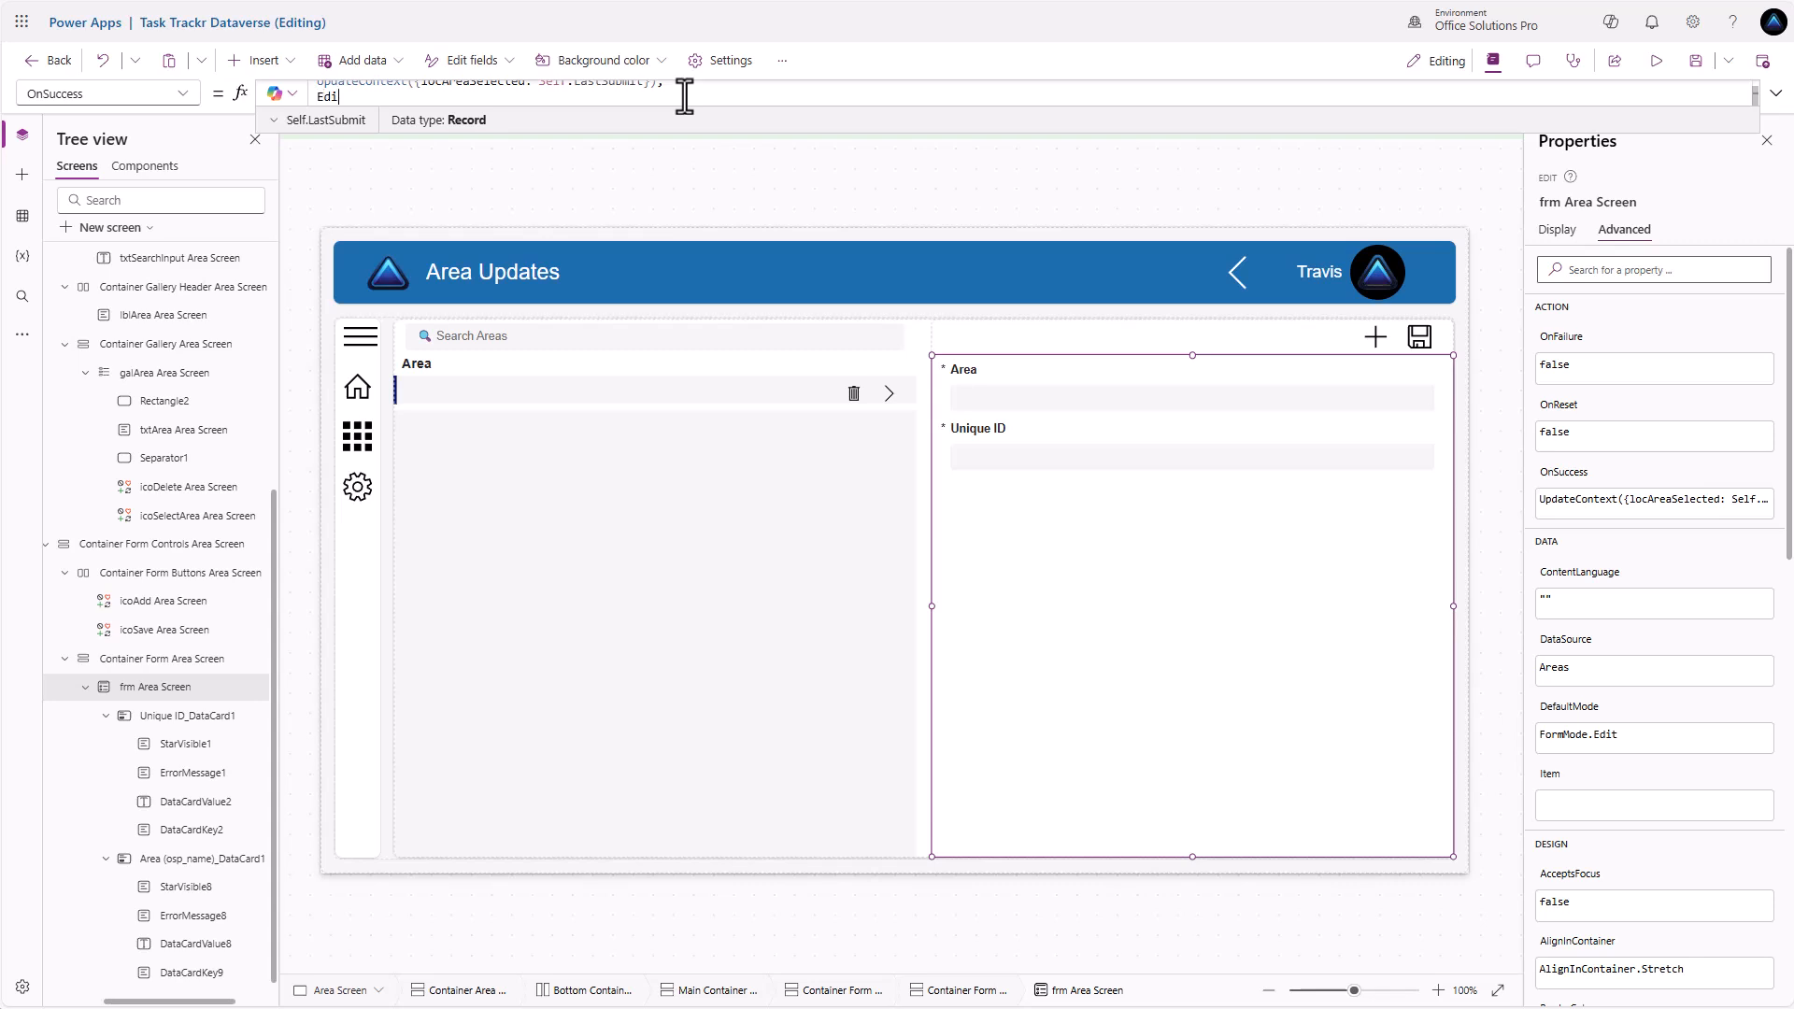
type("tForm(")
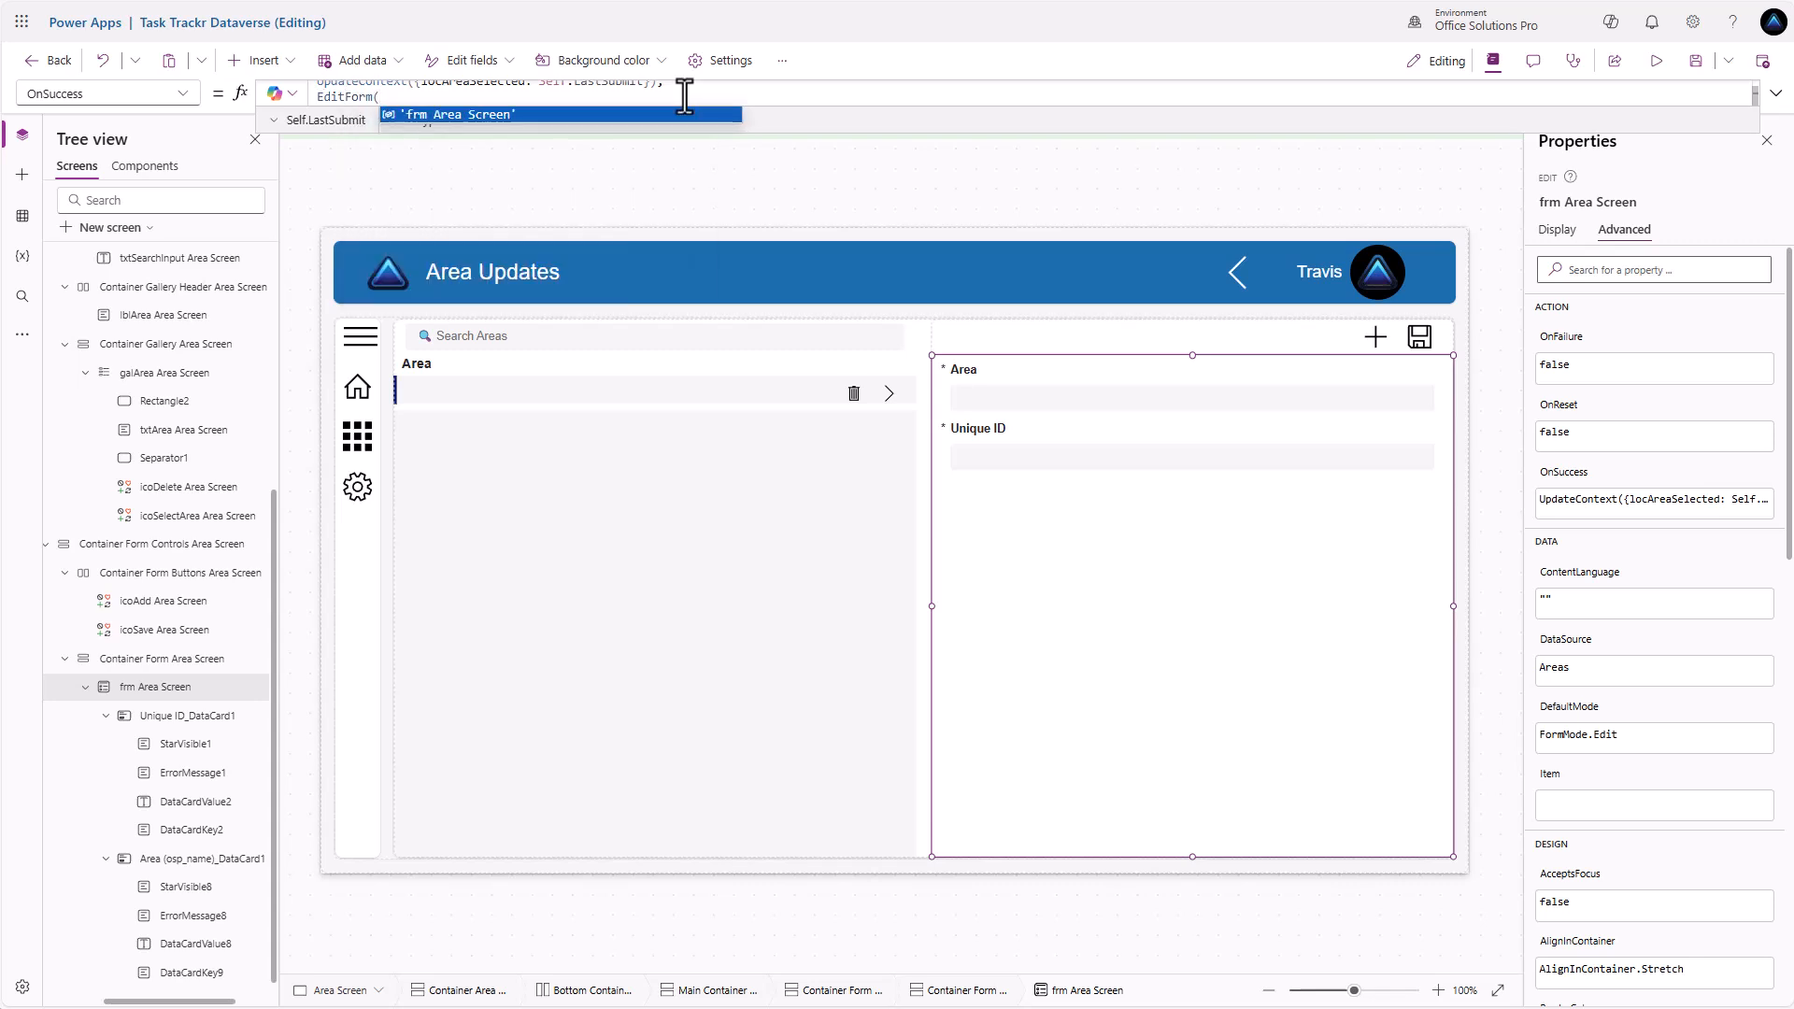
type("f")
key("BackSpace")
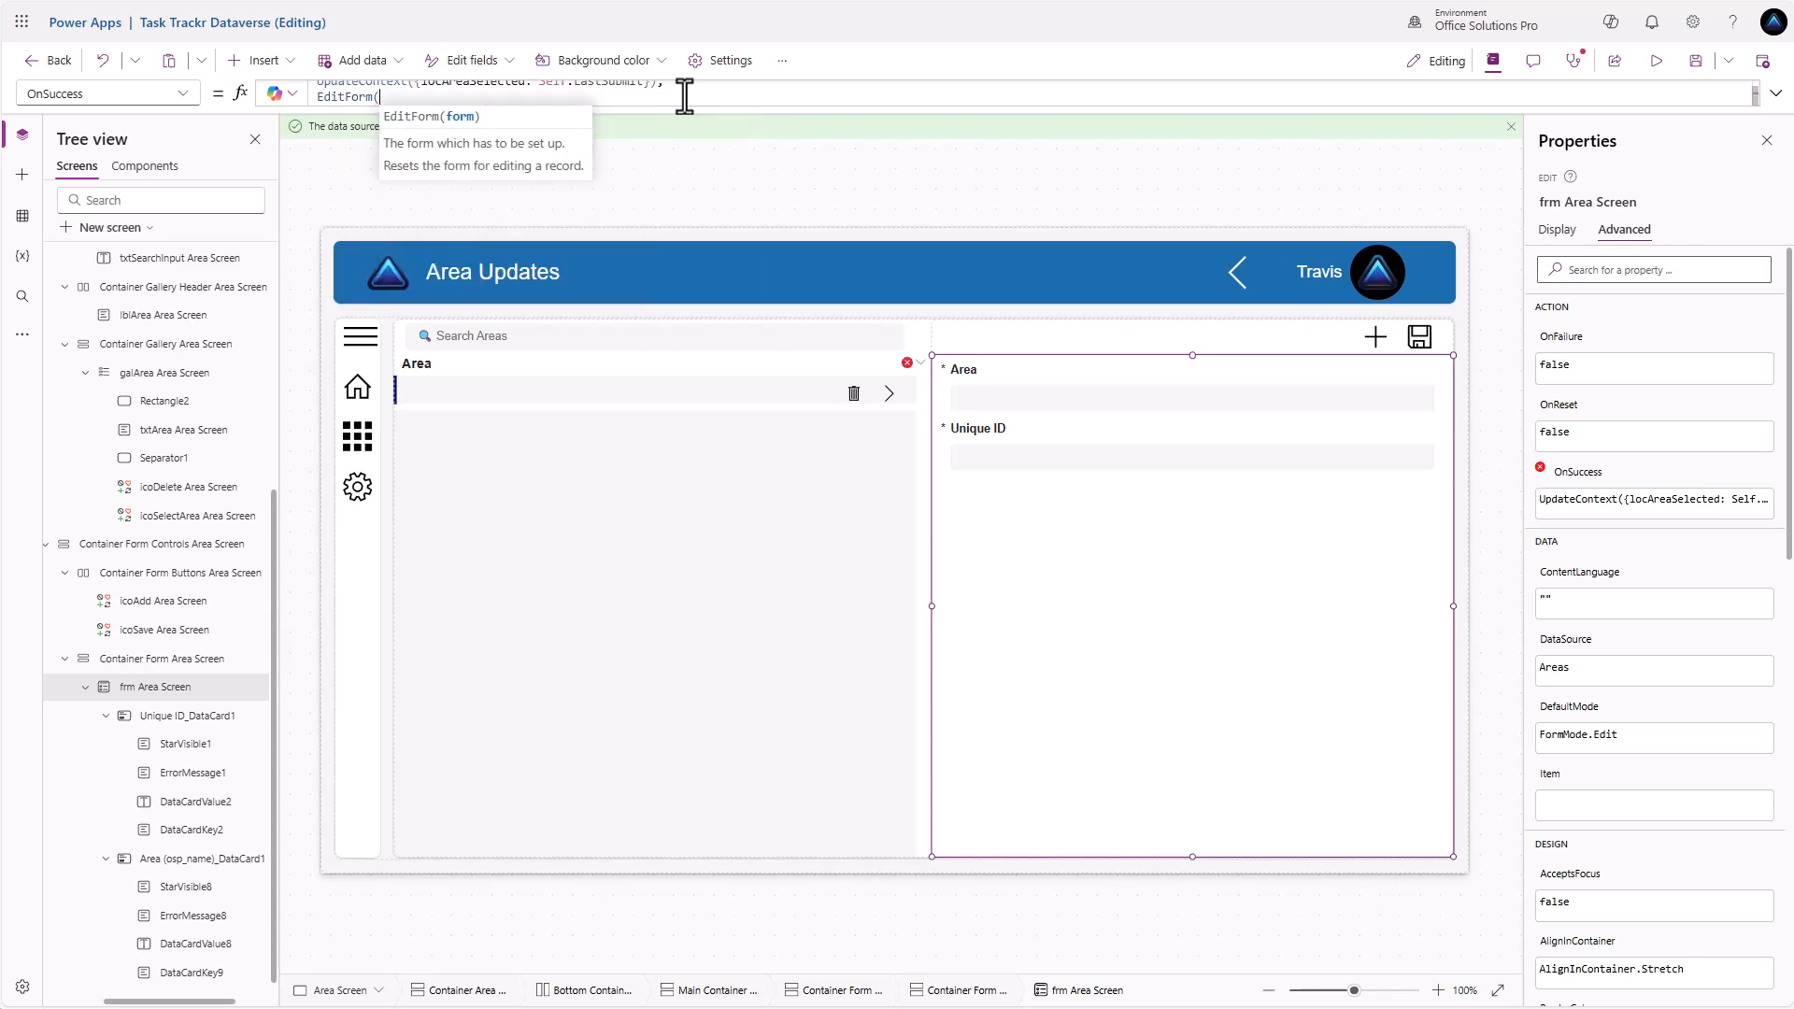
type("'")
key("Tab")
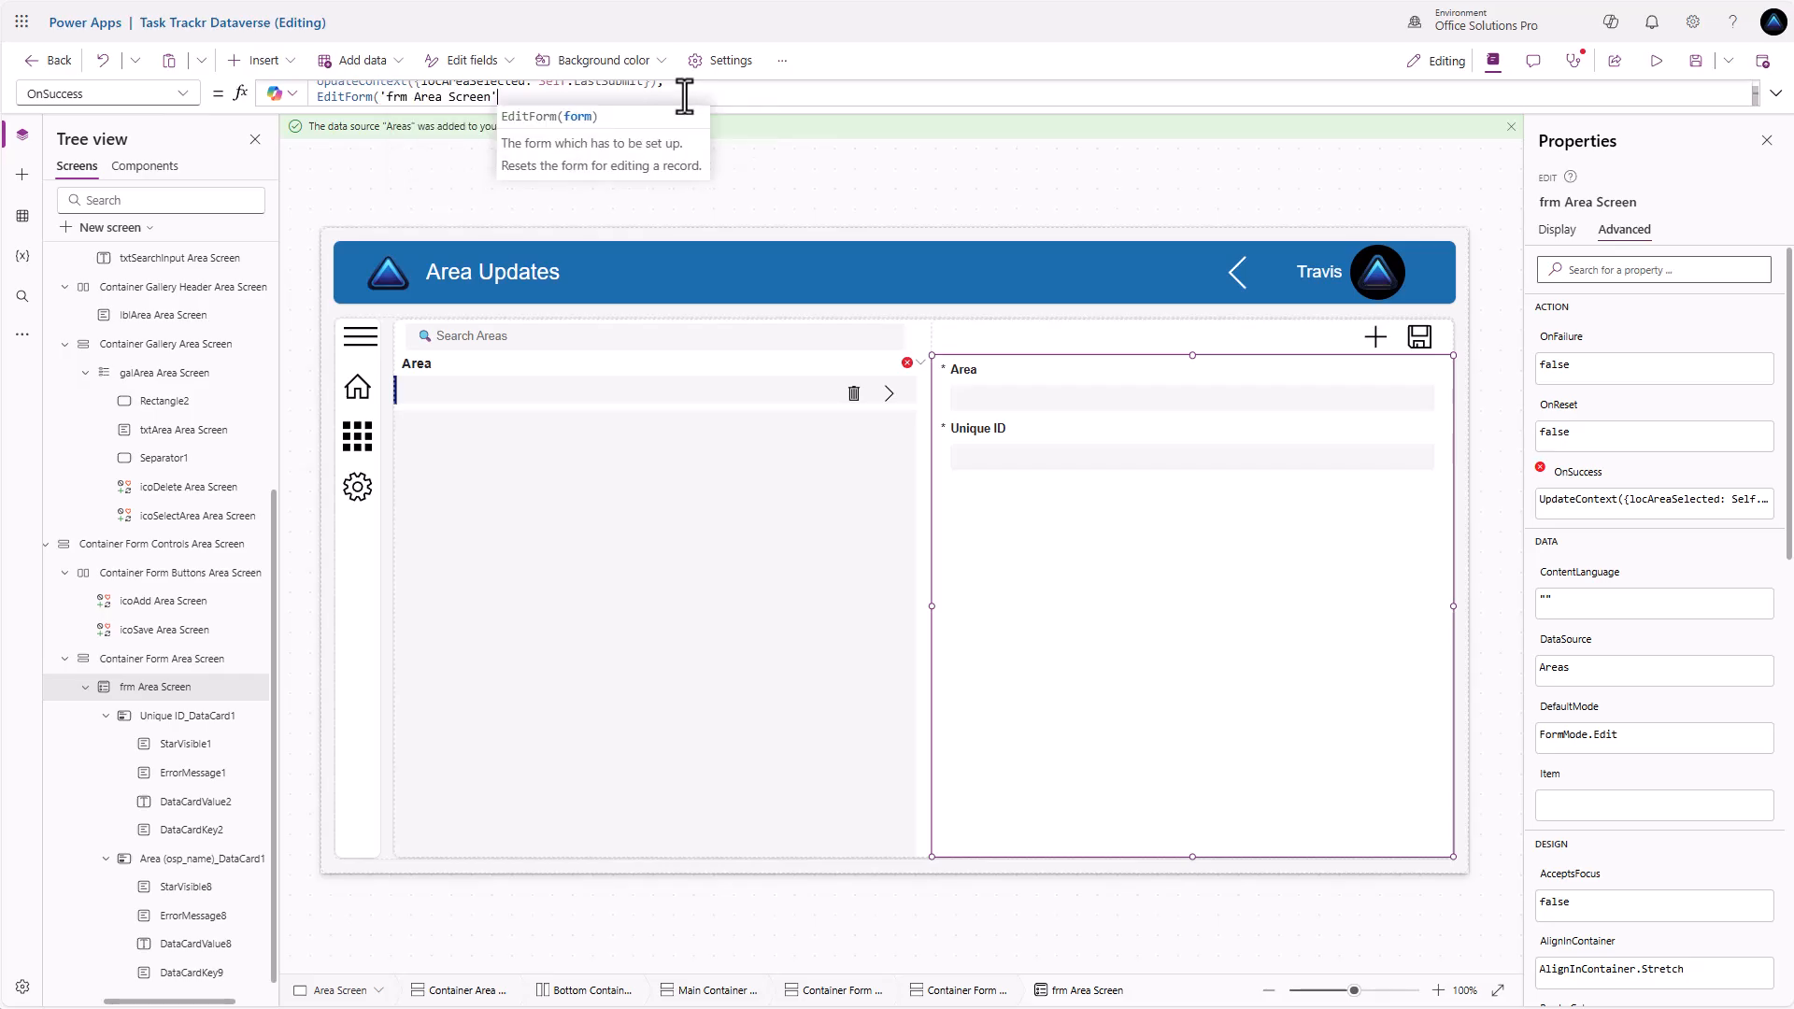
type(");")
Append Notify("Successfully Updated!", NotificationType.Success, 3000); on a new line of the form's OnSuccess formula
key("shift+Return")
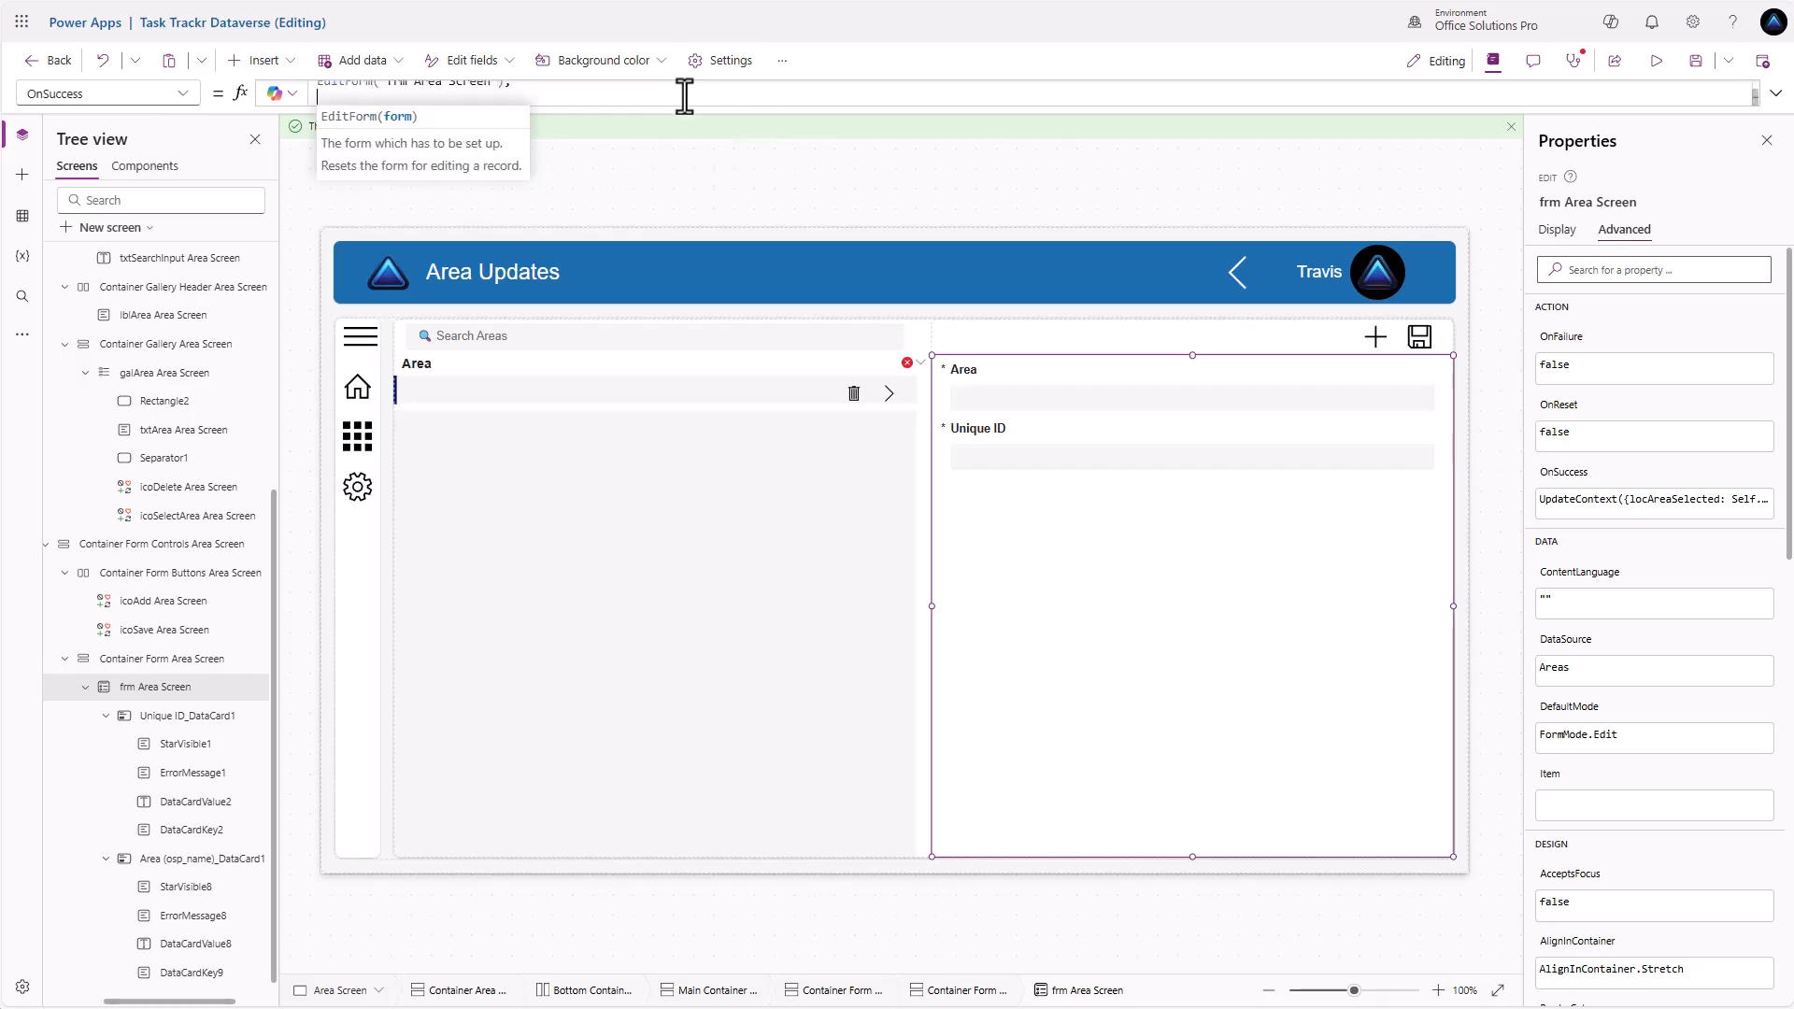
type("Notify(")
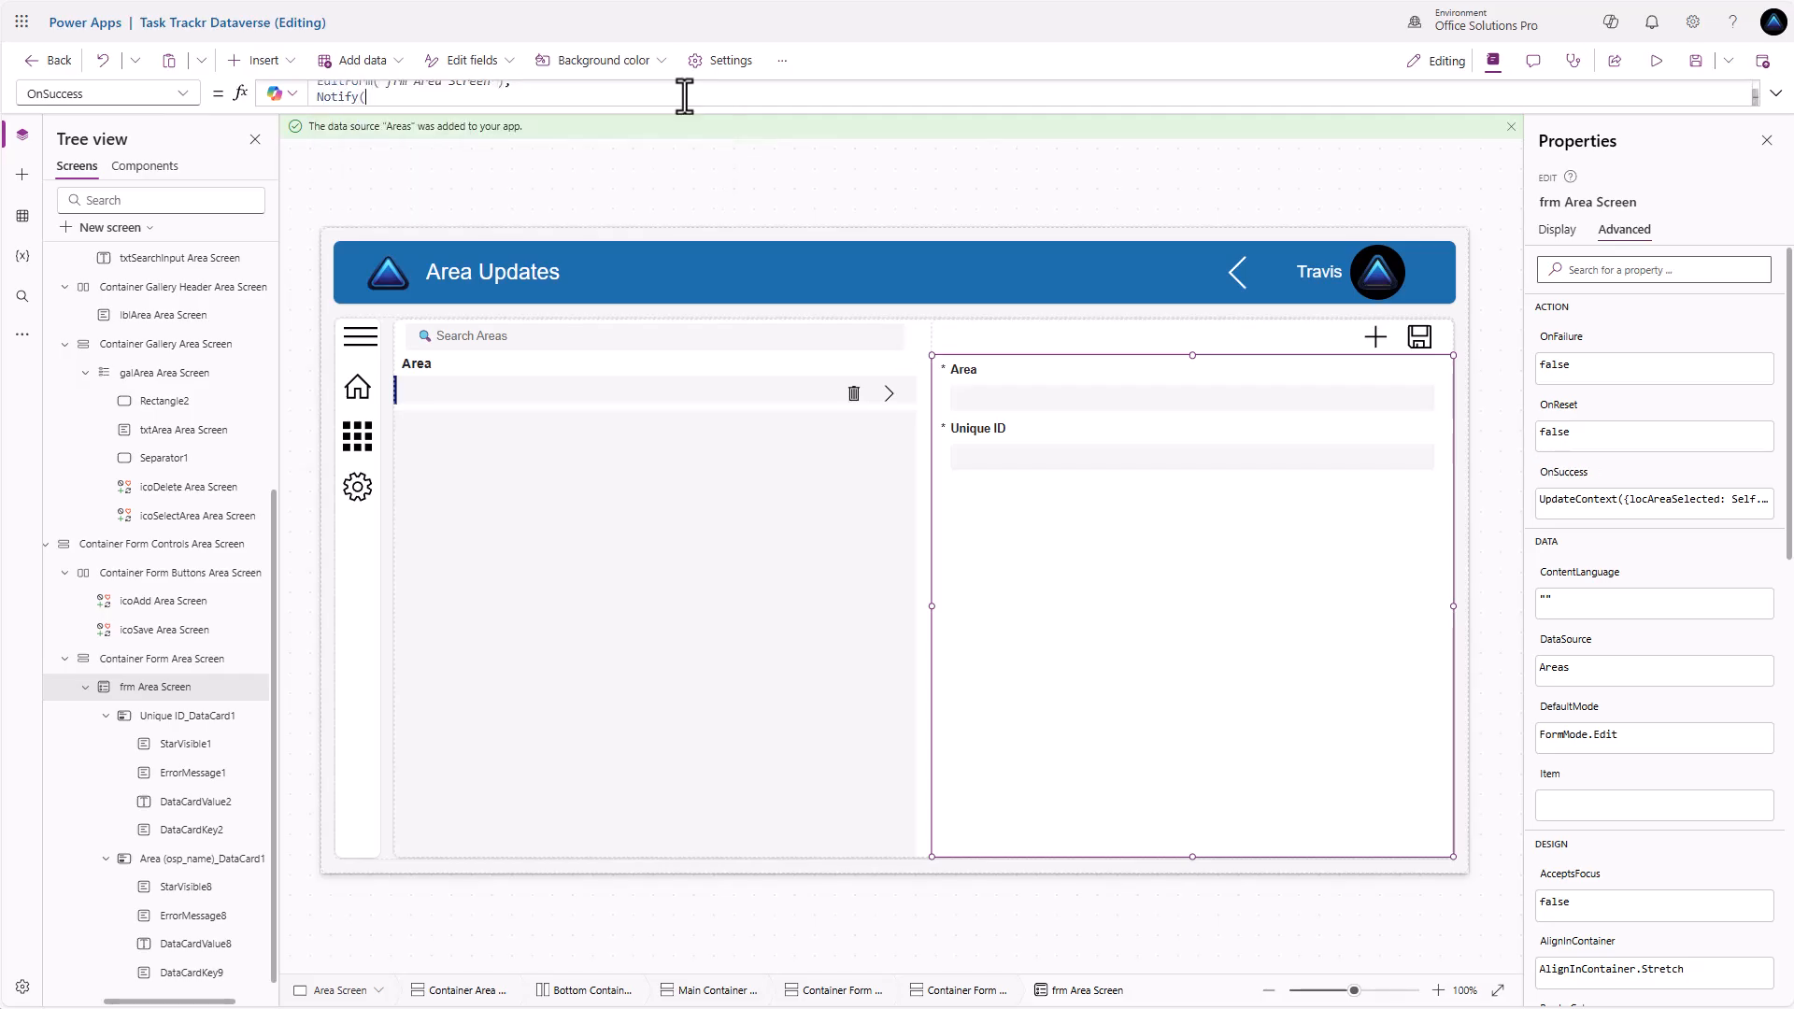
type("\"Su")
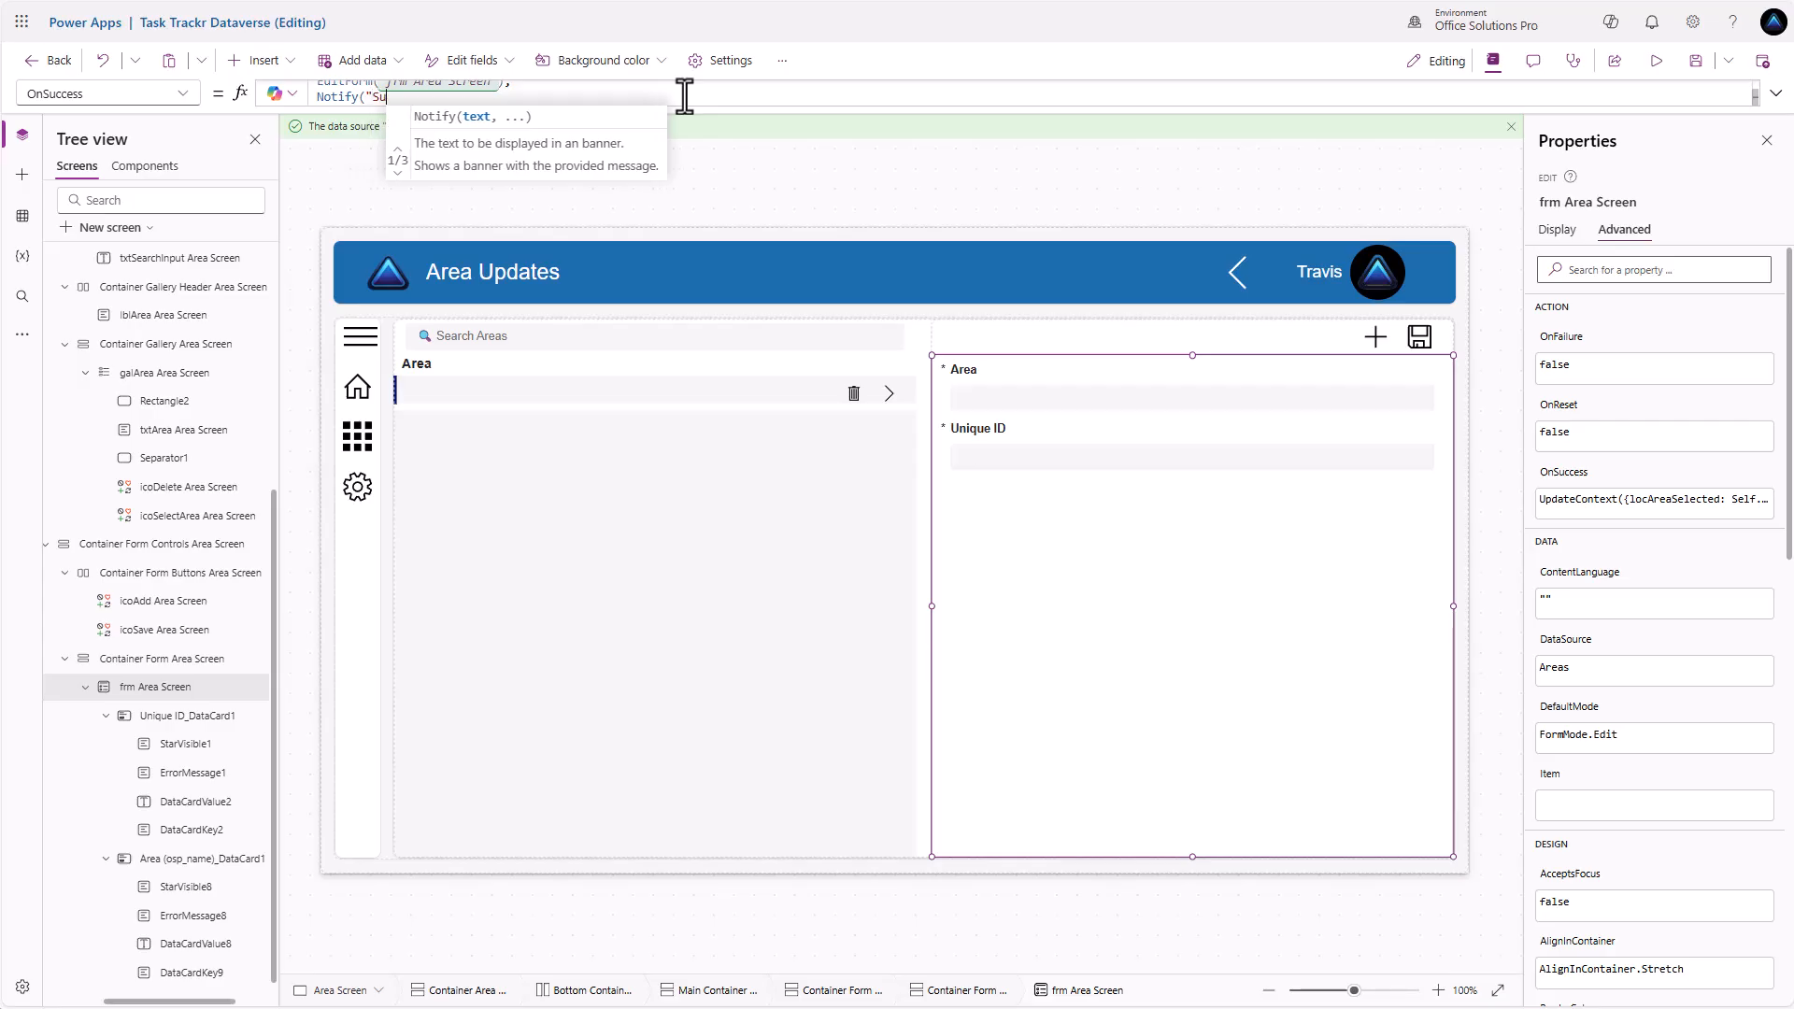
type("ccessfully U")
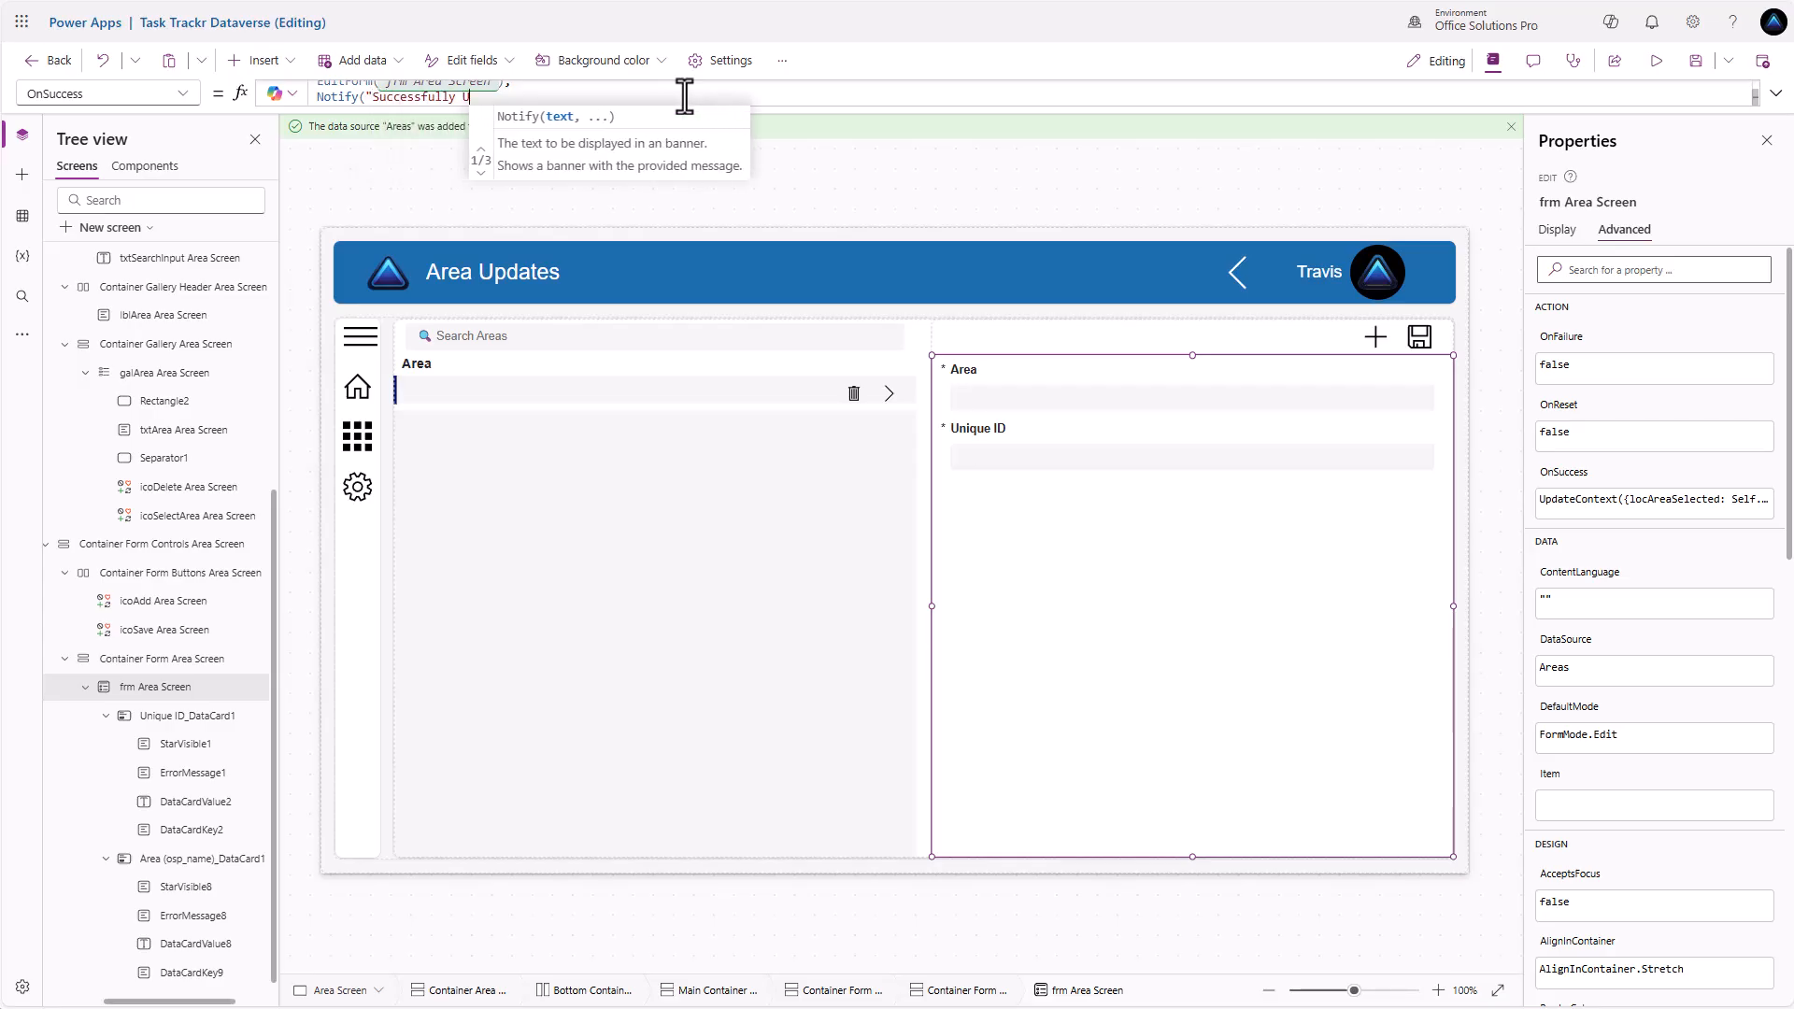
type("pdated!\"")
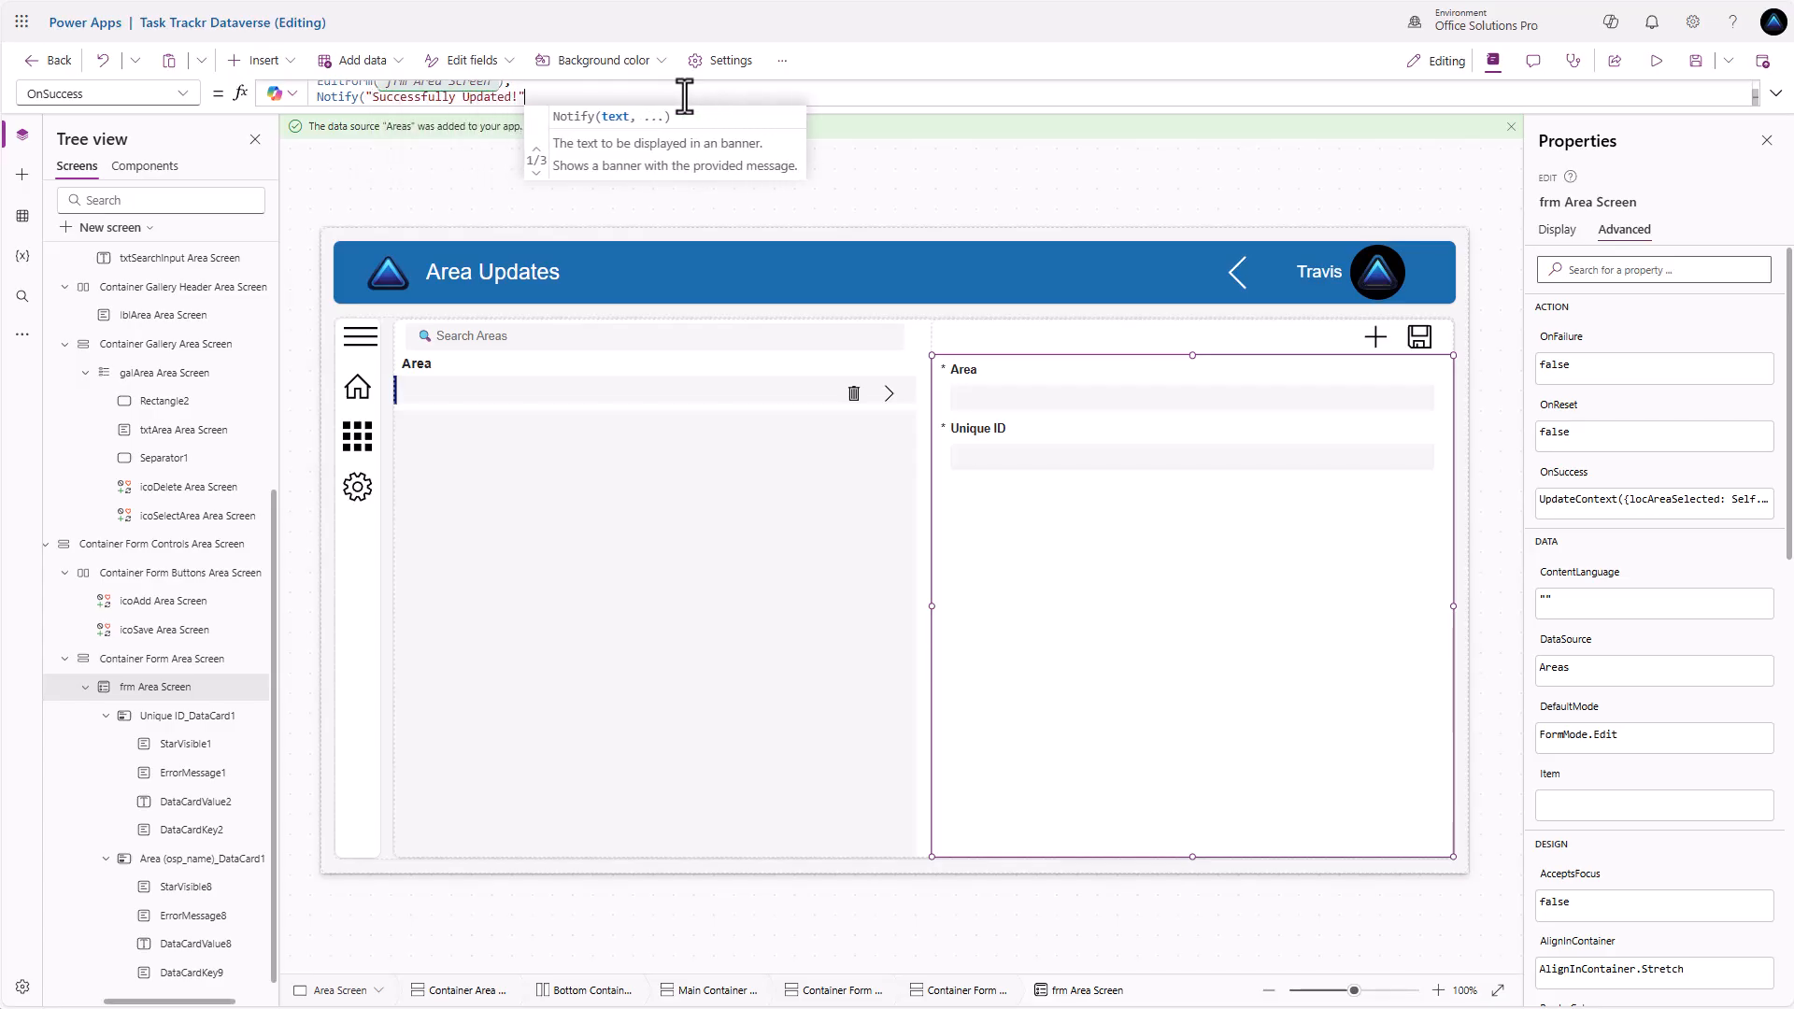
type(", Noti")
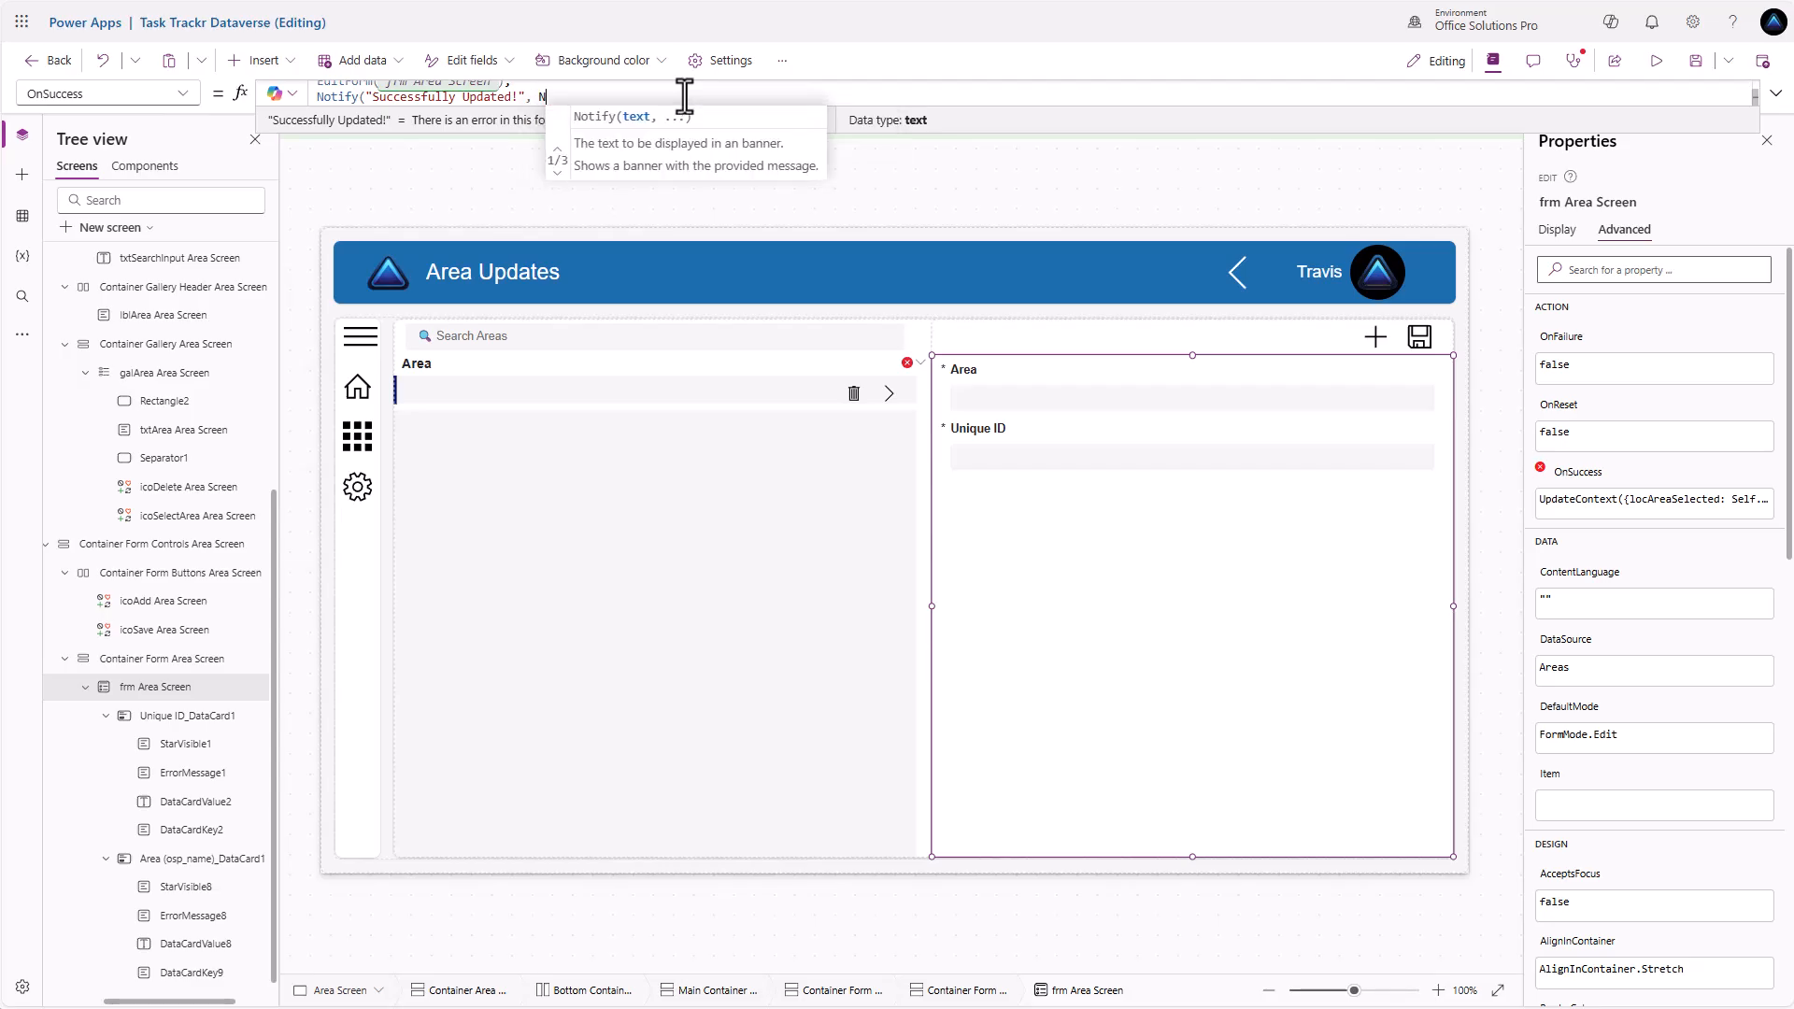
key("Down")
key("Down")
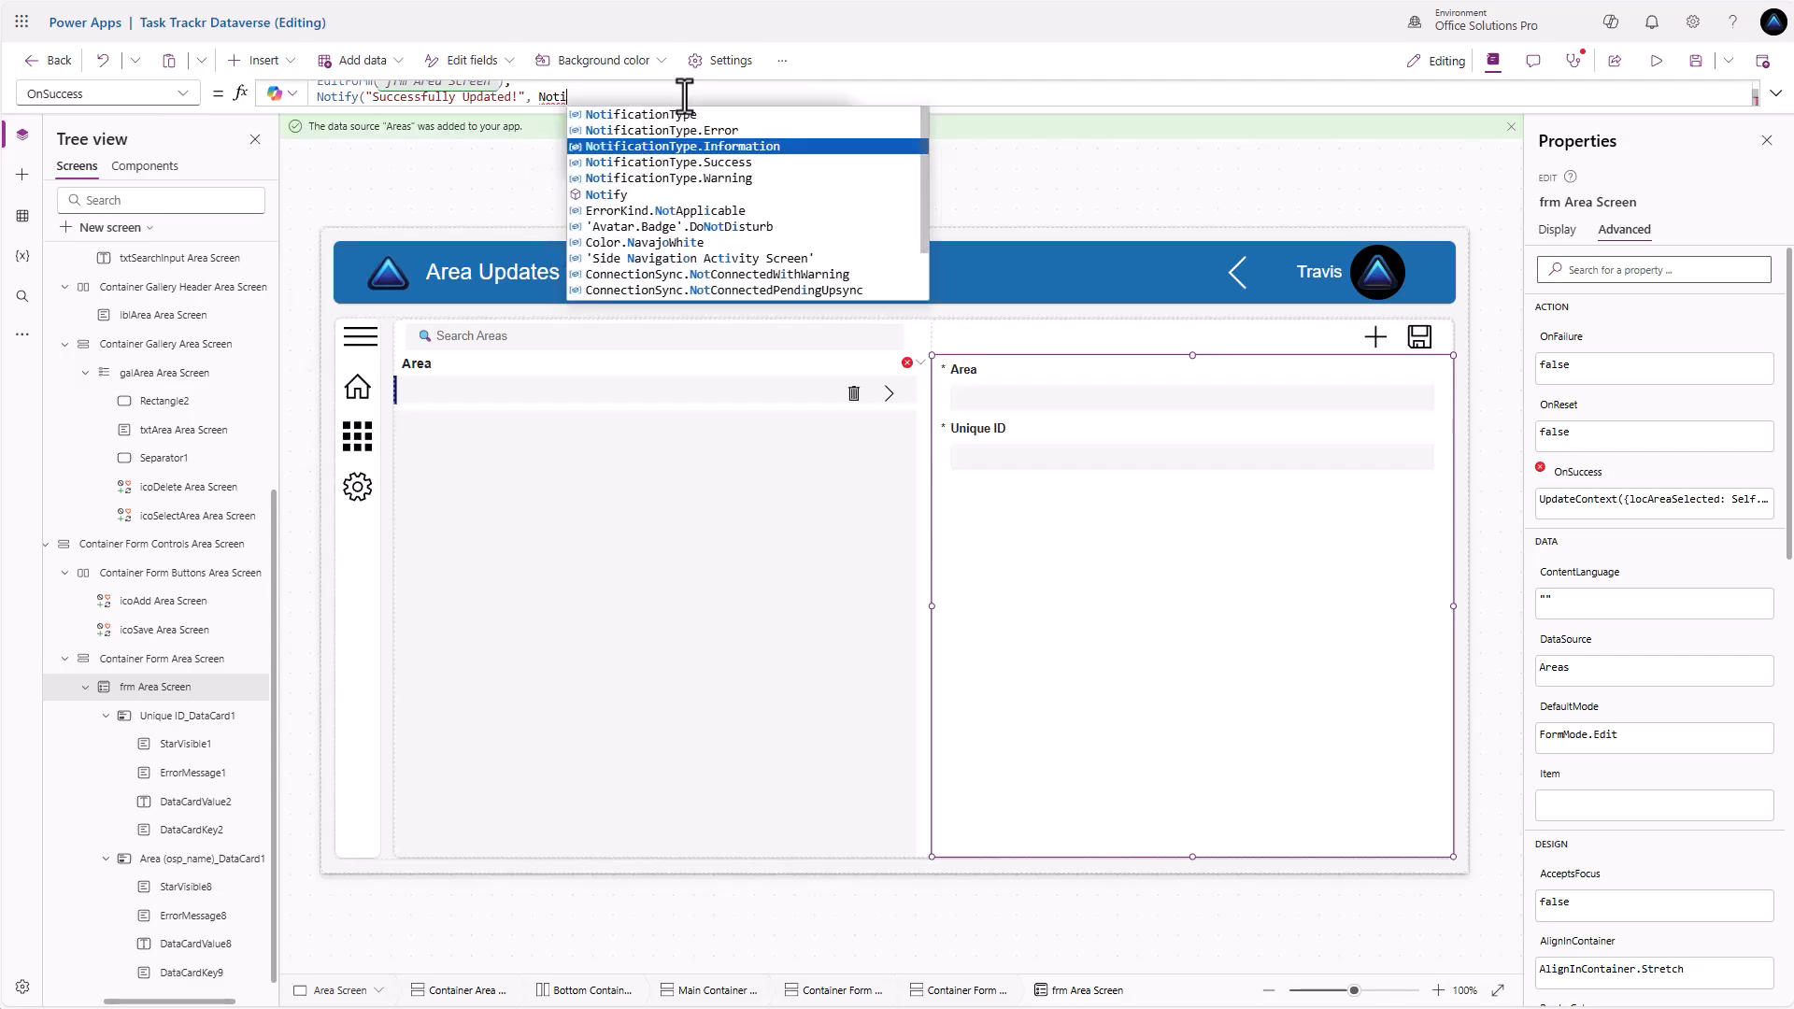
key("Down")
key("Tab")
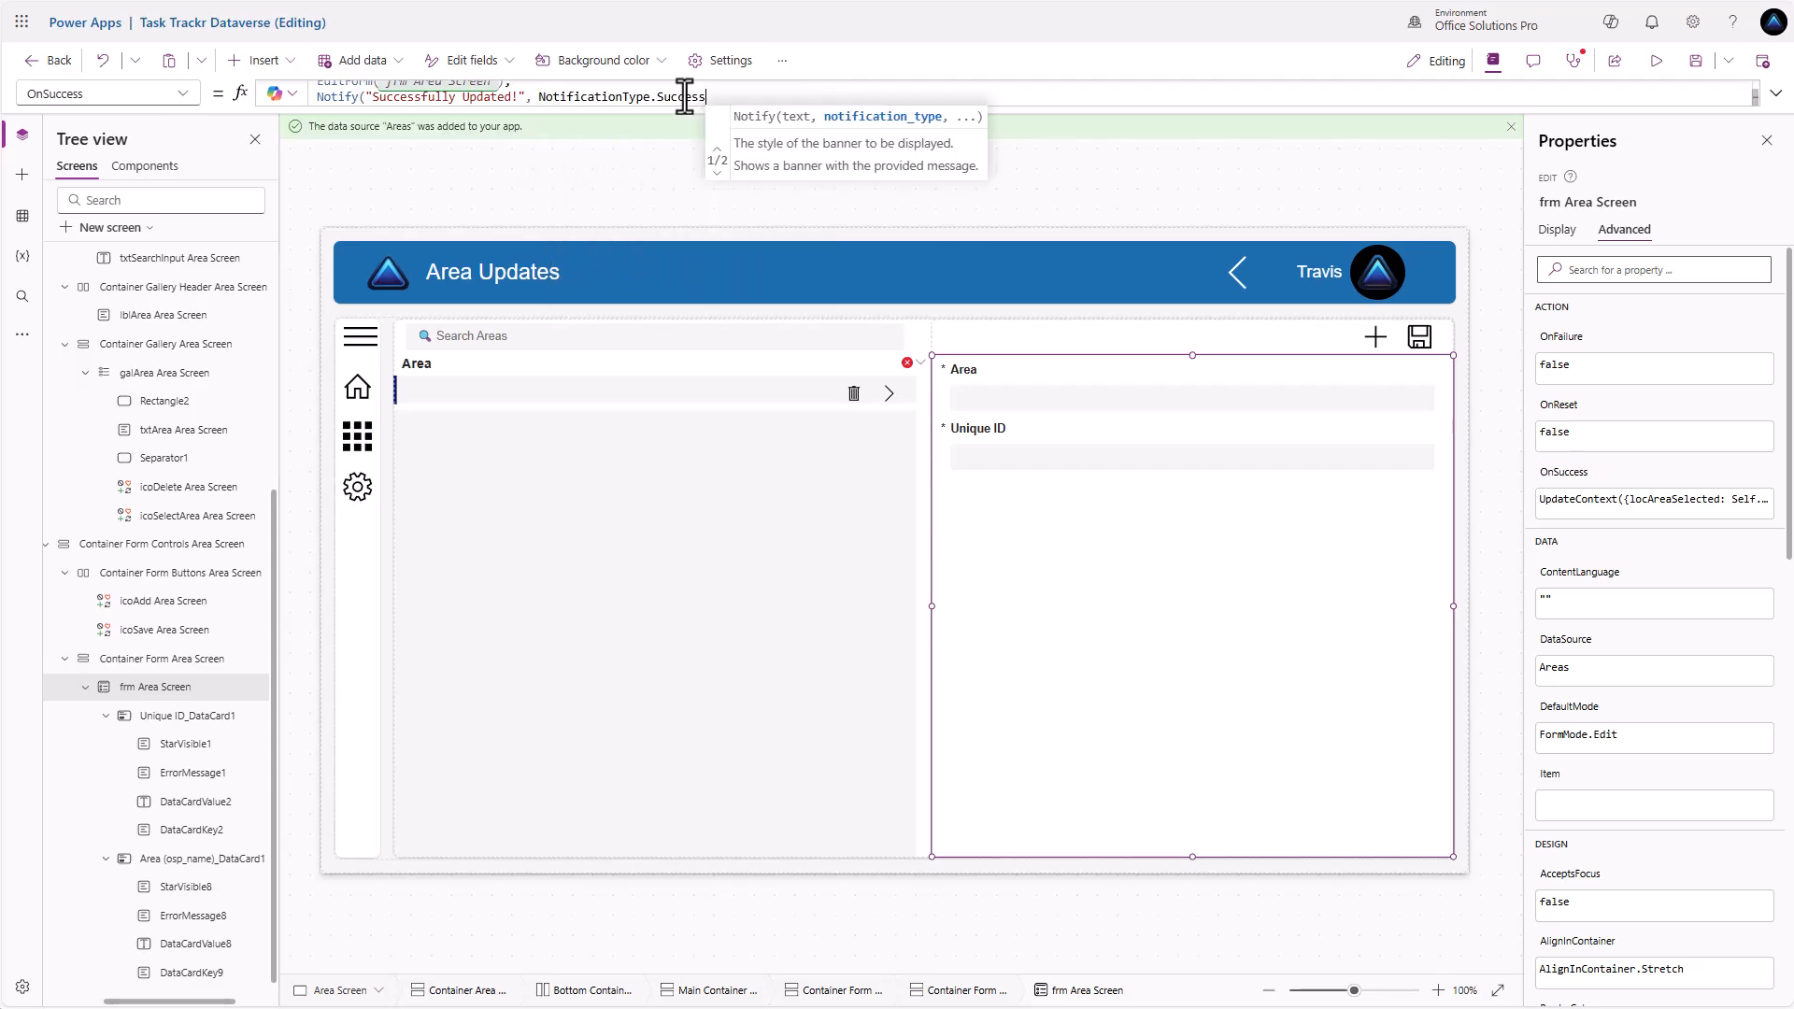
type(", 3000")
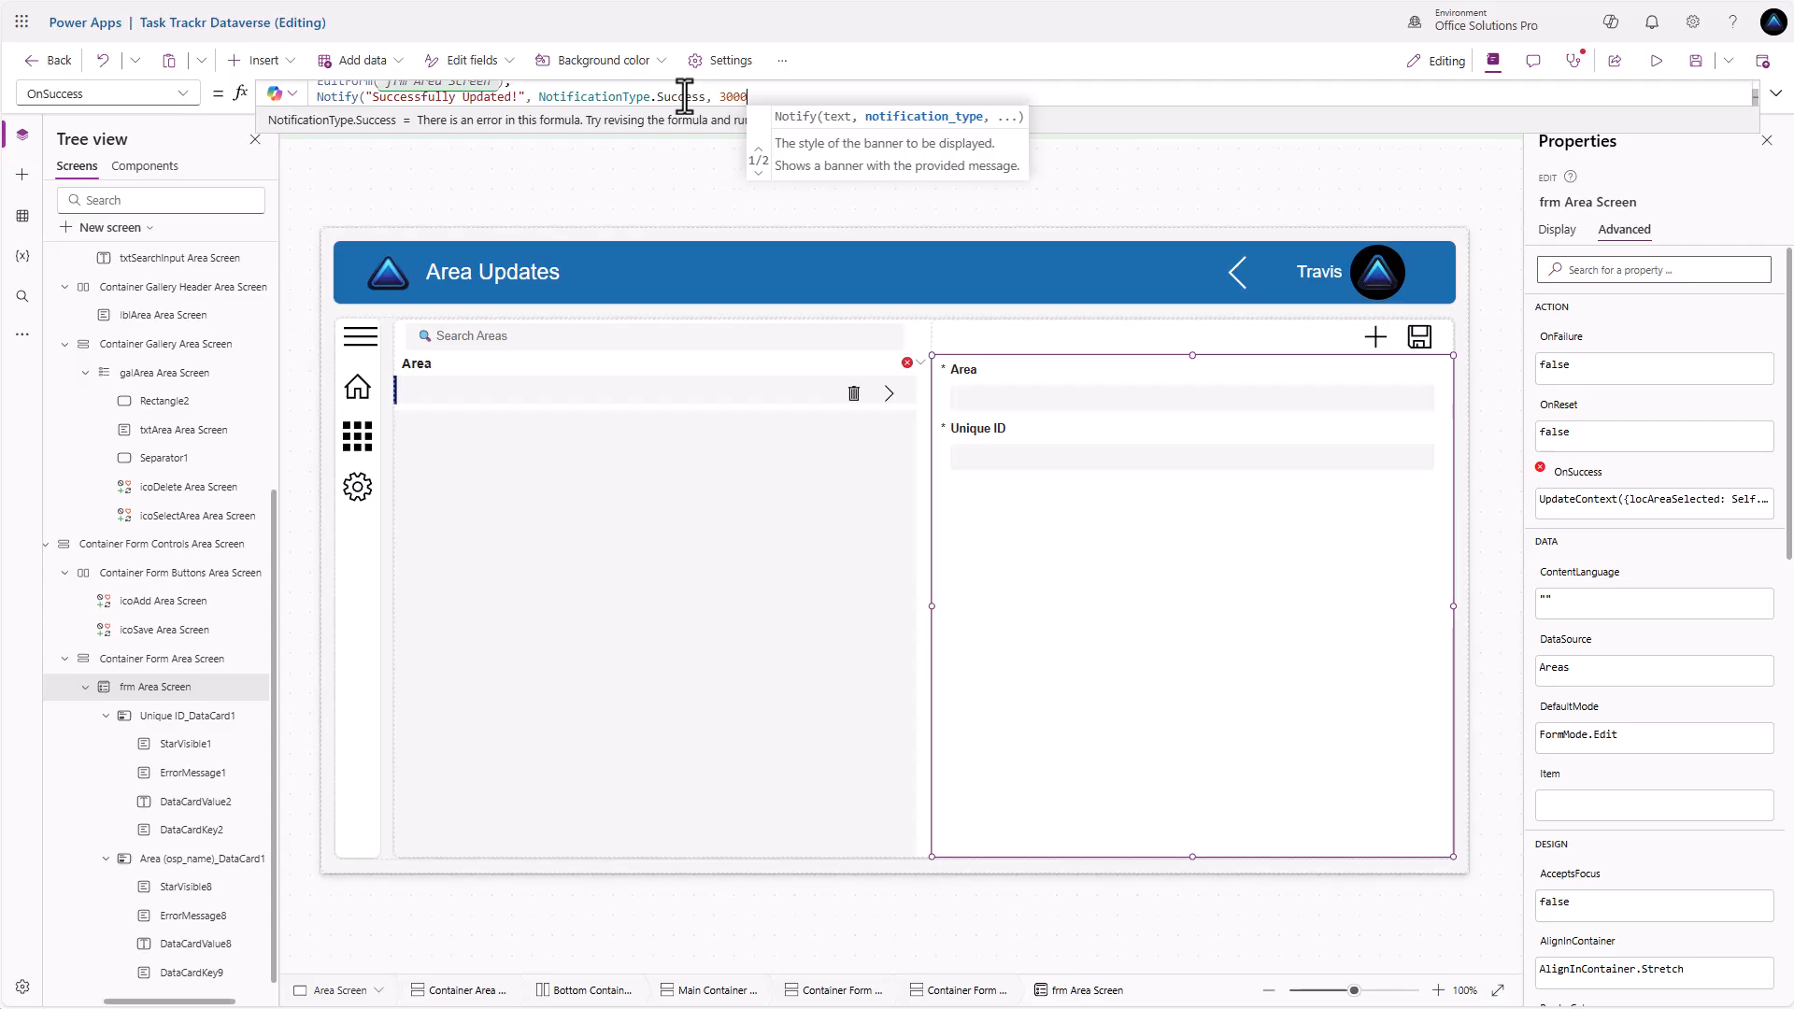
type(");")
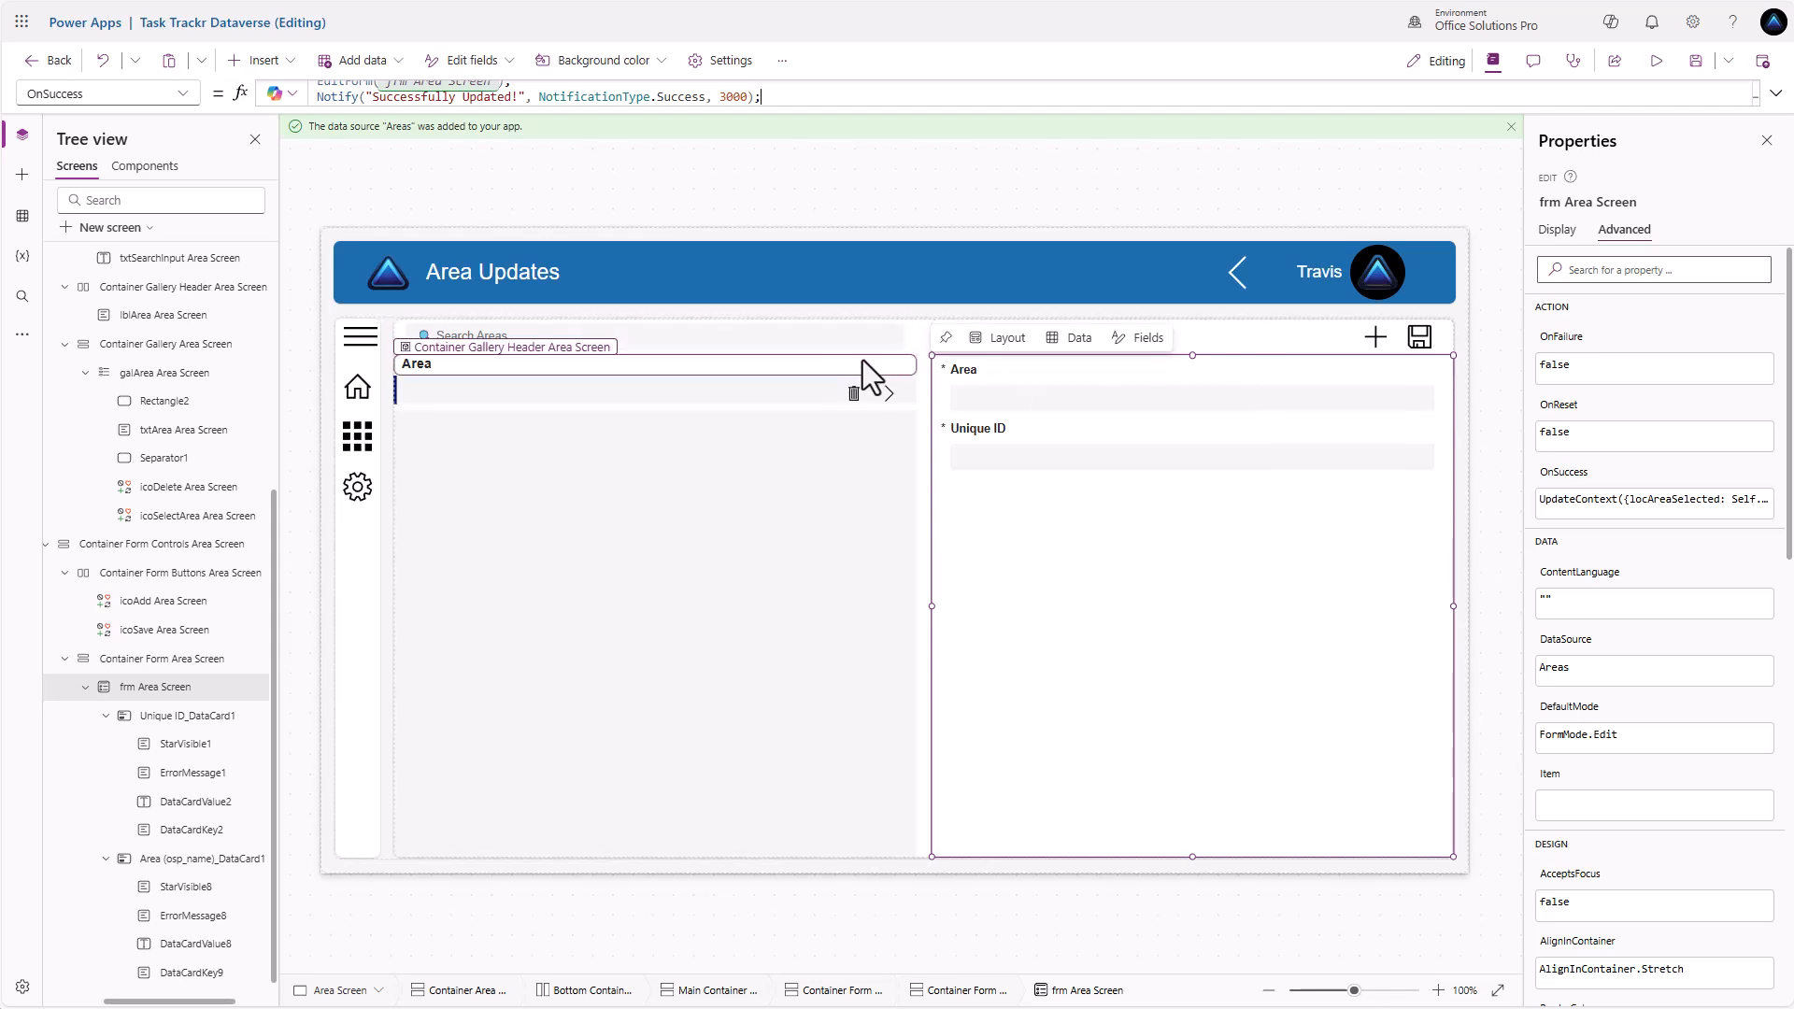
Preview the Area Screen briefly, and set the Item property of frm Area Screen to locAreaSelected
left_click(1655, 62)
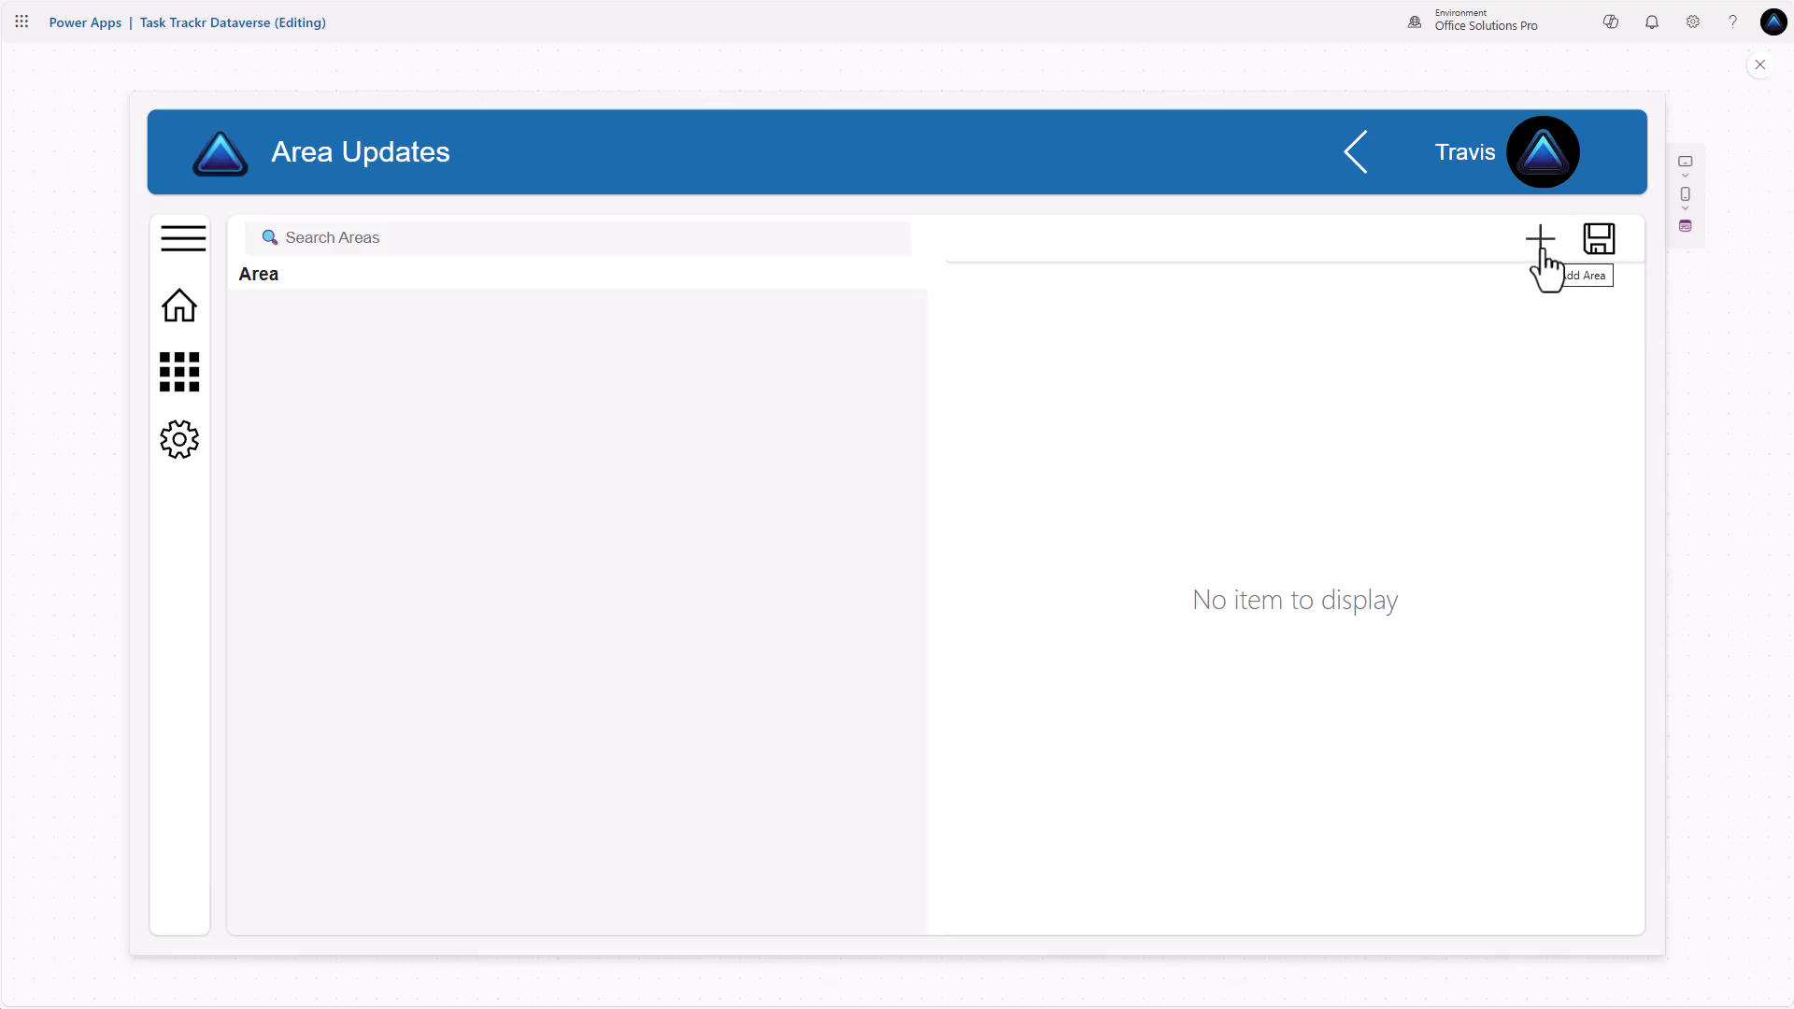
left_click(1759, 64)
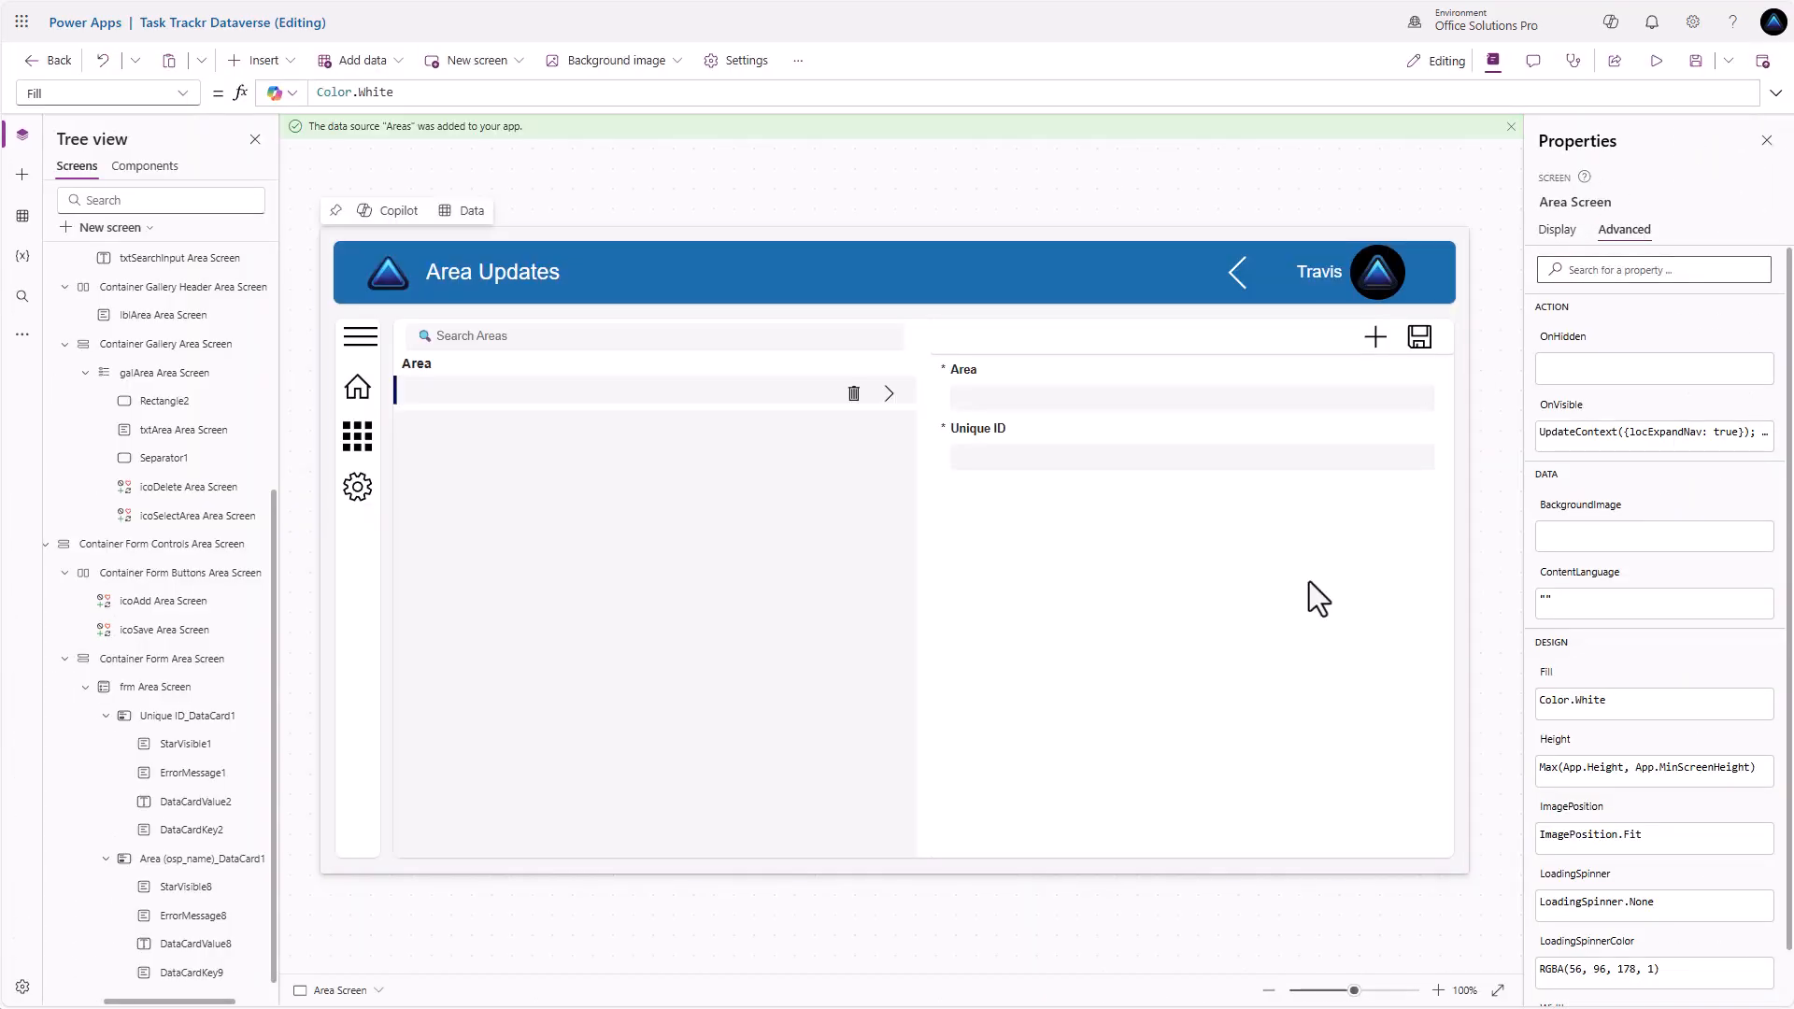
left_click(1309, 581)
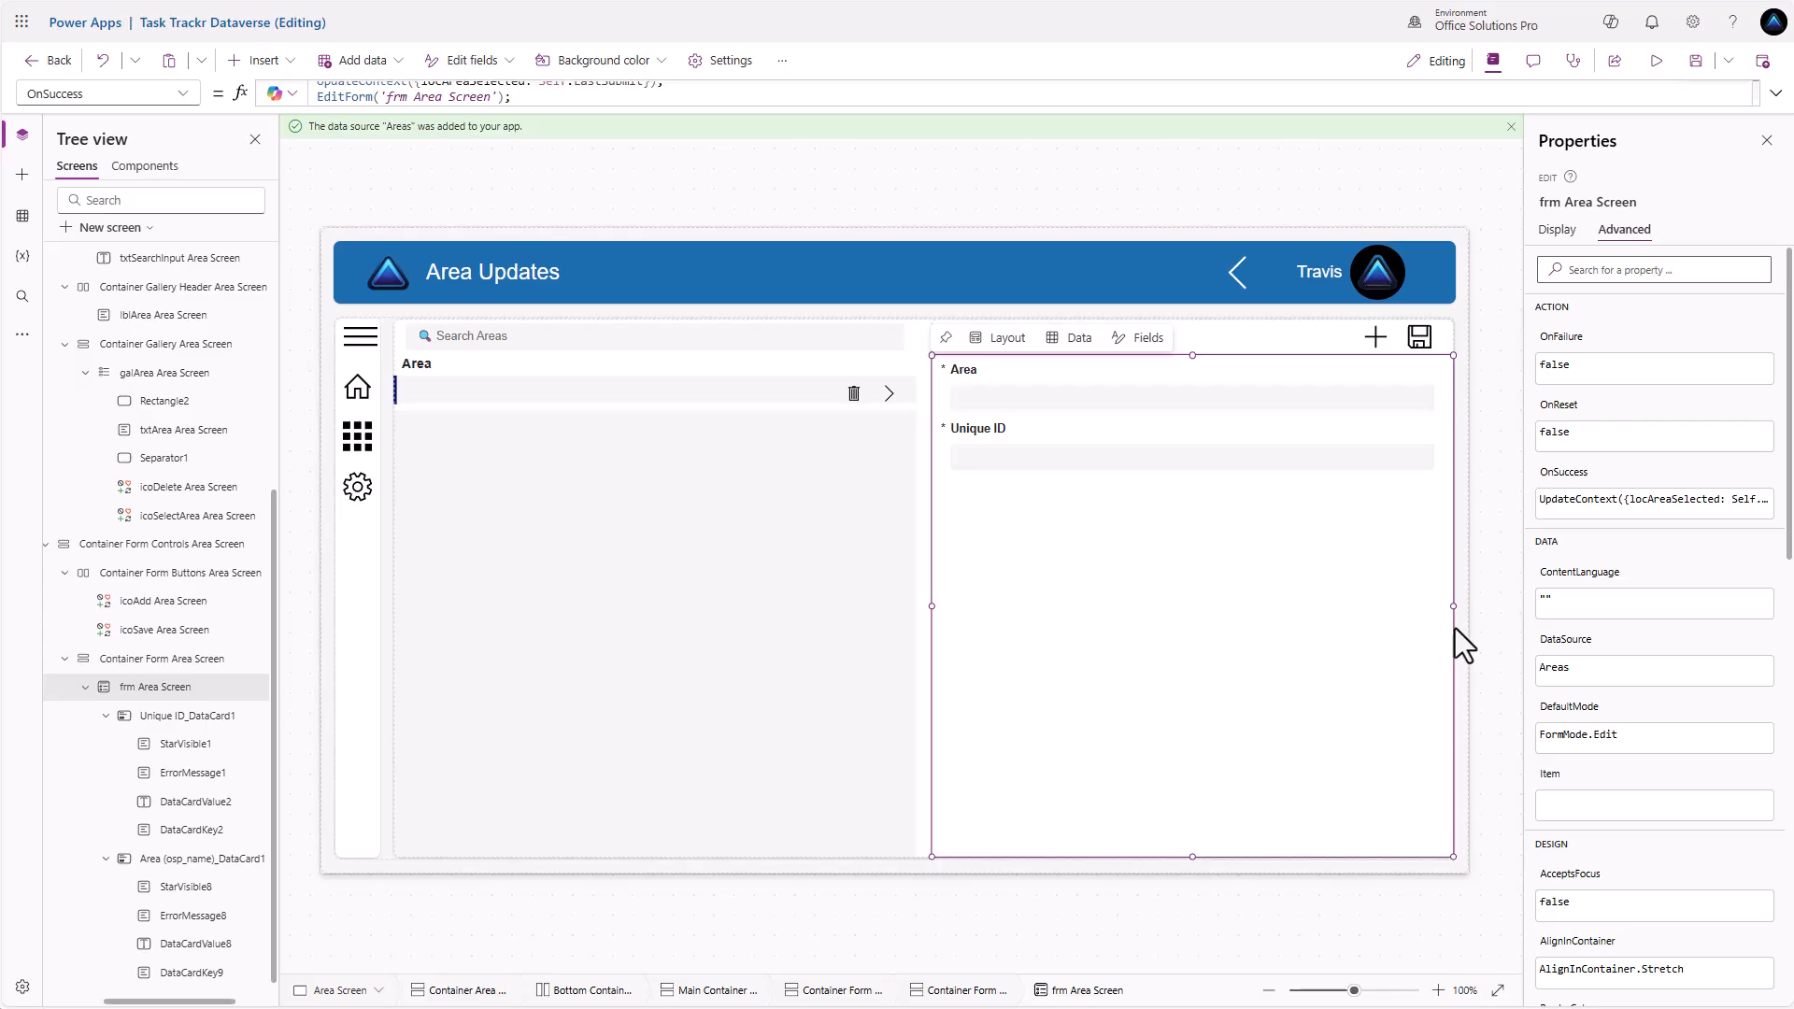
left_click(1588, 806)
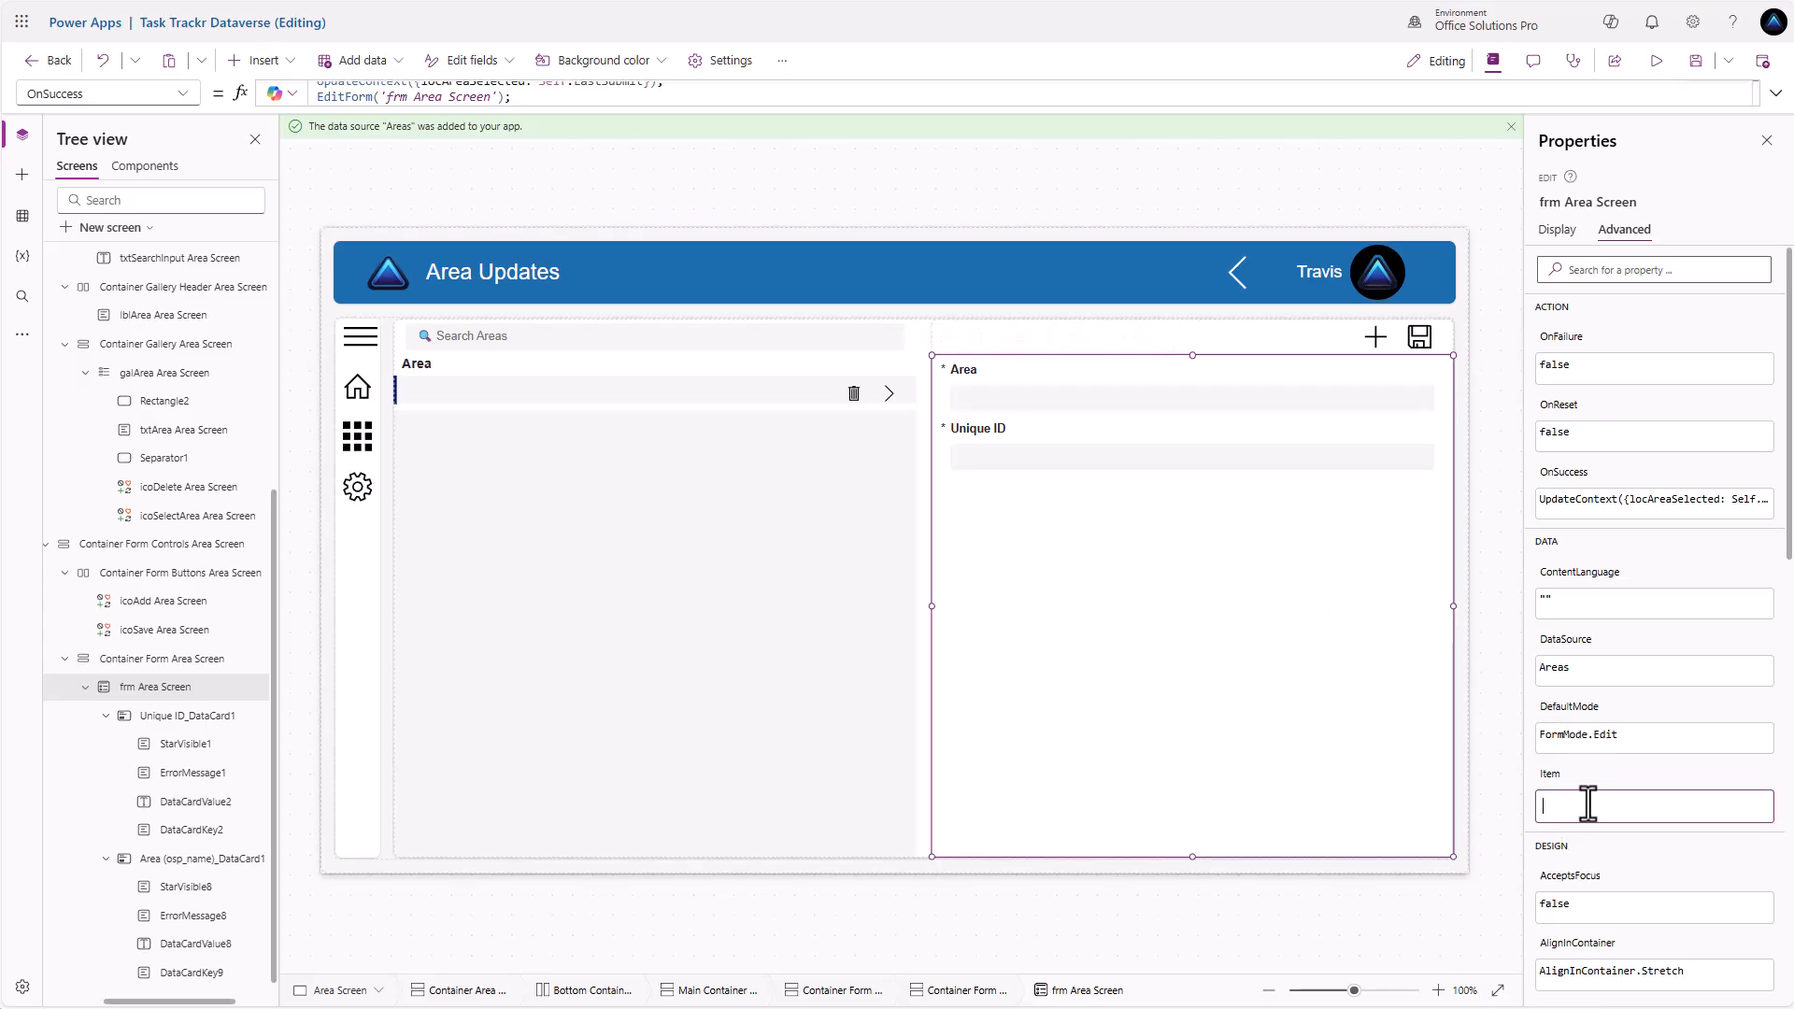
type("loc")
key("Tab")
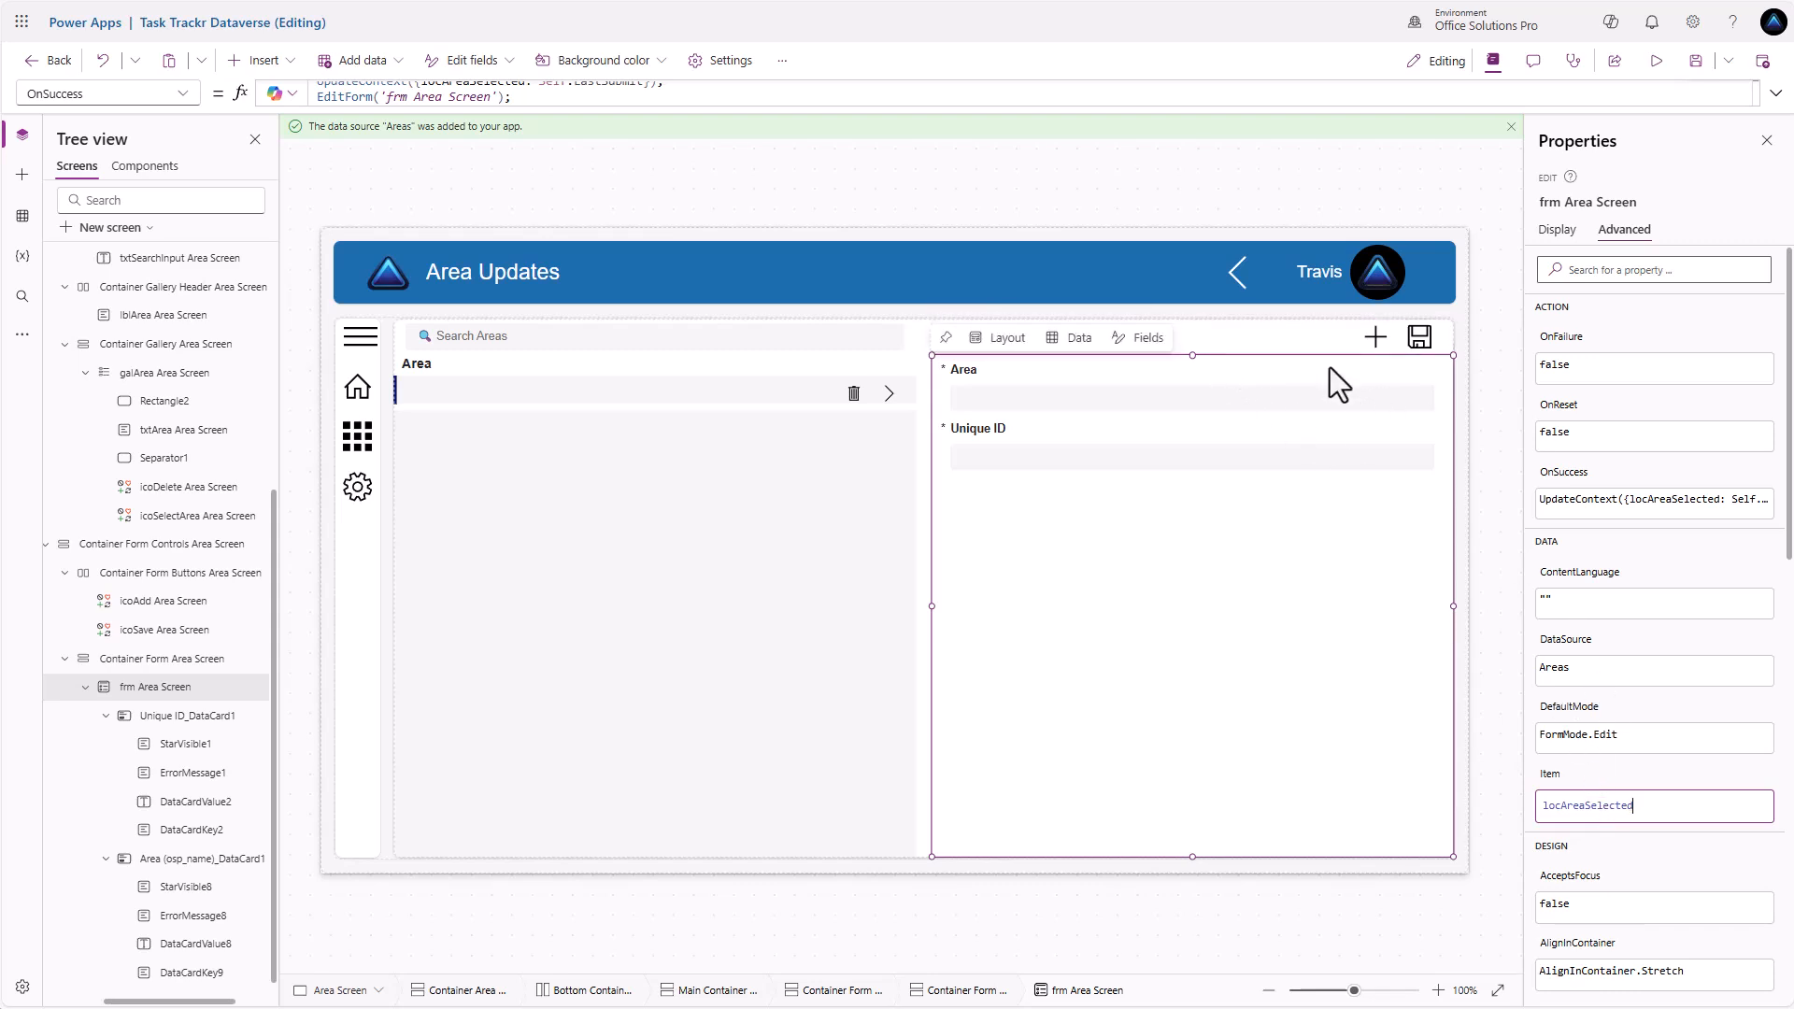
Set the drop shadow of Container Form Area Screen to None
left_click(170, 660)
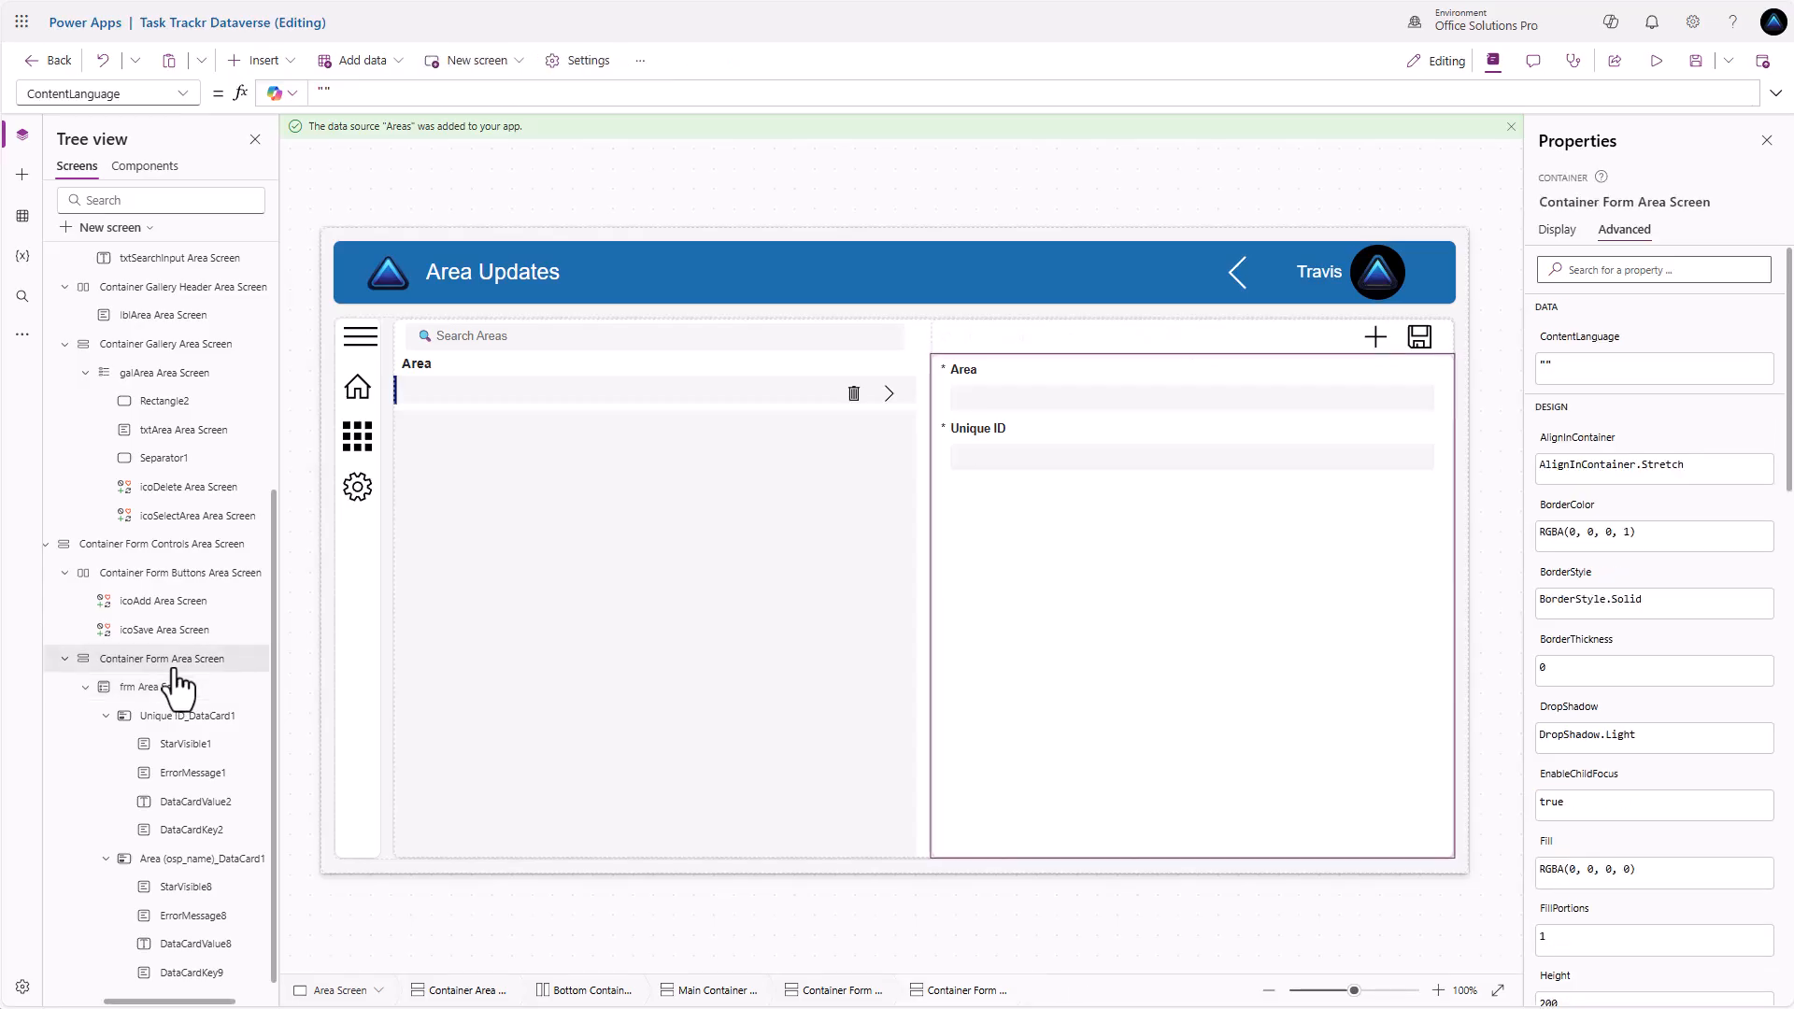
left_click(1553, 231)
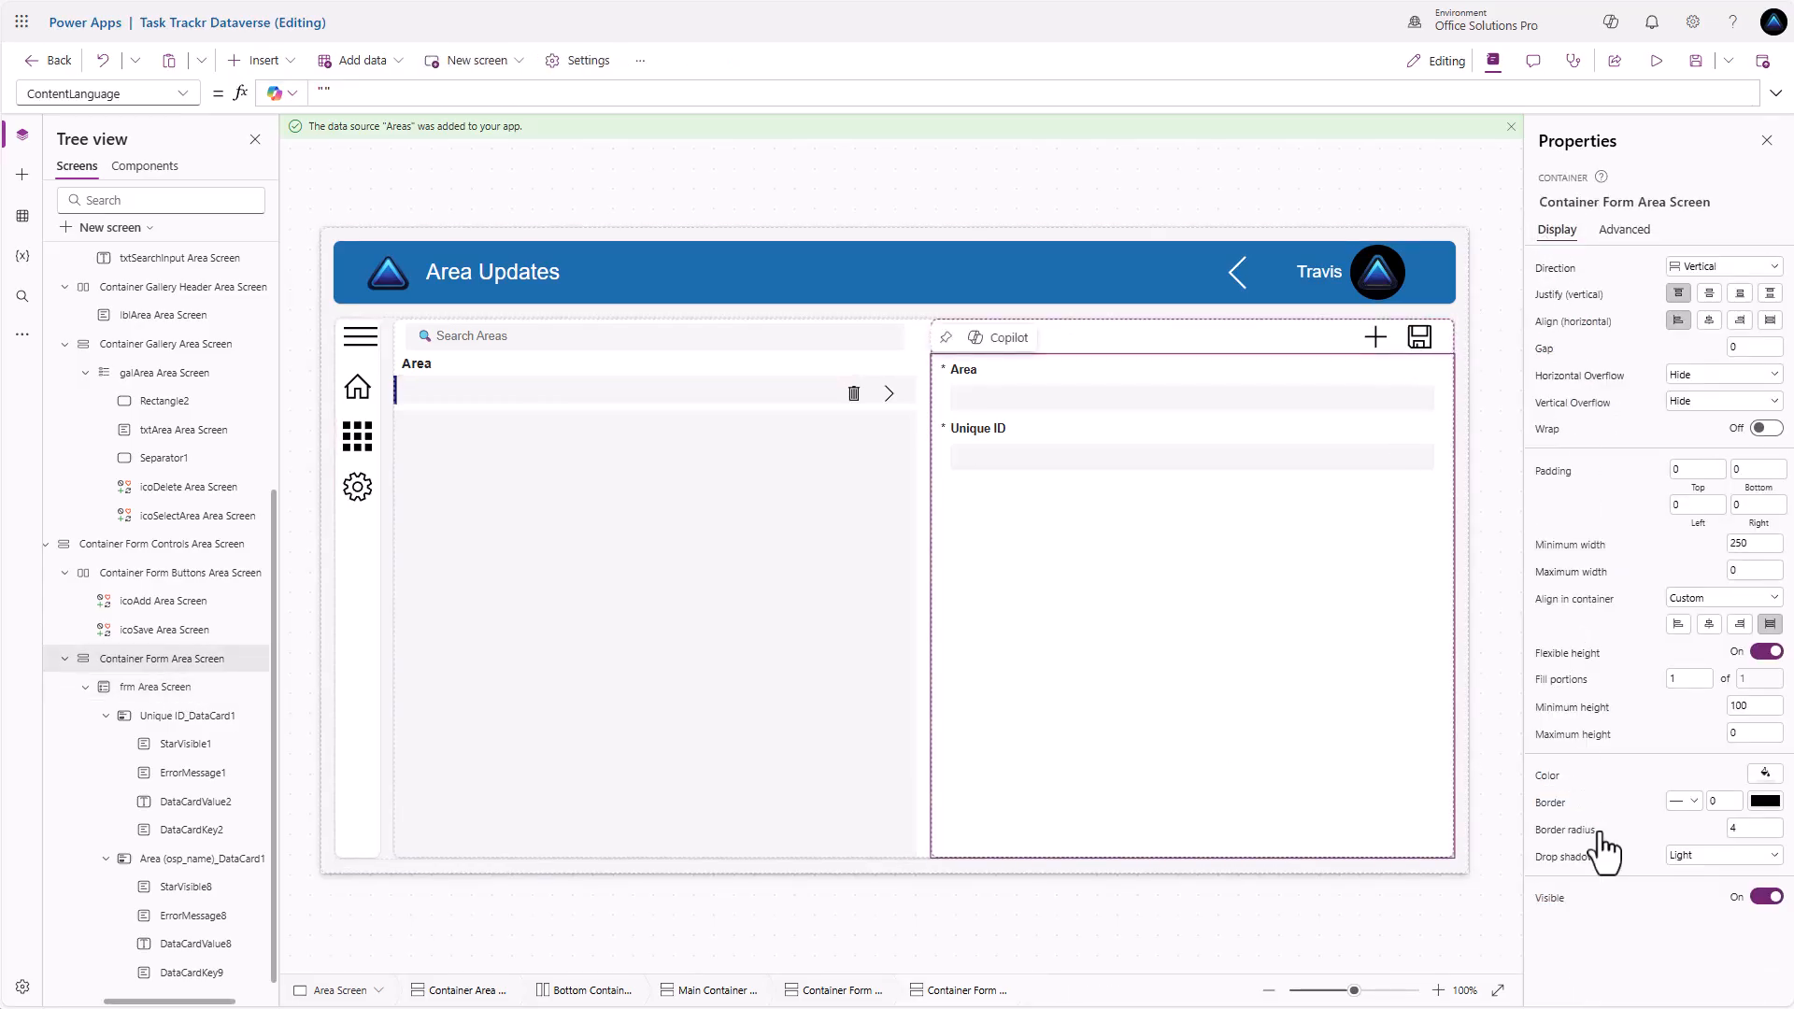
left_click(1700, 858)
left_click(1711, 716)
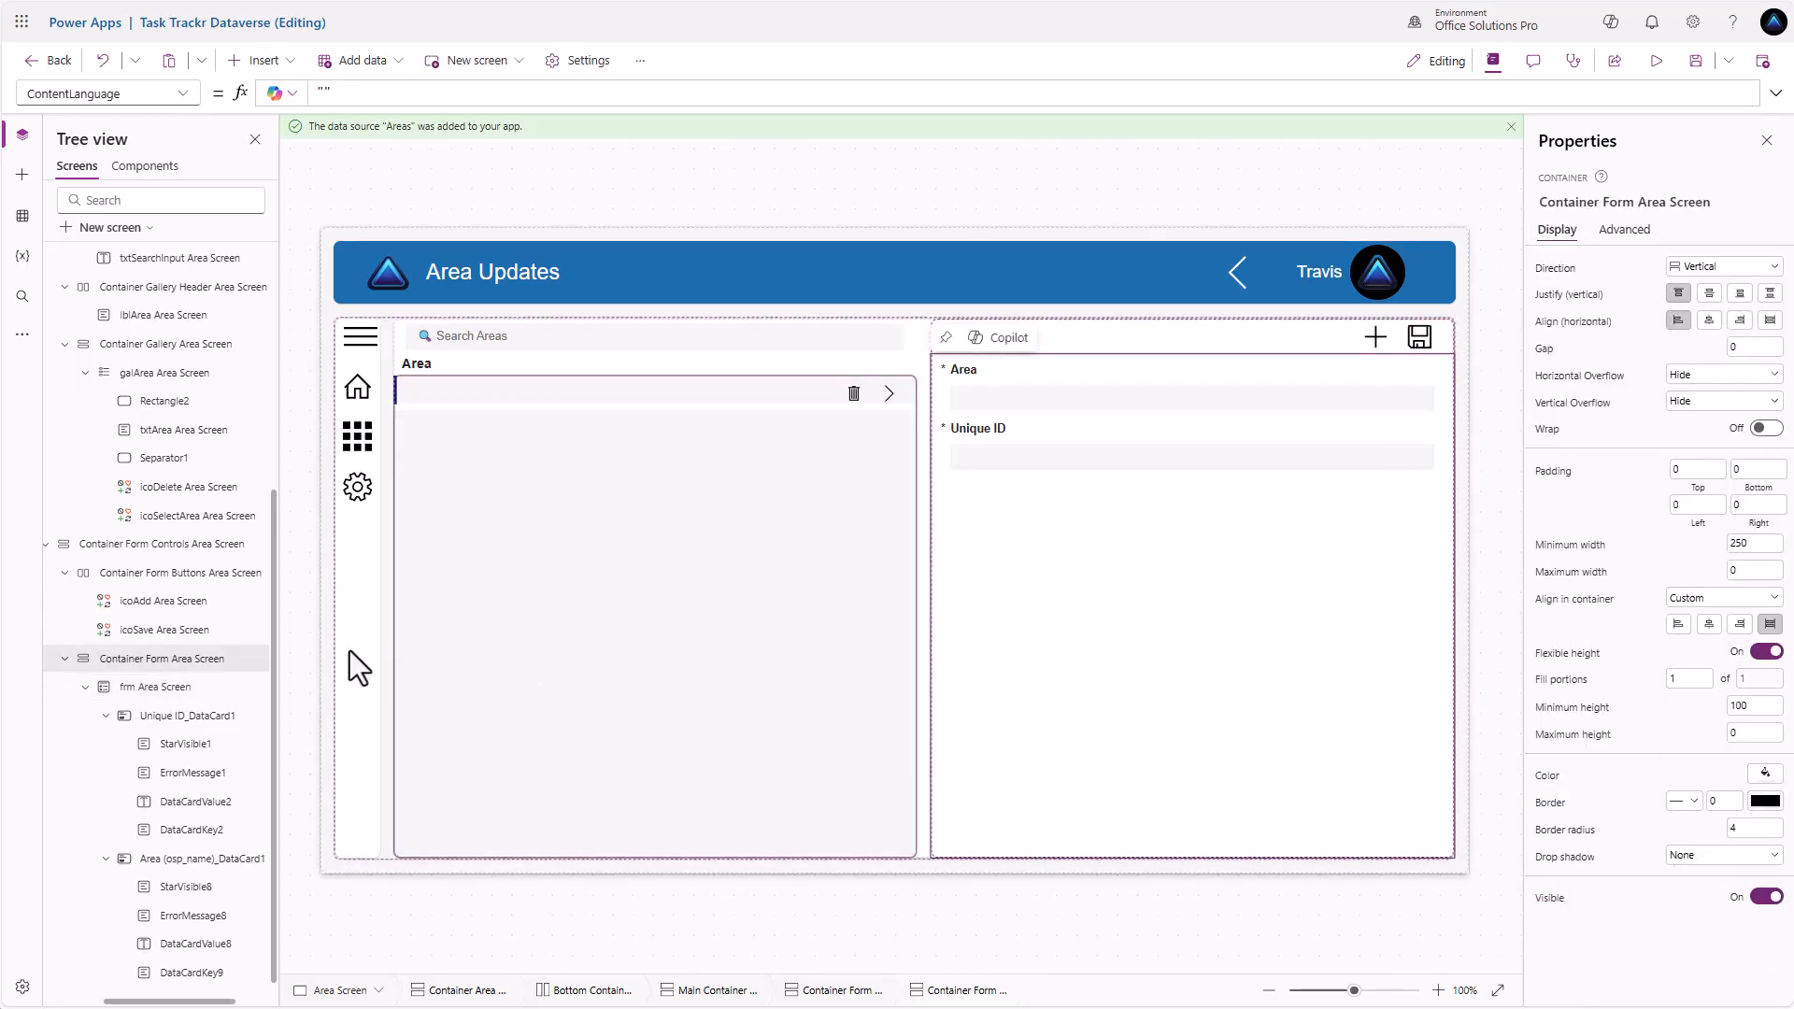
Set the drop shadow of Container Form Buttons Area Screen to None and the border radius of both form containers to 0
left_click(183, 584)
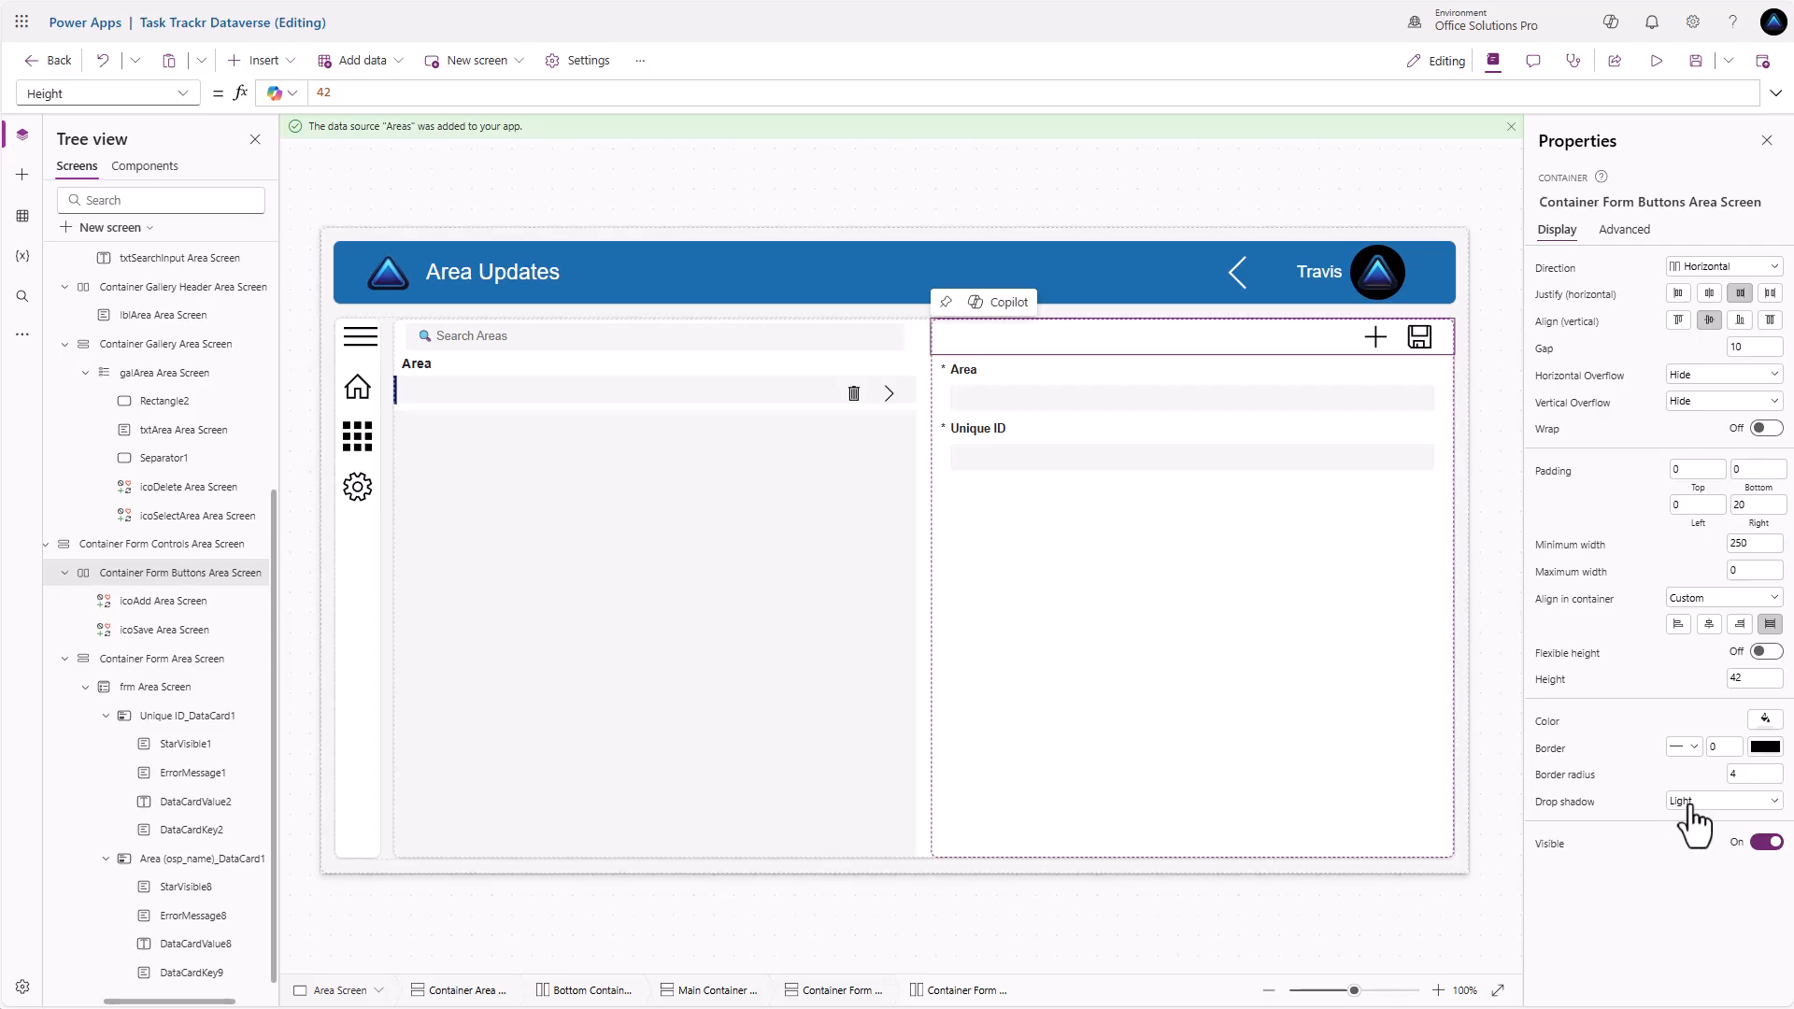
left_click(1695, 821)
left_click(1697, 825)
left_click(1750, 774)
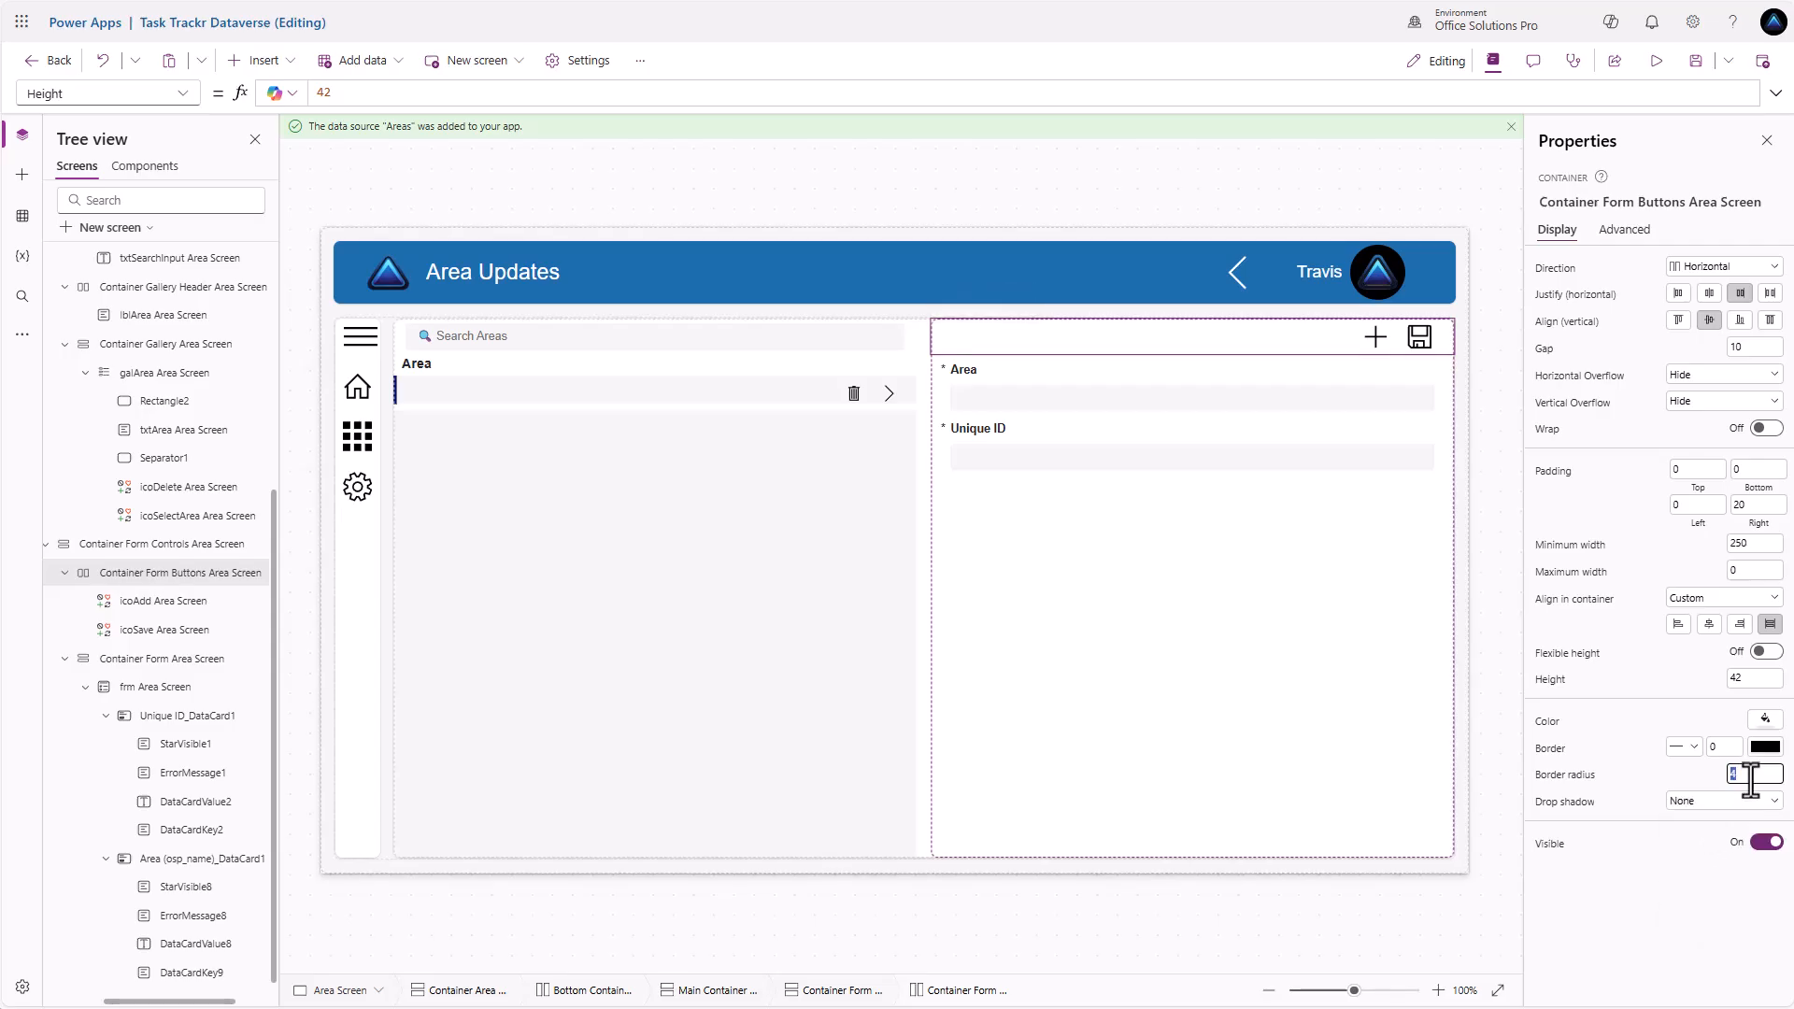
left_click(165, 659)
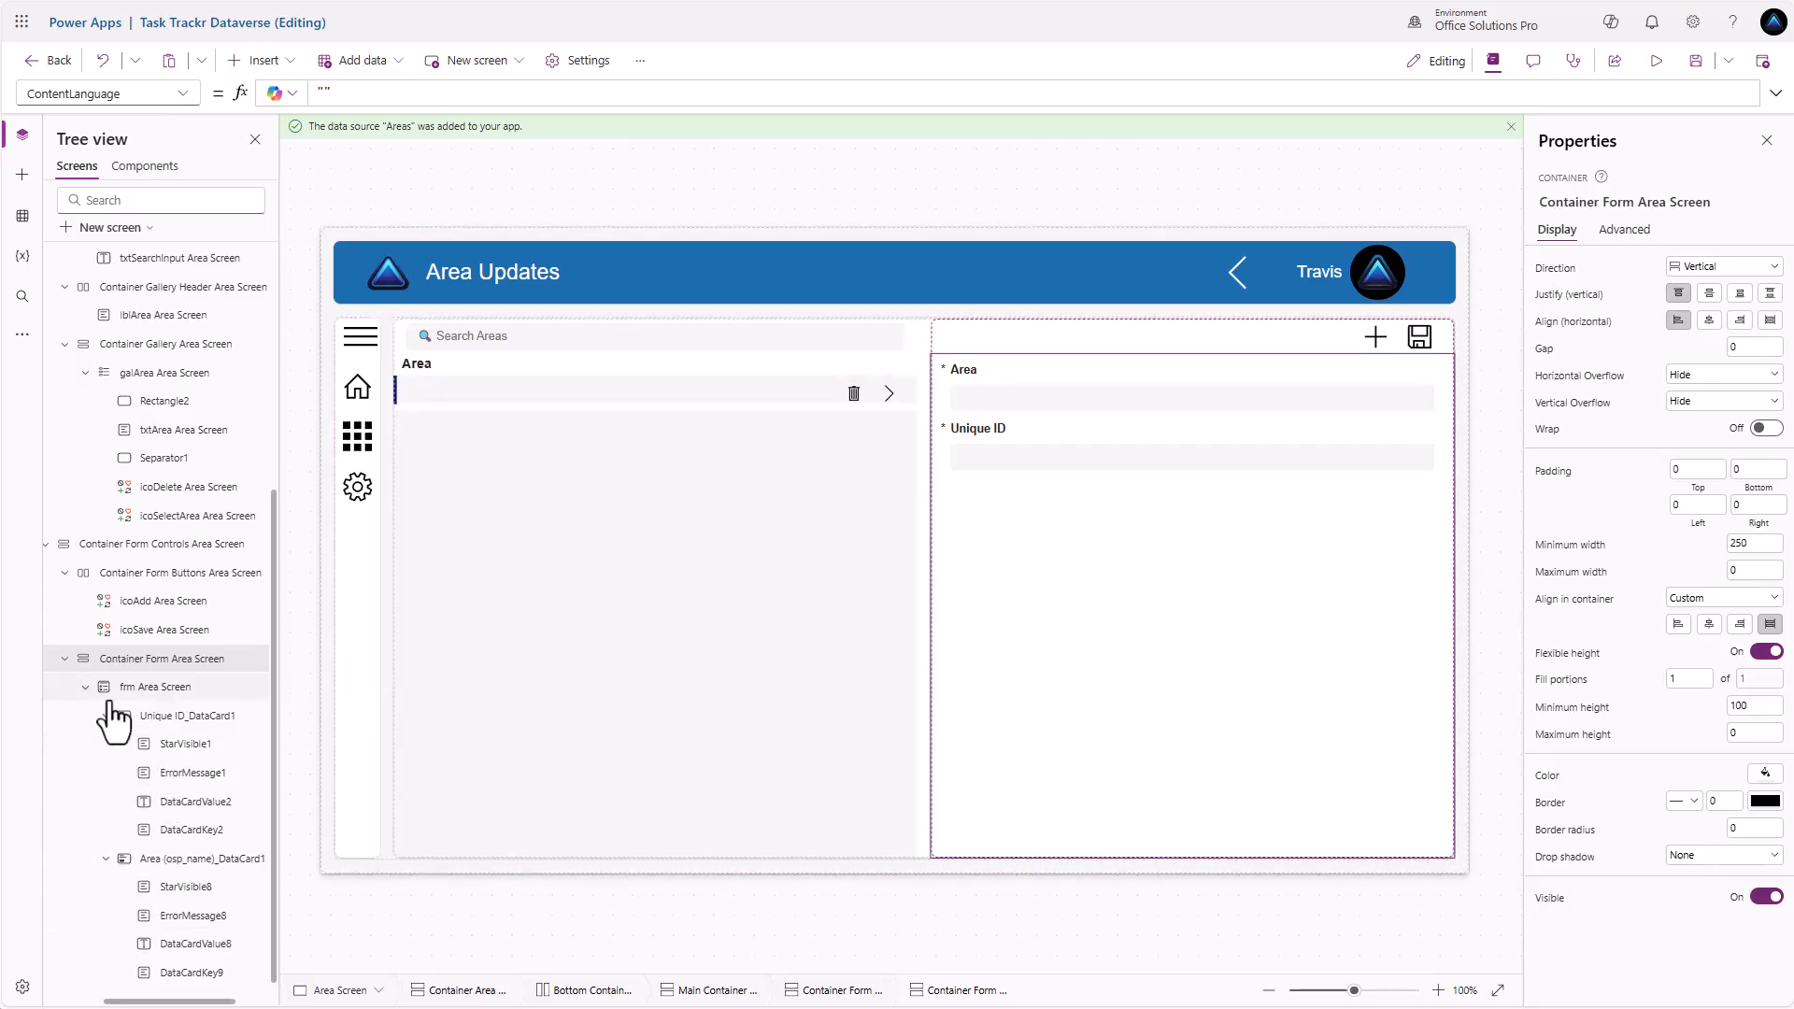
Collapse frm Area Screen in the control hierarchy and insert a Text control into Container Form Area Screen below the form
left_click(85, 686)
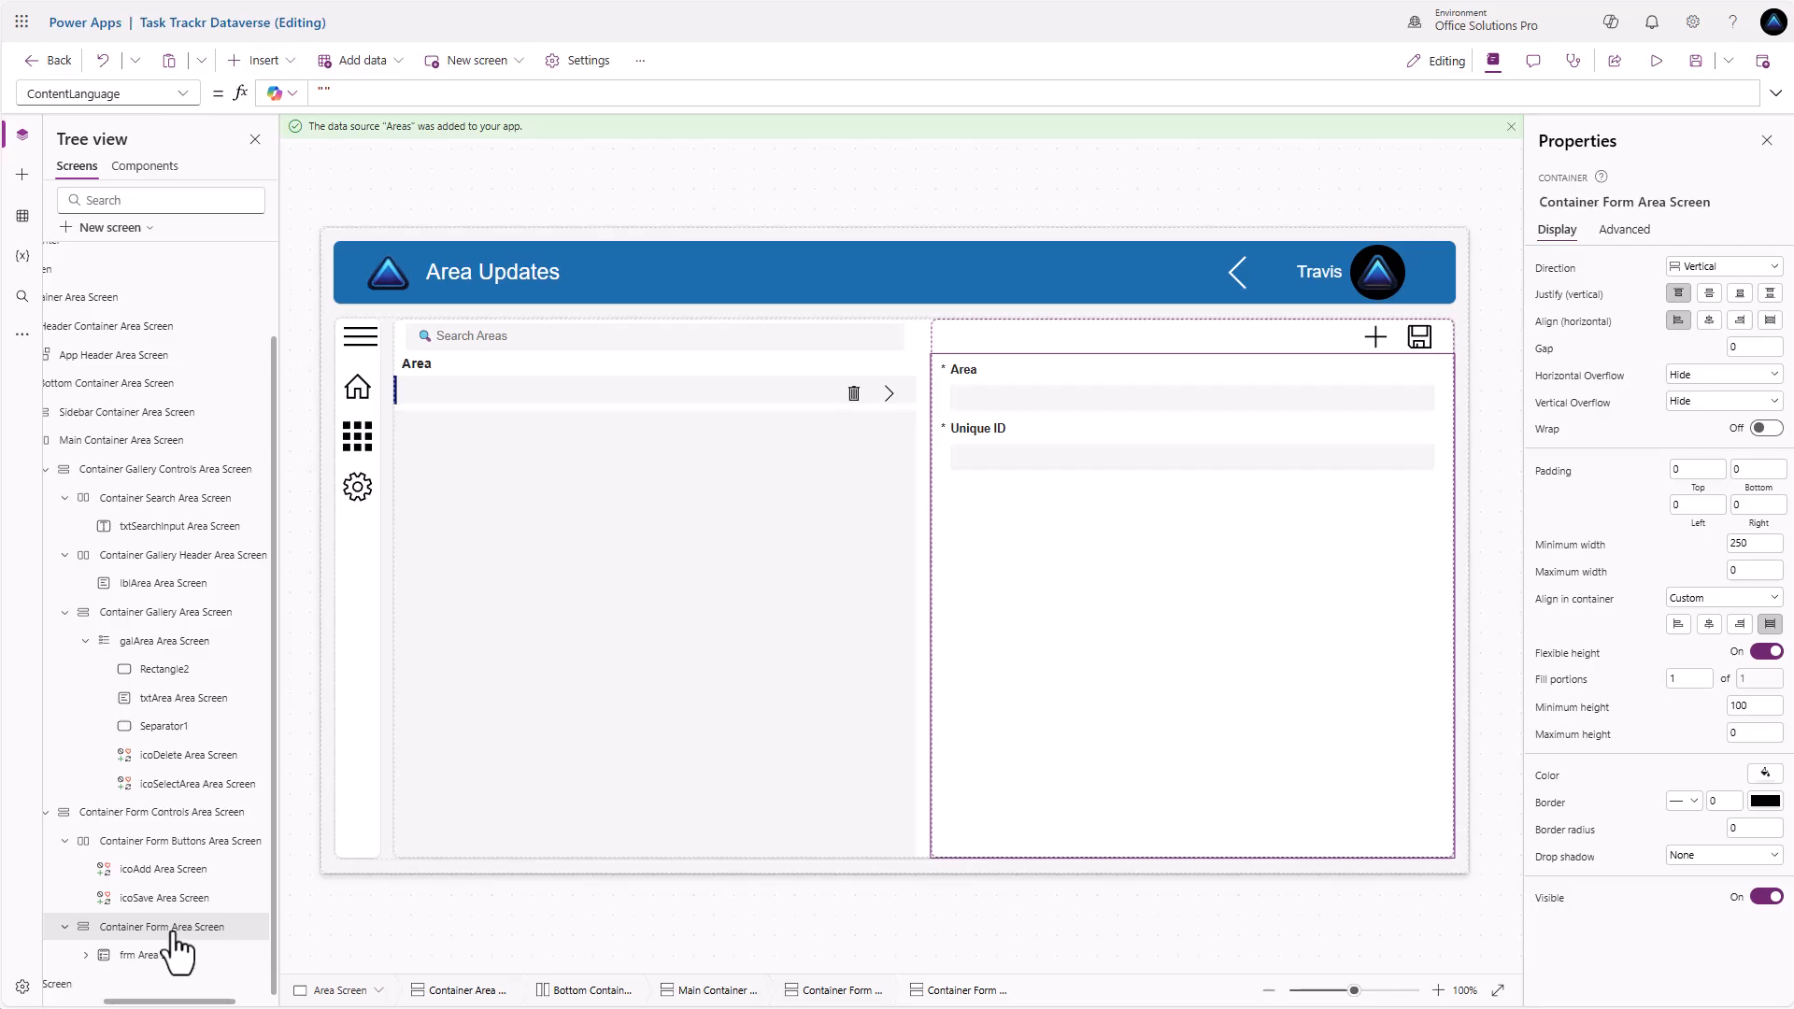
left_click(278, 62)
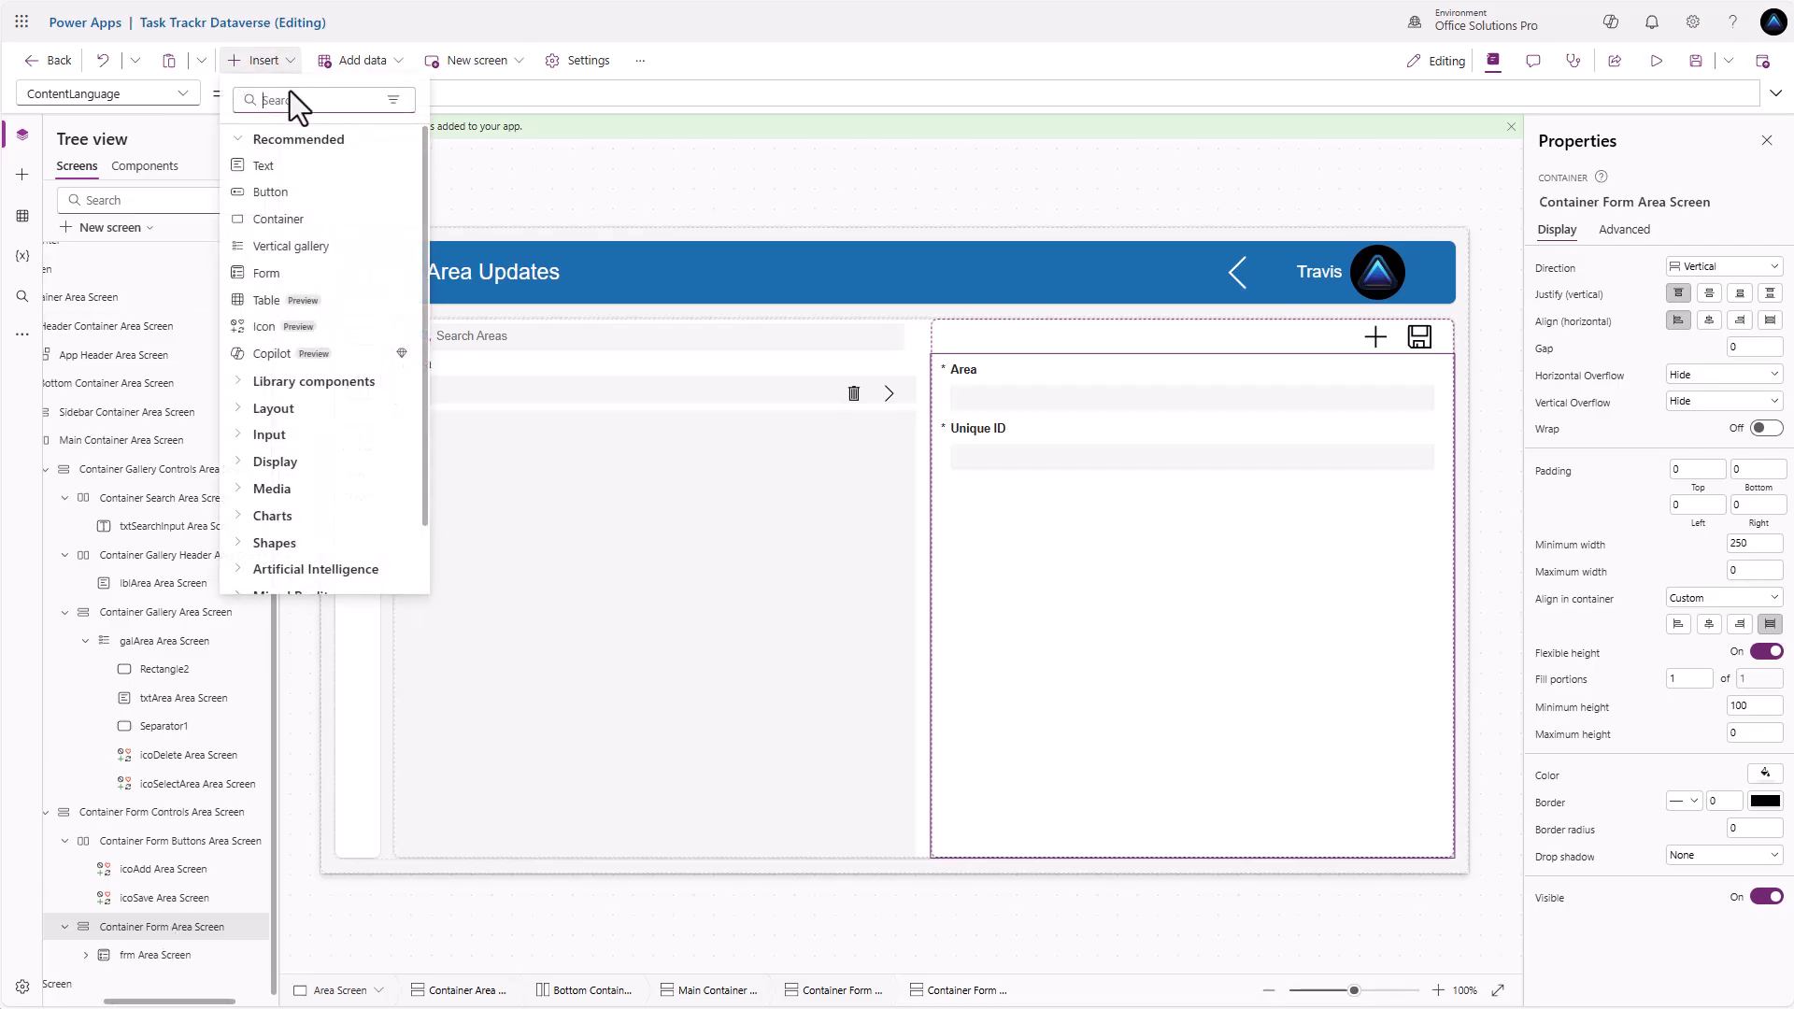
left_click(268, 169)
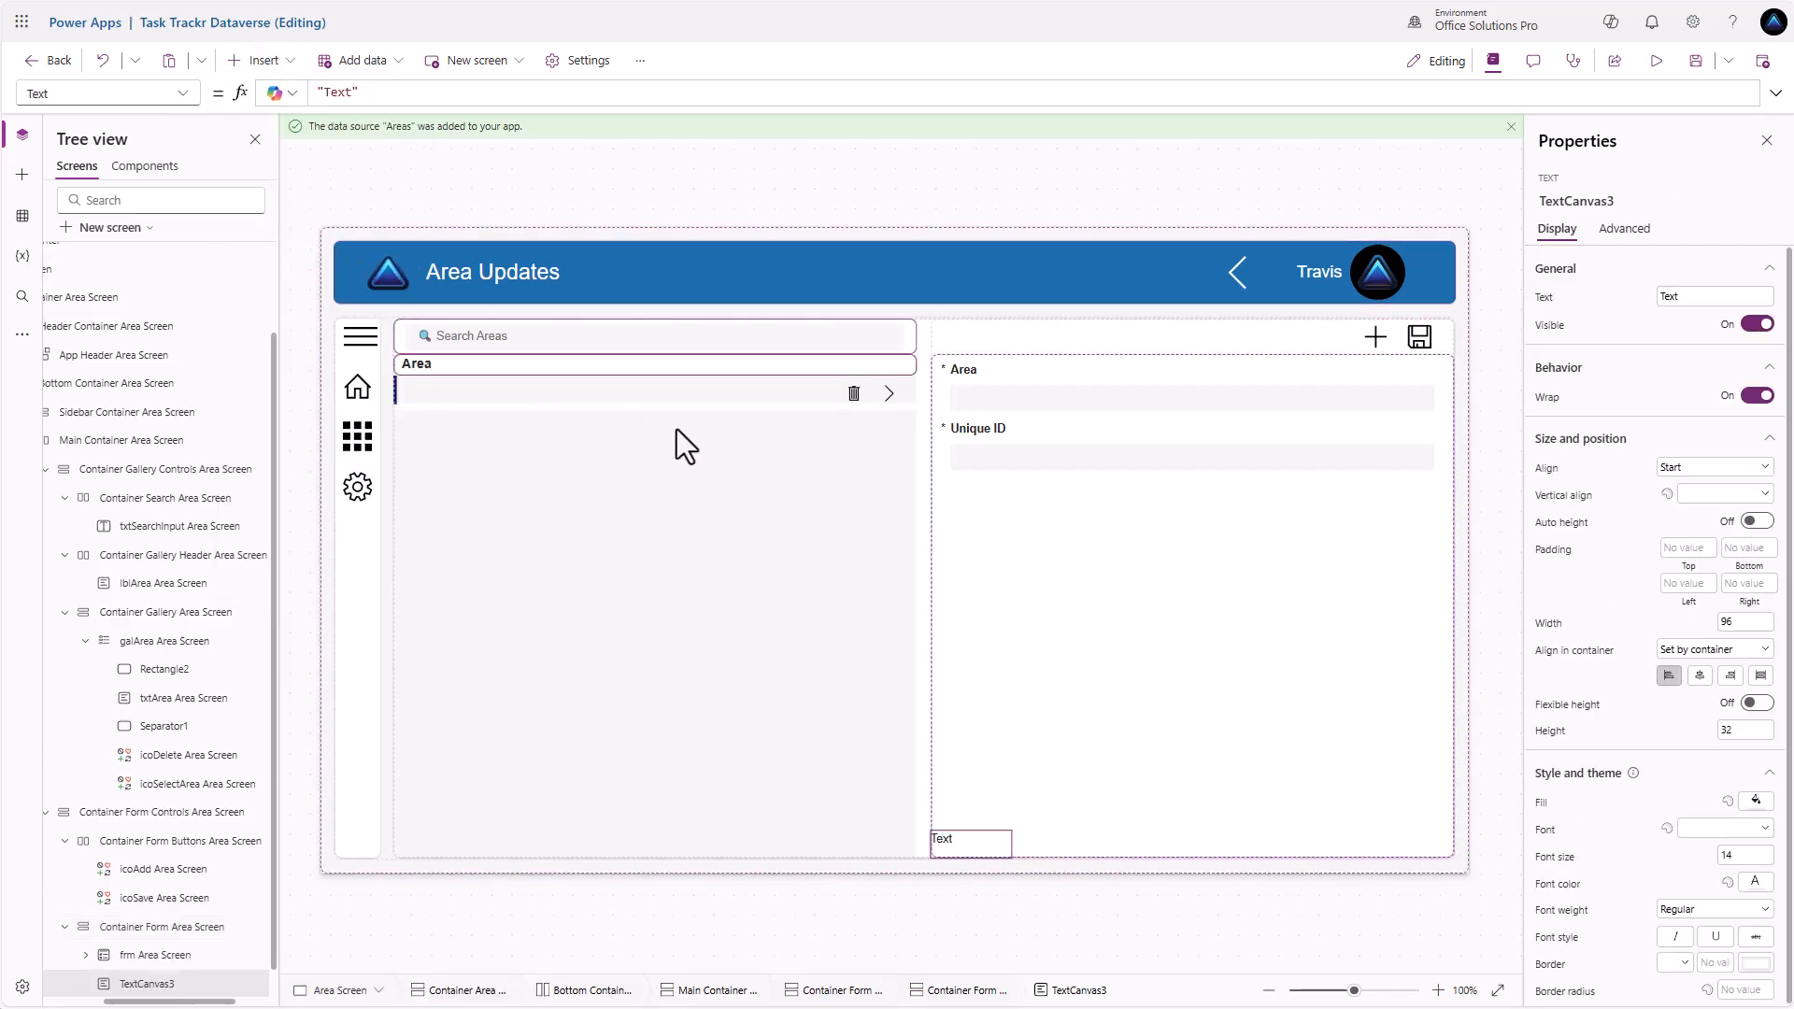
Size the new Text control below the form with Width set to Parent.Width and Height set to Parent.Height
left_click(1549, 623)
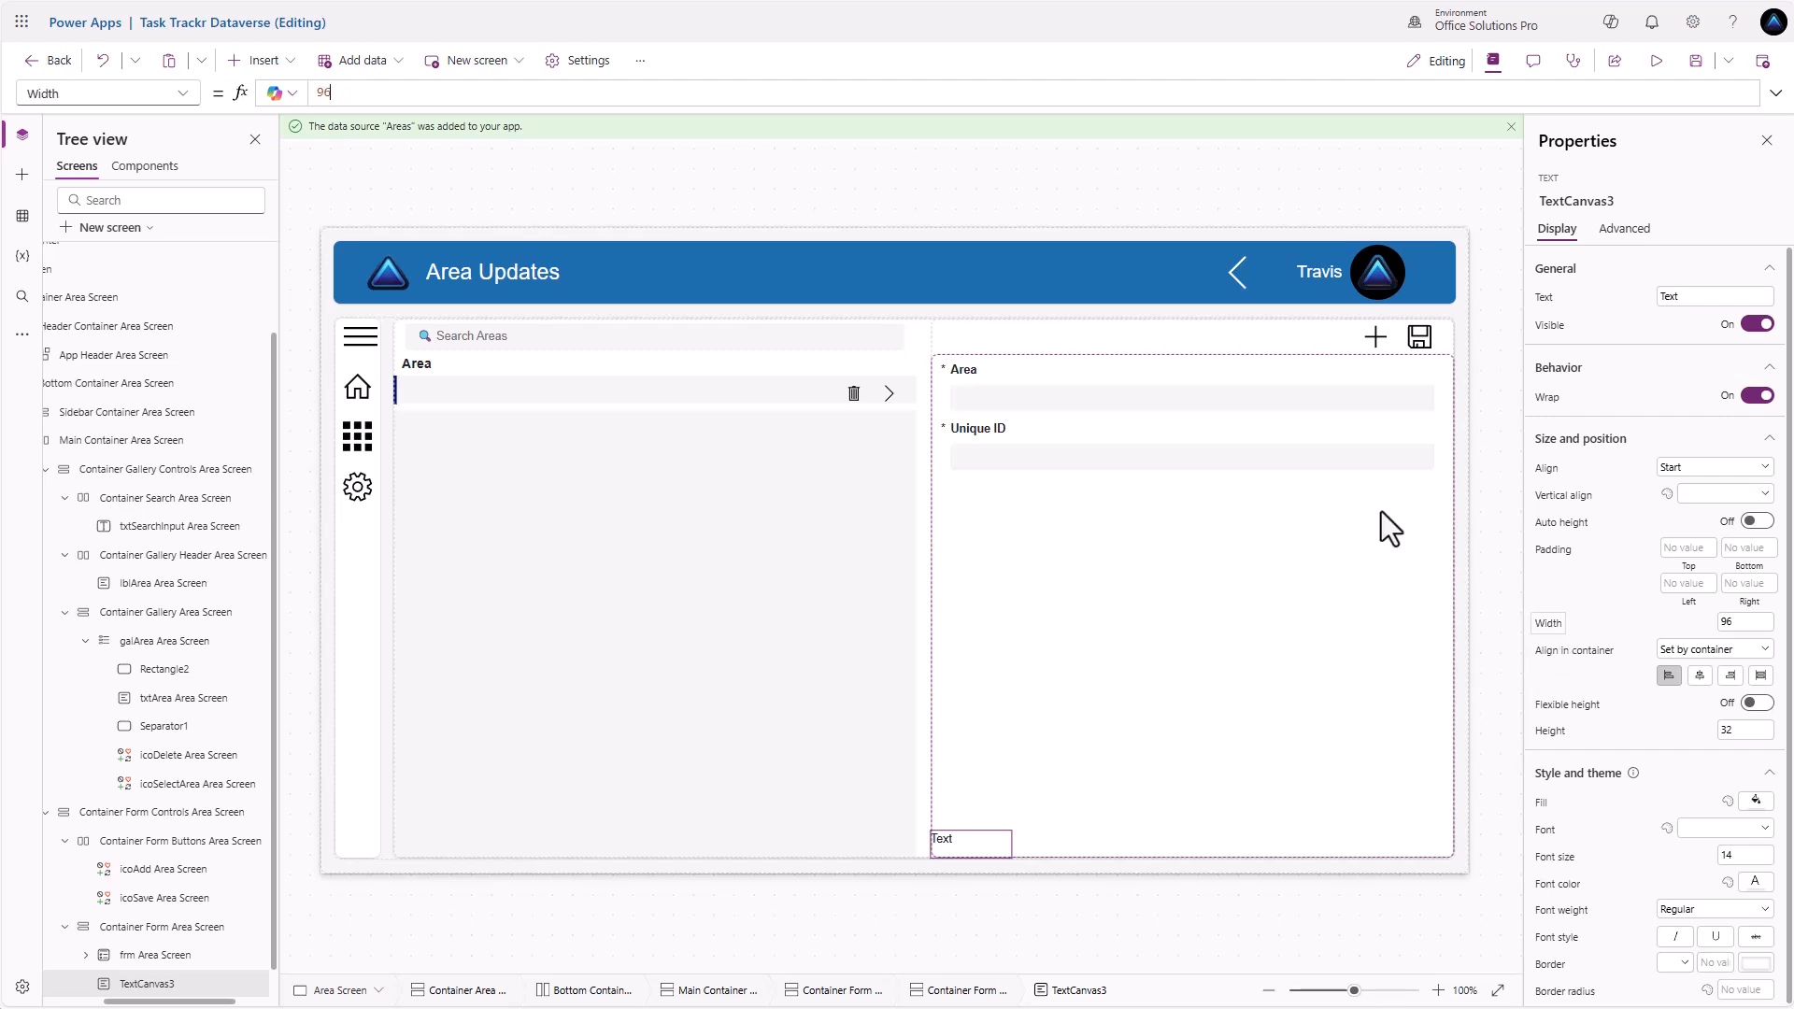
double_click(332, 92)
type("P")
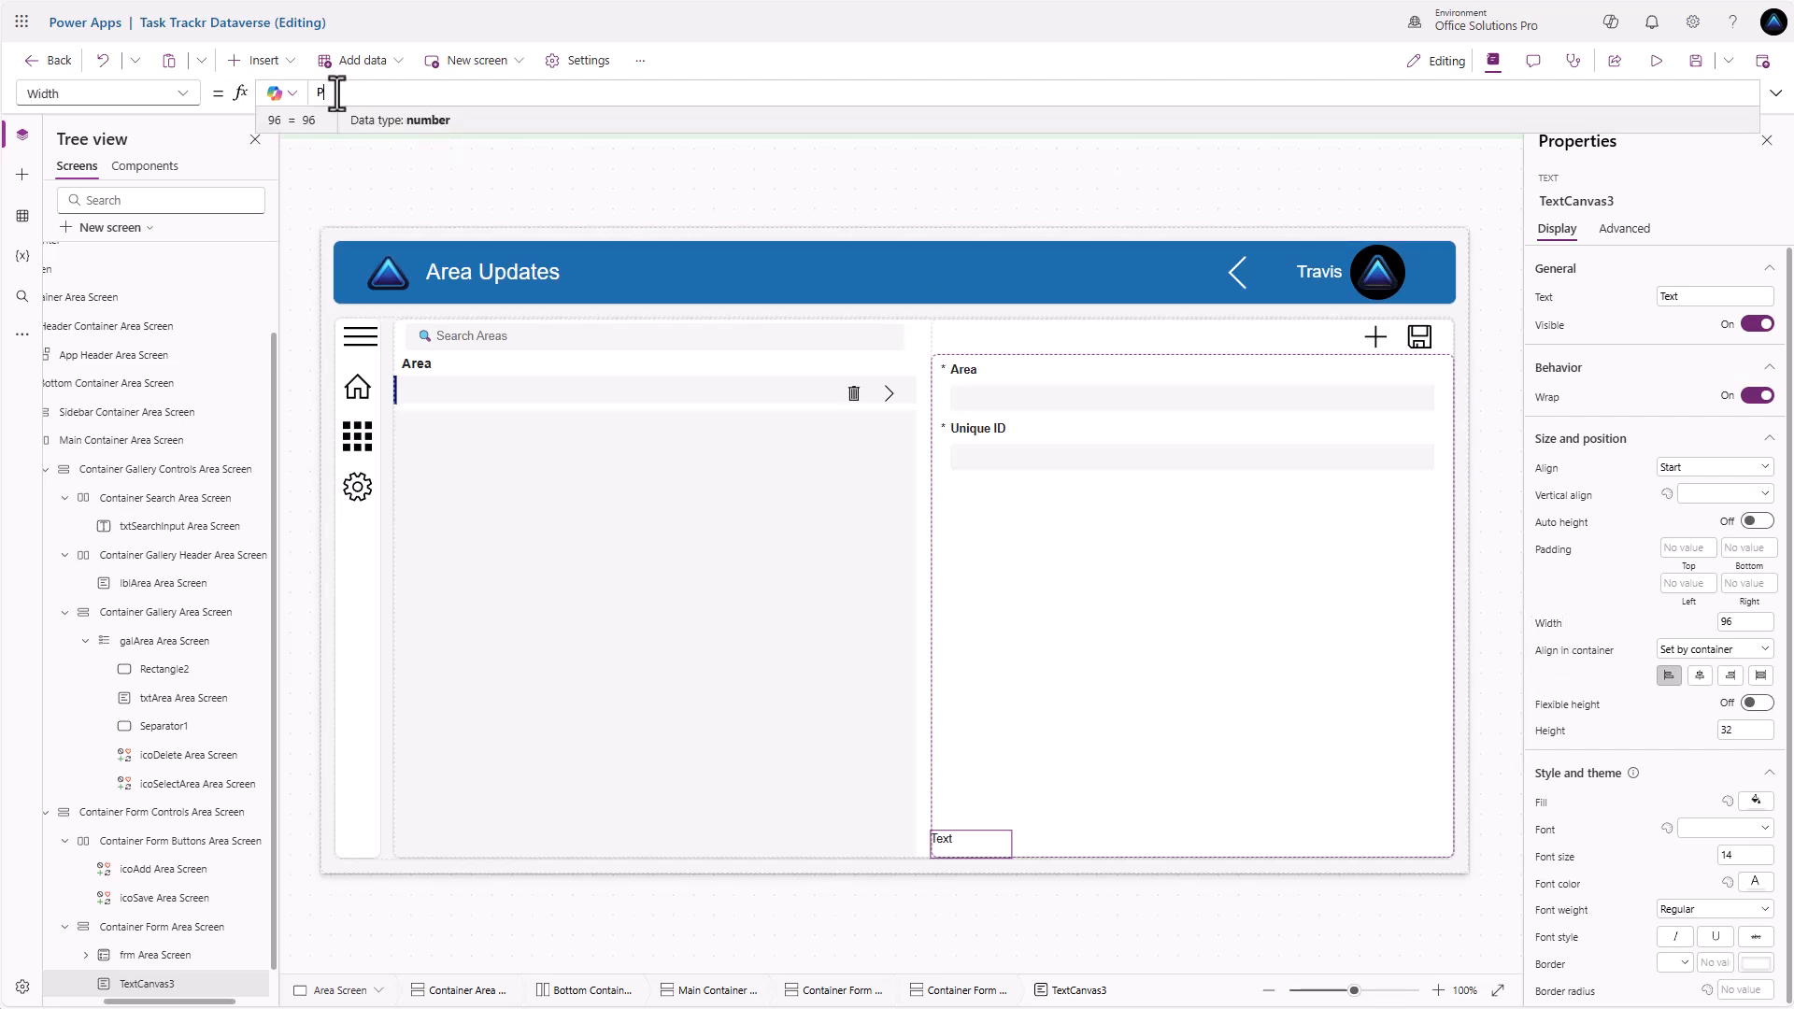
type("arent.Width")
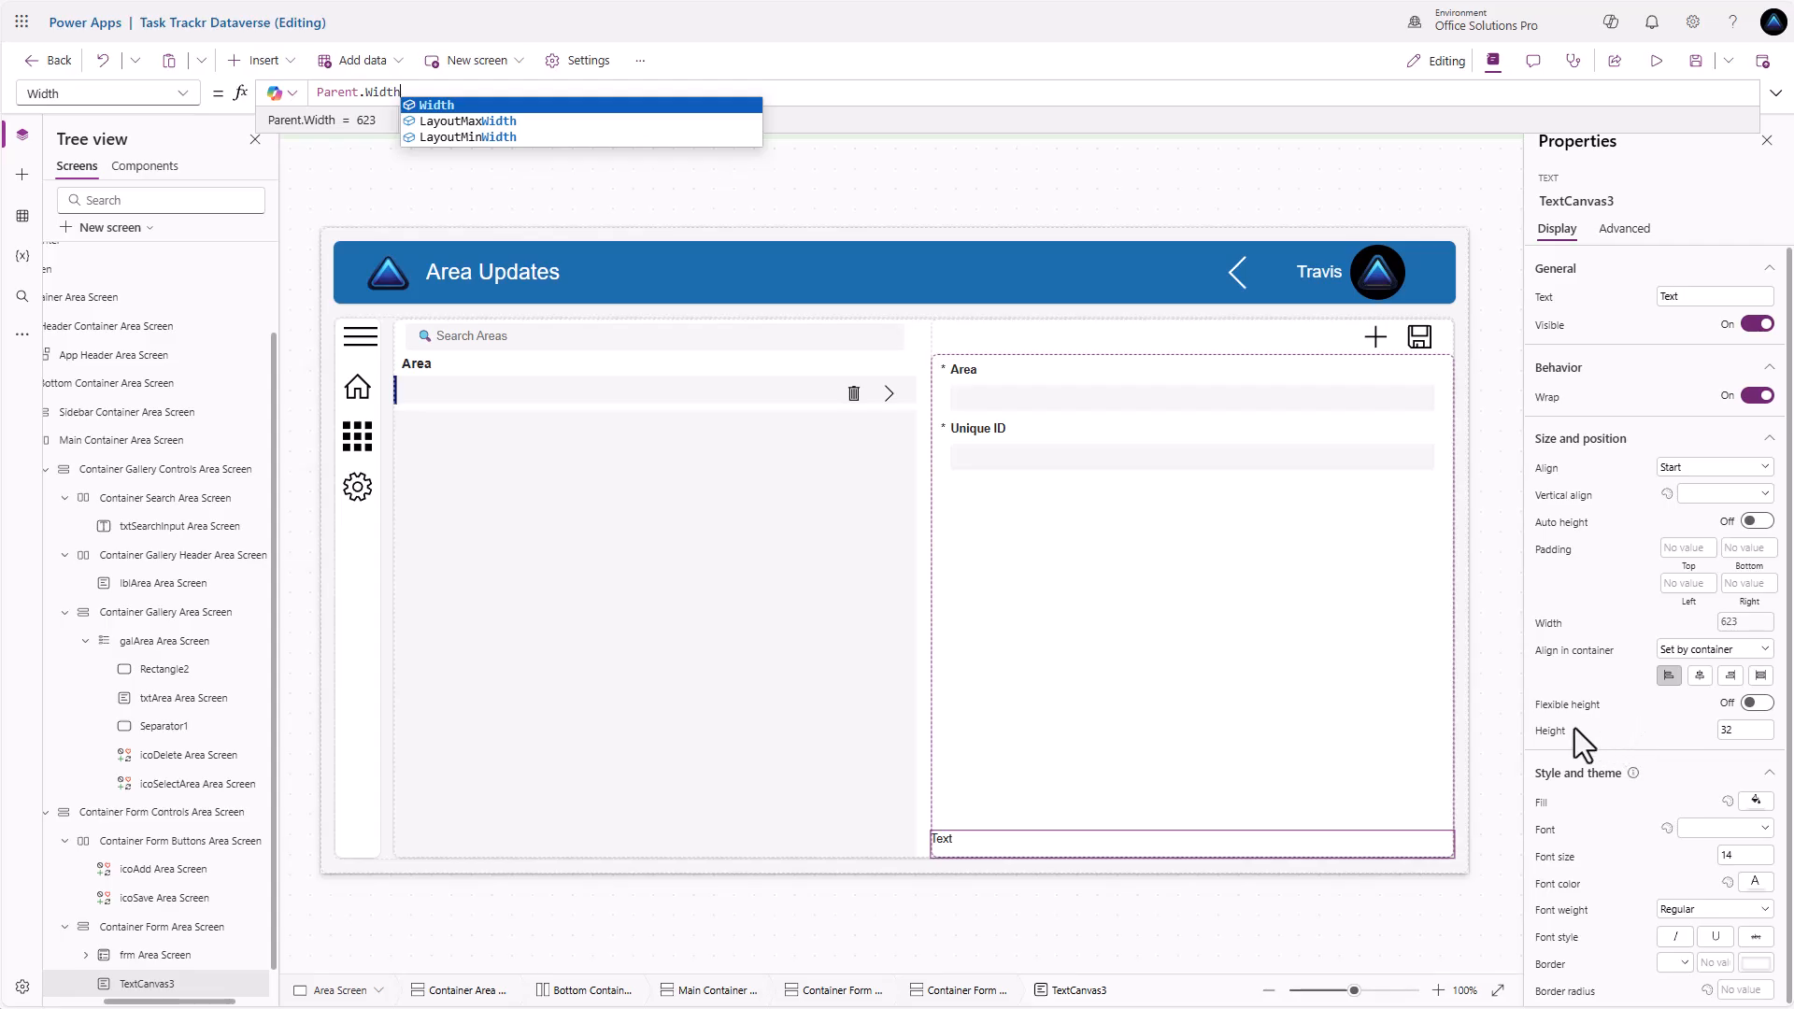
left_click(1573, 729)
double_click(355, 93)
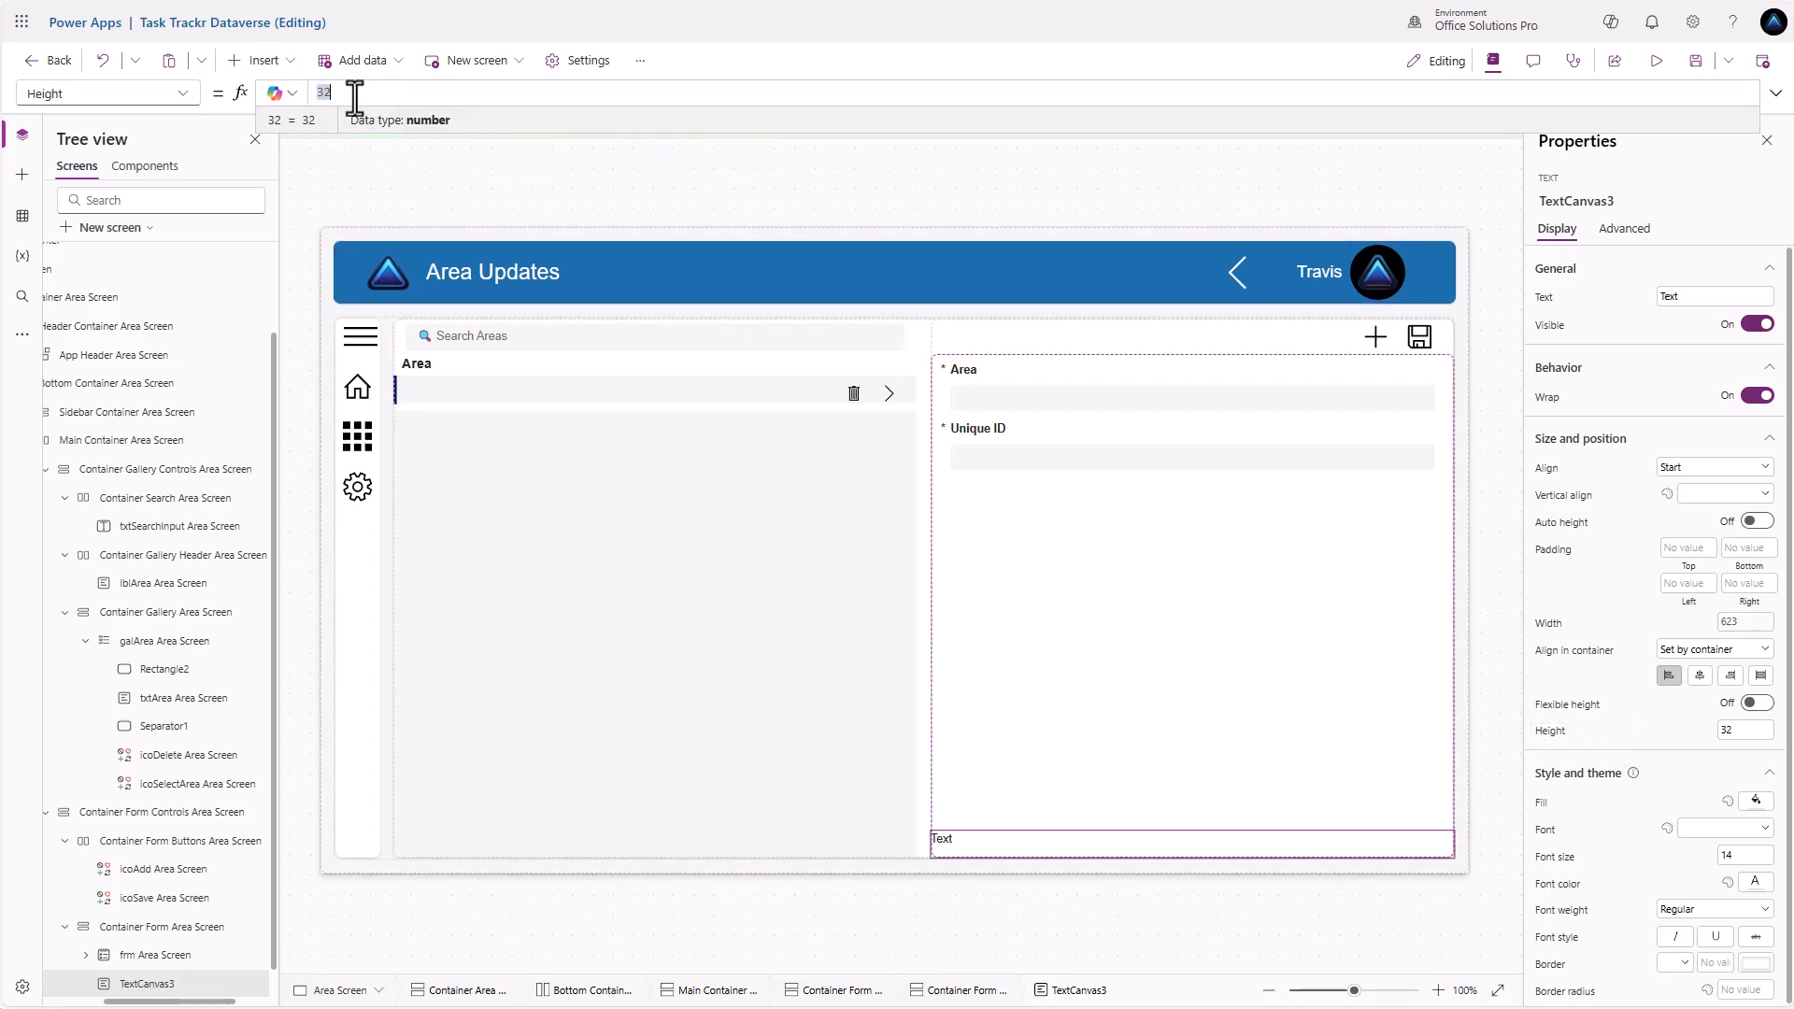
type("Parent.Height")
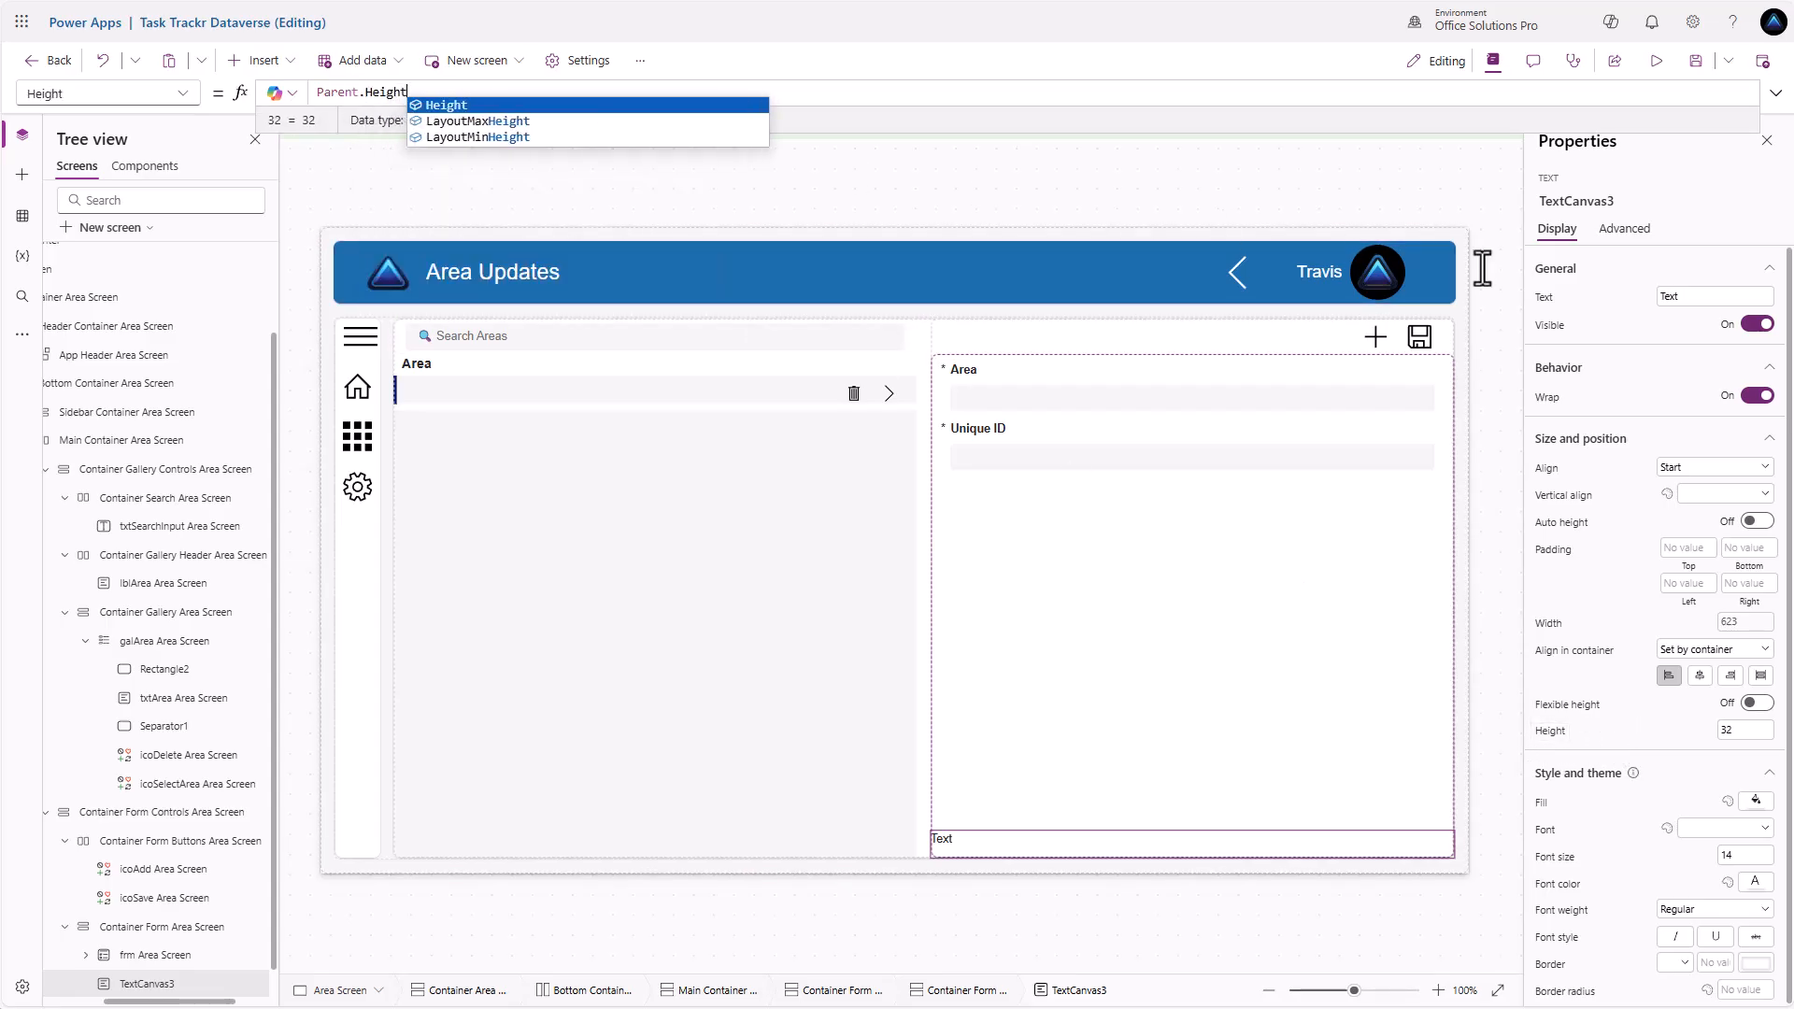
Set the Text control's text to "Select an Item to View or Update, or Add a new item!"
left_click(1545, 299)
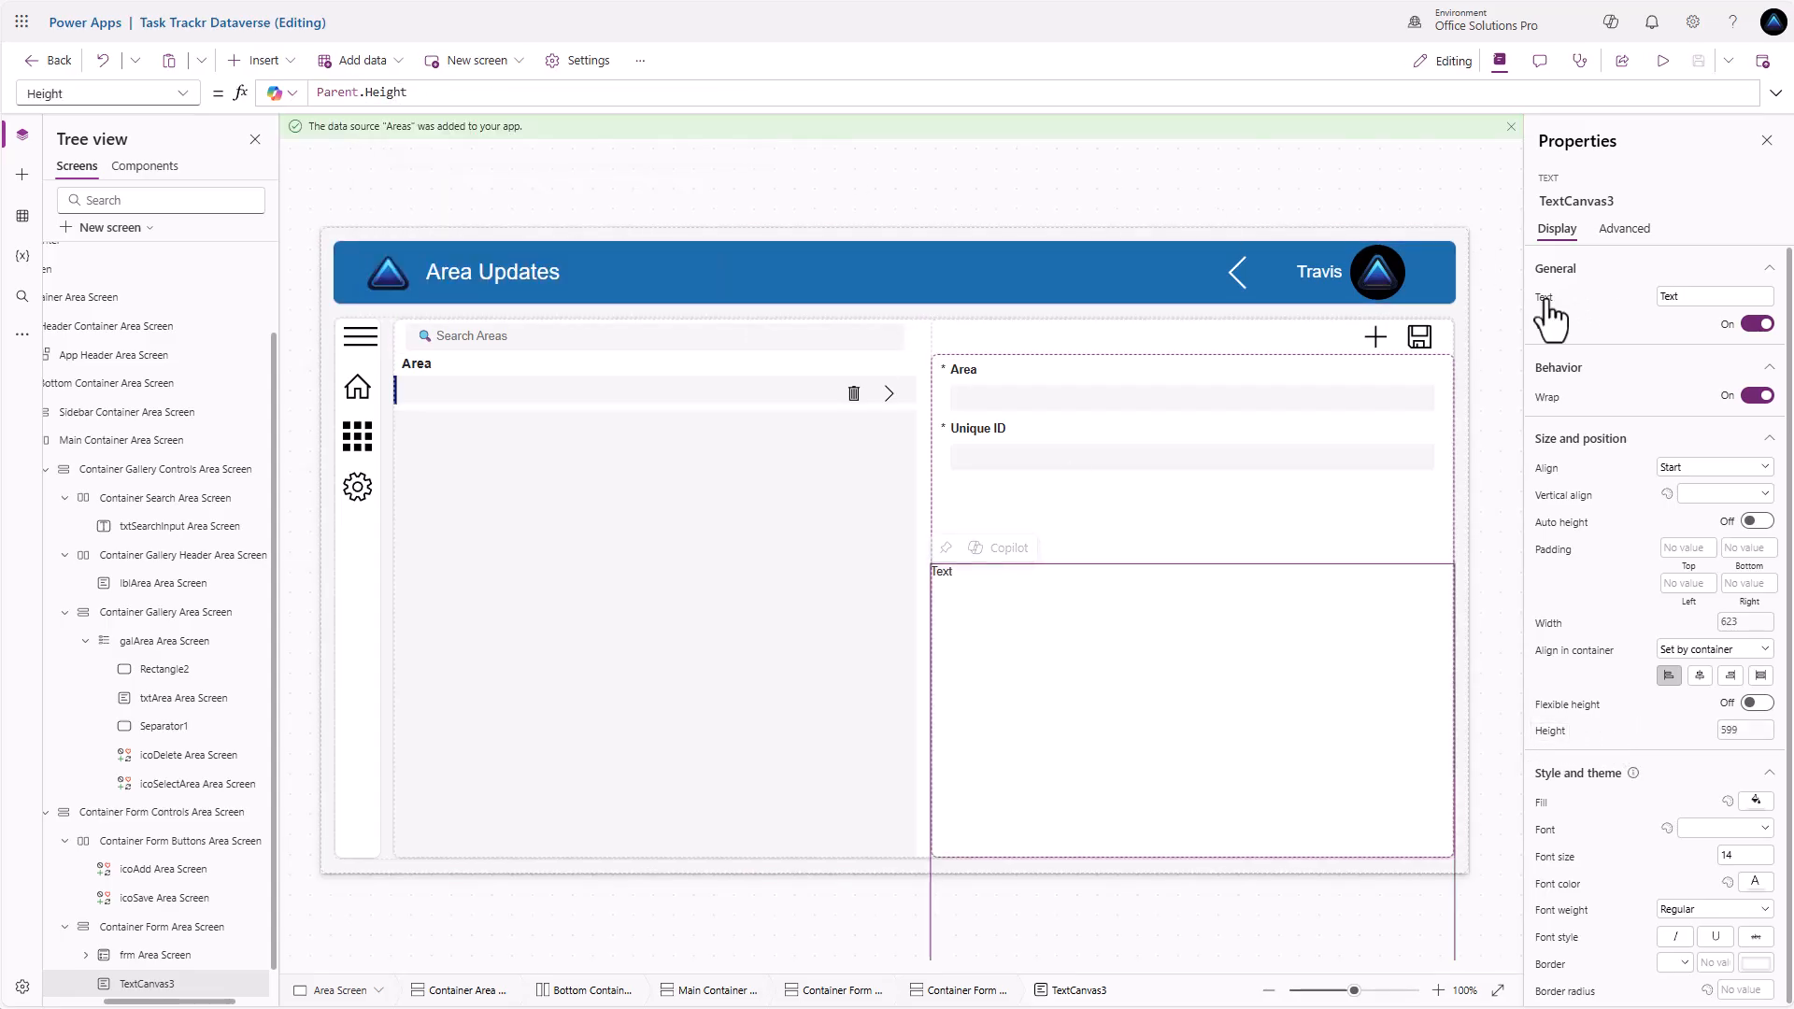
double_click(324, 94)
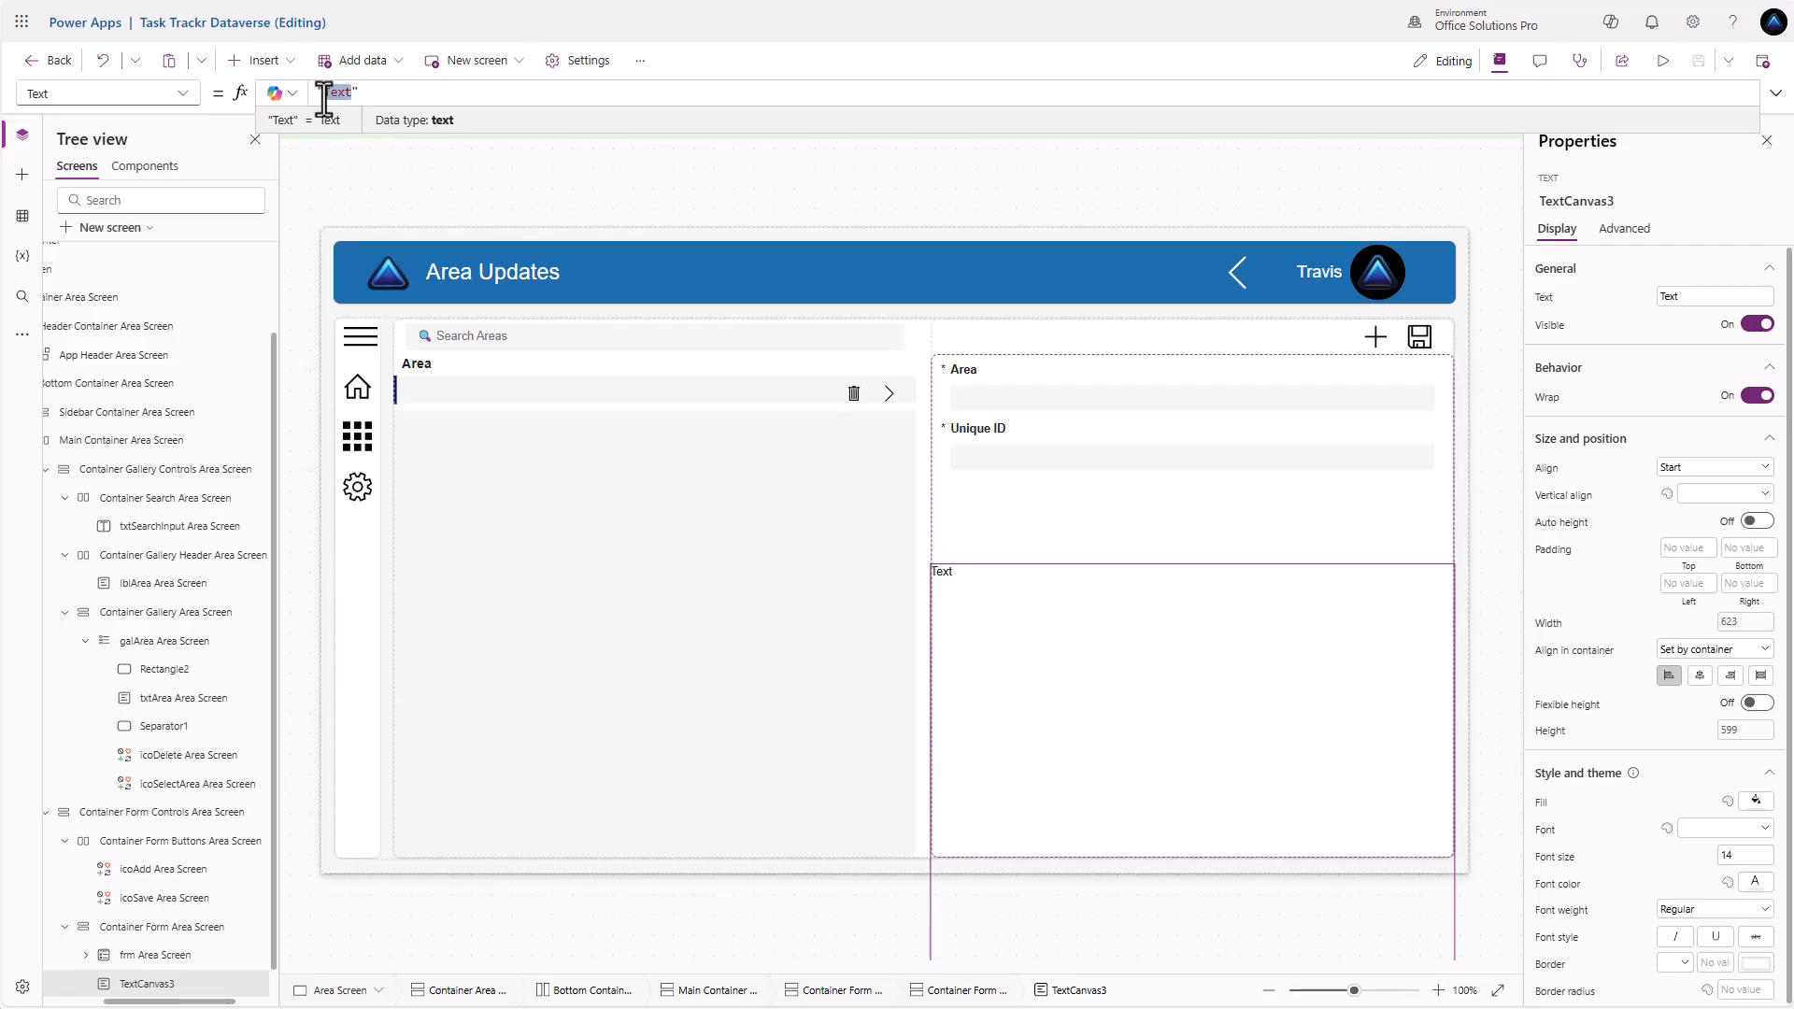
type("Select an Item to View or update")
key("BackSpace")
key("BackSpace")
key("BackSpace")
key("BackSpace")
key("BackSpace")
key("BackSpace")
type("Update, or ")
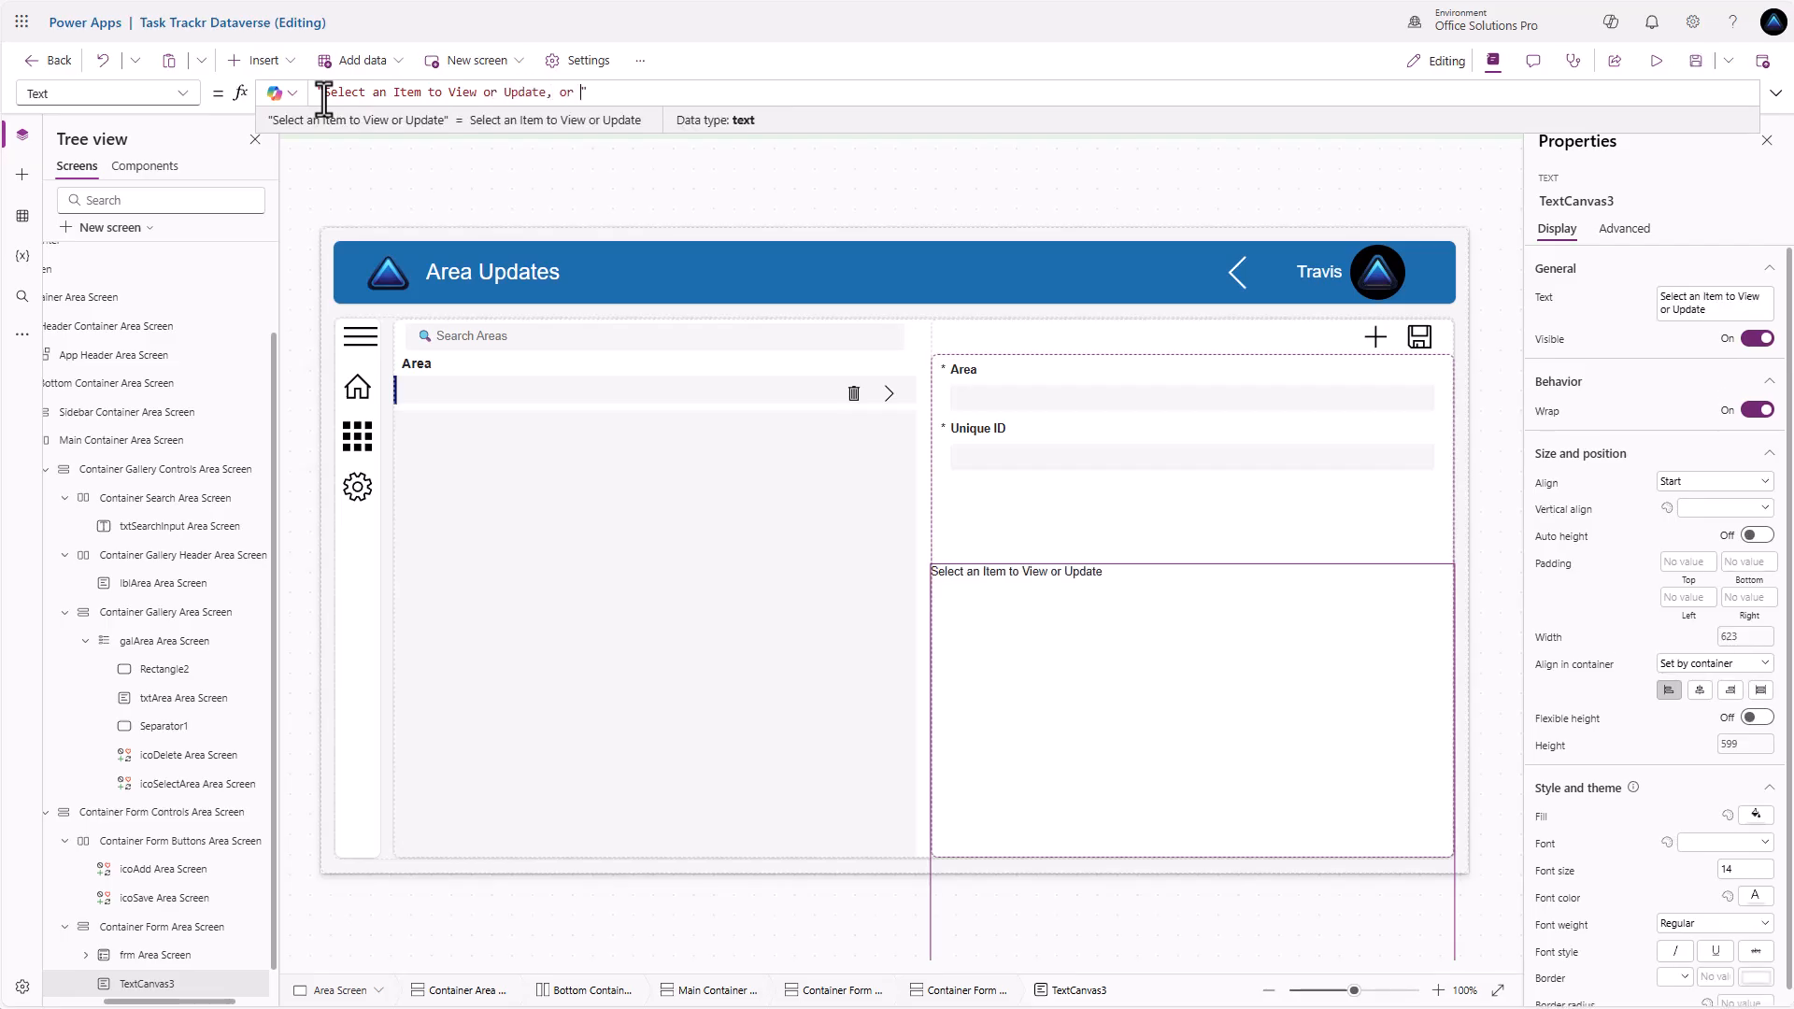
type("Add a new item!")
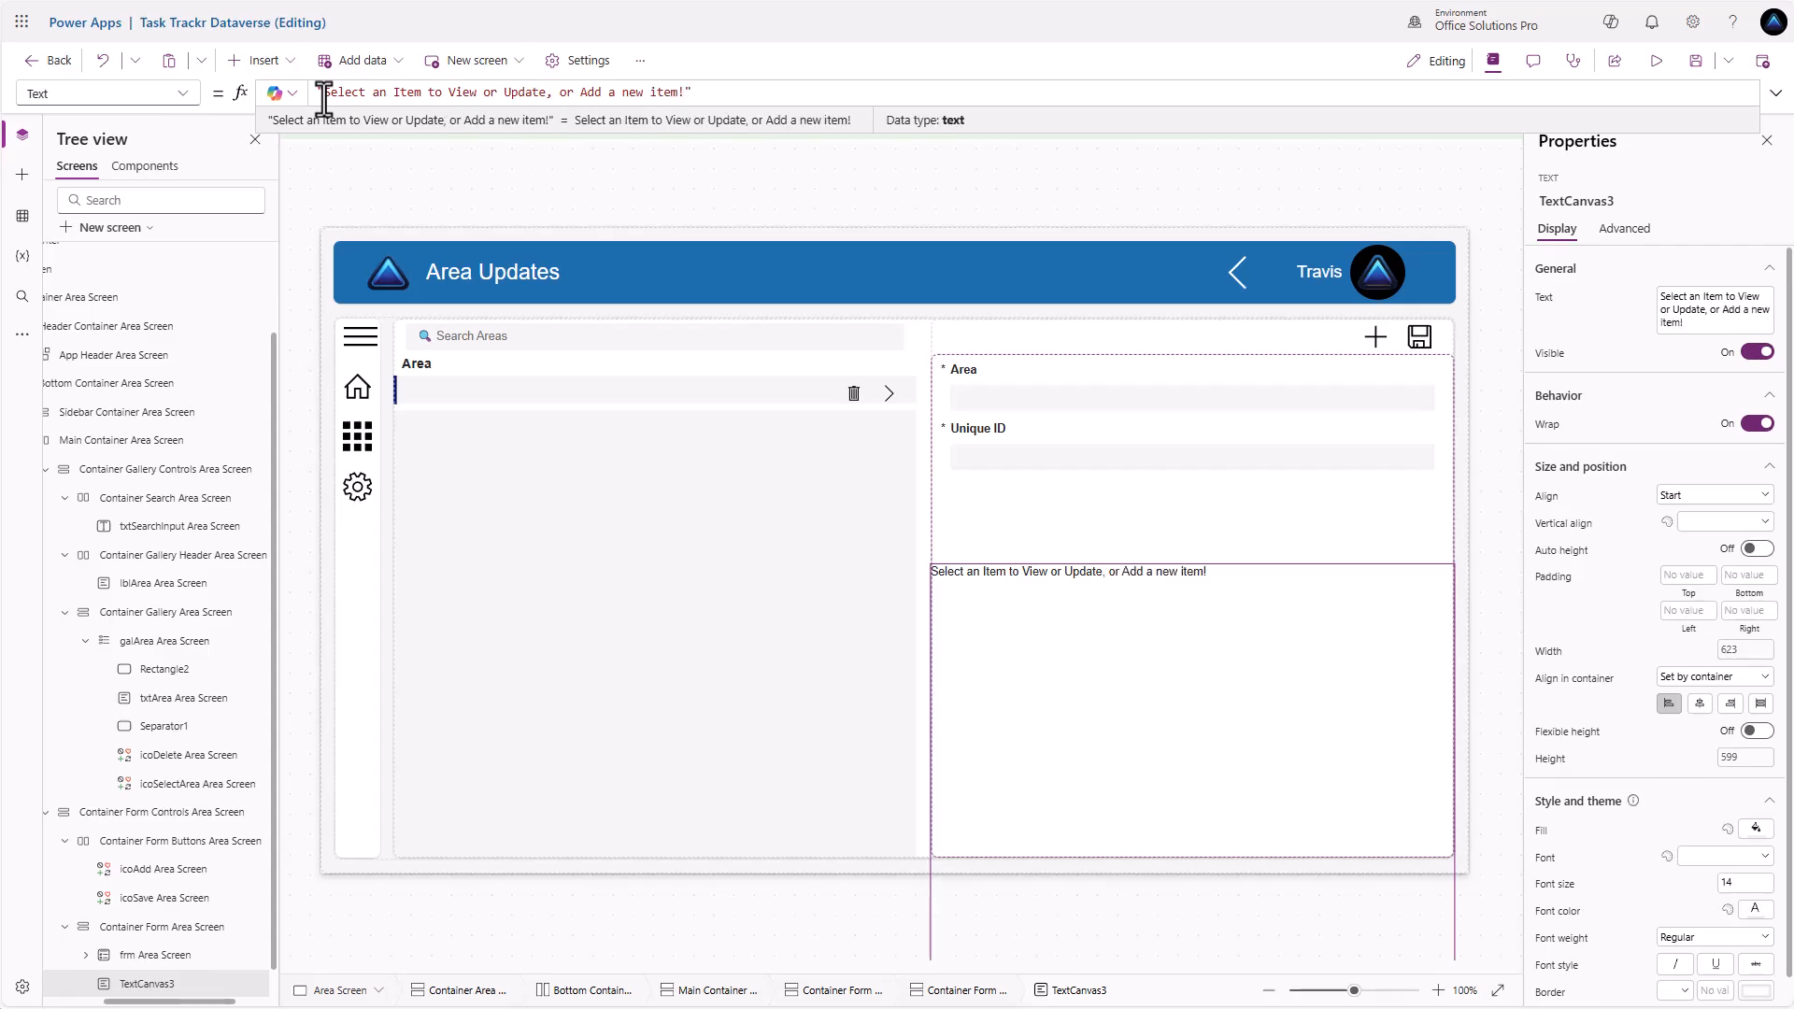
Format the message text with font size 24 and Bold font weight
left_click(1743, 884)
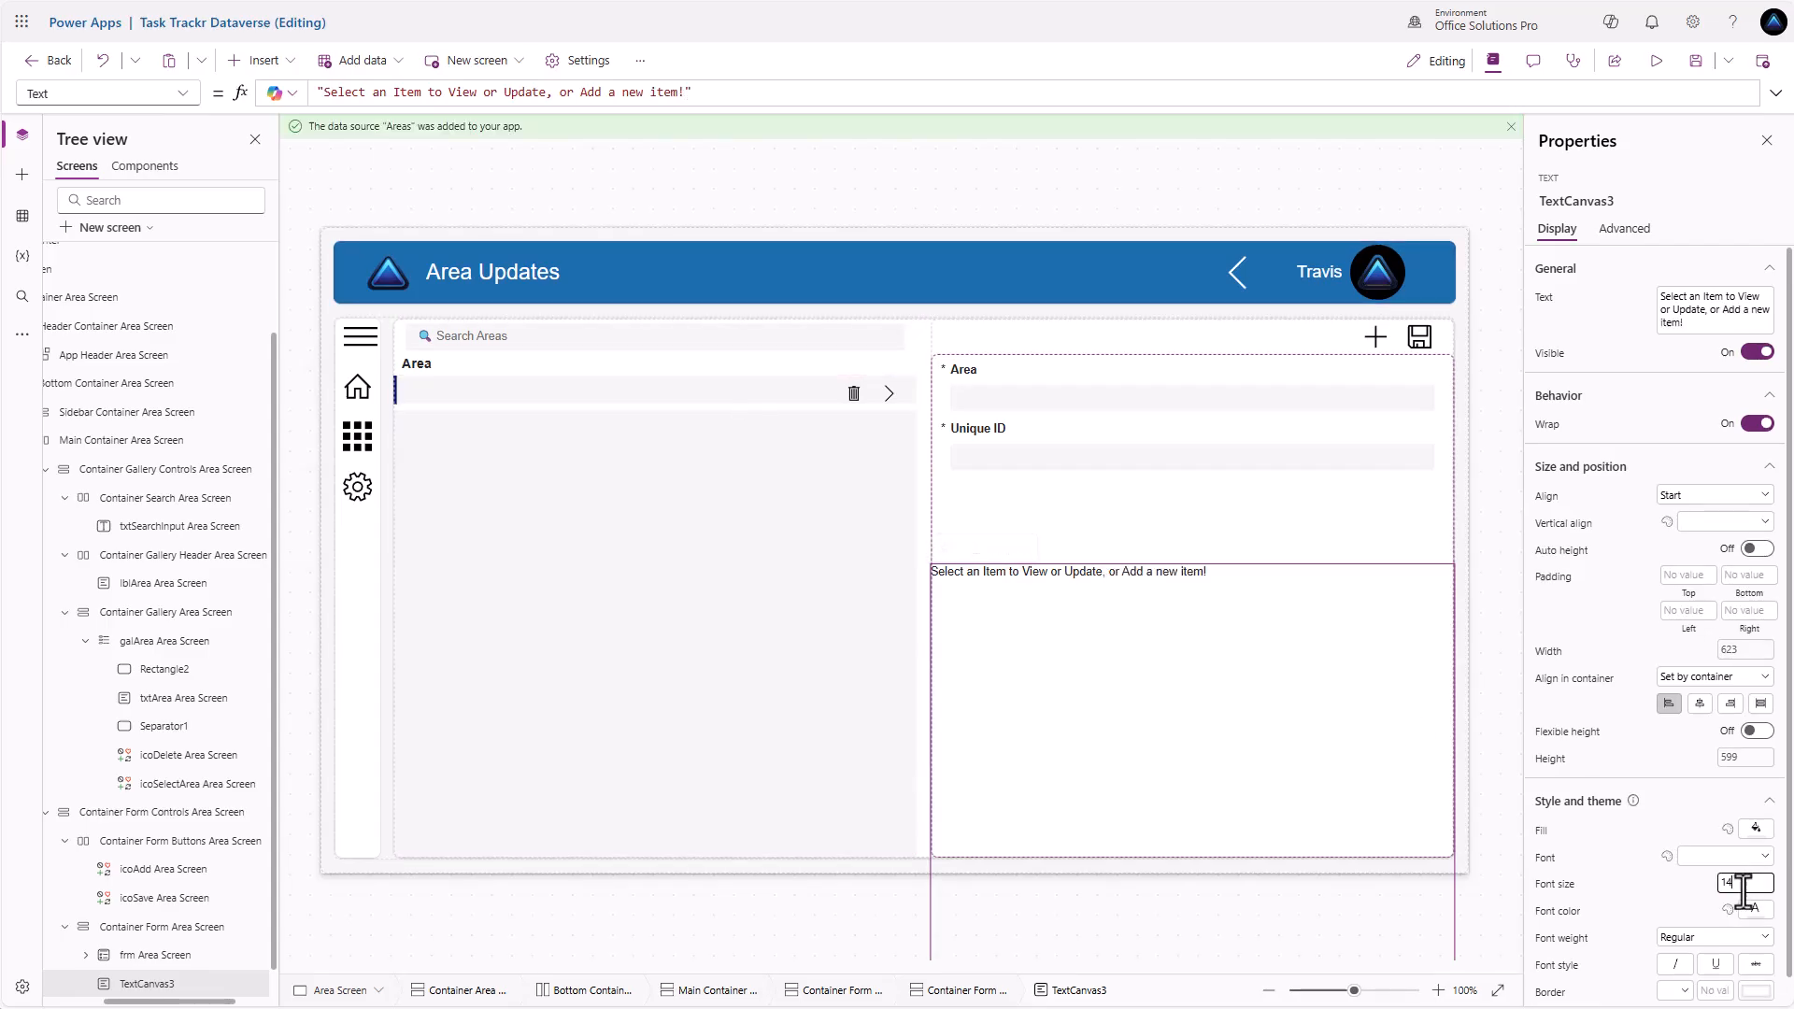
type("24")
left_click(1720, 939)
left_click(1689, 912)
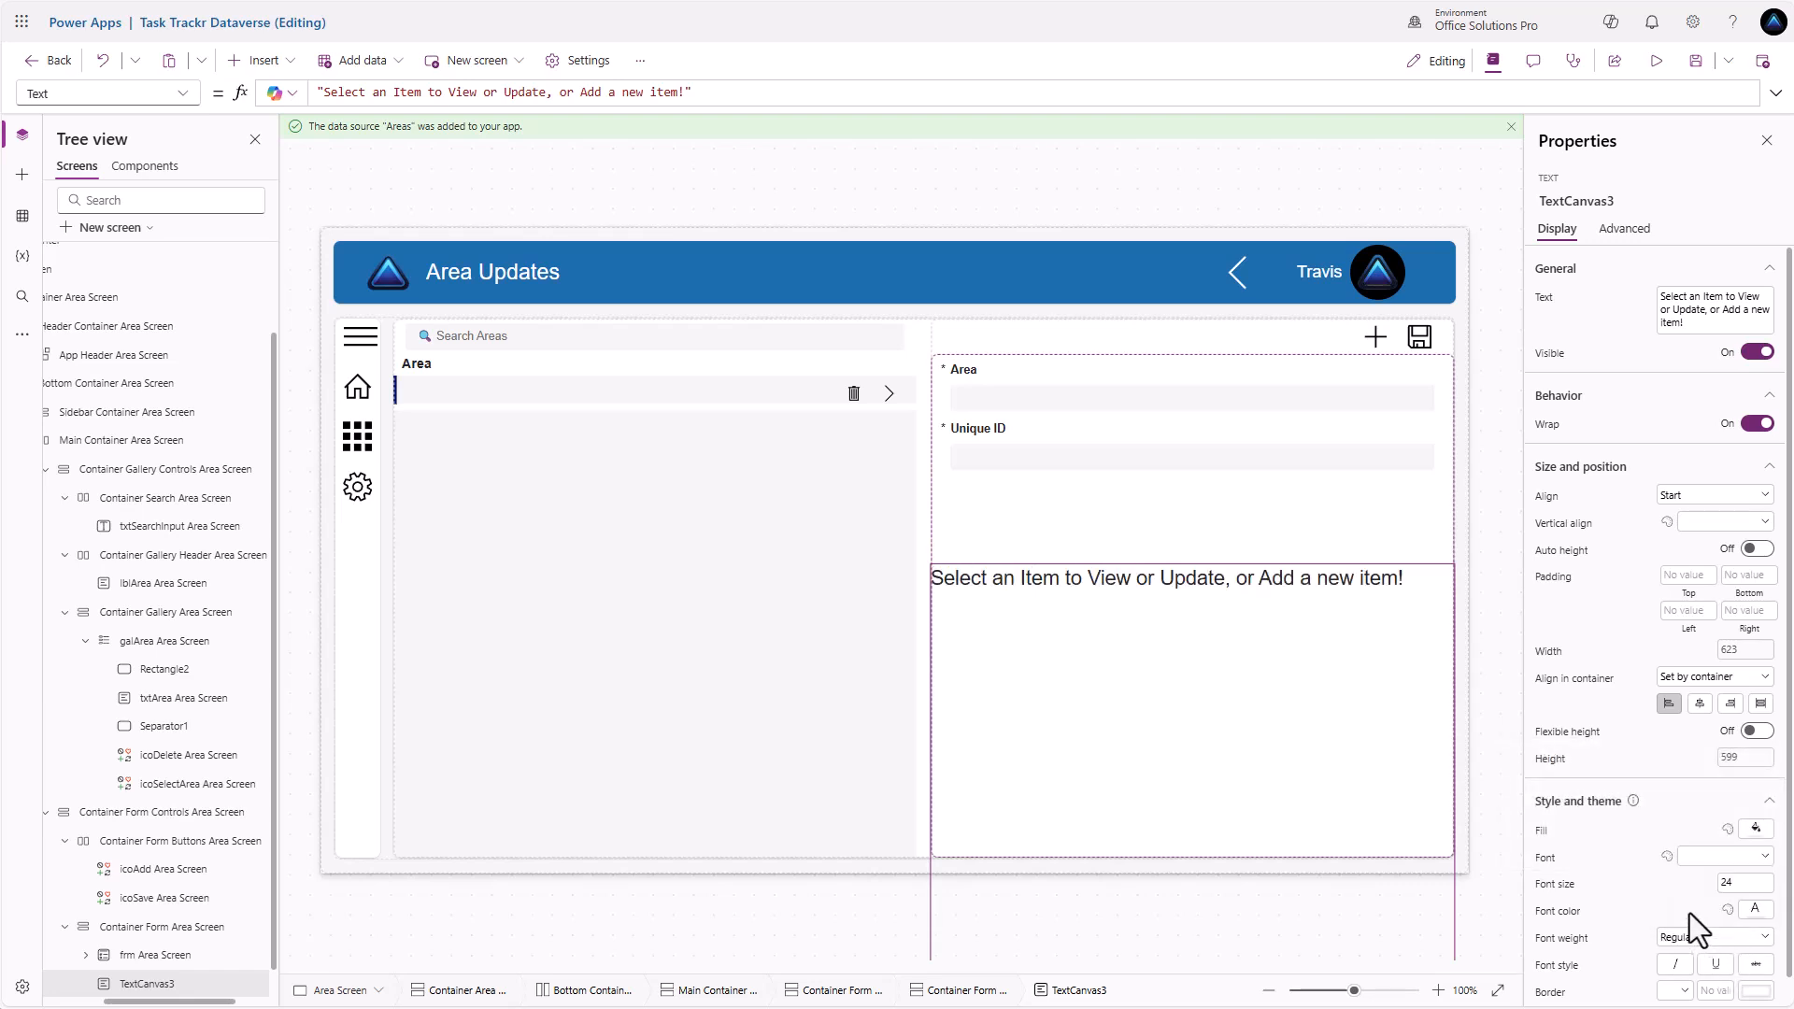
Set the message text's top, bottom, left and right padding to 5
left_click(1680, 575)
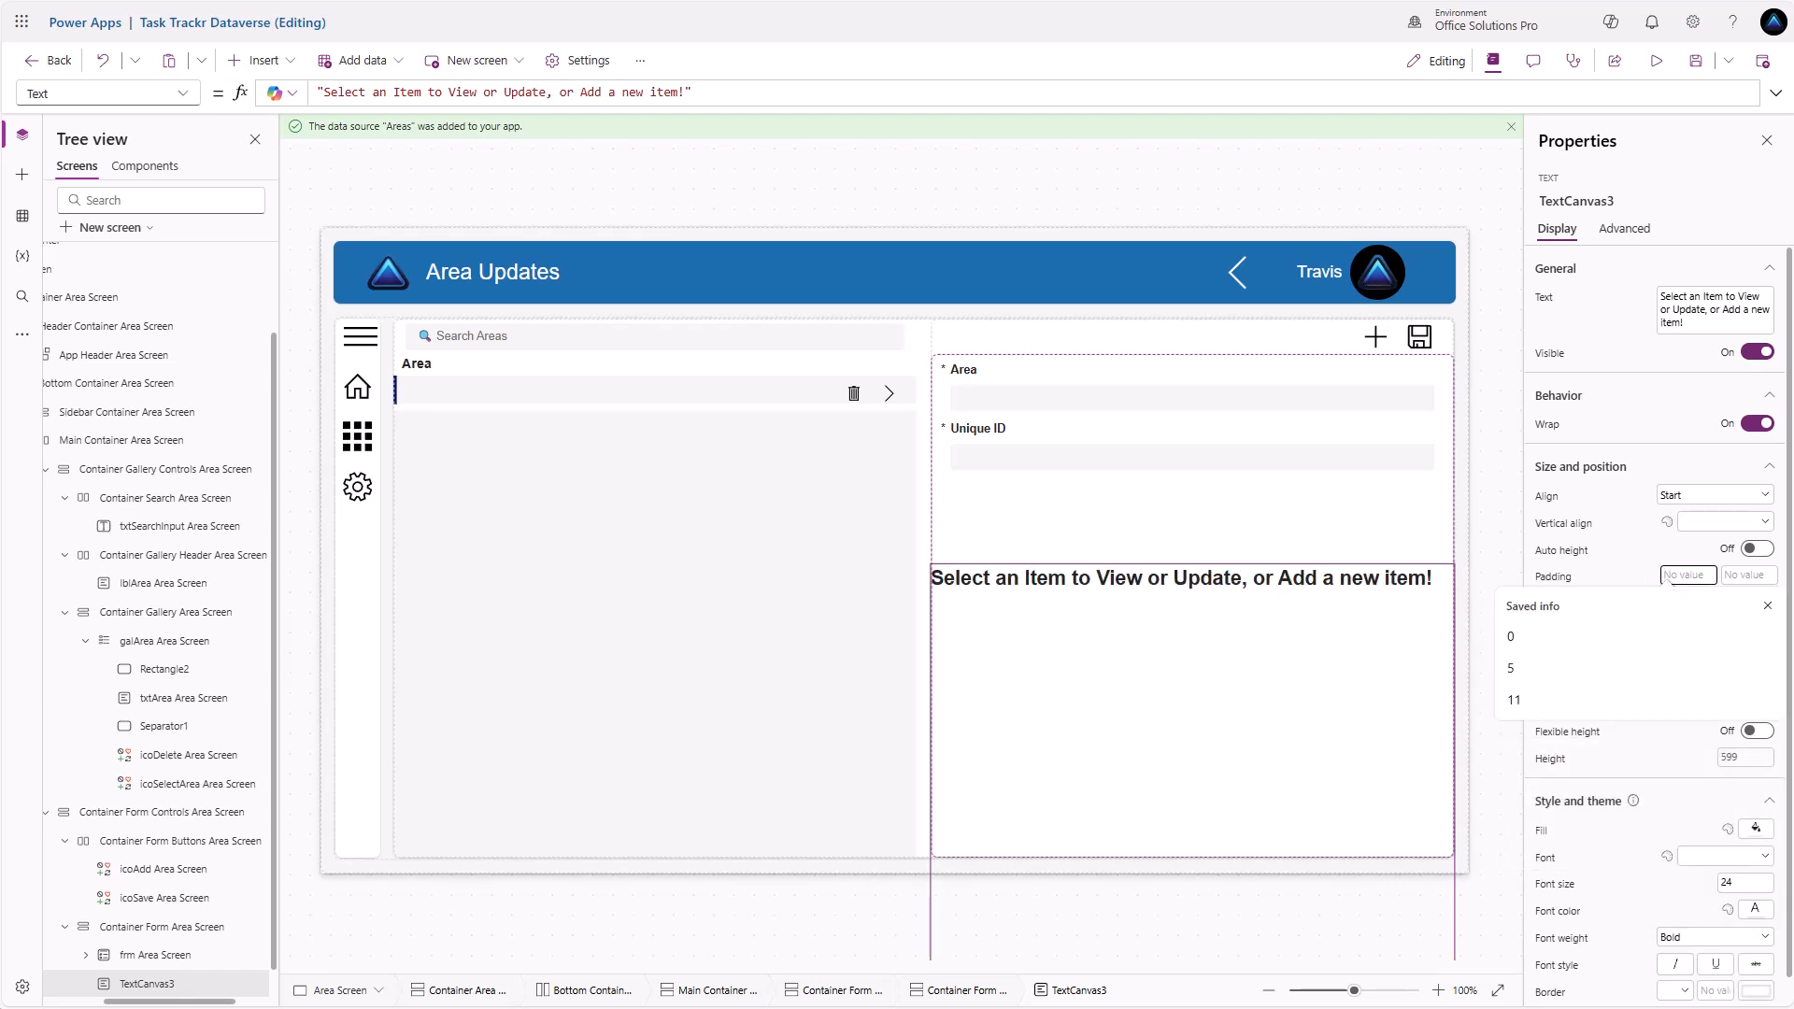
type("5")
key("Tab")
type("5")
key("Tab")
type("5")
key("Tab")
type("5")
key("Tab")
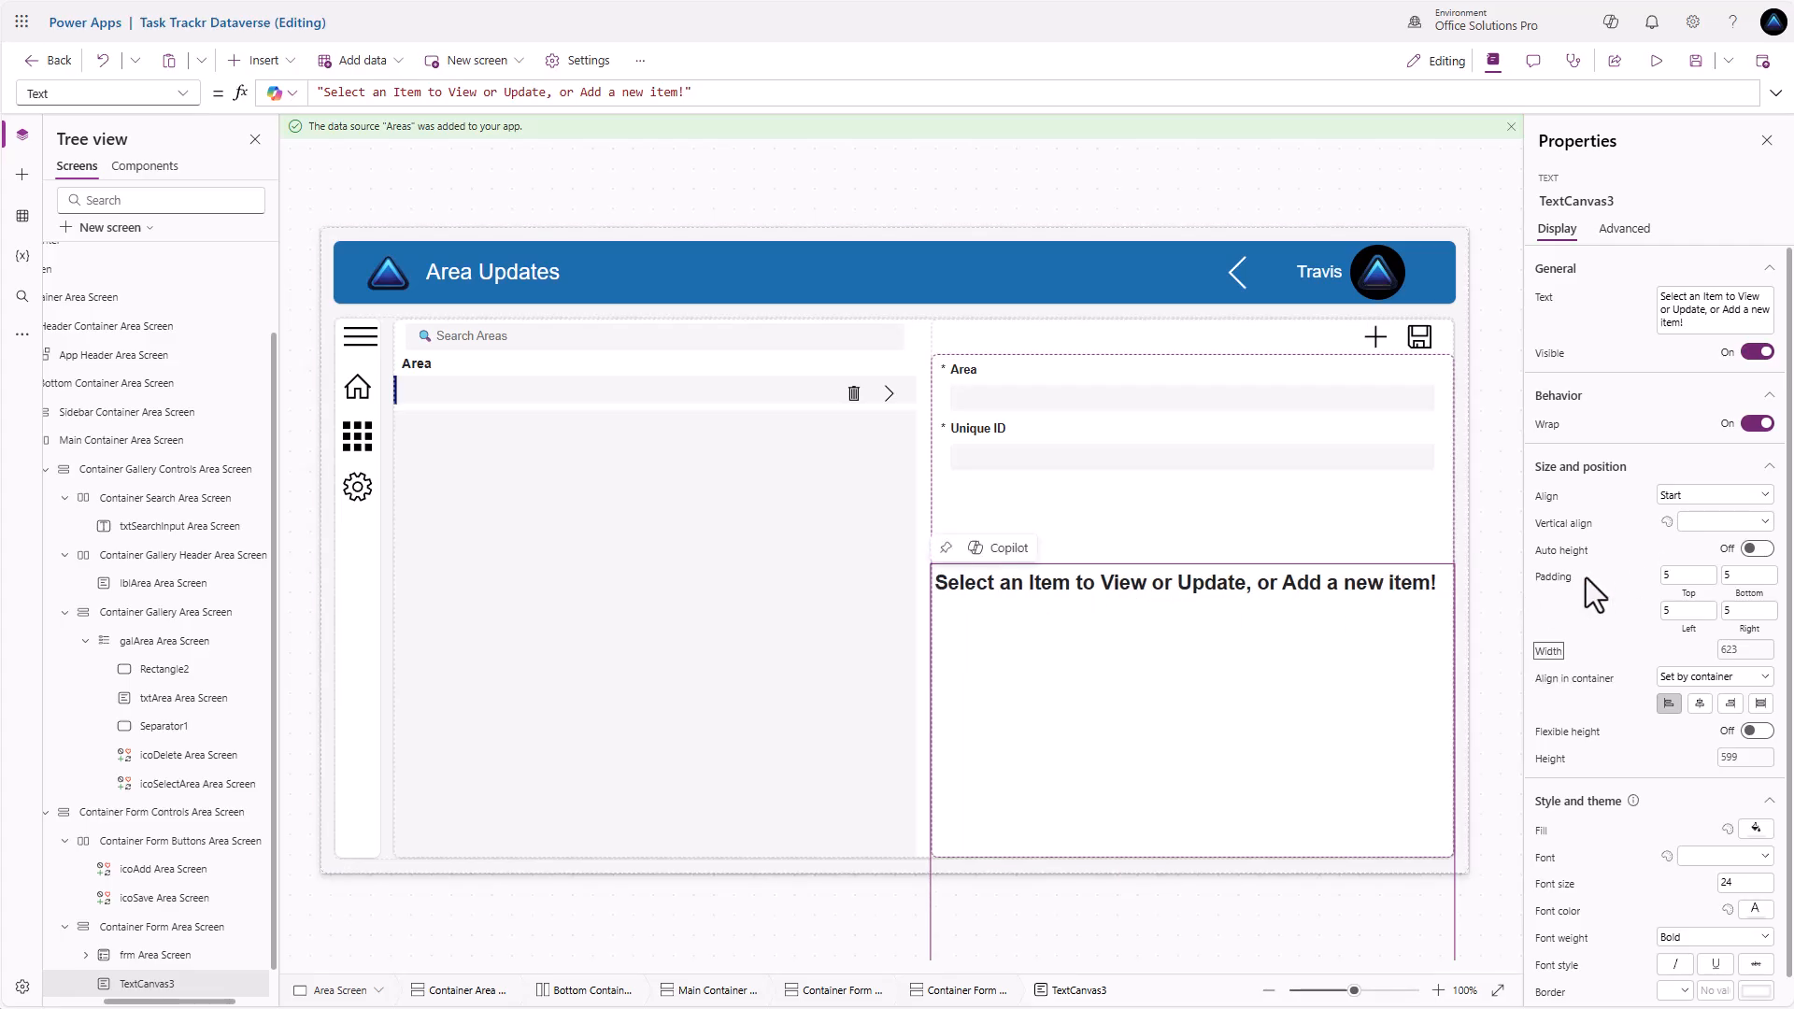
Set the message text's Visible property to IsBlank(locAreaSelected) And 'frm Area Screen'.Mode <> FormMode.New
scroll(1639, 873, "down", 1)
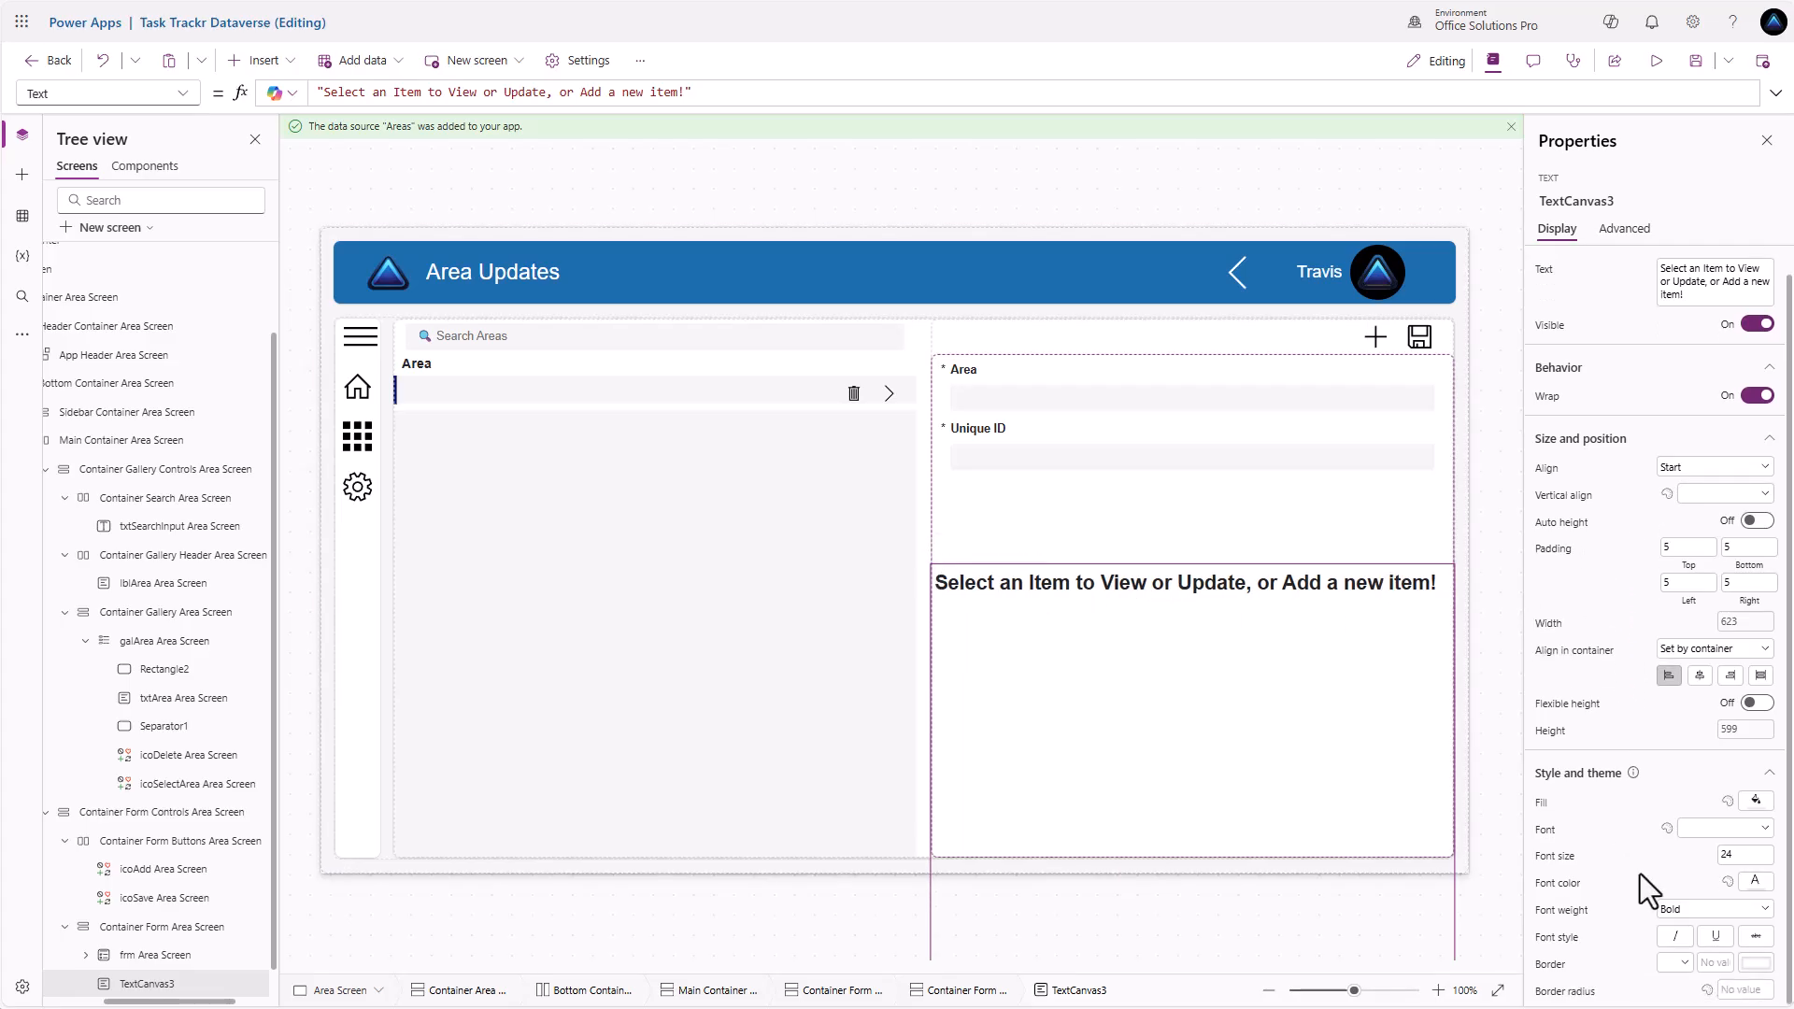
scroll(1593, 724, "up", 1)
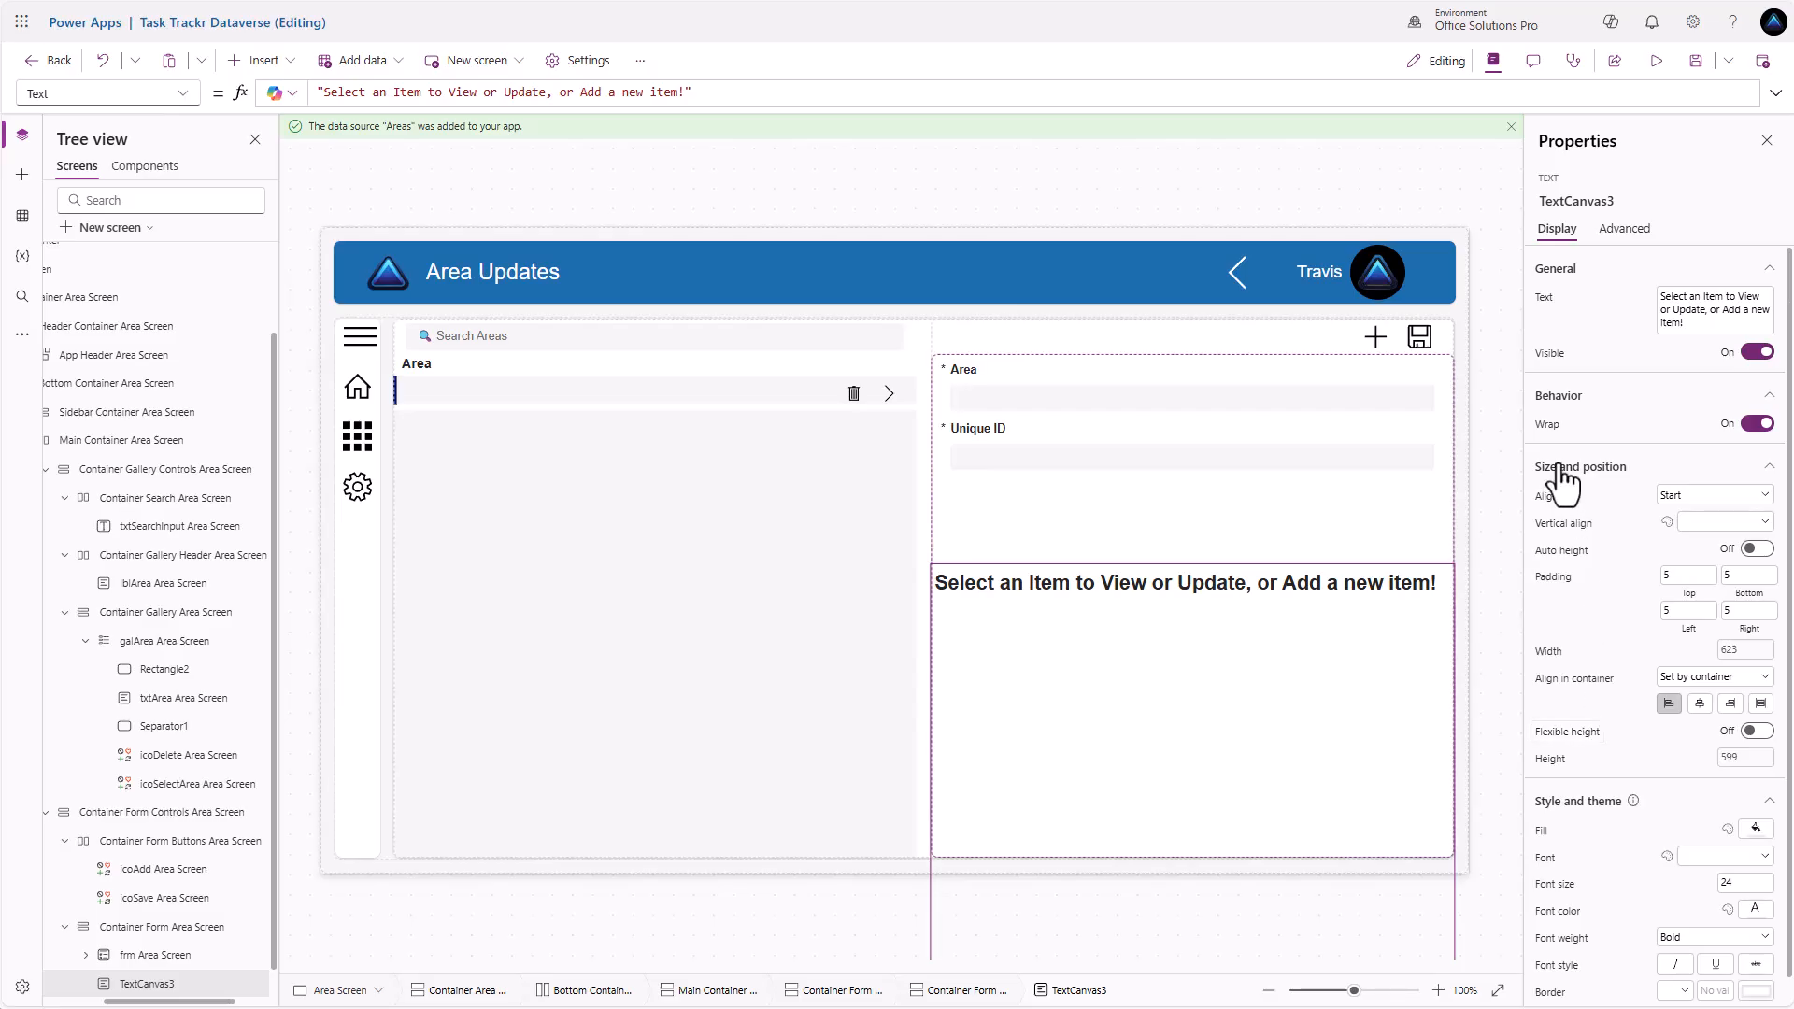
left_click(1550, 355)
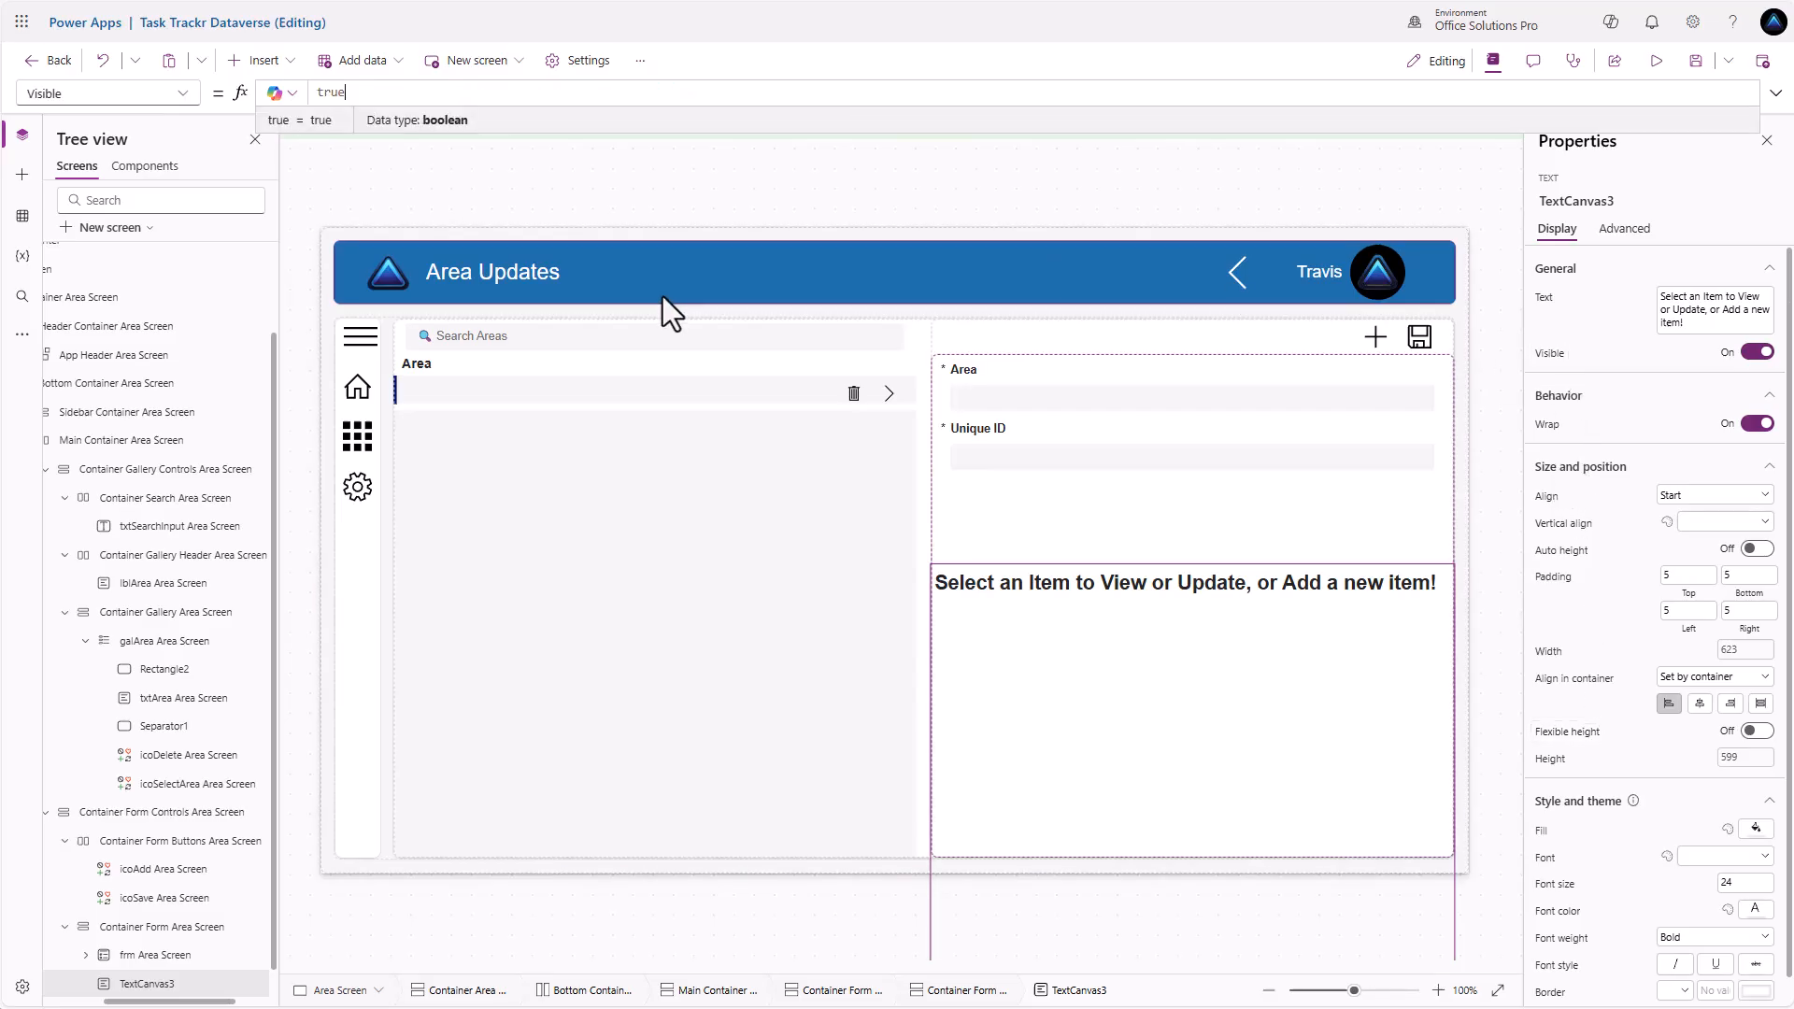
double_click(347, 97)
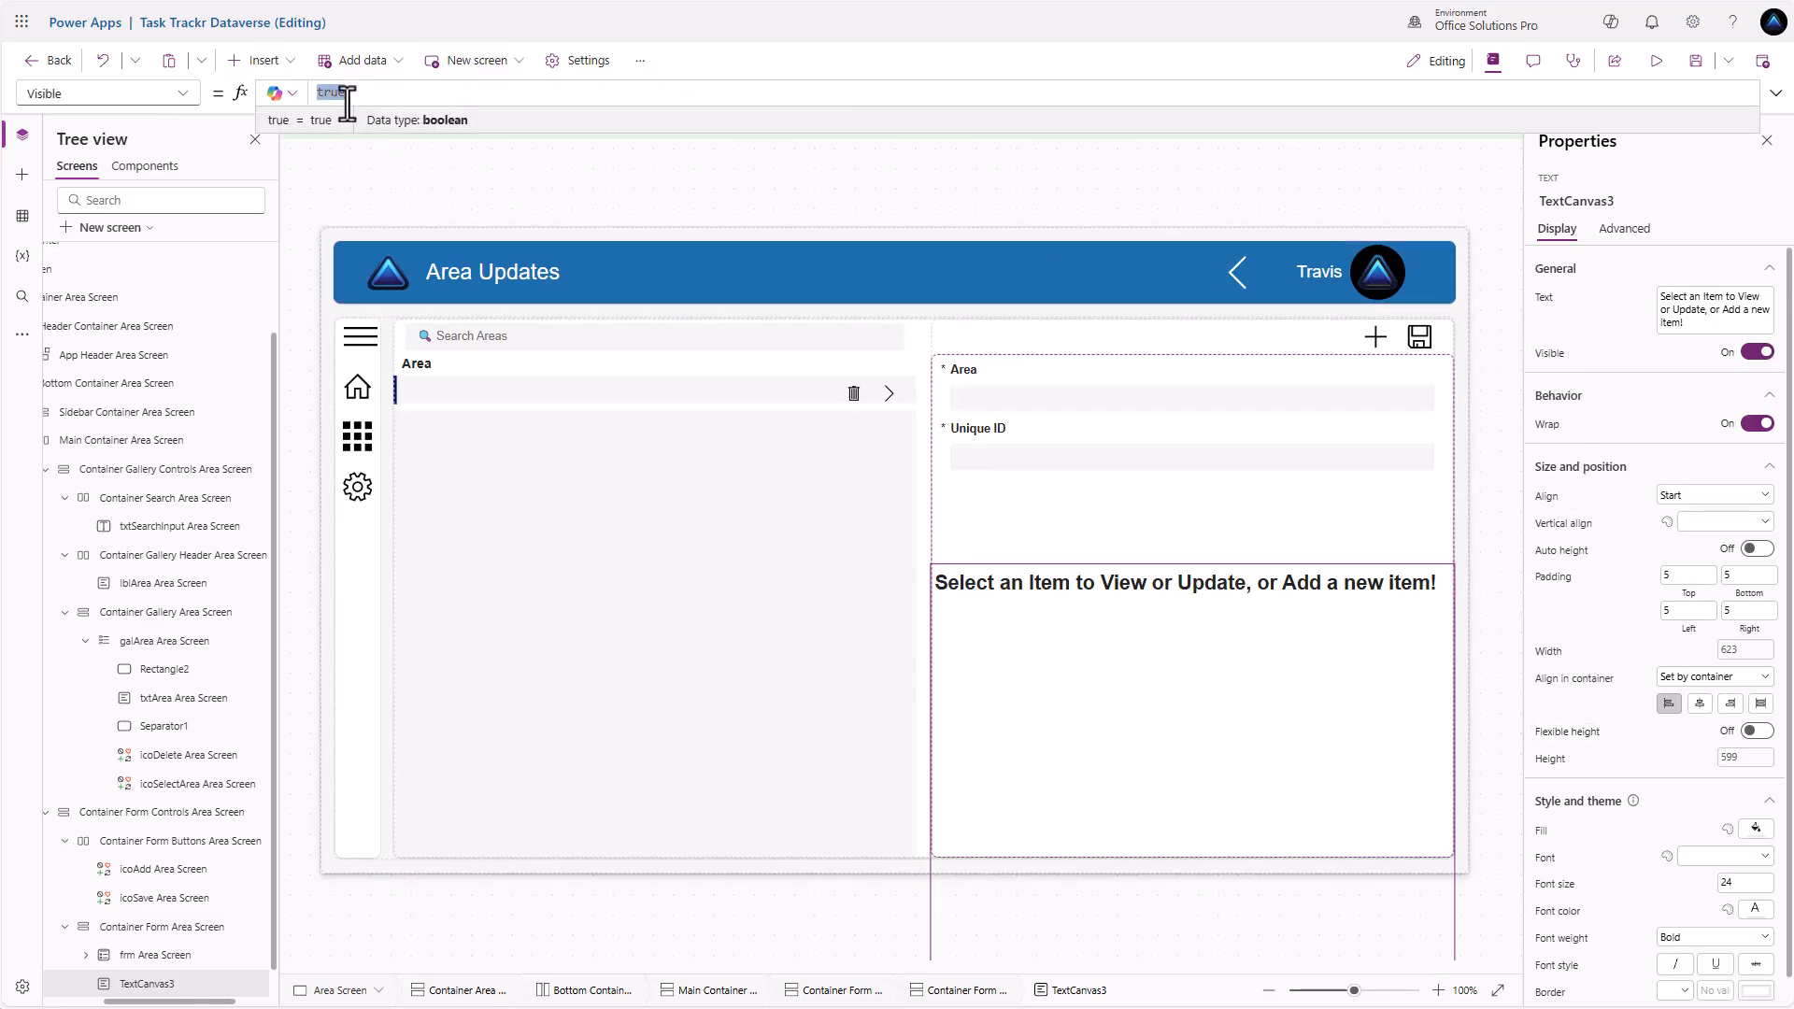
type("IsBlank(loc")
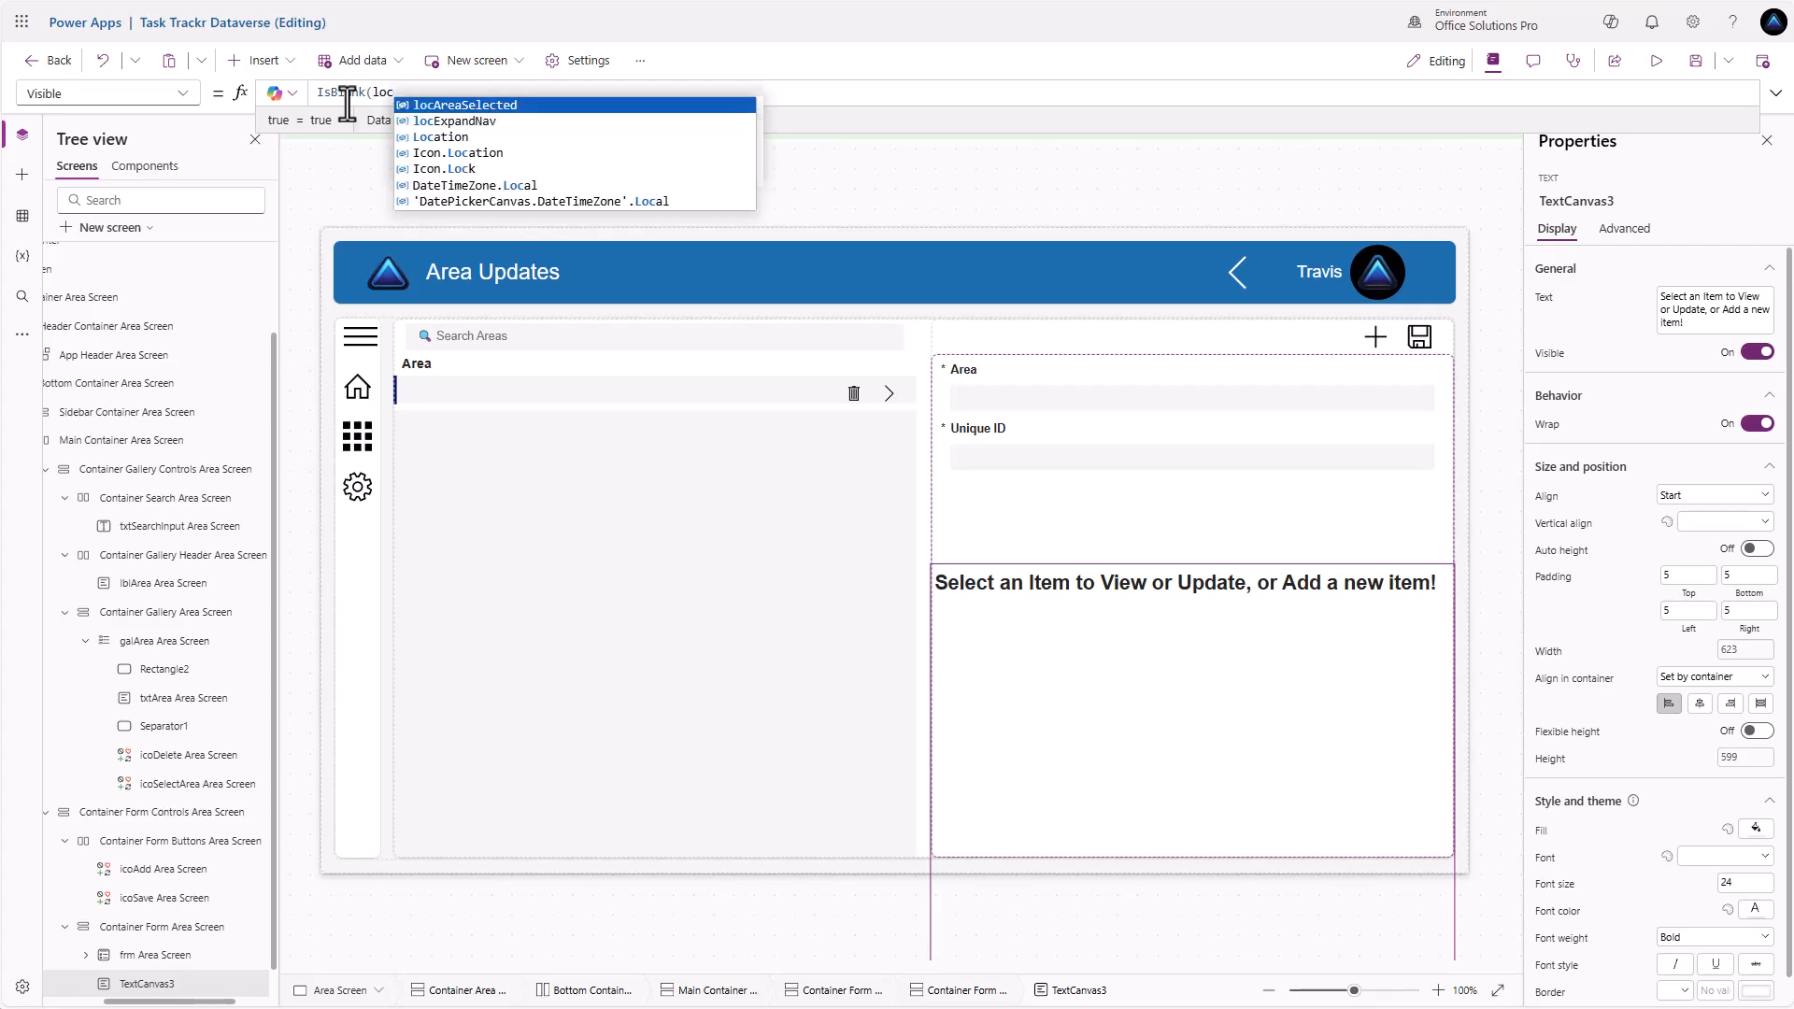
key("Tab")
type(") And ")
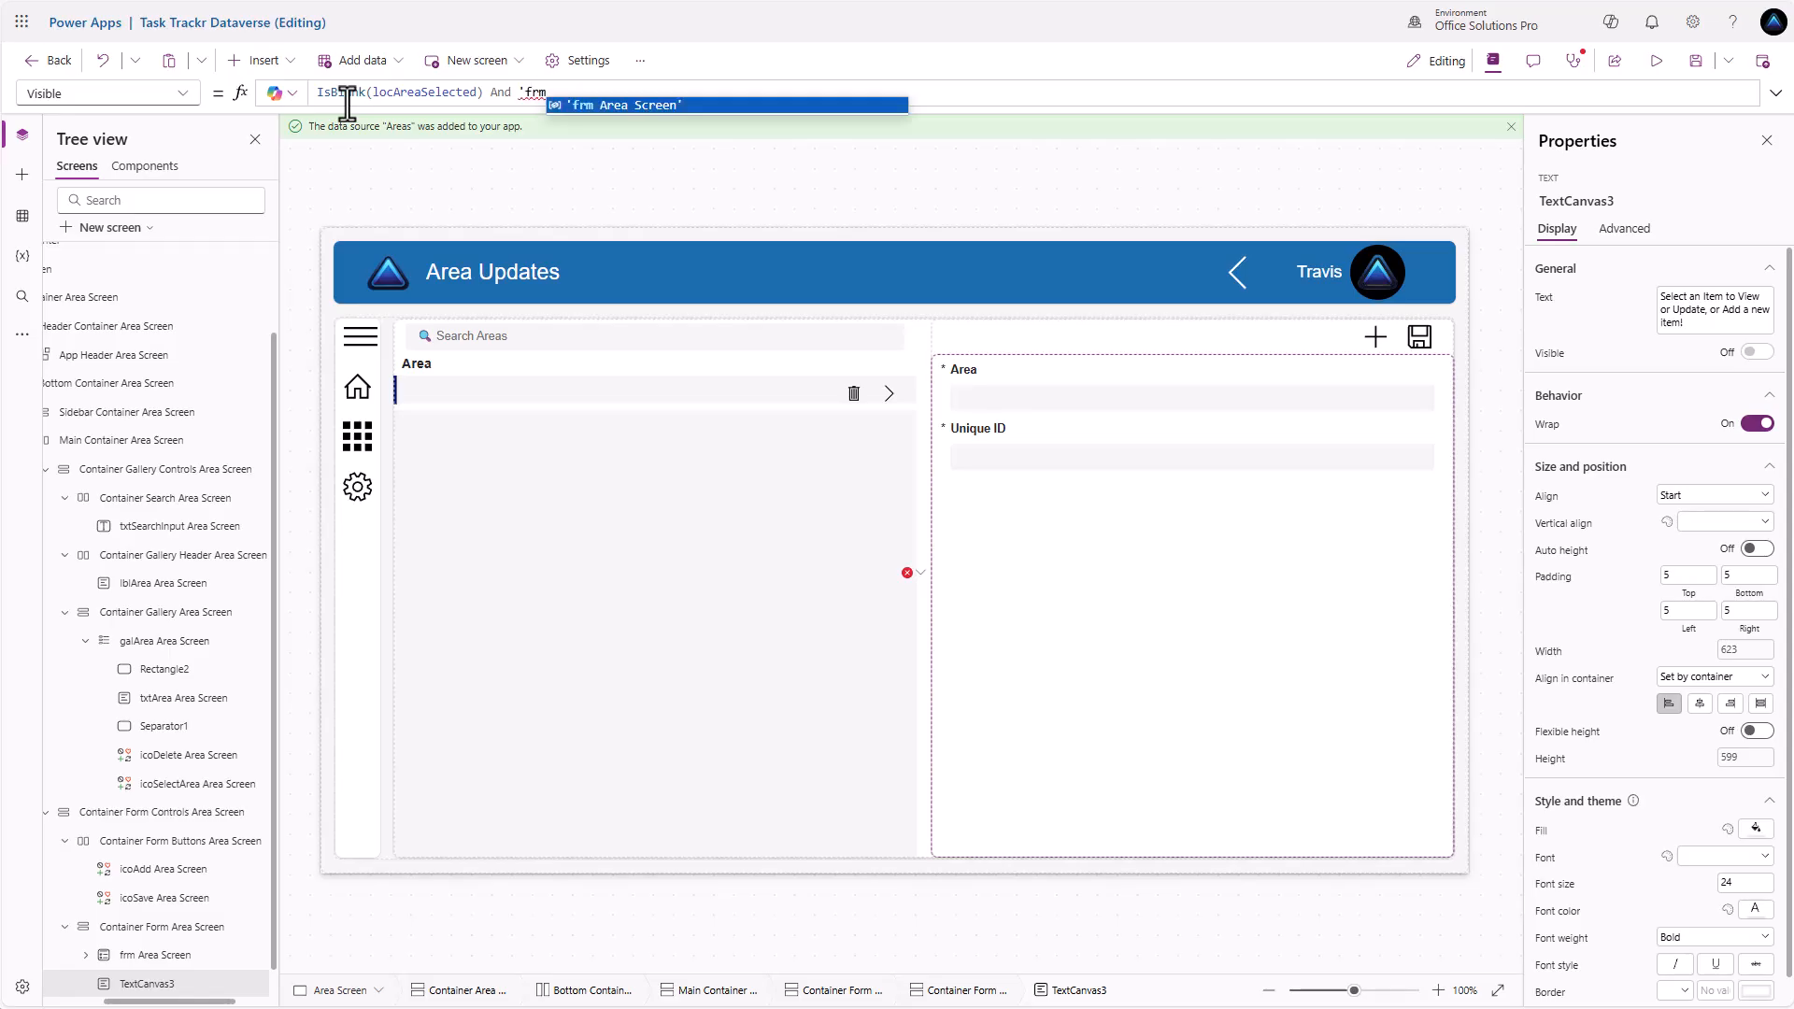
type("'frm")
key("Tab")
type(".Mod")
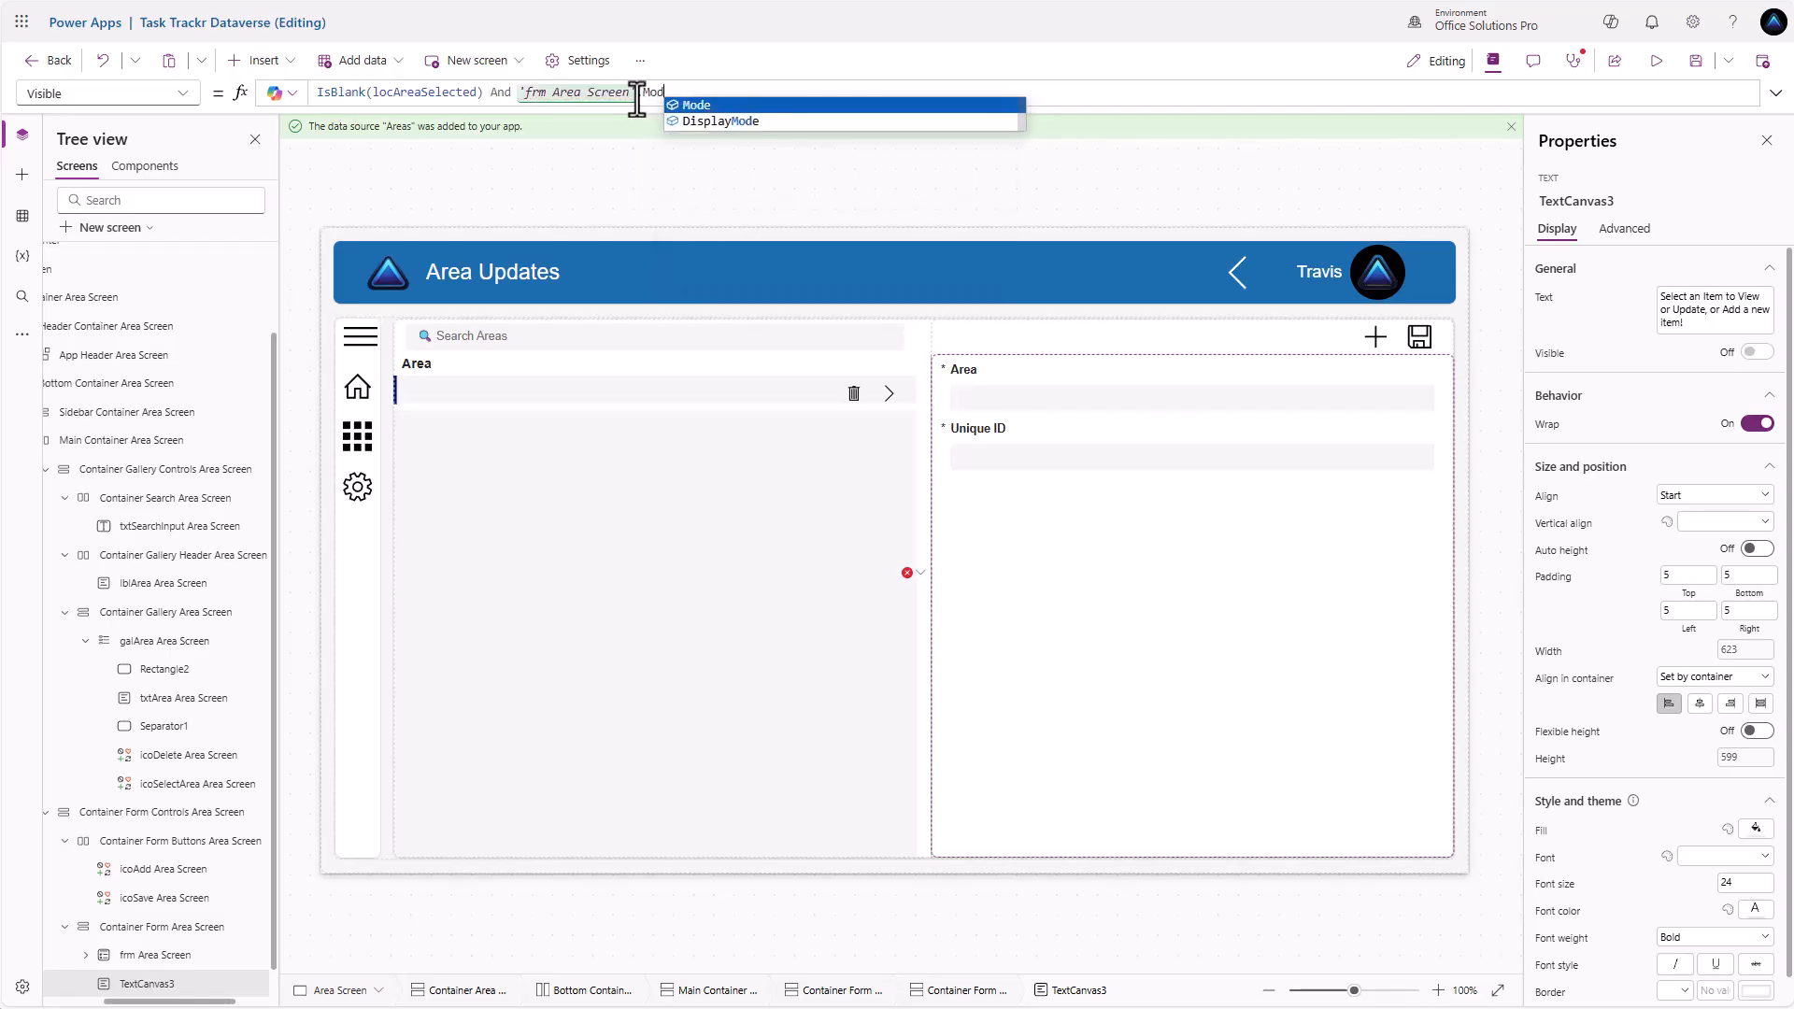
type("e <>")
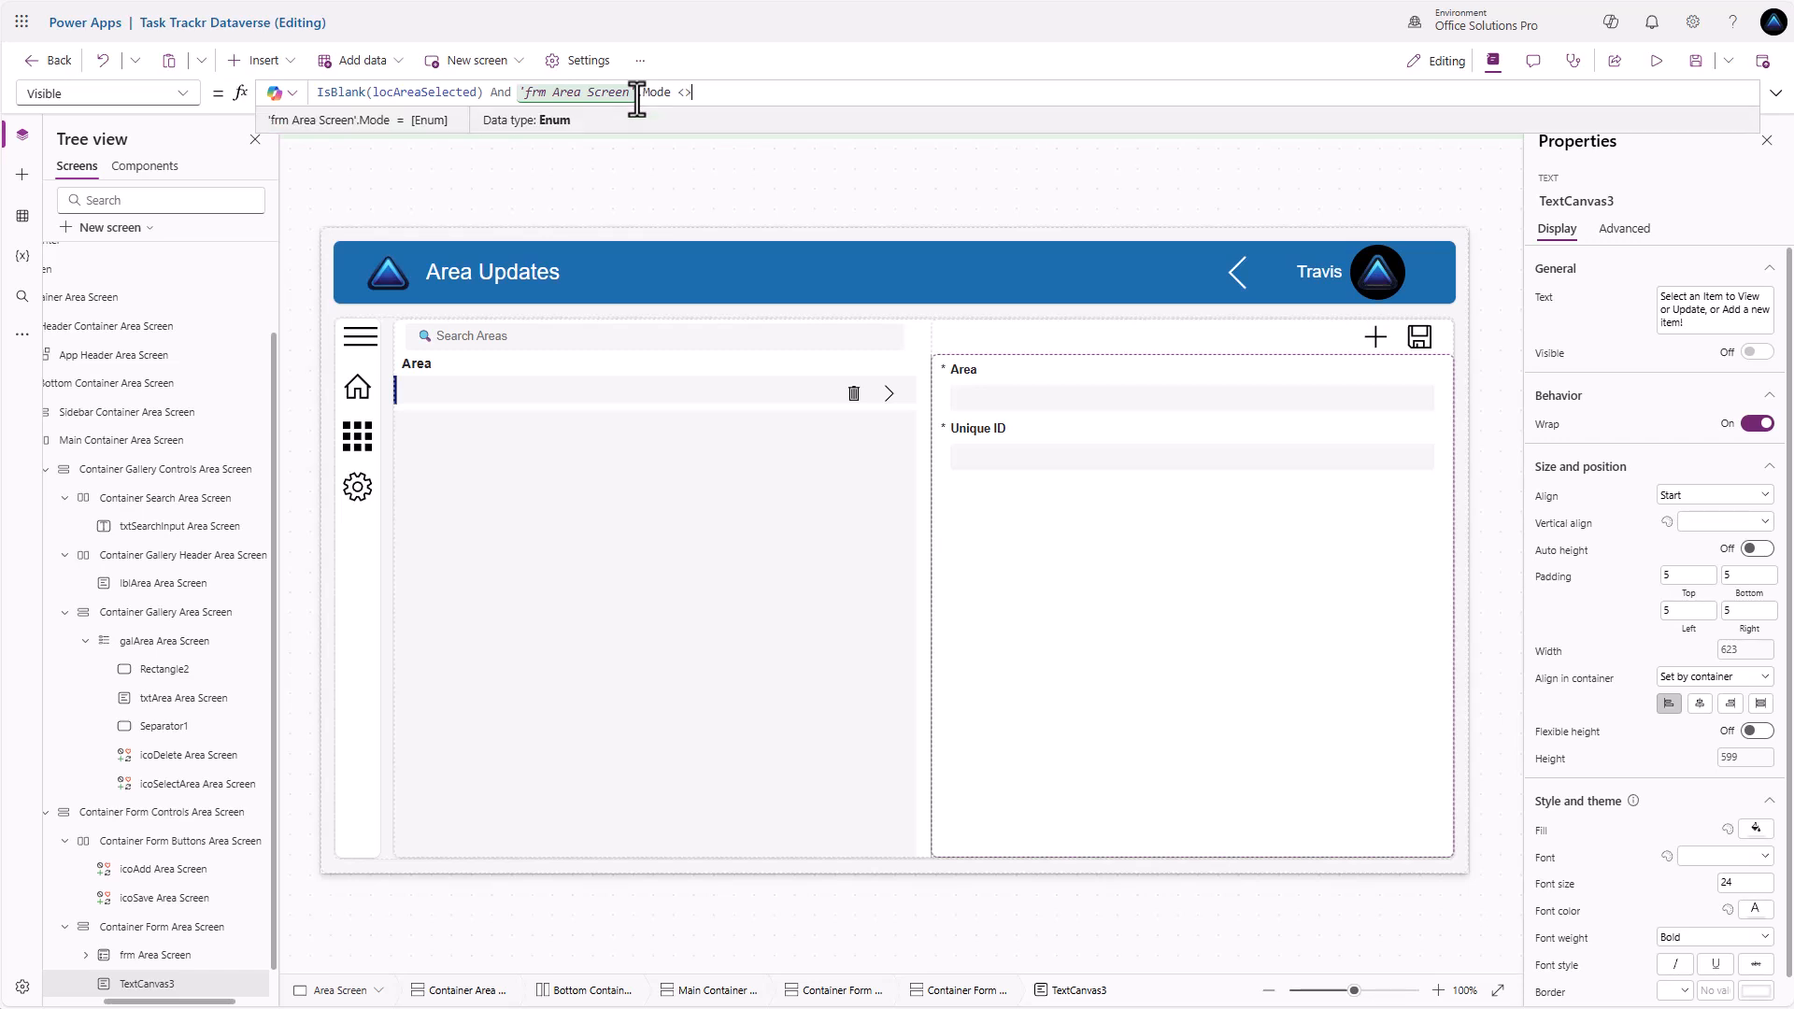
type(" FormMod.N")
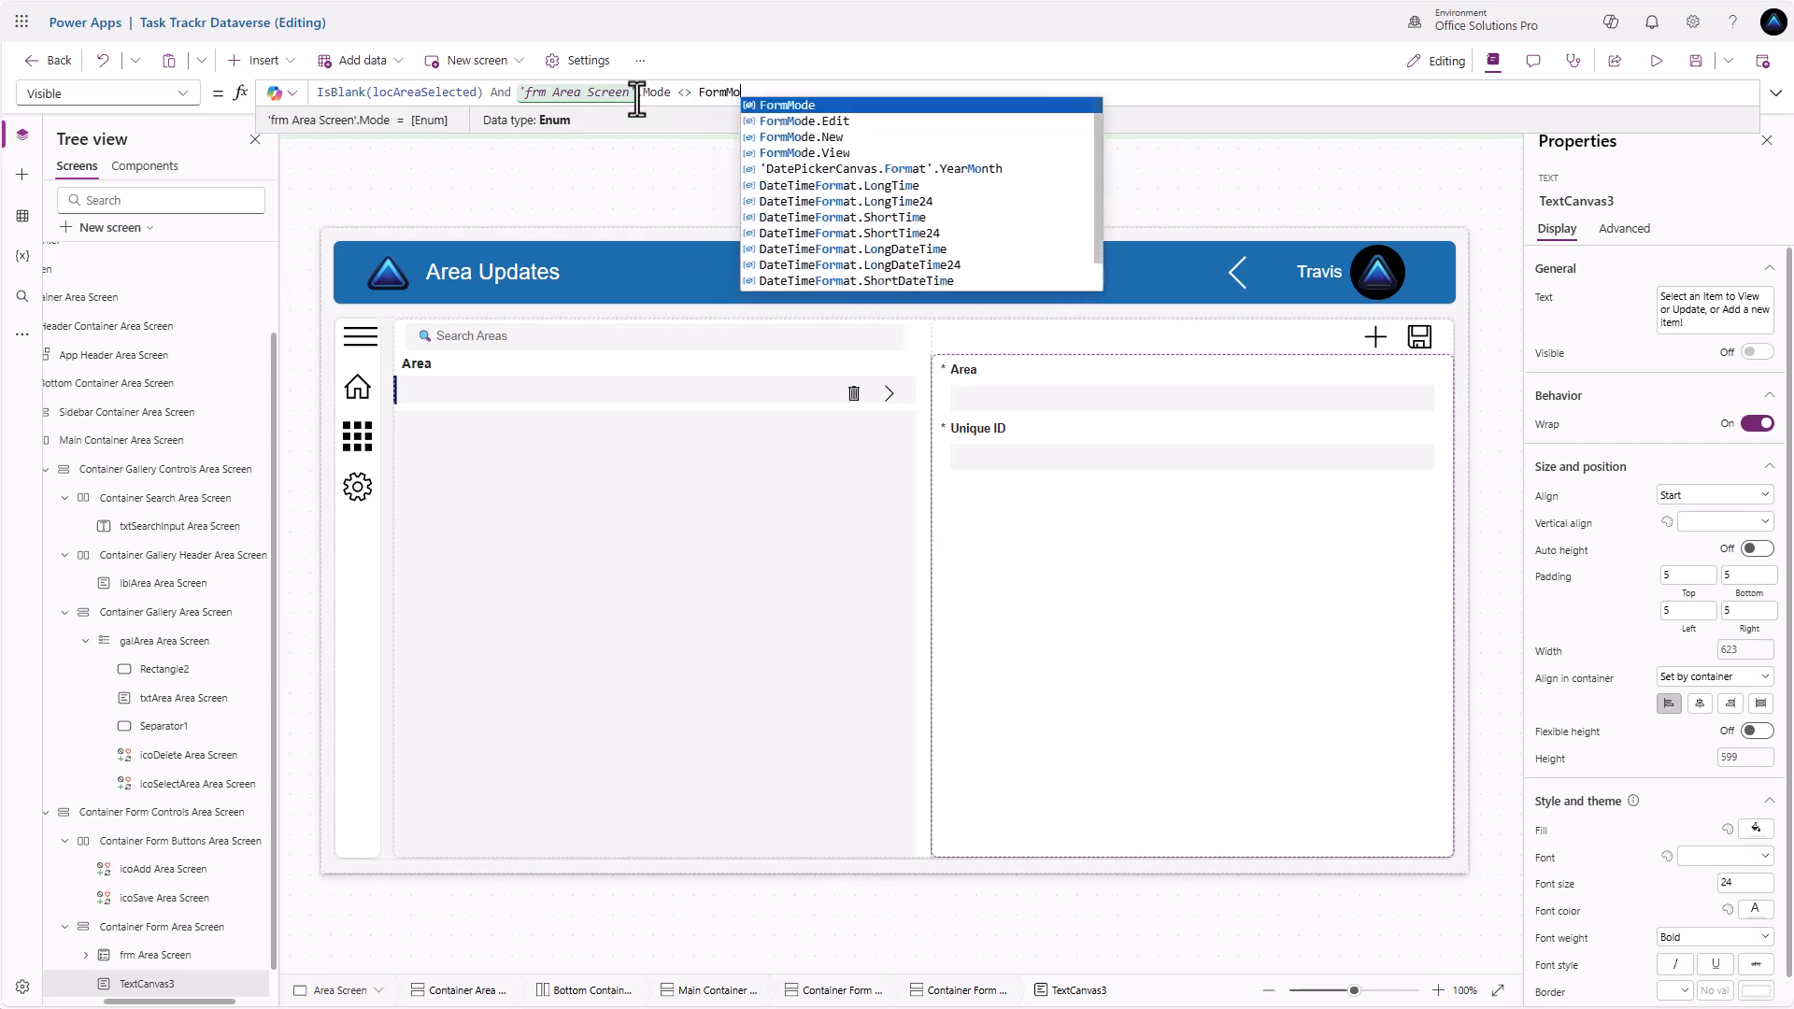
key("BackSpace")
key("BackSpace")
type("e")
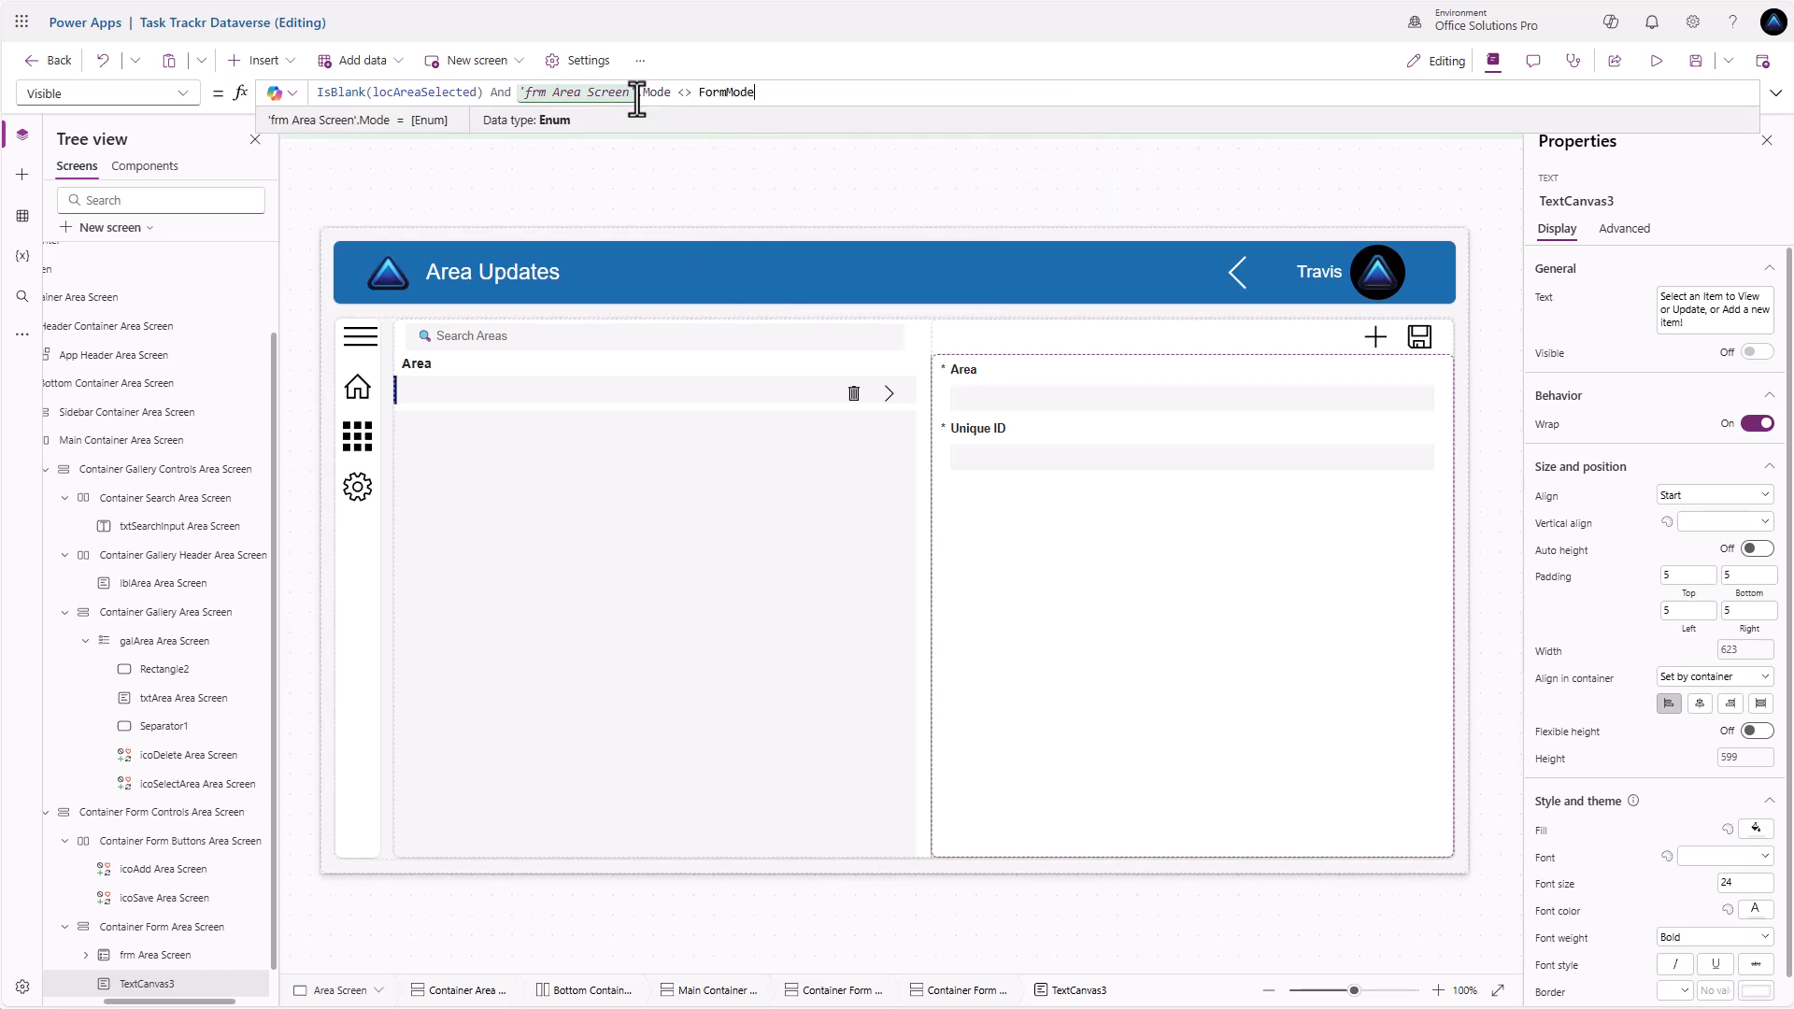
type(".New")
key("Return")
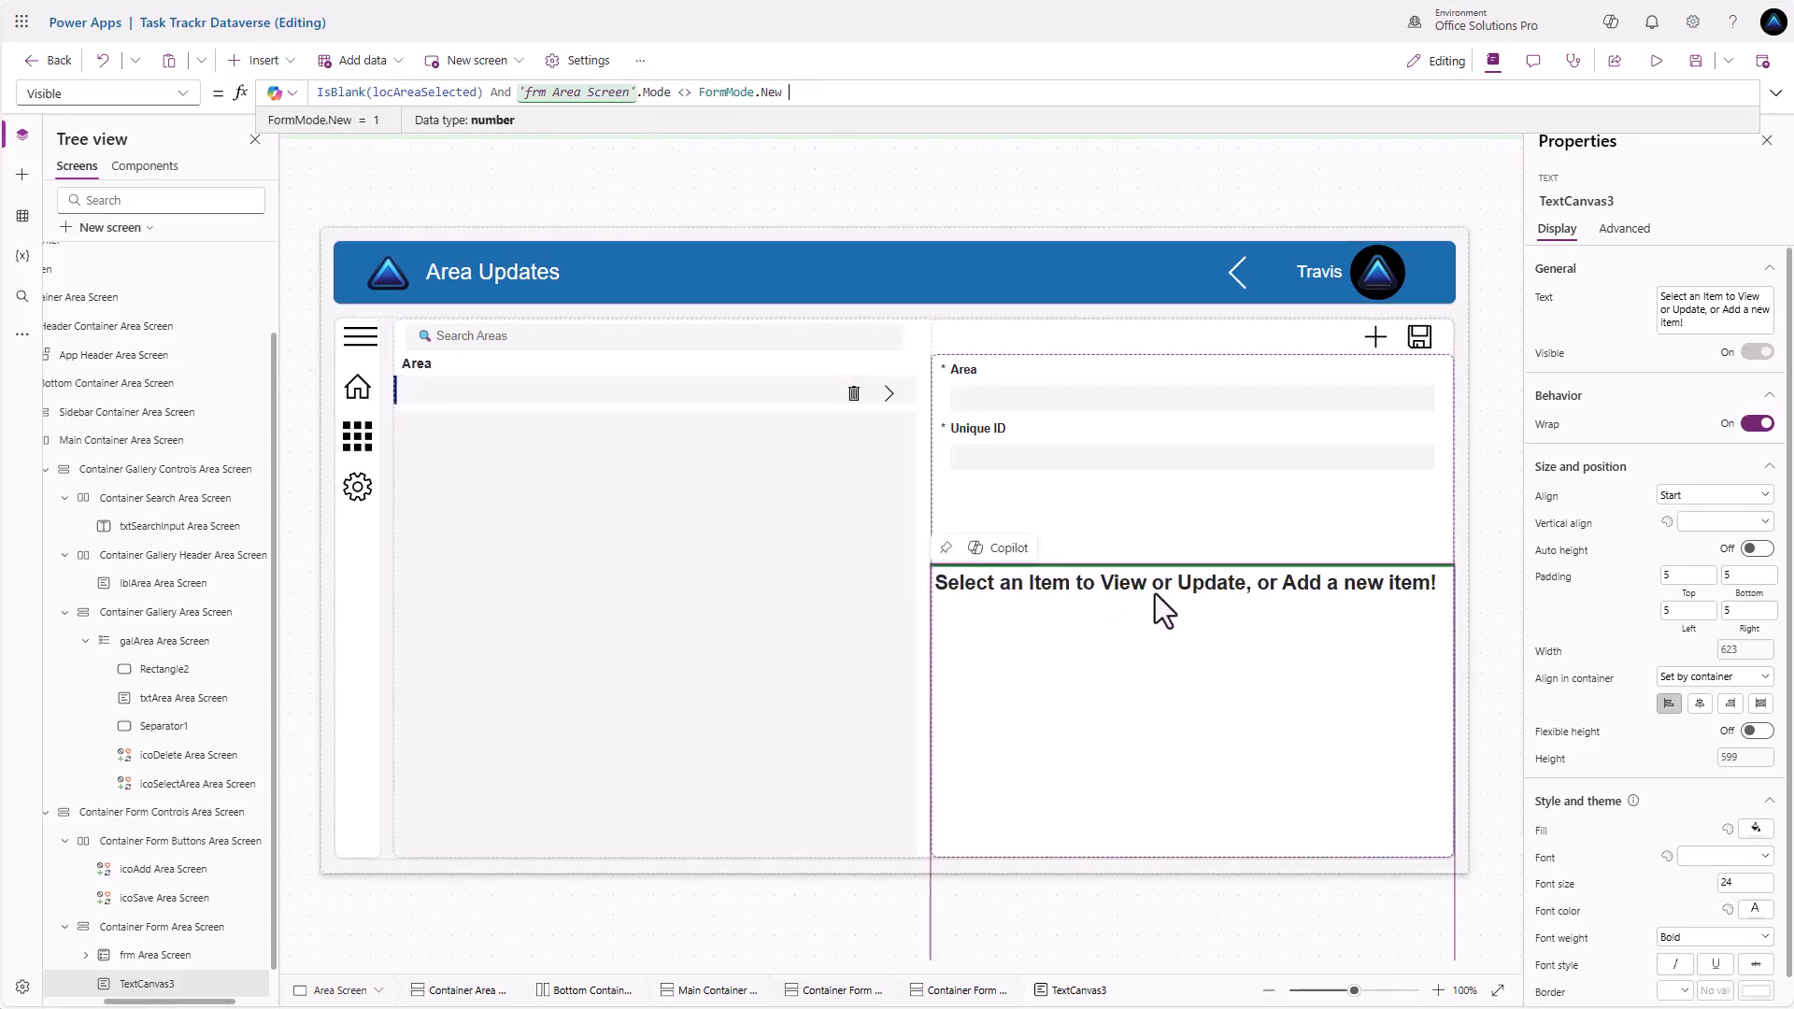
Set the Visible property of frm Area Screen to !IsBlank(locAreaSelected) || 'frm Area Screen'.Mode = FormMode.New
left_click(1403, 529)
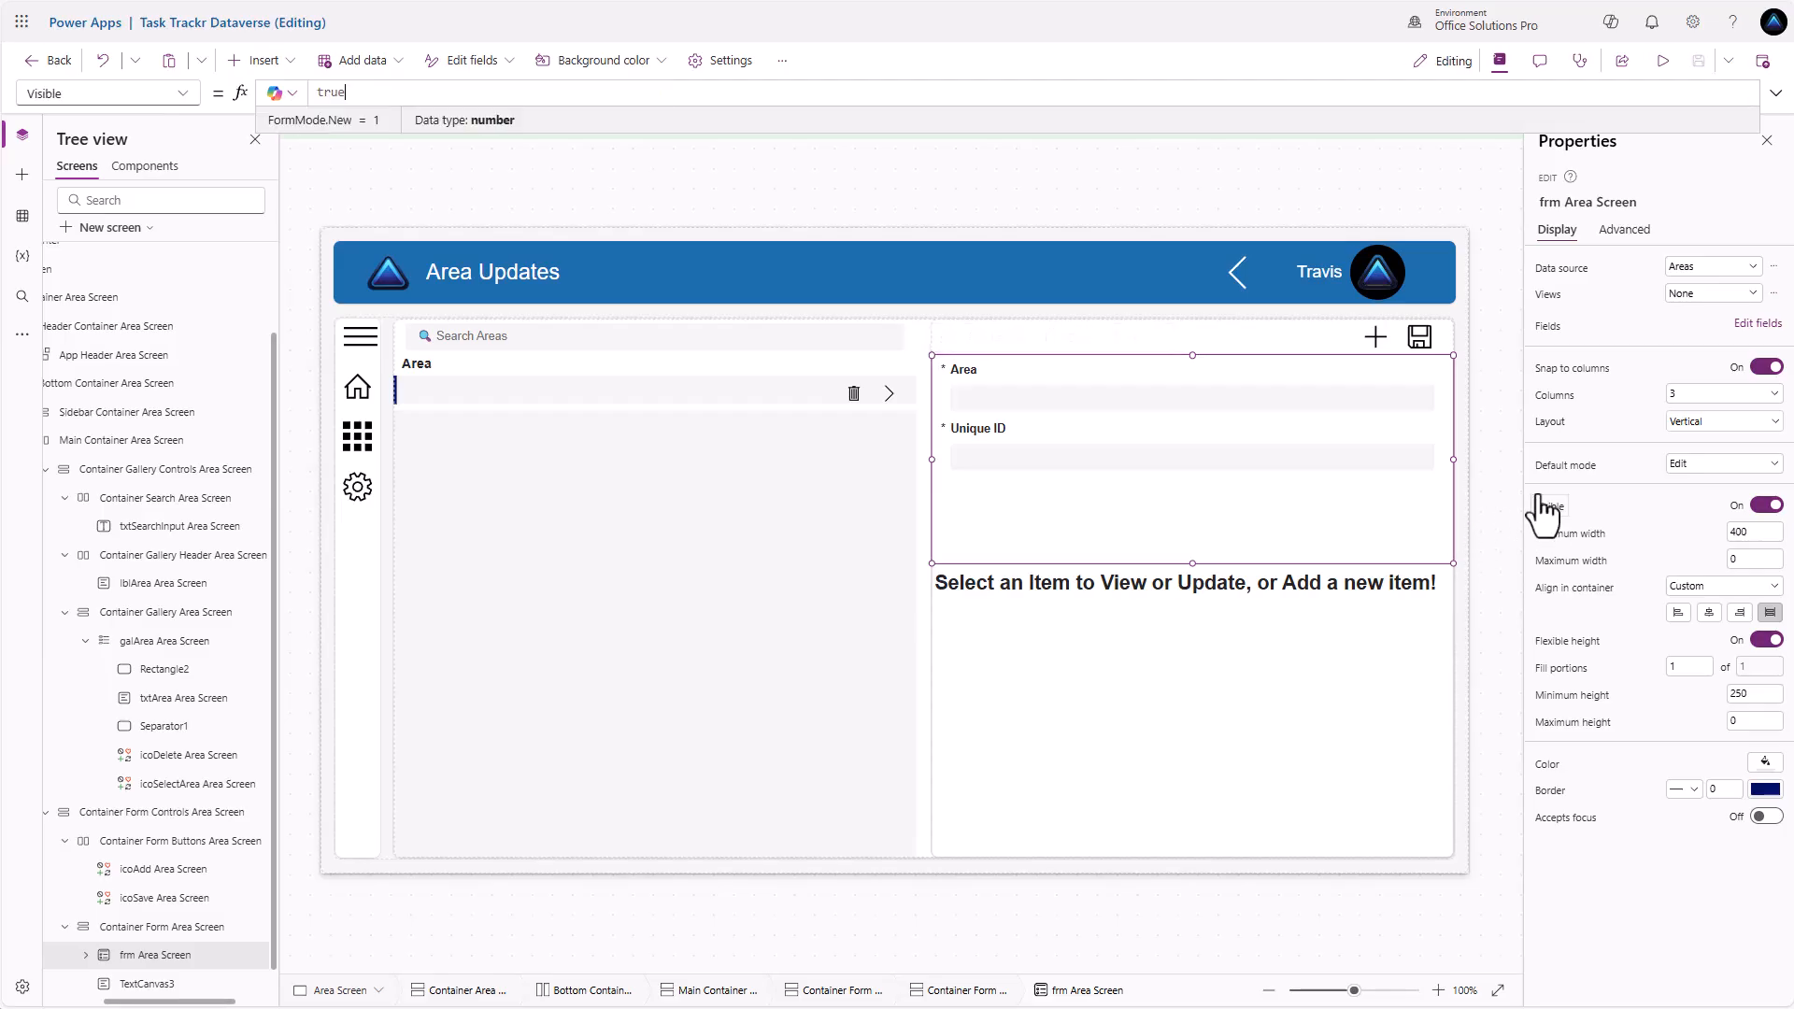
double_click(360, 93)
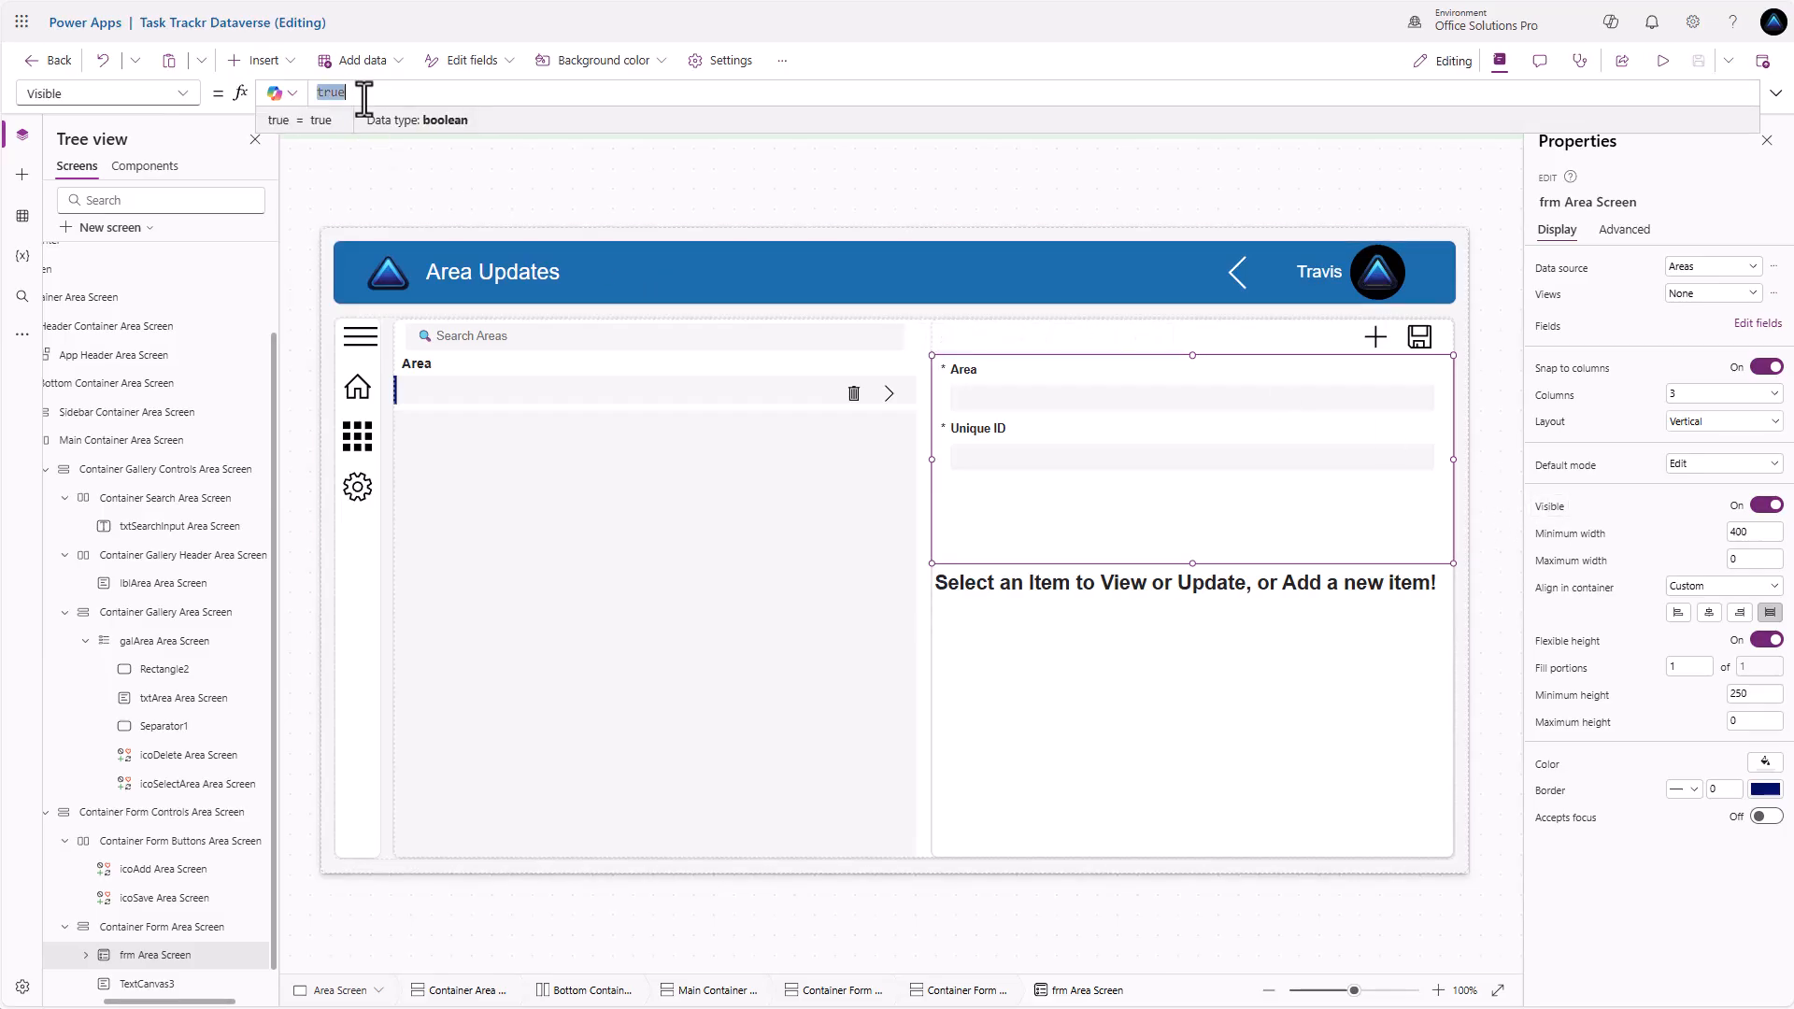
type("!")
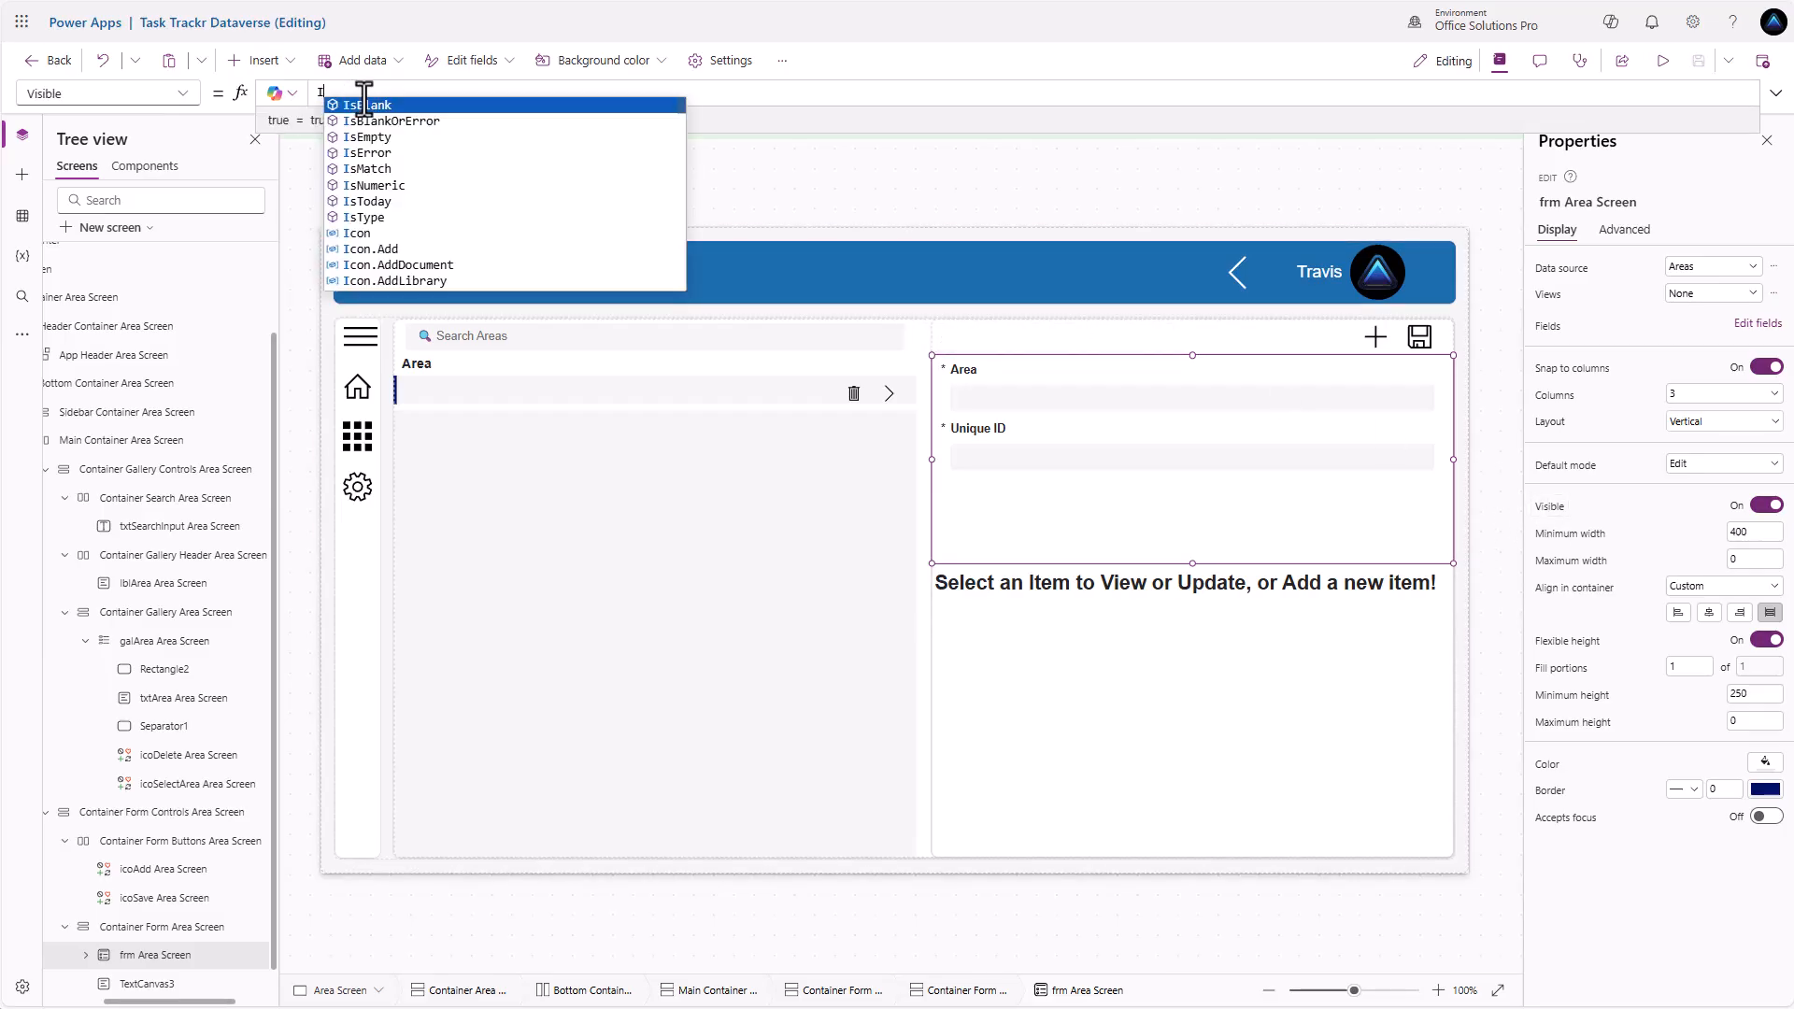
type("Is")
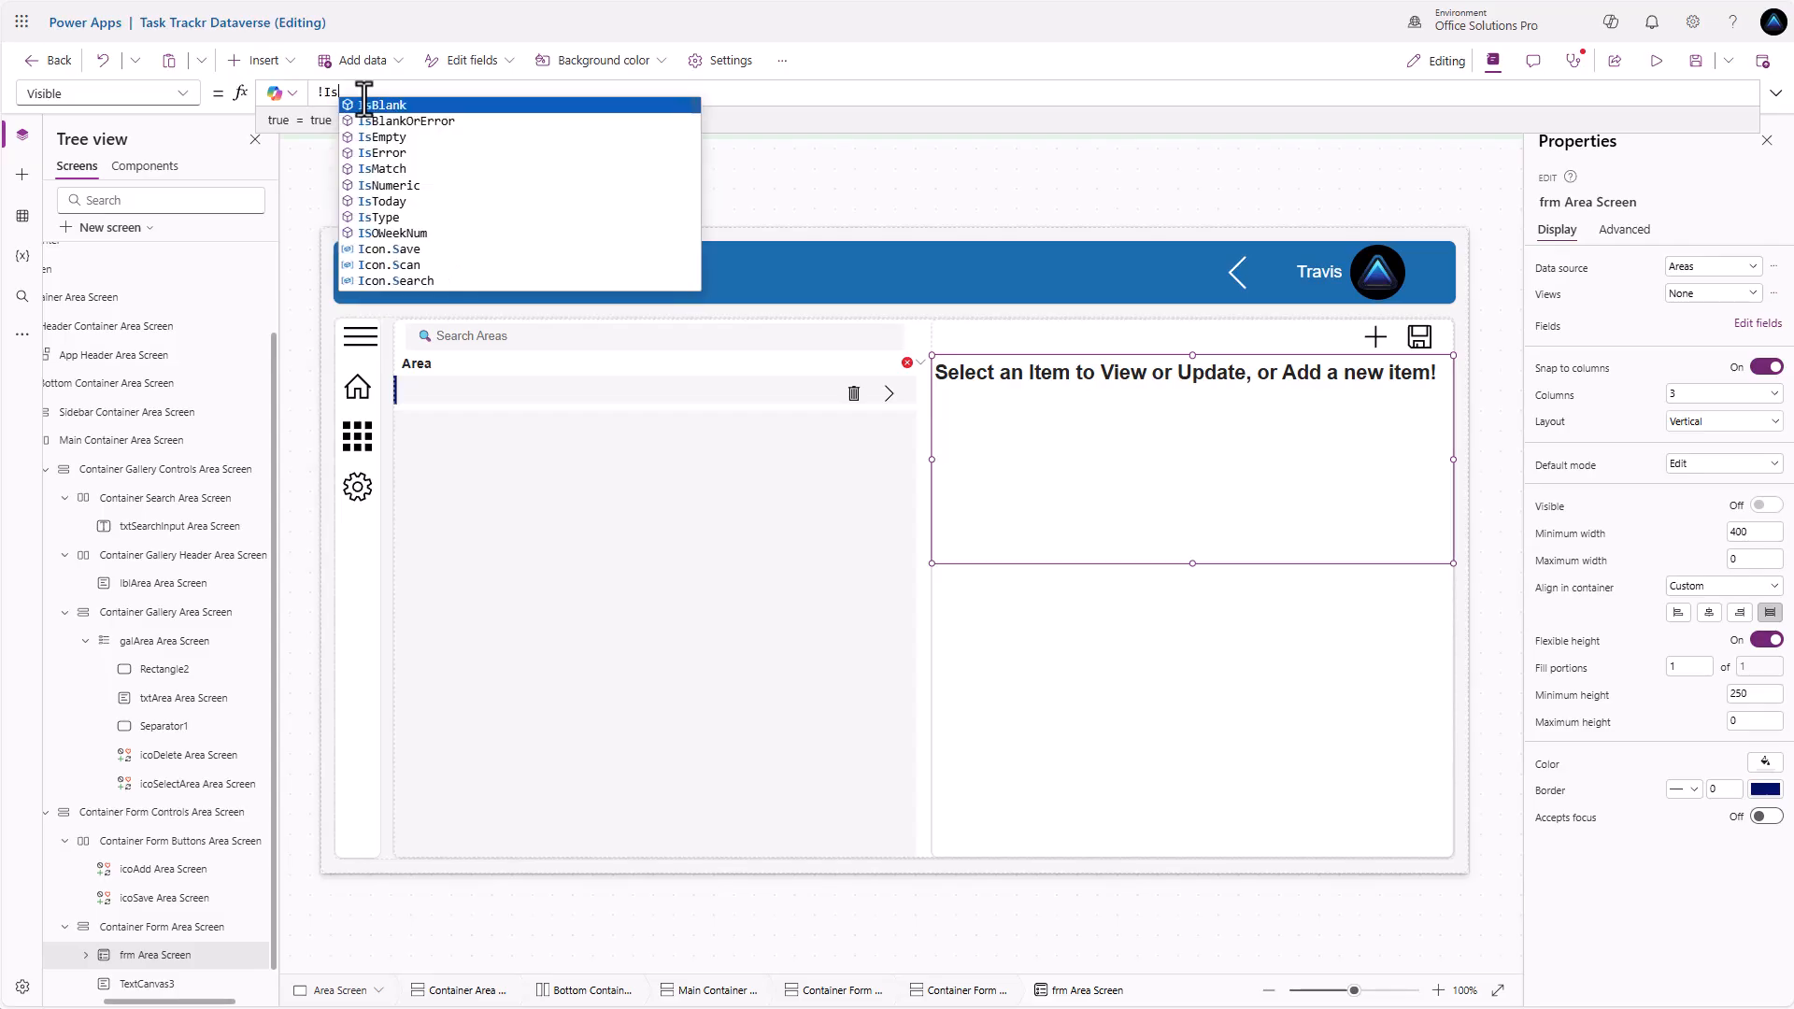
type("Blank(lo")
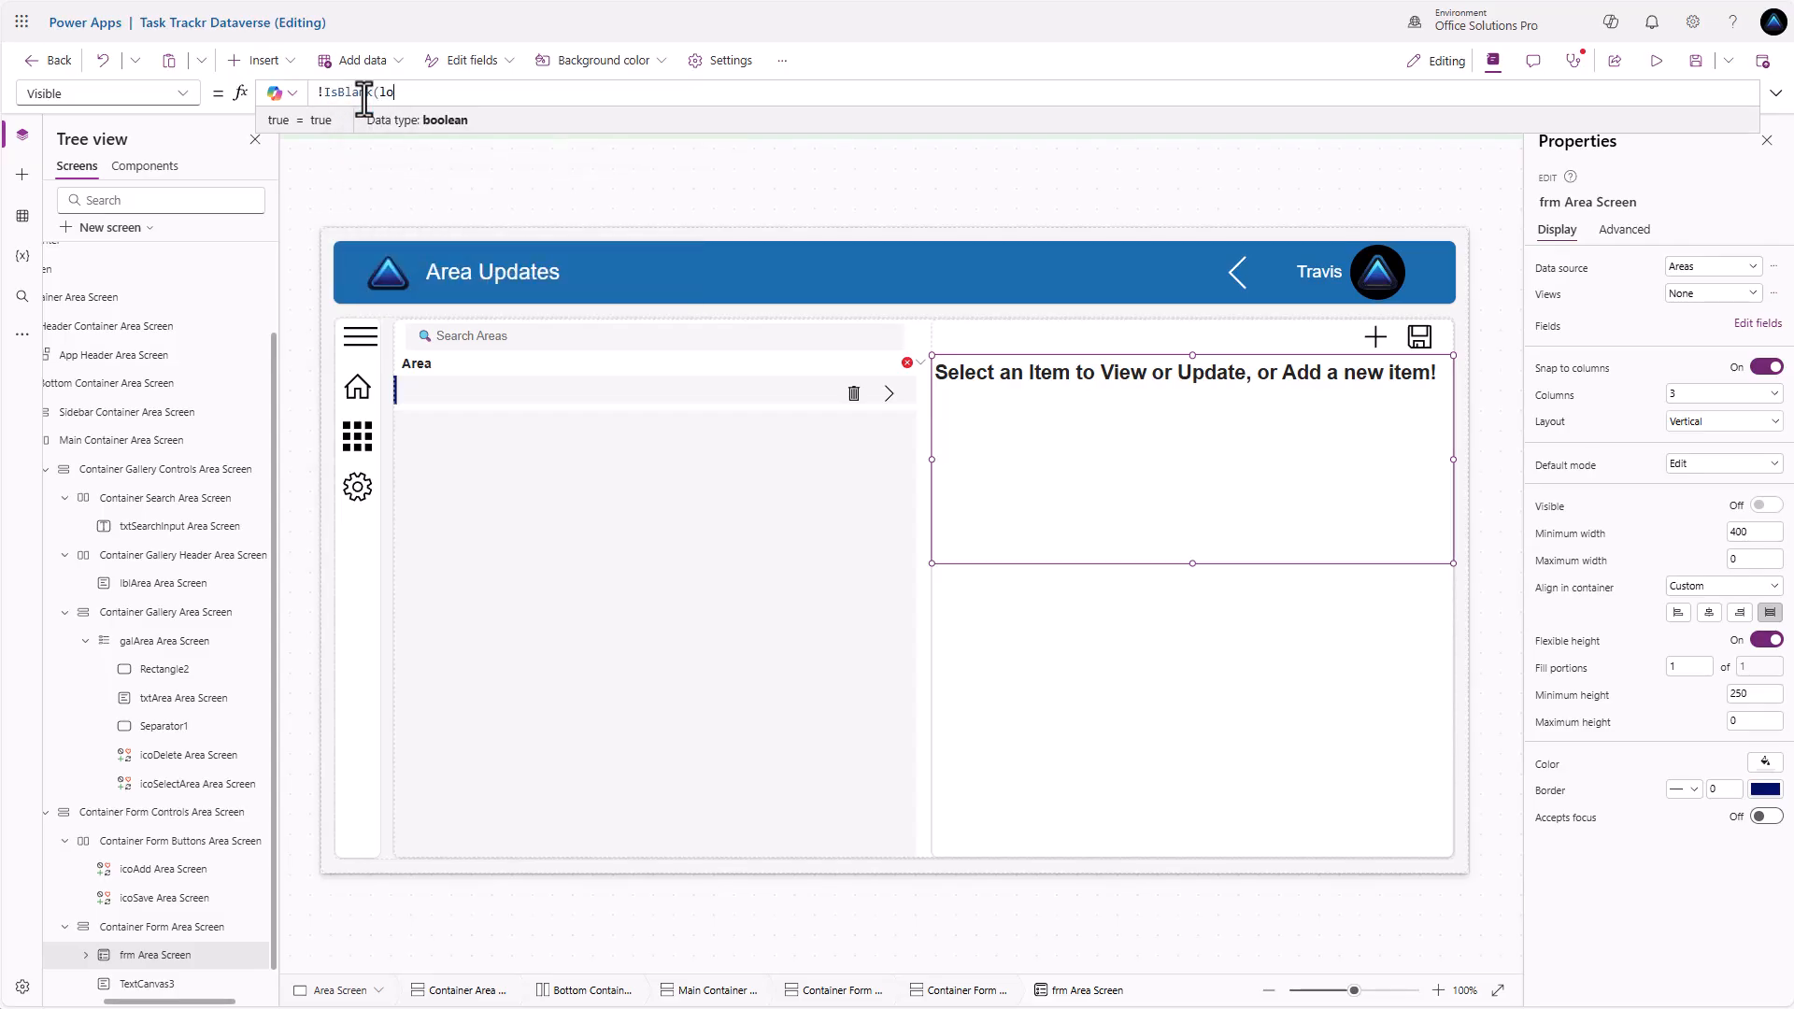
type("cAreaSelected)")
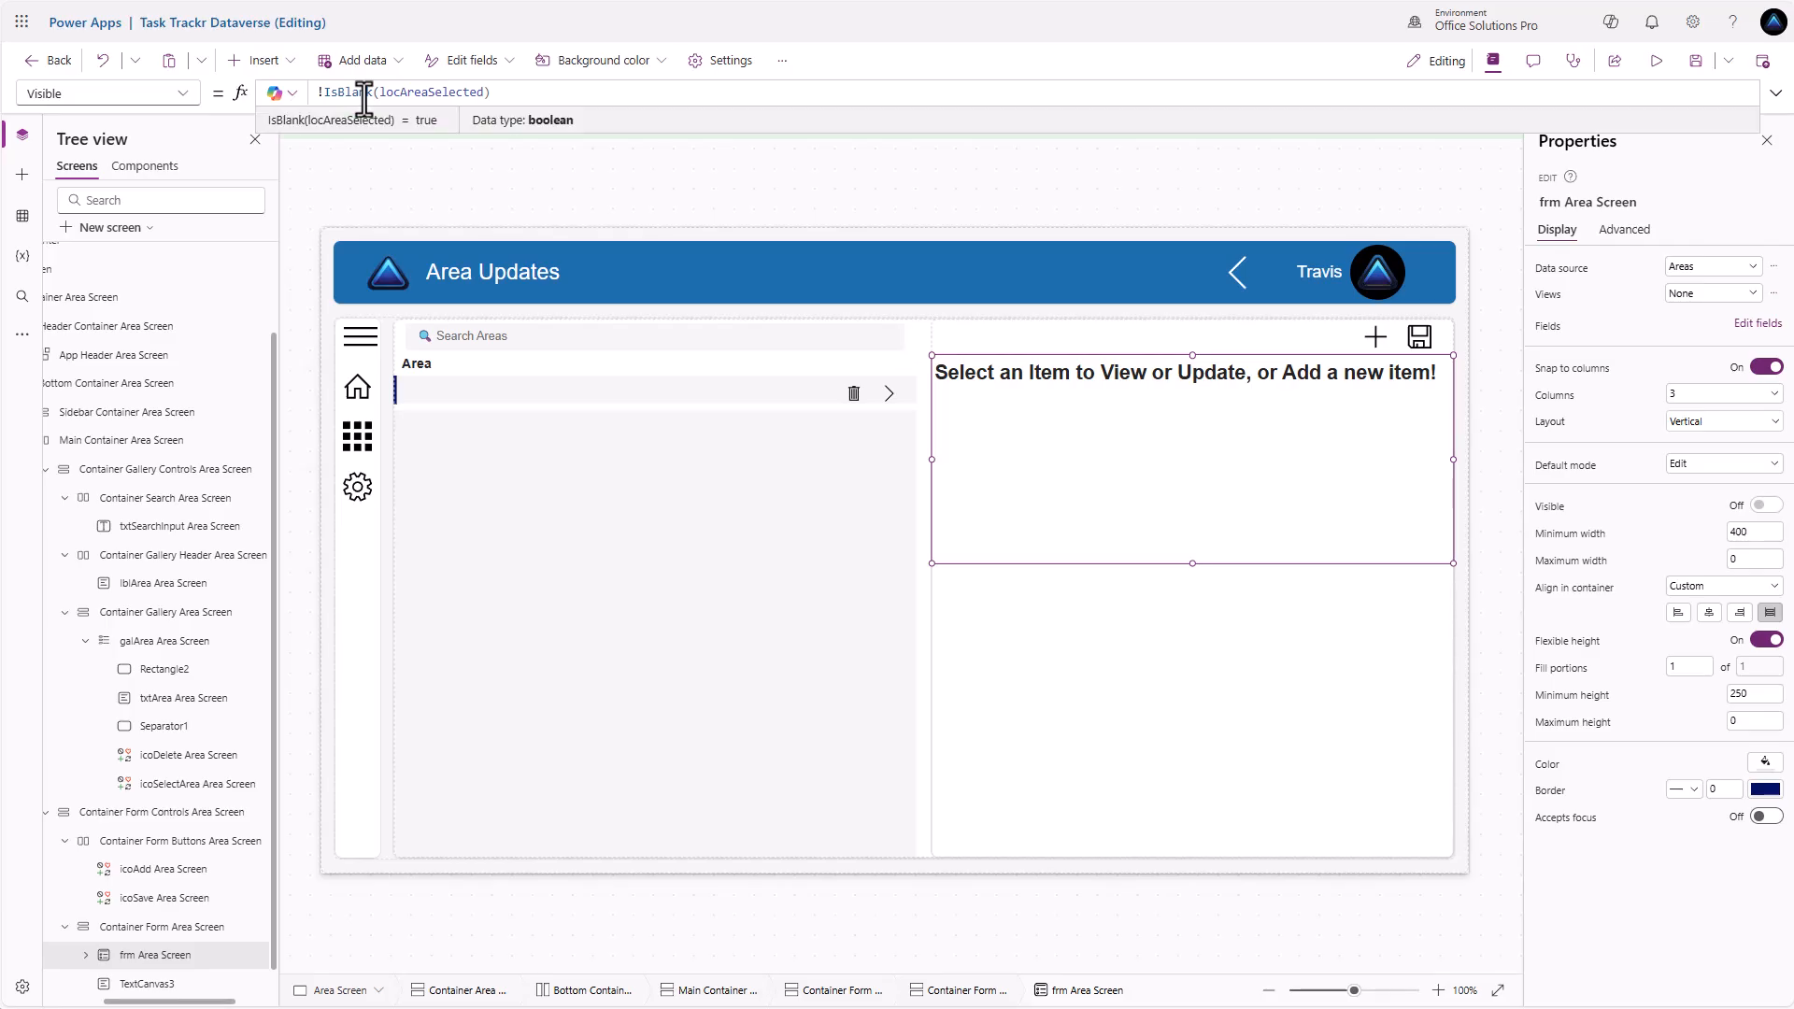
type(" || 'frm Area Screen'")
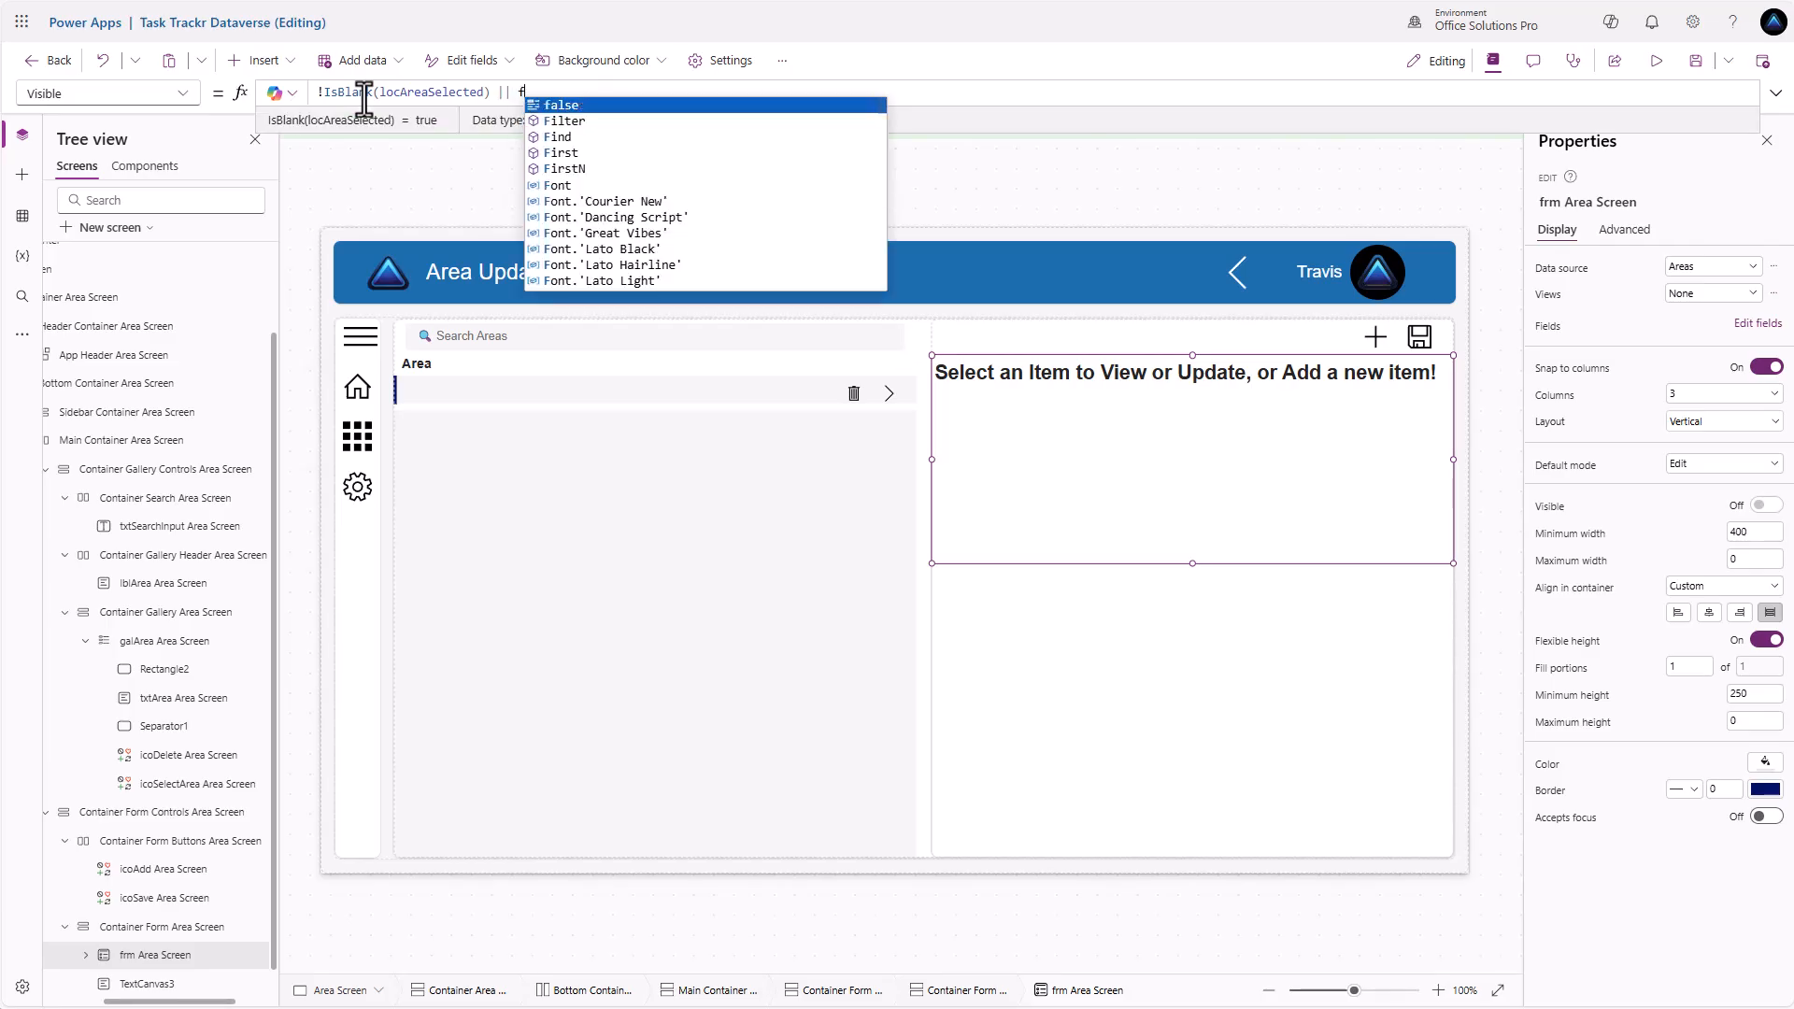
type(".")
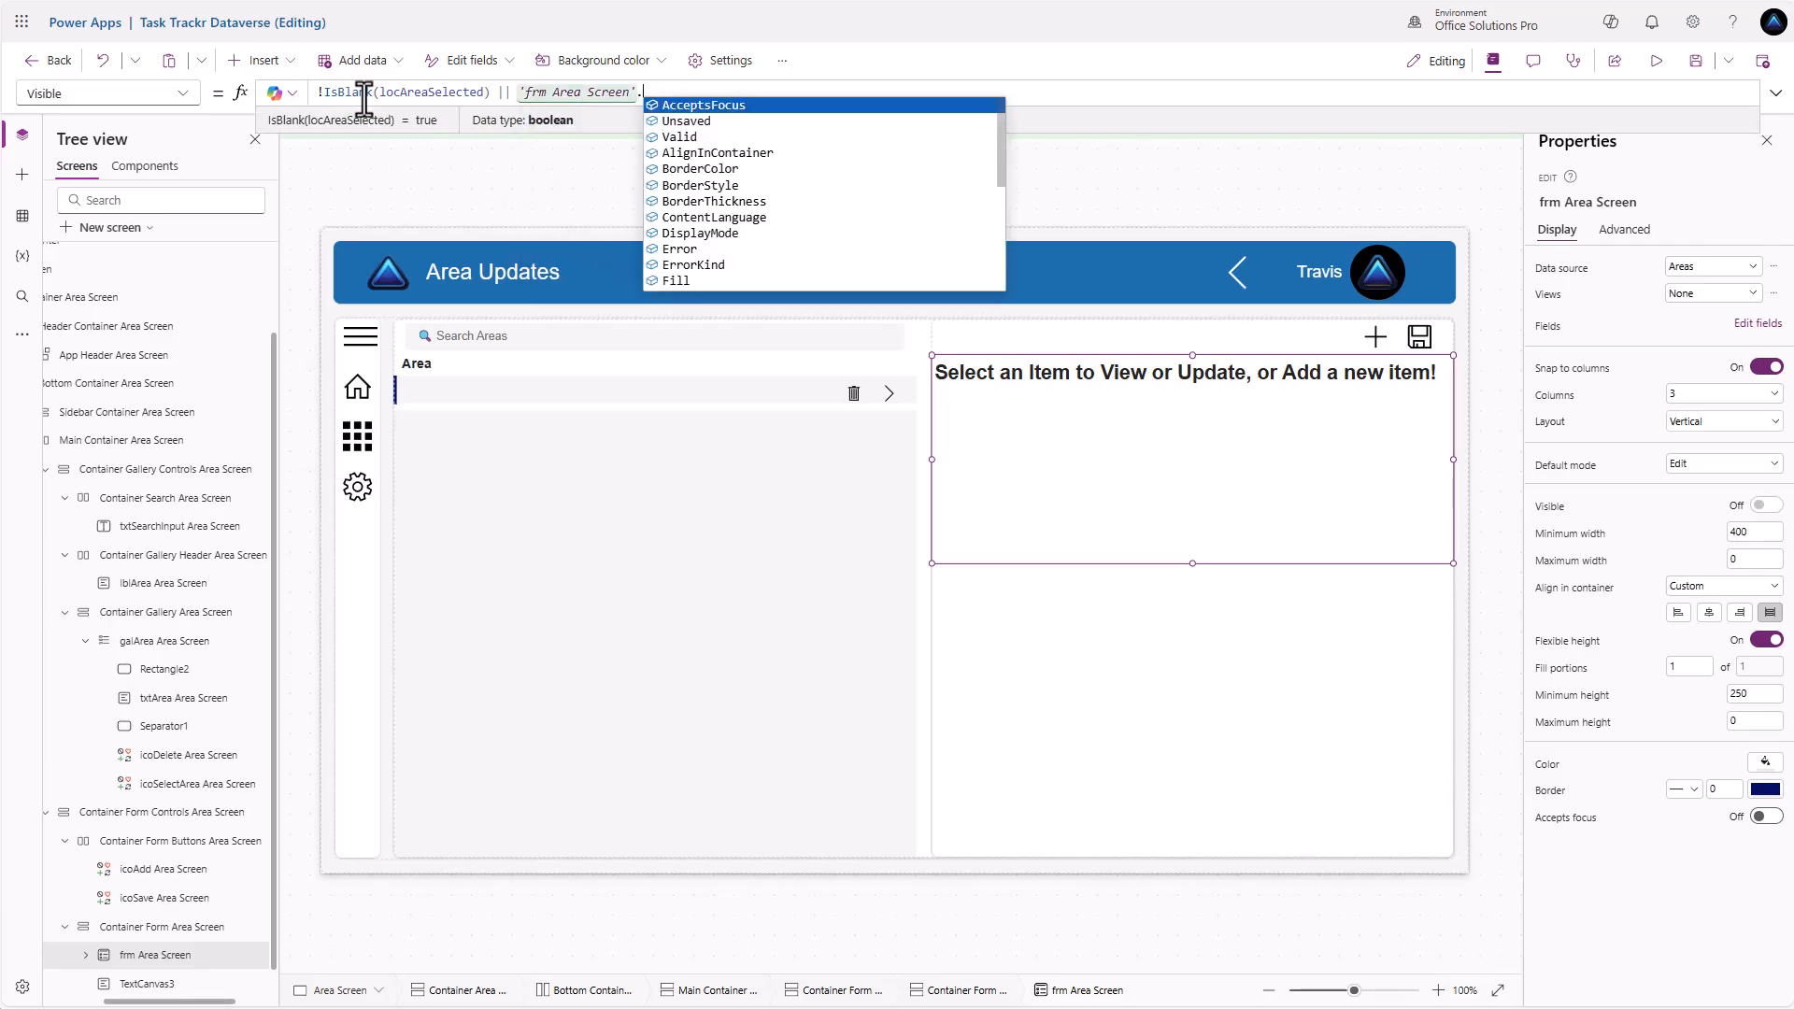
type("Mode = ")
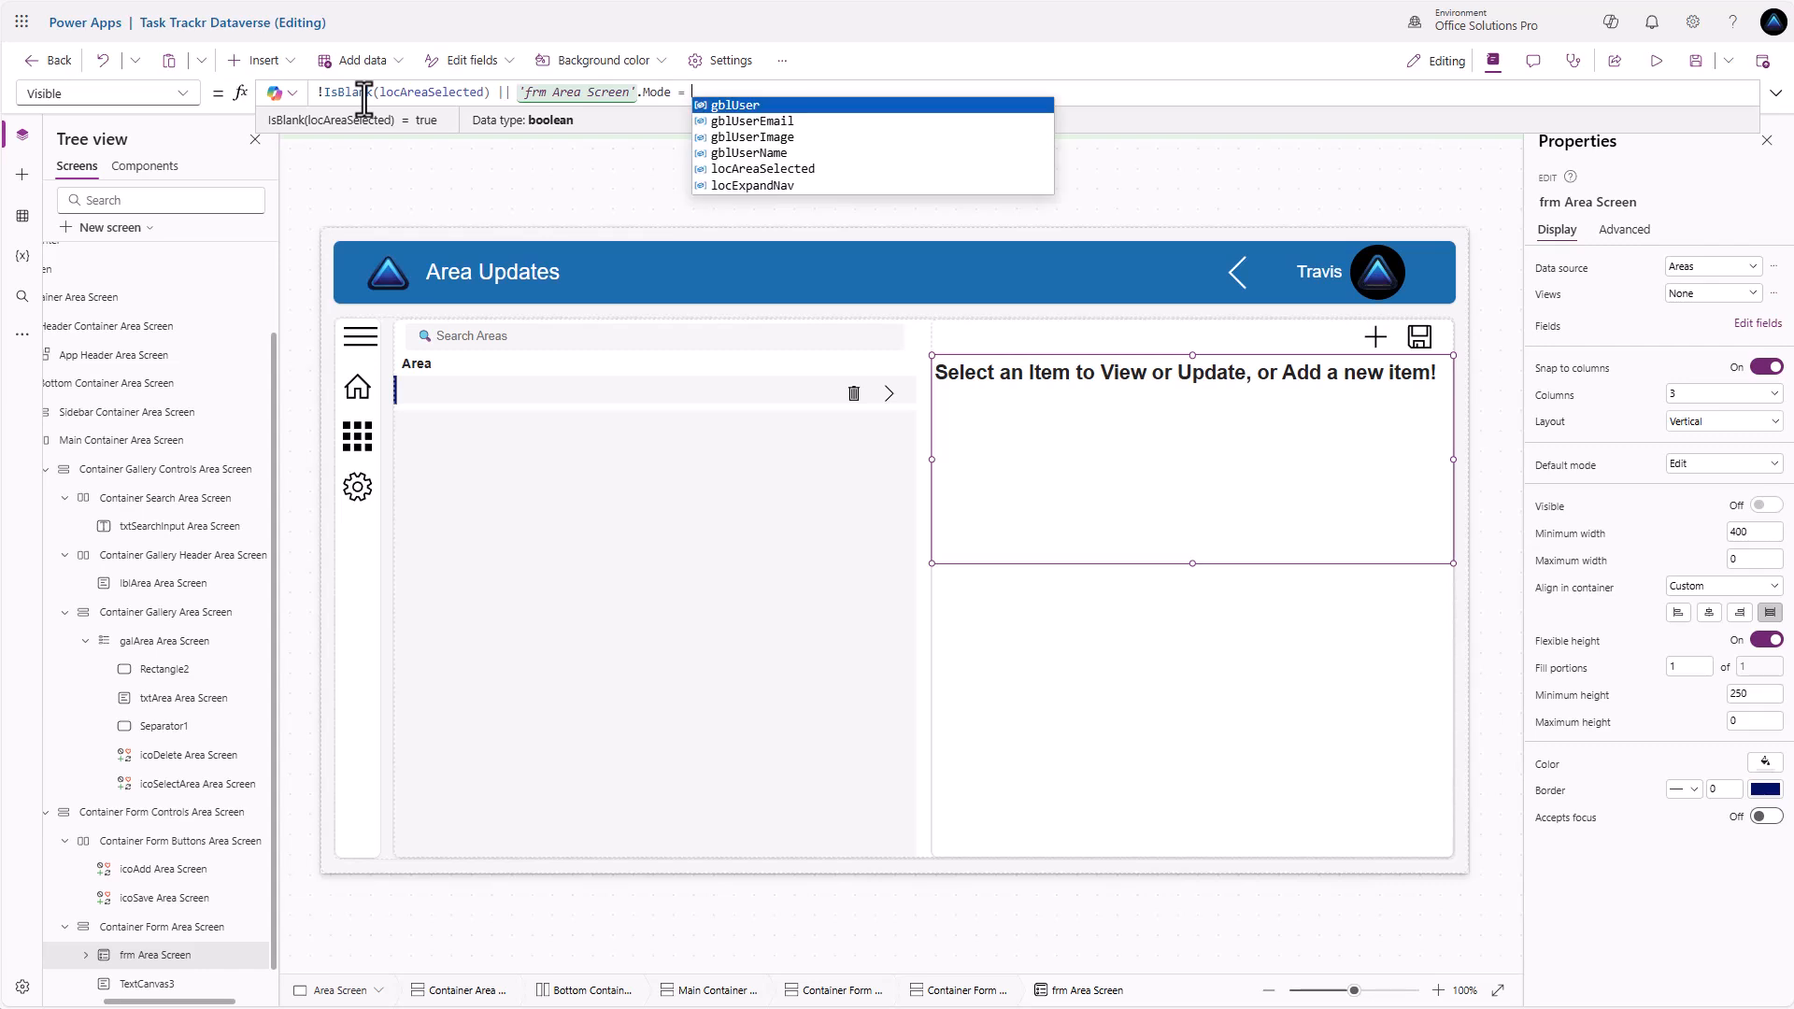
type("FormMode.New")
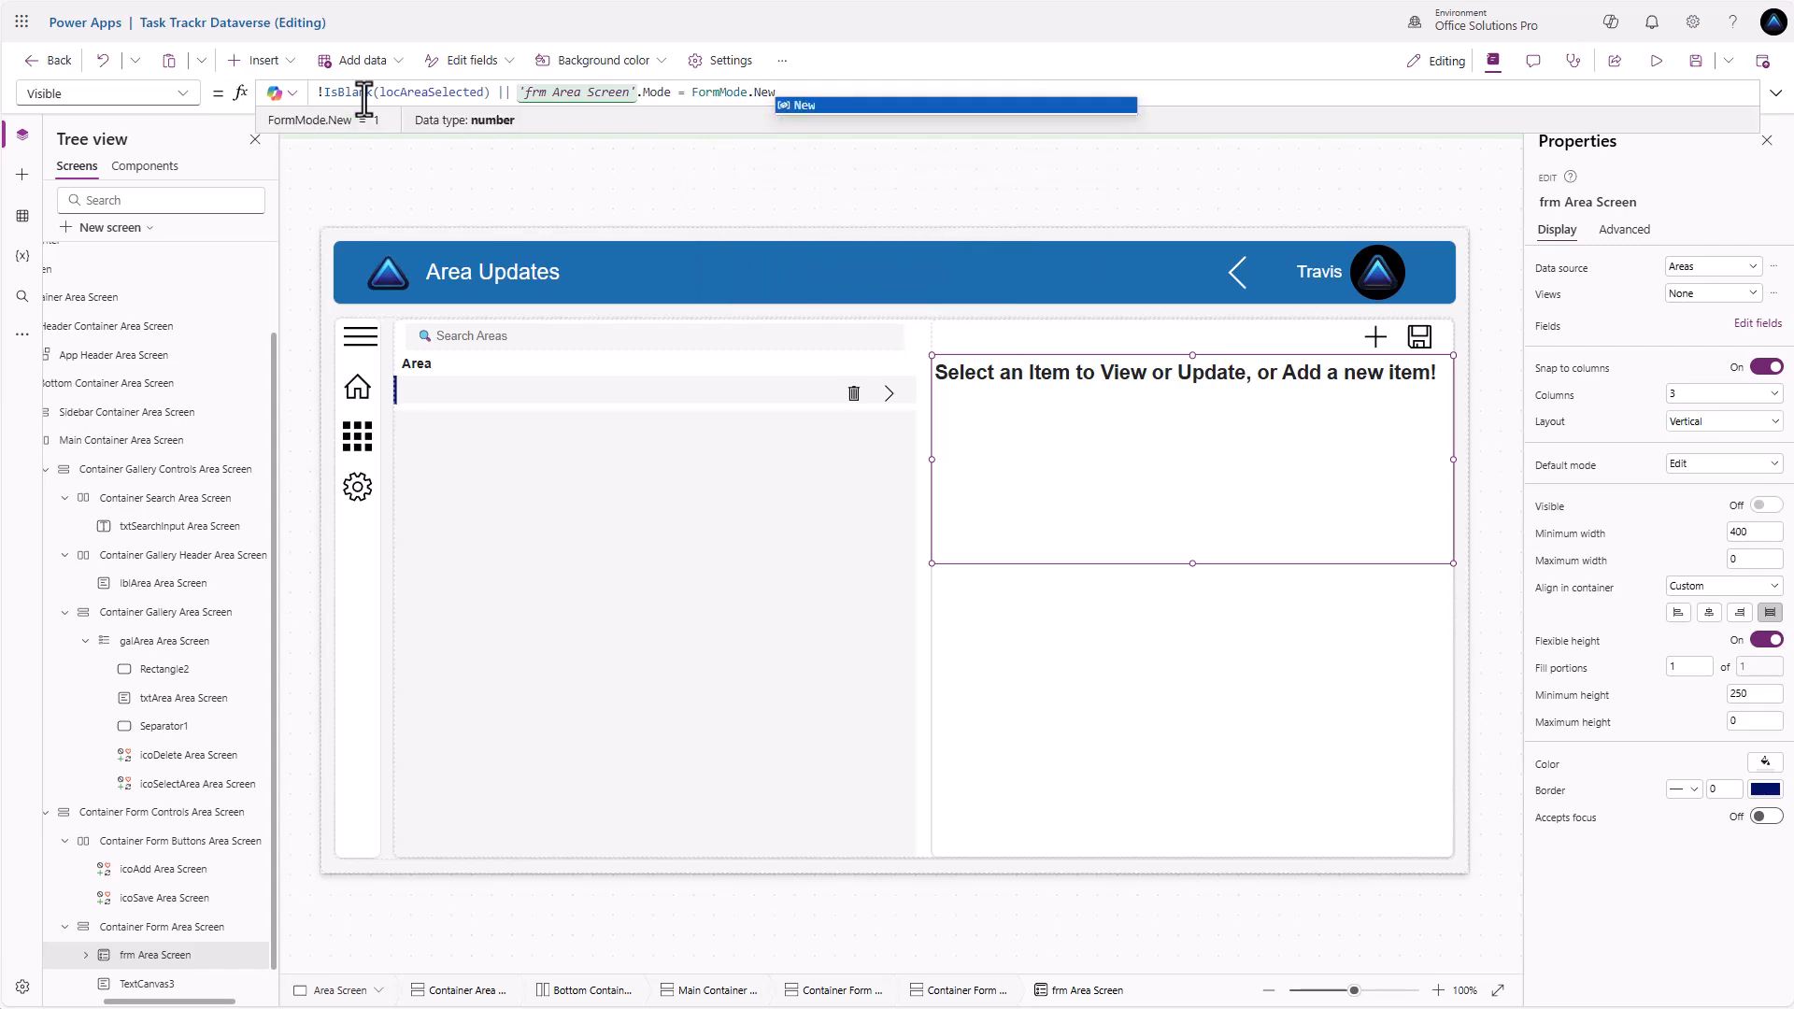
left_click(1421, 524)
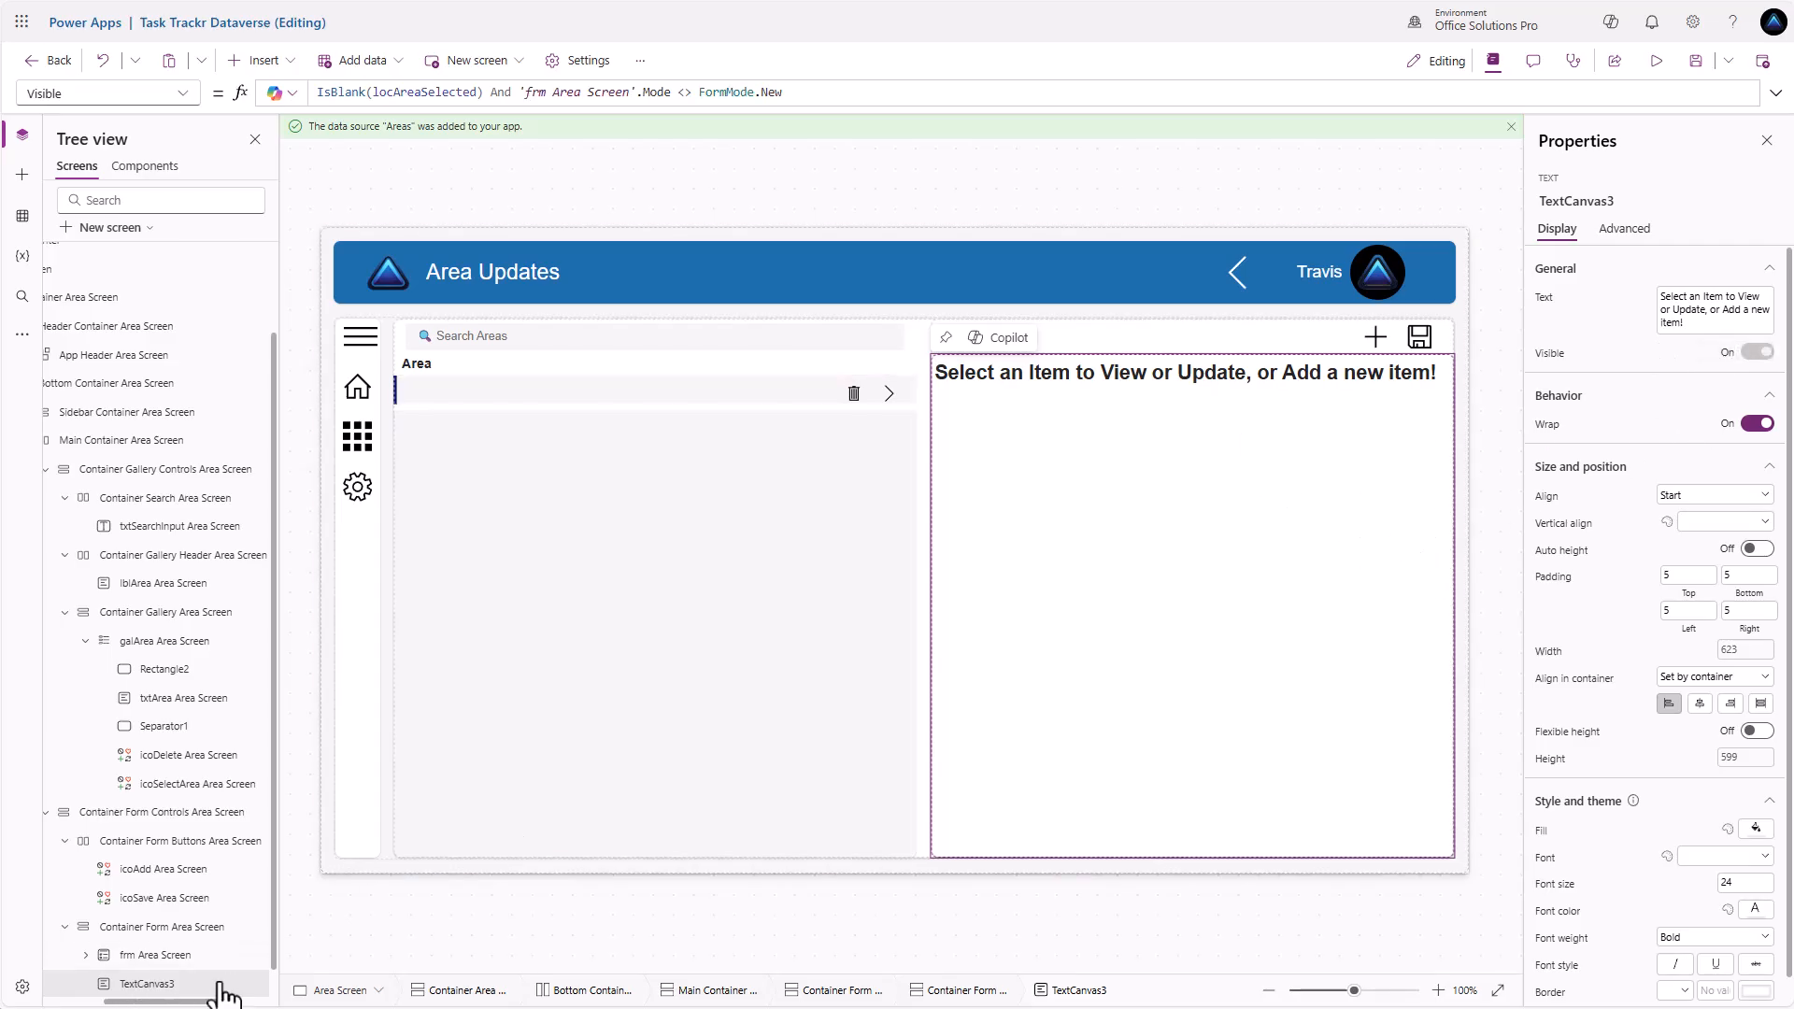
Rename the message text control to lblNoItemSelected Area Screen
double_click(140, 996)
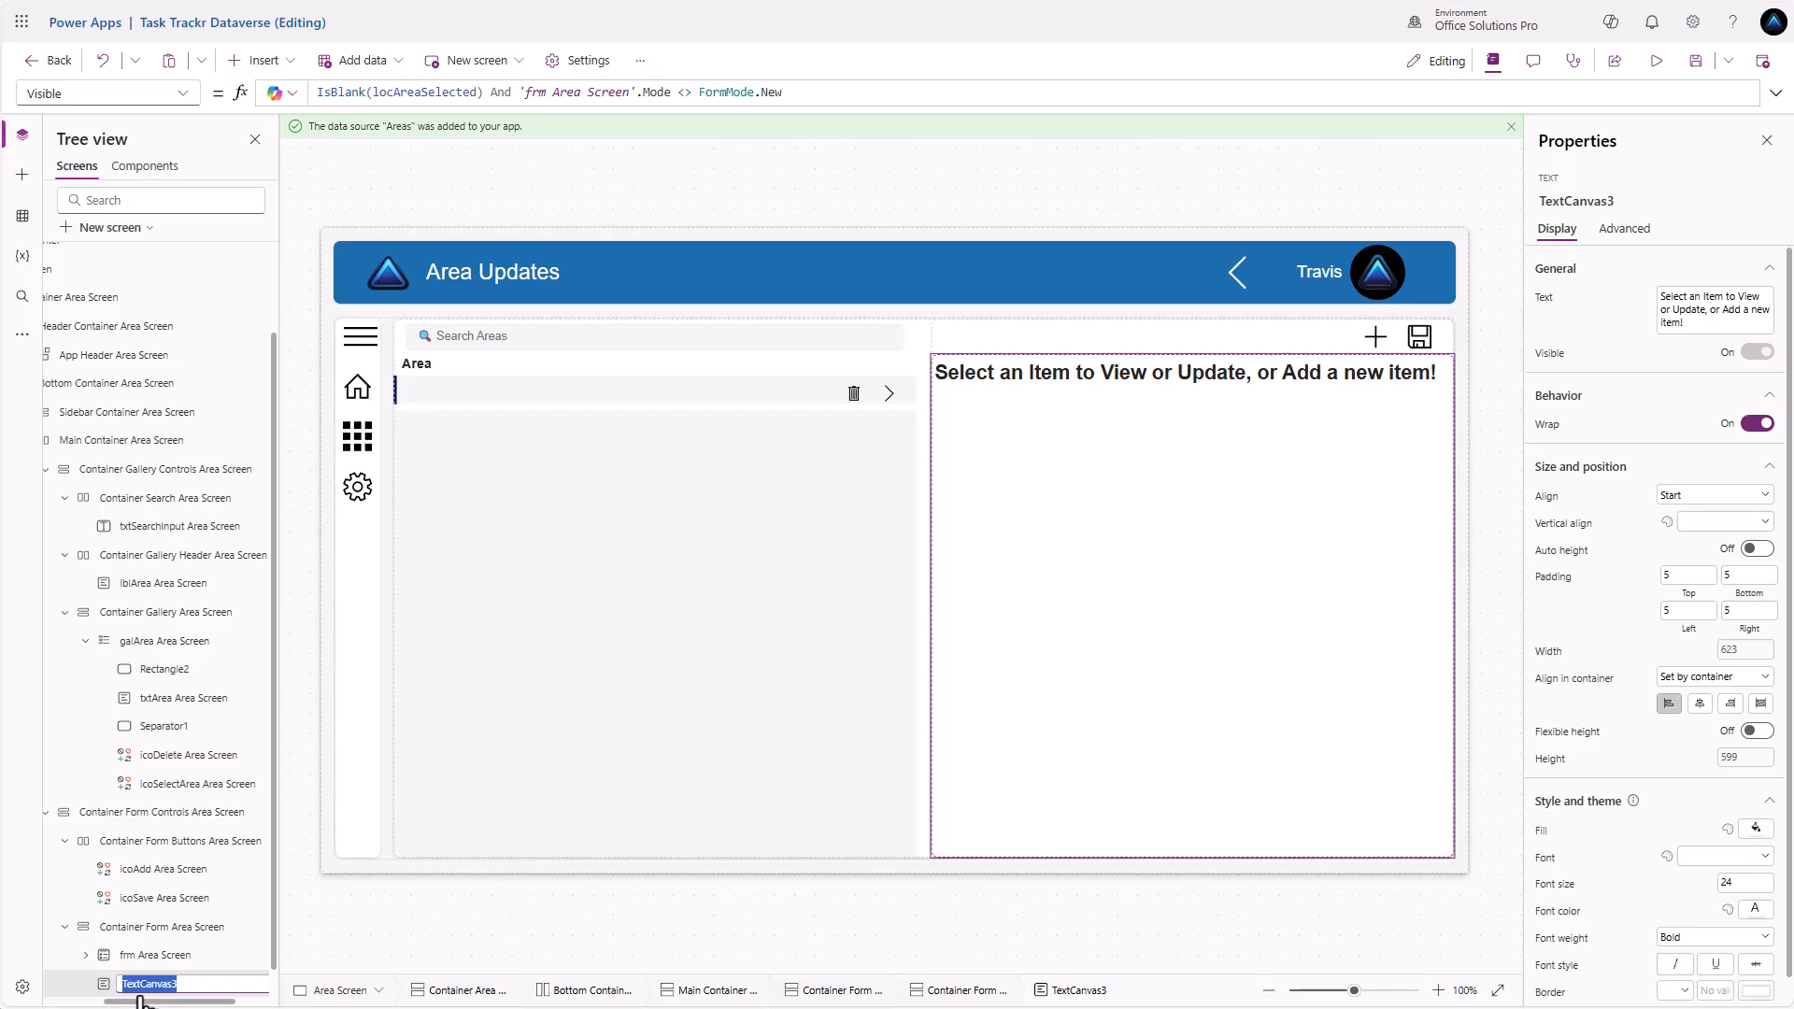
type("lblNoItemSelected Area Screen")
key("Return")
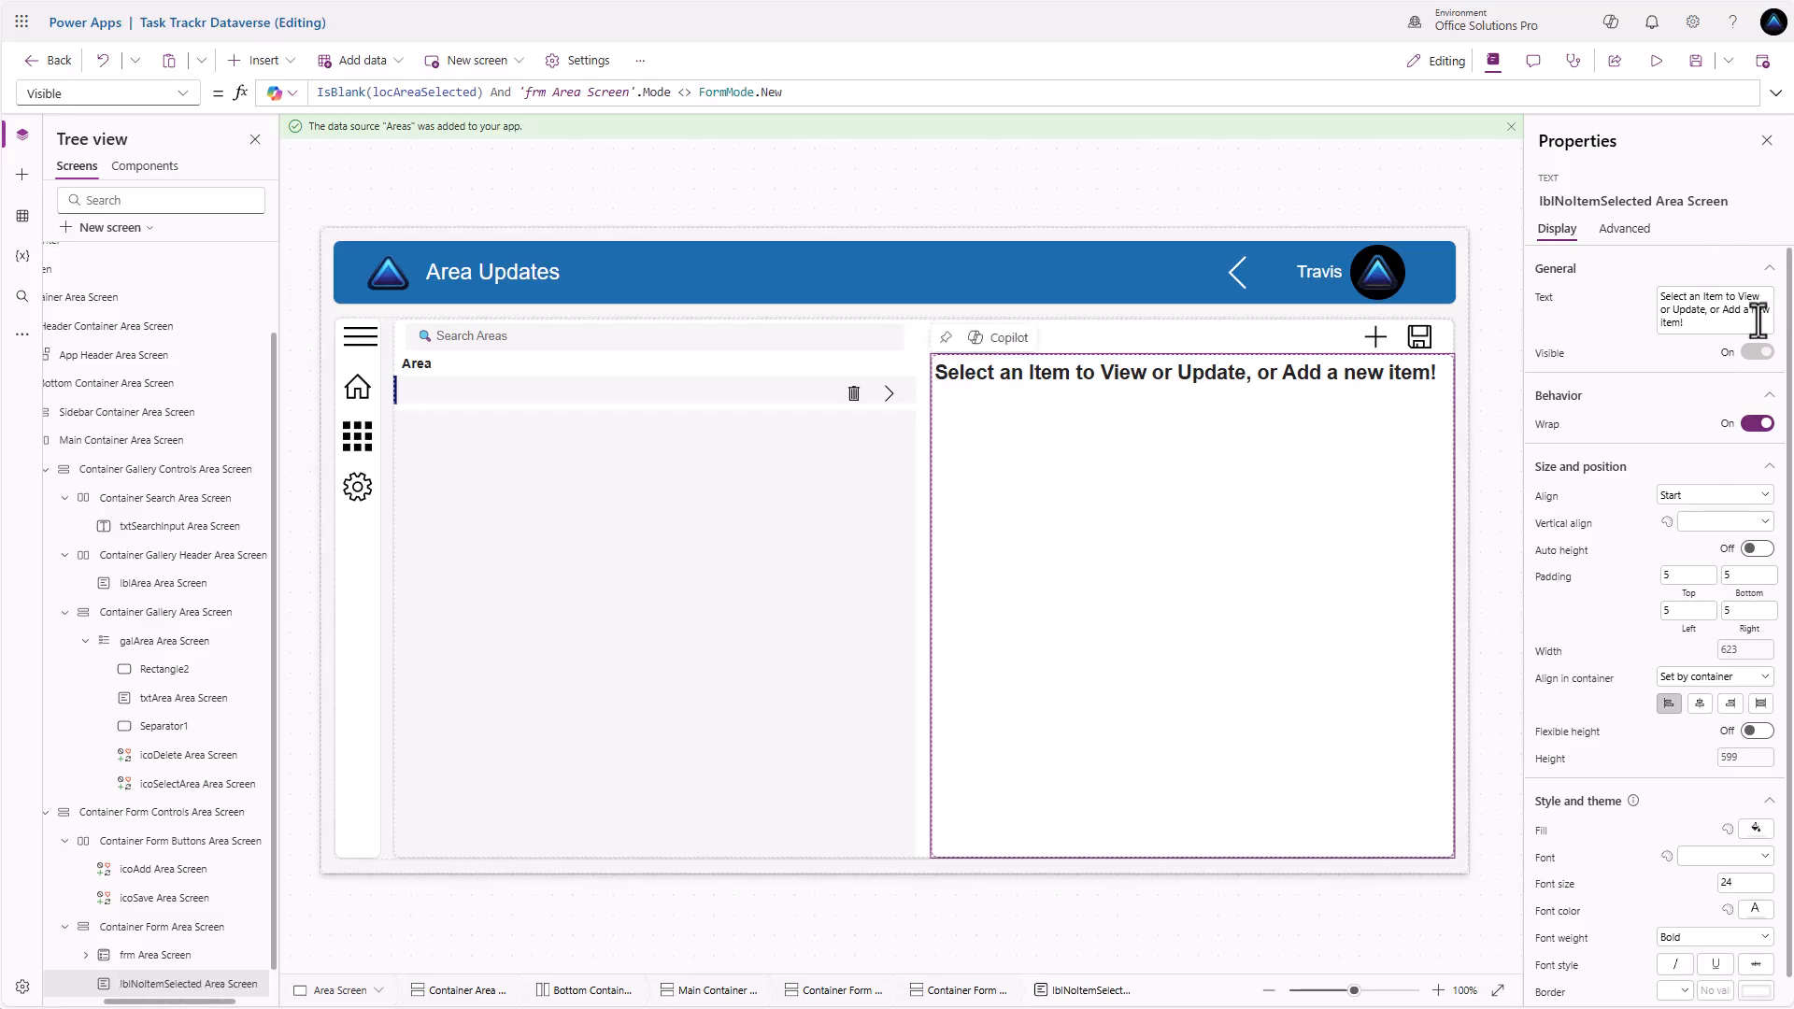
Set lblNoItemSelected Area Screen to Center alignment and Middle vertical alignment
left_click(1729, 496)
left_click(1719, 556)
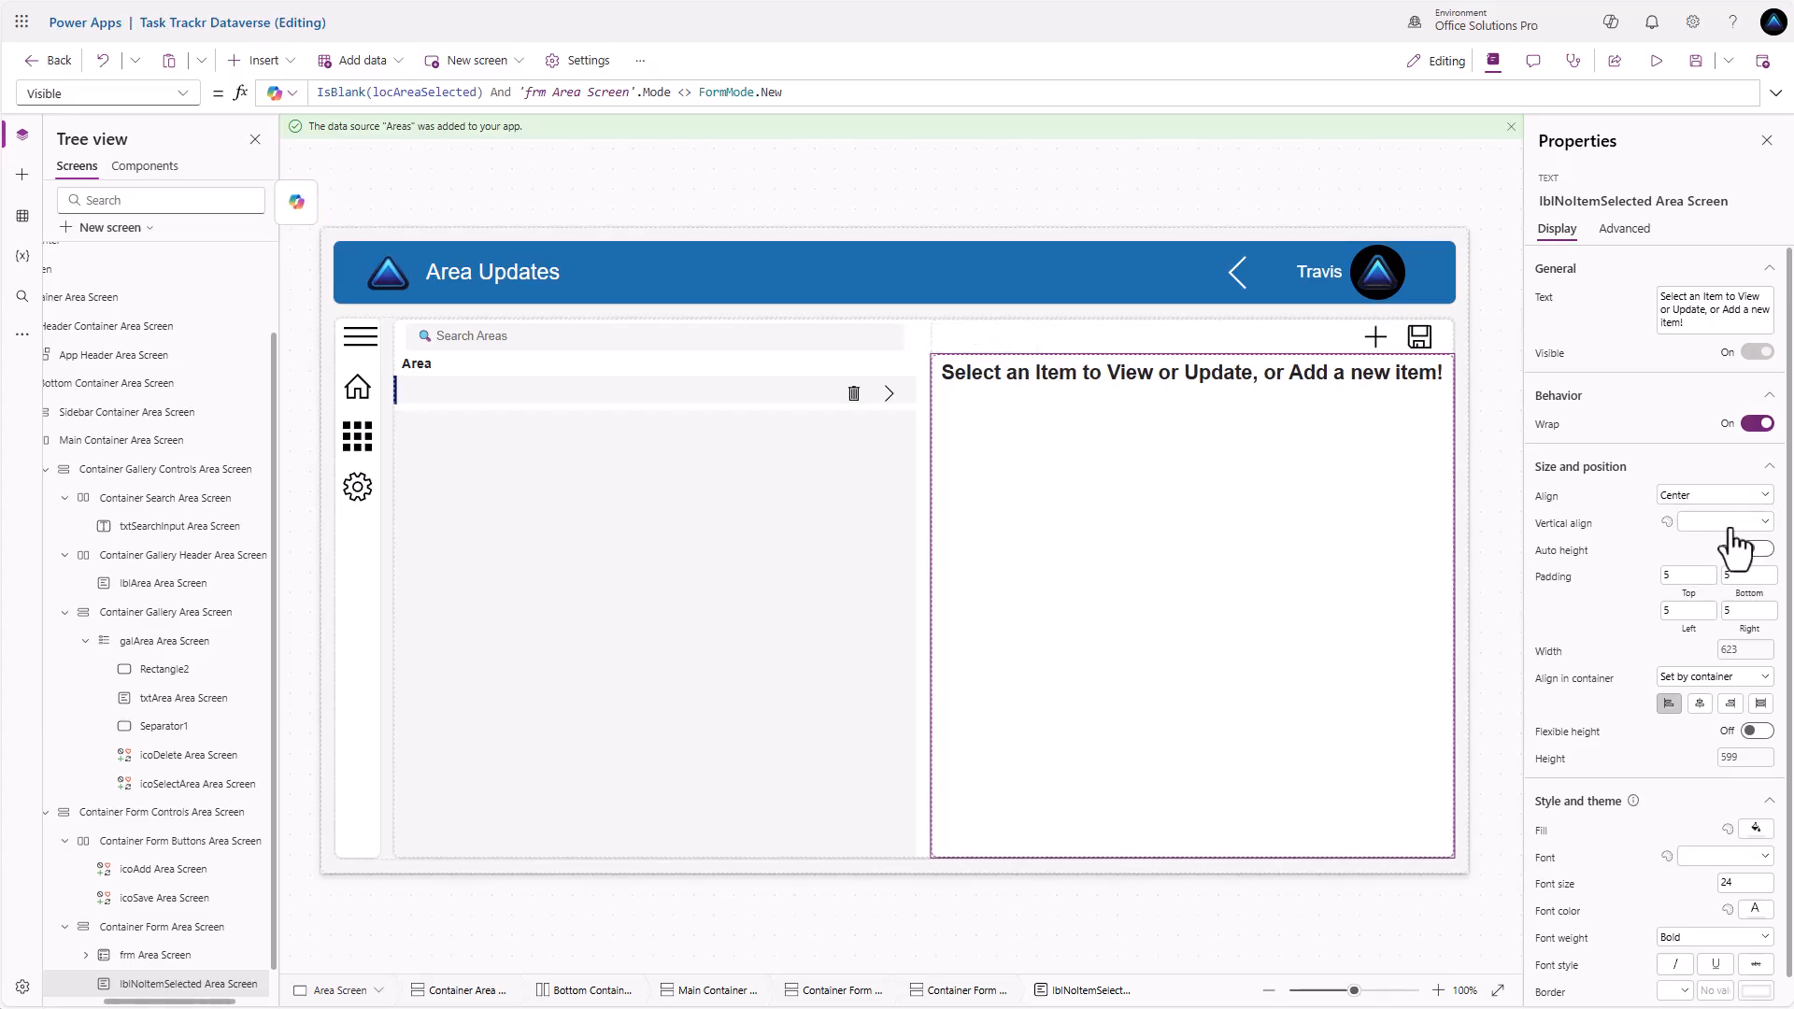
left_click(1724, 521)
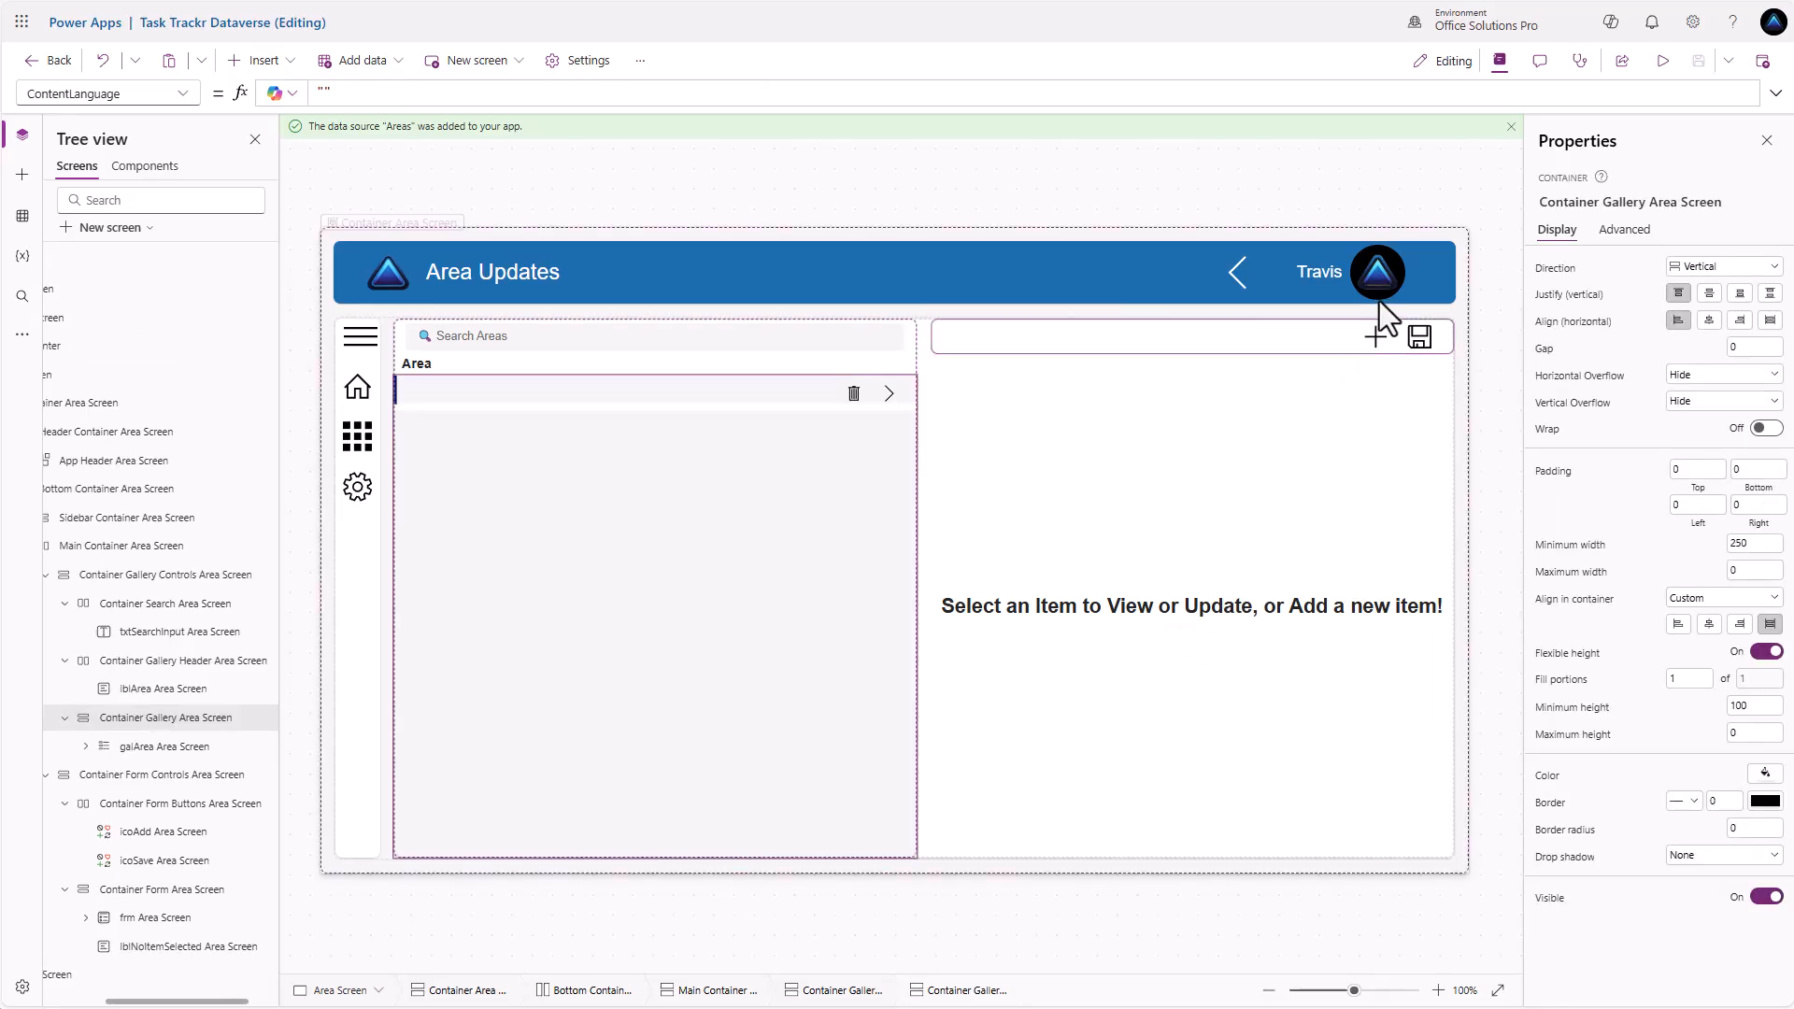
Preview the app and test the sidebar navigation through the home, activities and admin screens, ending on the Admin Center
left_click(1662, 62)
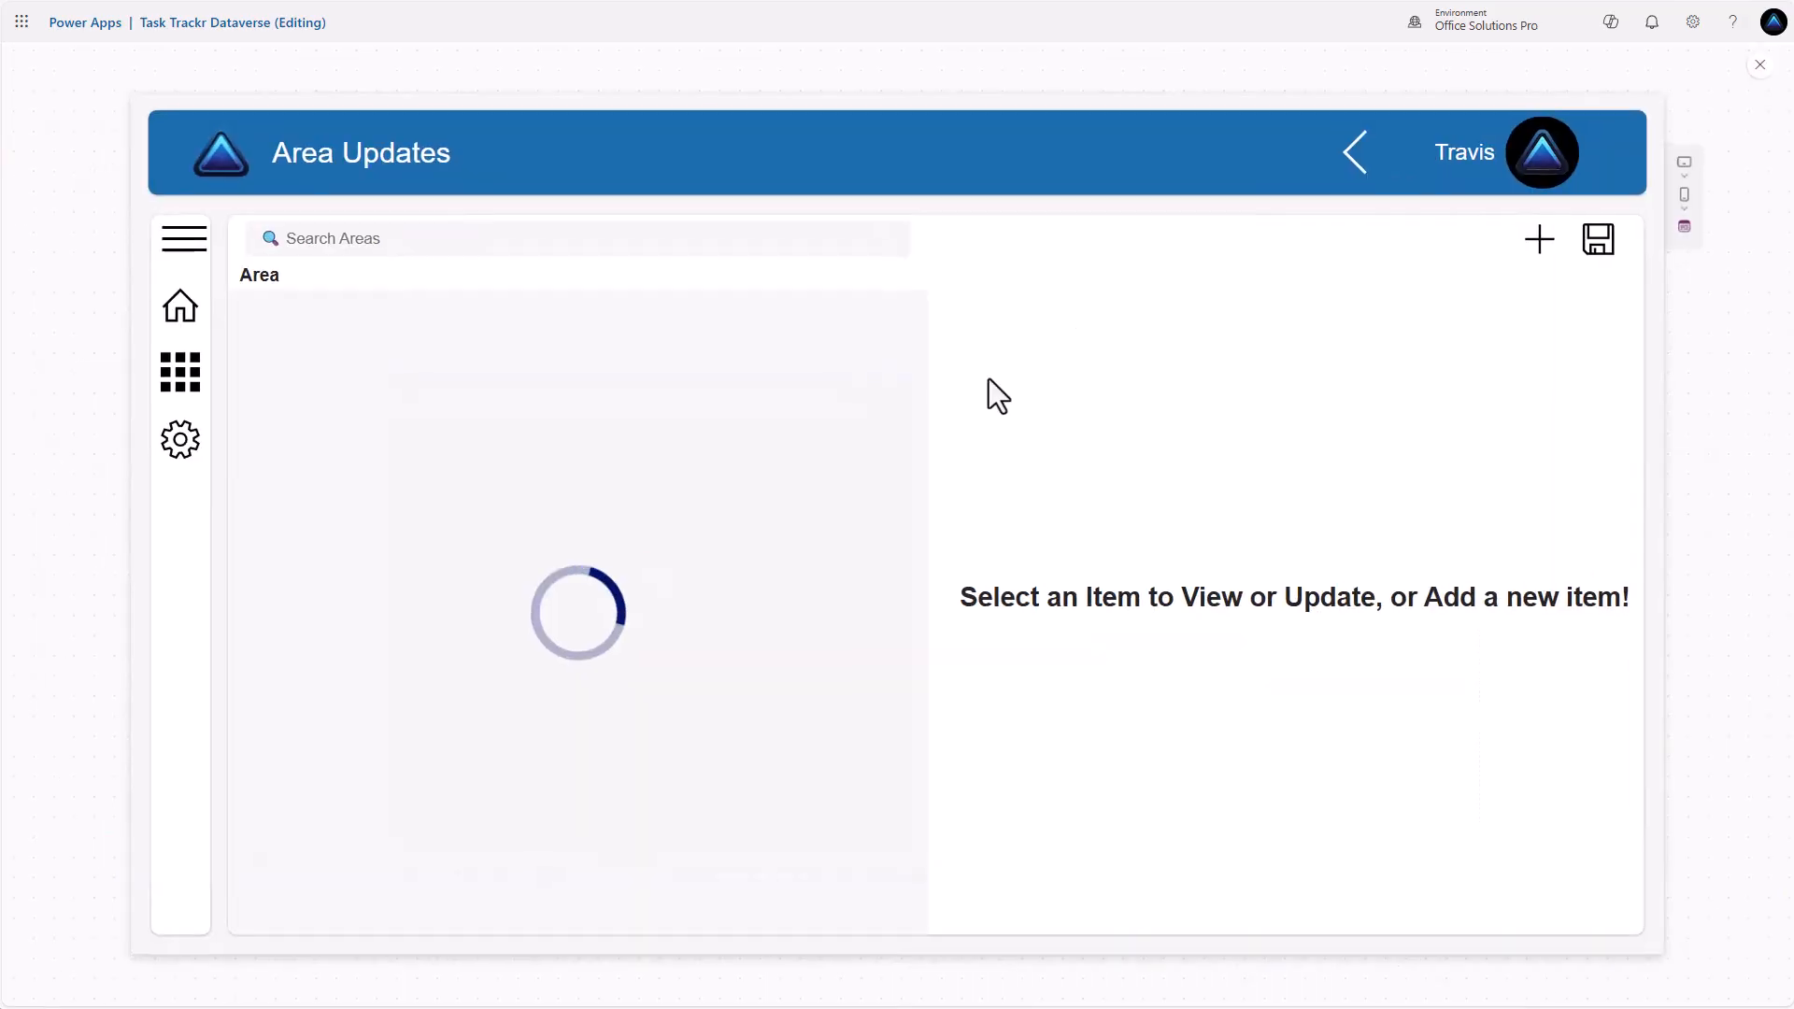
left_click(181, 320)
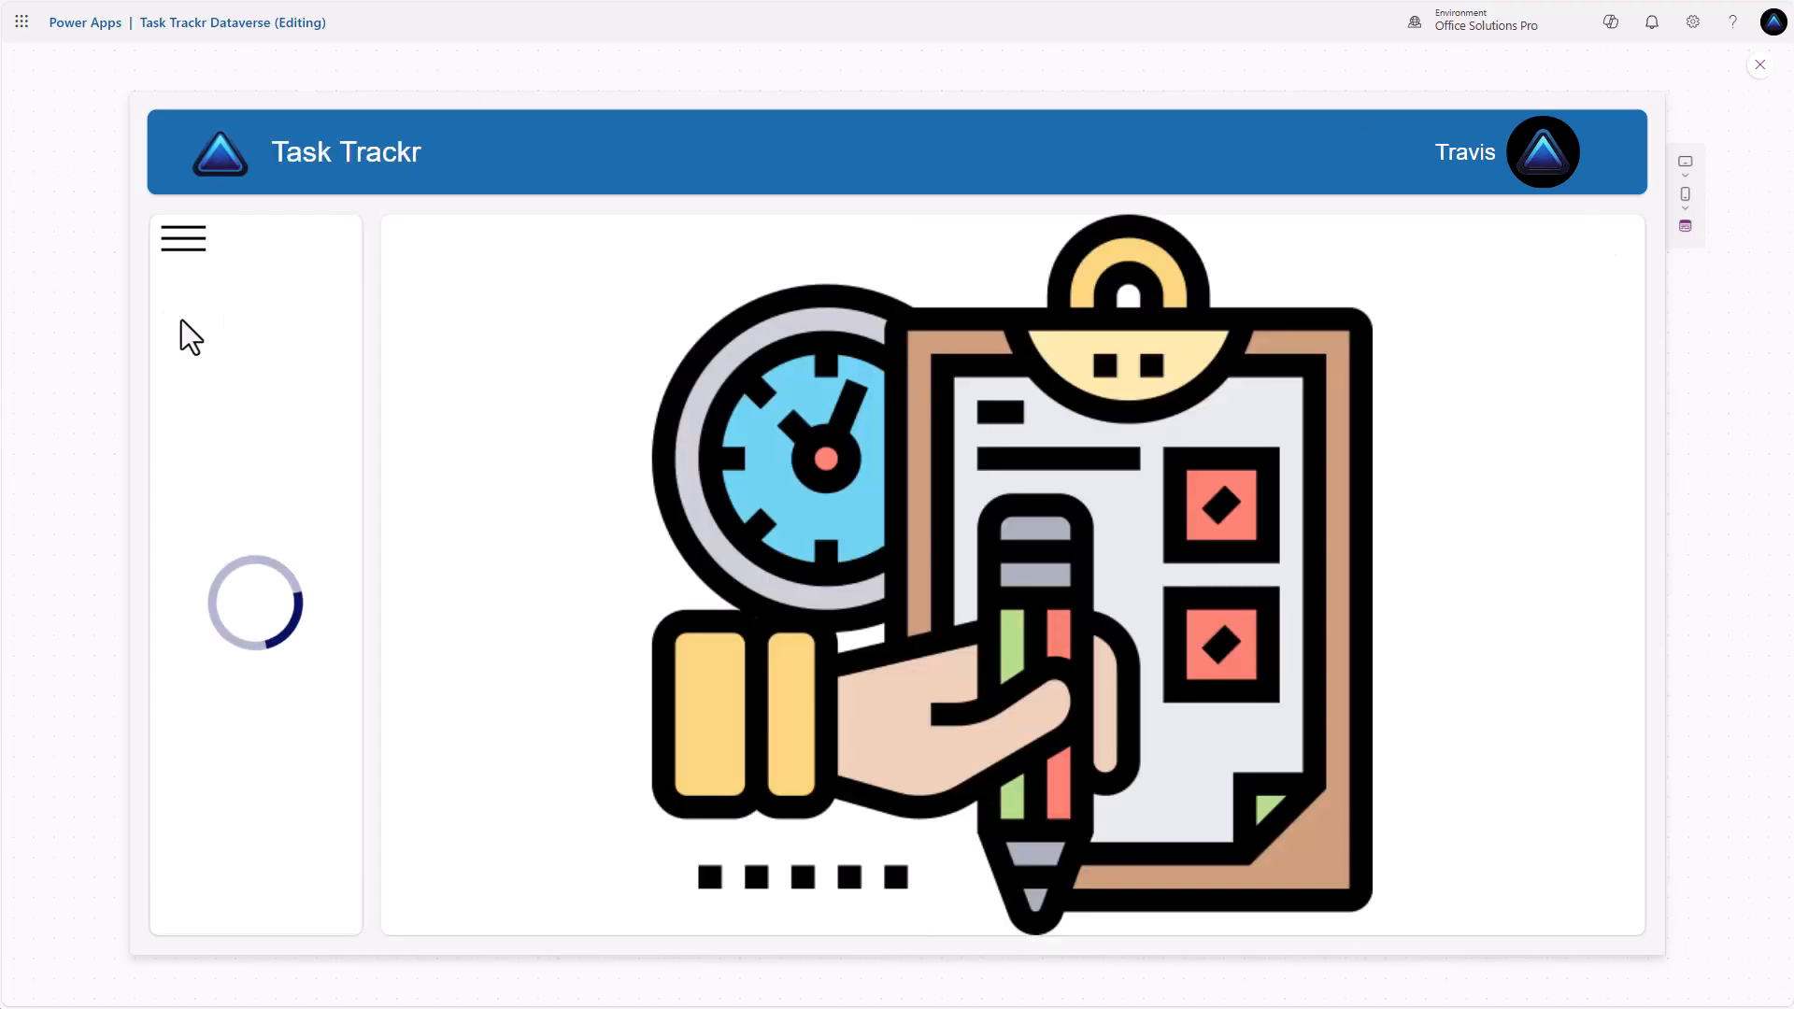
left_click(253, 373)
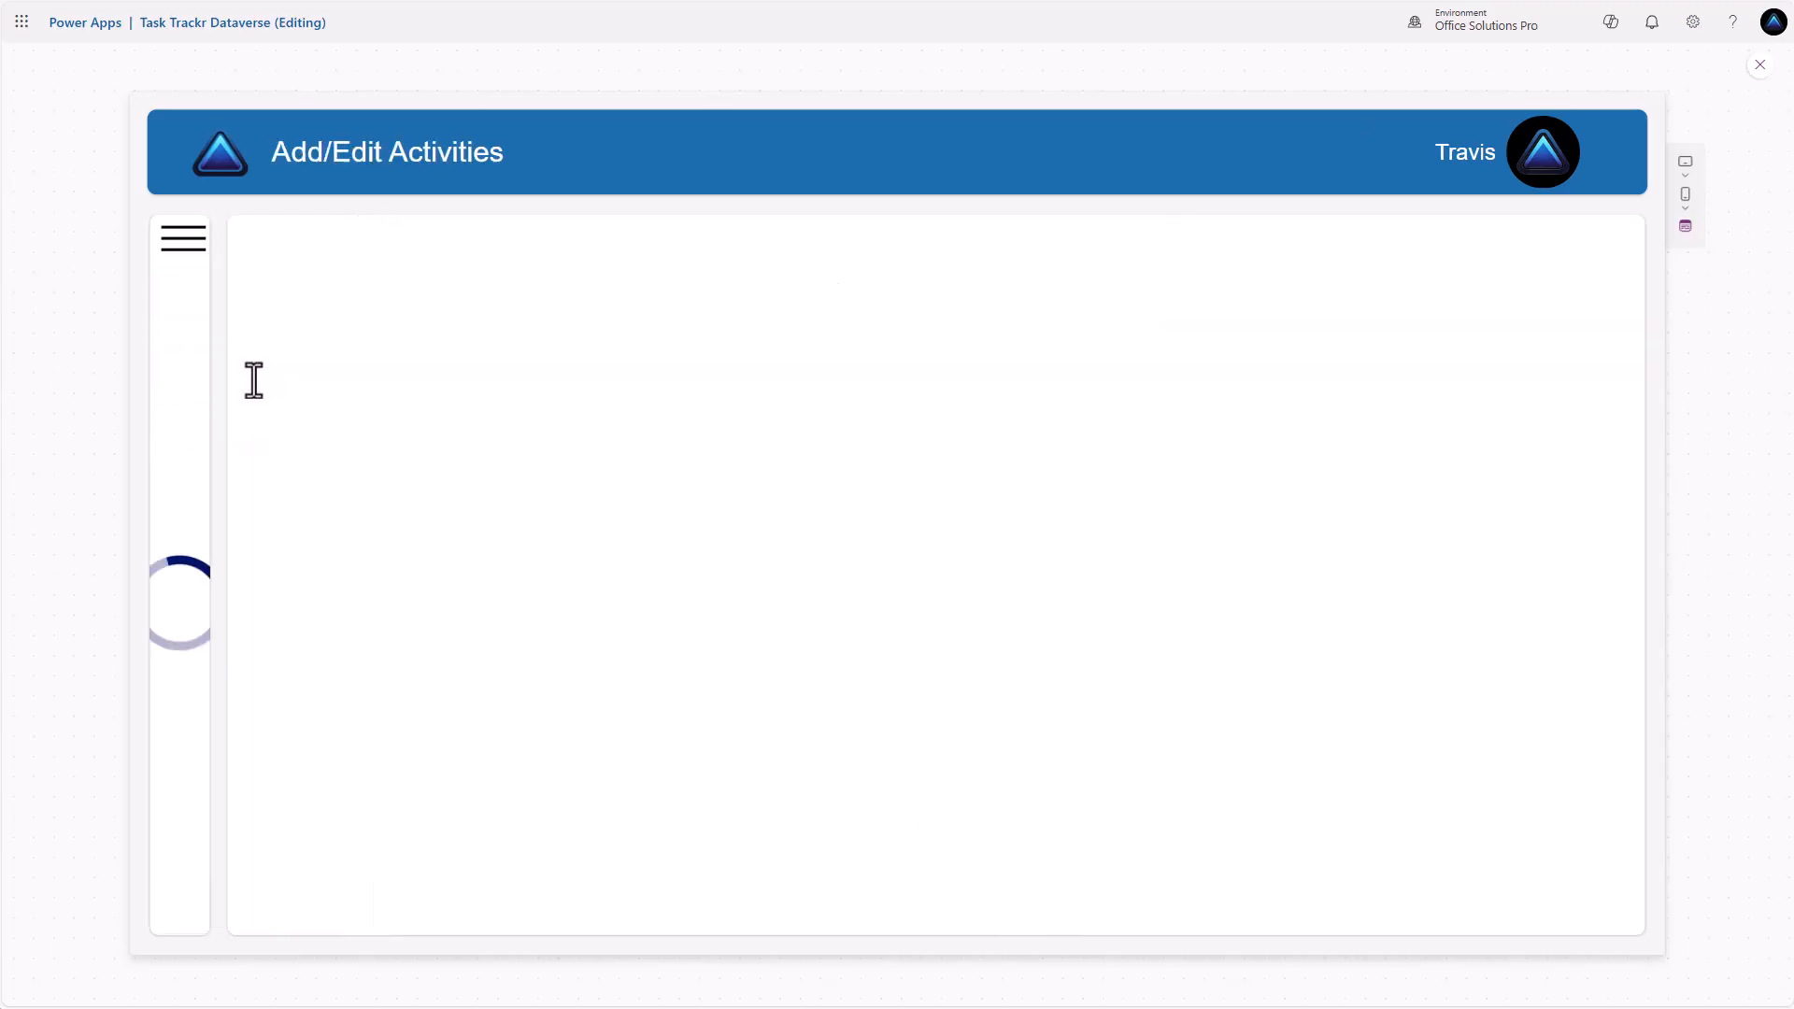
left_click(191, 446)
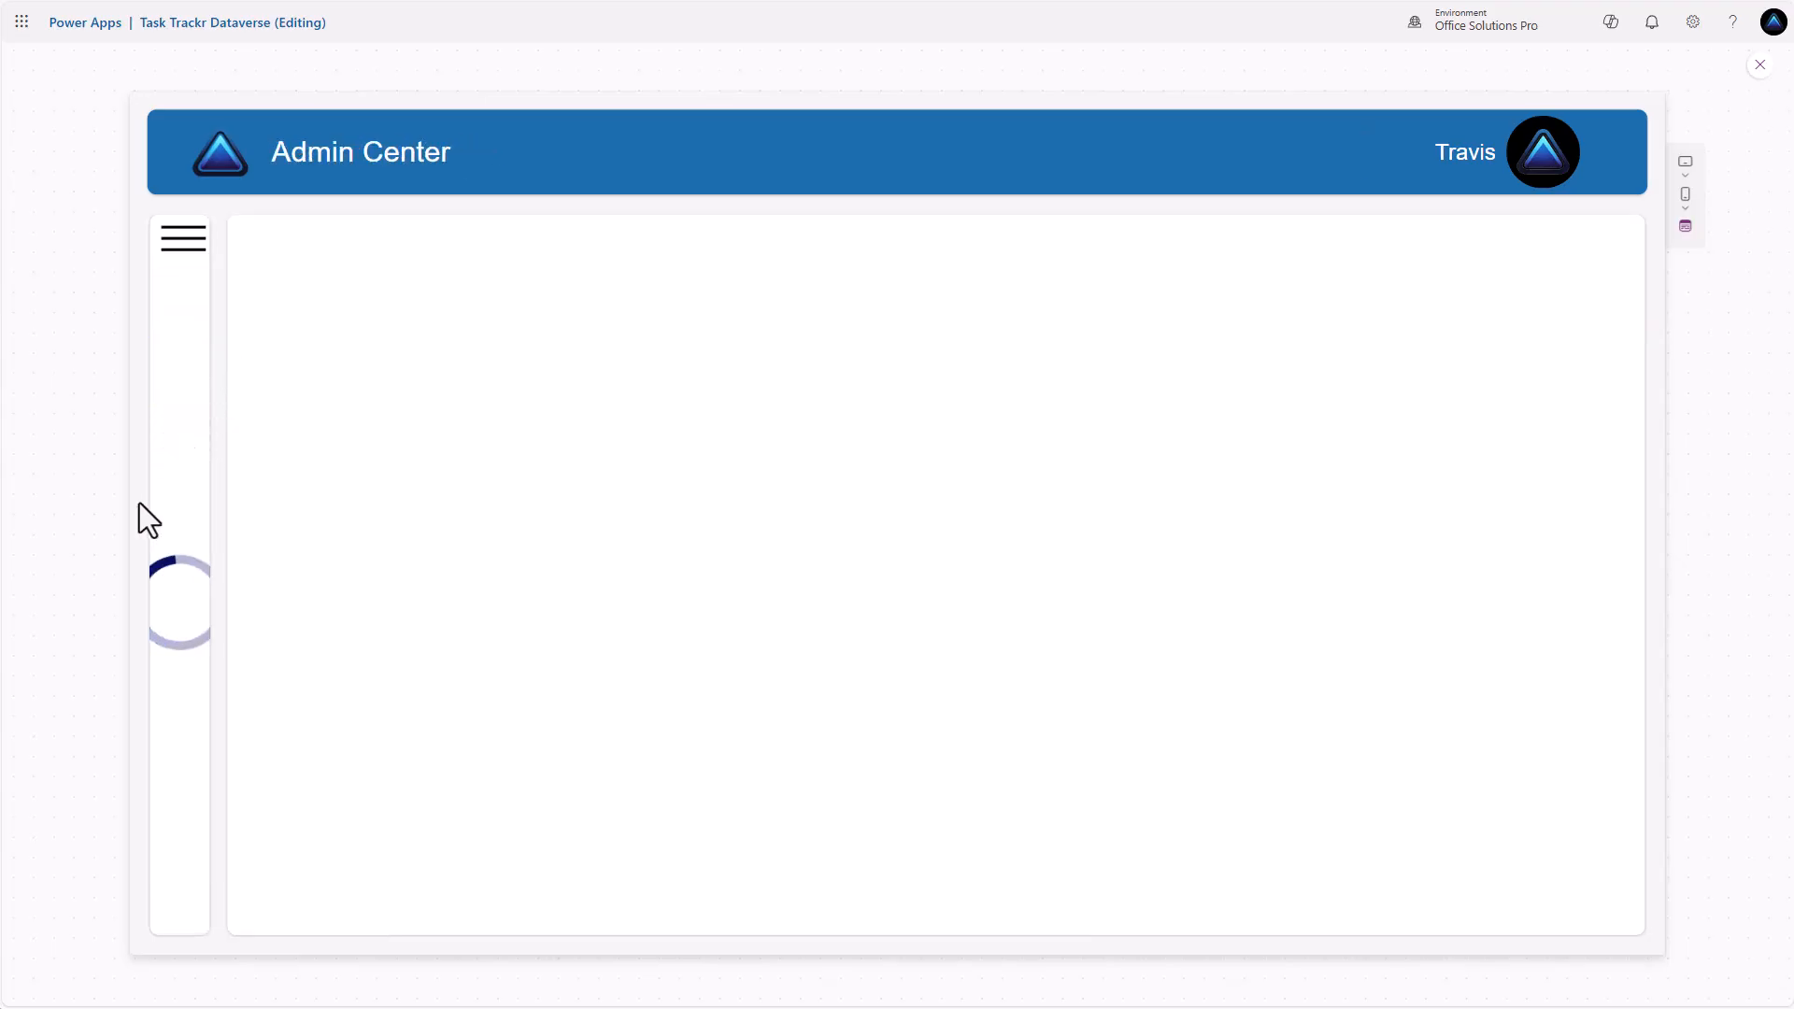
left_click(196, 379)
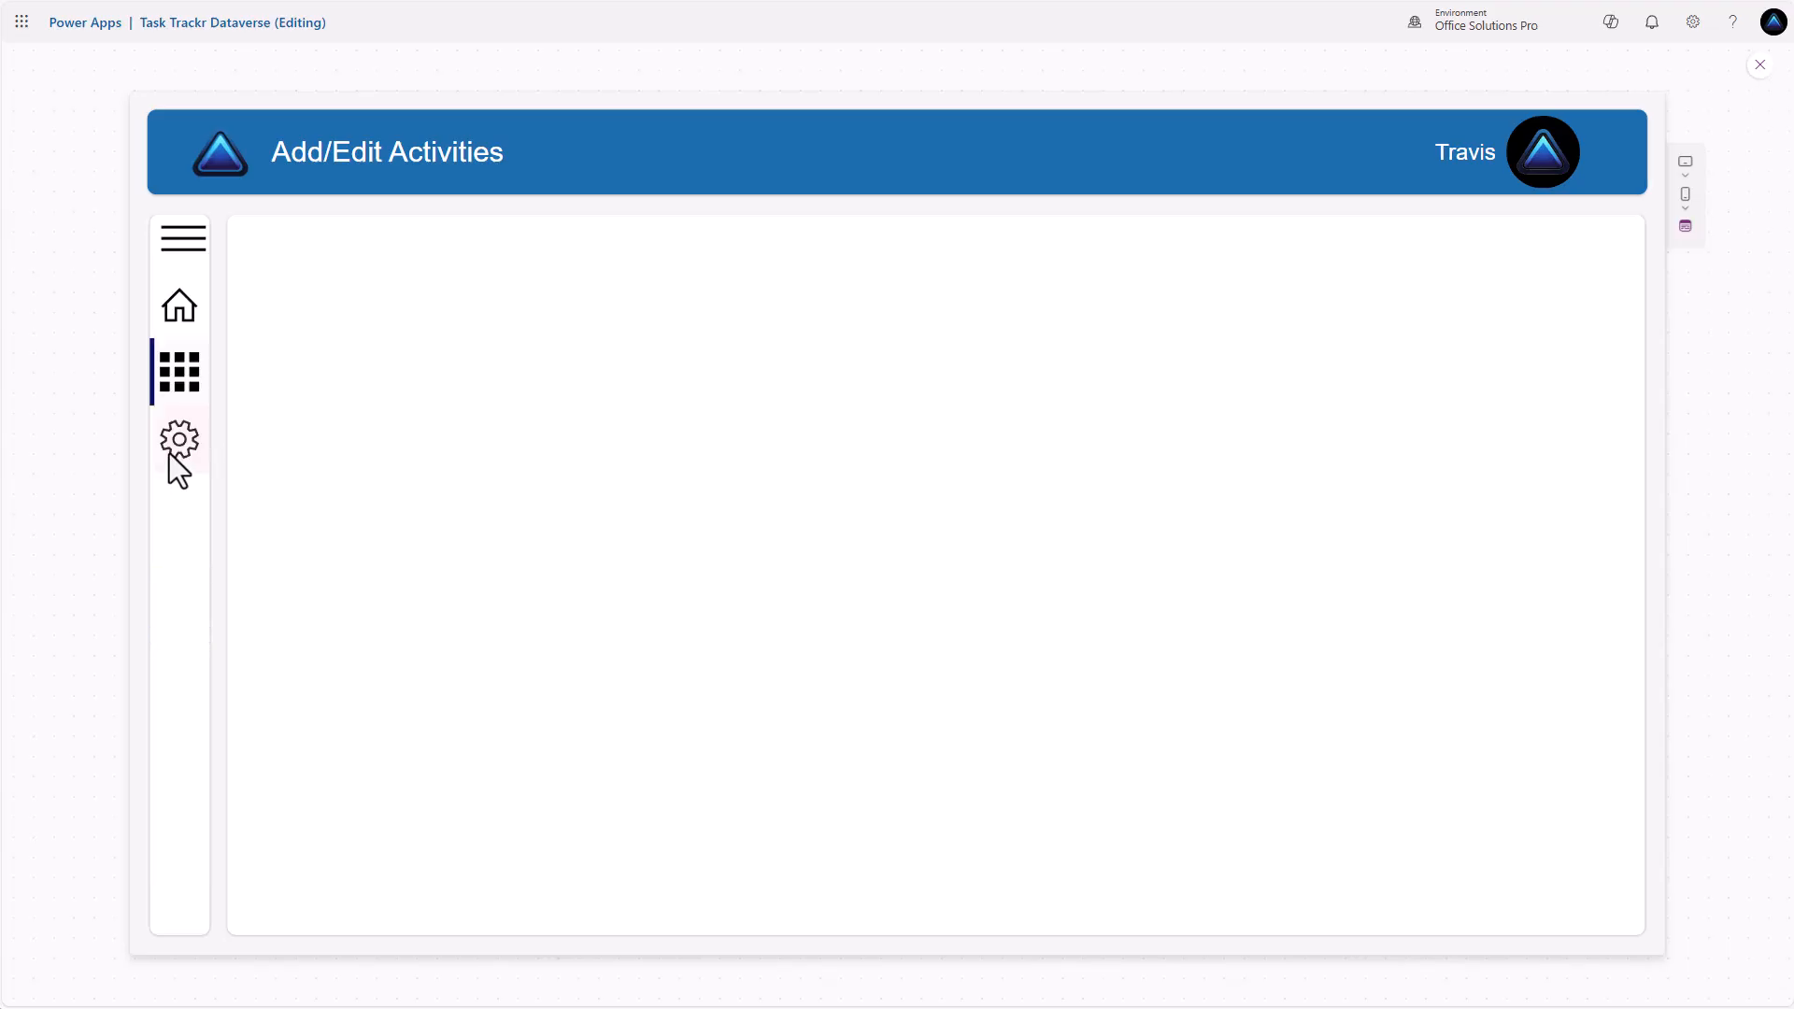
left_click(172, 448)
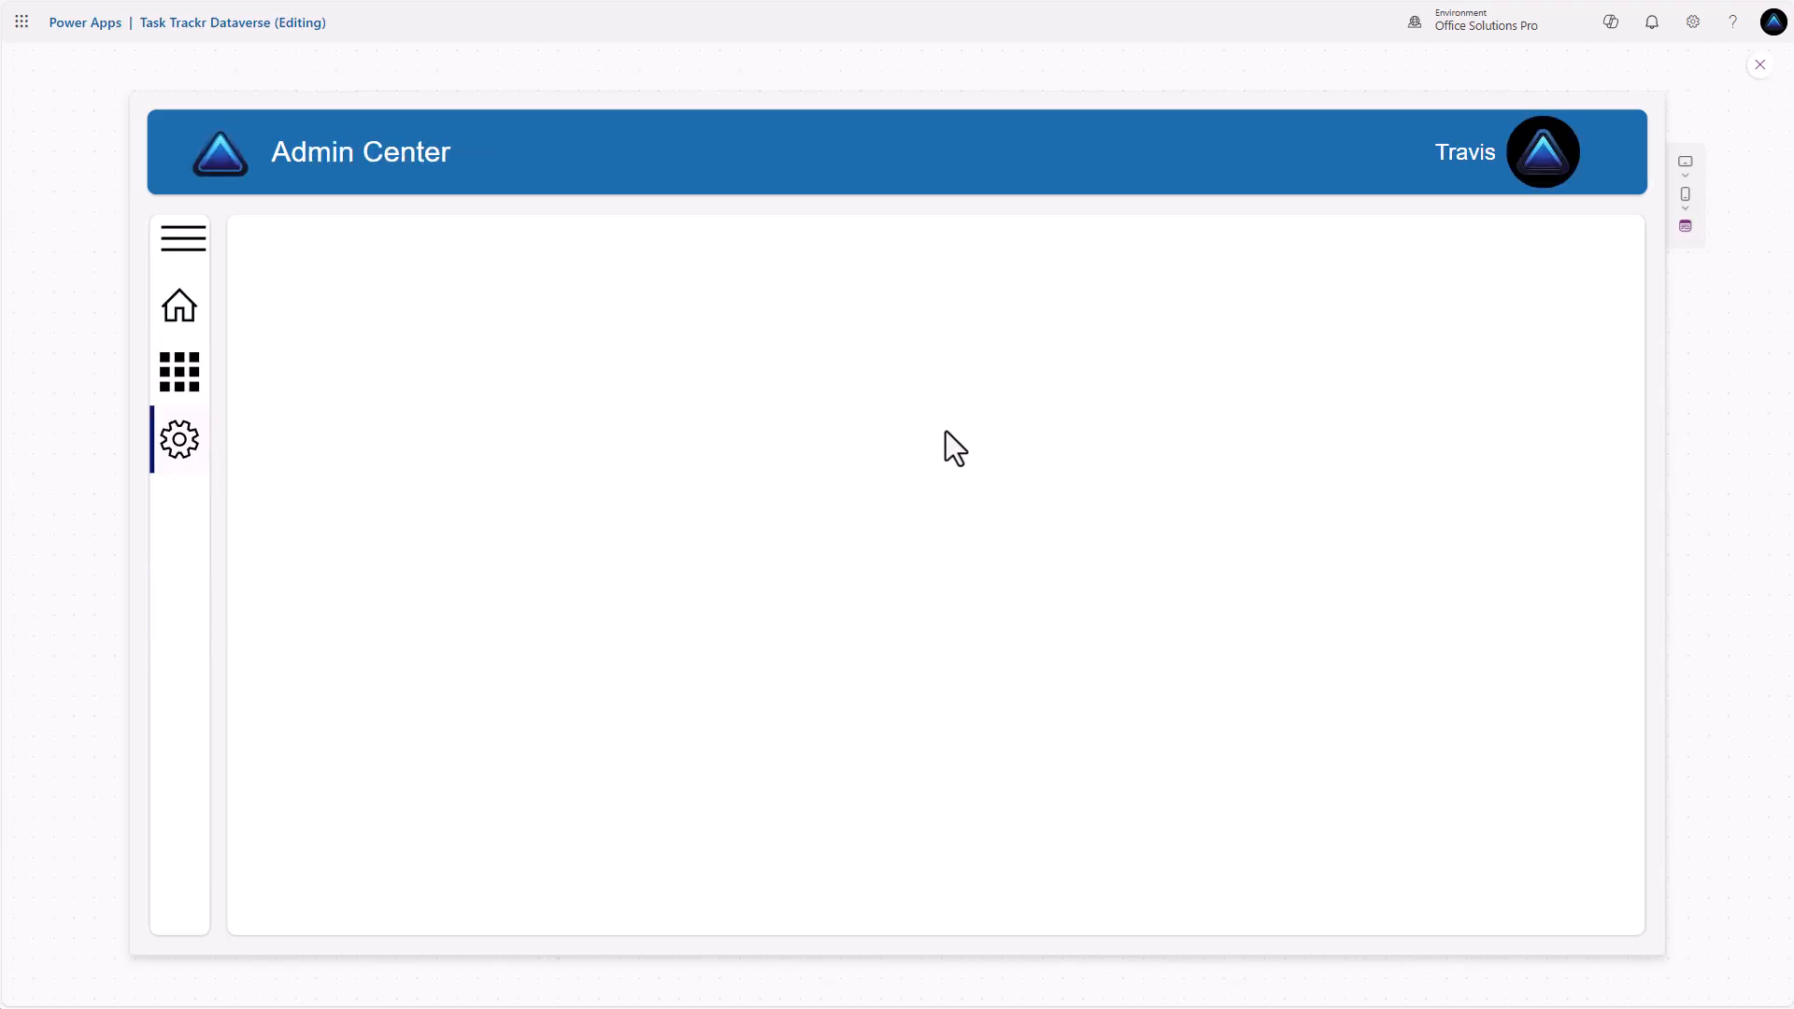
left_click(1759, 64)
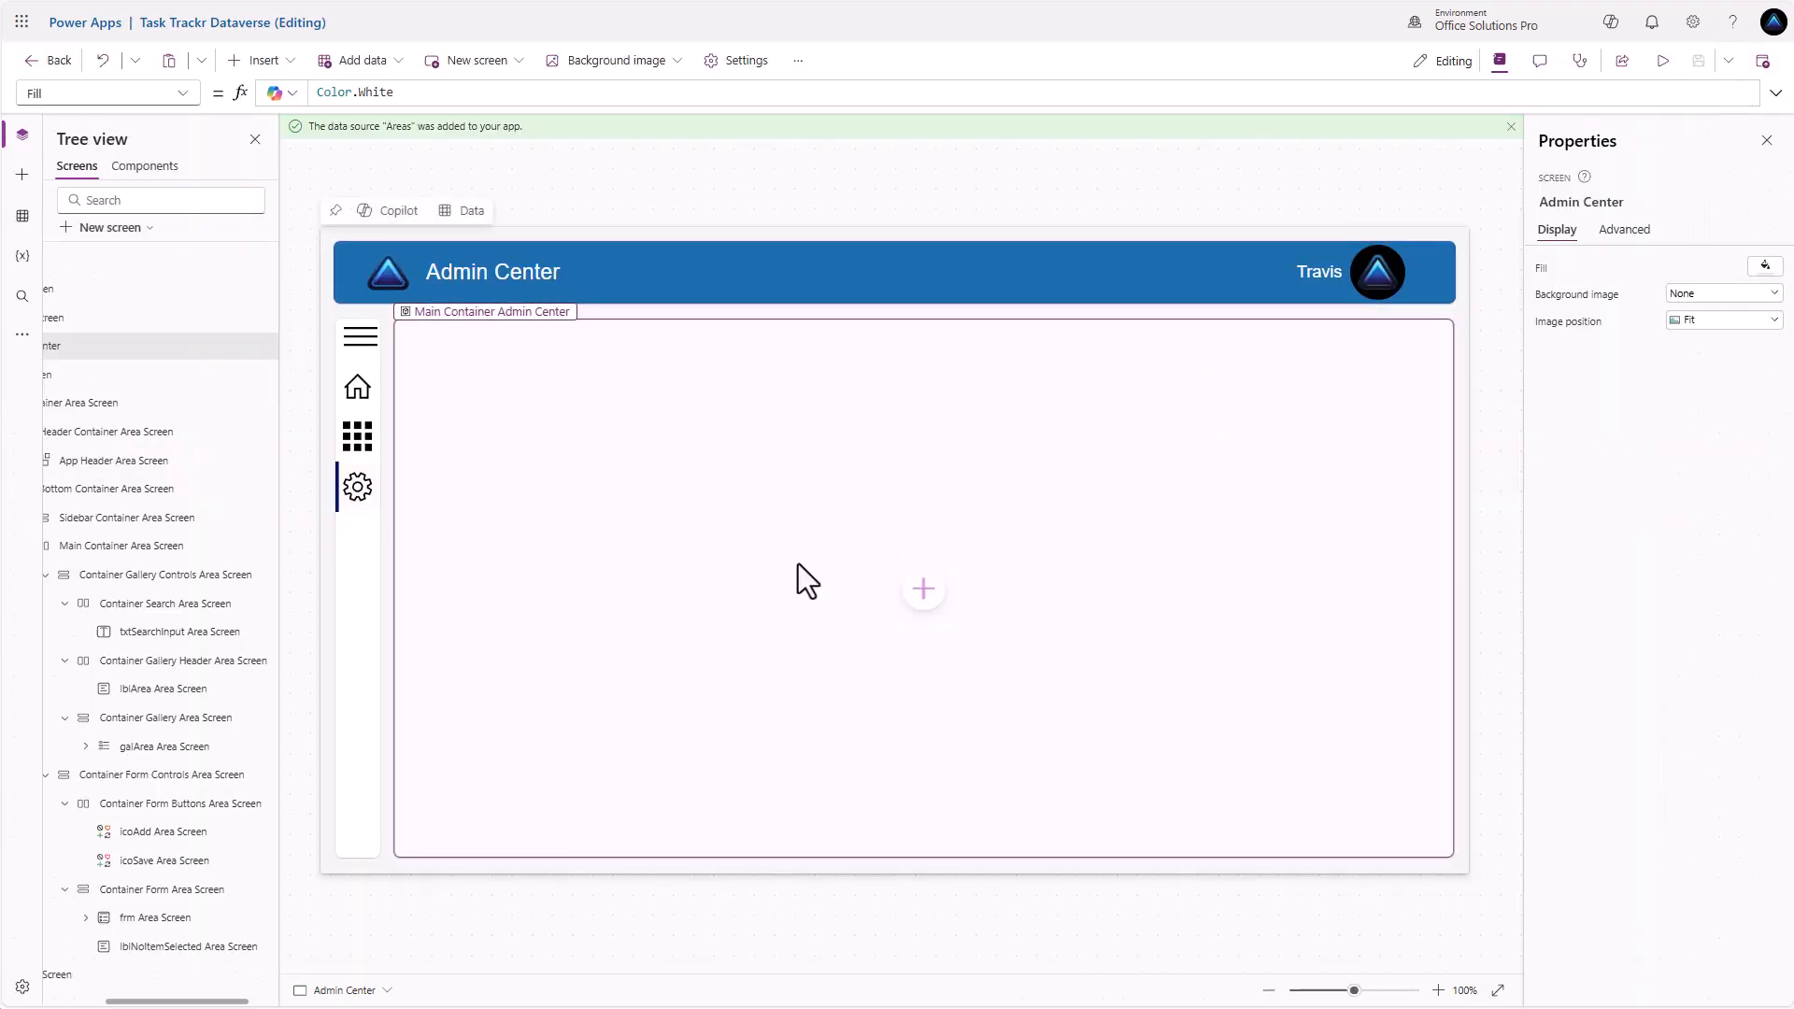
Insert a button into Main Container Admin Center and set the container's gap to 15
left_click(921, 598)
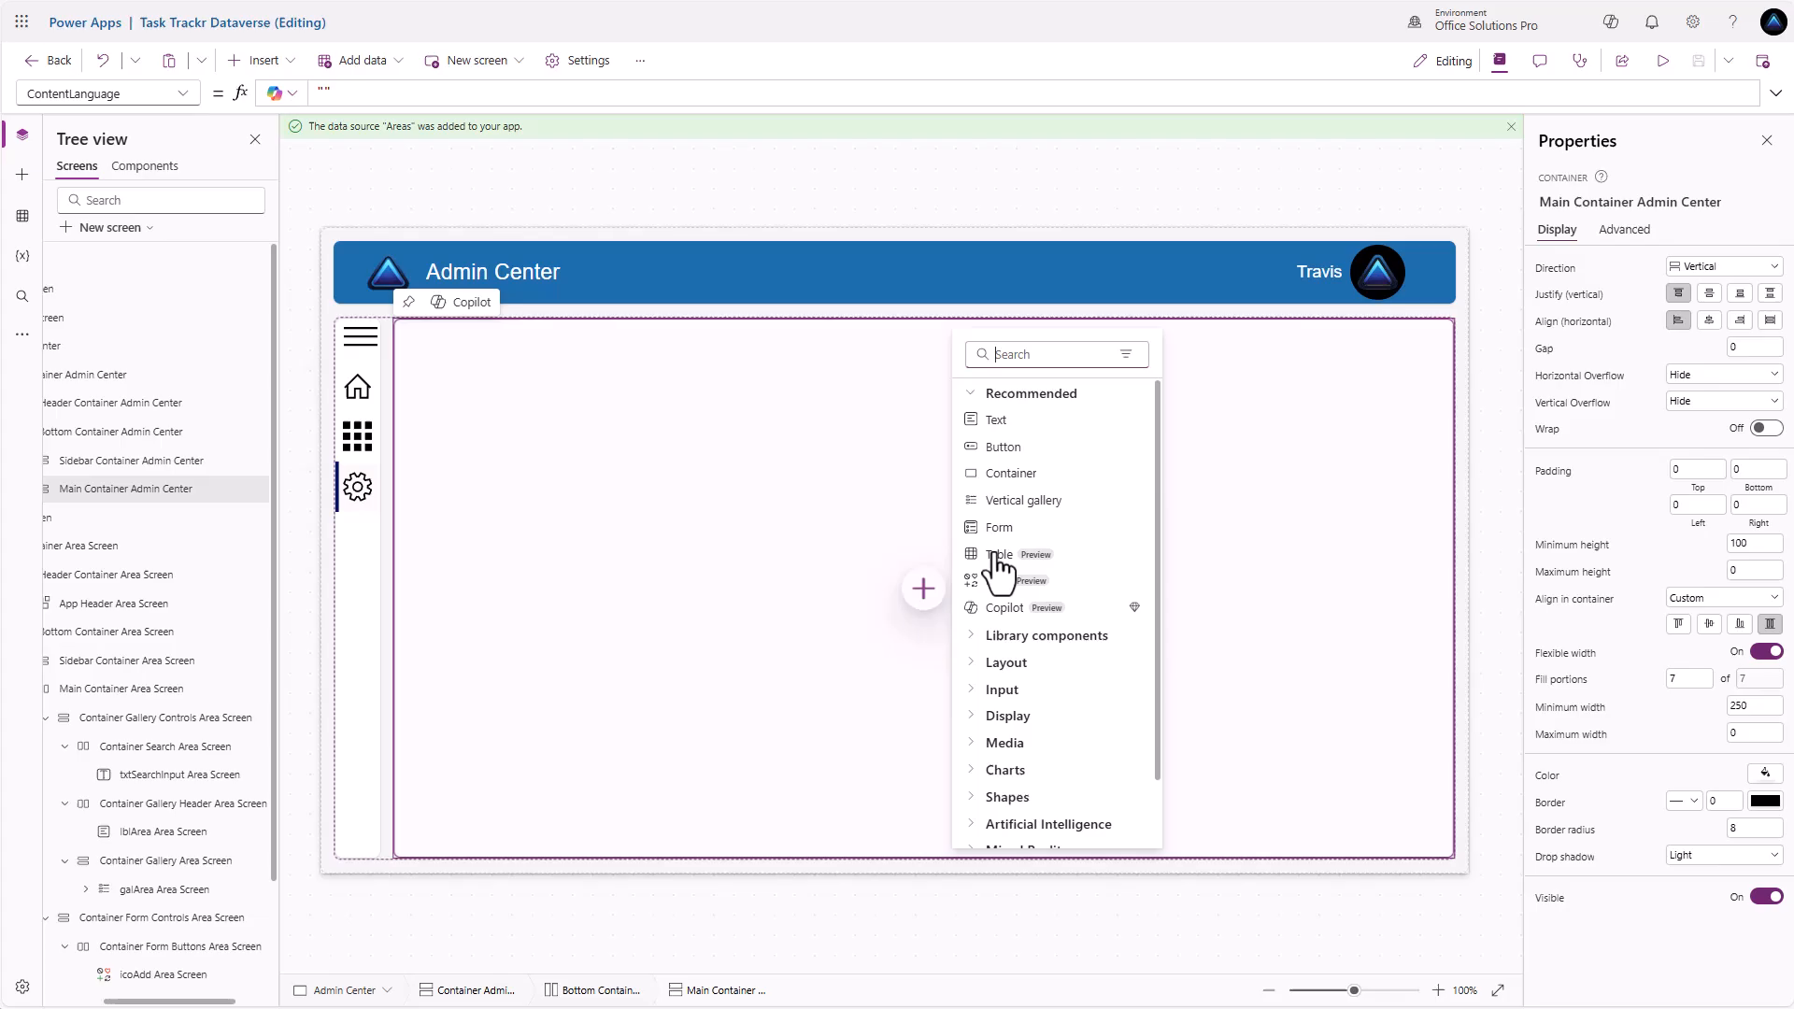
left_click(1017, 455)
left_click(1773, 356)
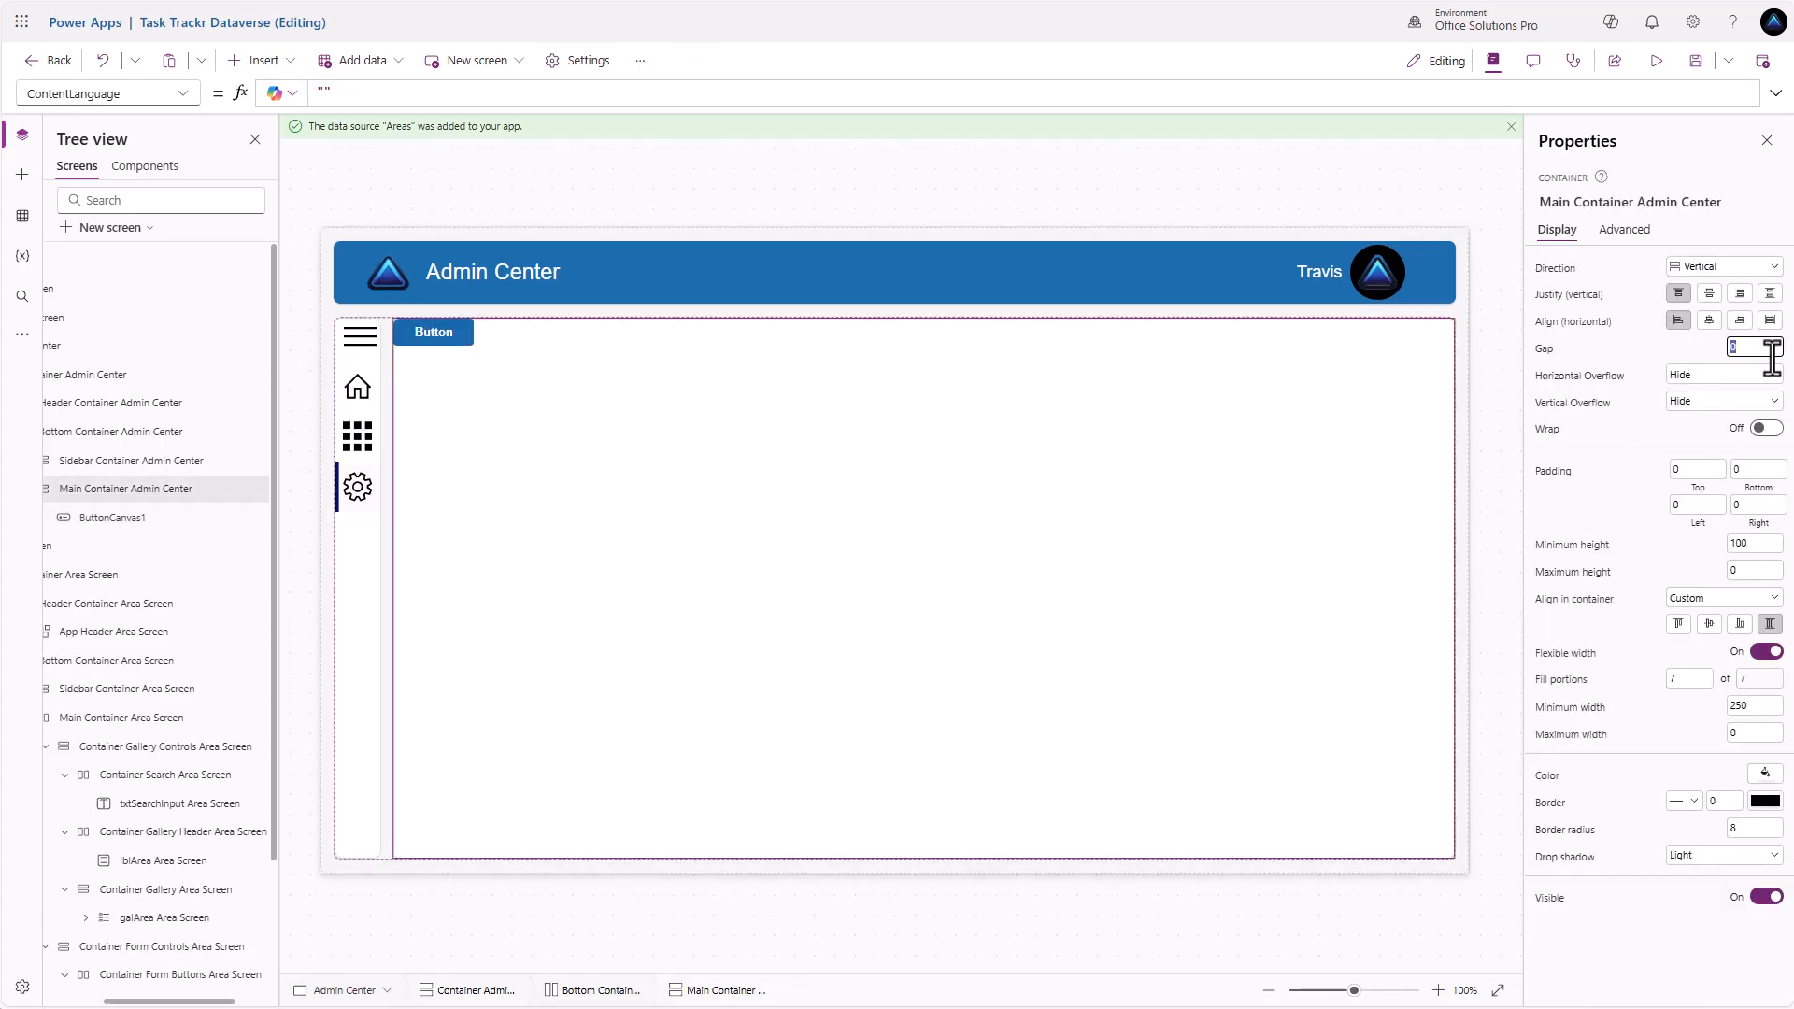
type("15")
Center the contents of Main Container Admin Center horizontally and set its top padding to 15
left_click(1708, 296)
left_click(1709, 322)
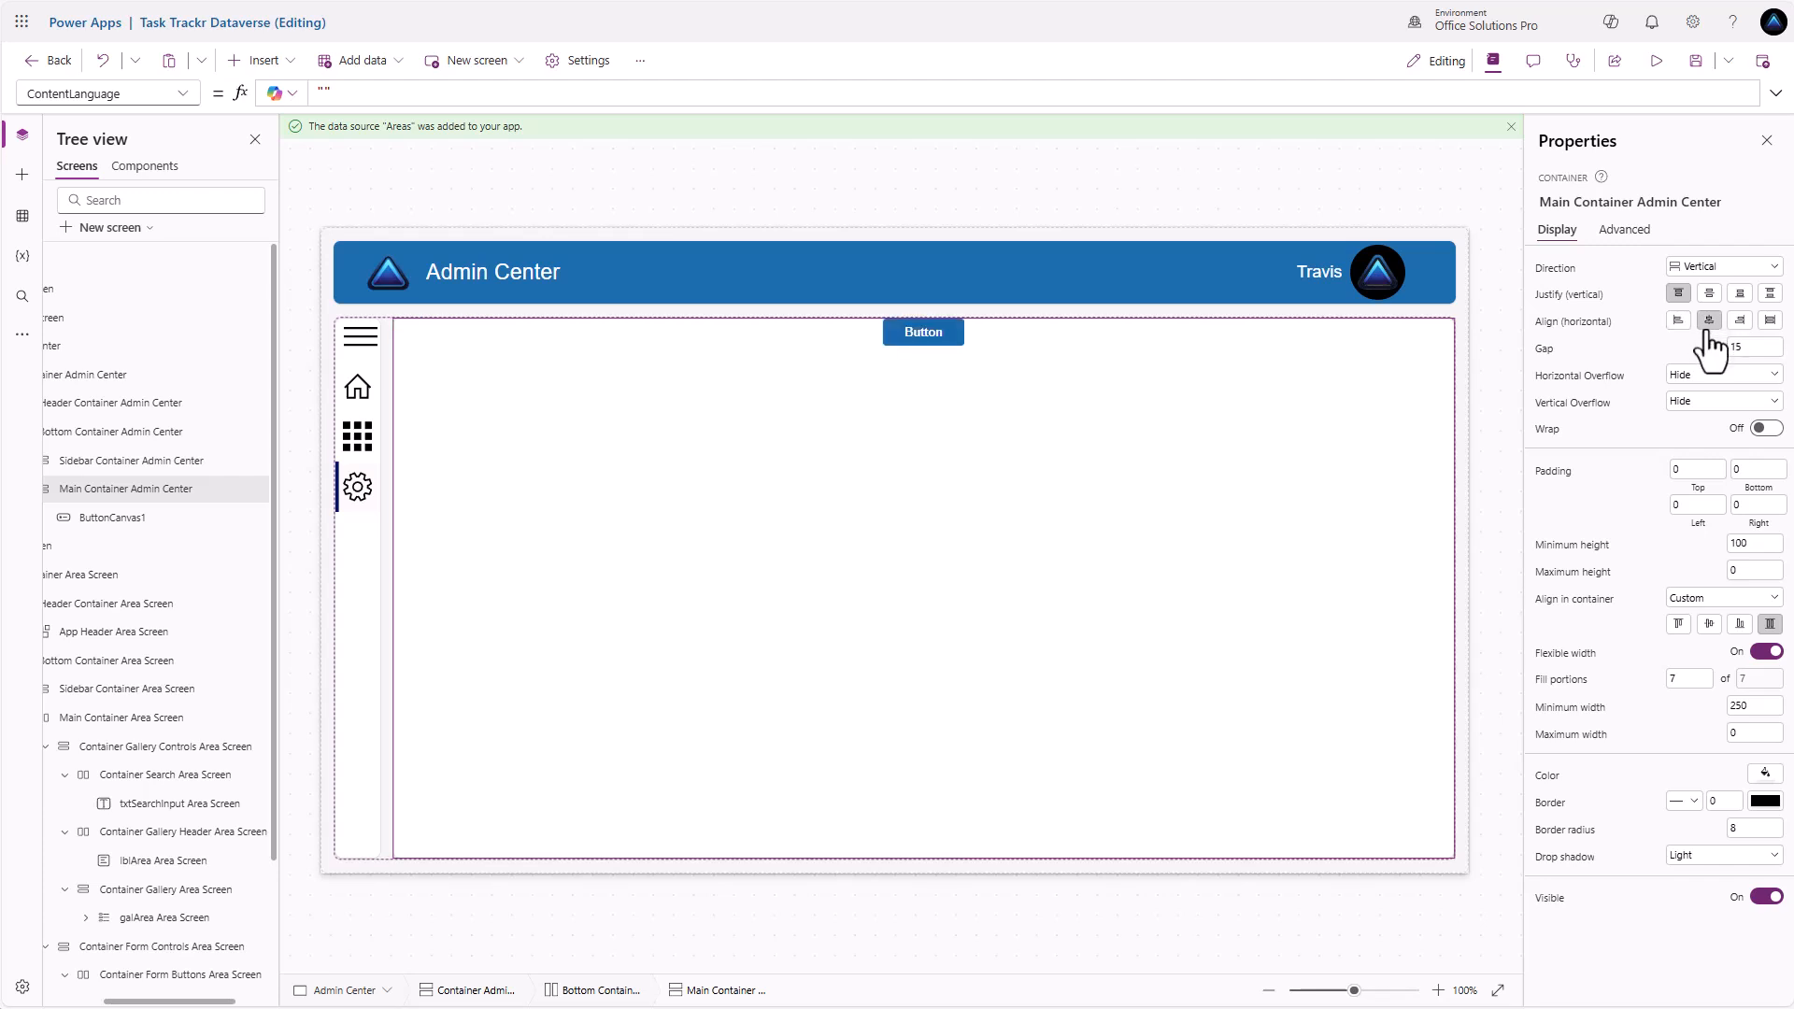
left_click(1696, 469)
type("15")
left_click(1656, 452)
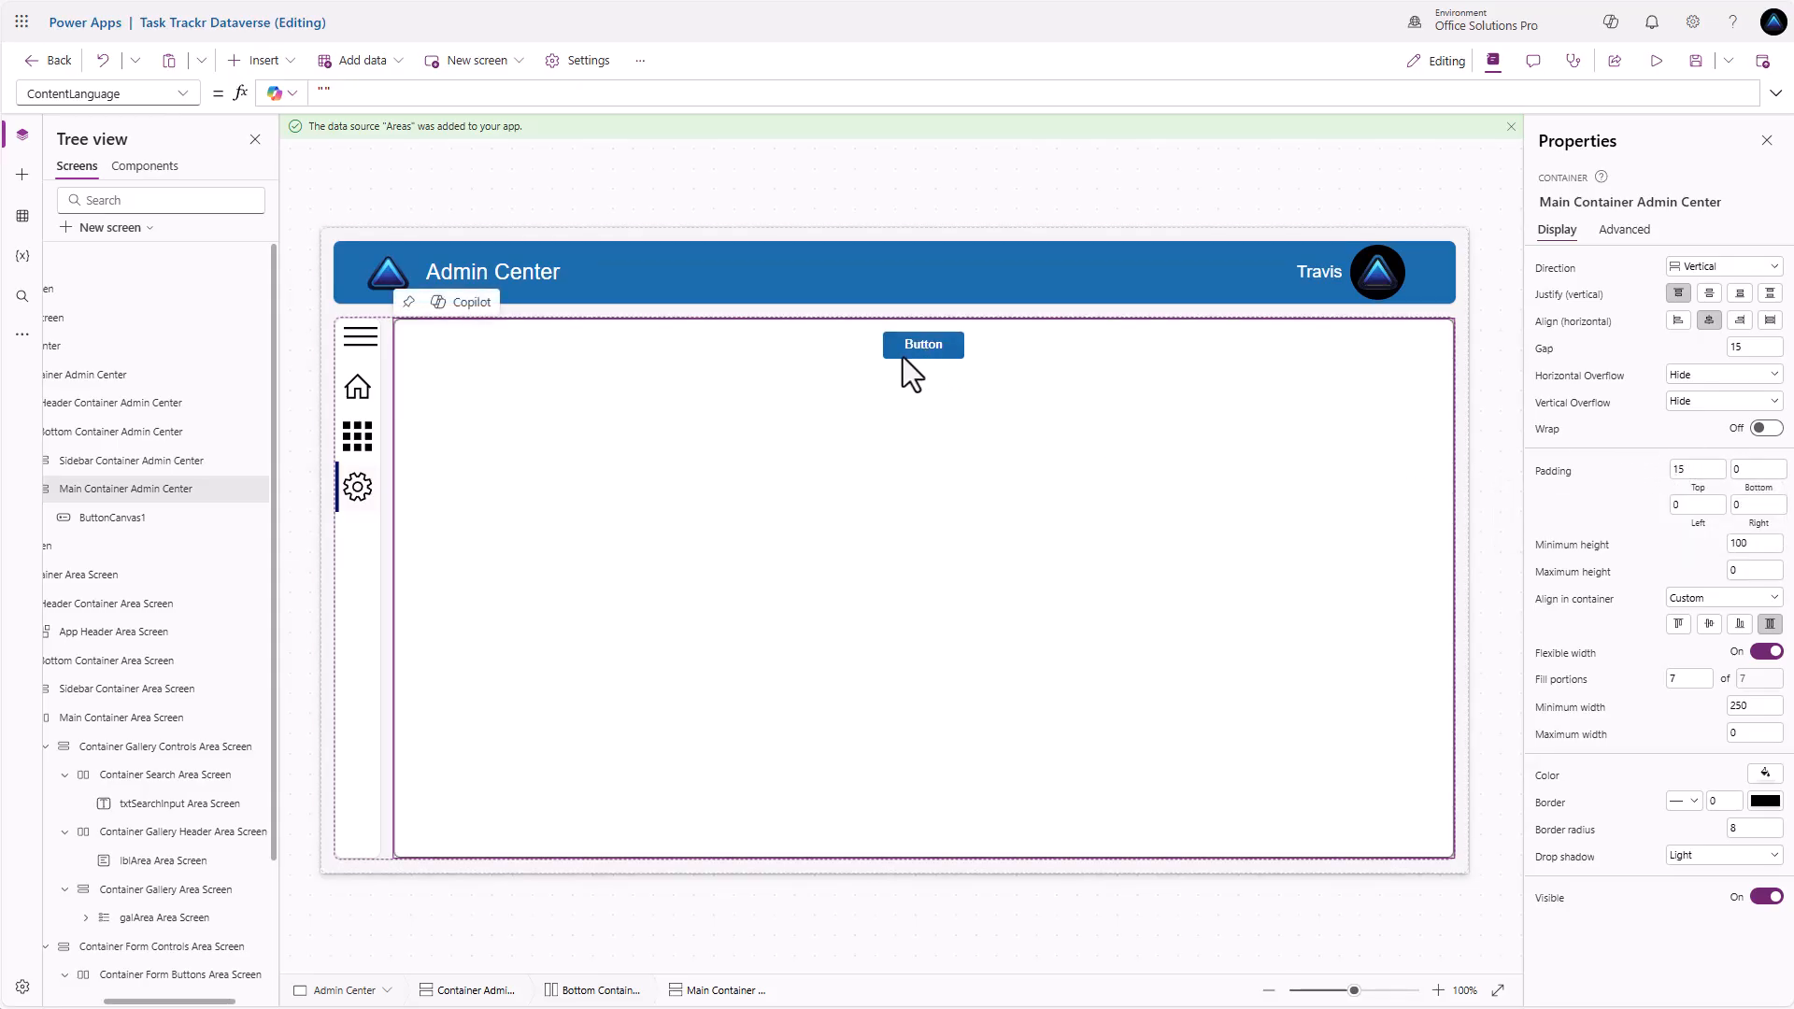
Insert a text control above the button in Main Container Admin Center and set its text to Admin Options
left_click(265, 60)
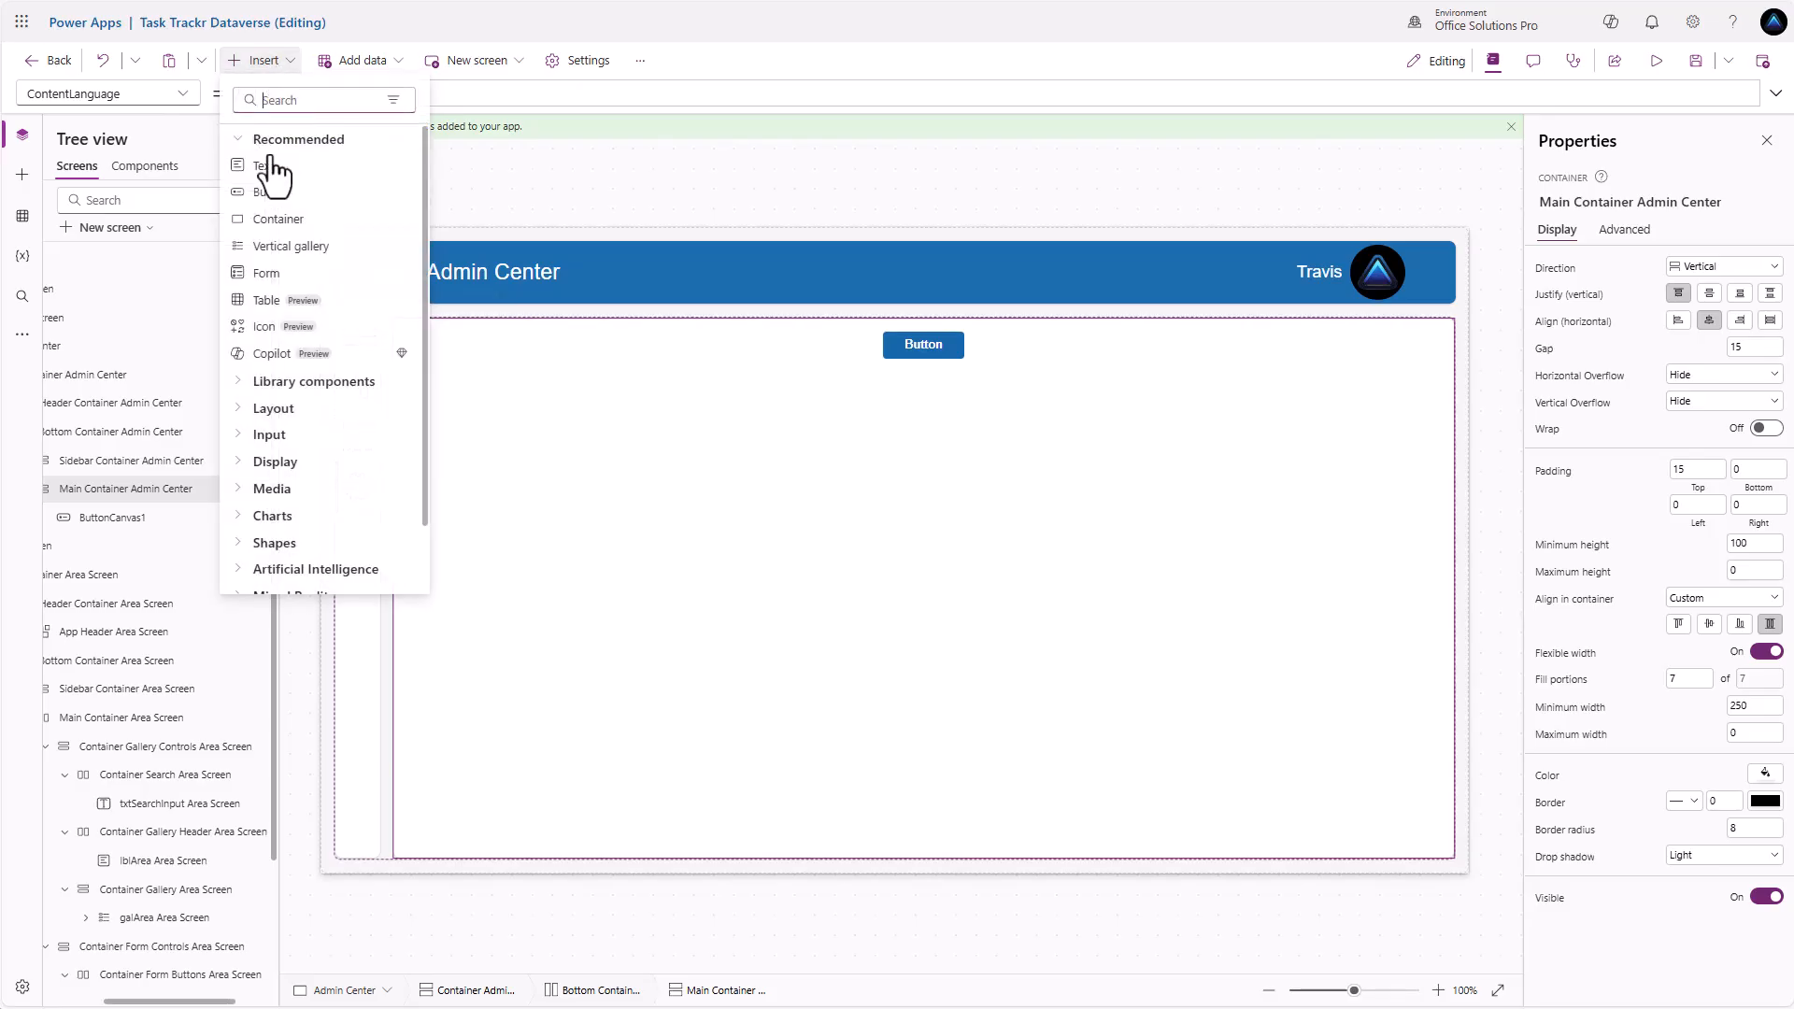
left_click(264, 166)
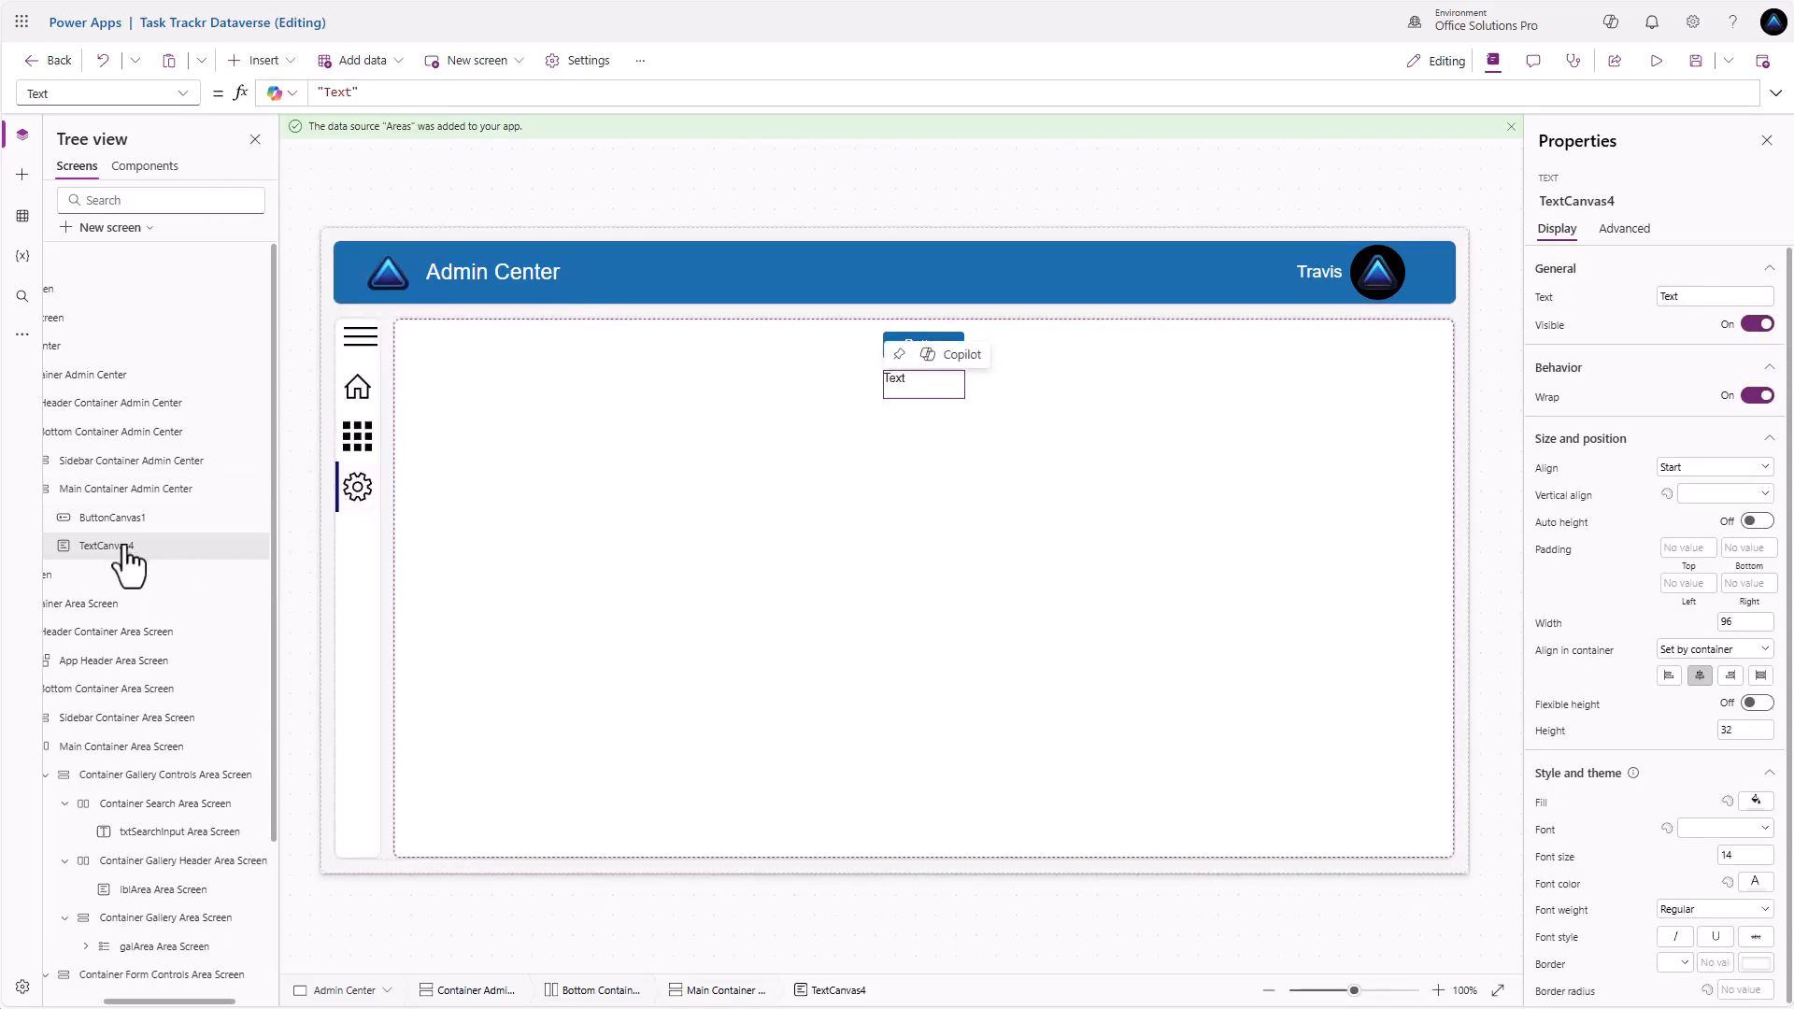
left_click_drag(124, 549, 132, 512)
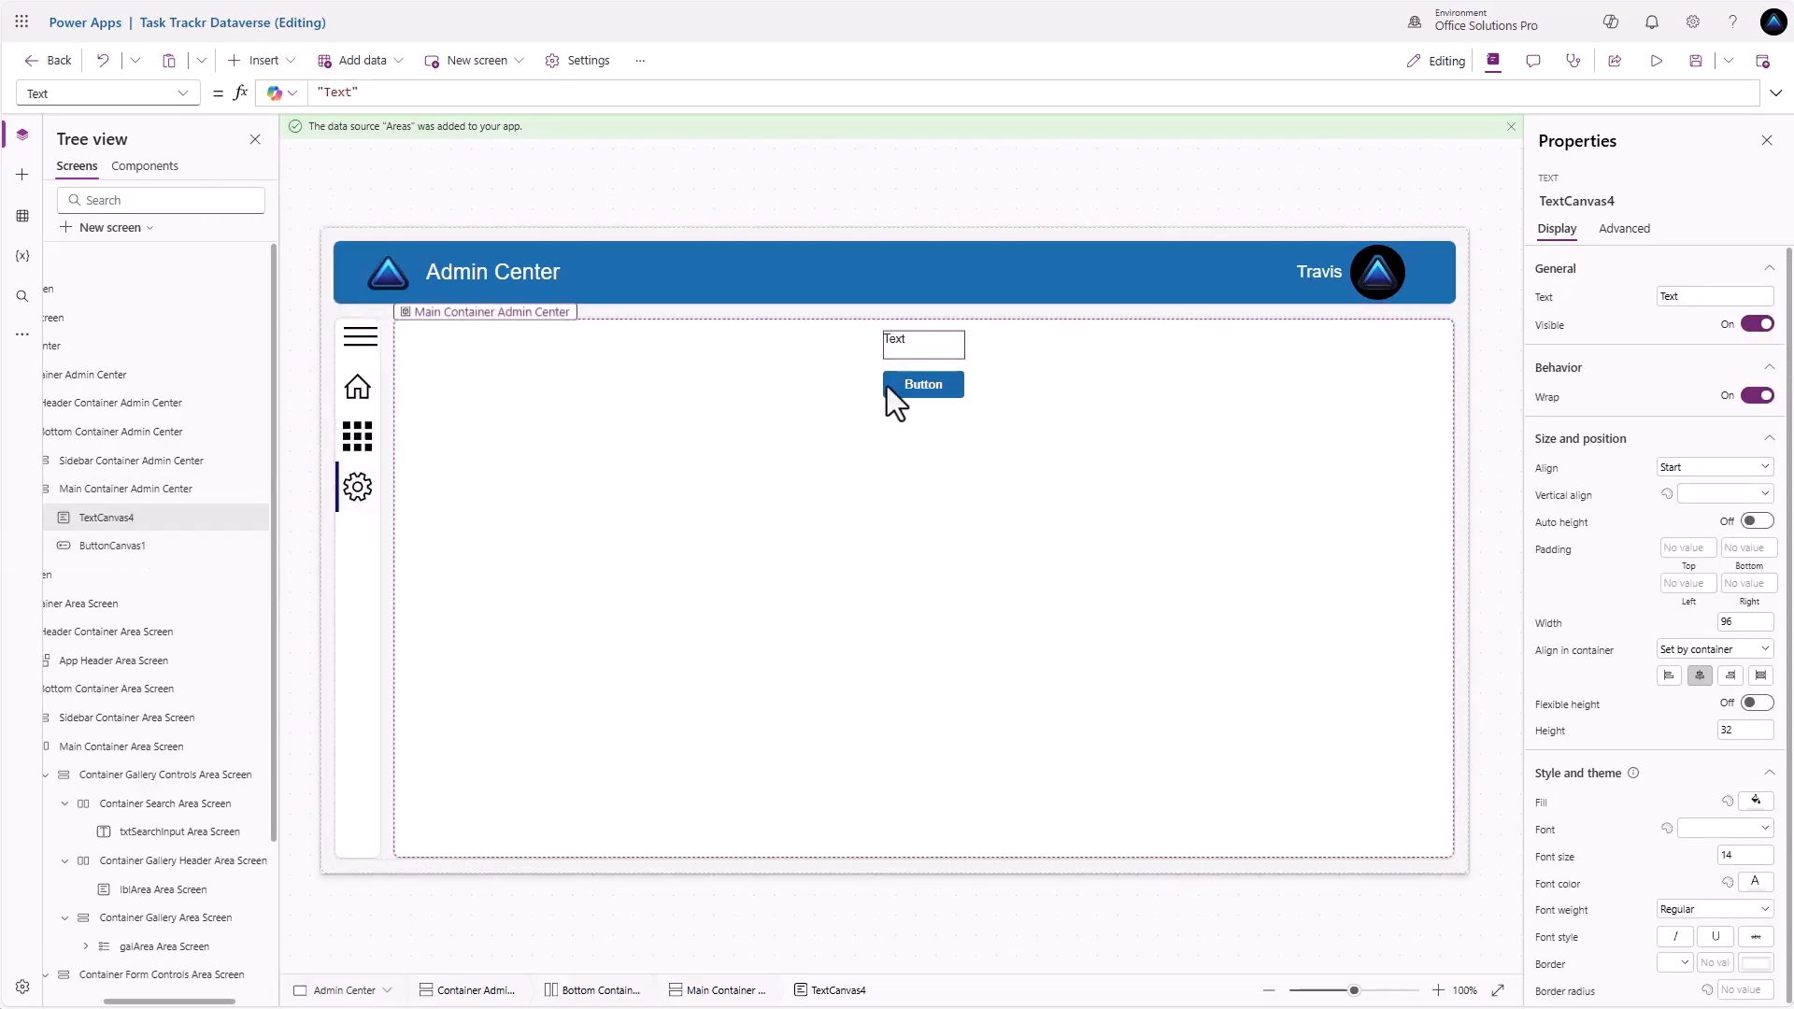
double_click(1706, 296)
type("Admin Options")
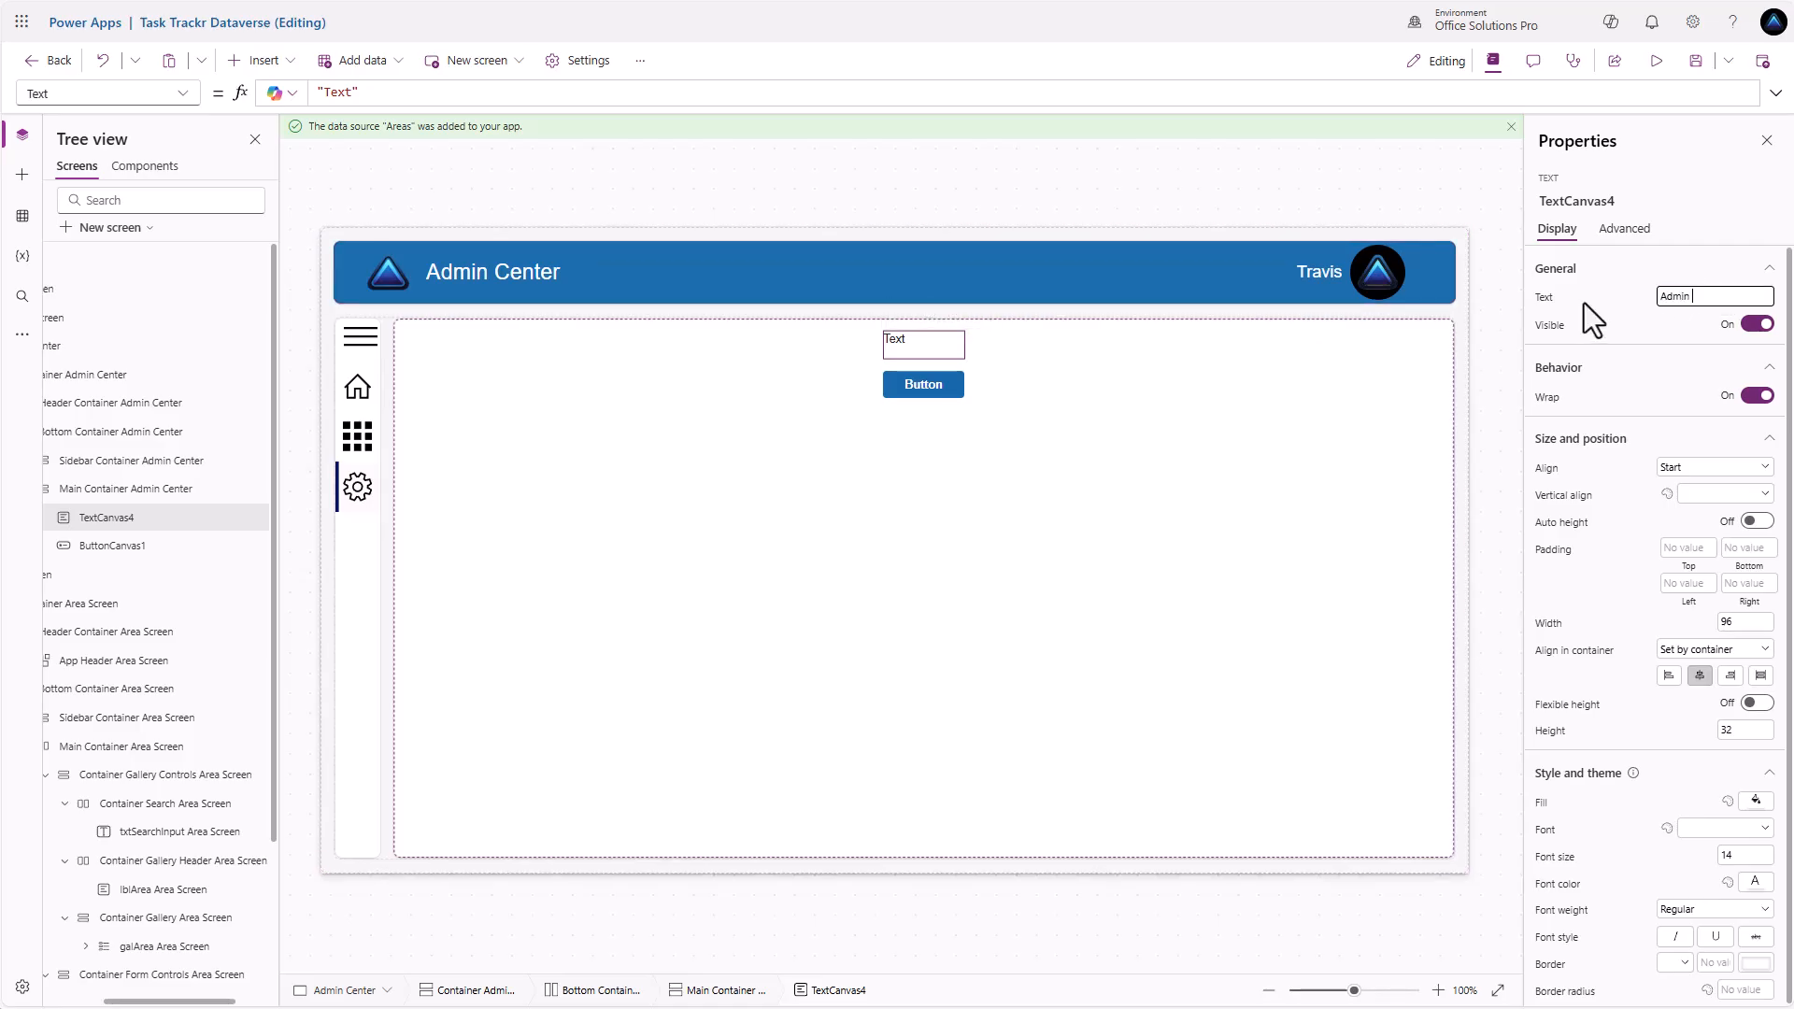
left_click(1580, 340)
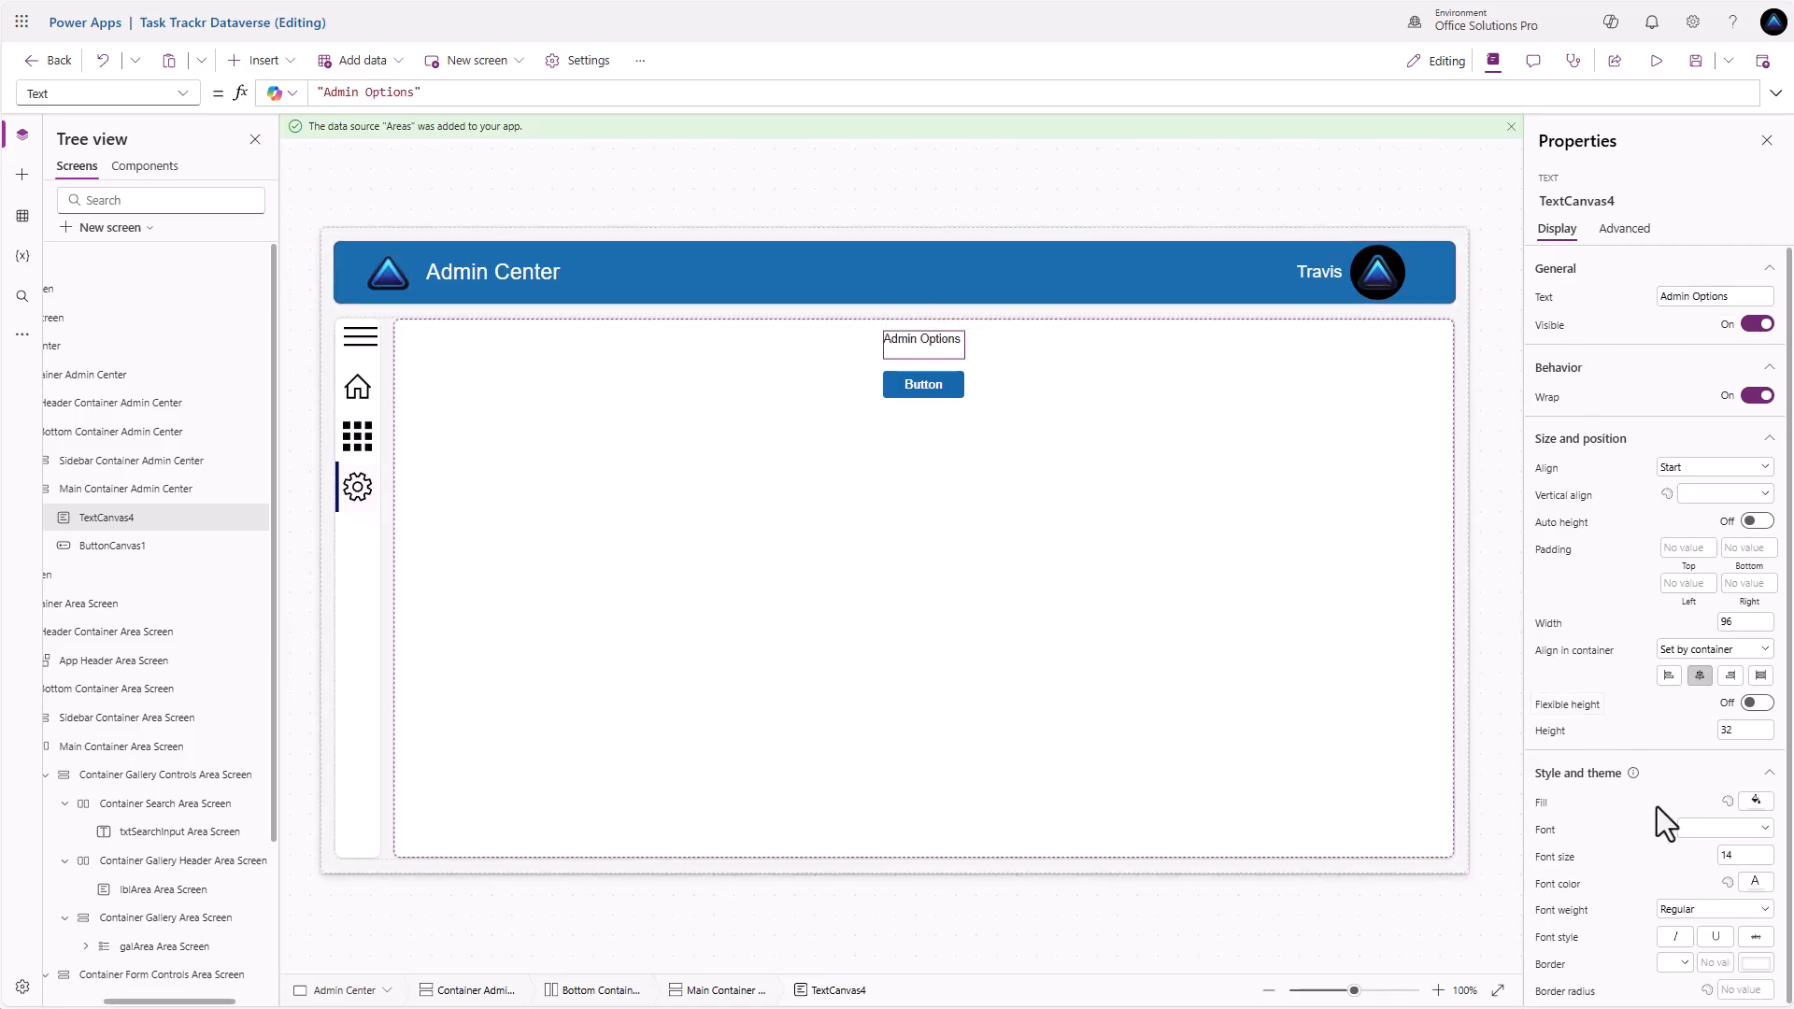
Set the width of the Admin Options text to 150
double_click(1746, 623)
type("150")
left_click(1649, 607)
Format the Admin Options text with Center alignment, Middle vertical alignment and Bold font weight
left_click(1698, 468)
left_click(1696, 514)
left_click(1719, 493)
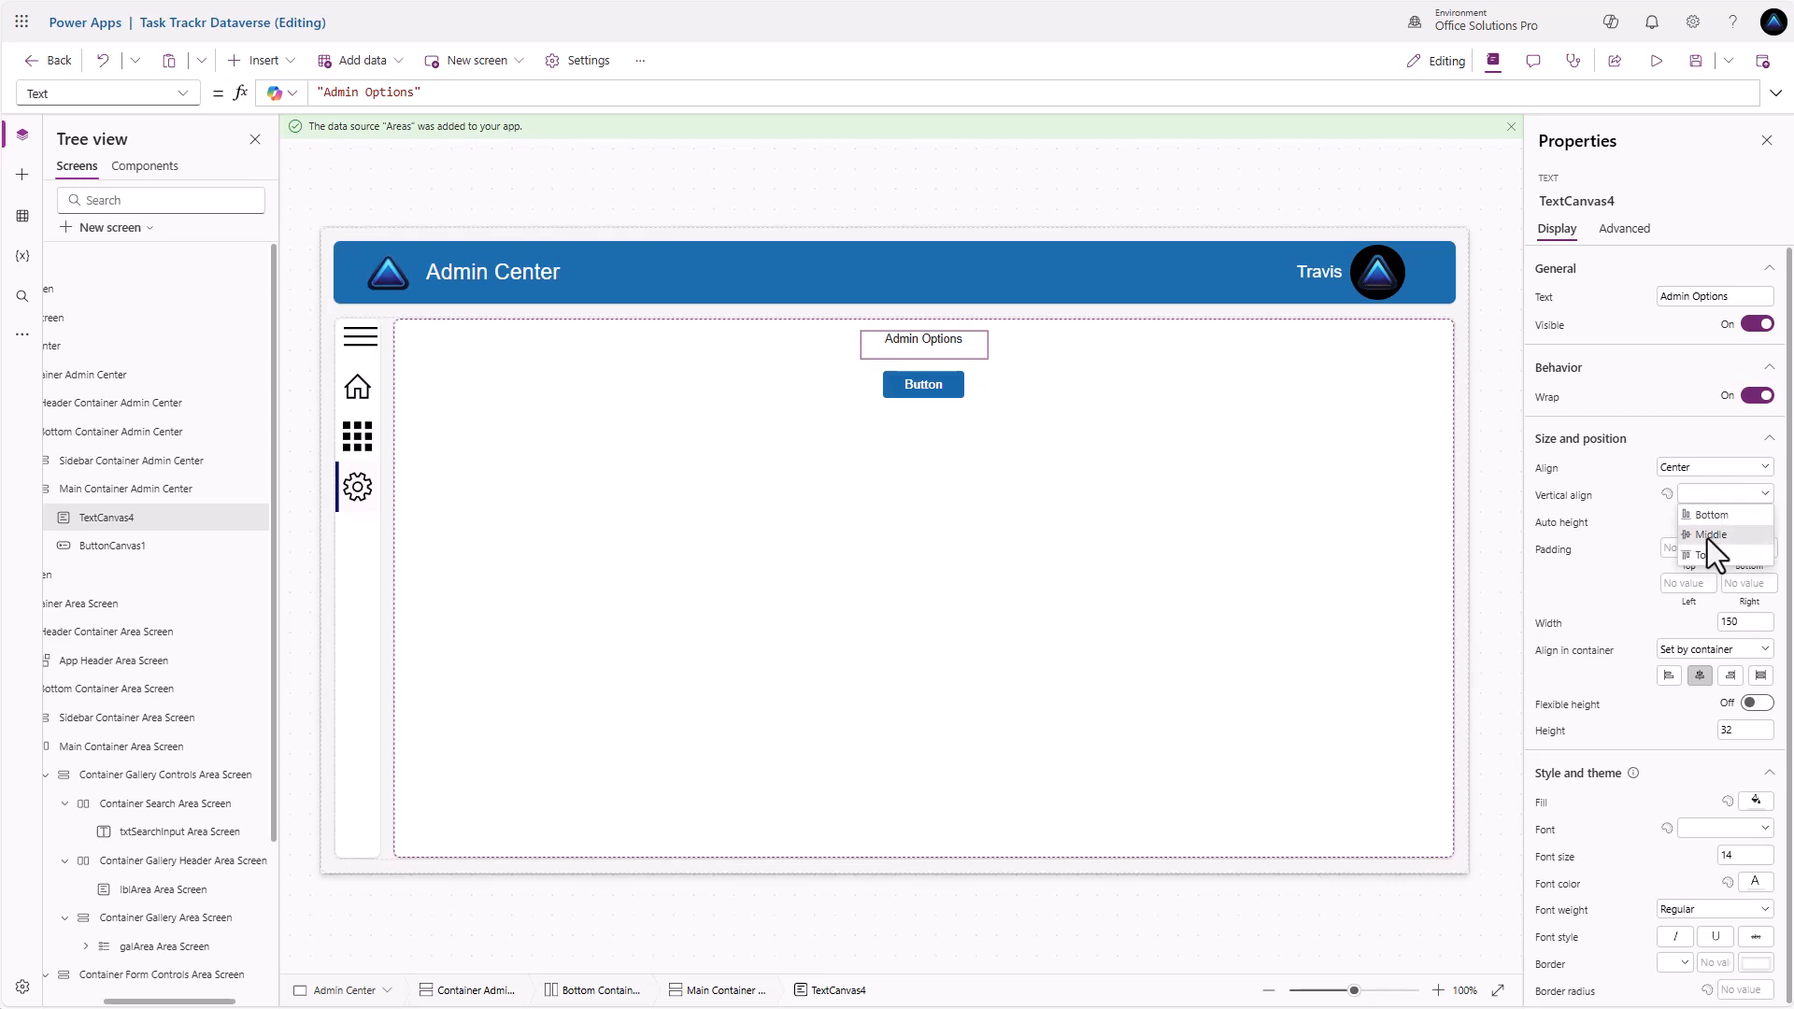
left_click(1707, 538)
left_click(1694, 912)
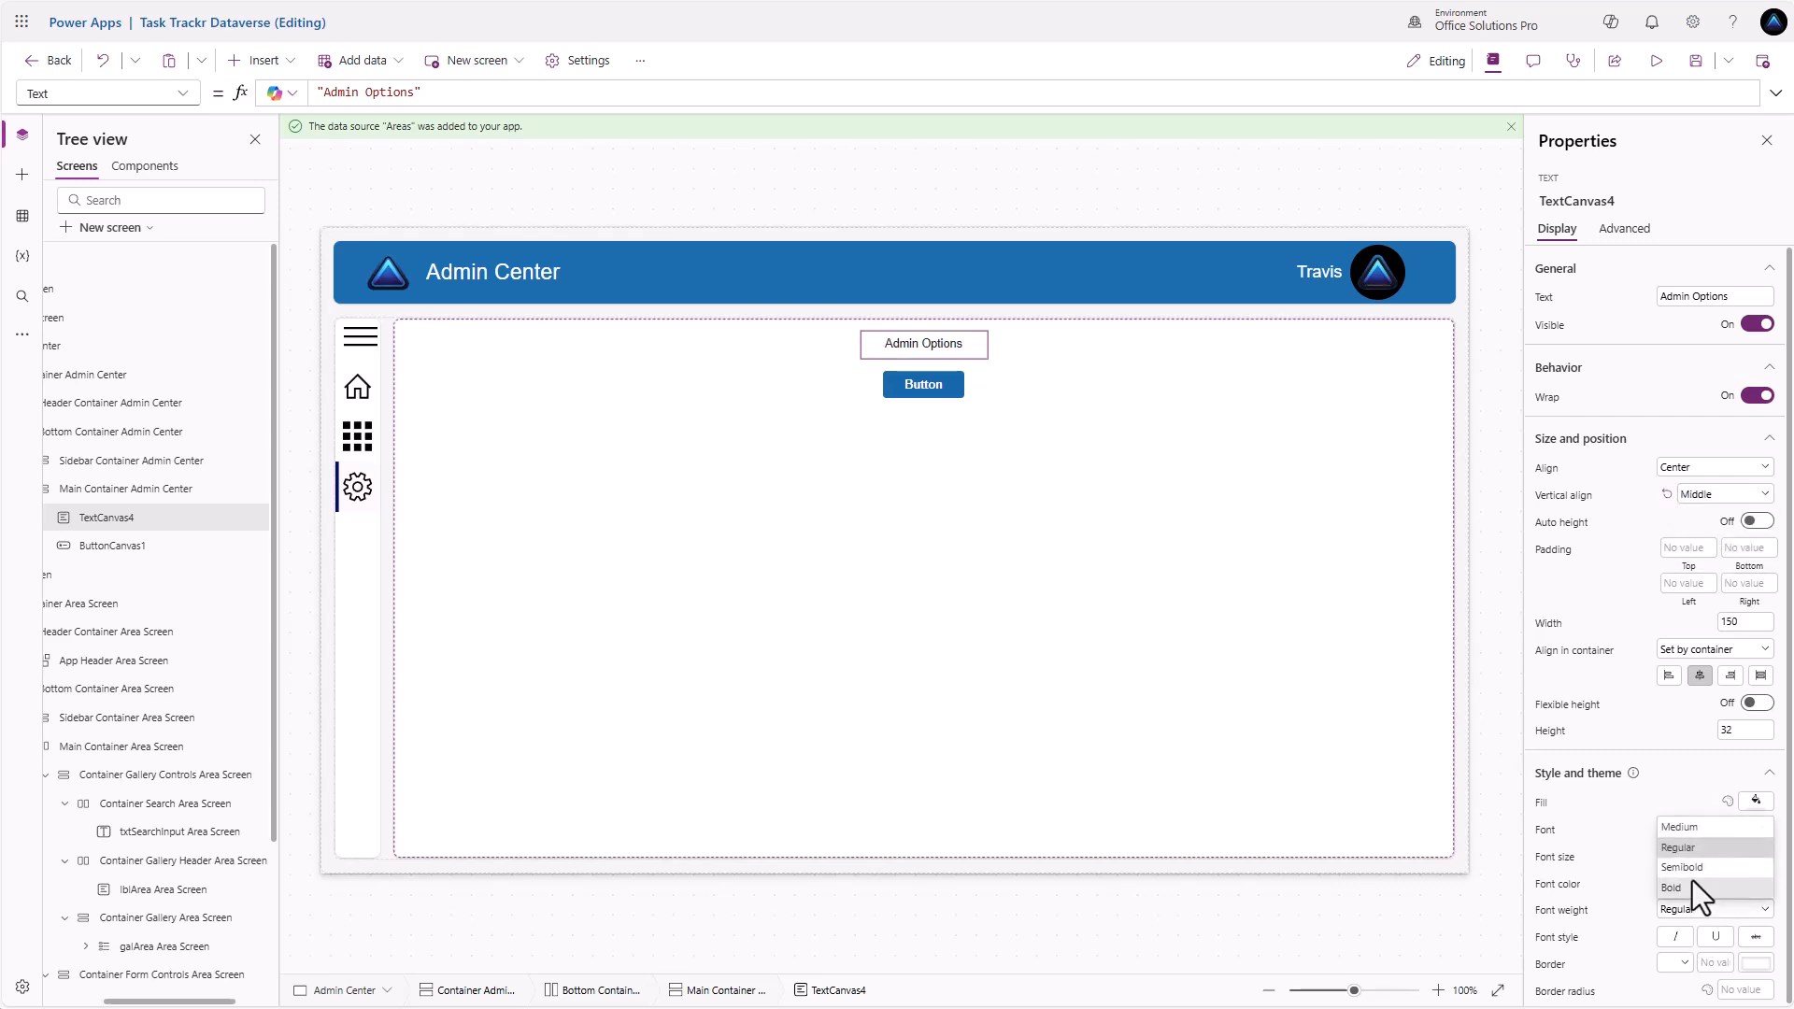
left_click(1690, 891)
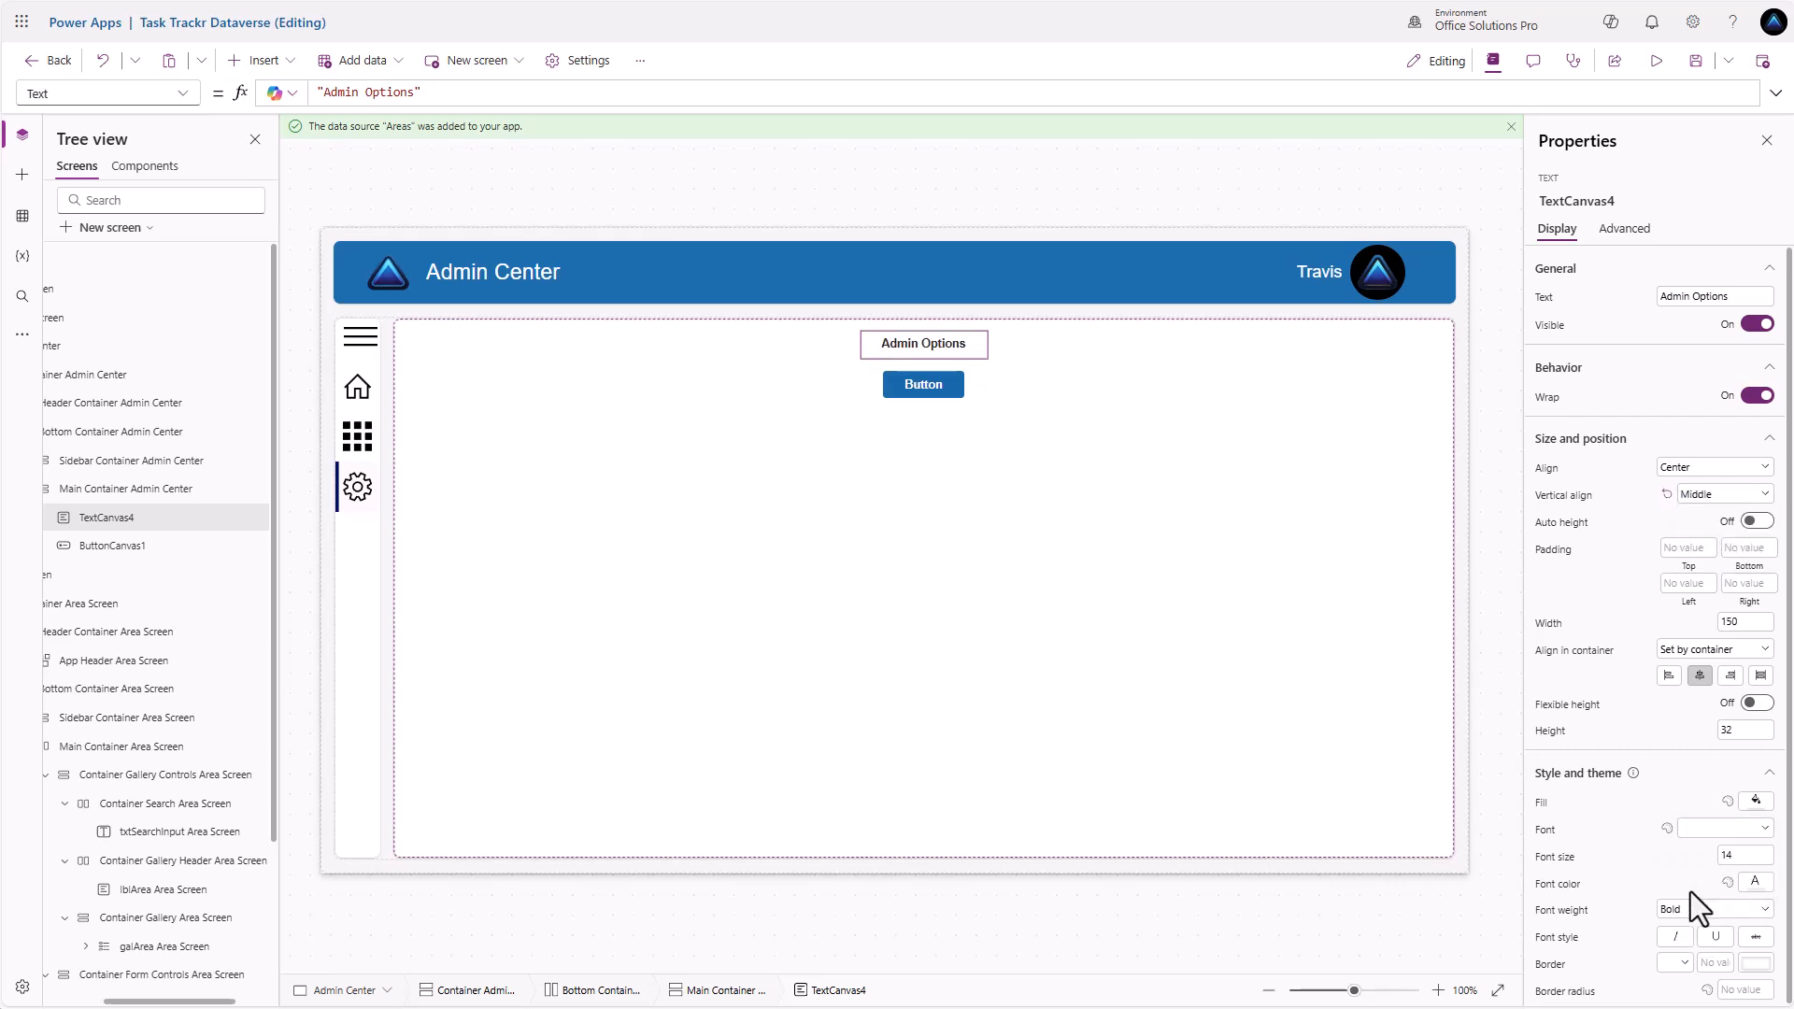
Label the Admin Center button Area Update and give it the Edit icon
left_click(922, 386)
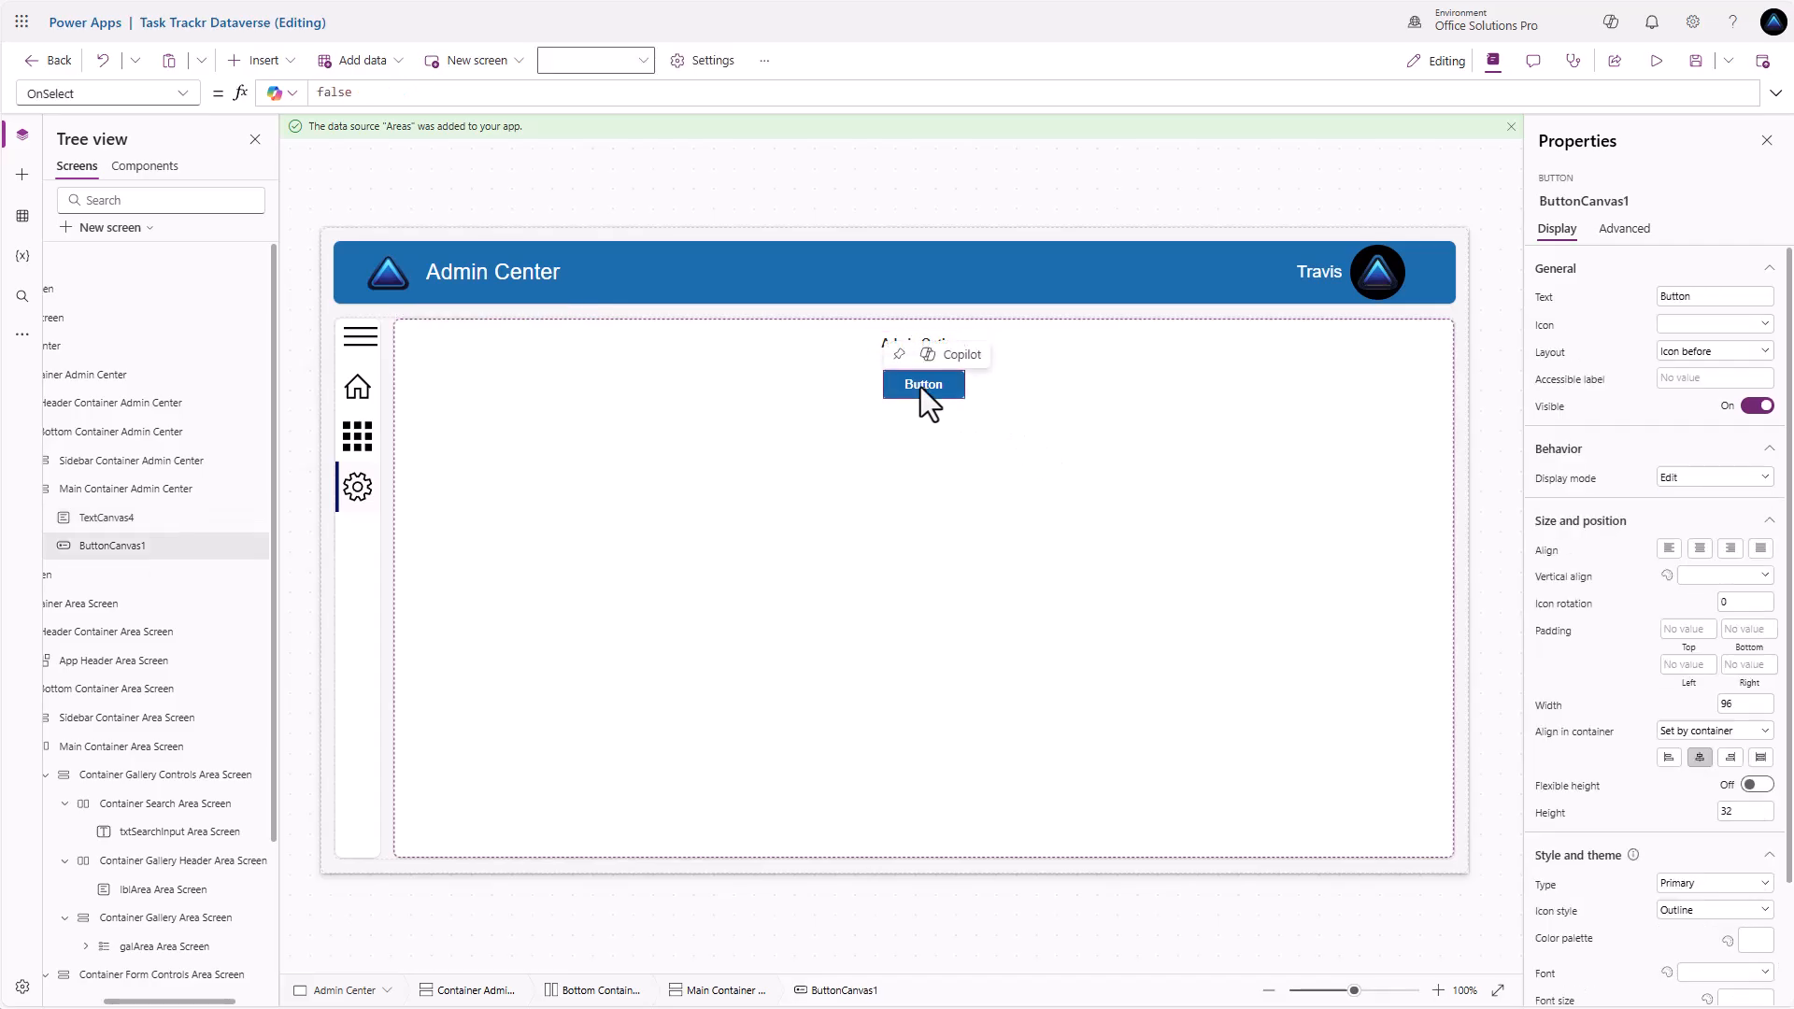
double_click(1692, 295)
type("A")
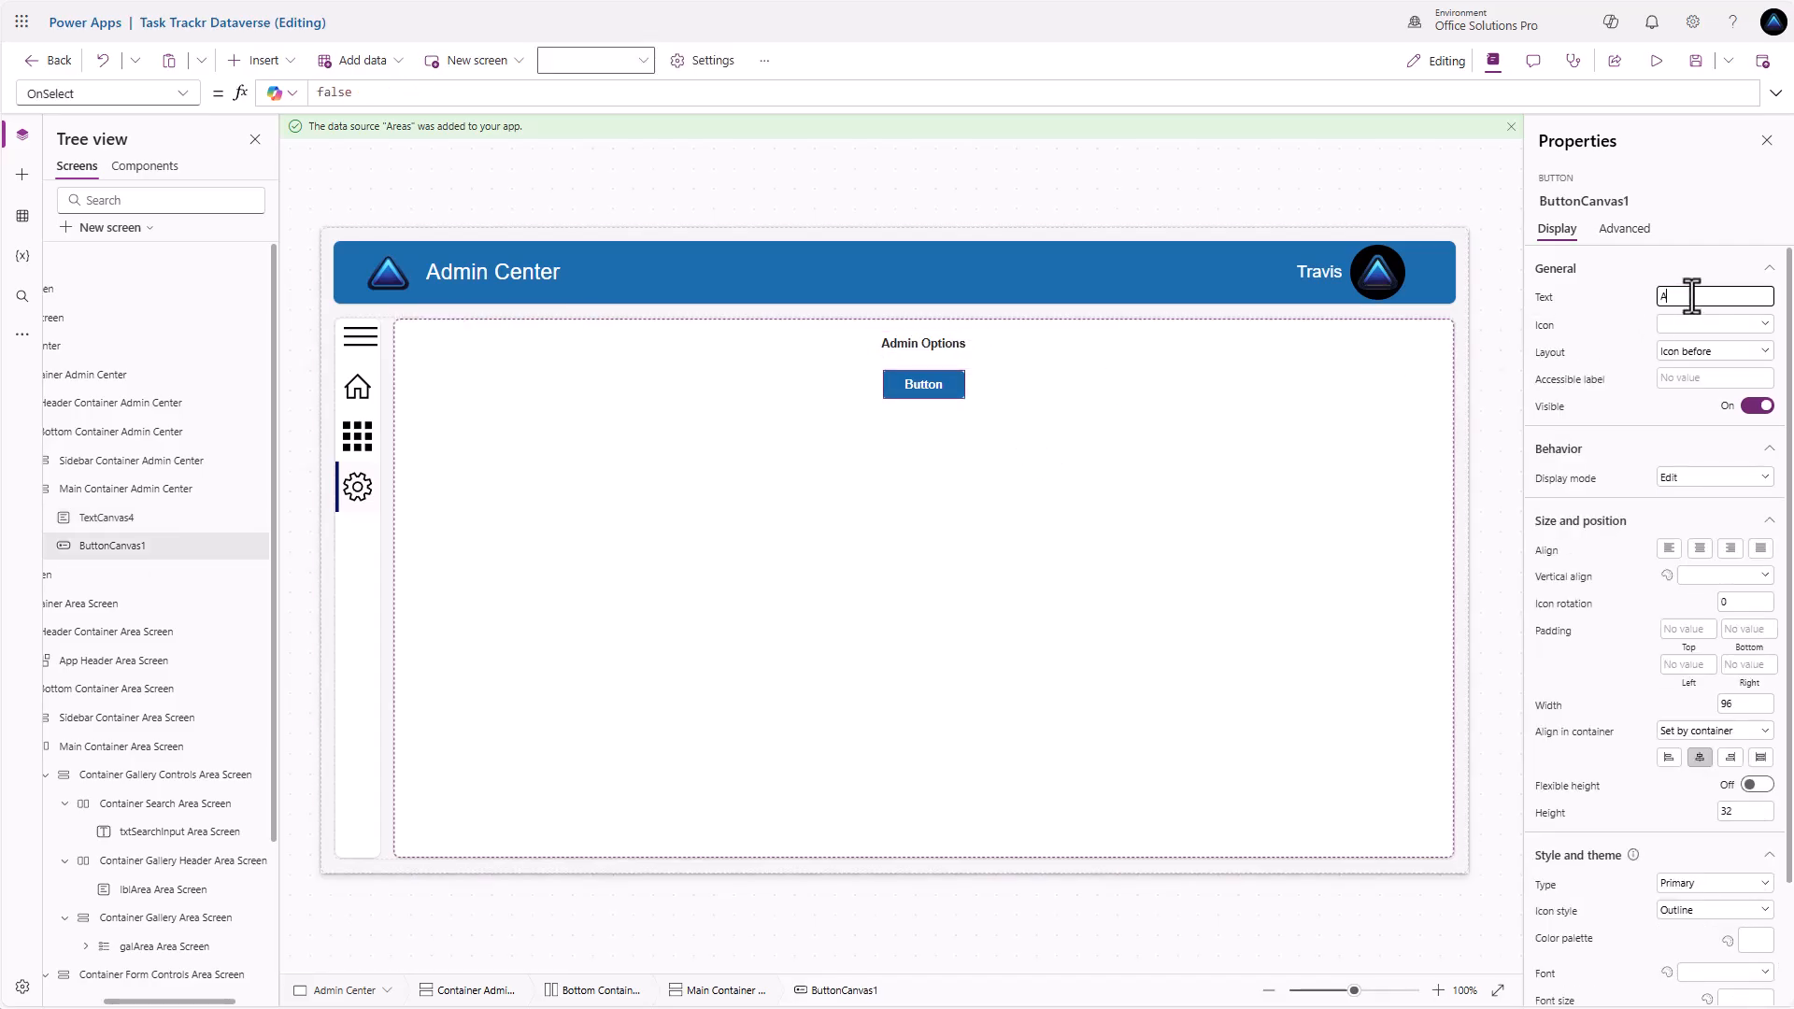
type("rea Update")
left_click(1658, 324)
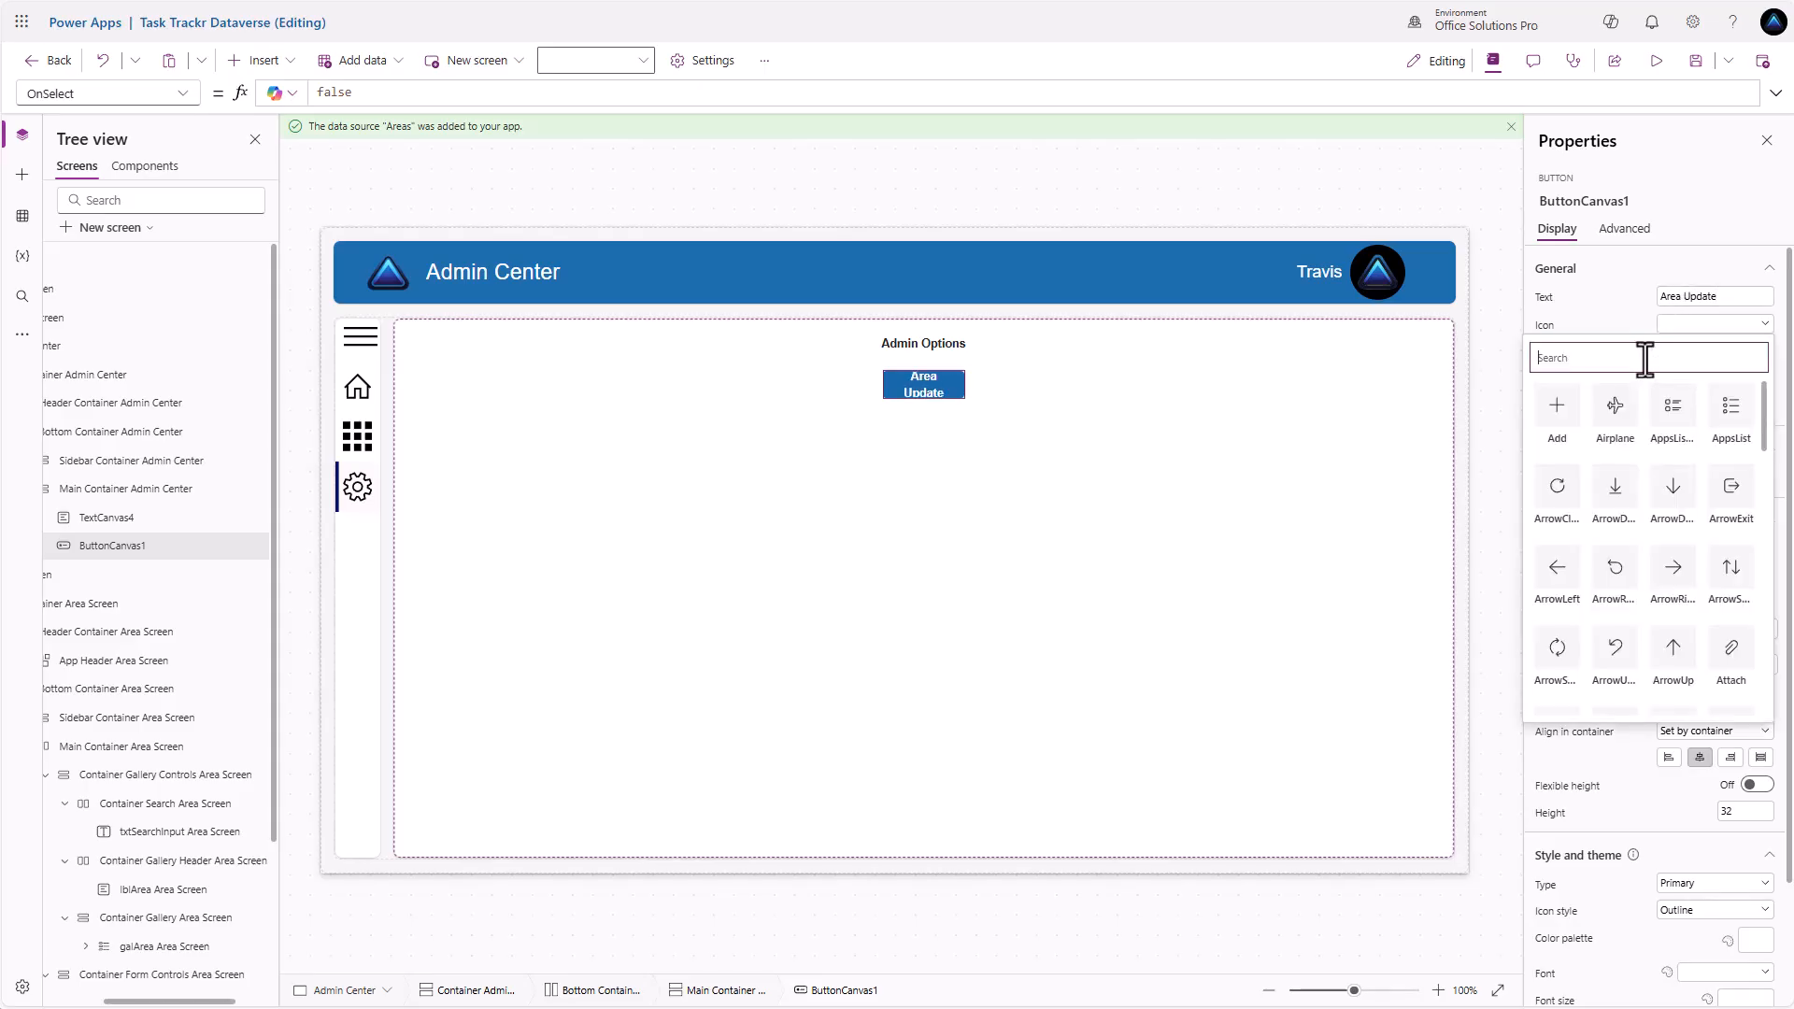
type("edit")
left_click(1558, 419)
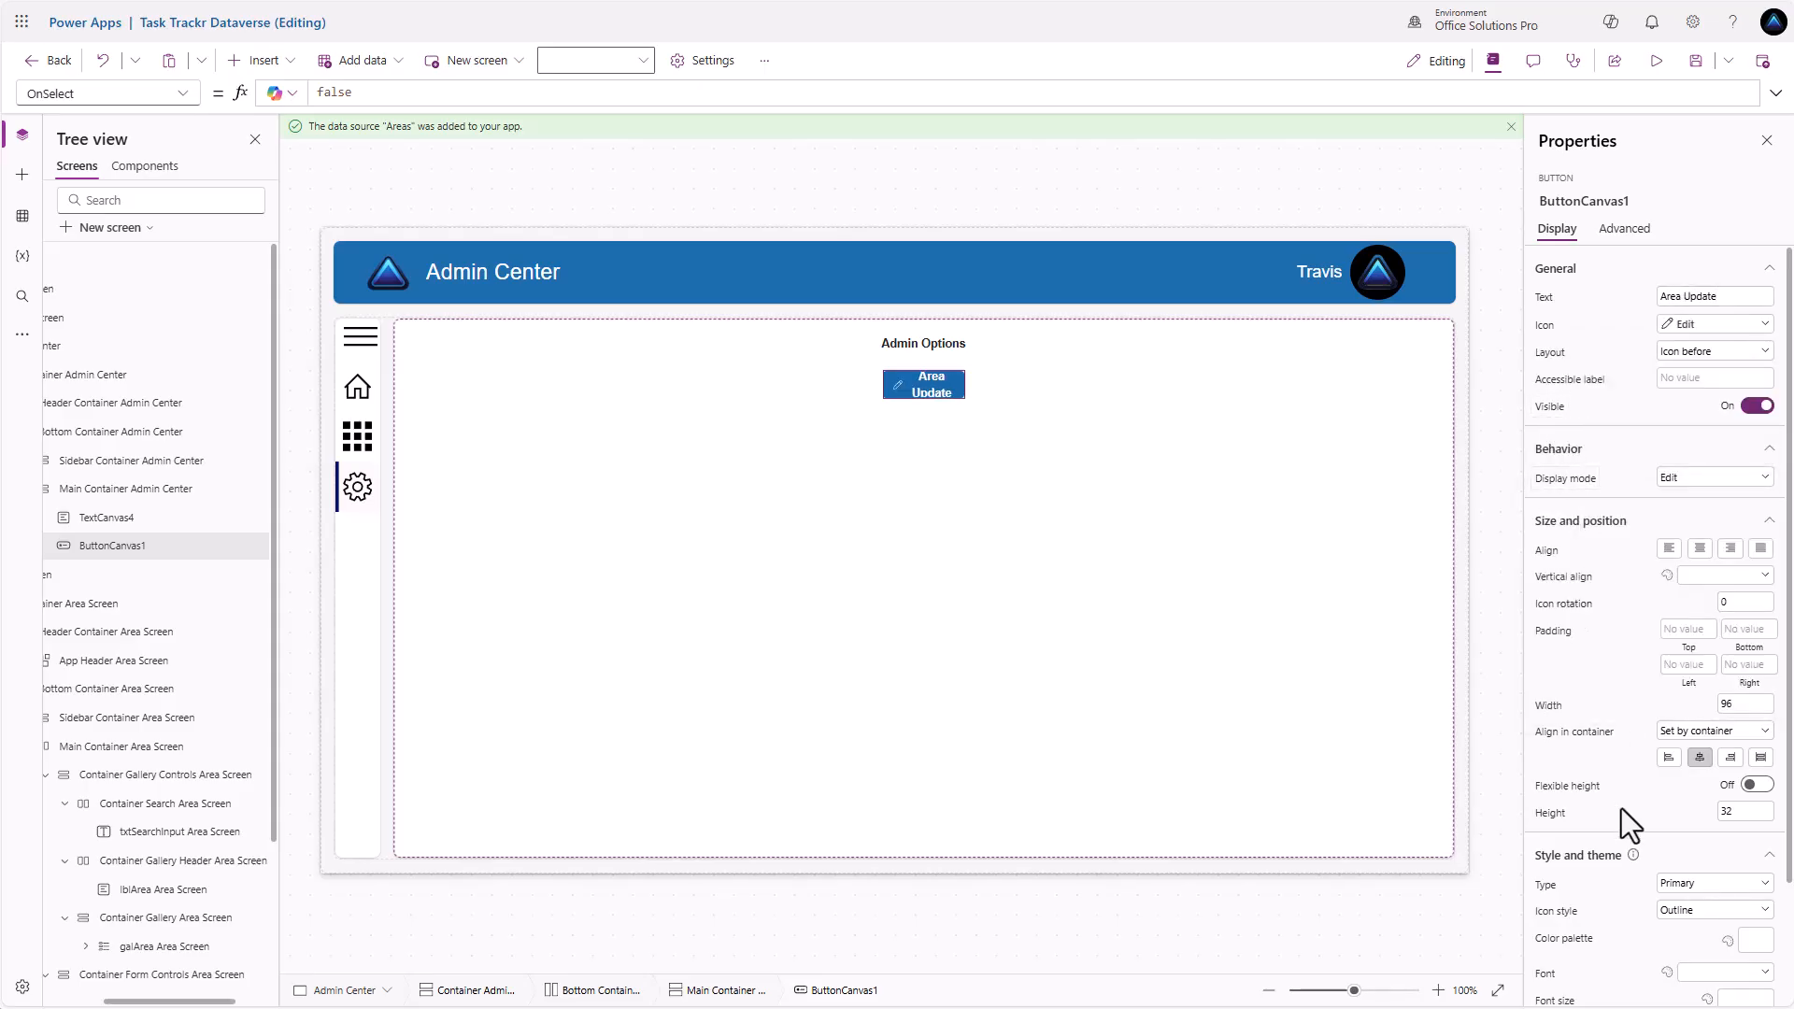
Set the Area Update button's width to 200
left_click(1748, 706)
type("200")
key("Return")
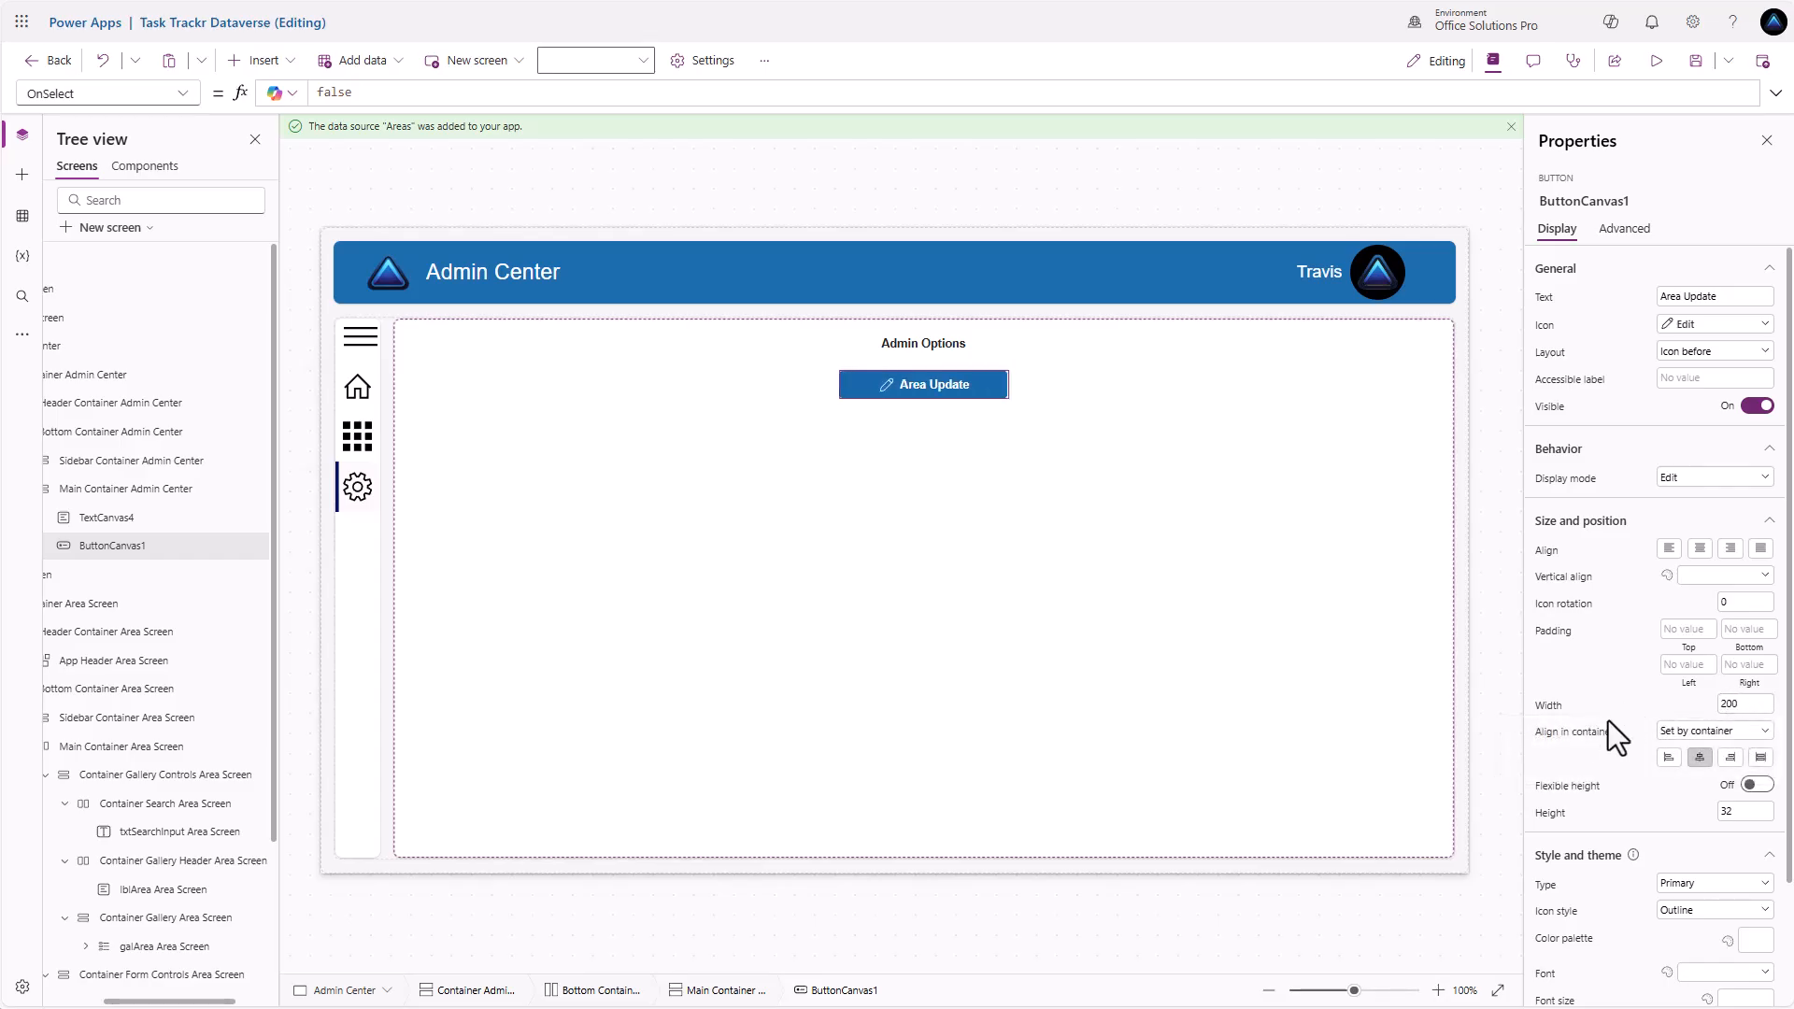
Begin the Area Update button's OnSelect formula with Navigate( in place of false
left_click(1623, 232)
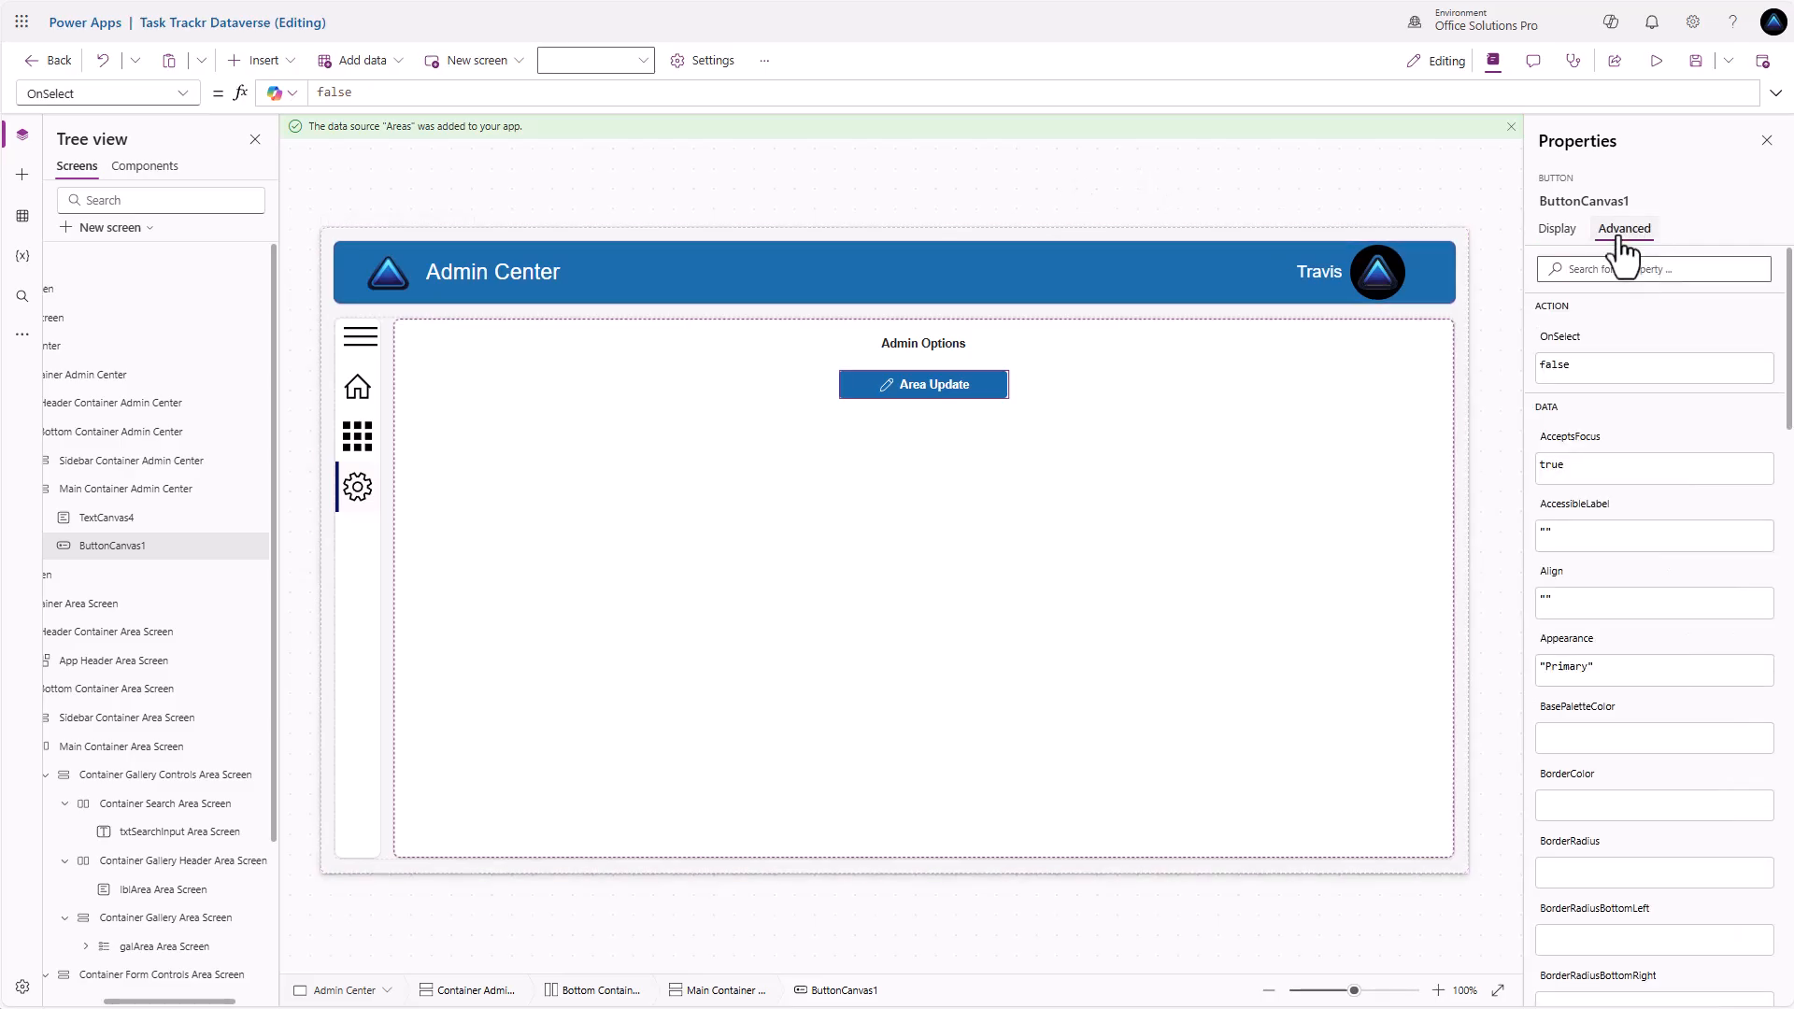
double_click(371, 98)
type("Navigate(")
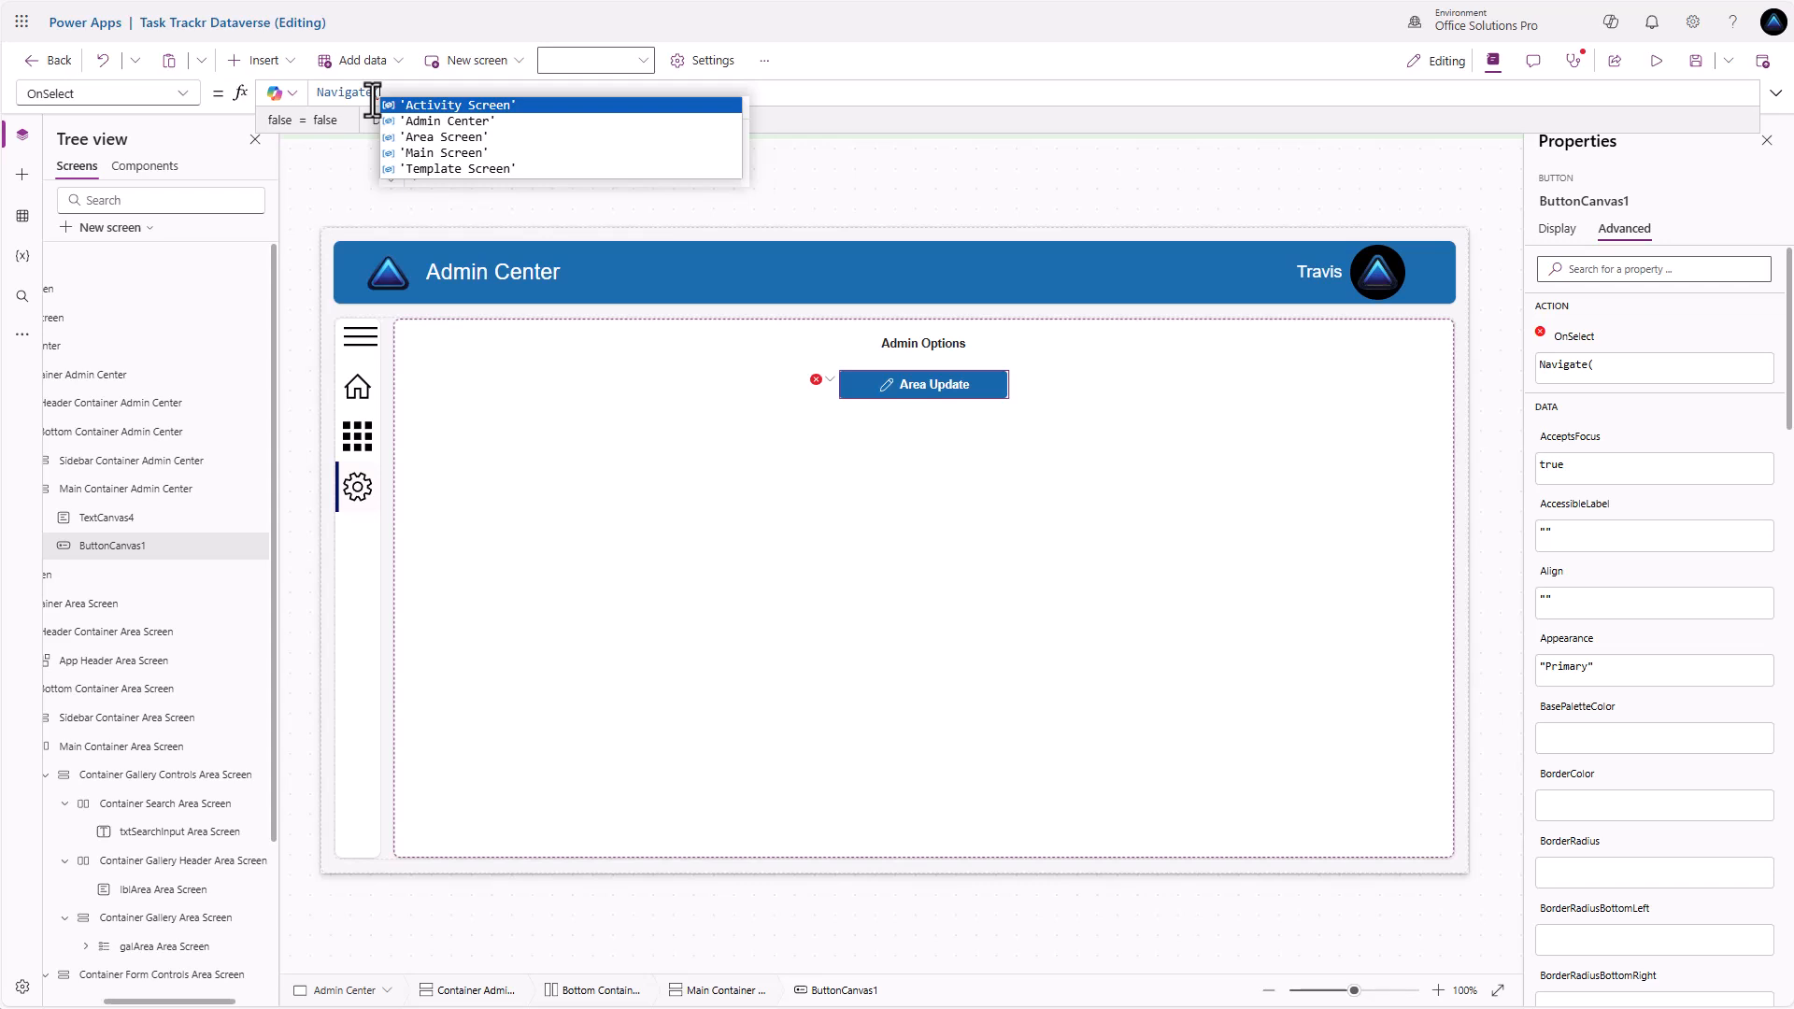
Complete the Area Update button's OnSelect formula as Navigate('Area Screen',ScreenTransition.CoverRight)
key("Down")
key("Down")
key("Tab")
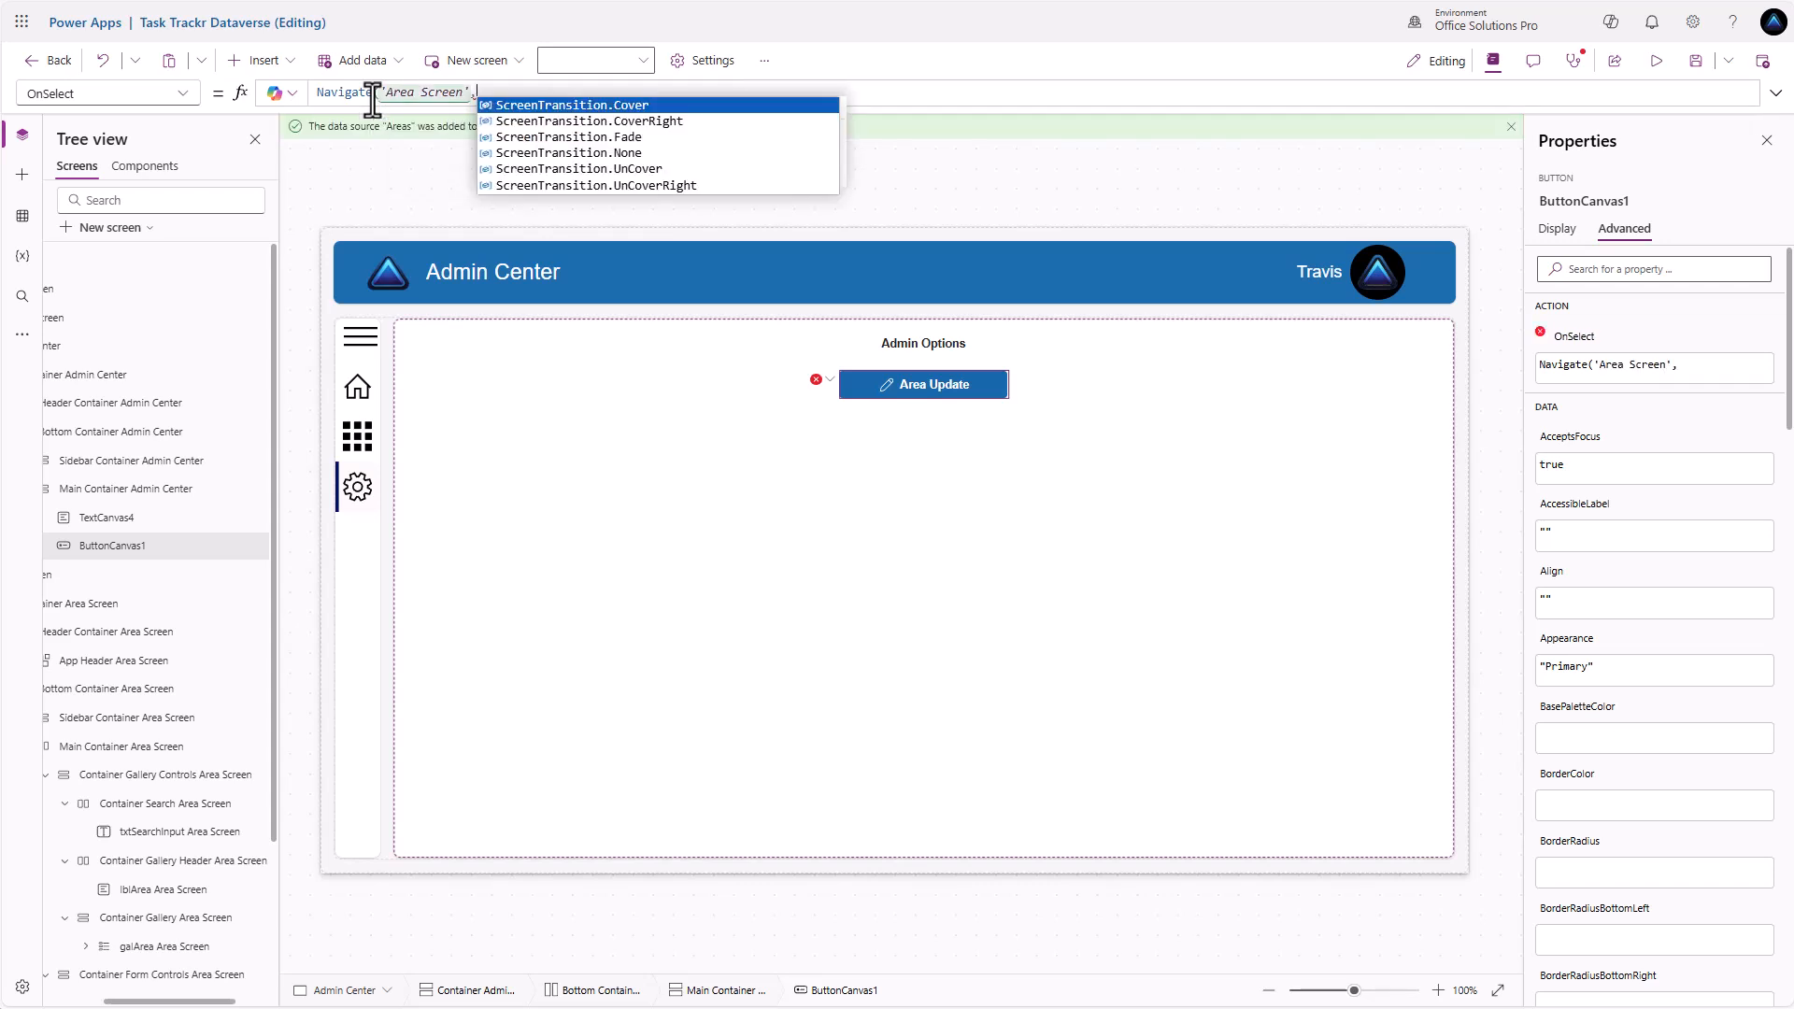
key("Down")
key("Tab")
type(")")
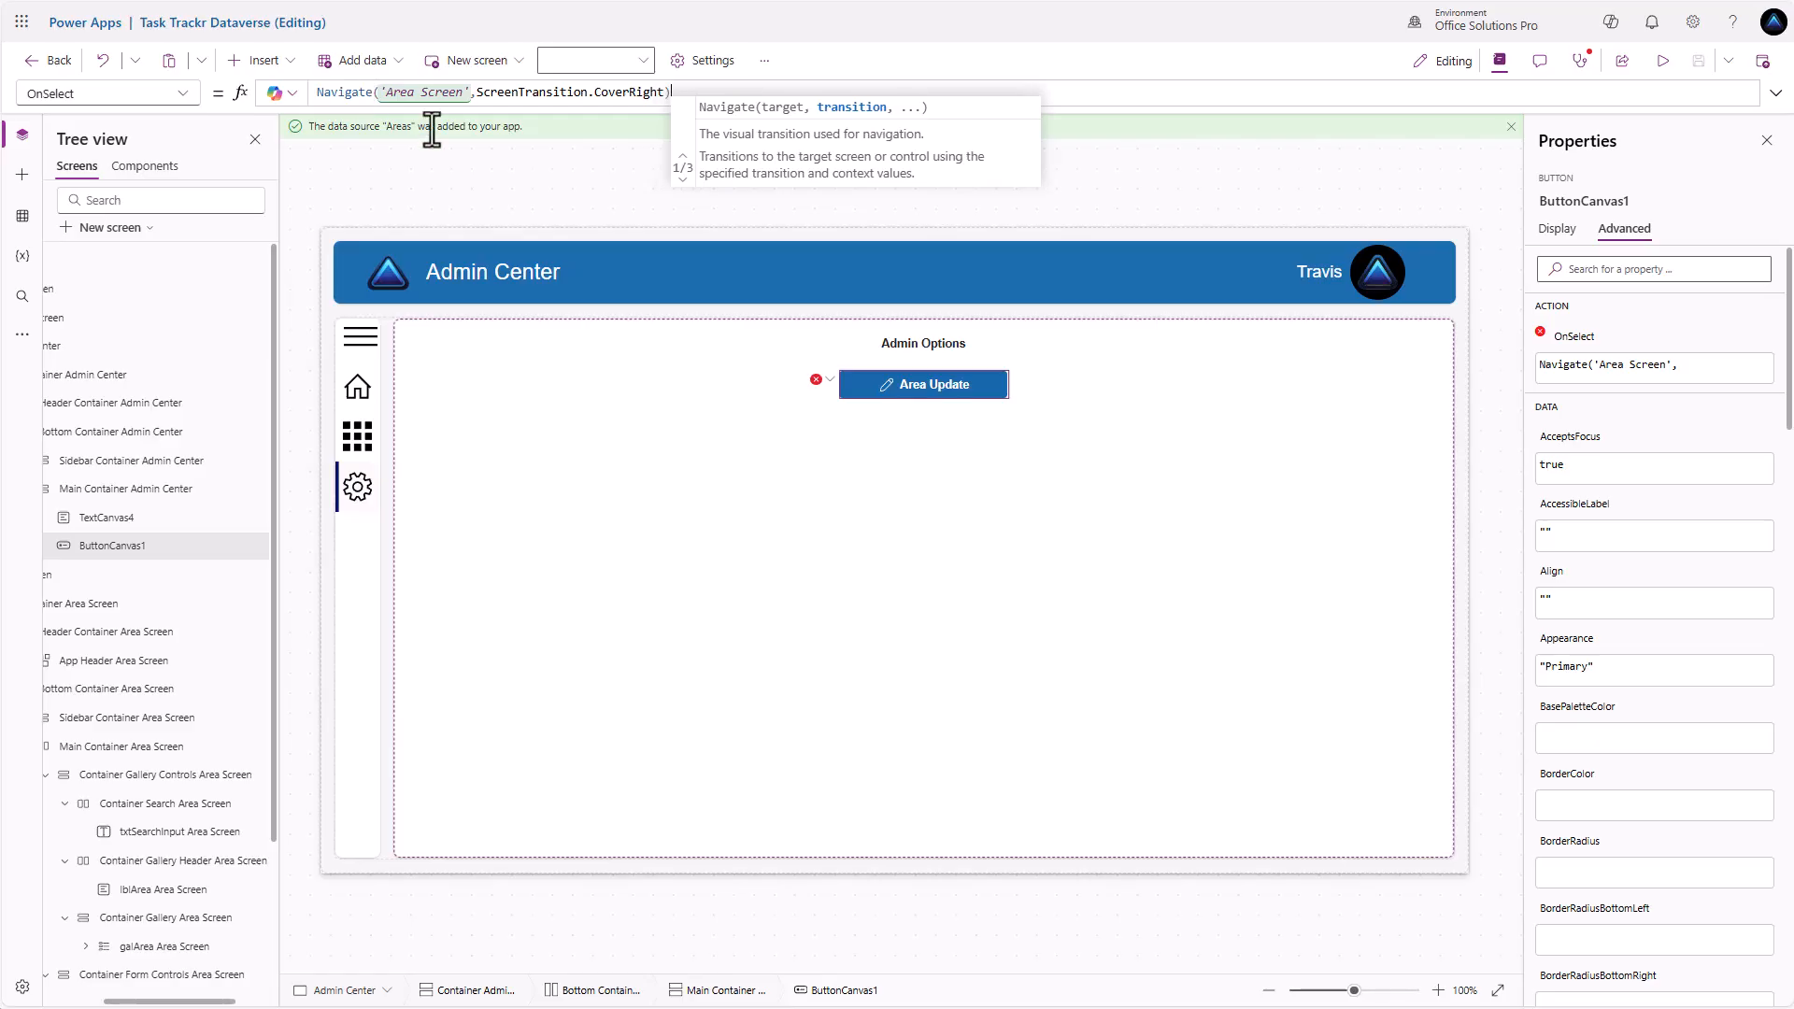
Set the Area Update button's accessible label to "Update Areas"
left_click(1547, 539)
type("\"Update Area")
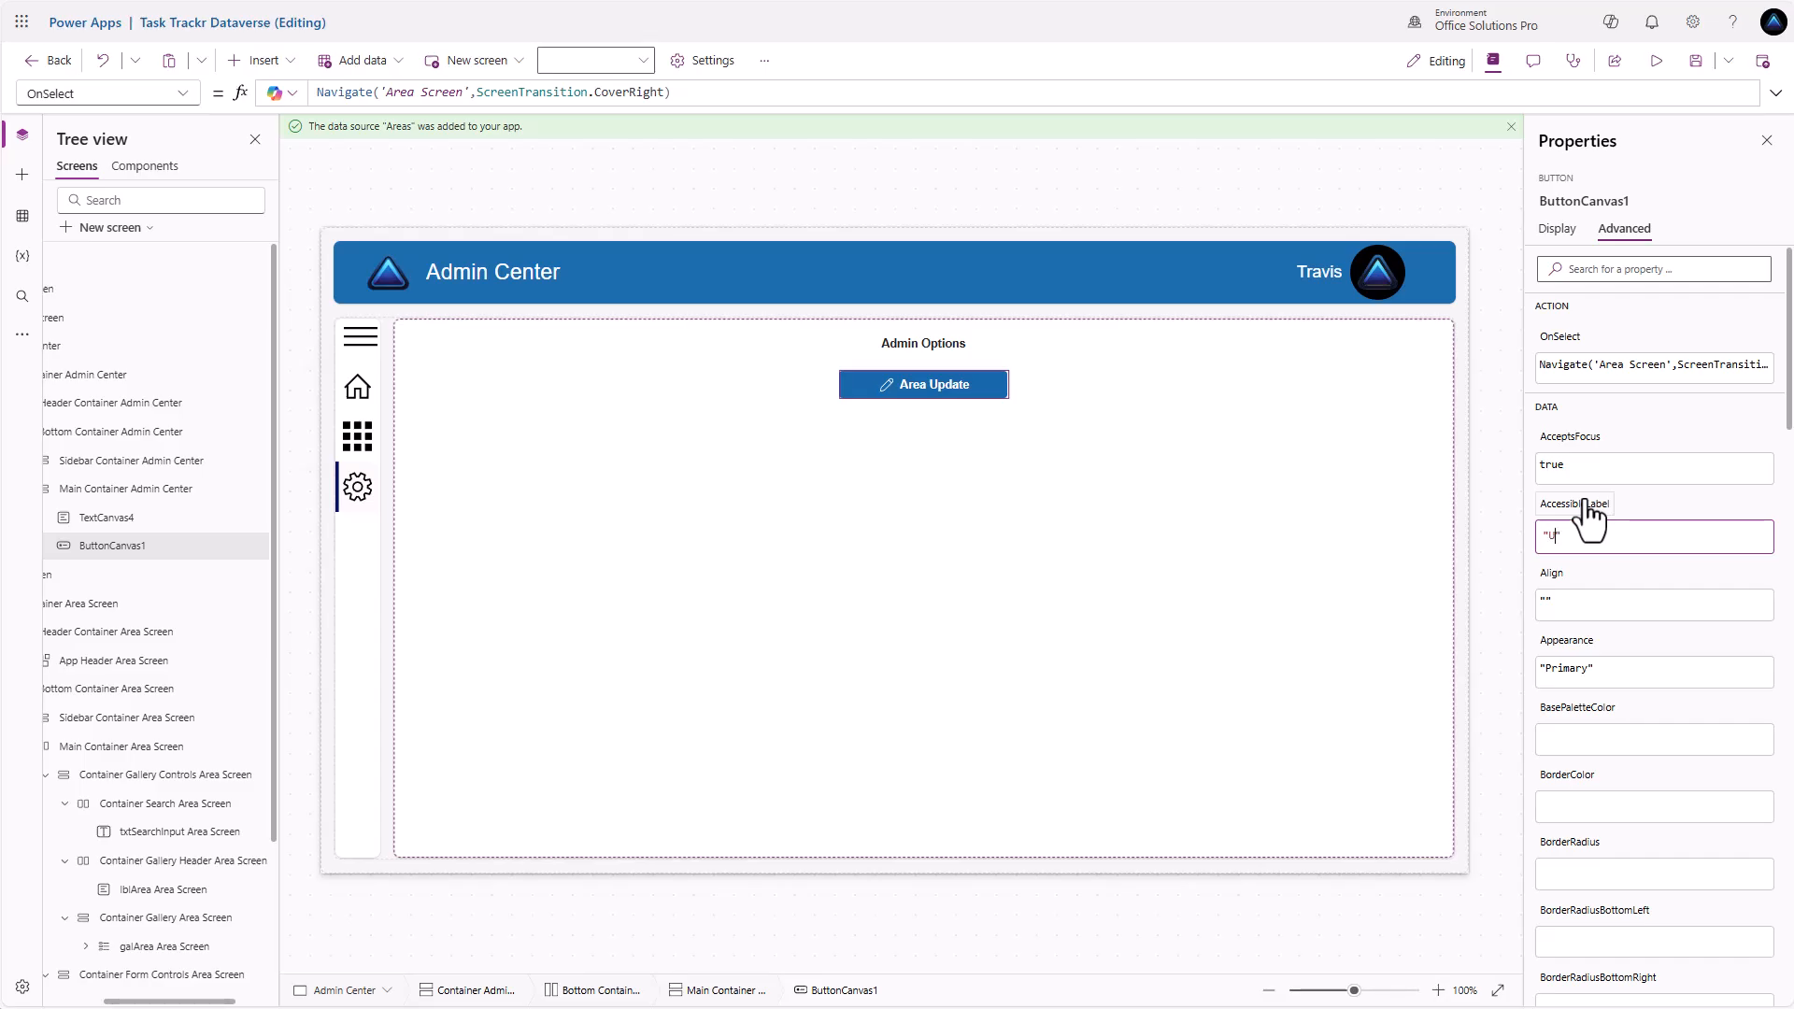
type("s")
Follow the Area Update button to the Area Screen, start a new area record and preview the app
left_click(928, 391, "alt")
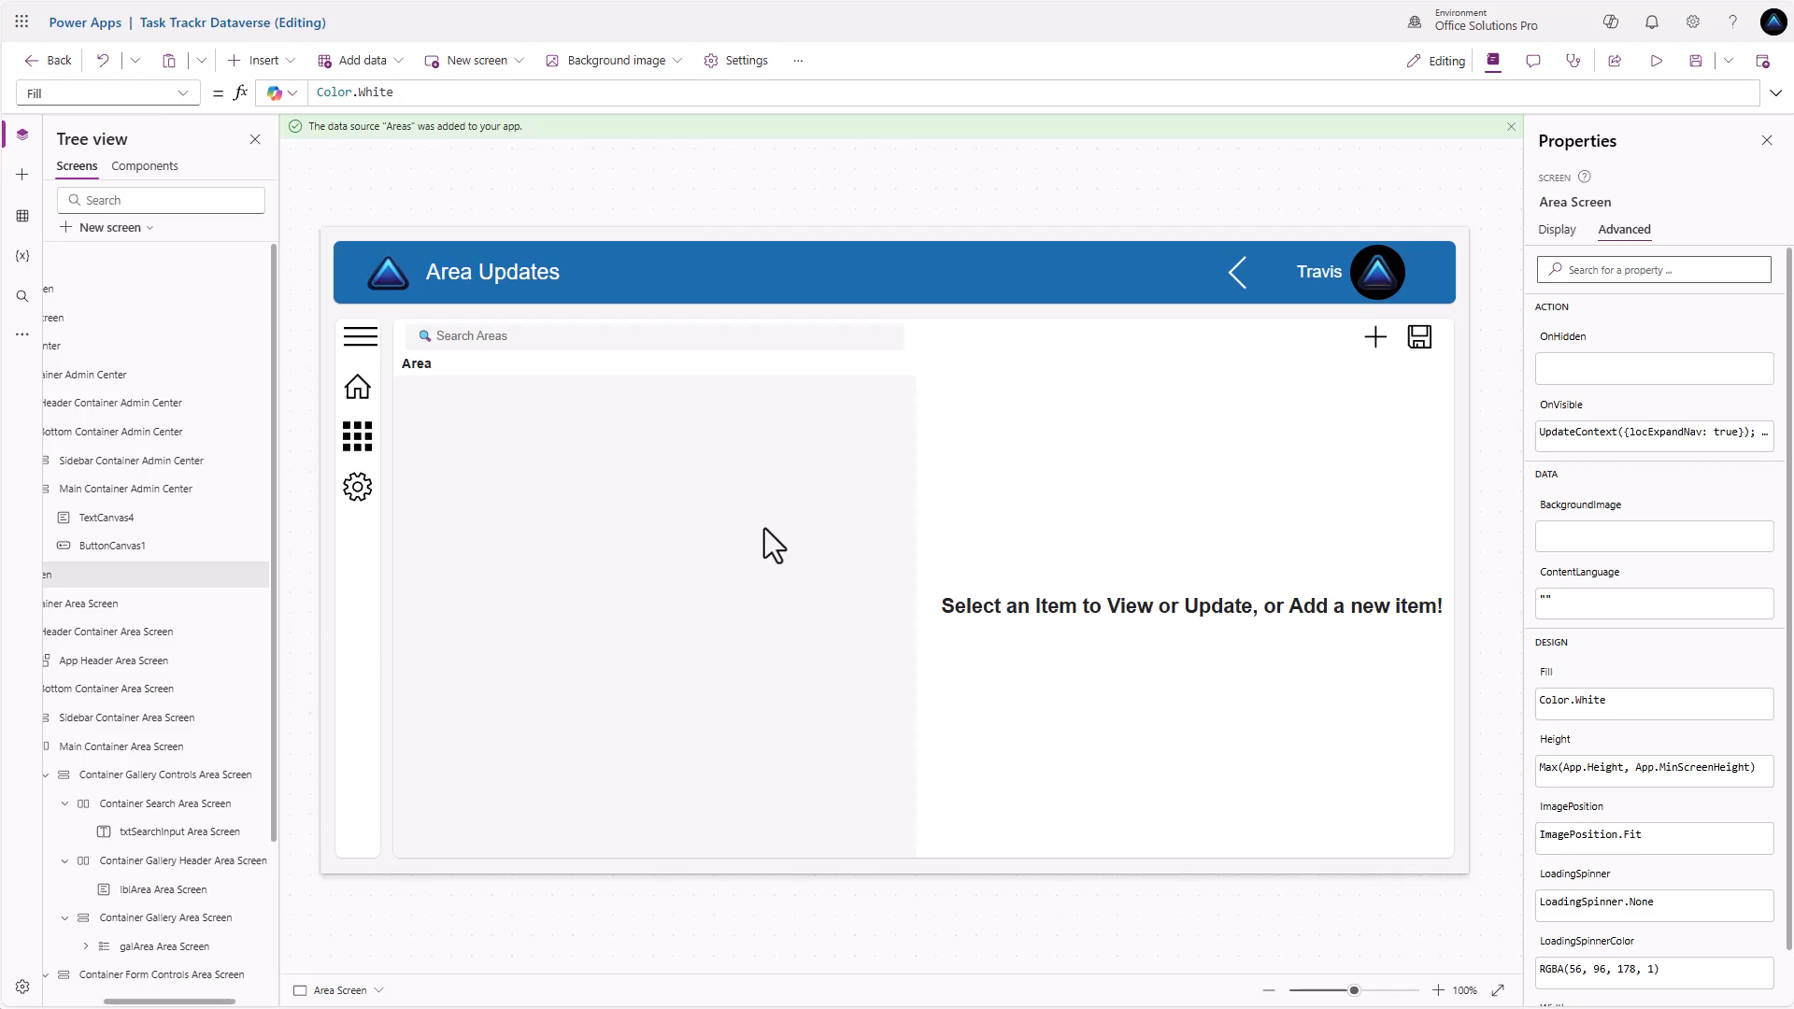
left_click(1375, 338, "alt")
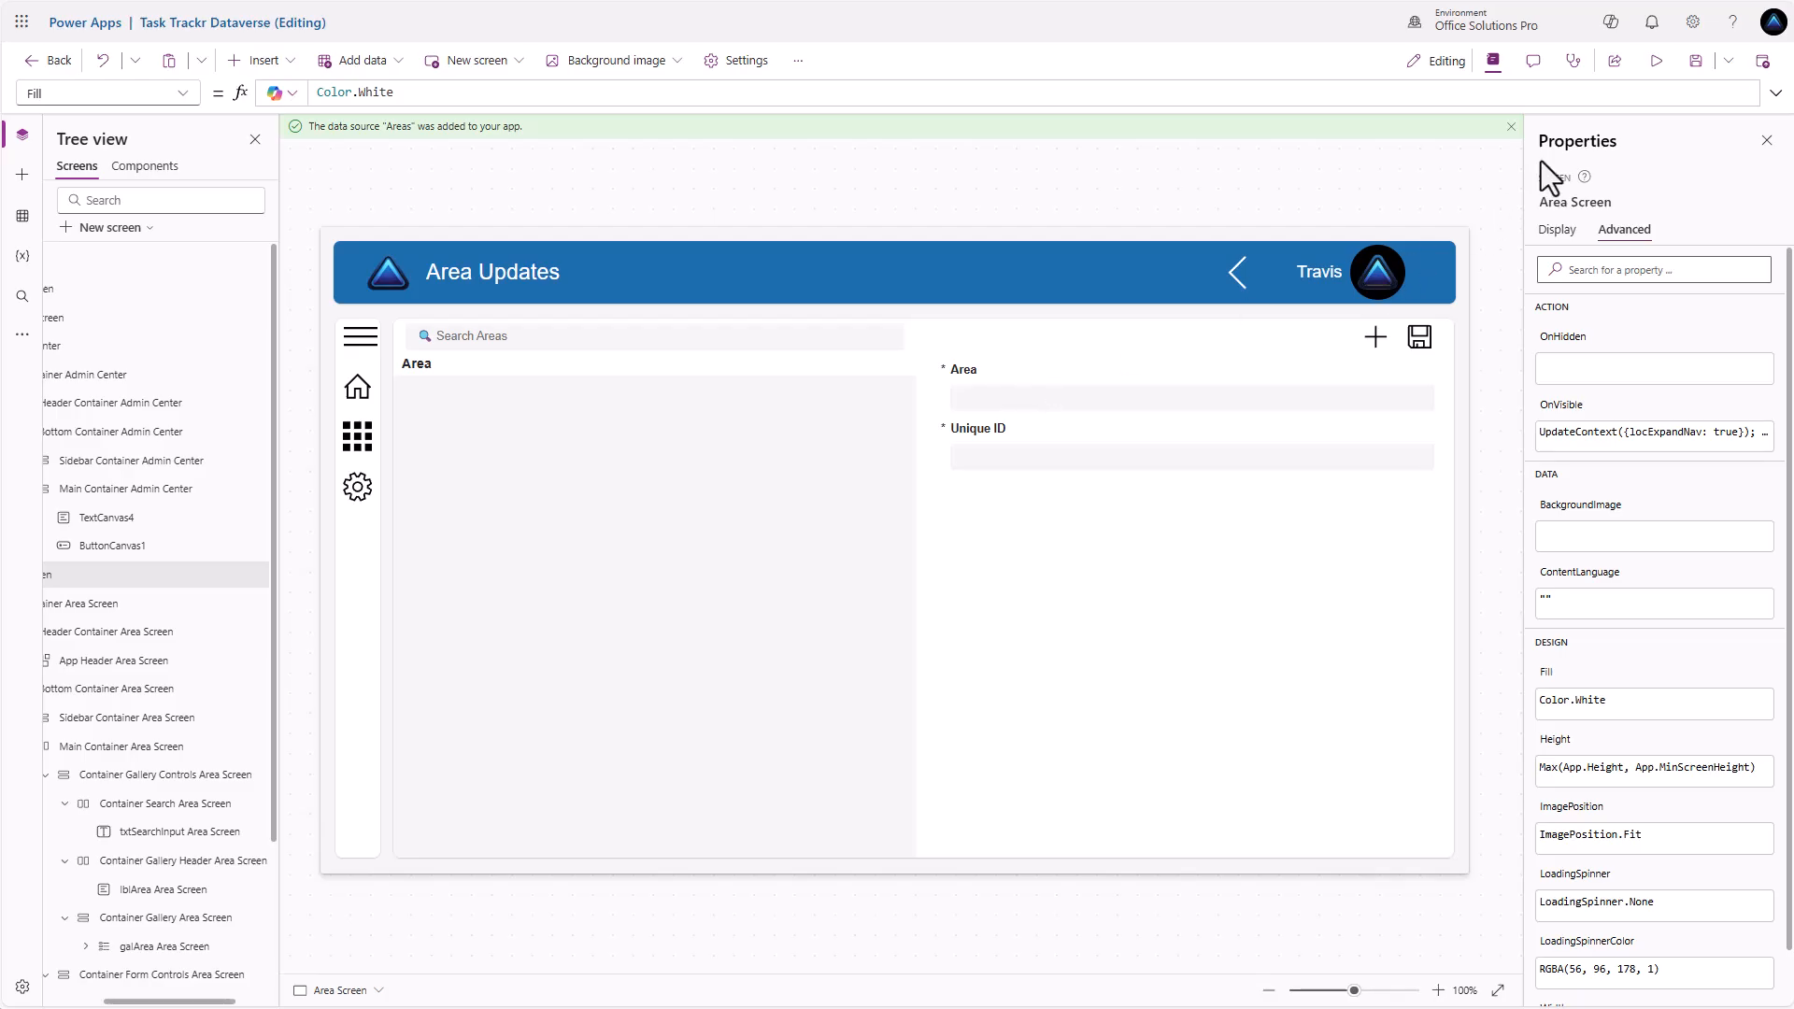
left_click(1655, 65)
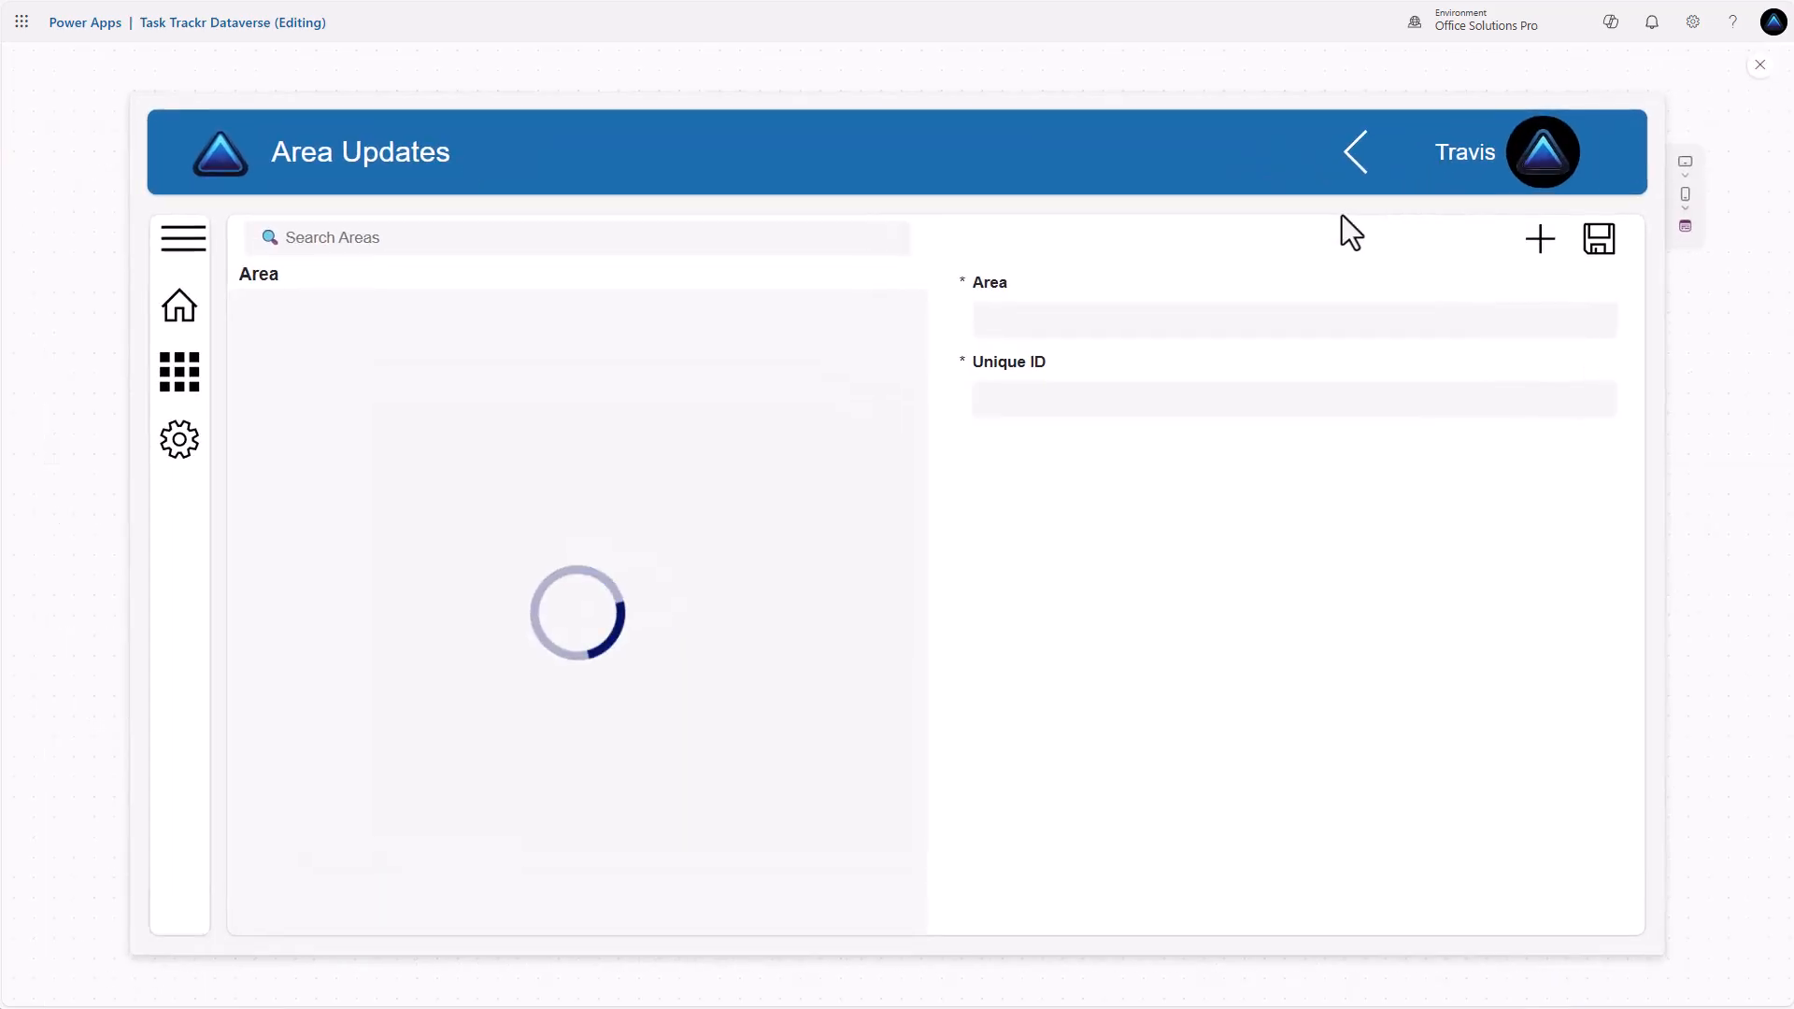
Enter Task Trackr as the new record's Area, leave Unique ID empty, and save it
left_click(1015, 321)
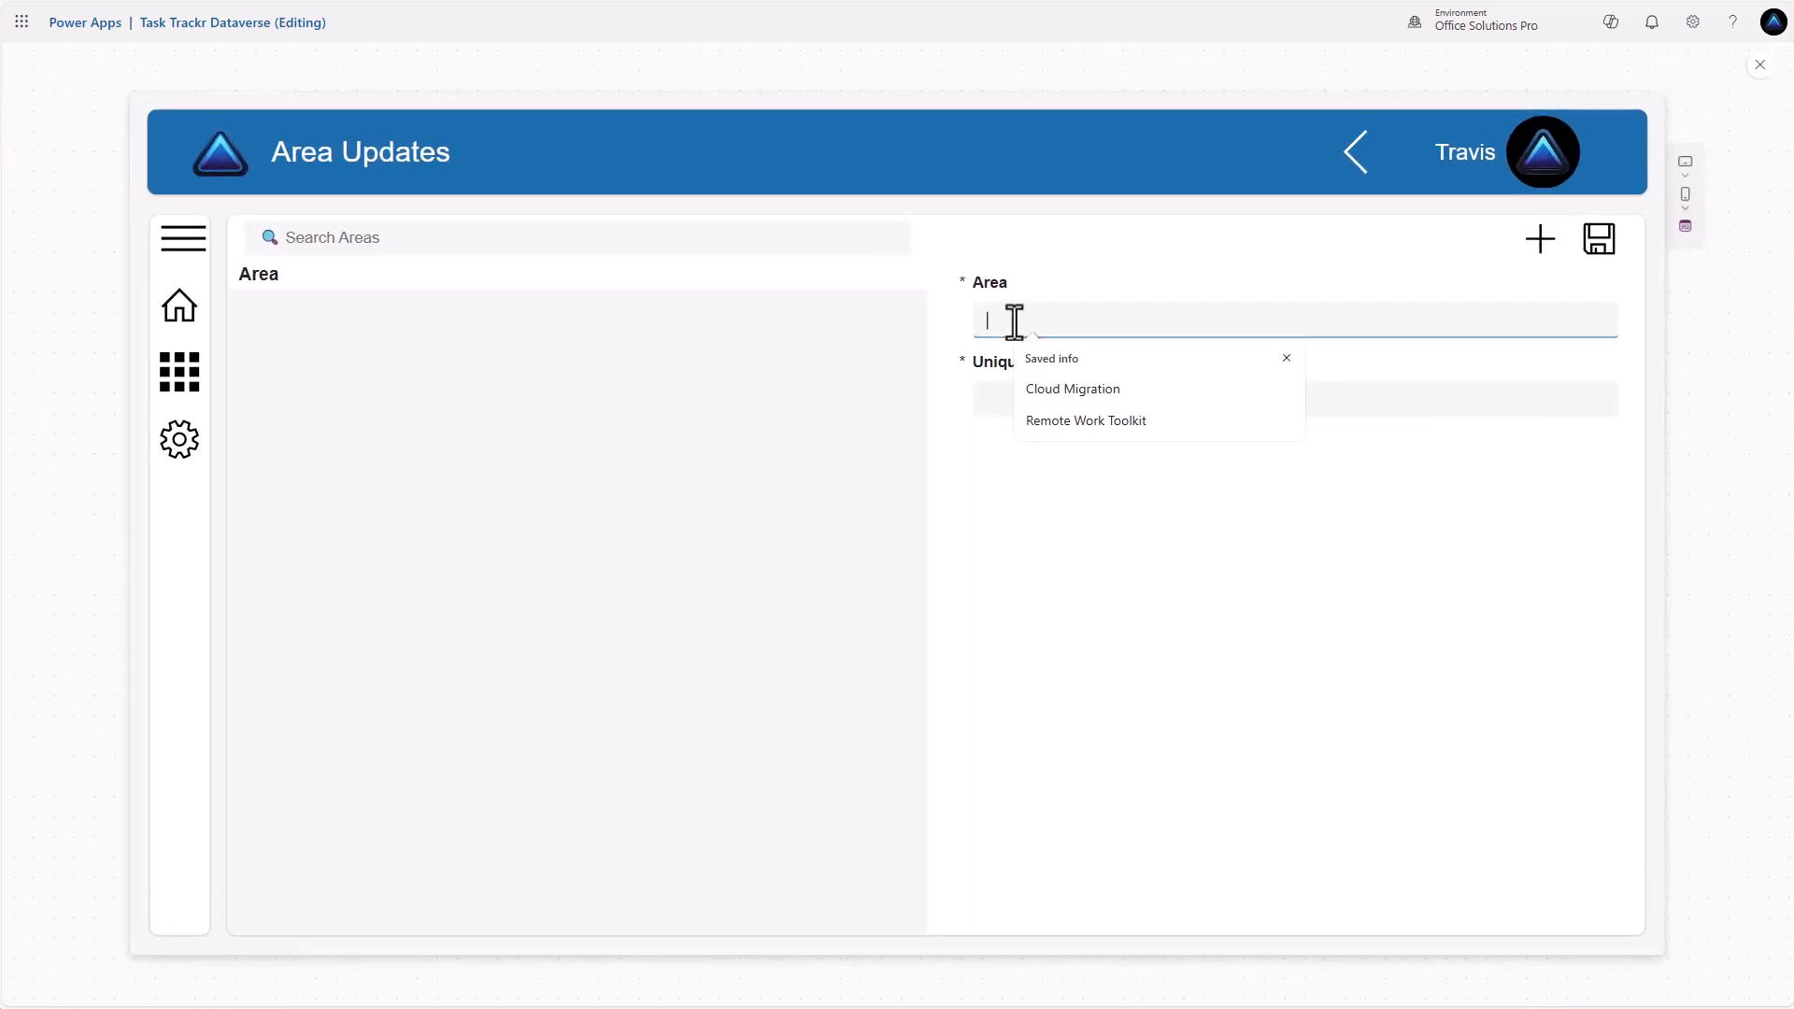
type("Task Trackr")
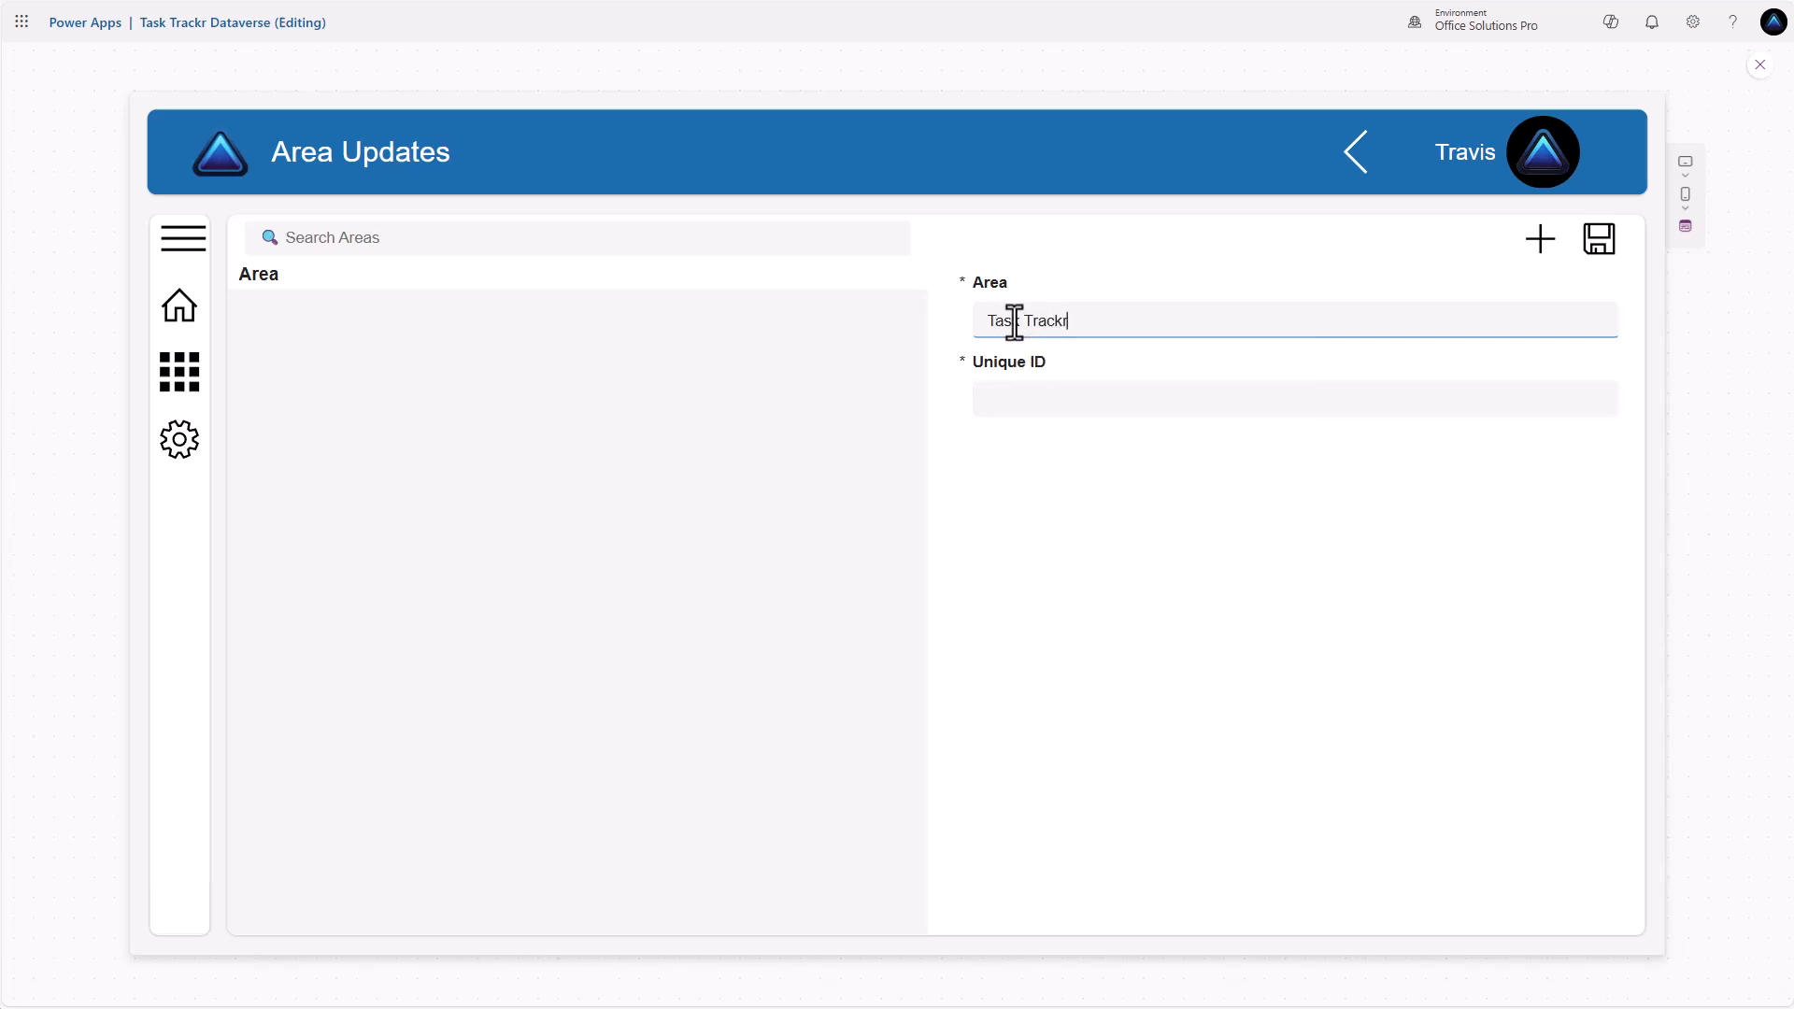
key("Tab")
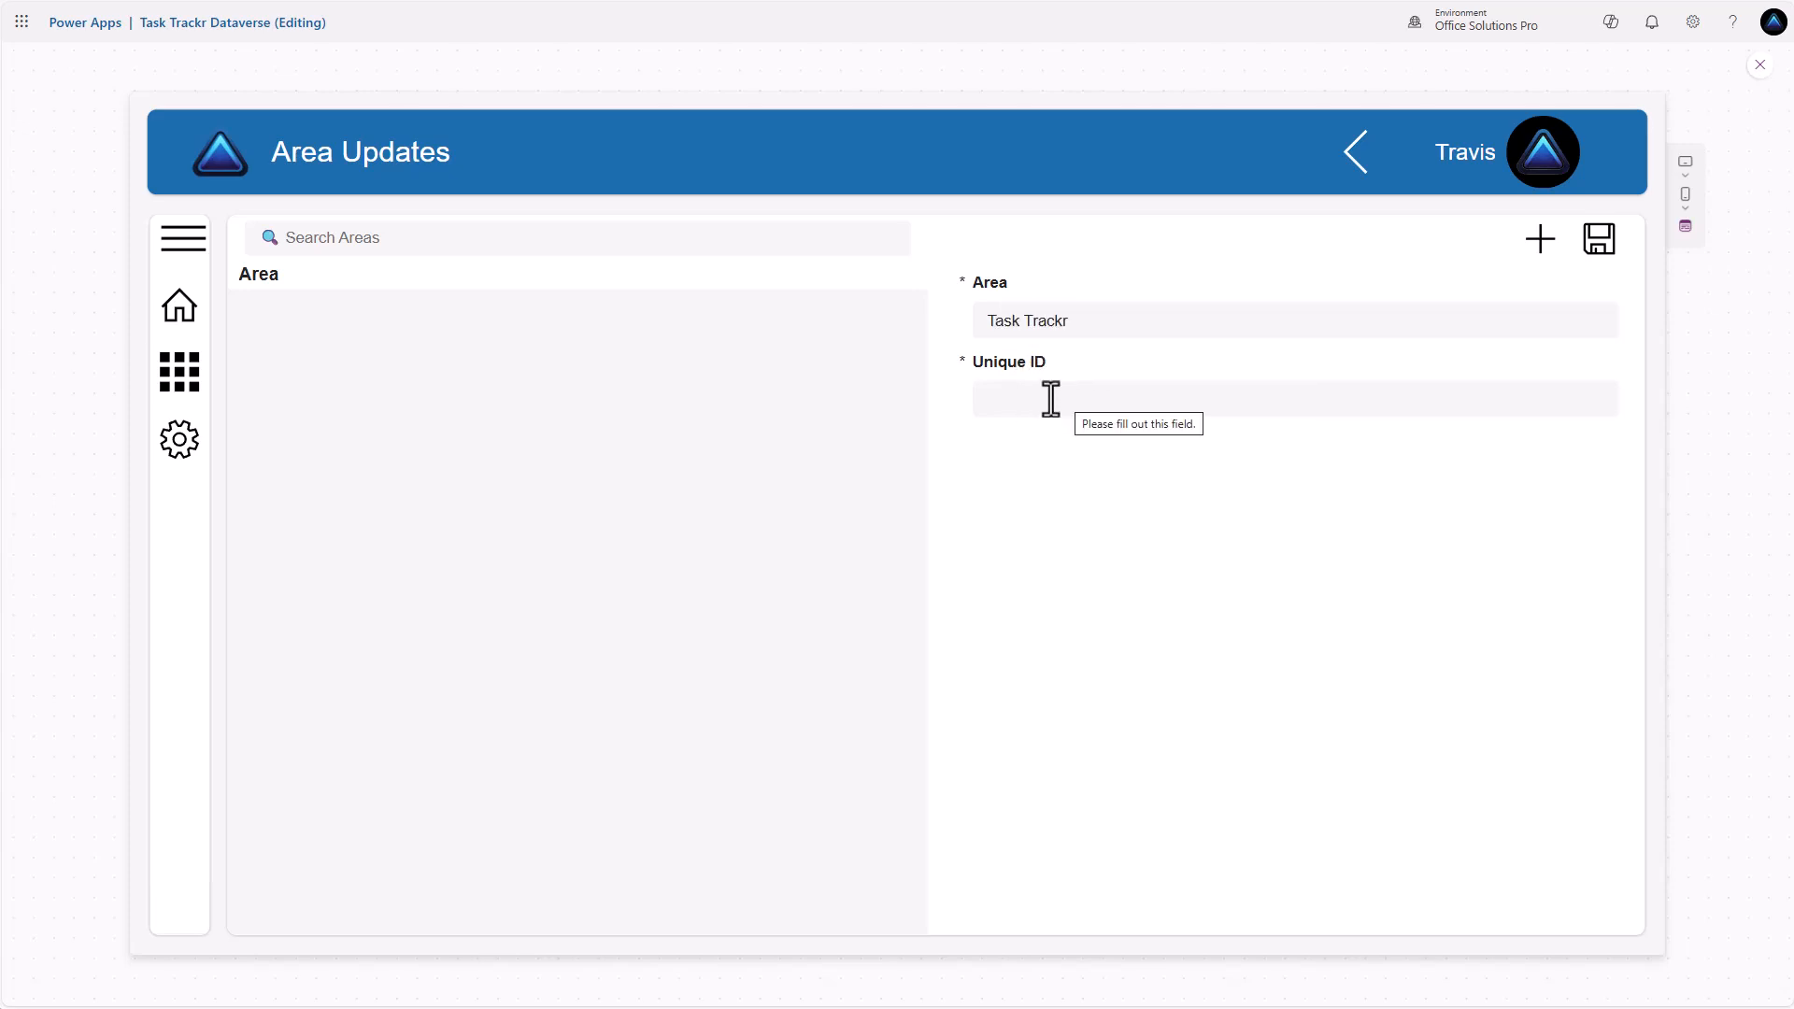
left_click(1599, 245)
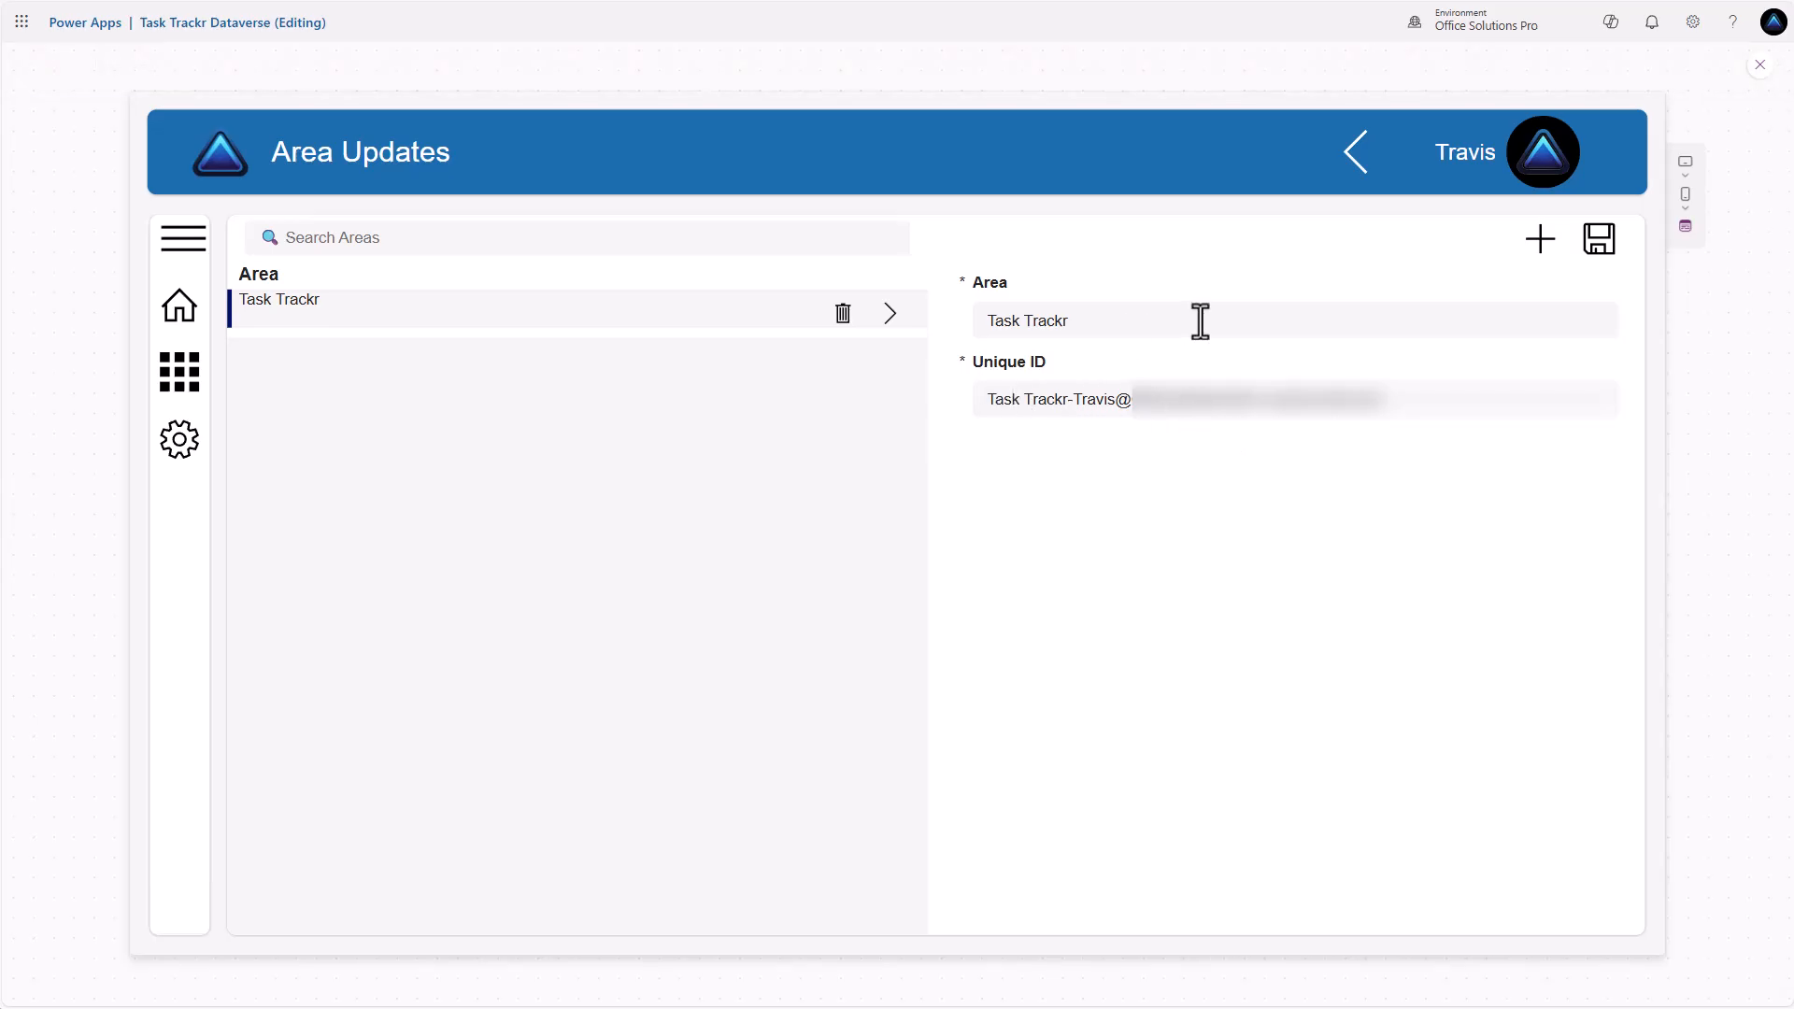
Start another area record and try to save it with the duplicate Area name Task Trackr
left_click(1541, 245)
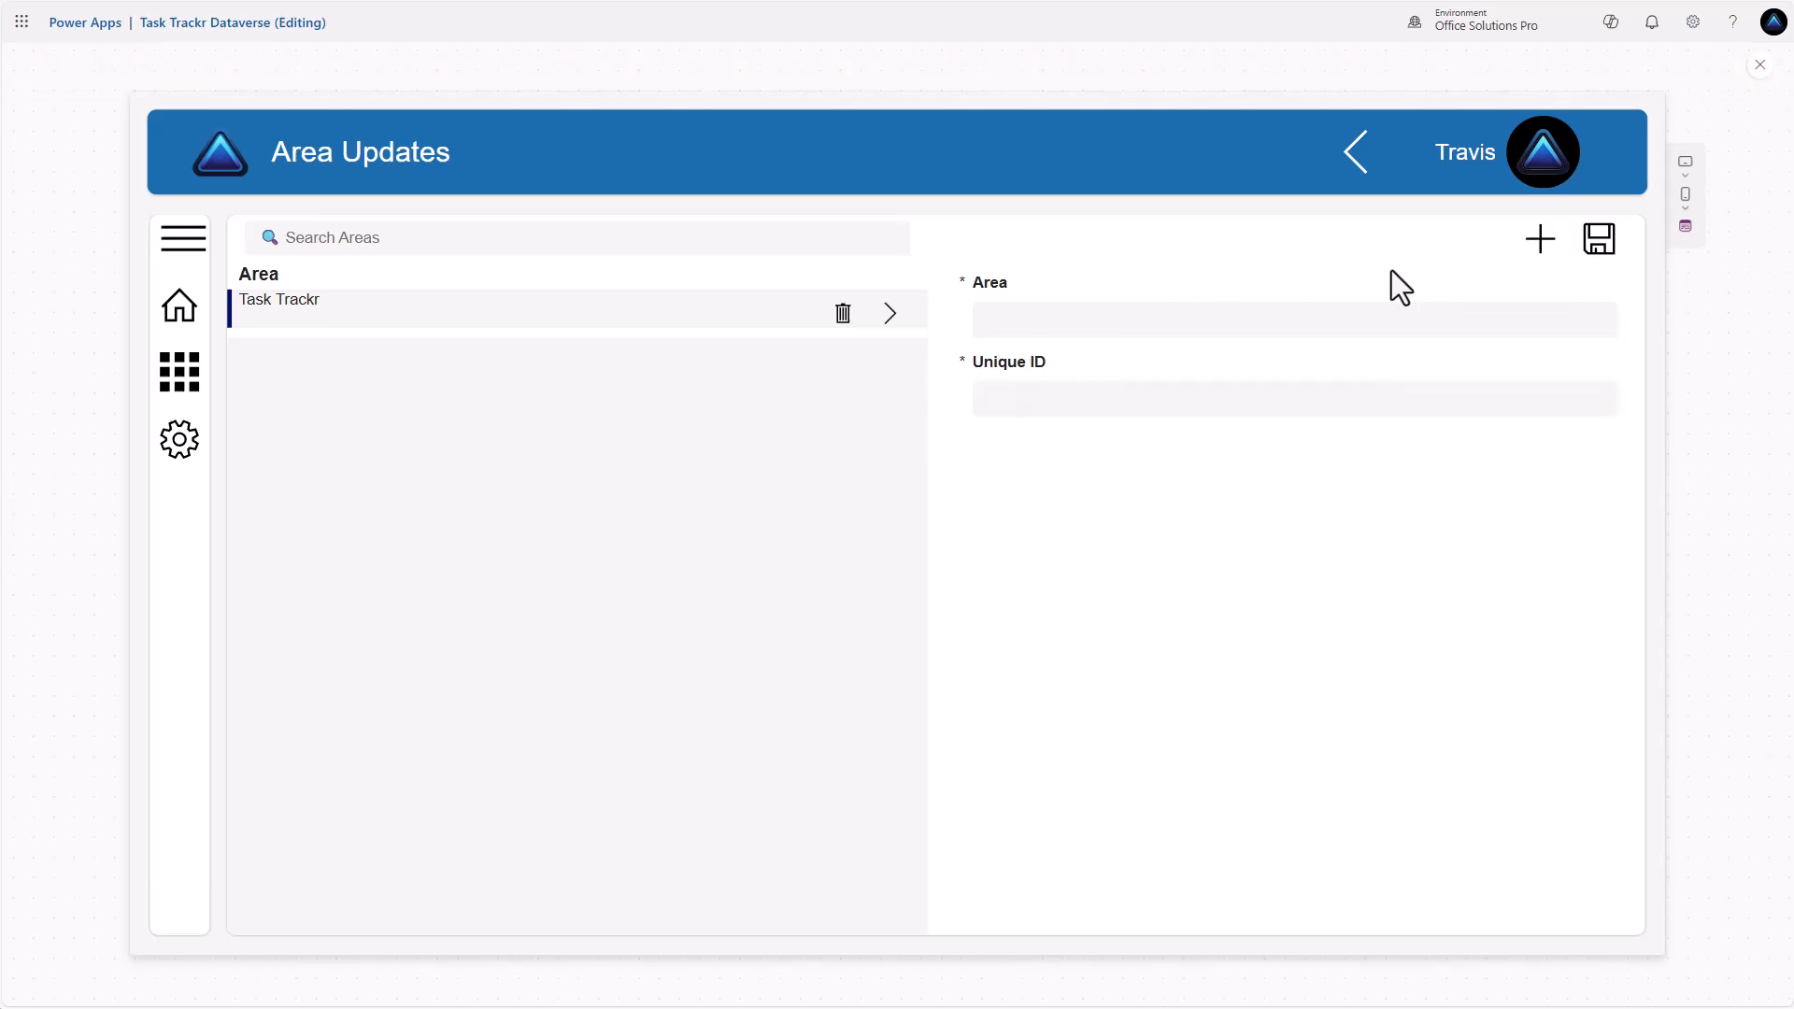
left_click(1016, 320)
type("Task Trackr")
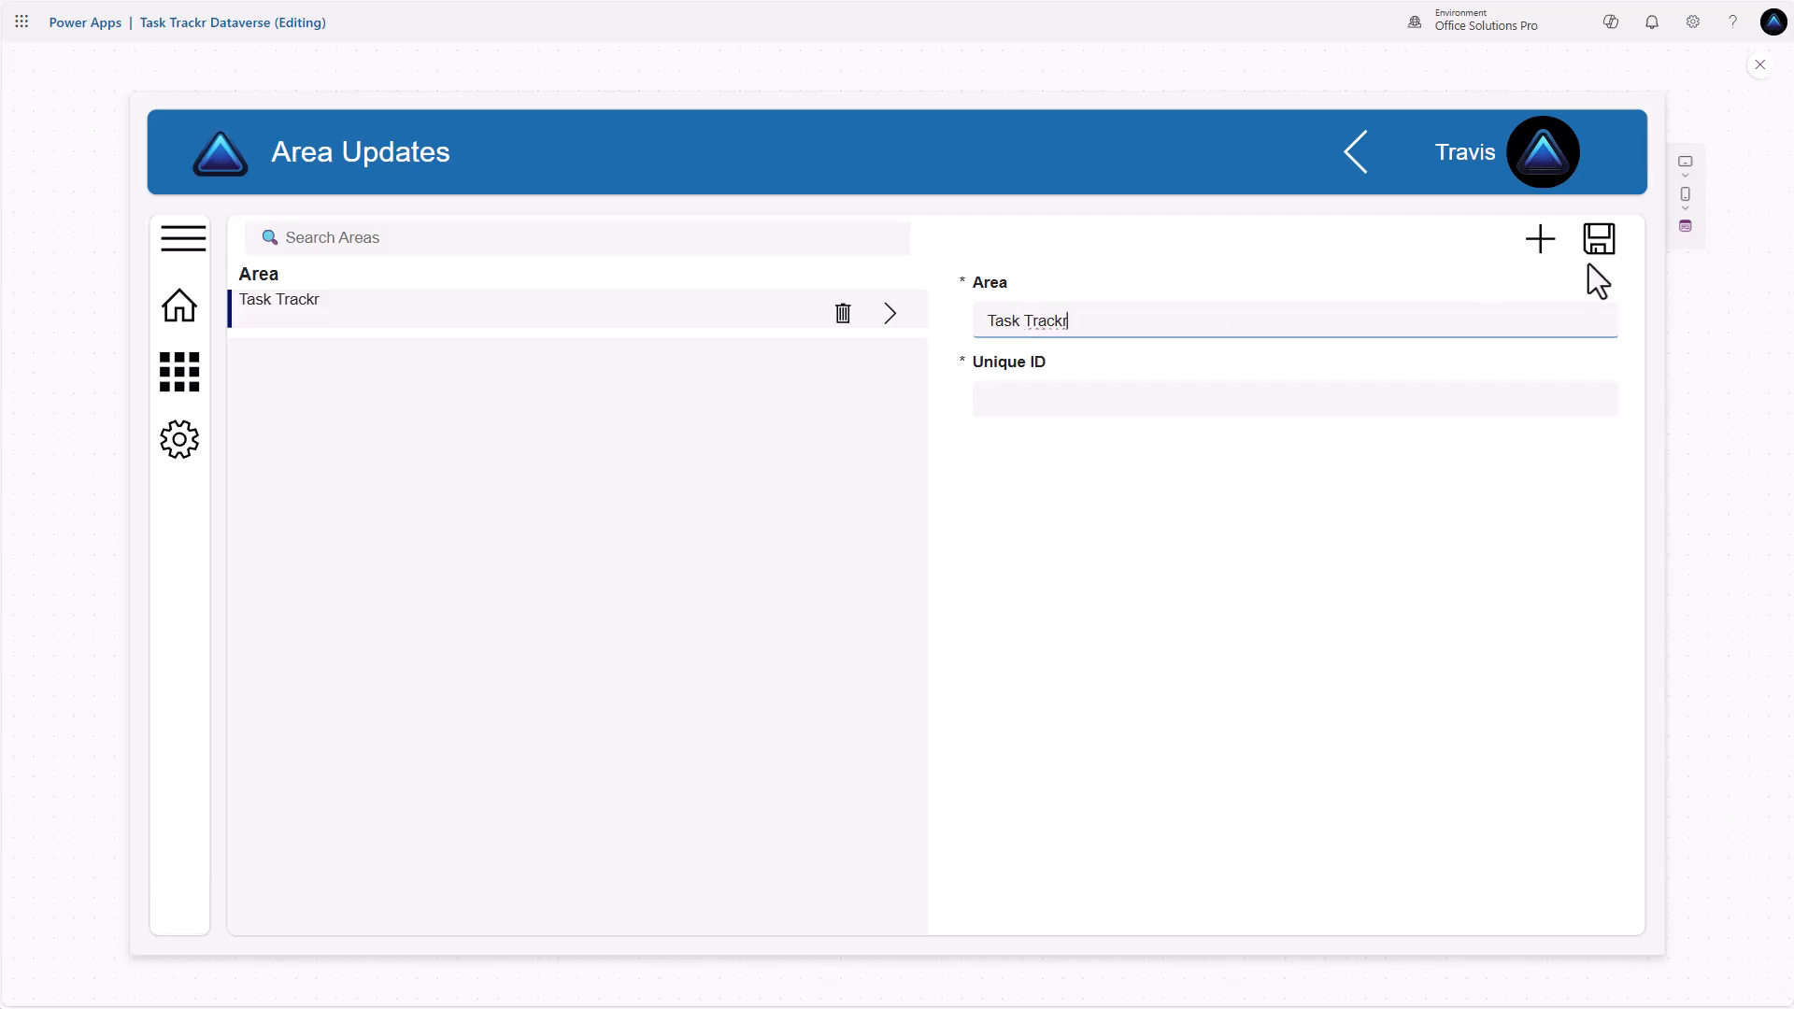
left_click(1599, 243)
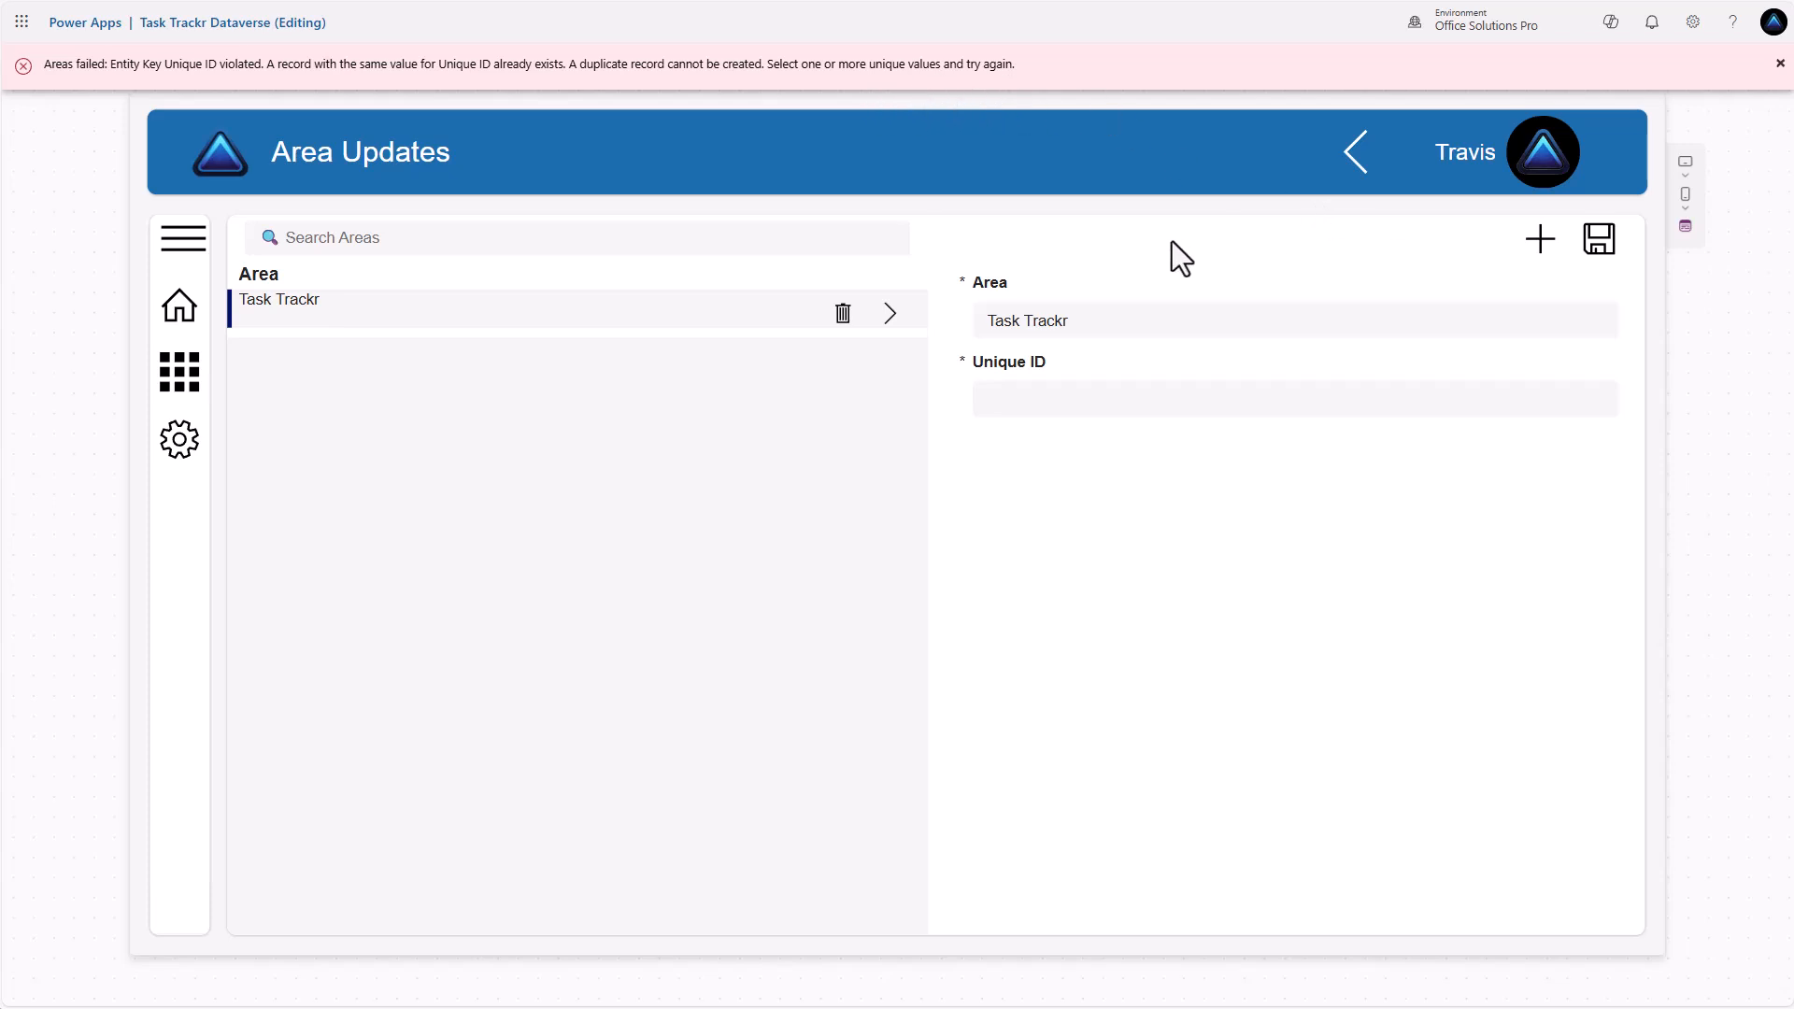
Change the unsaved record's Area to Task Trackr Model-Driven App, save it, and exit the preview
left_click_drag(1081, 320, 947, 316)
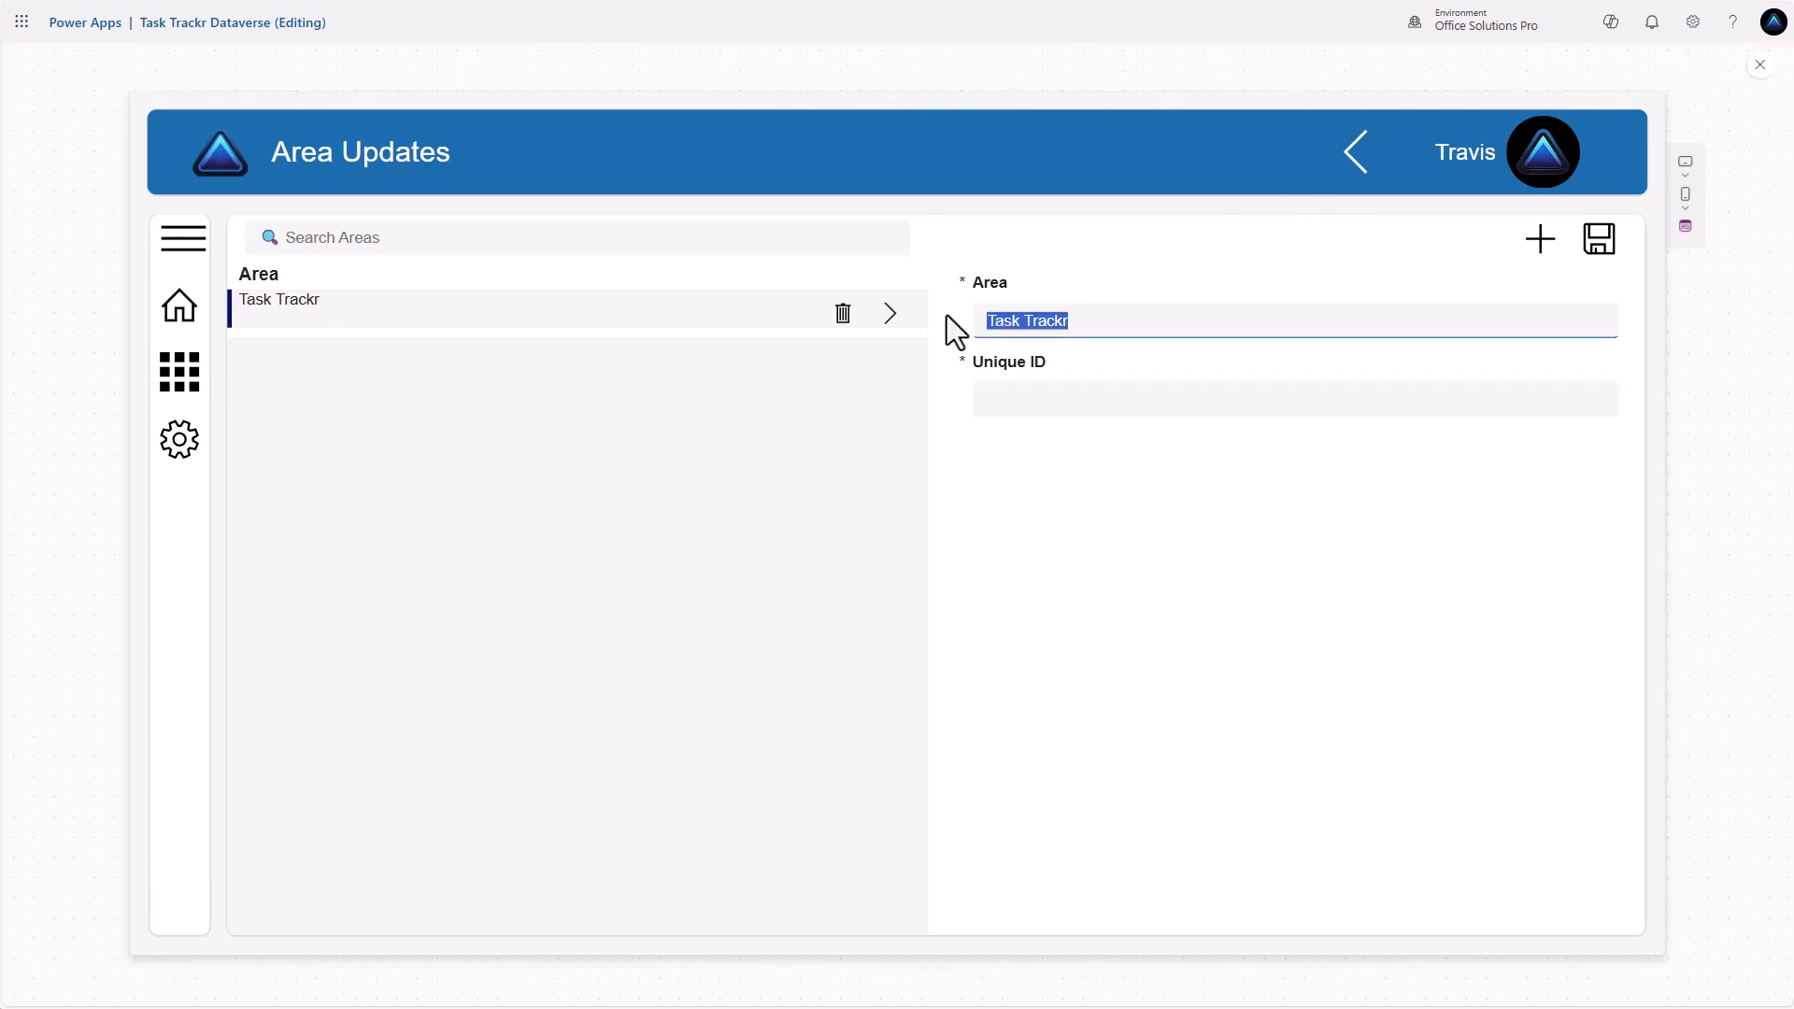
type("T")
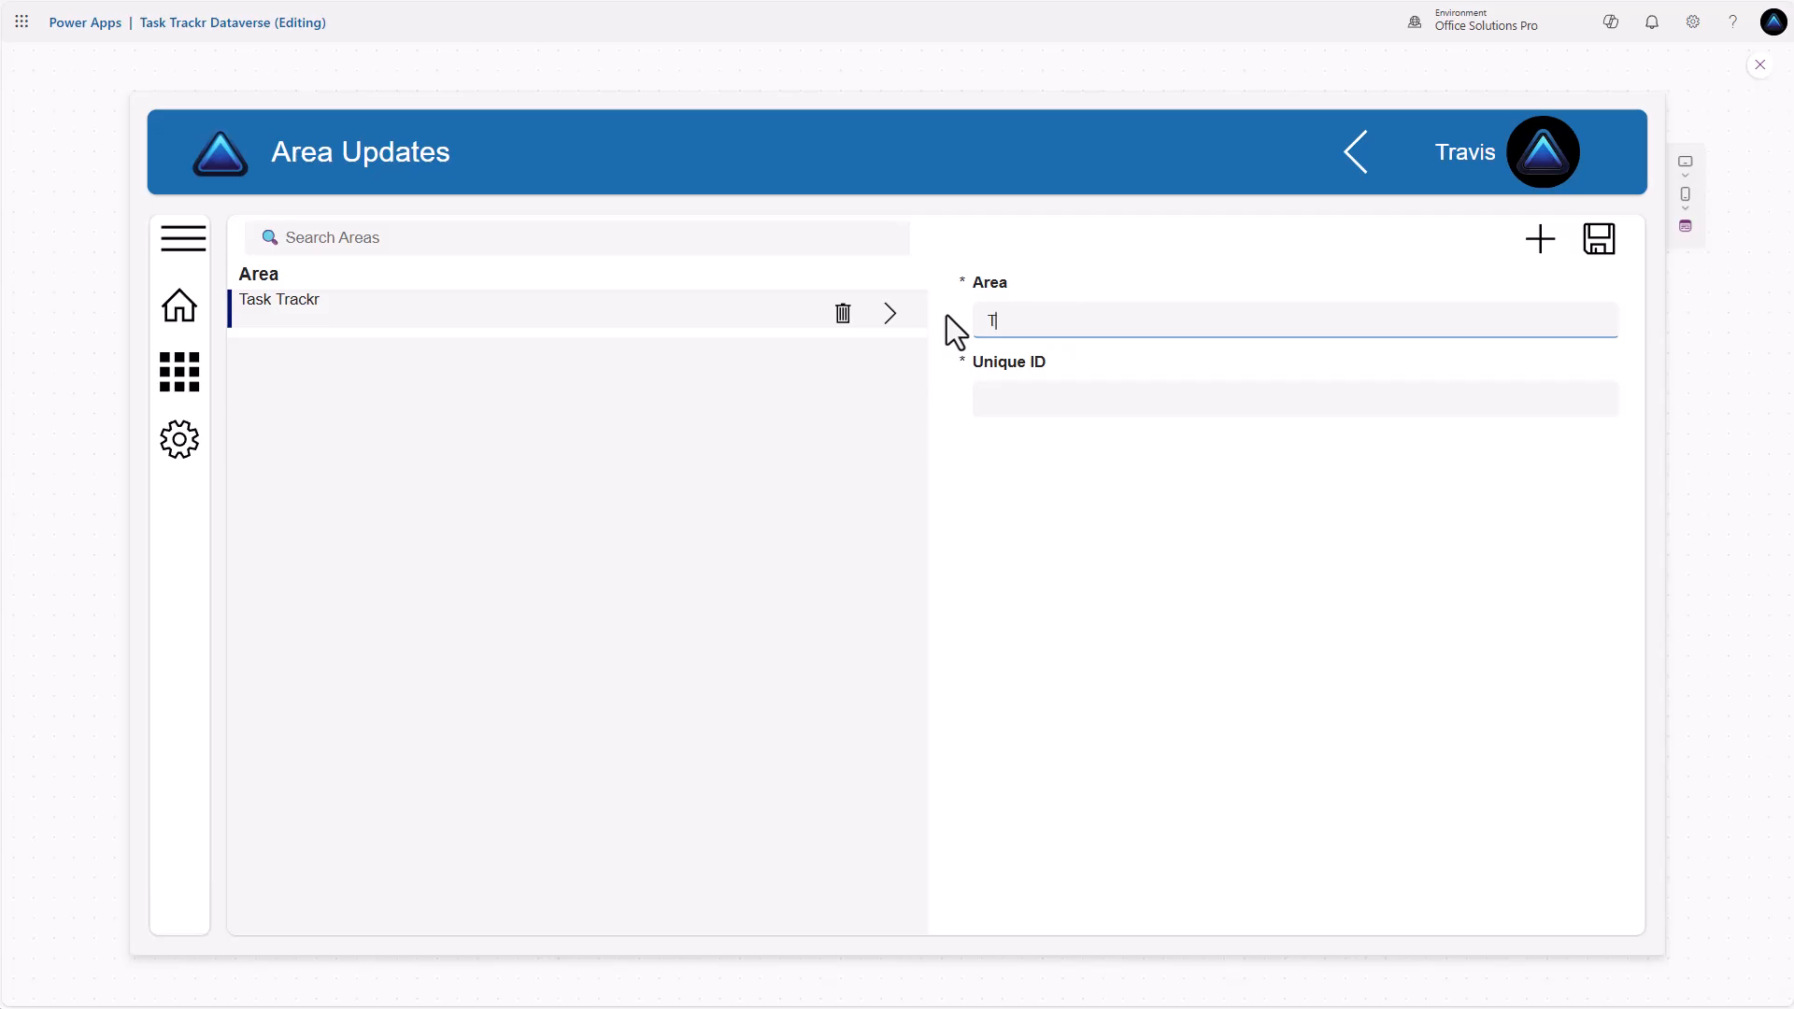
type("ask Trackr Model-Driven App")
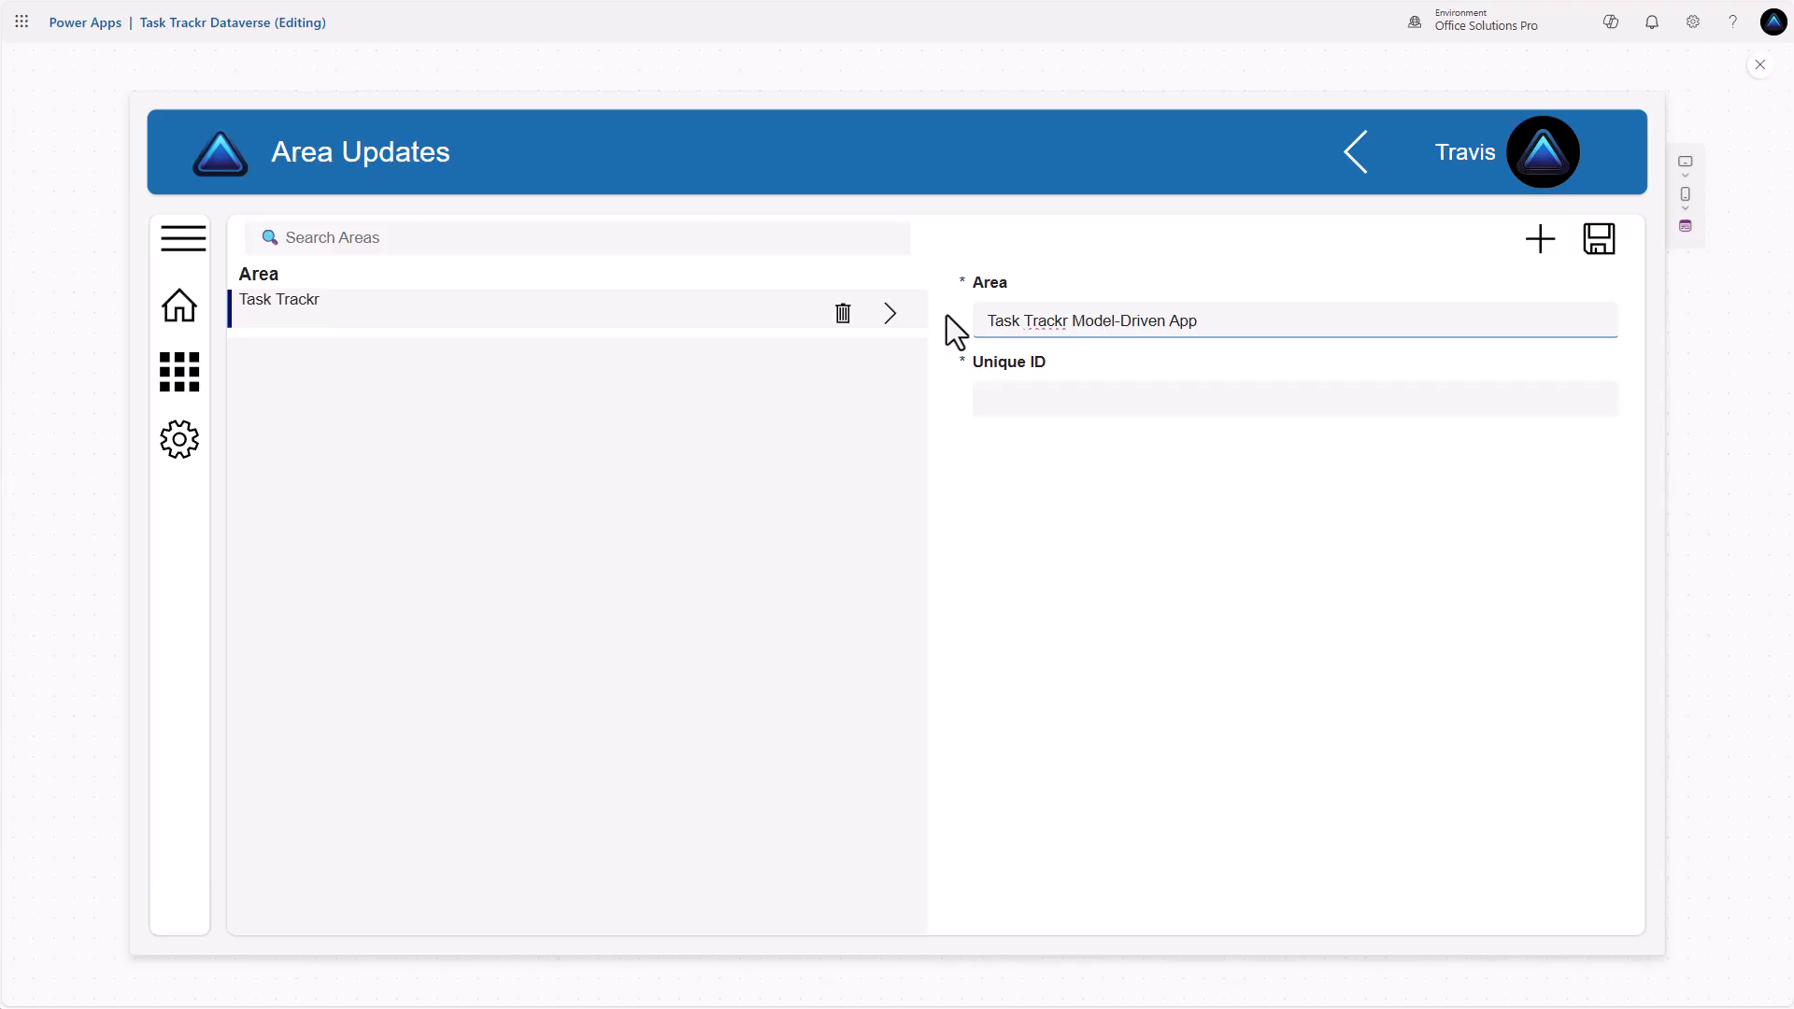
left_click(1593, 236)
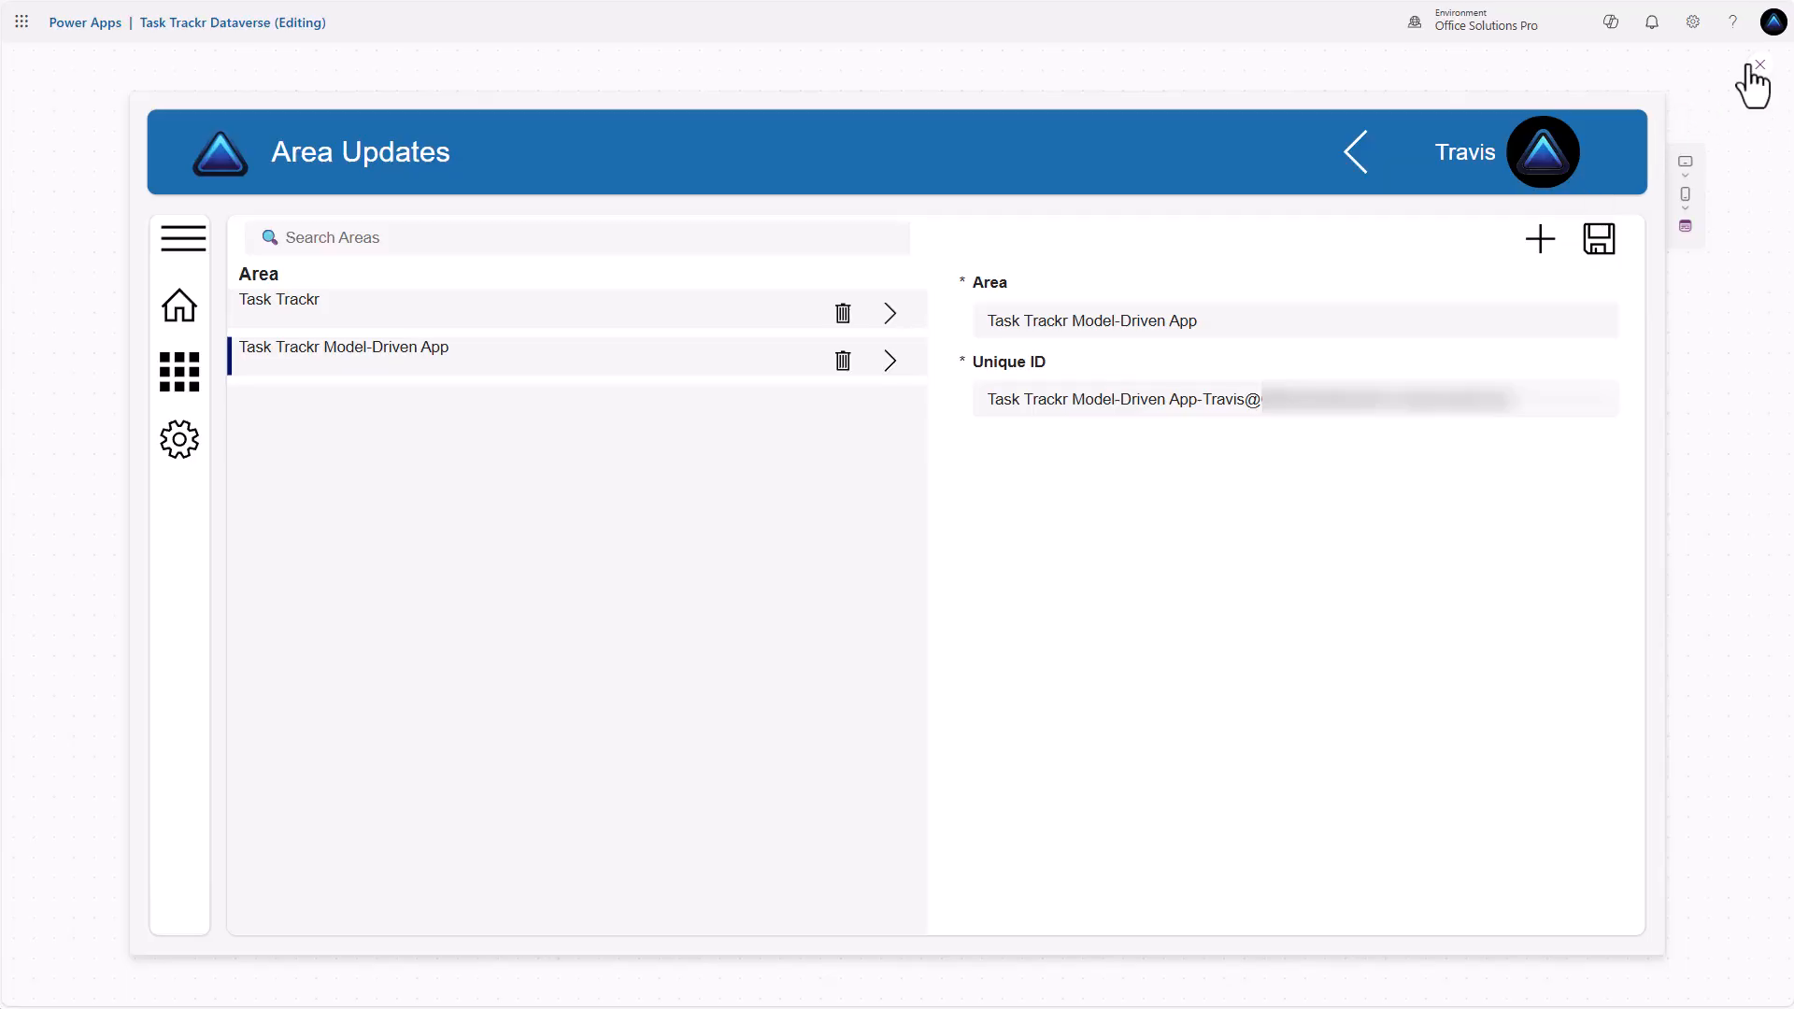
left_click(1755, 67)
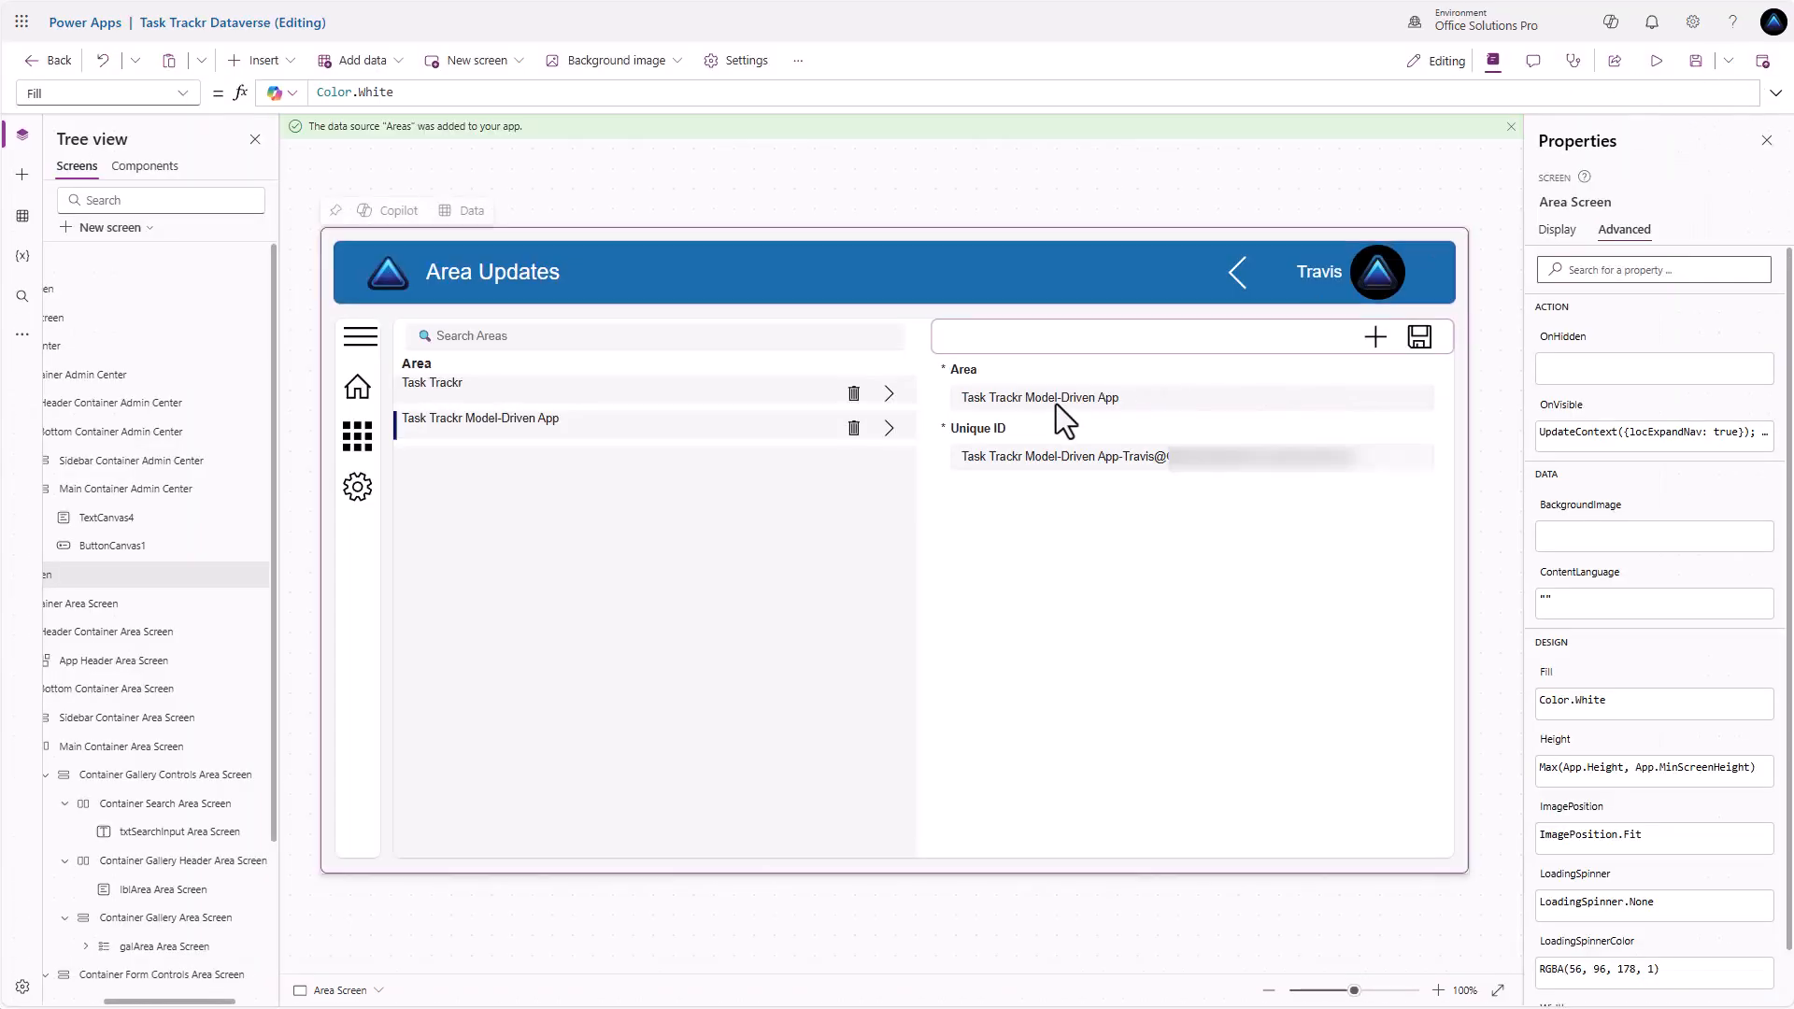
Hide the Unique ID card in the area form
left_click(1014, 439)
left_click(1553, 230)
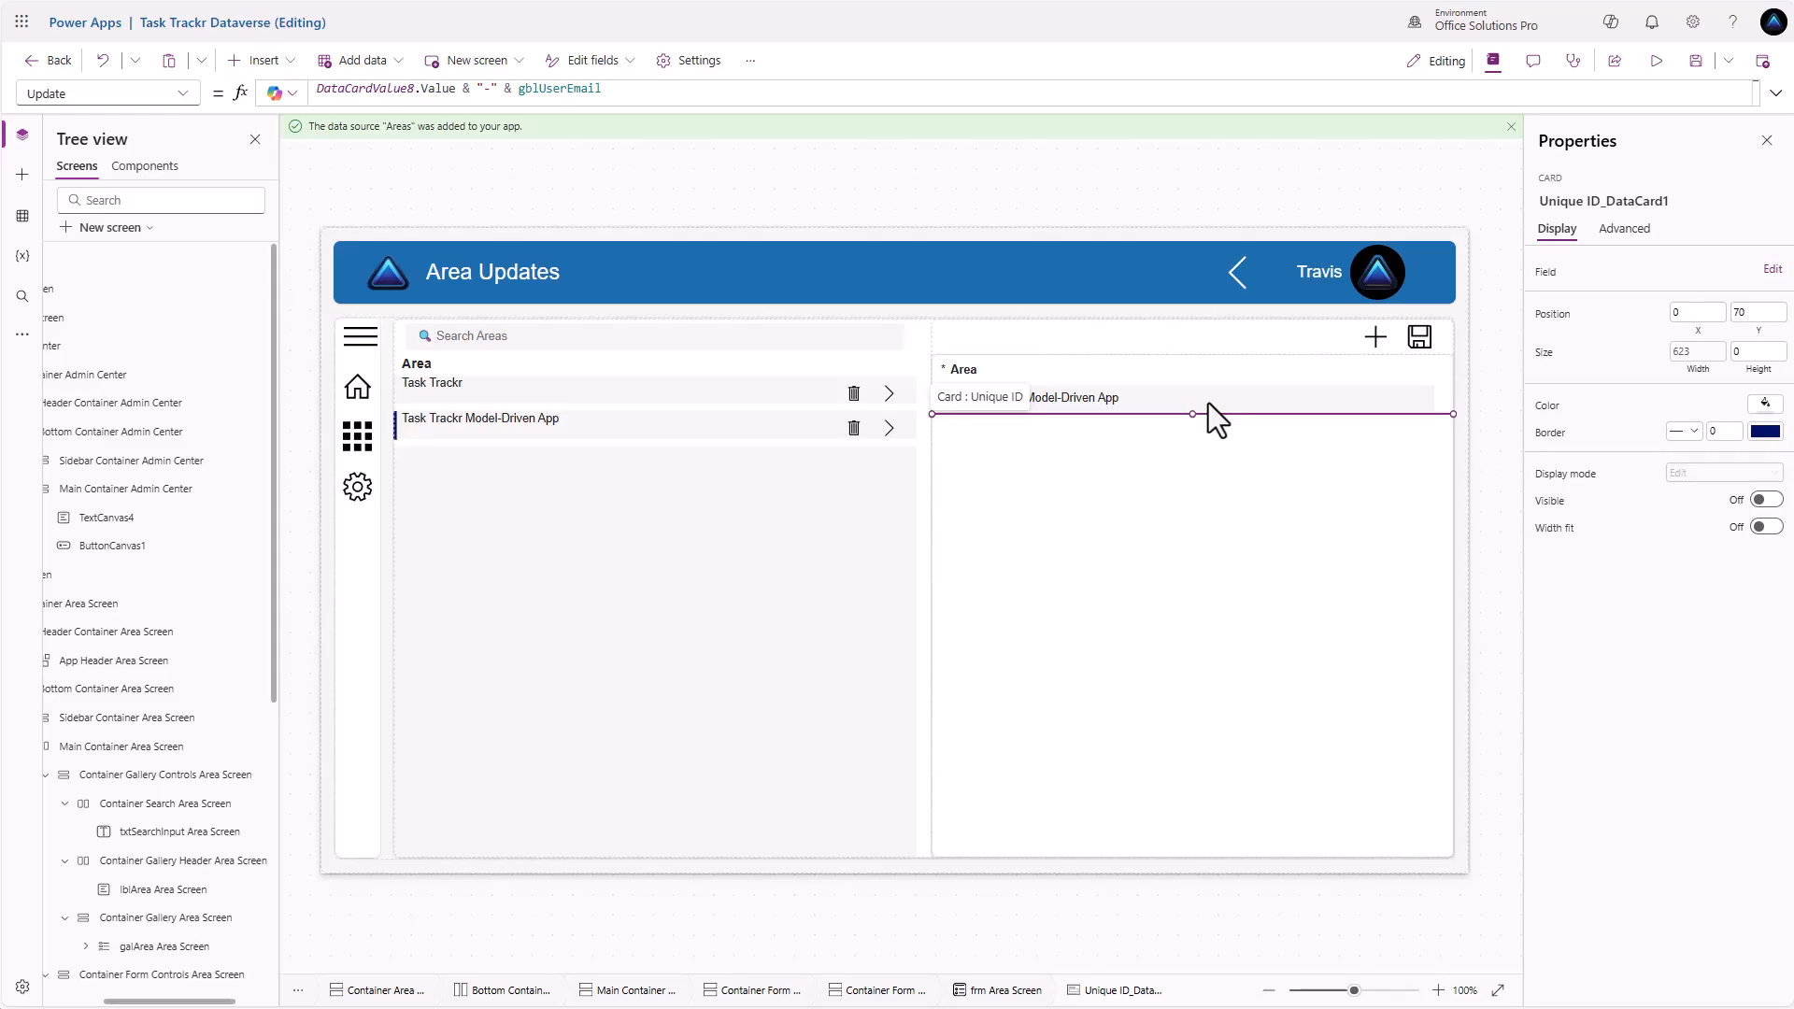
Begin a Filter formula on the Areas source in the Items property of the area gallery
left_click(587, 654)
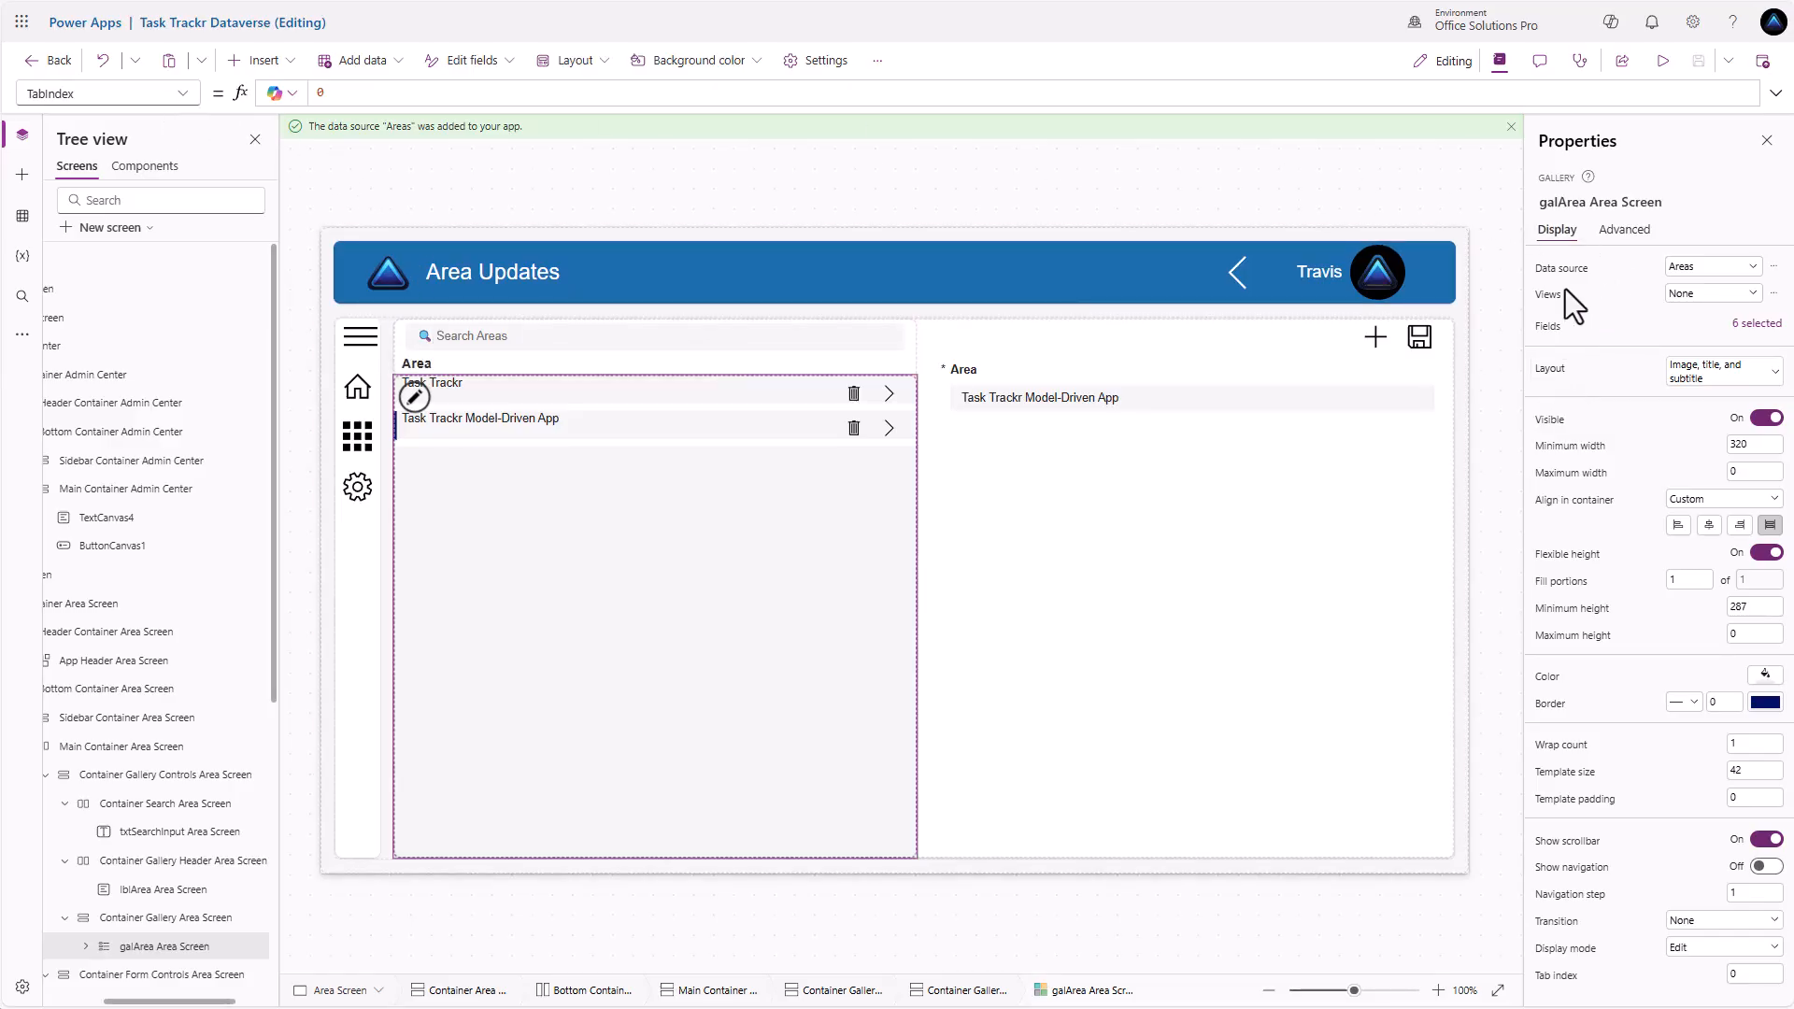
left_click(185, 95)
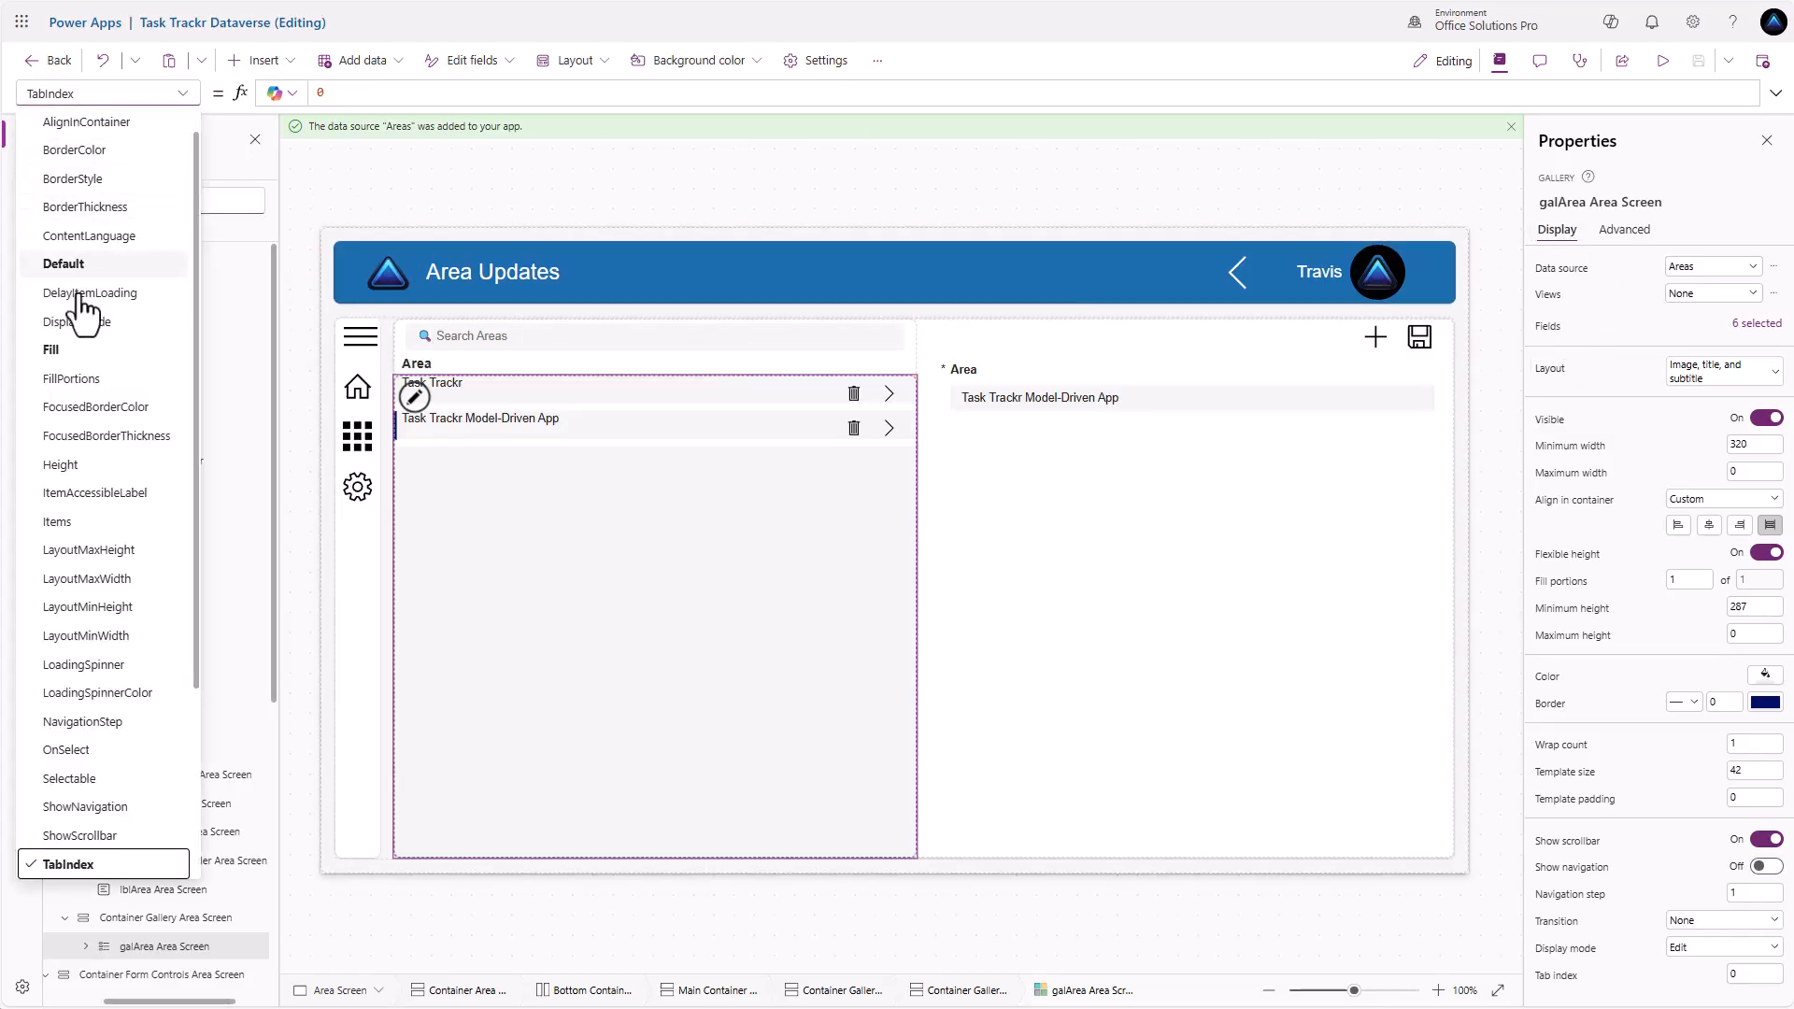
left_click(80, 531)
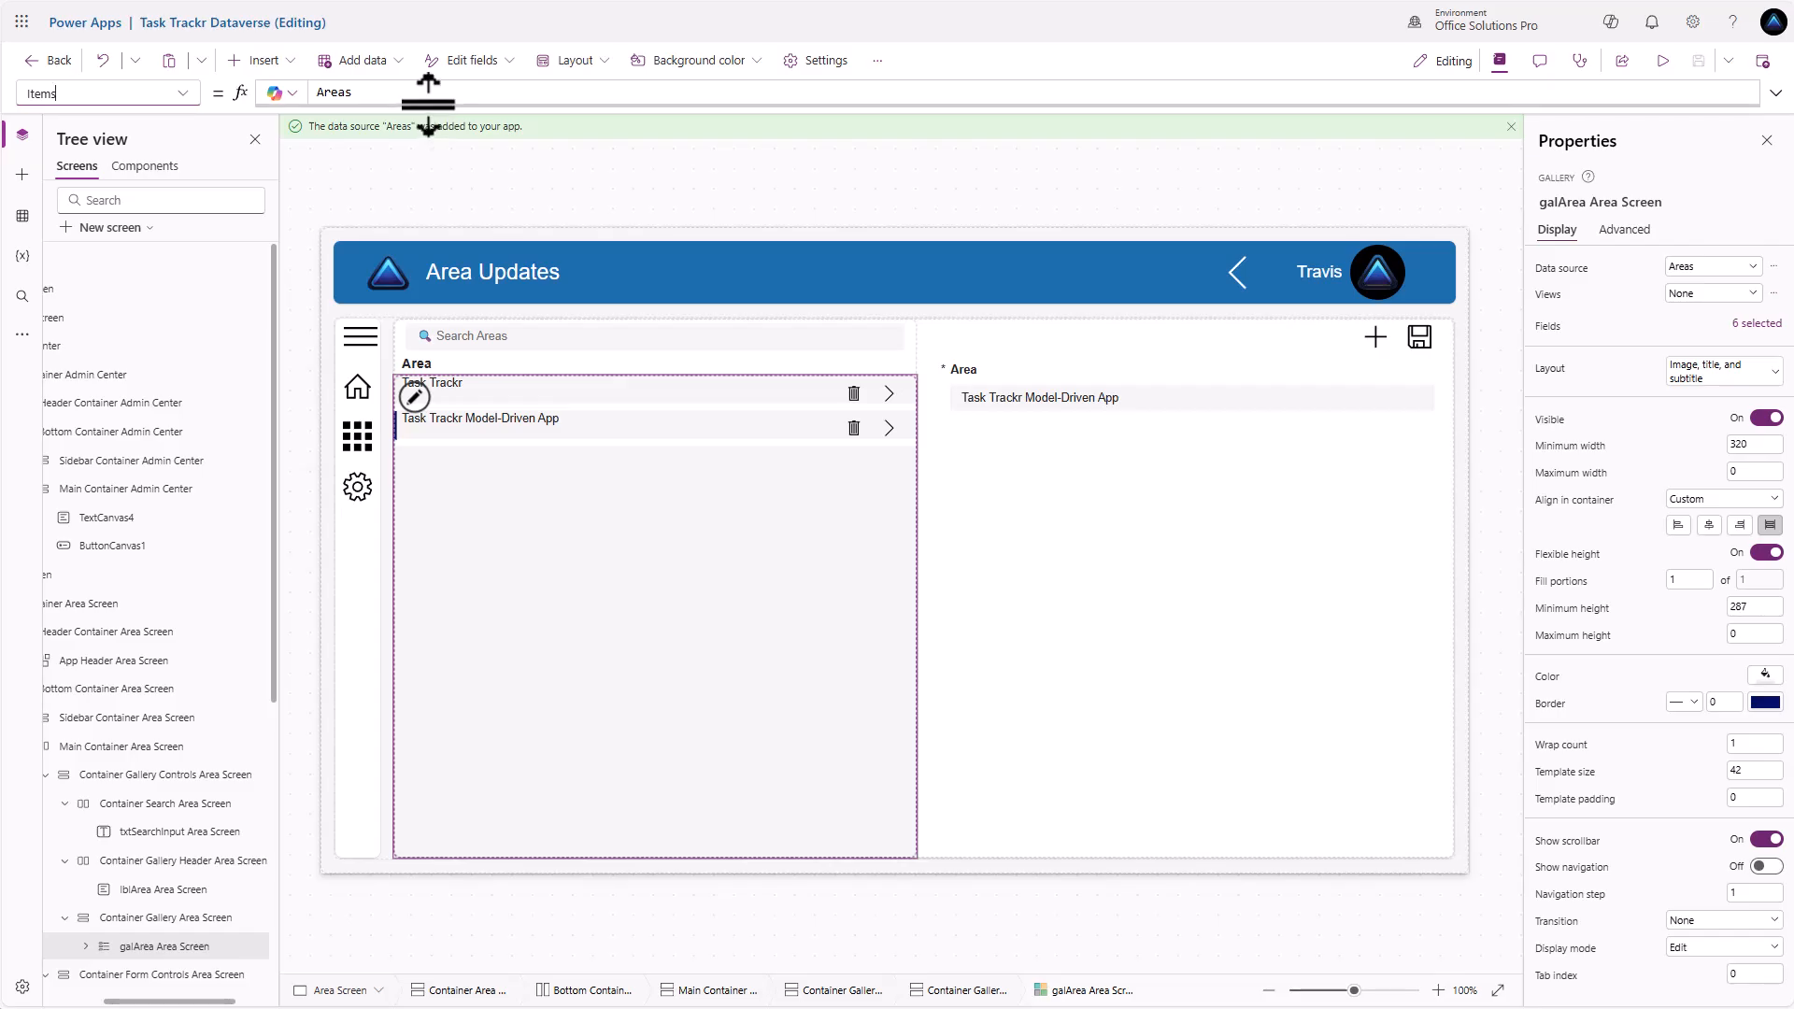
left_click_drag(416, 107, 416, 163)
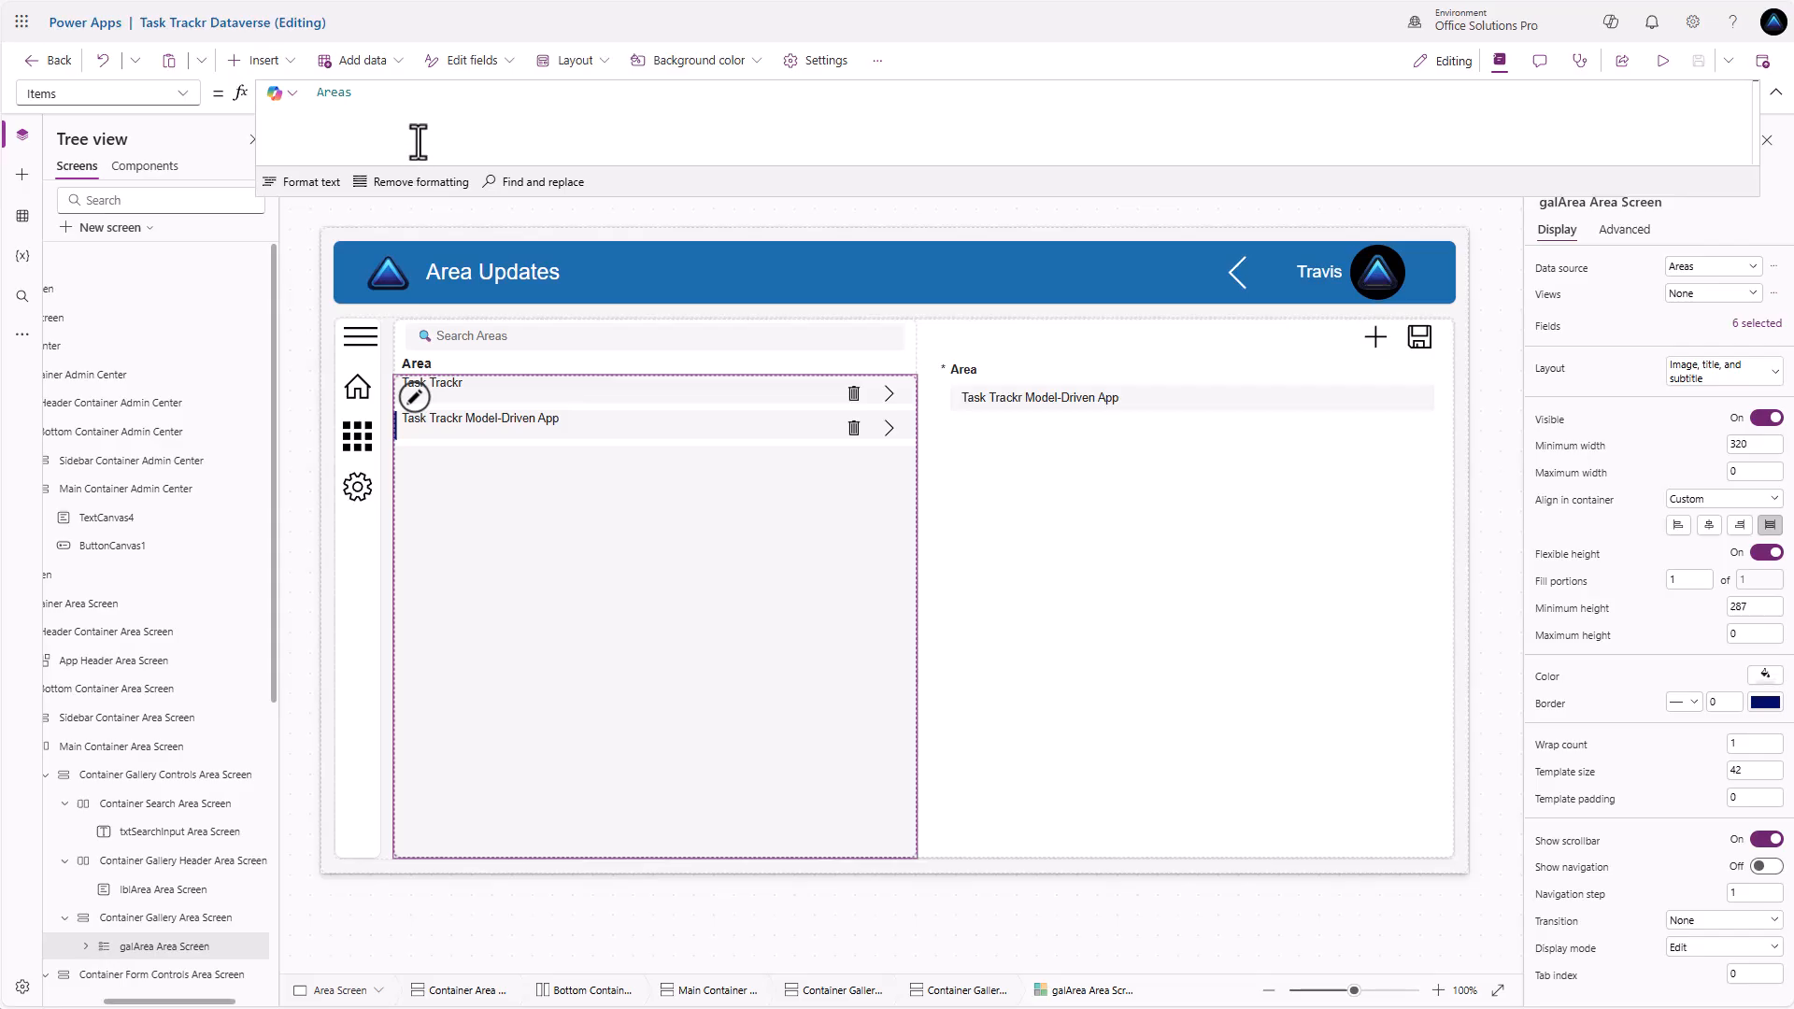
double_click(338, 98)
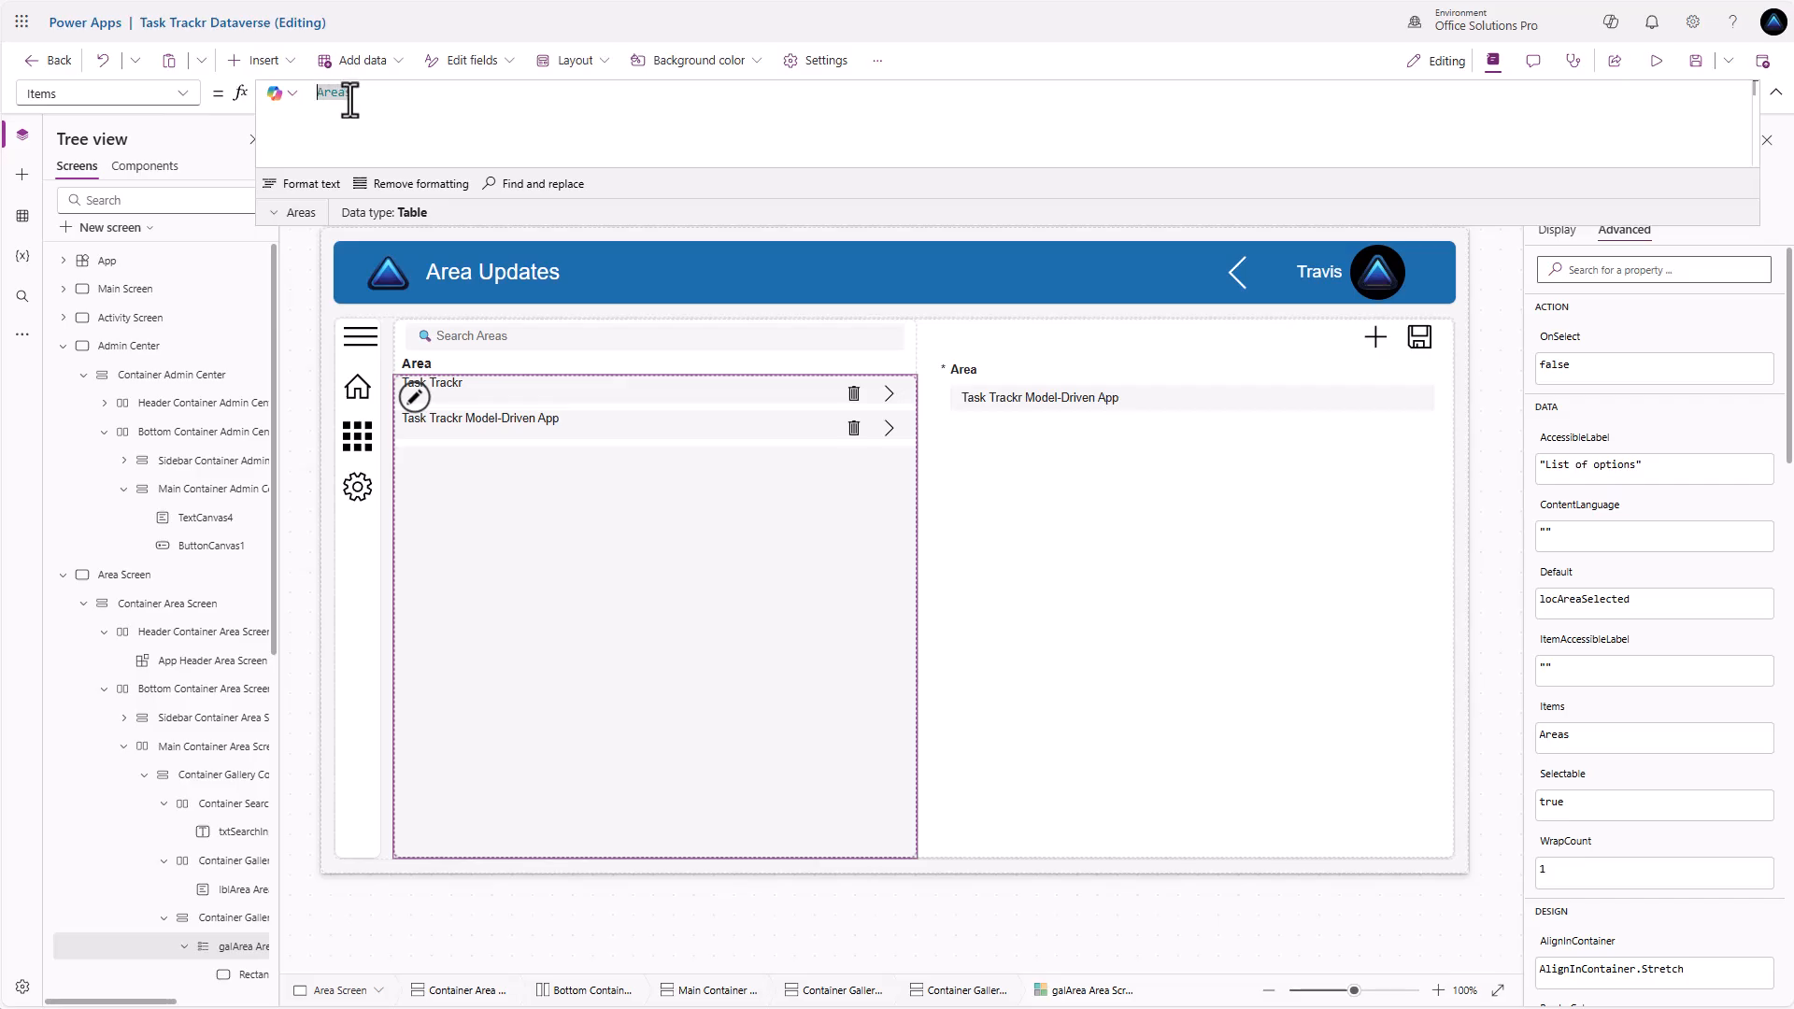
key("Home")
type("Filter(")
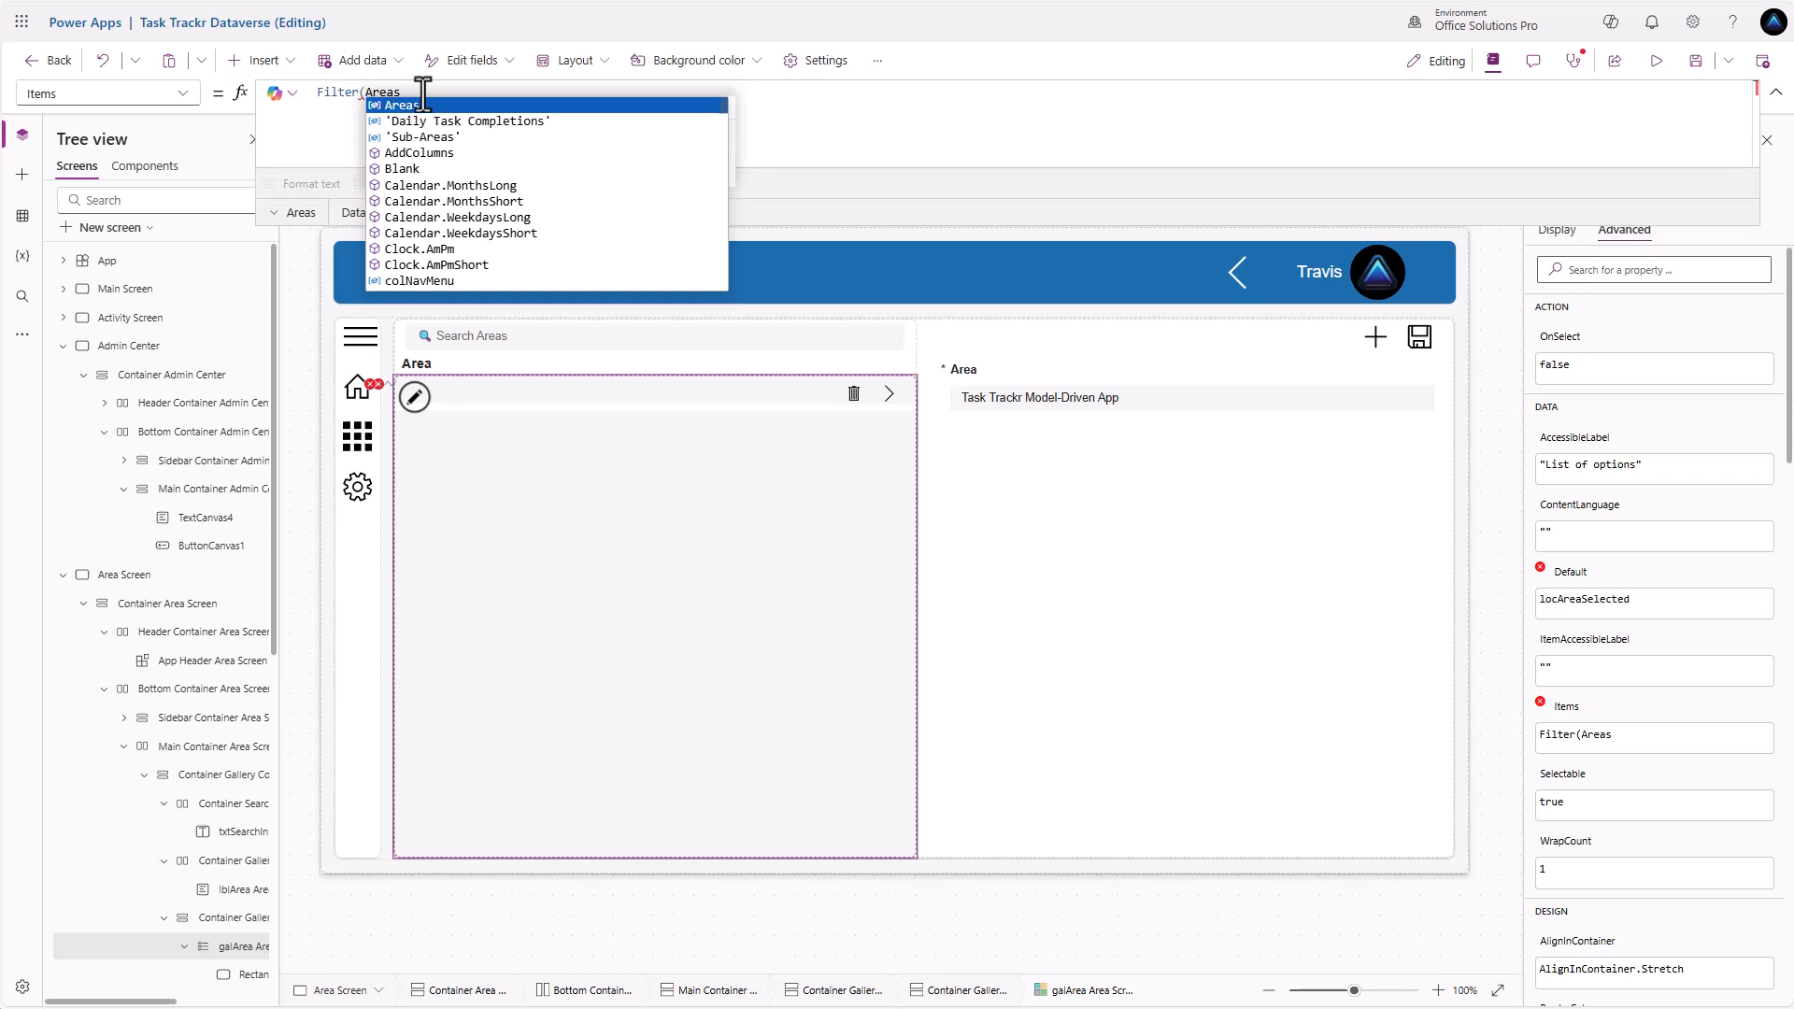
left_click(421, 96)
type(", ")
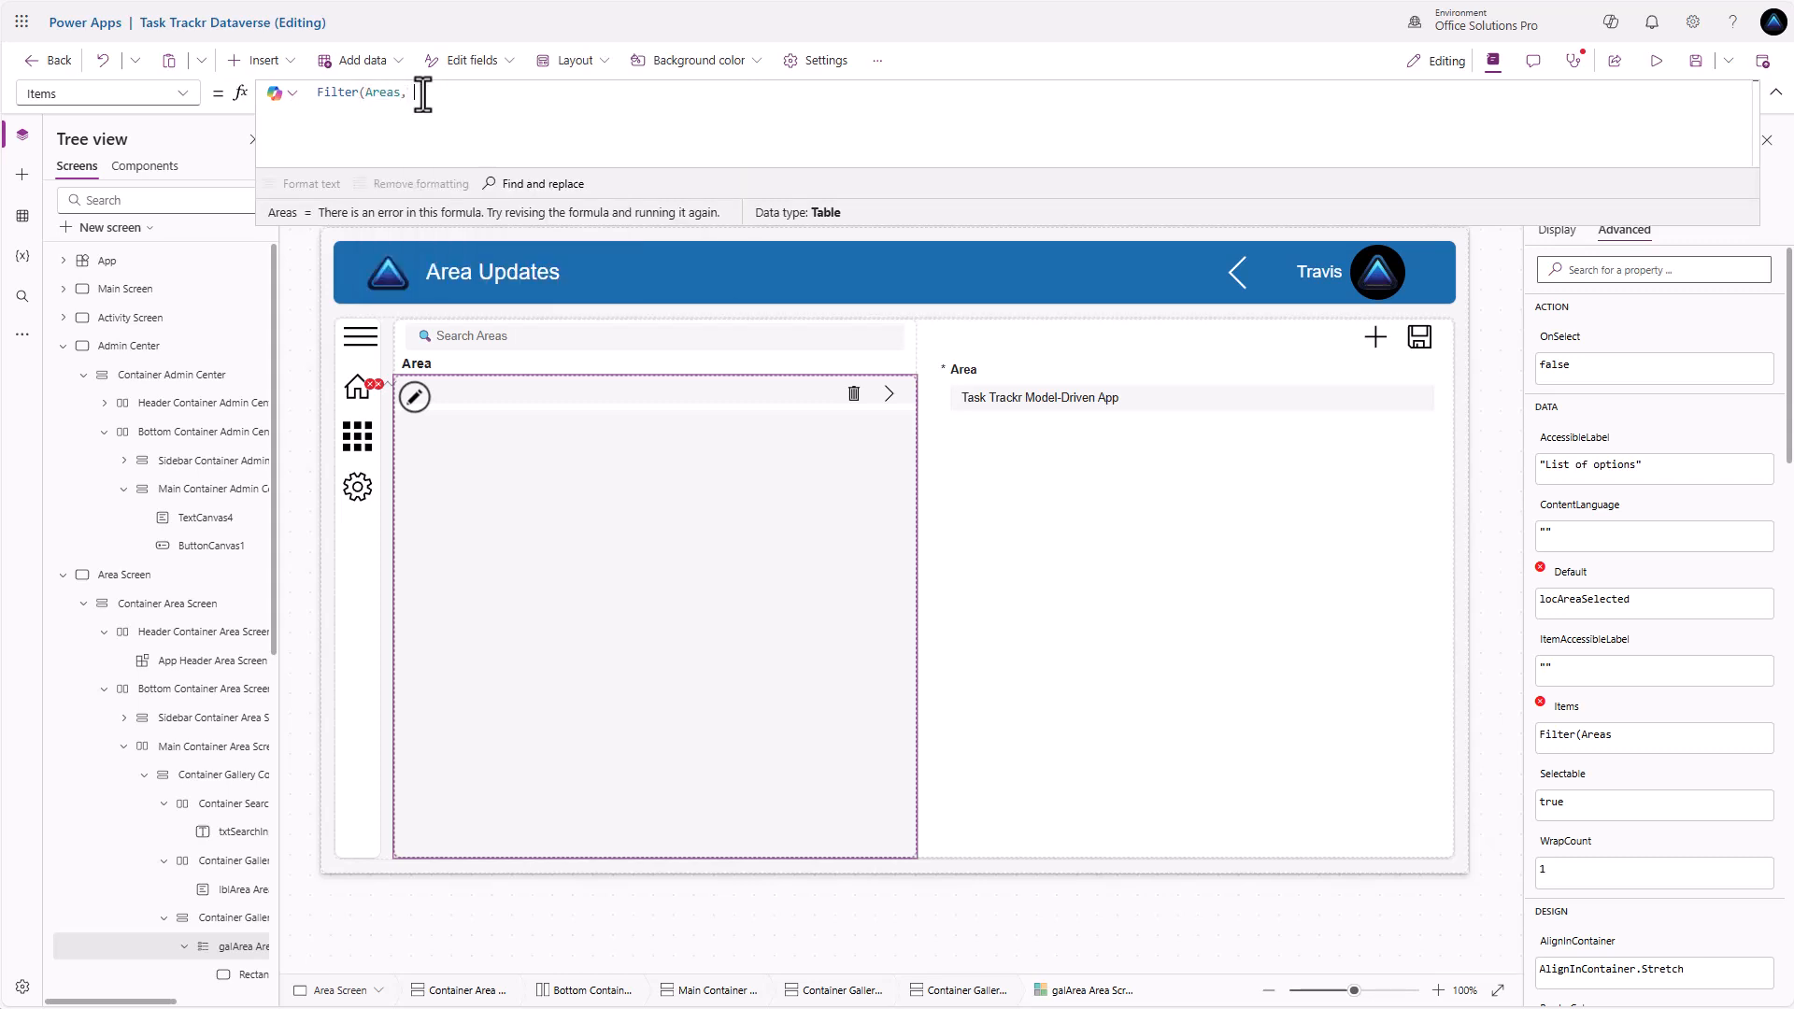
Add the filter condition IsBlank('txtSearchInput Area Screen'.Value) to the gallery's Items formula
type("IsBlank(txt")
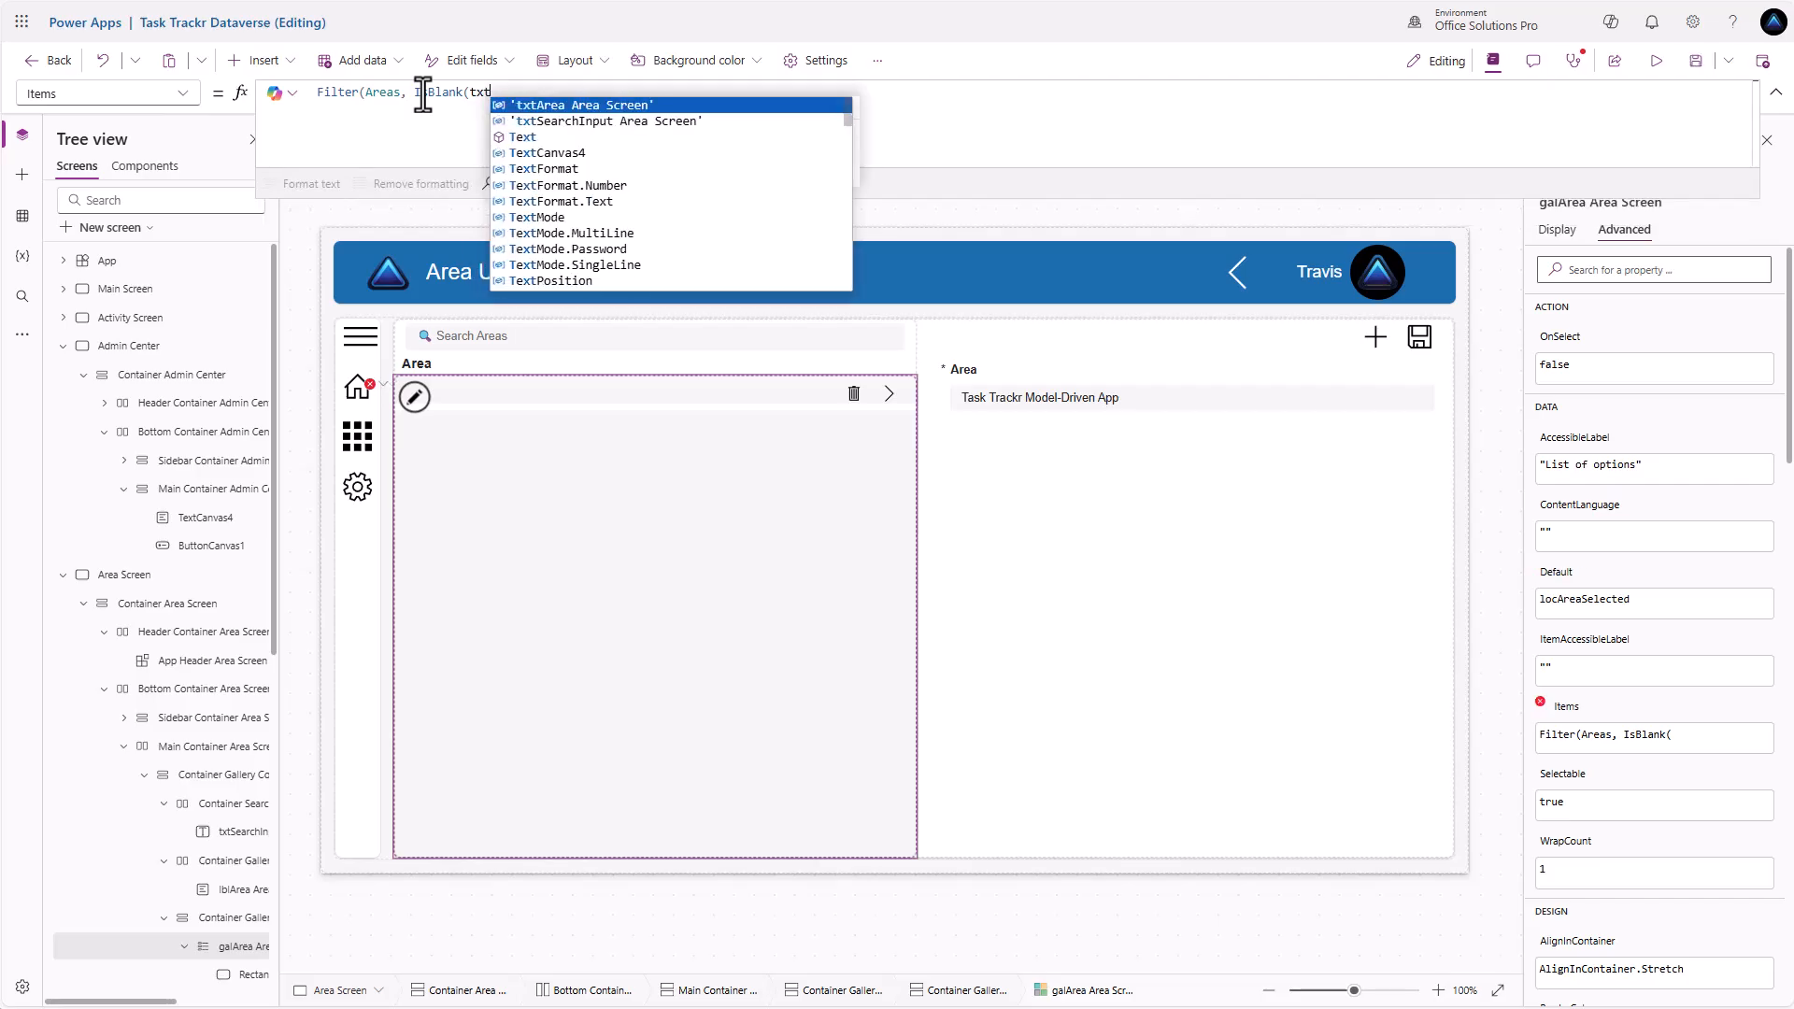
key("Down")
key("Tab")
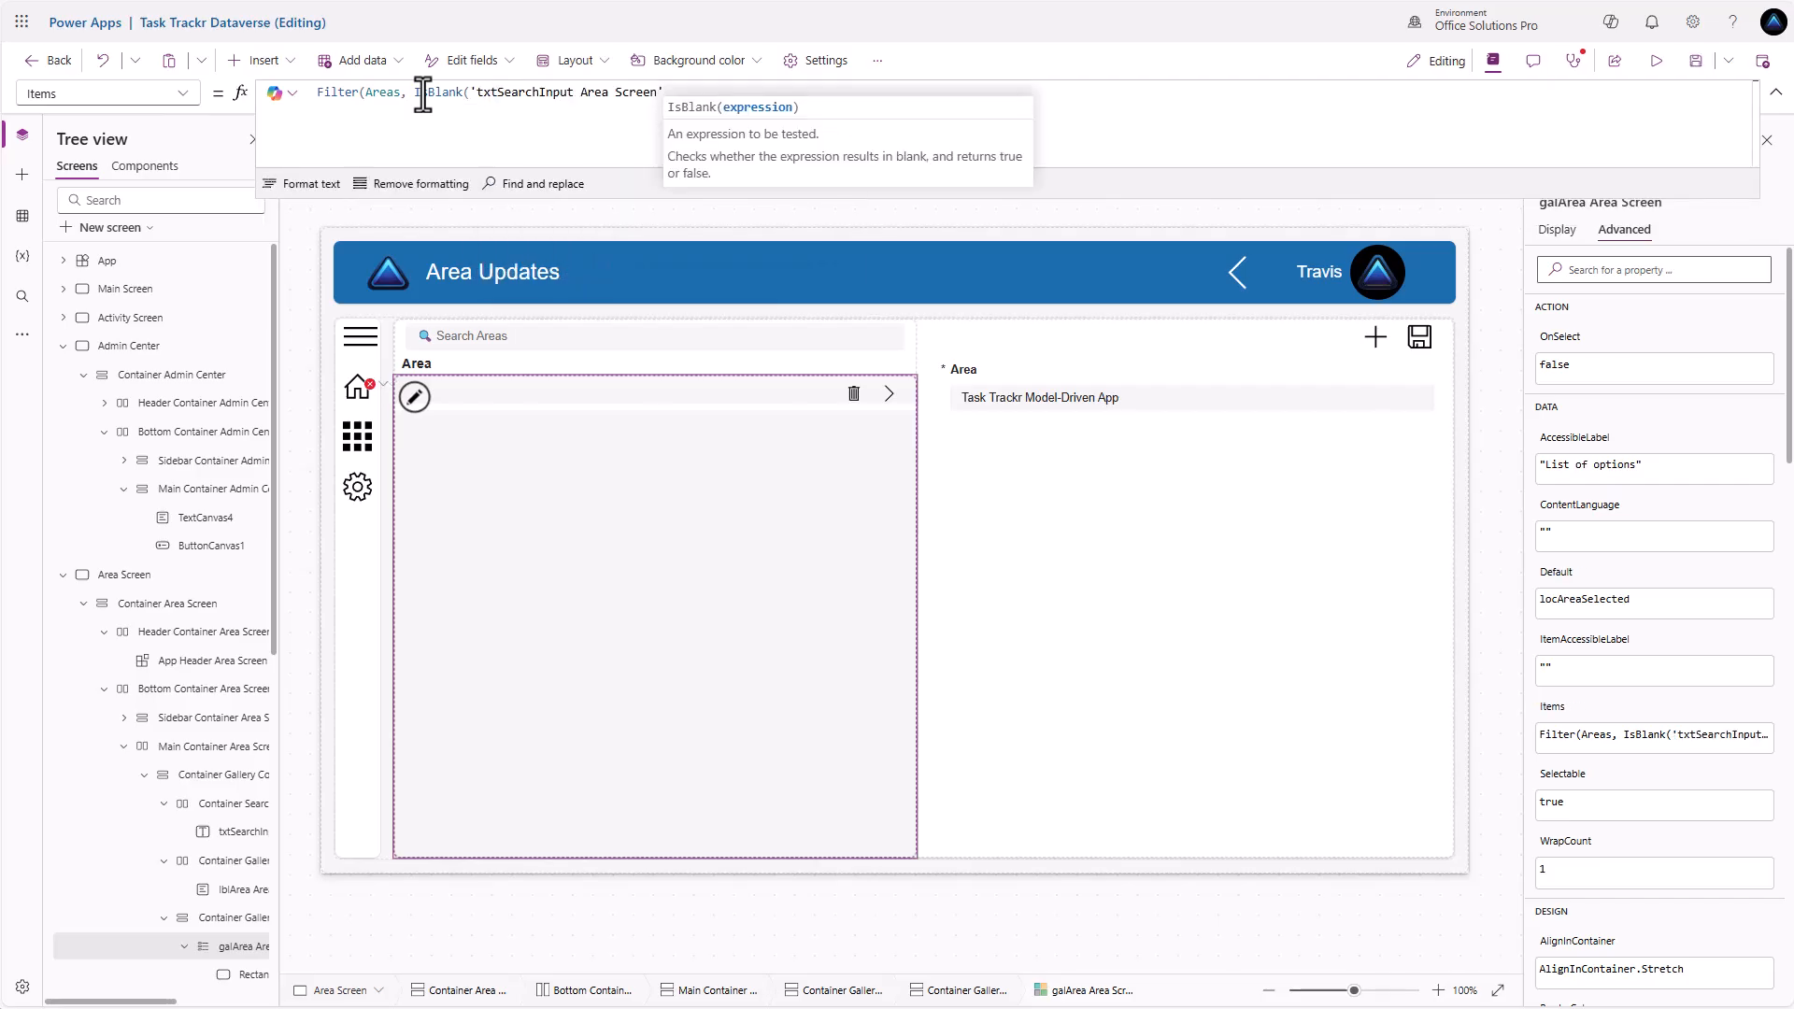
type(".V")
key("Tab")
type(") ")
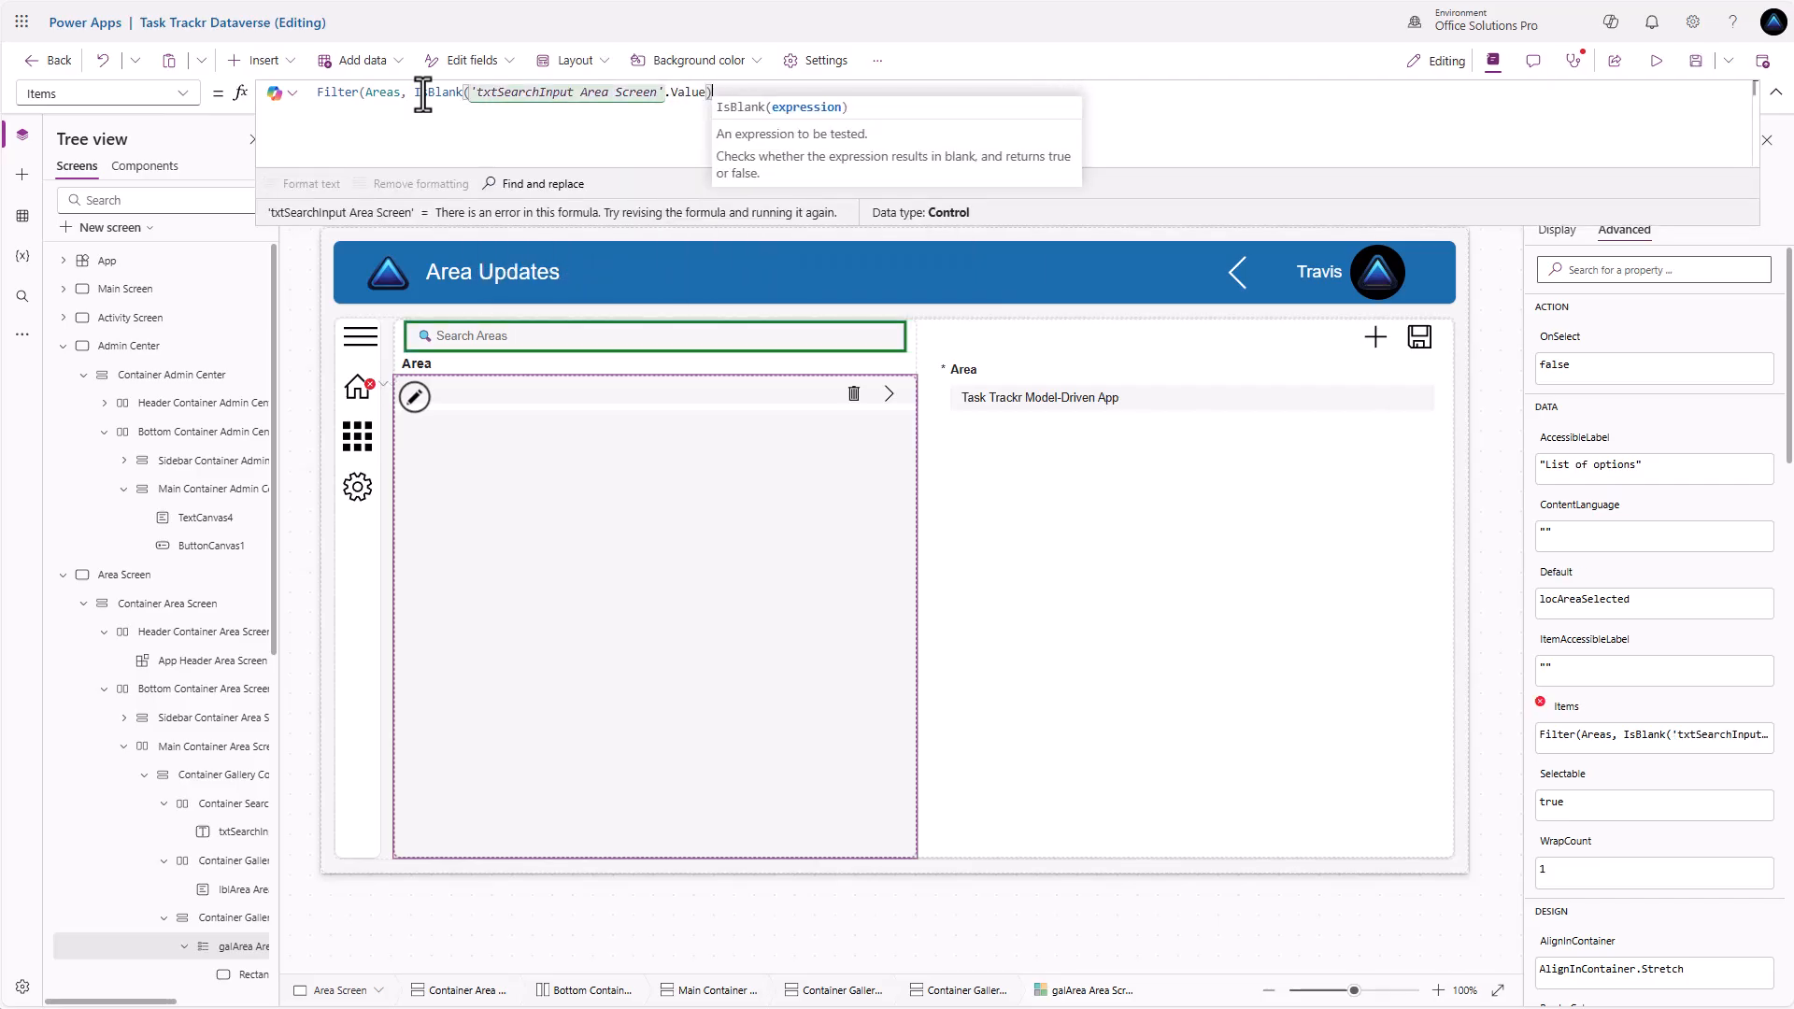
Extend the gallery's filter with the alternative condition || 'txtSearchInput Area Screen'.Value in 'Area (osp_name)'
type("|| txt")
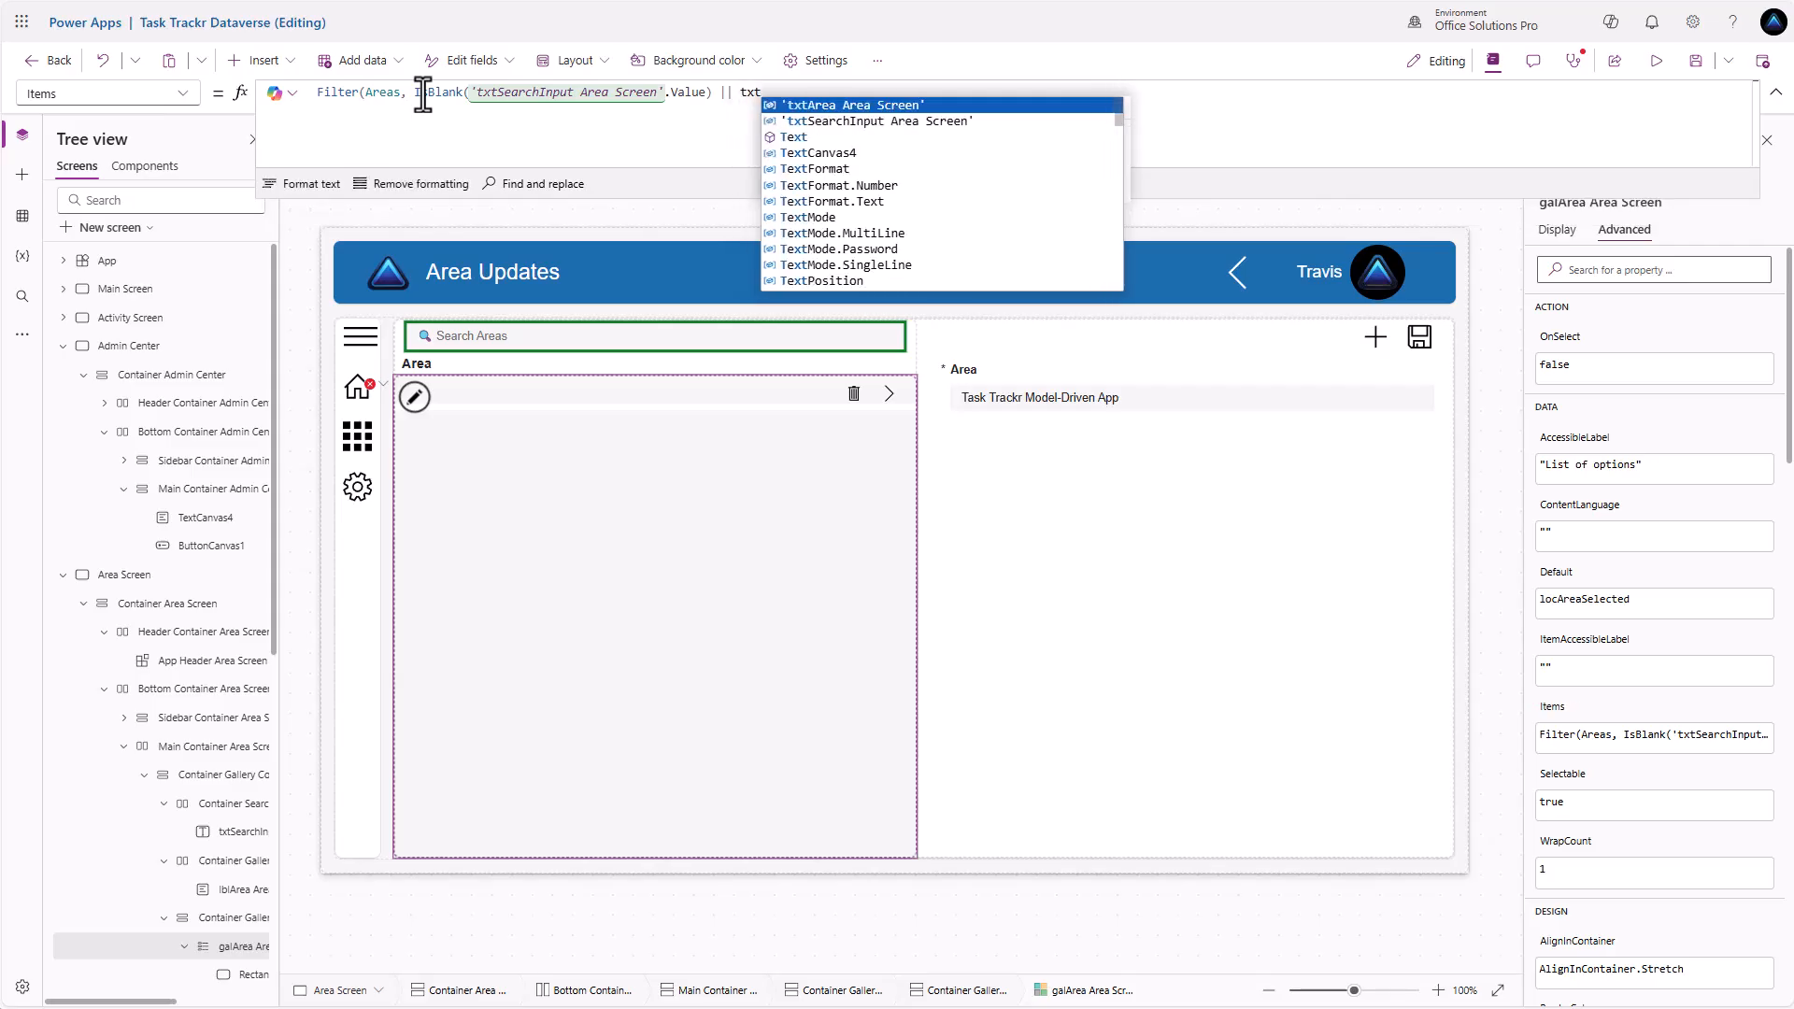
key("Down")
key("Tab")
type(".Val")
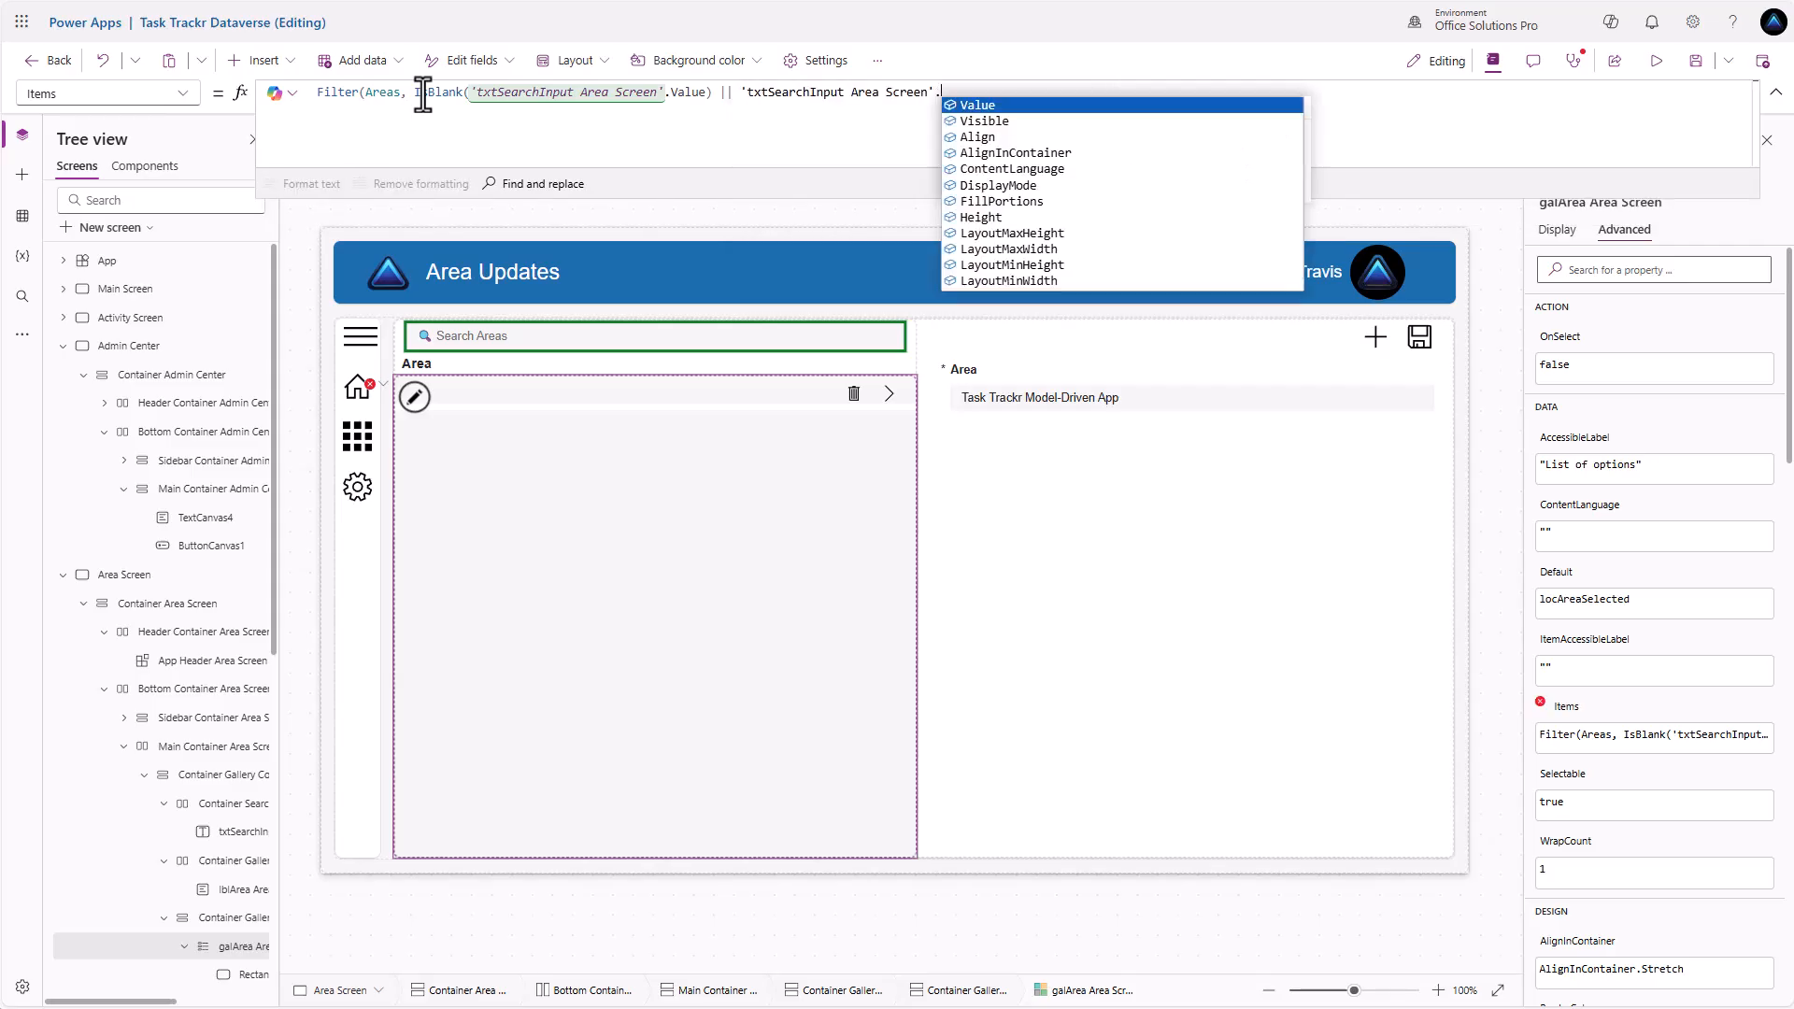
key("Tab")
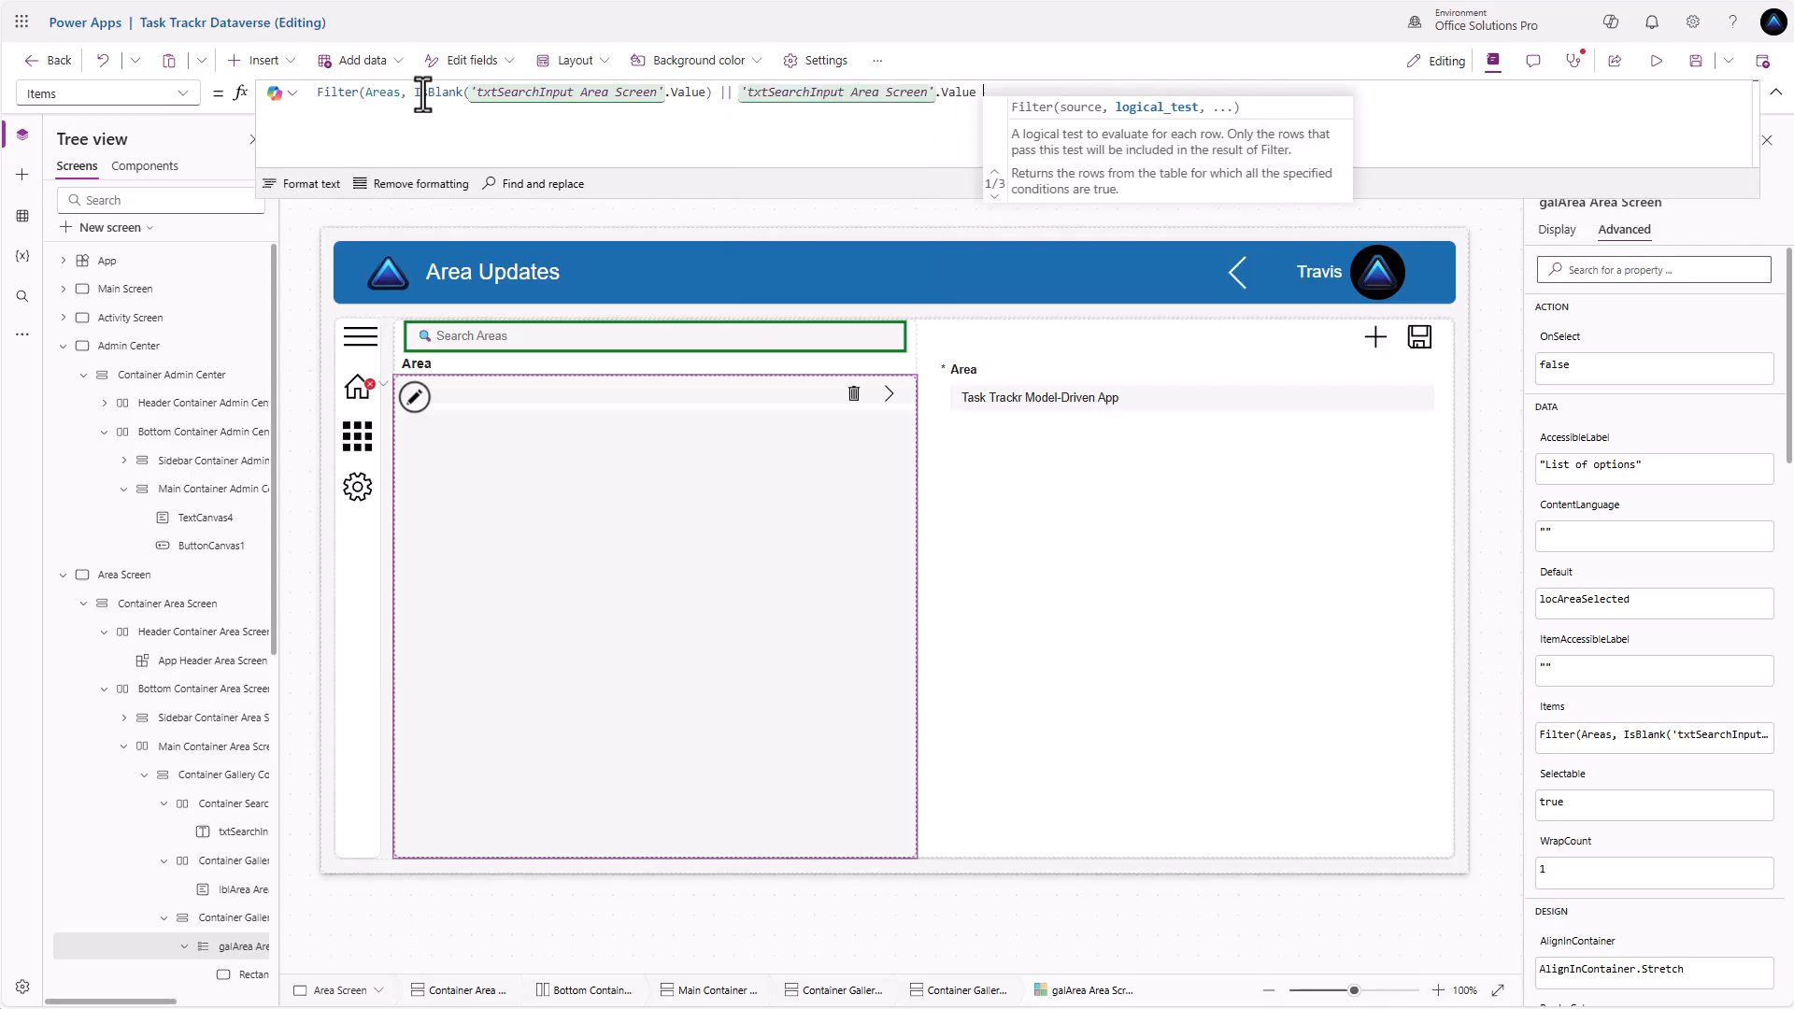
type("in Area")
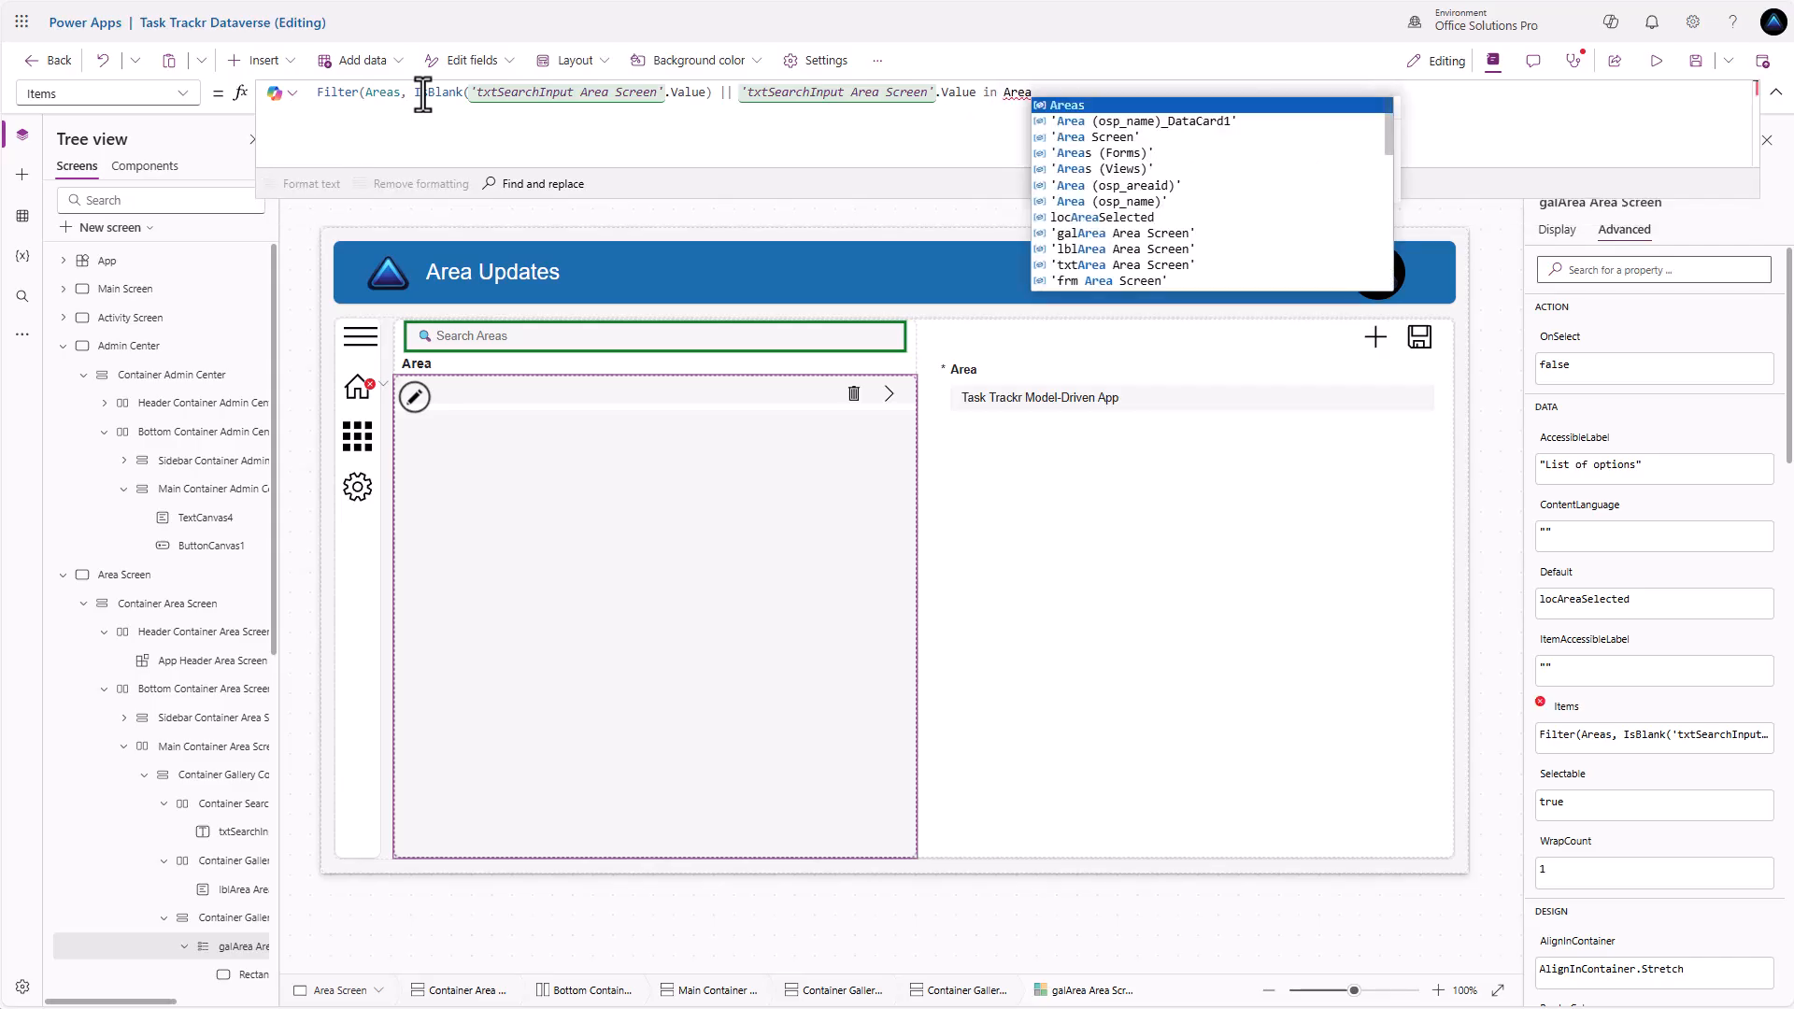
key("Down")
key("Down")
key("Down")
key("Down")
key("Down")
key("Down")
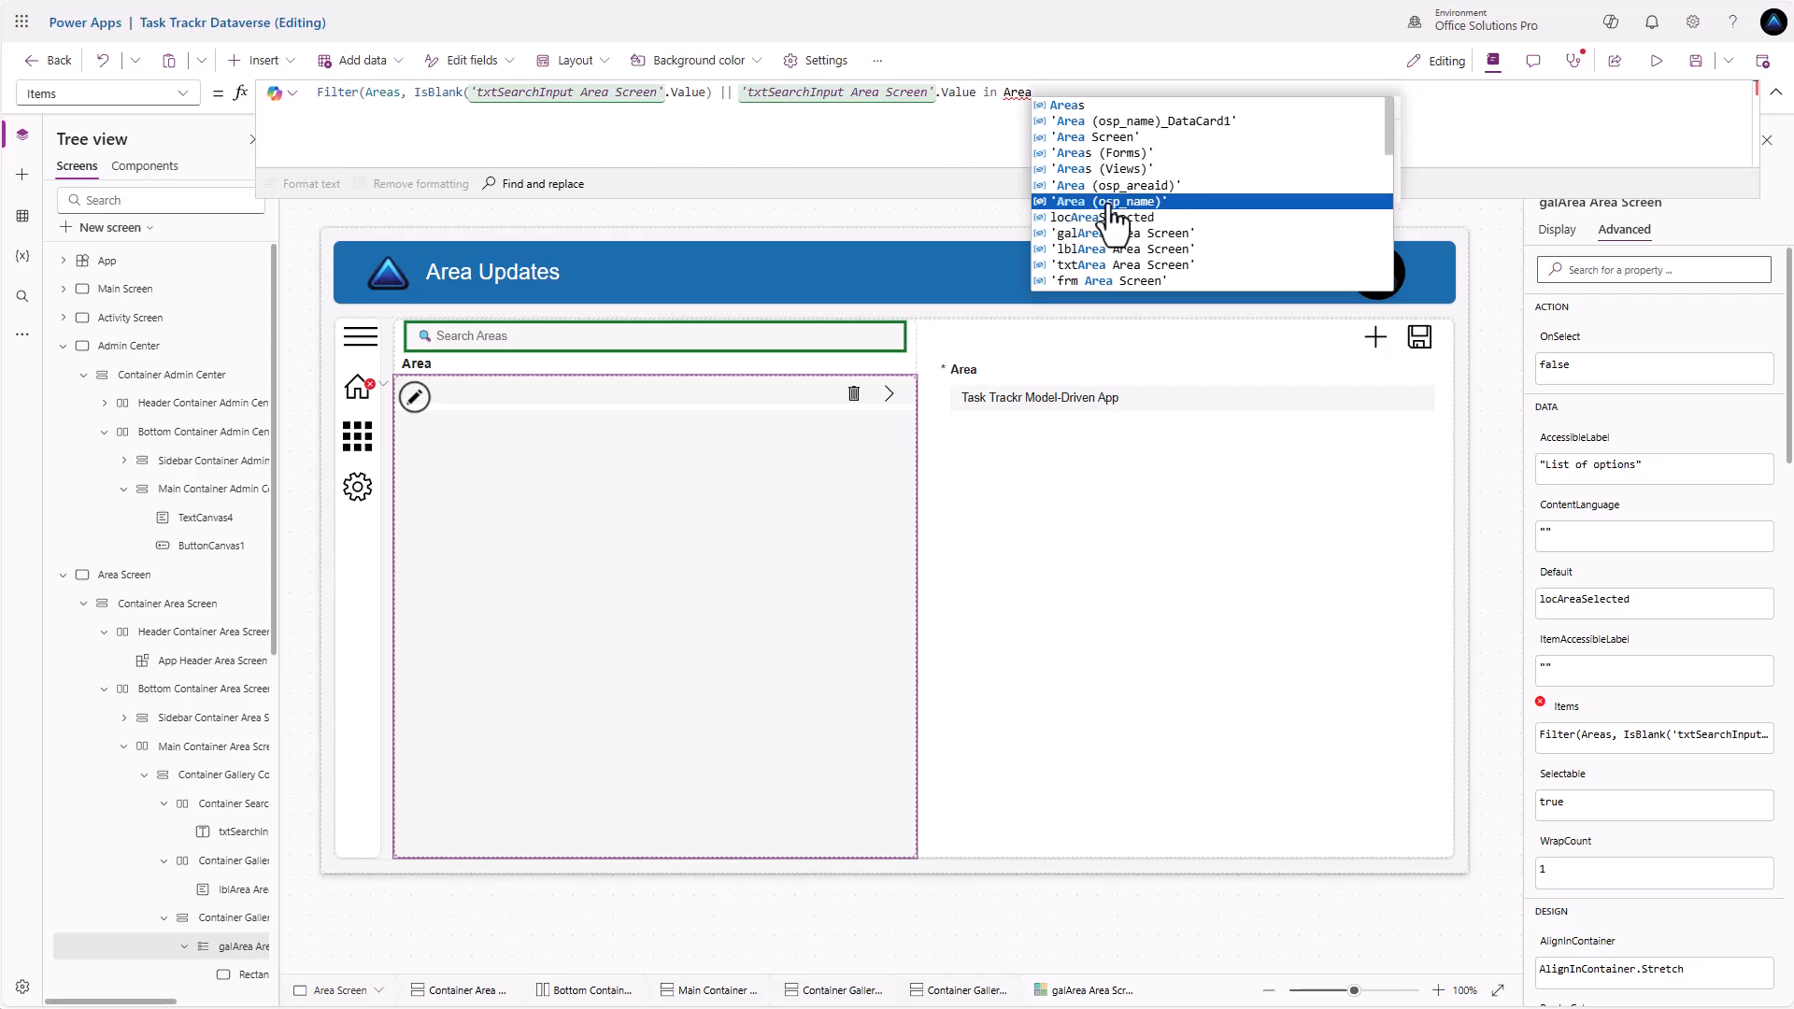
key("Tab")
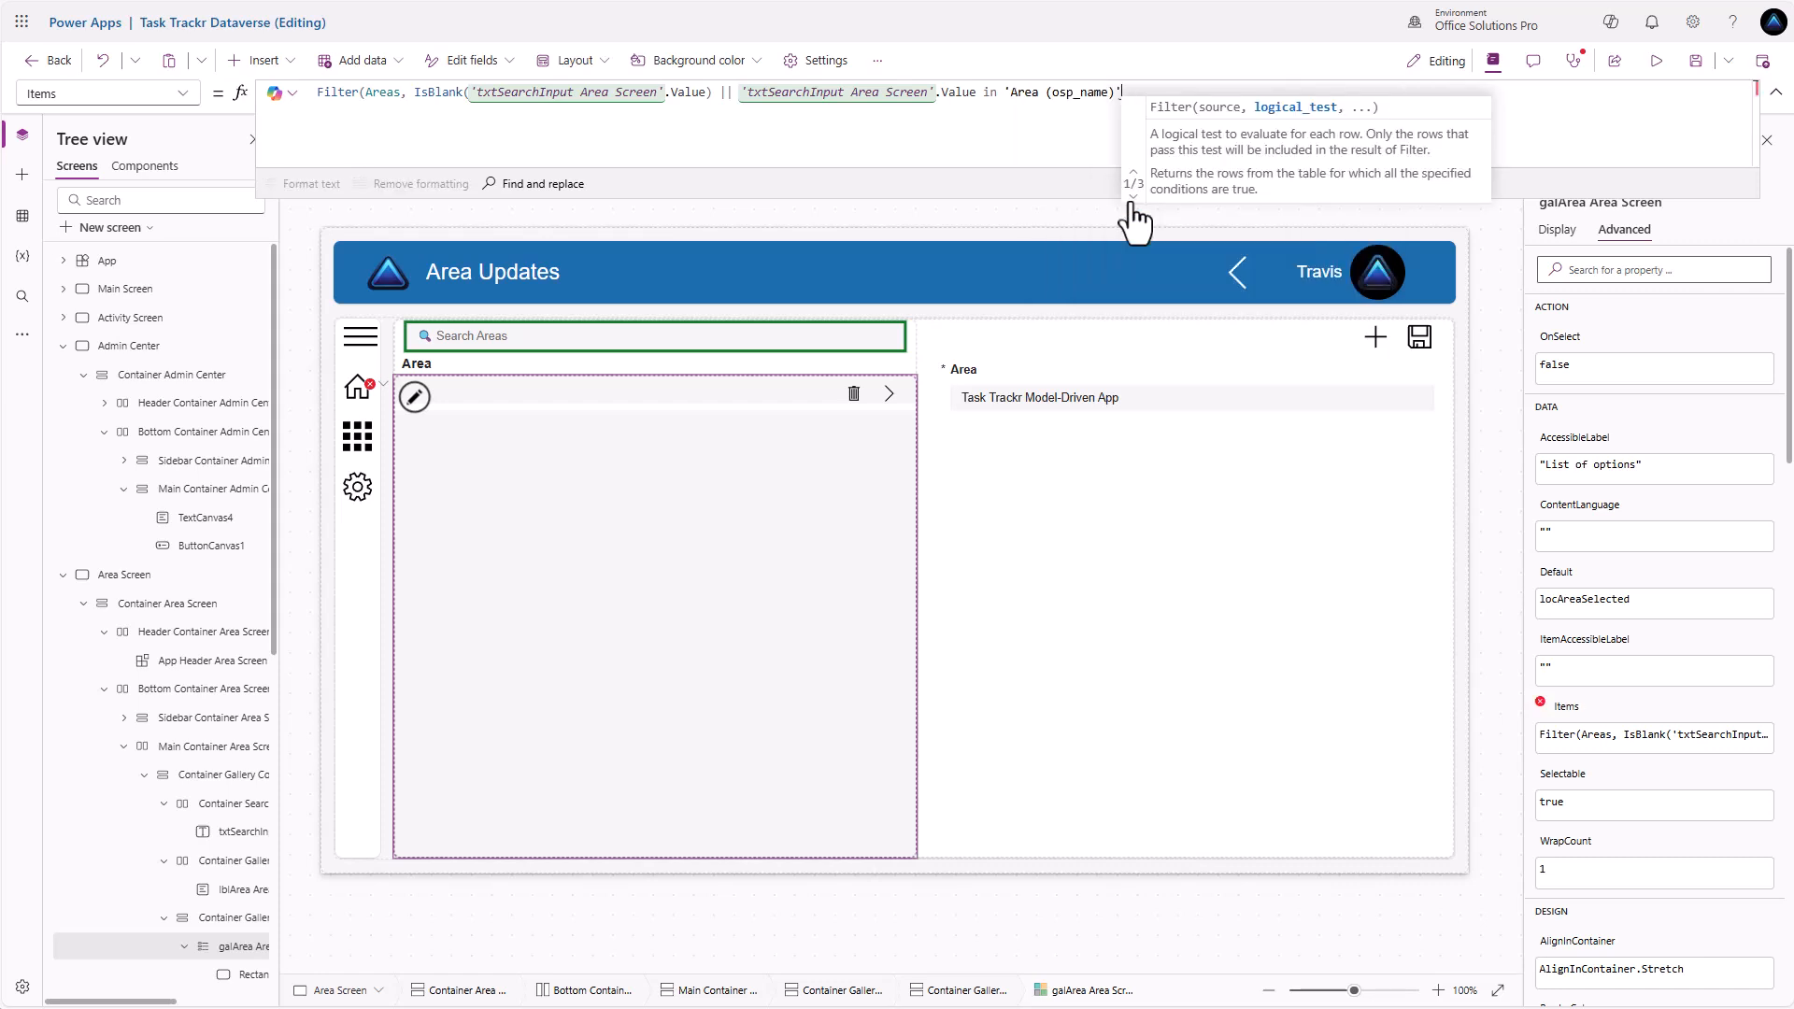
Close the gallery's Filter formula and test the area search in preview mode with the text "model"
type(")")
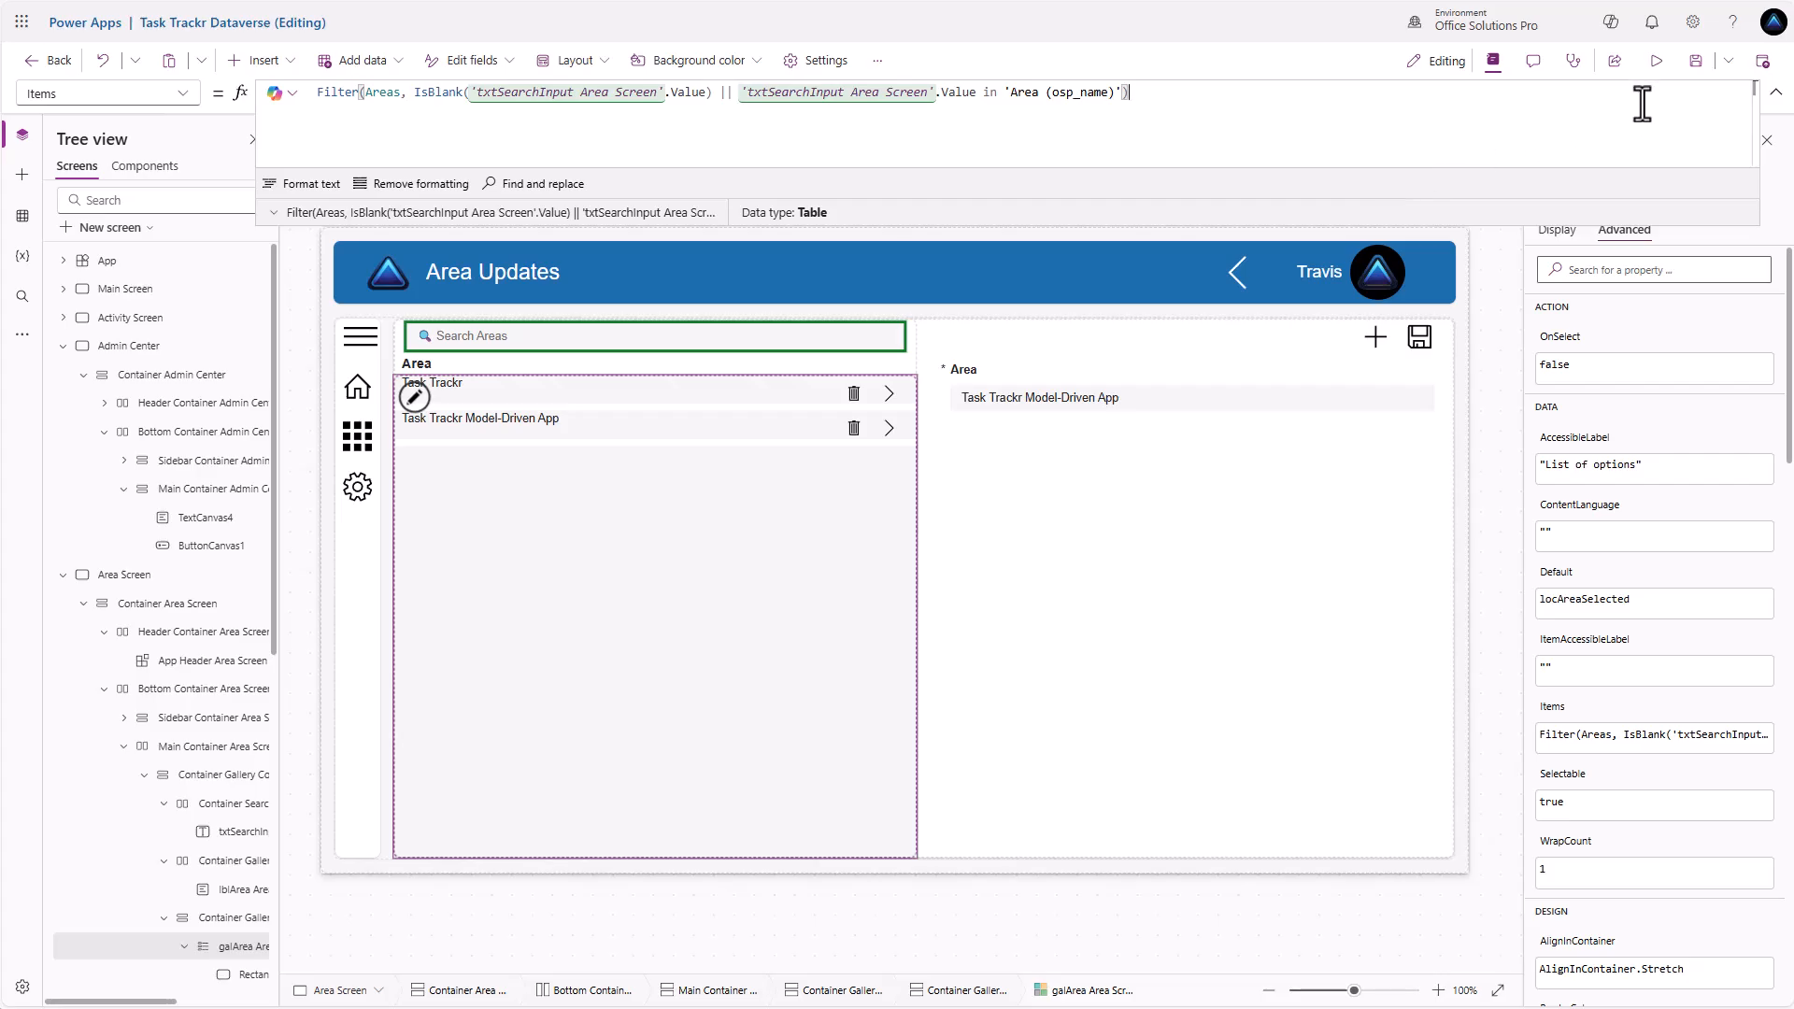
left_click(1656, 64)
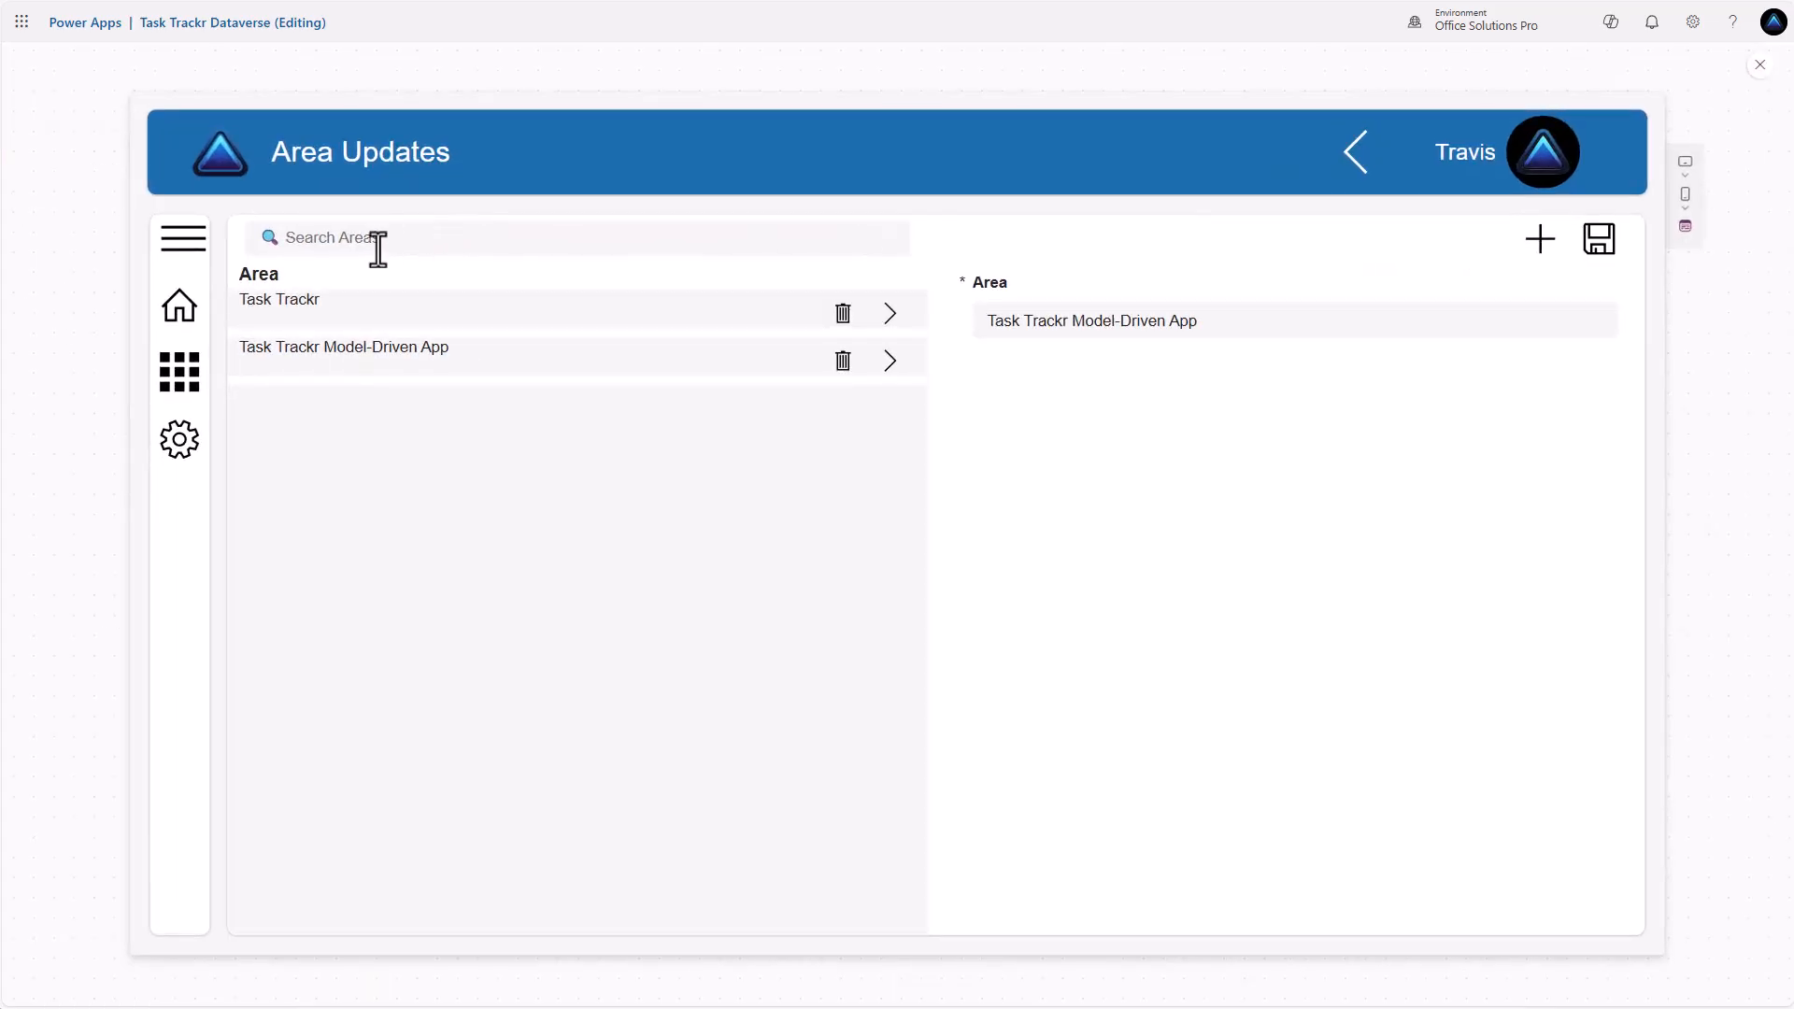
left_click(380, 245)
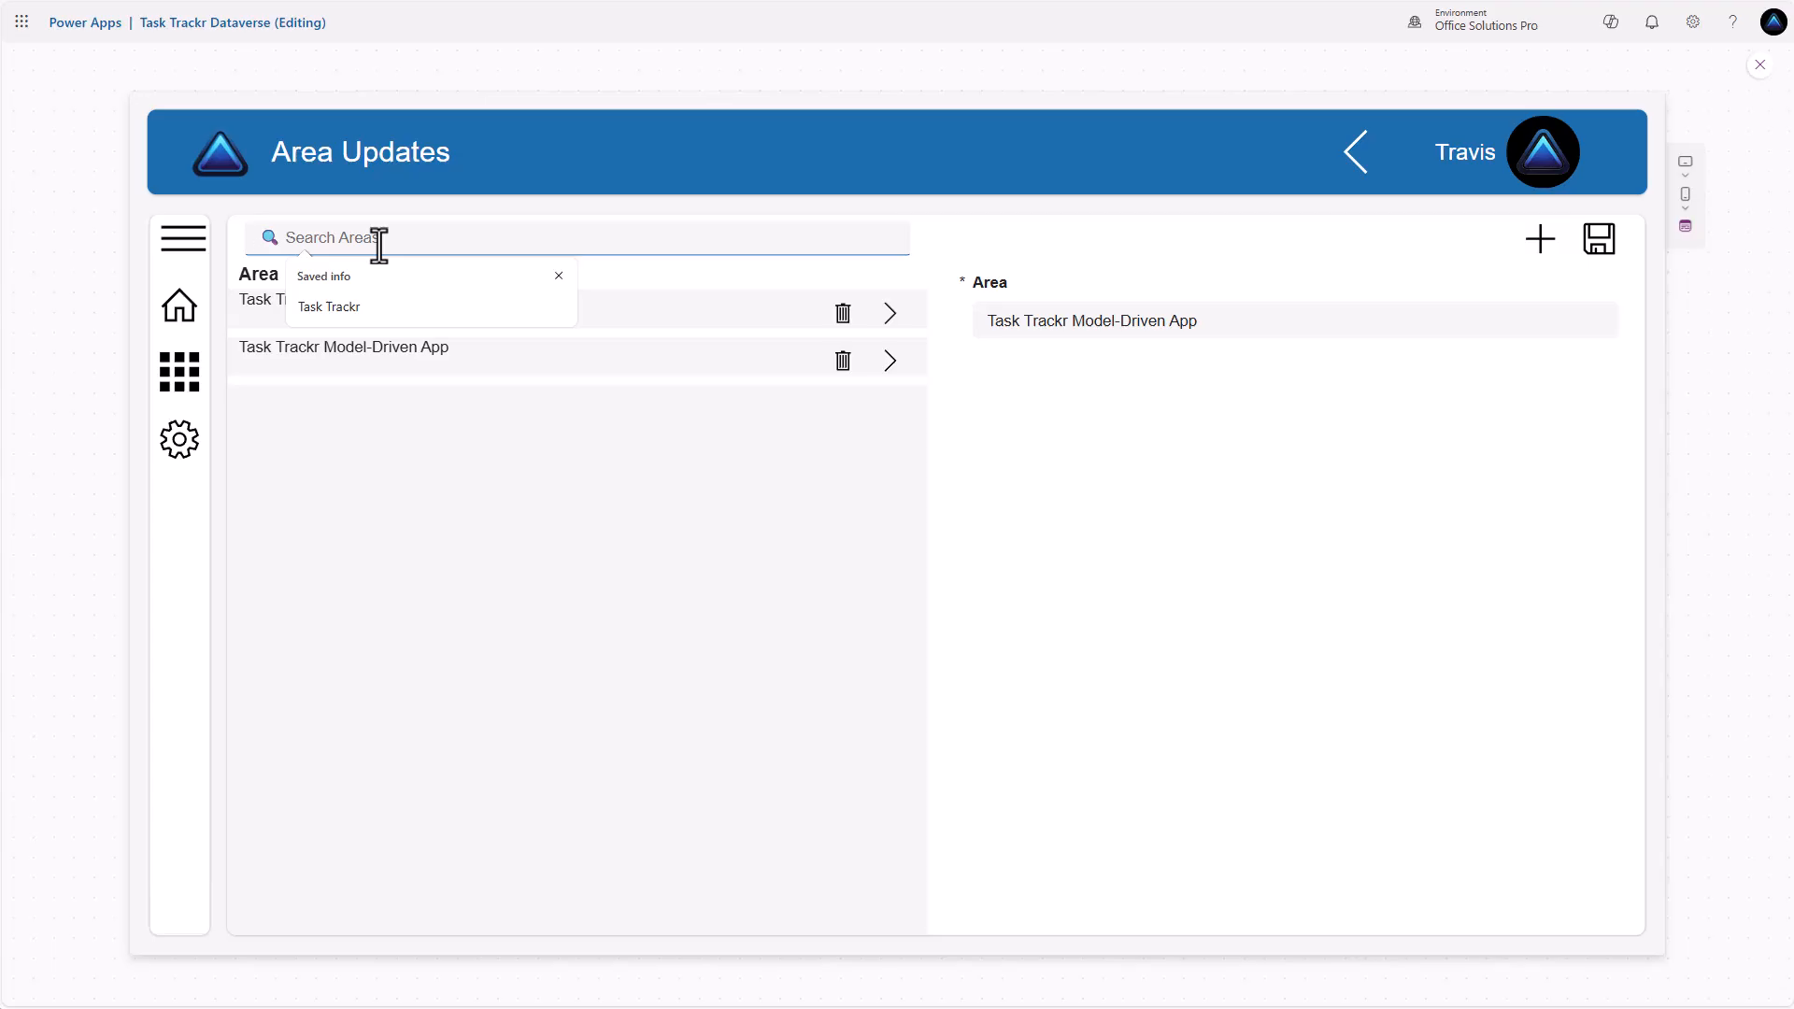
type("model")
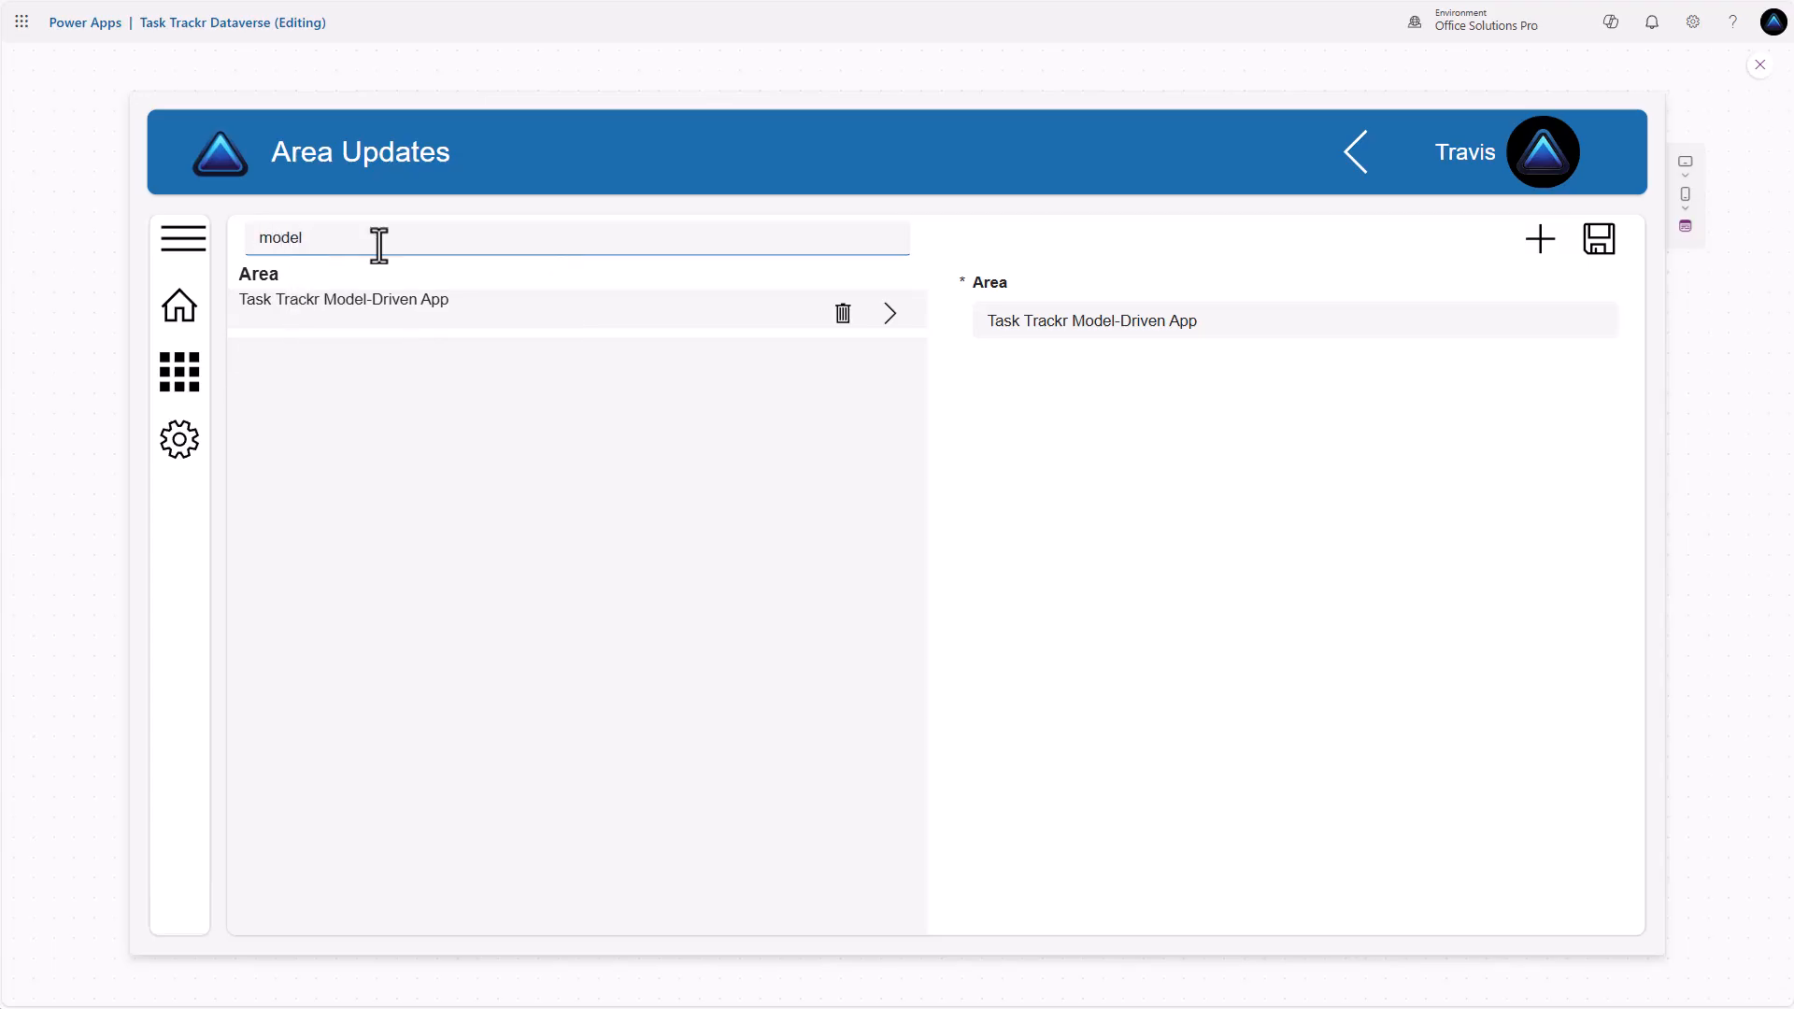
Test the area search with "app" and "task Trackr", clear the search box and leave the preview
key("BackSpace")
key("BackSpace")
key("BackSpace")
key("BackSpace")
key("BackSpace")
type("app")
key("BackSpace")
key("BackSpace")
key("BackSpace")
type("task Trackr")
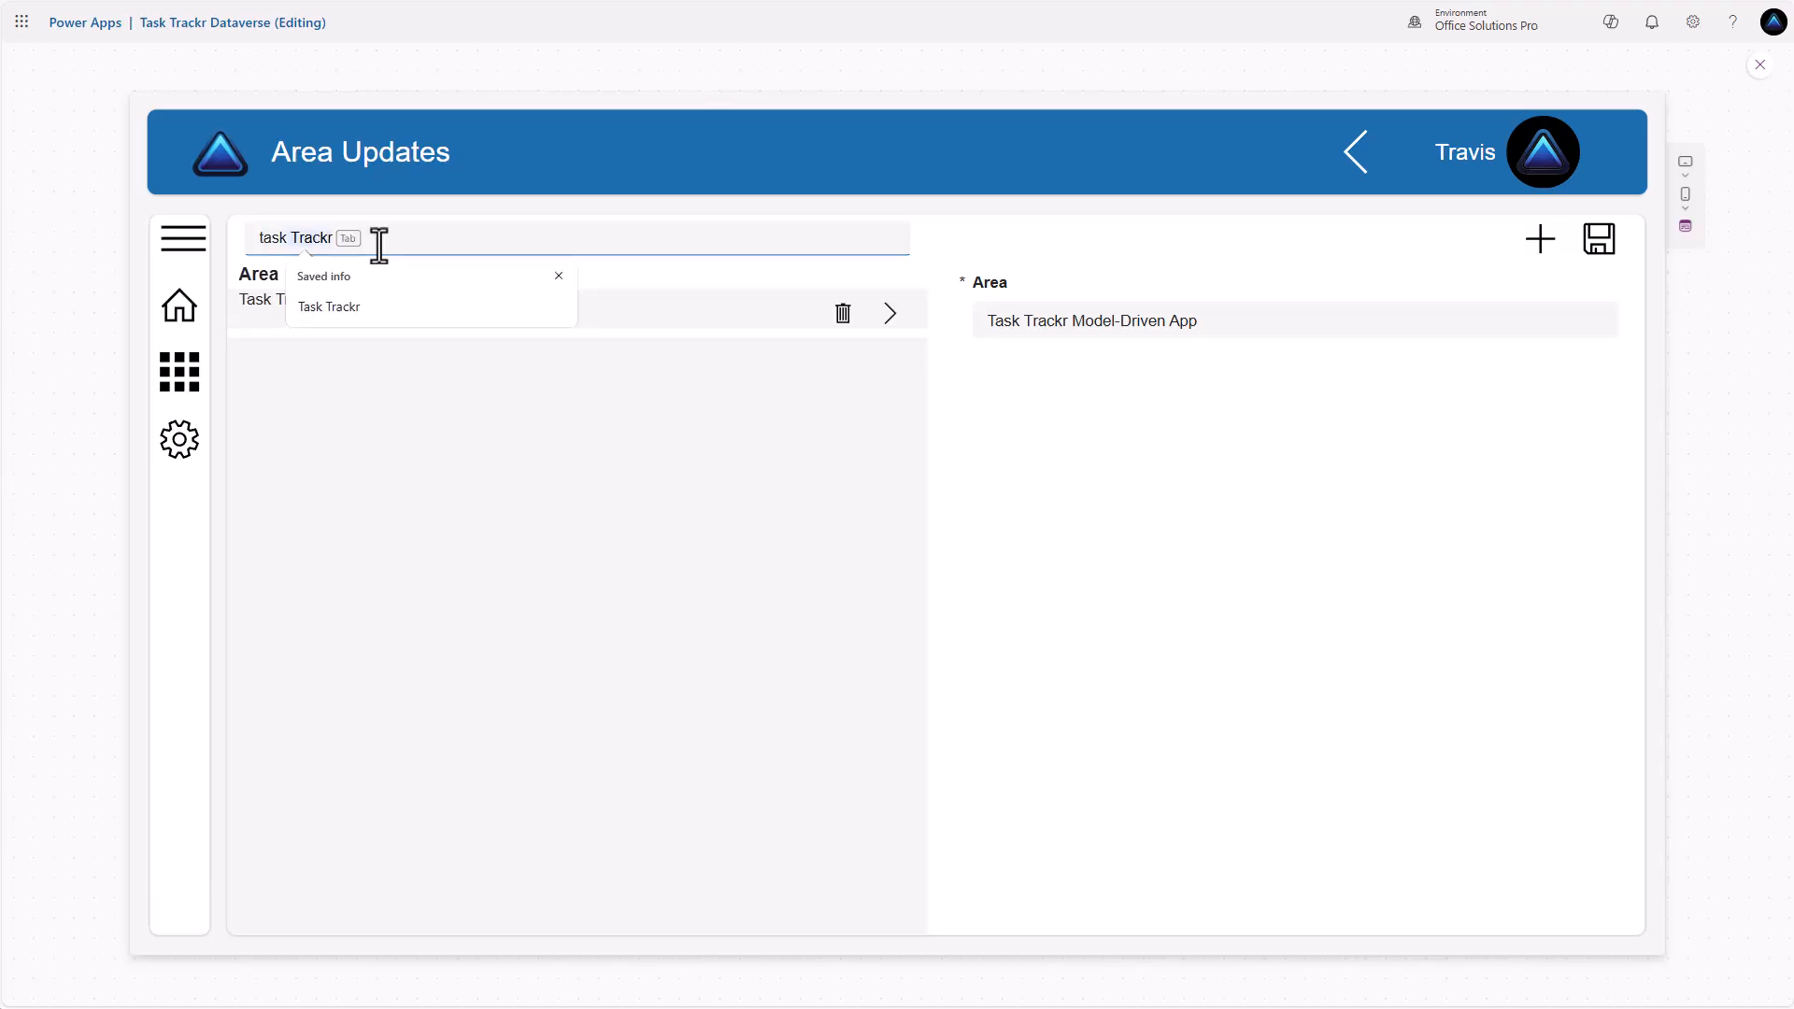
key("ctrl+BackSpace")
key("ctrl+BackSpace")
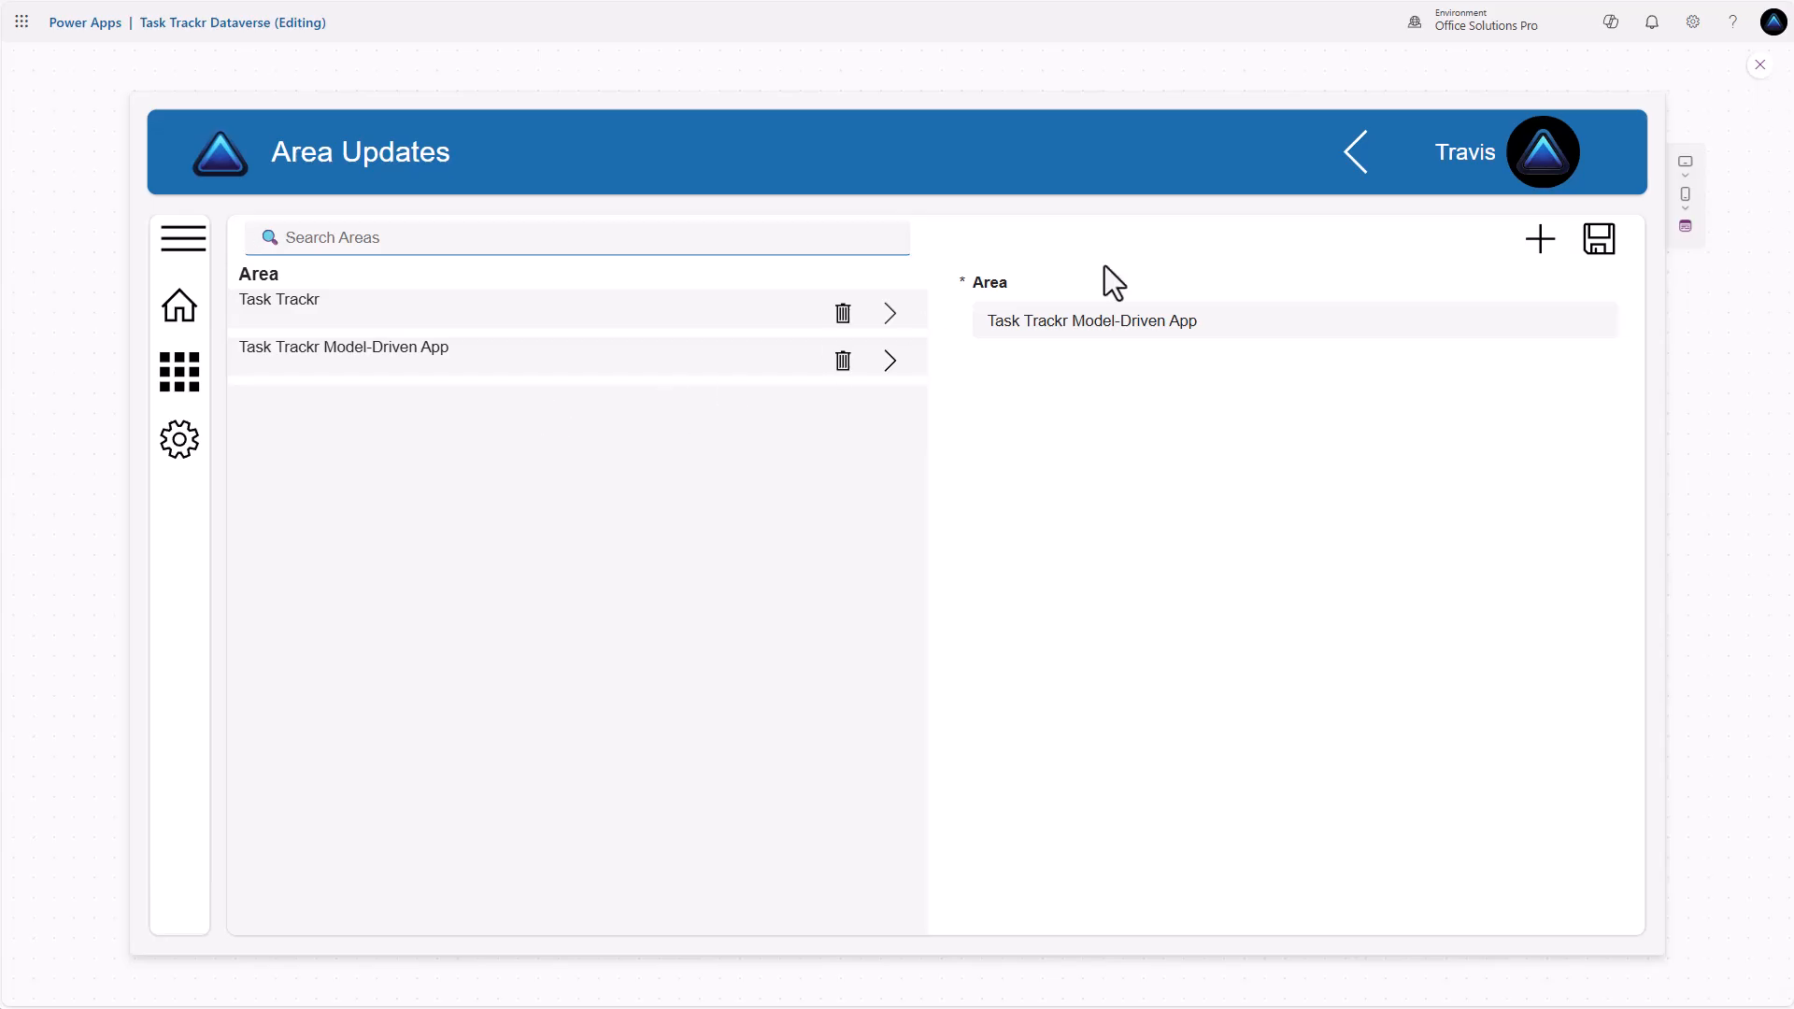
left_click(1760, 79)
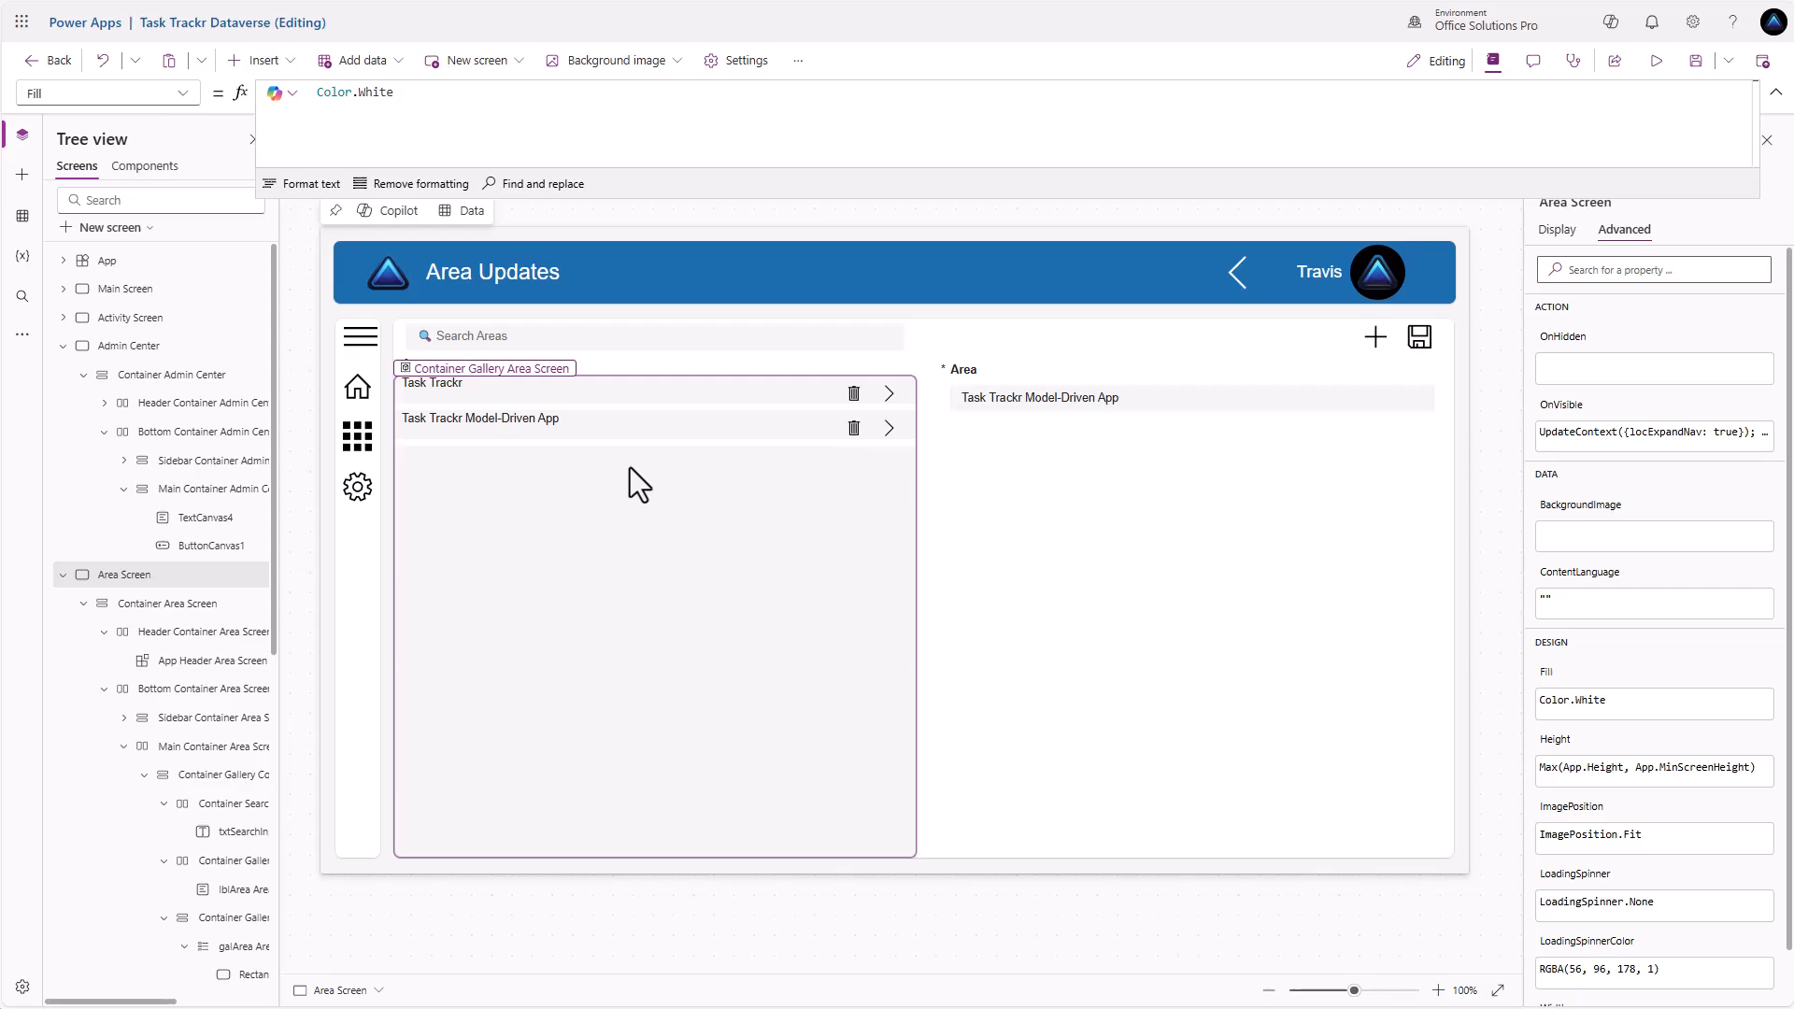
Replace the area gallery's Items formula with just the Areas source
left_click(630, 467)
left_click(1172, 97)
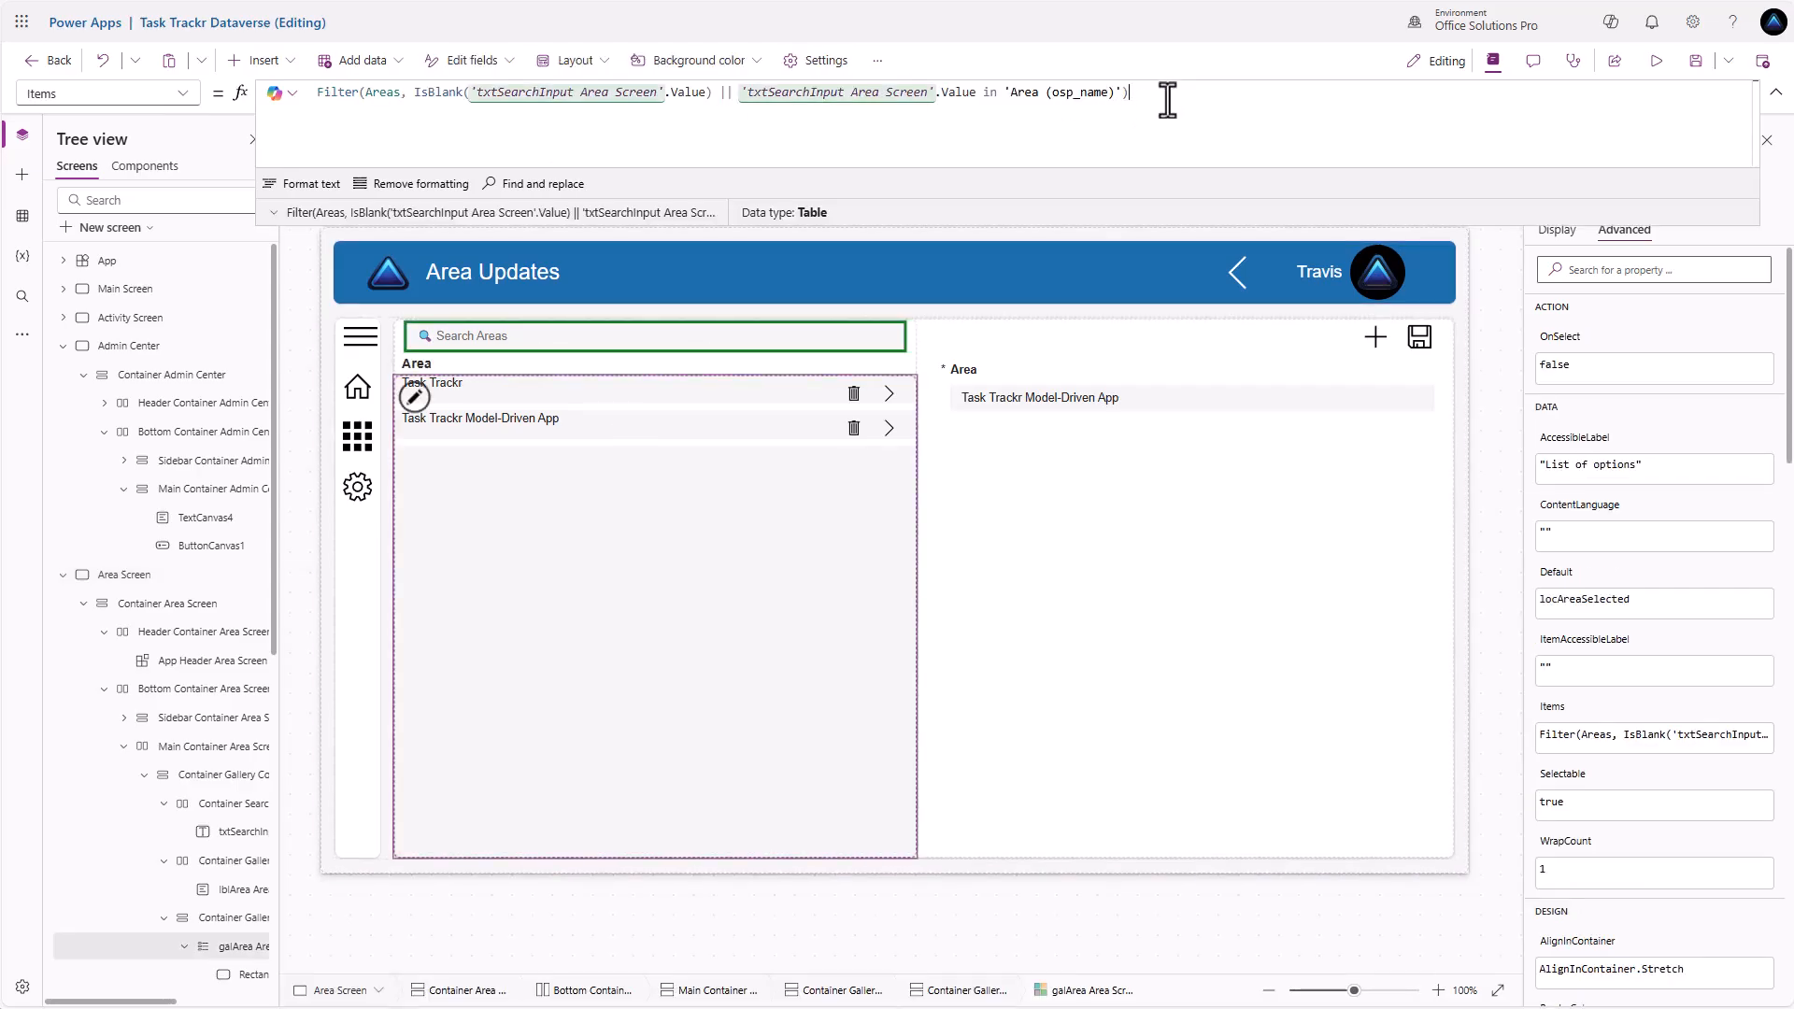
key("ctrl+a")
type("Areas")
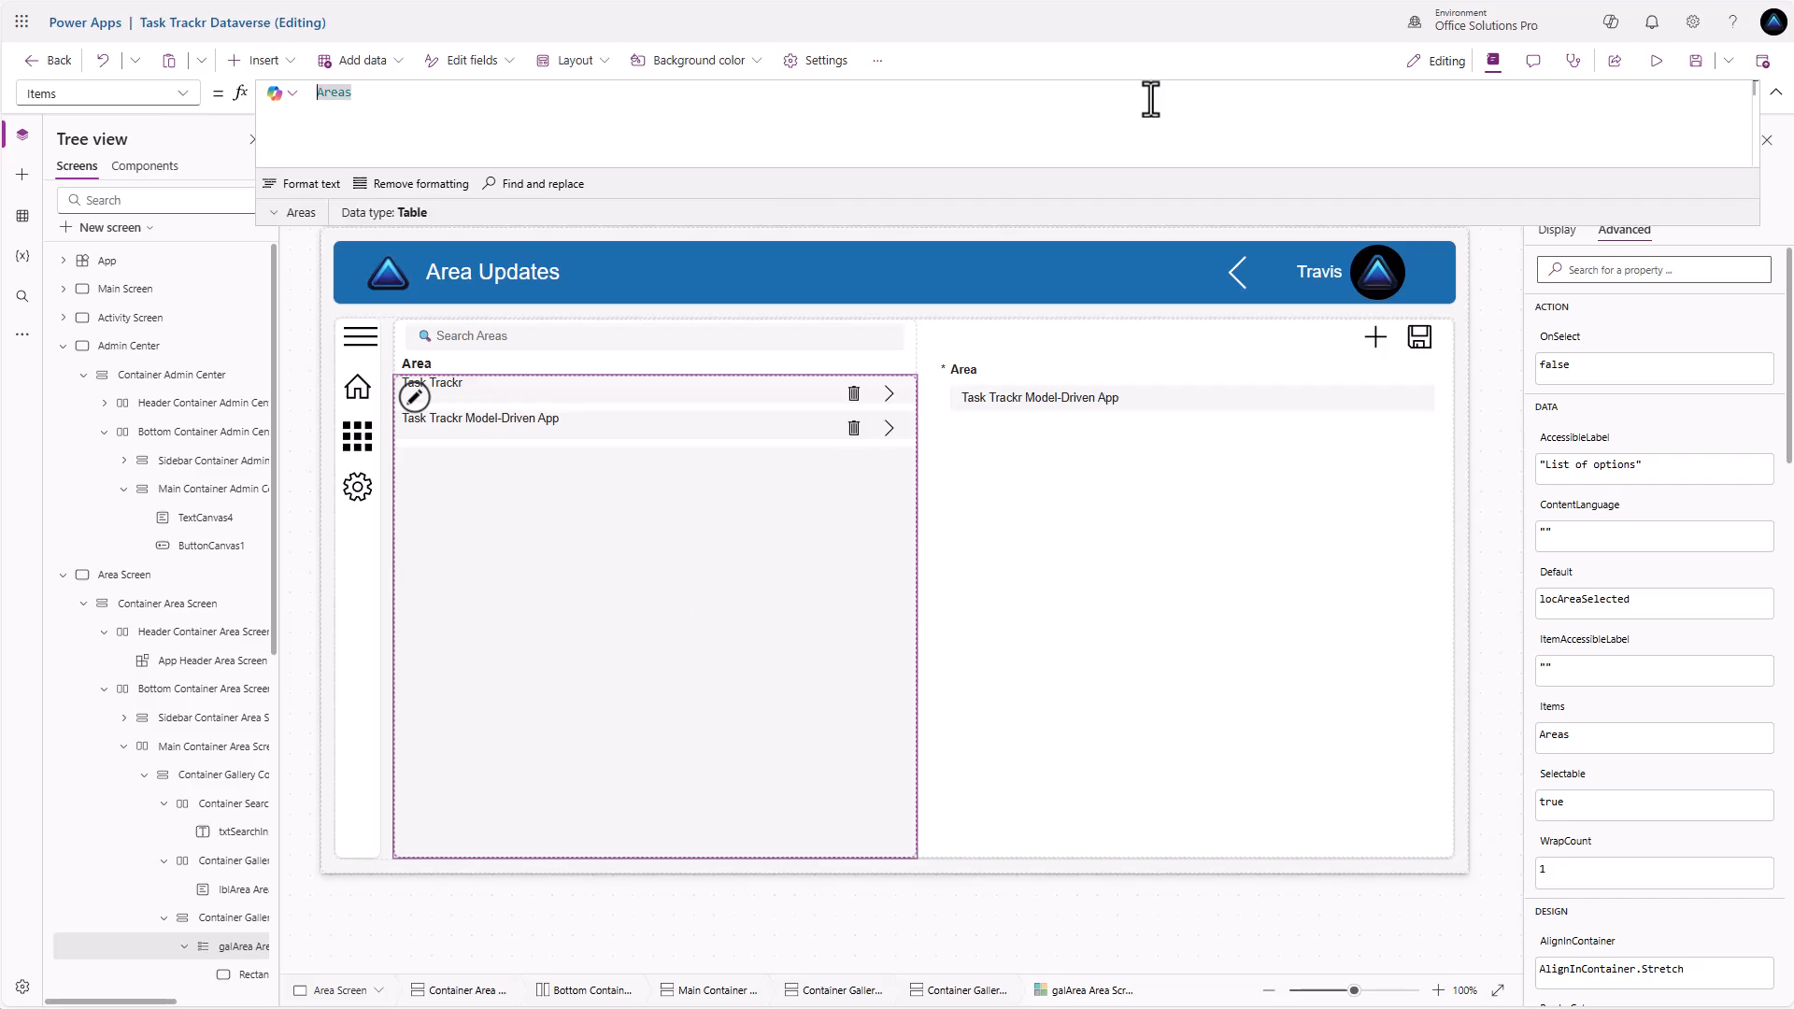
Open an If function in front of Areas in the gallery's Items formula, placing Areas on its own line
key("Home")
type("If(")
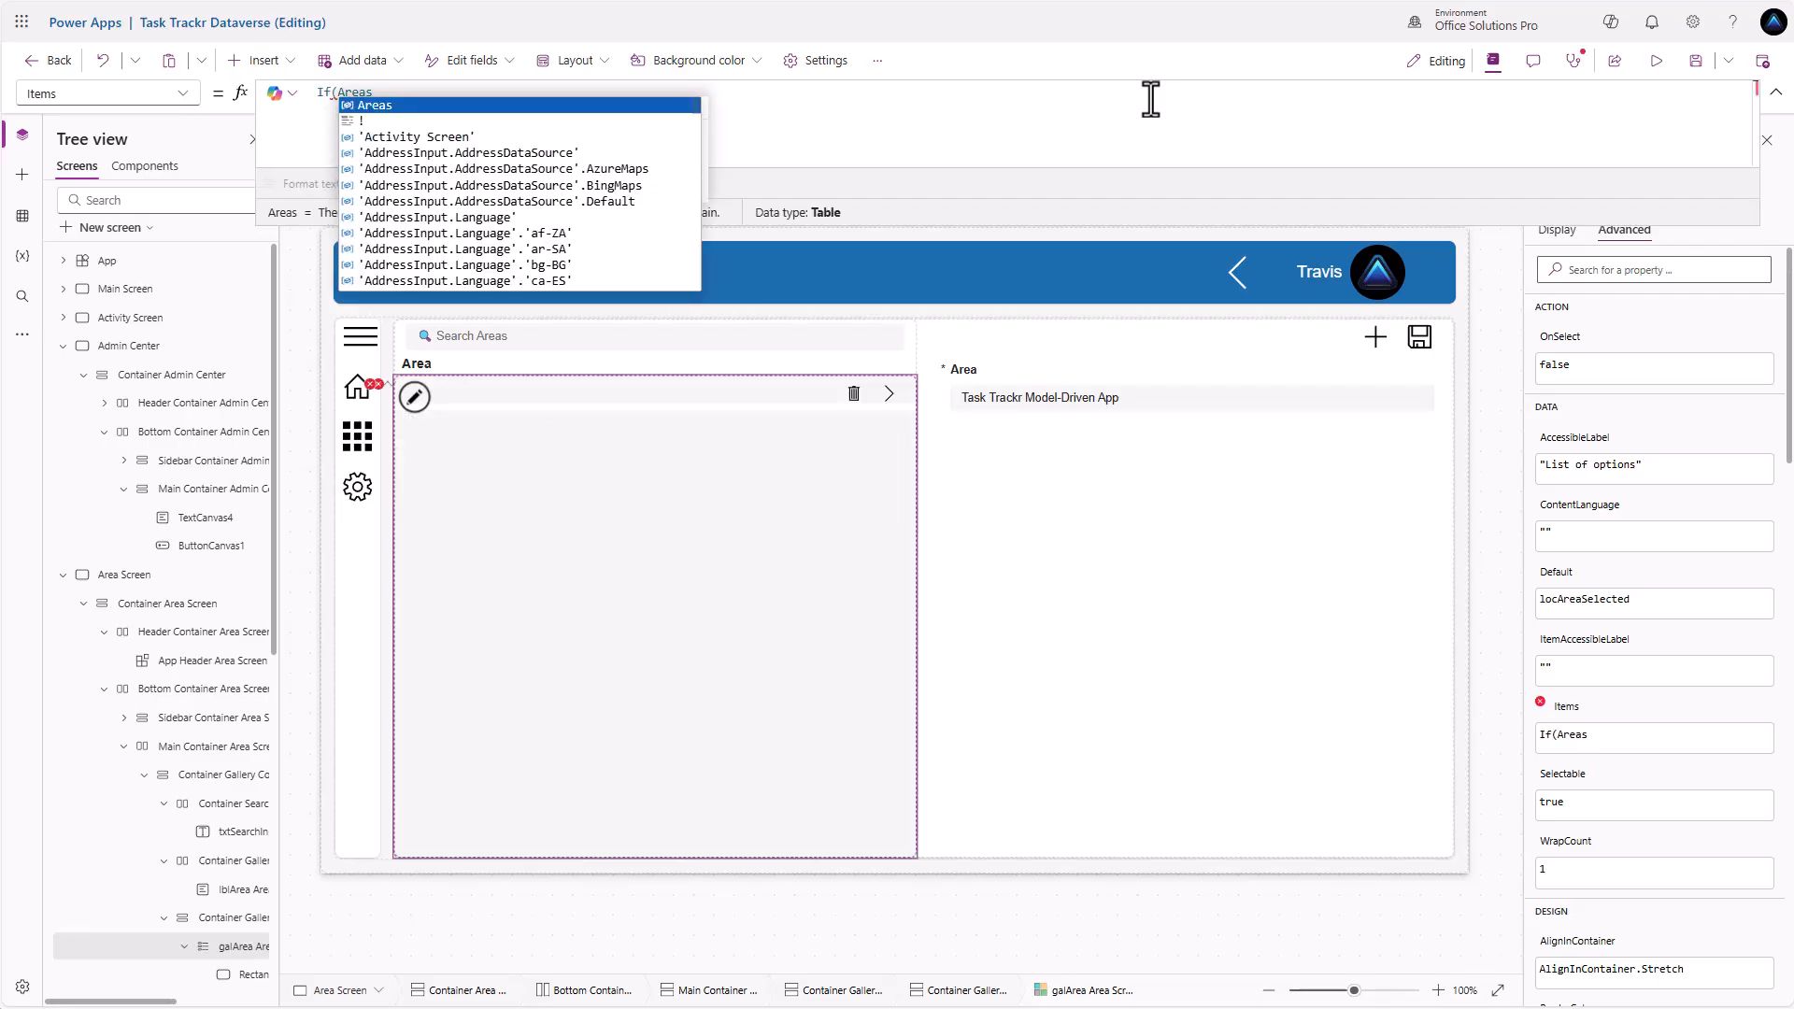
key("End")
key("Left")
key("Left")
key("Left")
key("Left")
key("Left")
key("shift+Return")
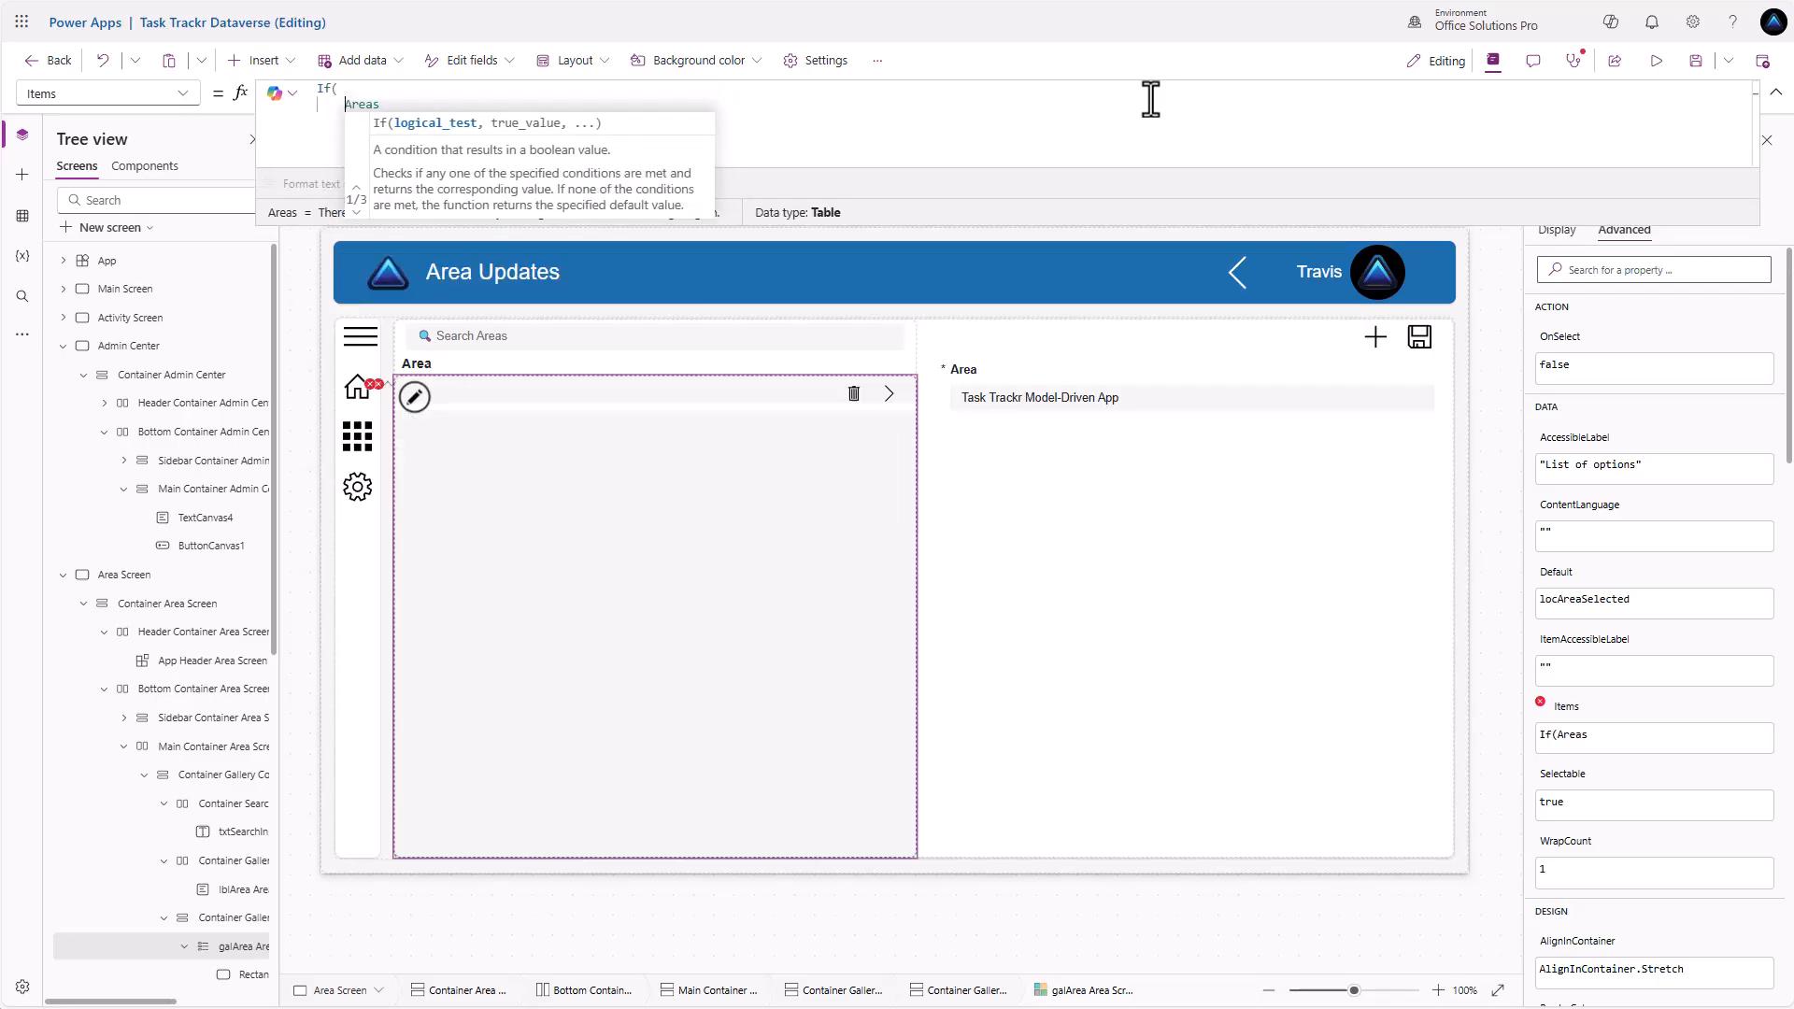
key("End")
Set the If function's condition to IsBlank('txtSearchInput Area Screen'.Value), followed by a comma
left_click(359, 91)
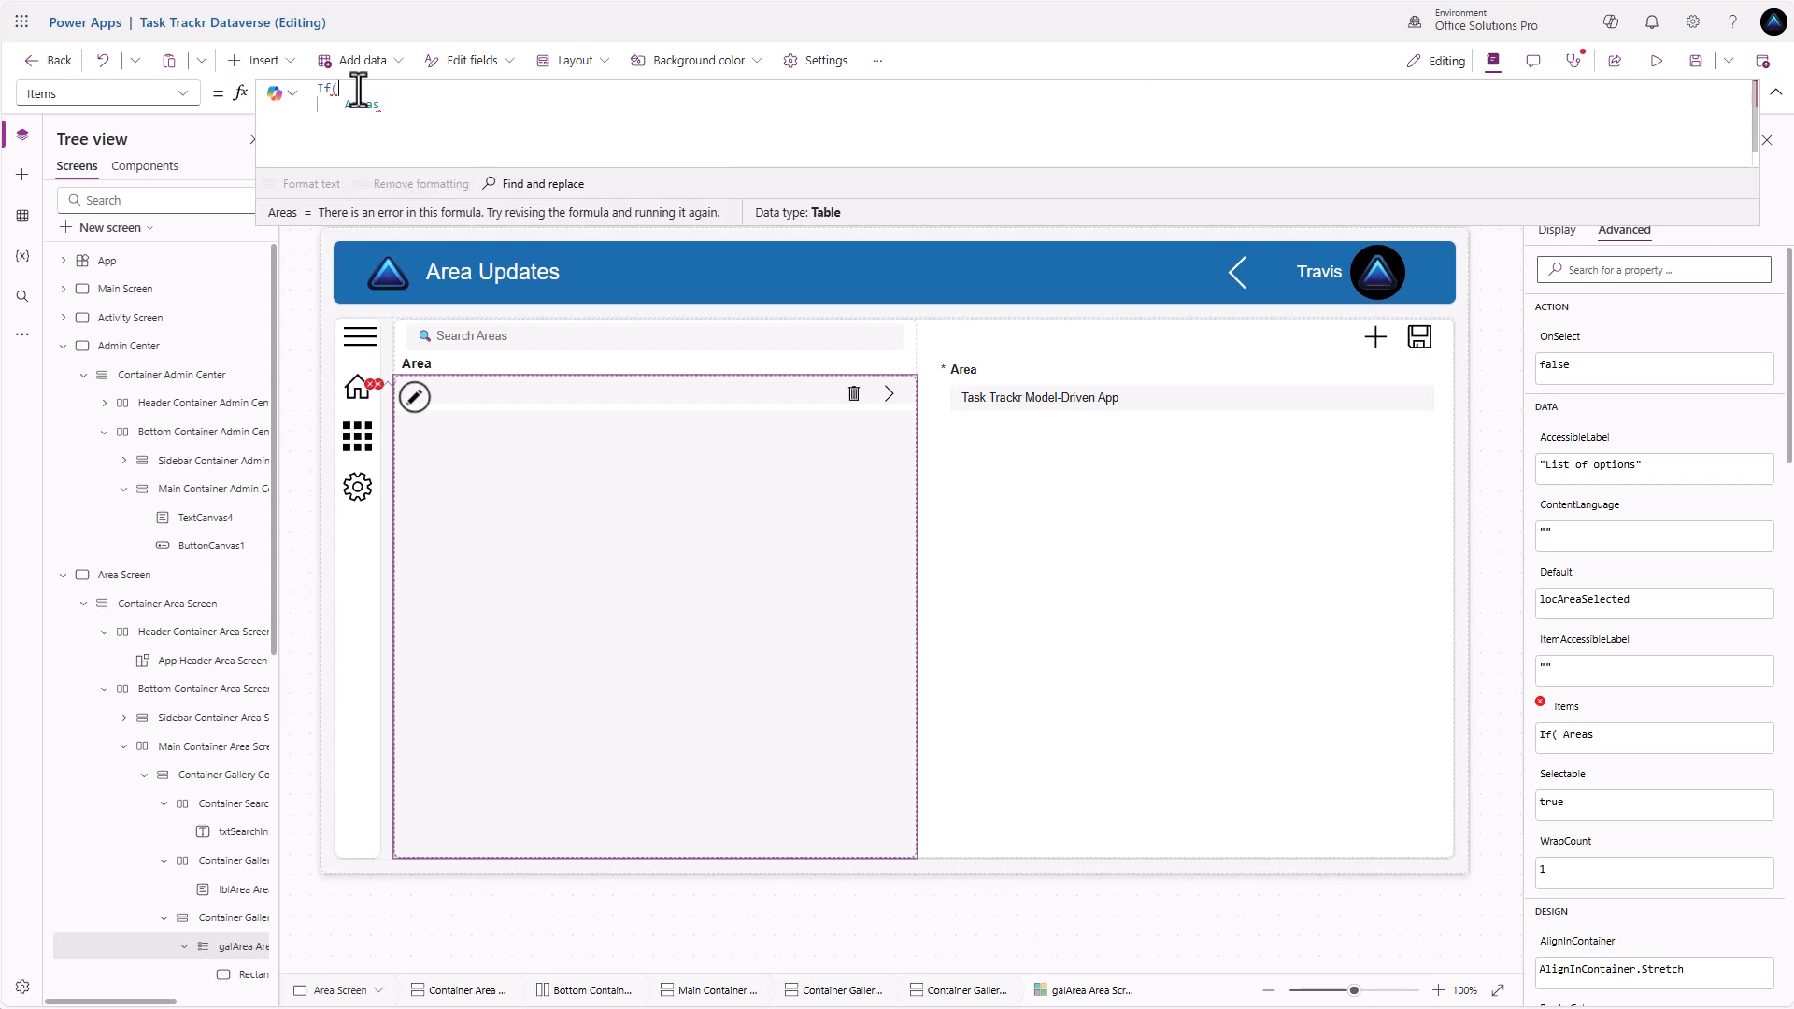
type("IsBlank(tx")
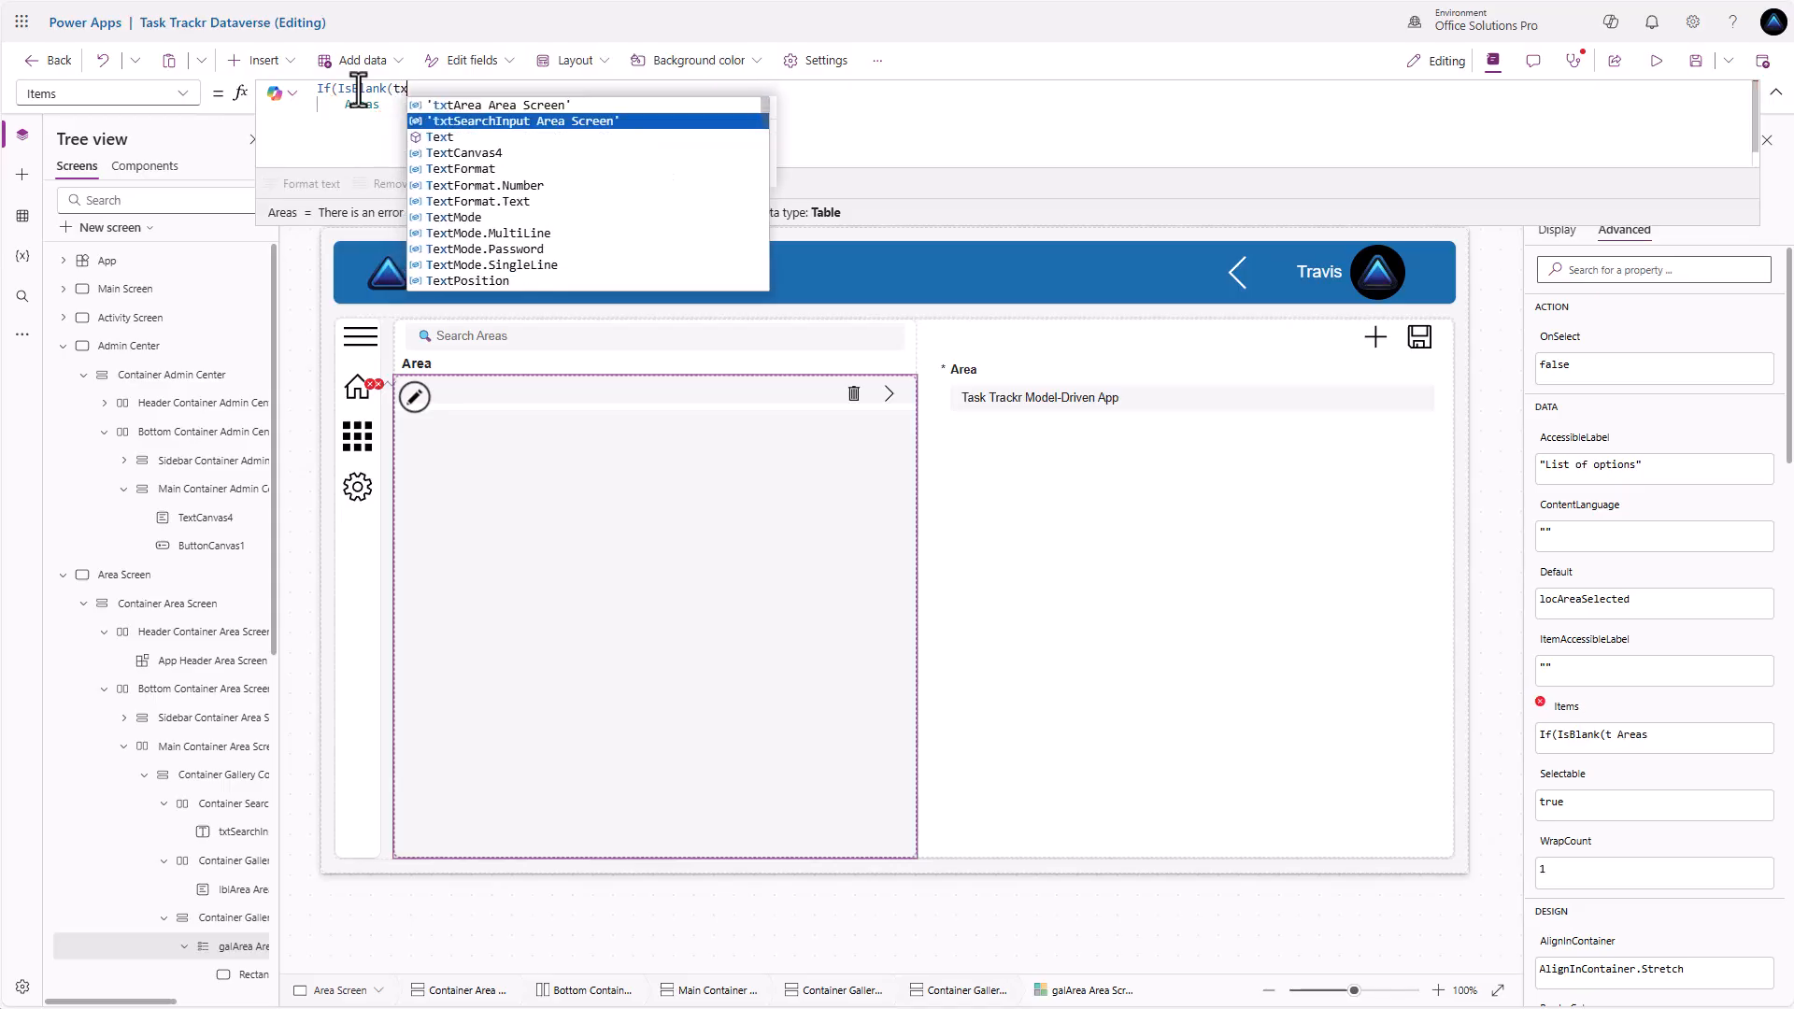
key("Tab")
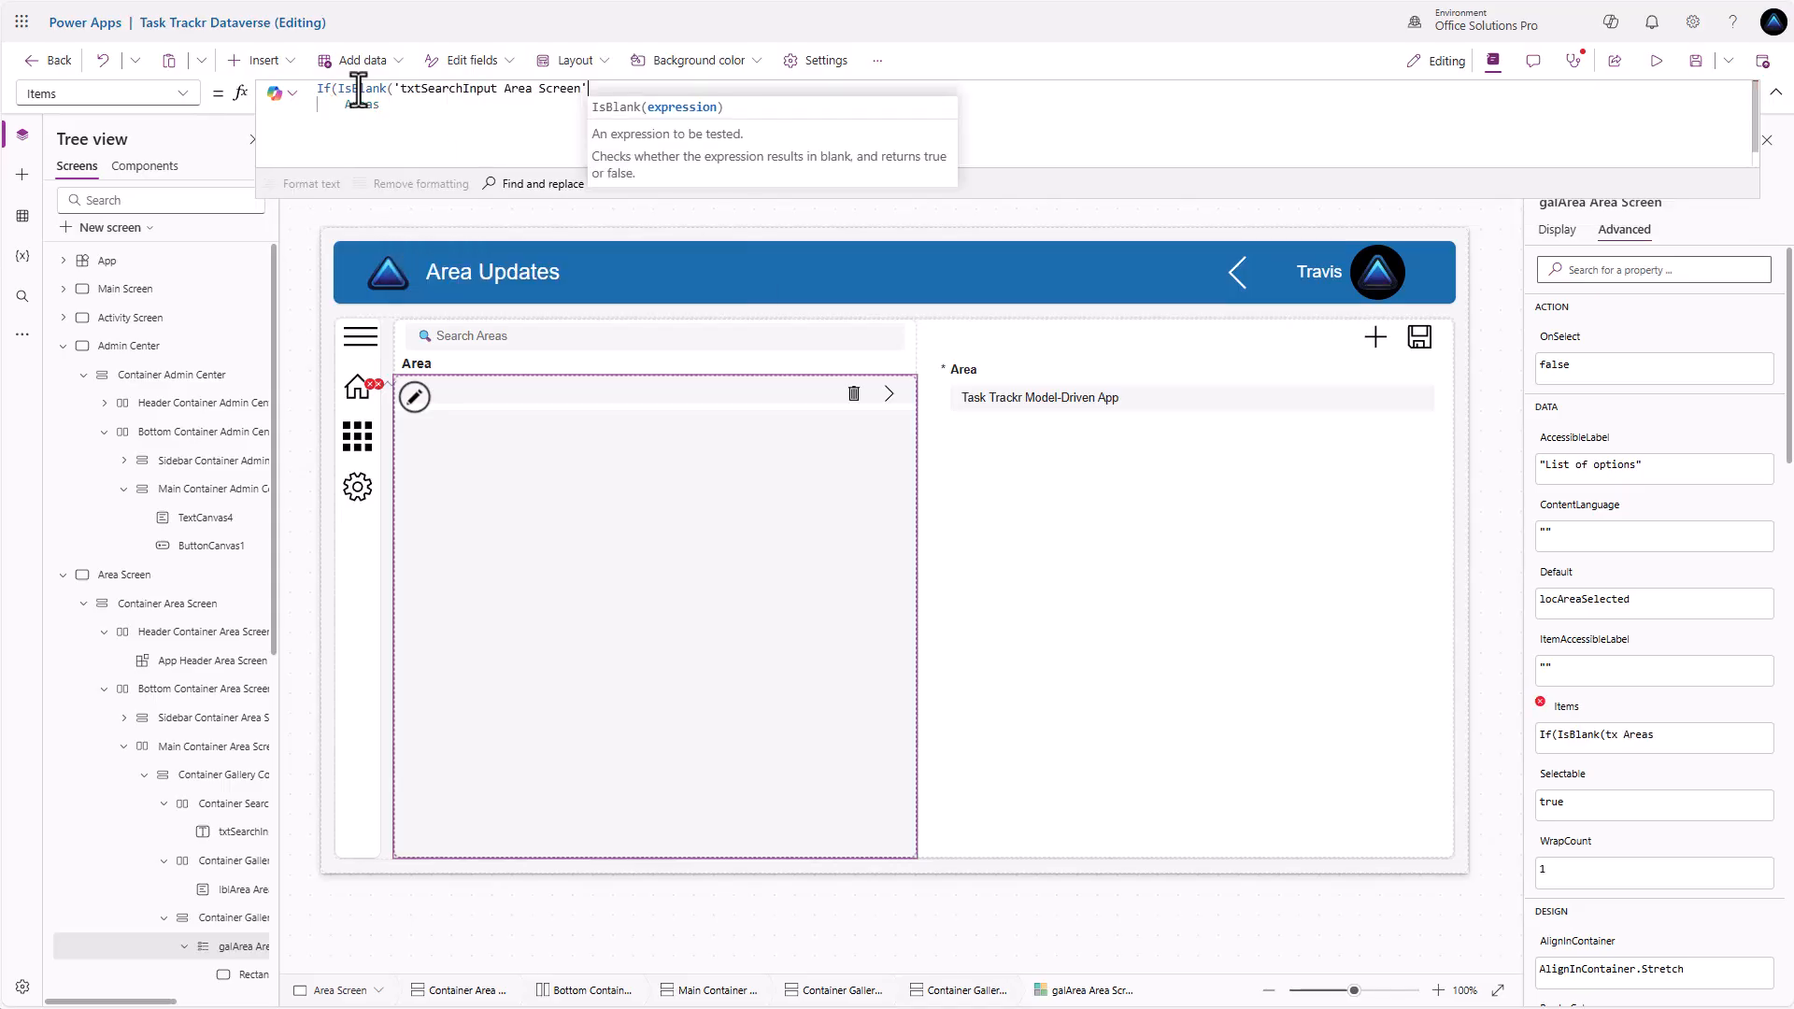
type(".")
key("Tab")
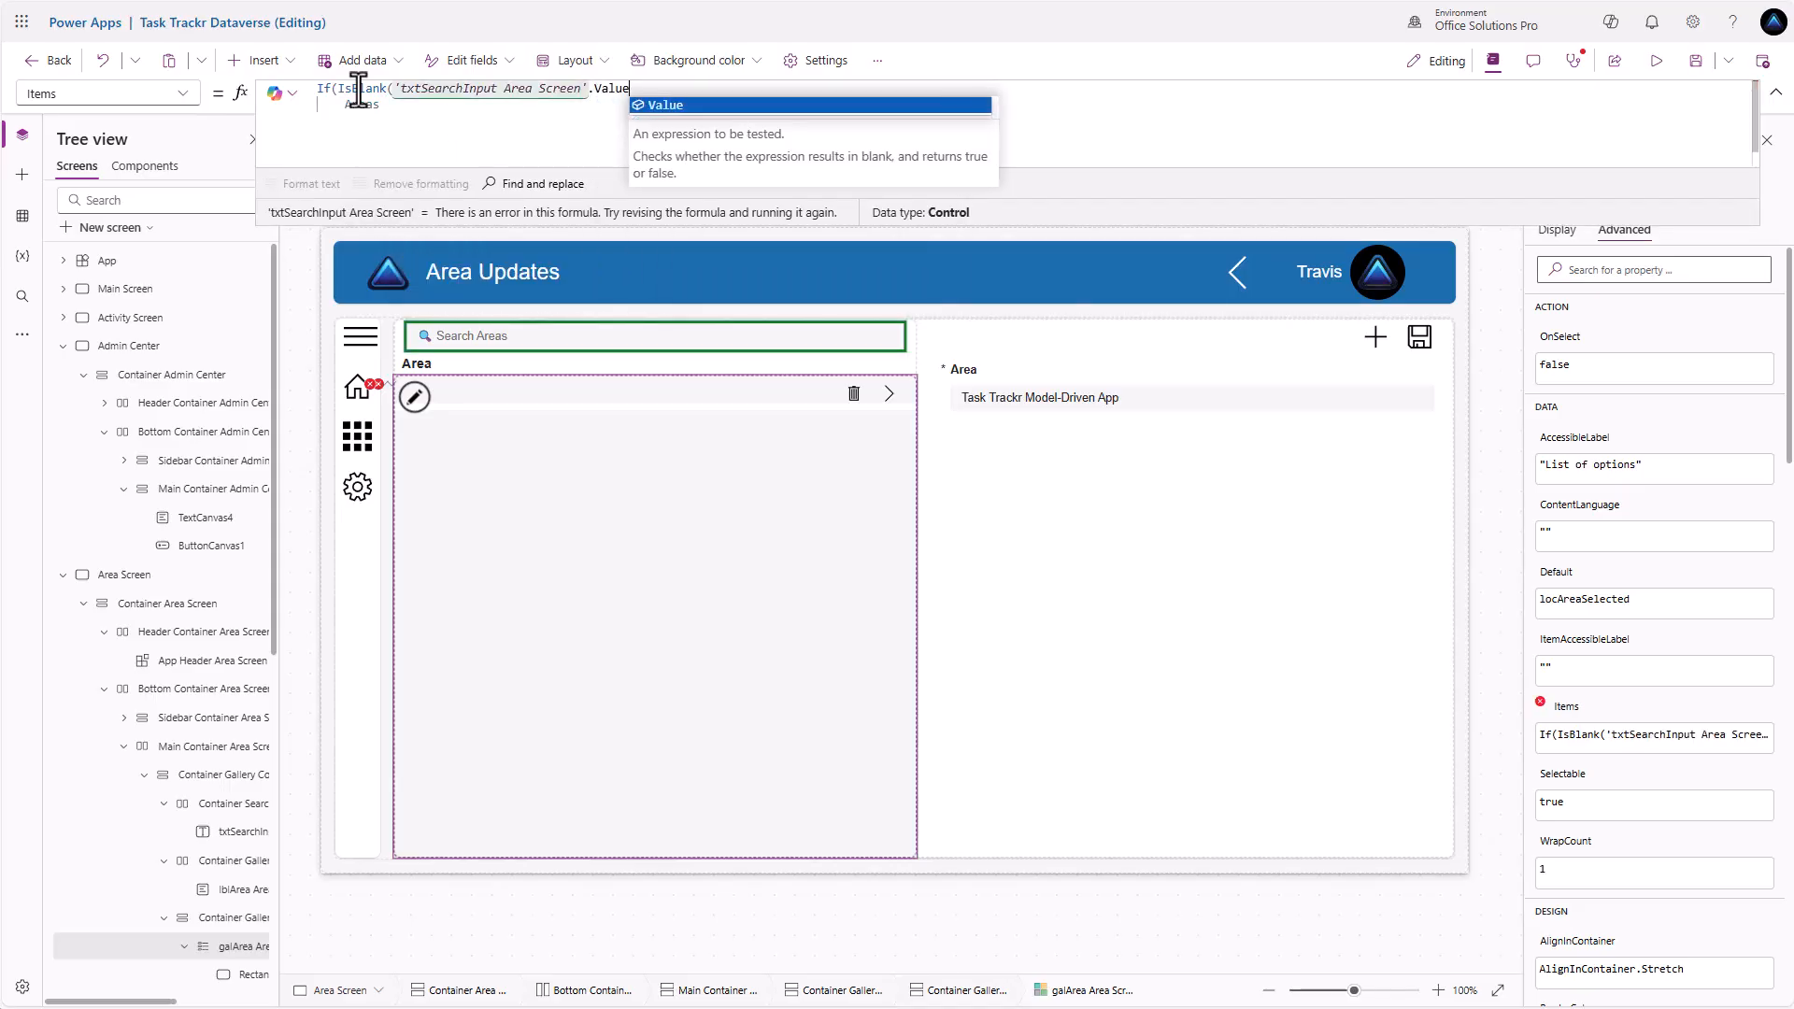
type(")")
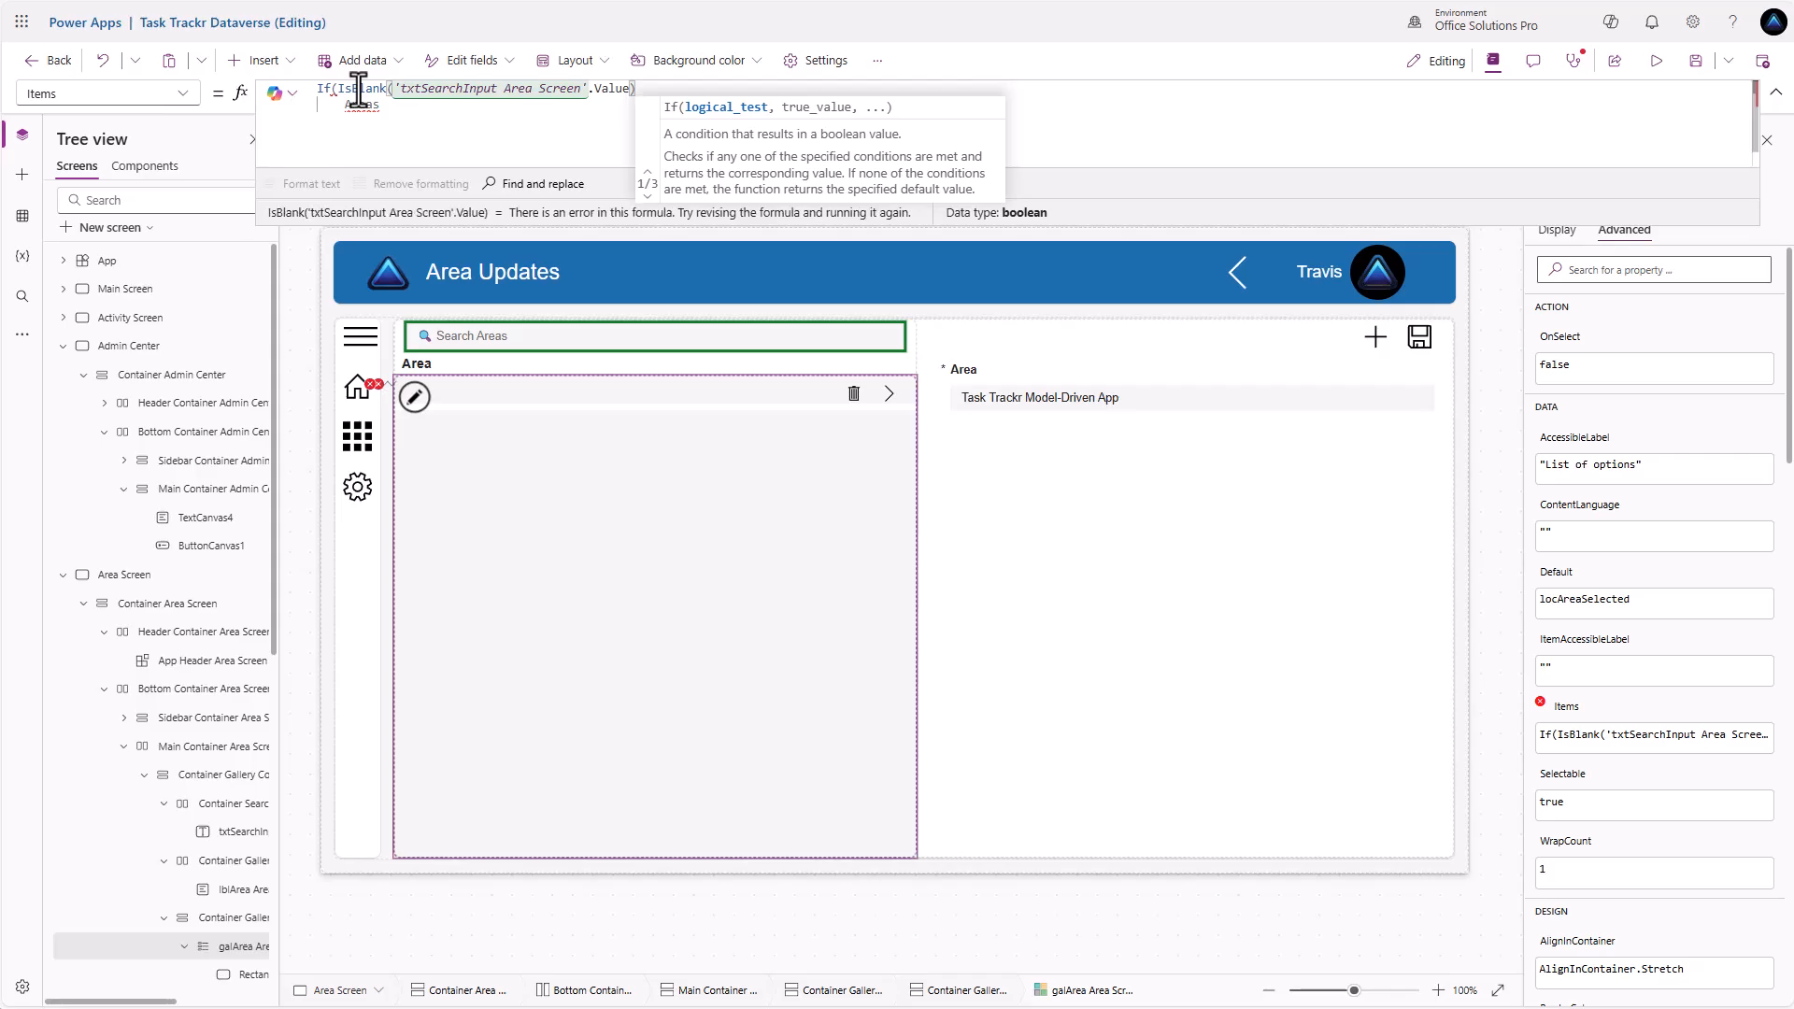
type(",")
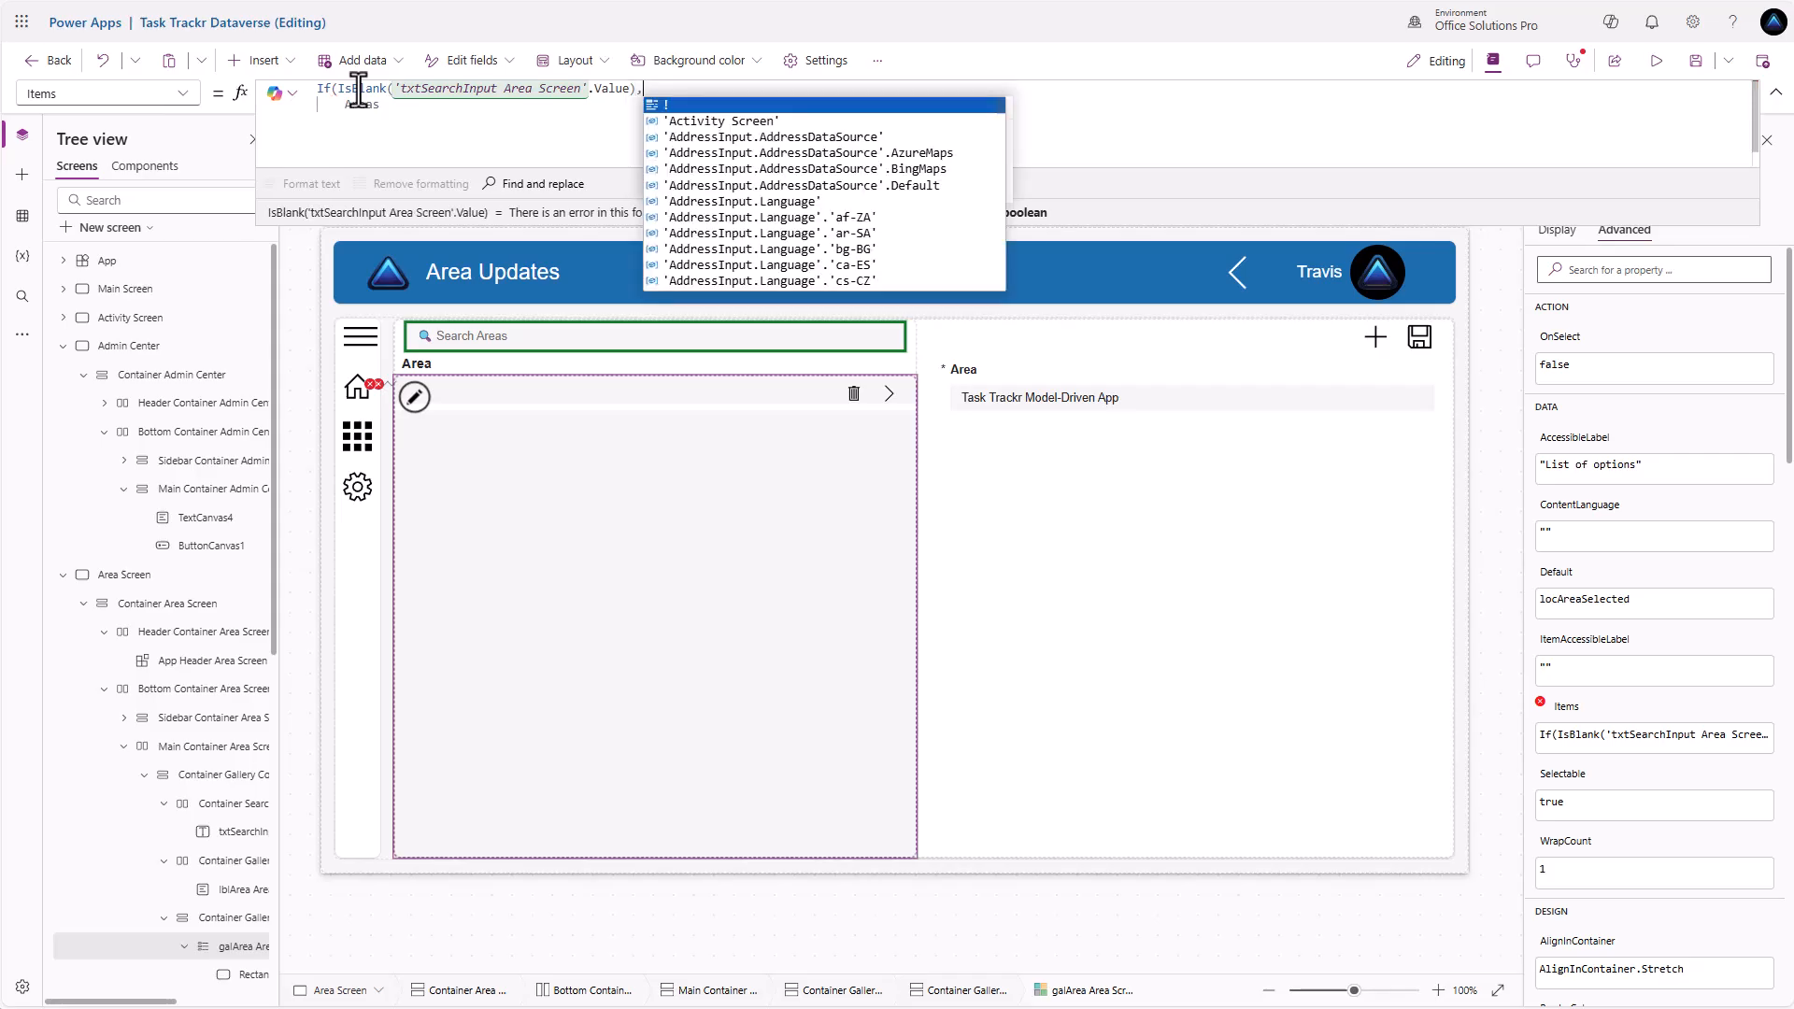
End the Areas argument with a comma and begin Search(Areas, on a new line as the else value
left_click(391, 106)
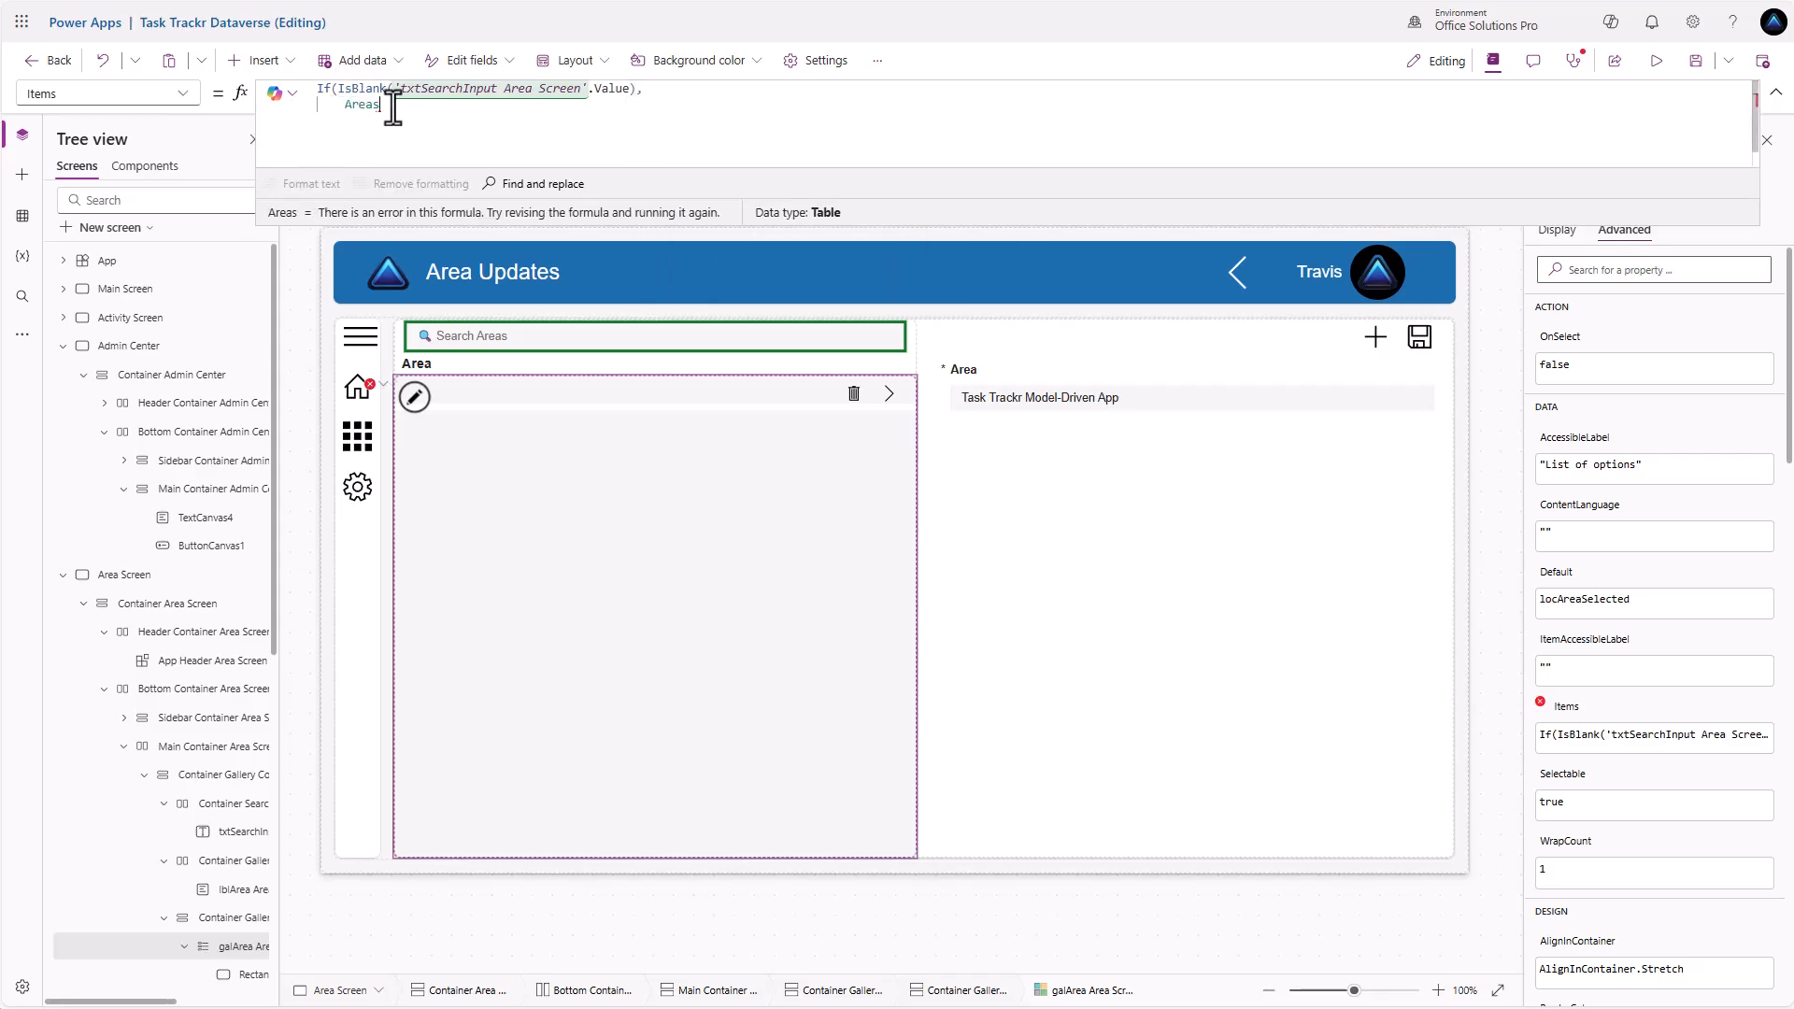
type(",")
key("shift+Return")
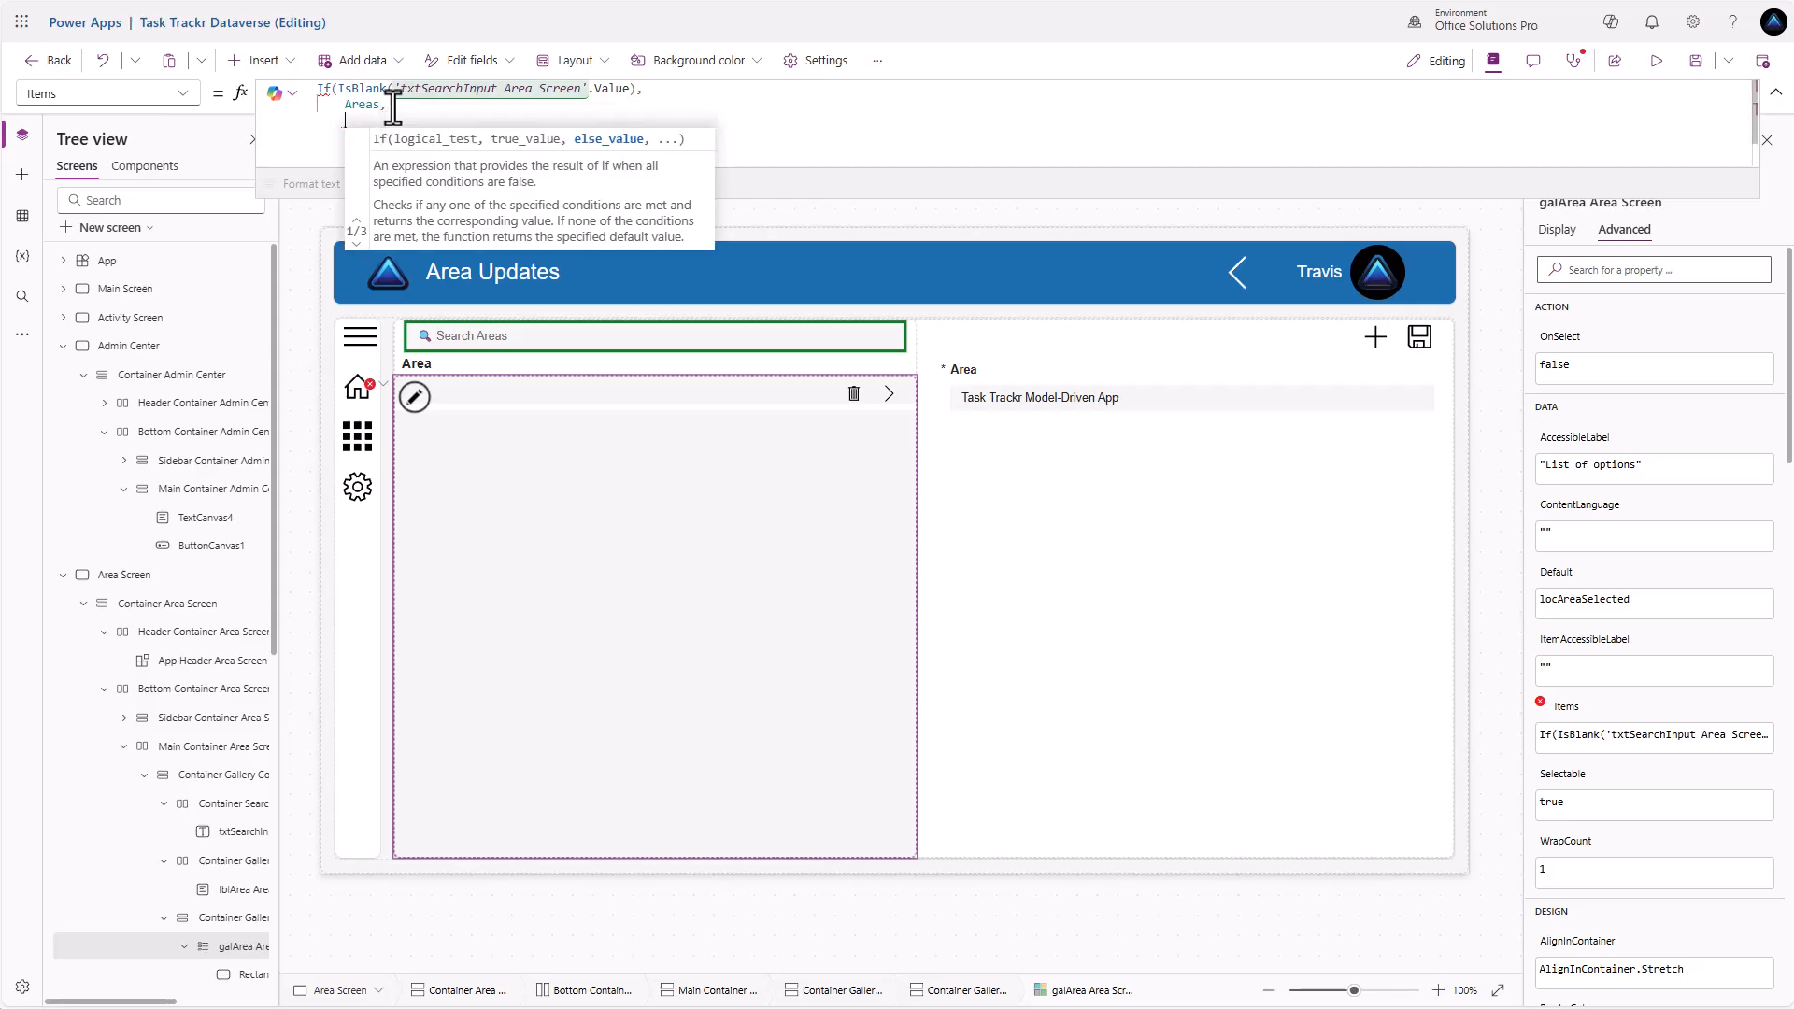
type("Search")
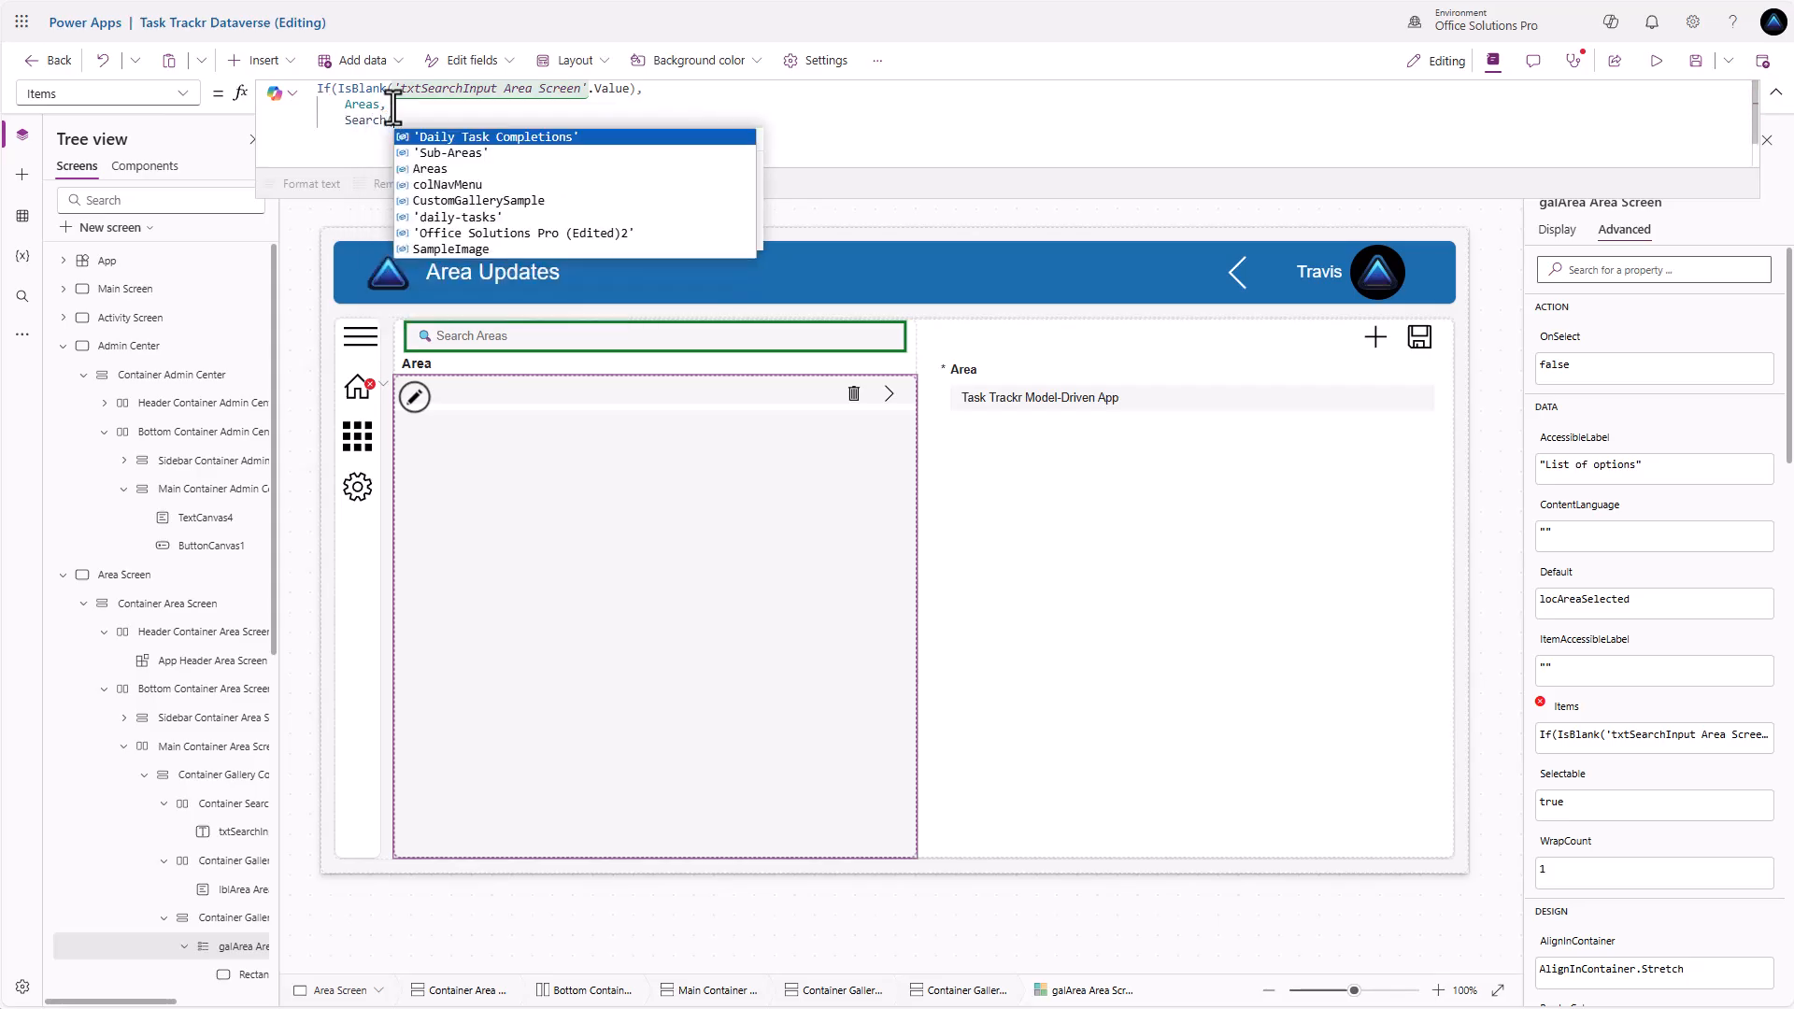
type("(Areas, tx")
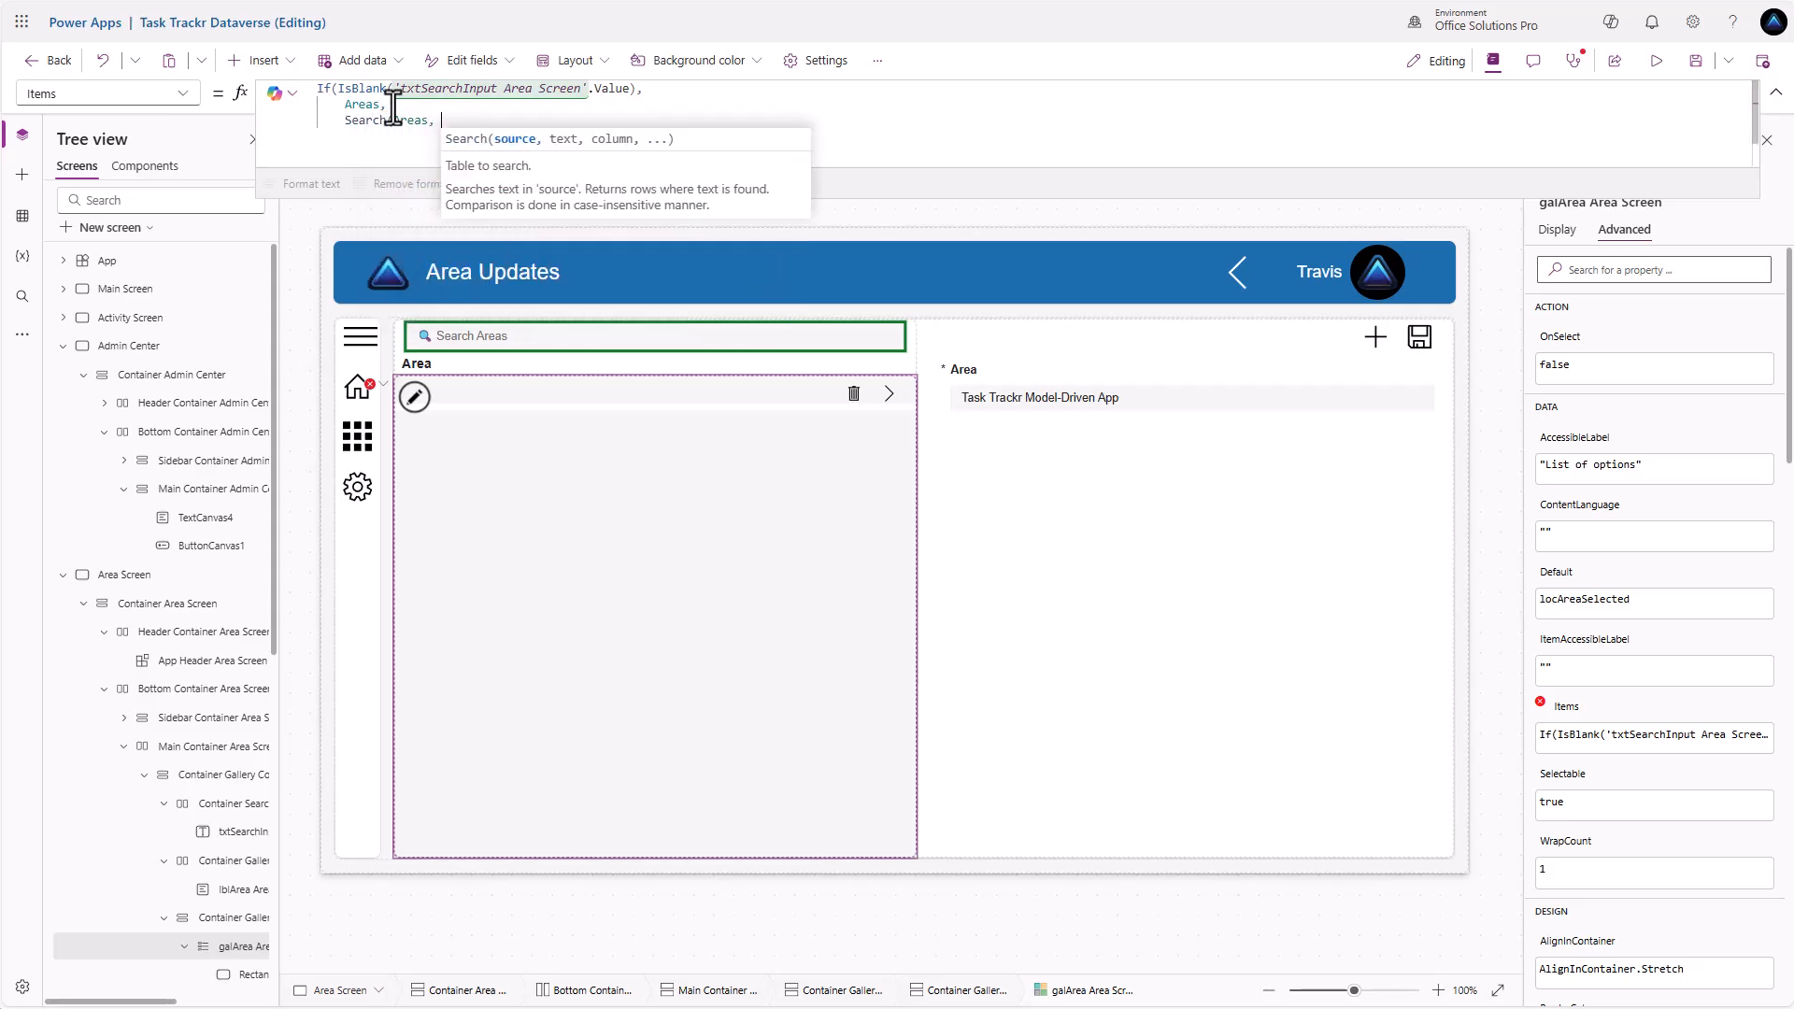
key("BackSpace")
key("BackSpace")
Complete the Search function with 'txtSearchInput Area Screen'.Value as the text and 'Area (osp_name)' as the column, closing both functions
left_click_drag(396, 88, 624, 90)
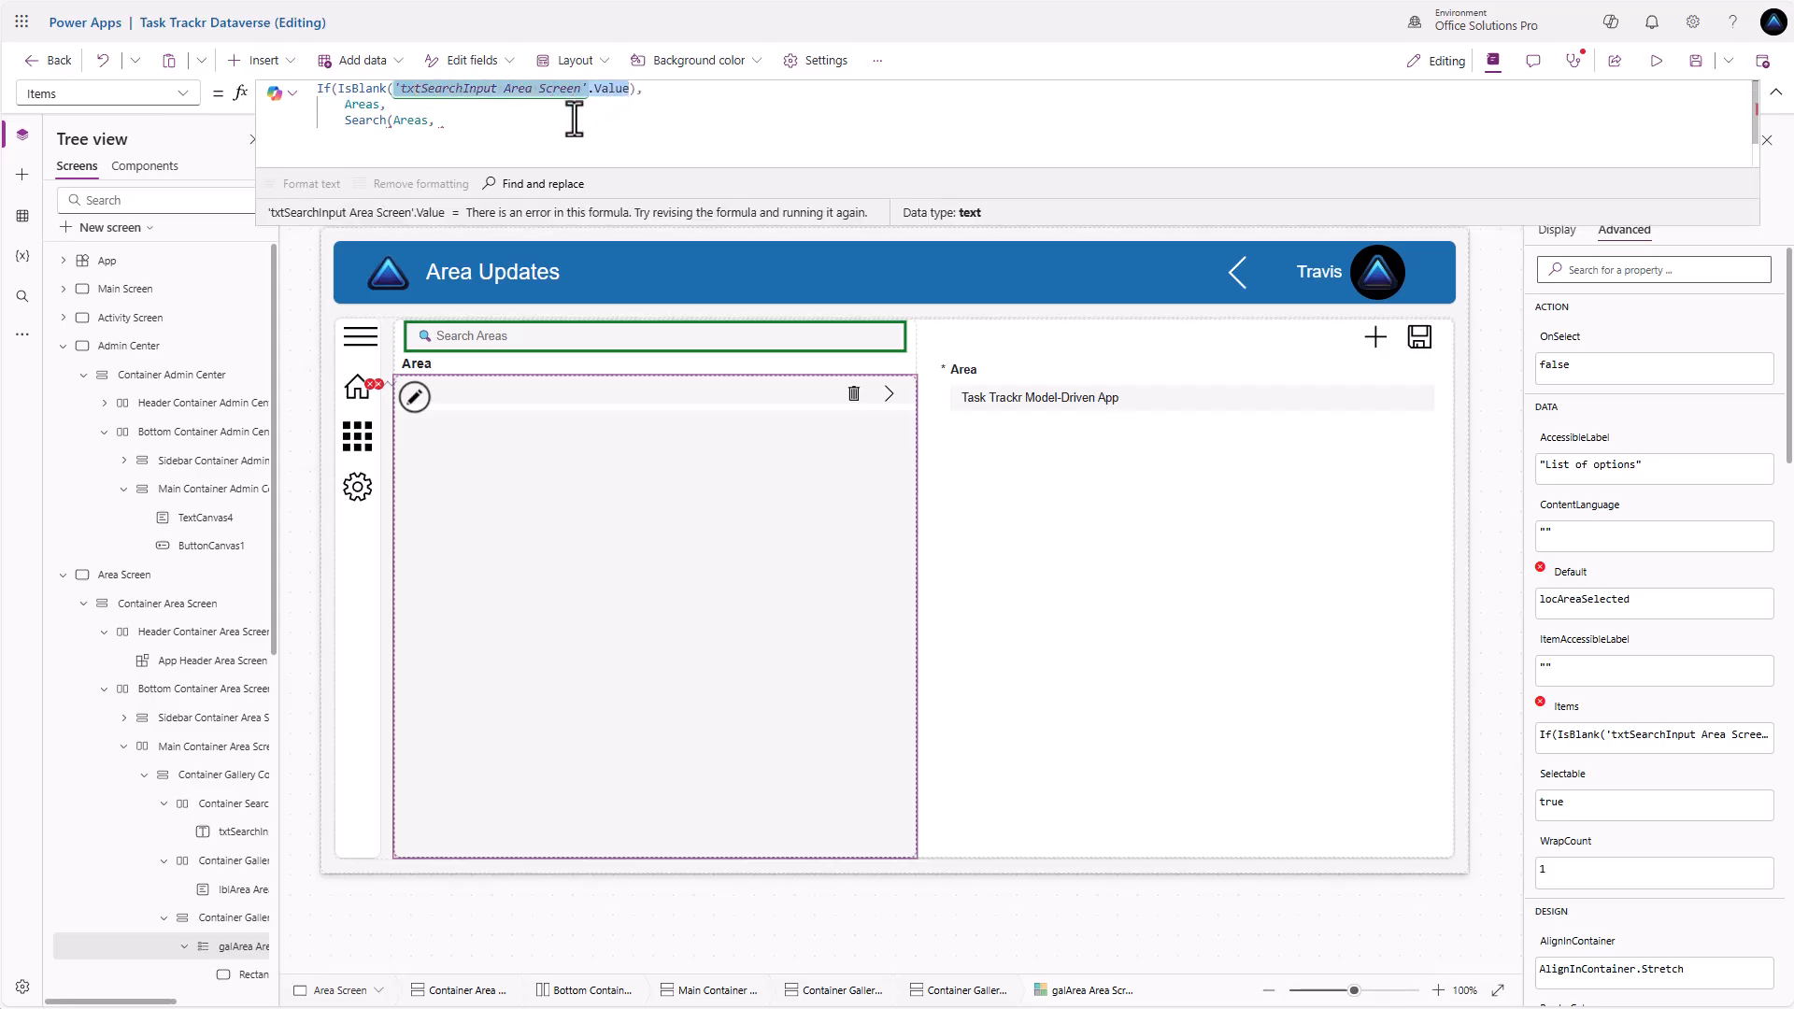
key("ctrl+c")
left_click(503, 120)
key("ctrl+v")
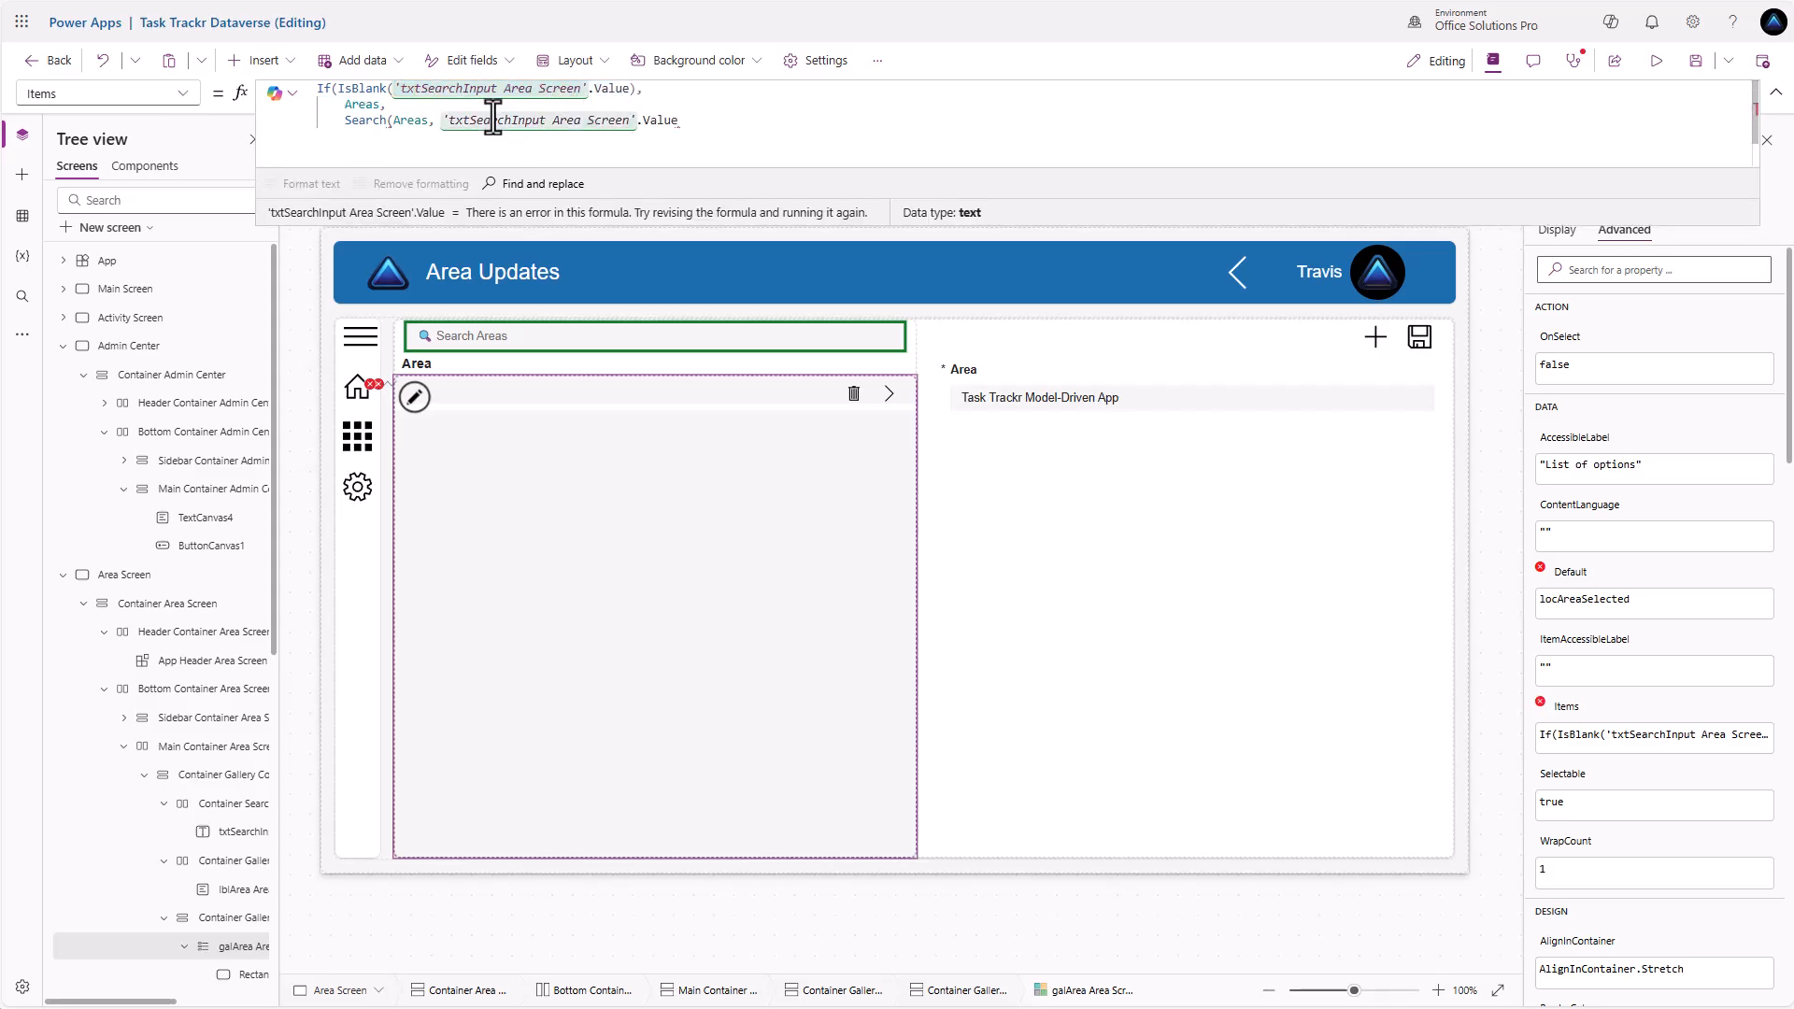
type(",")
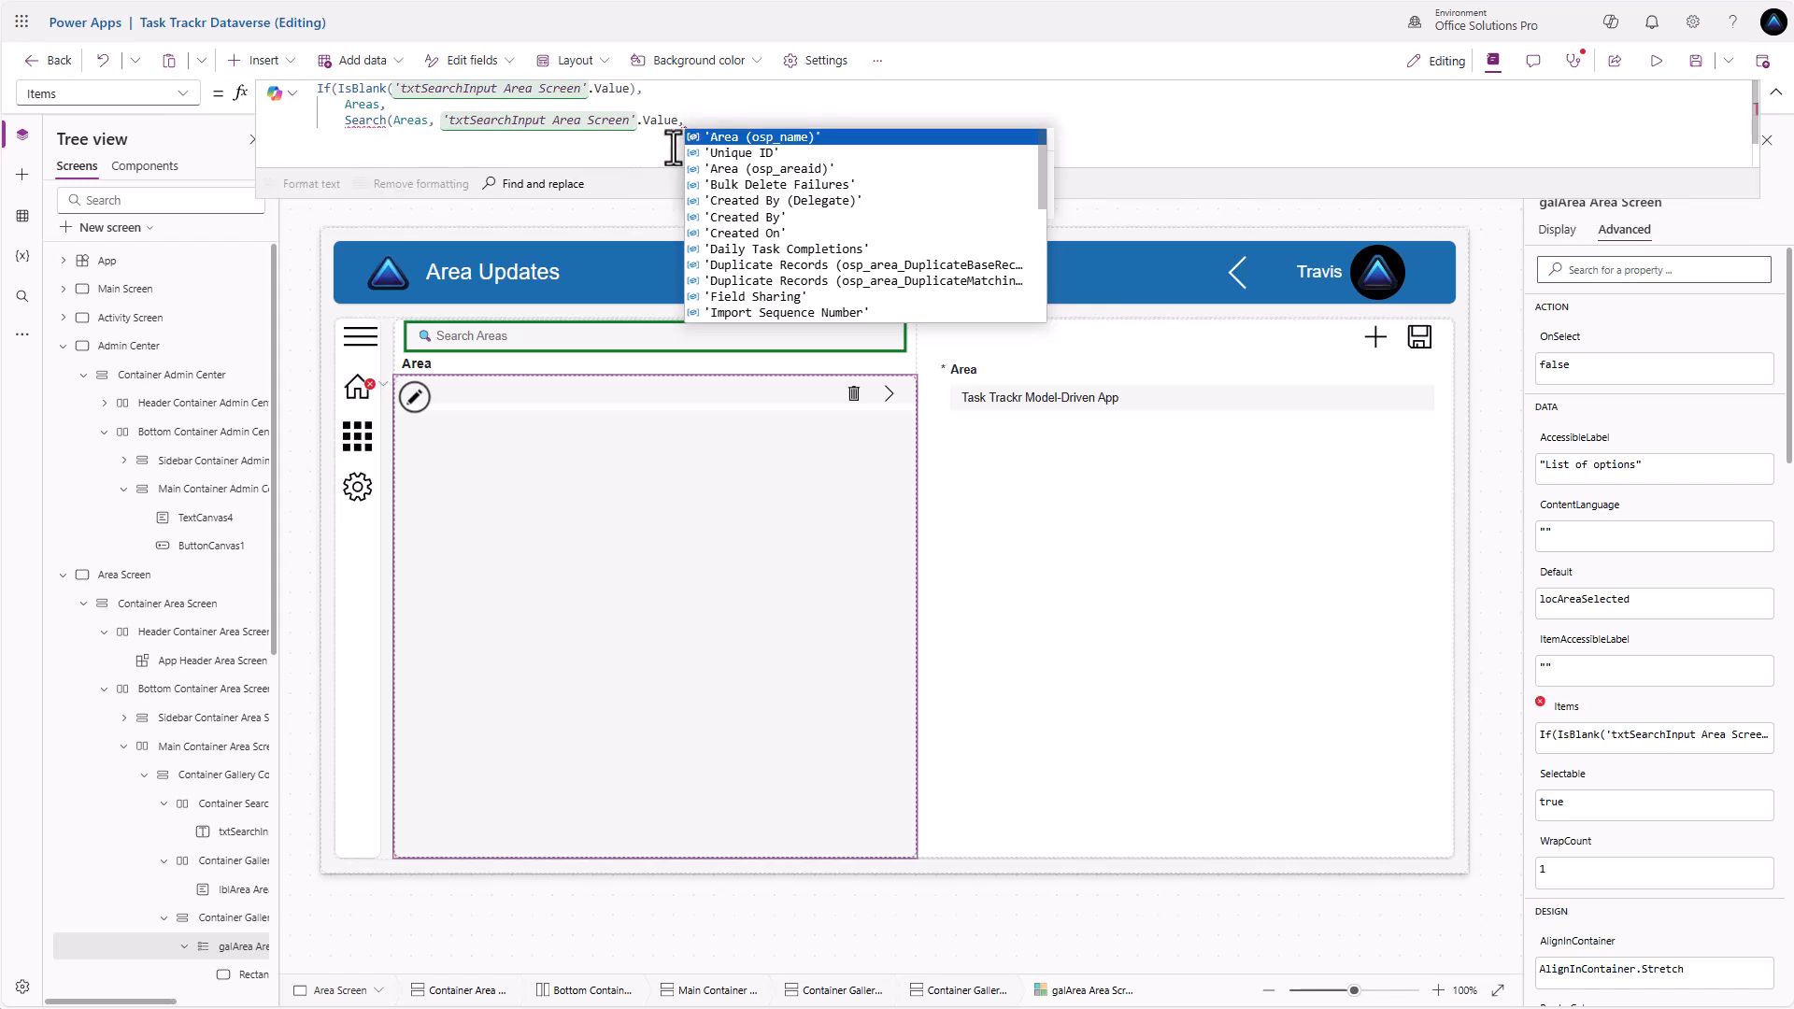
key("Tab")
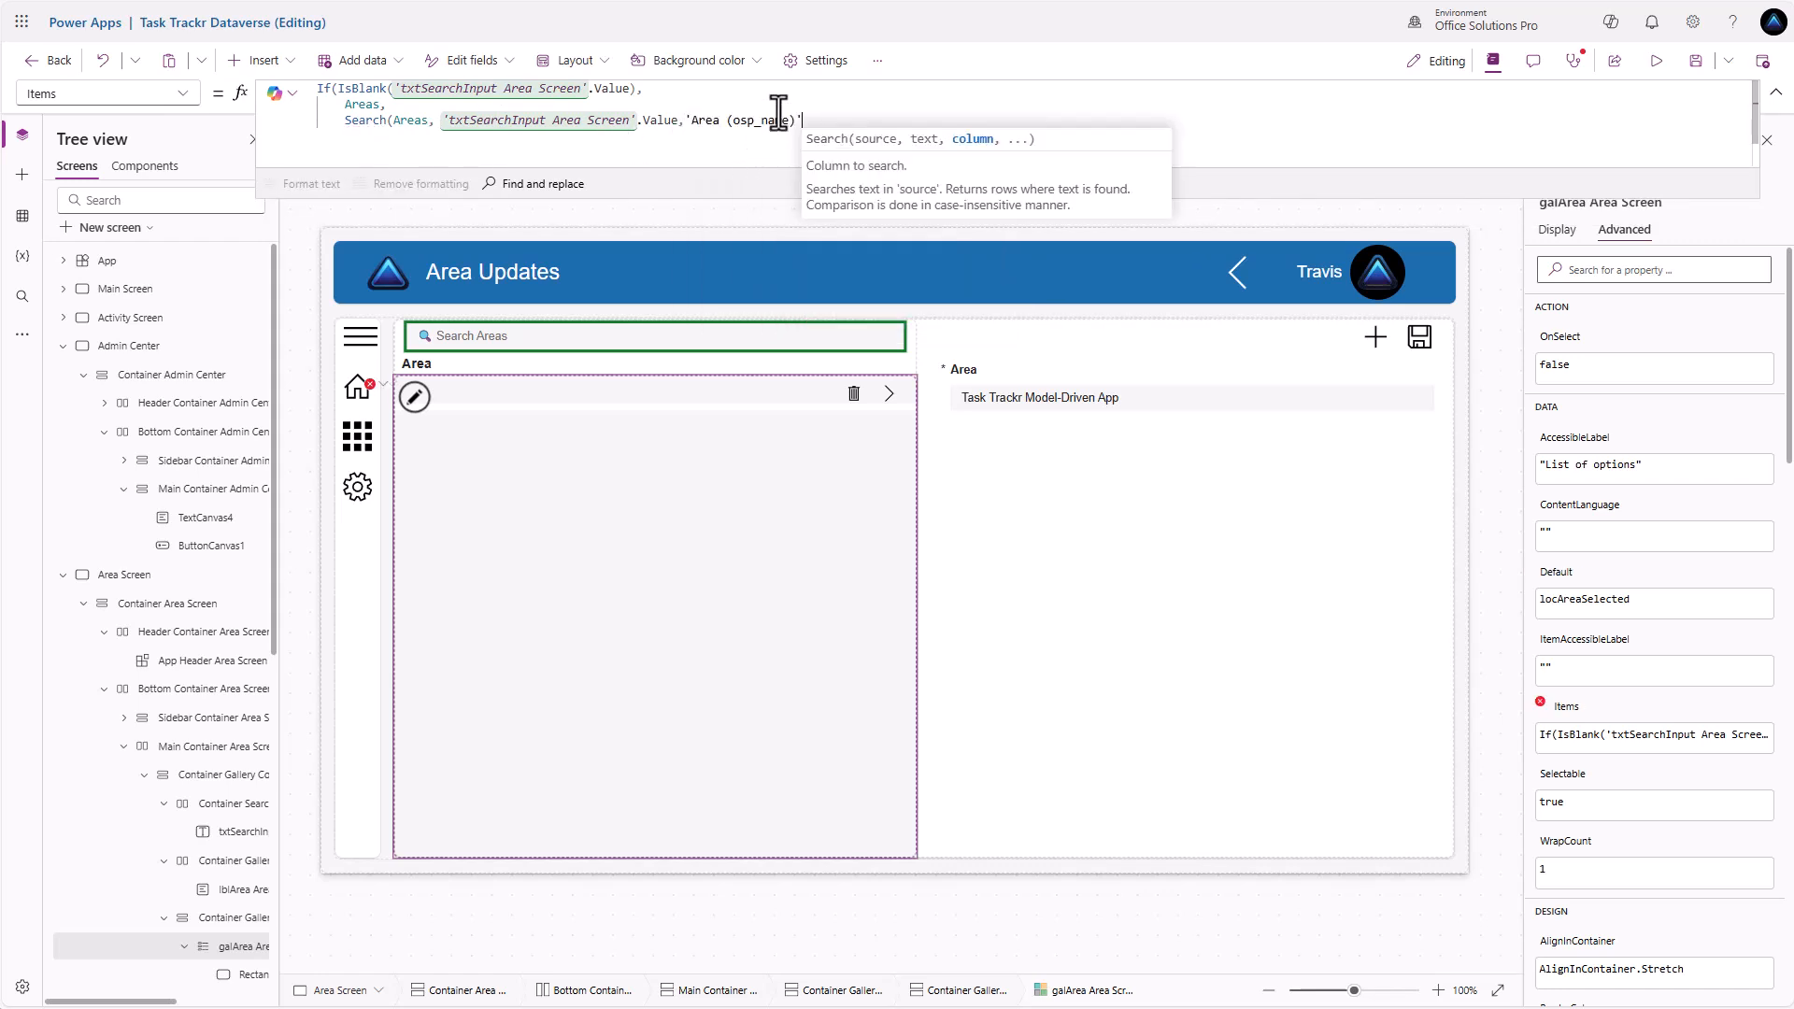
type(")")
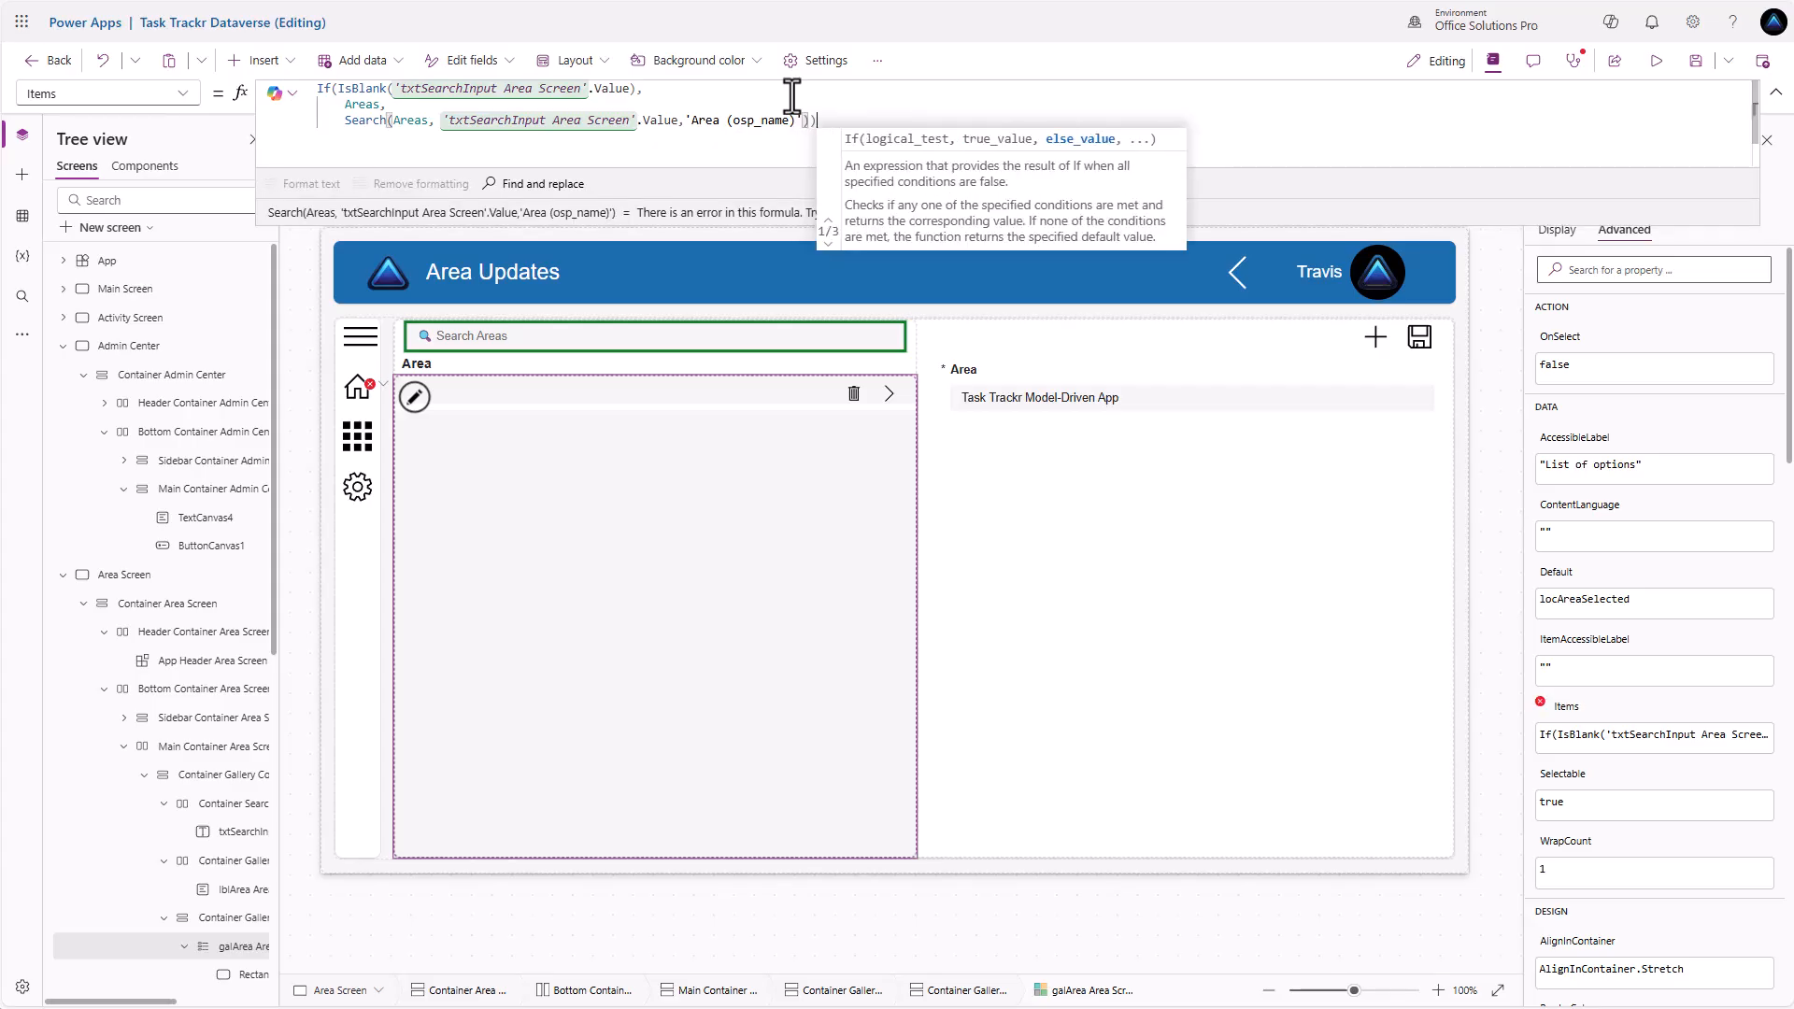
type(")")
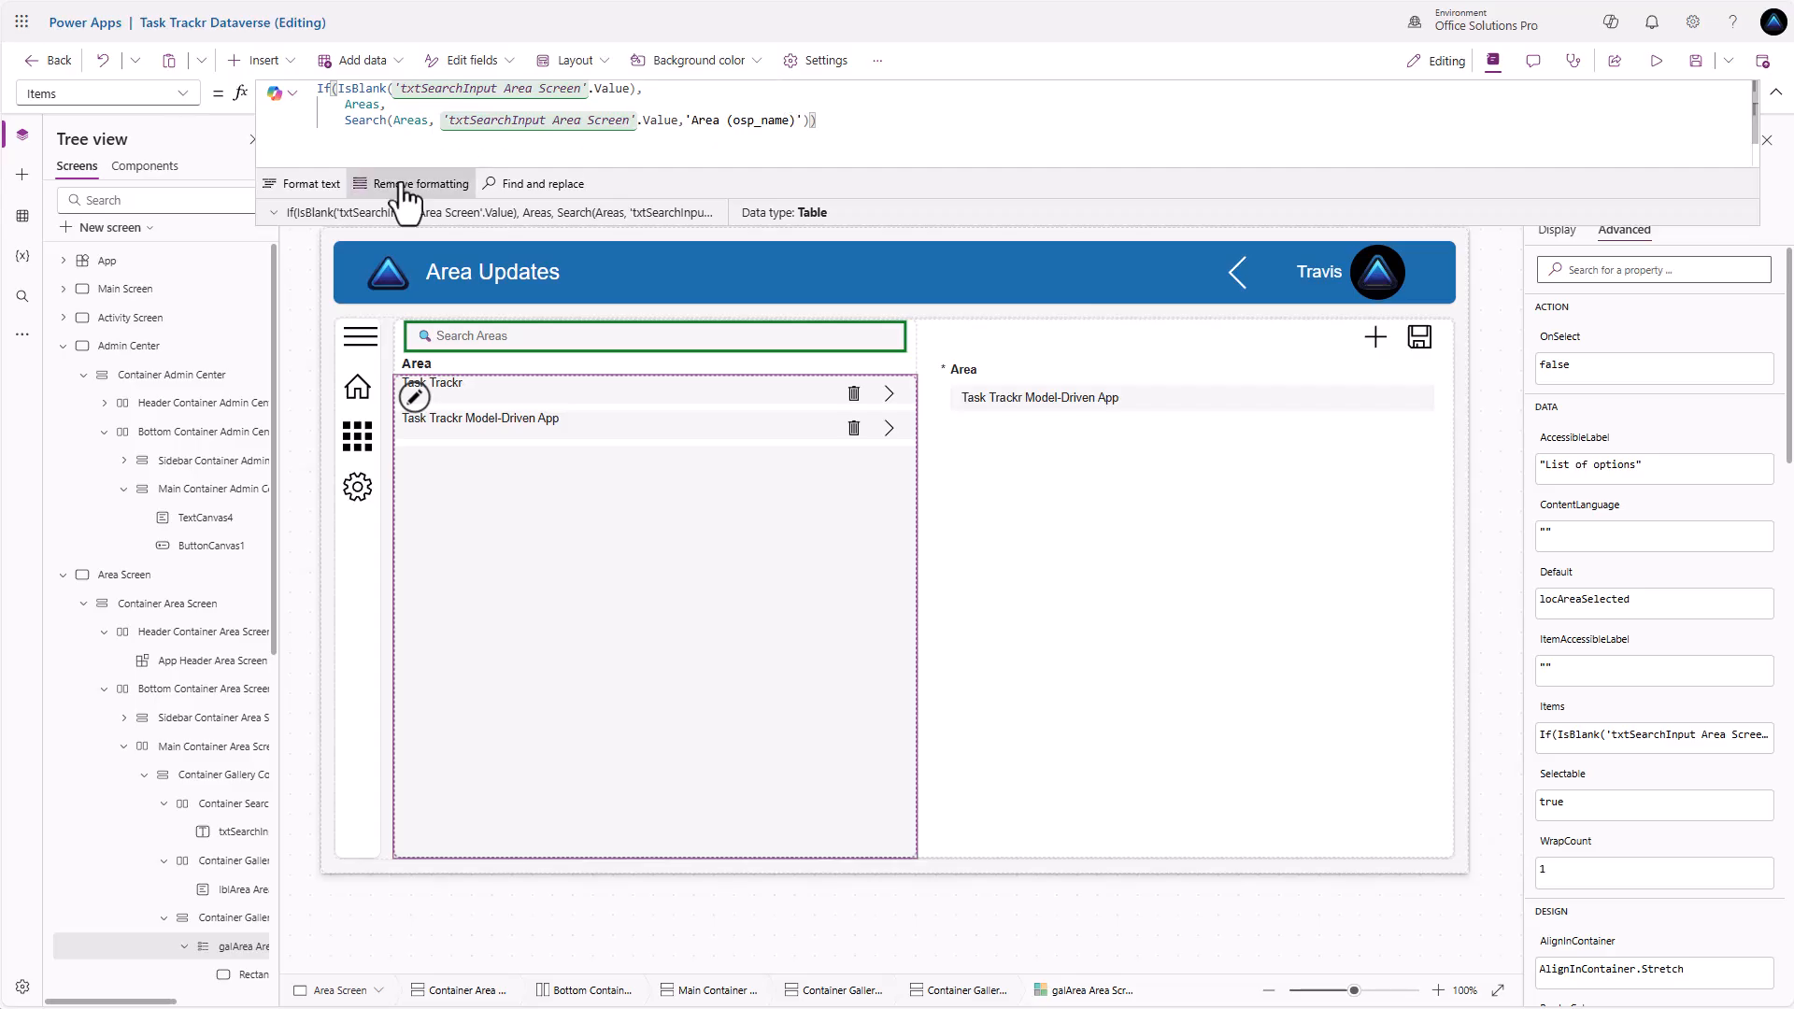
Format the gallery's Items formula into indented lines and review its If and Search arguments
left_click(316, 184)
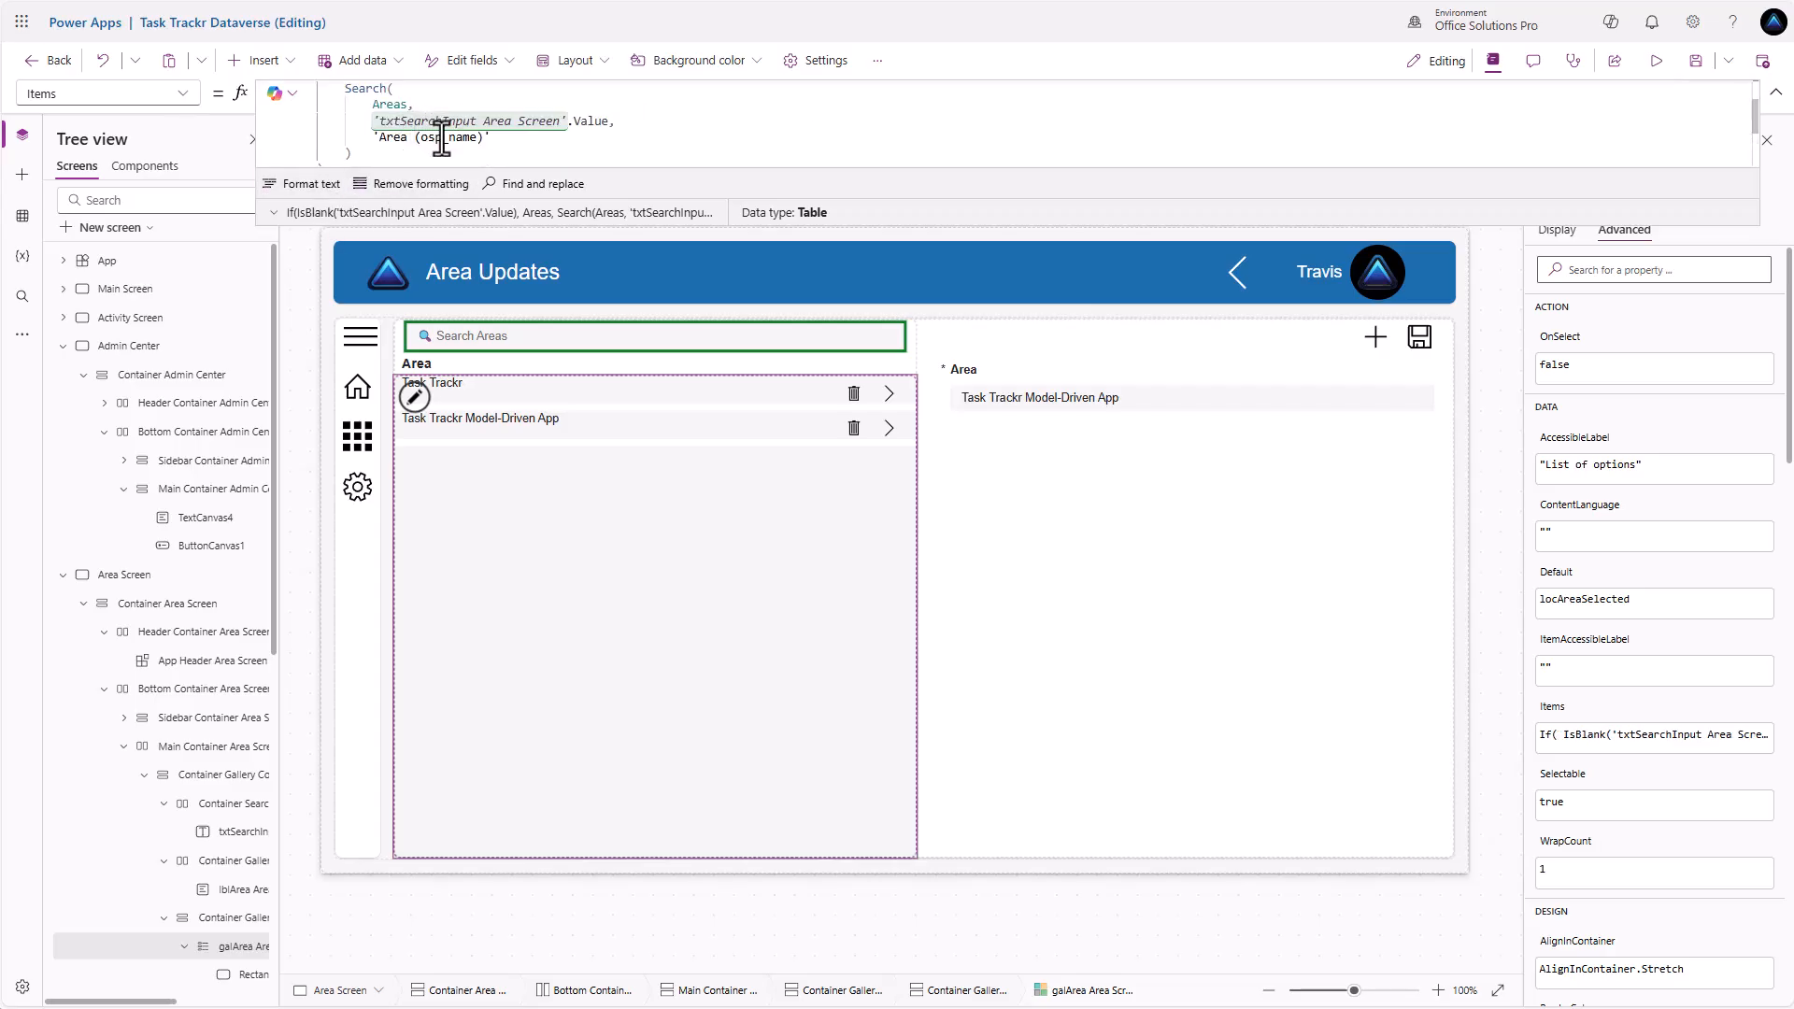
scroll(443, 140, "up", 1)
scroll(536, 151, "down", 1)
scroll(536, 151, "up", 1)
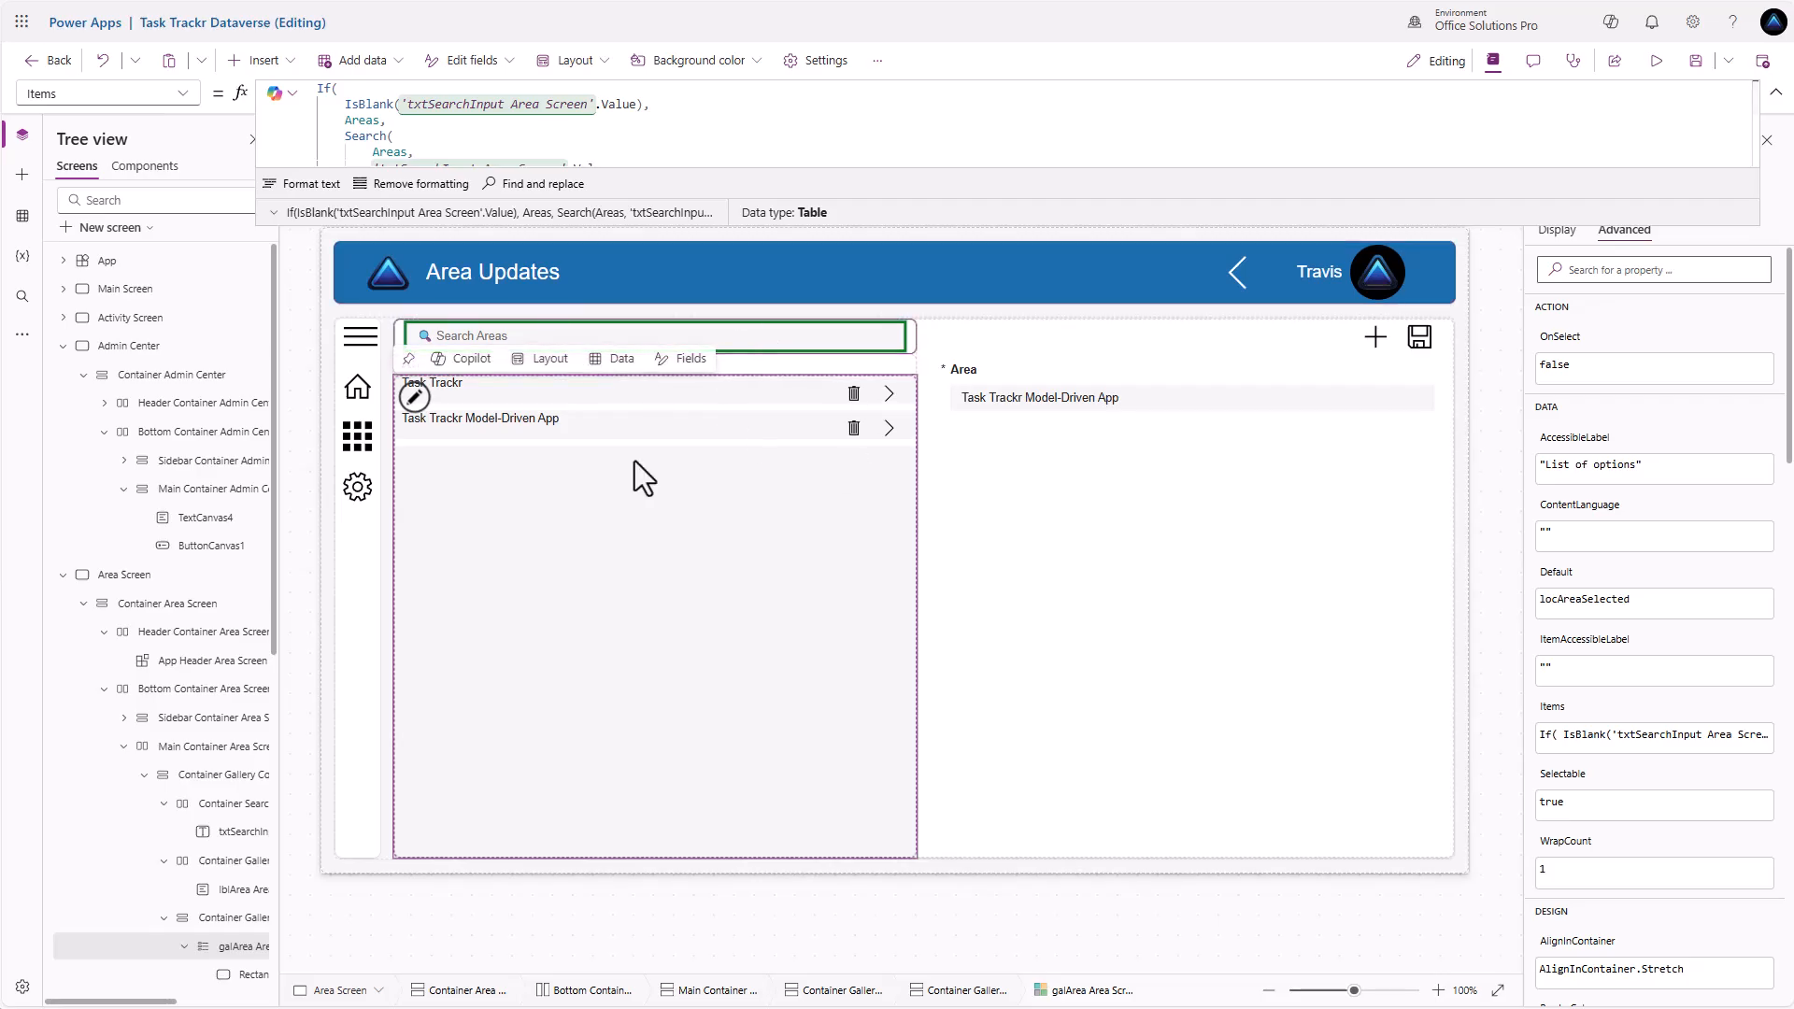
scroll(645, 112, "down", 1)
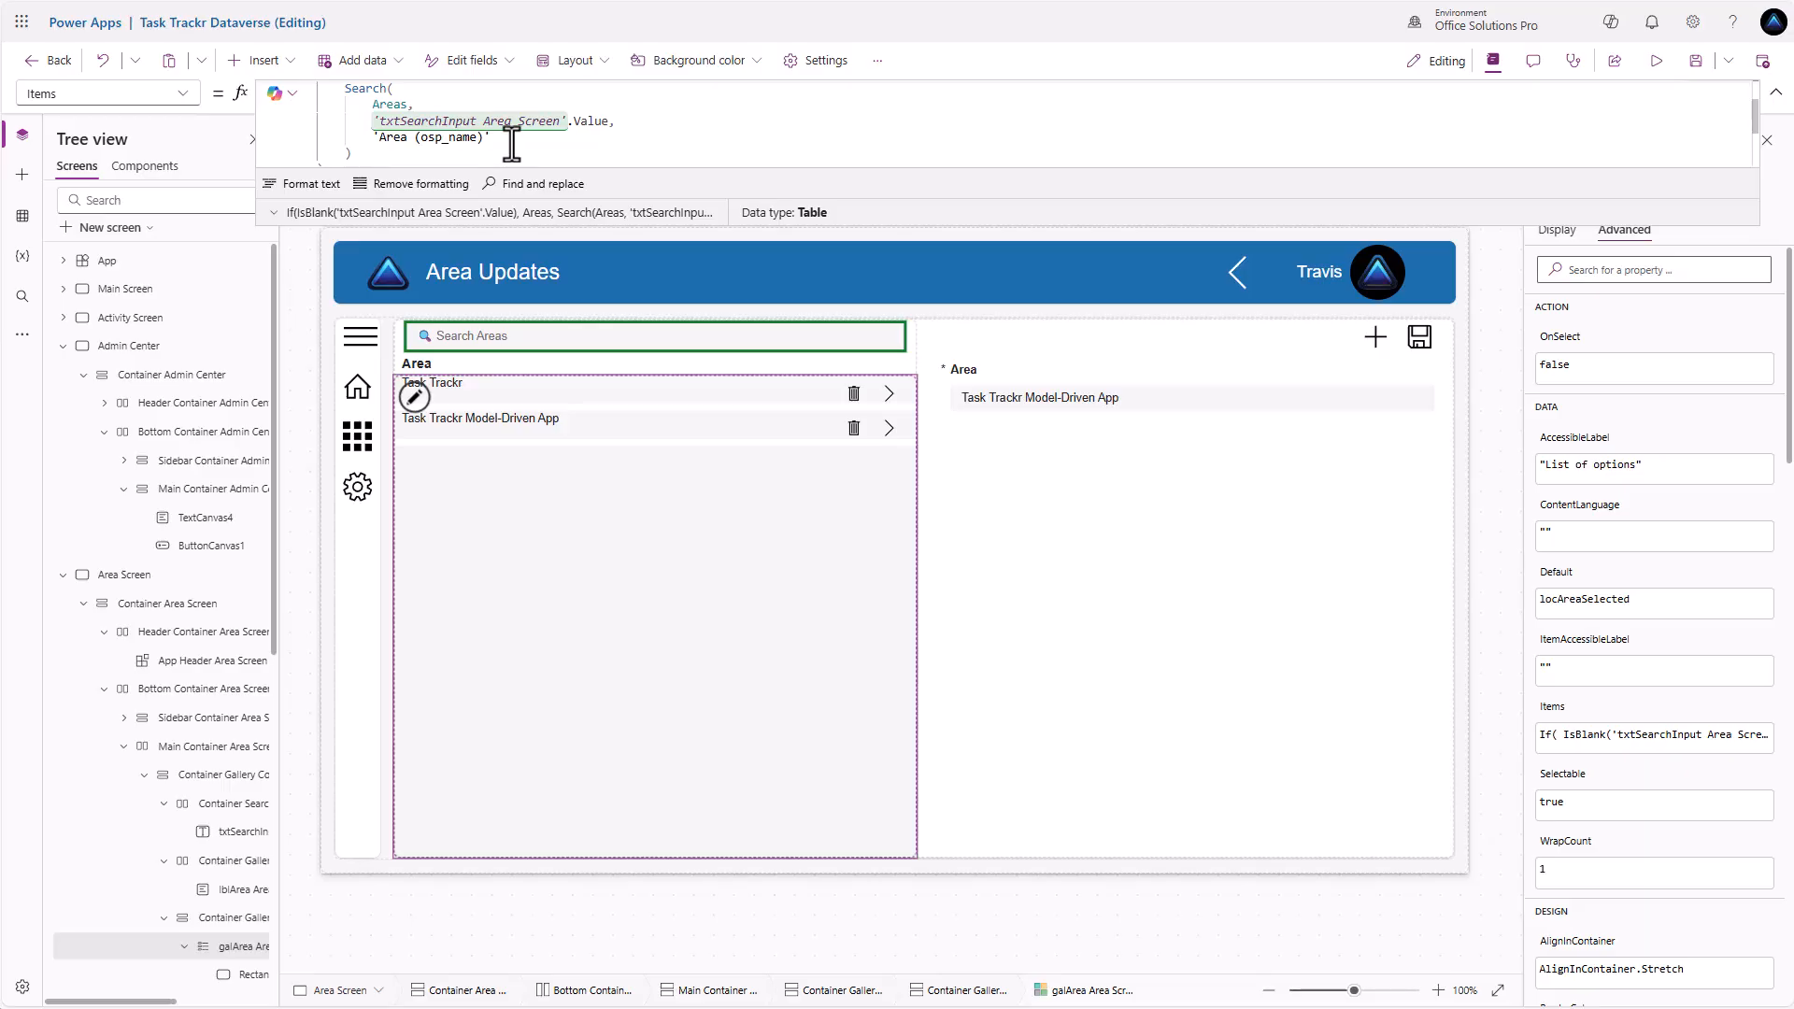
scroll(498, 139, "up", 1)
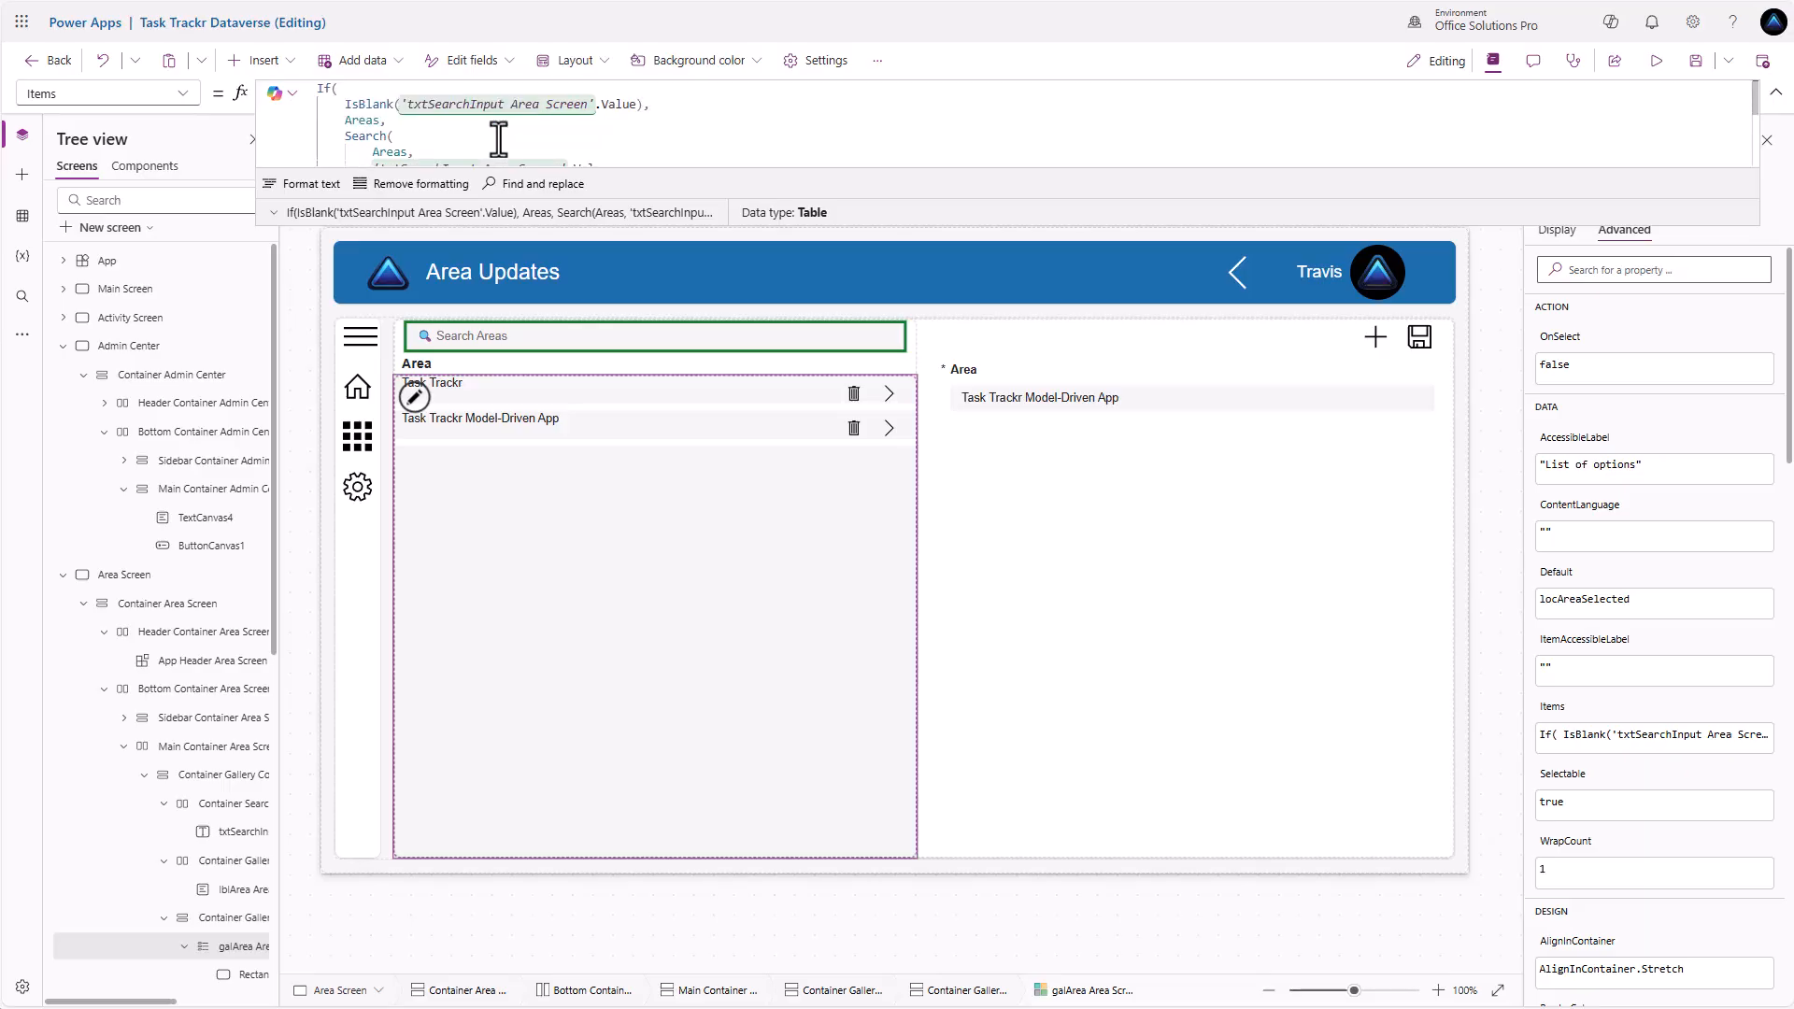
Try starting another column argument after 'Area (osp_name)' in the Search function, removing the added comma
scroll(498, 139, "down", 1)
left_click(498, 137)
type(",")
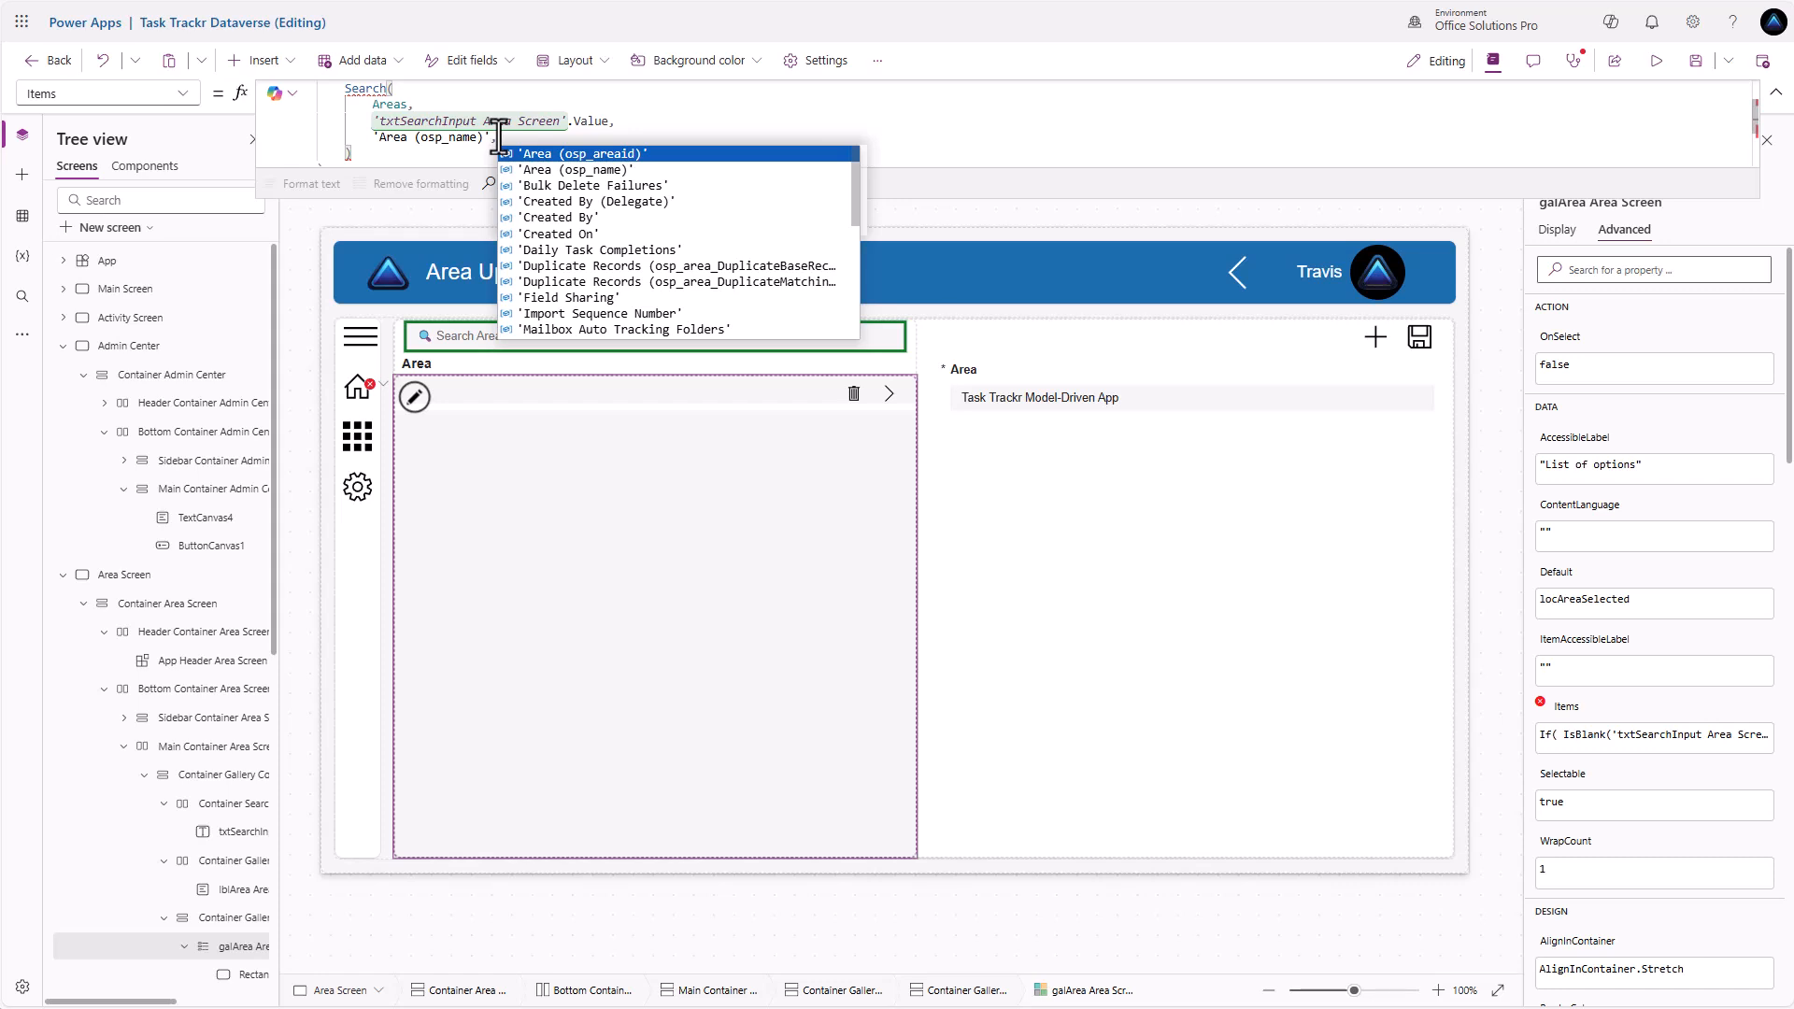
key("BackSpace")
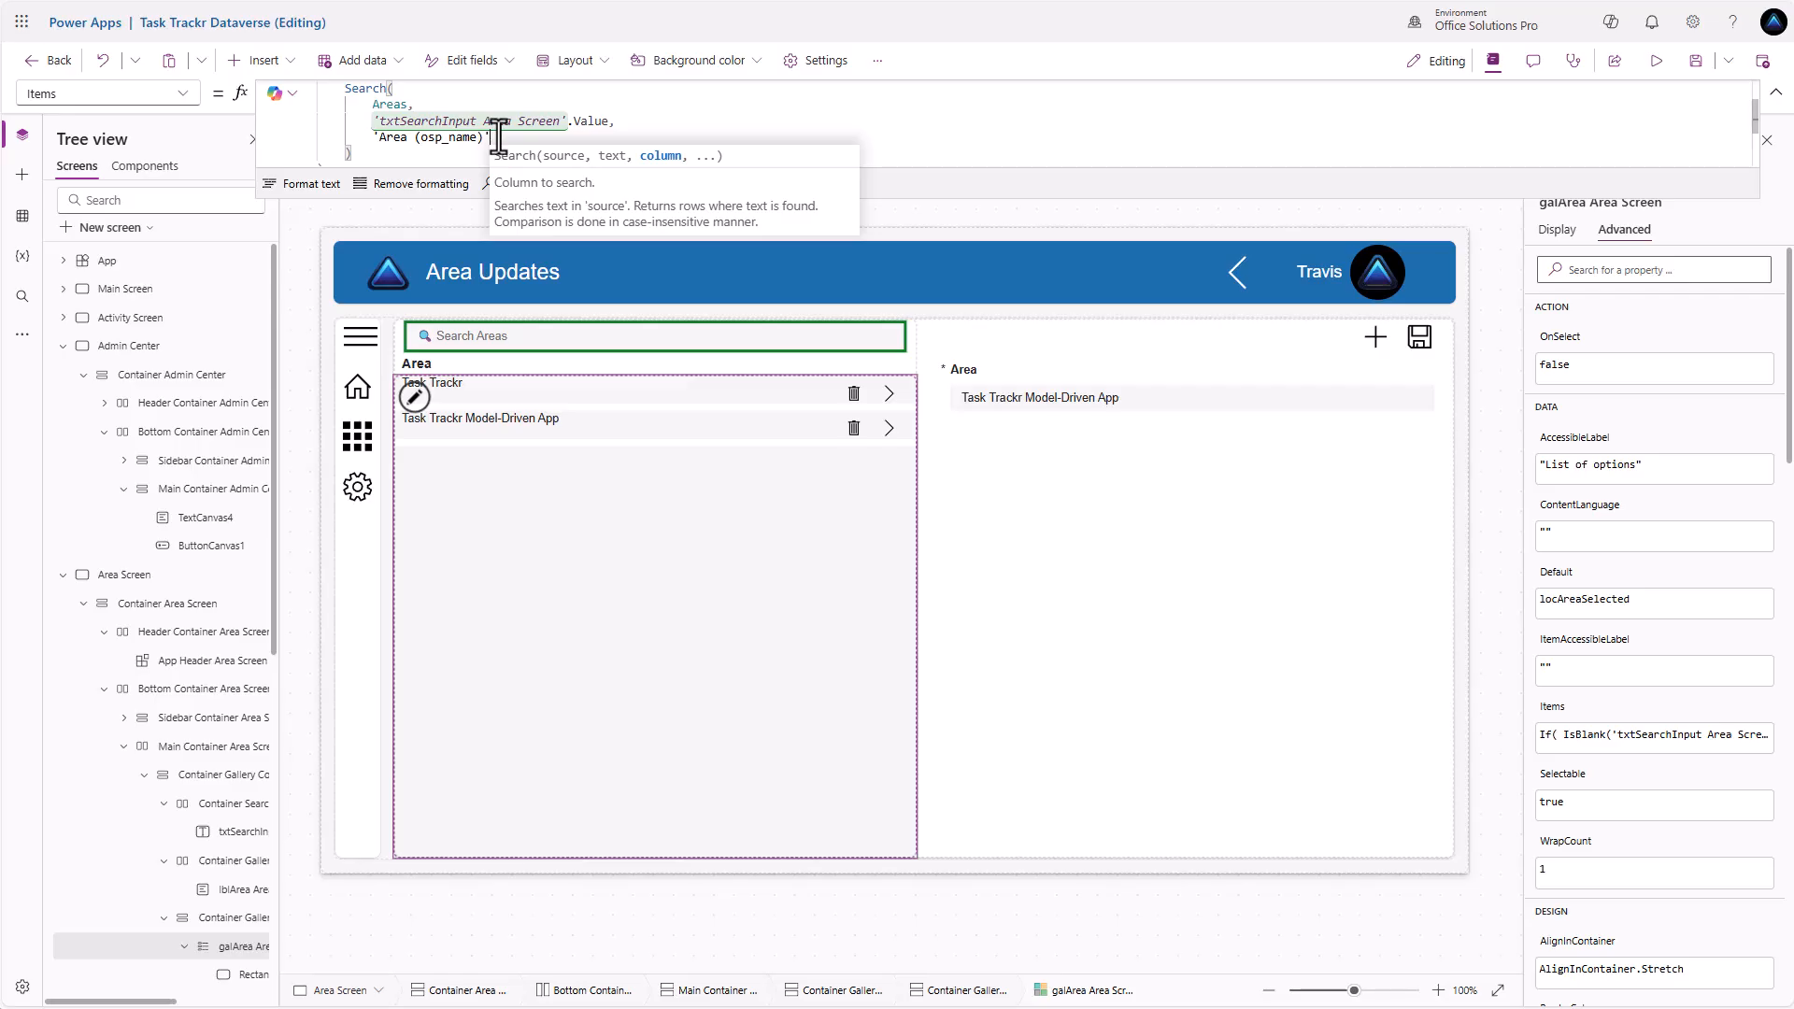
Leave the Items formula and select the area name text in the gallery's first row
scroll(507, 135, "up", 1)
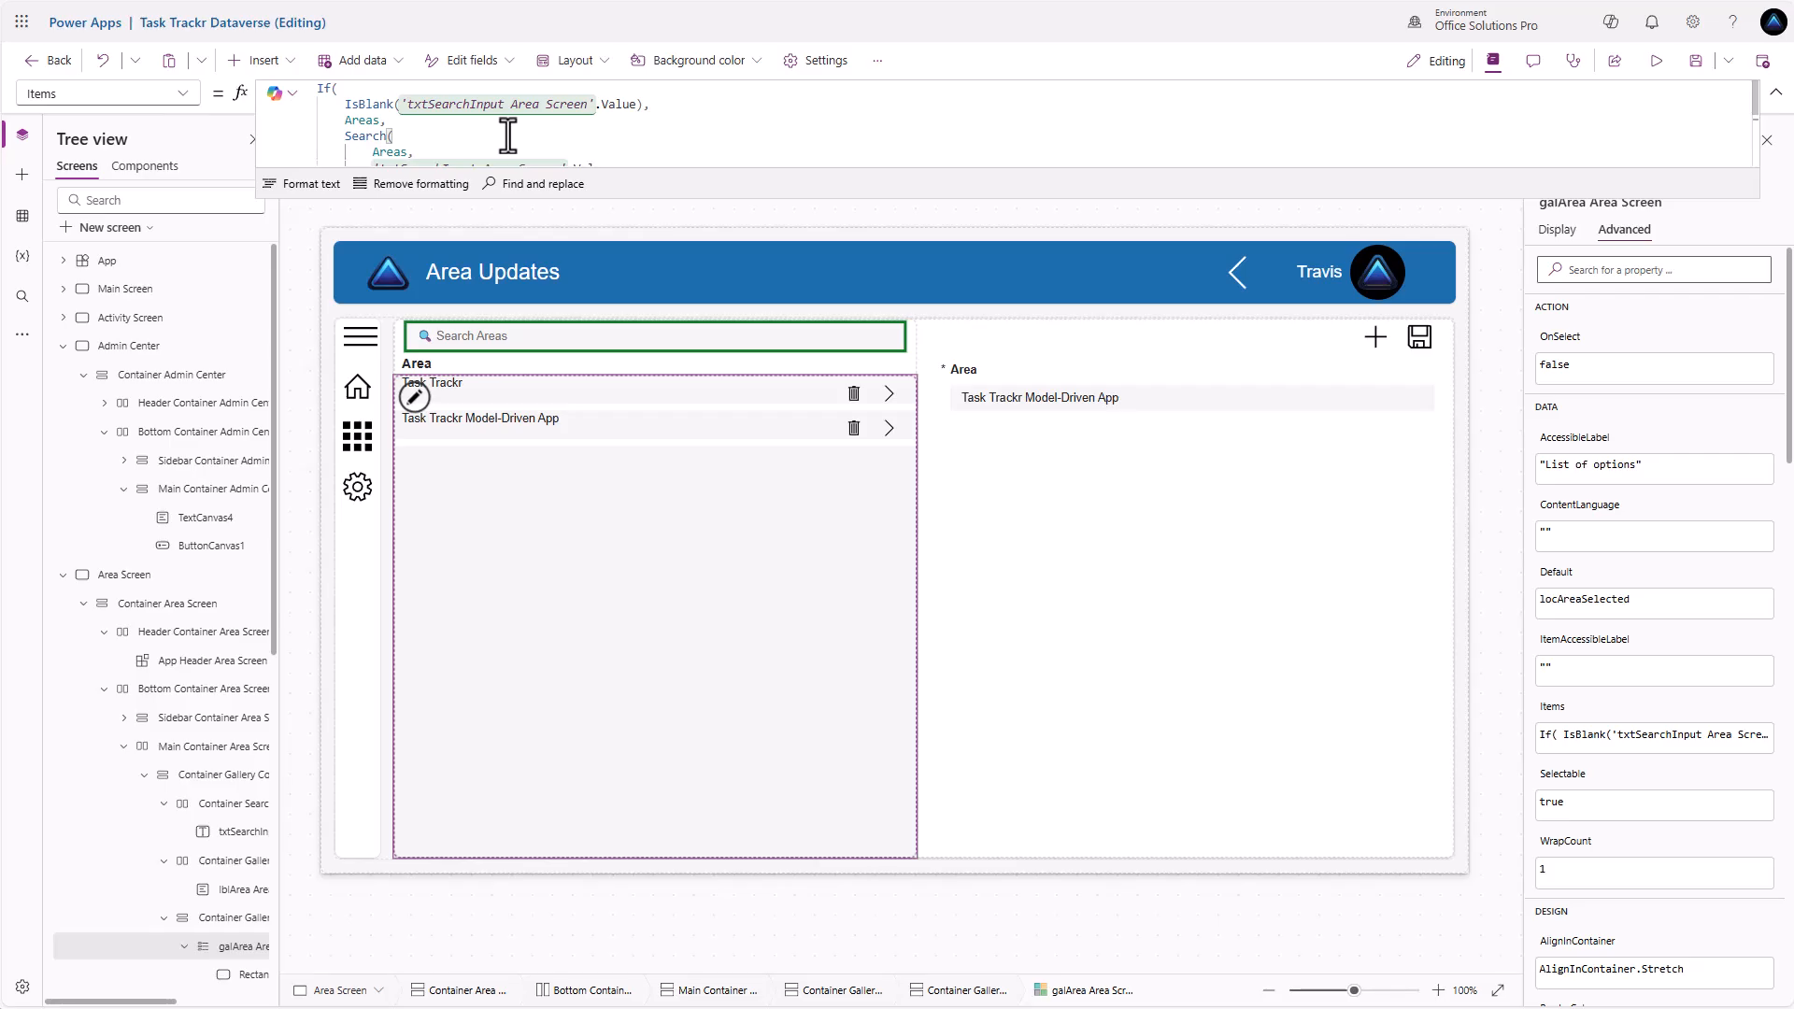
left_click(458, 385)
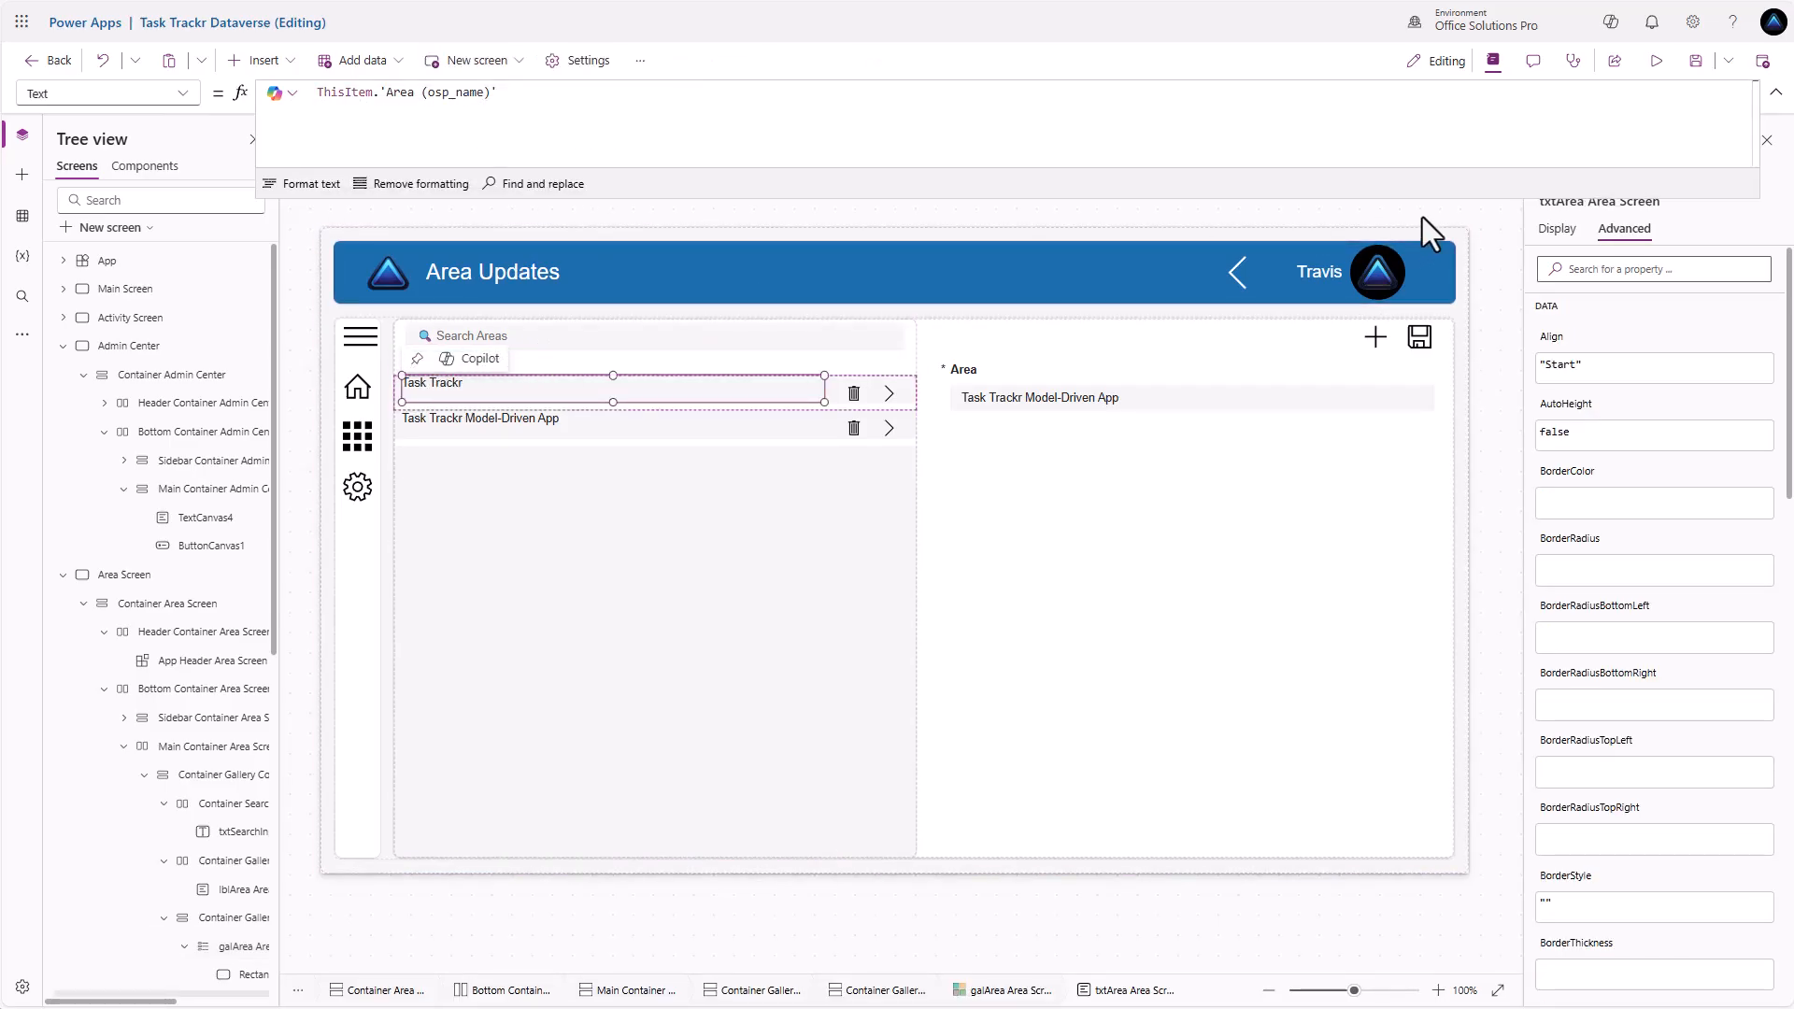
Set the fill color of Main Container Area Screen to the grey theme color RGBA(122, 138, 143, 1)
left_click(1553, 231)
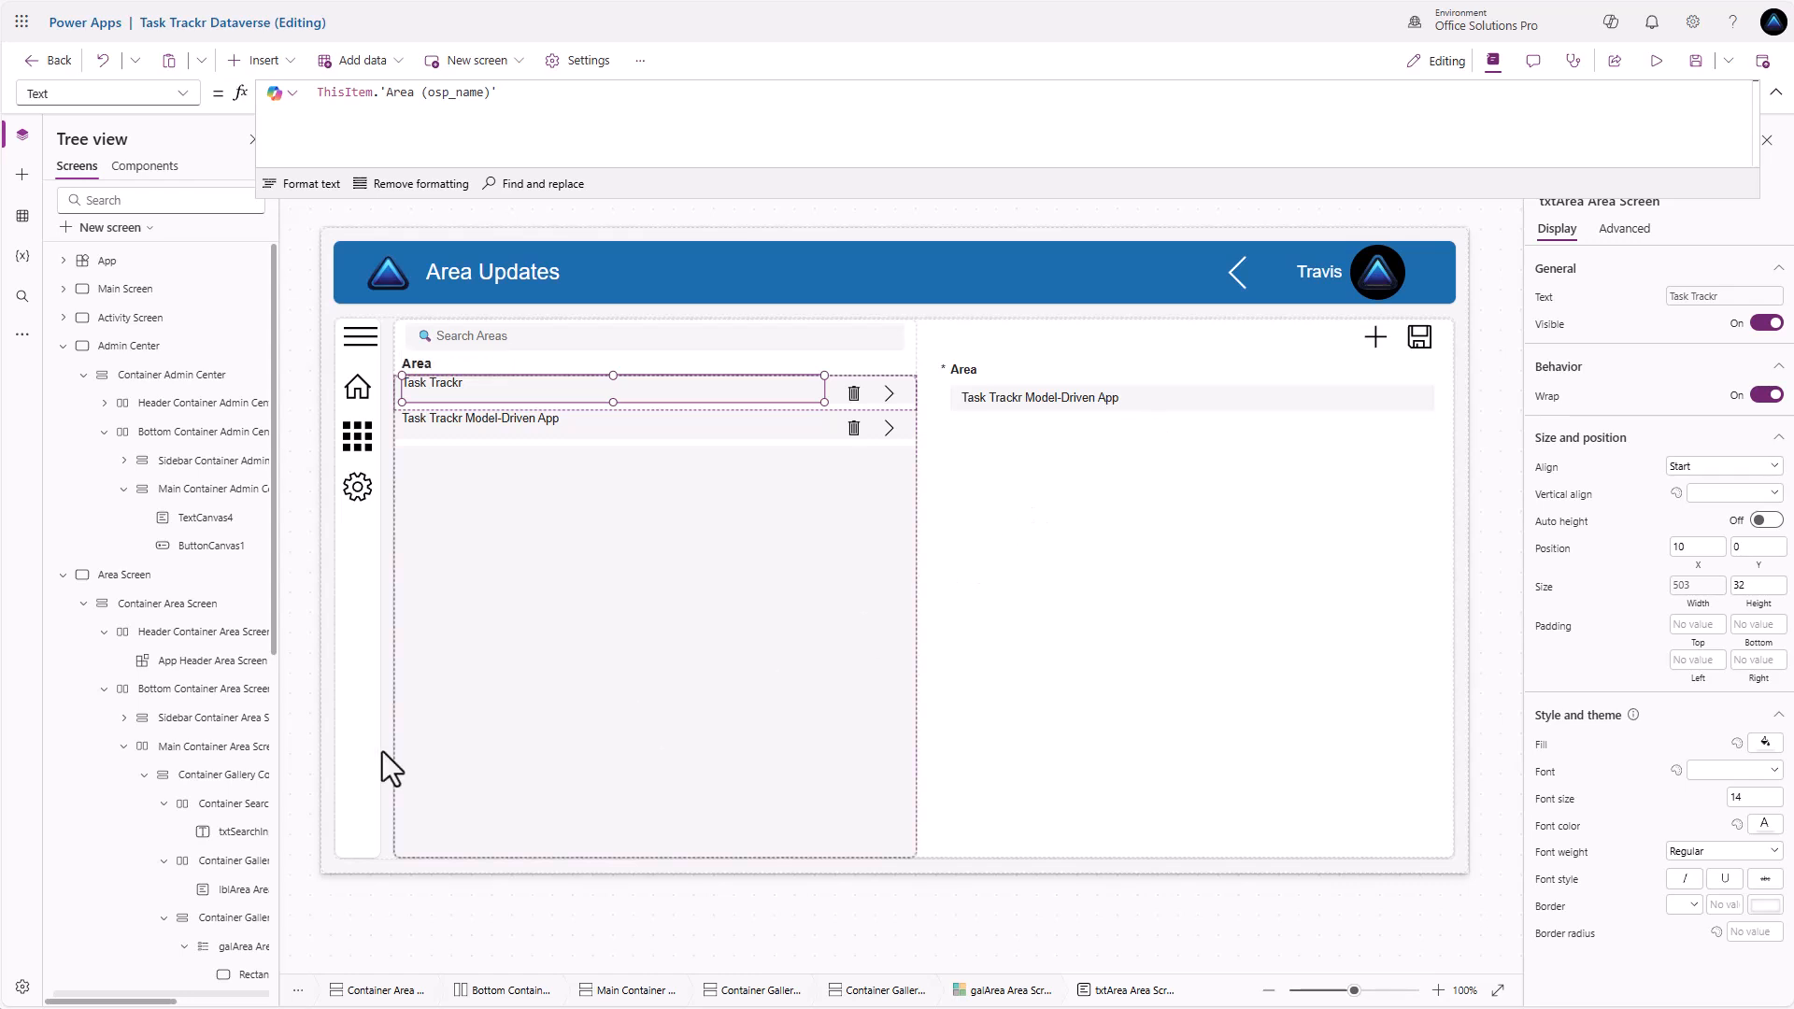
left_click(734, 691)
scroll(214, 753, "down", 1)
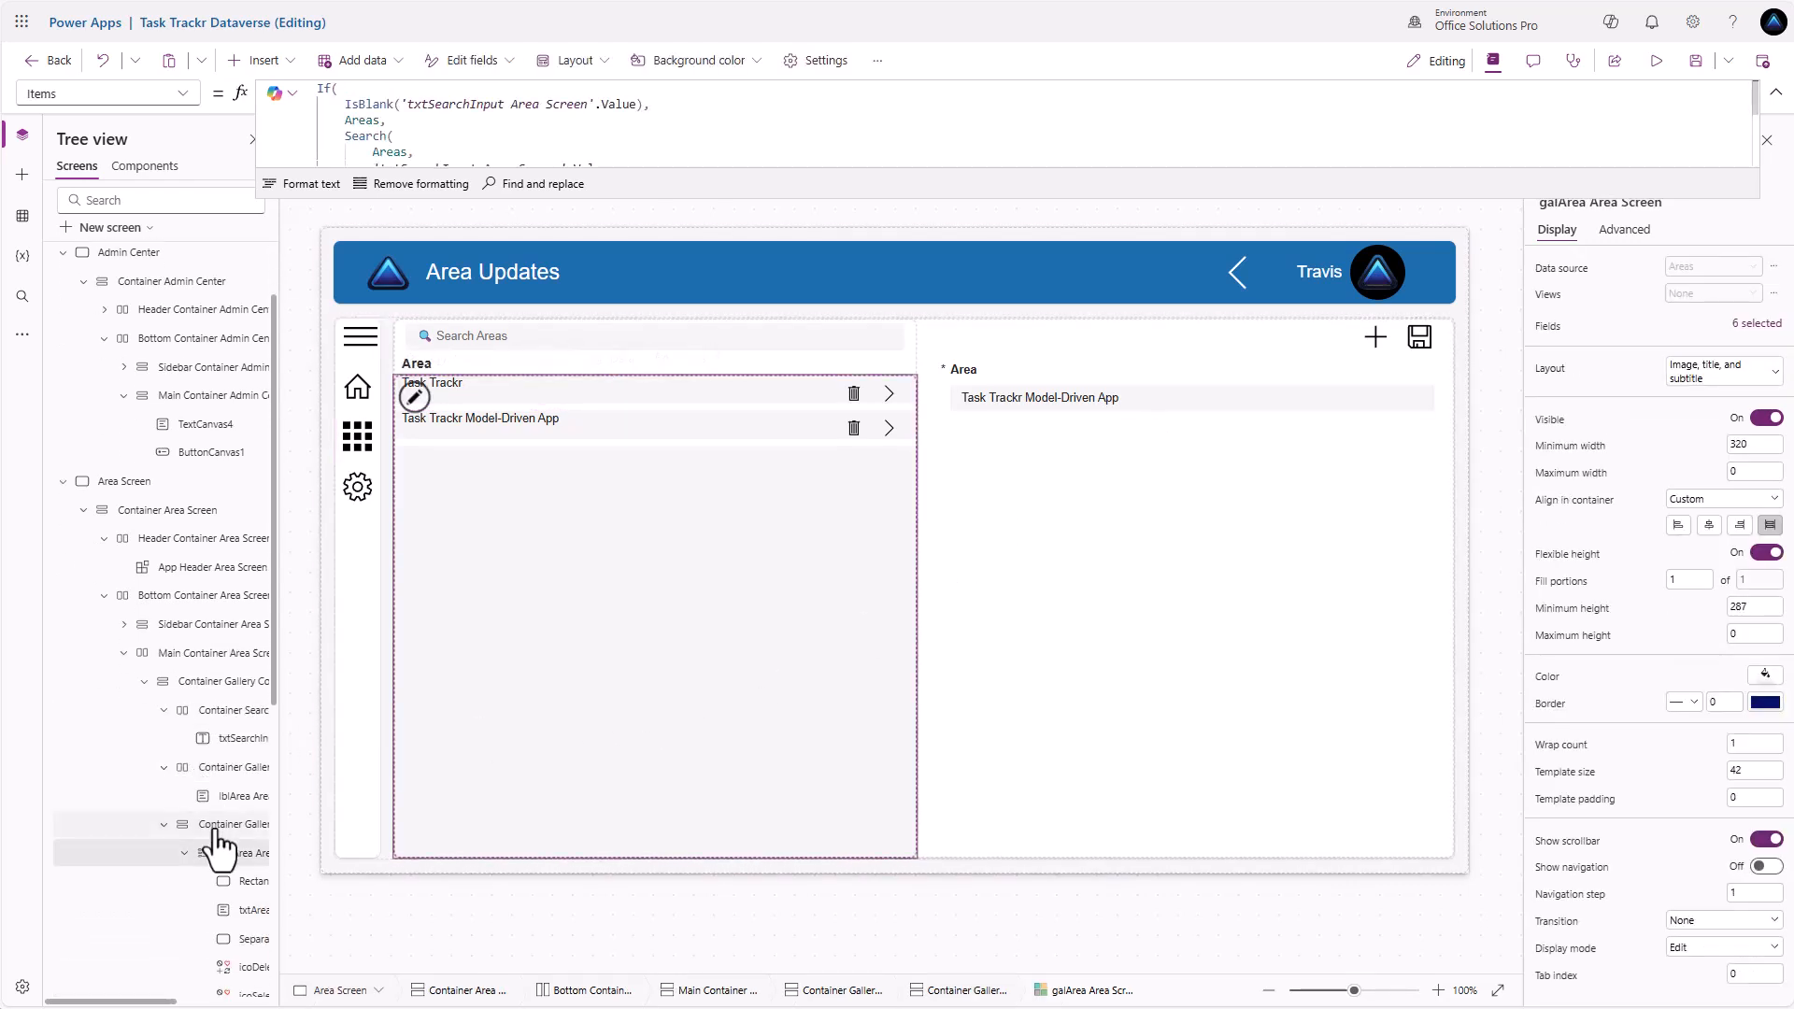
left_click(225, 836)
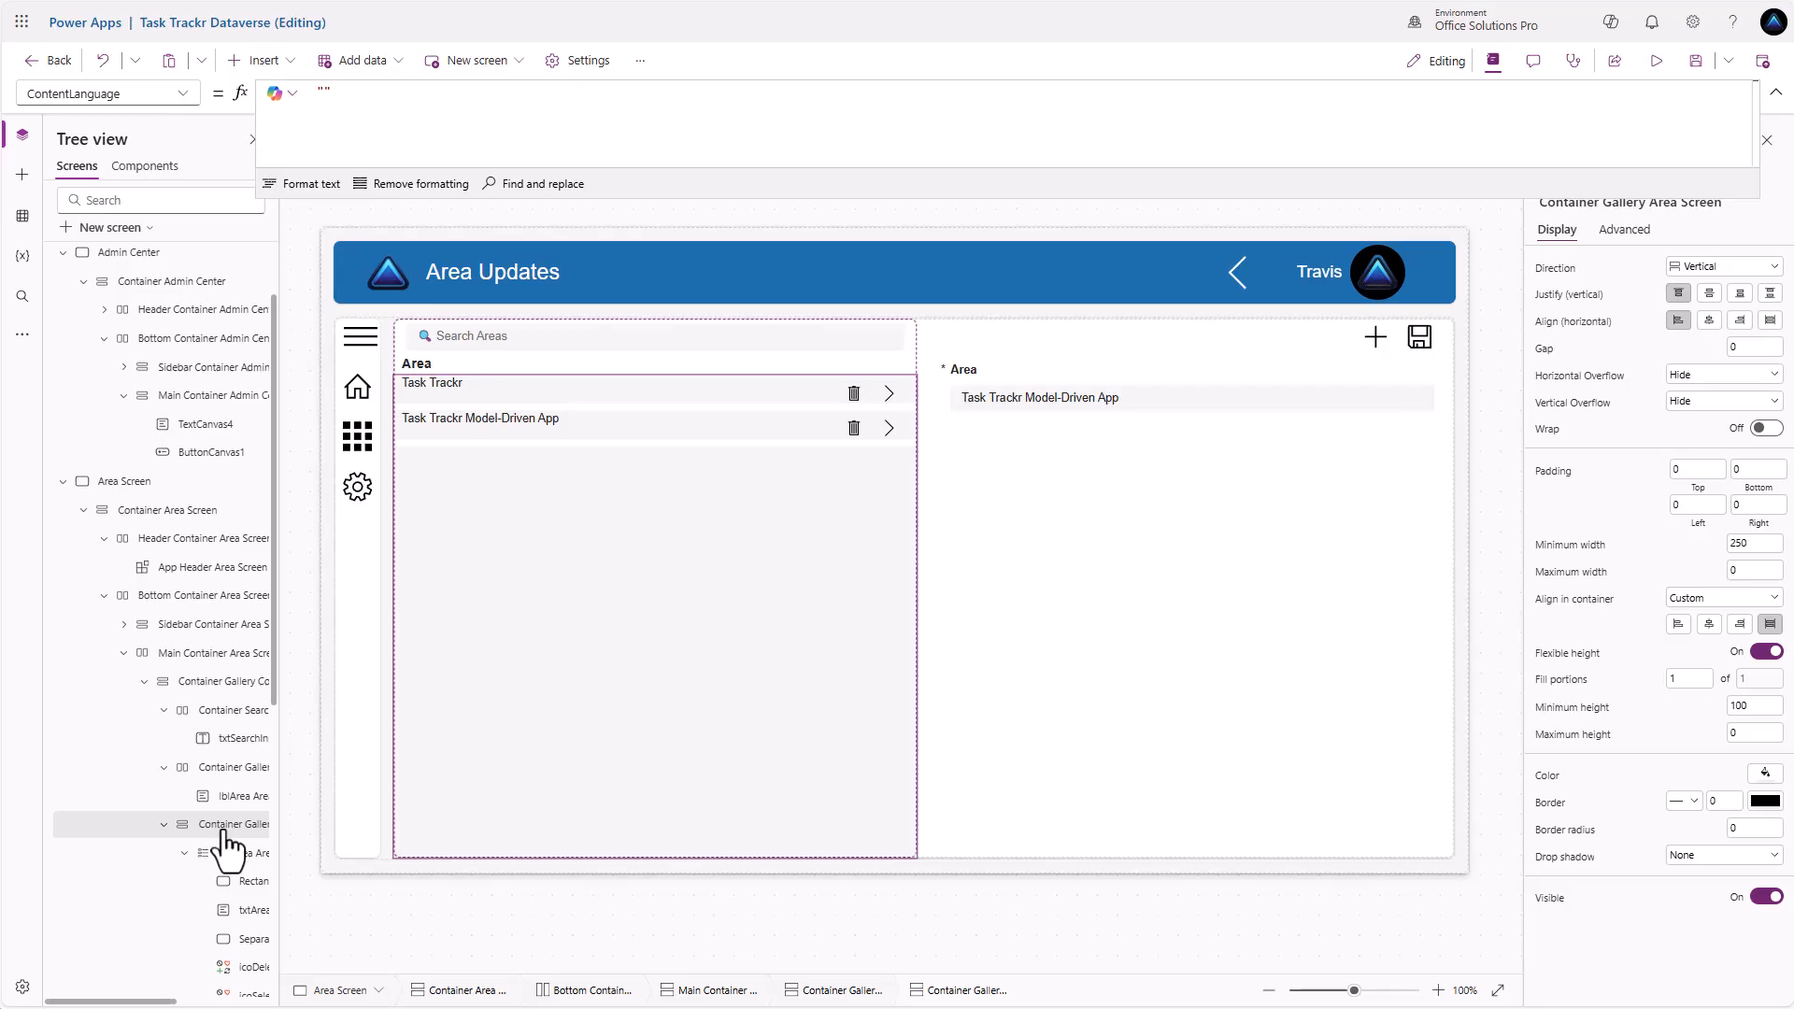
left_click(222, 654)
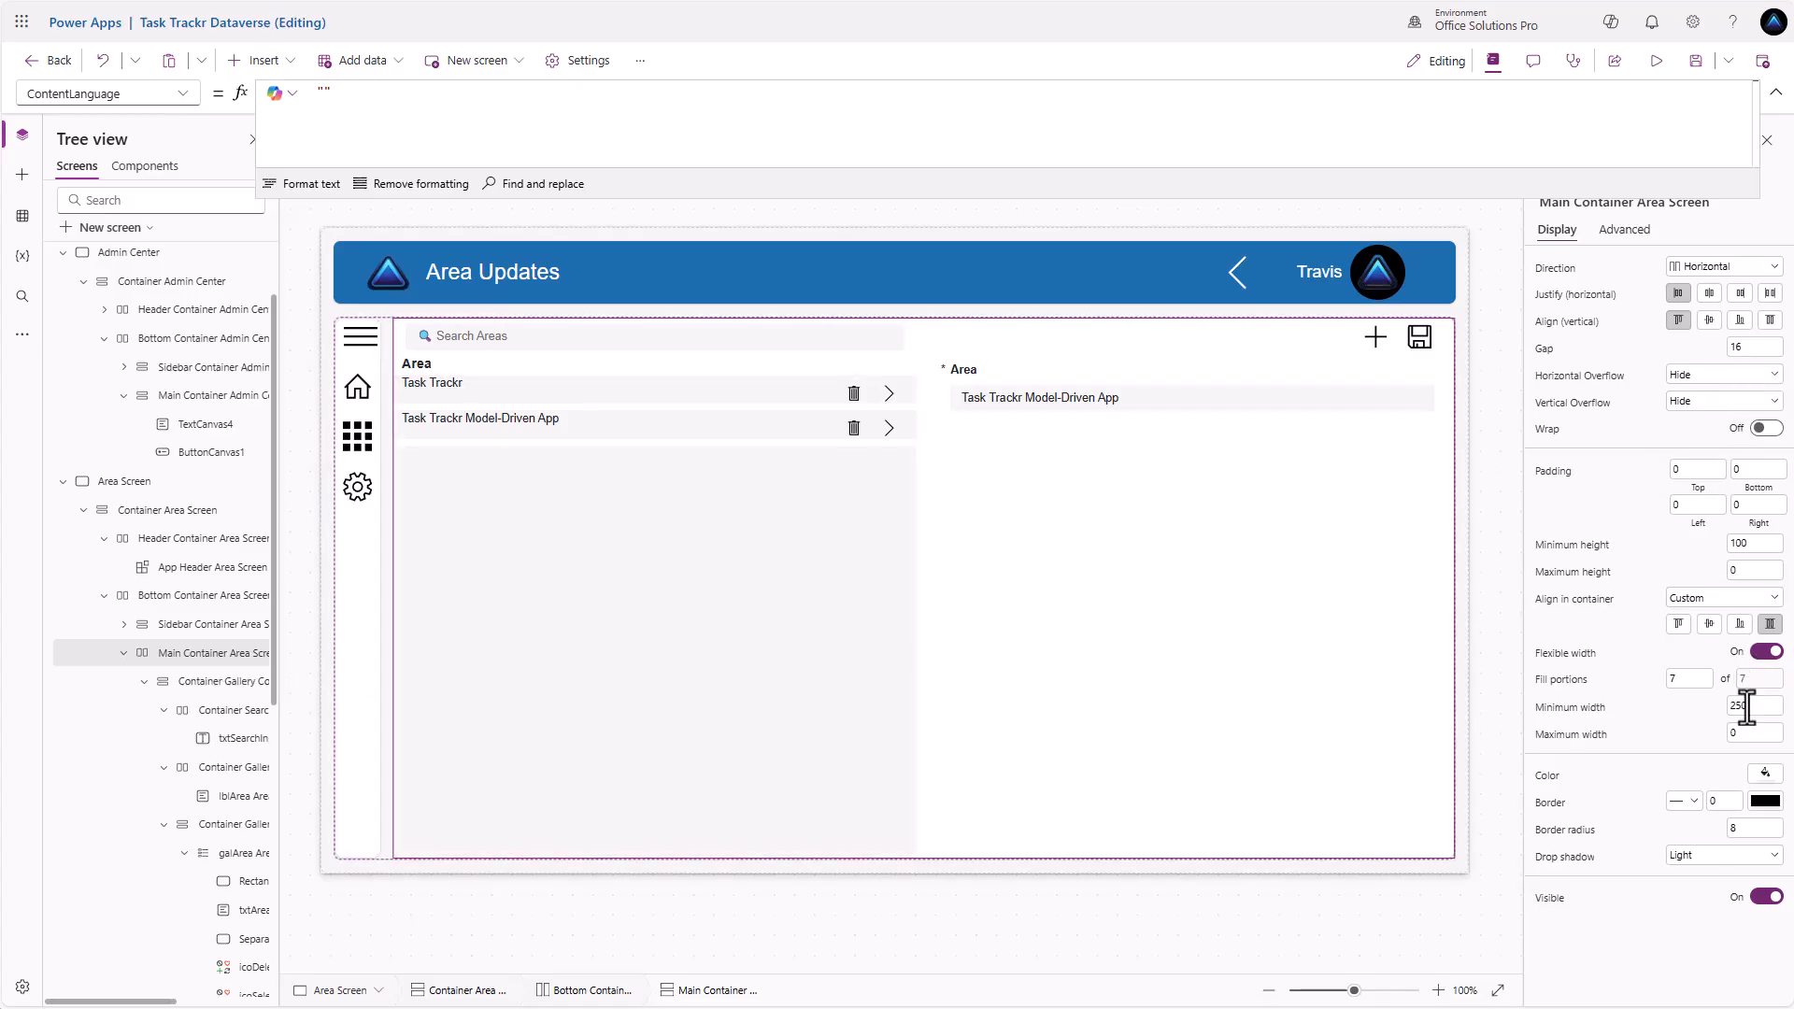
left_click(1765, 773)
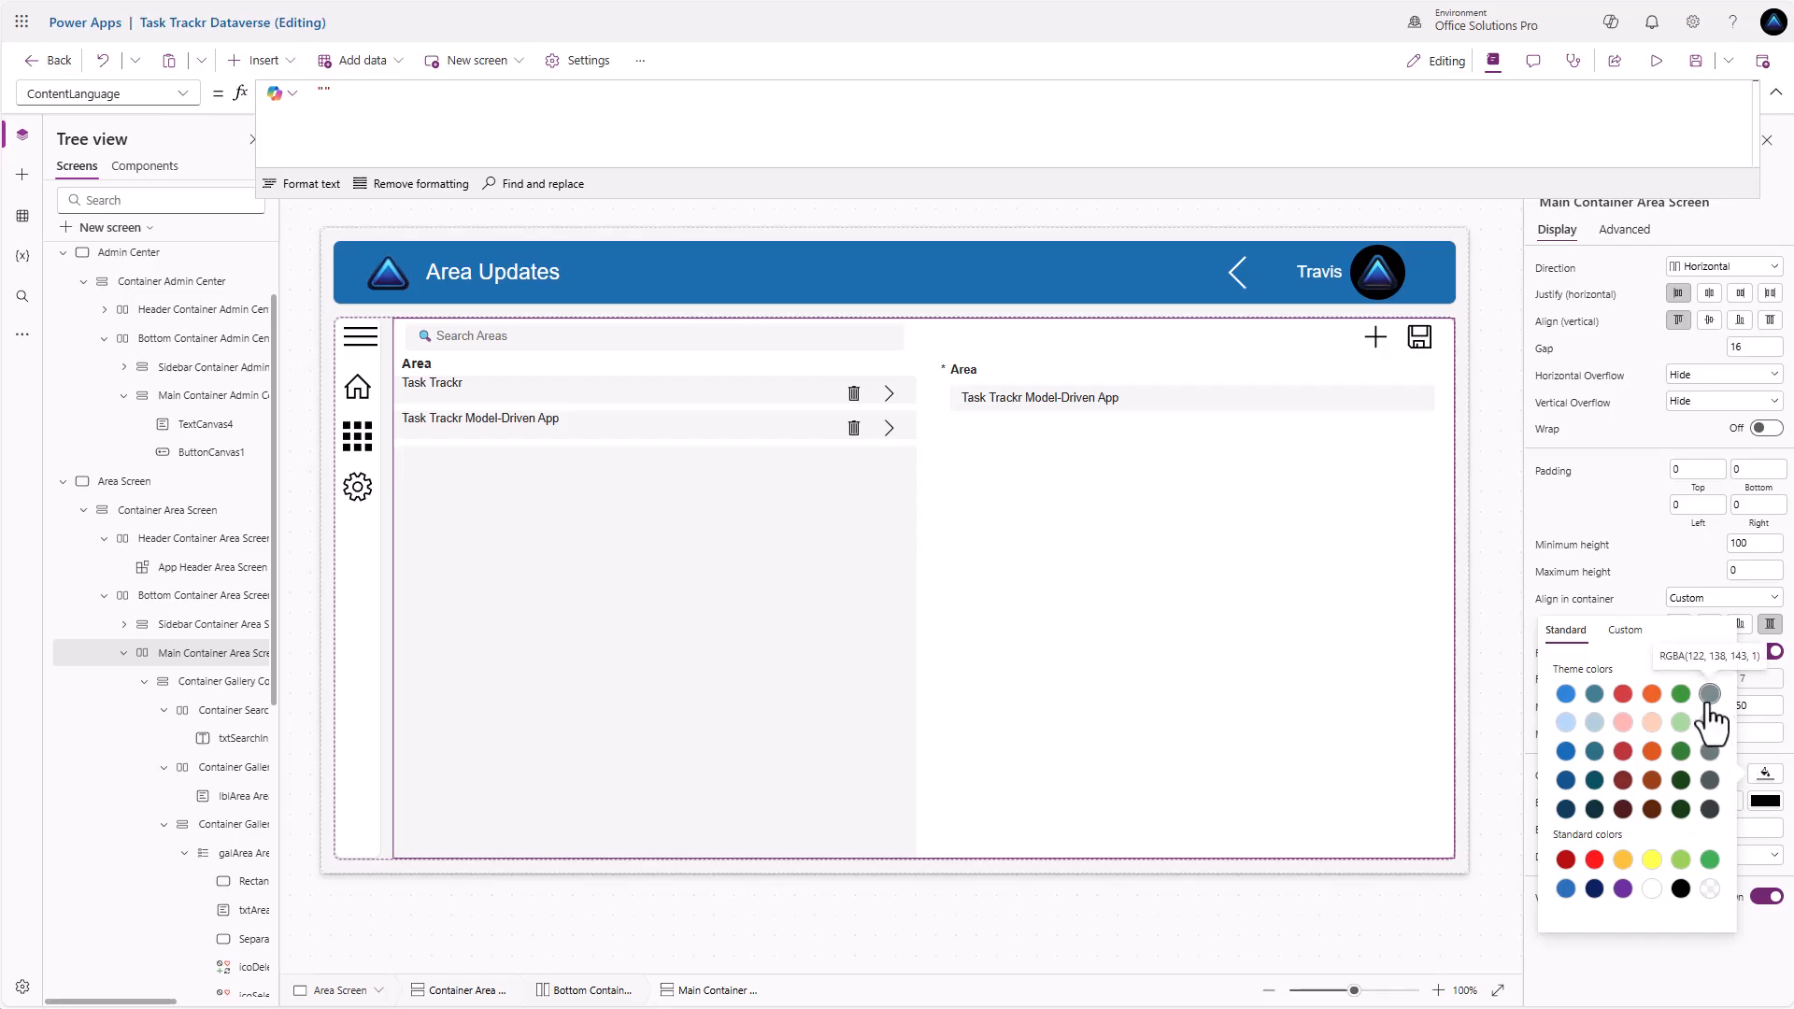
left_click(1708, 697)
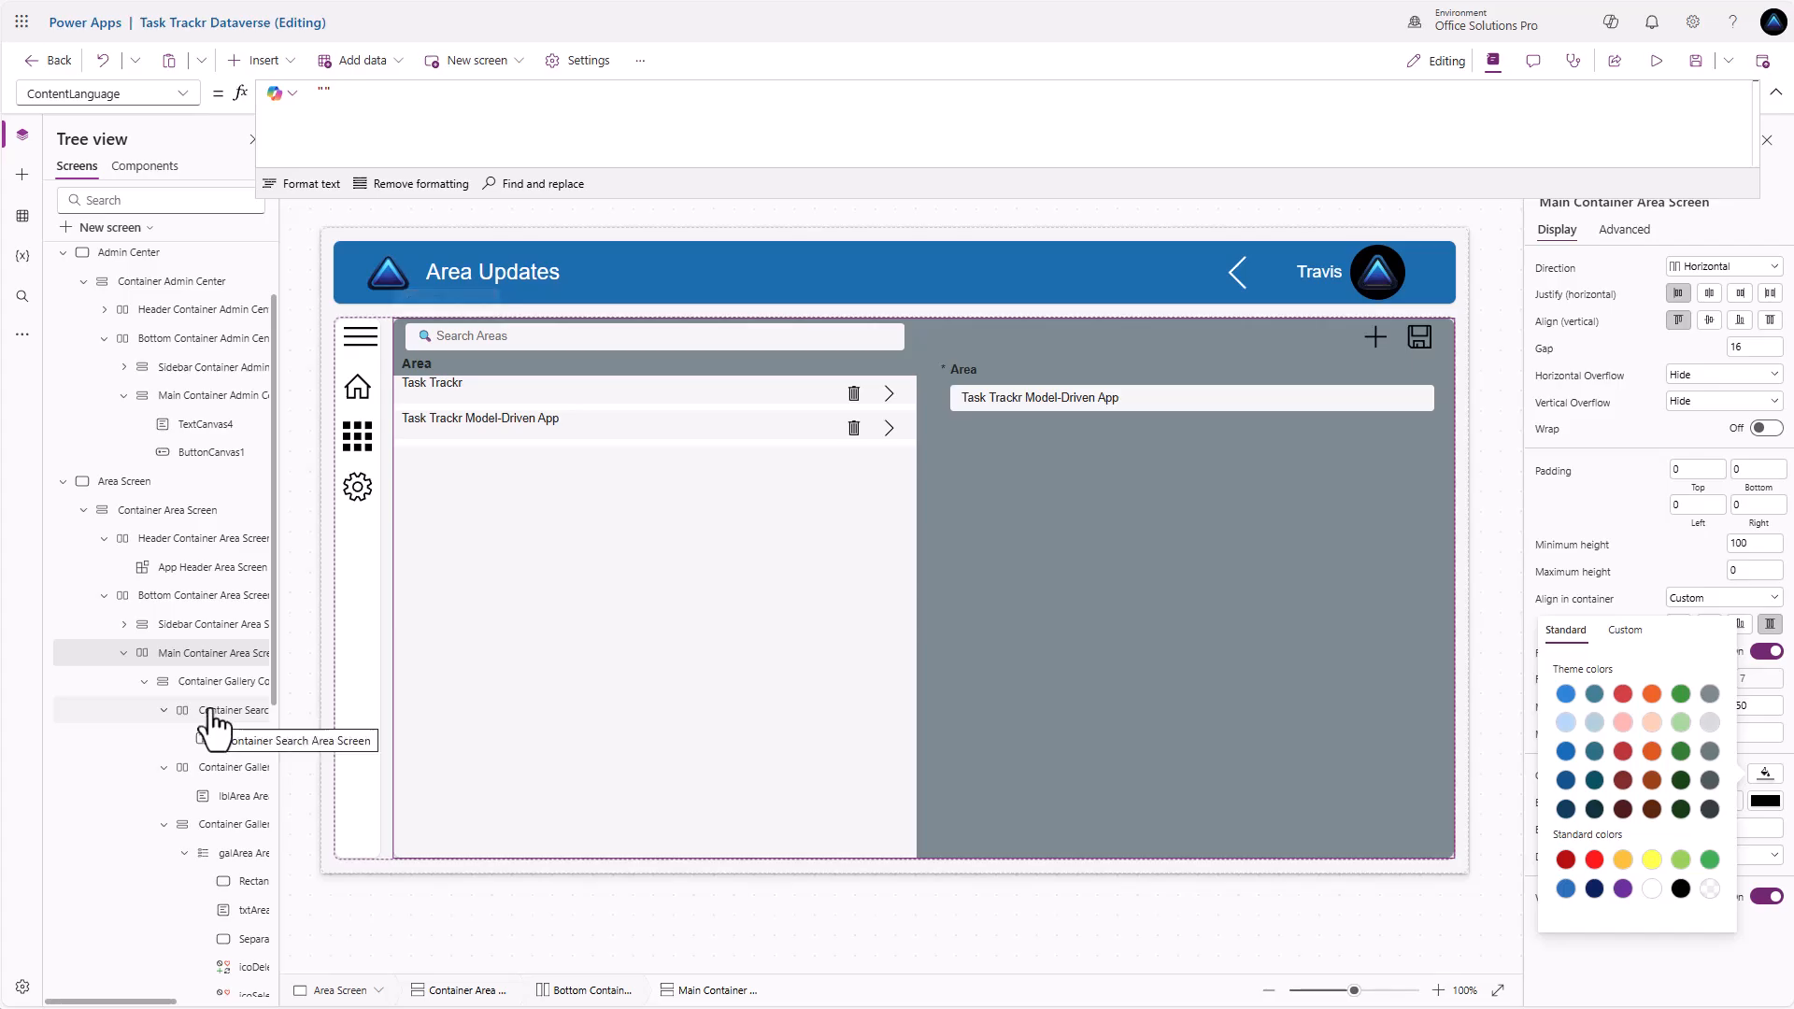
Fill the search container and the gallery header container of the Area Screen with white
left_click(140, 689)
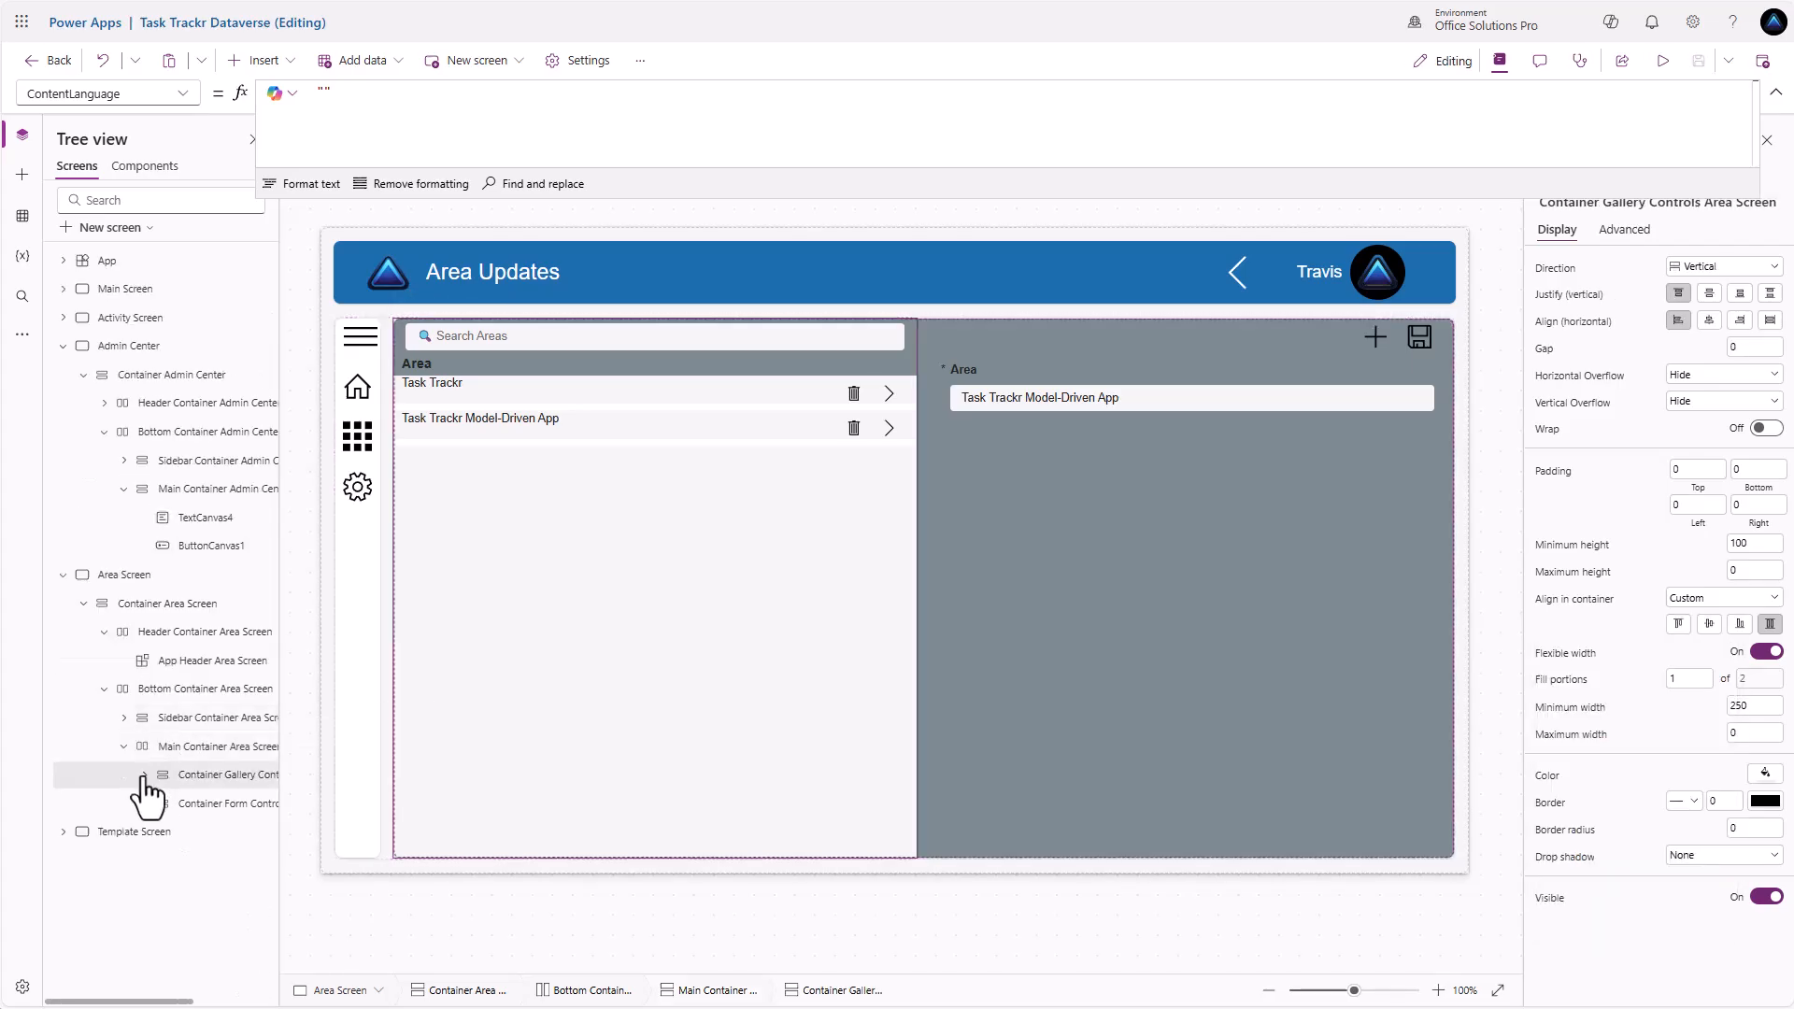
left_click(208, 809)
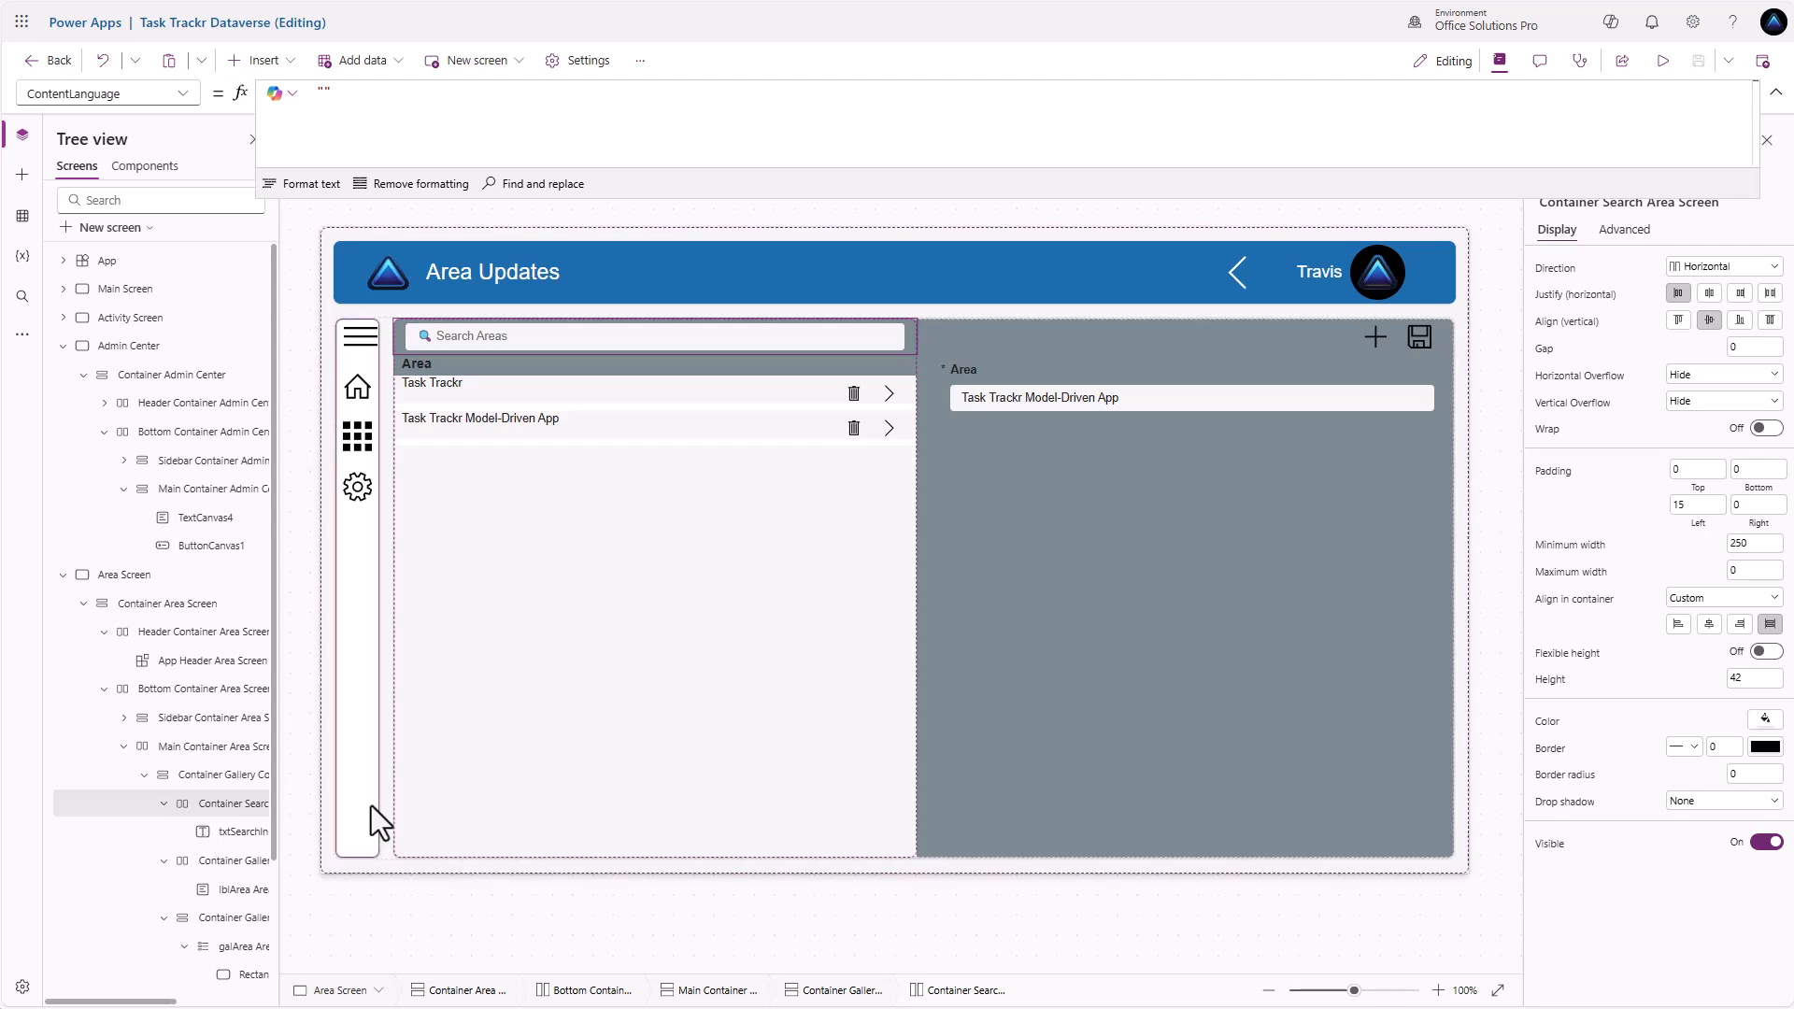
left_click(1765, 725)
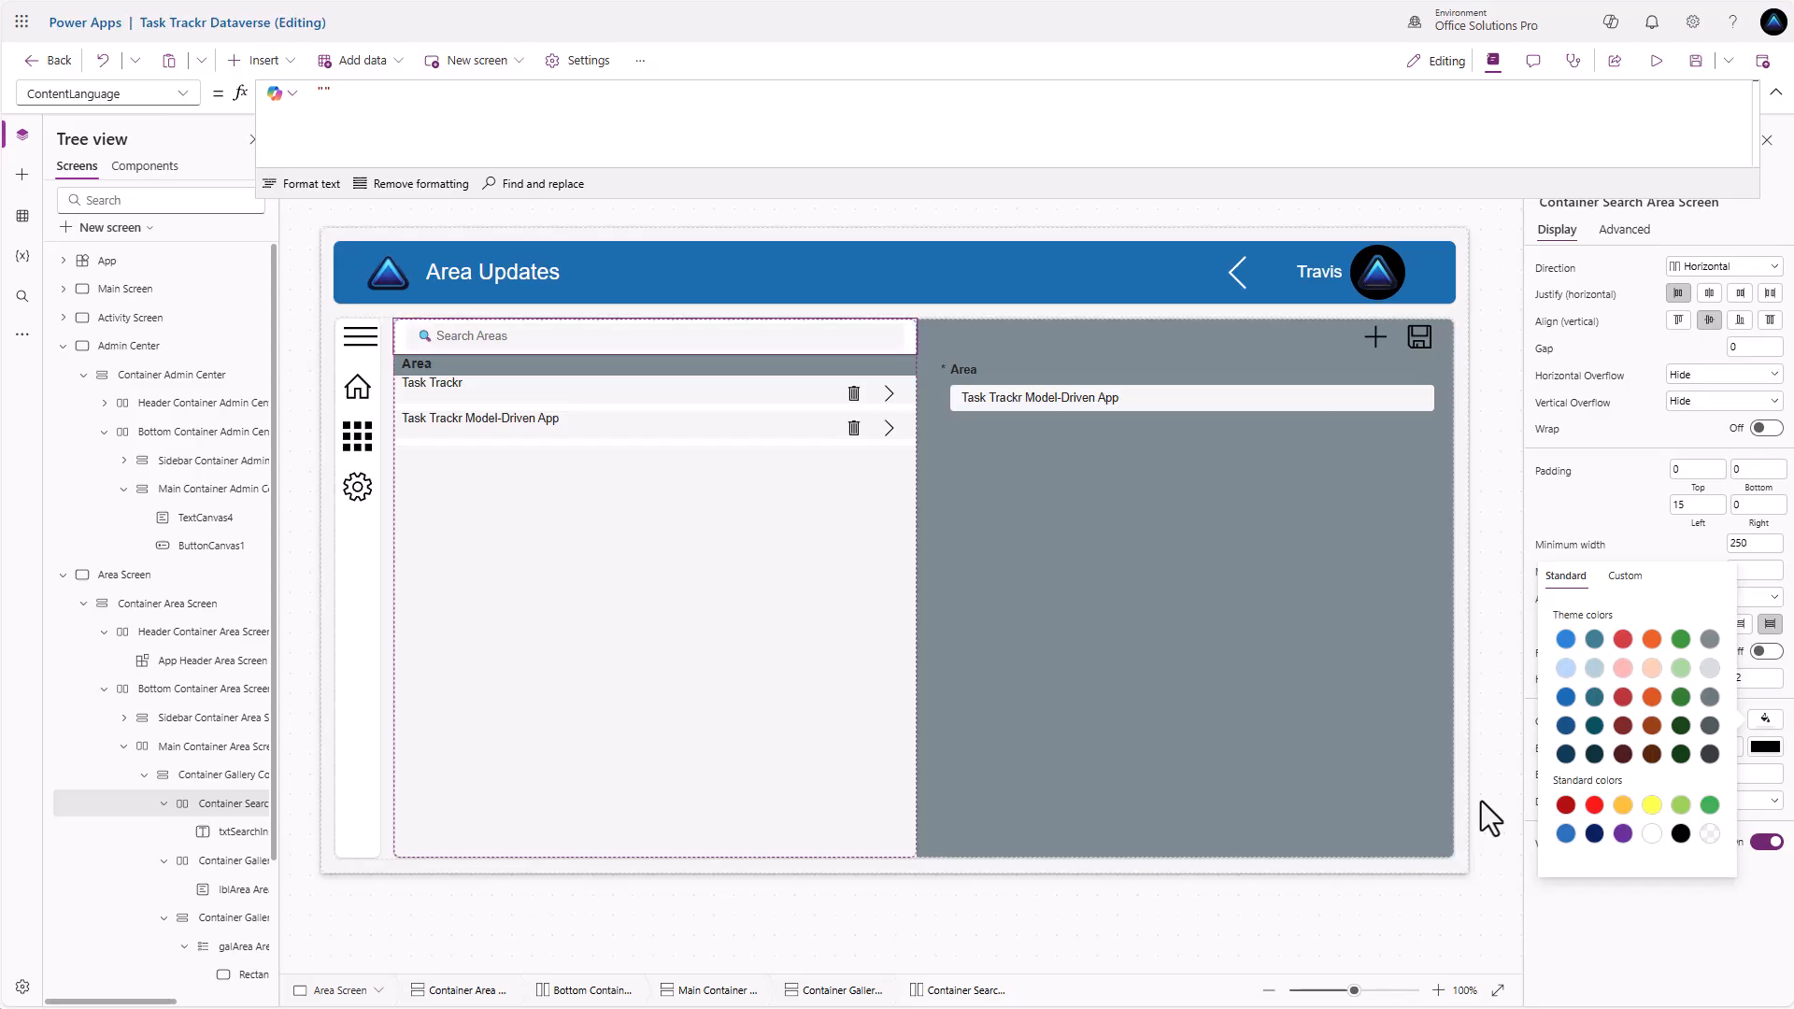
left_click(219, 865)
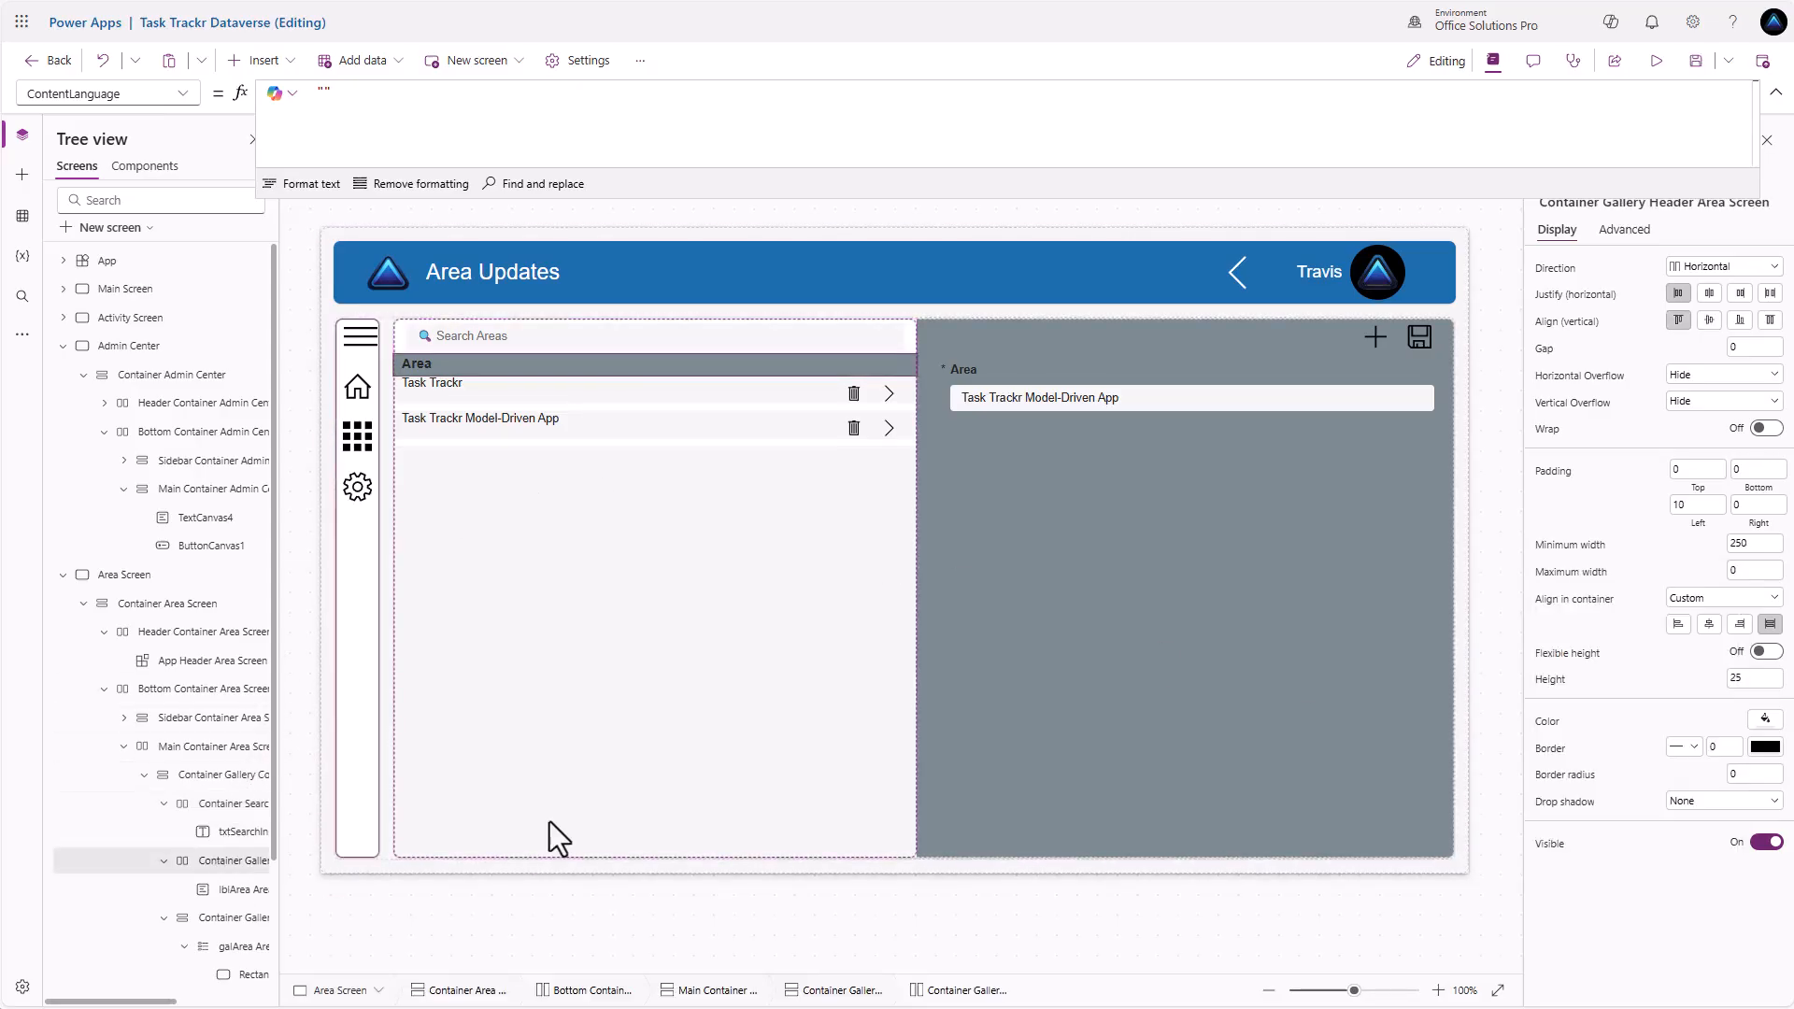
left_click(1764, 720)
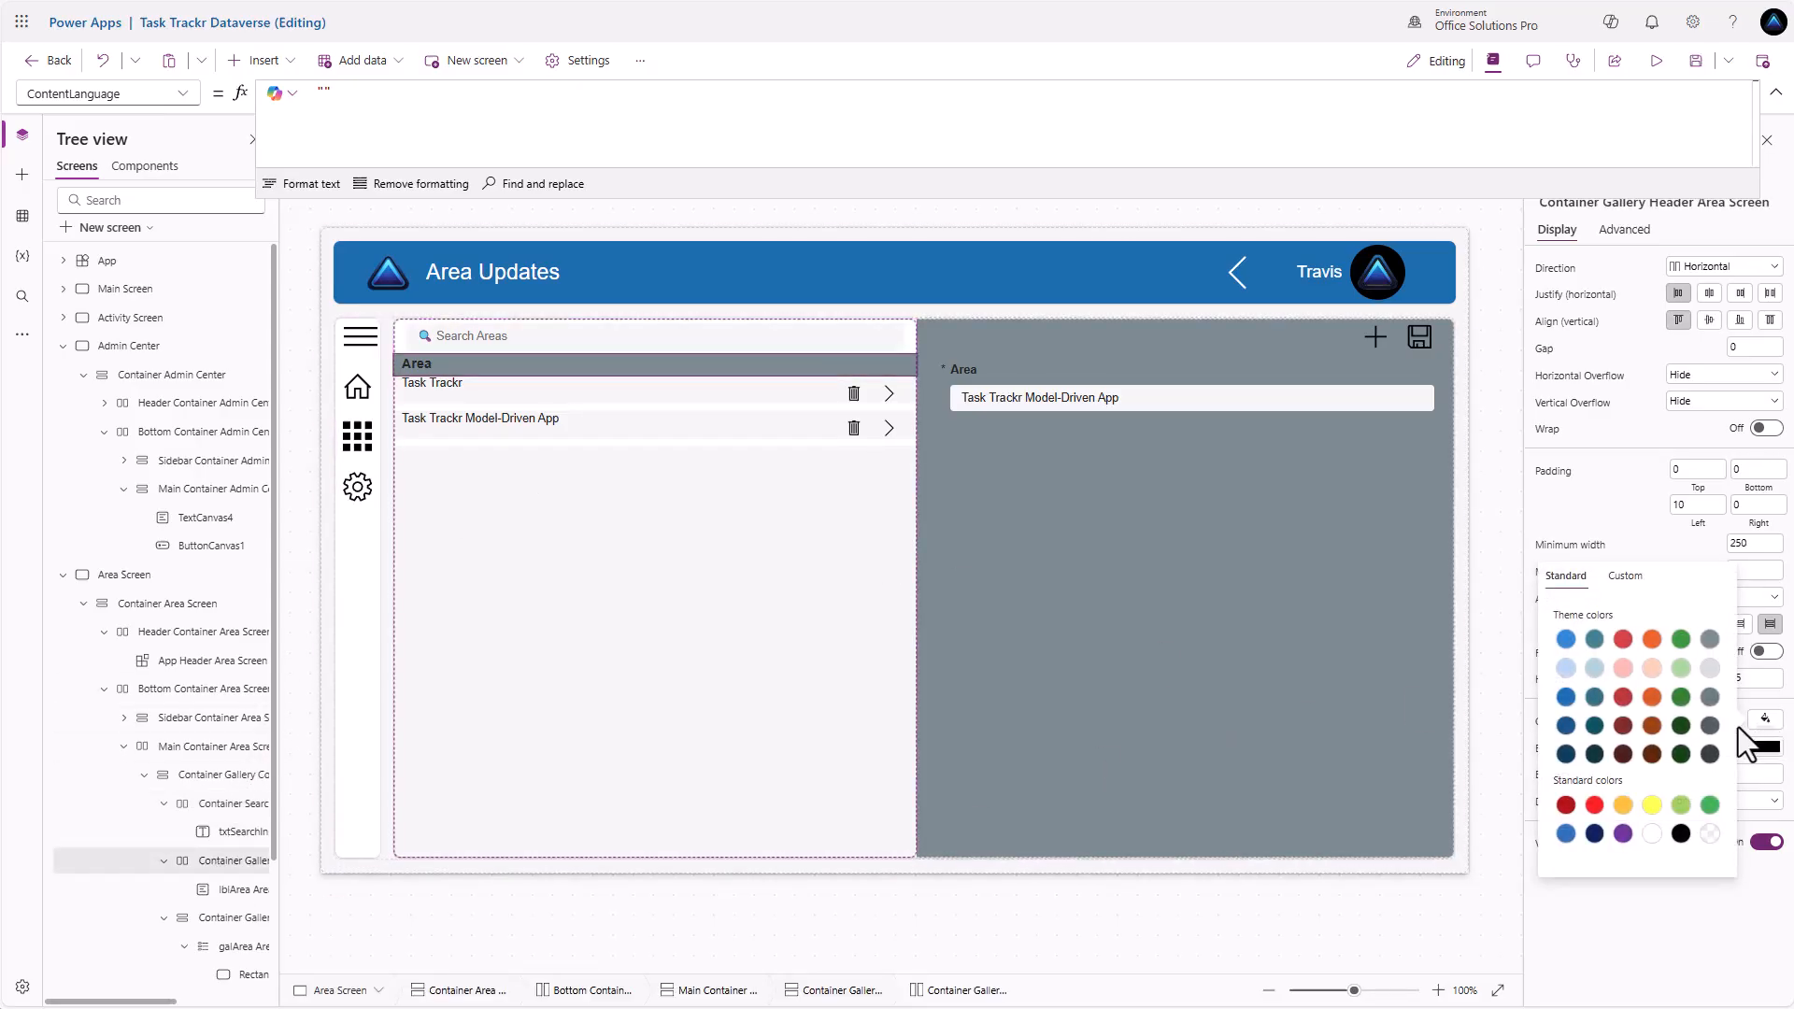
left_click(1651, 836)
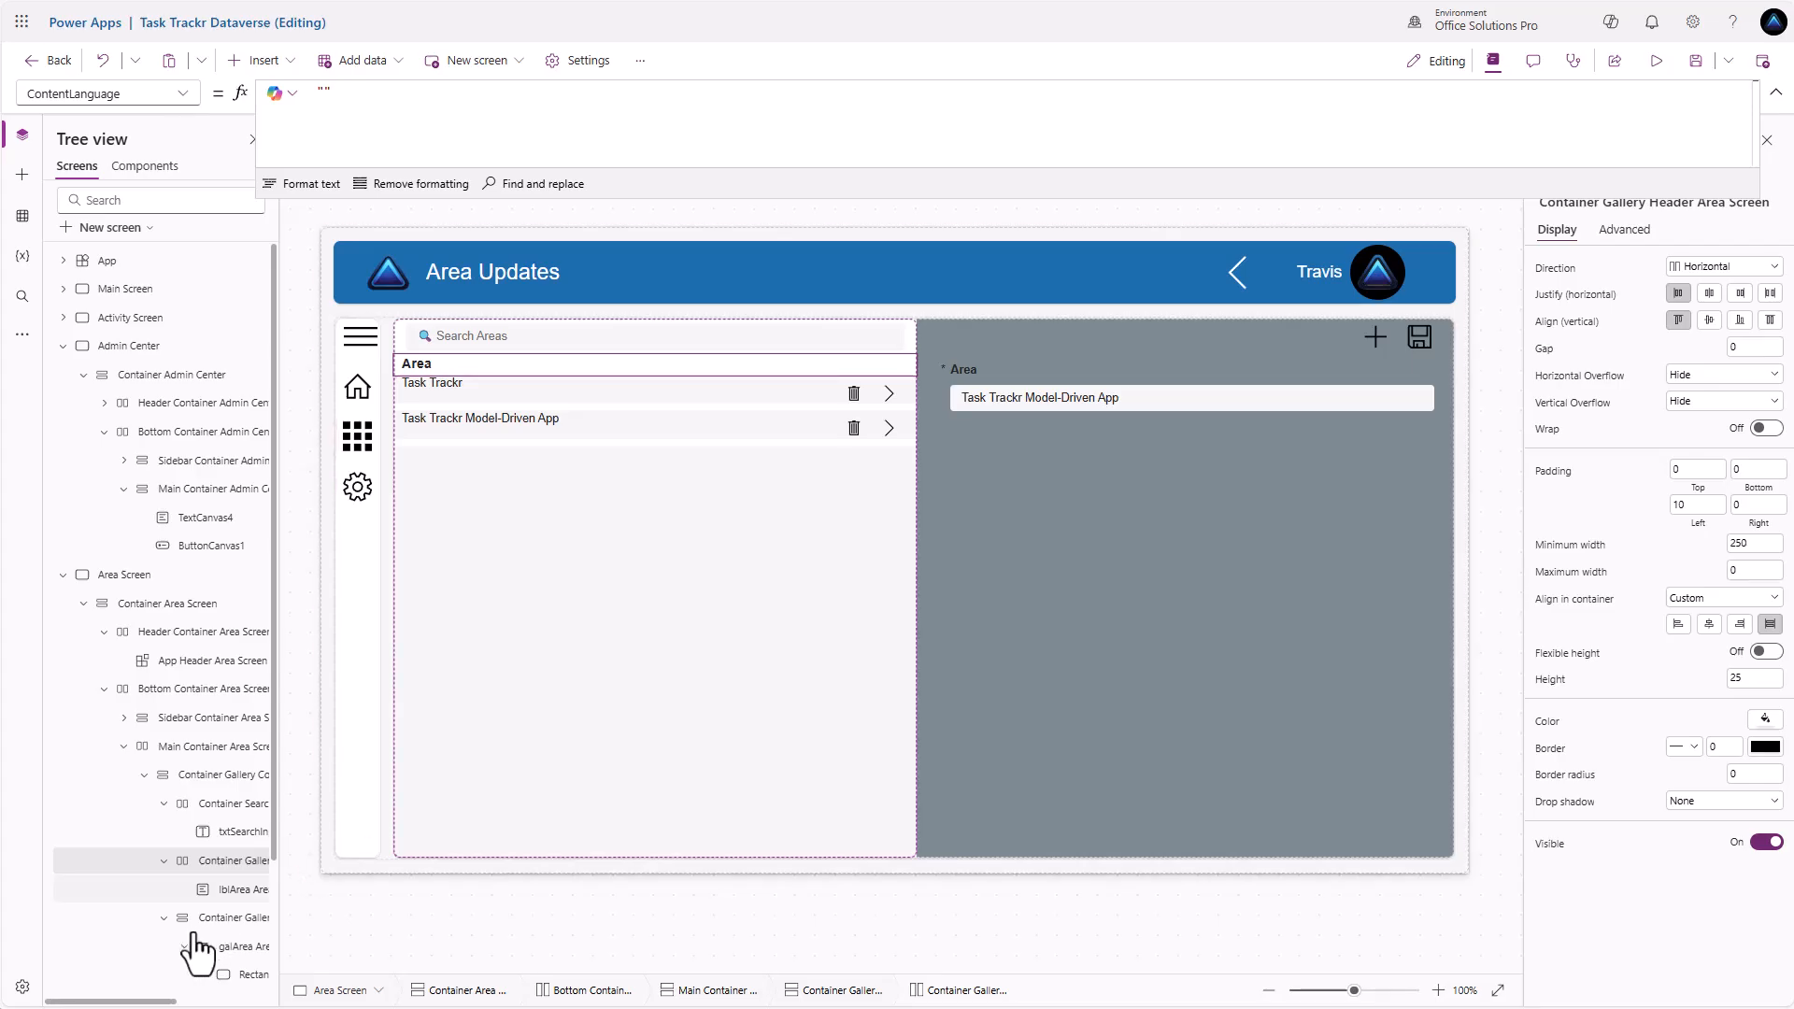
Collapse the gallery controls container and fill Container Form Controls Area Screen with white
left_click(144, 776)
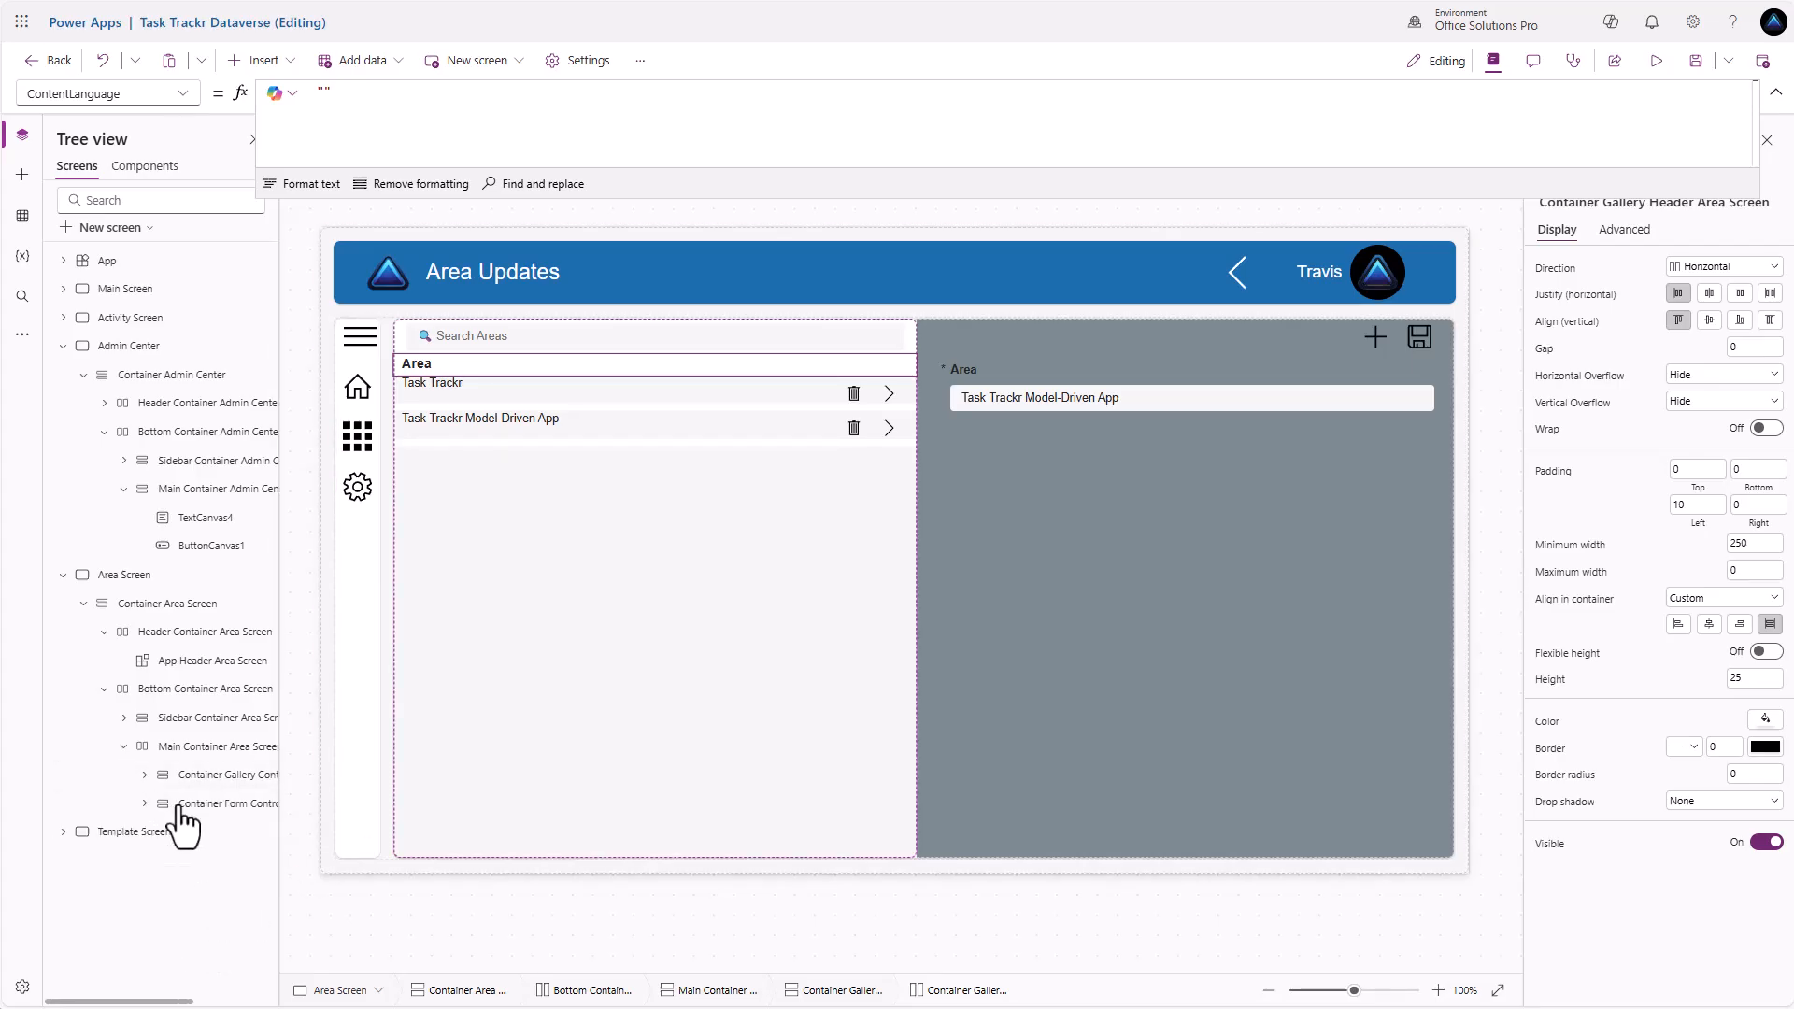
left_click(176, 805)
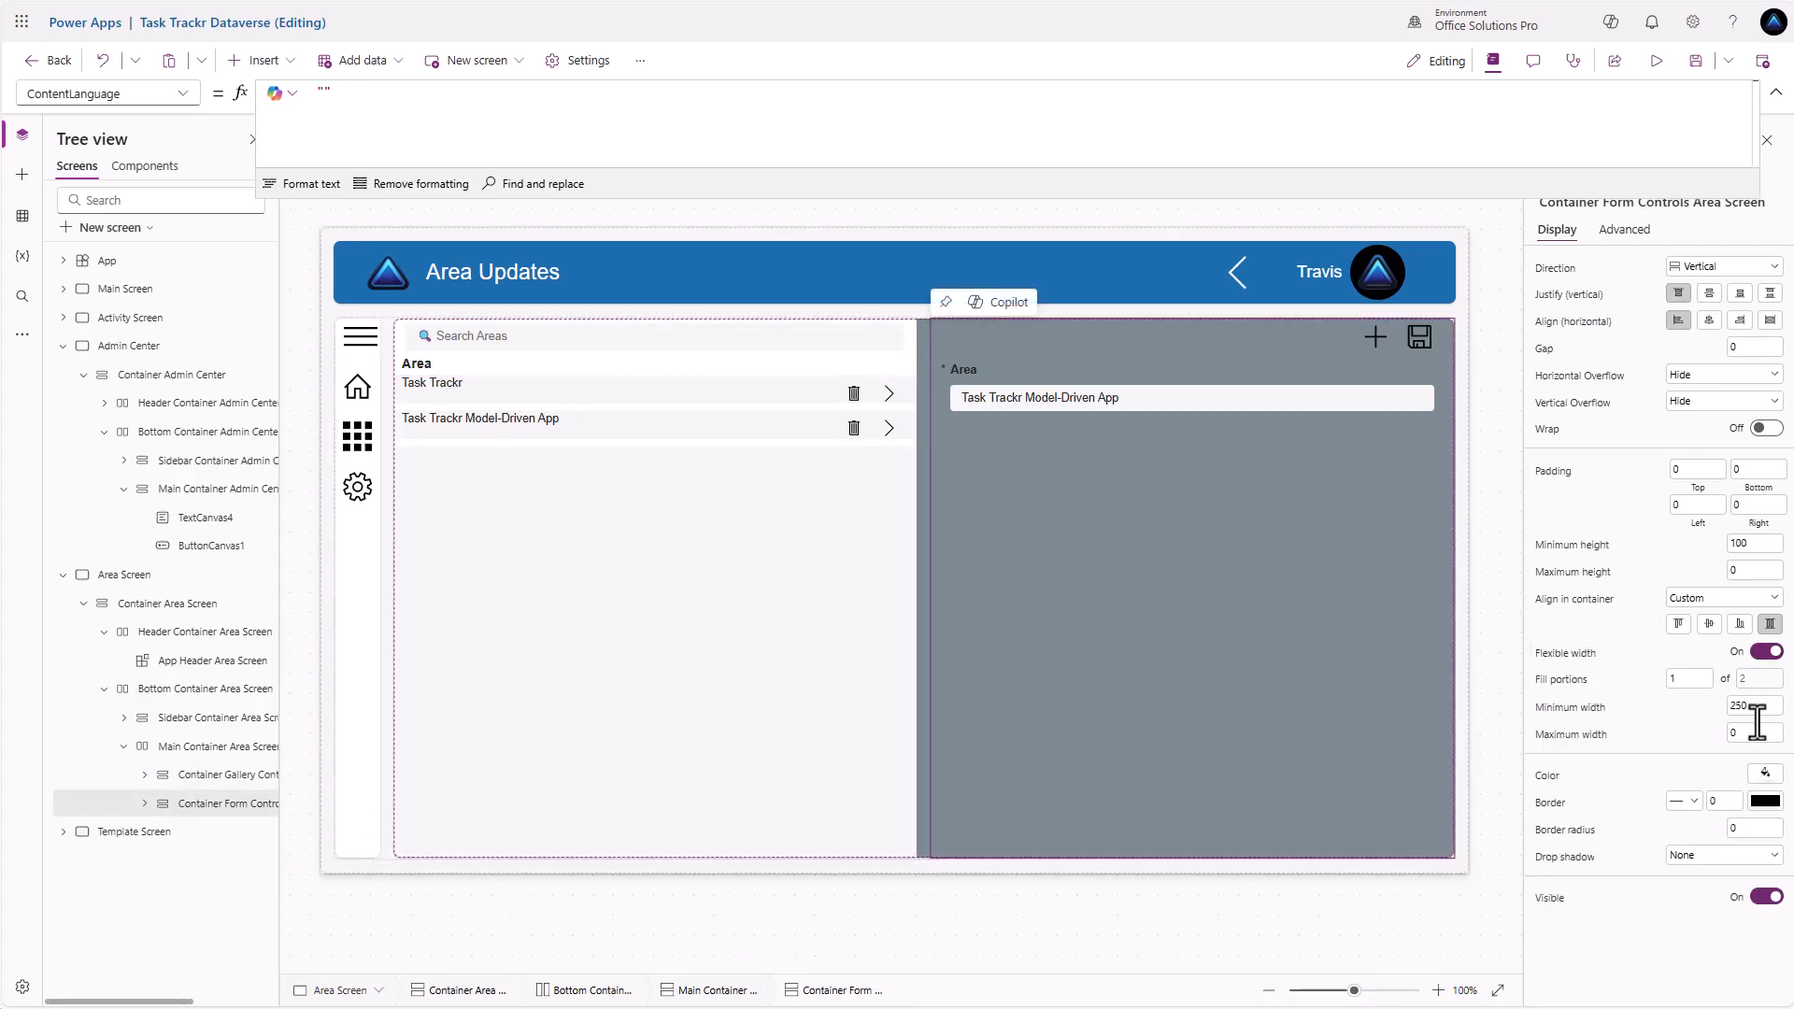
left_click(1764, 774)
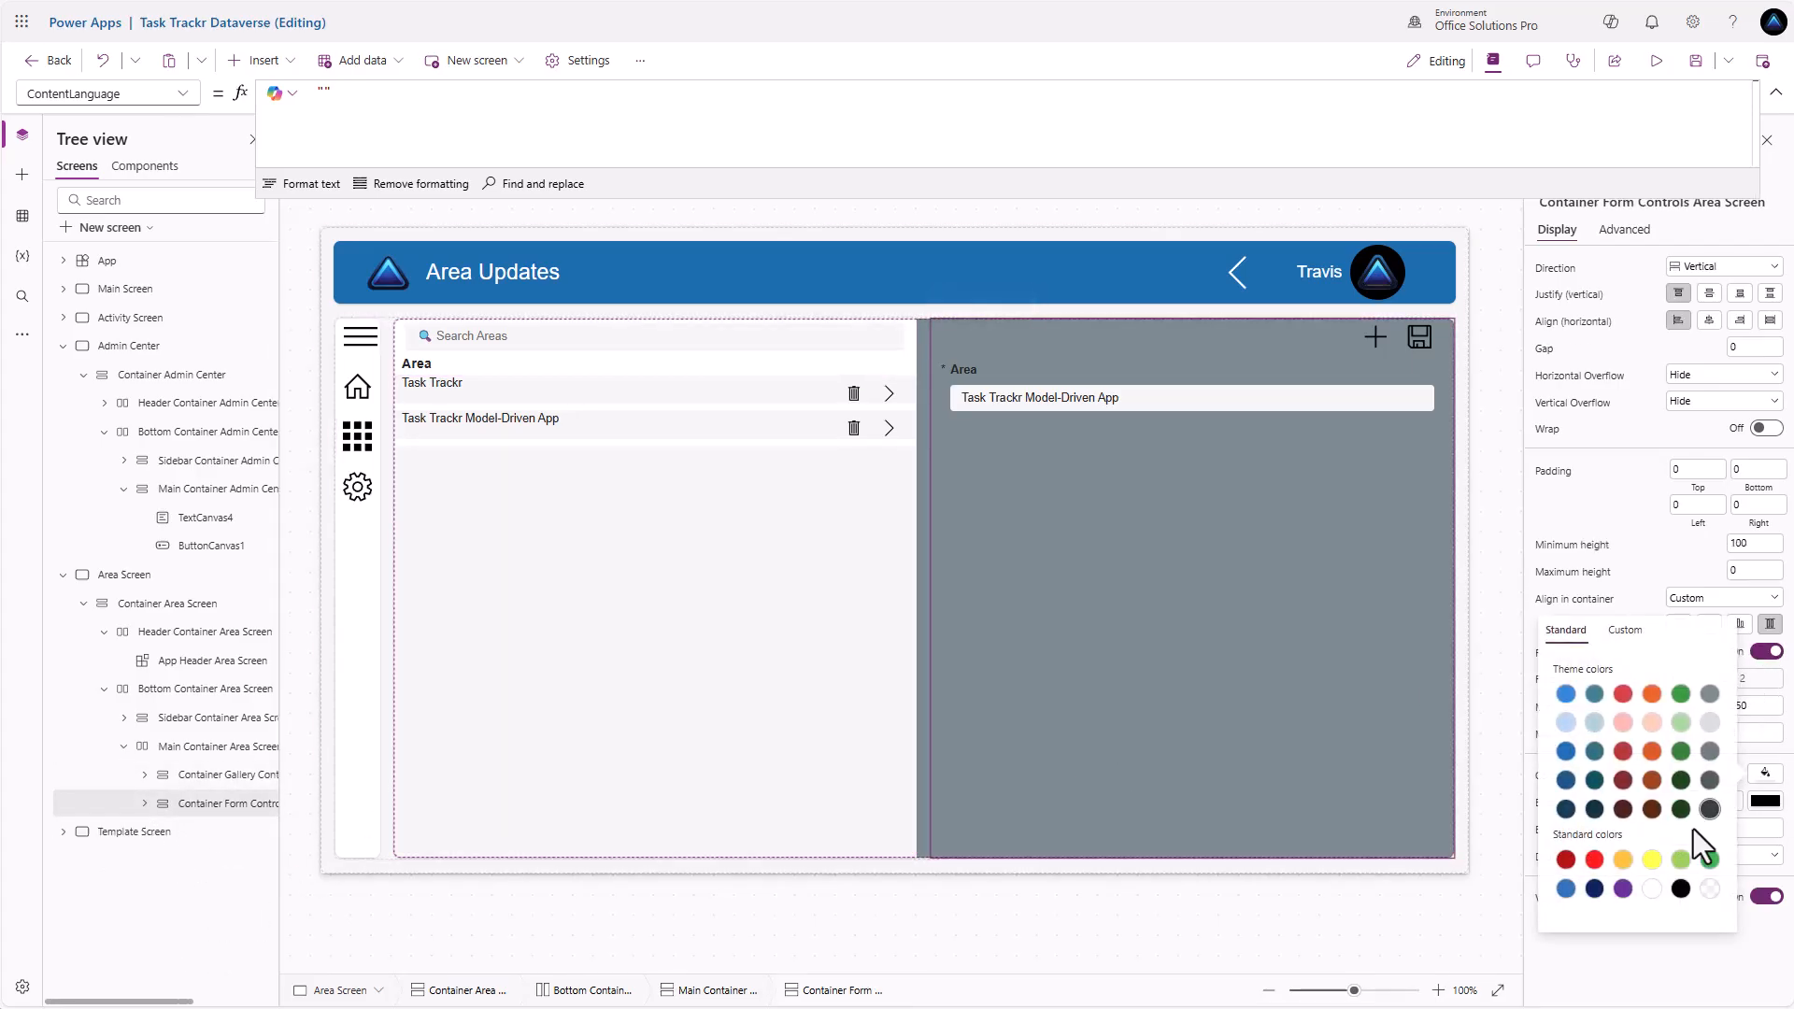
left_click(1652, 889)
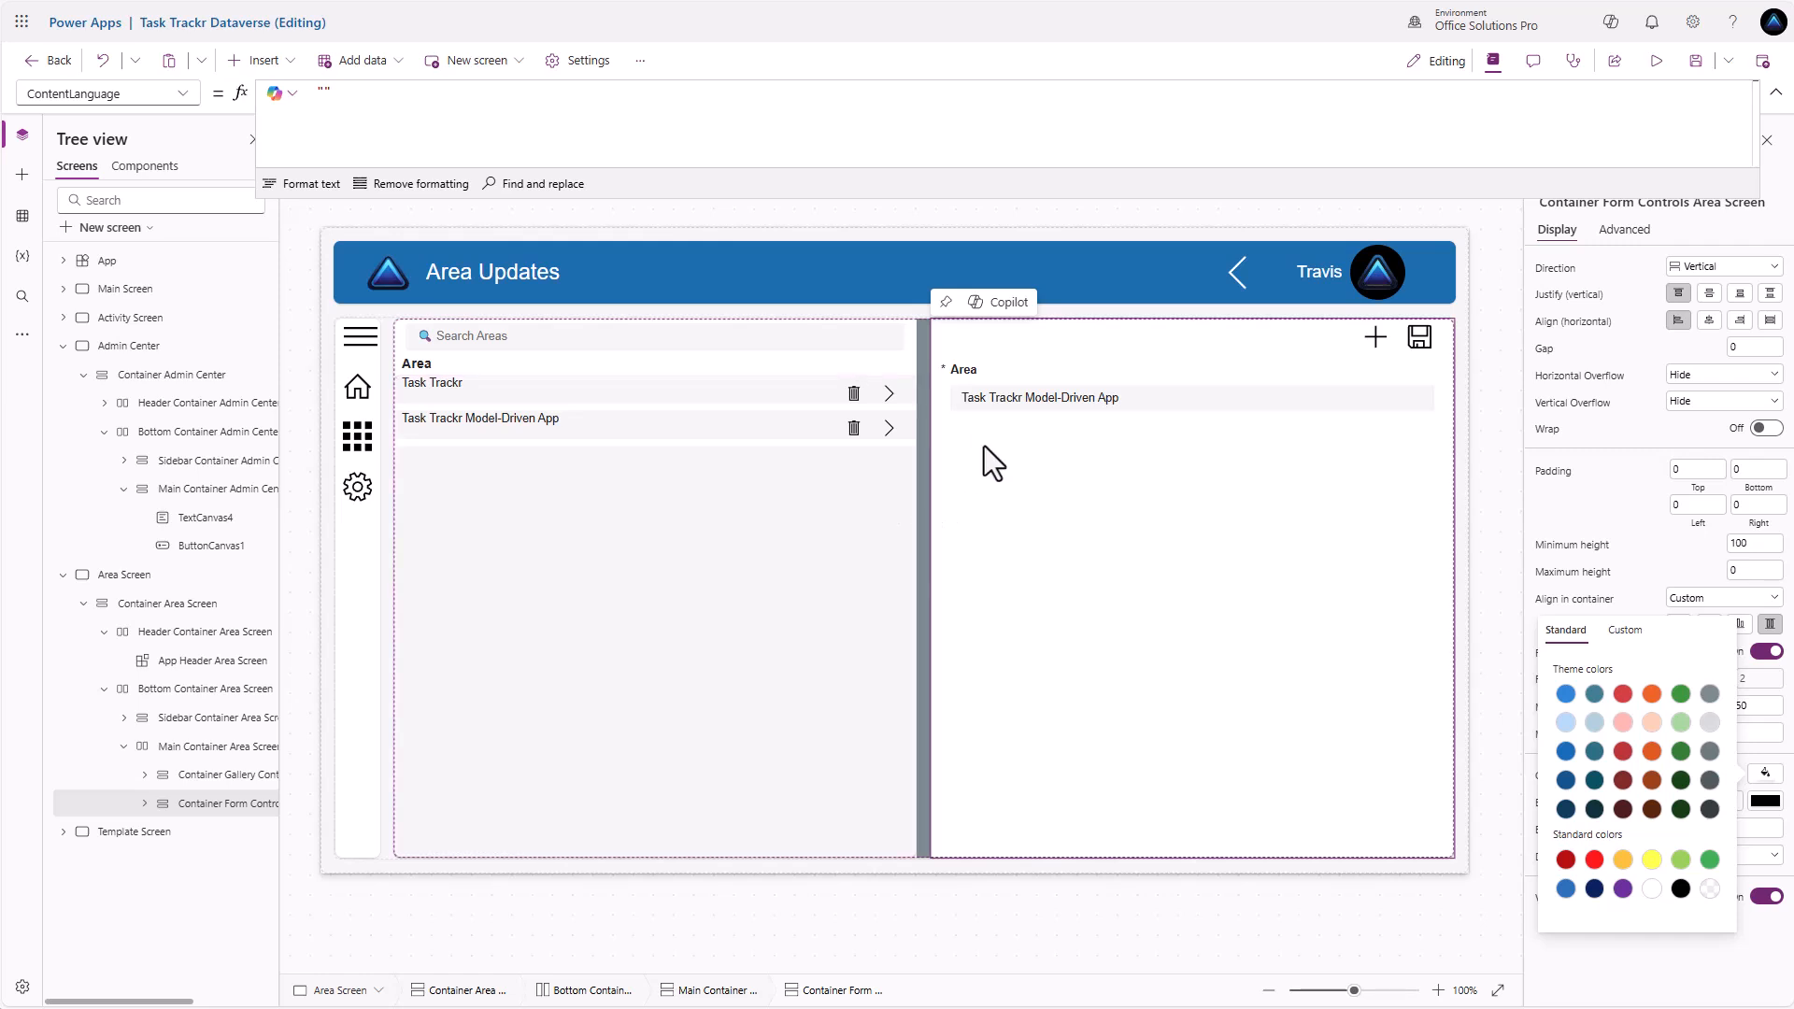
Set the area search input's top padding to 10 and preview the screen before returning to editing
left_click(516, 342)
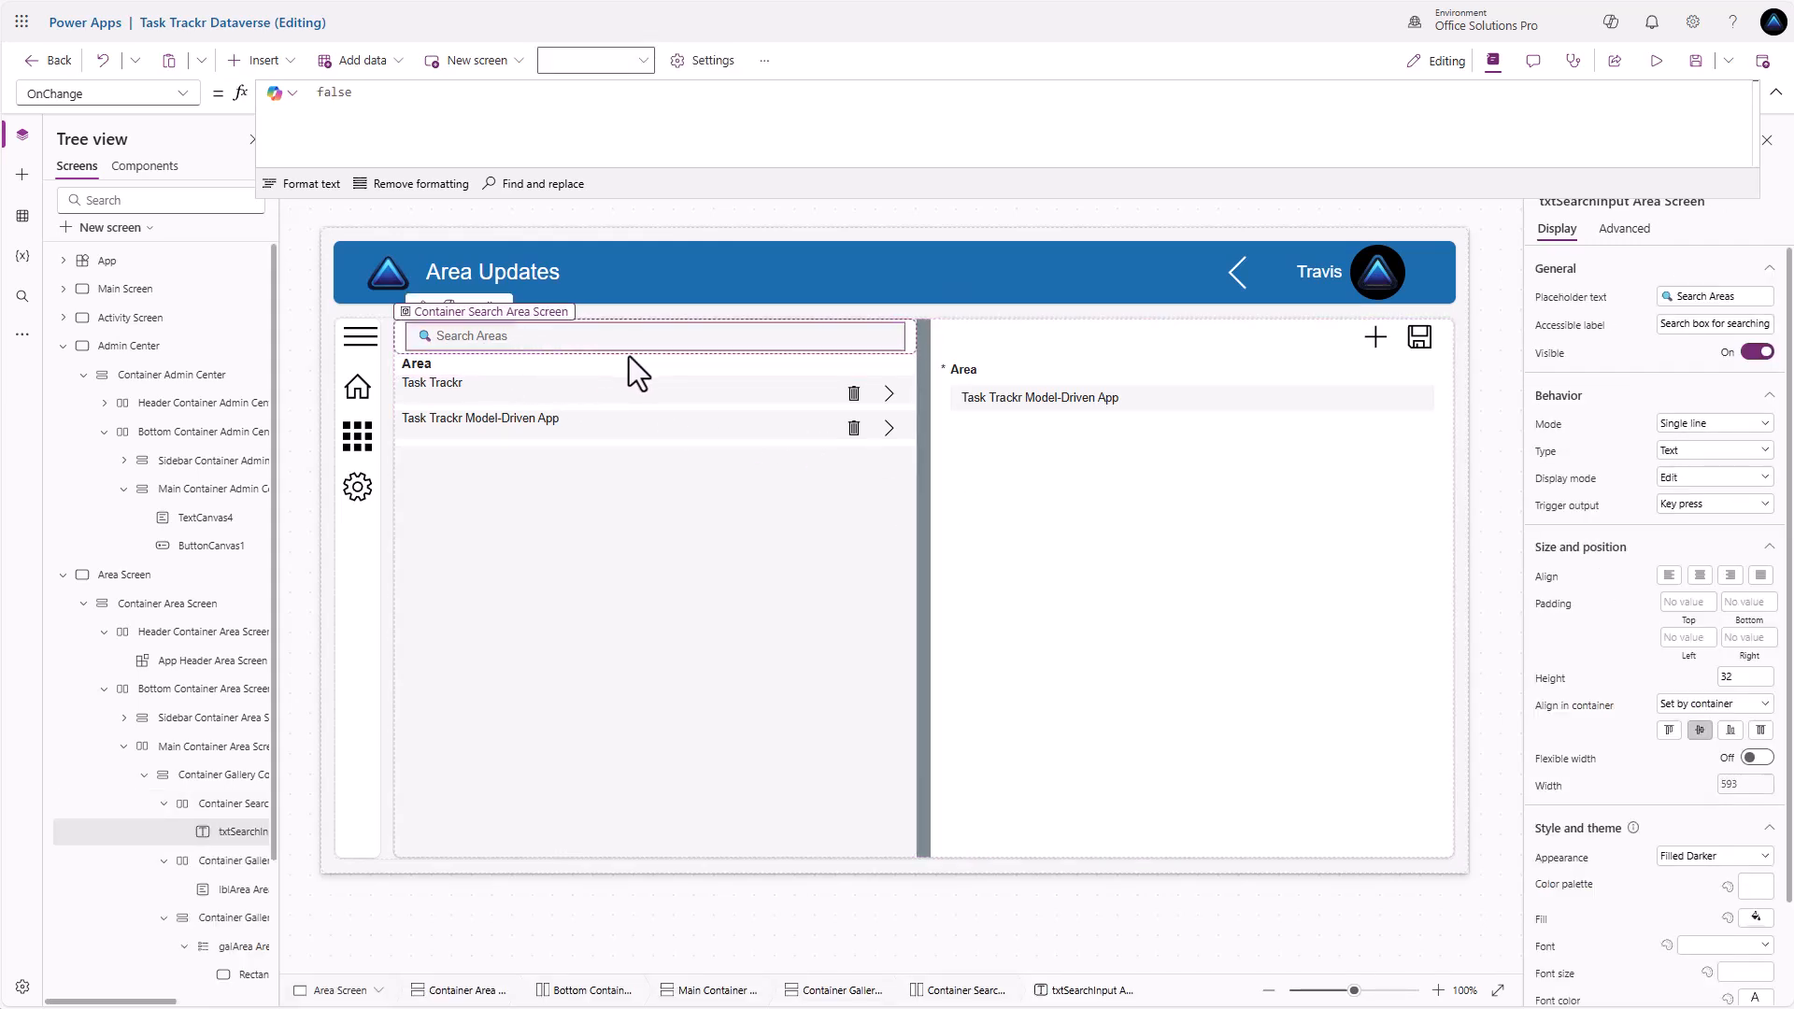
left_click(1683, 602)
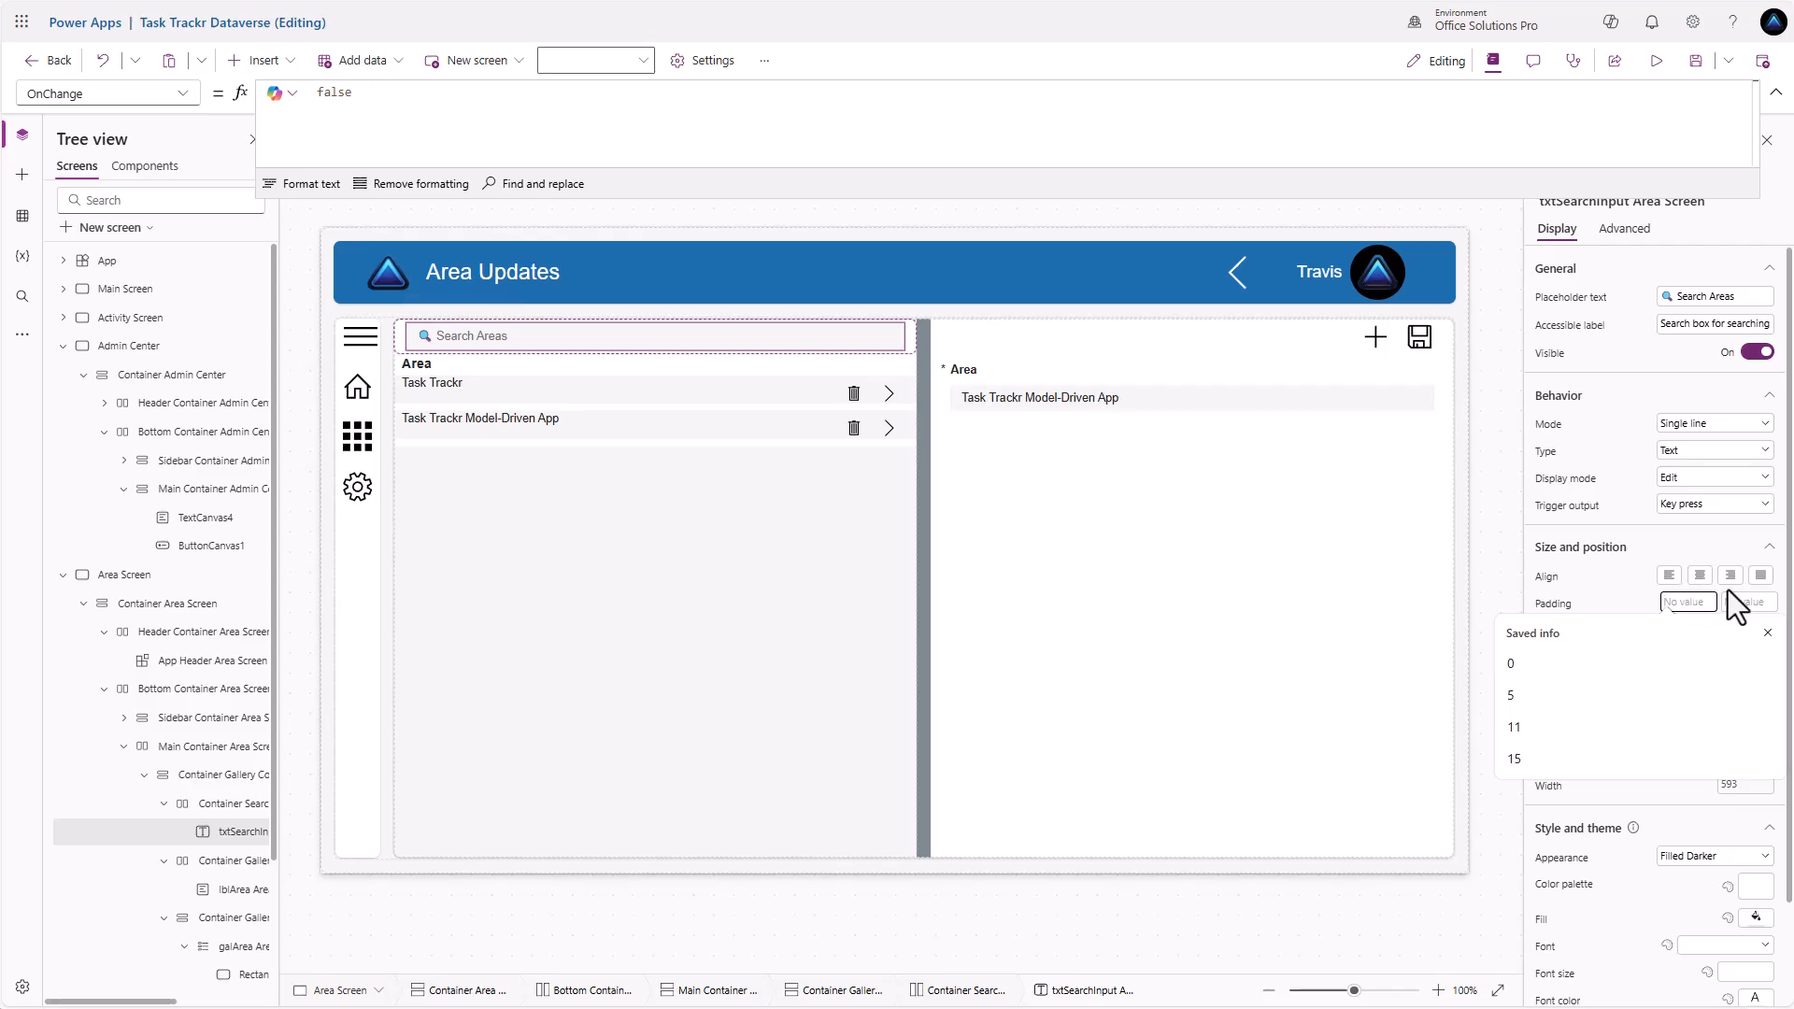
type("10")
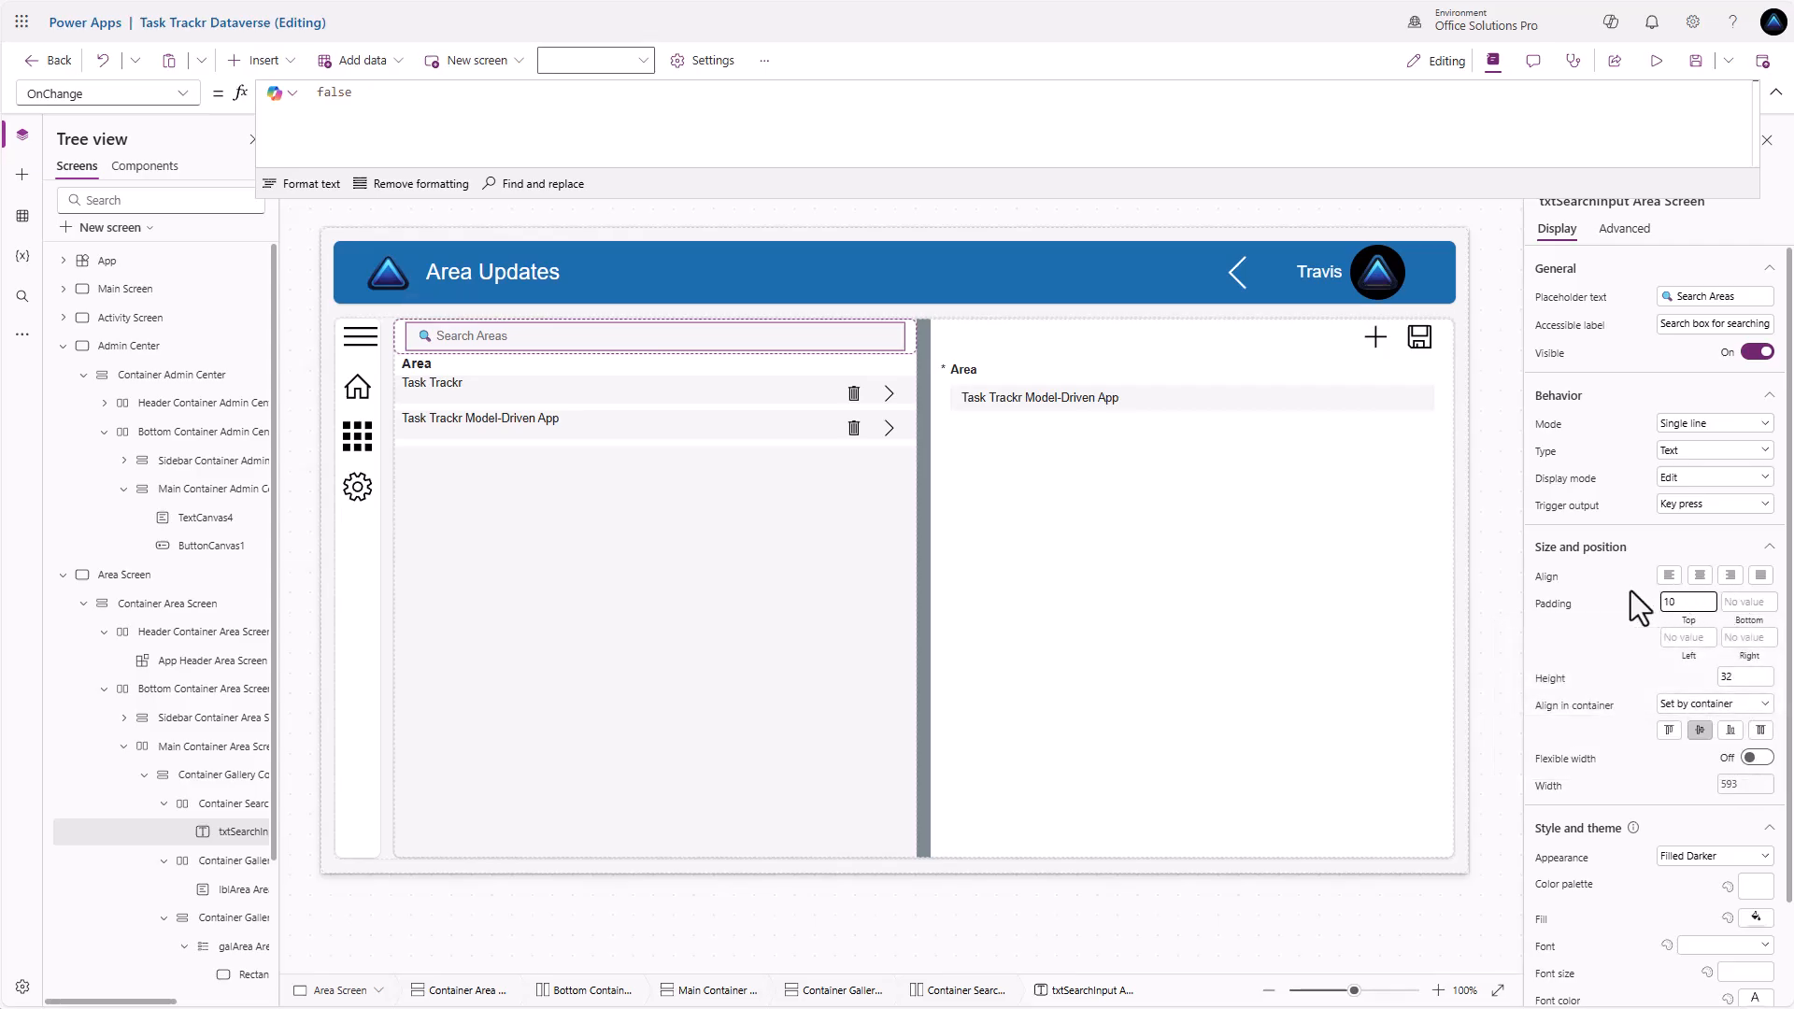
left_click(1629, 590)
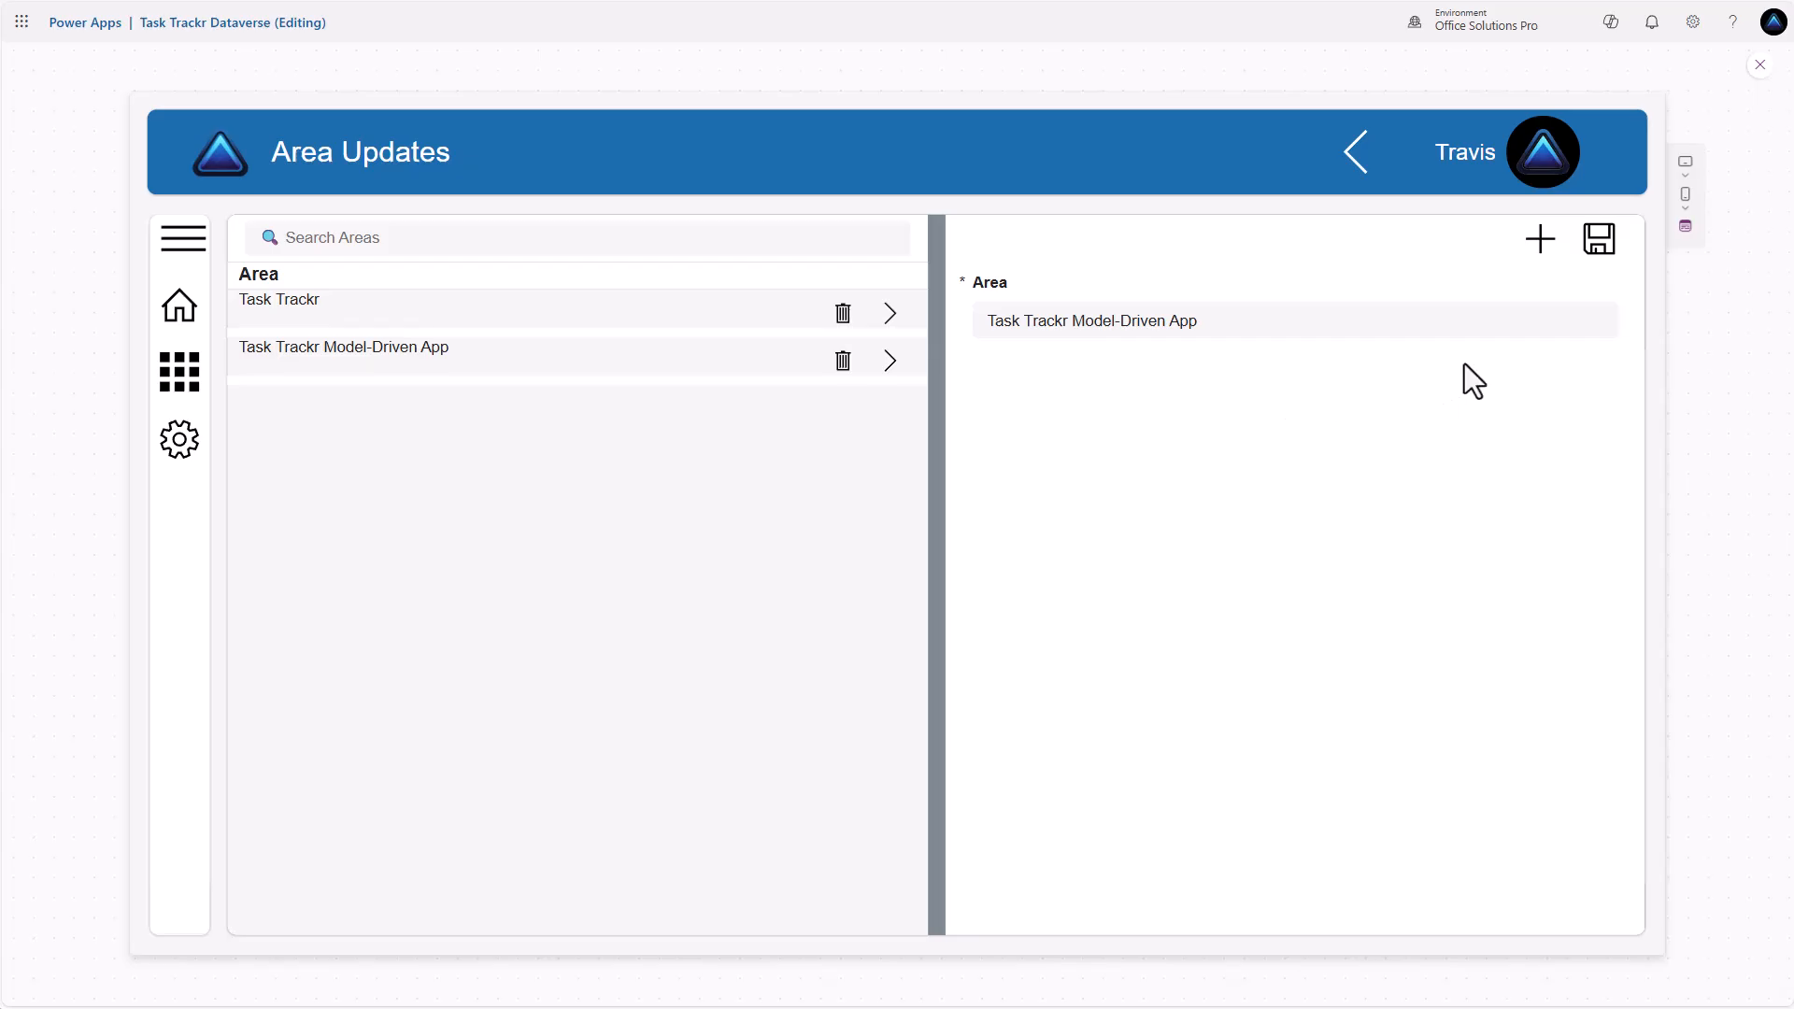
left_click(1759, 64)
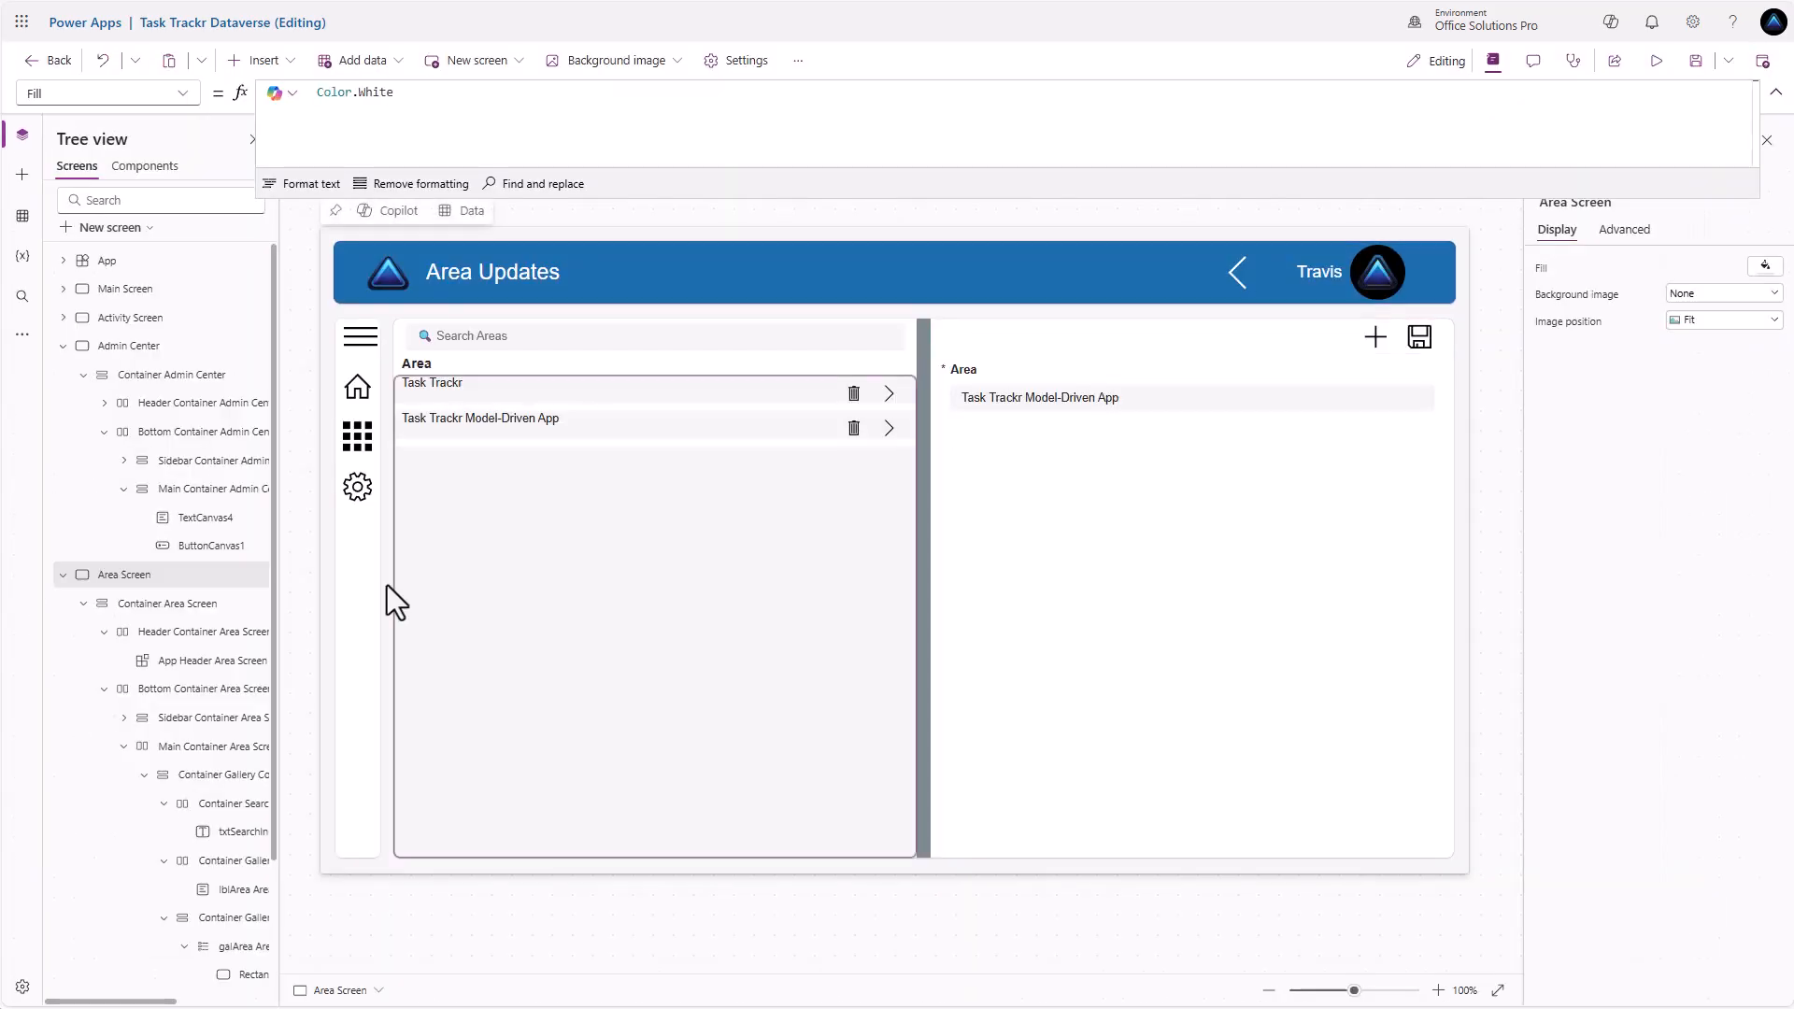
Duplicate the Area Screen and collapse the original screen in the tree
right_click(165, 585)
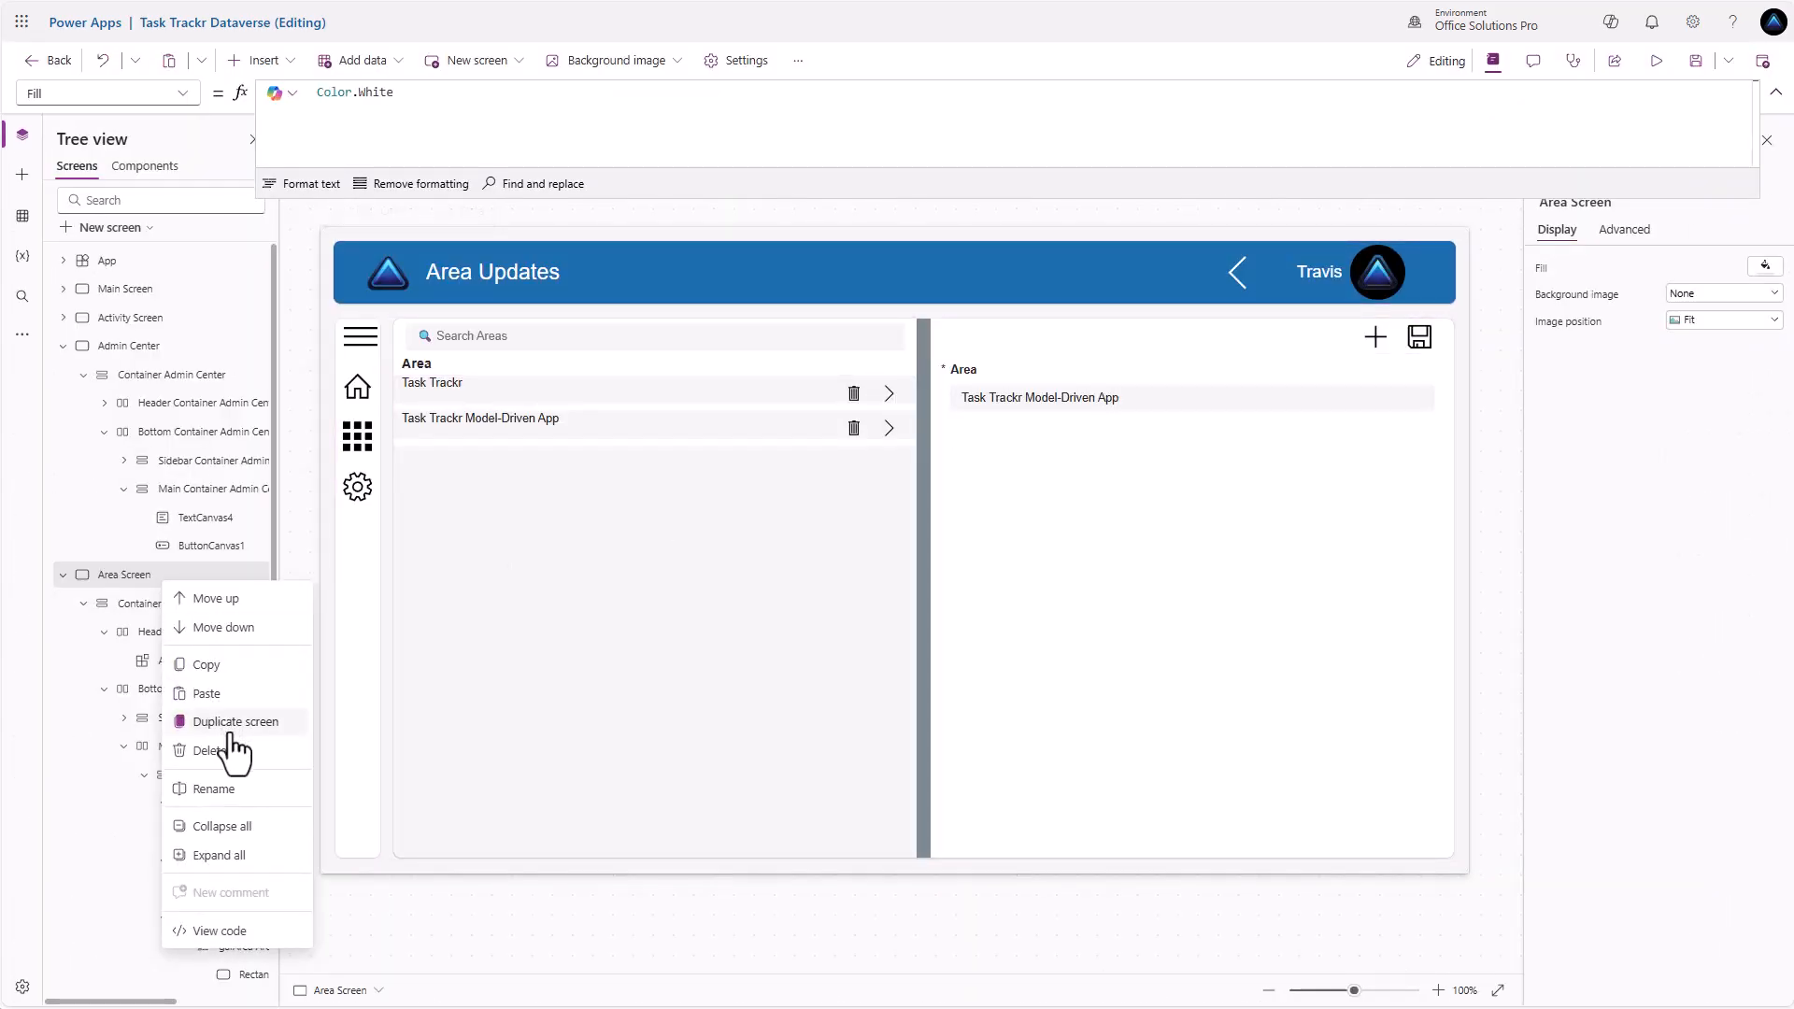
scroll(228, 742, "down", 3)
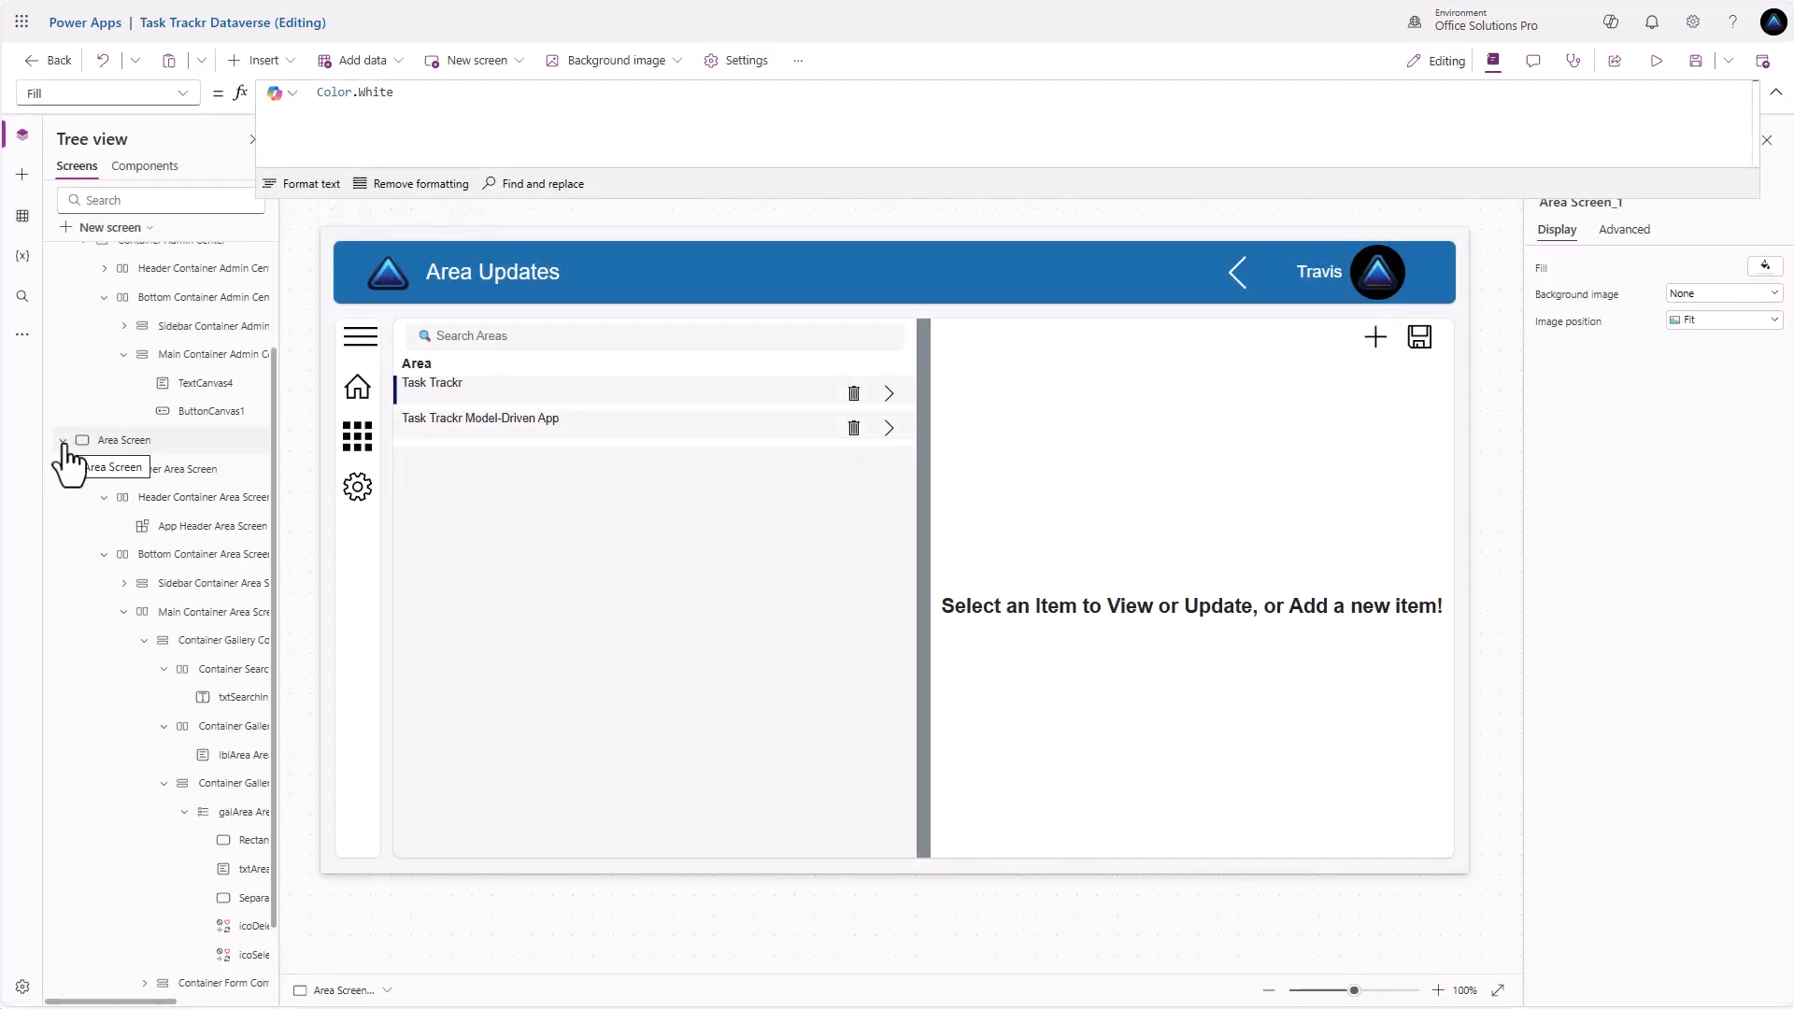
left_click(63, 441)
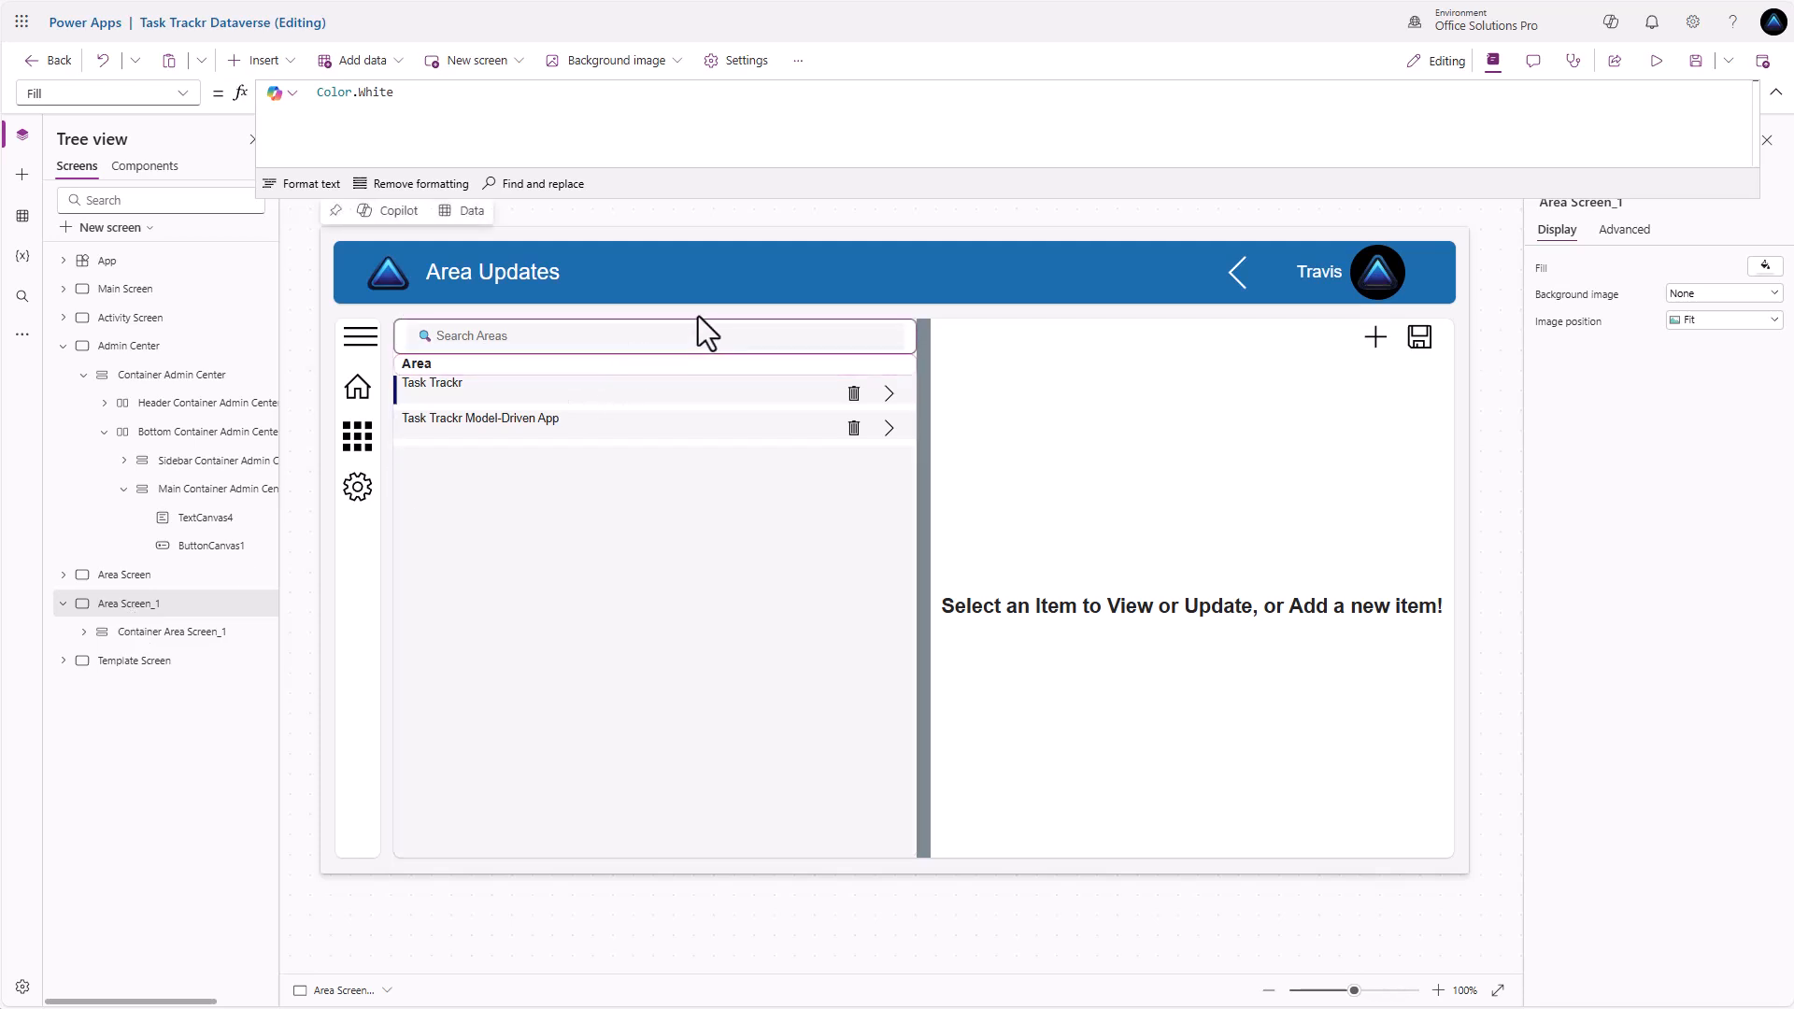
Set the header title text on the duplicated screen to "Sub-Area Update"
left_click(721, 289)
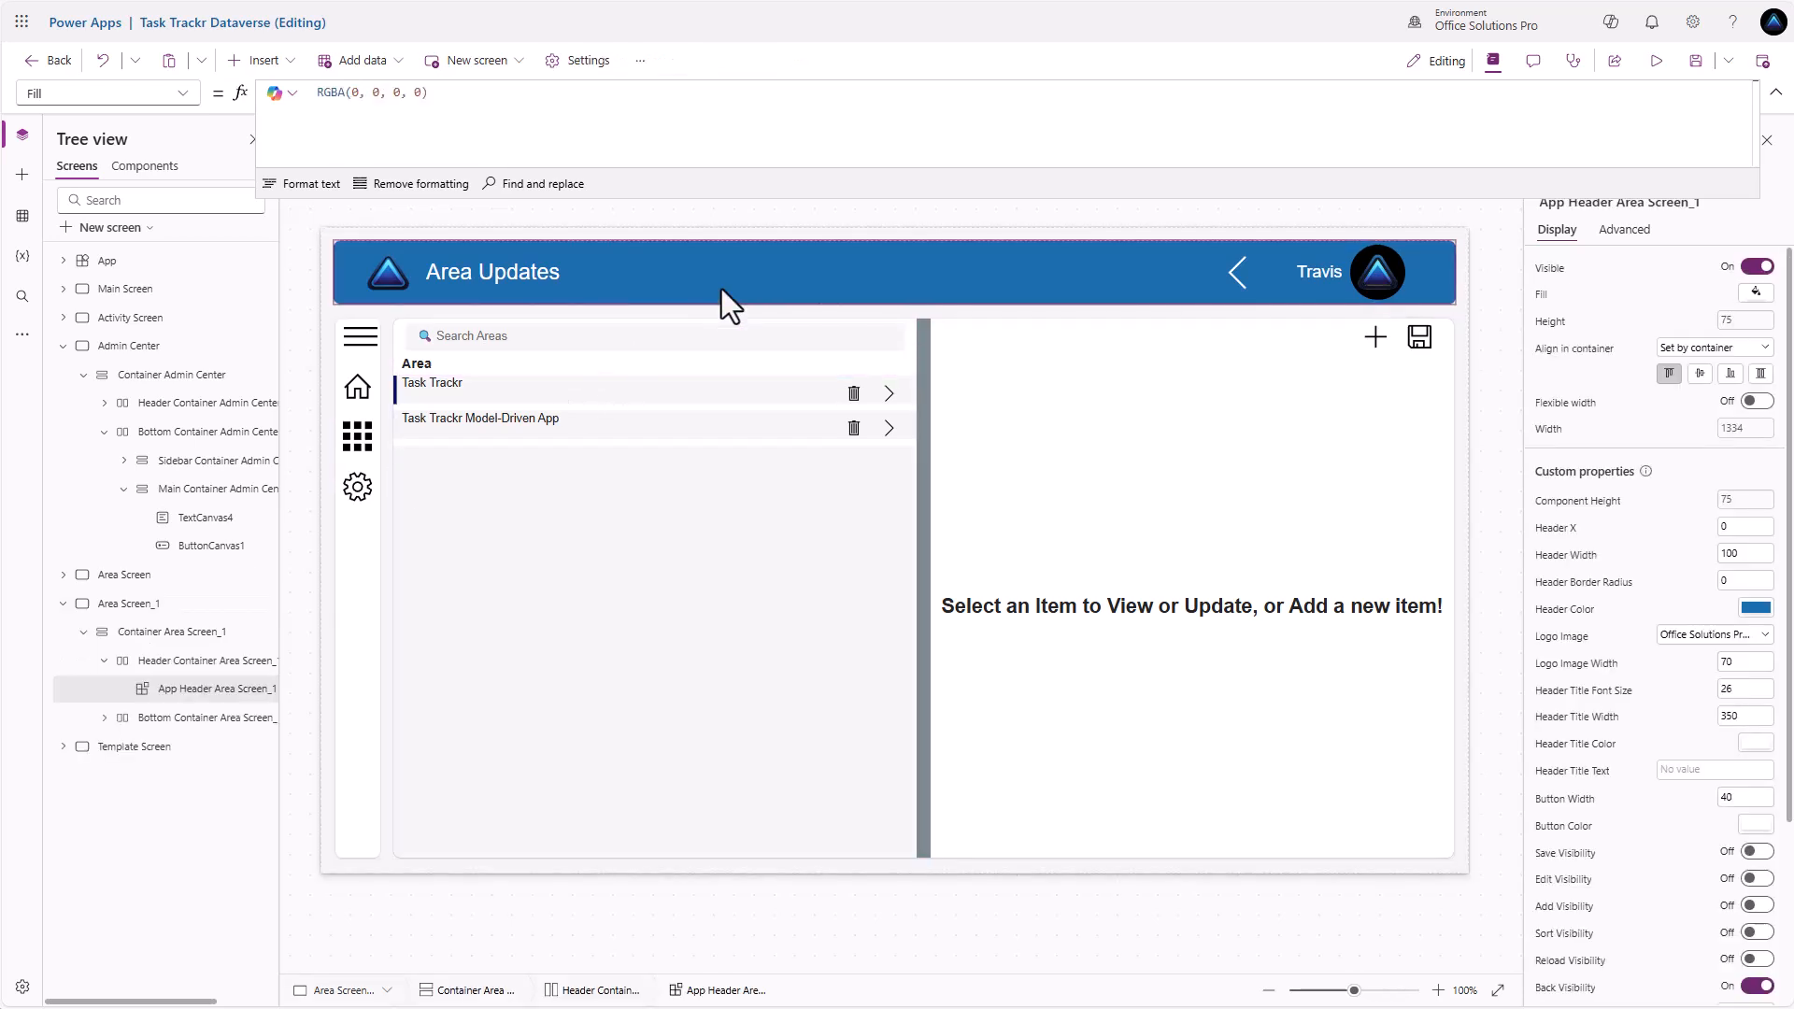
left_click(1710, 771)
type("Sub-Area Update")
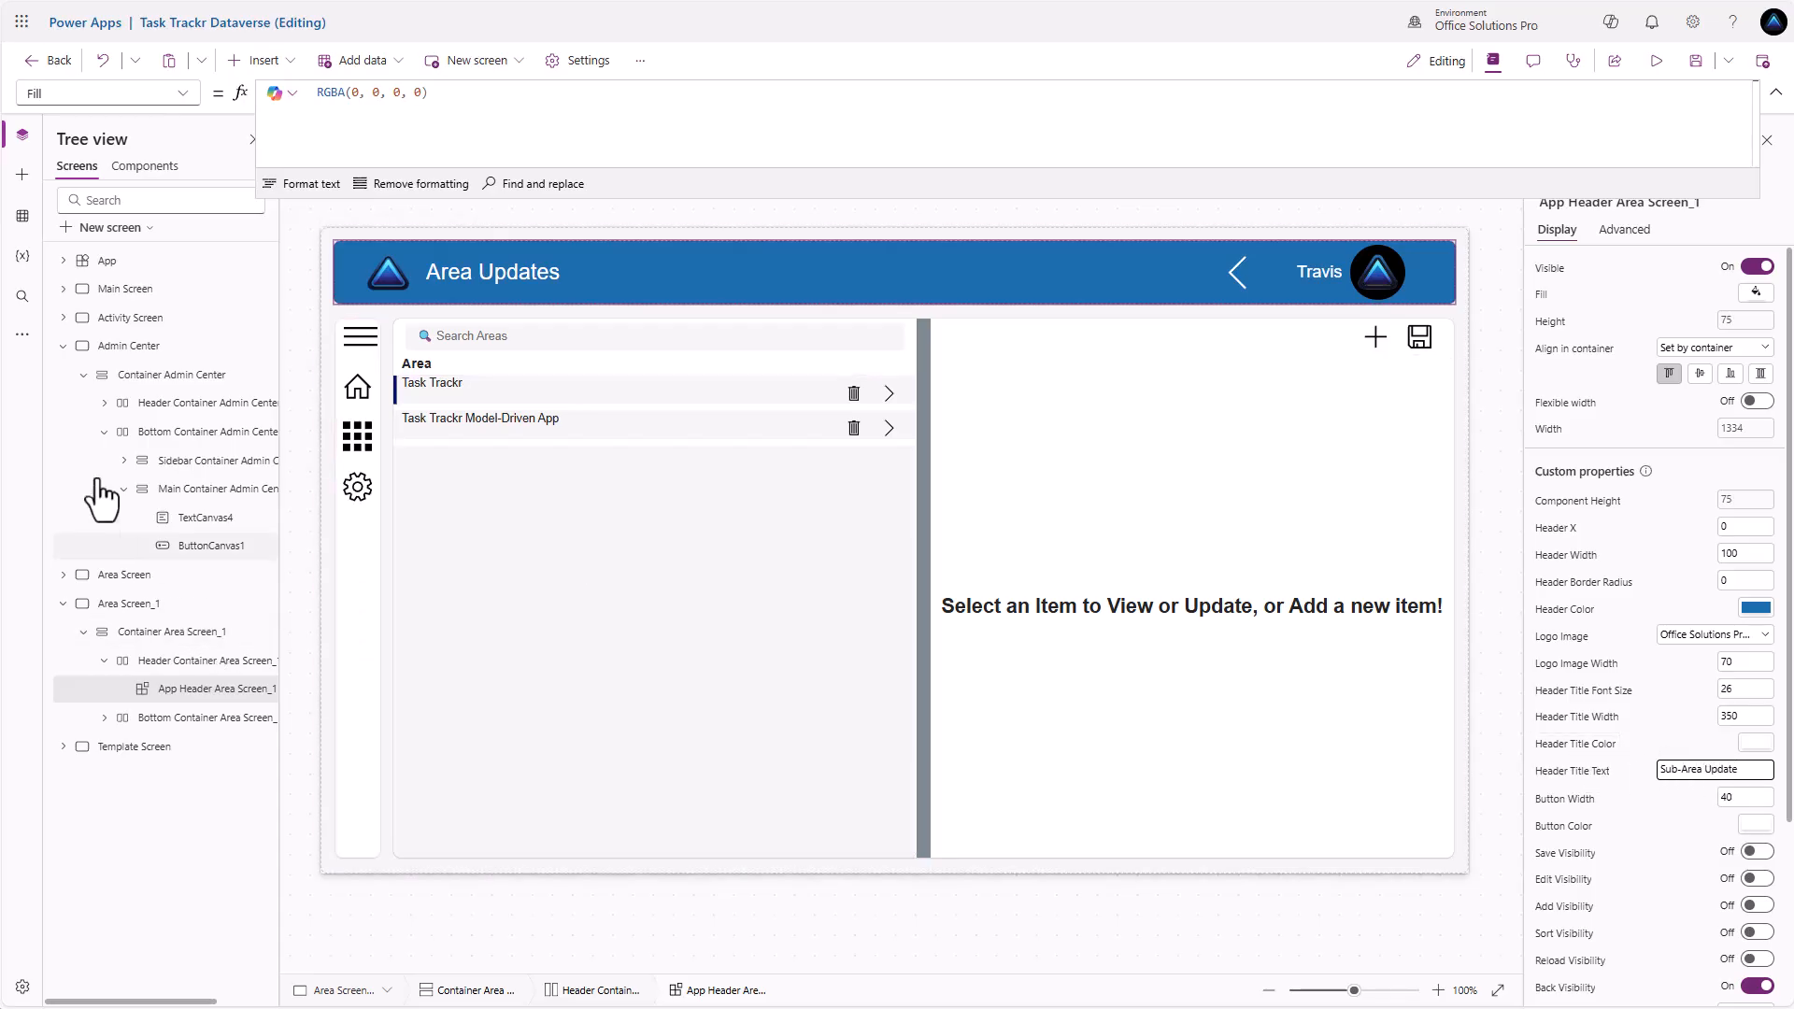
Set up an app-wide replacement of "Area Screen_1" with "Sub-Area Screen"
left_click(22, 297)
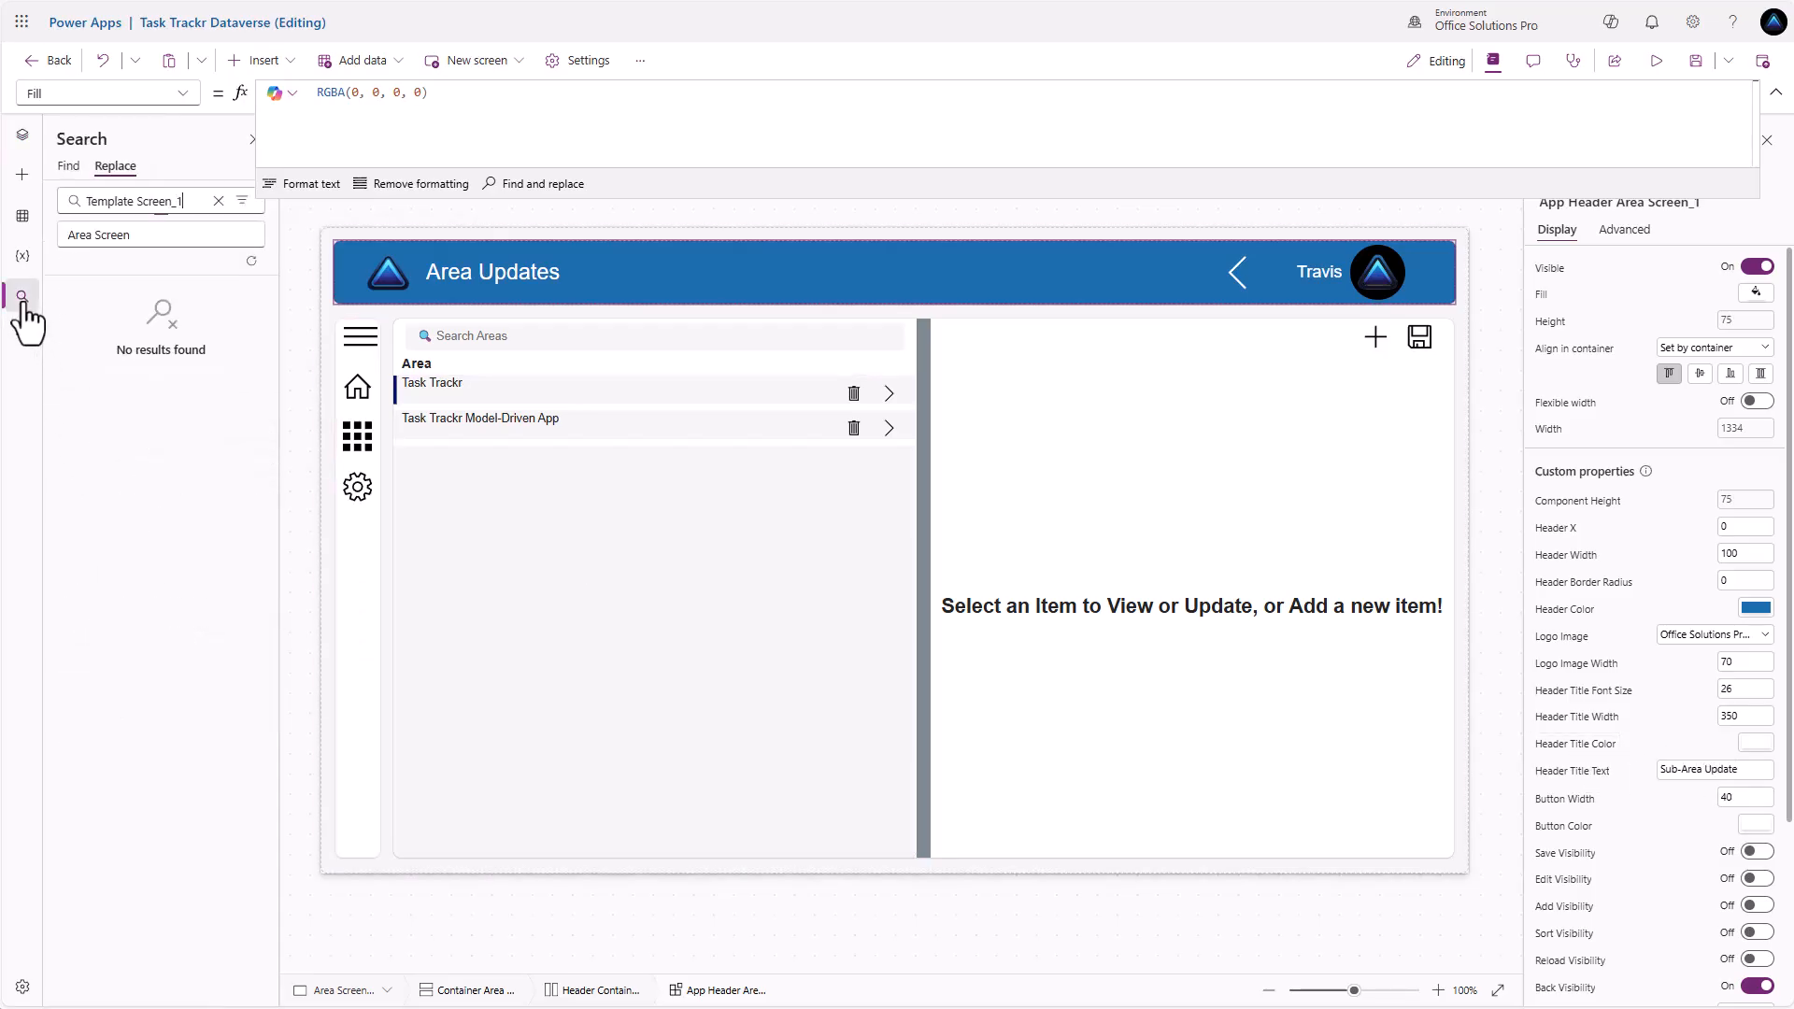
triple_click(187, 204)
type("Area Screen")
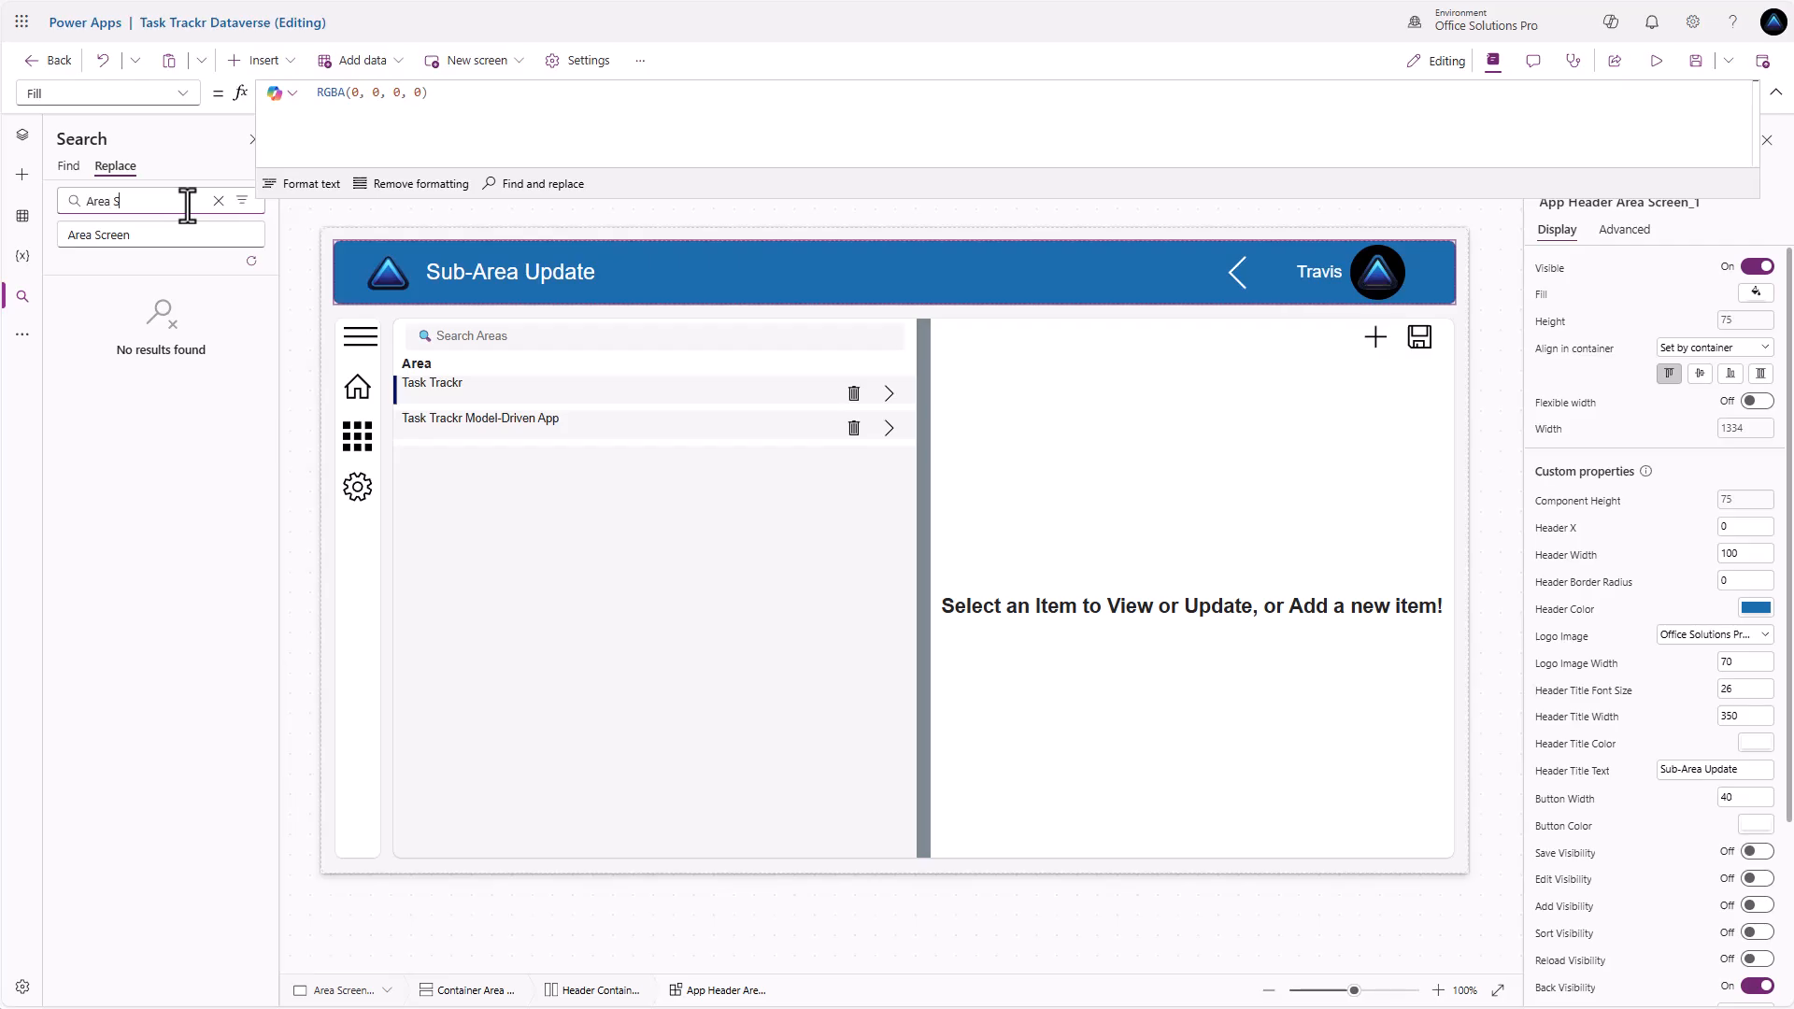
type("_1")
key("Tab")
key("Tab")
key("Tab")
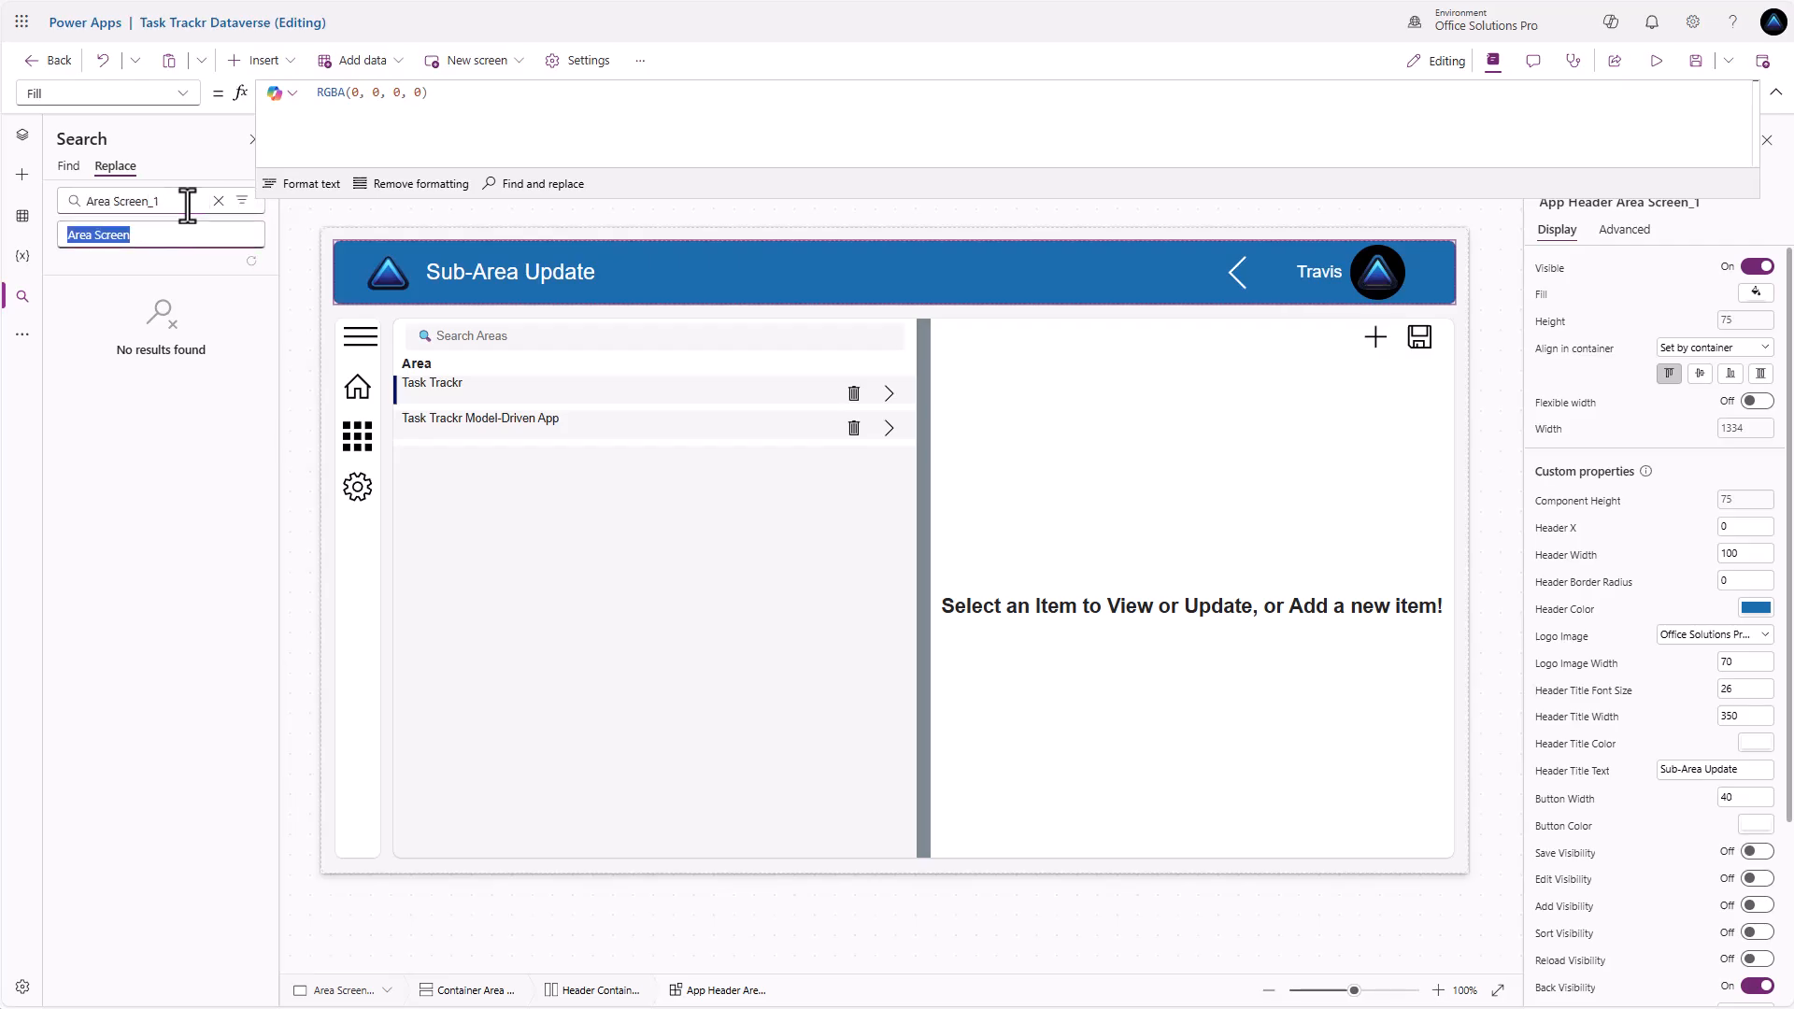
type("Sub-Area ")
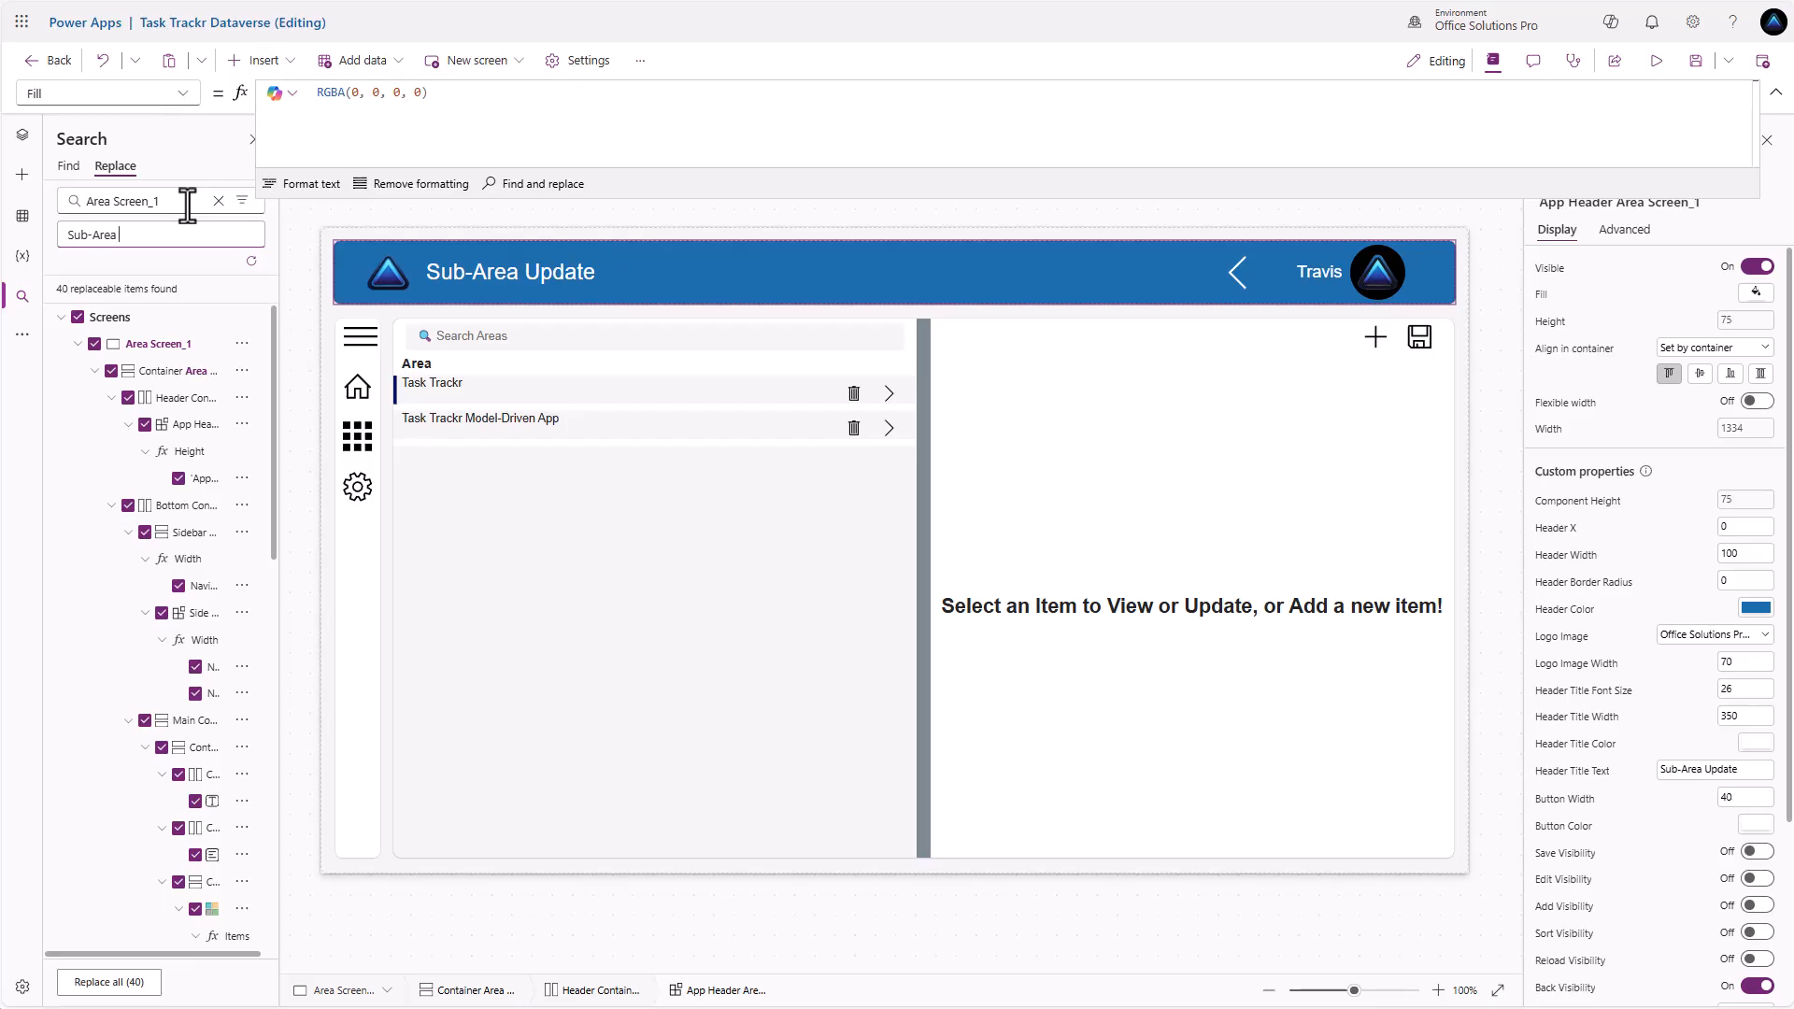
type("Screen")
Review the matches, replace all of them with "Sub-Area Screen", and return to the screen tree
scroll(89, 425, "down", 2)
scroll(84, 467, "up", 3)
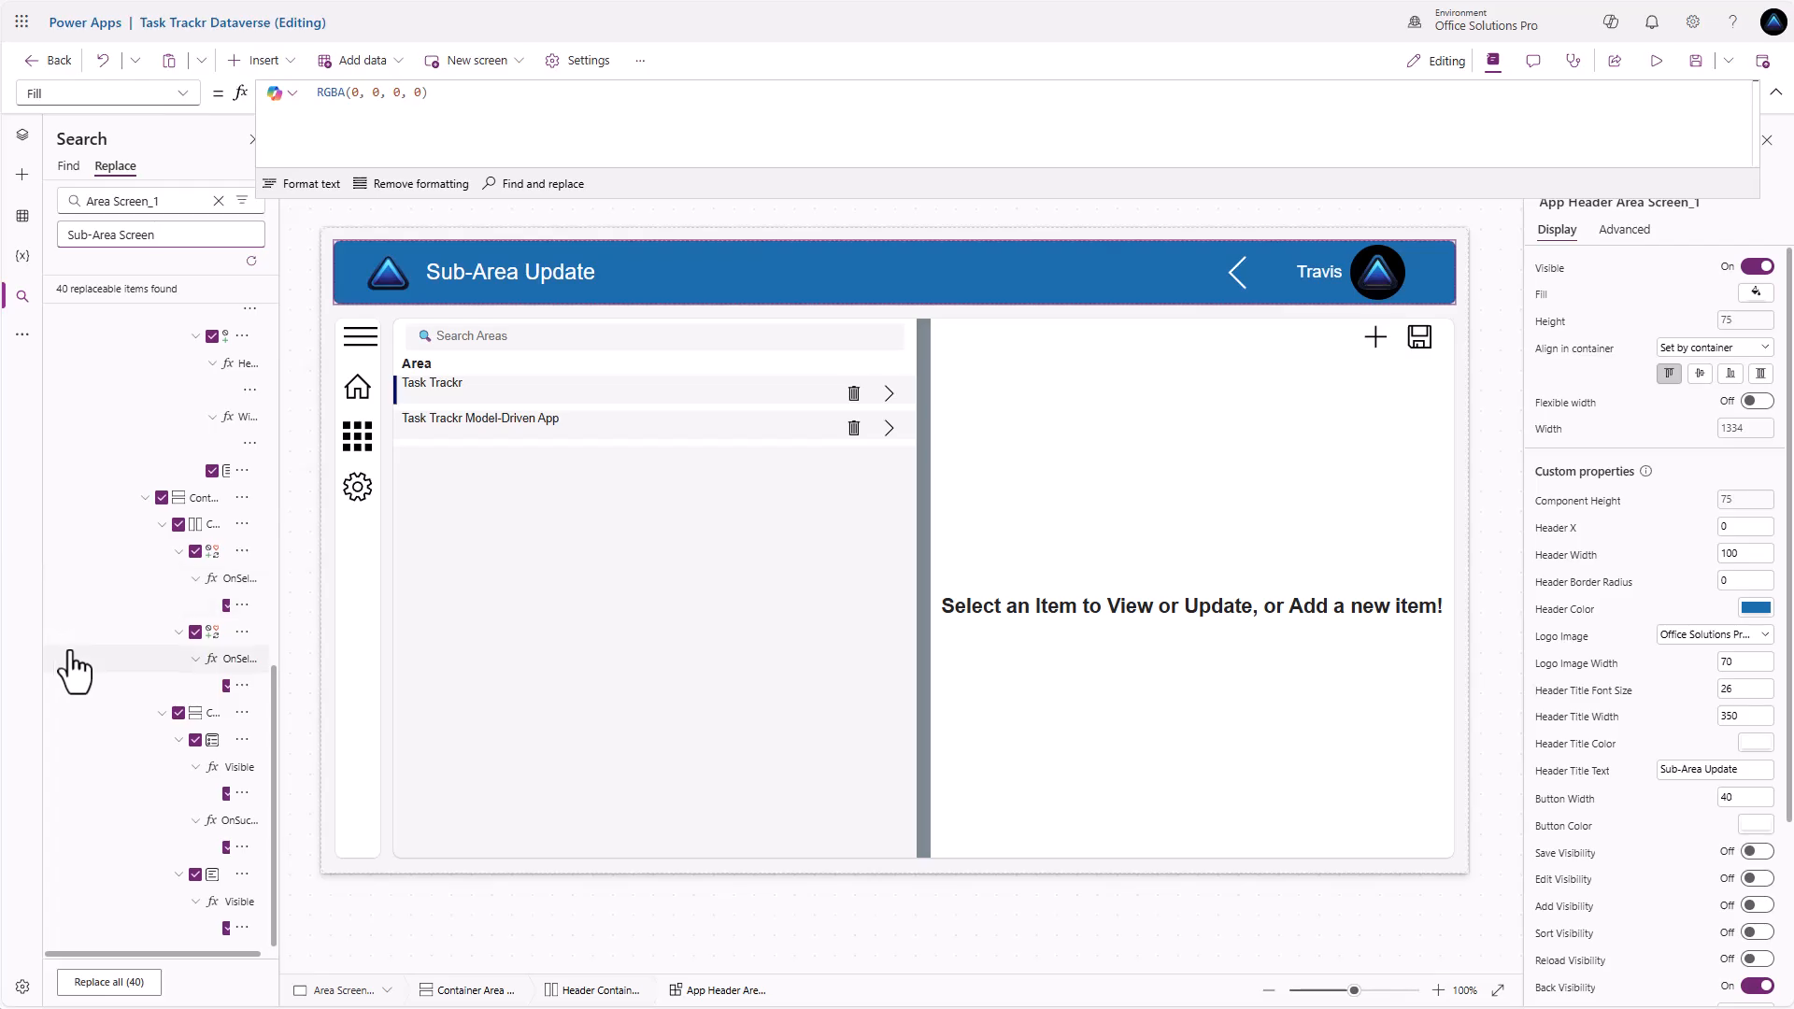
left_click(111, 983)
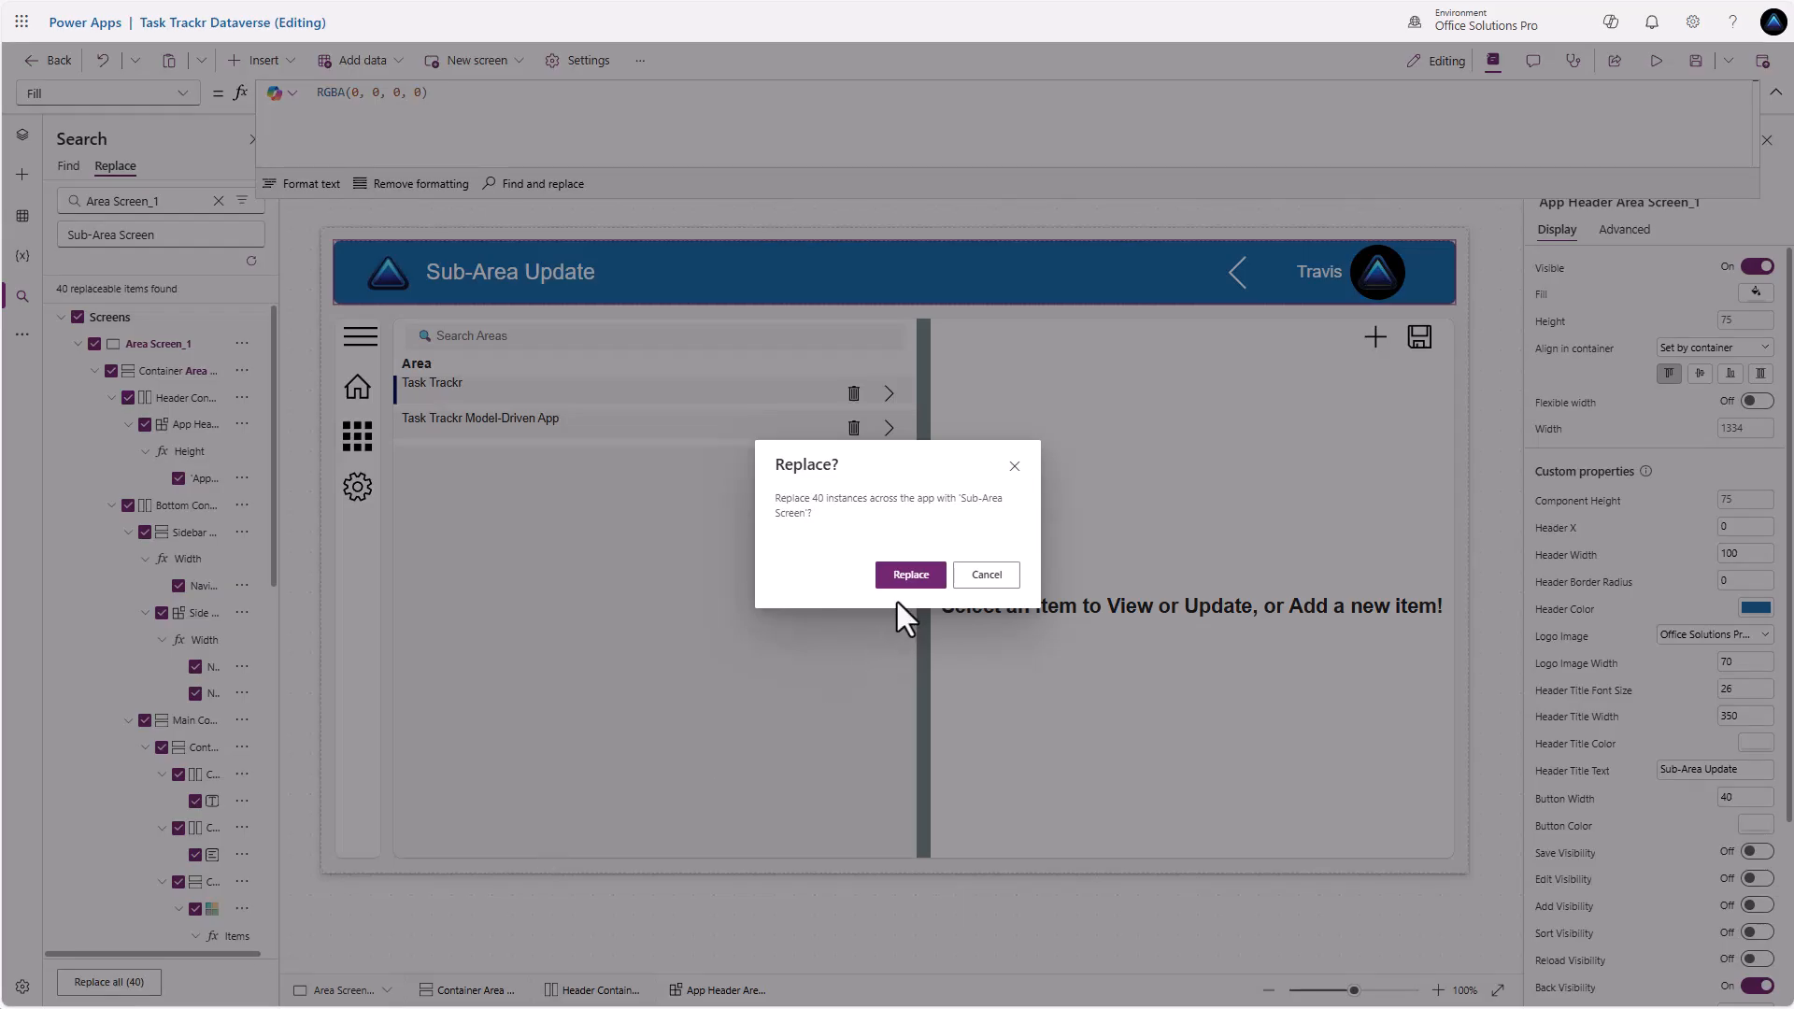
left_click(908, 575)
left_click(18, 140)
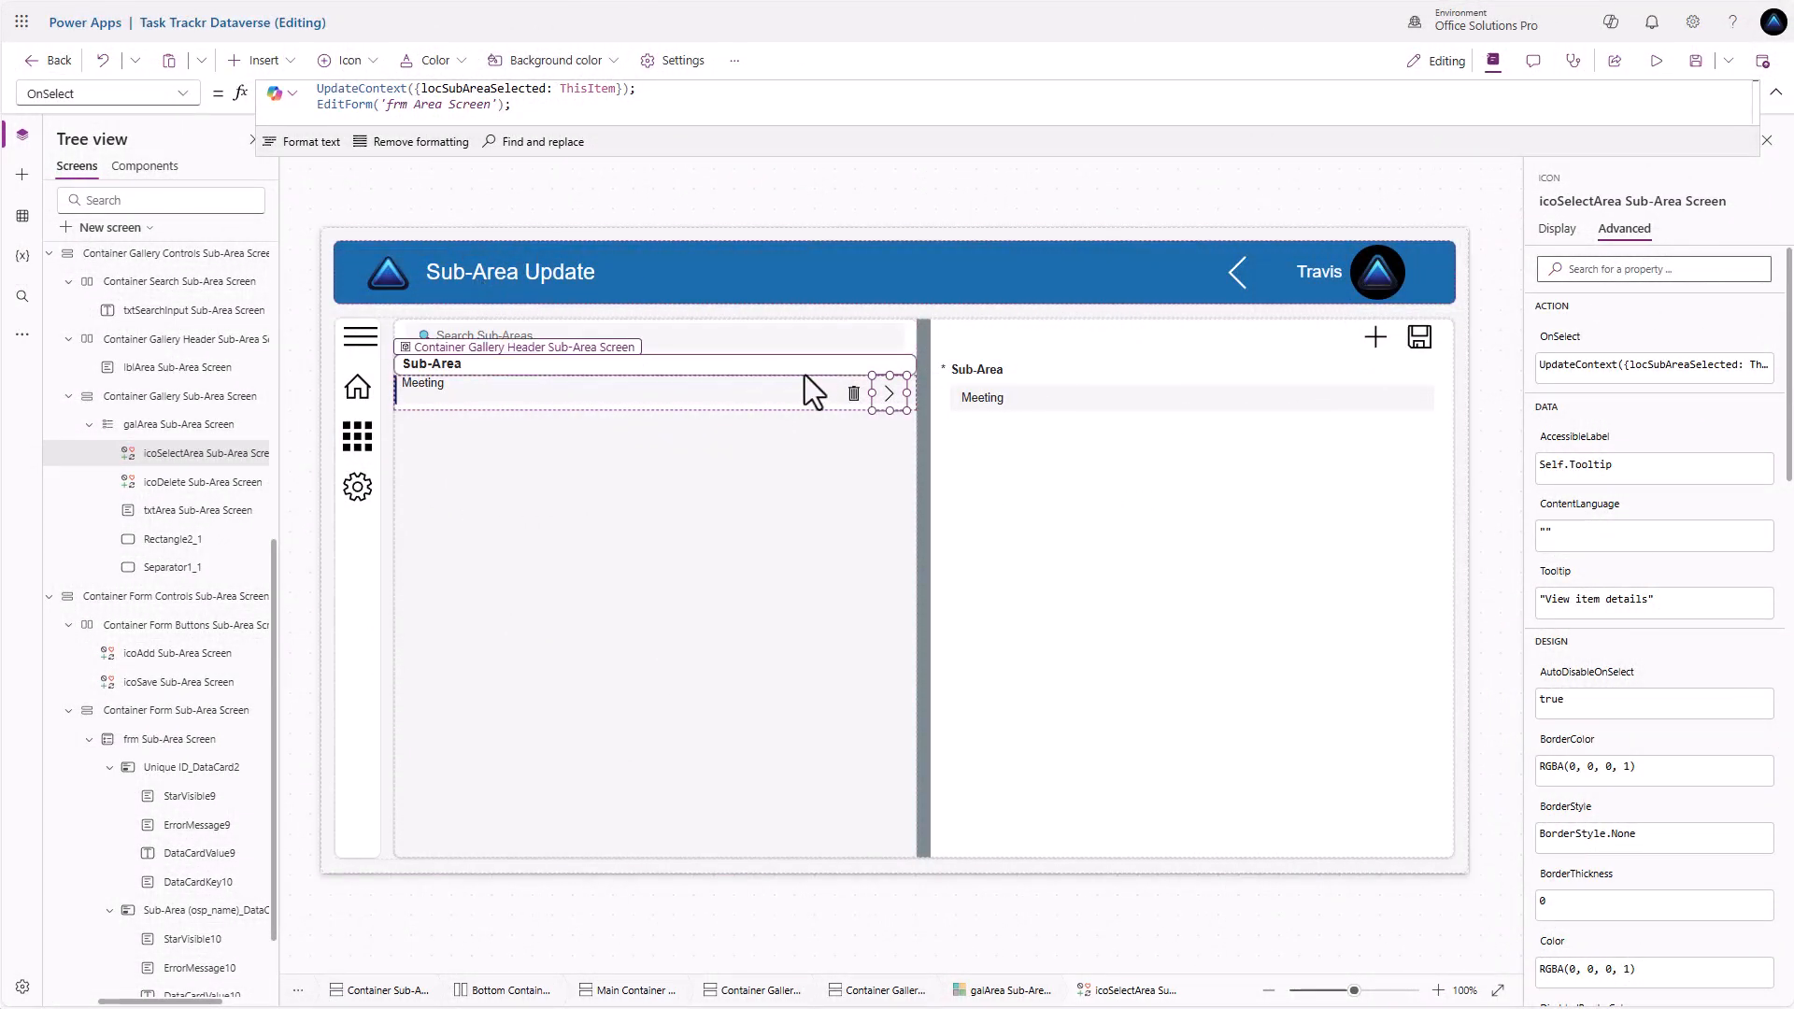
Examine the formulas of the Sub-Area Screen's header label, form and row icons, gallery, and edit form
left_click(444, 364)
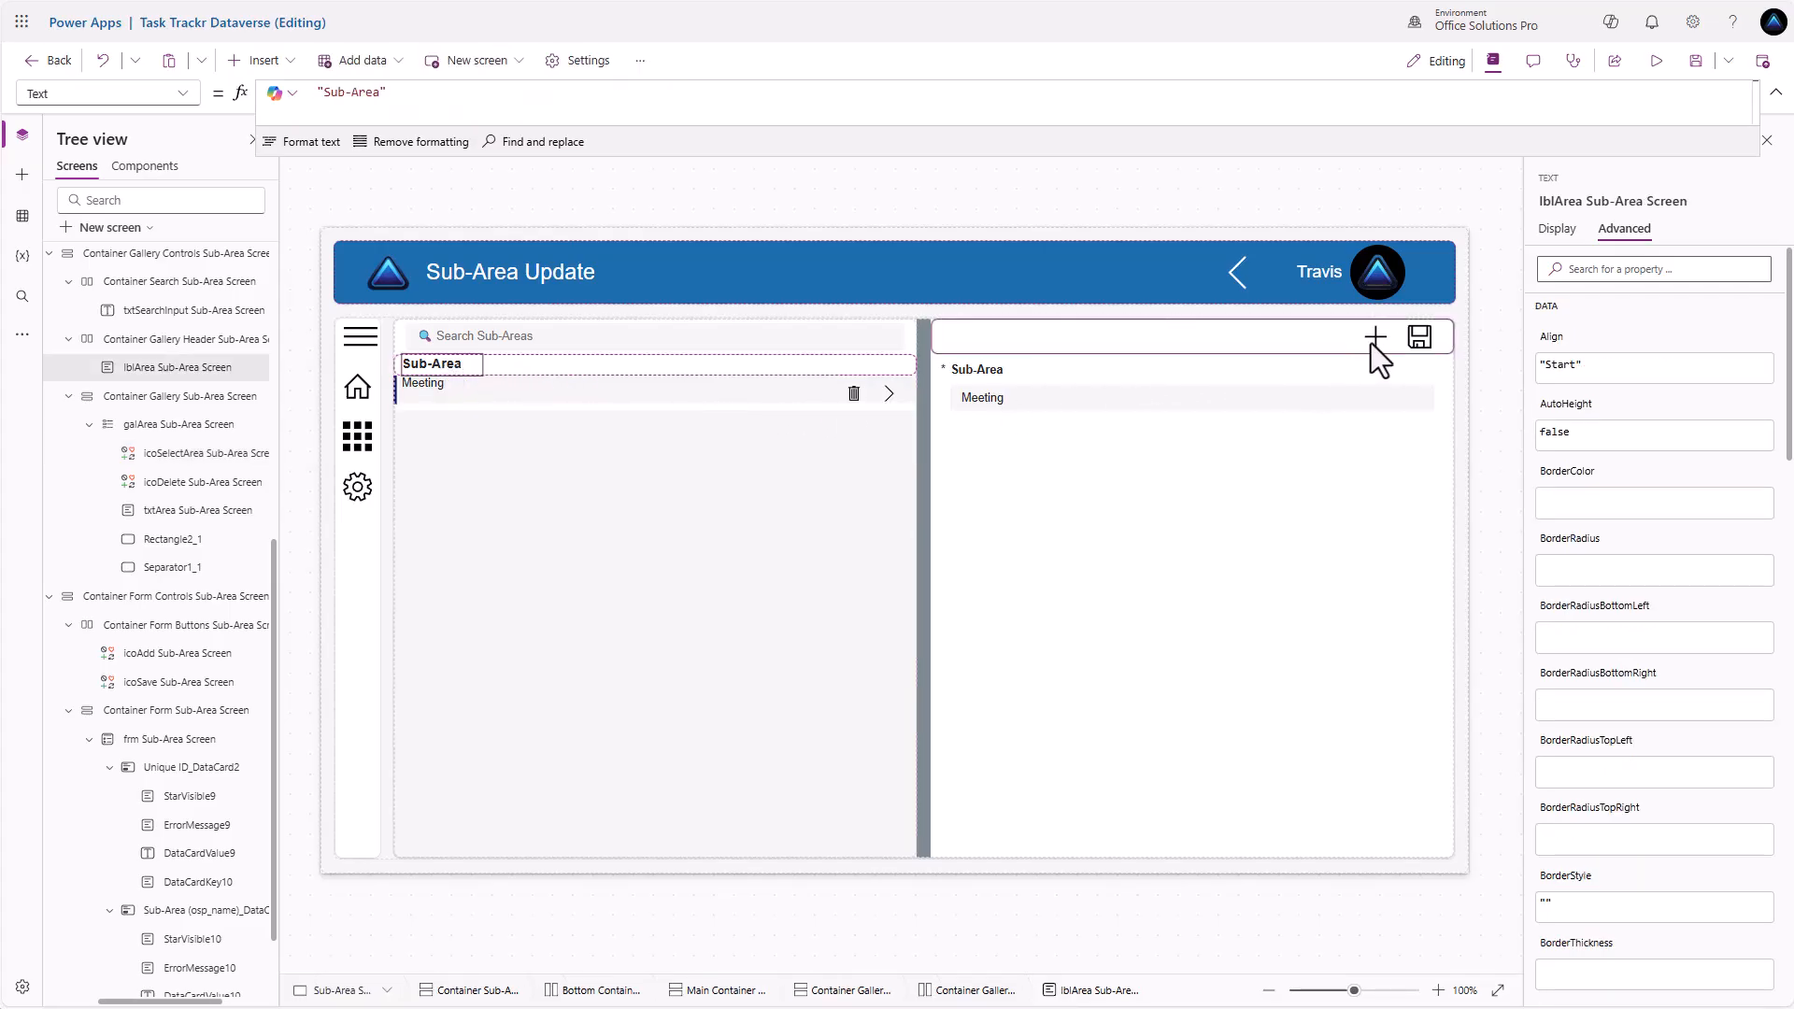
left_click(1417, 338)
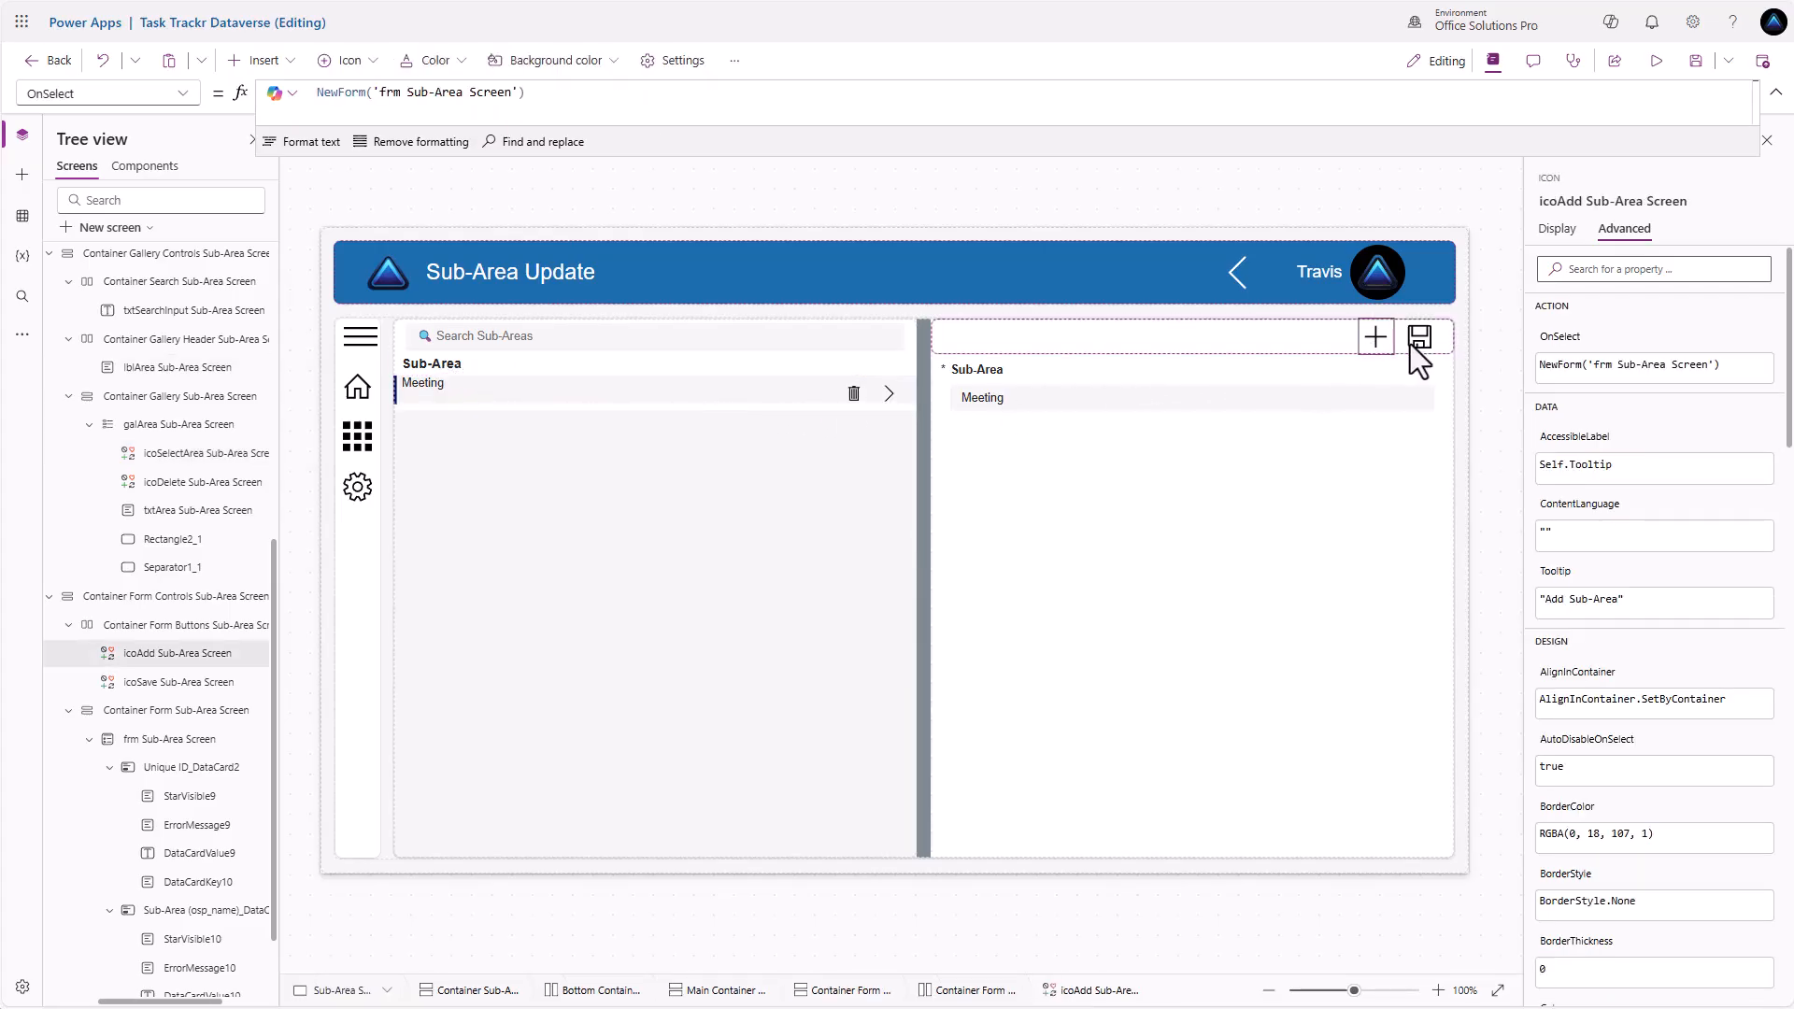
left_click(855, 392)
left_click(883, 394)
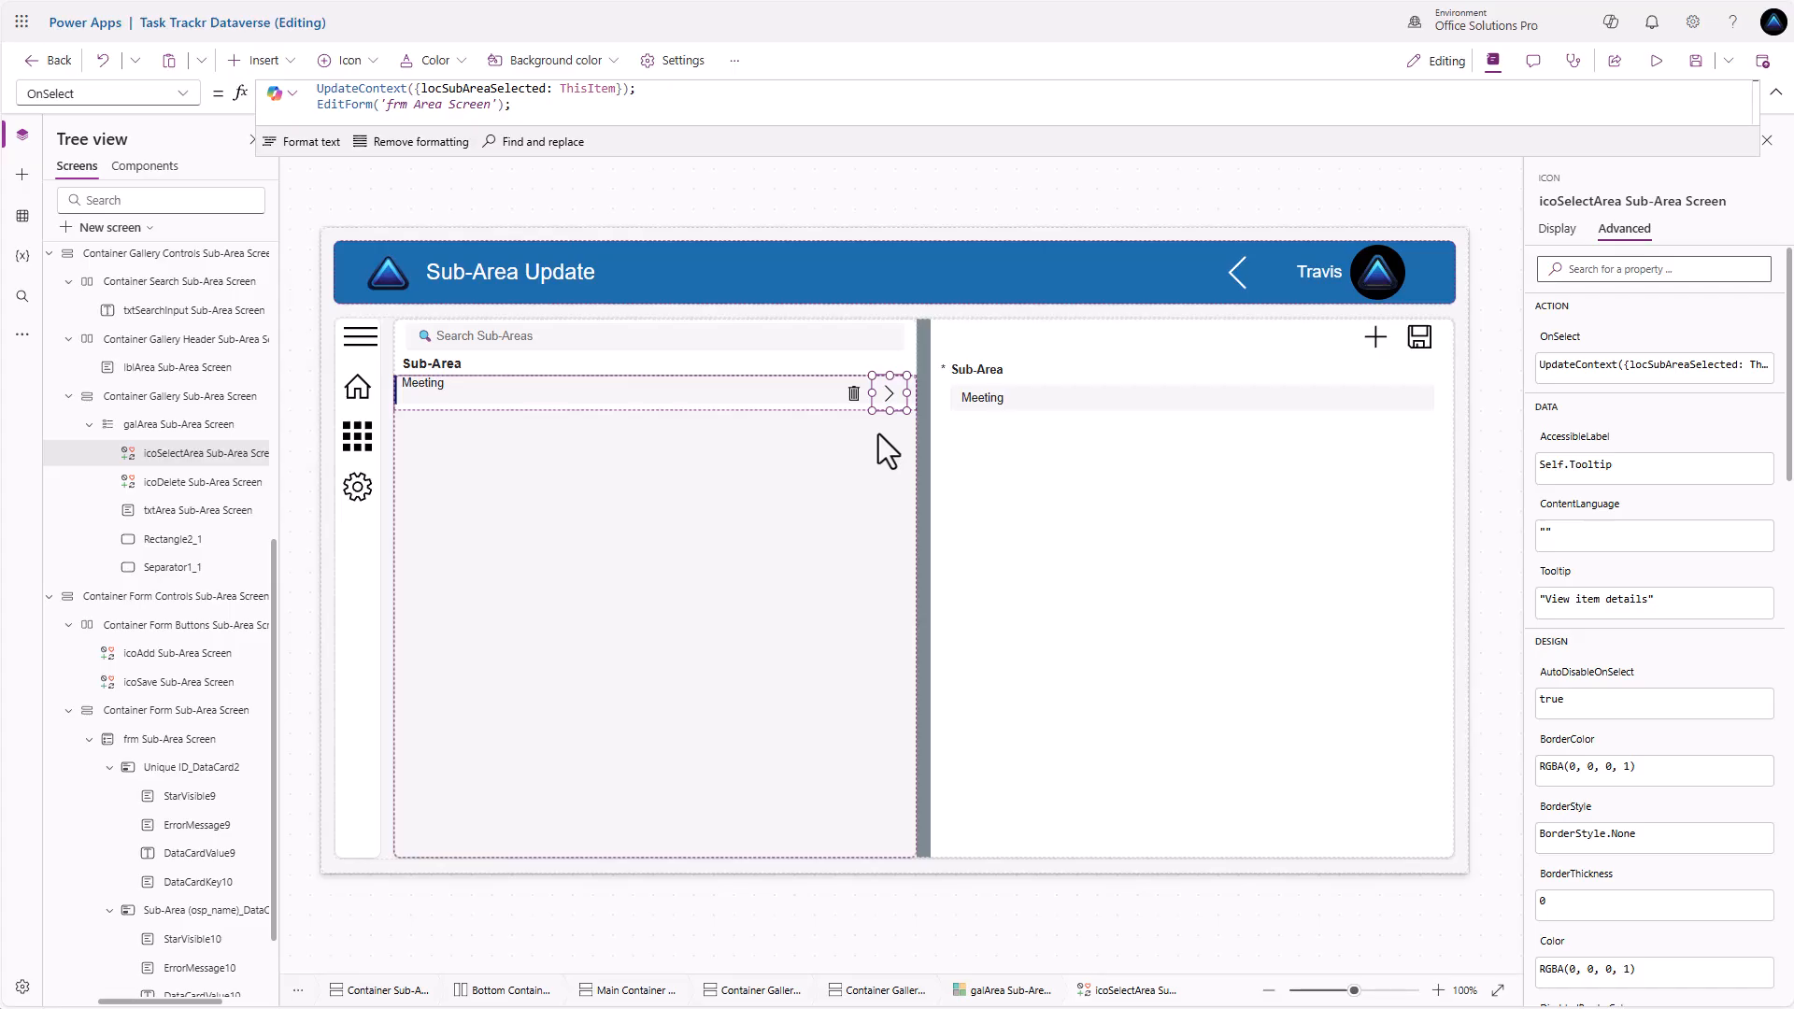
left_click(766, 471)
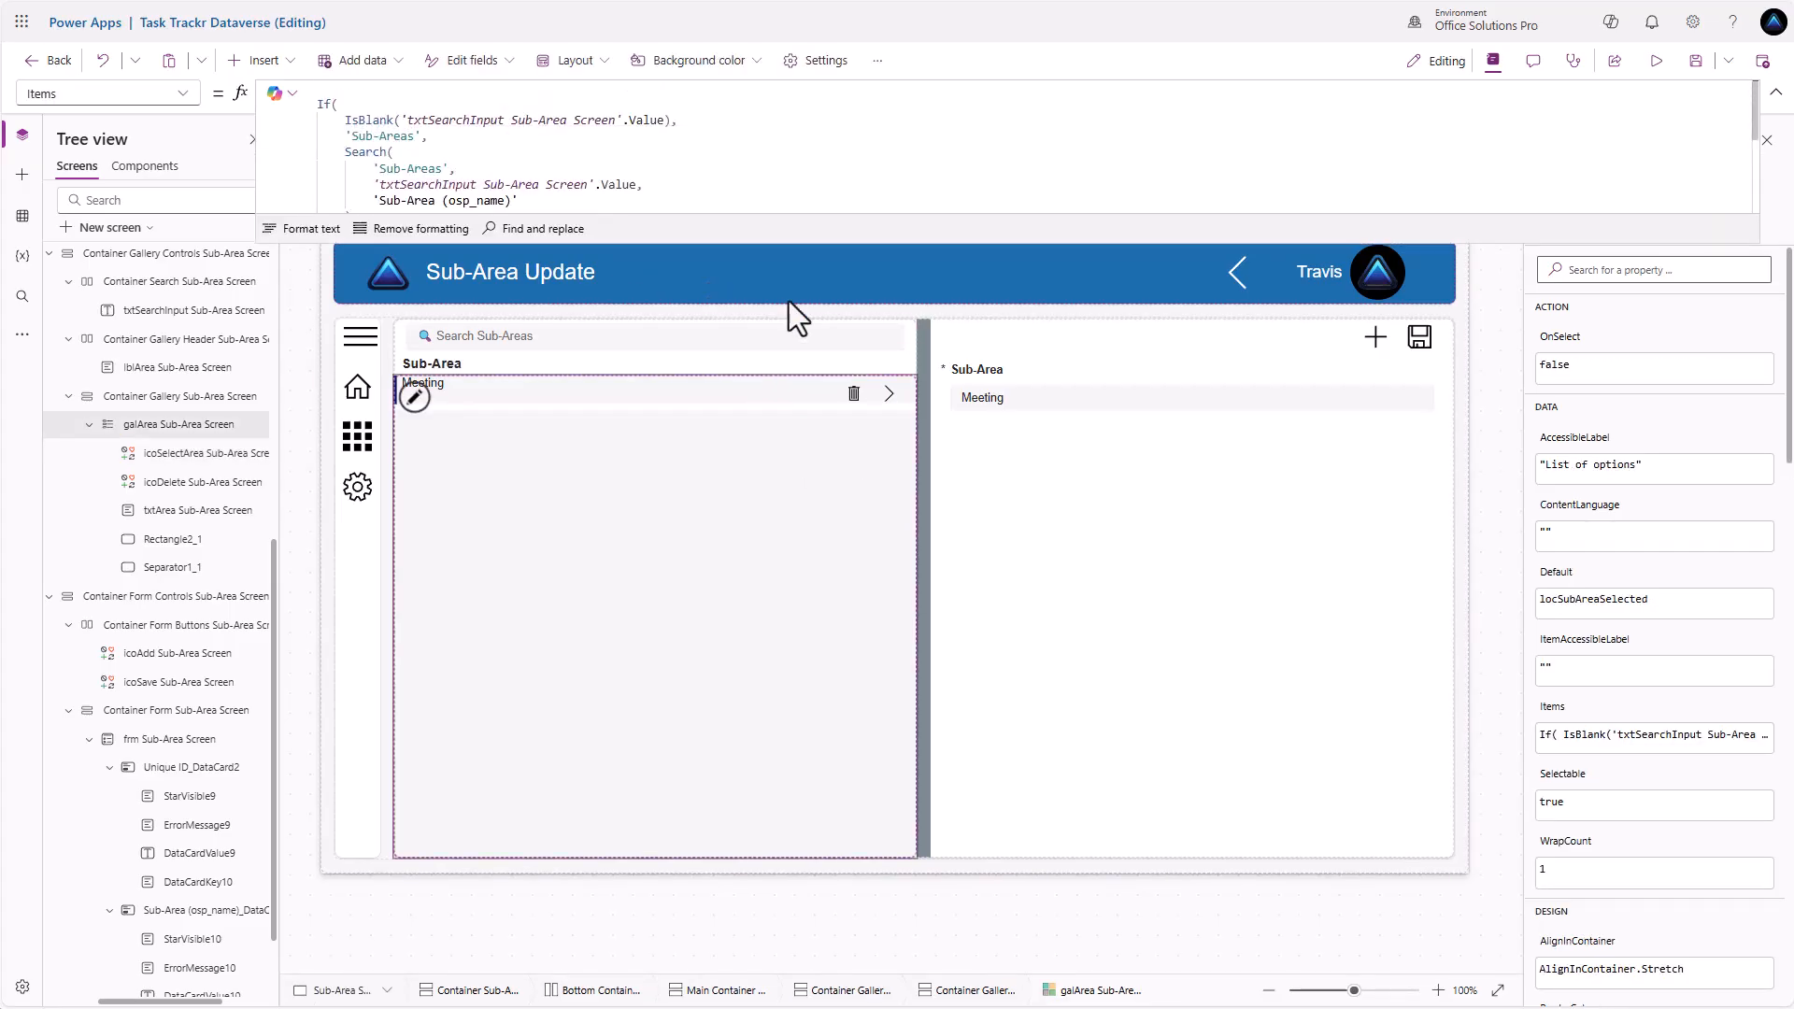
left_click(1166, 482)
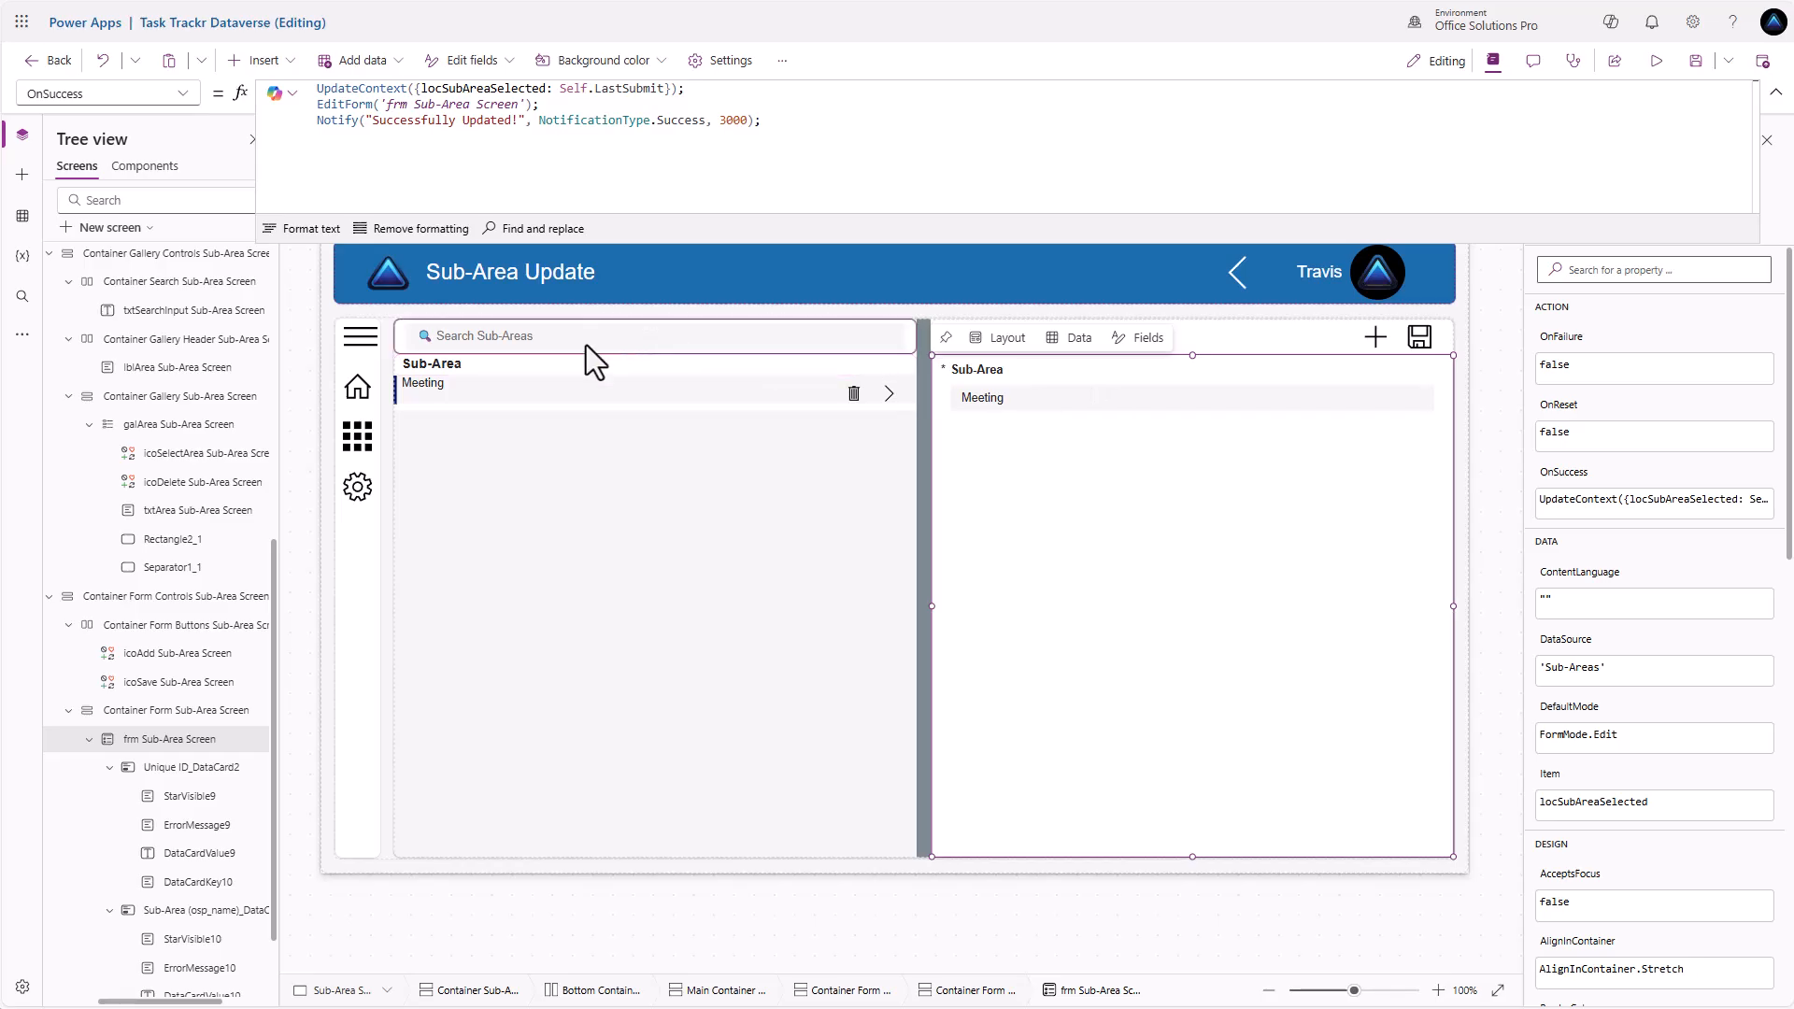
Begin the gallery text label's font weight formula with If(ThisItem.'Sub-Area (osp_name)' = locSubAreaSelected.'Sub-Area (osp_name)' as its condition
left_click(450, 391)
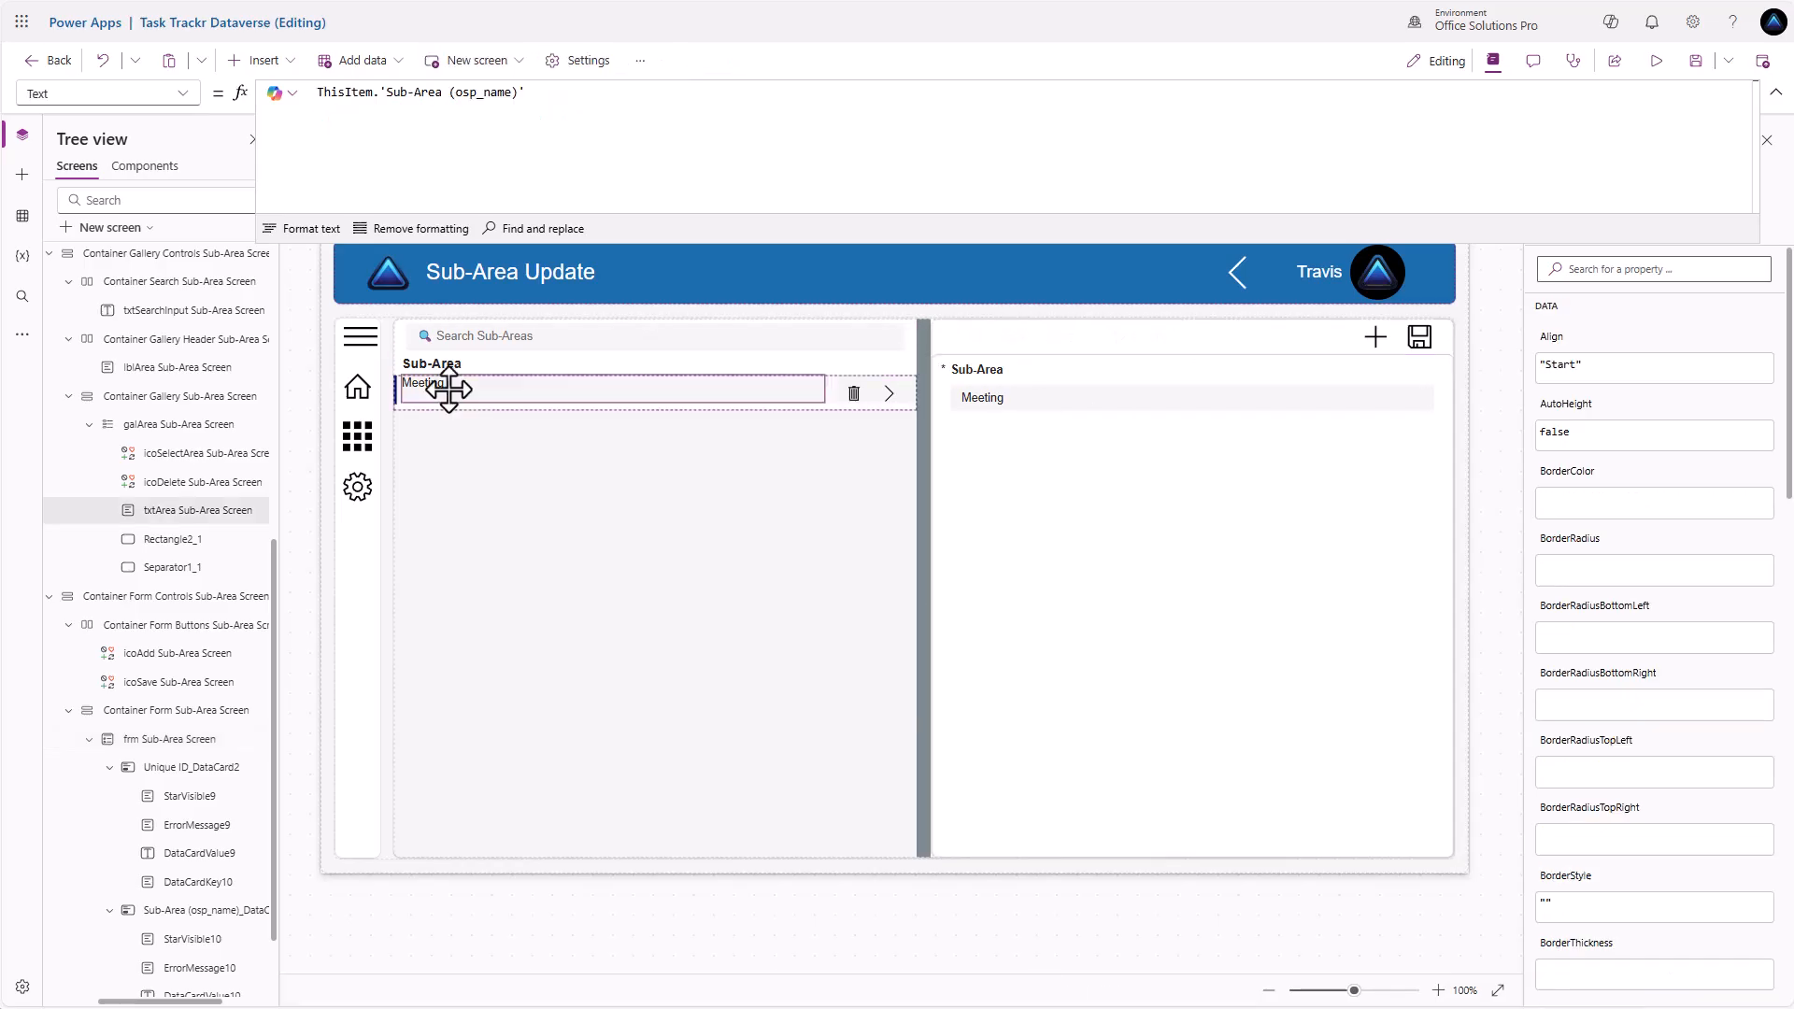
left_click_drag(1509, 244, 1521, 168)
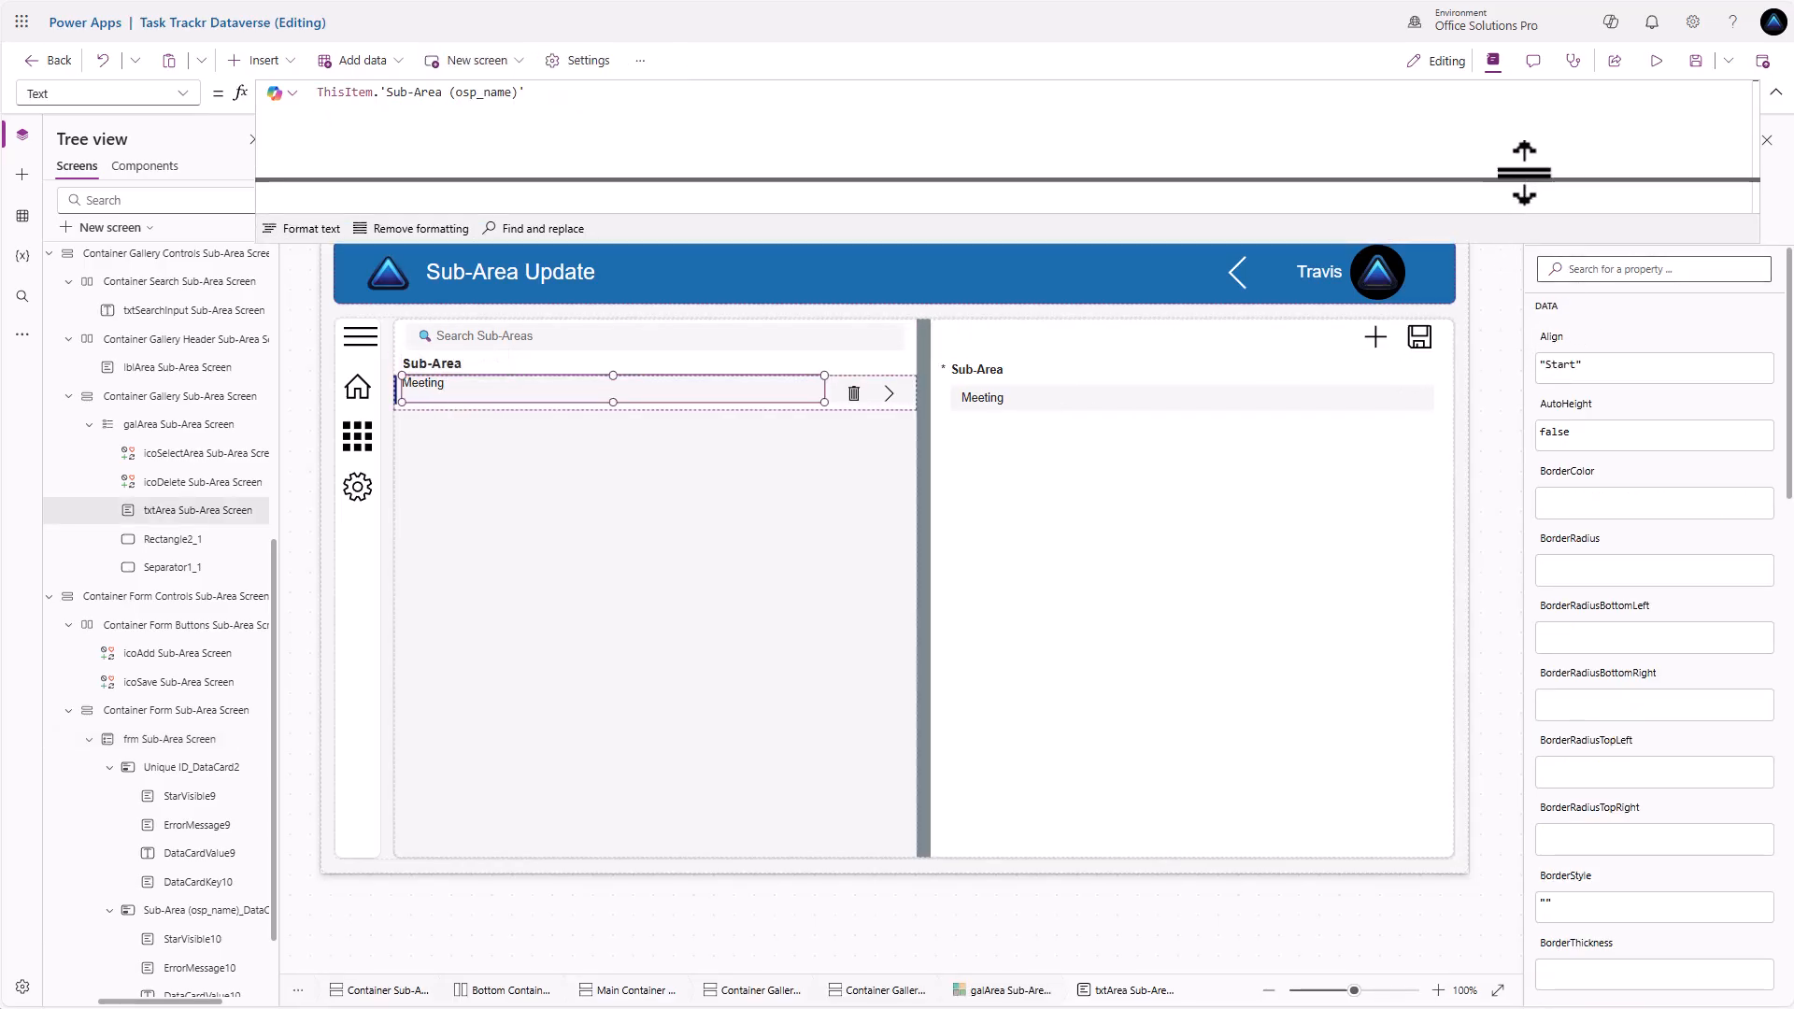
left_click(1551, 234)
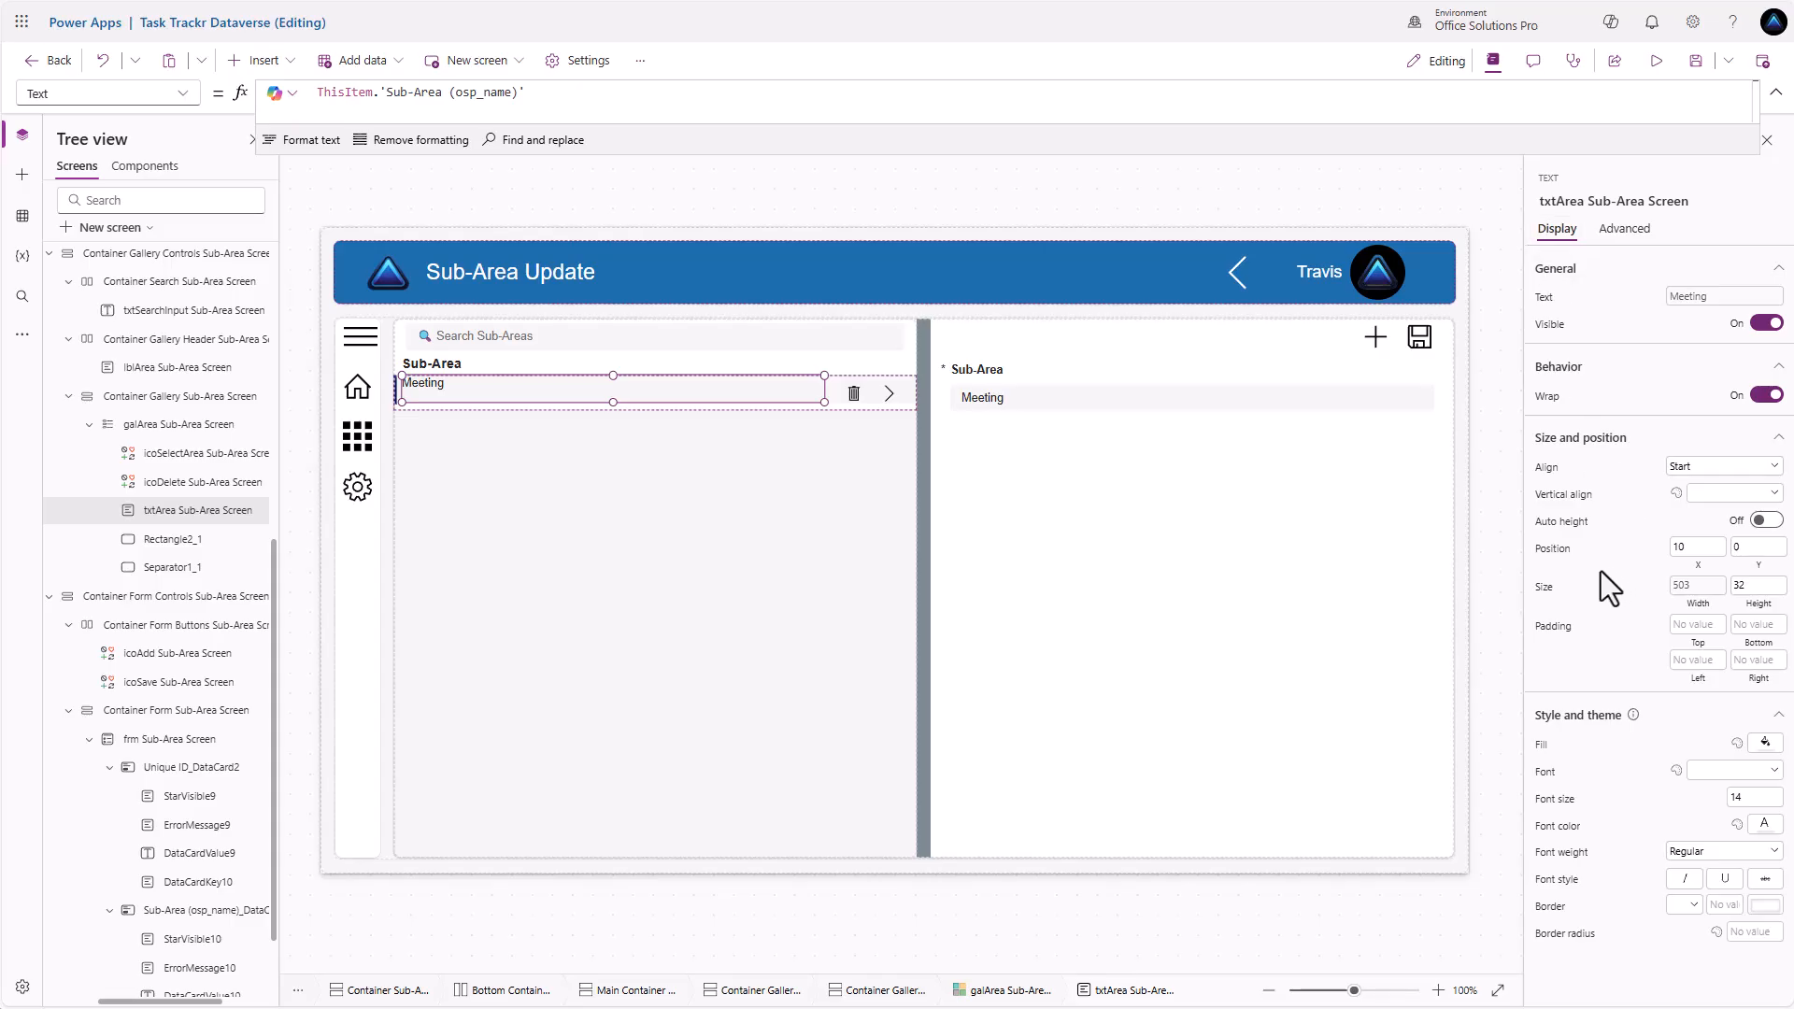
left_click(1573, 853)
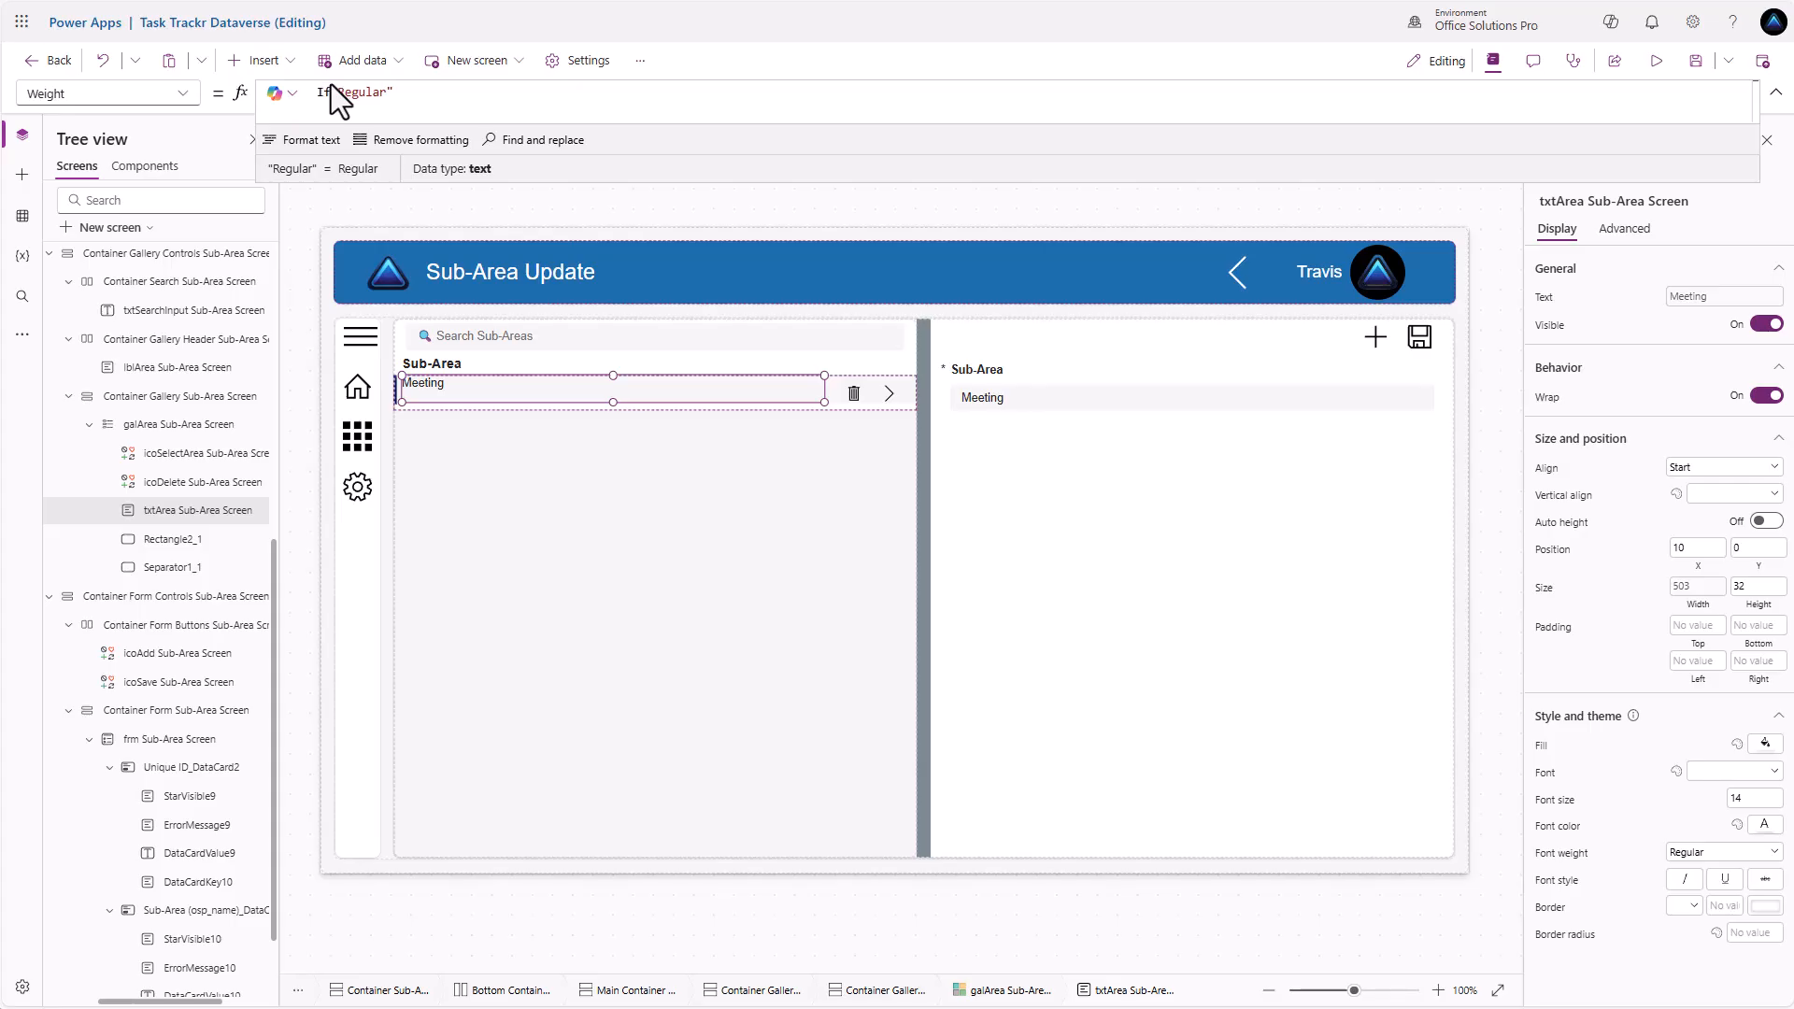
type("If(")
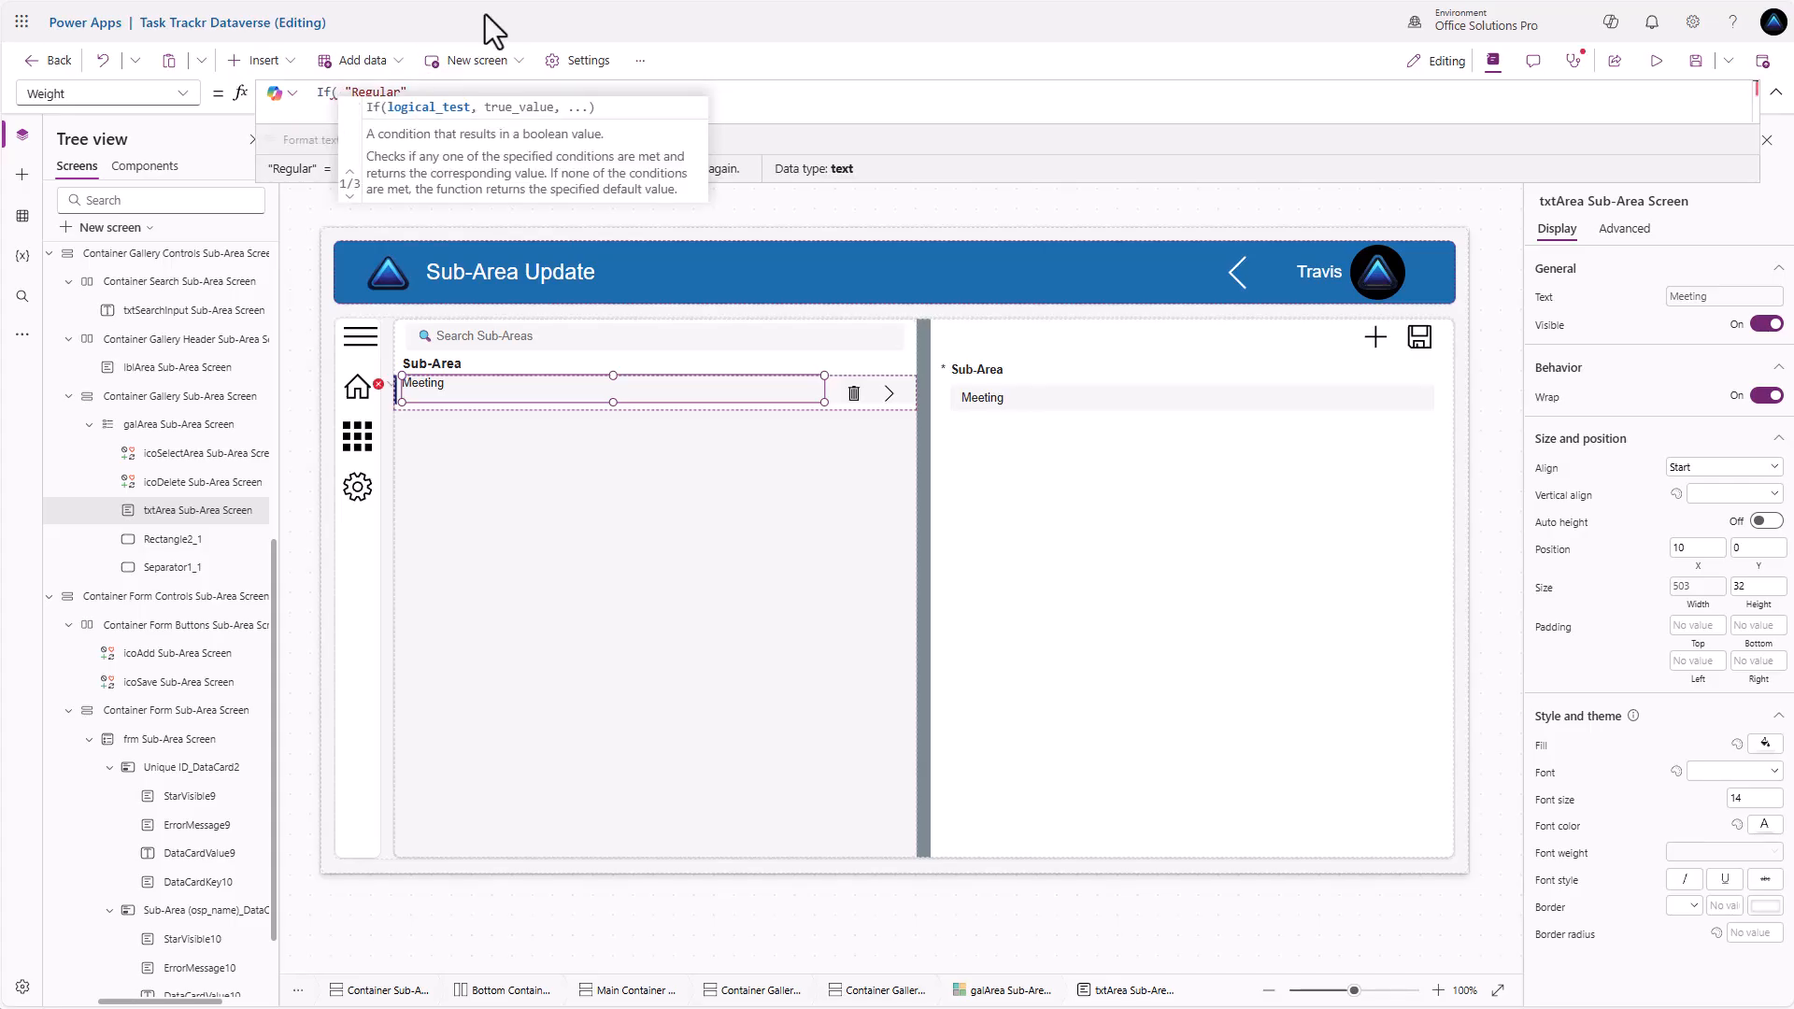
type("ThisItem.")
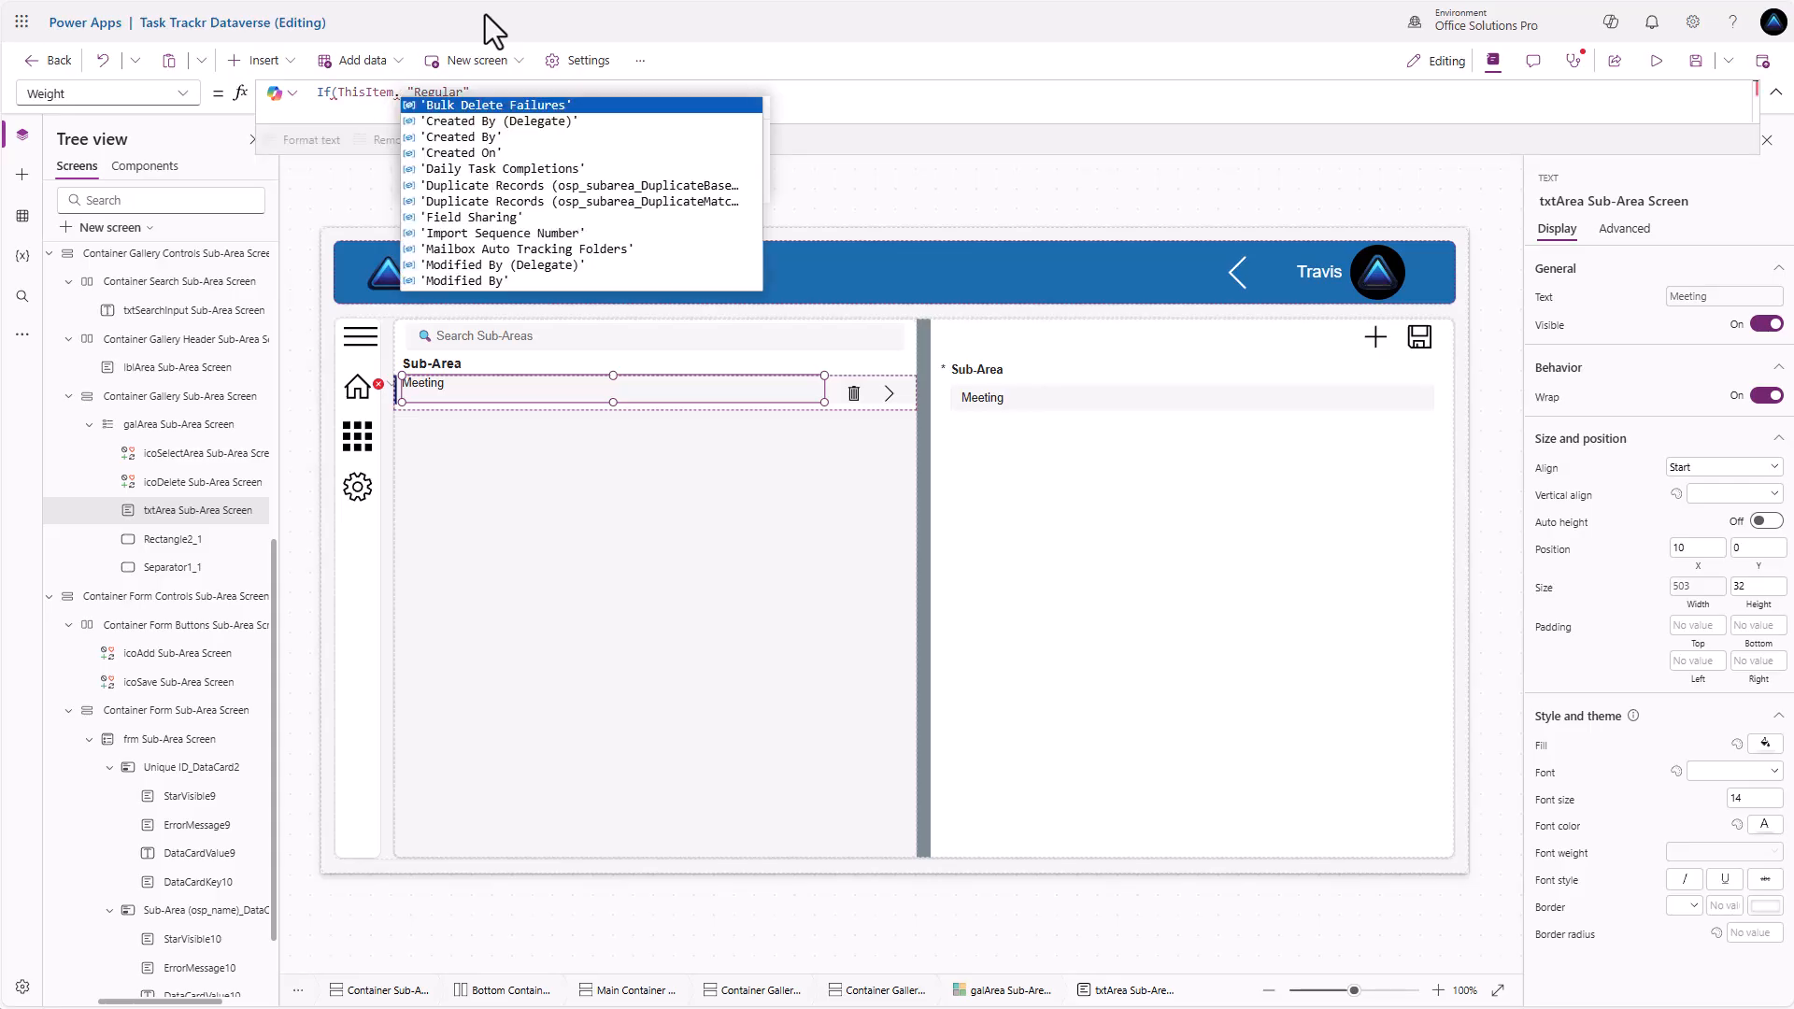
type("a")
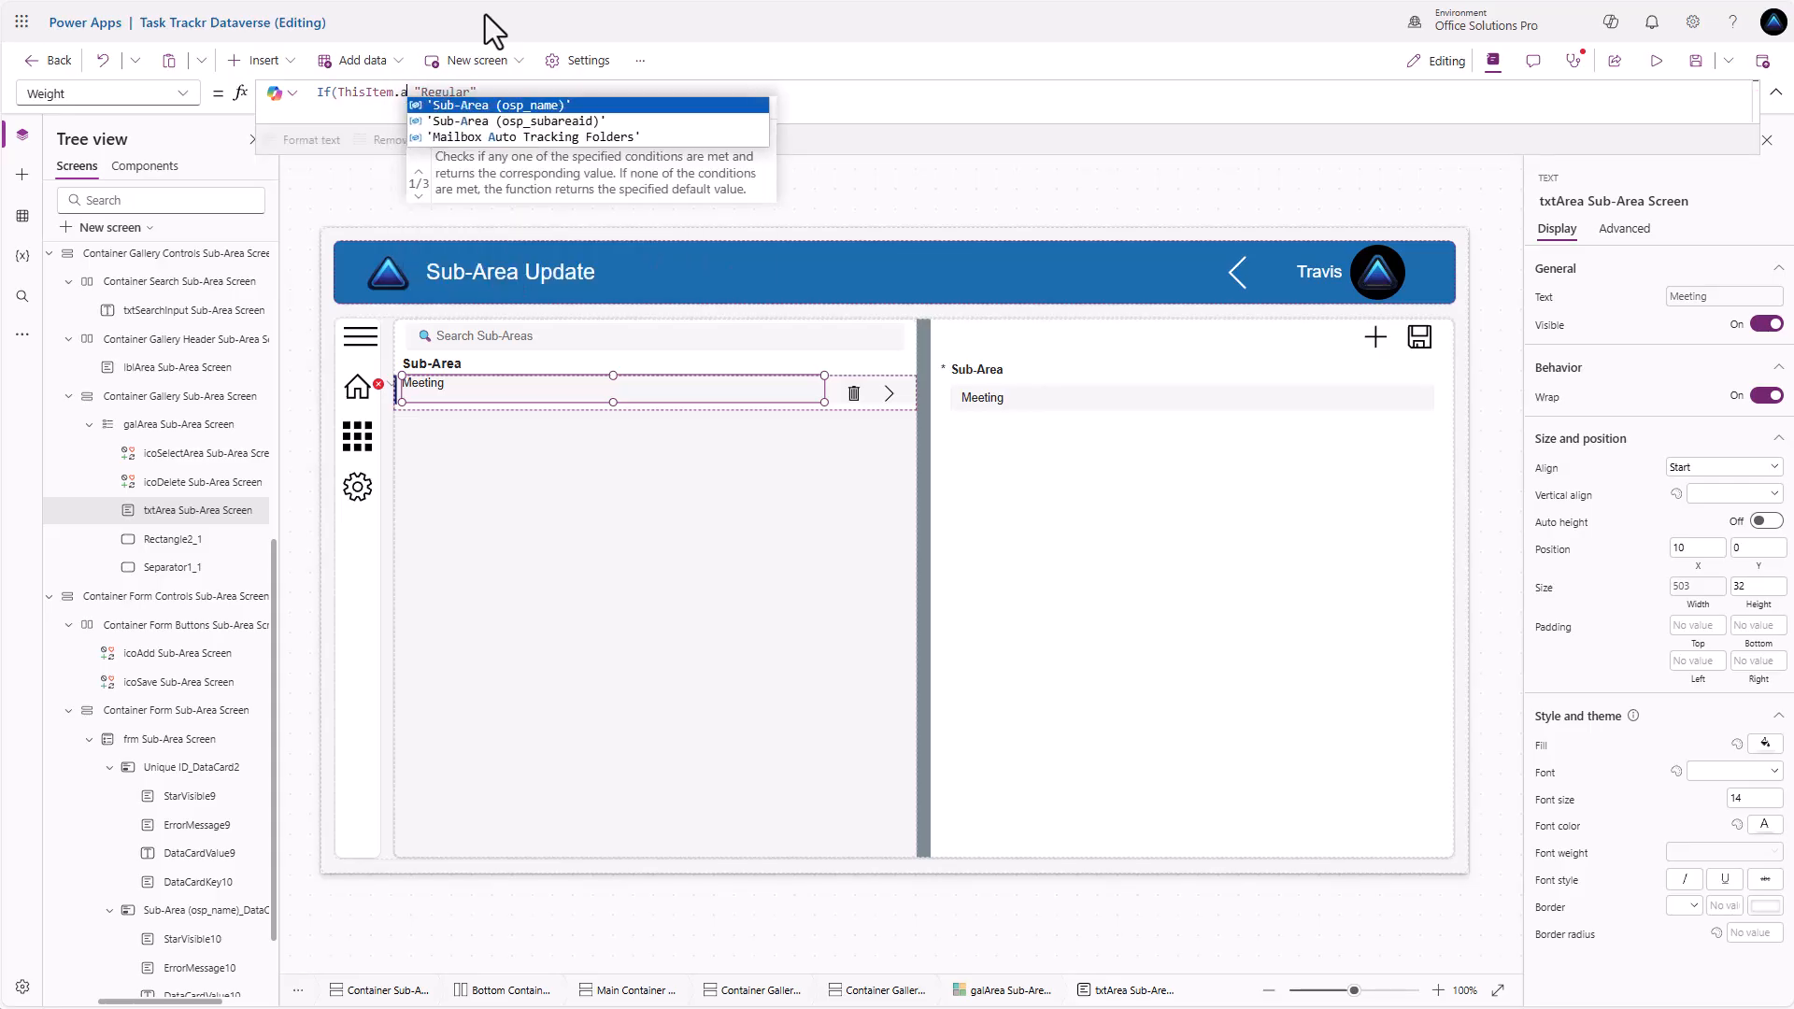
key("Tab")
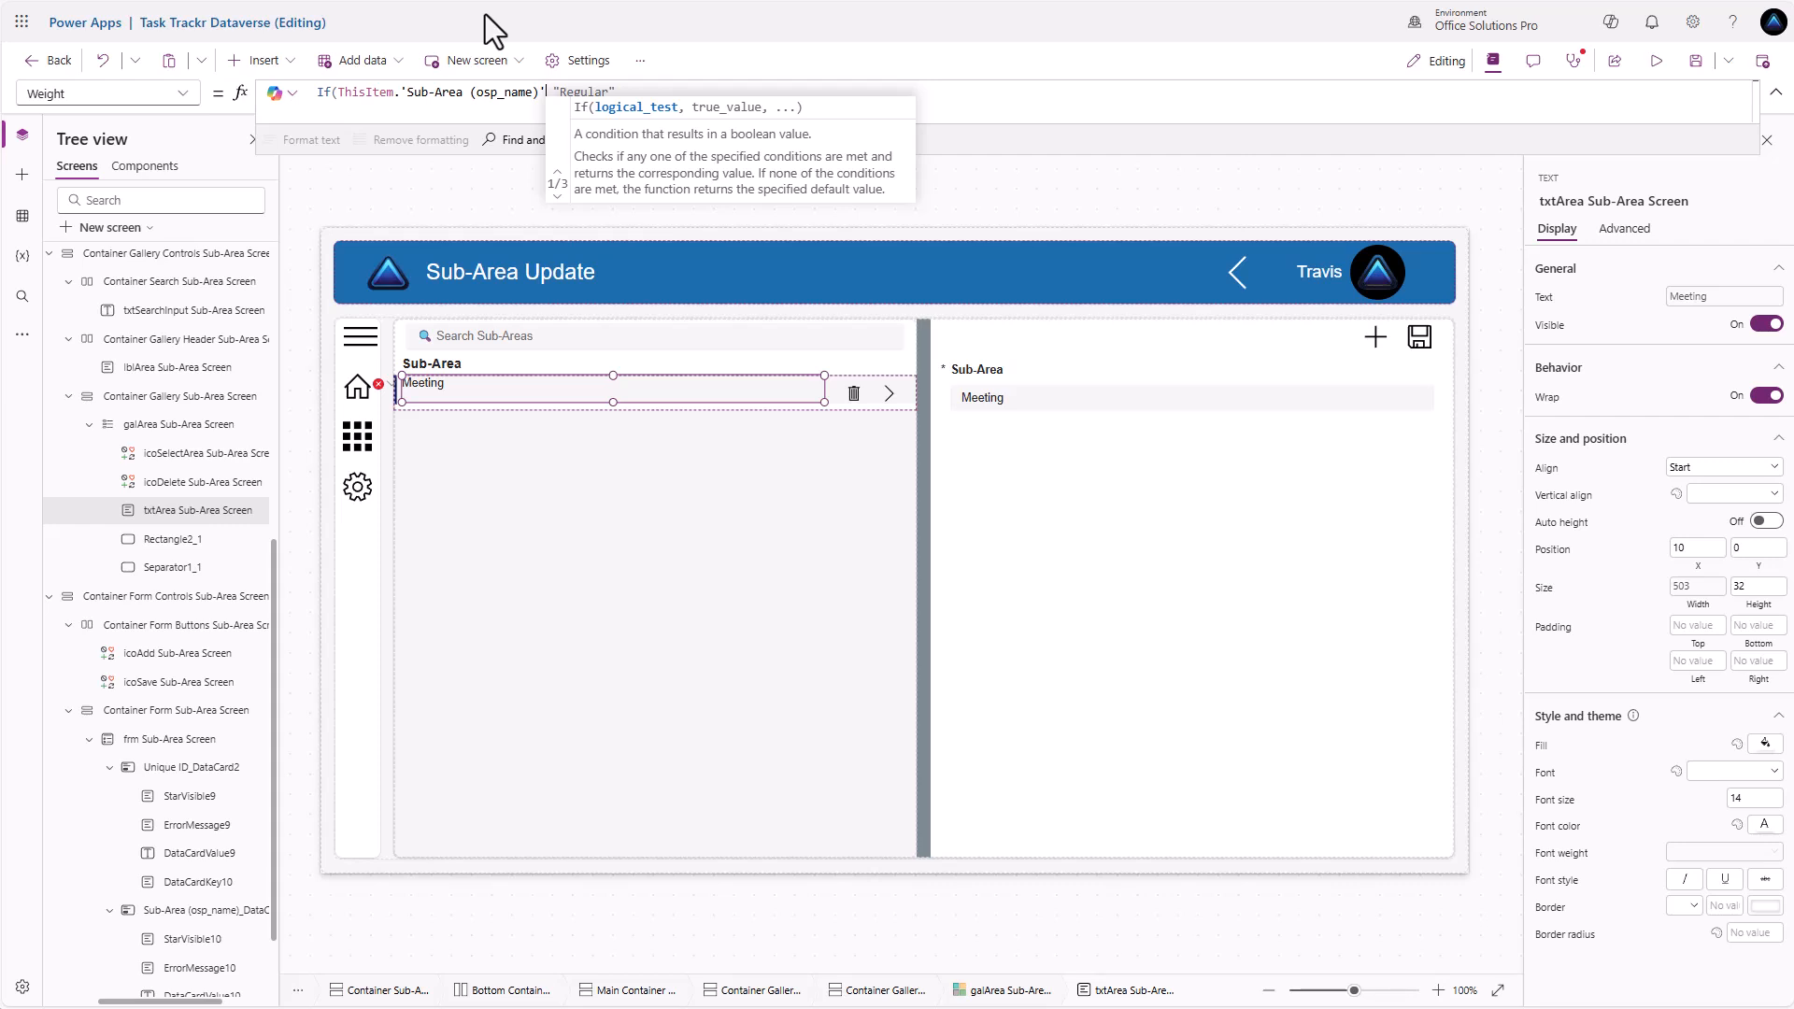
type("= loc")
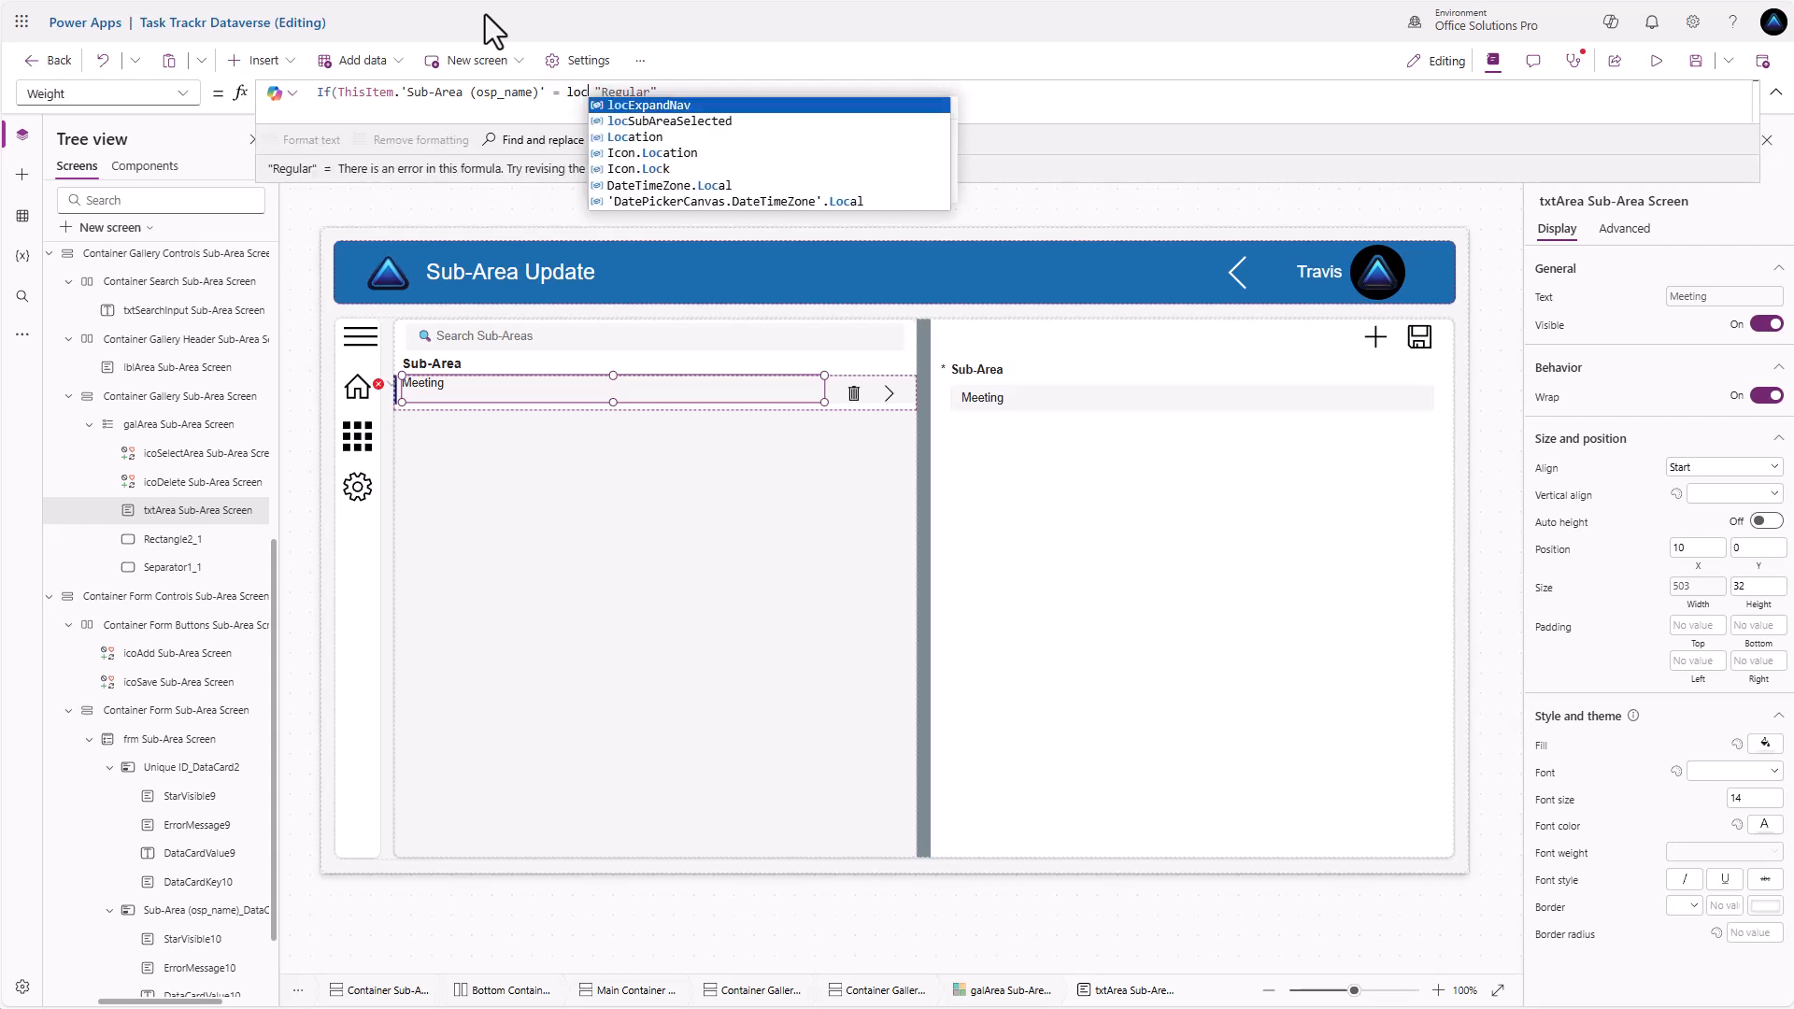
key("Tab")
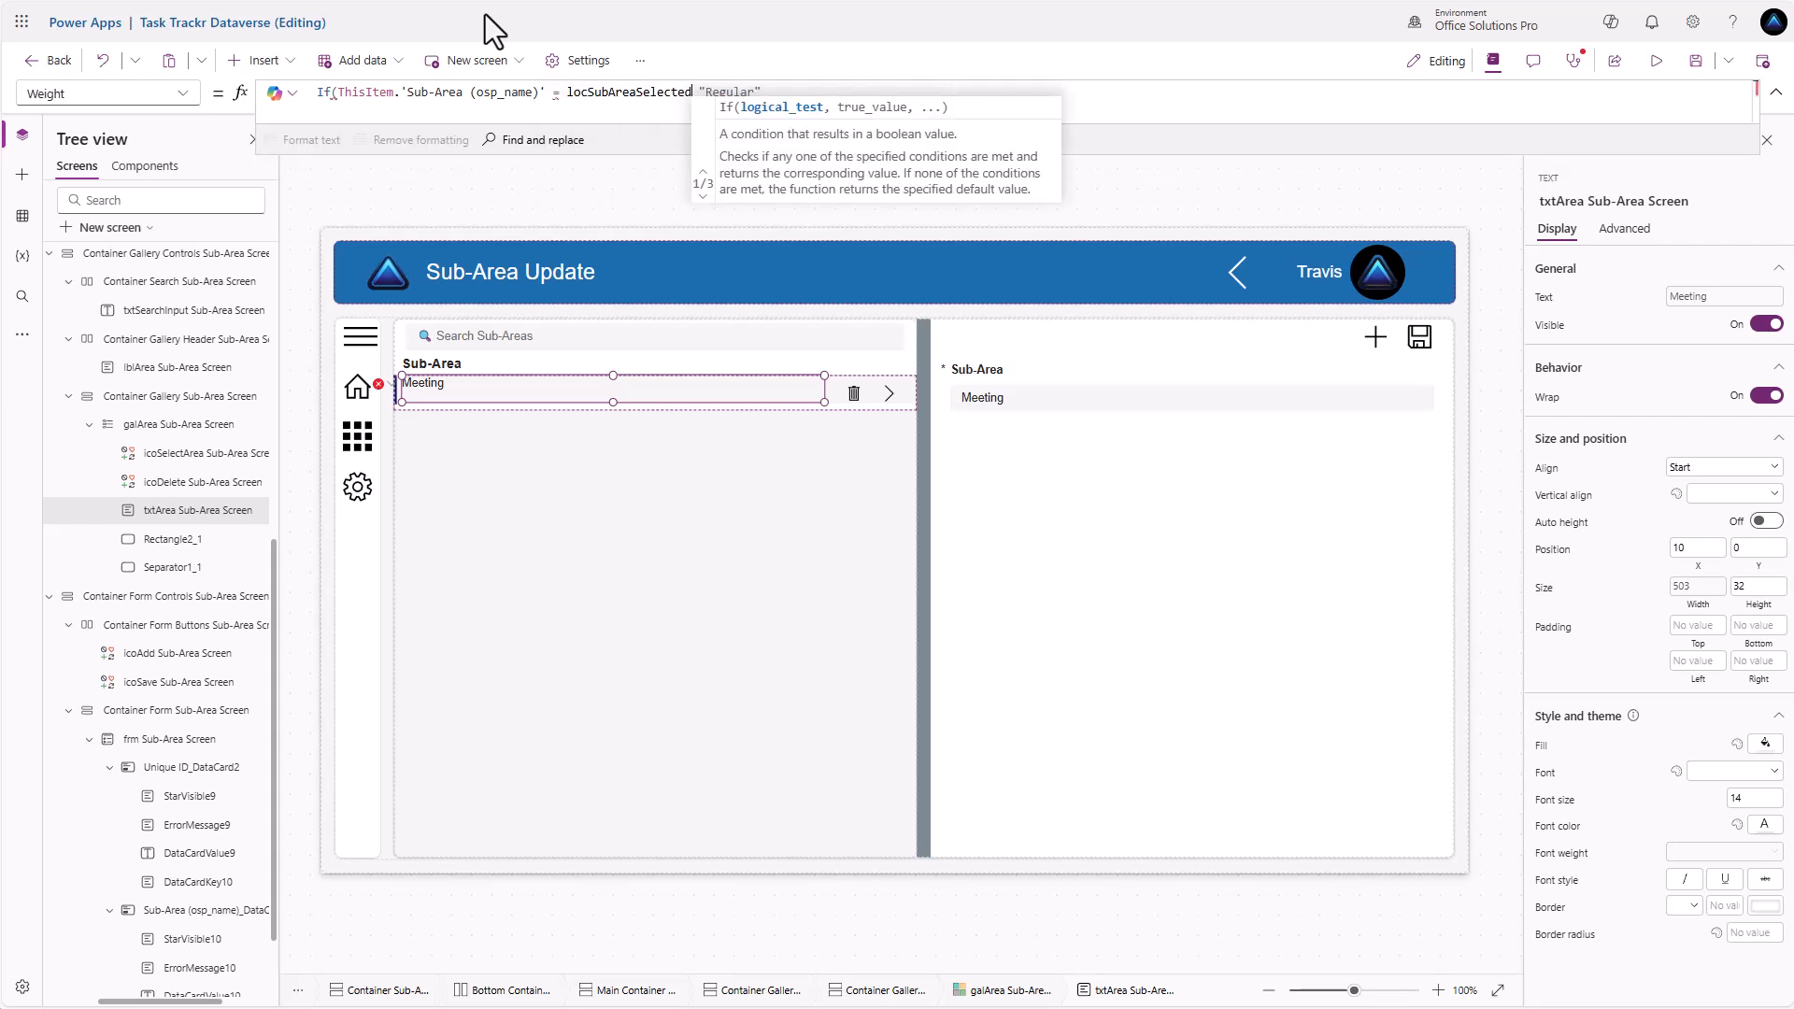
type(".Su")
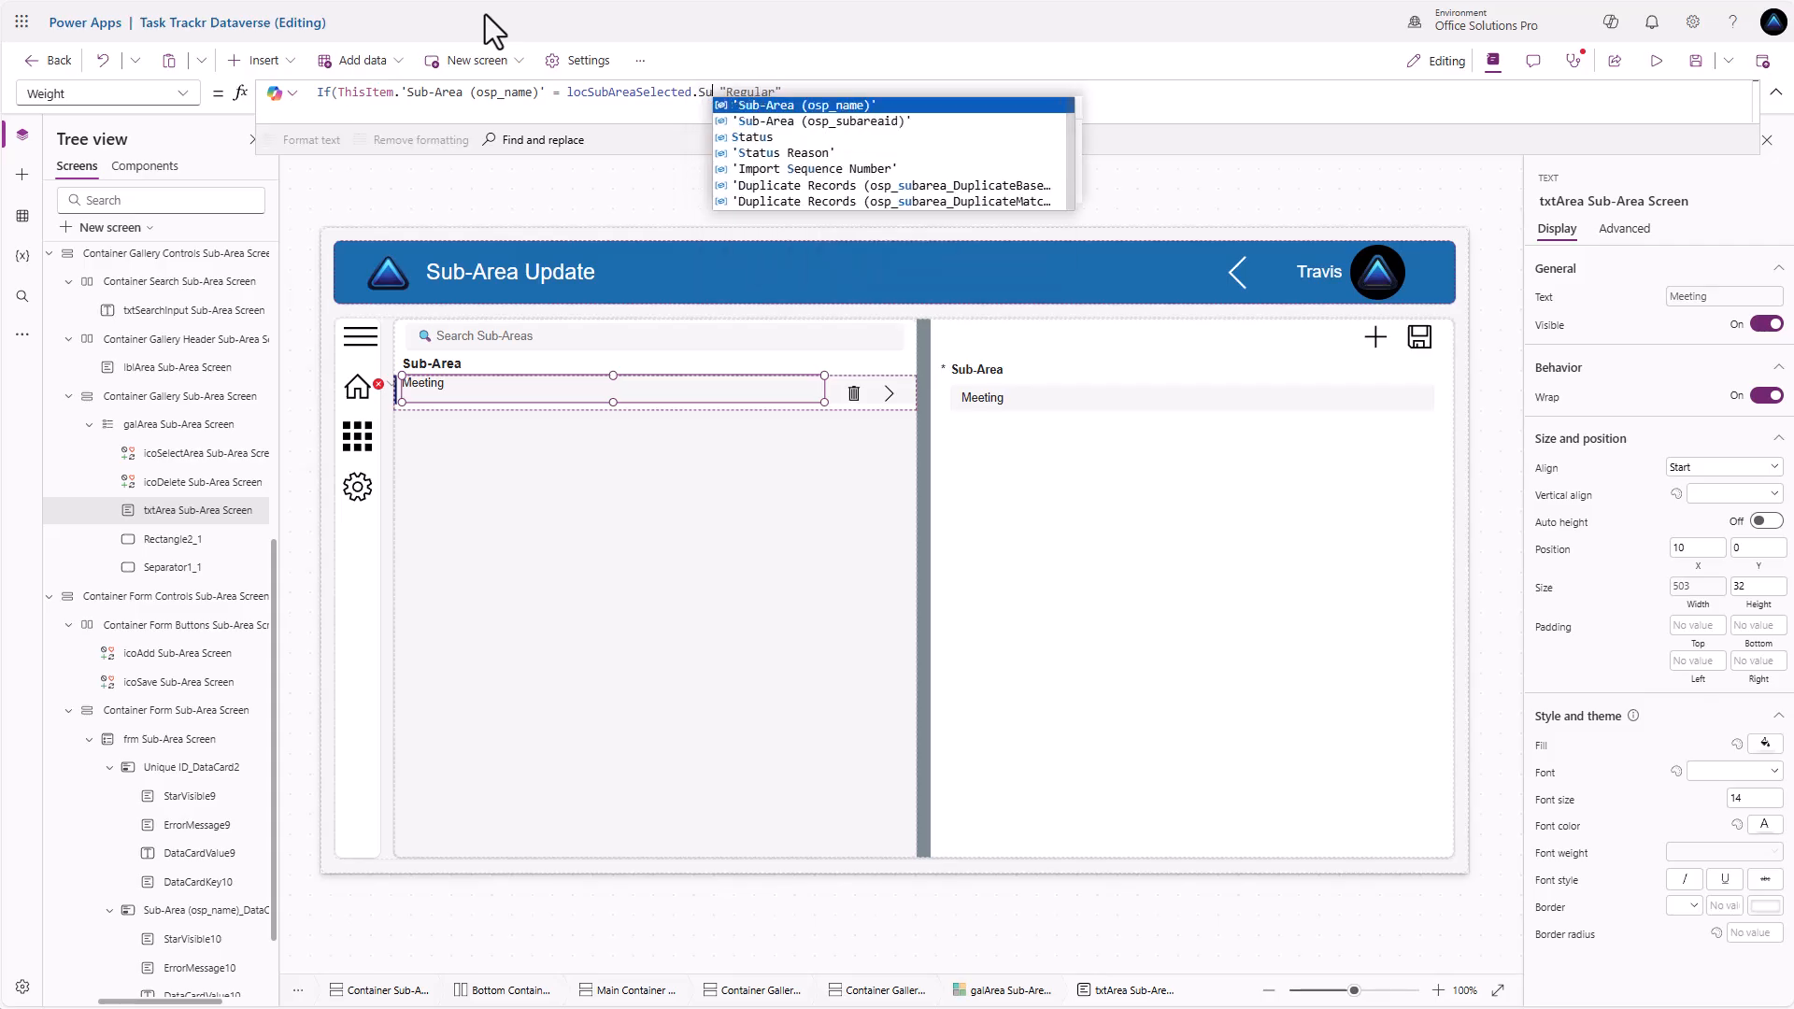
key("Tab")
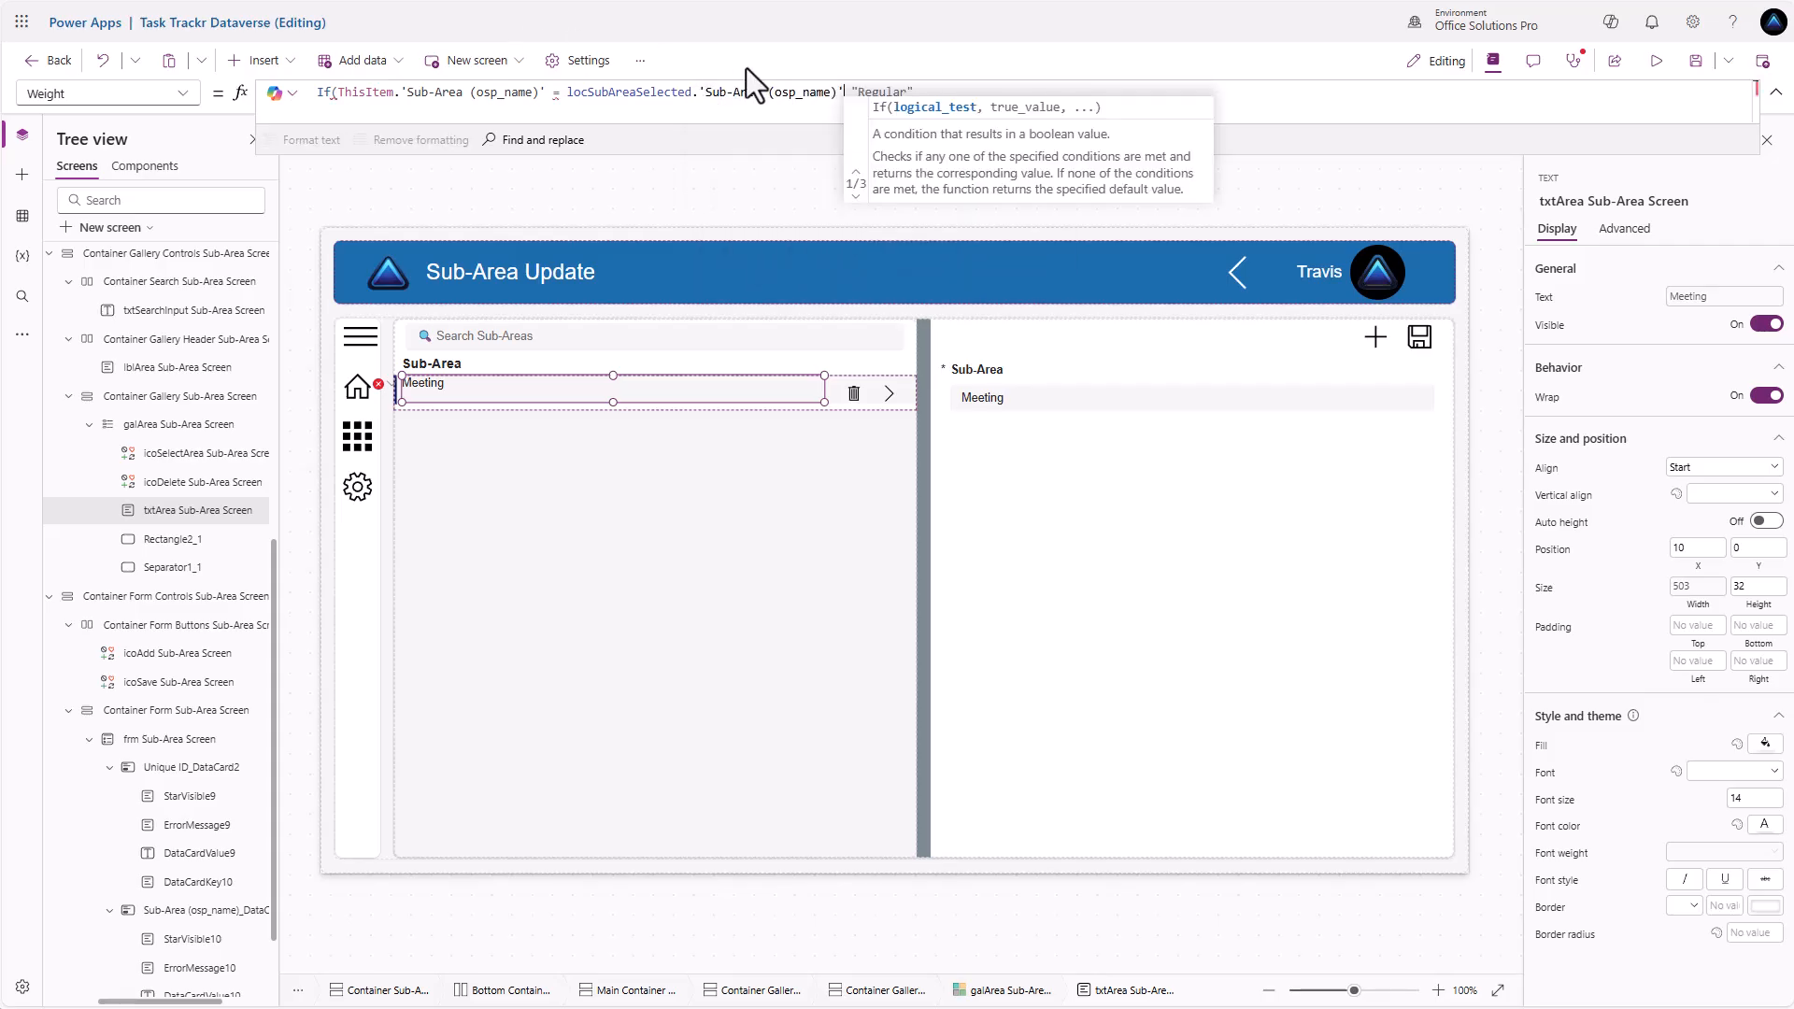
Complete the font weight formula so it returns "Bold" for the selected sub-area and "Regular" otherwise
type(", \"Bold\",")
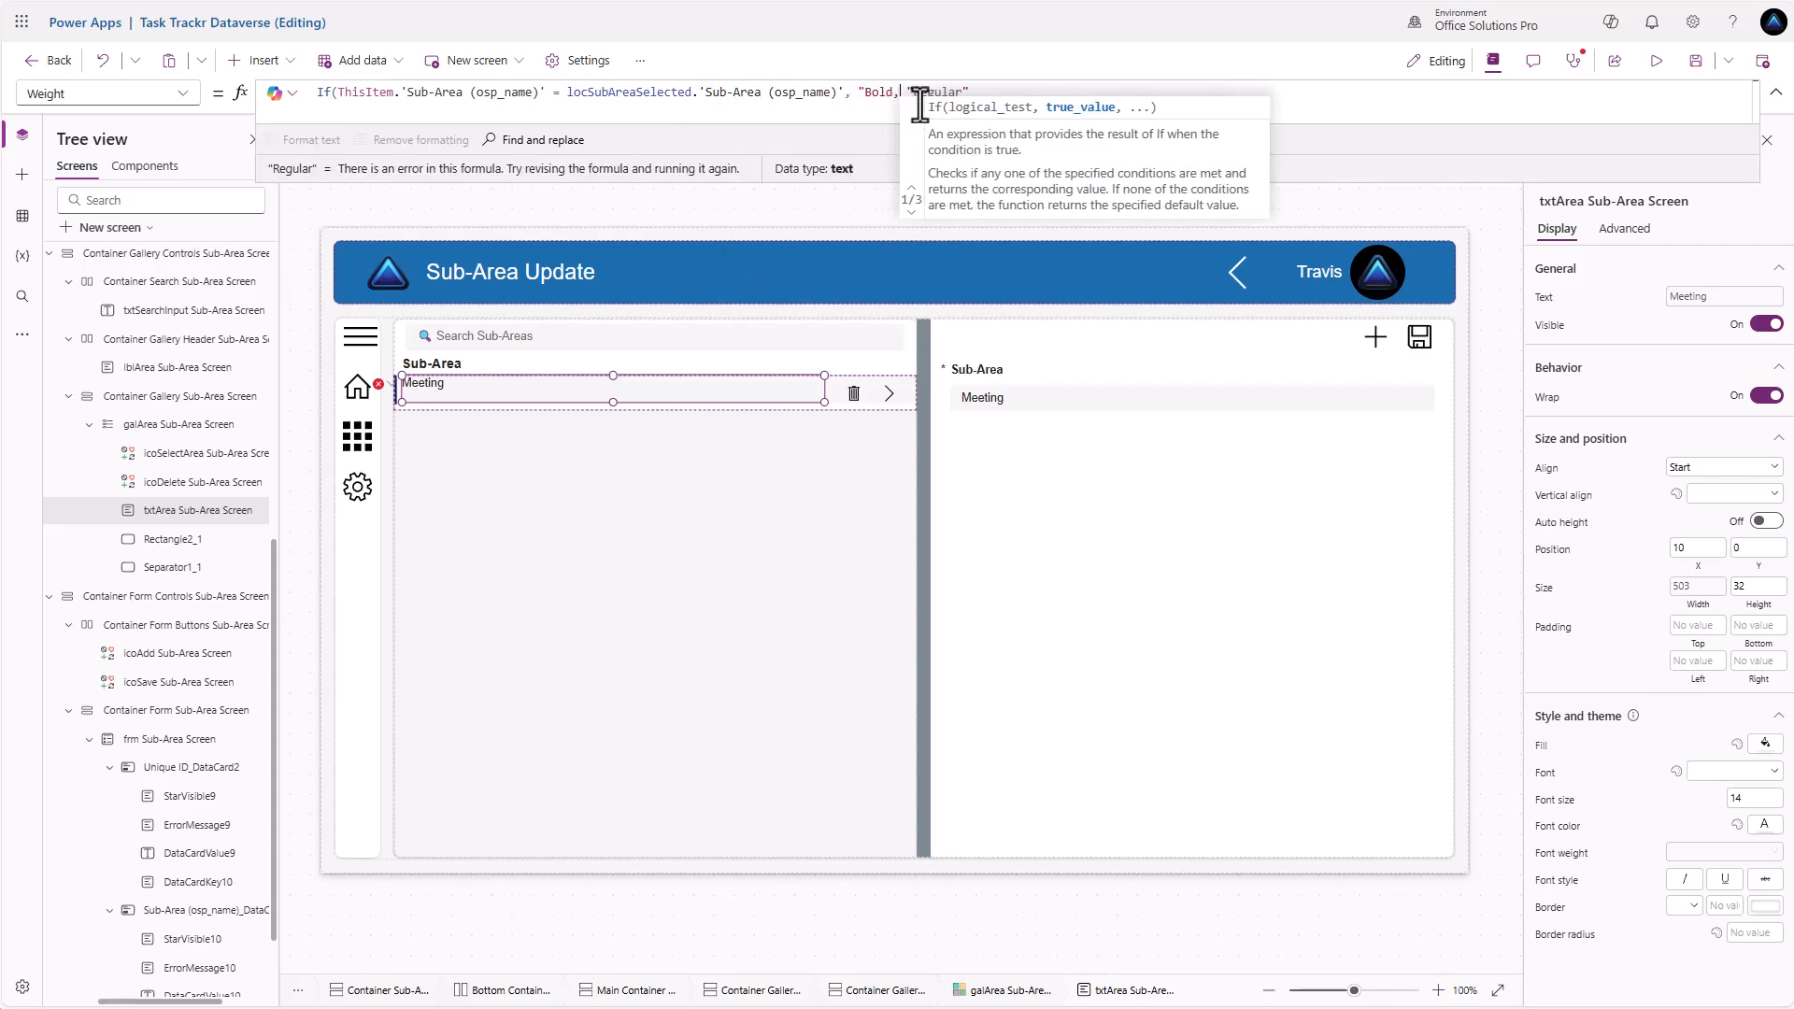
key("BackSpace")
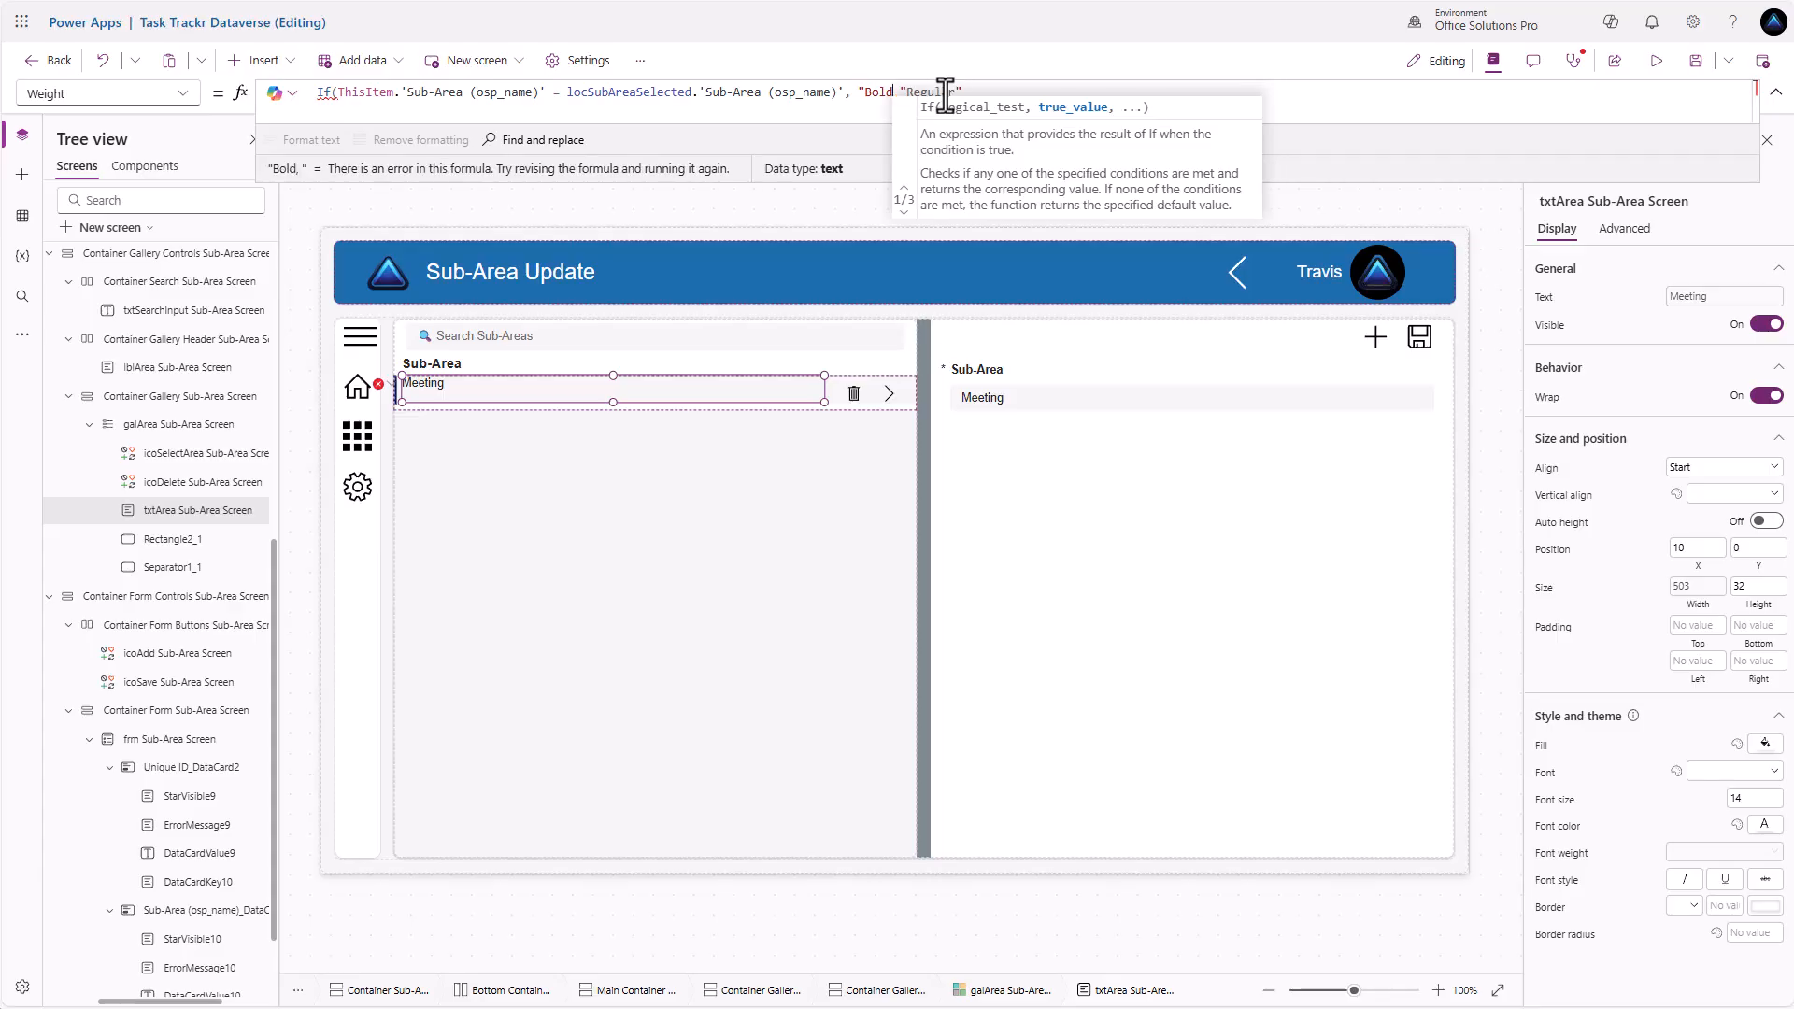
type("\",")
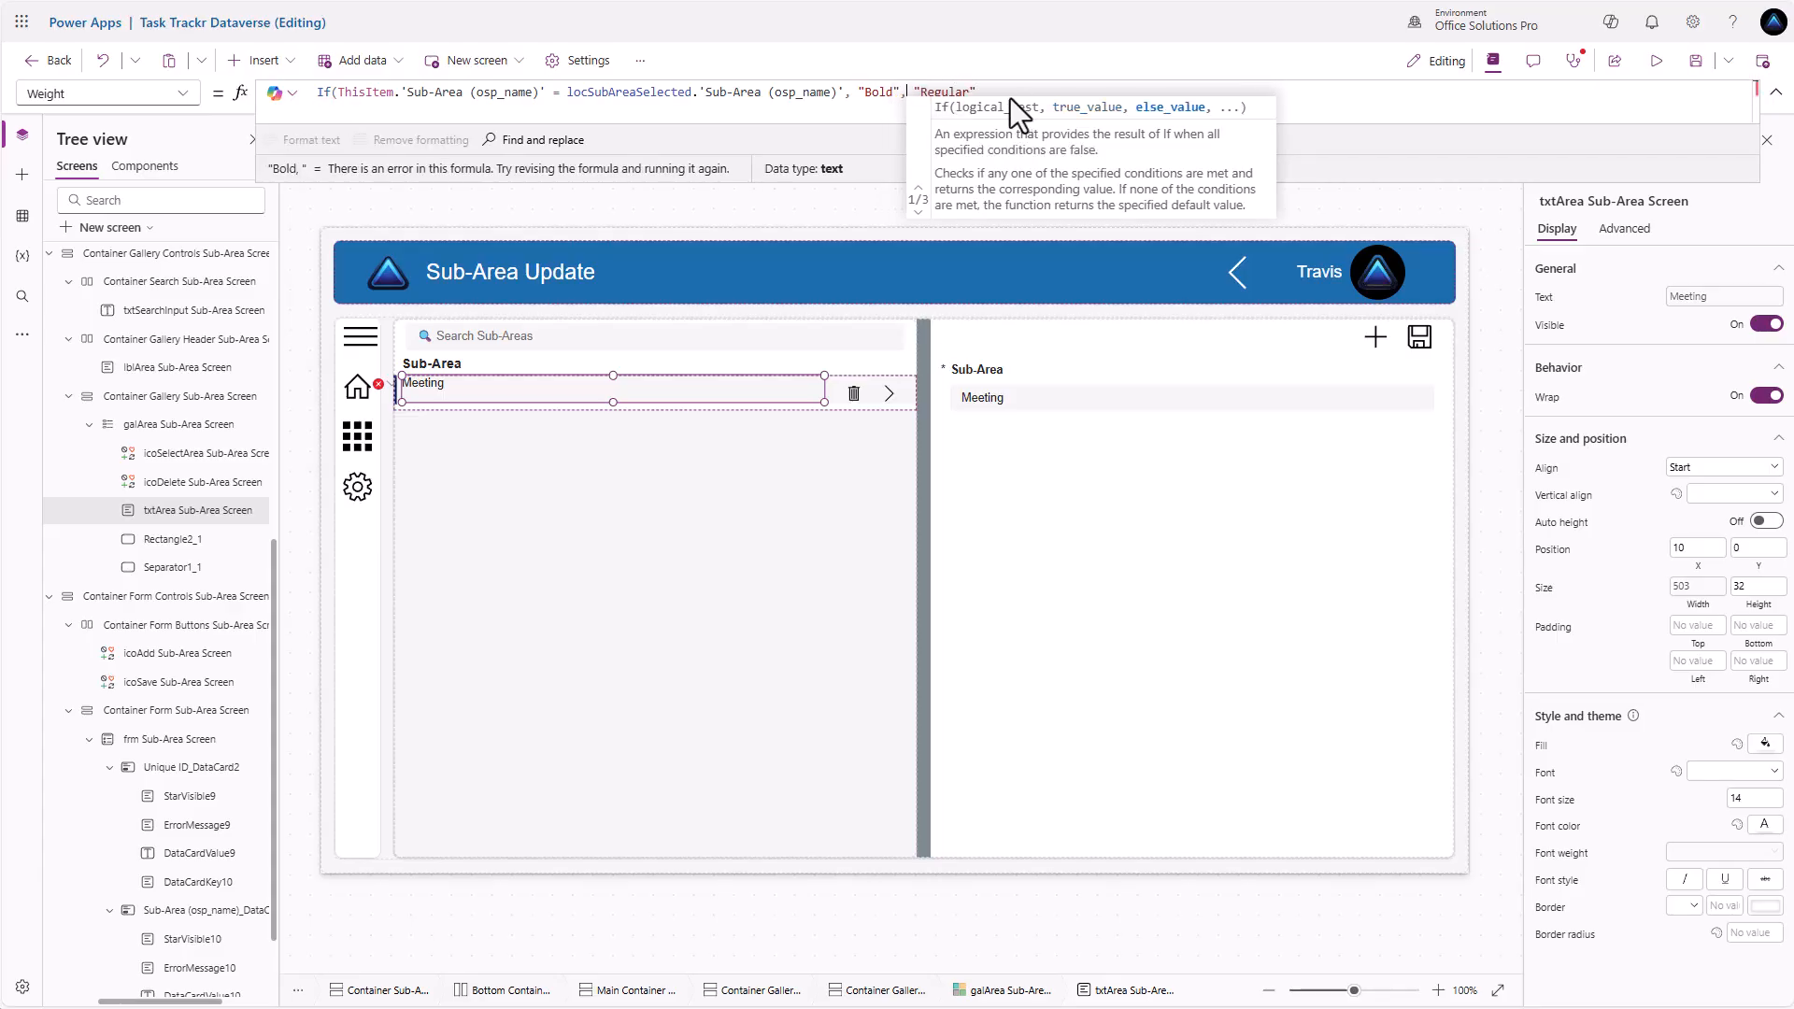
left_click(1006, 93)
type(")")
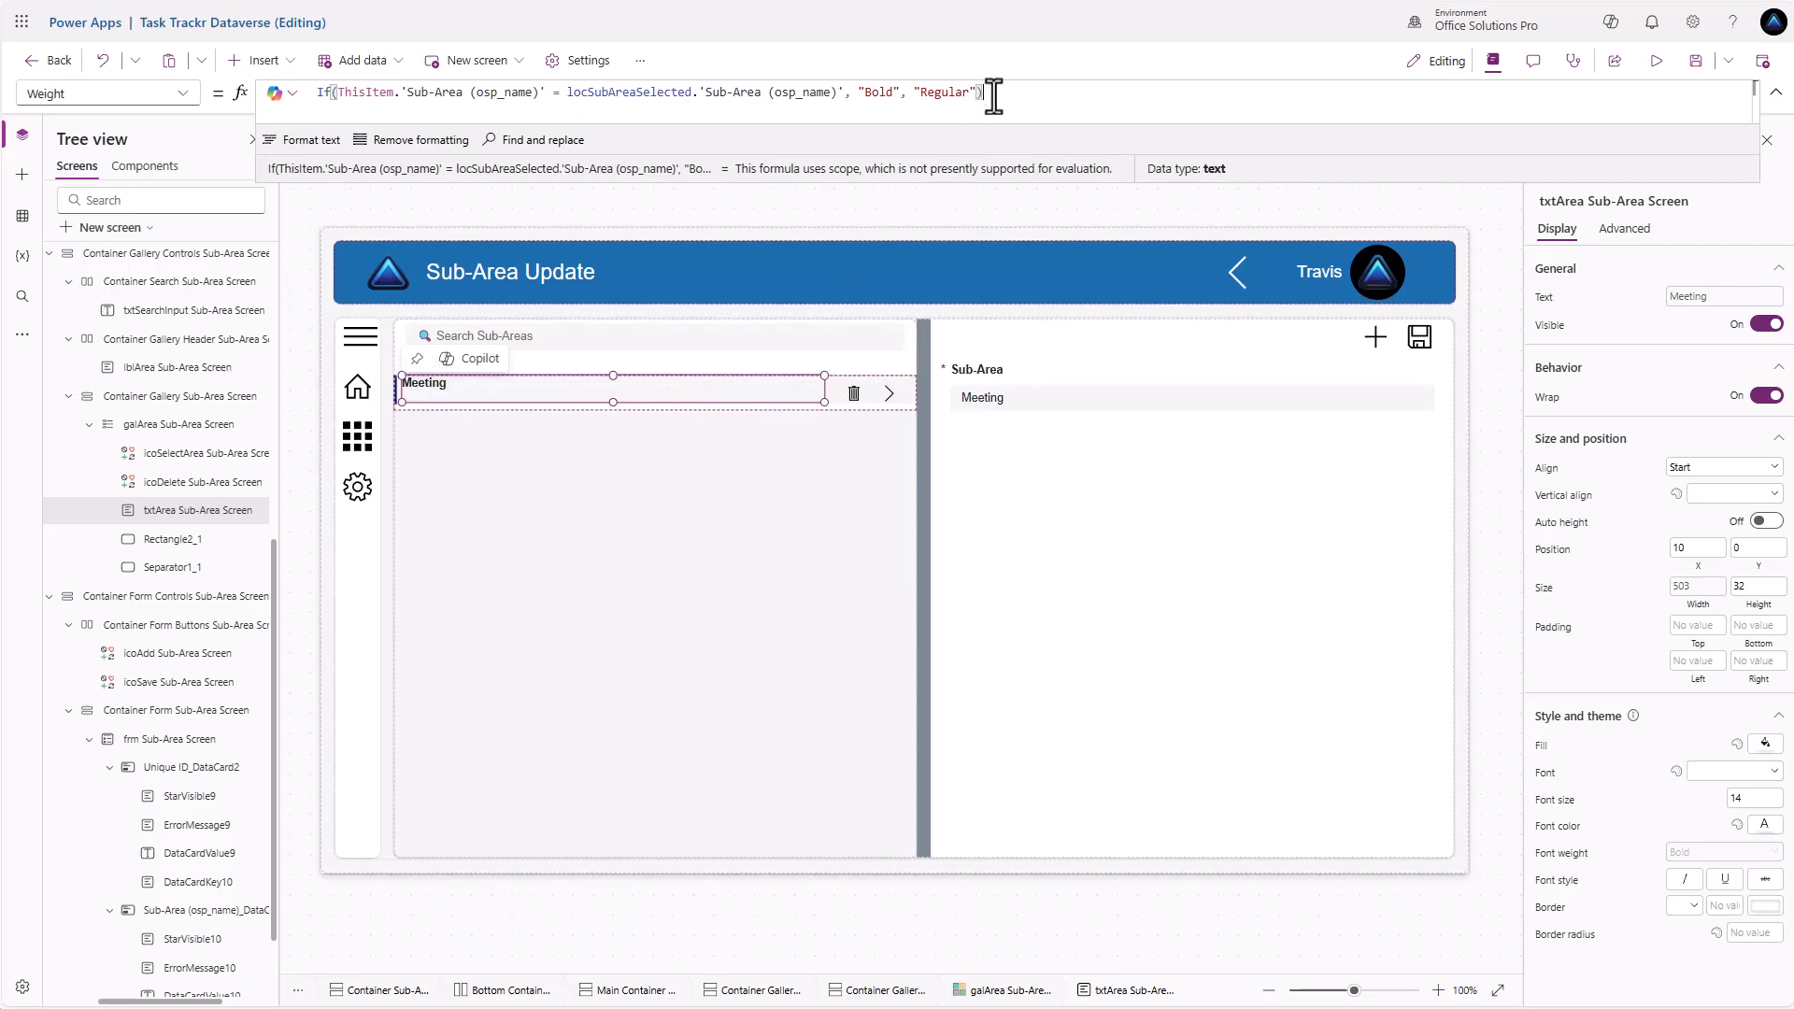
Copy the label's If condition and paste it before the existing color in the sub-area gallery's TemplateFill formula
left_click_drag(848, 93, 287, 94)
key("ctrl+c")
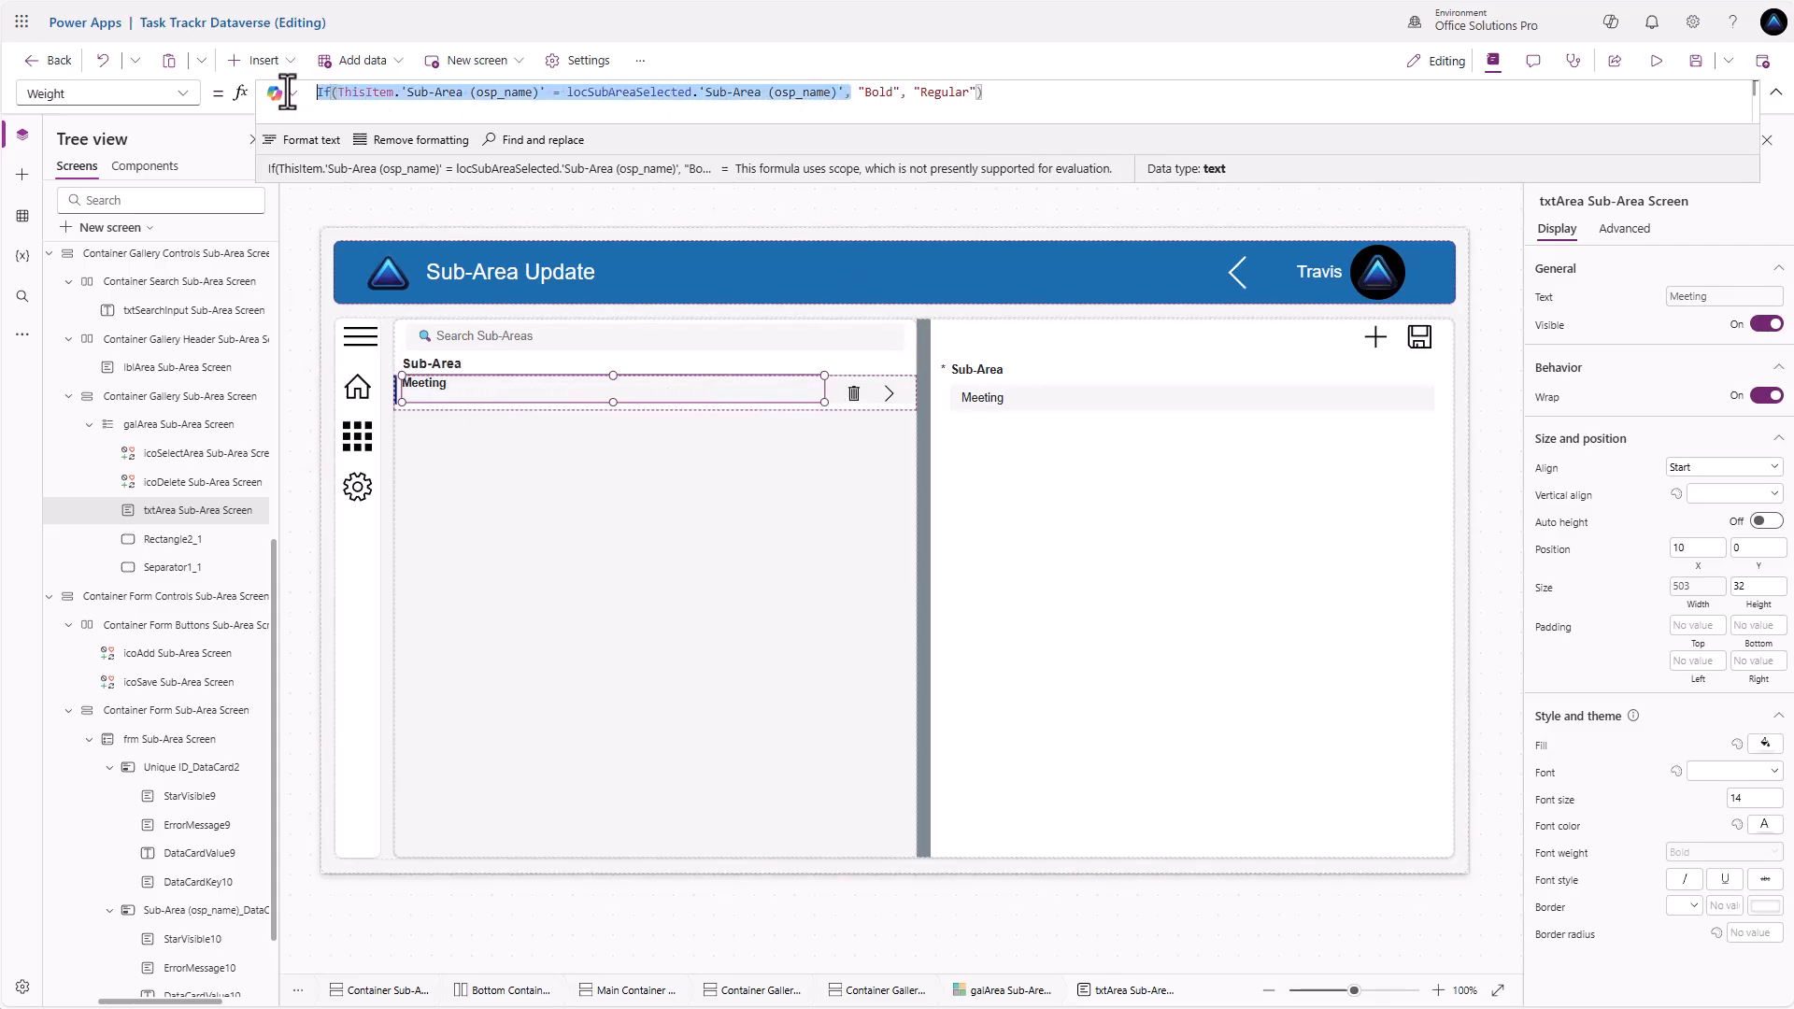
left_click(685, 455)
left_click(173, 93)
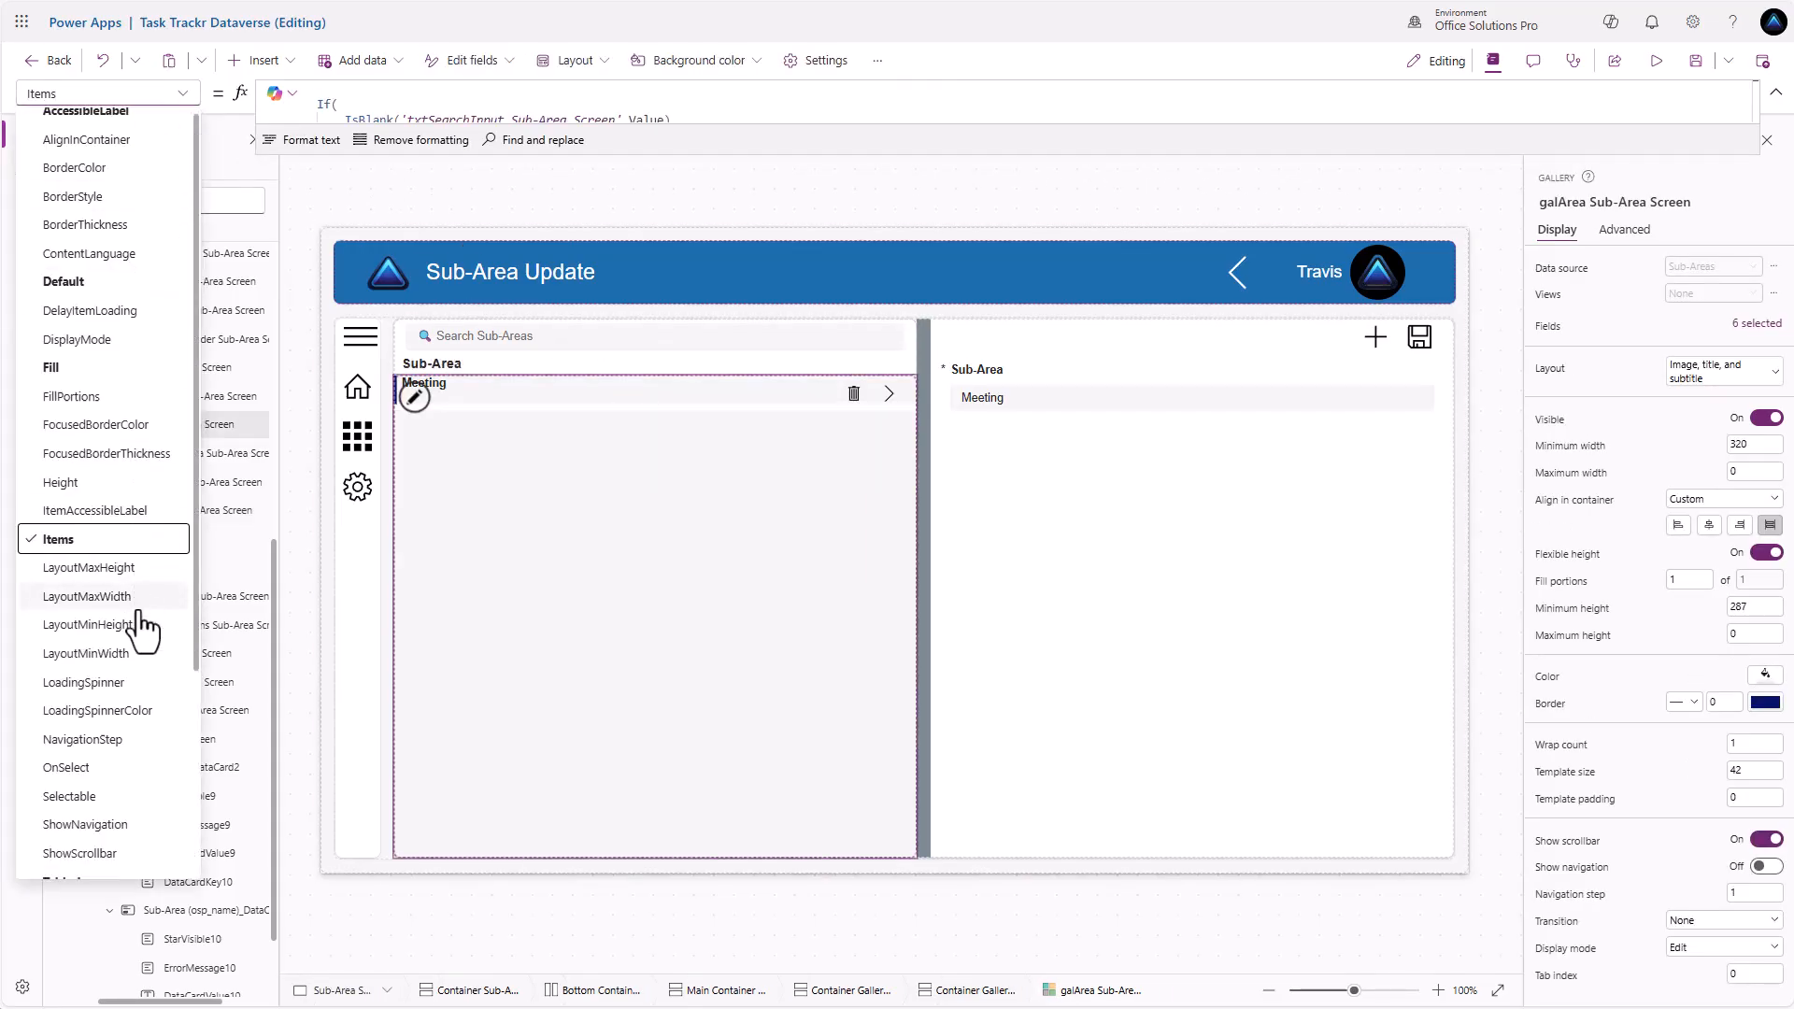
scroll(143, 628, "down", 2)
left_click(121, 737)
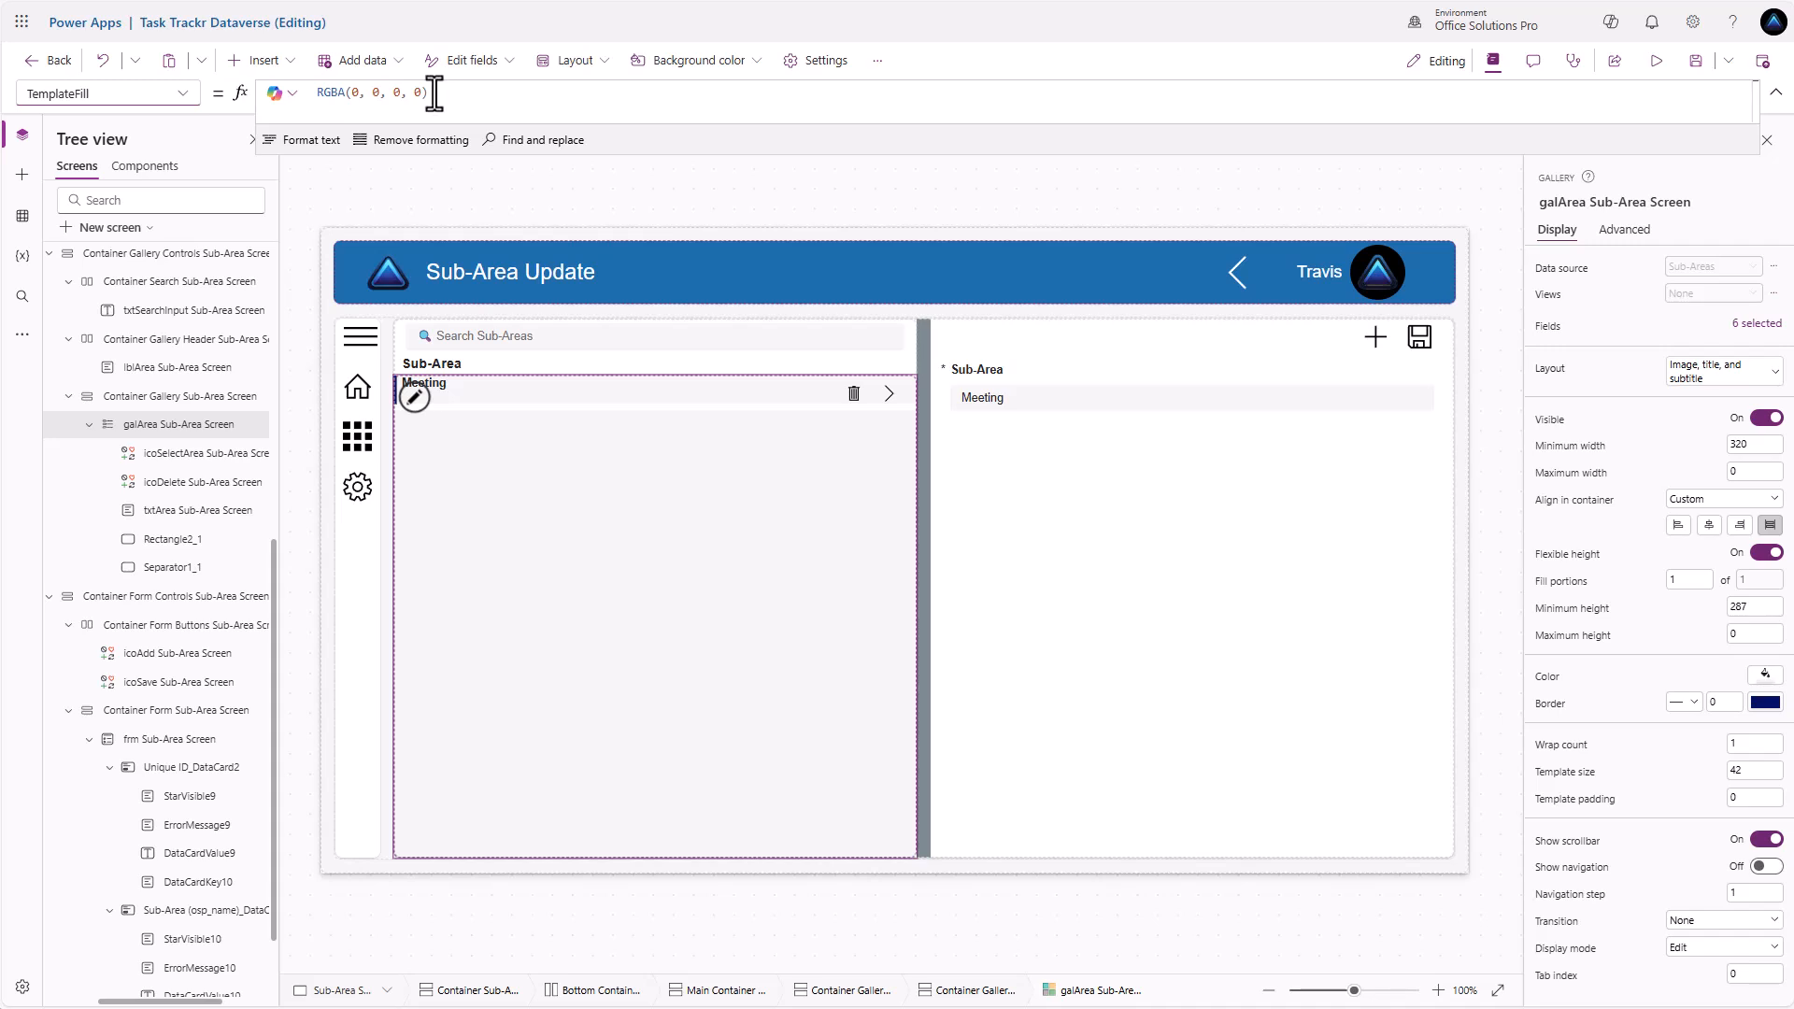
left_click_drag(434, 93, 317, 95)
left_click(318, 94)
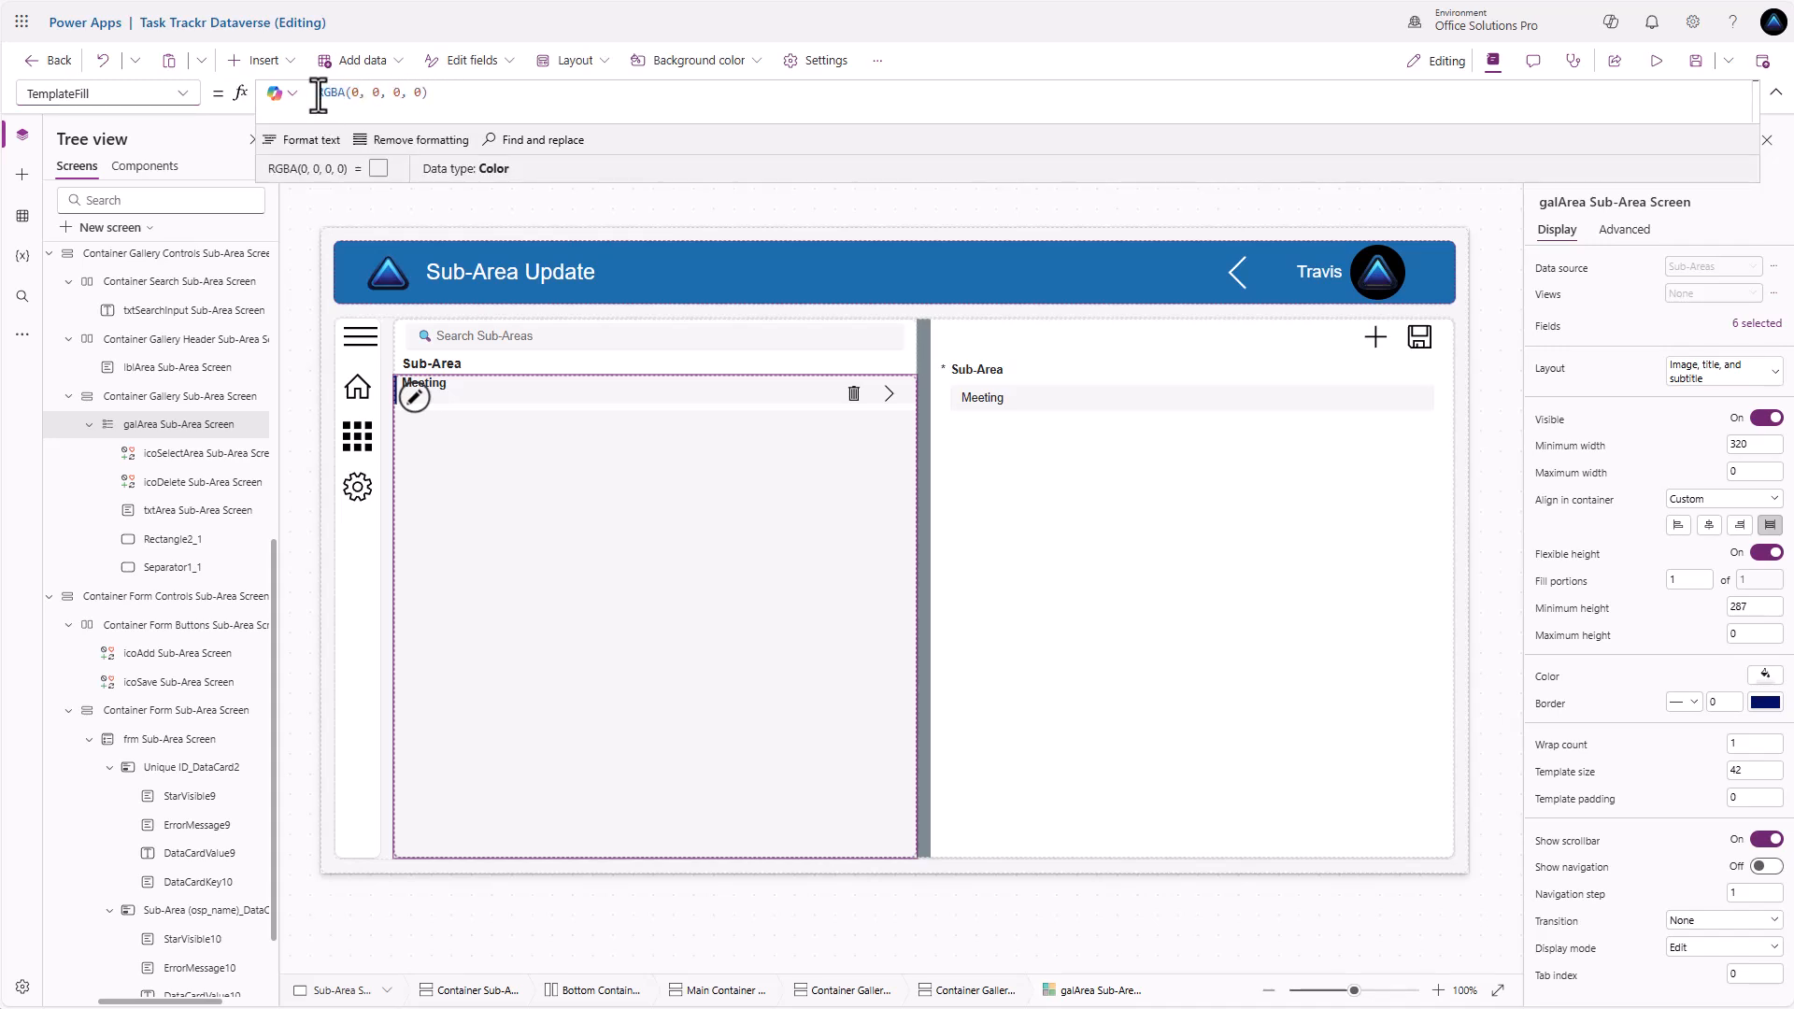
key("ctrl+v")
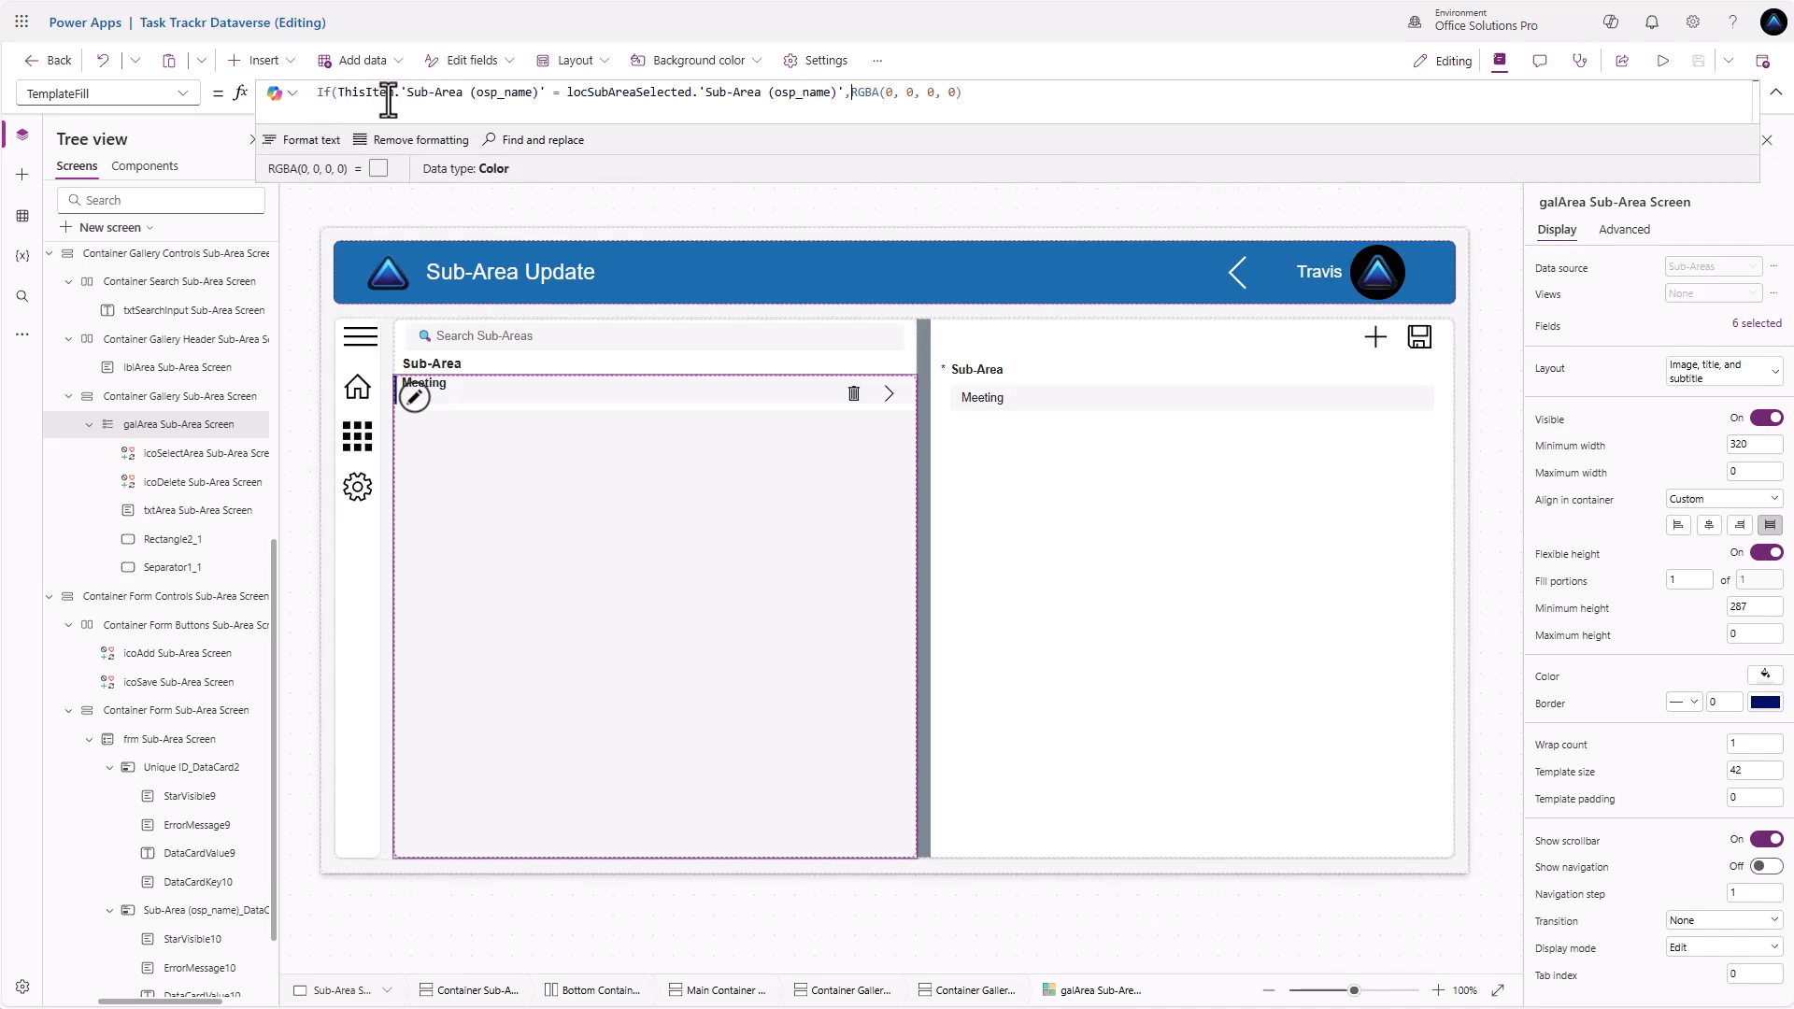
Complete the TemplateFill formula with RGBA(224, 224, 224, 1) for the selected sub-area and RGBA(0, 0, 0, 0) otherwise
key("Left")
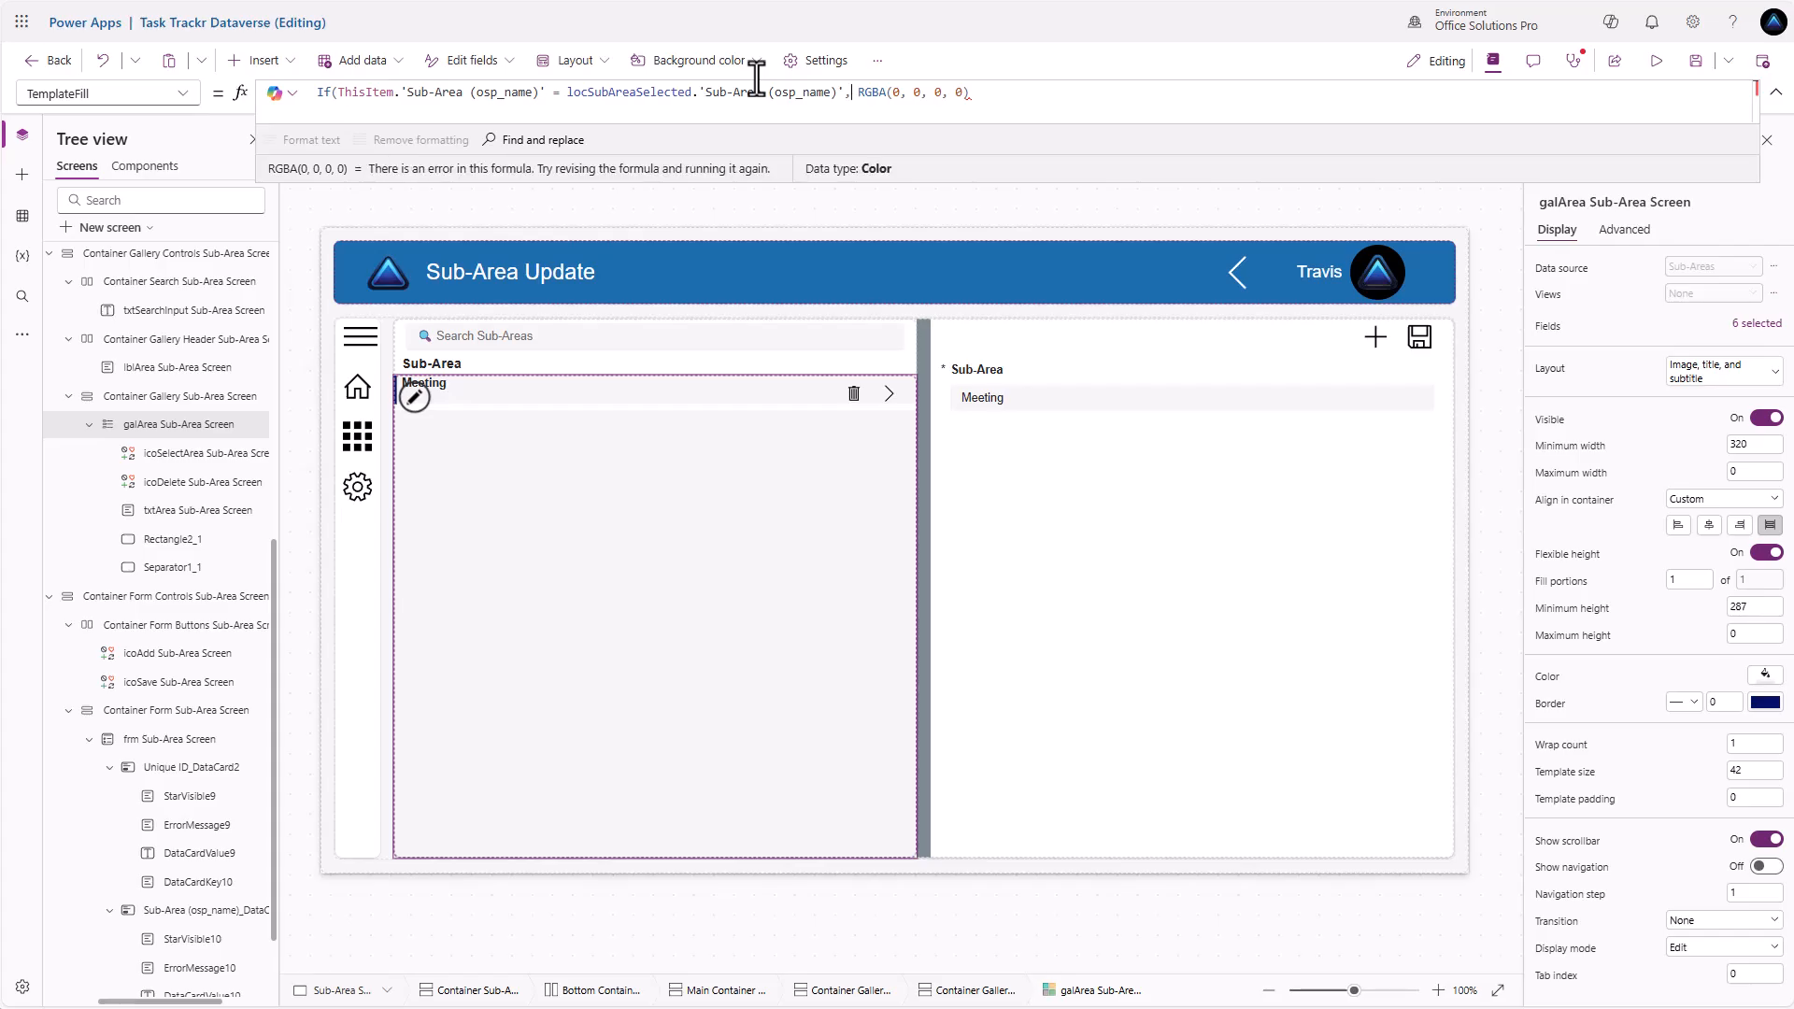
type("RGBA(")
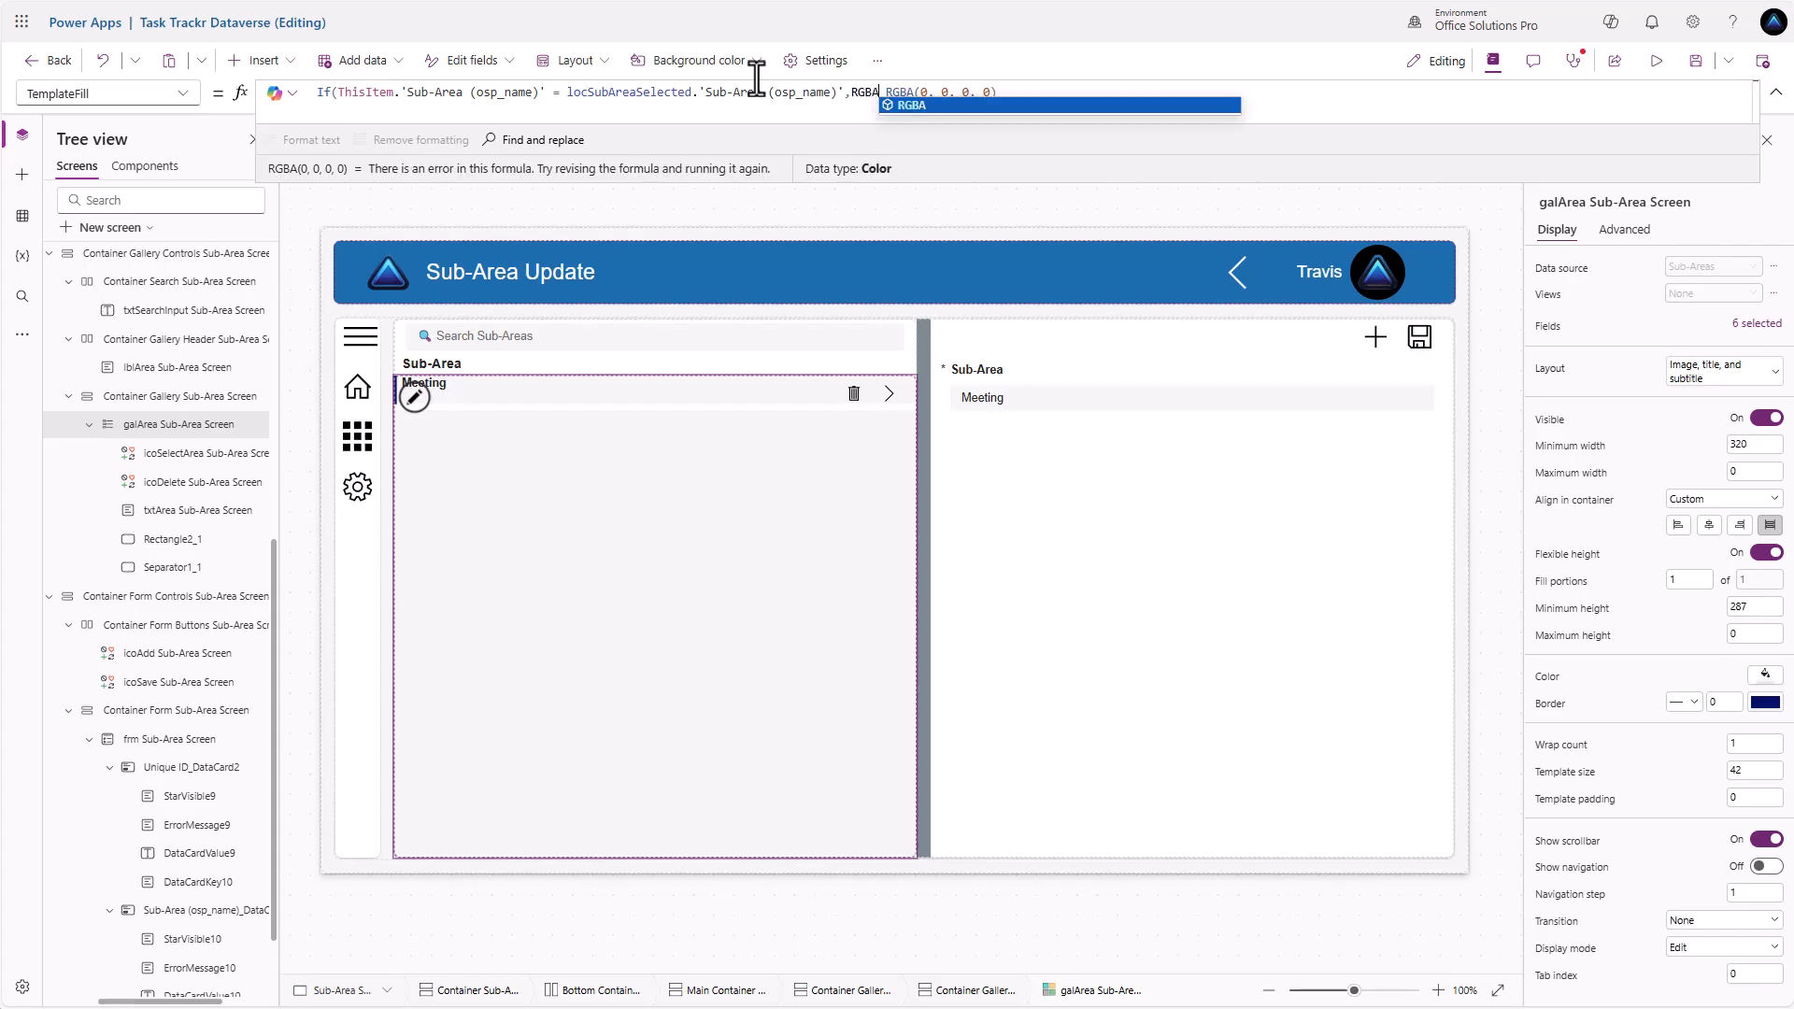
type("224, 224, 2")
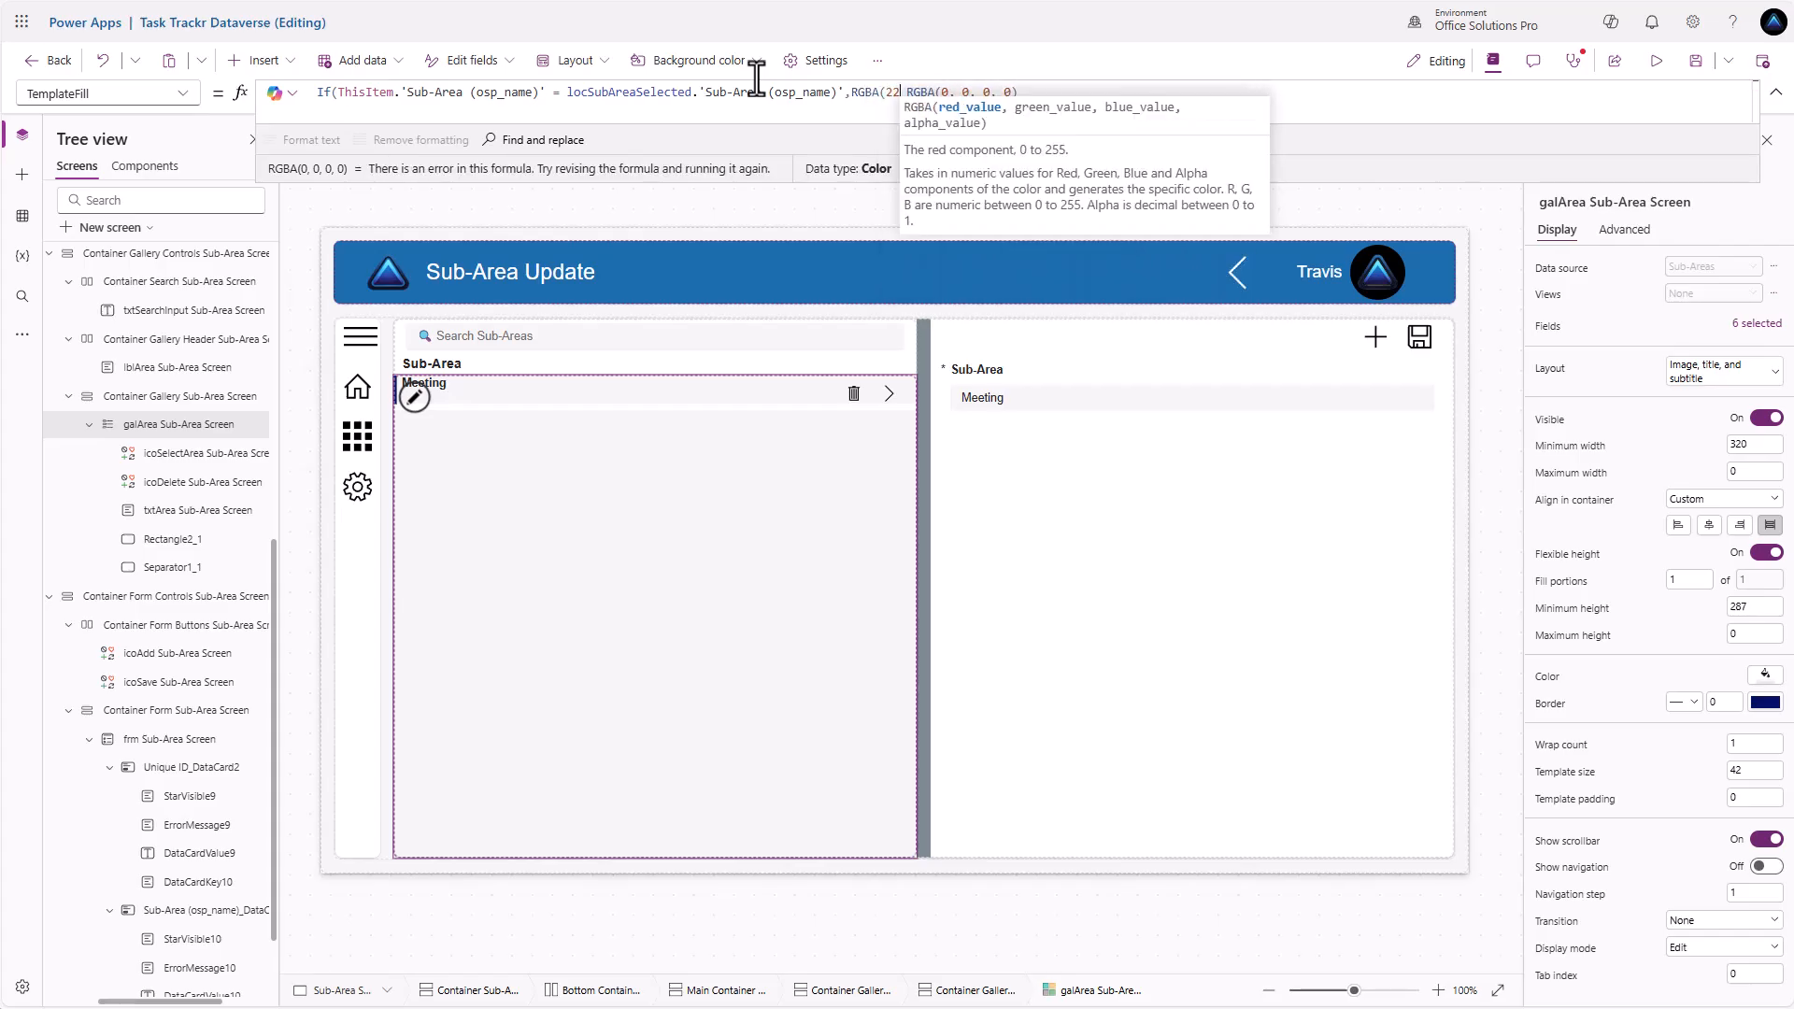
type("24, 1")
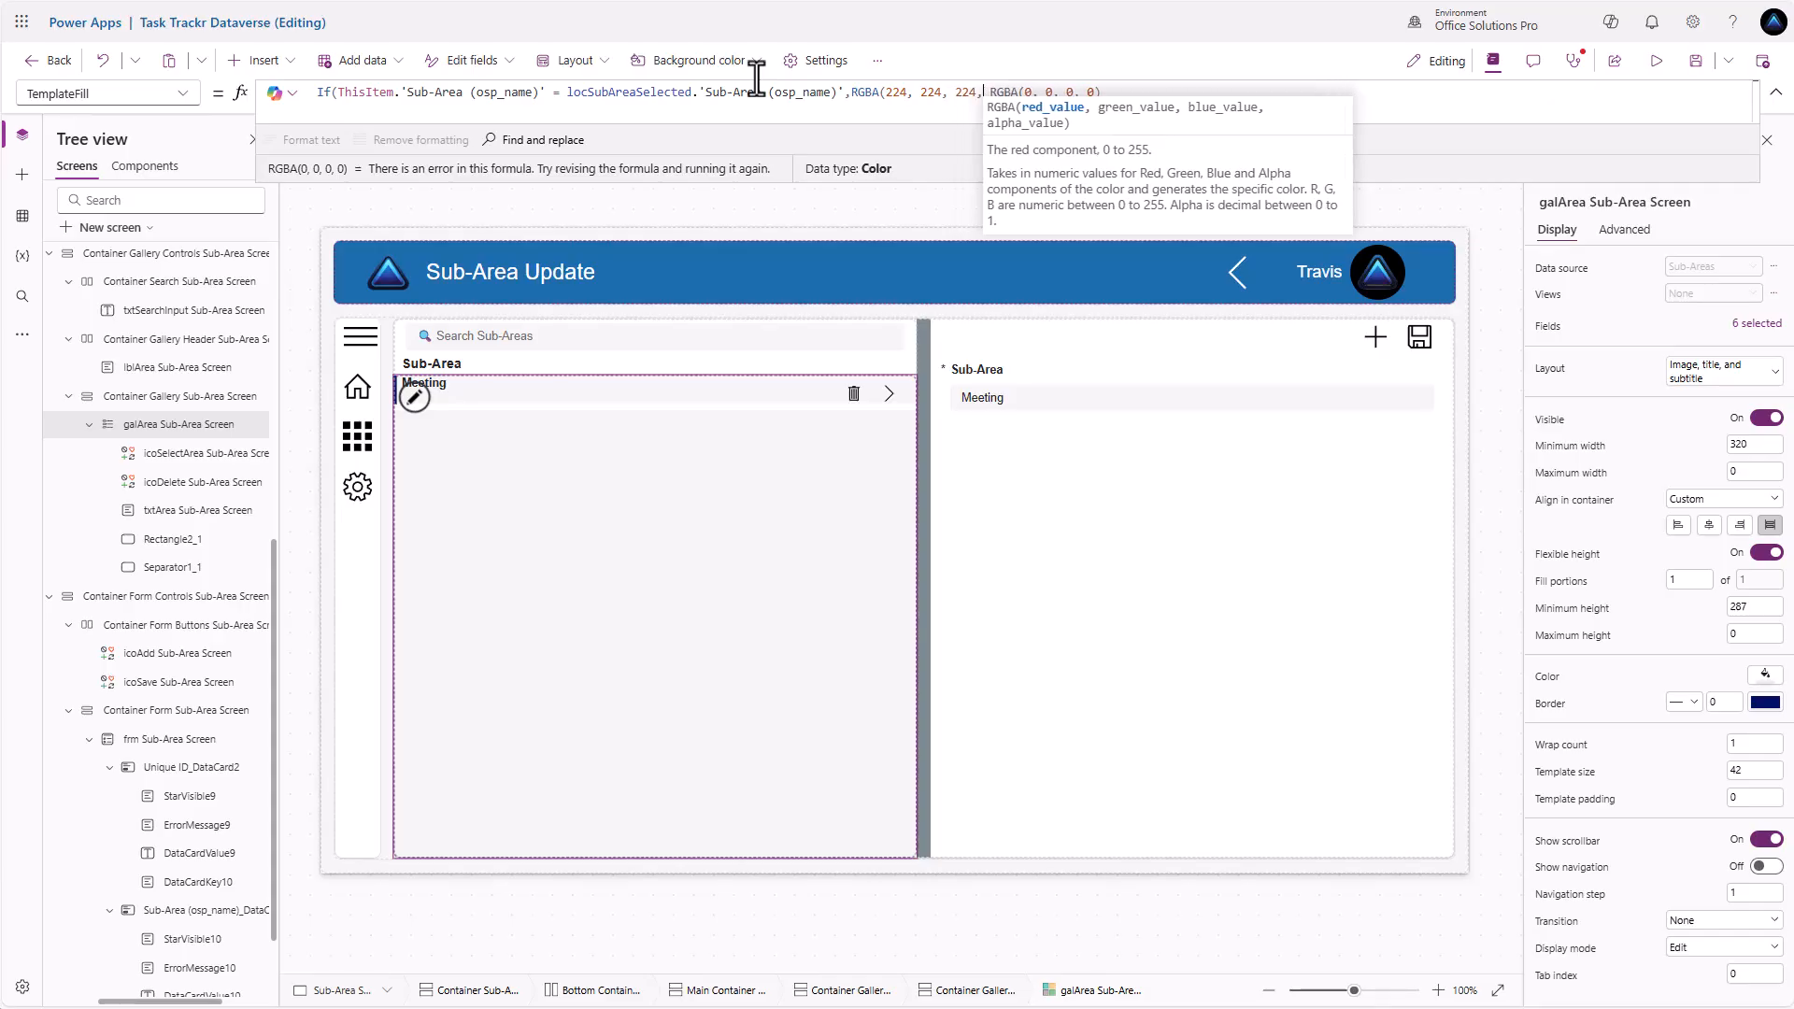
type("),")
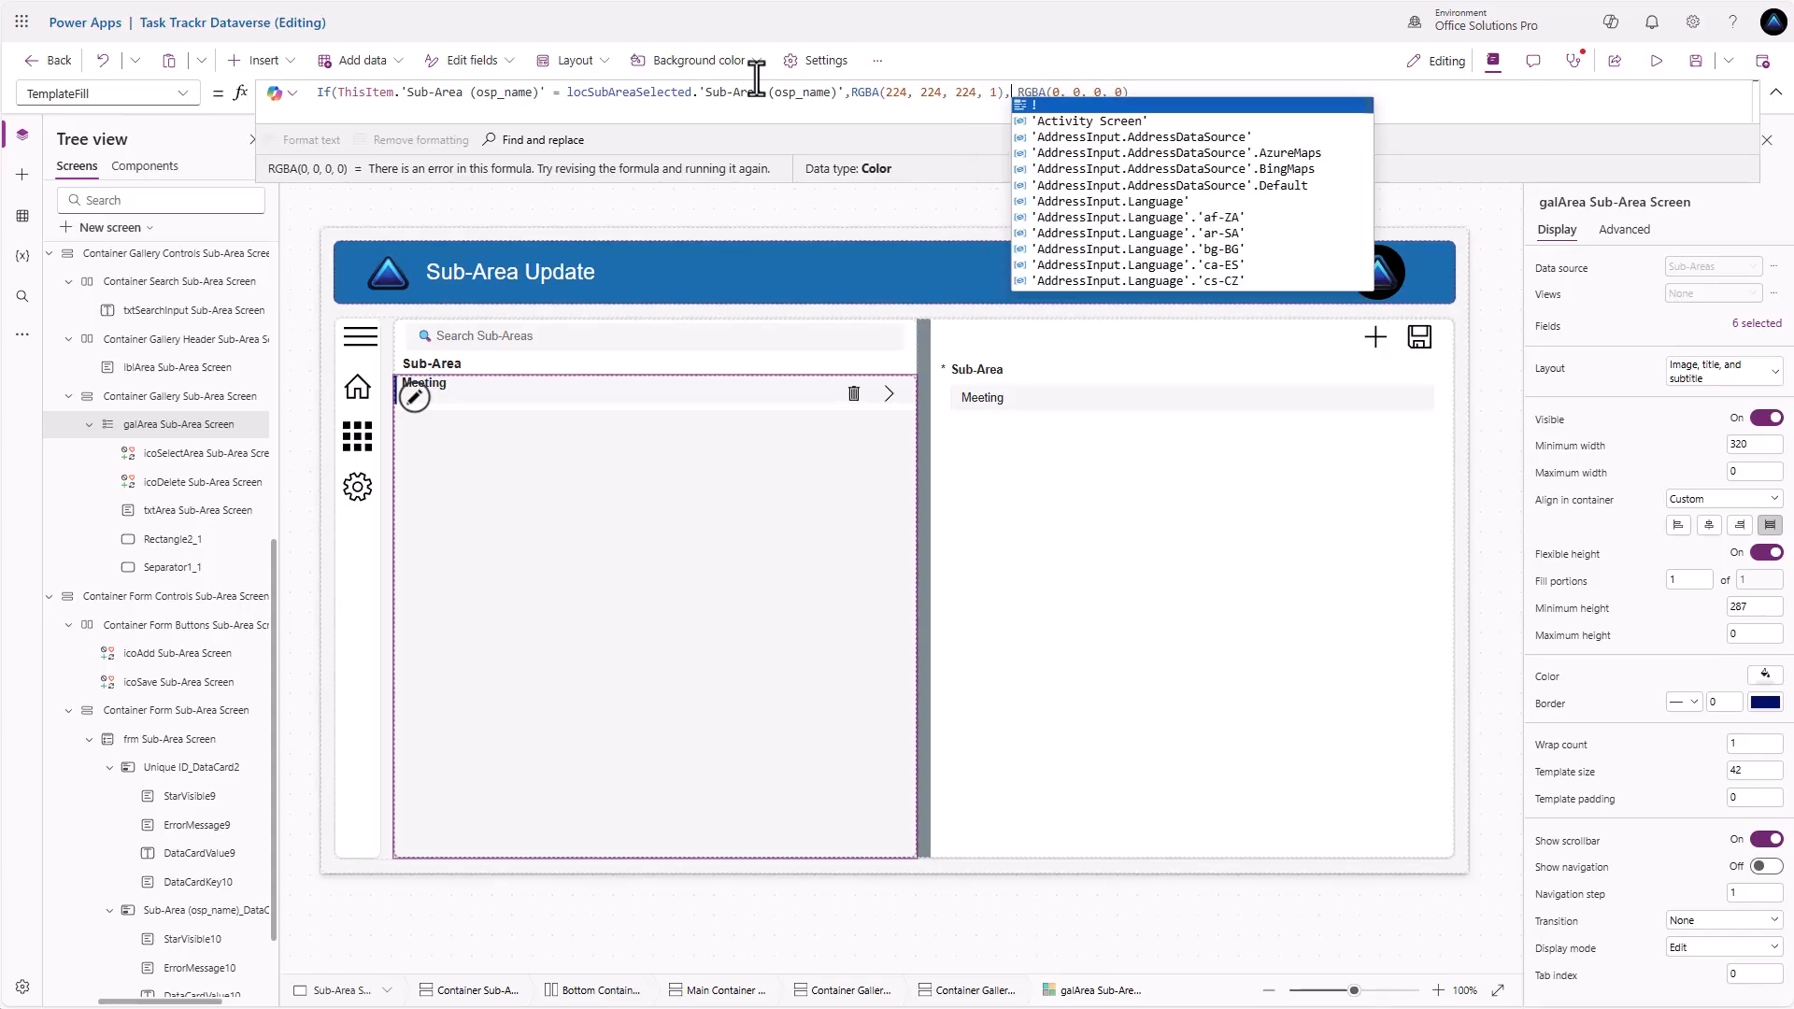
left_click(1149, 94)
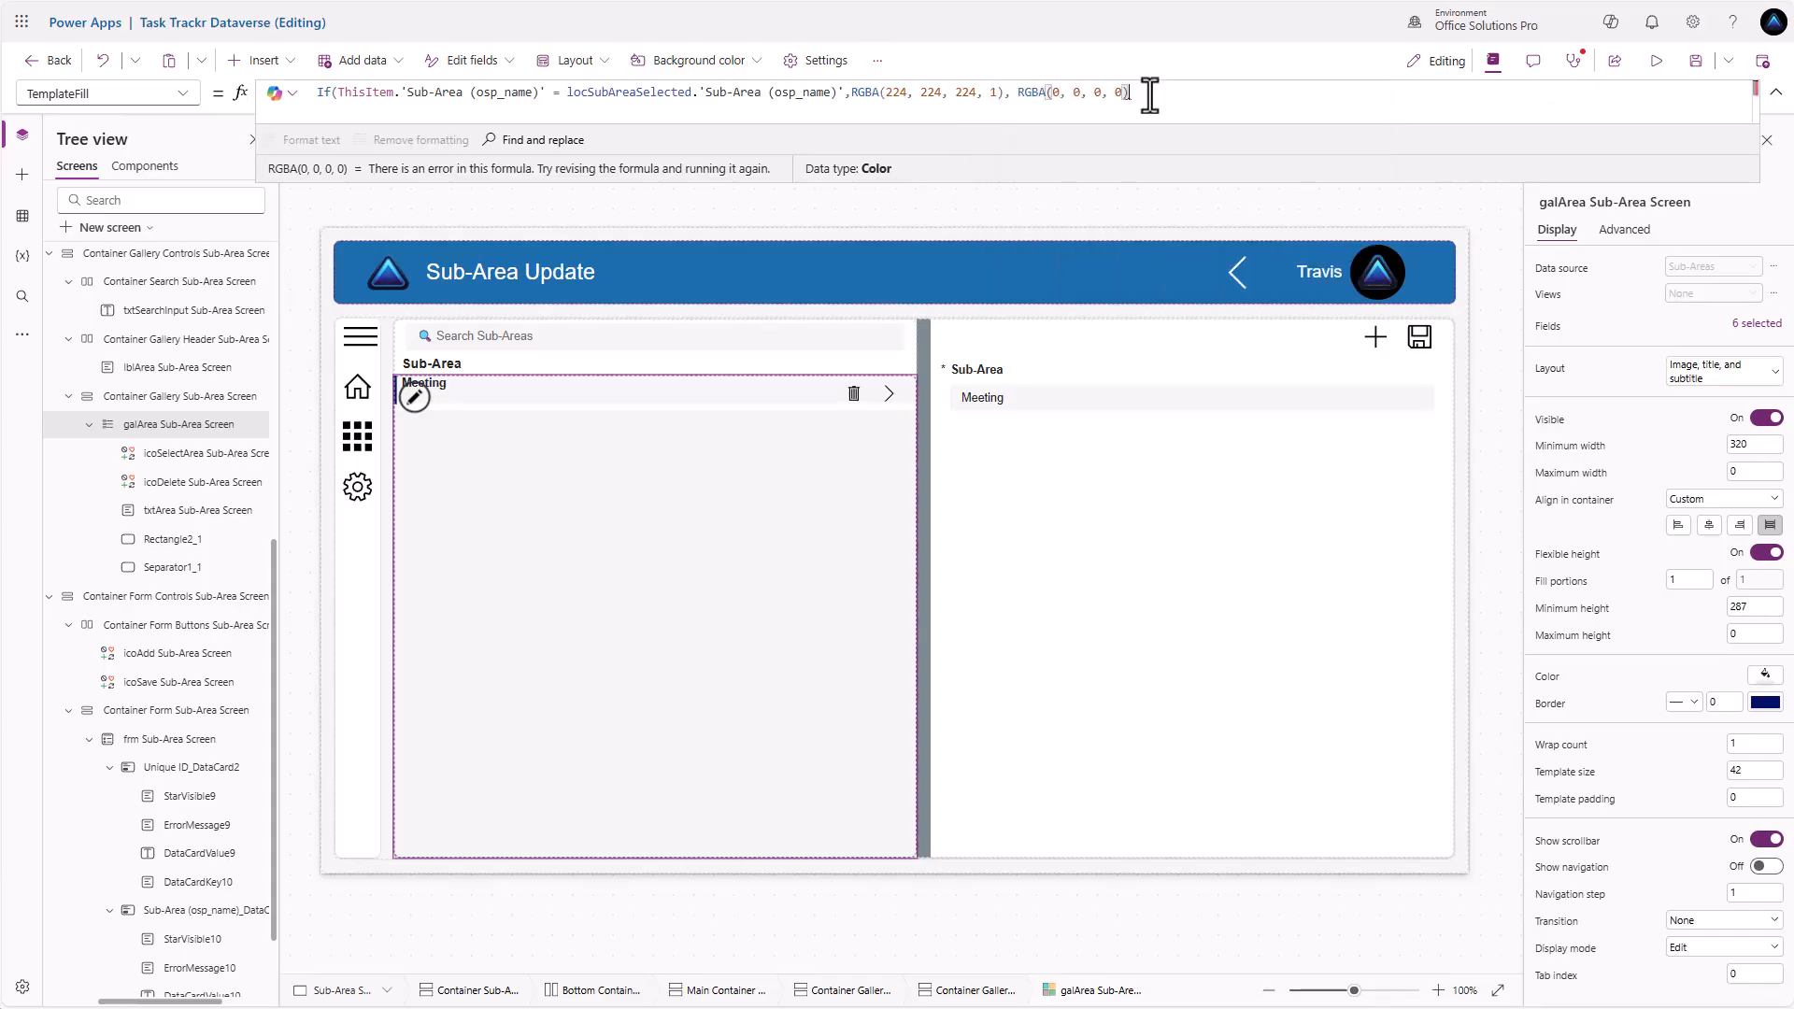
type(")")
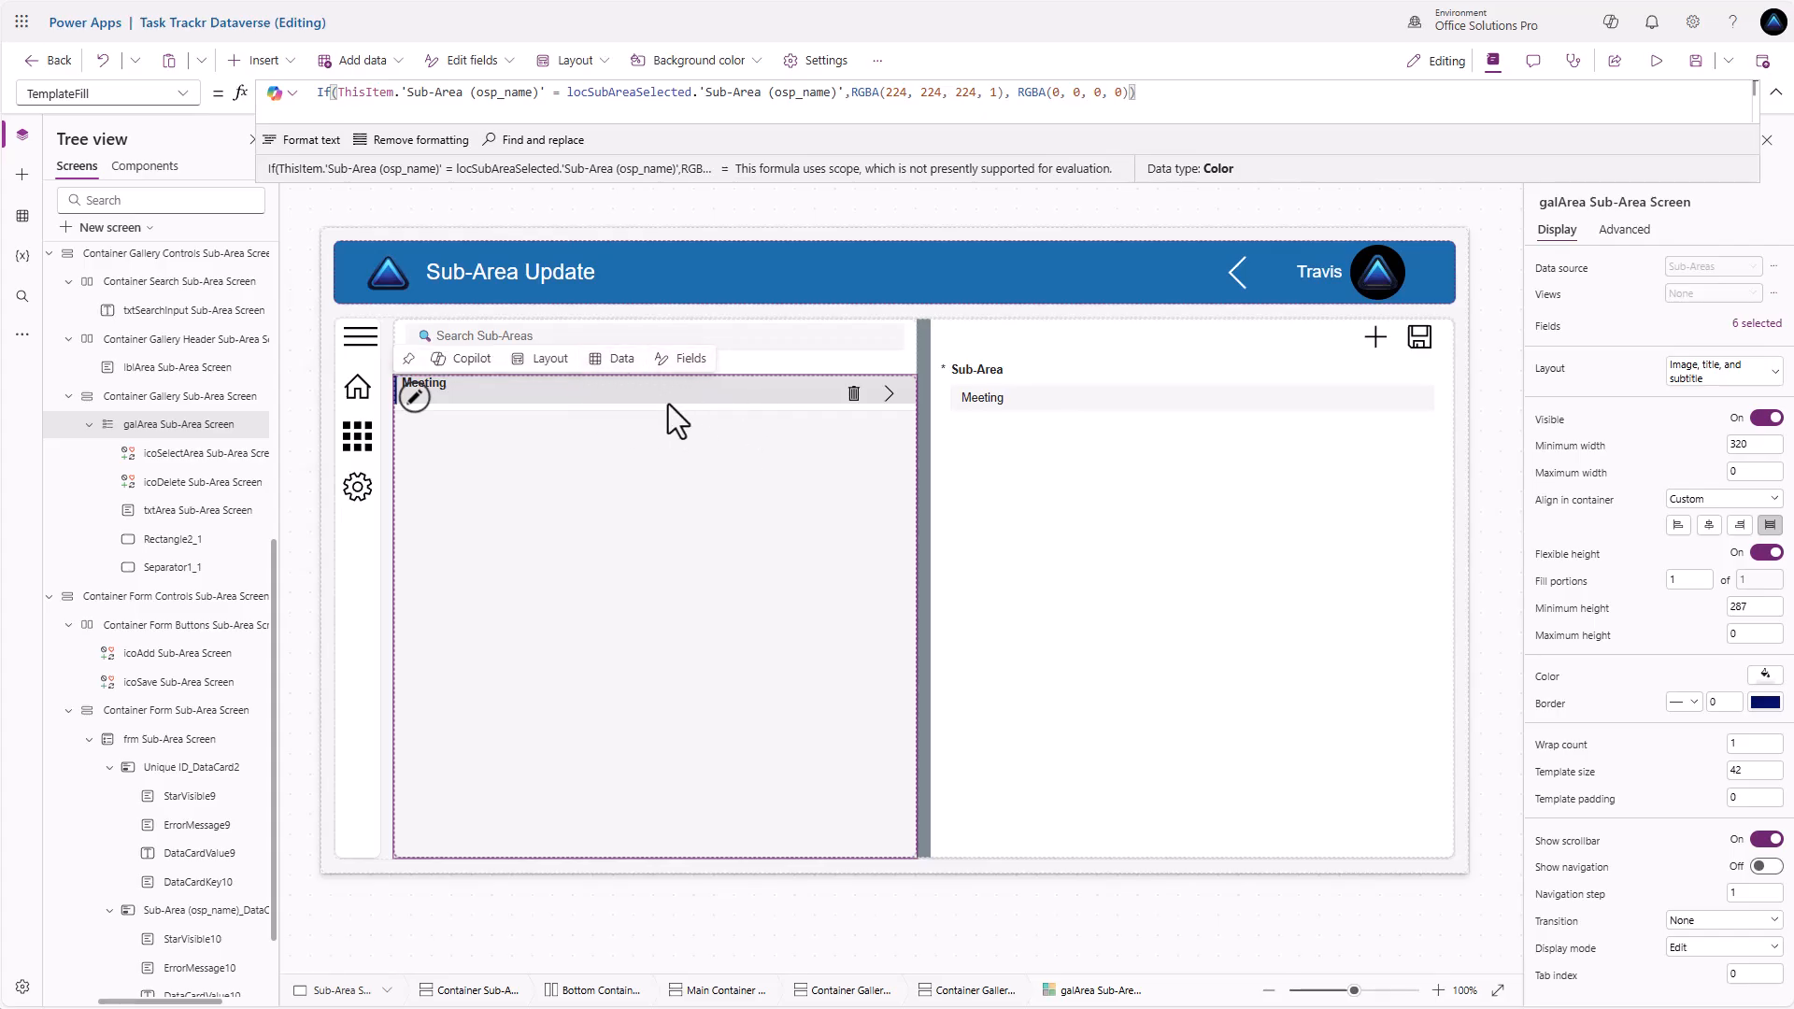
Set the border style of the Sub-Area Screen's form to BorderStyle.None
left_click(1224, 570)
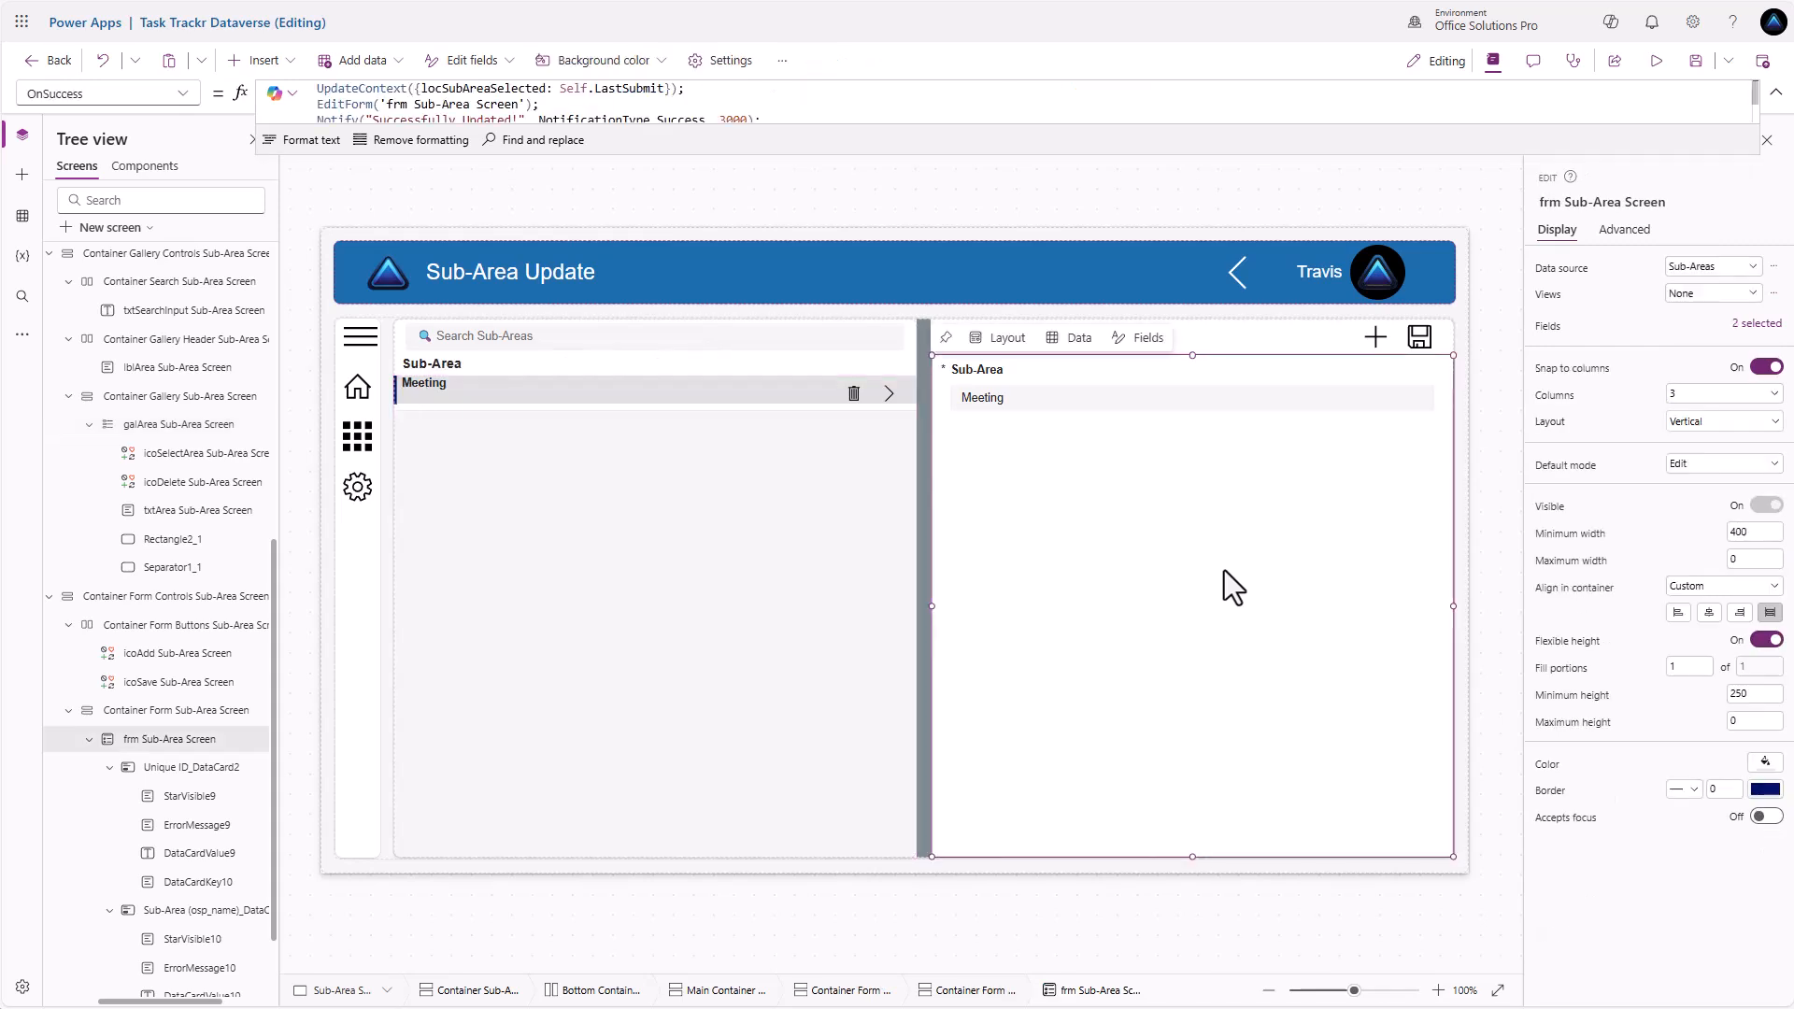
scroll(1612, 533, "down", 5)
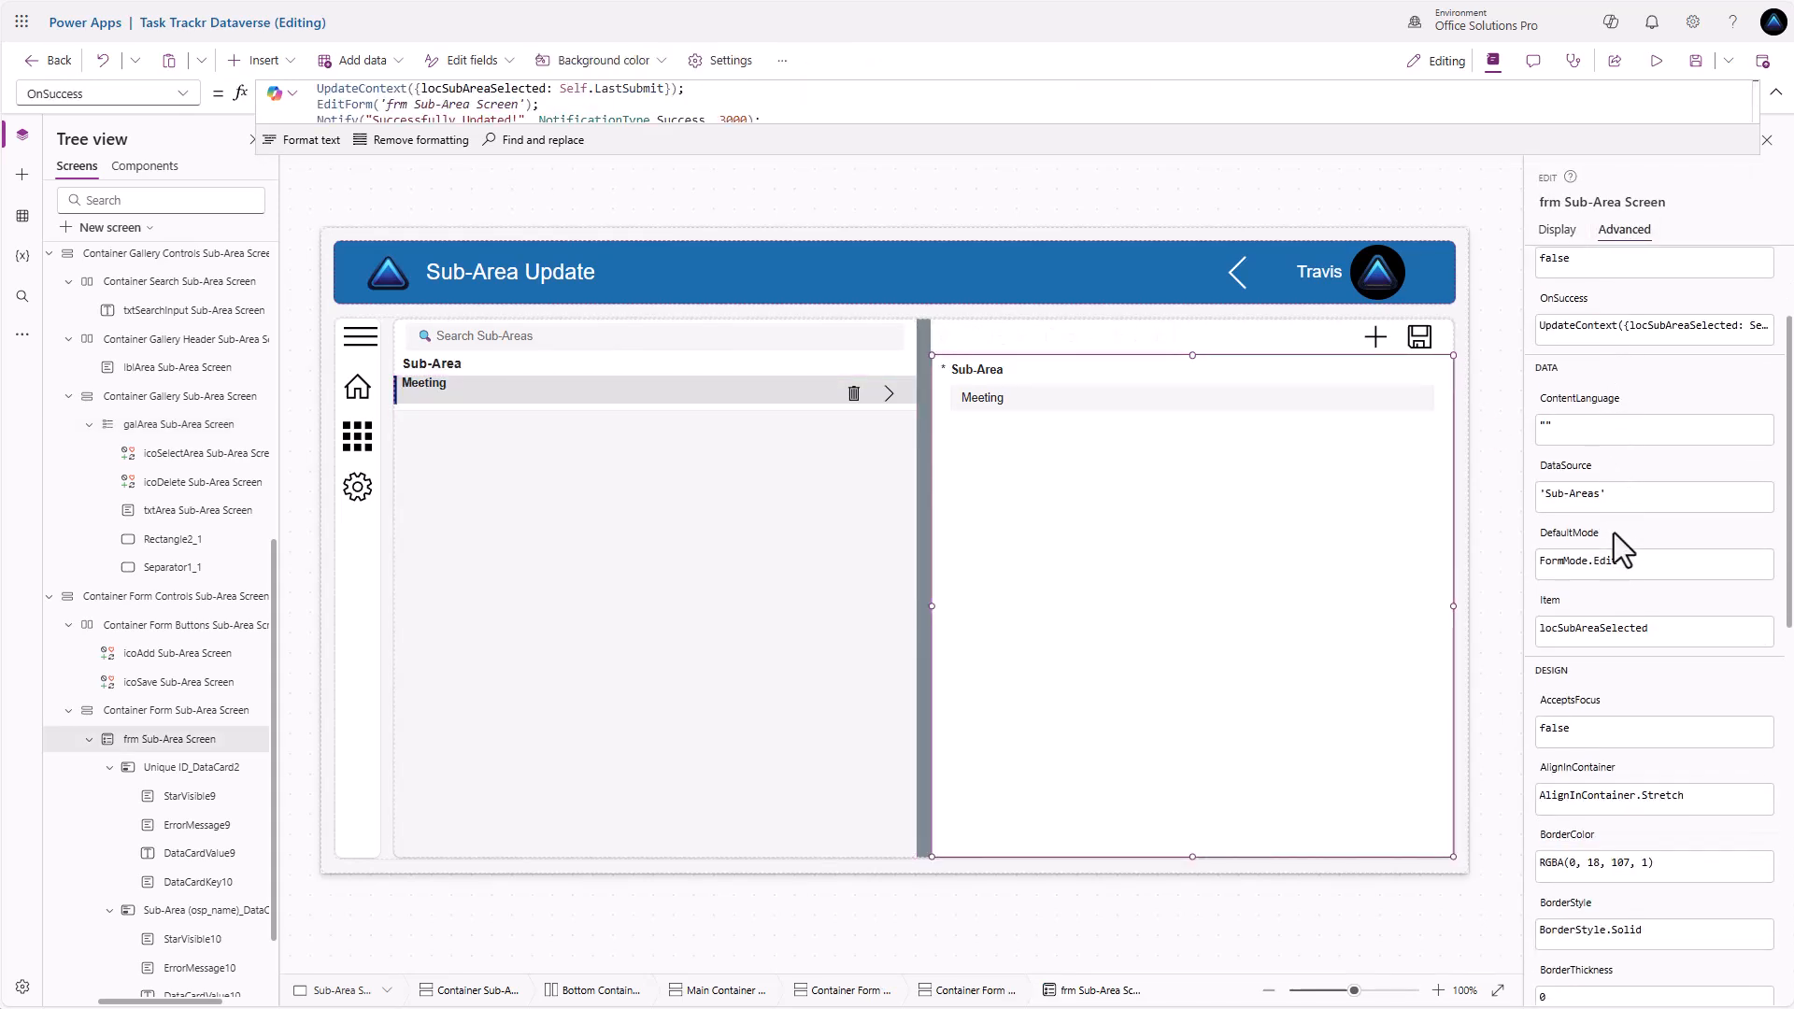
left_click(1647, 736)
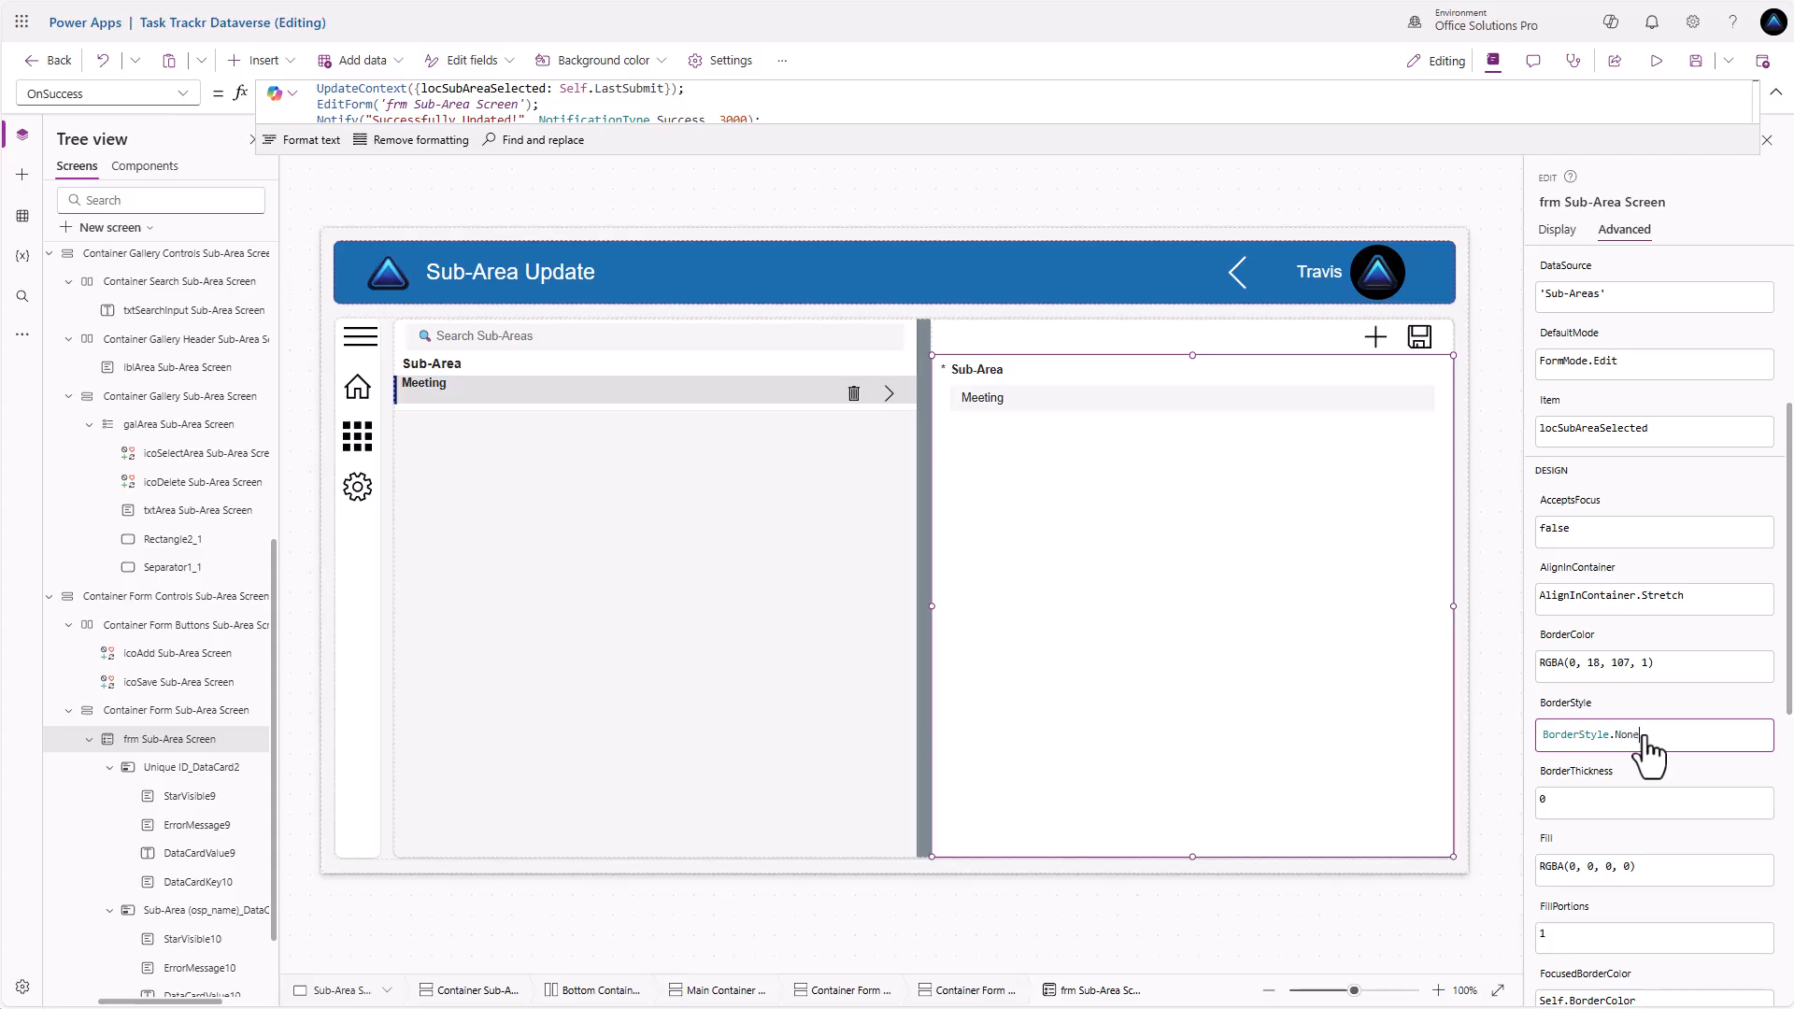
Change the sub-area gallery's border style to BorderStyle.None
left_click(792, 689)
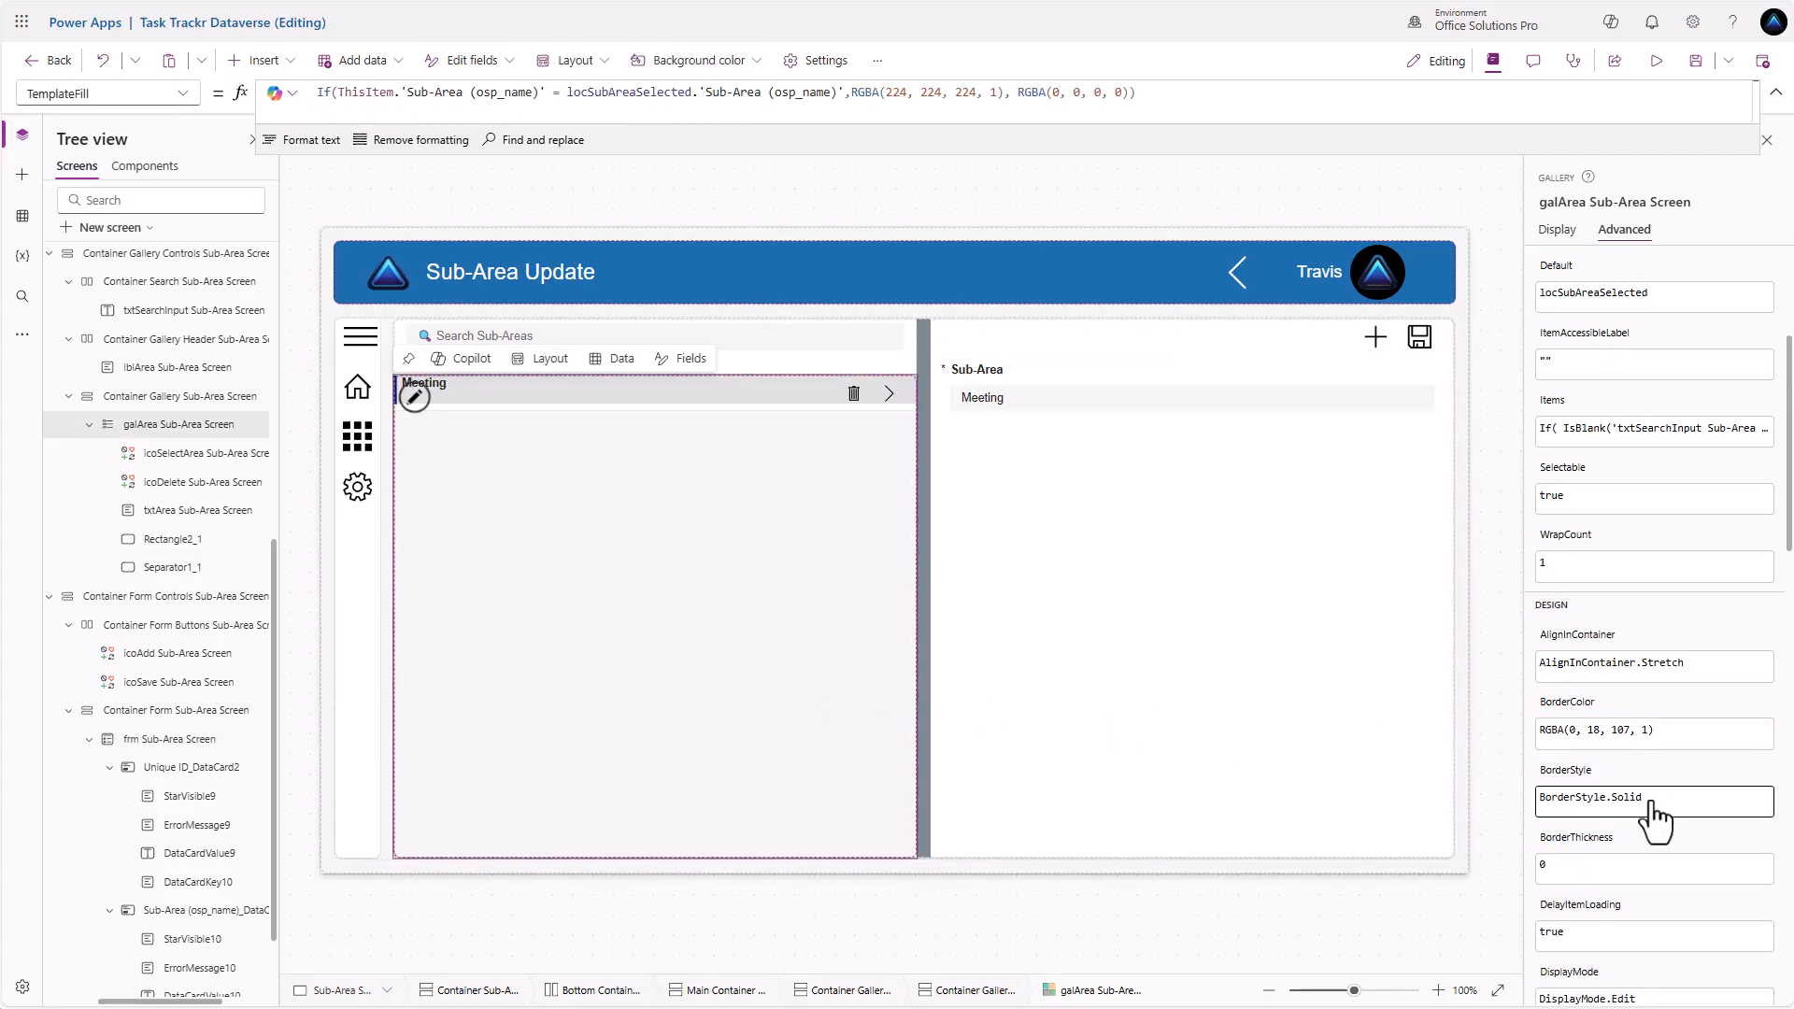
left_click(1650, 802)
key("BackSpace")
key("BackSpace")
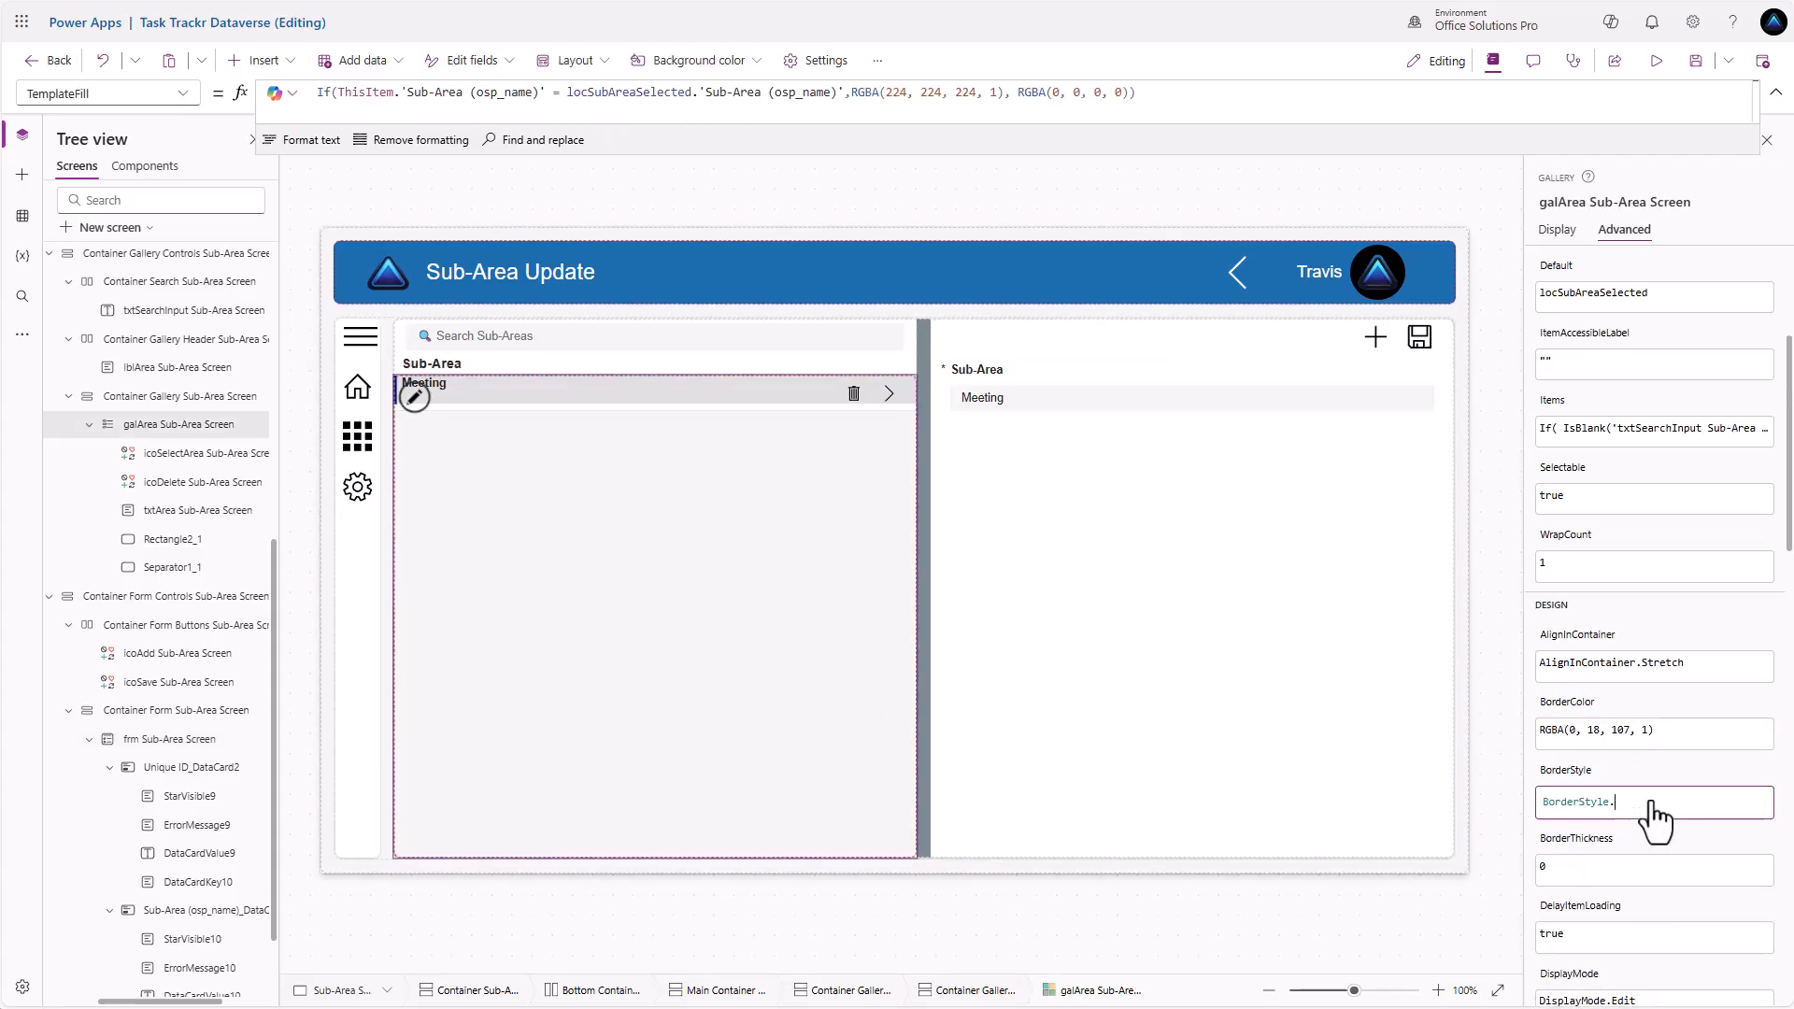
type("None")
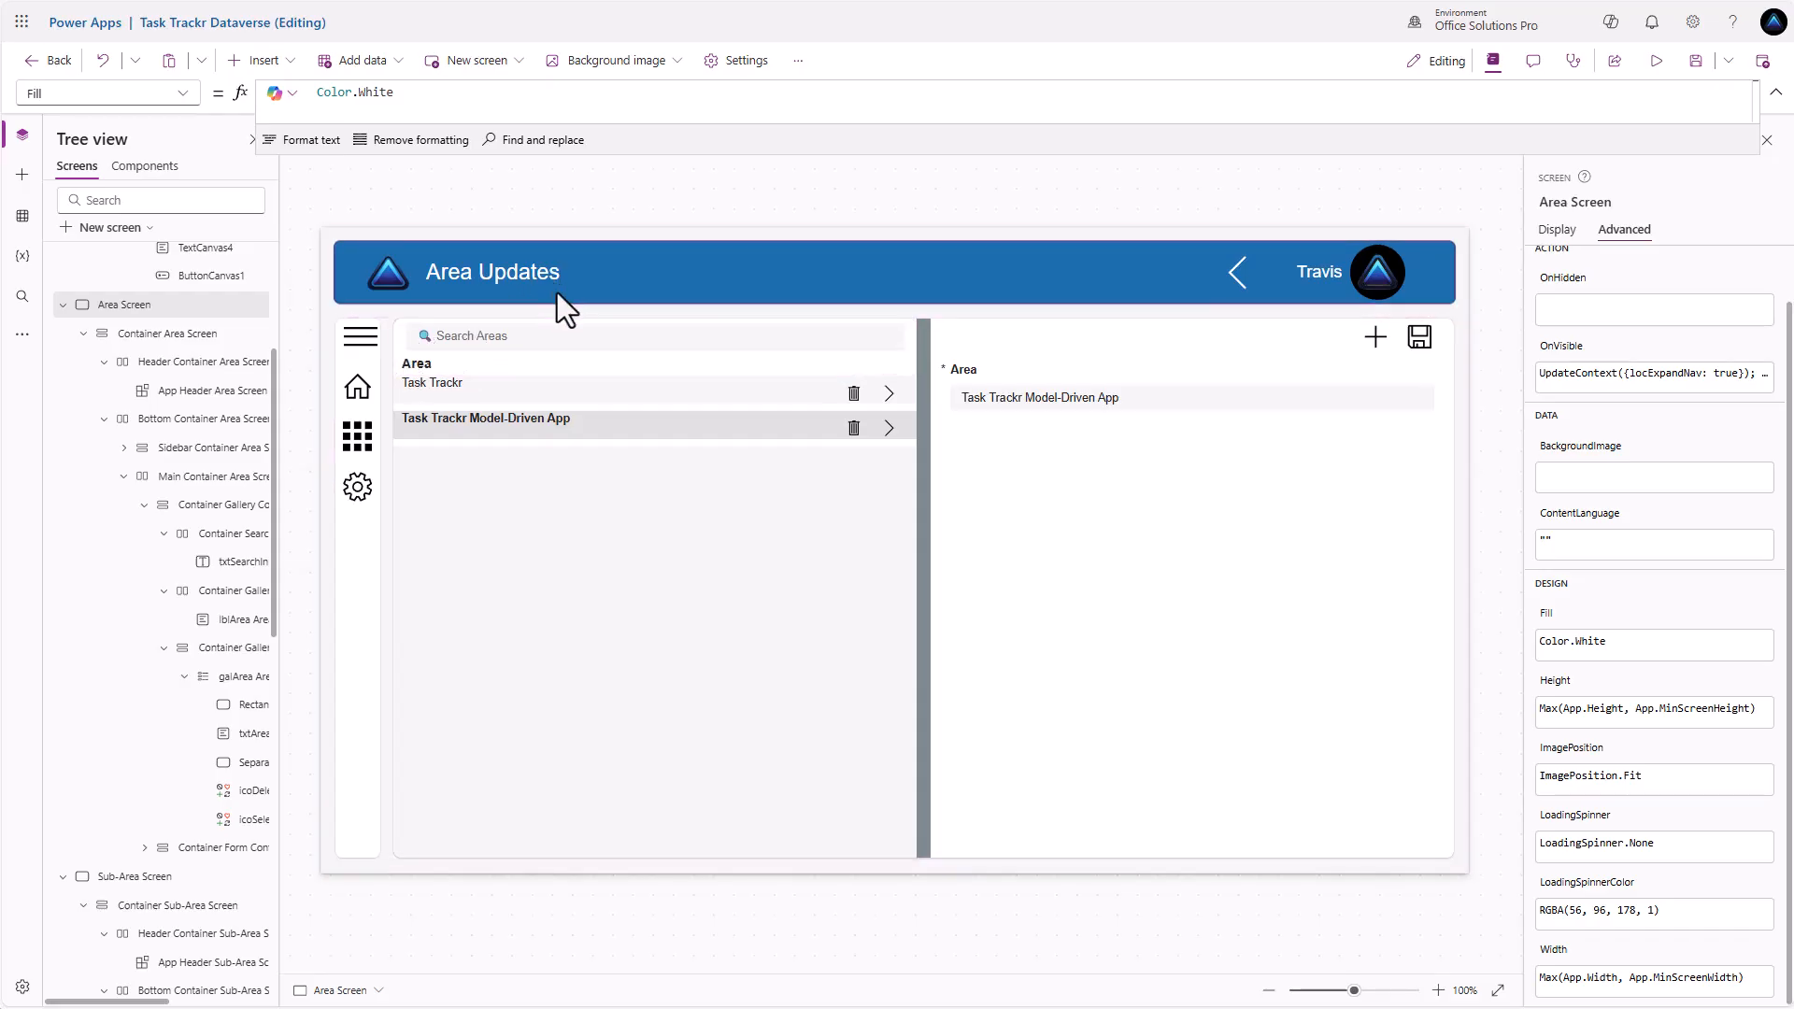
Duplicate the Area Update button on the Admin Center screen within its main container
left_click(1236, 273)
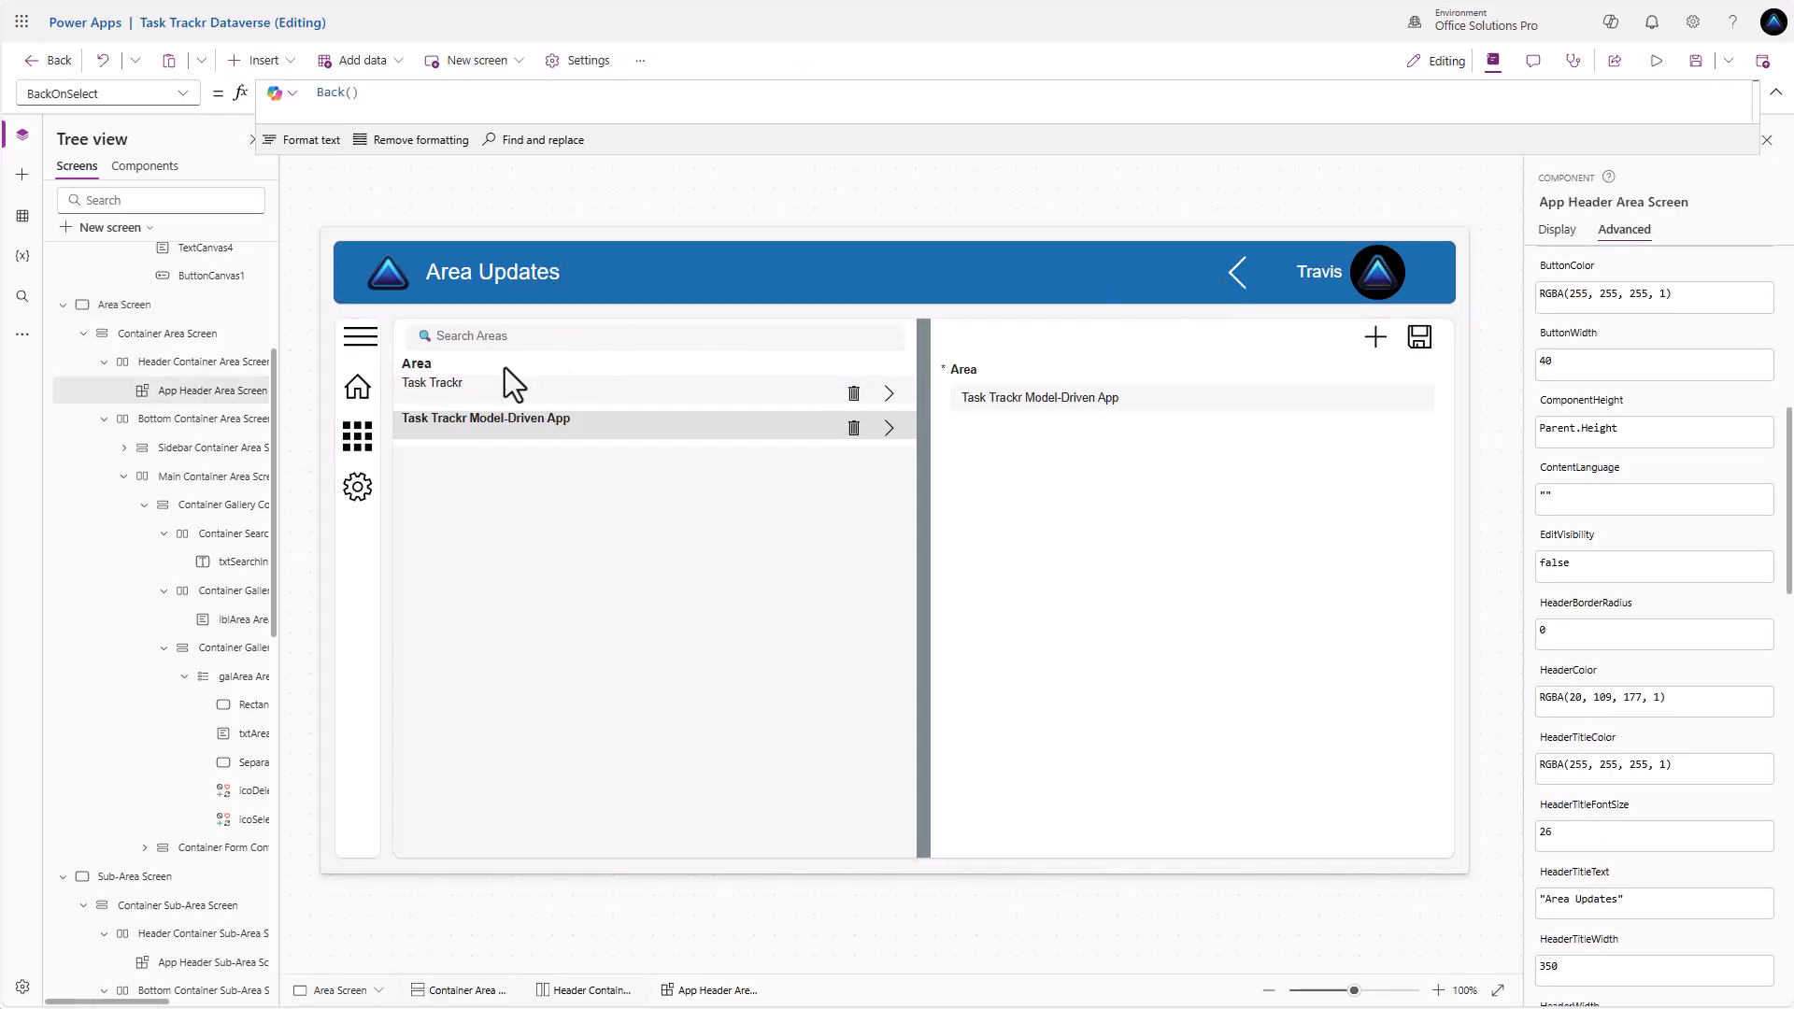
scroll(125, 397, "up", 3)
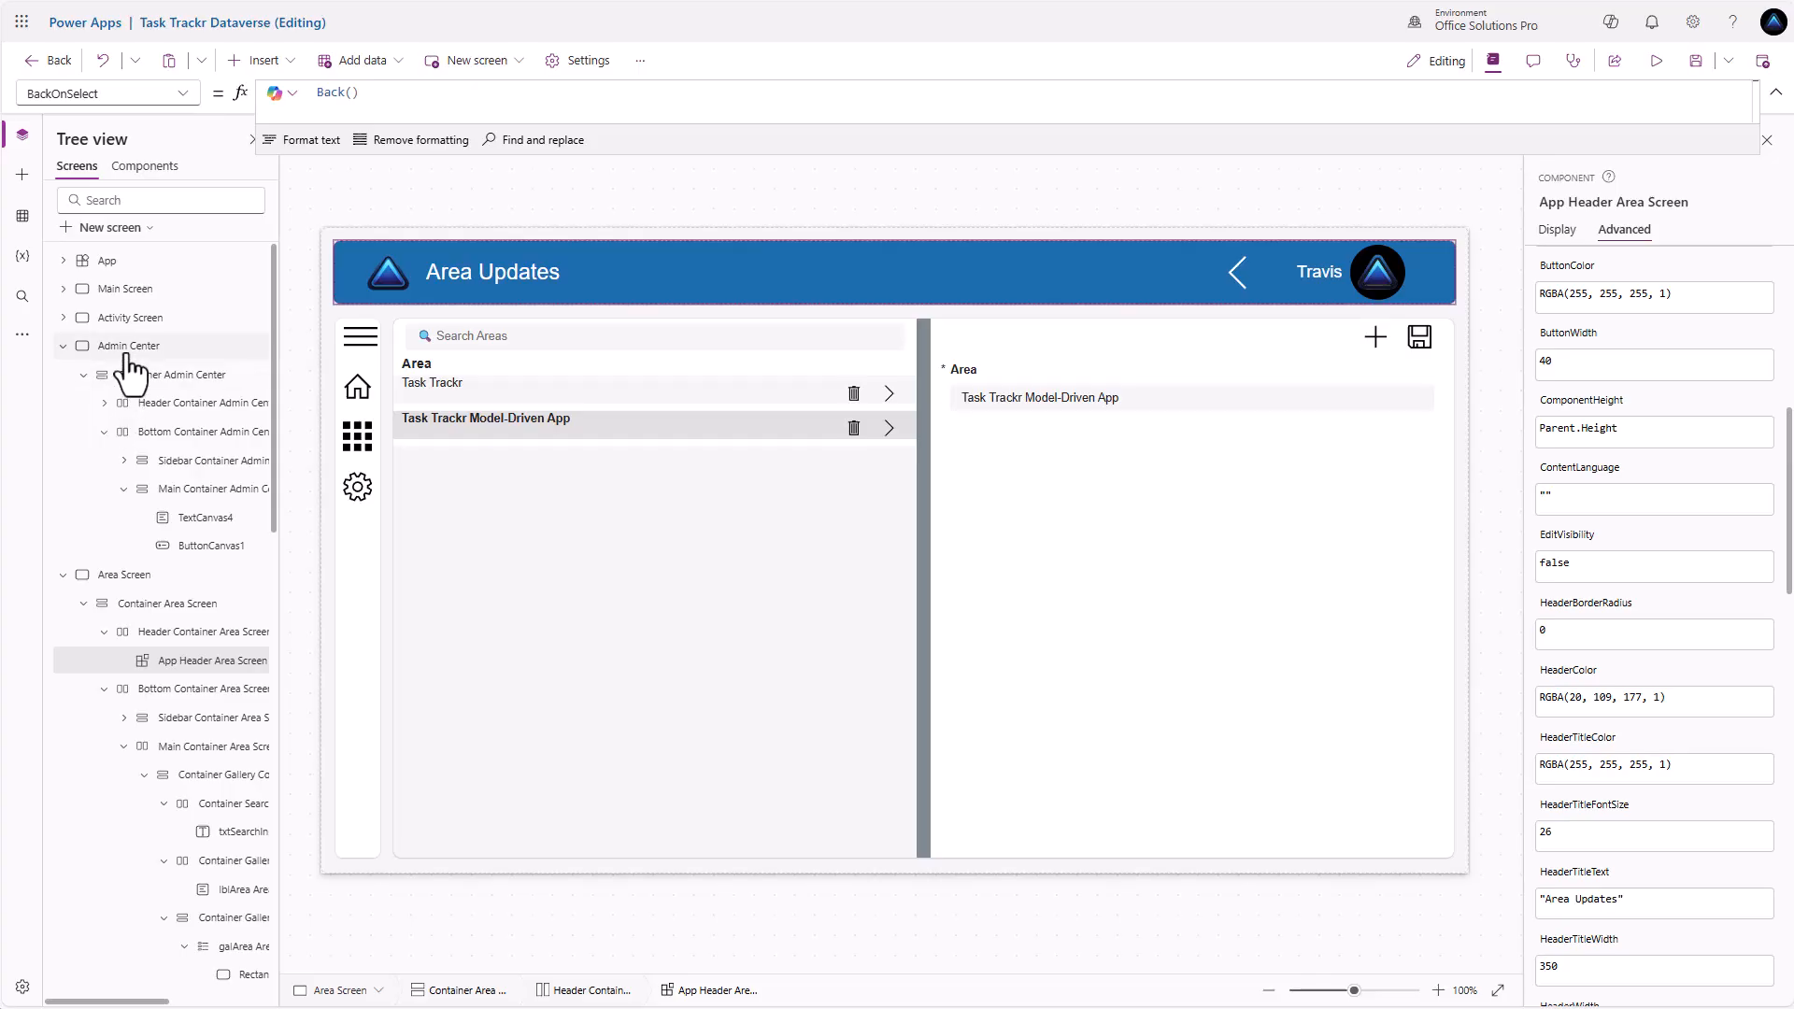
left_click(126, 348)
left_click(932, 391)
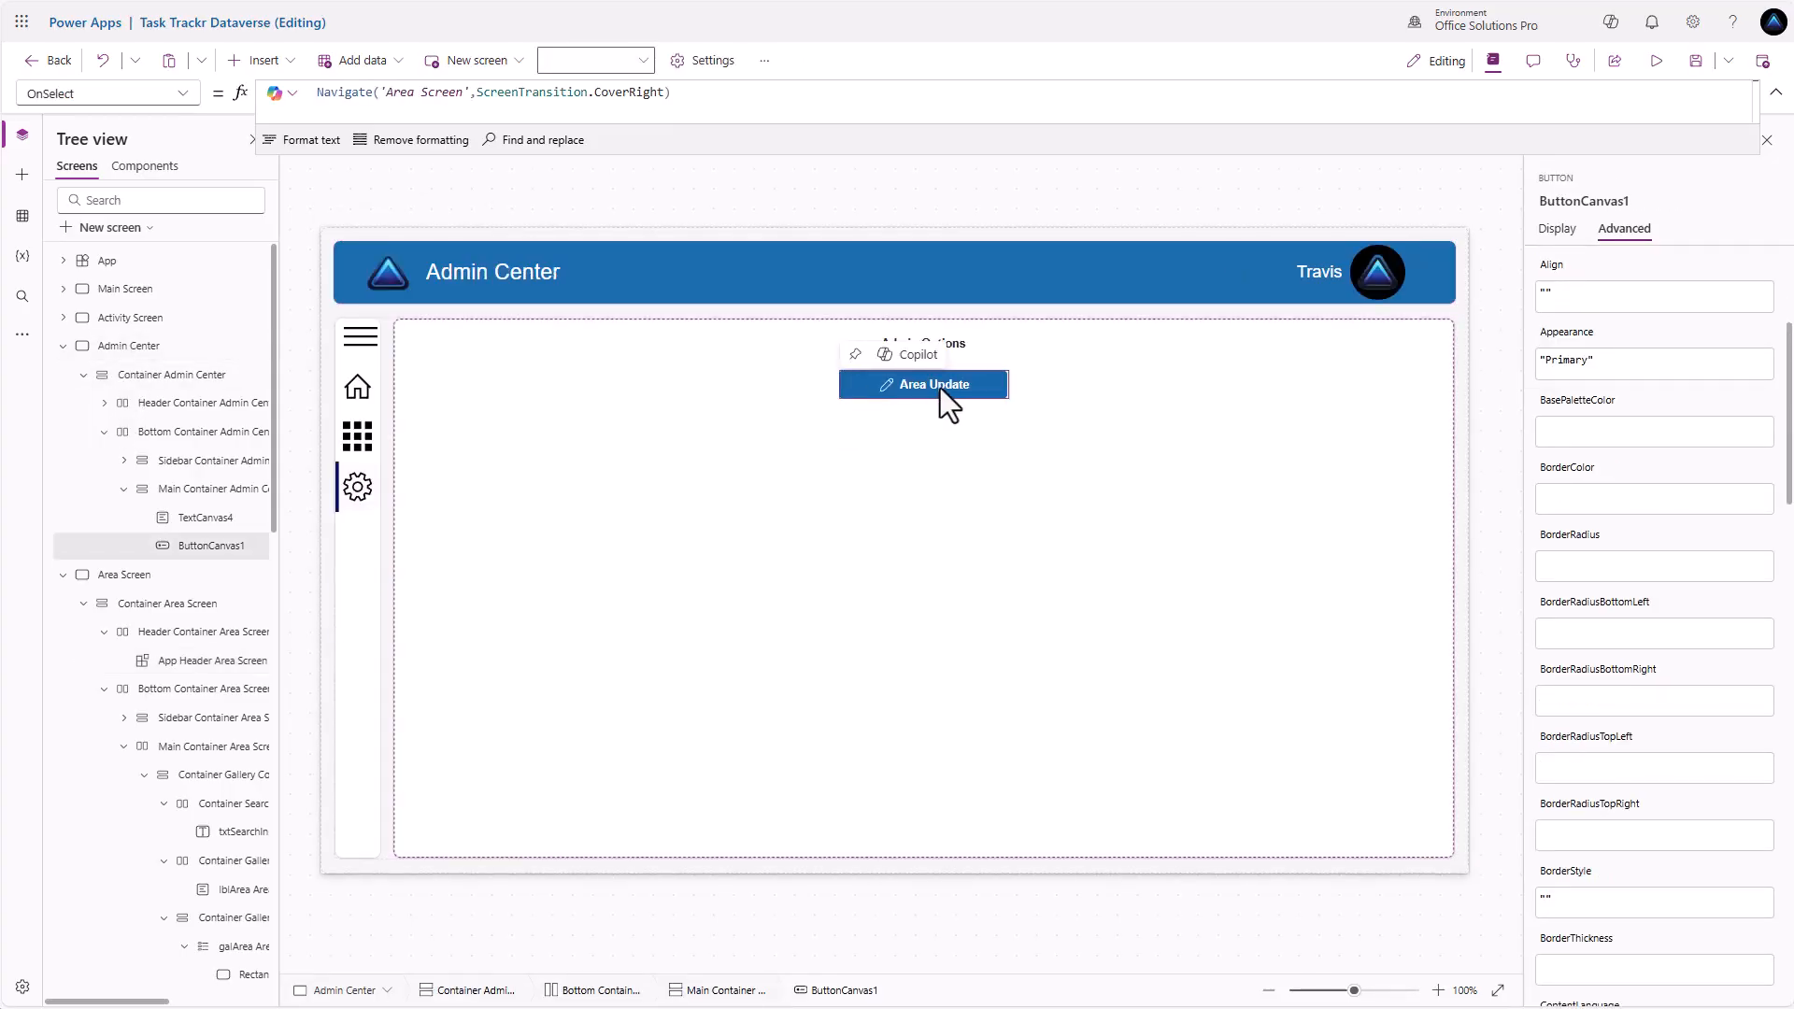
key("ctrl+c")
key("ctrl+v")
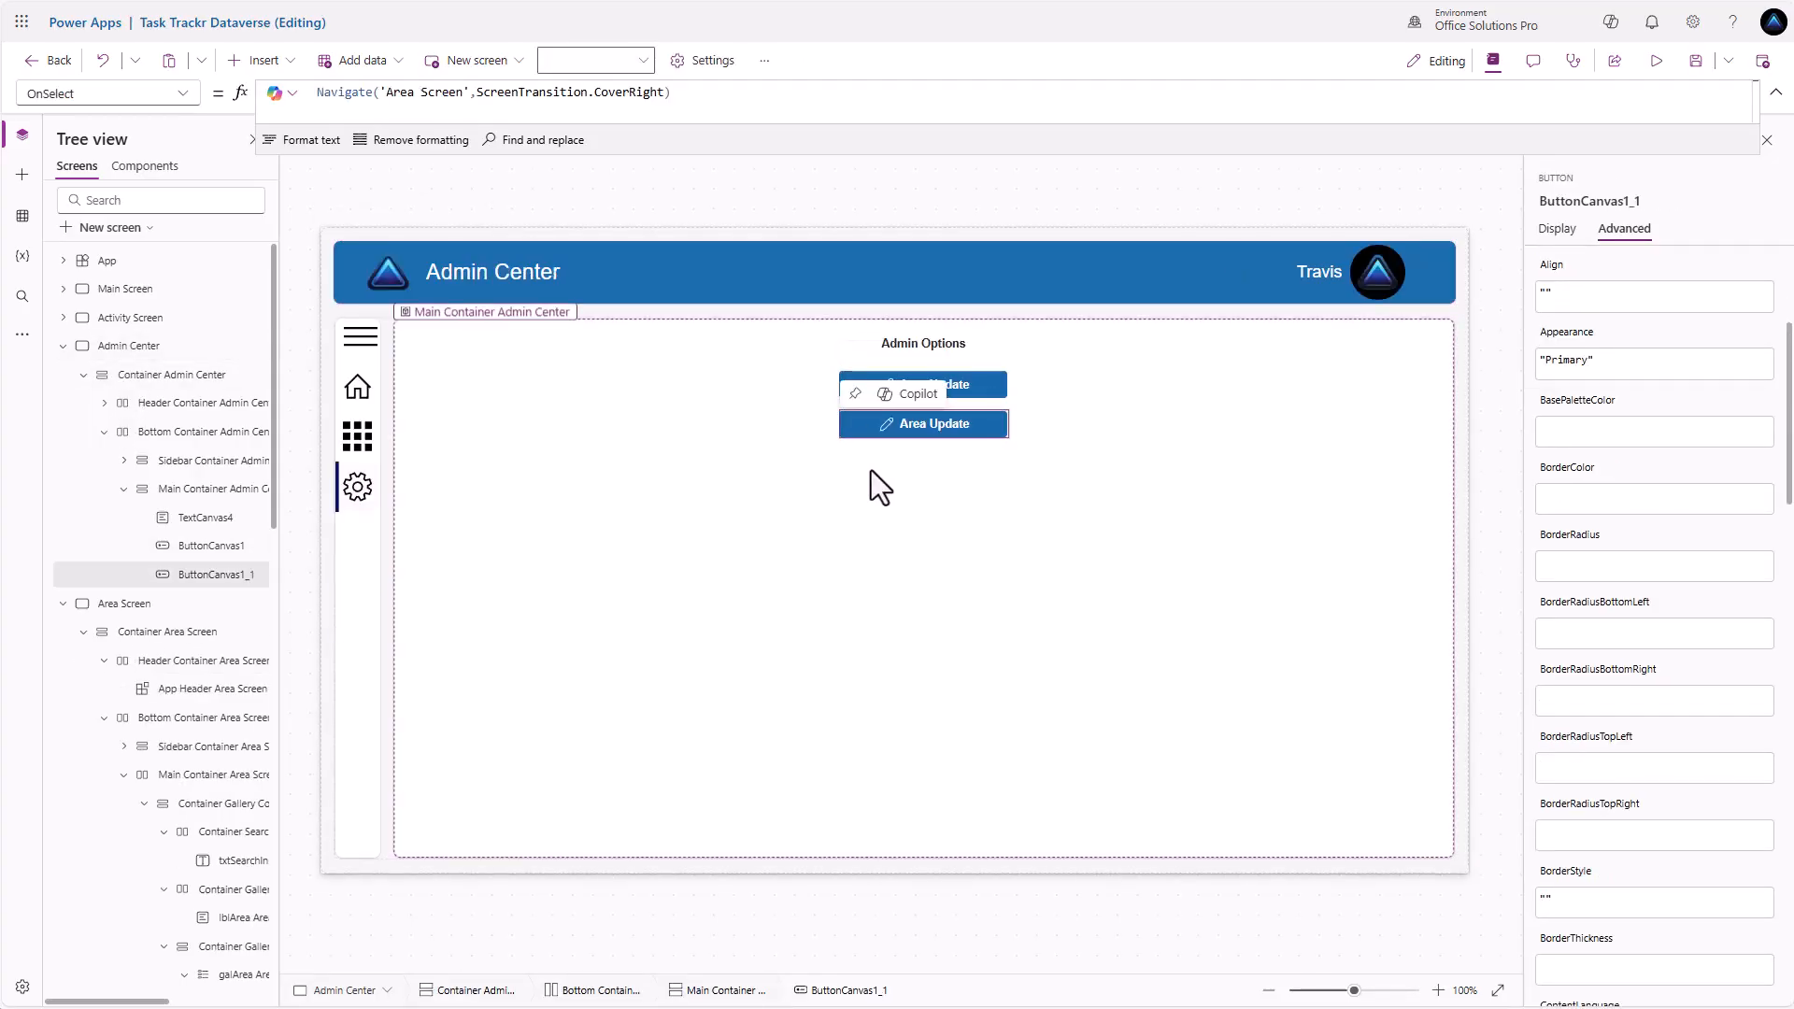
Set the copied button's text to "Sub-Area Update" and its accessible label to "Update Sub-Areas"
left_click(1556, 229)
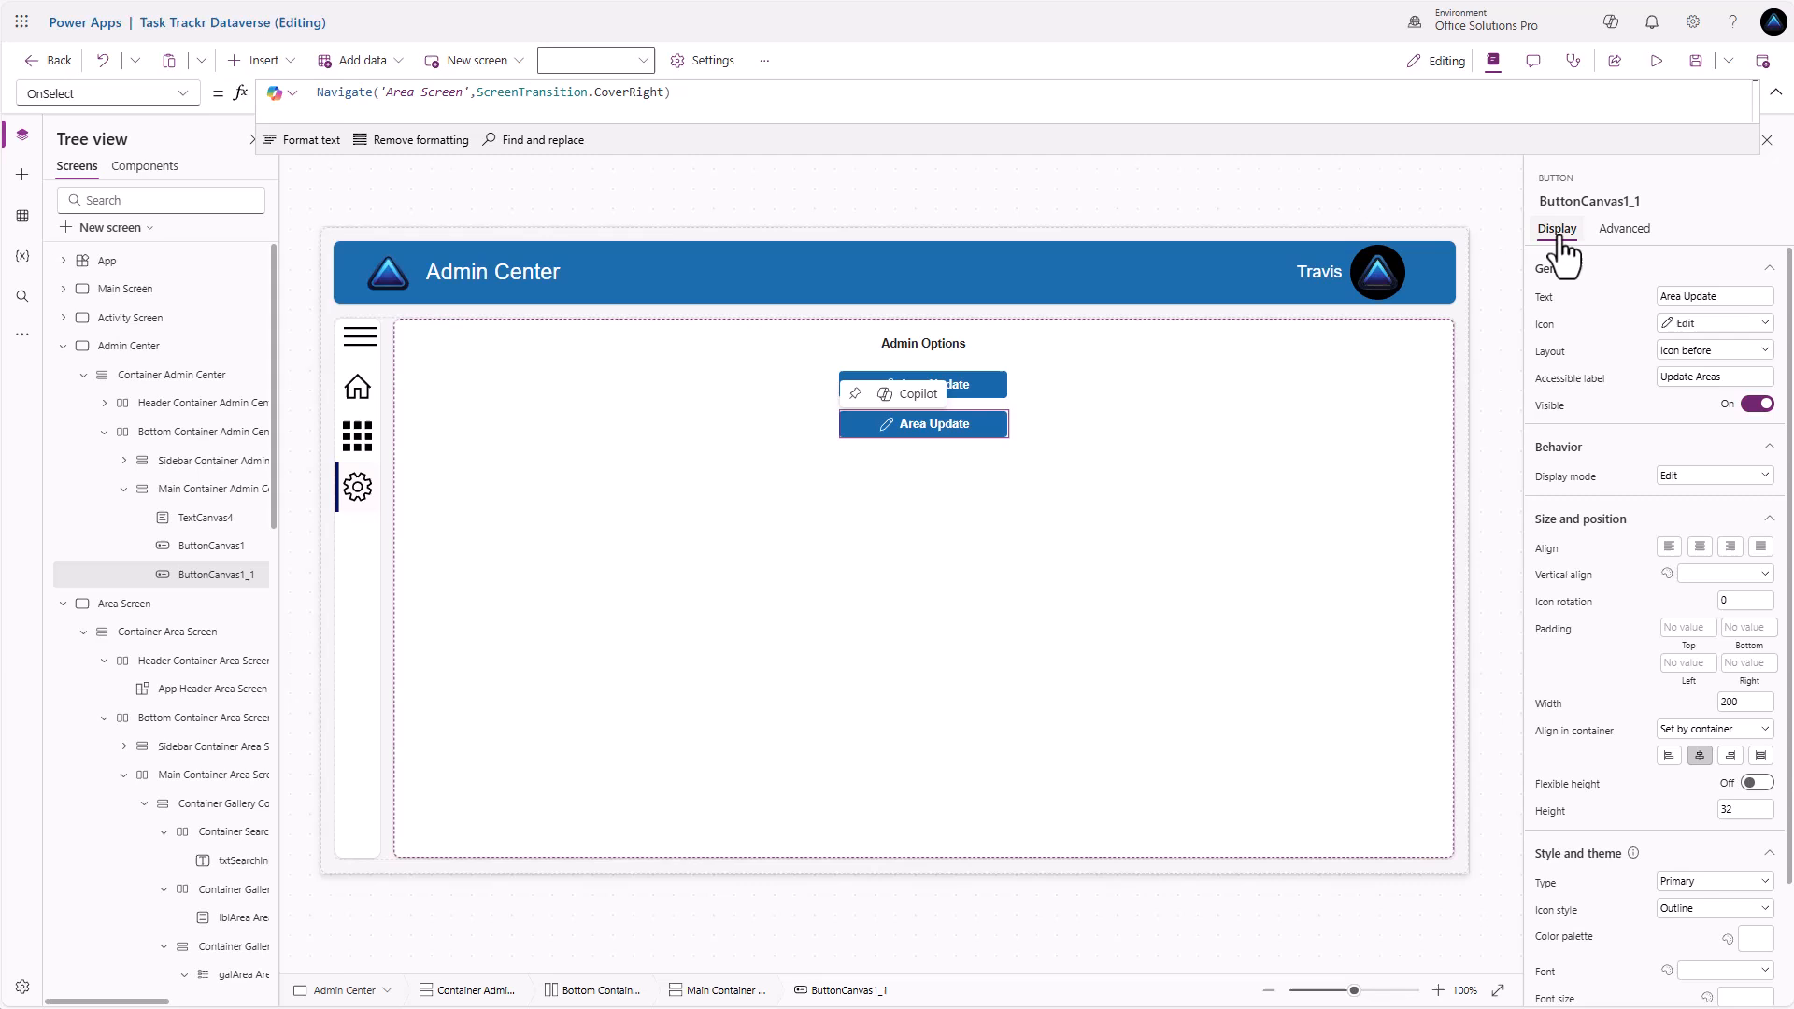
left_click(1663, 296)
type("S")
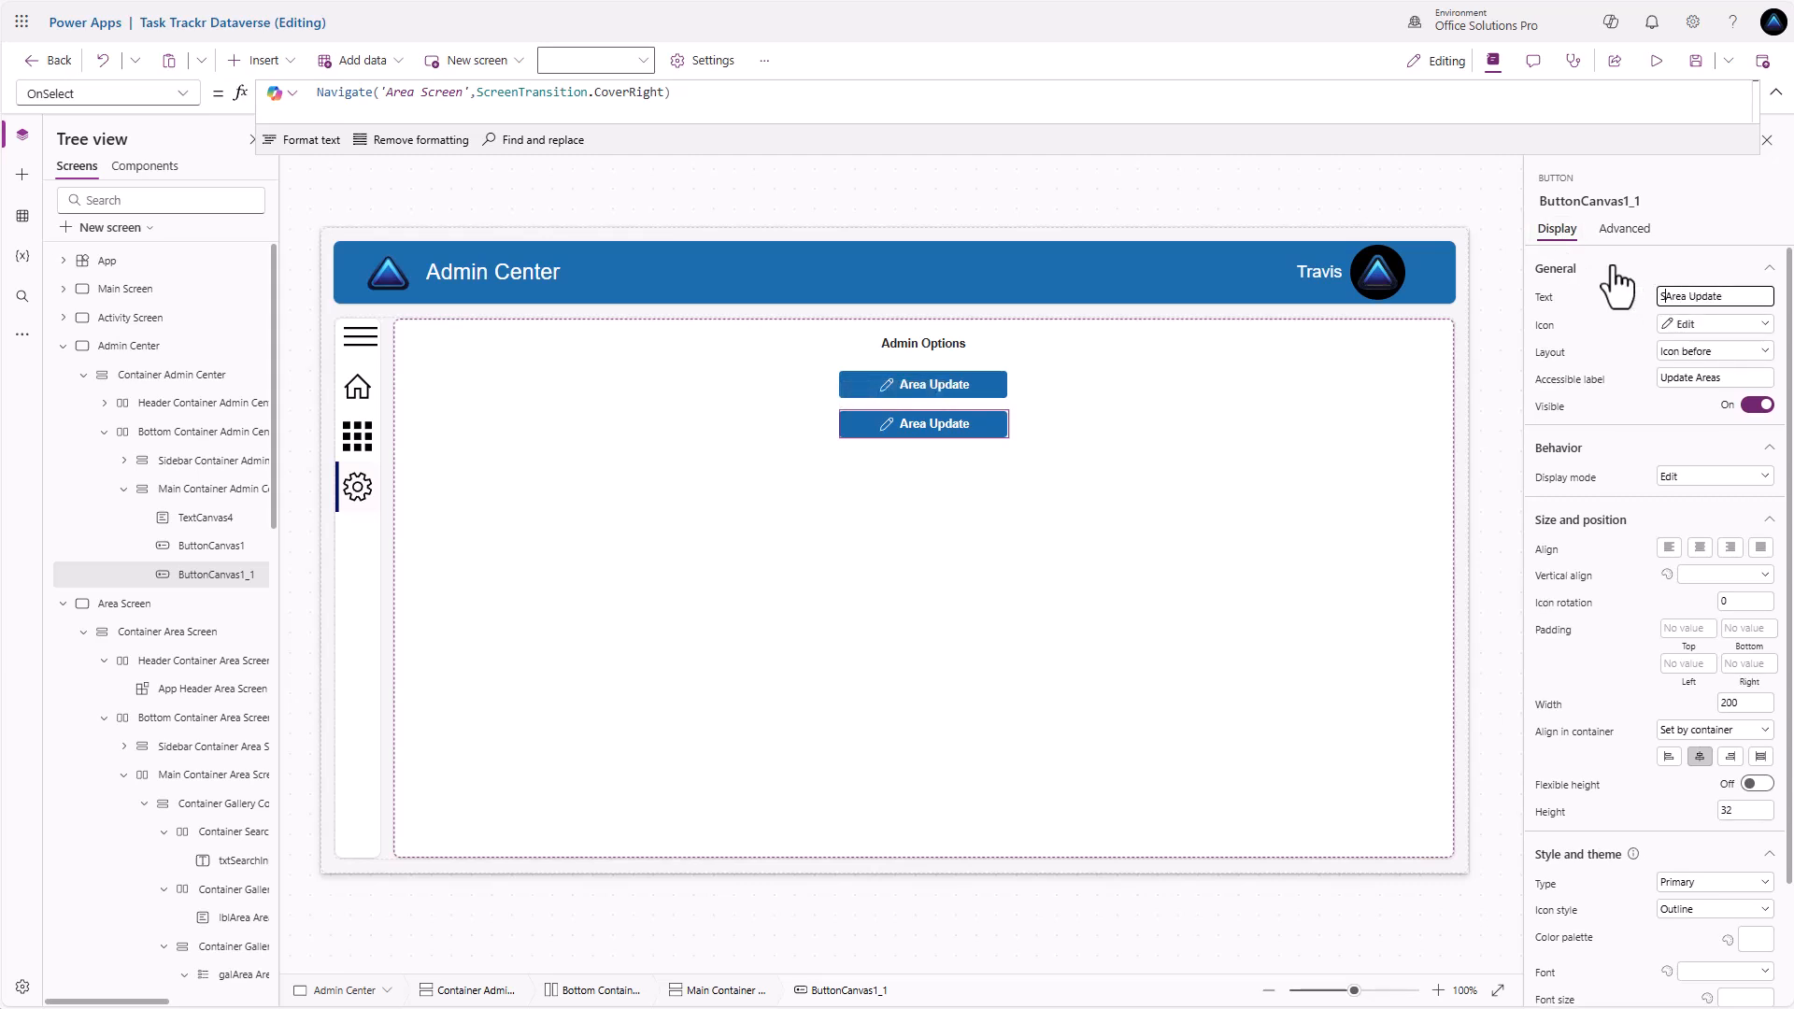
type("ub-")
left_click(1676, 377)
type("Sub")
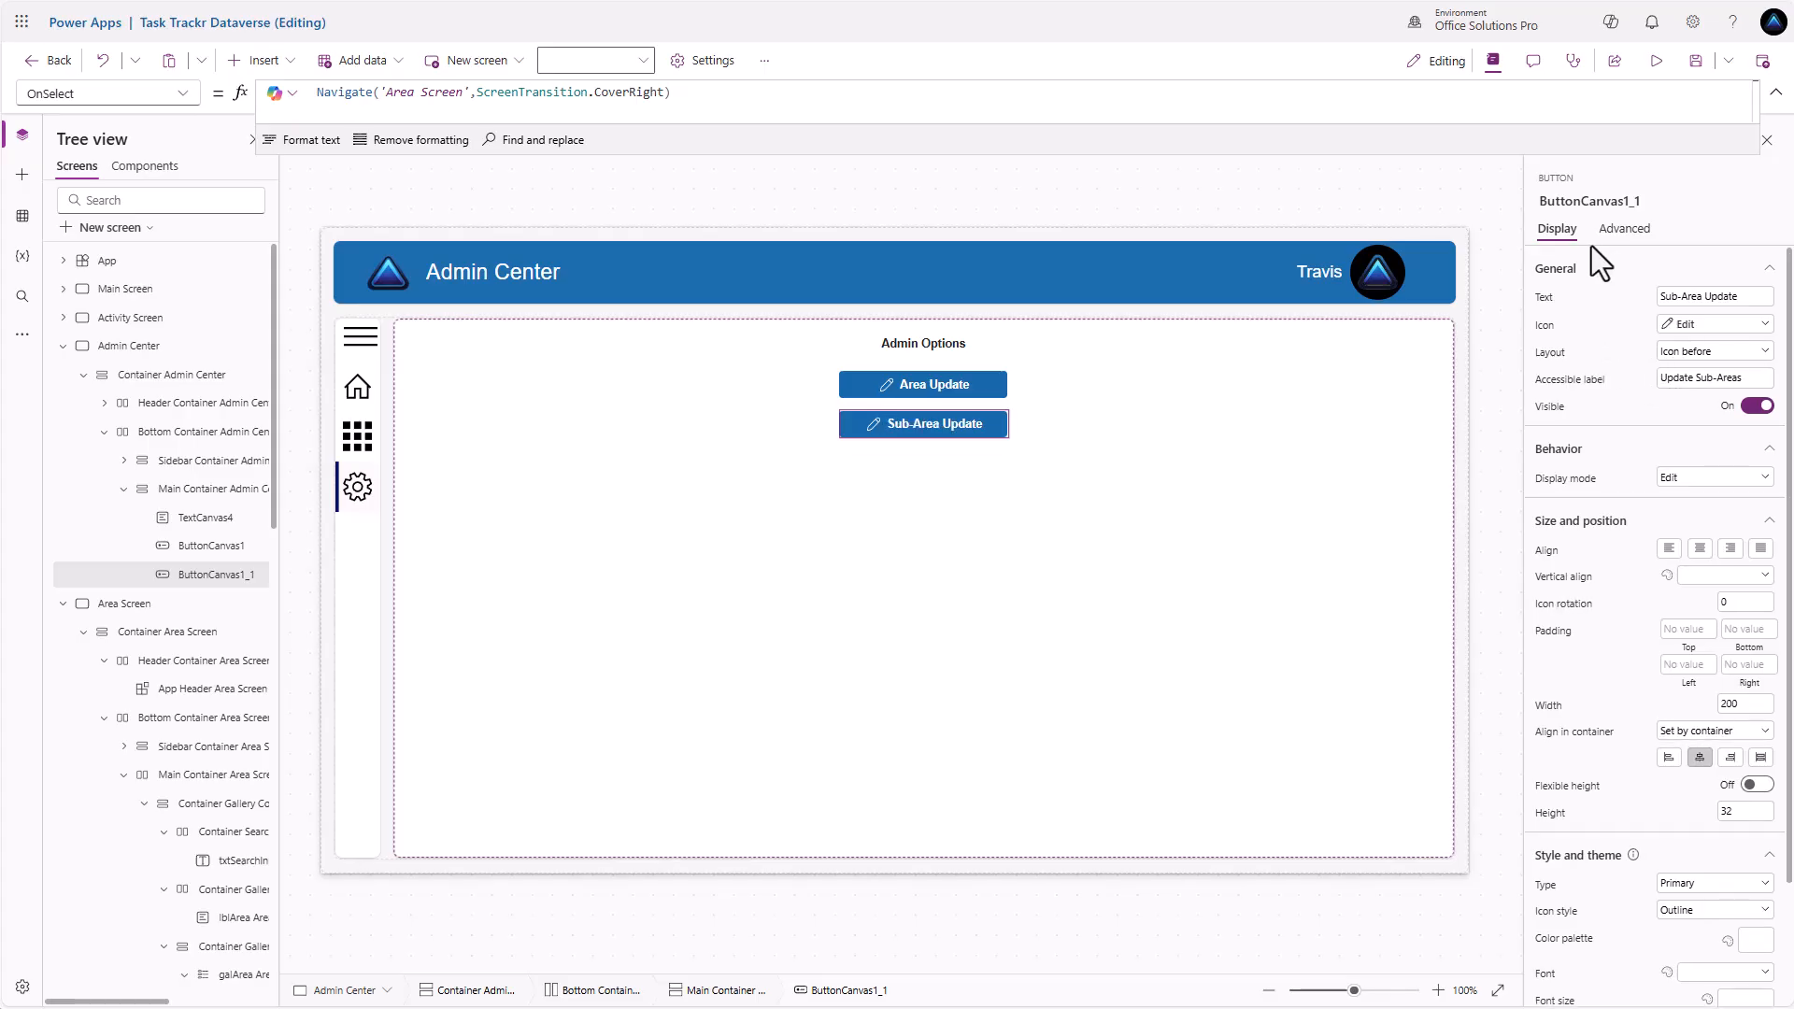
Go to the Activity Screen and insert two vertical containers into its main container
left_click(347, 437, "alt")
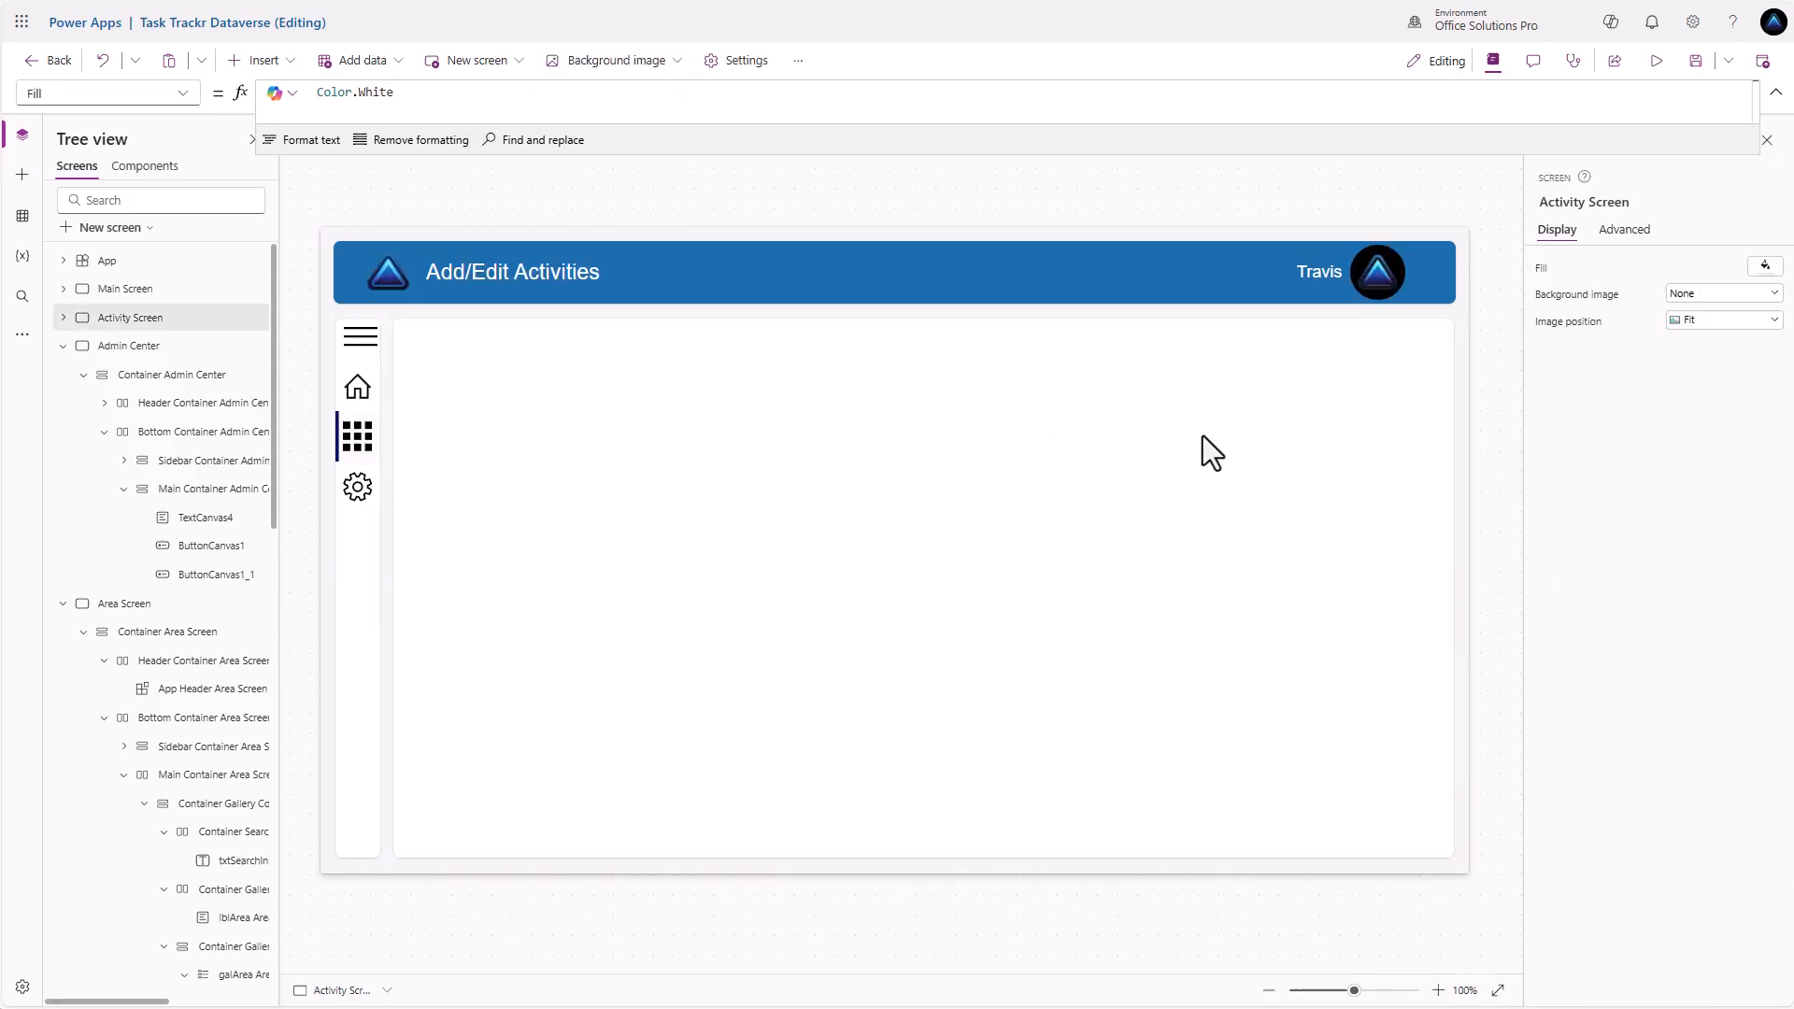
left_click(1656, 62)
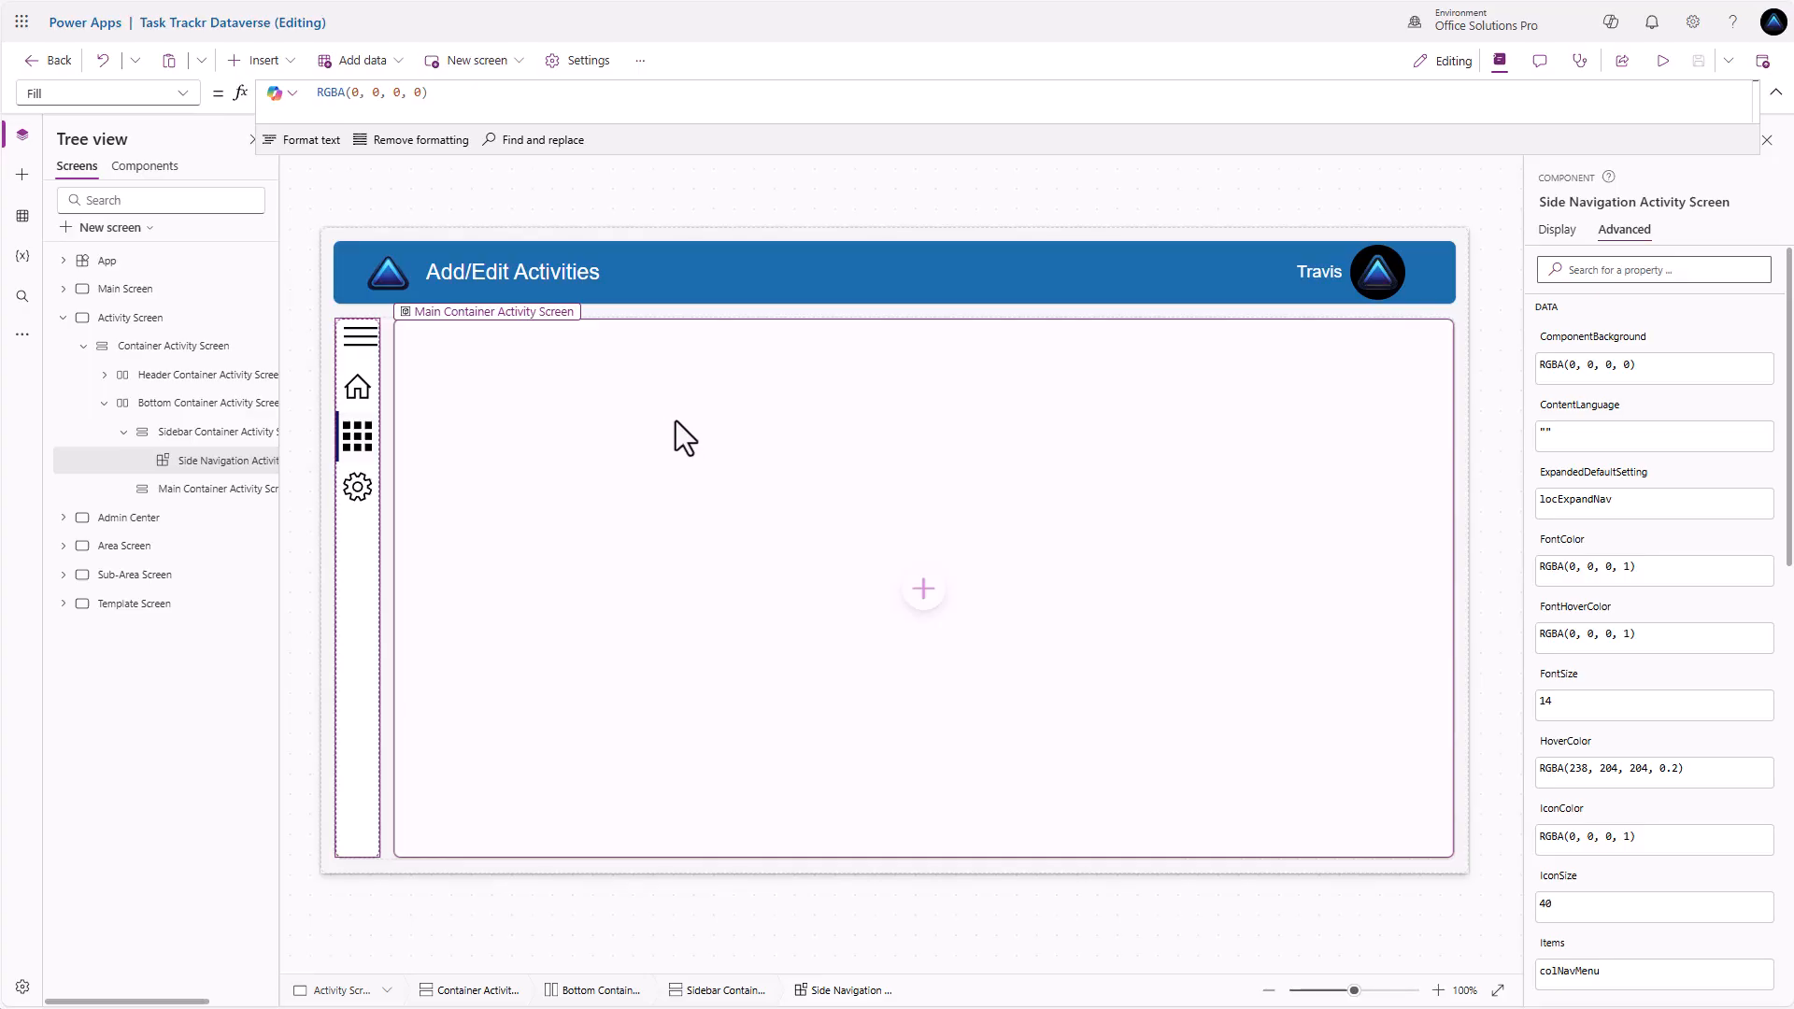
left_click(915, 602)
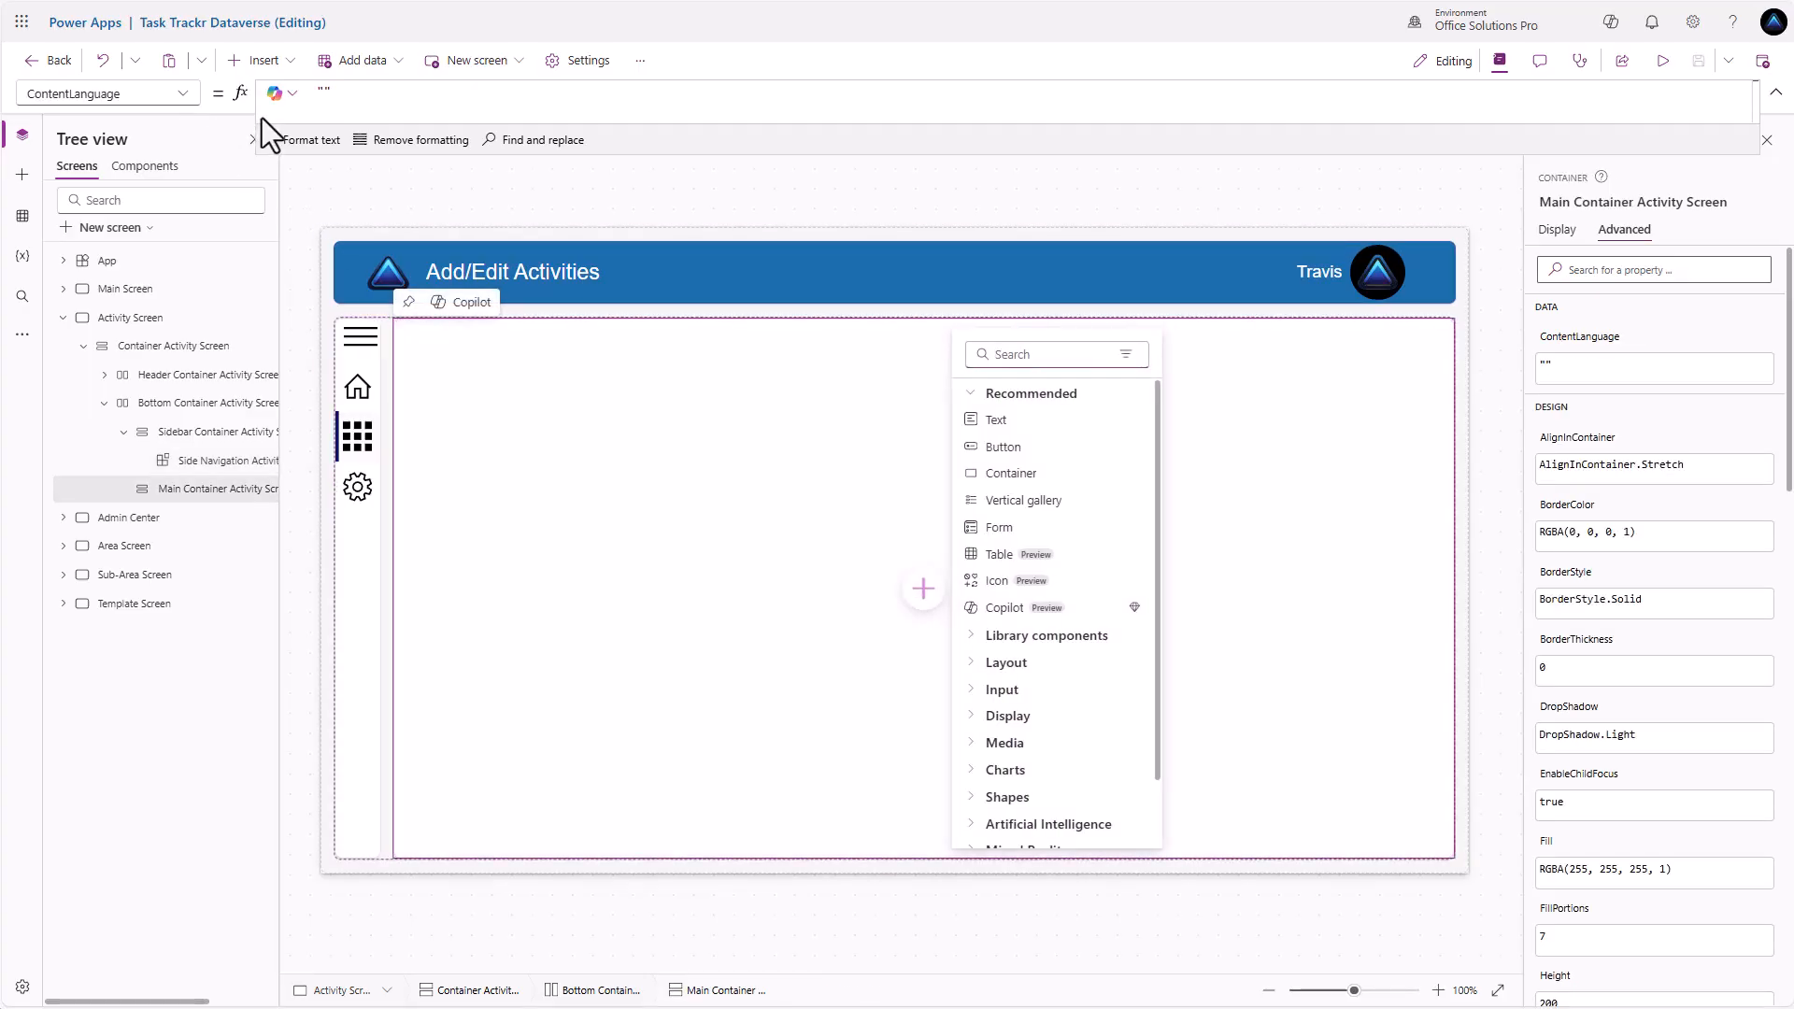
left_click(1013, 350)
type("cont")
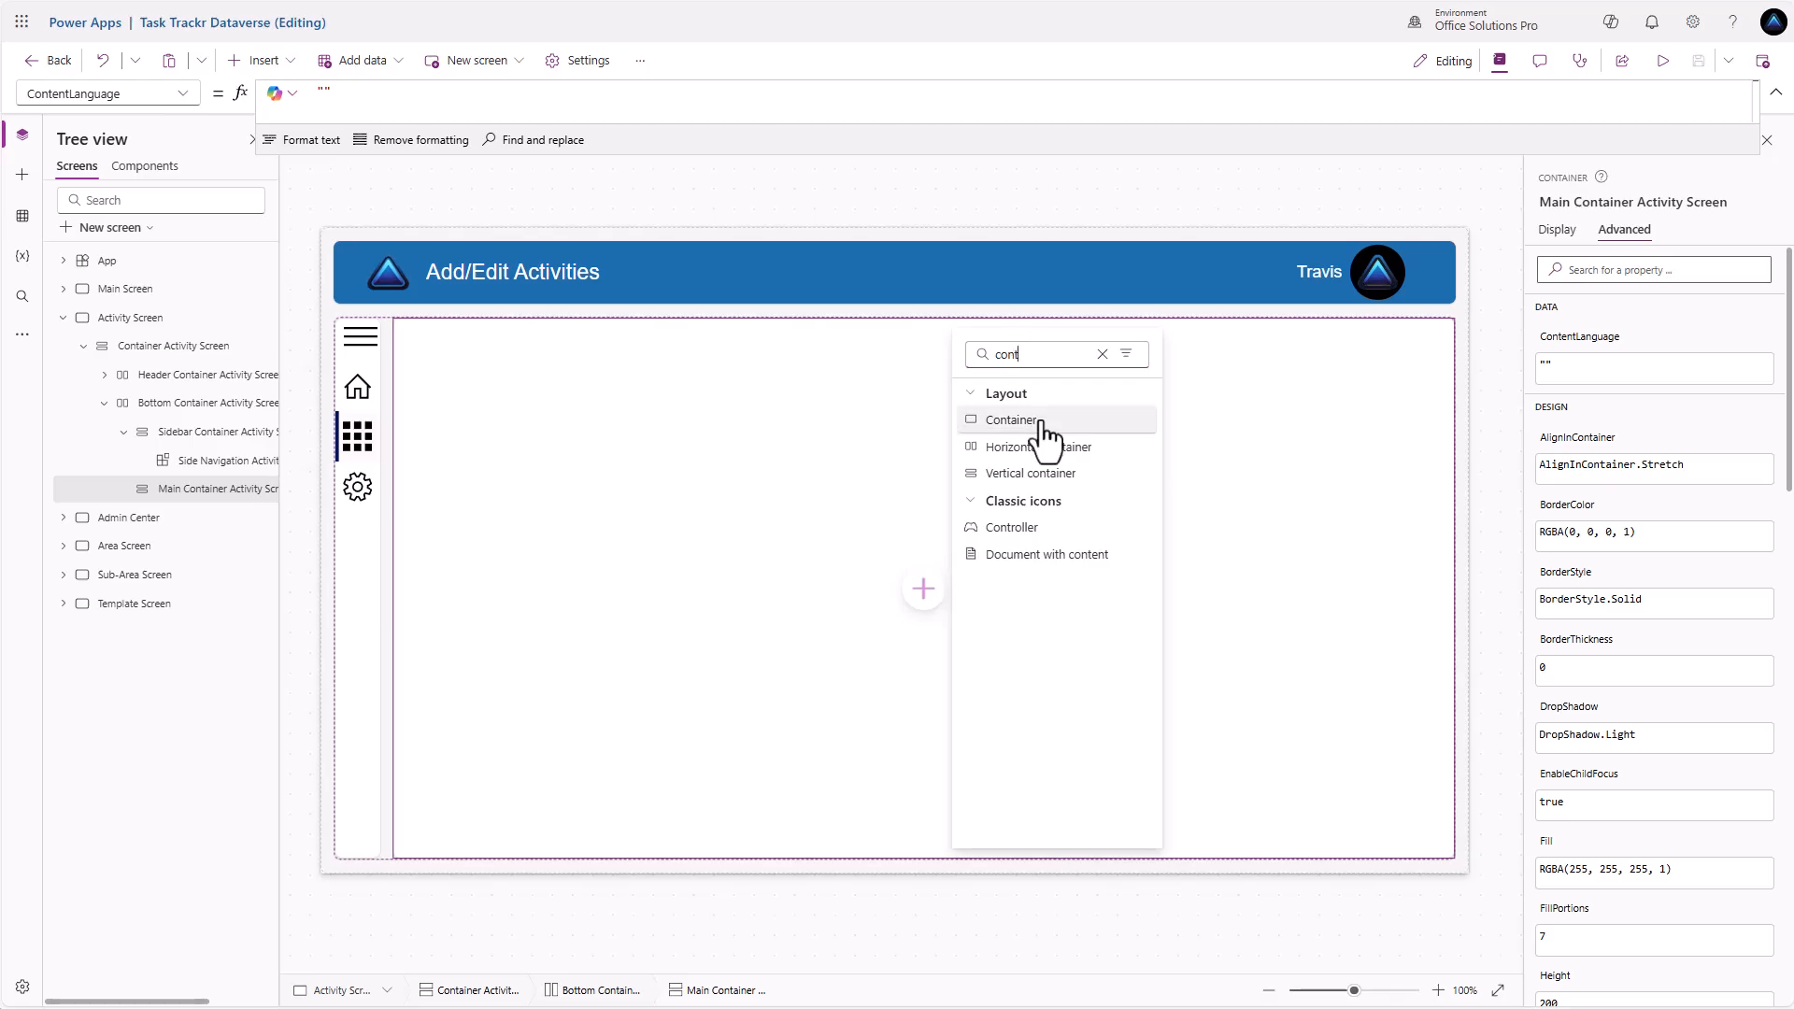
left_click(1043, 484)
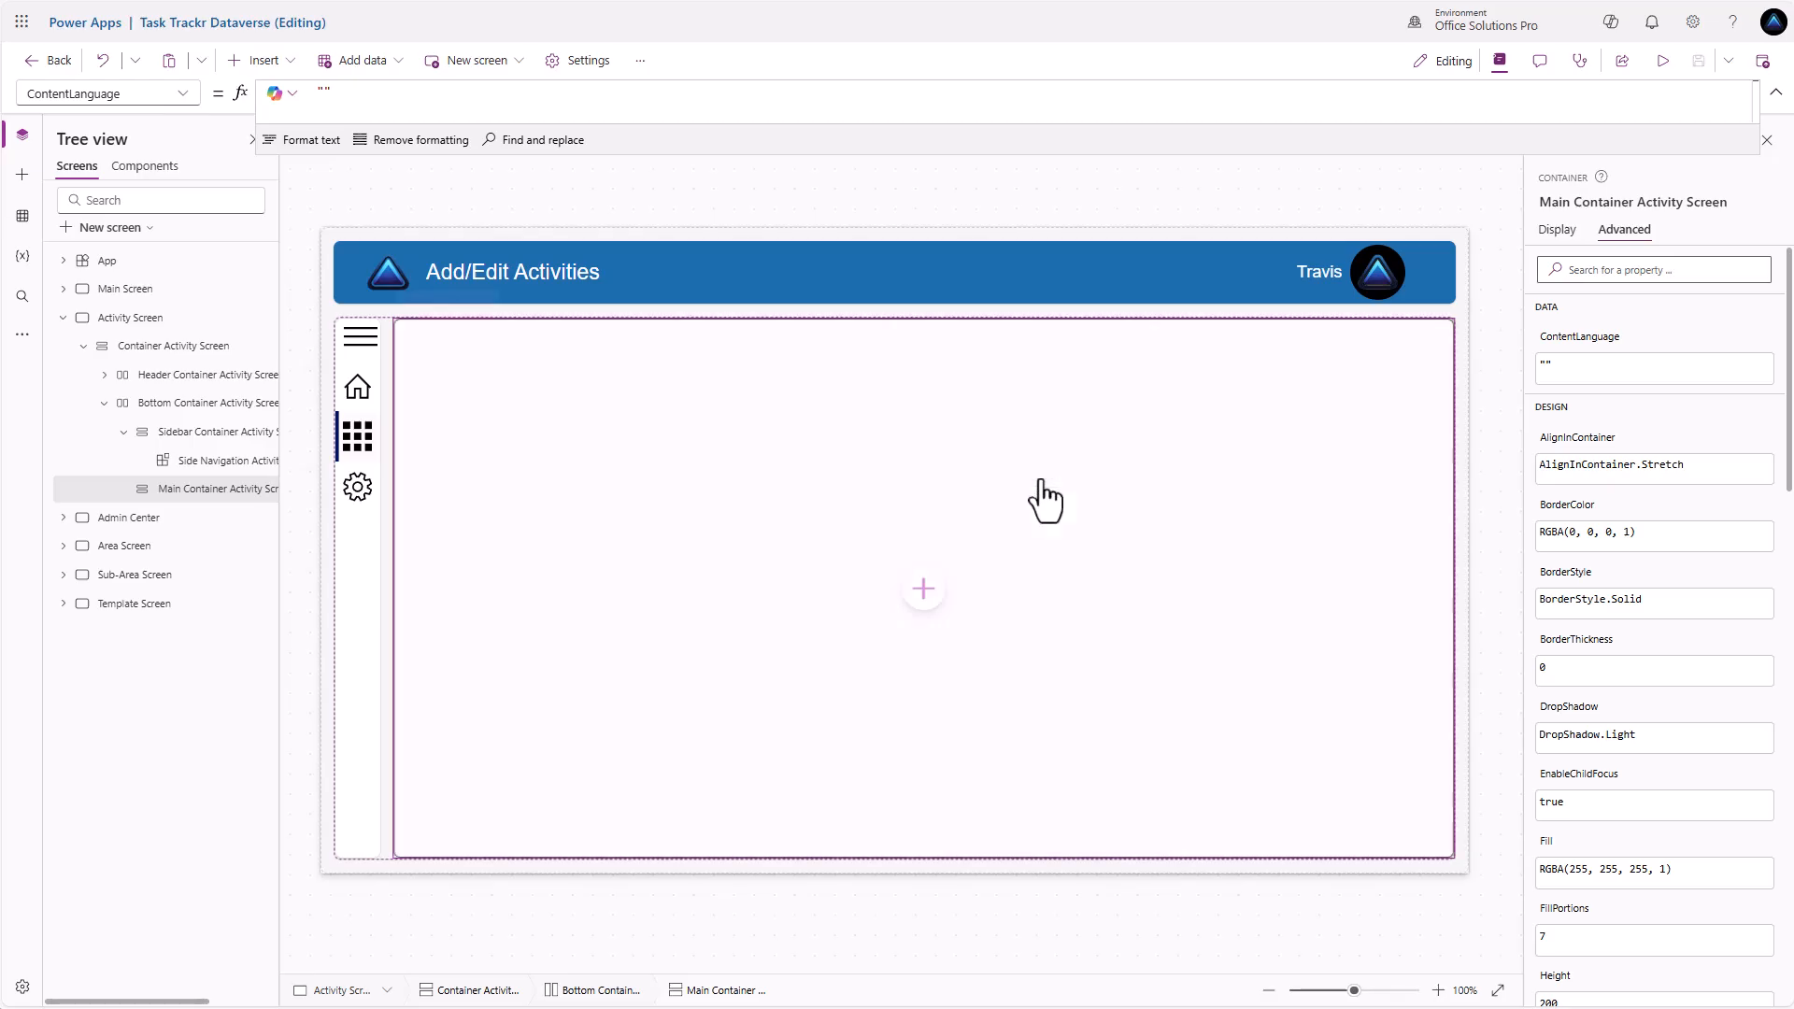
left_click(199, 496)
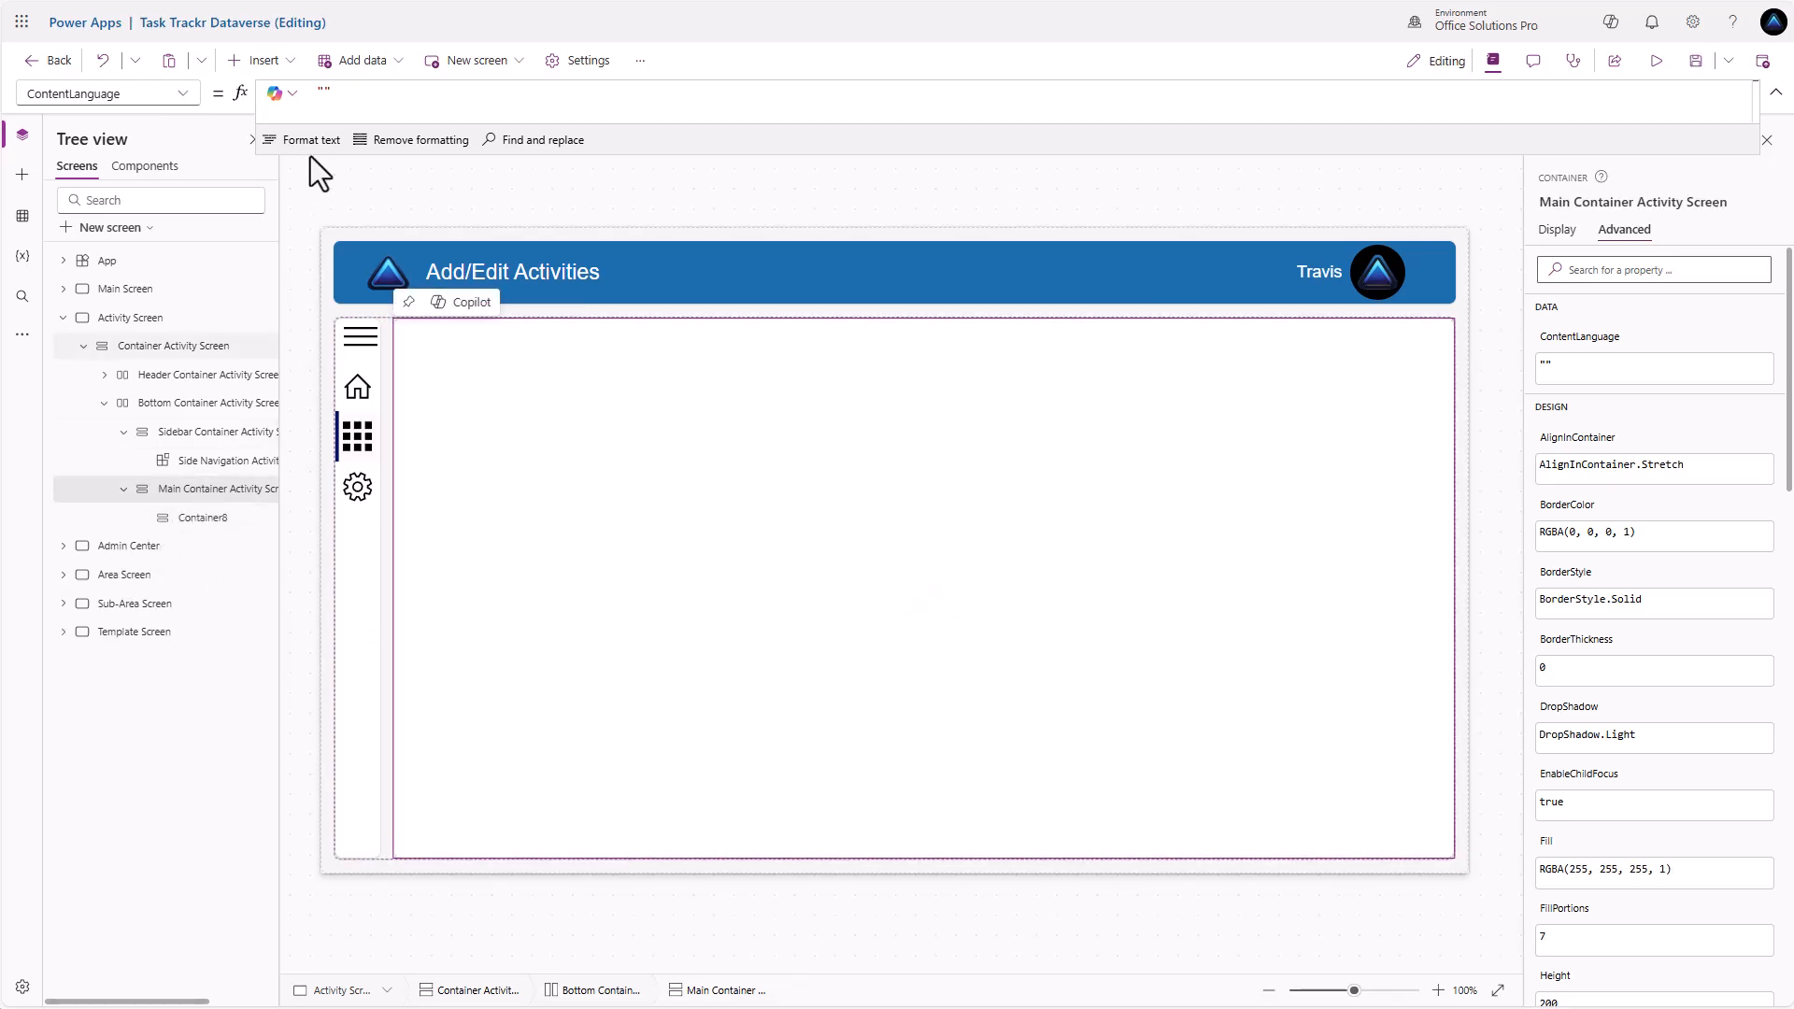
left_click(278, 61)
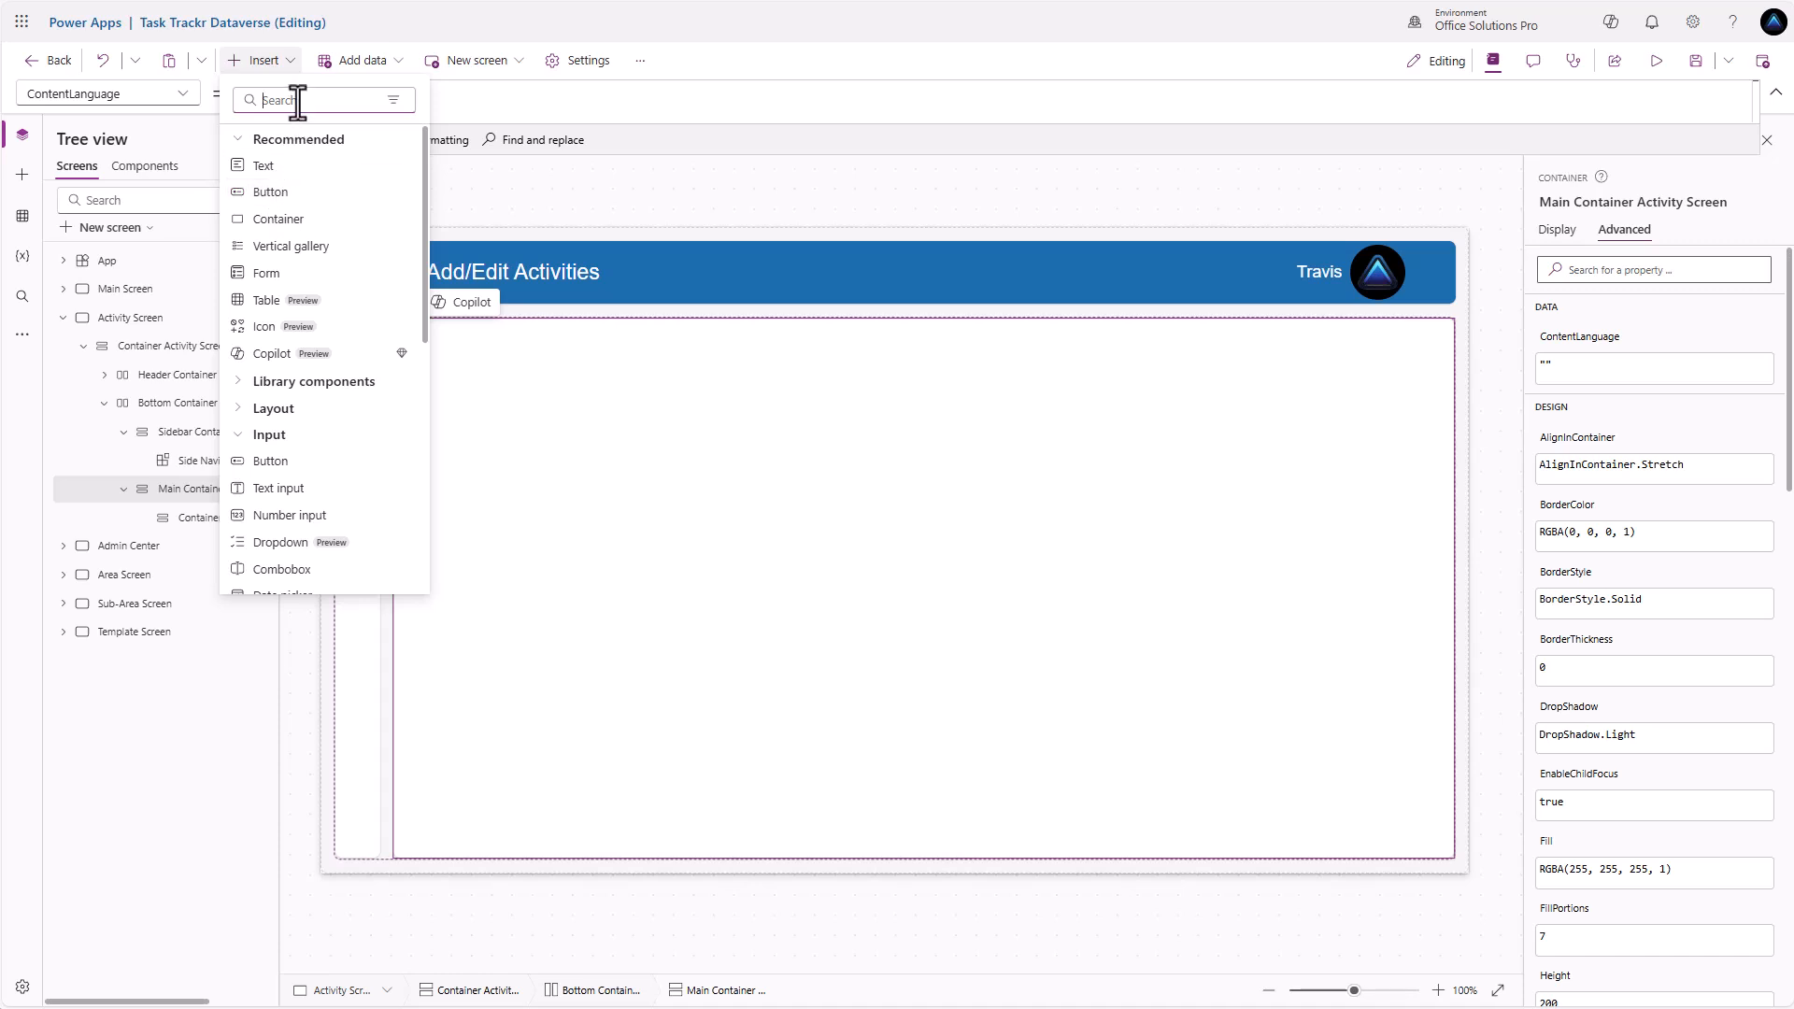
type("cont")
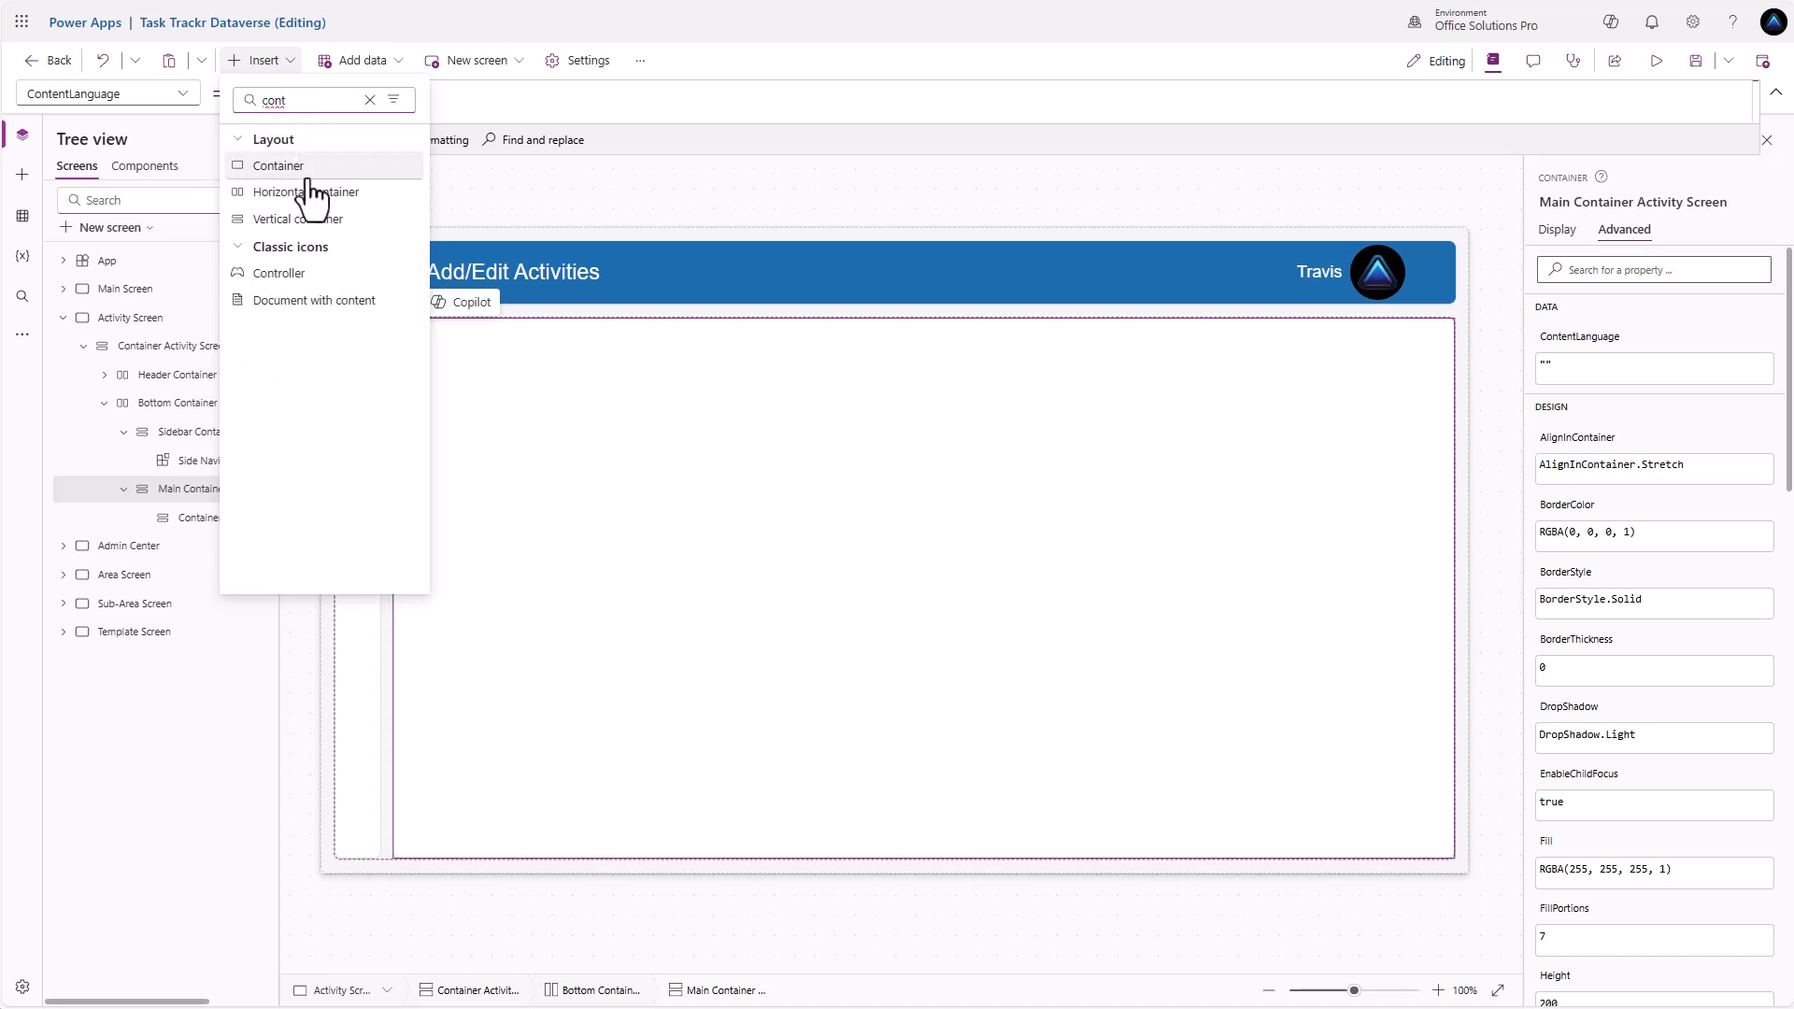
left_click_drag(316, 224, 316, 224)
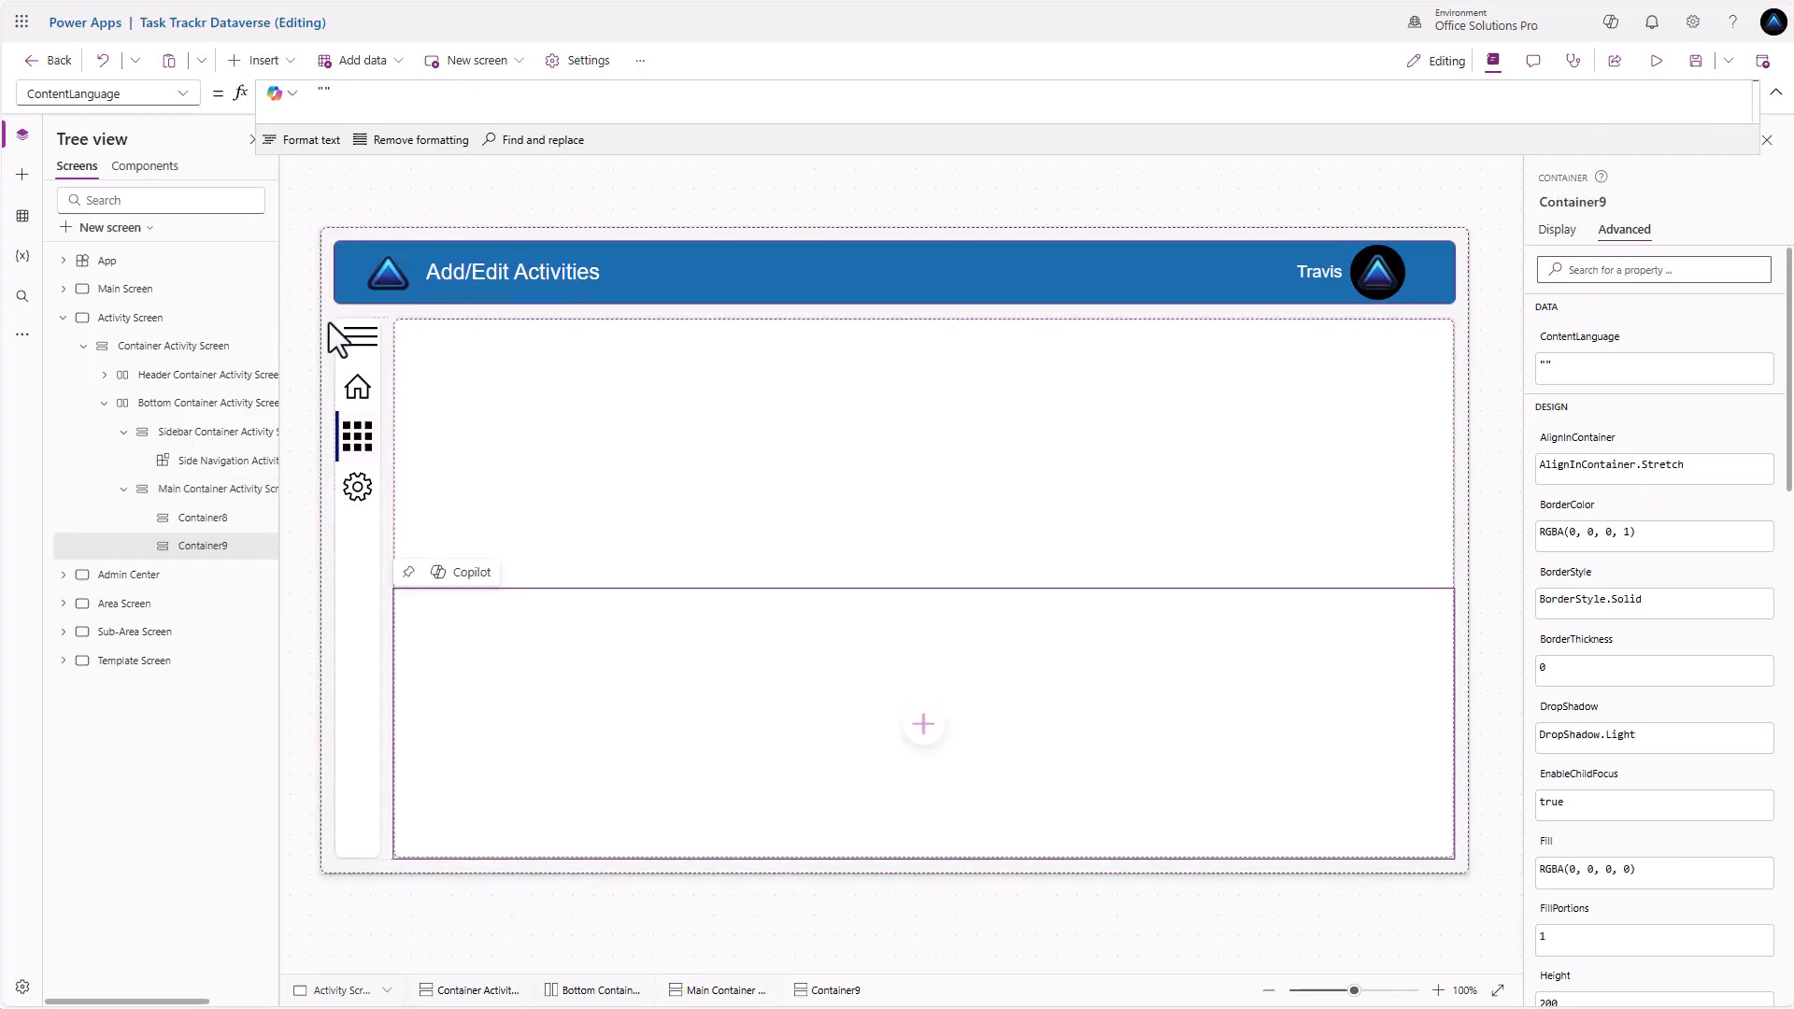
Set the Activity Screen main container's direction to Horizontal
left_click(220, 493)
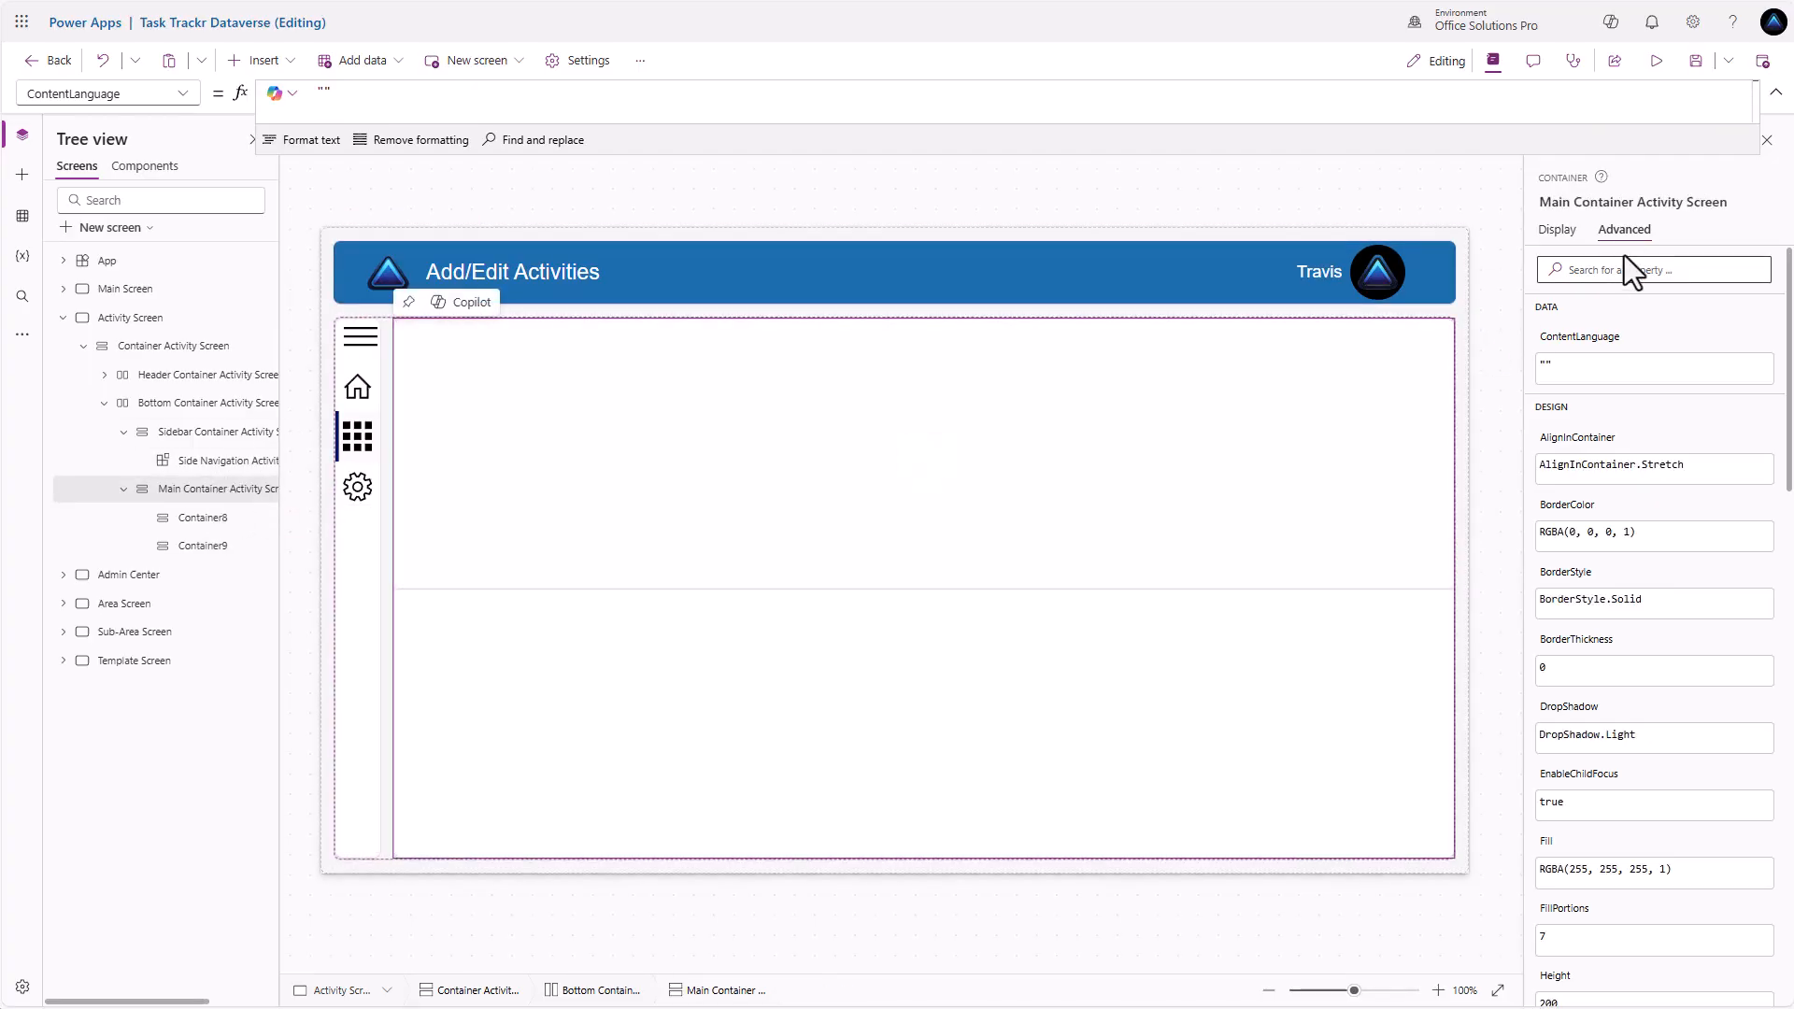
left_click(1556, 230)
left_click(1756, 268)
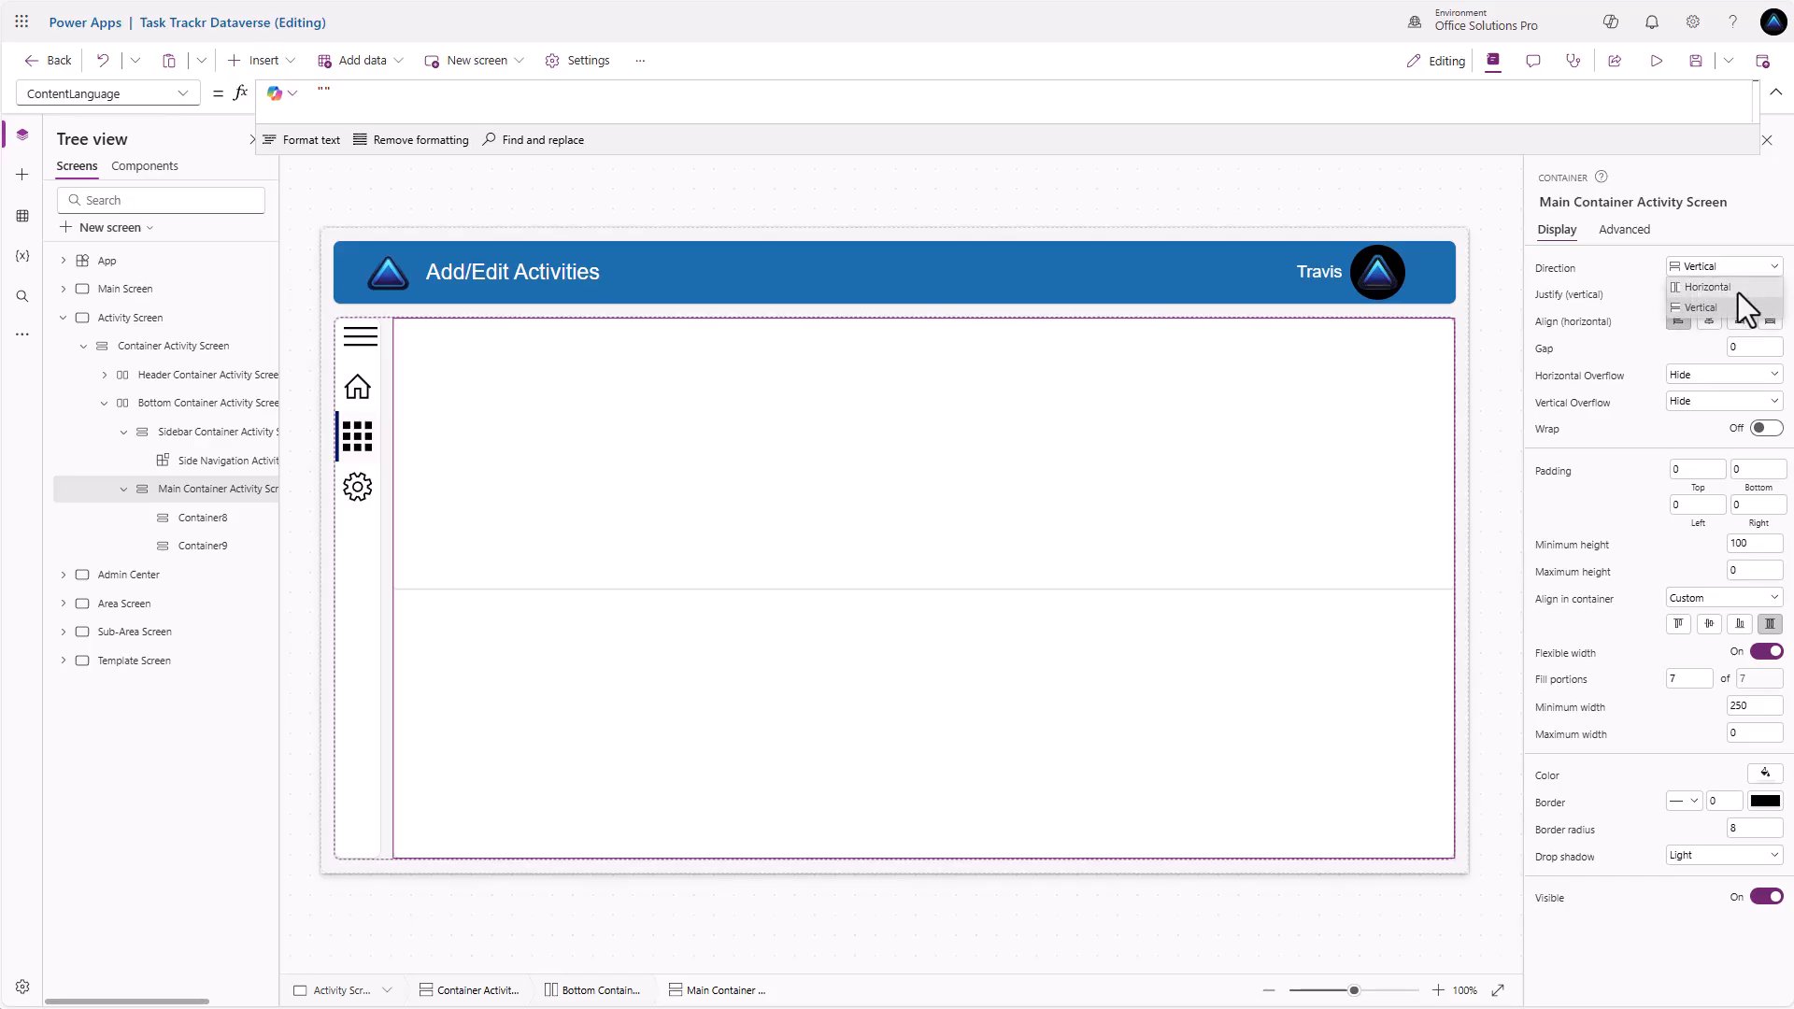
left_click(1728, 290)
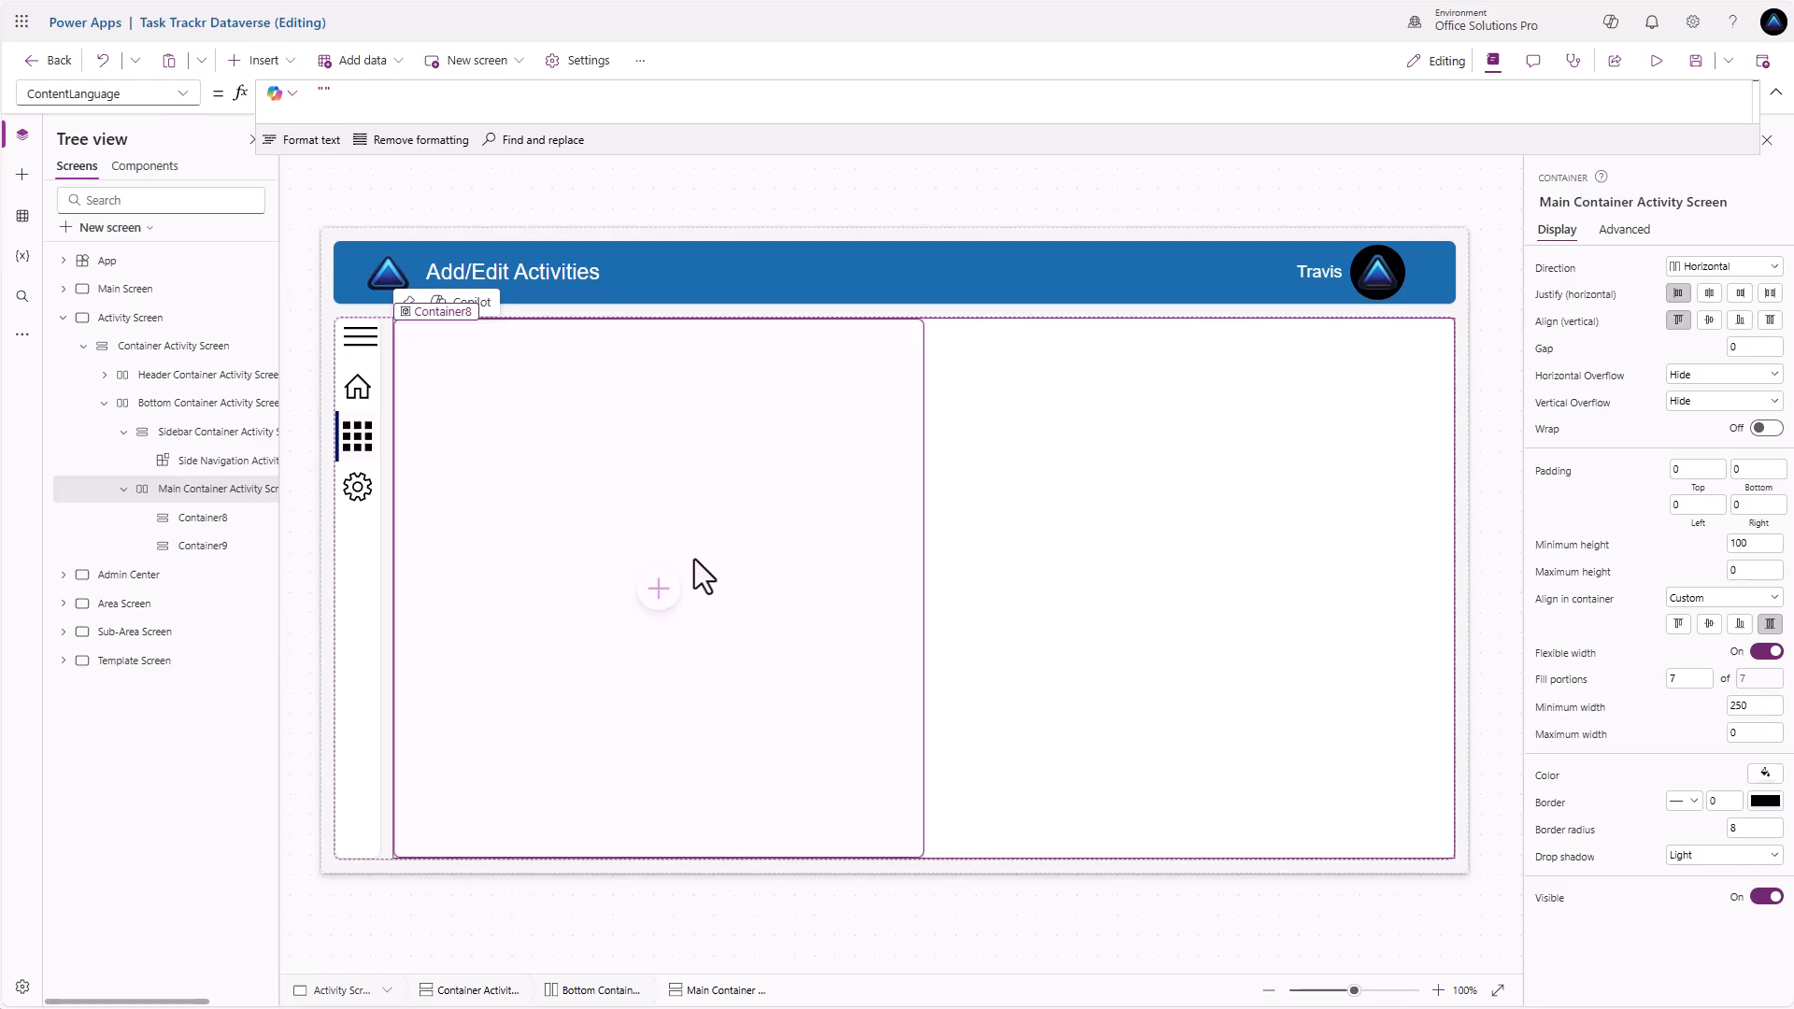
Insert a horizontal container and a vertical container below it inside Container8, the first column of the Activity Screen
left_click(659, 598)
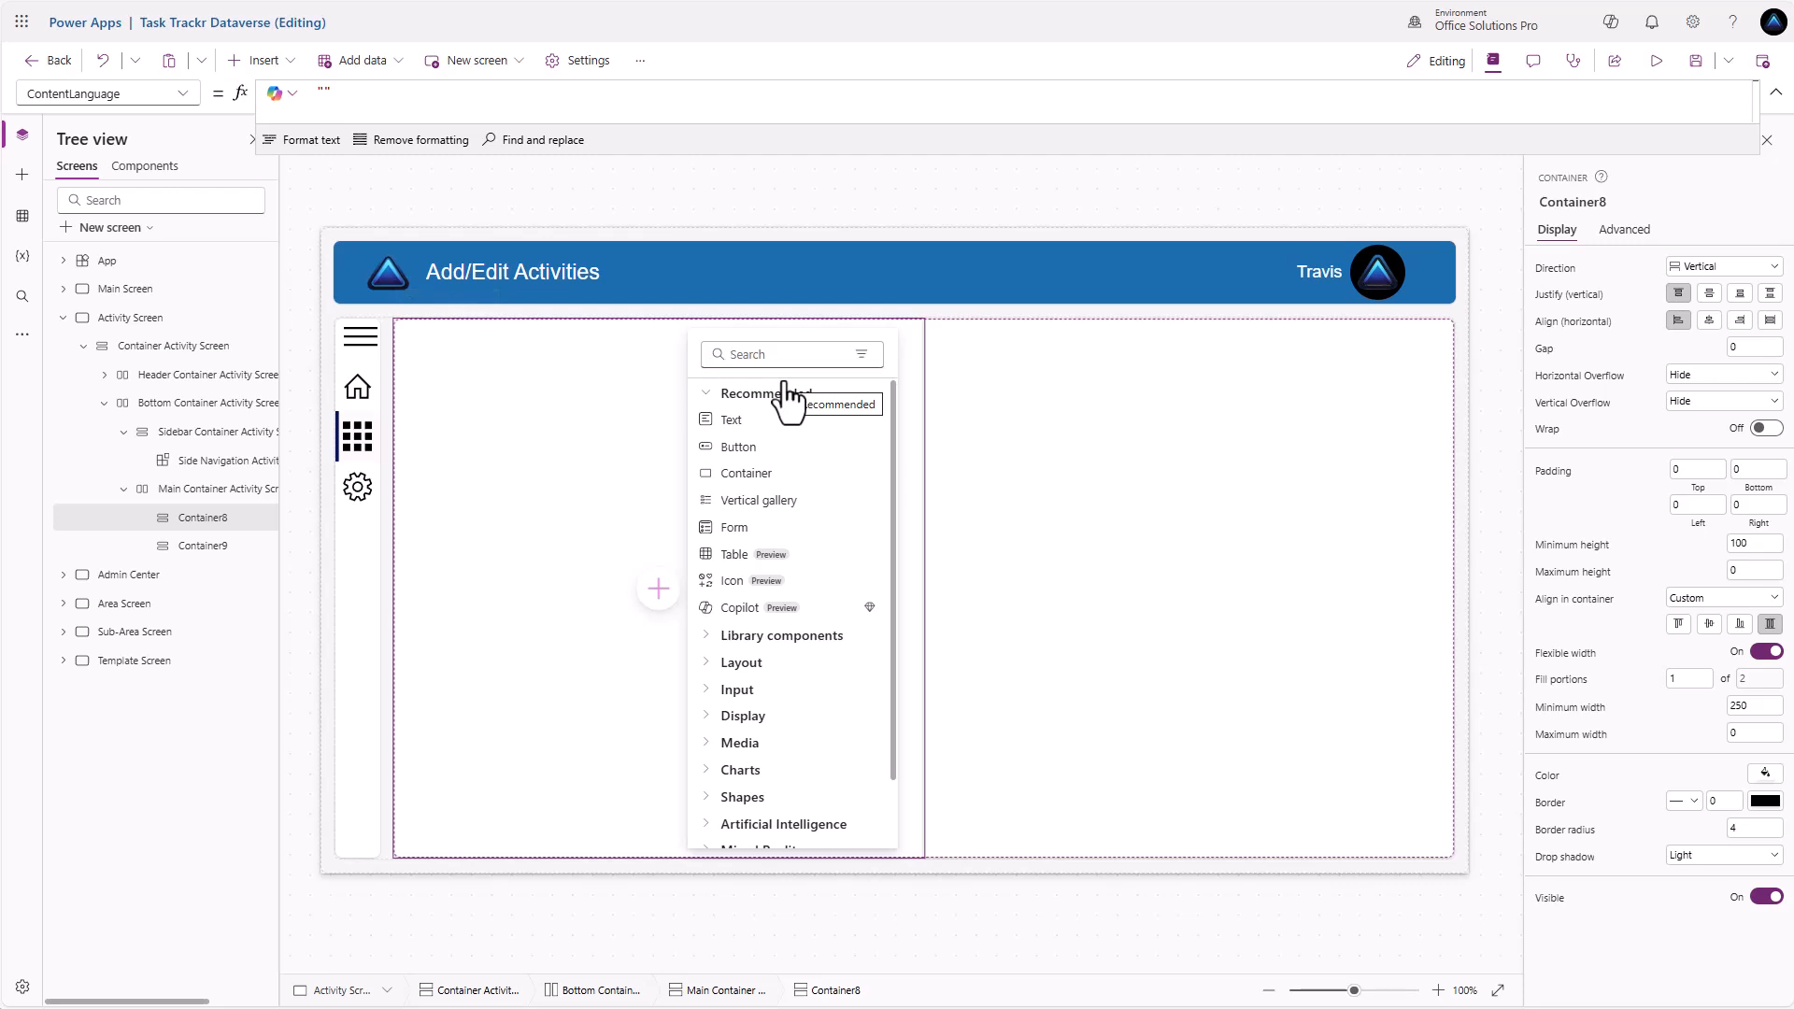
type("cont")
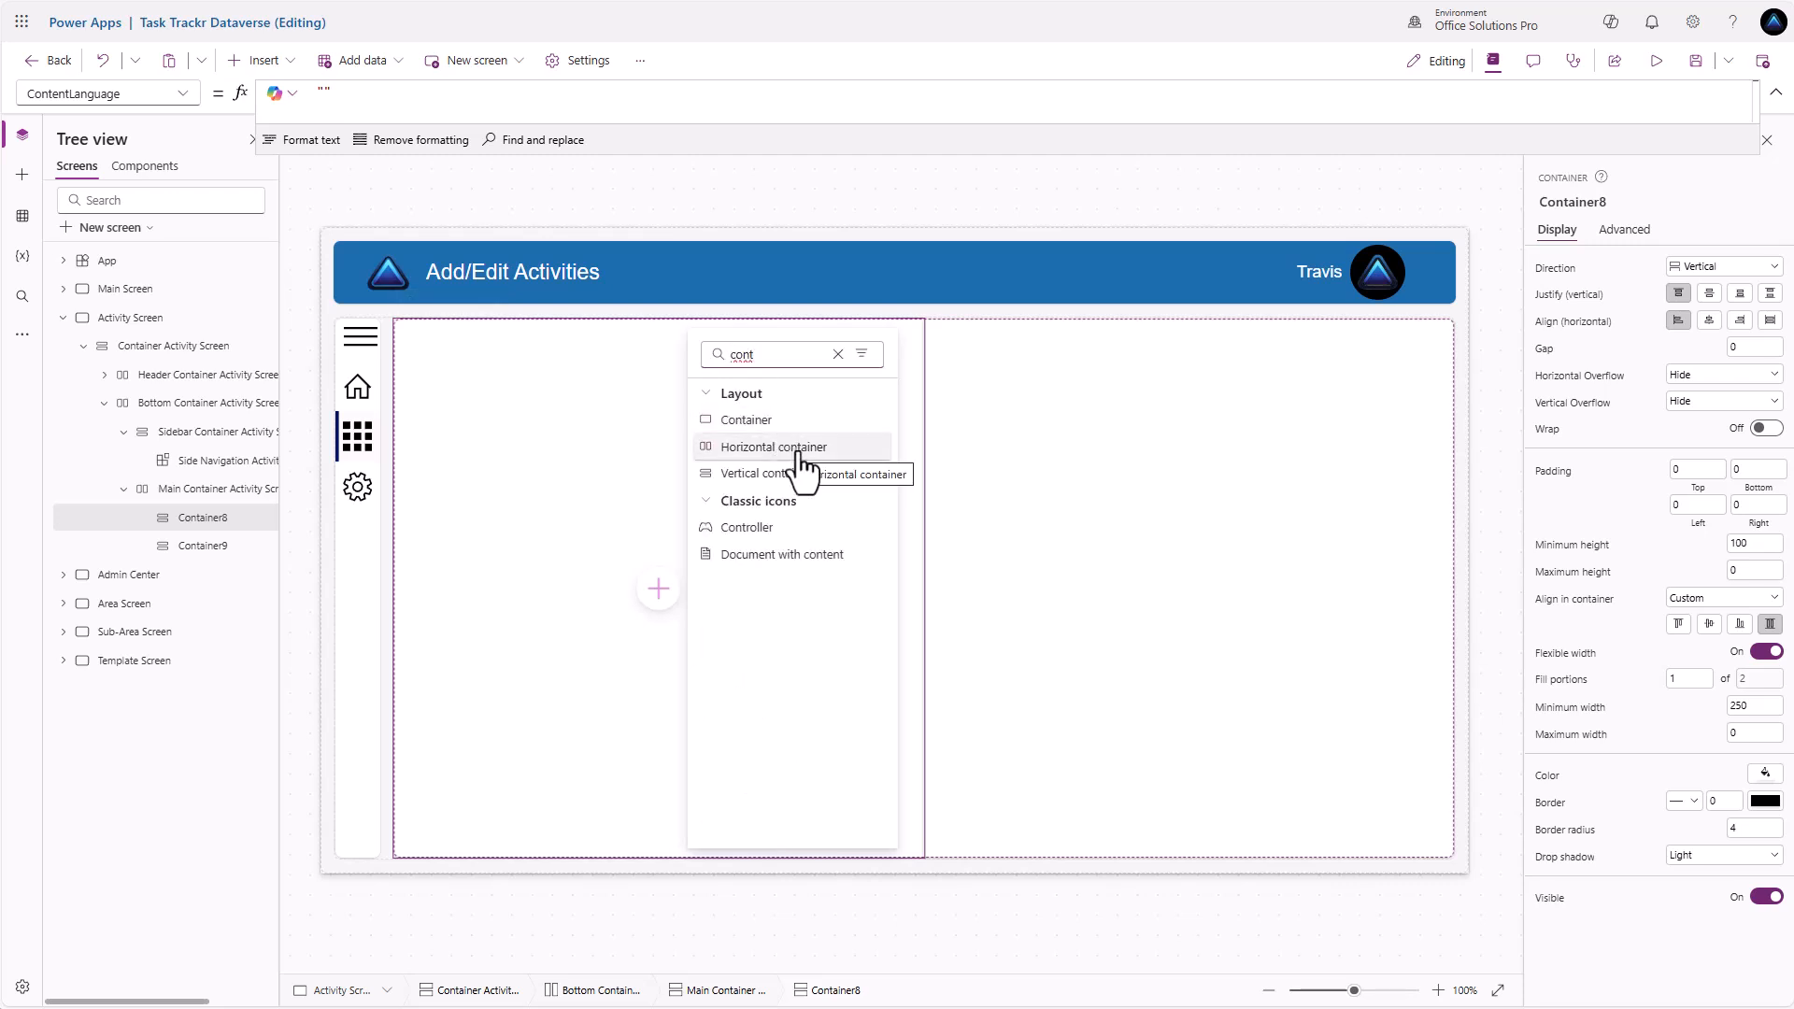
left_click(801, 448)
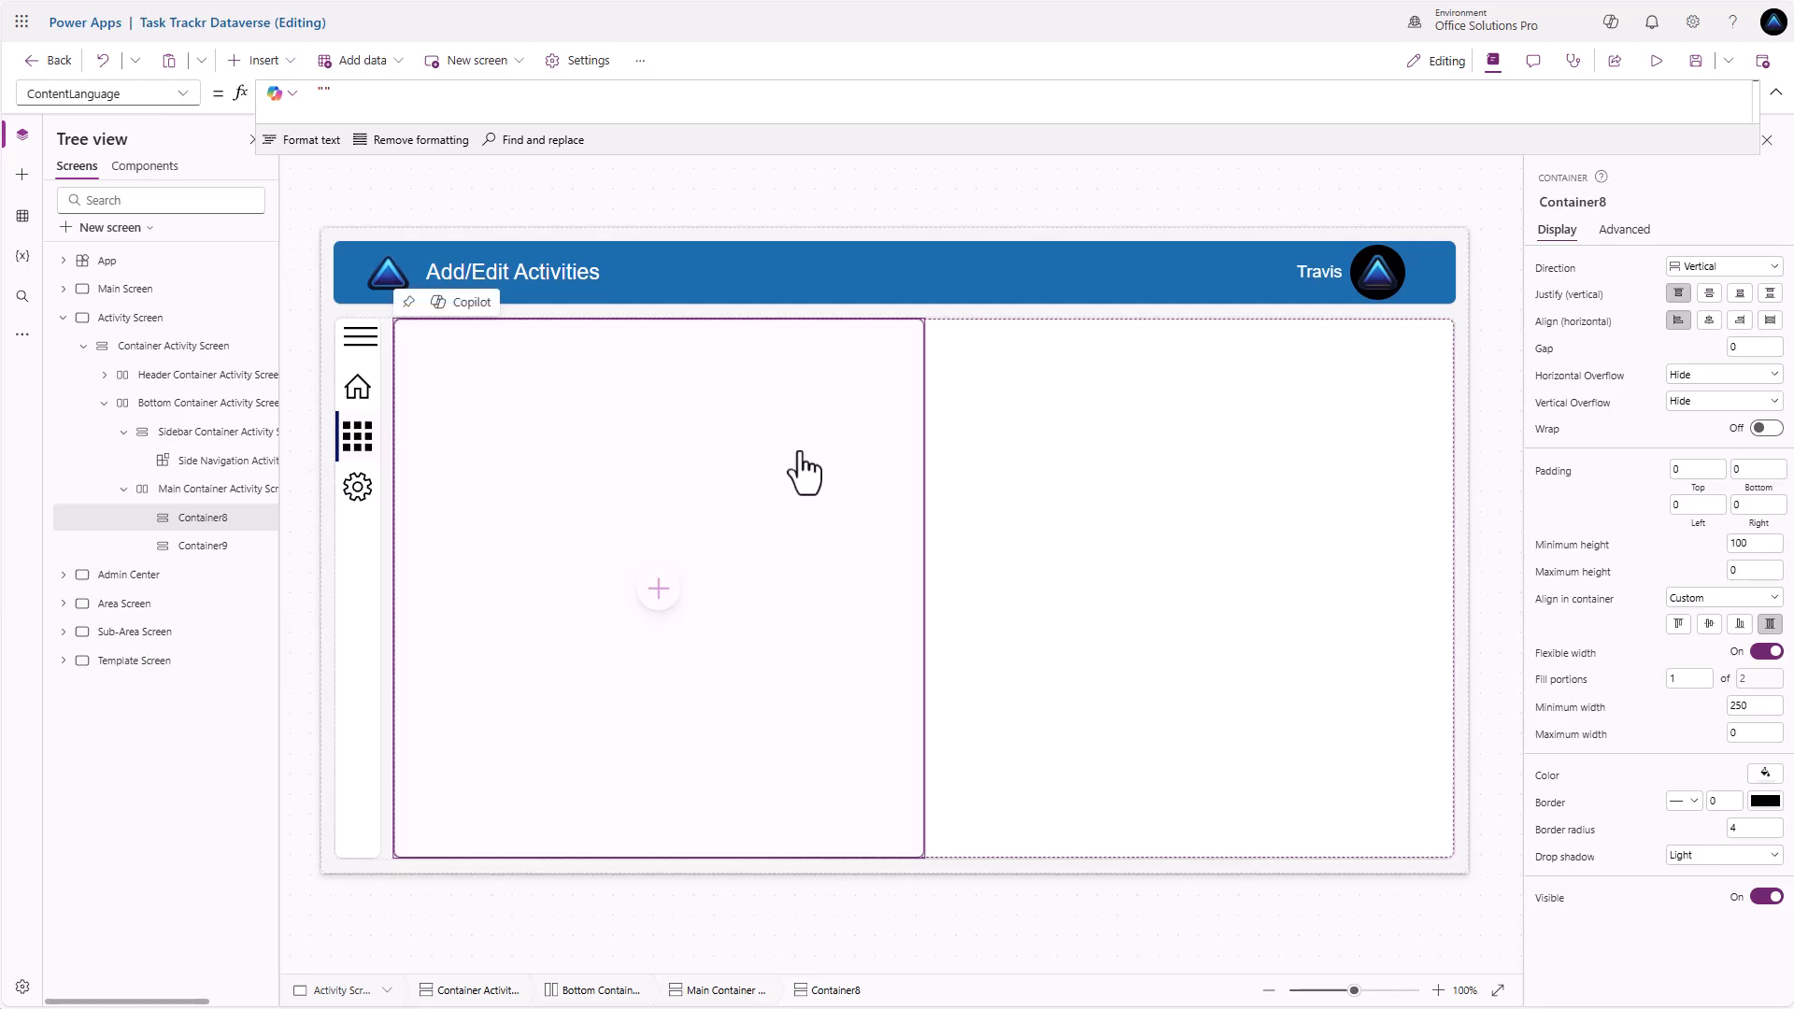
left_click(202, 518)
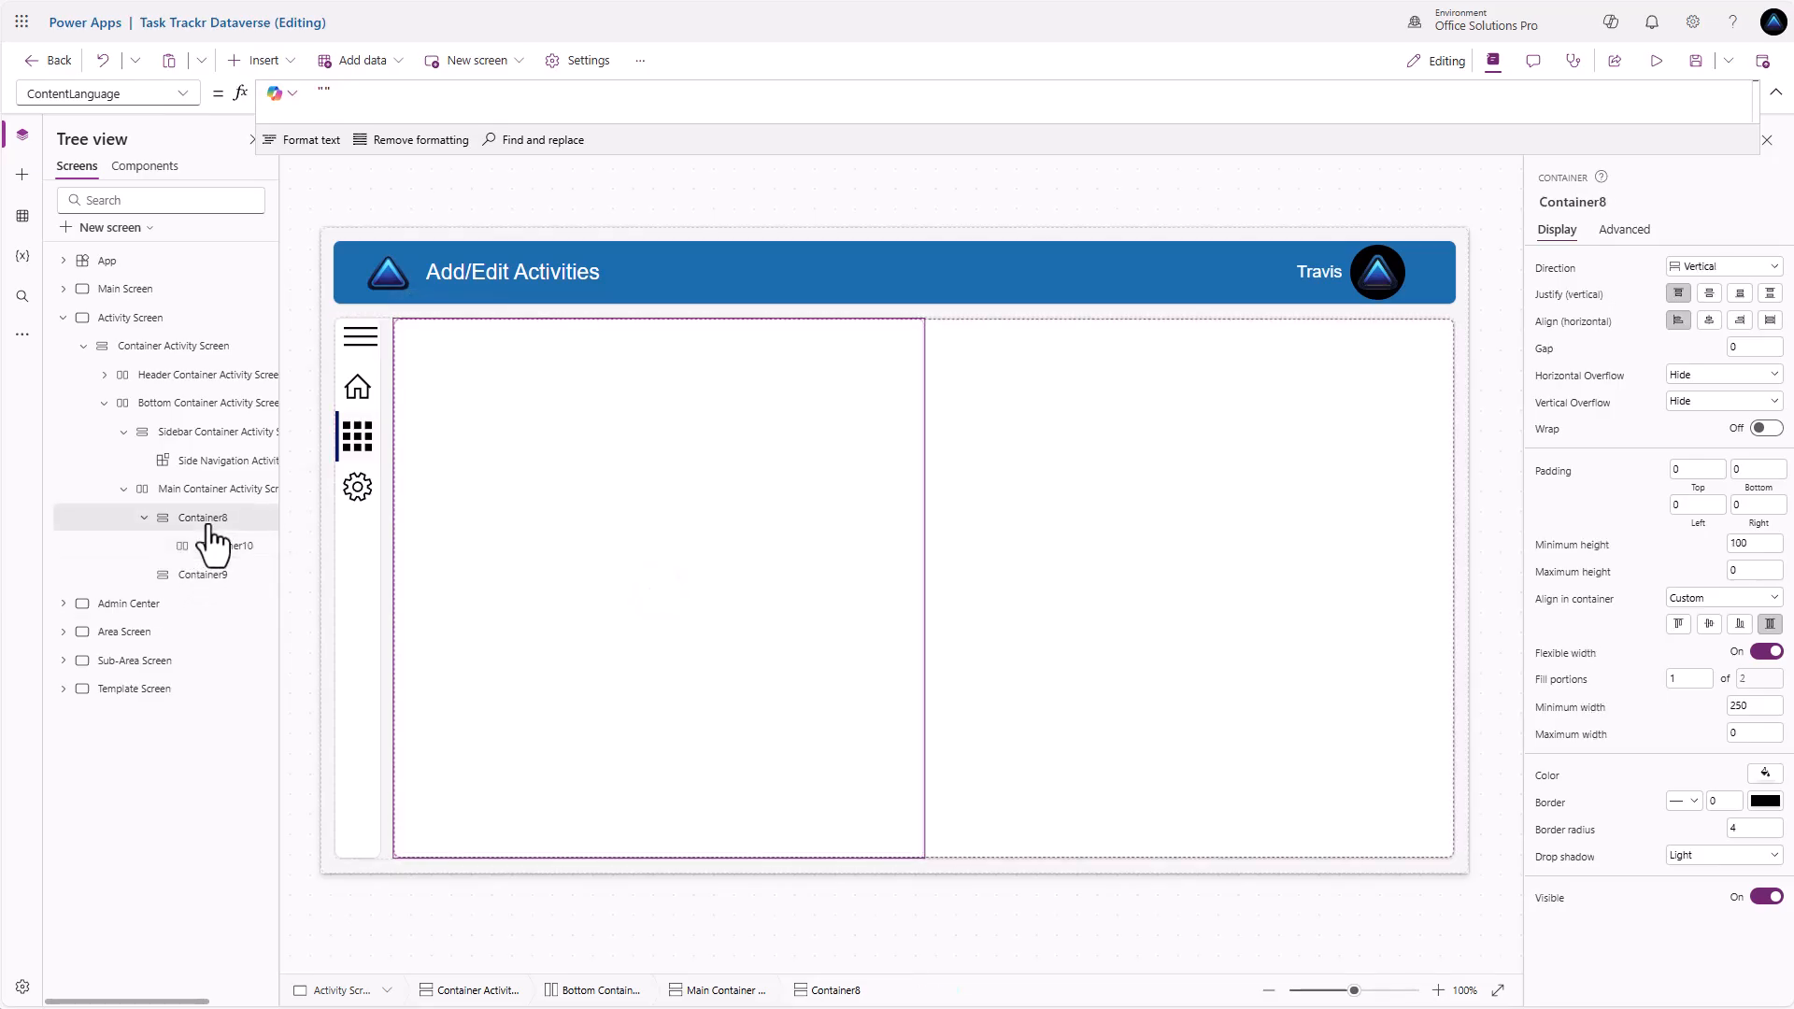
left_click(263, 63)
type("cont")
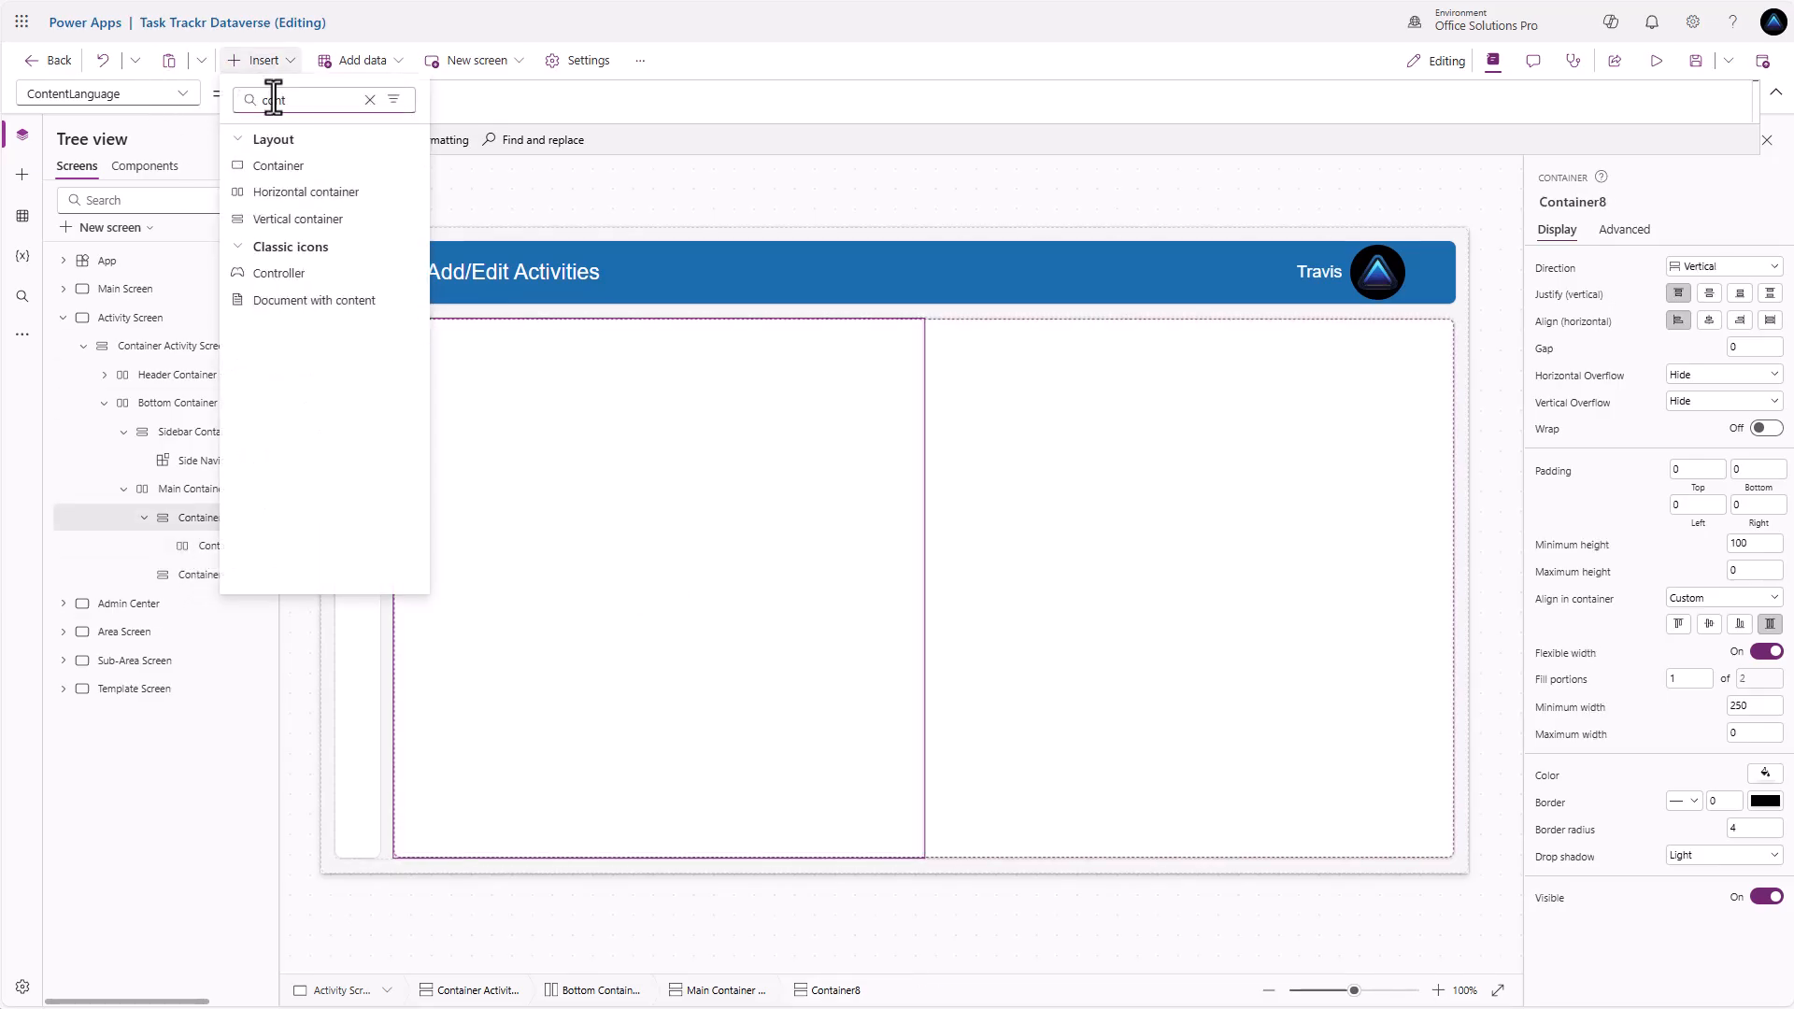
left_click(320, 221)
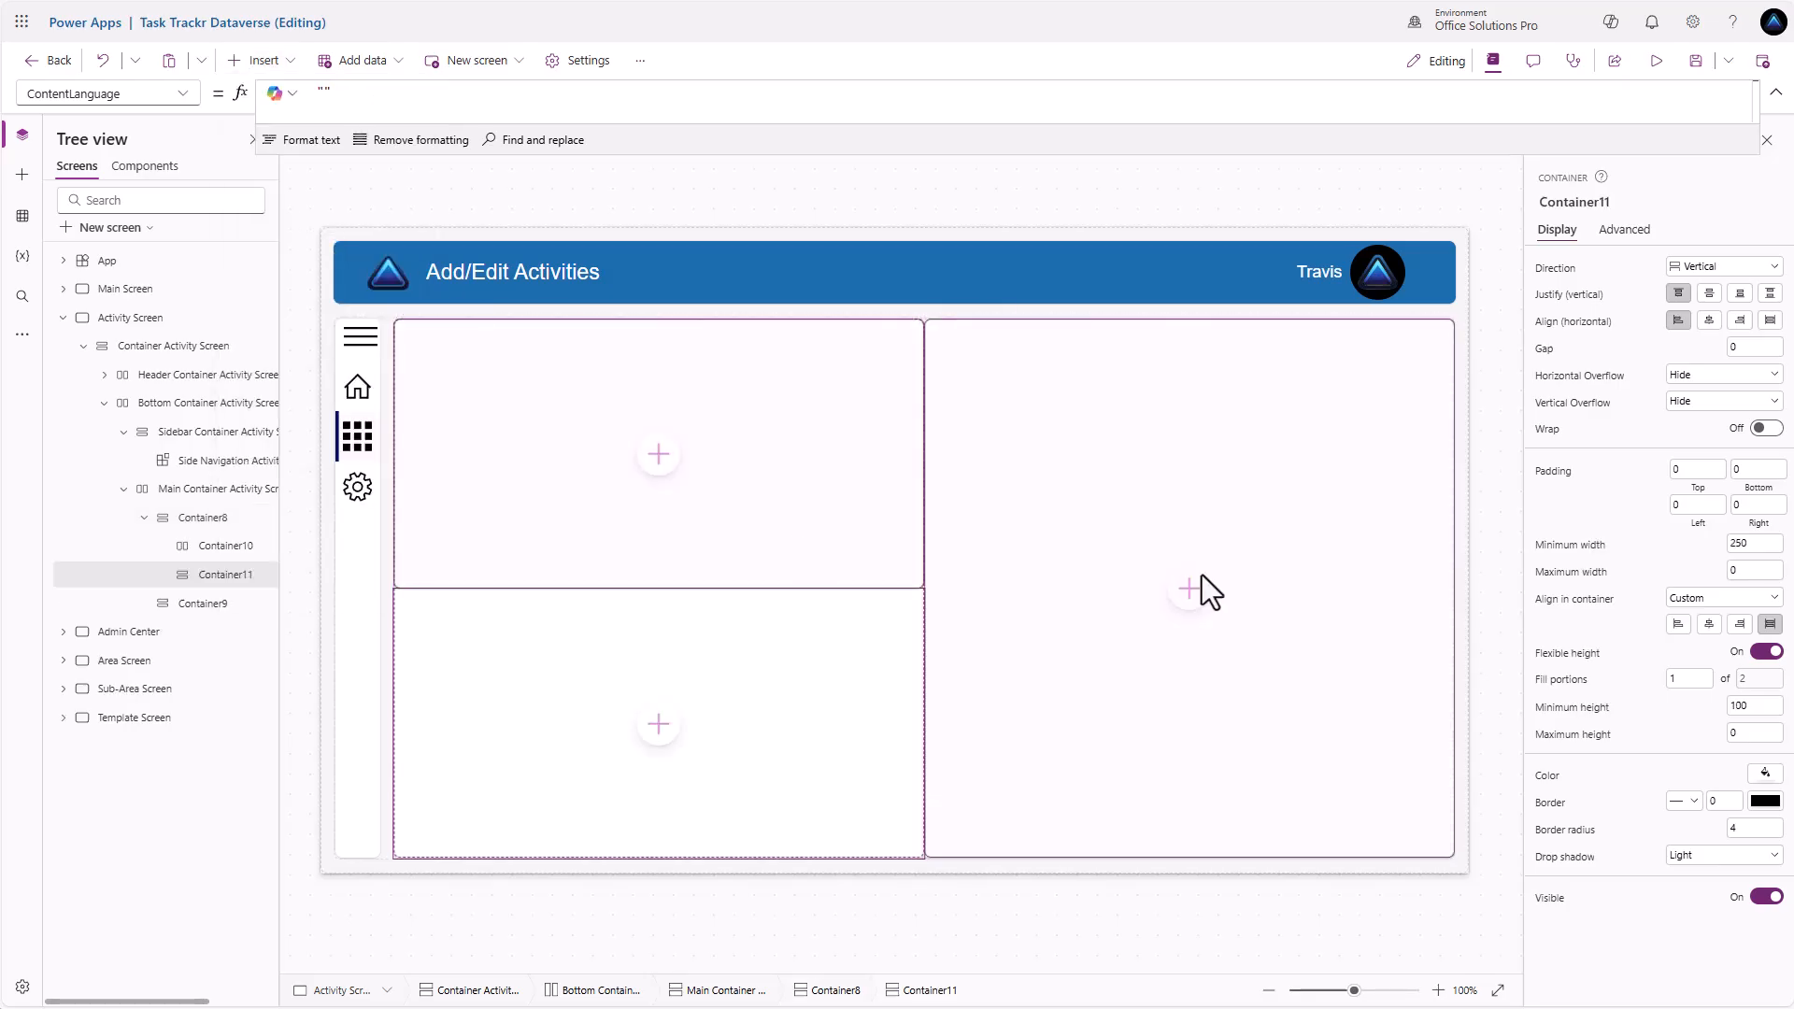
Insert a horizontal container with a vertical container beneath it inside Container9, the Activity Screen's second column
left_click(1187, 591)
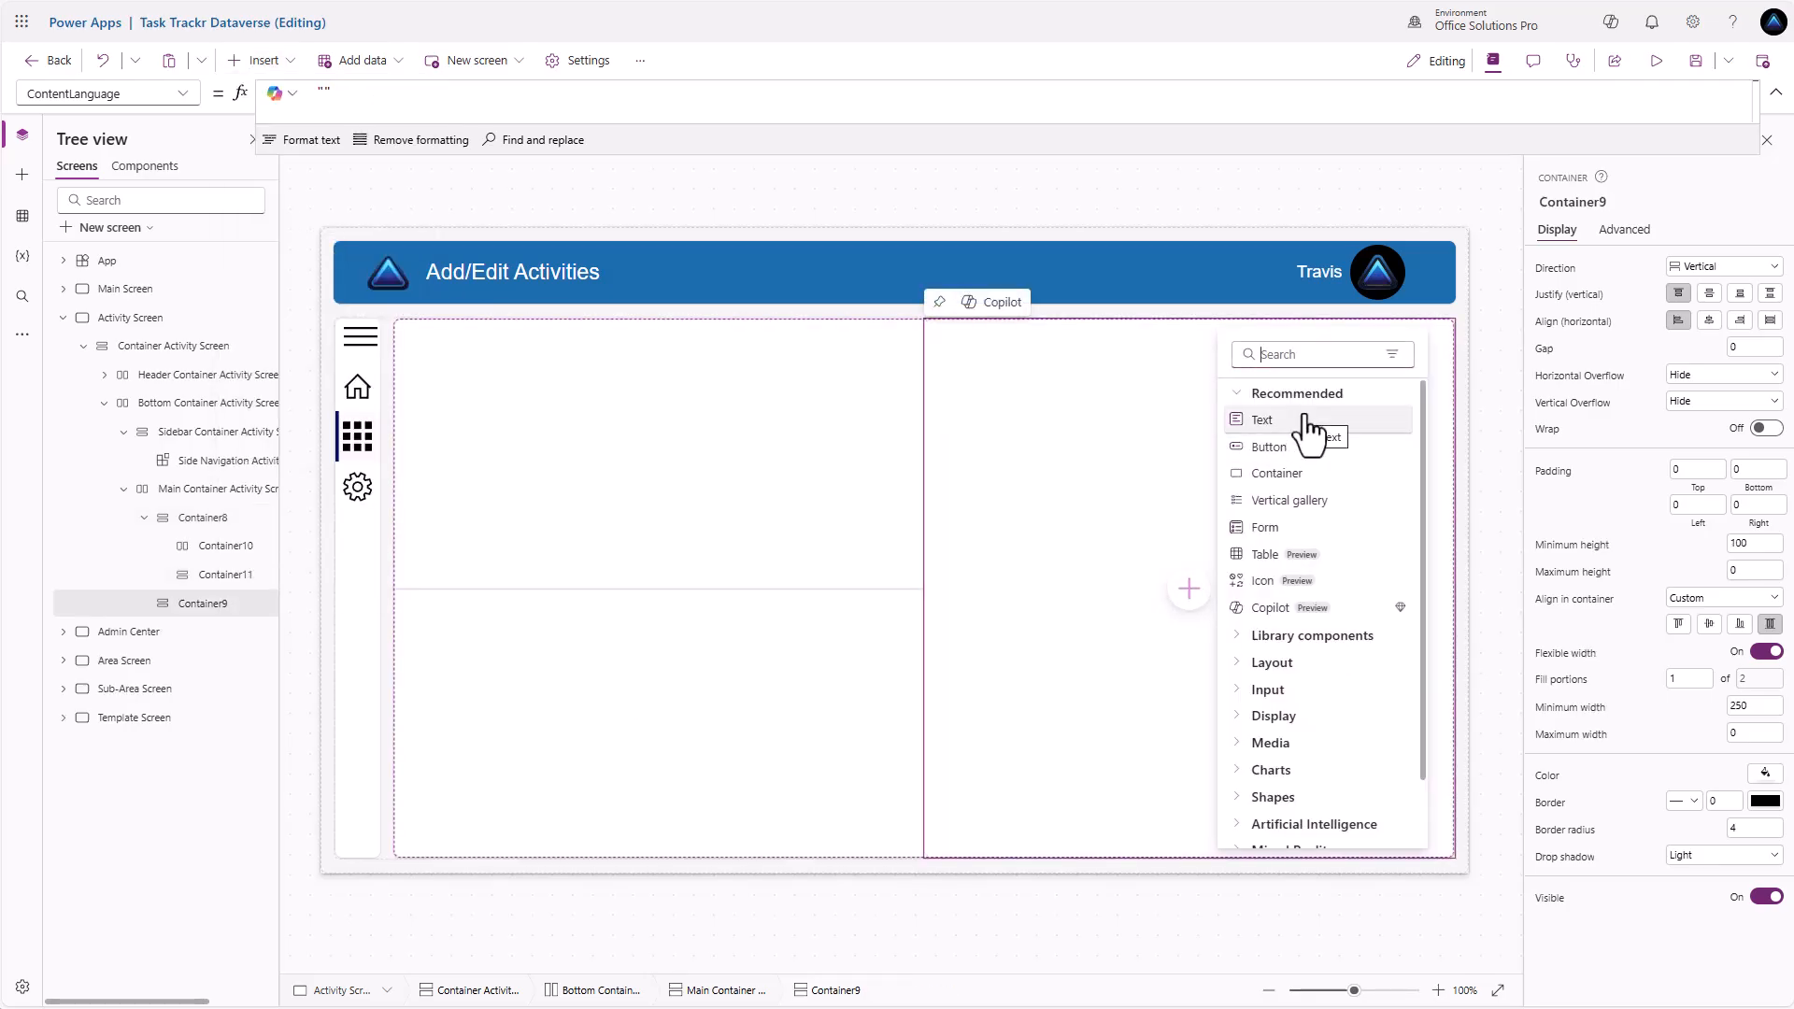
type("cont")
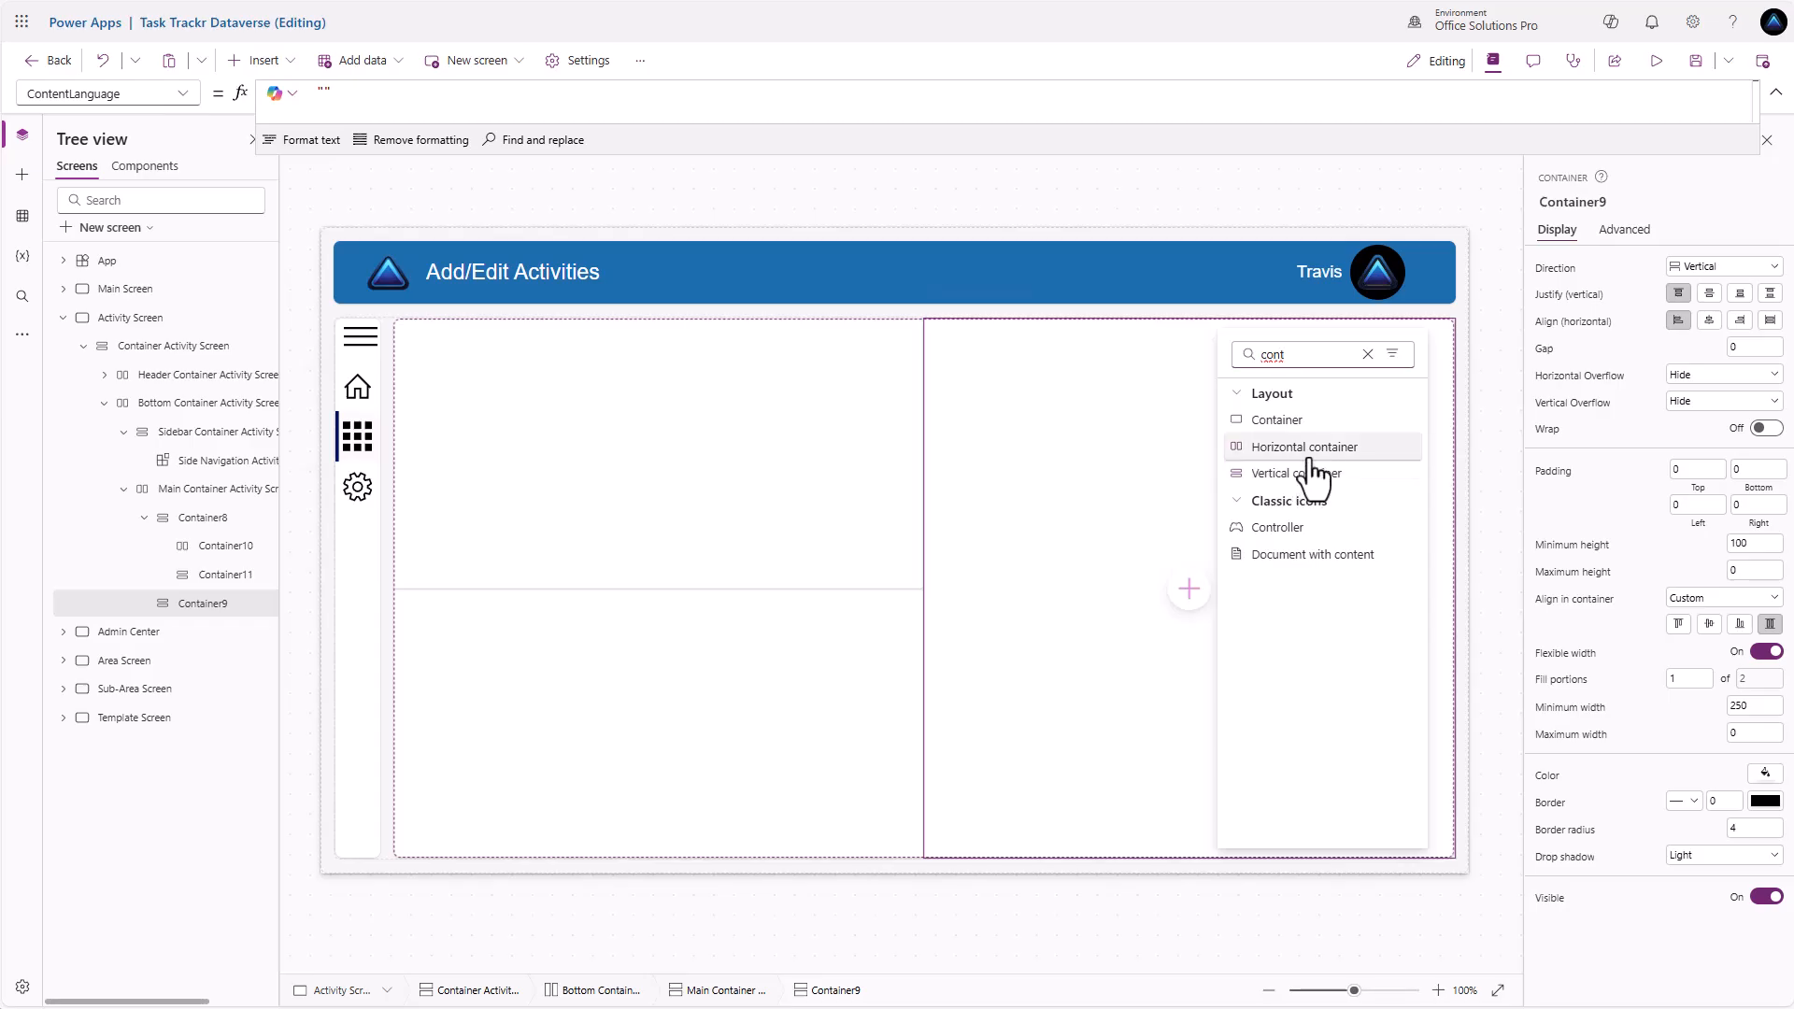
left_click(1308, 448)
left_click(286, 61)
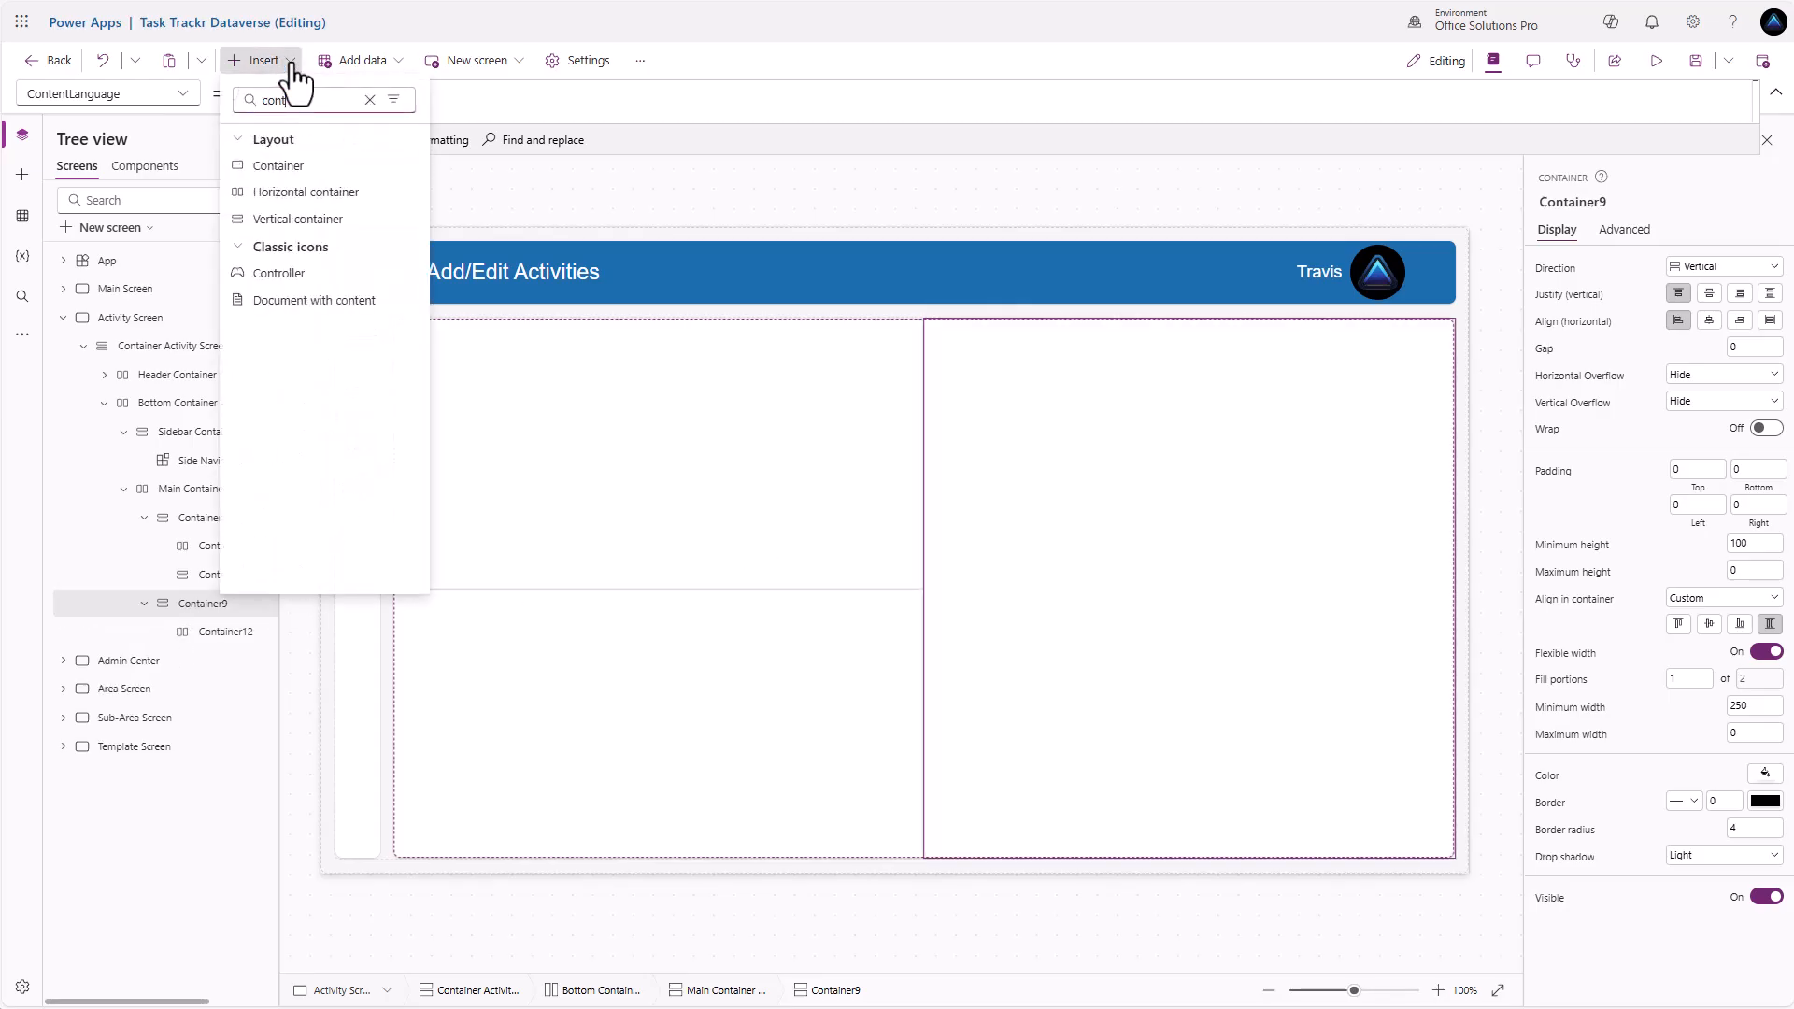
left_click(322, 223)
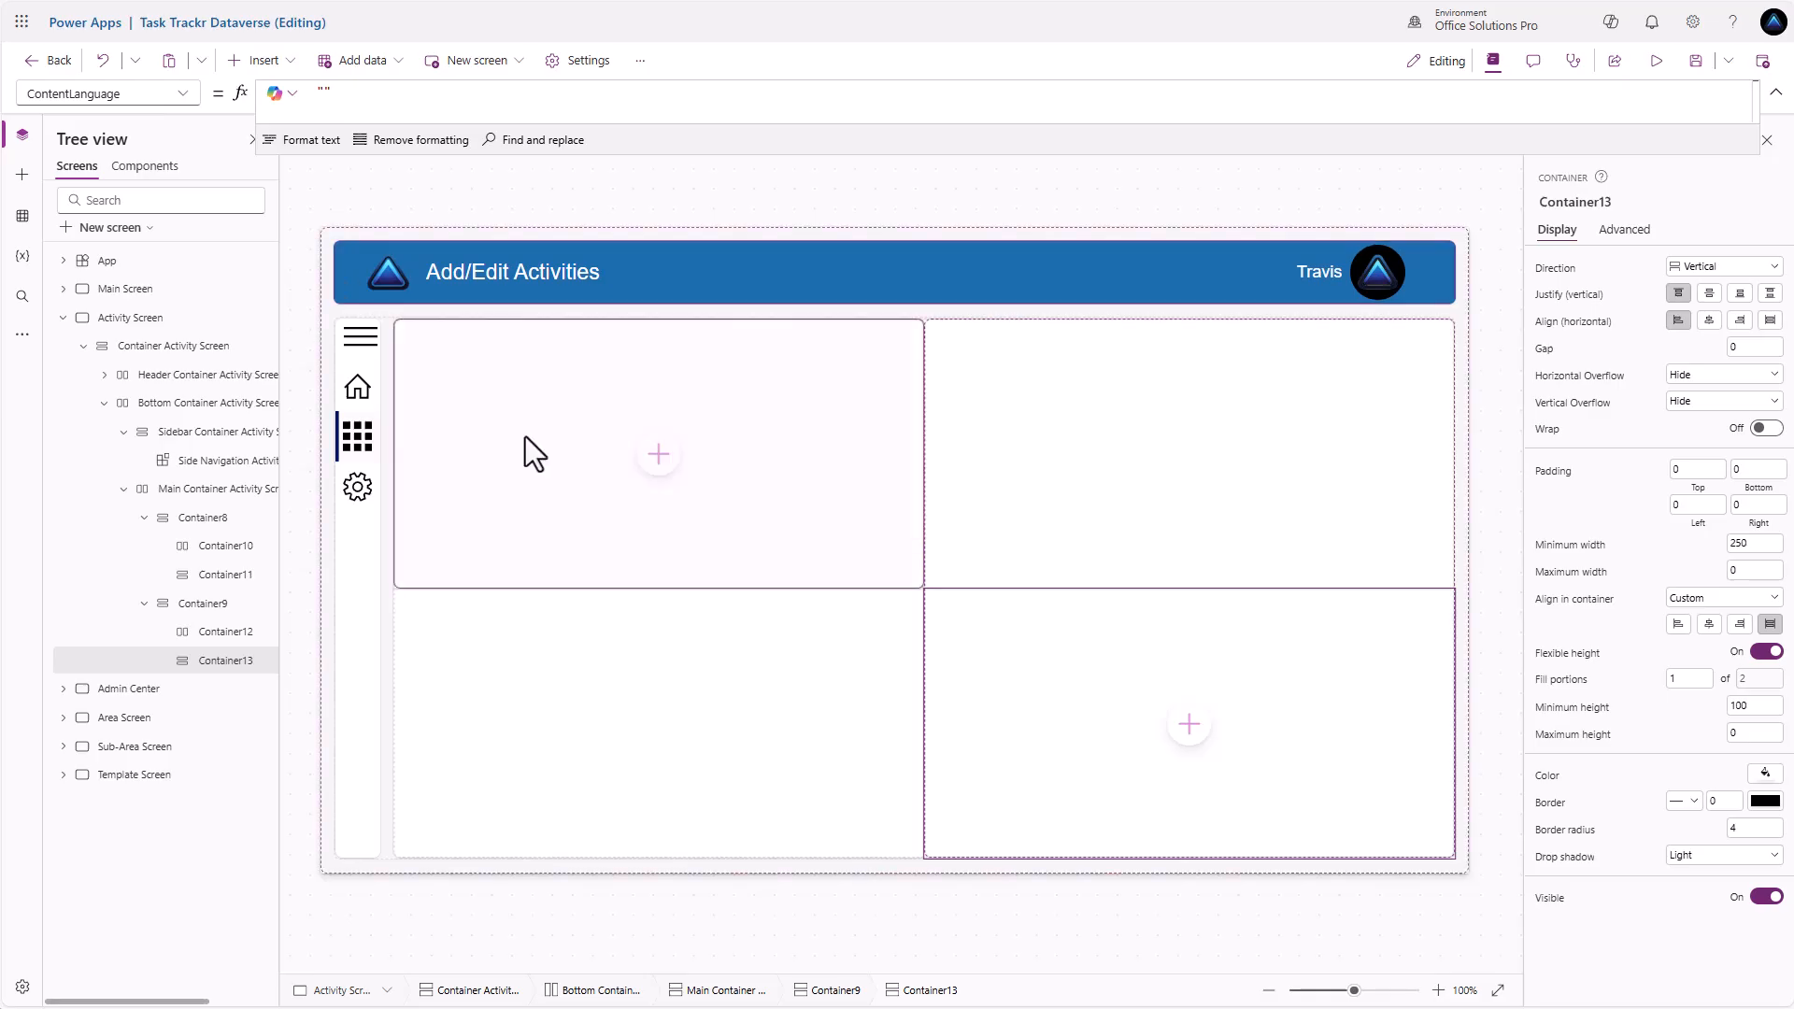
Remove the drop shadow from Container12 and Container13 and set their border radius to 0
left_click(226, 633, "ctrl")
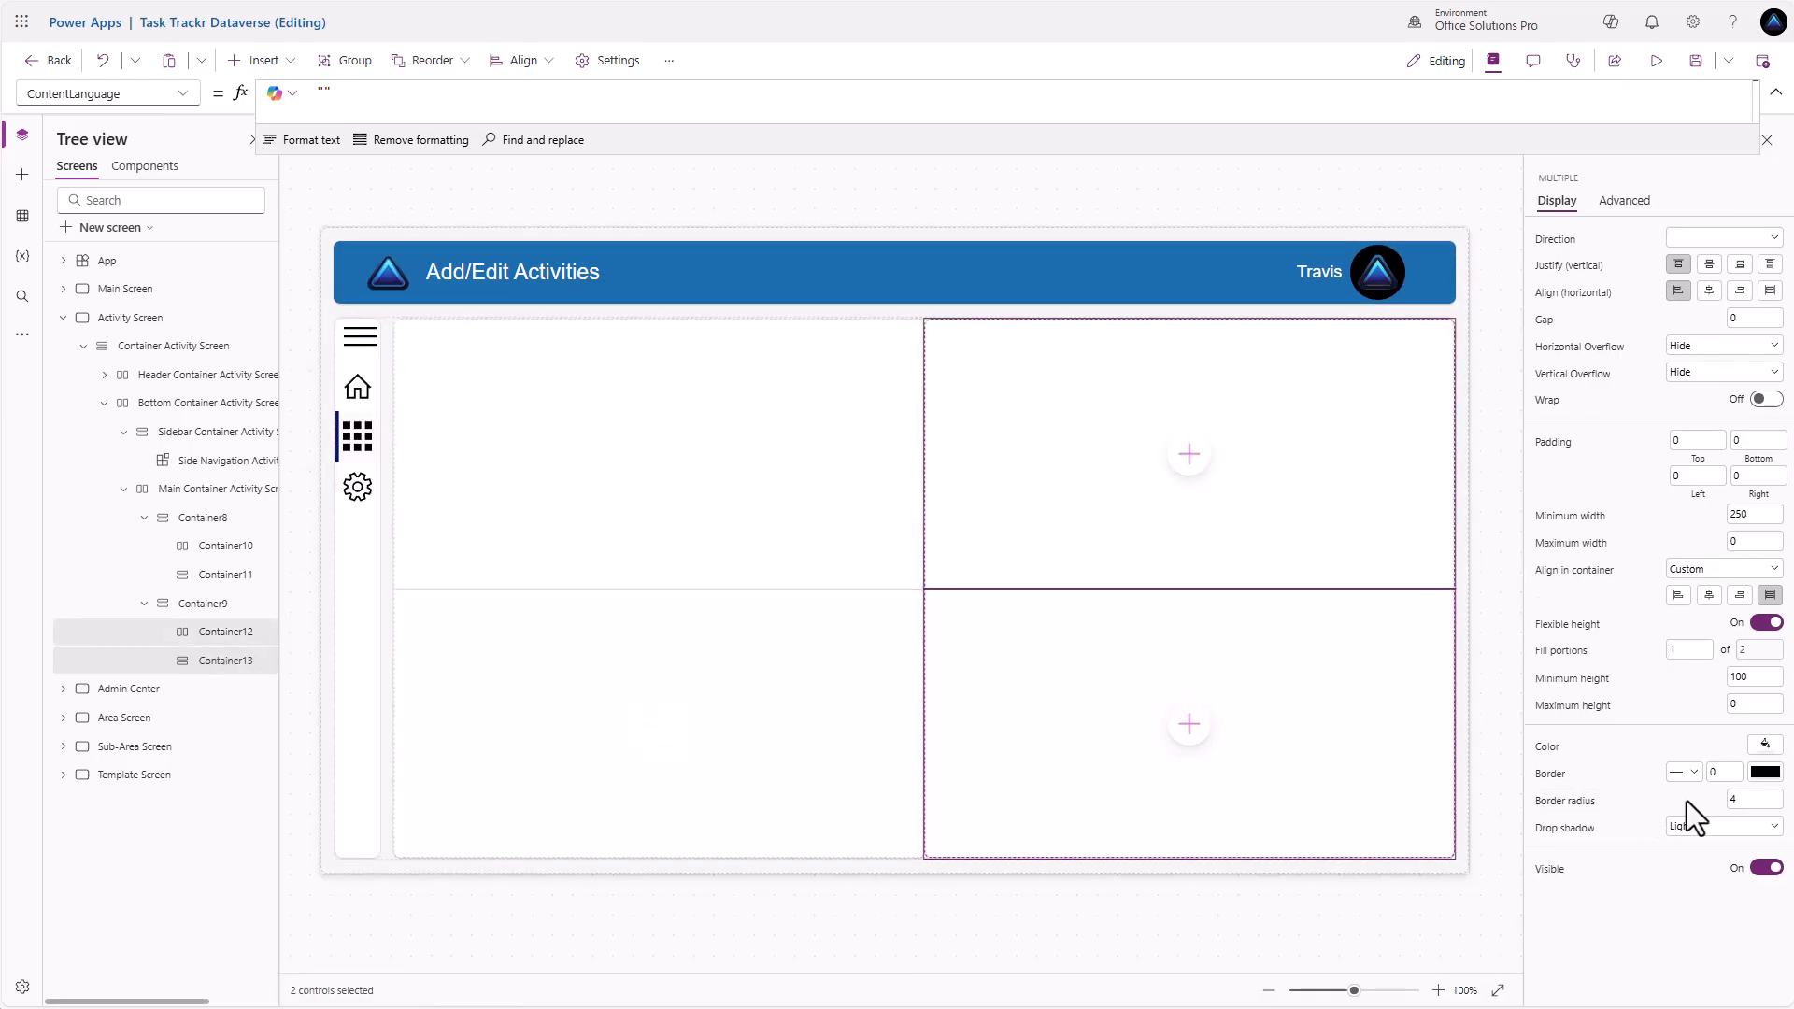
left_click(1708, 828)
left_click(1691, 854)
left_click(1754, 800)
type("0")
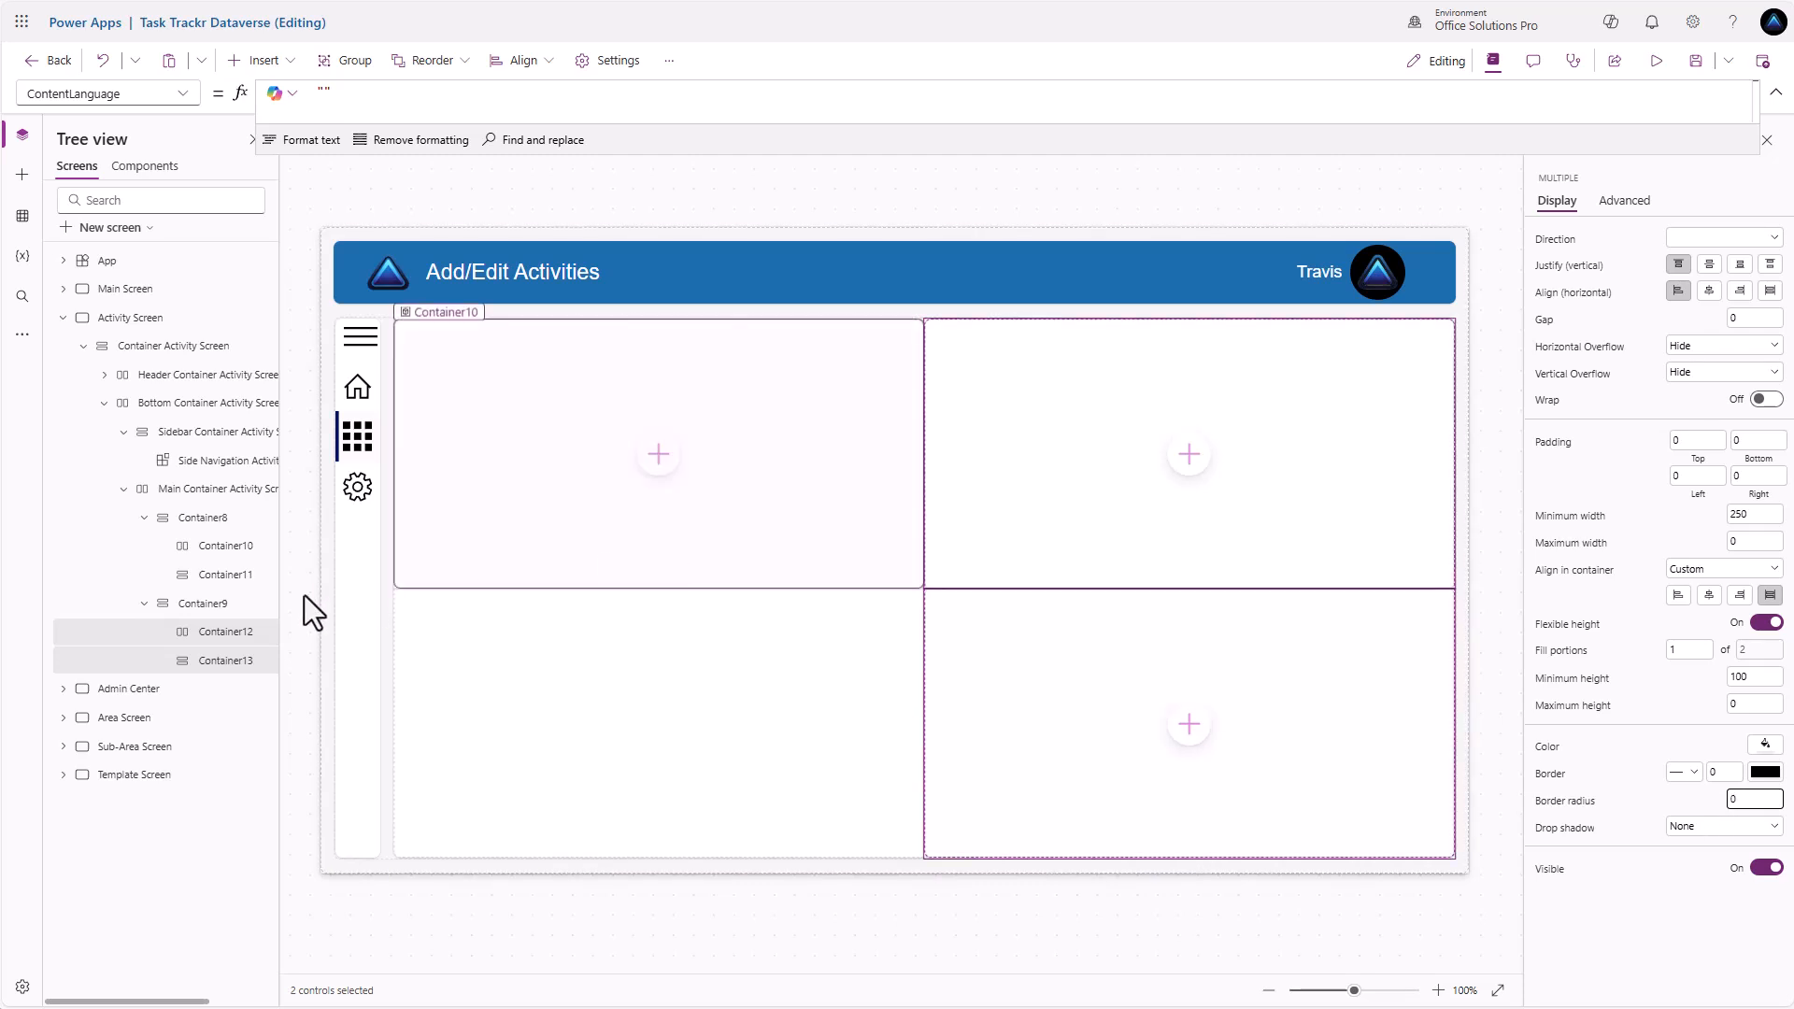
Set Container10 and Container11 to no drop shadow and a border radius of 0
left_click(226, 574)
left_click(226, 546, "ctrl")
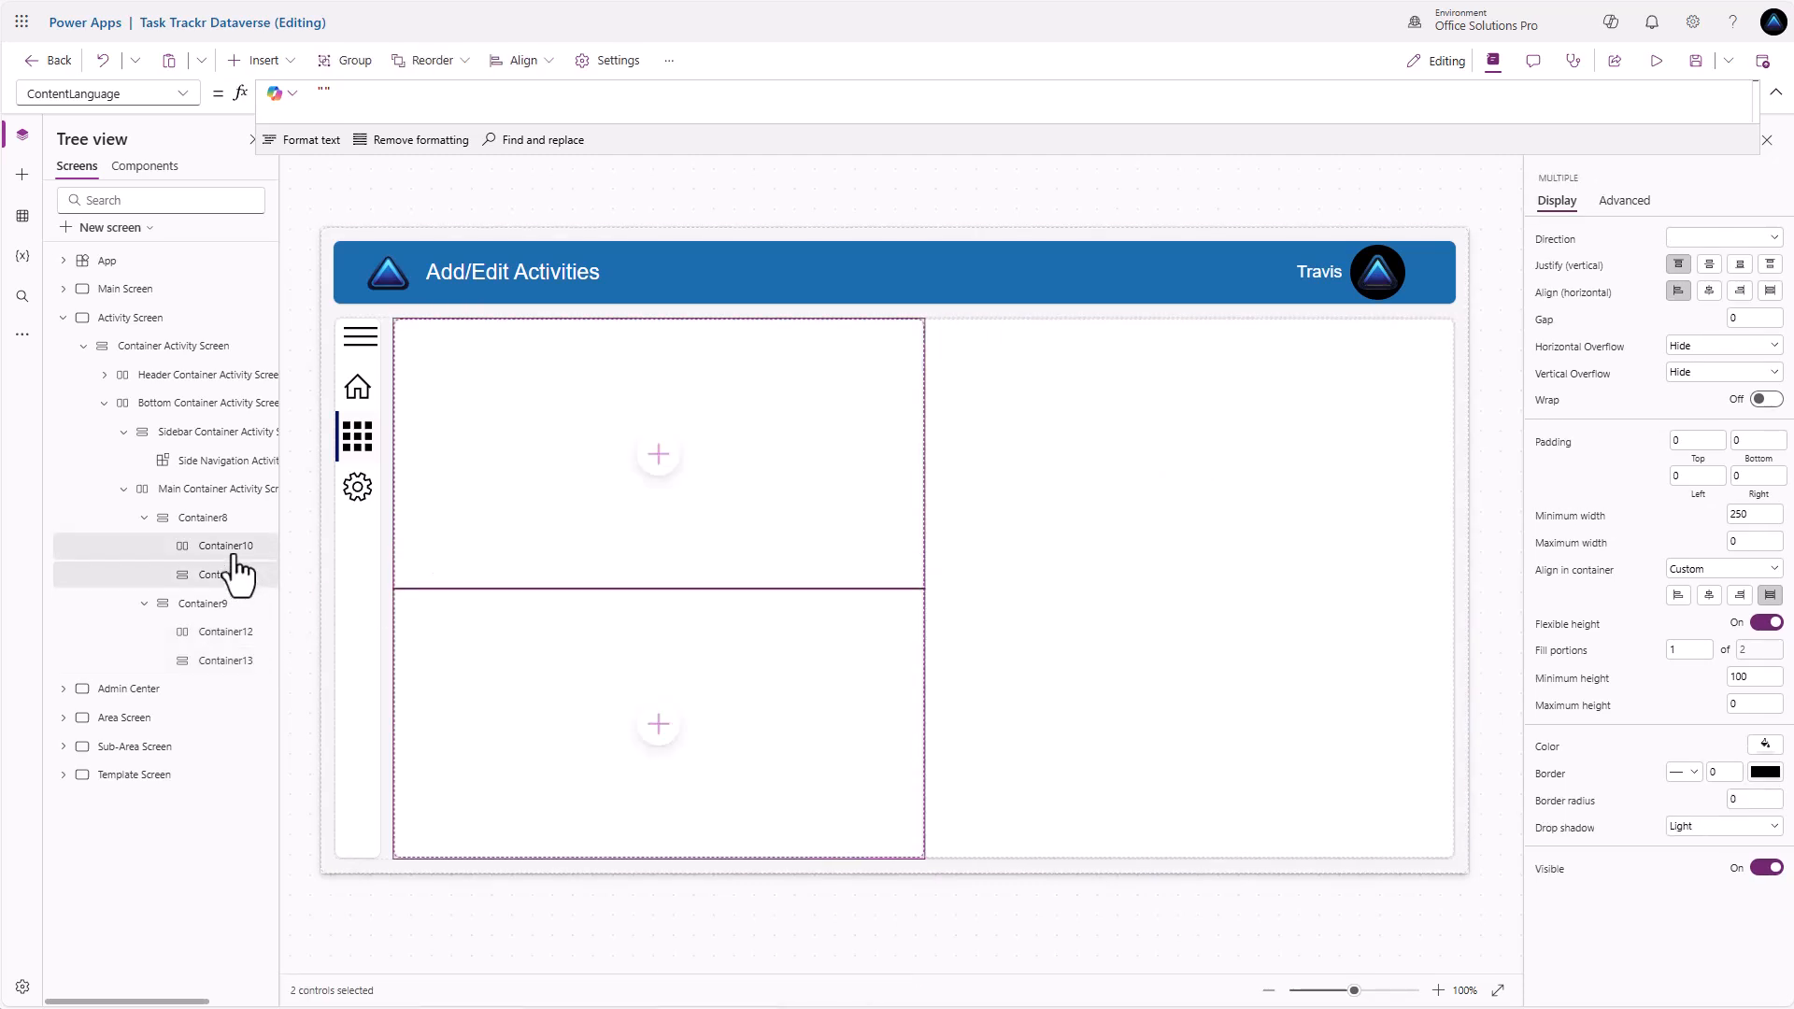
left_click(1736, 828)
left_click(1693, 842)
left_click(1750, 801)
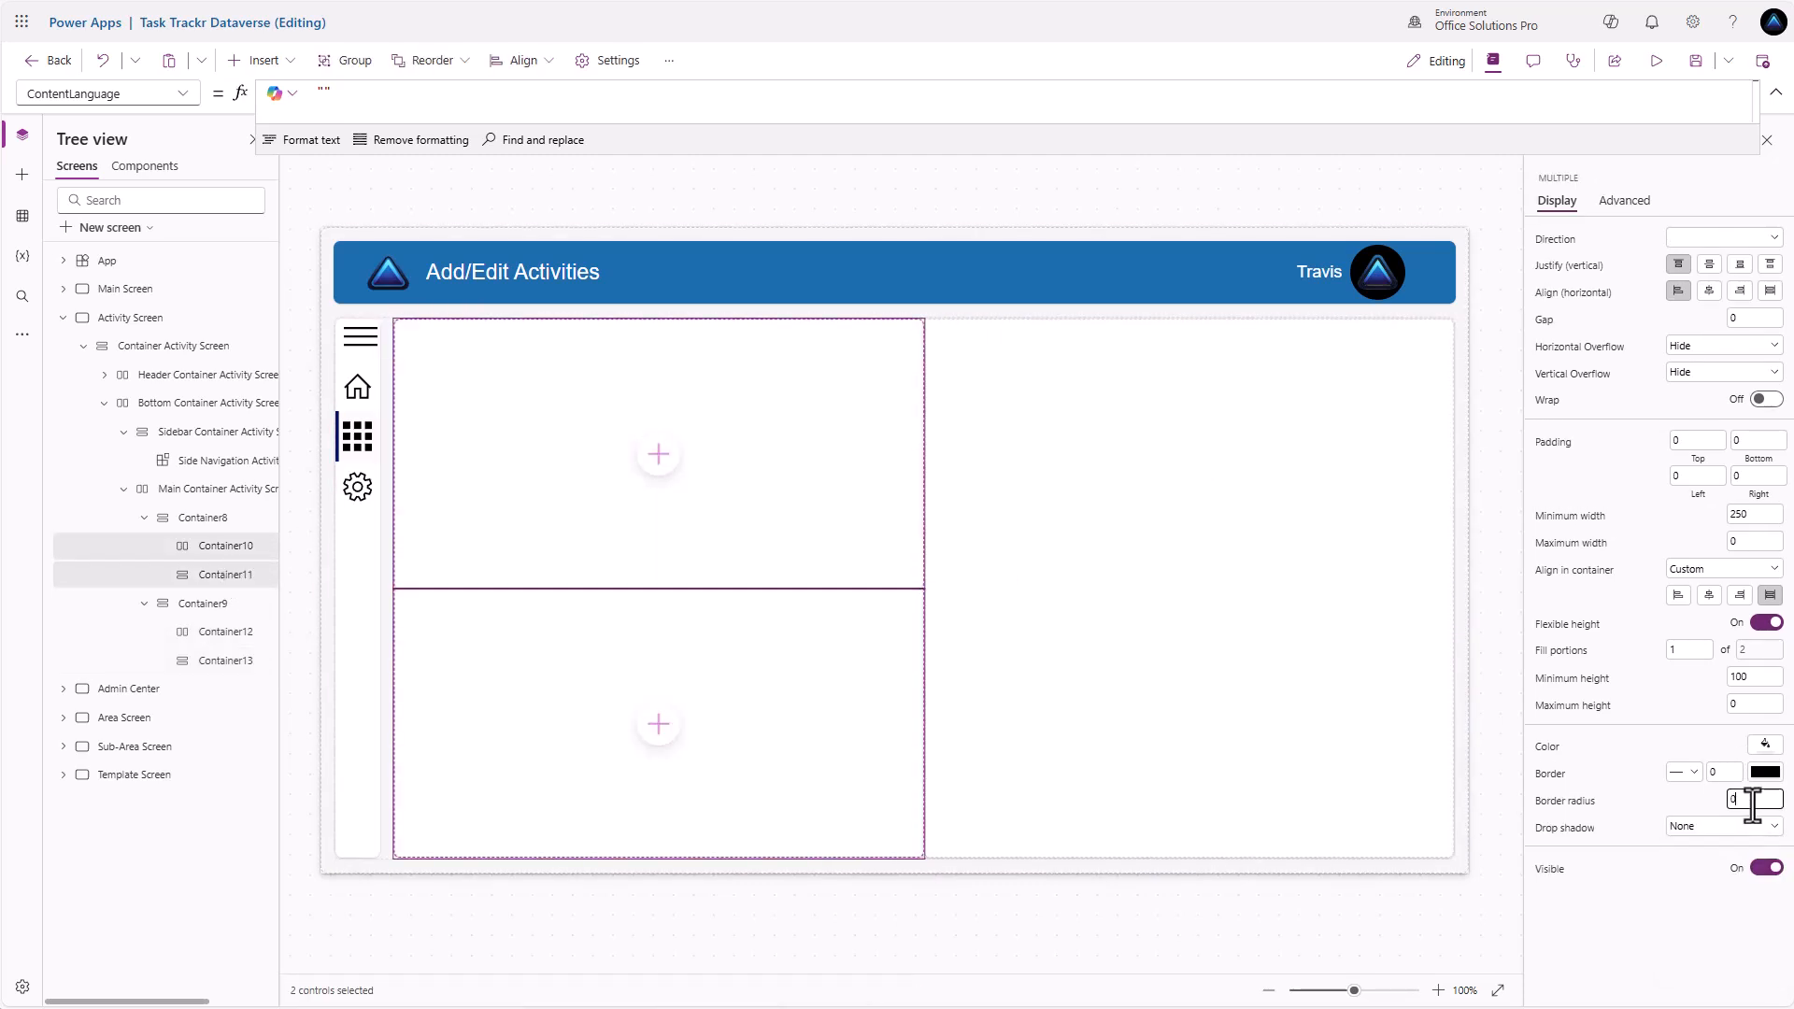
Set the drop shadow of the two column containers, Container8 and Container9, to None
left_click(201, 519)
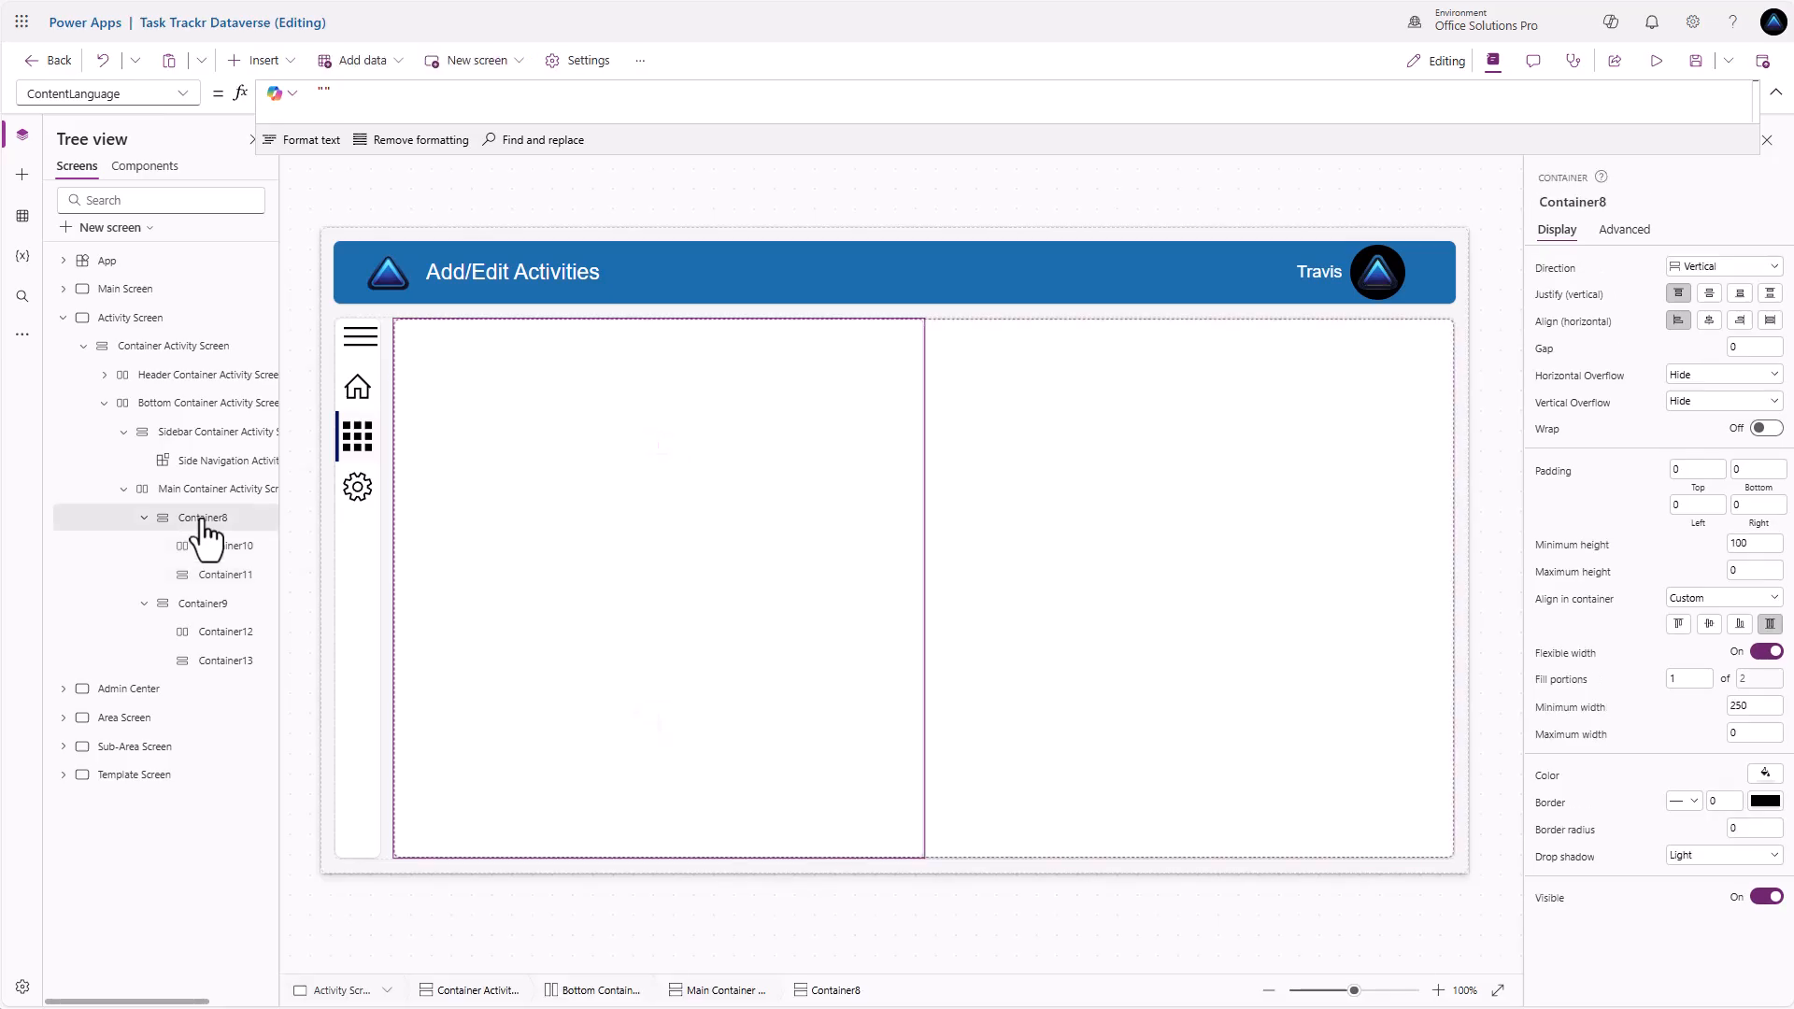
left_click(1717, 852)
left_click(1706, 712)
left_click(198, 604)
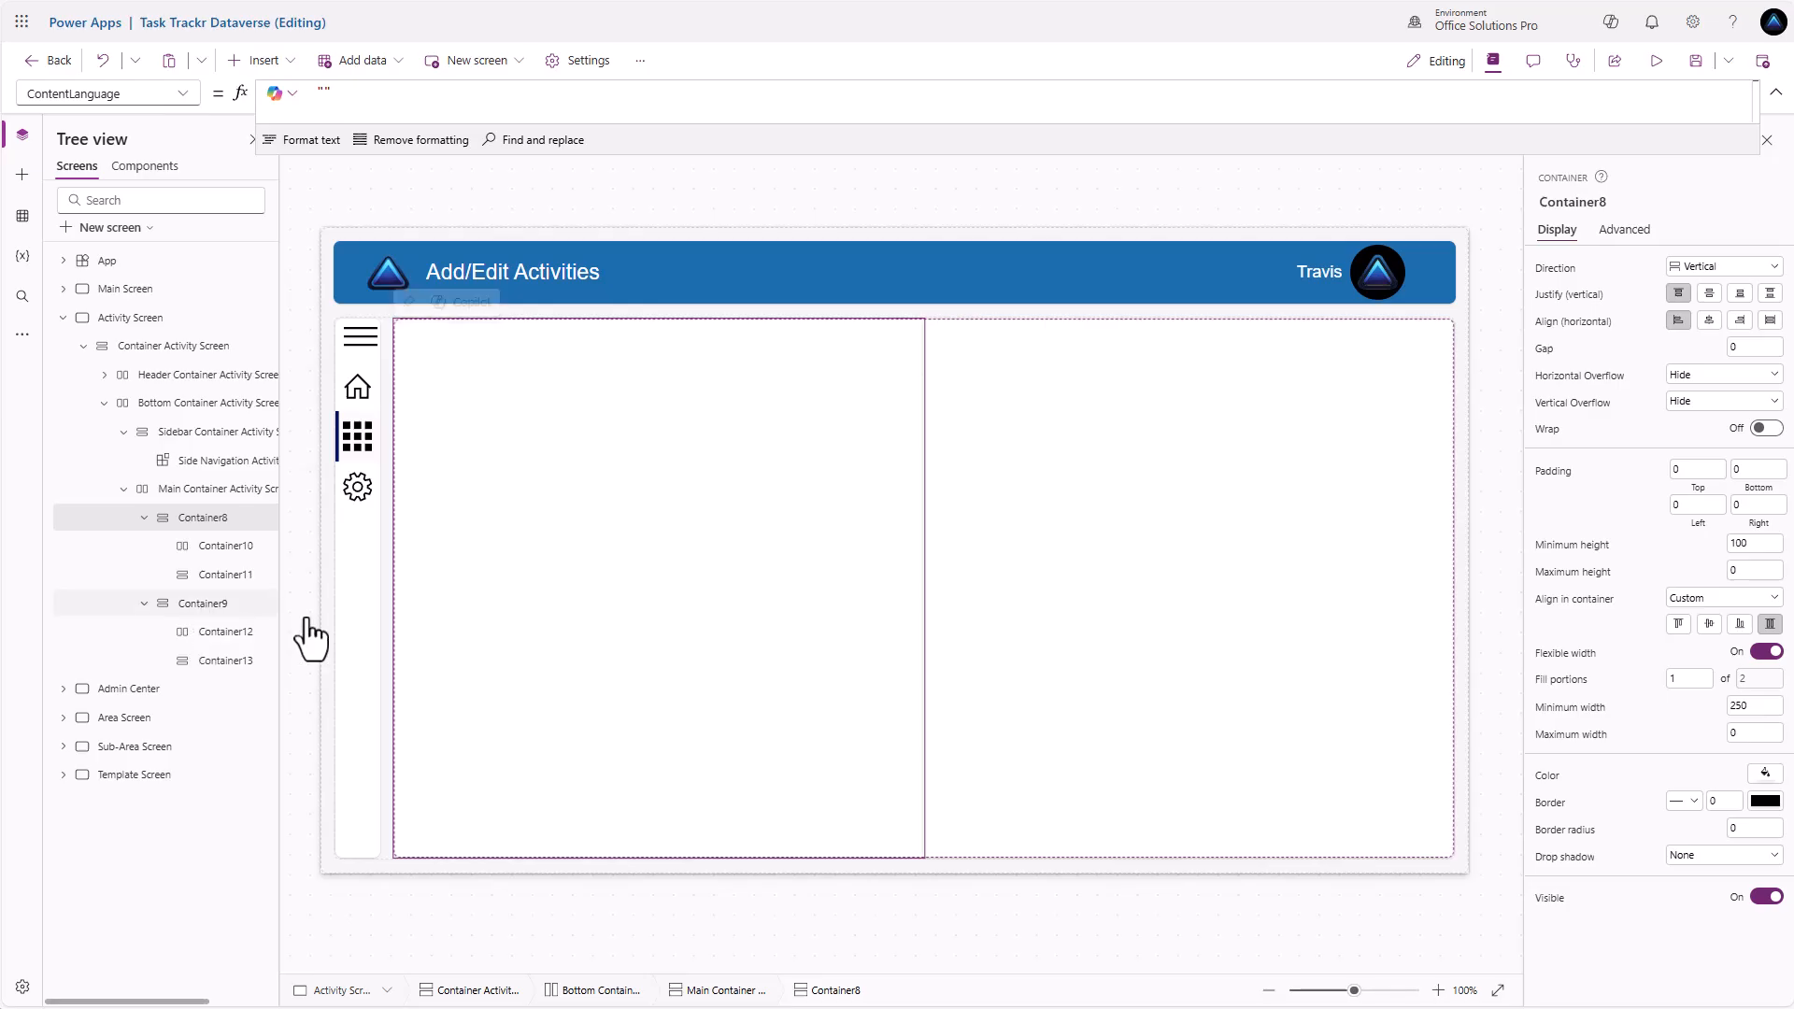
left_click(1691, 854)
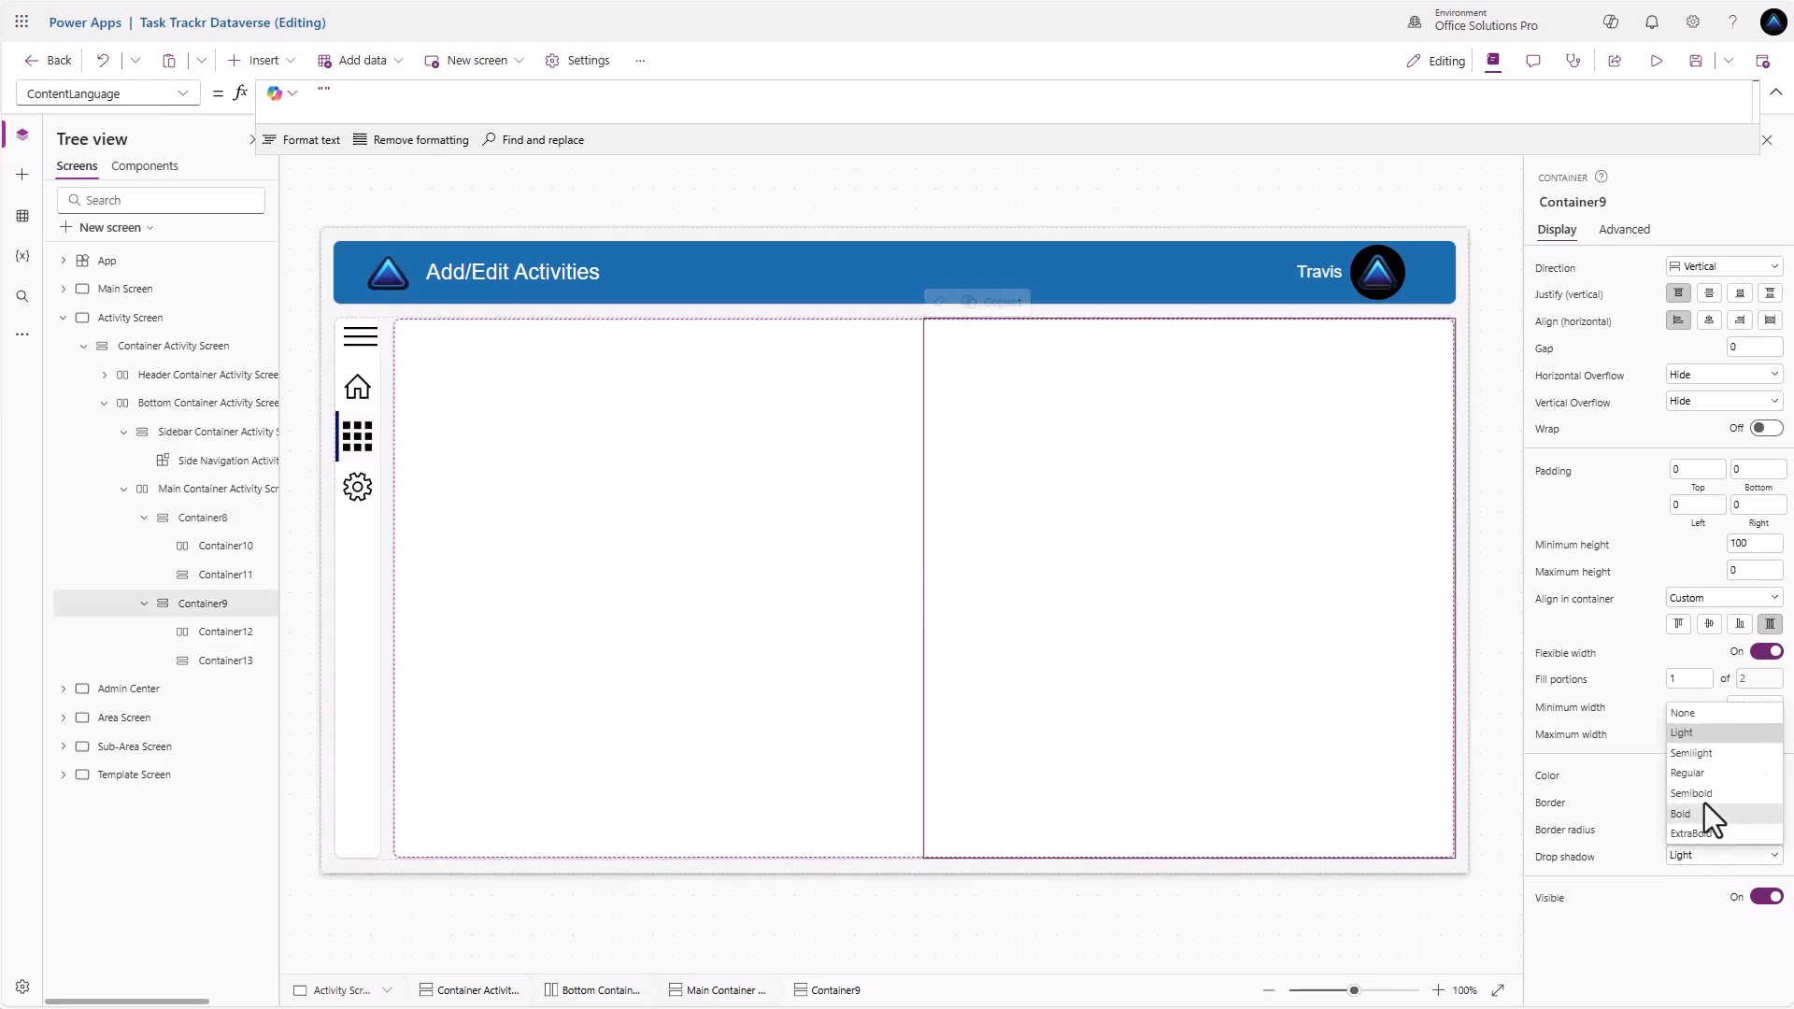
left_click(1701, 716)
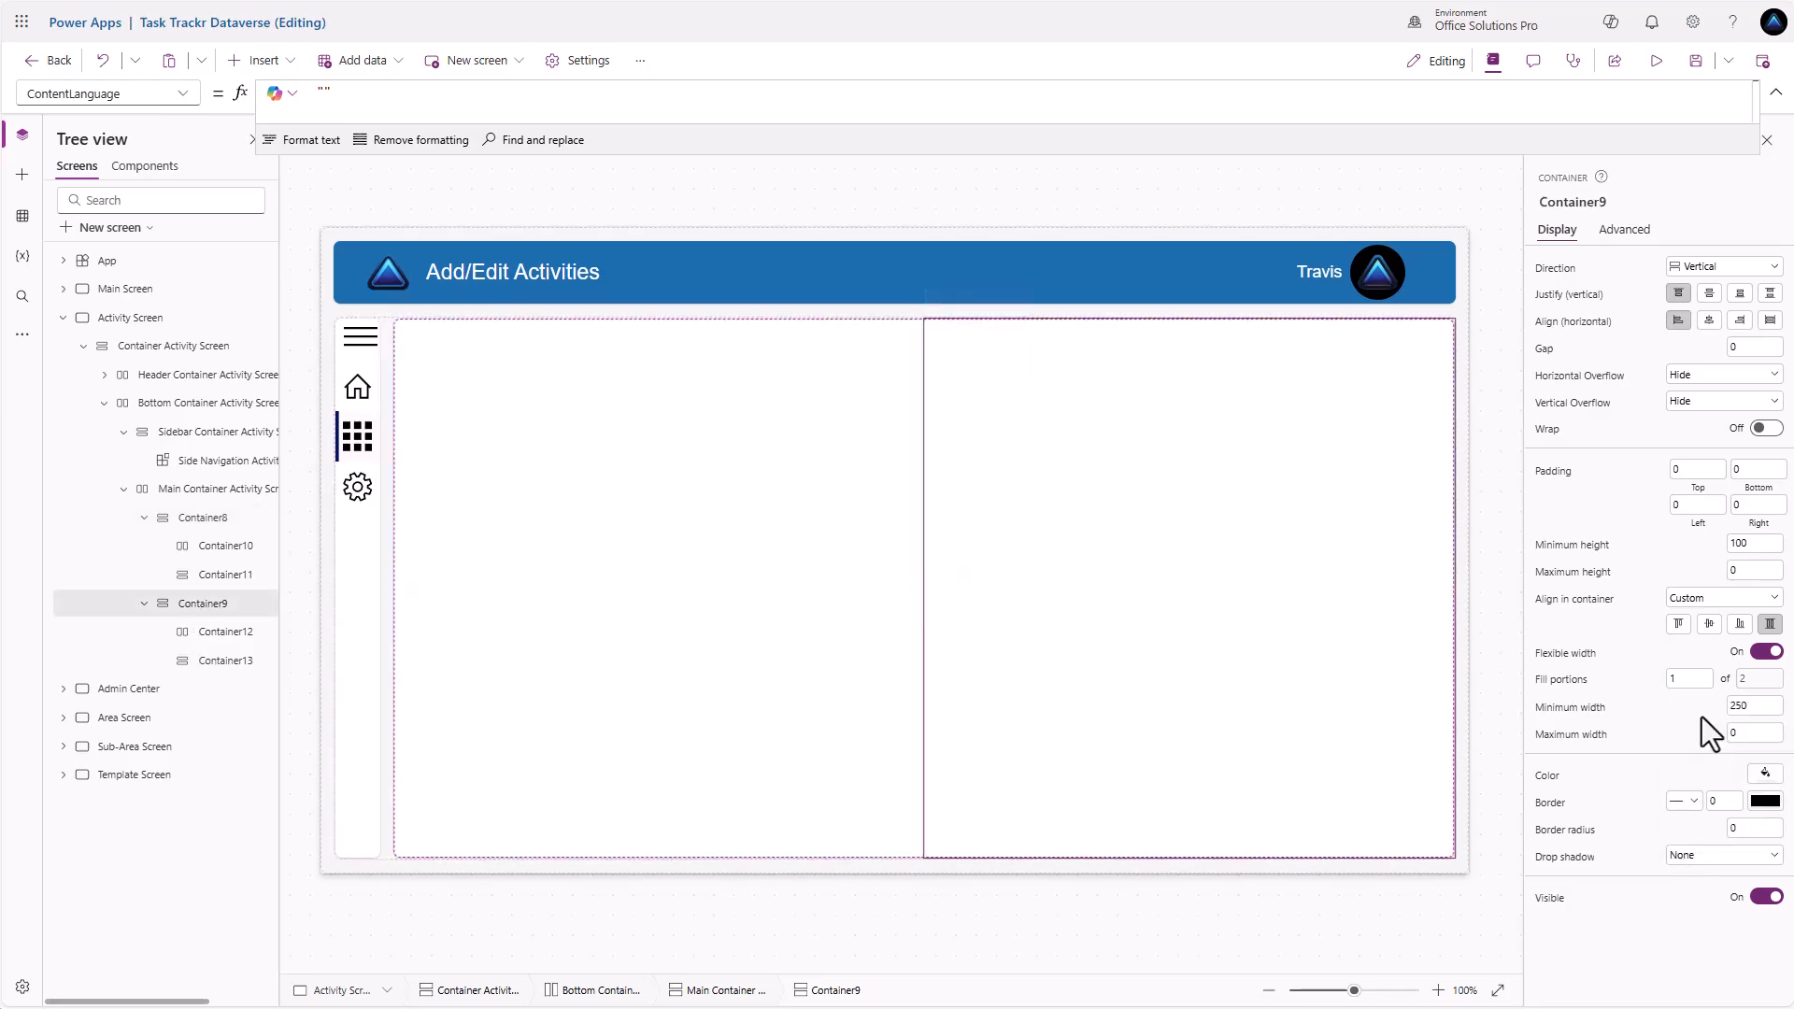
Set the gap of the Activity Screen's main container to 16
left_click(183, 488)
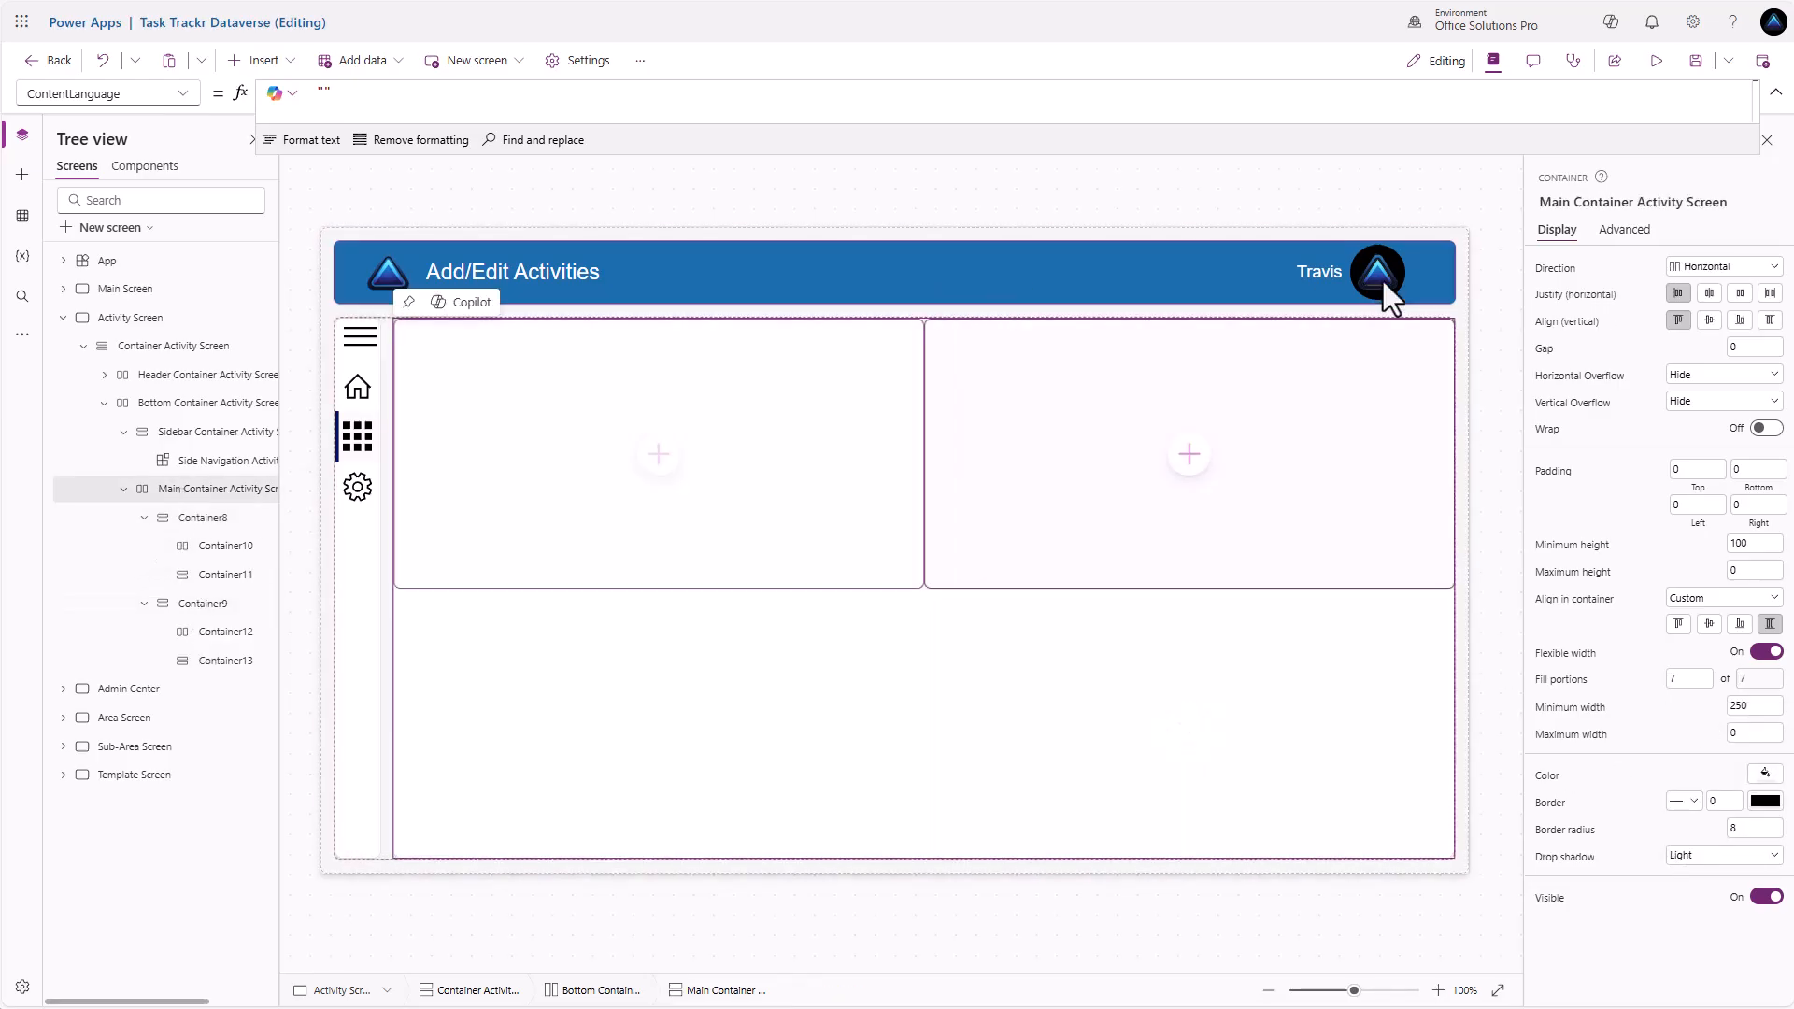
left_click(1740, 348)
type("16")
left_click(1669, 350)
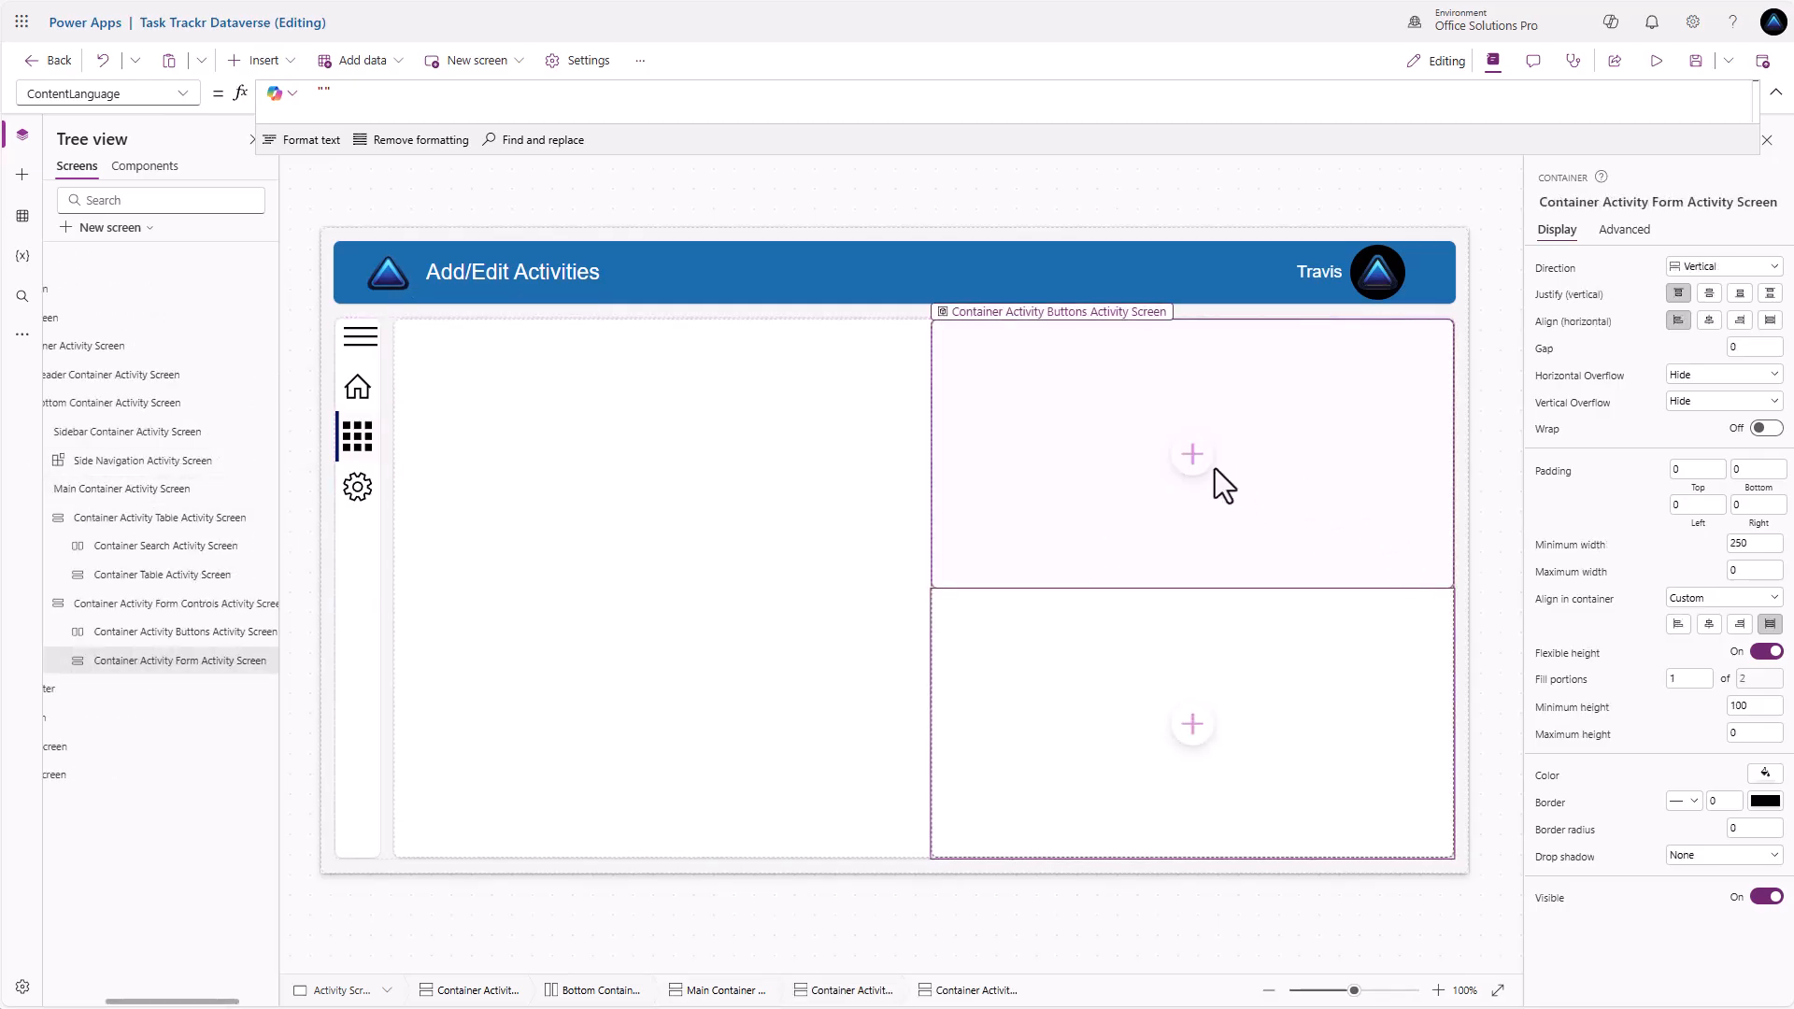
Turn off flexible height for Container Activity Buttons Activity Screen and set its height to 42
left_click(1434, 566)
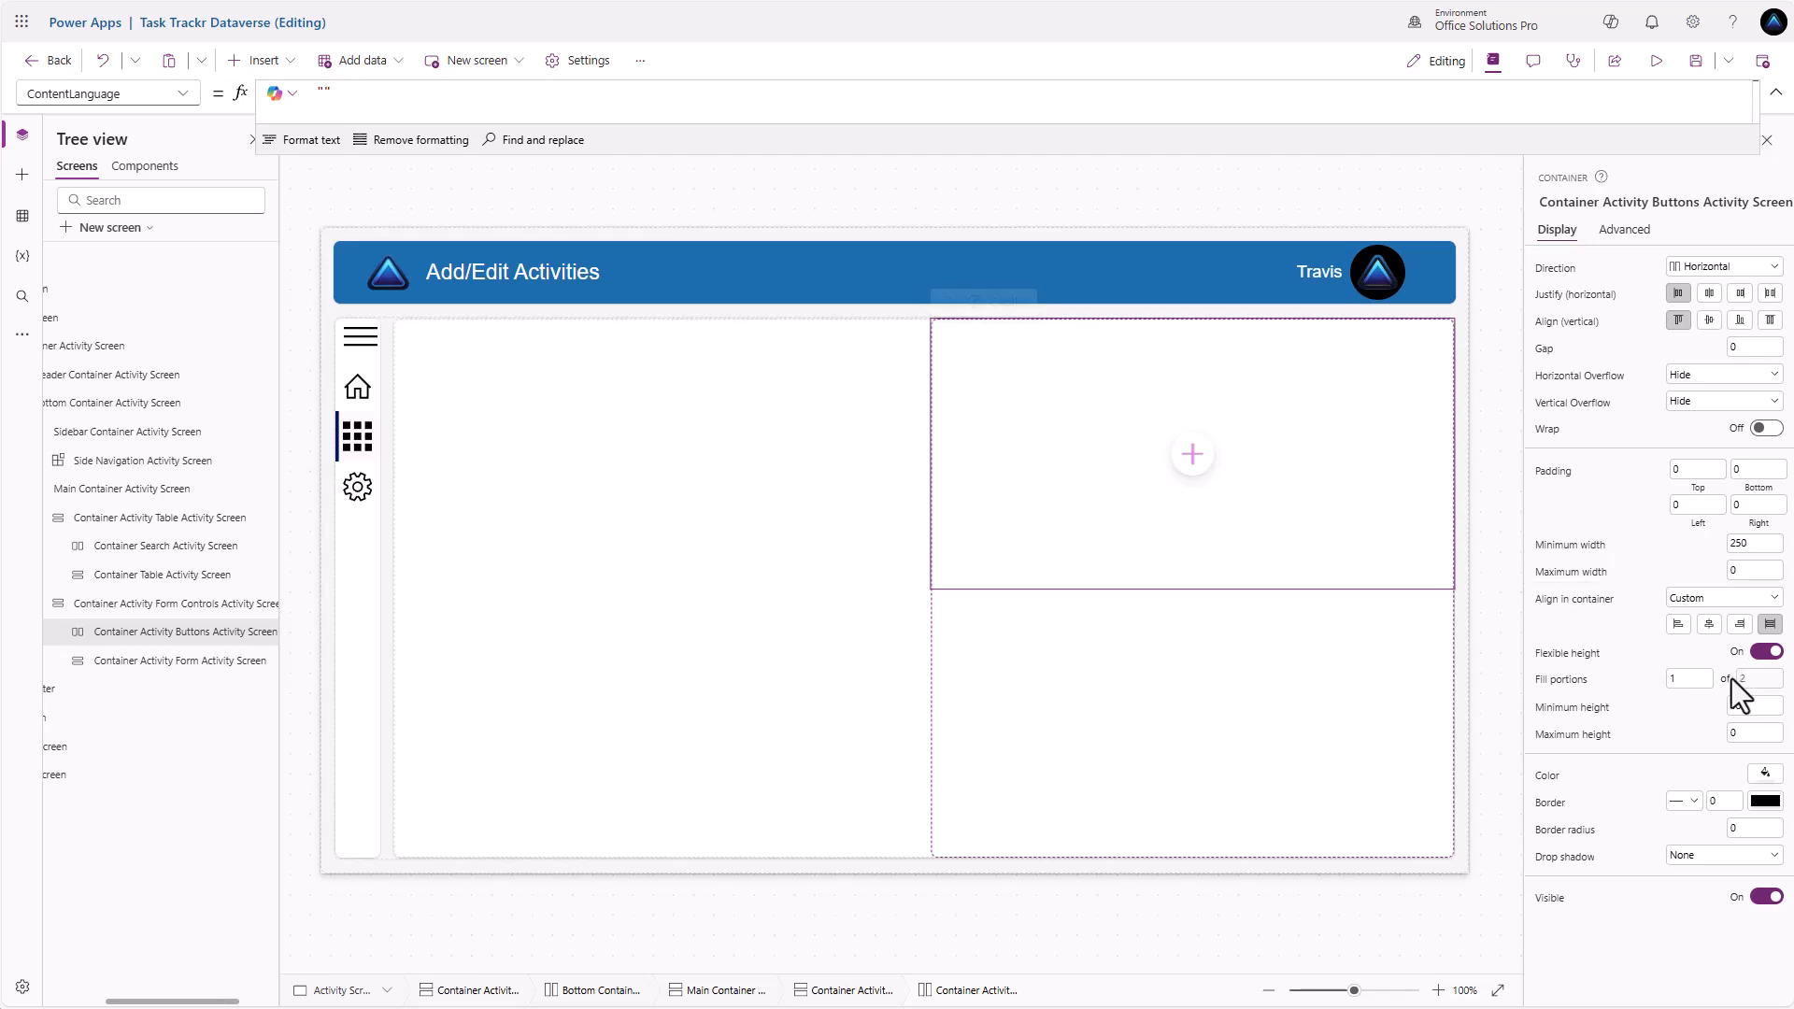
left_click(1765, 651)
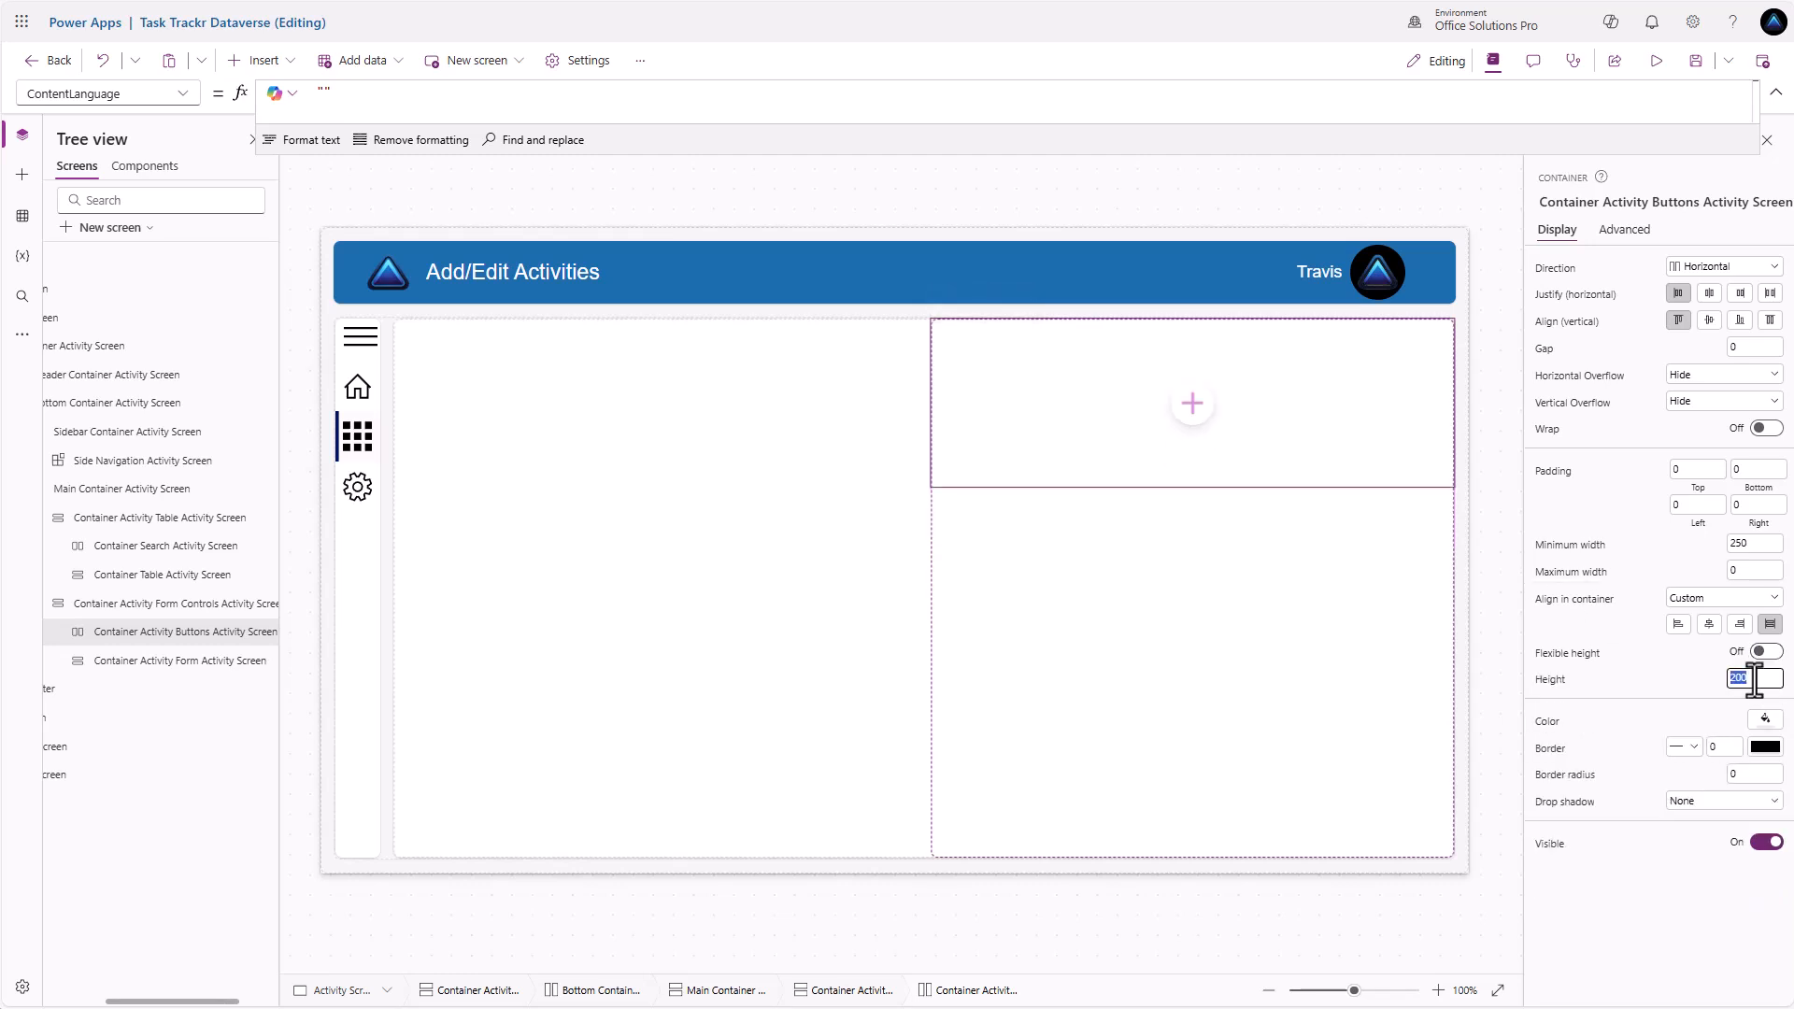
type("2")
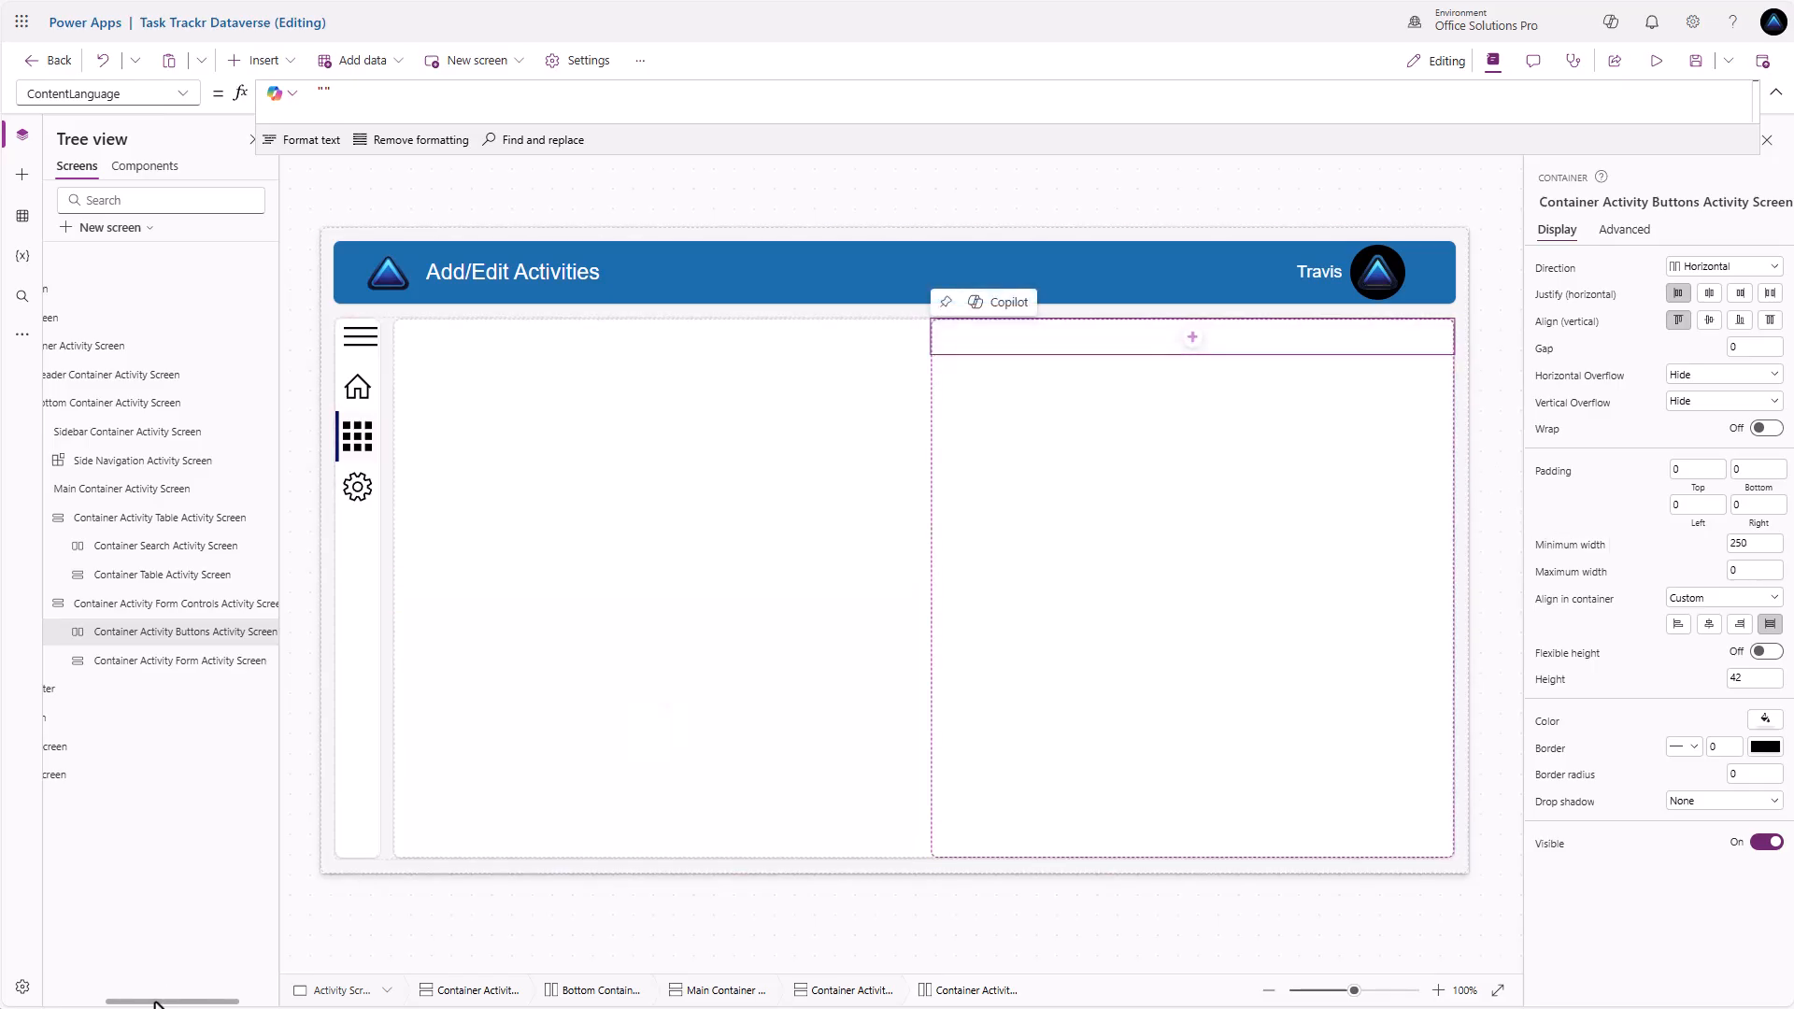
Copy the add and save icons from the Area Screen into Container Activity Buttons Activity Screen
left_click_drag(153, 1000, 97, 1000)
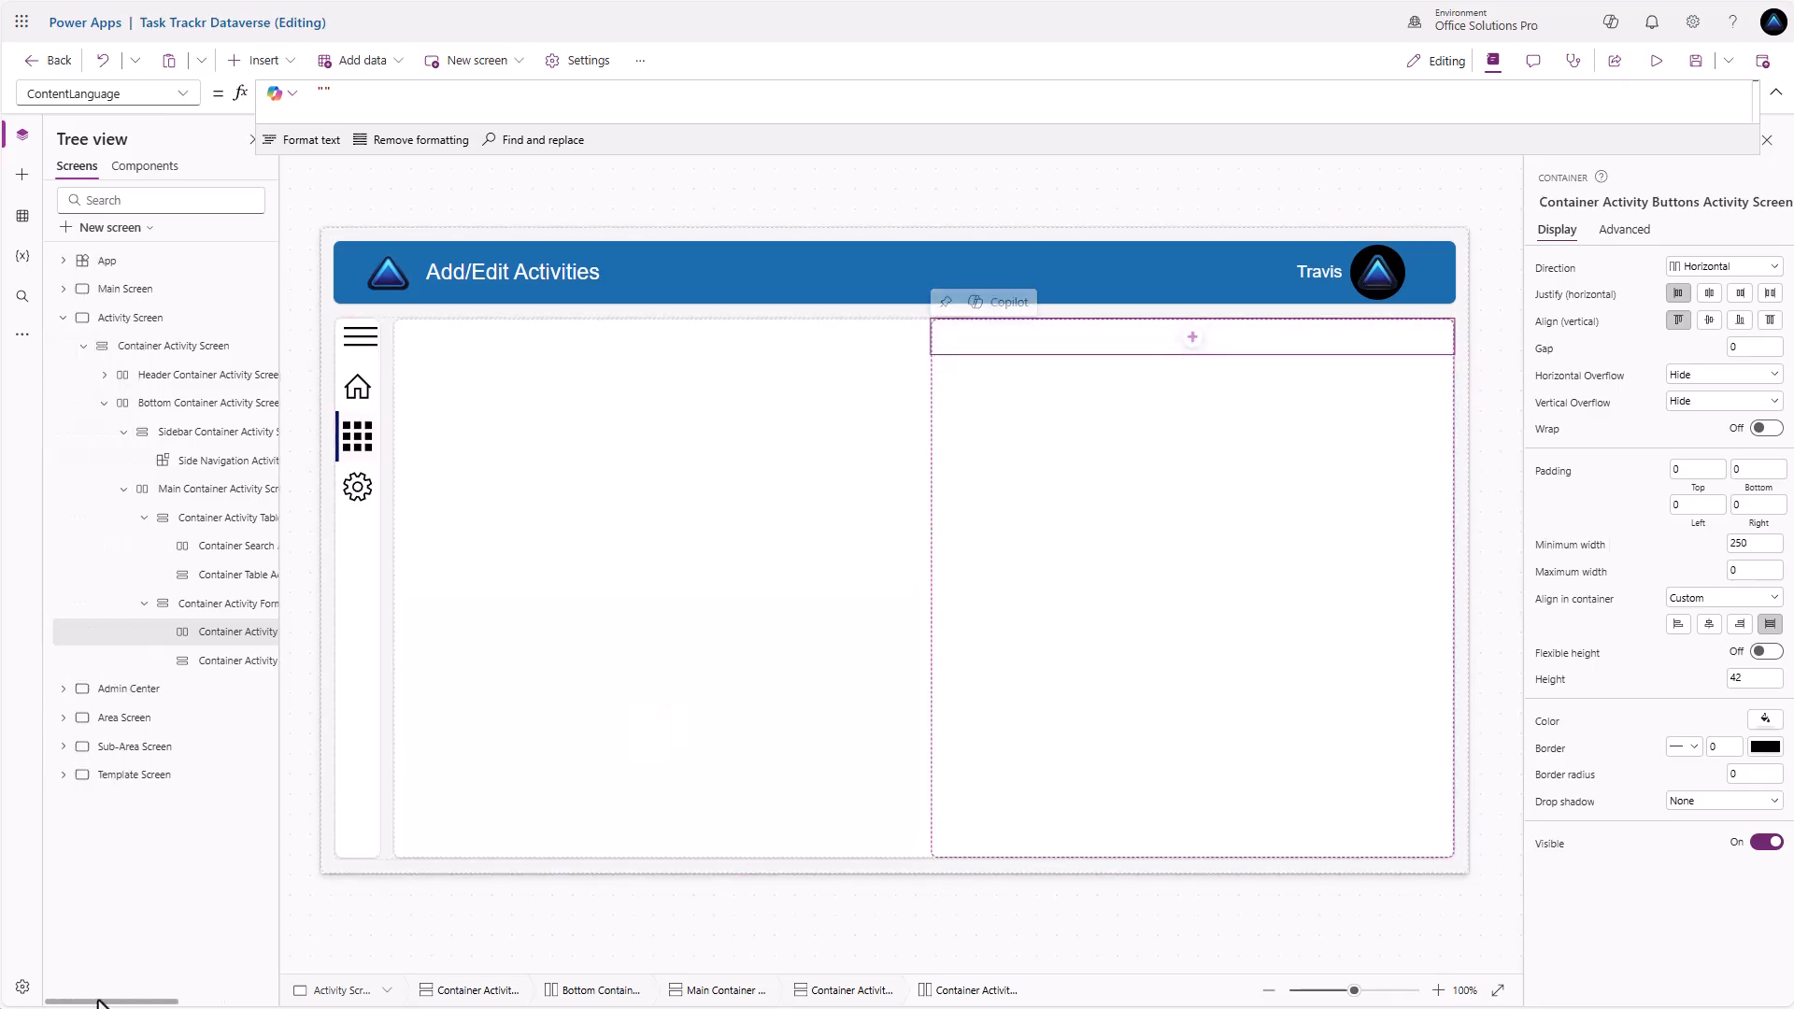
left_click(126, 719)
left_click(1380, 338)
left_click(1420, 338, "shift")
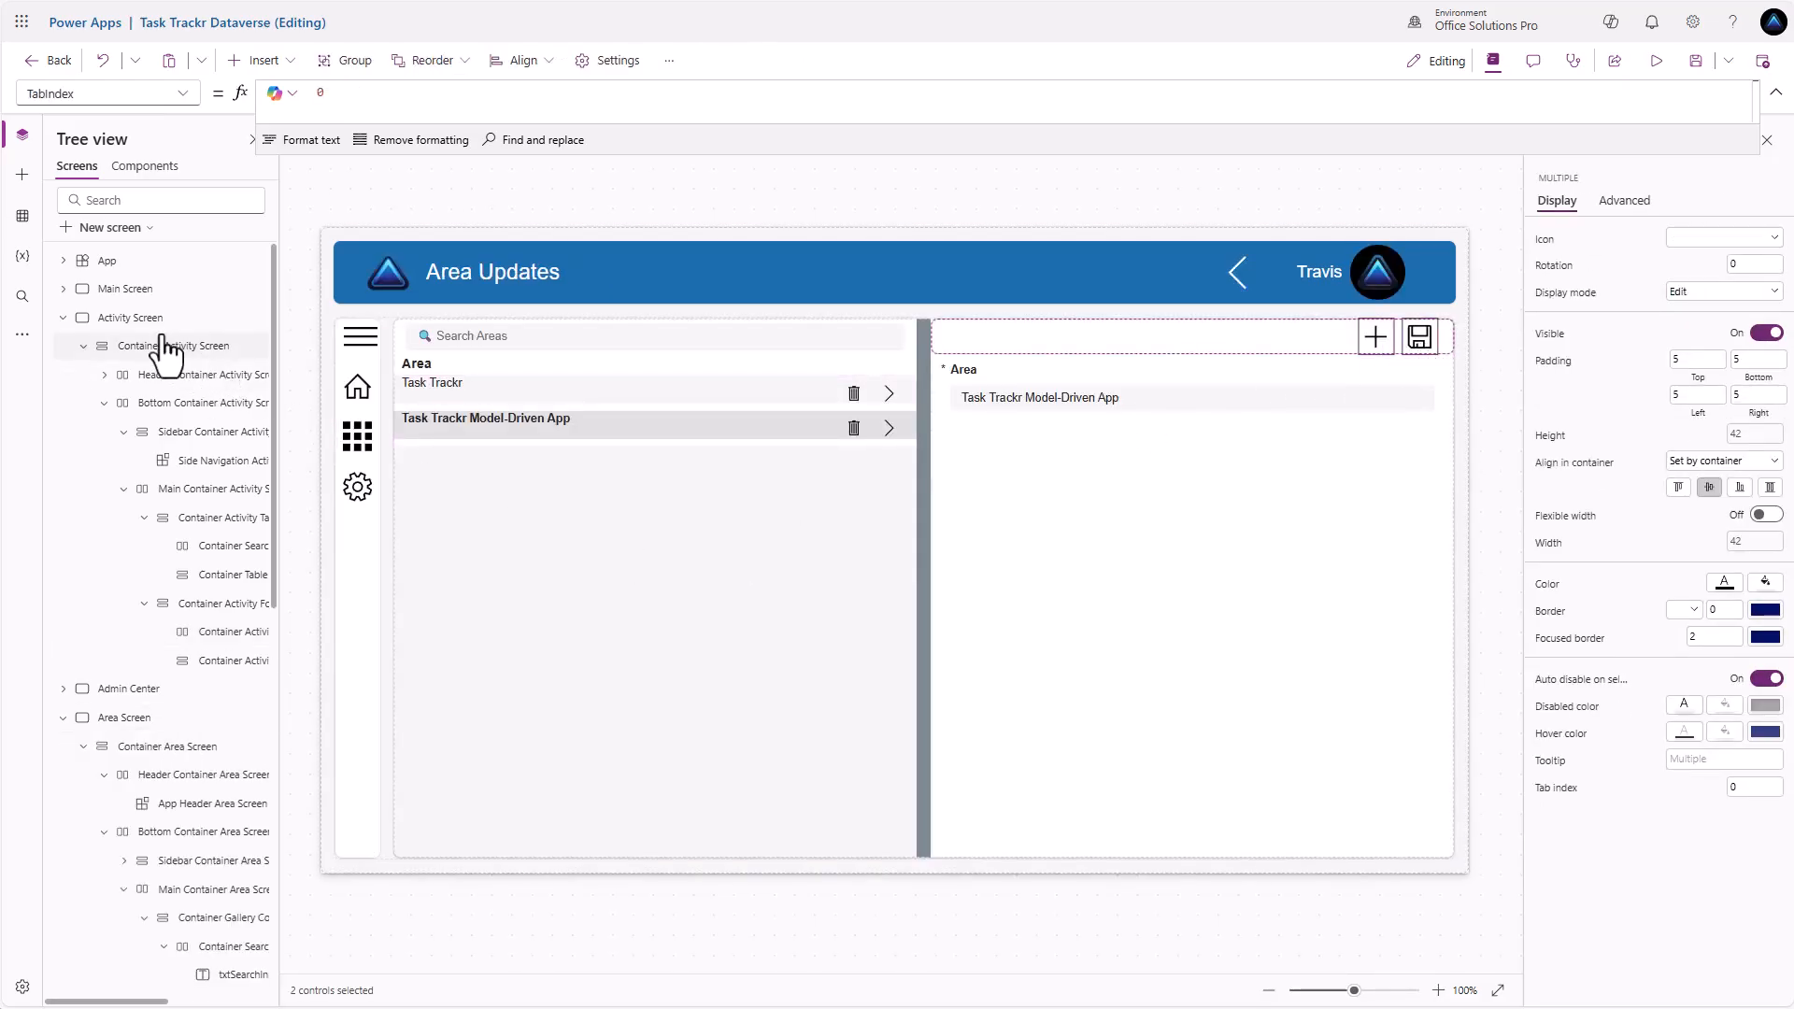
left_click(159, 320)
left_click(1391, 339)
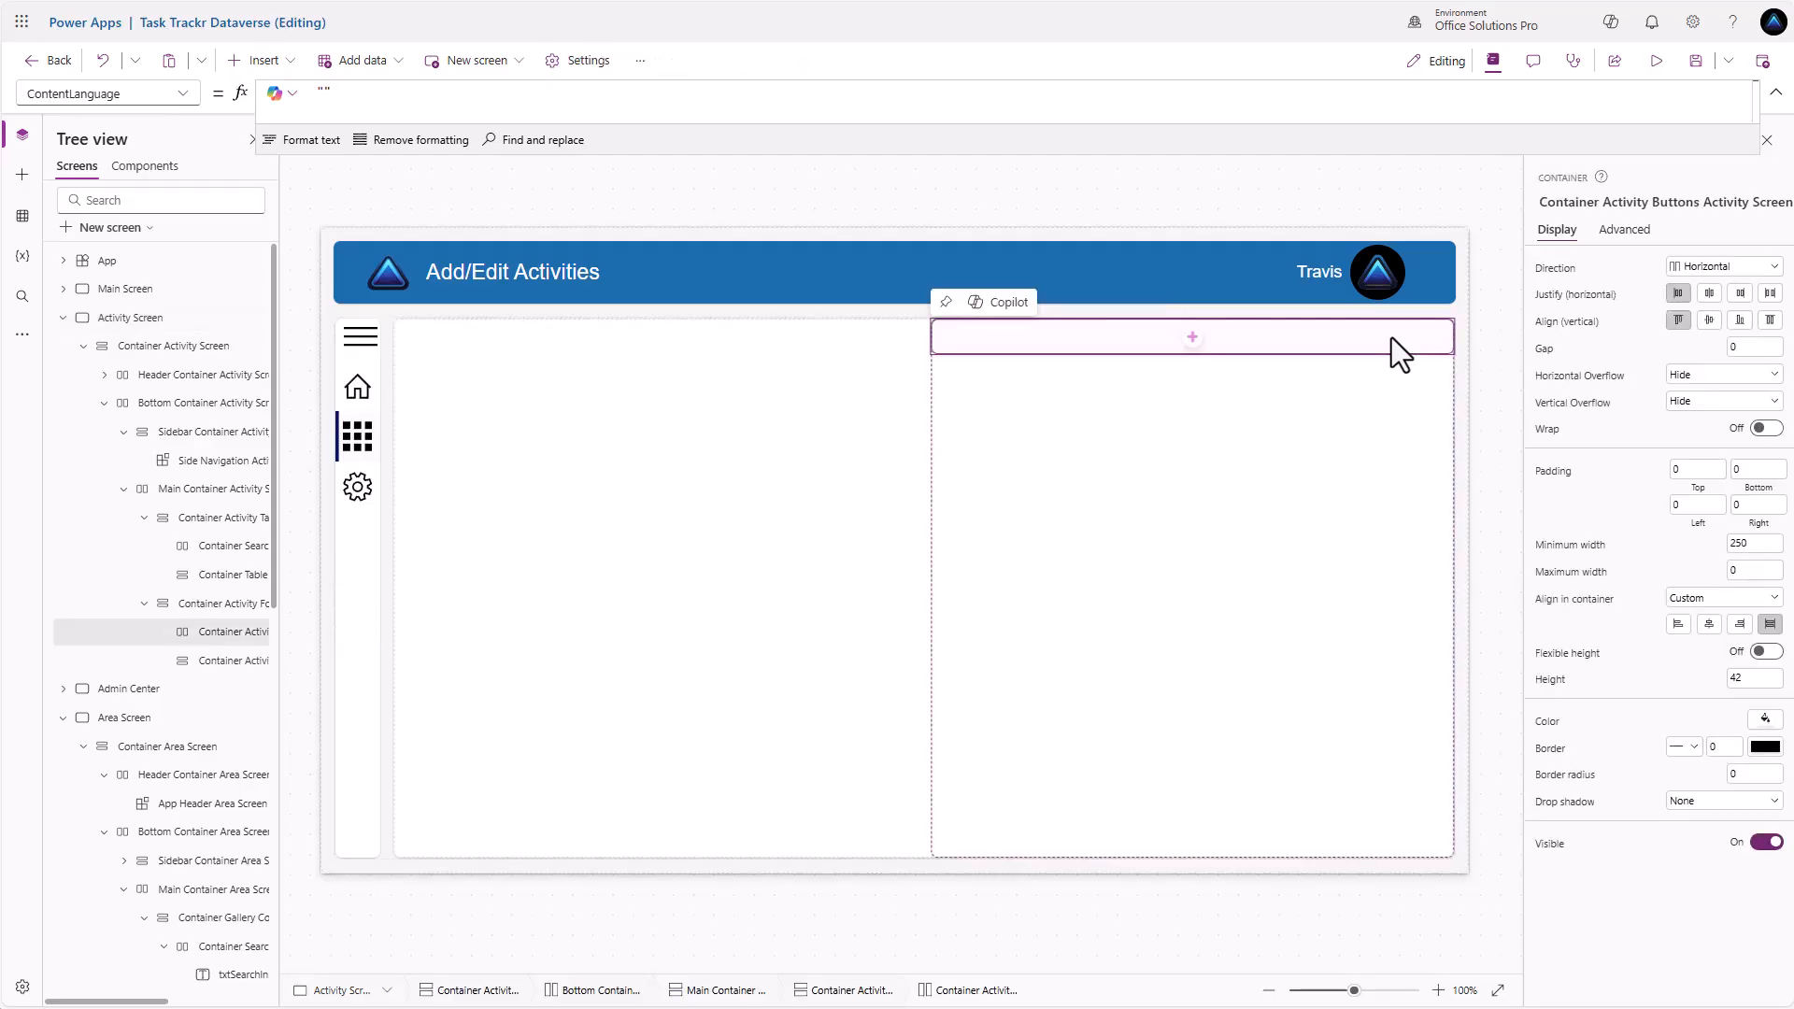
key("ctrl+v")
Justify the activity buttons container's icons to the end, centre them vertically, and set the gap to 10 and the right padding to 20
left_click(1386, 342)
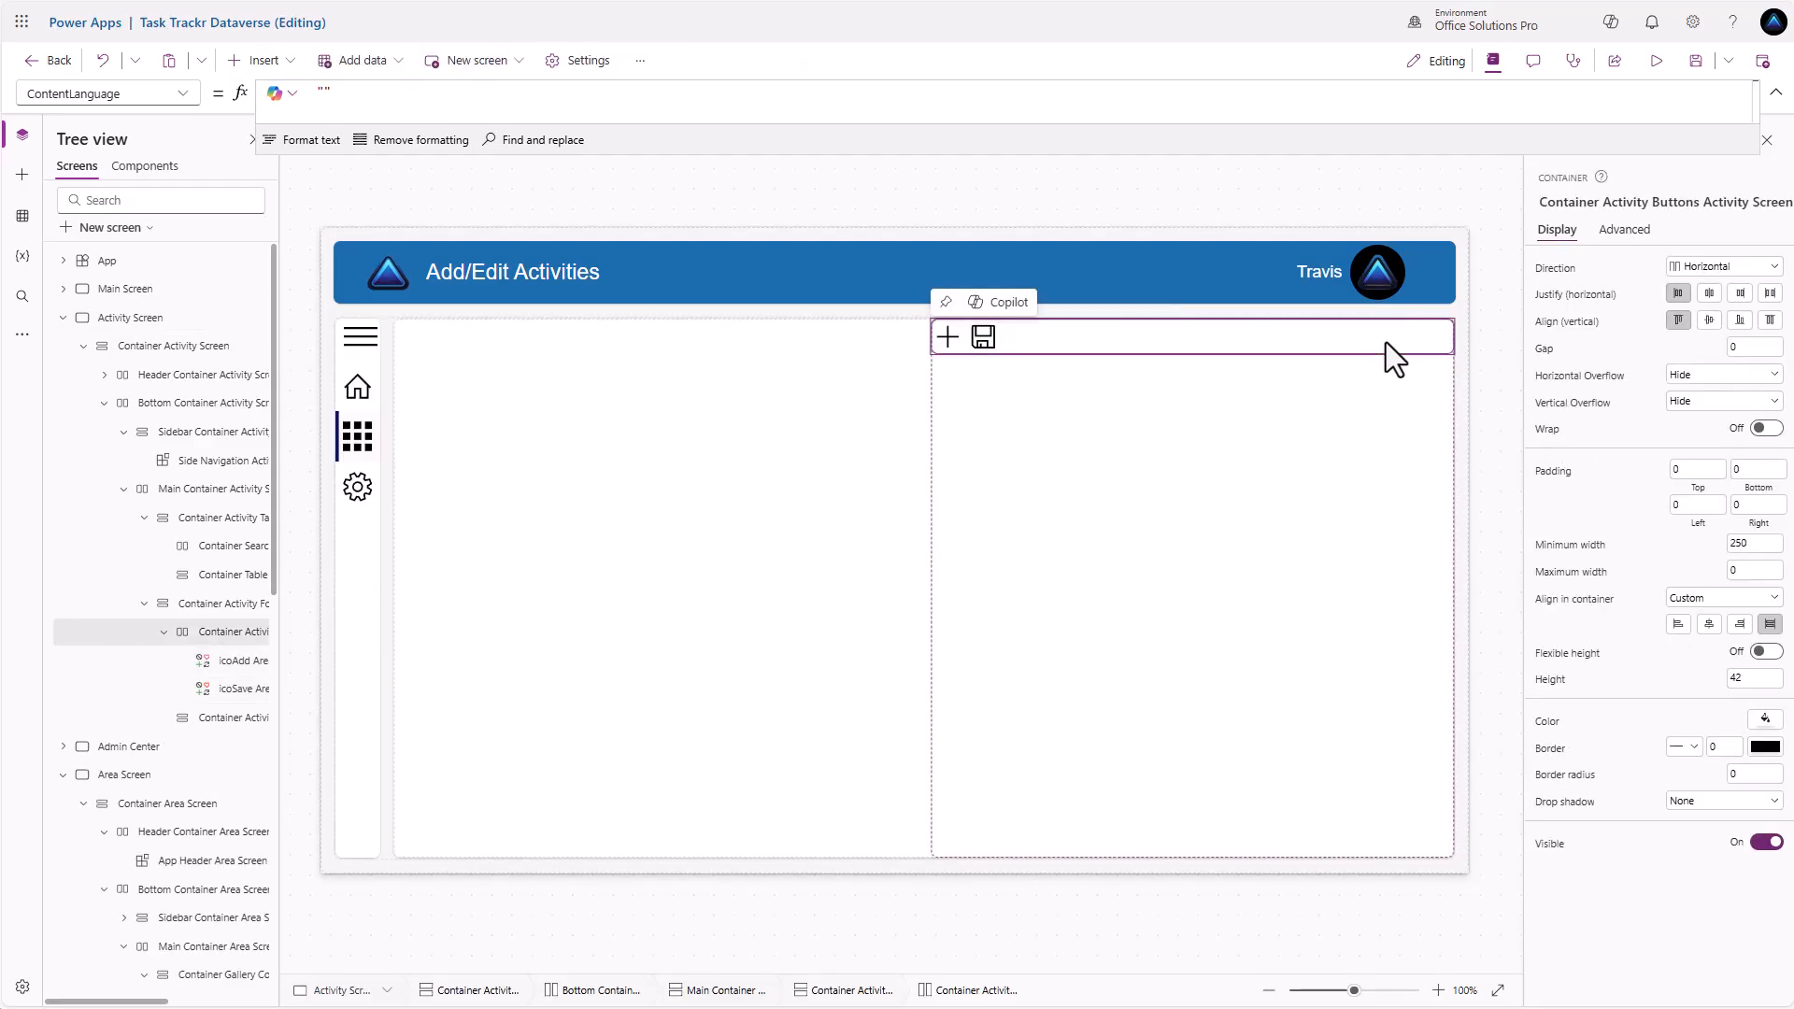
left_click(1740, 293)
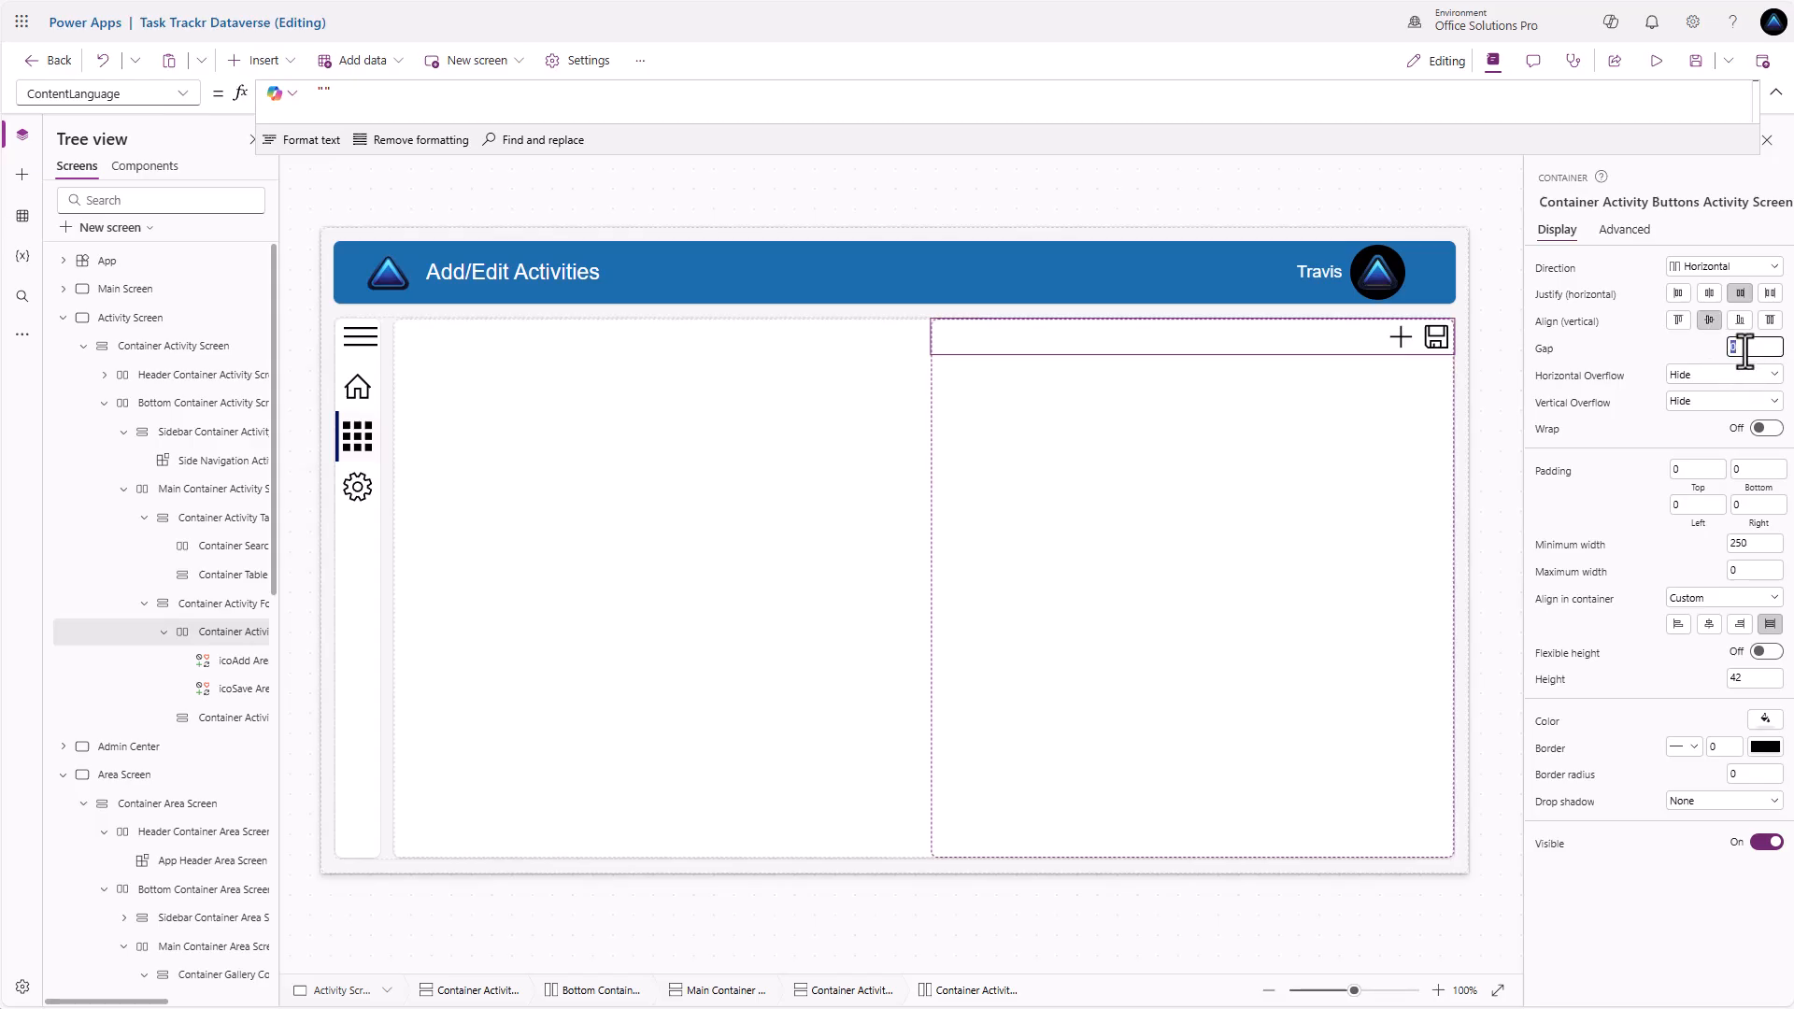
left_click(1741, 348)
type("10")
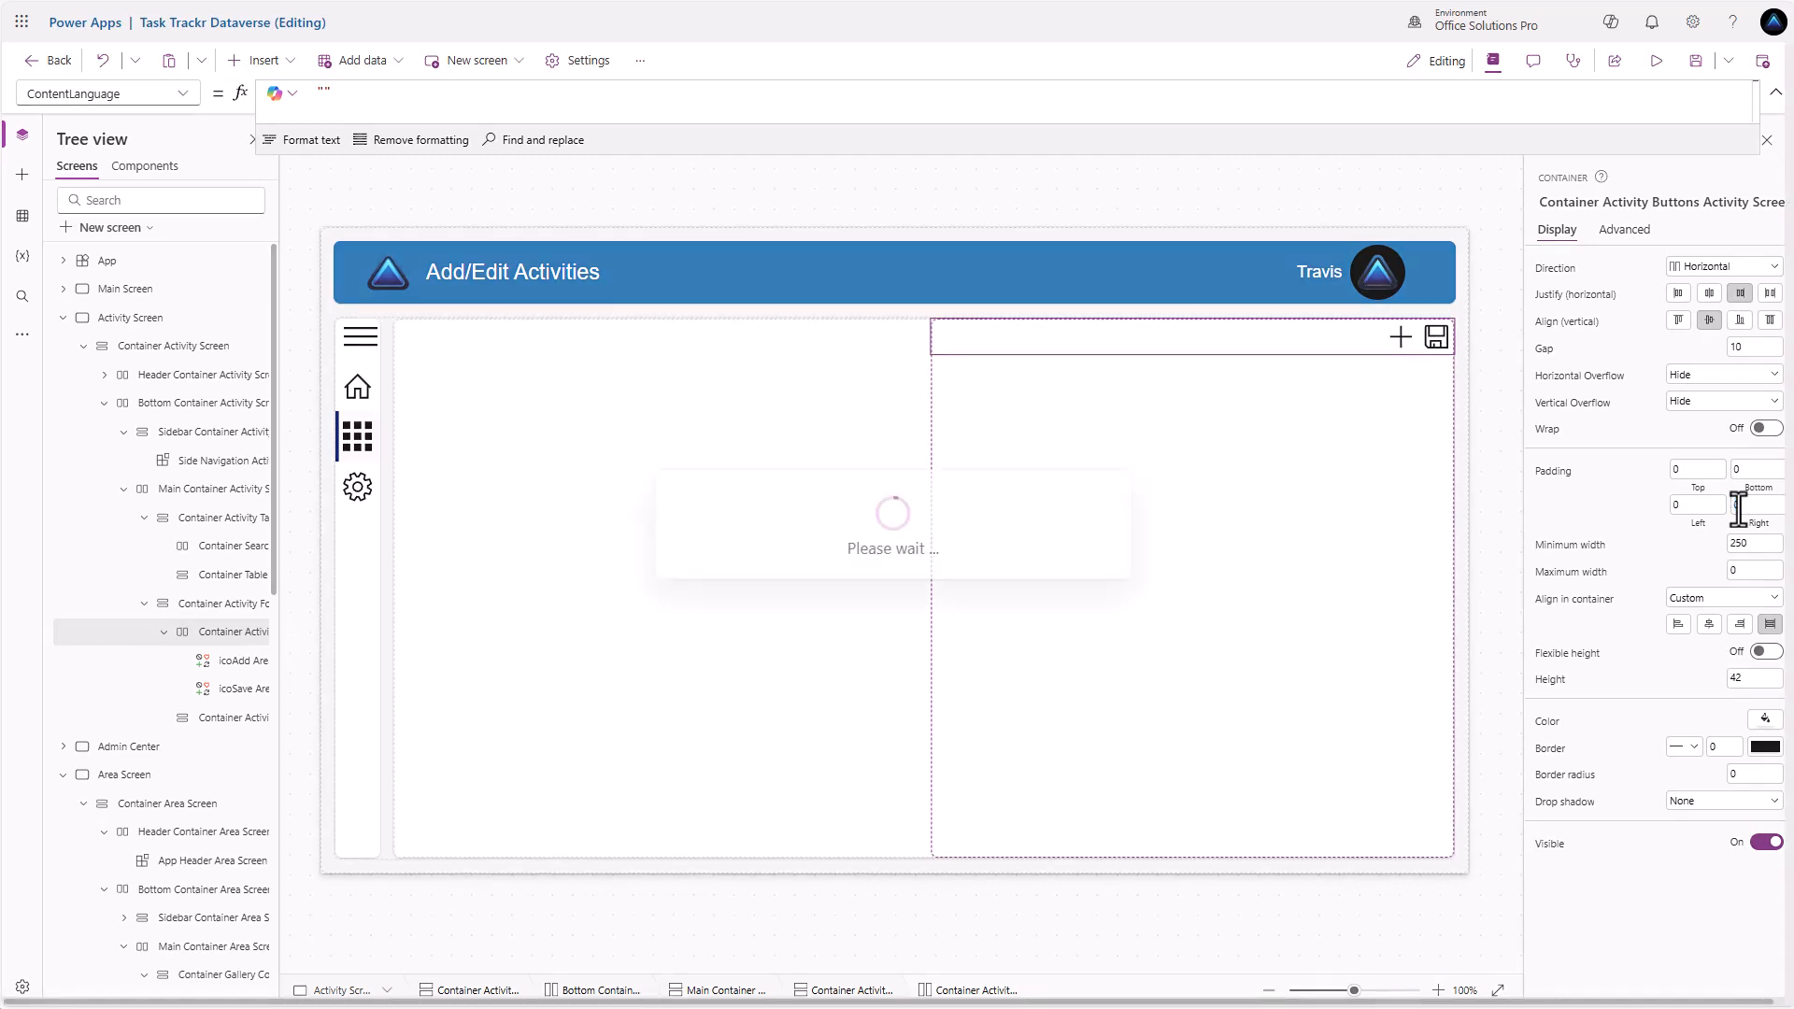
left_click(1748, 504)
type("20")
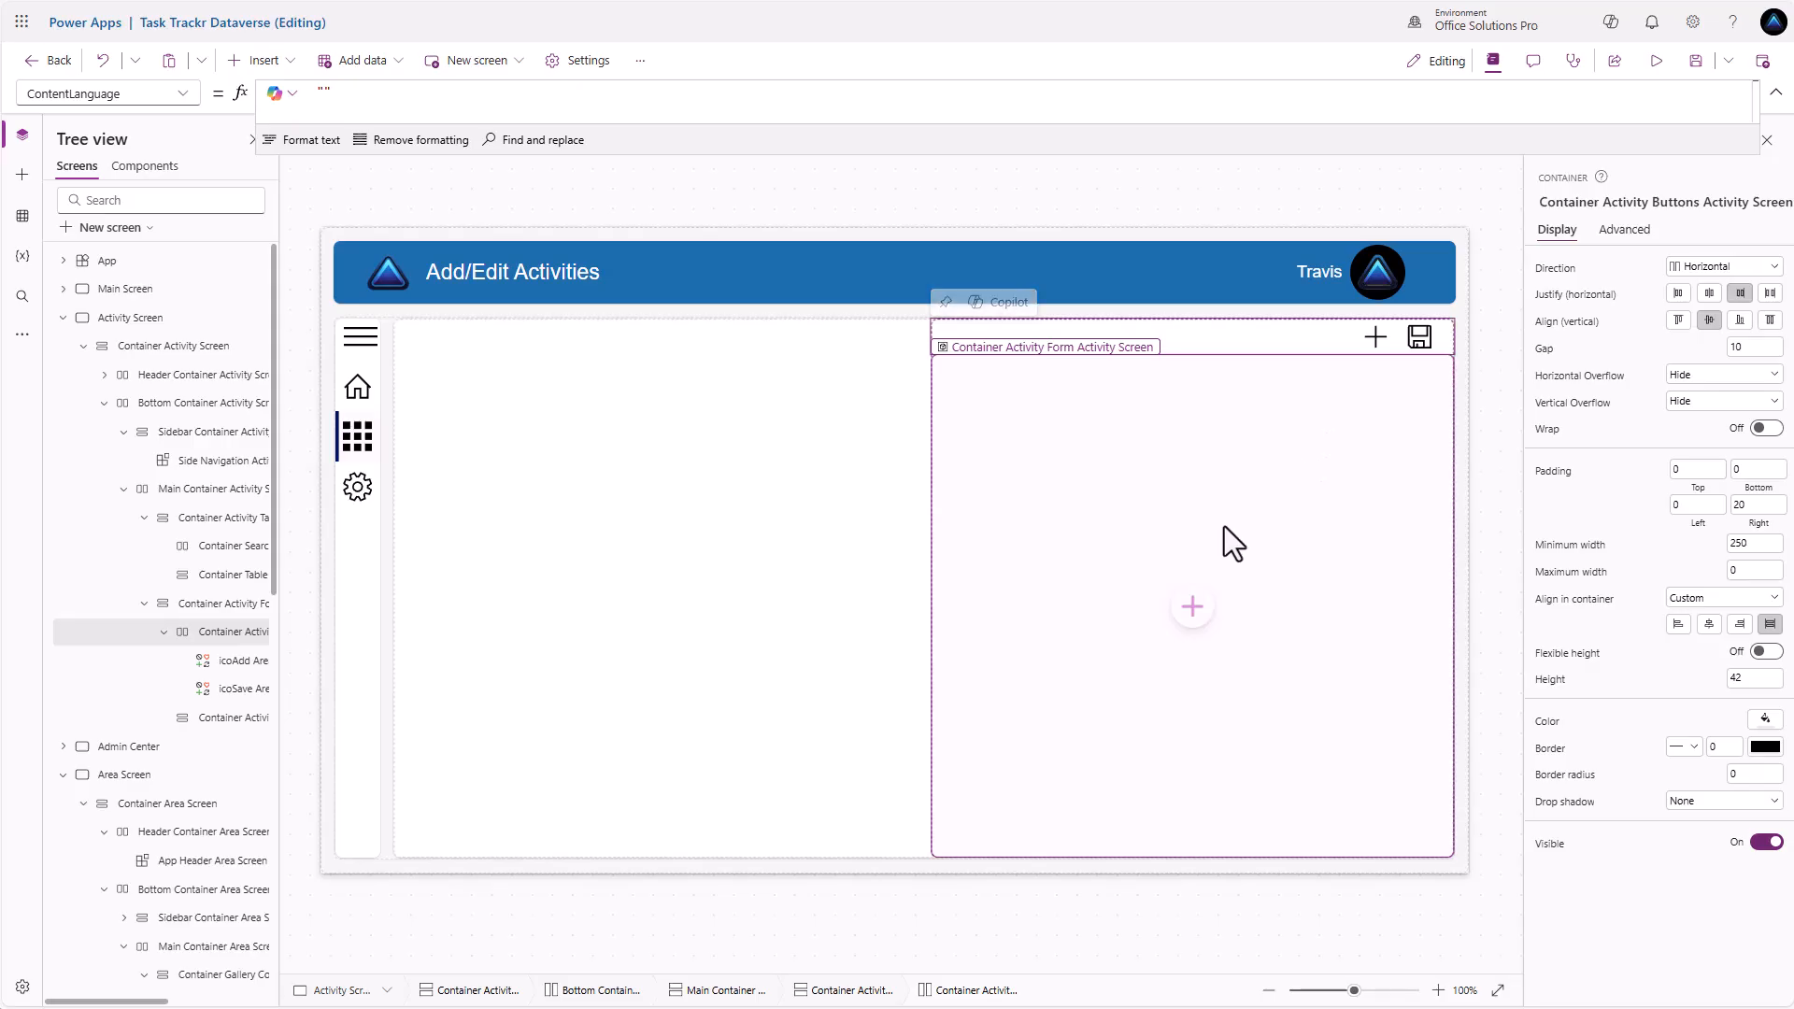
Insert a form into Container Activity Form Activity Screen with Daily Task Completions as its data source
left_click(1192, 609)
type("form")
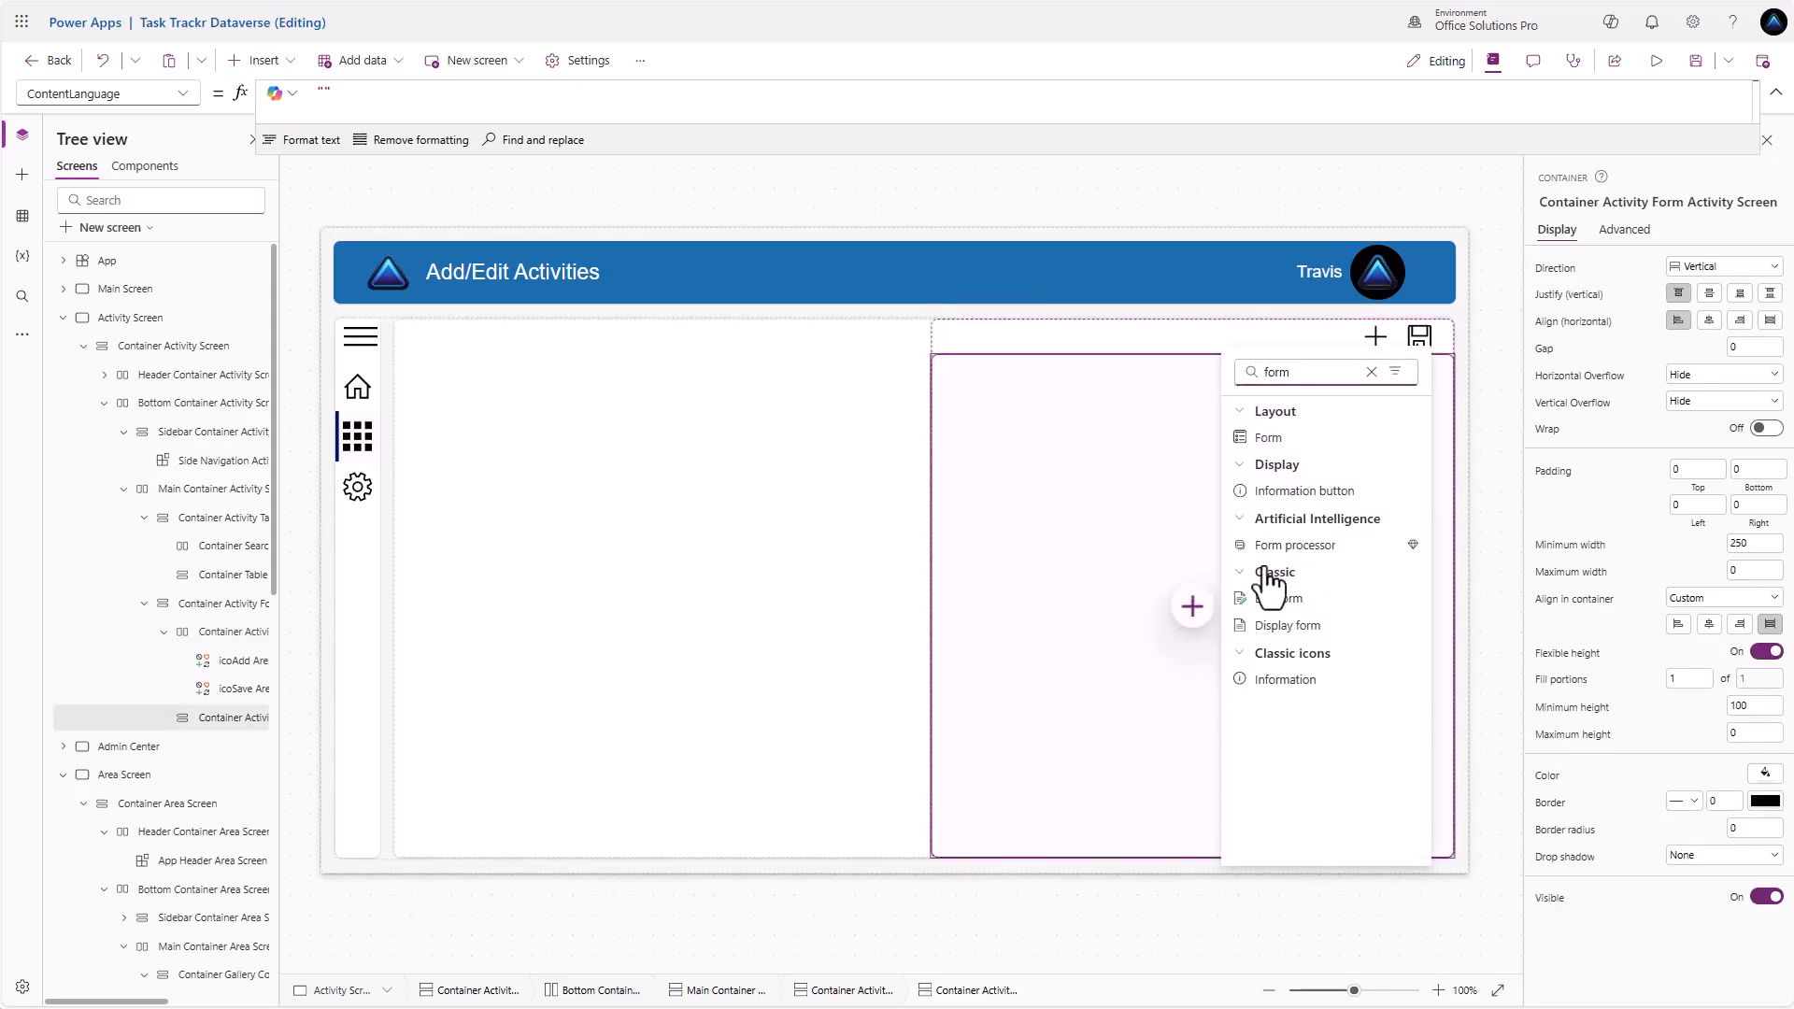
left_click(1306, 443)
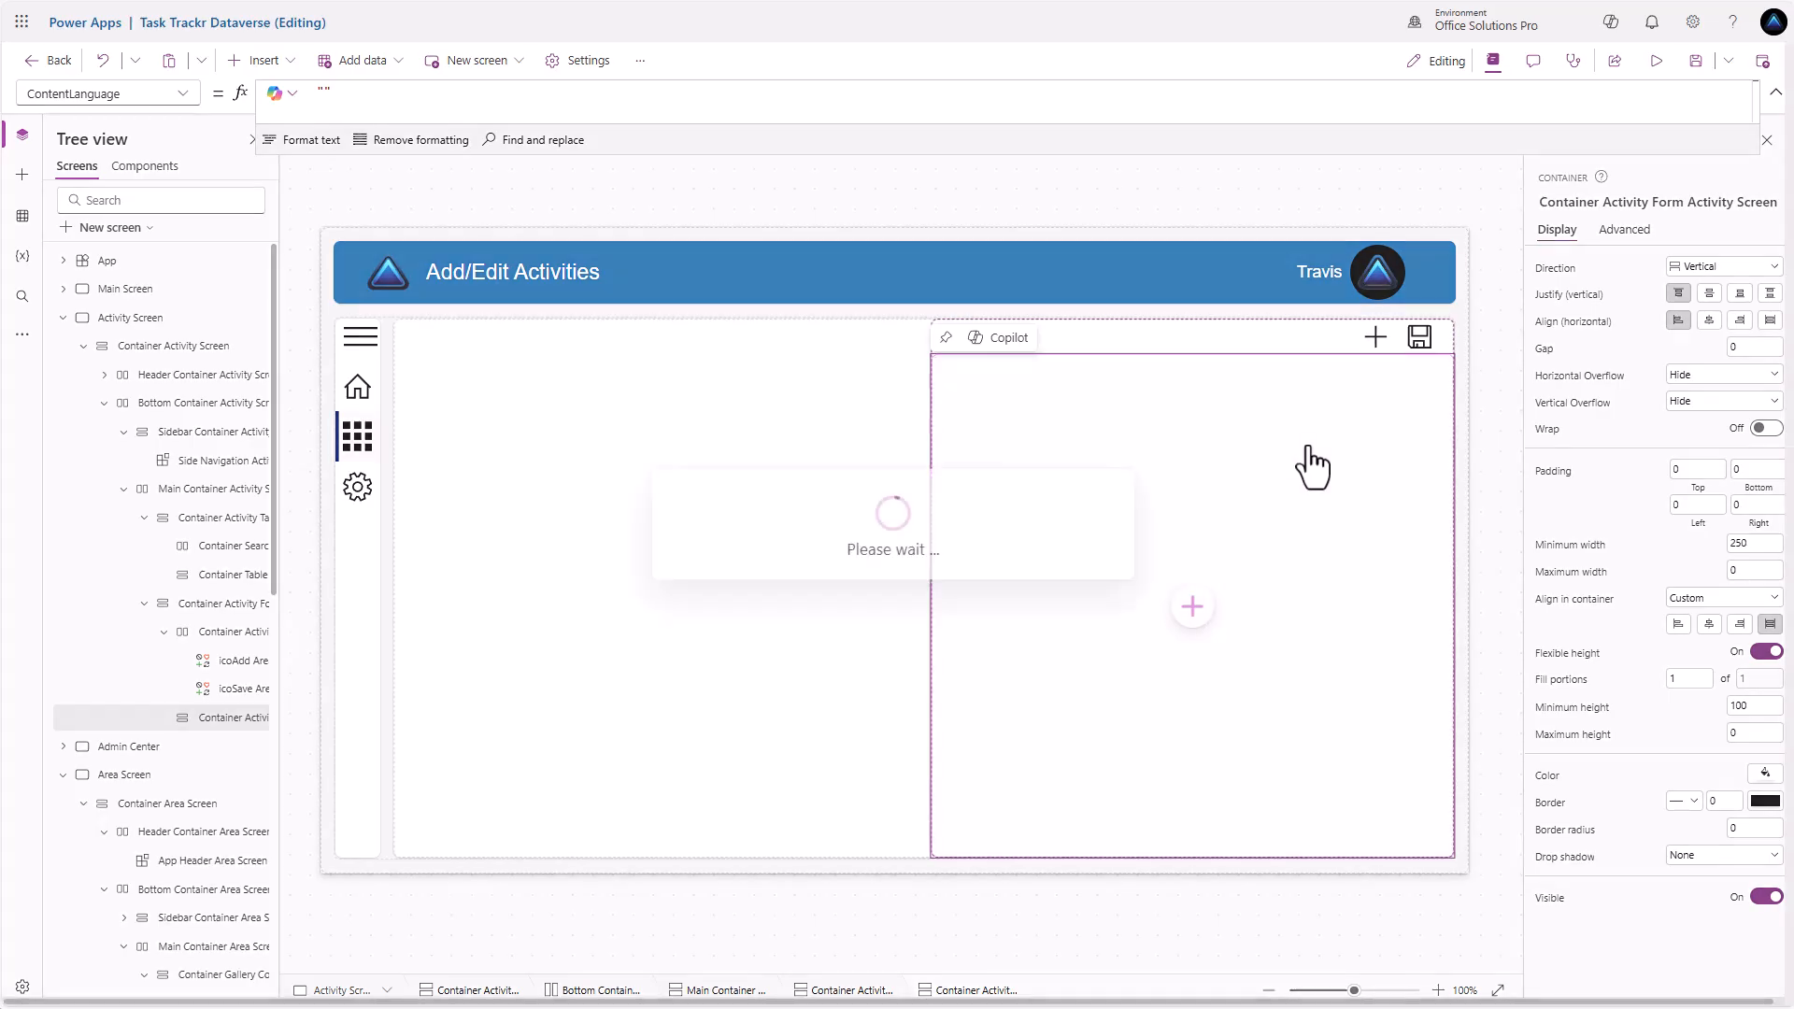
left_click(1041, 598)
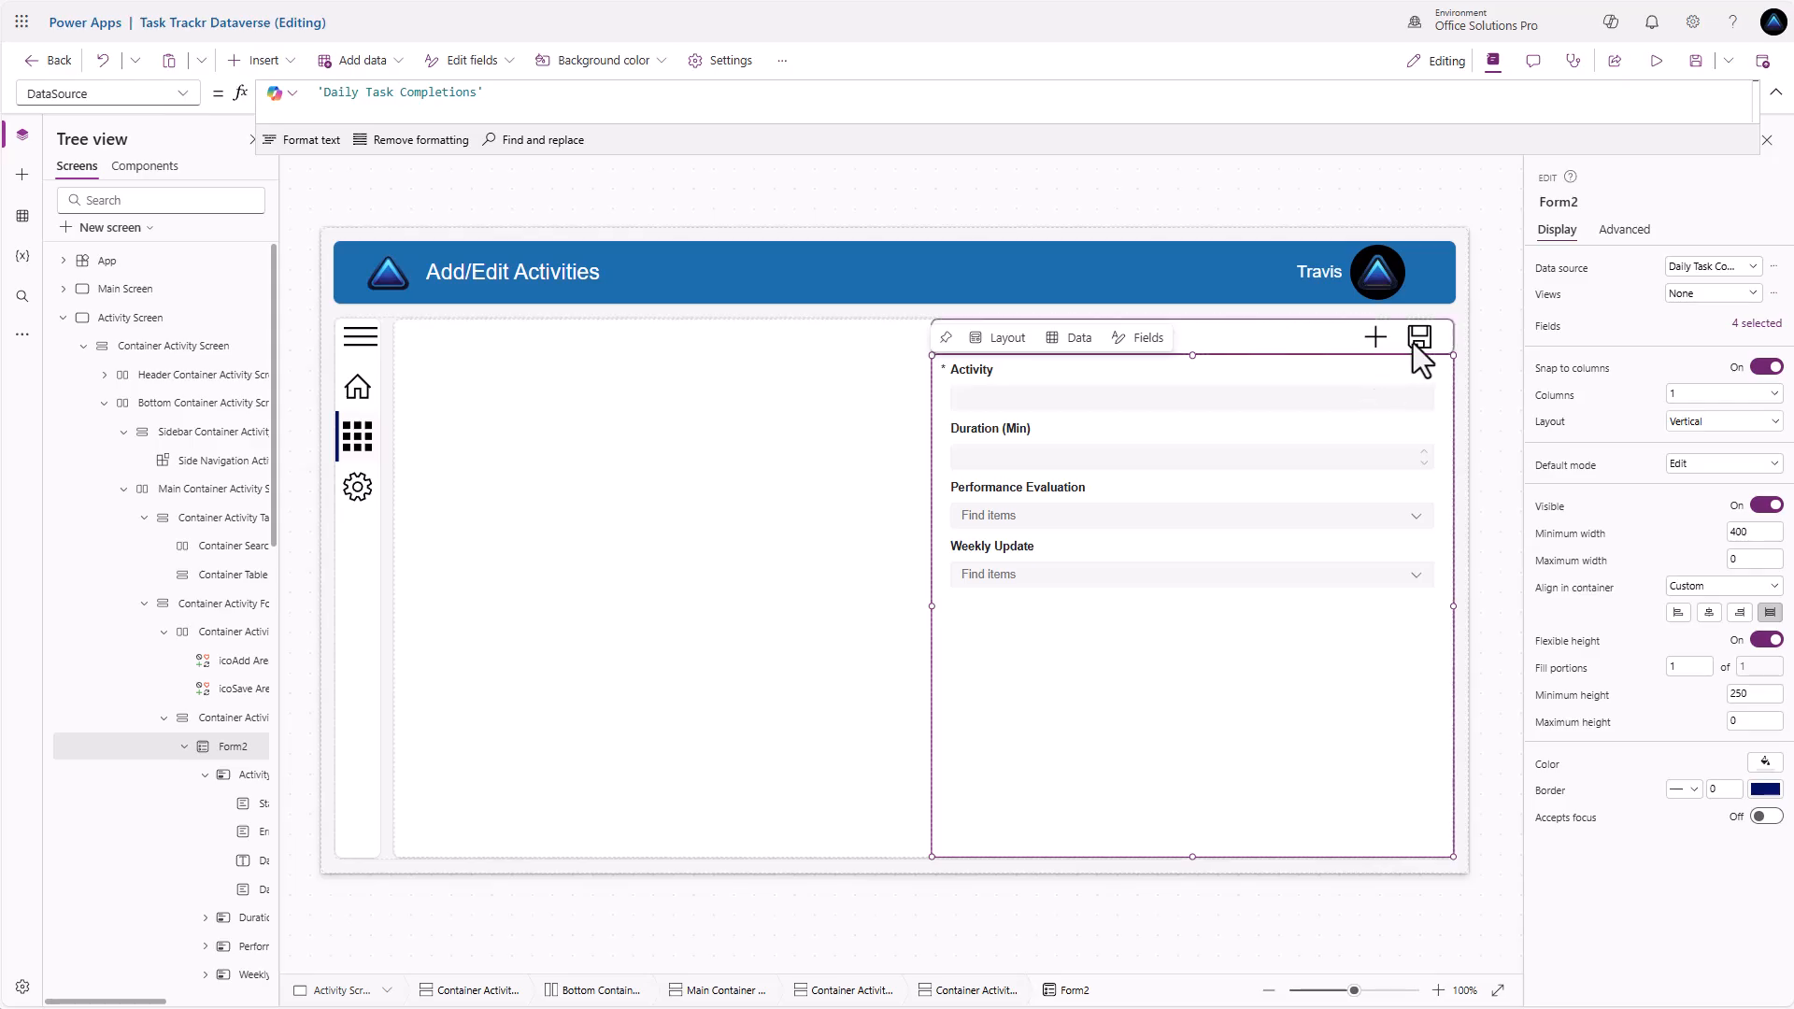
Rename the new form as frmActivity Activity Screen
double_click(241, 747)
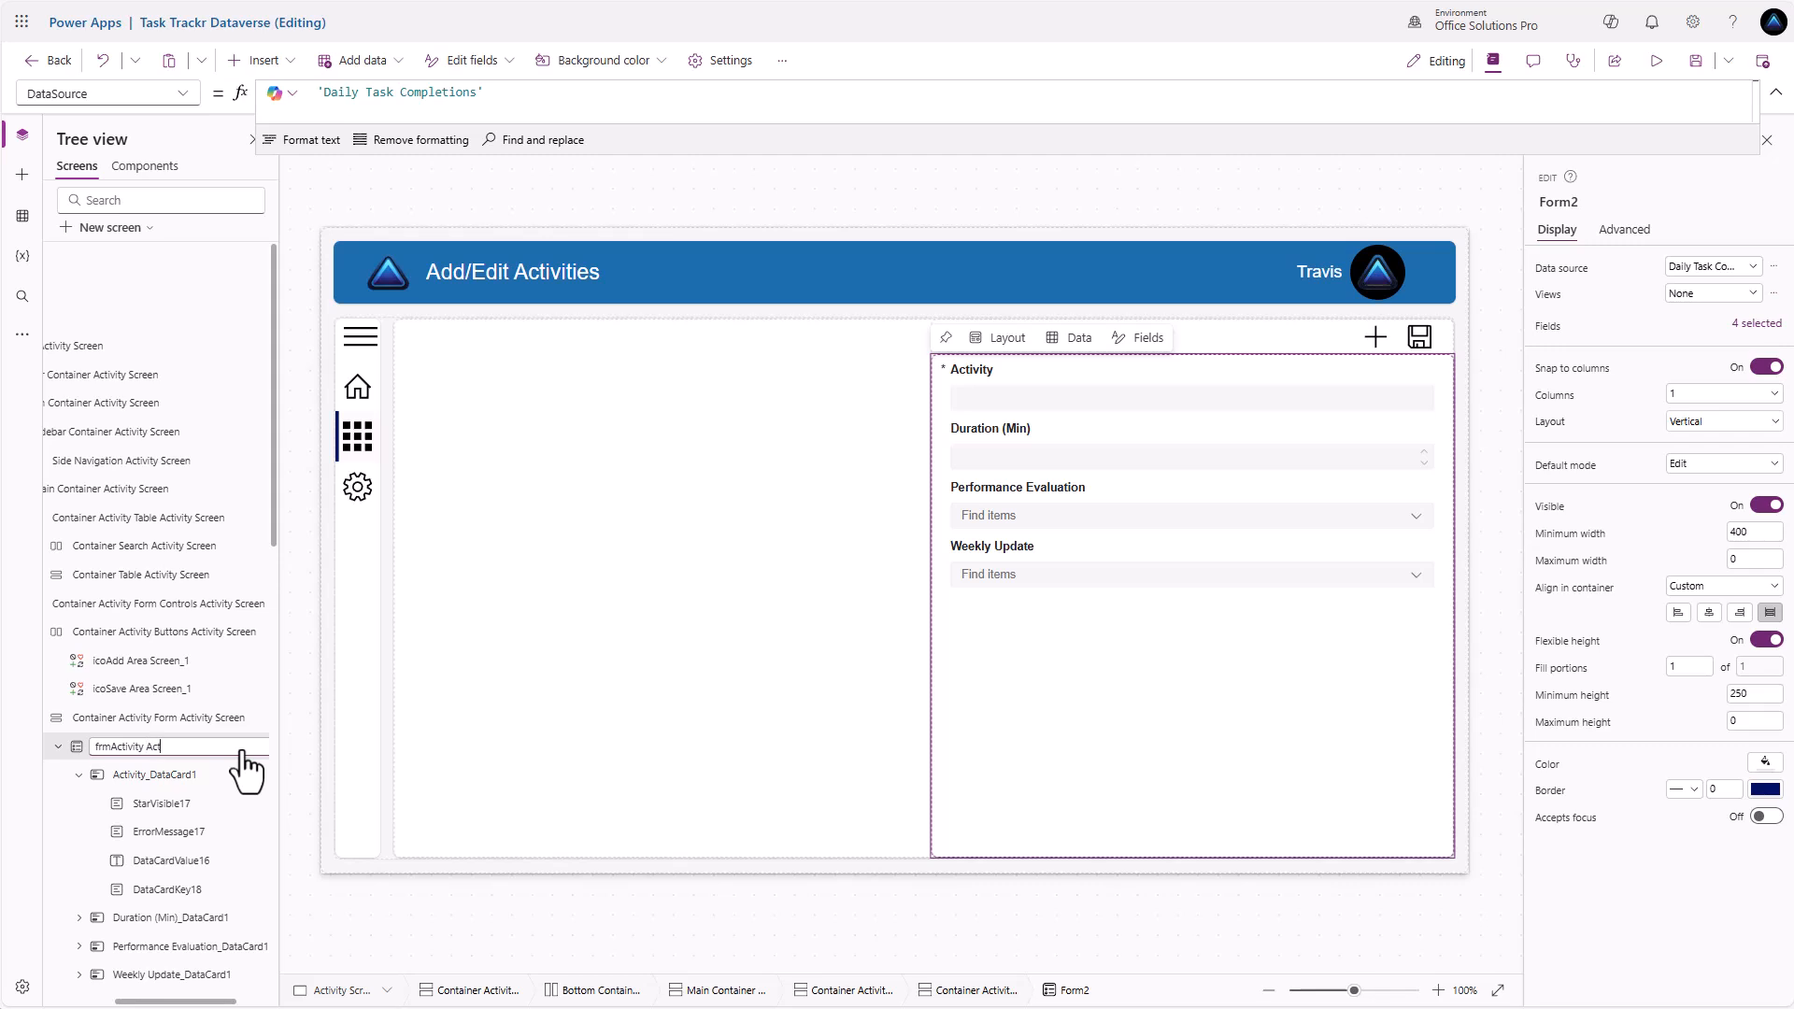
type("frmActivity Activity Screen")
key("Return")
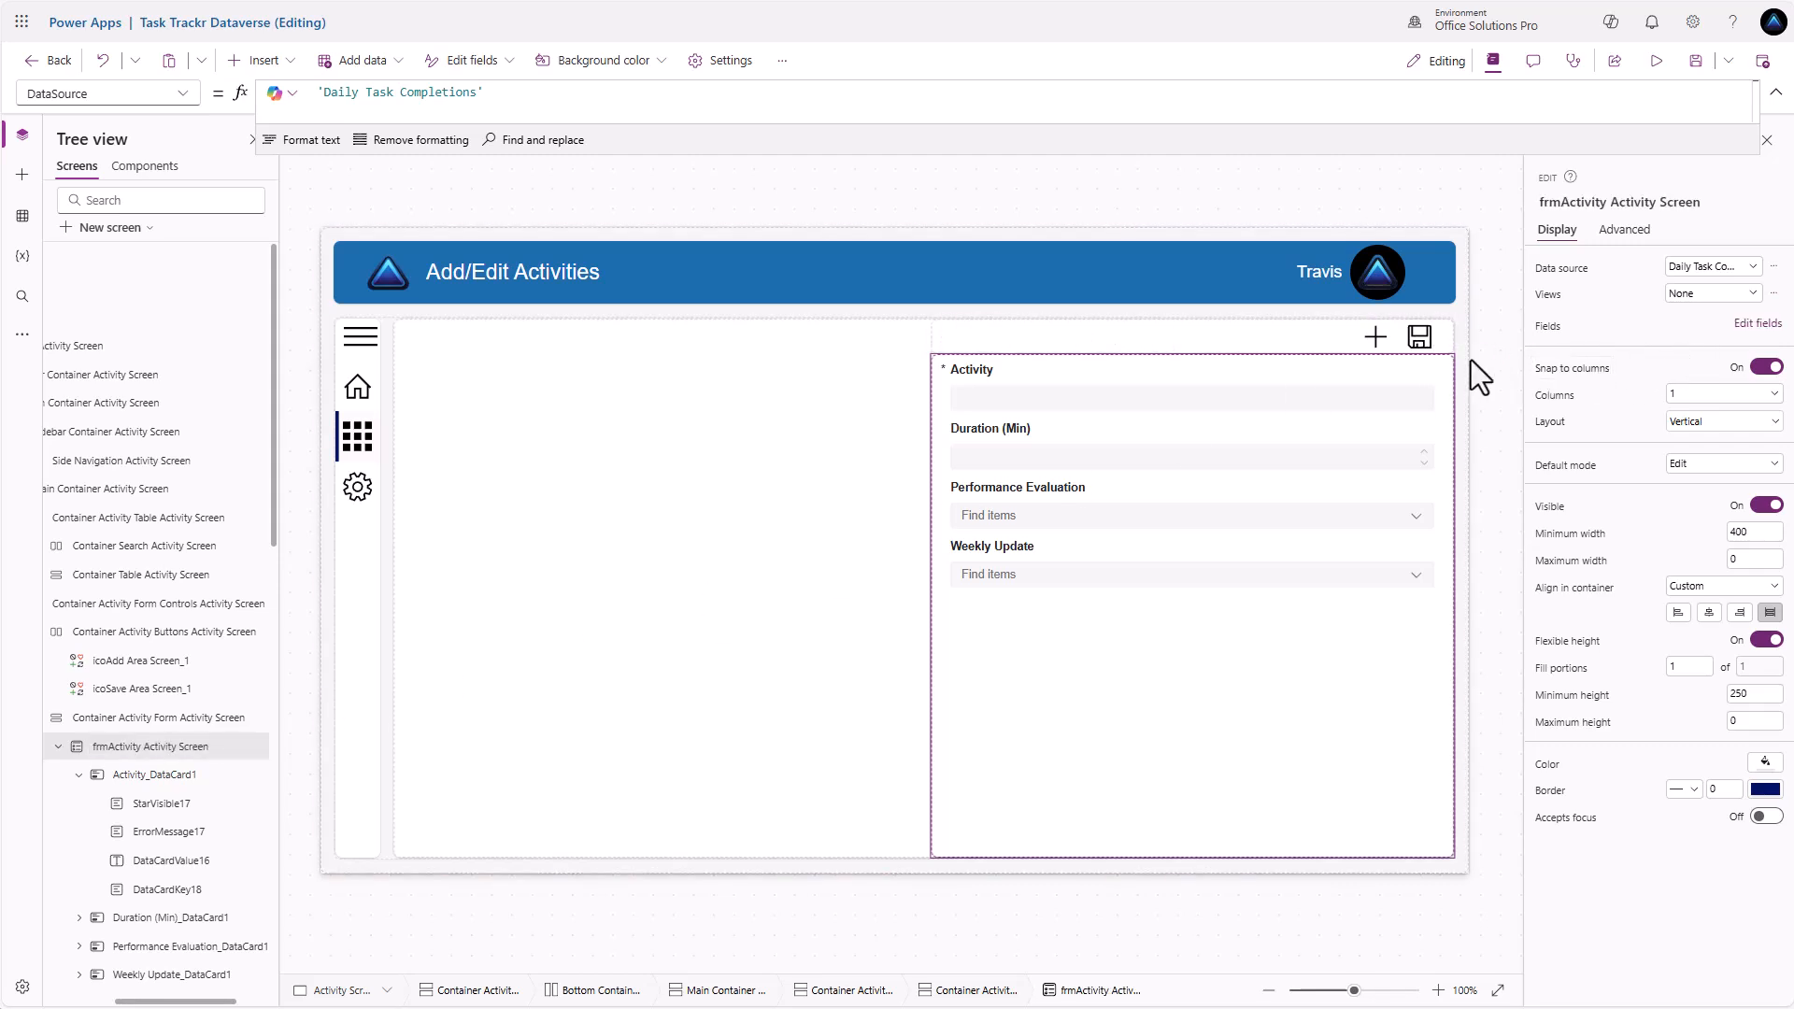
Change the Activity Screen save icon's OnSelect formula to SubmitForm('frmActivity Activity Screen')
left_click(1426, 342)
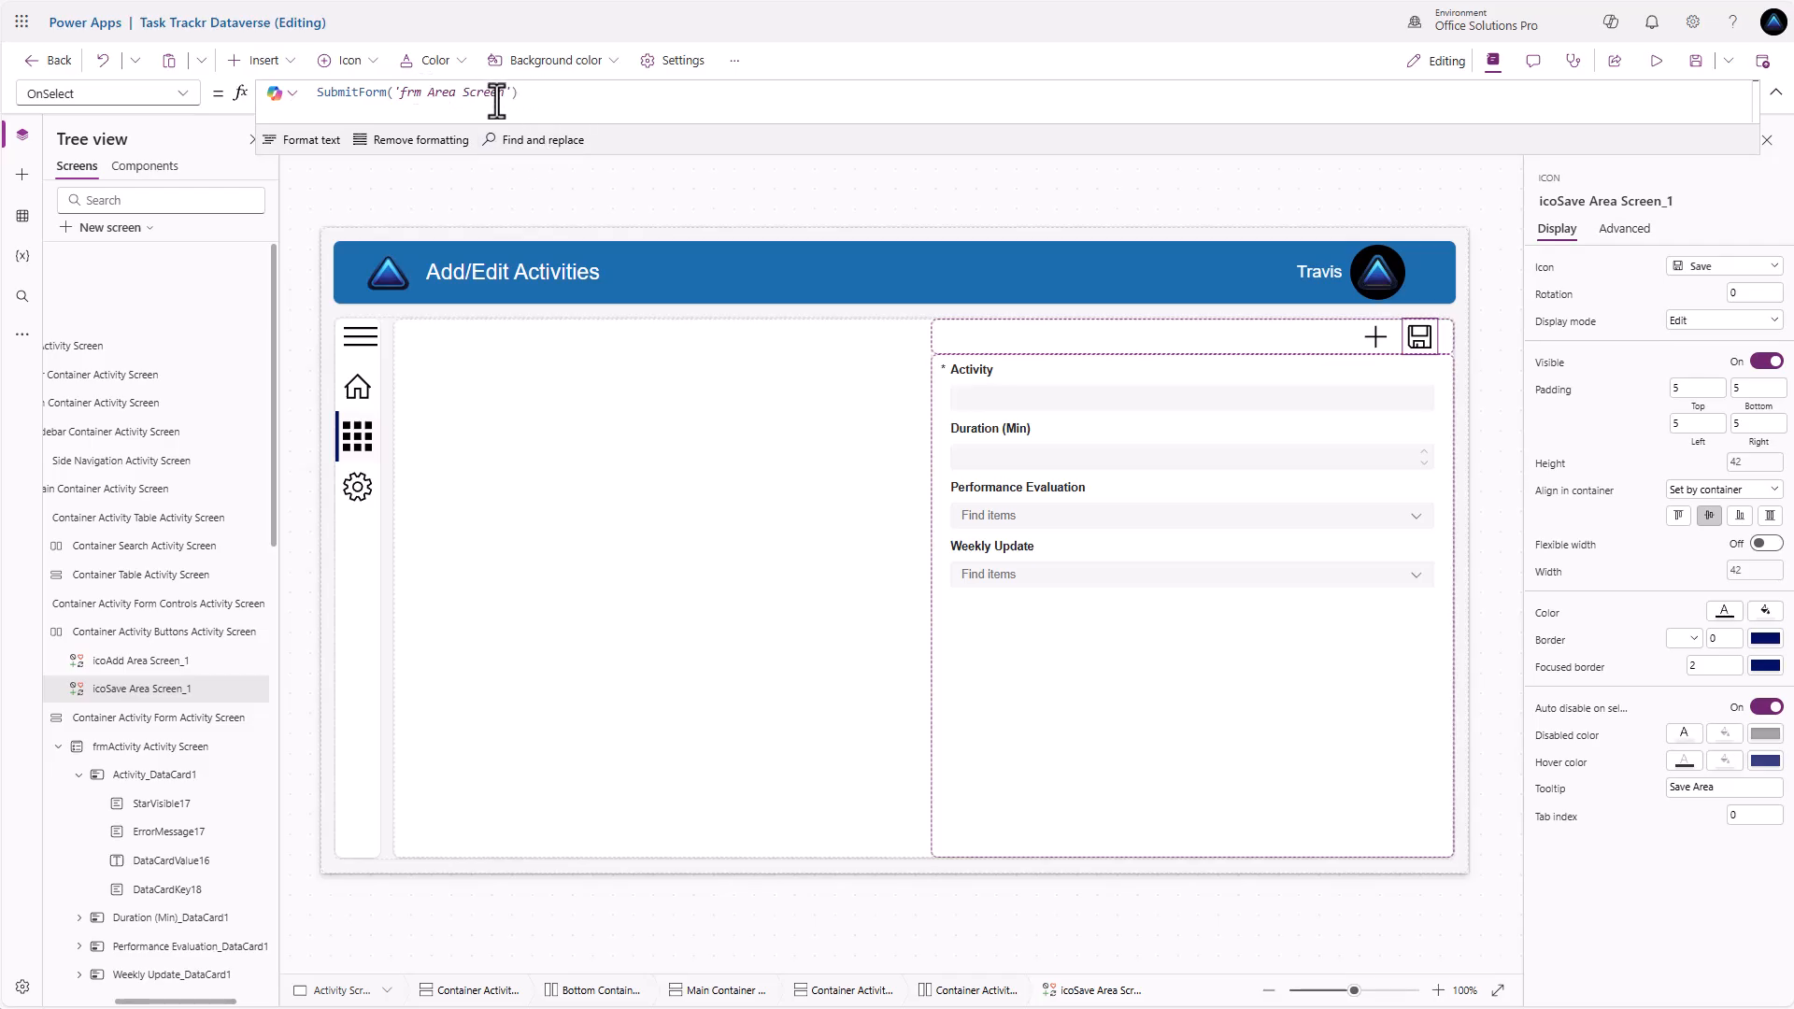
left_click_drag(509, 94, 396, 92)
type("frm")
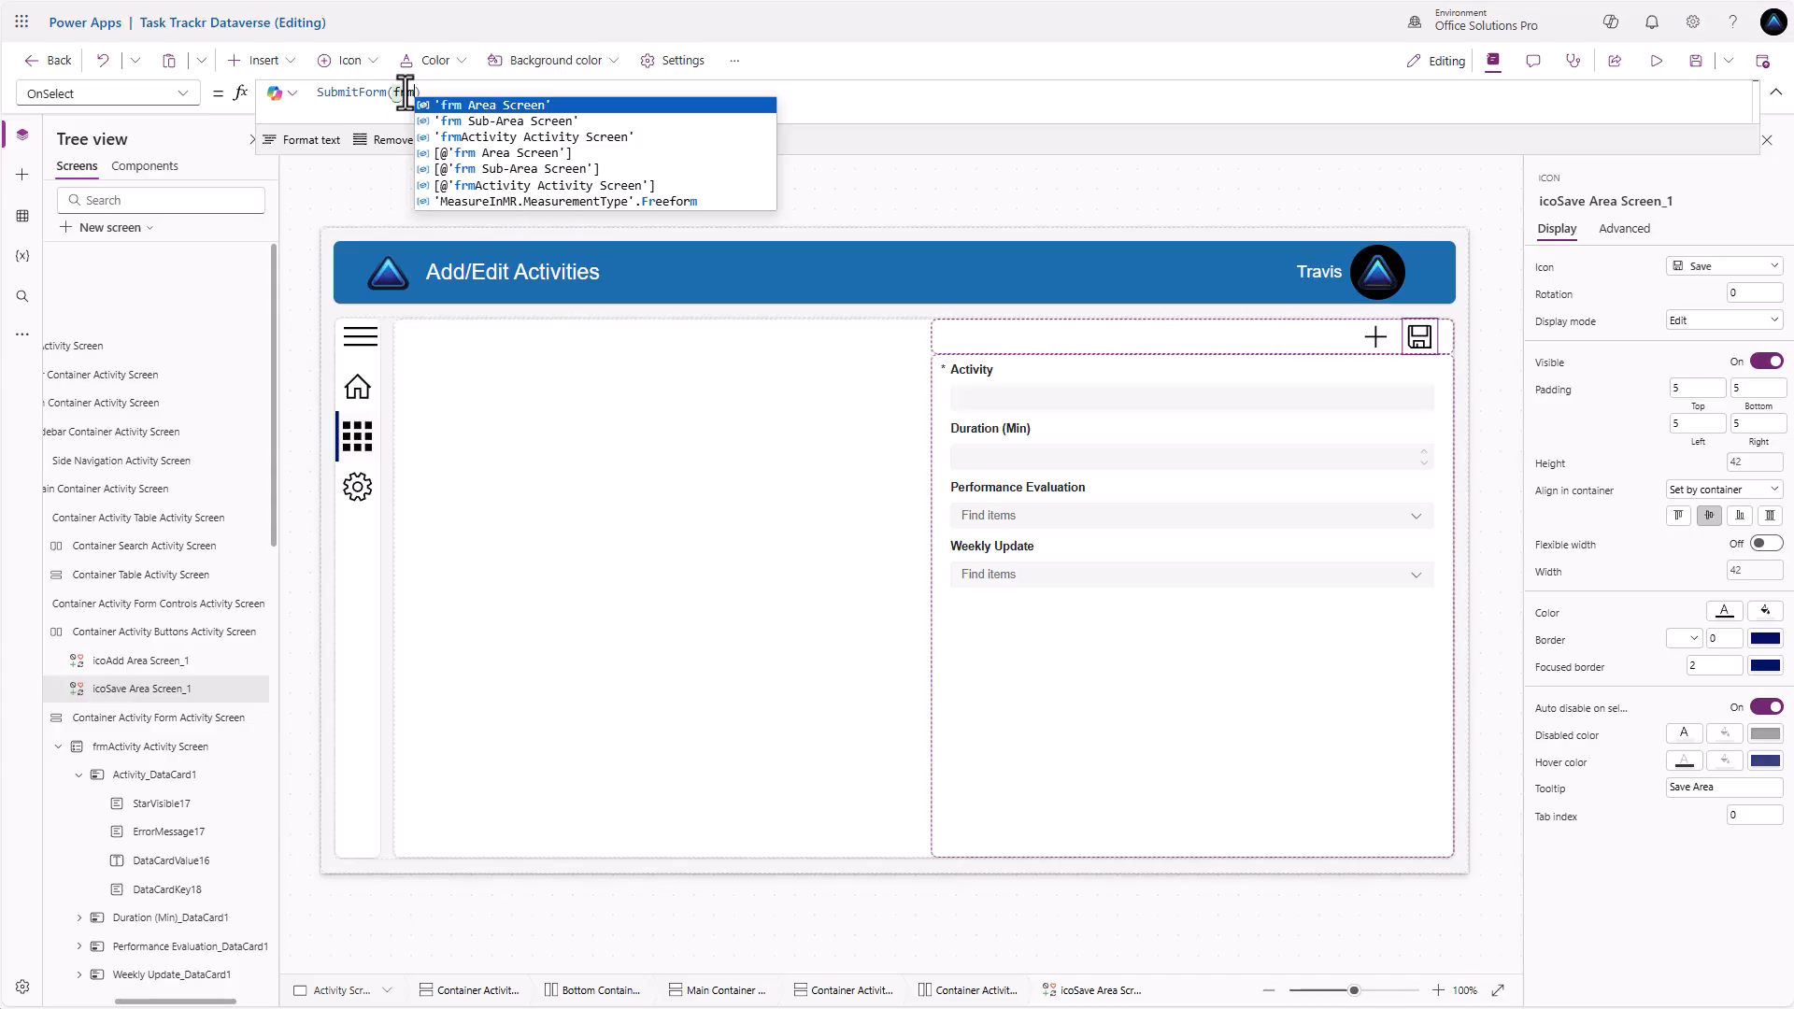
left_click(552, 137)
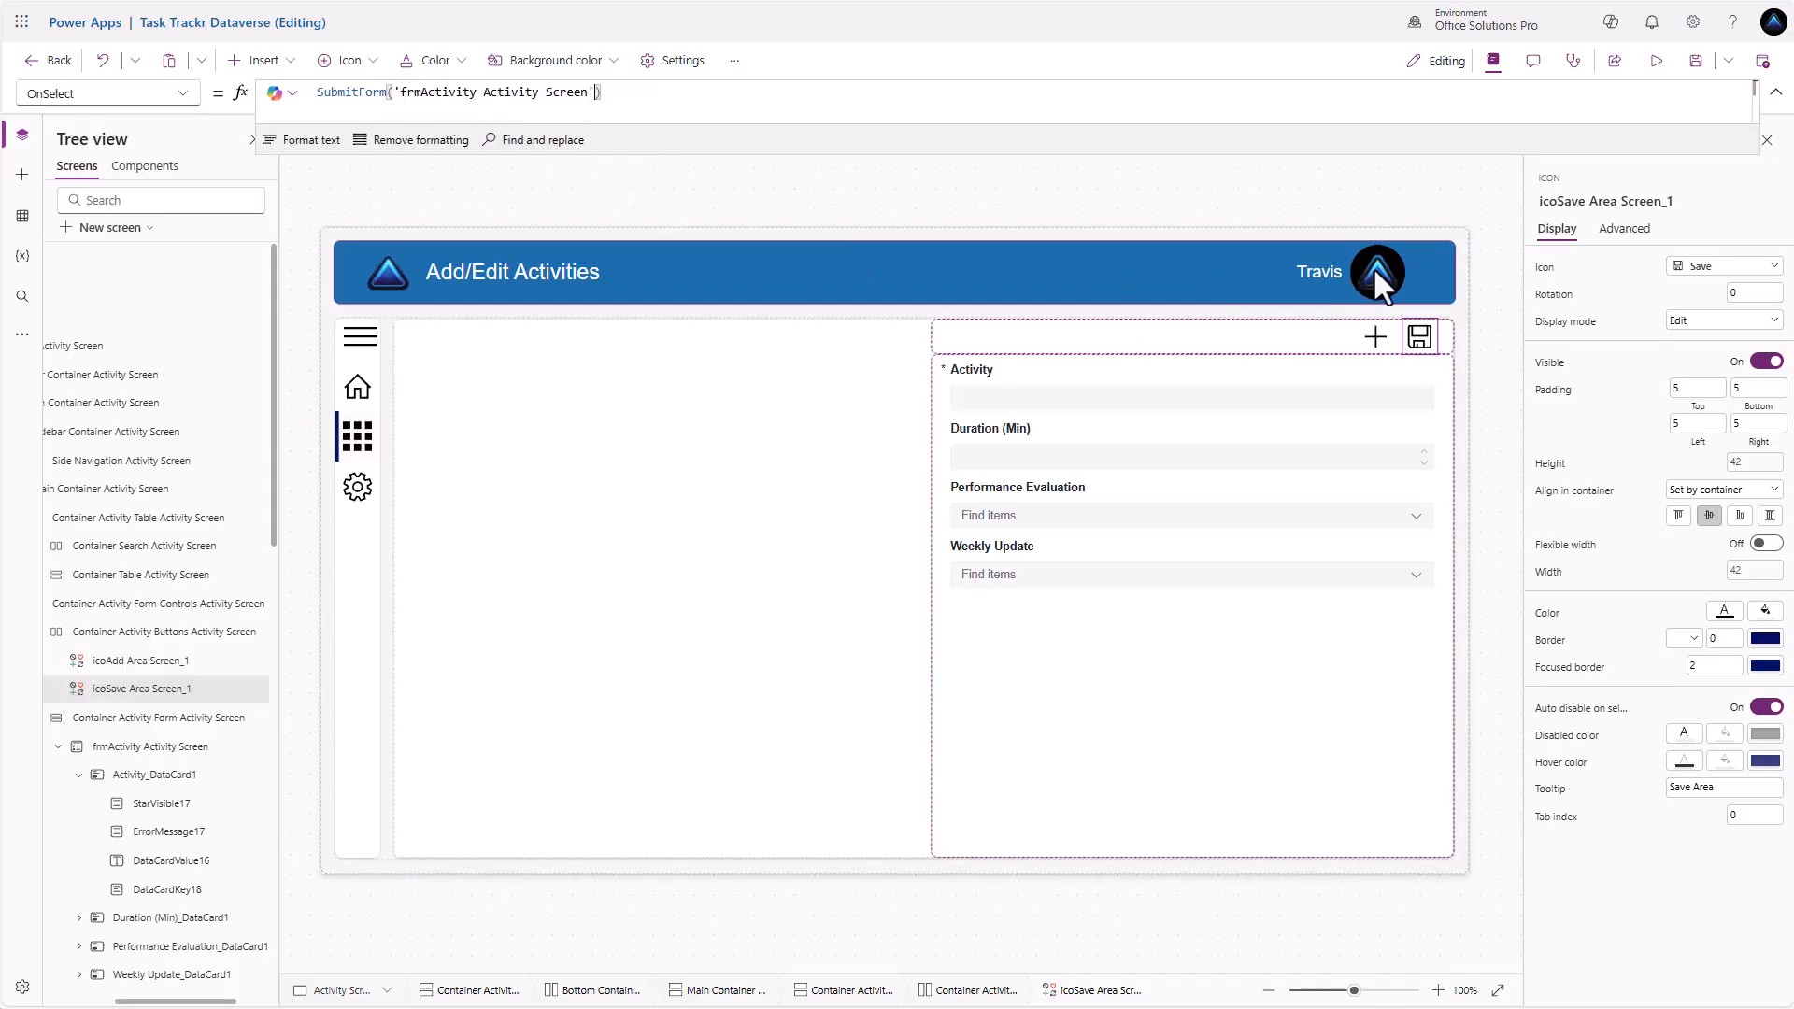
Change the Activity Screen add icon's OnSelect formula to NewForm('frmActivity Activity Screen')
left_click(1377, 338)
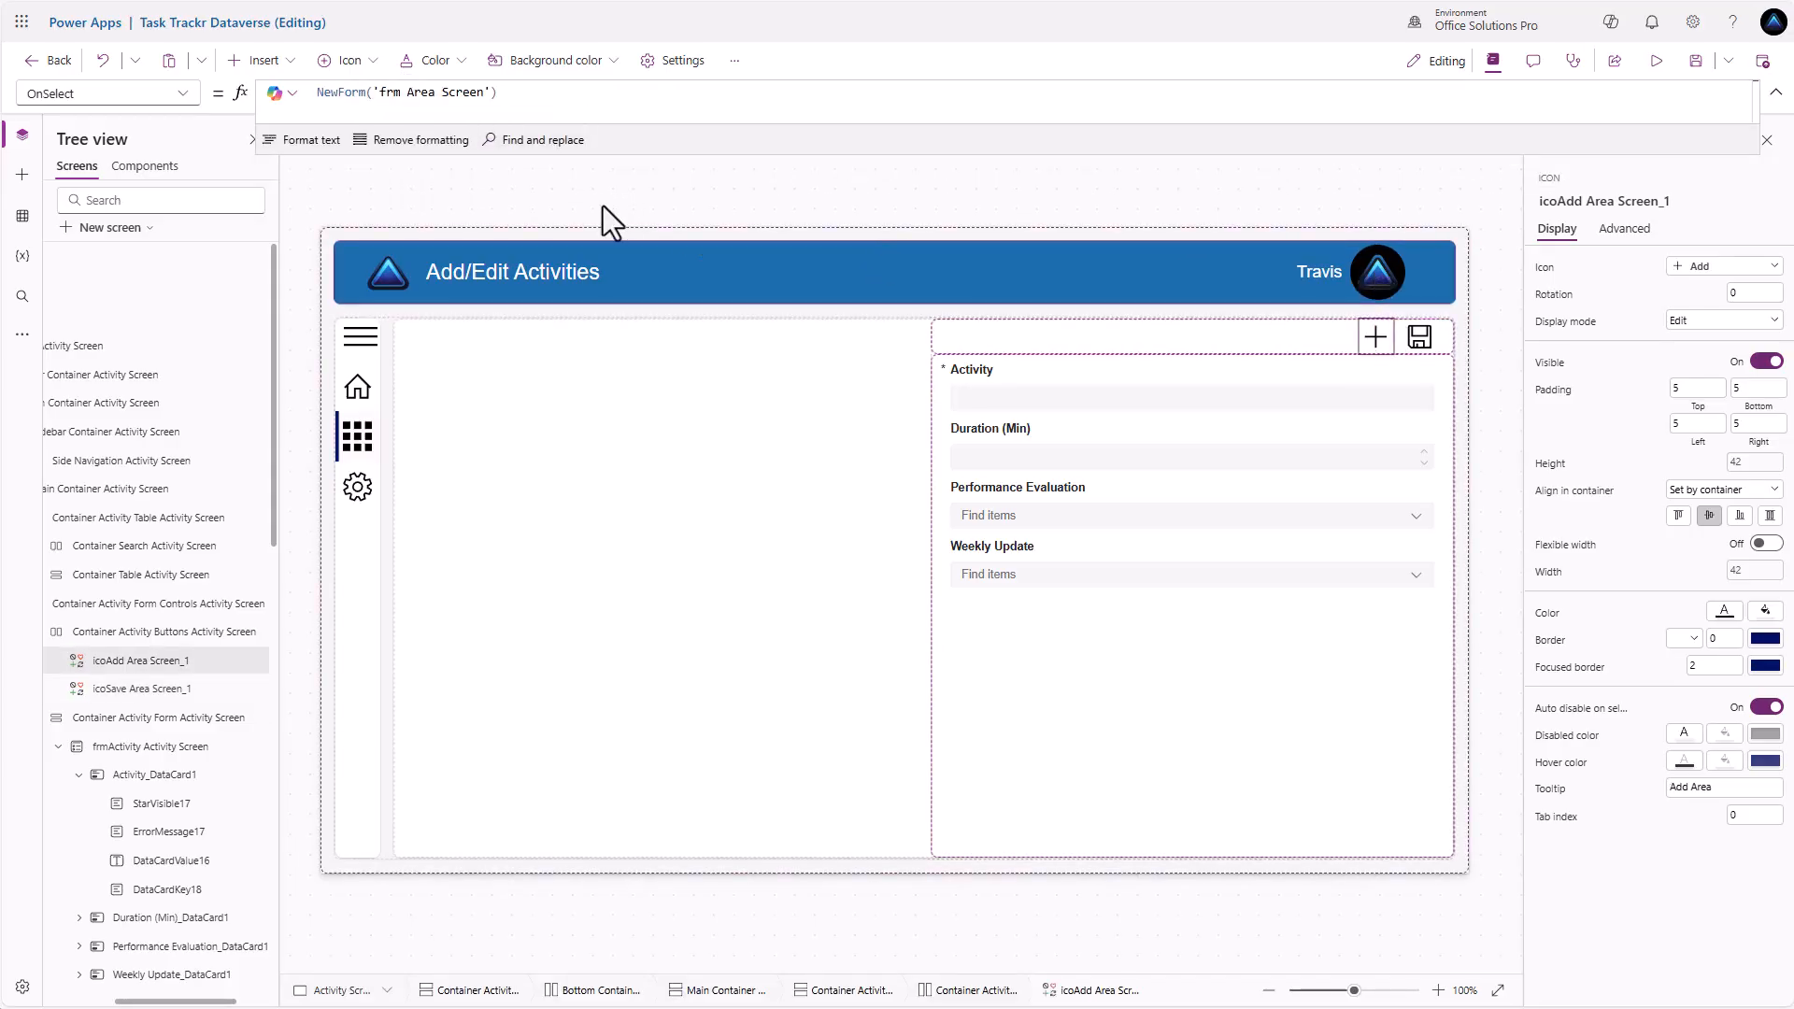
left_click_drag(488, 94, 369, 95)
type("frm")
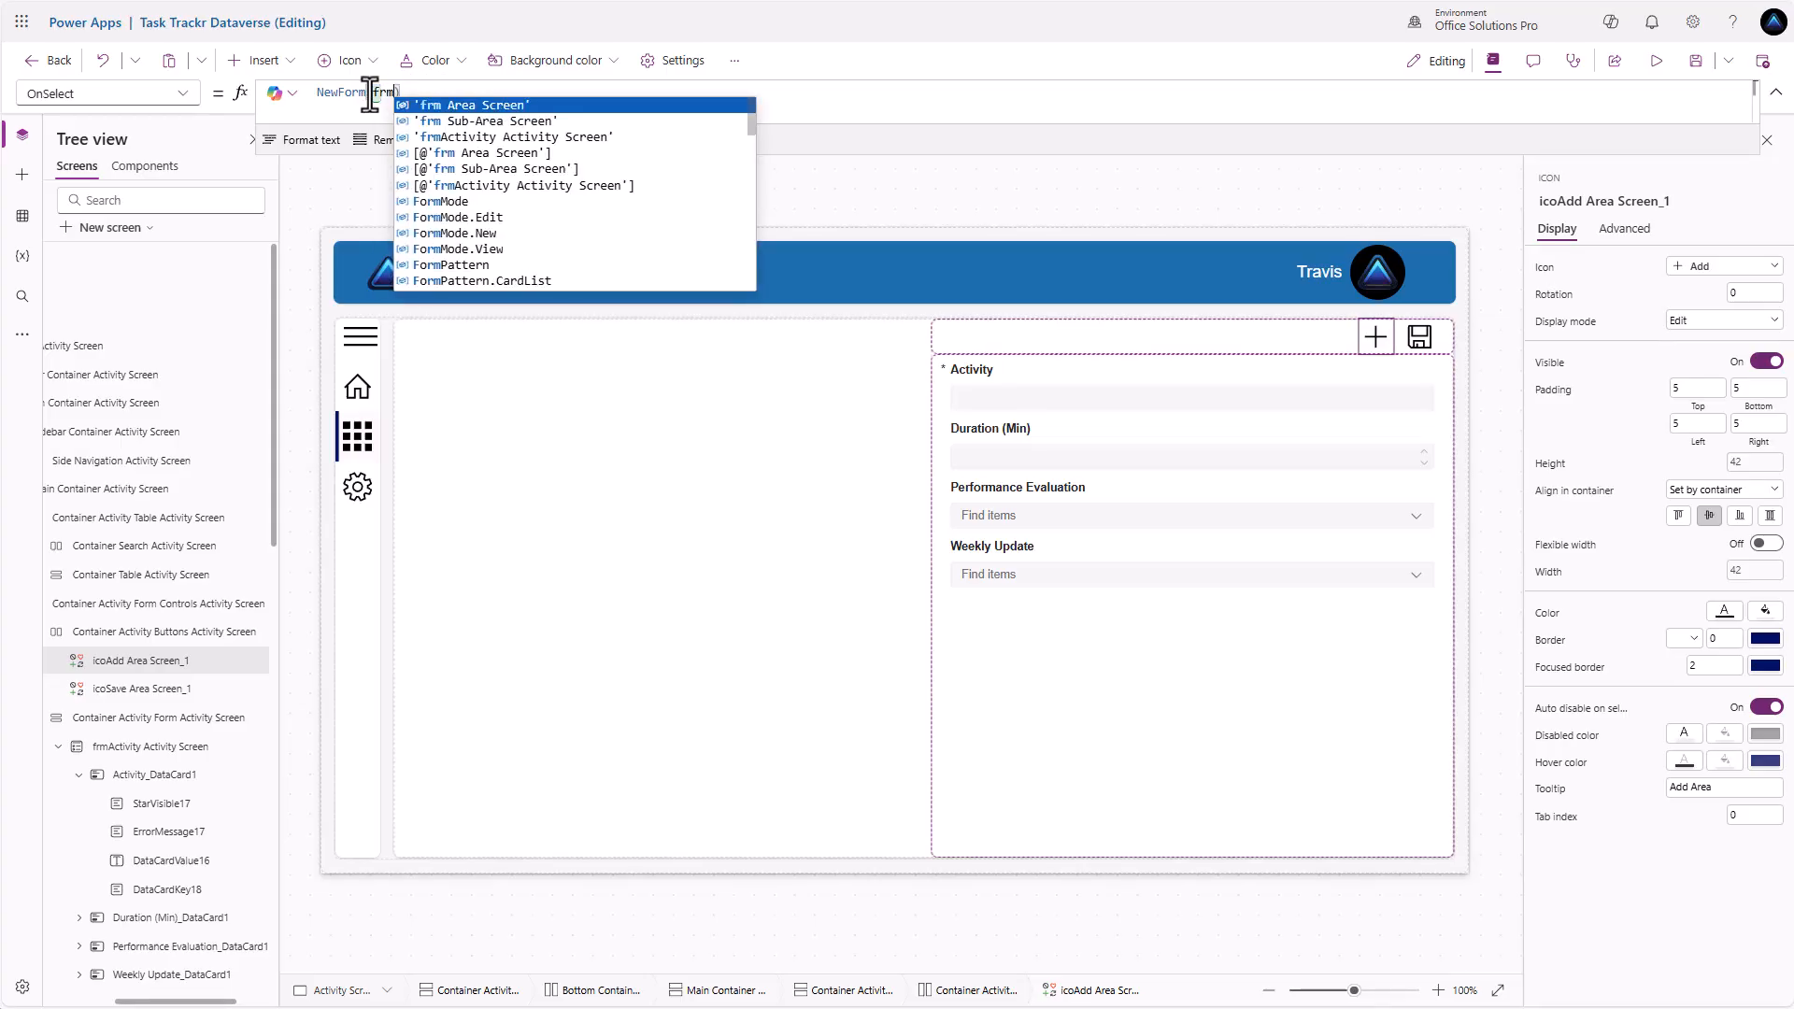
left_click(505, 136)
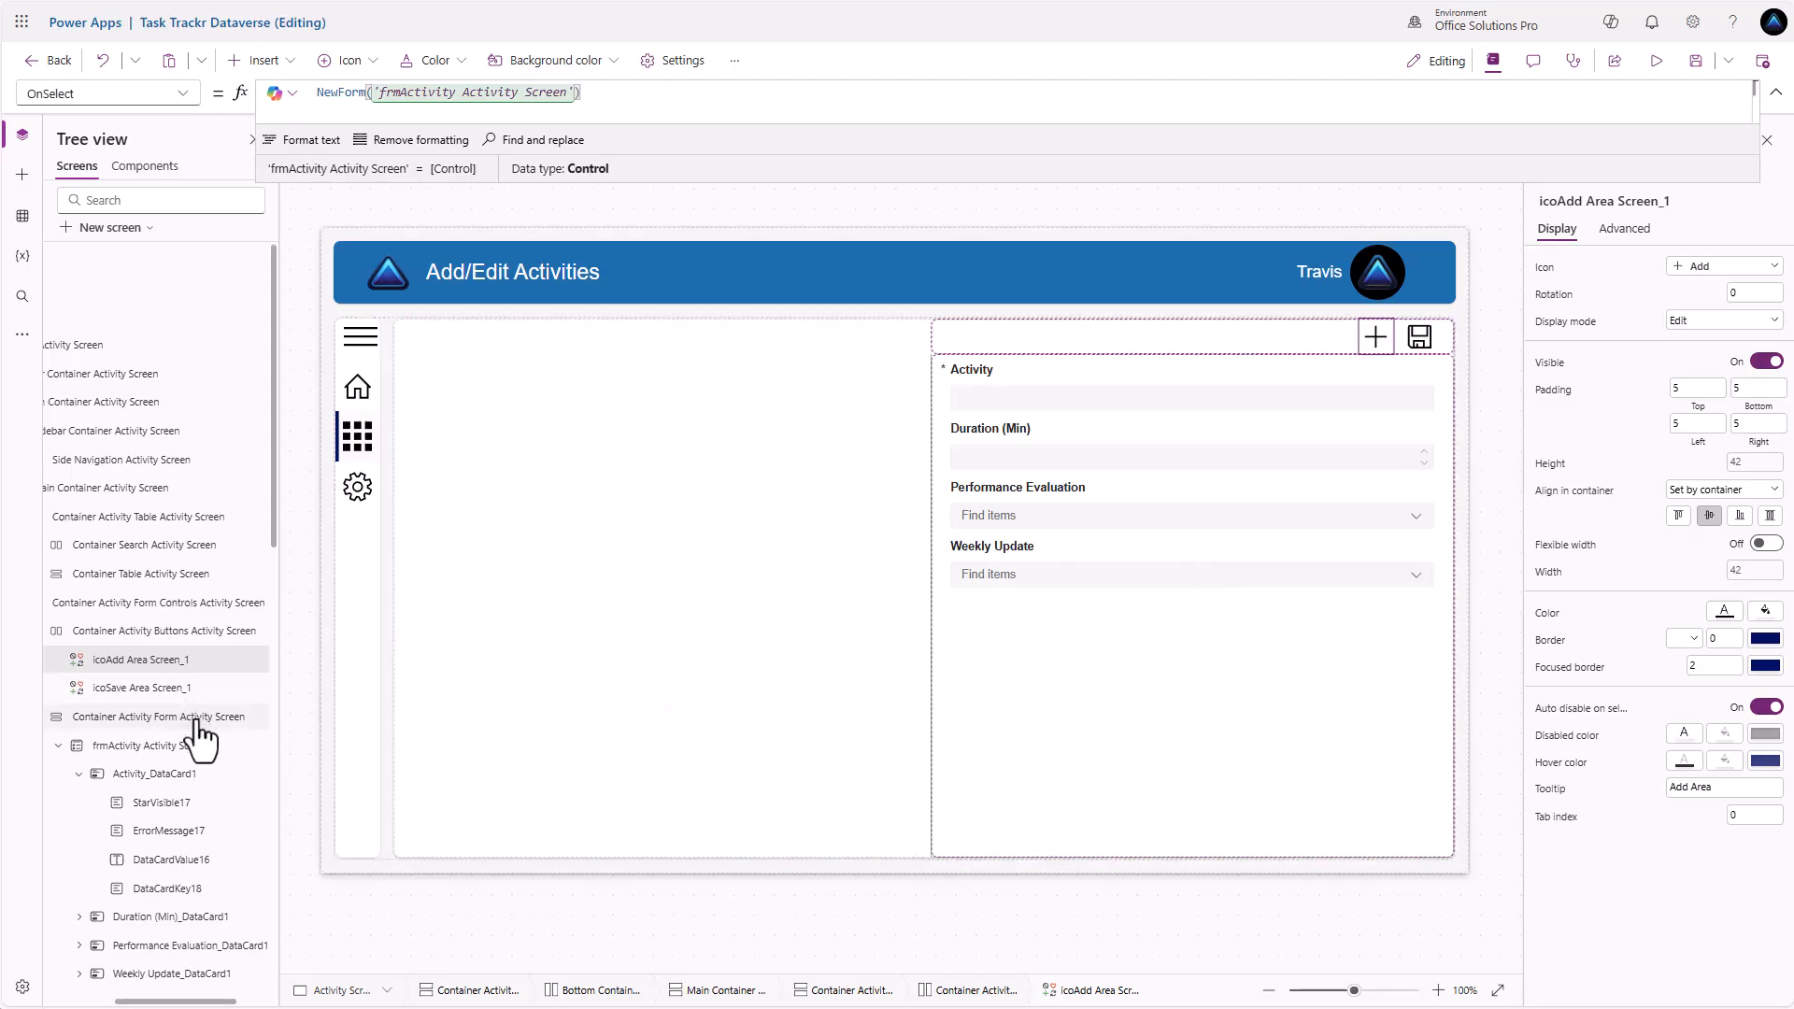
Copy the OnSuccess formula from the Area Screen form into the OnSuccess property of frmActivity Activity Screen
scroll(199, 737, "down", 4)
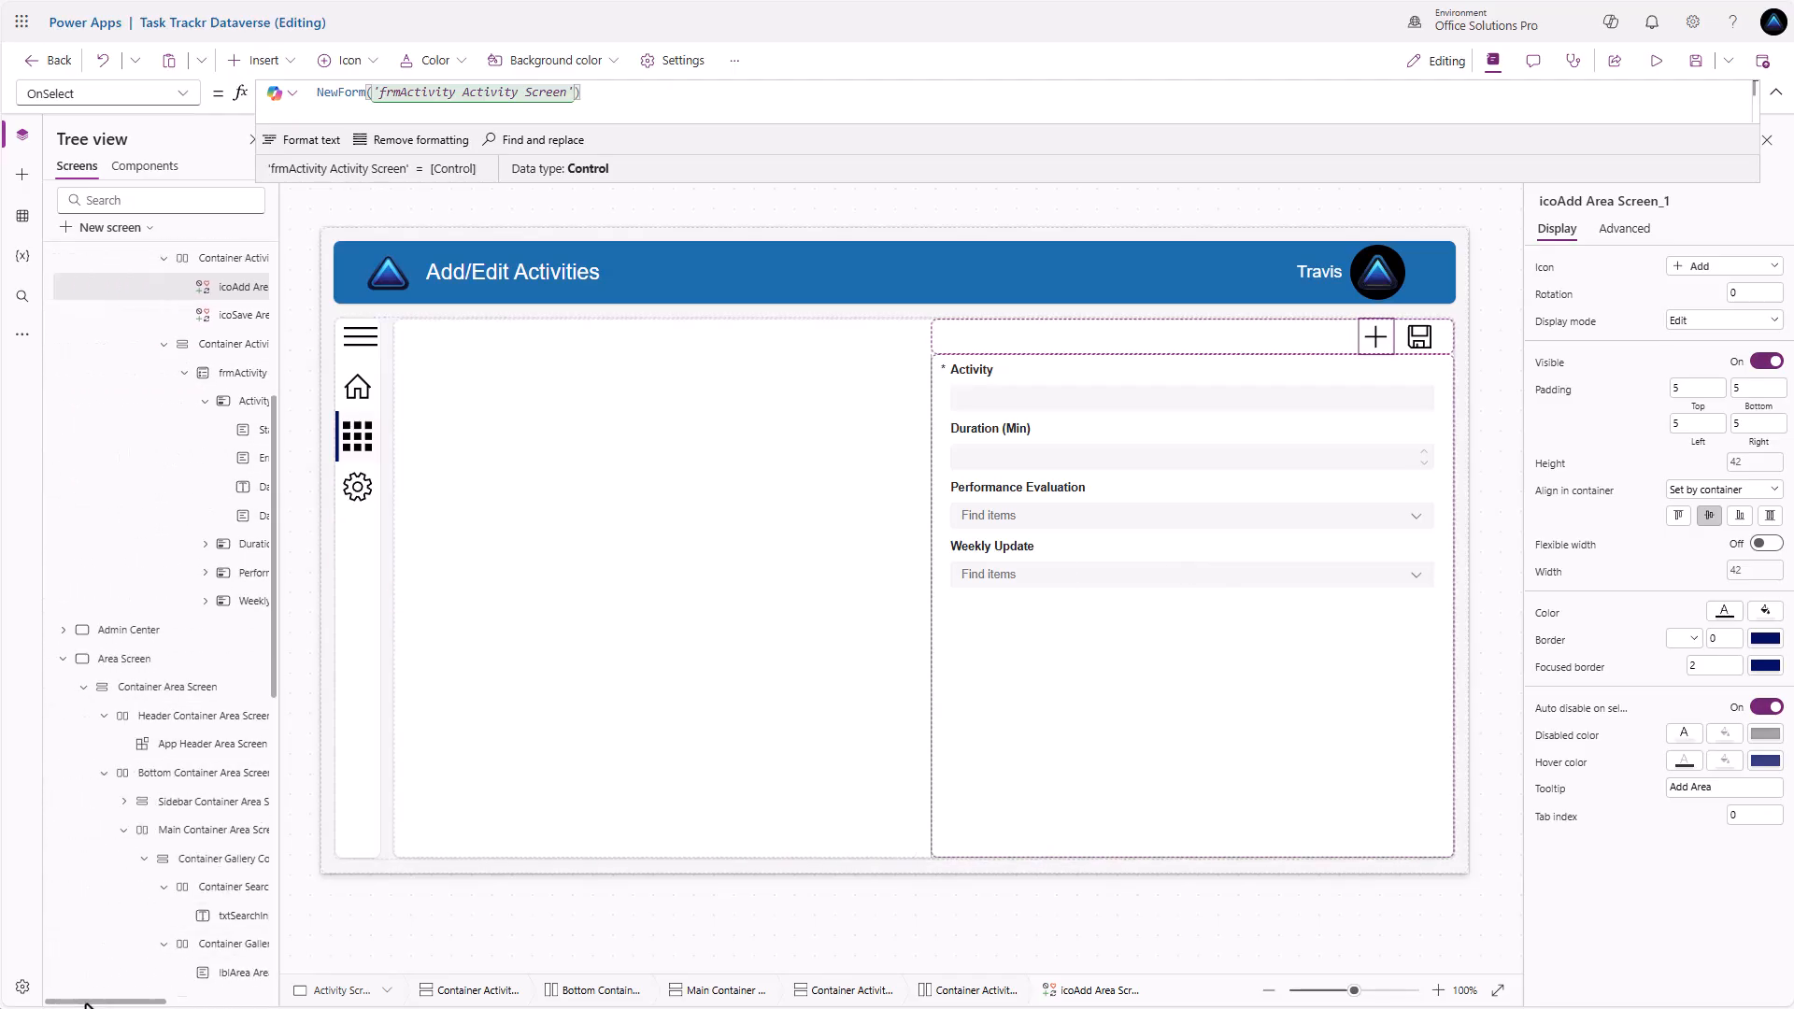
left_click(108, 661)
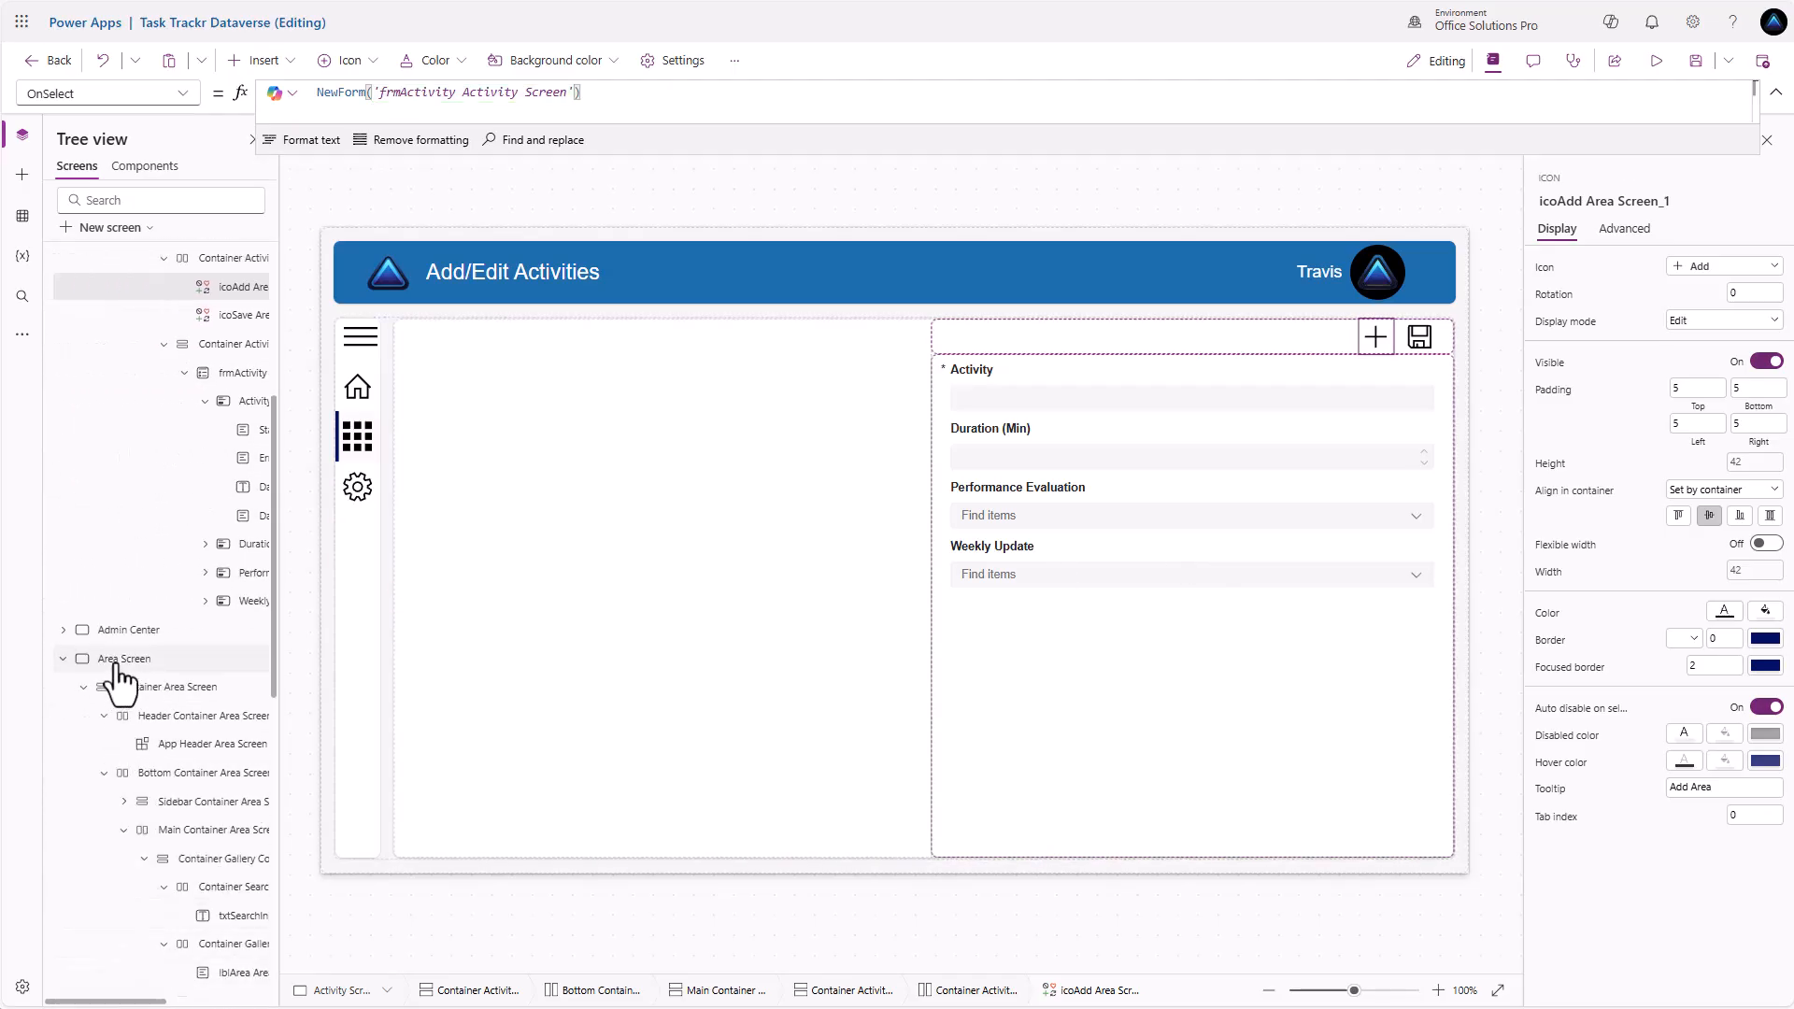
left_click(1265, 664)
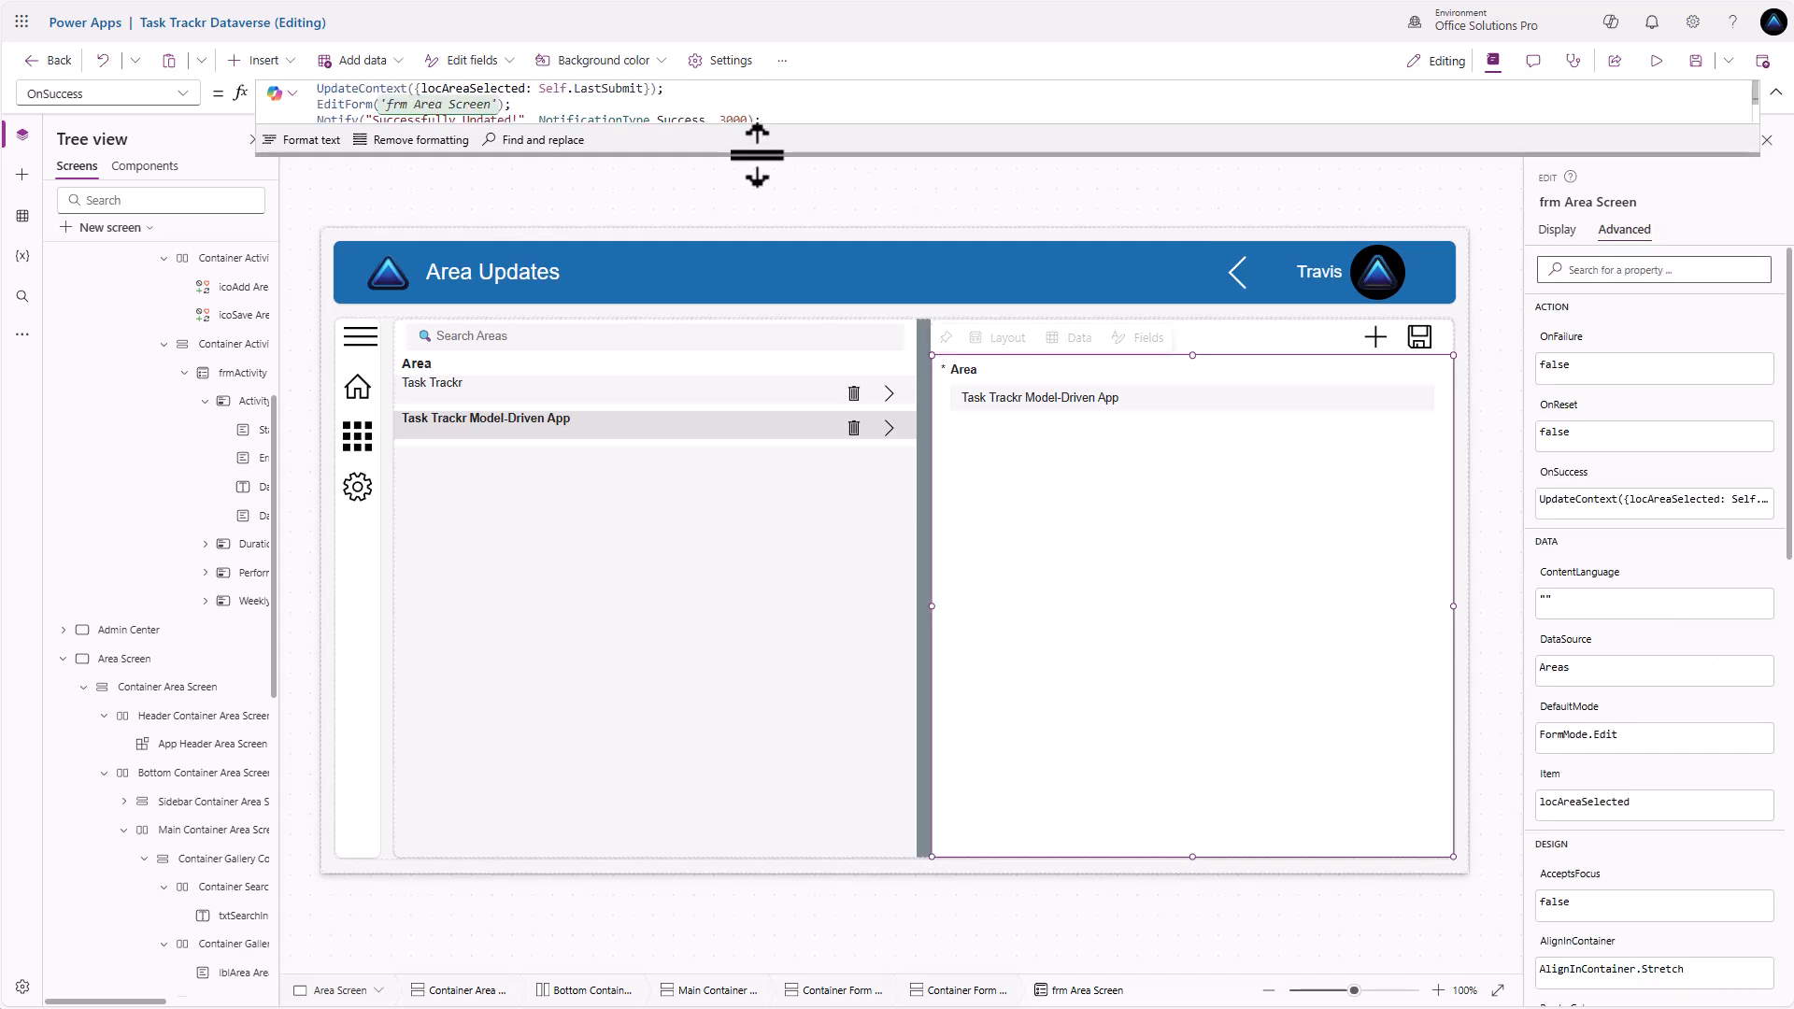
left_click_drag(753, 155, 737, 194)
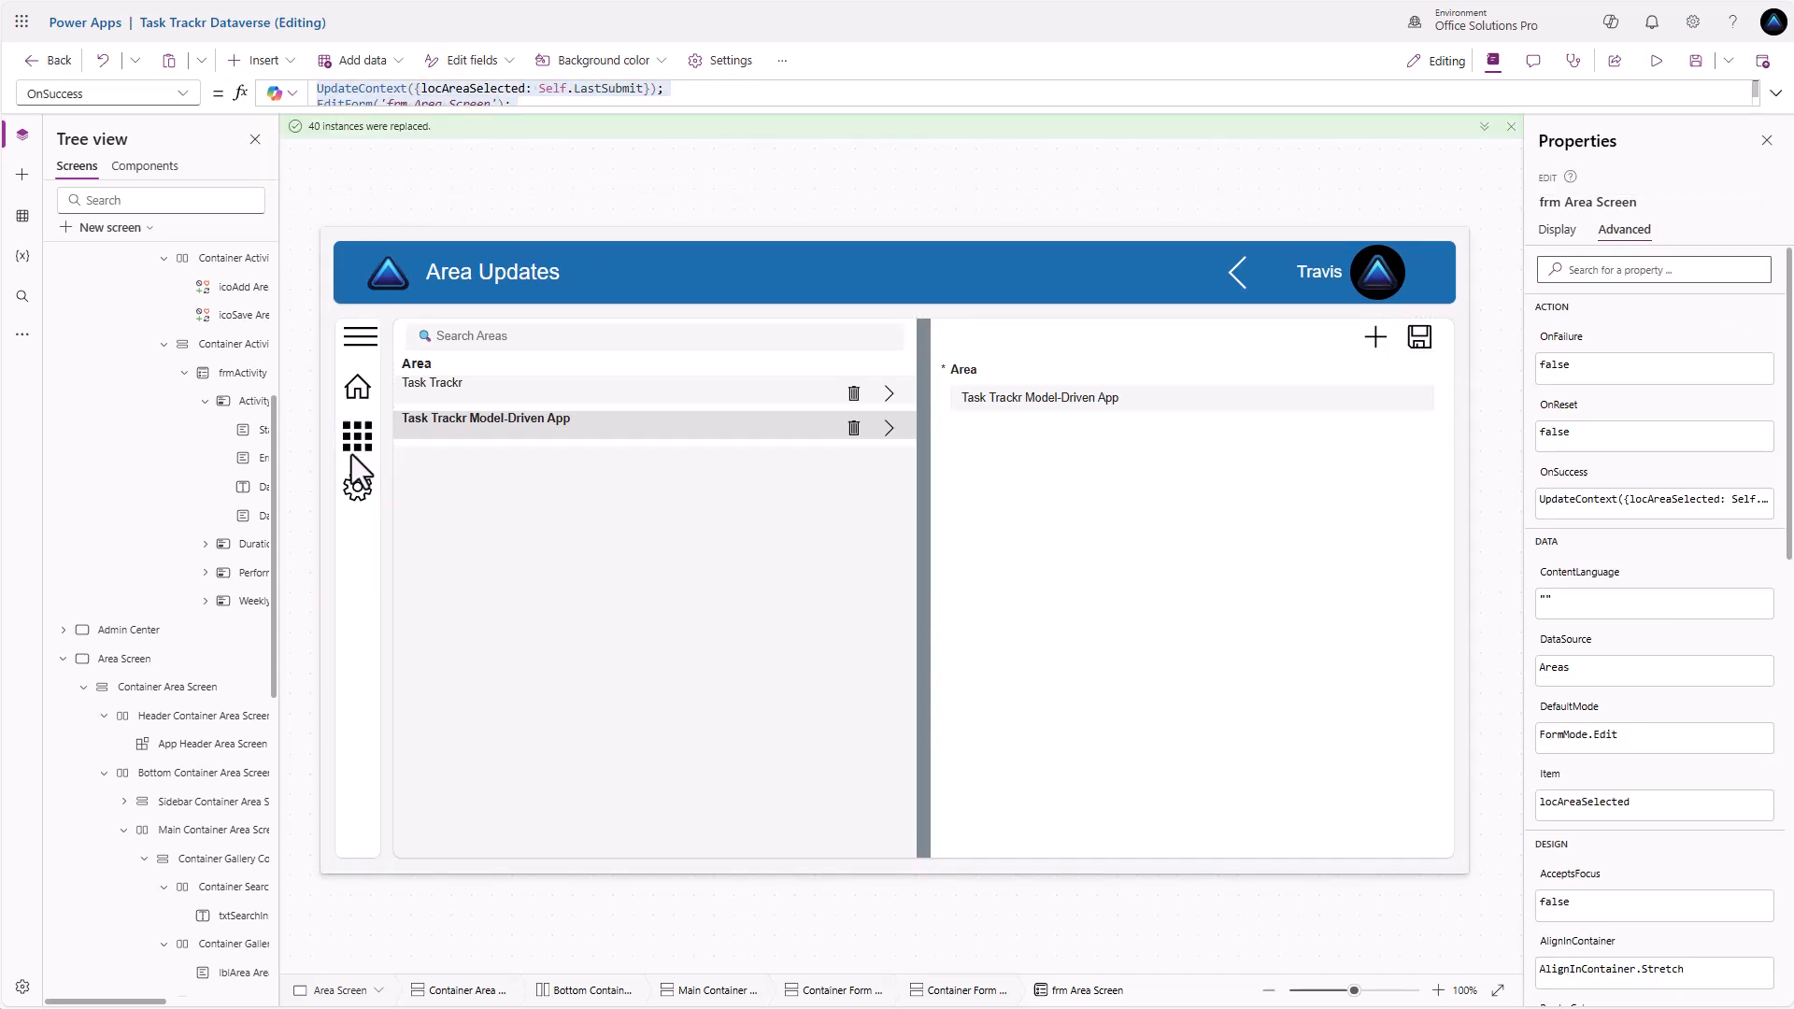
left_click(351, 454, "alt")
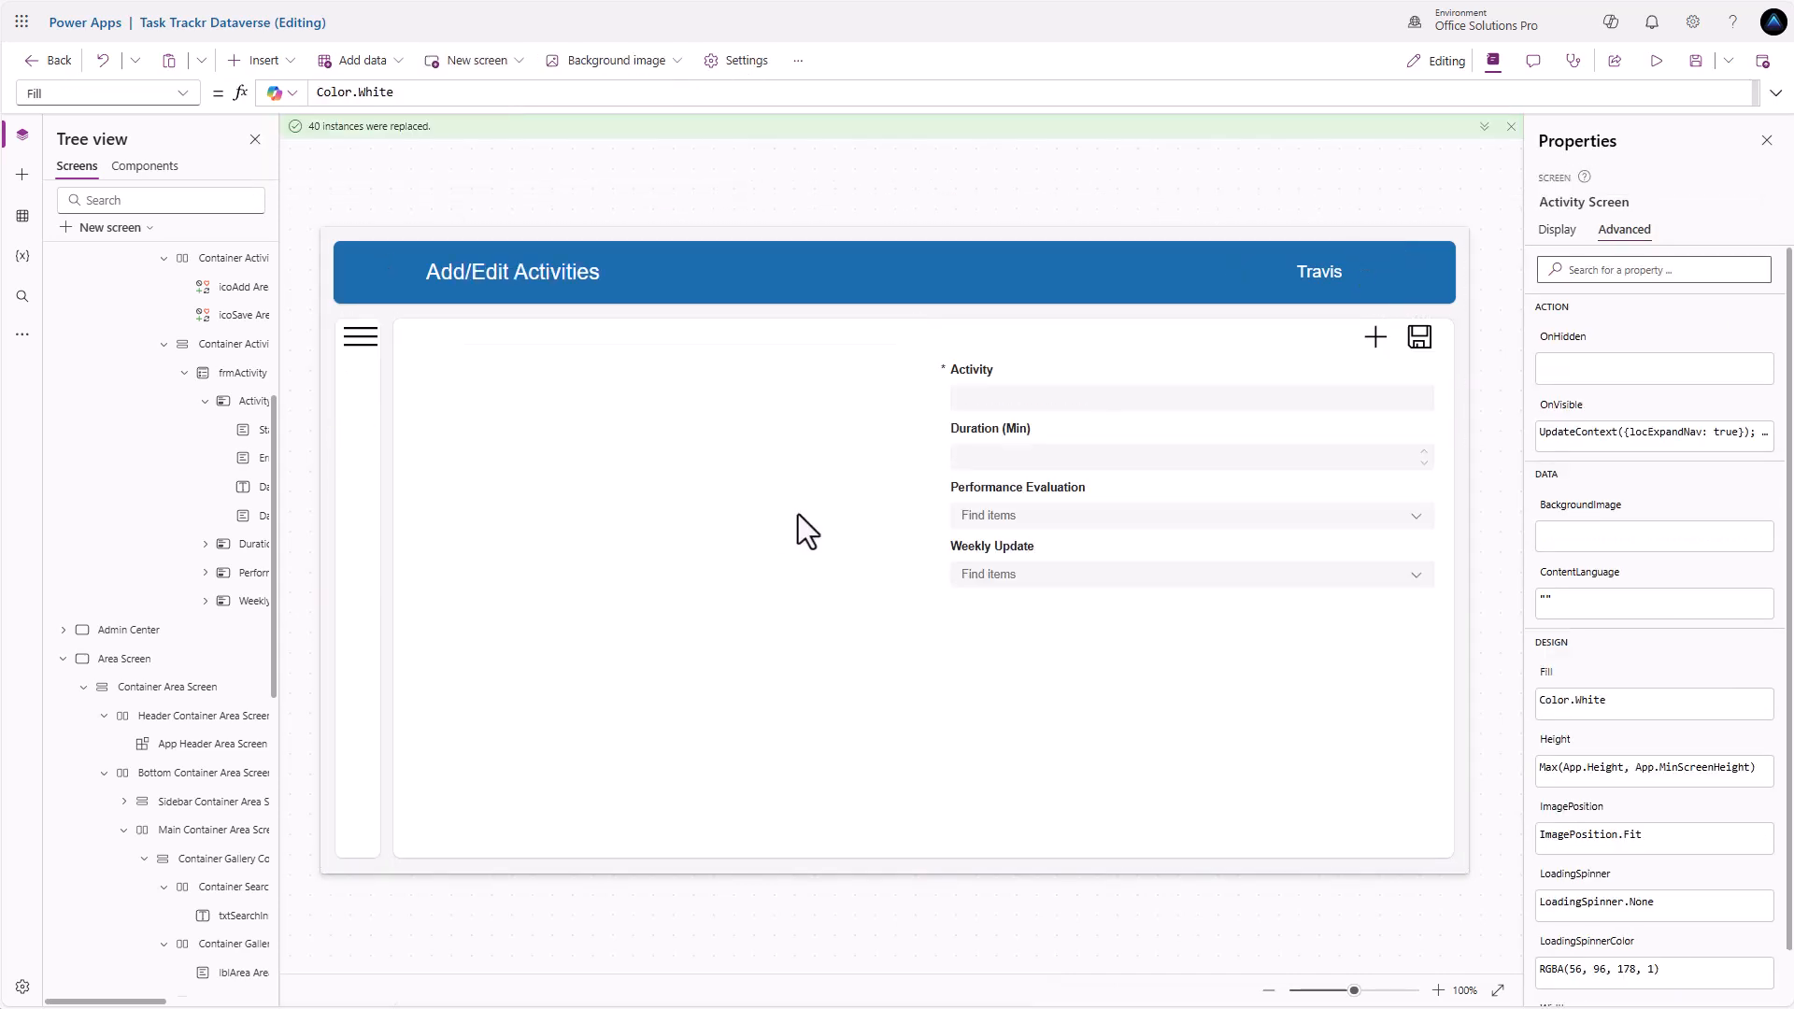
left_click(1169, 637)
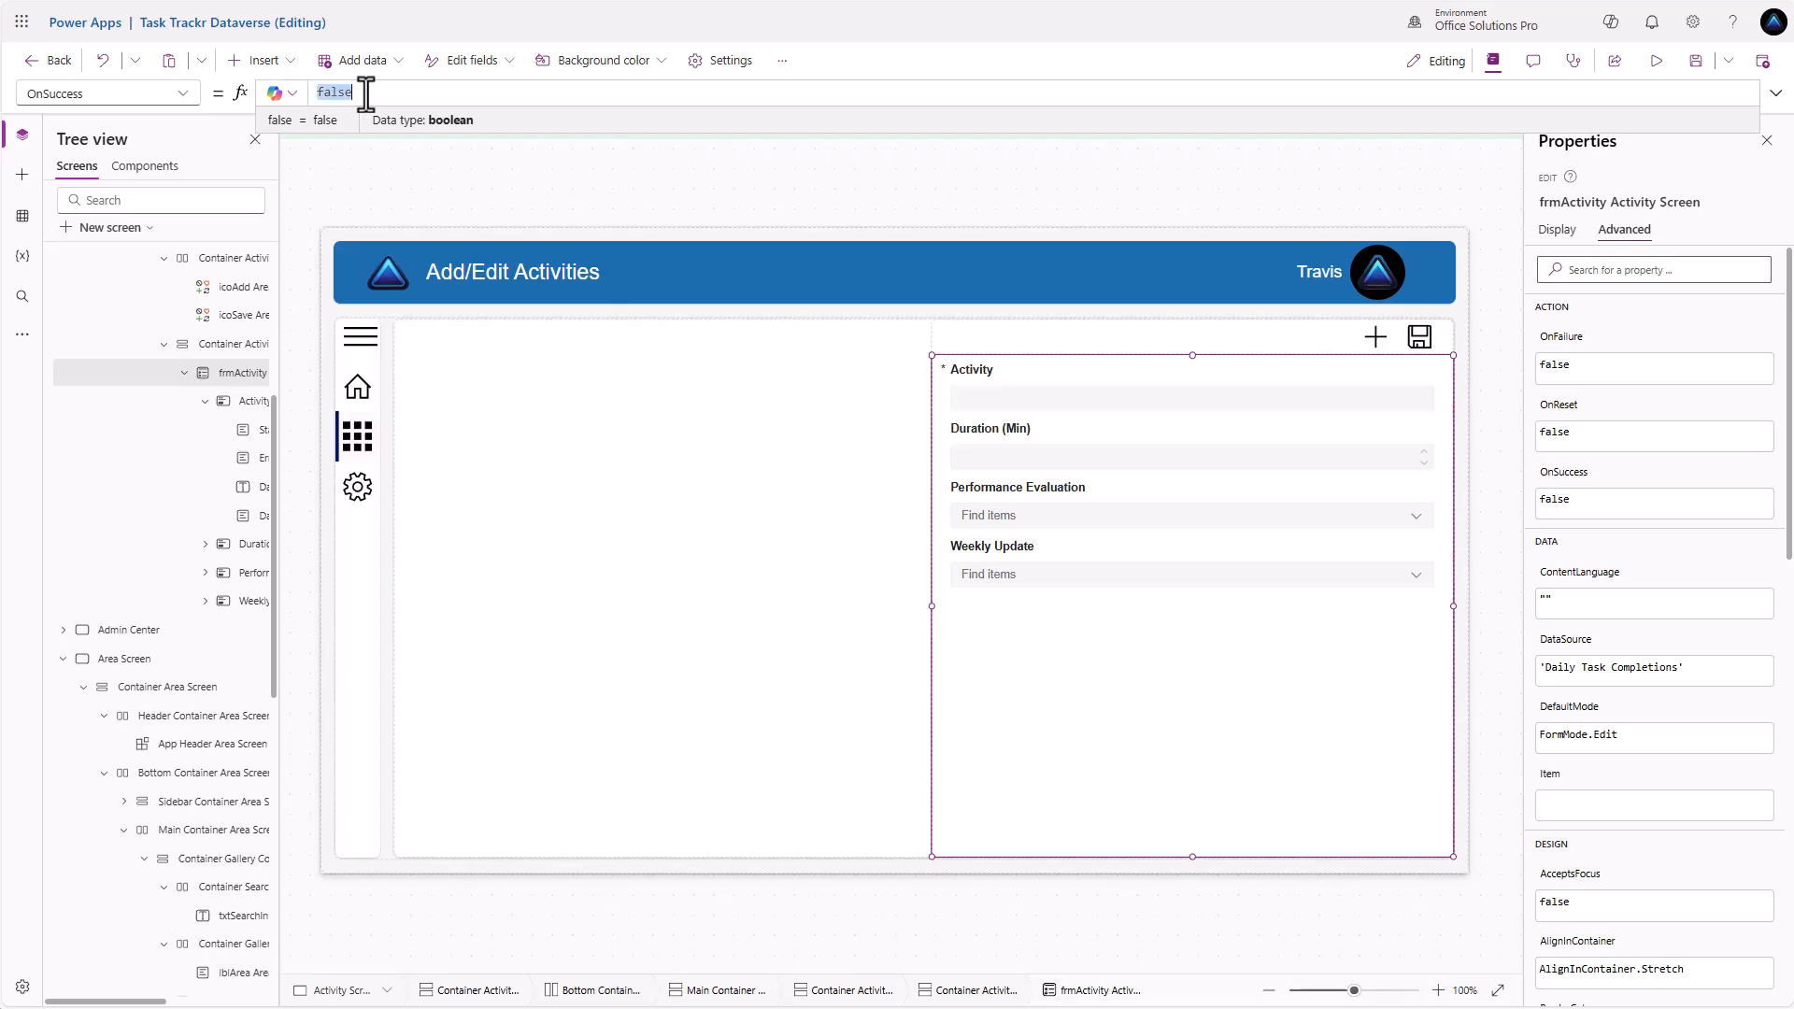
key("ctrl+v")
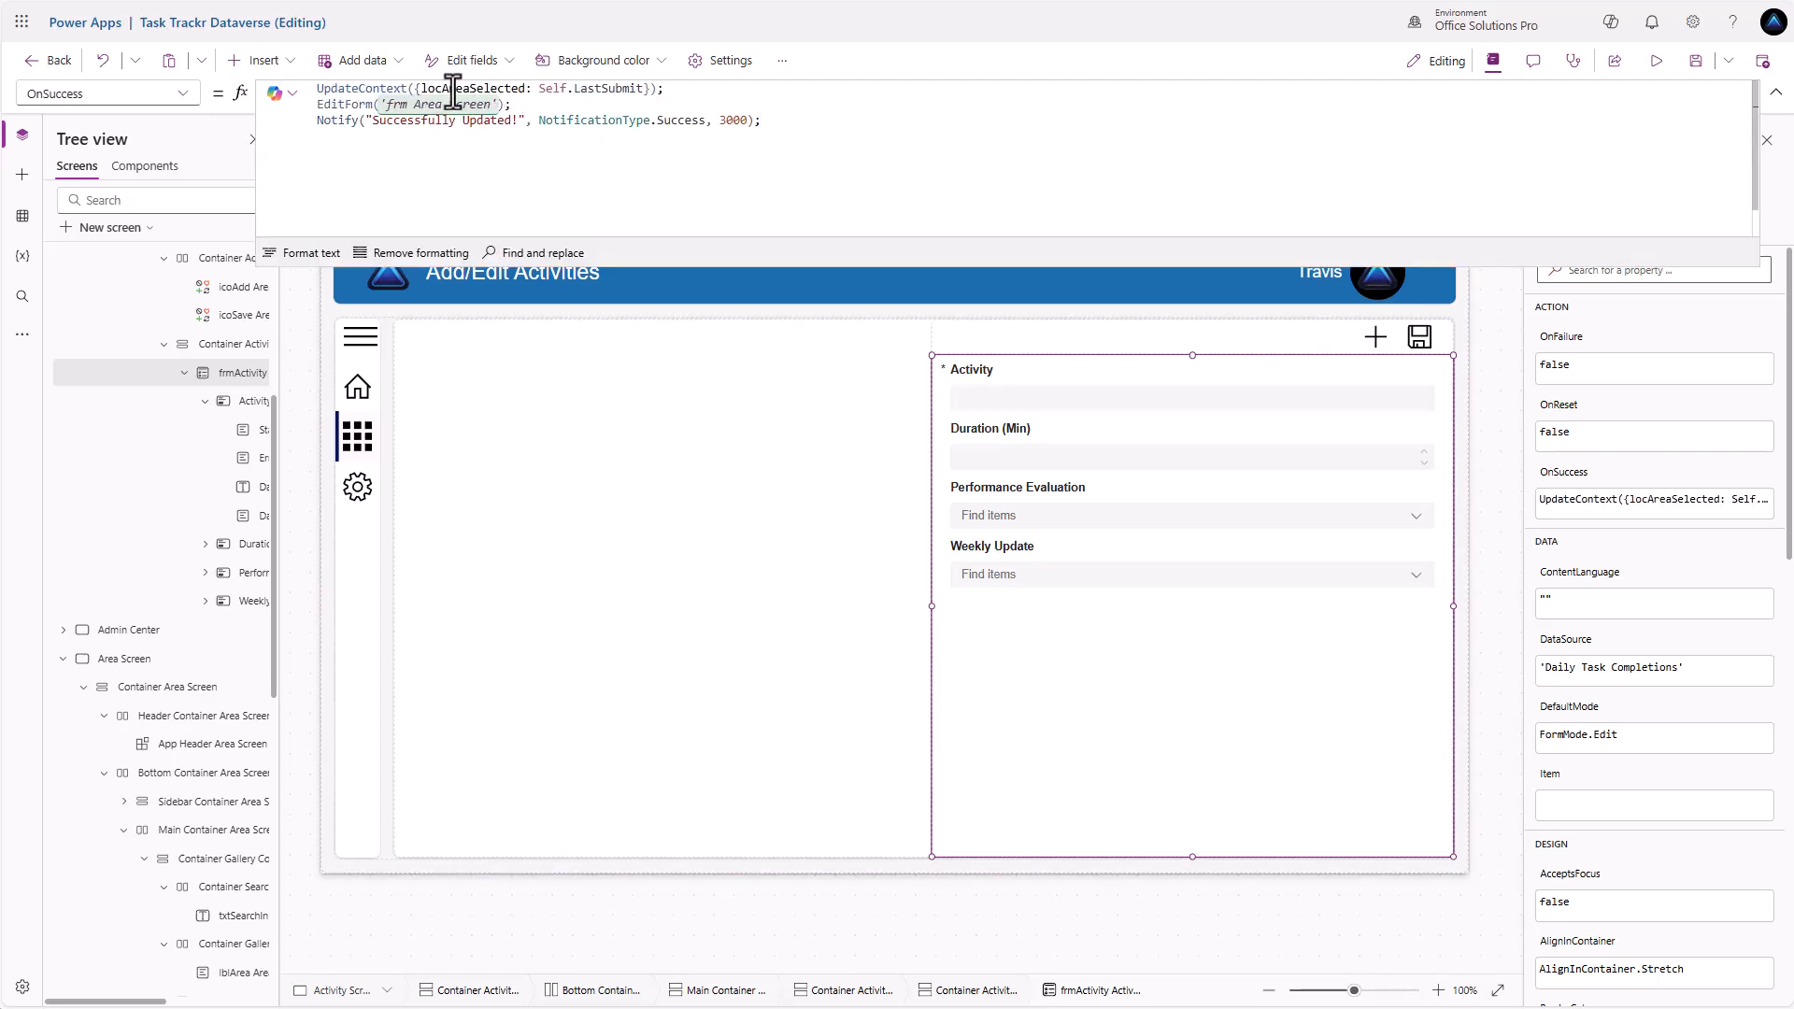
Change the context variable in the activity form's OnSuccess formula to locActivitySelected
left_click_drag(442, 93, 471, 93)
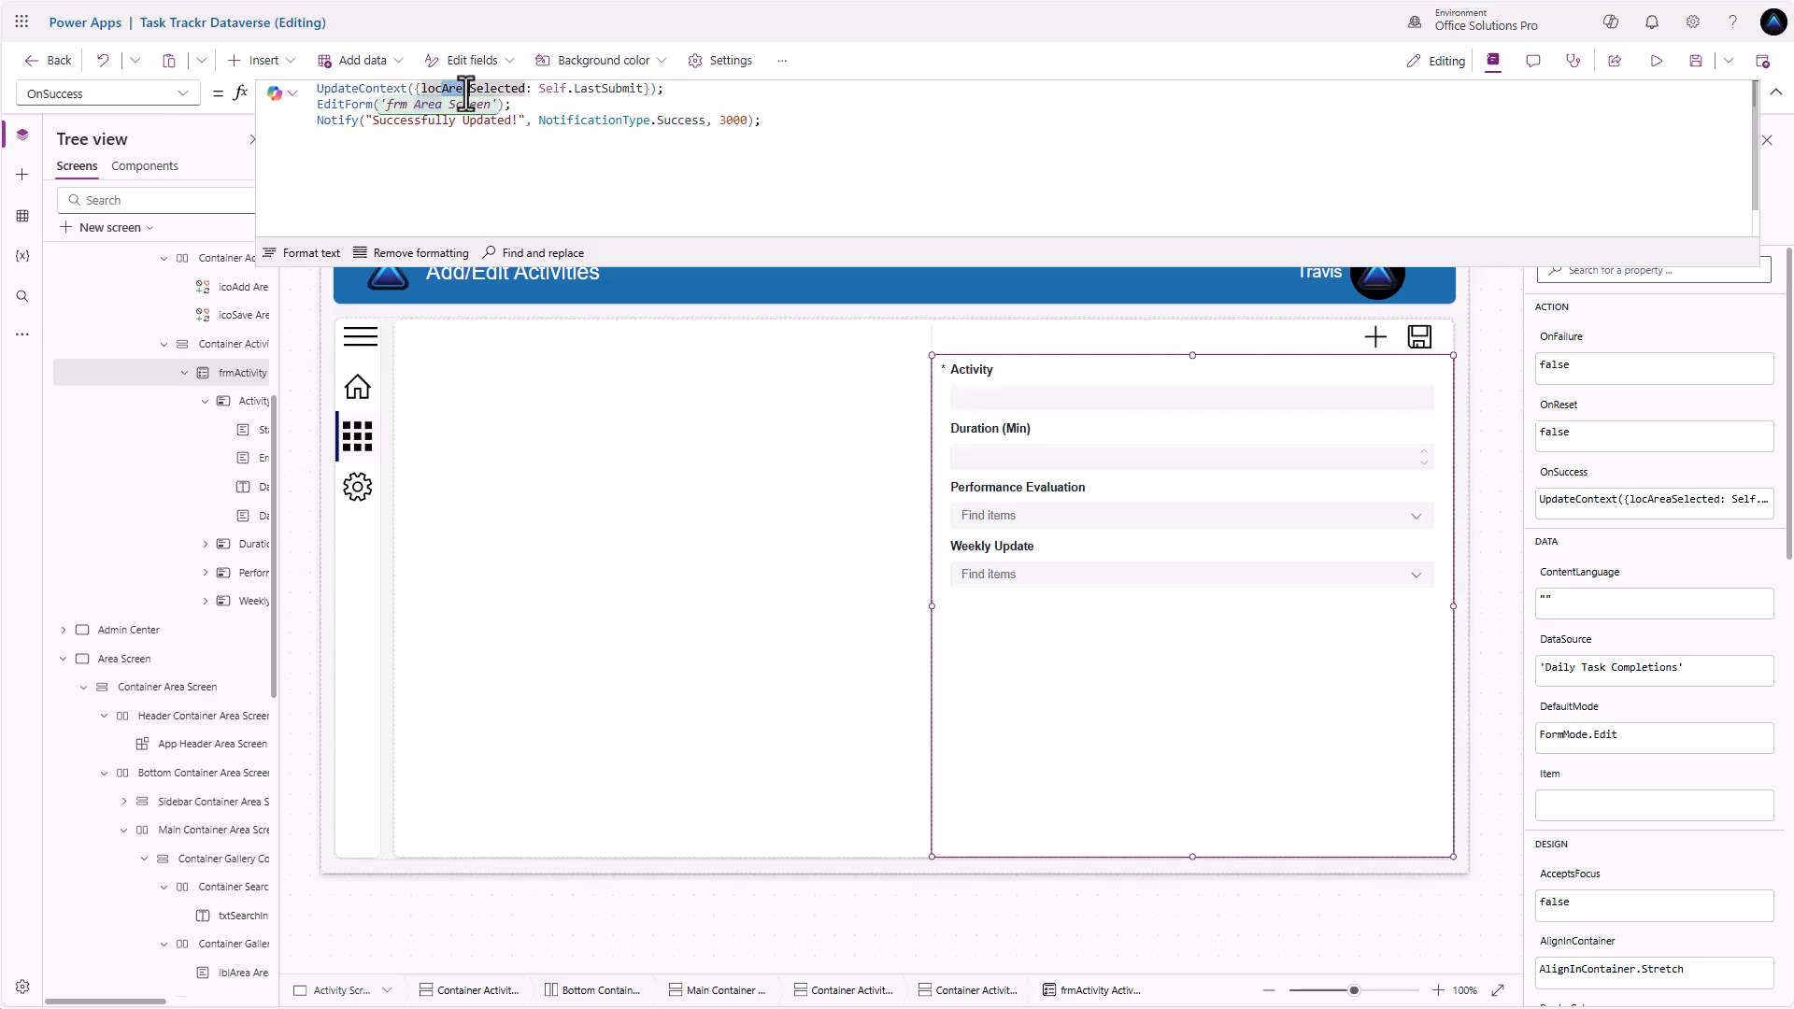
type("Act")
type("ivi")
key("BackSpace")
key("BackSpace")
key("BackSpace")
key("BackSpace")
key("BackSpace")
key("BackSpace")
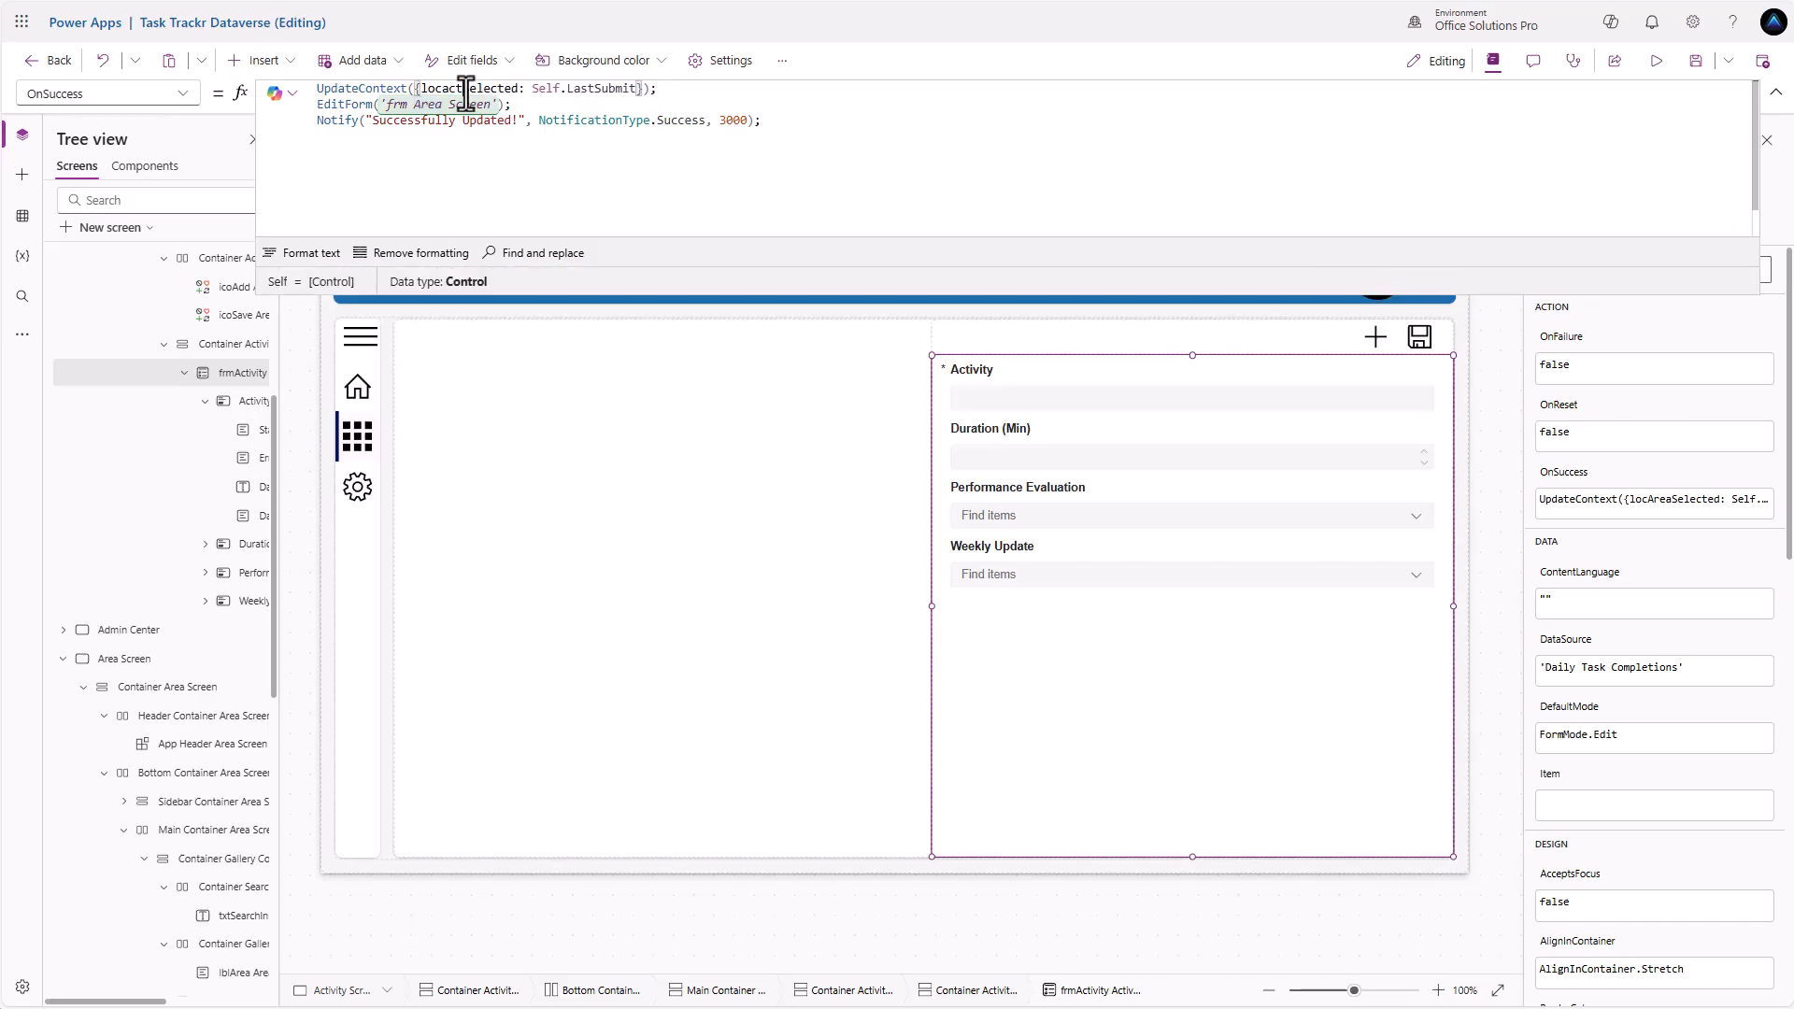
type("Activity")
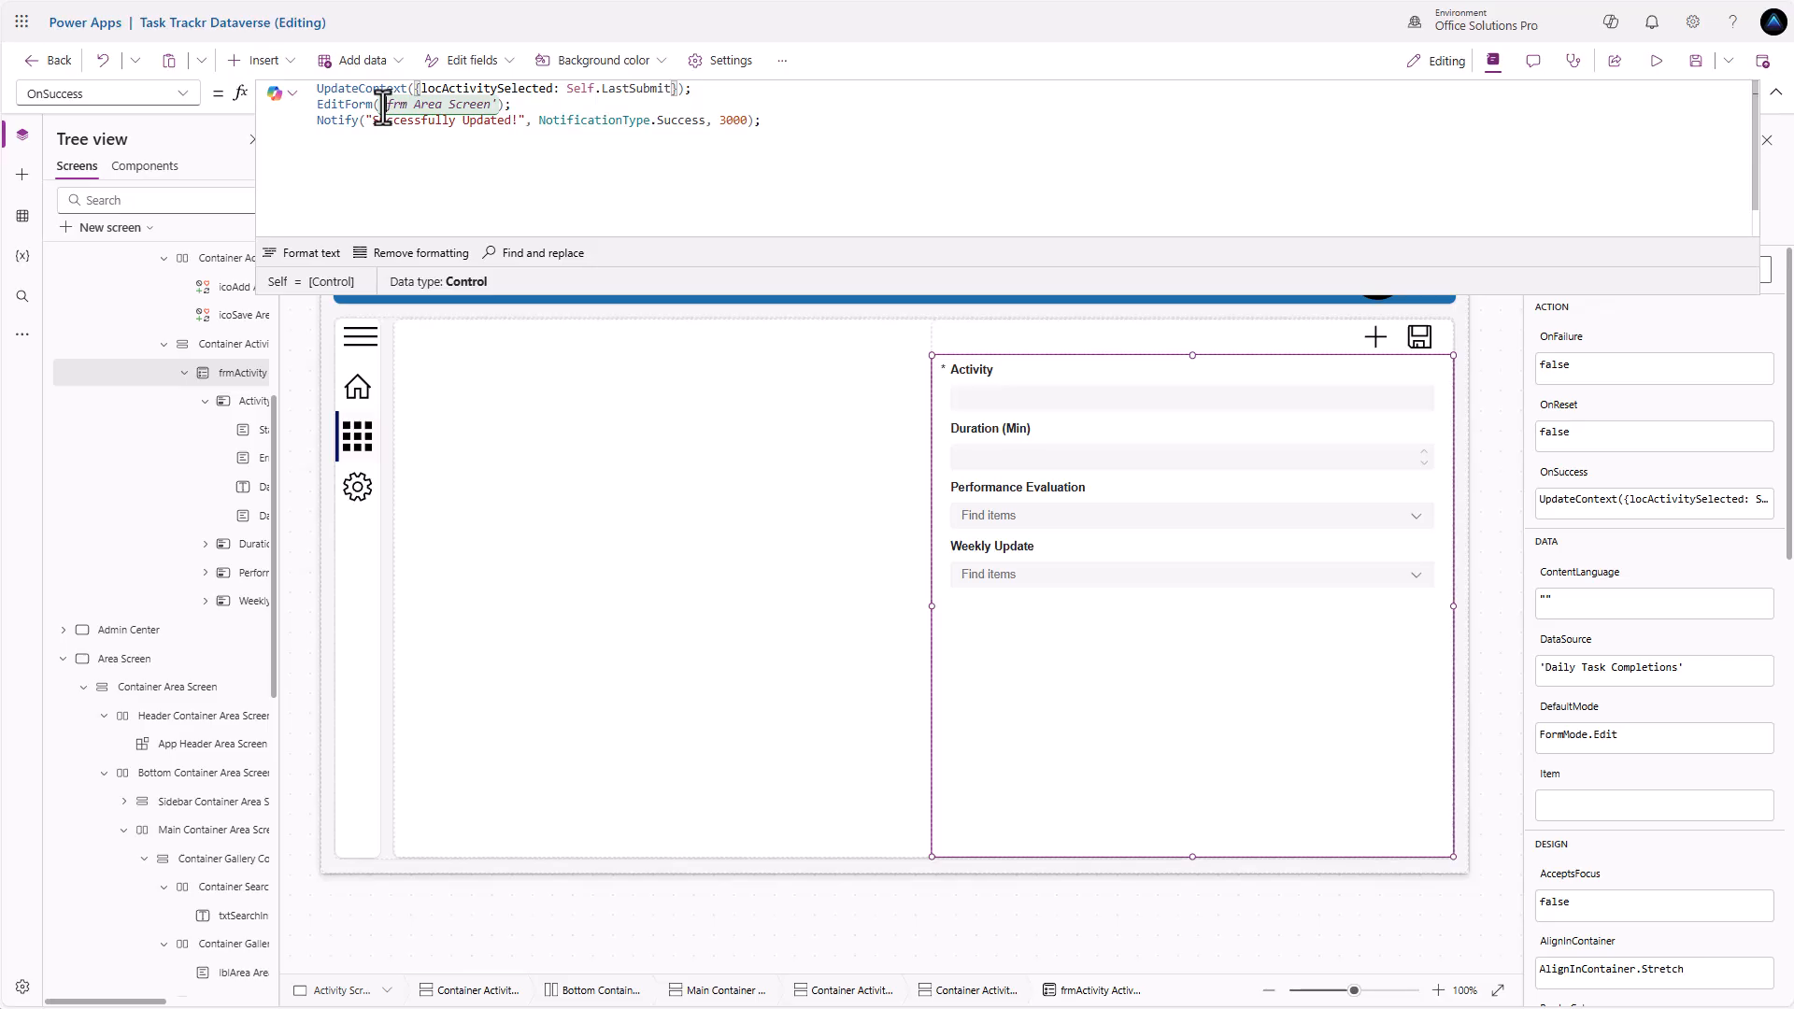
Point the EditForm call in the activity form's OnSuccess formula to 'frmActivity Activity Screen'
left_click_drag(383, 106, 487, 108)
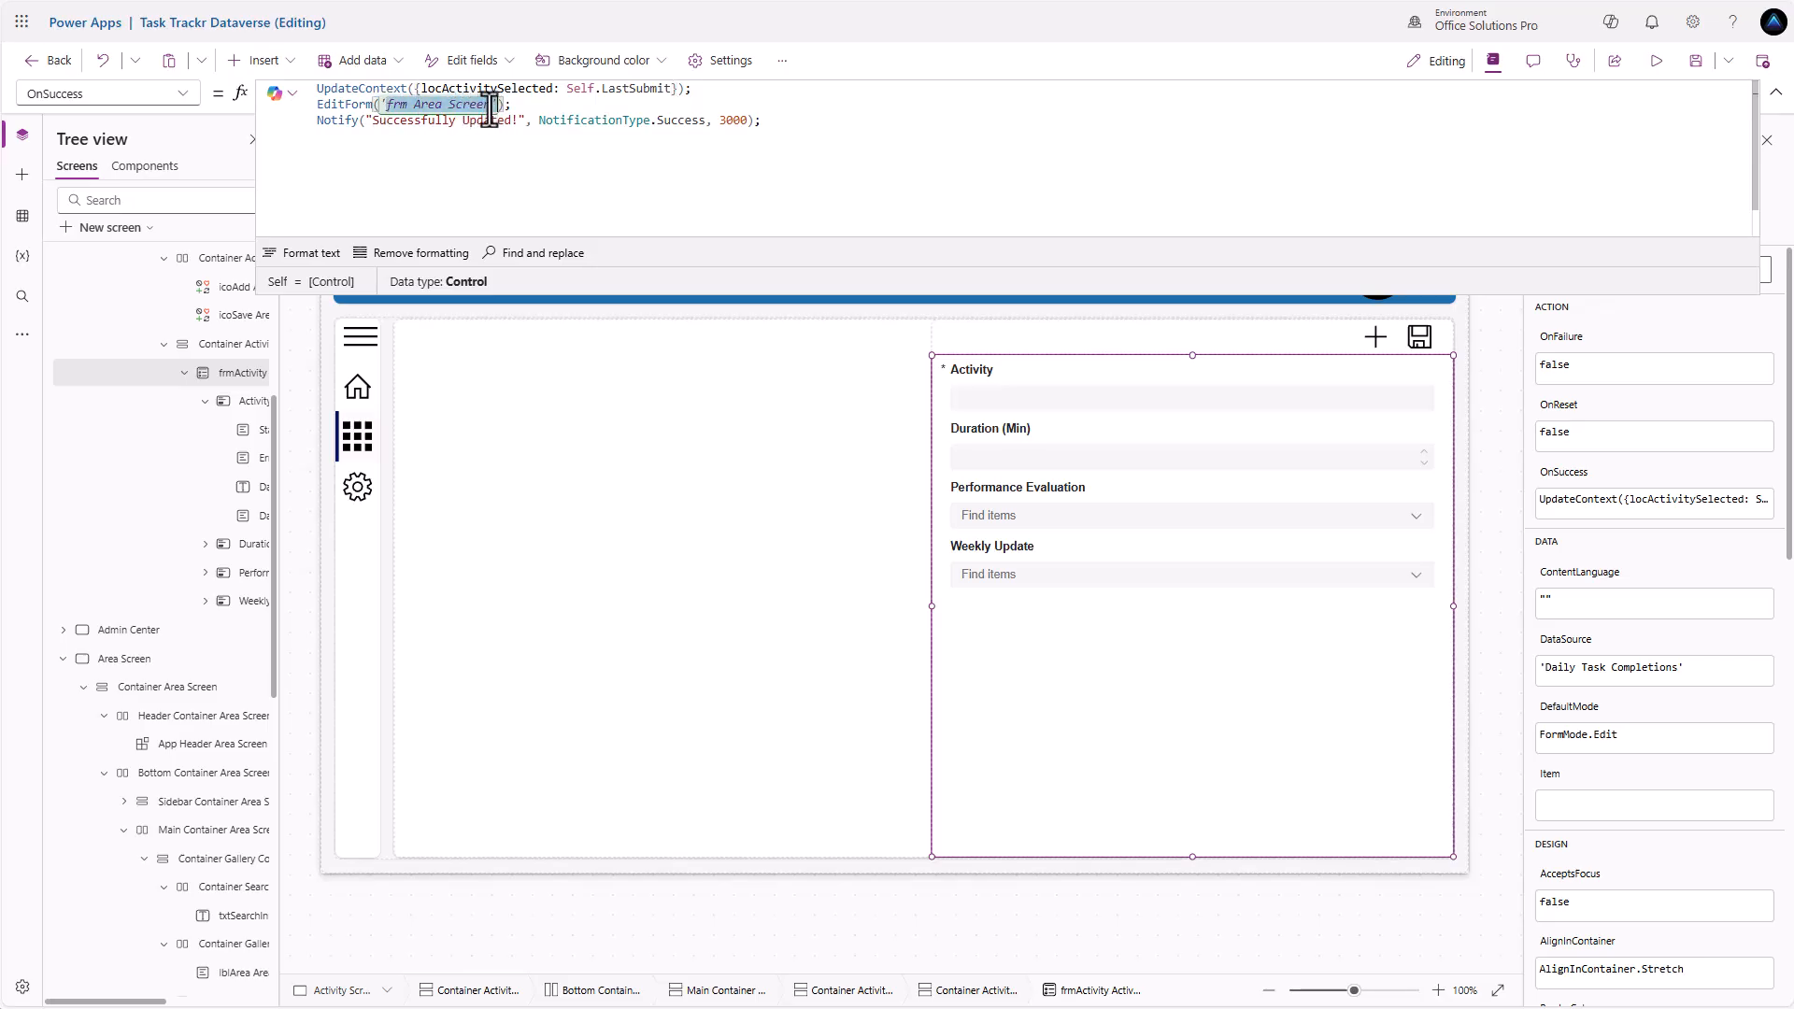
type("'")
type("r")
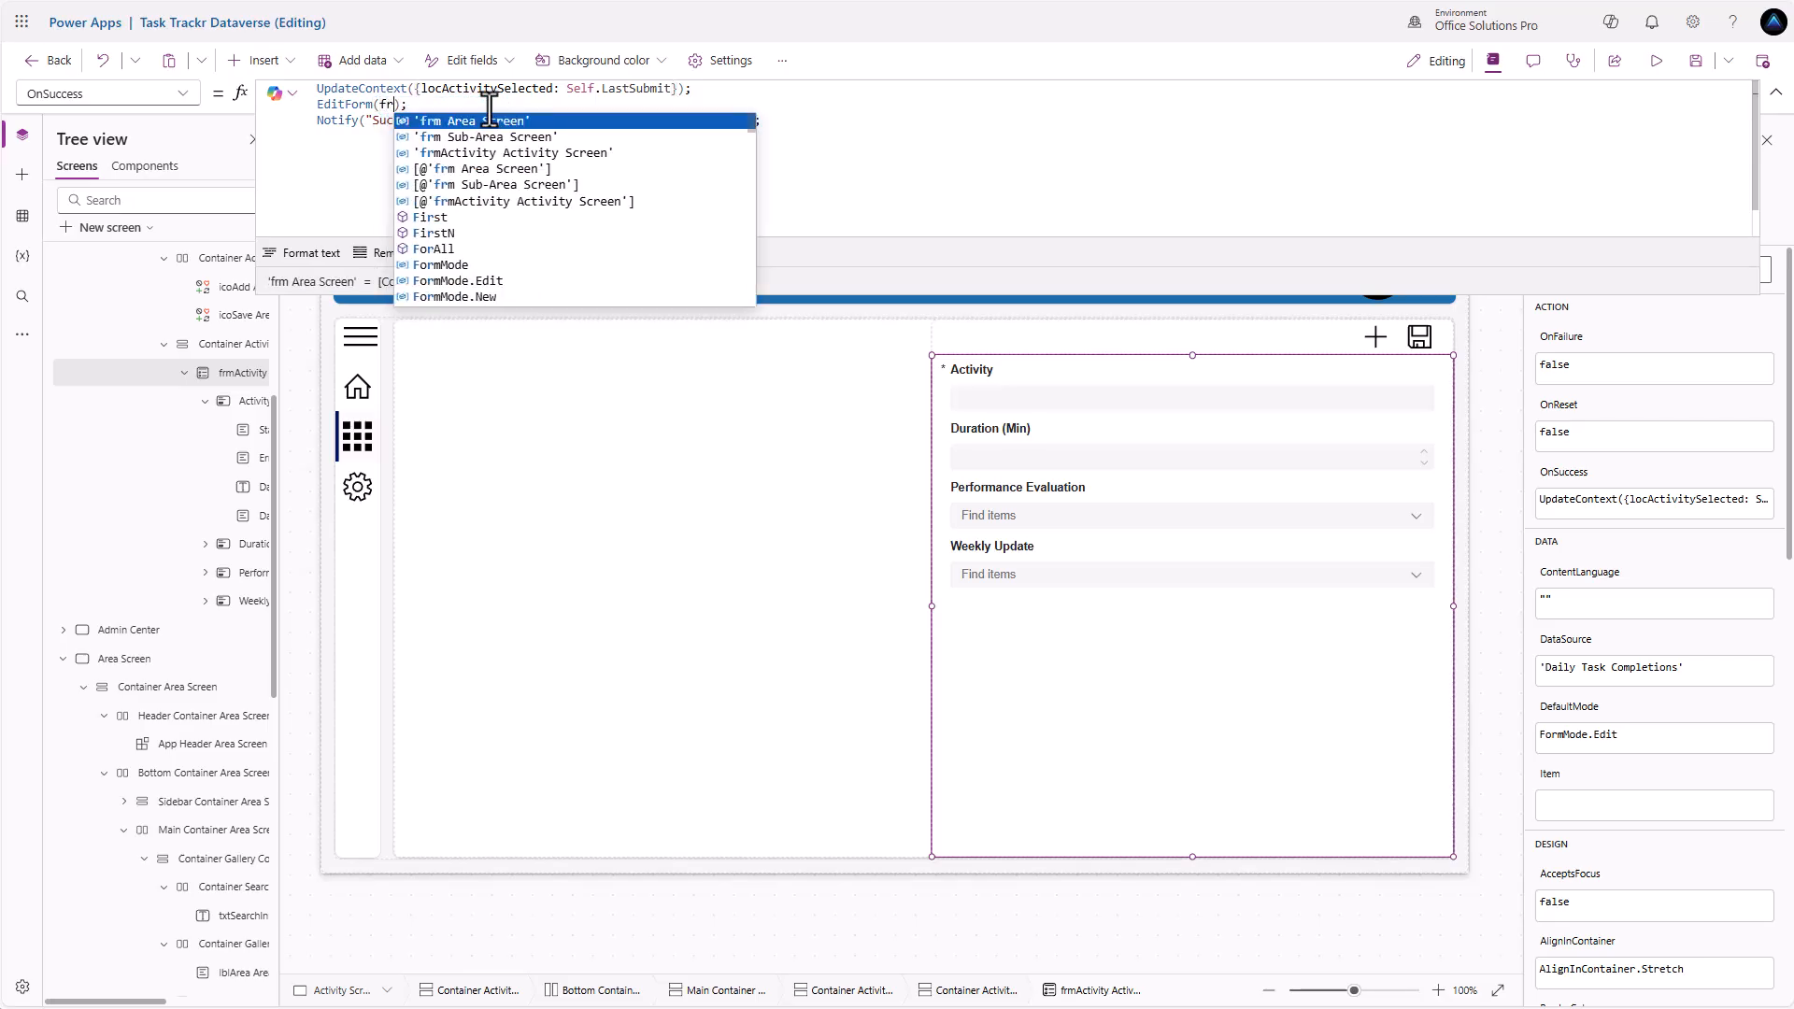
left_click(504, 152)
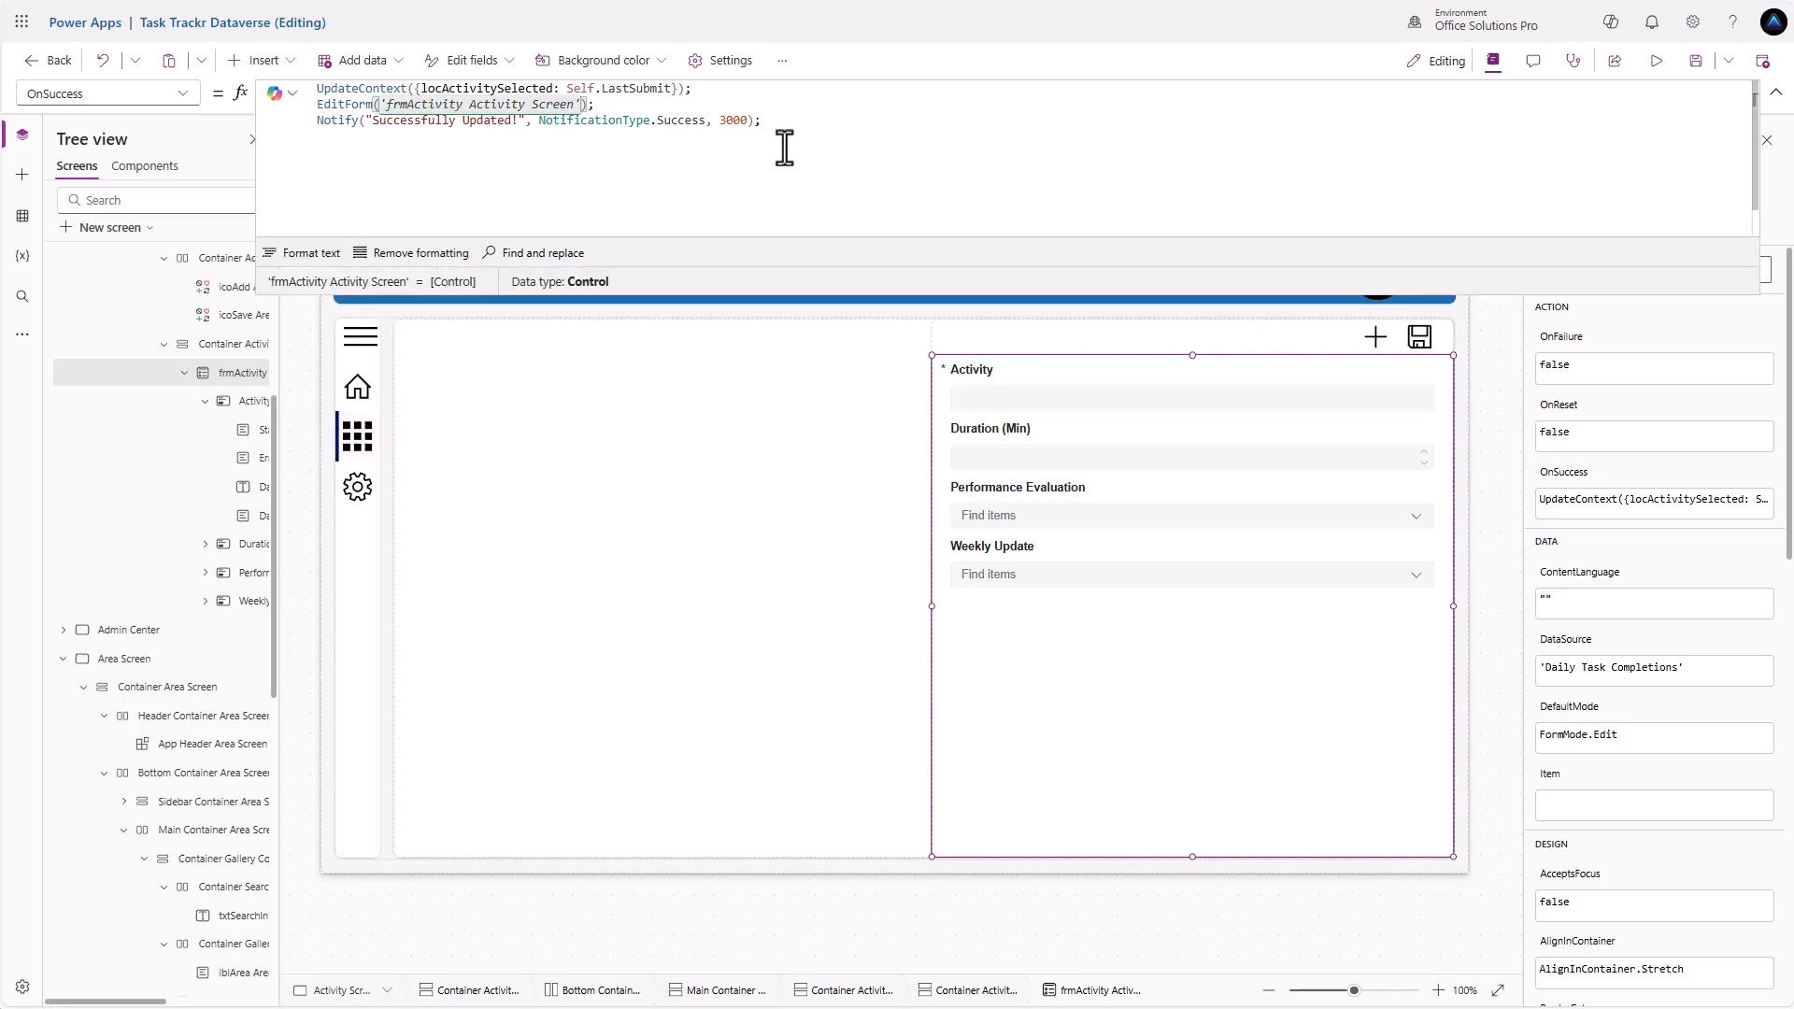
Set the Item property of frmActivity Activity Screen to locActivitySelected
left_click(1564, 808)
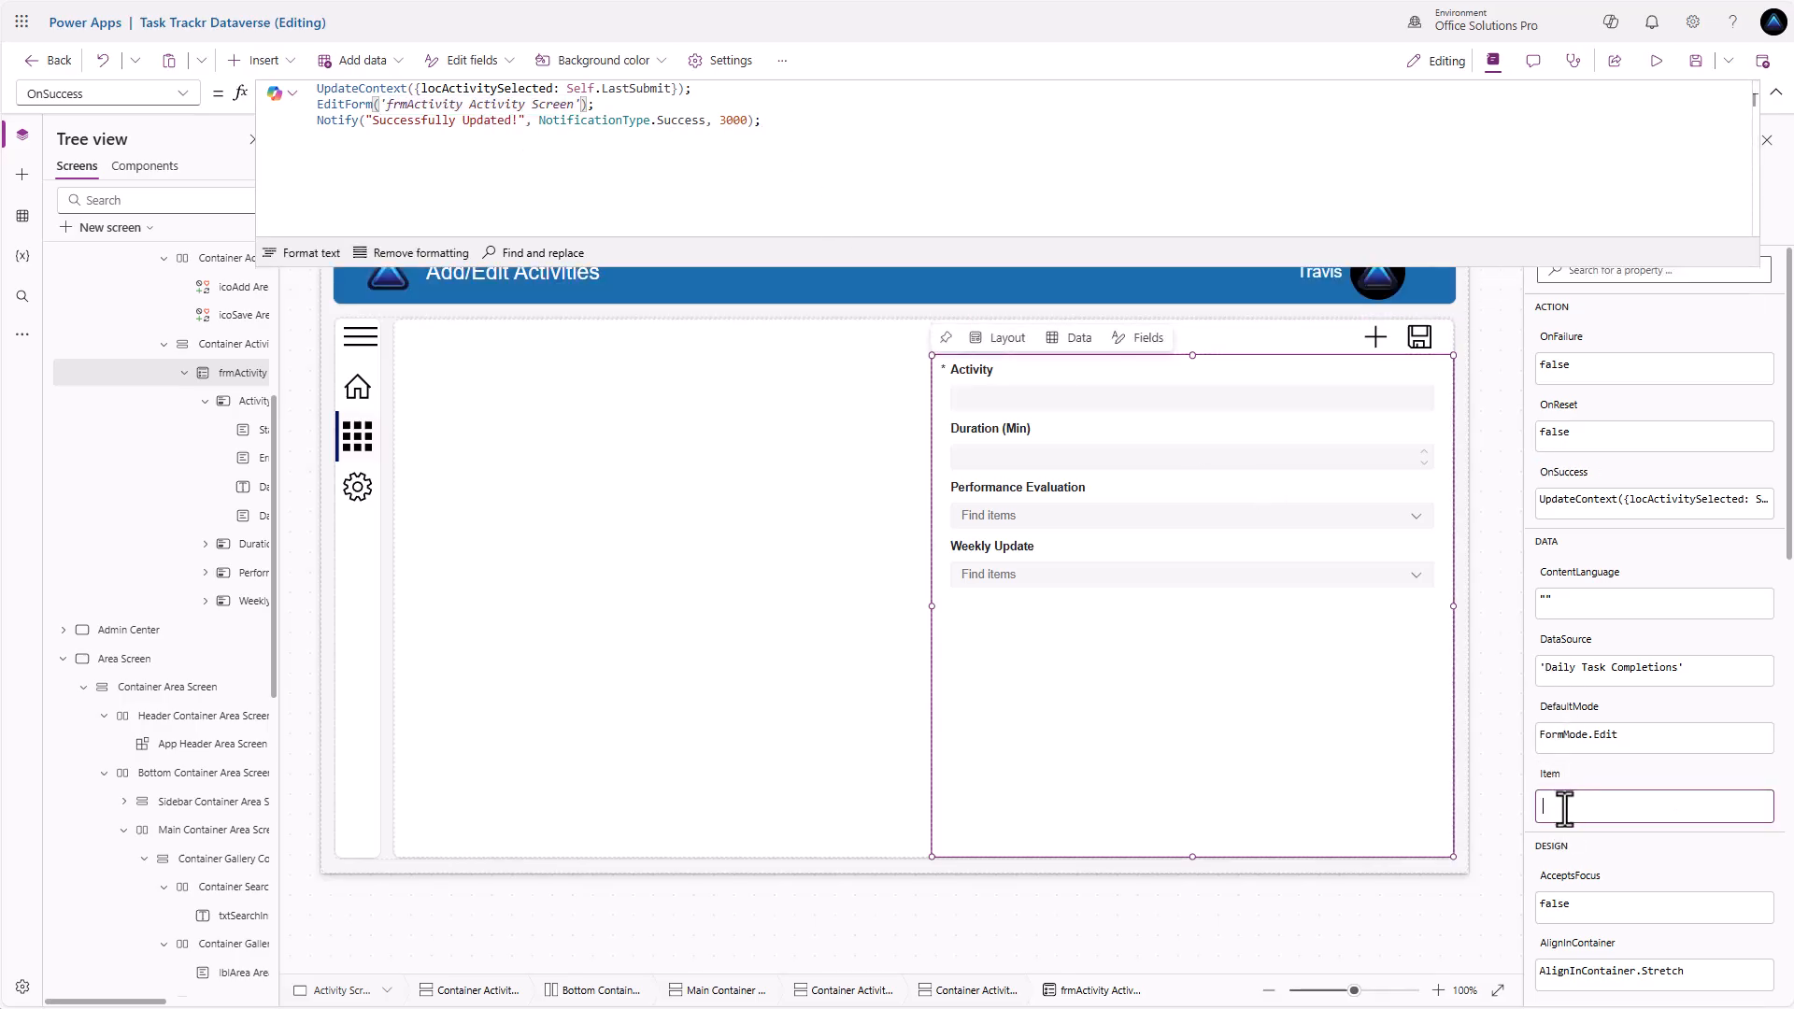
type("locActivitySelected")
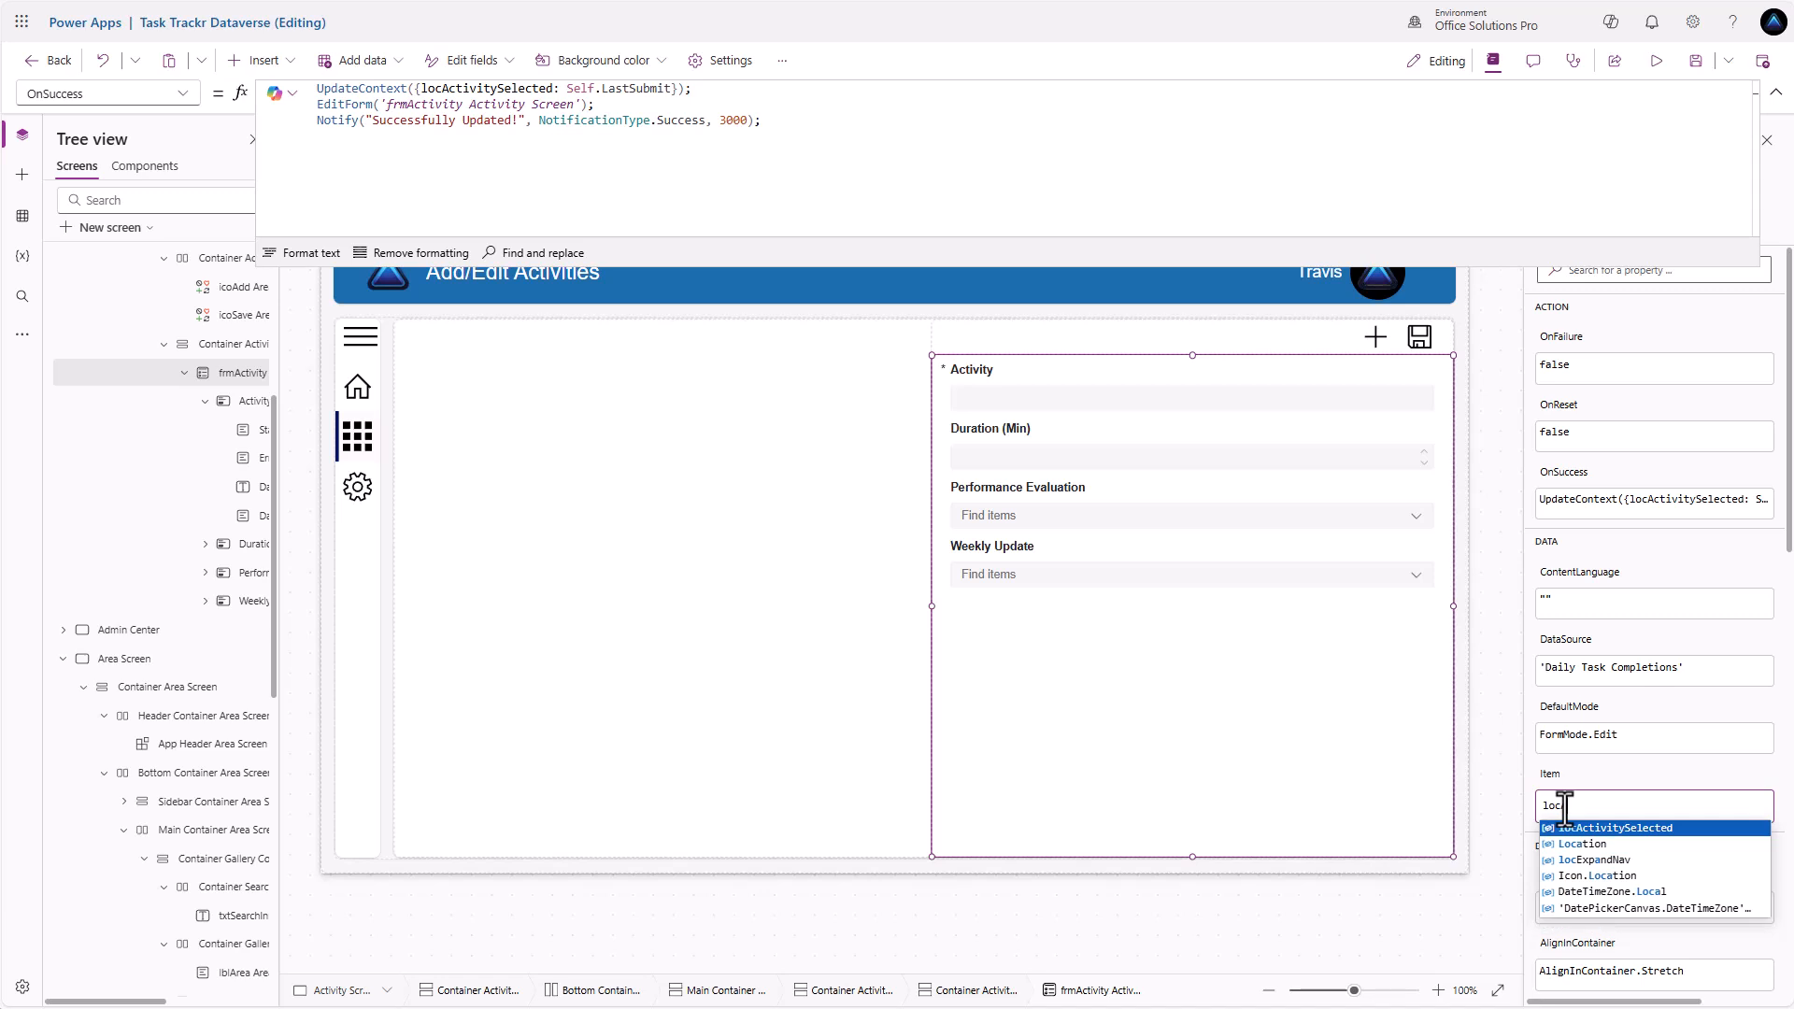
key("Tab")
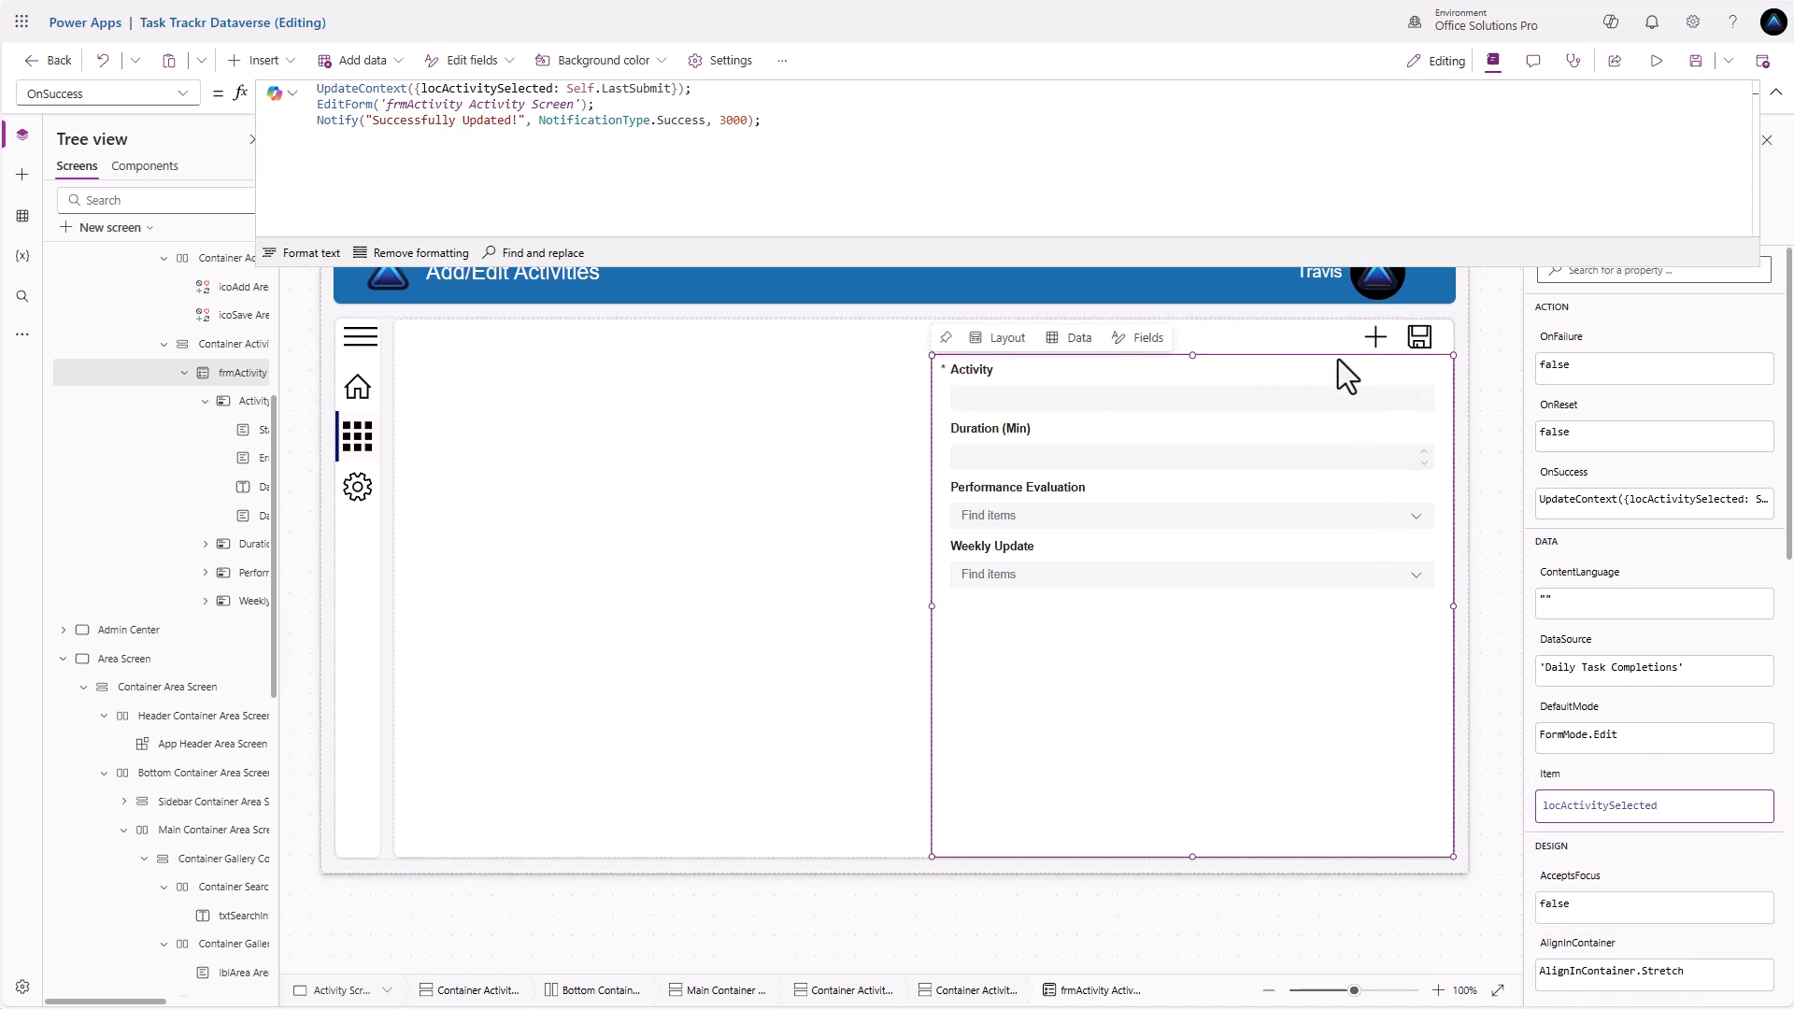
Collapse the expanded formula area and set the activity form's BorderStyle to BorderStyle.None
left_click(1449, 345)
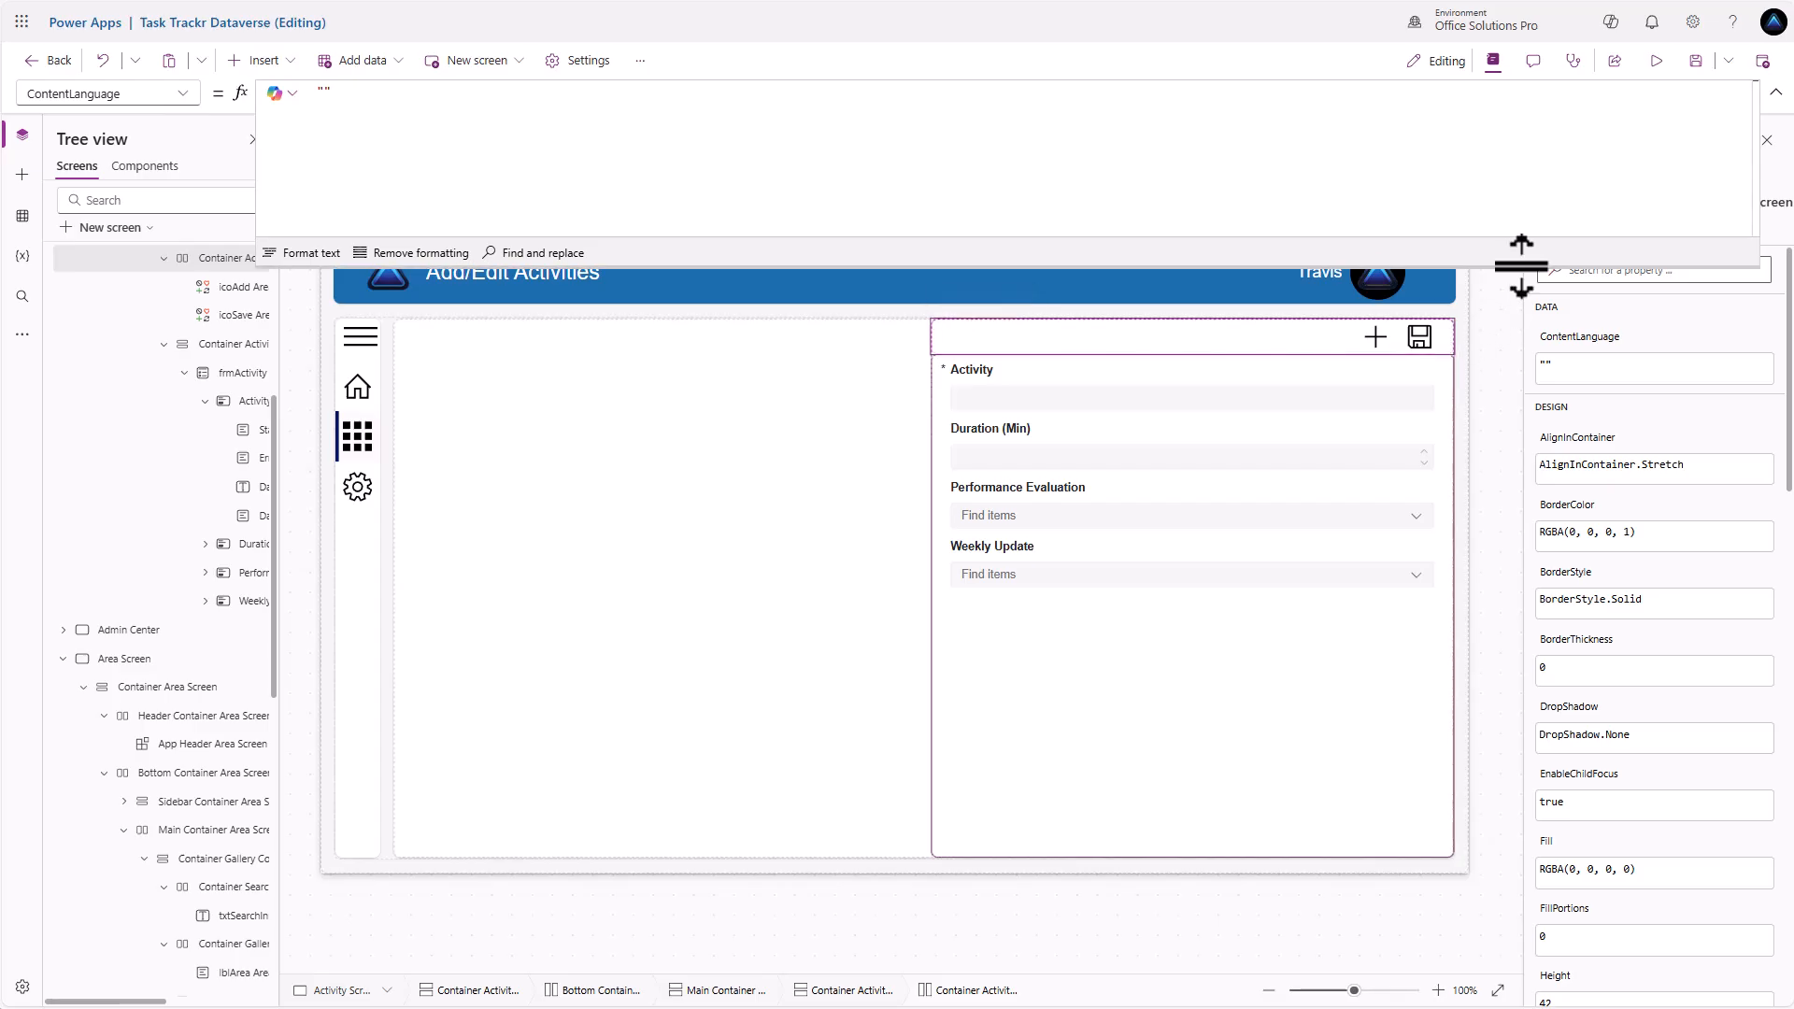
left_click_drag(1521, 267, 1553, 152)
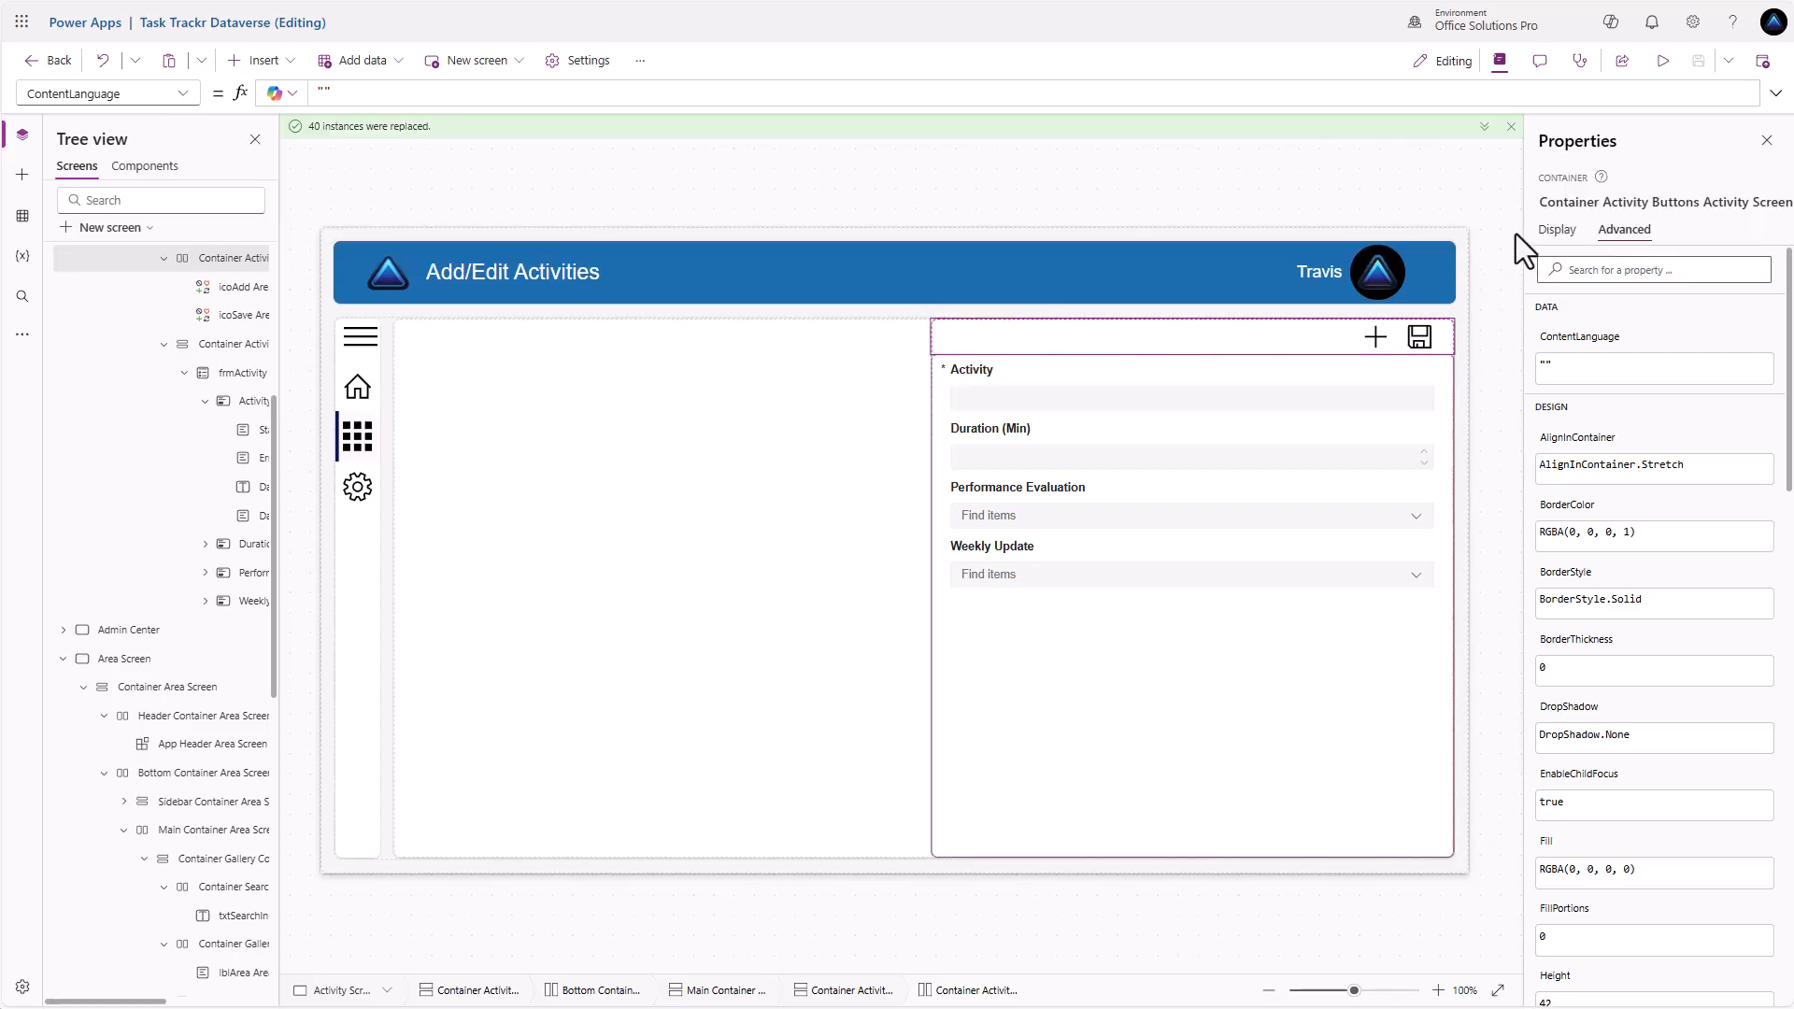
left_click(1557, 230)
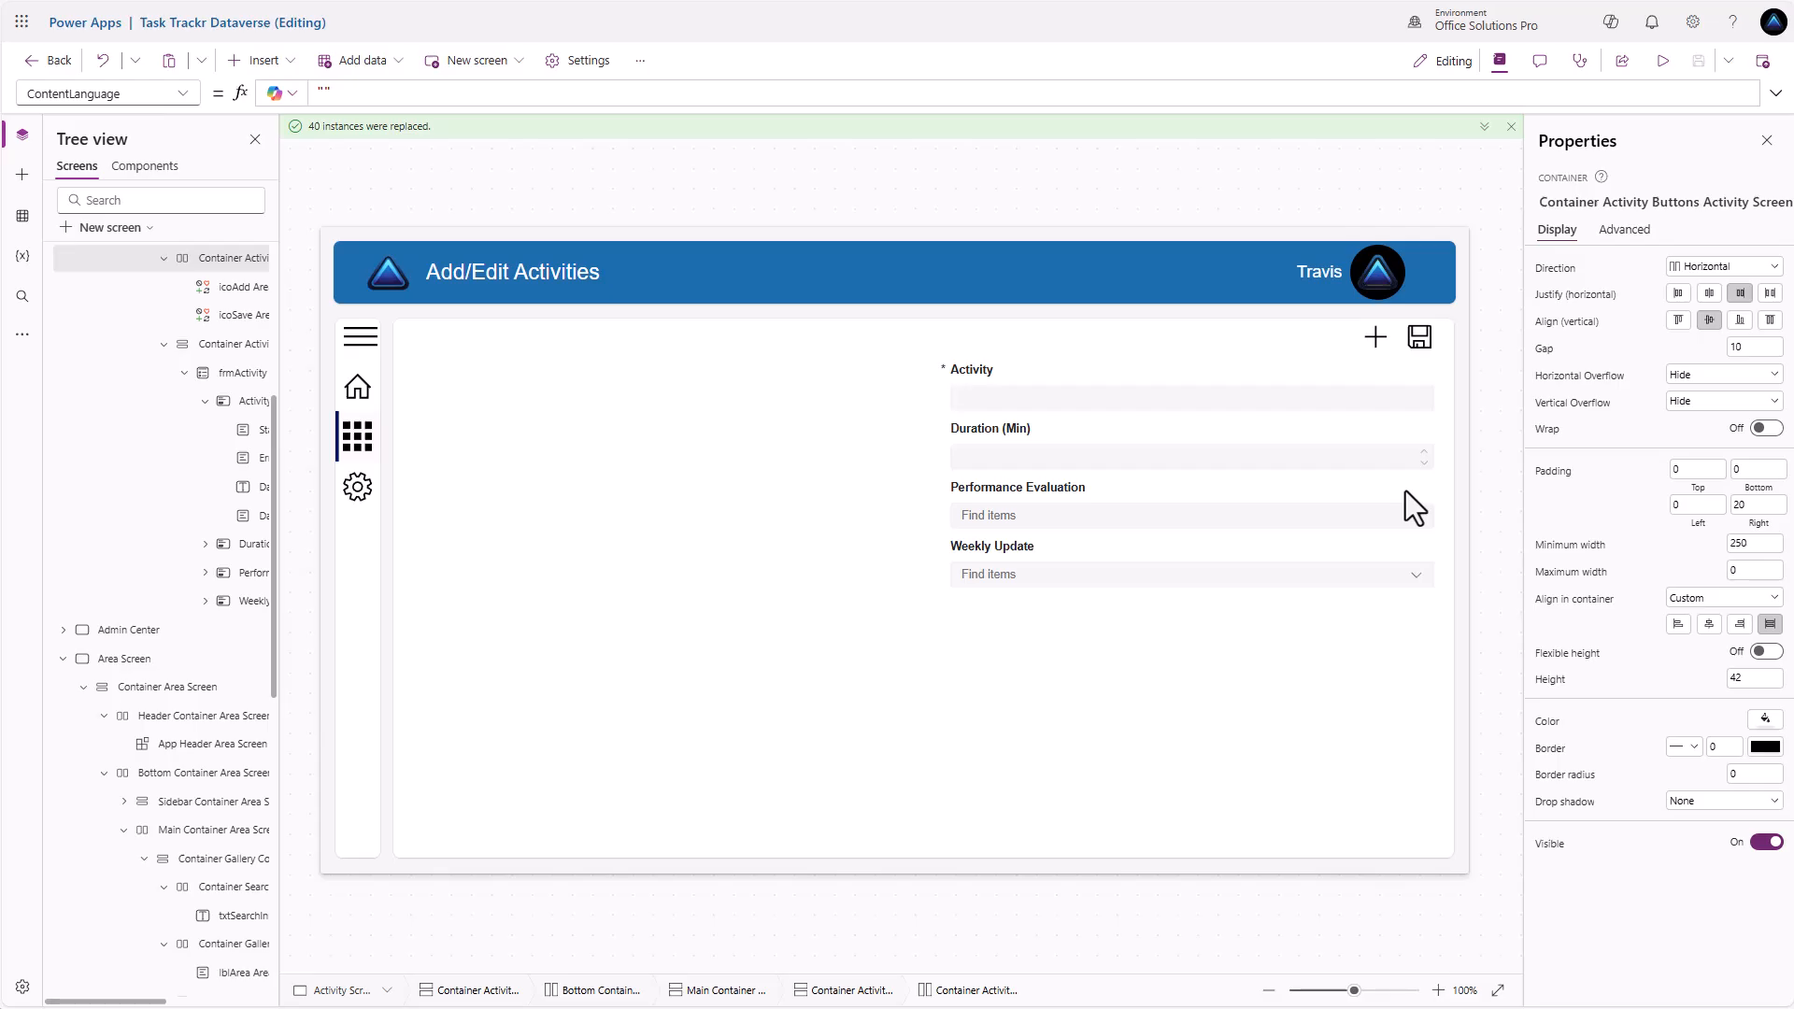
left_click(1417, 687)
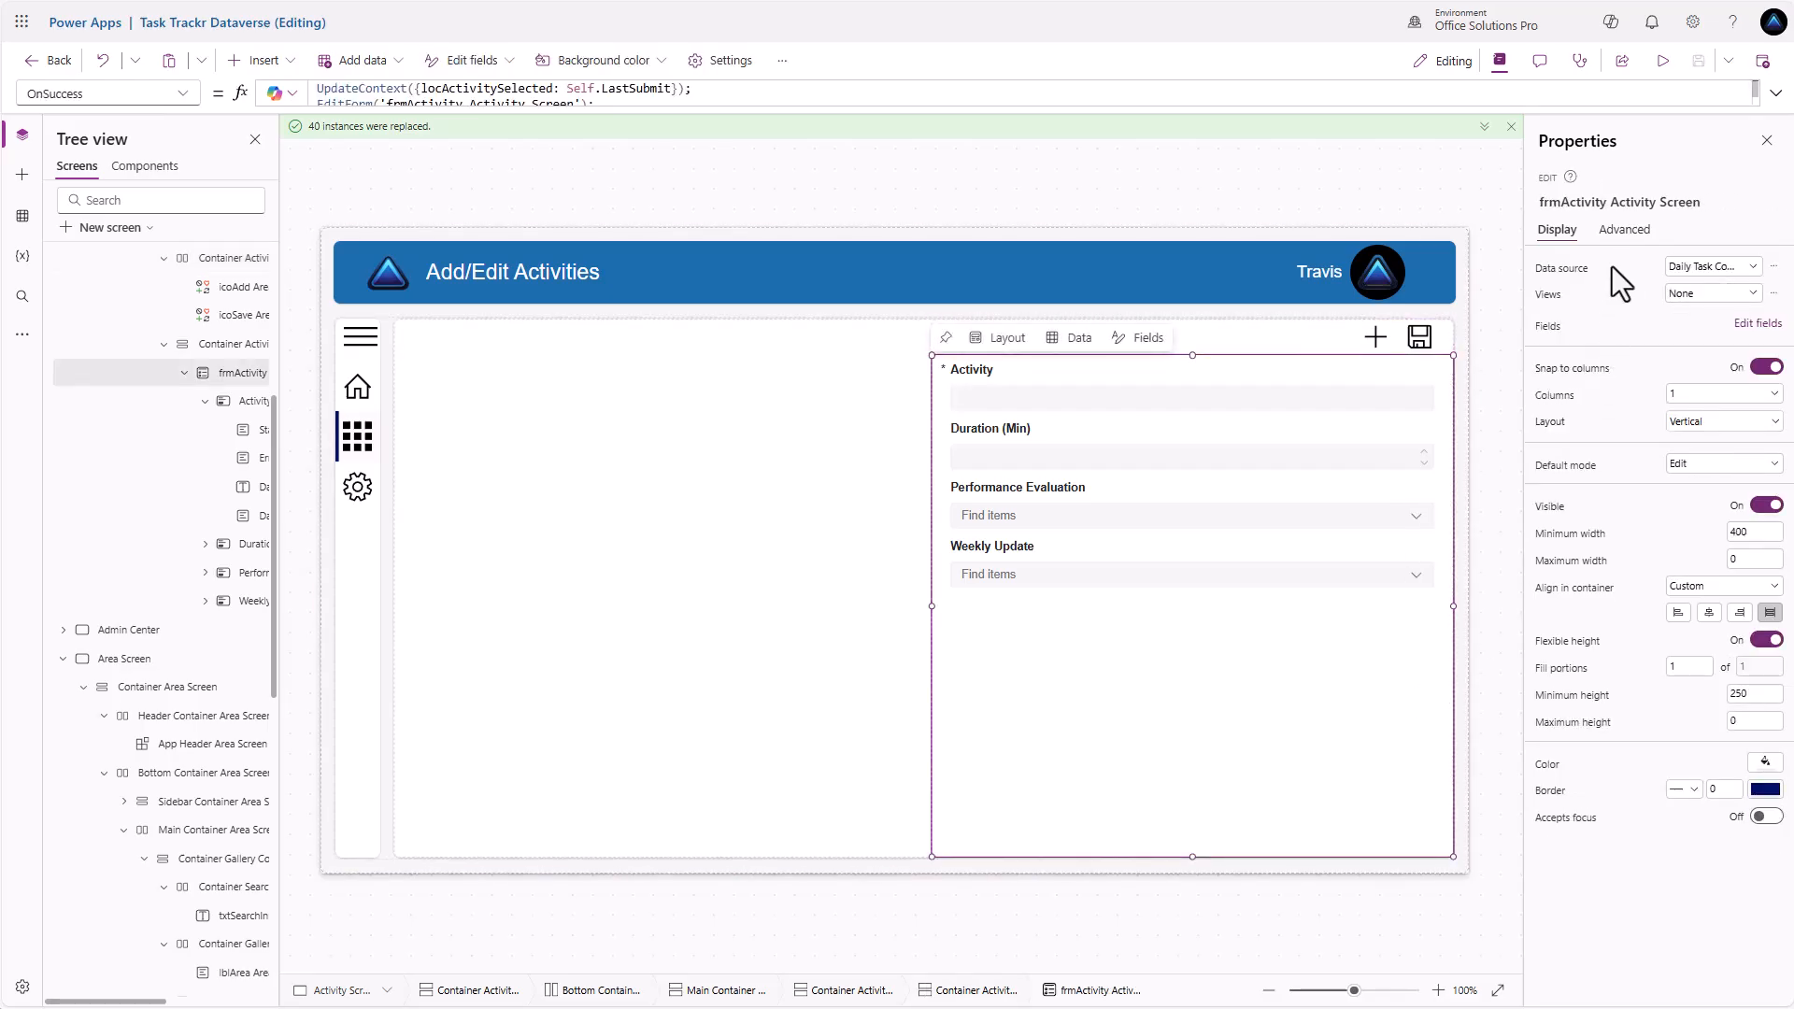
left_click(1624, 229)
scroll(1641, 830, "down", 3)
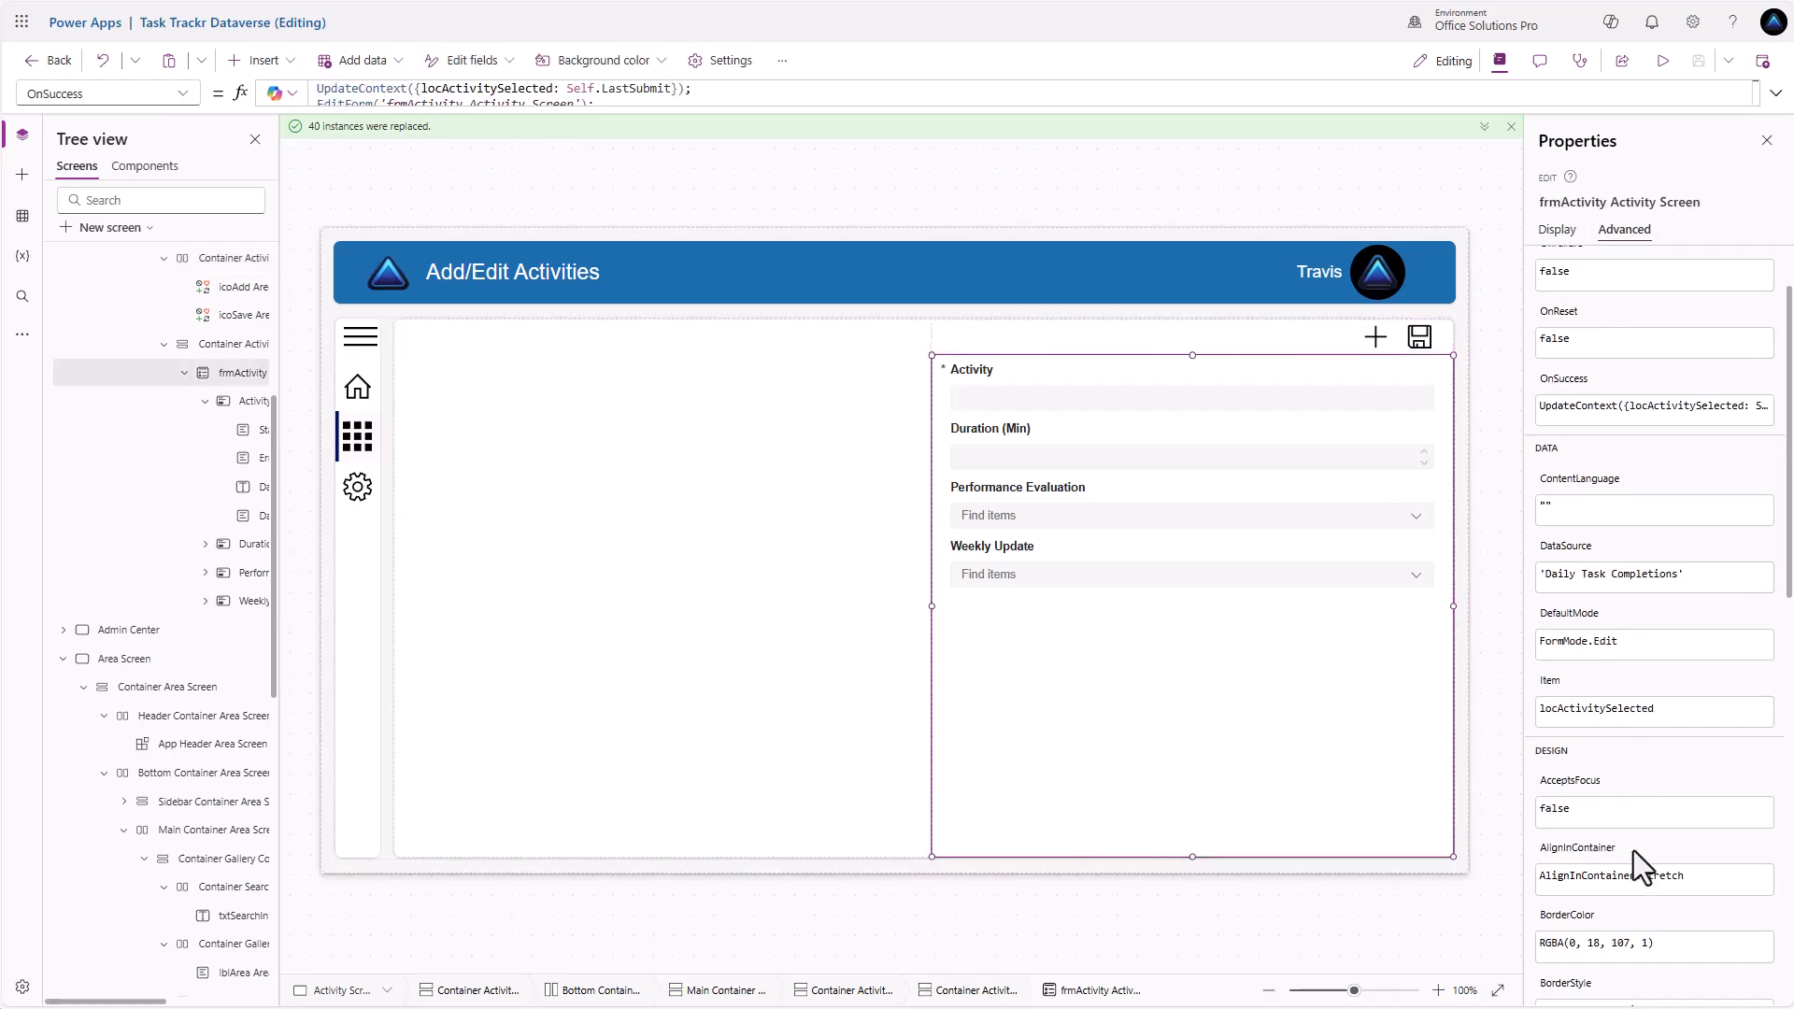
left_click(1666, 853)
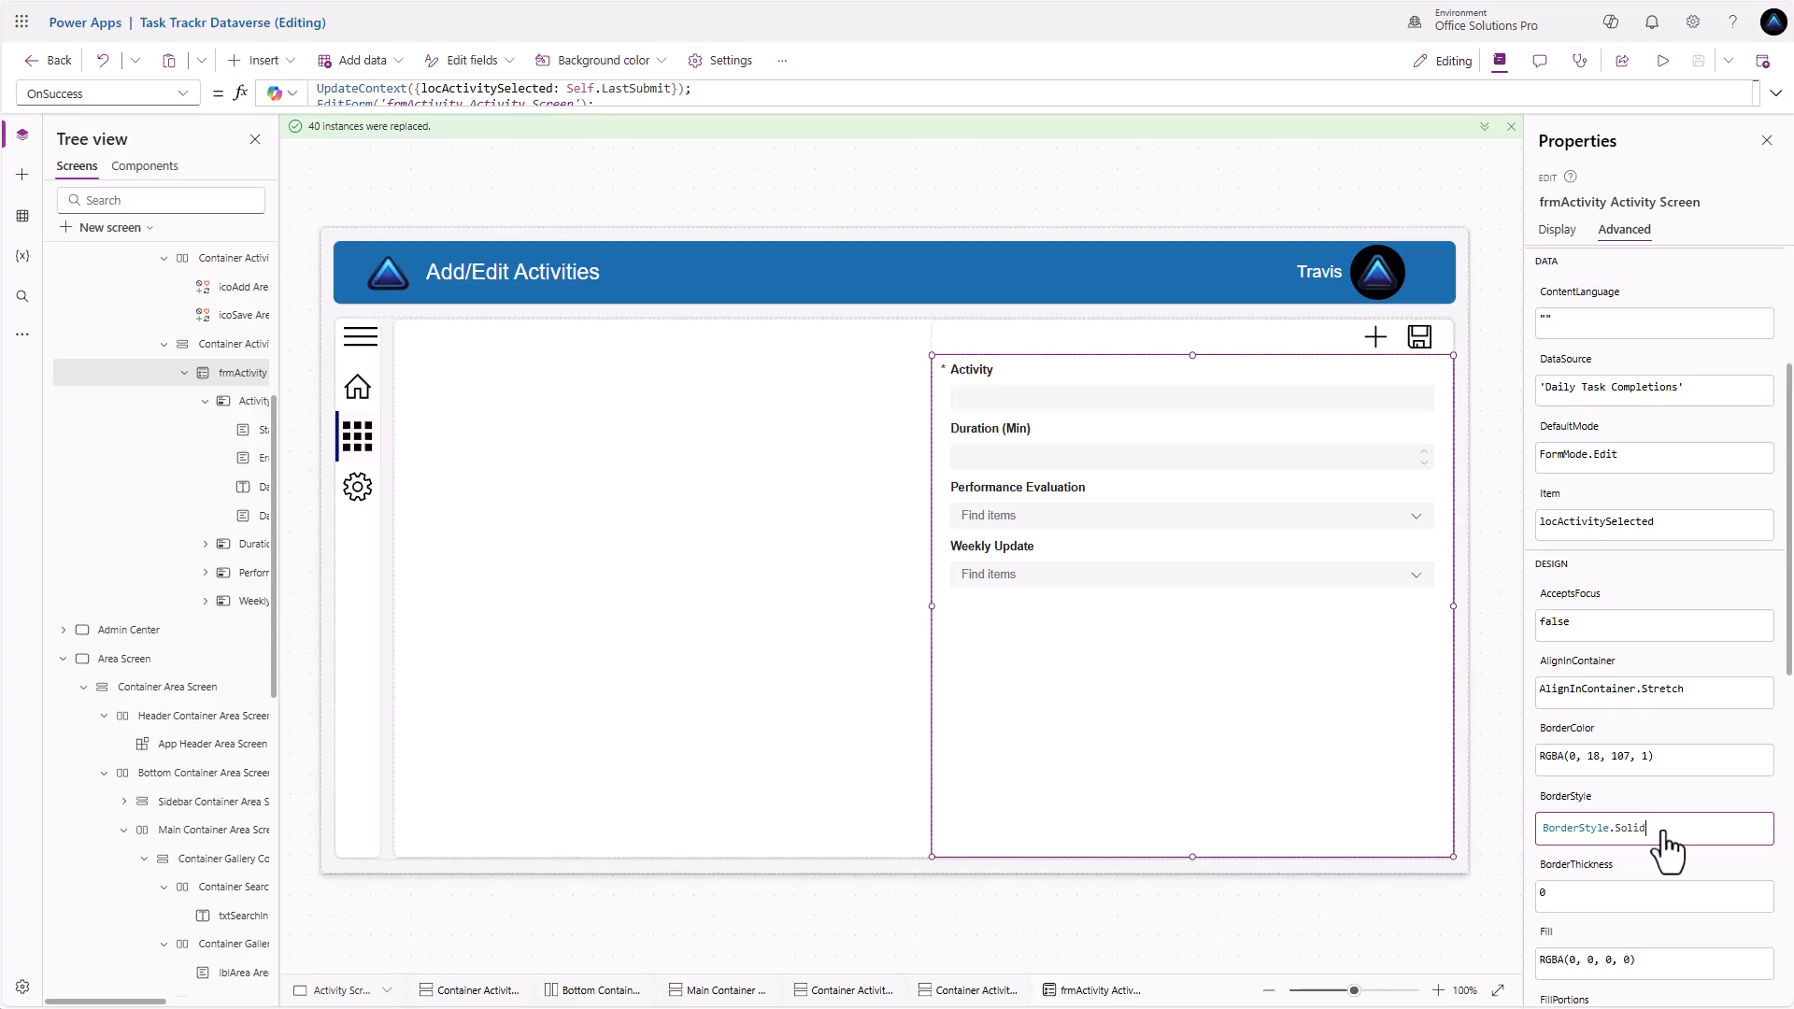
type("None")
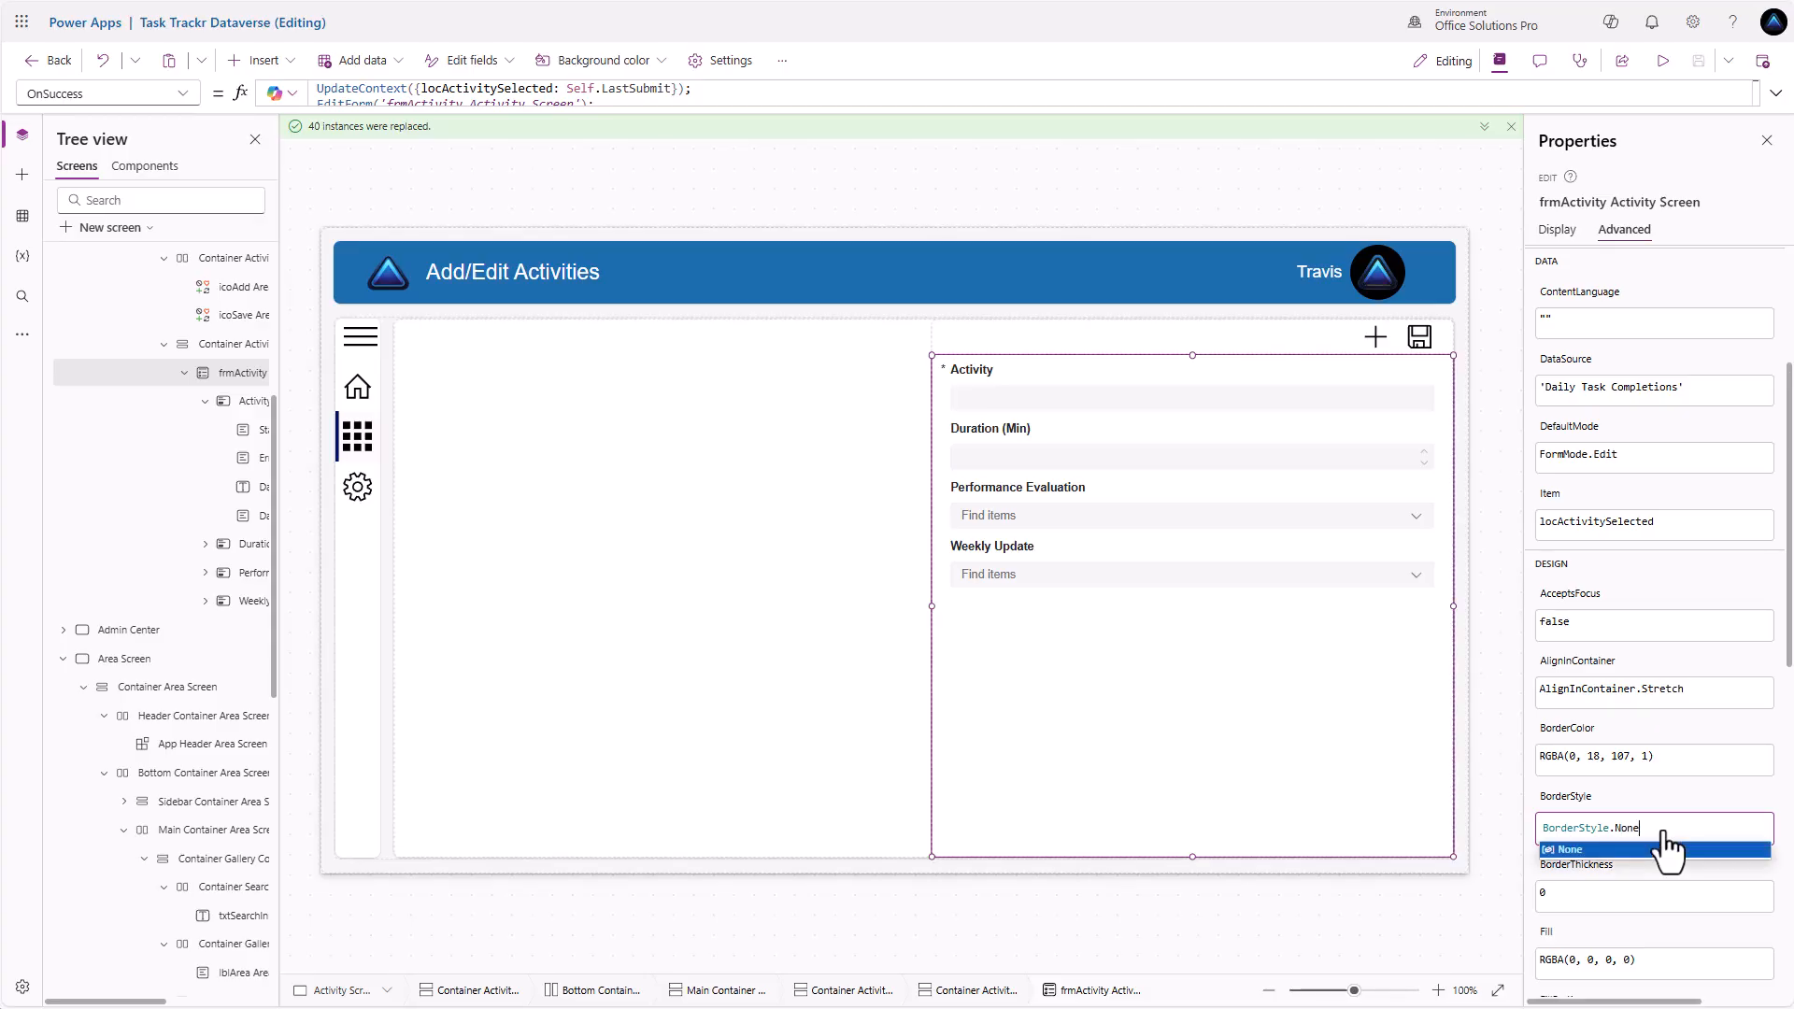
key("Return")
Set the Activity text input's MaxLength to 850 and its mode to Multiline
left_click(1254, 390)
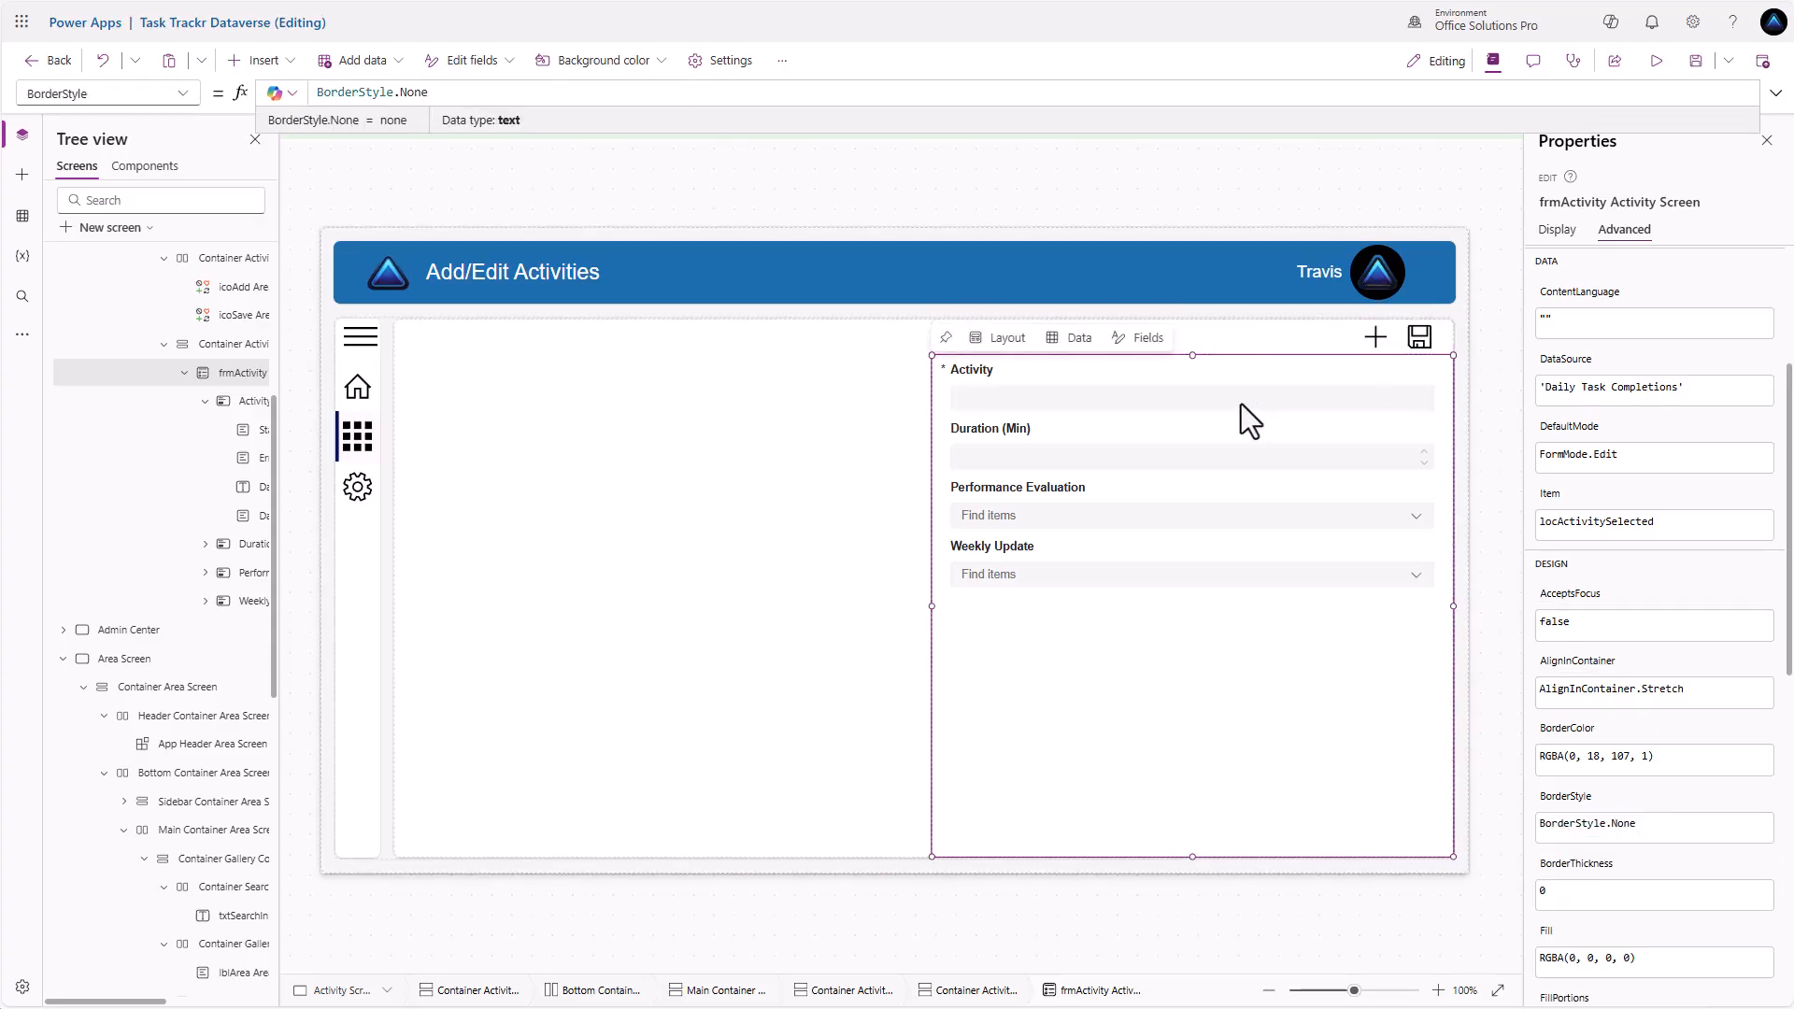
left_click(1246, 400)
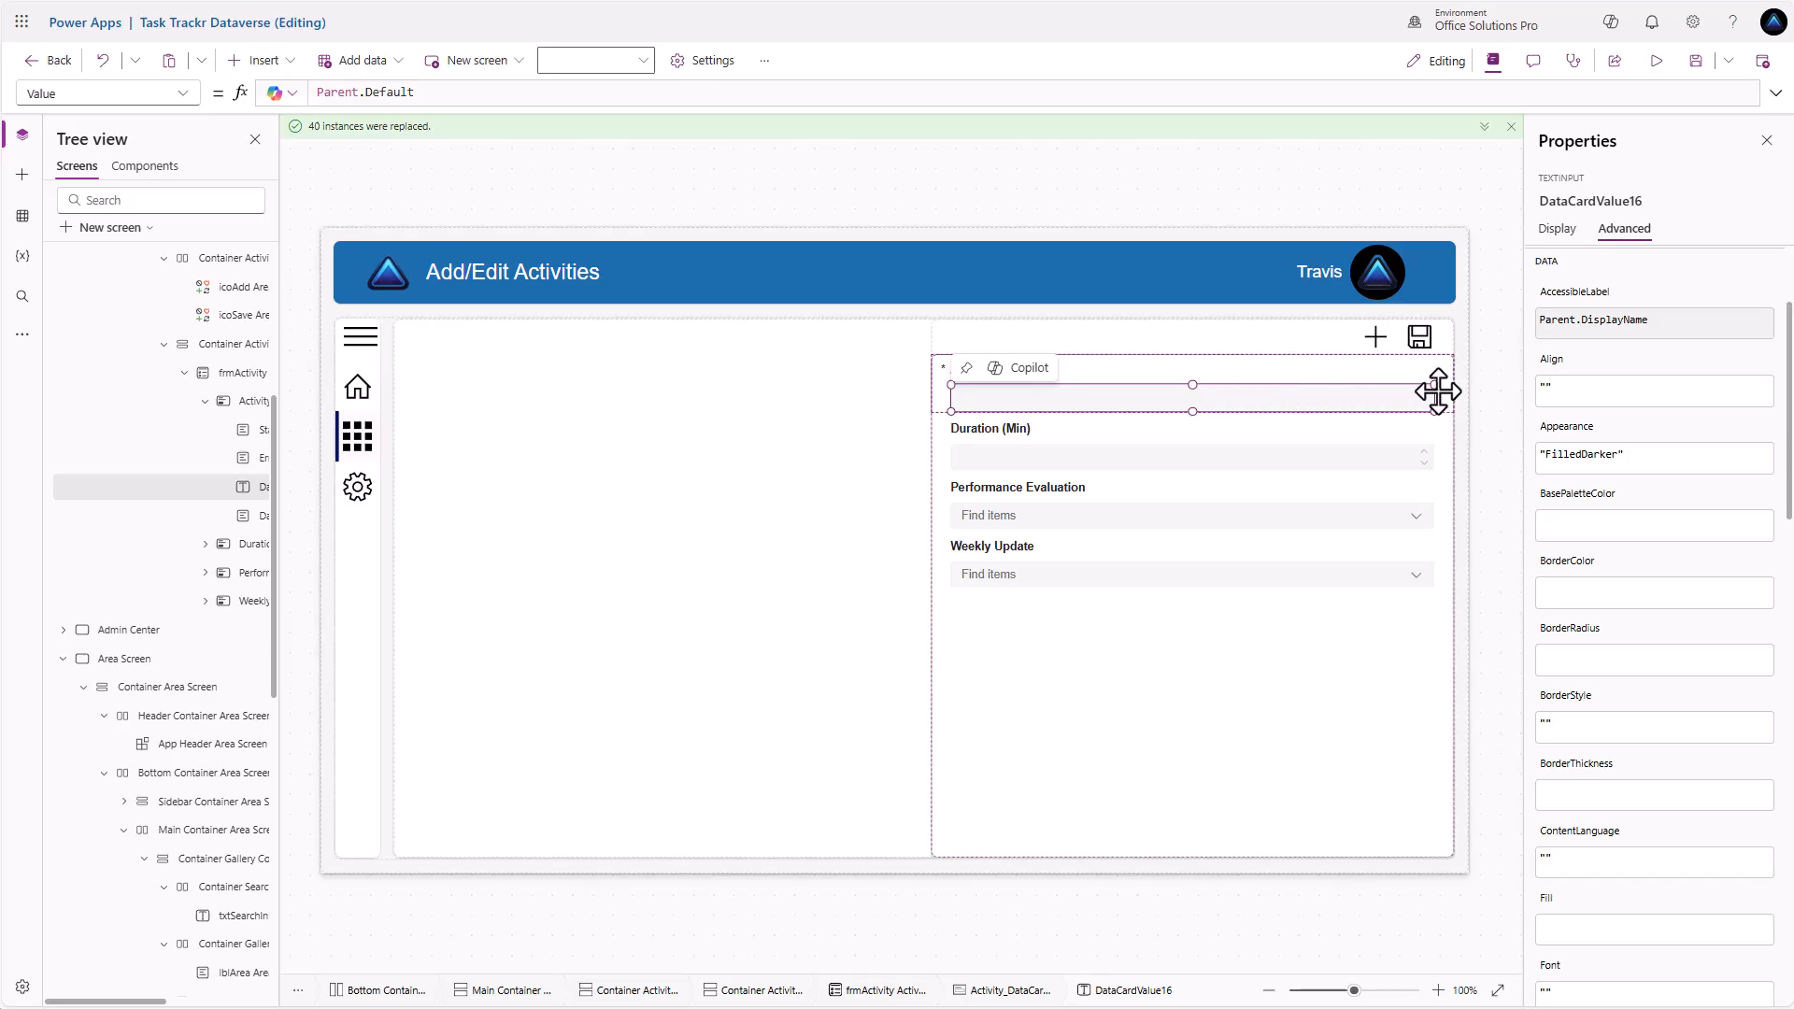
scroll(1556, 617, "down", 6)
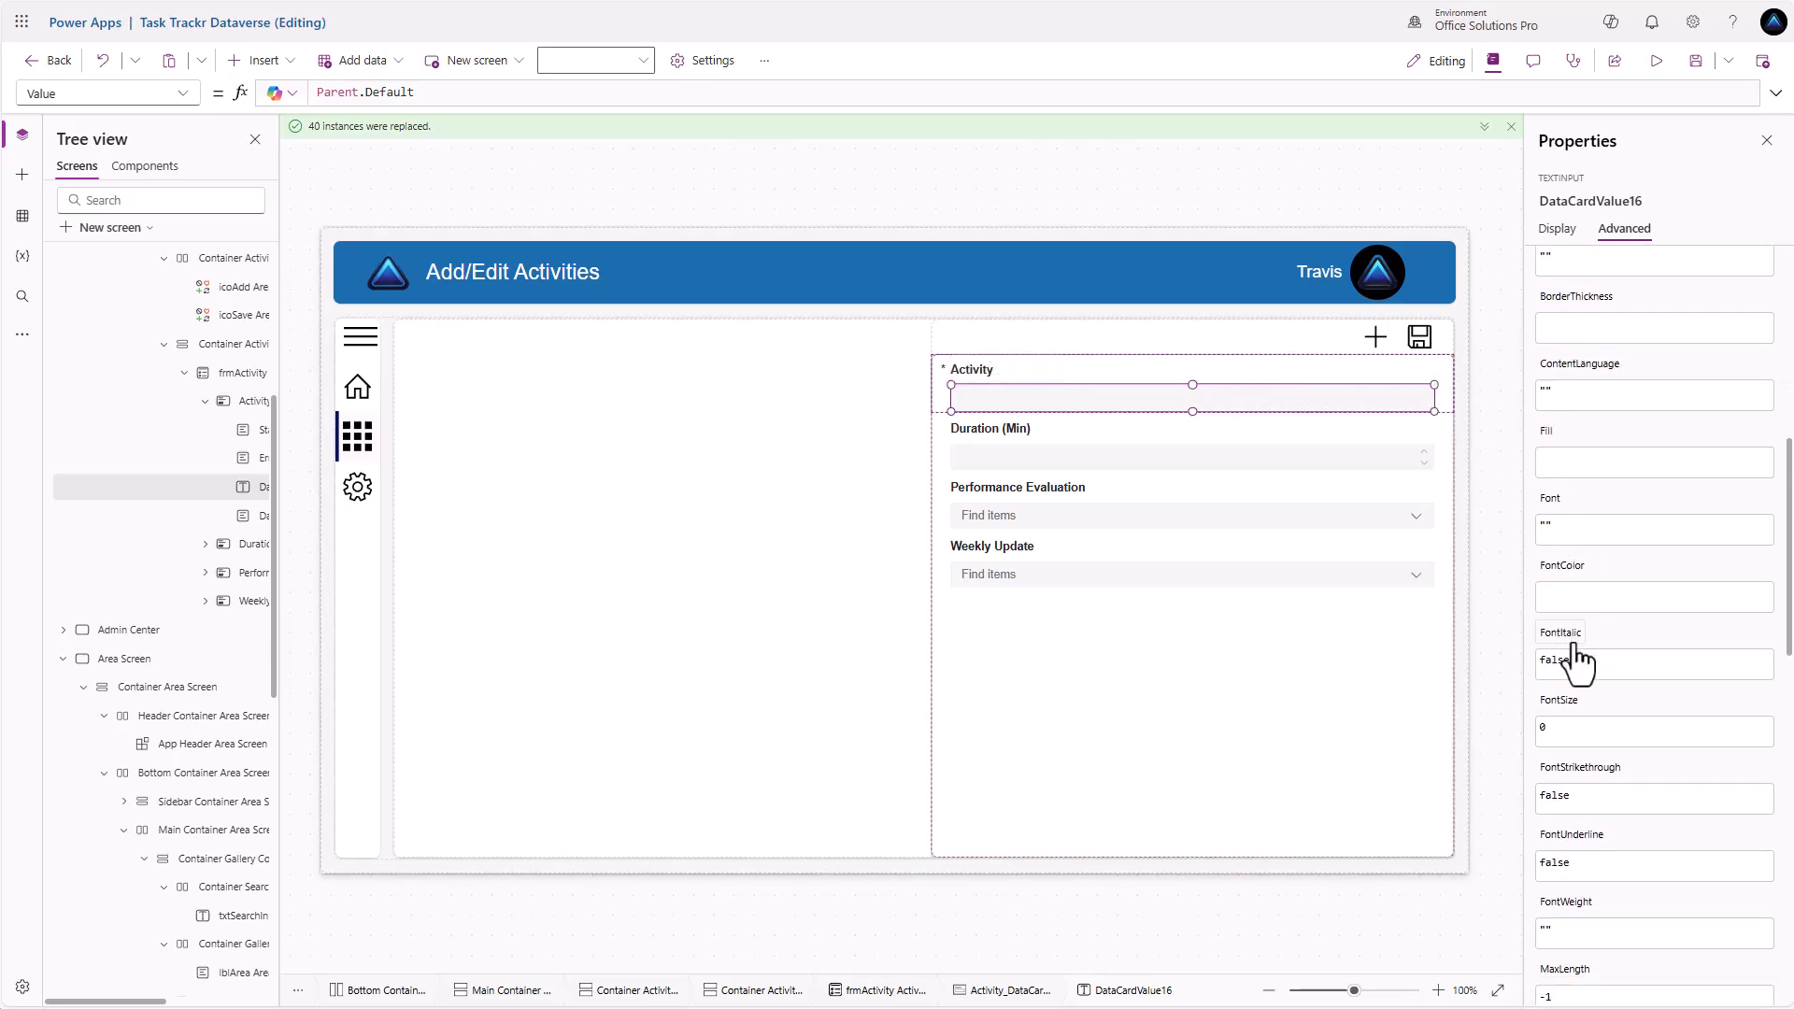
scroll(1588, 734, "down", 2)
double_click(1562, 722)
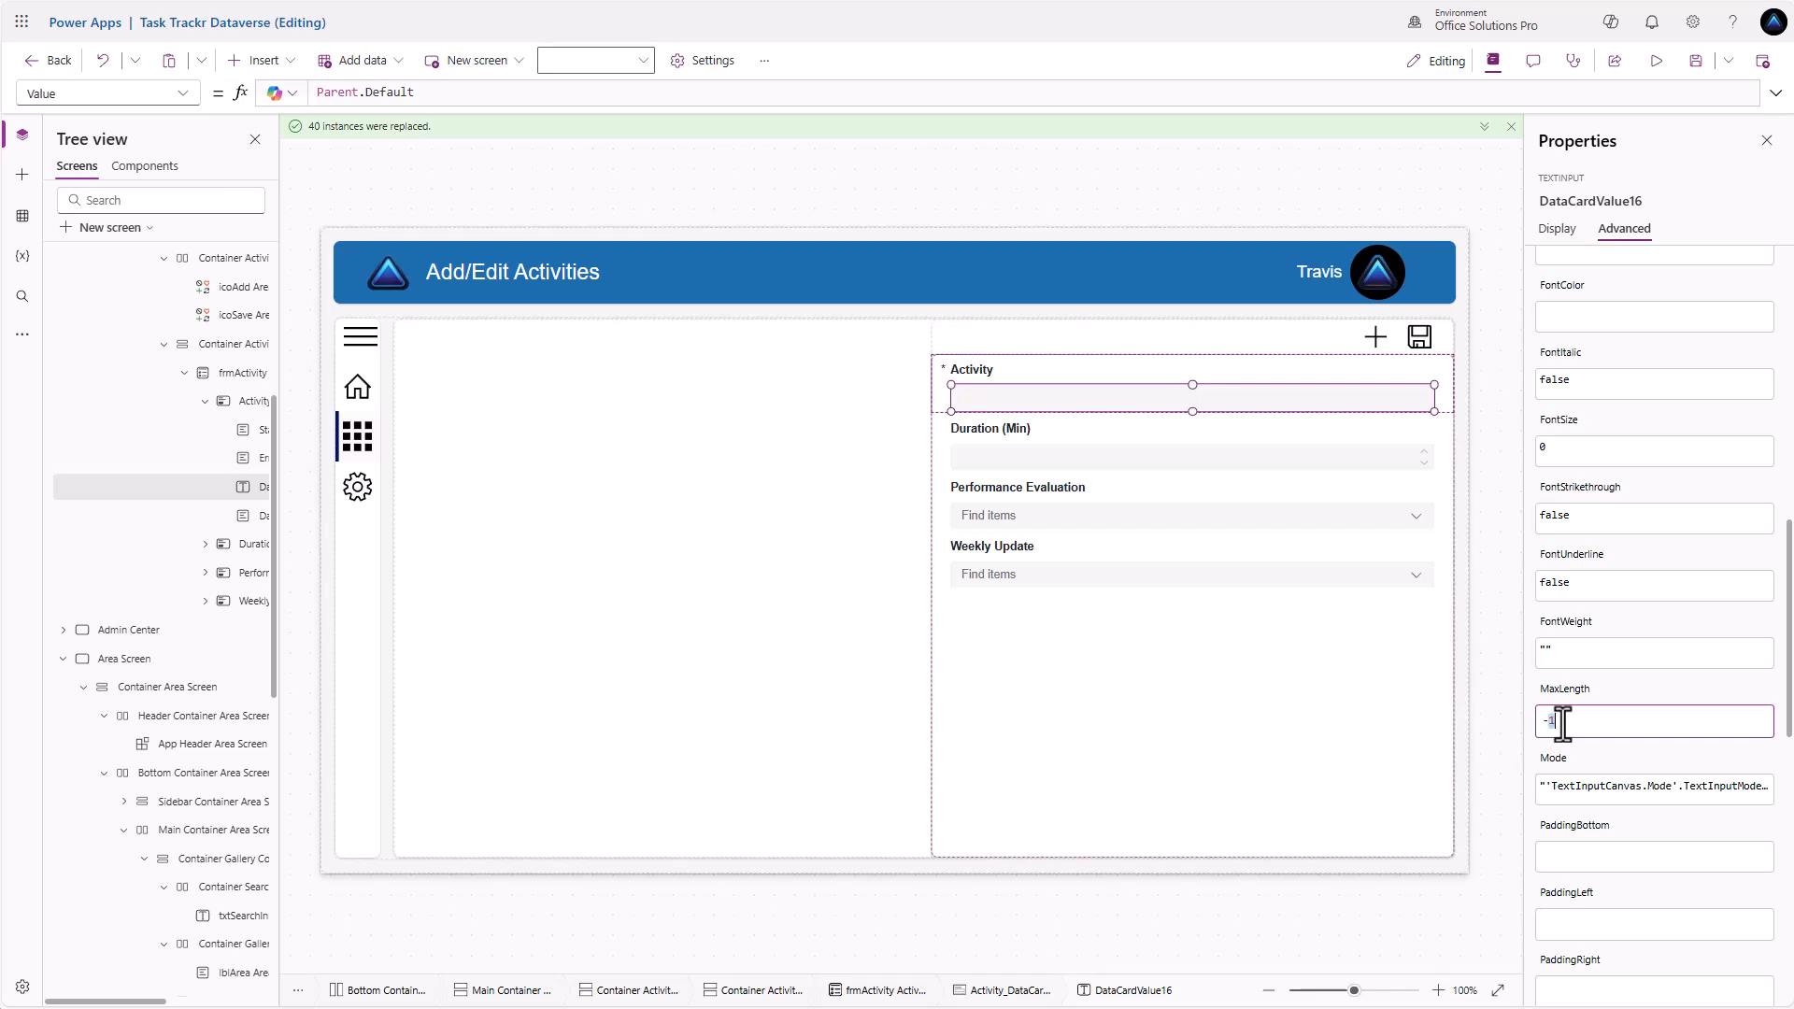
type("850")
key("Return")
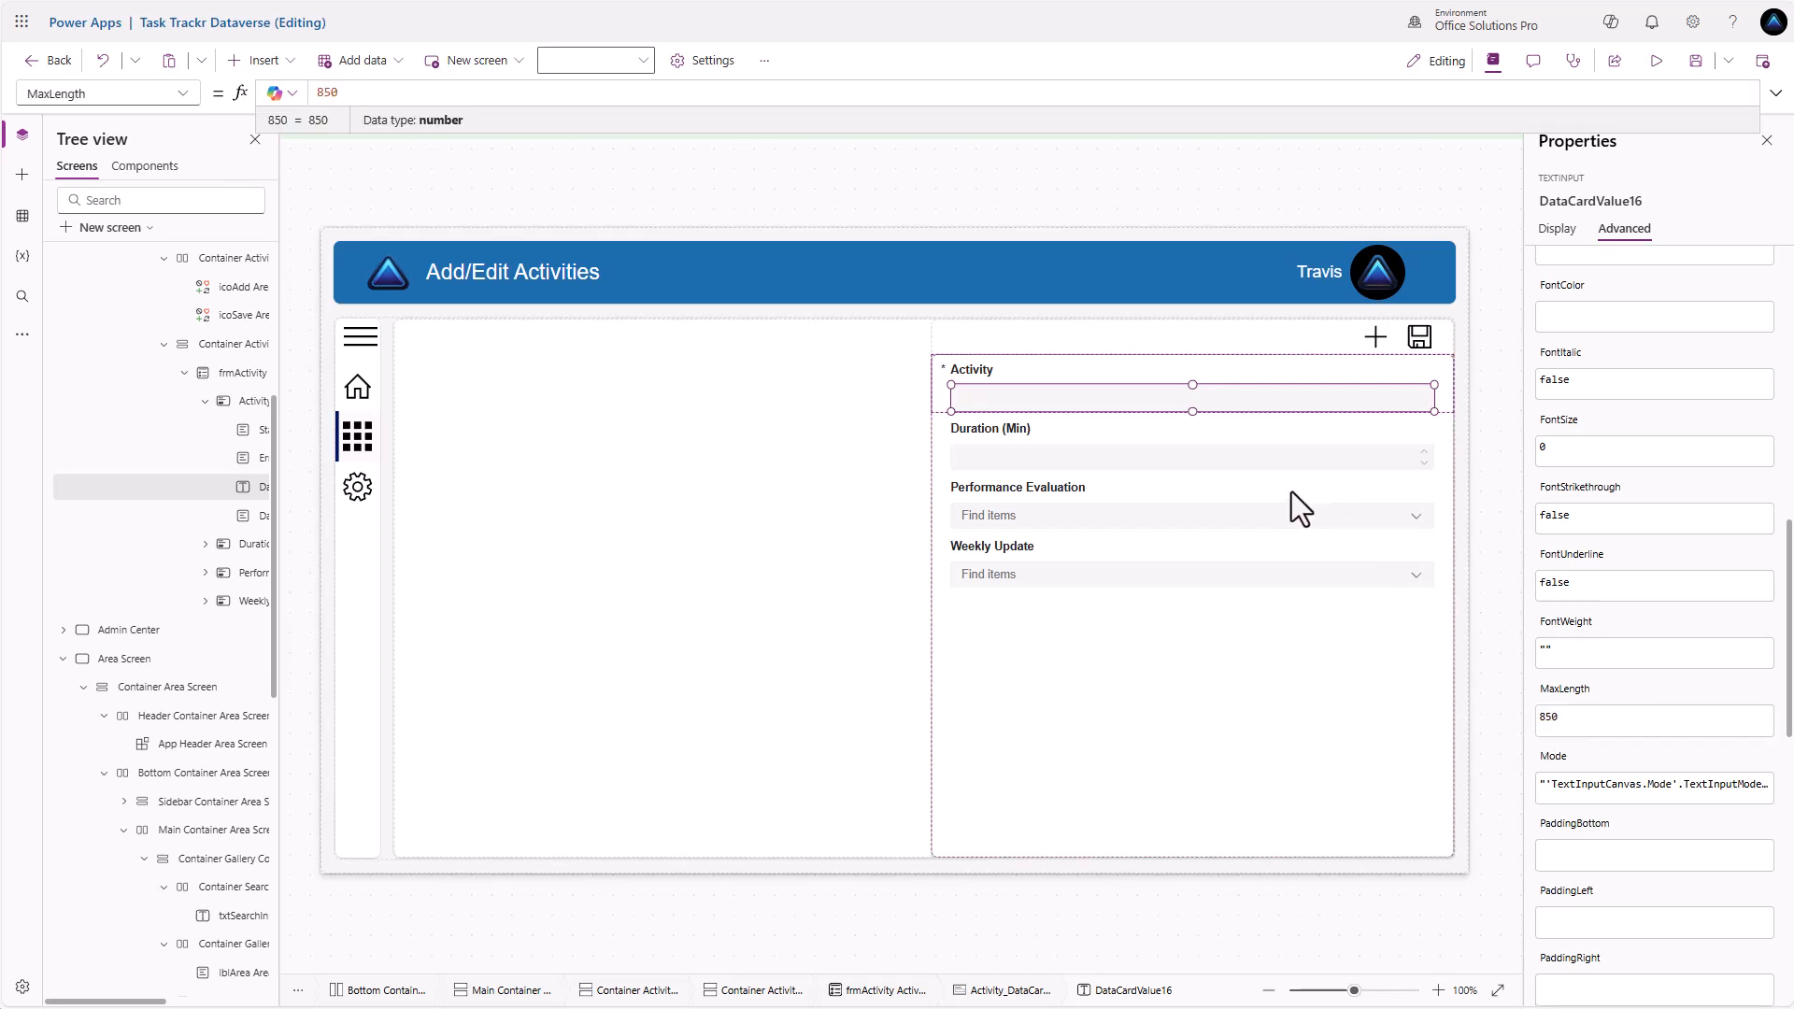
left_click(1559, 237)
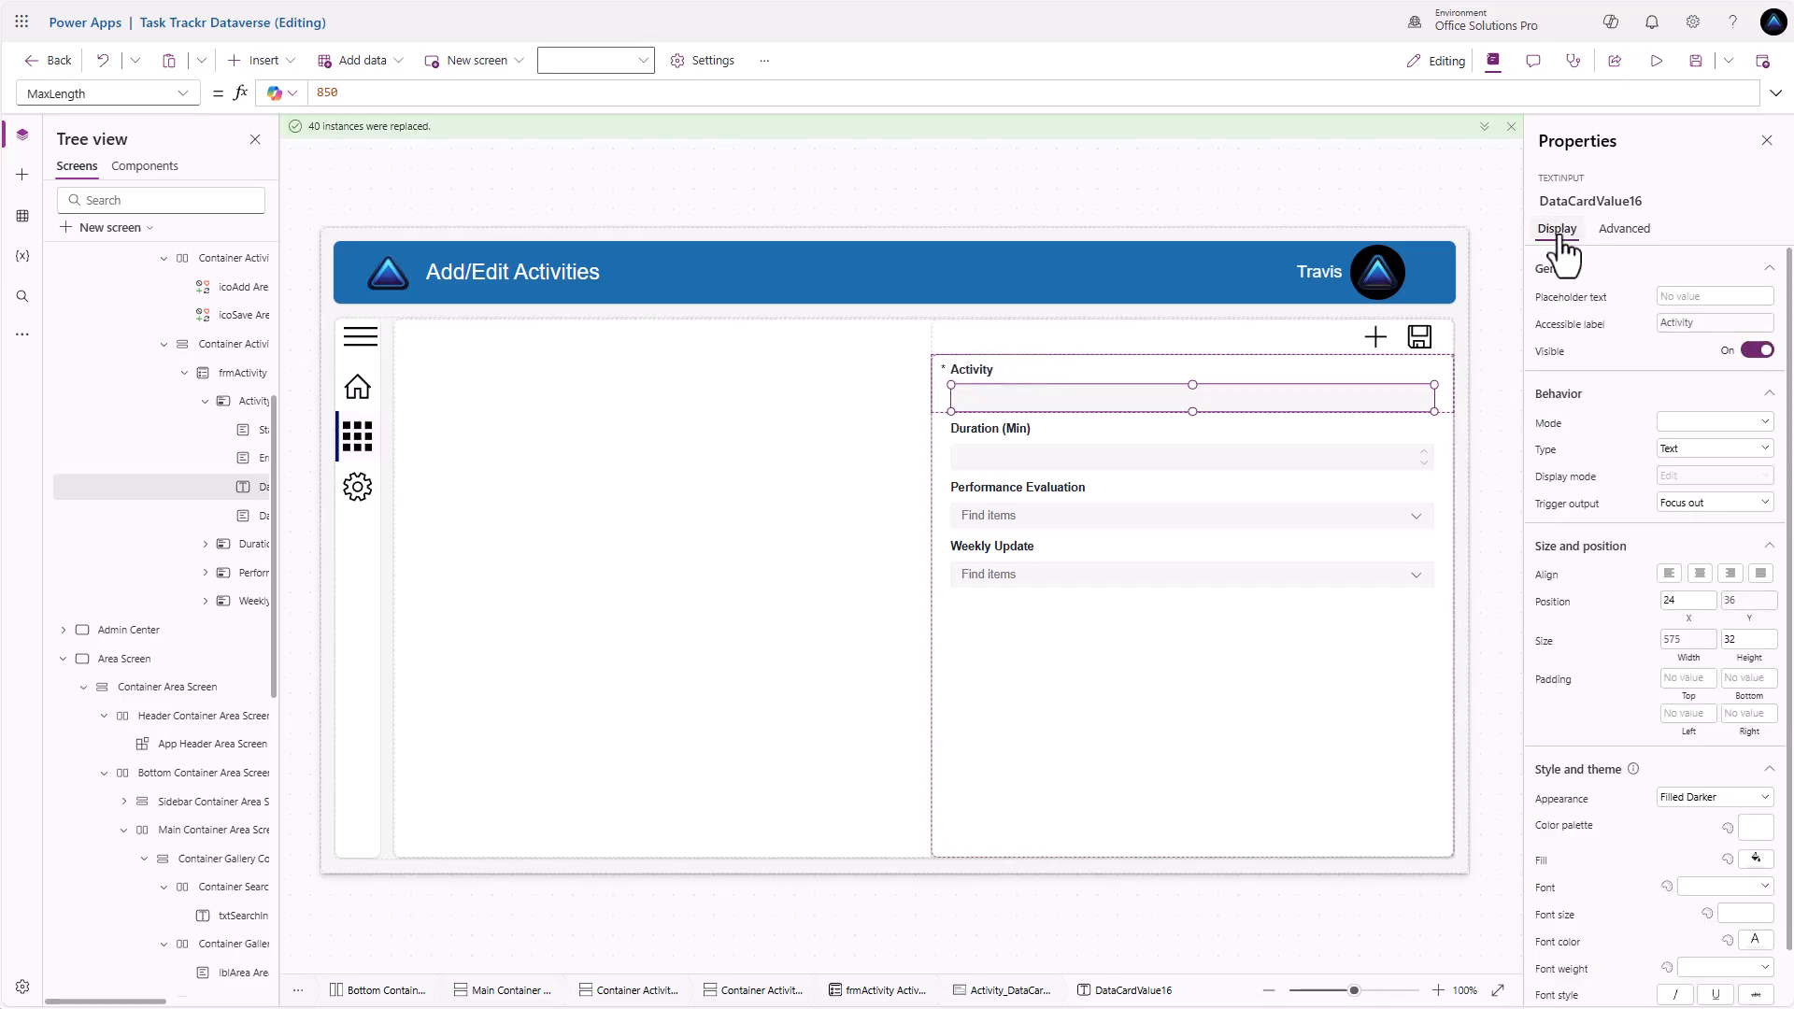
left_click(1702, 439)
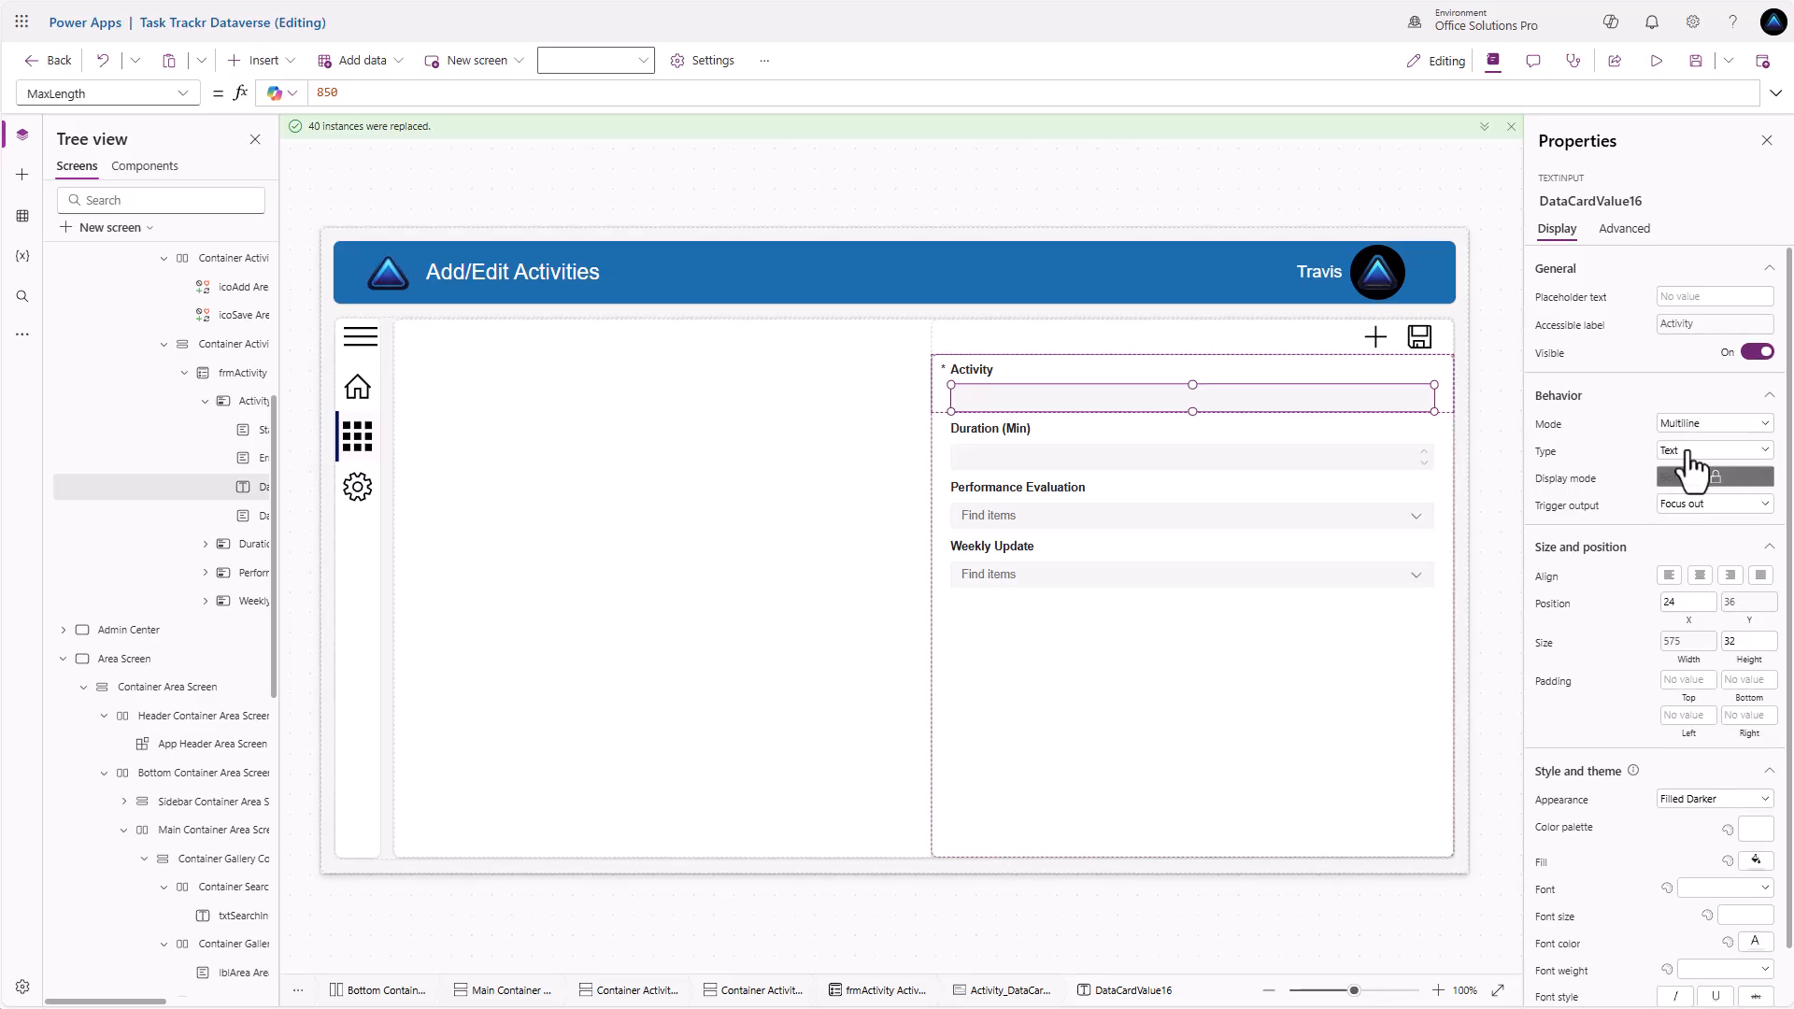
Unlock the Duration (Min) card and set its Required property to true
left_click(1138, 434)
left_click(1622, 231)
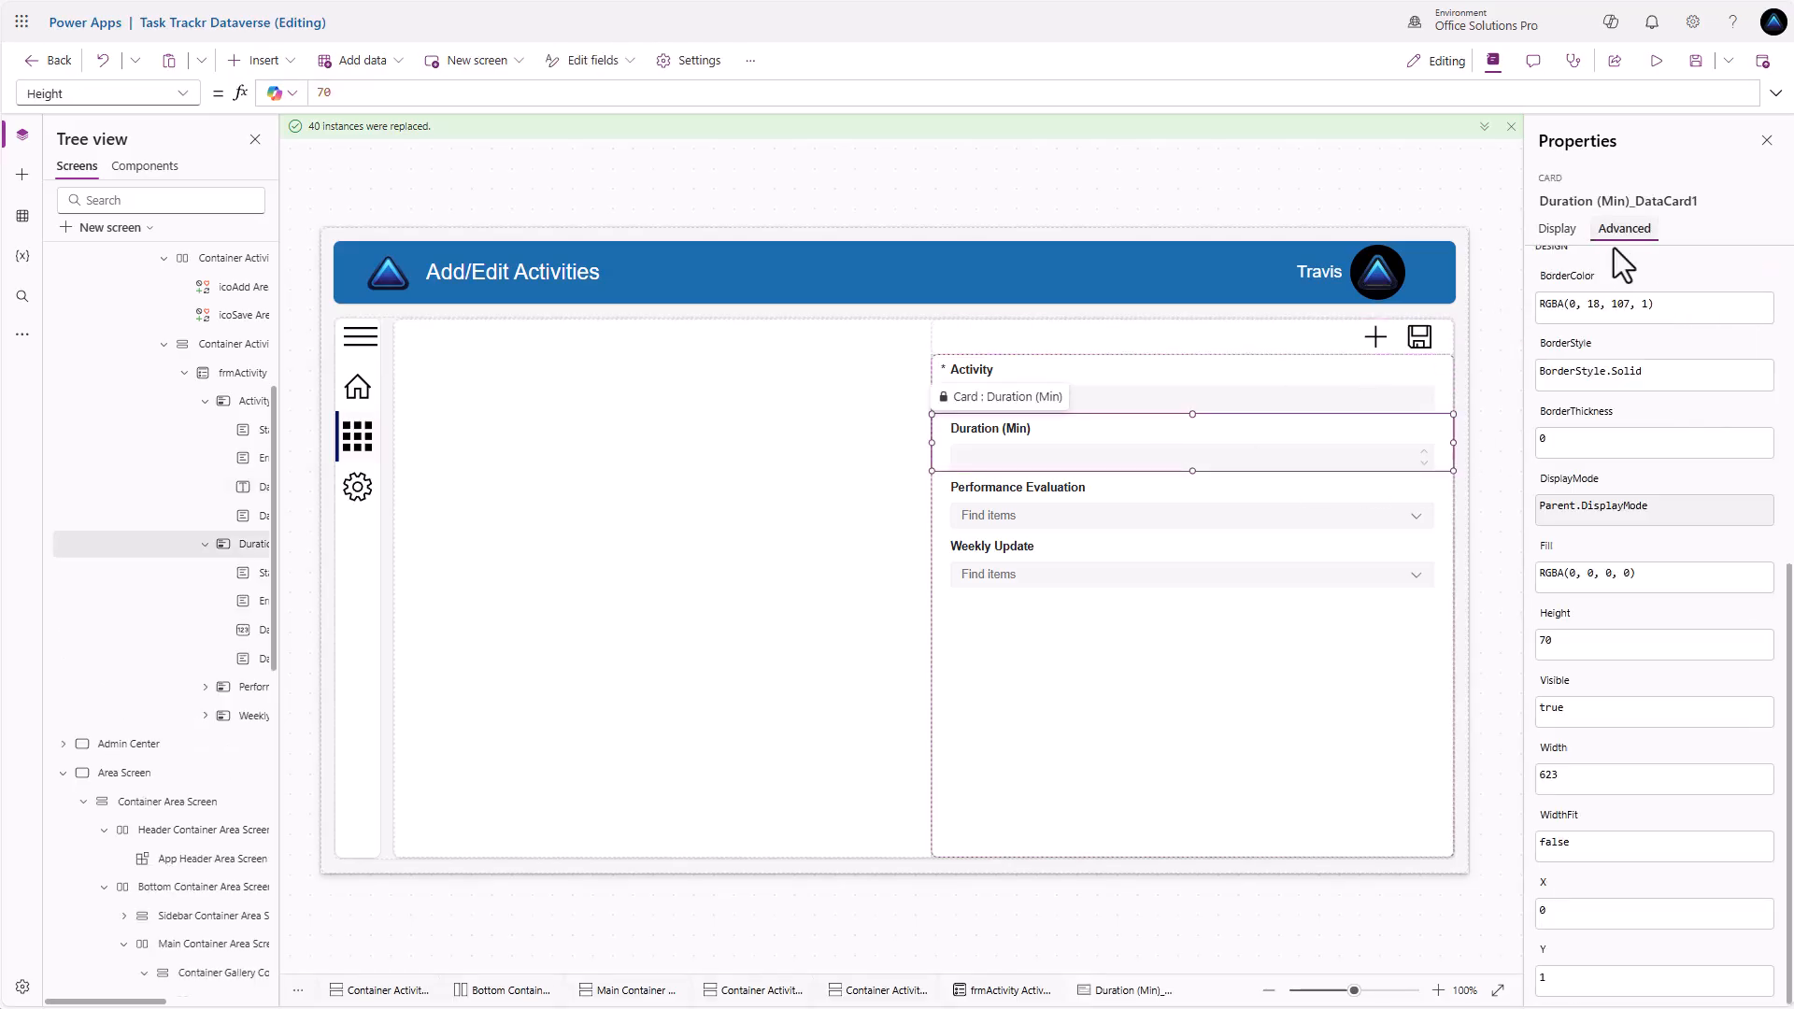
scroll(1570, 298, "up", 5)
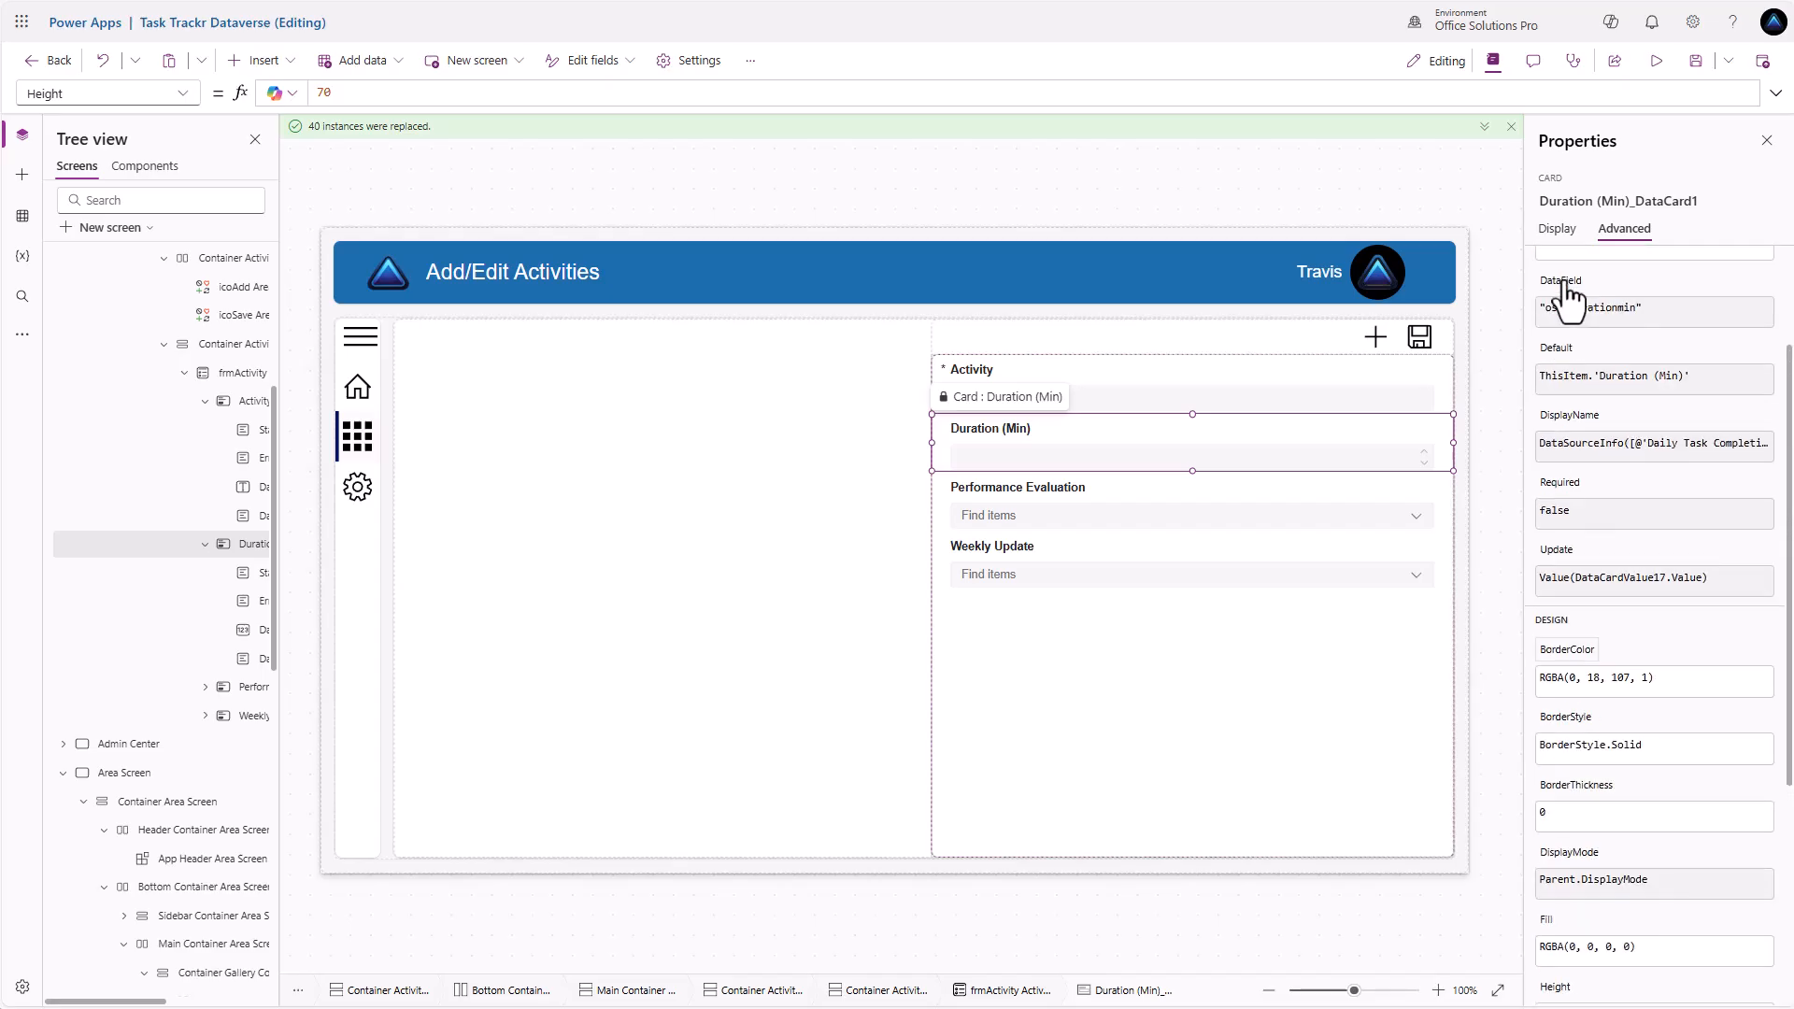
left_click(1573, 281)
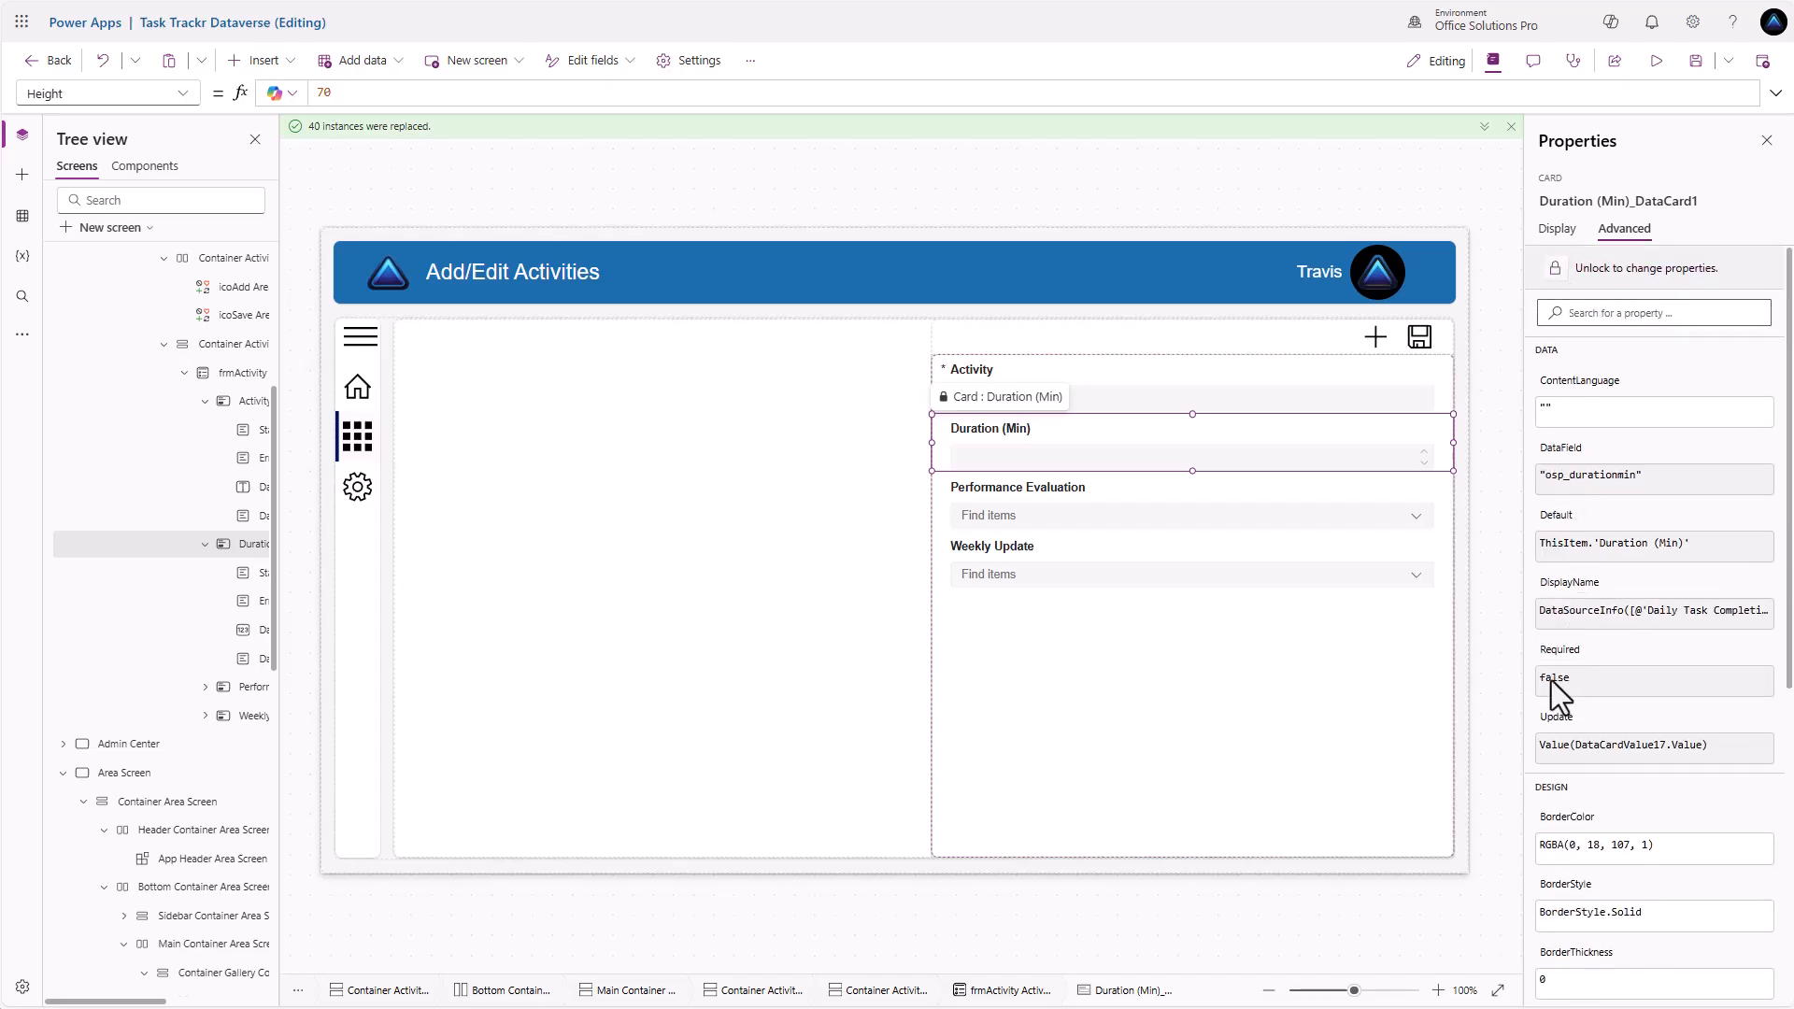
double_click(1575, 639)
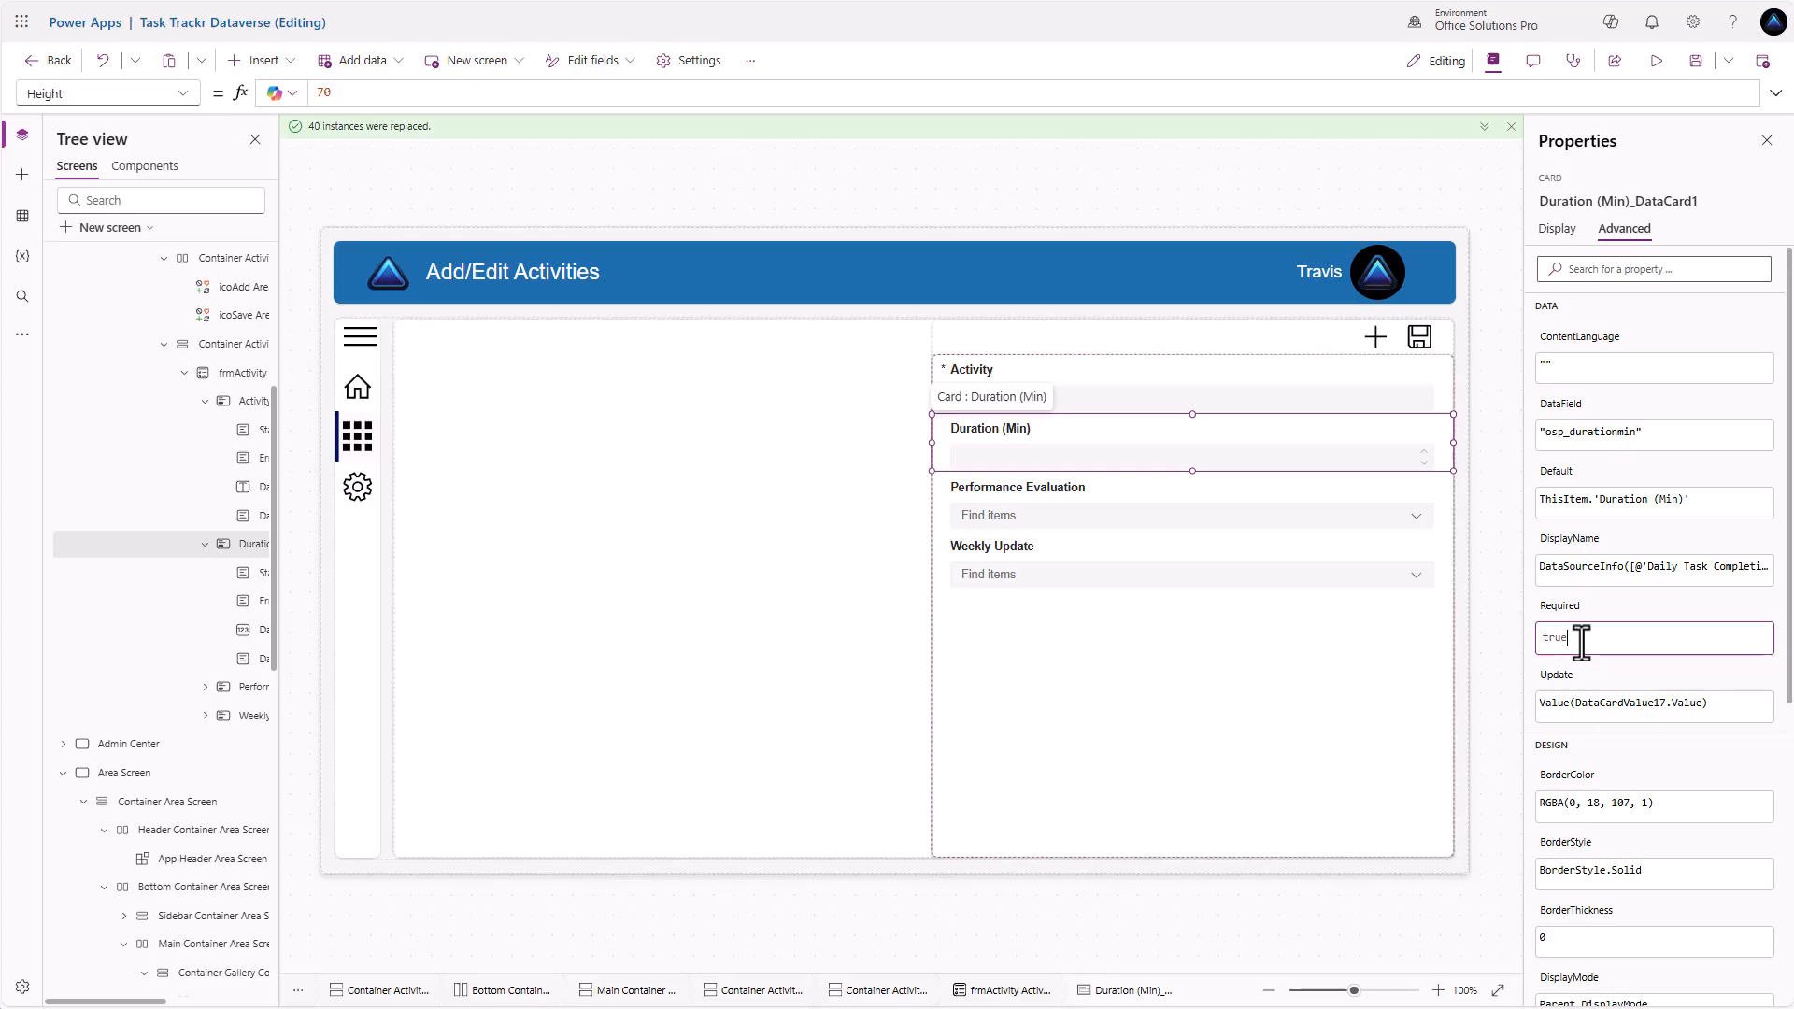
type("true")
key("Return")
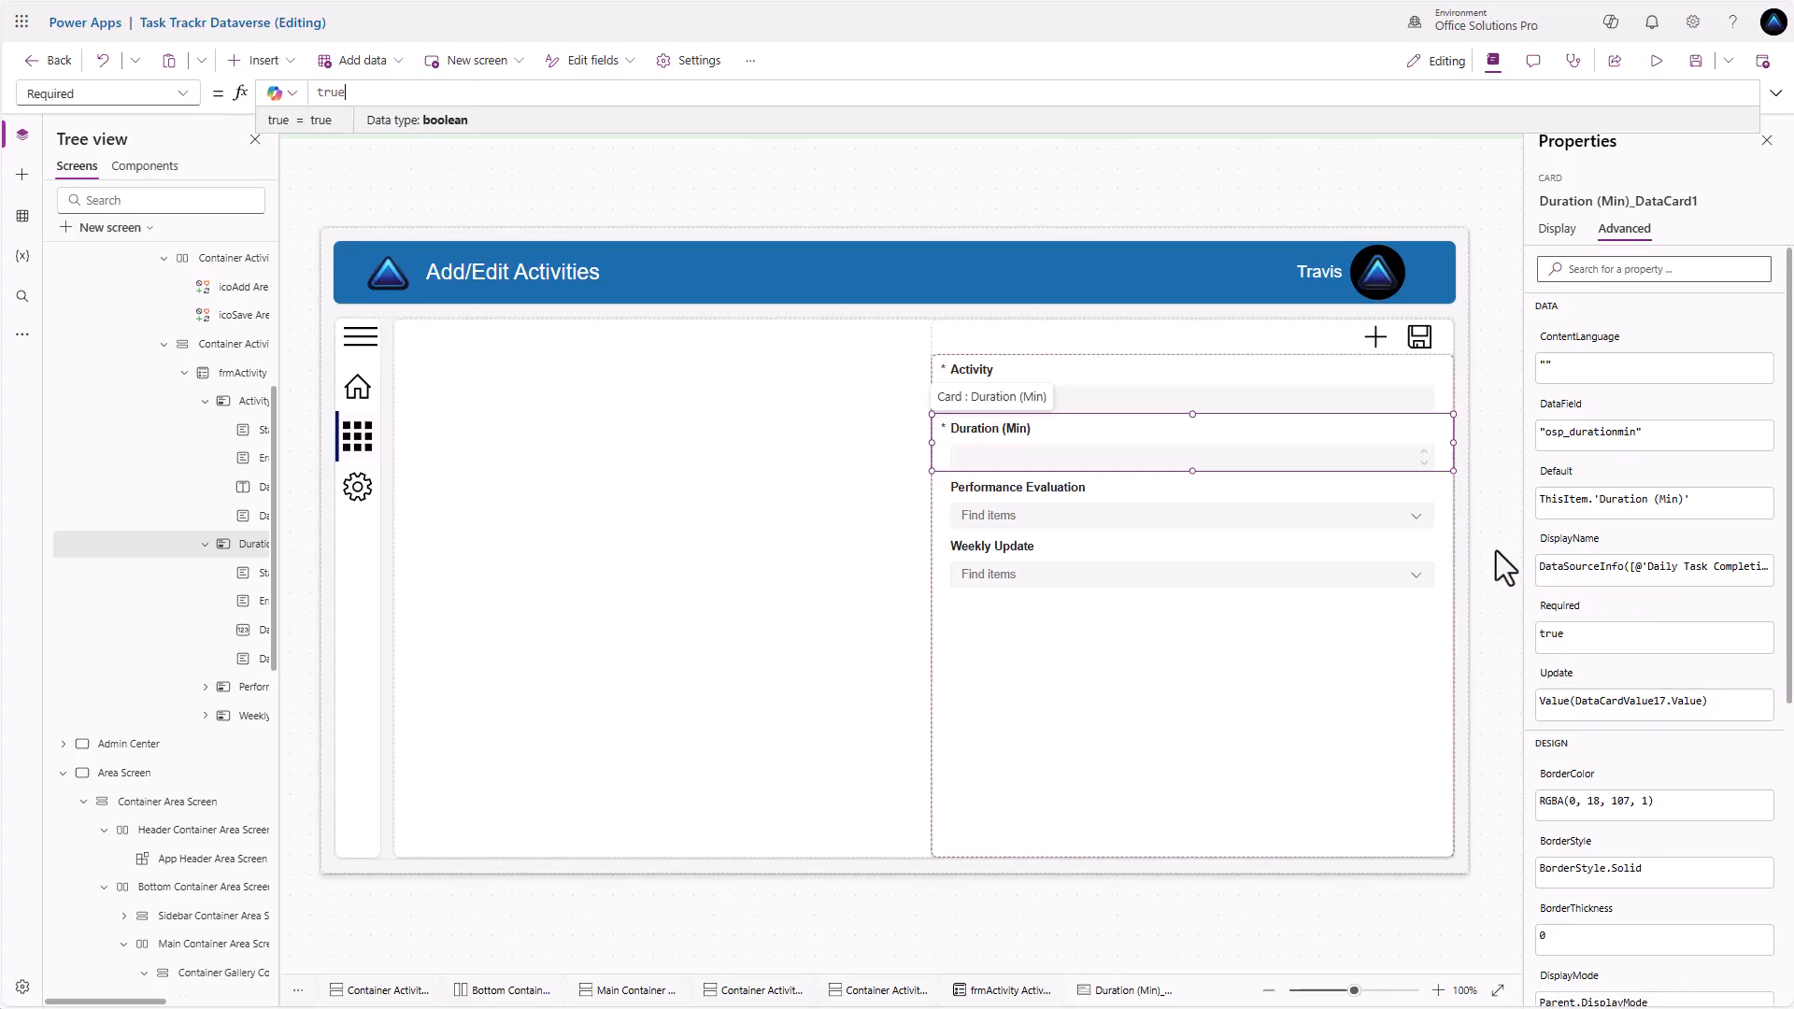
Reorder the activity form's fields so that Weekly Update comes before Performance Evaluation
left_click(1315, 495)
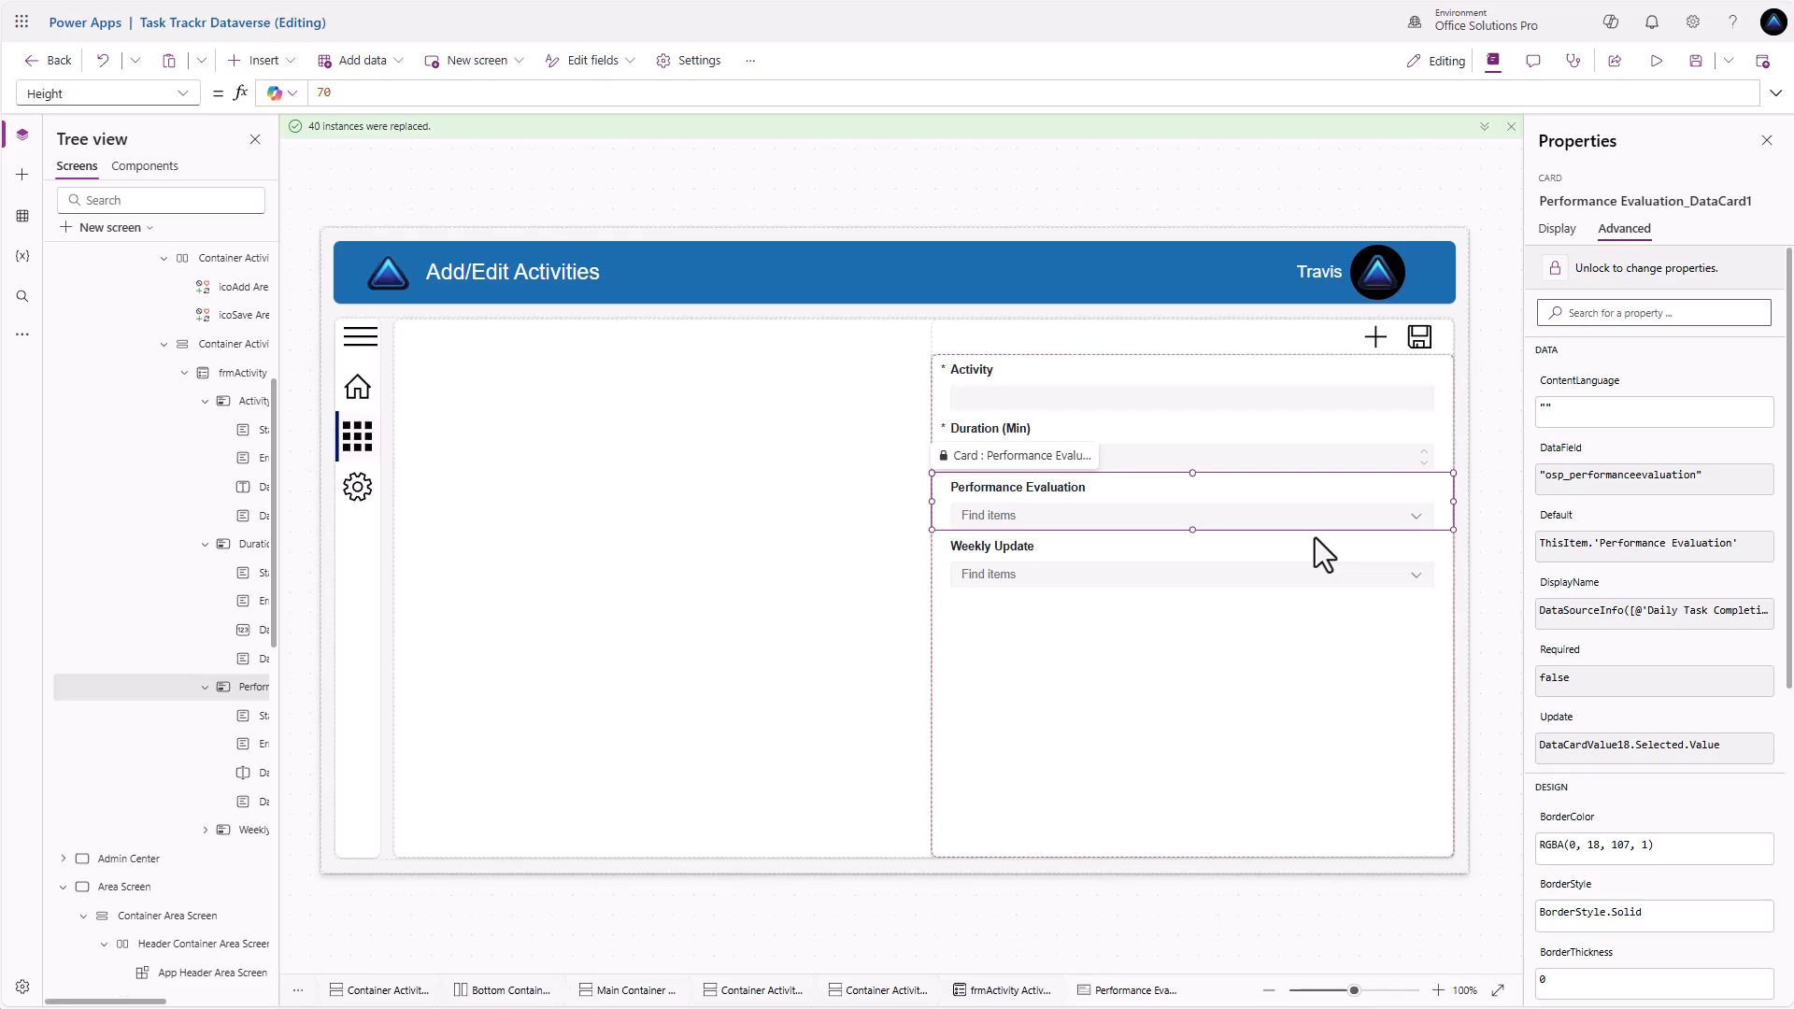
left_click(1349, 624)
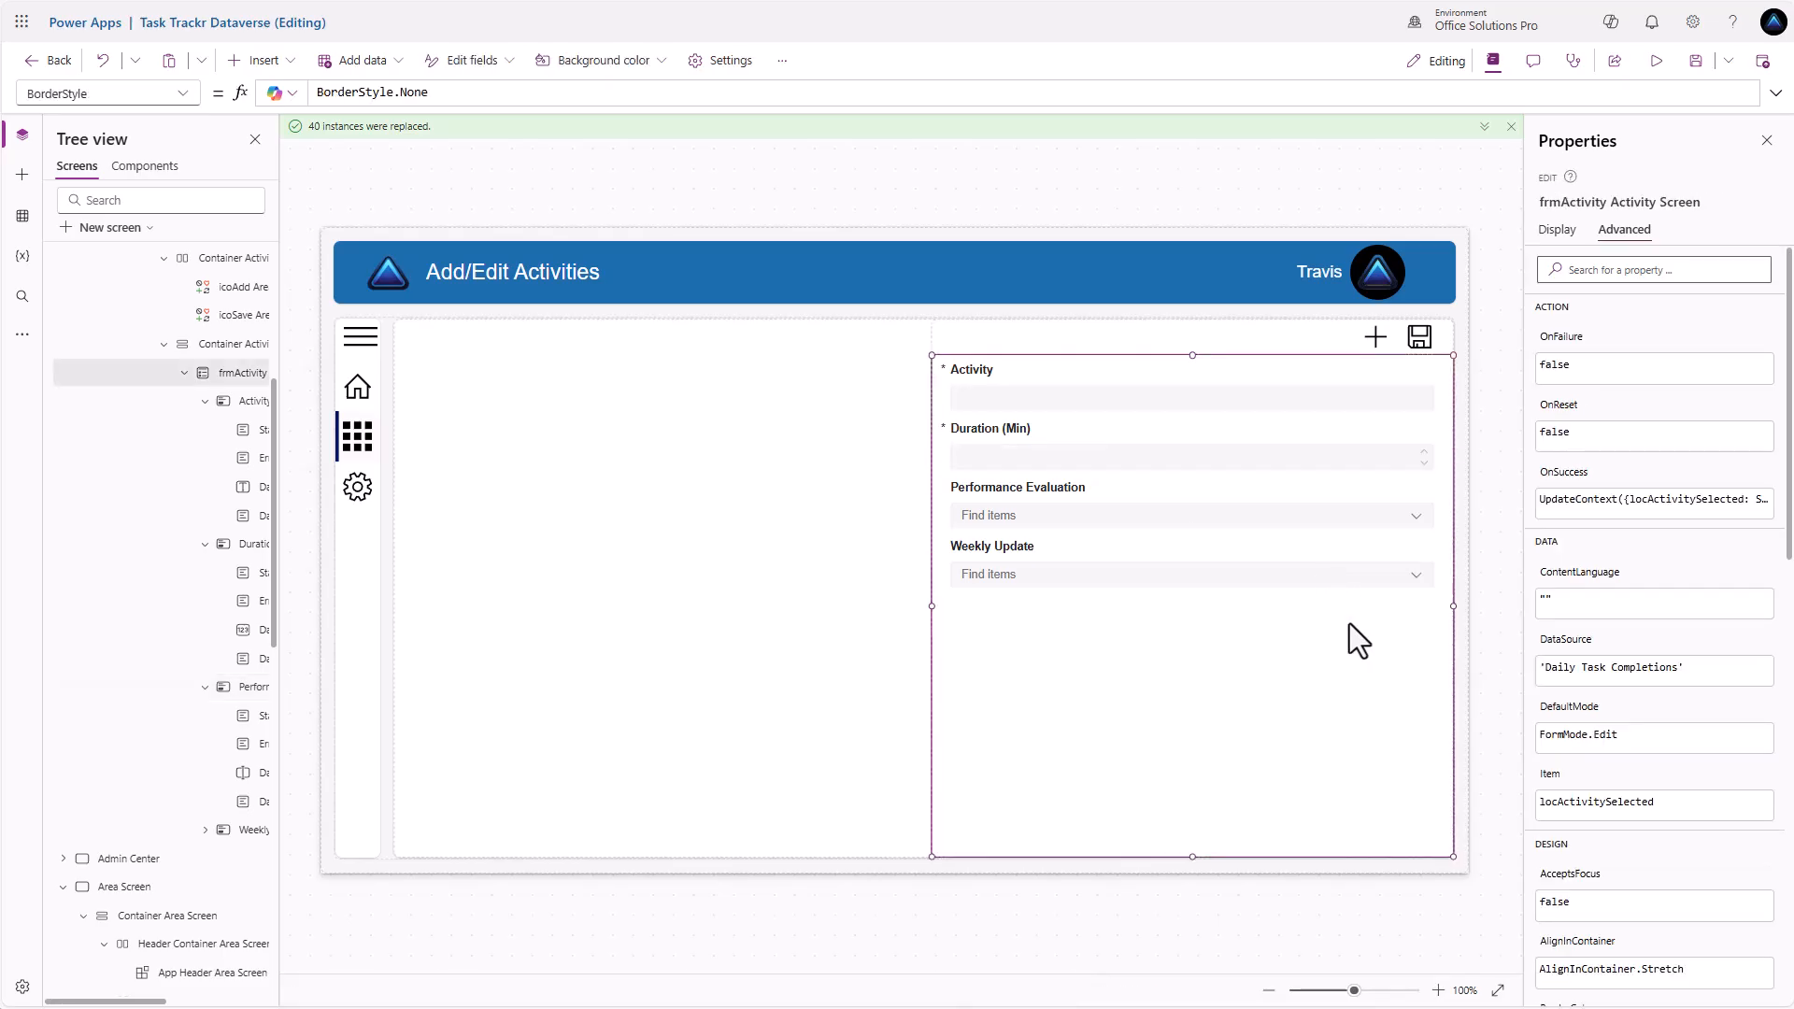
left_click(1558, 229)
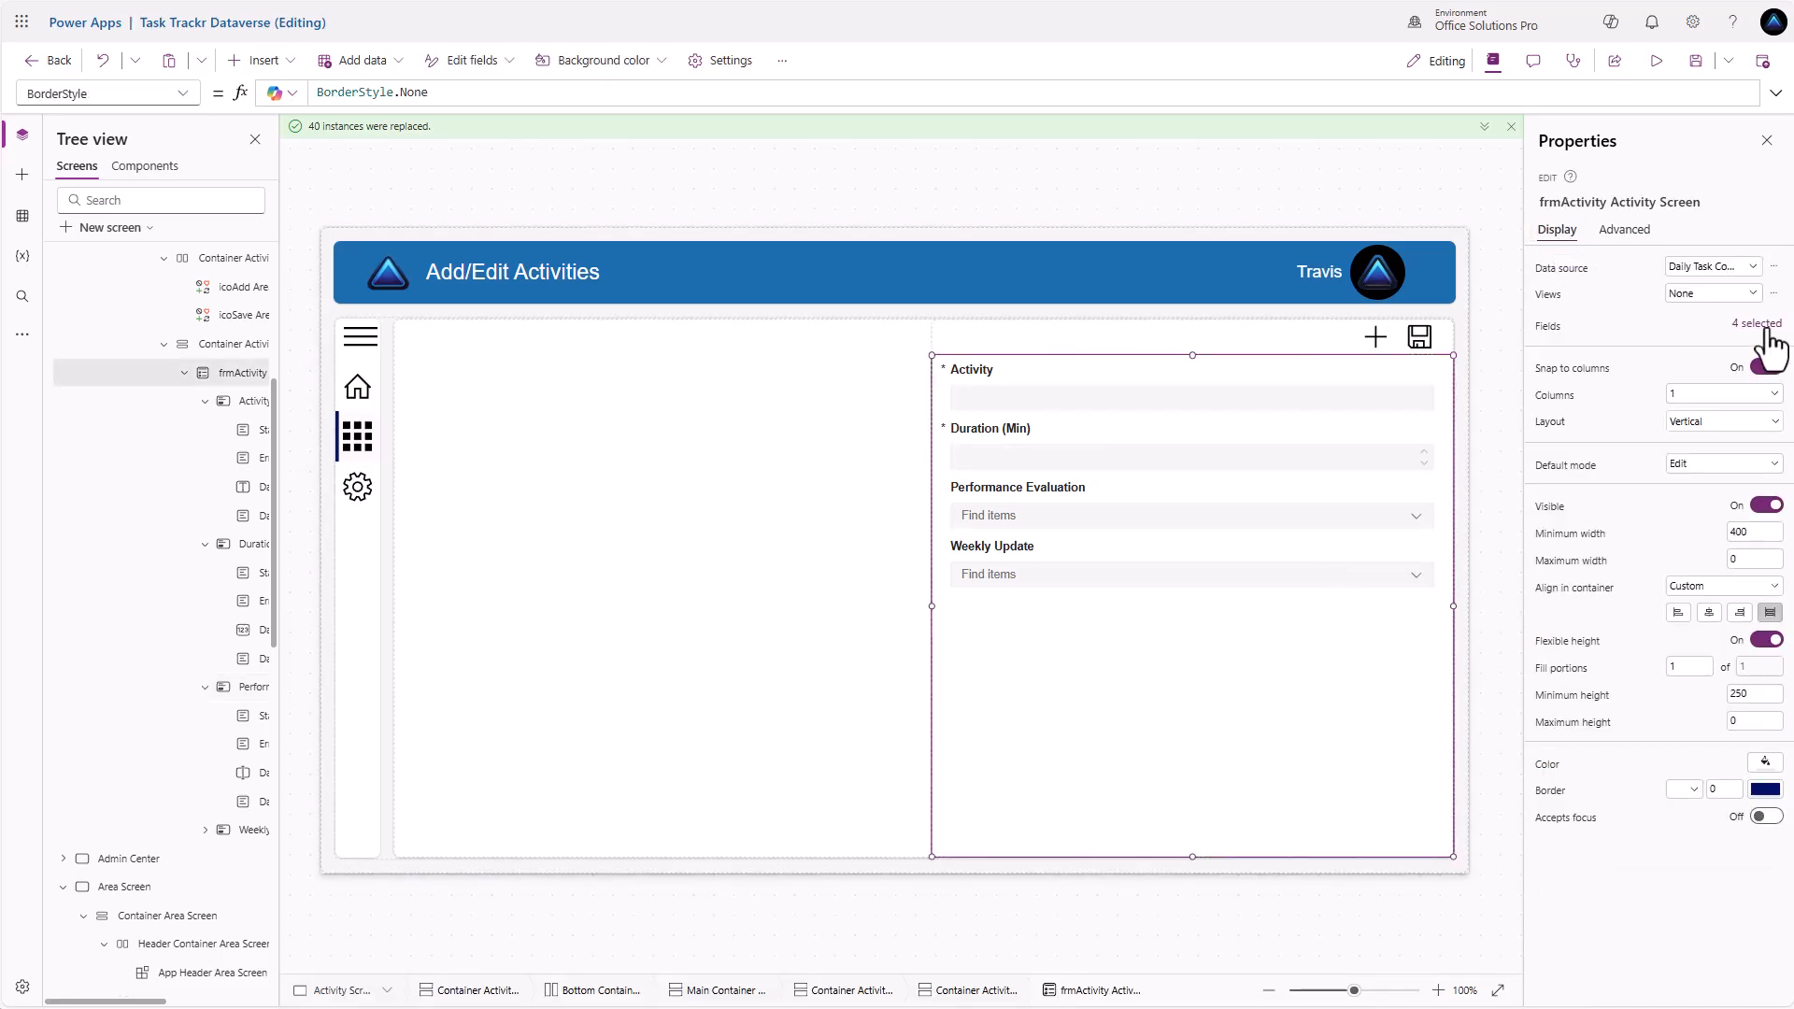
left_click(1756, 323)
left_click_drag(1486, 373, 1372, 341)
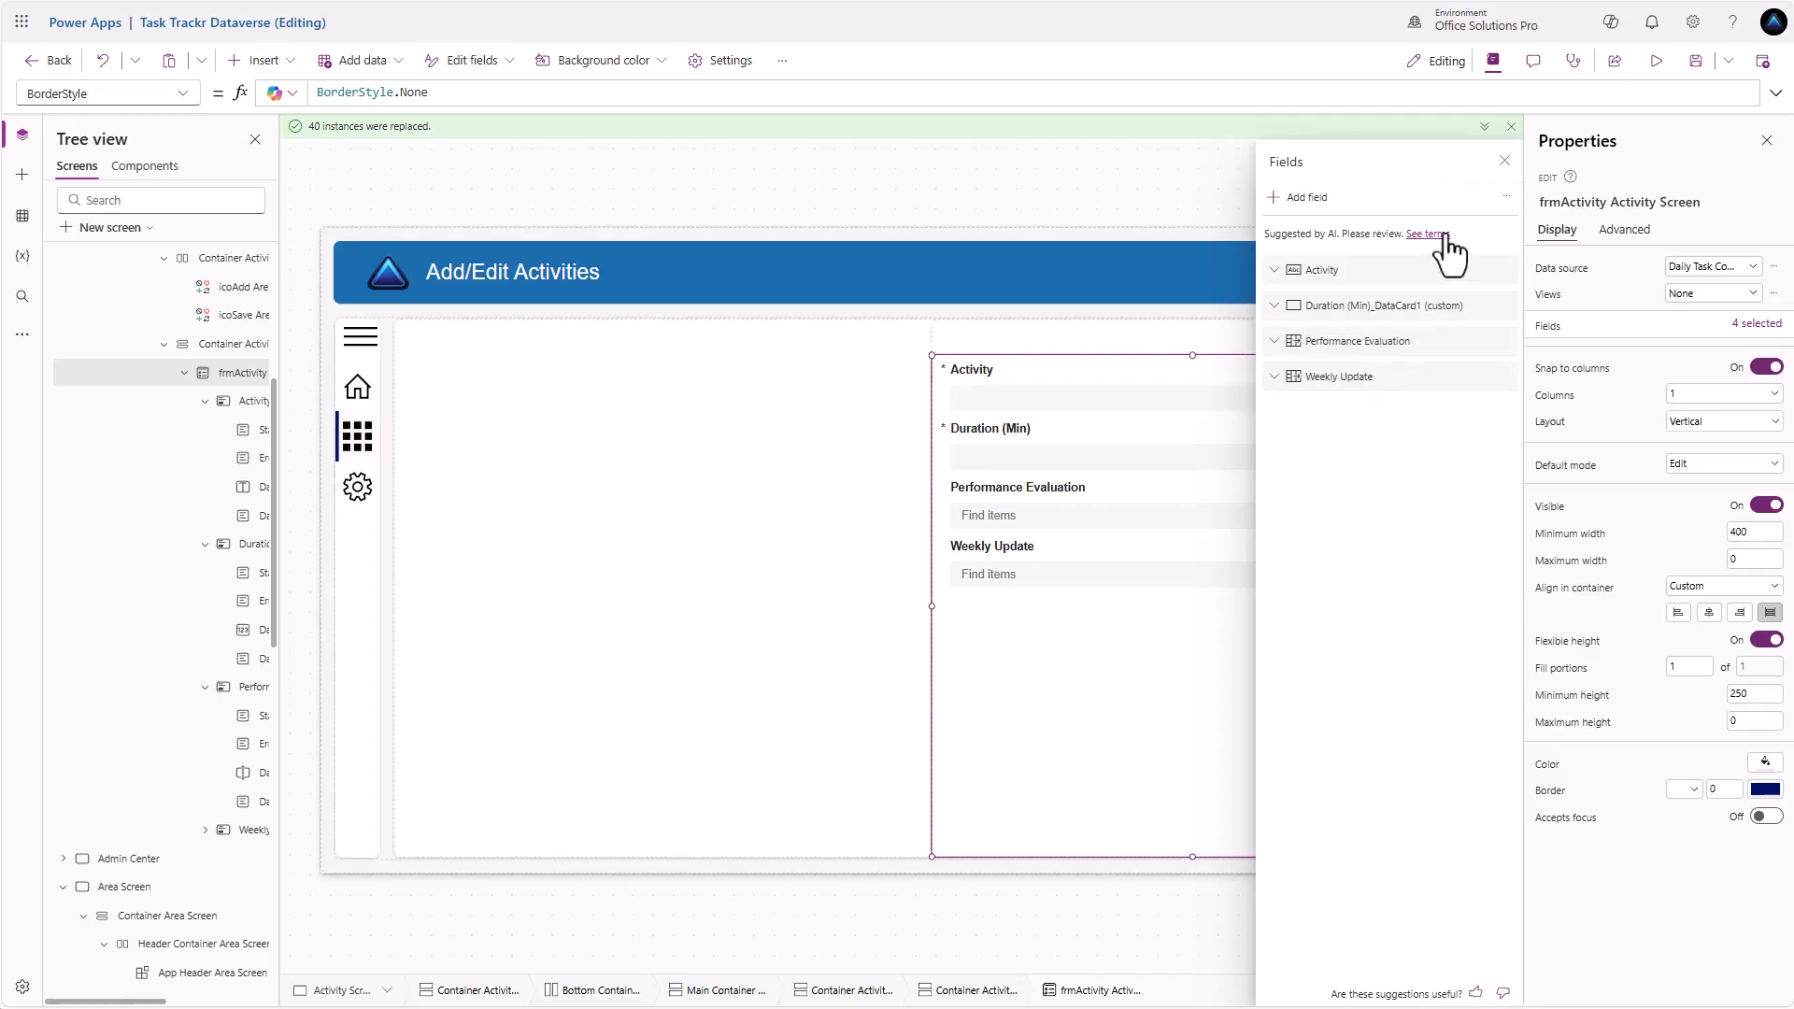
left_click(1505, 160)
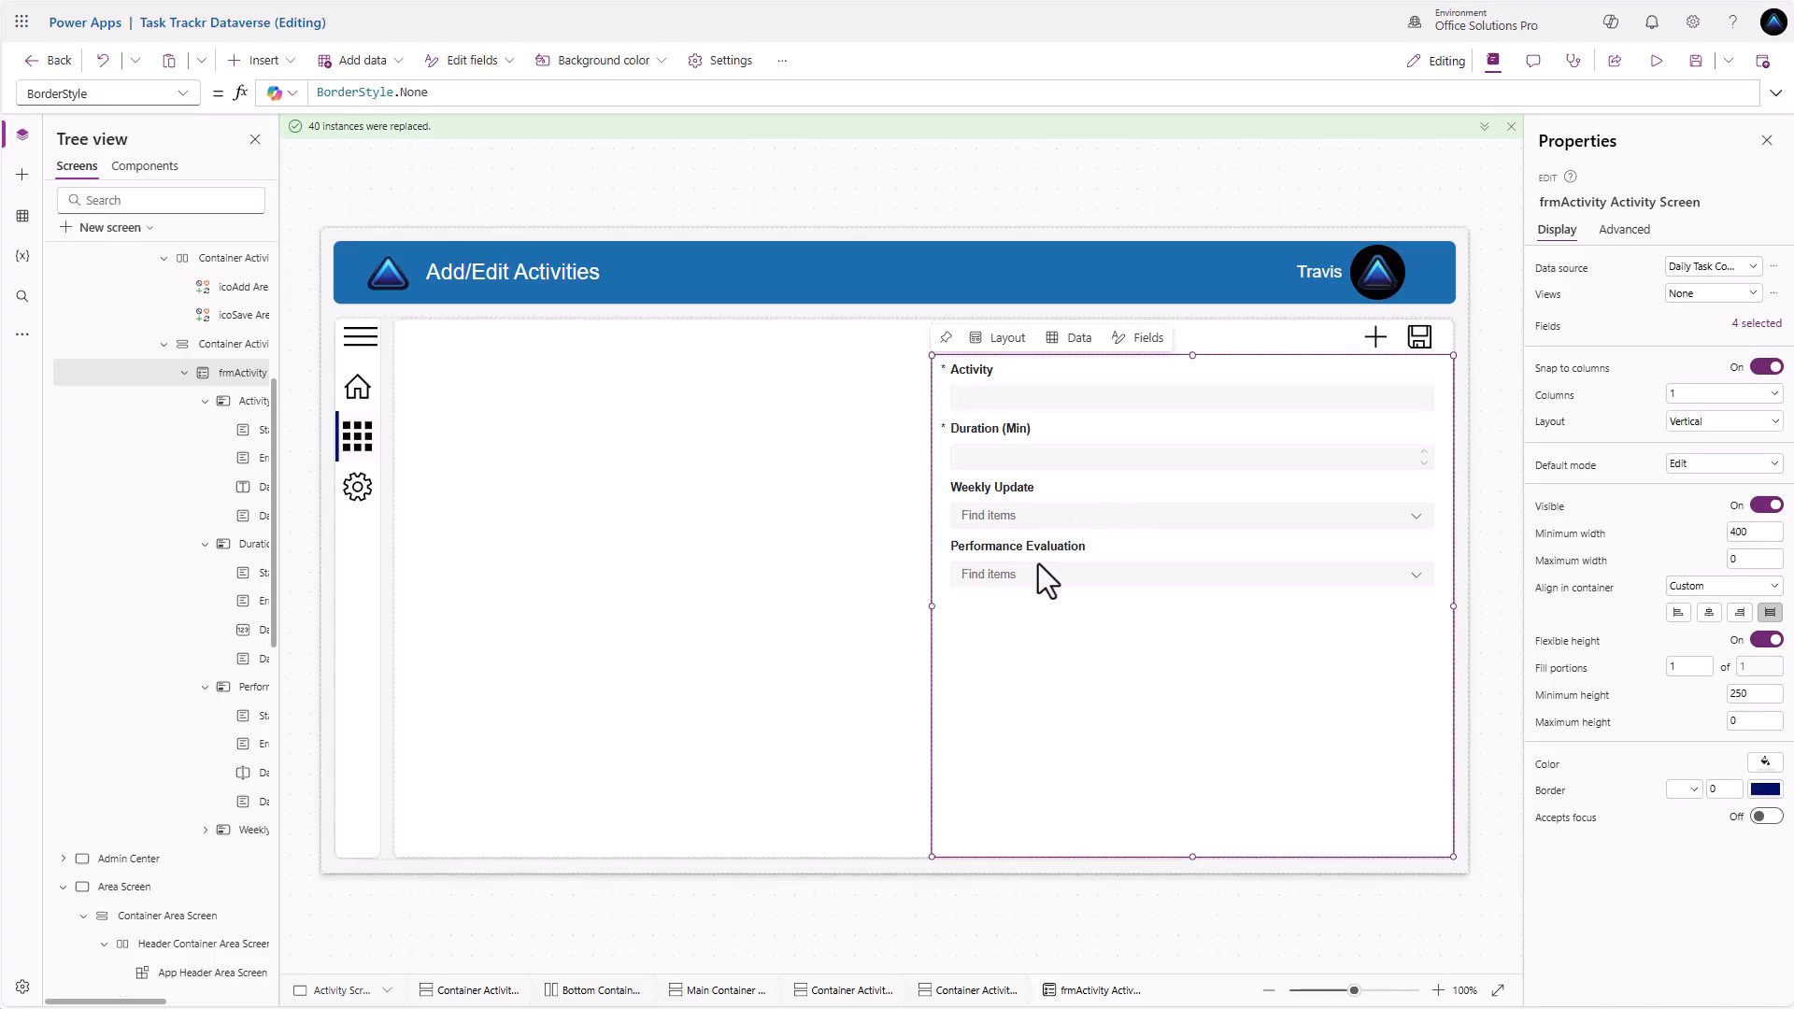
Unlock the Weekly Update card, insert a modern Toggle into it, and place it at X 24, Y 36 over the combo box
left_click(1072, 519)
left_click(1072, 520)
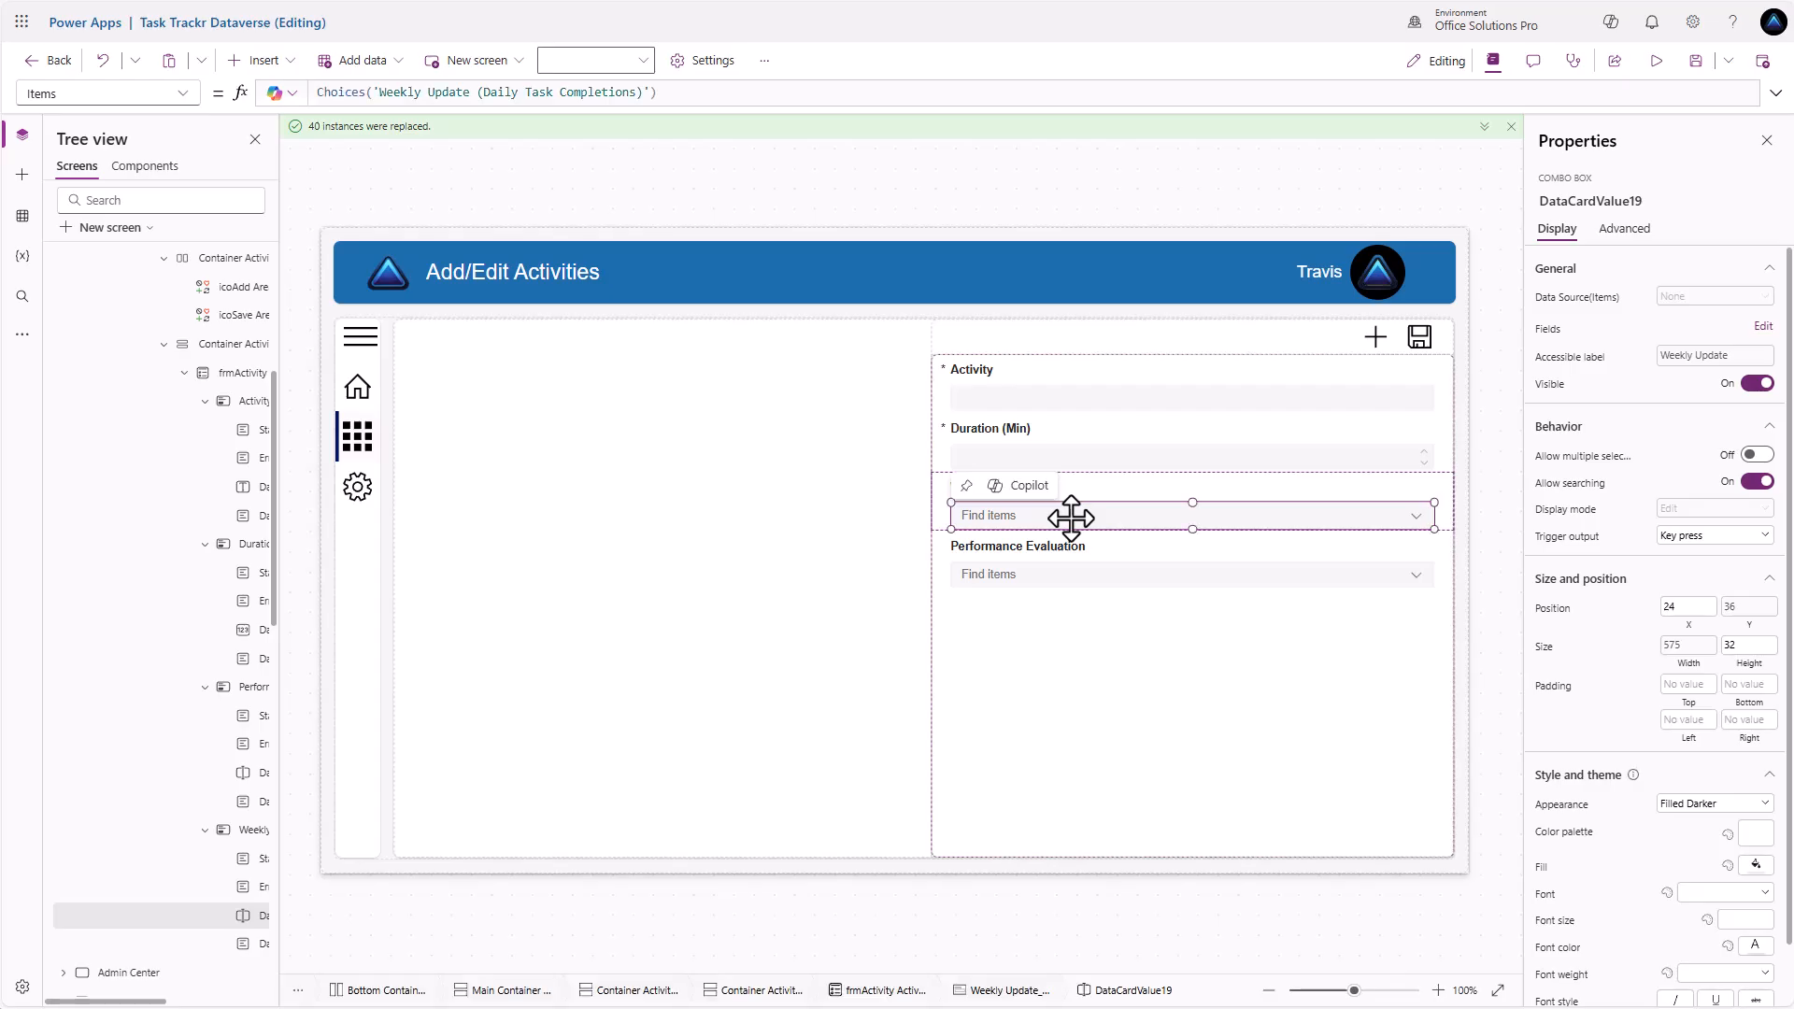
left_click(267, 71)
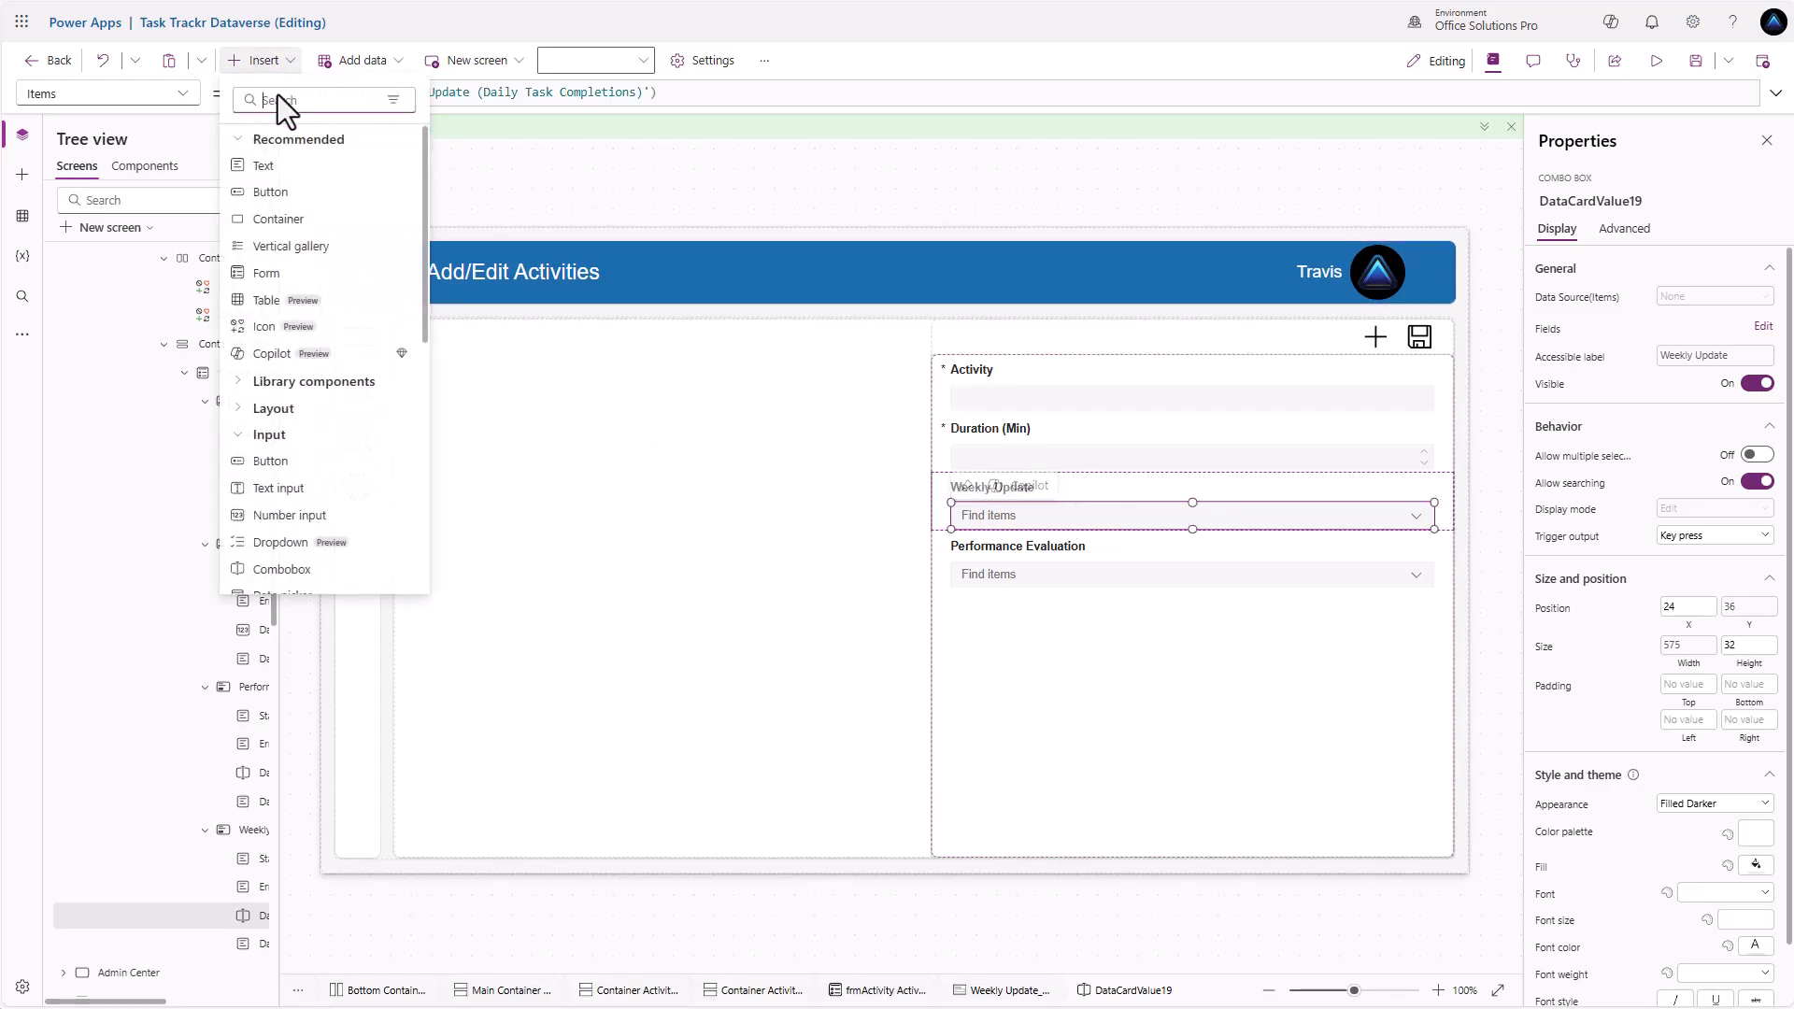
type("tog")
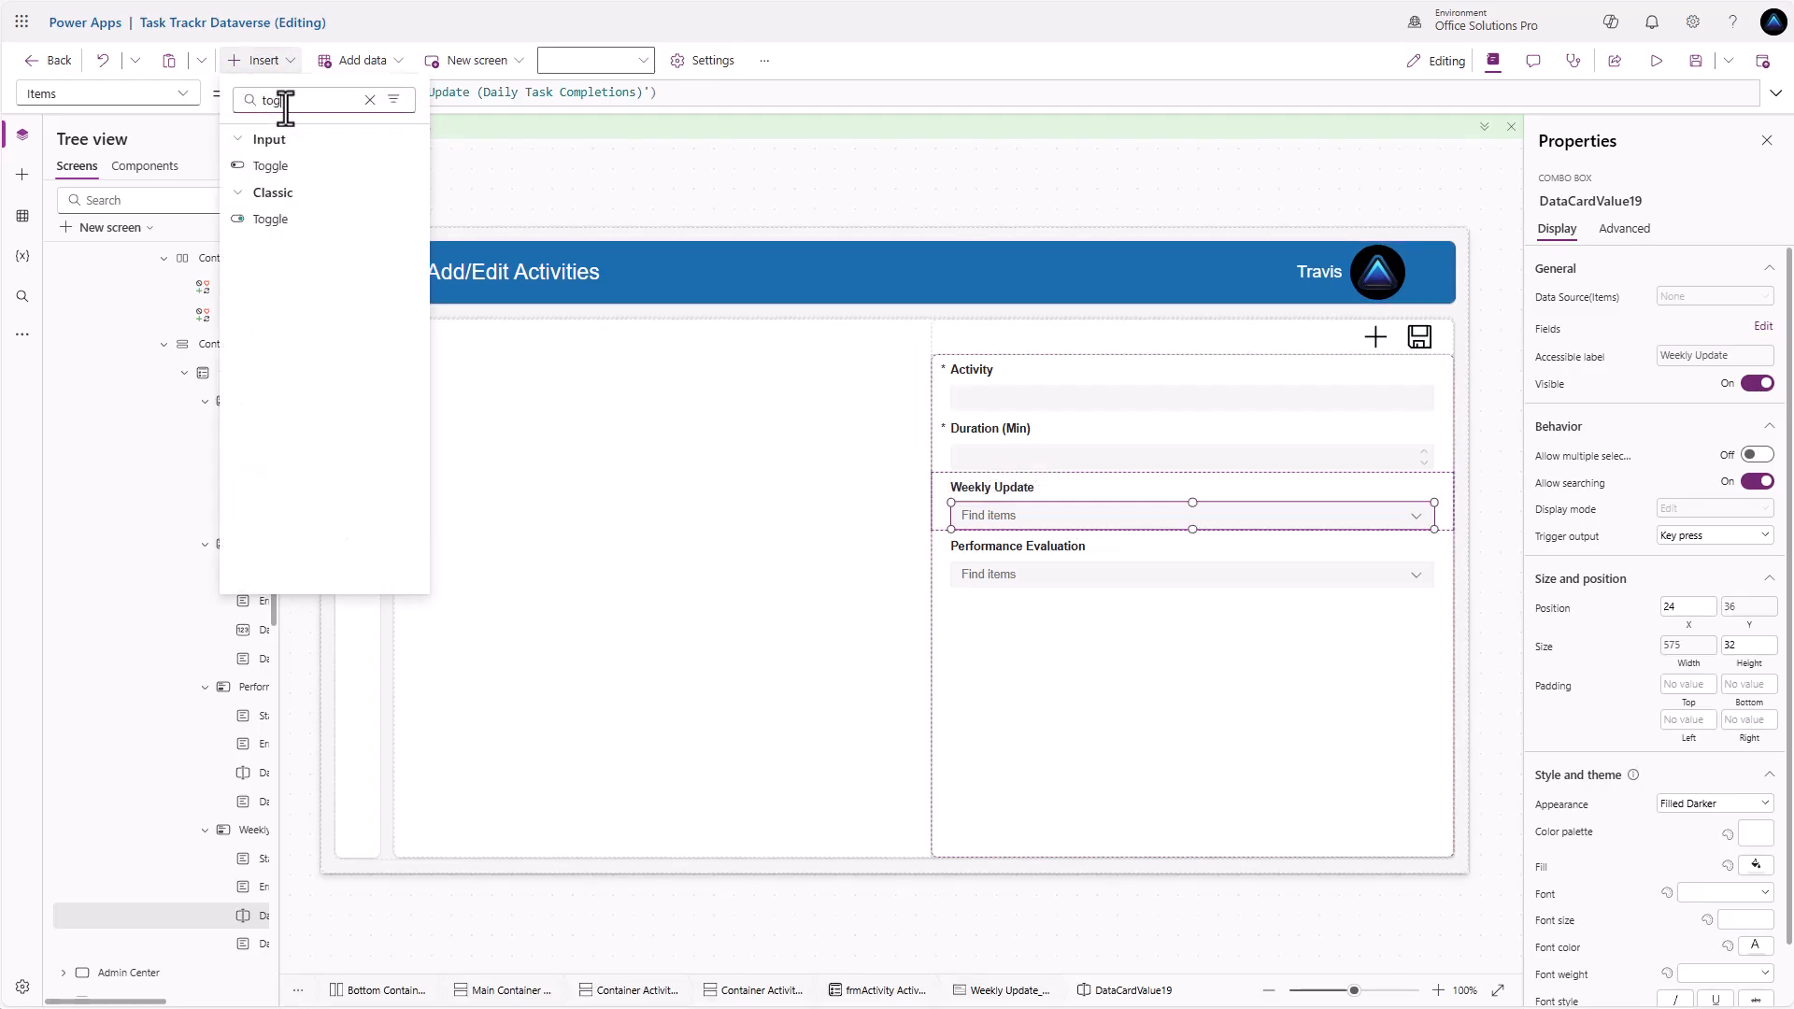
left_click(319, 177)
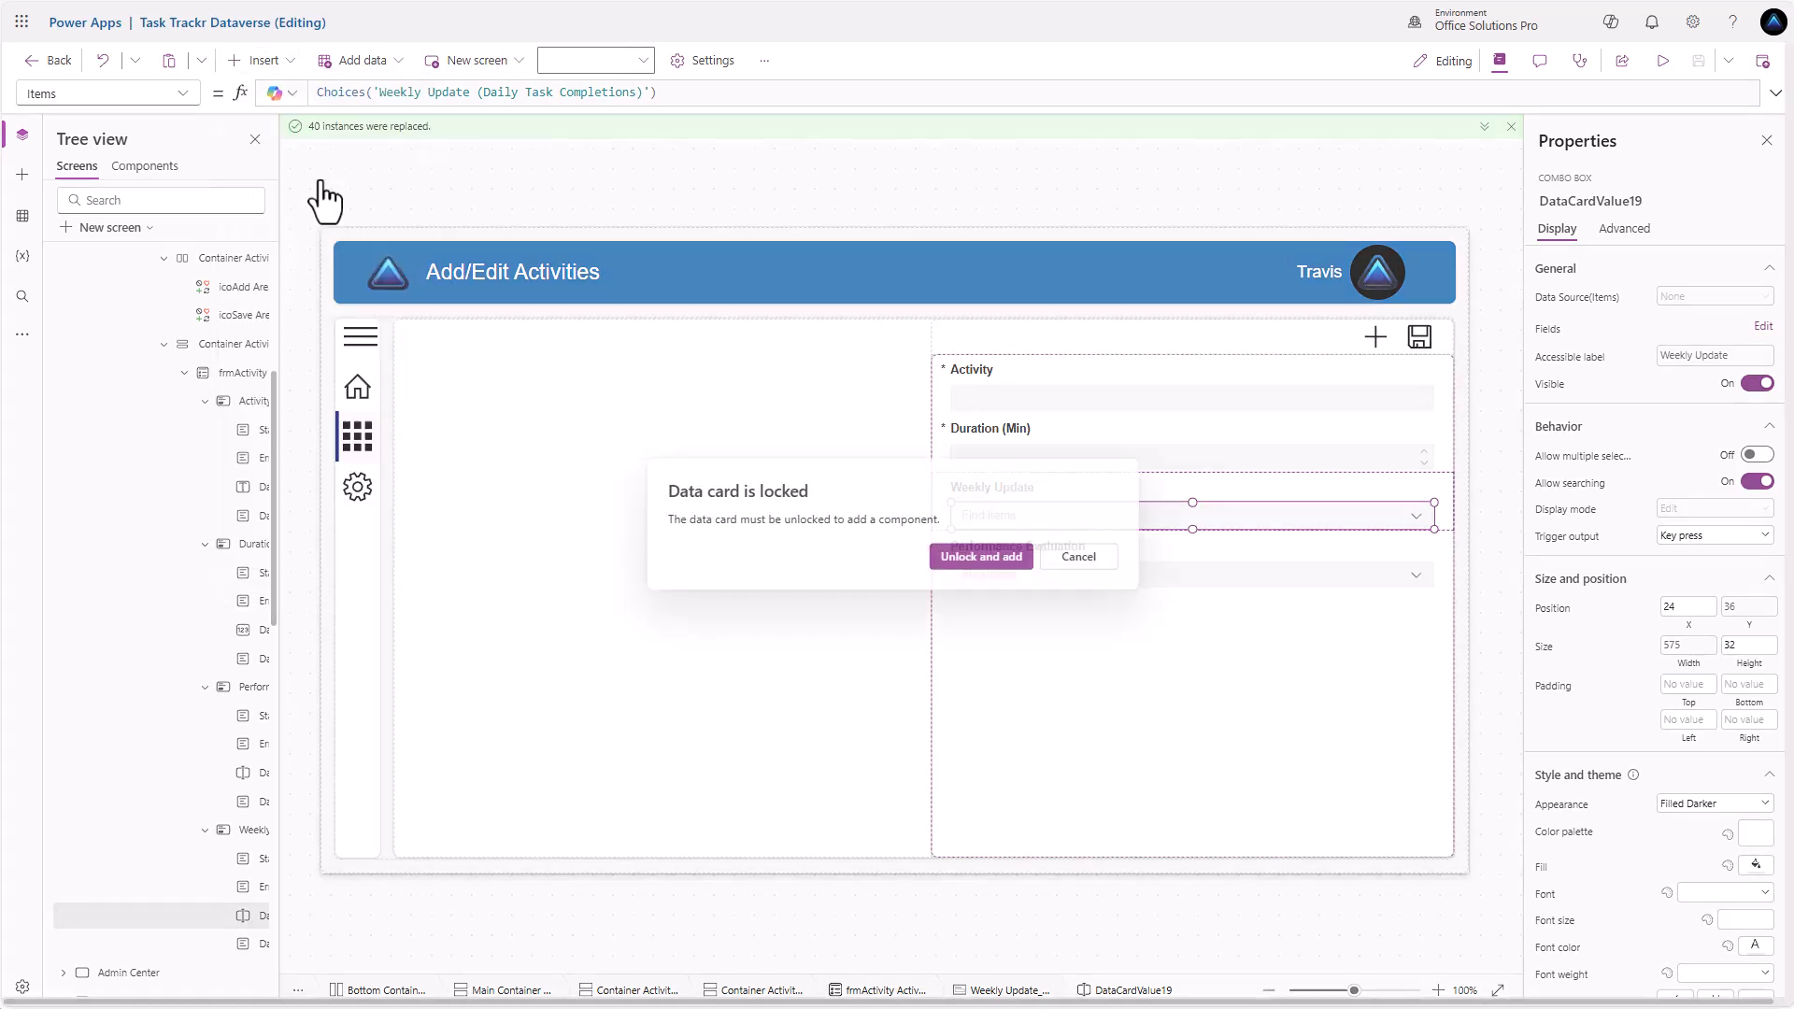
left_click(983, 558)
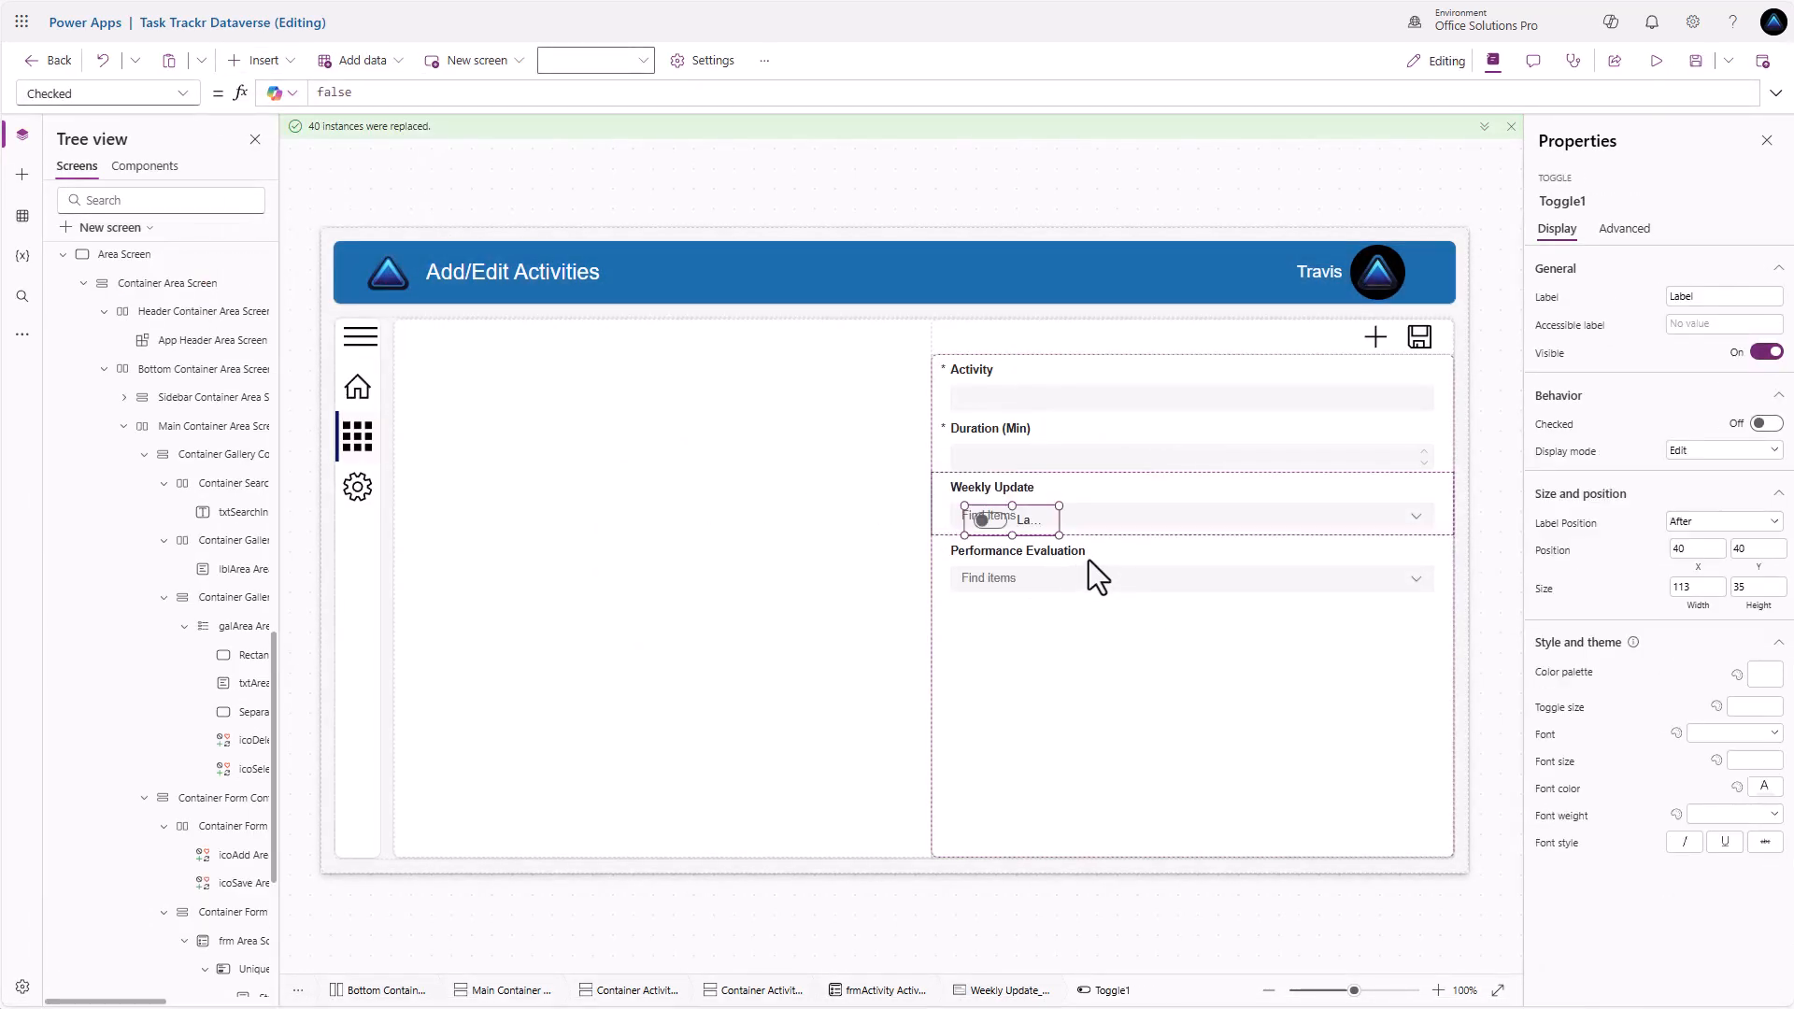
left_click_drag(1028, 521, 1018, 518)
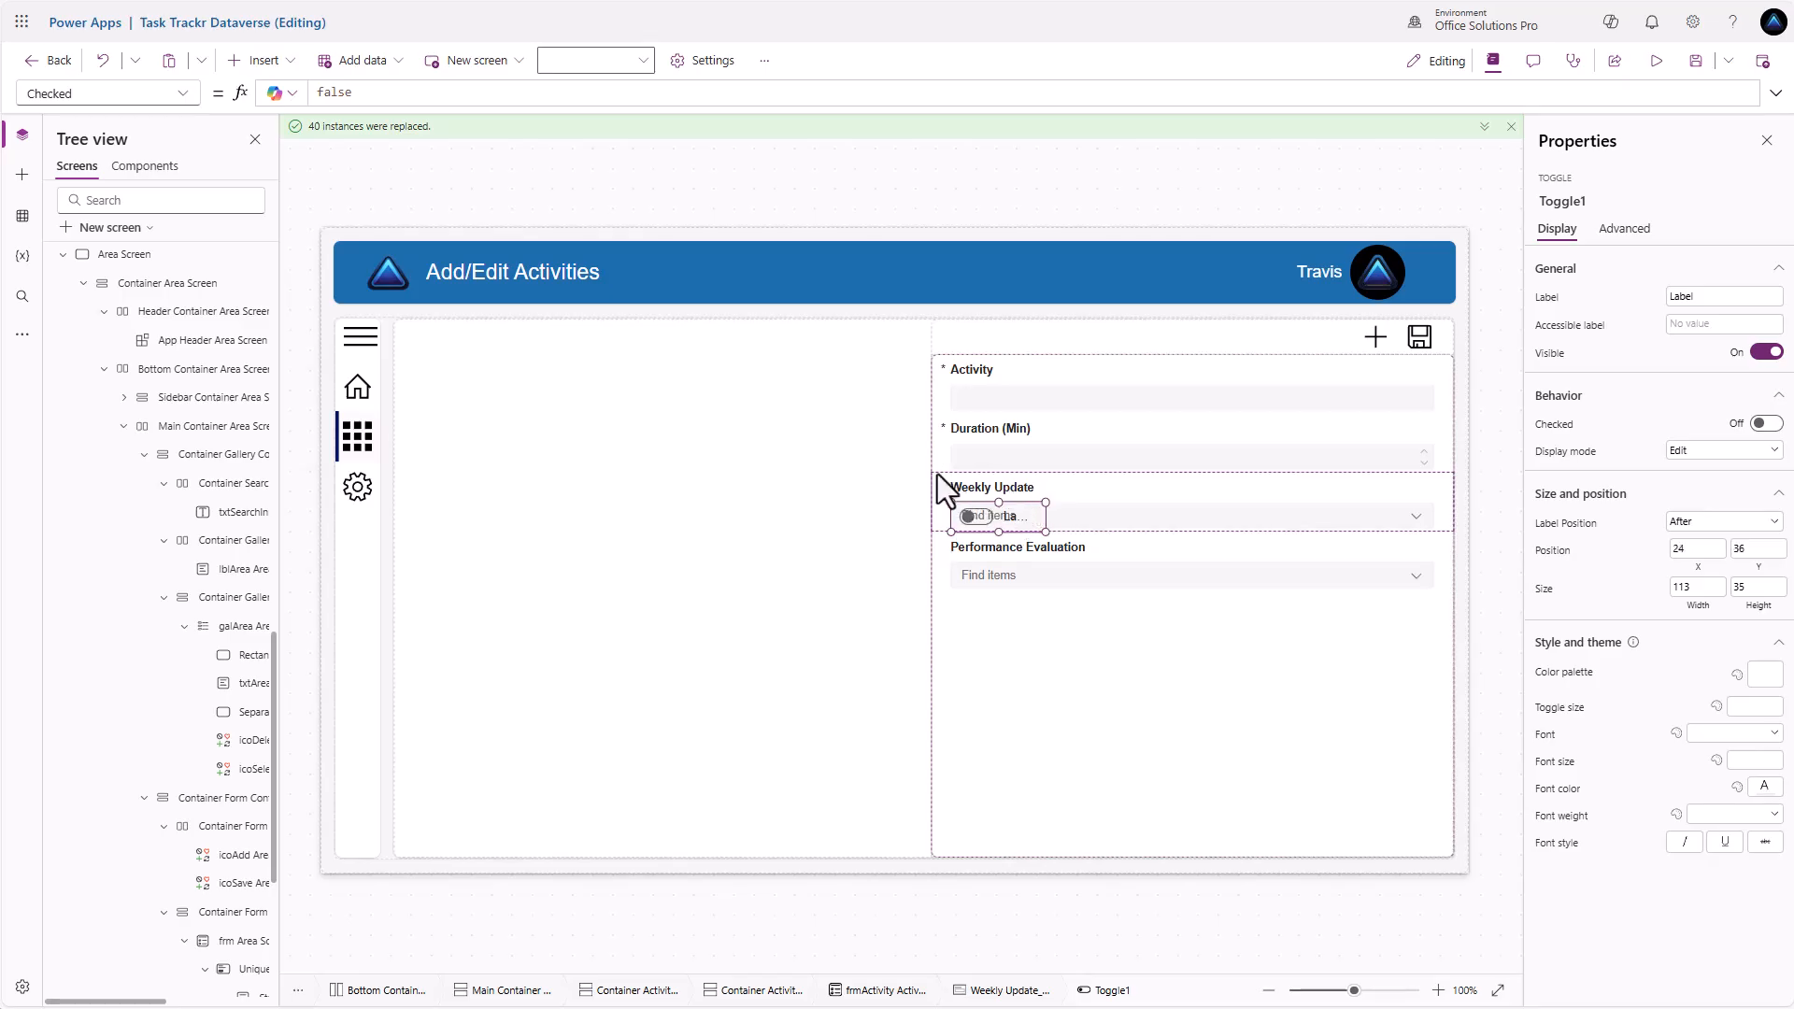
Set the new toggle's Checked property to ThisItem.'Weekly Update'
left_click(1624, 228)
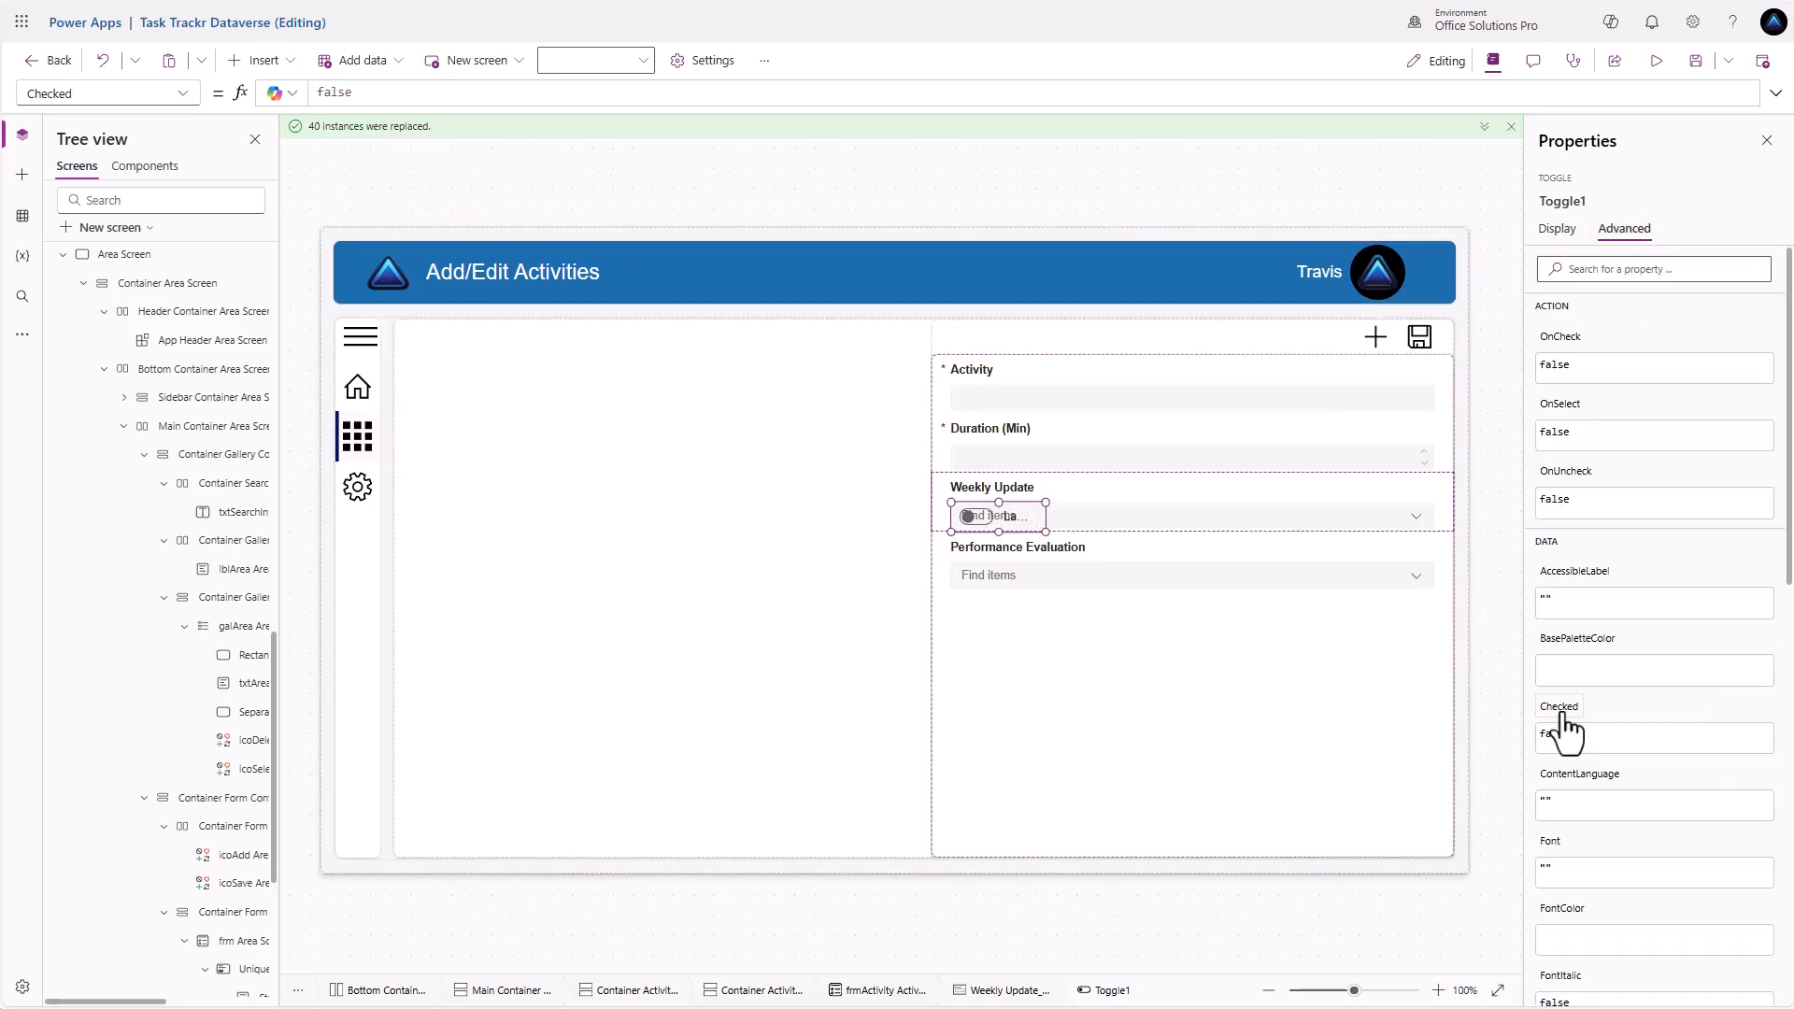
left_click(1561, 733)
double_click(362, 92)
type("This")
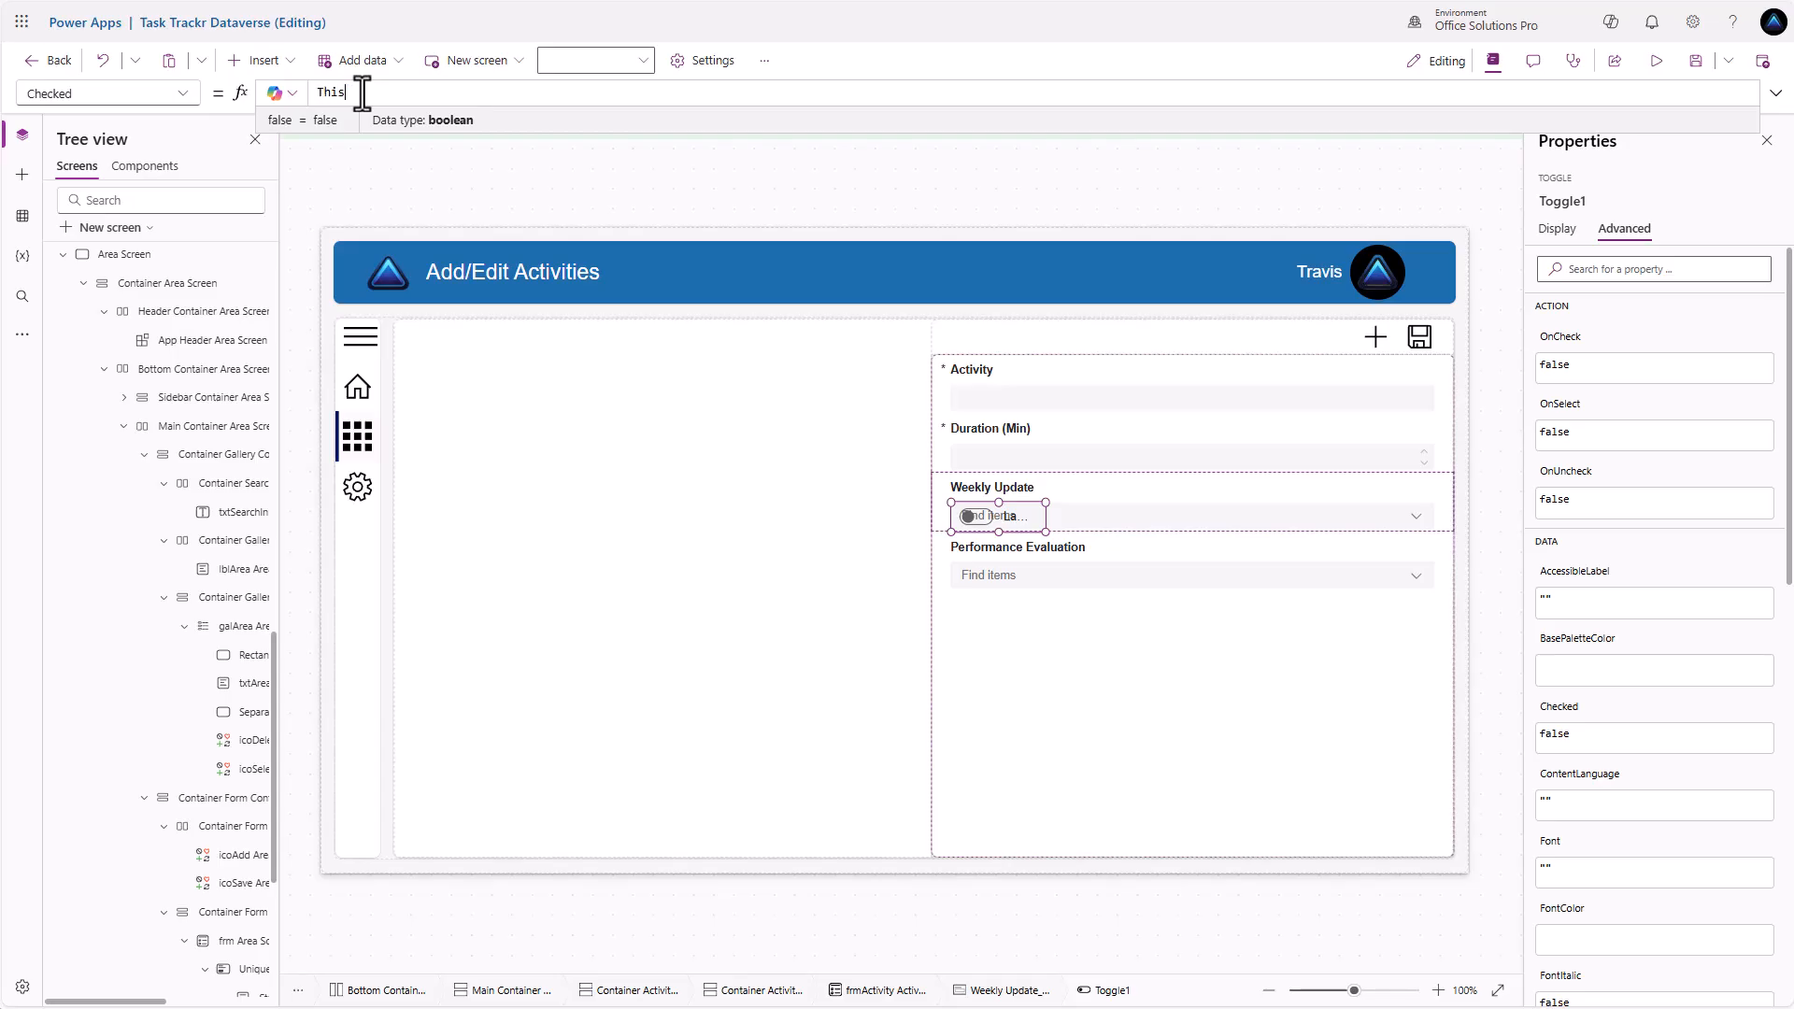
type("Item.")
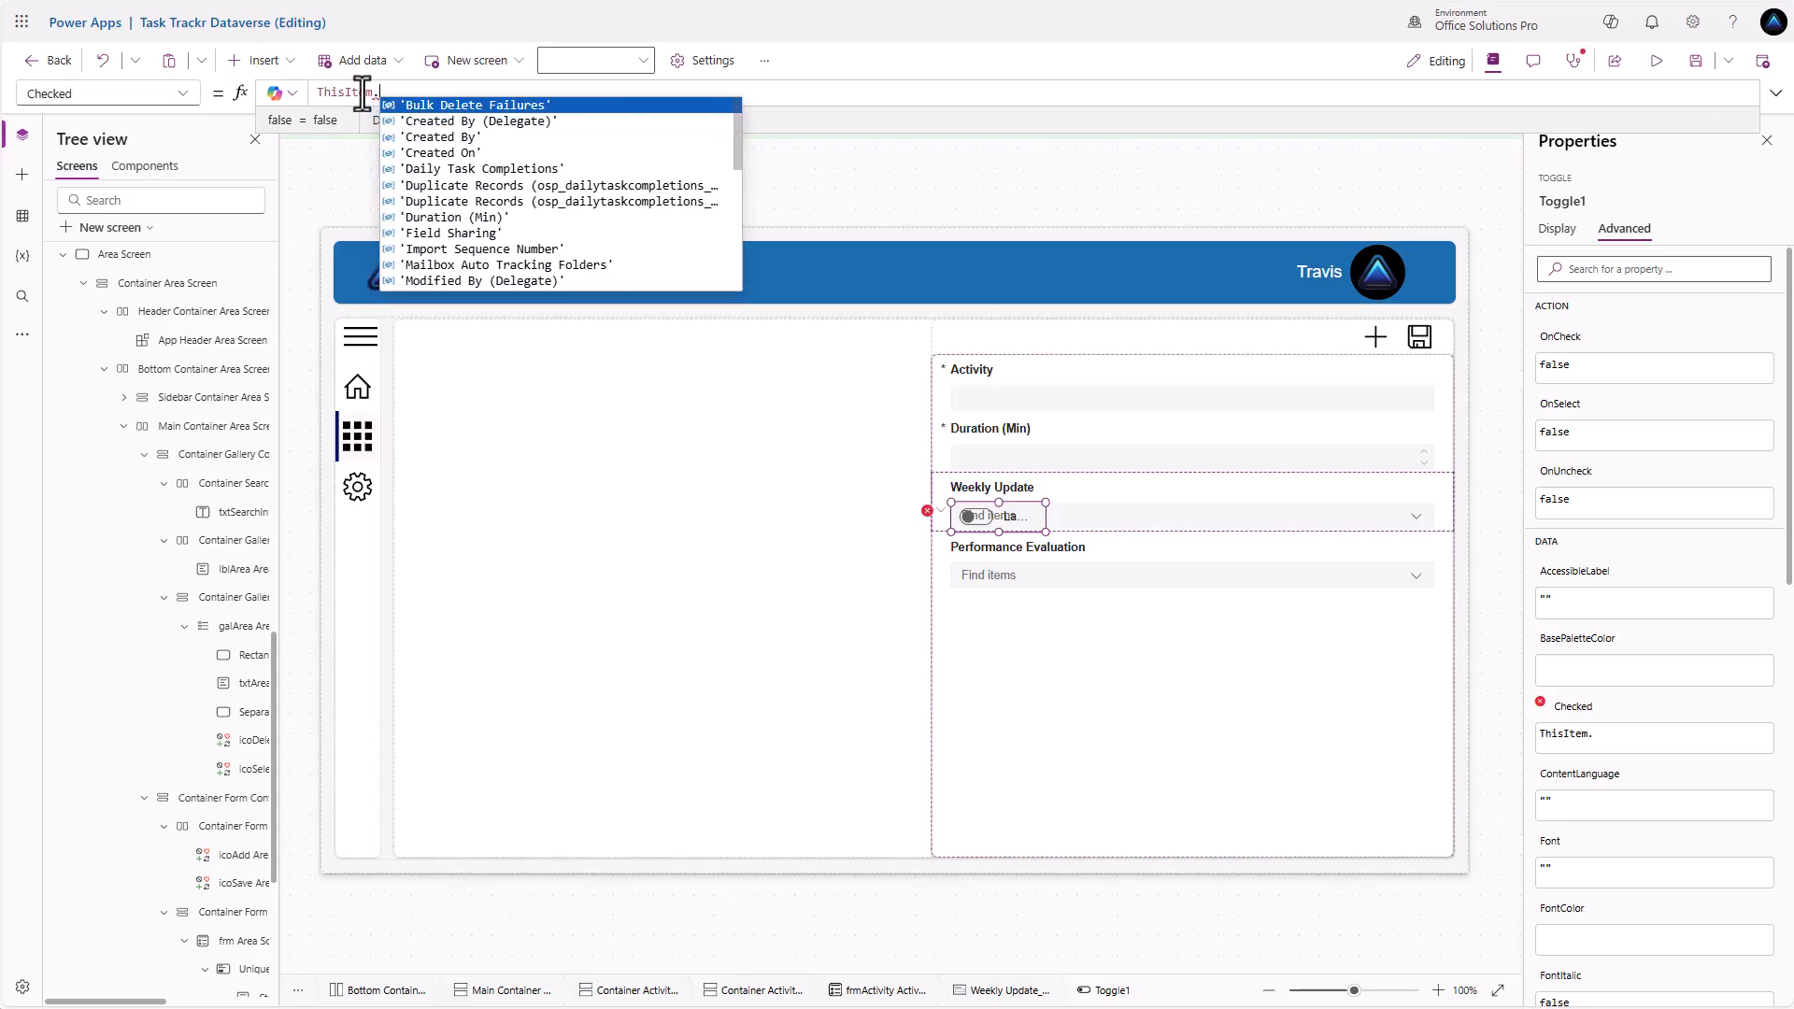
type("'Weekly Update'")
key("Tab")
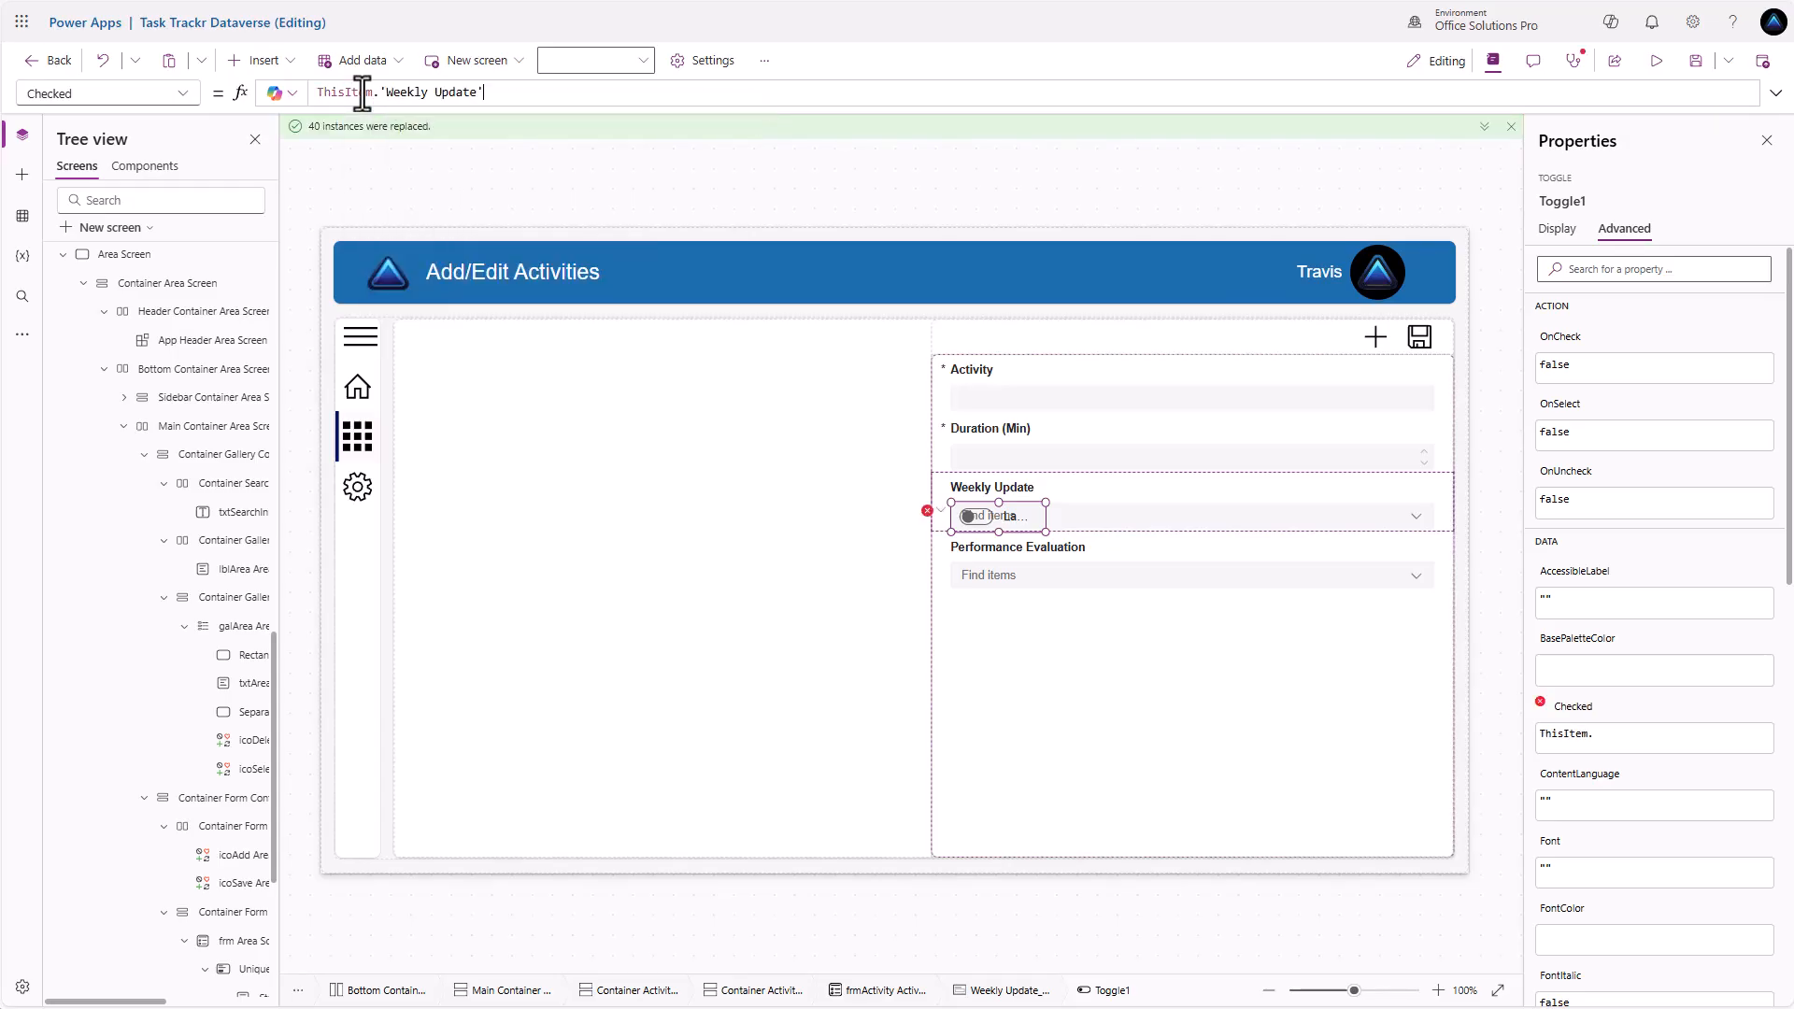
Delete the combo box from the Weekly Update card and clear the Y formula of the card's error message
left_click(1264, 517)
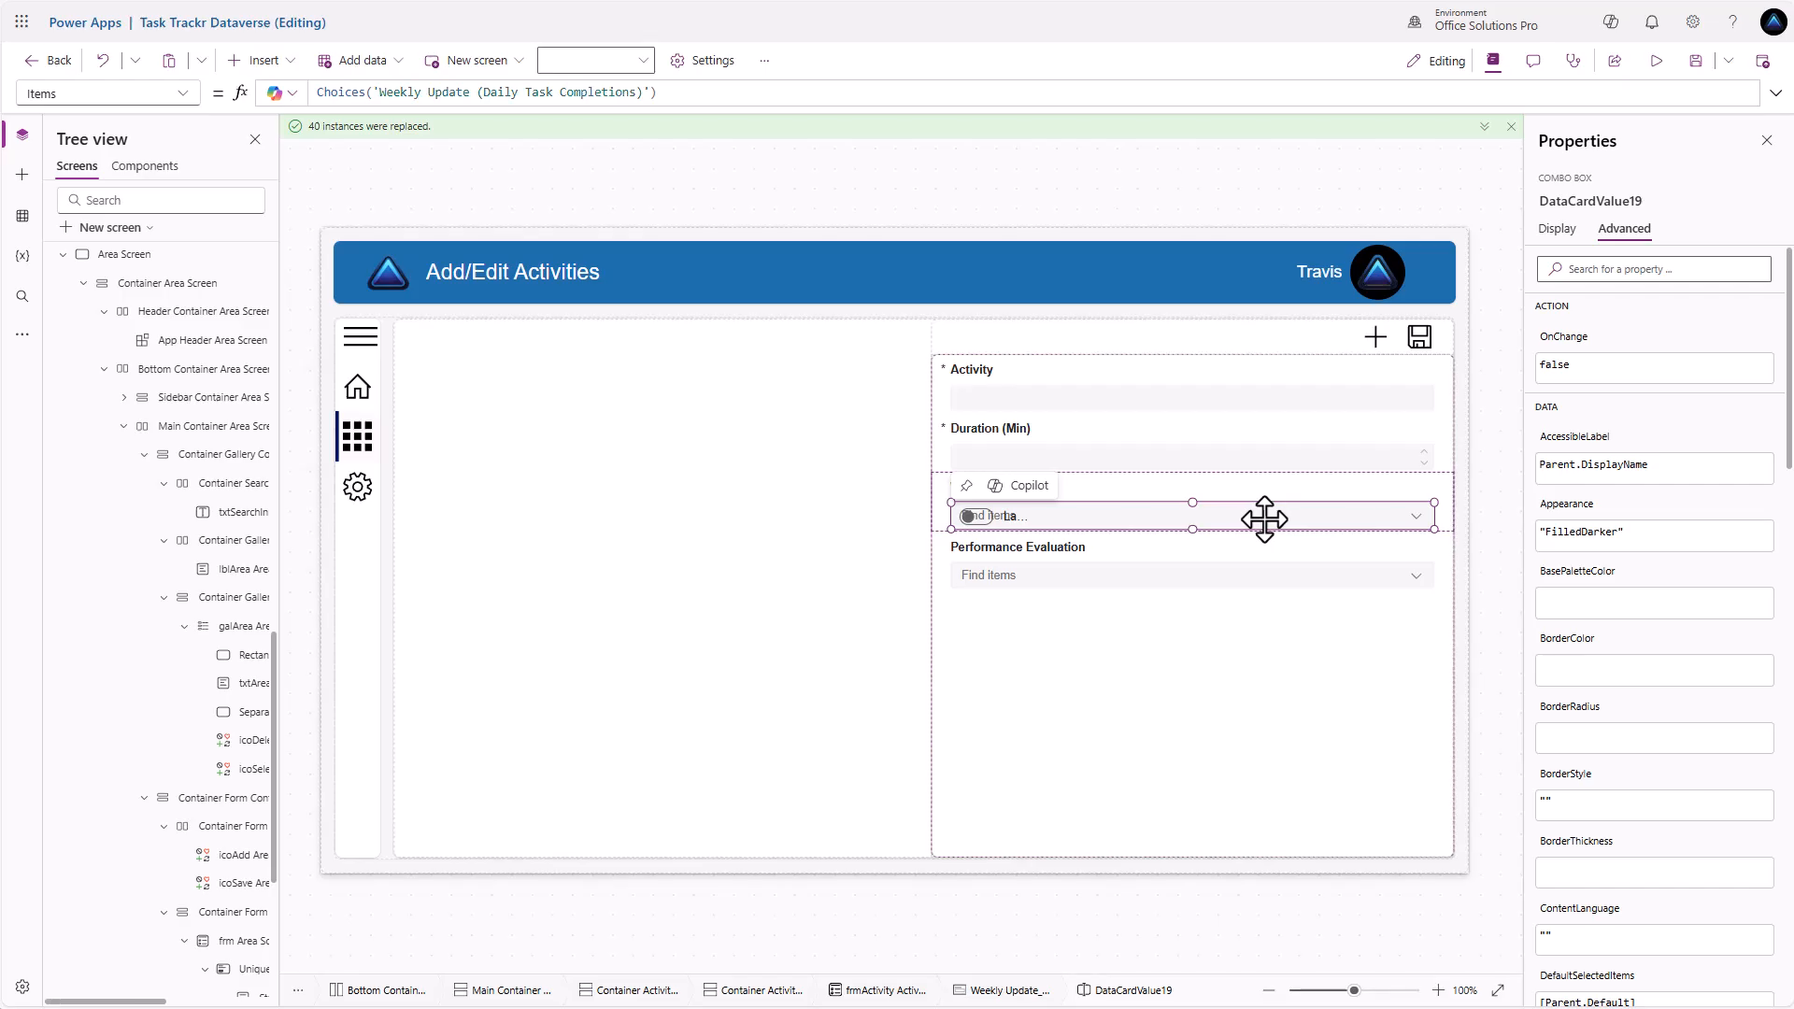
key("Delete")
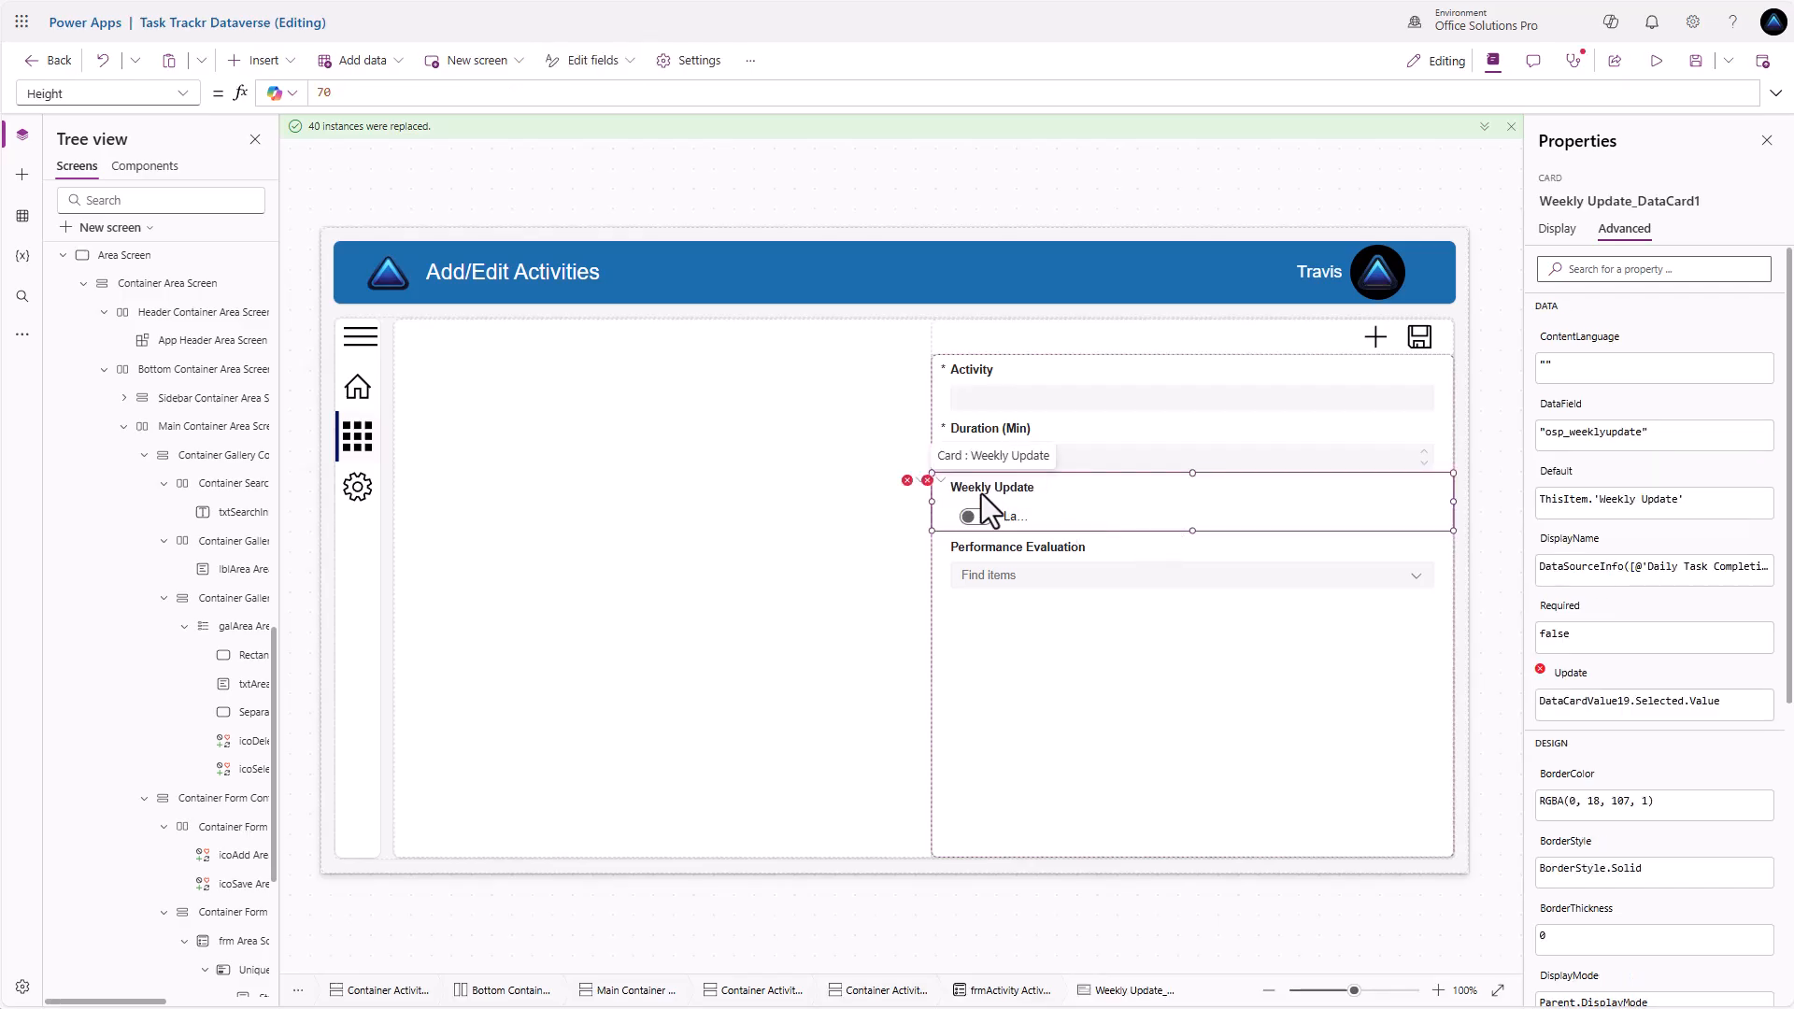
left_click(955, 504)
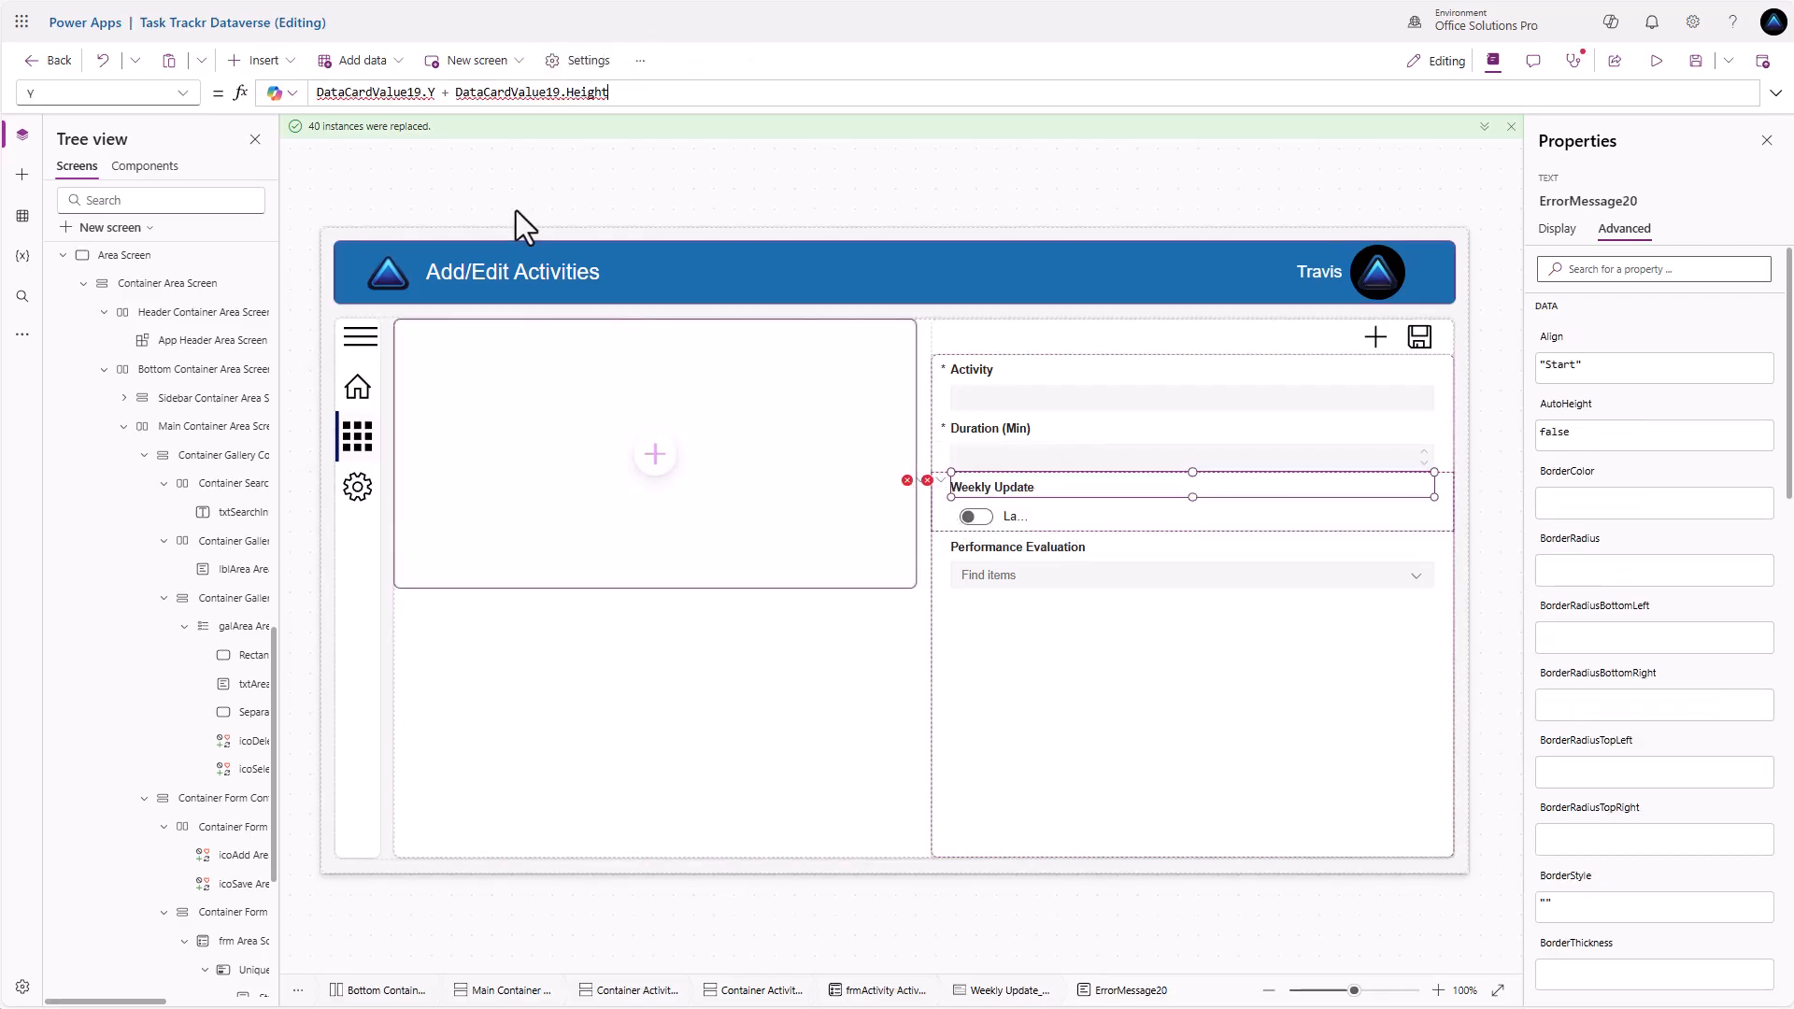
key("ctrl+a")
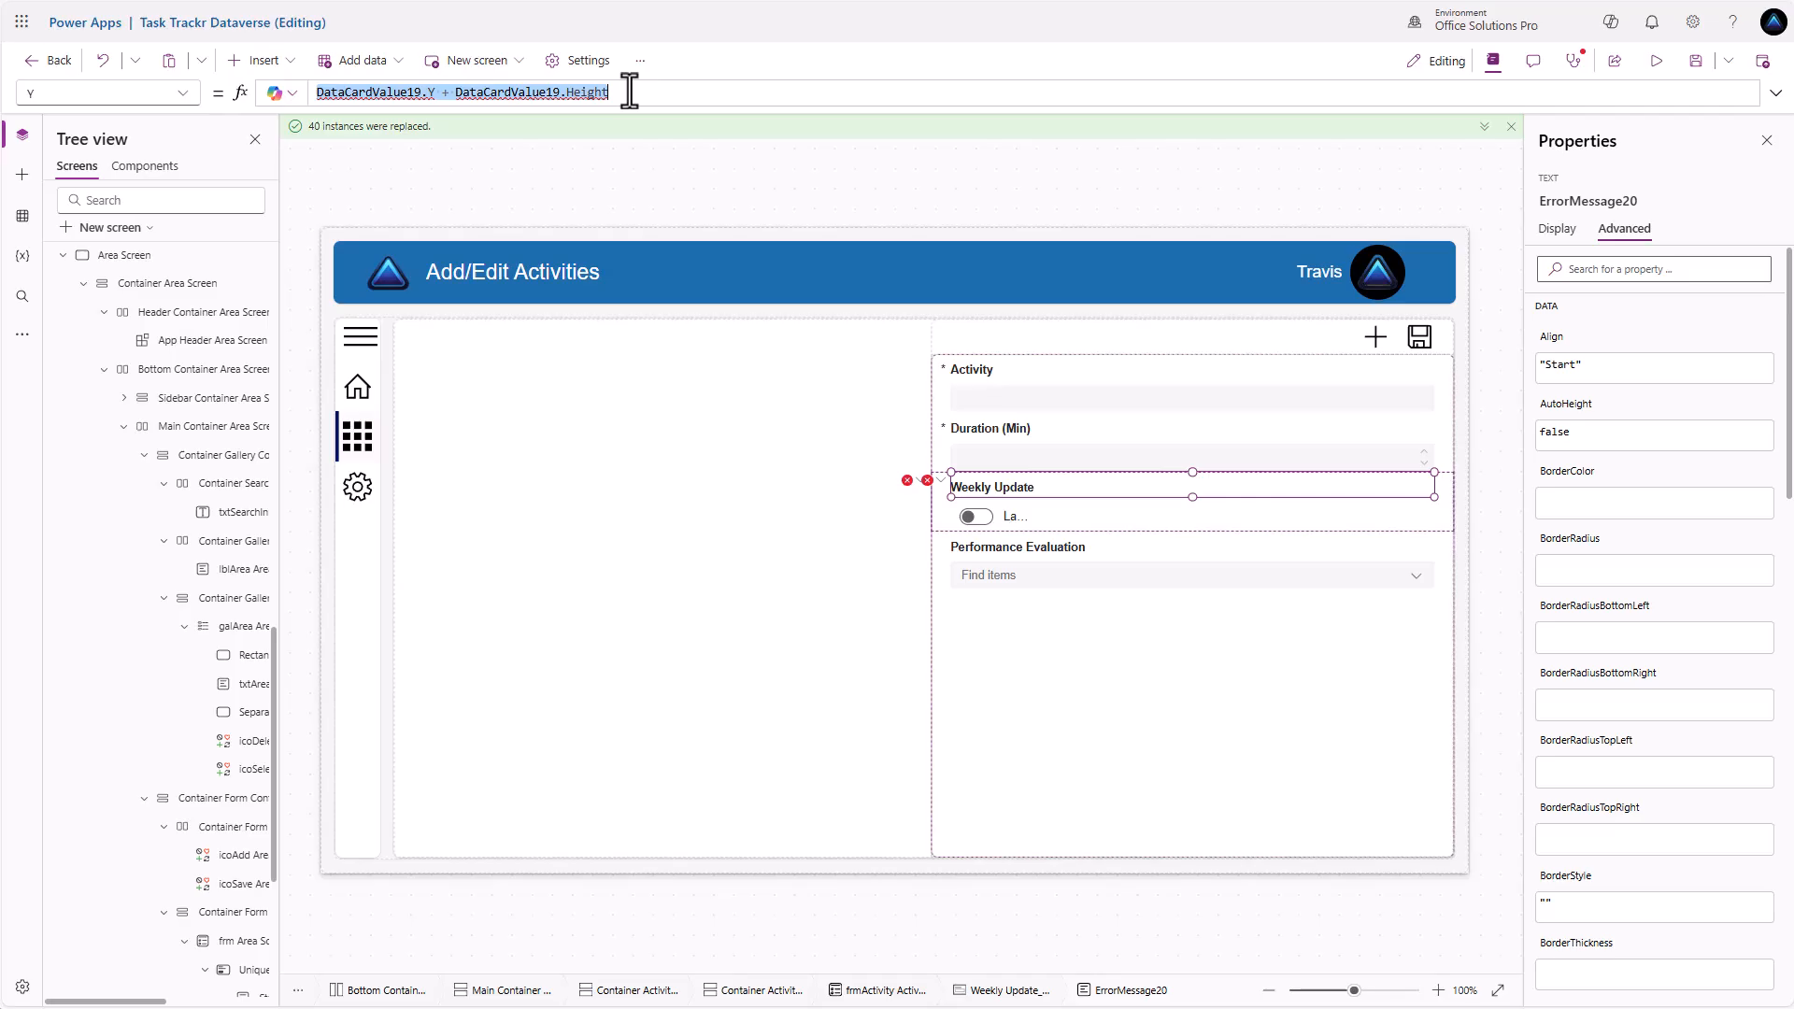
key("Delete")
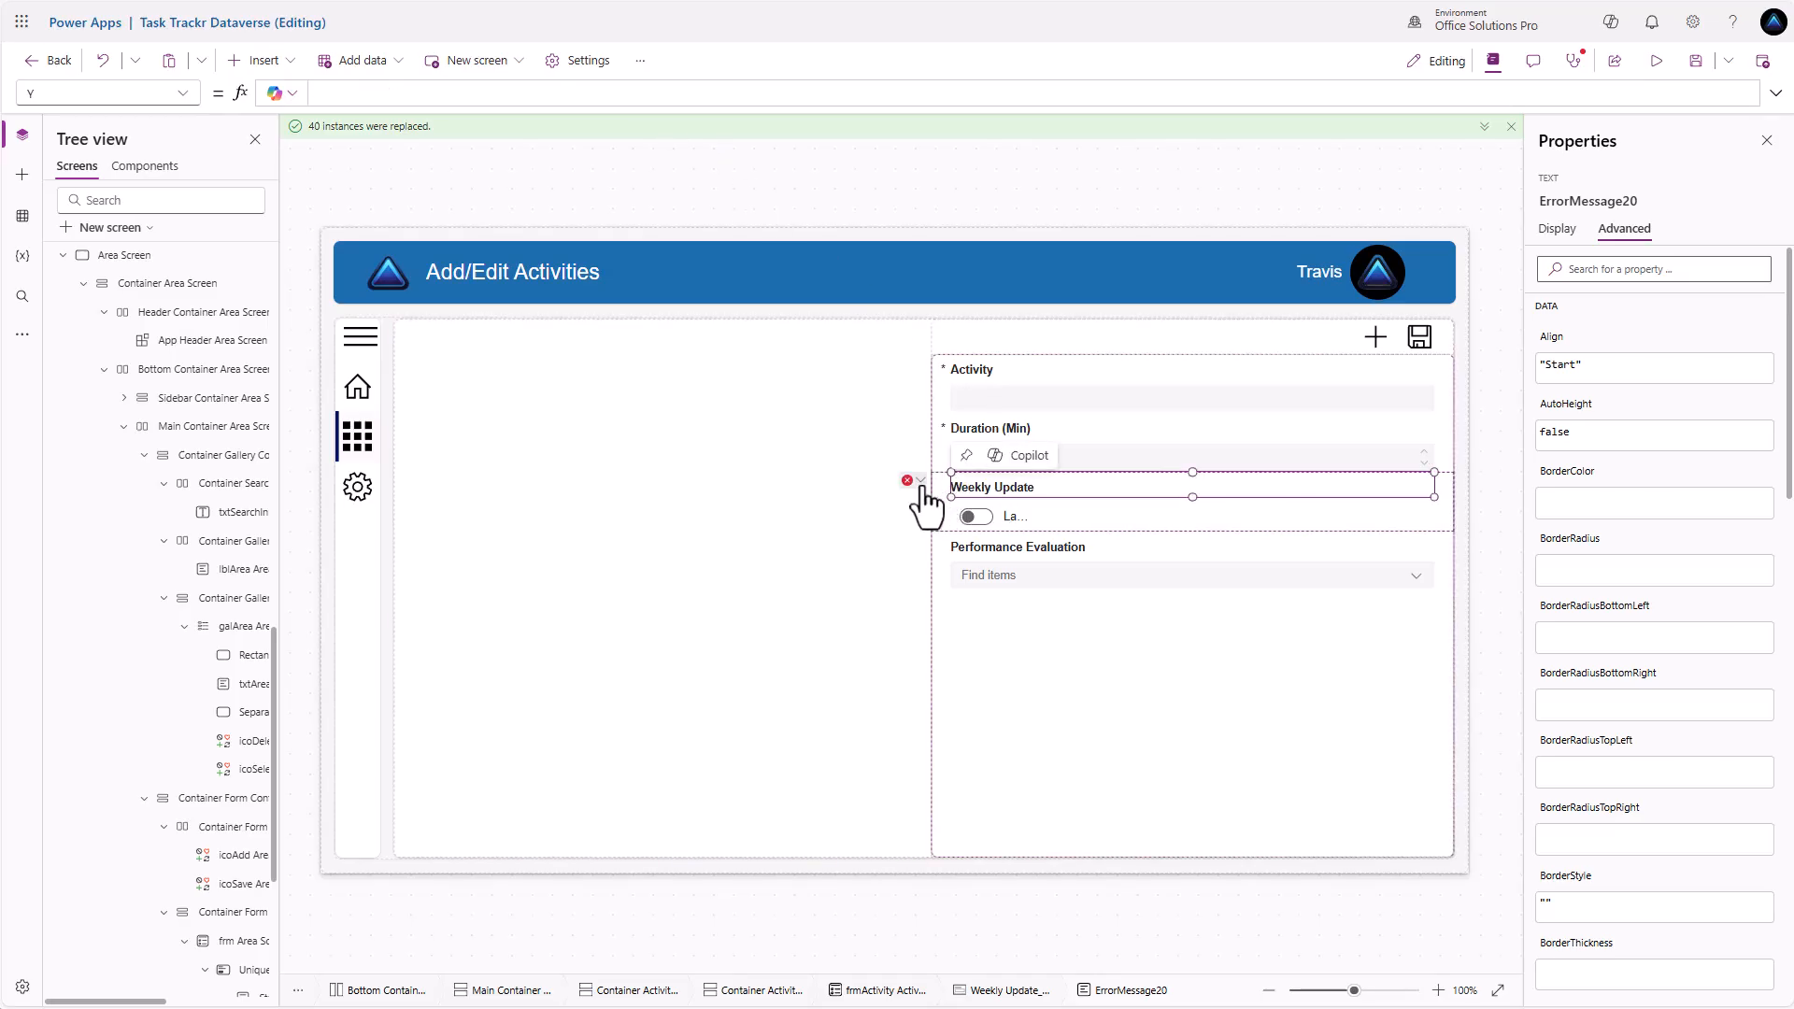
Rename the toggle in the Weekly Update card as tglWeeklyUpdate
left_click(921, 481)
left_click(963, 502)
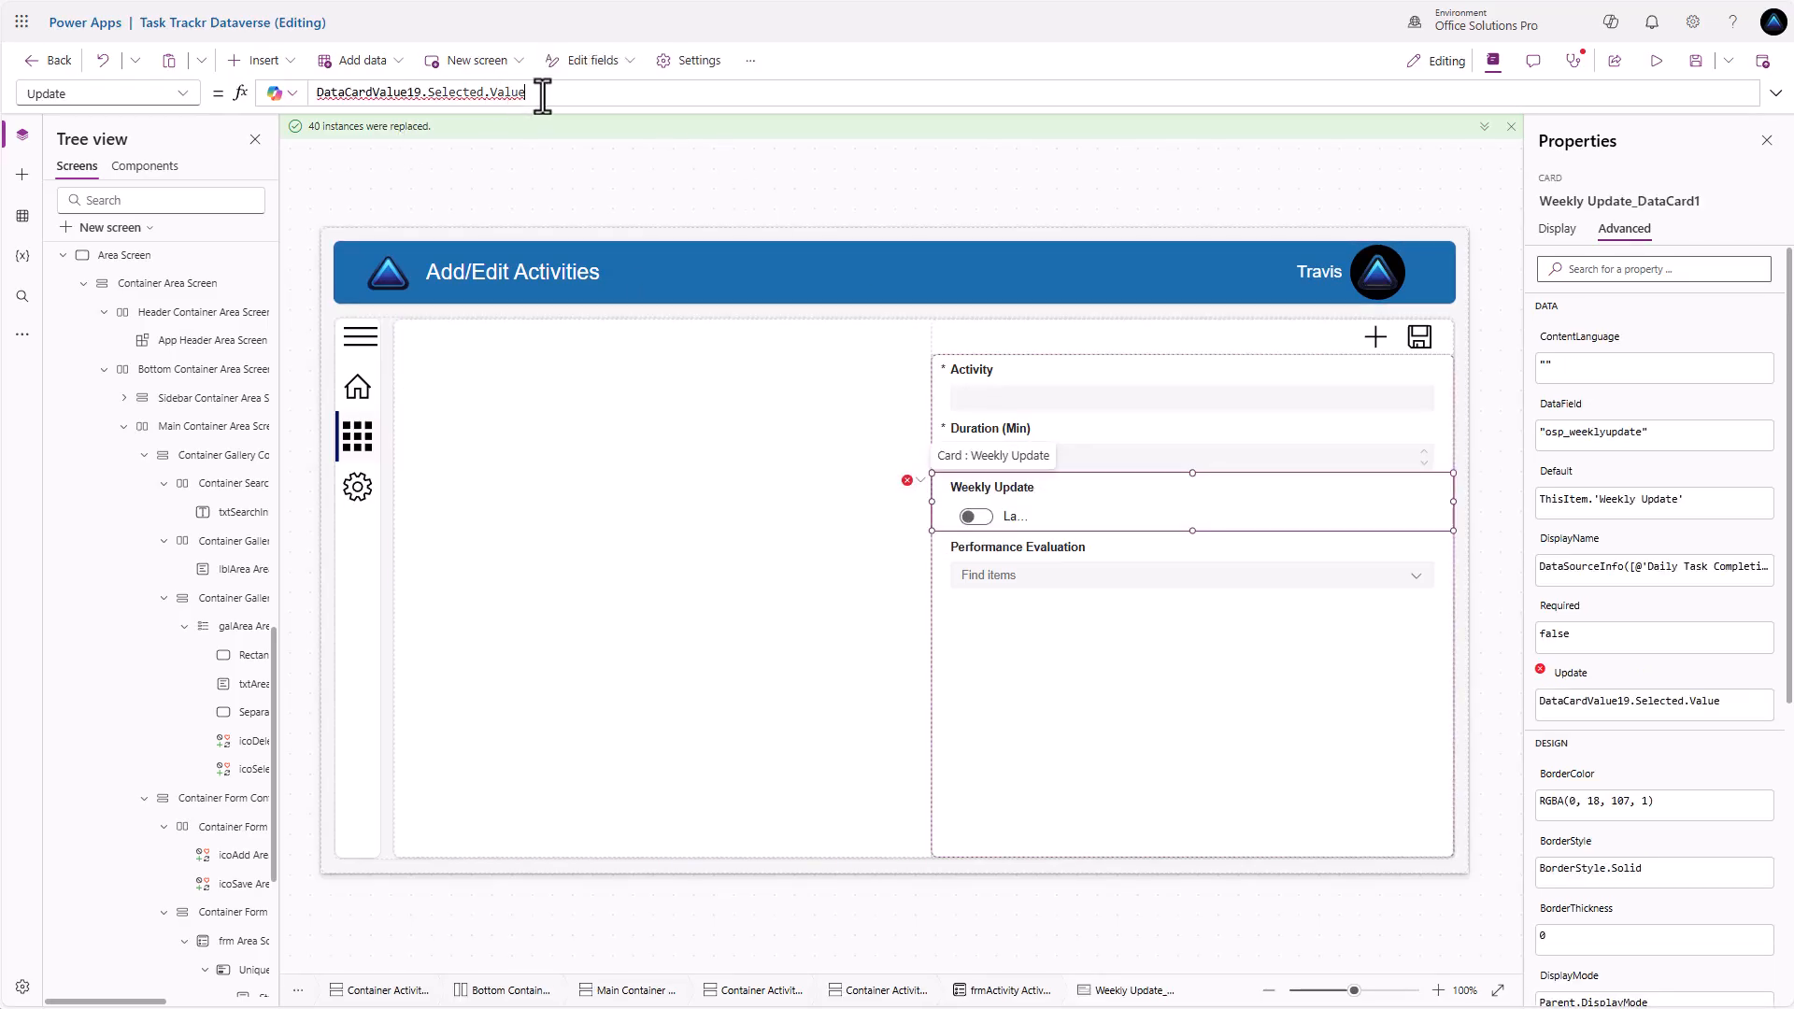
left_click_drag(542, 94, 249, 94)
scroll(215, 449, "down", 4)
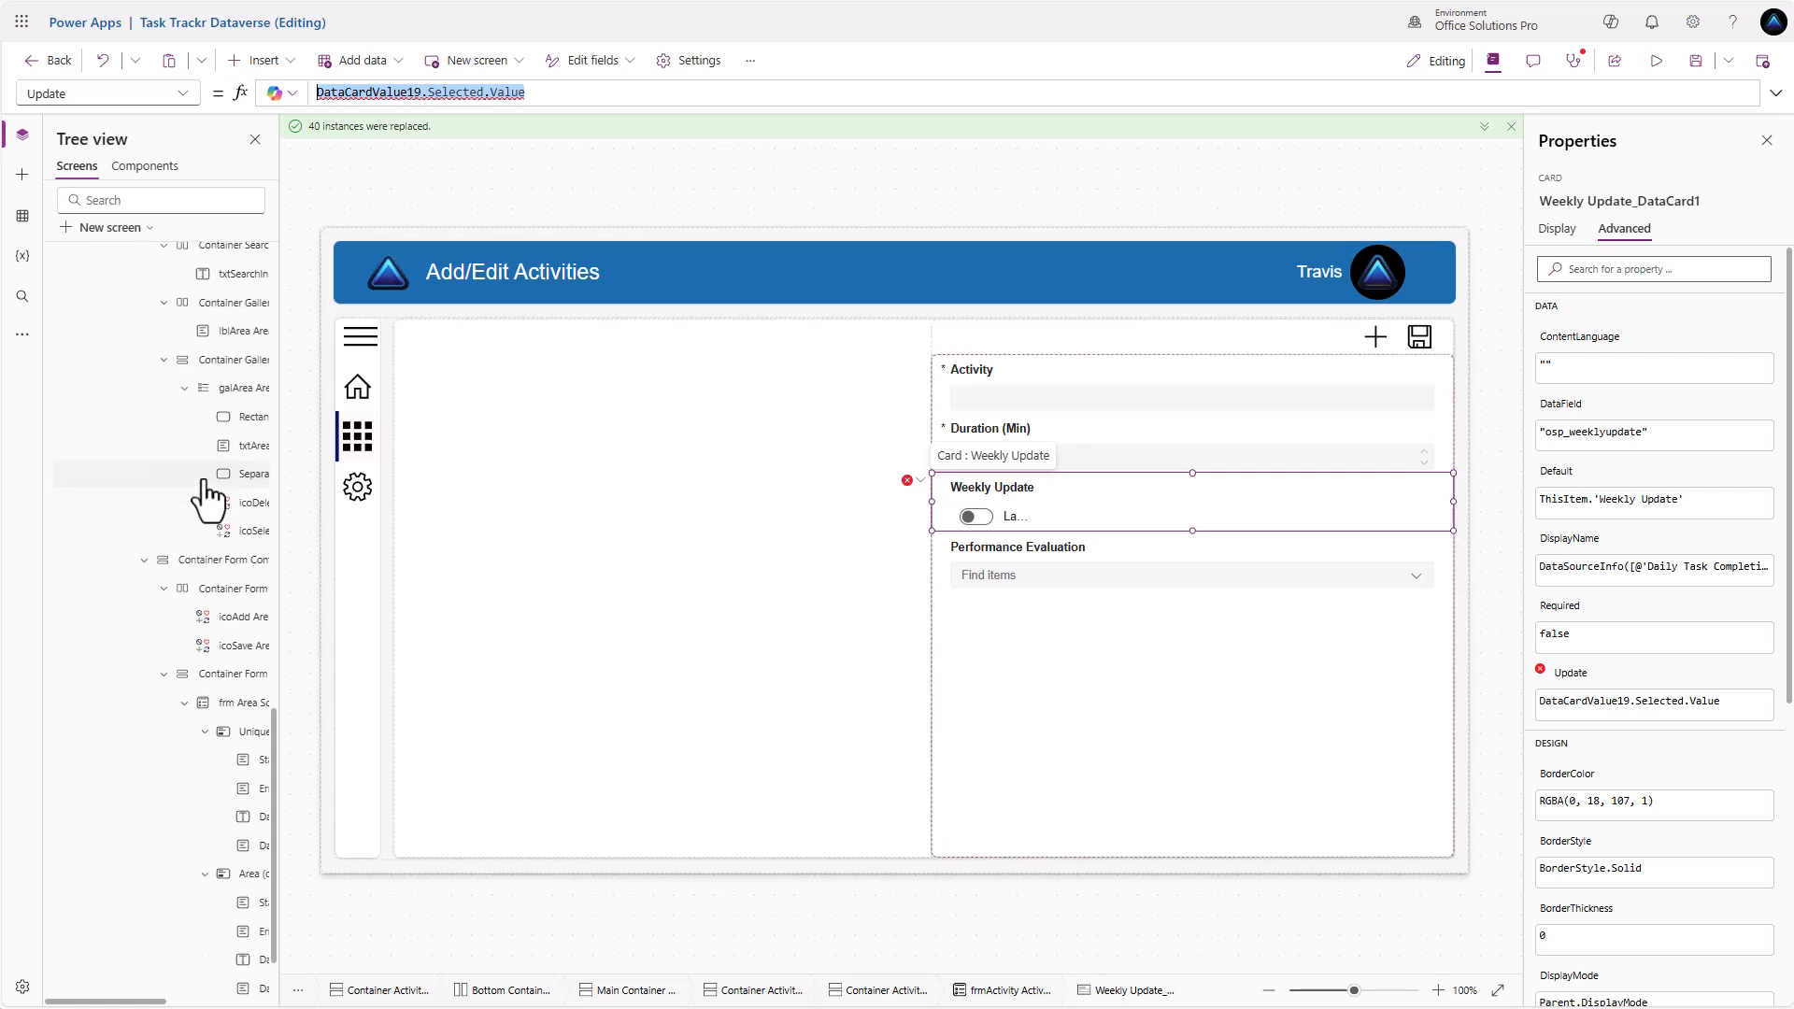
left_click_drag(152, 1000, 180, 1001)
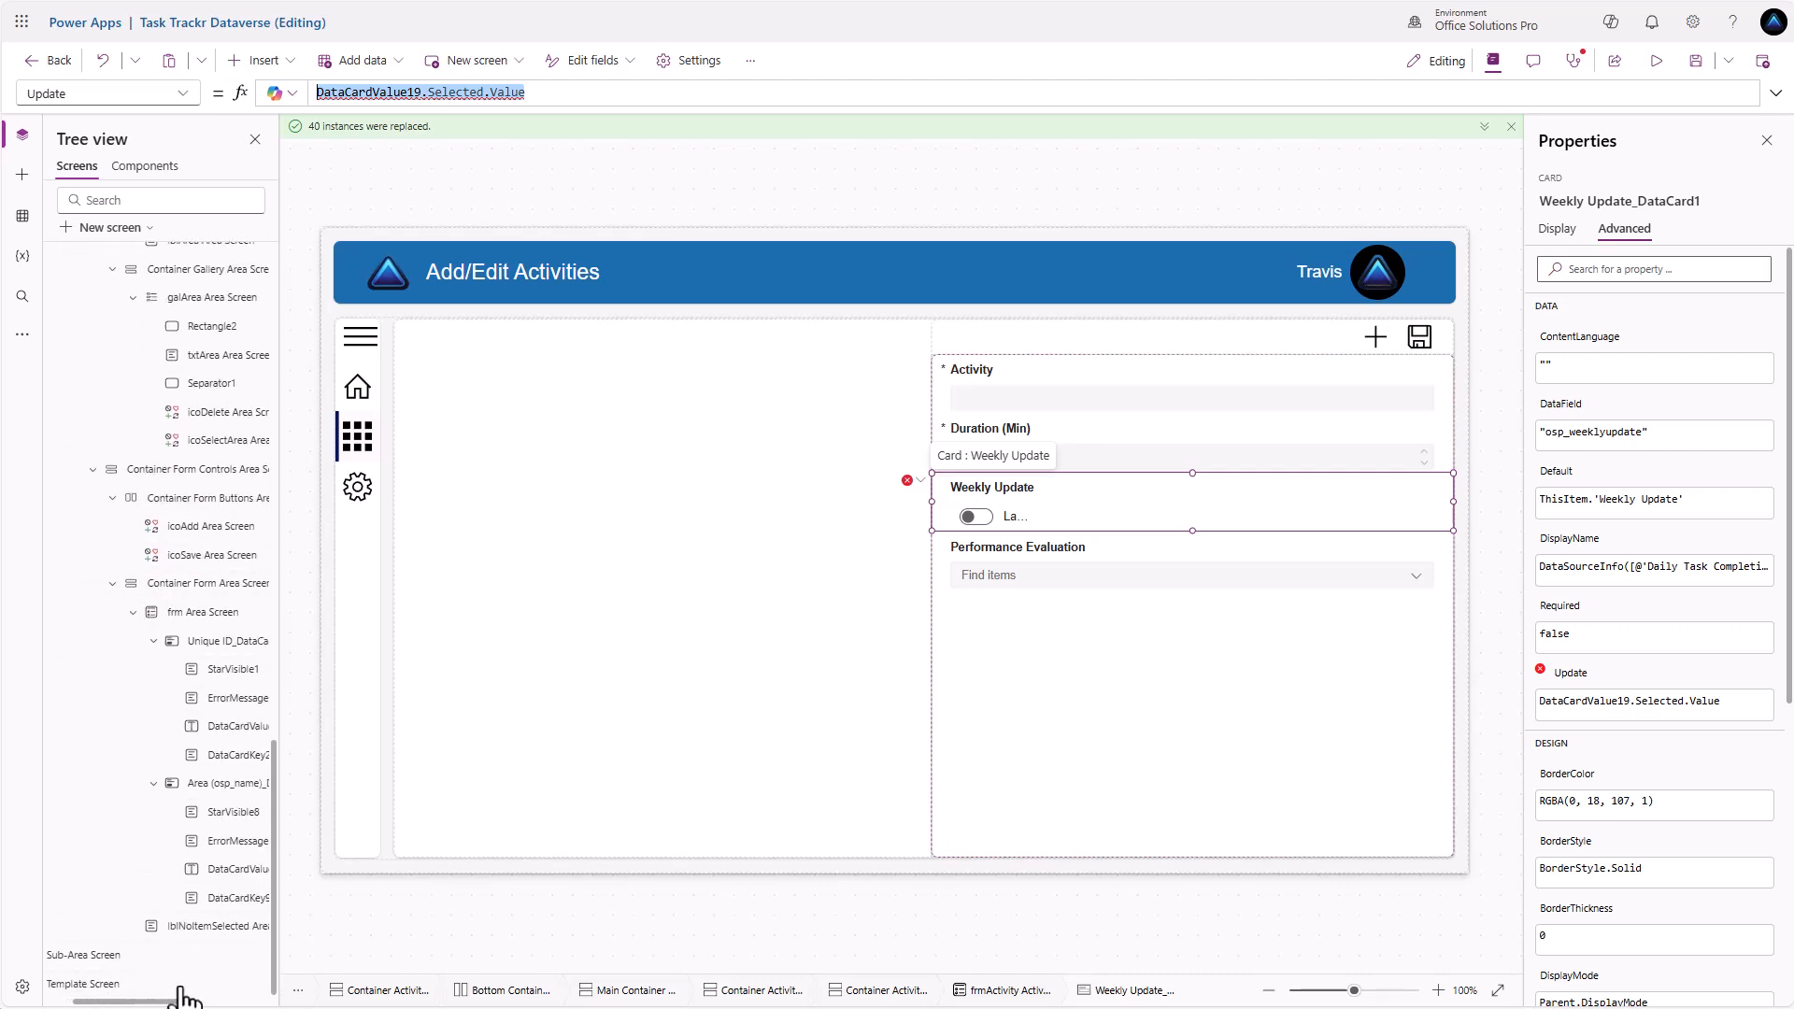
scroll(173, 833, "up", 2)
scroll(178, 841, "down", 10)
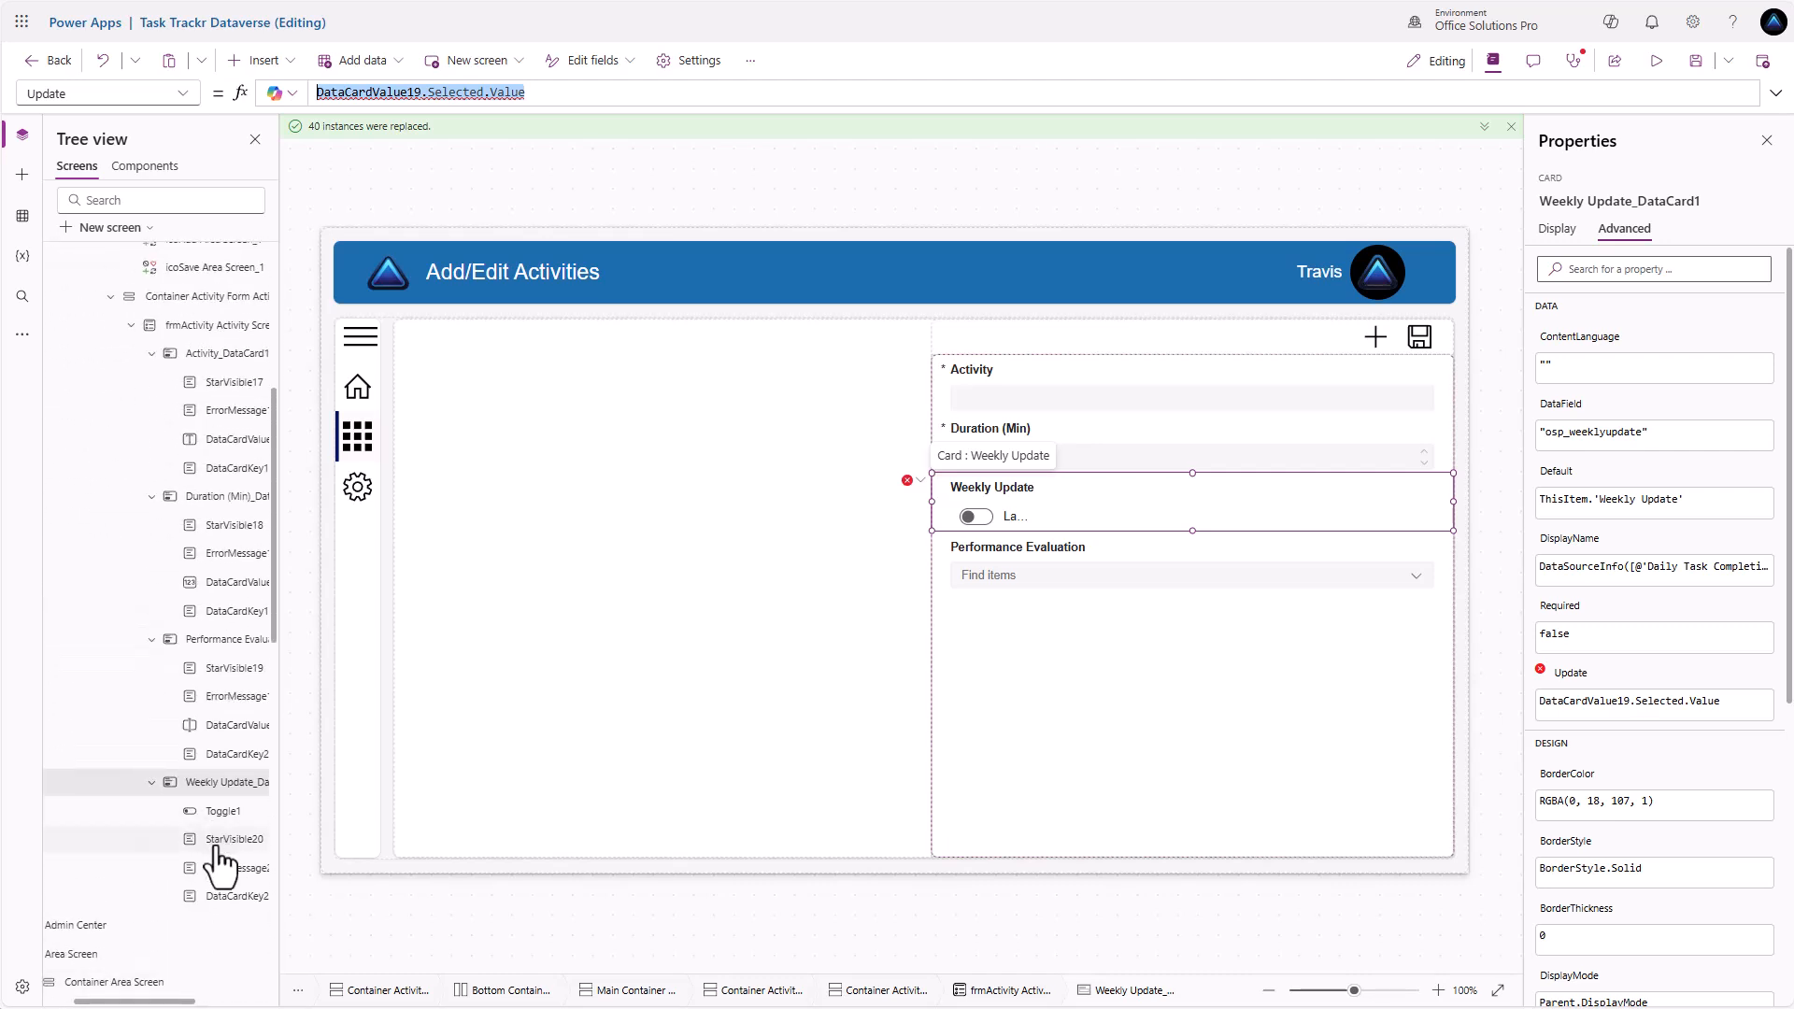
left_click(229, 820)
double_click(234, 818)
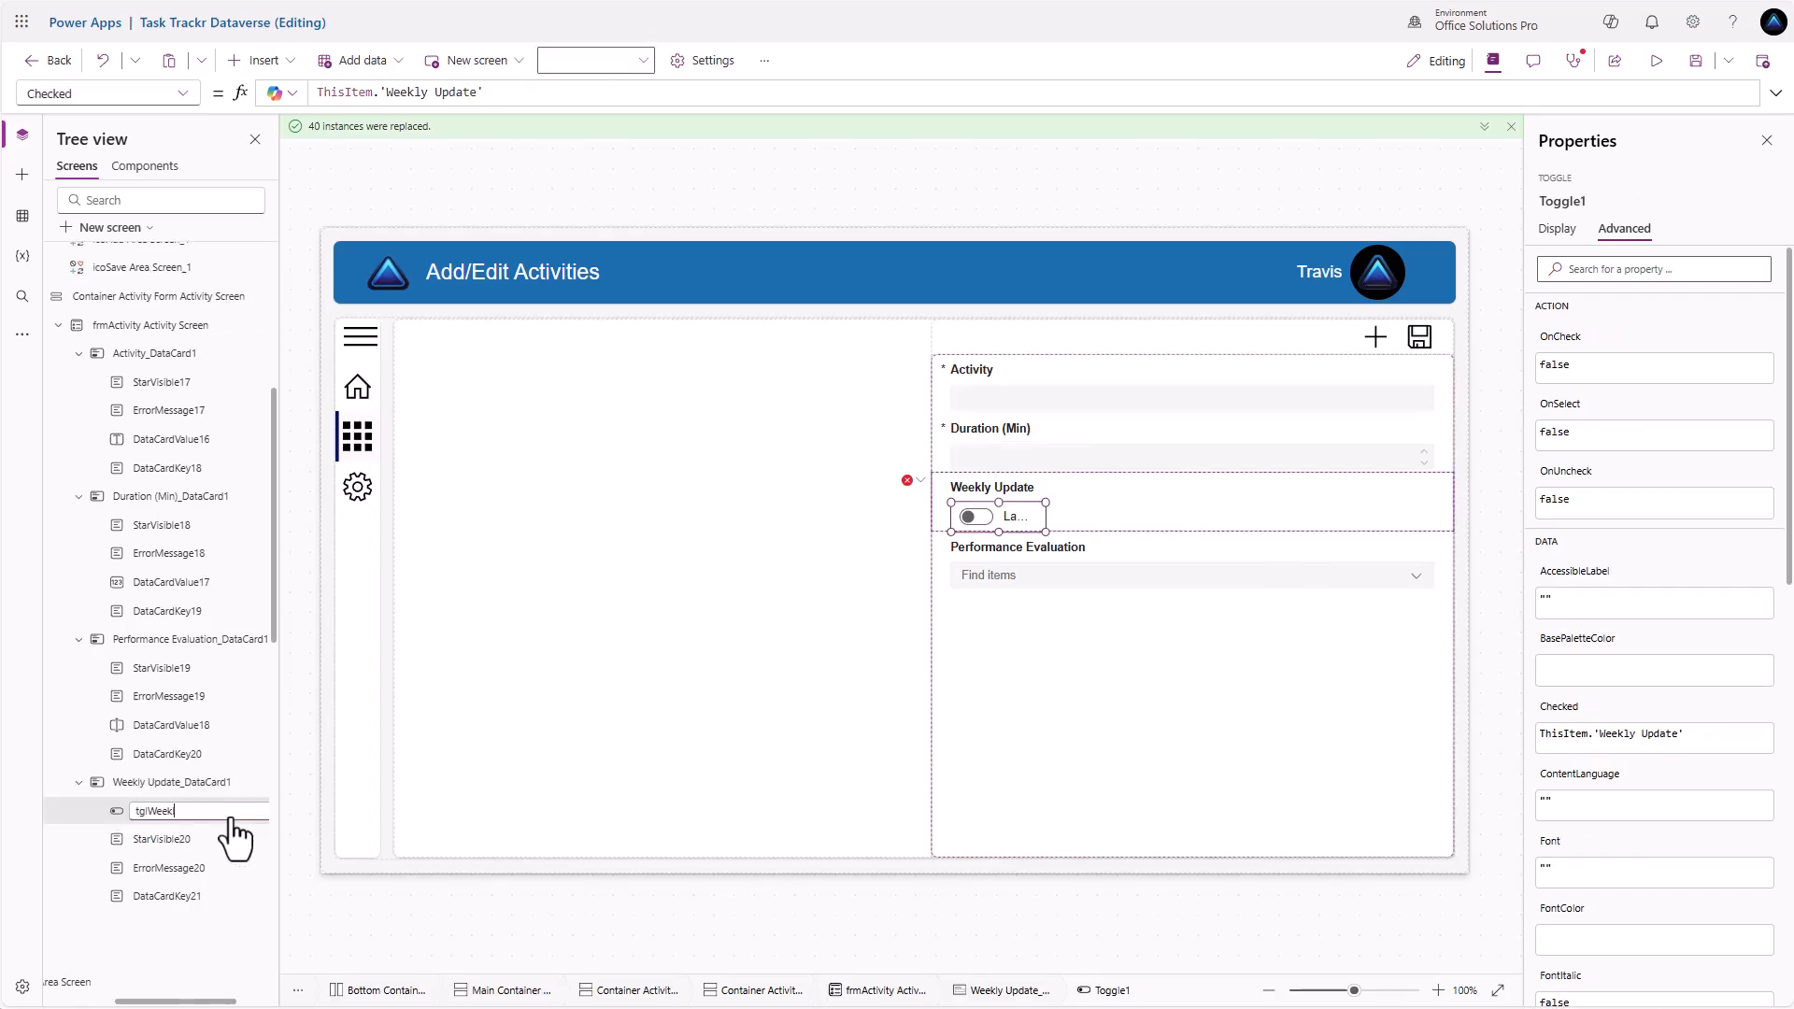
type("tglWeeklyUpdate")
key("Return")
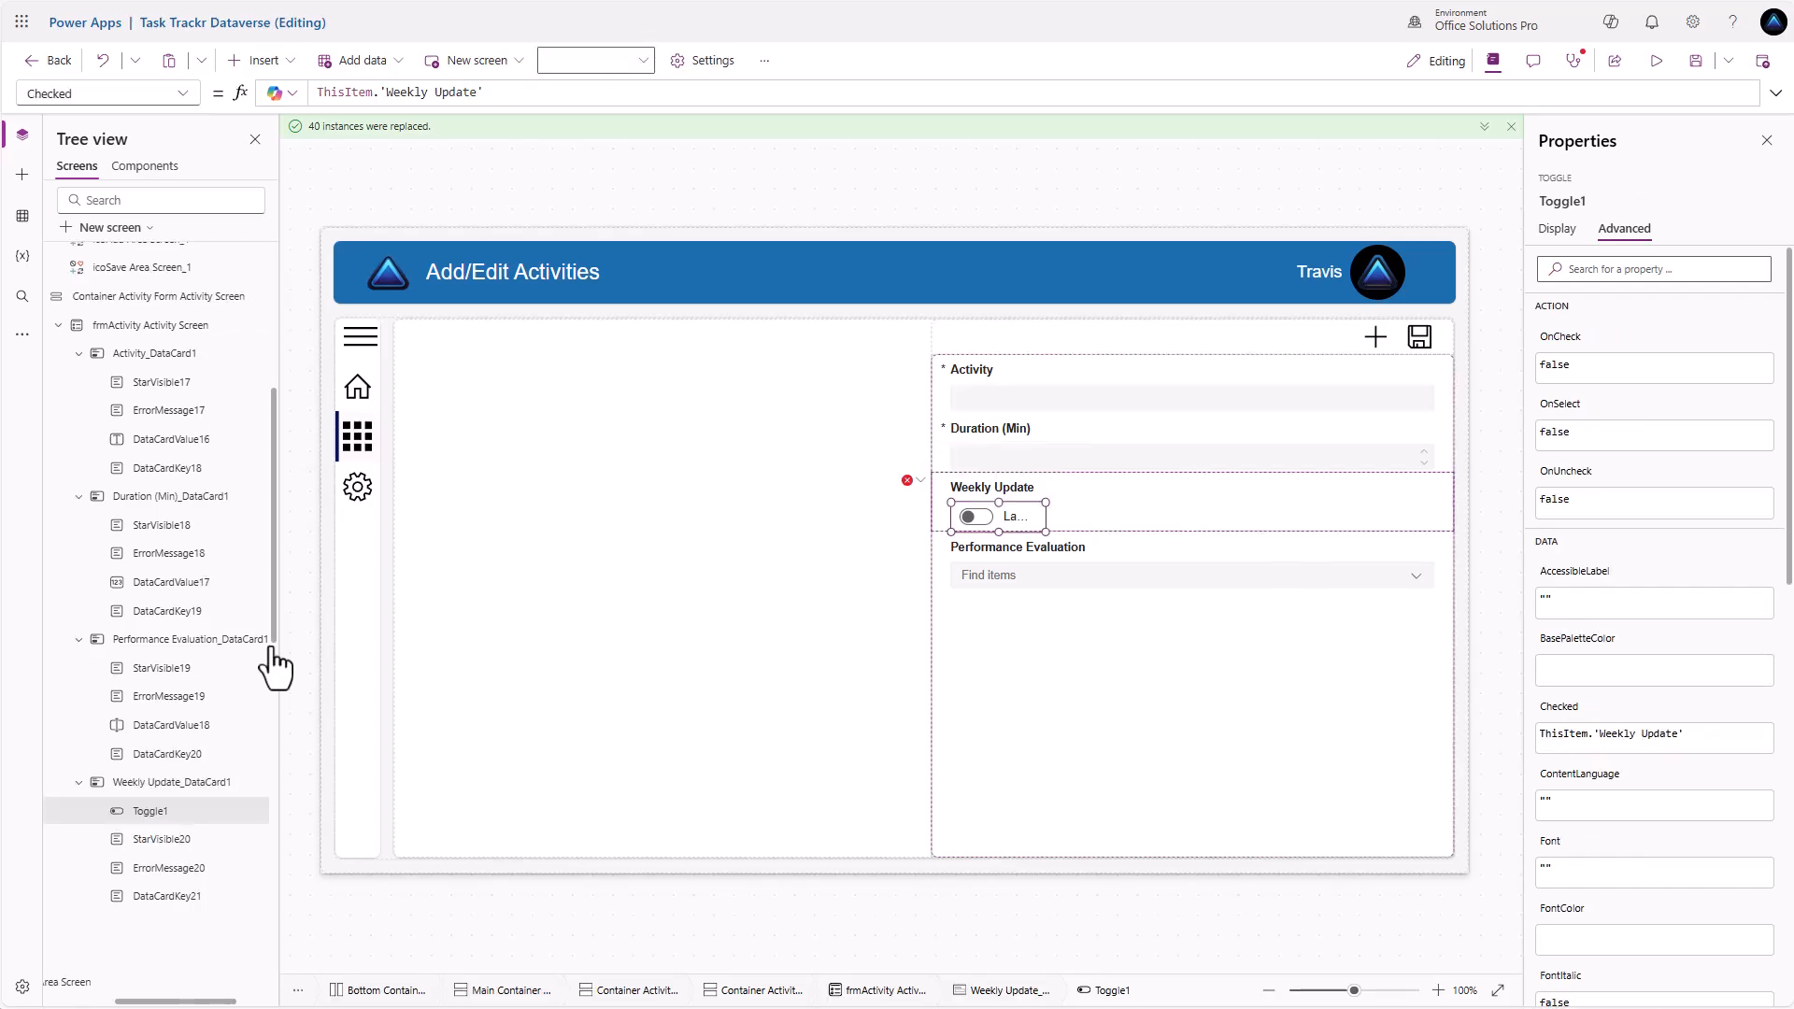
Replace the Weekly Update card's Update formula with tglWeeklyUpdate.Checked
left_click(1202, 523)
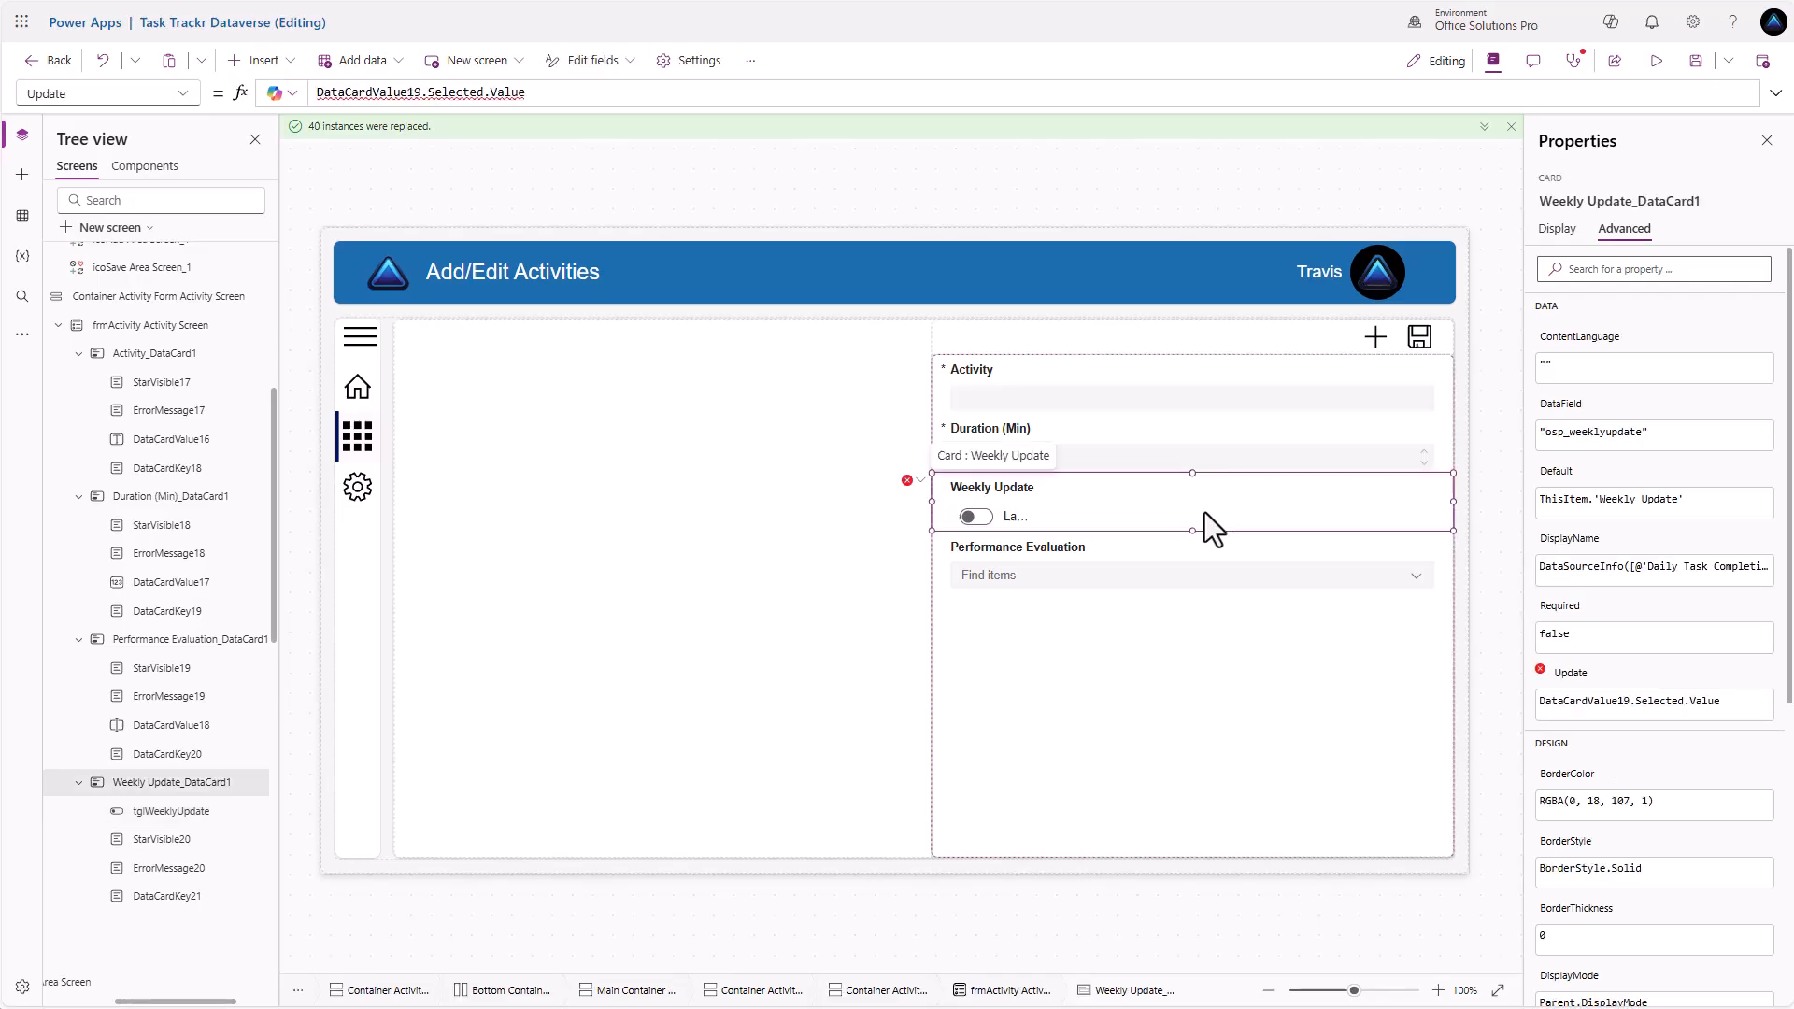
left_click_drag(526, 94, 188, 85)
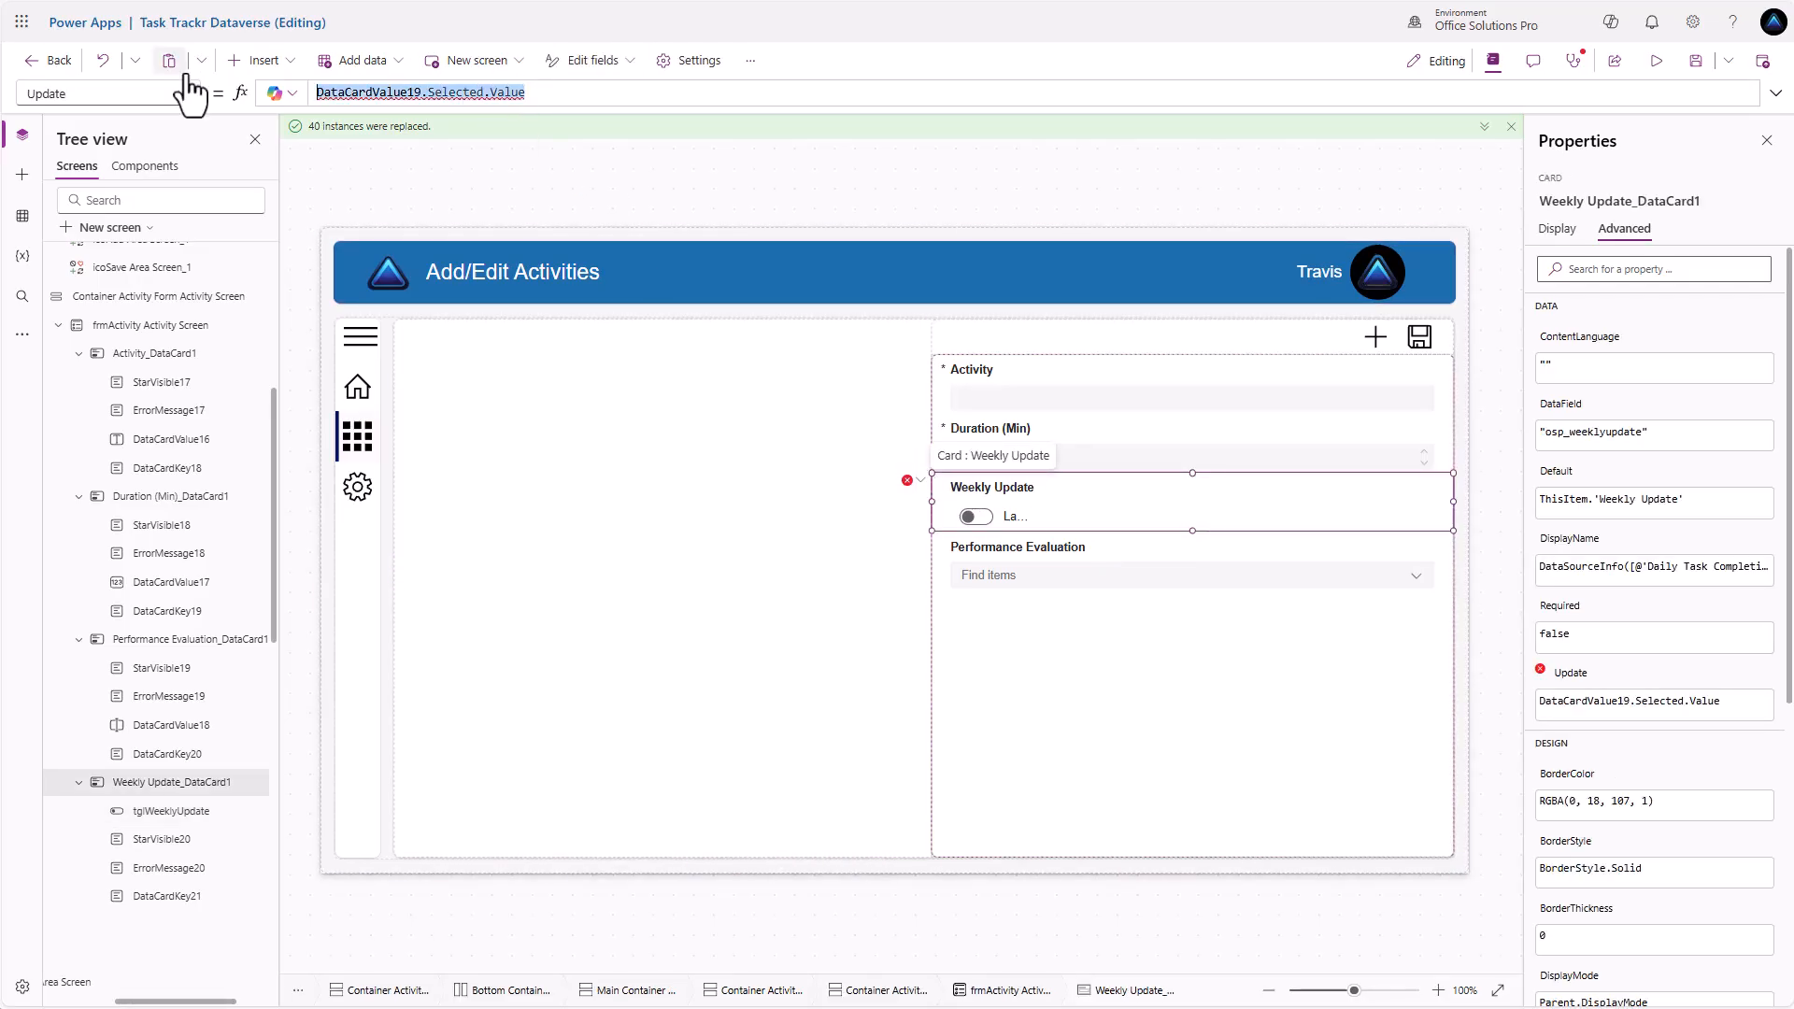
type("tgl")
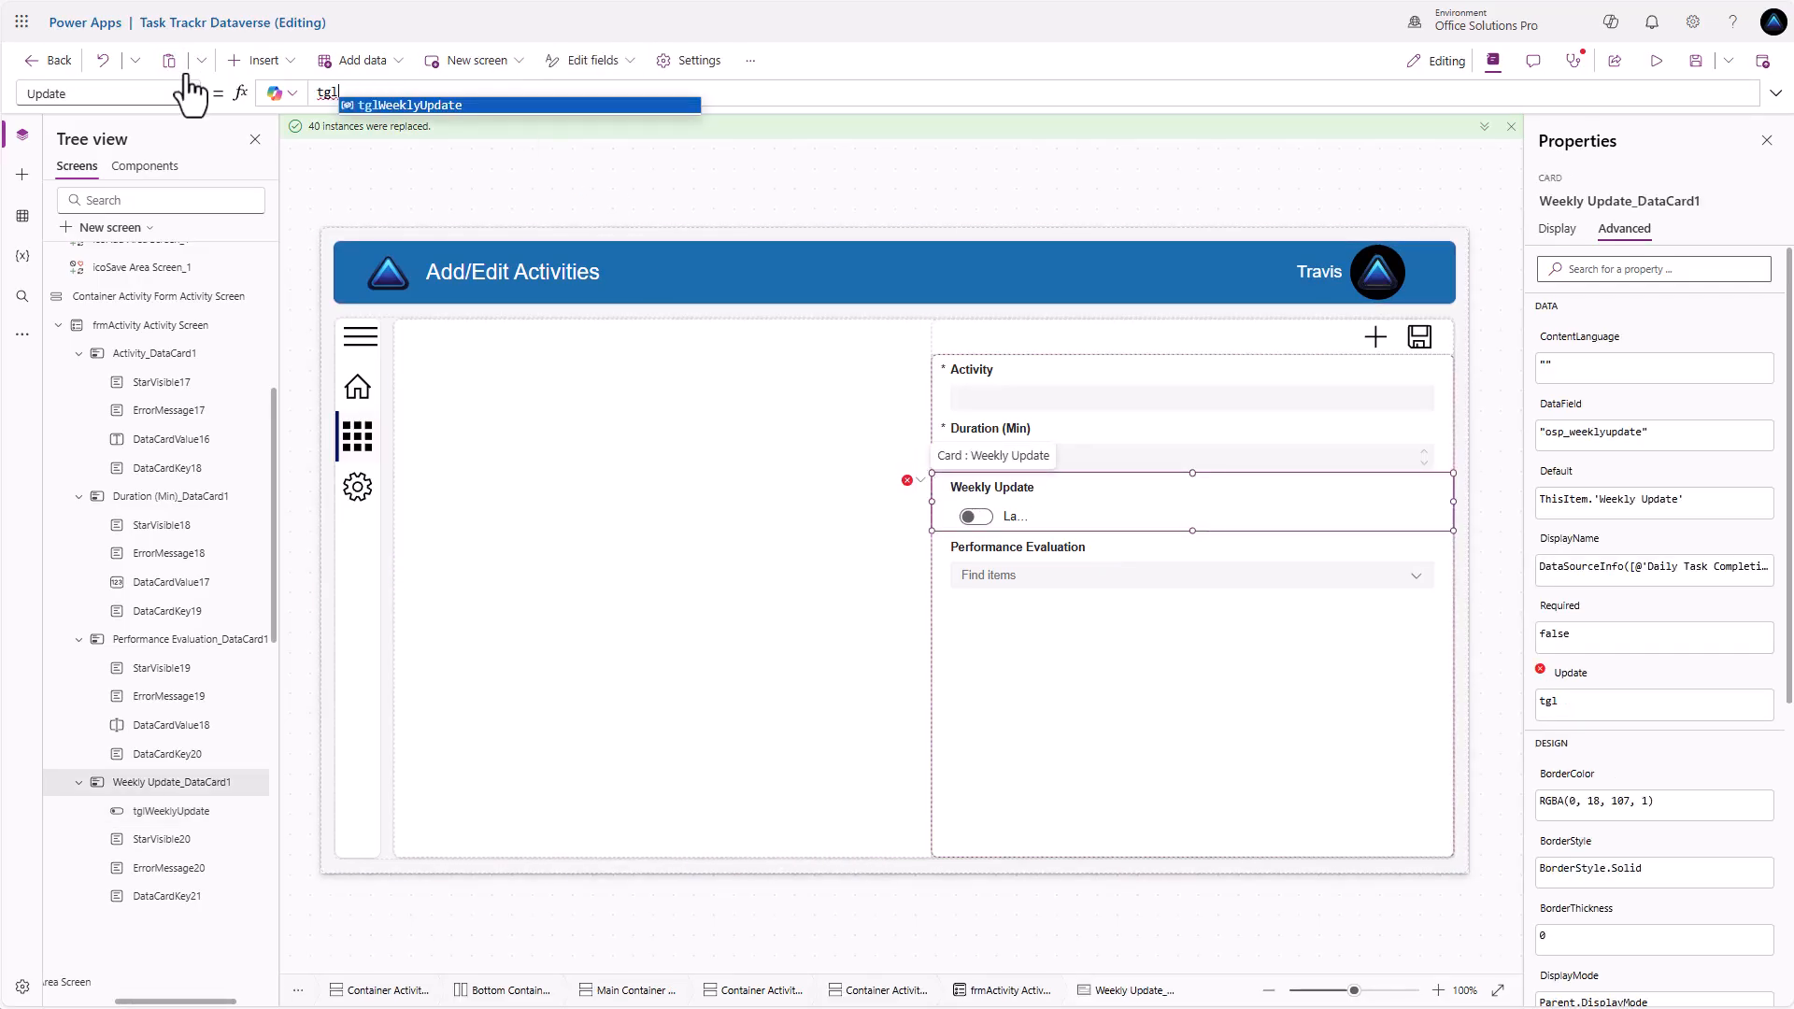
type("WeeklyUpdate.")
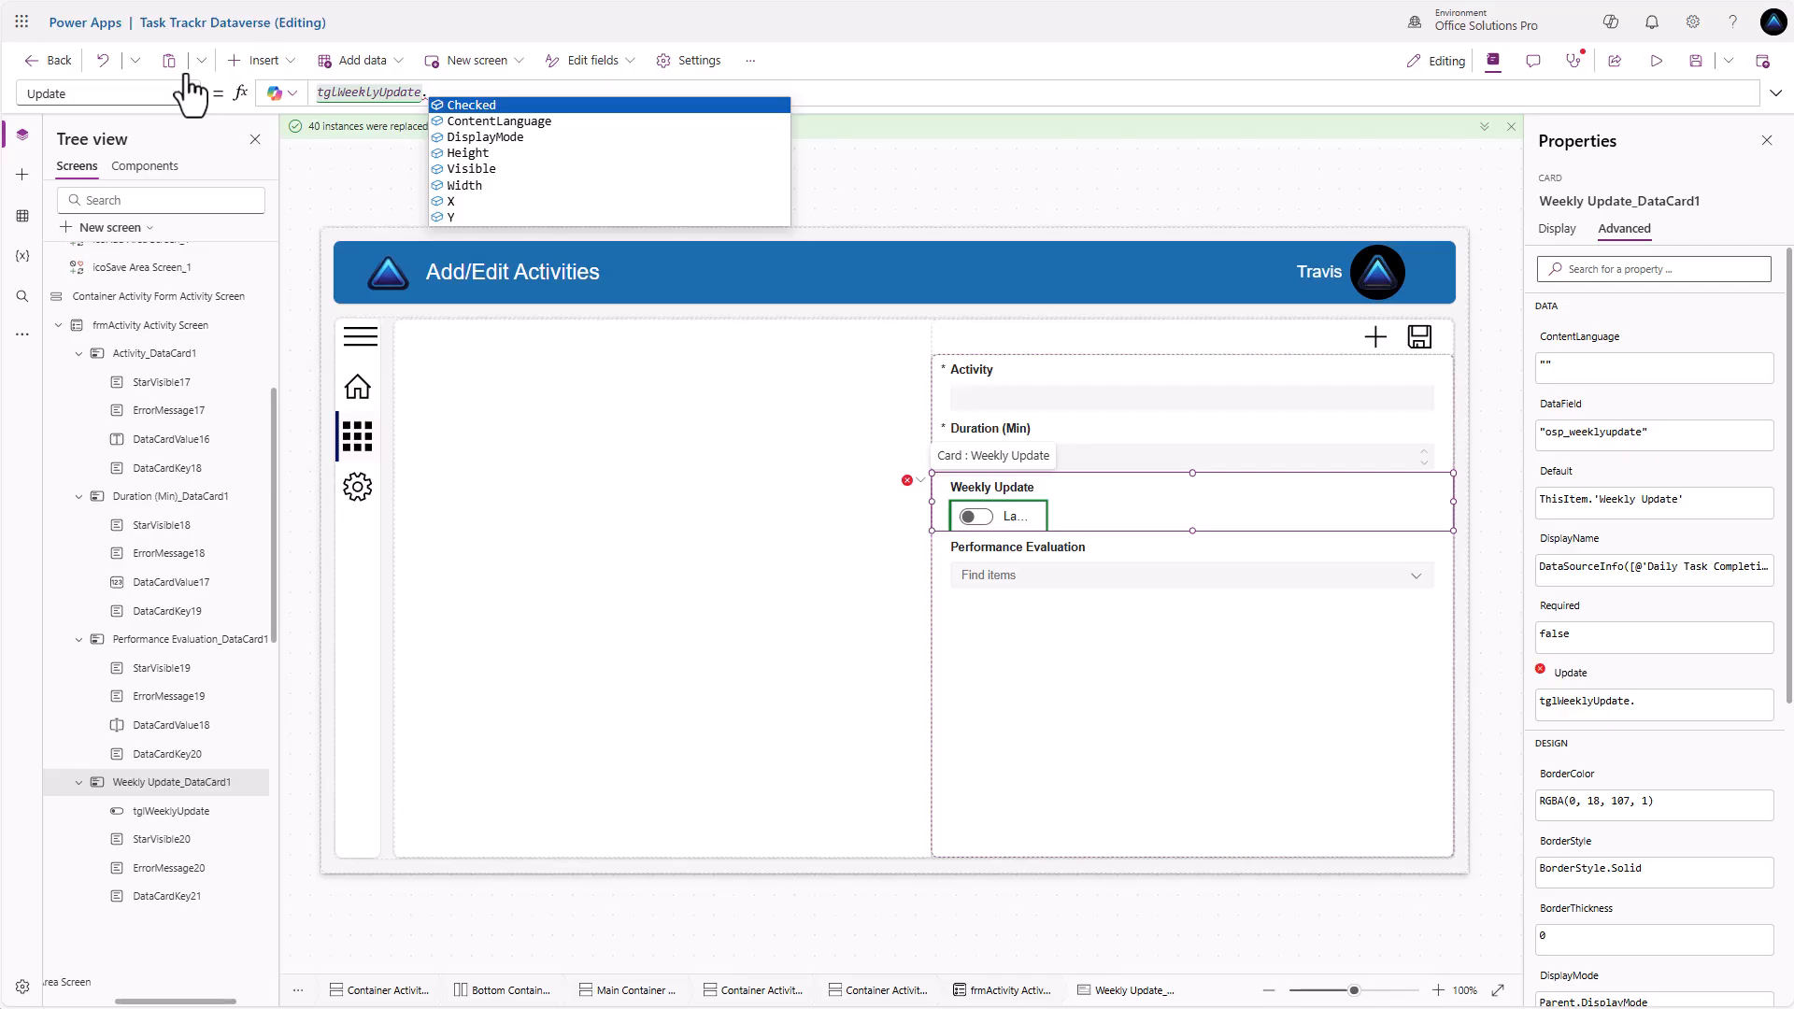
key("Tab")
Change the Weekly Update card's Update formula to If(tglWeeklyUpdate.Checked, 'Weekly Update (Daily Task Completions)'.Yes, 'Weekly Update (Daily Task Completions)'.No)
left_click(320, 94)
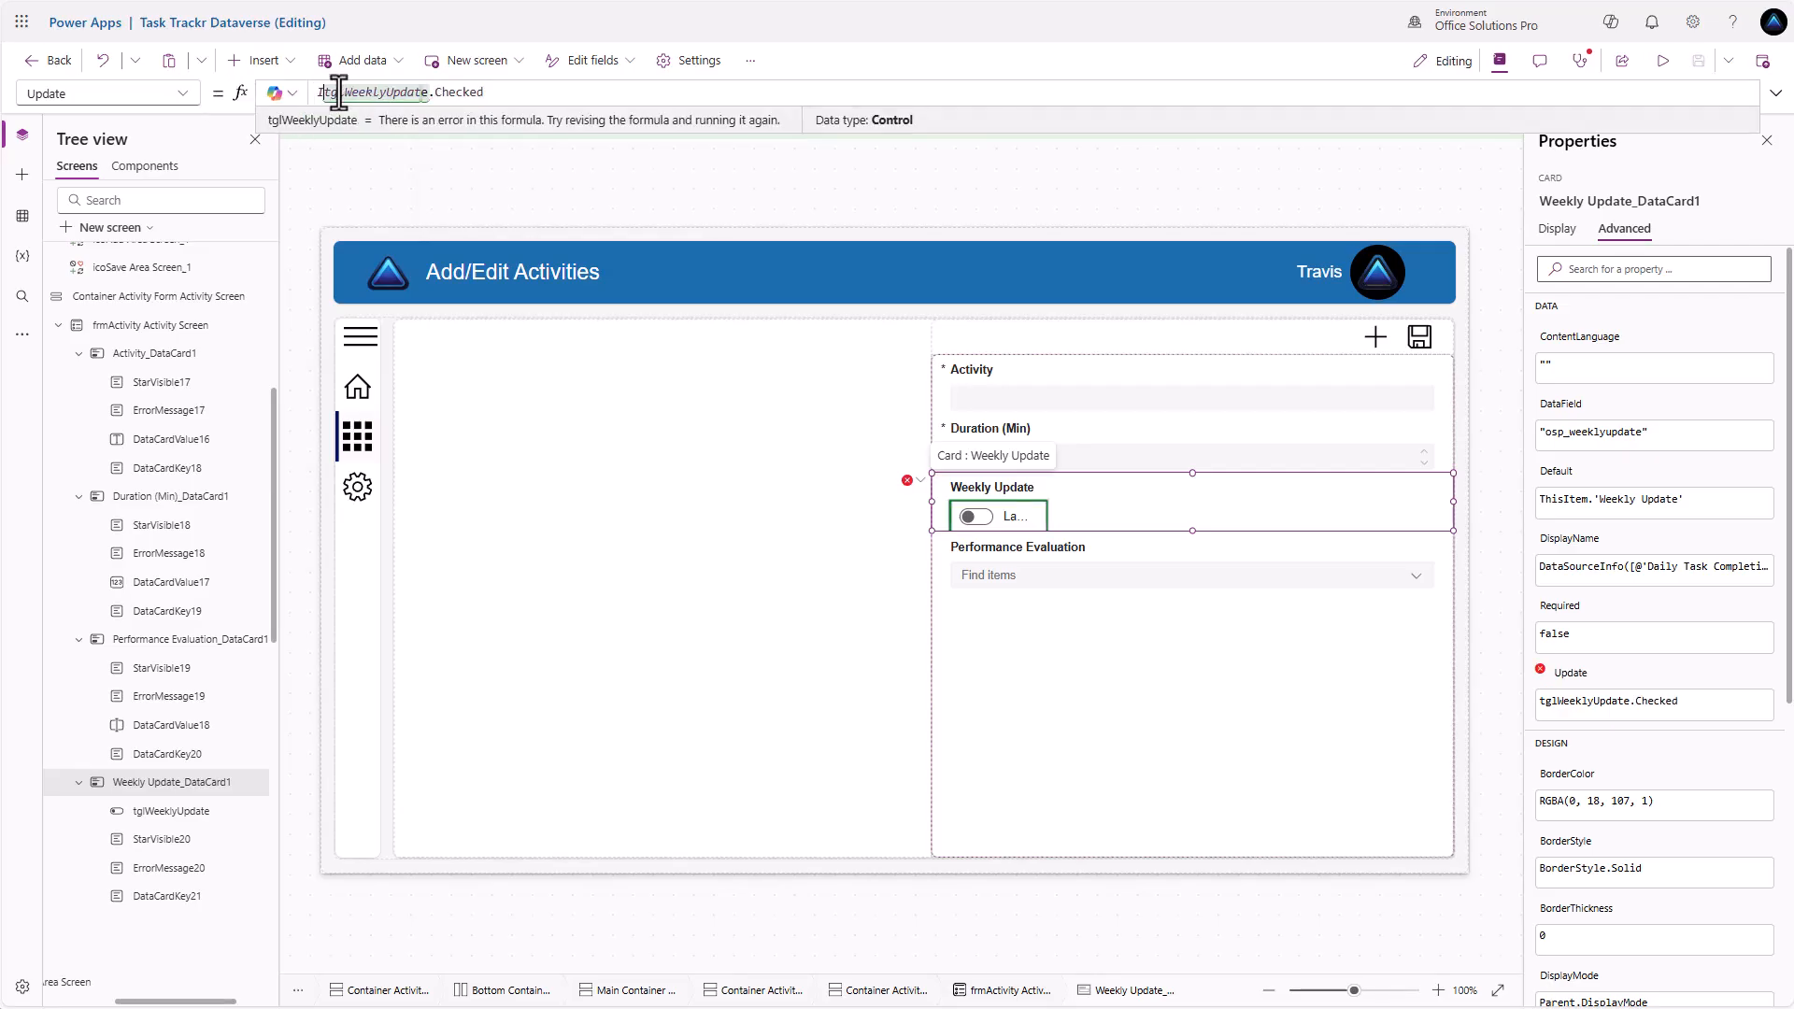
type("If(")
left_click(503, 94)
type(",")
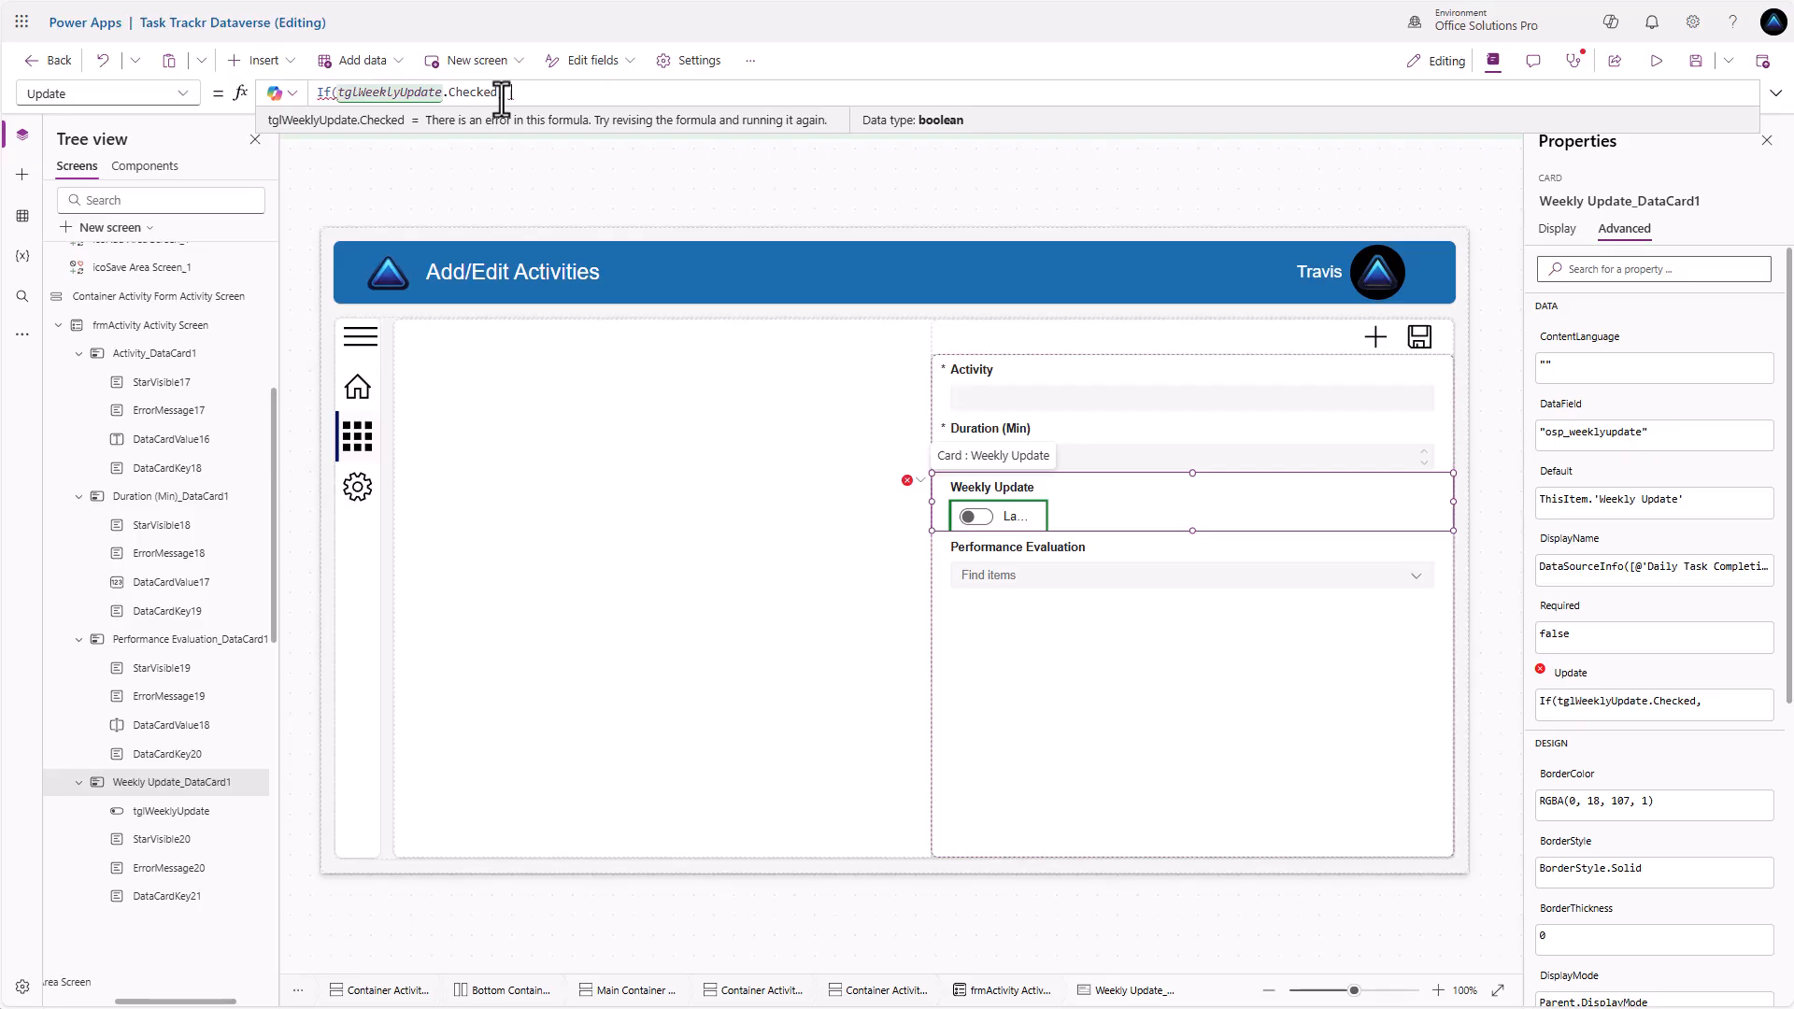
type(" Wee")
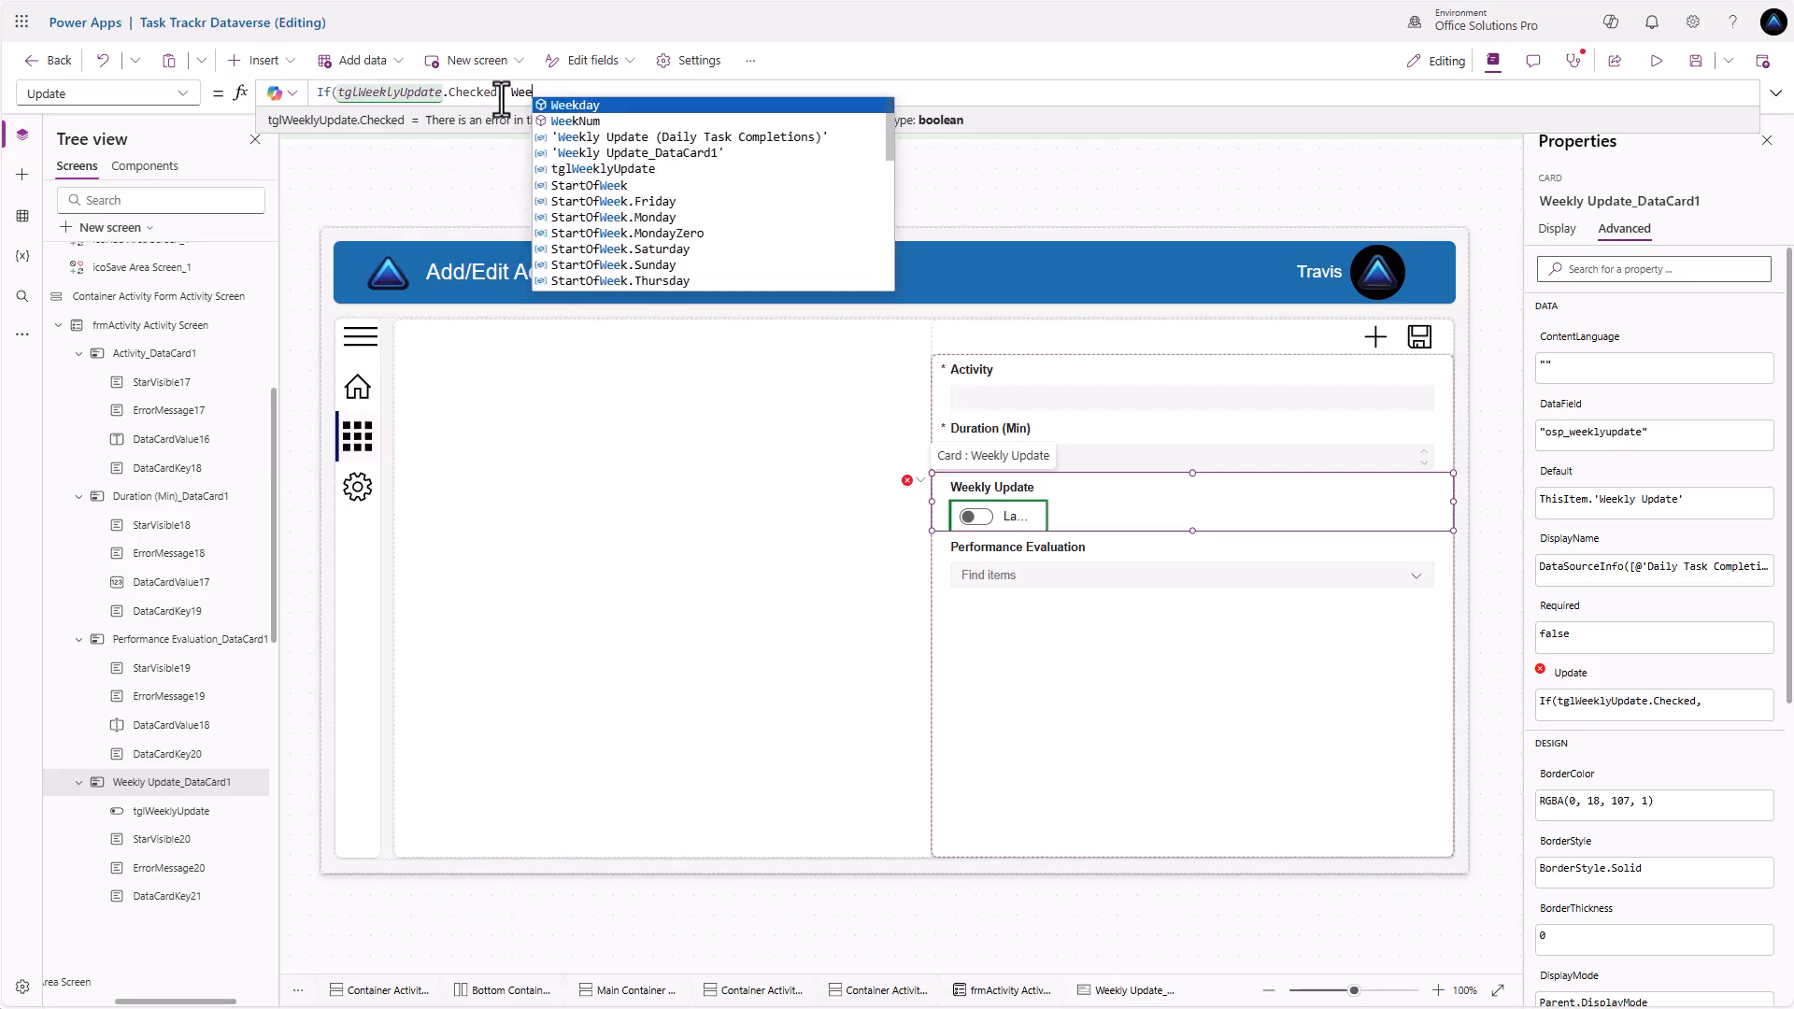
type("kl")
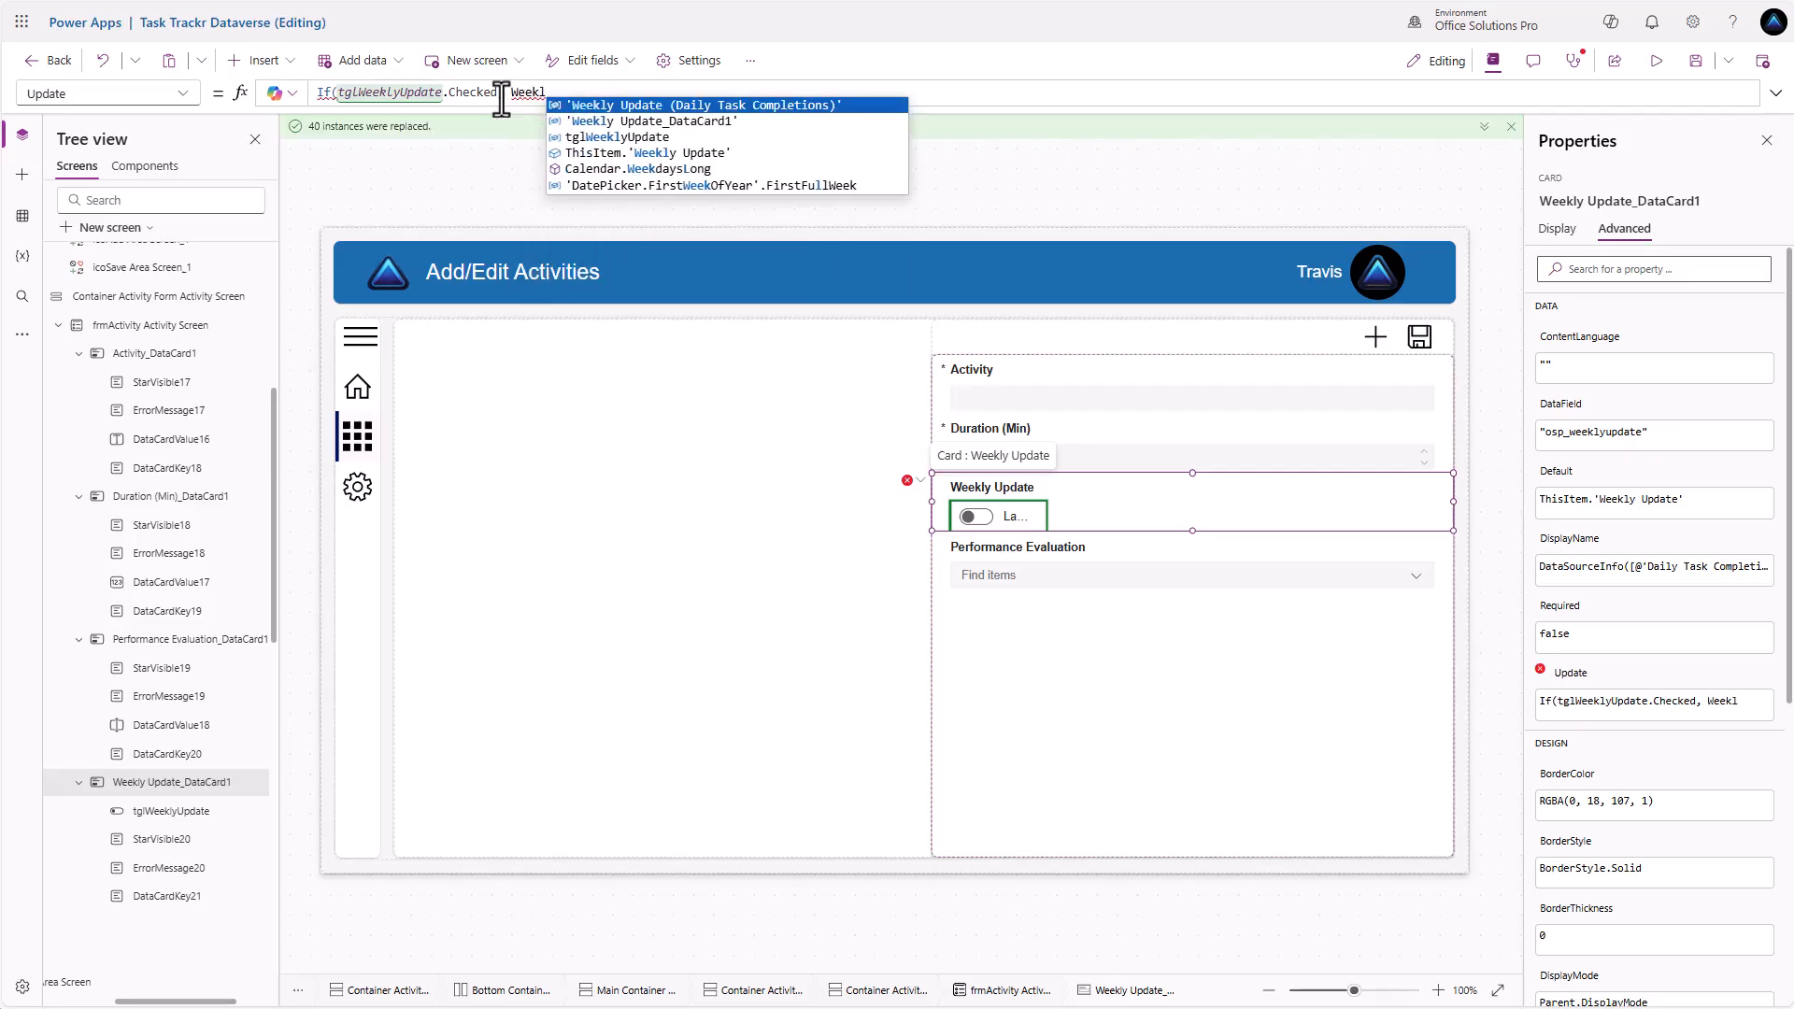
key("Tab")
type(".")
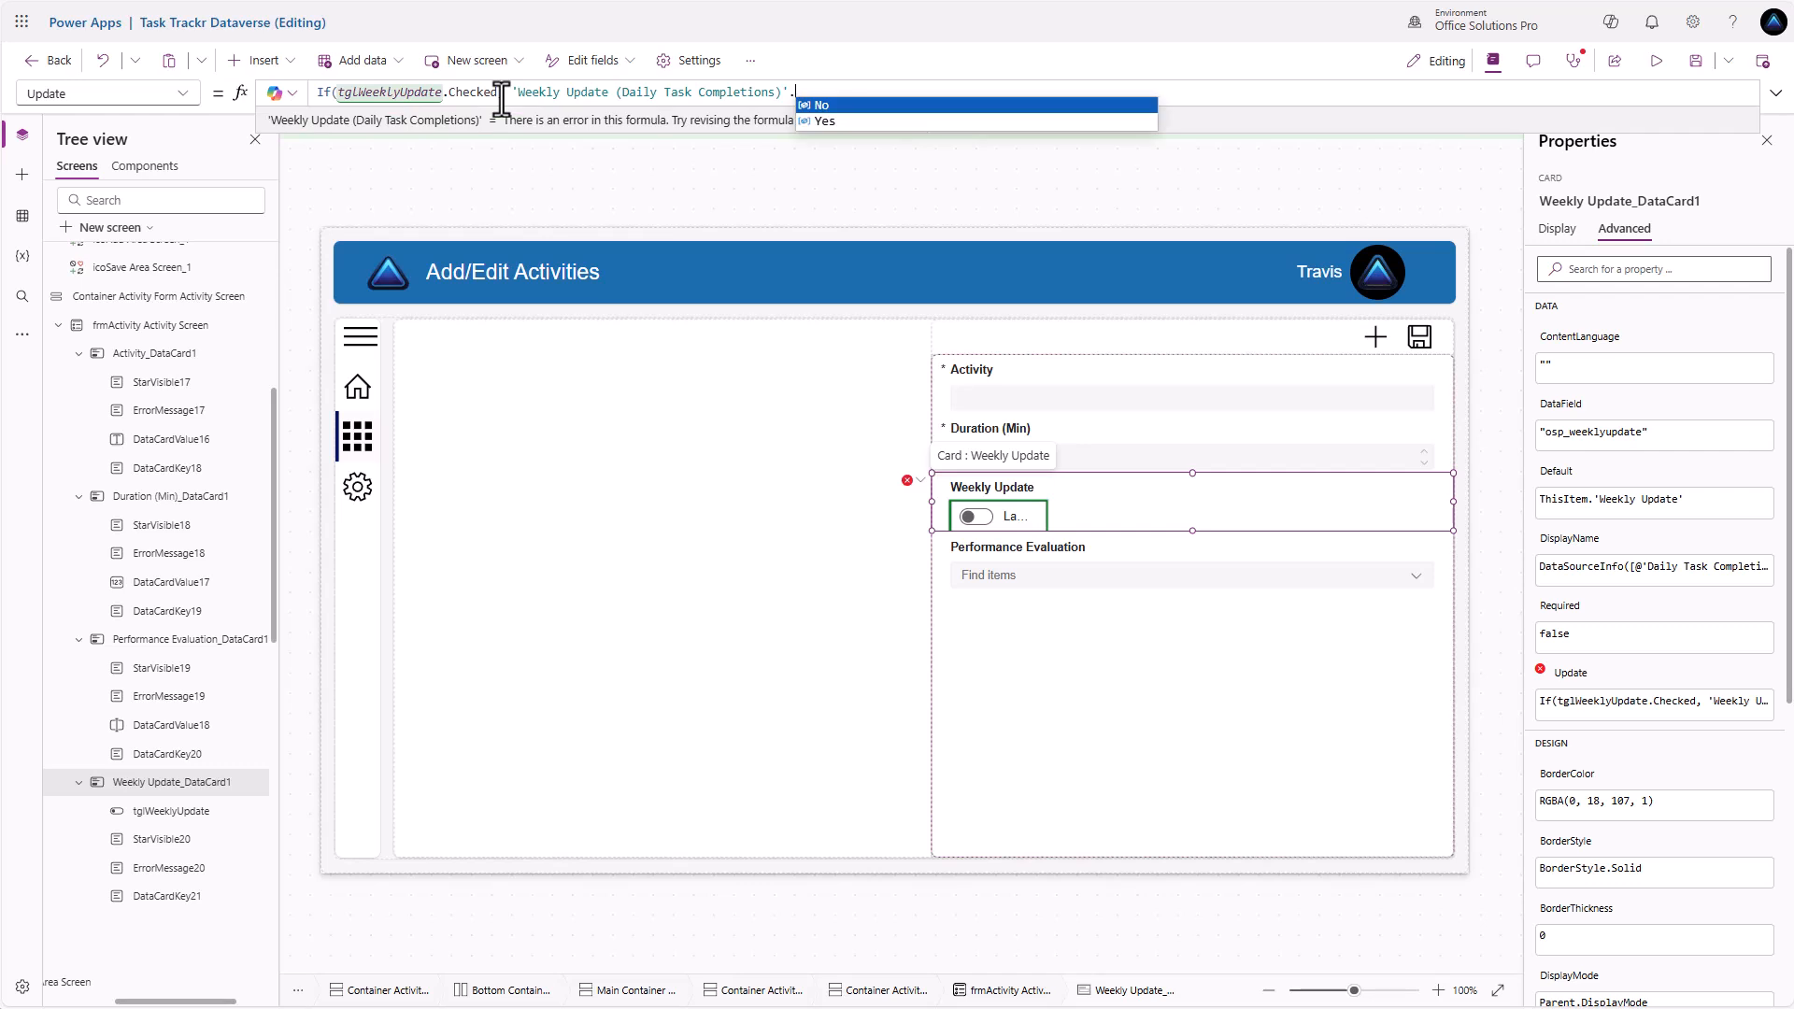
key("Down")
key("Tab")
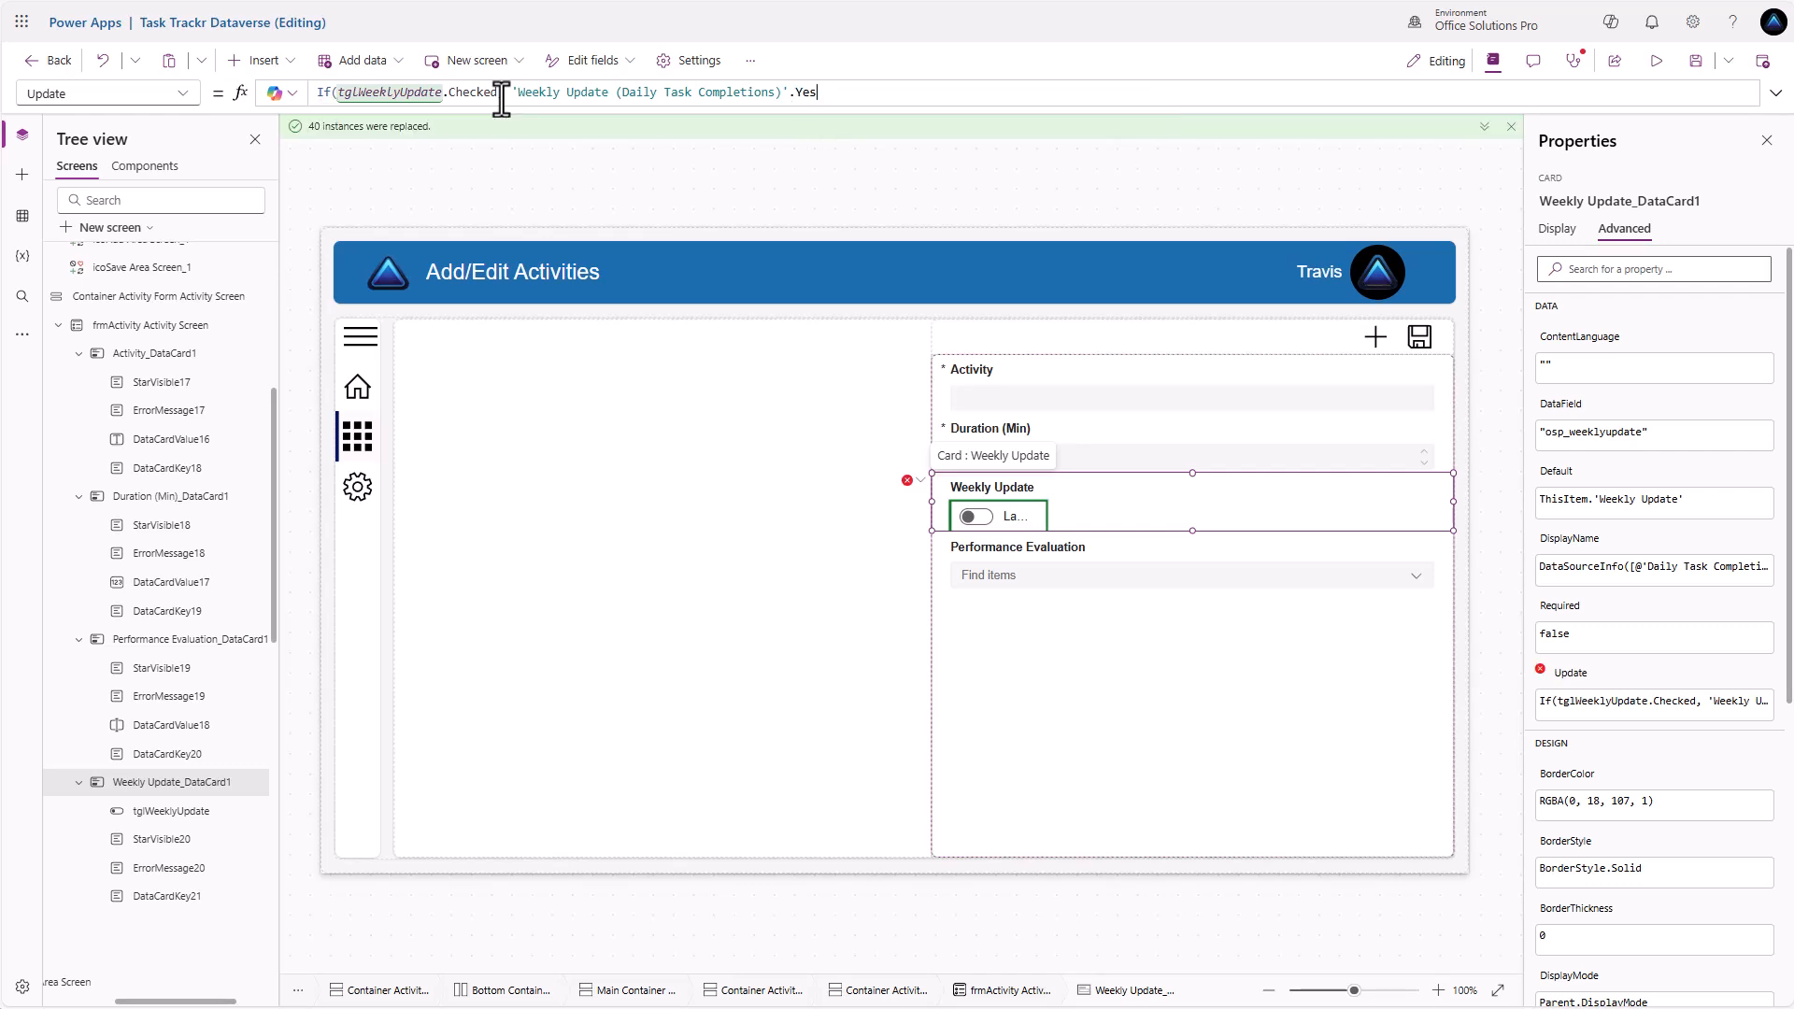
type(", Weekl")
key("Tab")
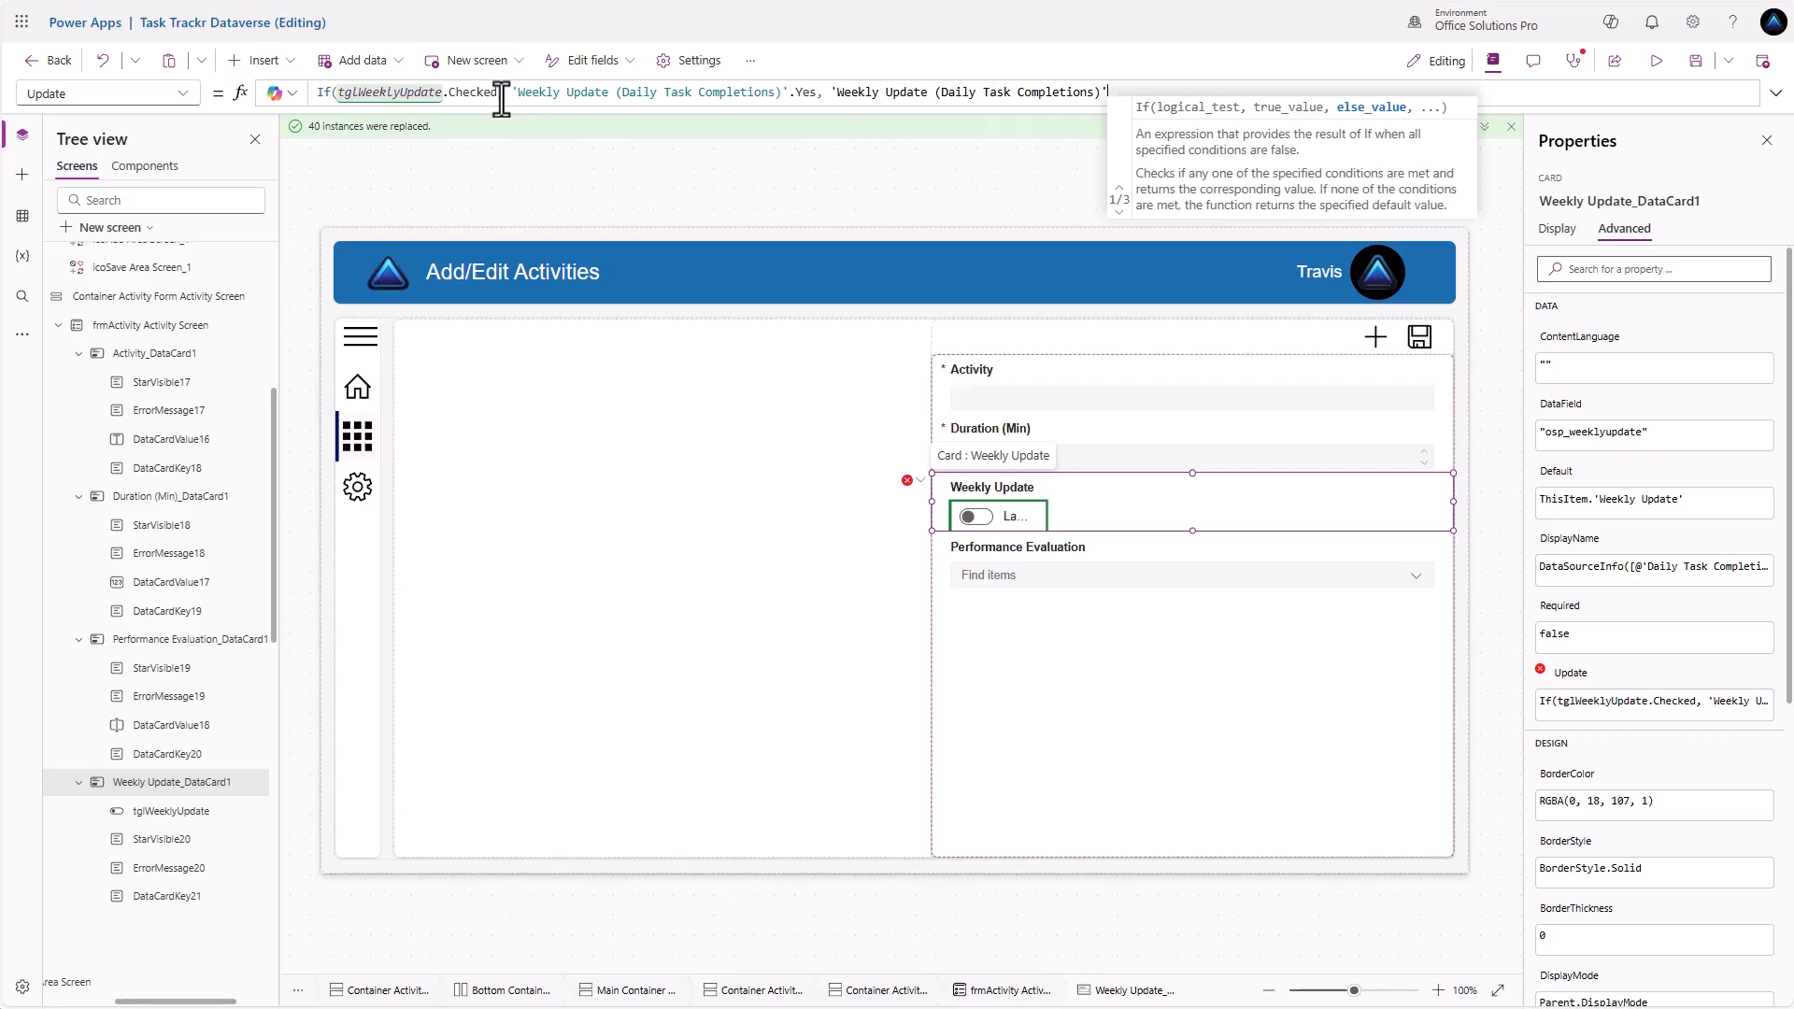
type(".No)")
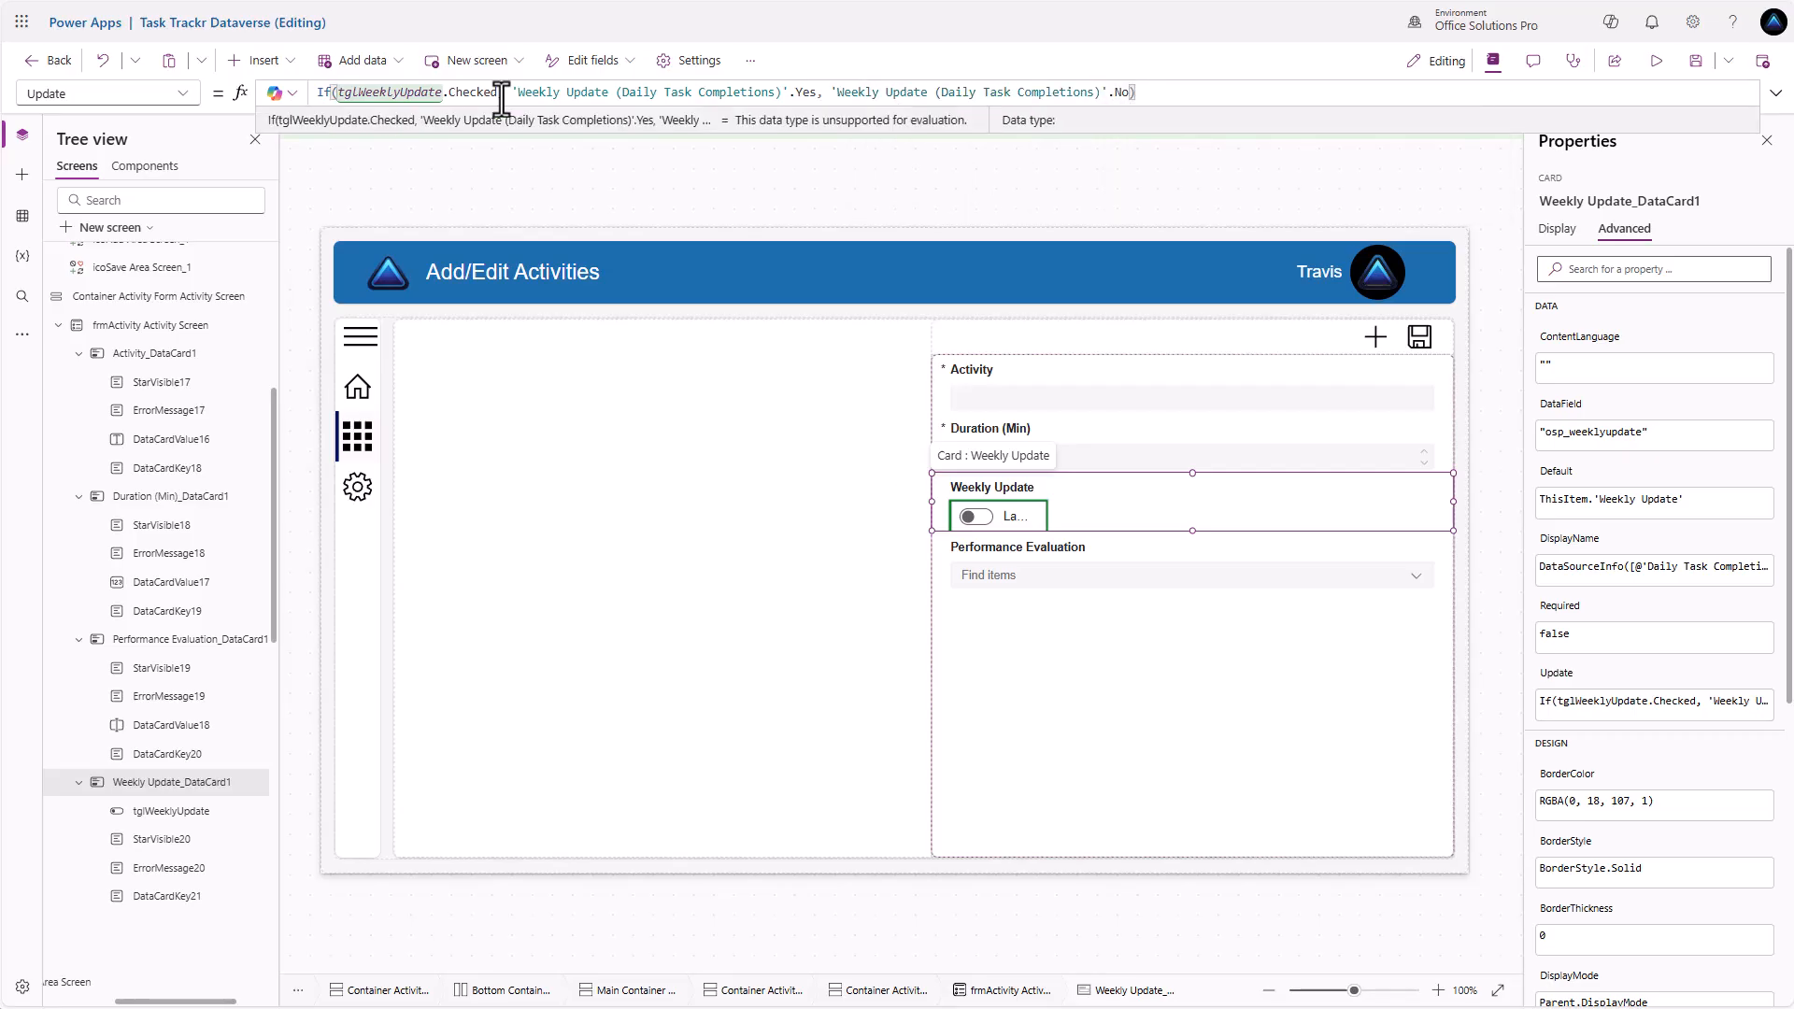
Set the width of the toggle in the Weekly Update card to 125
left_click(1039, 519)
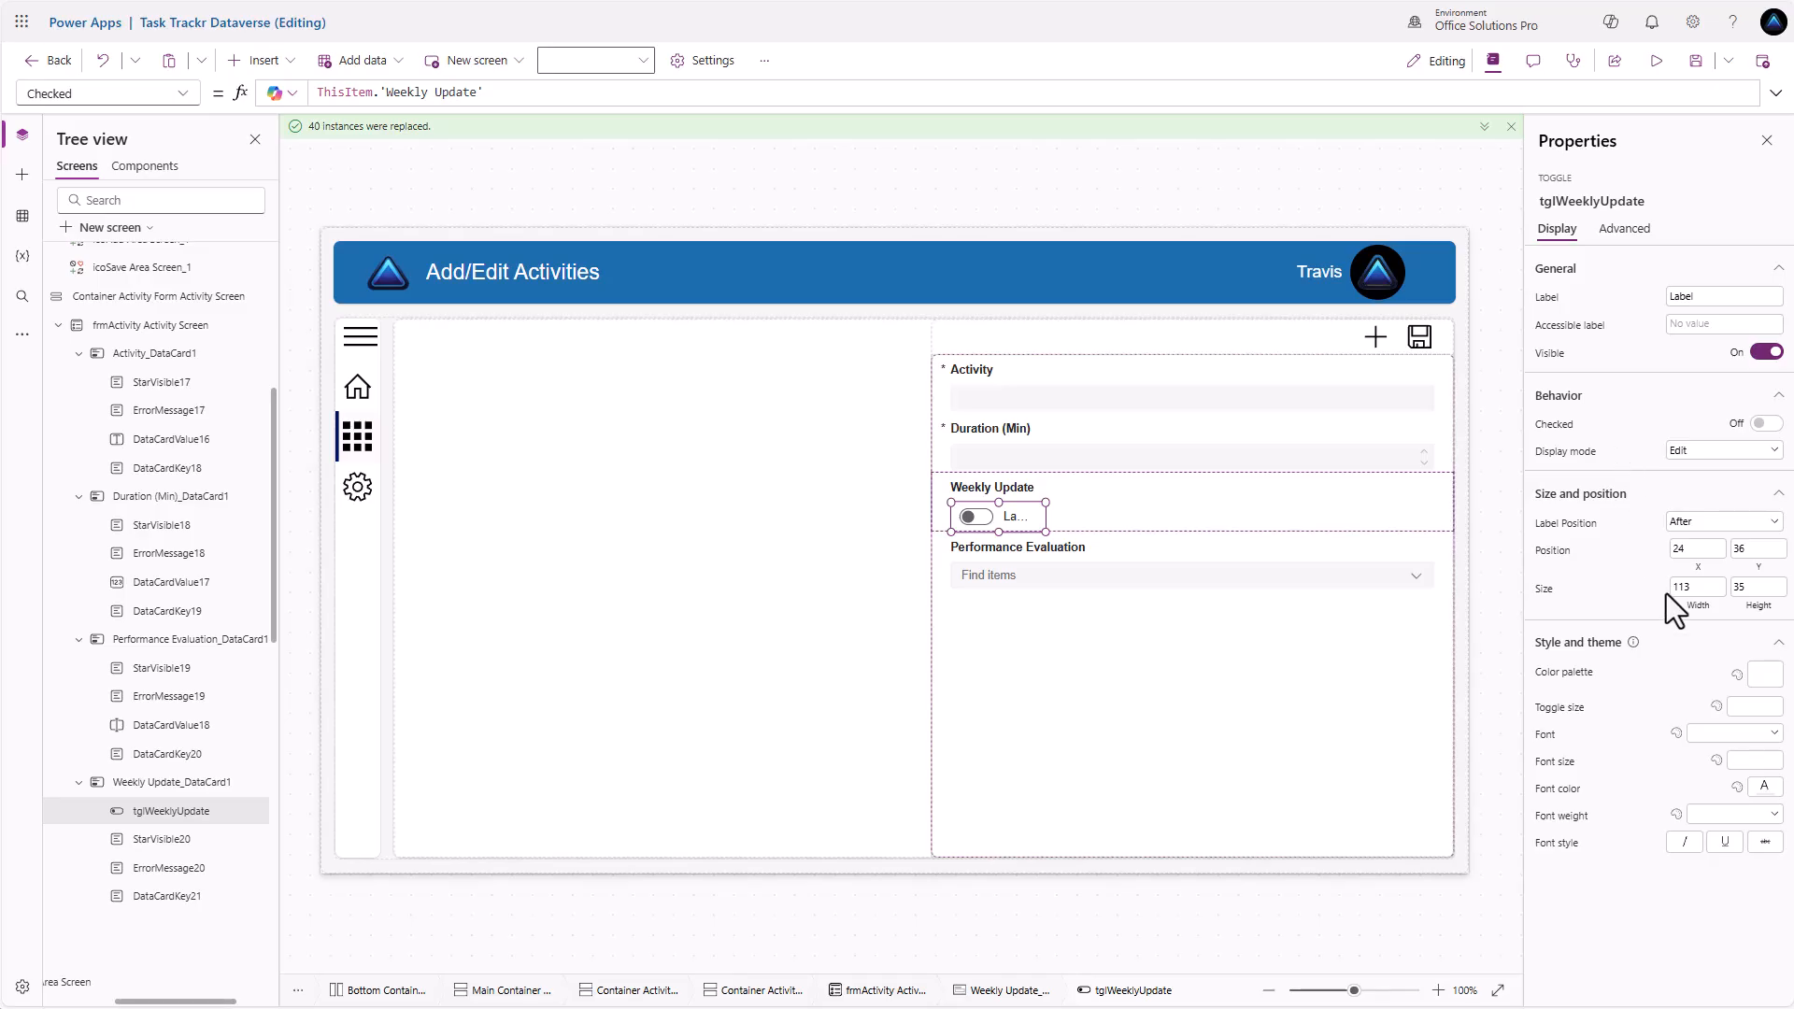
left_click(1690, 586)
left_click(1617, 575)
Replace the Weekly Update toggle's Label value with the formula If(tglWeeklyUpdate.Checked, "Yes", "No")
left_click(1548, 297)
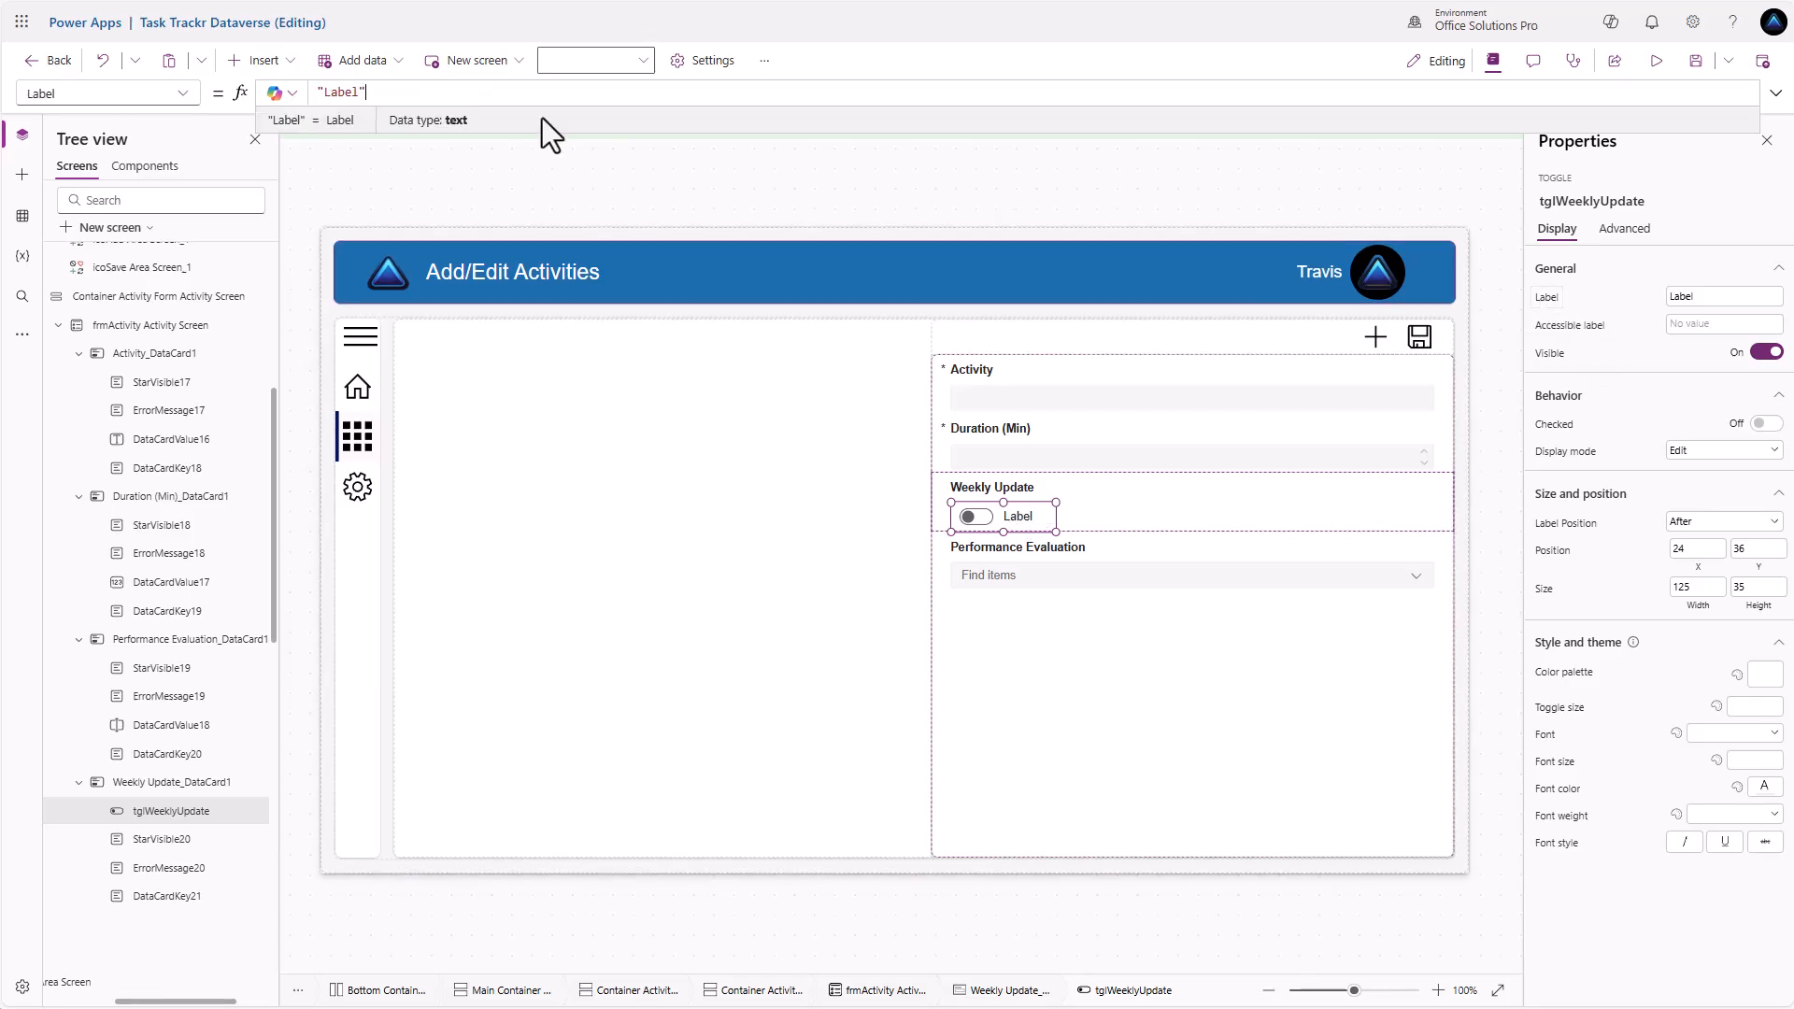
triple_click(384, 98)
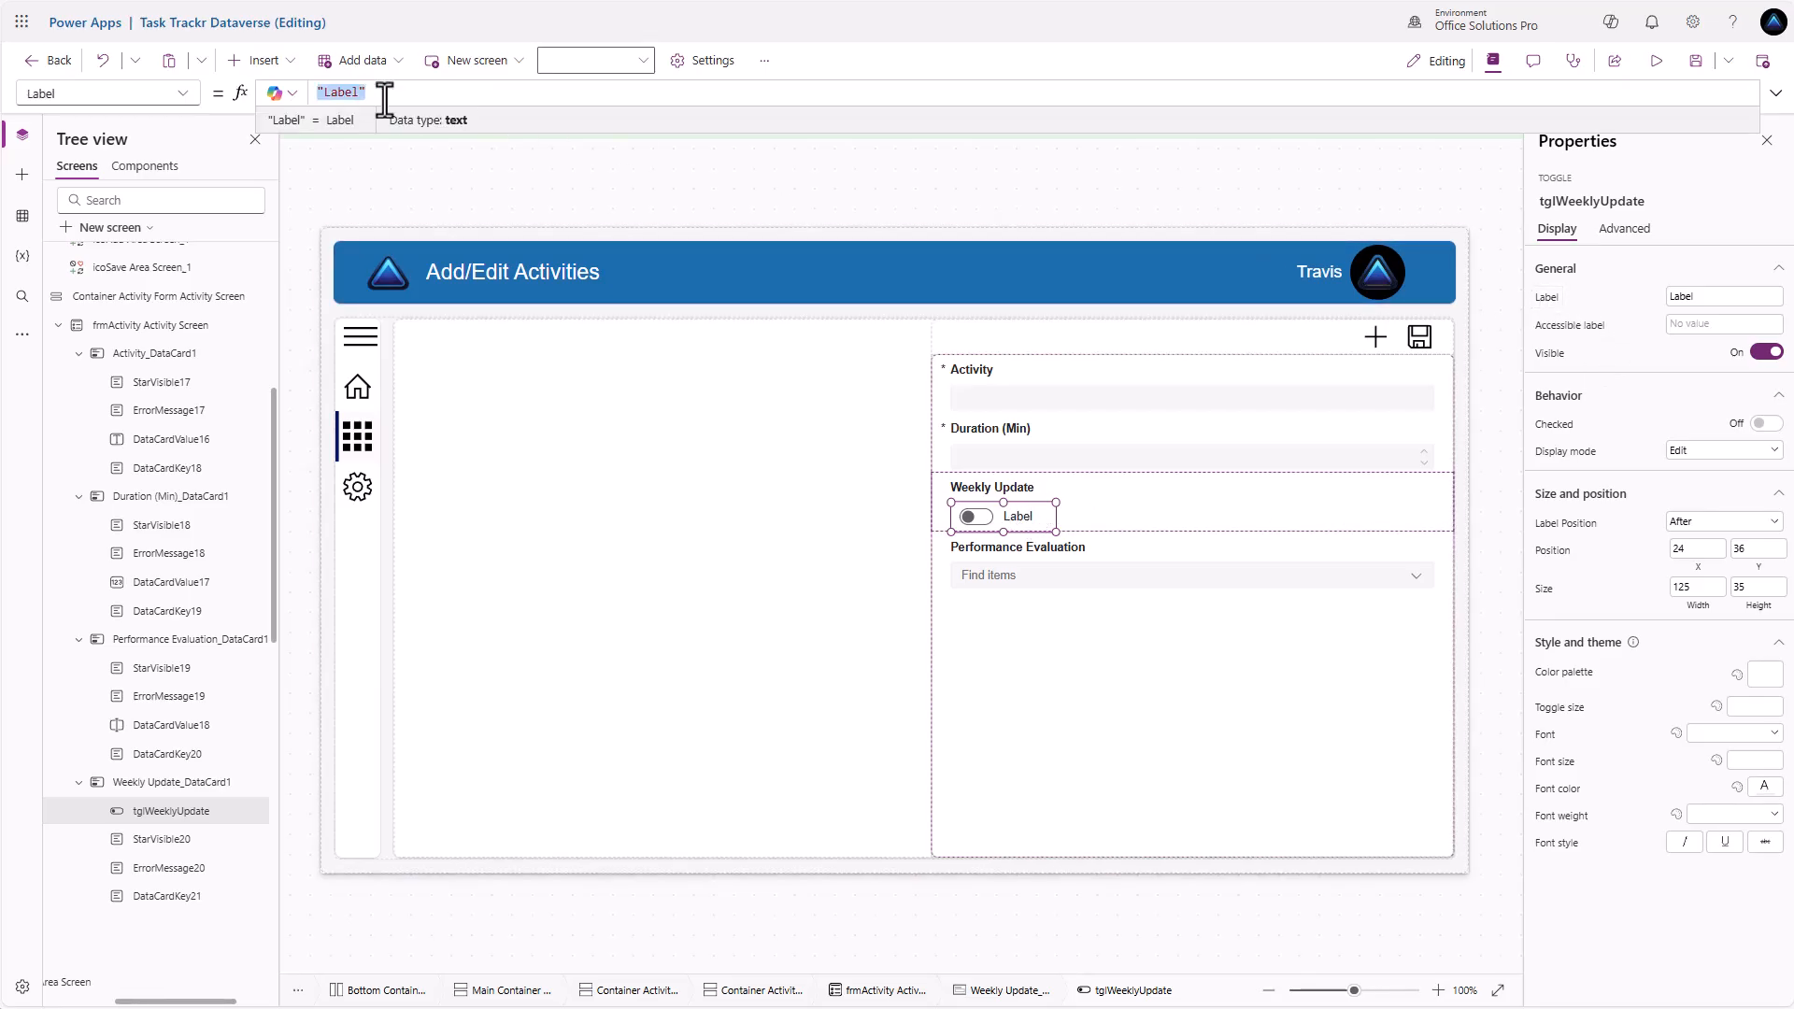
type("If(tgl")
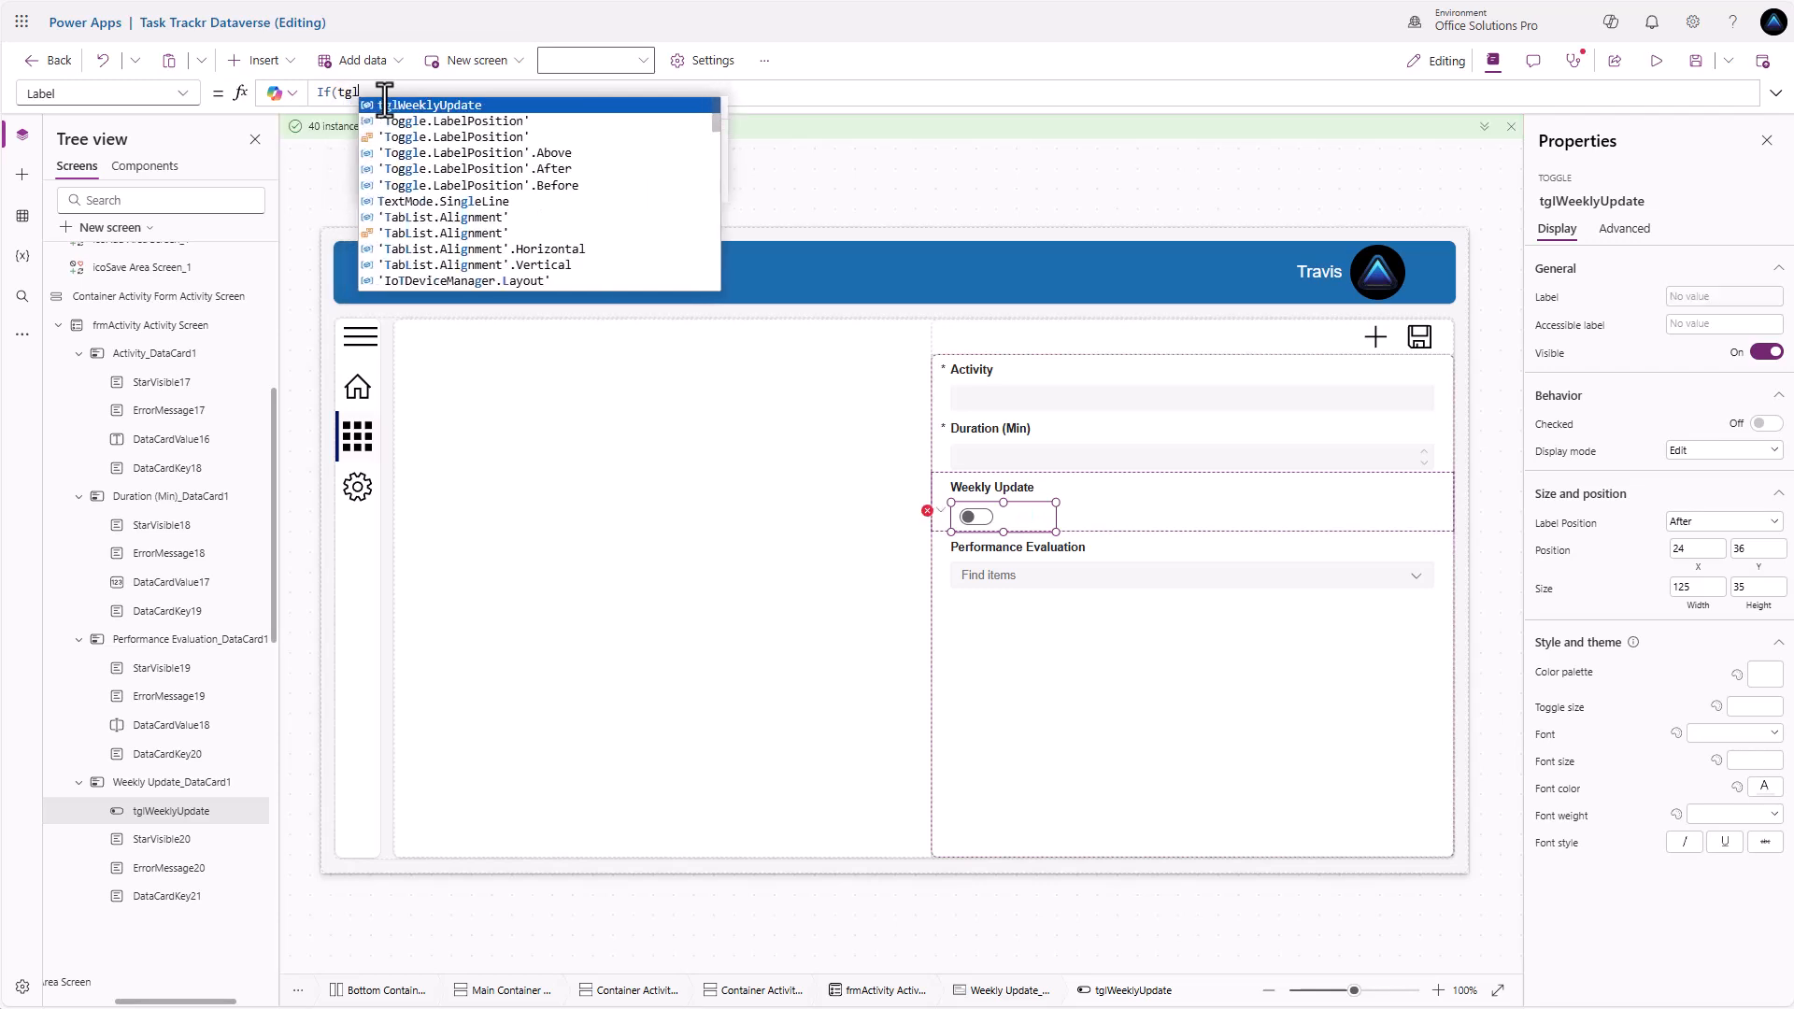
key("Tab")
type(".")
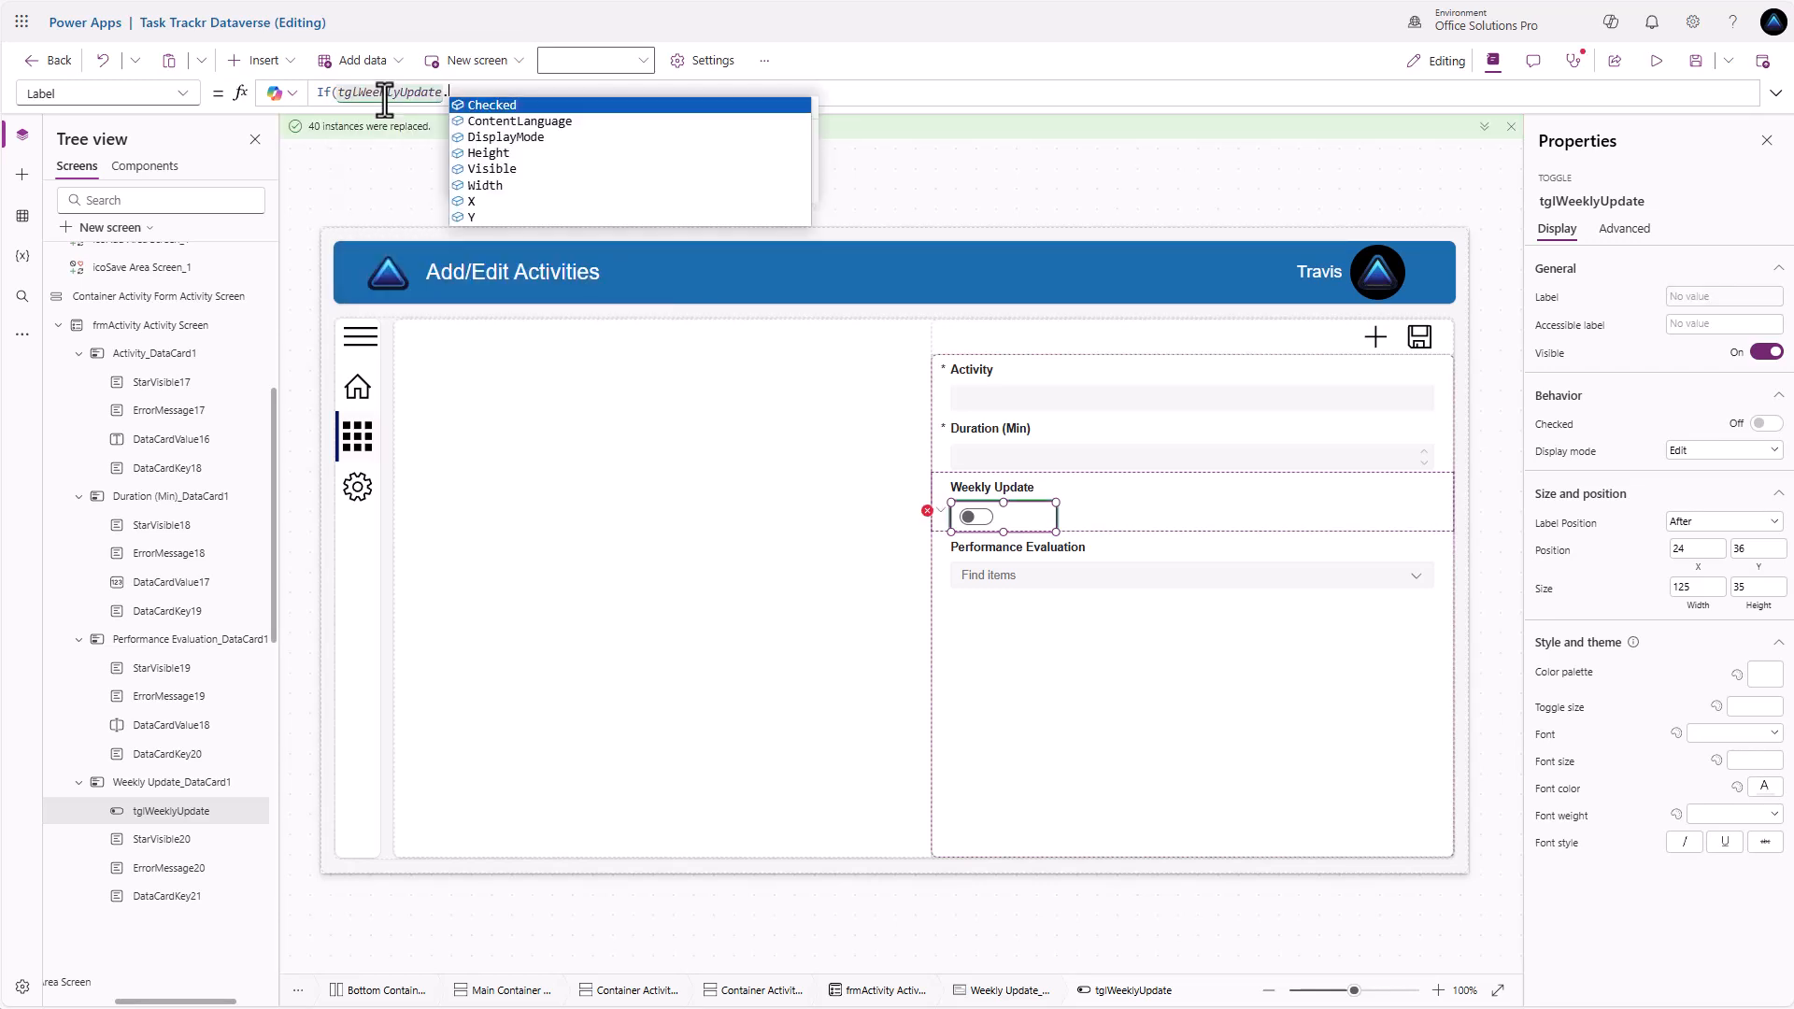
type("Checked, ")
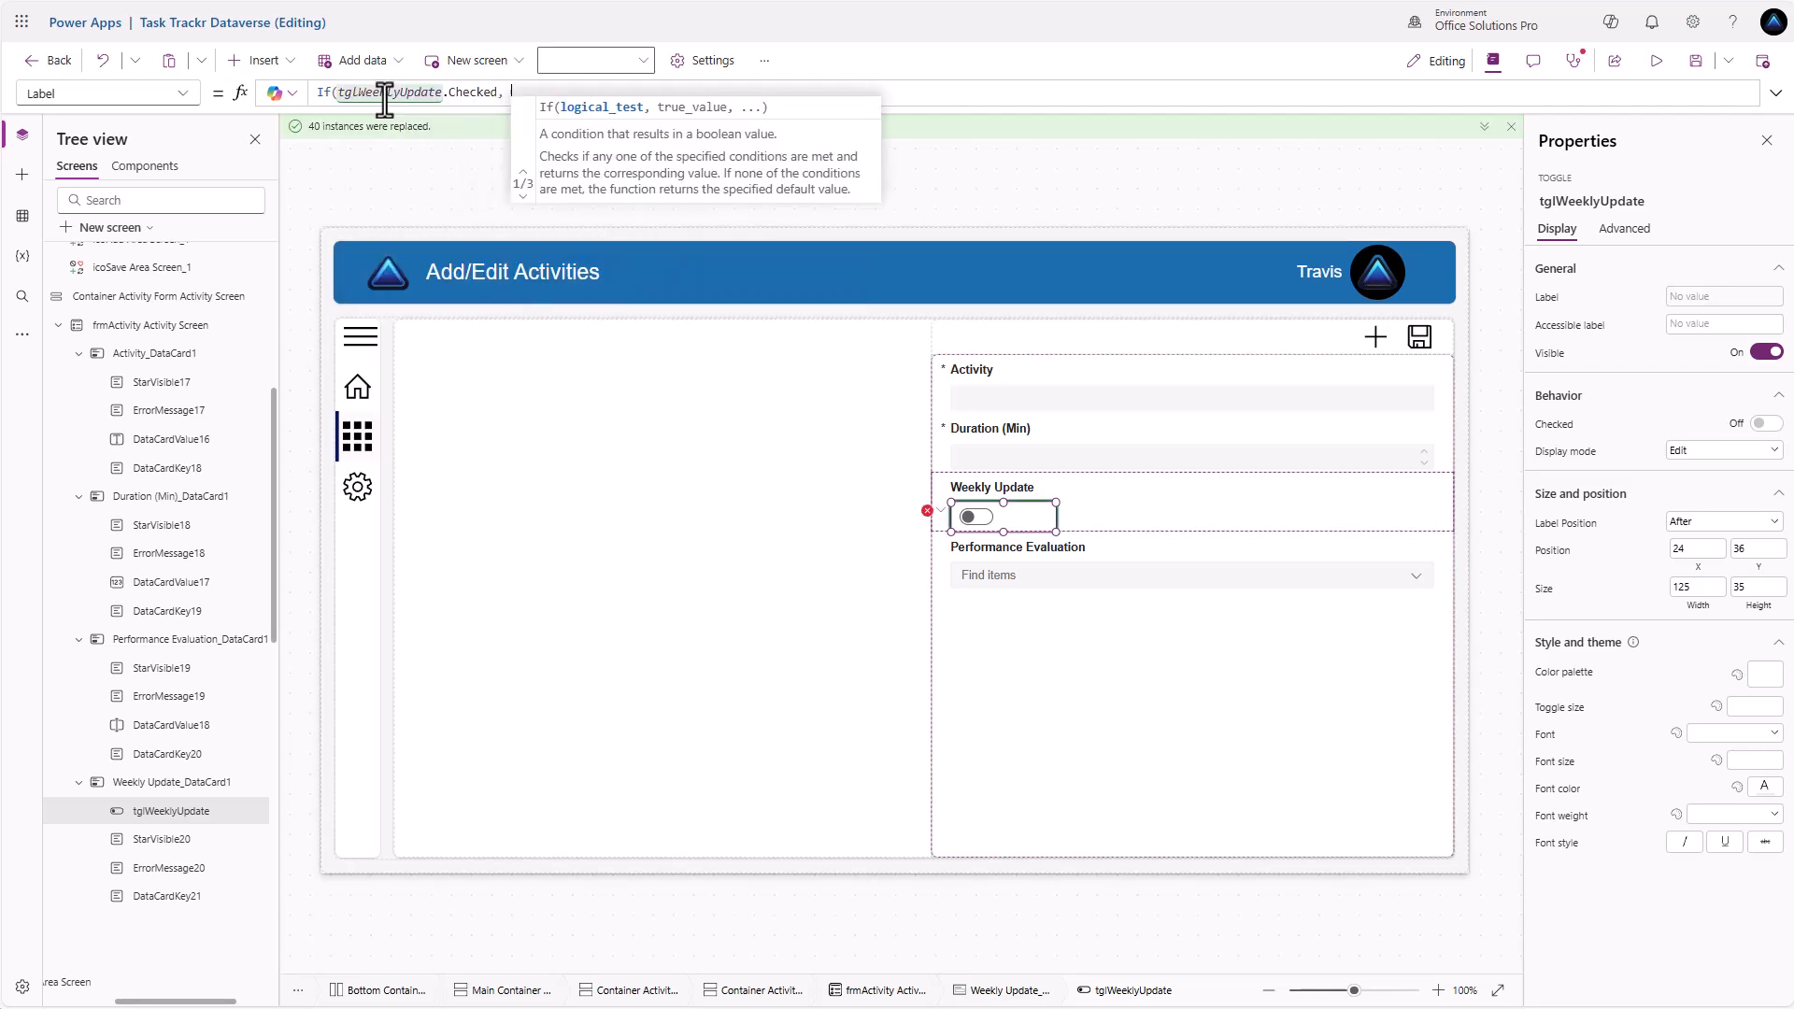
type("\"Yes")
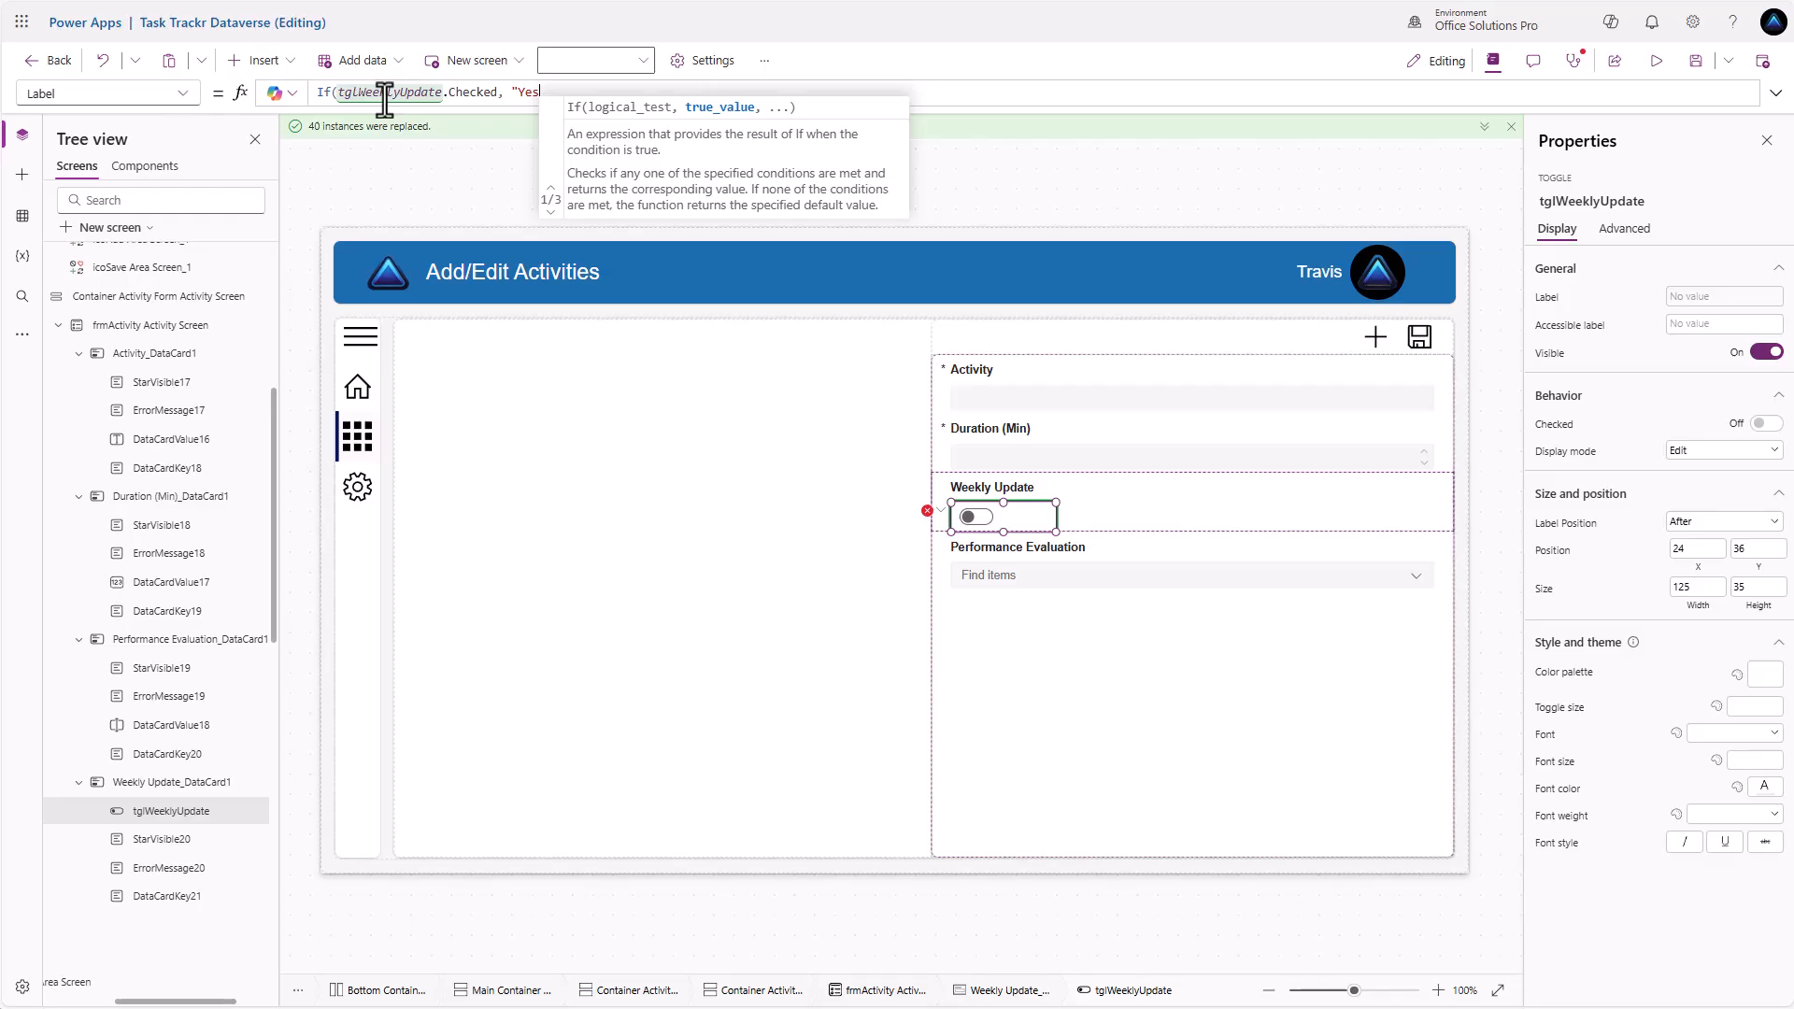
type("\", \"")
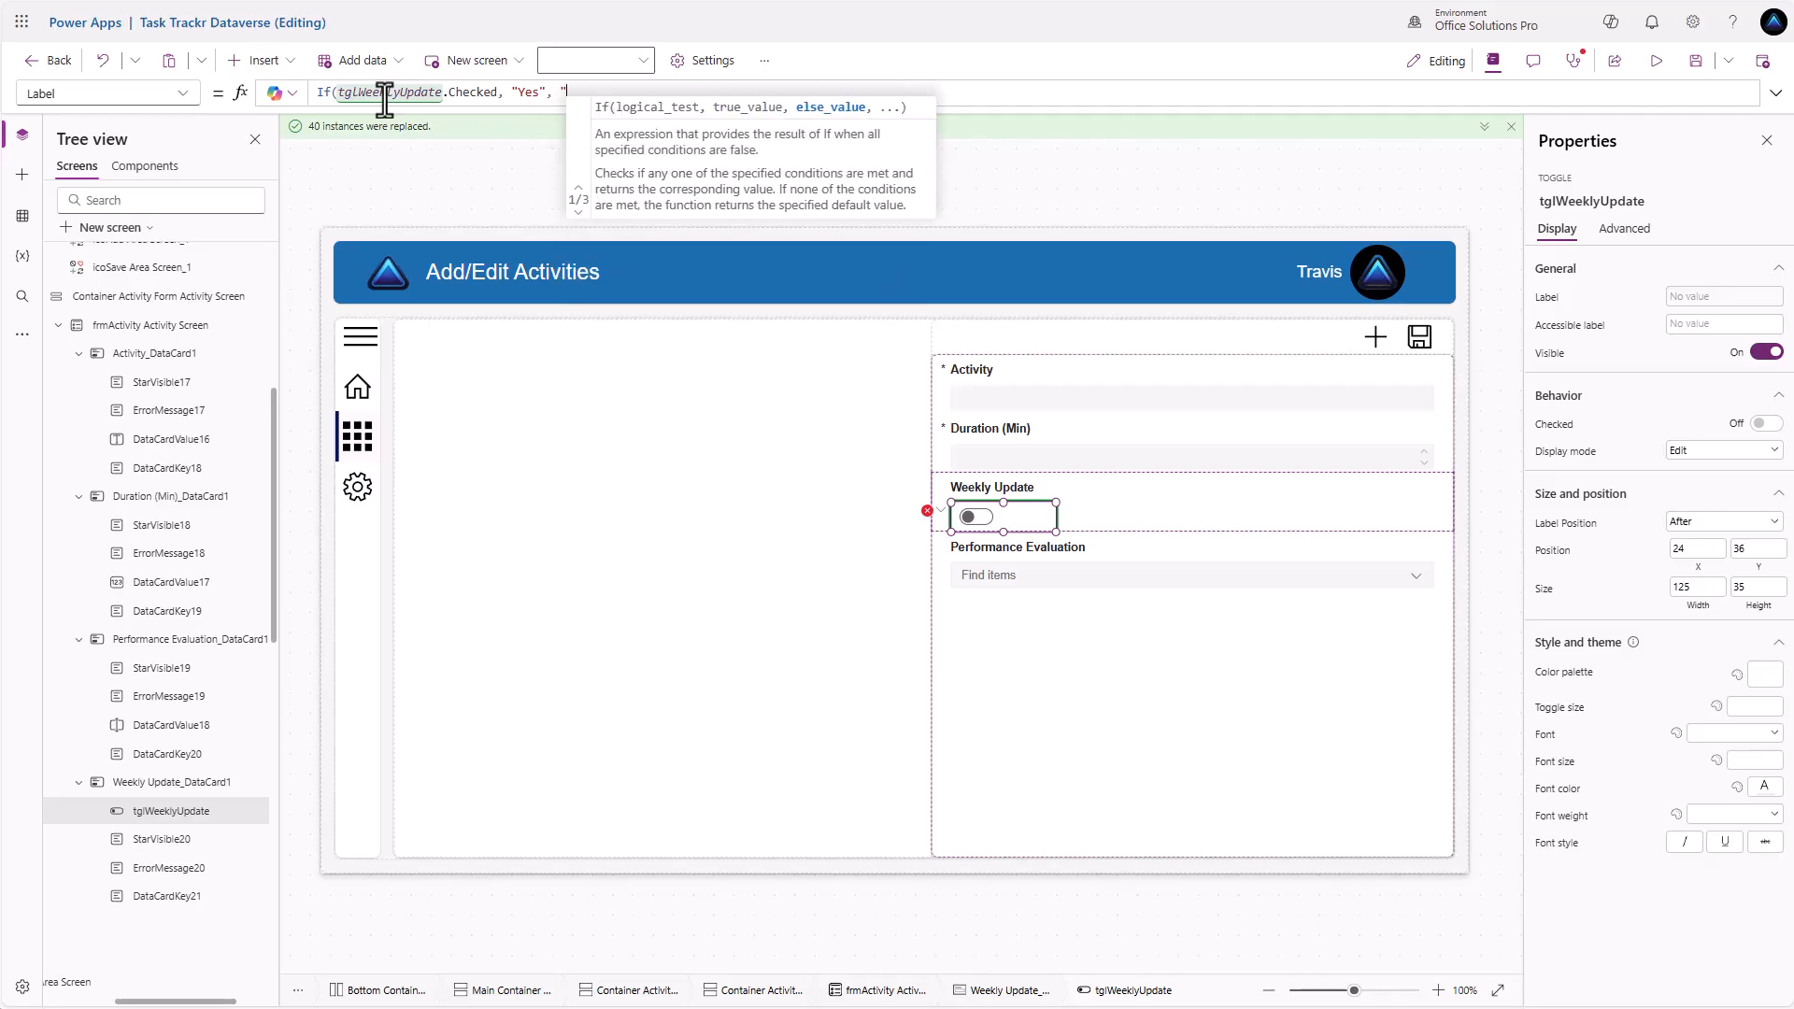
type("No\"")
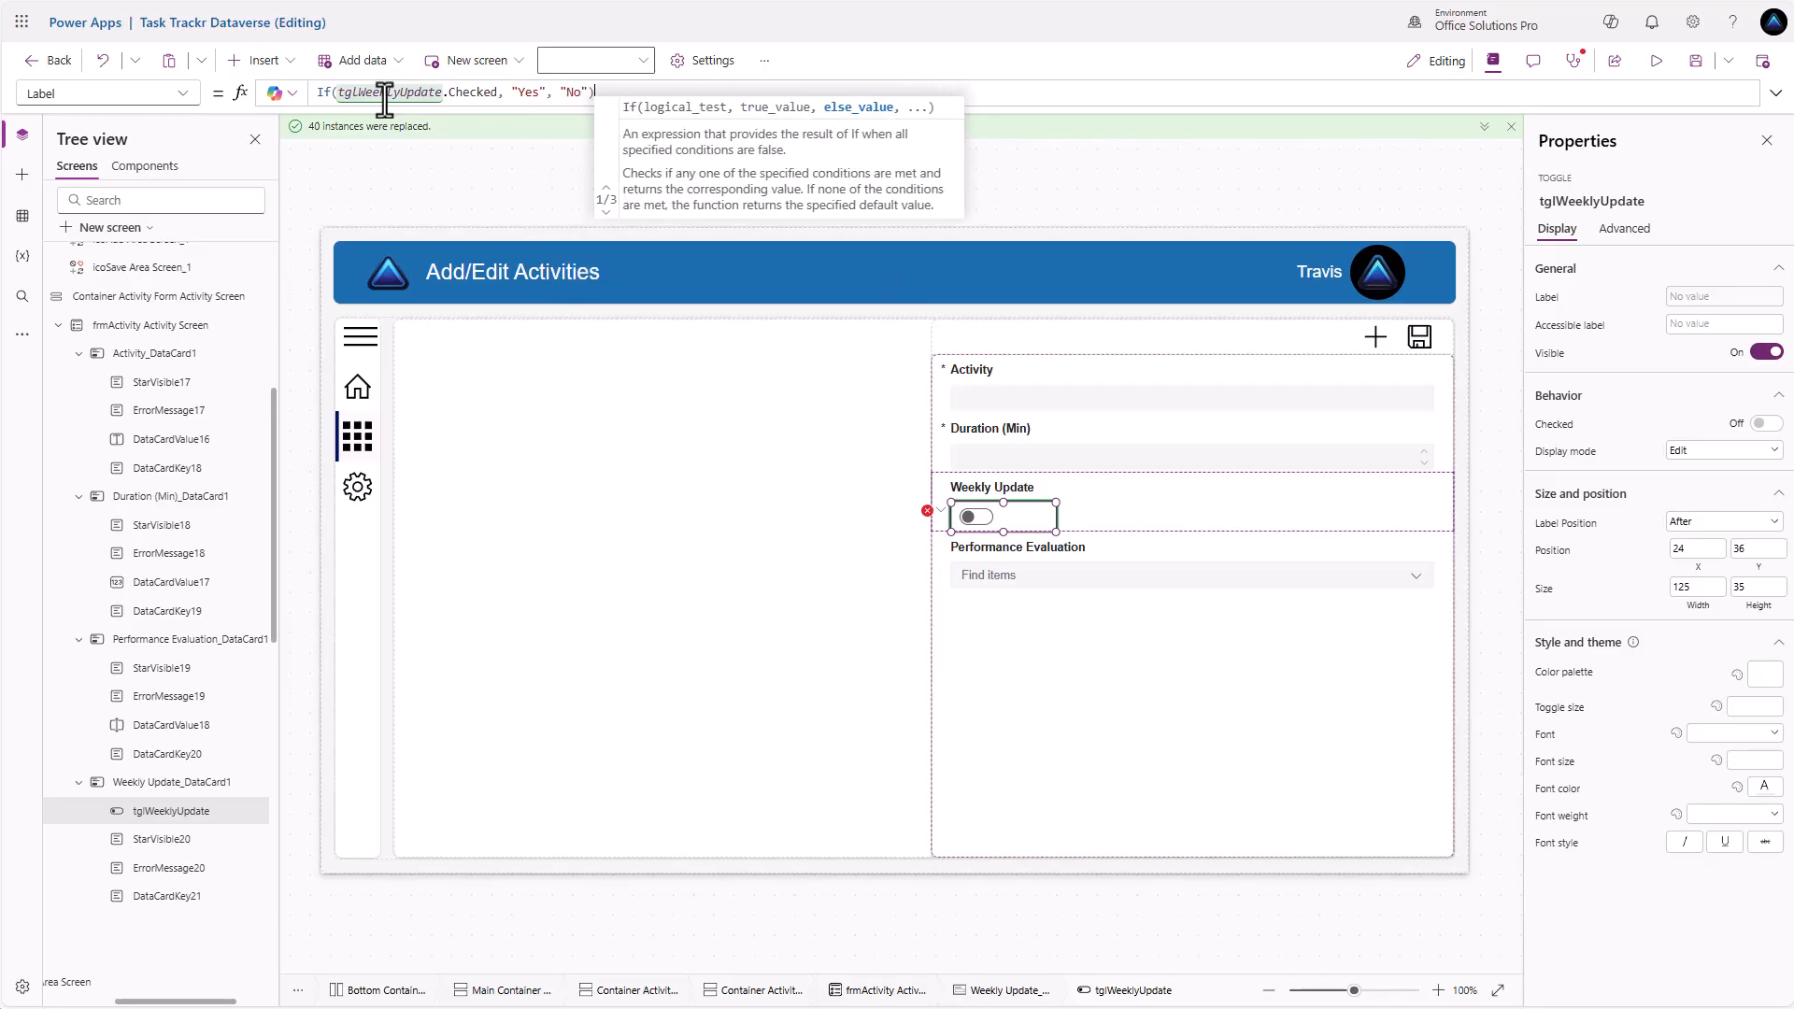
type(")")
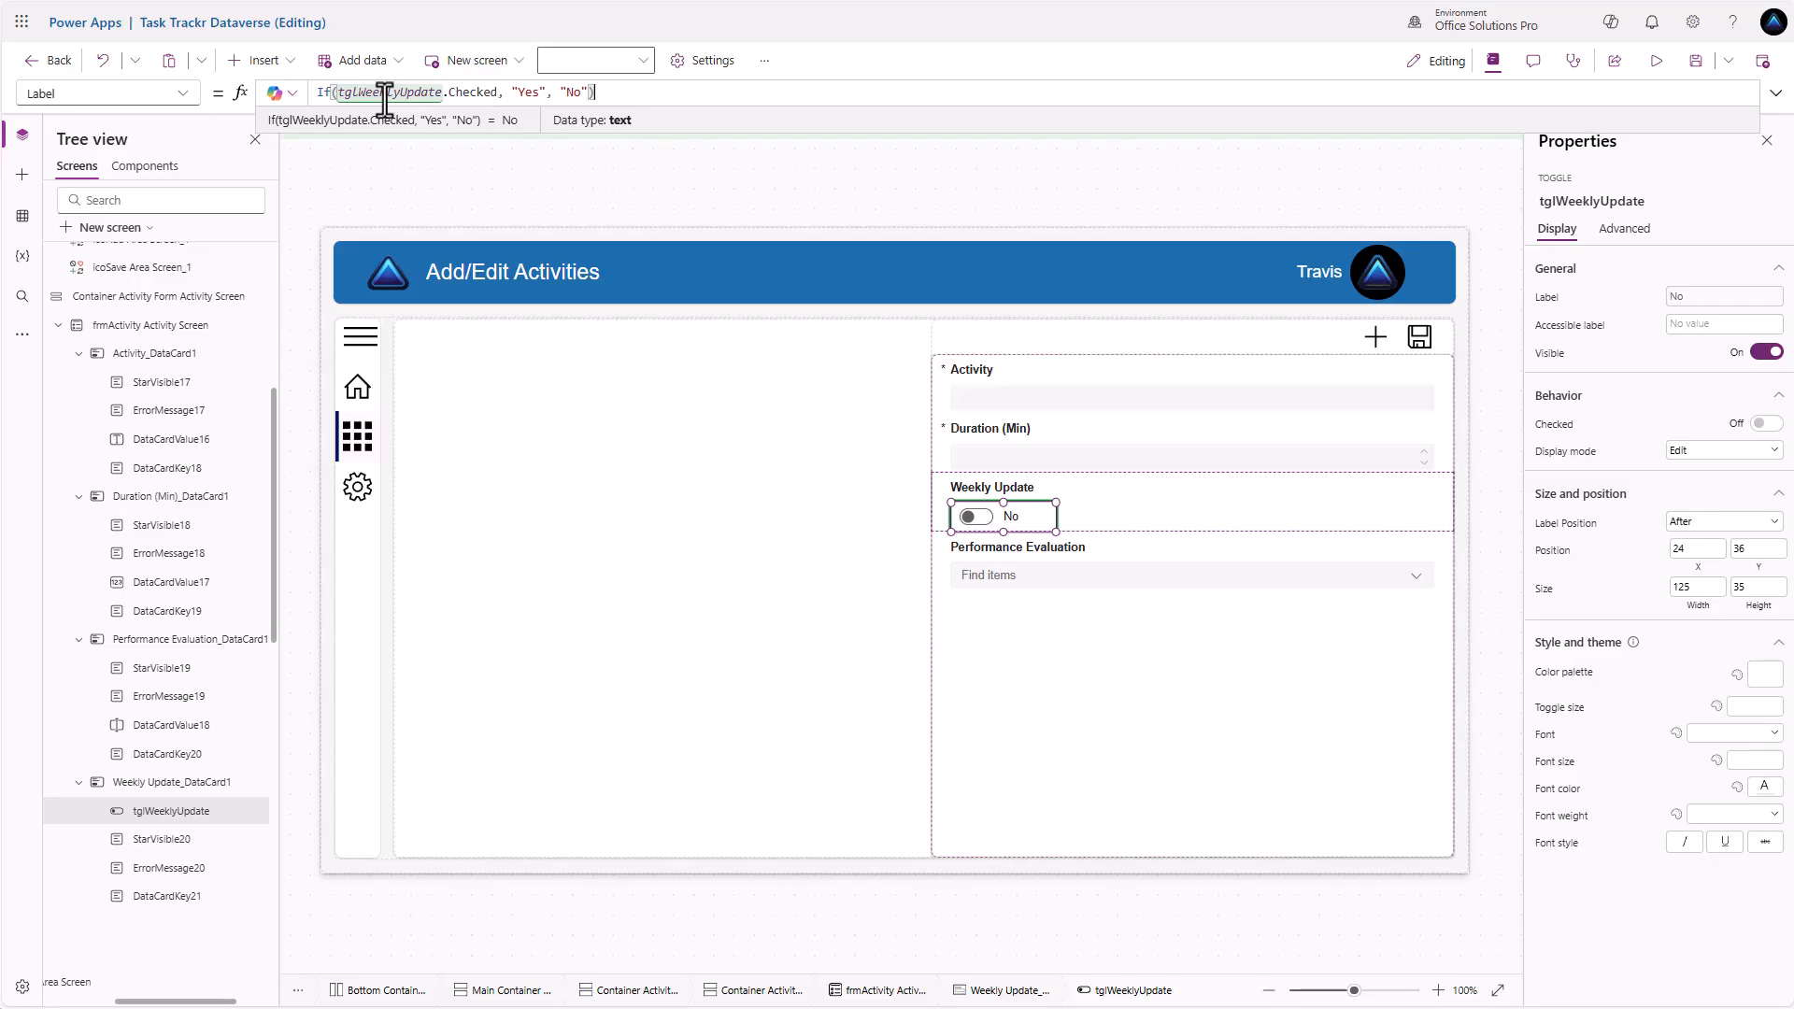
Copy the Weekly Update toggle and paste it into the Performance Evaluation card, unlocking that card
left_click(1028, 517)
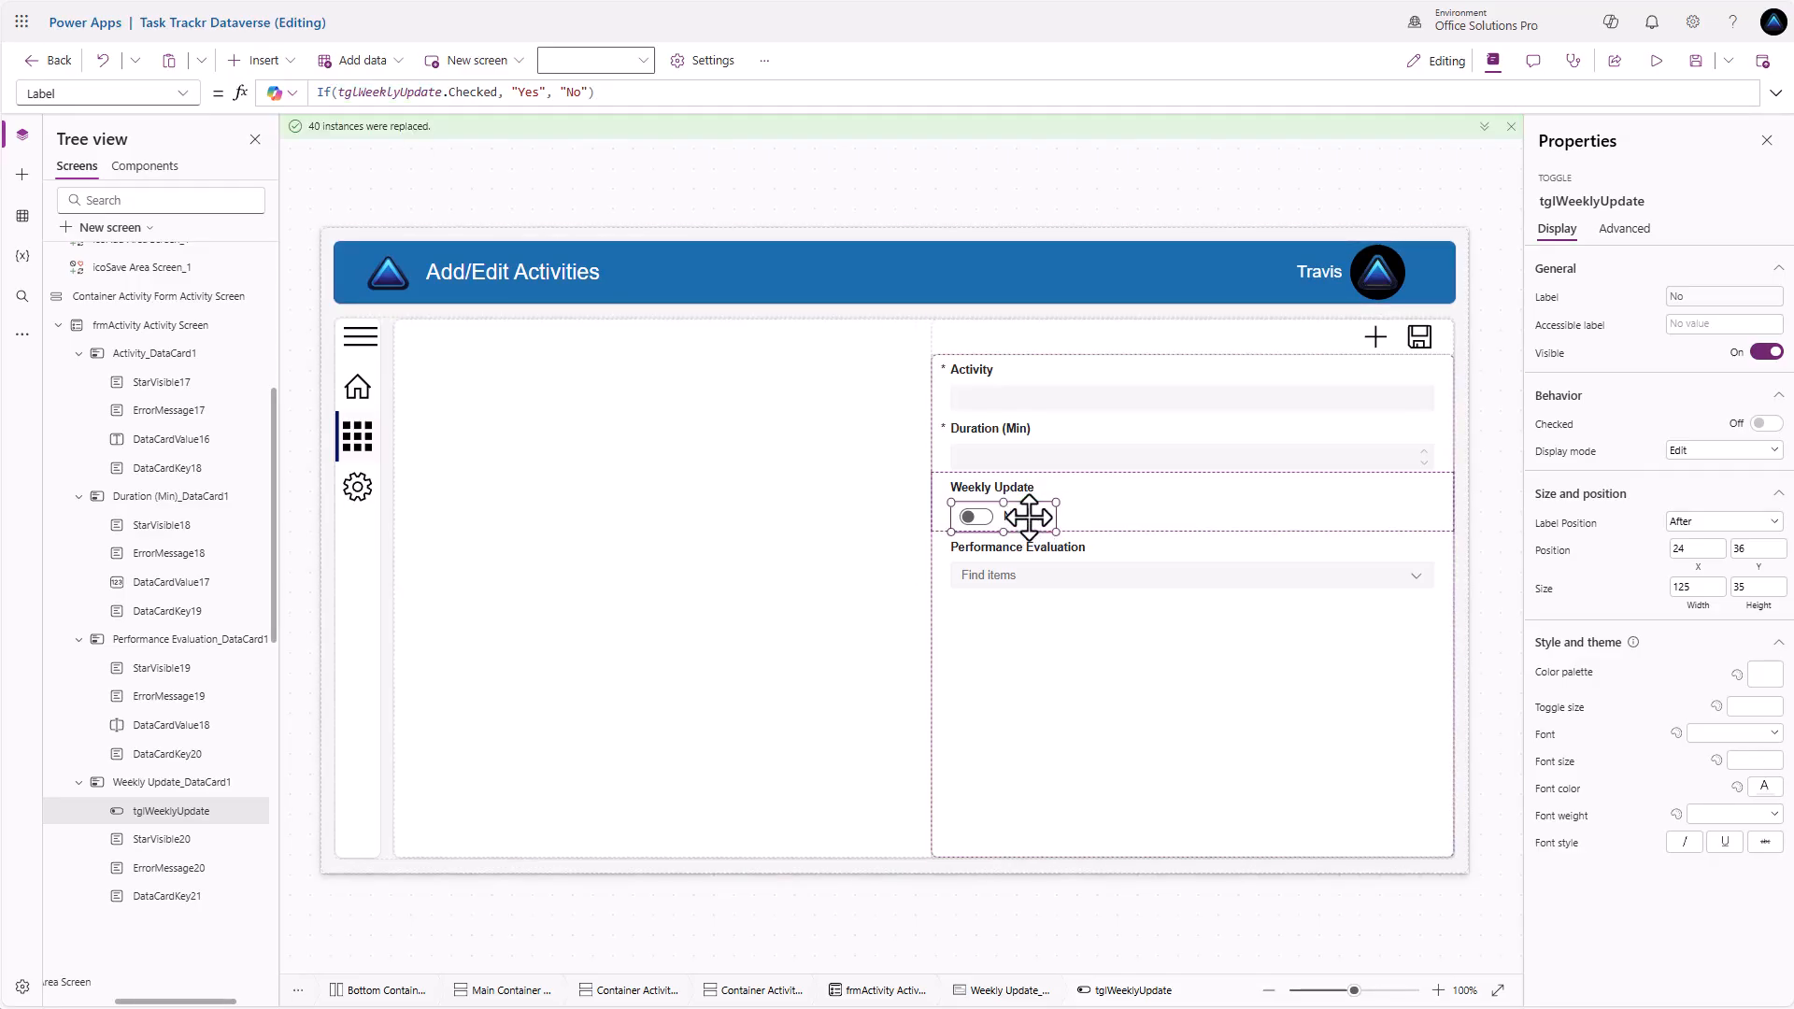
left_click(1050, 580)
left_click(1094, 572)
left_click_drag(1095, 572, 1125, 570)
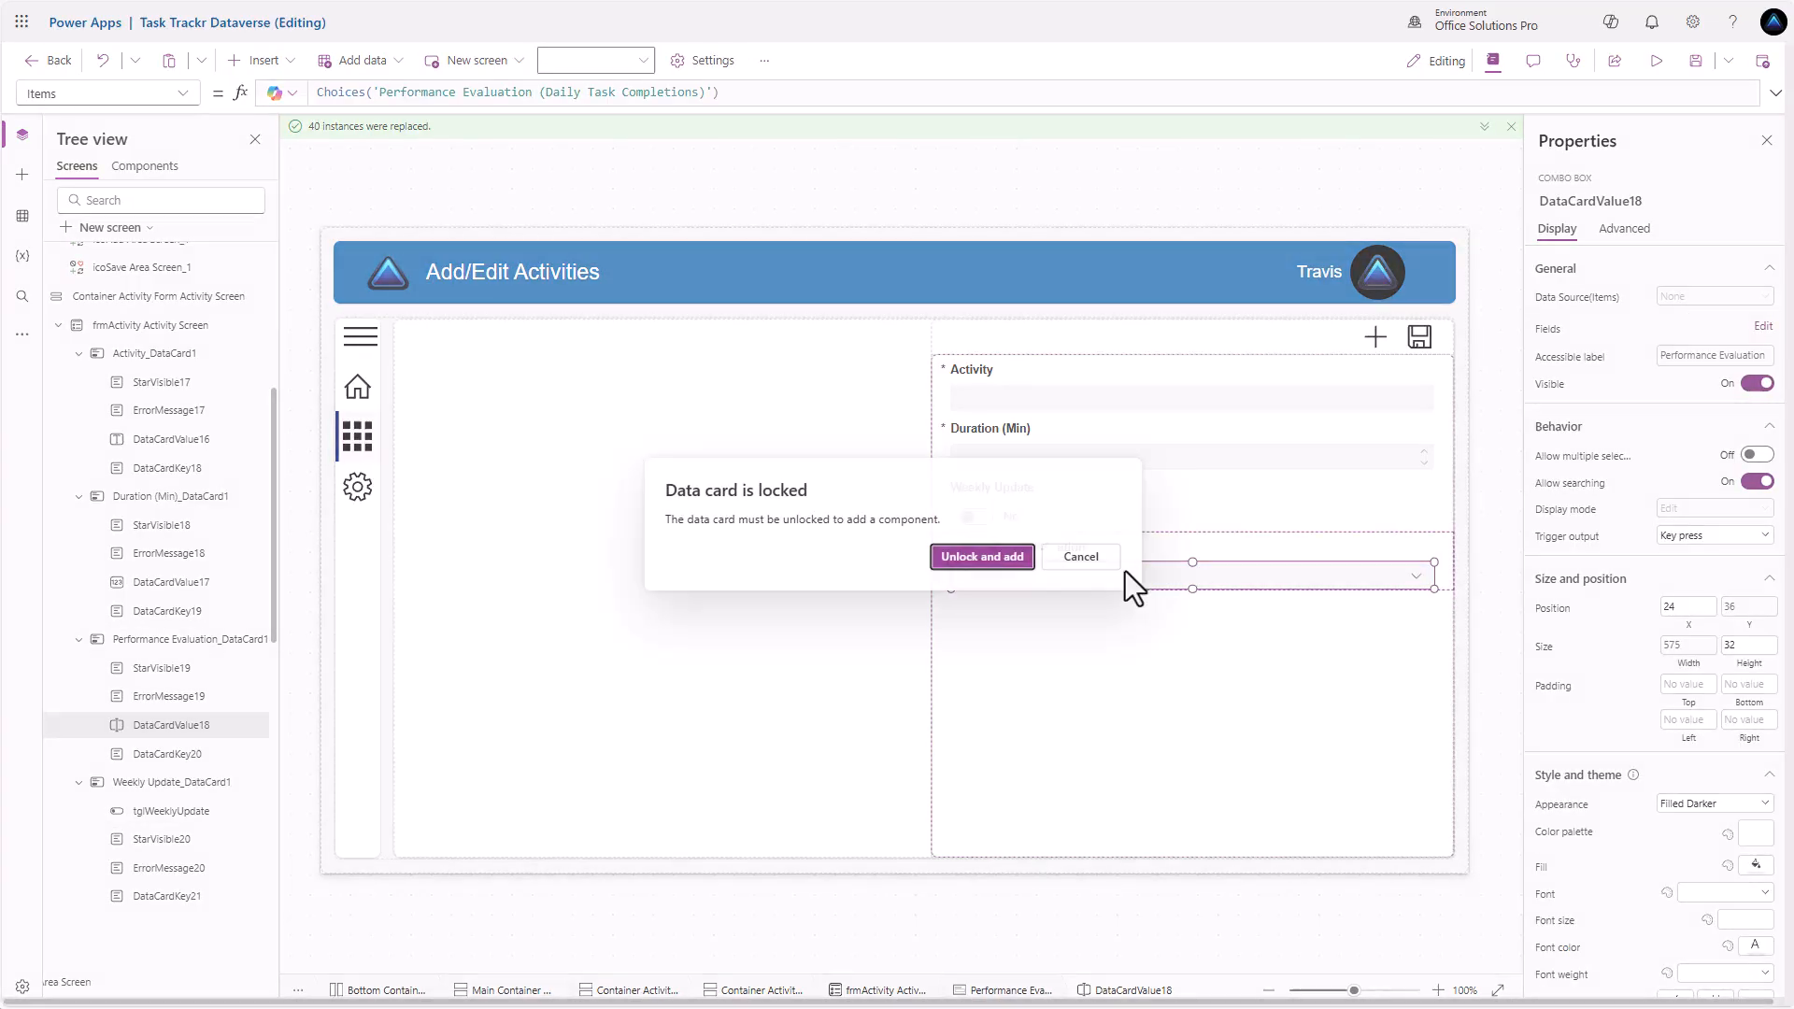
left_click(998, 561)
key("ctrl+v")
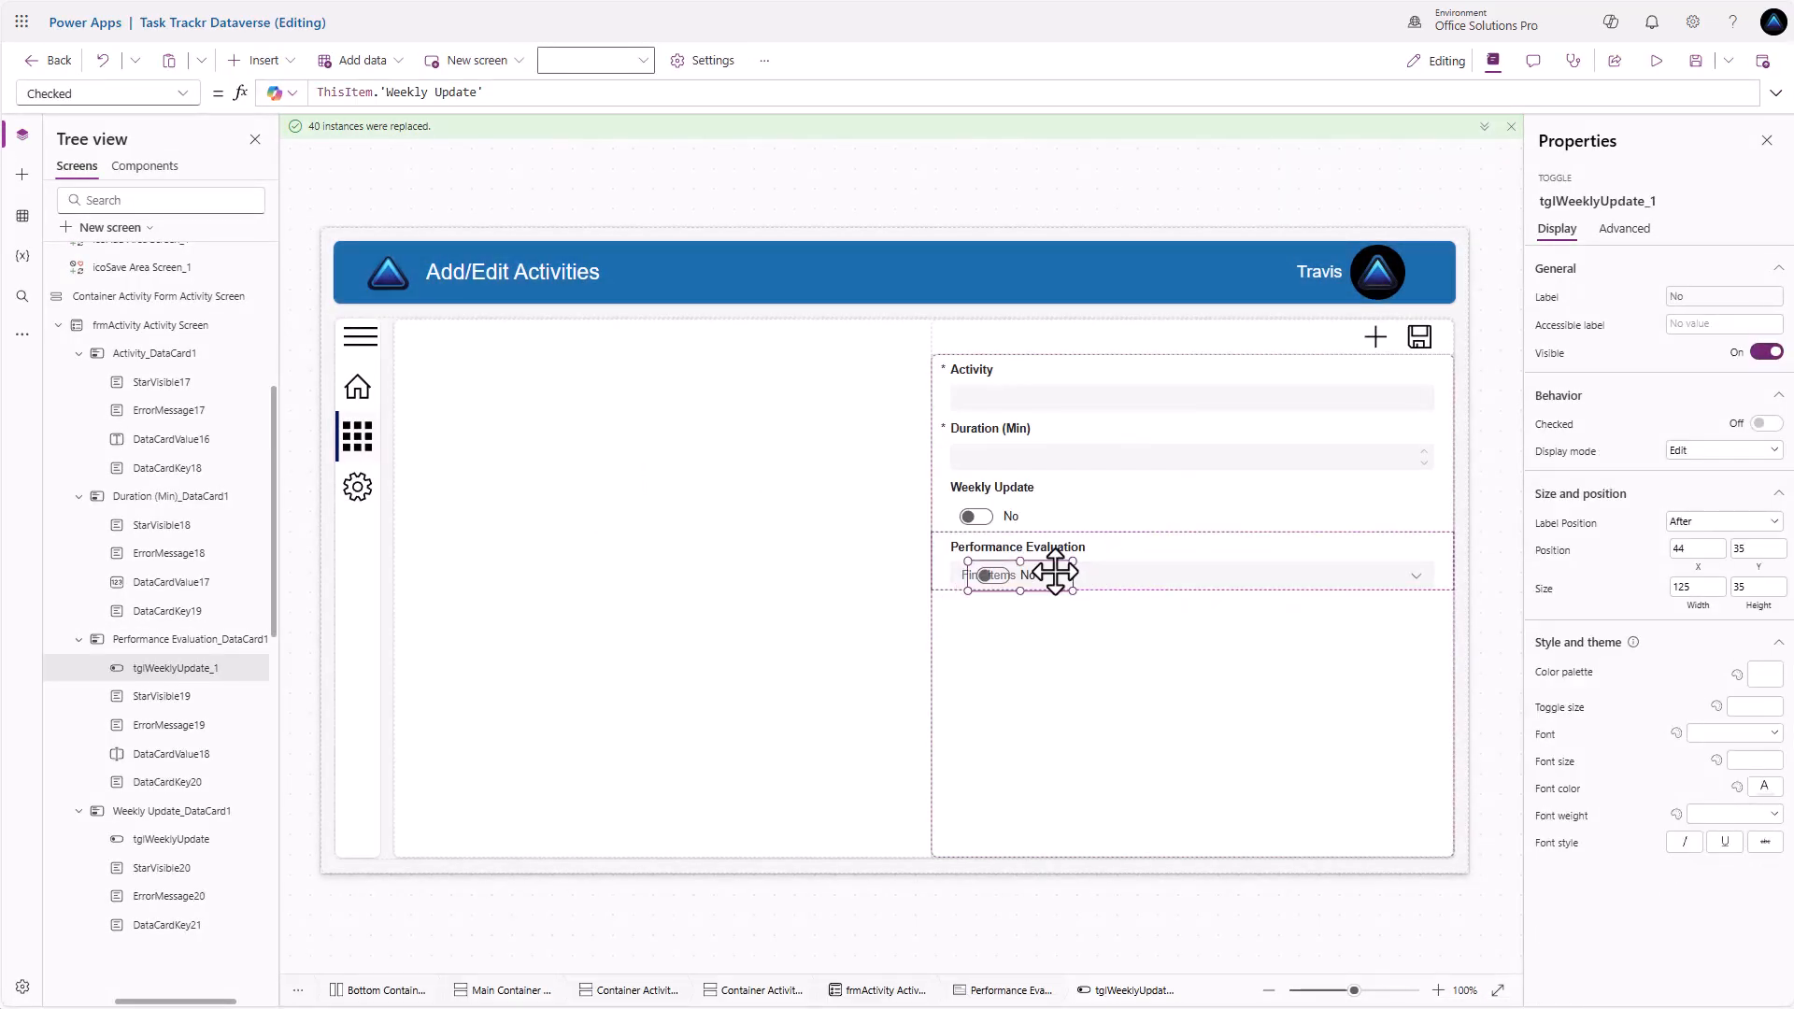
Delete the combo box from the Performance Evaluation card and clear the Y formula of the card's error message
left_click(1133, 577)
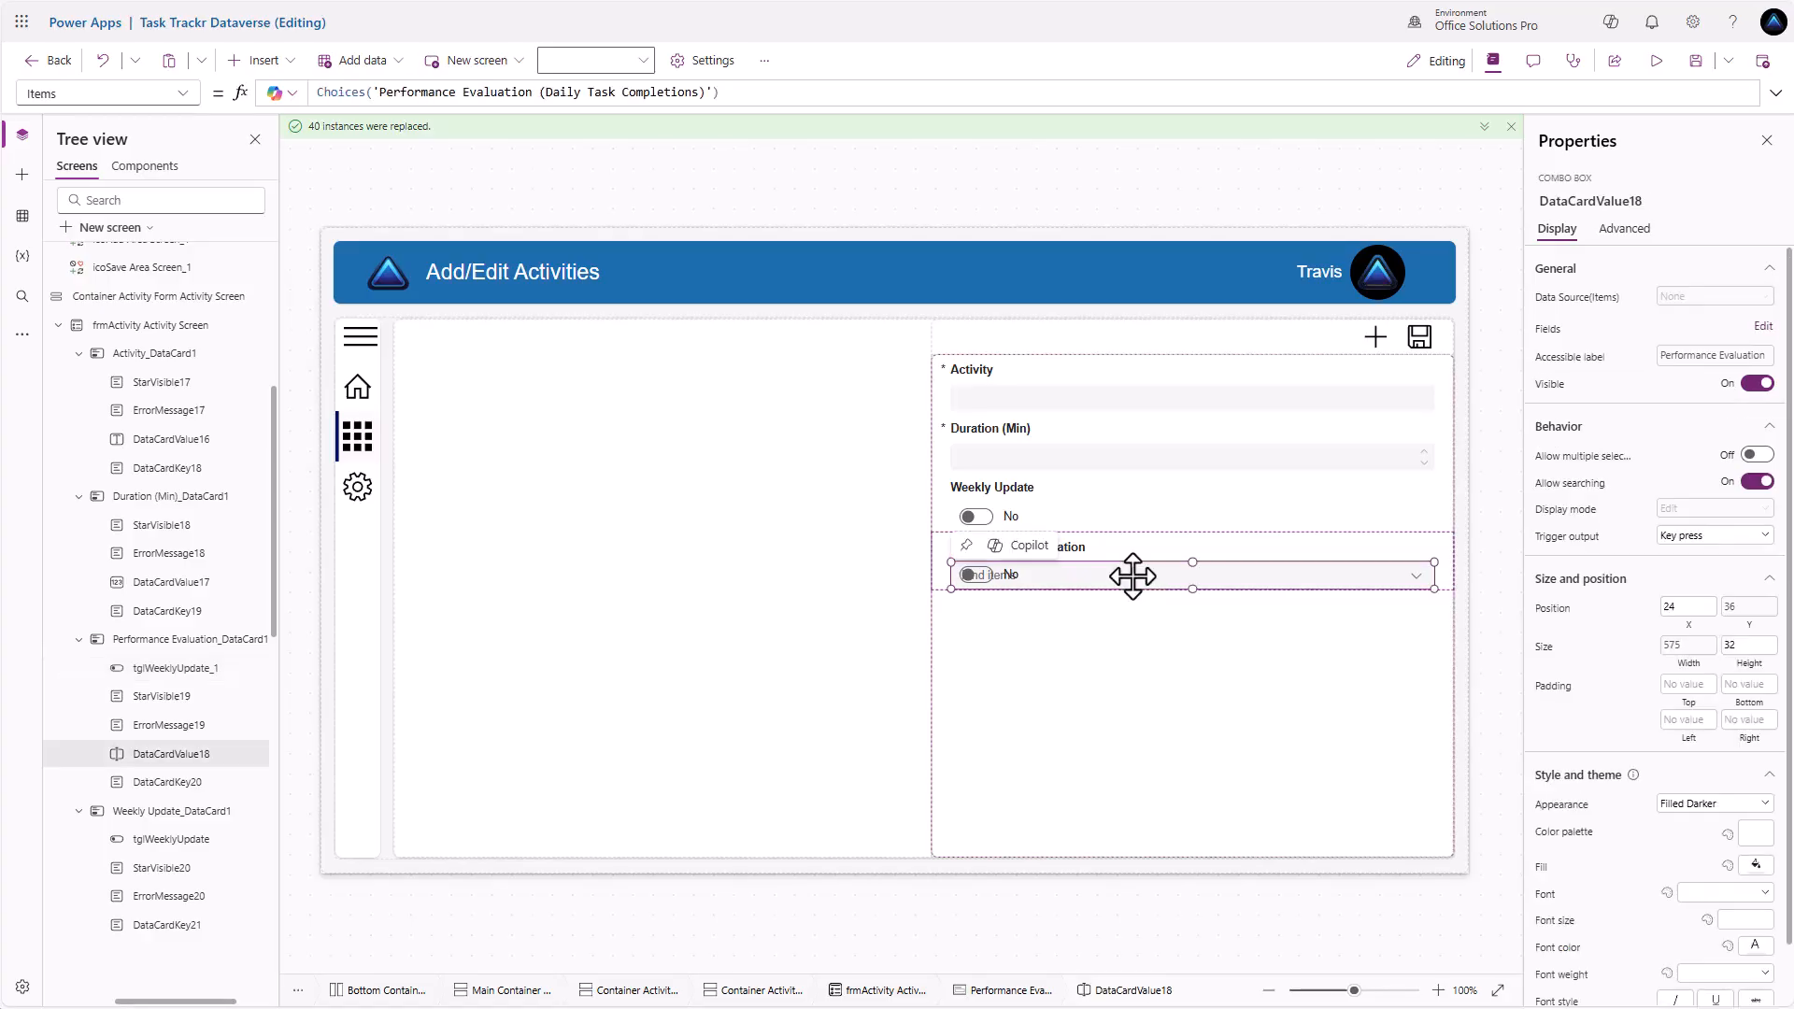
key("Delete")
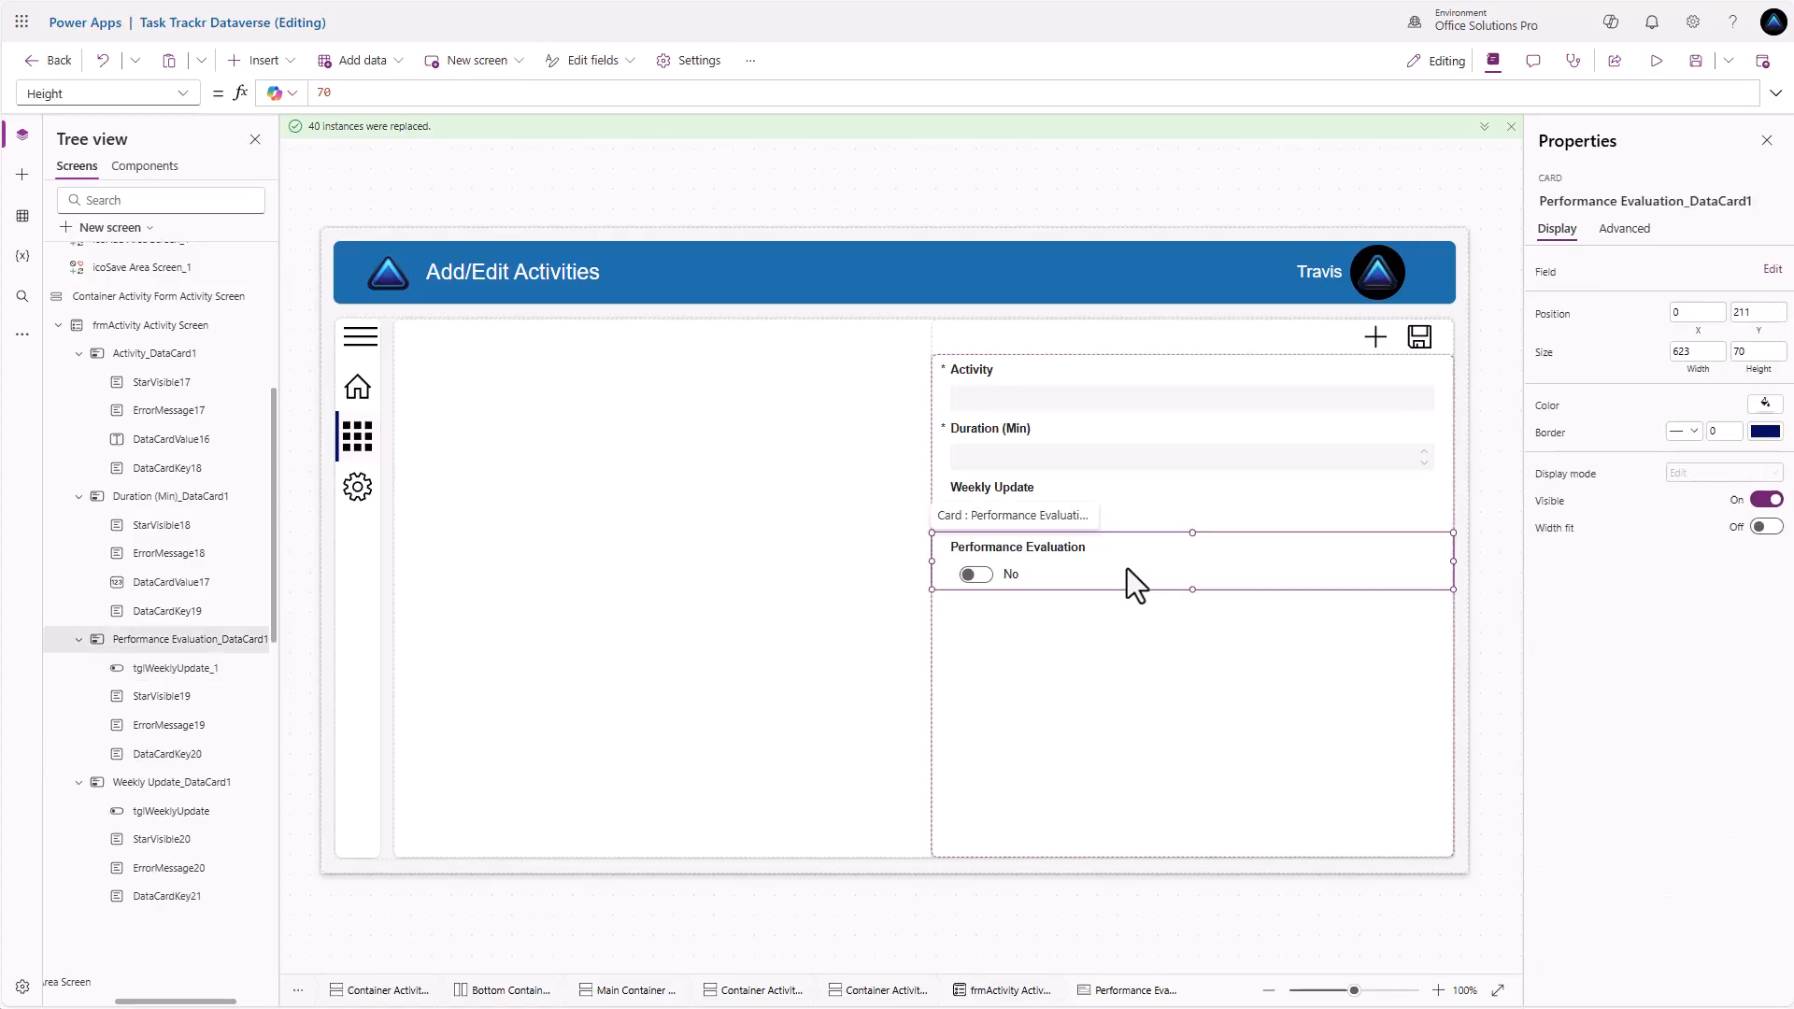
left_click(941, 541)
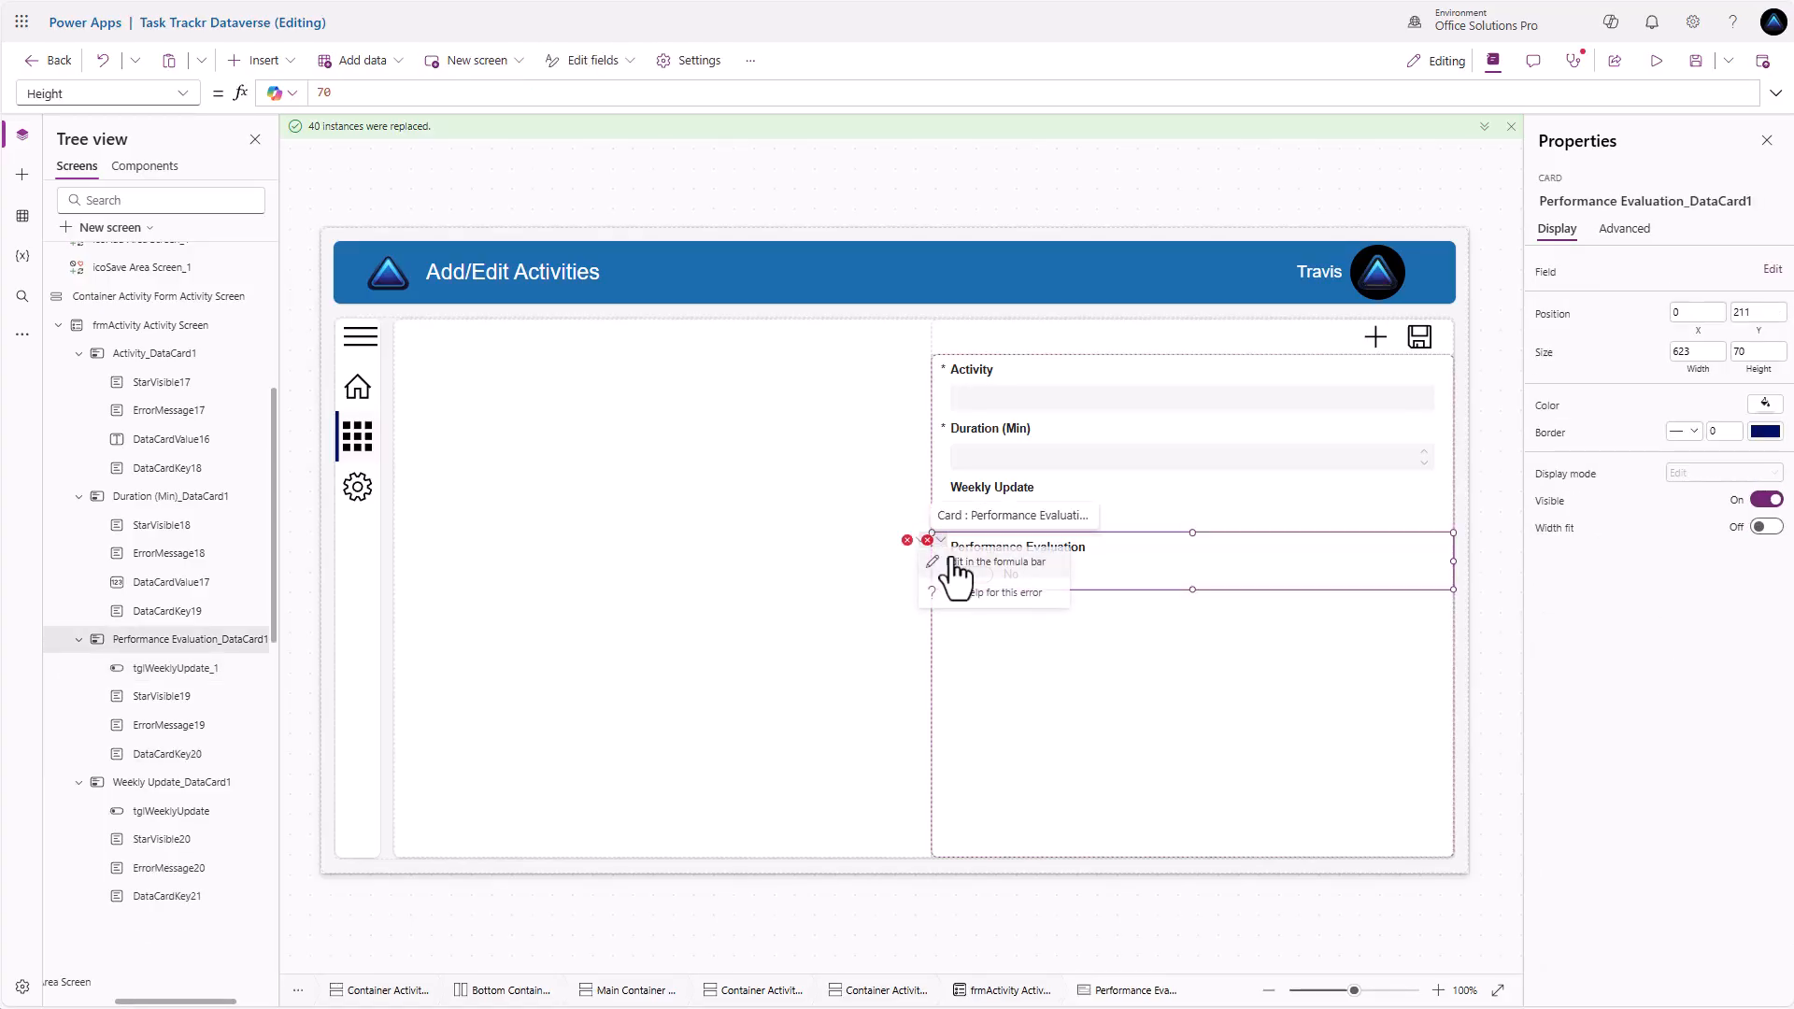
left_click(953, 562)
triple_click(629, 92)
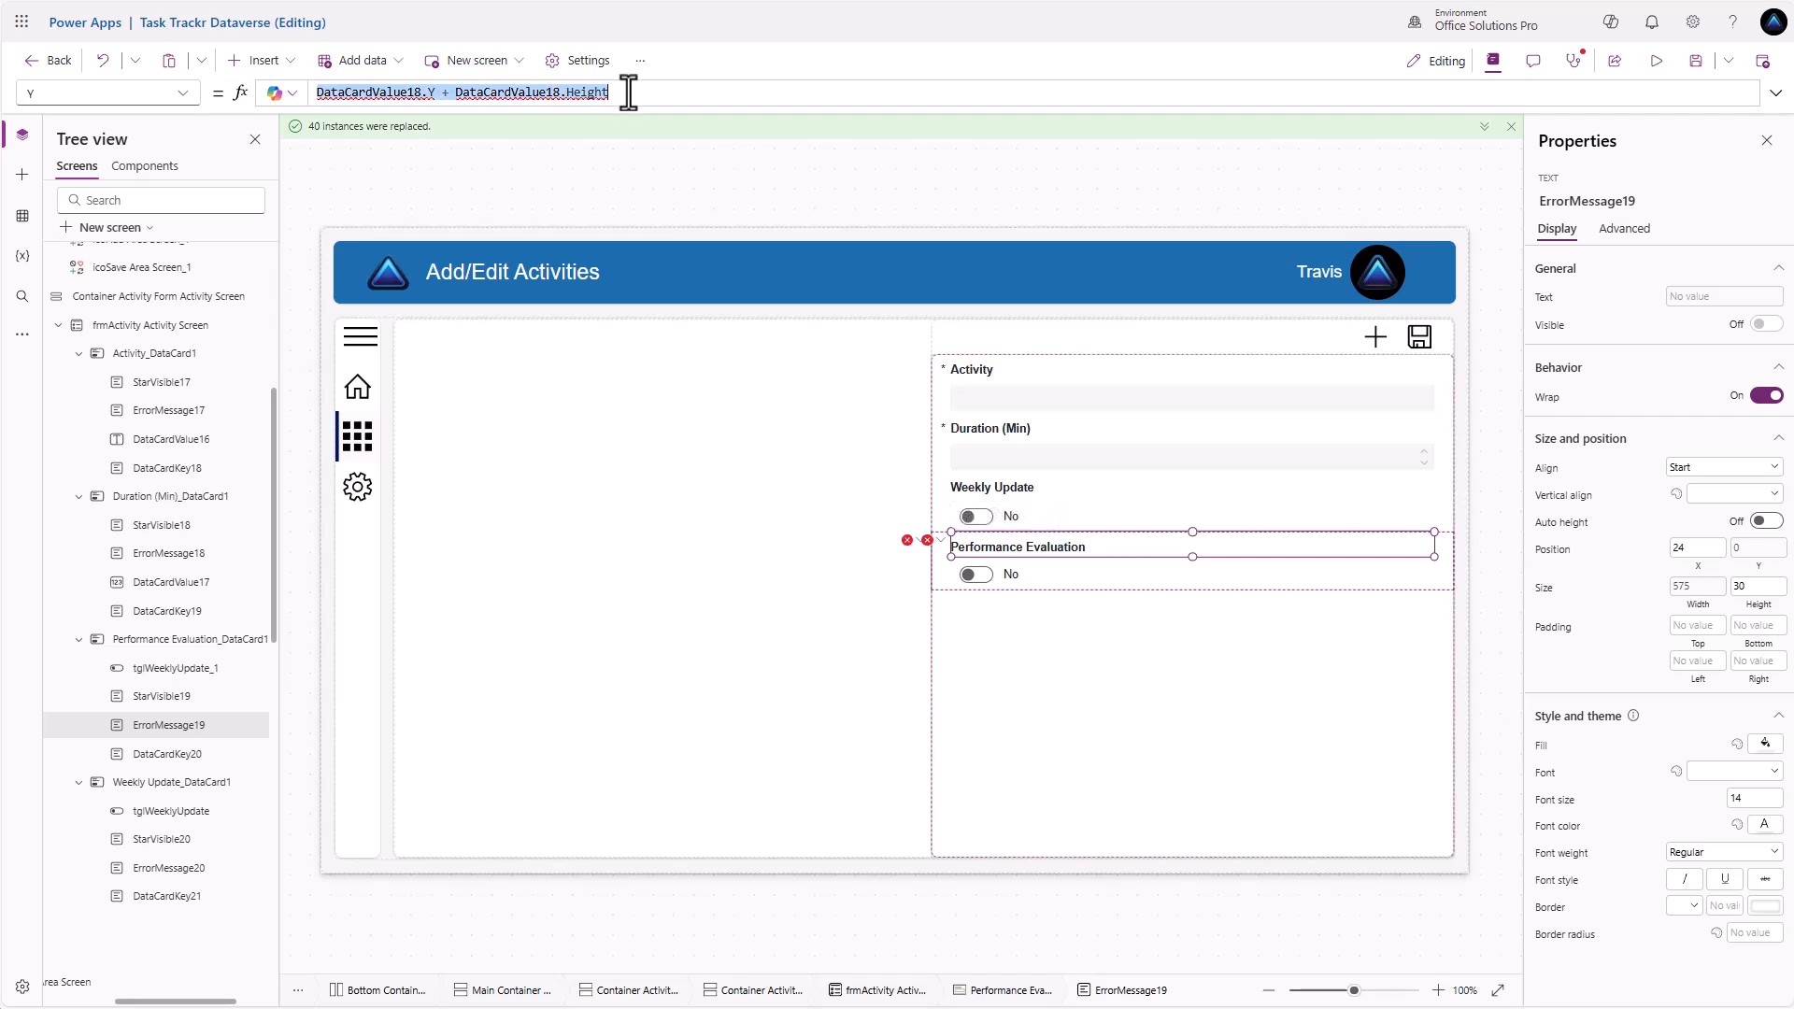
key("BackSpace")
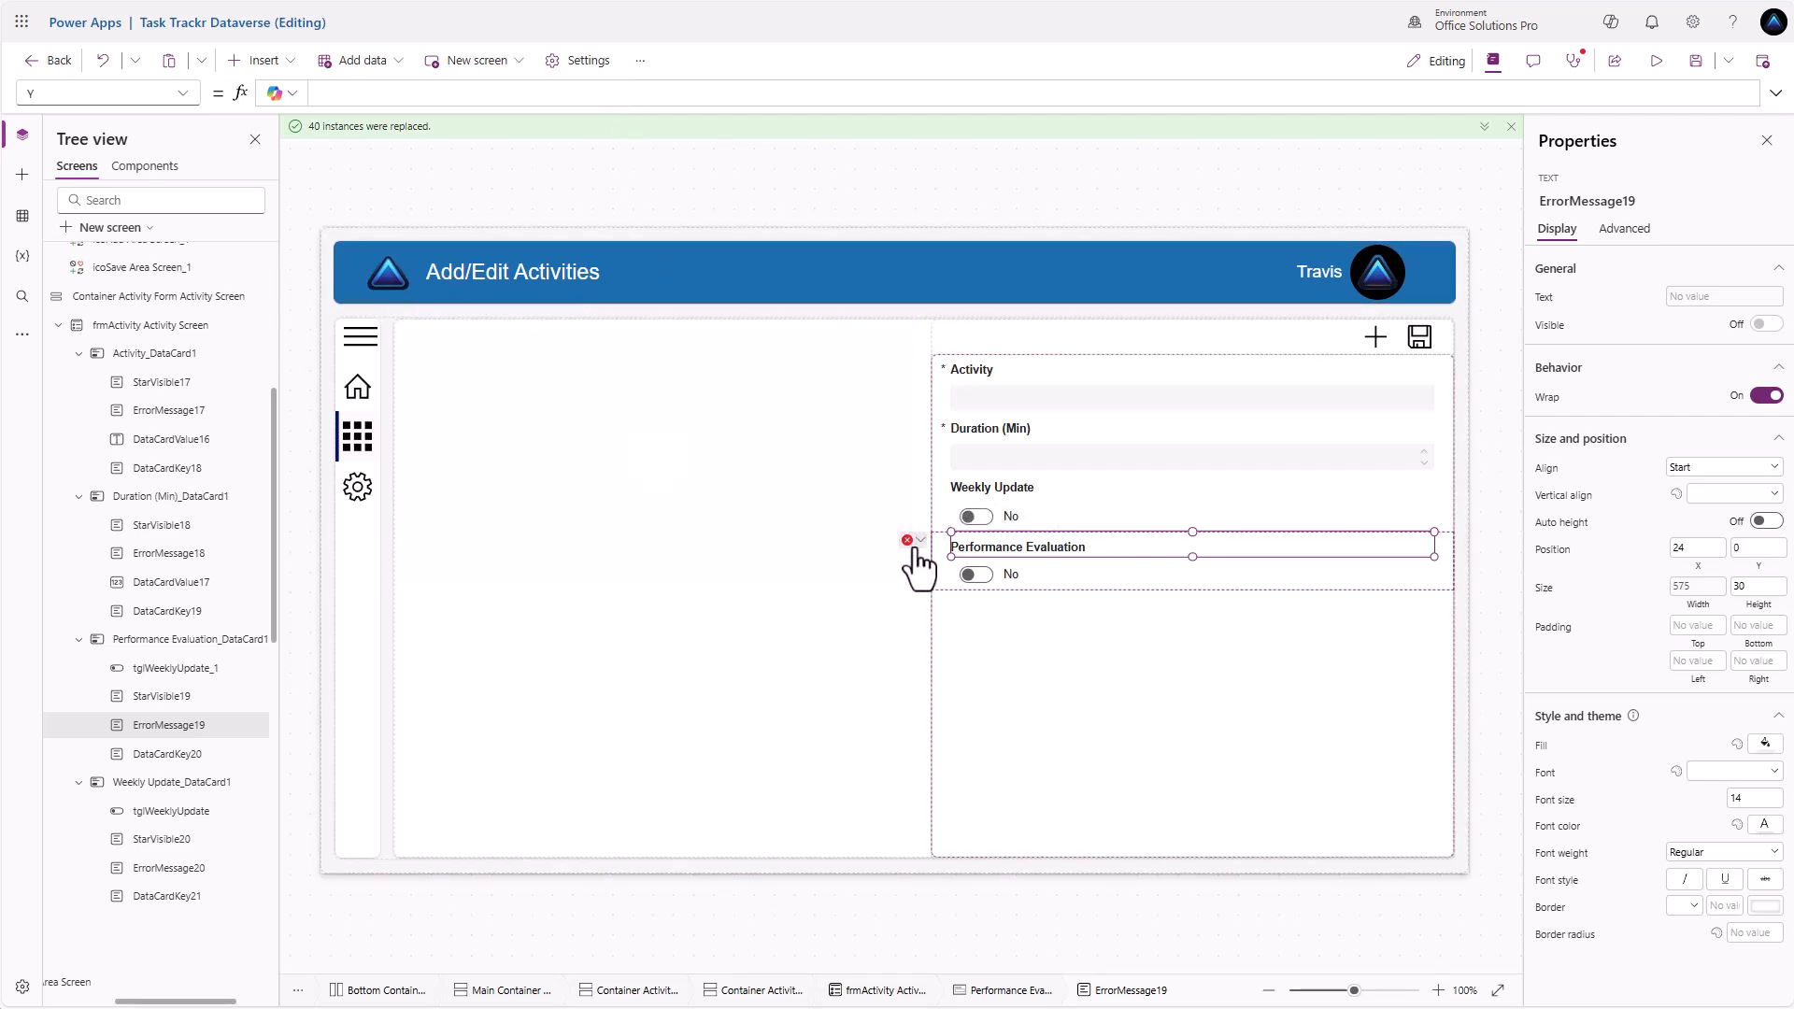
Rename the copied toggle in the Performance Evaluation card as tglPerformanceEval
left_click(911, 542)
left_click(953, 590)
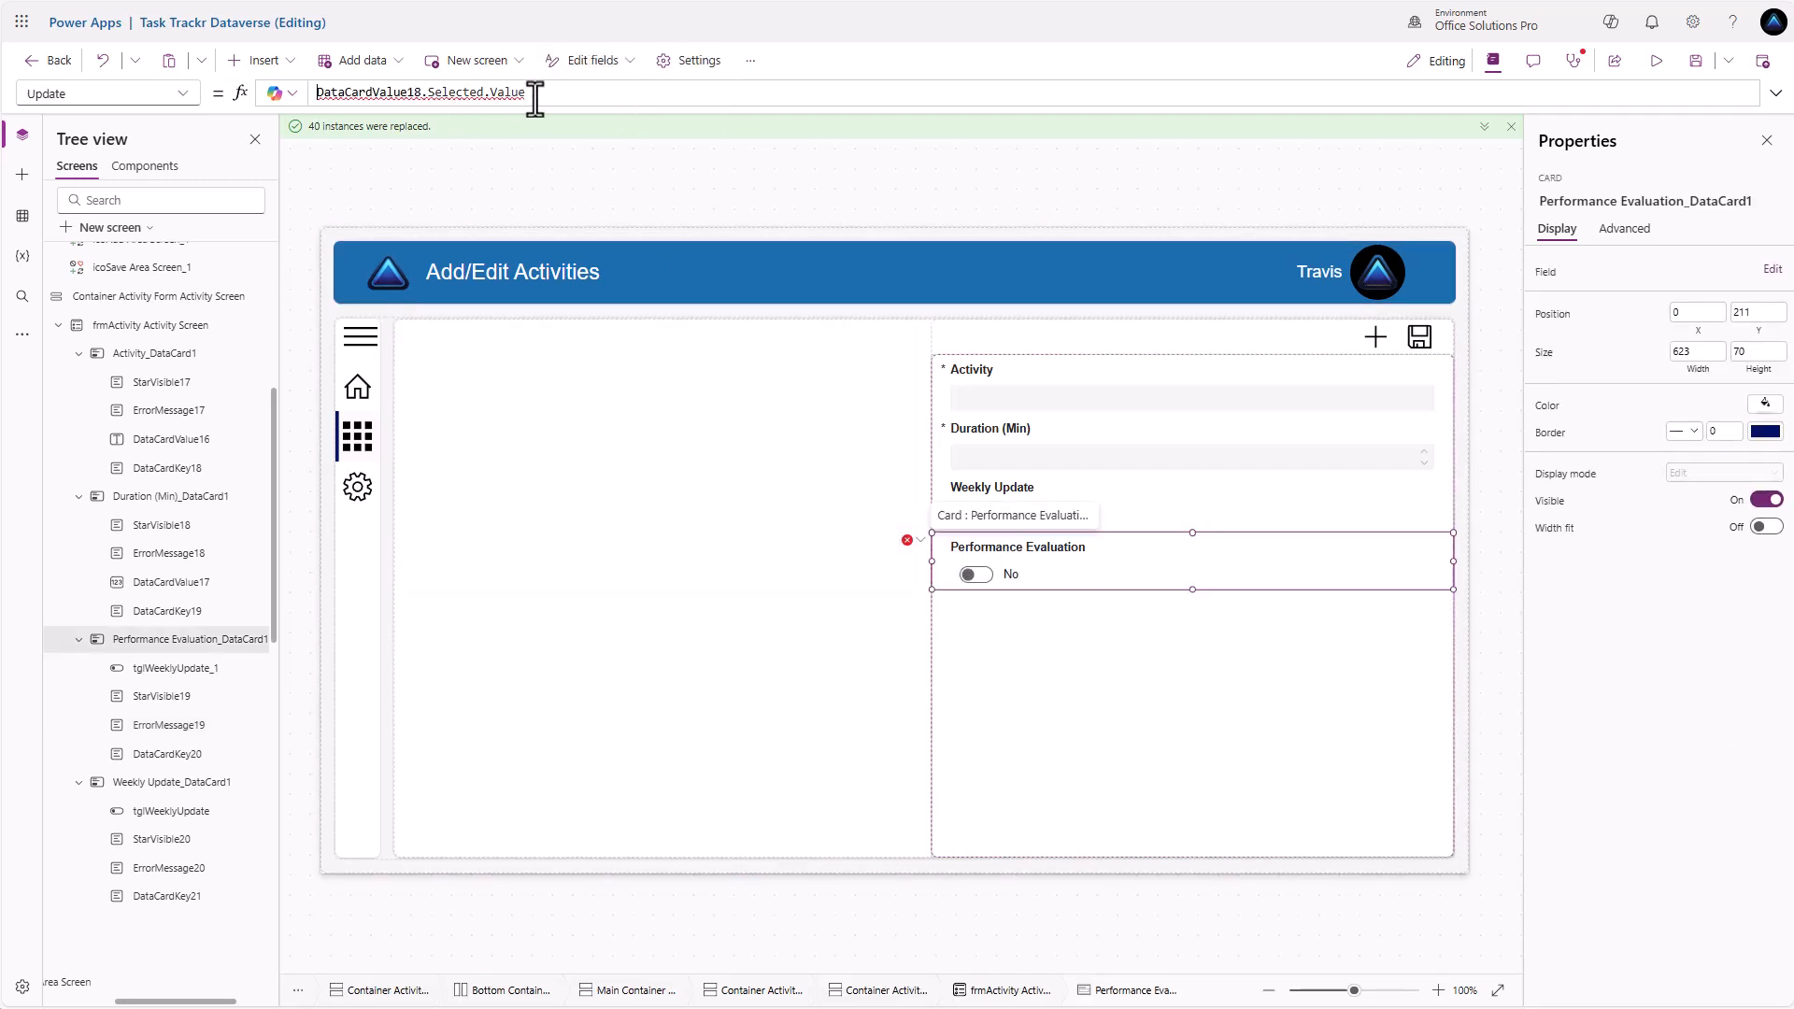
left_click(198, 678)
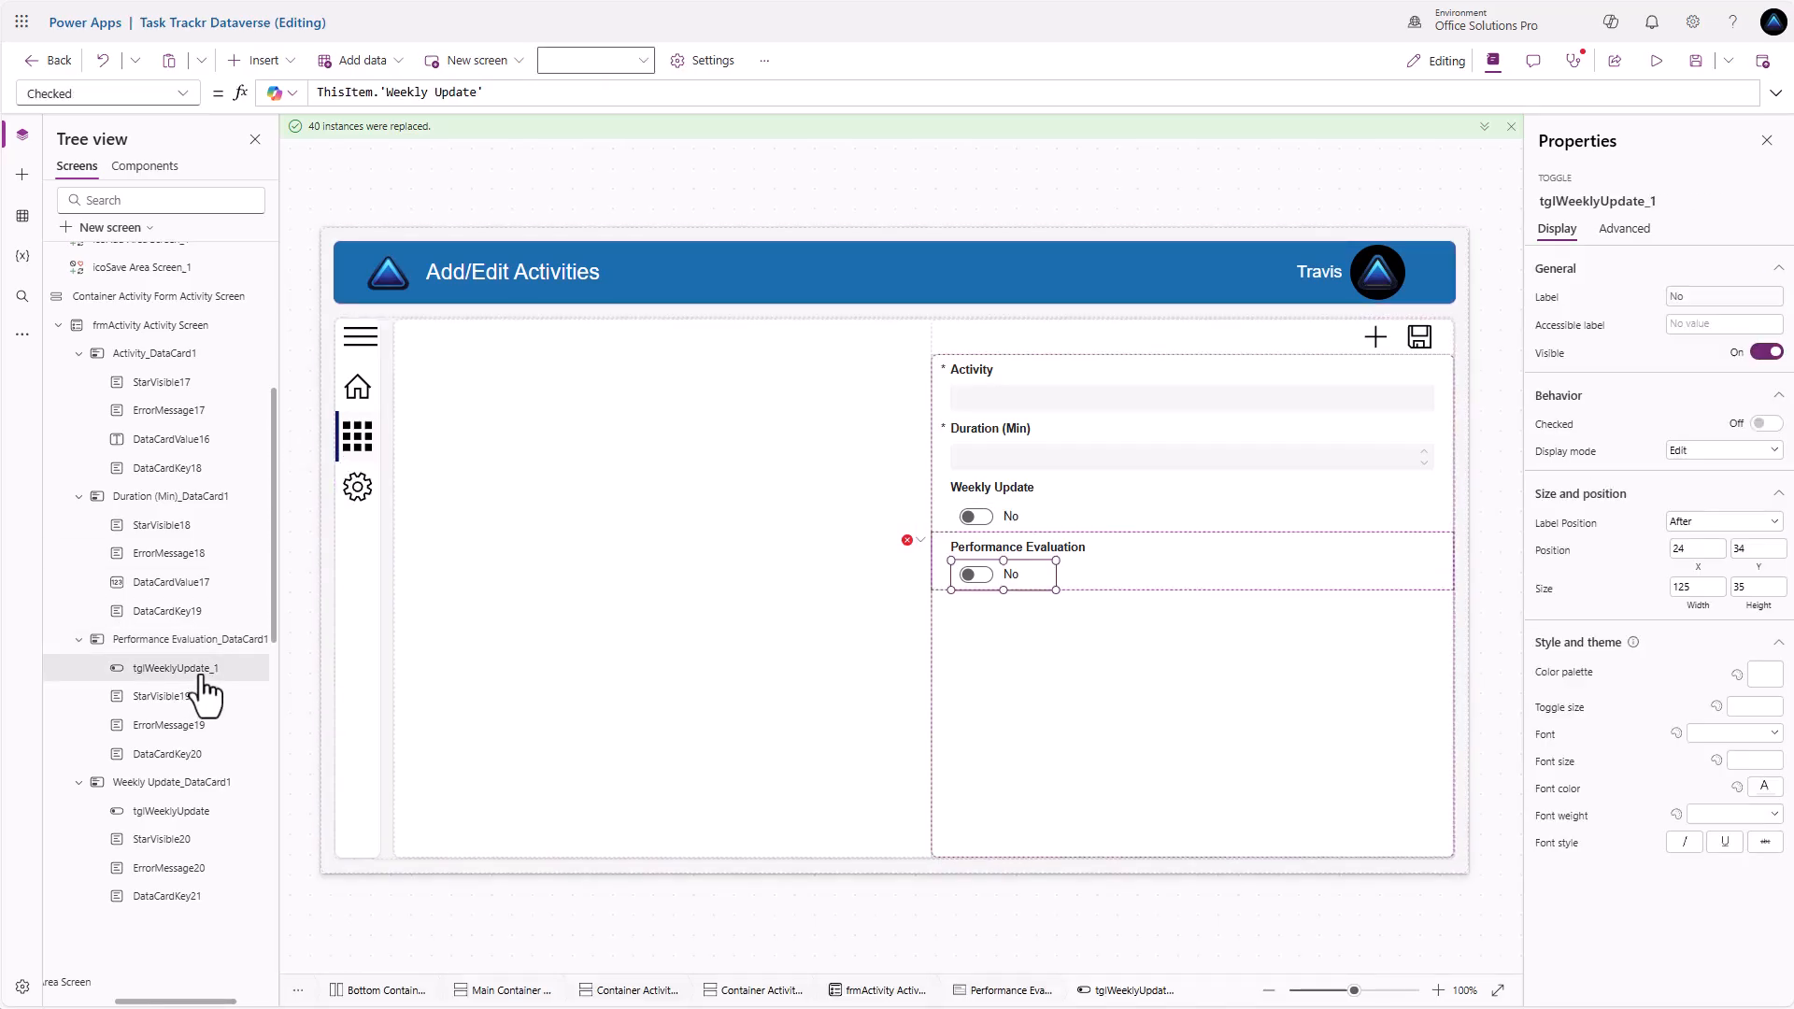
scroll(200, 686, "down", 3)
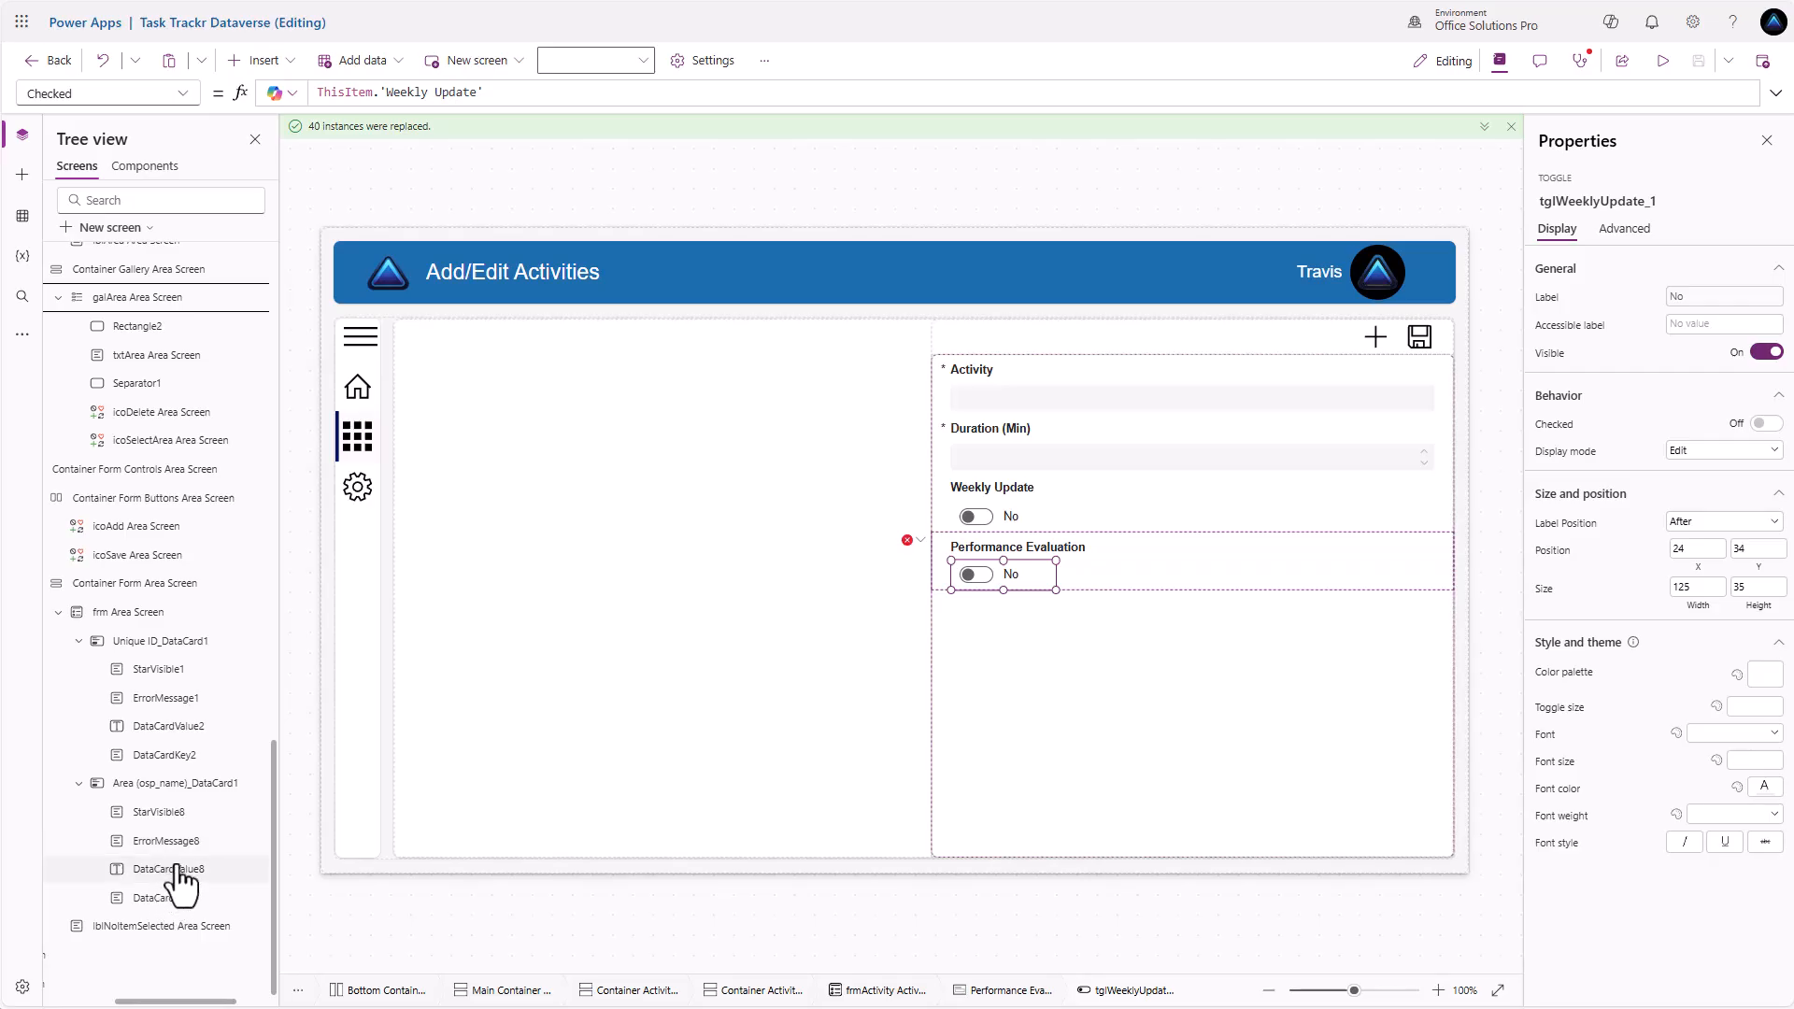
scroll(161, 719, "up", 3)
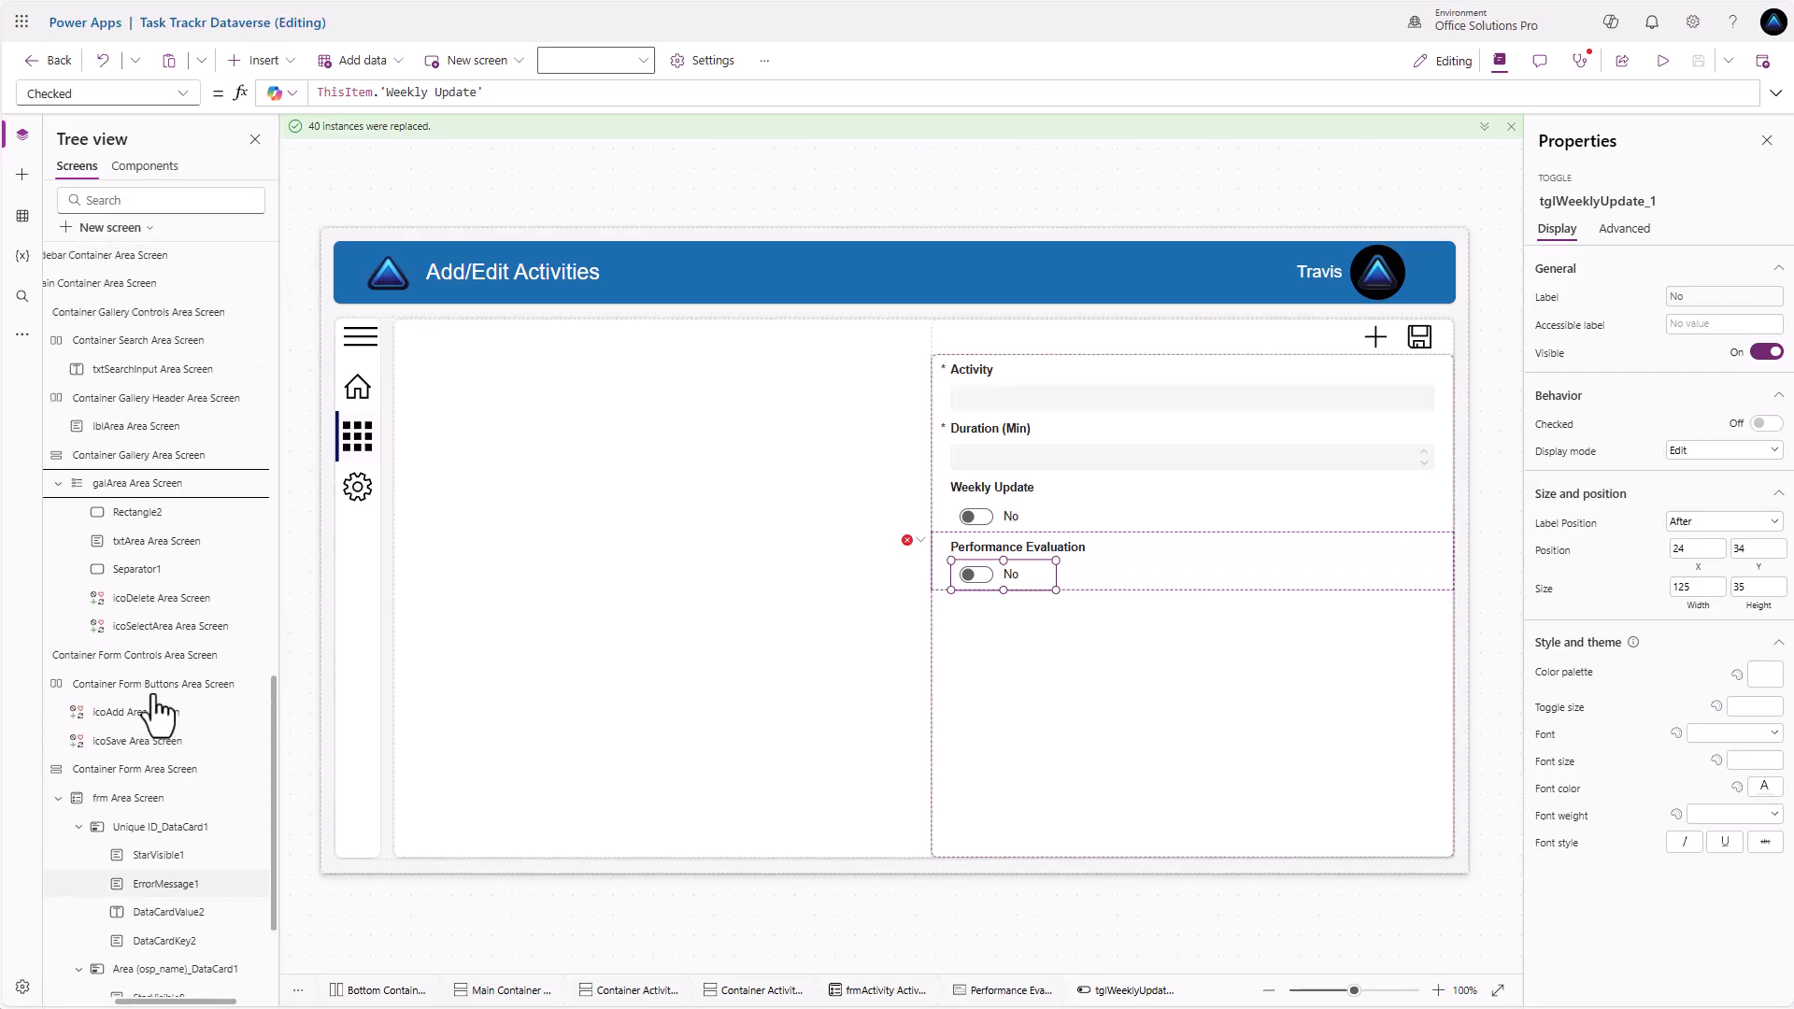
scroll(149, 505, "up", 6)
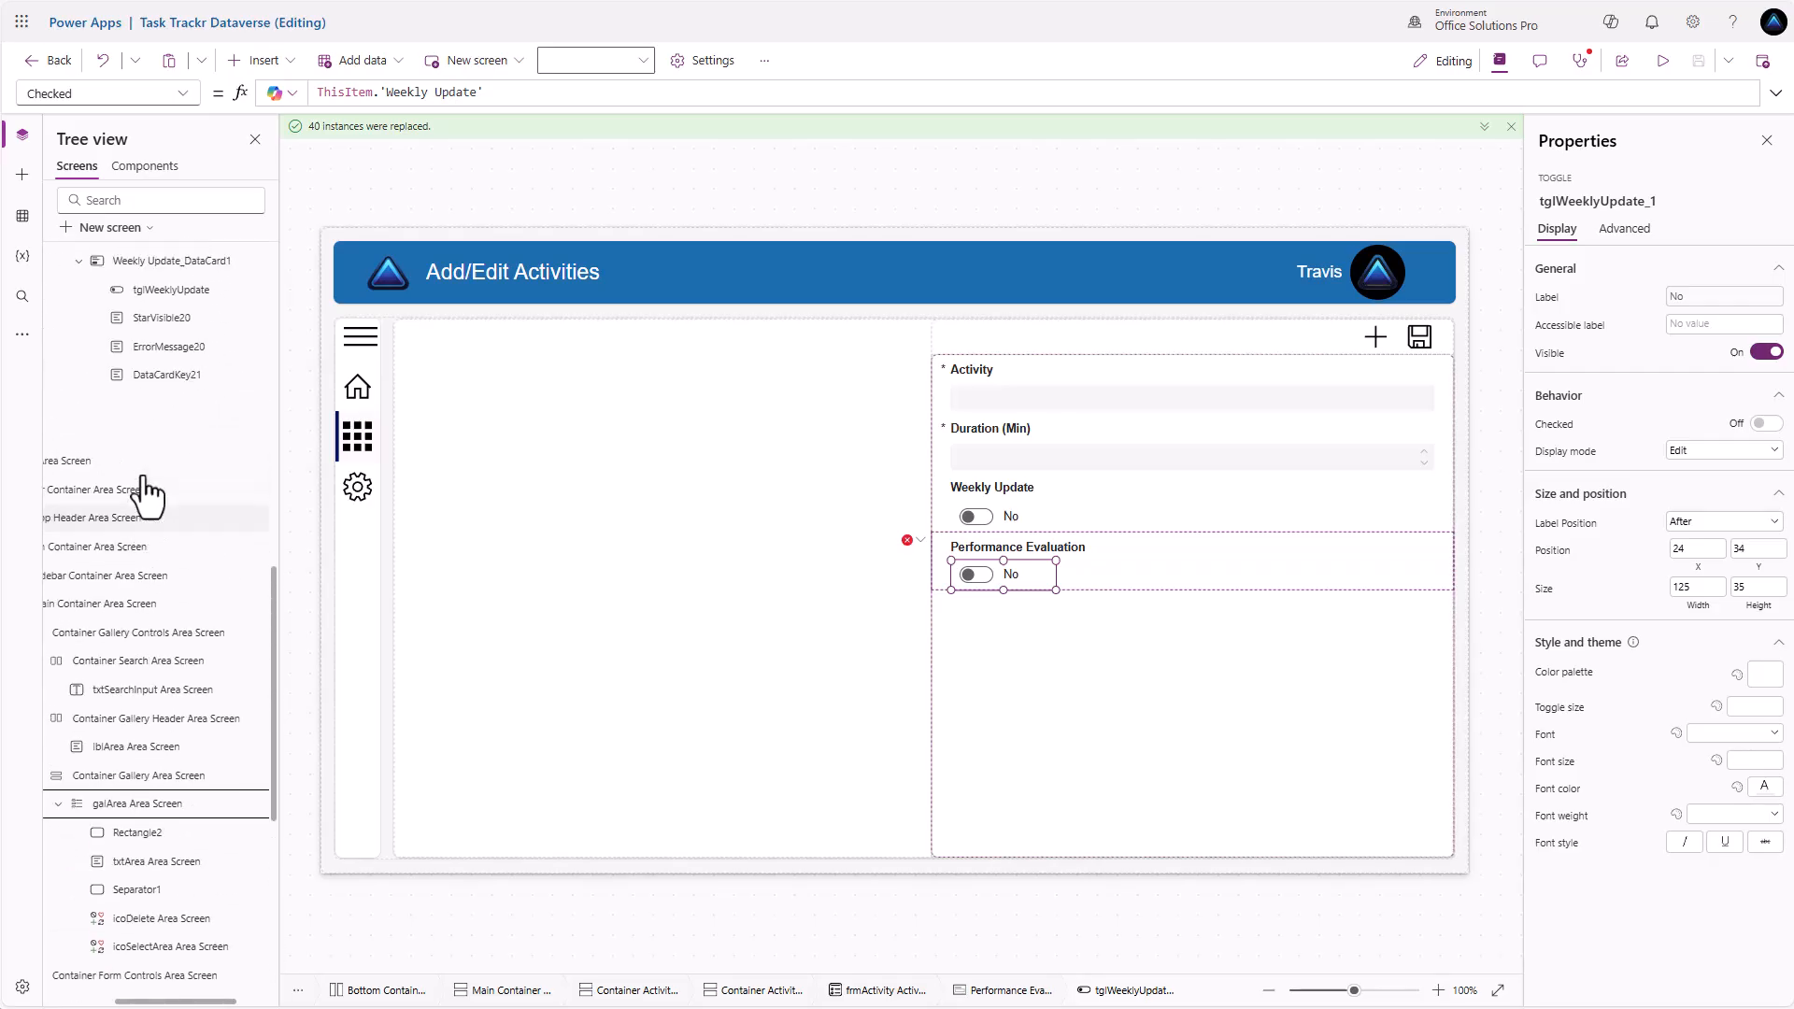
left_click(168, 531)
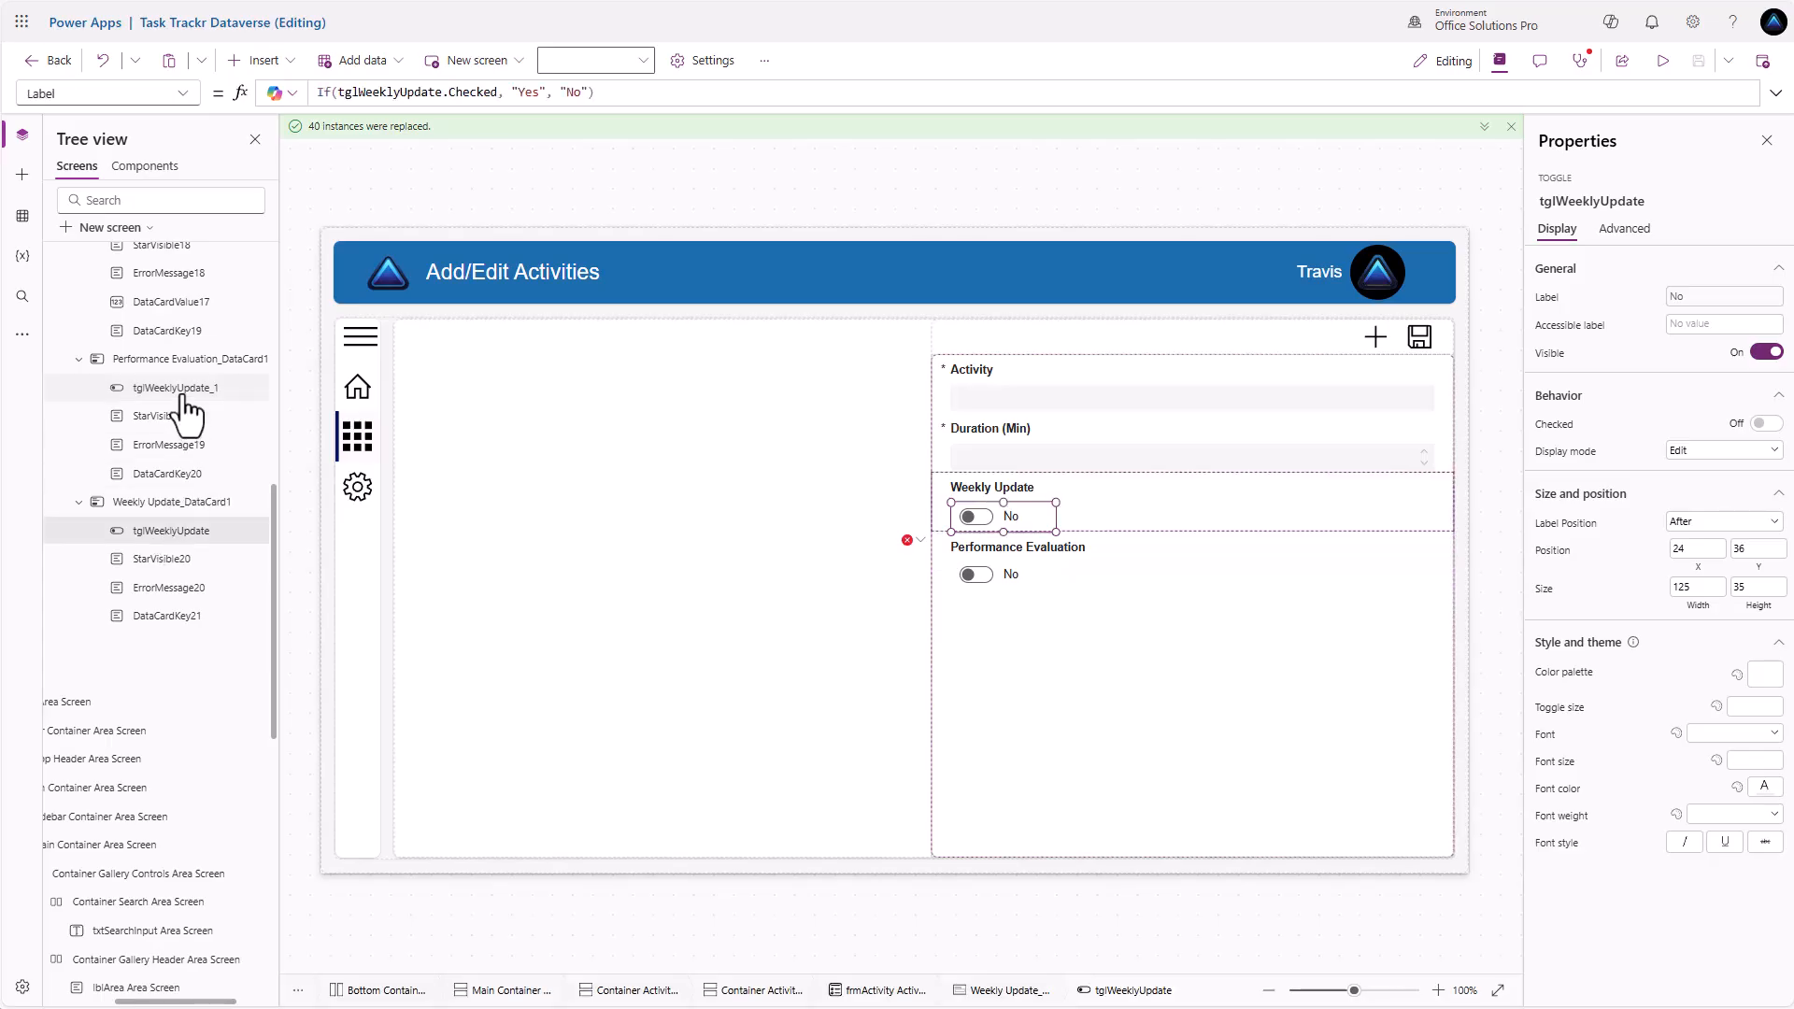
left_click(198, 388)
double_click(200, 388)
left_click(231, 388)
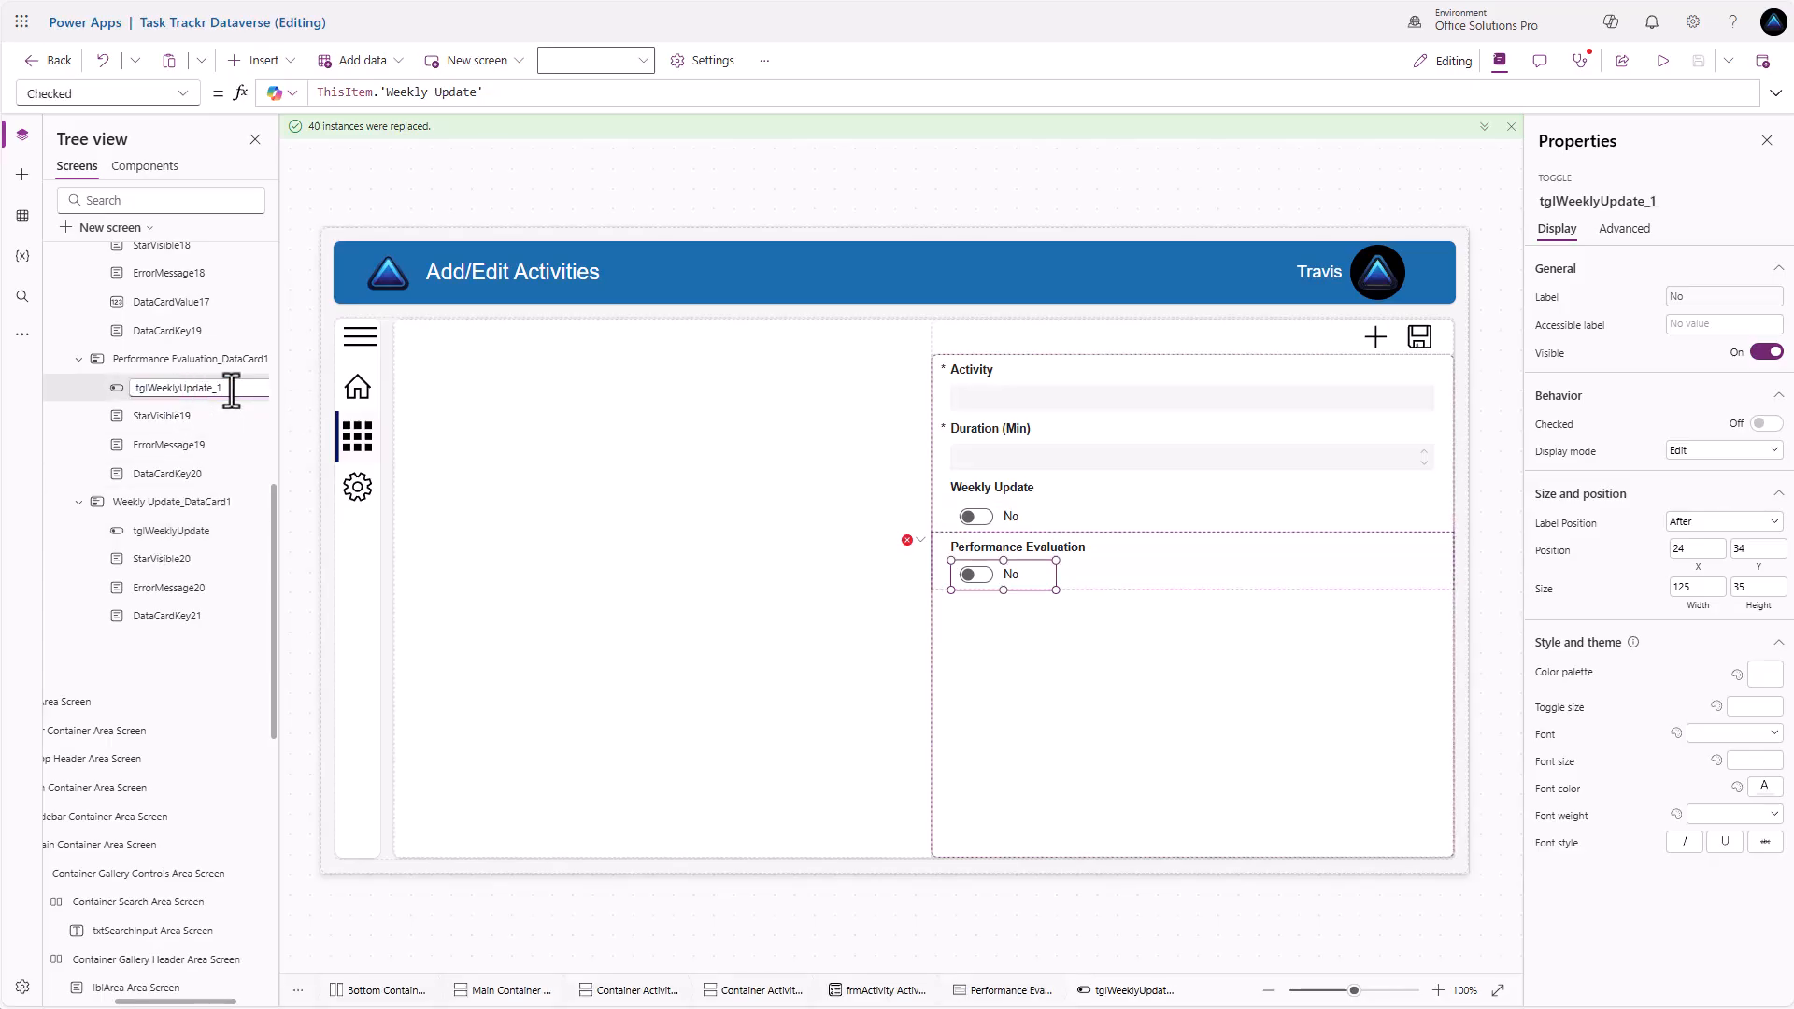
key("BackSpace")
key("BackSpace")
key("BackSpace")
key("BackSpace")
key("BackSpace")
key("BackSpace")
key("BackSpace")
key("BackSpace")
key("BackSpace")
key("BackSpace")
key("BackSpace")
type("PerformanceEval")
key("Return")
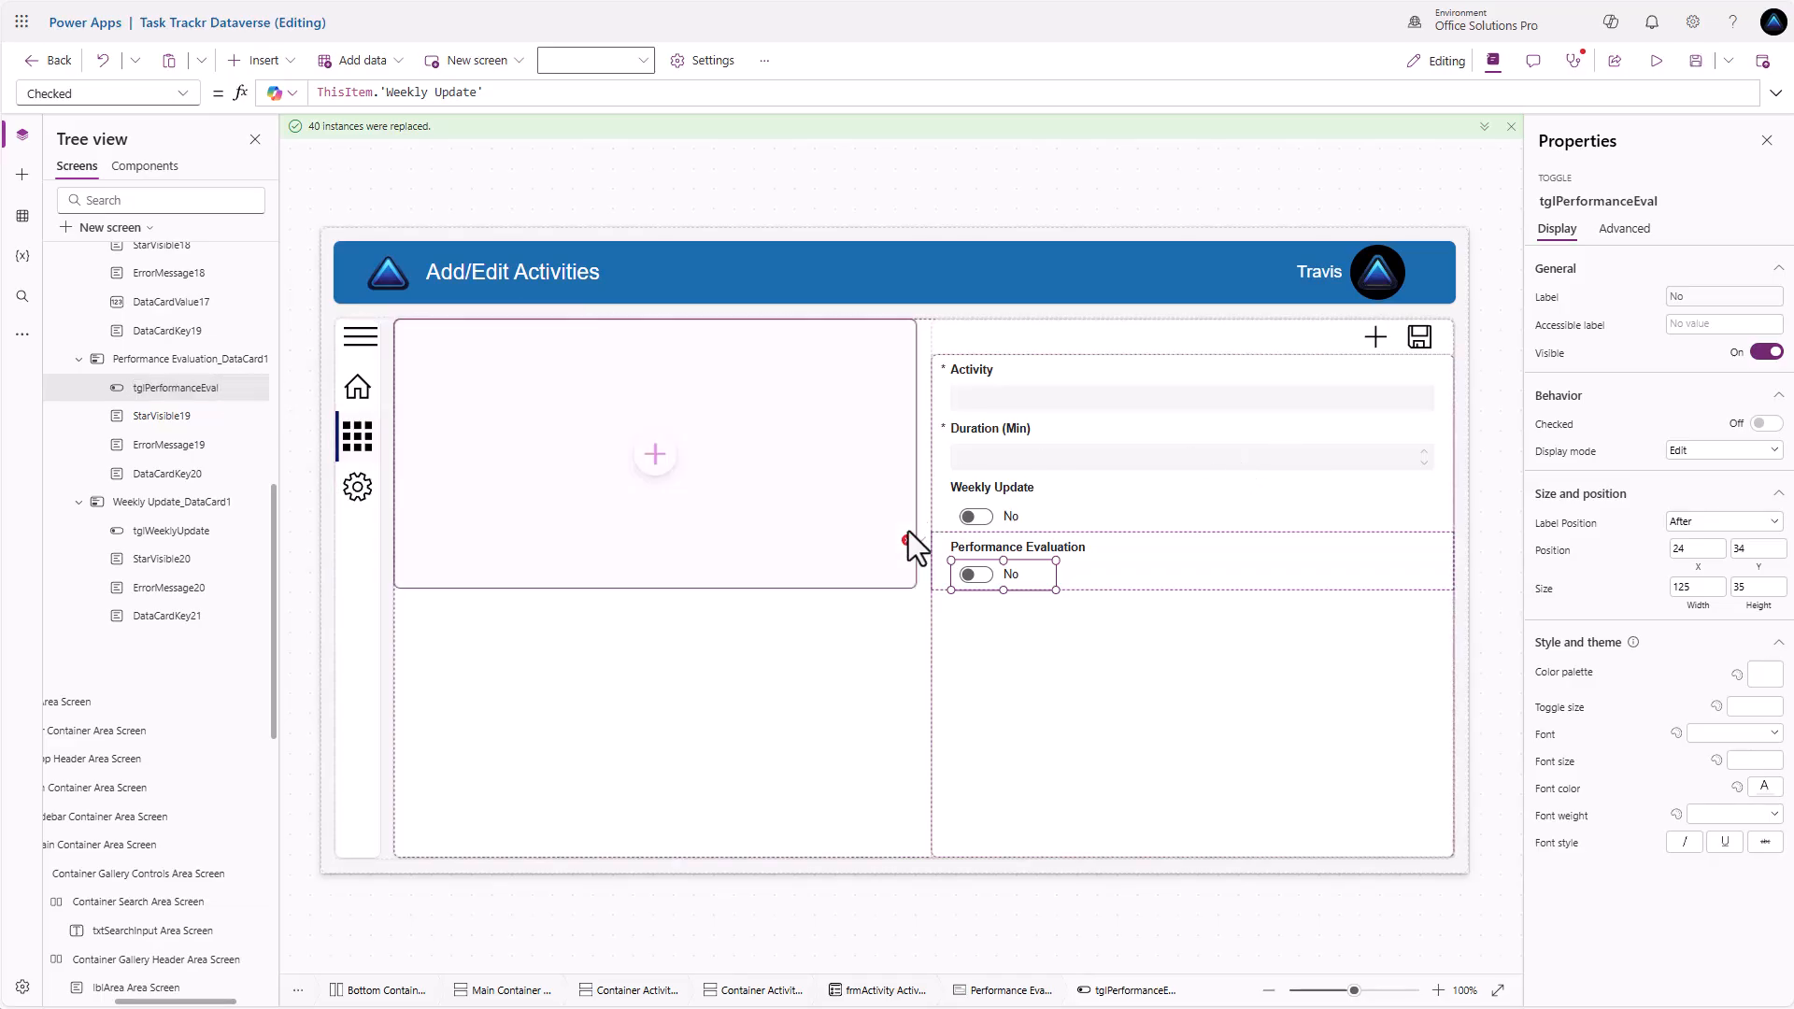
Replace the Performance Evaluation card's Update formula with If(tglPerformanceEval.Checked, 'Performance Evaluation (Daily Task Completions)'.Yes, 'Performance Evaluation (Daily Task Completions)'.No)
left_click(922, 542)
left_click(955, 565)
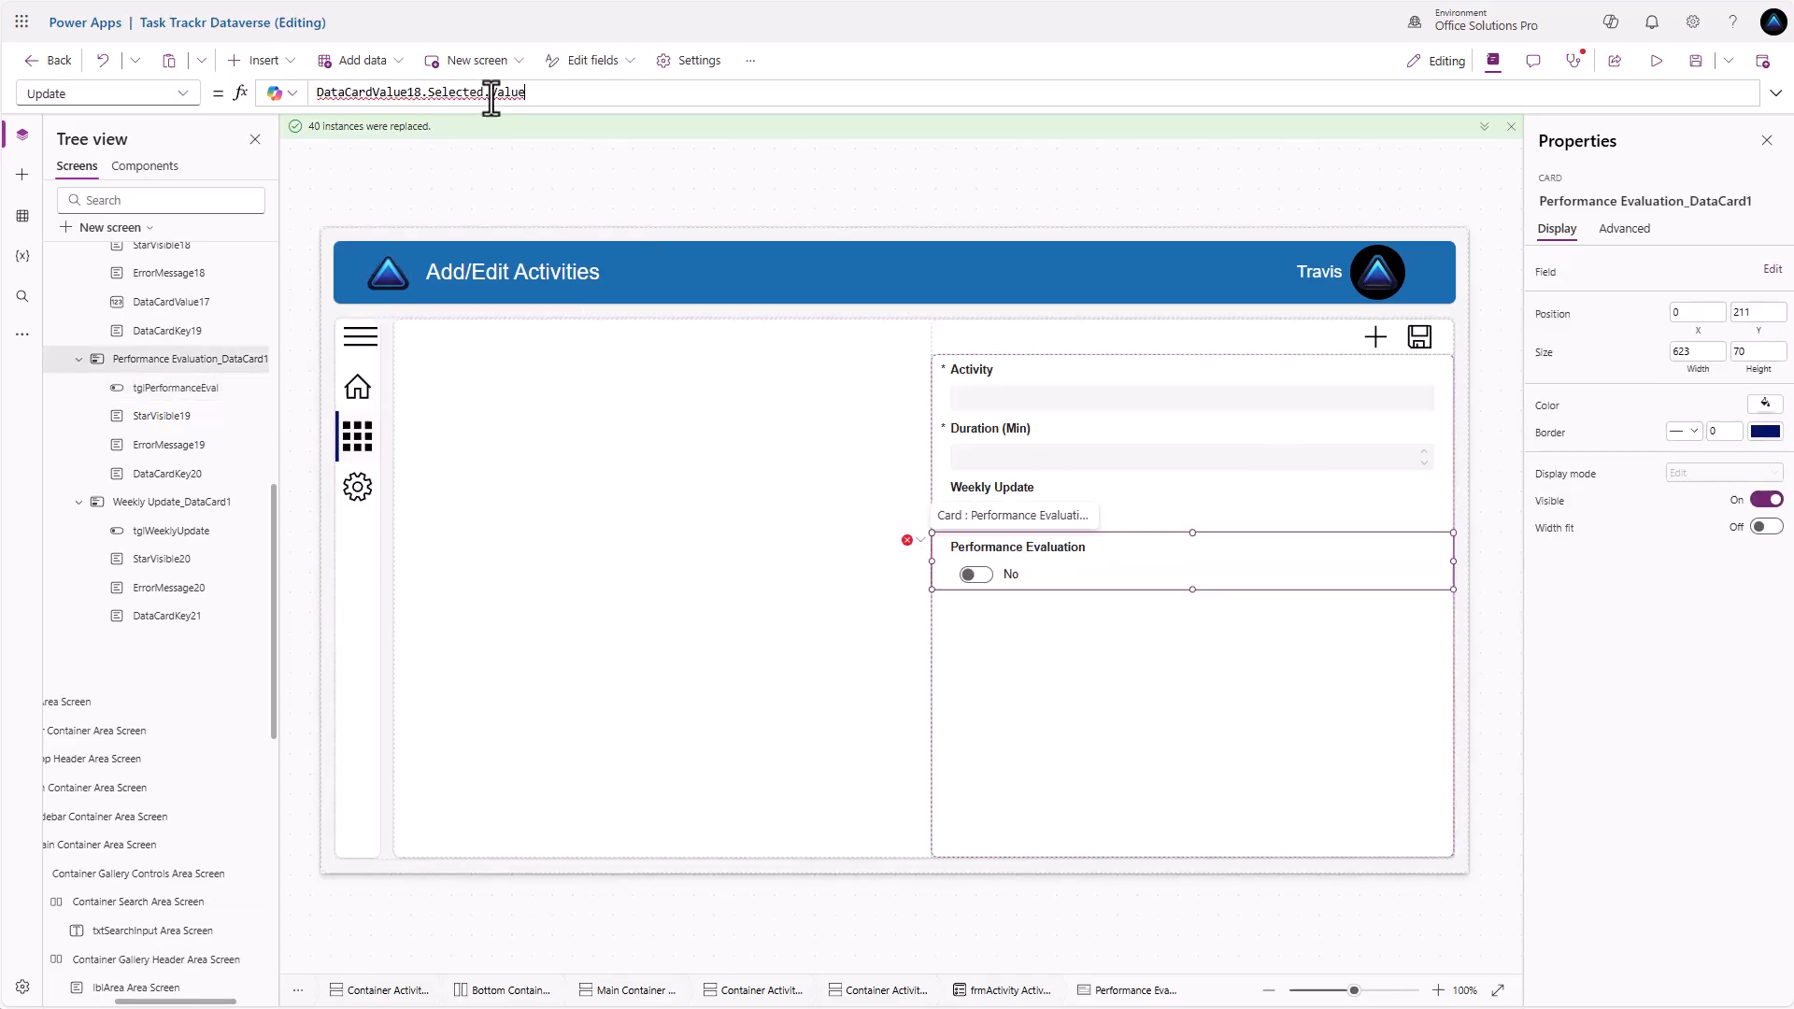
left_click(539, 95)
key("ctrl+a")
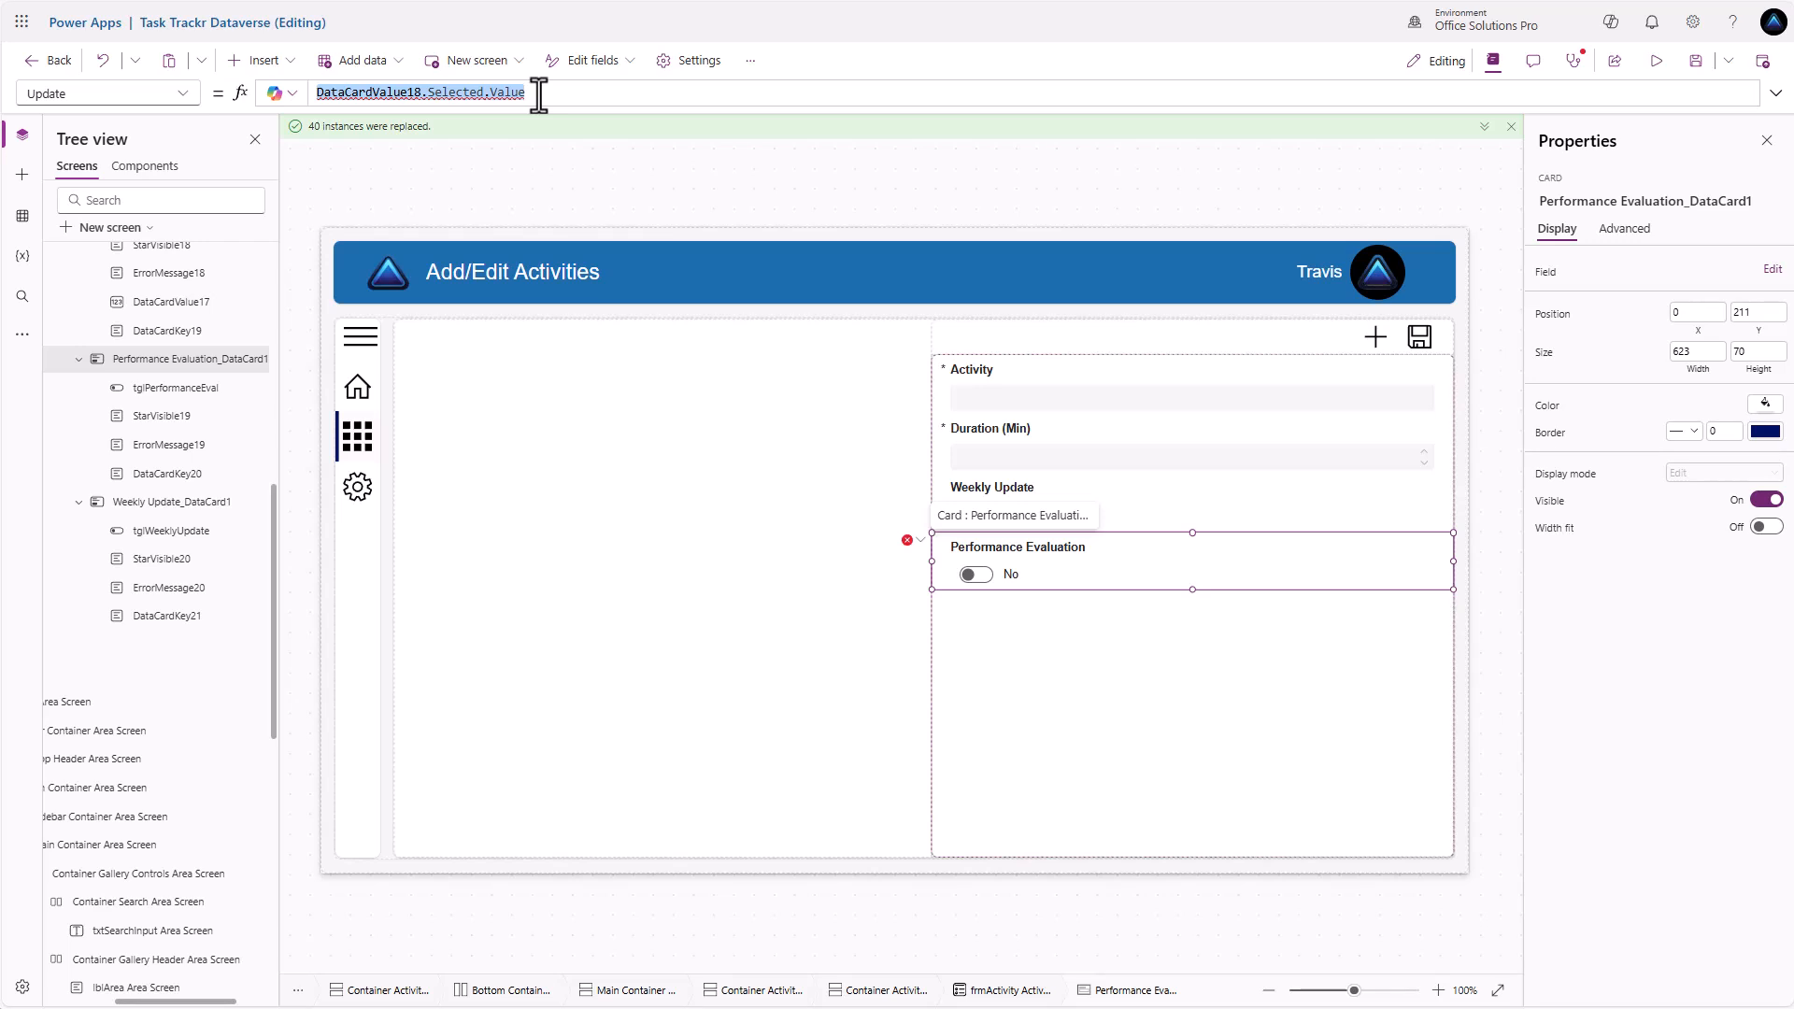
type("tgl")
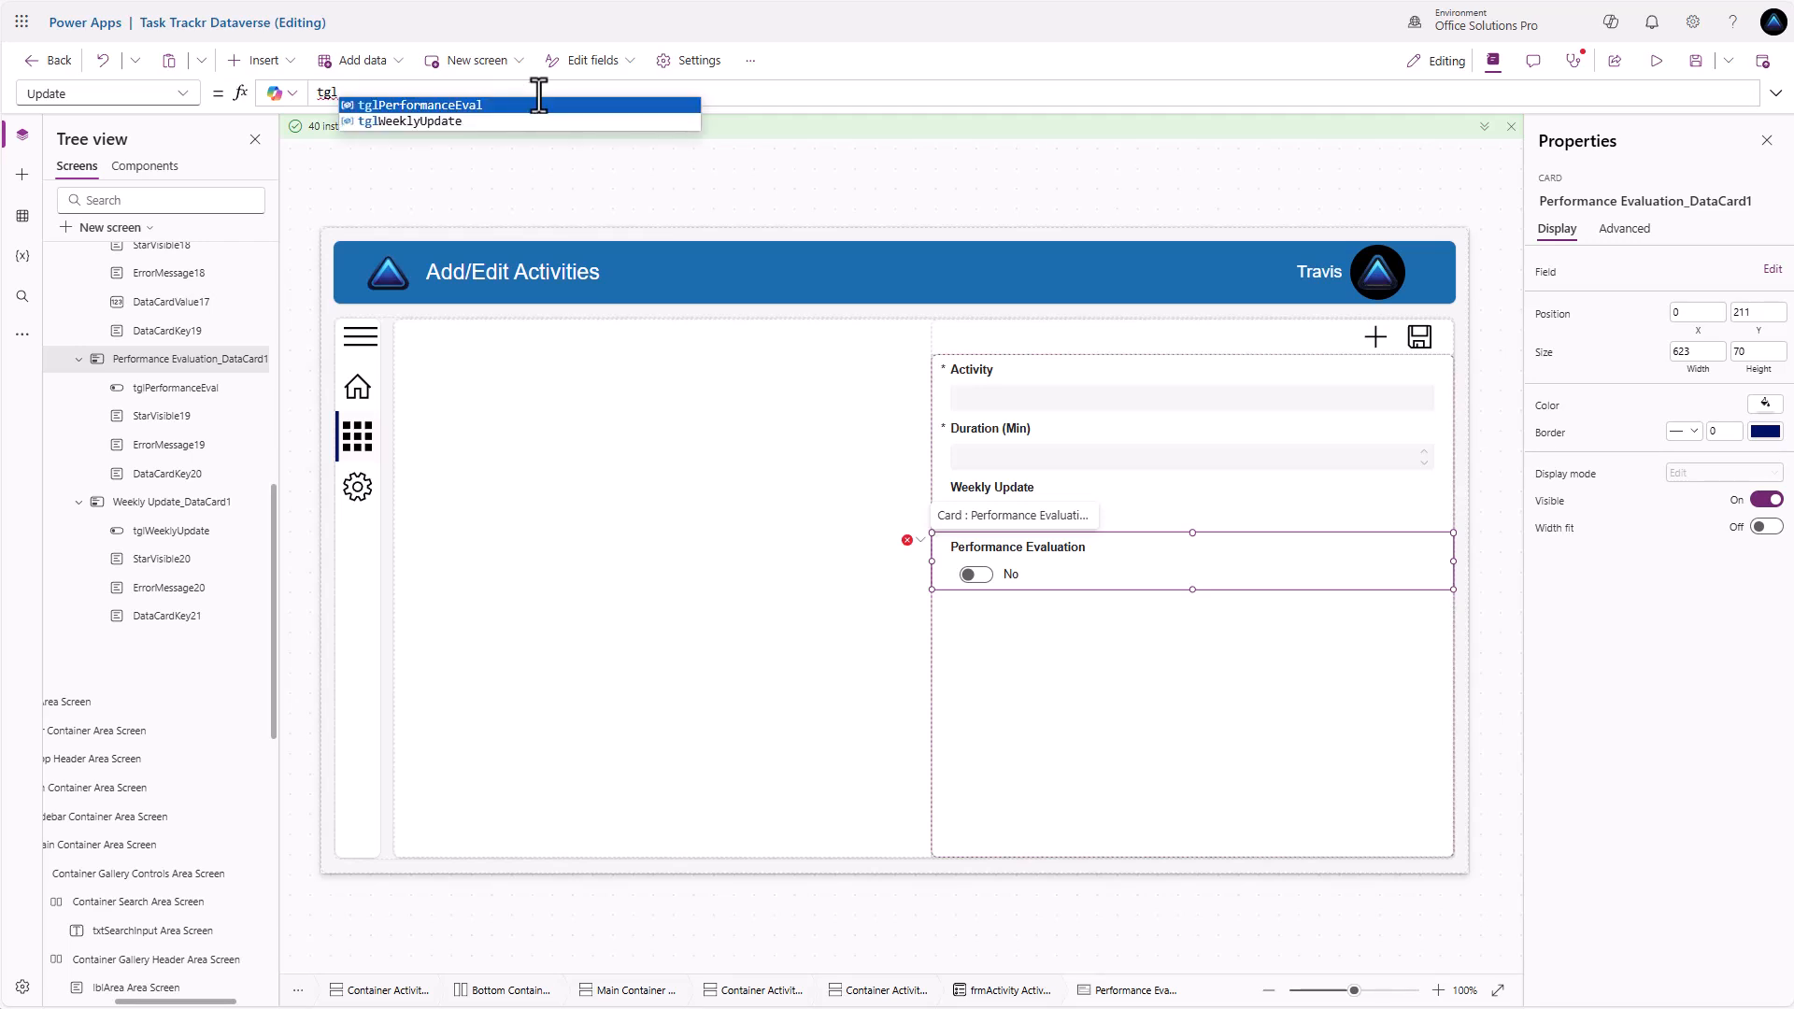
key("Tab")
type(".Checke")
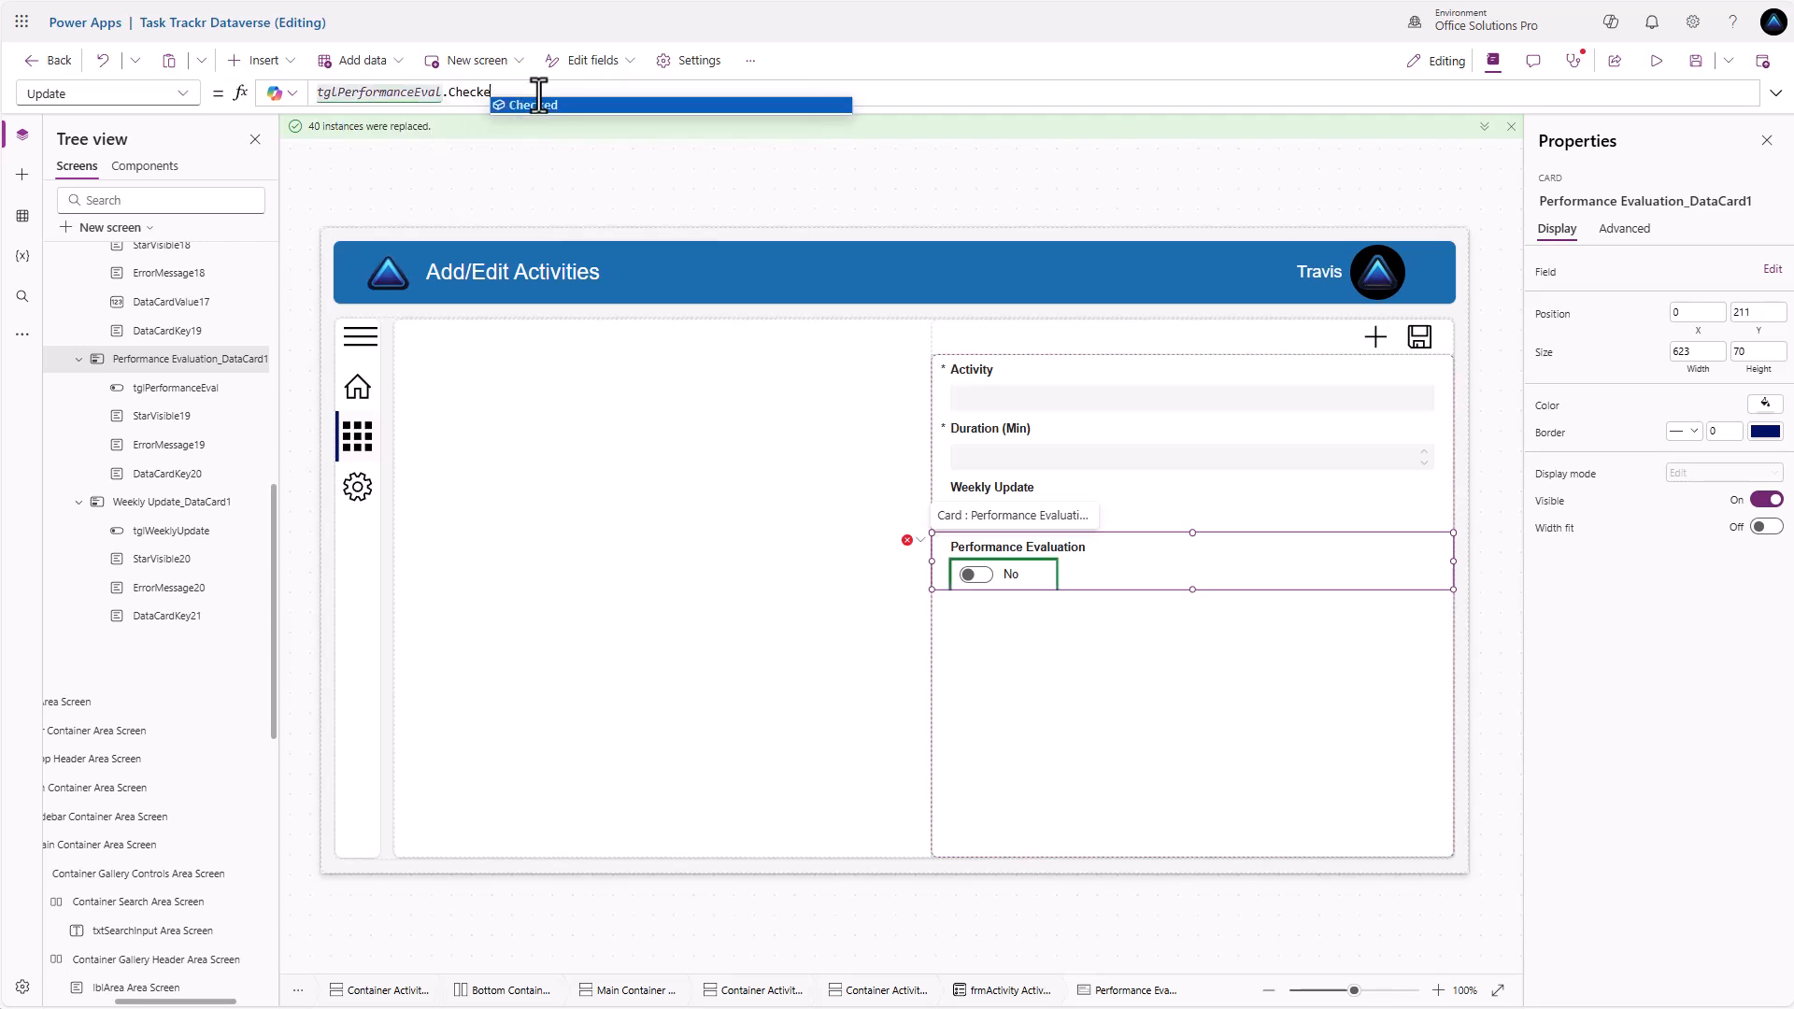
type("d")
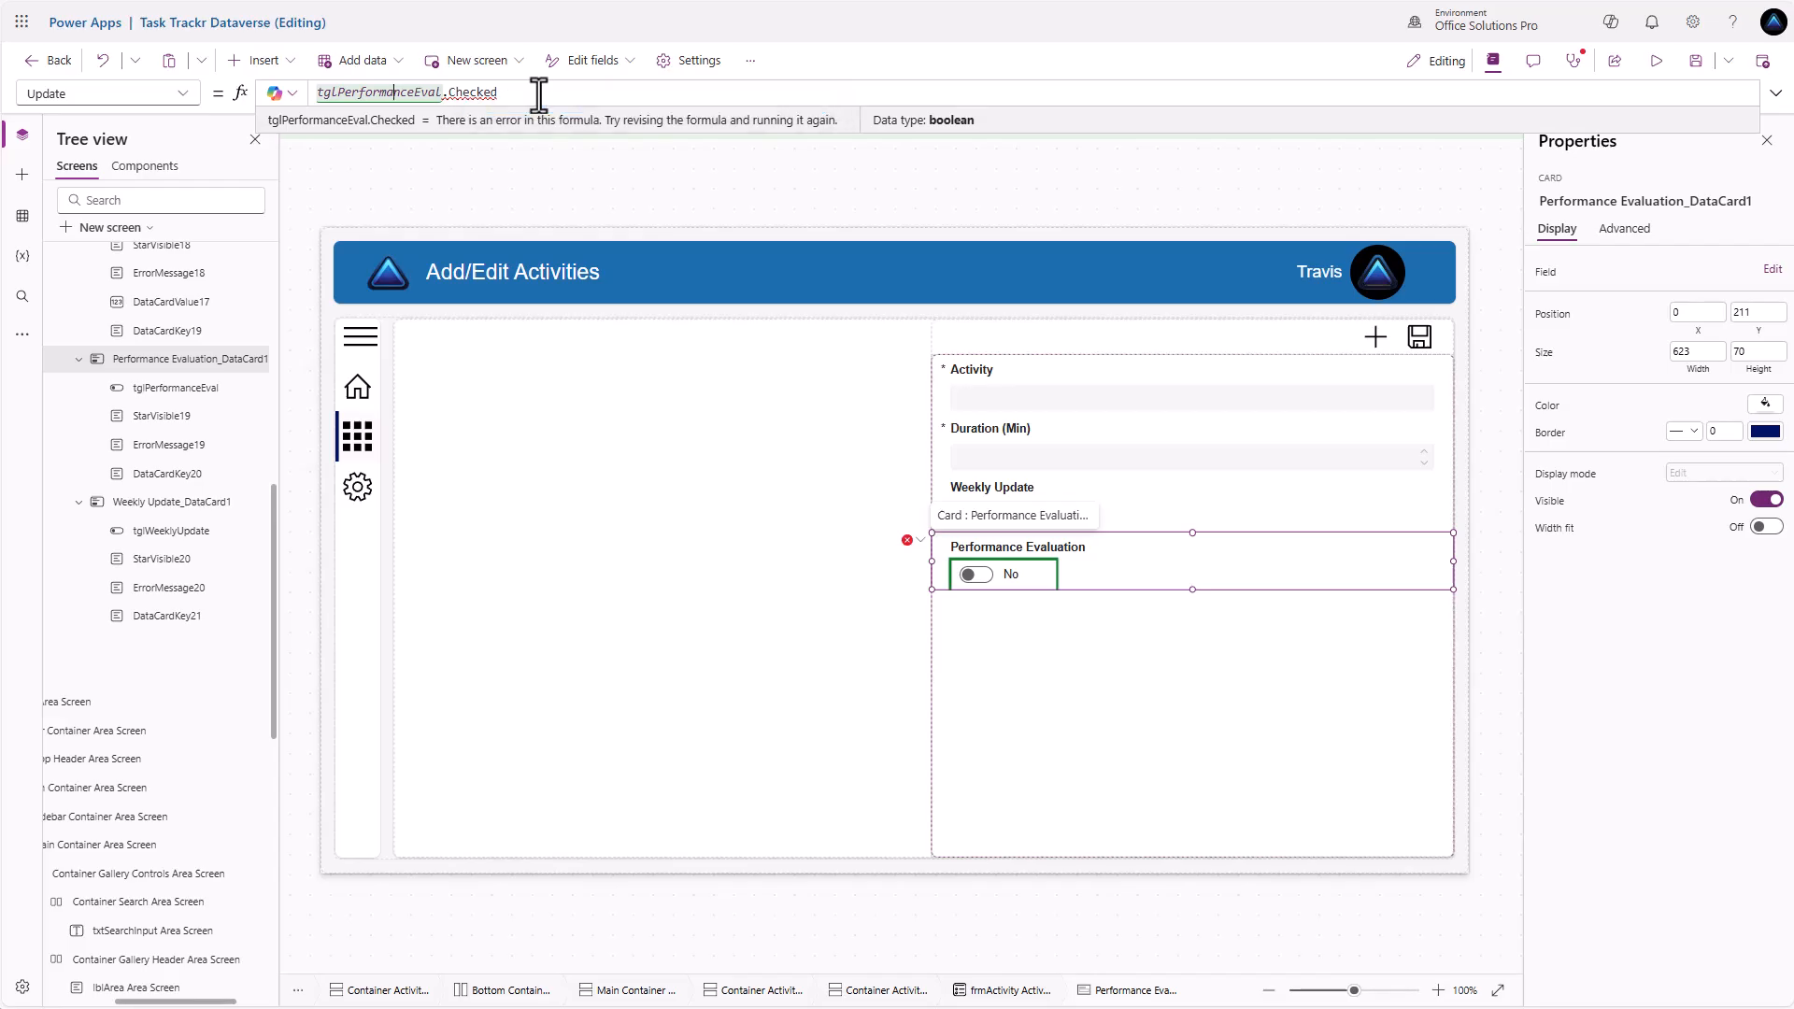
type("If(")
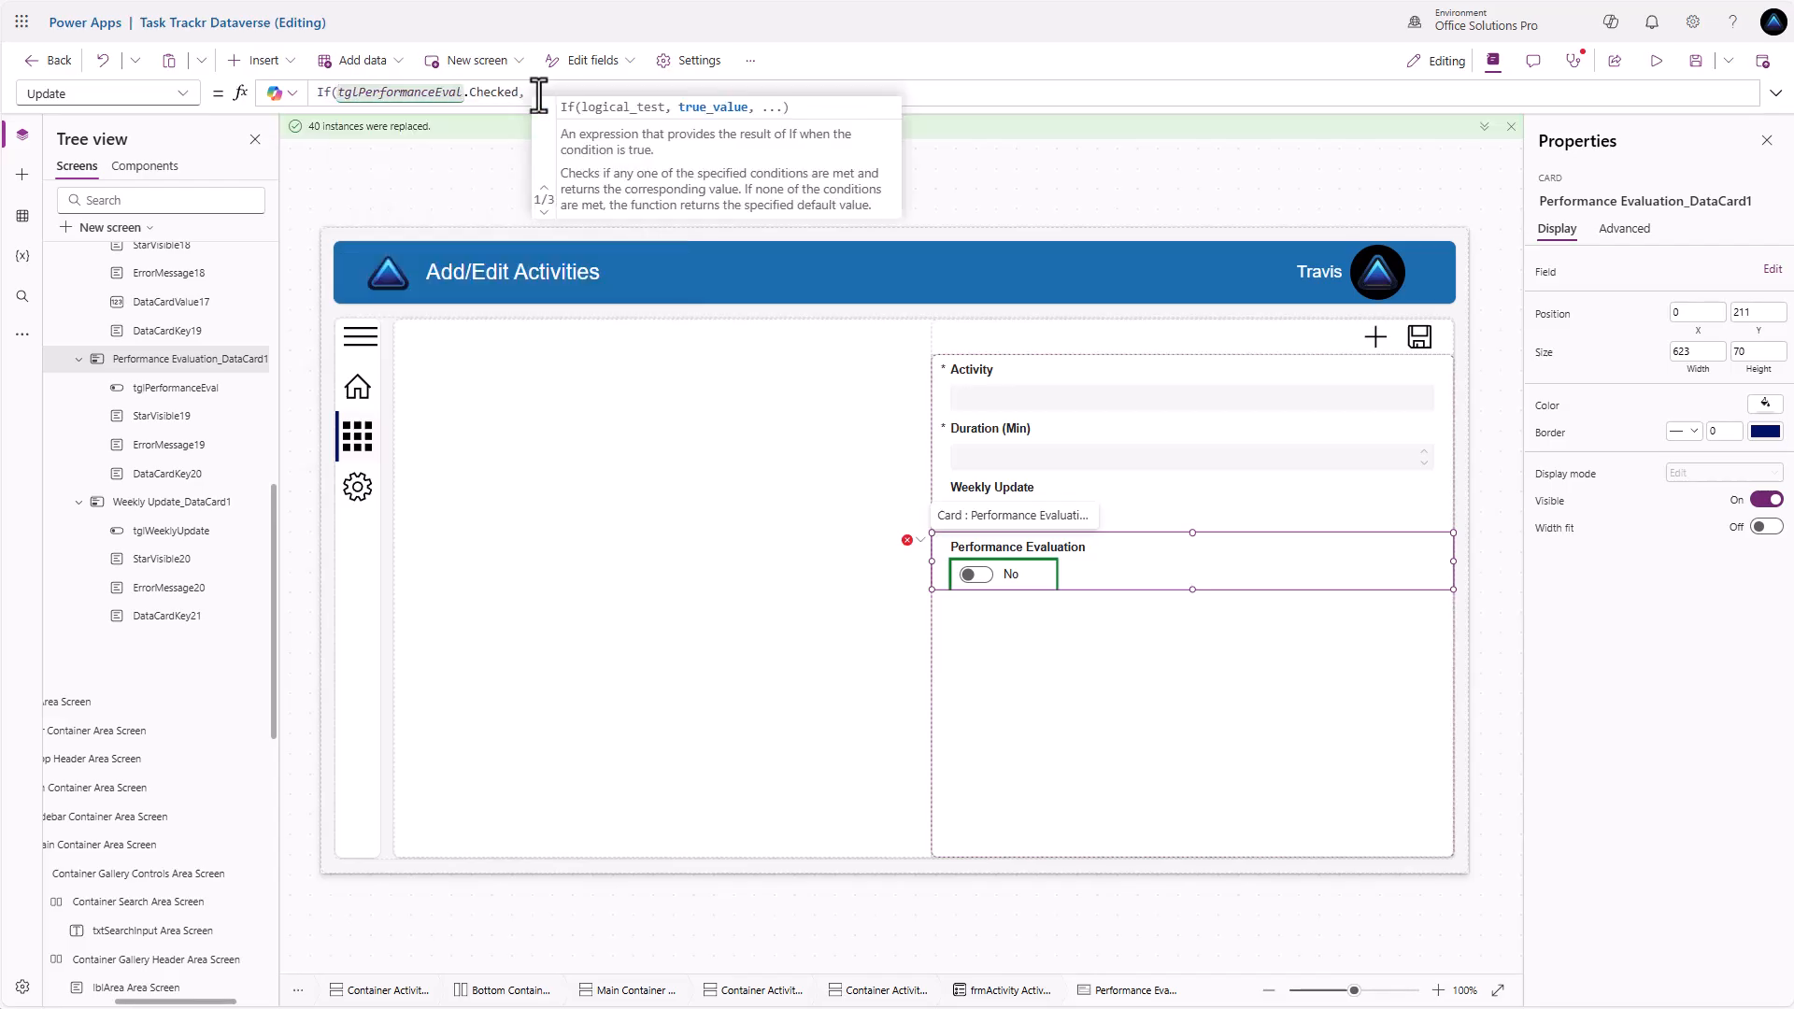
type(", ")
type("perf")
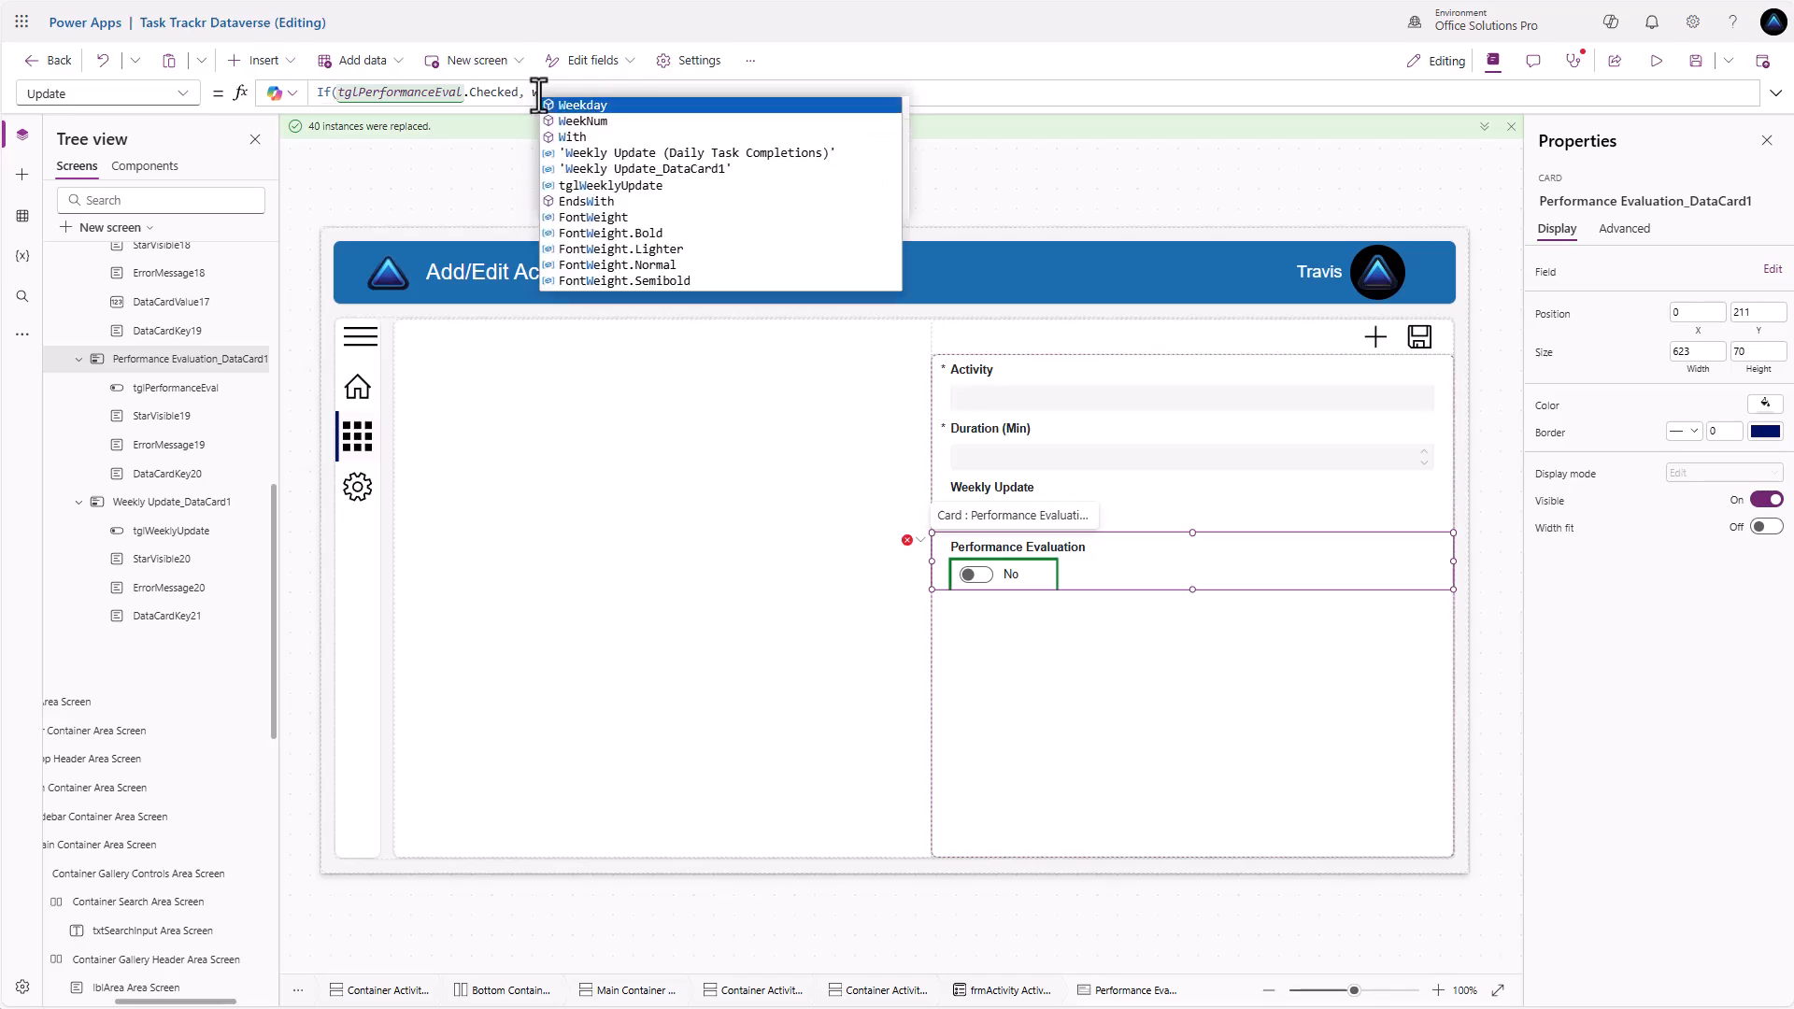
type("or")
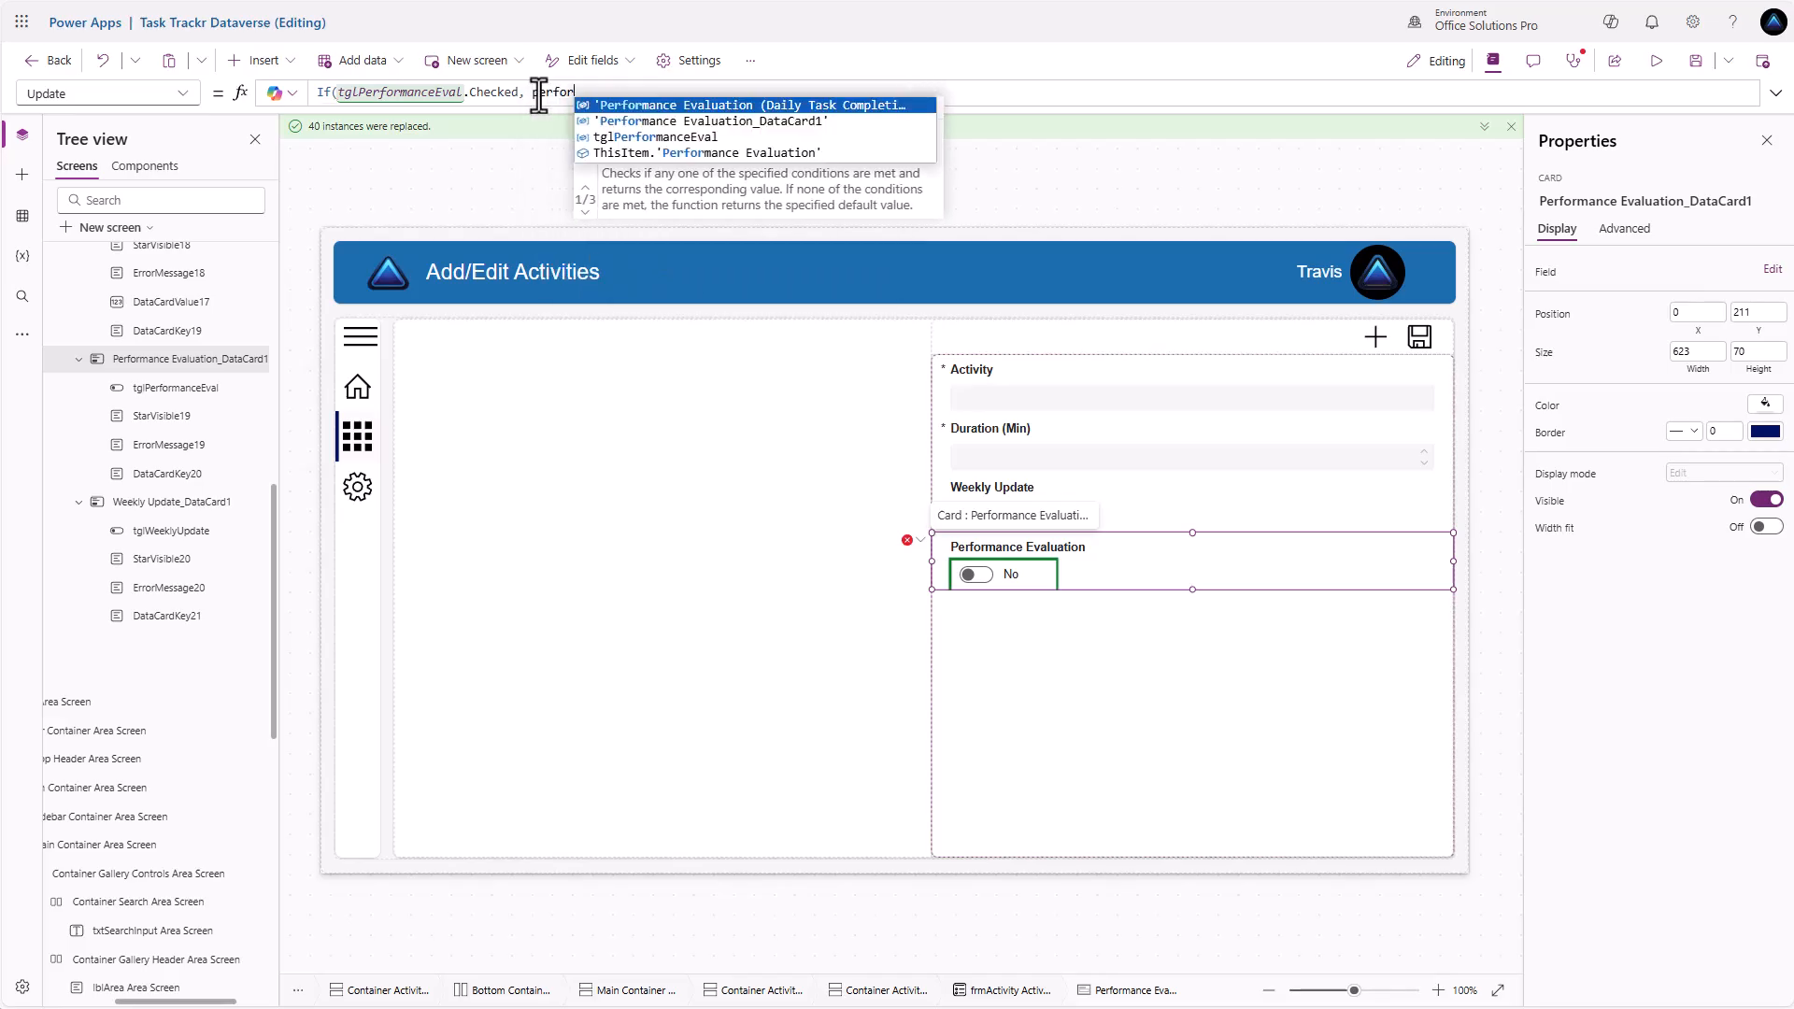
key("Tab")
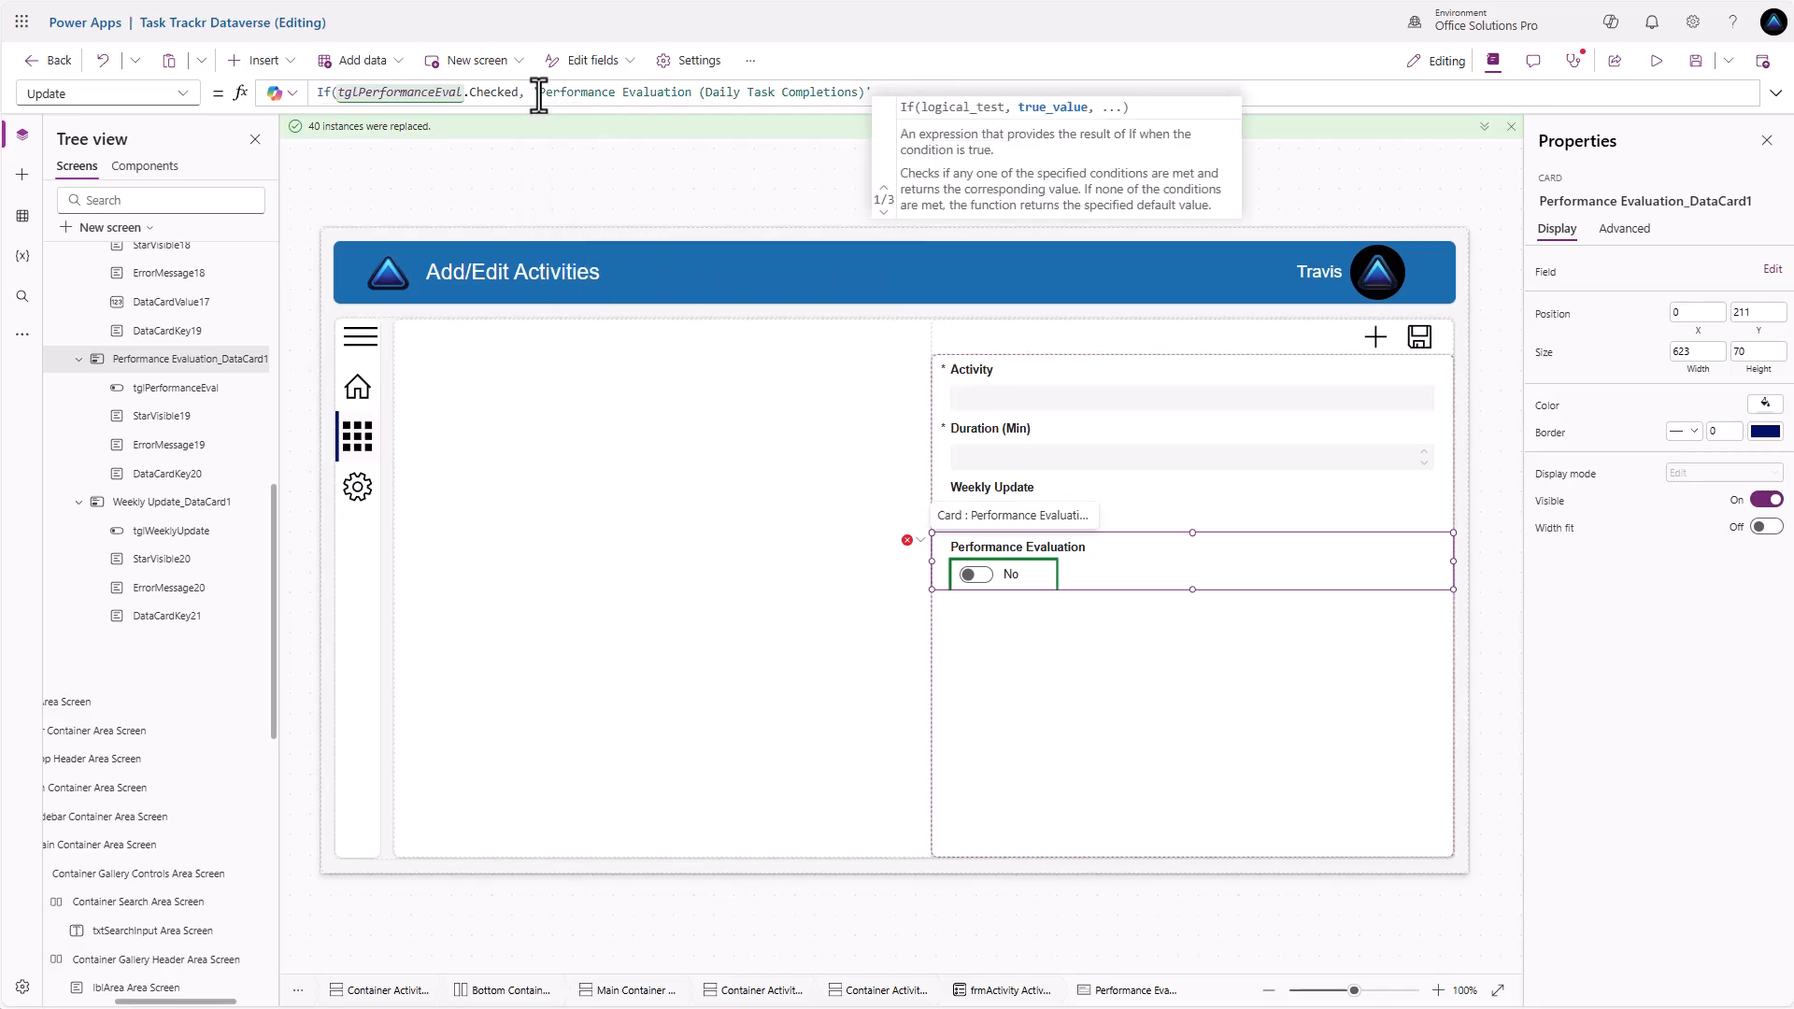
type(".")
type("Yes,")
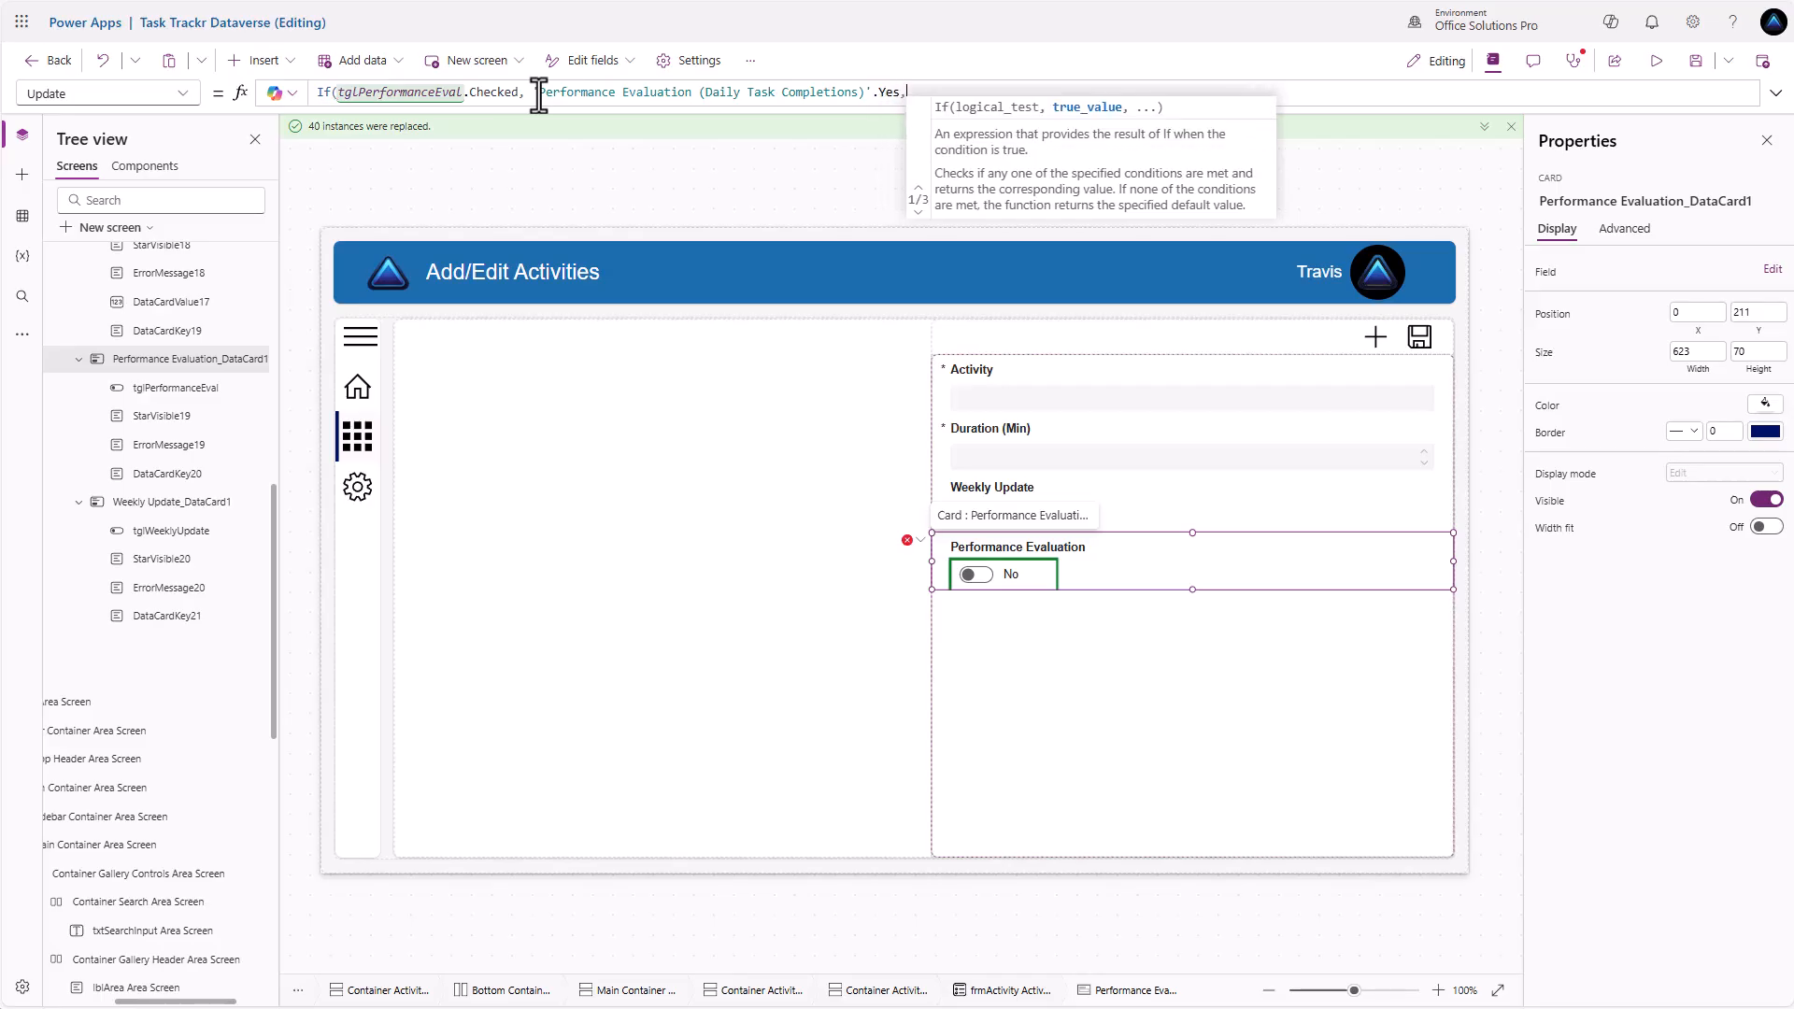
type(" Per")
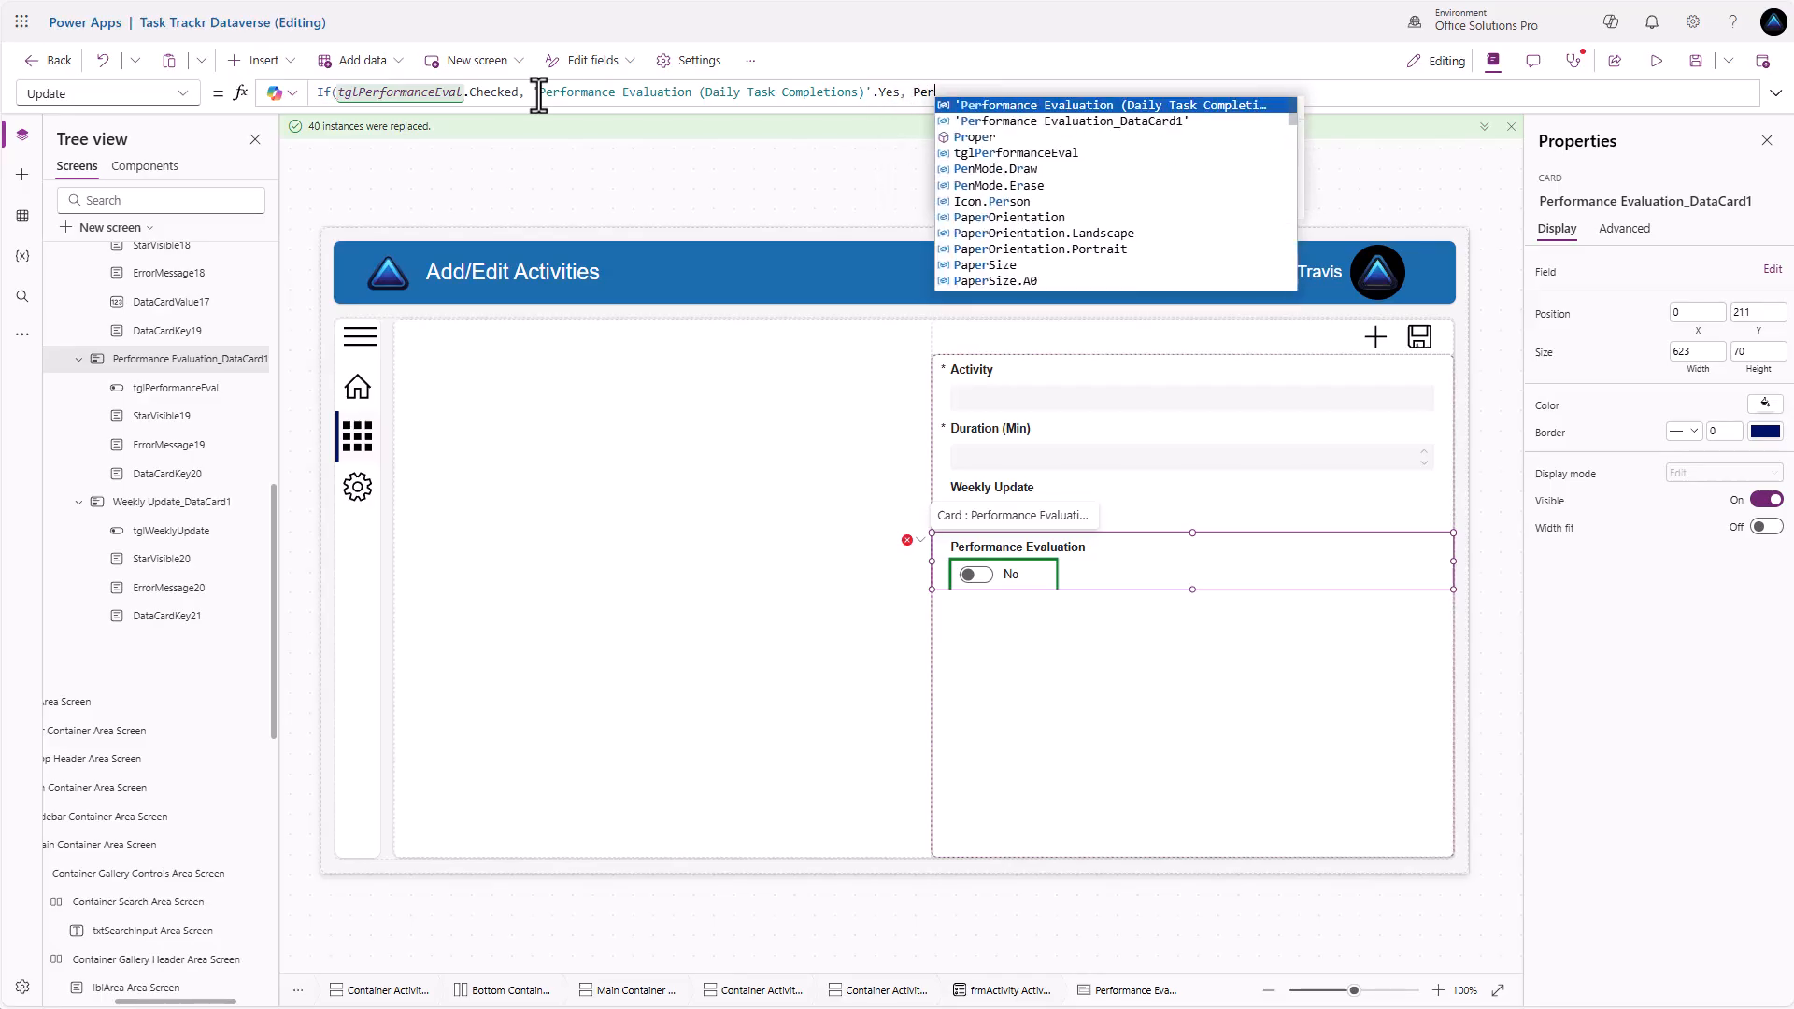
key("Tab")
type(".No)")
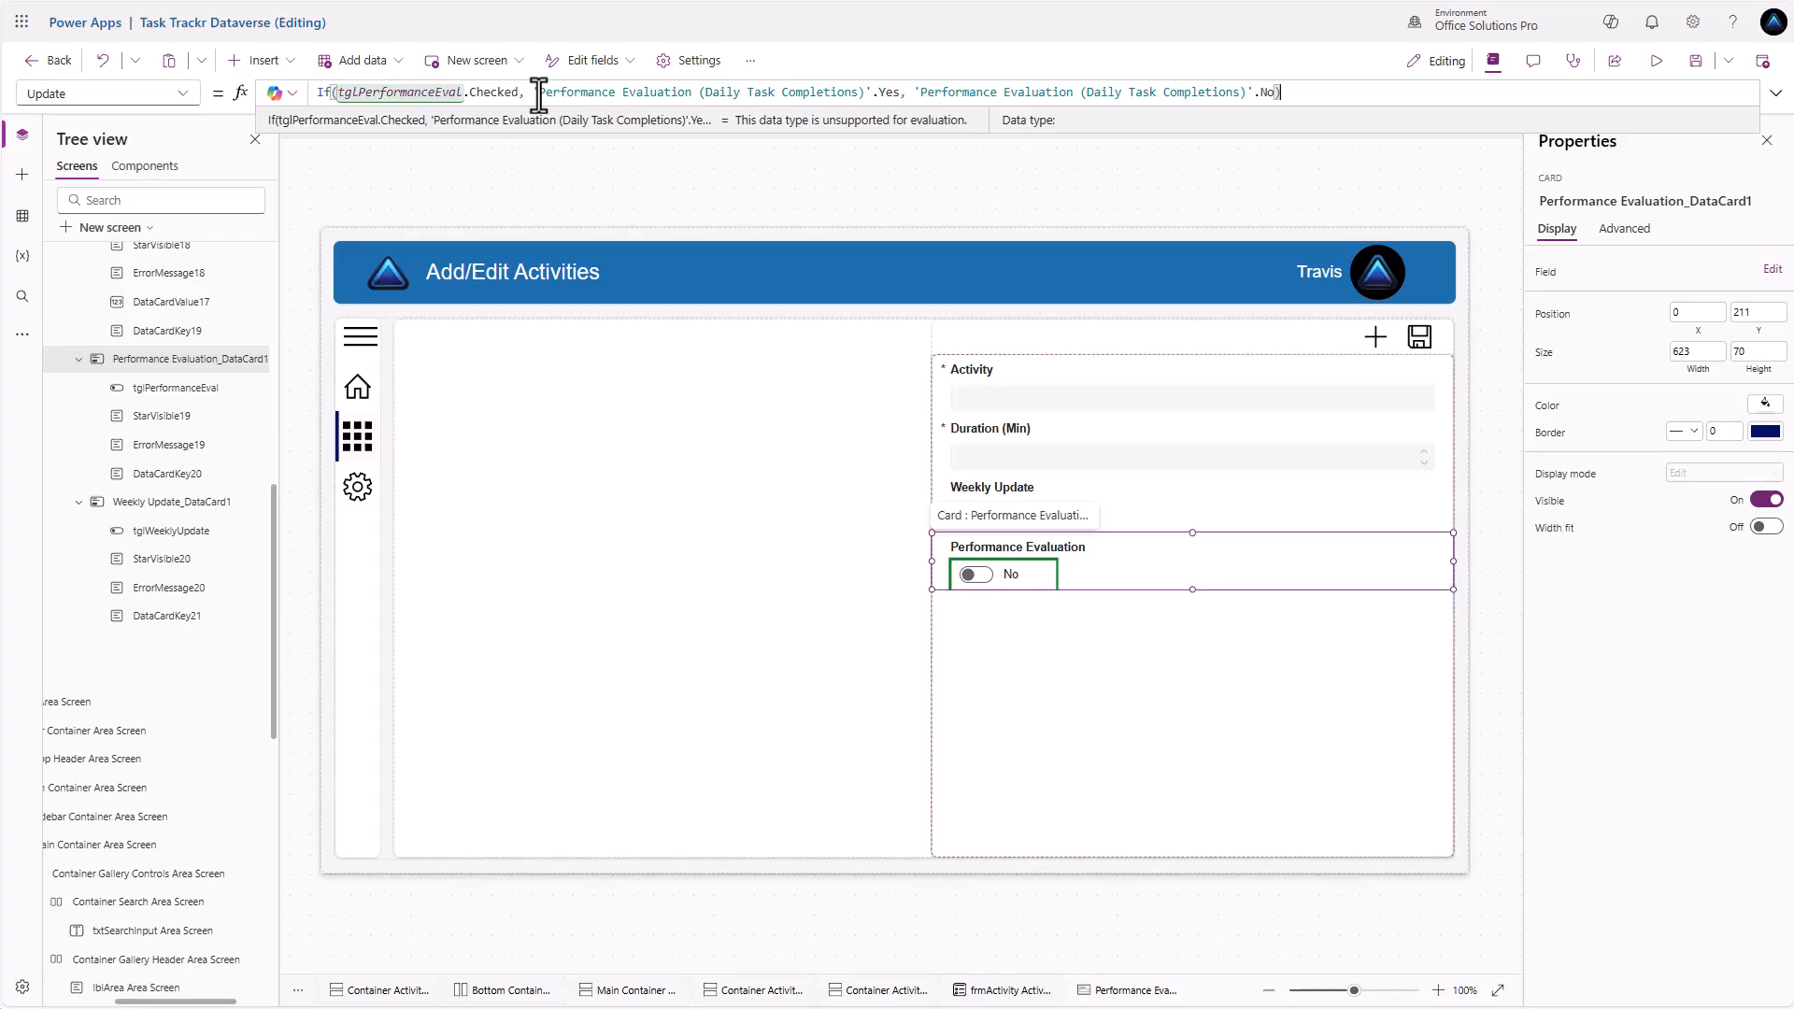
Check the Performance Evaluation toggle's Label formula and the Weekly Update card's Update formula
left_click(1031, 576)
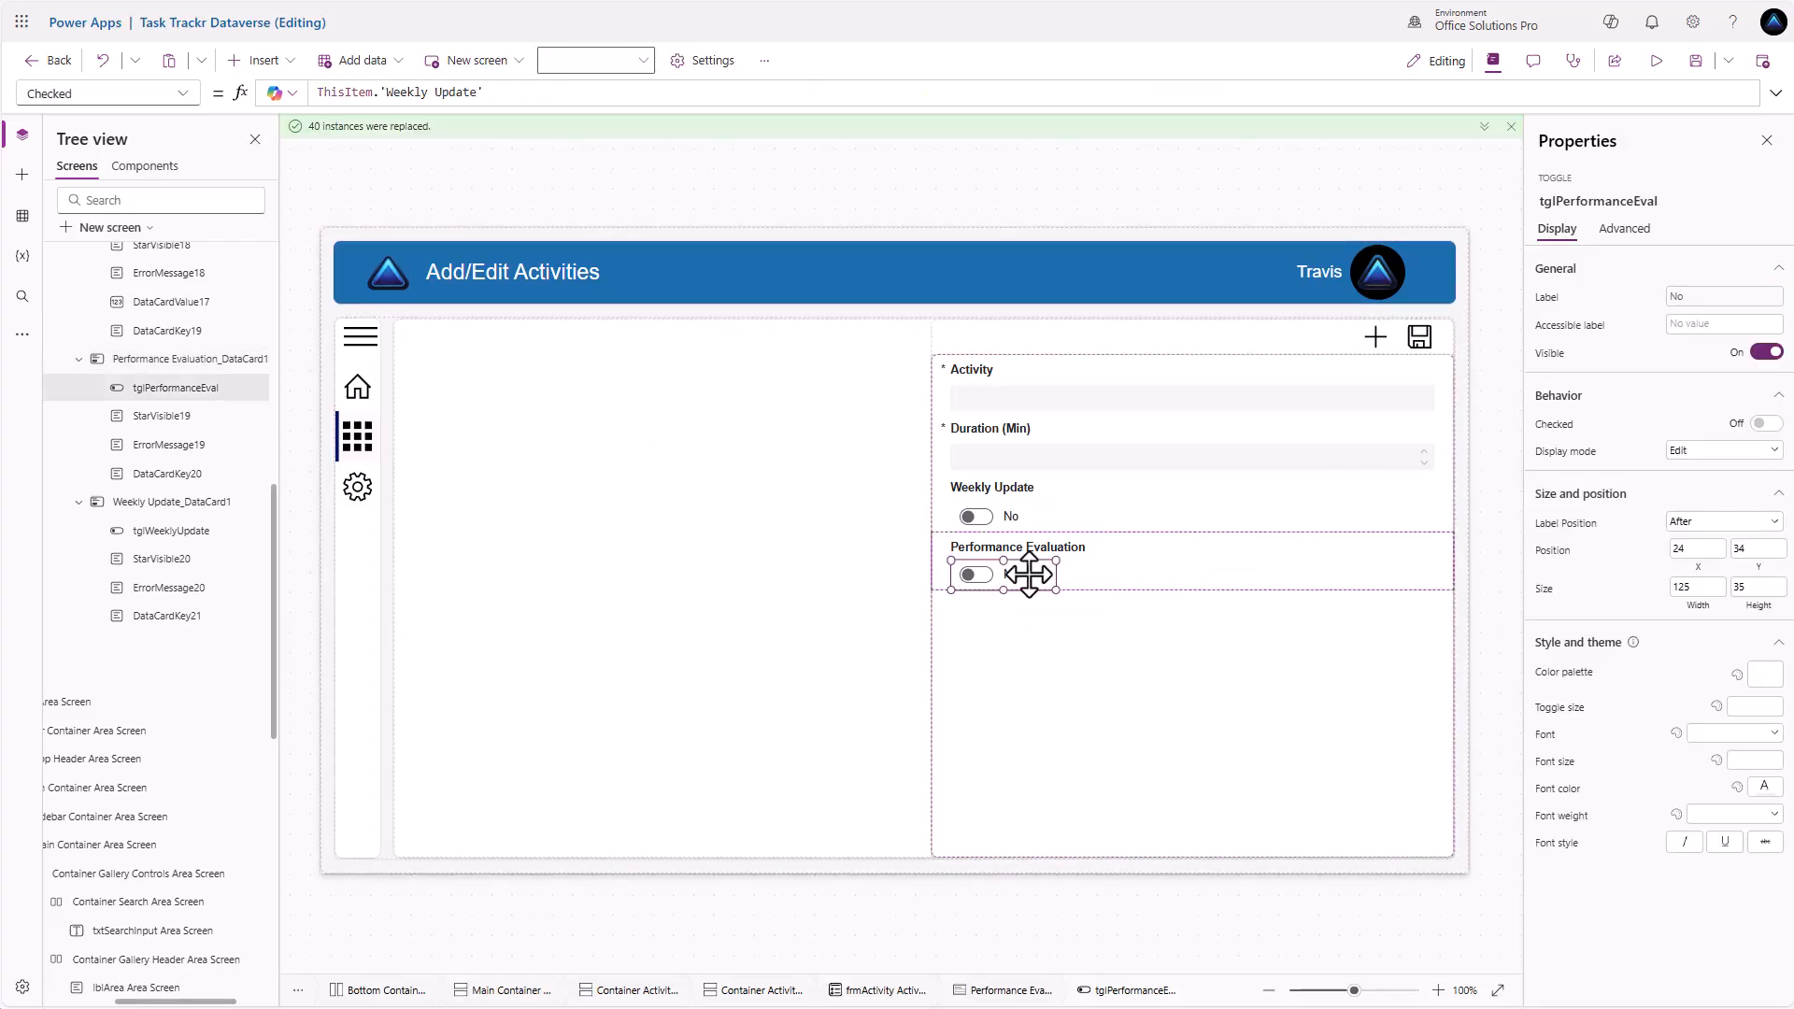
left_click(1551, 299)
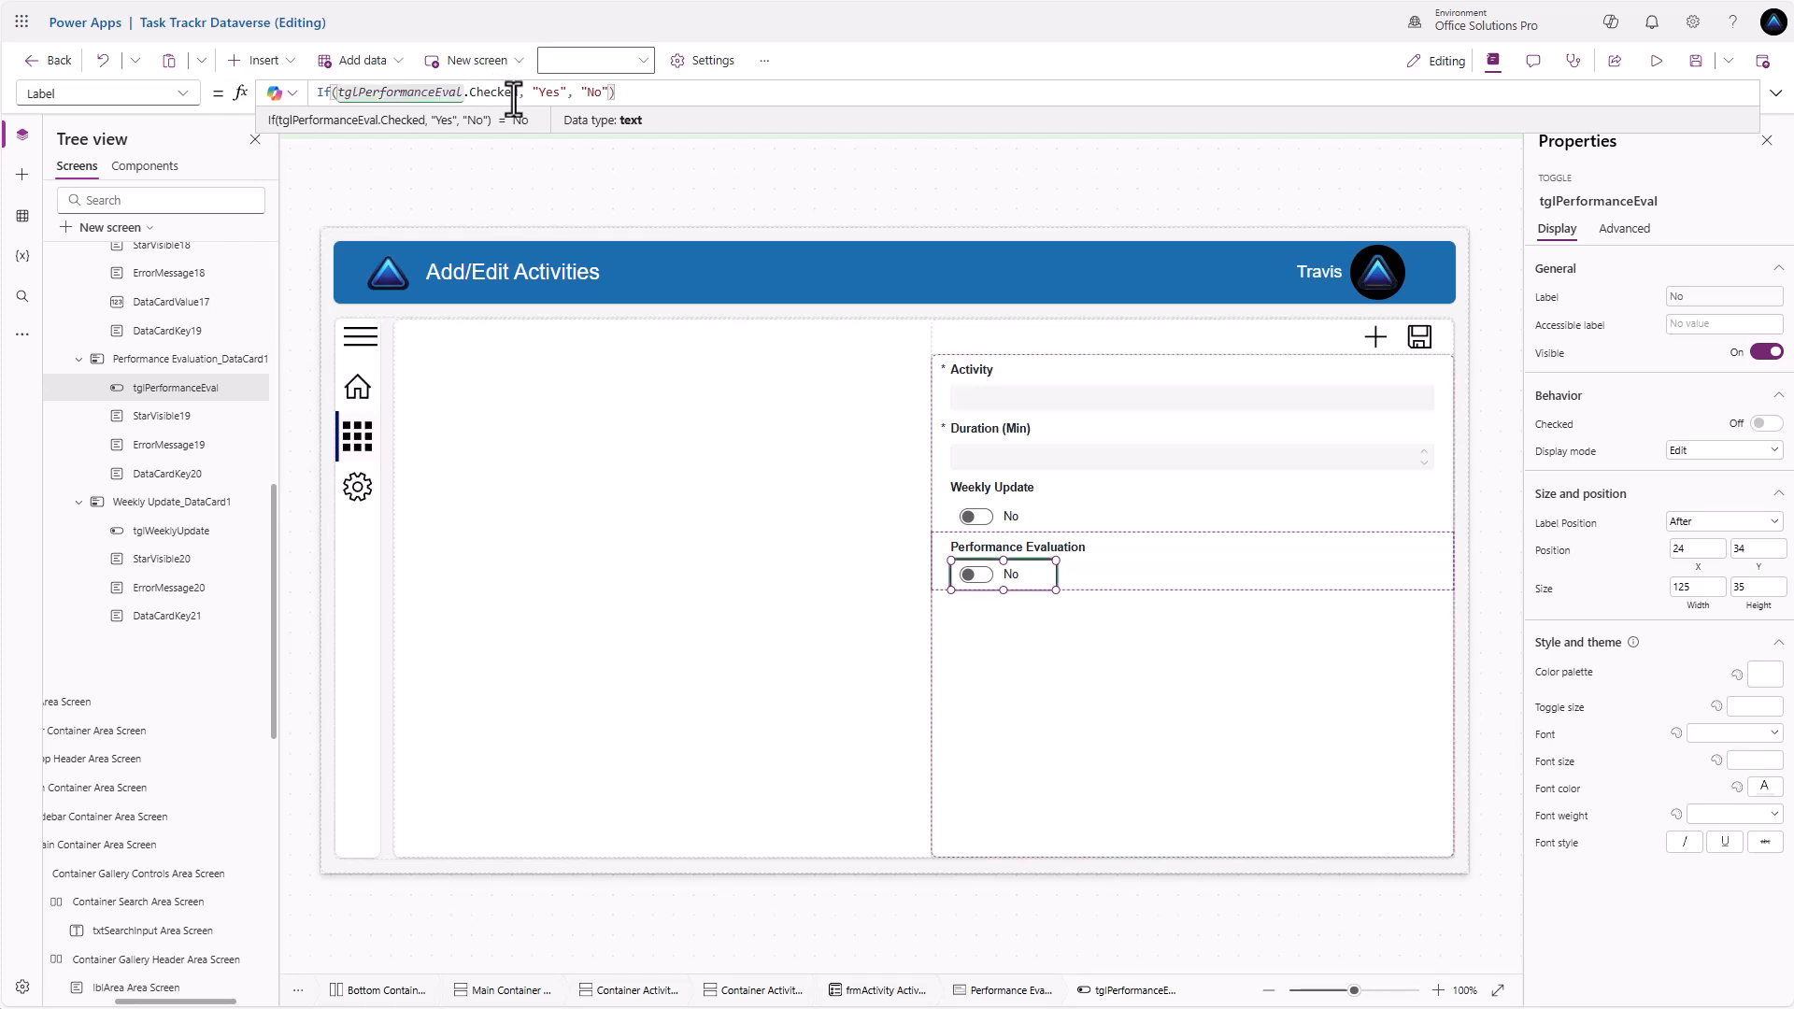
double_click(460, 92)
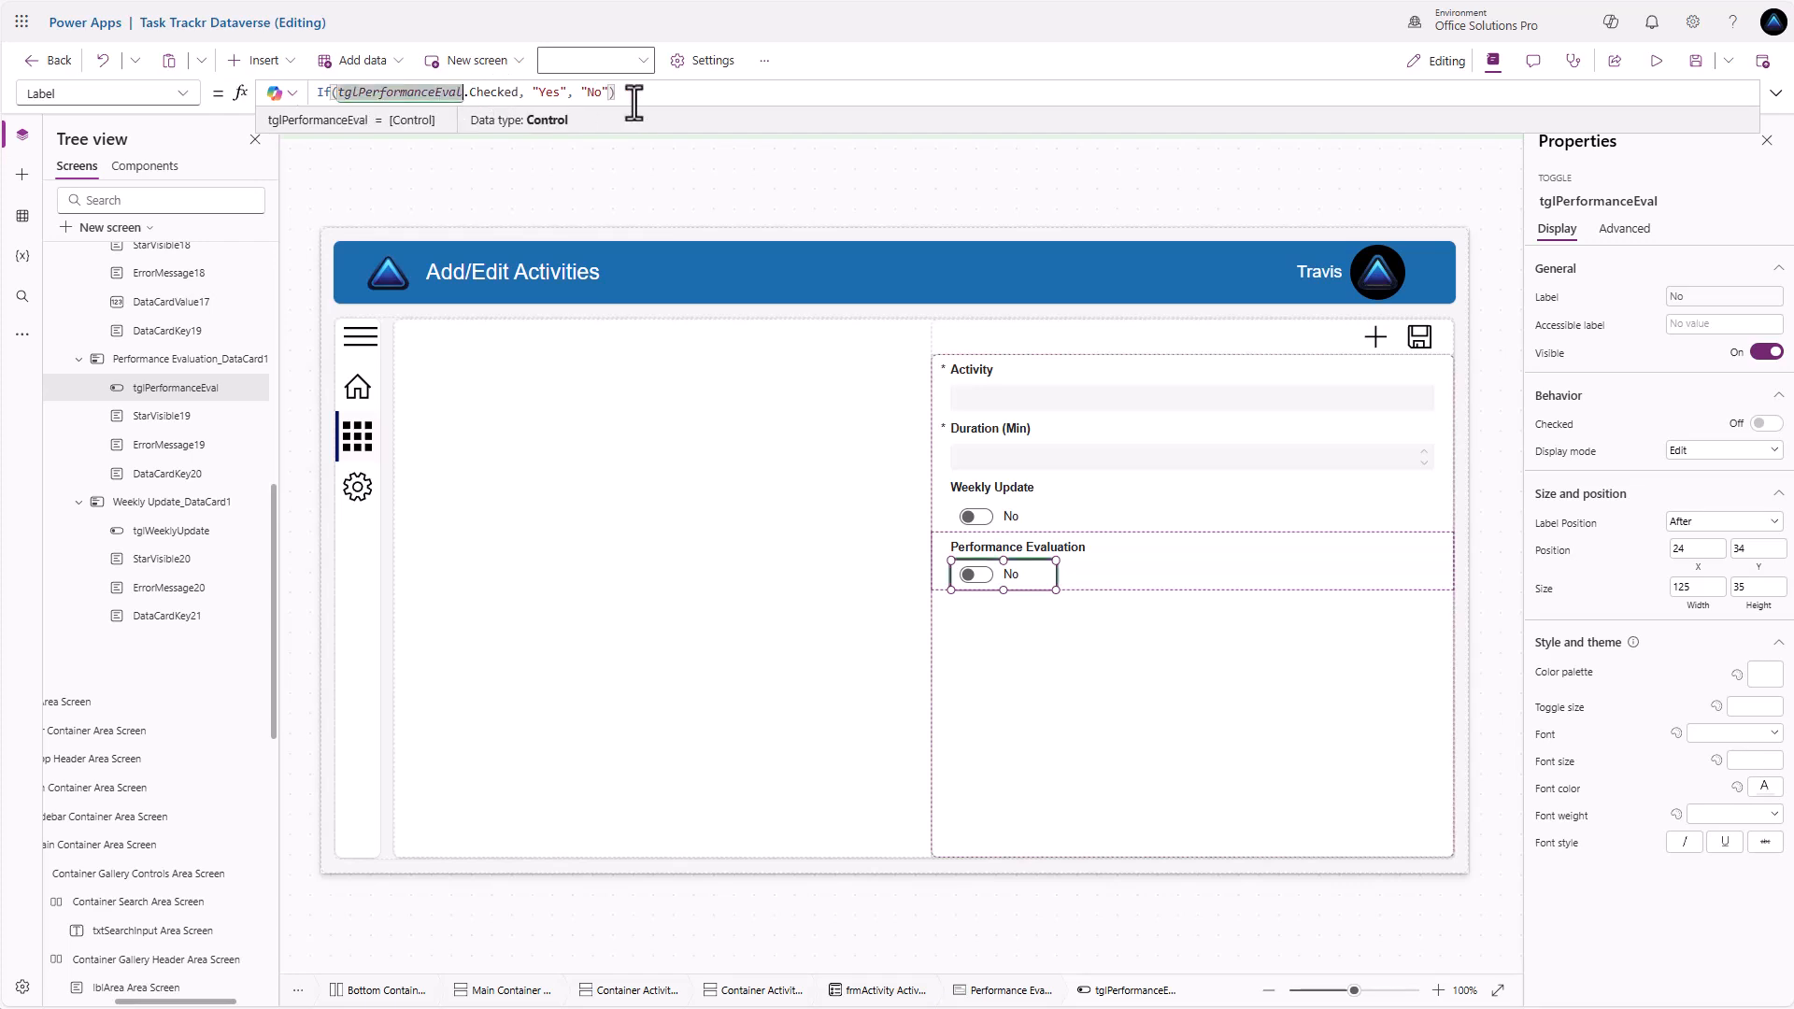
left_click(1138, 519)
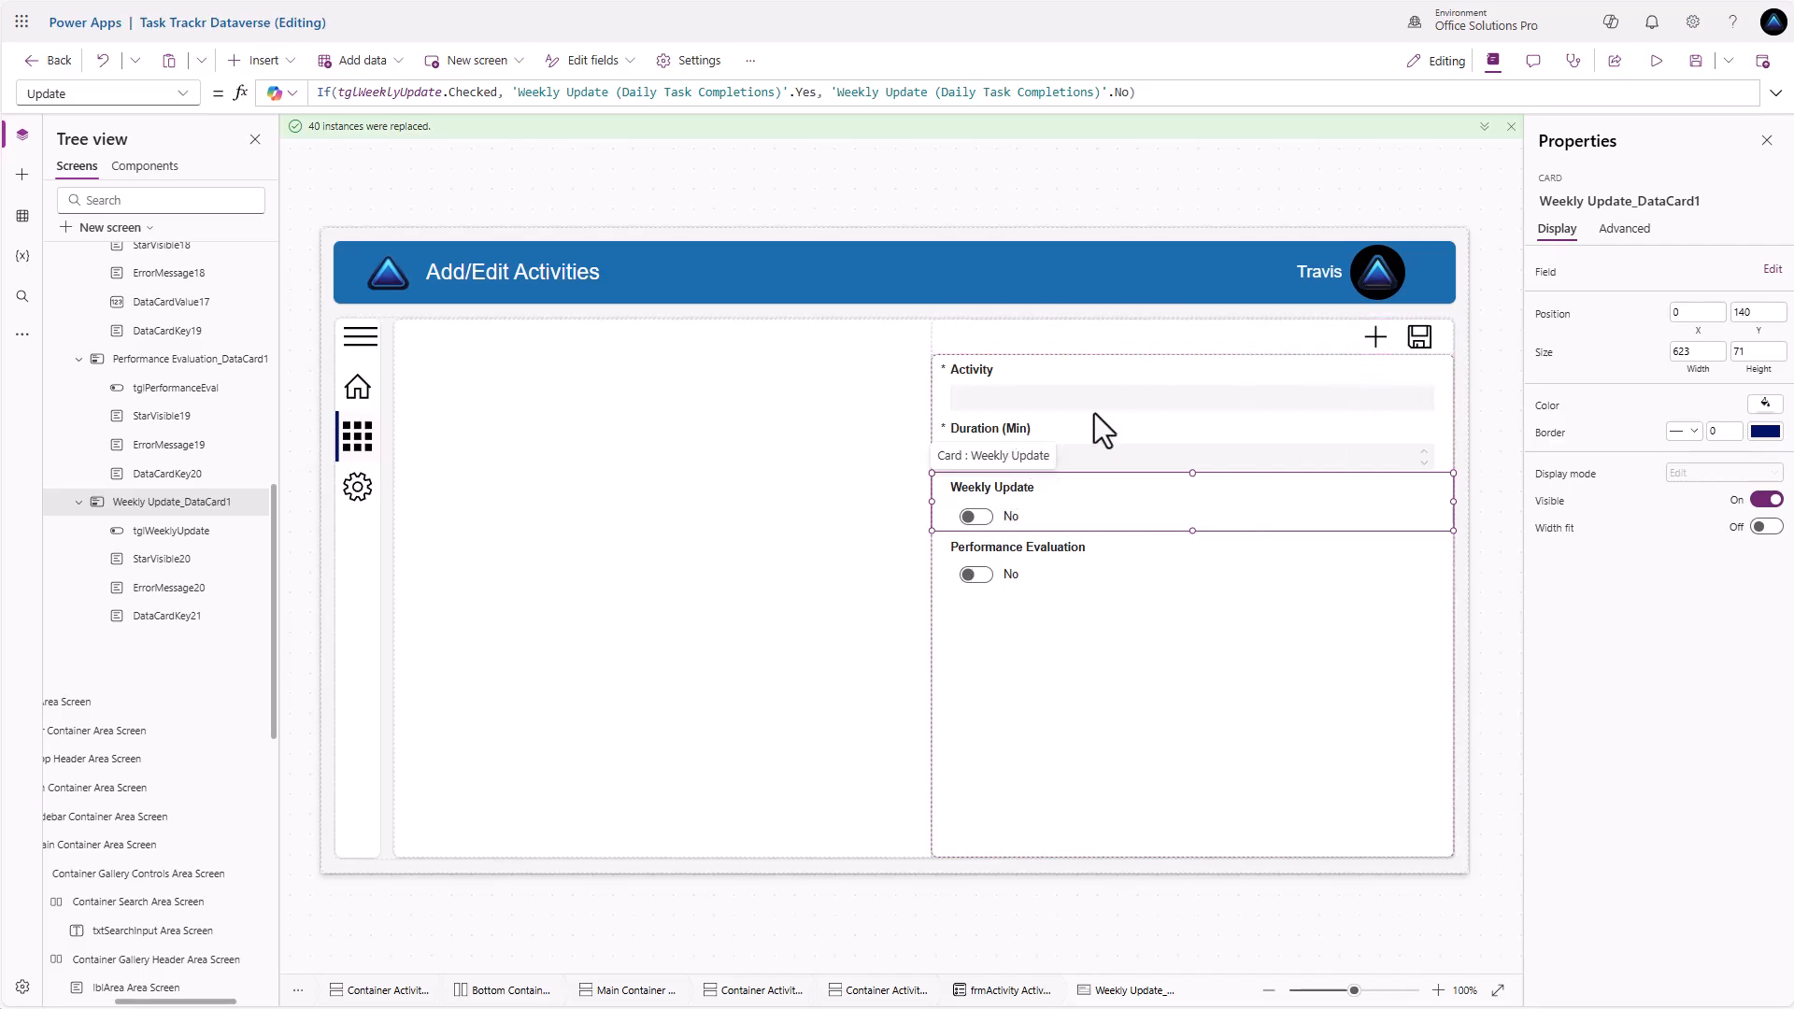
Set the height of the text input in the Activity card to 64
left_click(1125, 401)
left_click(1125, 402)
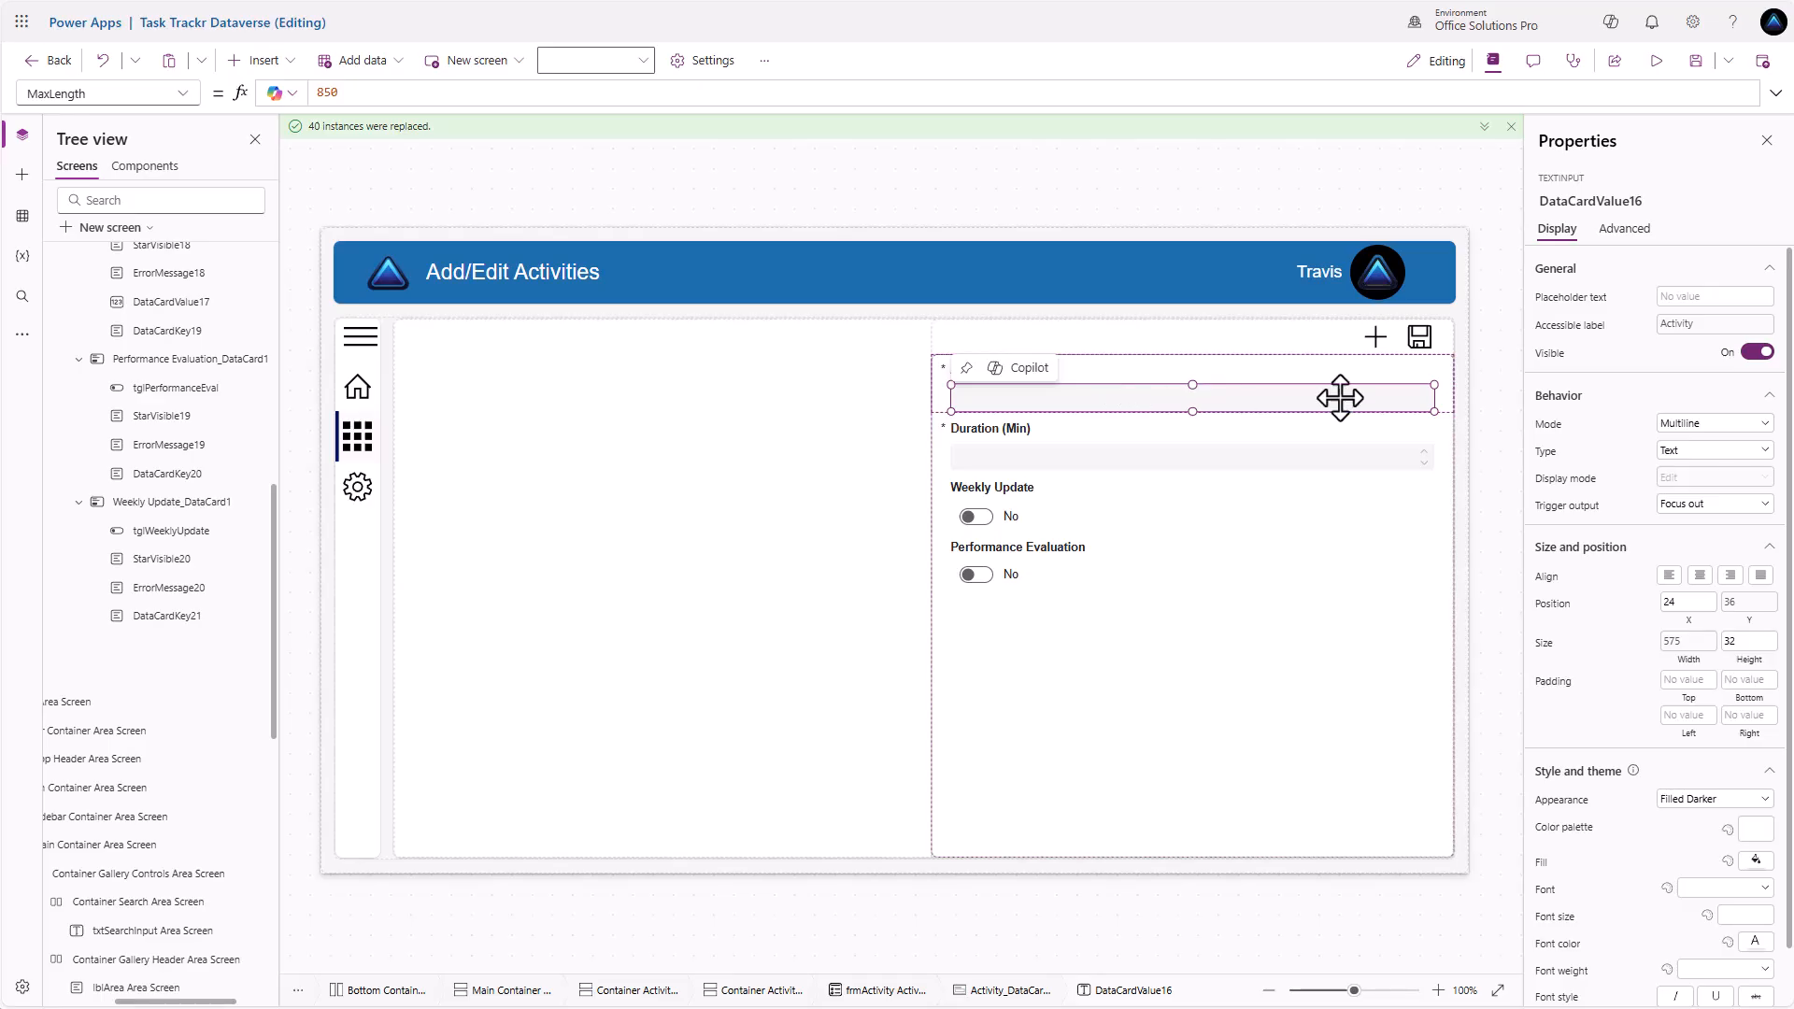
left_click(1747, 643)
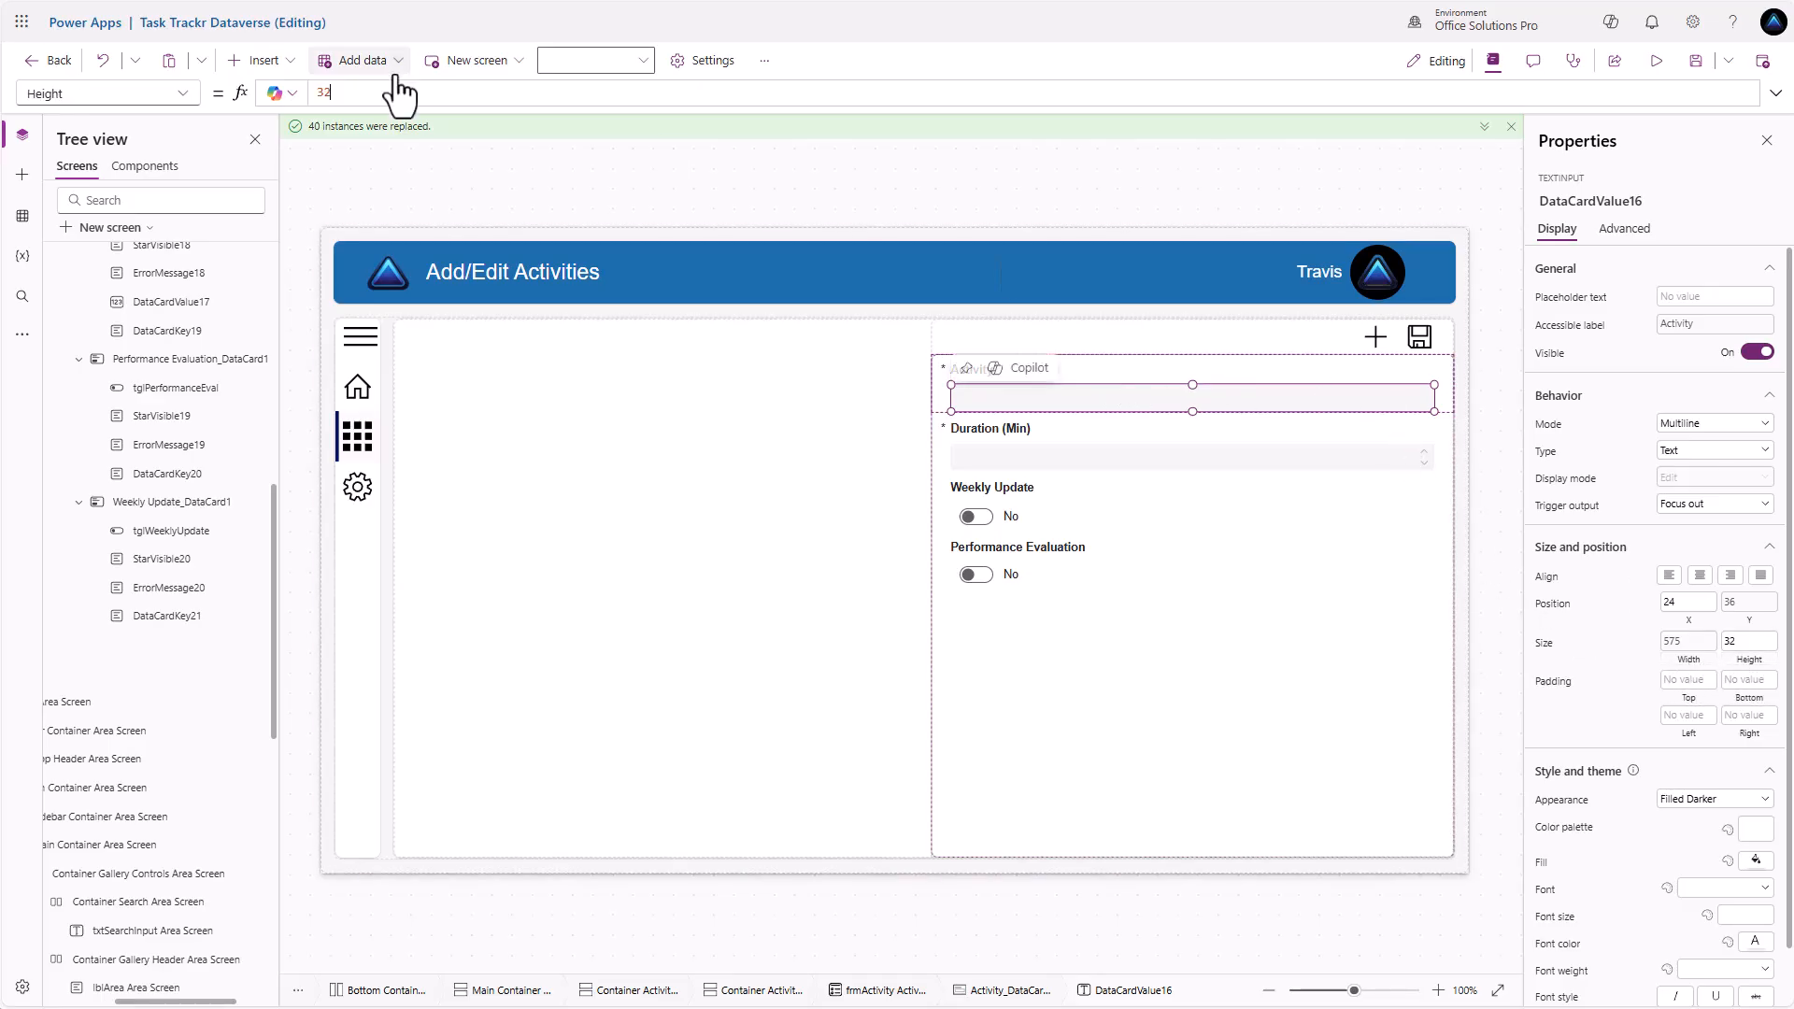
left_click(353, 92)
key("ctrl+a")
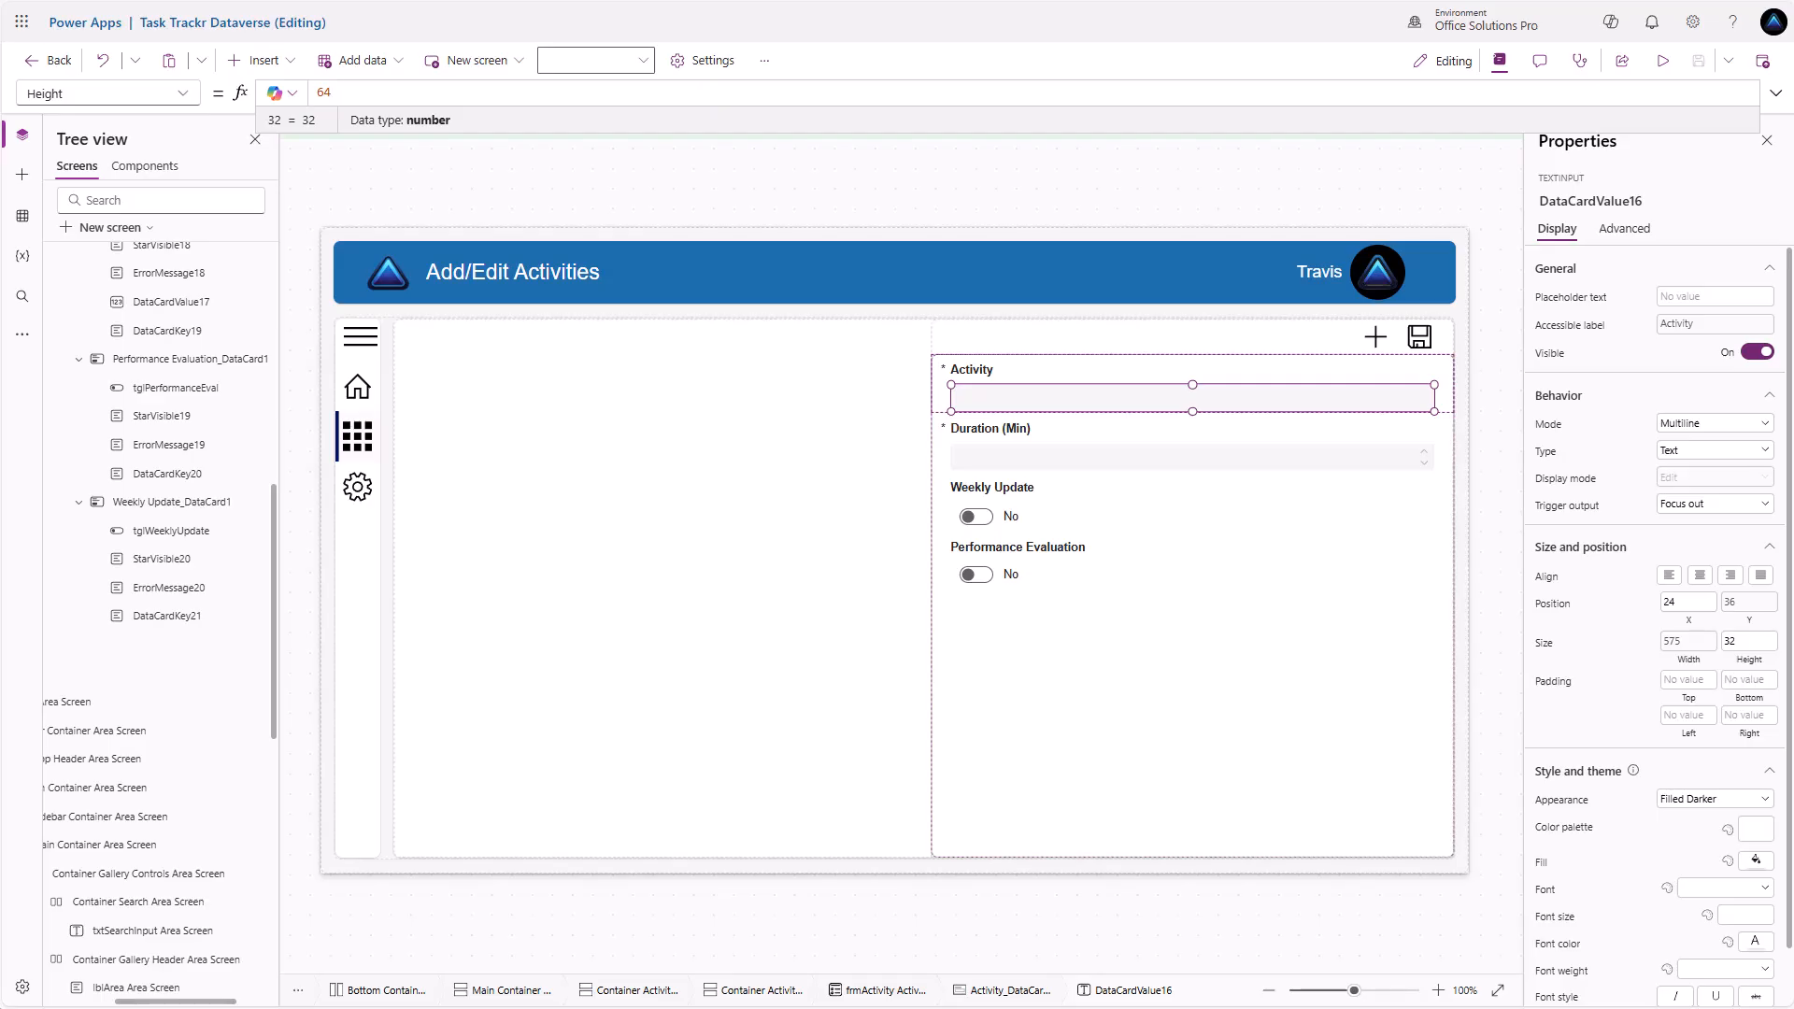
key("Return")
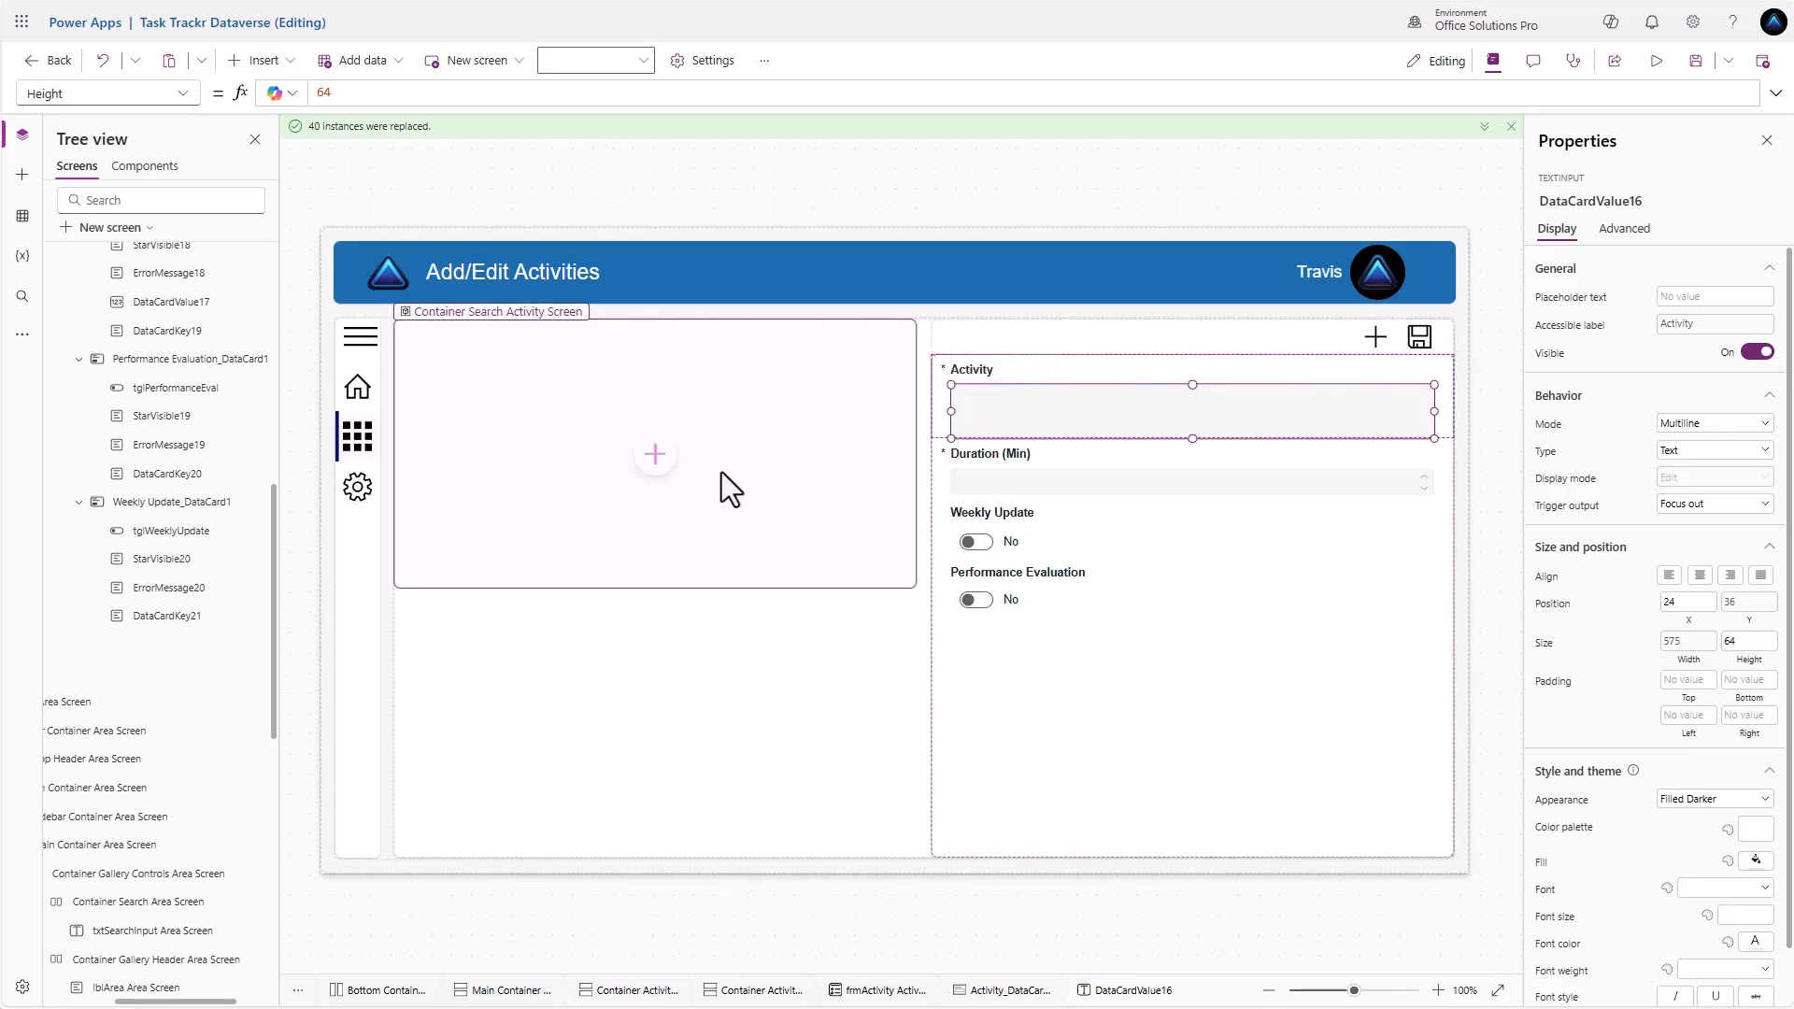
Turn off flexible height for Container Search Activity Screen and set its height to 42
left_click(829, 505)
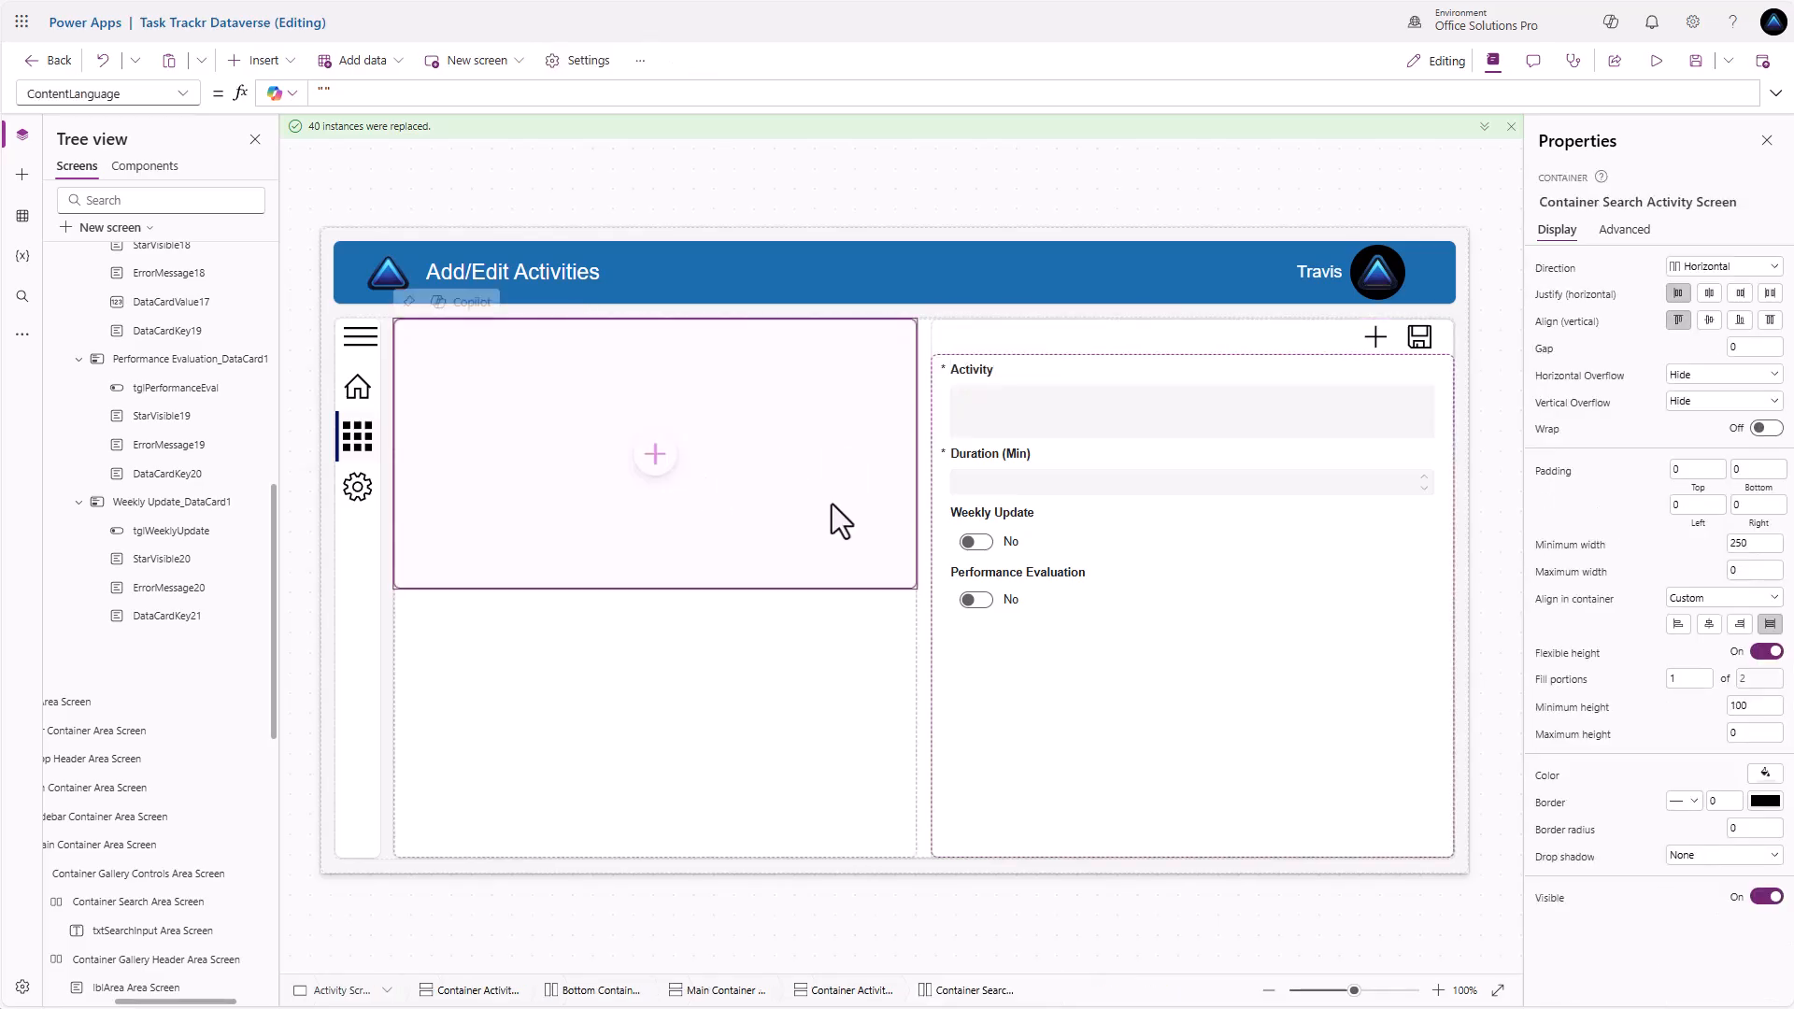
left_click(1764, 652)
left_click(1759, 679)
double_click(1757, 680)
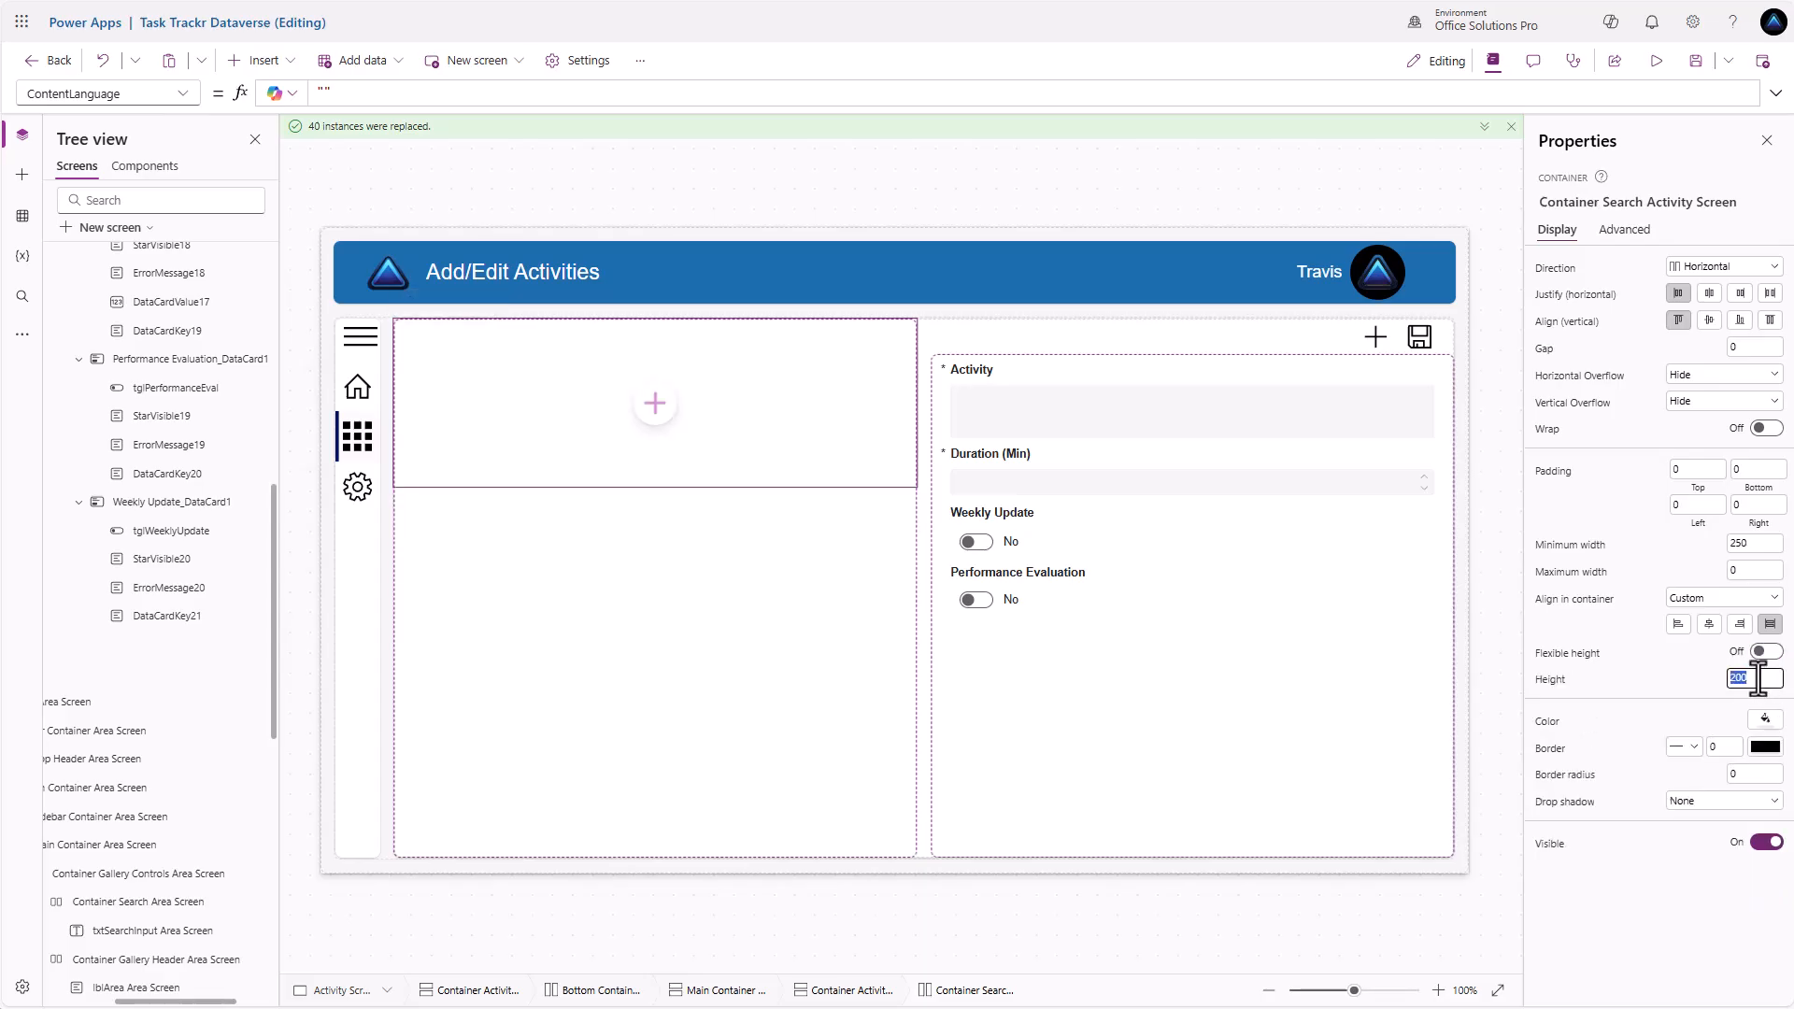
type("42")
left_click(1689, 674)
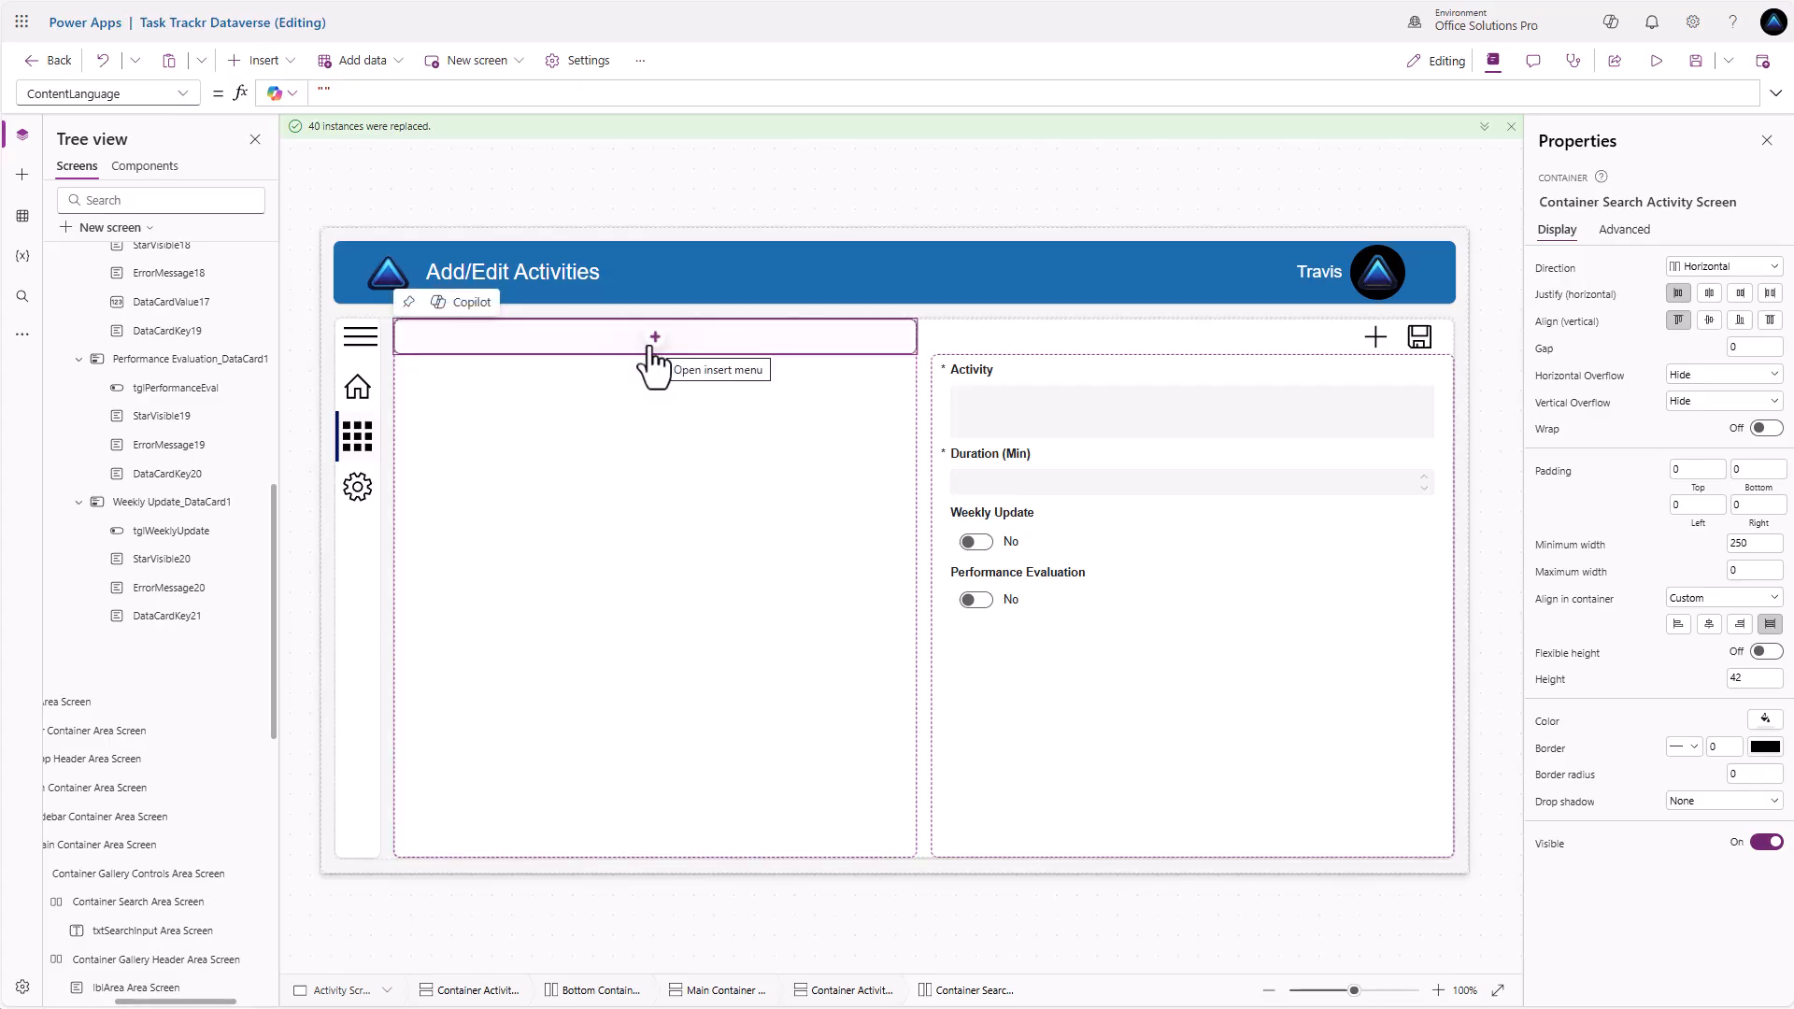
Copy txtSearchInput Area Screen from the Area Screen and paste it into Container Search Activity Screen
left_click(166, 934)
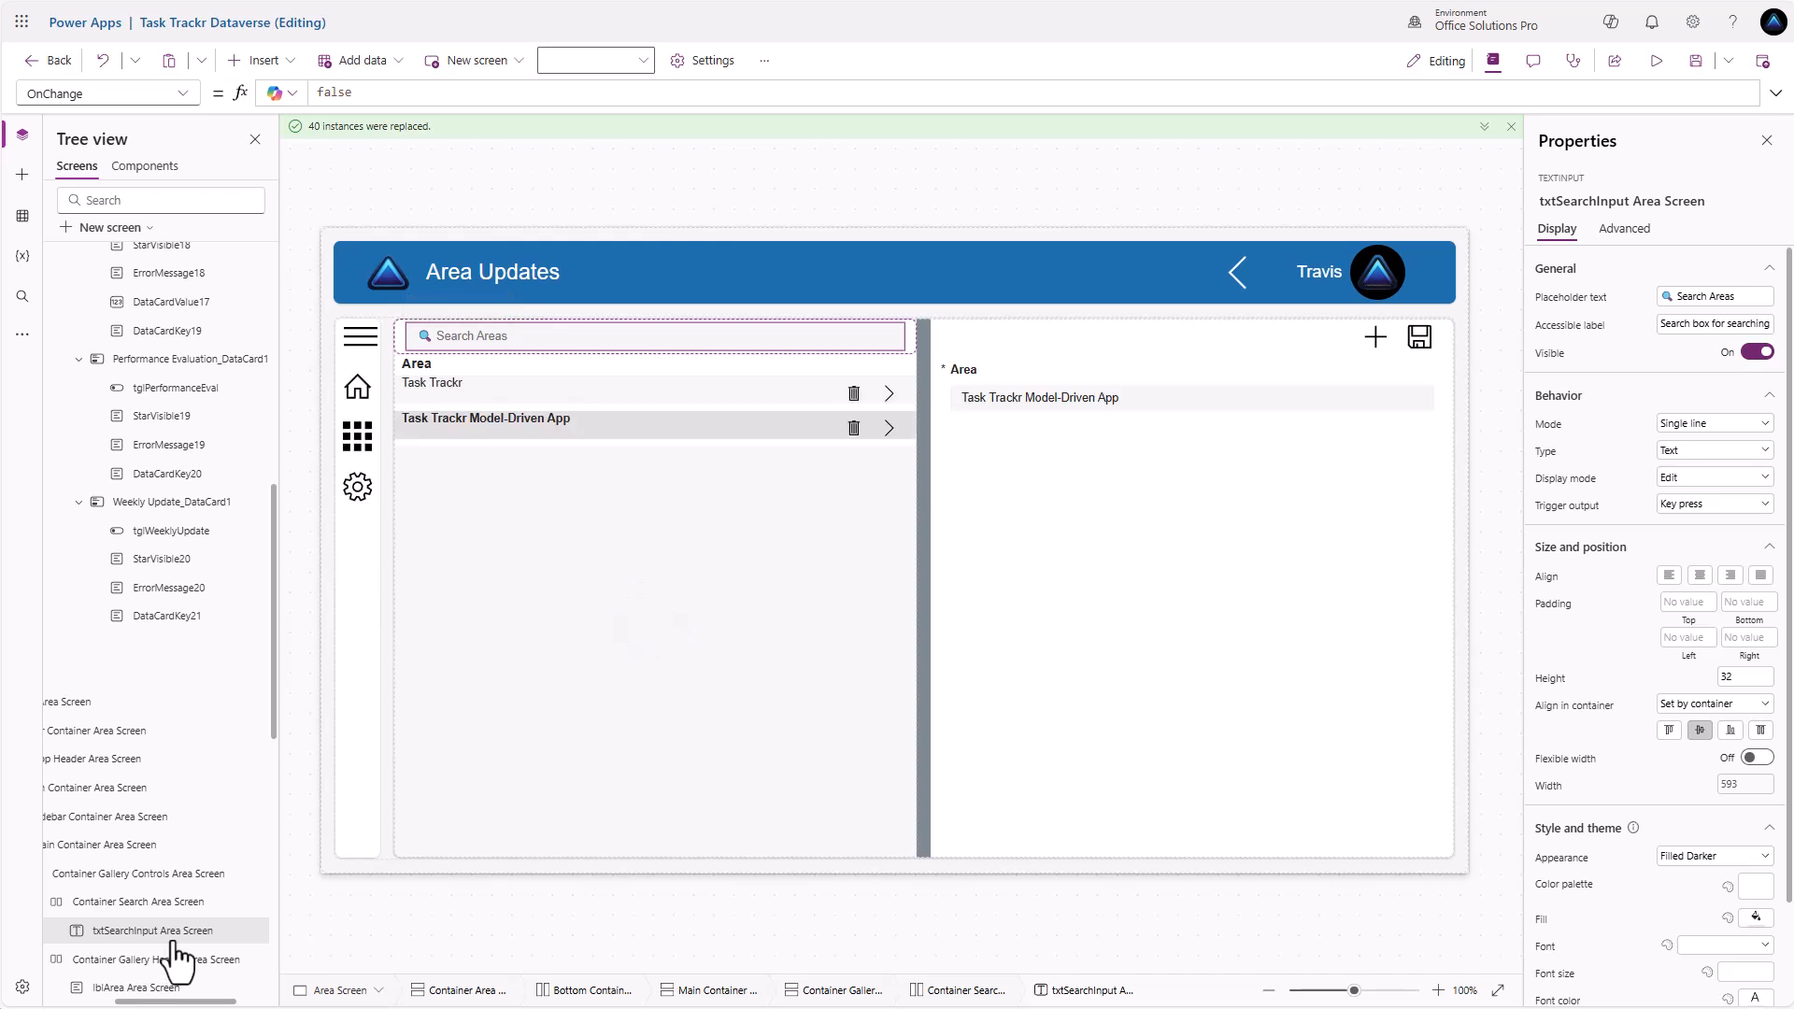
left_click(367, 435, "alt")
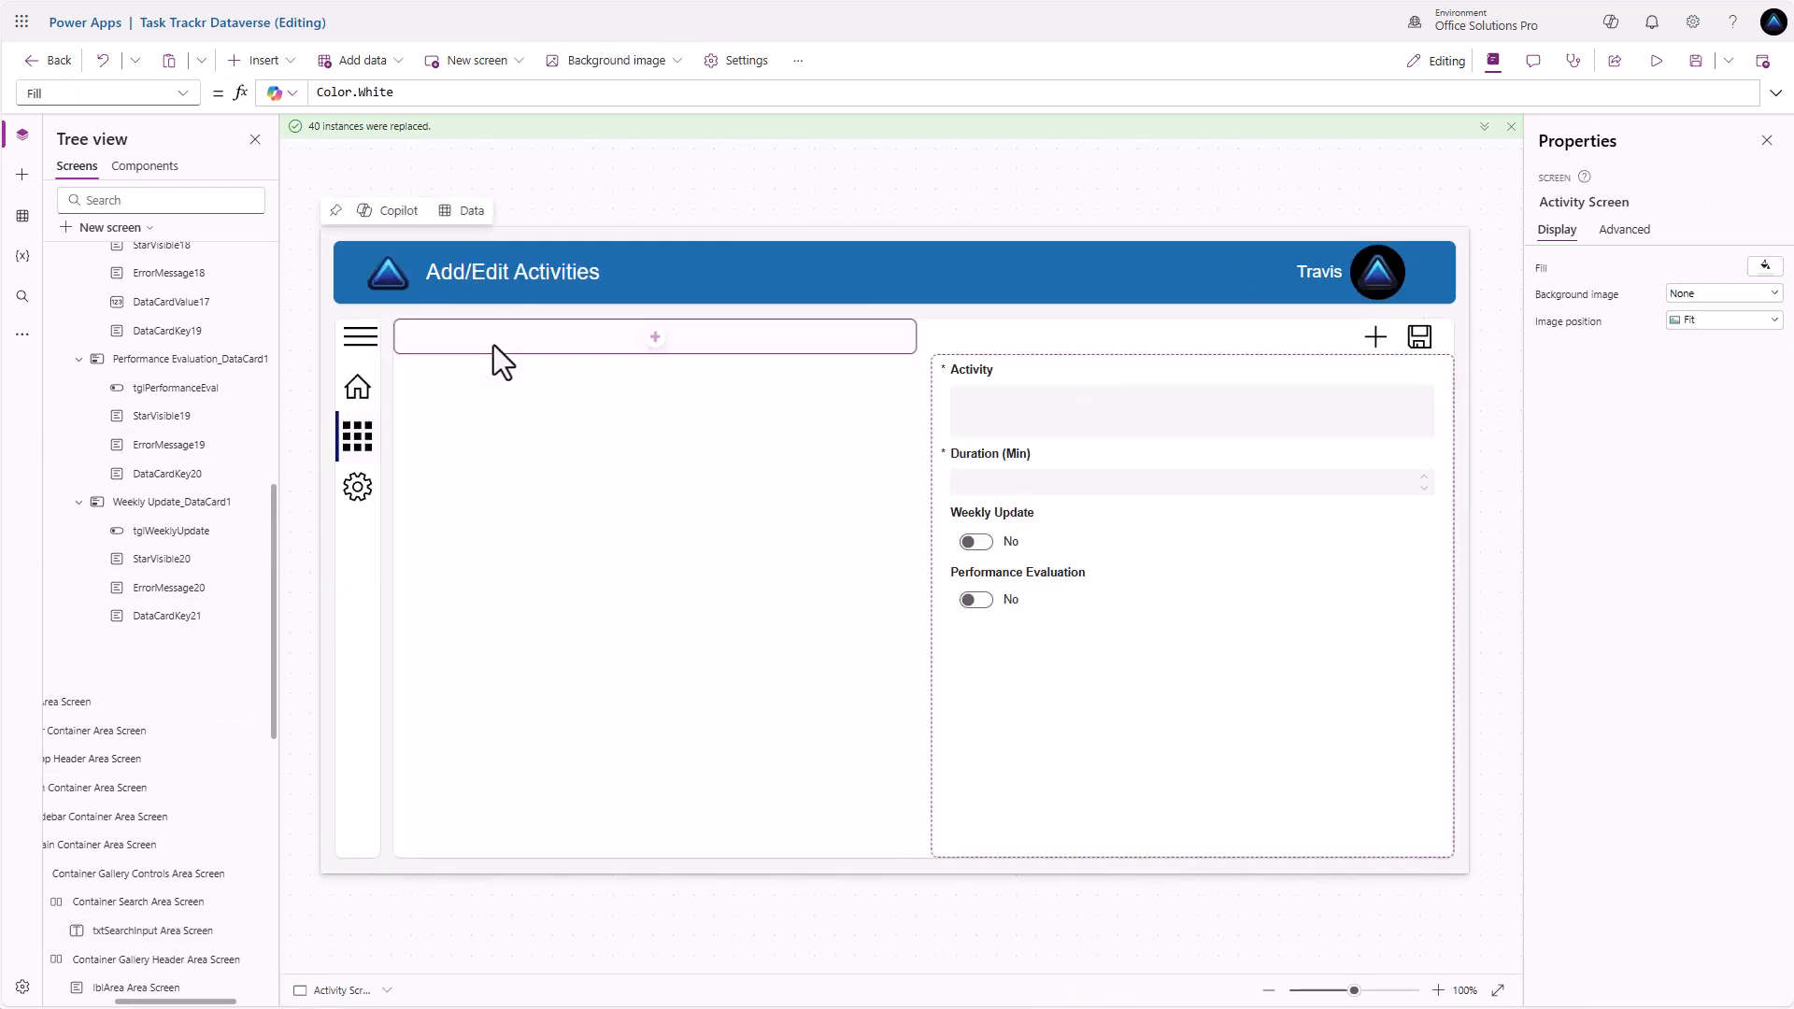
left_click(494, 345)
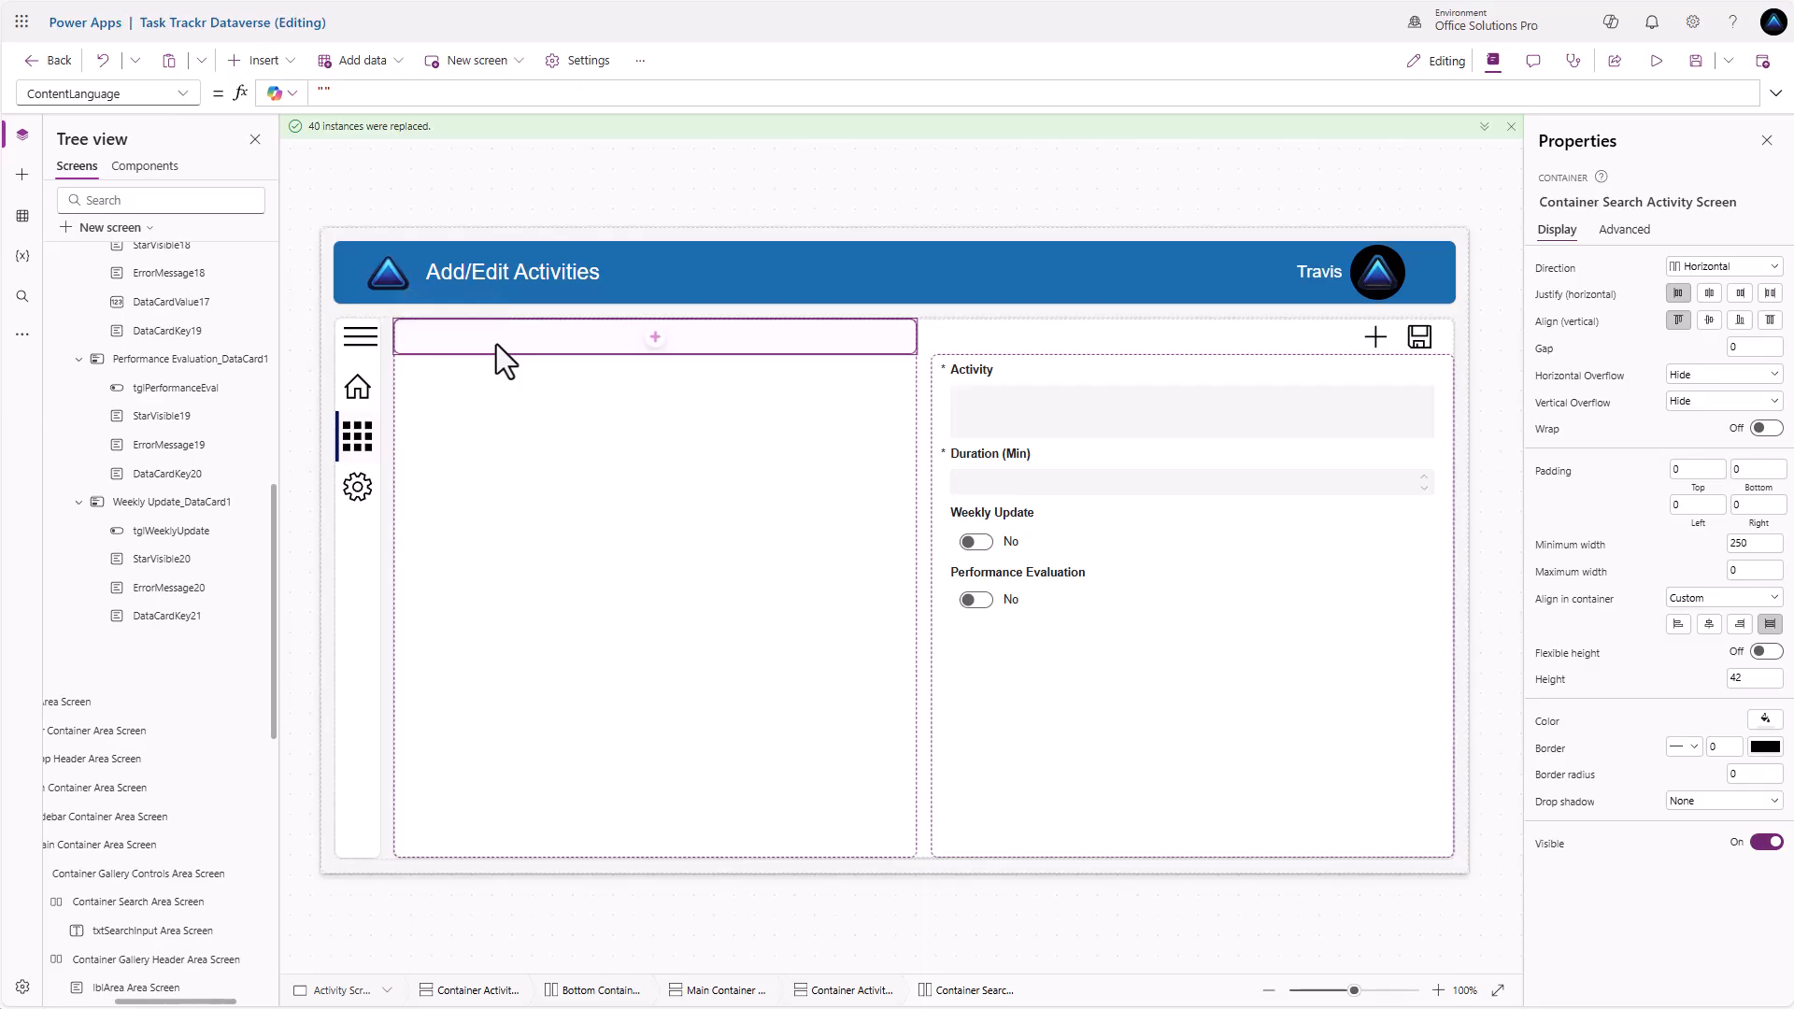
key("ctrl+v")
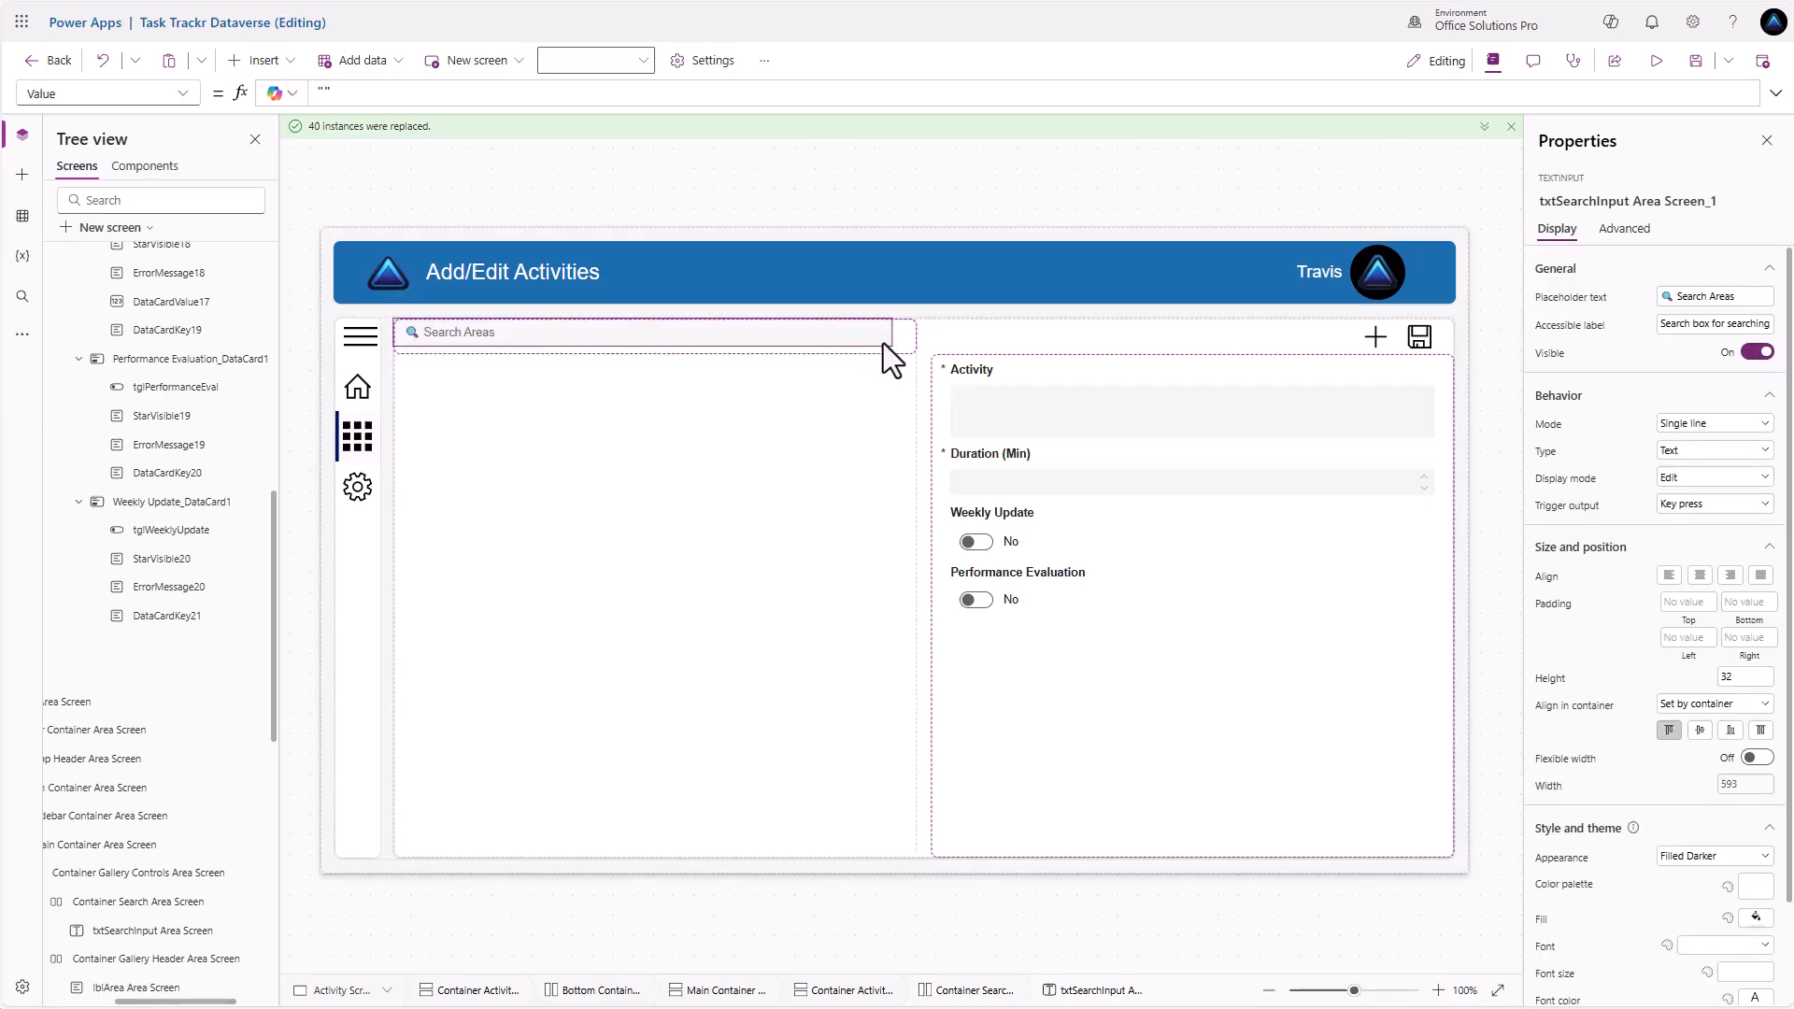
Centre the contents of Container Search Activity Screen horizontally and vertically, and select the pasted search input
left_click(909, 343)
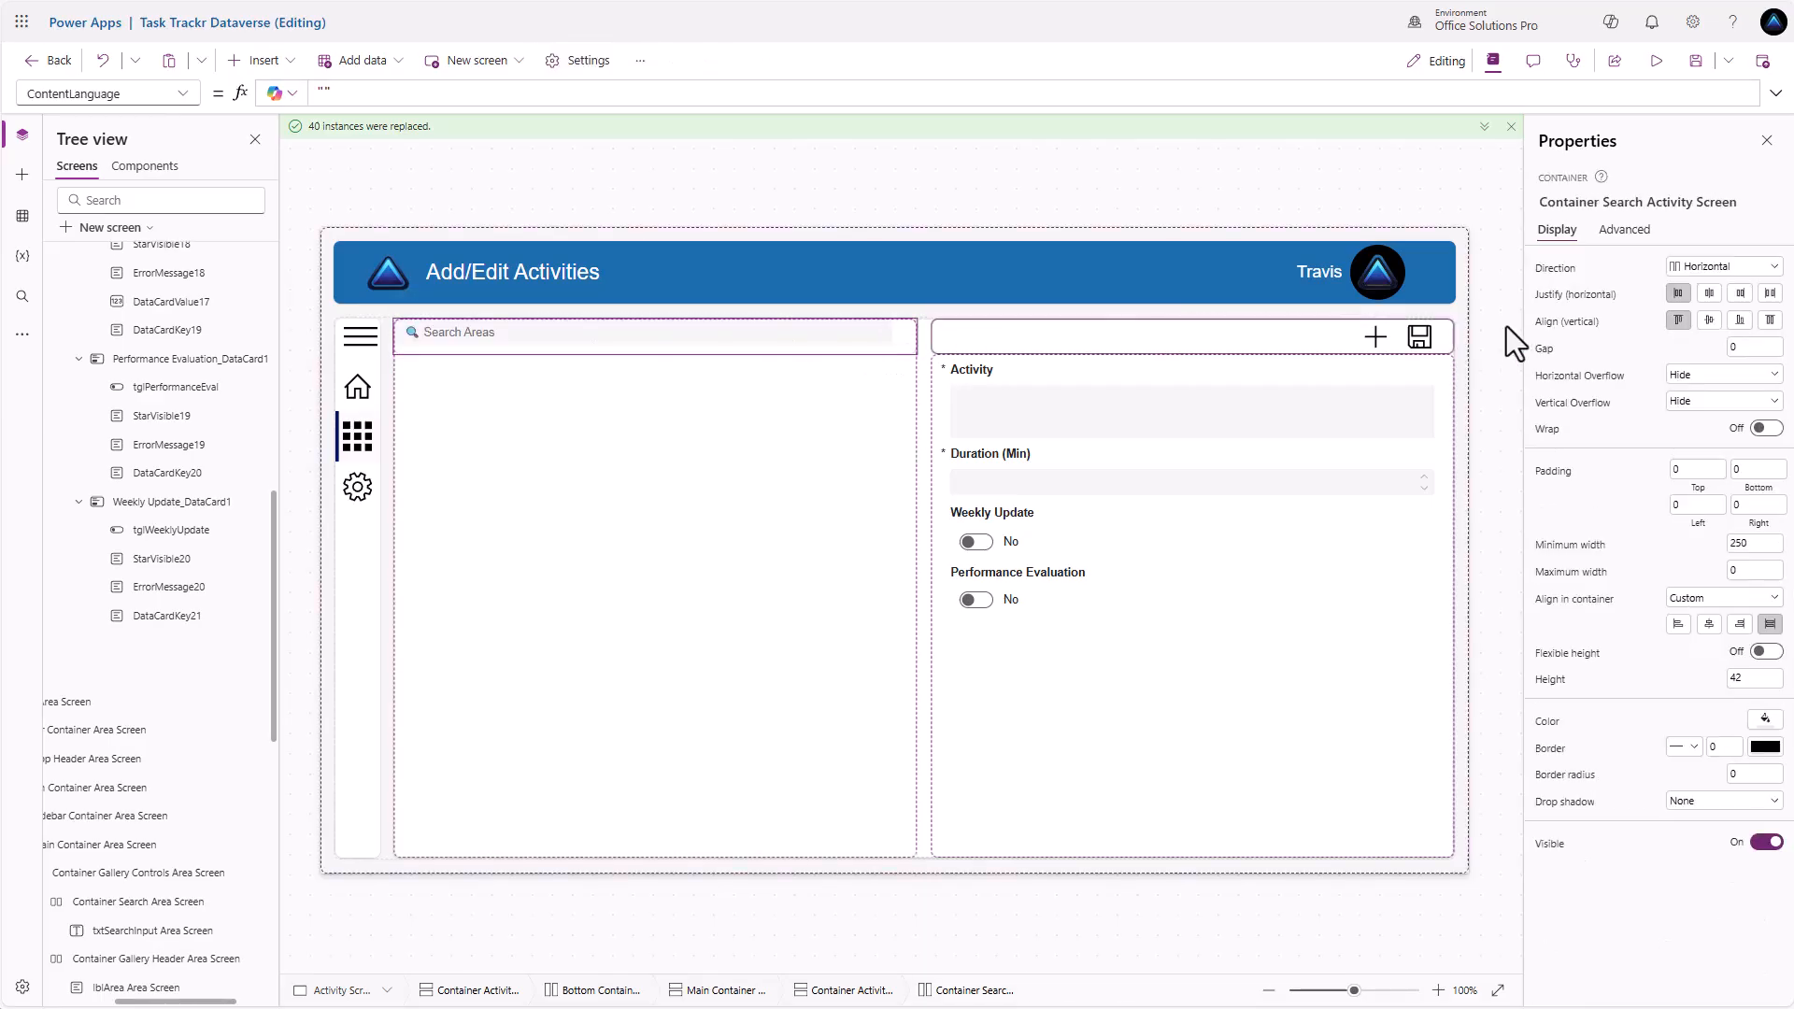
left_click(1709, 293)
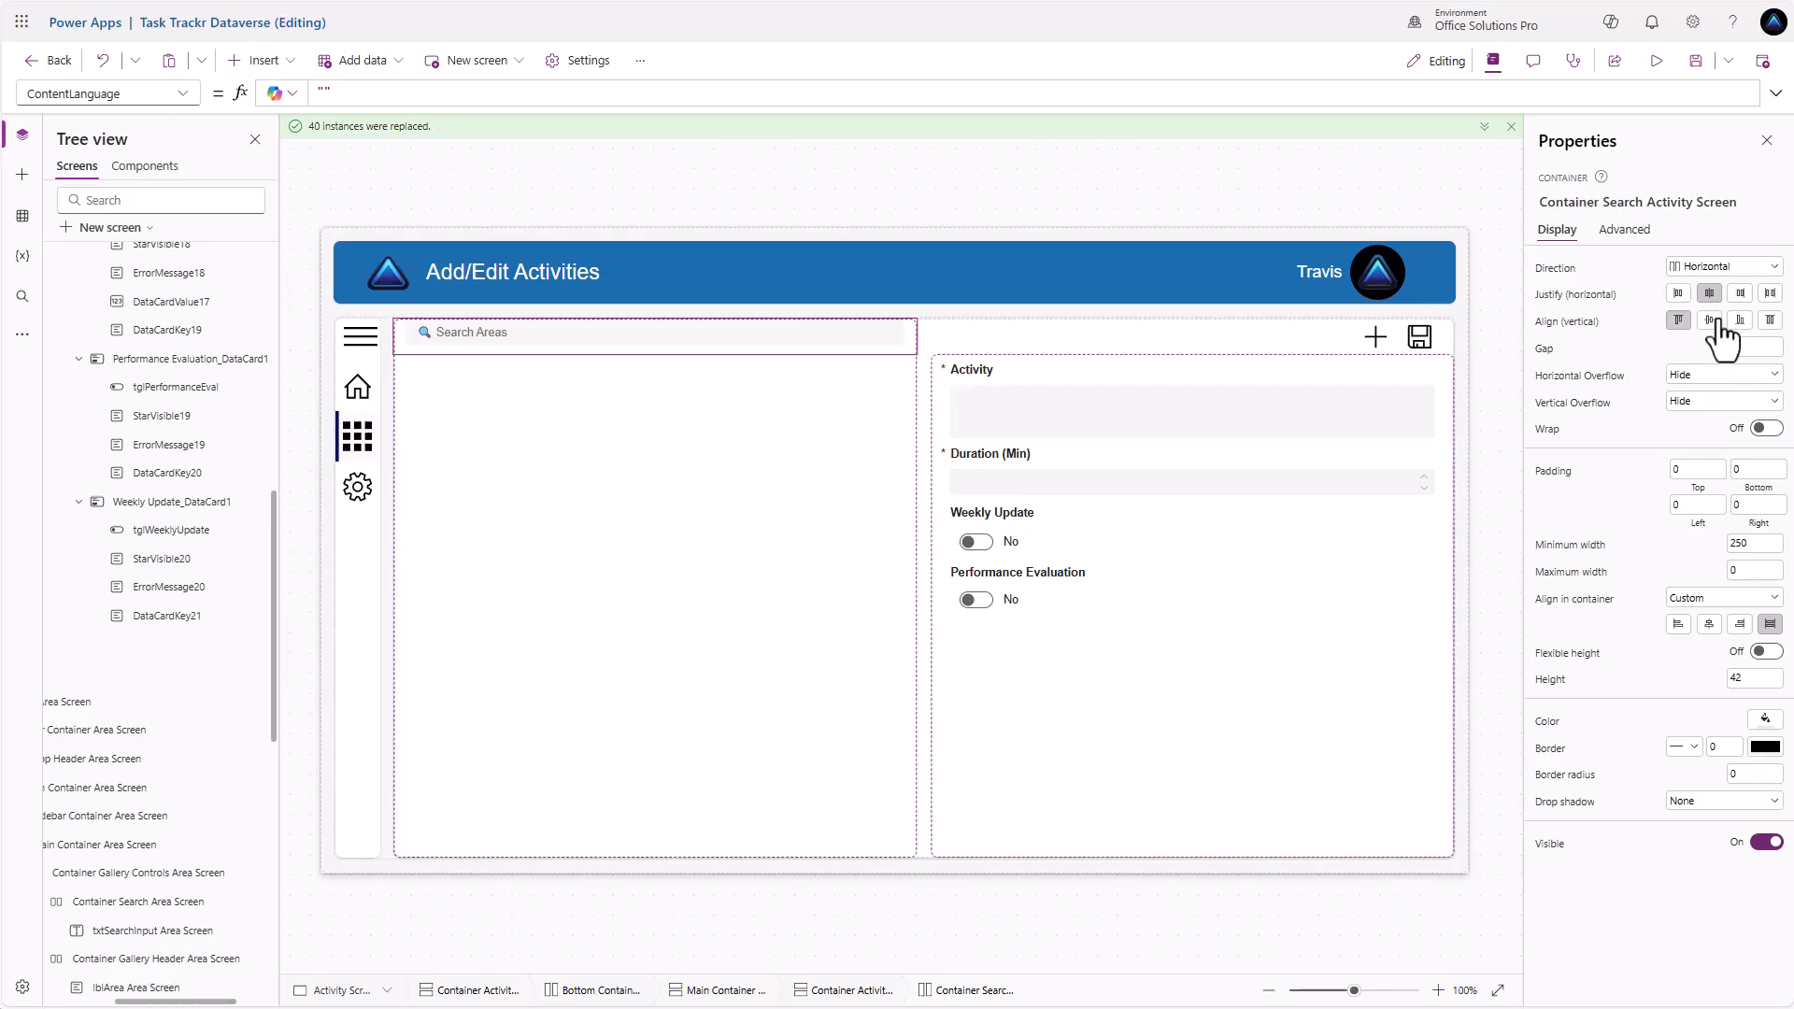
left_click(1709, 320)
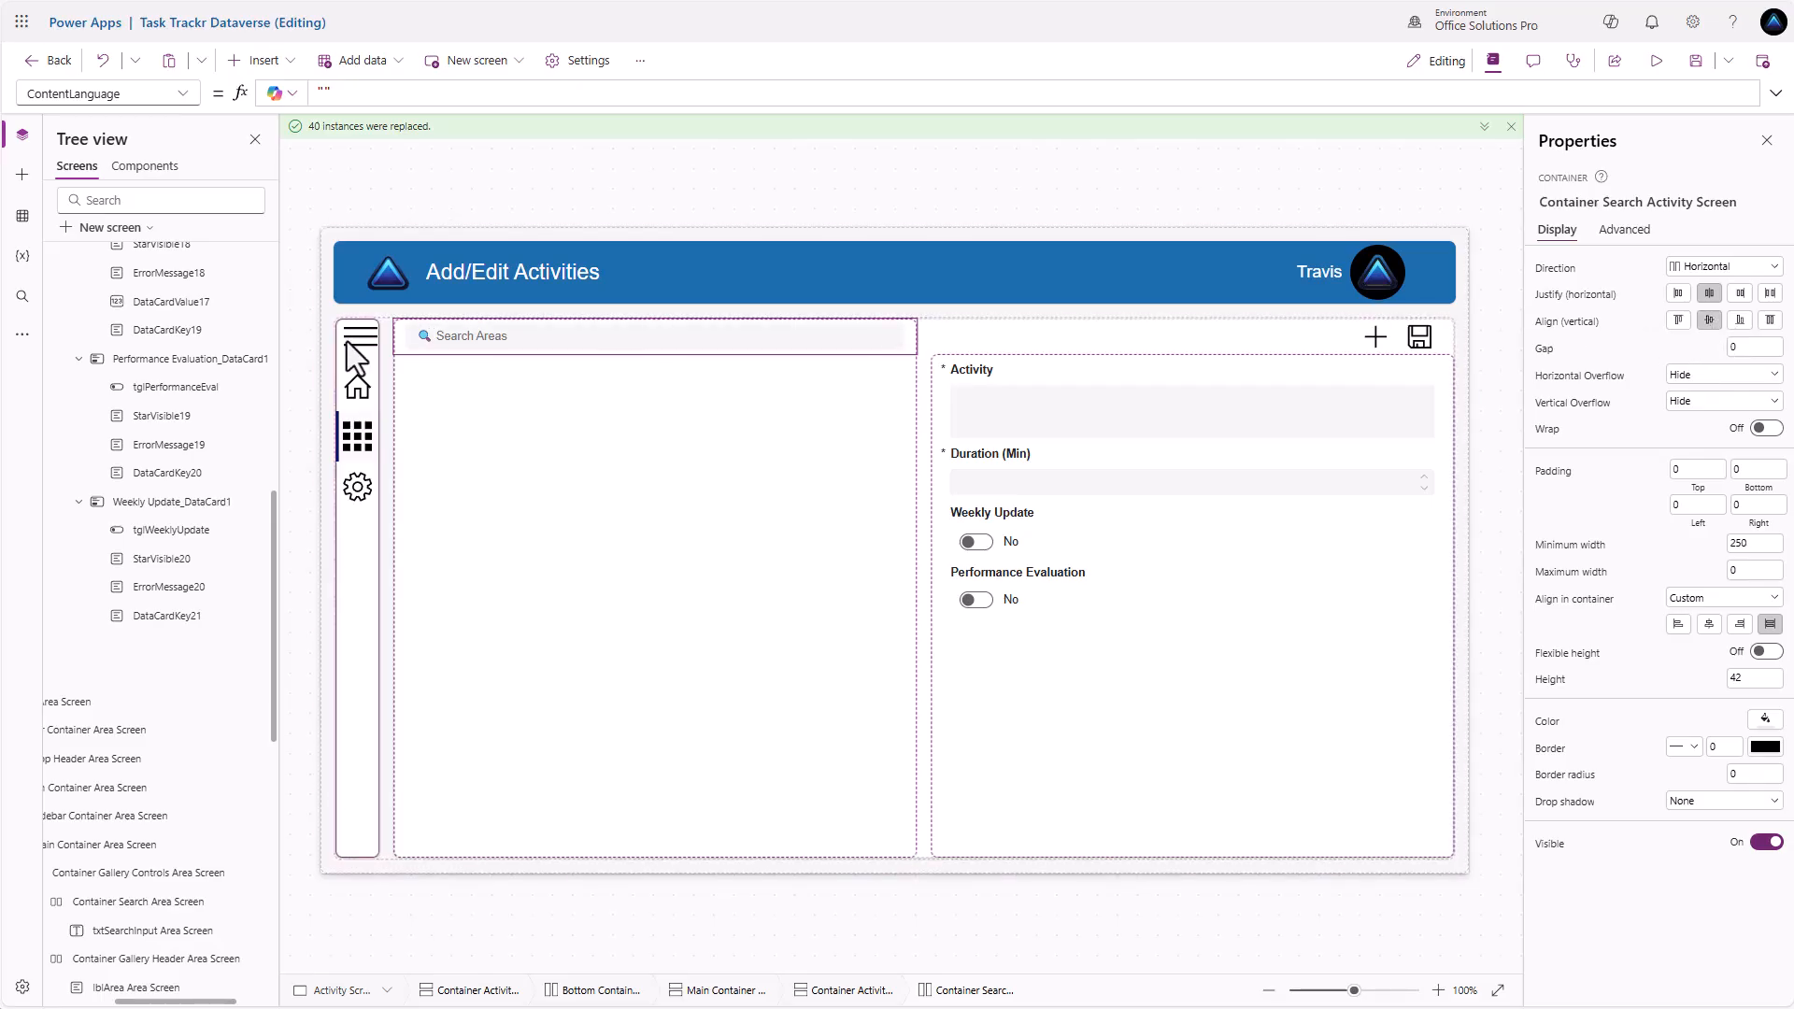
left_click(489, 339)
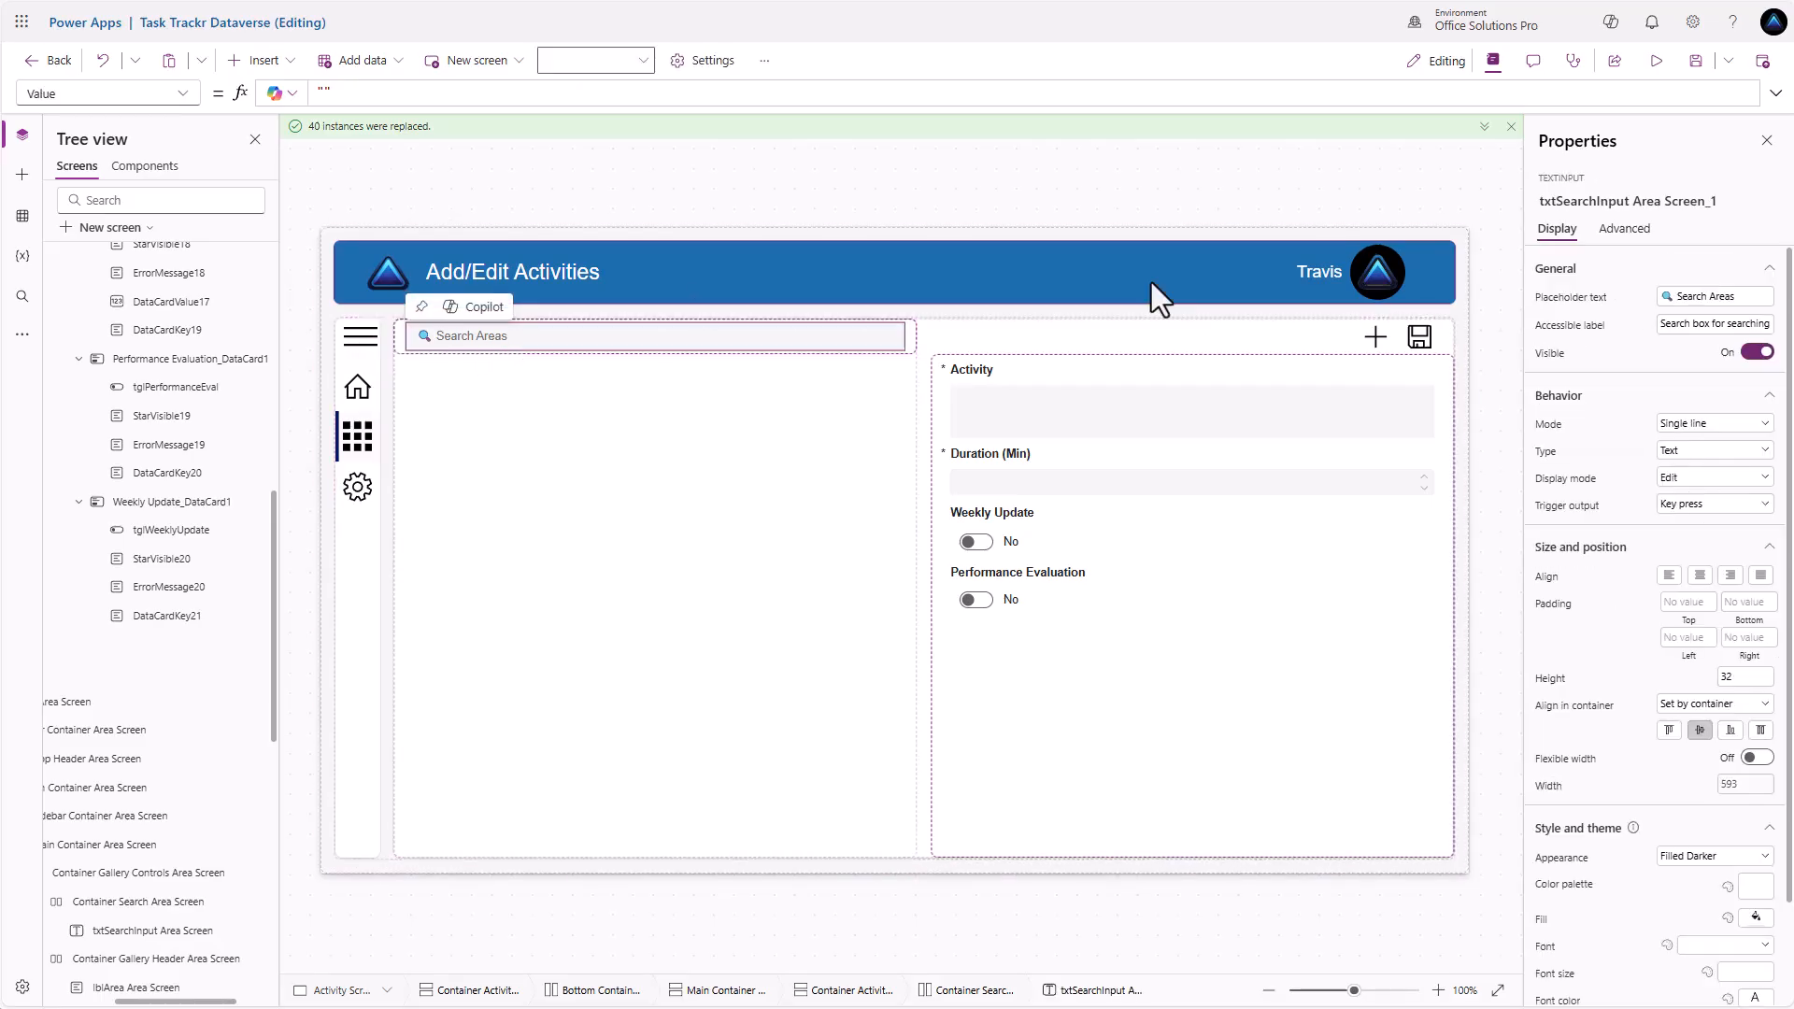
Change the search box's placeholder text to "Search Activities"
left_click(1712, 297)
left_click_drag(1709, 296, 1760, 293)
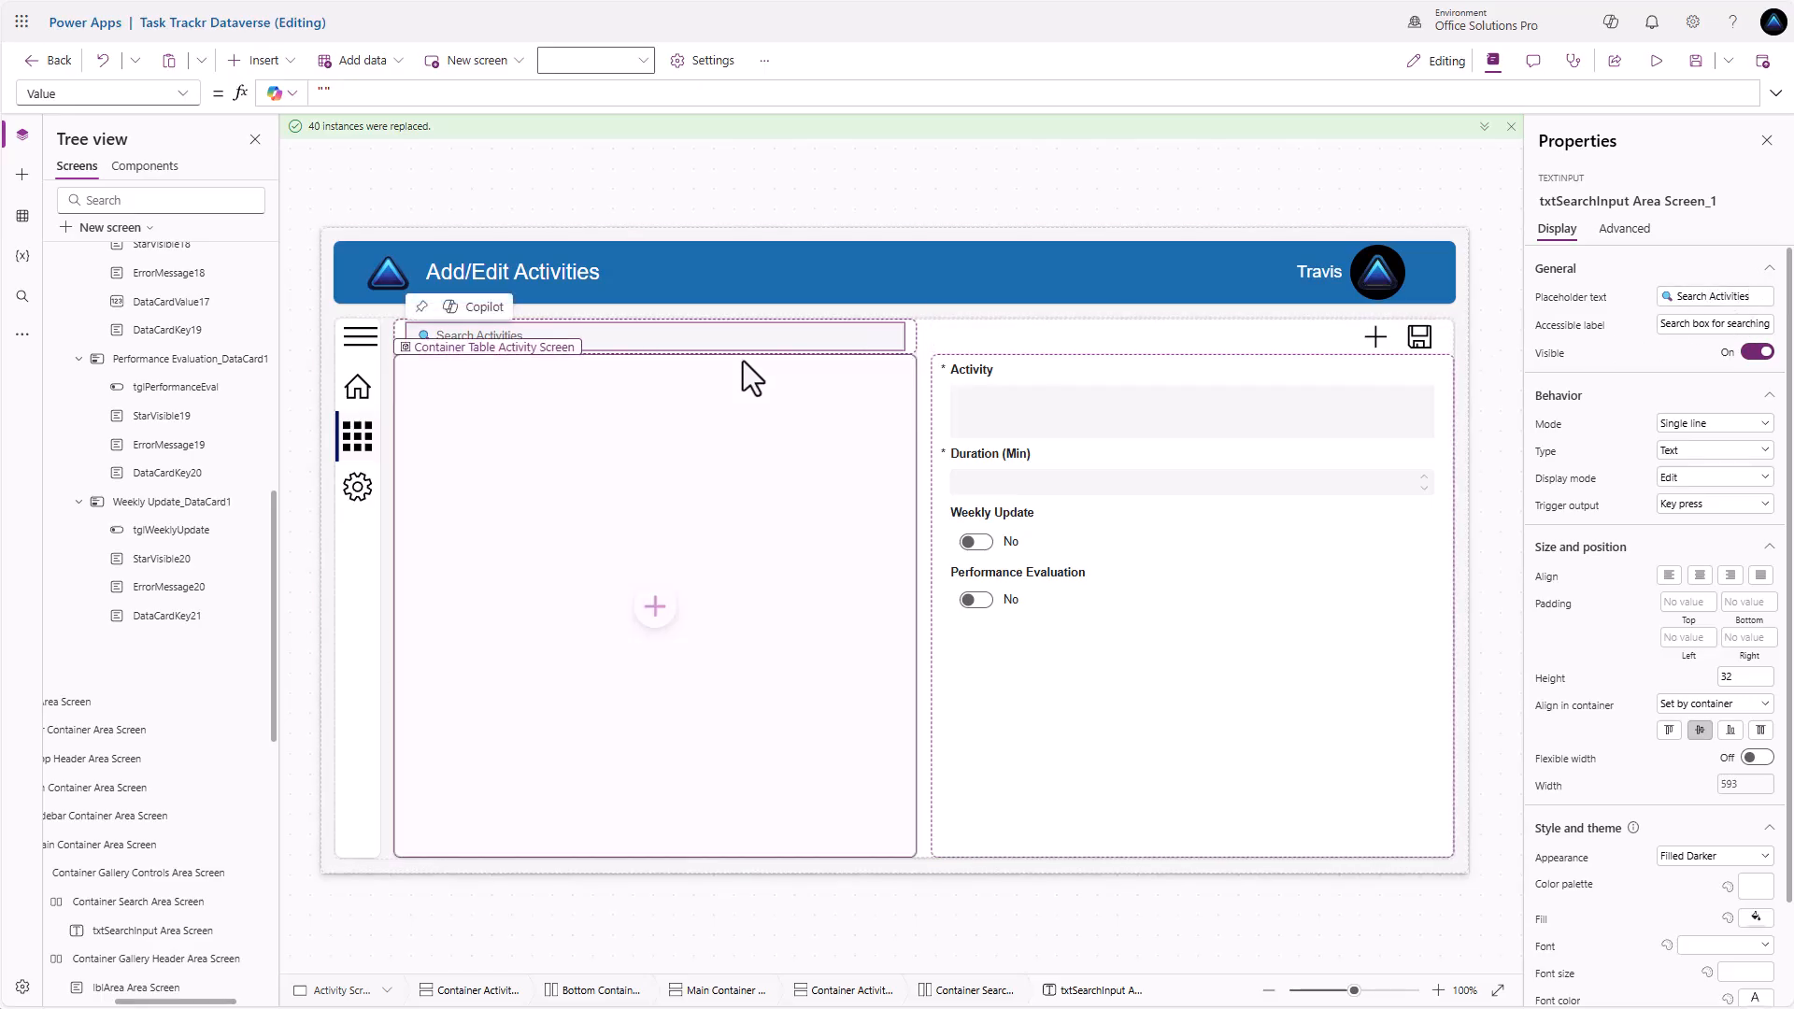
Insert a Table control into the empty Container Table Activity Screen and connect it to the Daily Task Completions data source
left_click(669, 623)
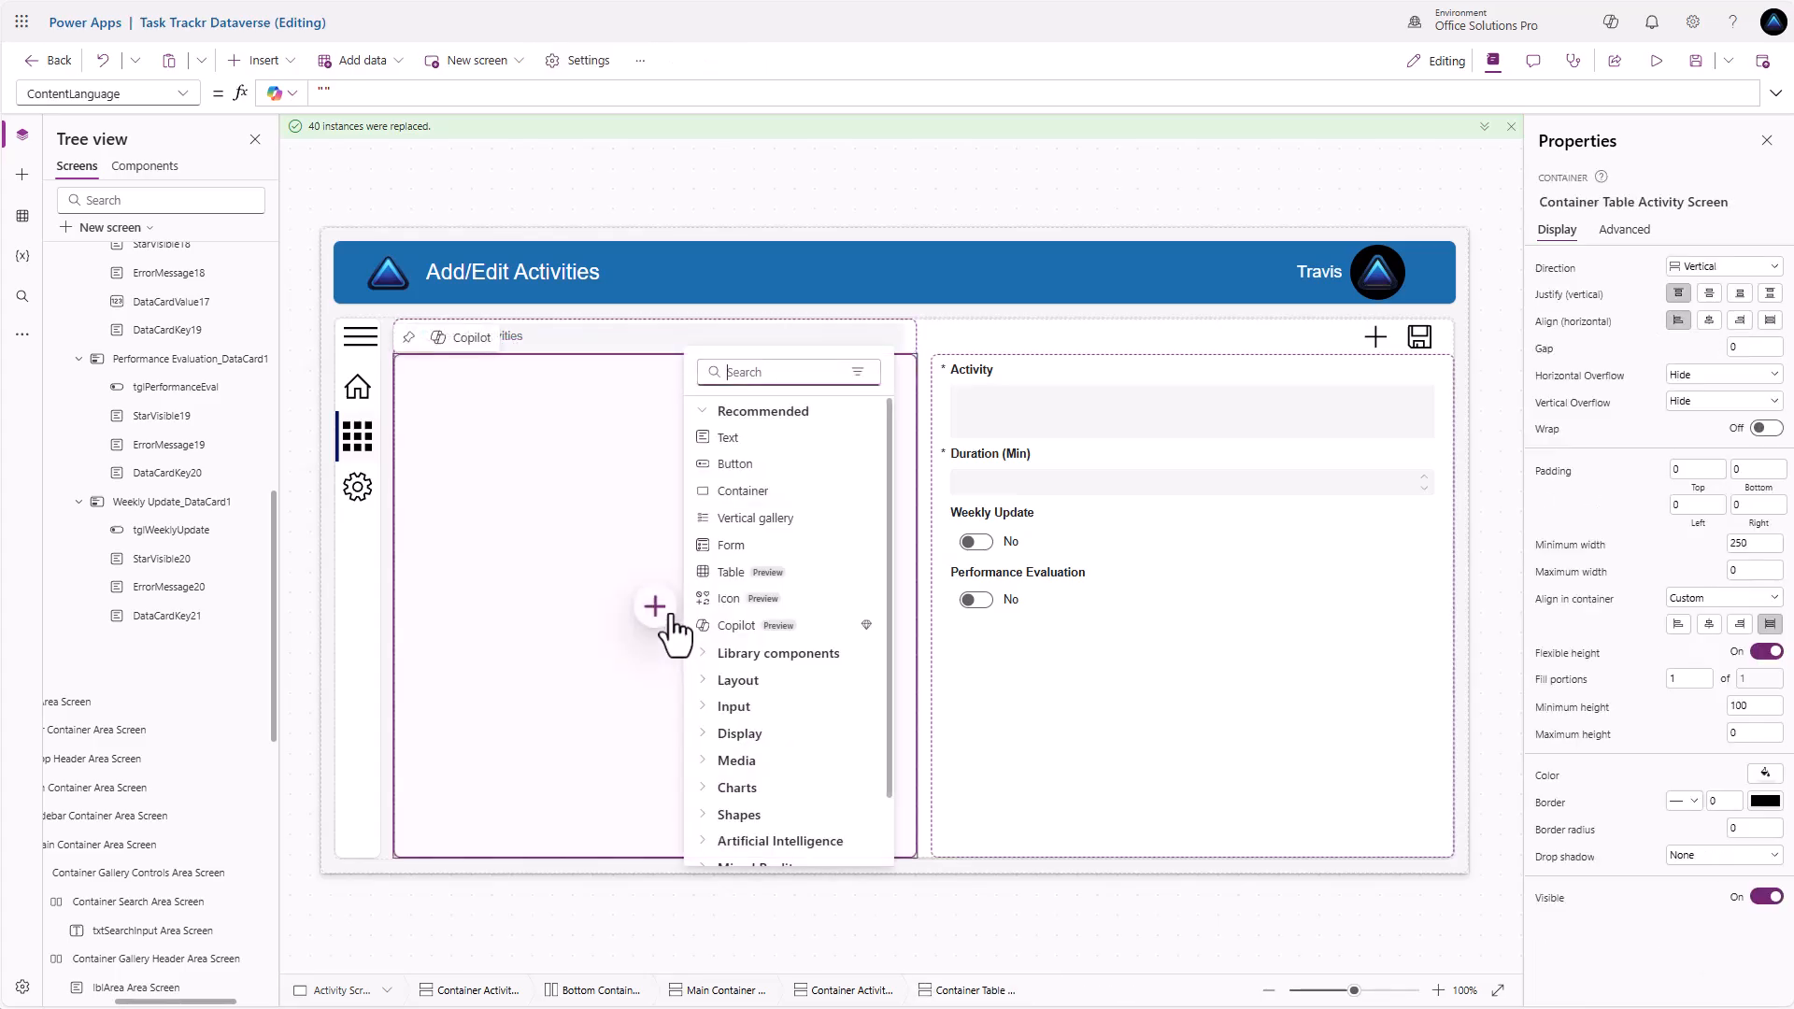
type("tabl")
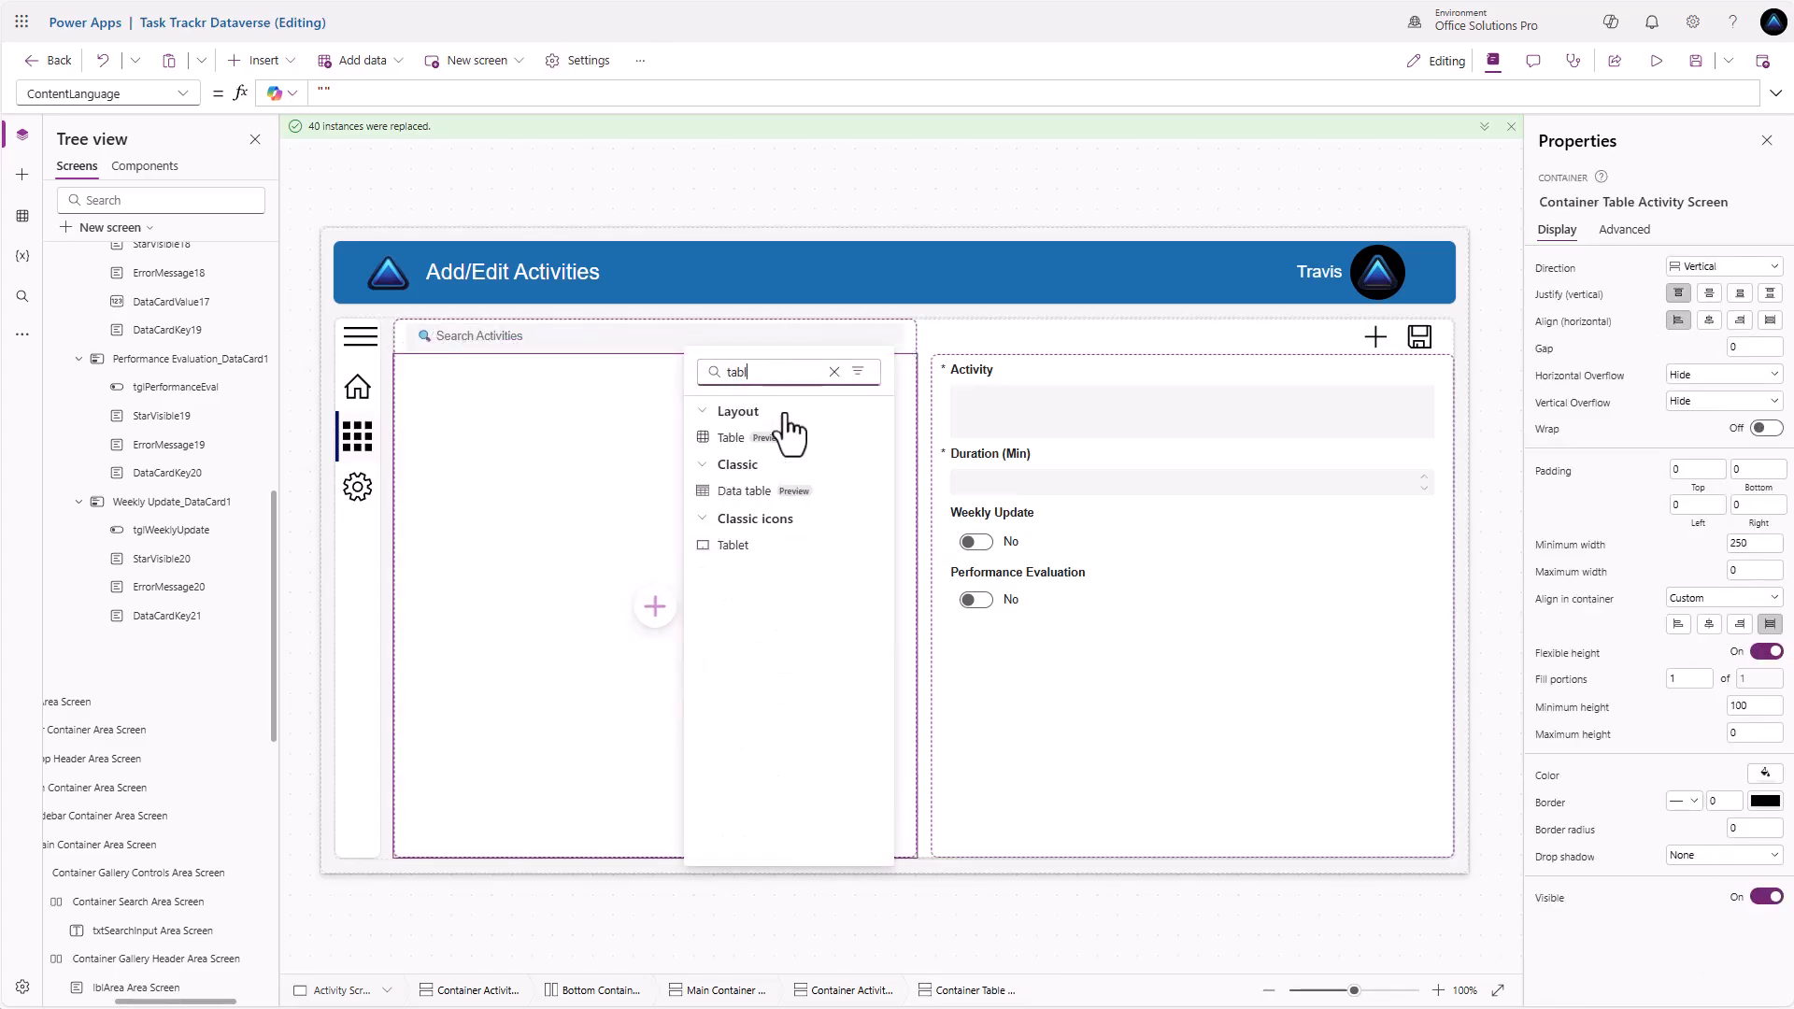
type("e")
left_click(754, 439)
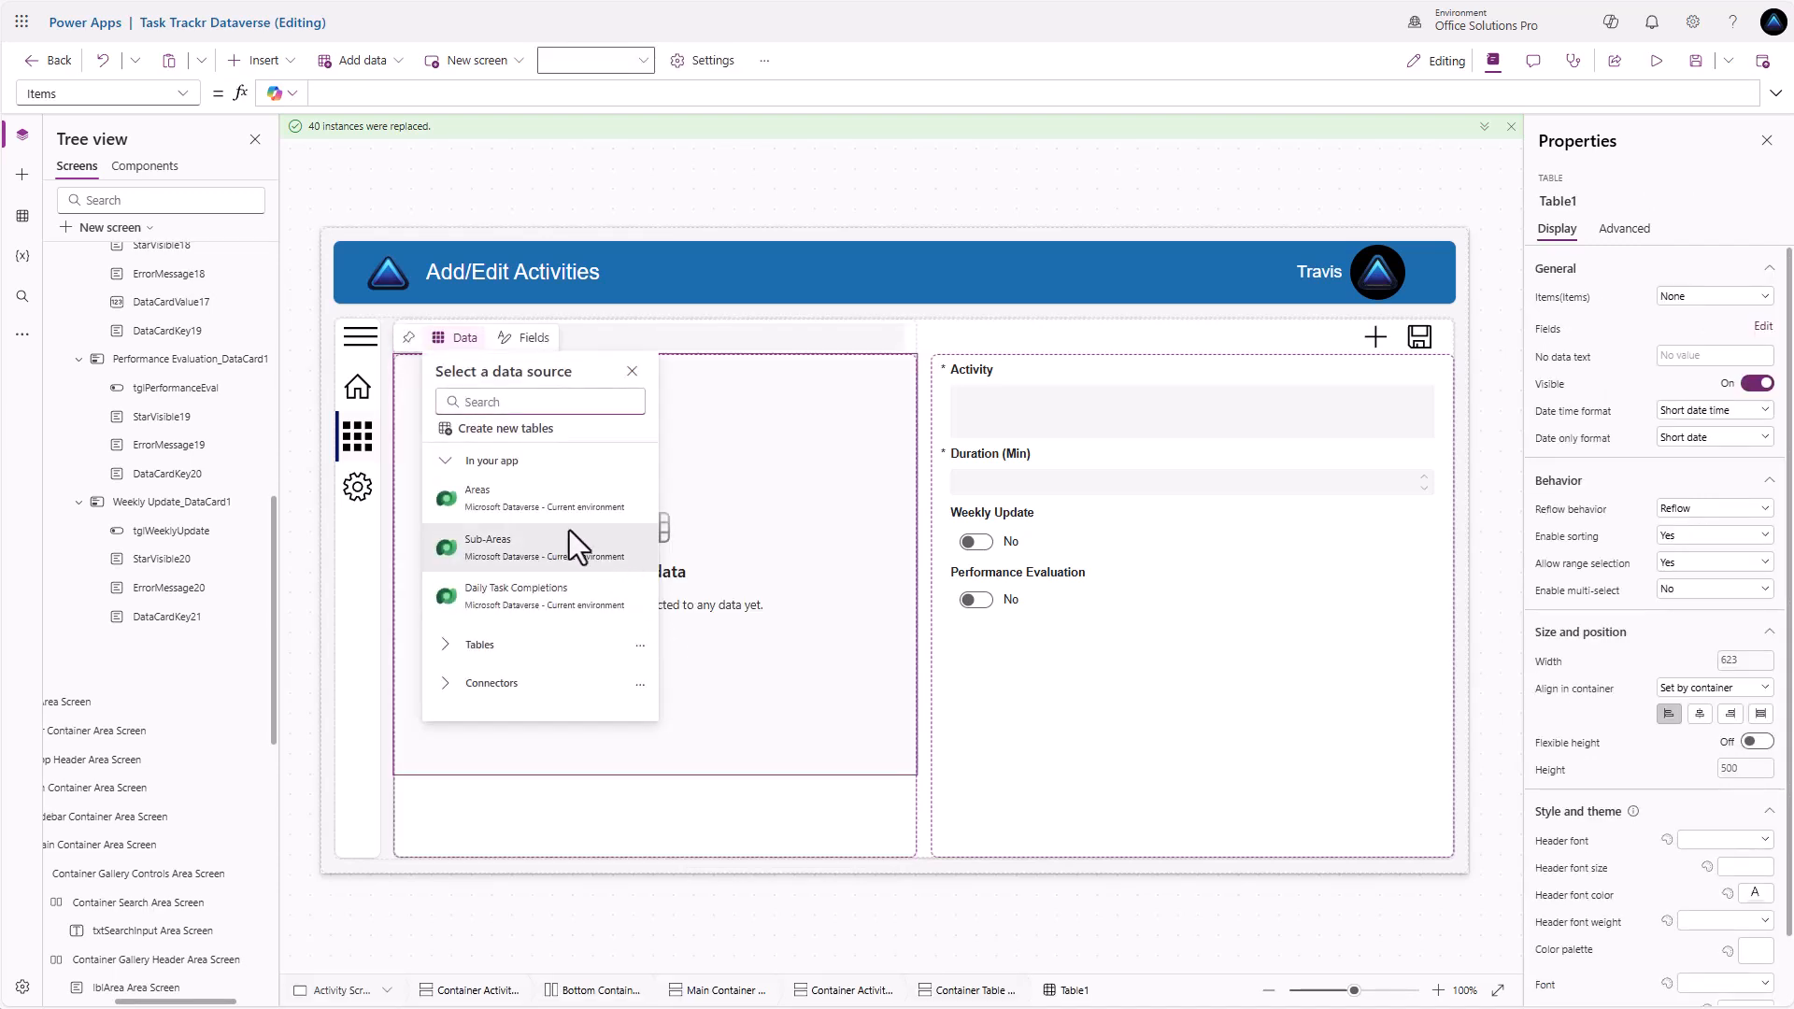
left_click(512, 598)
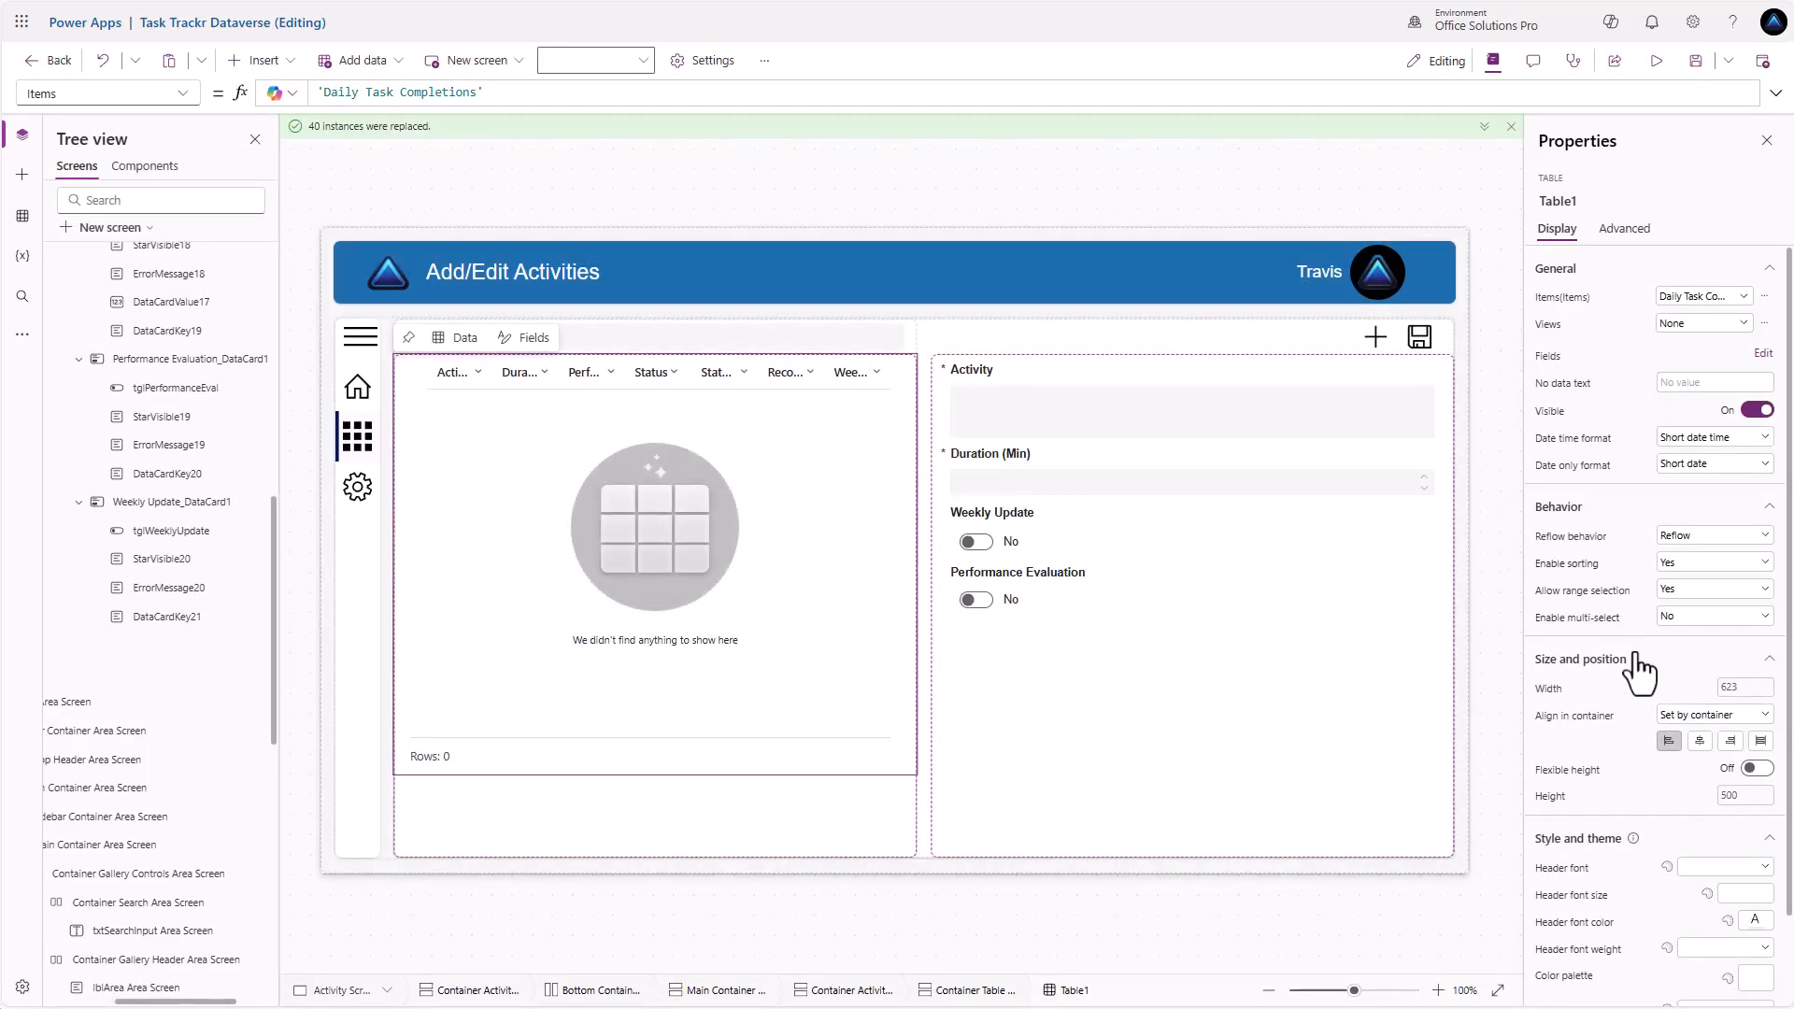
Comment out the table's default Width formula and set its width to Parent.Width
left_click(1568, 693)
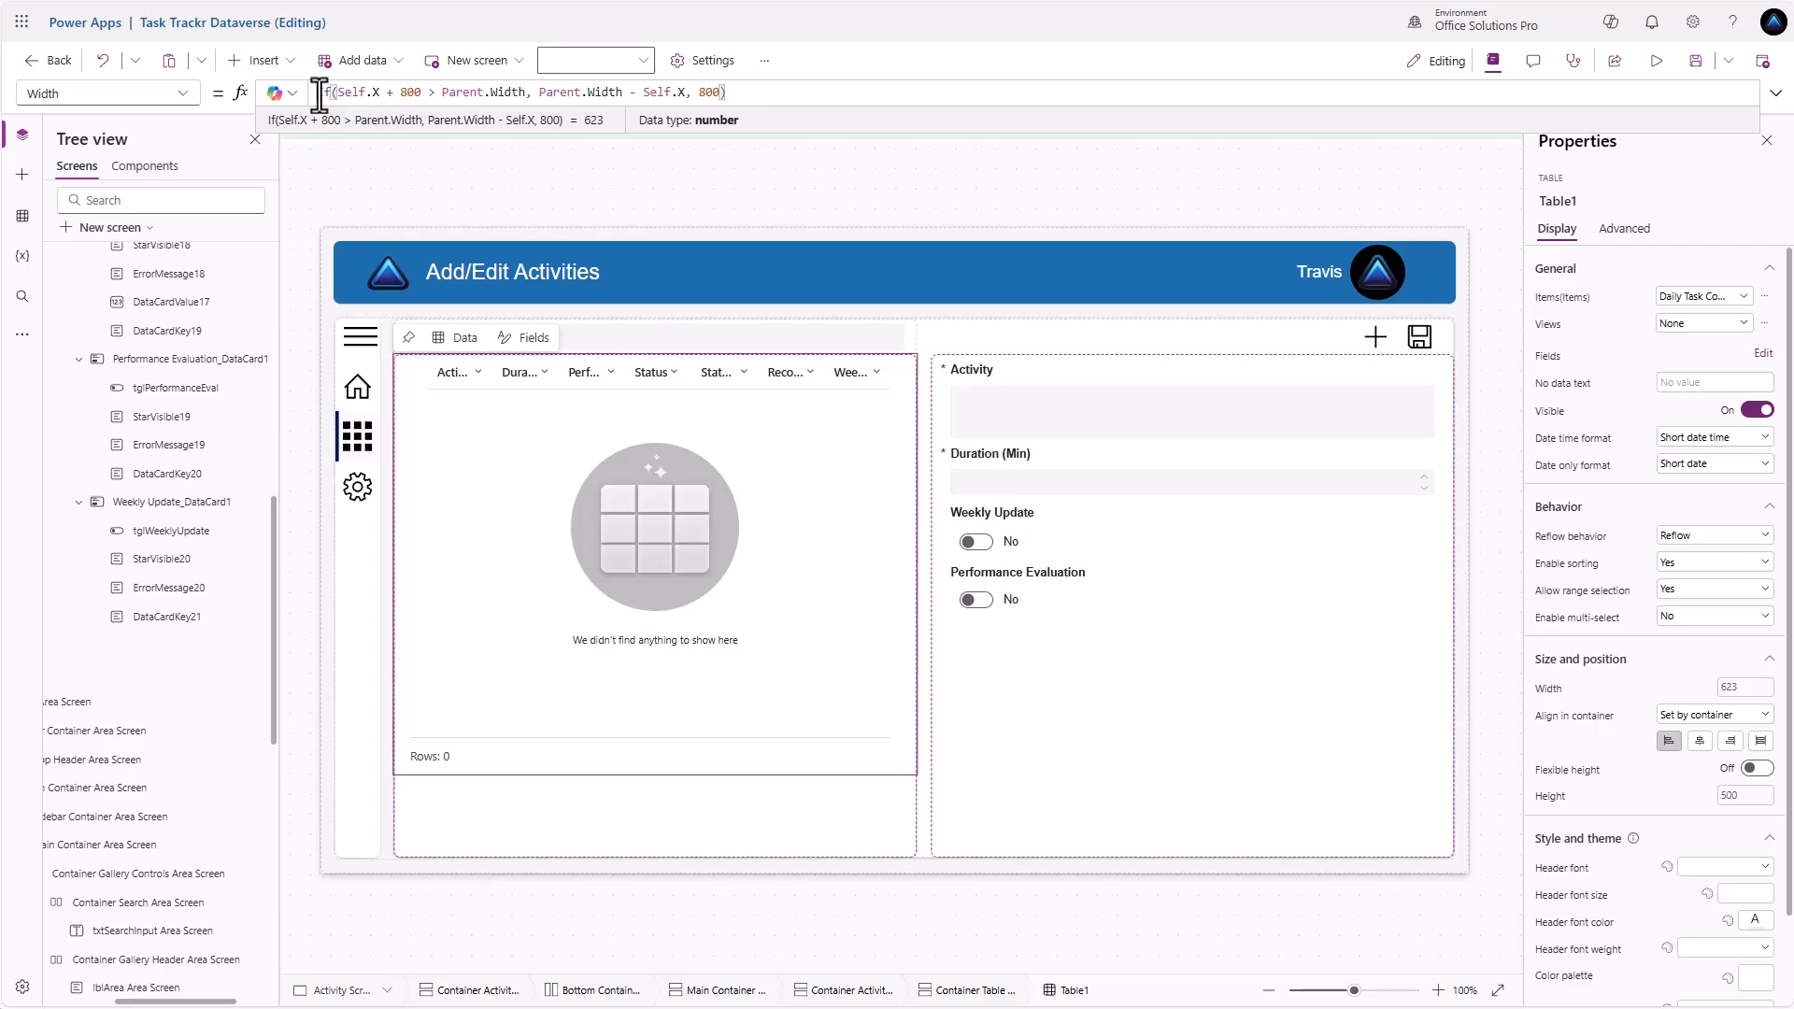
type("//")
key("Home")
key("Return")
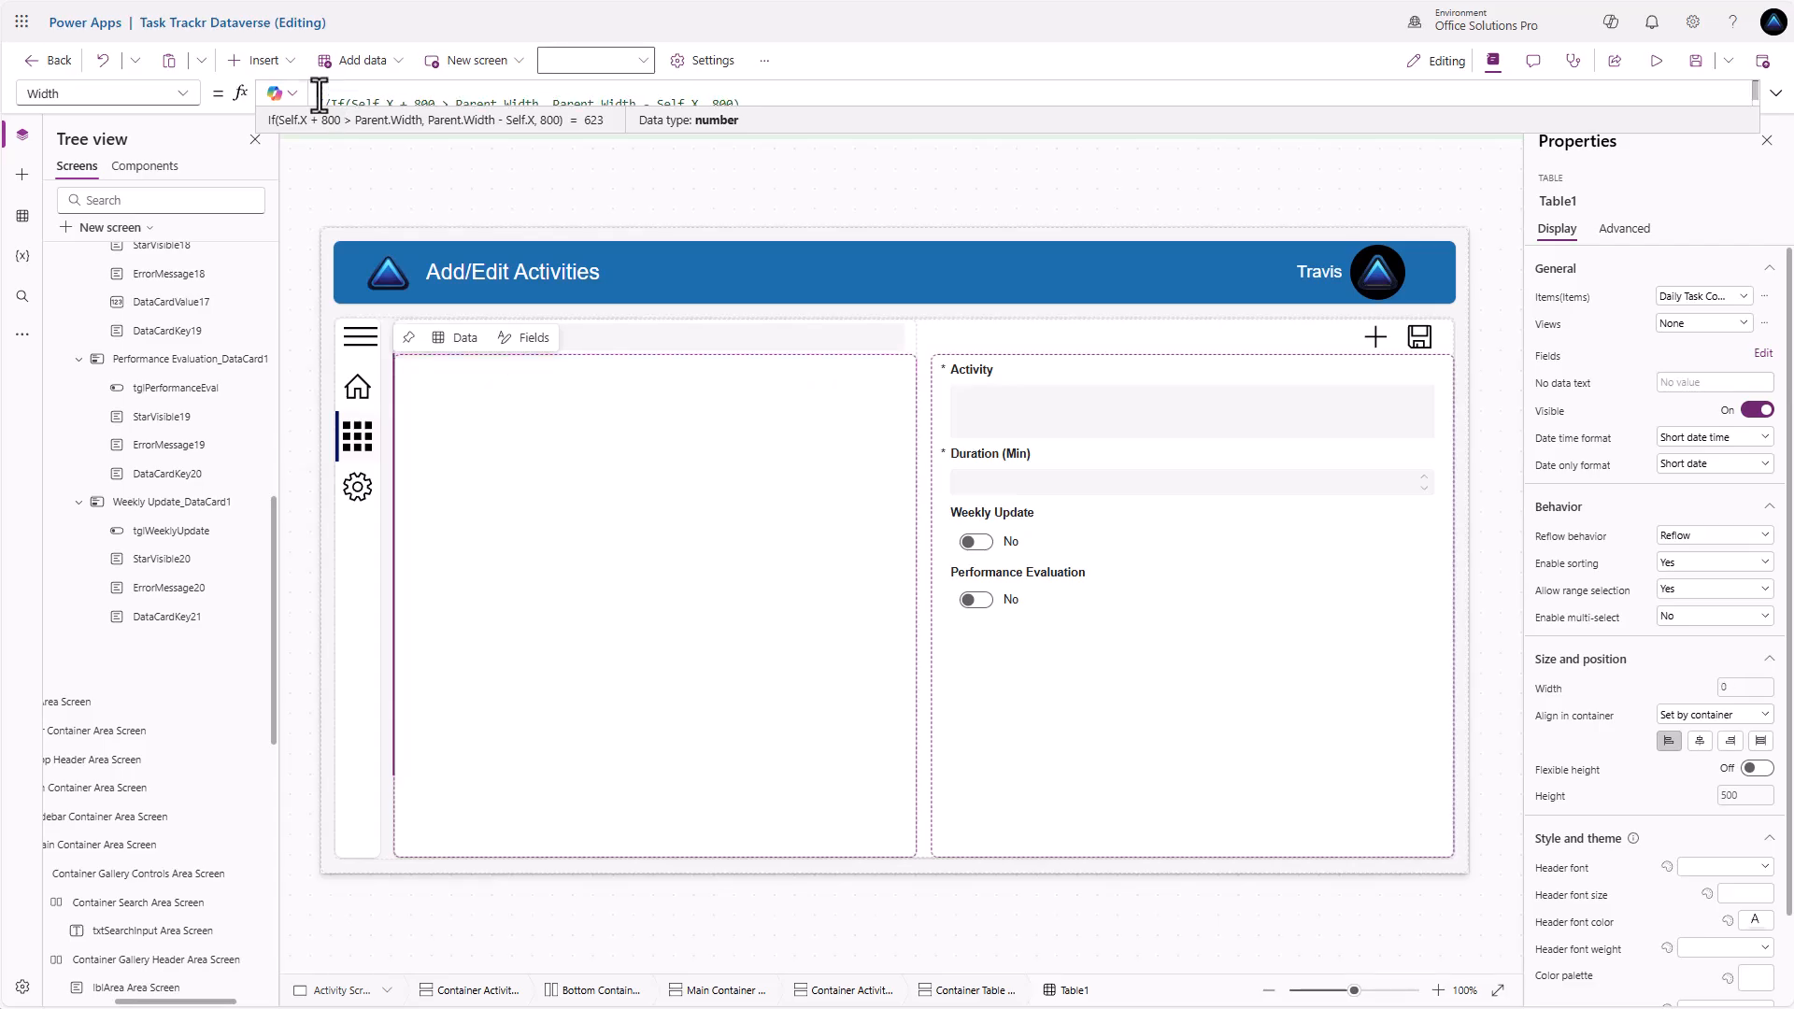
type("Pa")
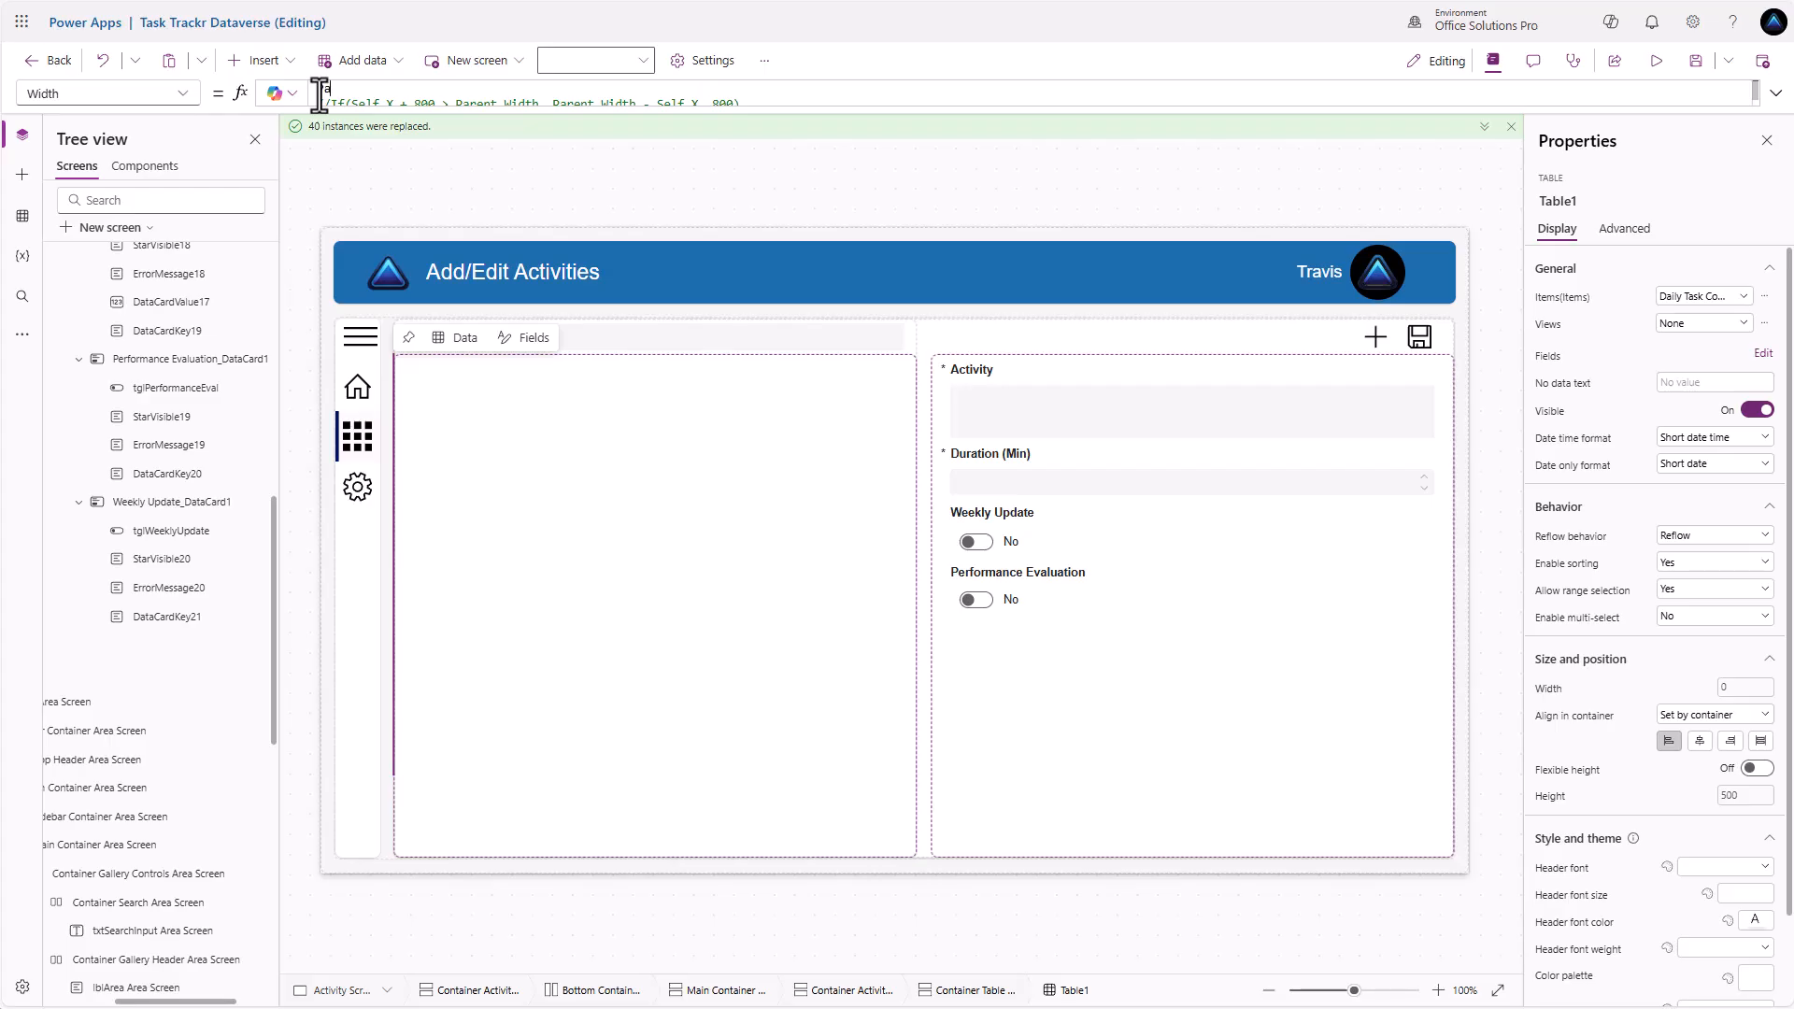
type("rentWidth")
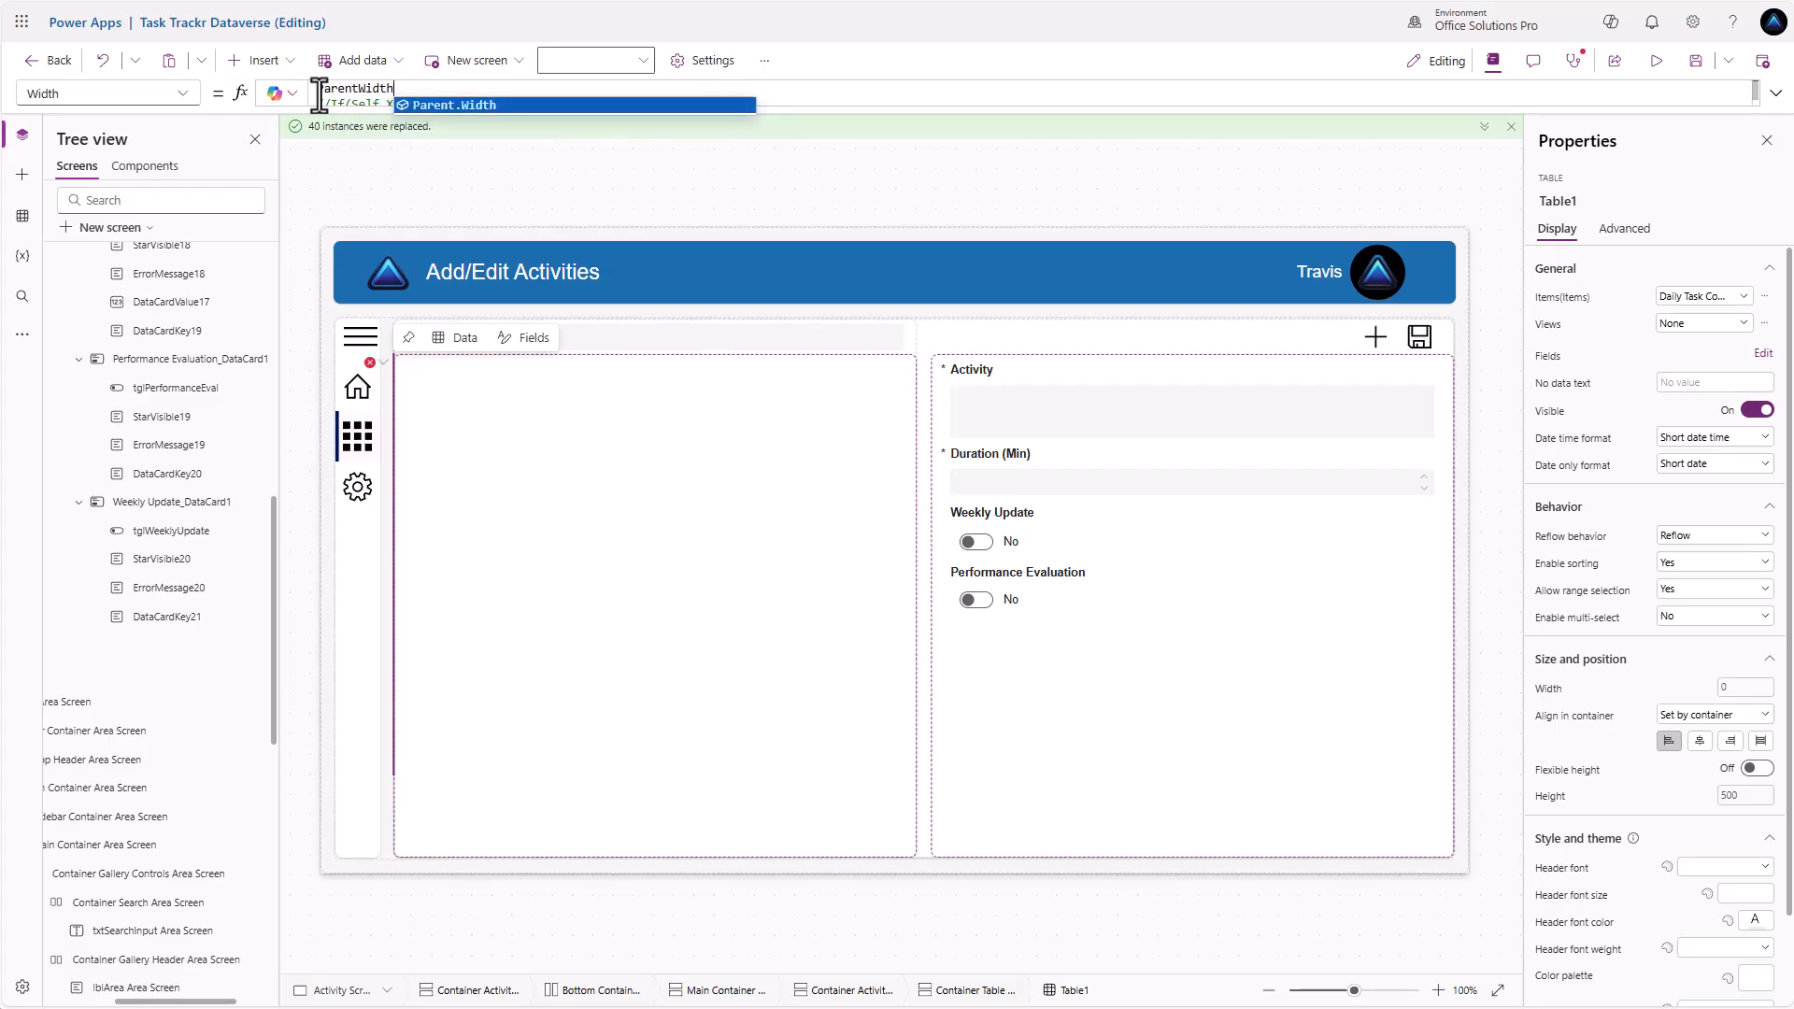
key("BackSpace")
key("BackSpace")
key("BackSpace")
key("BackSpace")
key("BackSpace")
type(".Width")
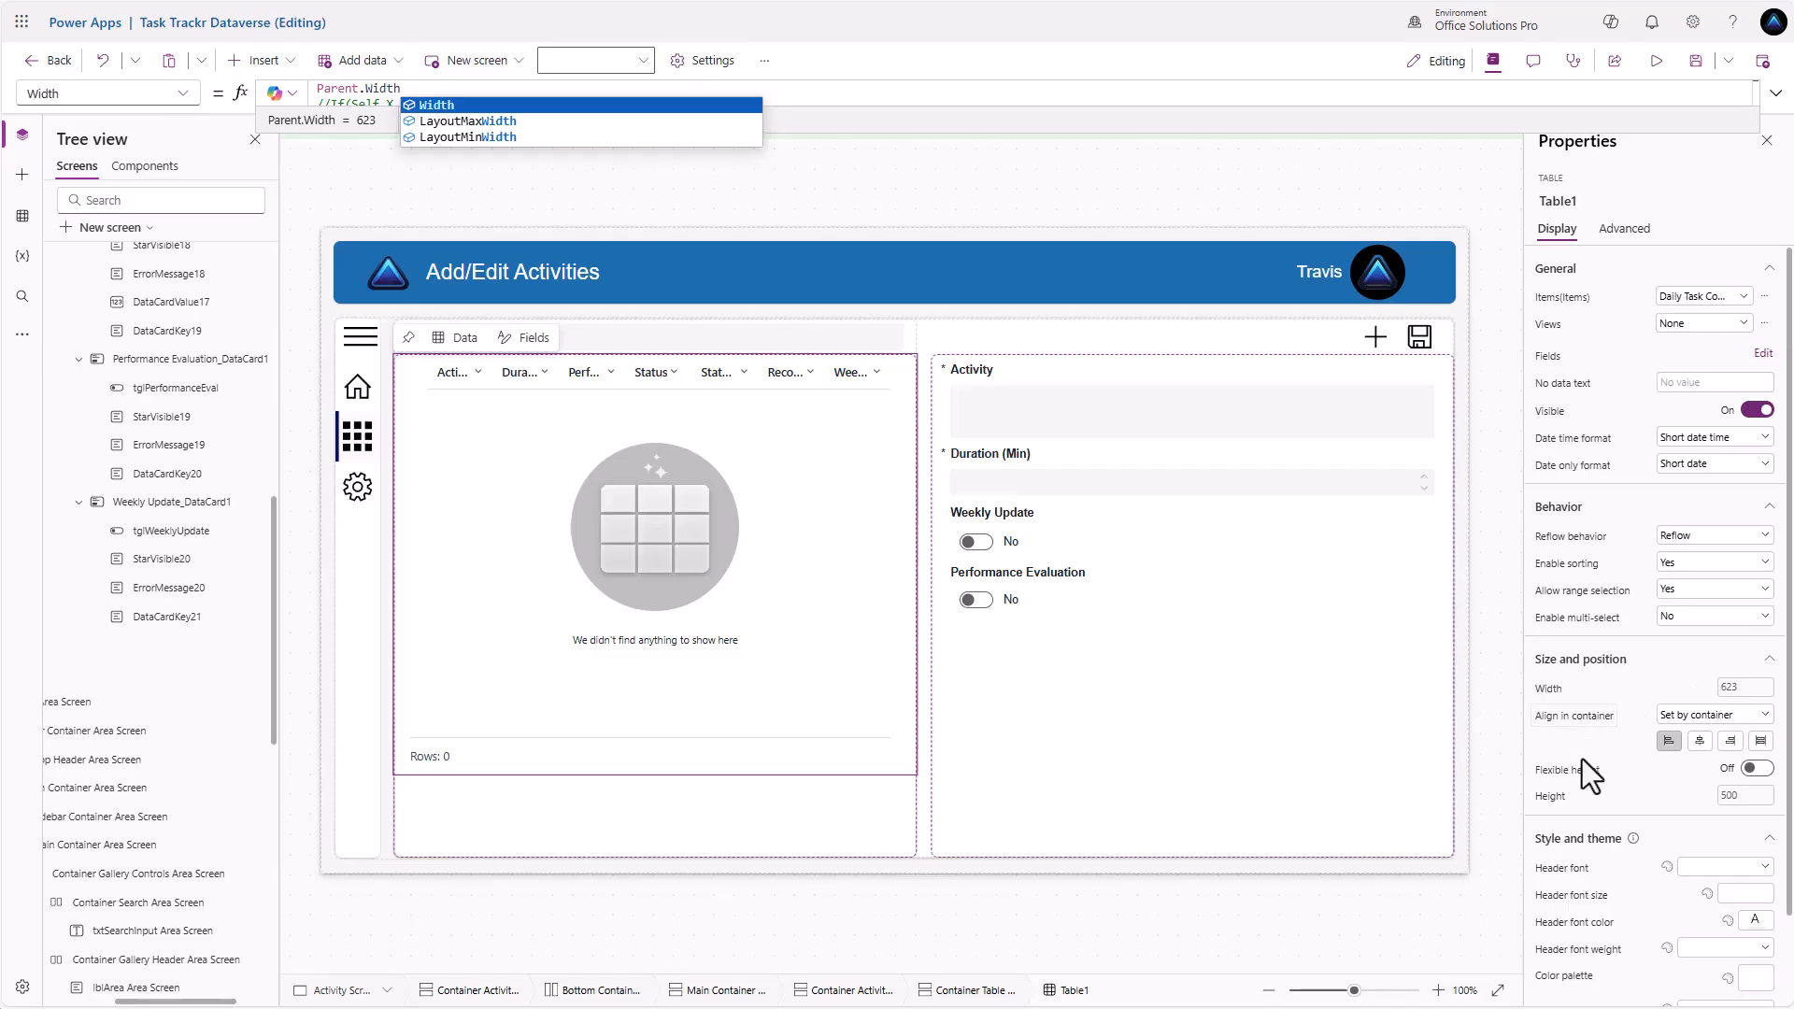
Replace the table's Height formula with Parent.Height
left_click(1550, 795)
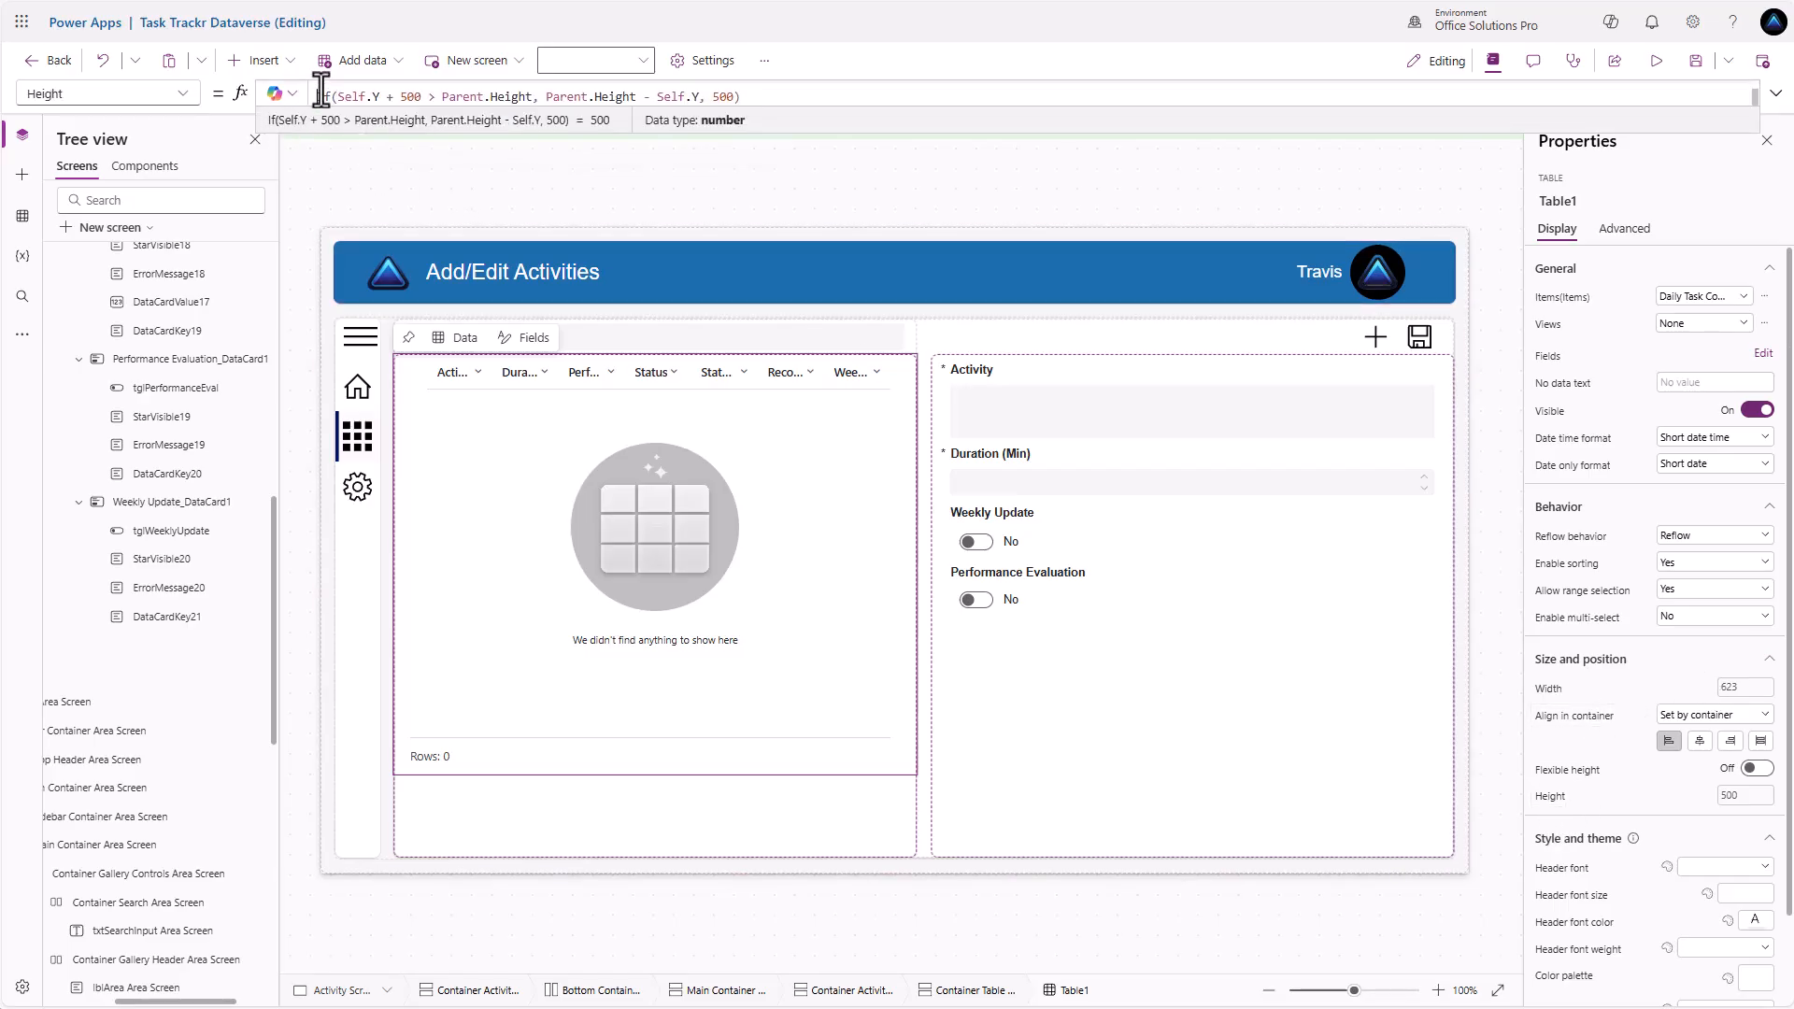
key("ctrl+a")
key("BackSpace")
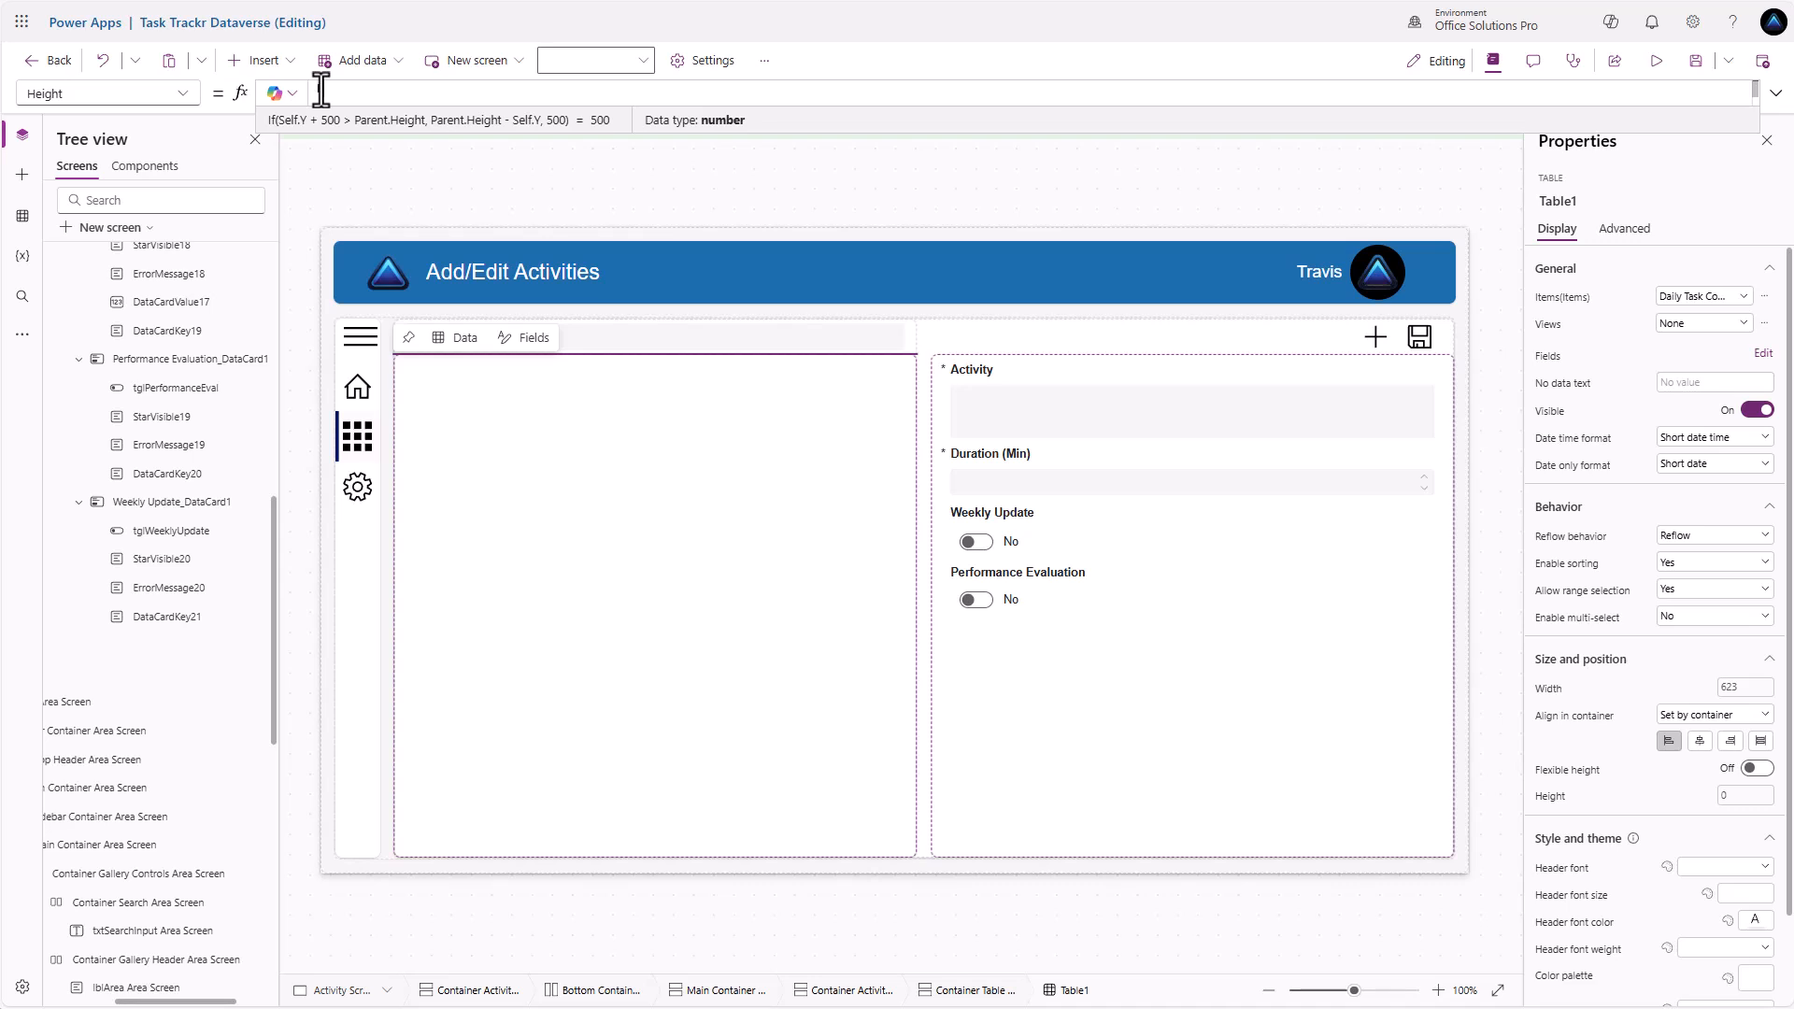
type("Parent.Height")
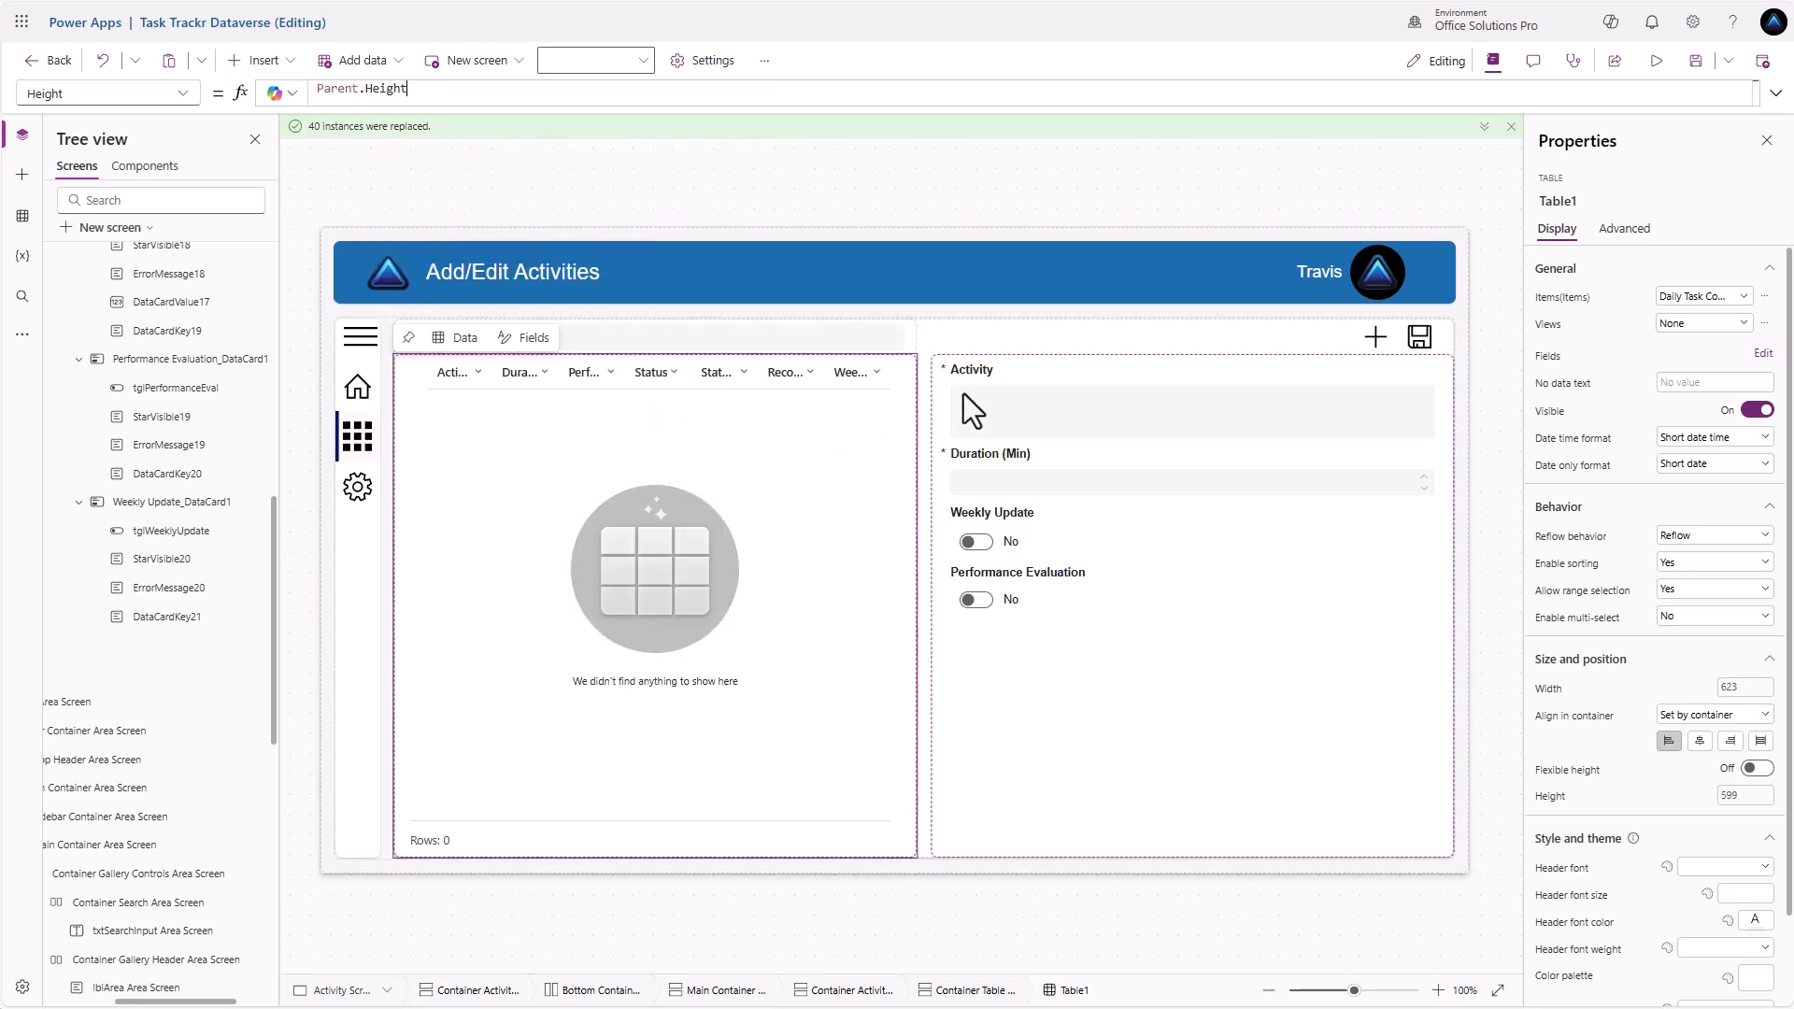
Remove the Status and Status Reason fields from the table and move Weekly Update above Performance Evaluation
left_click(1761, 356)
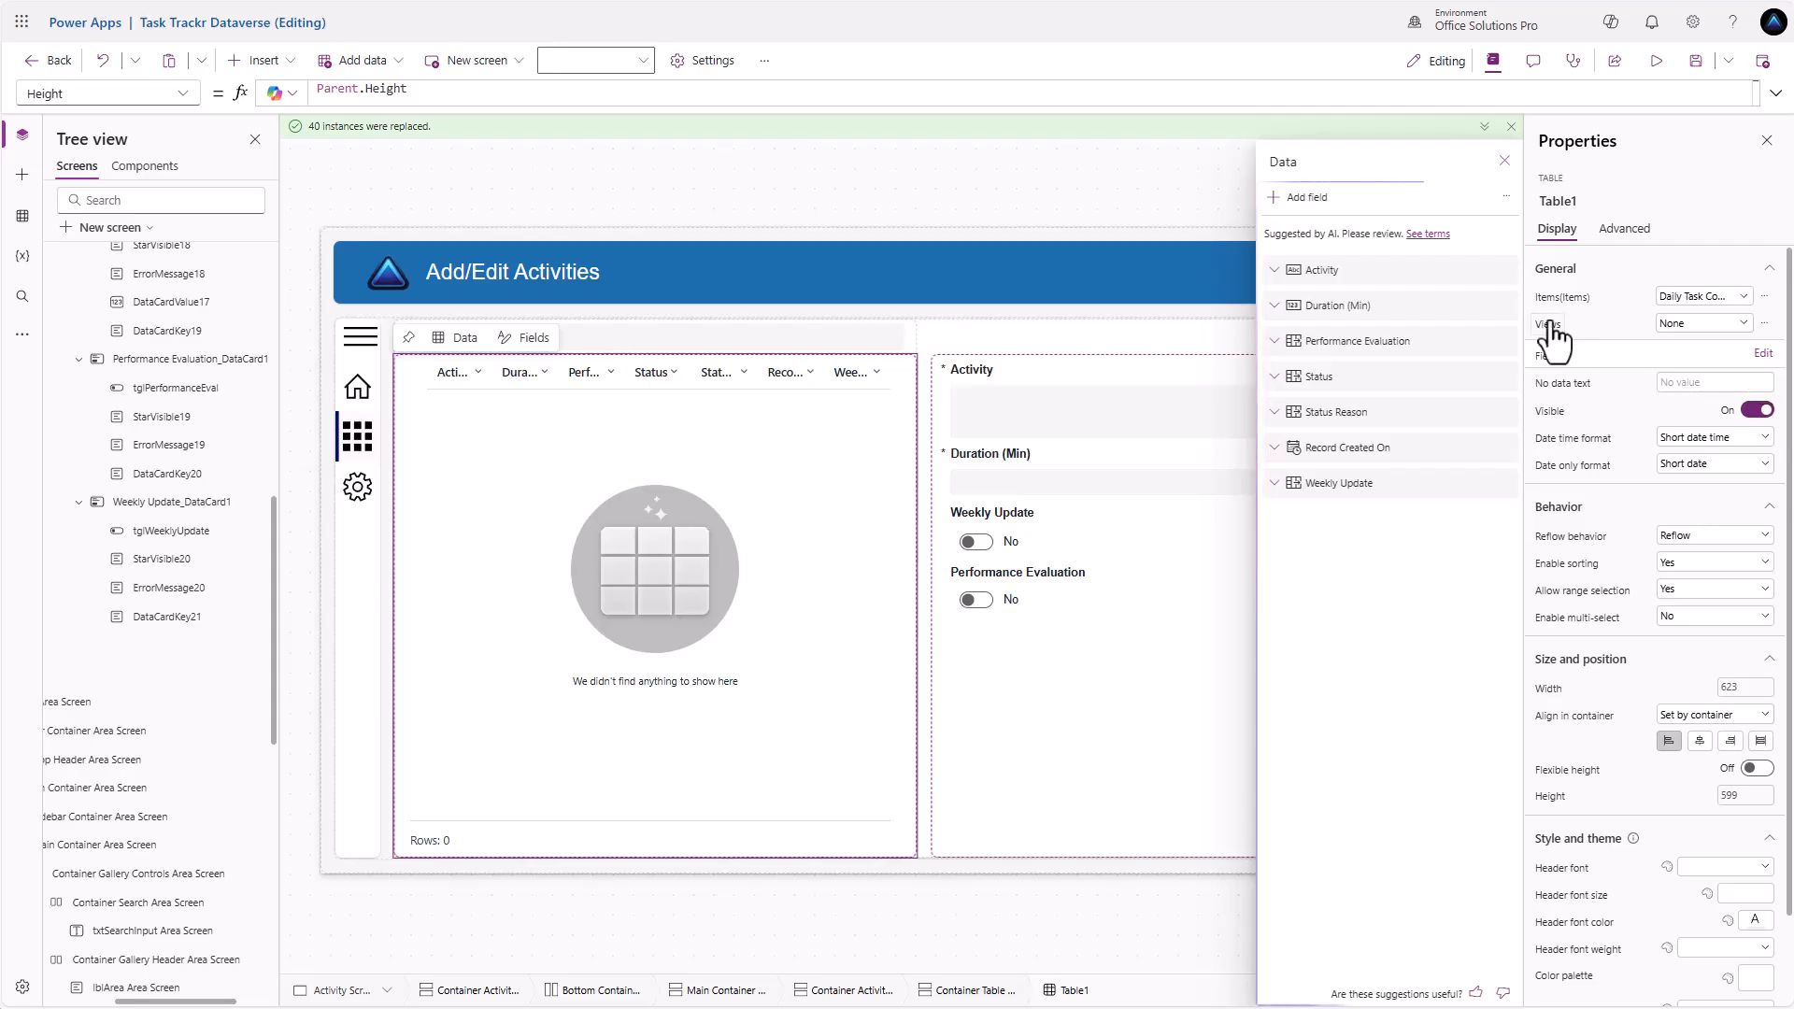
left_click(1506, 384)
left_click(1522, 494)
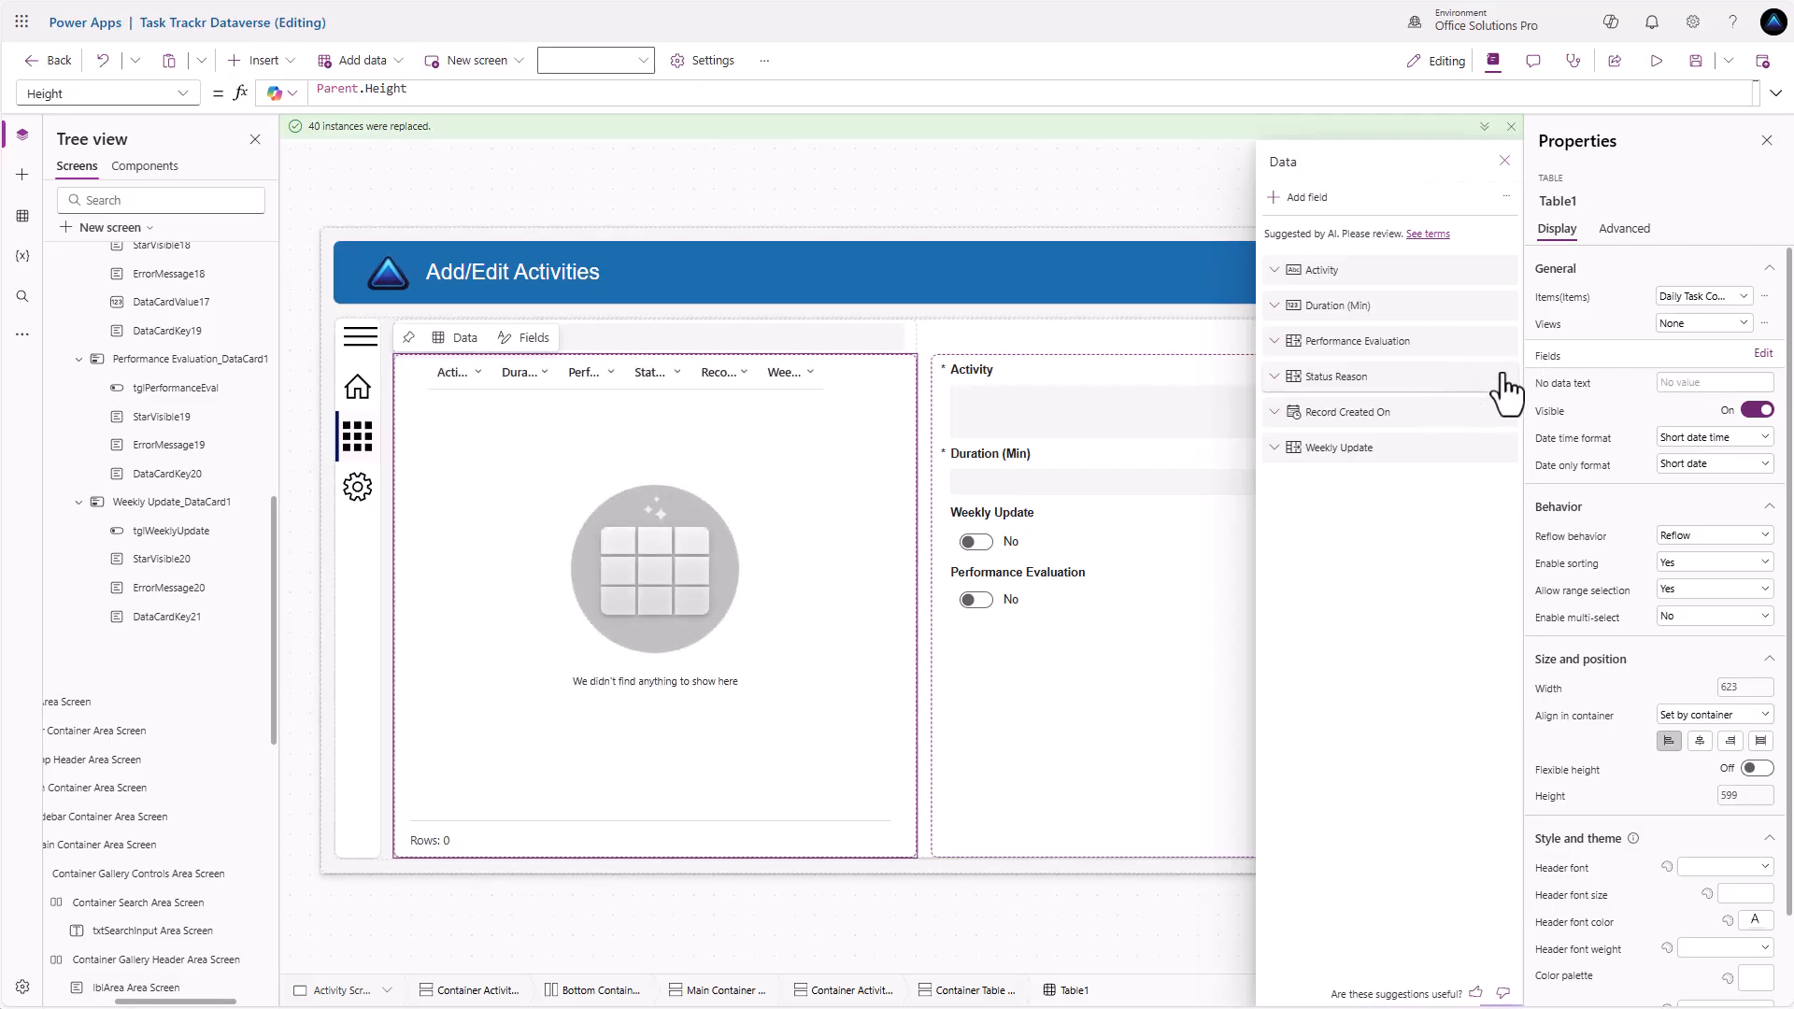
left_click(1504, 382)
left_click(1453, 412)
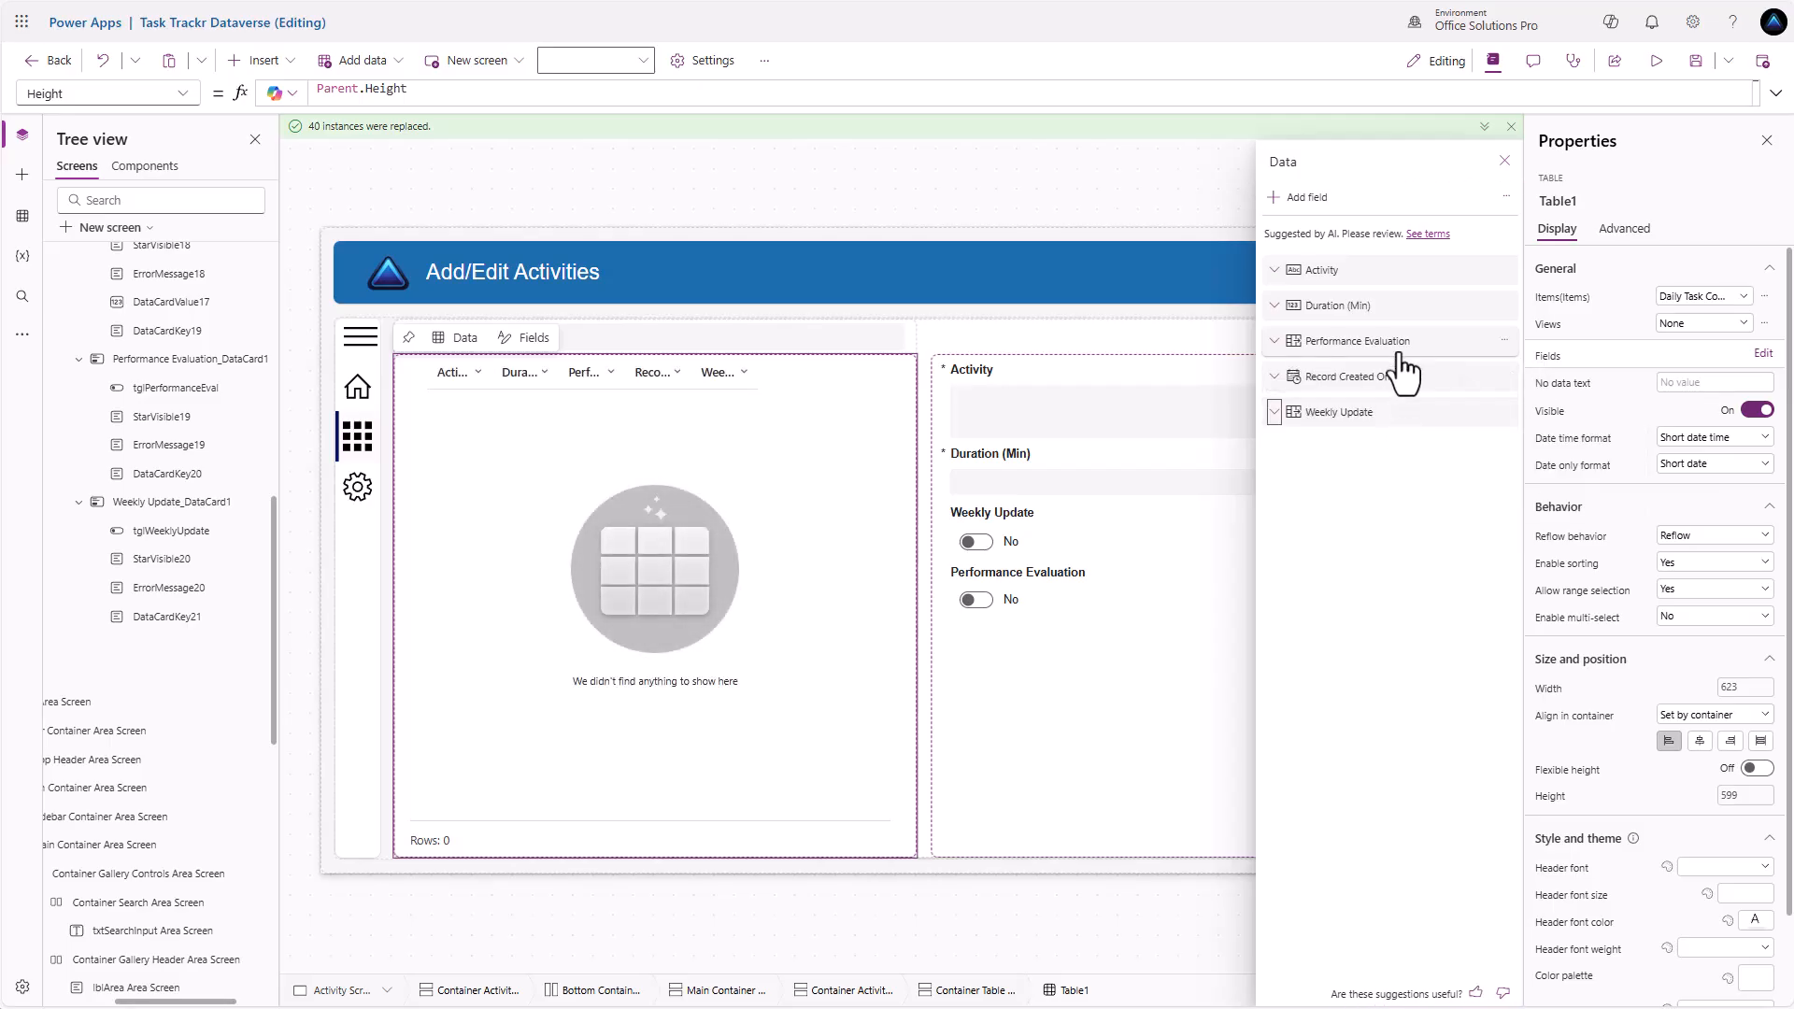
left_click_drag(1311, 414, 1349, 327)
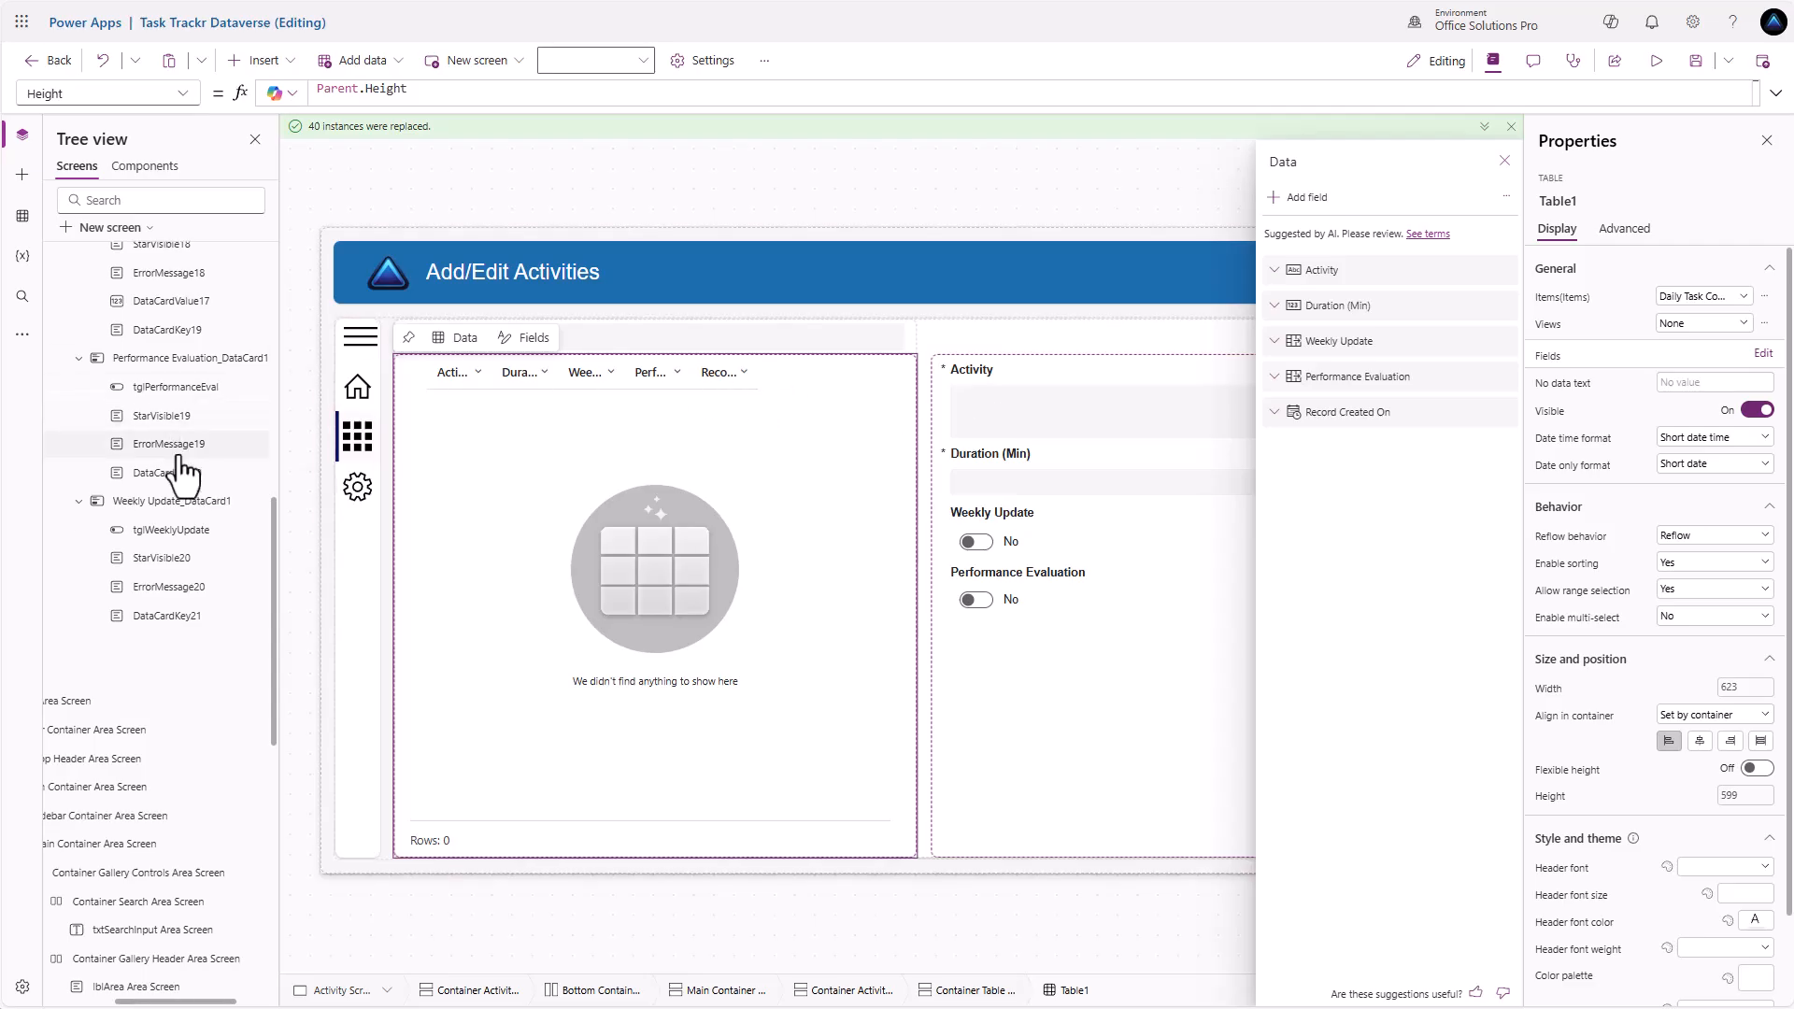
Rename the new table control as tblActivities
scroll(184, 472, "up", 3)
scroll(184, 472, "up", 3)
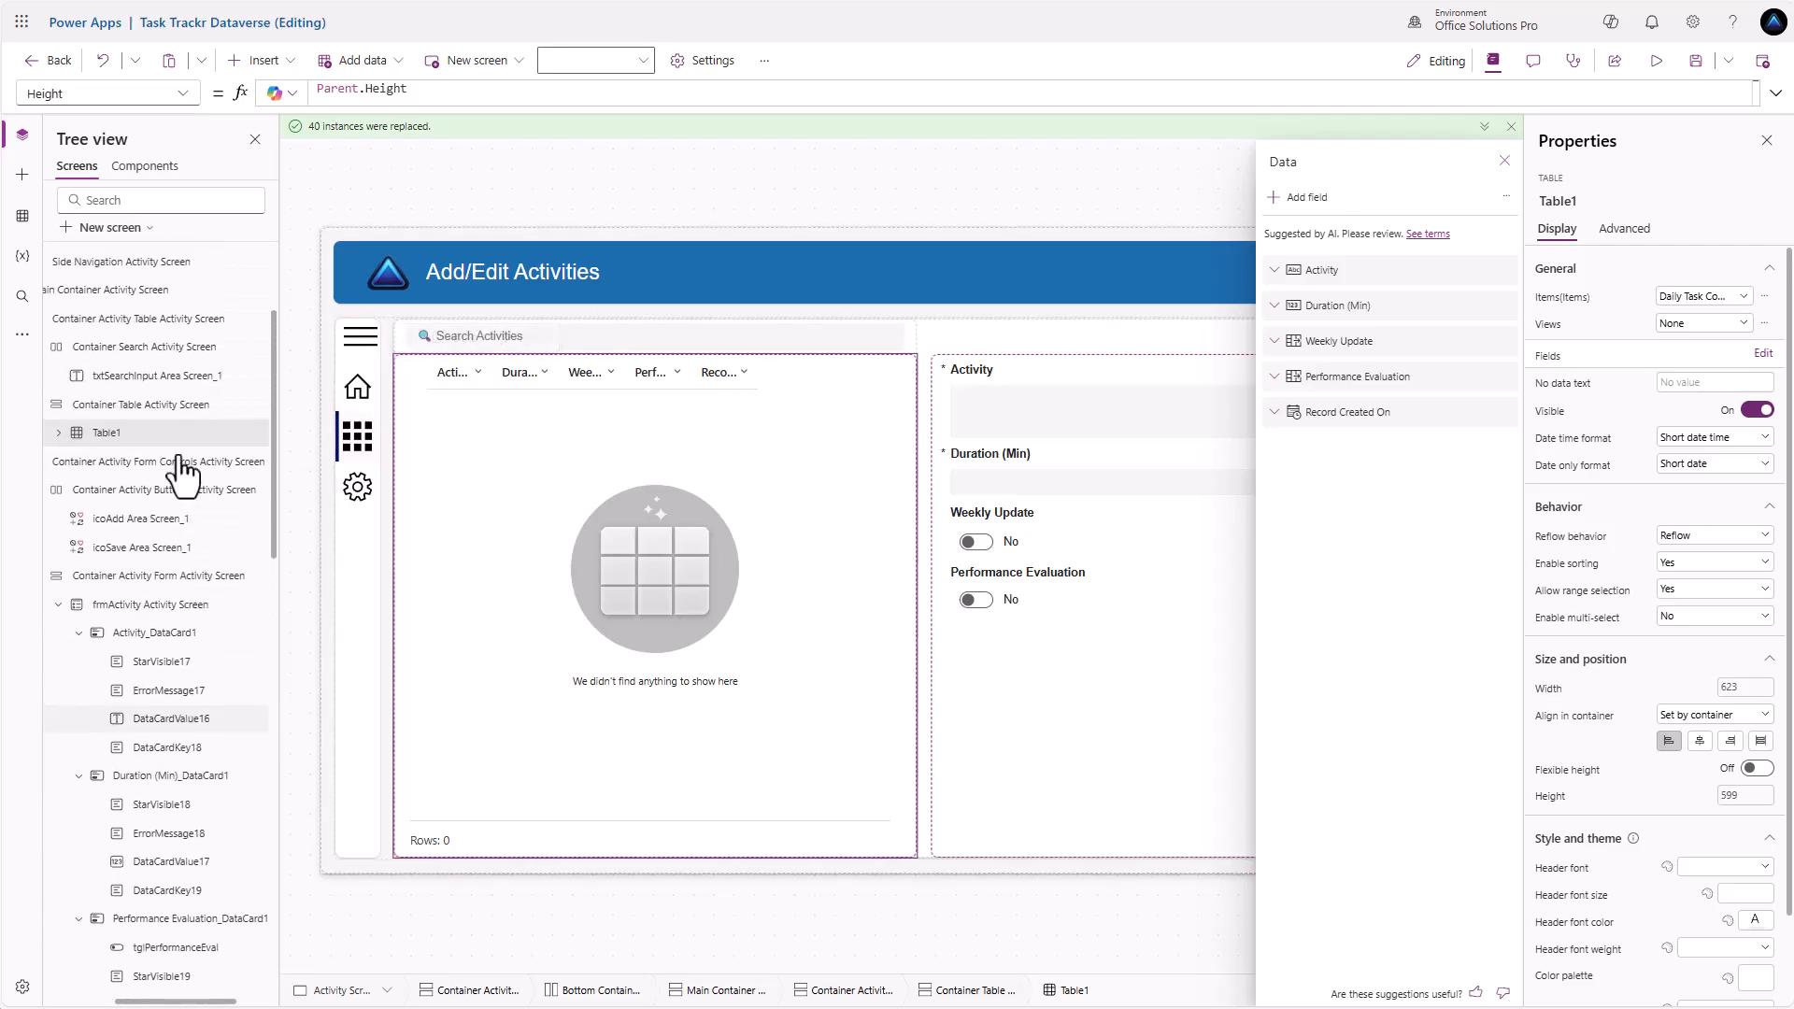
double_click(126, 435)
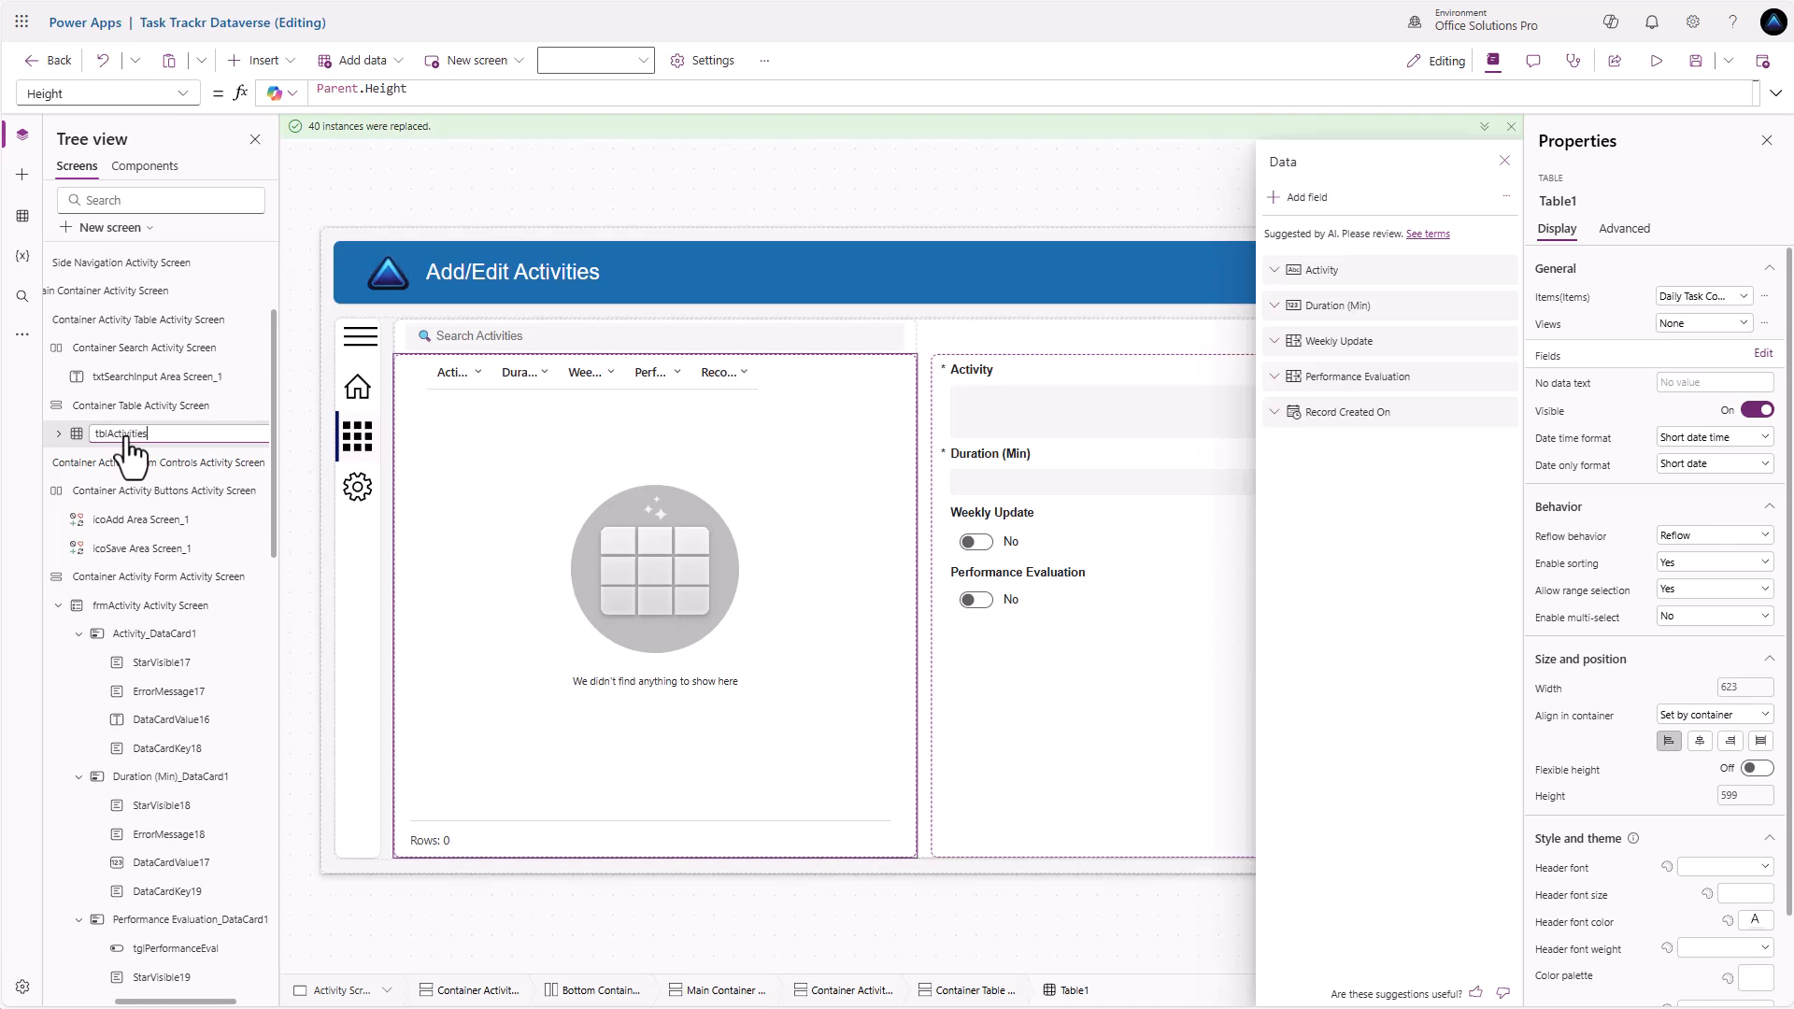
key("Return")
Set the header text of the table's Record Created On column to "Date Created"
left_click(58, 434)
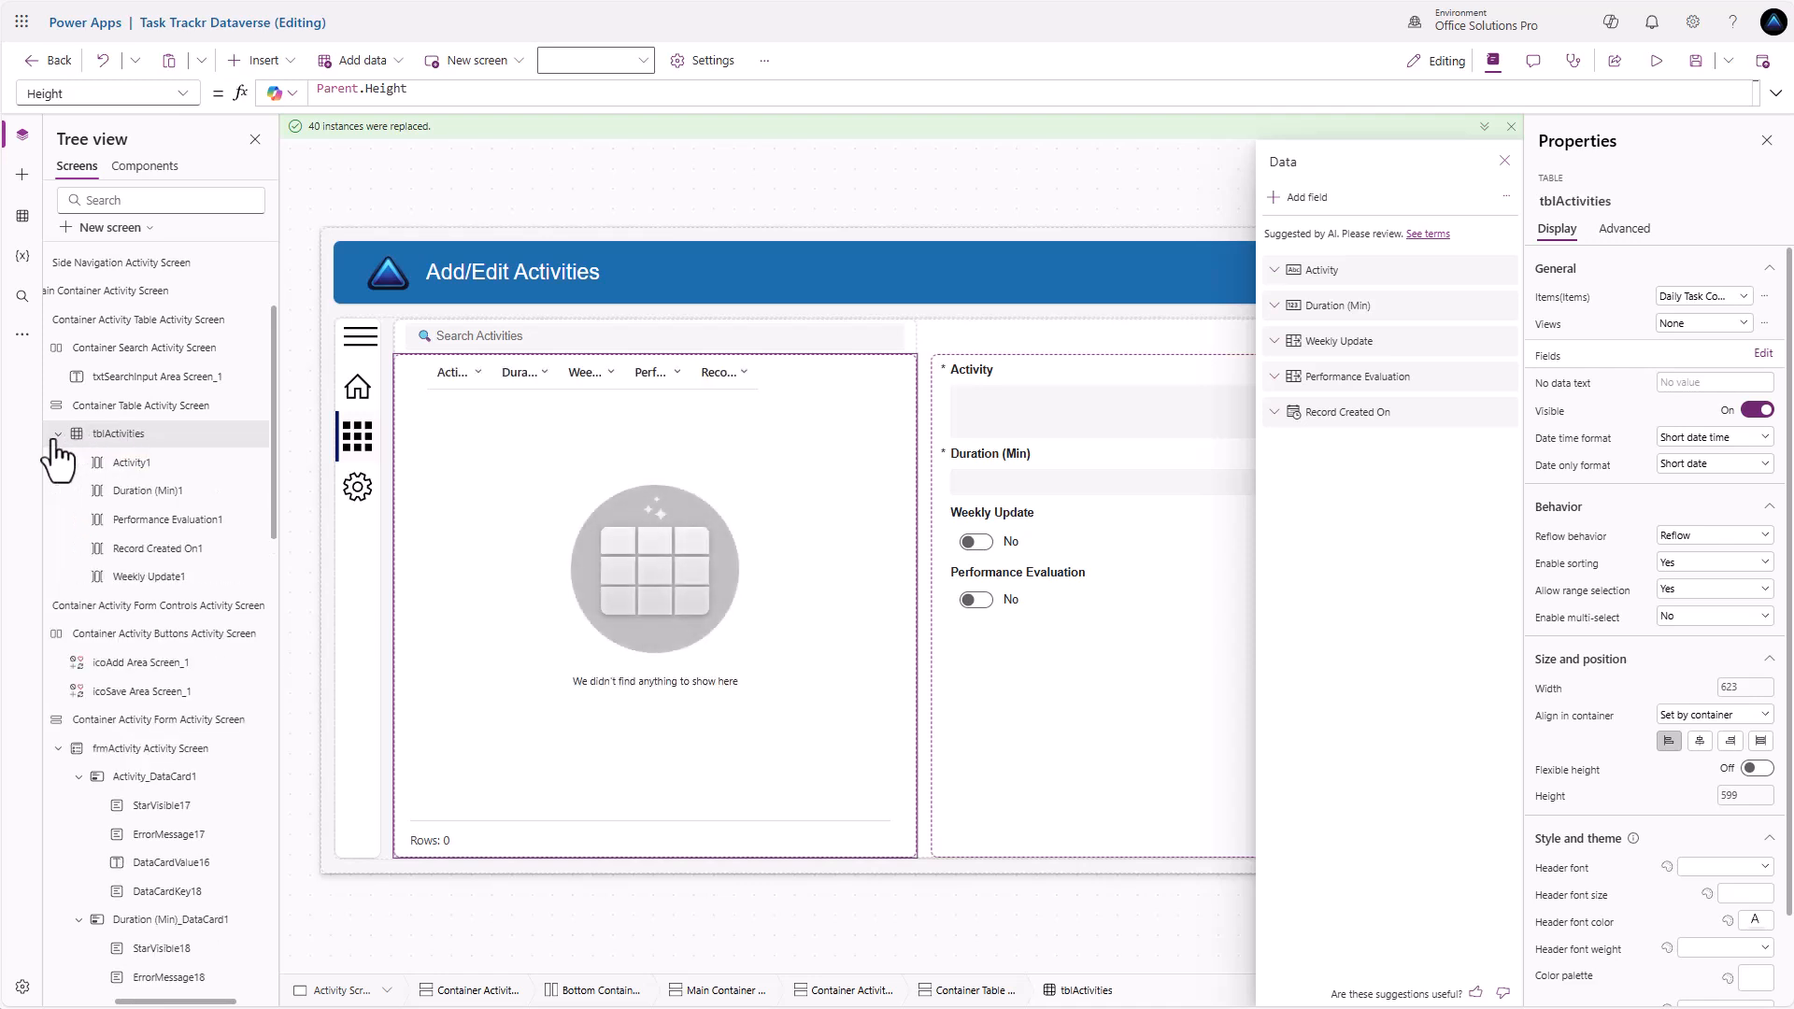
left_click(155, 551)
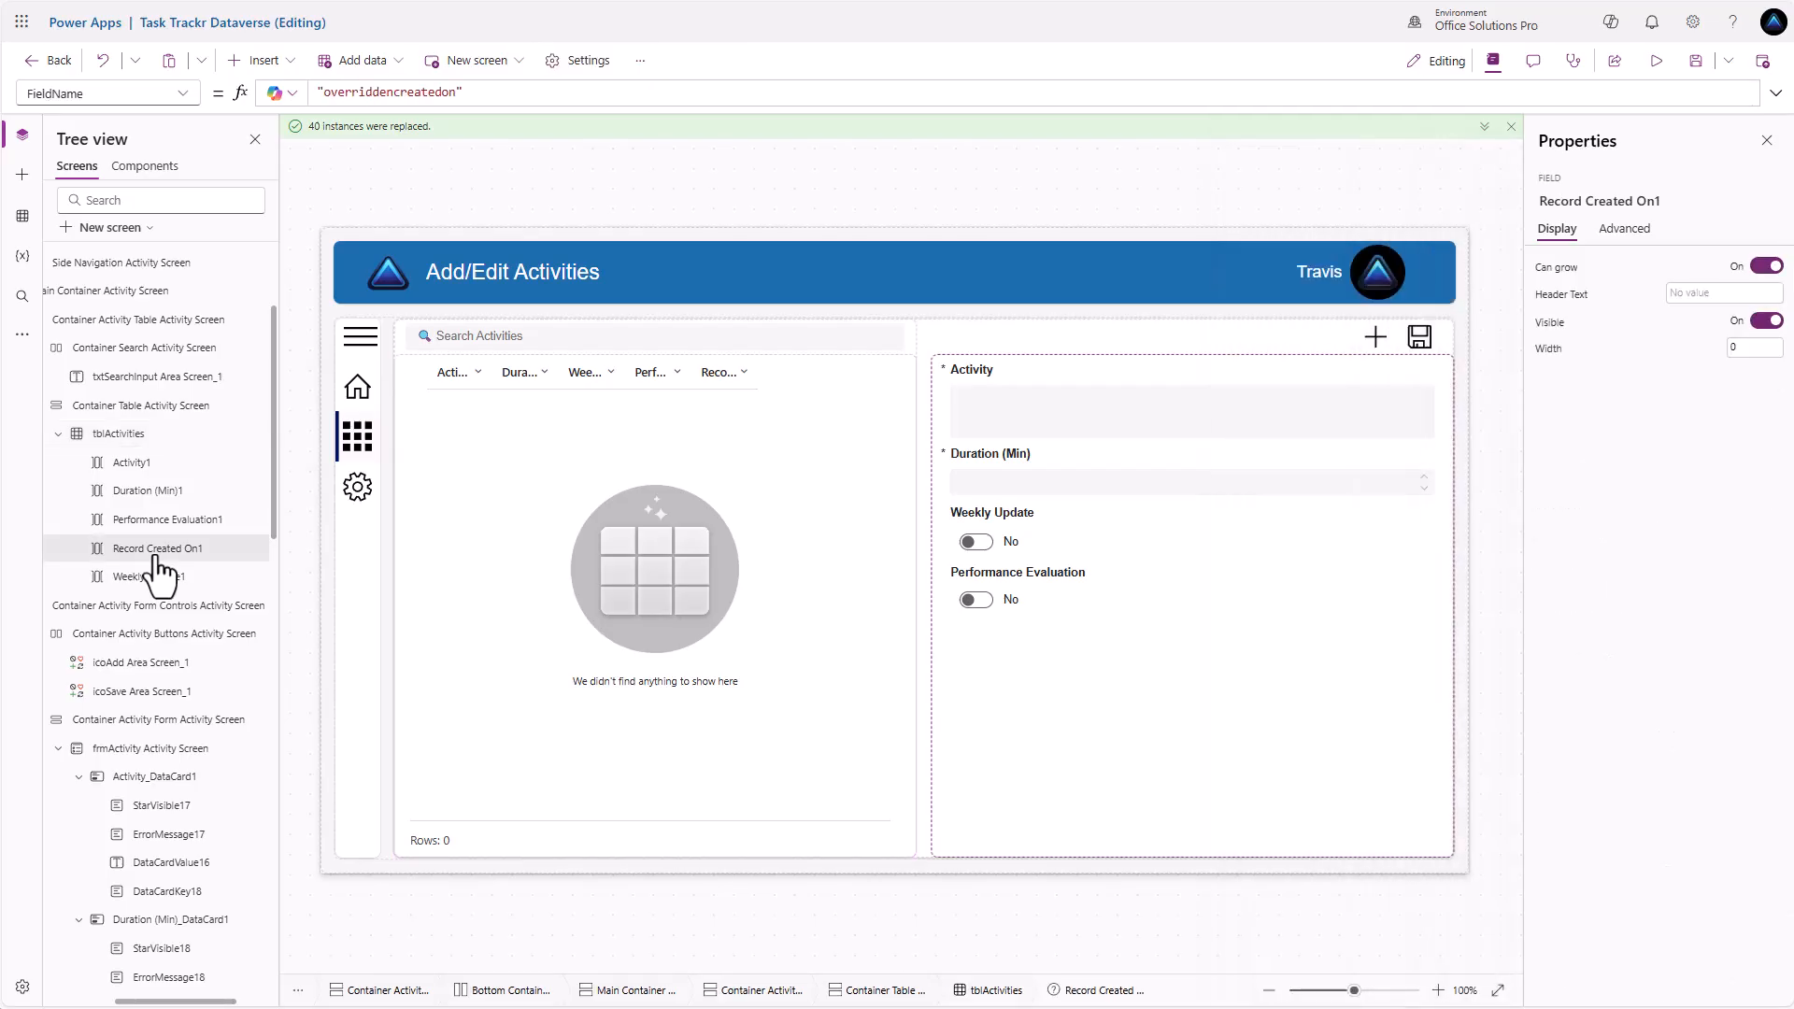
left_click(1703, 299)
type("Date Created")
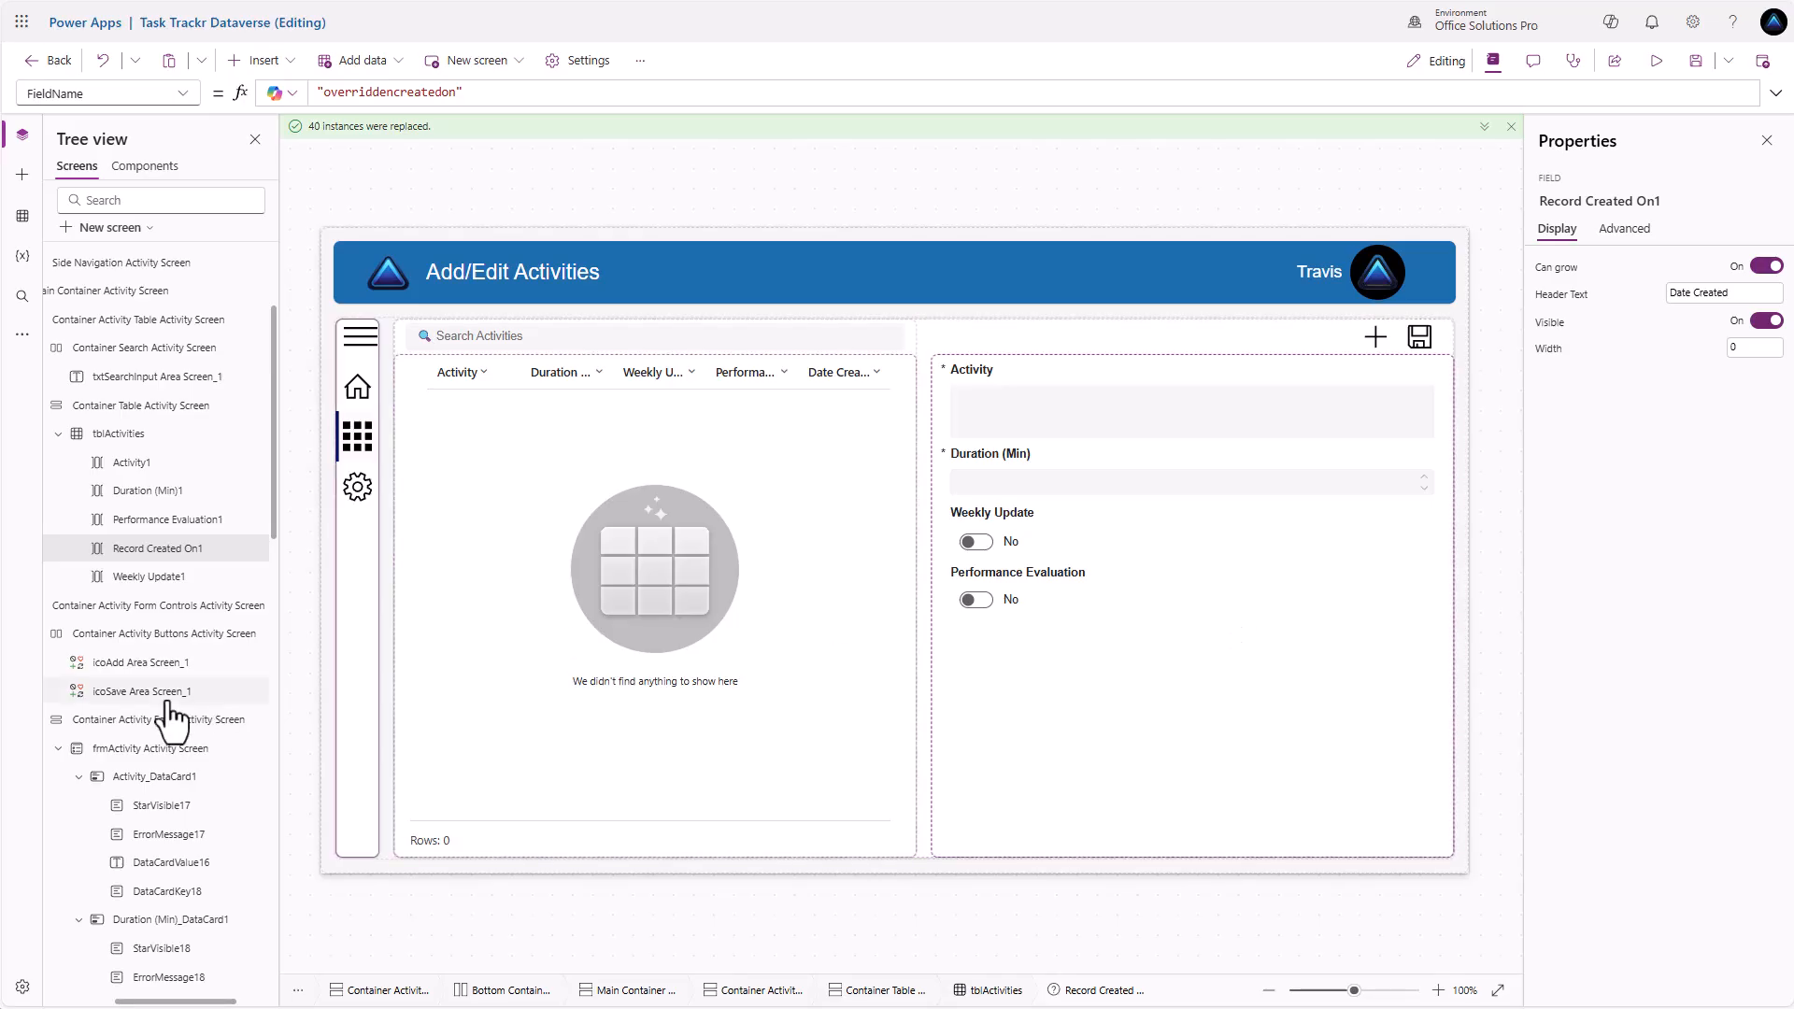
Turn off flexible width for Container Activity Form Controls Activity Screen and set its width to 400
left_click(161, 607)
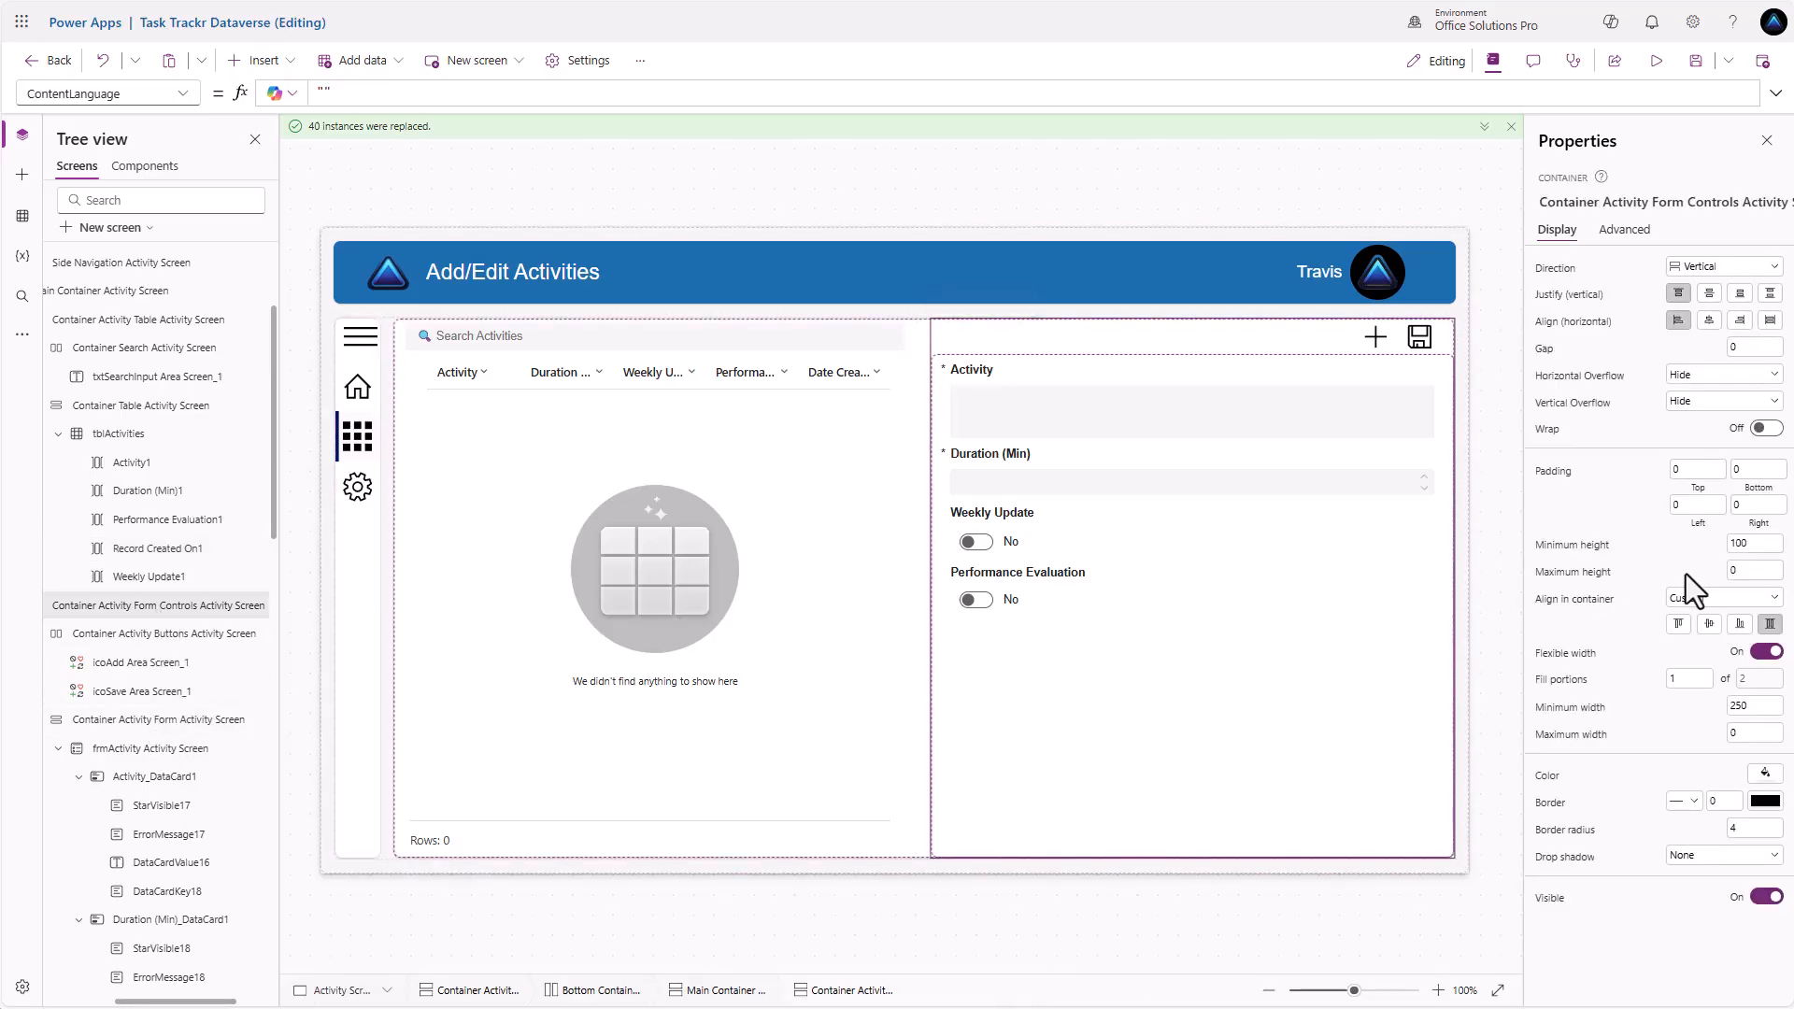
left_click(1767, 652)
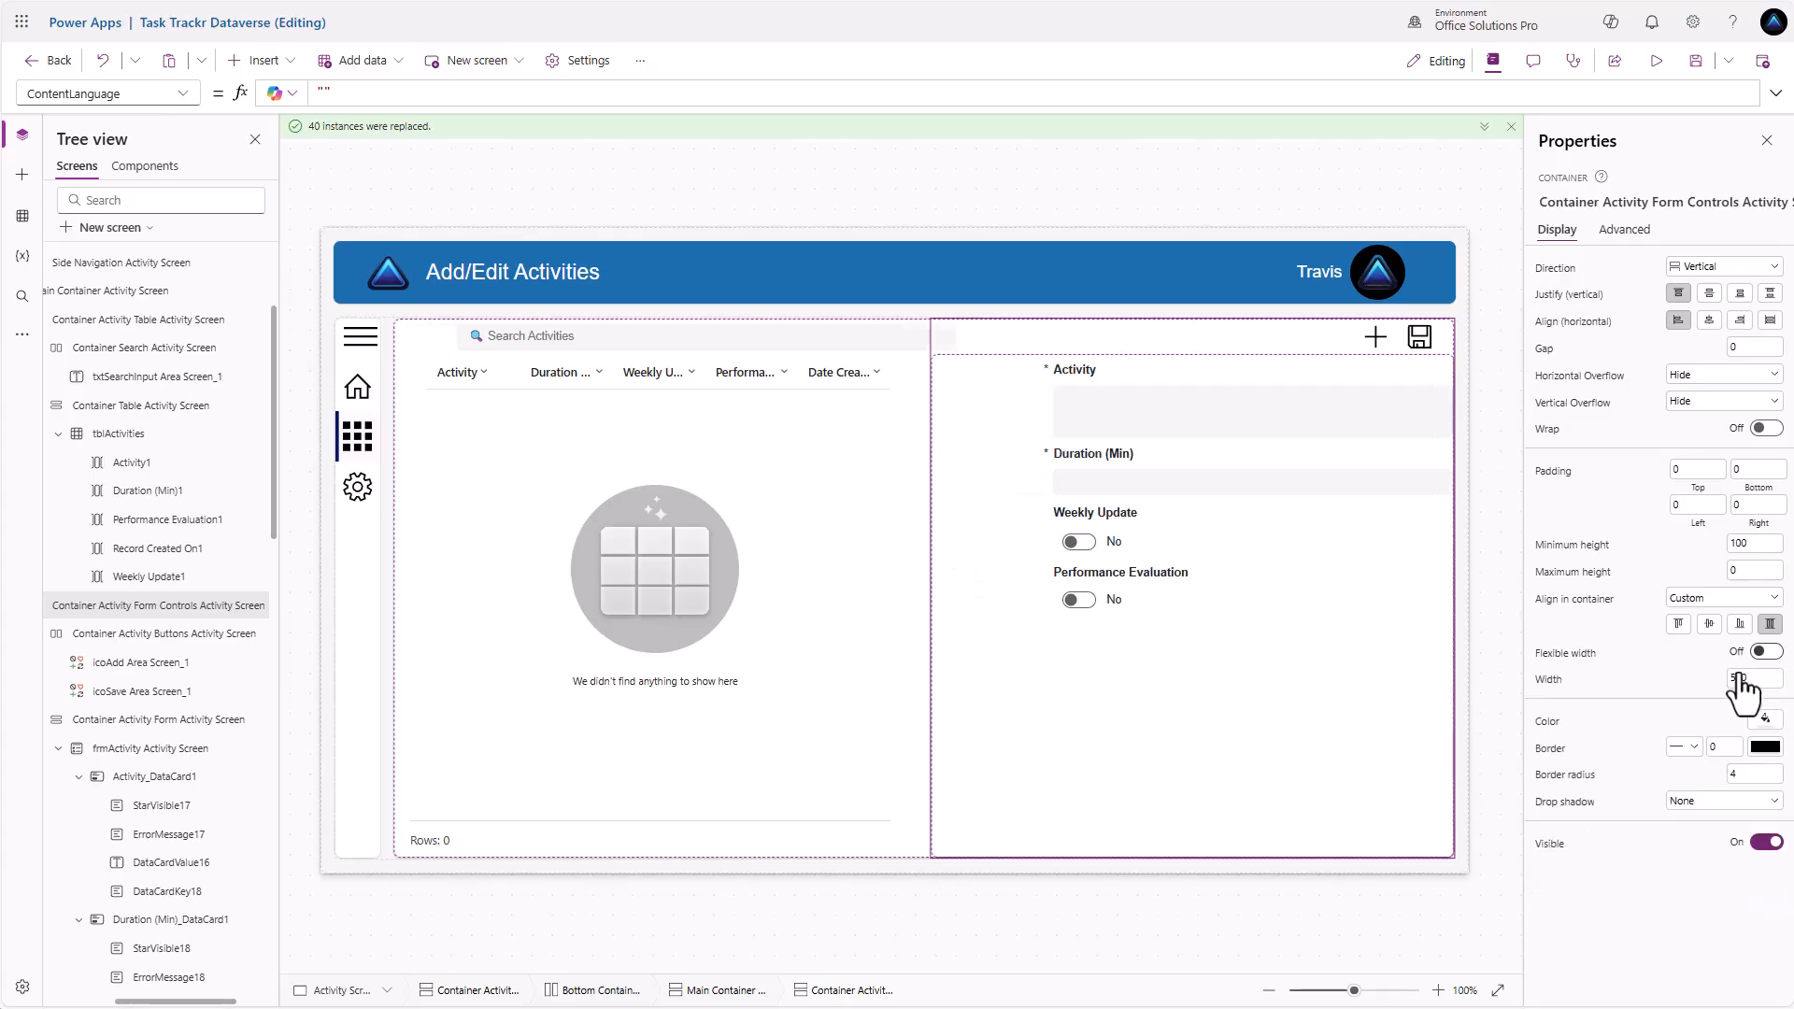
left_click(1762, 680)
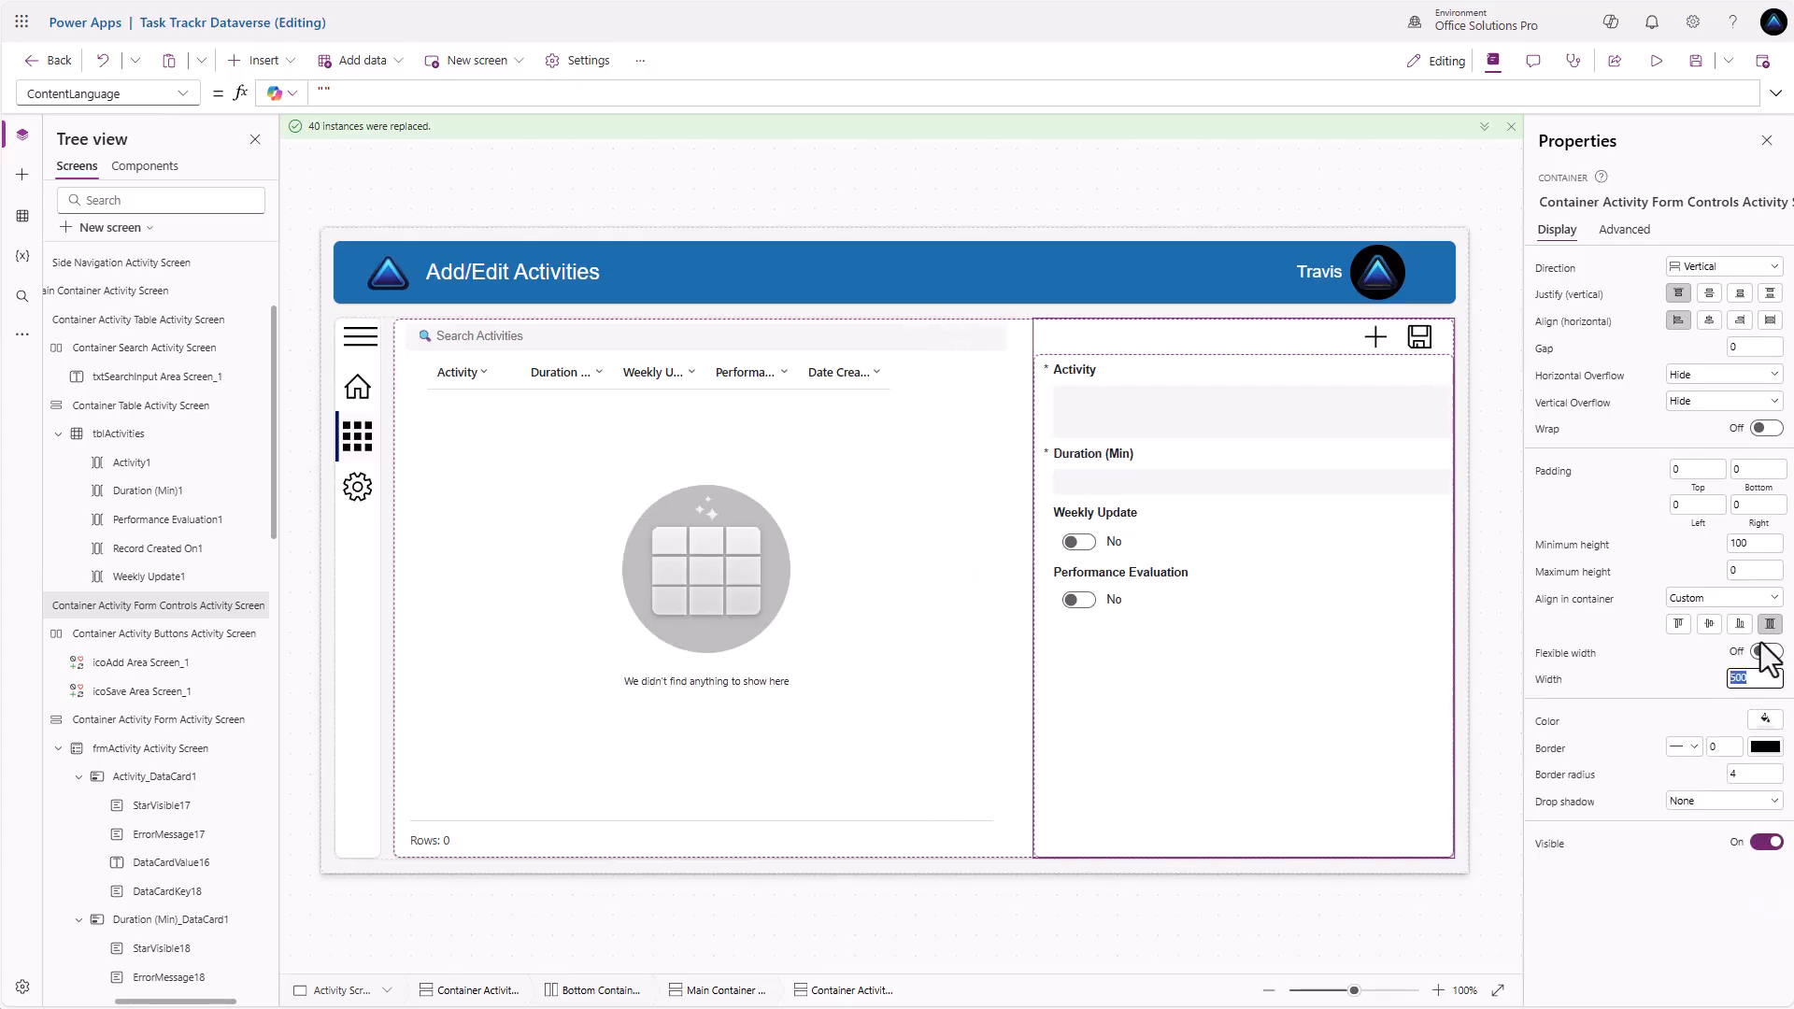
type("400")
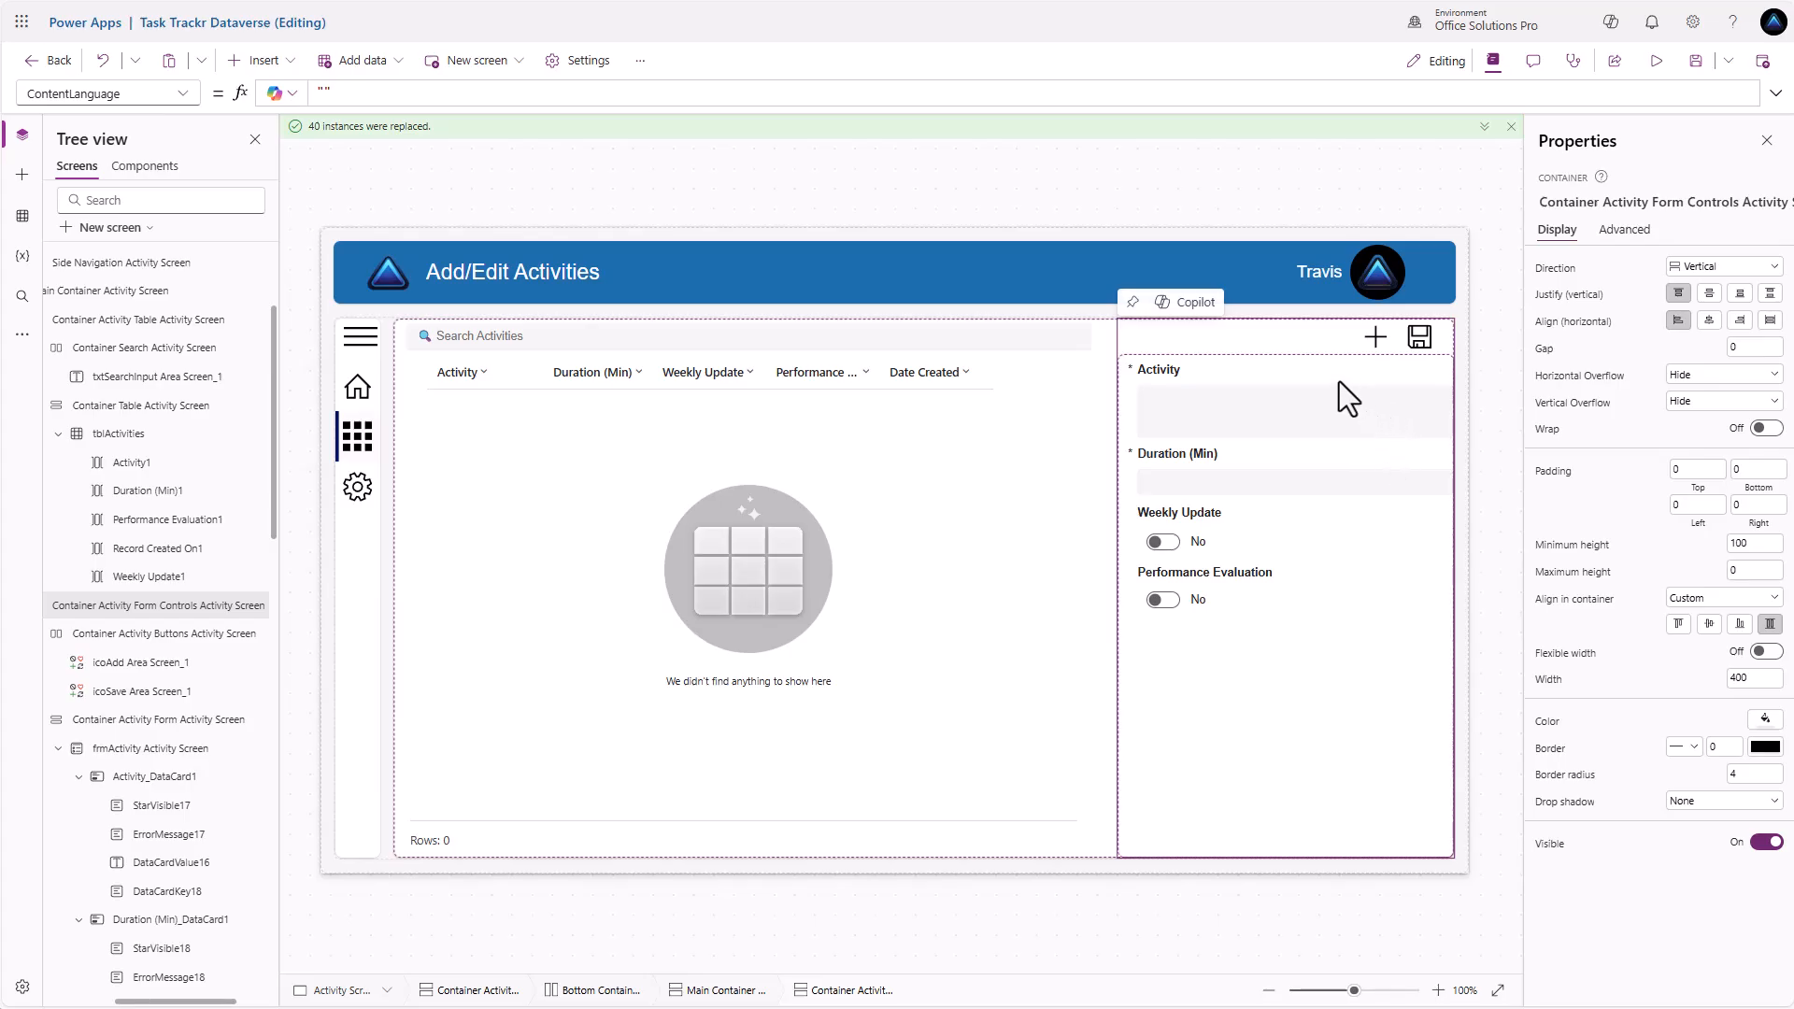
Set the minimum width of the frmActivity Activity Screen form to 1
left_click(1387, 396)
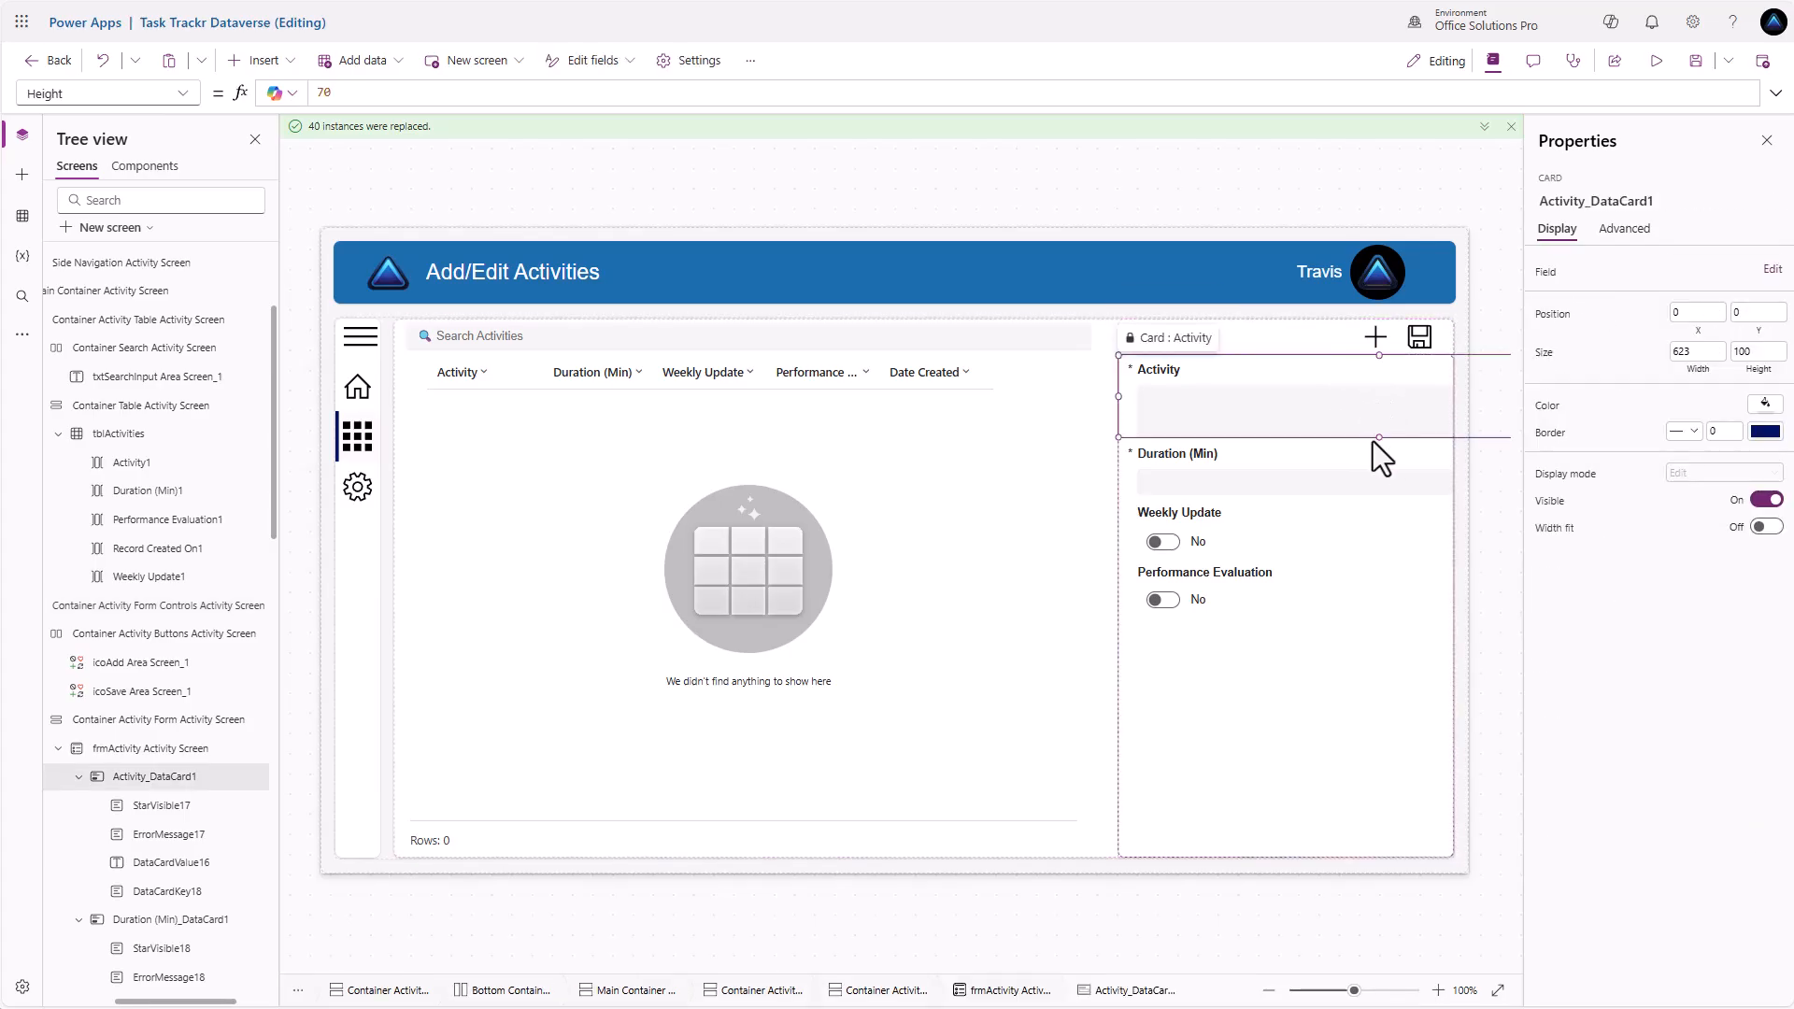
left_click(1314, 657)
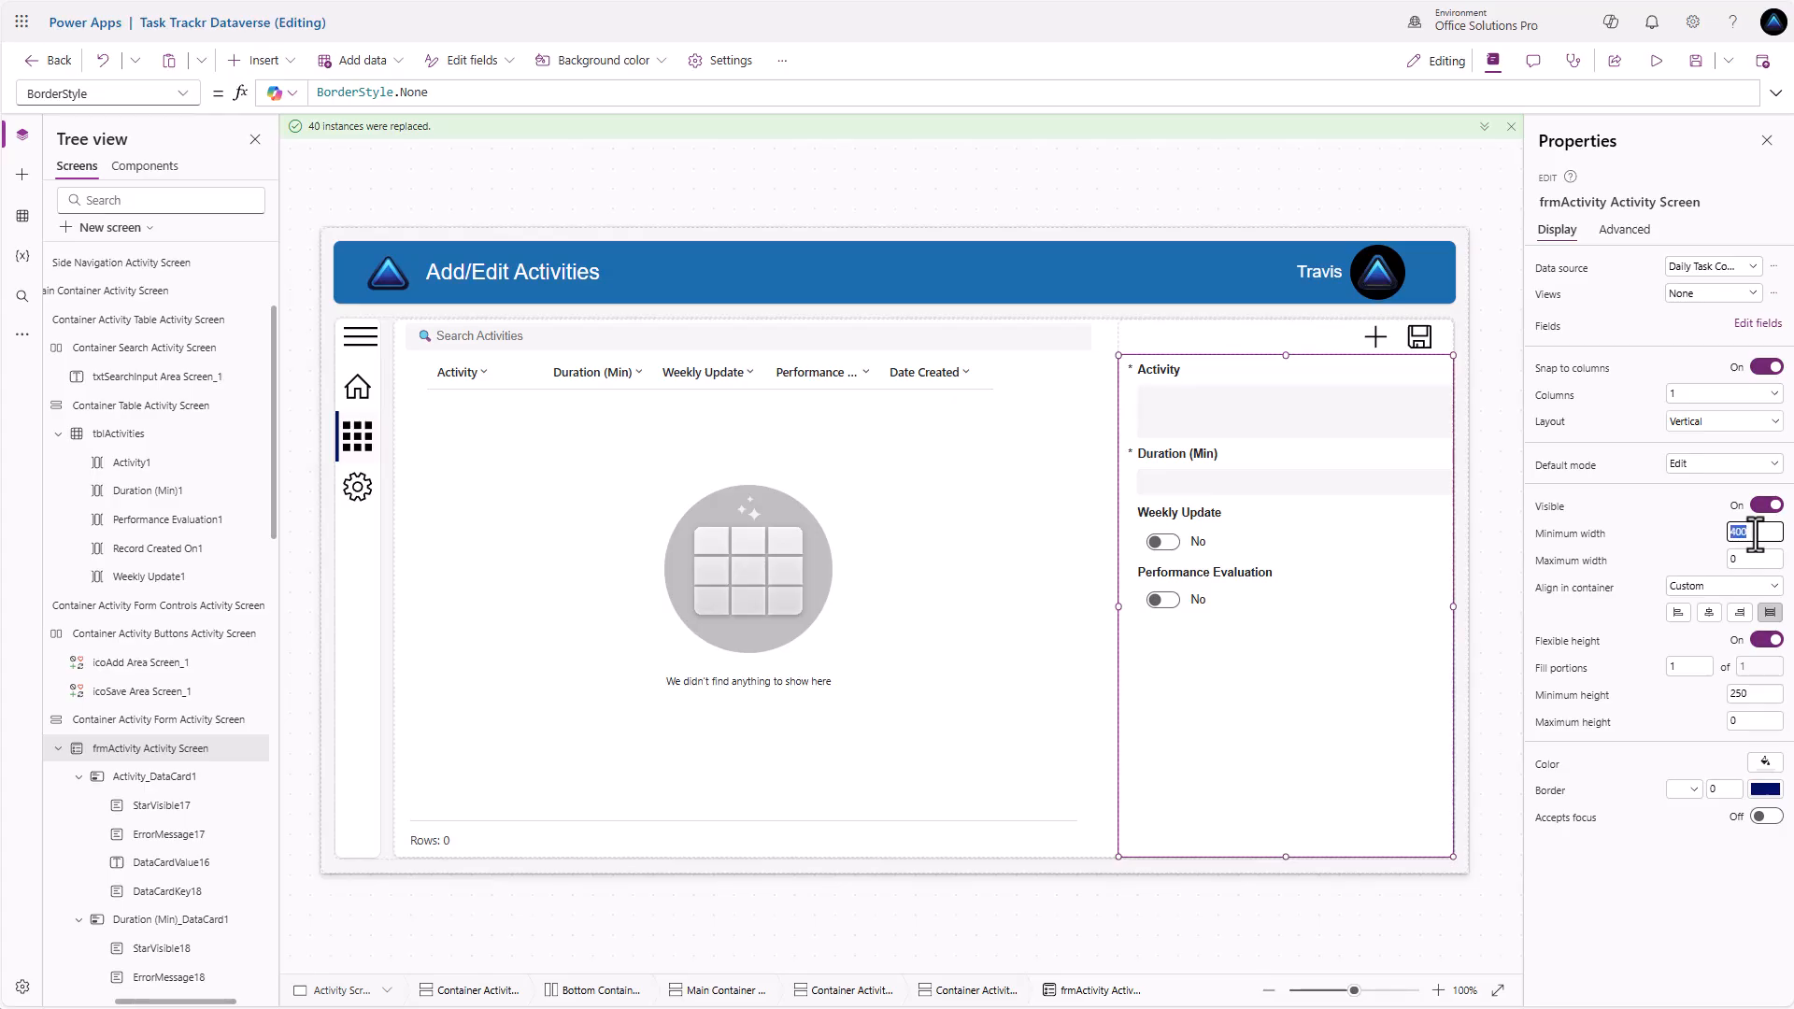
type("1")
Set the activity form's Width property to Parent.Width
left_click(1607, 238)
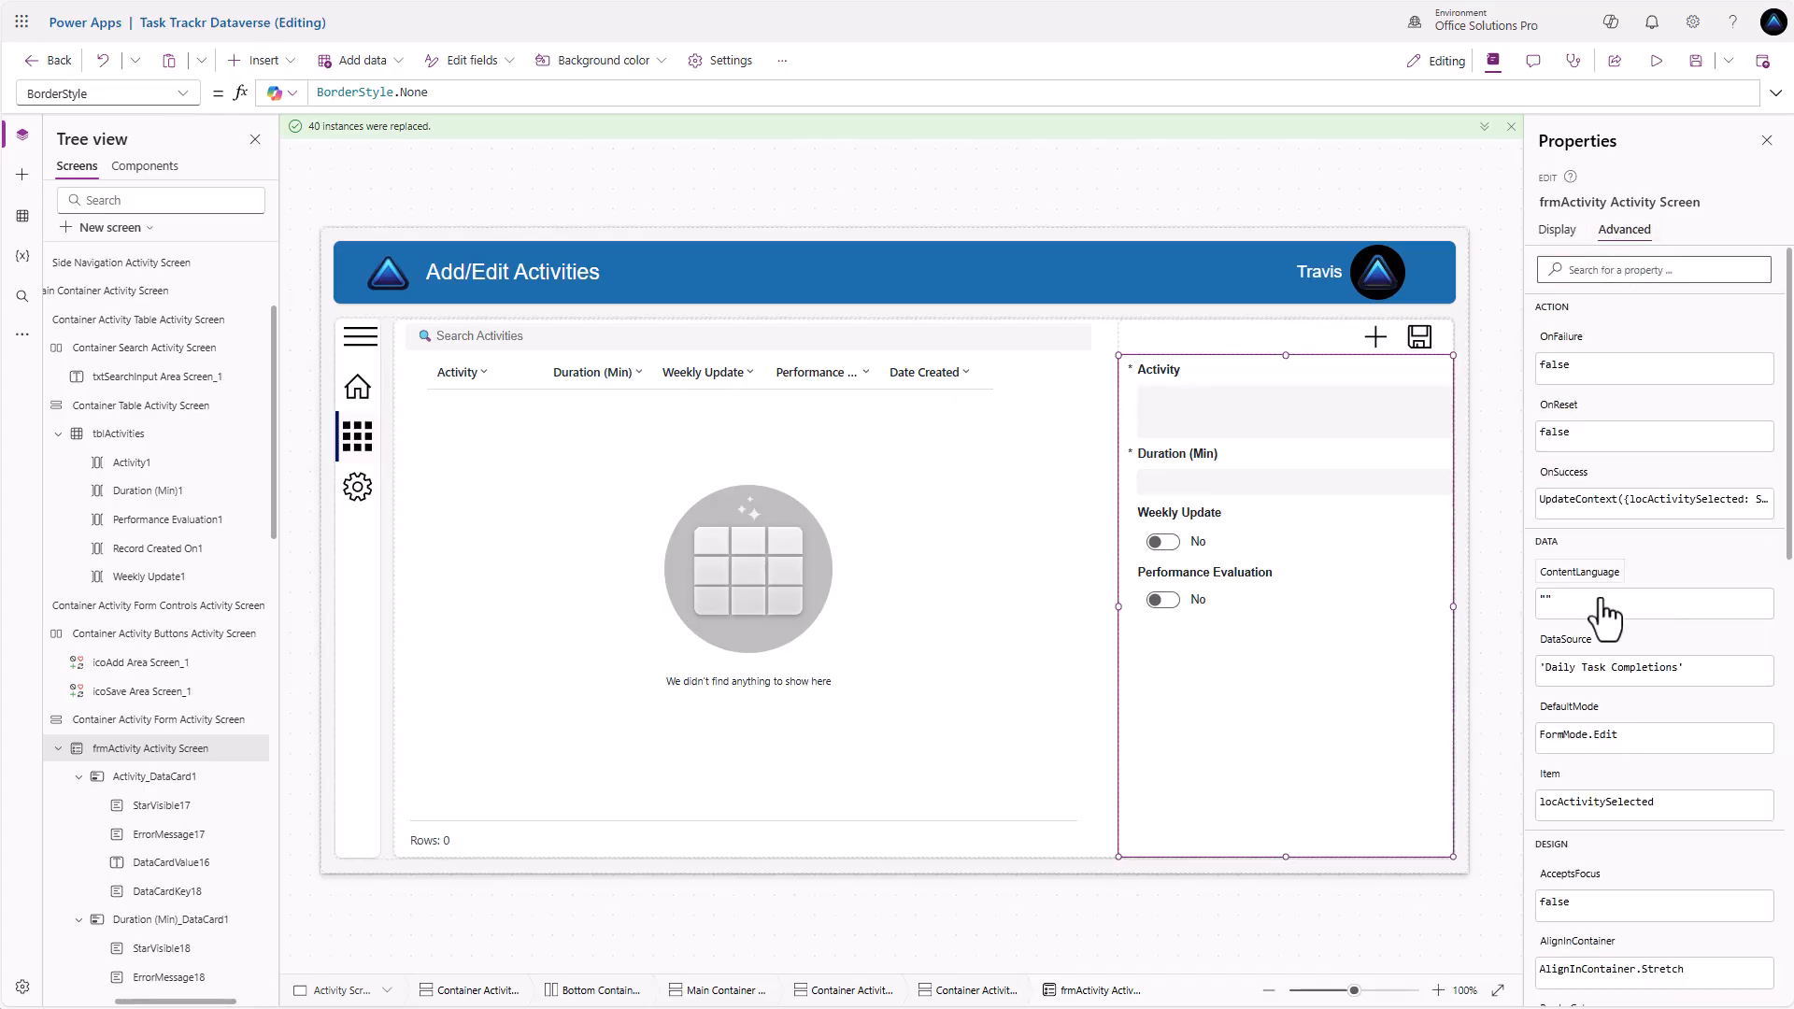
scroll(1596, 608, "down", 5)
scroll(1595, 608, "down", 5)
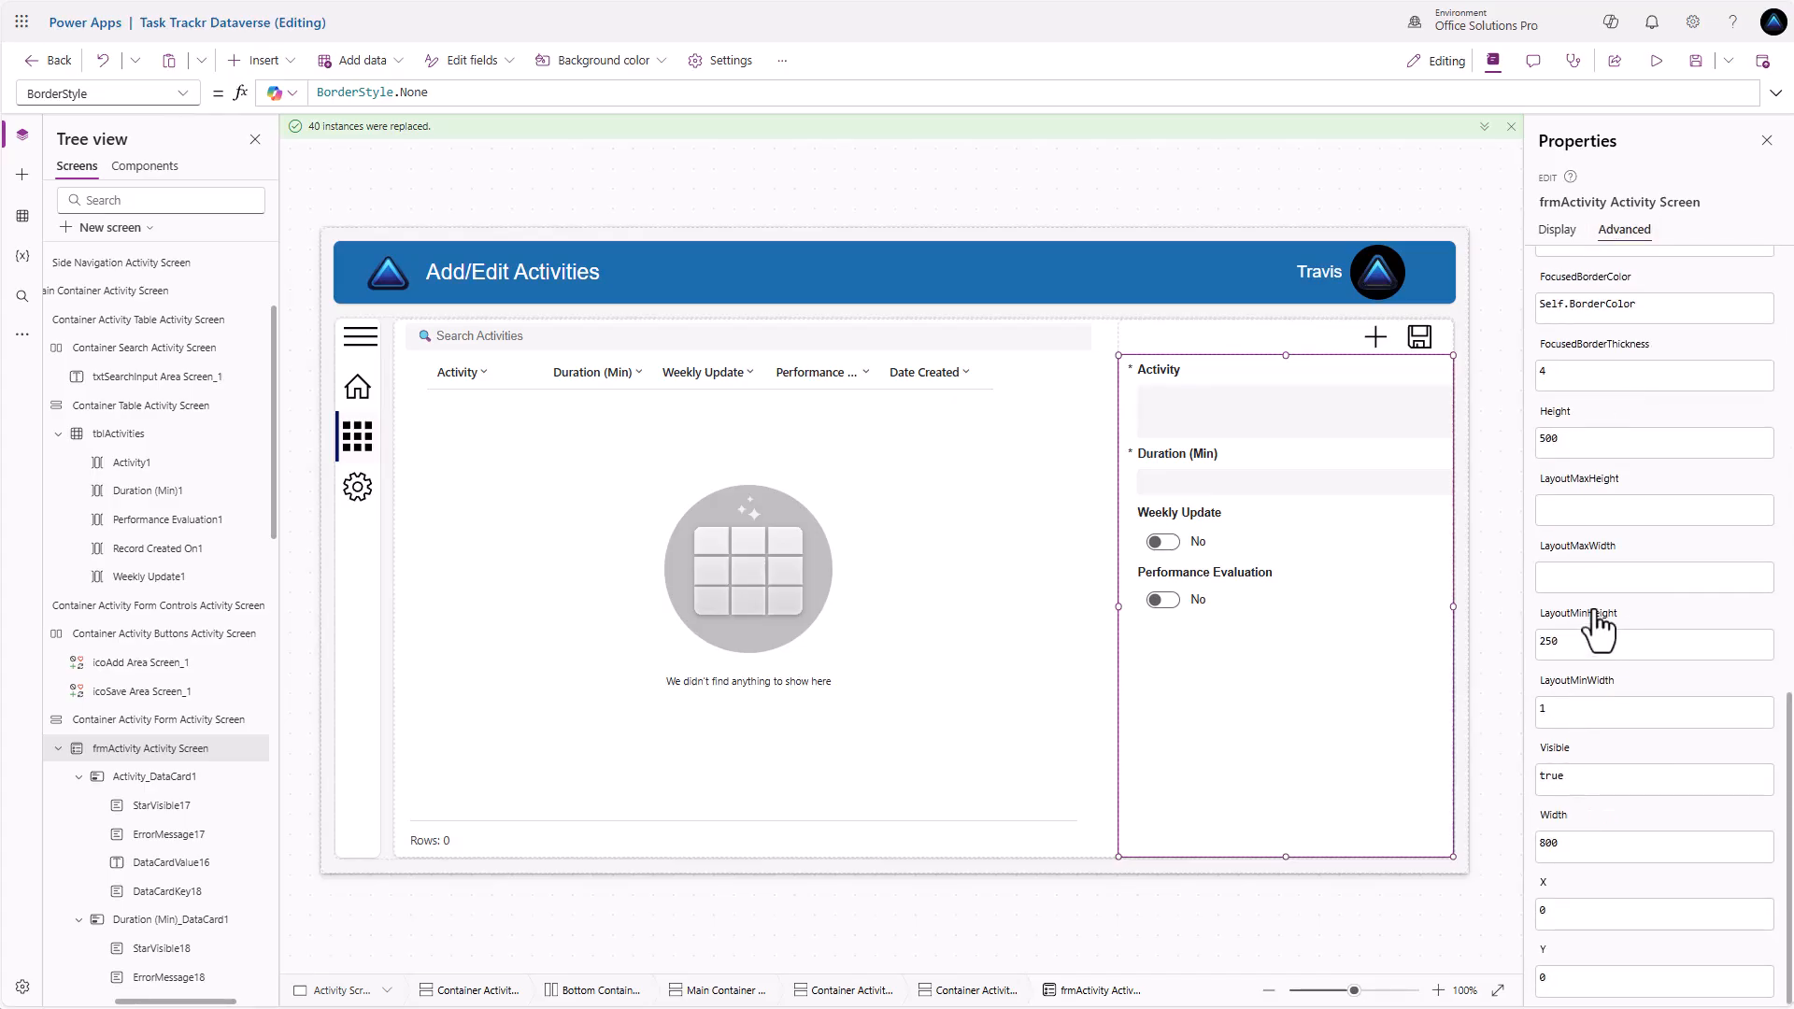
left_click(1561, 846)
double_click(348, 92)
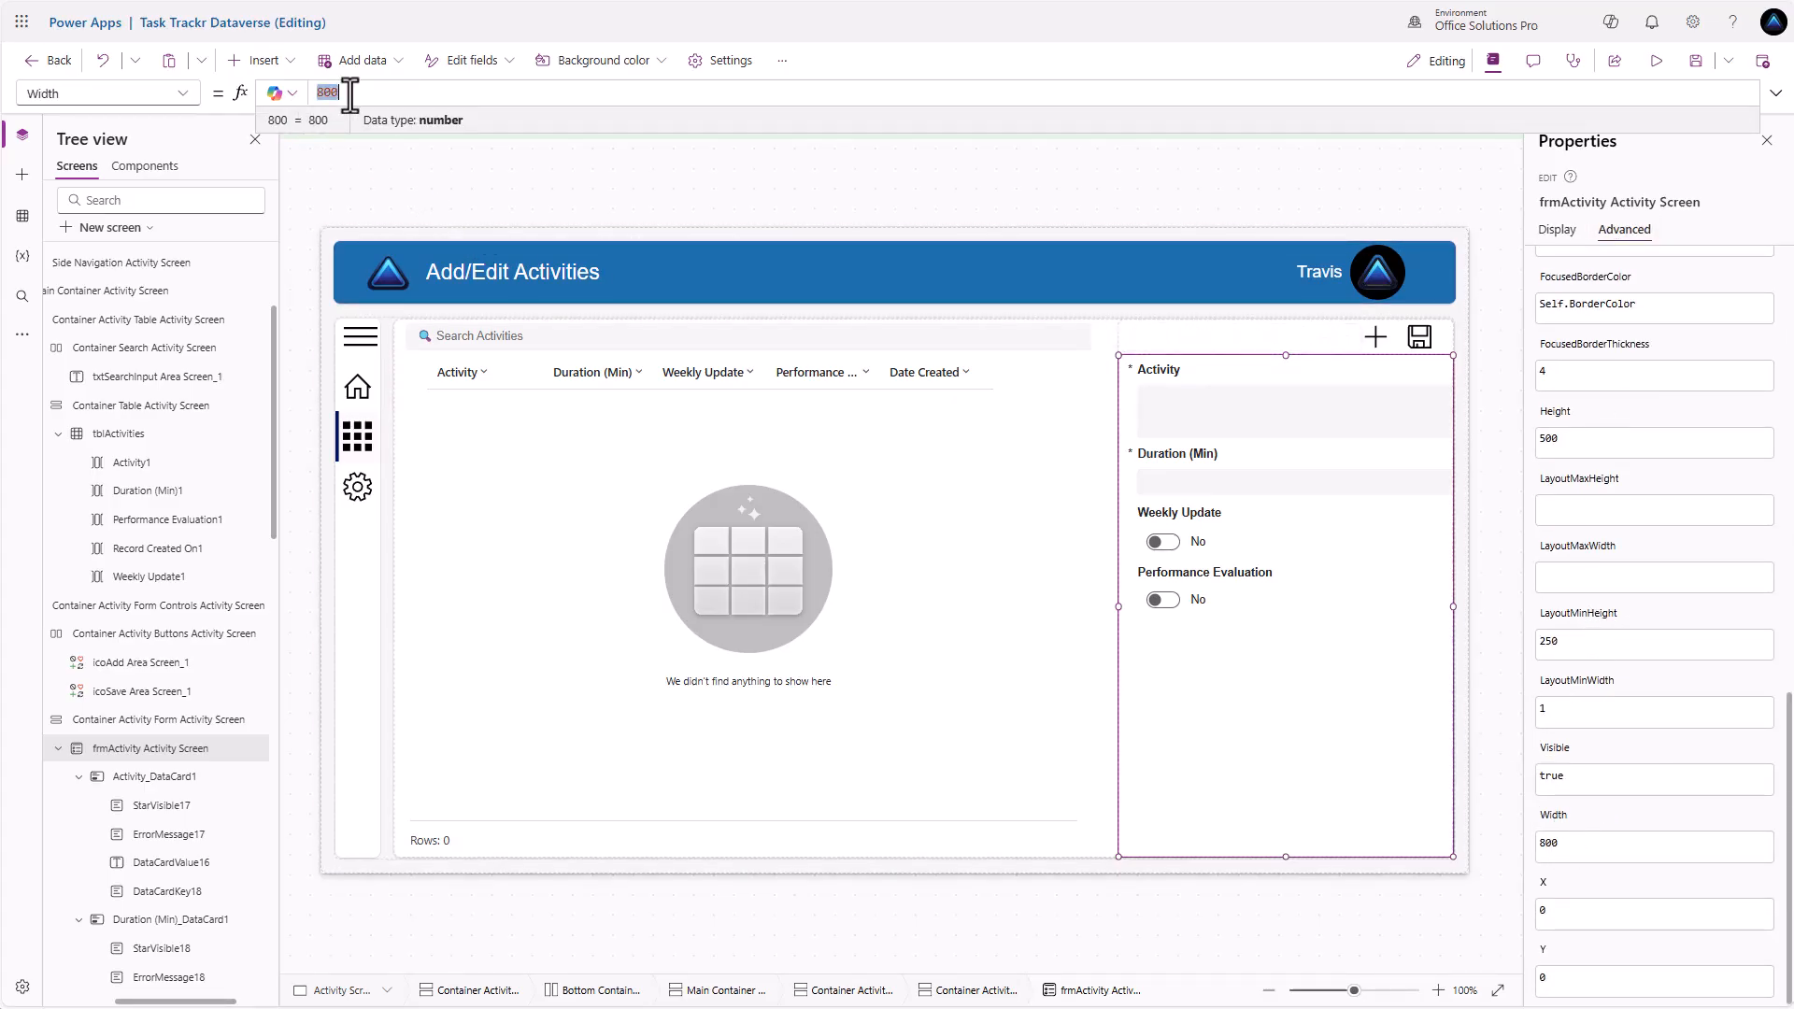
type("Parent.Width")
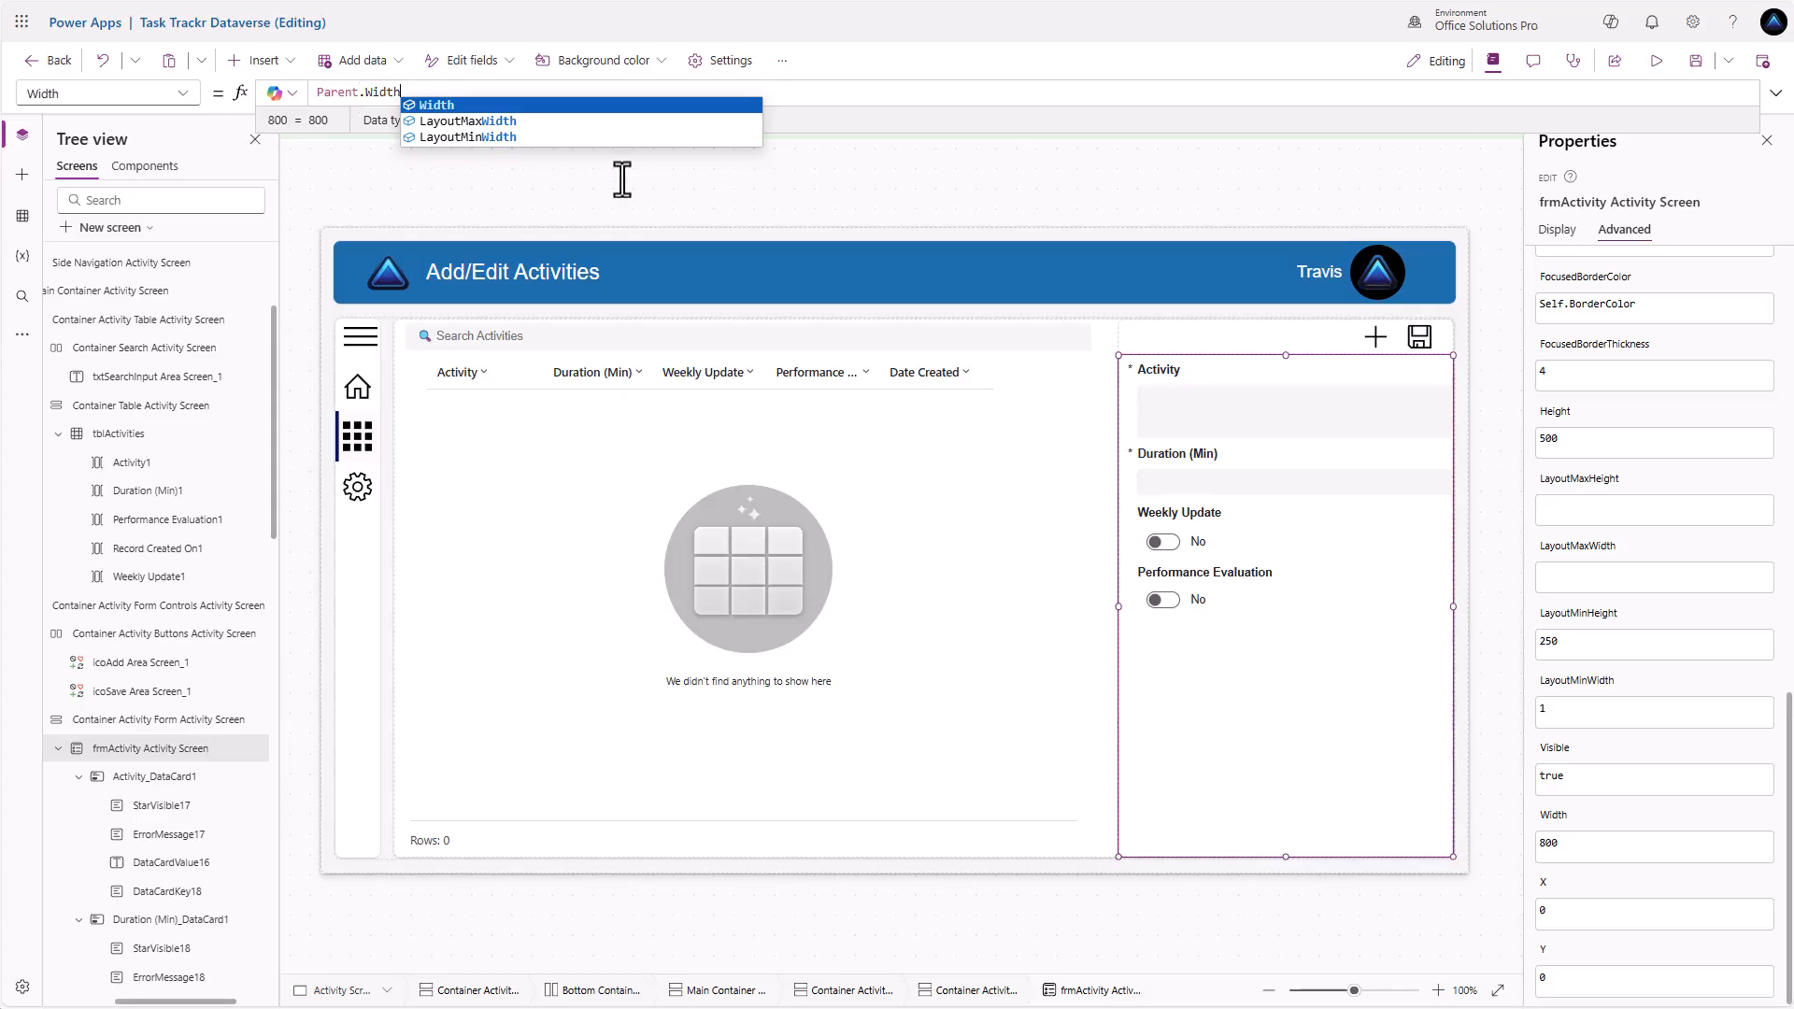
Set the width of the Activity, Duration (Min), Performance Evaluation and Weekly Update data cards in the activity form to Parent.Width
left_click(1257, 379)
left_click(1555, 228)
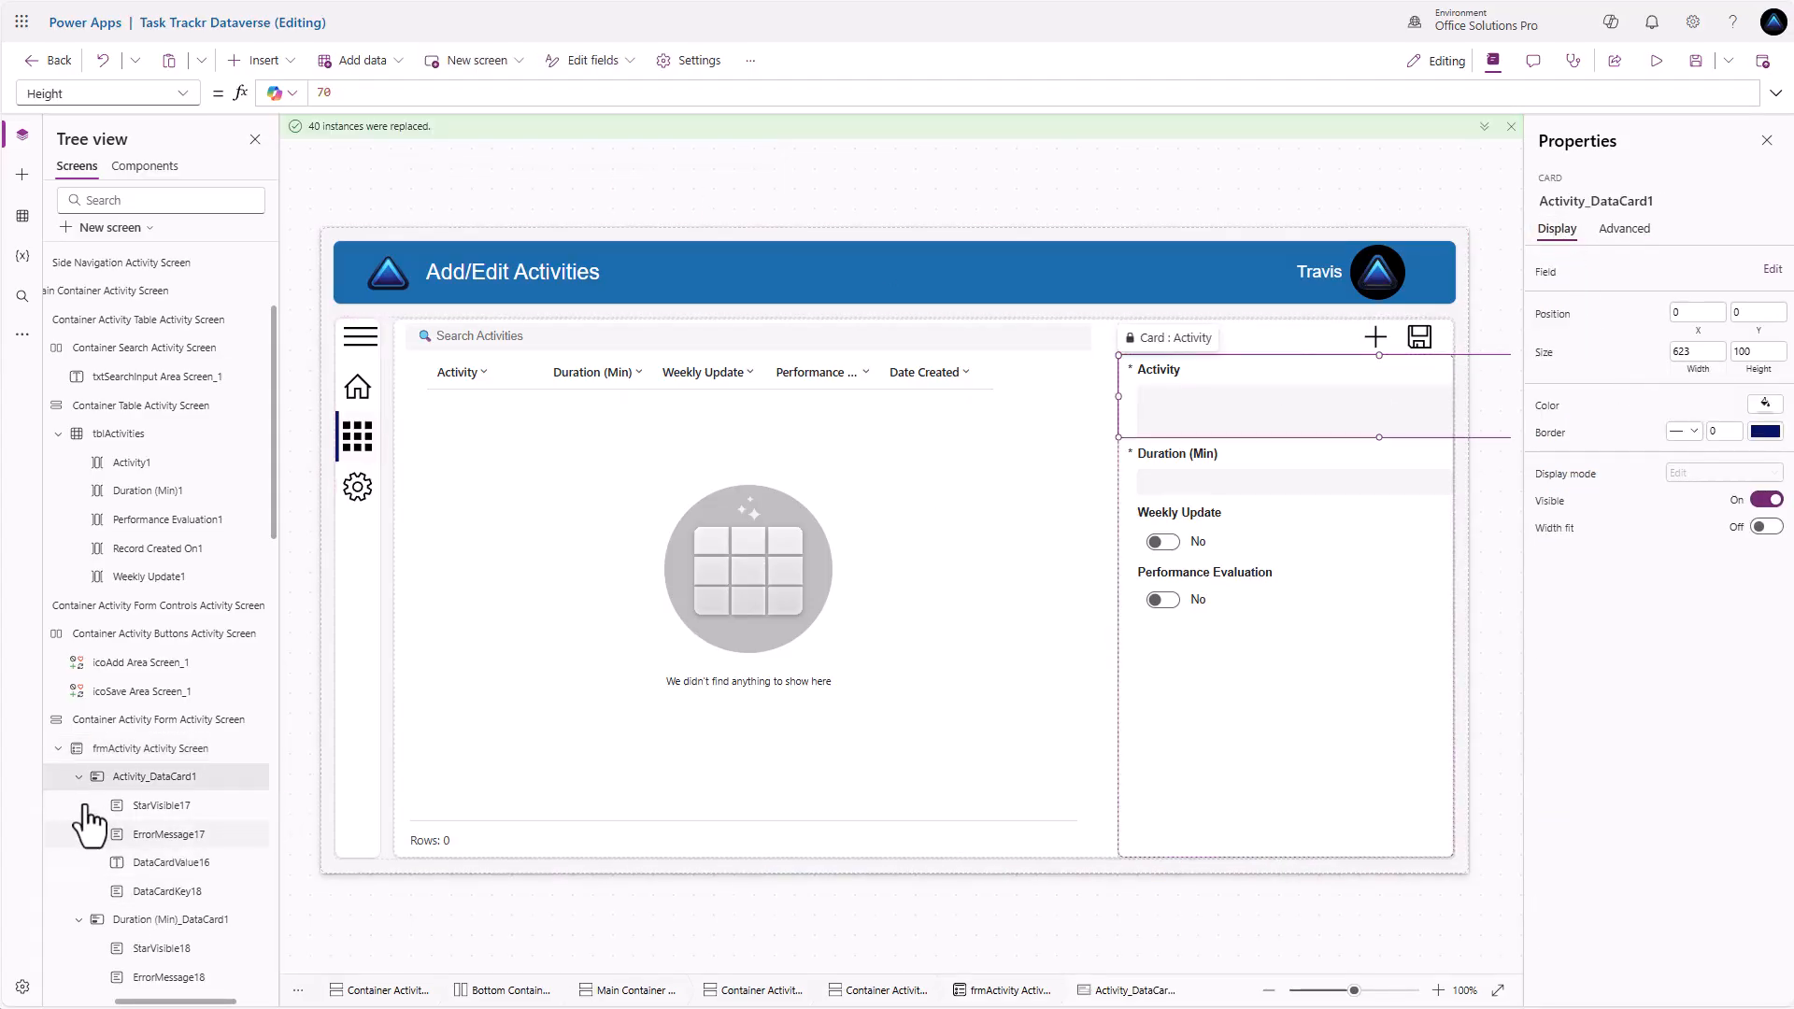
left_click(78, 920)
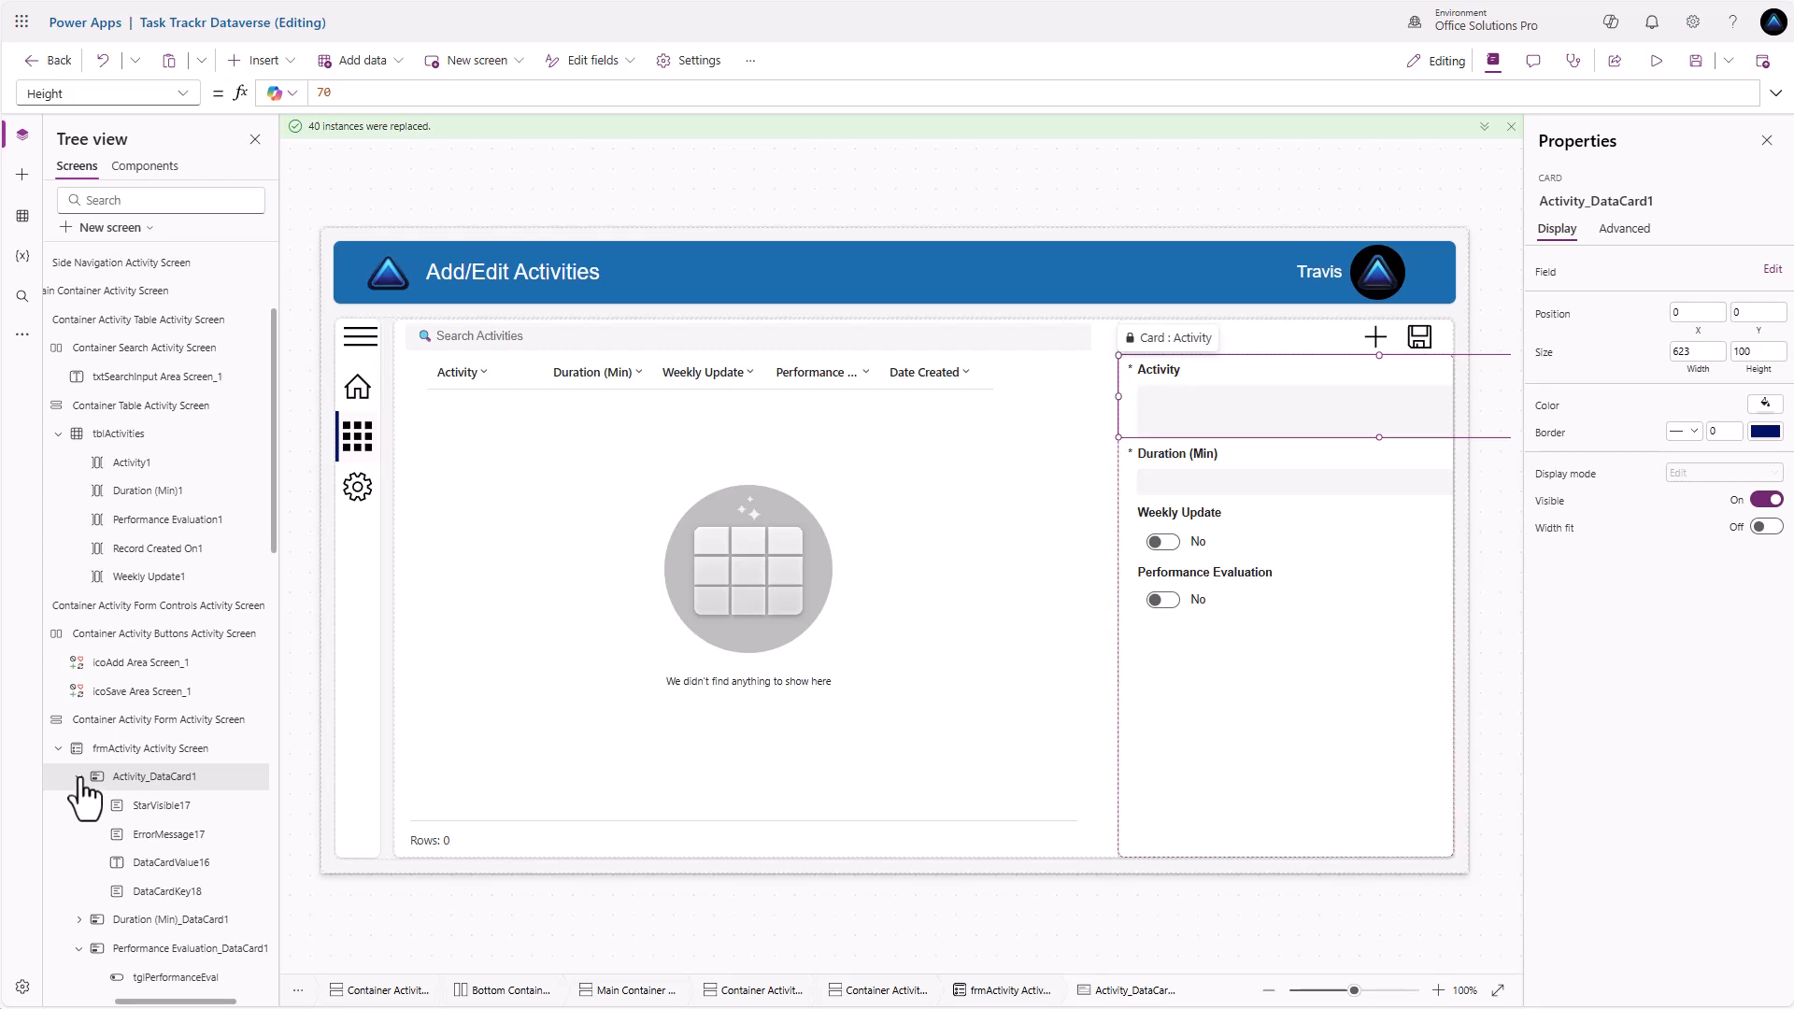
left_click(79, 777)
left_click(79, 834)
left_click(79, 862)
left_click(138, 805, "ctrl")
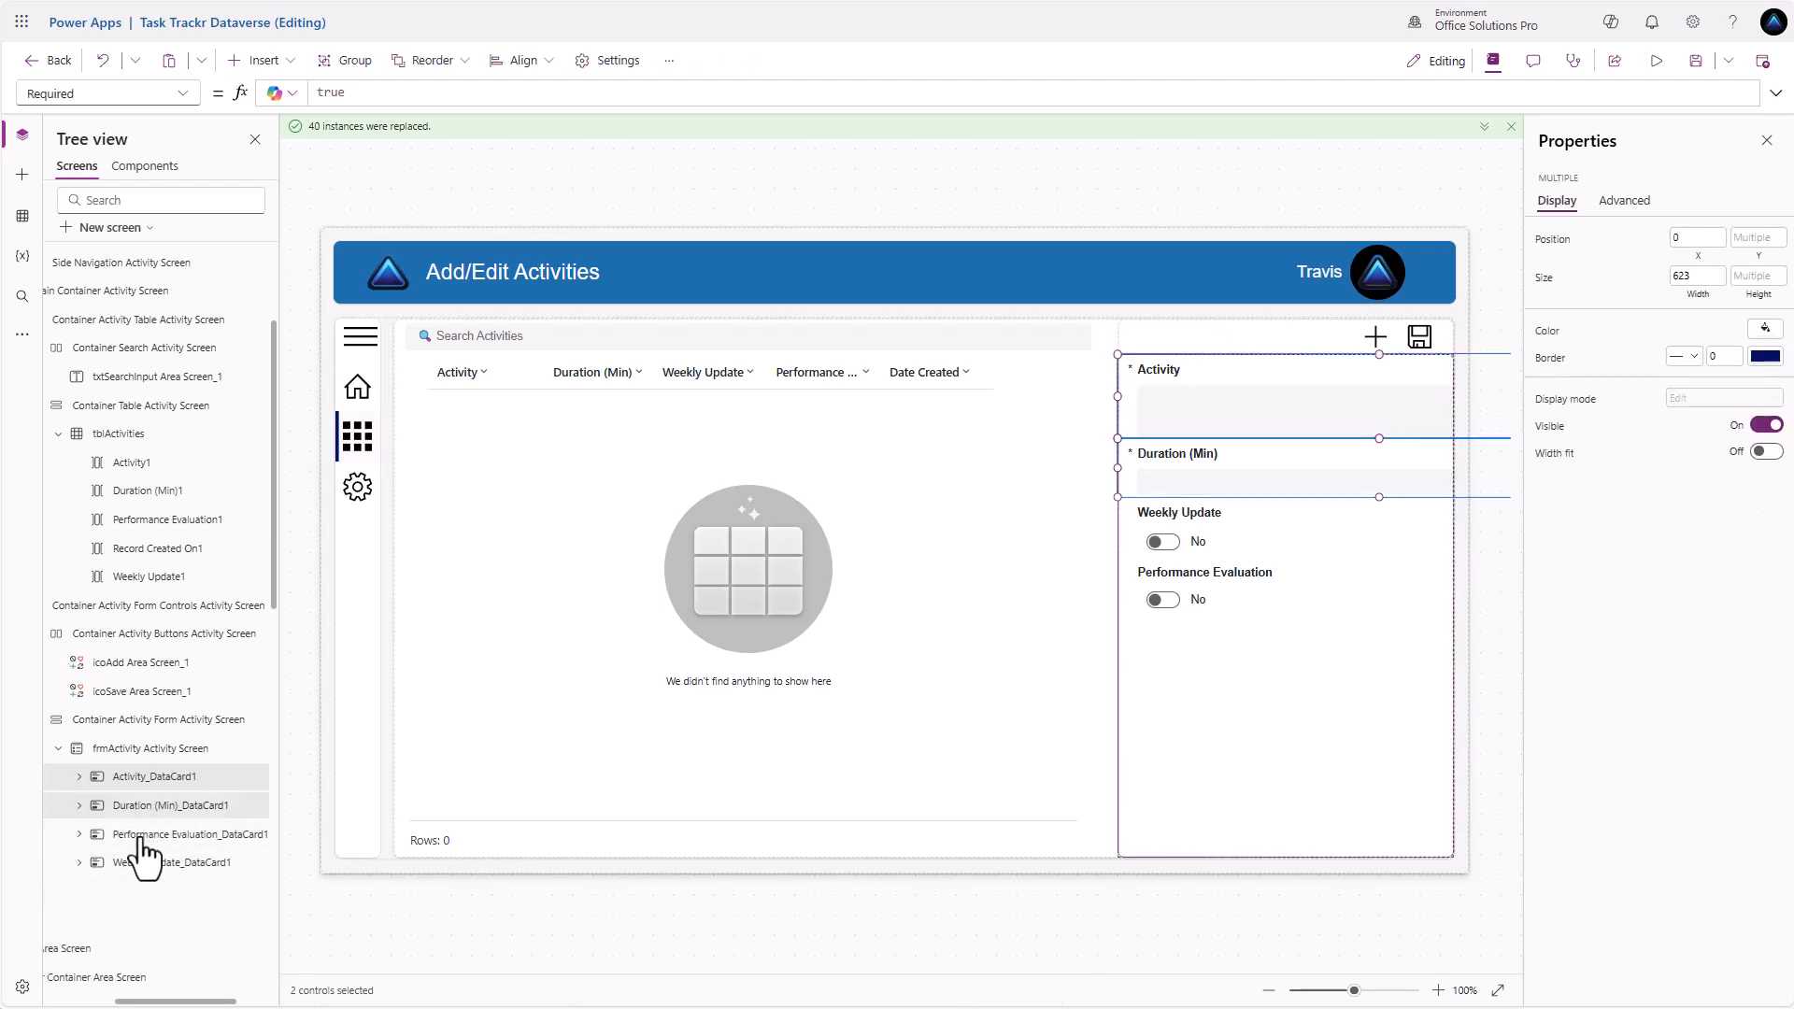
left_click(141, 836, "ctrl")
left_click(146, 865, "ctrl")
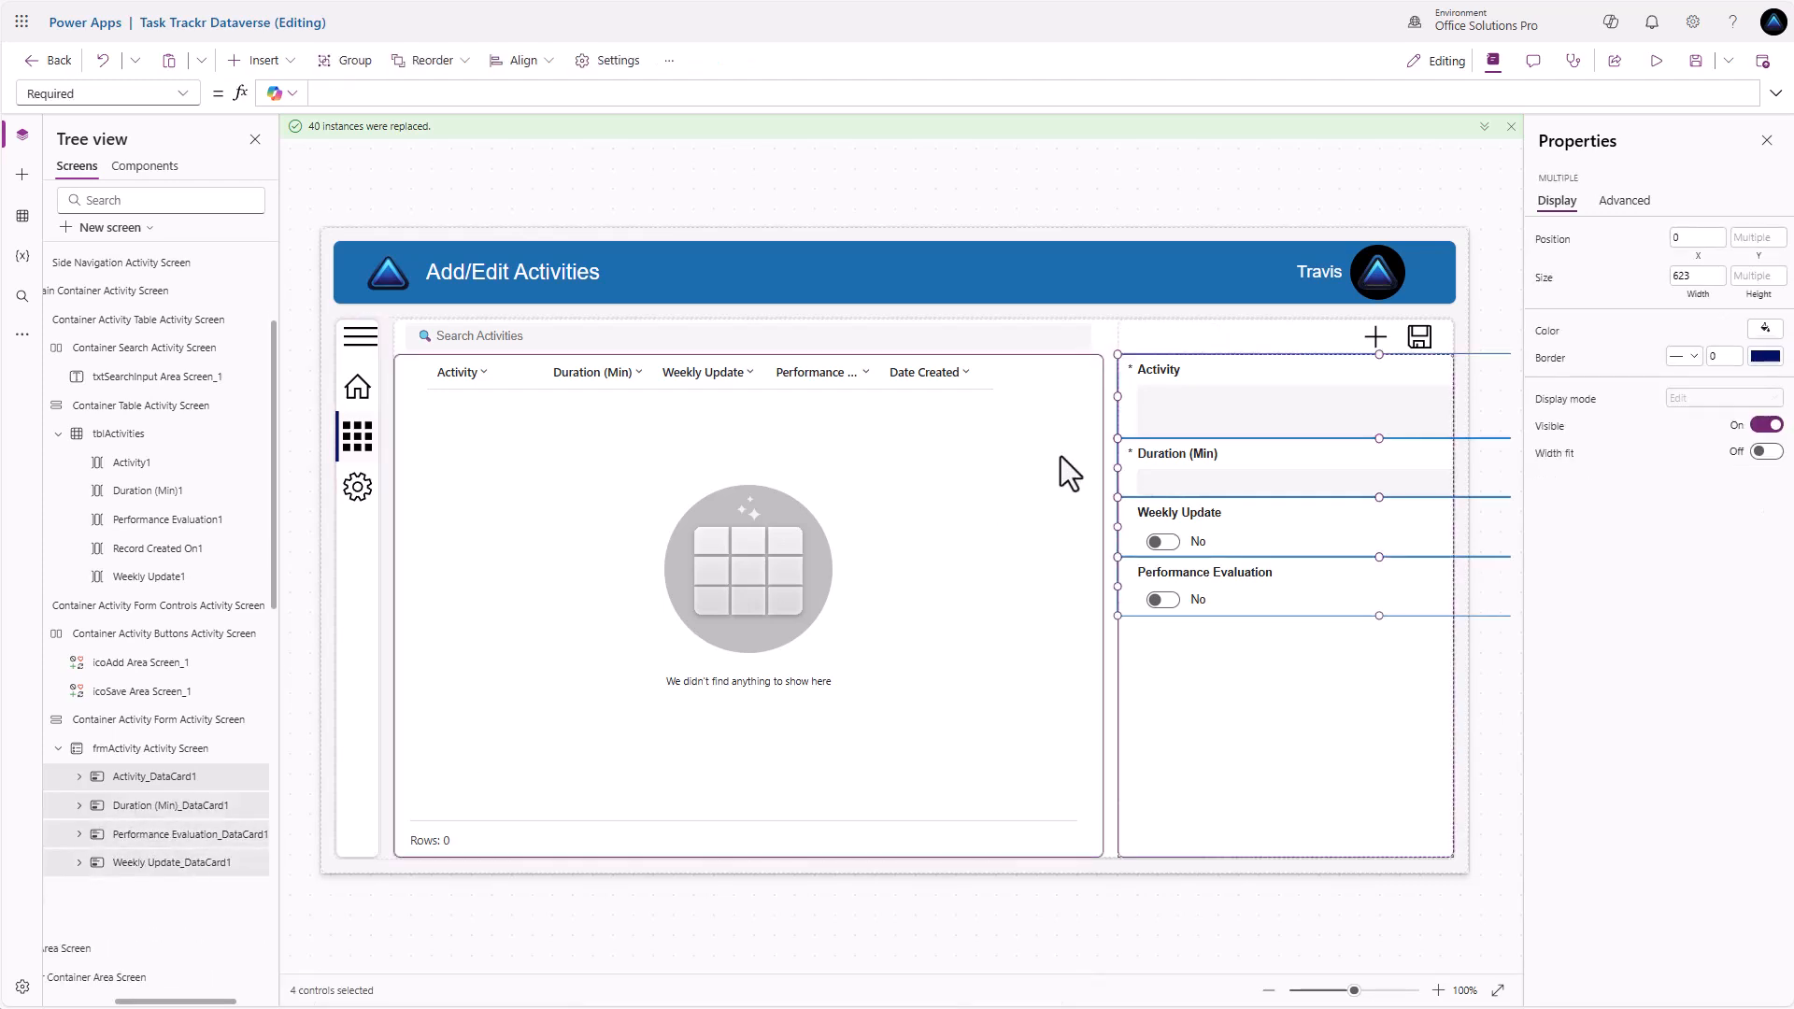
left_click(1699, 296)
double_click(360, 92)
type("P")
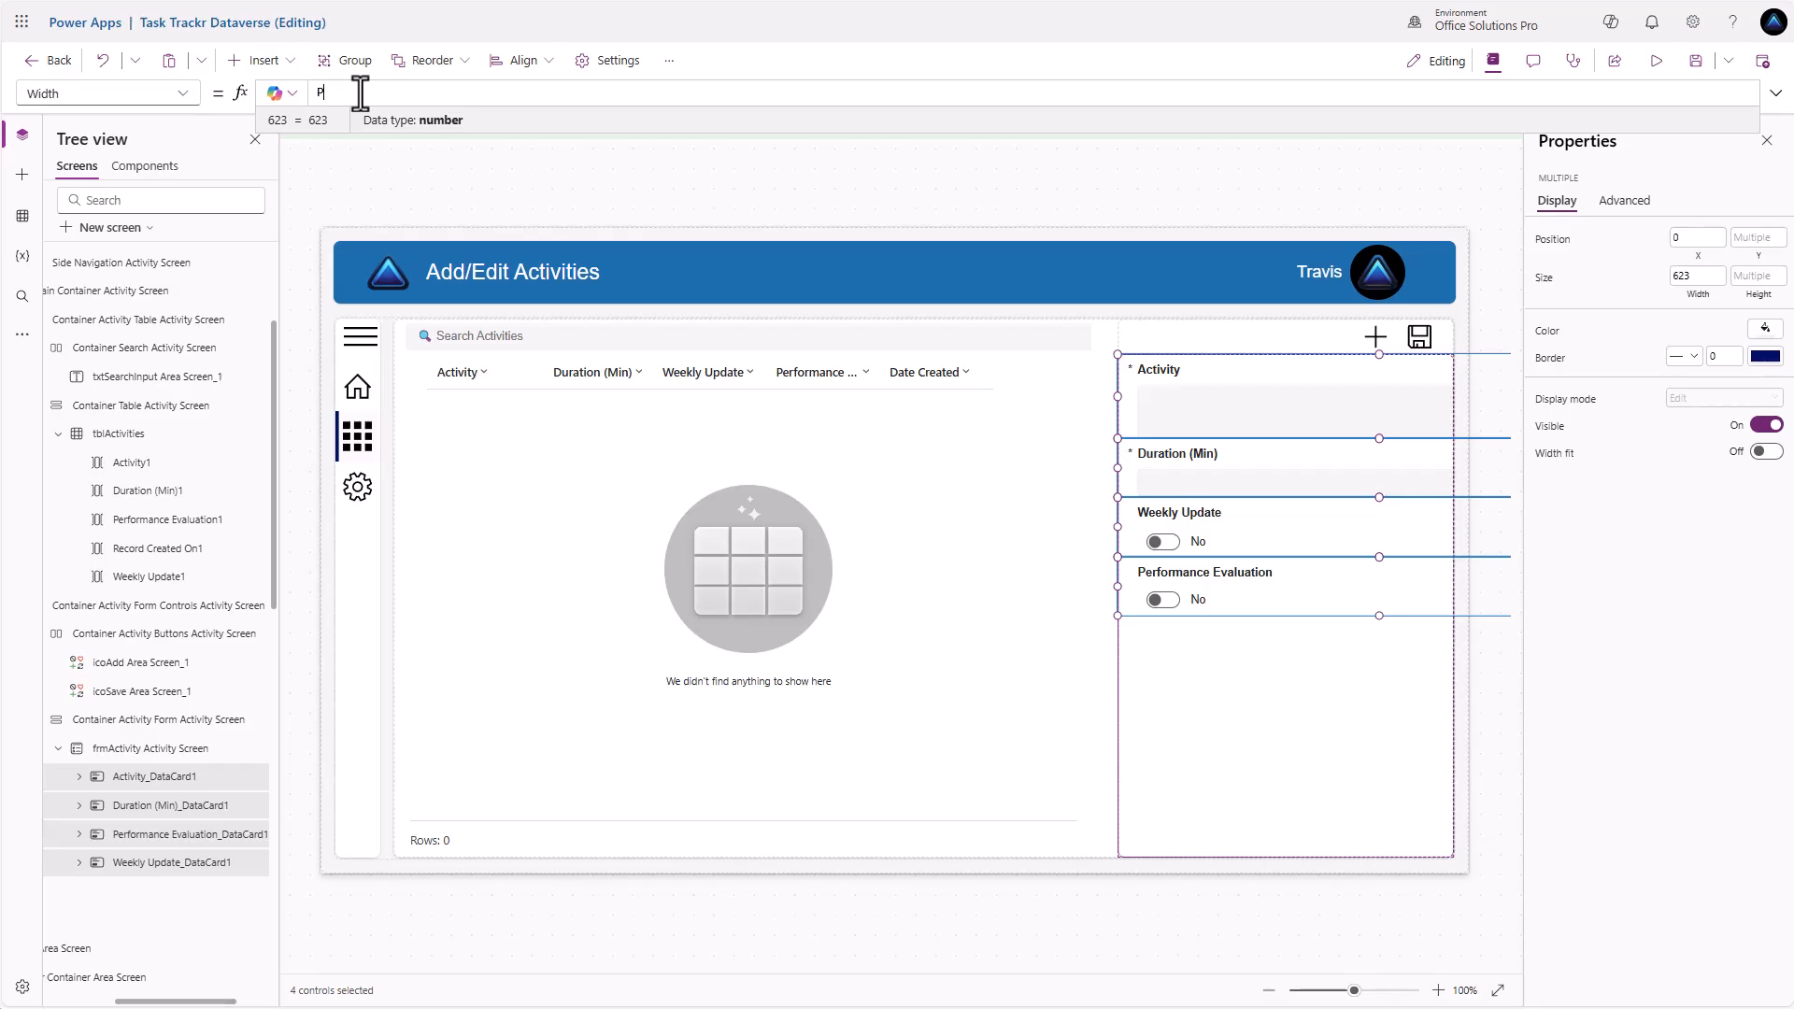
type("arent.Width")
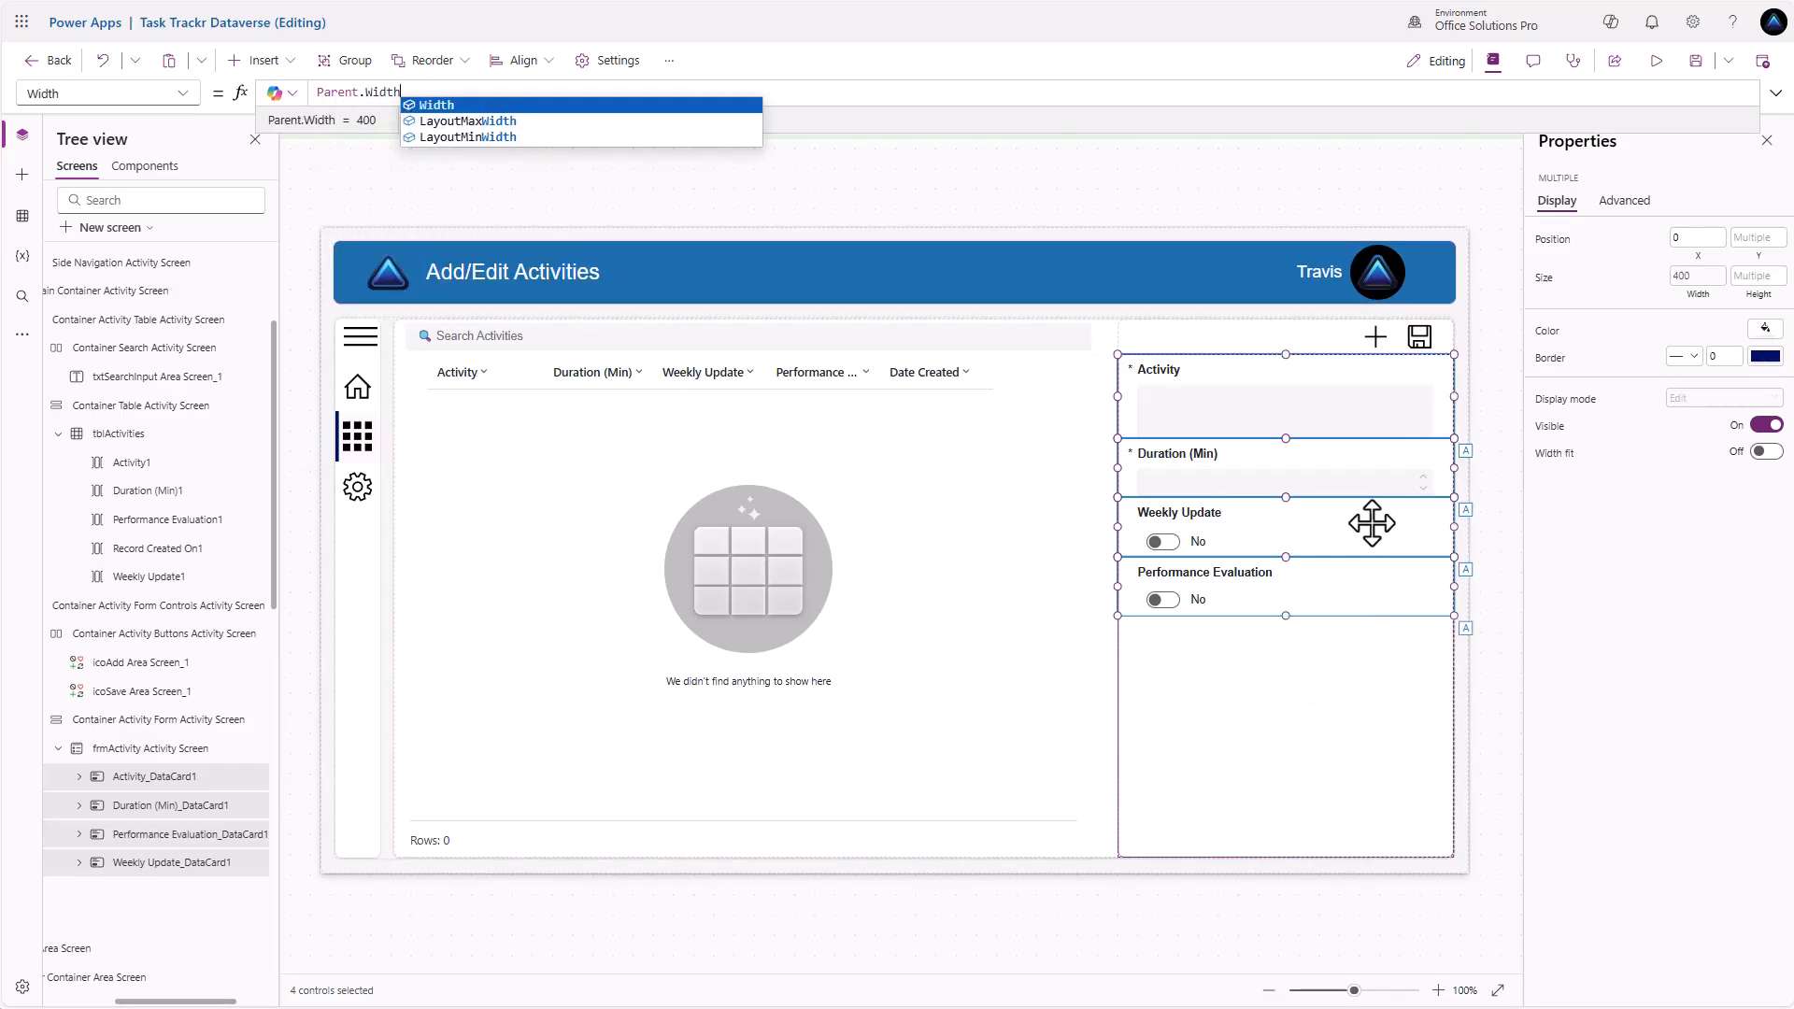
left_click(1295, 706)
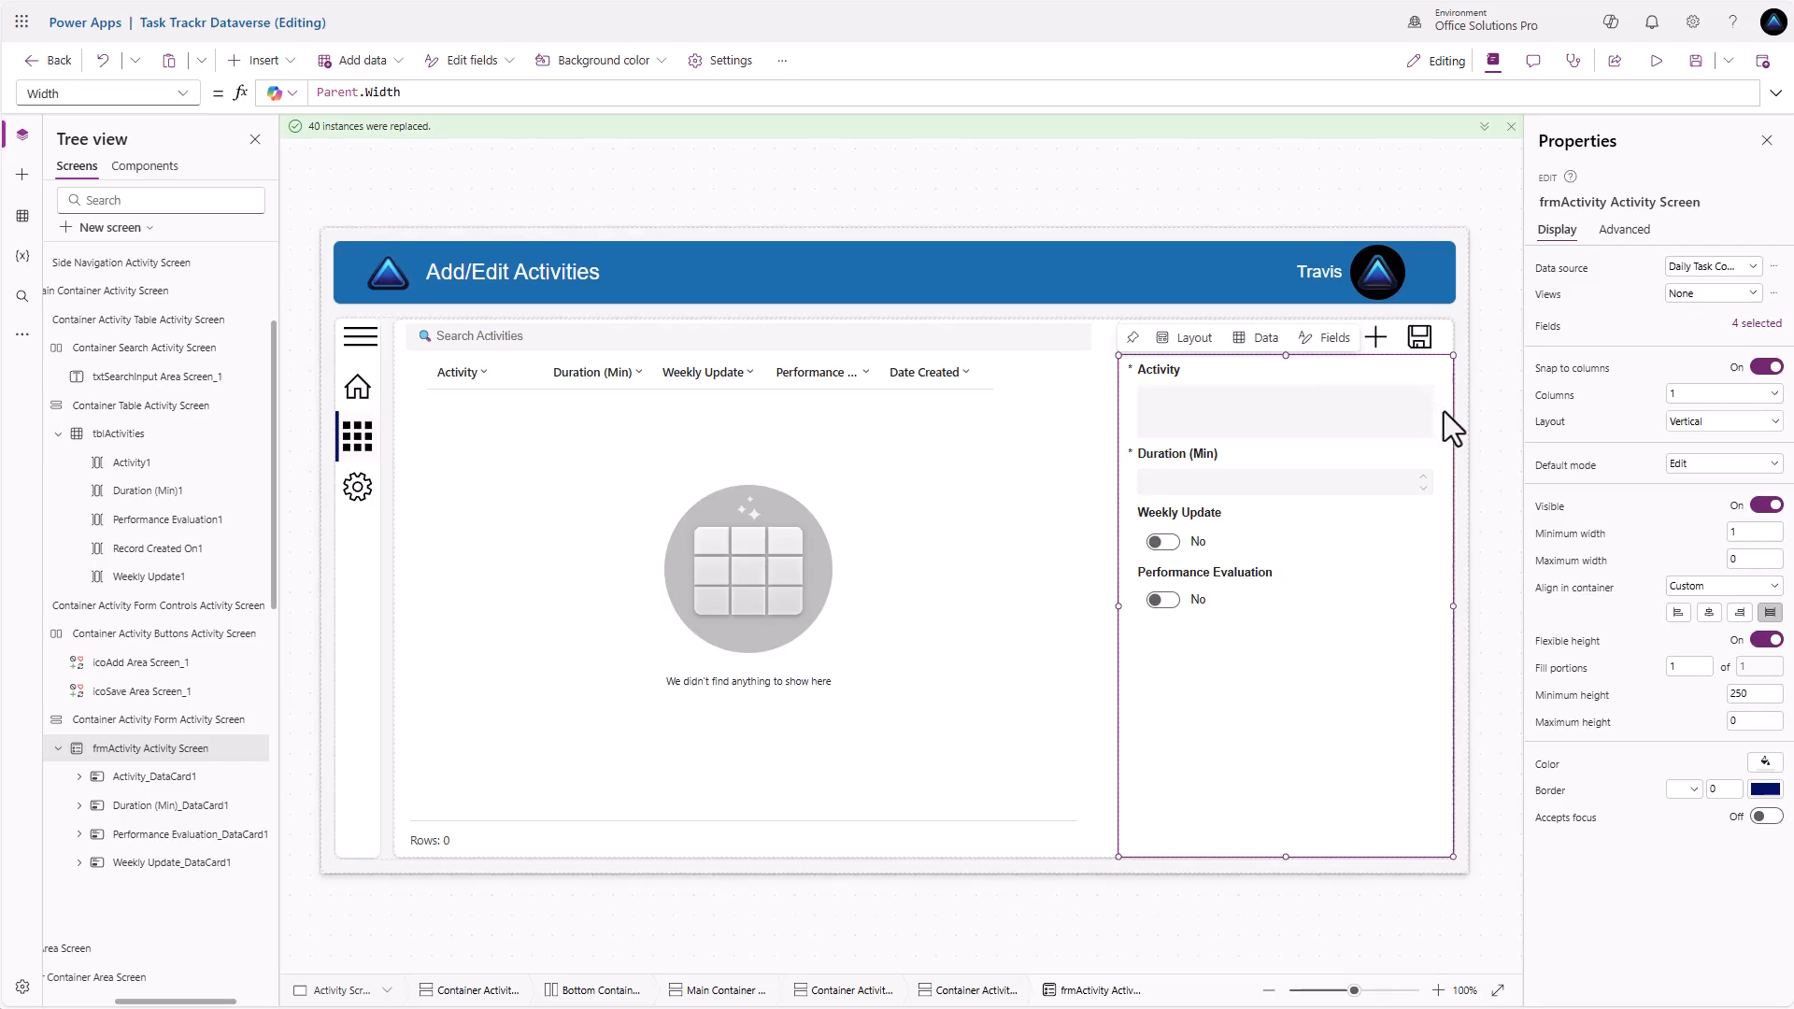
Set the height of the Activity card's text input, DataCardValue16, to 350
left_click(1348, 387)
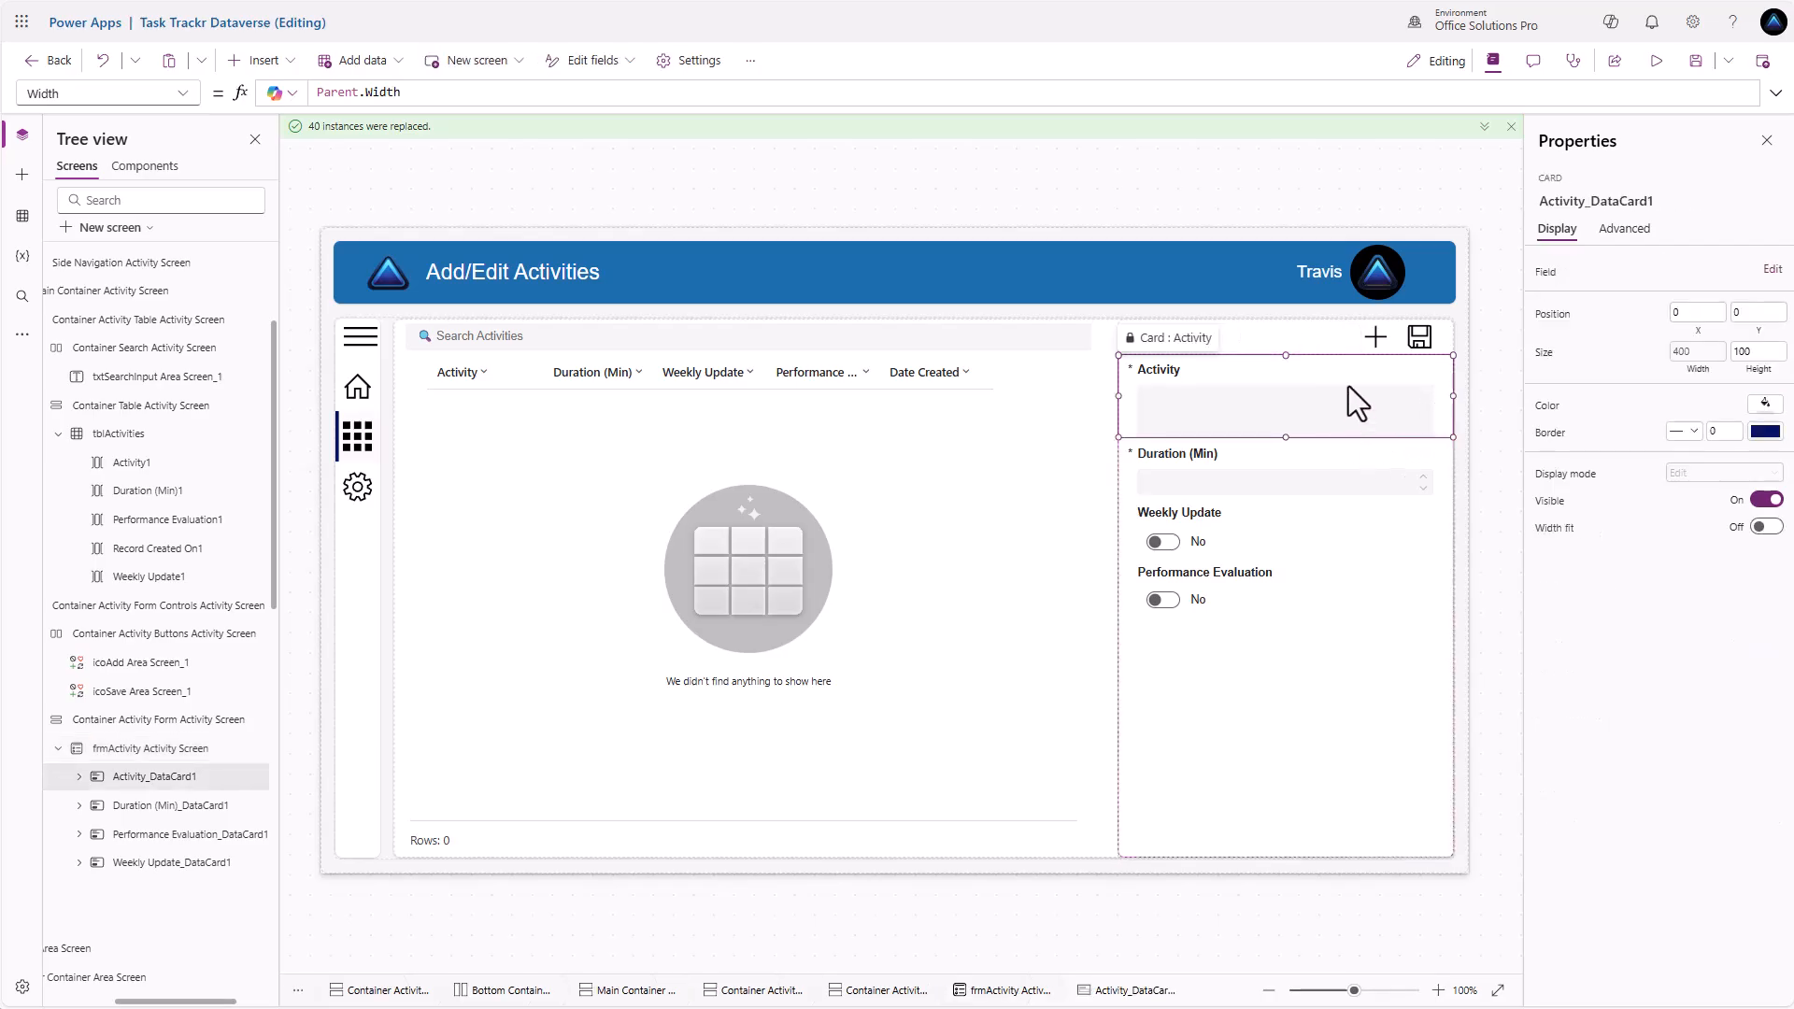
left_click(1699, 370)
left_click(1264, 411)
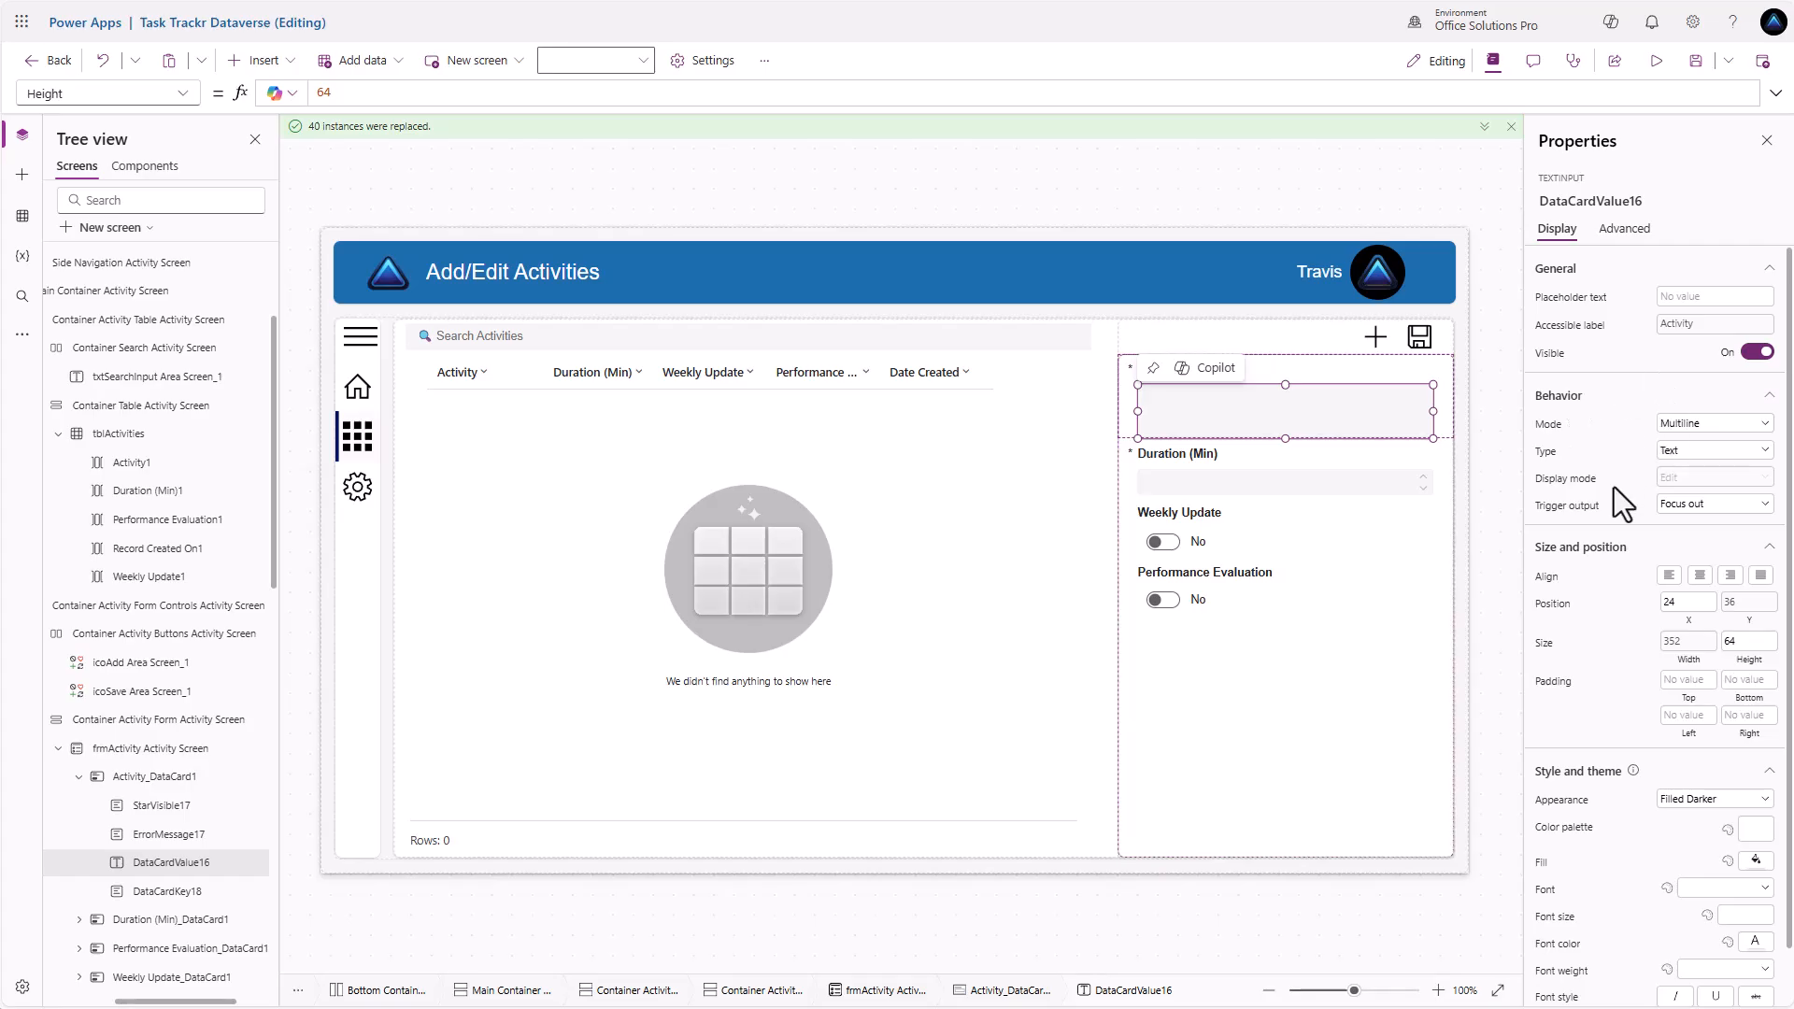
left_click(1747, 641)
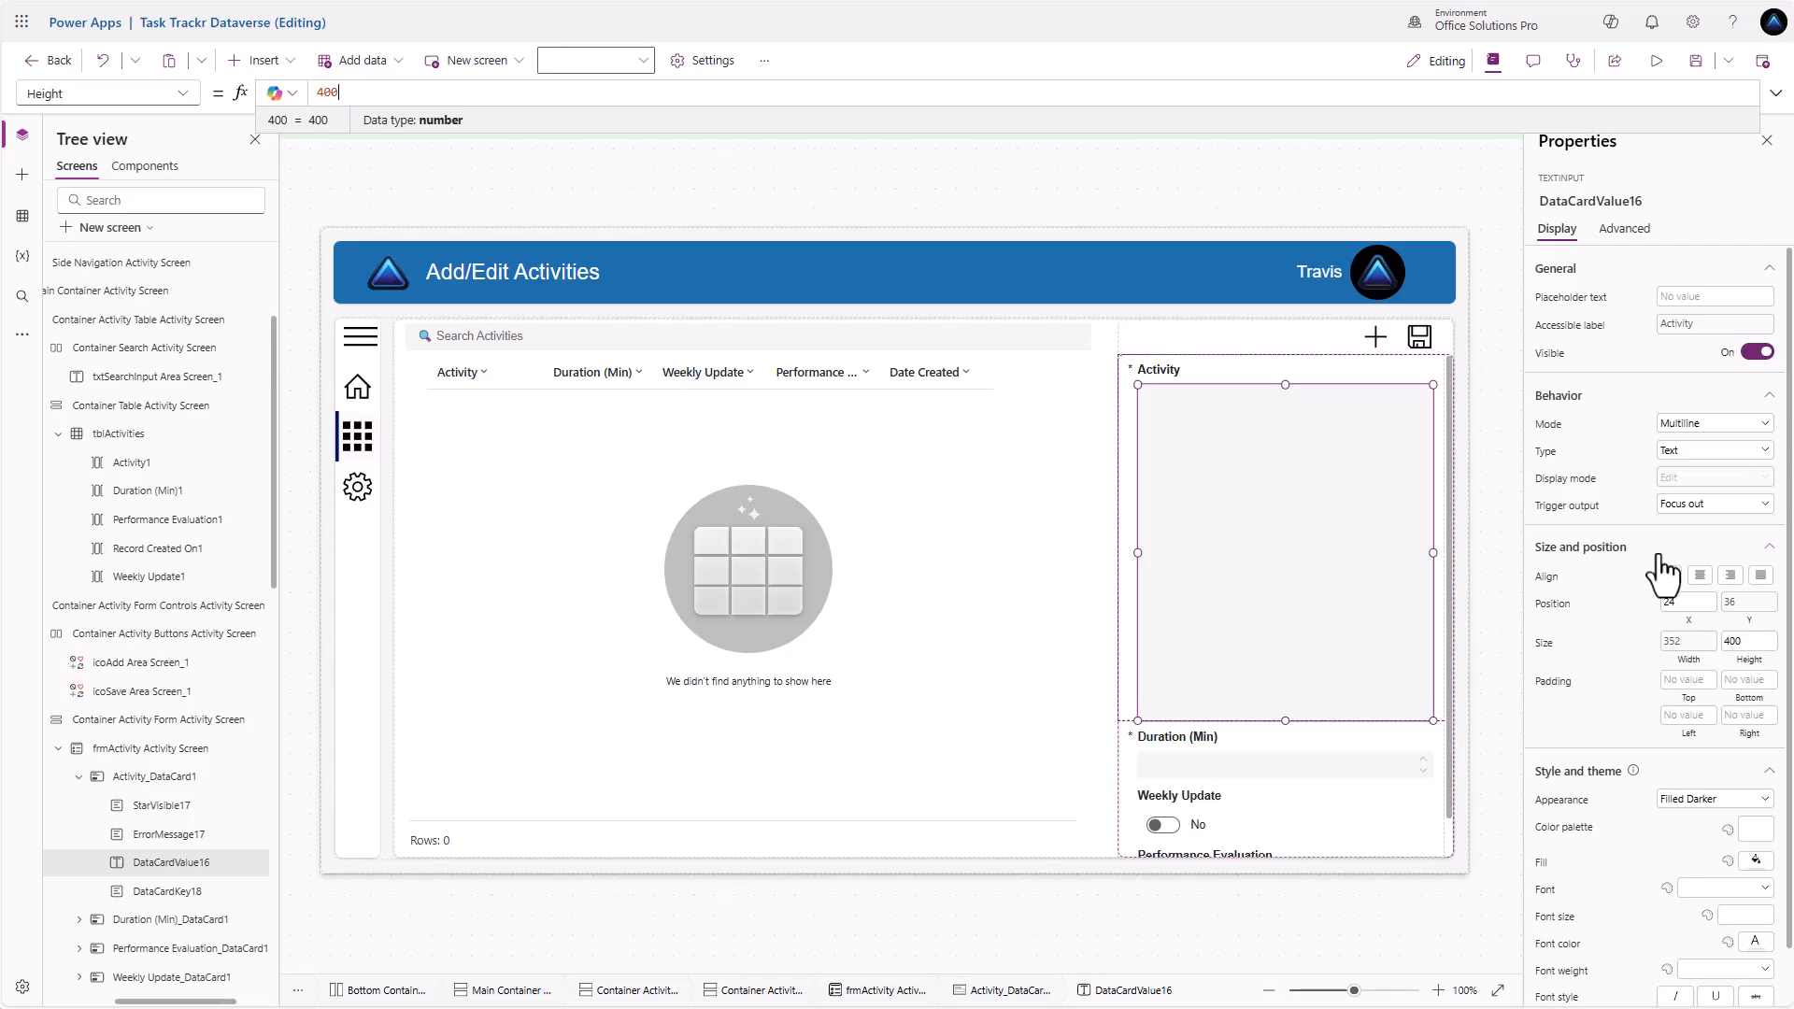
double_click(347, 90)
type("350")
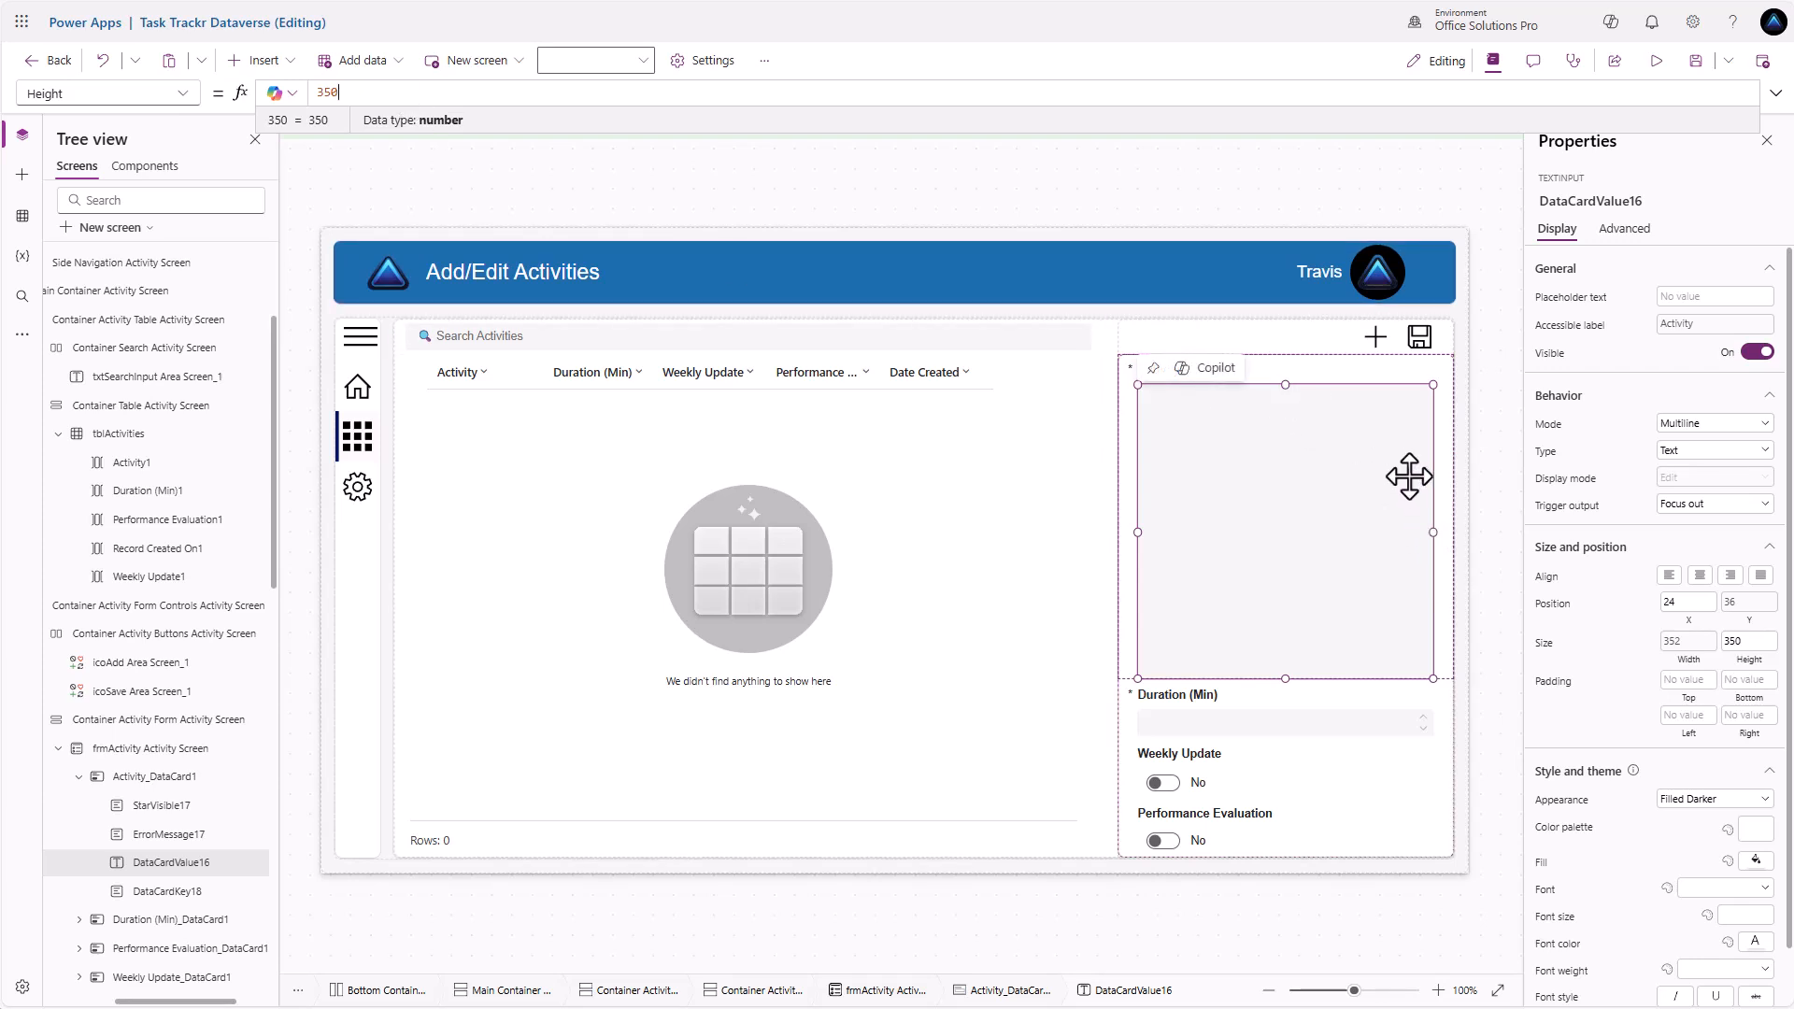
key("alt")
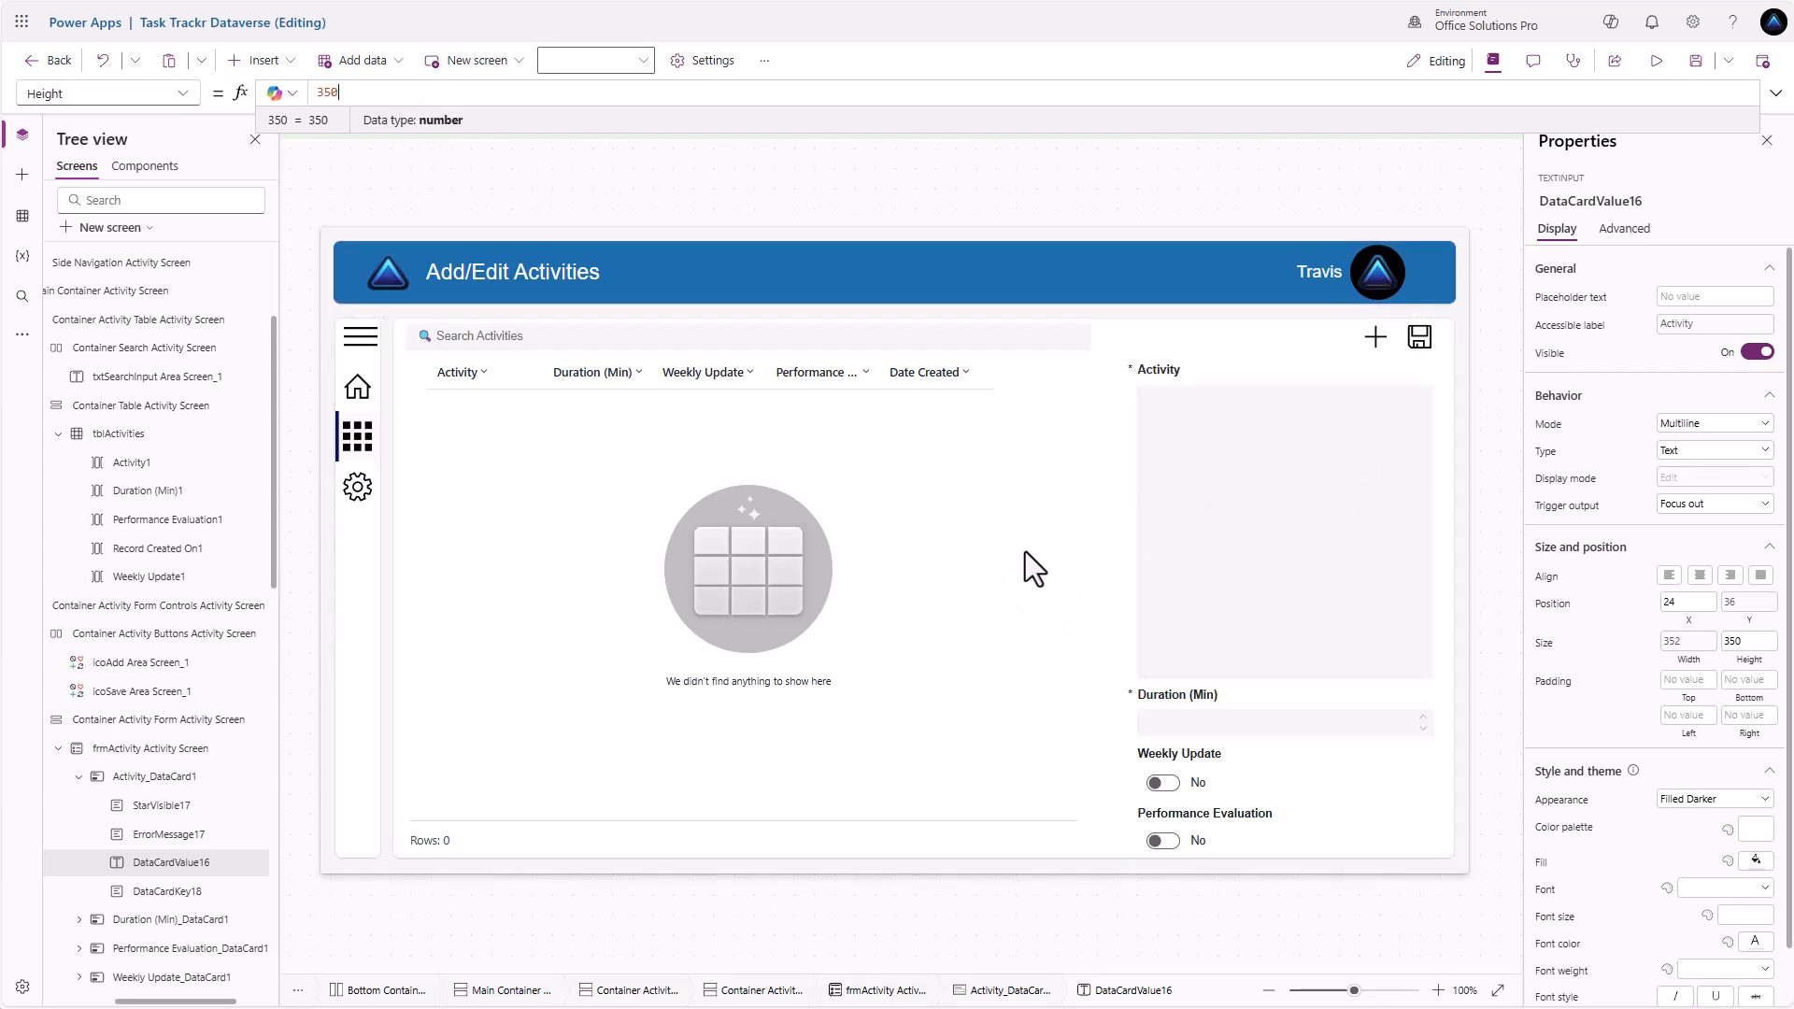
Fill Main Container Activity Screen with the gray theme color from the first row of shades
left_click(1110, 342)
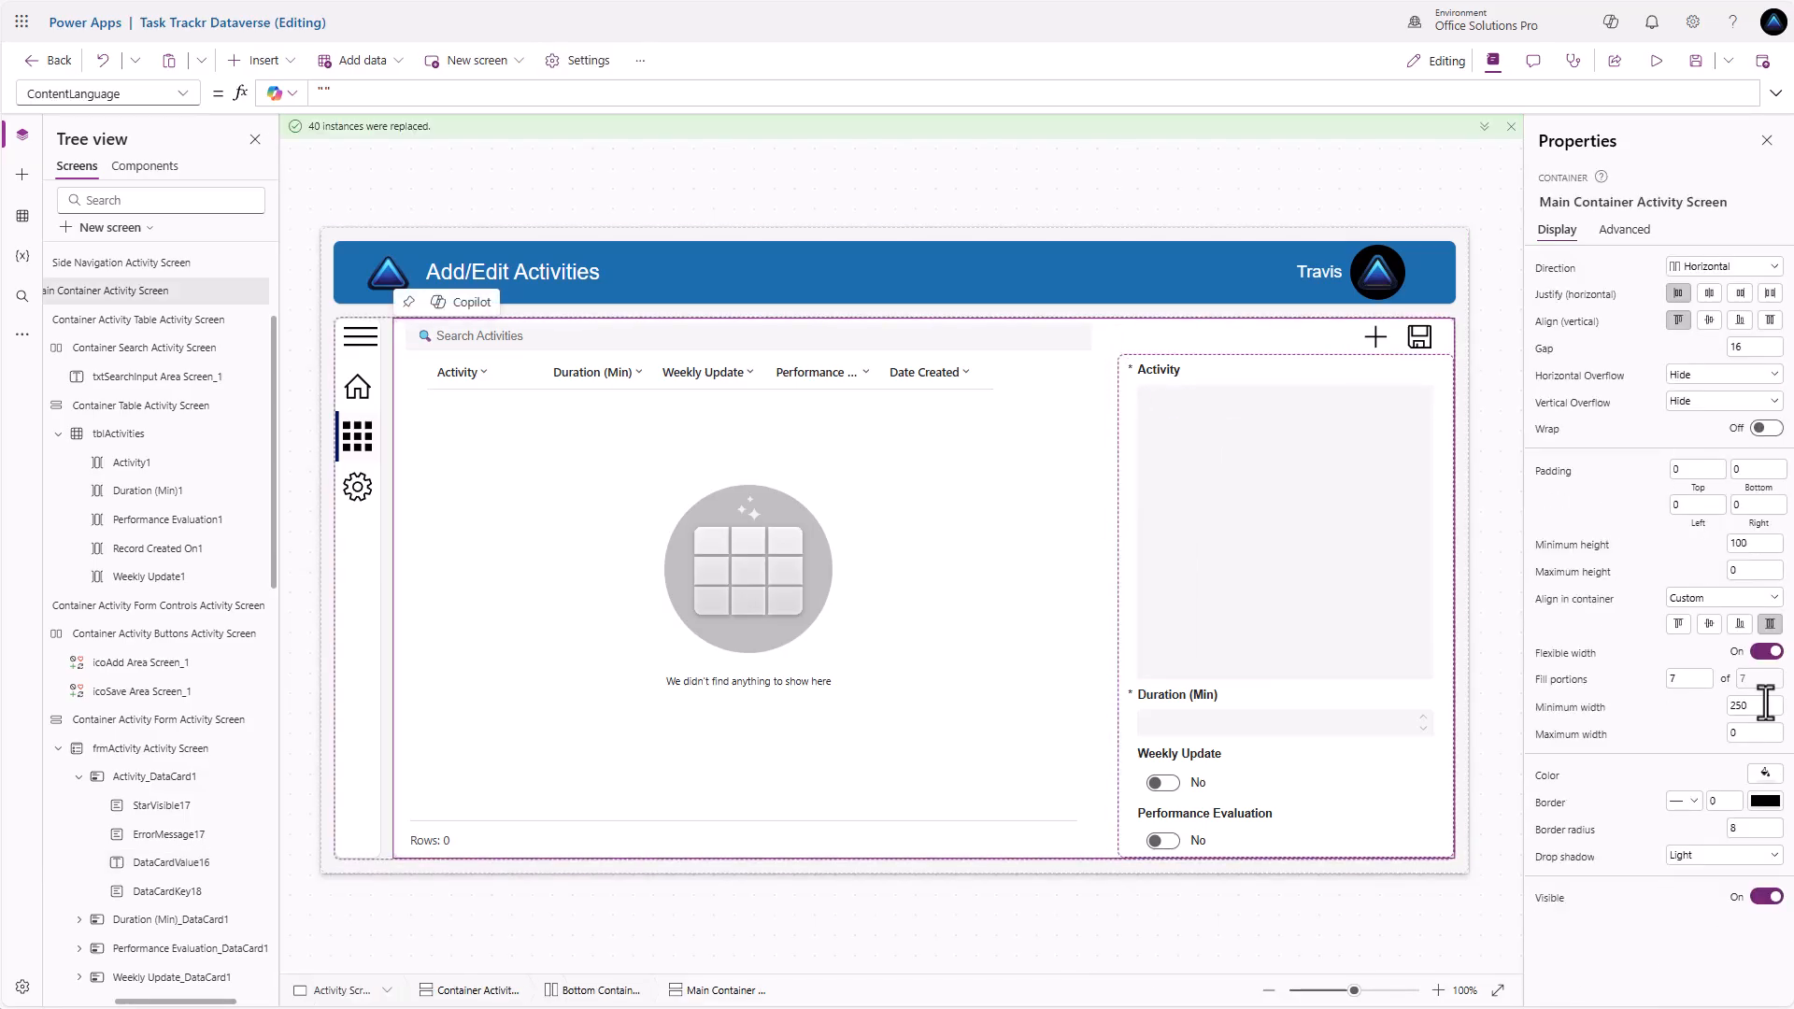
left_click(1763, 775)
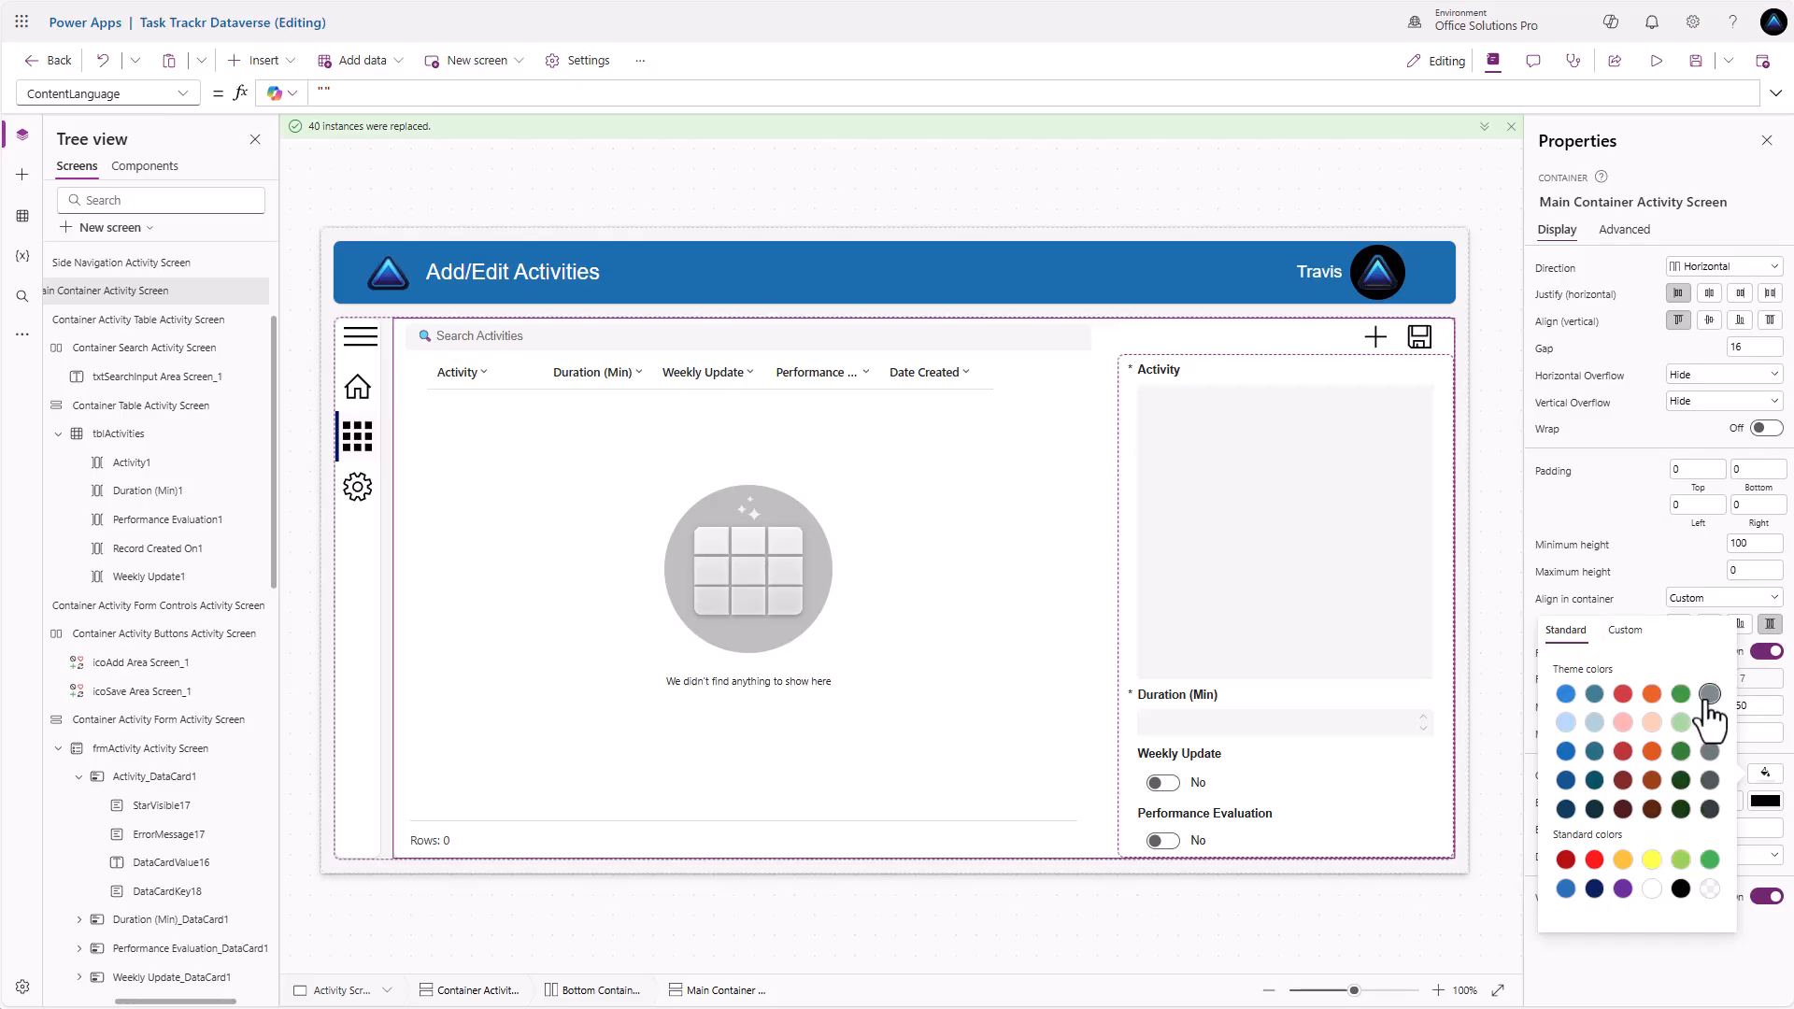
left_click(1708, 693)
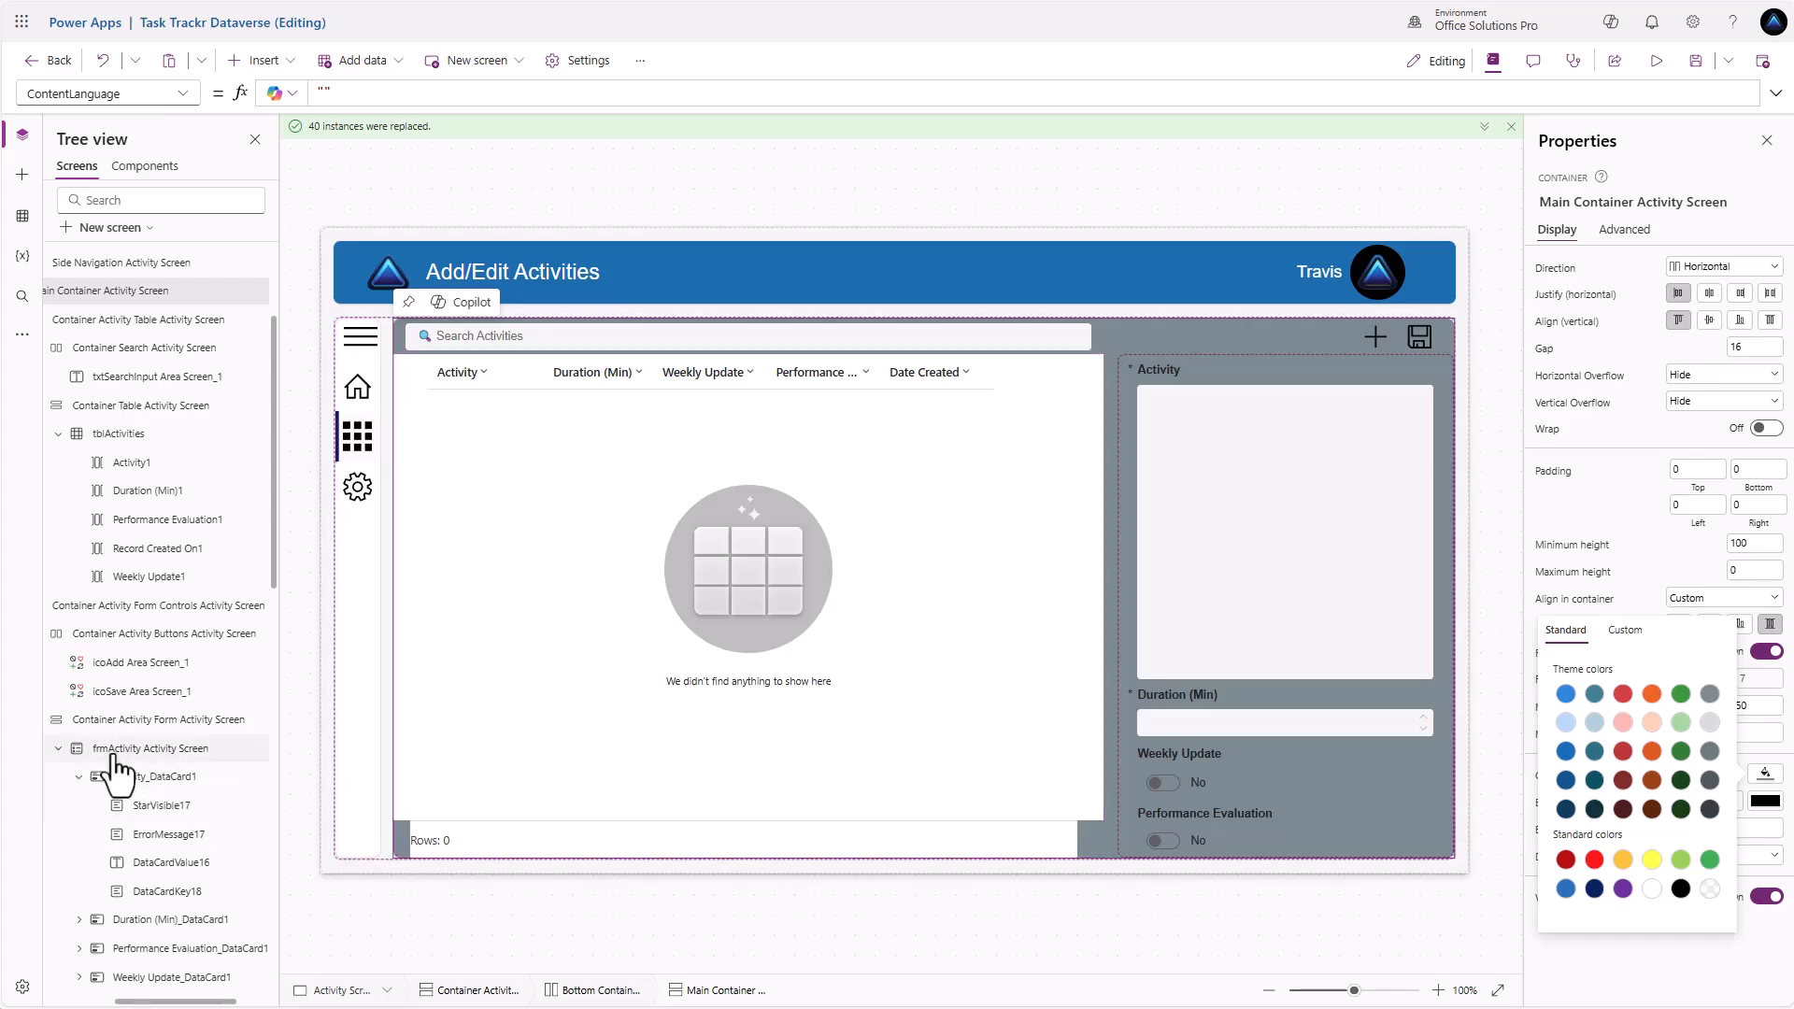
Fill Container Activity Form Controls Activity Screen with white
left_click(112, 606)
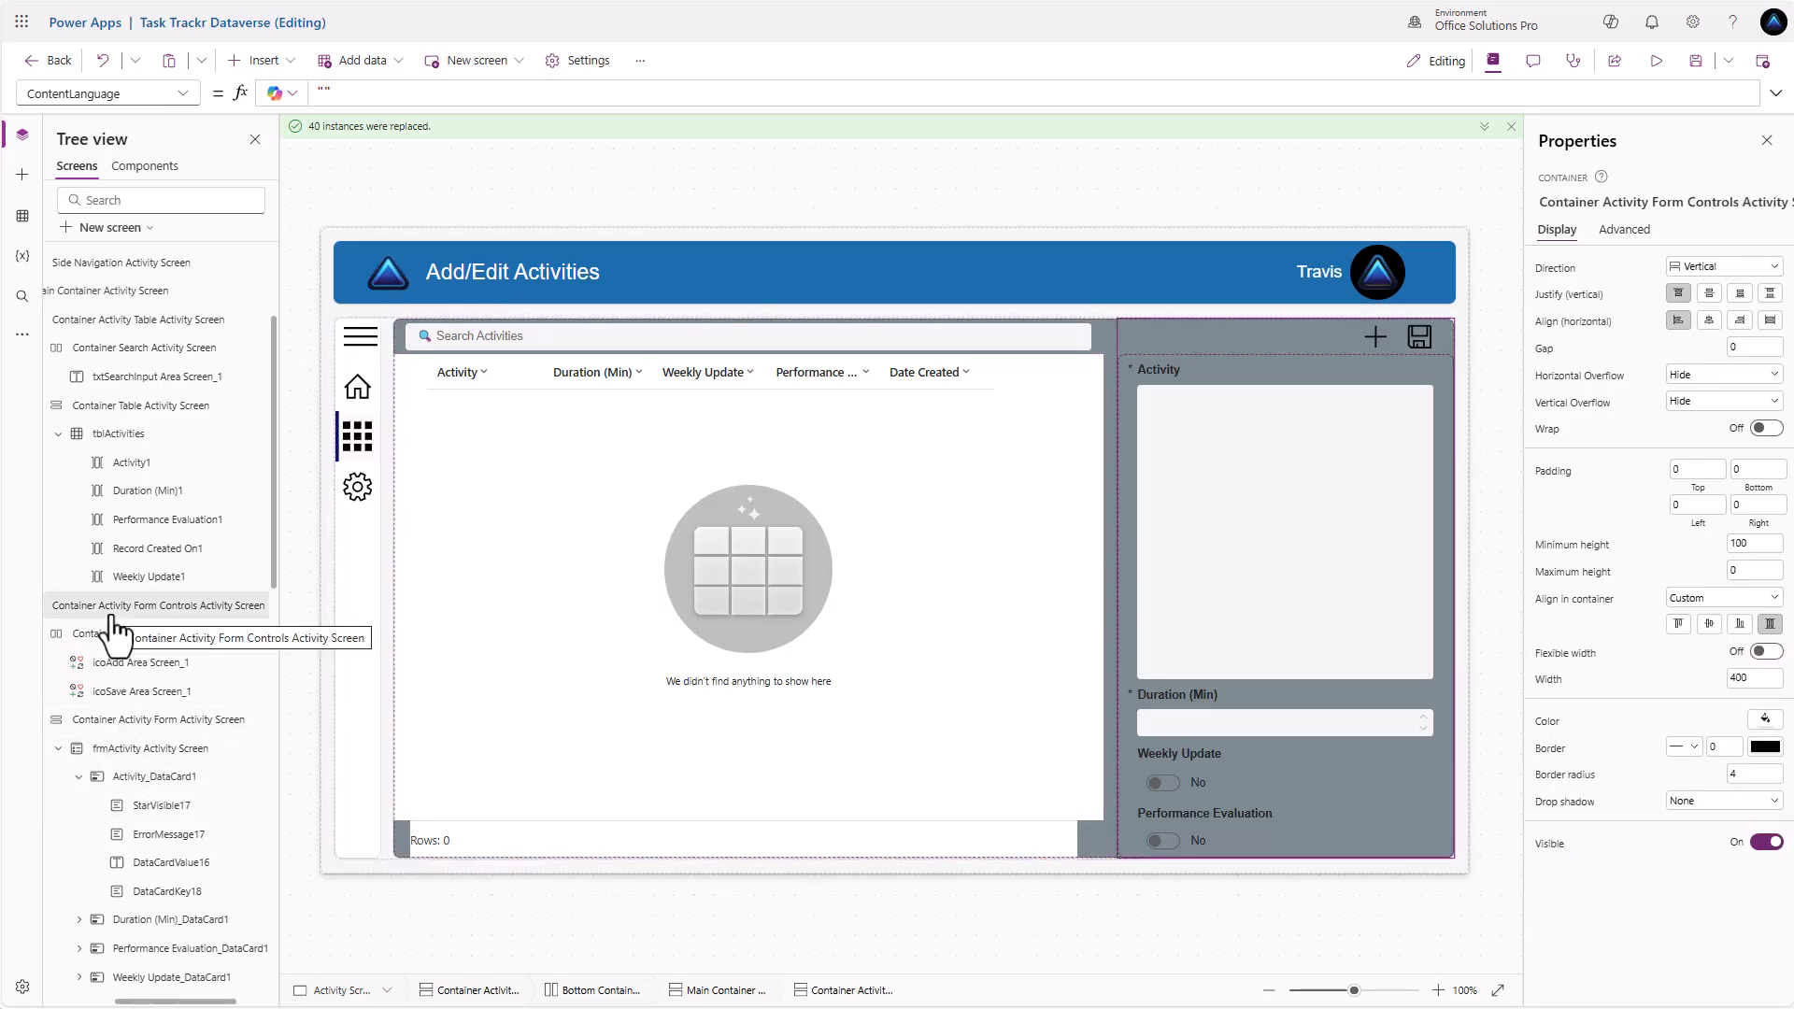
left_click(1765, 722)
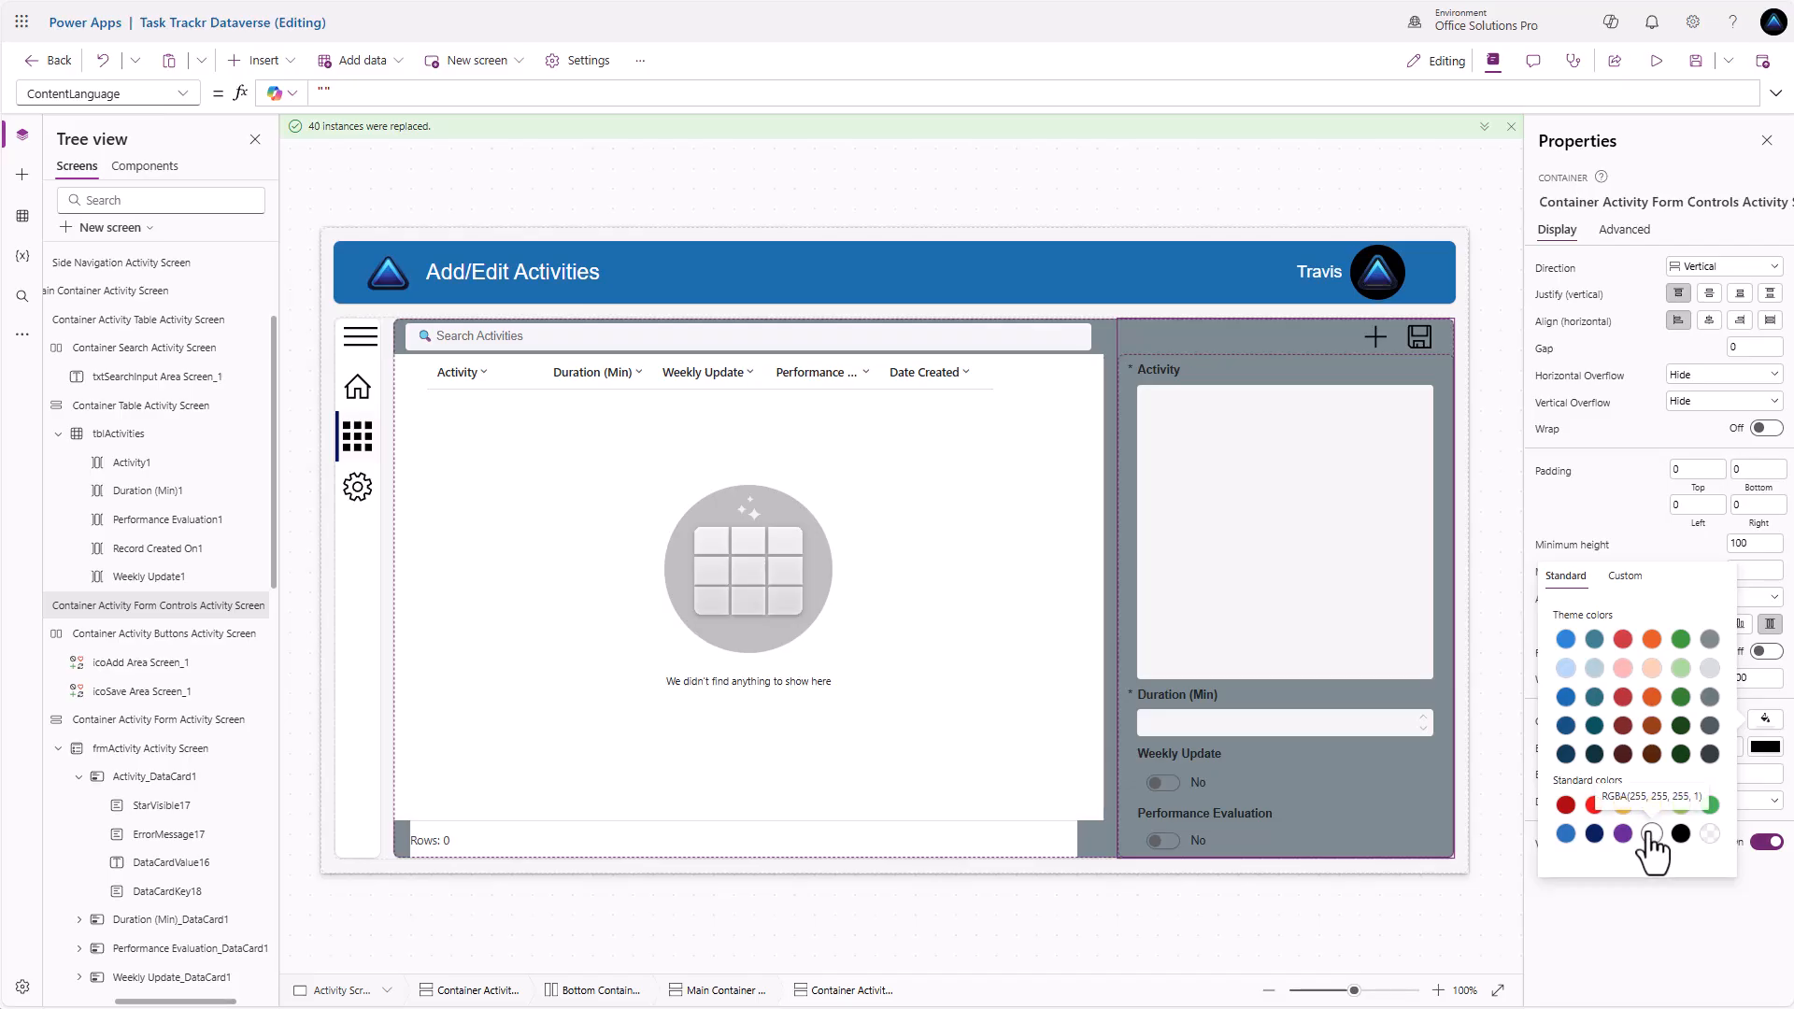
left_click(1652, 833)
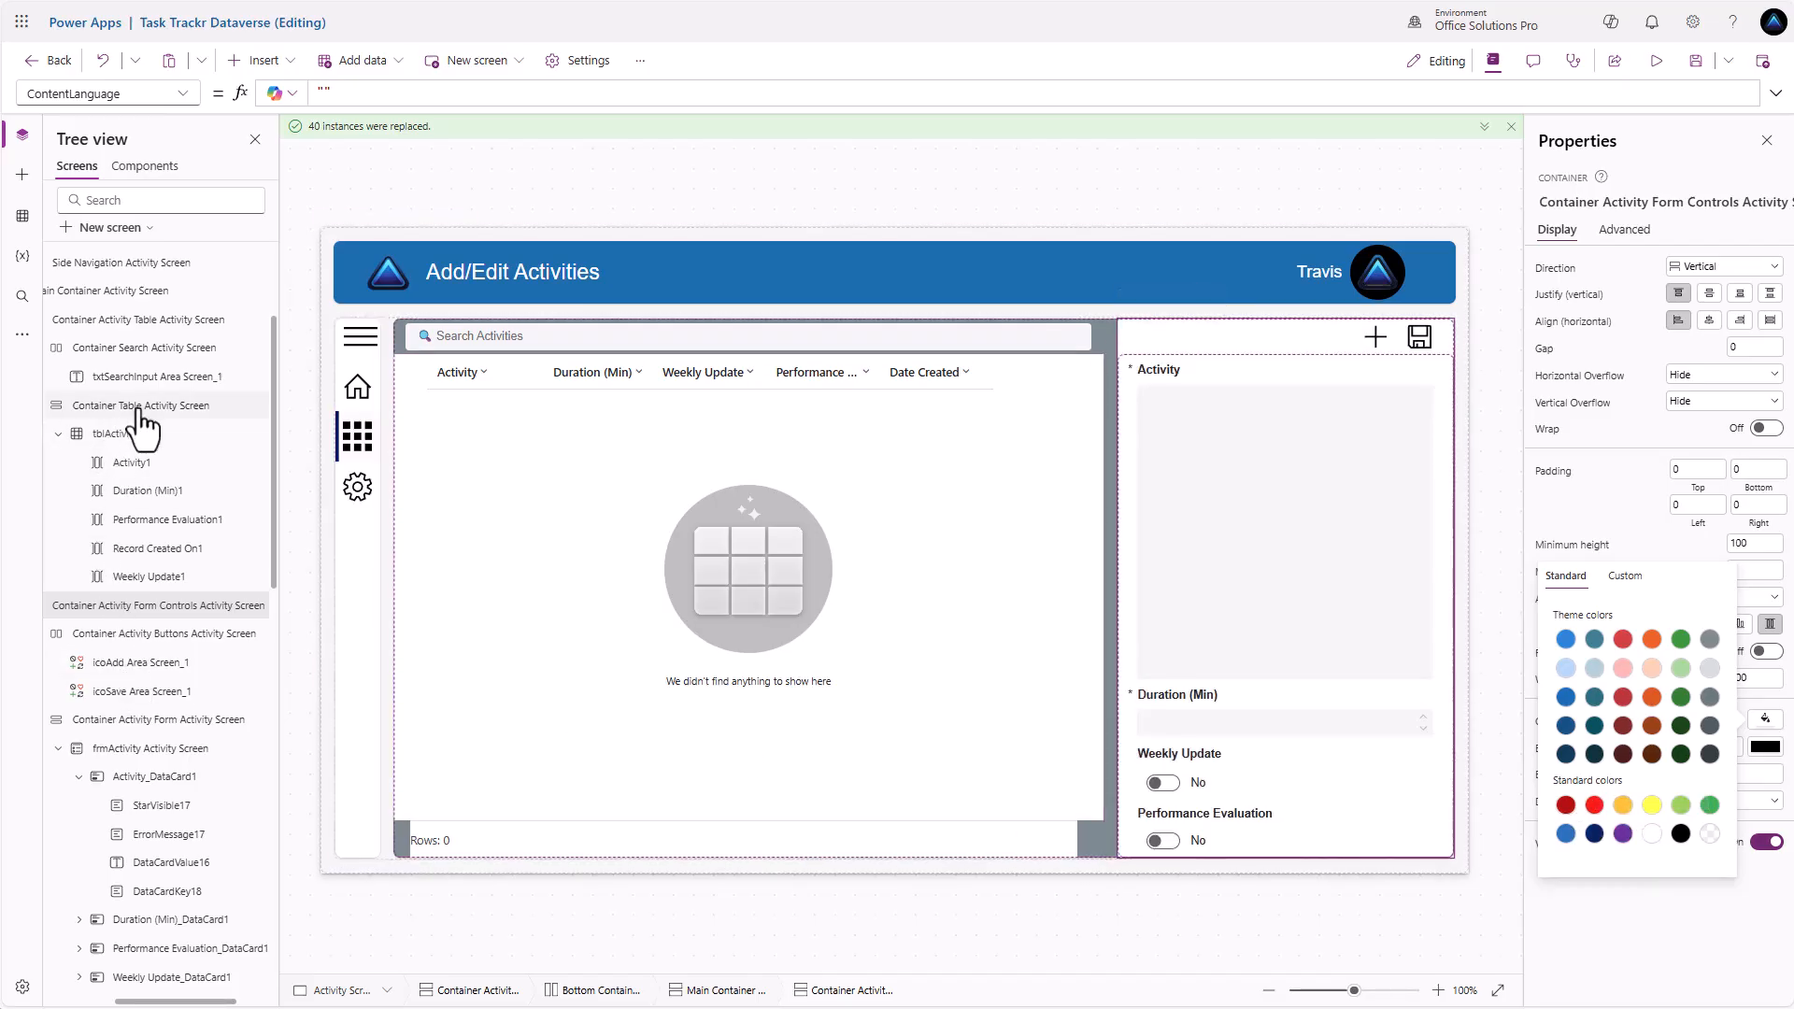
Fill Container Activity Table Activity Screen with white and preview the app briefly
left_click(1031, 582)
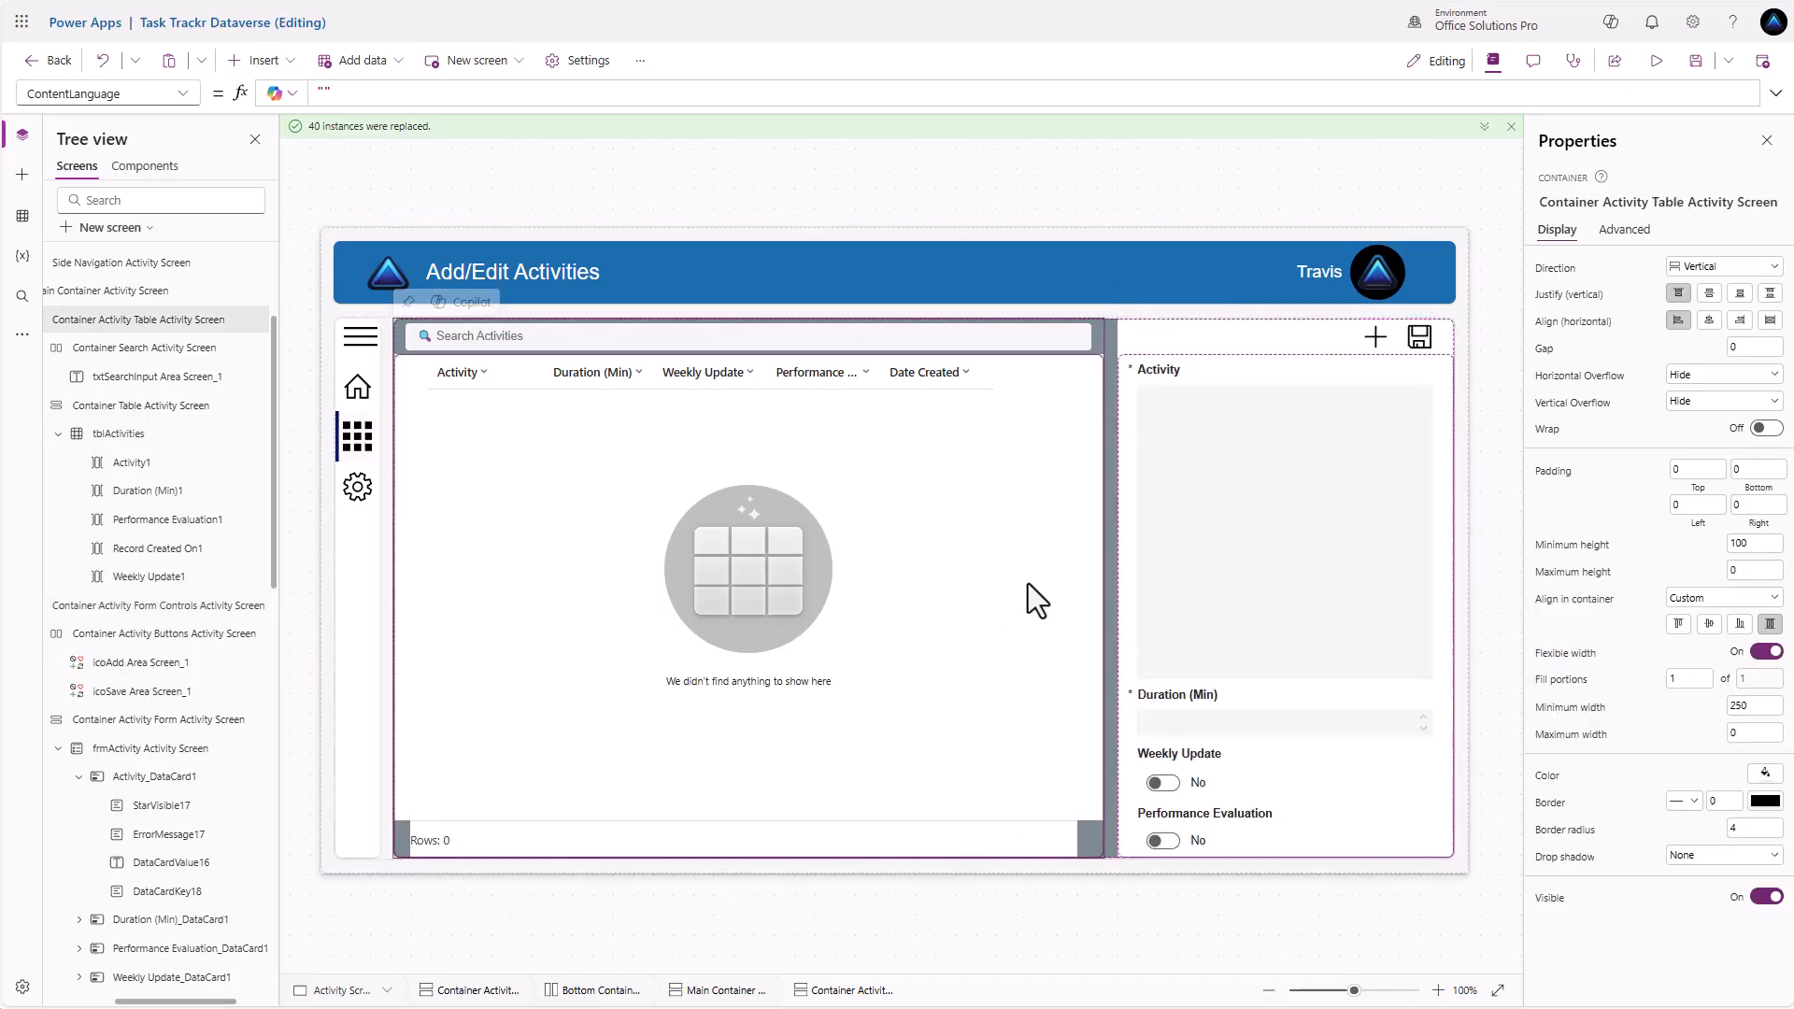
left_click(1765, 801)
left_click(1652, 889)
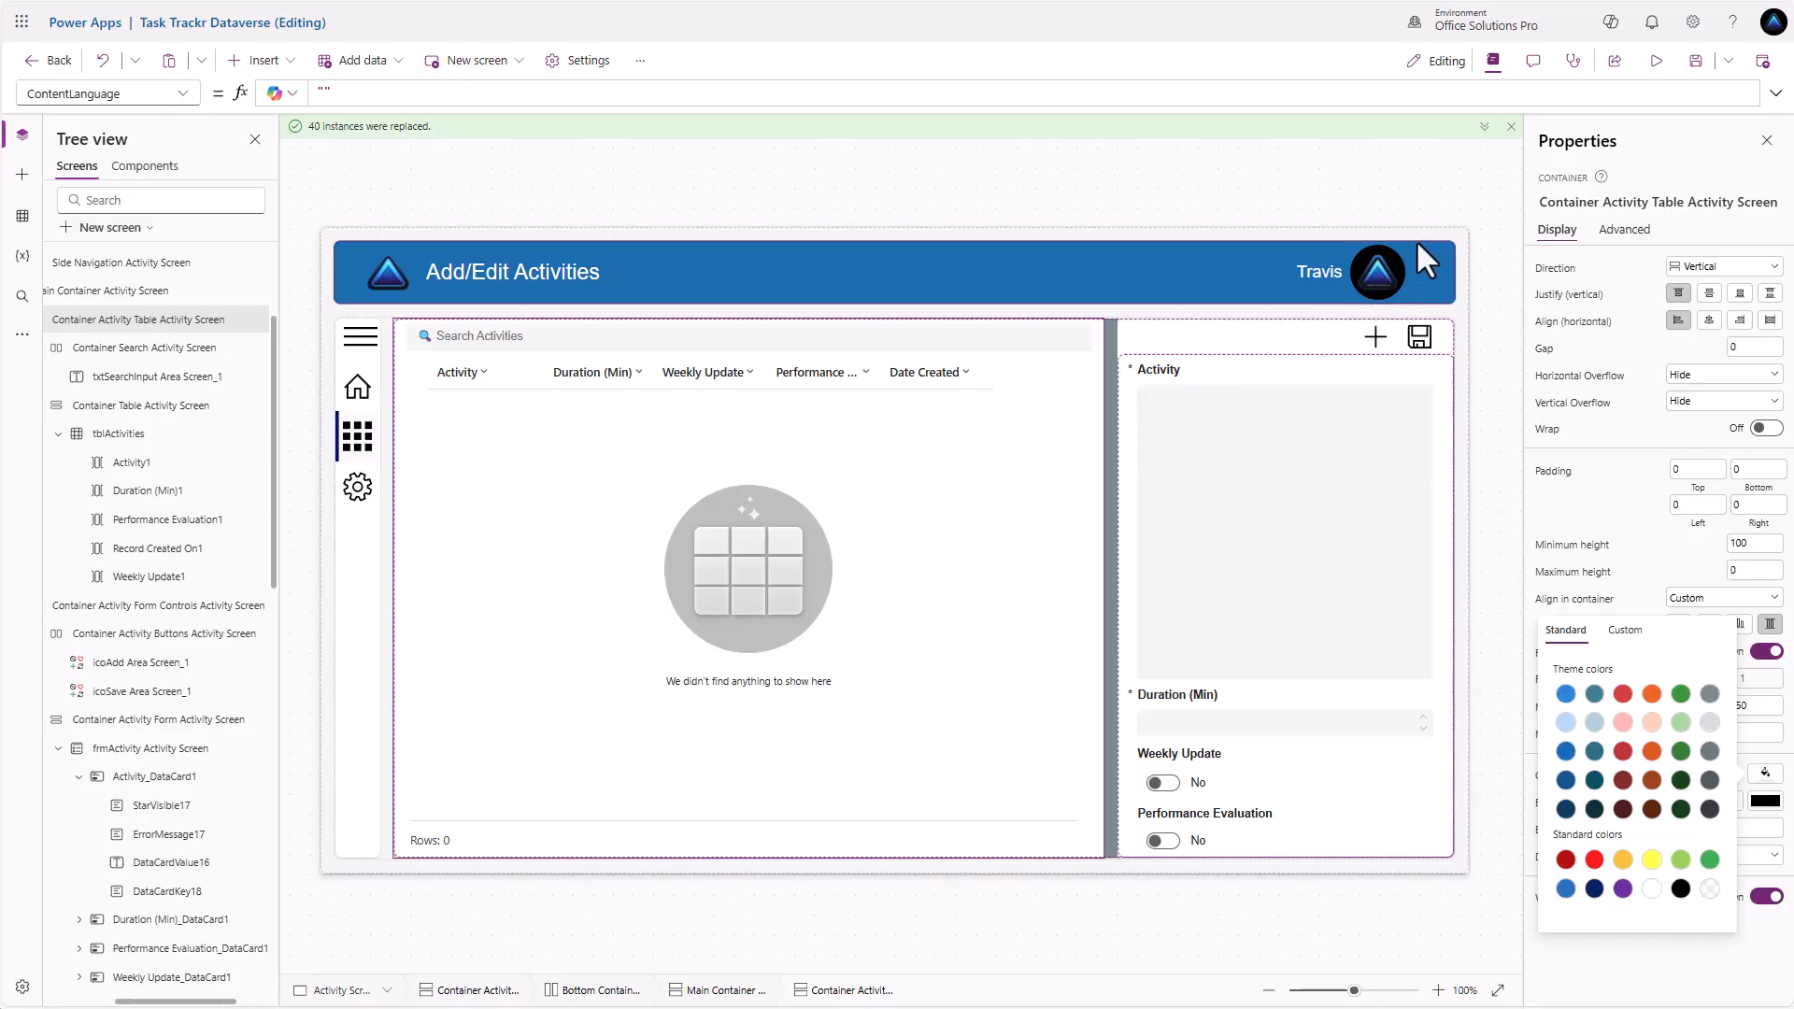
left_click(1650, 73)
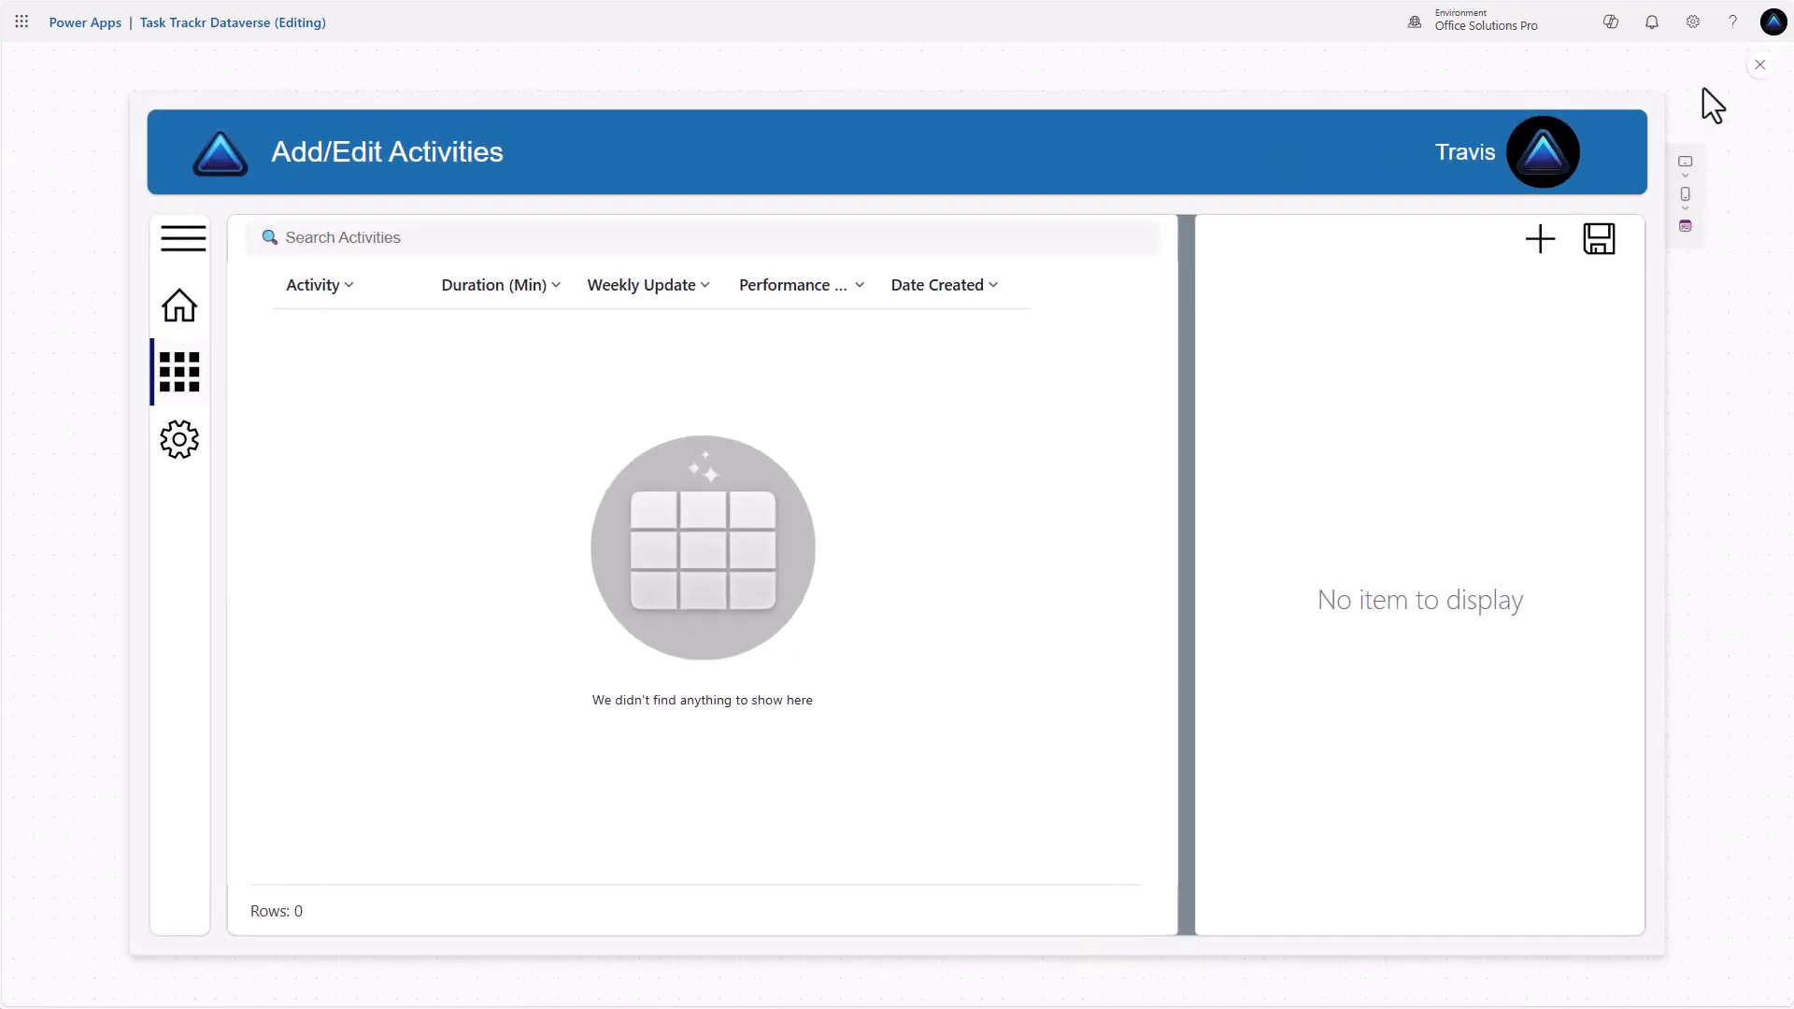
left_click(1758, 66)
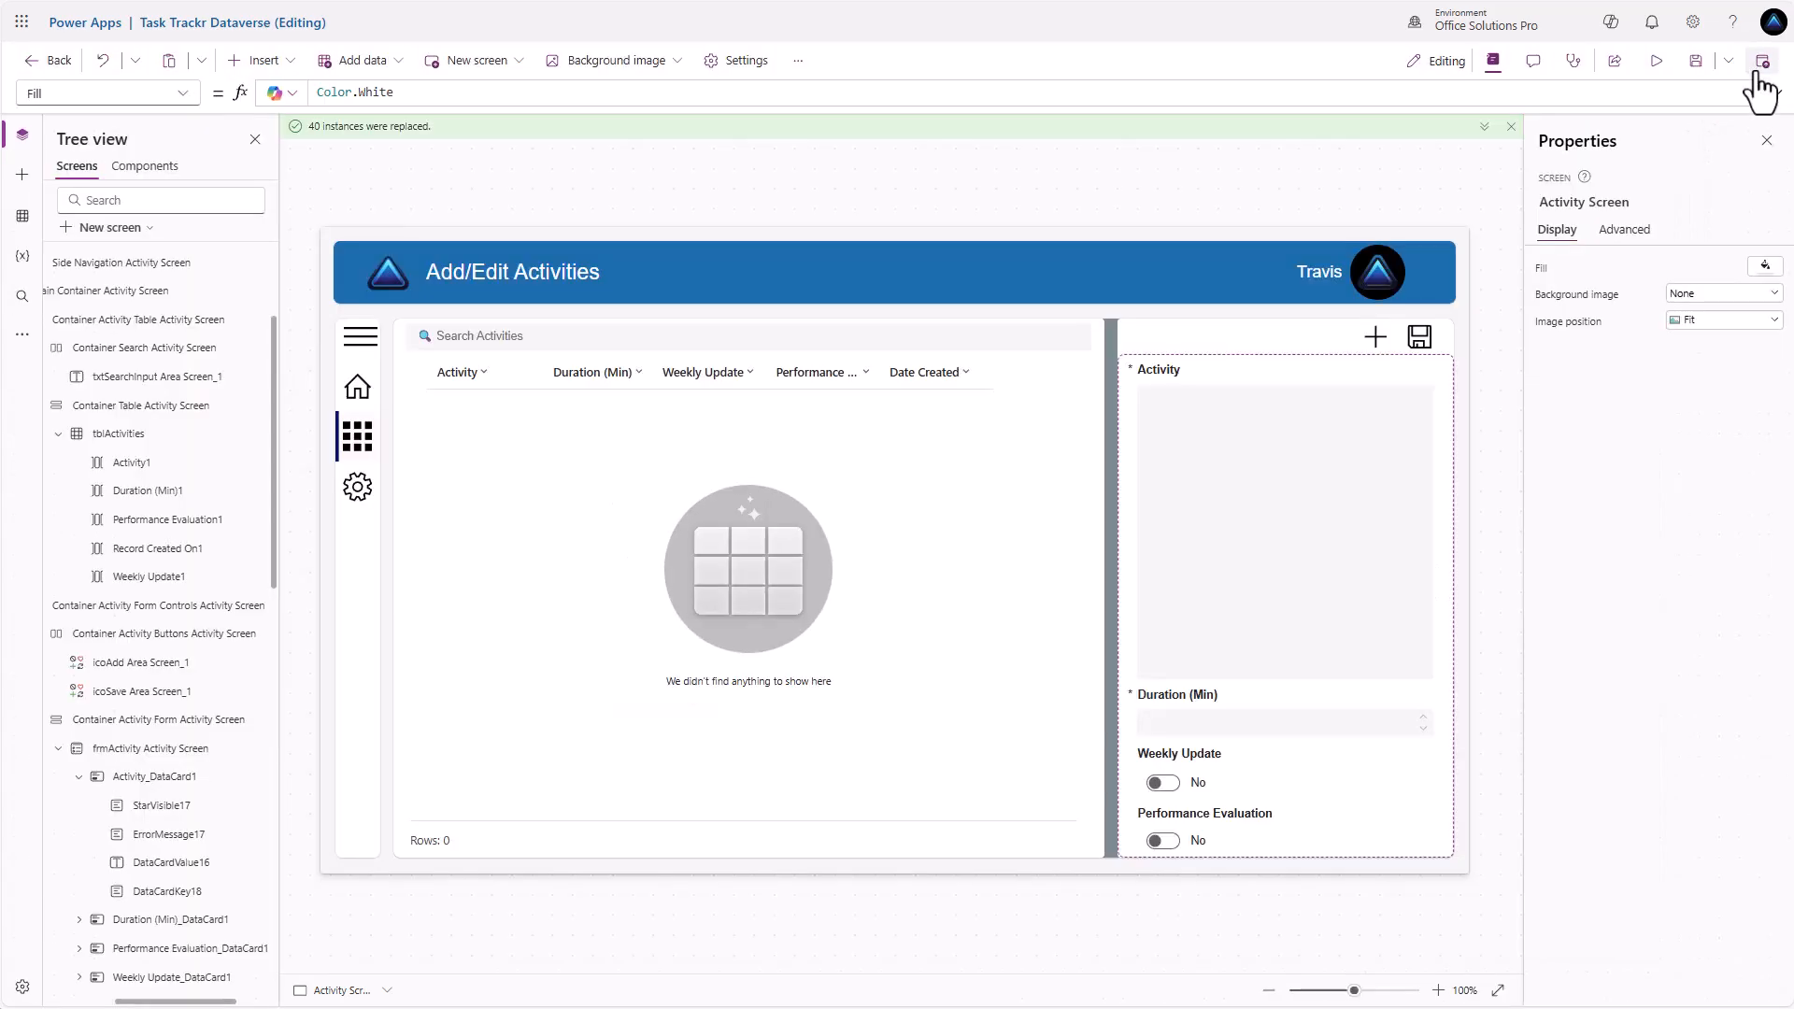
Copy the lblNoItemSelected label from the Area Screen into Container Activity Form Activity Screen
left_click(1353, 787)
scroll(183, 918, "down", 1)
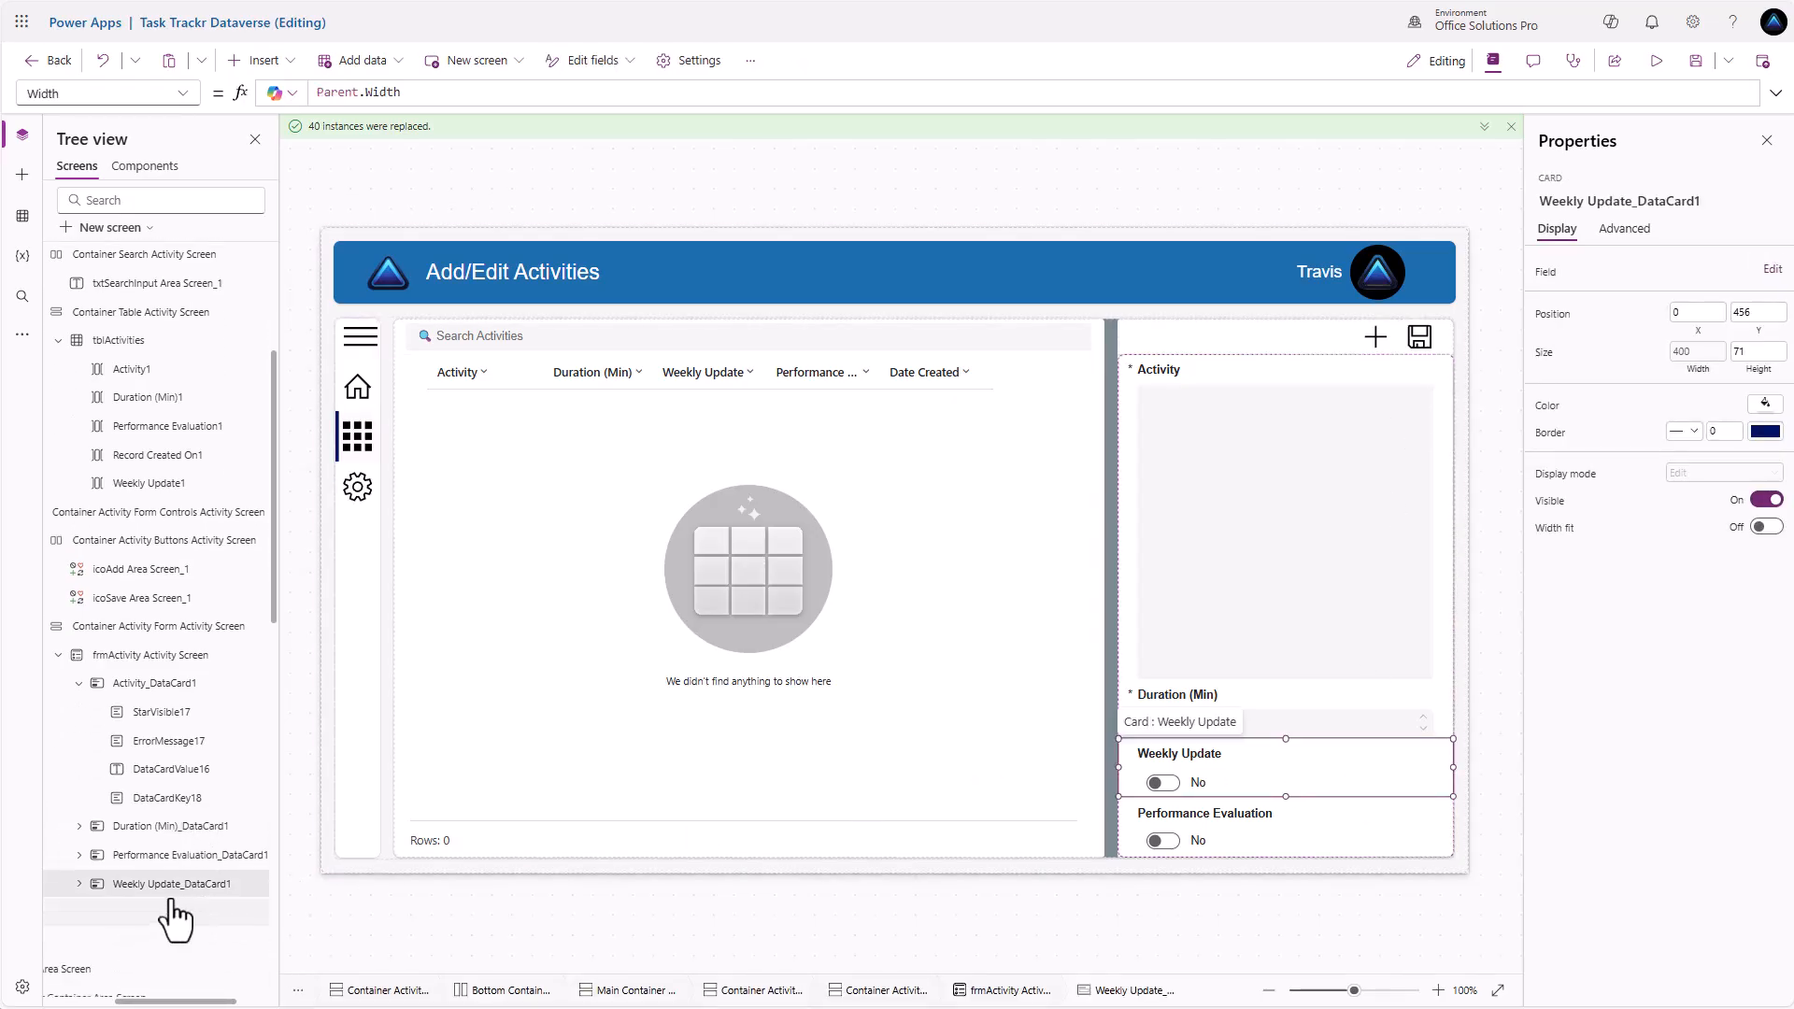
scroll(149, 864, "down", 3)
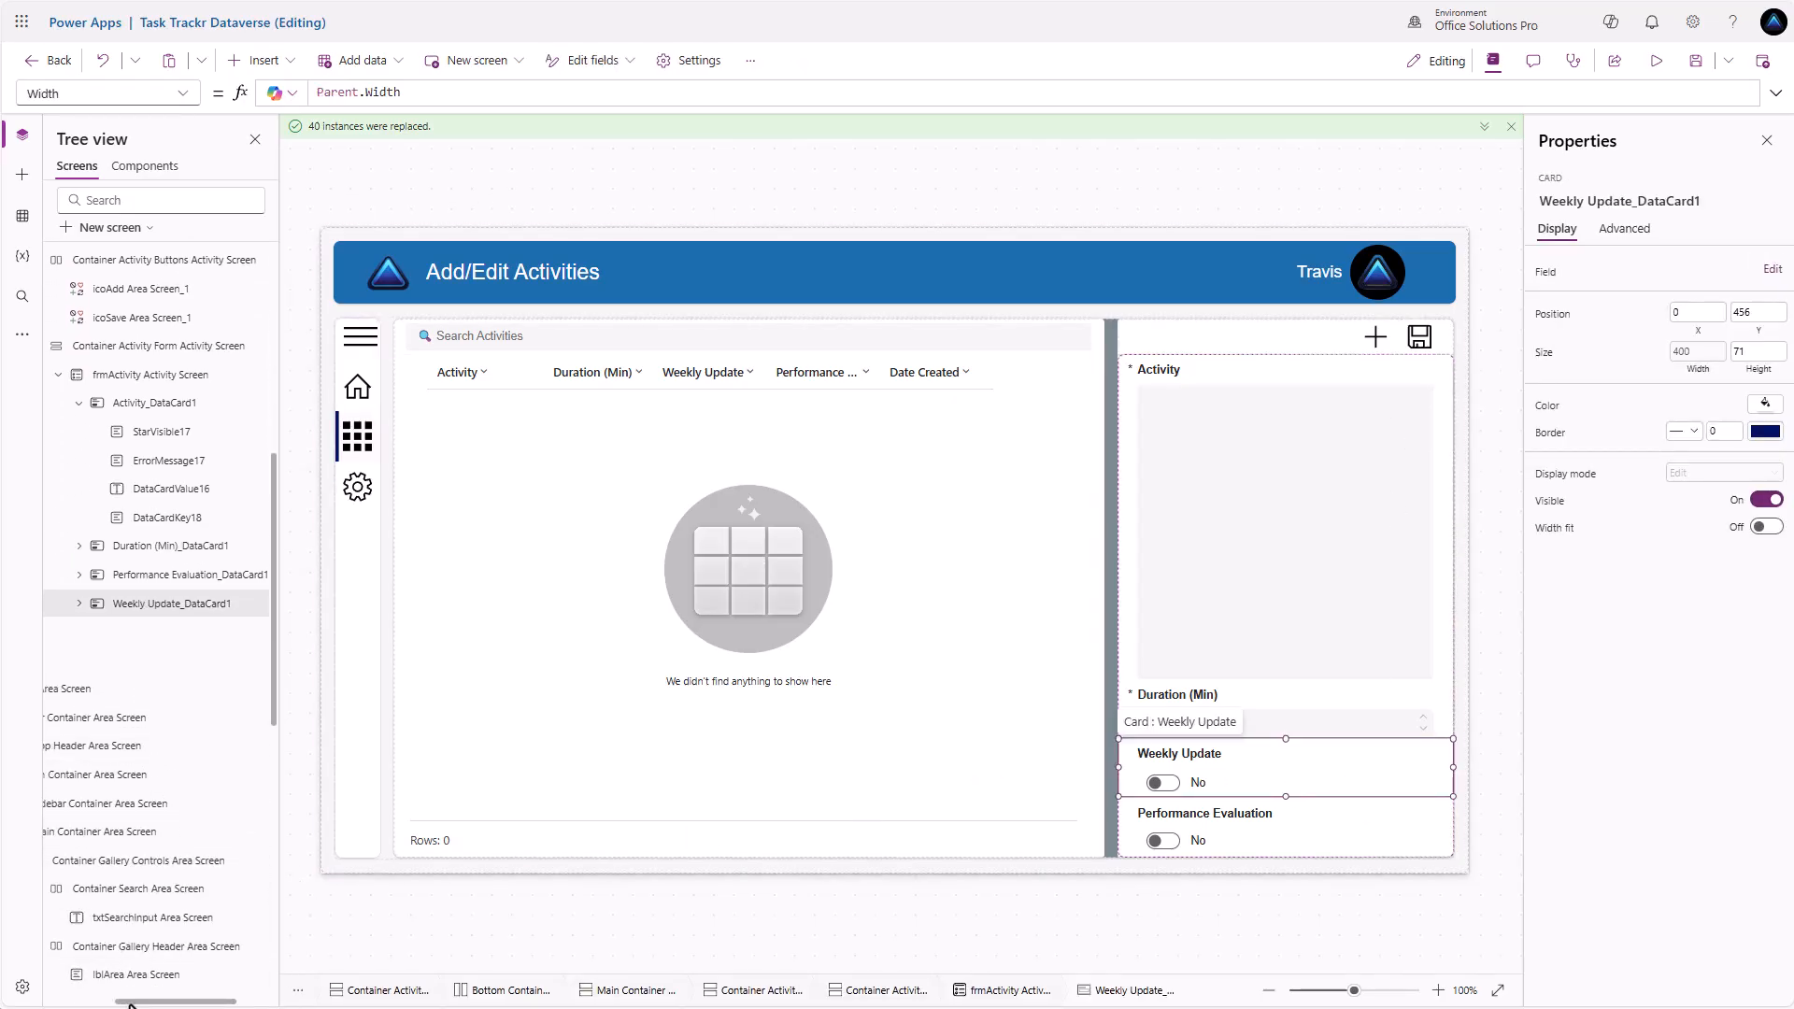
scroll(140, 962, "down", 4)
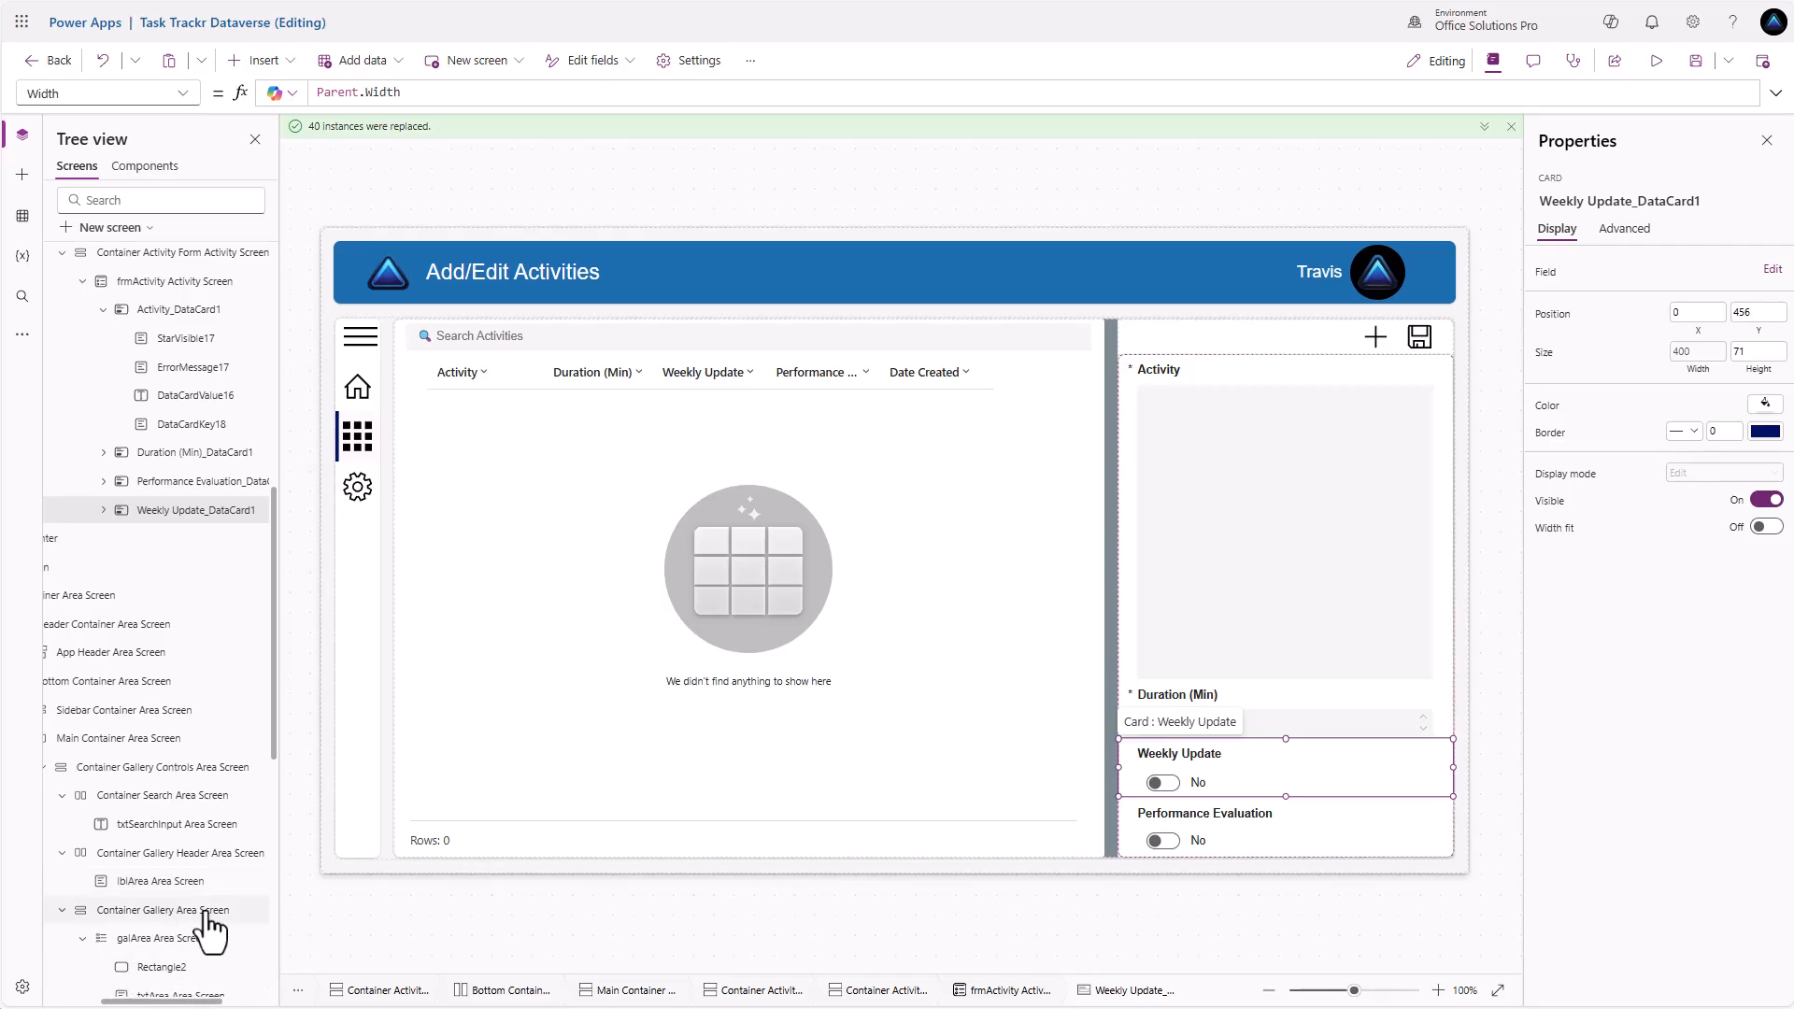
scroll(166, 846, "down", 2)
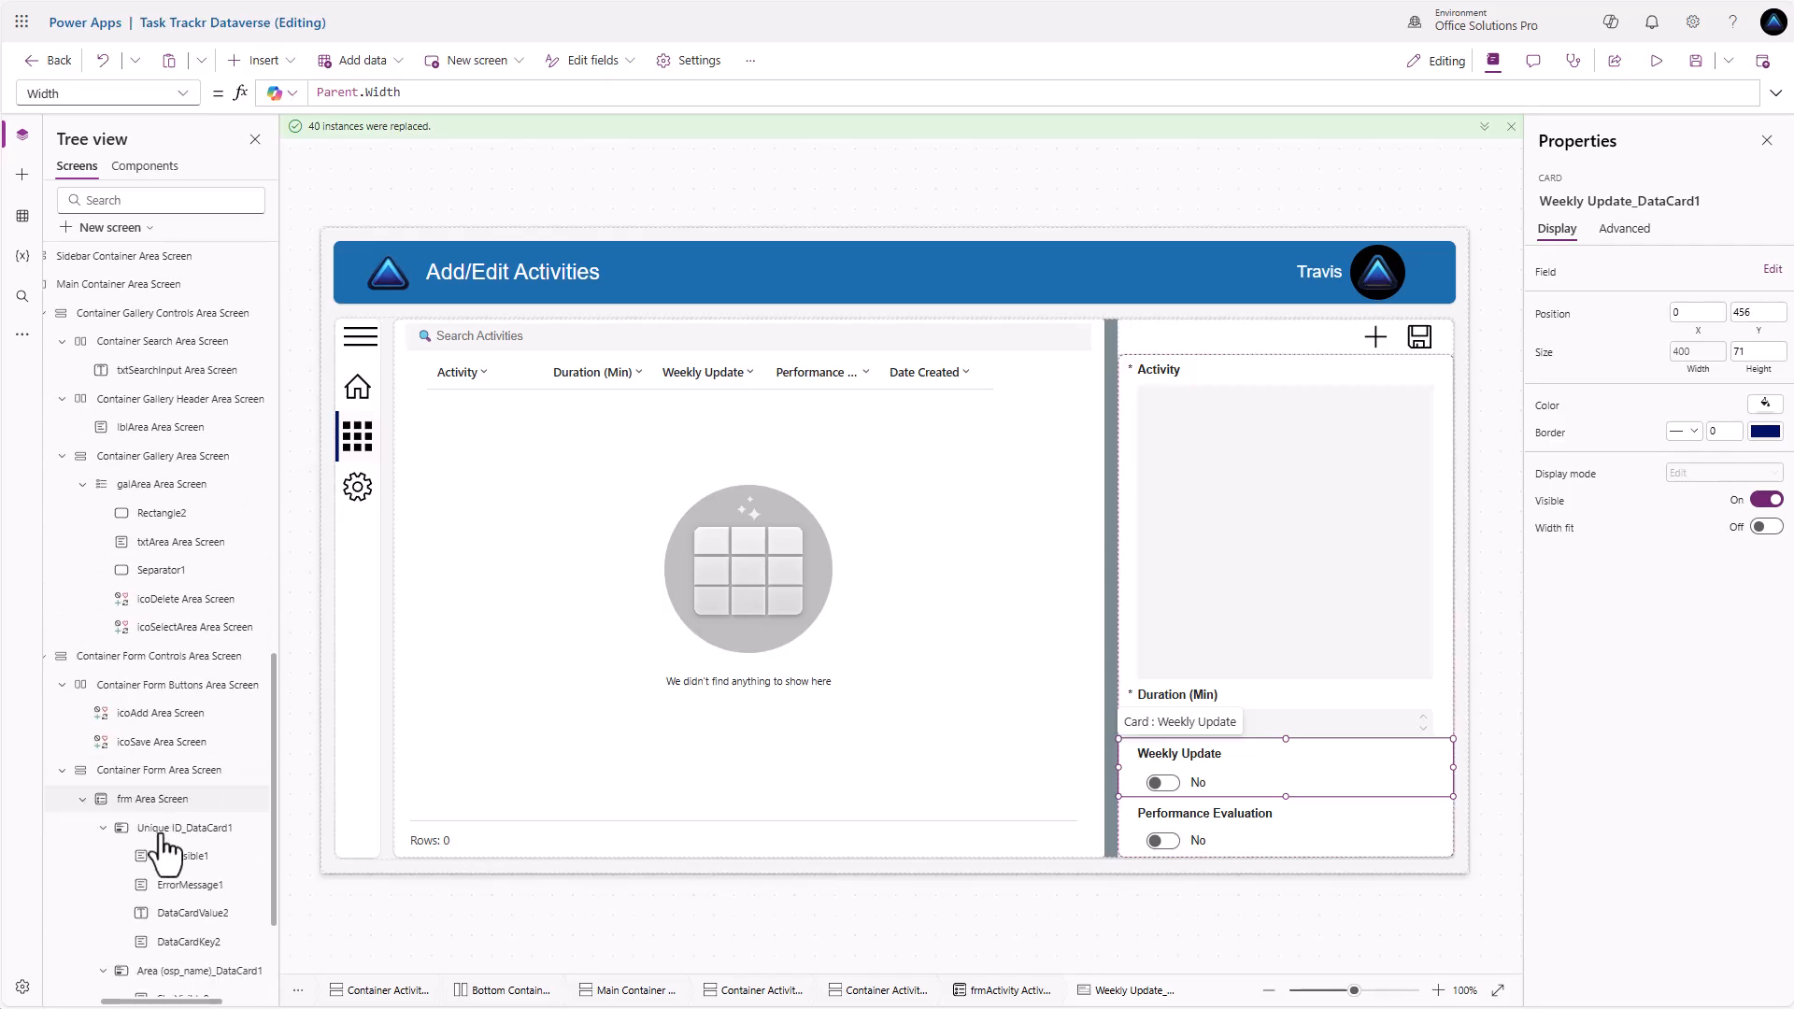
left_click(83, 785)
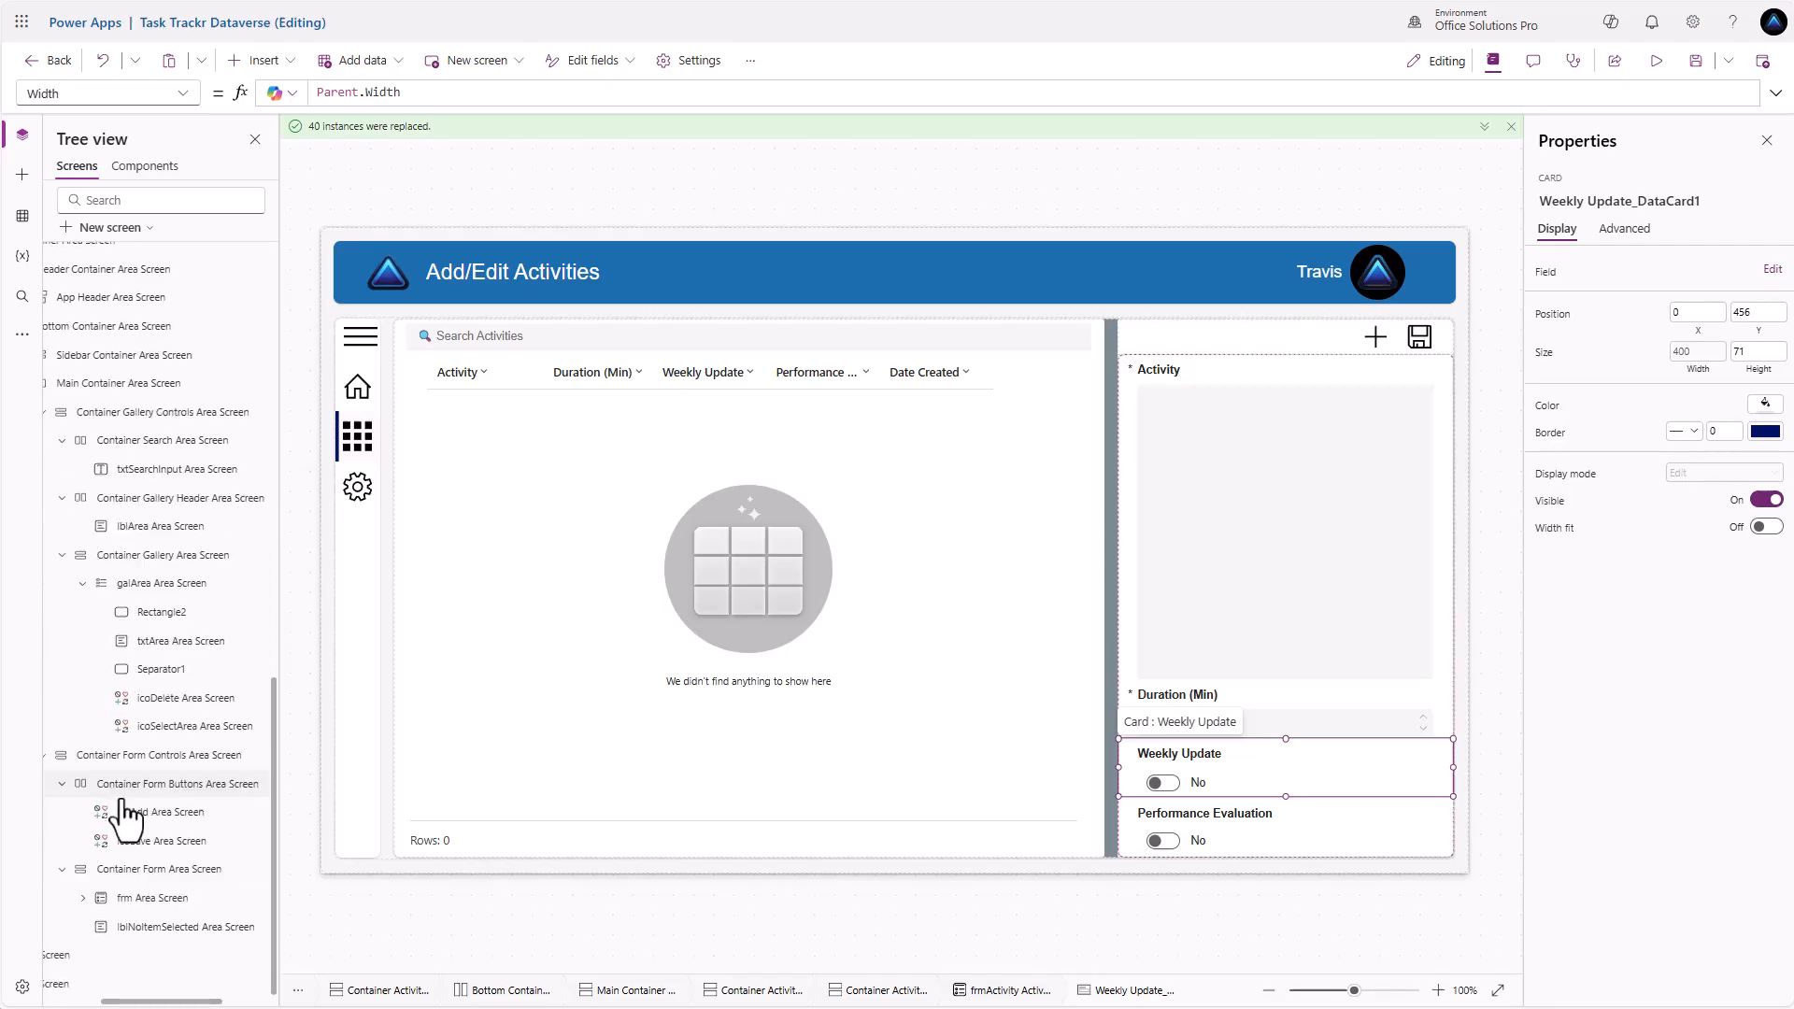
left_click(167, 928)
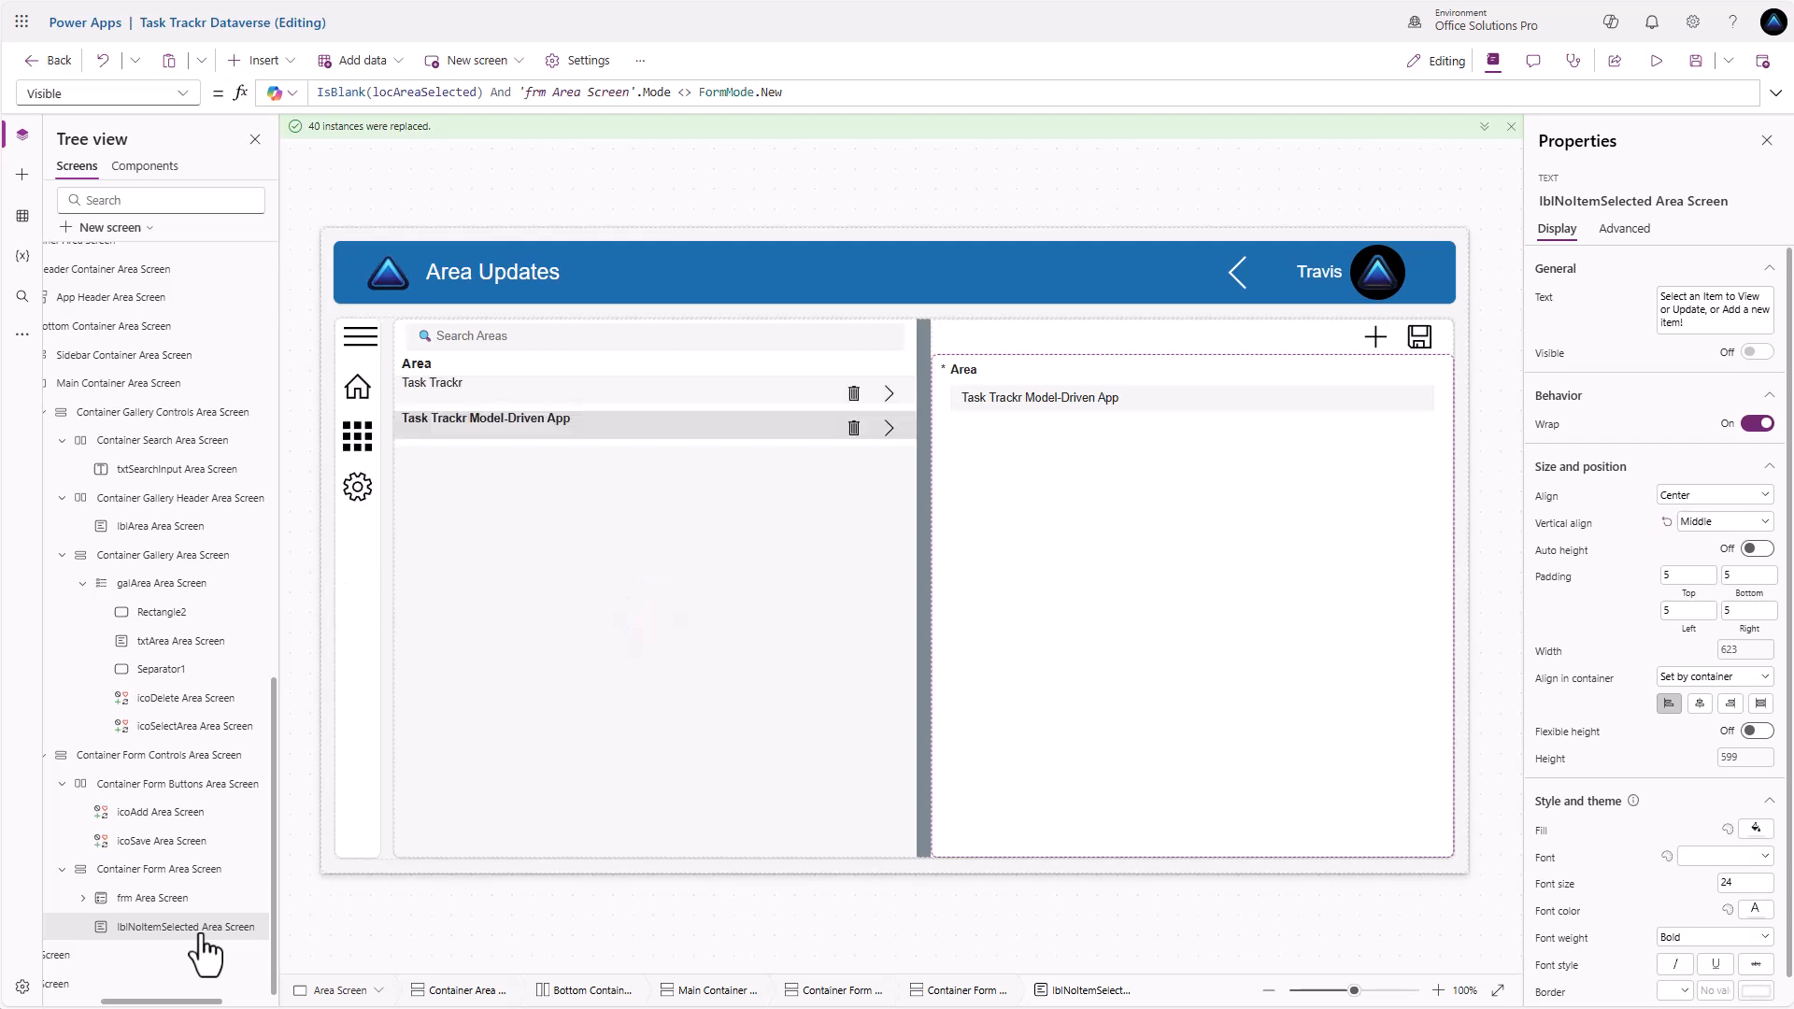
left_click(355, 449, "alt")
left_click(1437, 805)
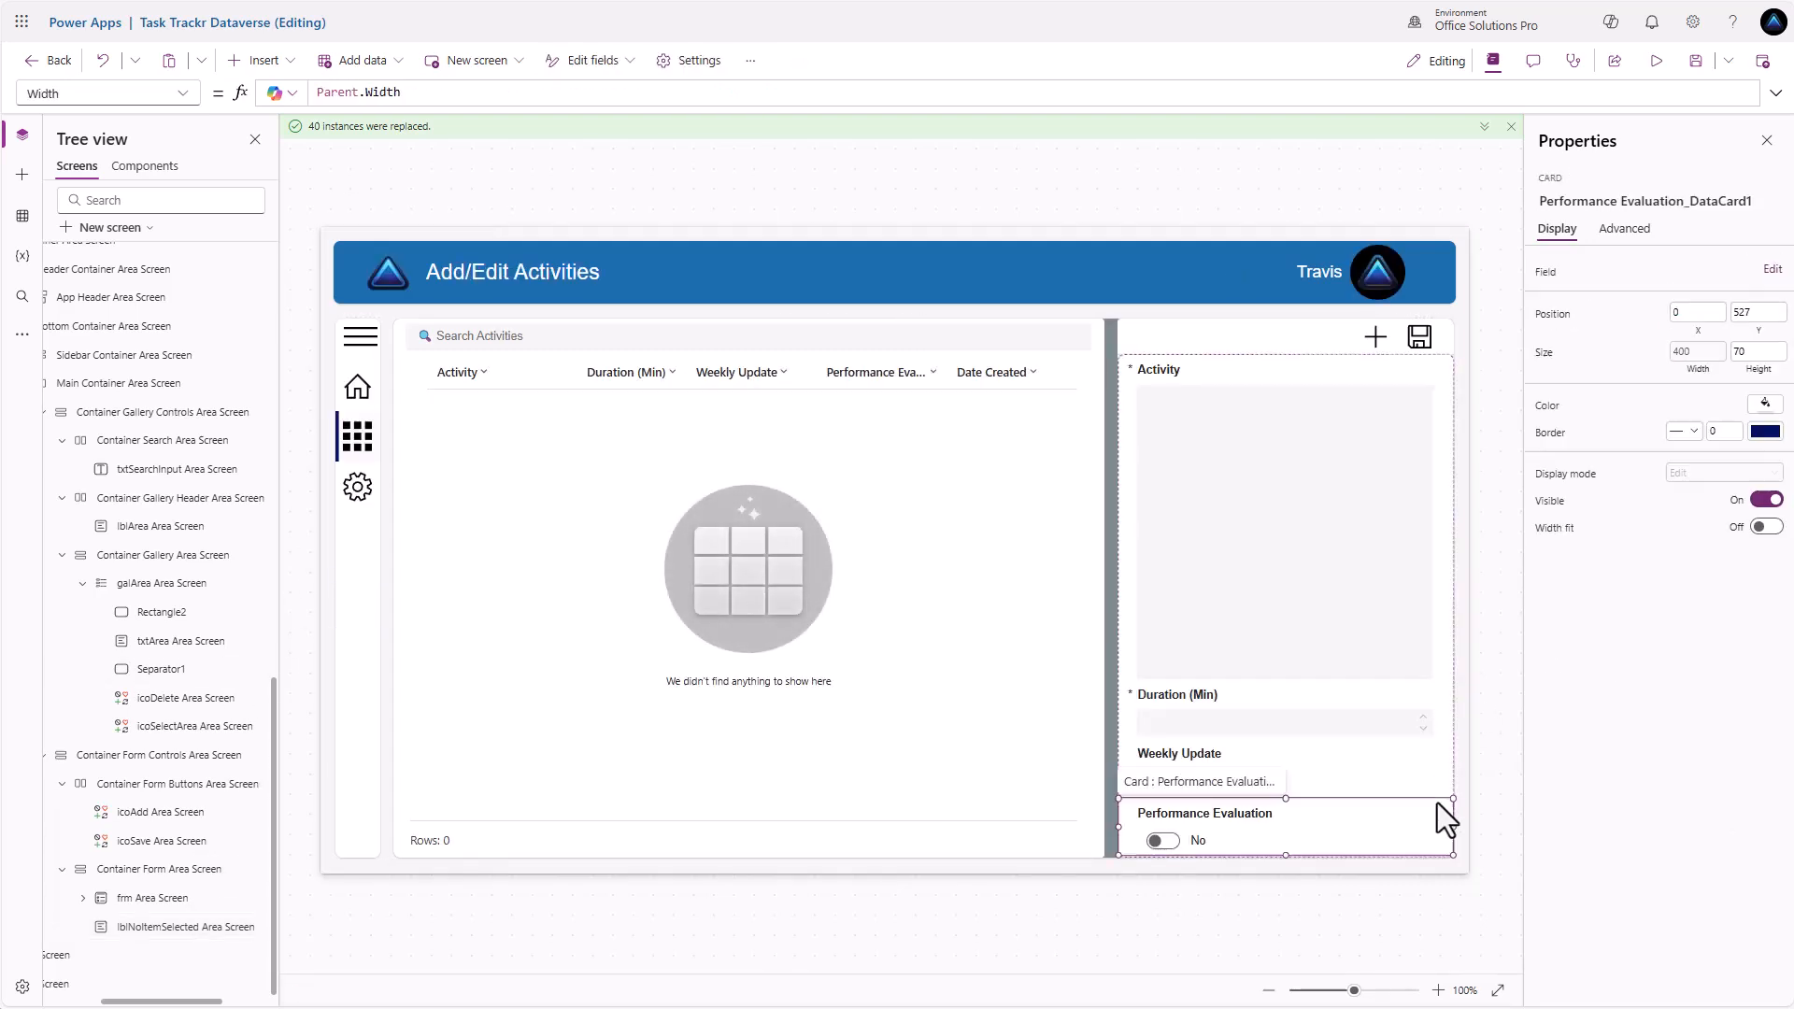
scroll(121, 665, "up", 6)
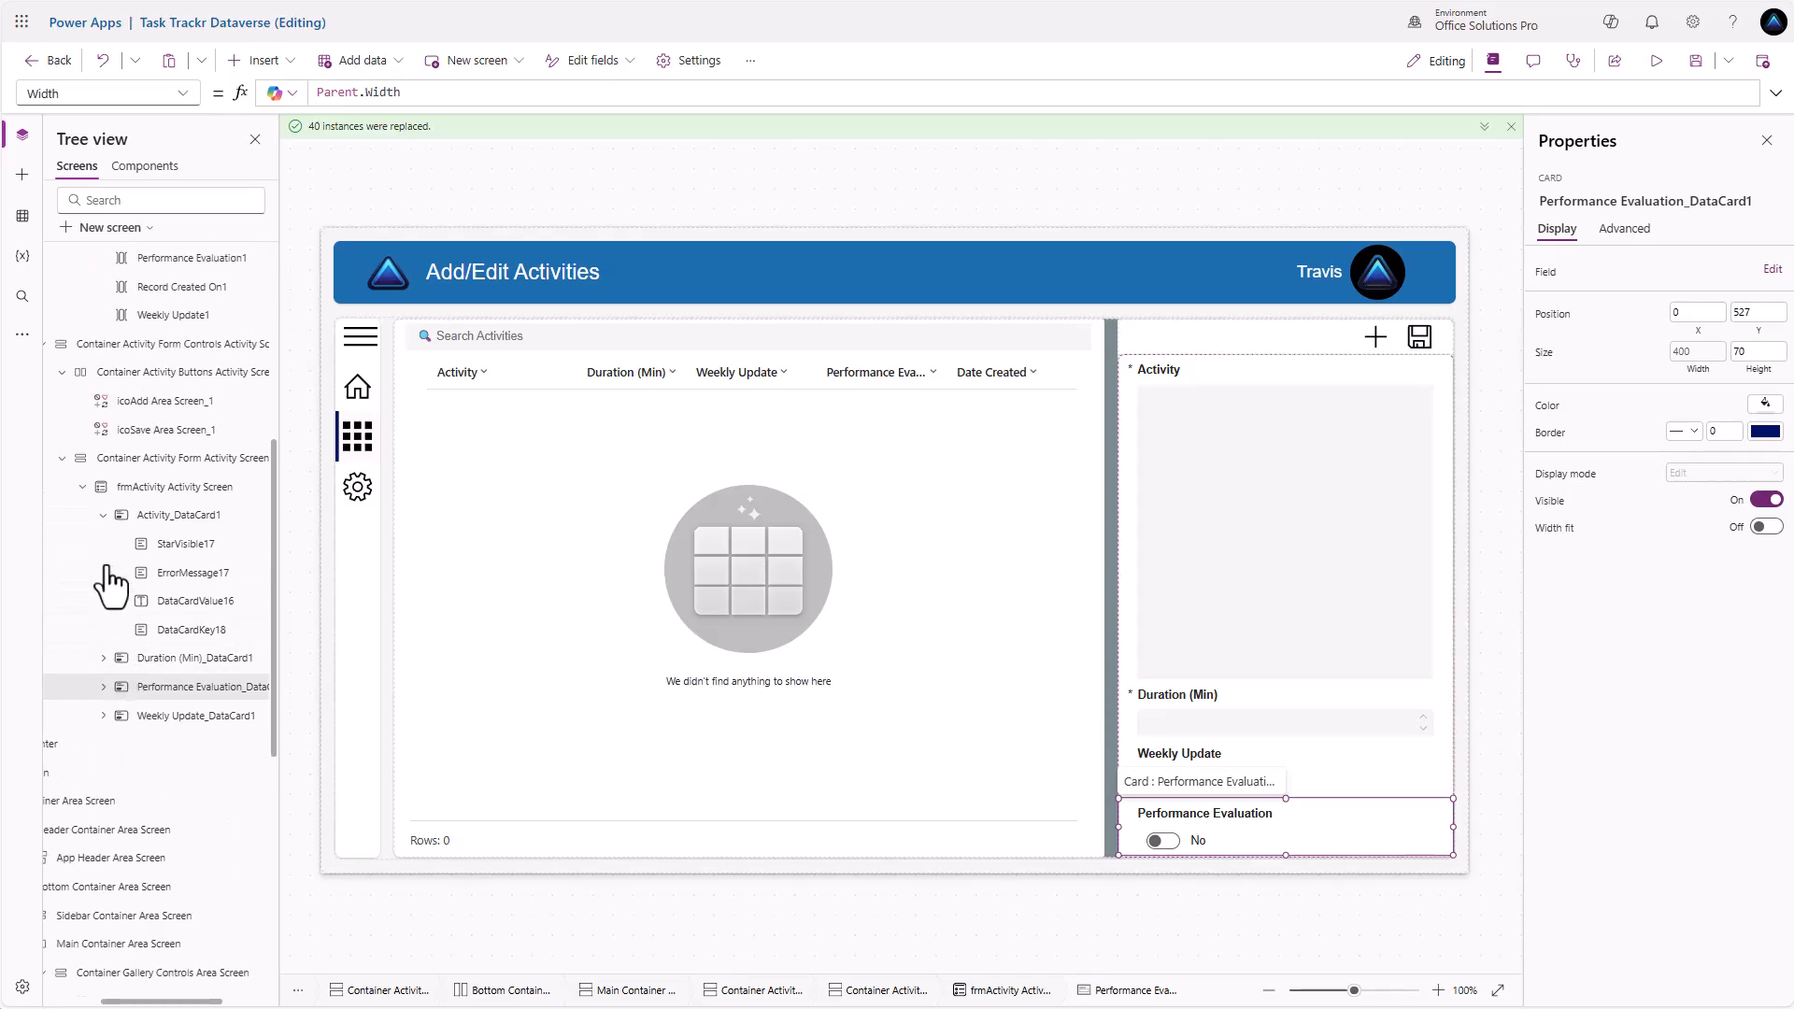
left_click(233, 461)
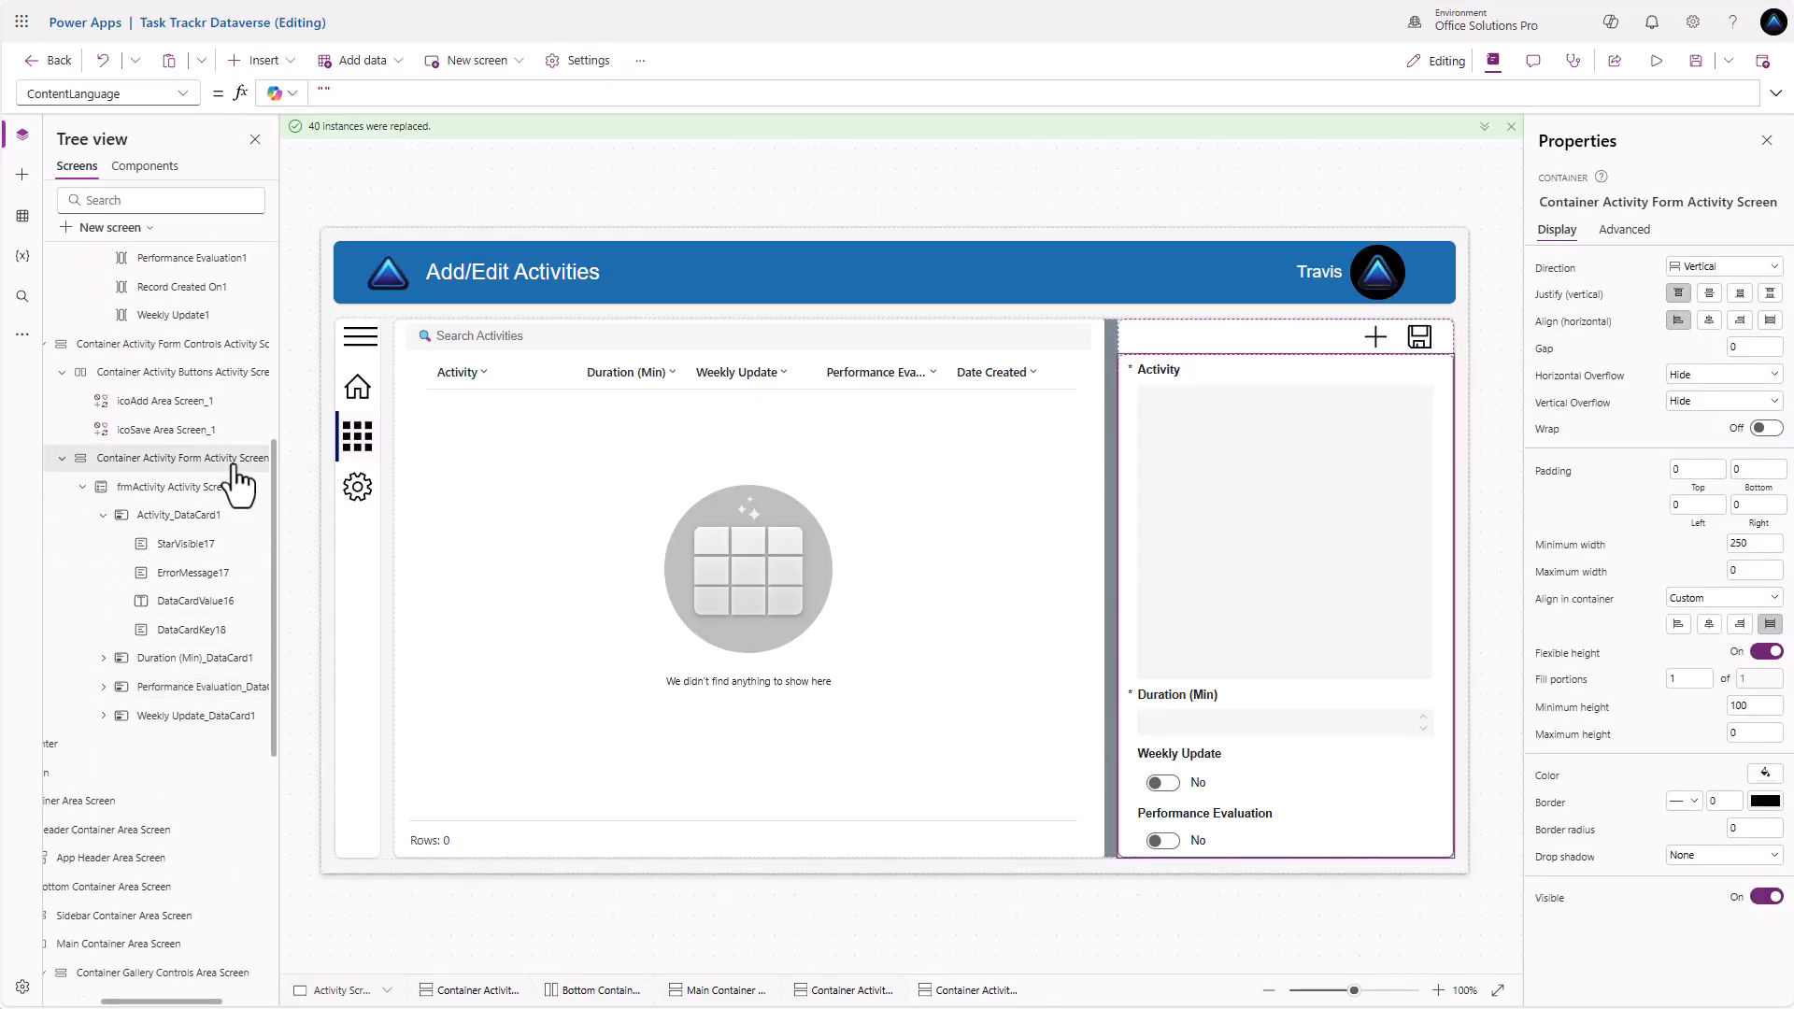
left_click(1095, 383)
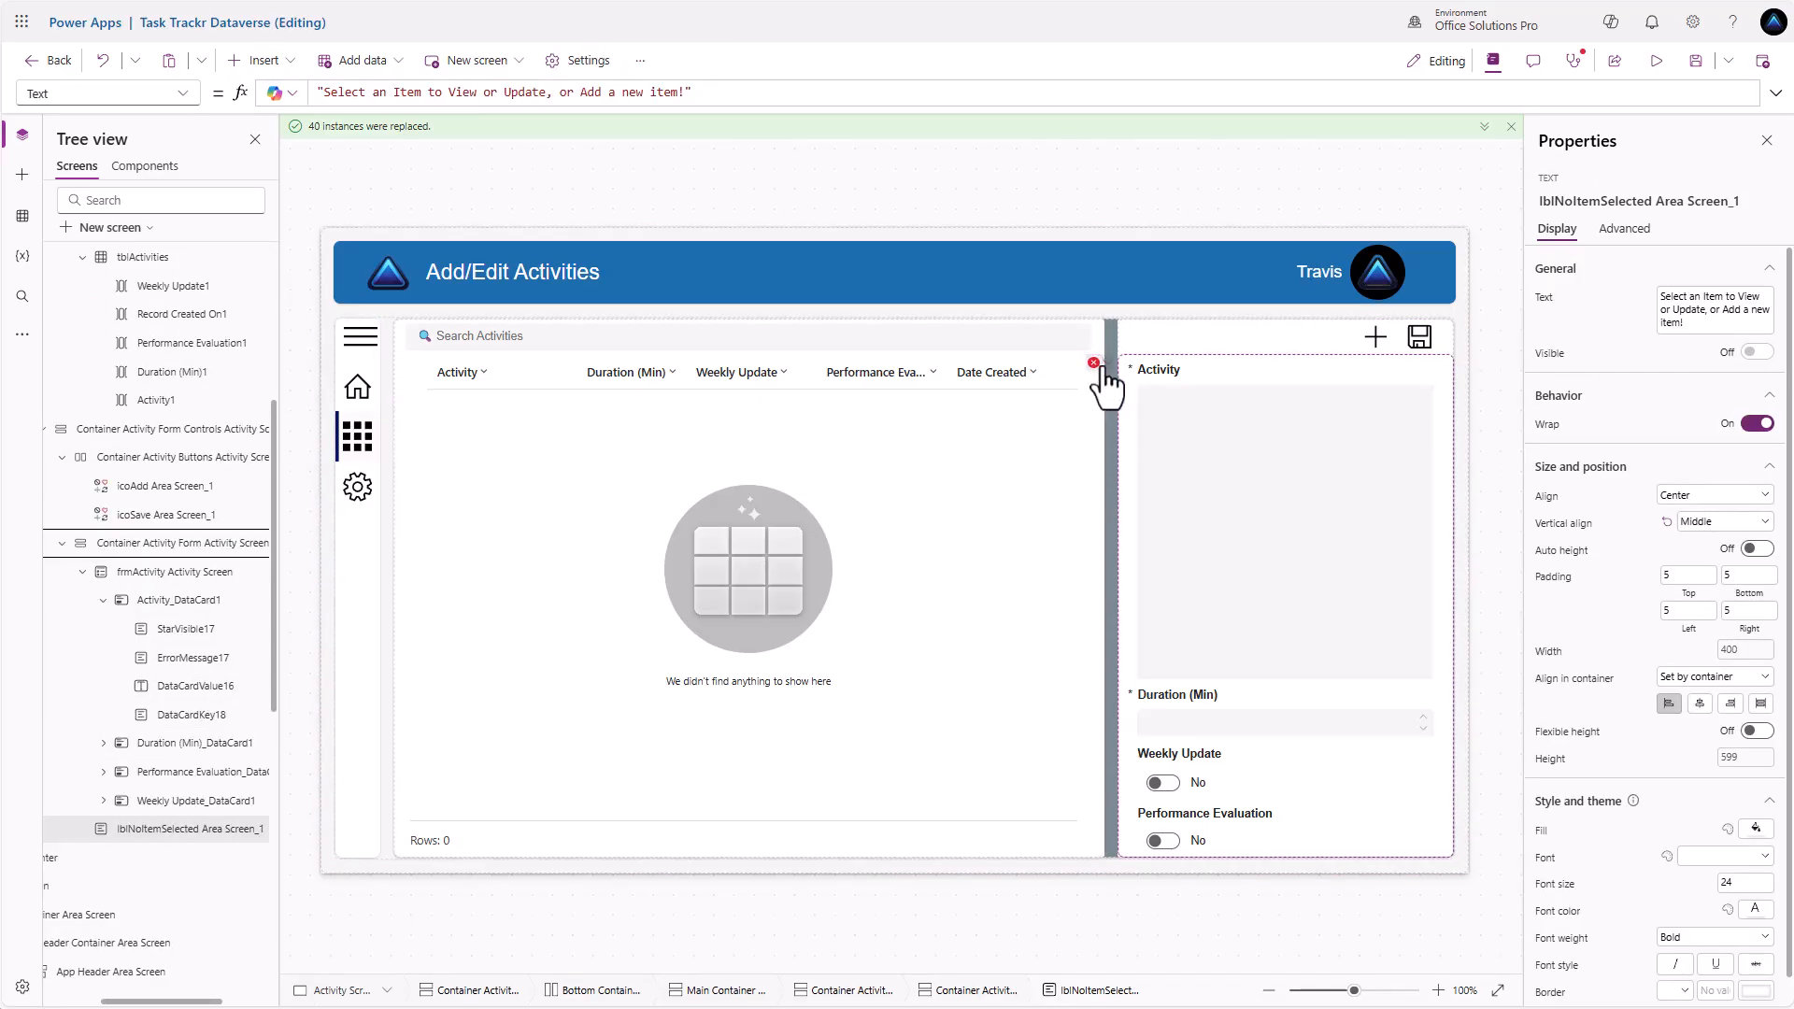
Correct the copied no-item-selected label's Visible formula to use locActivitySelected and 'frmActivity Activity Screen' instead of the Area Screen references
left_click(1093, 363)
left_click(1131, 391)
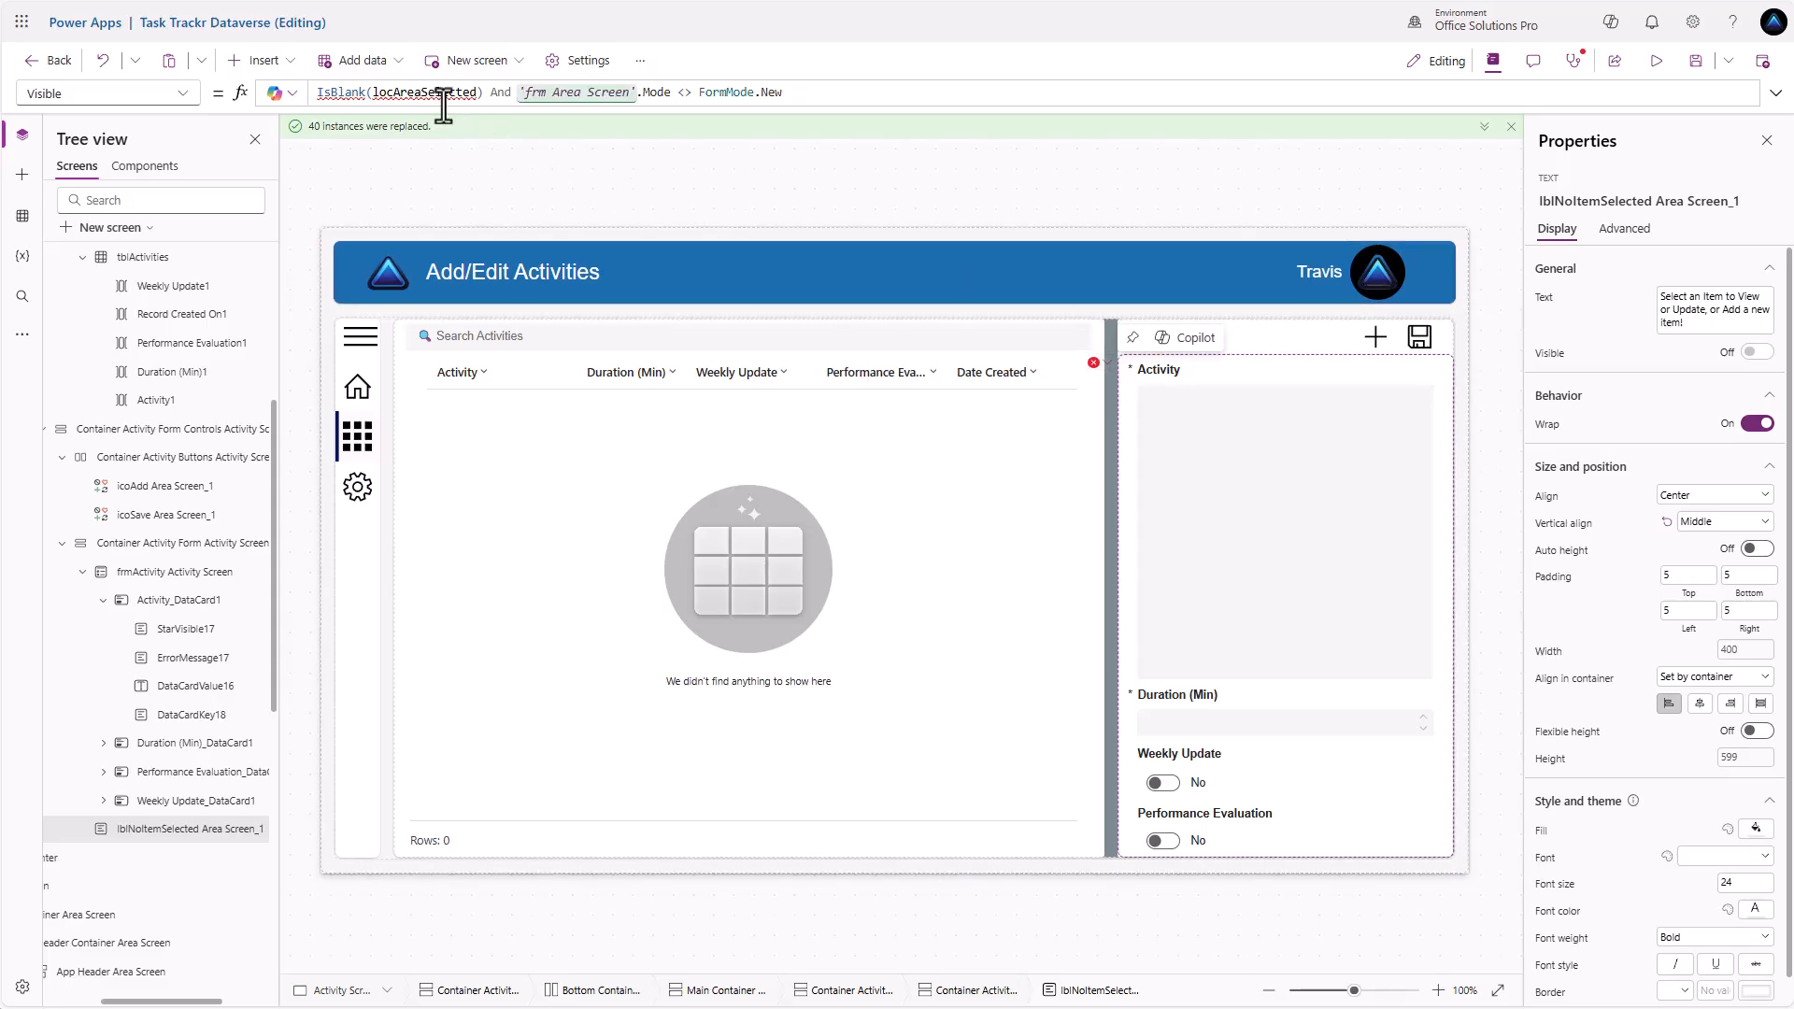
left_click_drag(397, 93, 423, 92)
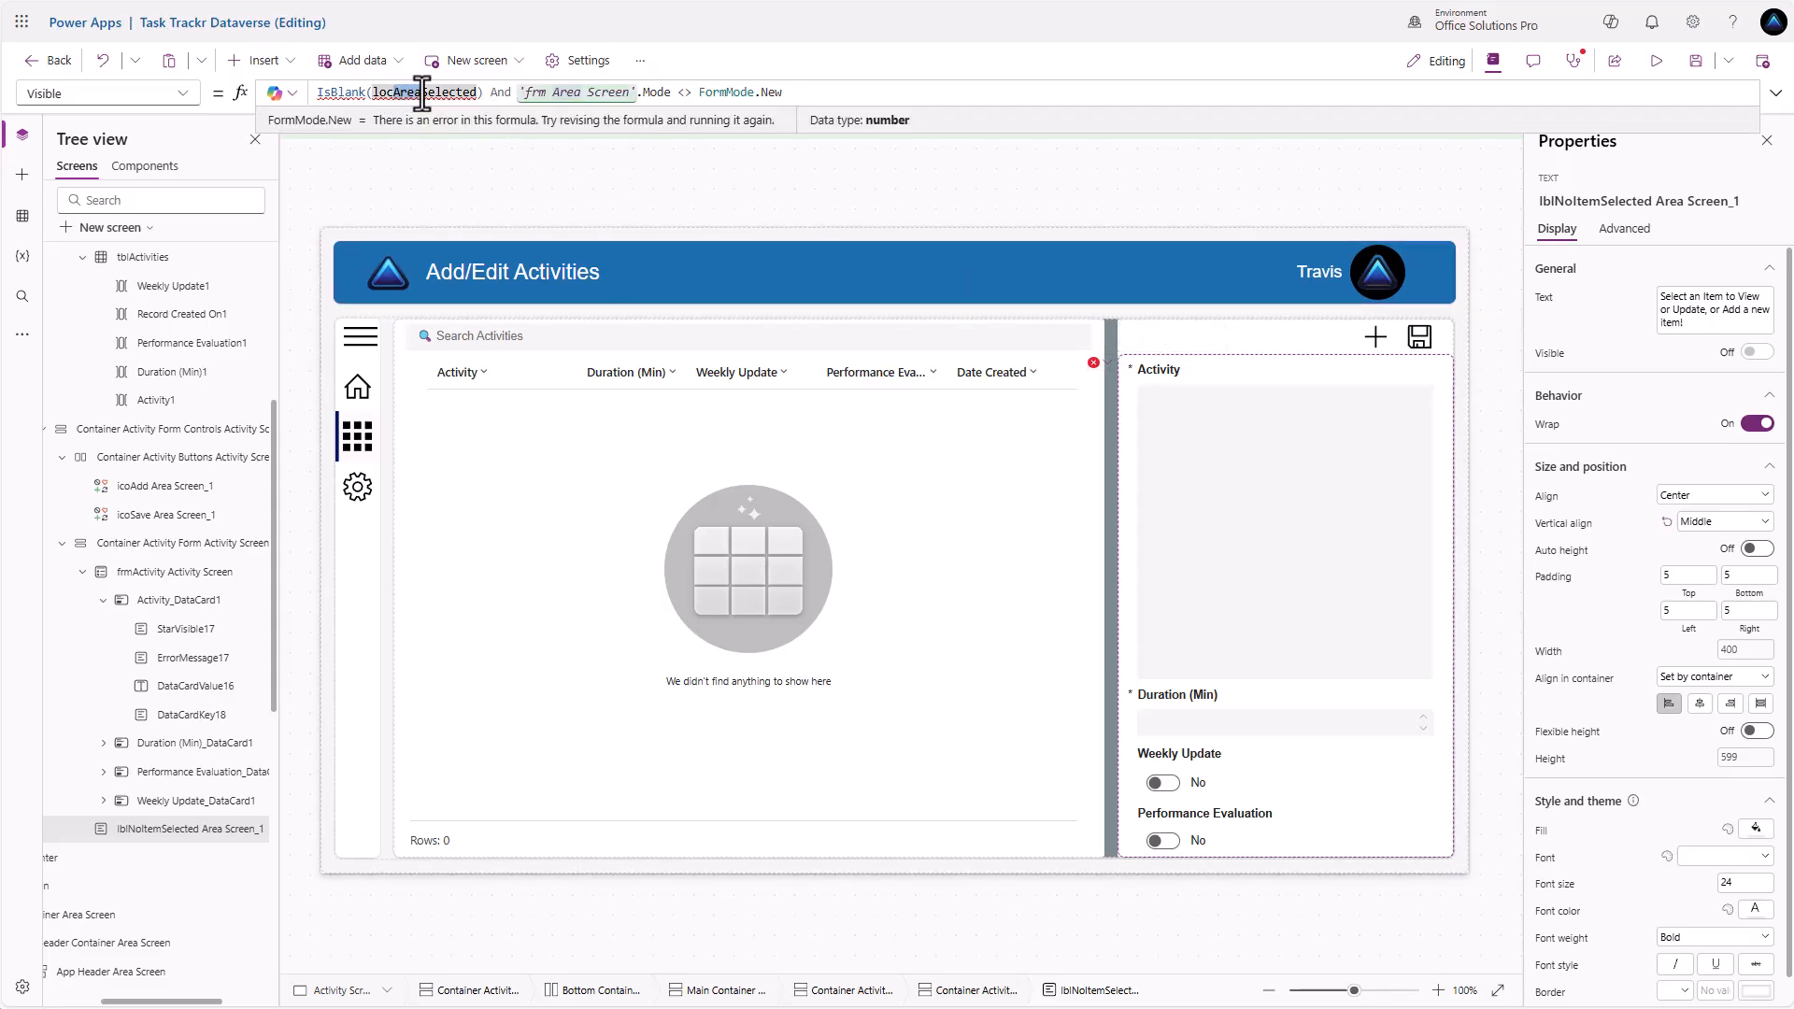
type("Activity")
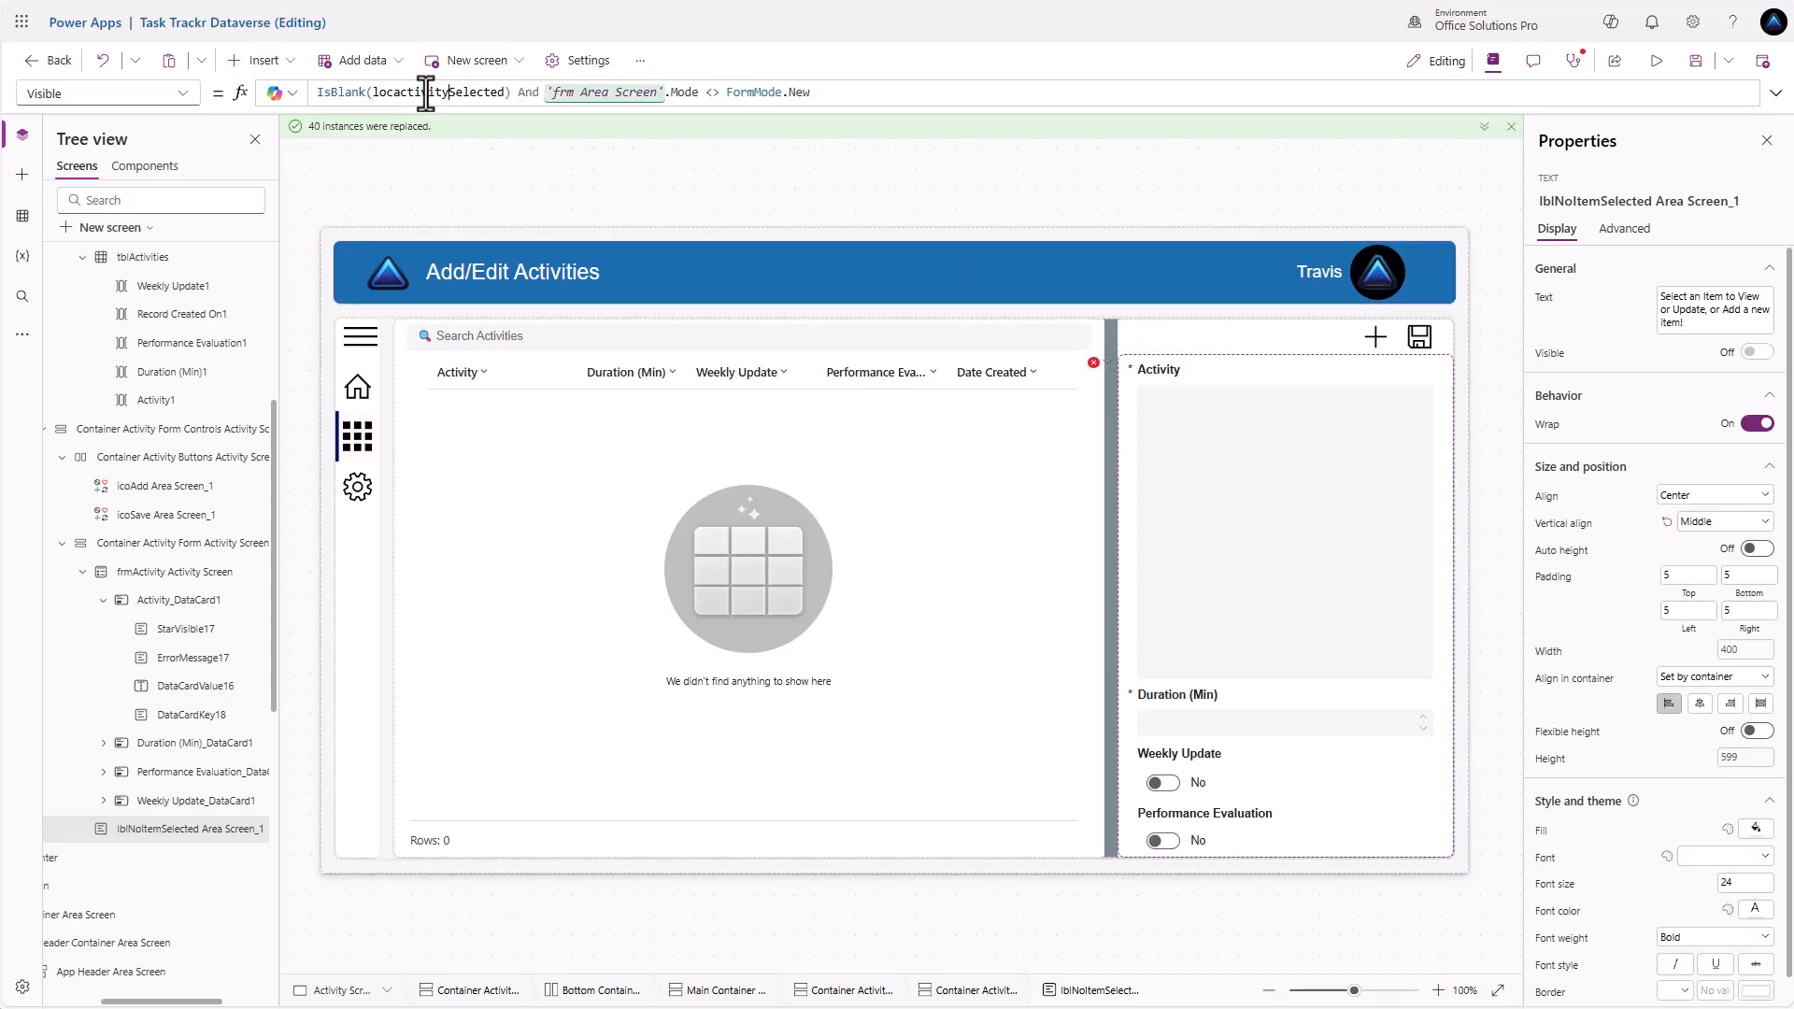
type("y")
left_click_drag(549, 91, 662, 94)
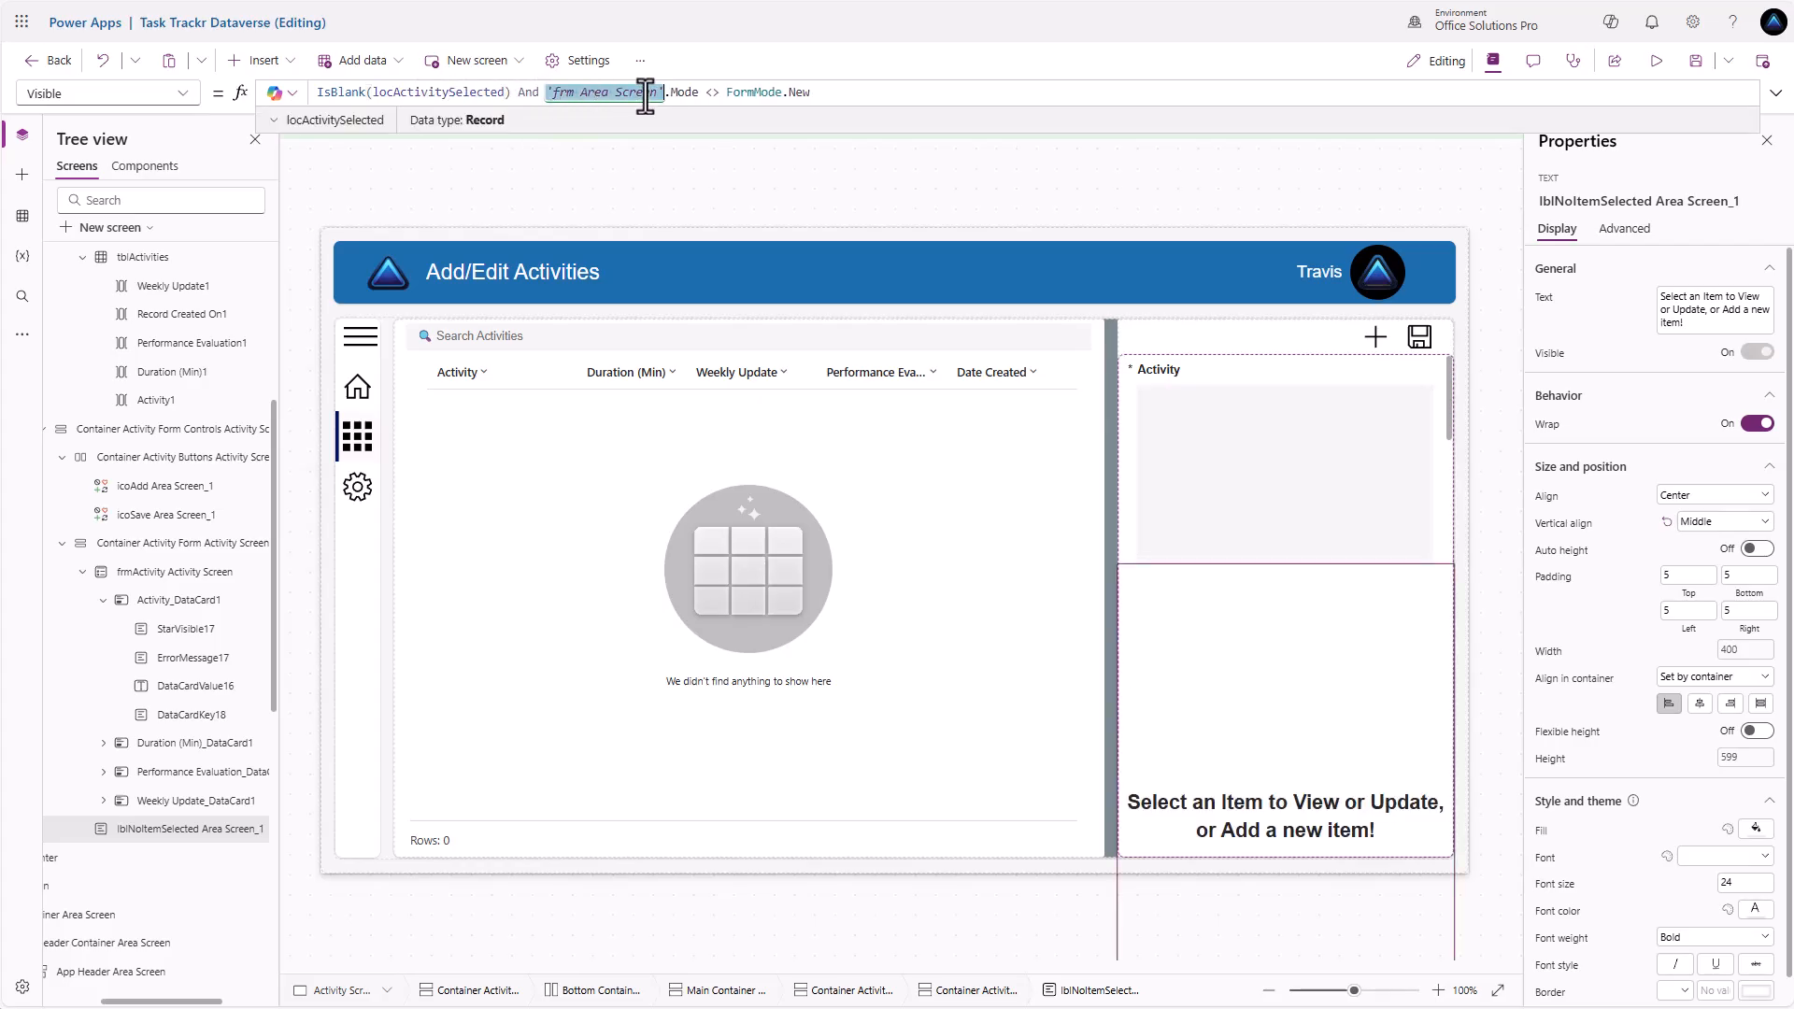
type("frm")
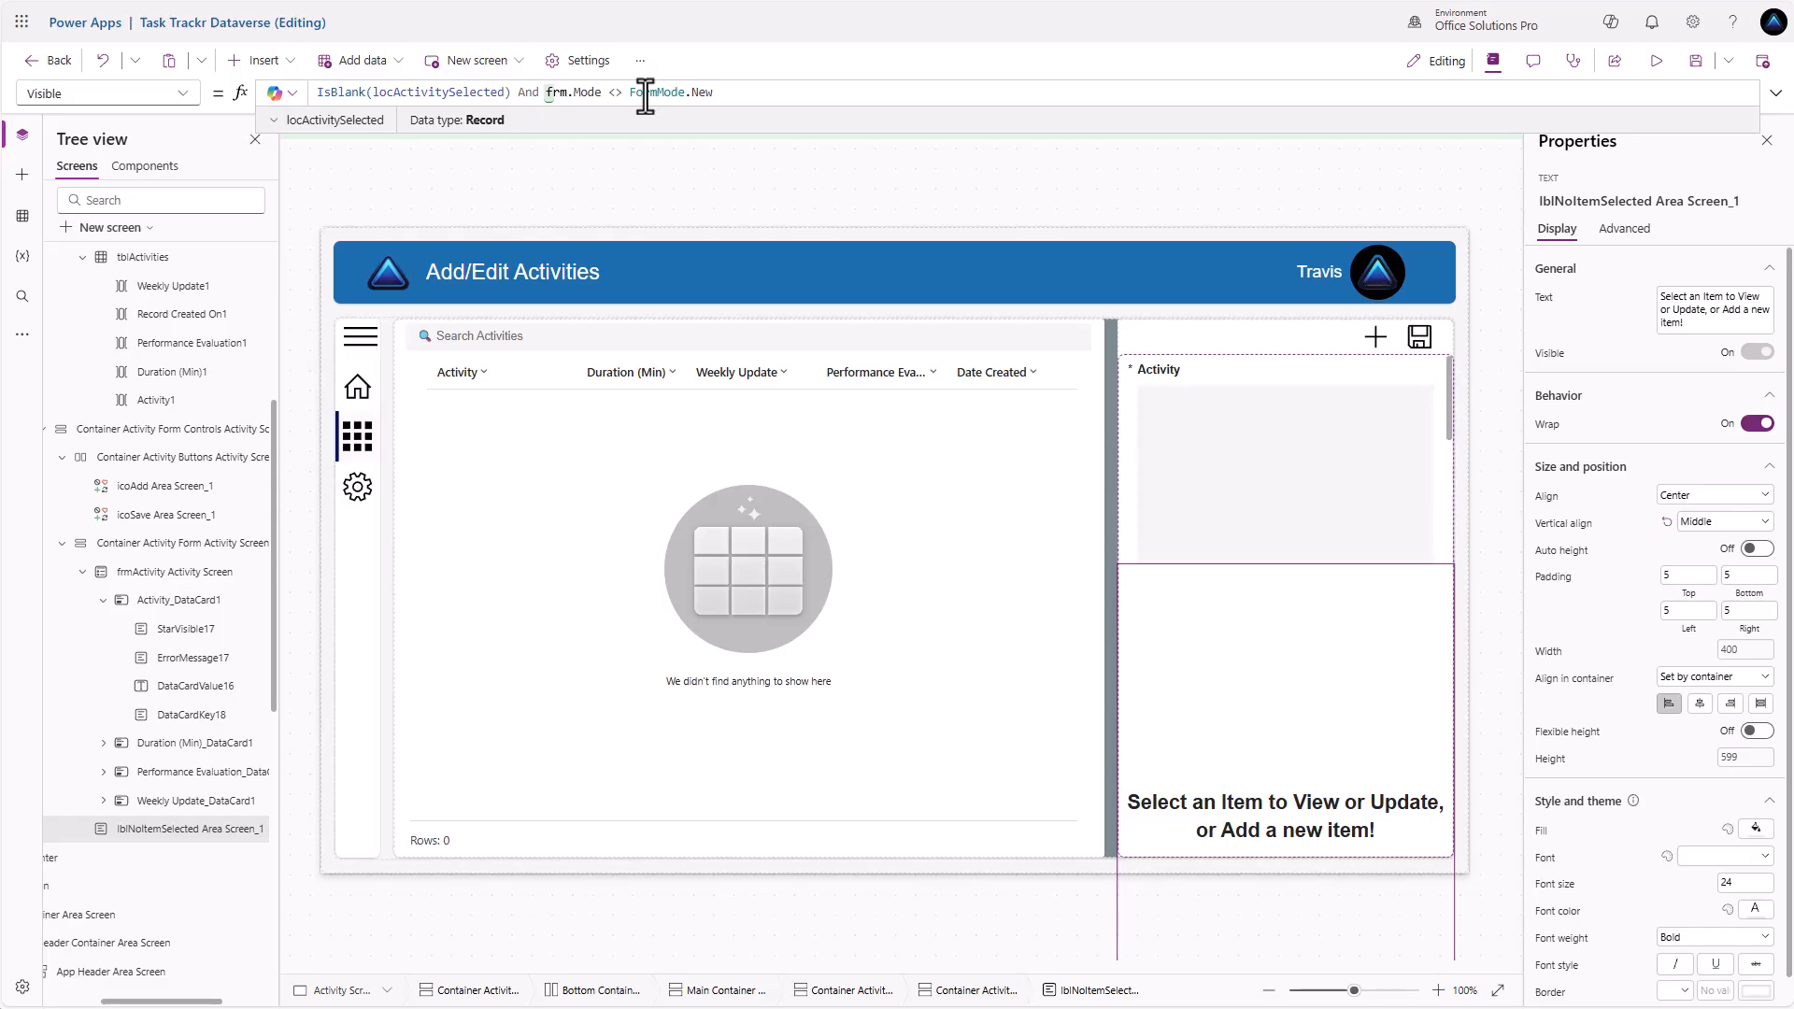
key("Down")
key("Down")
key("Tab")
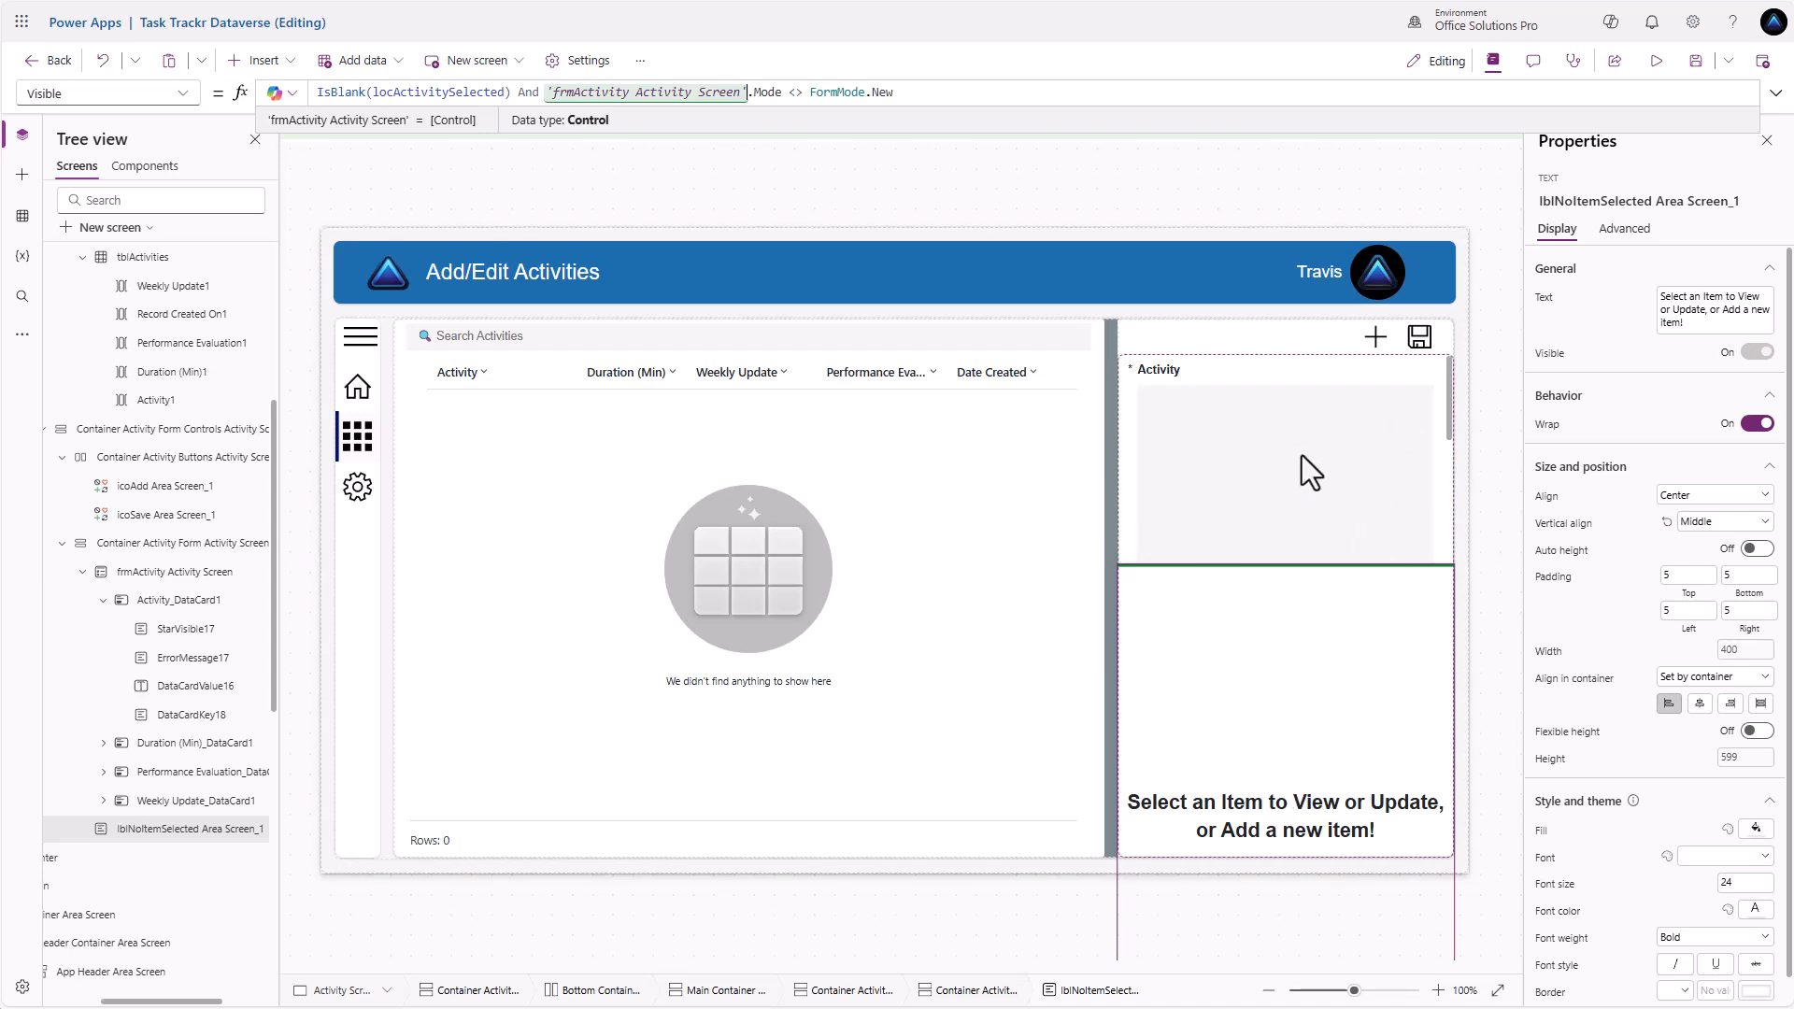
Copy the Visible formula of frm Area Screen into the Visible property of frmActivity Activity Screen
scroll(128, 732, "down", 5)
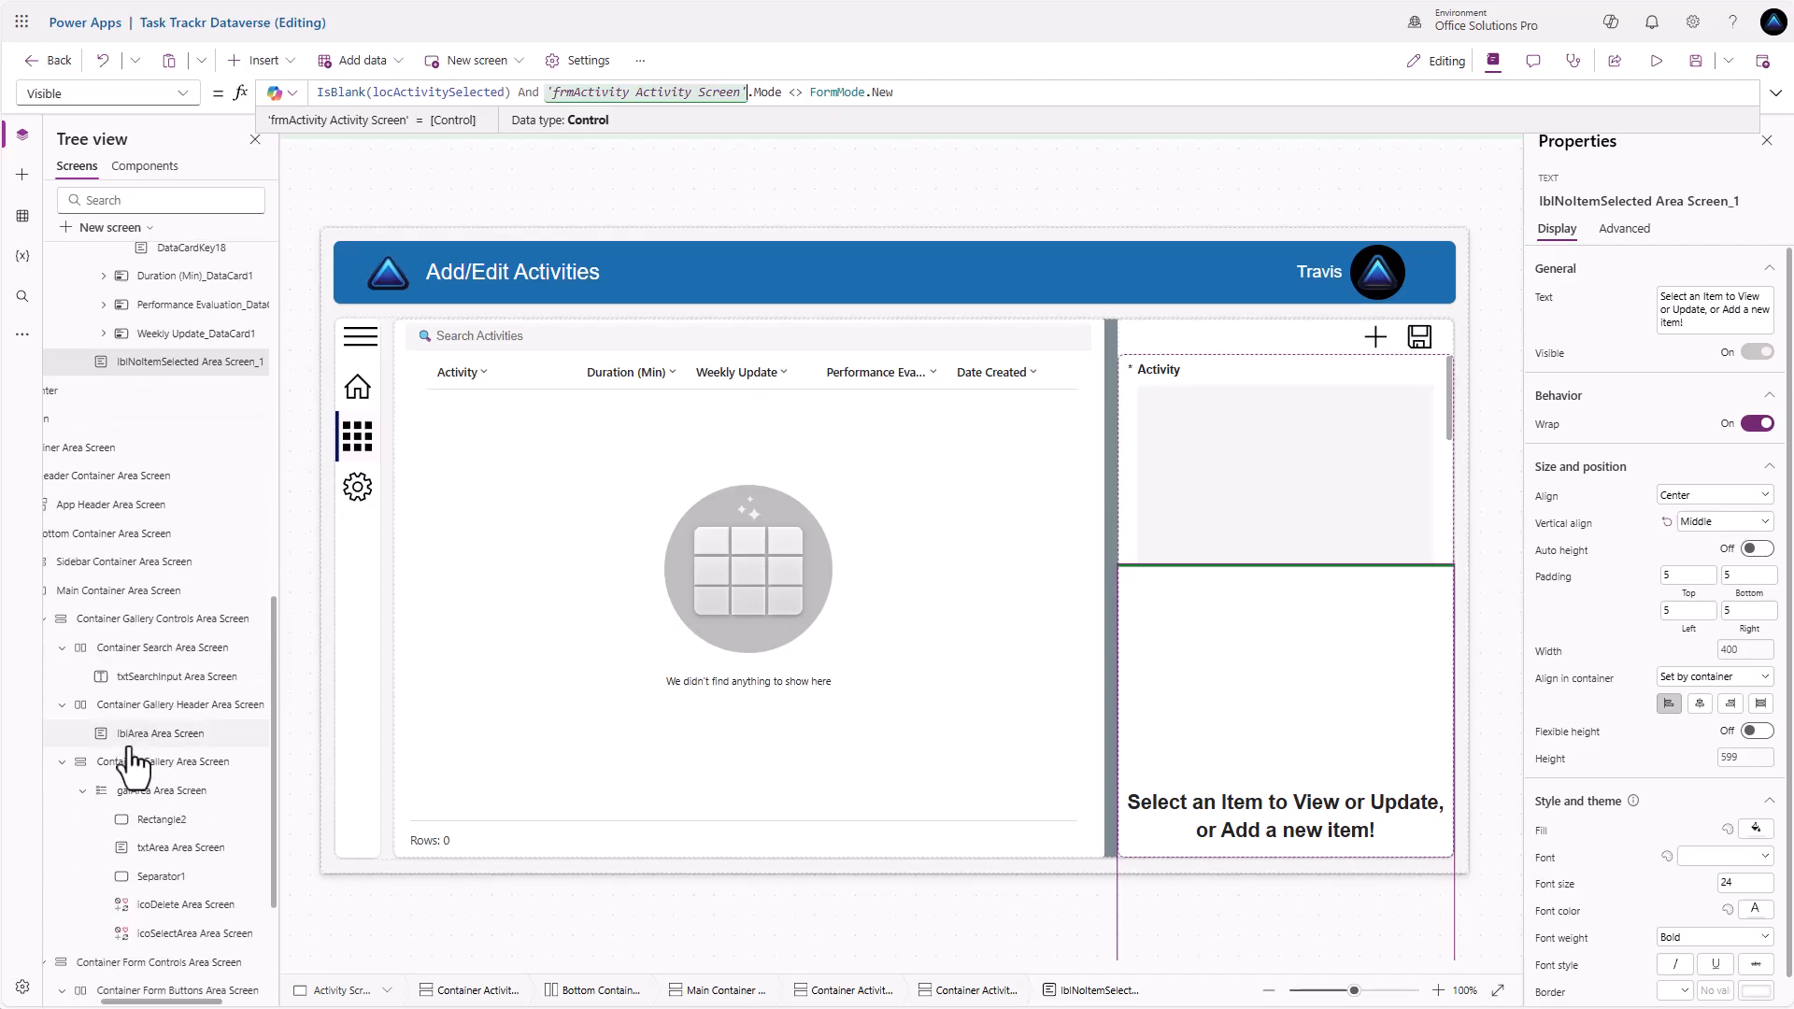
scroll(131, 785, "down", 2)
left_click(166, 902)
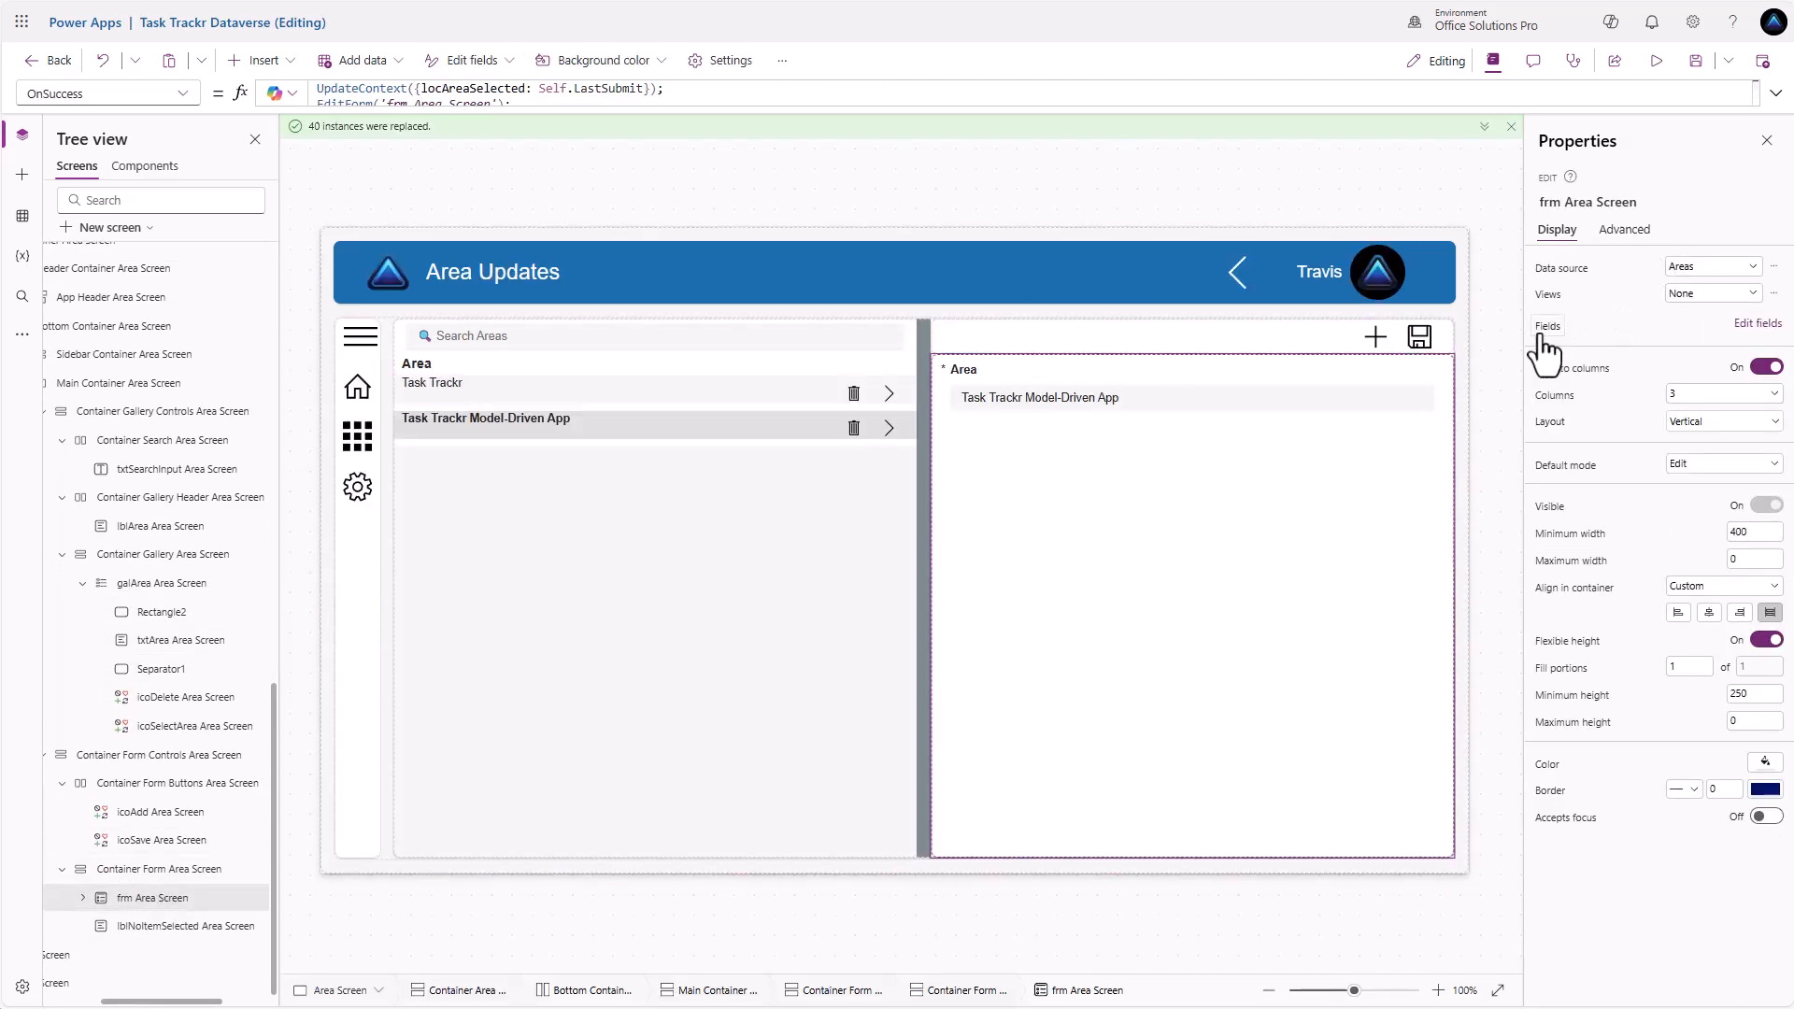
left_click(1549, 507)
left_click_drag(811, 93, 198, 73)
key("ctrl+c")
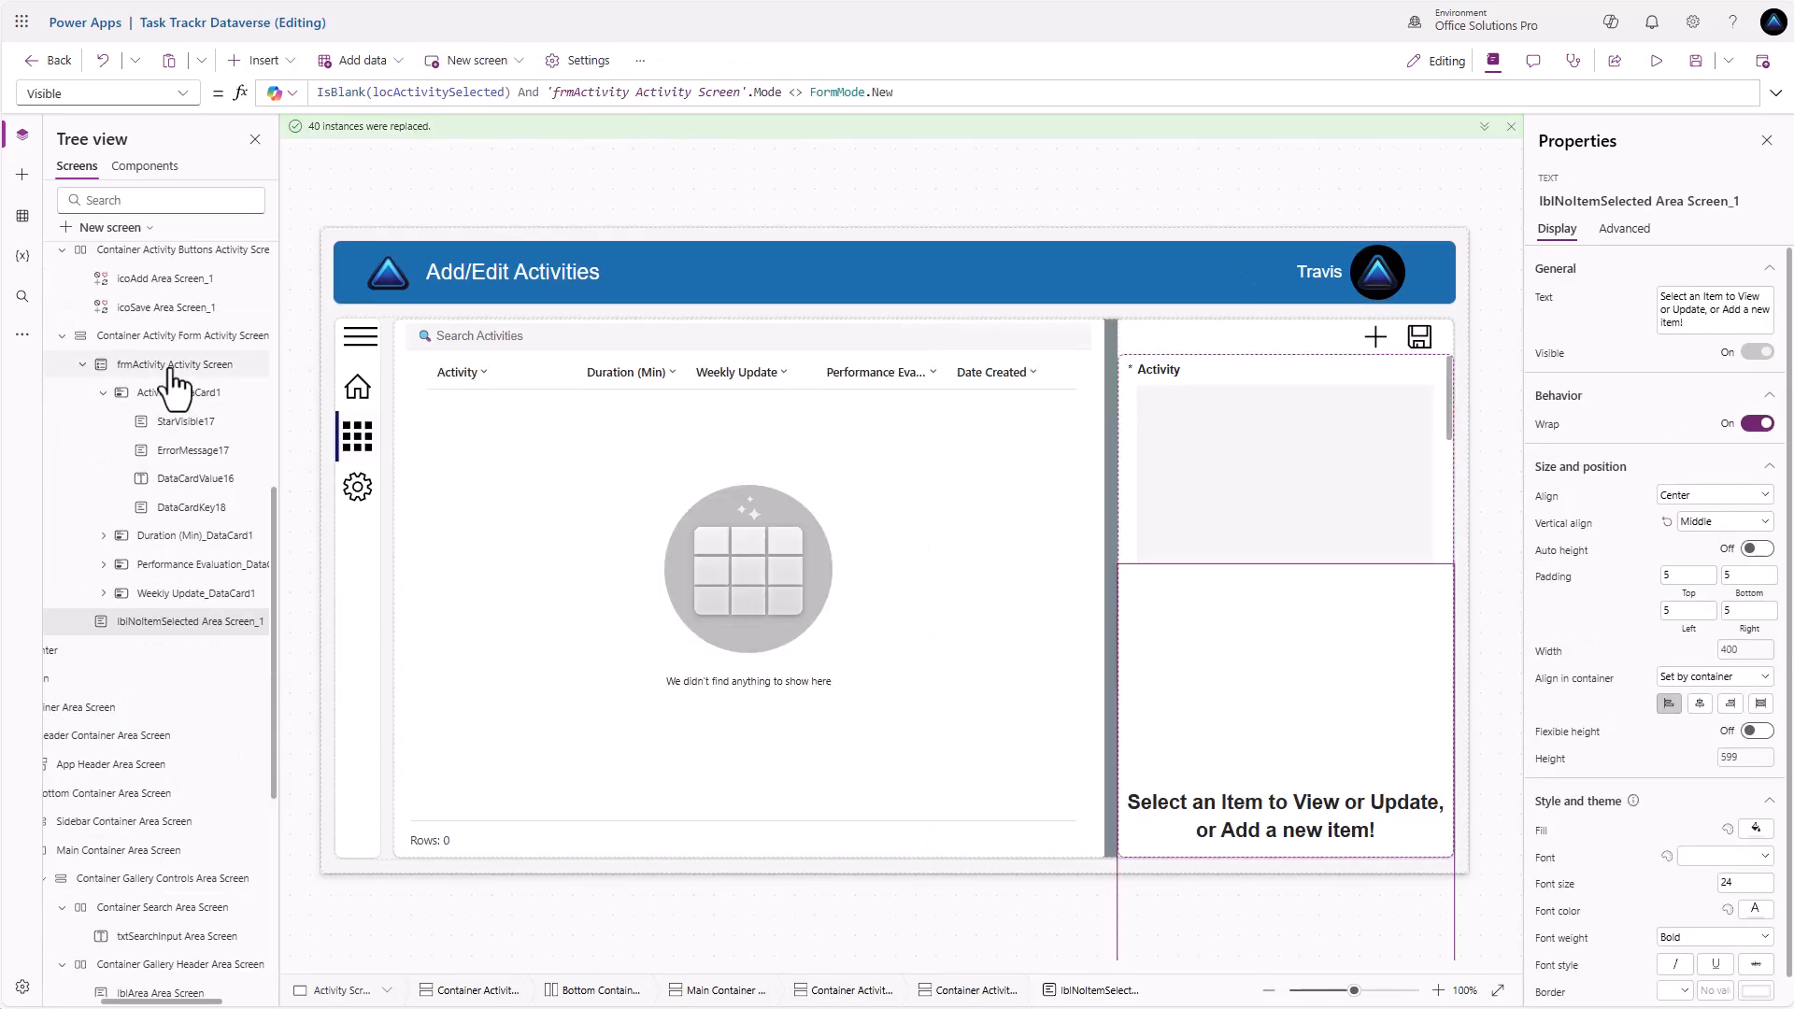
left_click(174, 367)
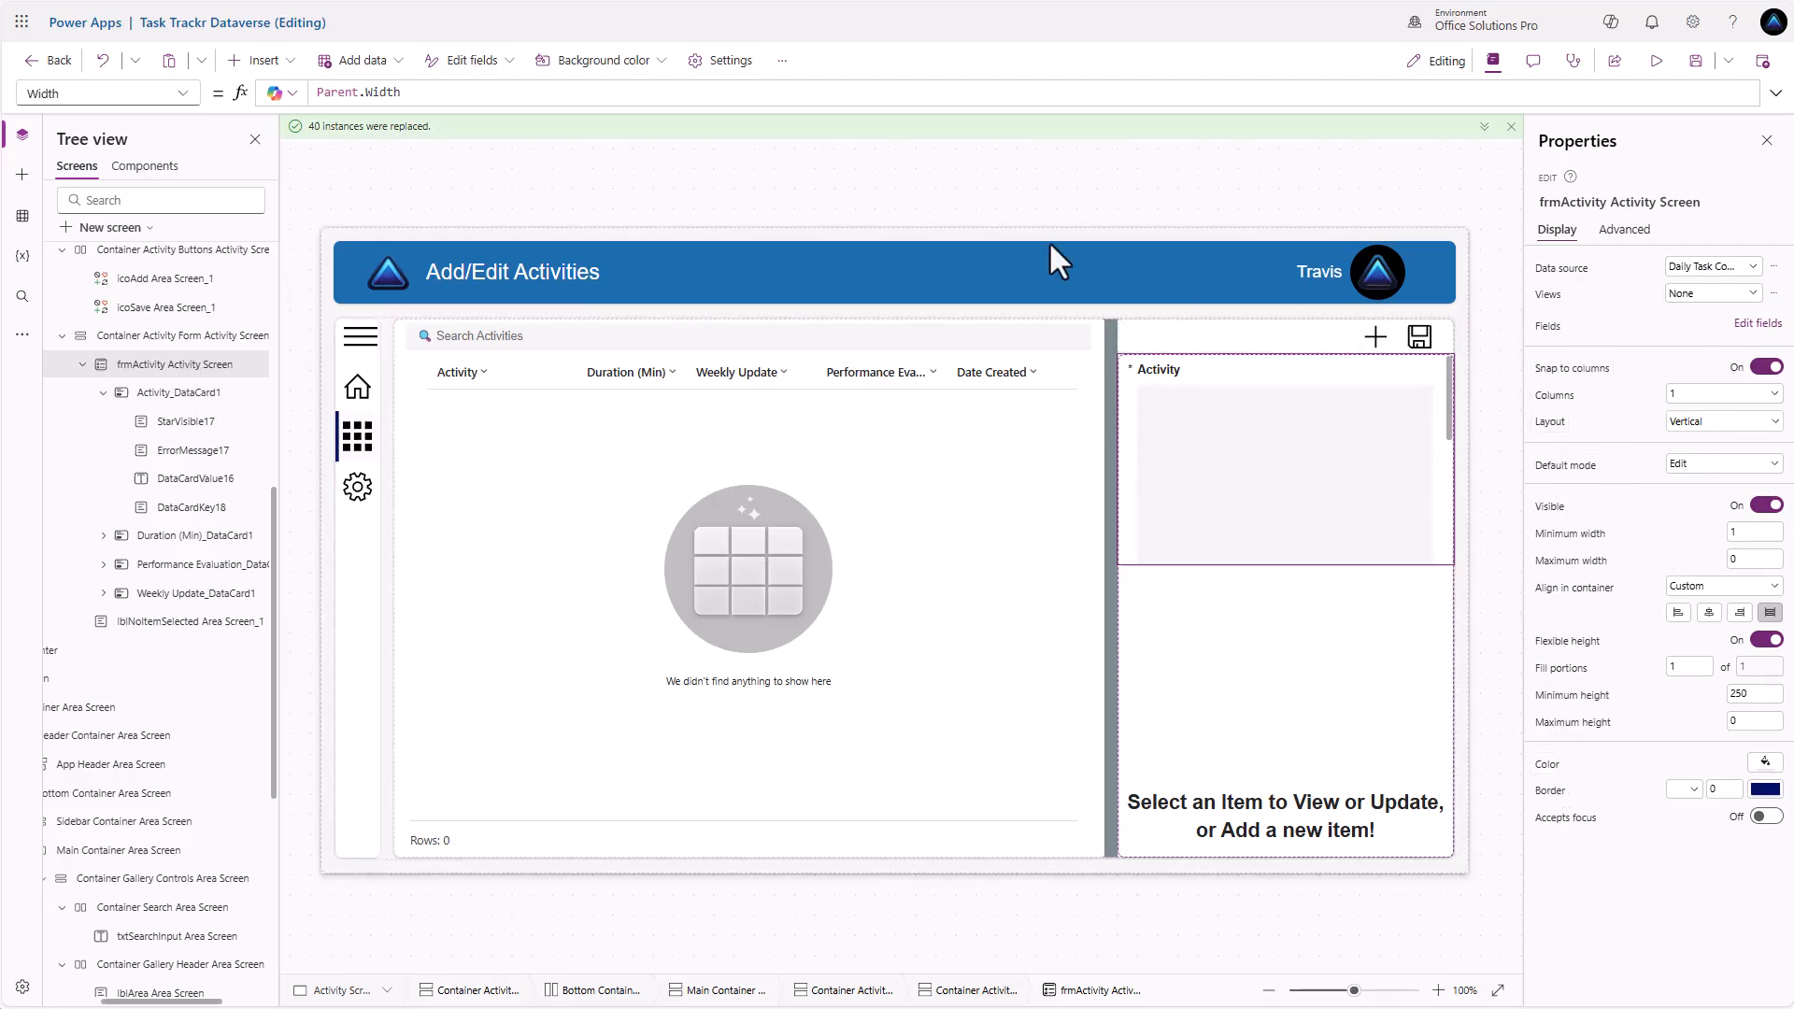
left_click_drag(384, 101, 247, 89)
key("ctrl+v")
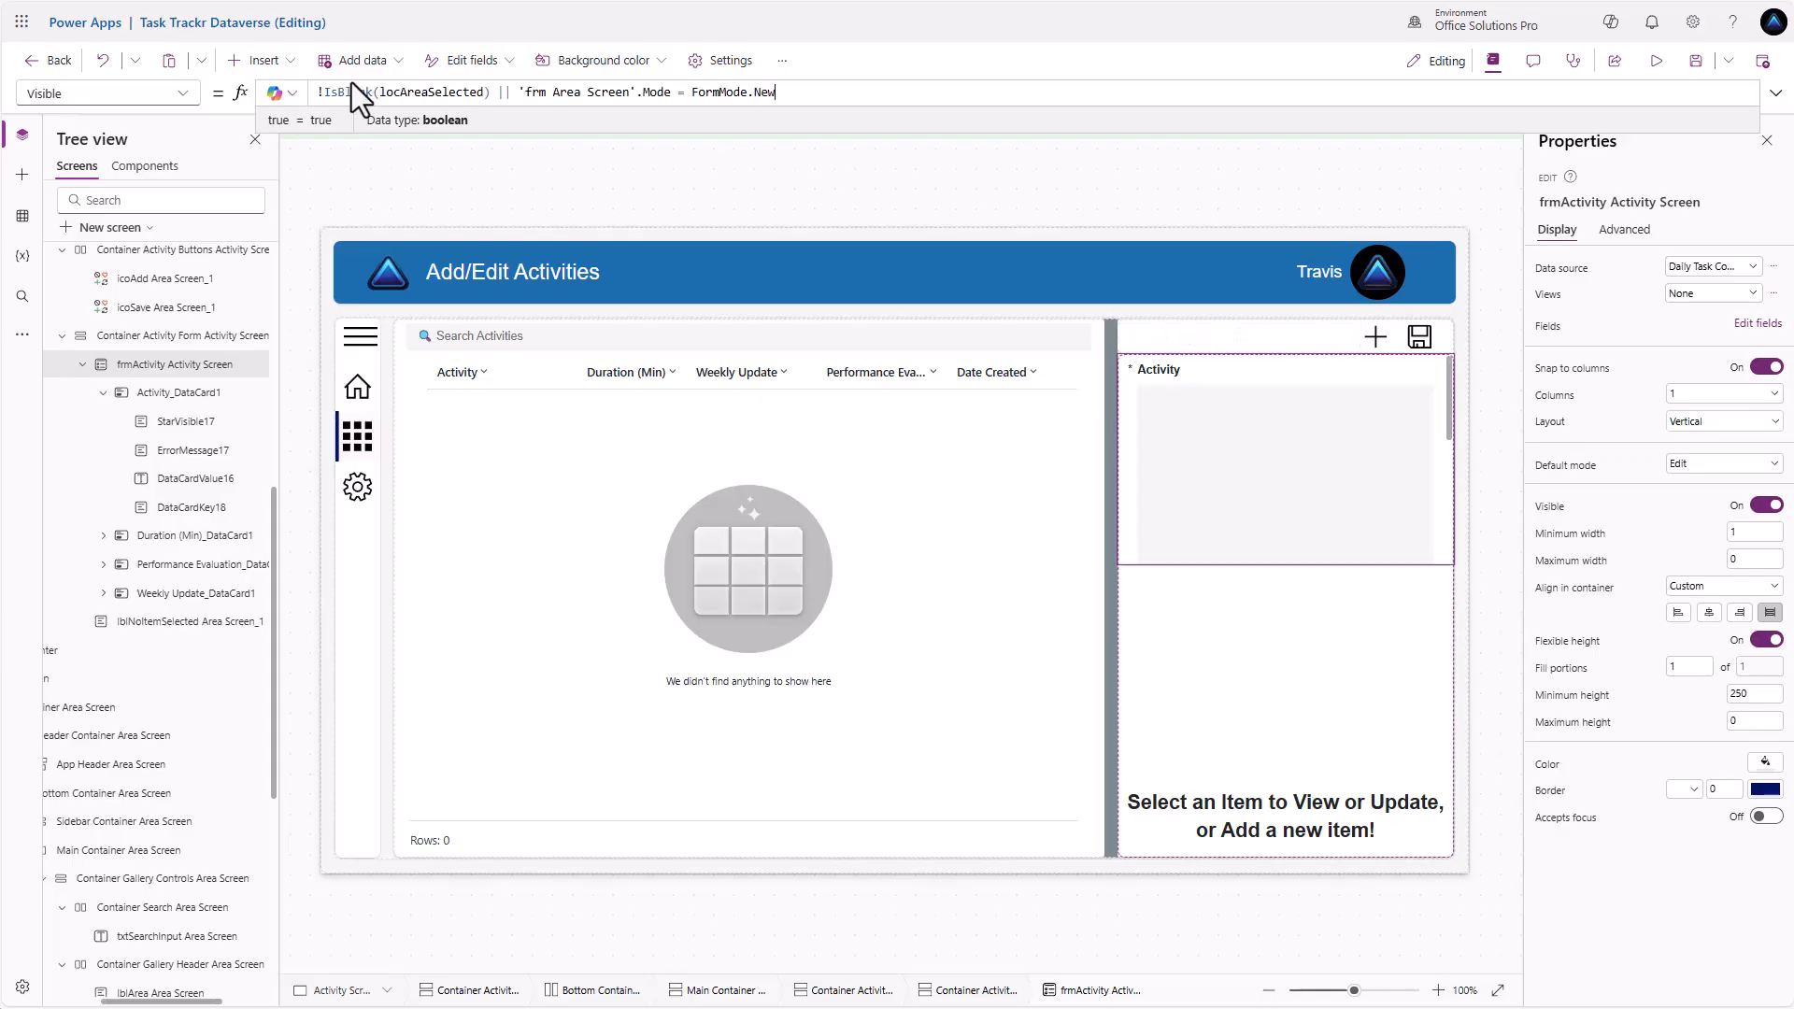
Change the frmActivity Activity Screen Visible formula to reference locActivitySelected and 'frmActivity Activity Screen'
left_click_drag(409, 93, 428, 95)
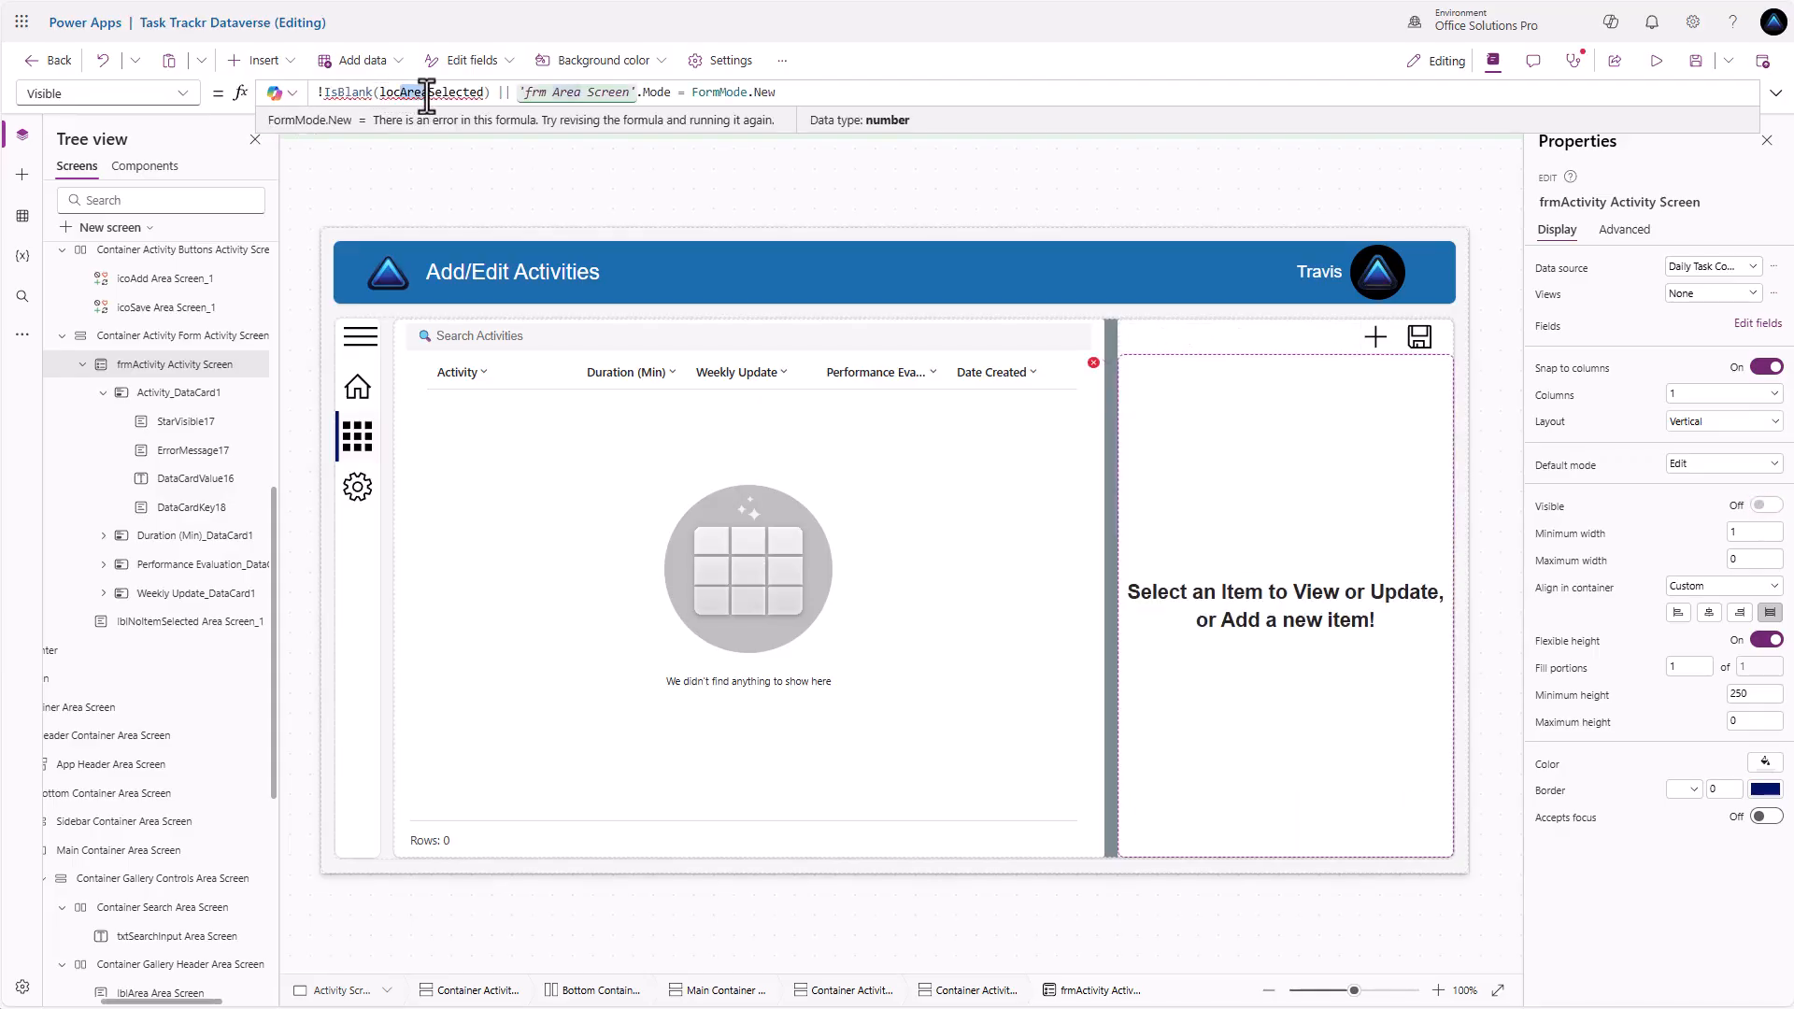
type("Activity")
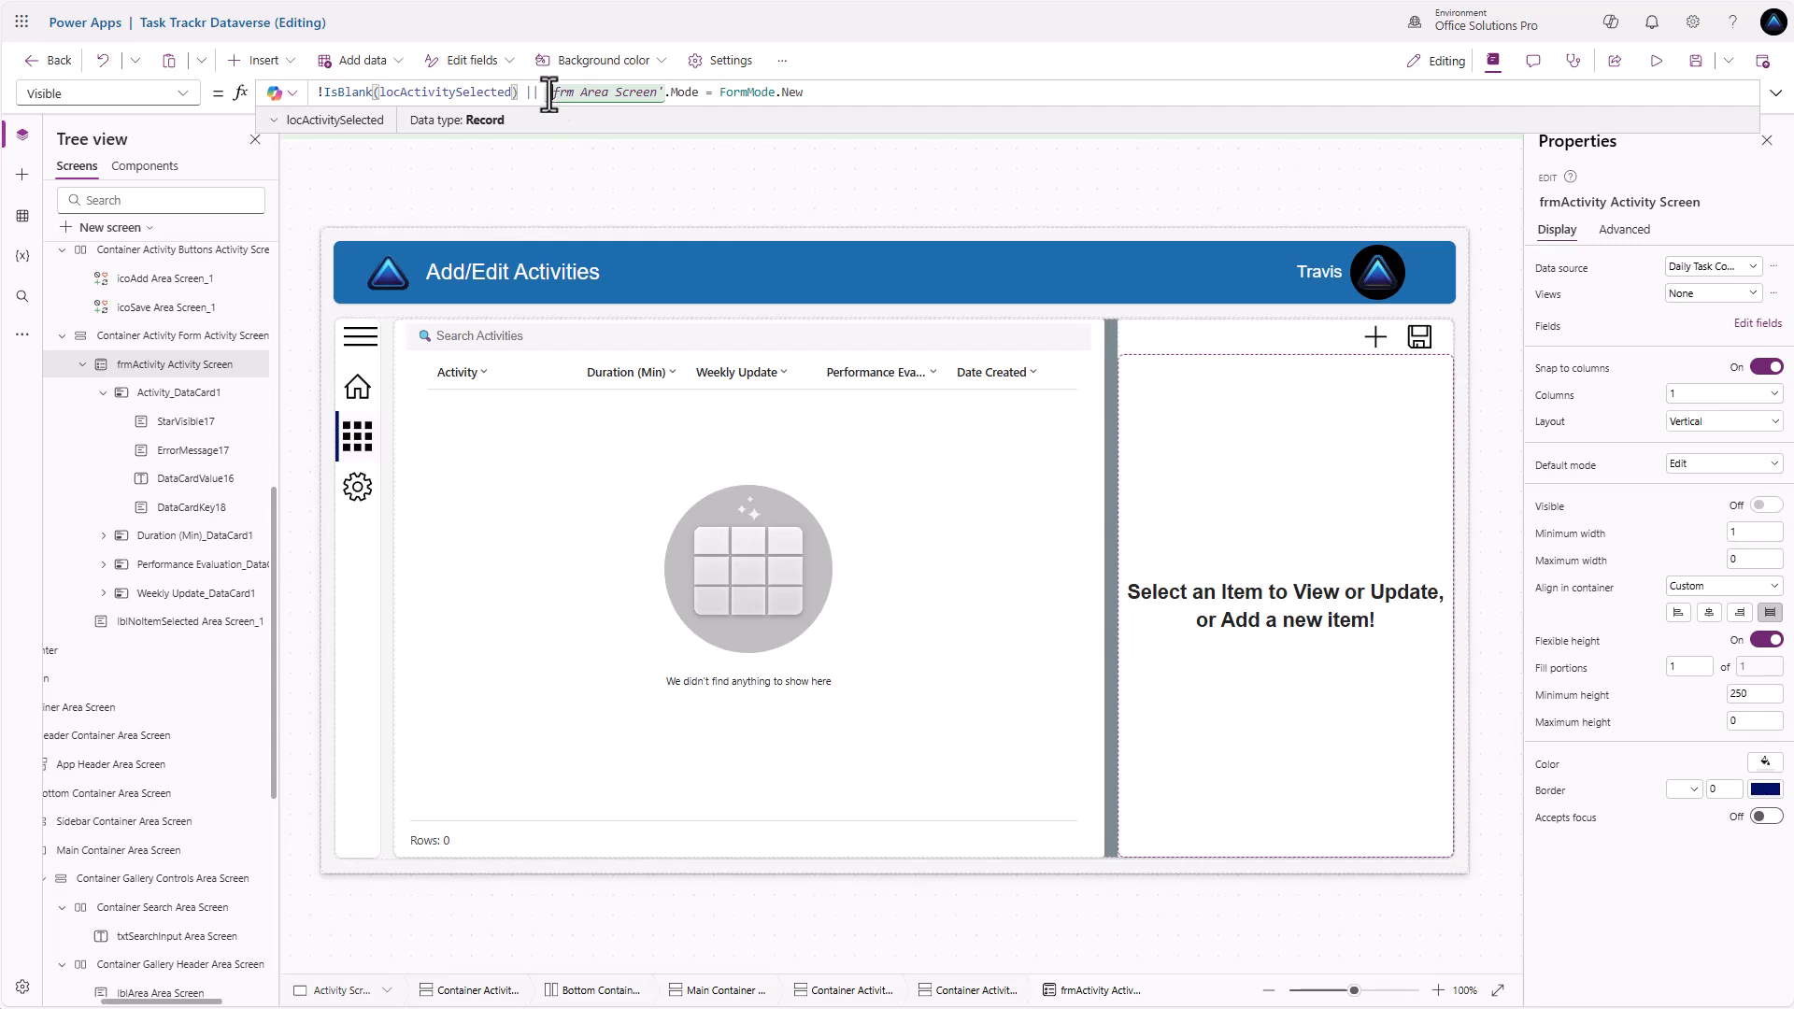
left_click_drag(545, 93, 662, 97)
type("frm")
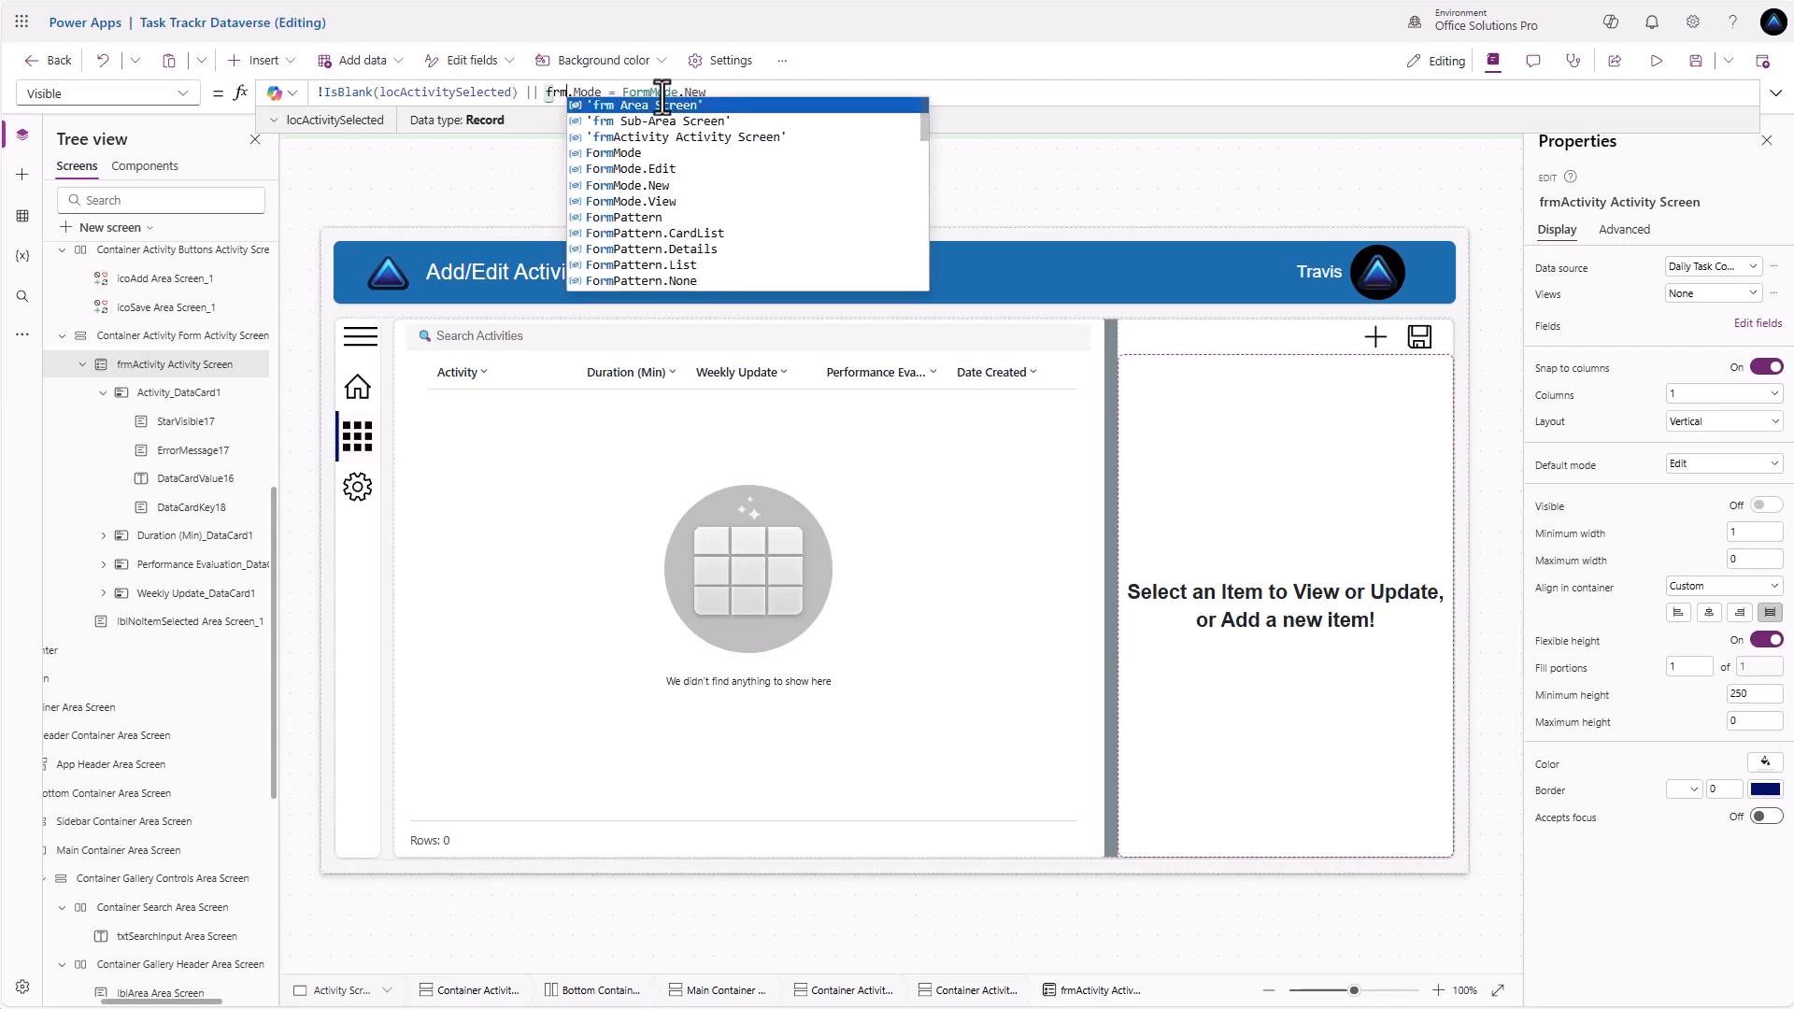
key("Down")
key("Down")
key("Tab")
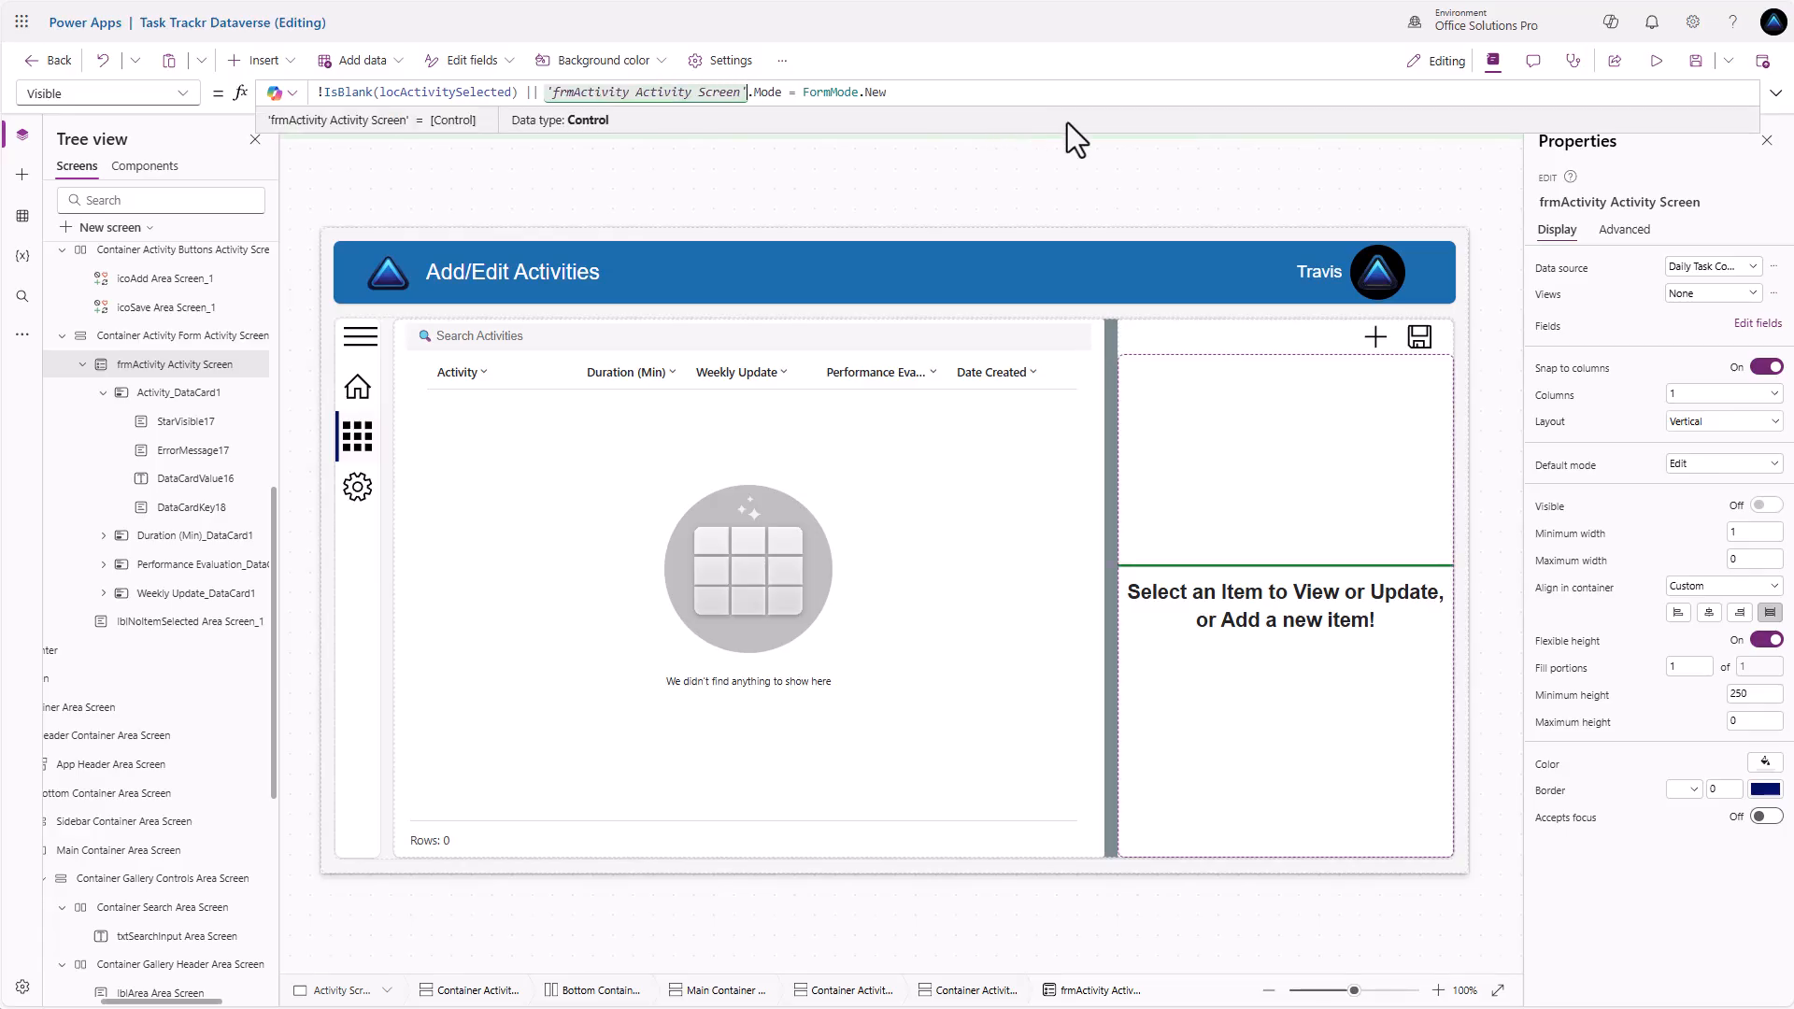
Preview the app and fill in a new activity named Test Addition with a duration of 15 minutes and Weekly Update set to Yes
left_click(1655, 62)
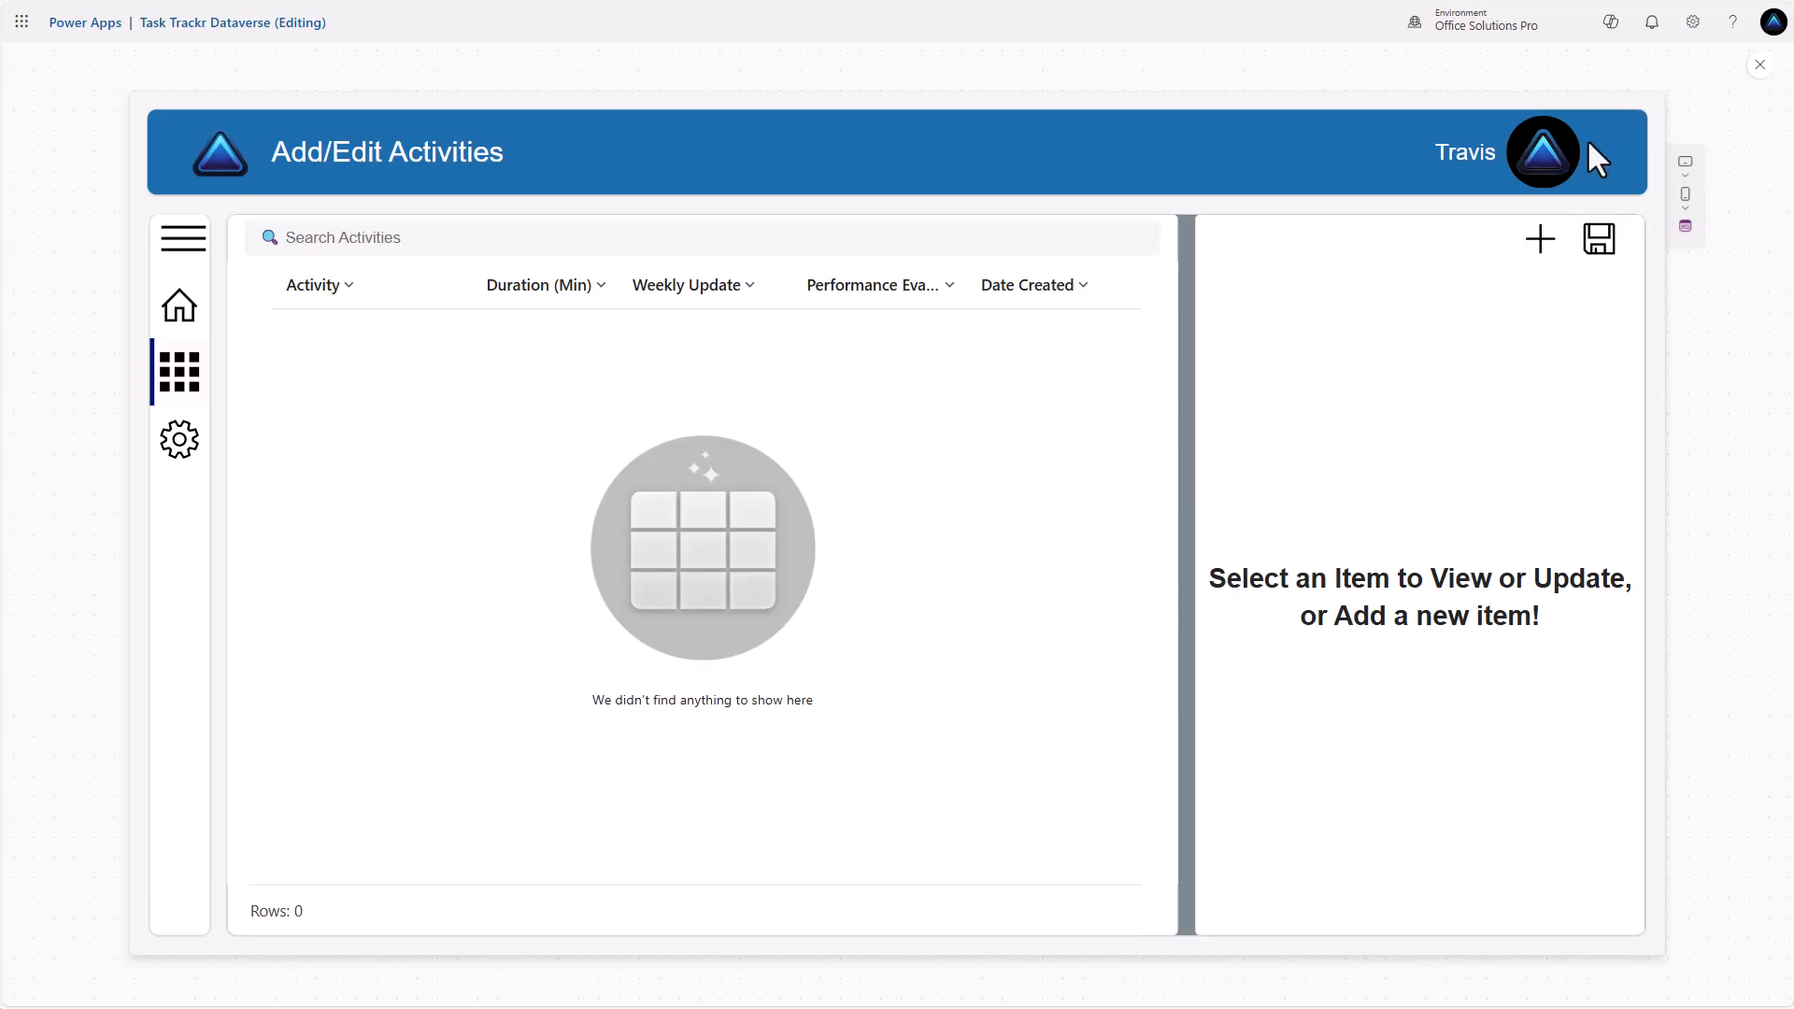
left_click(1548, 270)
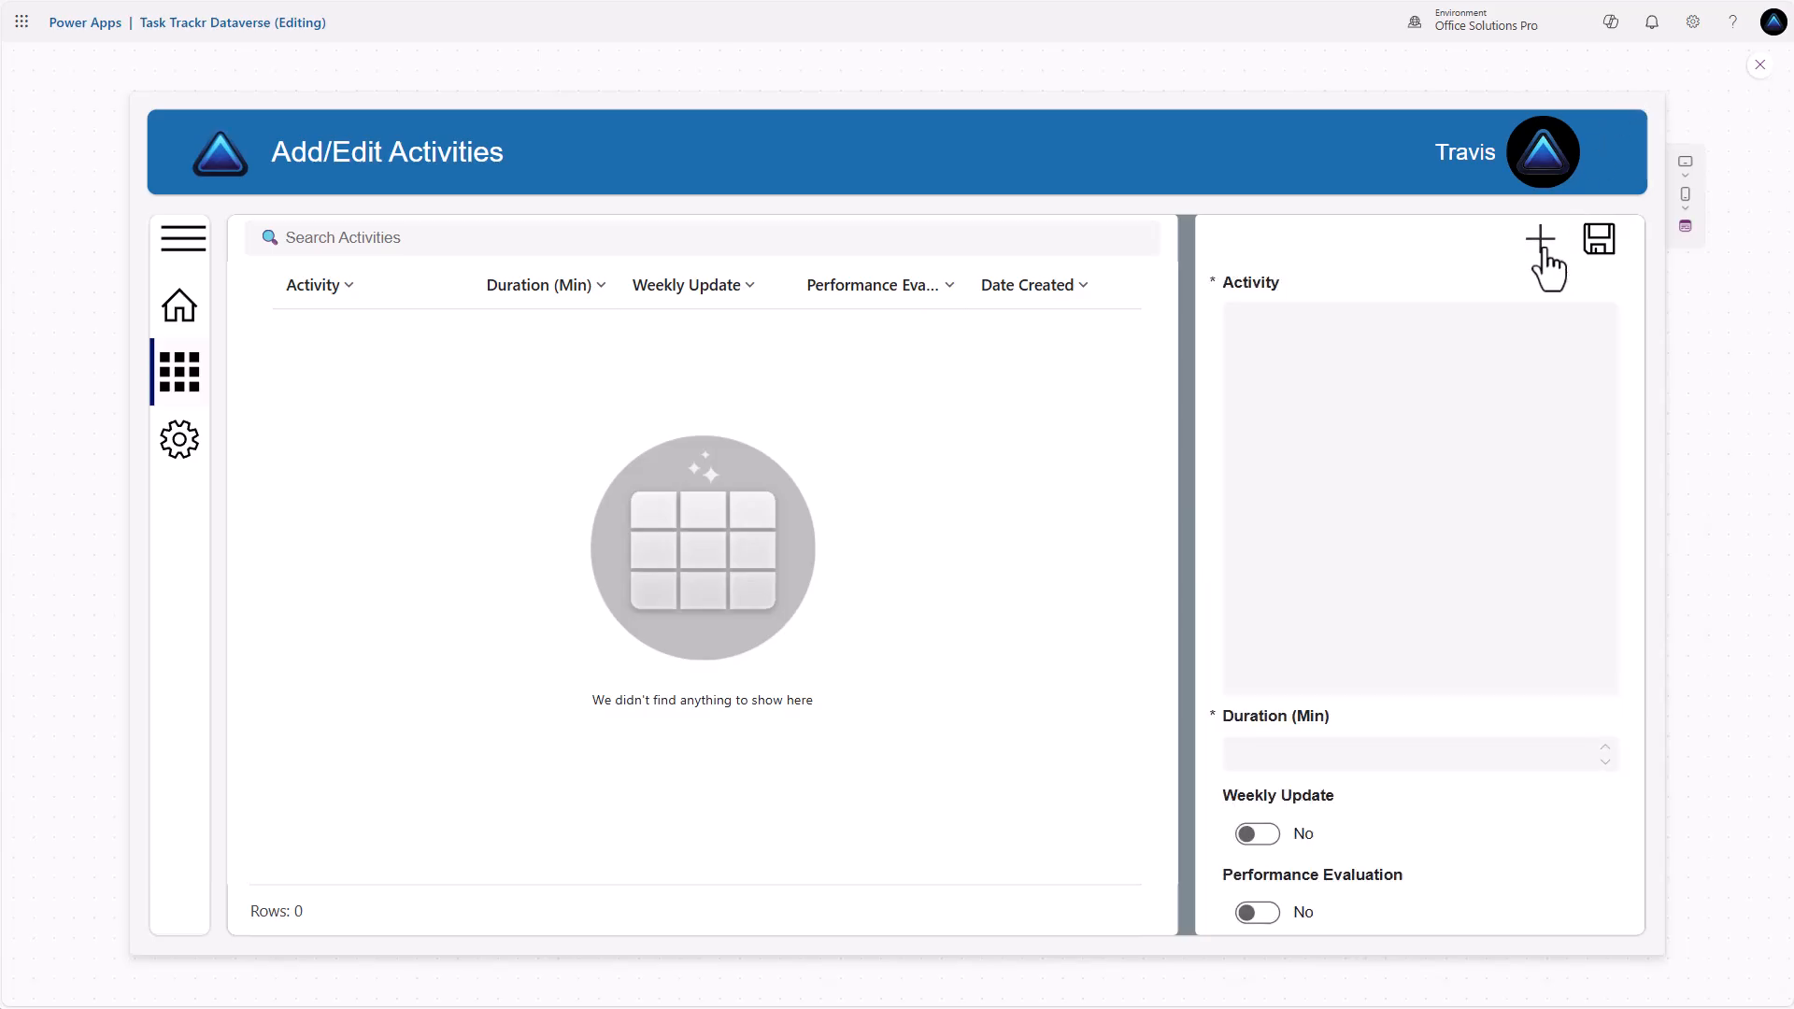
left_click(1354, 552)
type("Test Addition")
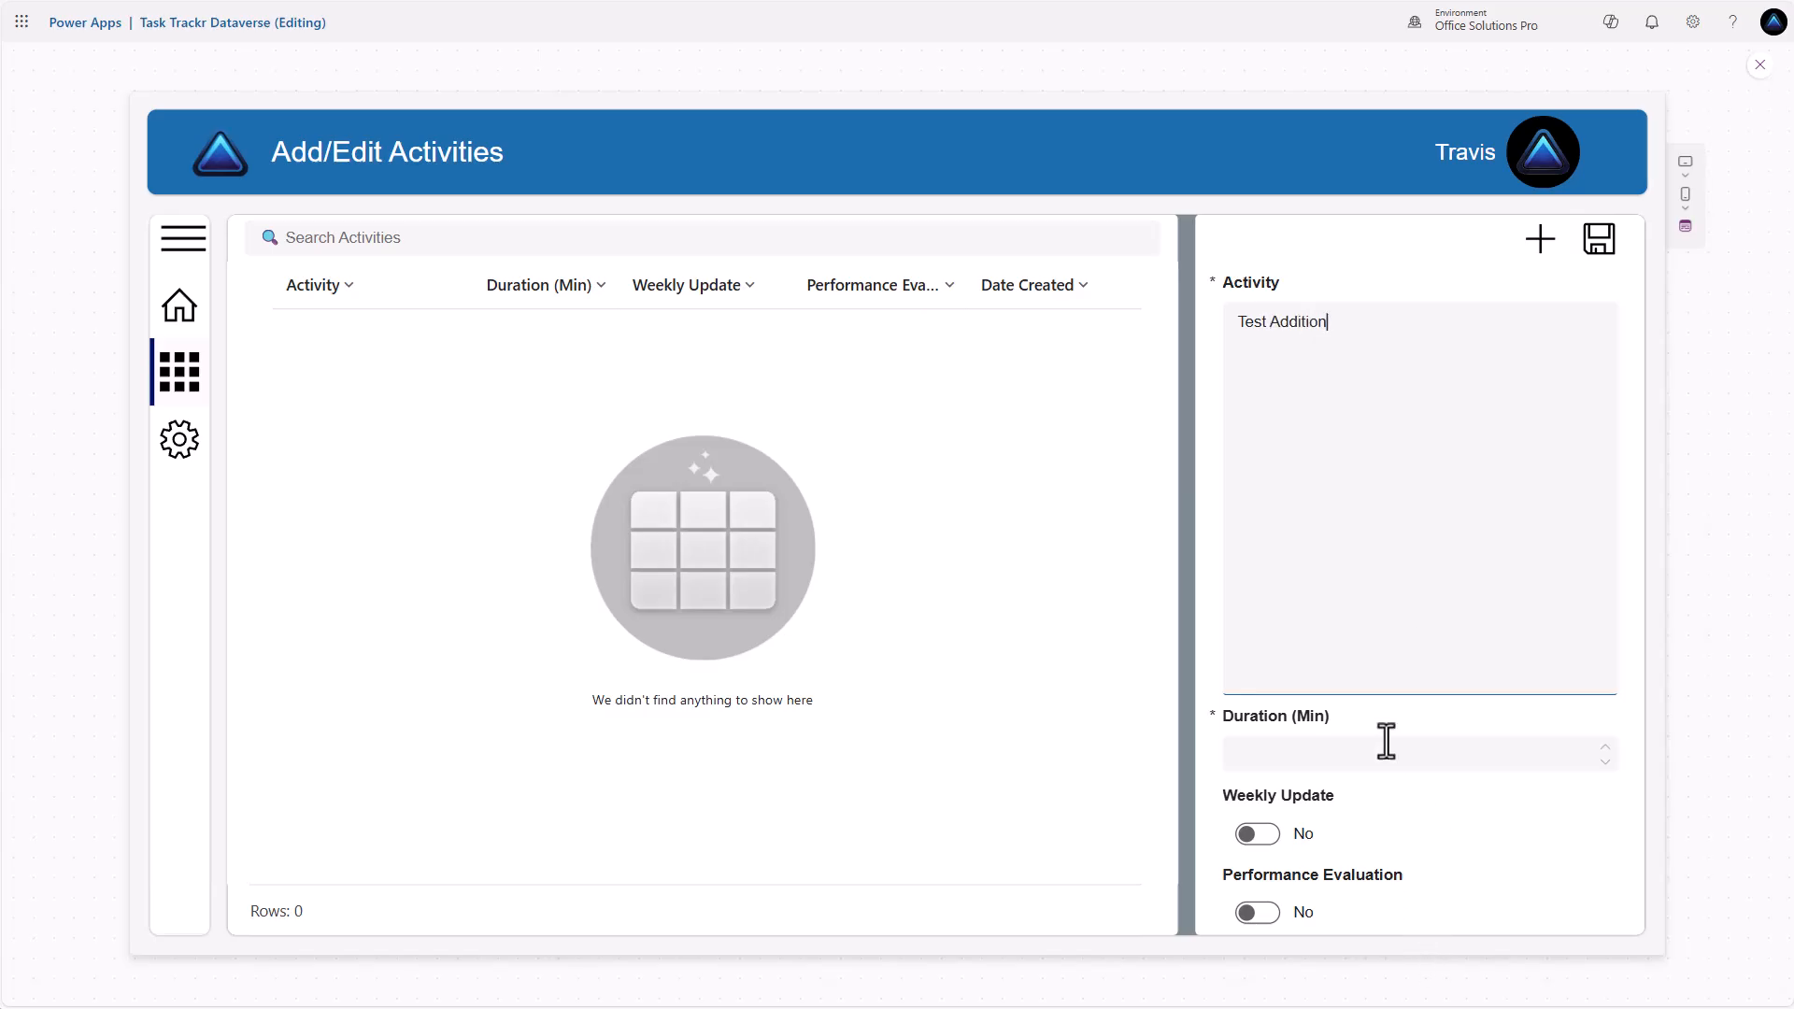
left_click(1383, 751)
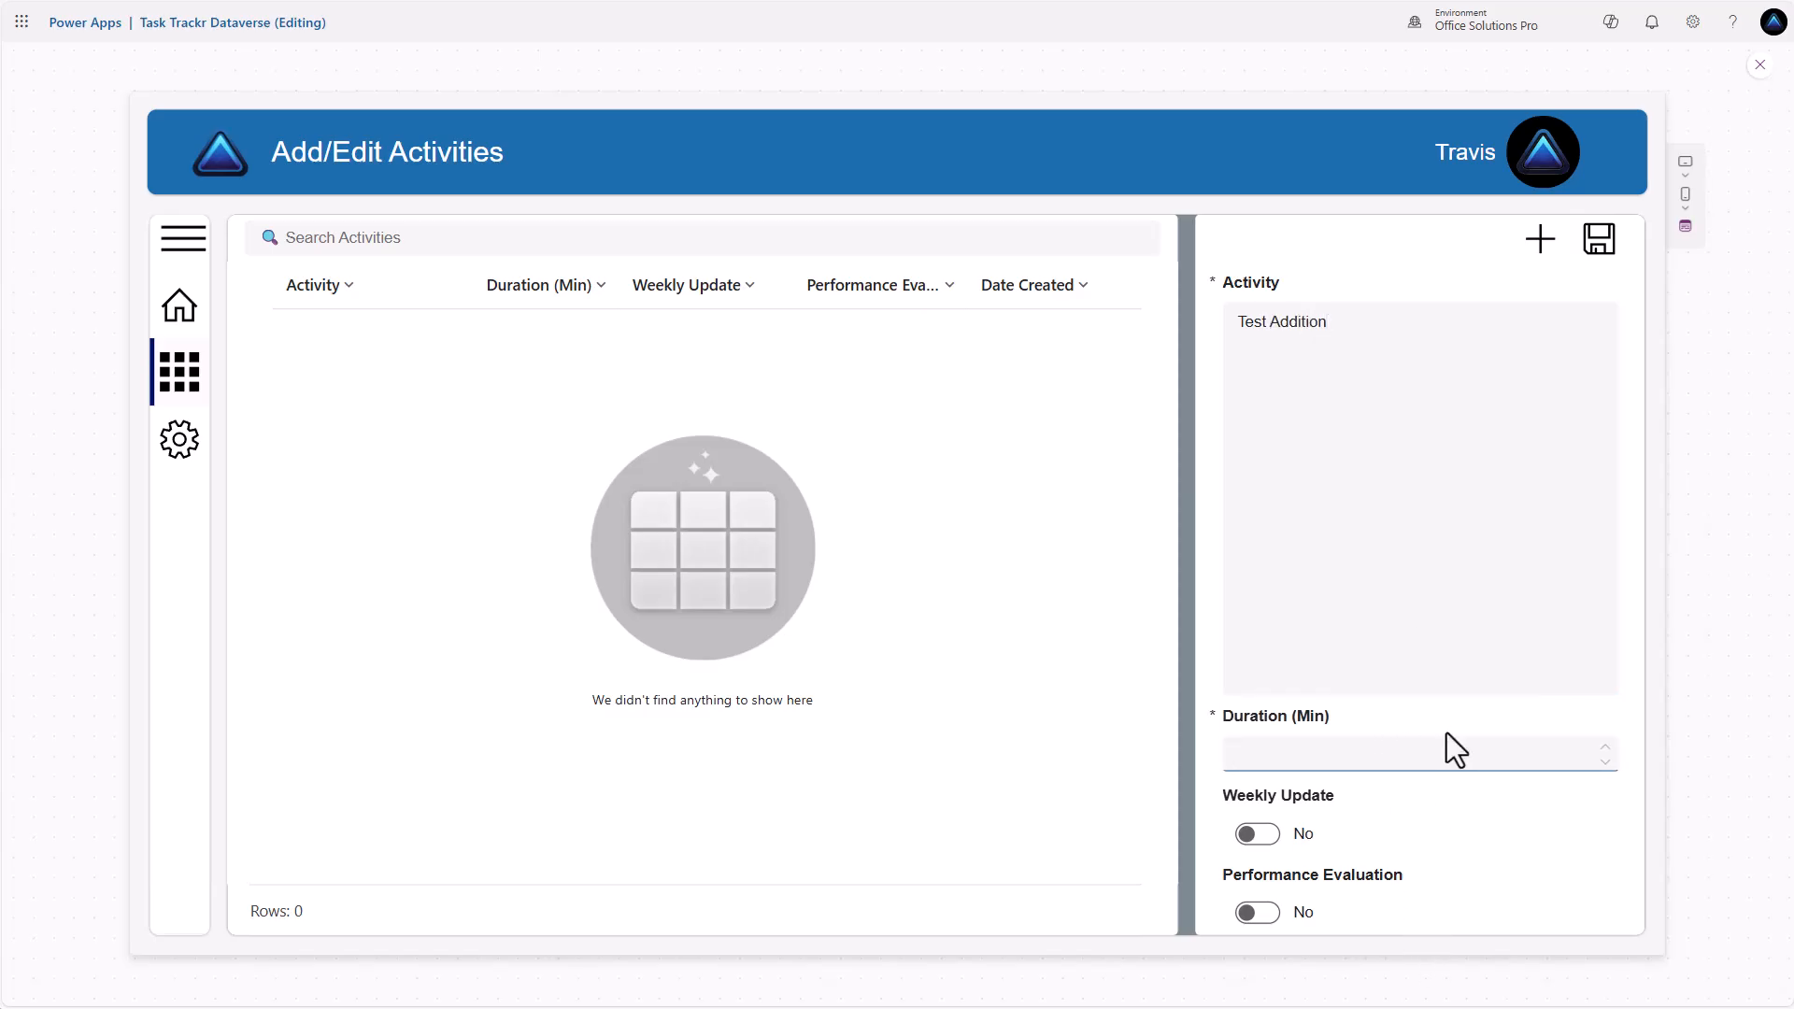
type("15")
left_click(1260, 837)
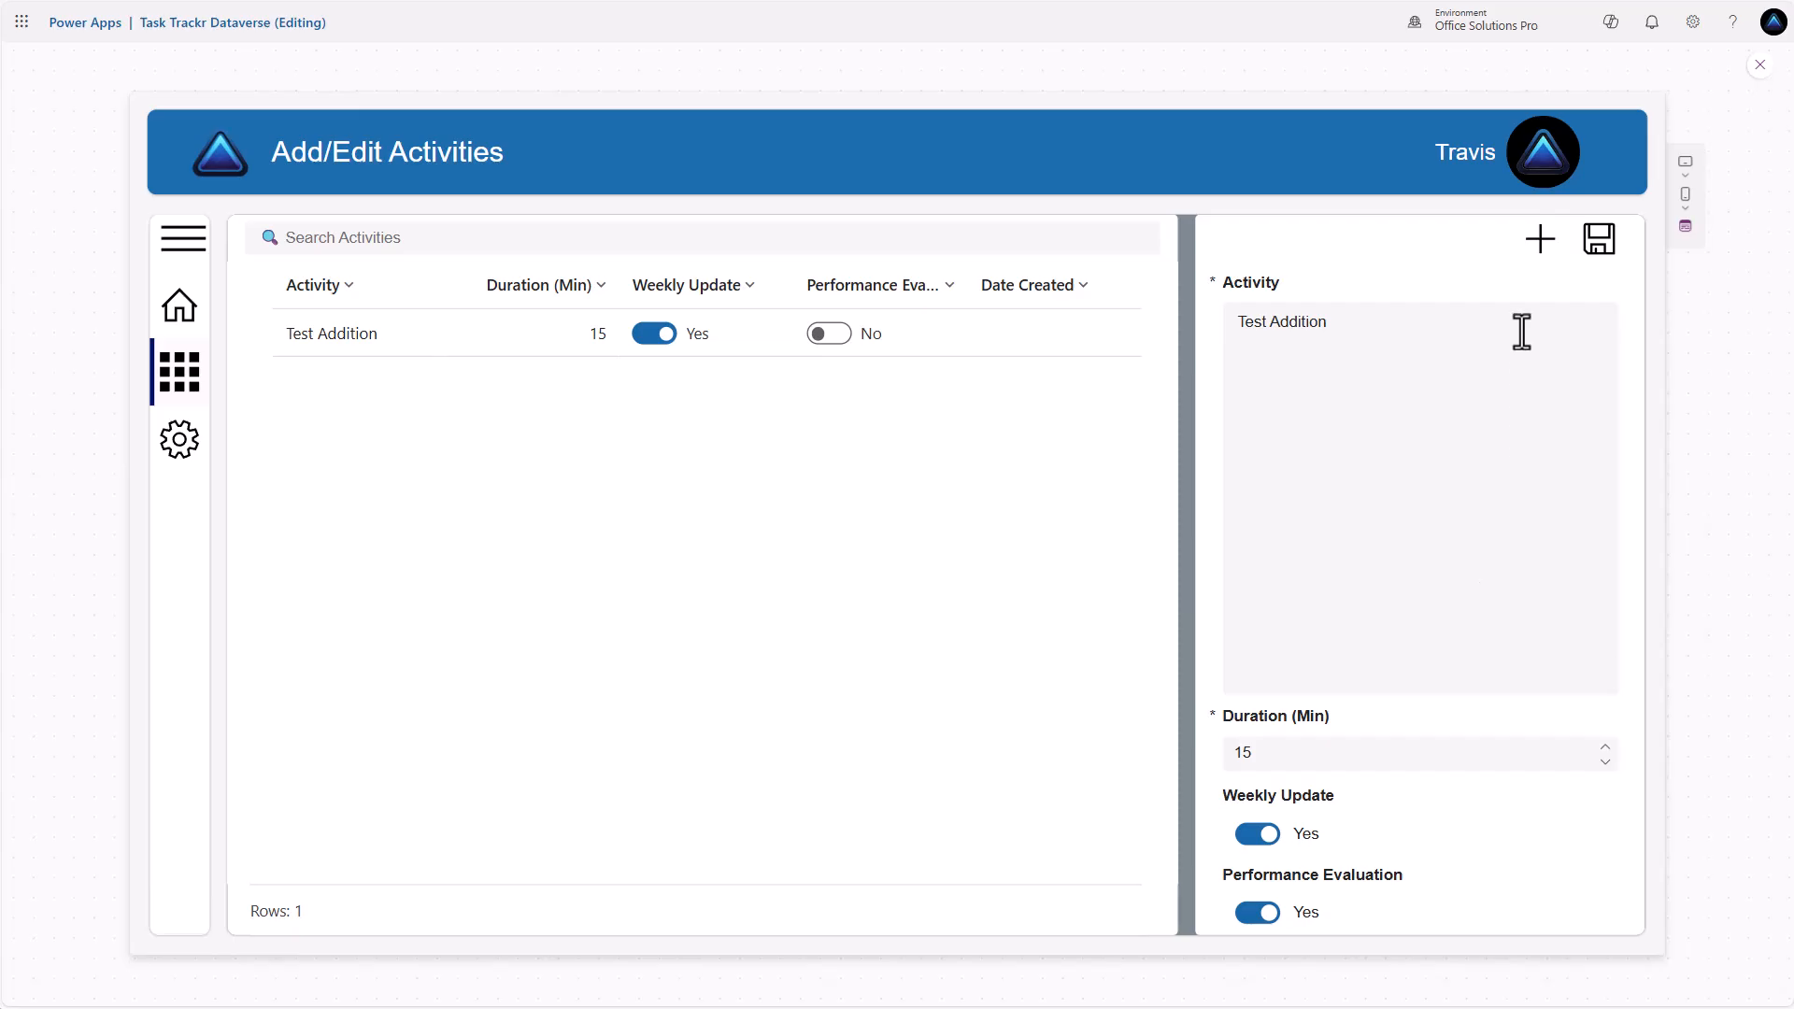
Add and save a second activity, Test Addition 2, with duration 20 and Performance Evaluation set to Yes, and close the preview
left_click(1534, 241)
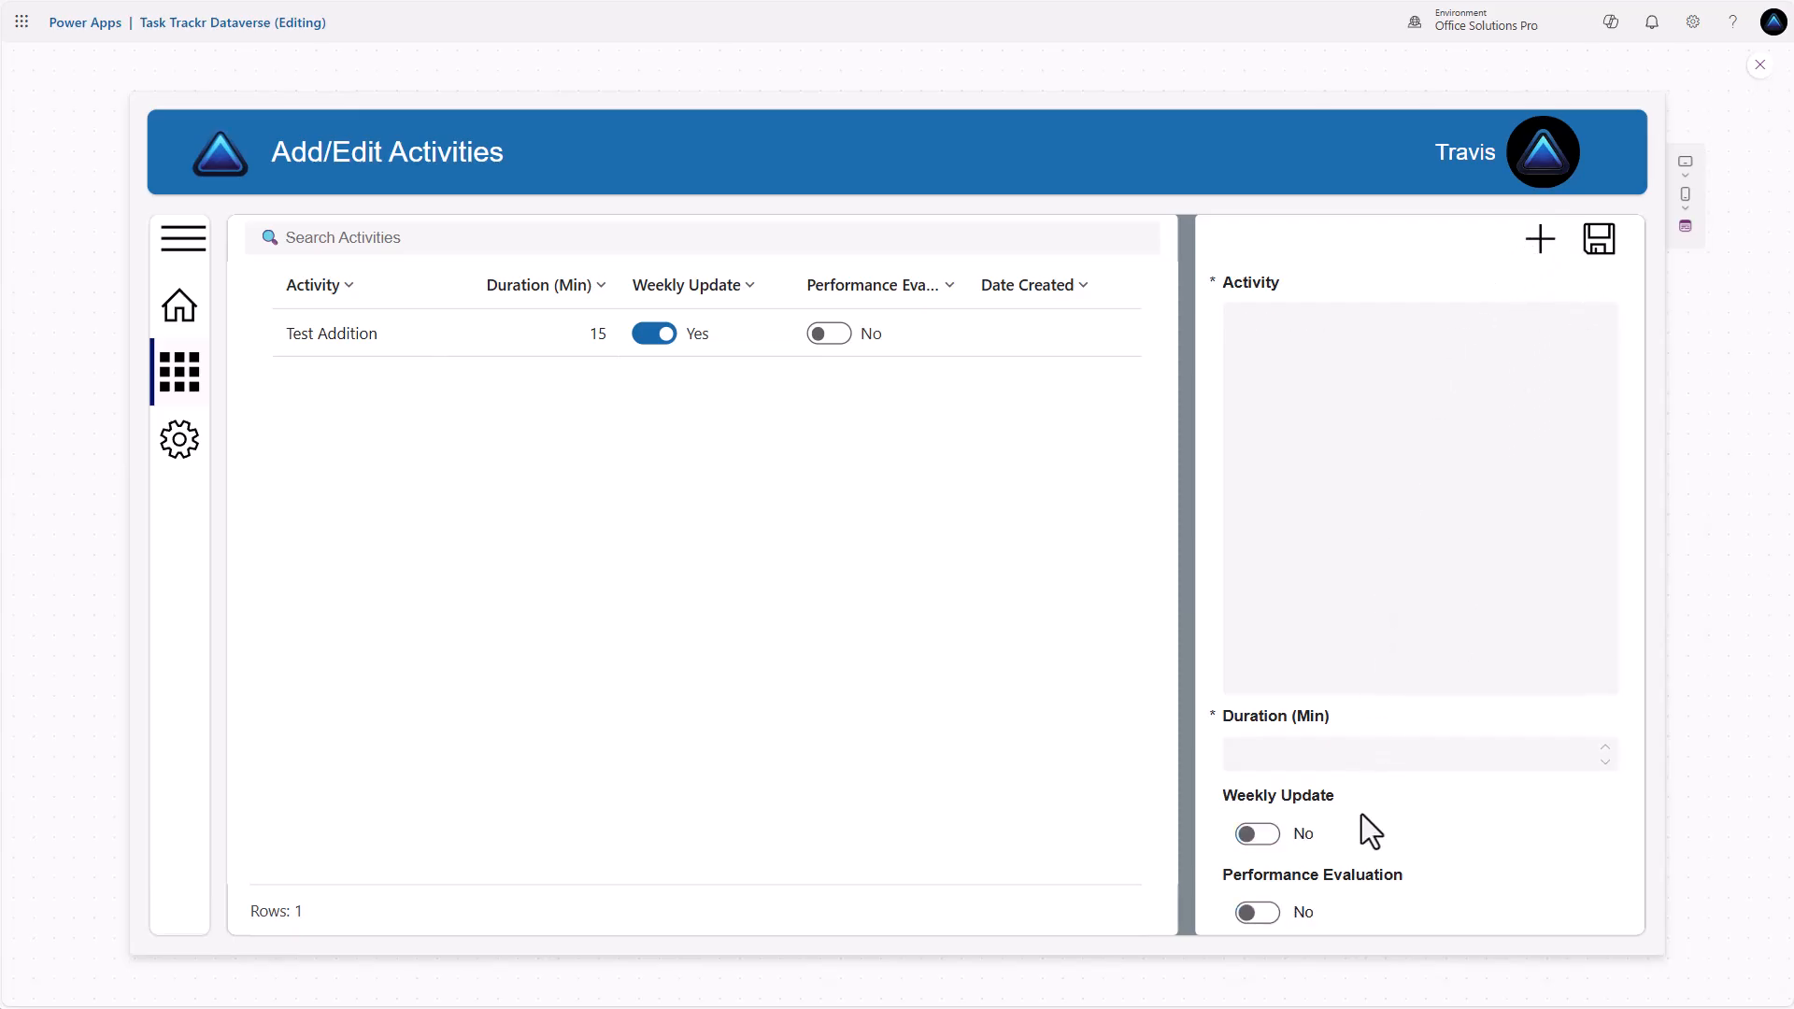
left_click(1333, 367)
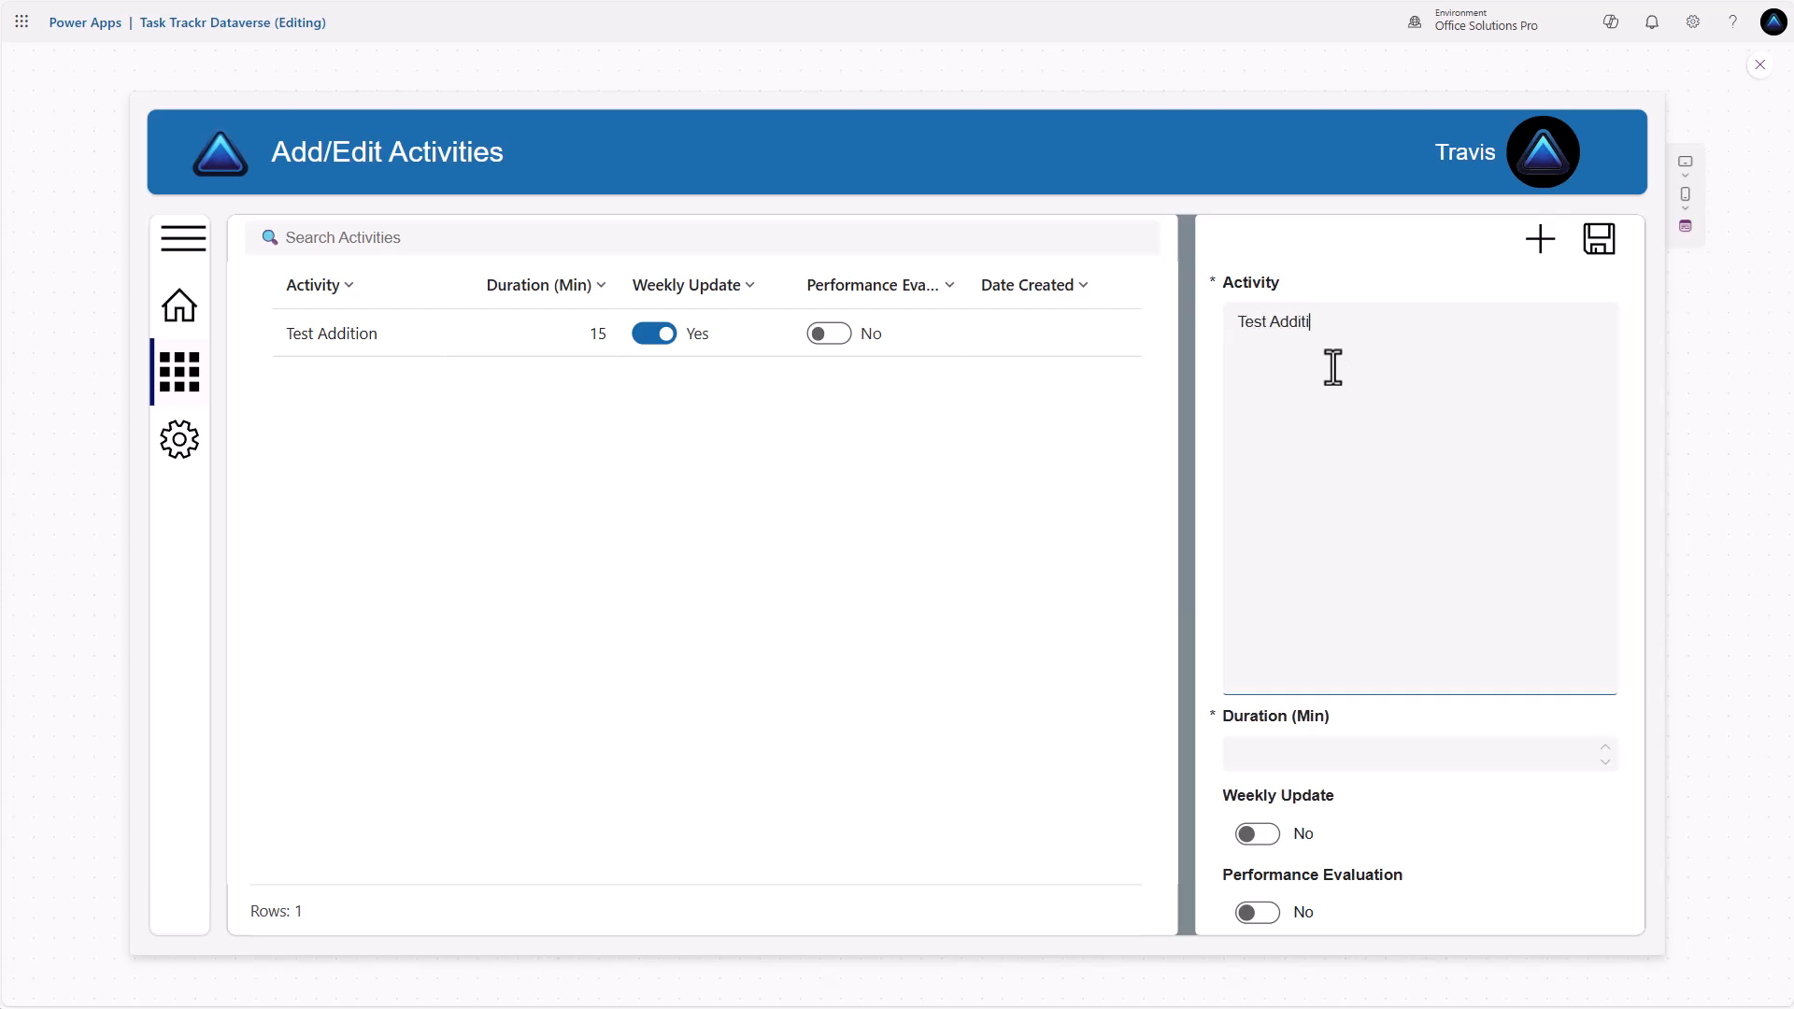
left_click(1422, 759)
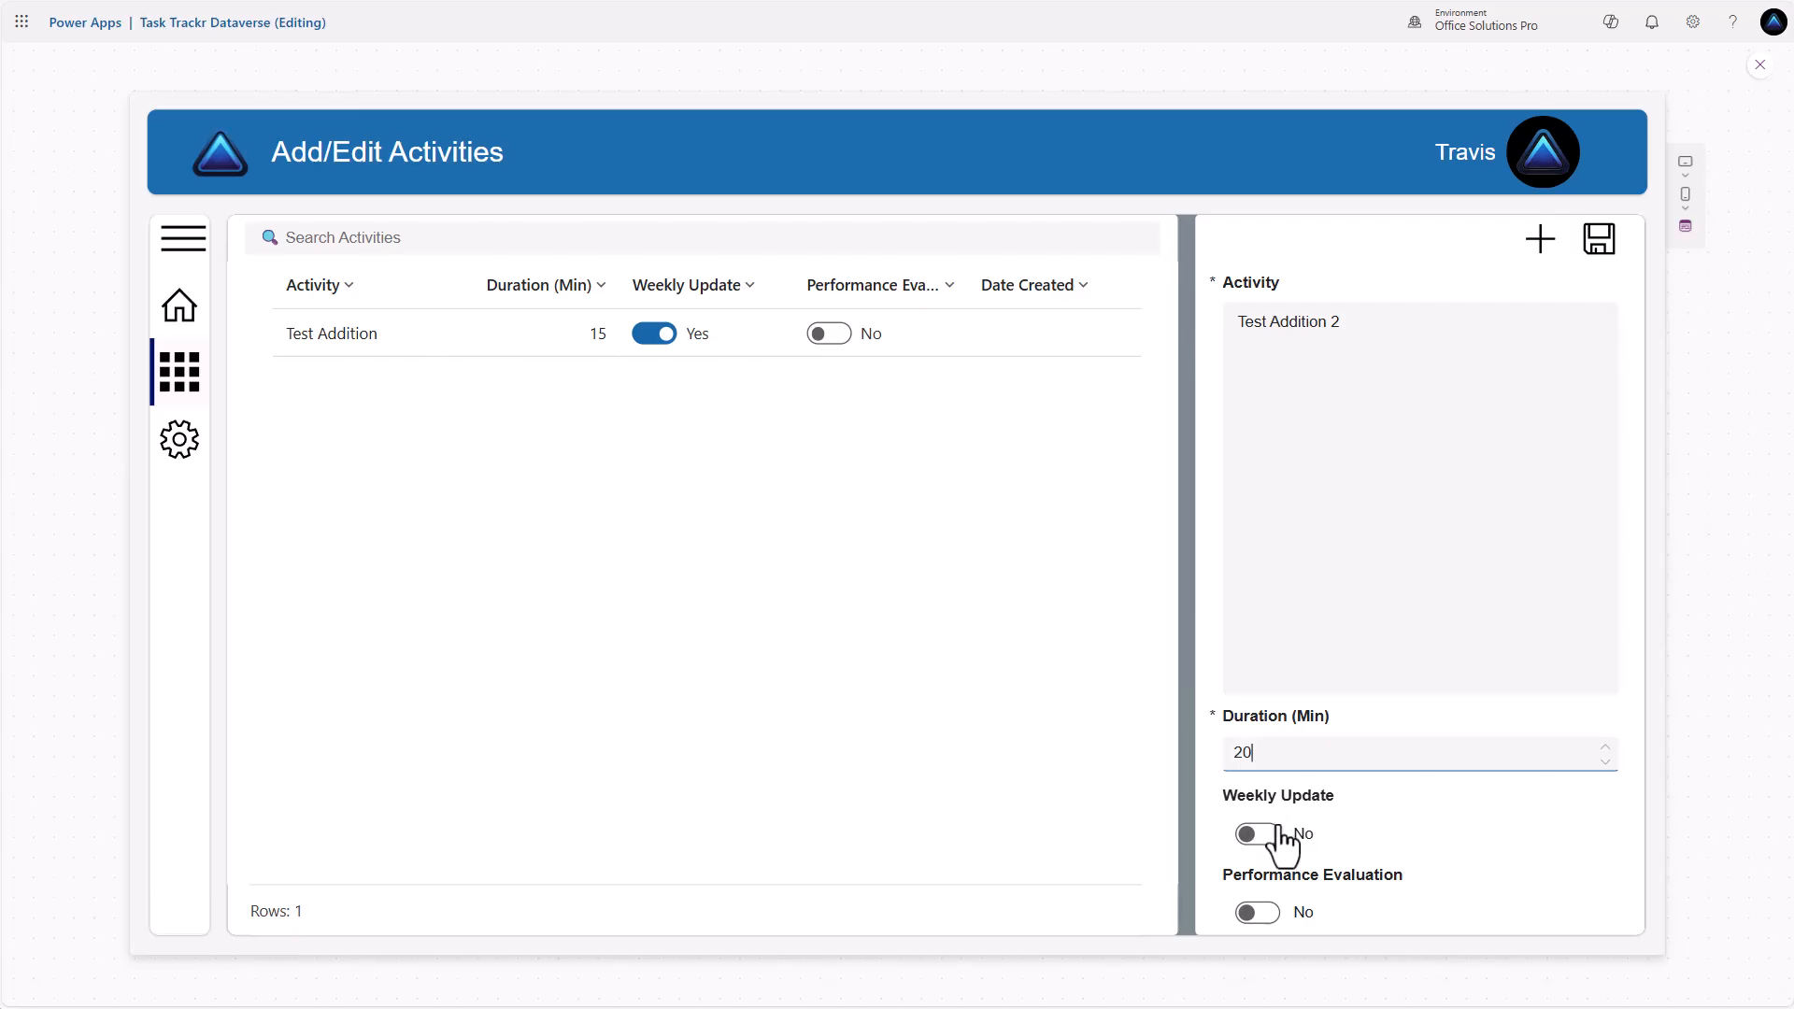
left_click(1261, 920)
left_click(1261, 919)
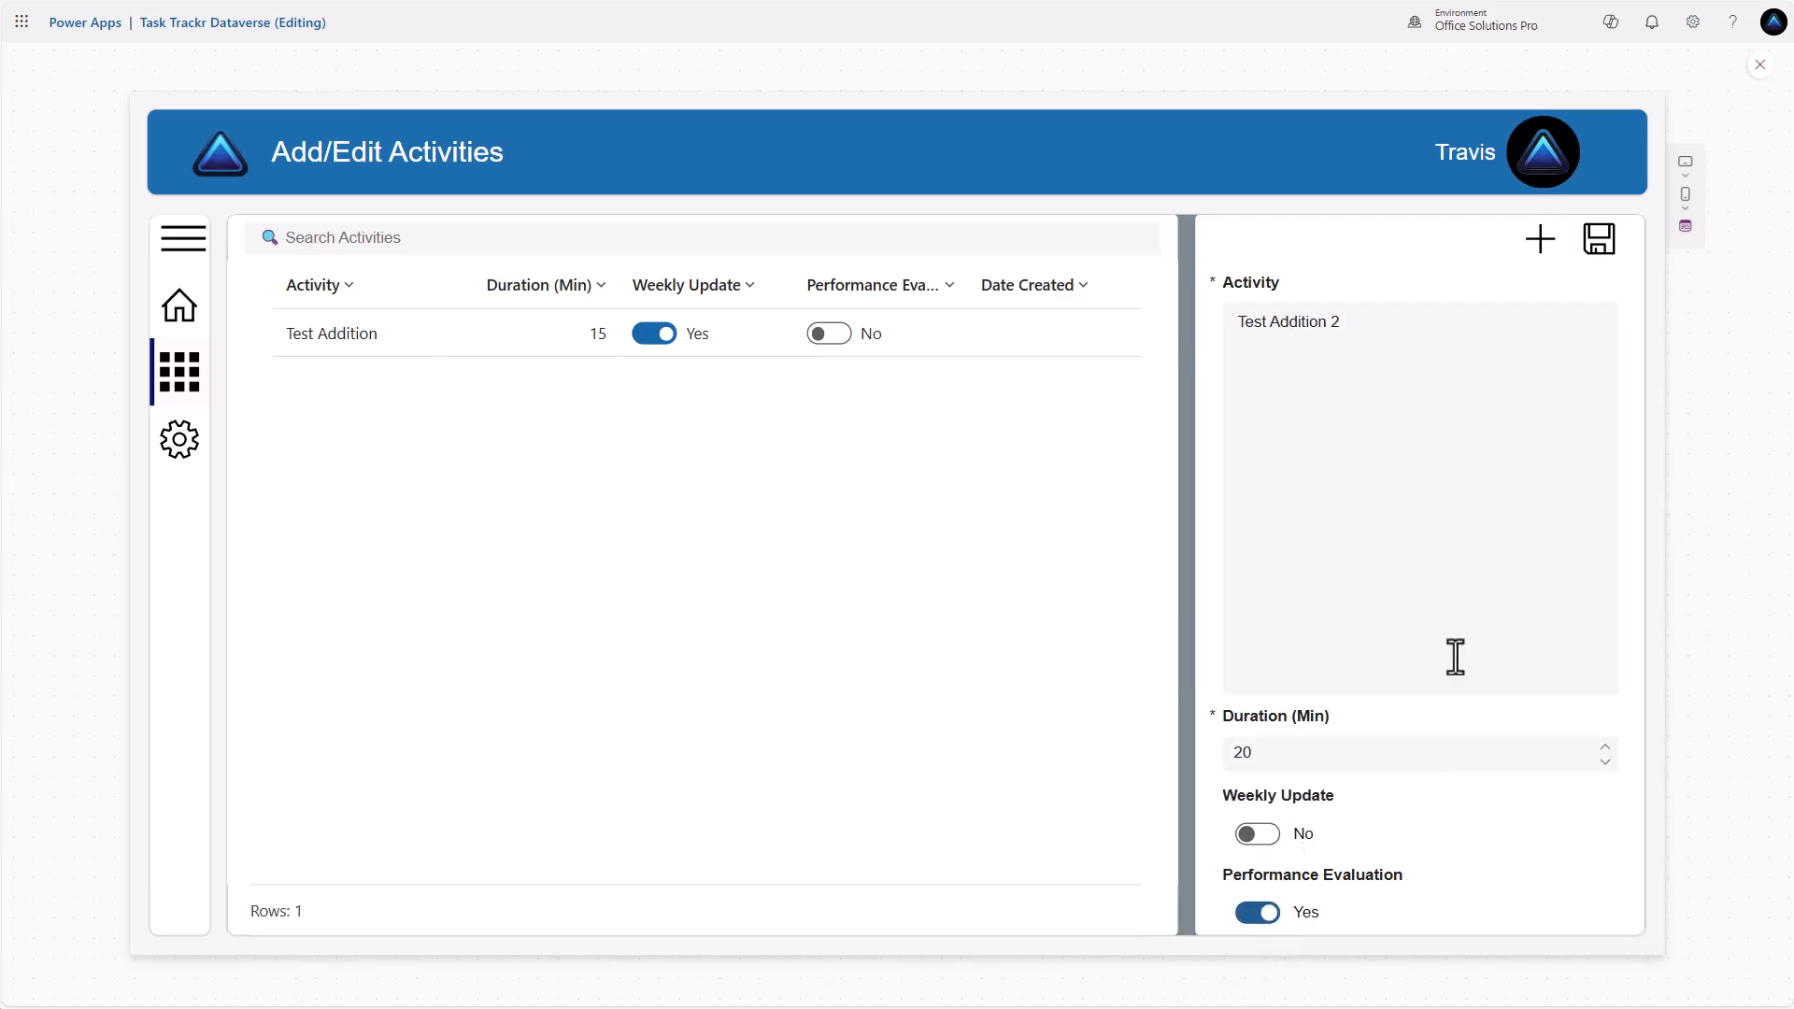
left_click(1600, 242)
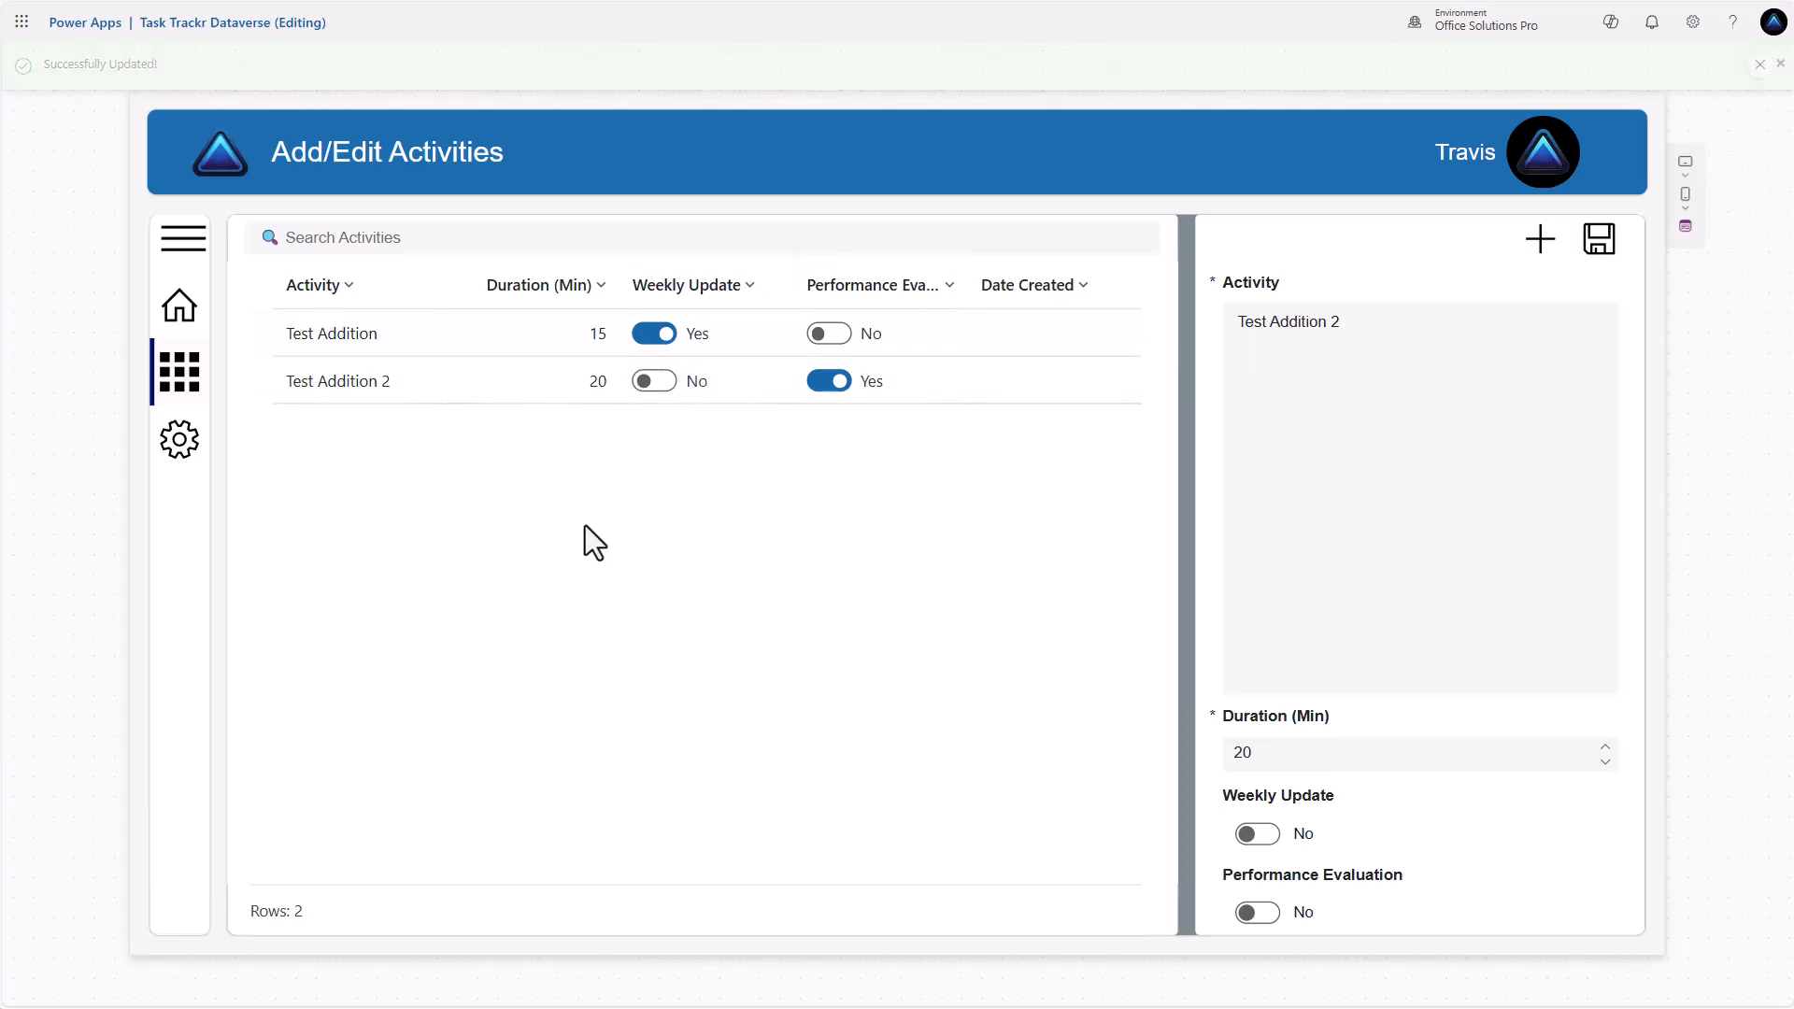
left_click(1761, 67)
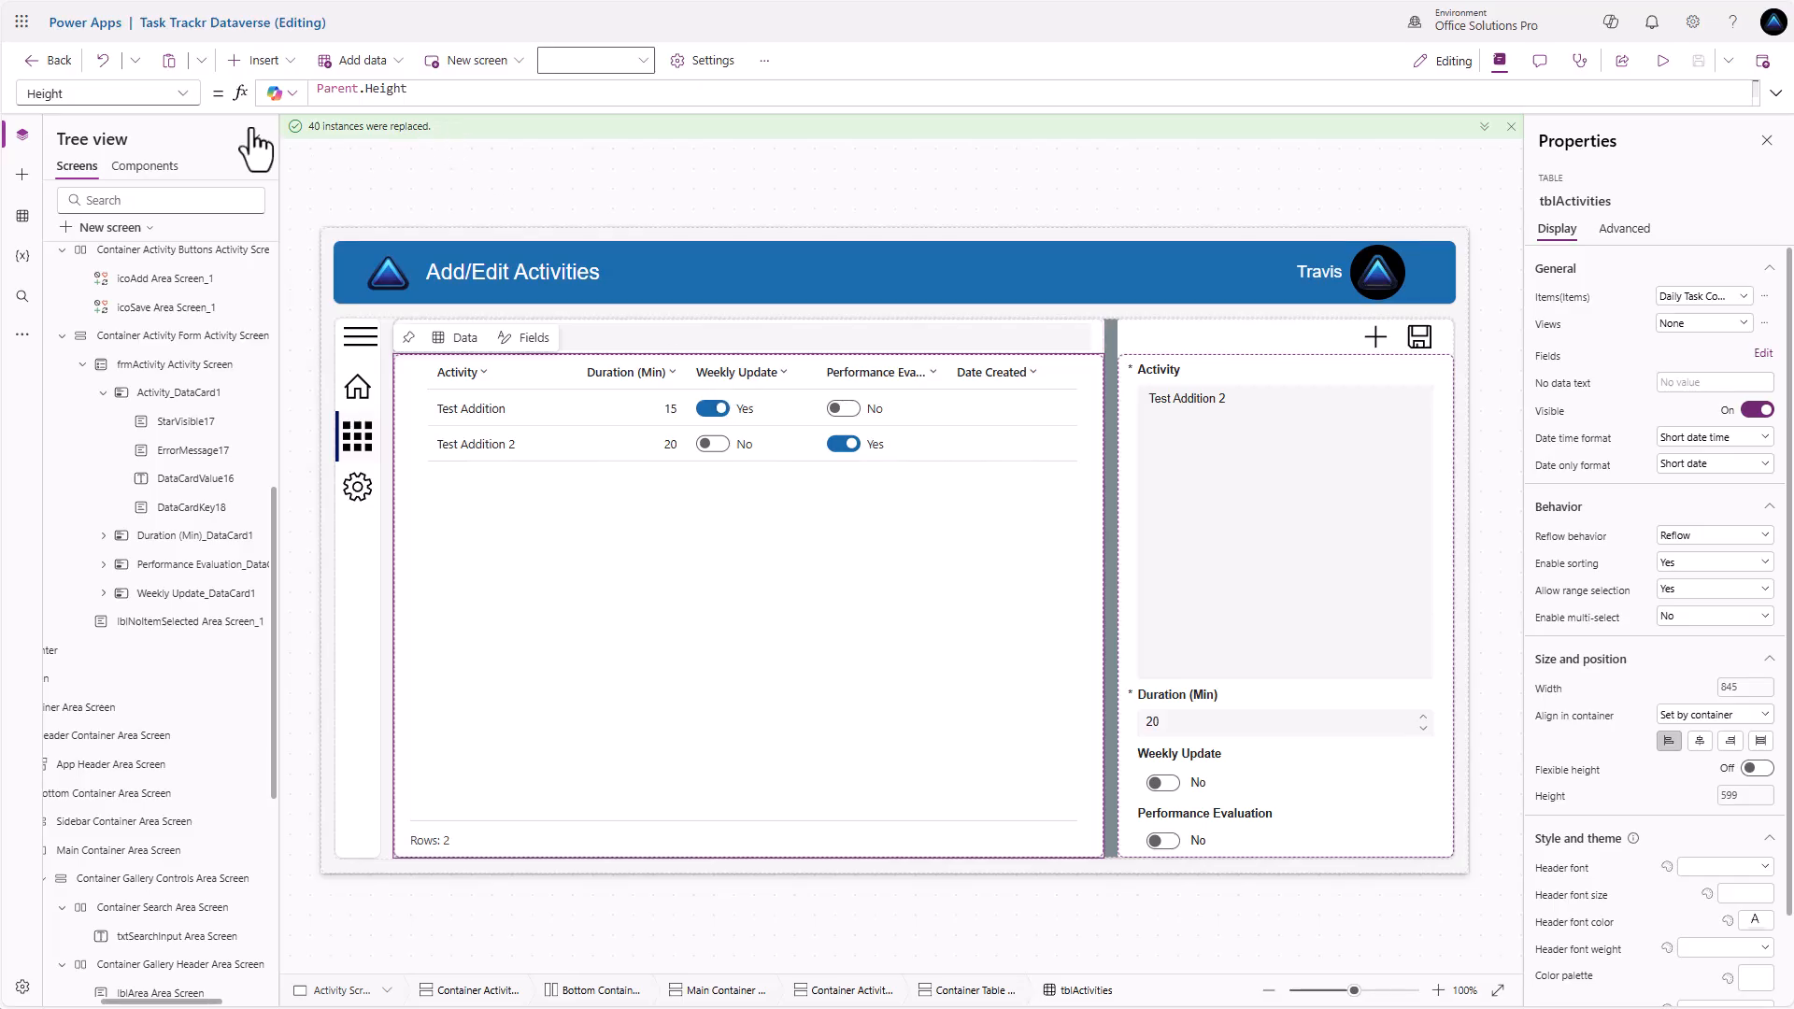
Begin the Items formula of tblActivities with If(IsBlank('txtSearchInput Activity Screen'.Value), ahead of 'Daily Task Completions'
left_click(182, 93)
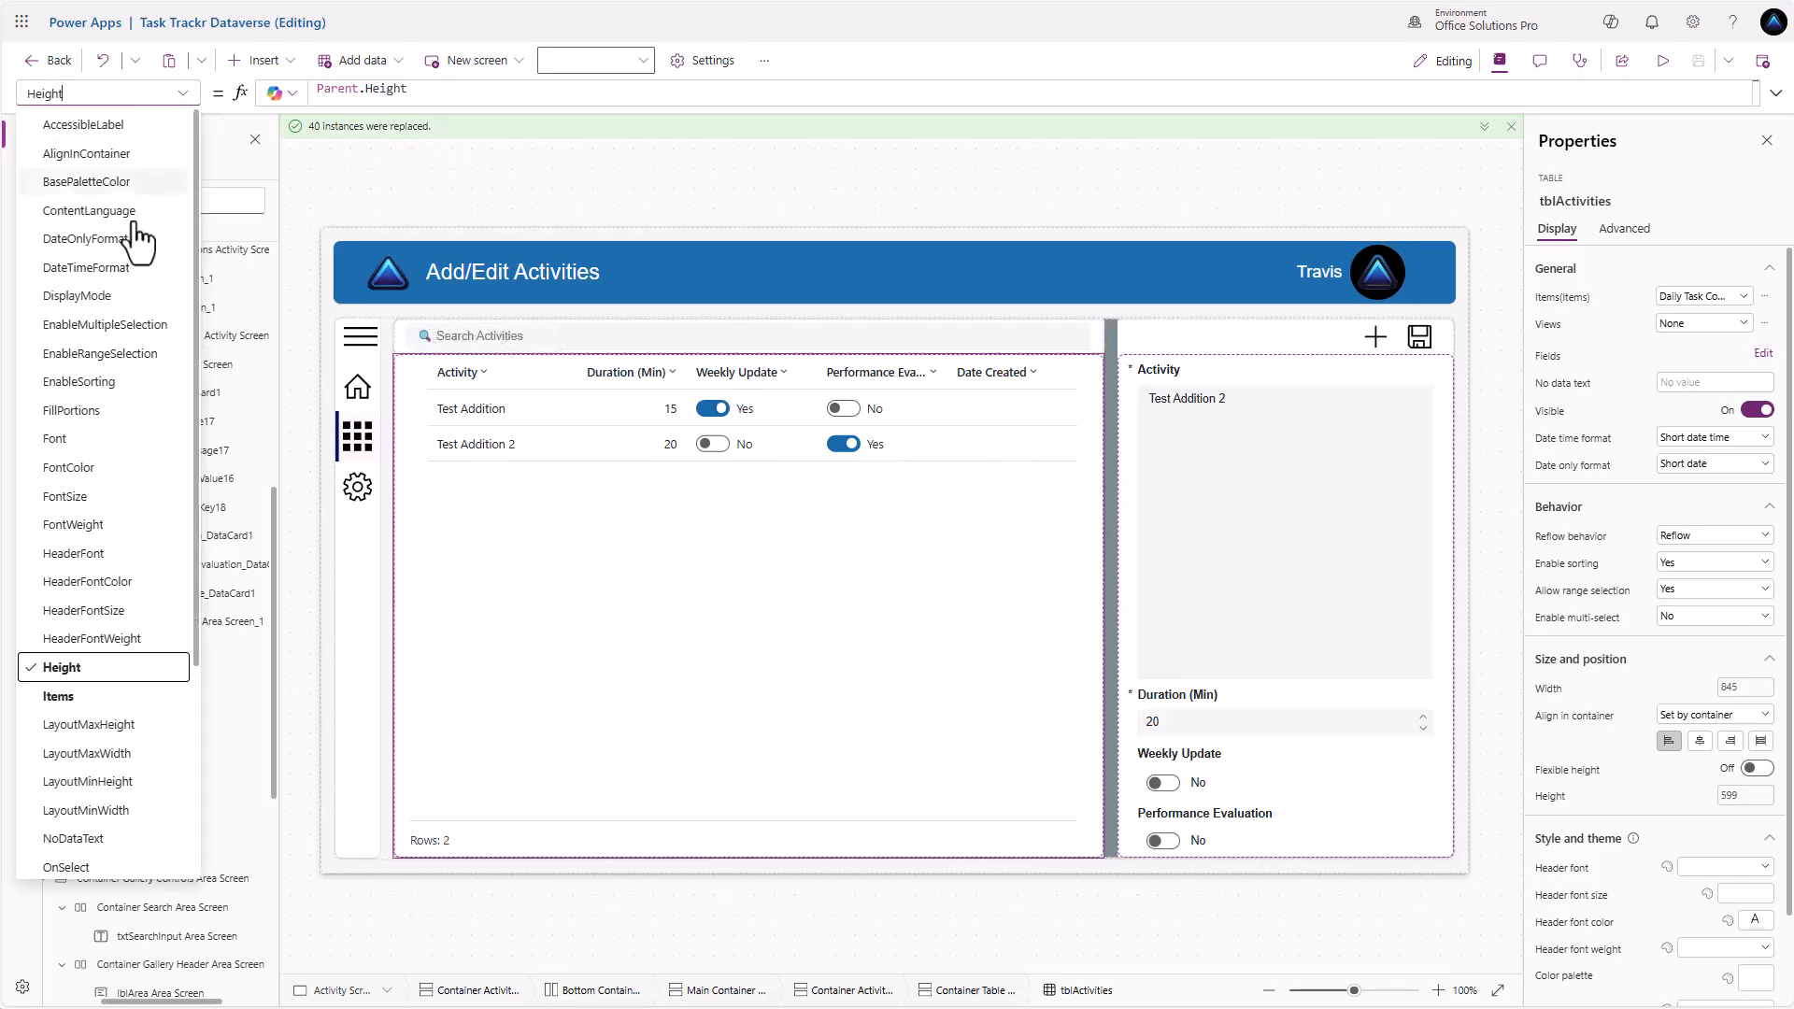
left_click(75, 696)
left_click_drag(521, 107, 510, 210)
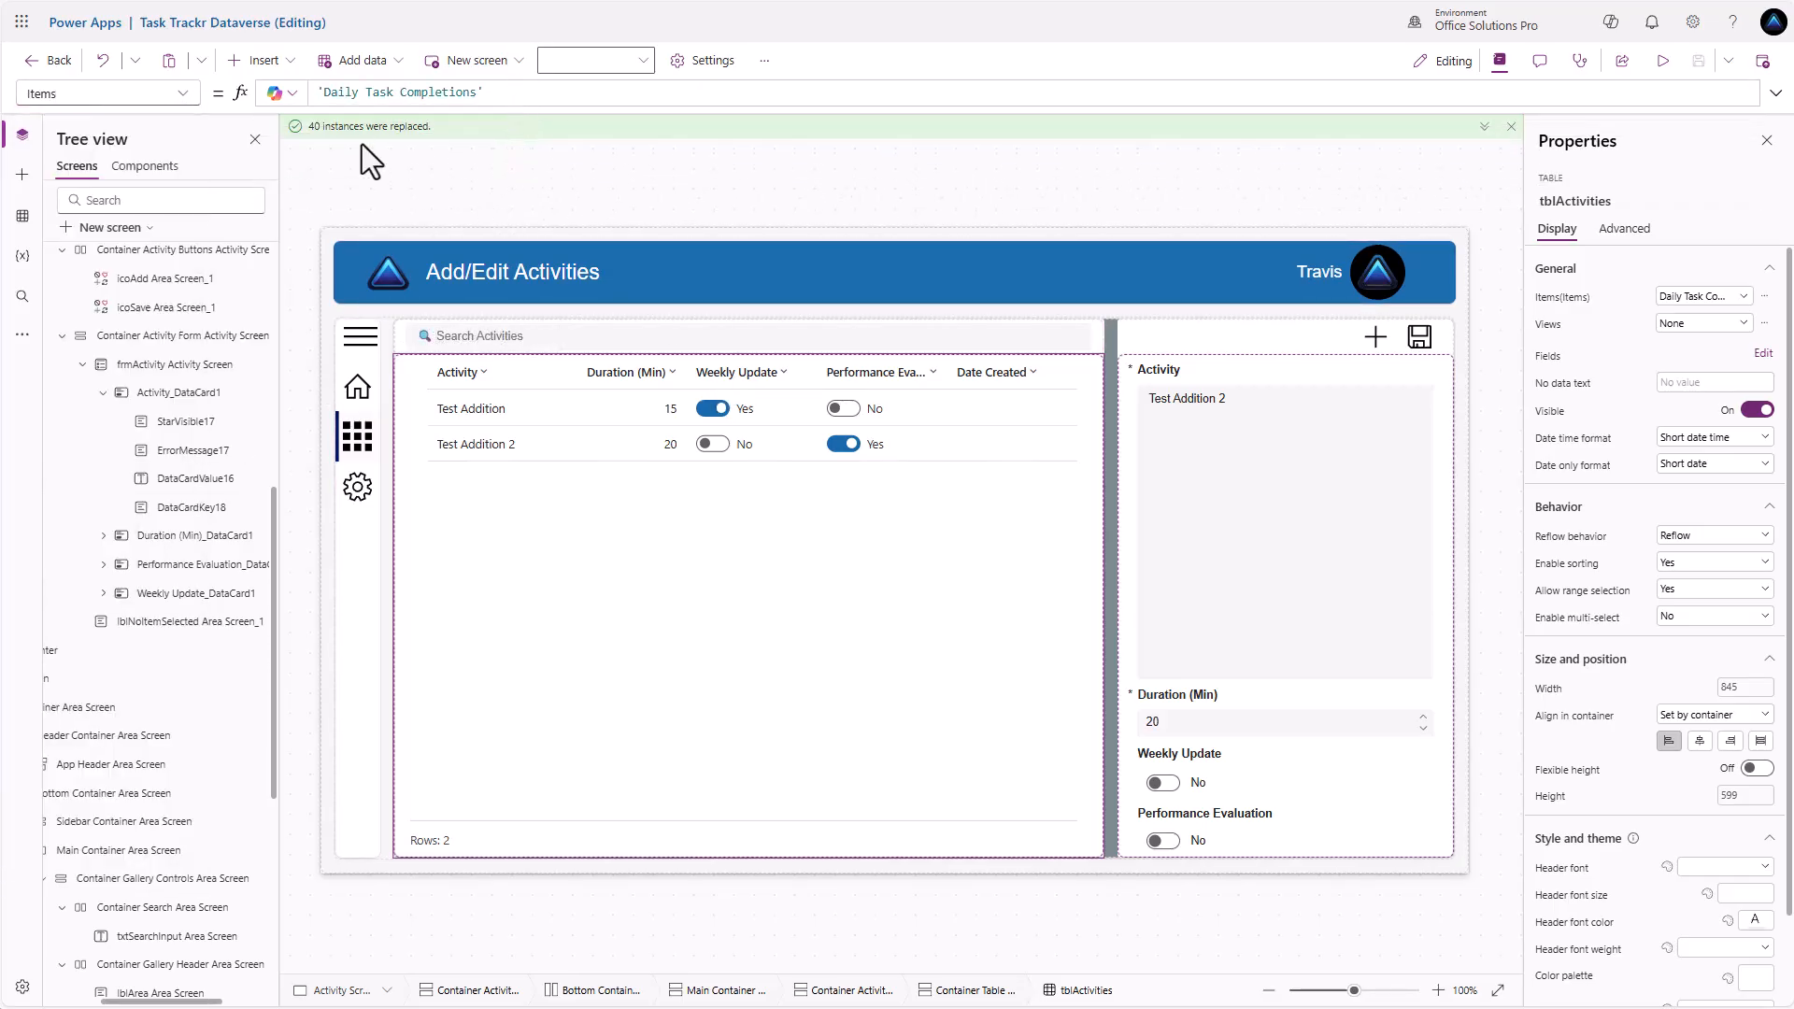
left_click(328, 97)
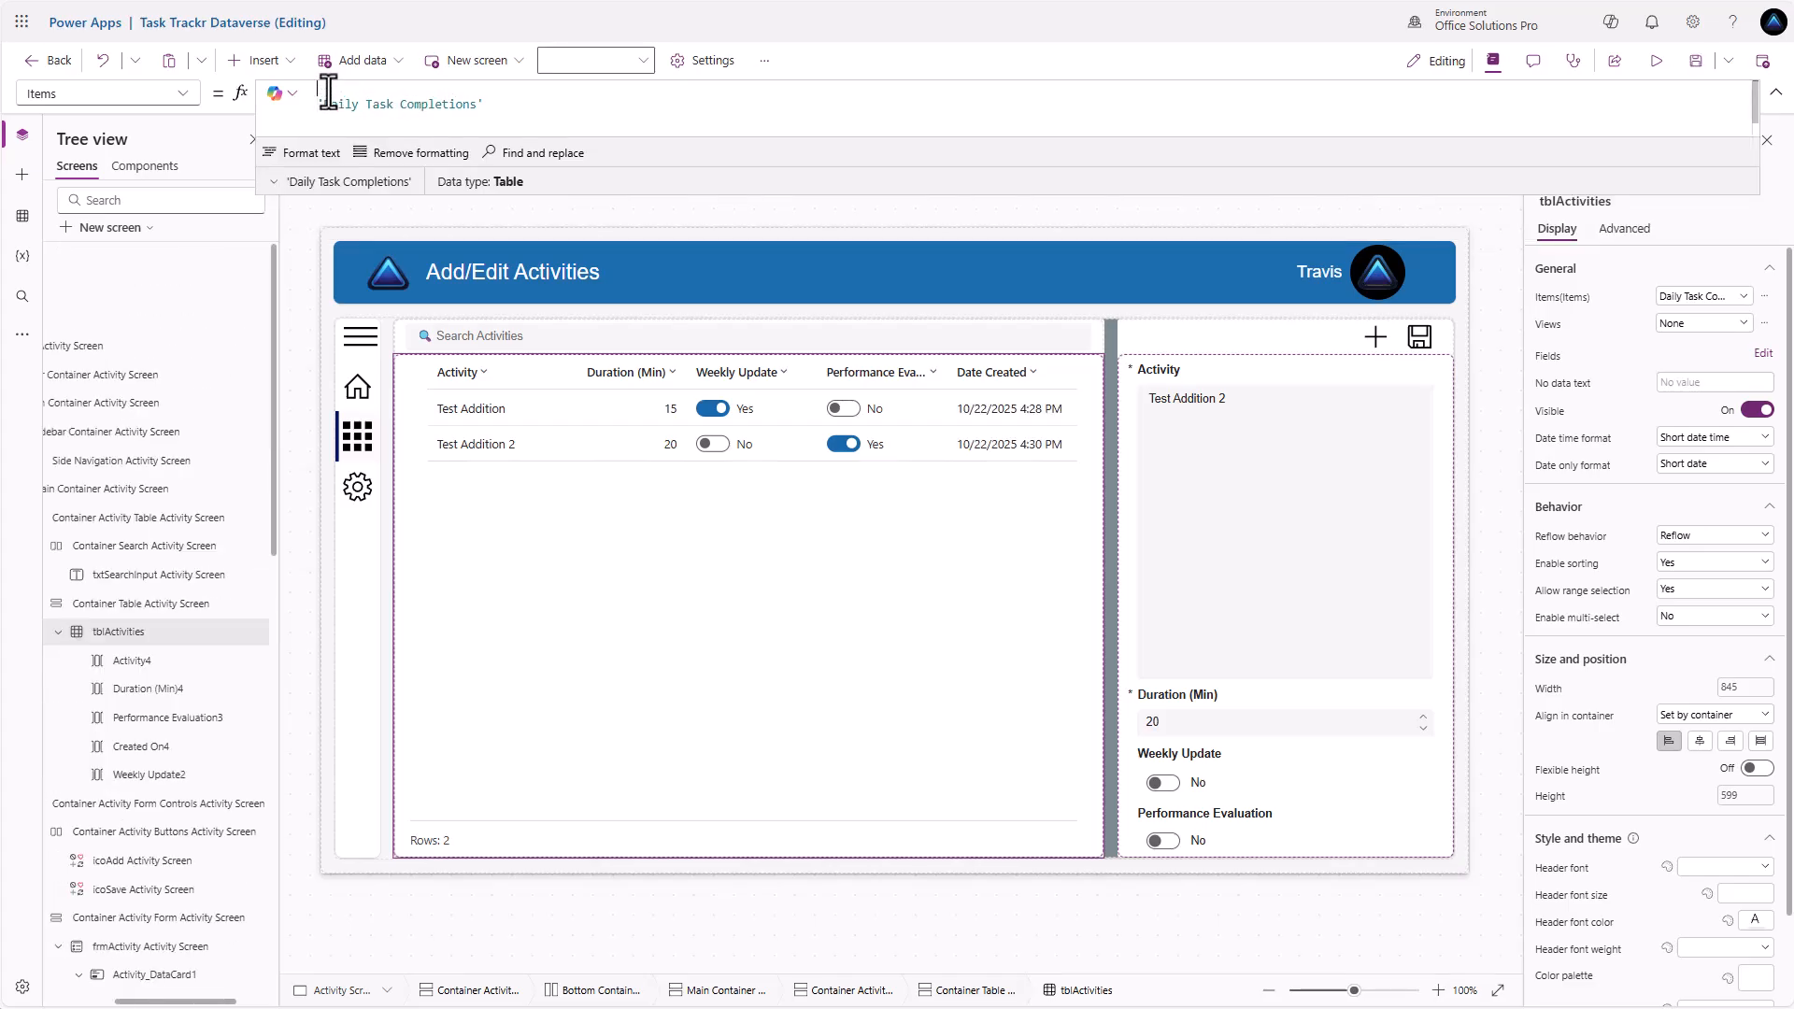
type("If(IsBlank")
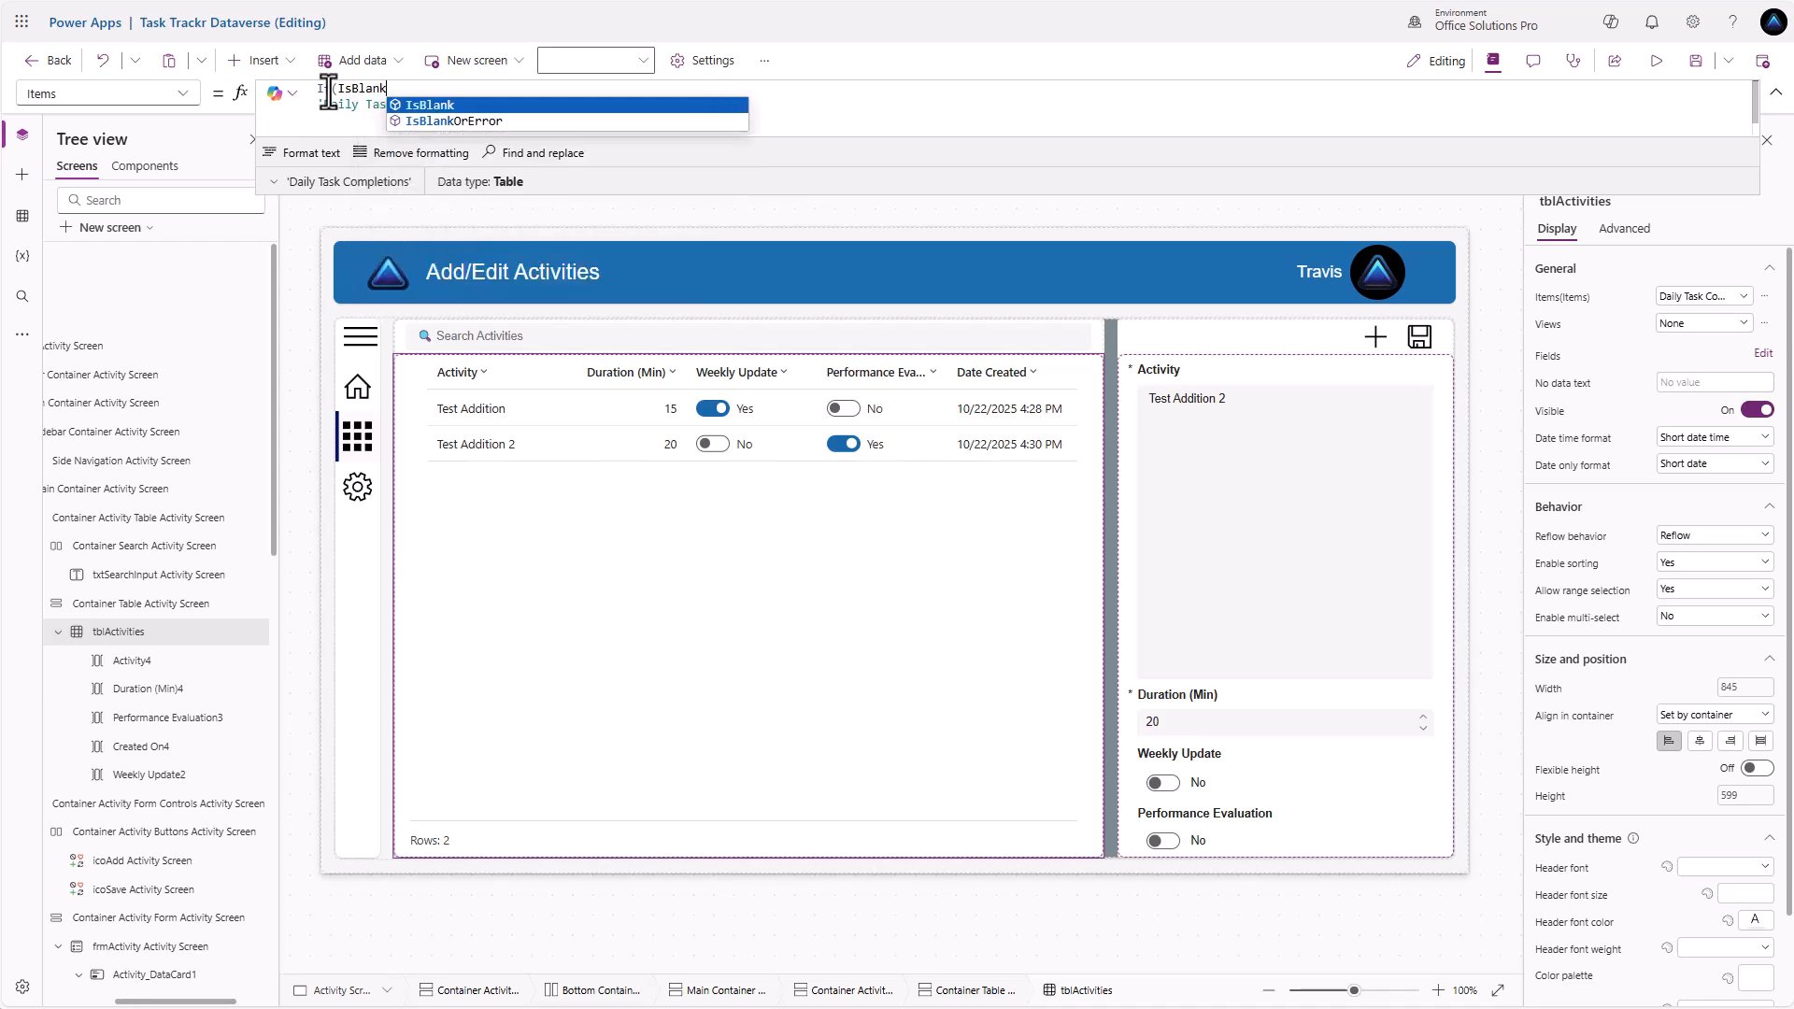
type("(txt")
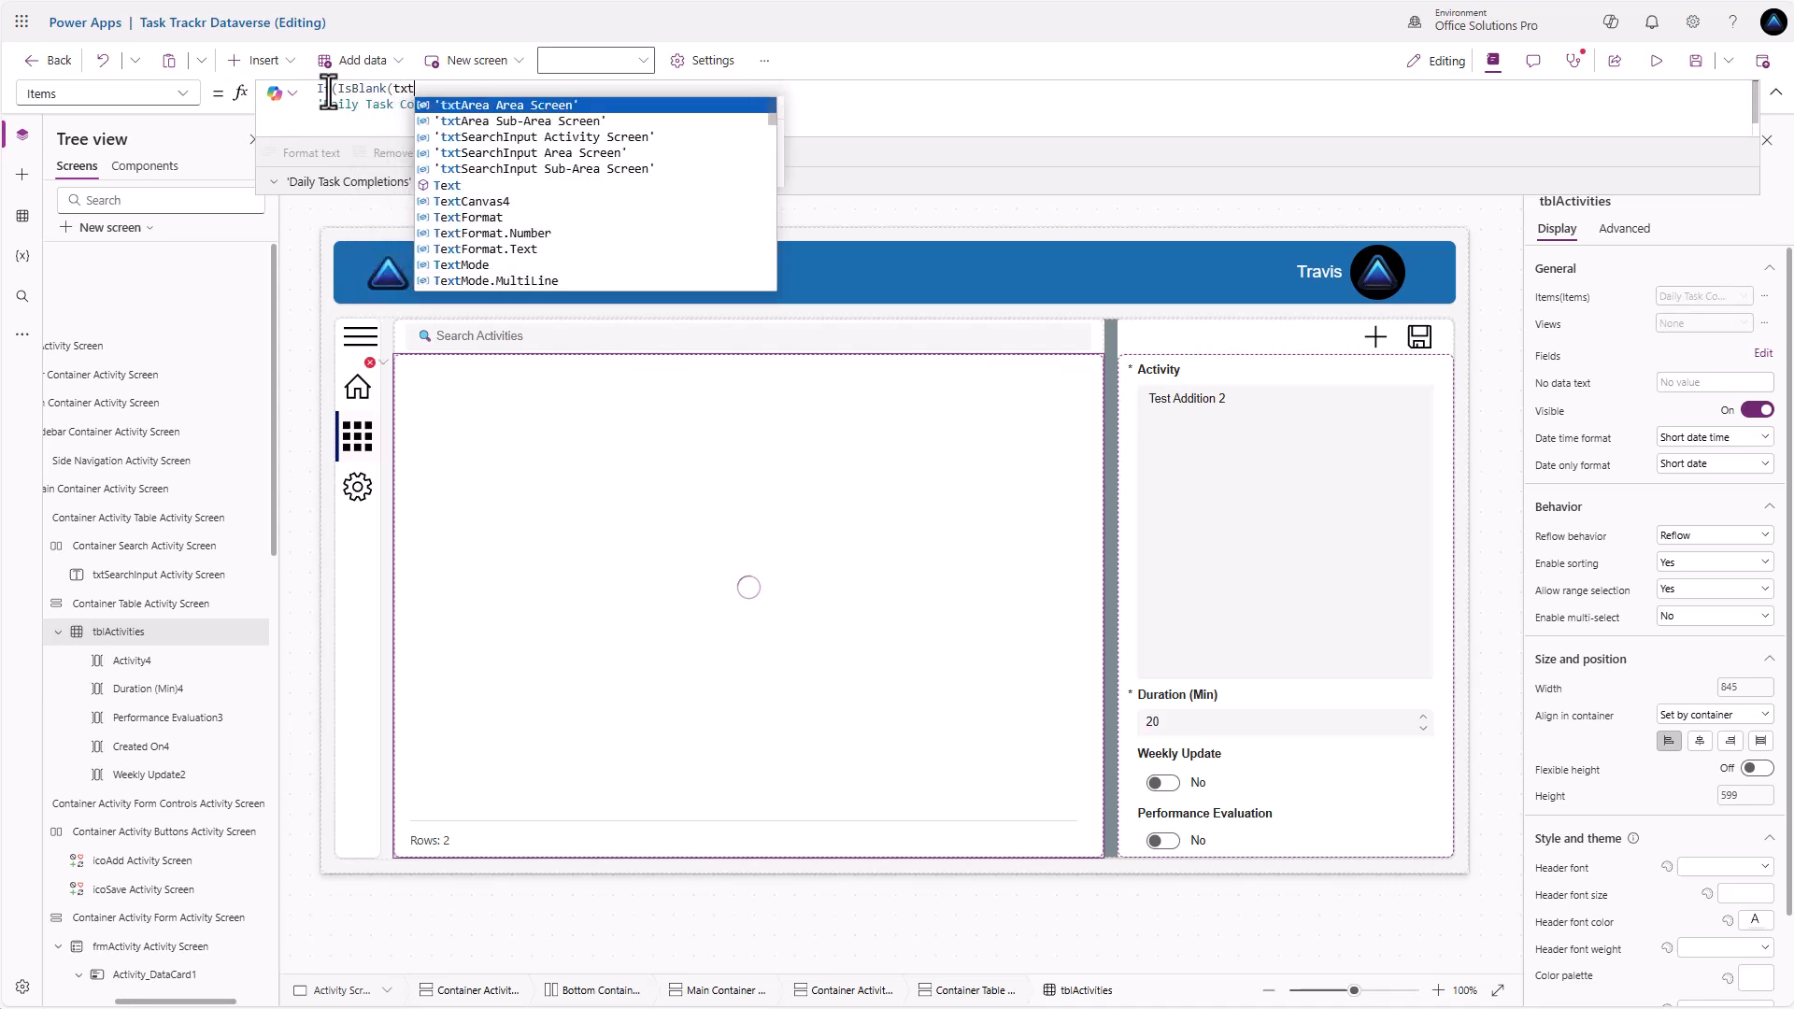
key("Down")
key("Tab")
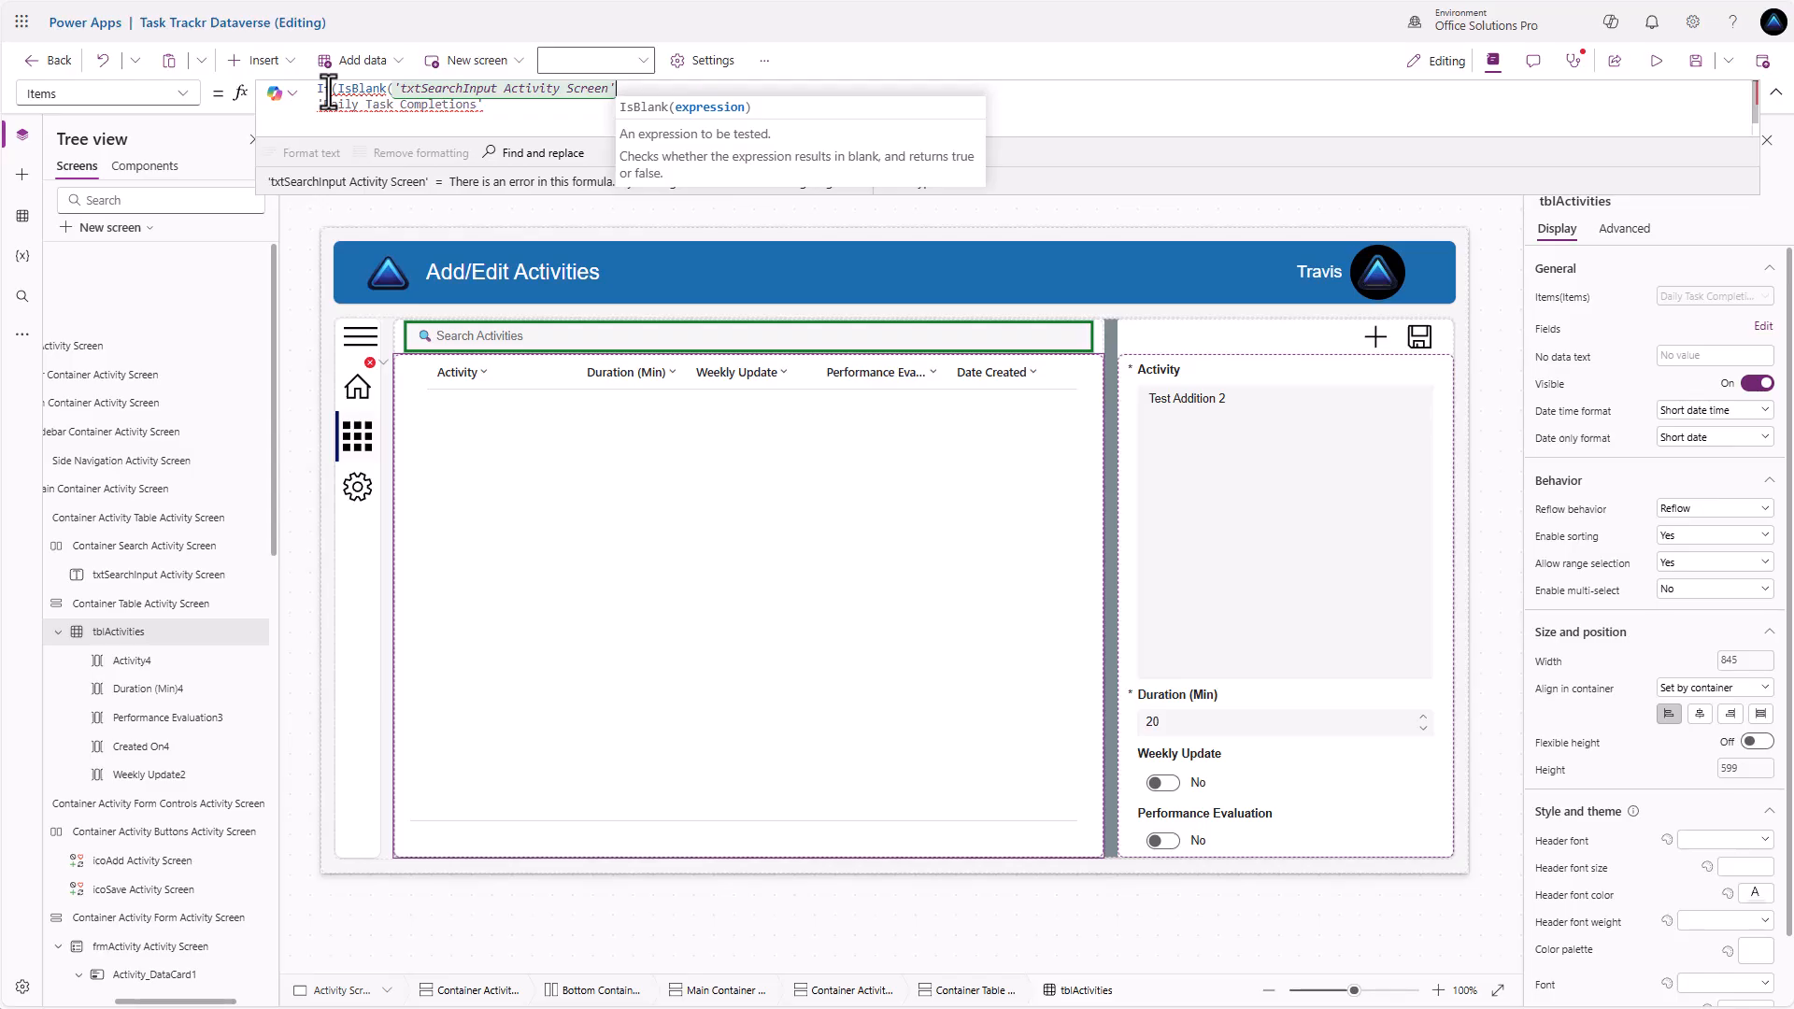
type(".Value),")
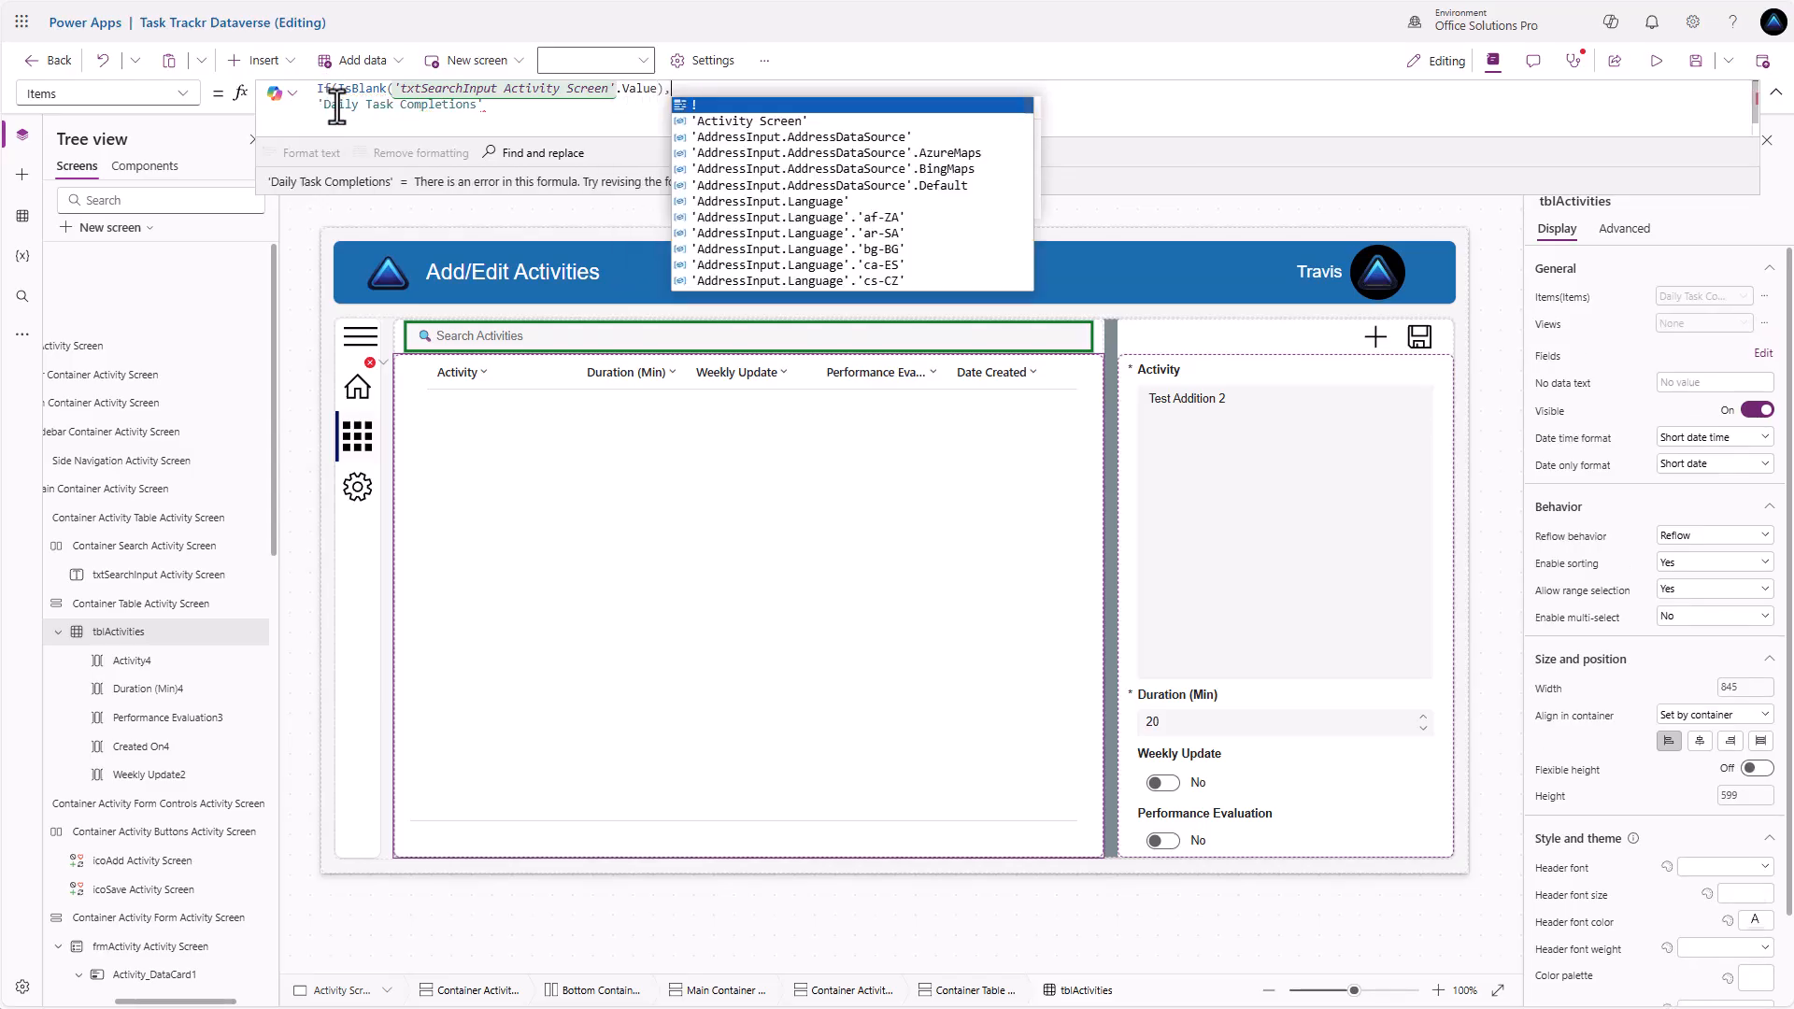
Complete the tblActivities Items formula with the else branch Search('Daily Task Completions', 'txtSearchInput Activity Screen'.Value,Activity))
left_click(497, 108)
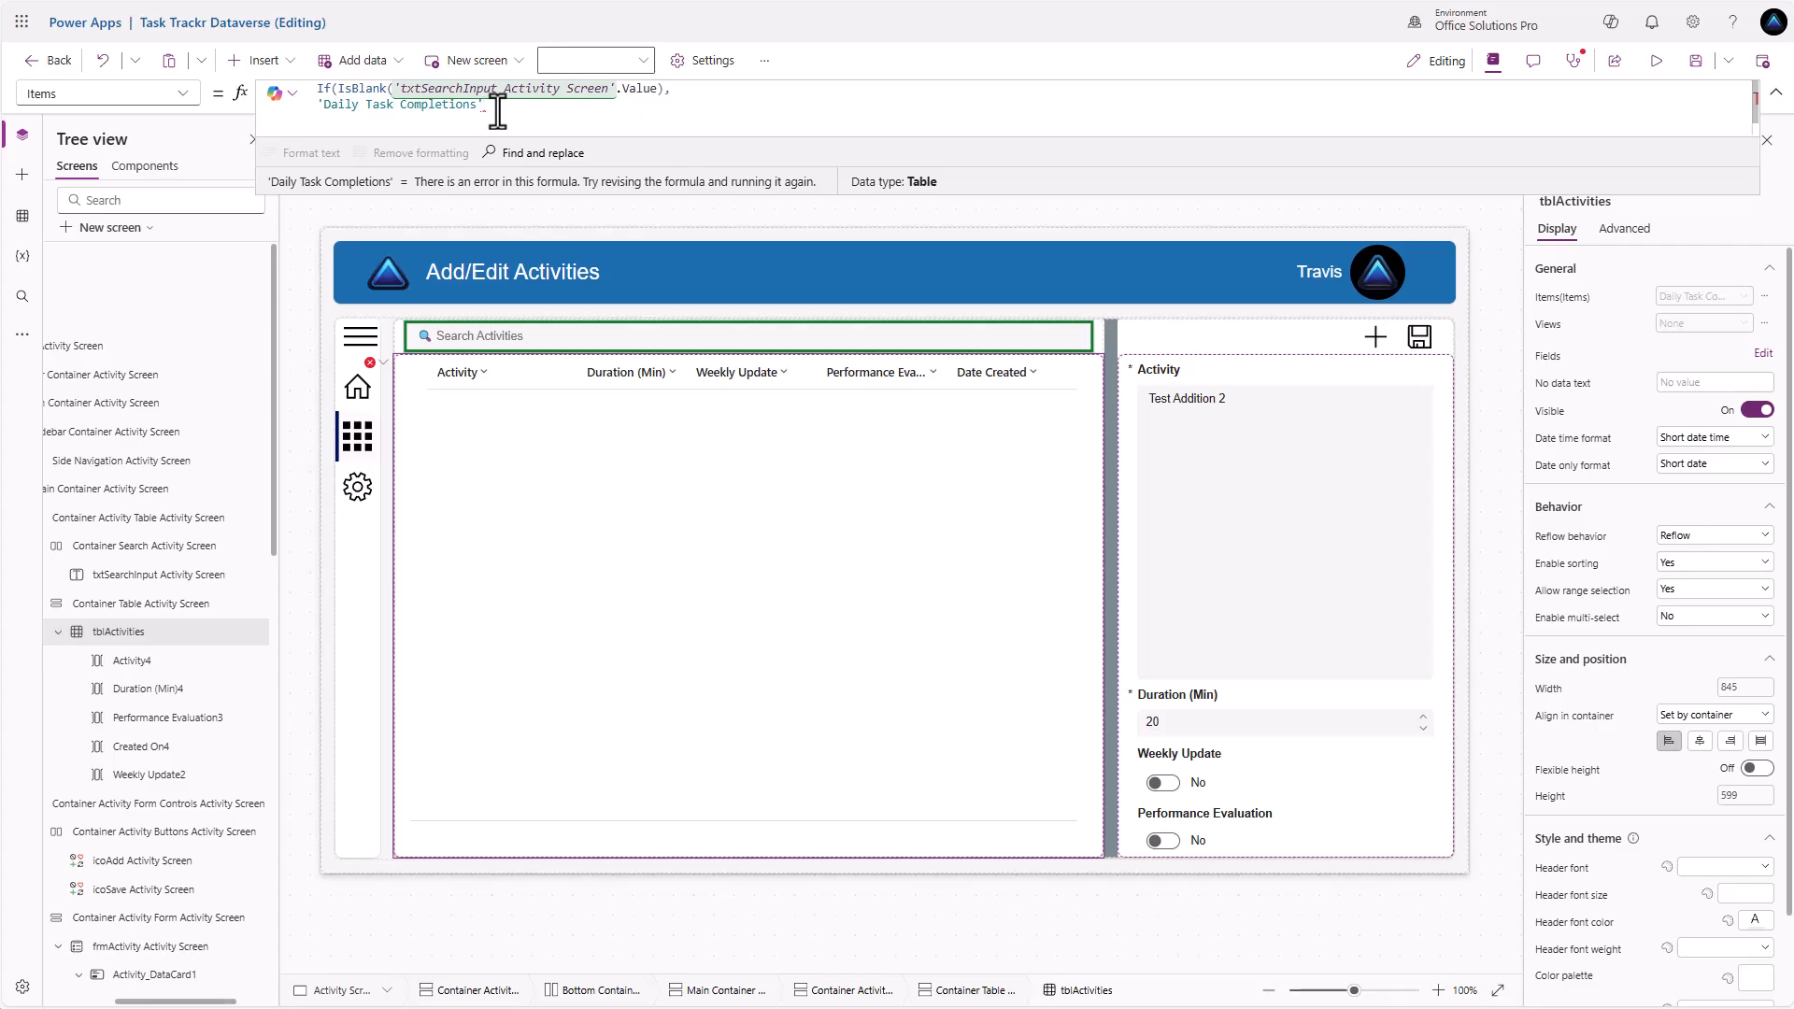
key("shift+Return")
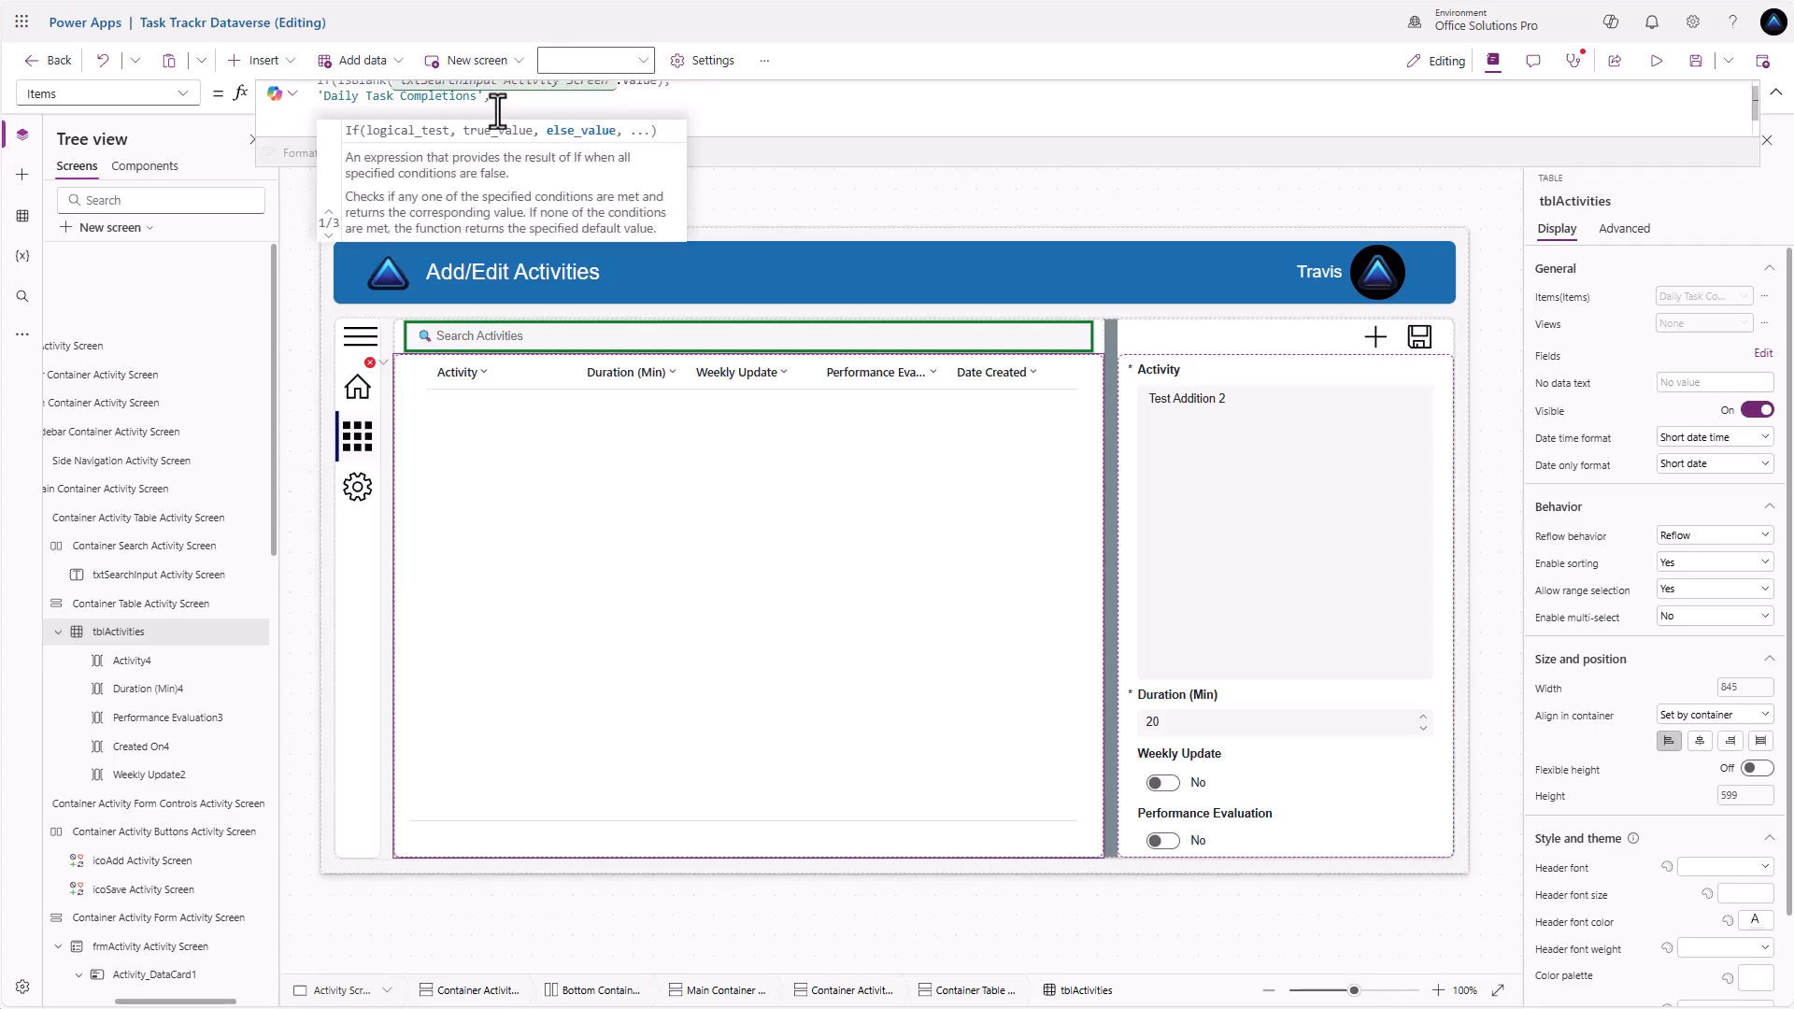
type("Search(")
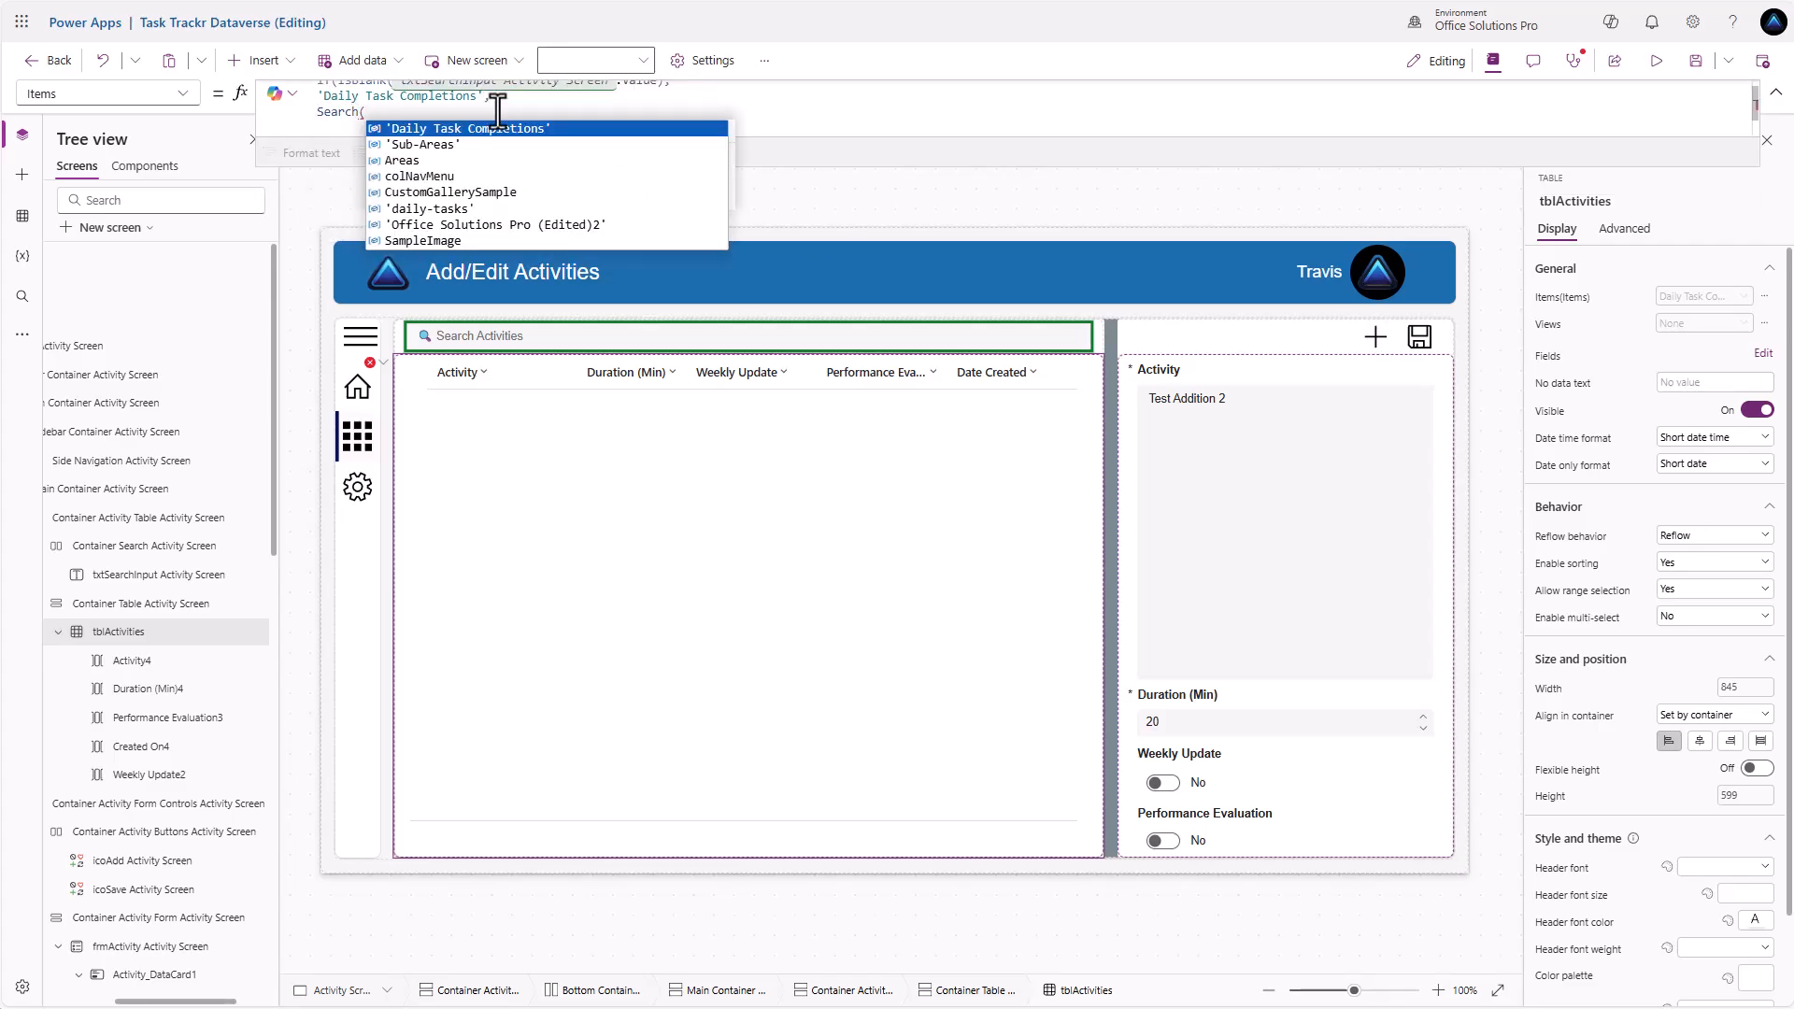
key("Tab")
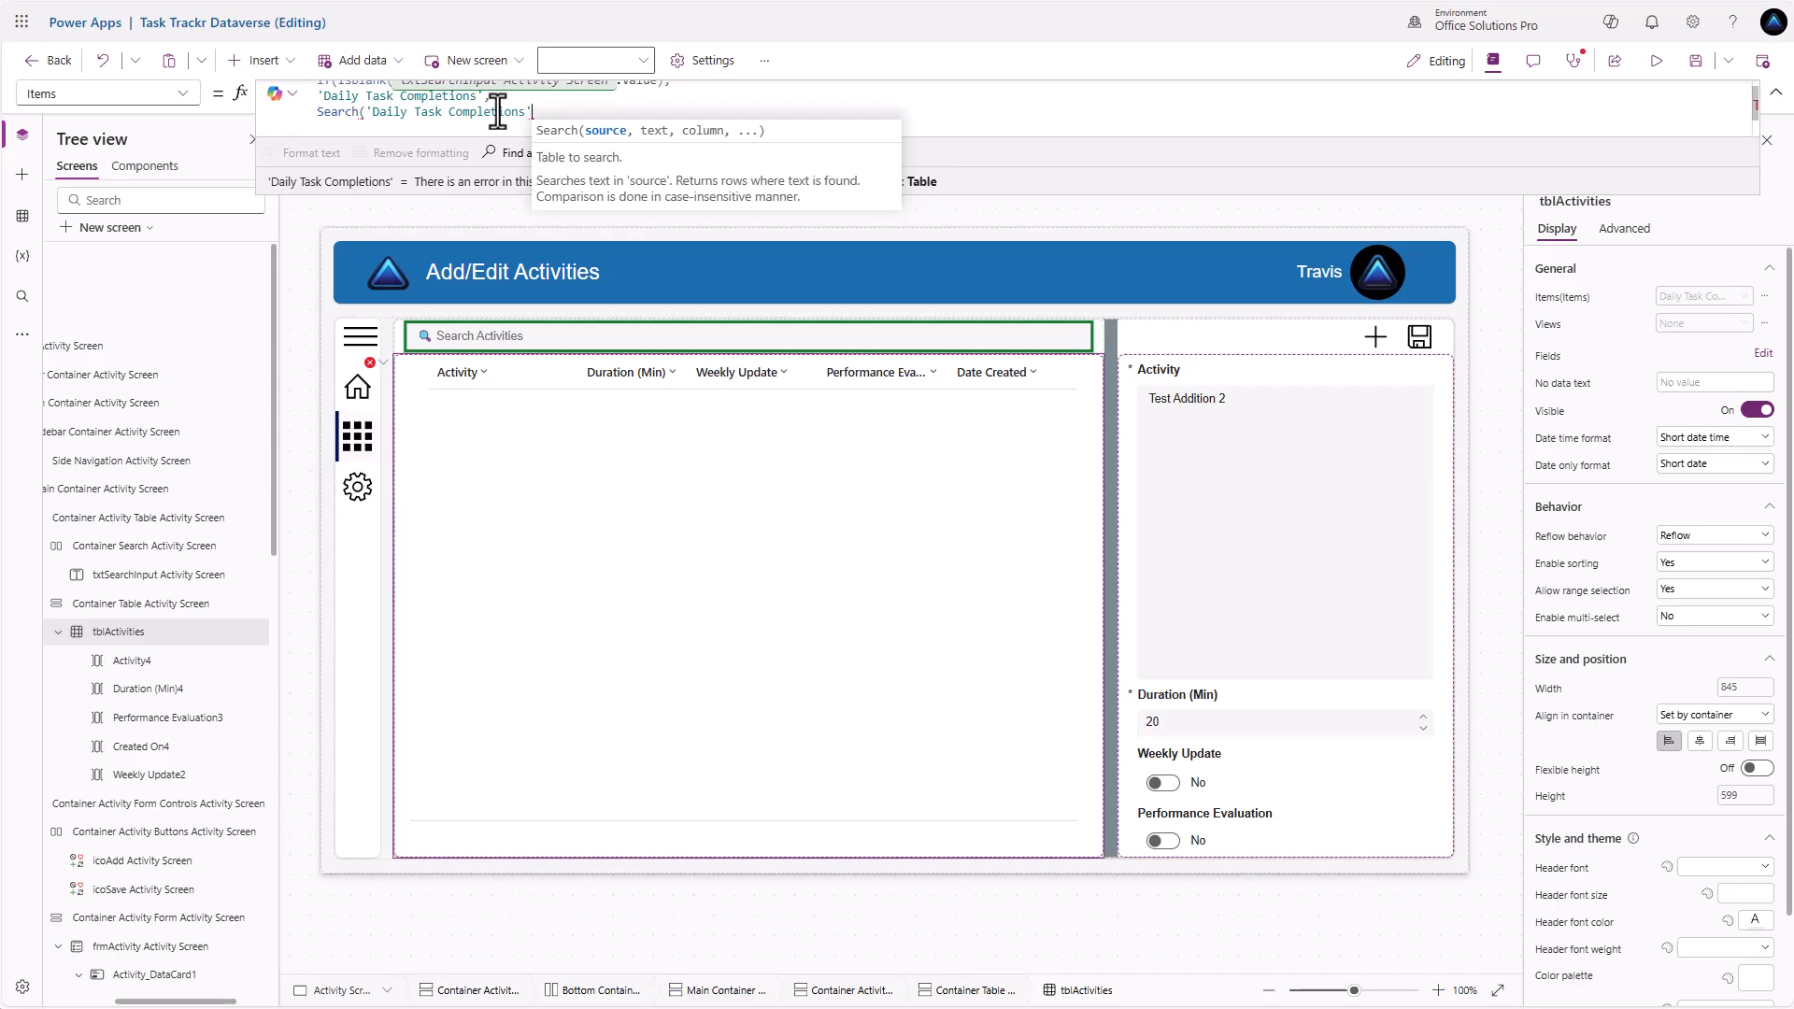
type(", txt")
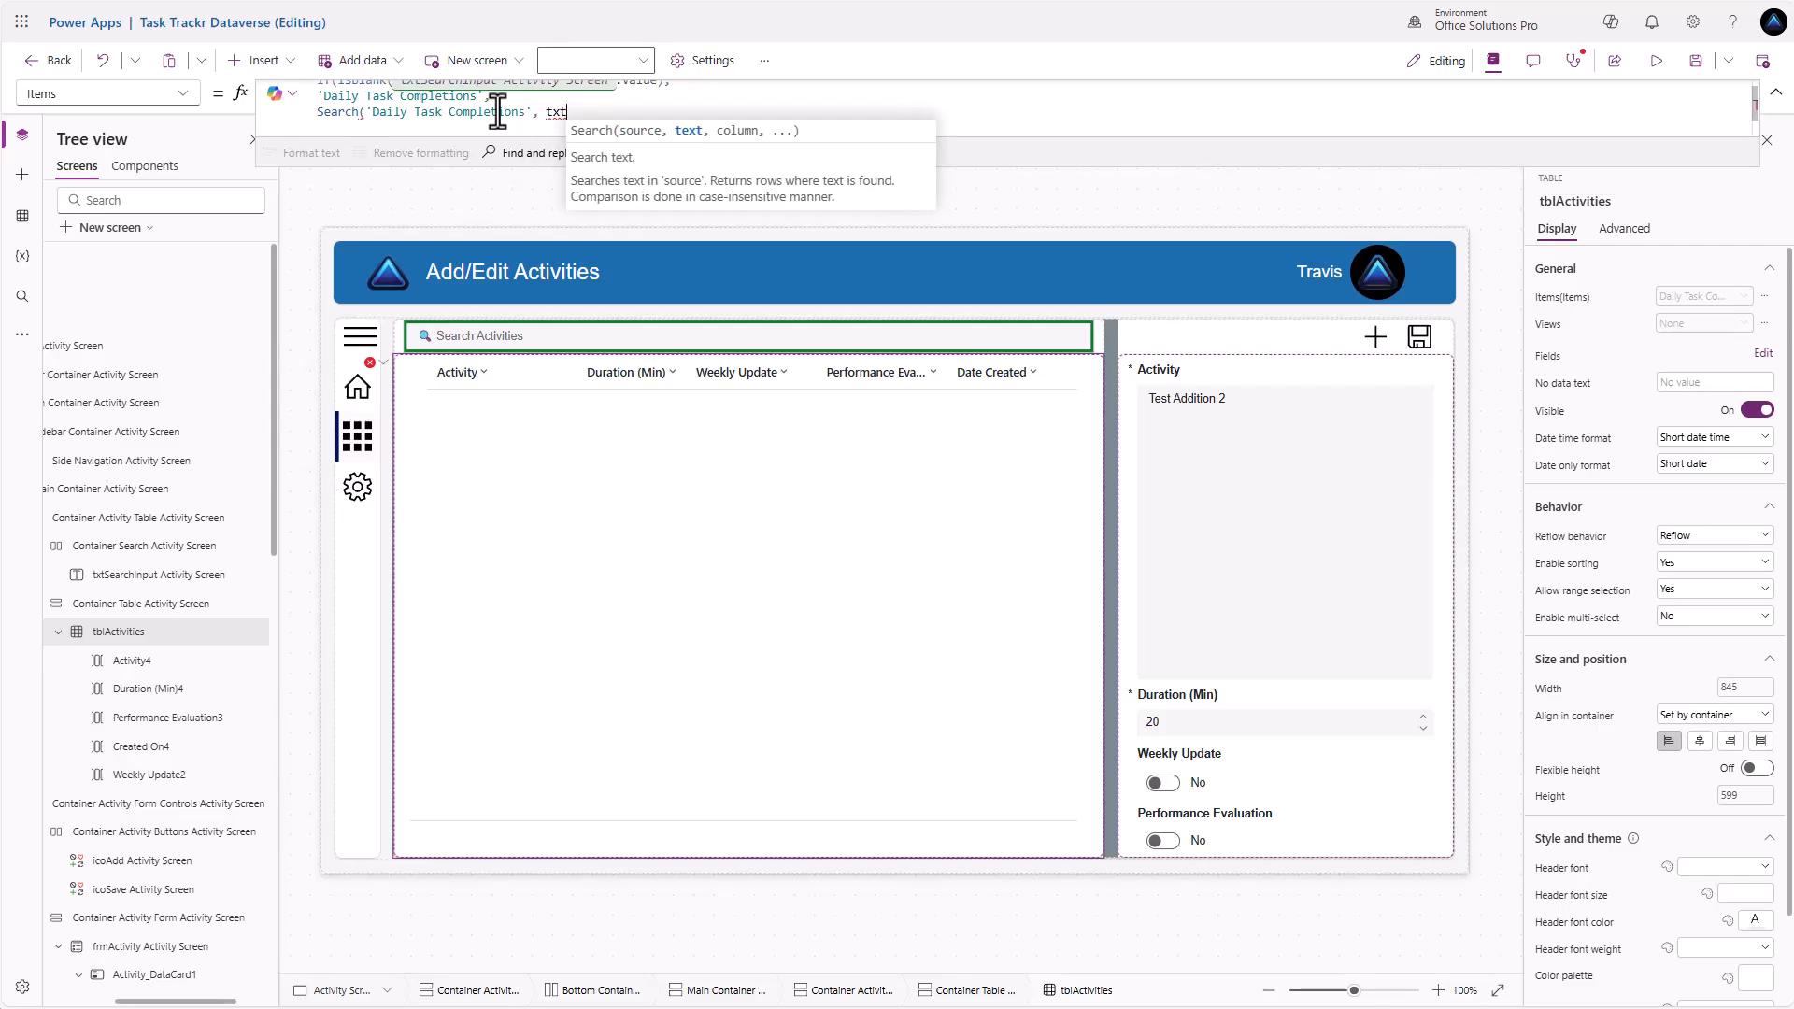
type("SearchInpu")
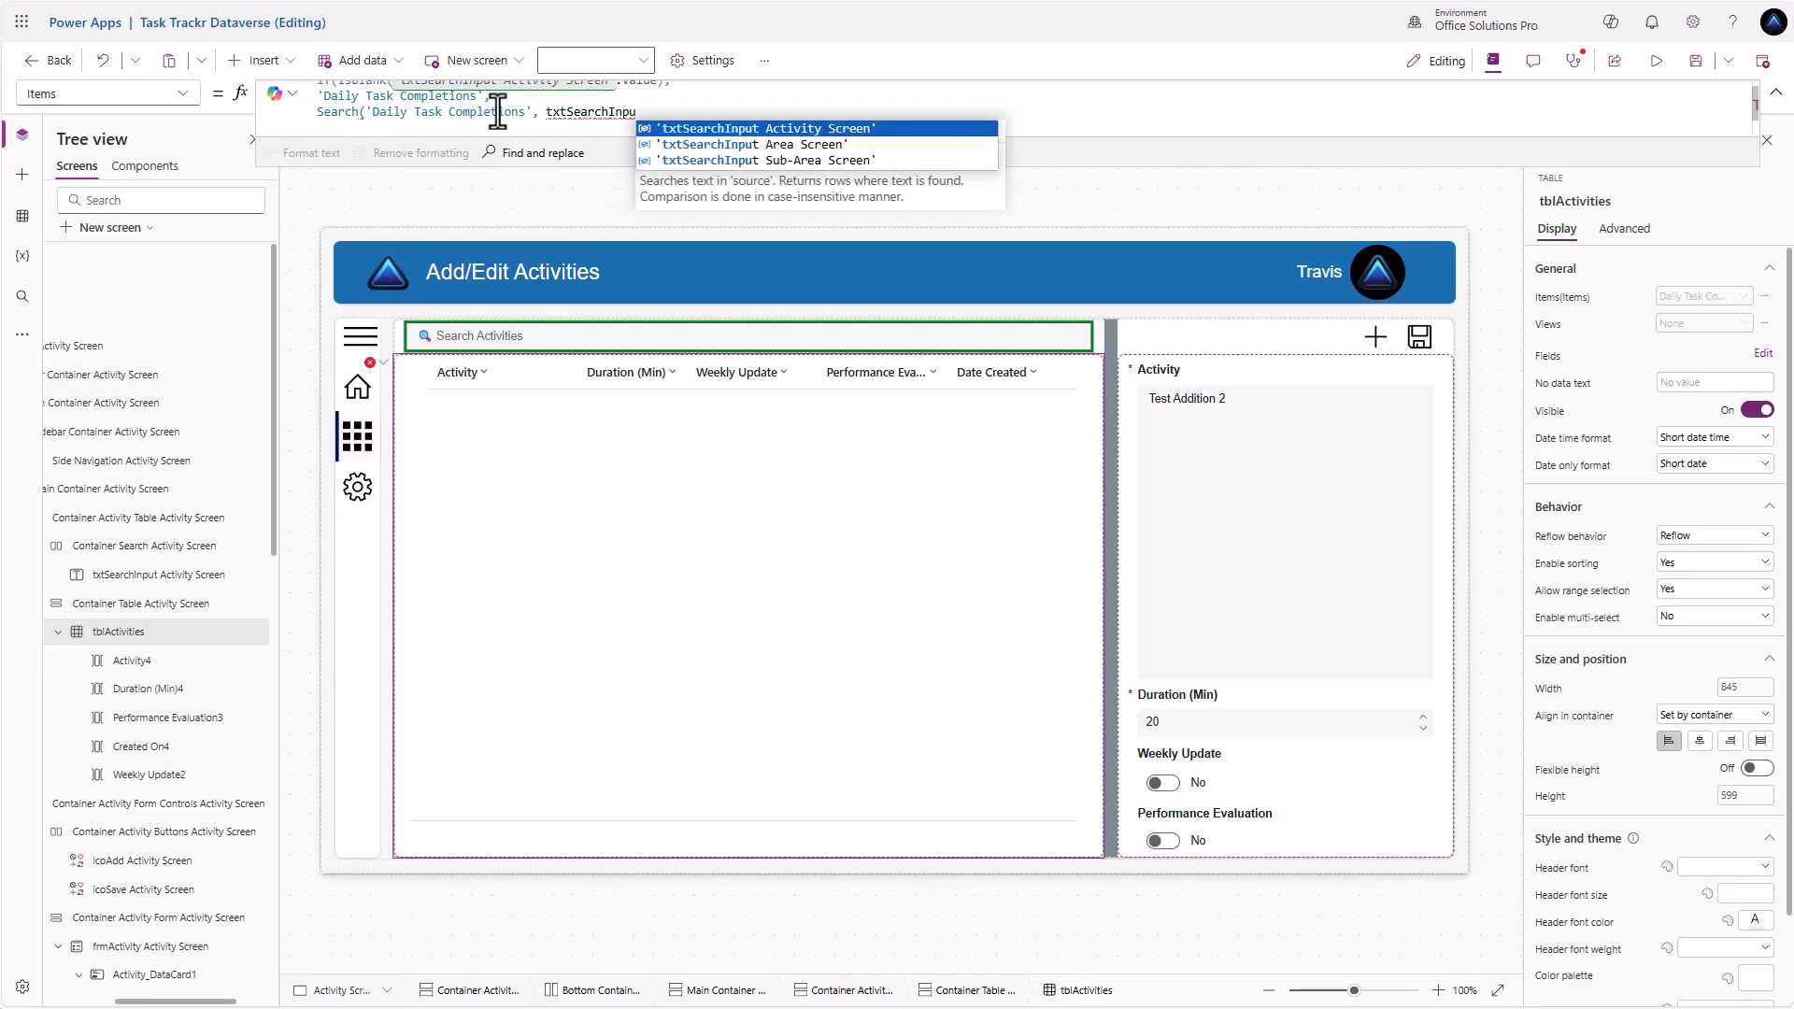
key("Tab")
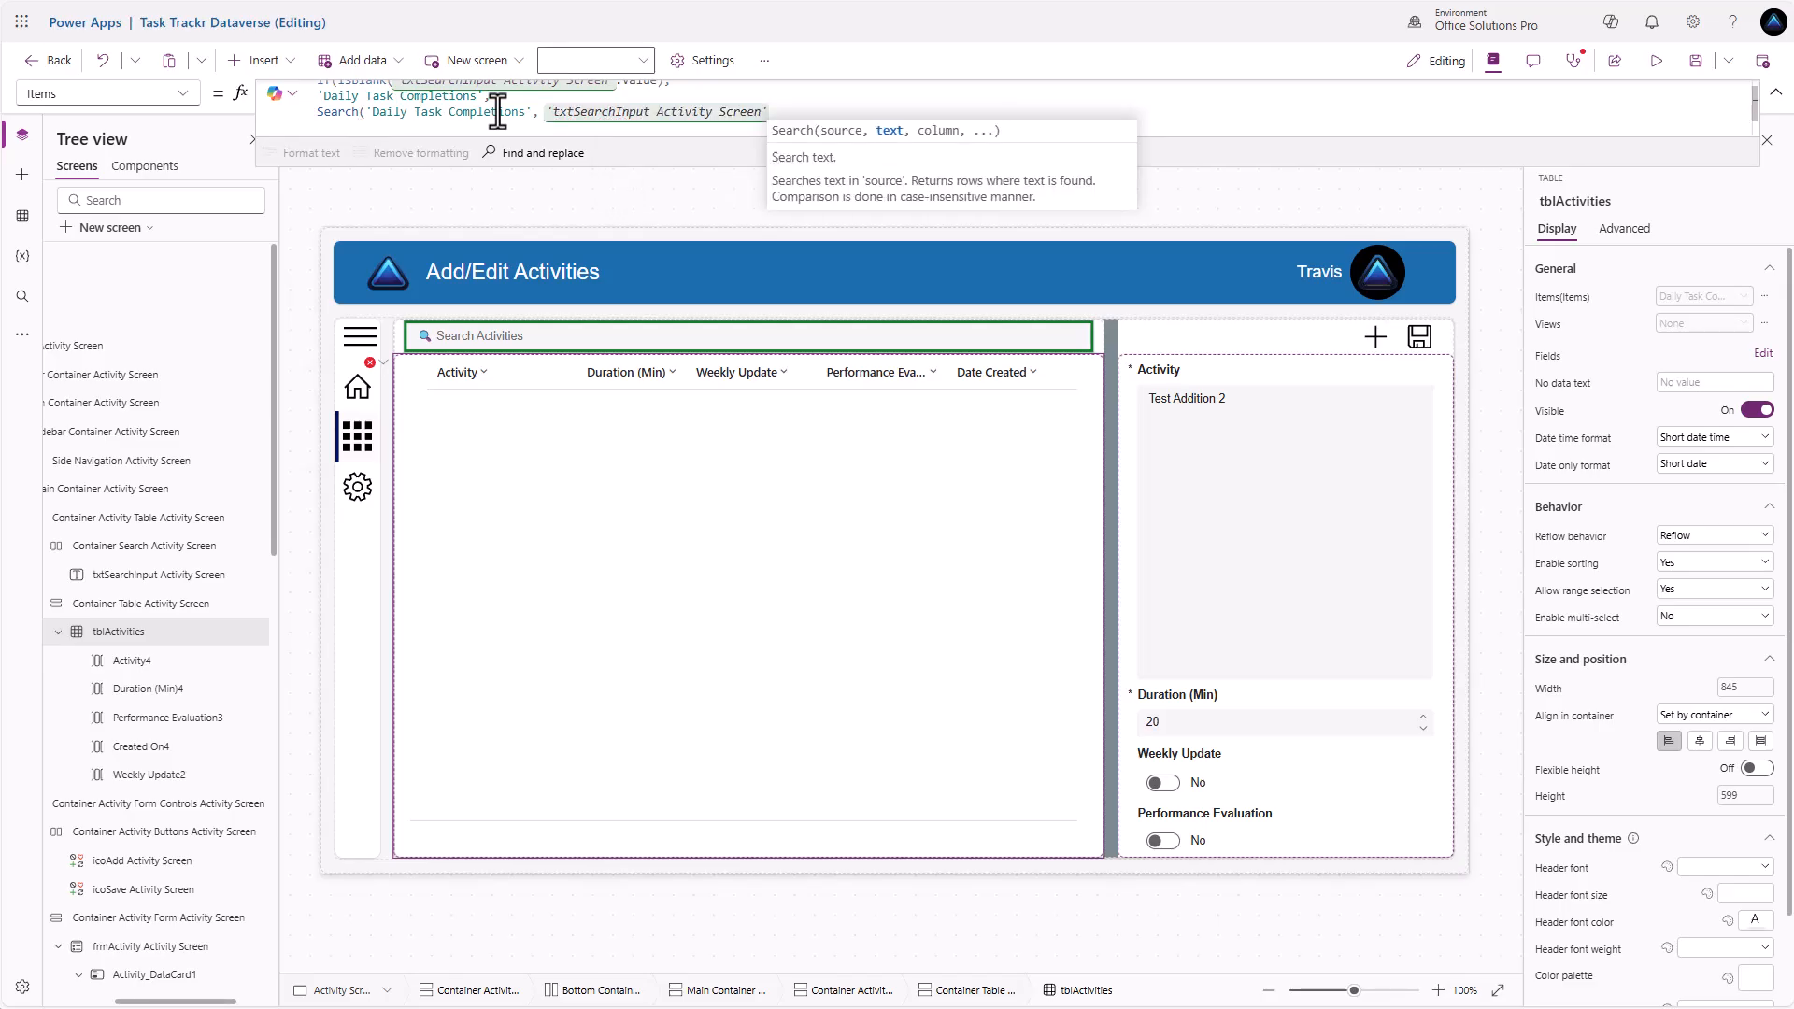
type(".Value")
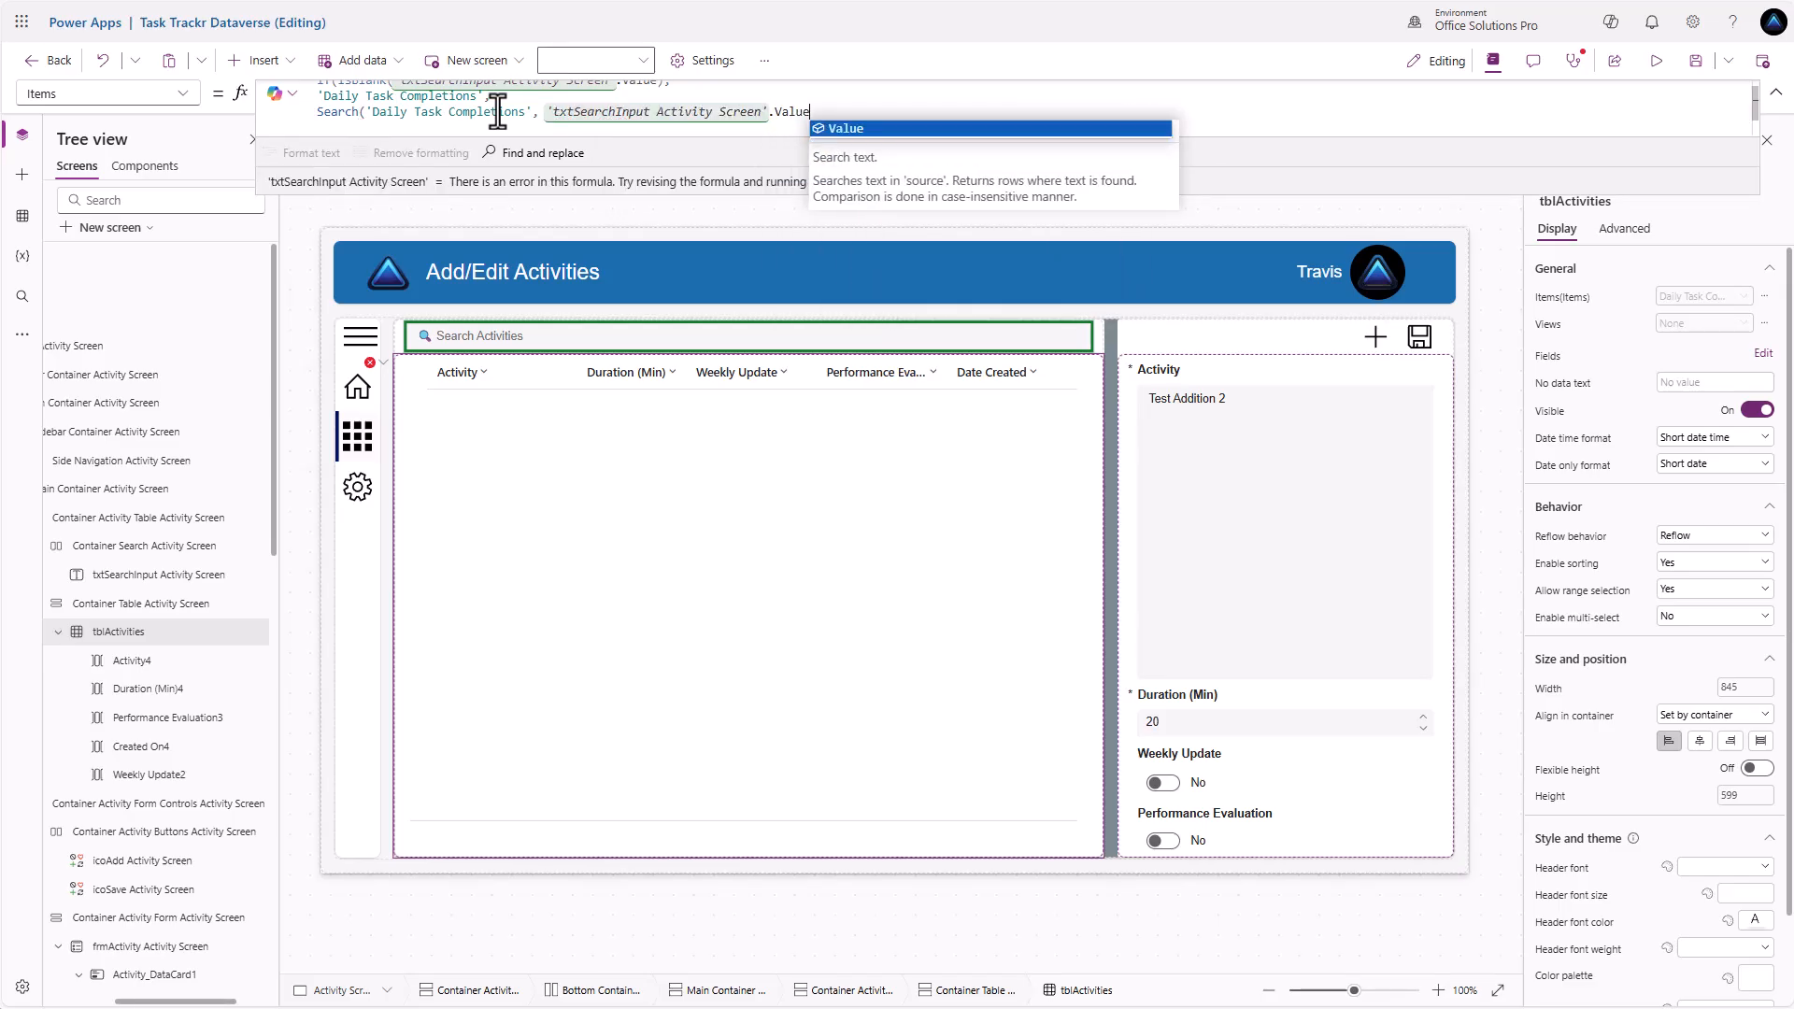
type(",")
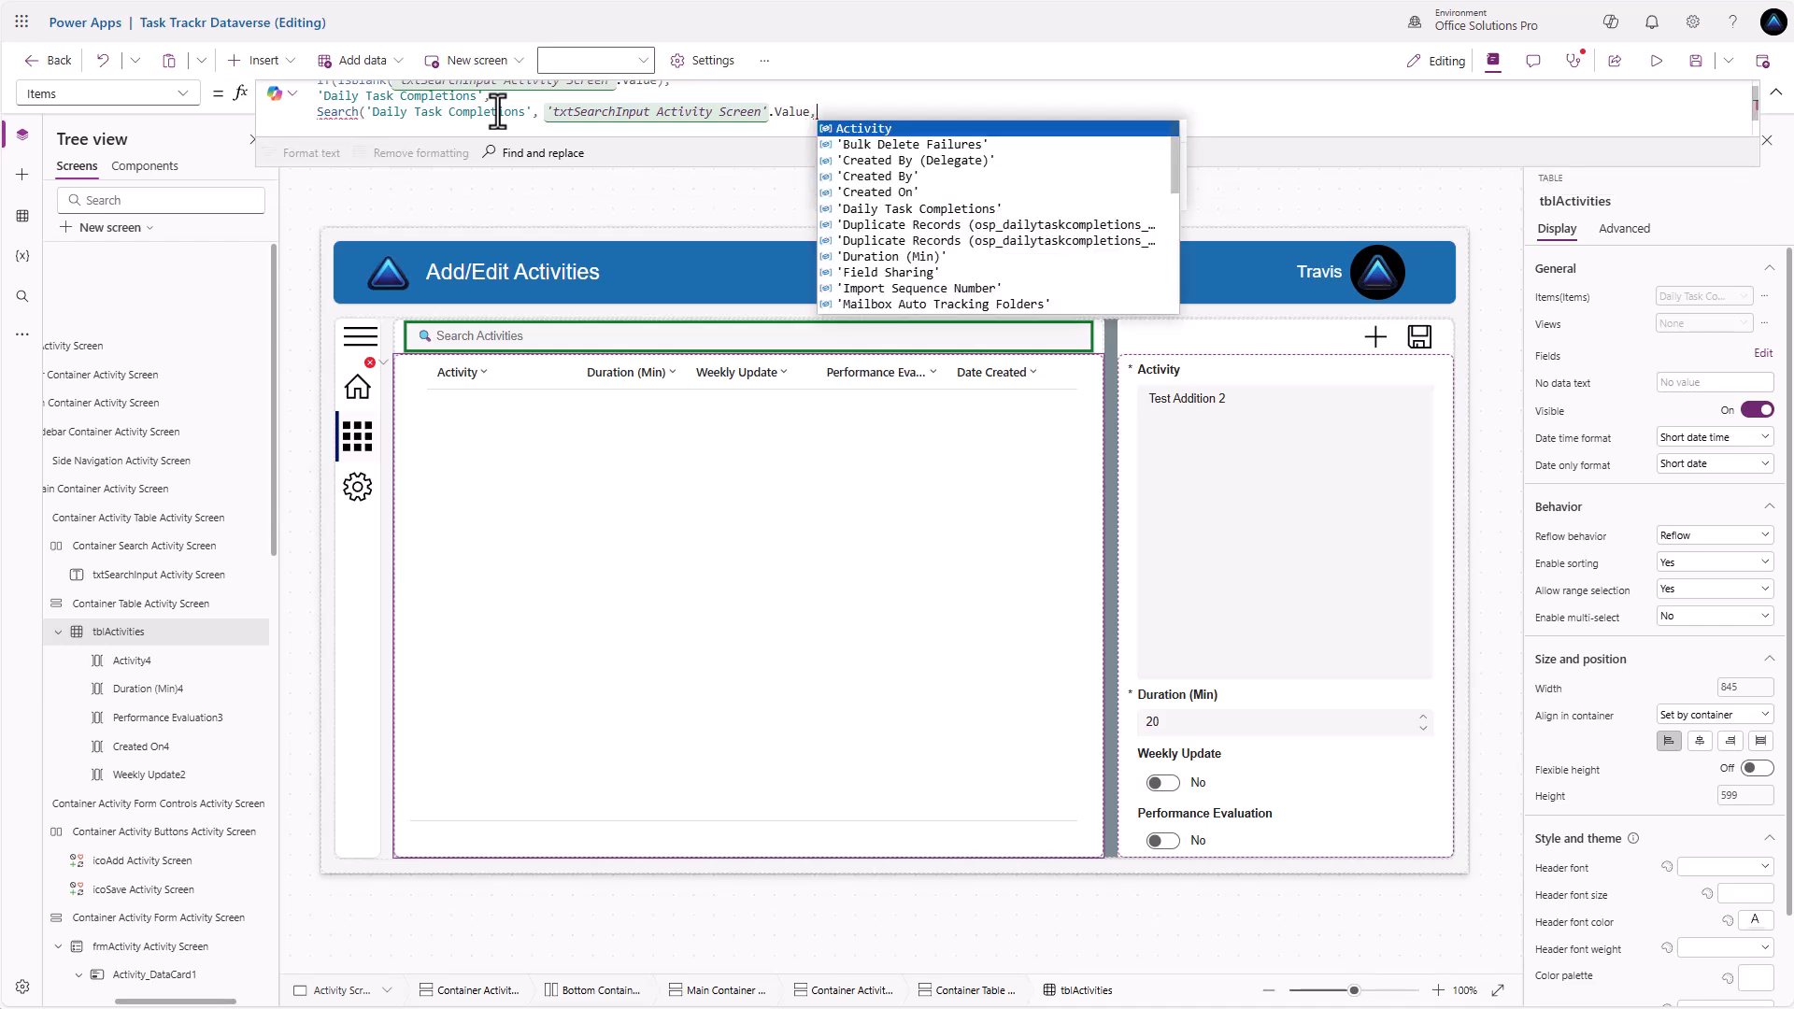
key("Tab")
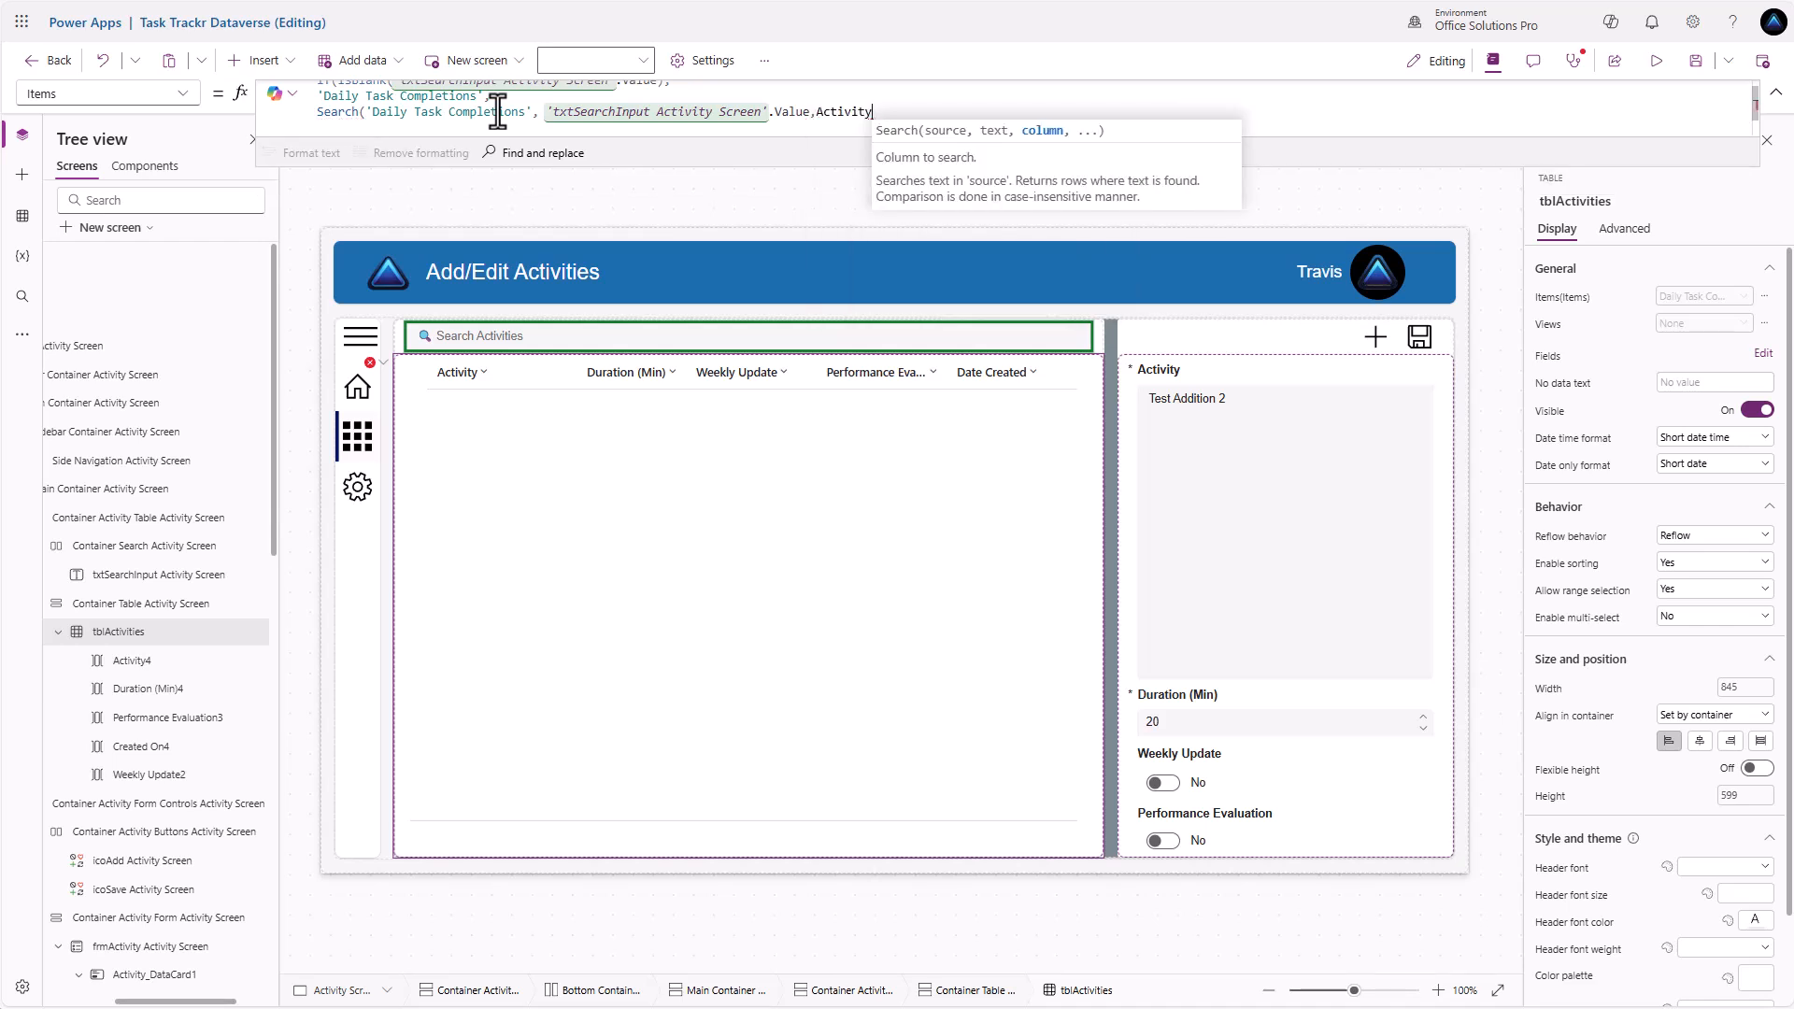
type("))")
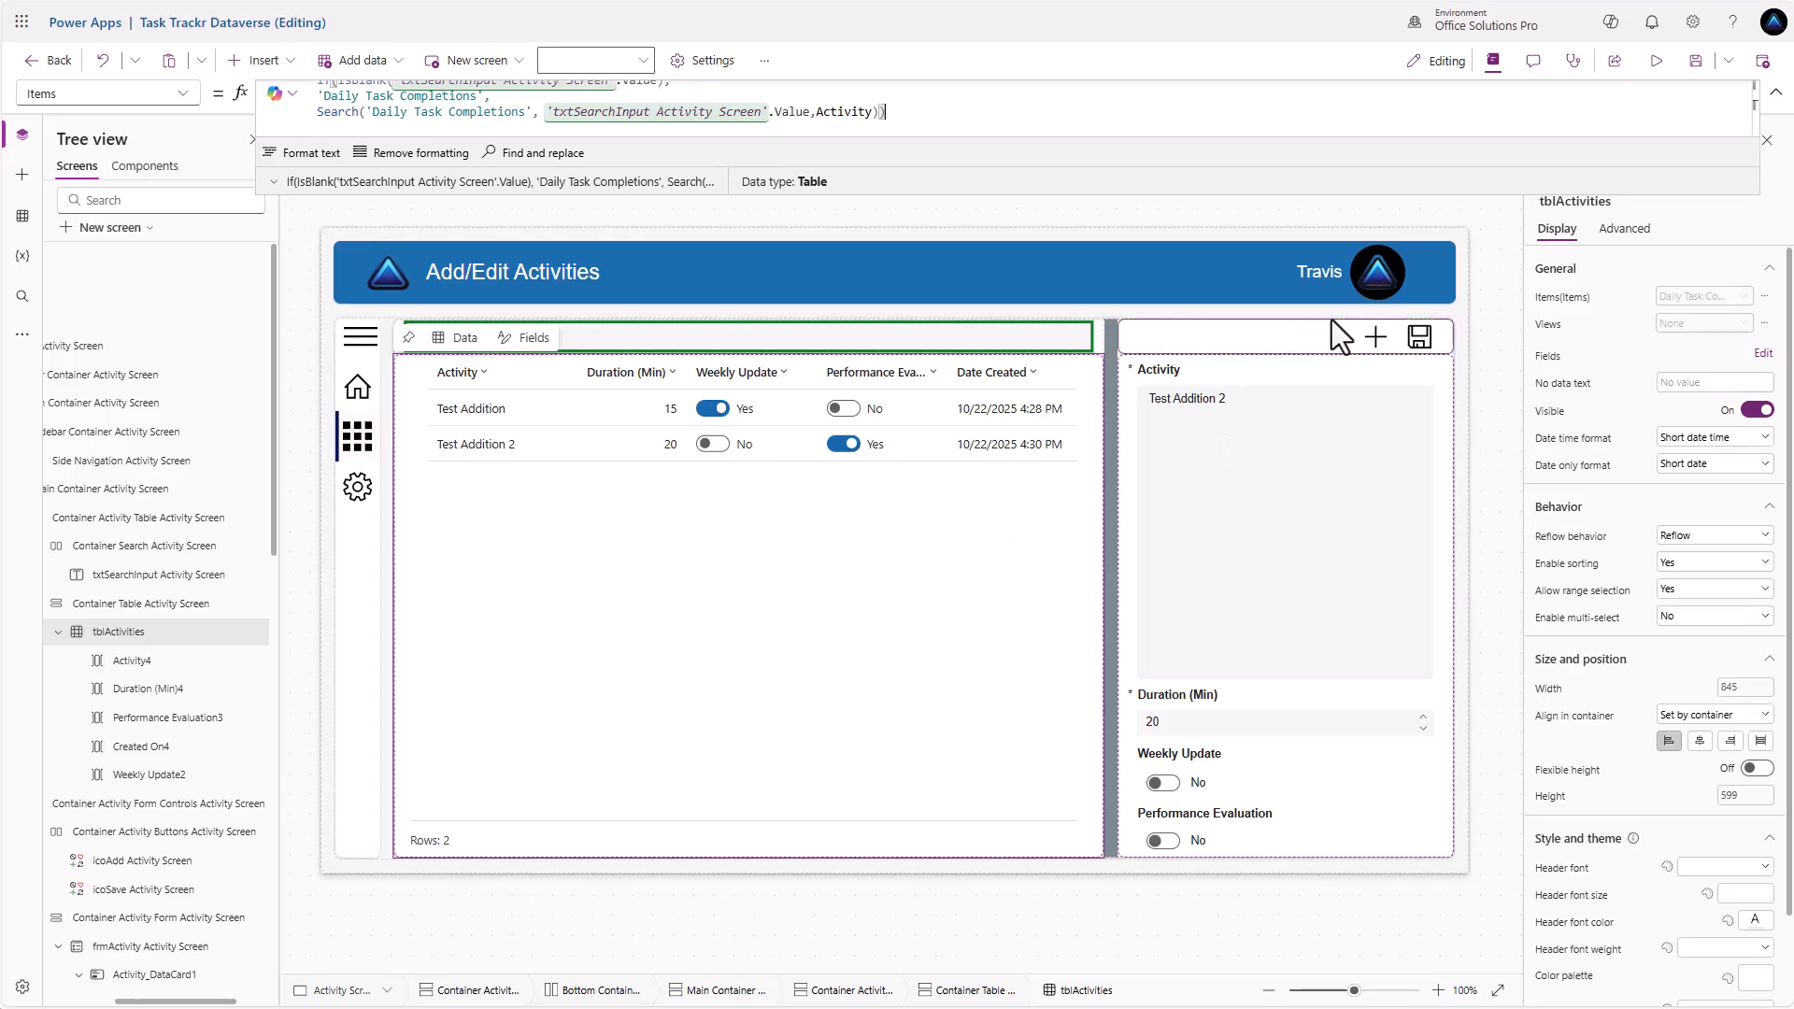
Replace the OnSelect formula of tblActivities with an empty-record call, UpdateContext({});
left_click(1623, 228)
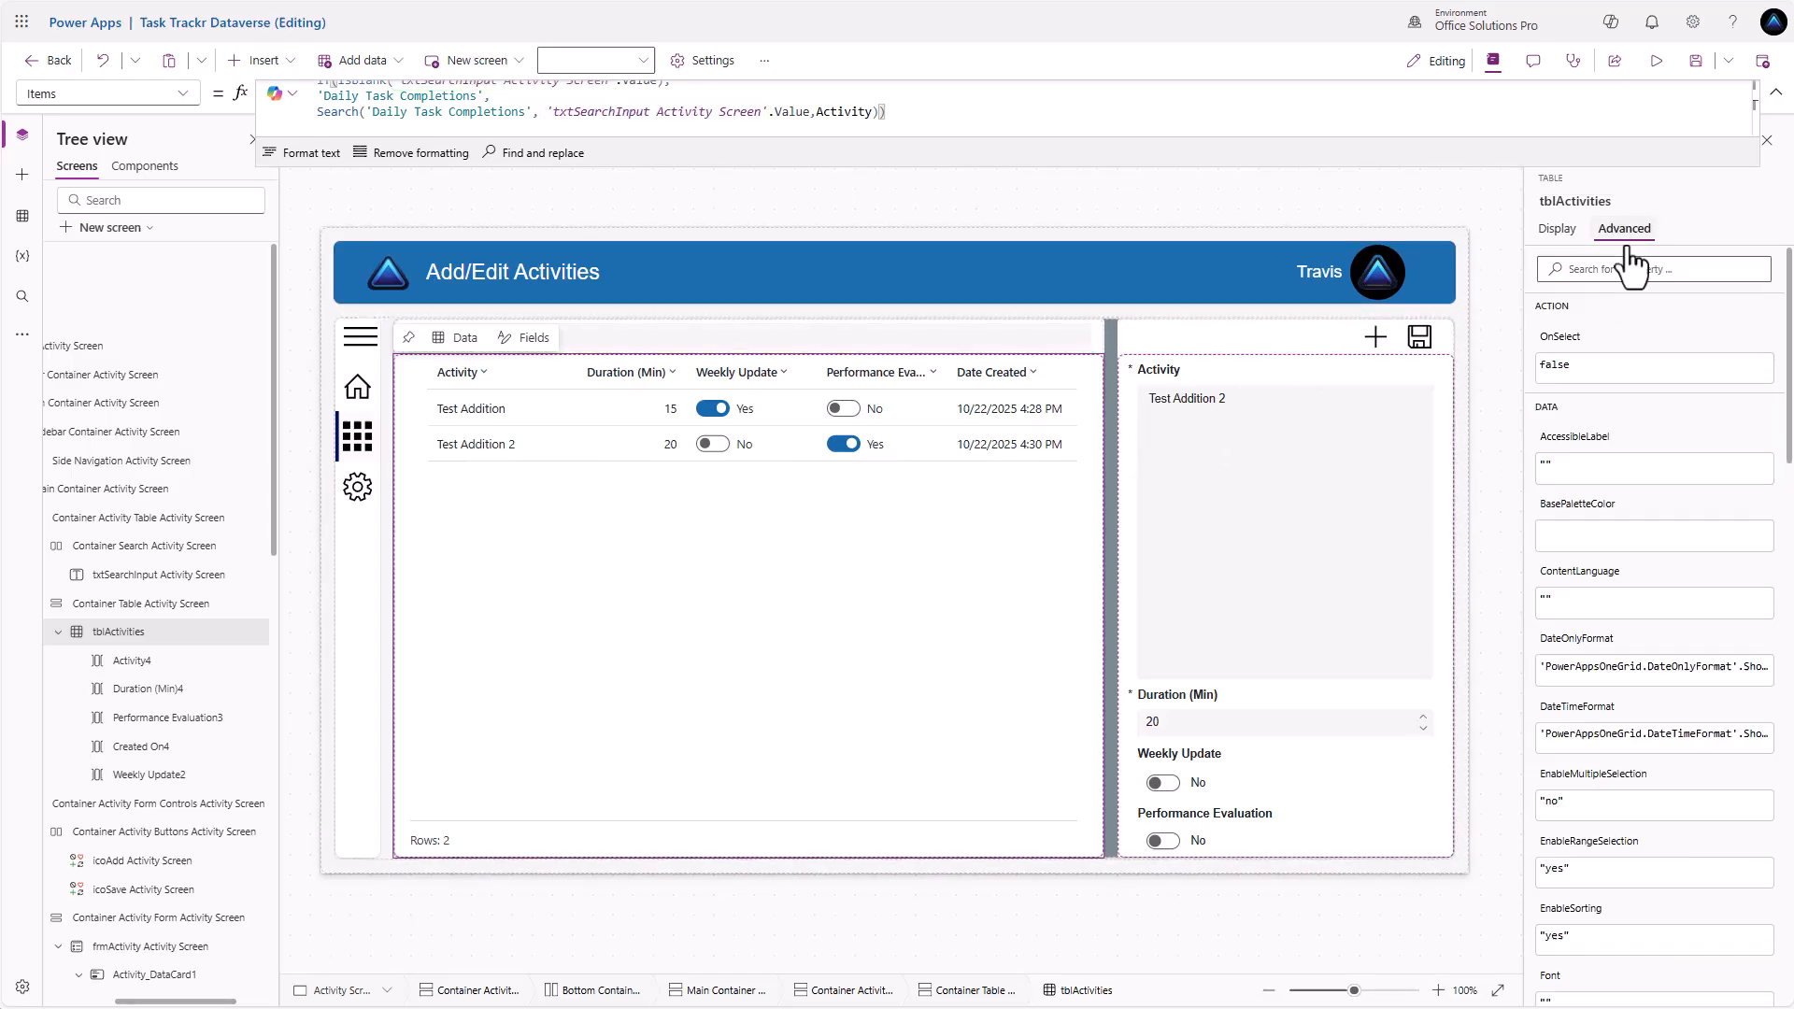
left_click(1569, 364)
left_click(395, 101)
key("ctrl+a")
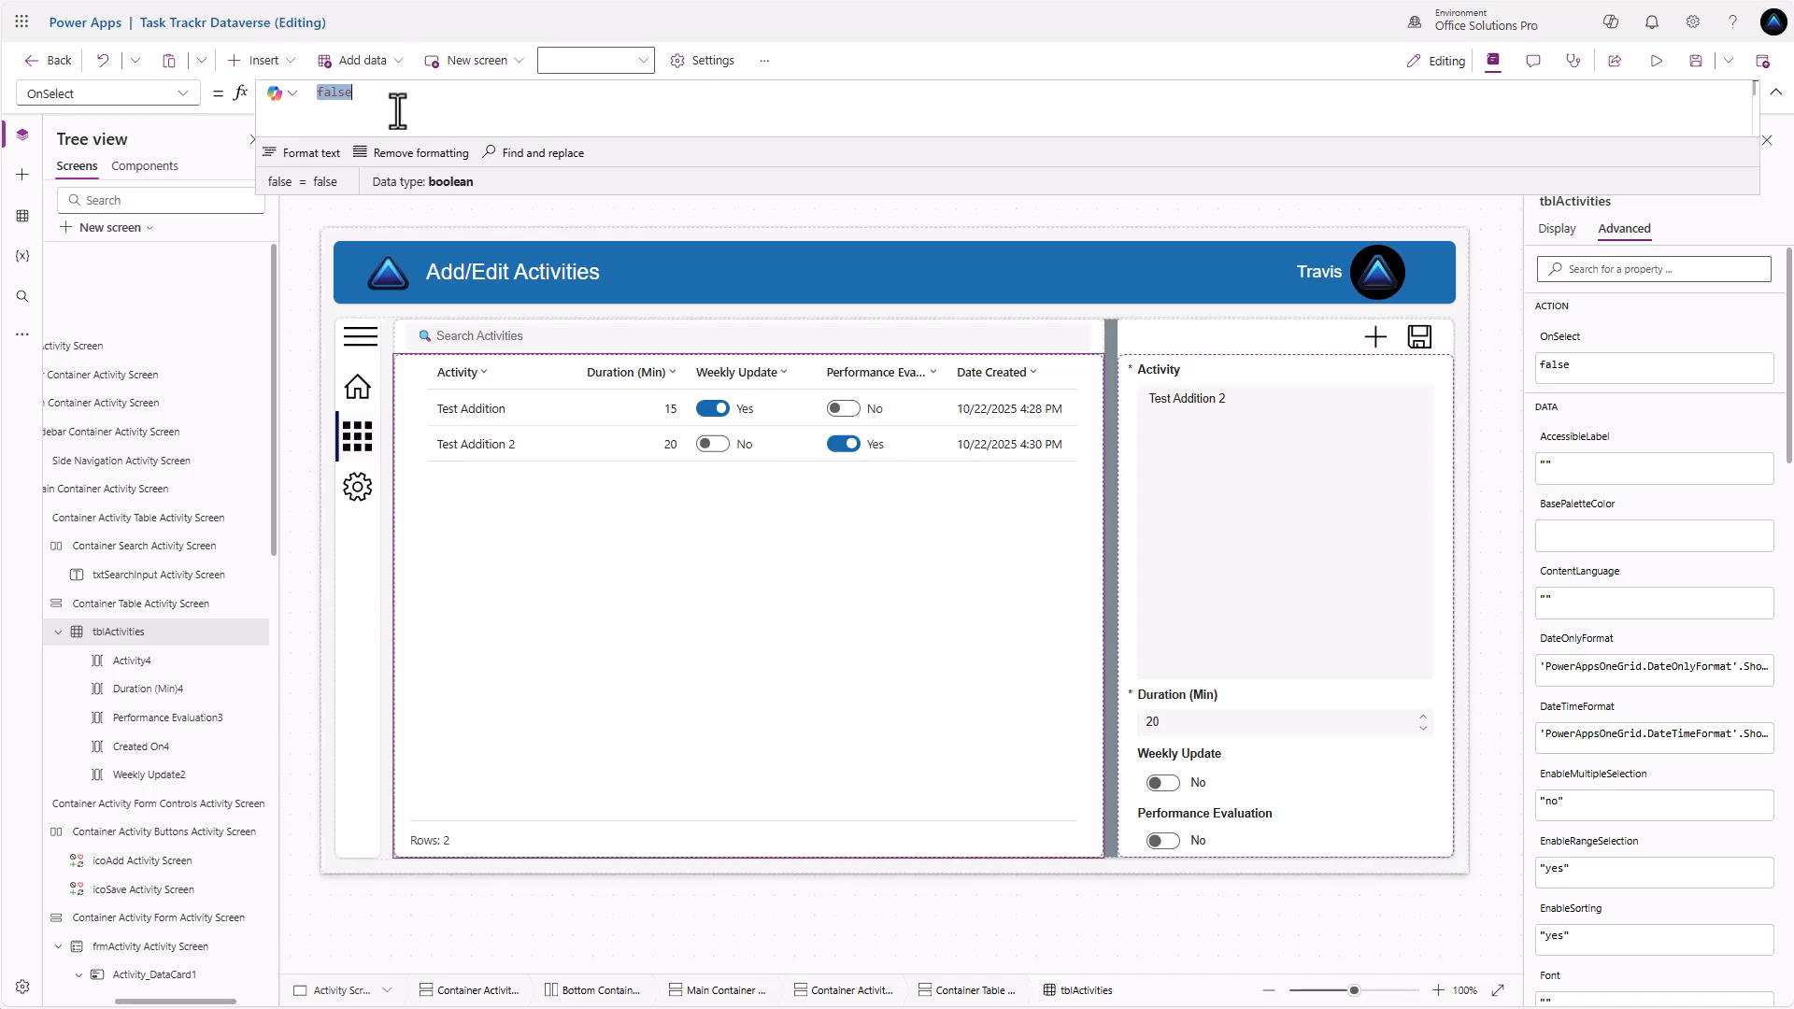
type("UpdateContext")
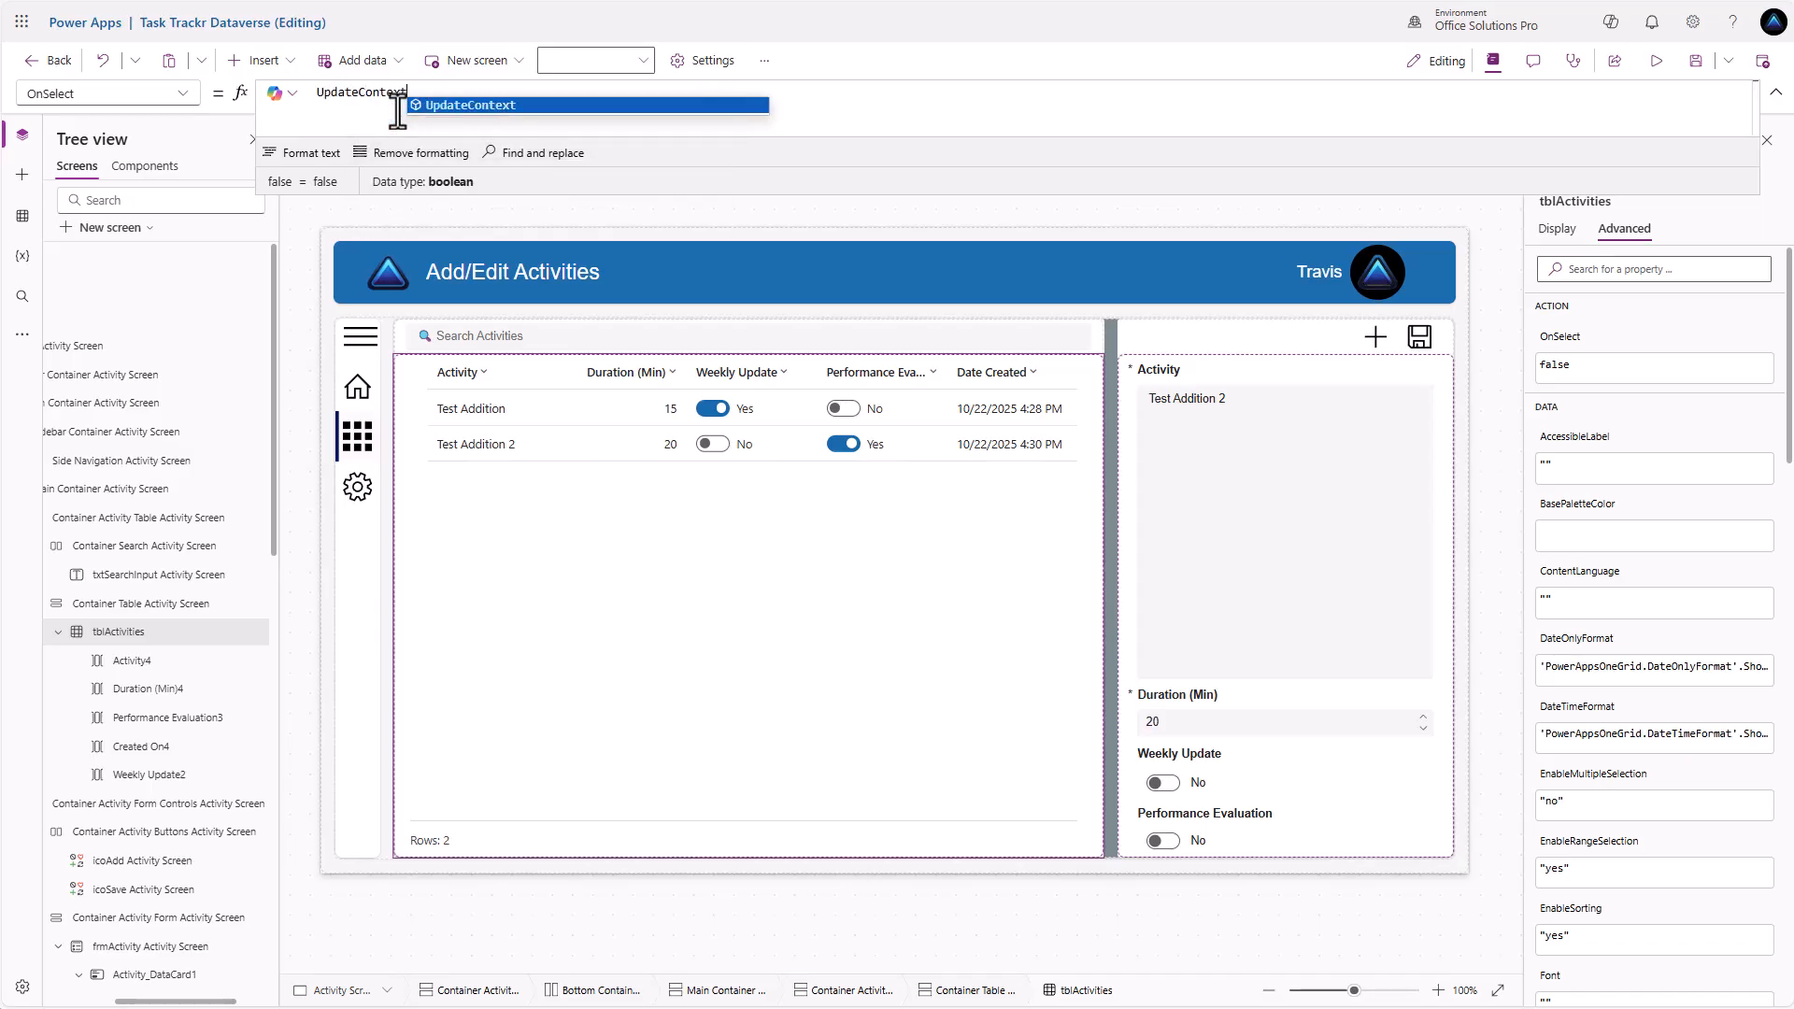
type("():")
key("BackSpace")
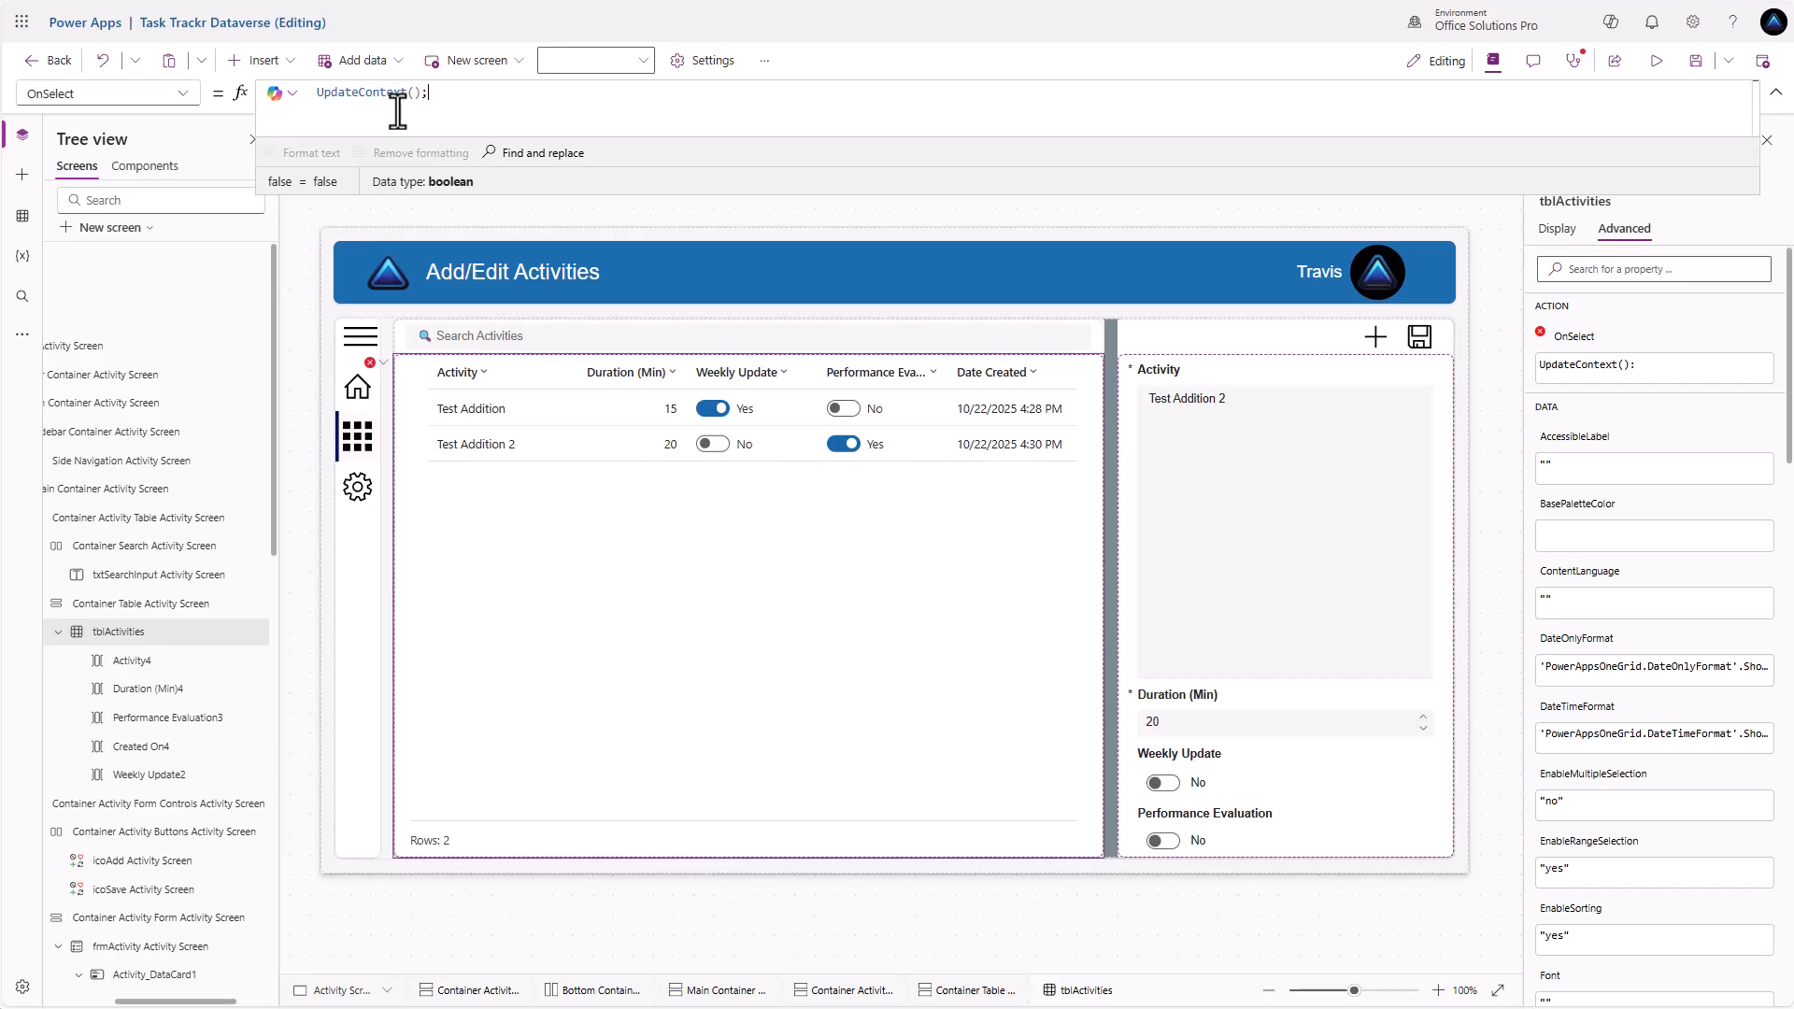
type("{")
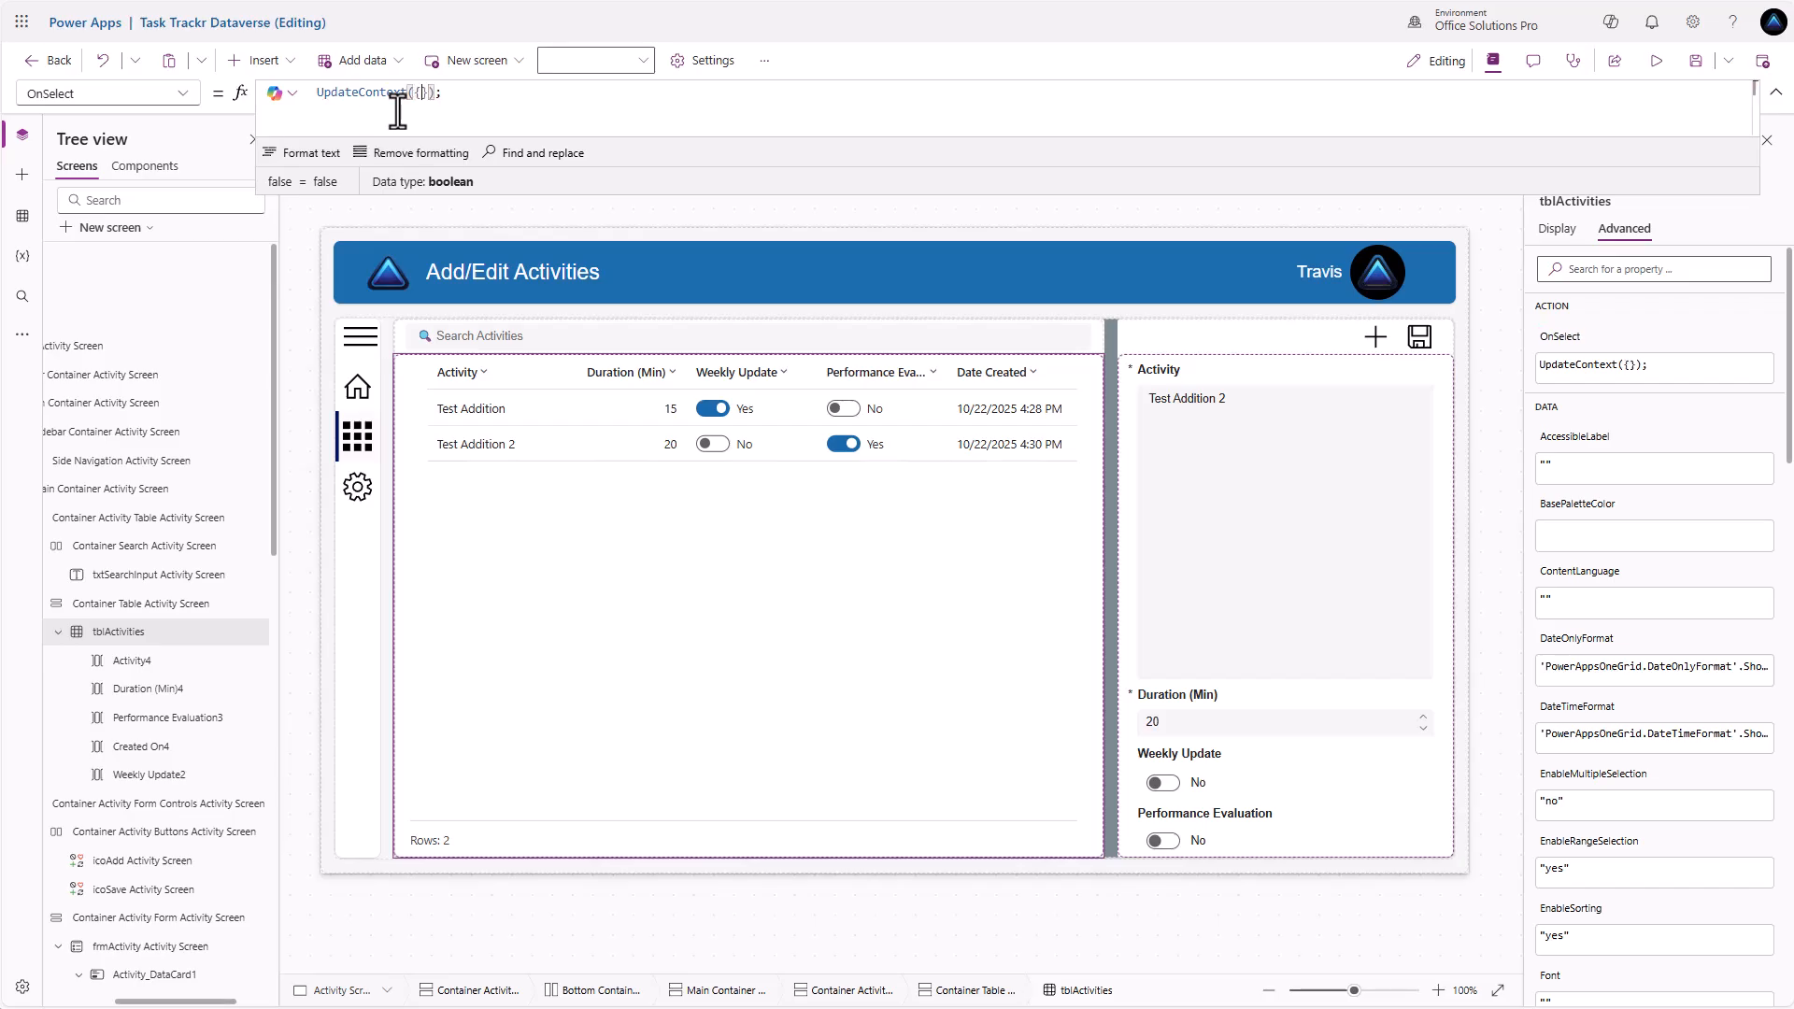
Fill the UpdateContext record in the table's OnSelect formula with locActivitySelected: tblActivities.Selected
type("locActivitySelected:")
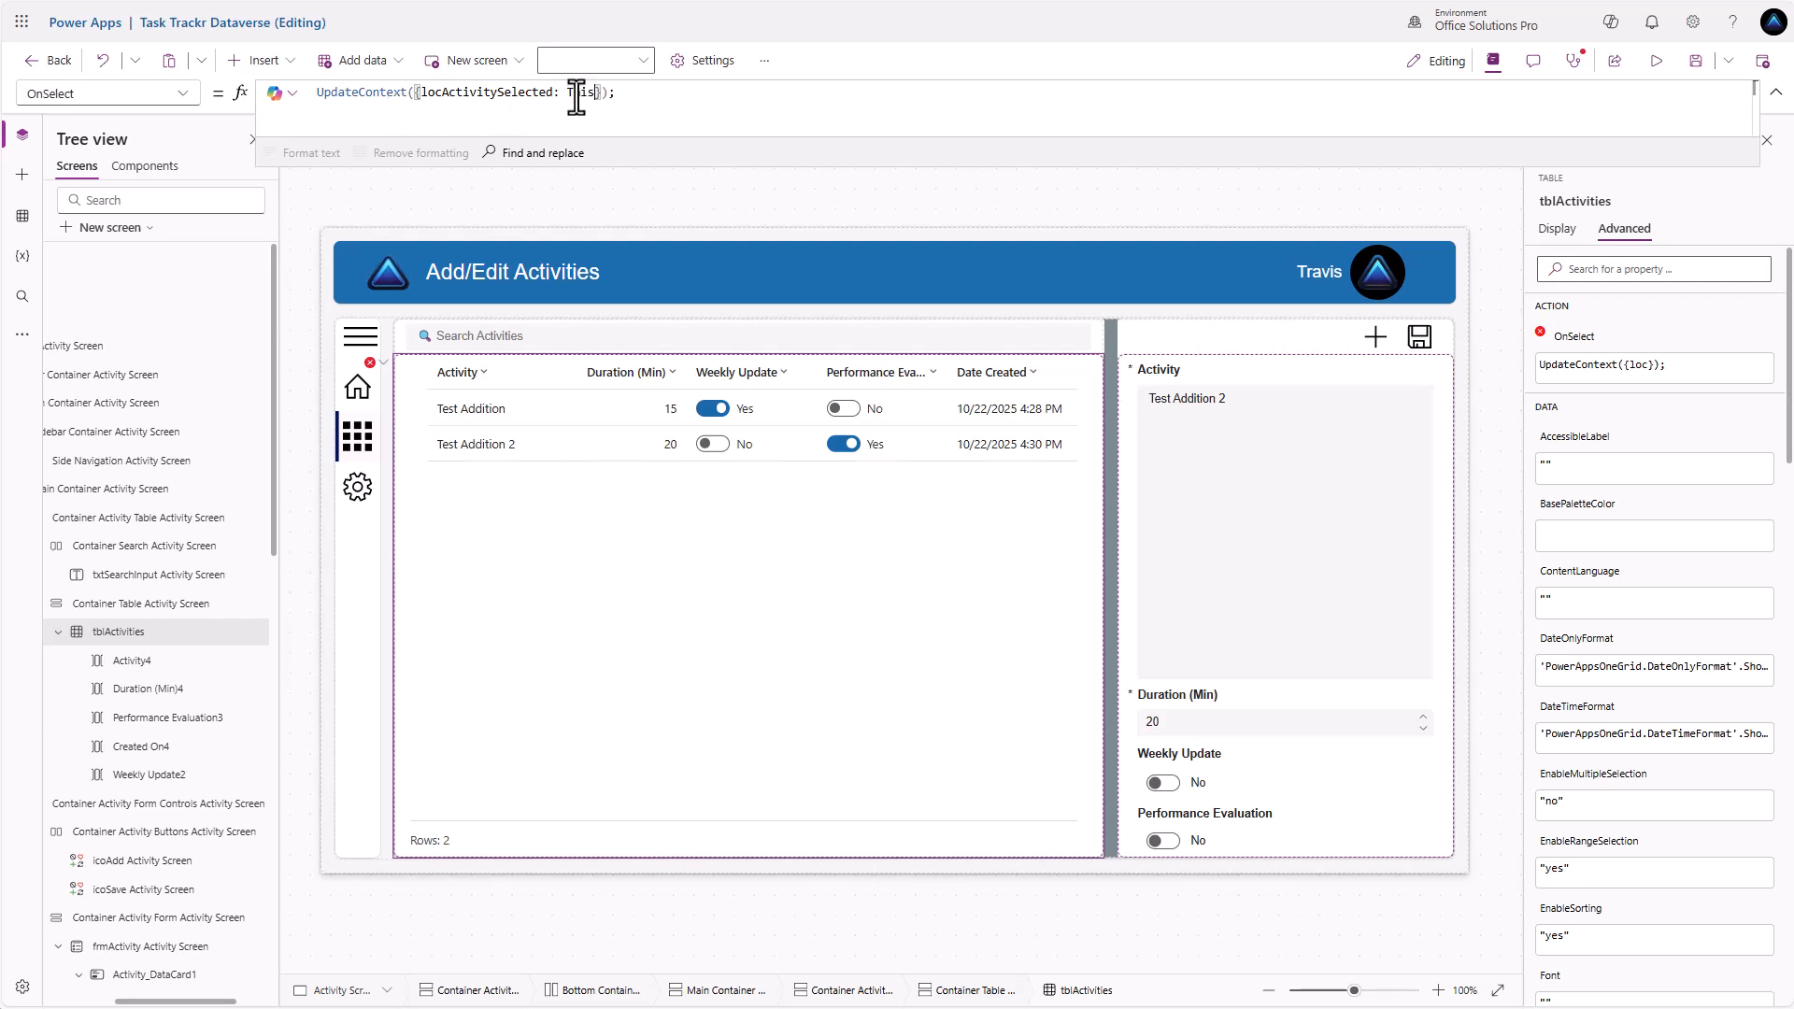
type(" Tb")
key("BackSpace")
key("BackSpace")
type("t")
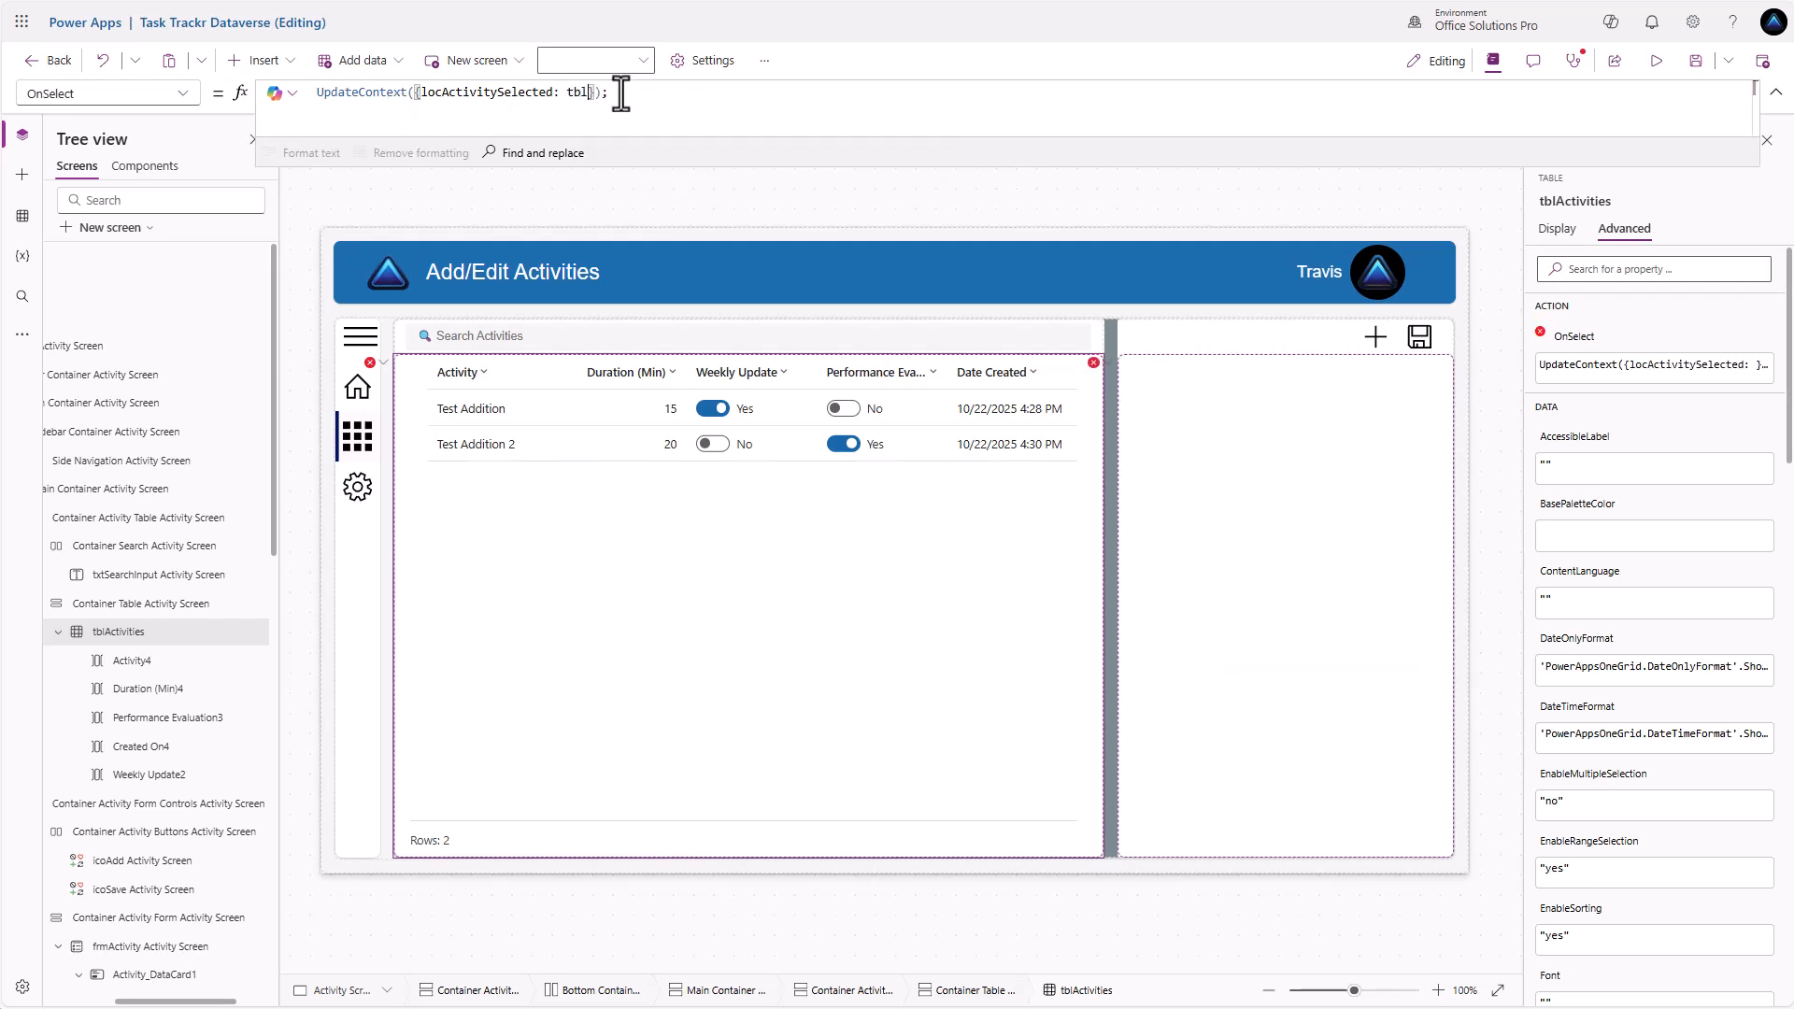
type("bl")
key("Tab")
type(".Sel")
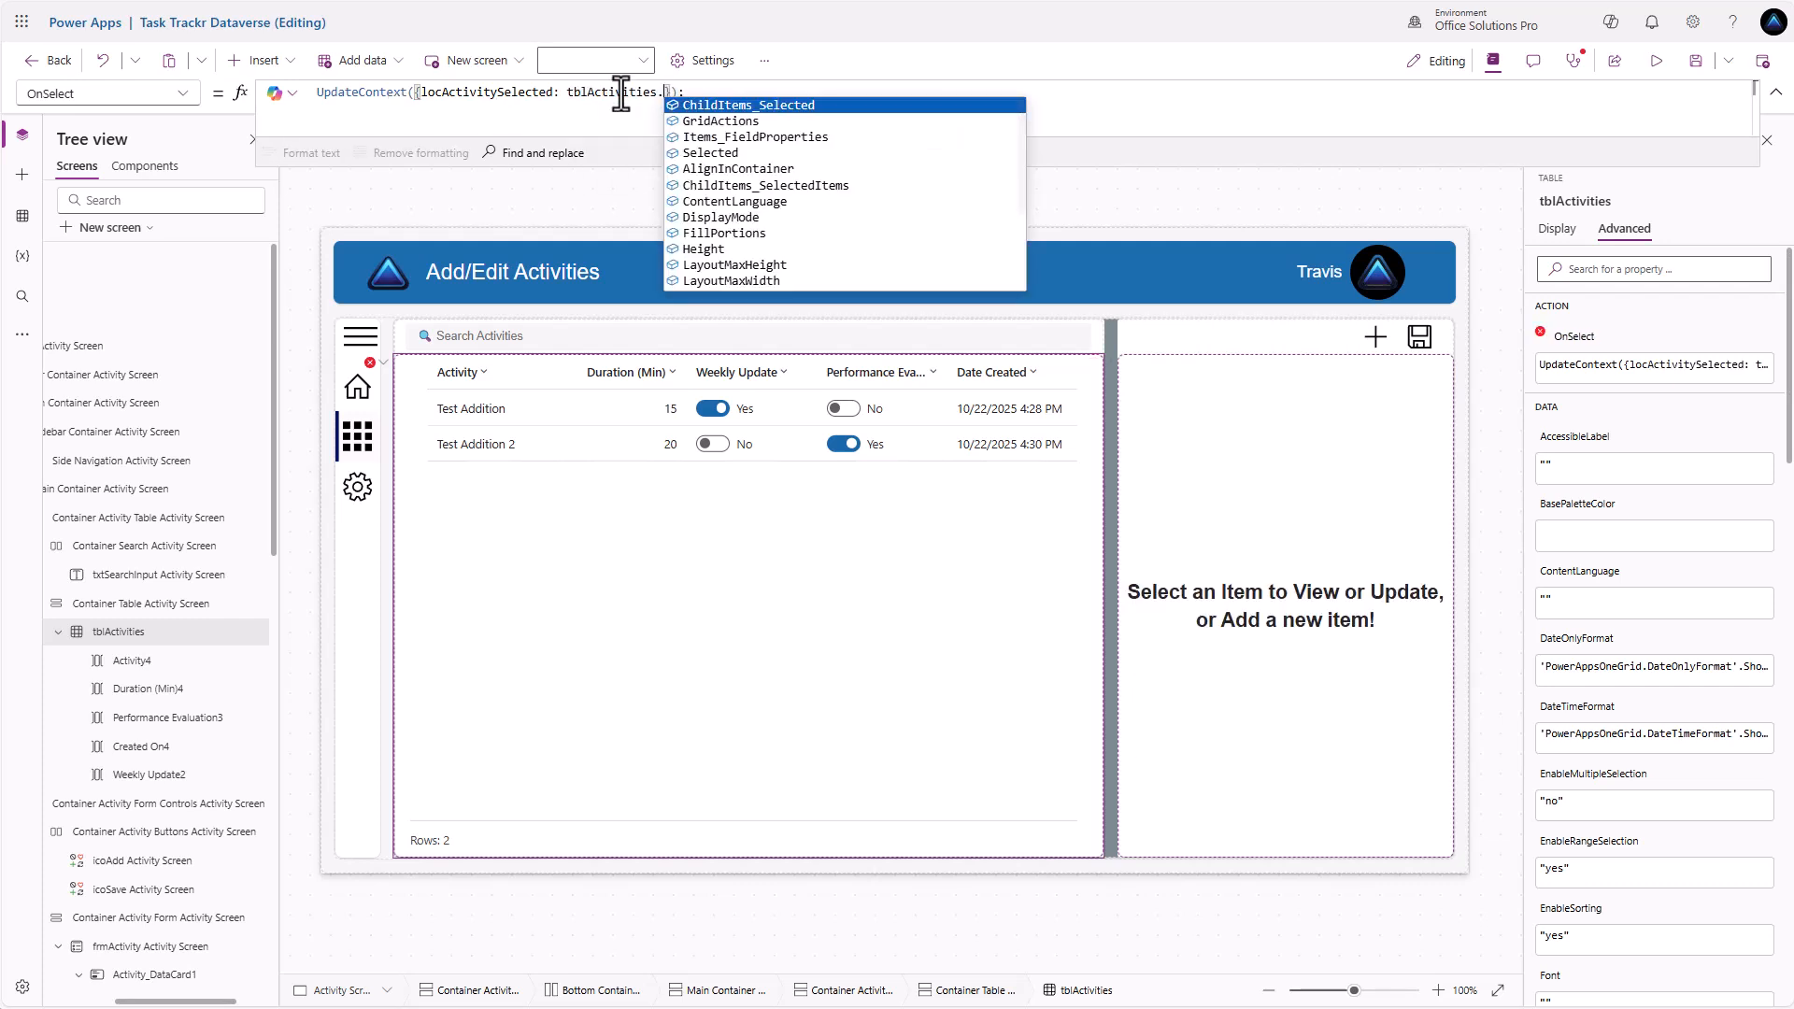
type("ected")
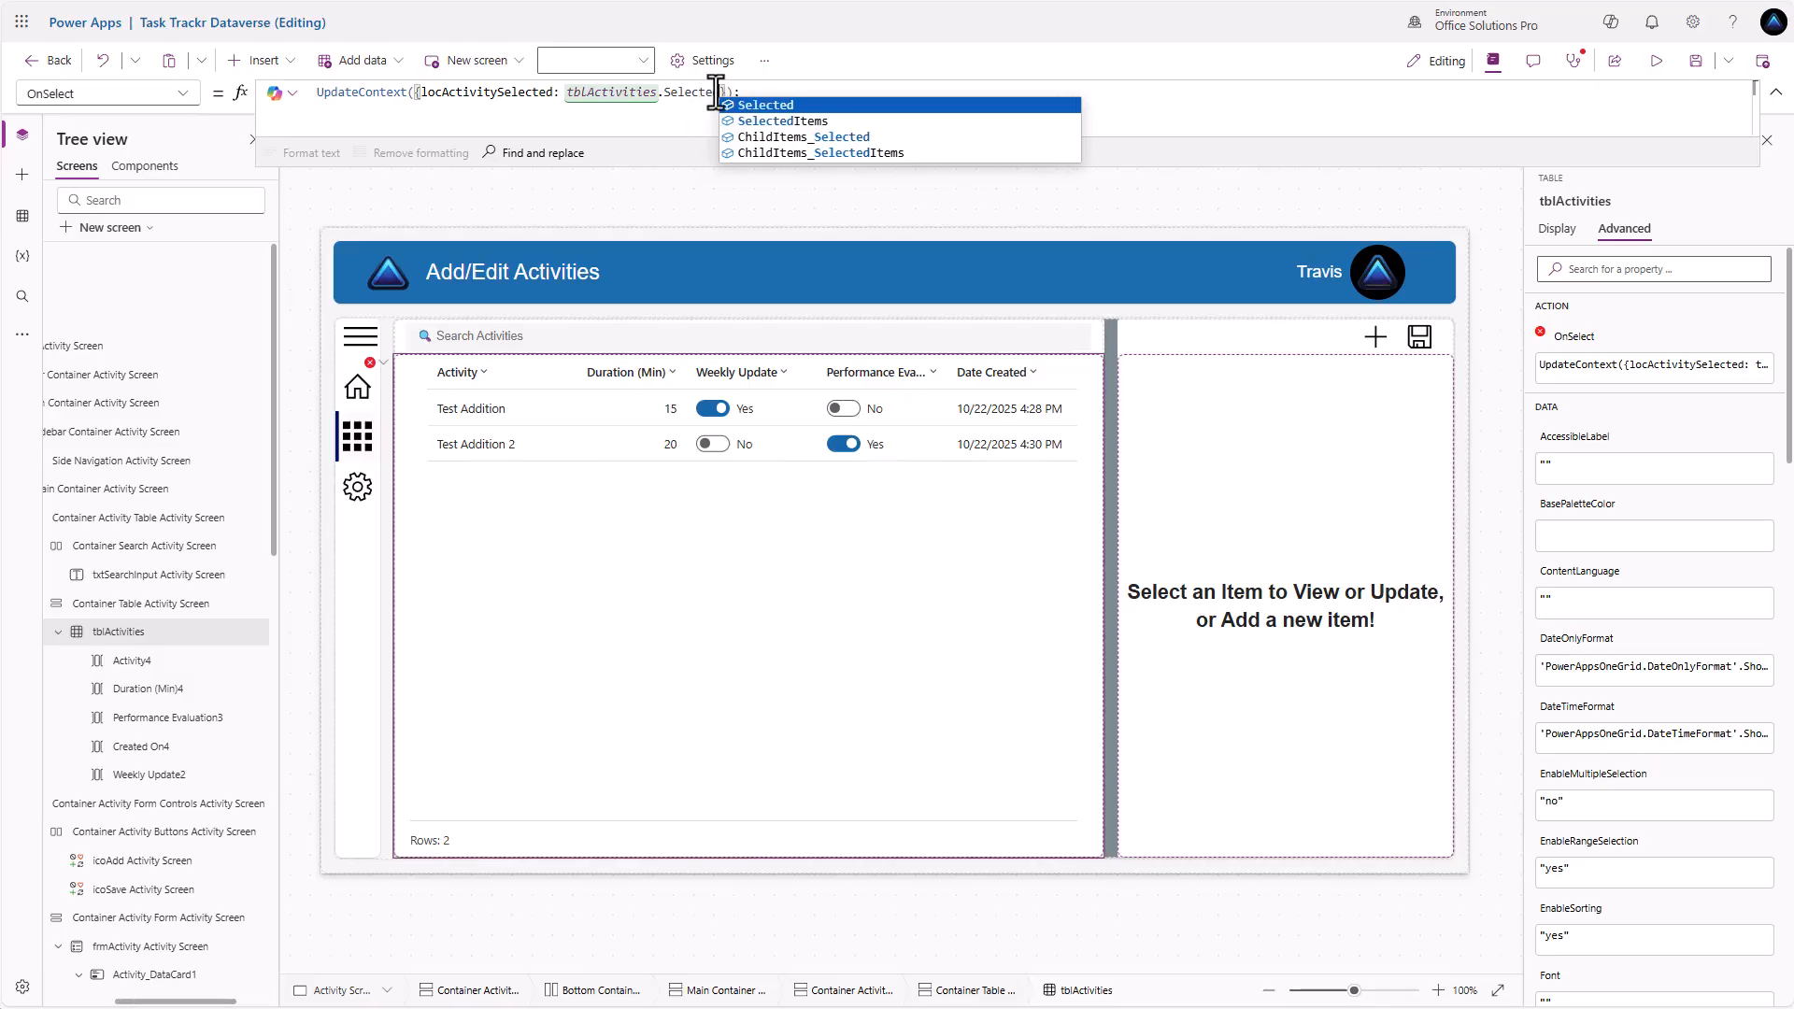
Add a second line, EditForm('frmActivity Activity Screen');, to the OnSelect formula of tblActivities
left_click(778, 88)
key("shift+Return")
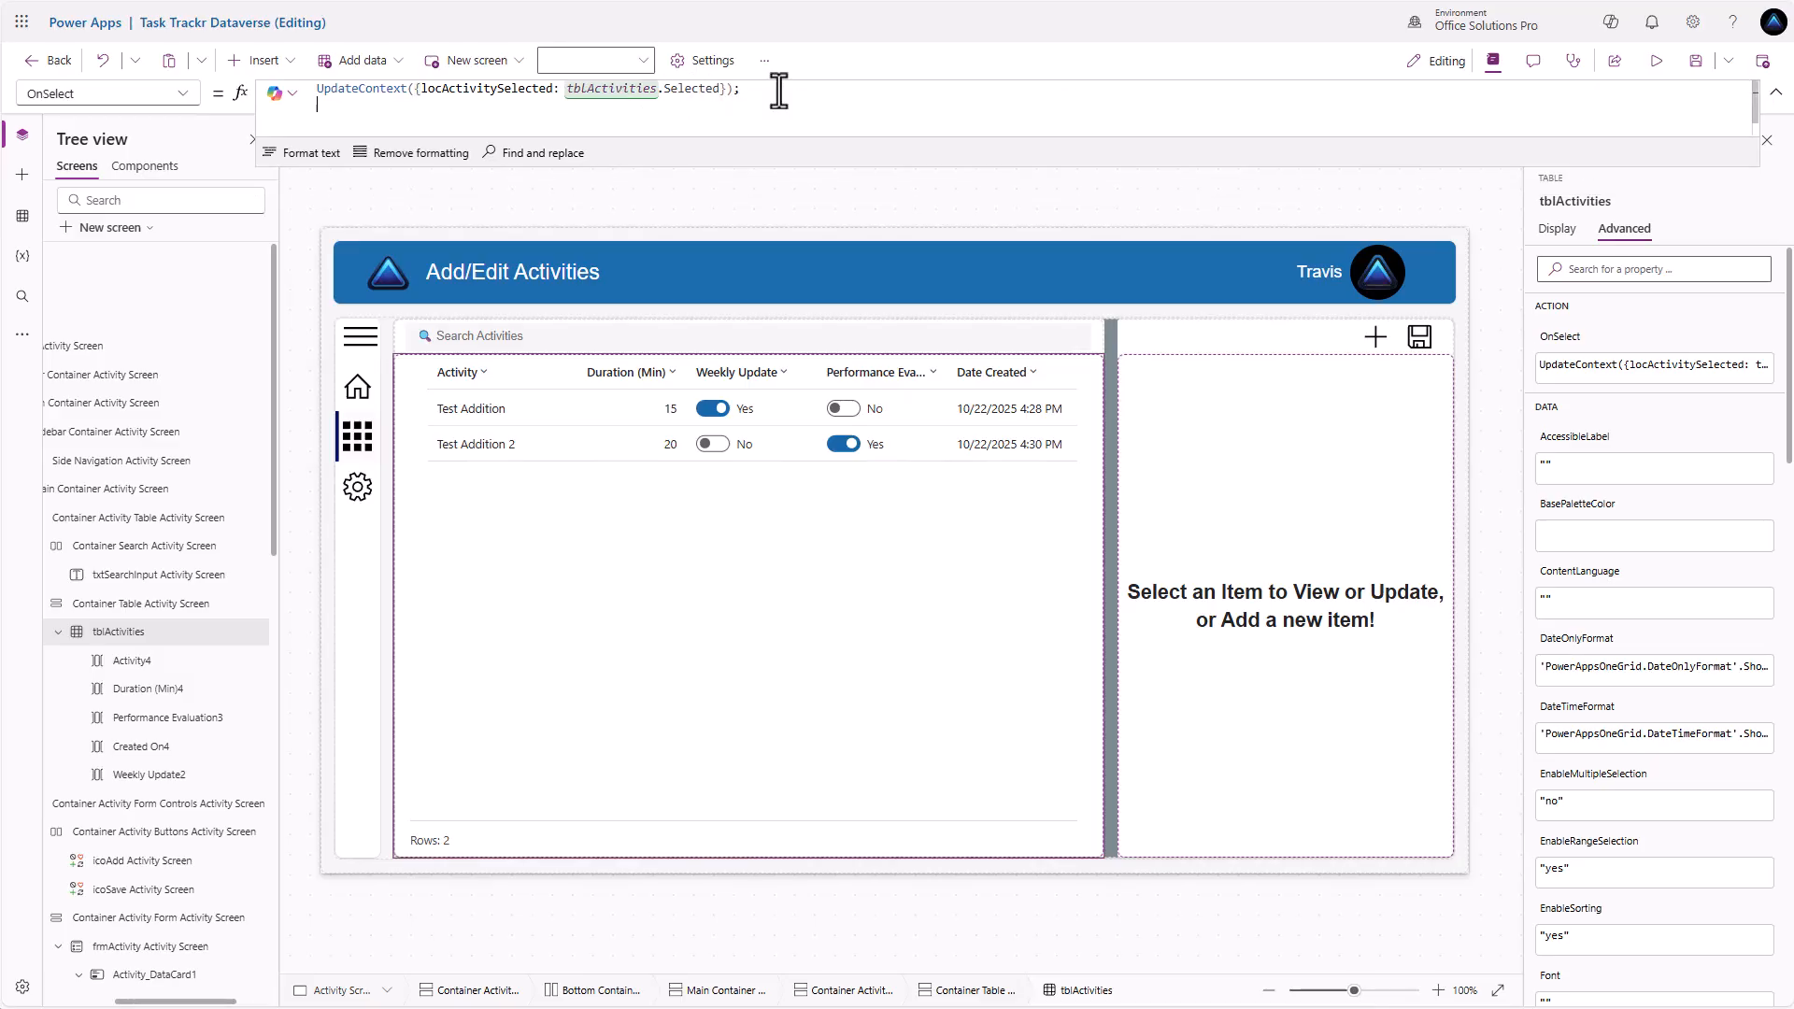
type("EditForm(fr")
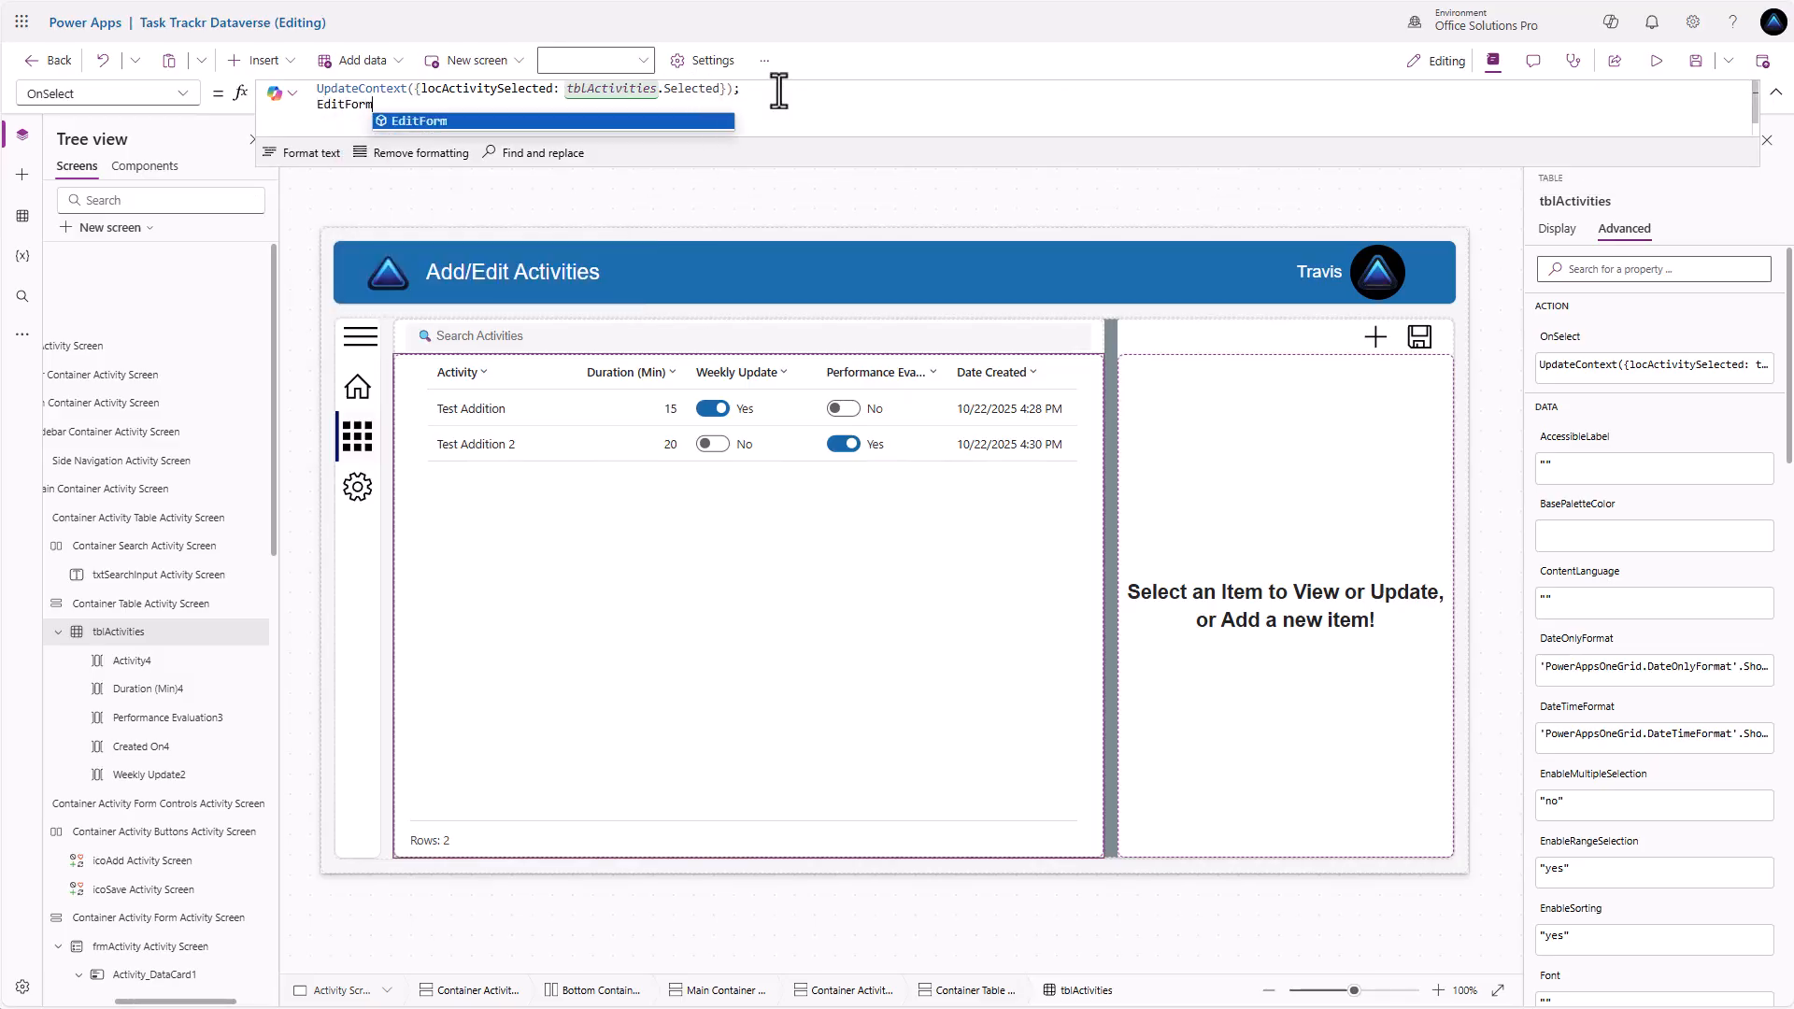
key("Down")
key("Down")
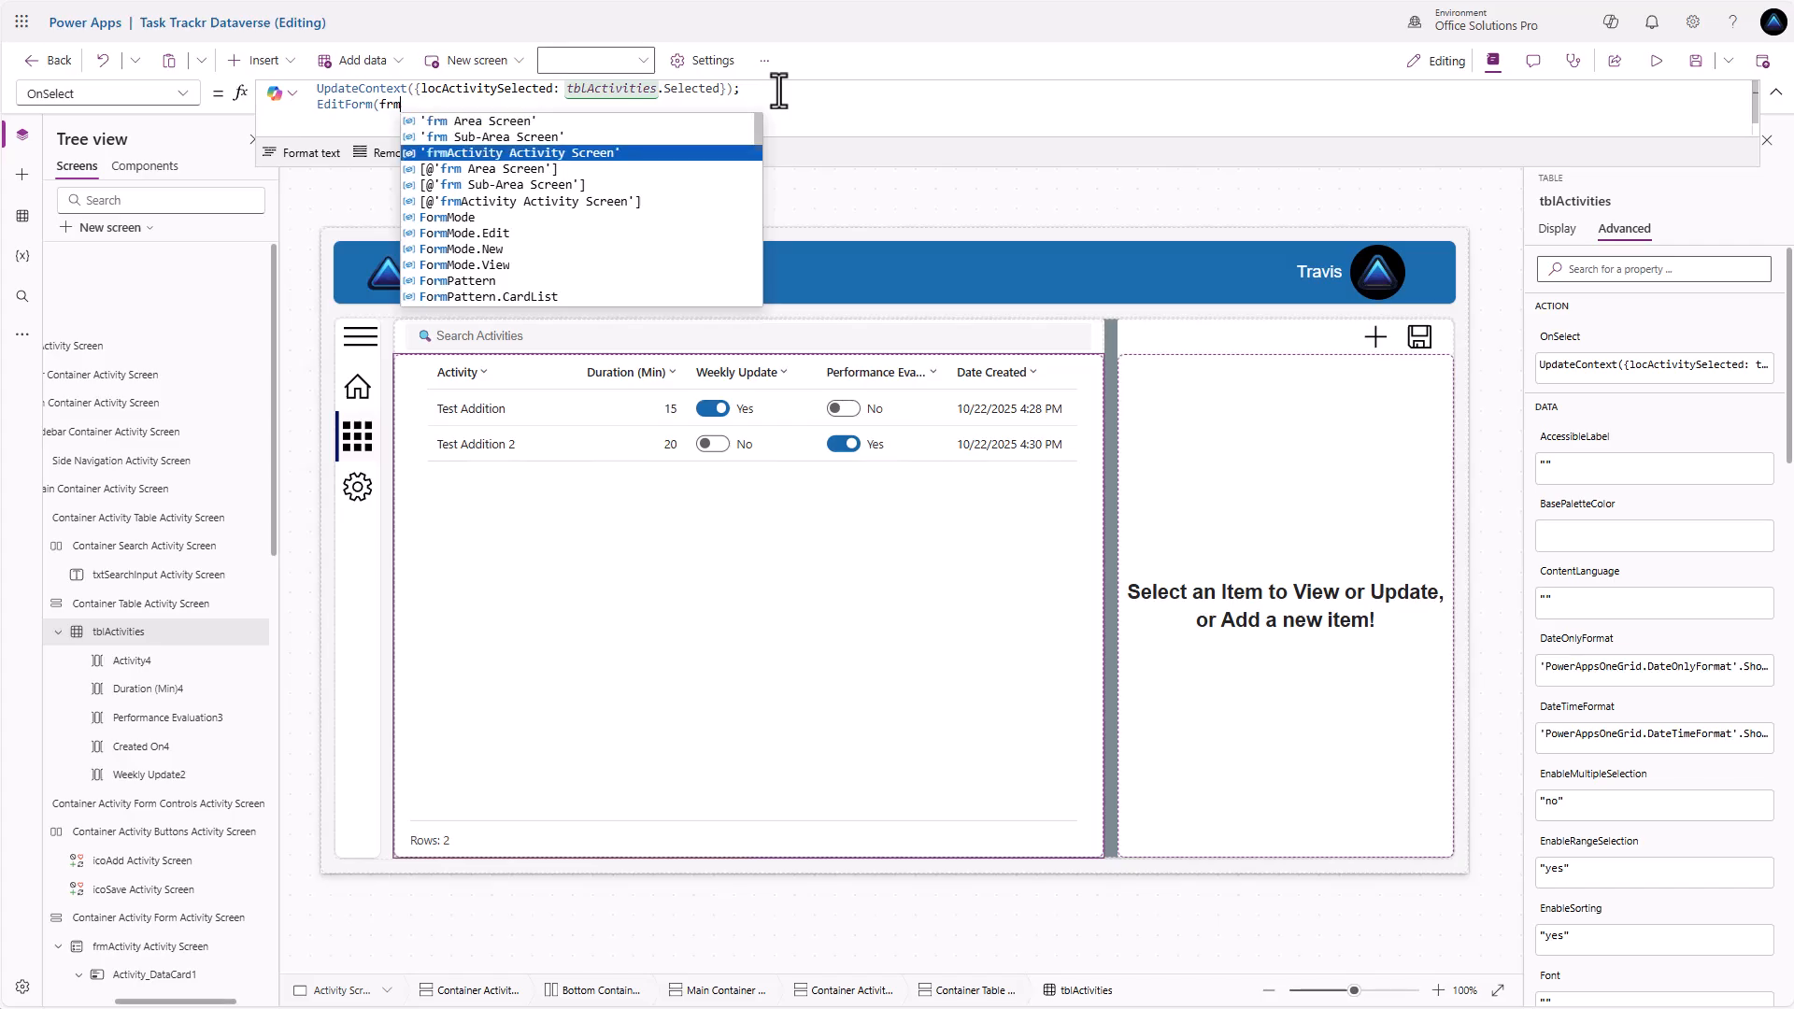
key("Tab")
type(");")
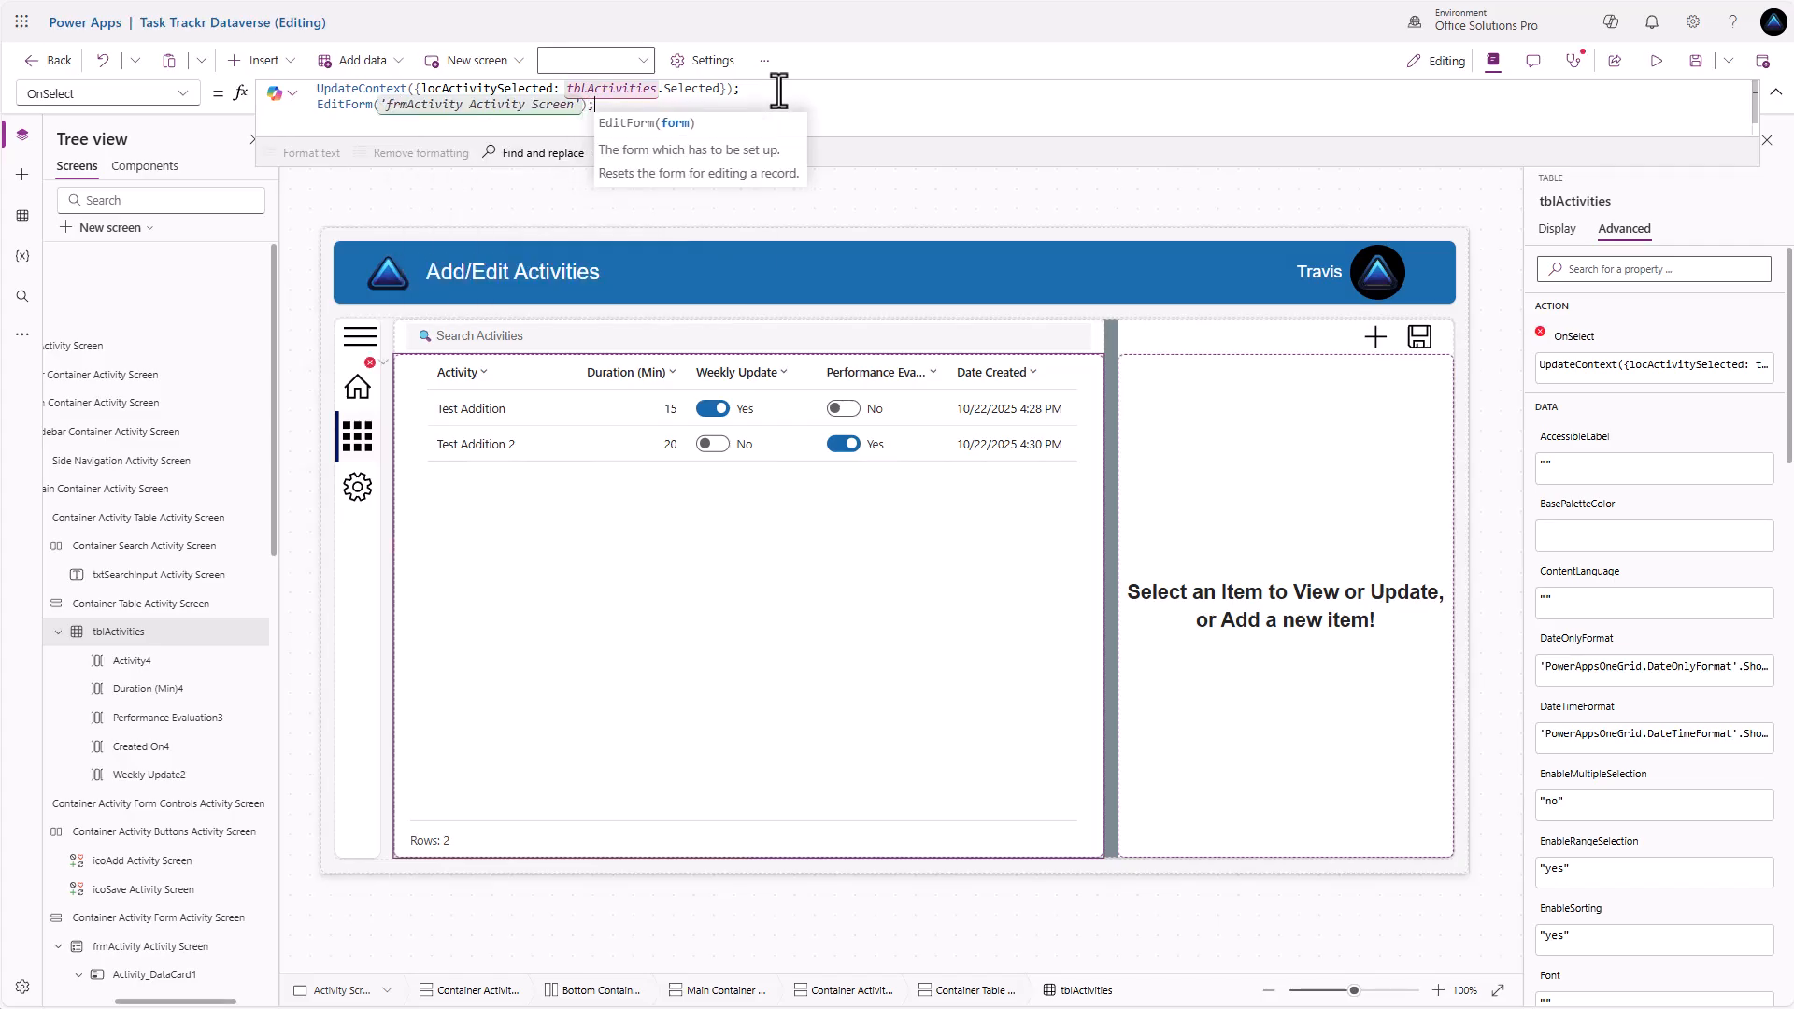
Preview the app, search the activities table for 2, and clear the search text
left_click(1656, 62)
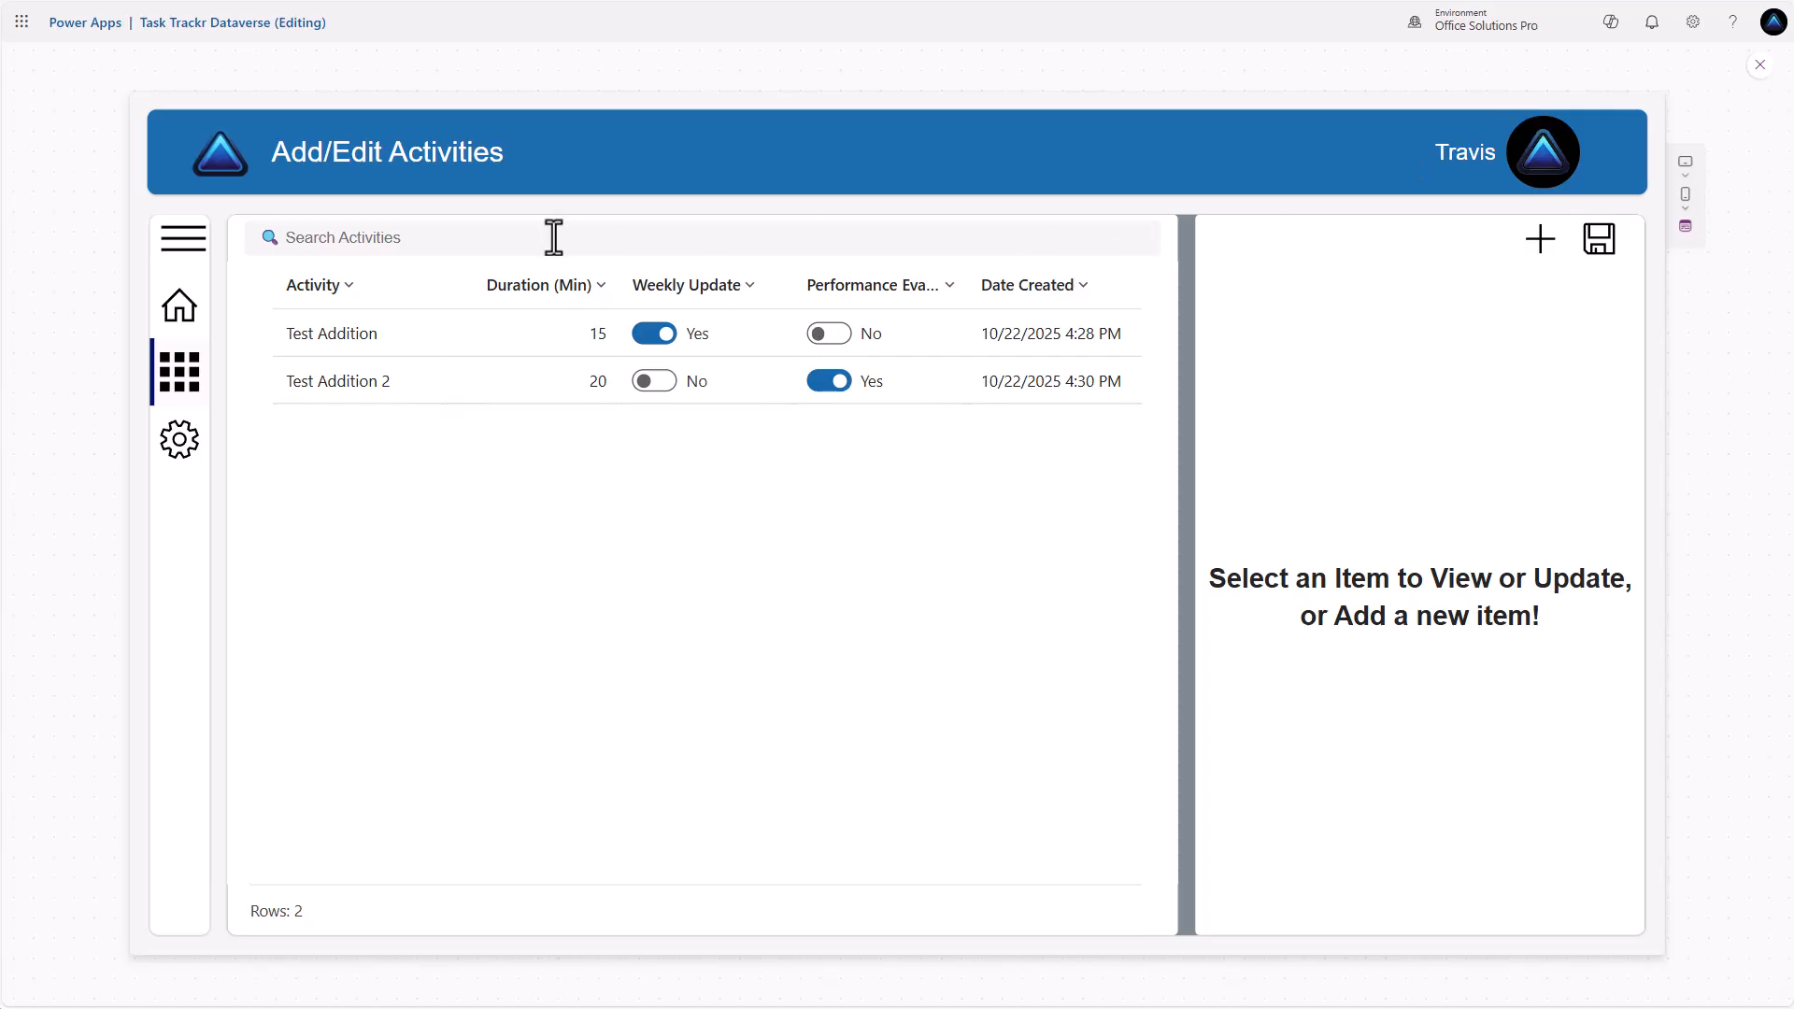
left_click(501, 244)
type("2")
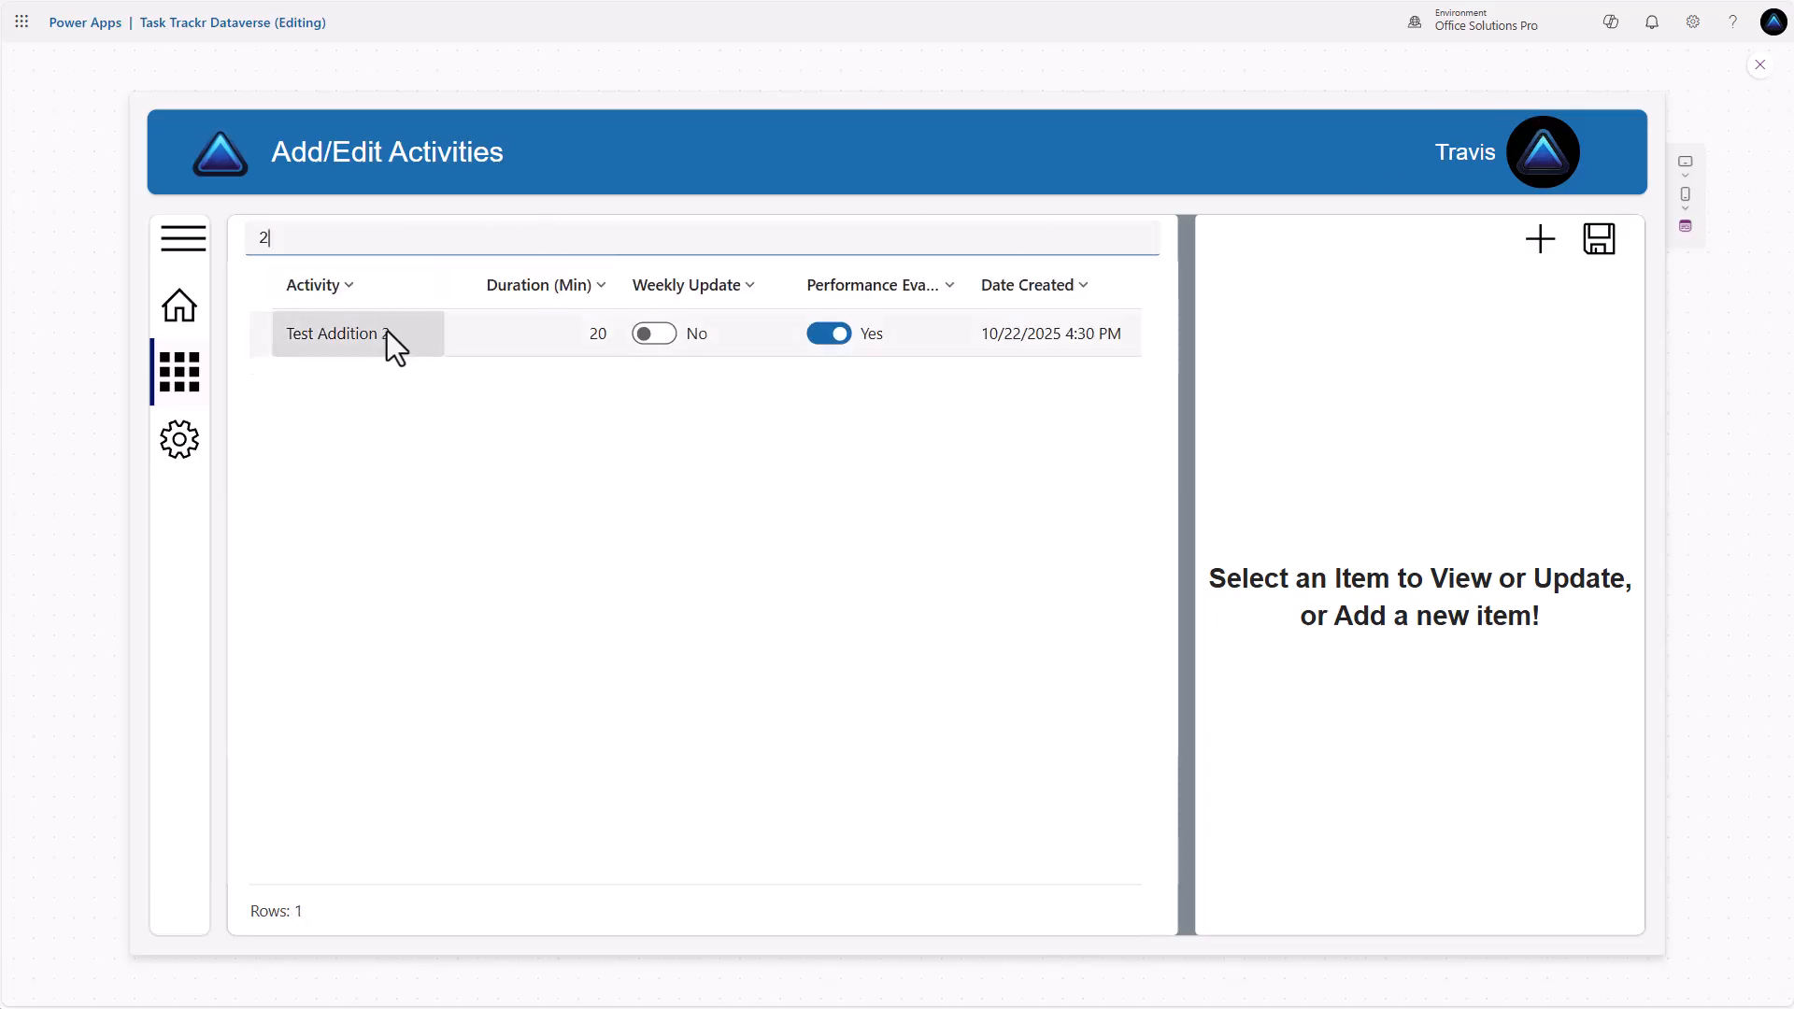
double_click(297, 243)
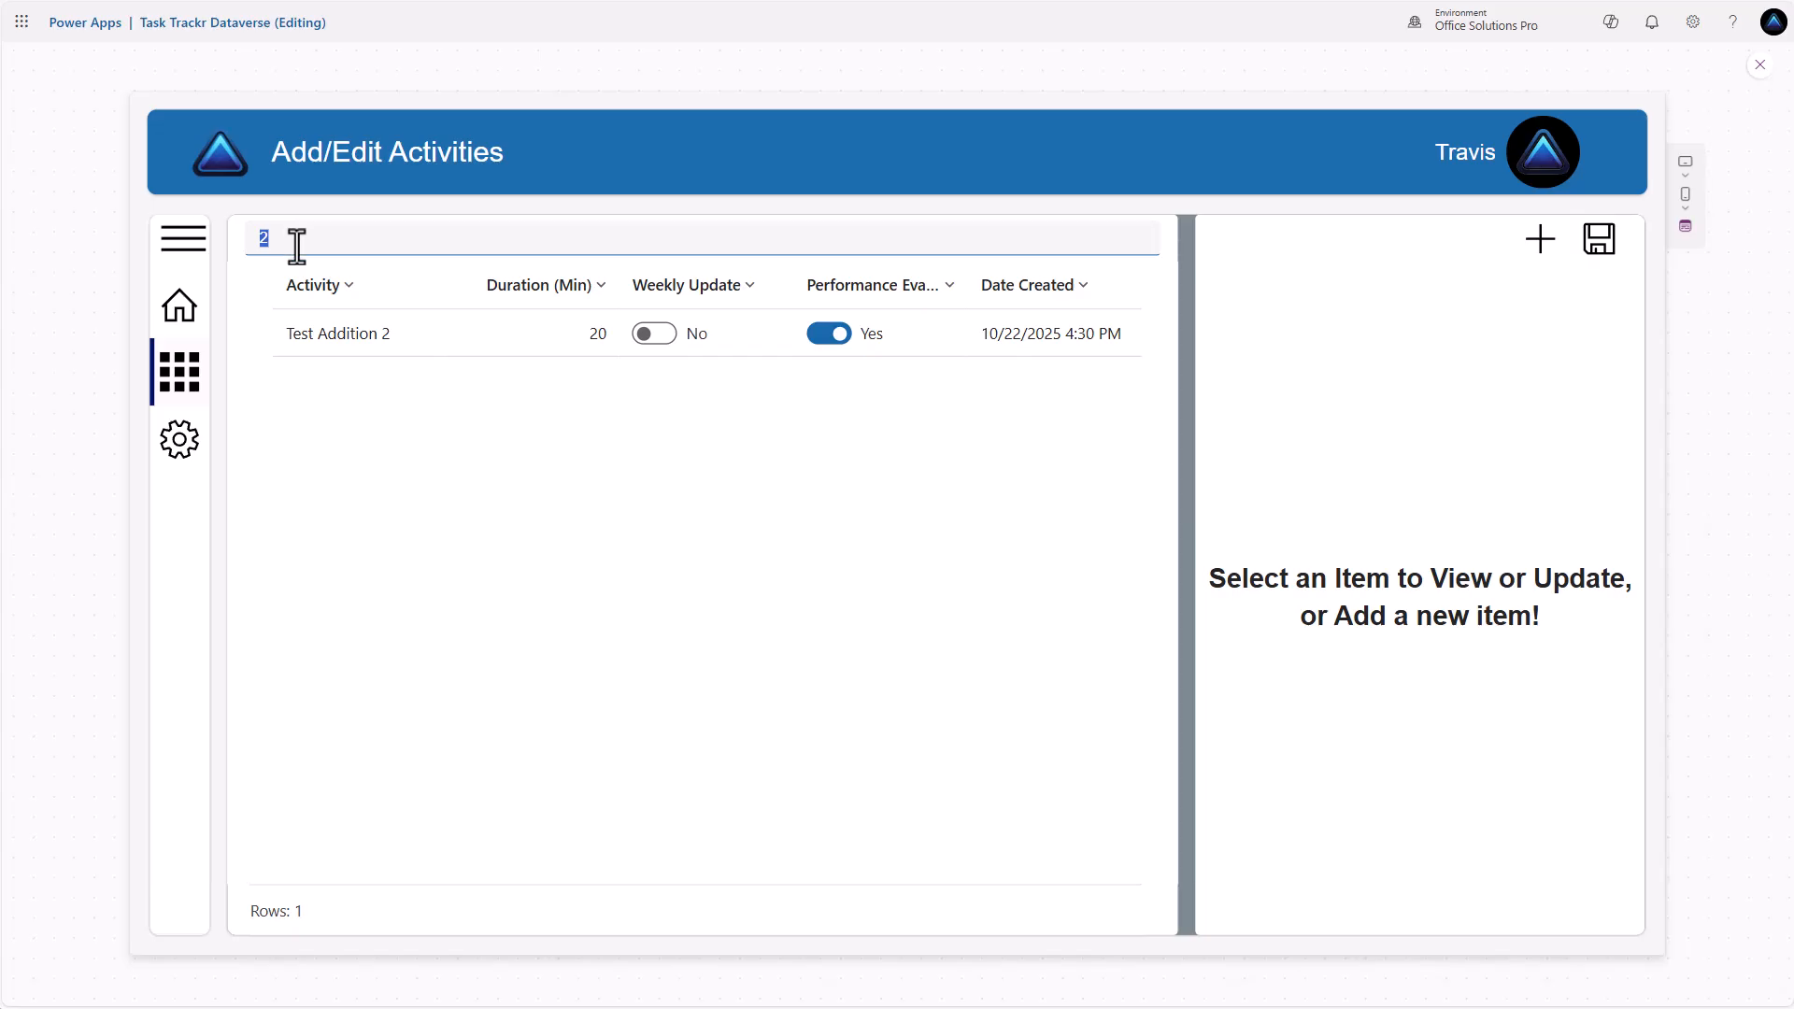
key("BackSpace")
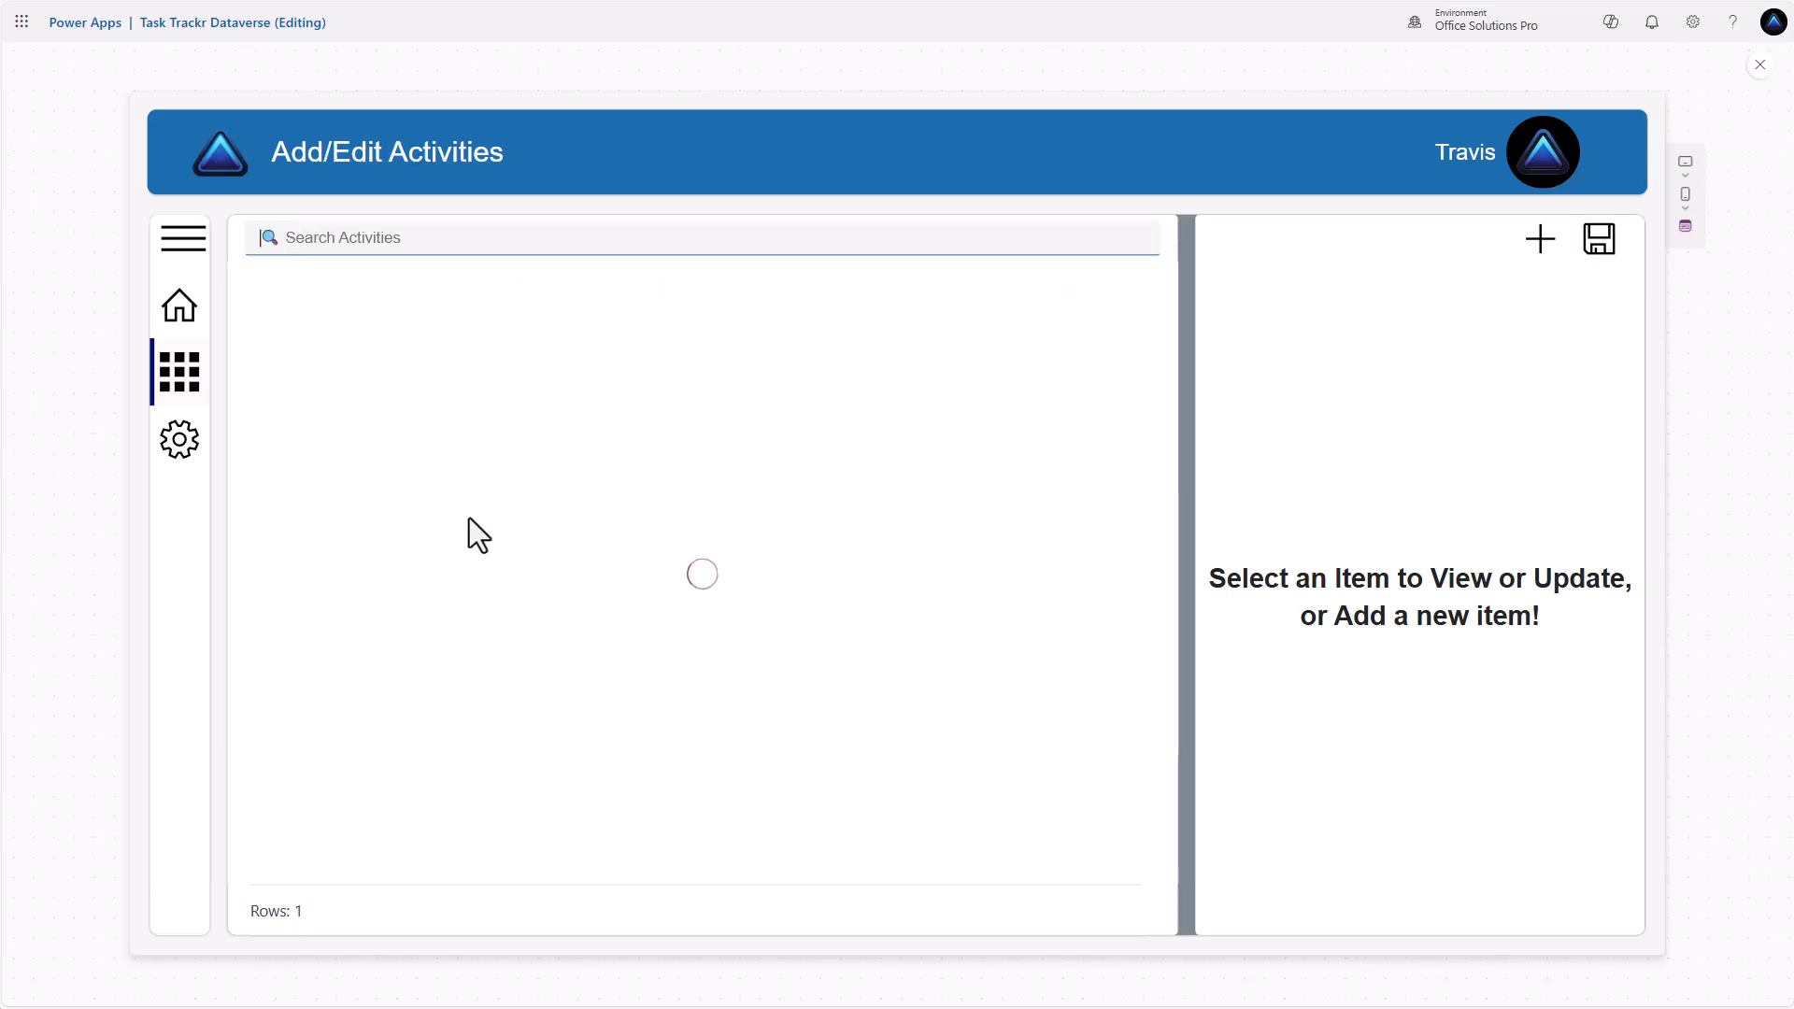
Select the Test Addition and Test Addition 2 rows alternately in the preview, compare the edit form's values with the table, and close the preview
left_click(1056, 338)
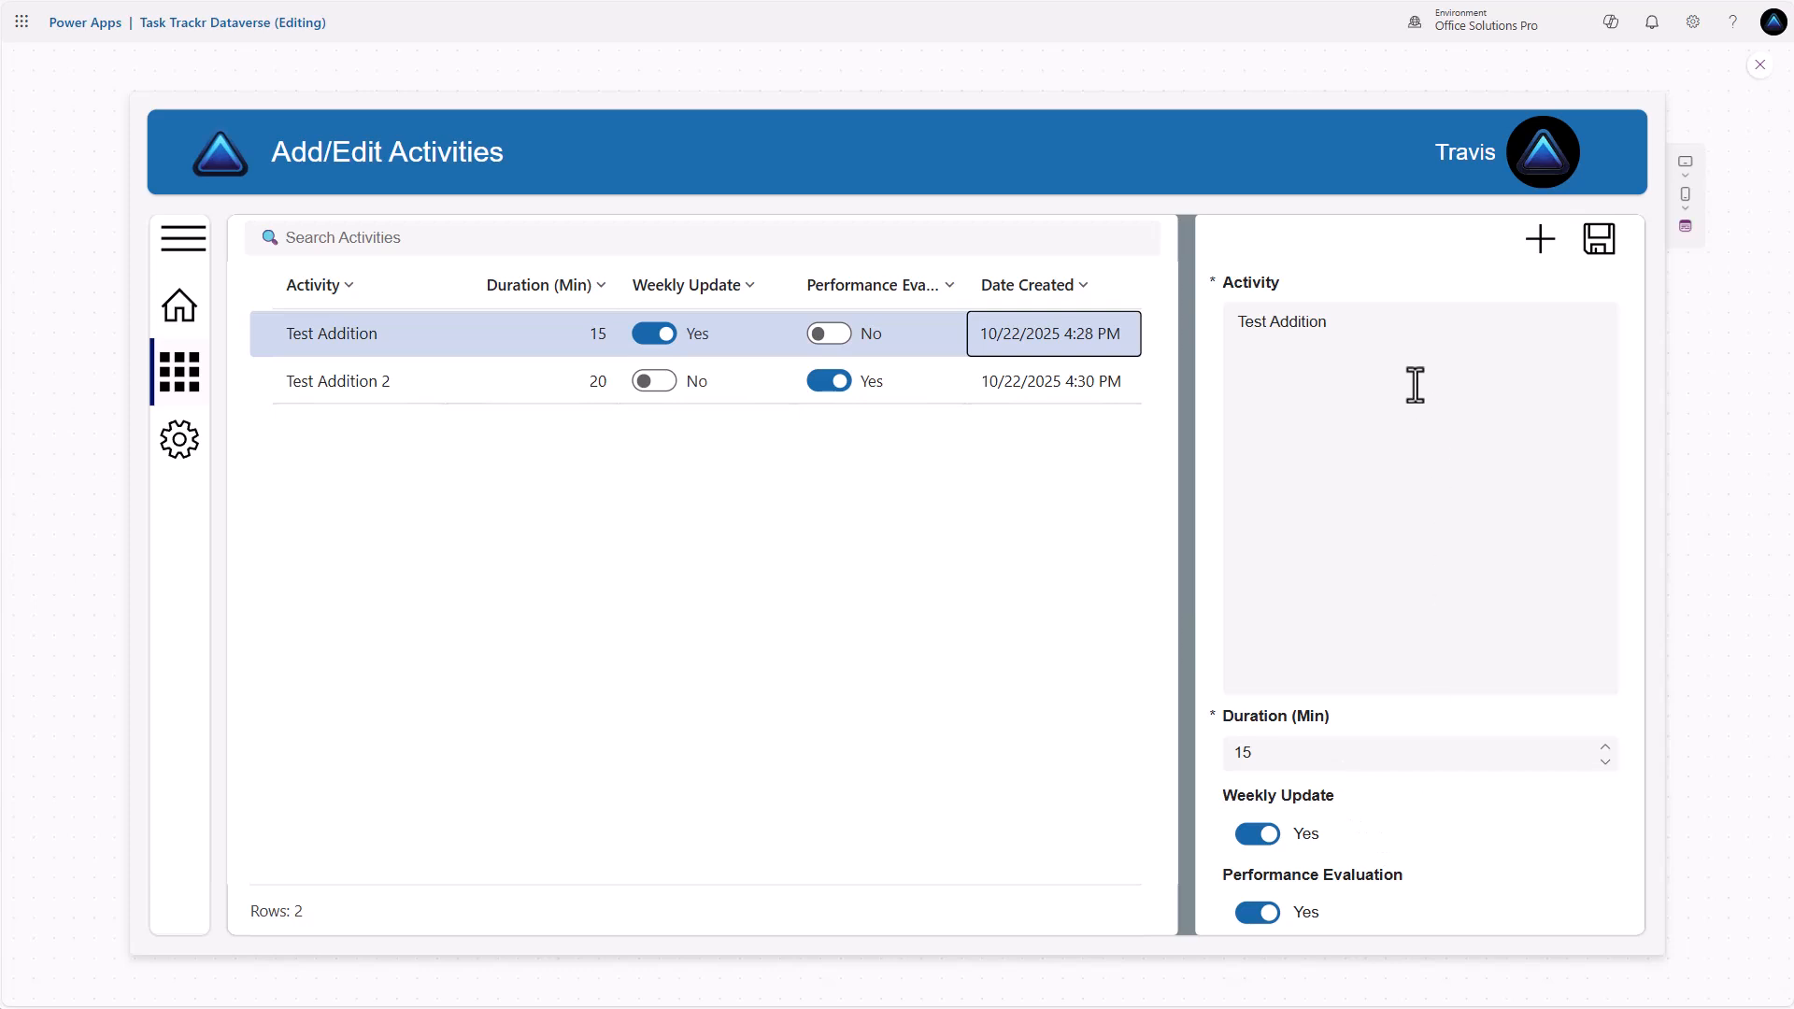
left_click(1102, 390)
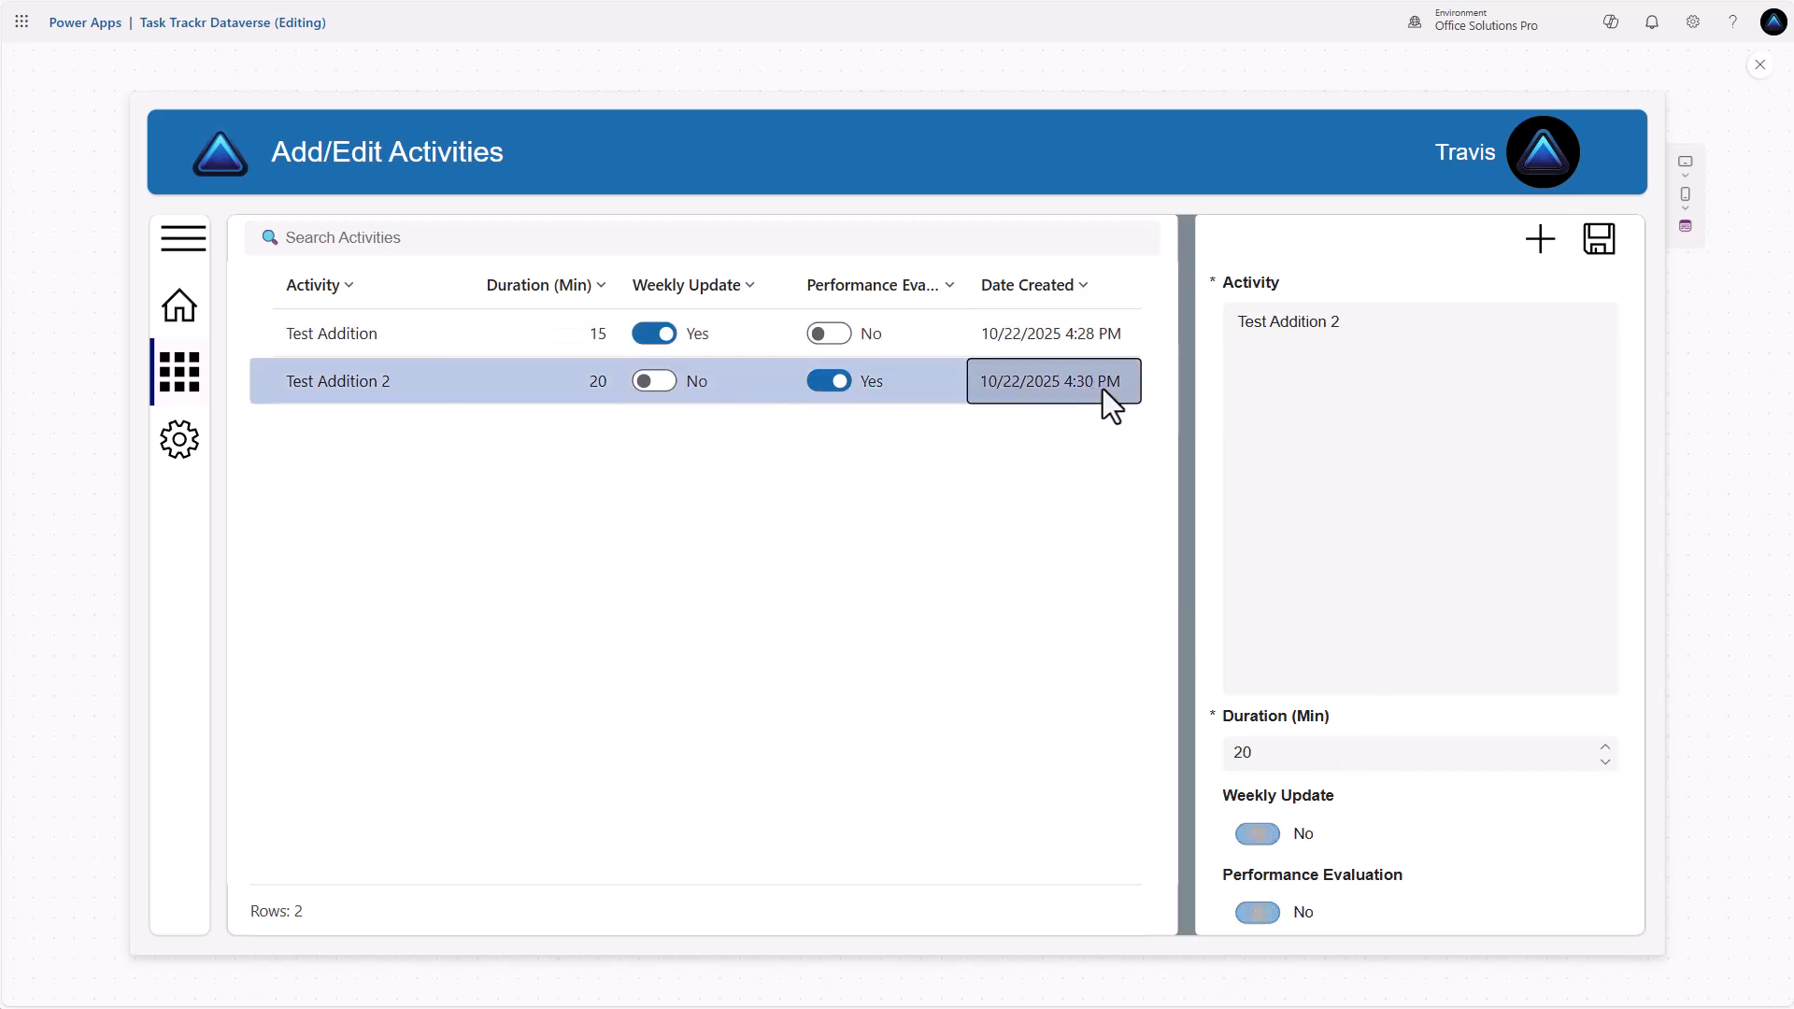
left_click(1080, 346)
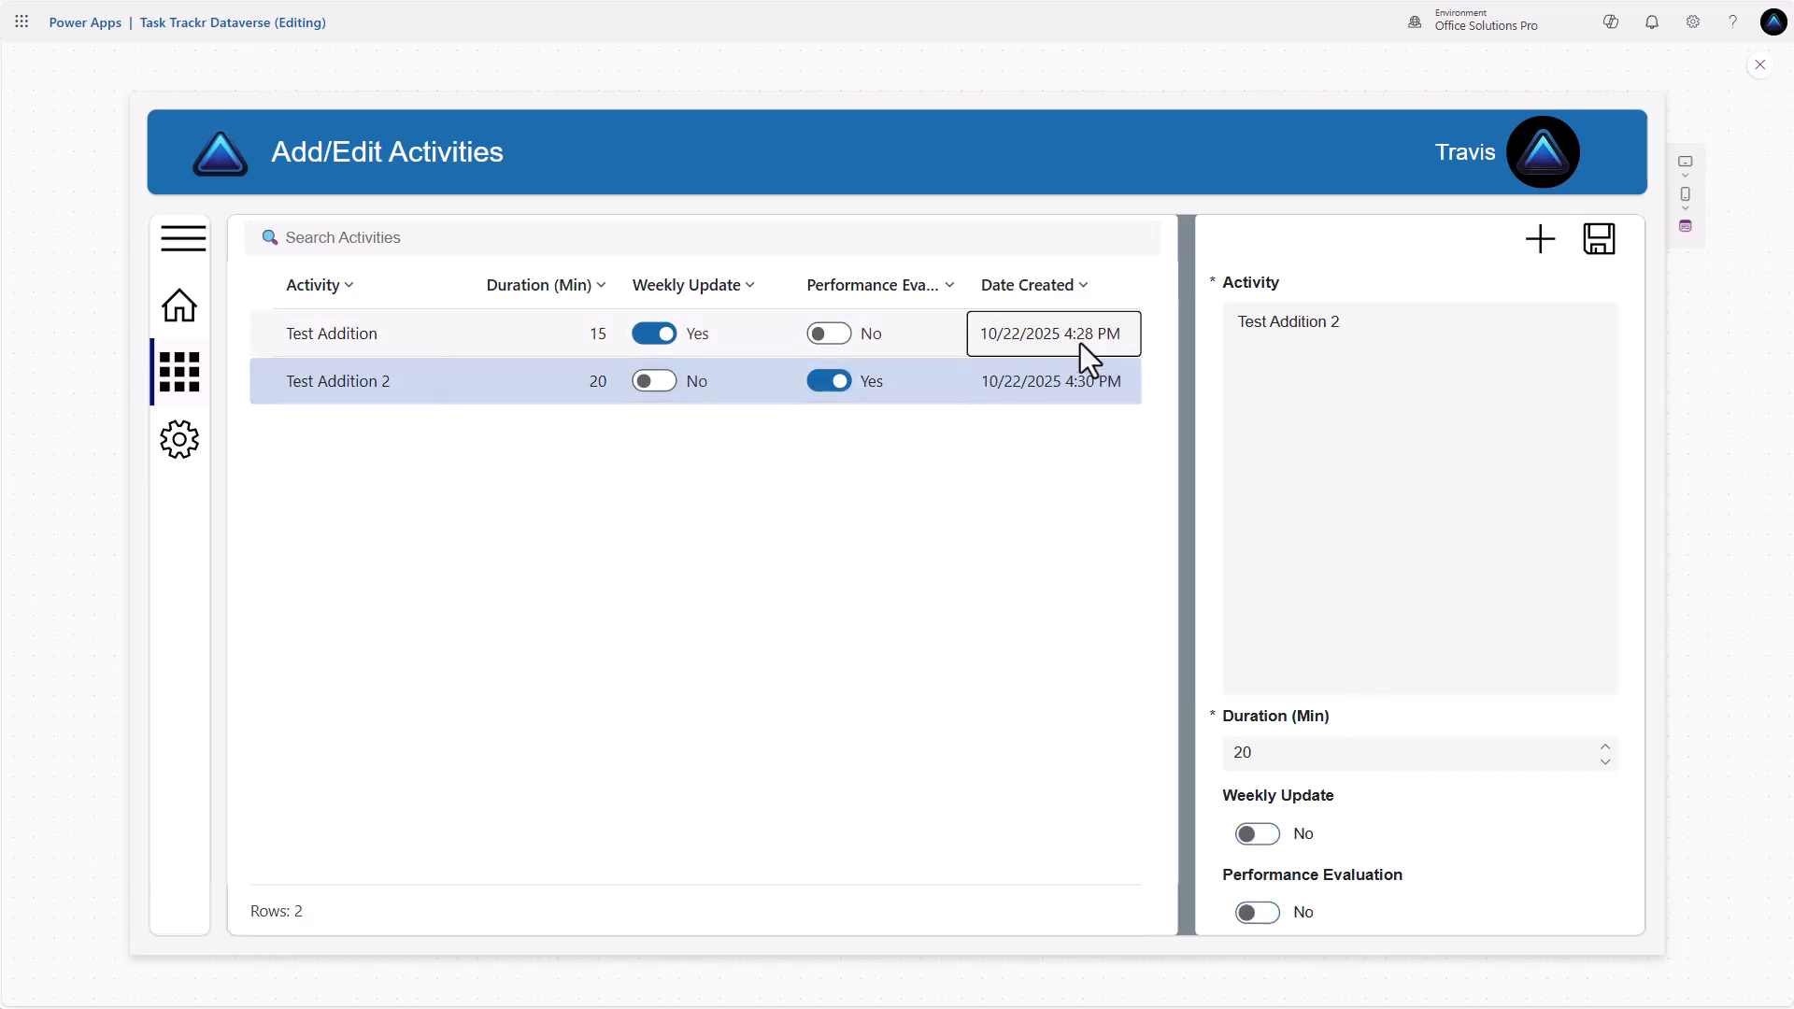
left_click(1080, 387)
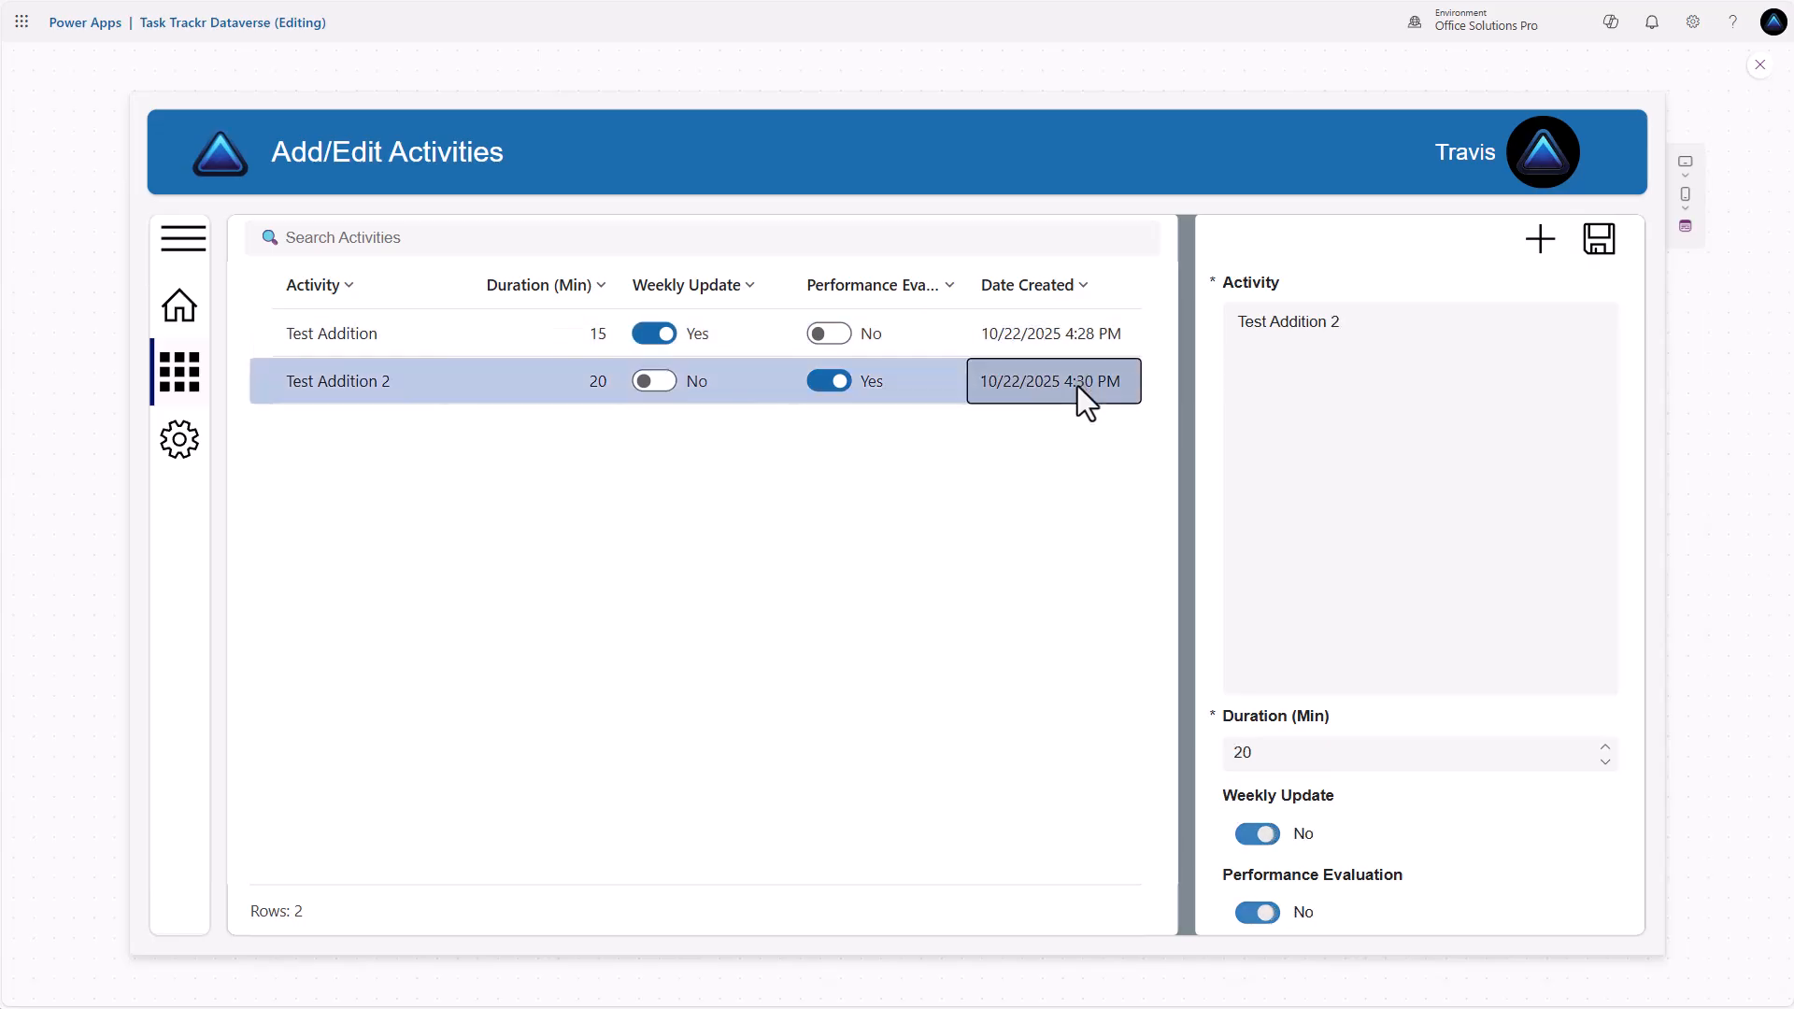
left_click(1095, 349)
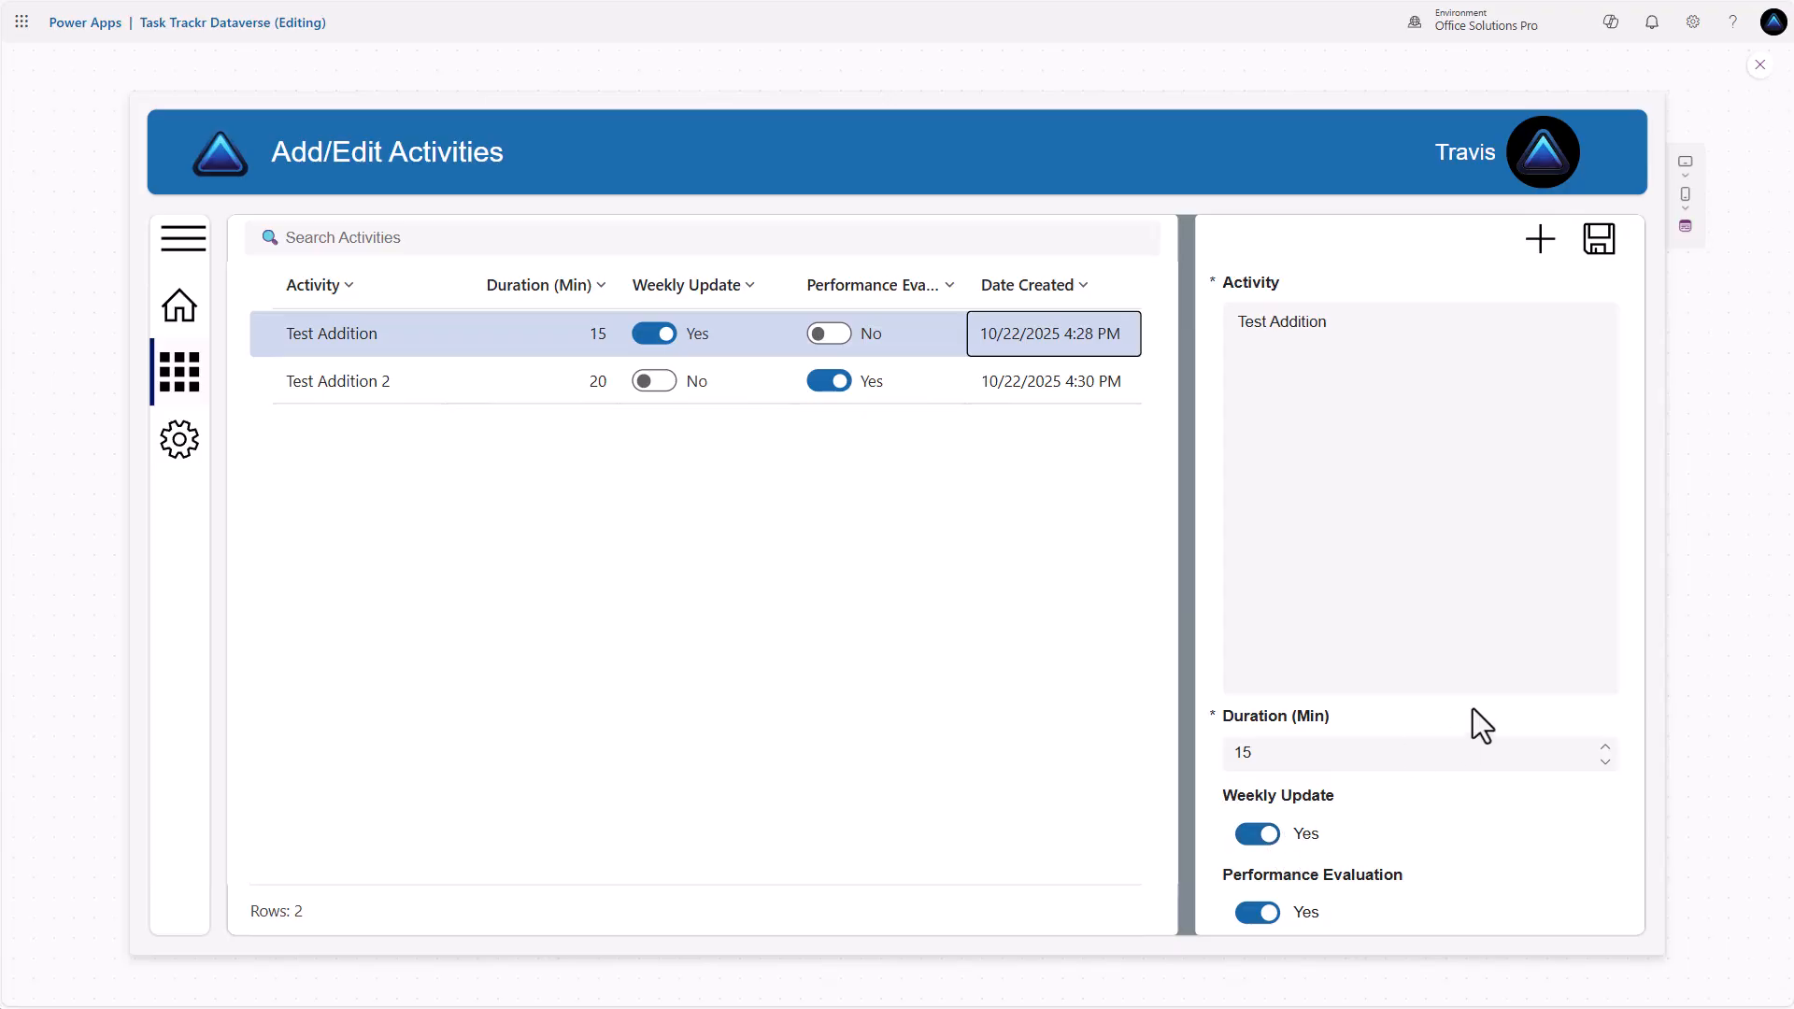
left_click(1759, 65)
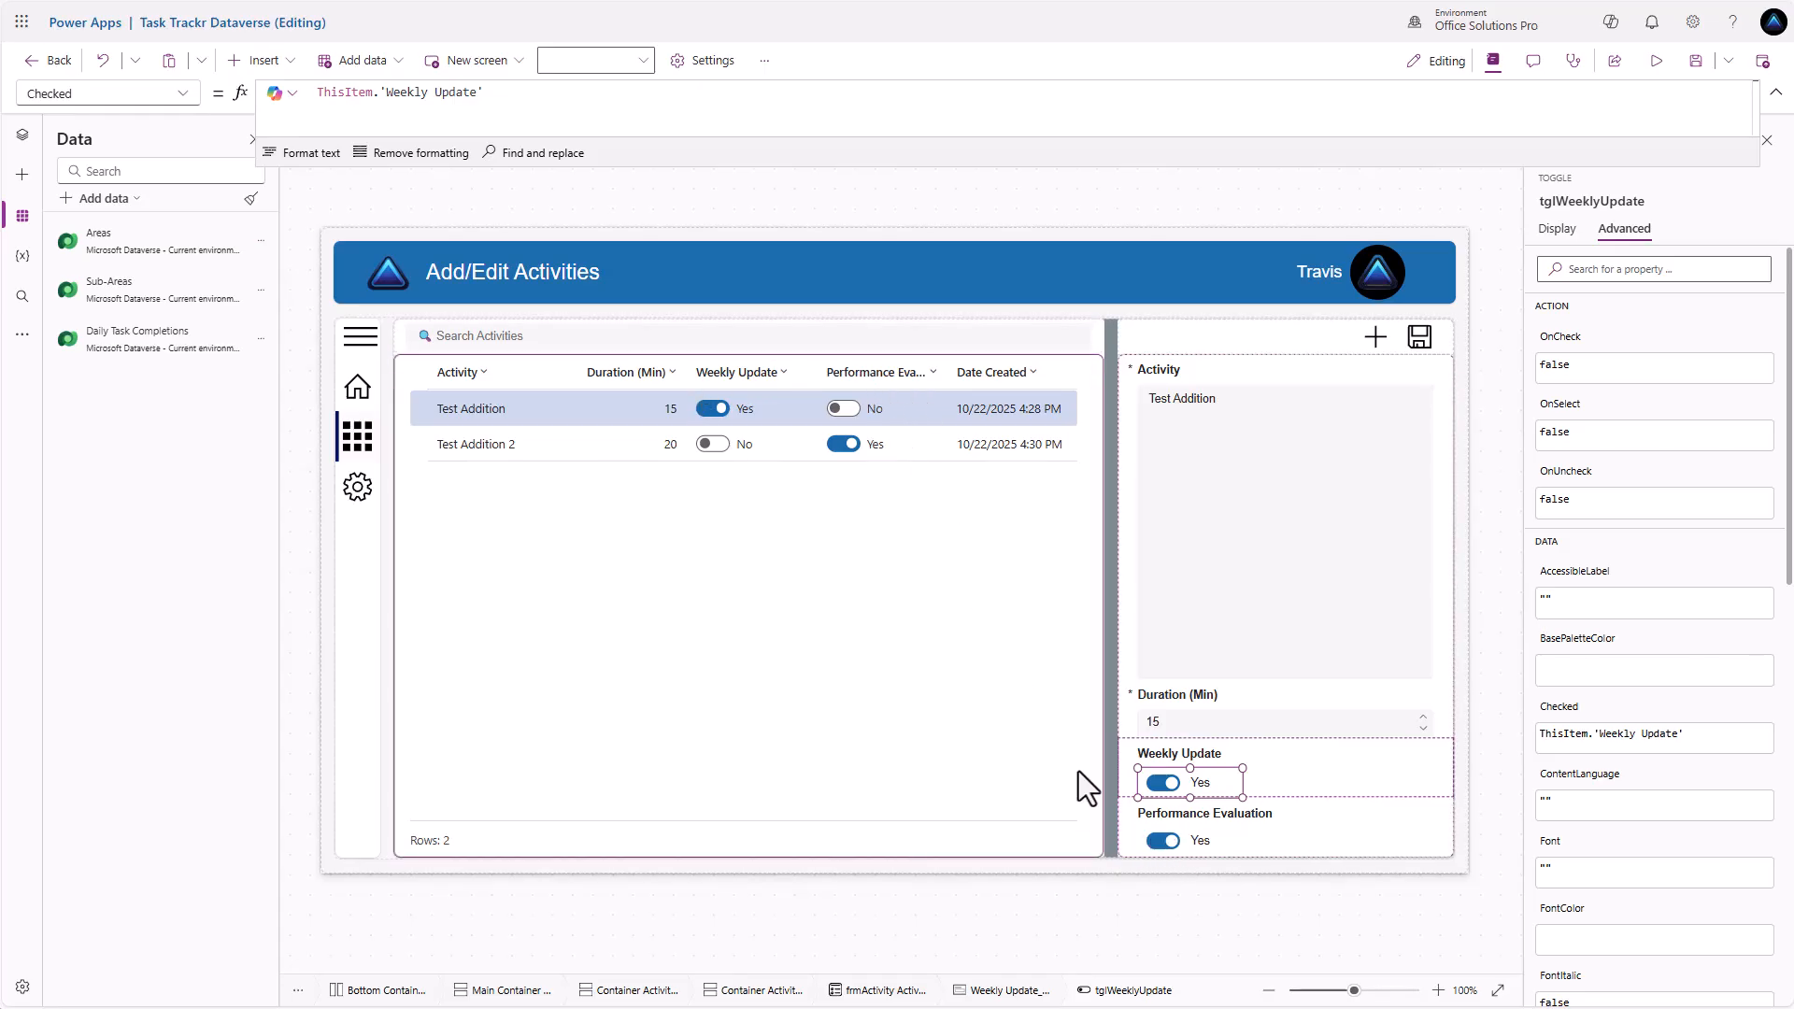
Set the Checked formula of the Performance Evaluation toggle to ThisItem.'Performance Evaluation' and check it against the Test Addition 2 row
left_click(1187, 838)
left_click(1200, 841)
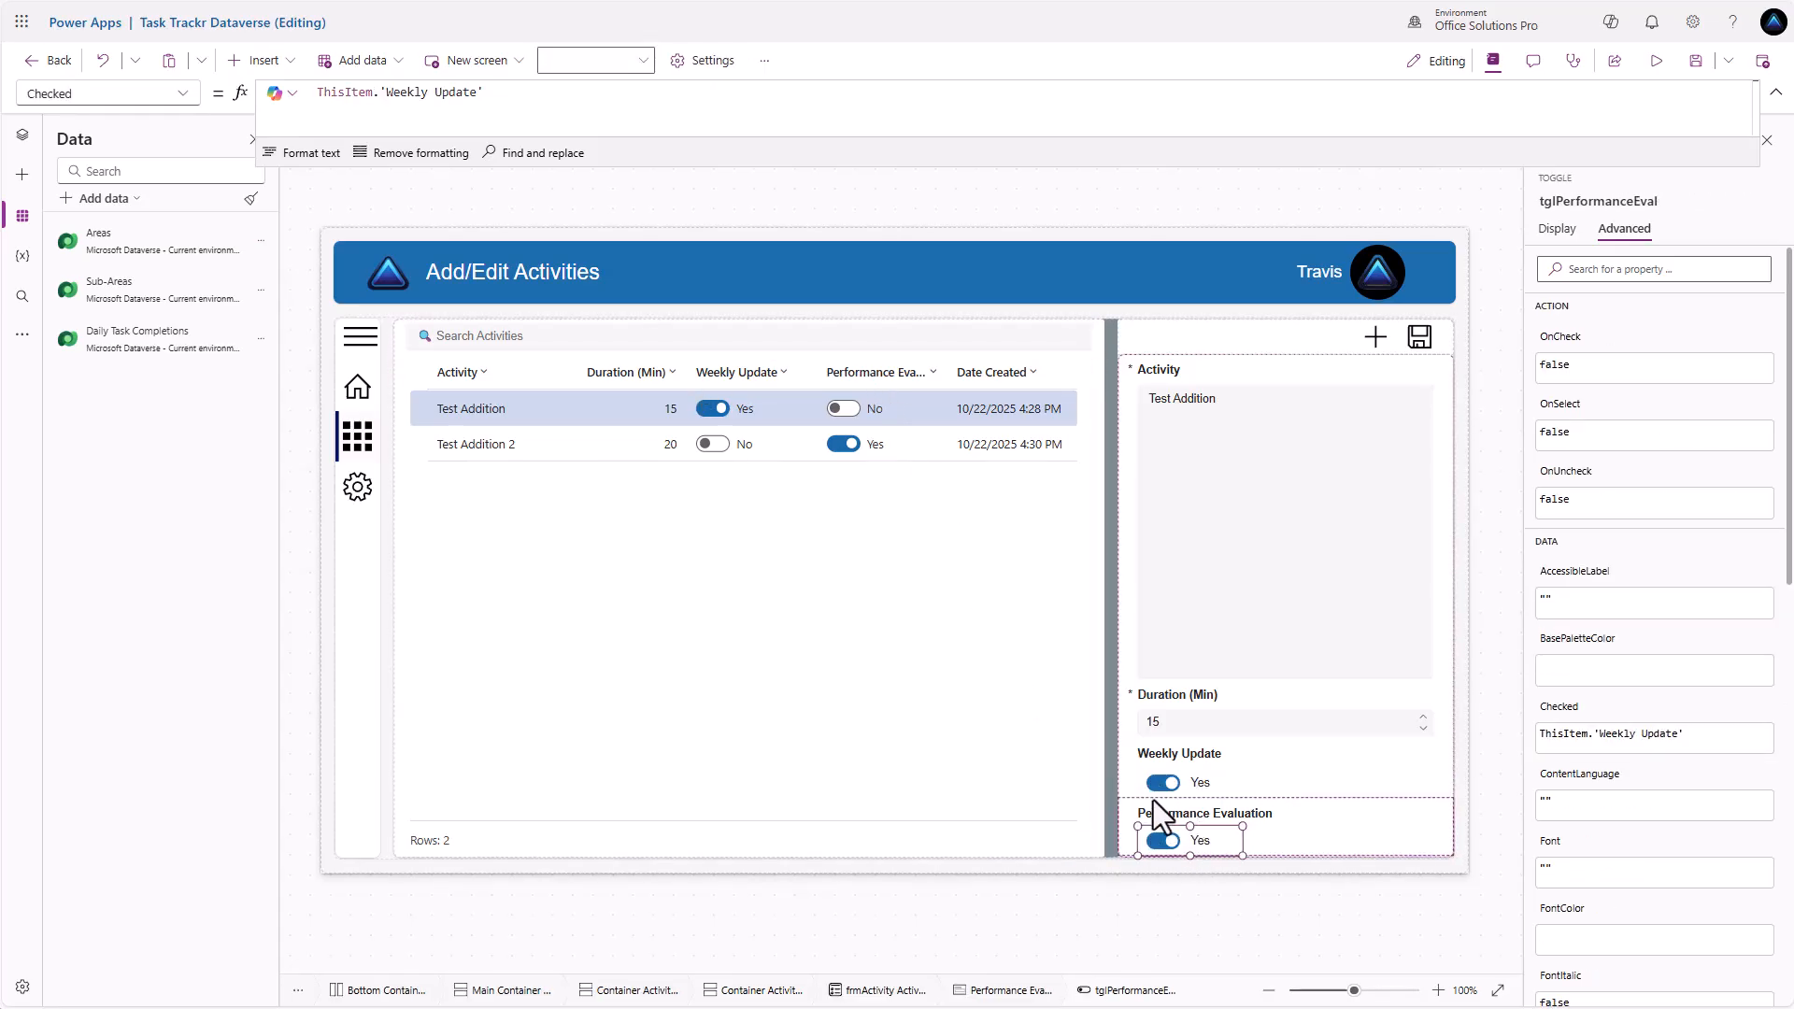
left_click_drag(495, 91, 373, 96)
type("'Performance Evaluation'")
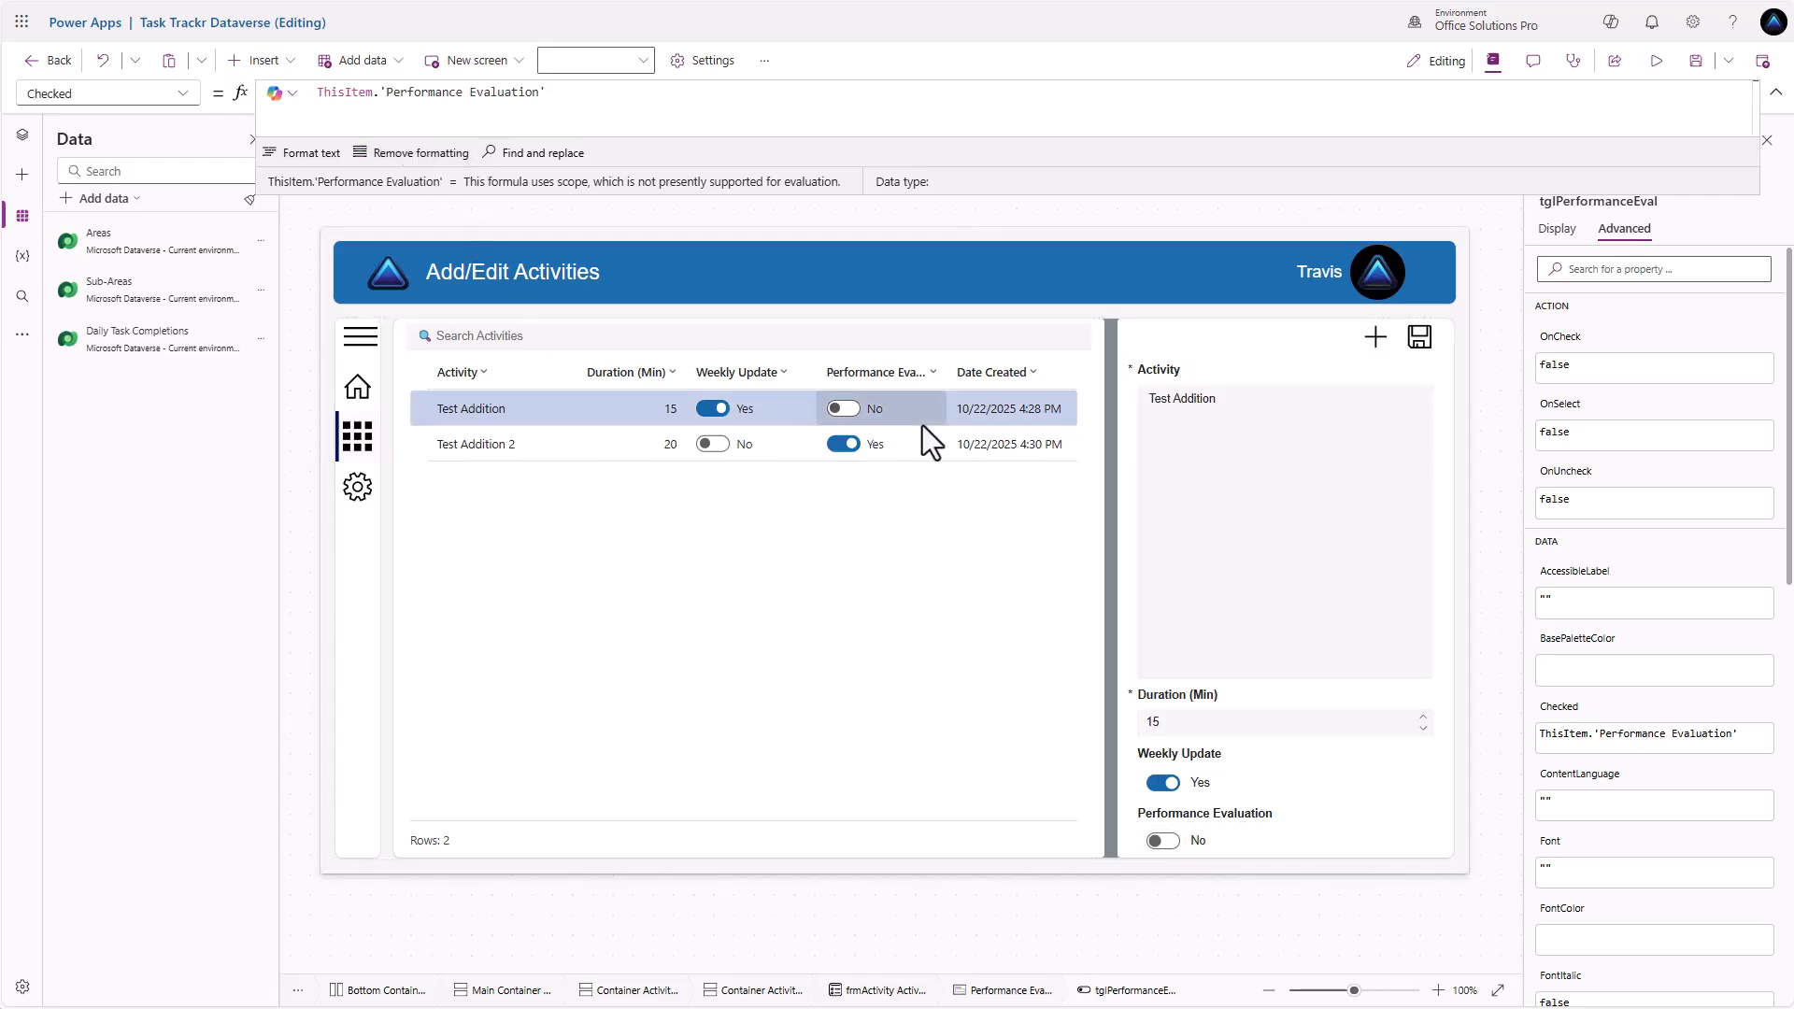
left_click(1000, 448)
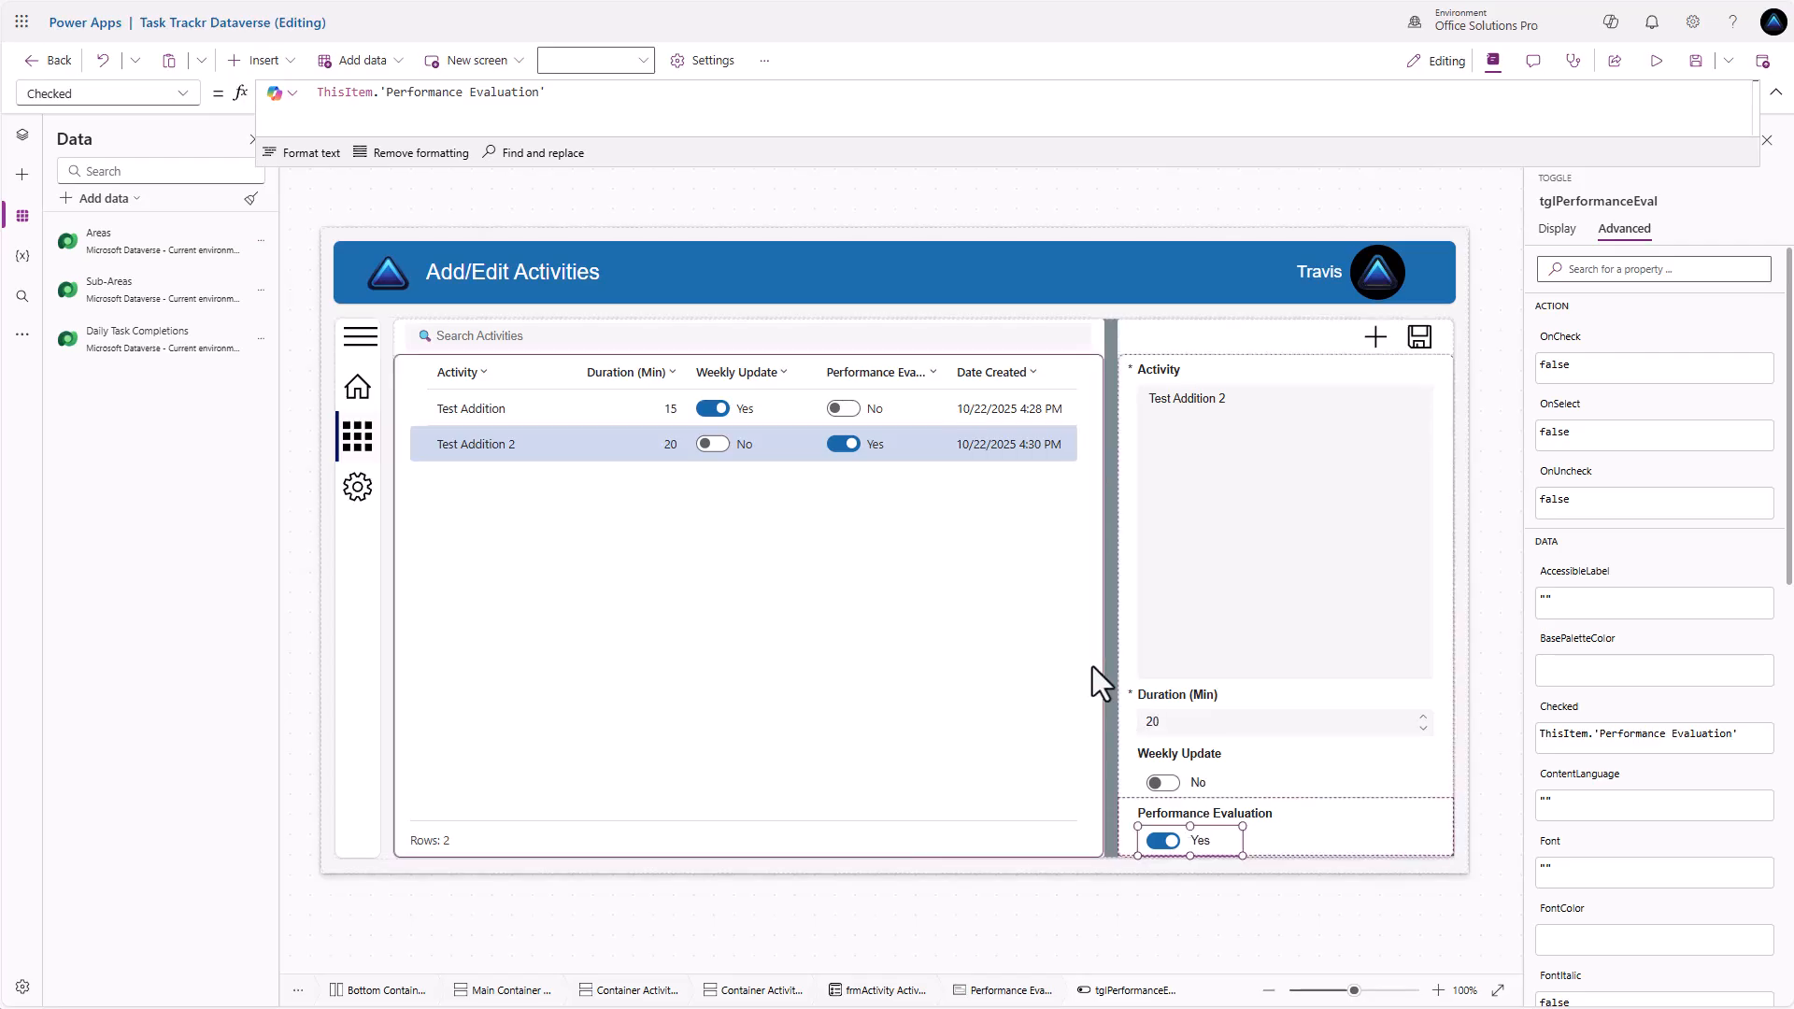
Preview the app and save a new activity with a long filler text starting "Far far away, behind the word mountains" and a duration of 30
left_click(1657, 61)
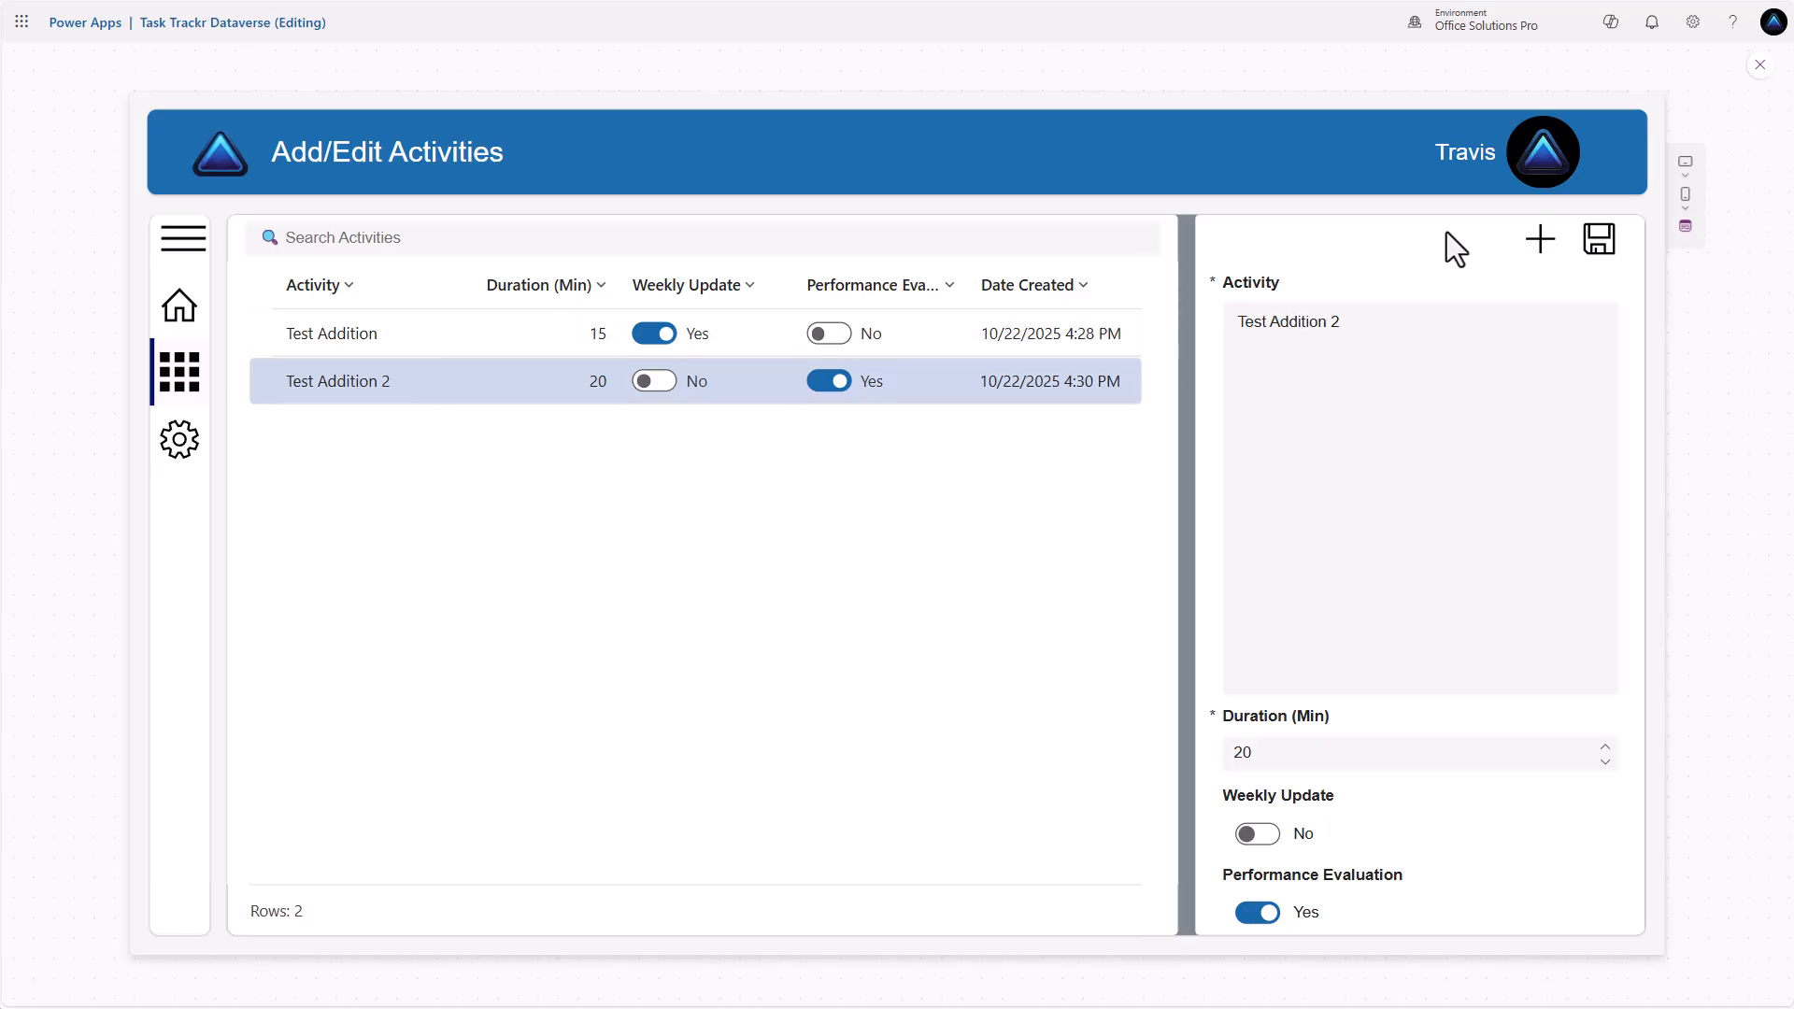
left_click(1539, 241)
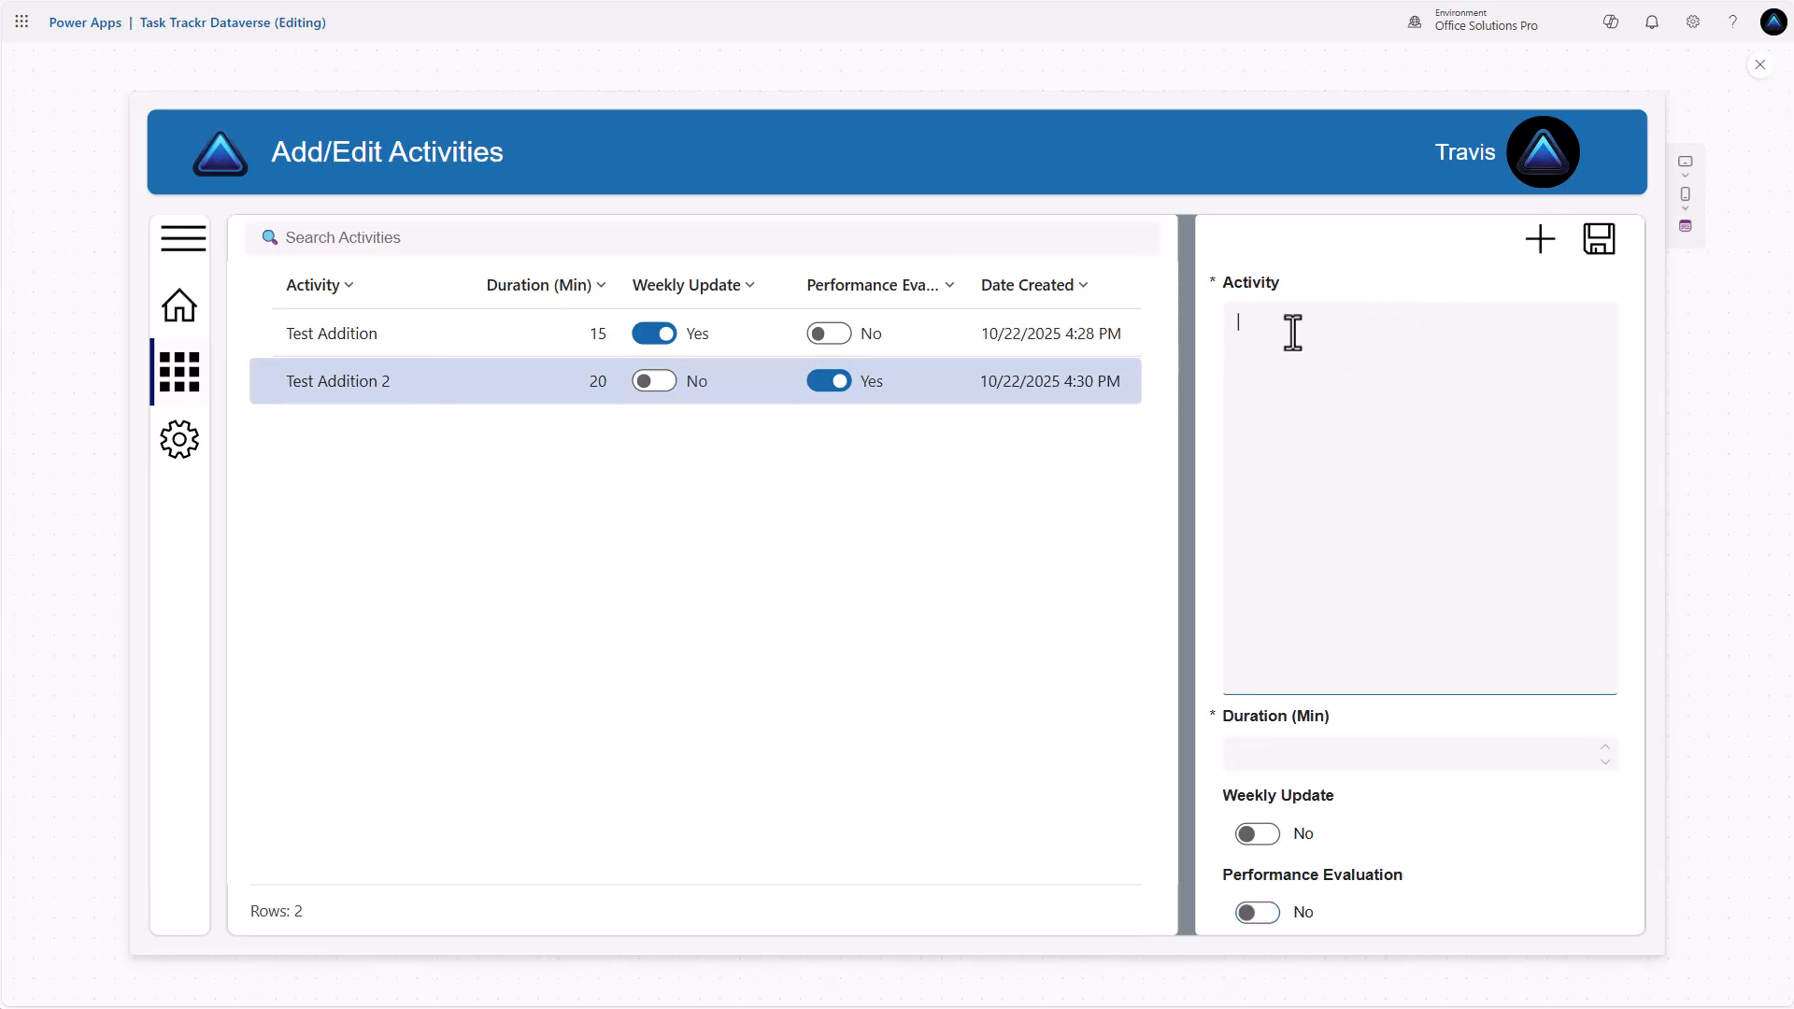
type("Far far away, behind the word mountains, far from the countries Vokalia and Consonantia, there live the blind texts. Separated they live in Bookmarksgrove right at the coast of the Semantics, a large language ocean. A small river named Duden flows by their place and supplies it with the necessary regelialia. It is a paradisematic country, in which roasted parts of sentences fly into your mouth. Even the all-powerful Pointing has no control about the blind texts it is an almost unorthographic life One day however a small line of blind text by the name of Lorem Ipsum decided to leave for the far World of Grammar. The Big Oxmox advised her not to do so, because there were thousands of bad Commas, wild Question Marks and devious Semikoli, but the Little Blind Text didn't listen. She packed her seven versalia, put her initial into the belt and")
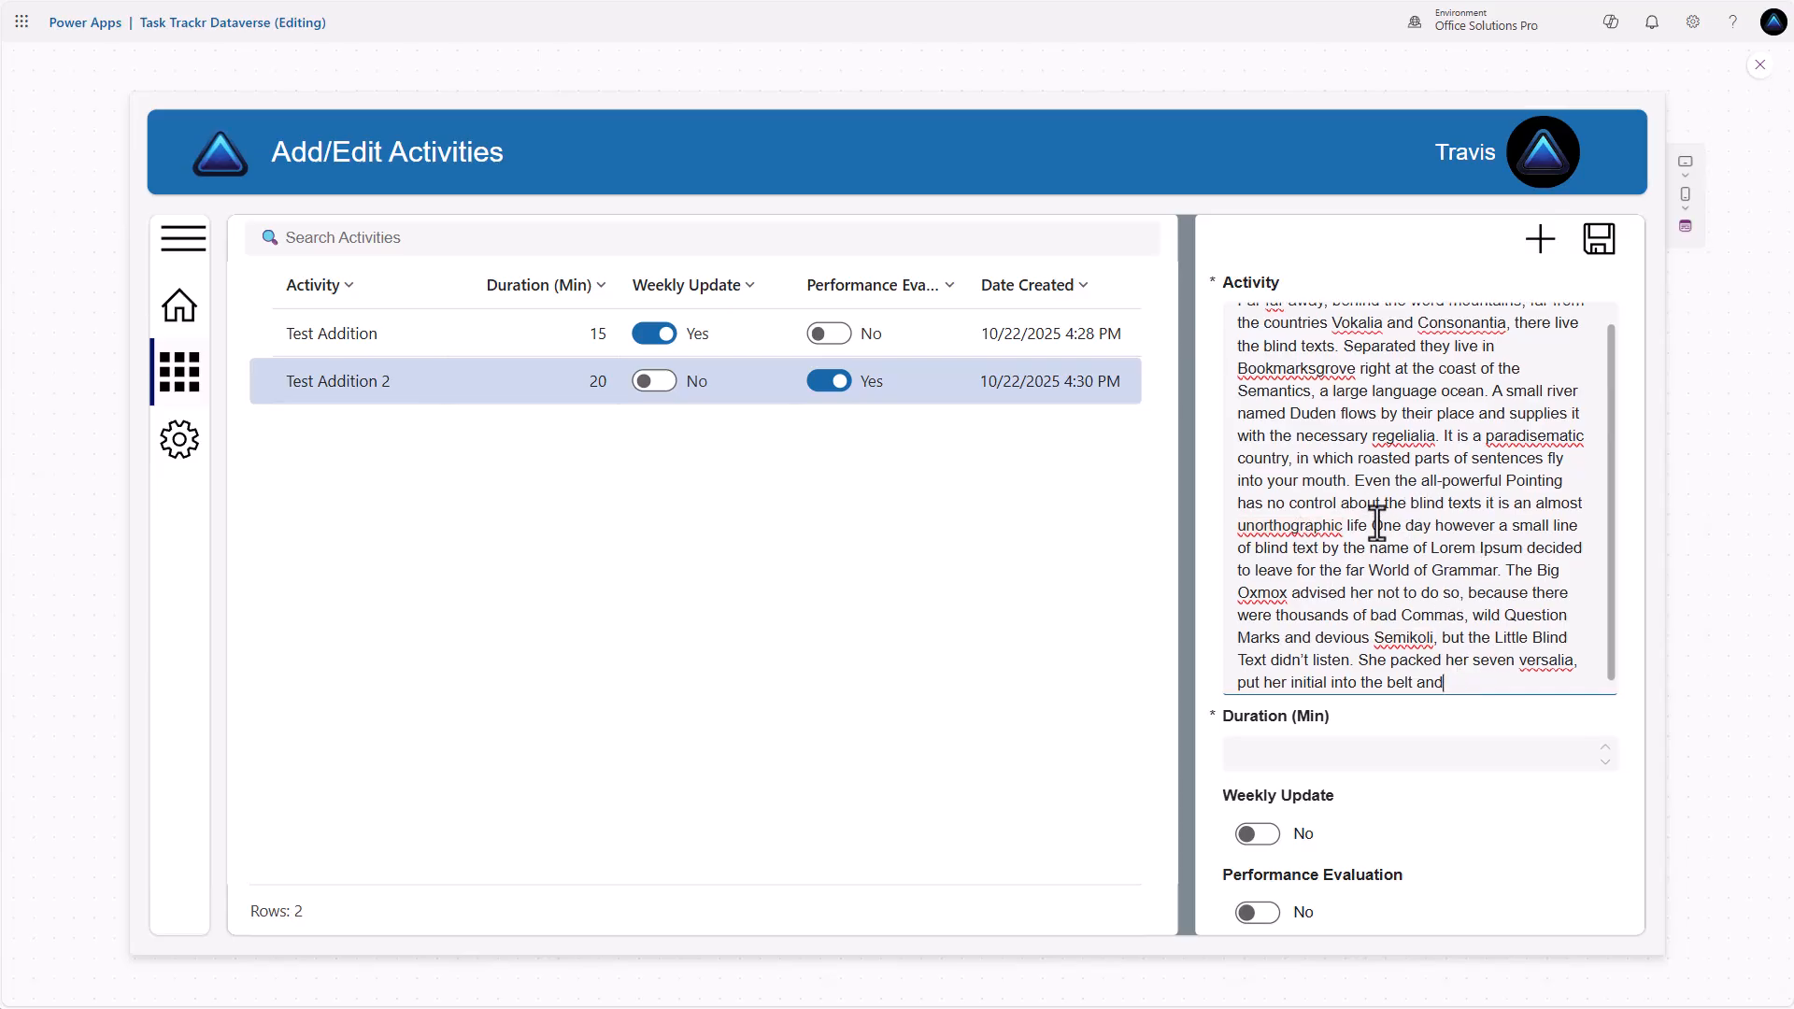
left_click(1406, 759)
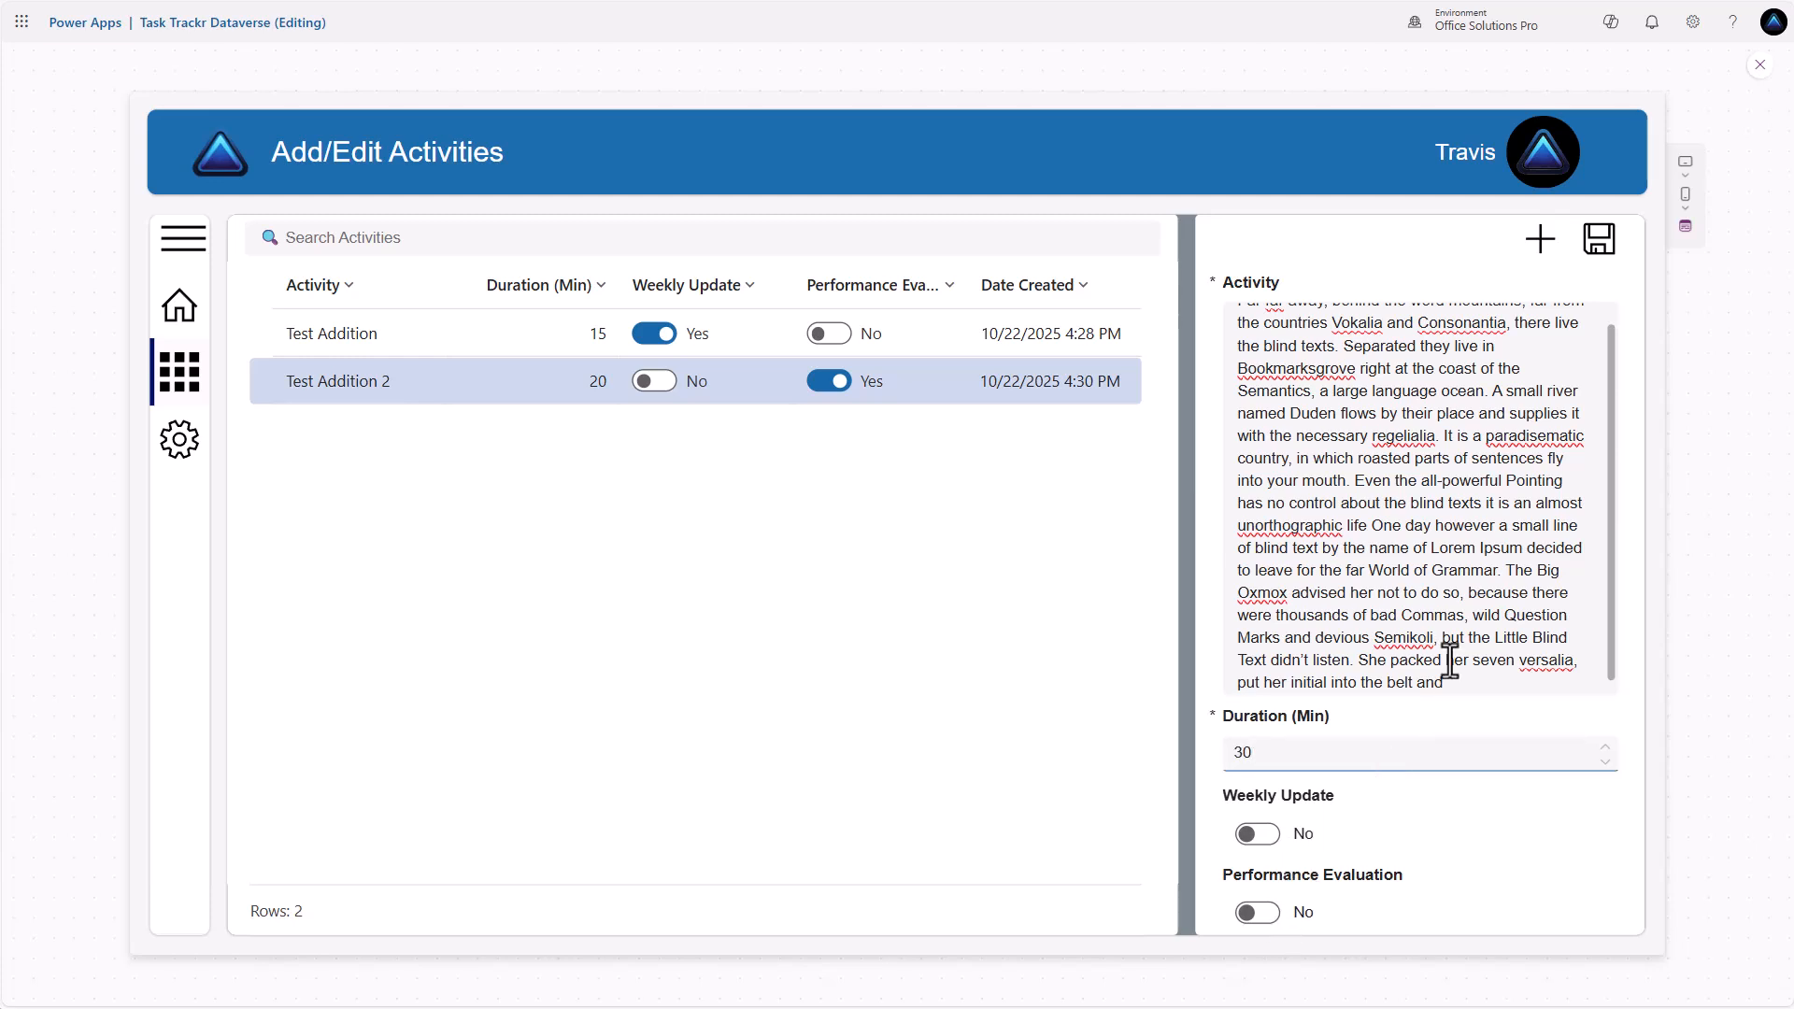
left_click(1598, 244)
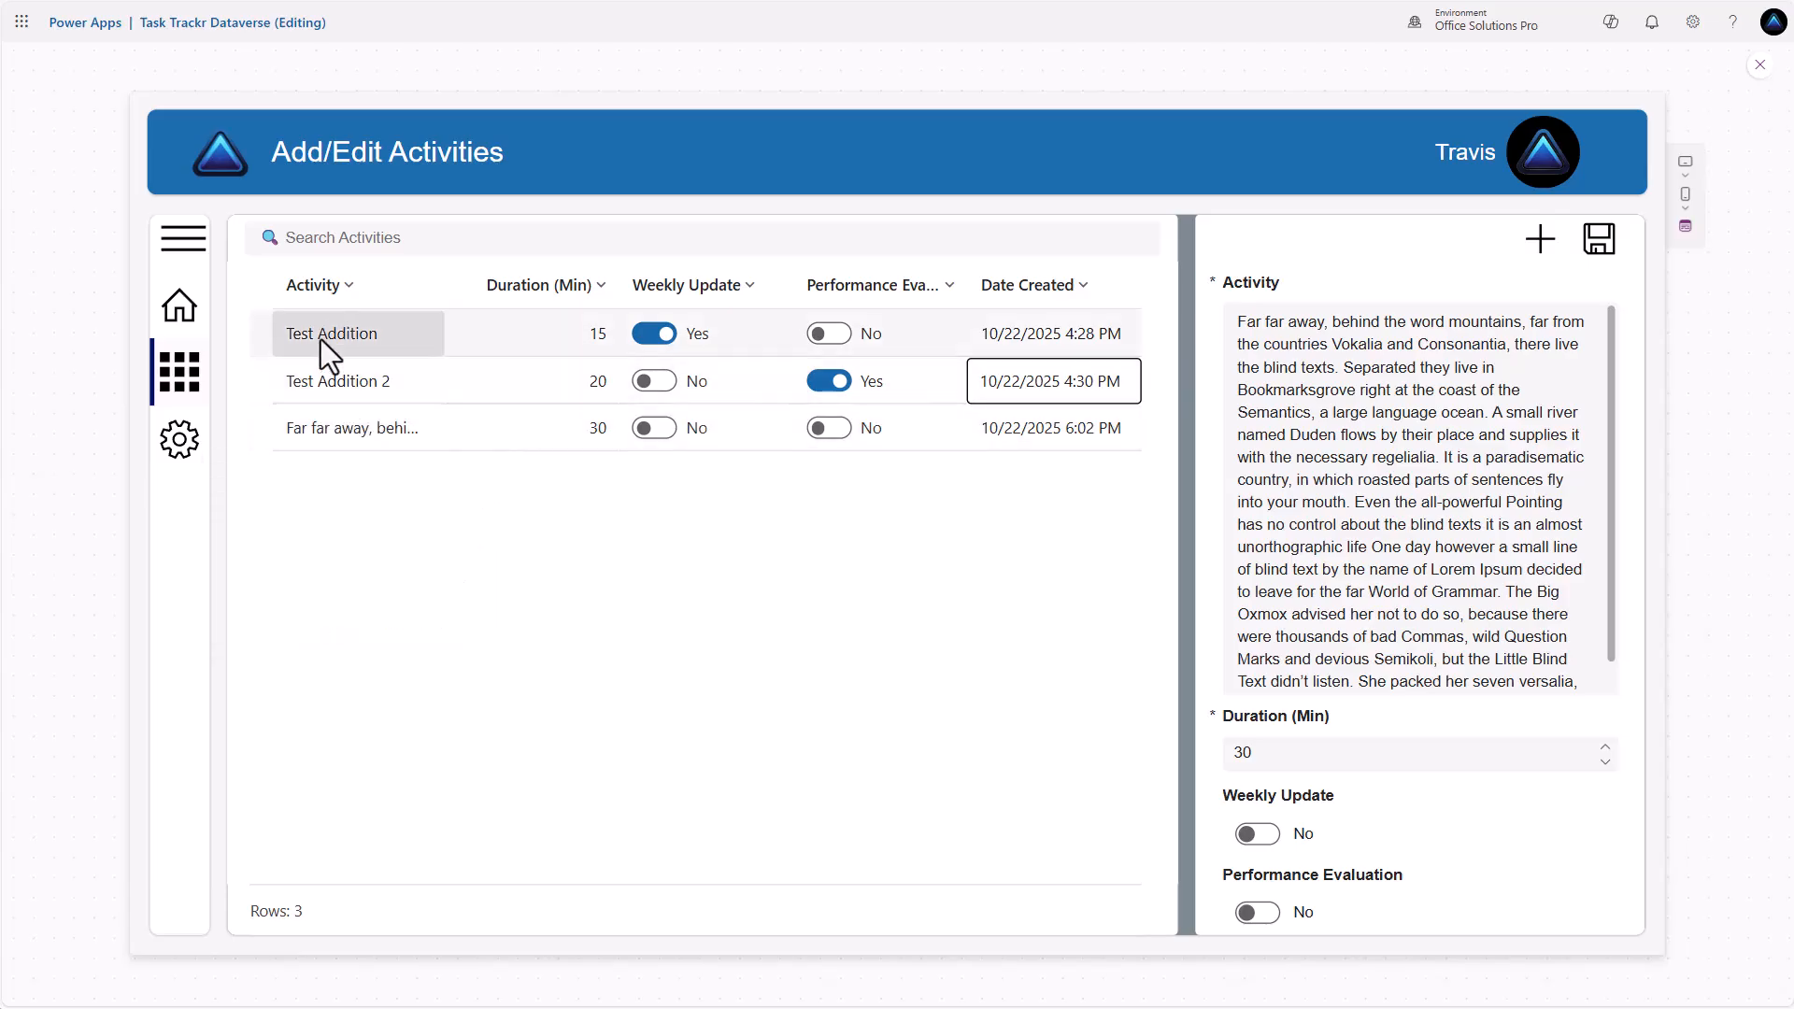
Open the "Far far away" activity from the table, scroll through its full text in the form, and close the preview
left_click(394, 439)
scroll(1449, 542, "down", 1)
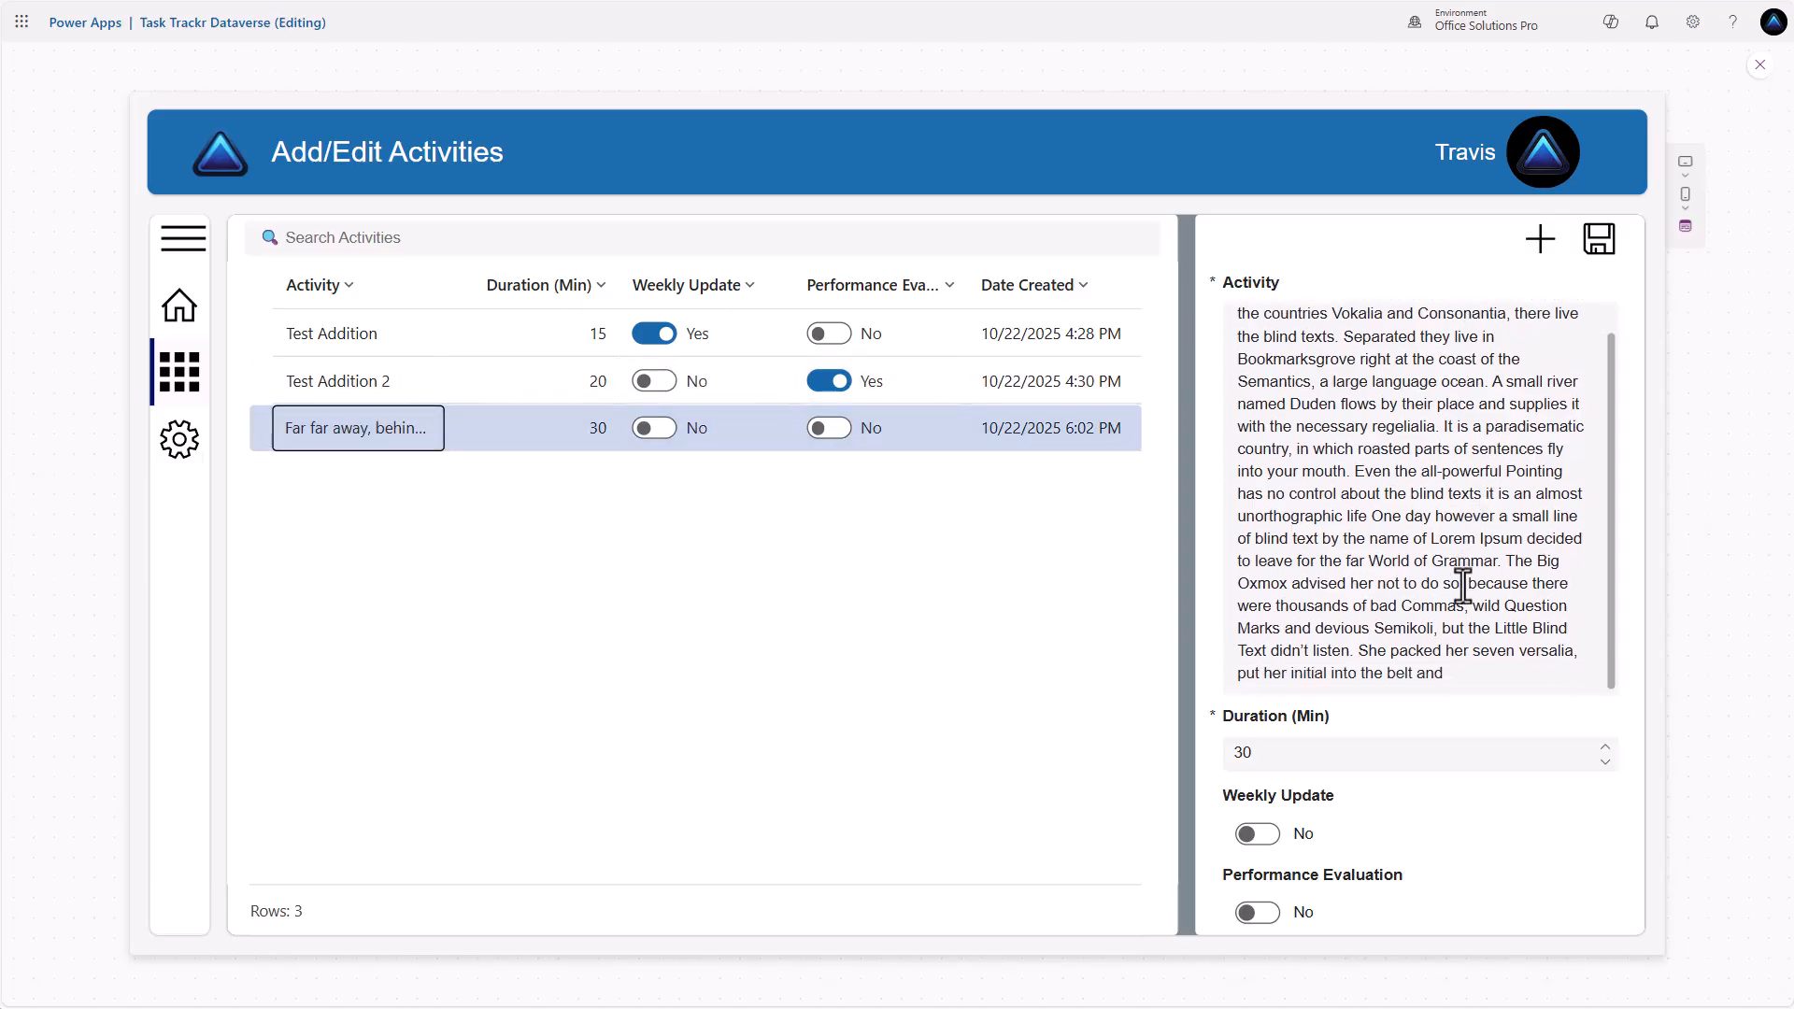
scroll(1462, 573, "up", 1)
scroll(1475, 453, "down", 1)
scroll(1424, 607, "up", 1)
scroll(1431, 575, "down", 1)
scroll(1434, 590, "up", 1)
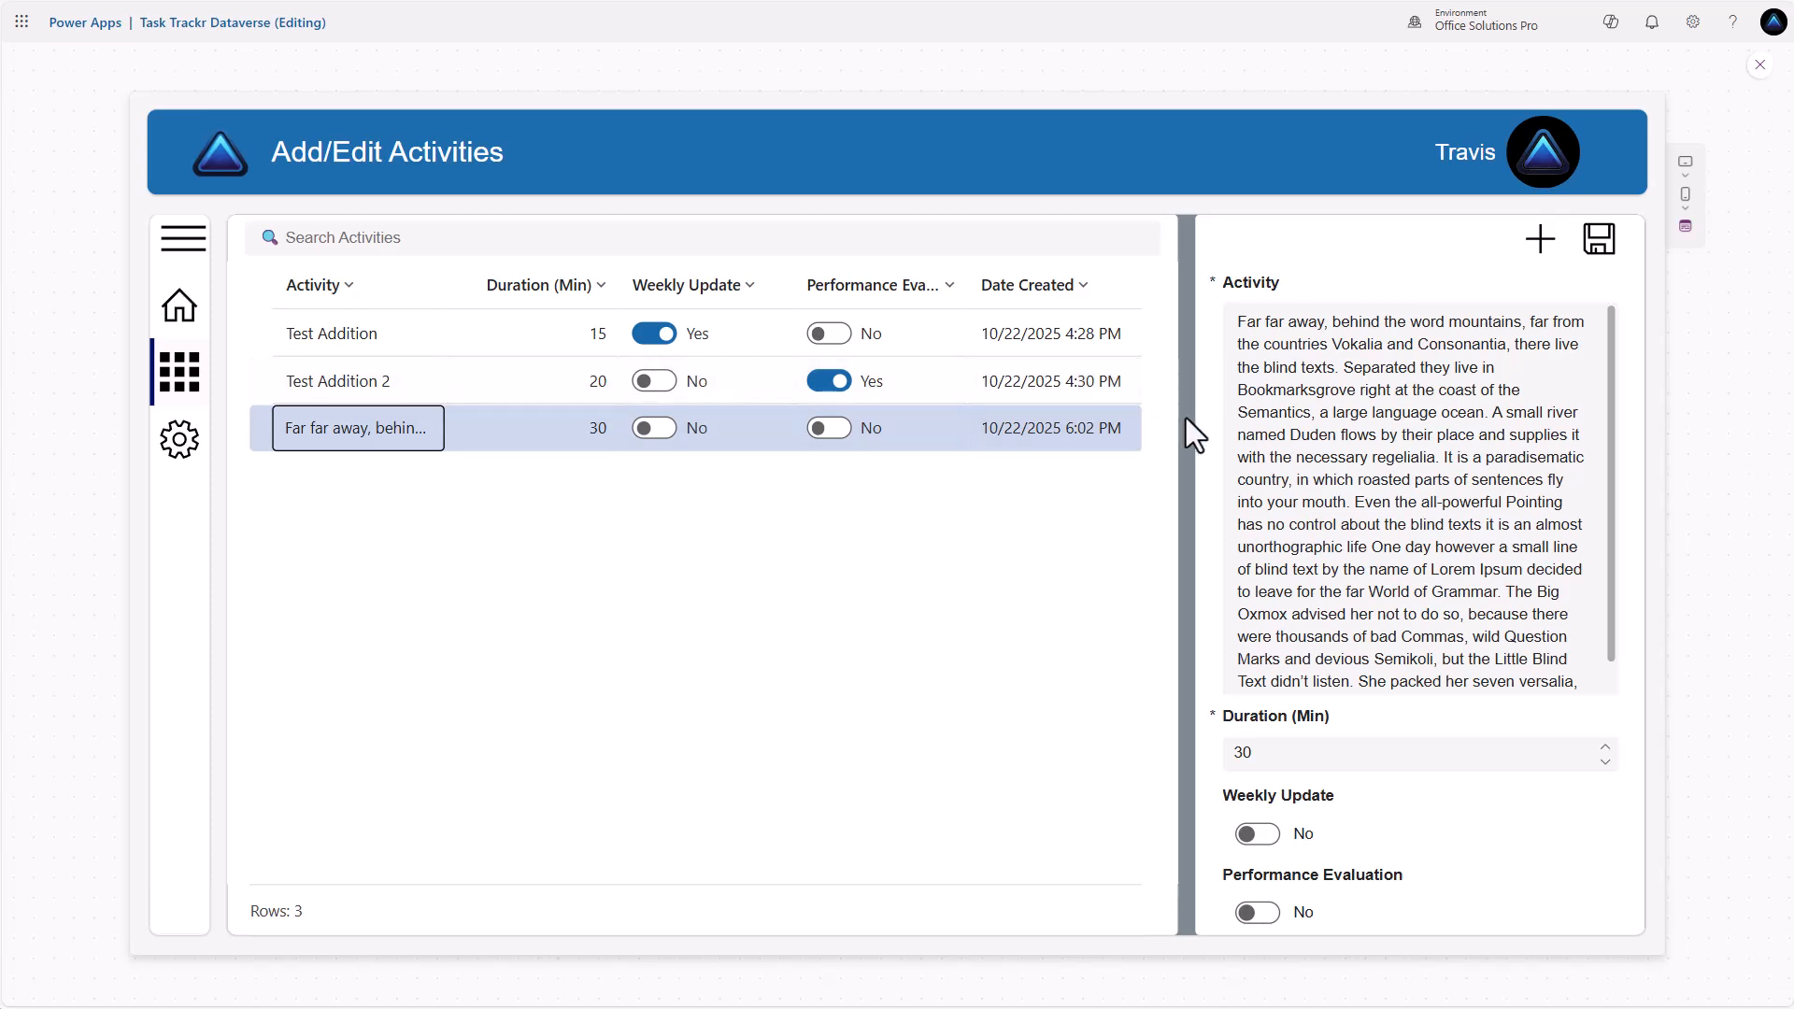
scroll(1468, 560, "down", 1)
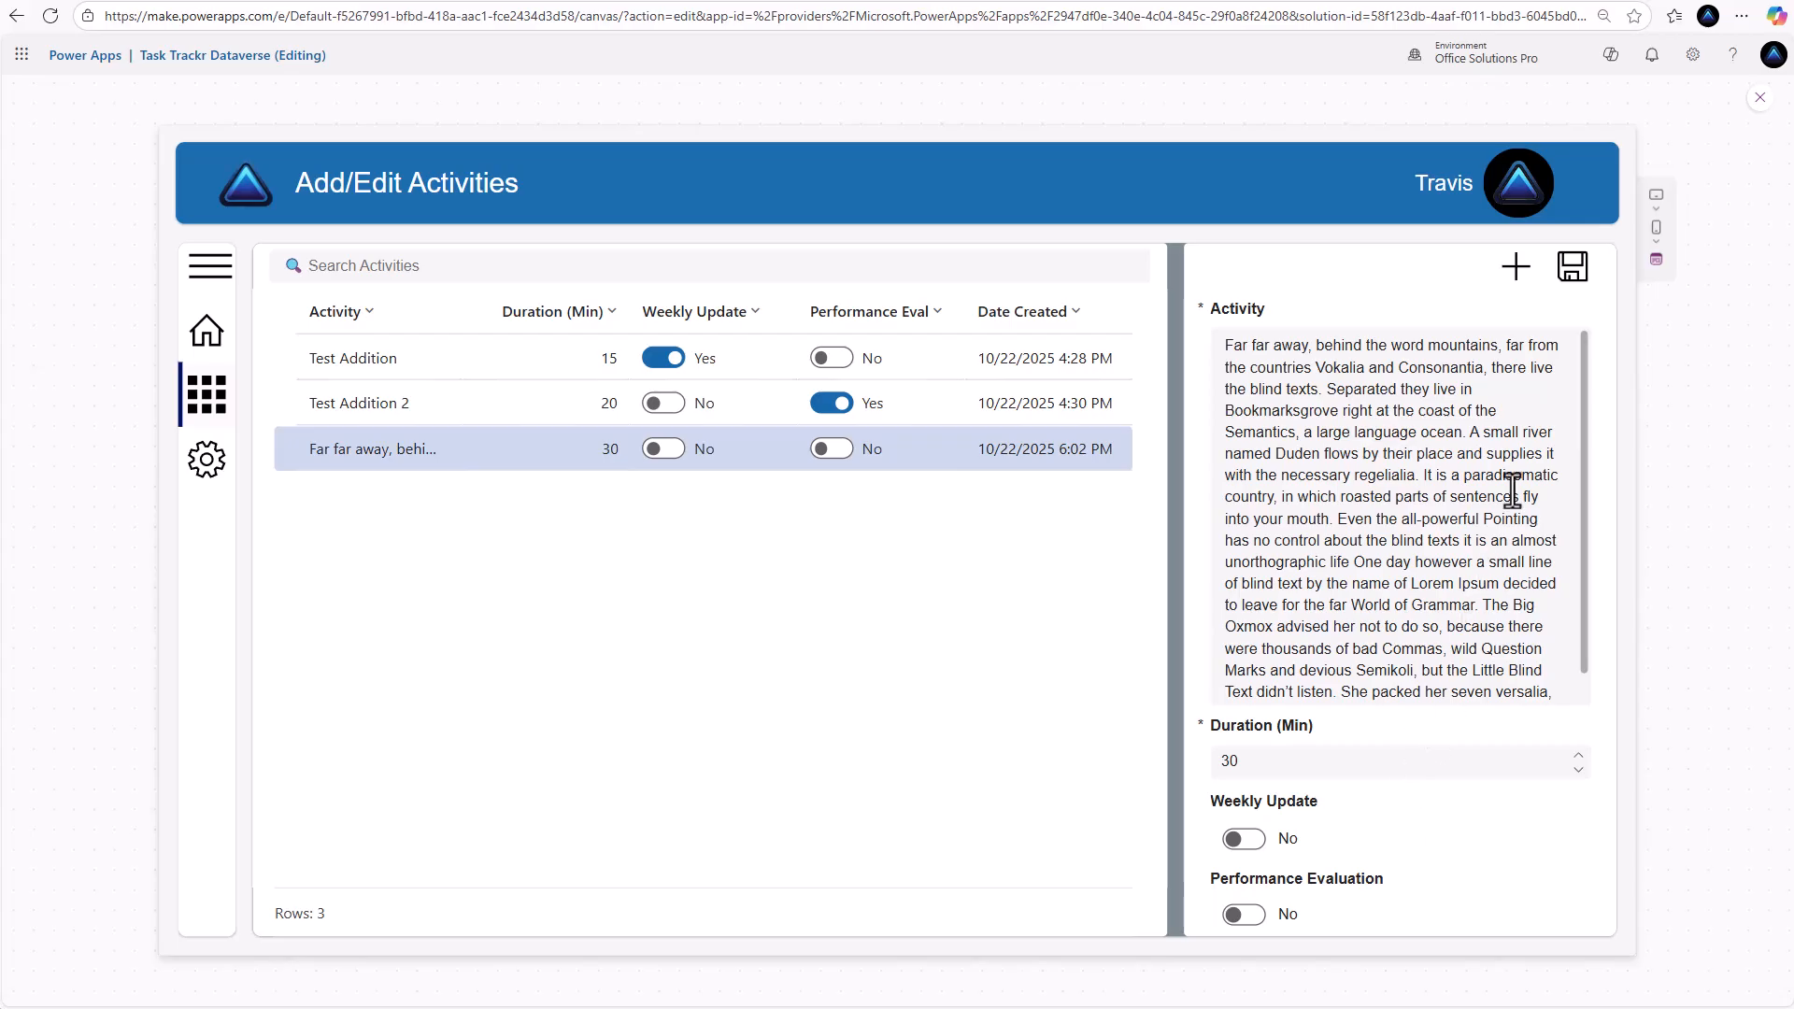
left_click(1759, 100)
Add the Area and Sub-Area fields to the frmActivity form
left_click(1426, 798)
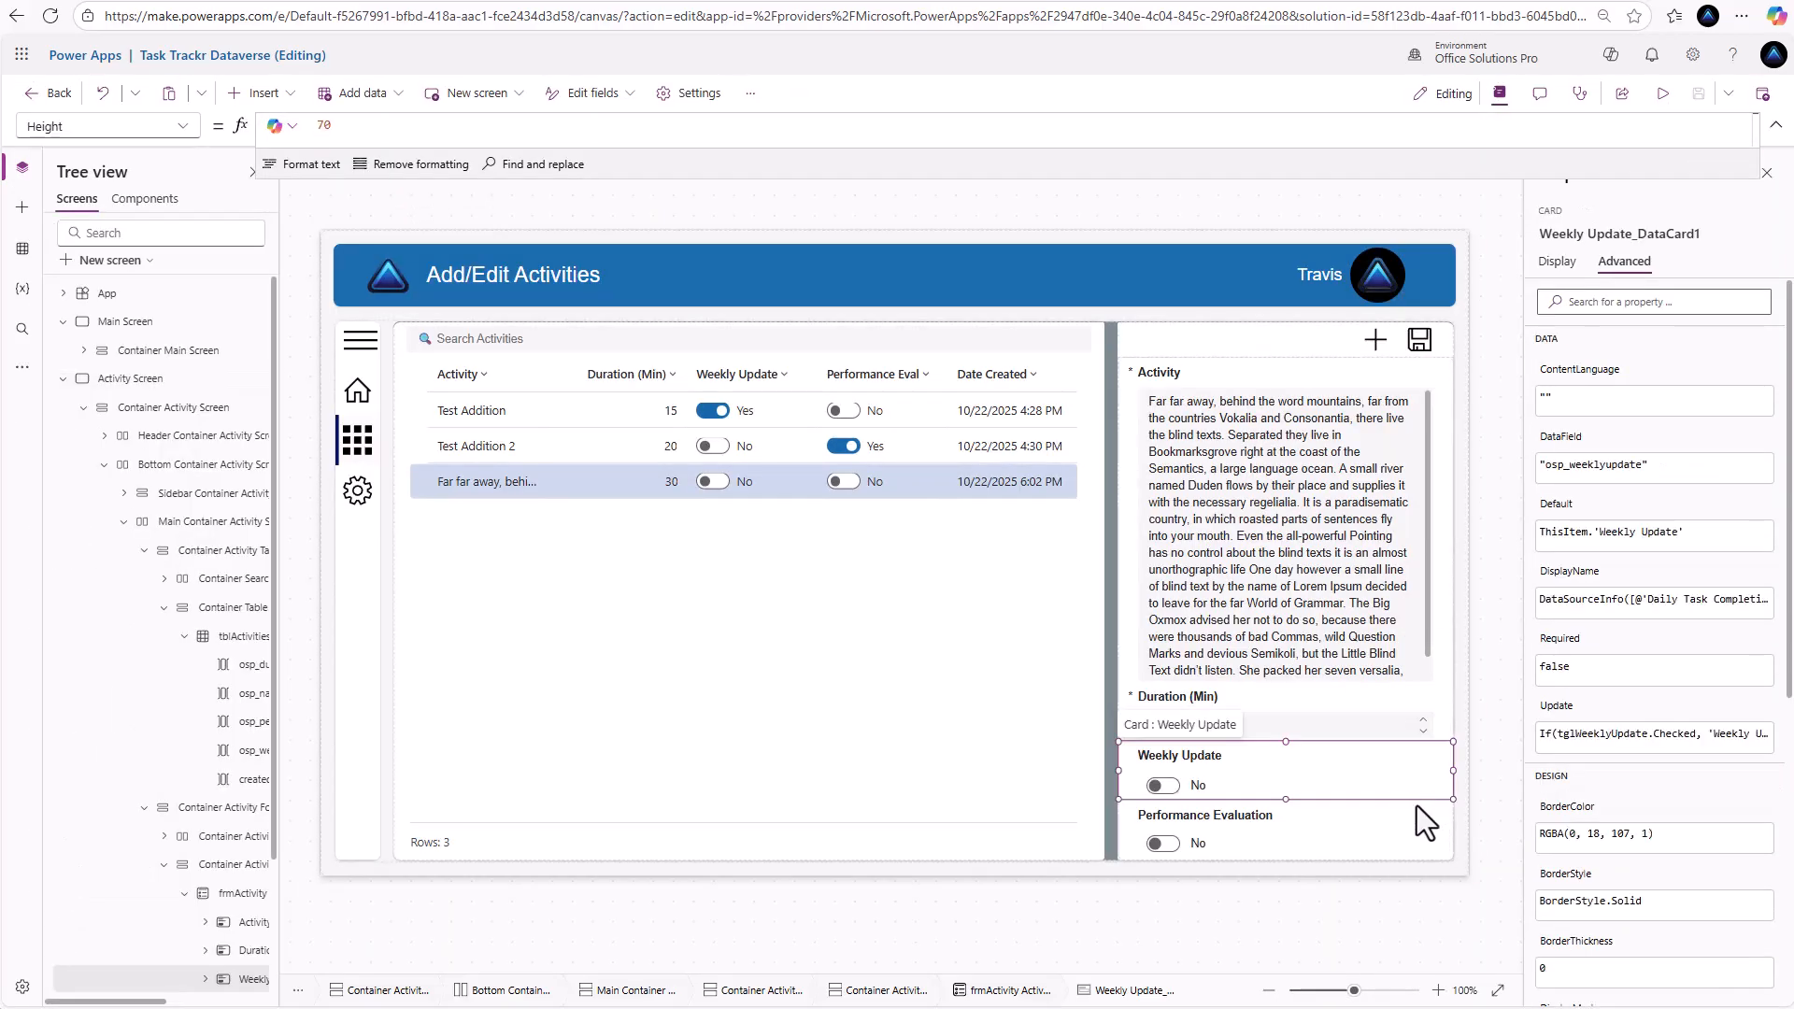
left_click(1431, 831)
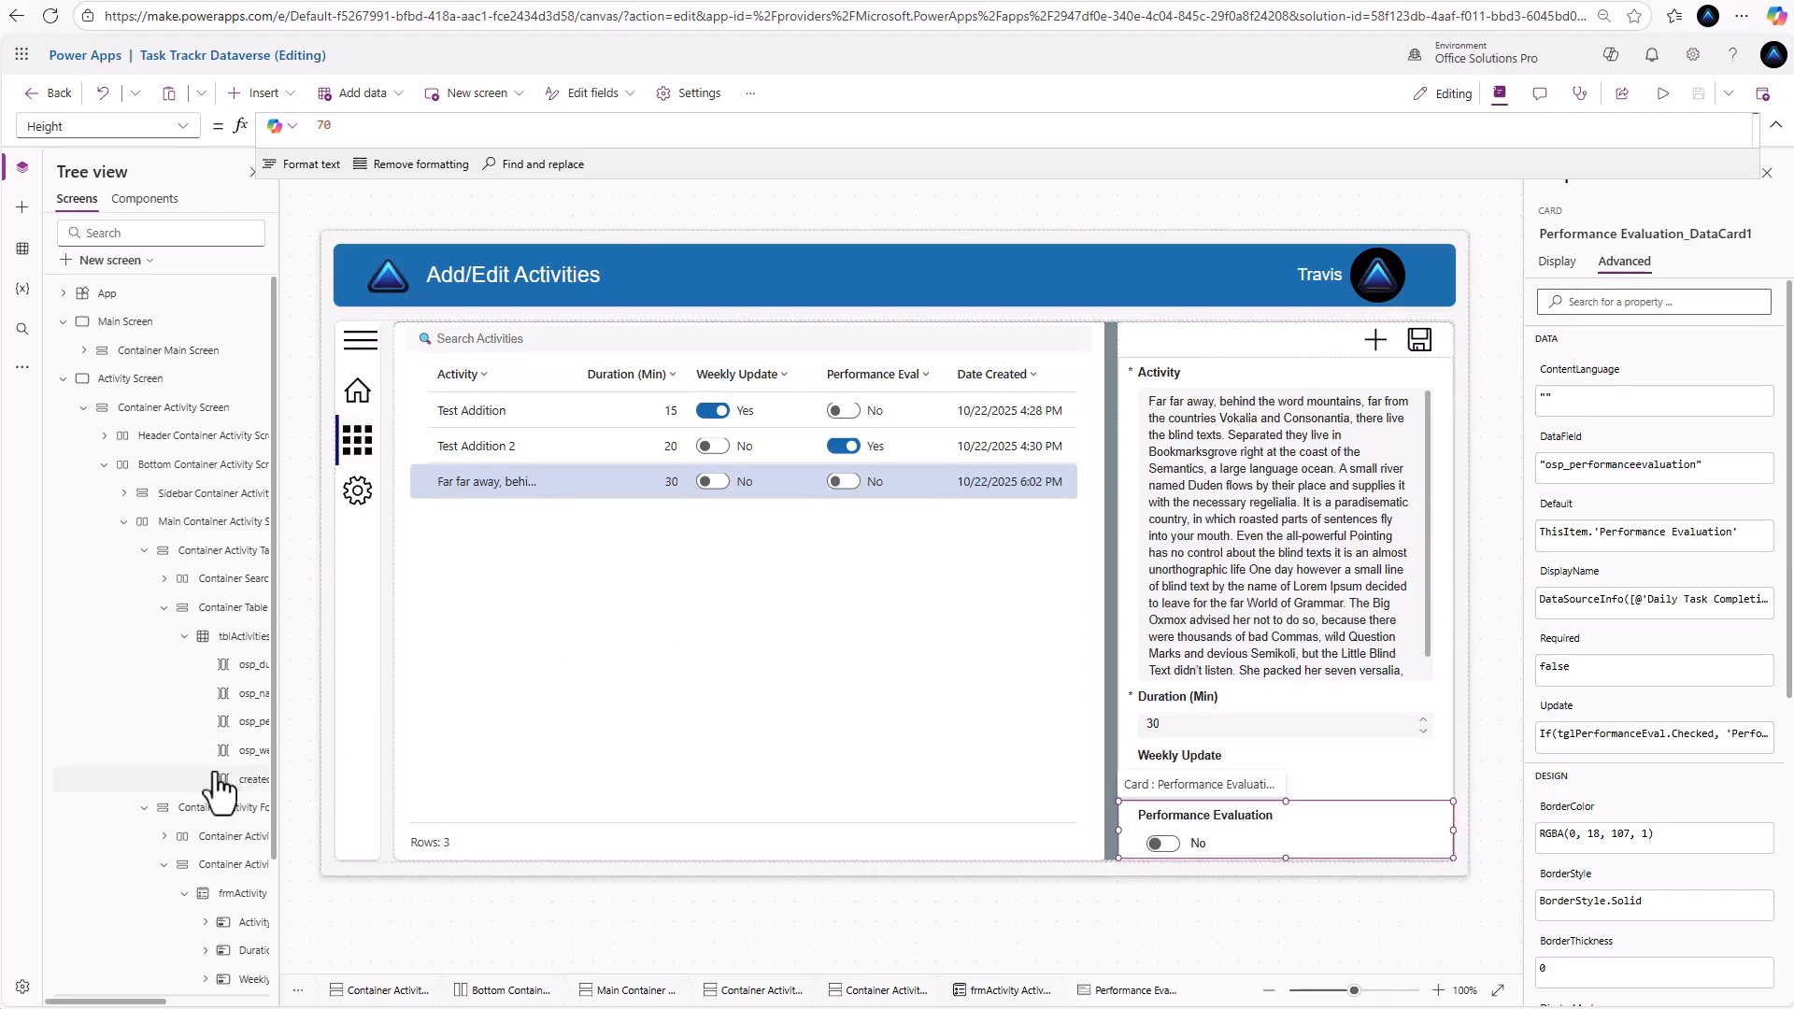
scroll(215, 776, "down", 1)
left_click(297, 800)
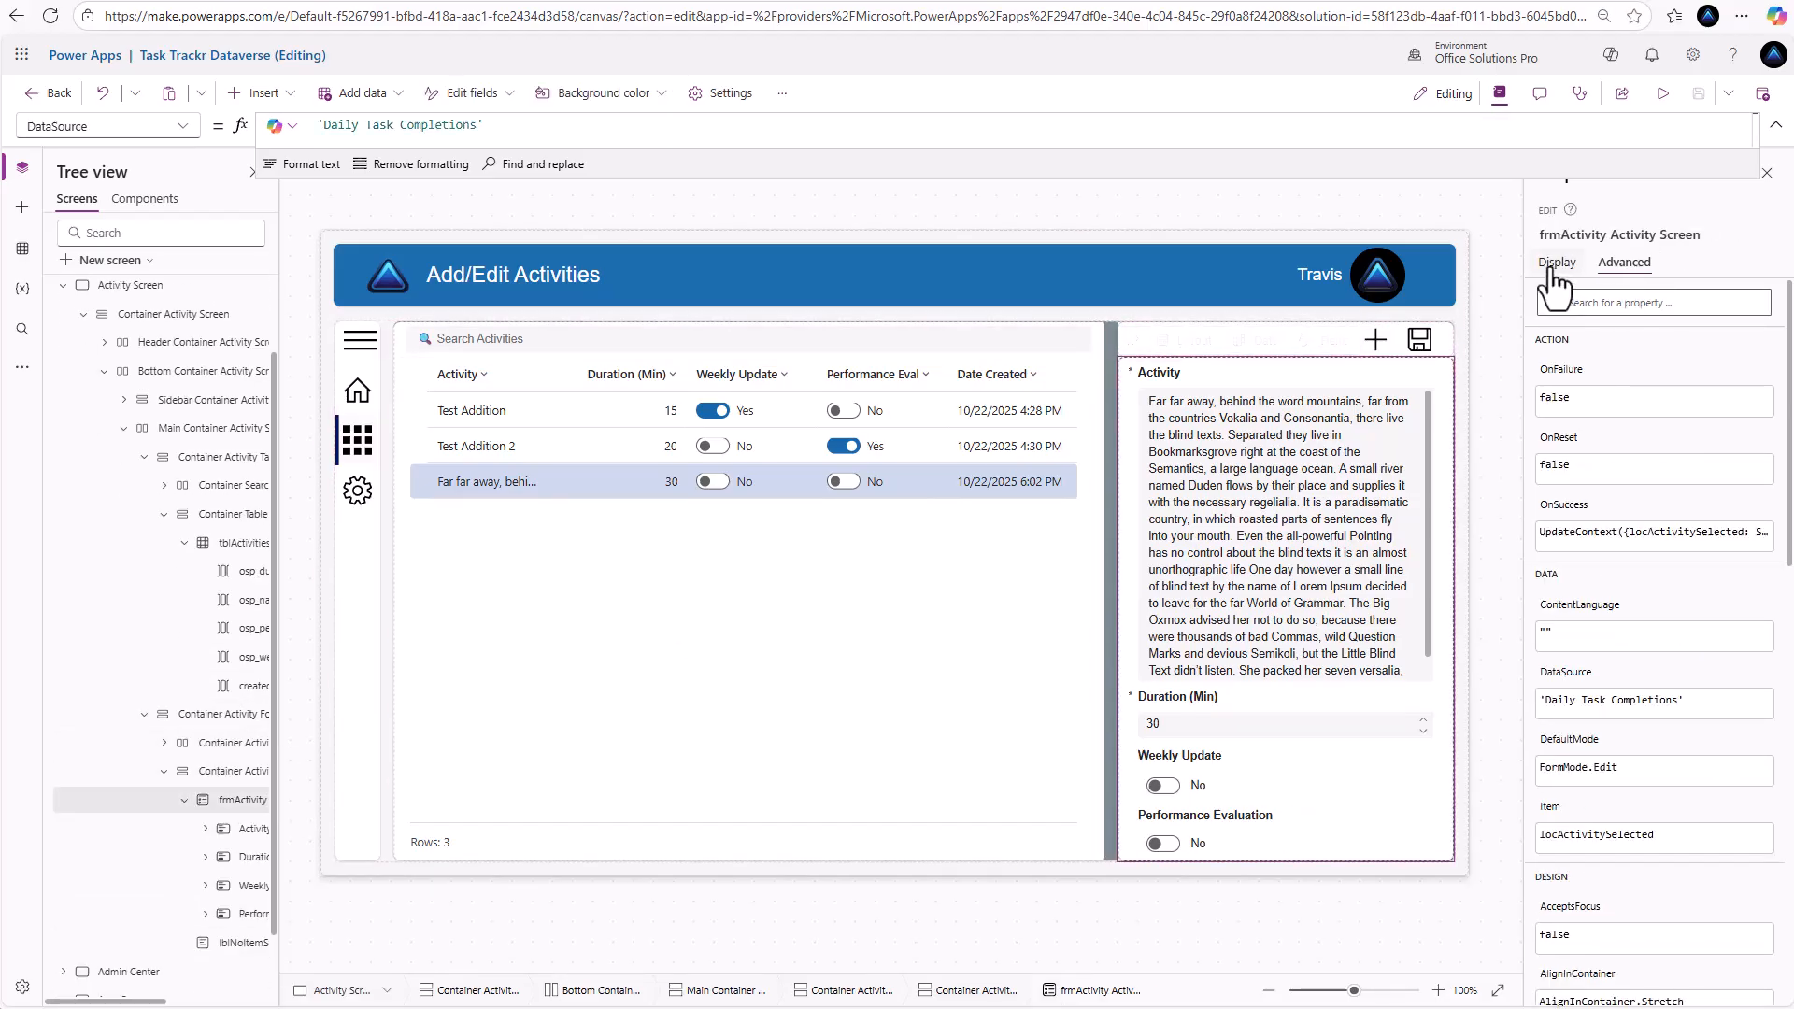
left_click(1740, 356)
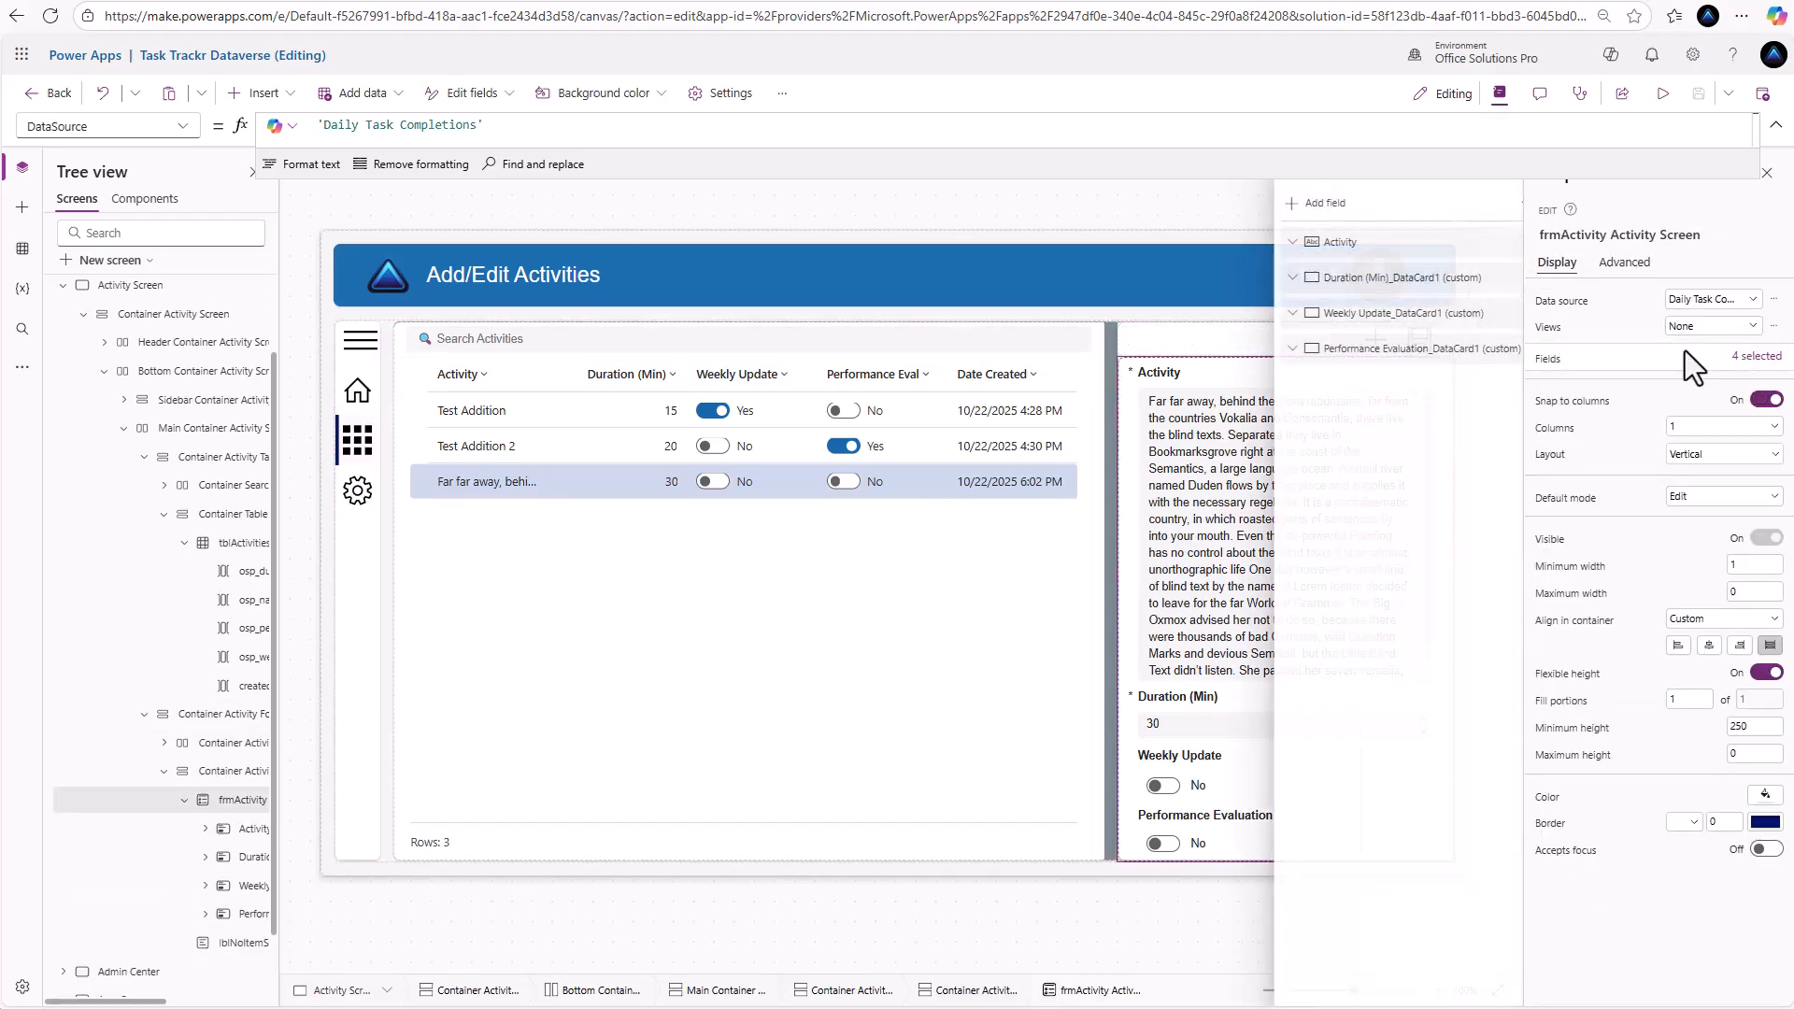
left_click(1310, 205)
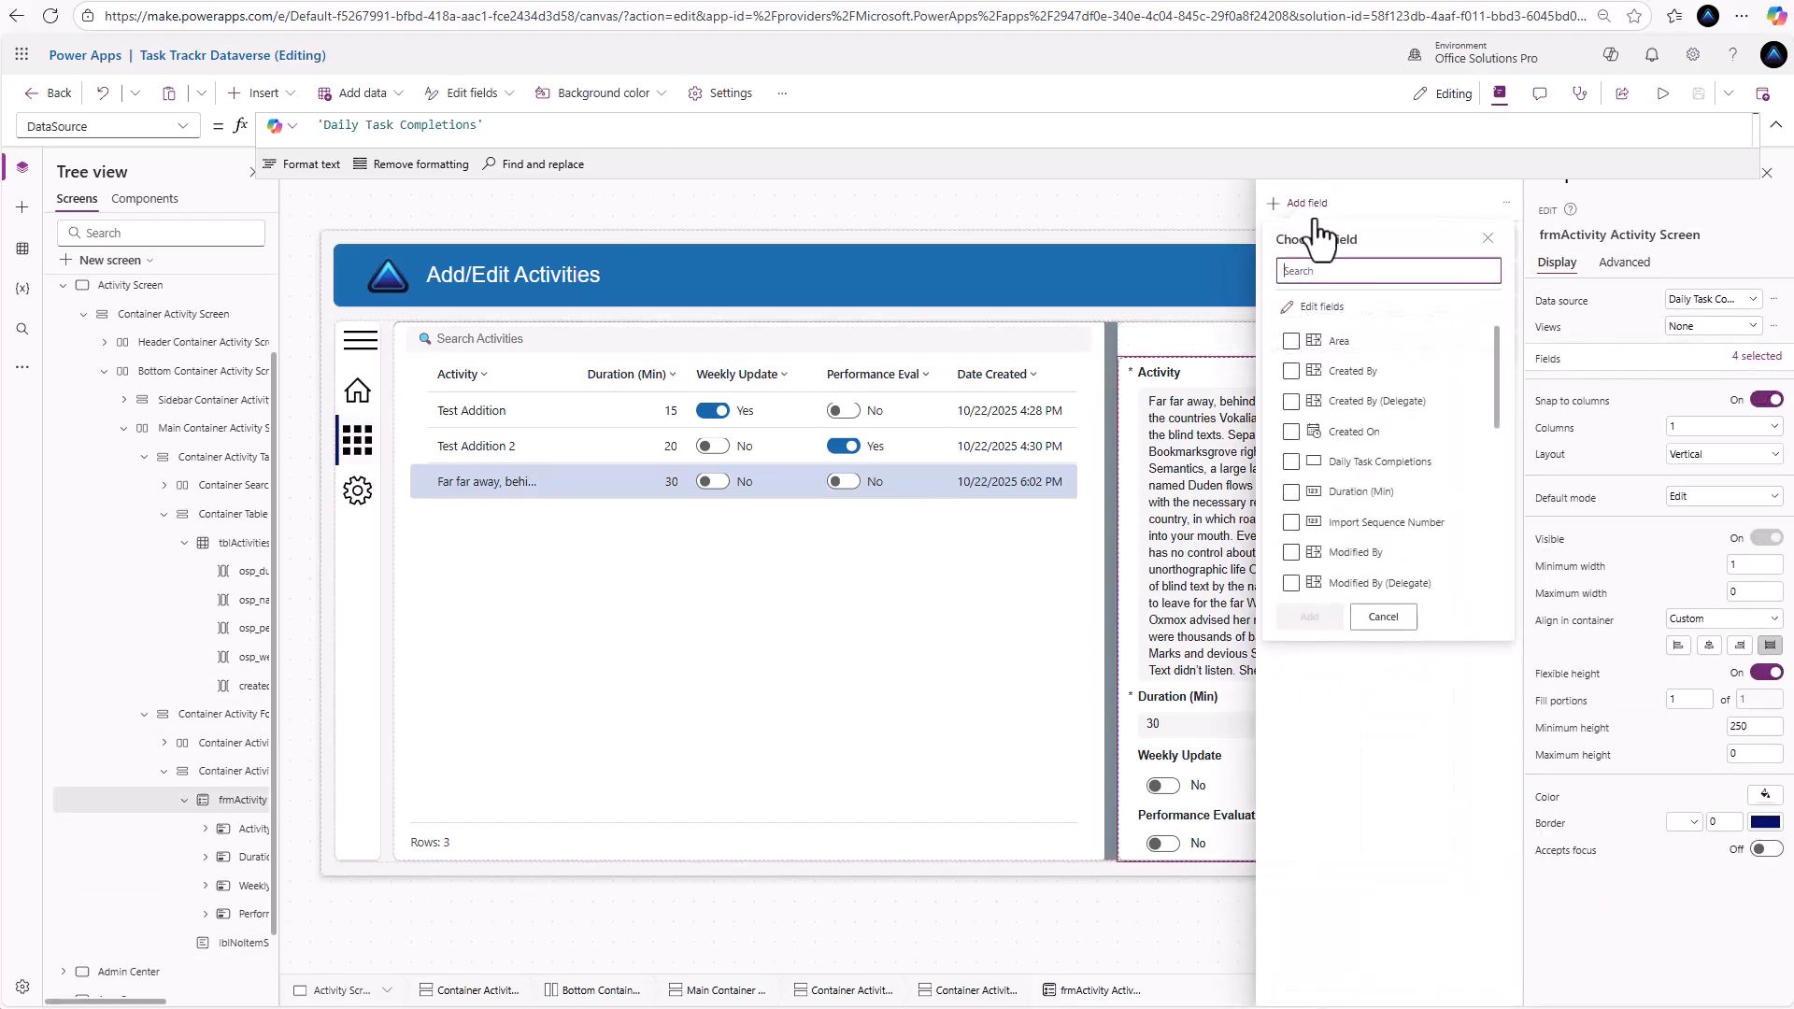
left_click(1291, 340)
scroll(1295, 448, "down", 5)
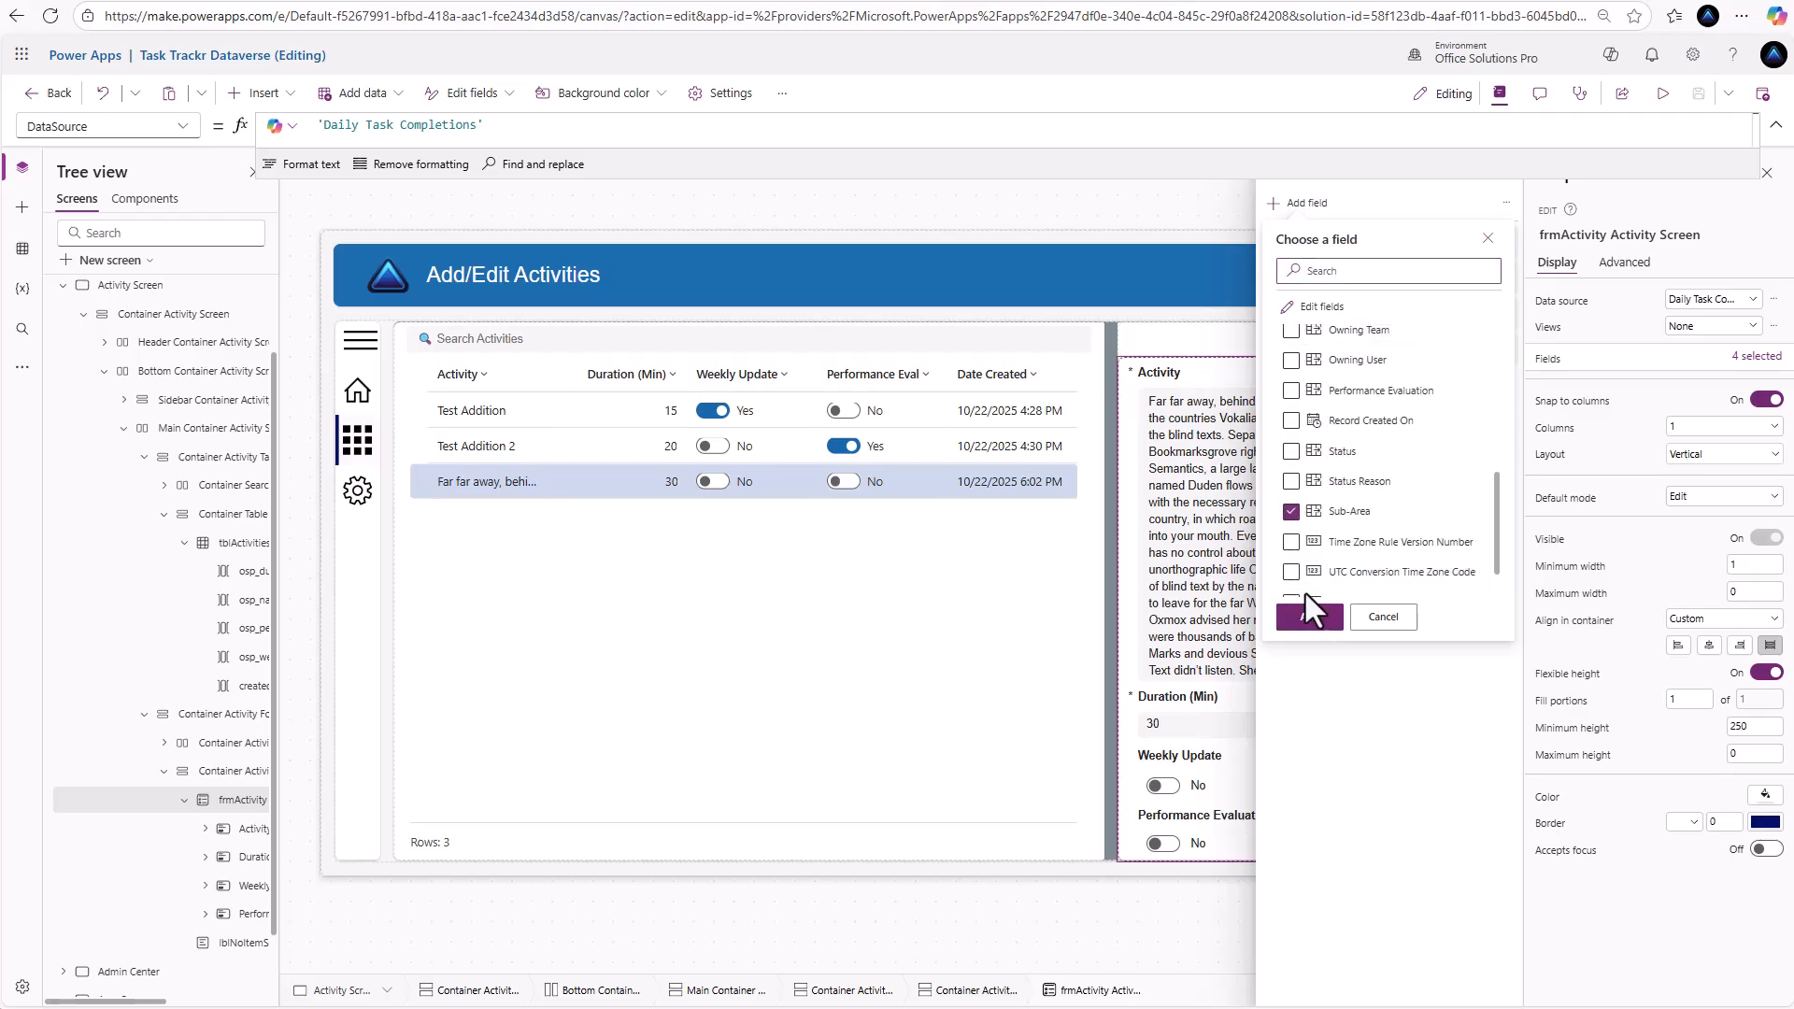
left_click(1309, 617)
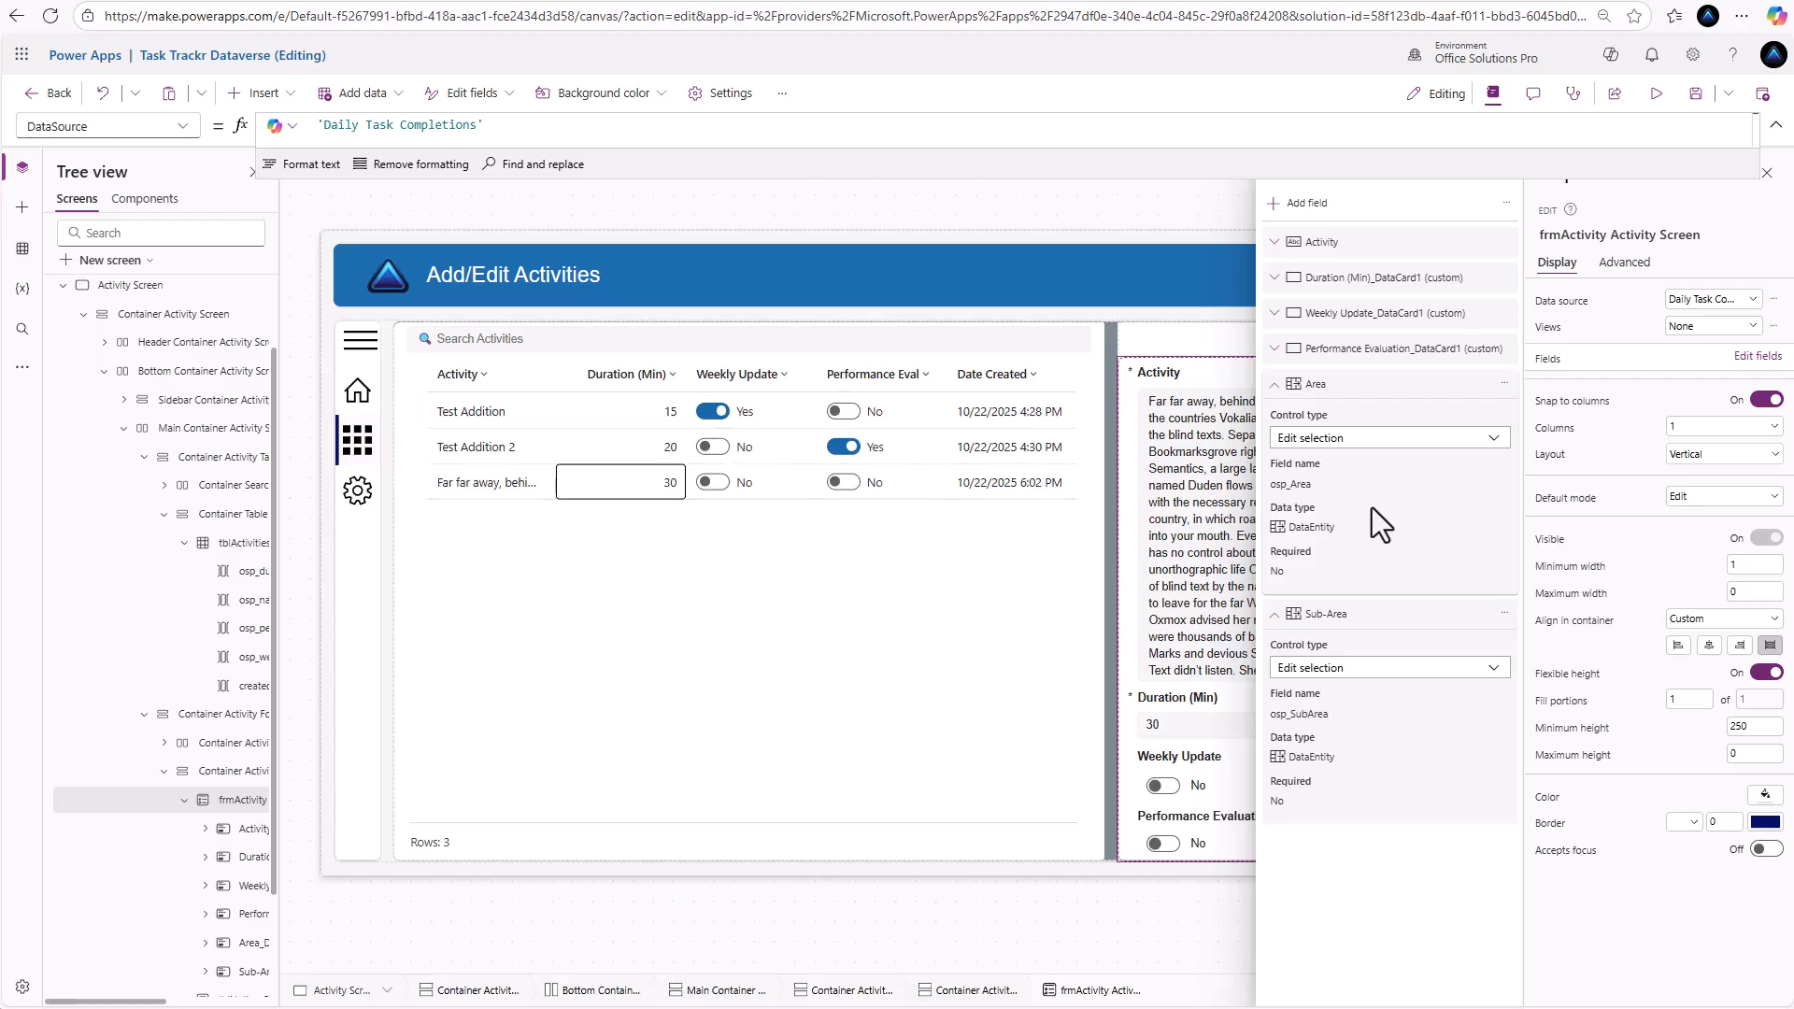
Reorder the form's fields so Area and Sub-Area sit between Duration (Min) and Weekly Update, and close the field list
left_click(1272, 388)
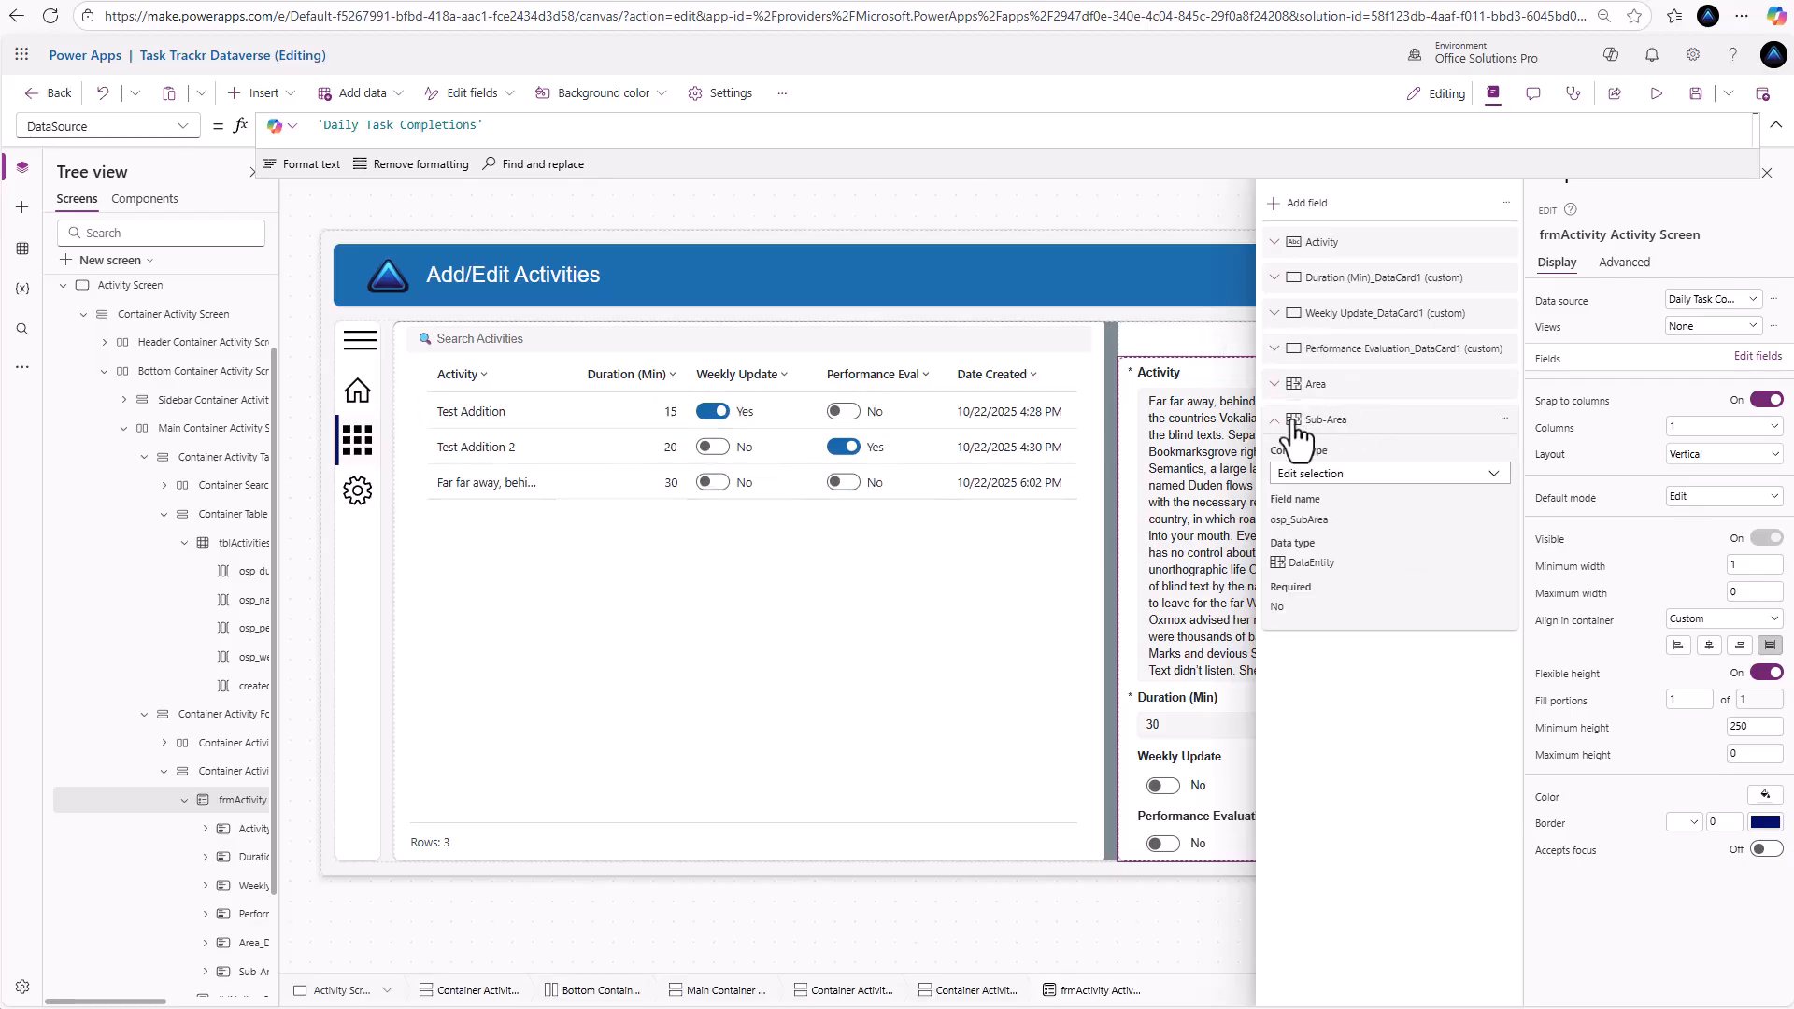
left_click(1276, 422)
left_click_drag(1359, 400, 1385, 320)
left_click_drag(1352, 425, 1349, 350)
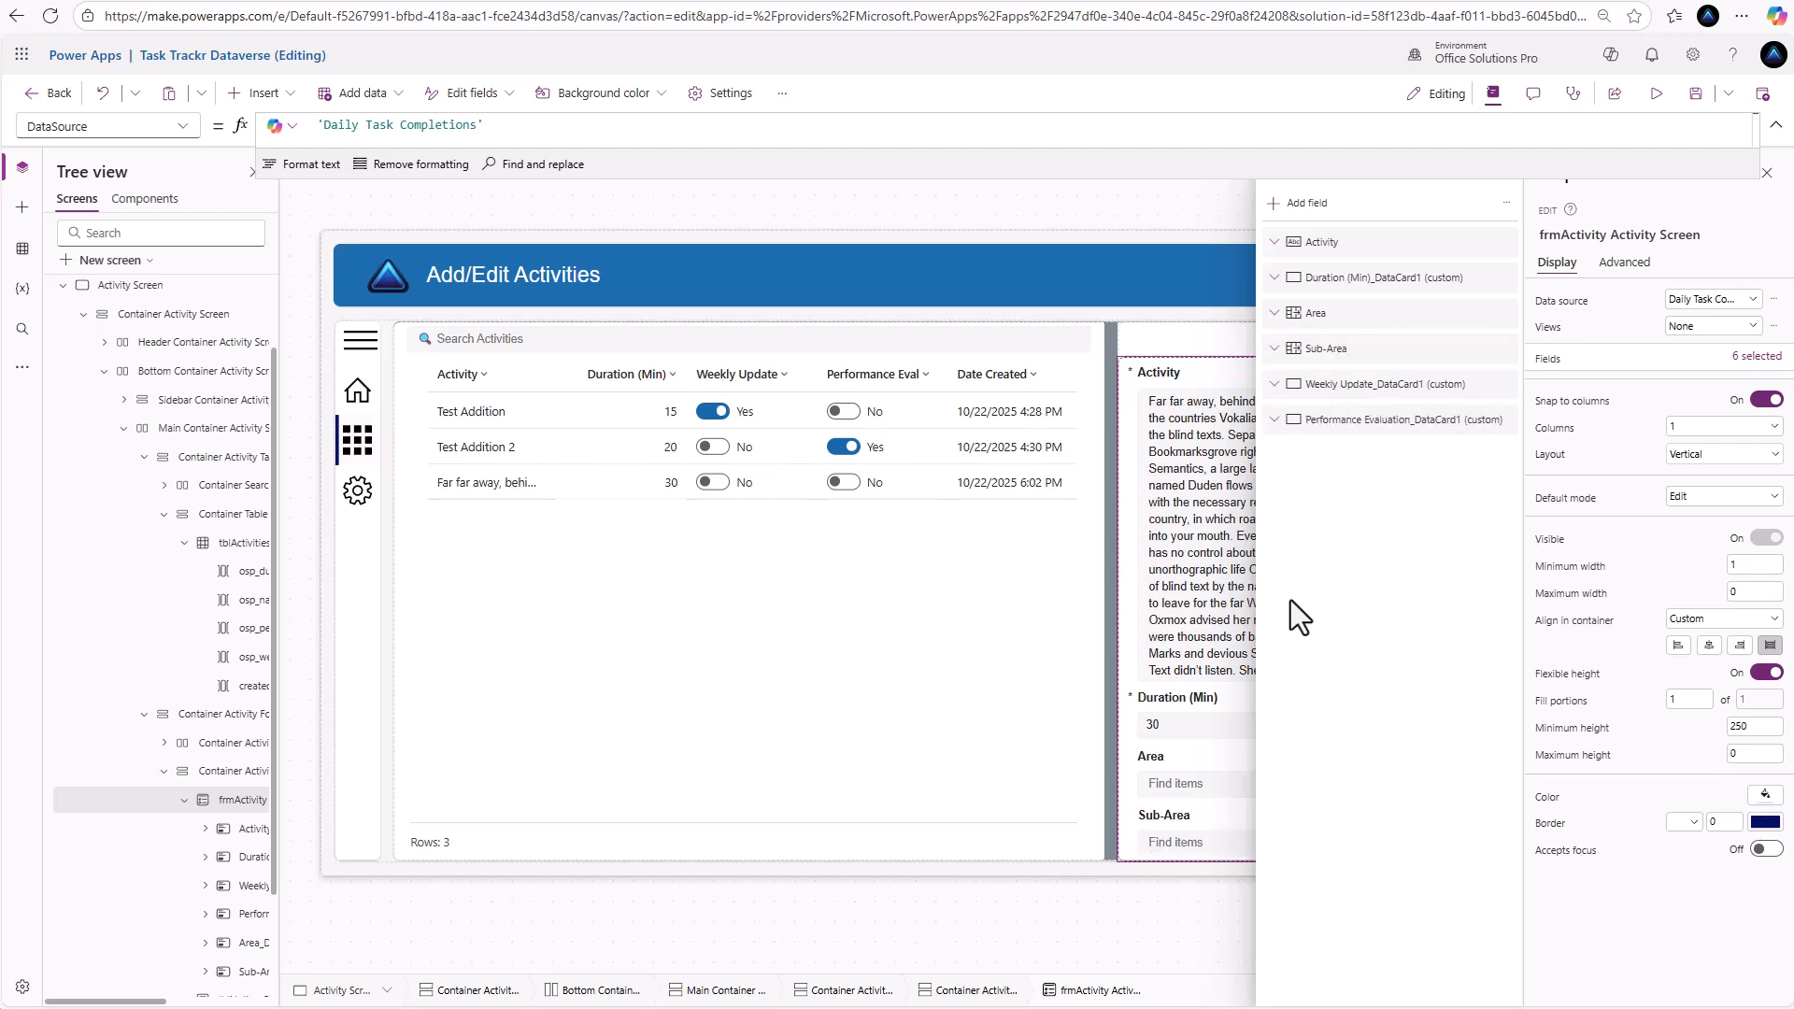
left_click_drag(1483, 179, 1493, 146)
left_click(1504, 177)
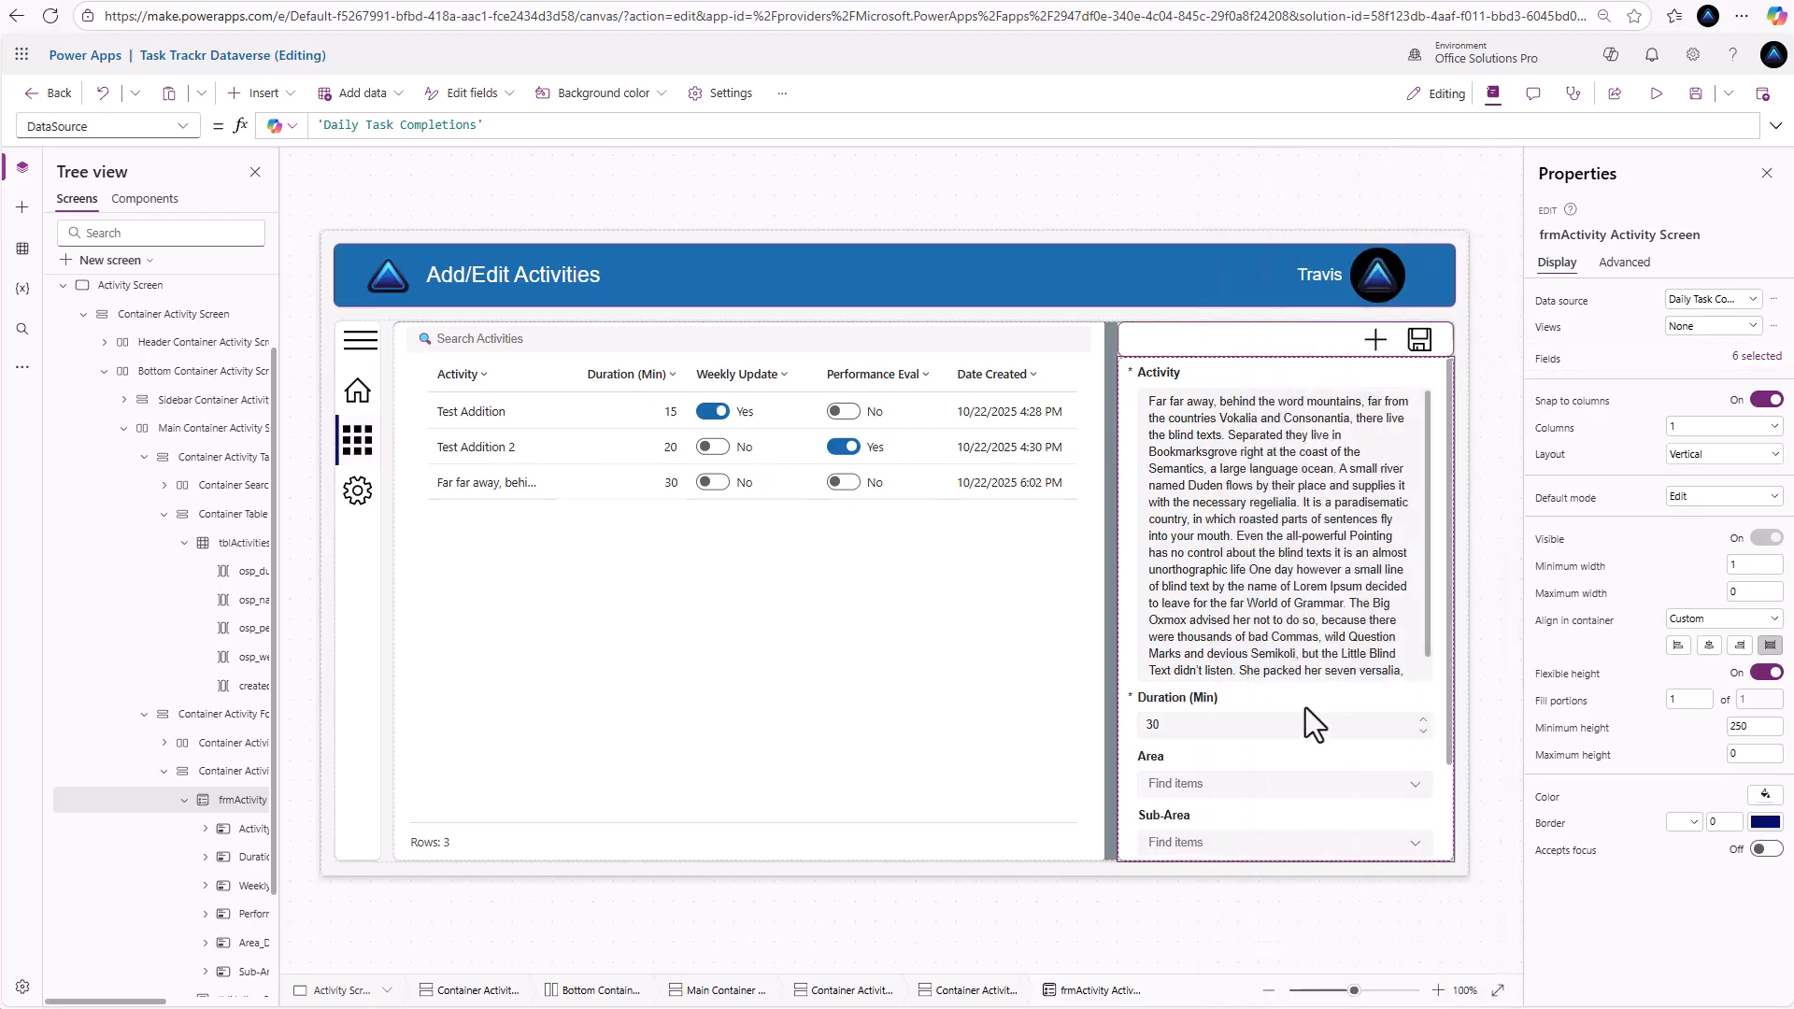
Set the Width of both the Area and Sub-Area cards to Parent.Width
left_click(1247, 766)
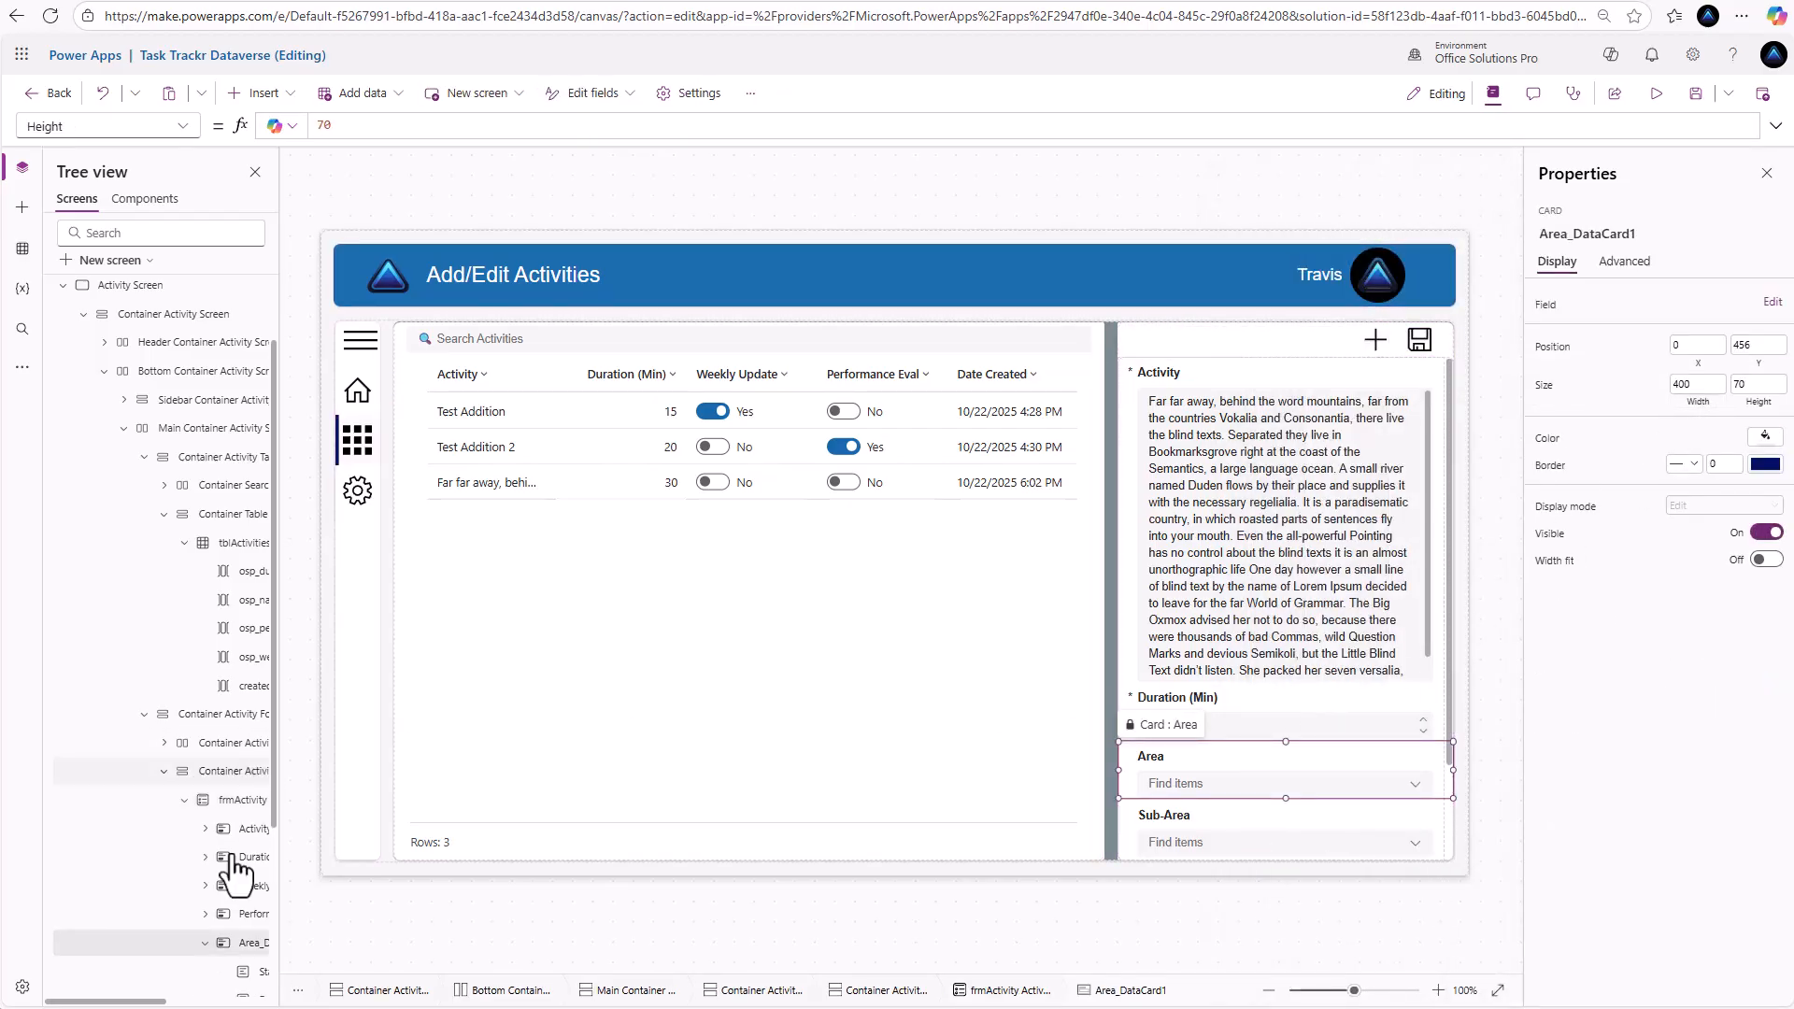
scroll(215, 935, "down", 2)
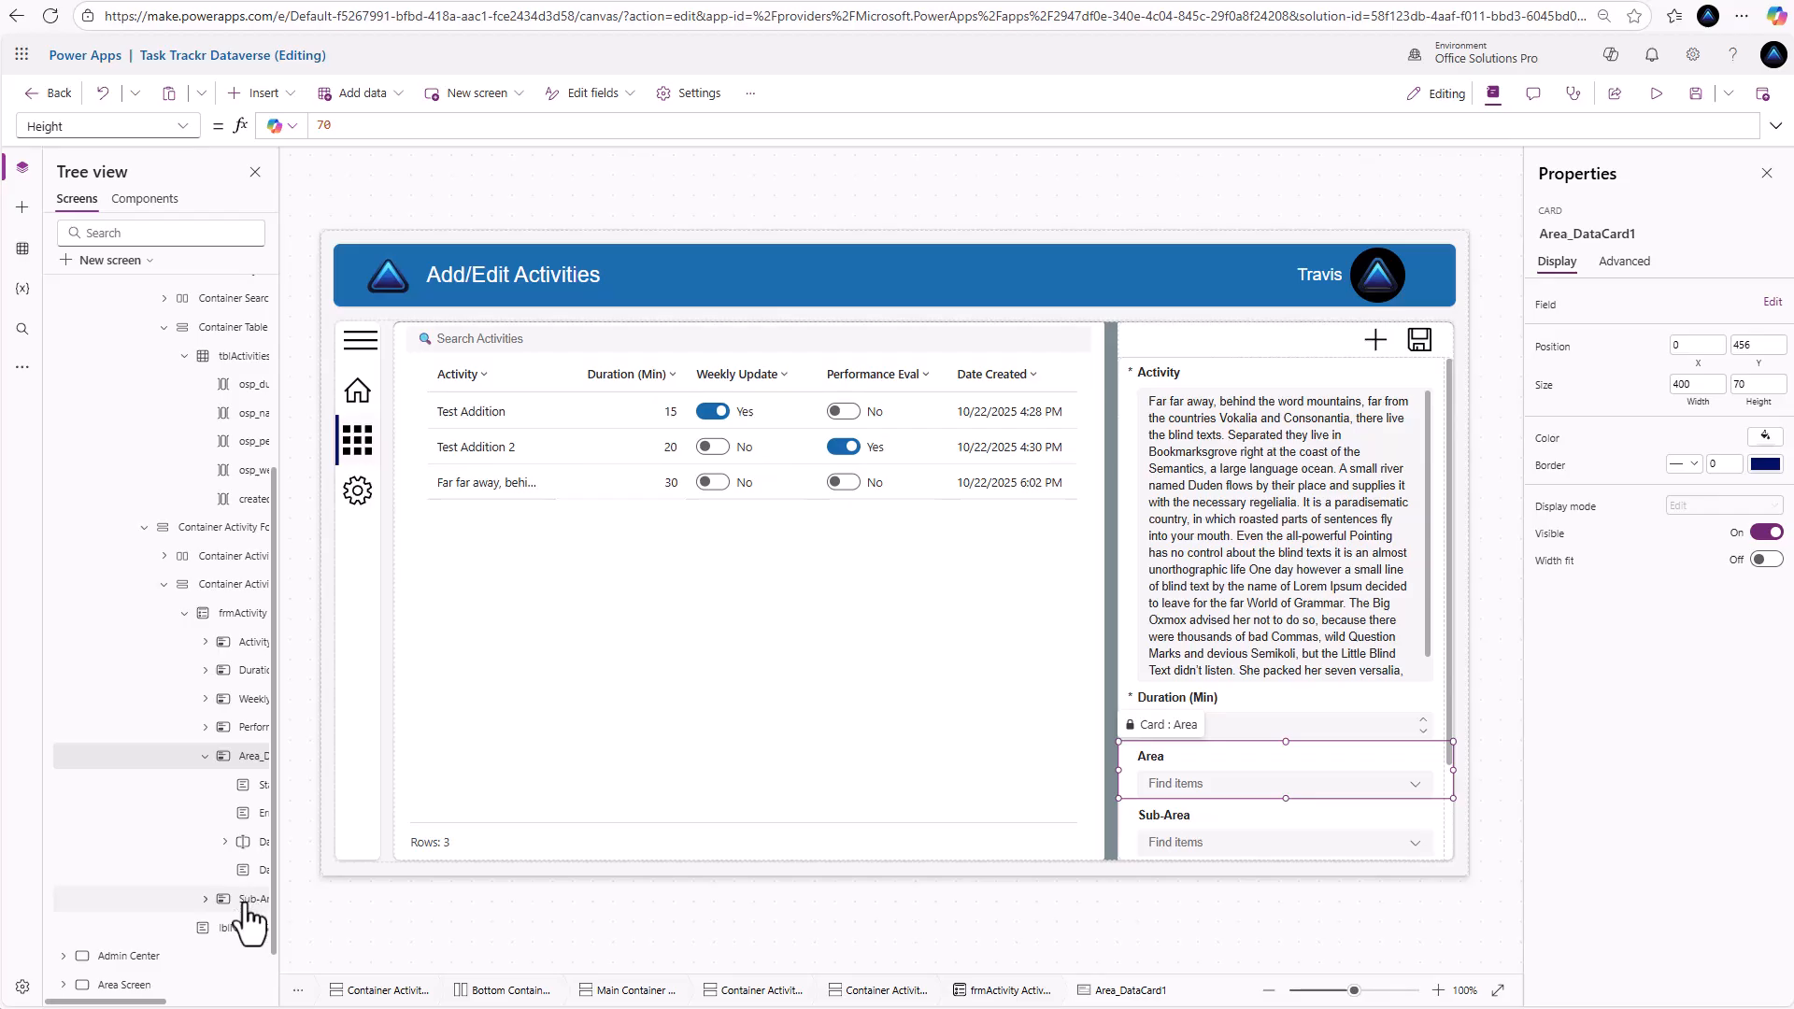
left_click(249, 899)
left_click(268, 759, "ctrl")
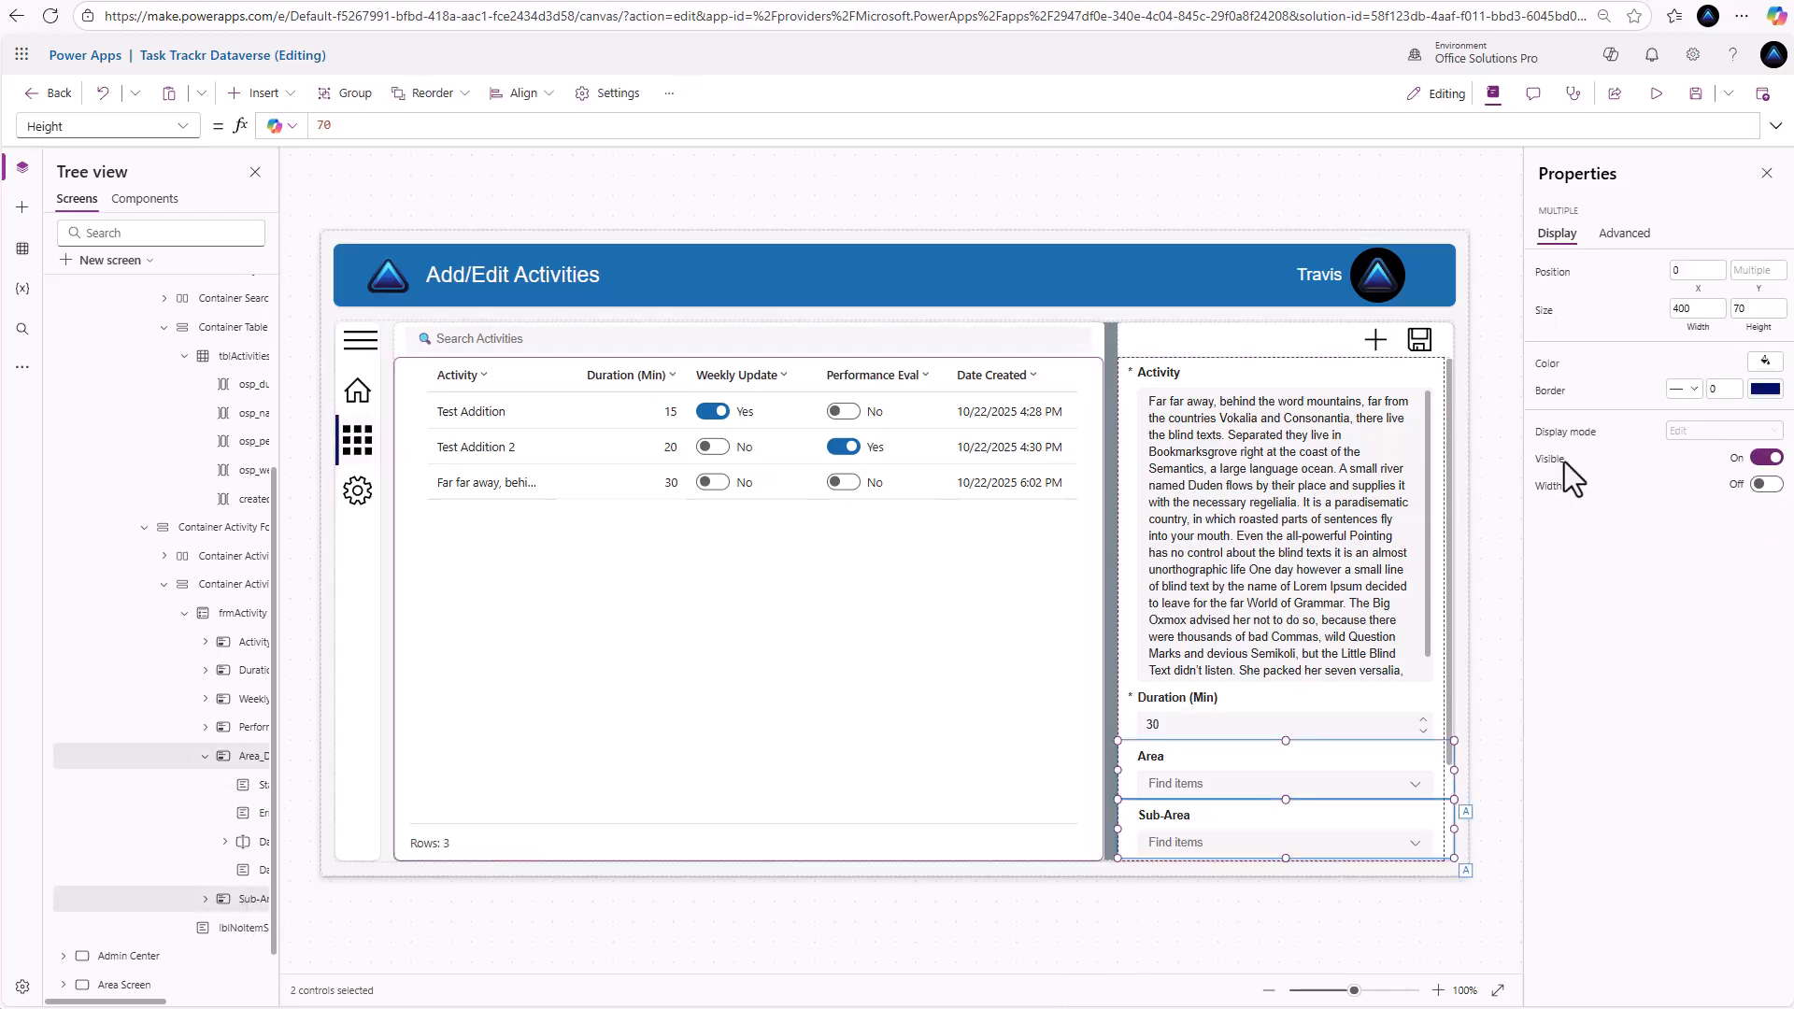
left_click(1696, 310)
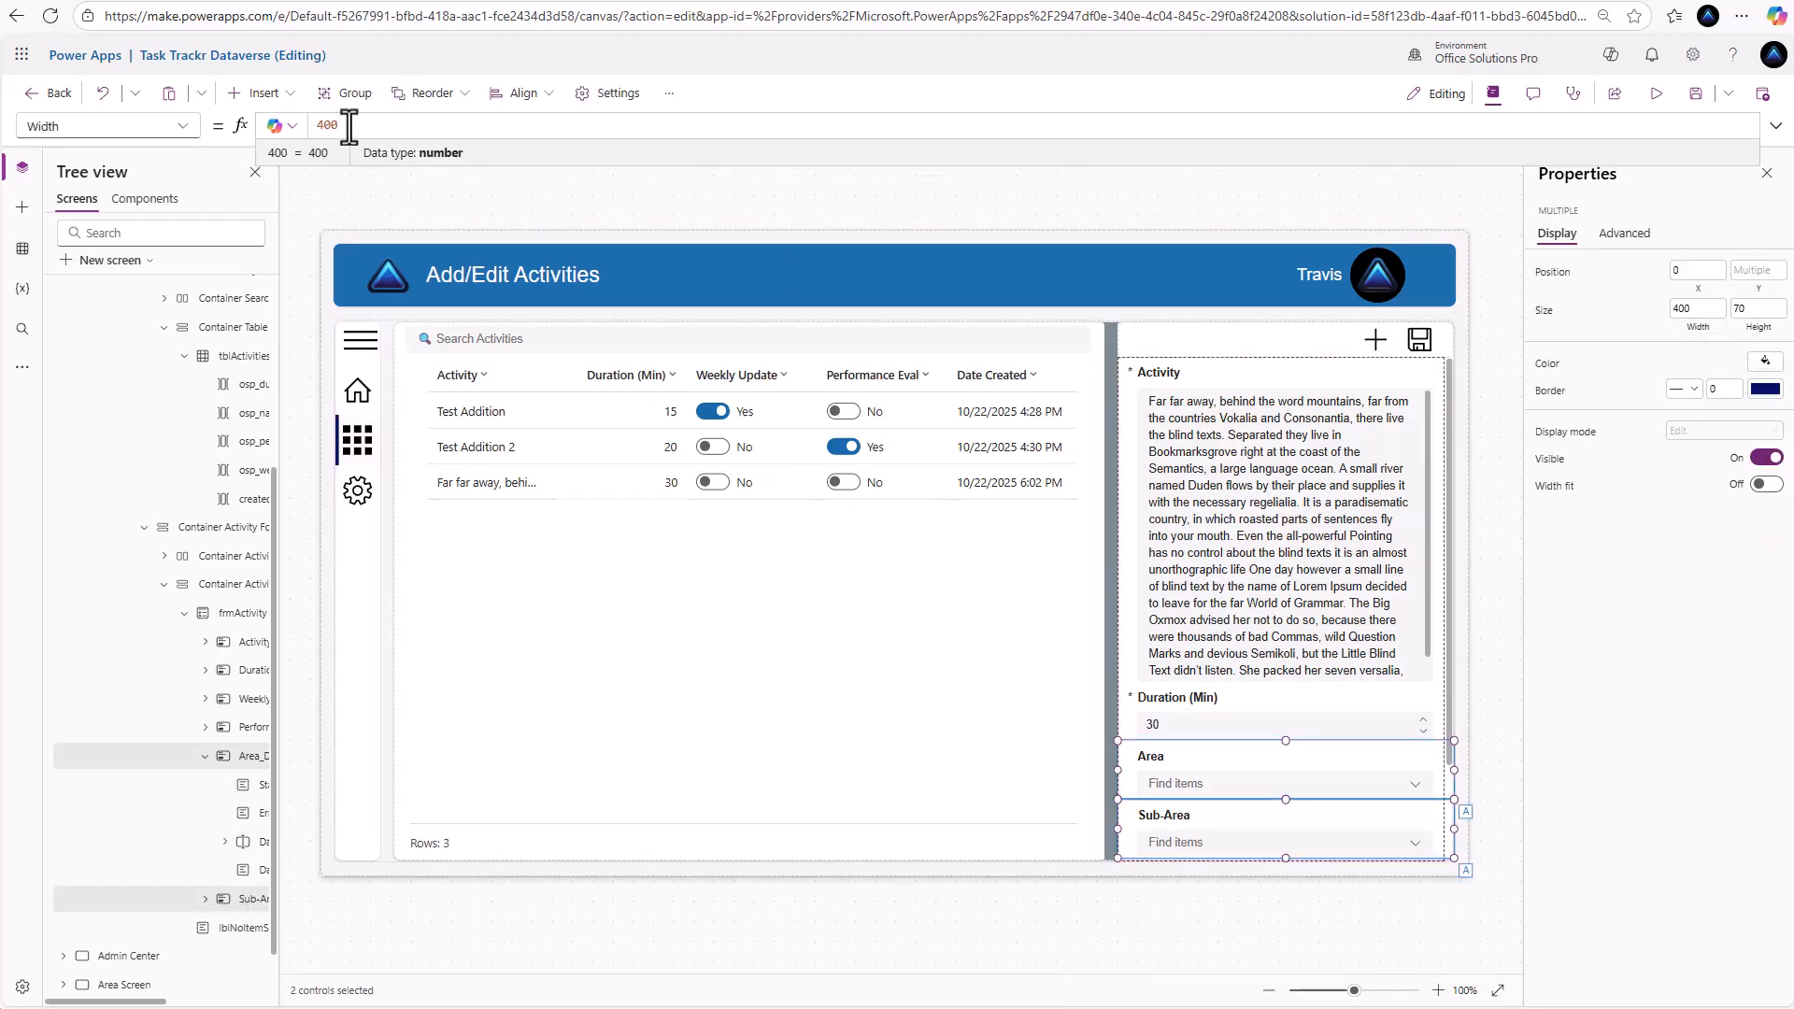
type("Parent.Width")
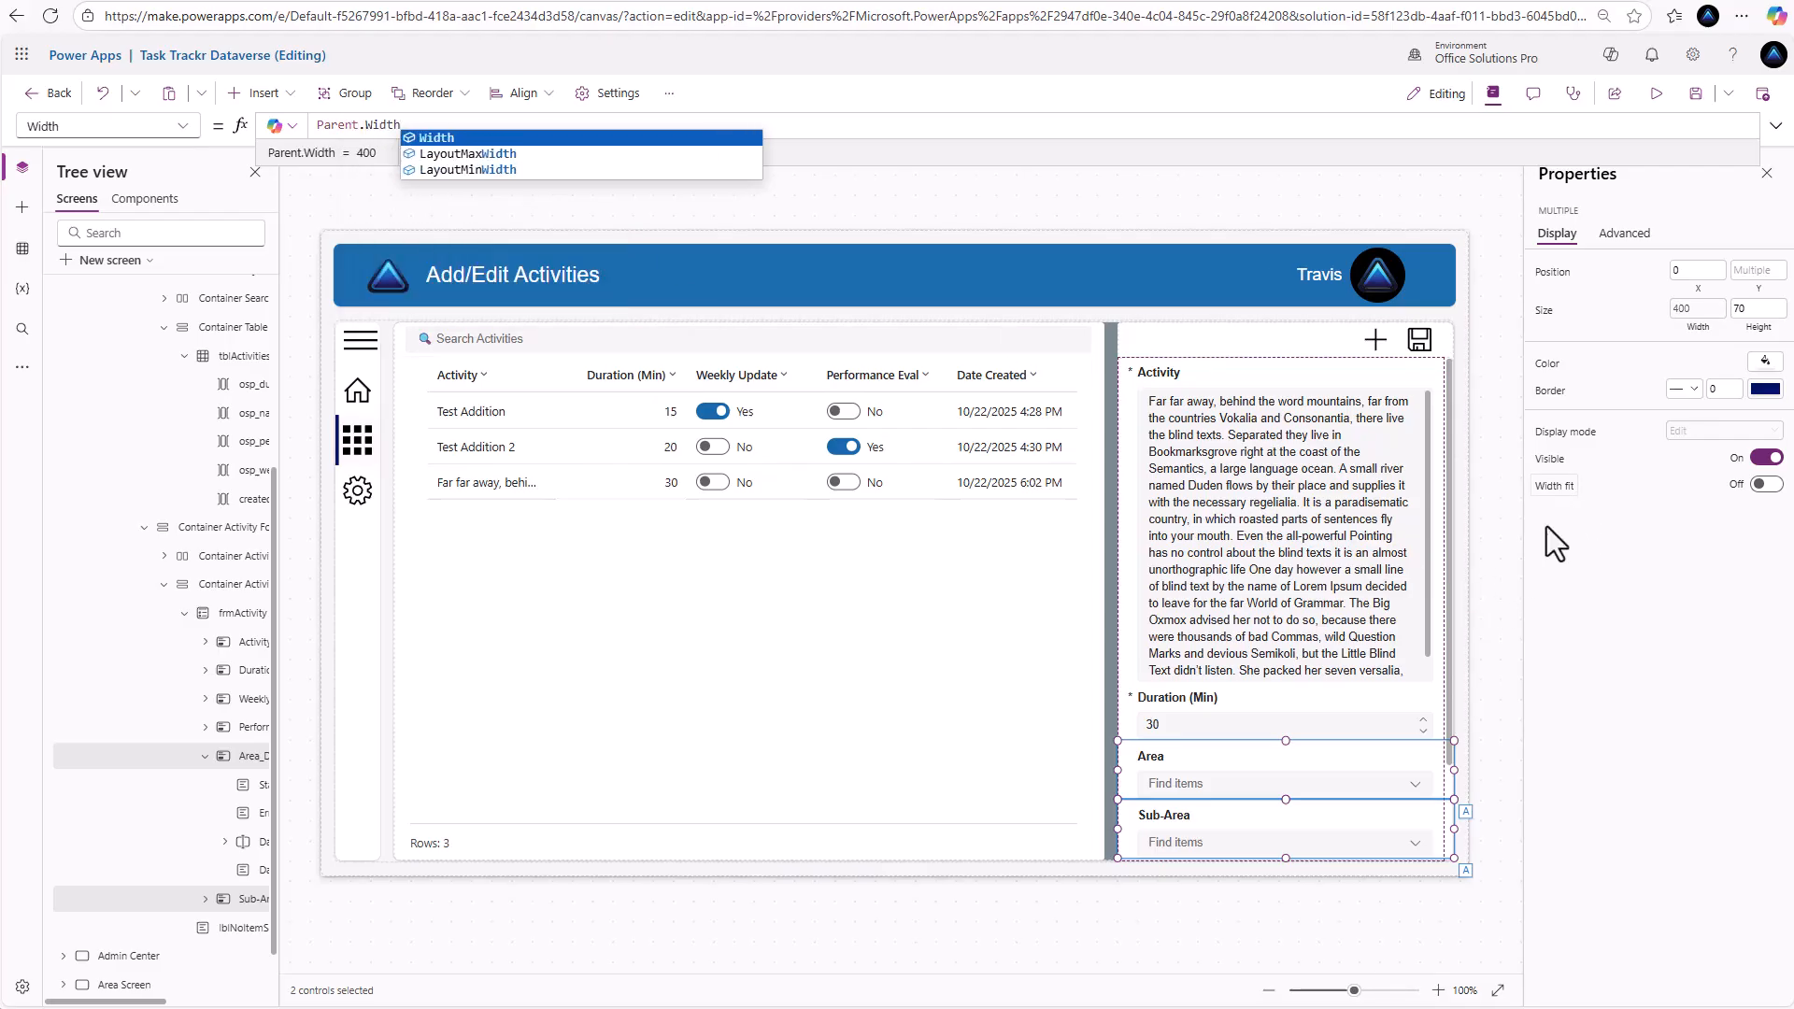
left_click(1592, 553)
Change the placeholder text of the Area combo box in the activity form to "Select Area"
left_click(1207, 785)
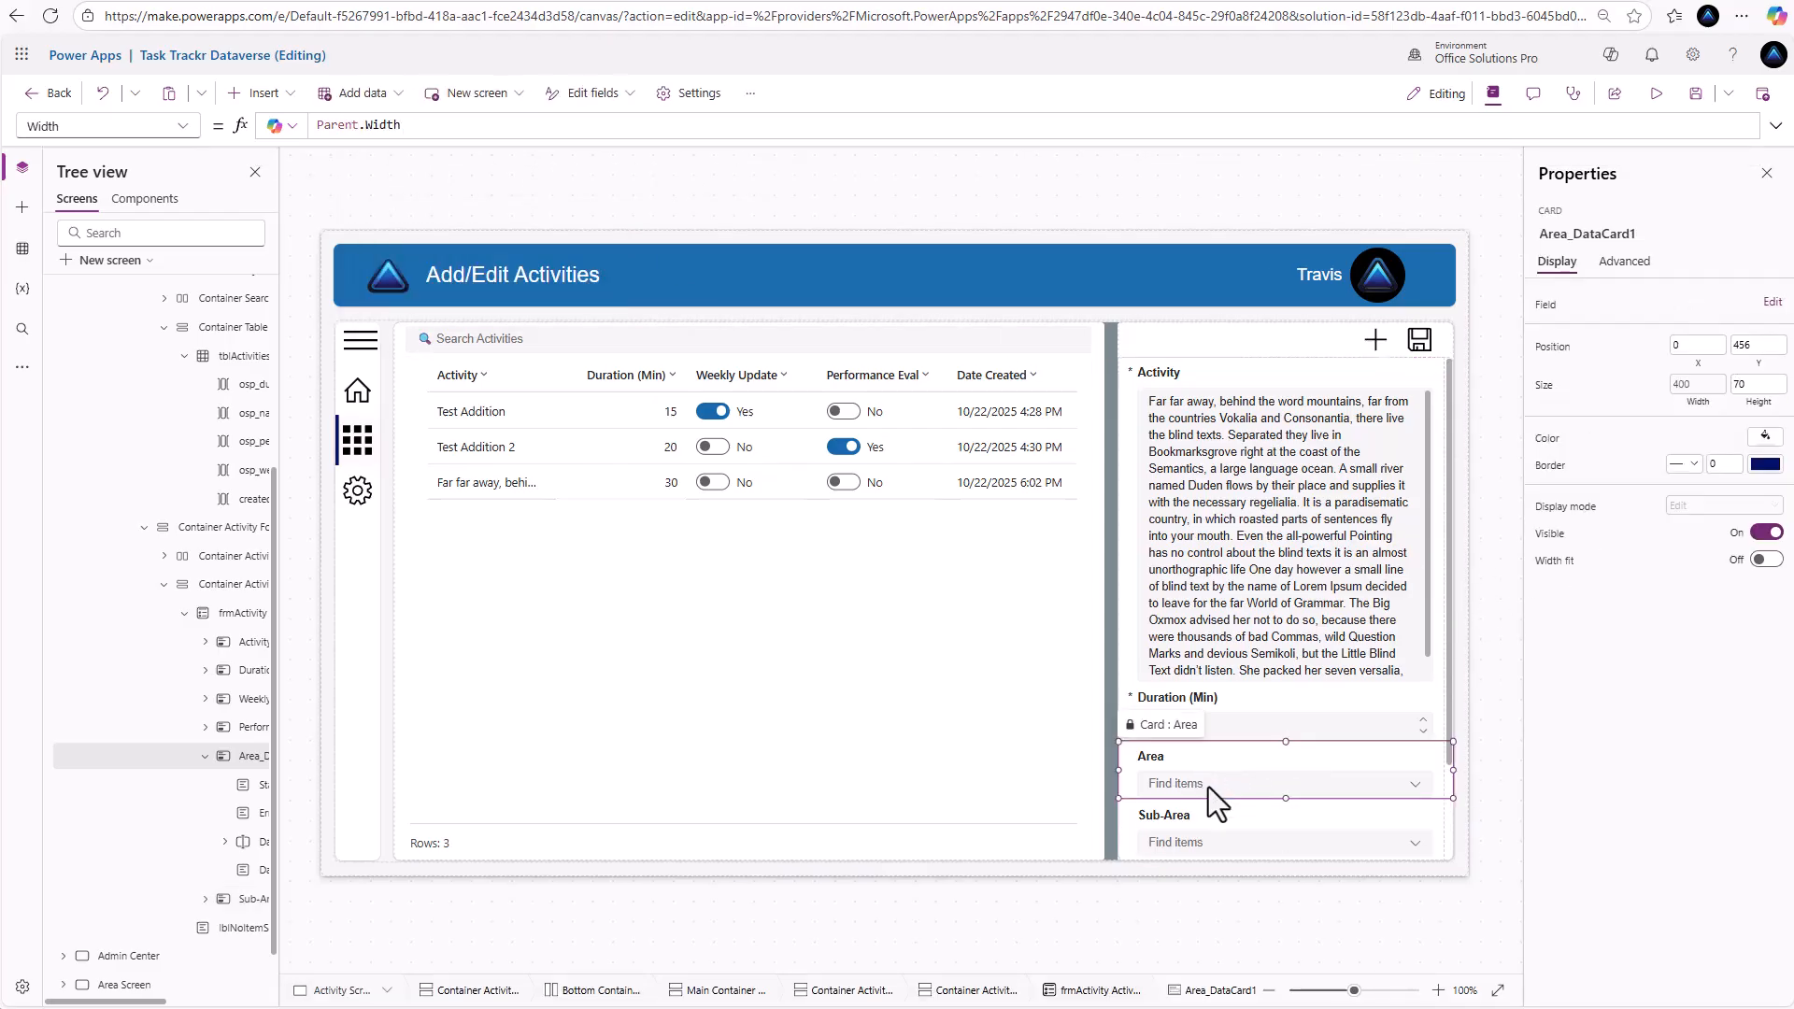
left_click(1207, 785)
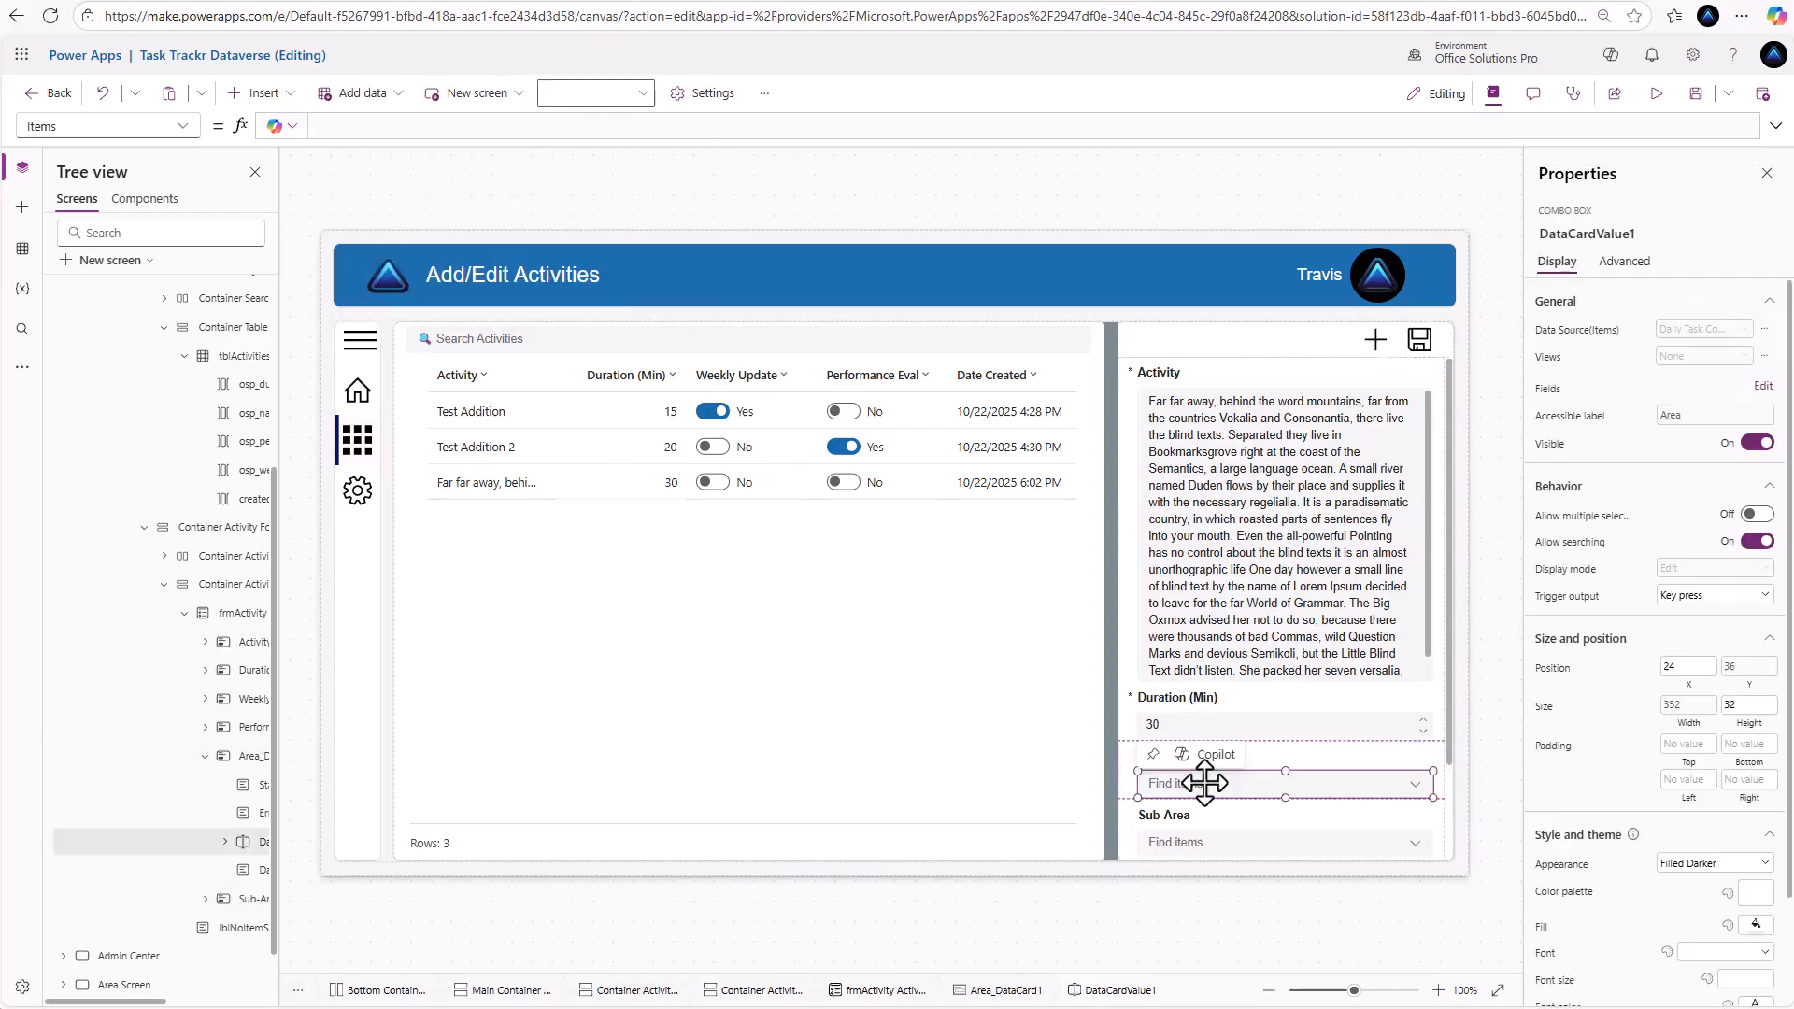
left_click(1624, 261)
scroll(1589, 813, "down", 3)
left_click(1578, 755)
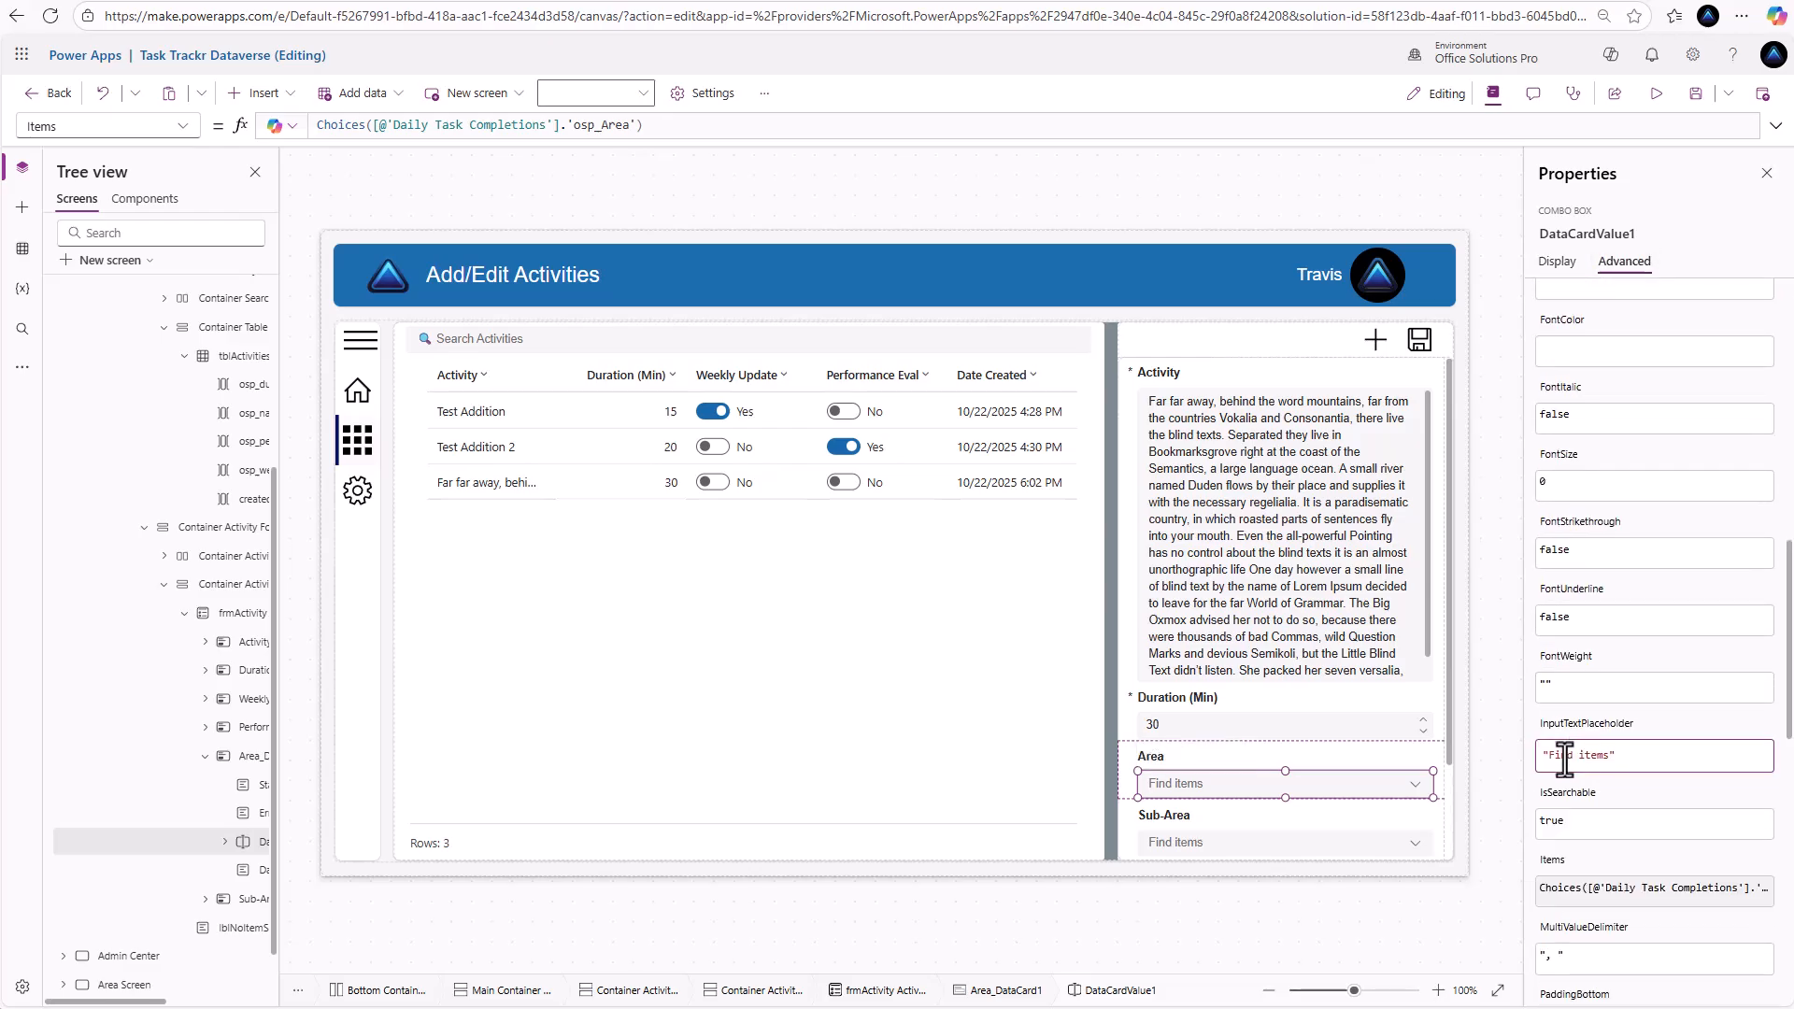
left_click_drag(1550, 759, 1590, 761)
Change the placeholder text of the Sub-Area combo box to "Select Sub-Area"
left_click(1295, 847)
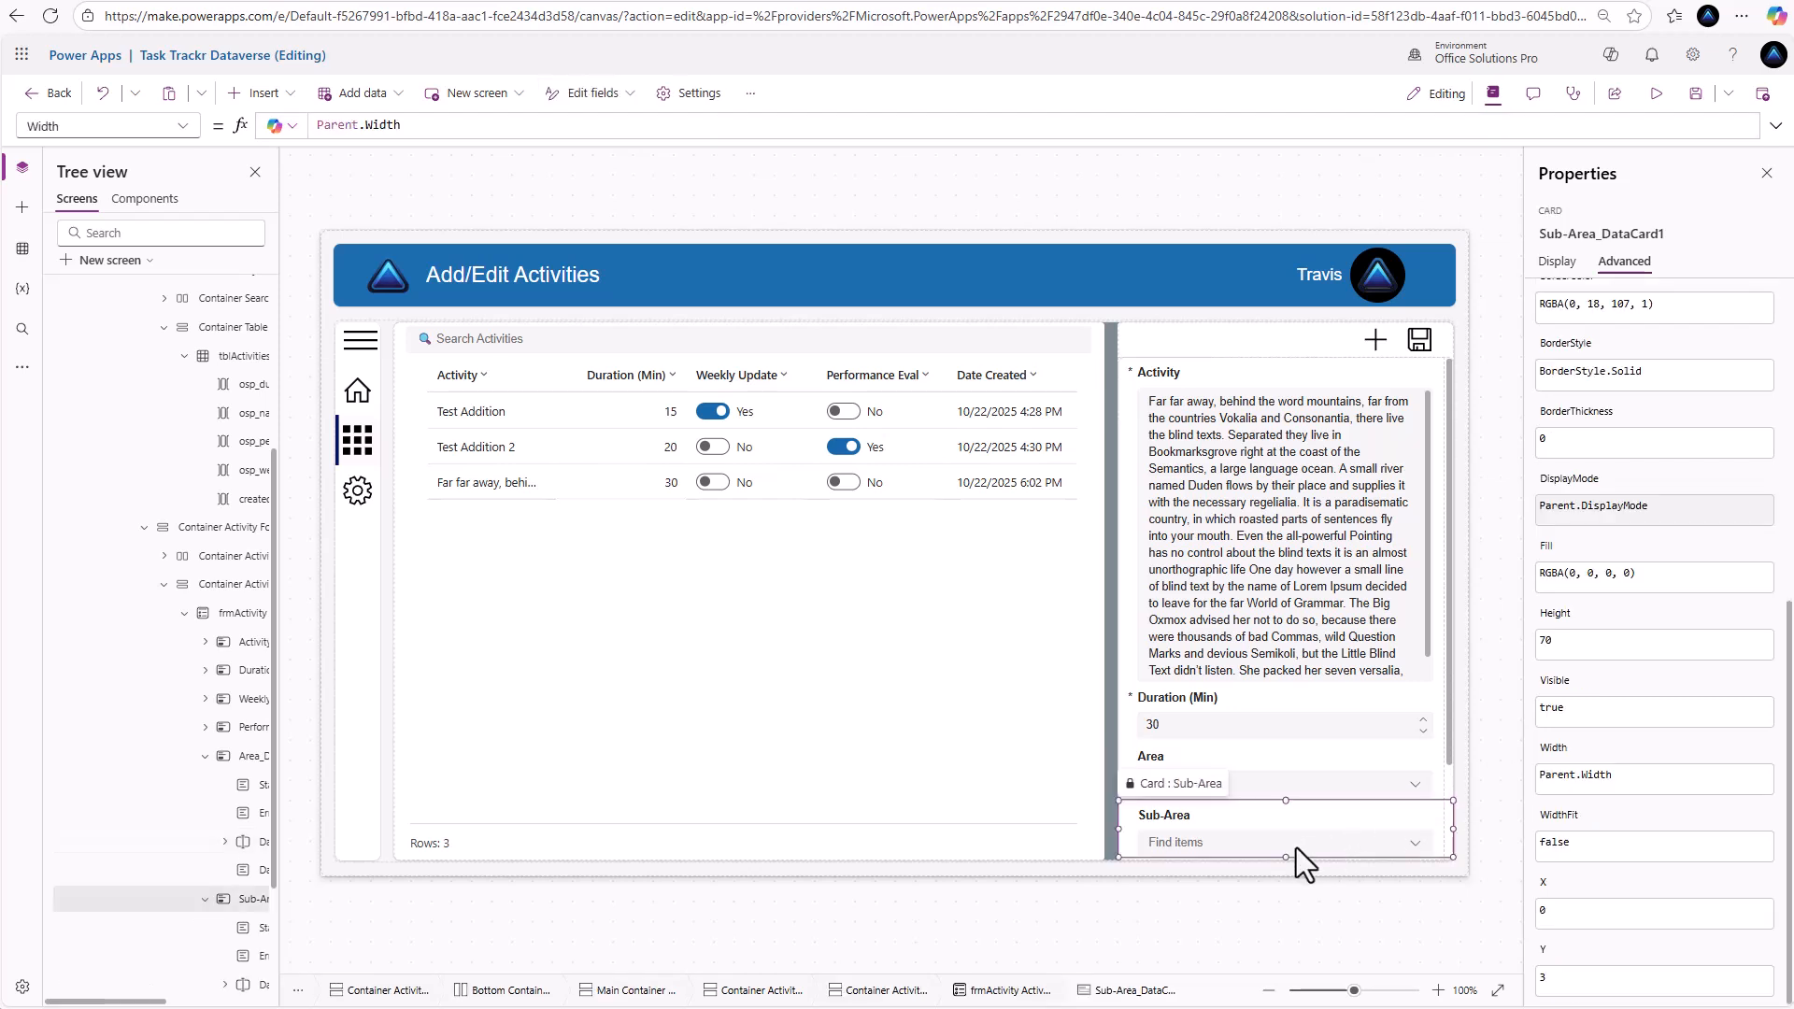
left_click(1295, 846)
left_click(1545, 758)
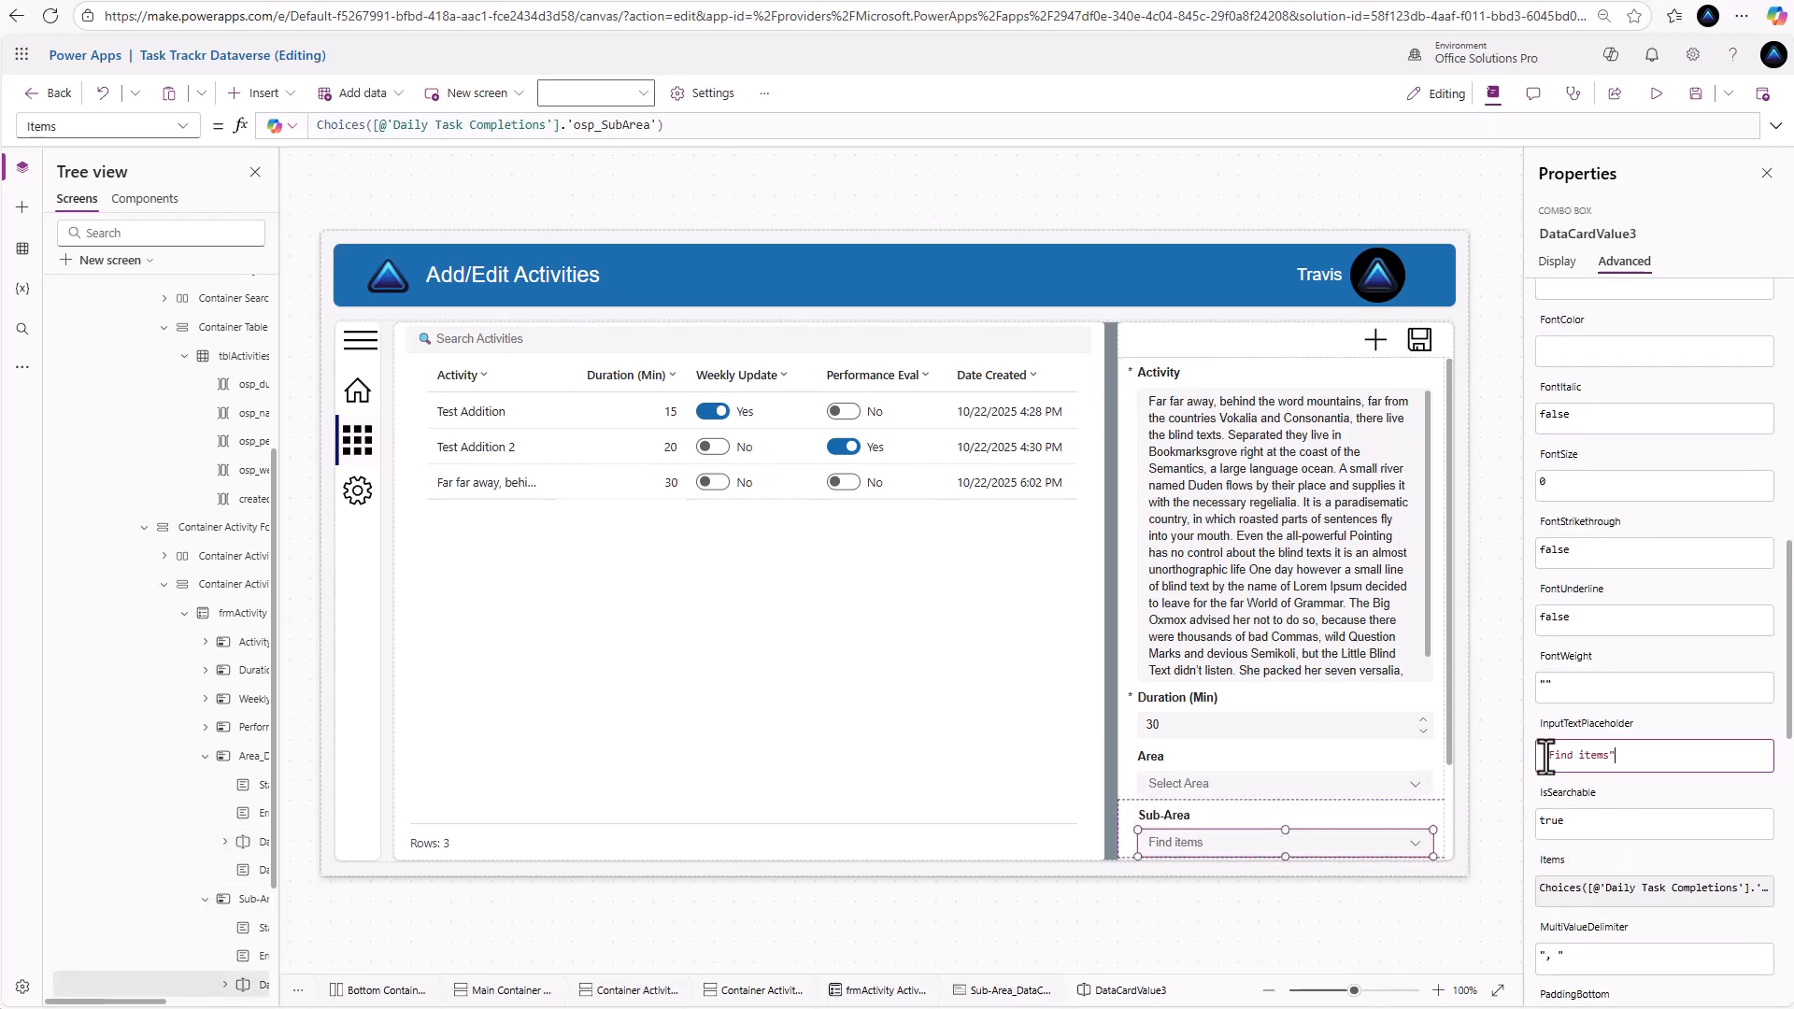
left_click_drag(1551, 760, 1592, 759)
key("BackSpace")
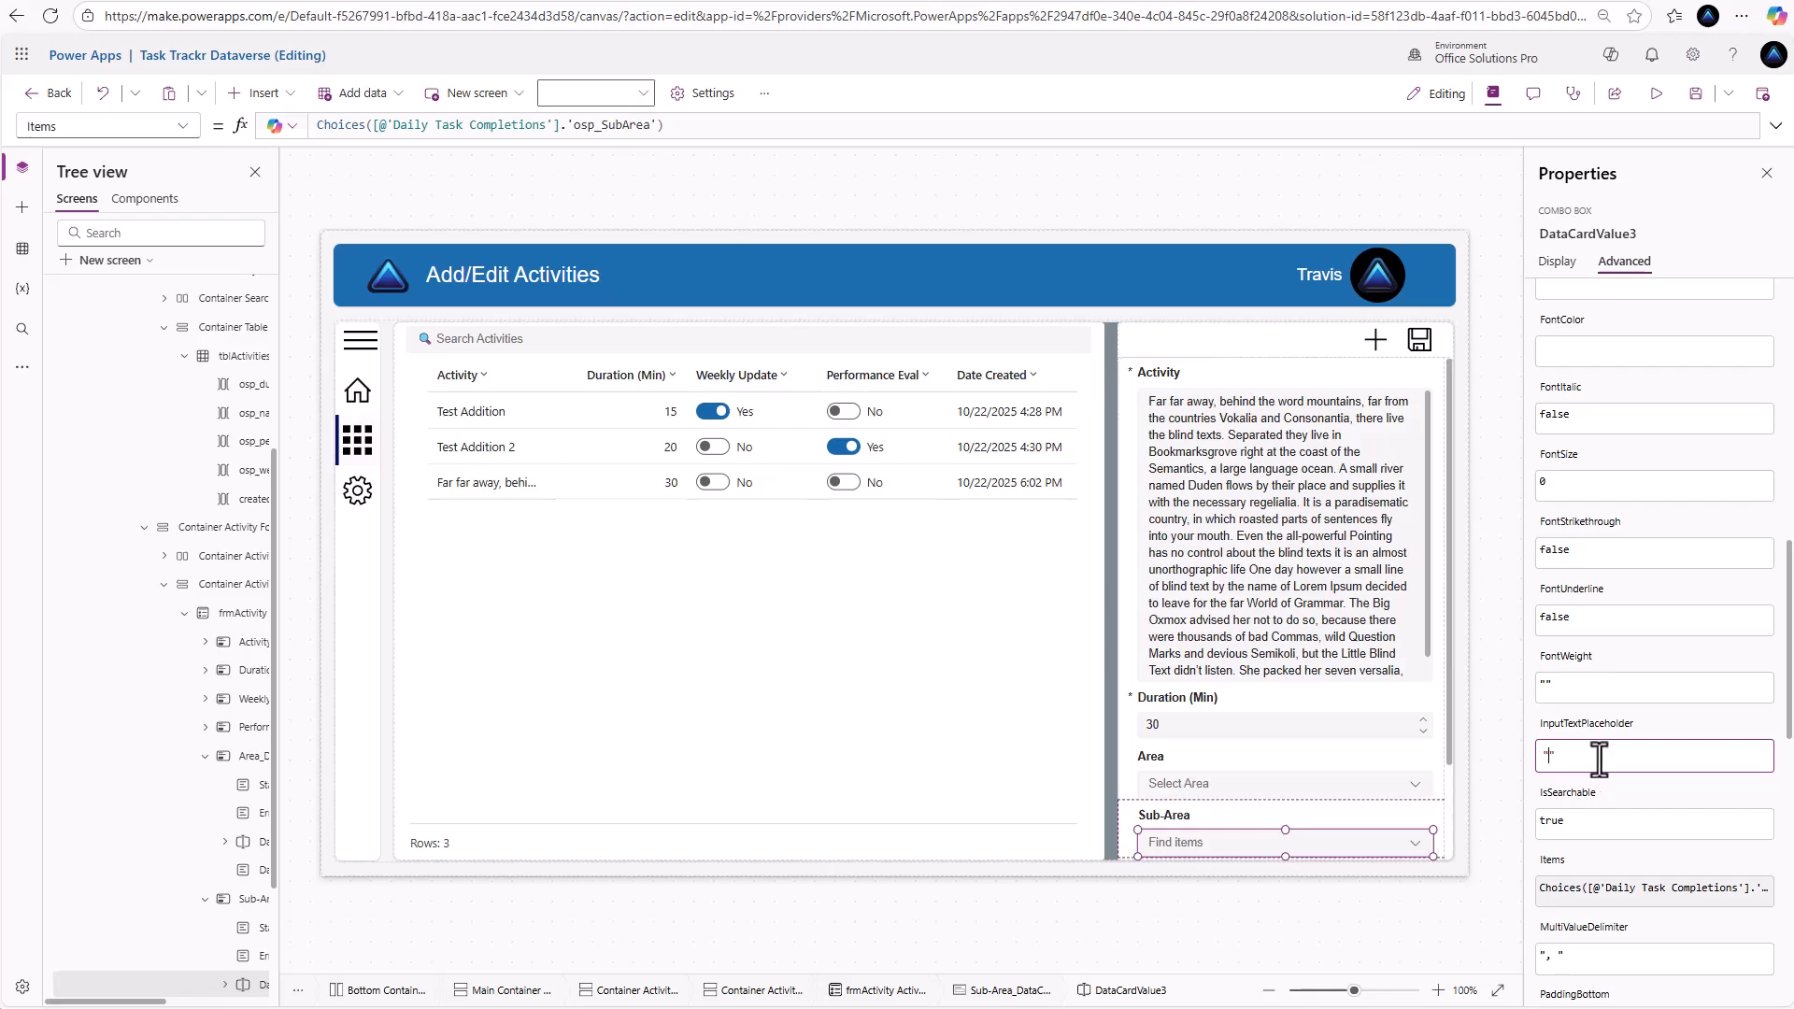
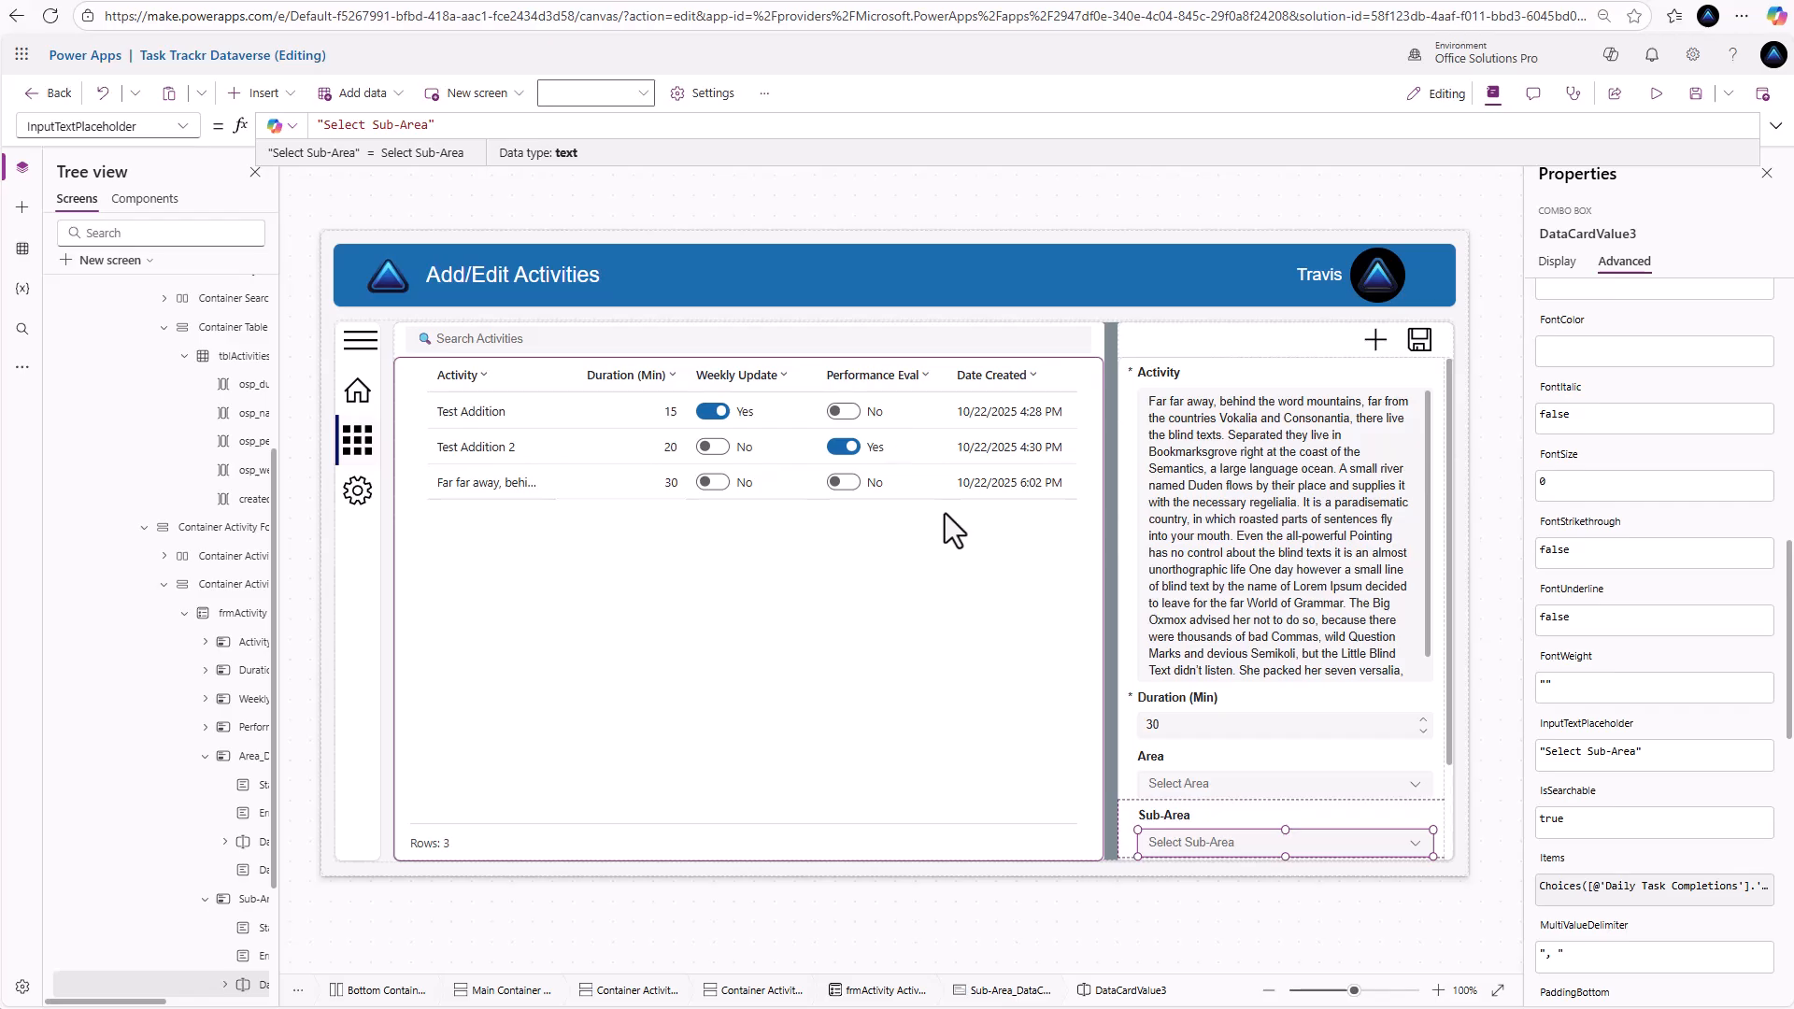
In preview, set the "Far far away" activity's Area to Task Trackr and Sub-Area to Meeting, save the record, and return to editing
left_click(1656, 94)
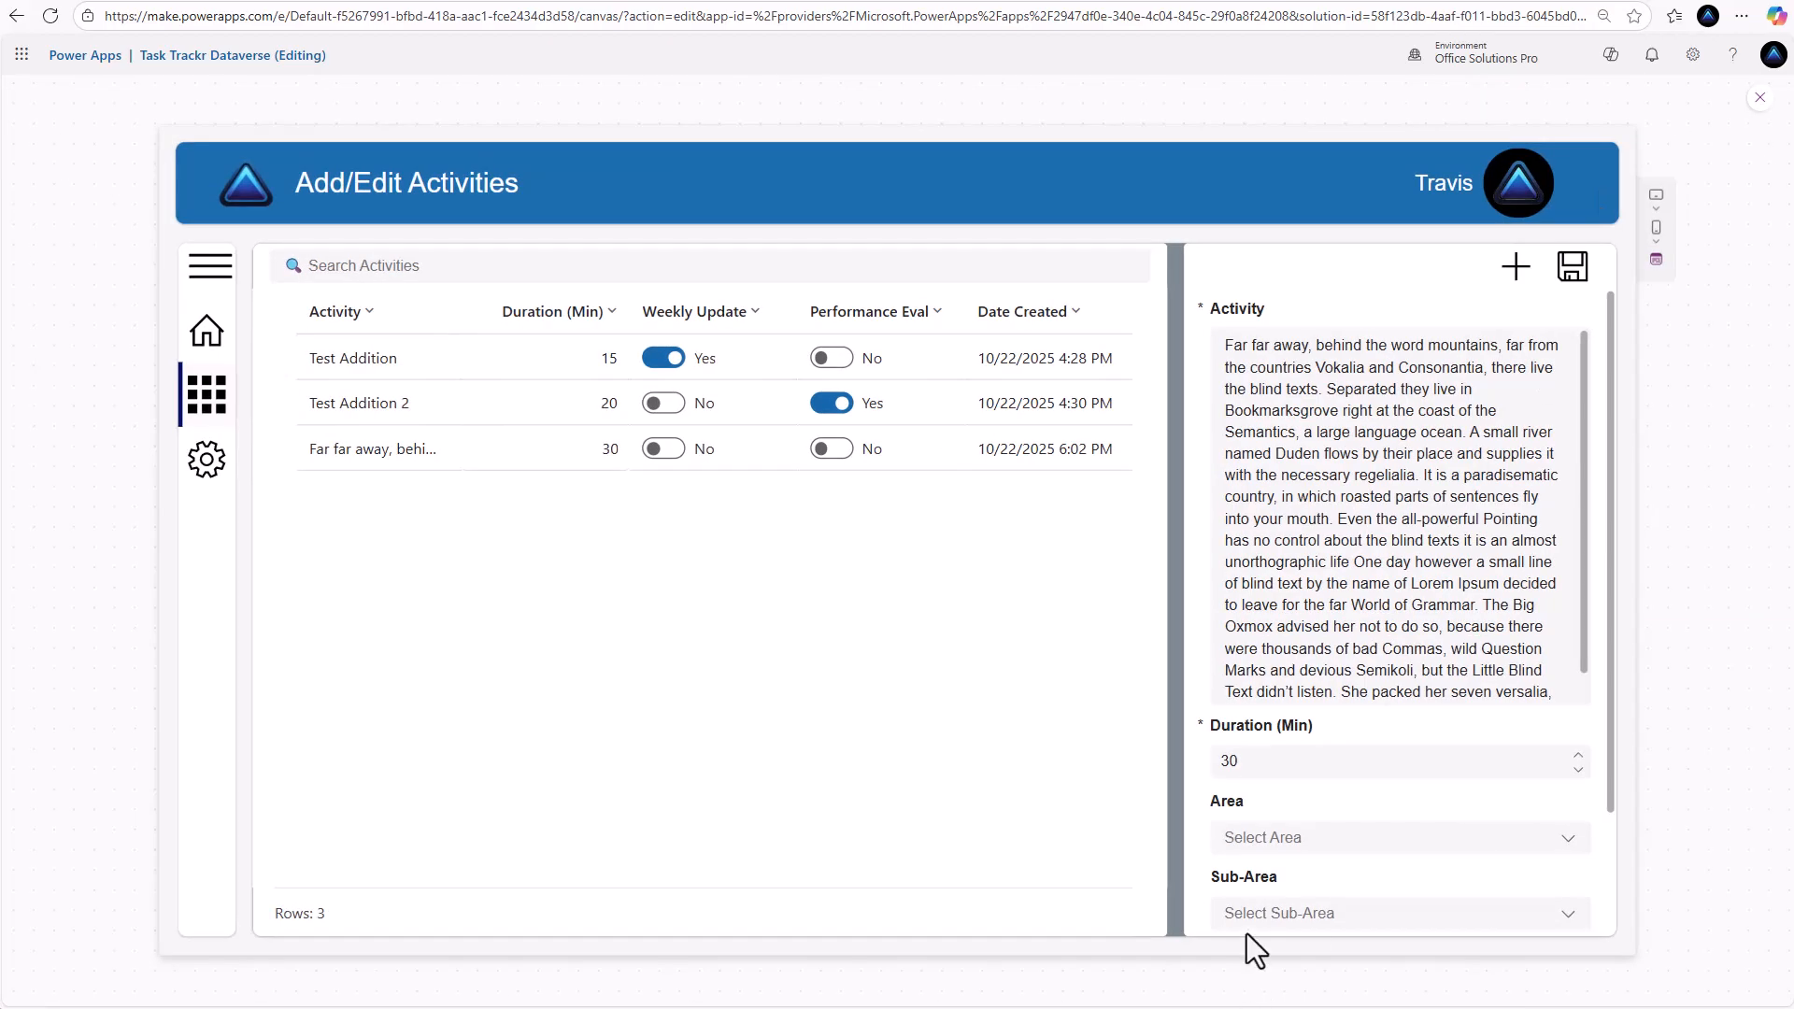
left_click(1325, 840)
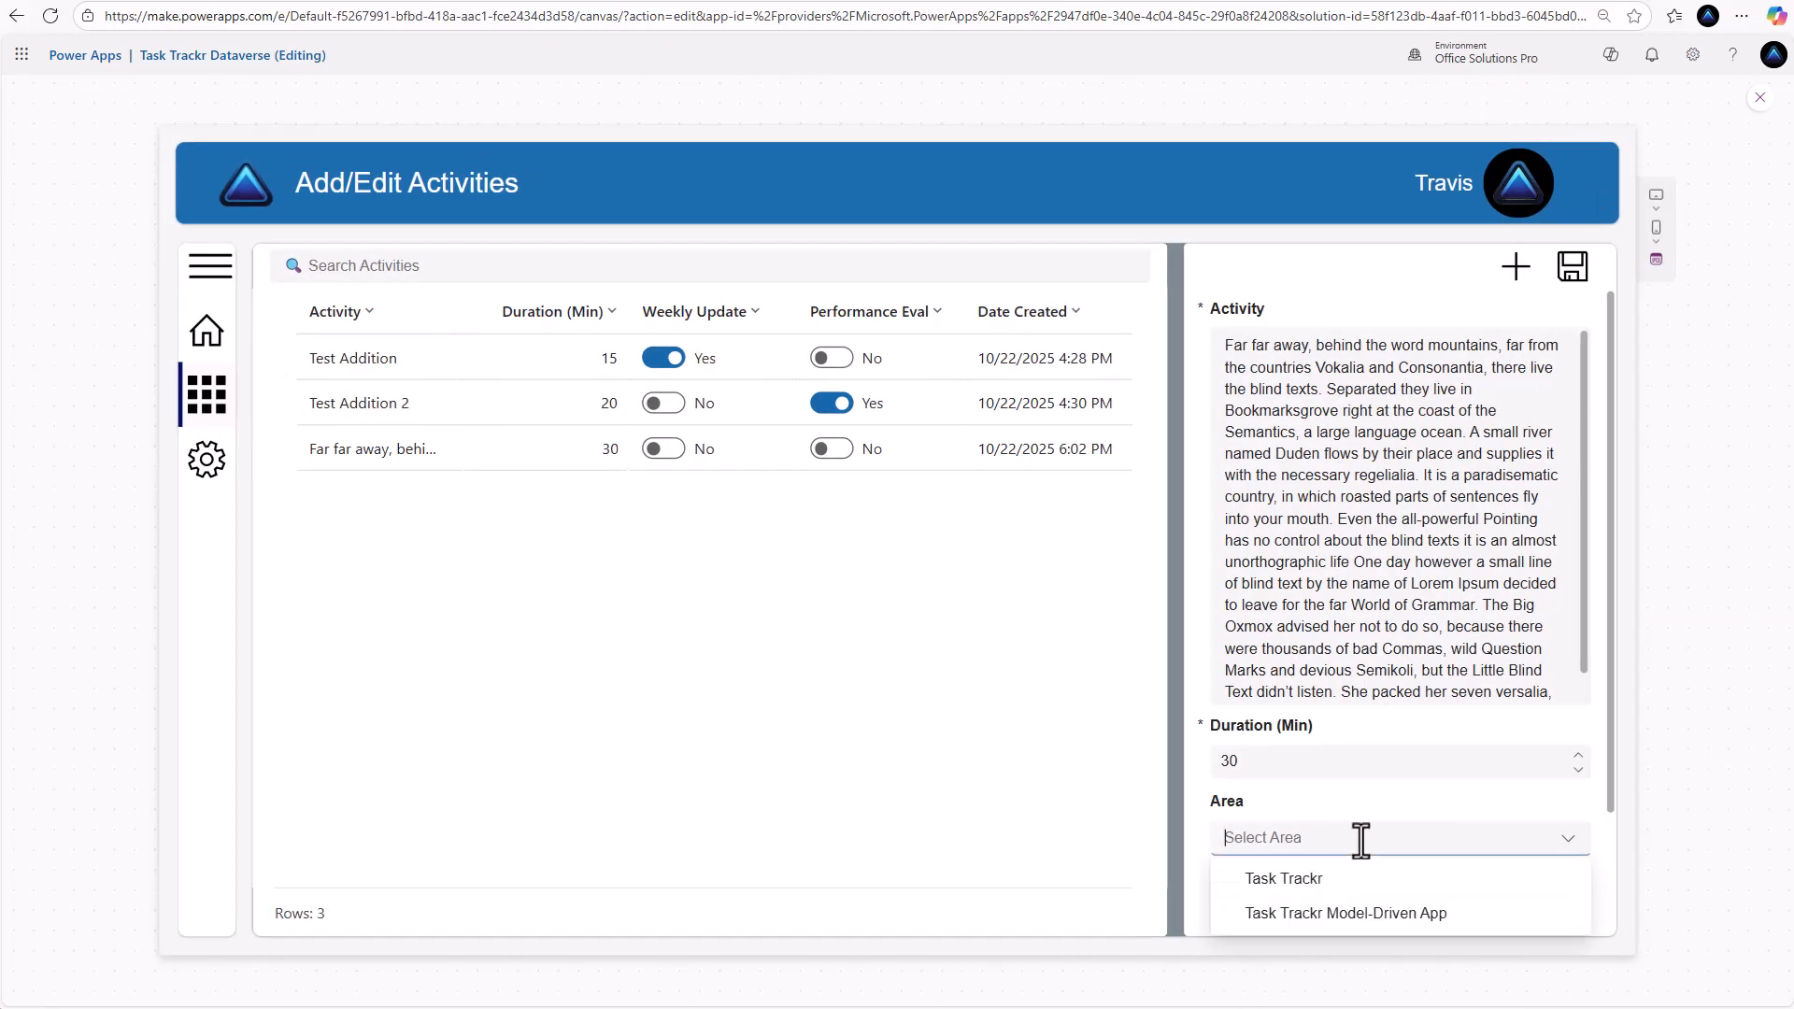
left_click(1303, 883)
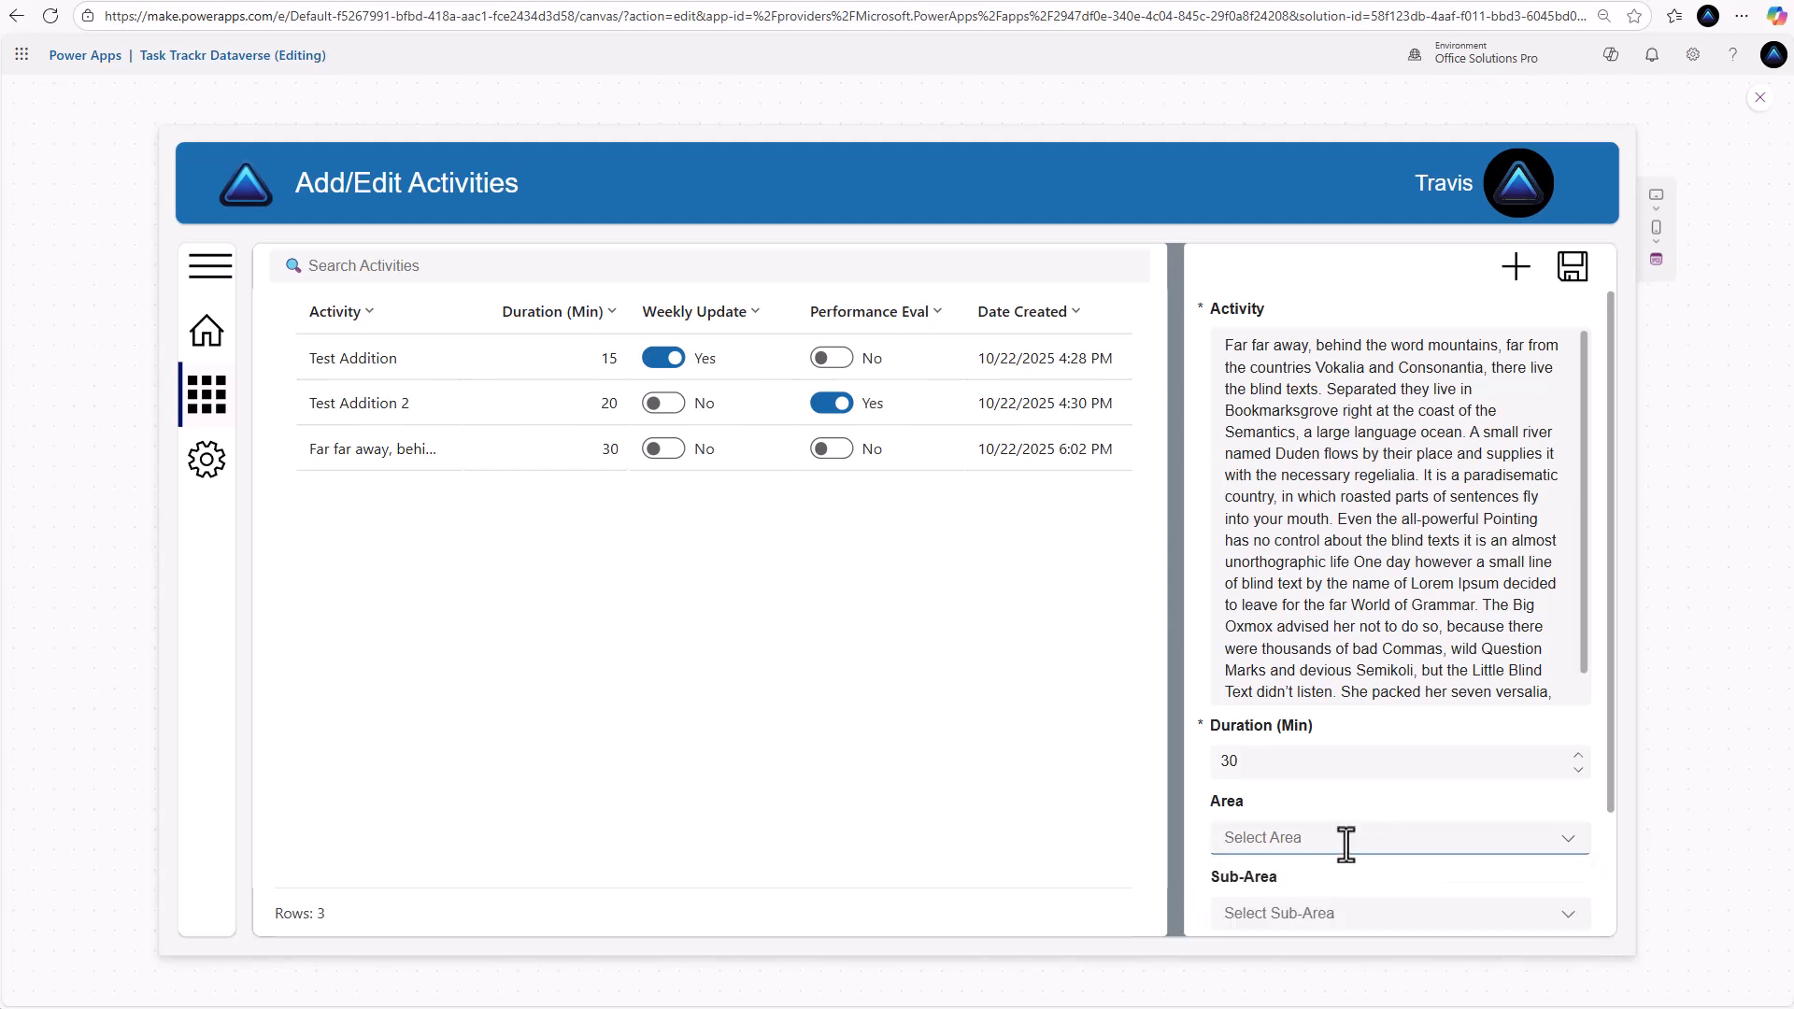
scroll(1364, 846, "down", 2)
left_click(1381, 764)
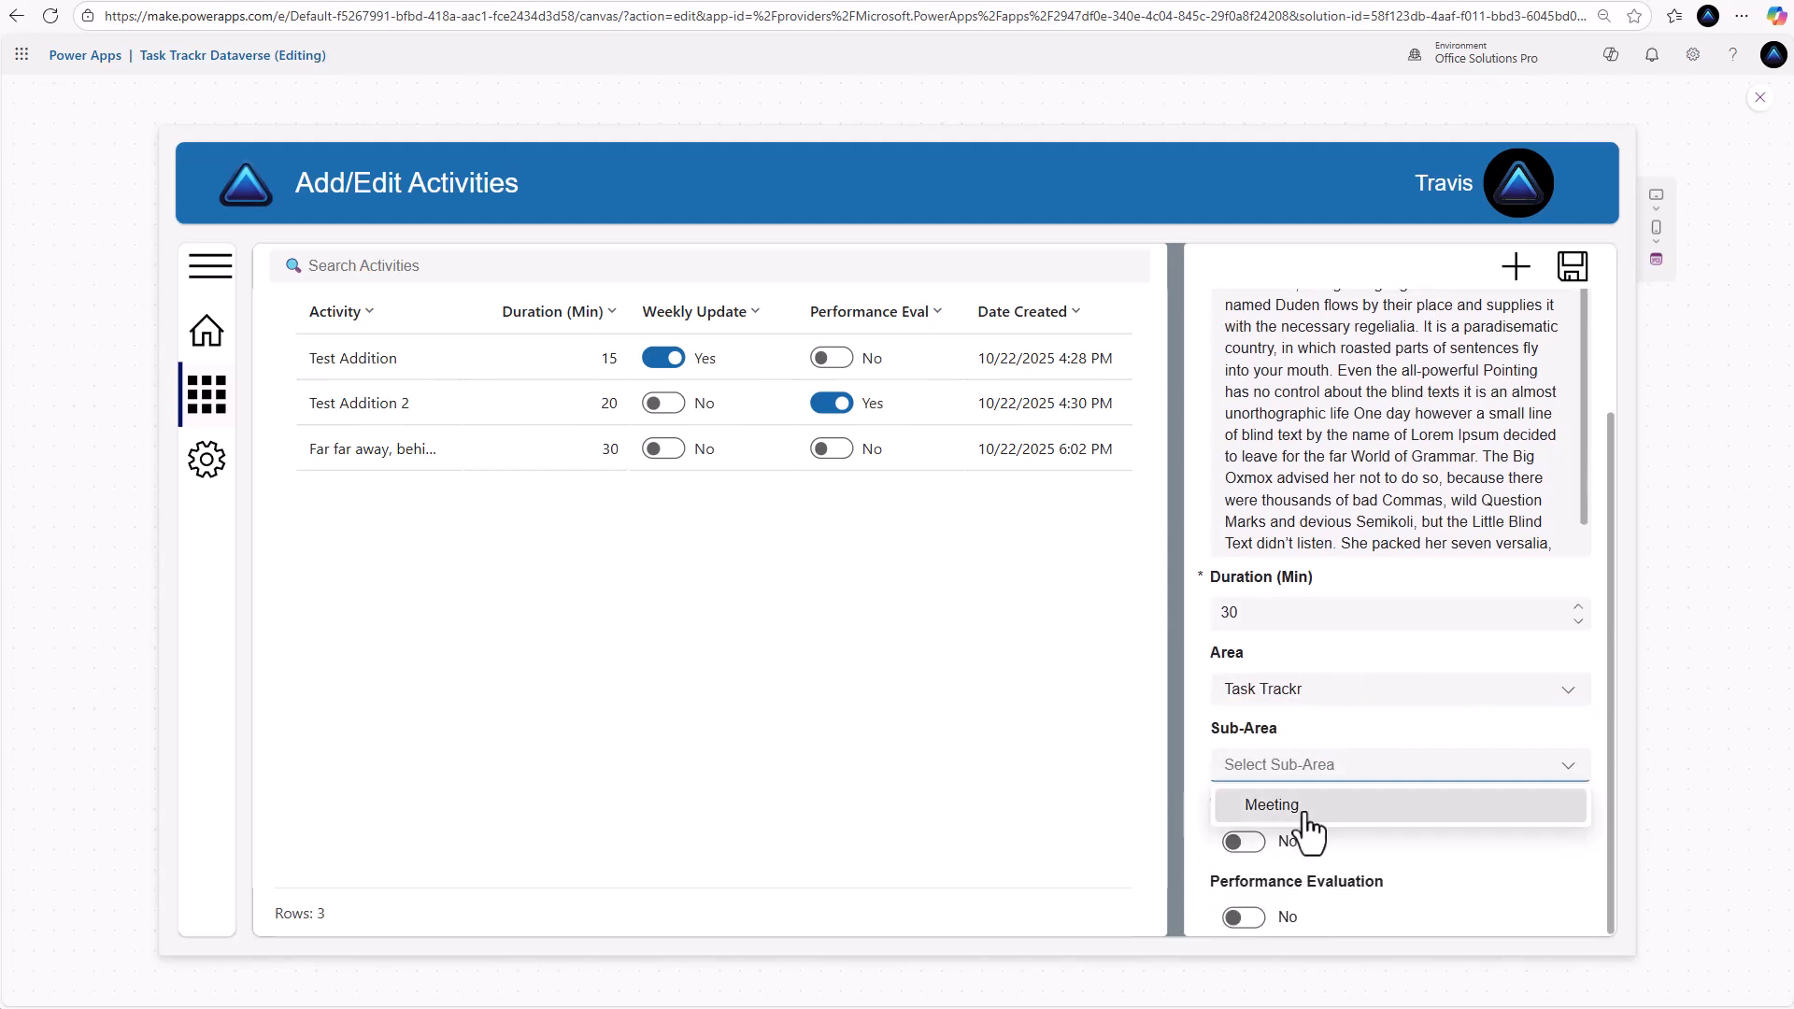
left_click(1303, 817)
left_click(1580, 281)
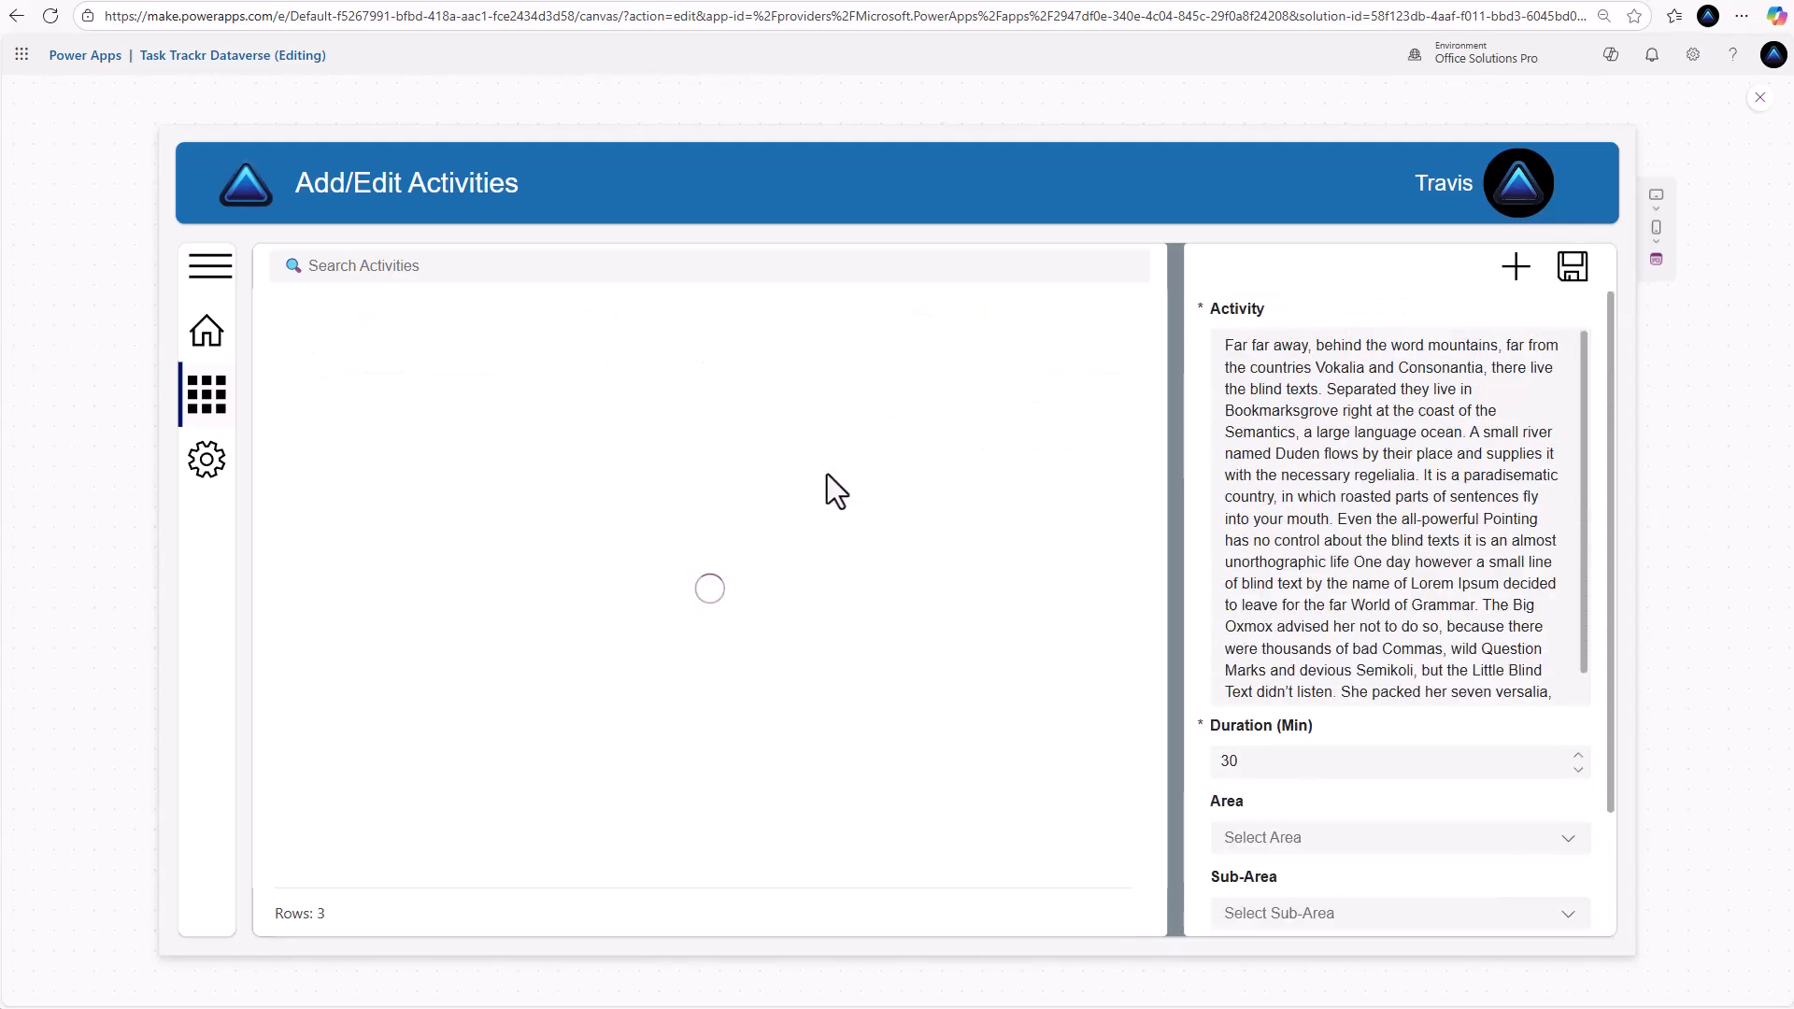
scroll(1287, 624, "down", 2)
scroll(1280, 738, "up", 3)
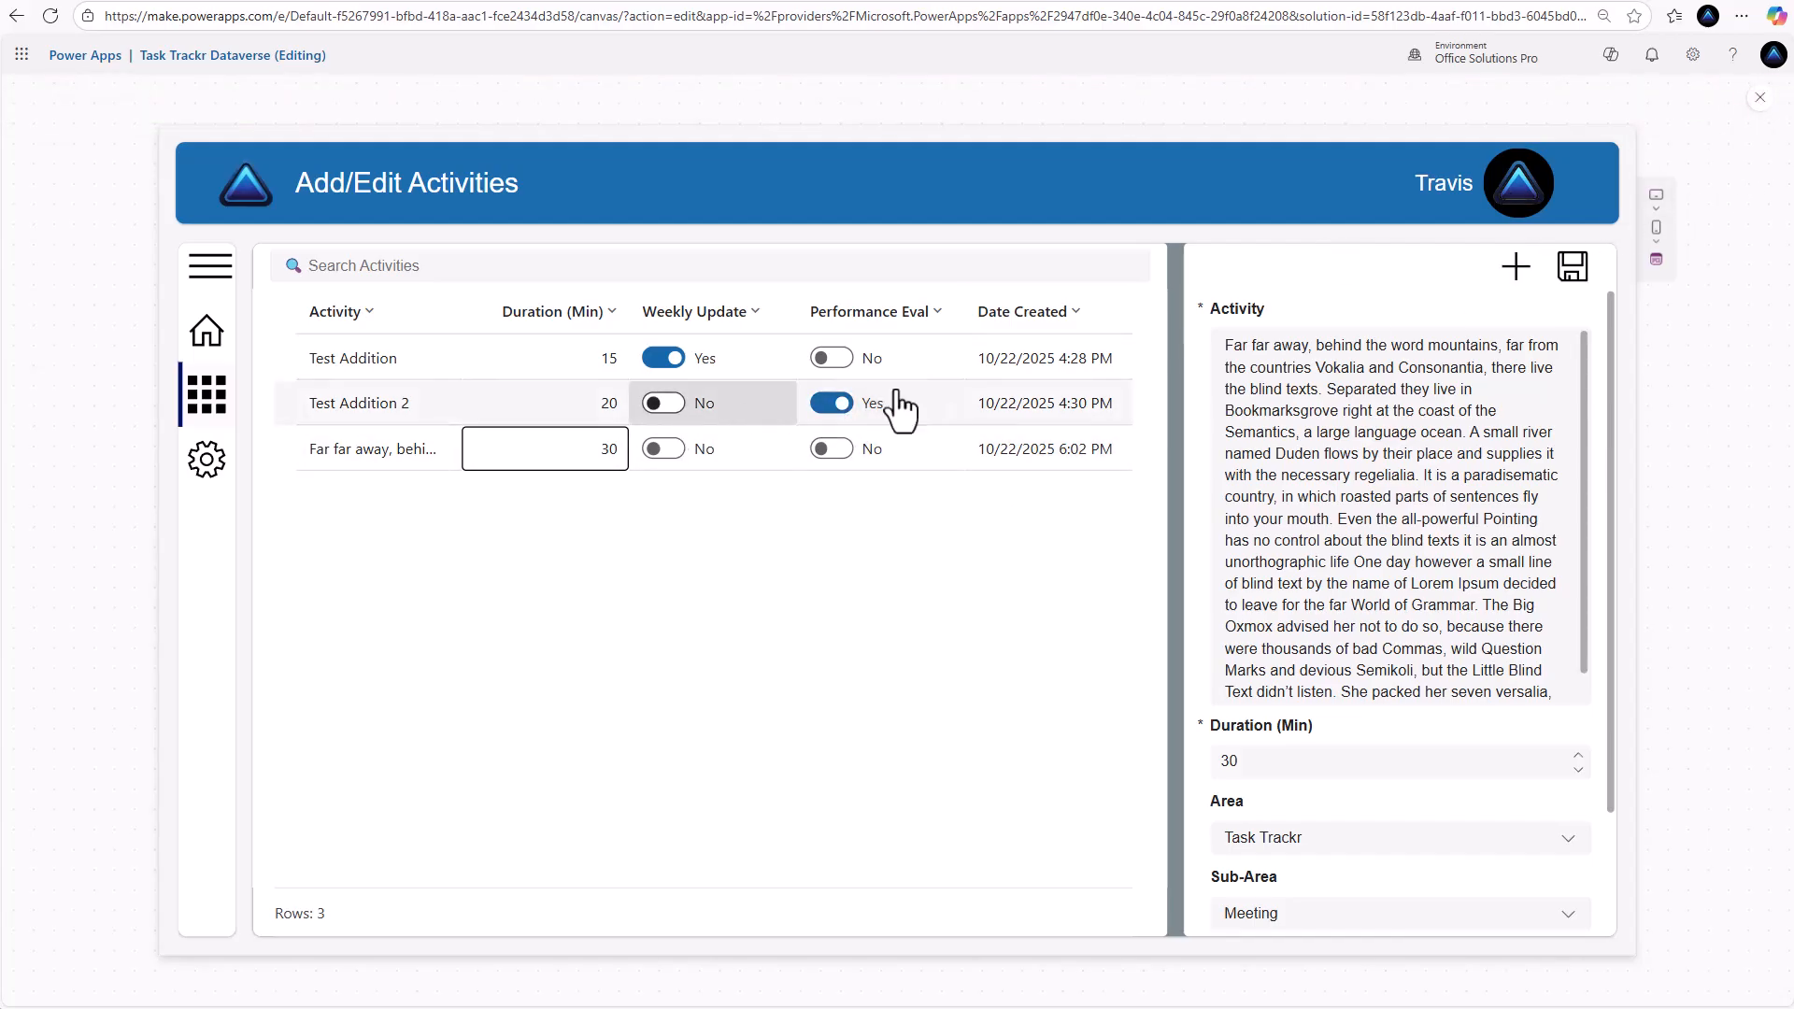
left_click(1760, 99)
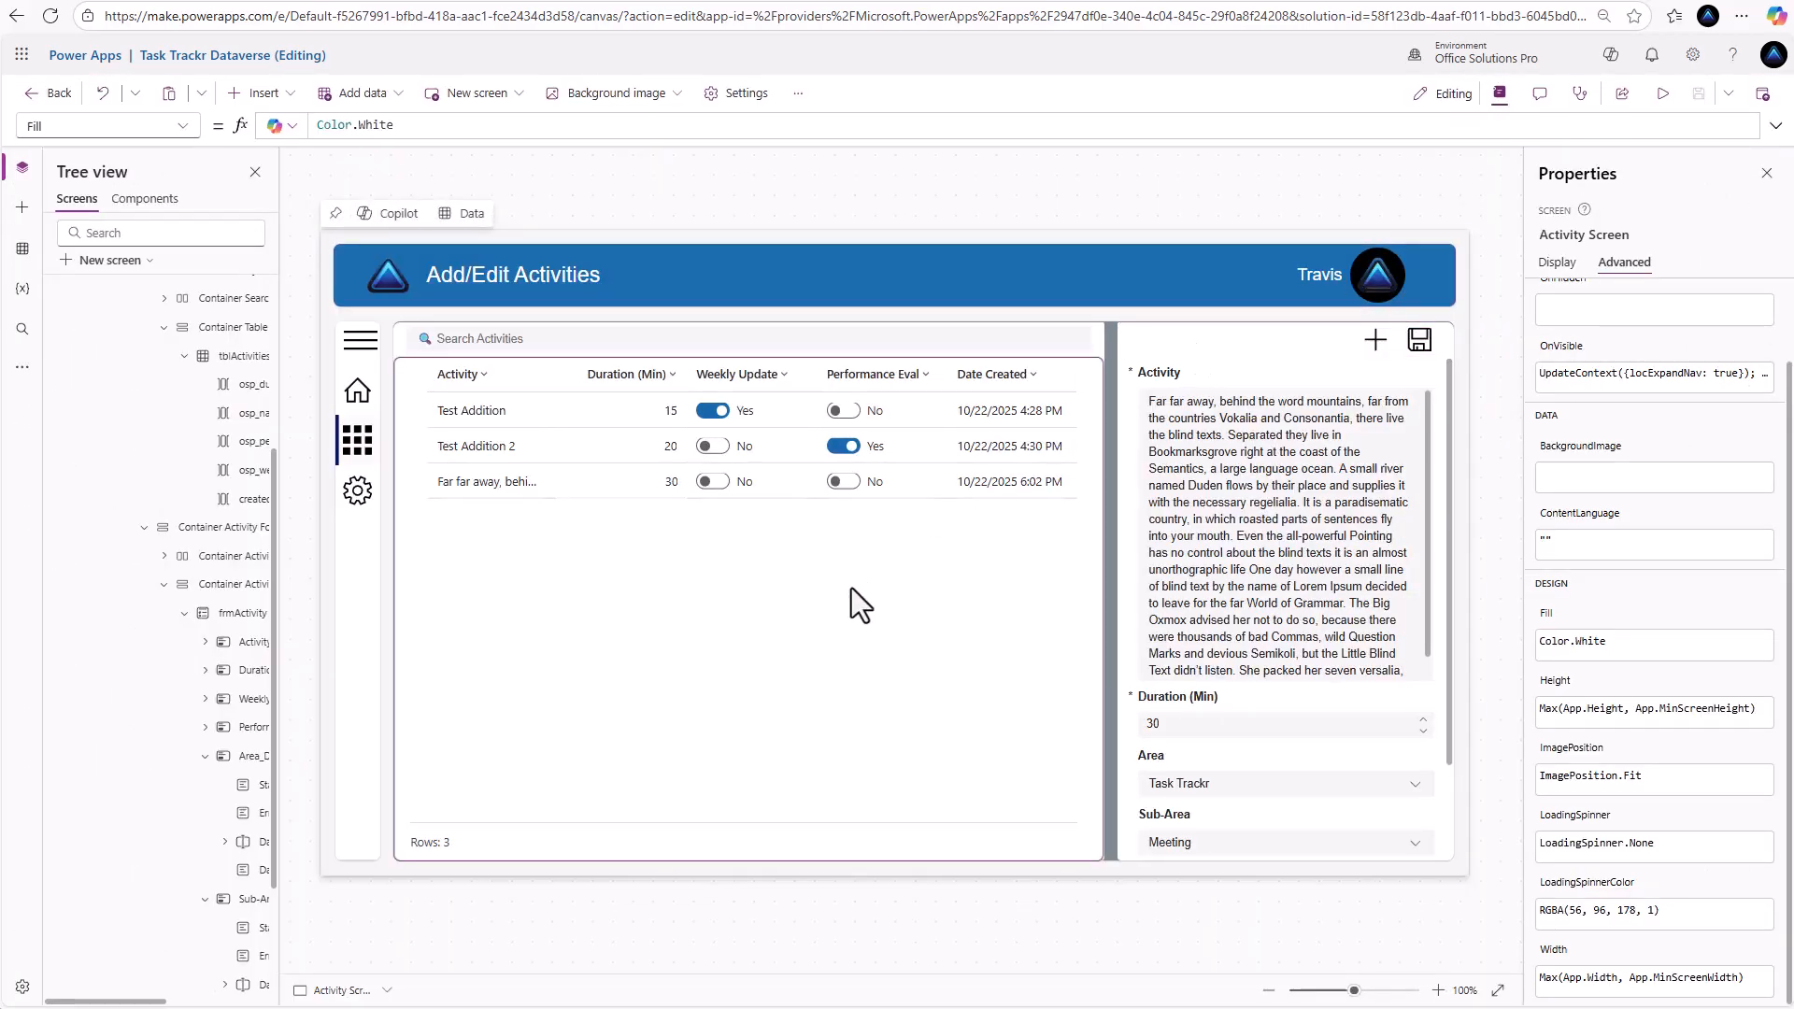
Add the osp_Area and osp_SubArea fields to the tblActivities table
left_click(1559, 263)
left_click(1762, 387)
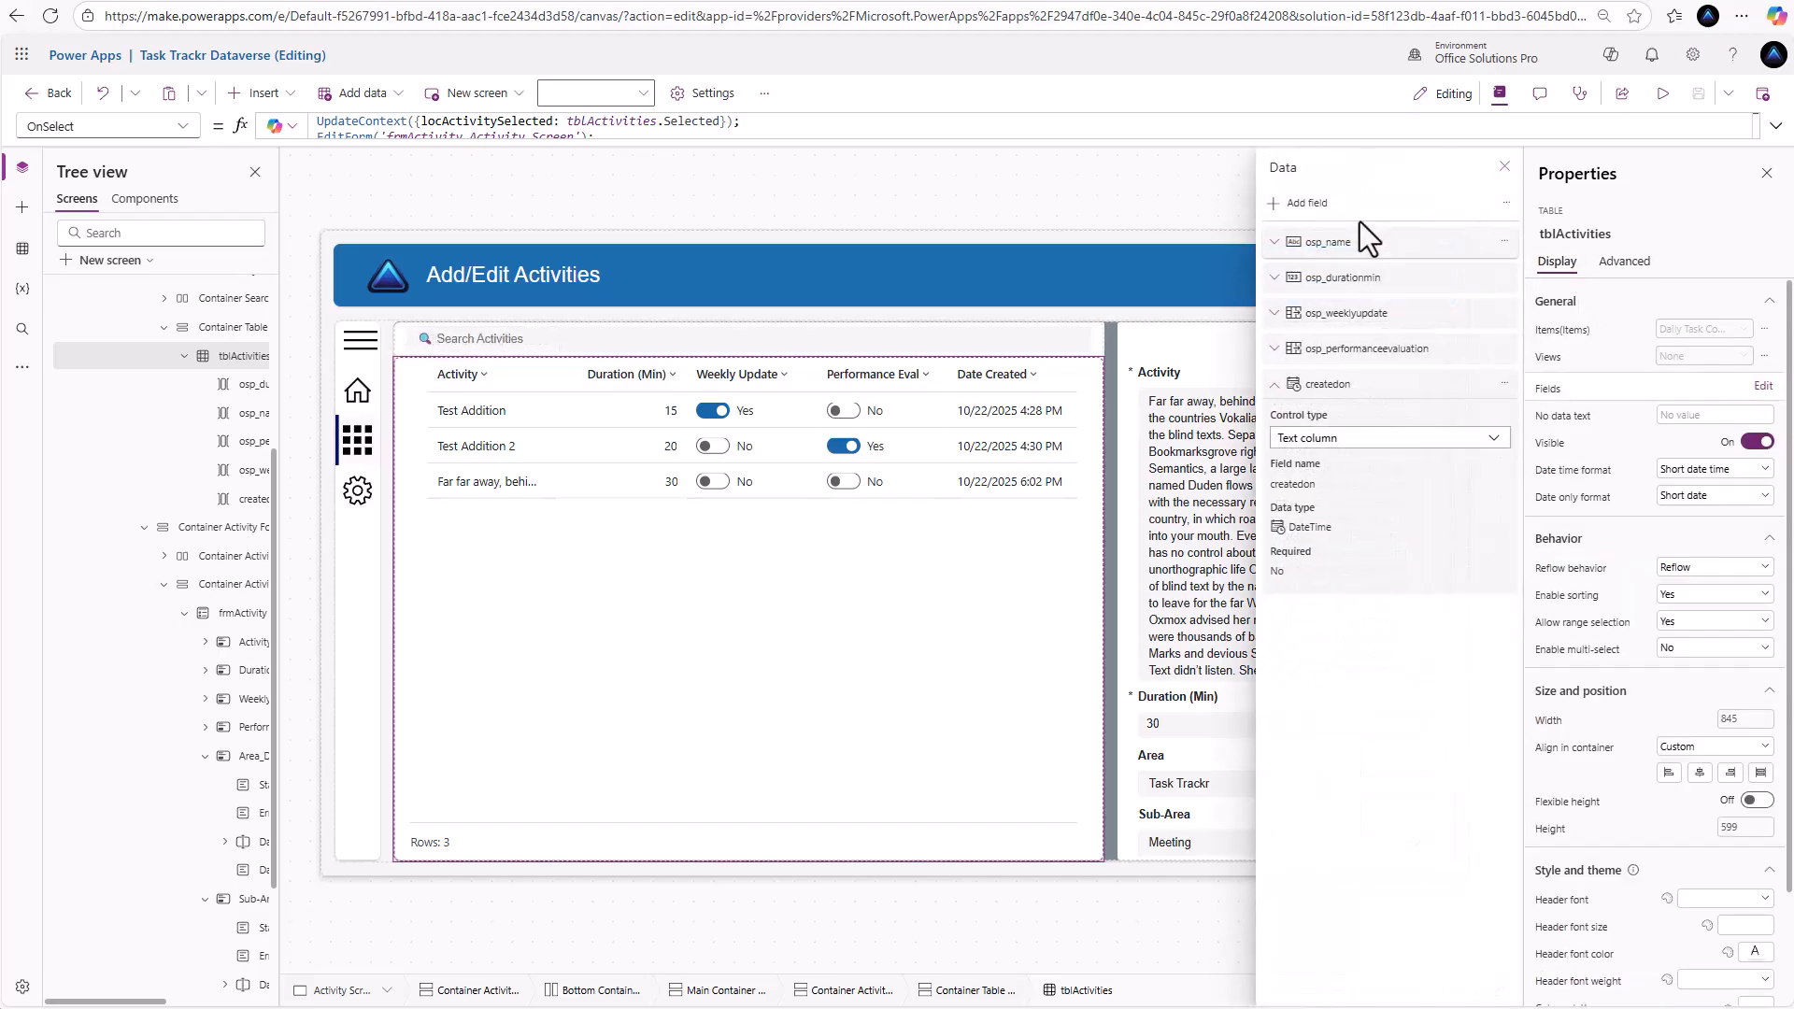
left_click(1292, 206)
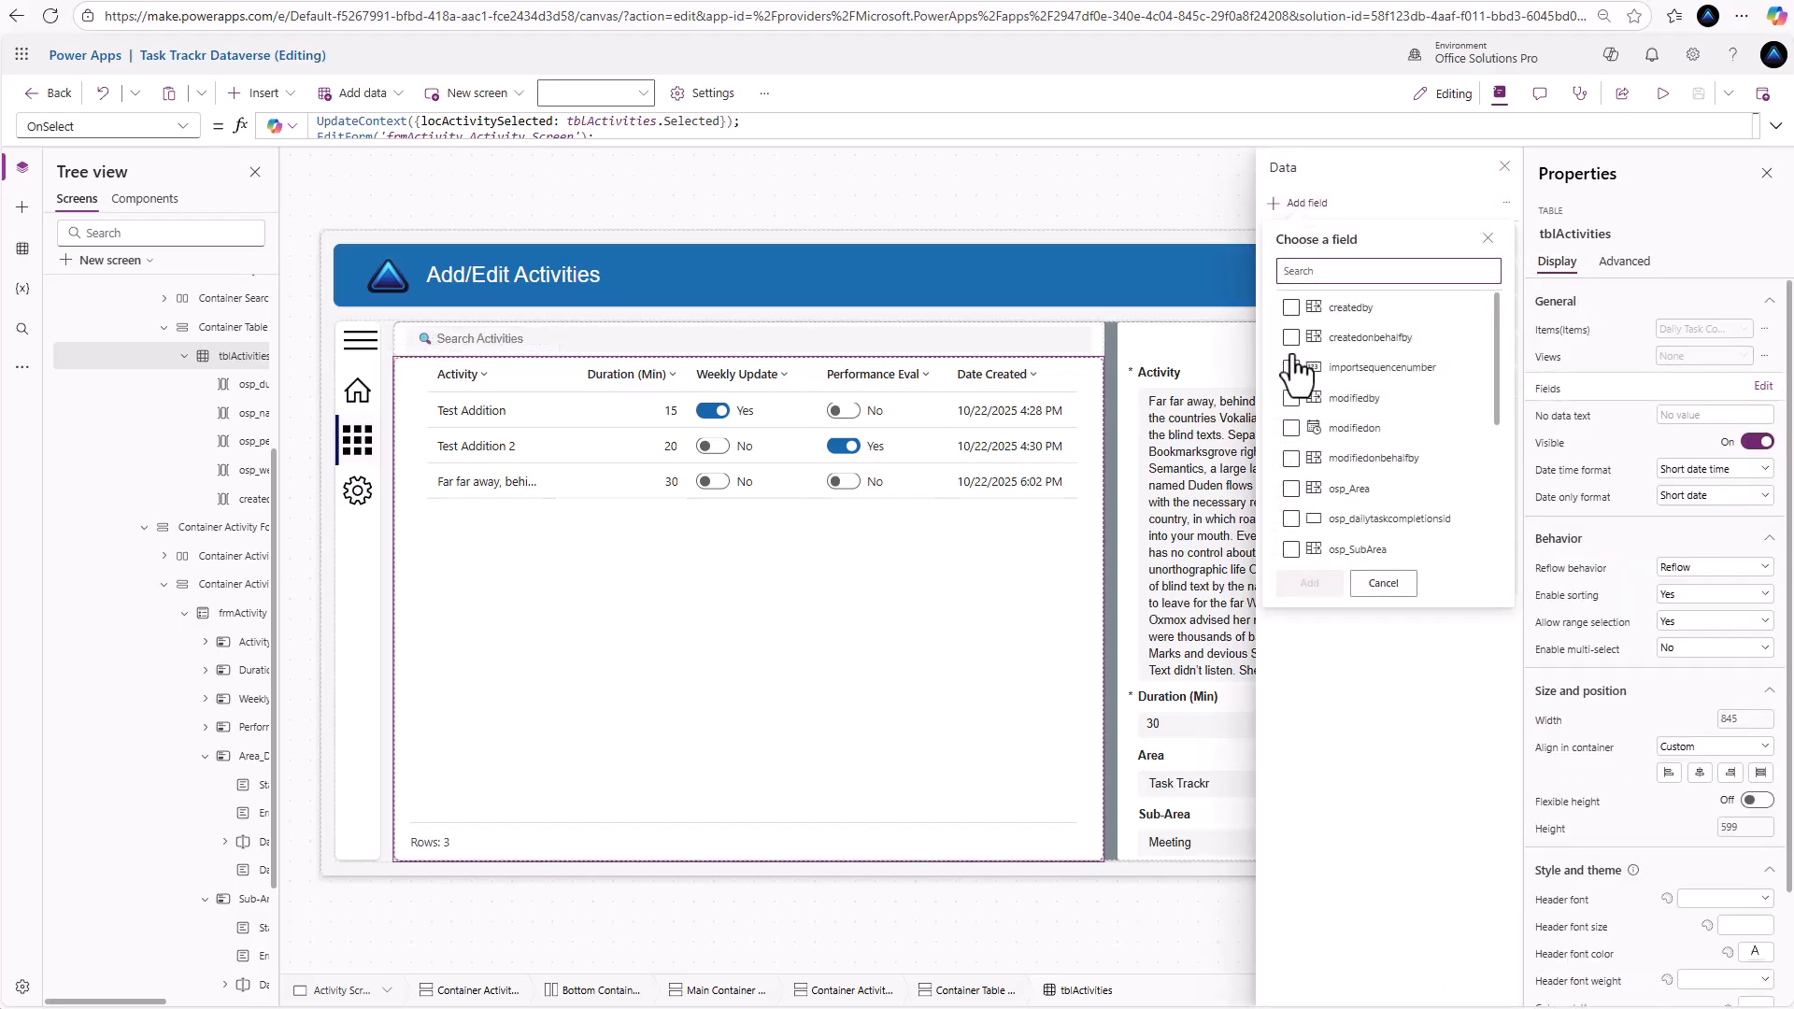
left_click(1291, 489)
left_click(1291, 489)
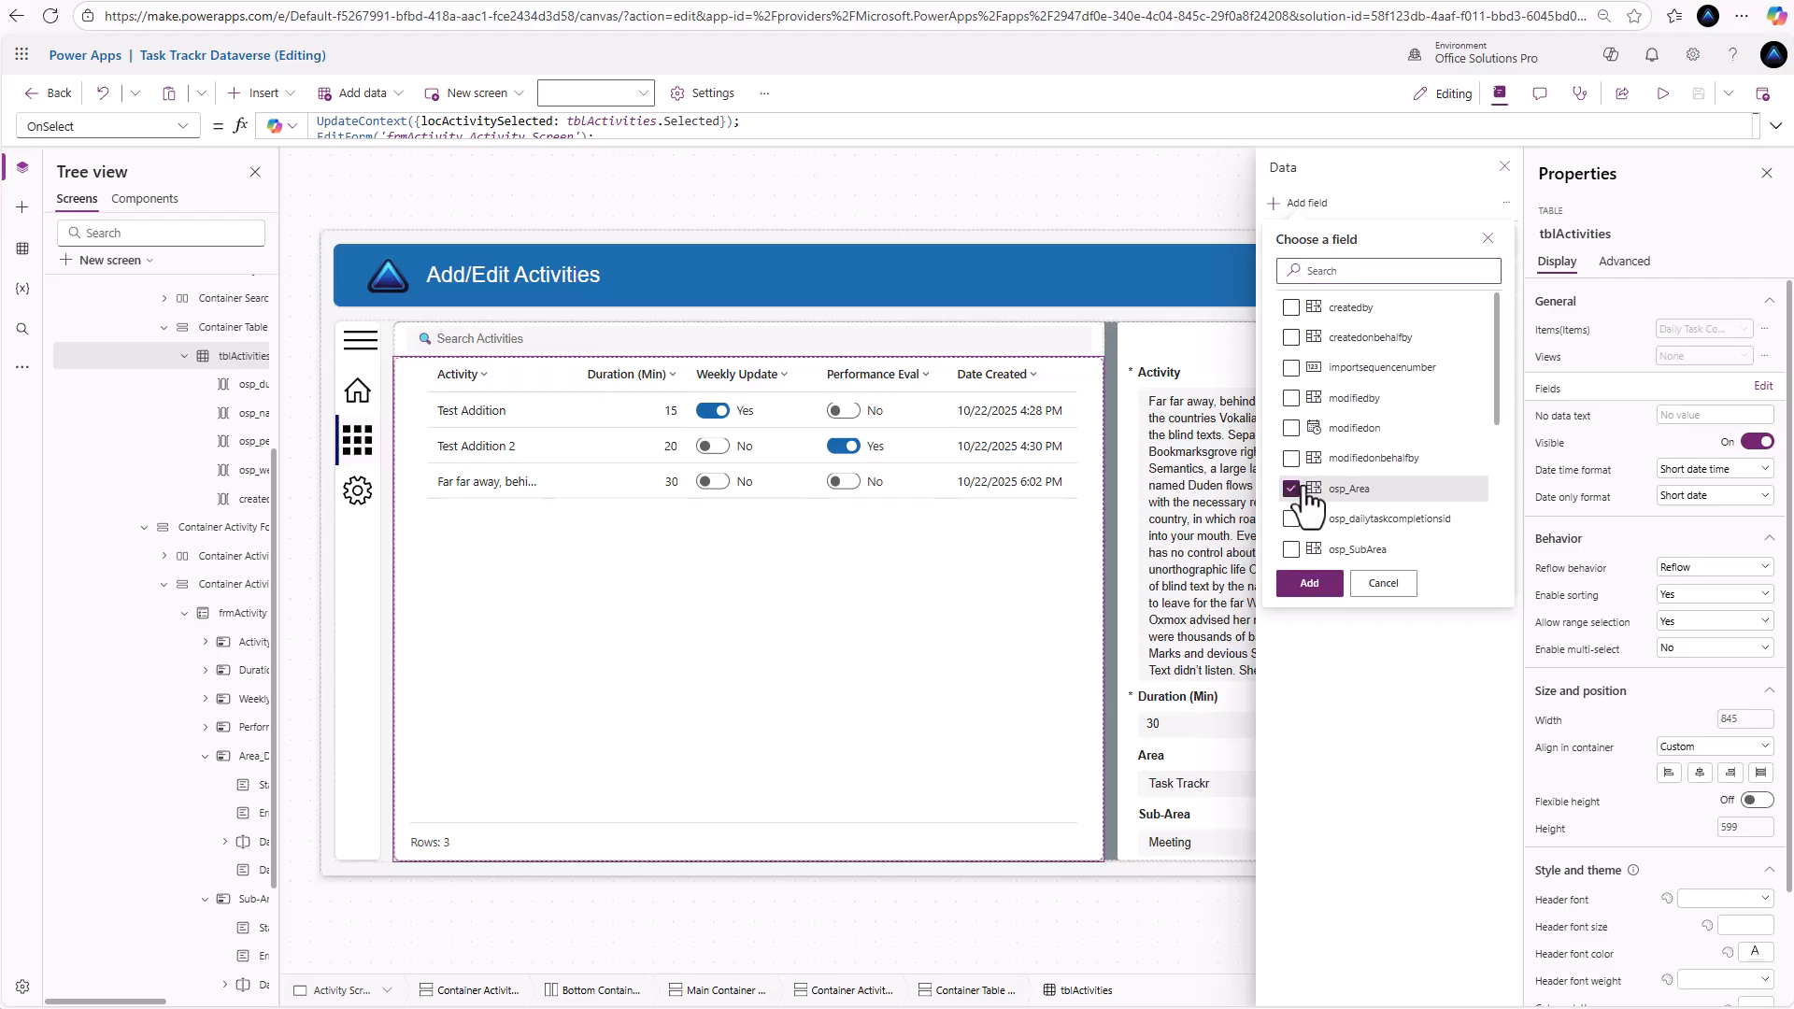
scroll(1303, 473, "down", 1)
left_click(1290, 456)
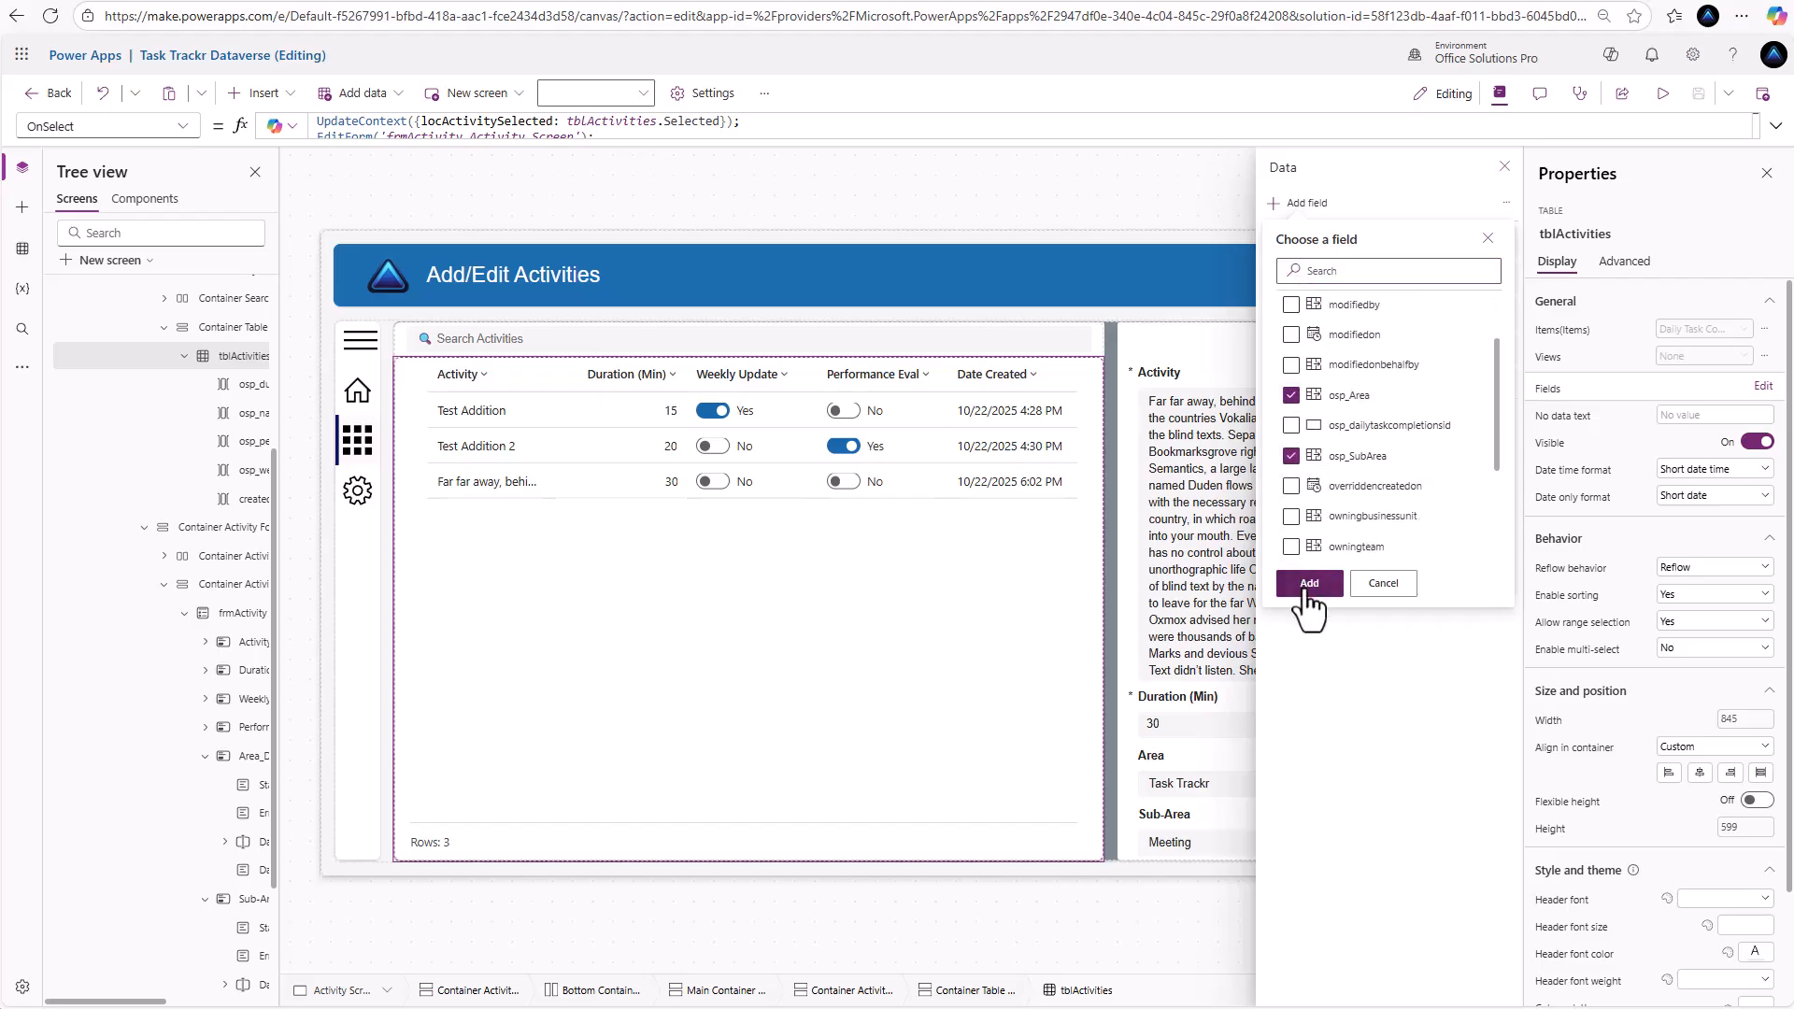
left_click(1306, 584)
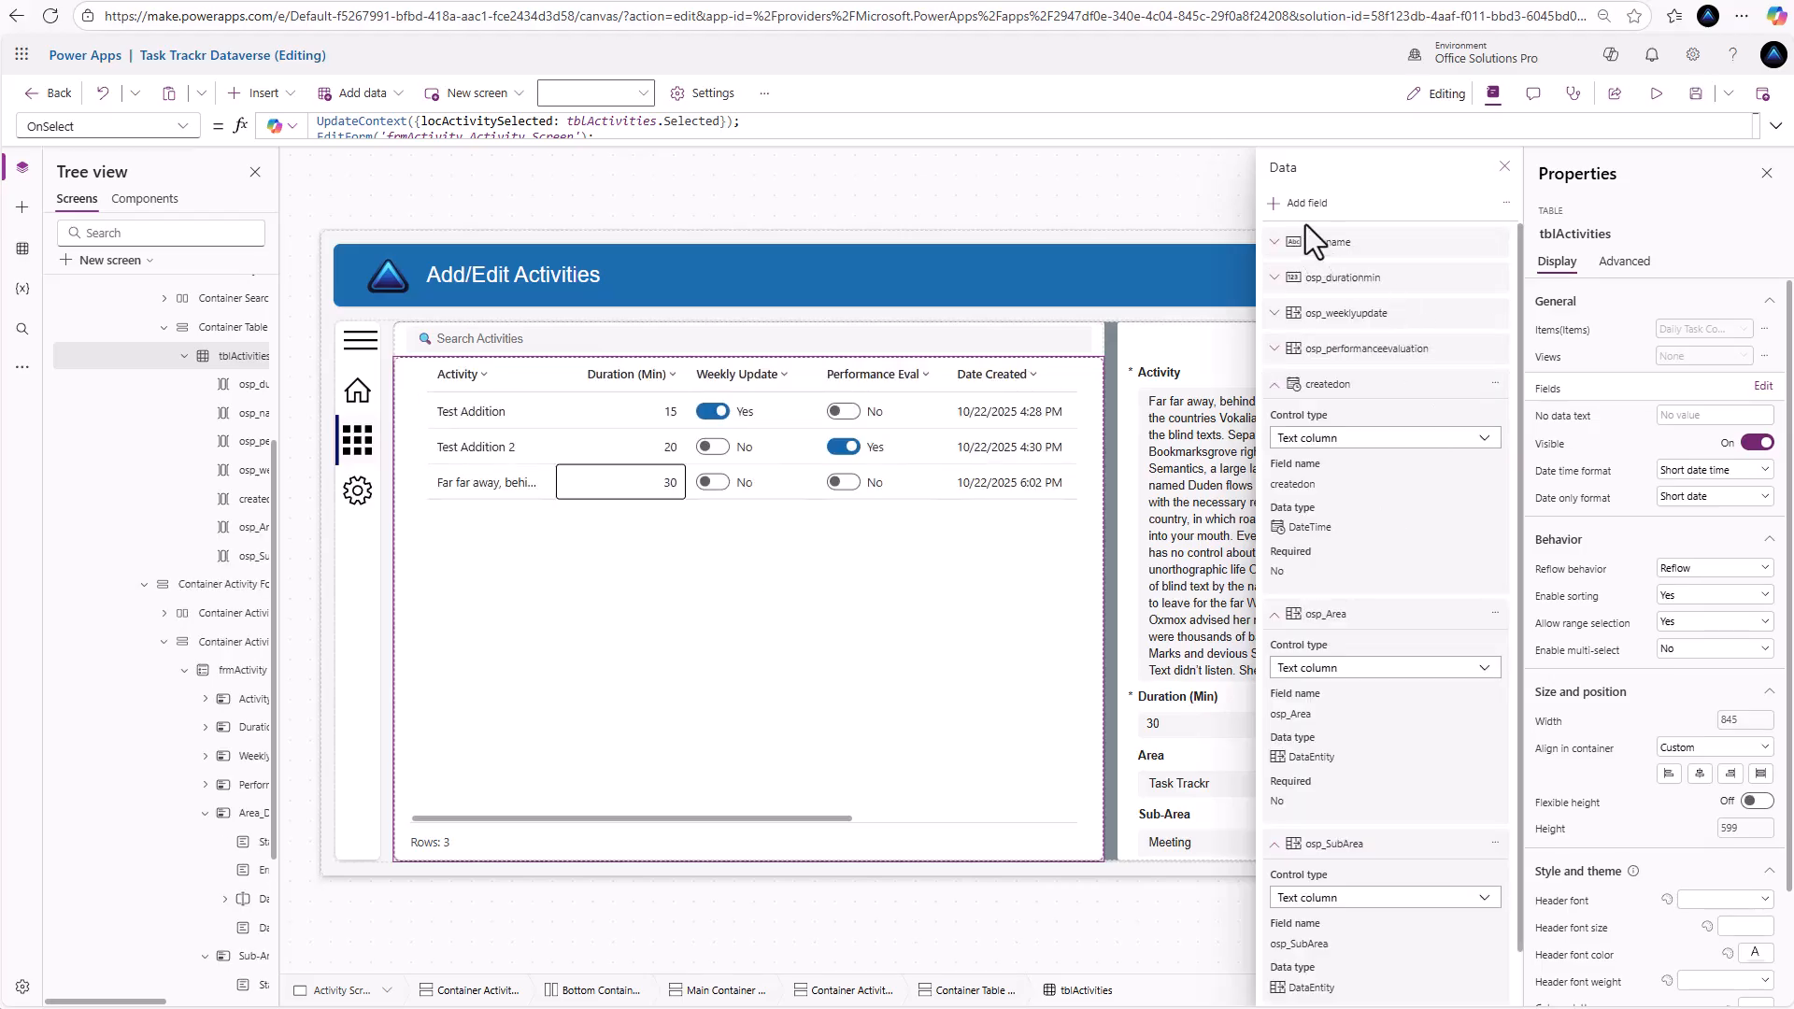
Reorder the table's fields so osp_Area follows osp_durationmin and osp_SubArea follows osp_weeklyupdate
left_click(1275, 384)
left_click(1274, 420)
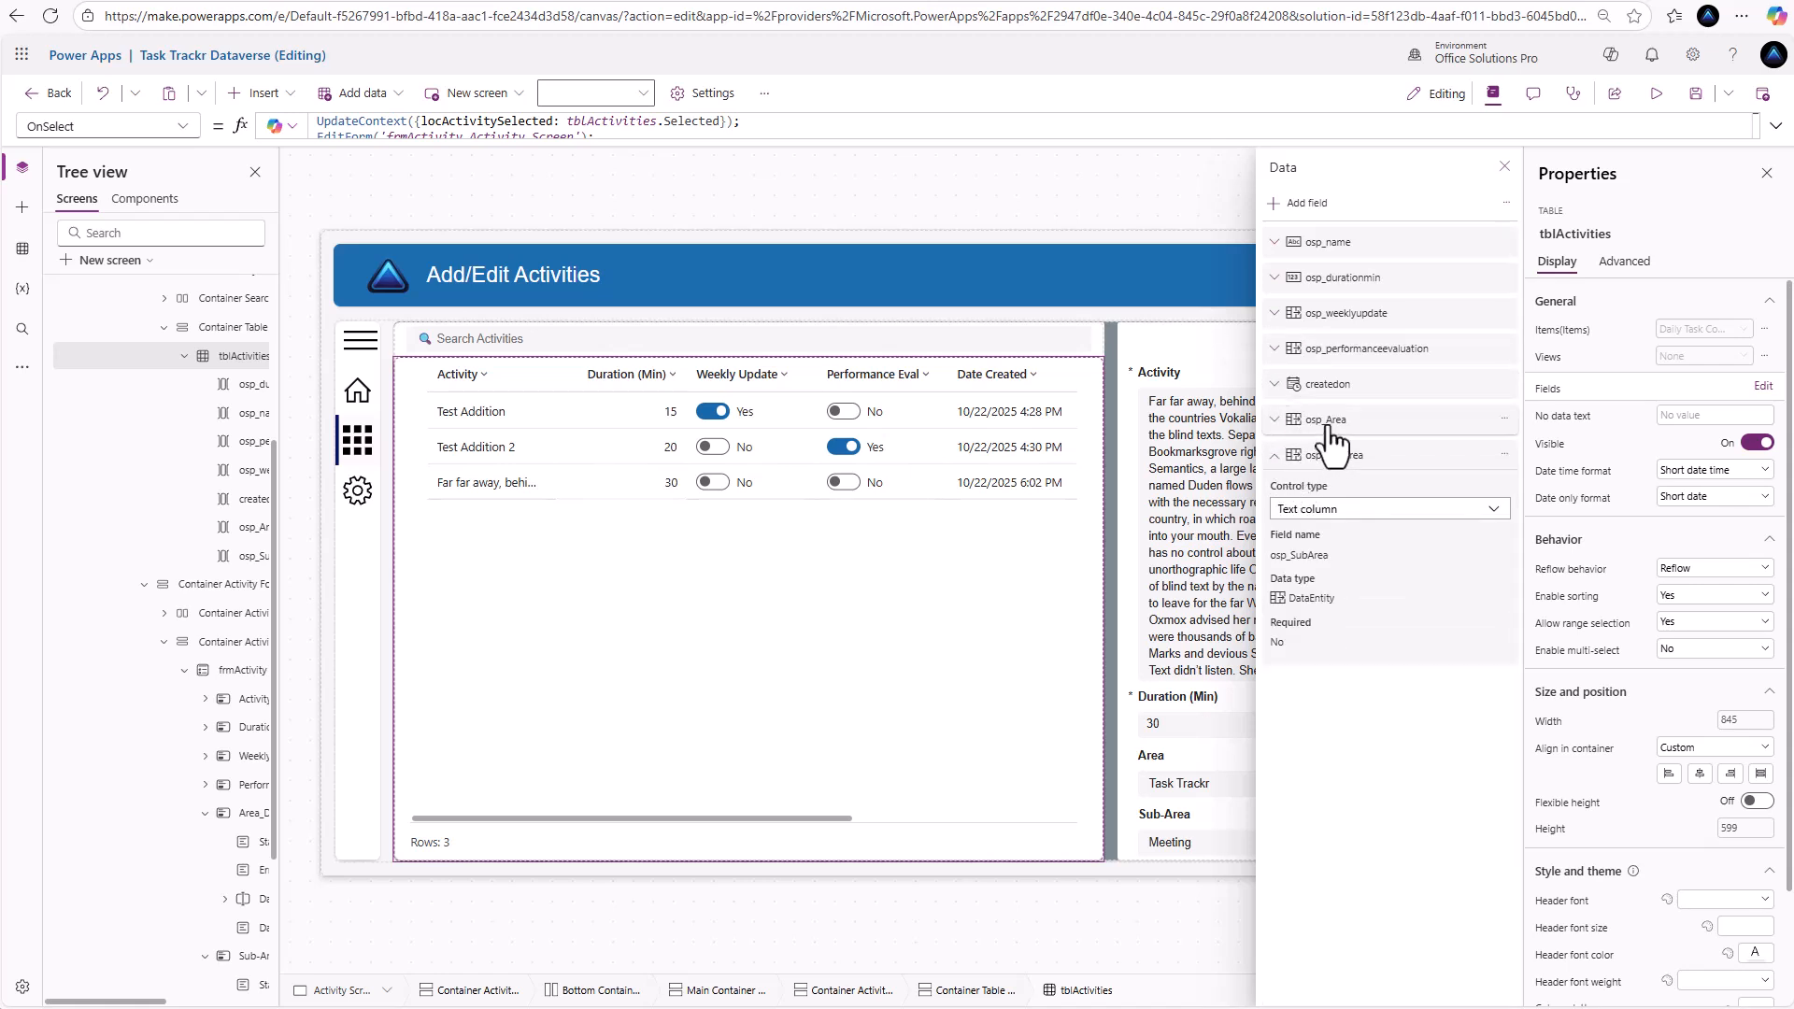
left_click_drag(1332, 422, 1355, 347)
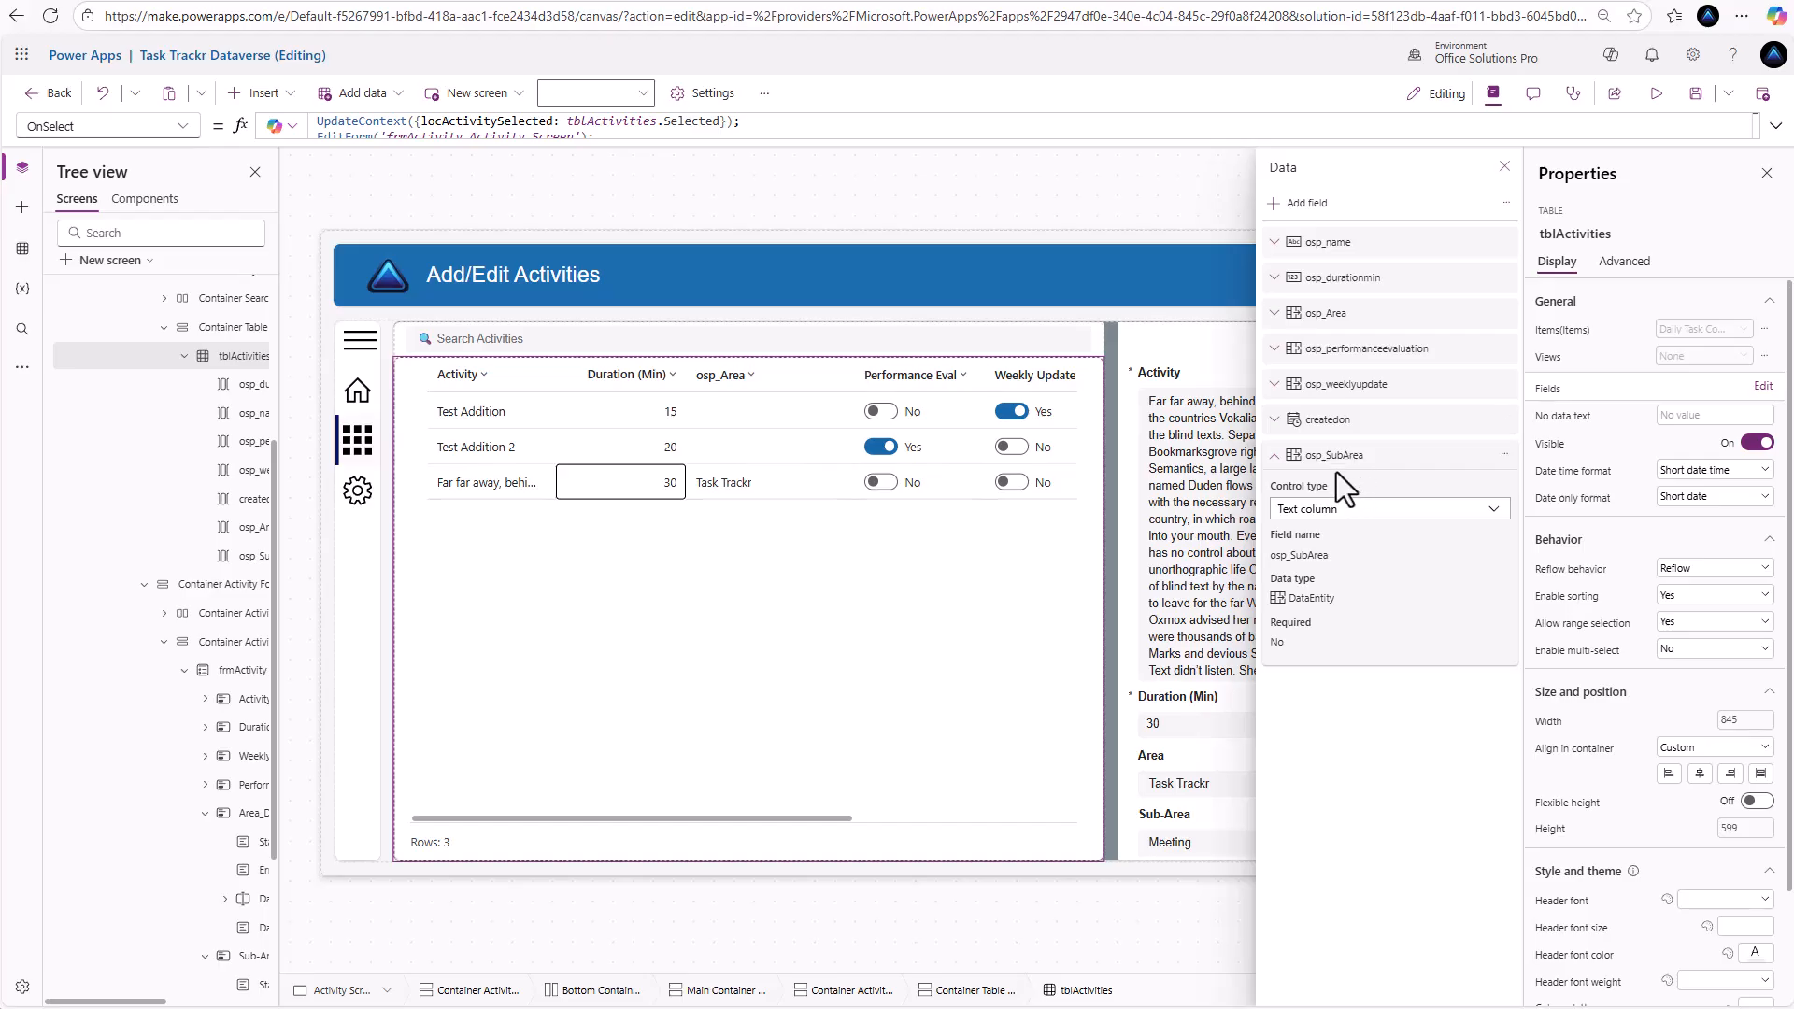
left_click_drag(1336, 473, 1370, 348)
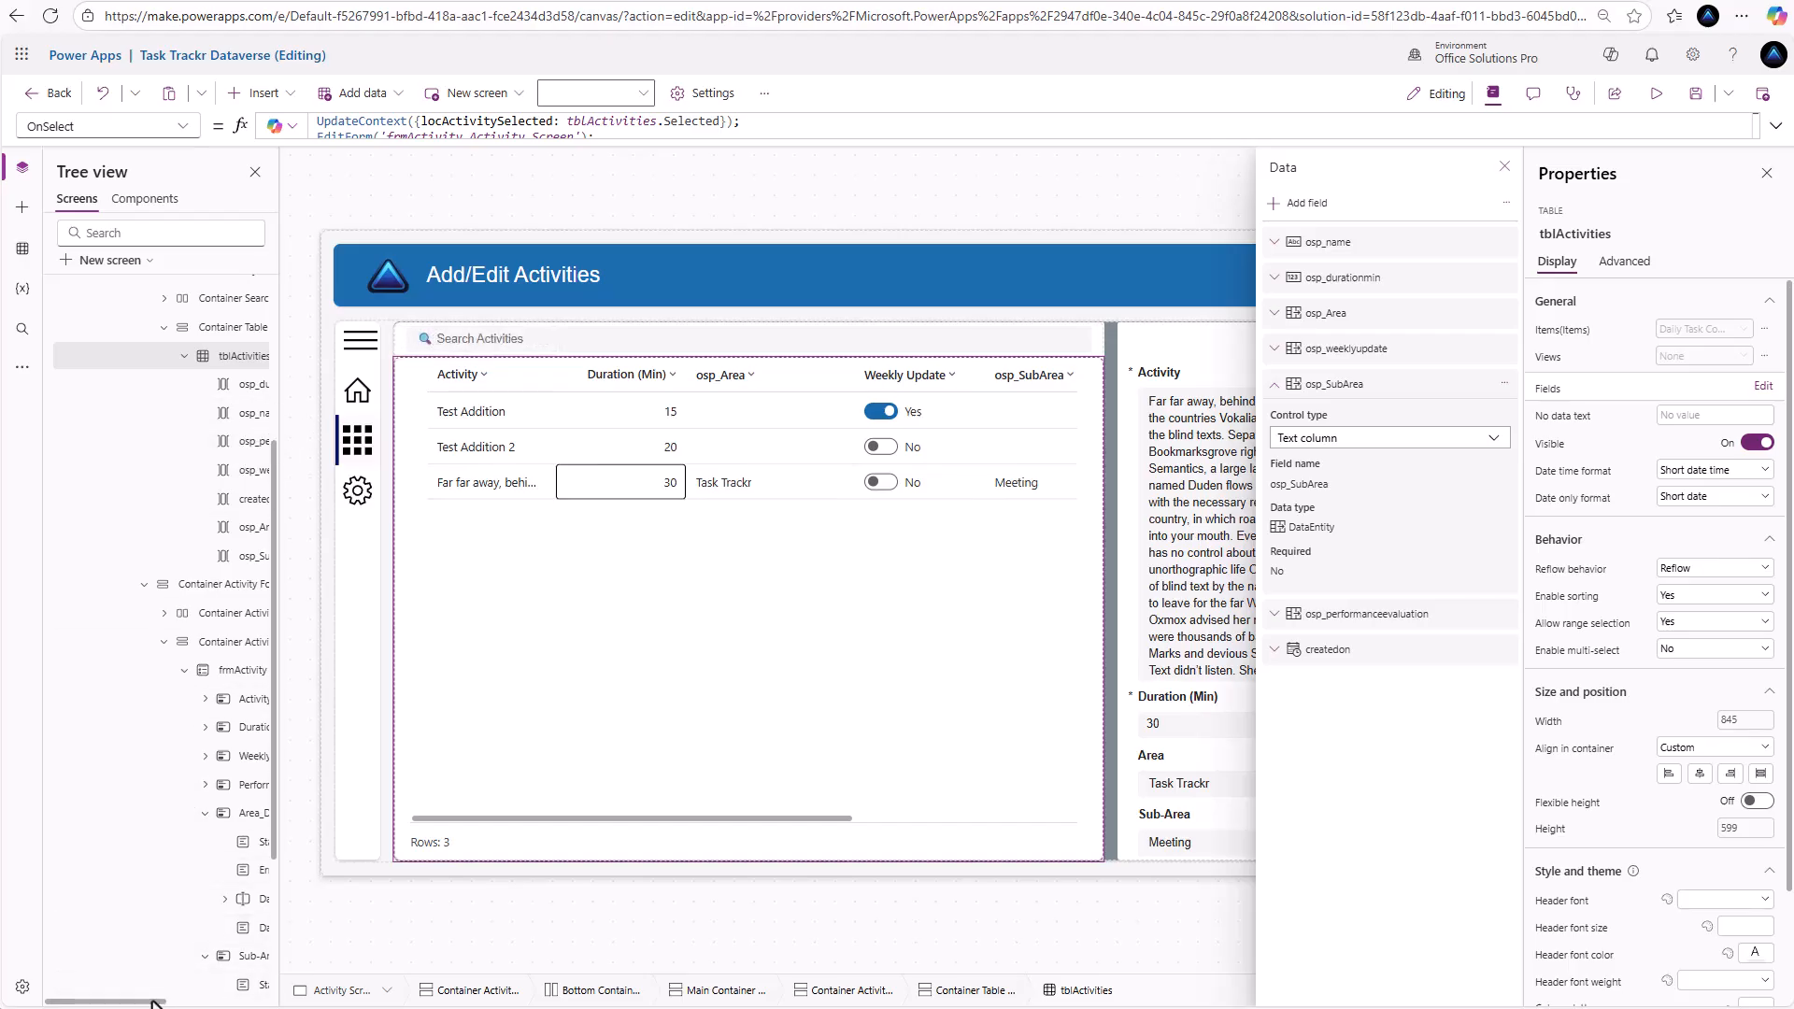
Set the header text of the osp_Area1 column to "Area" and of osp_SubArea1 to "Sub-Area", and check the table in preview
left_click_drag(154, 1002, 203, 1002)
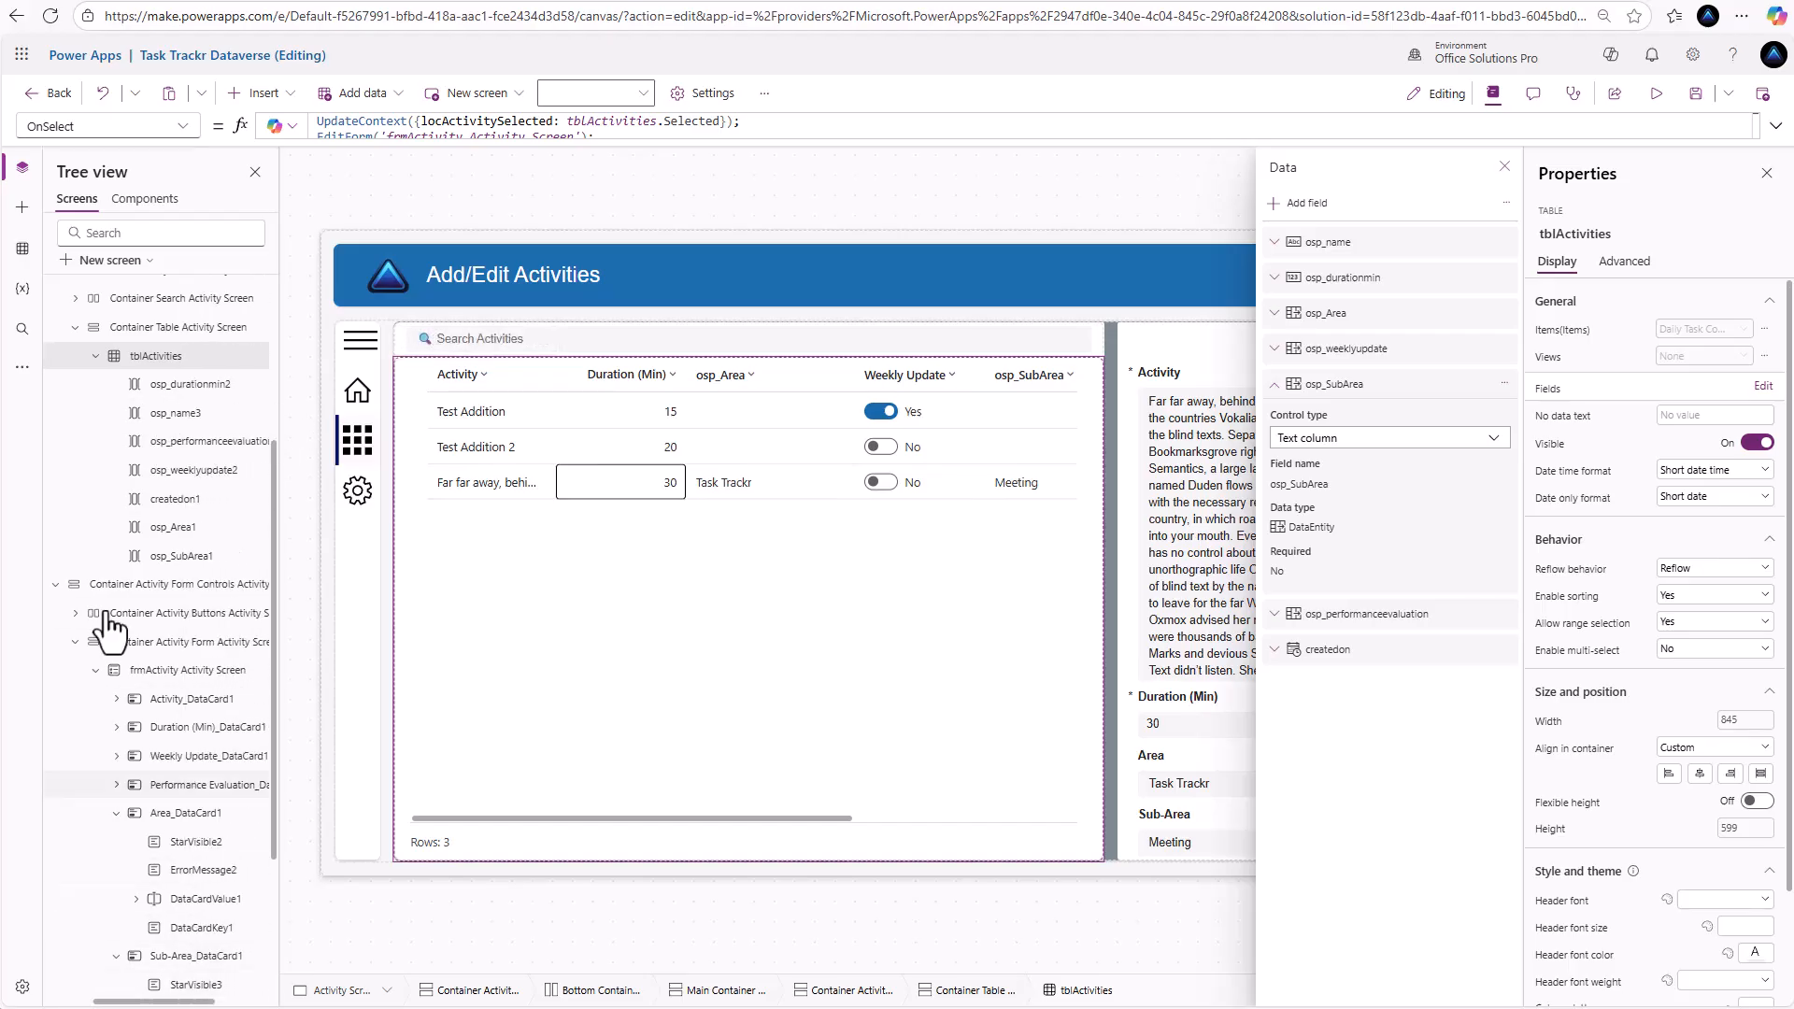
left_click(201, 536)
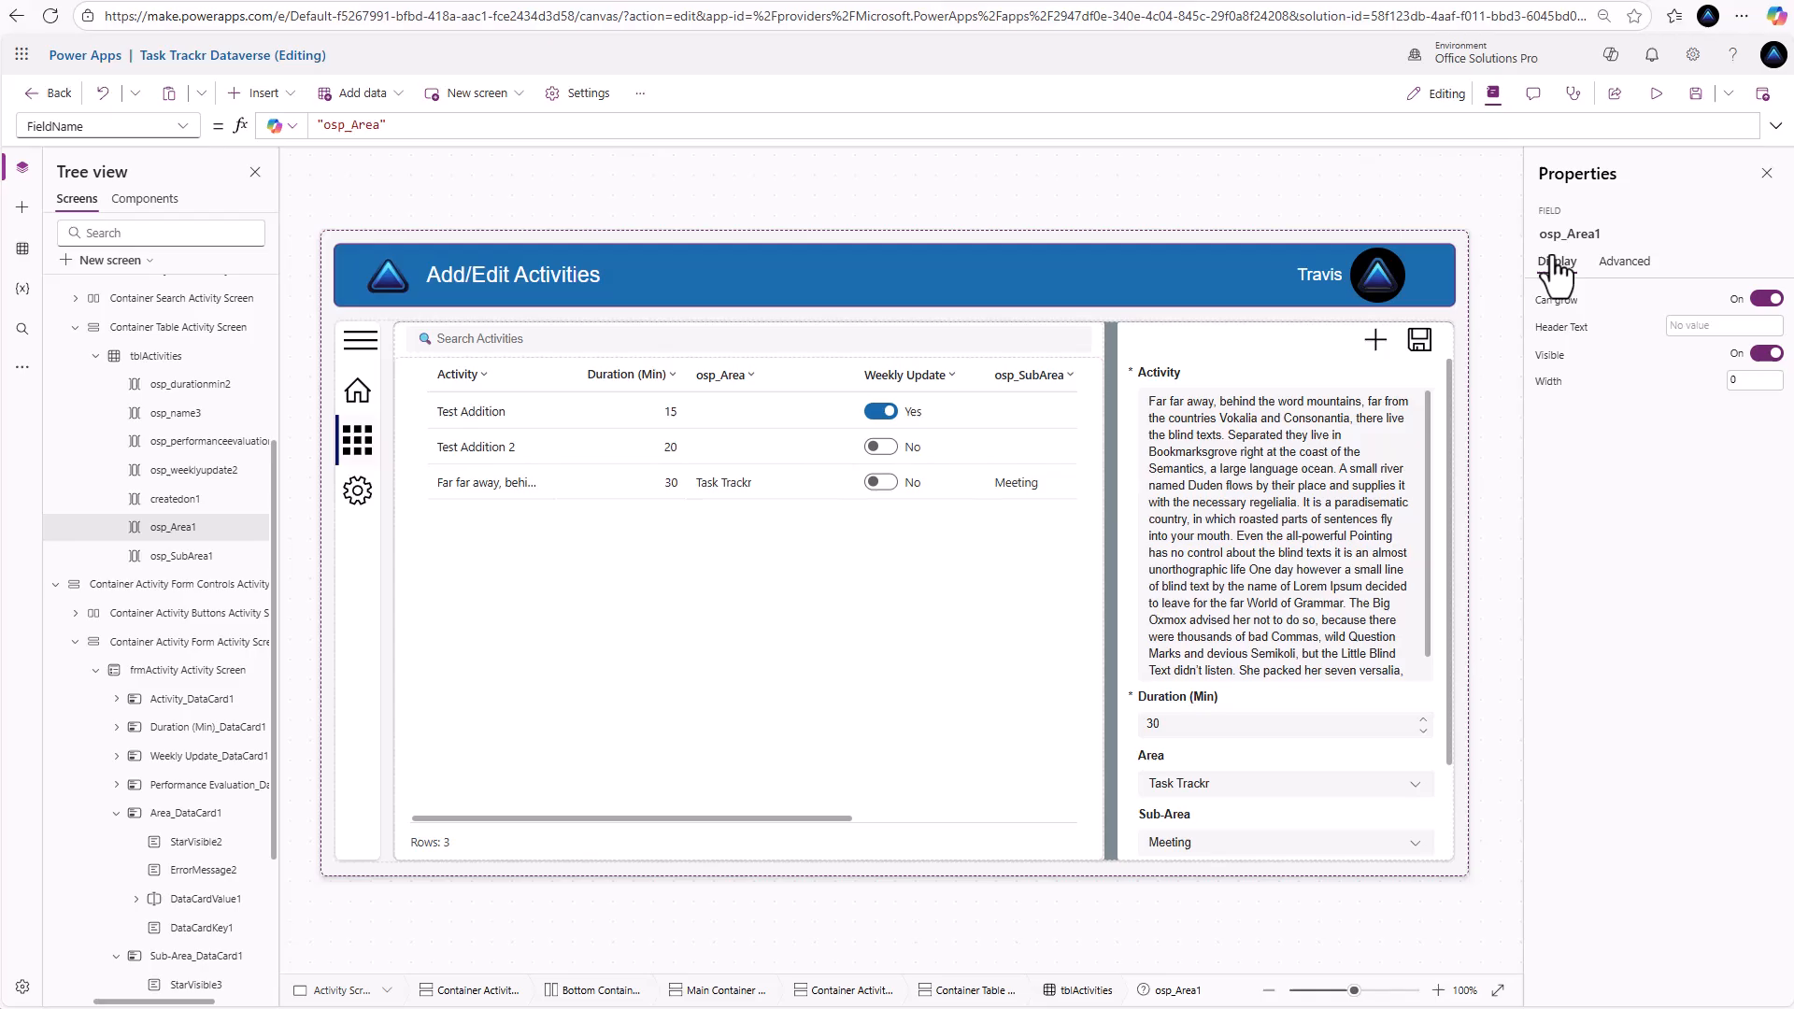
left_click(1697, 326)
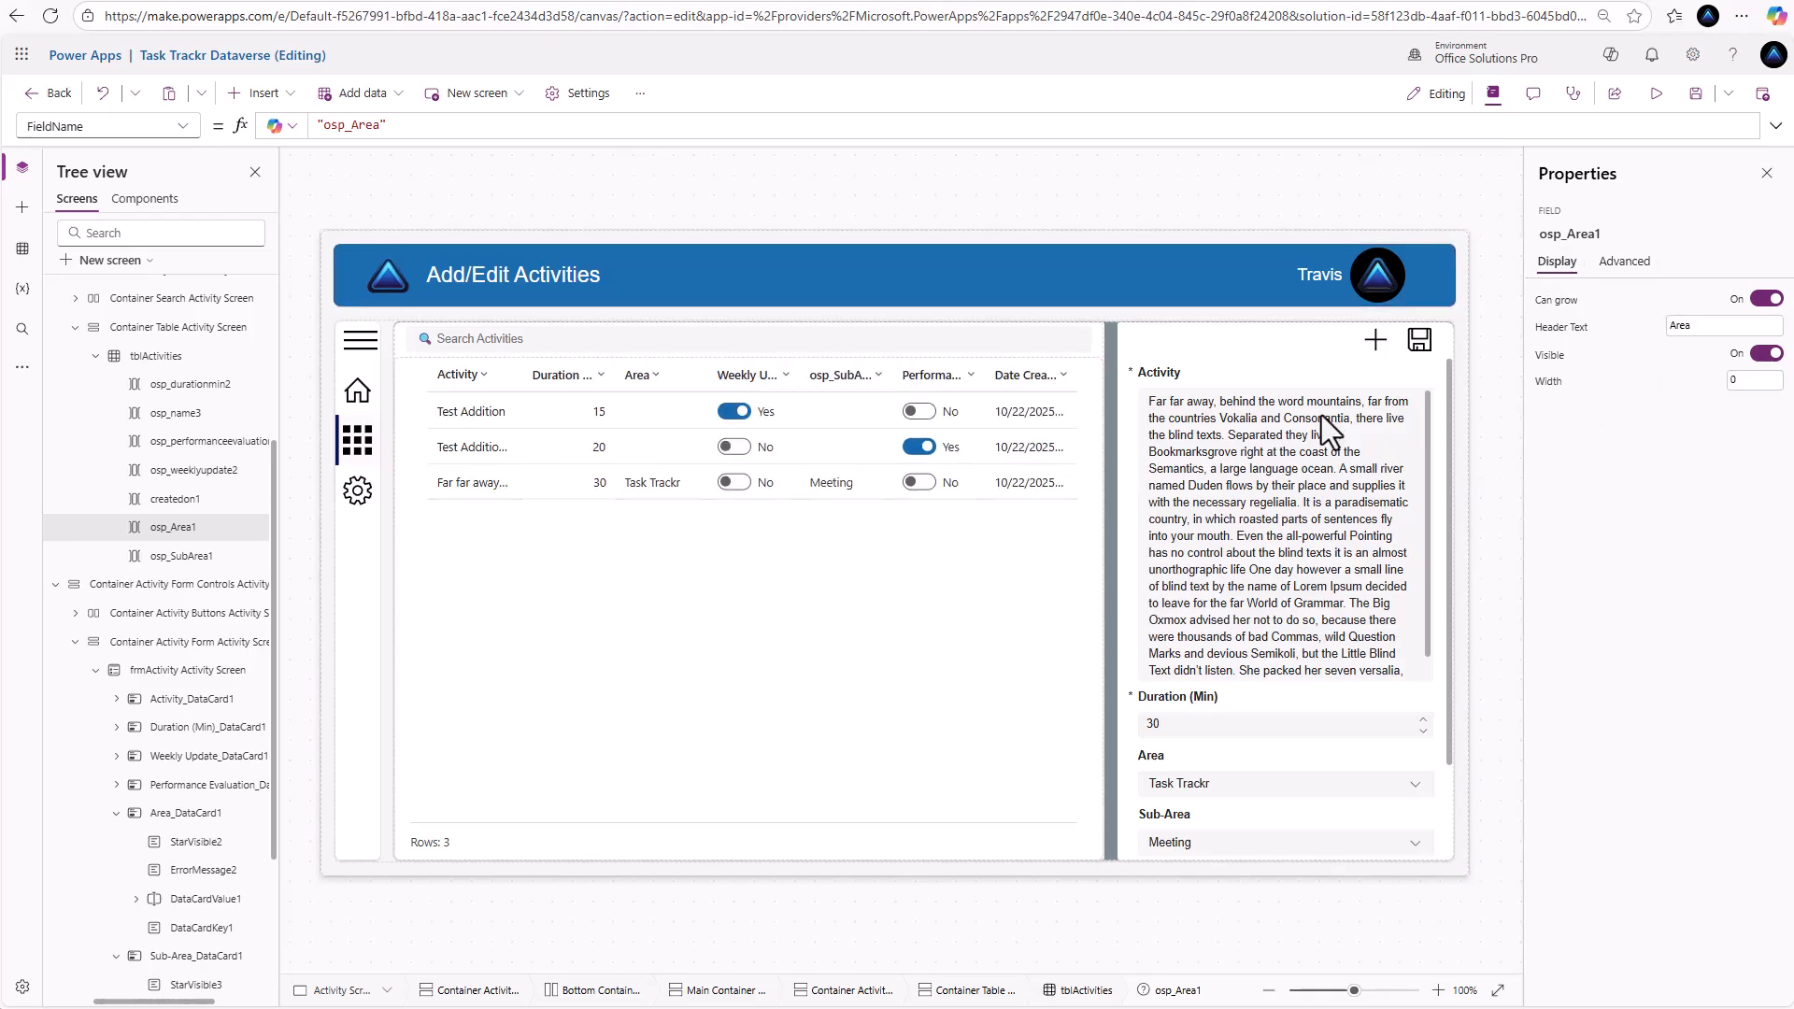
left_click(191, 556)
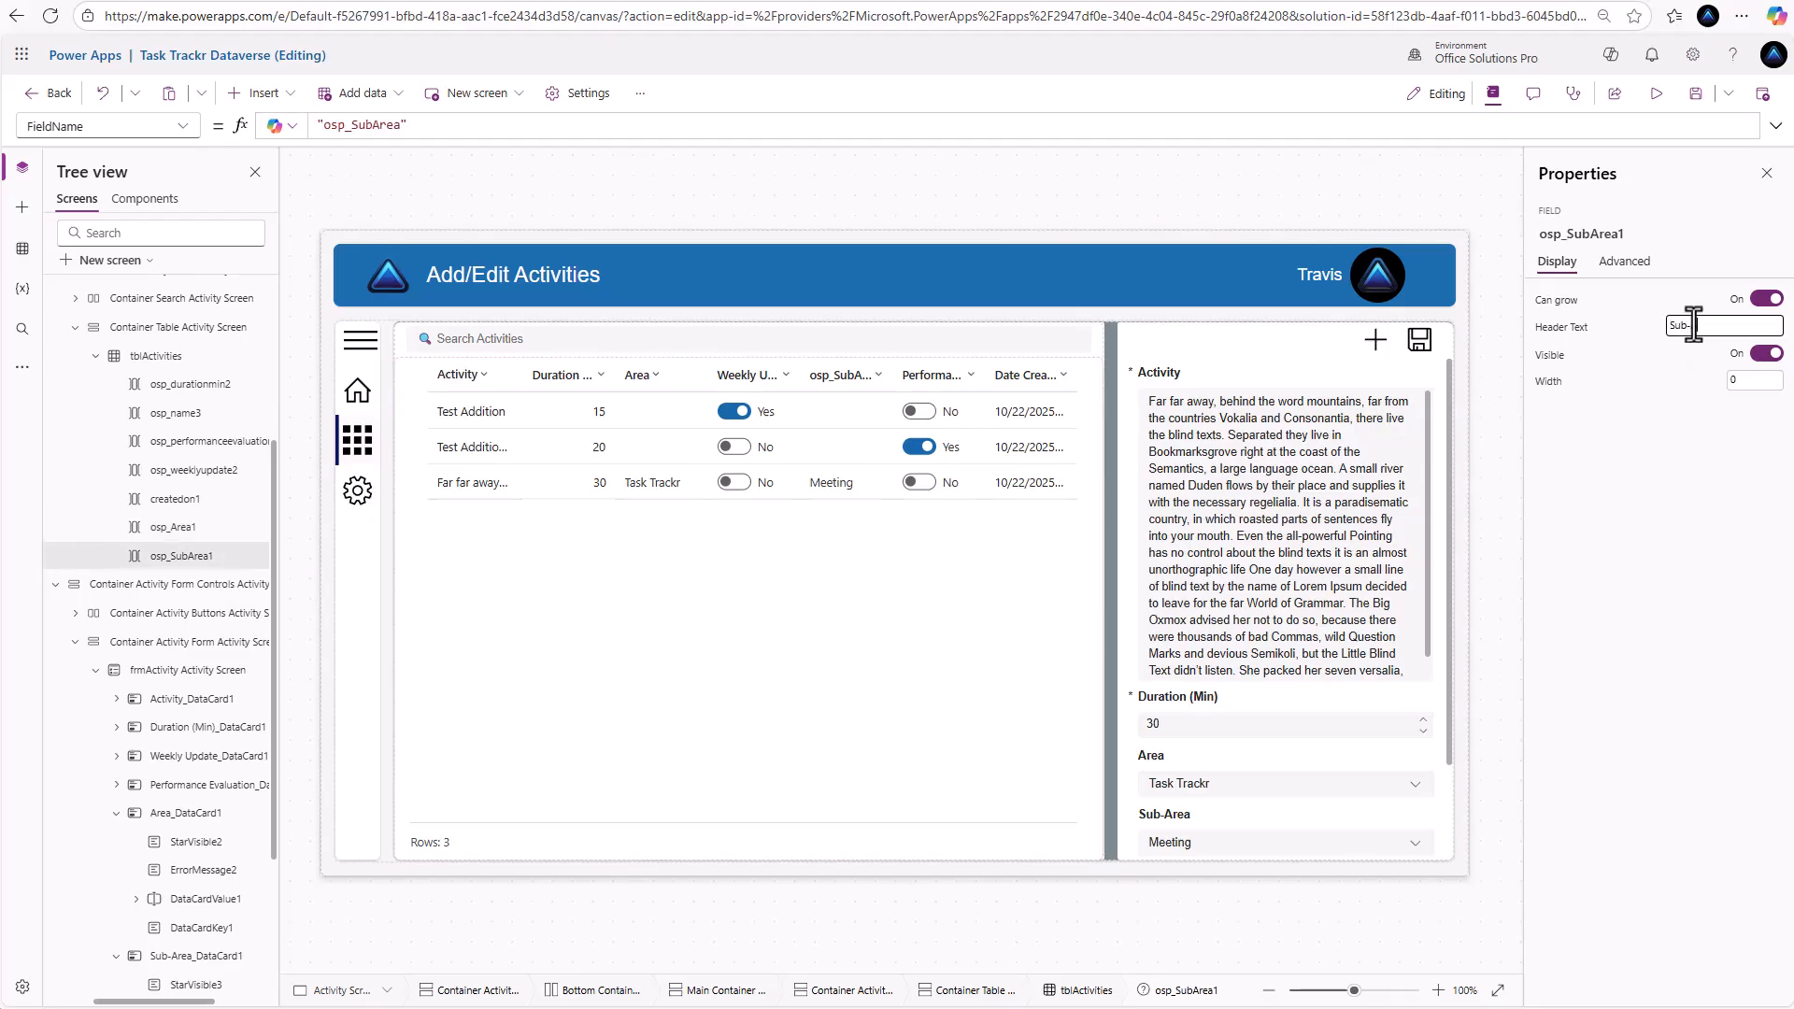
left_click(1691, 401)
left_click(1656, 95)
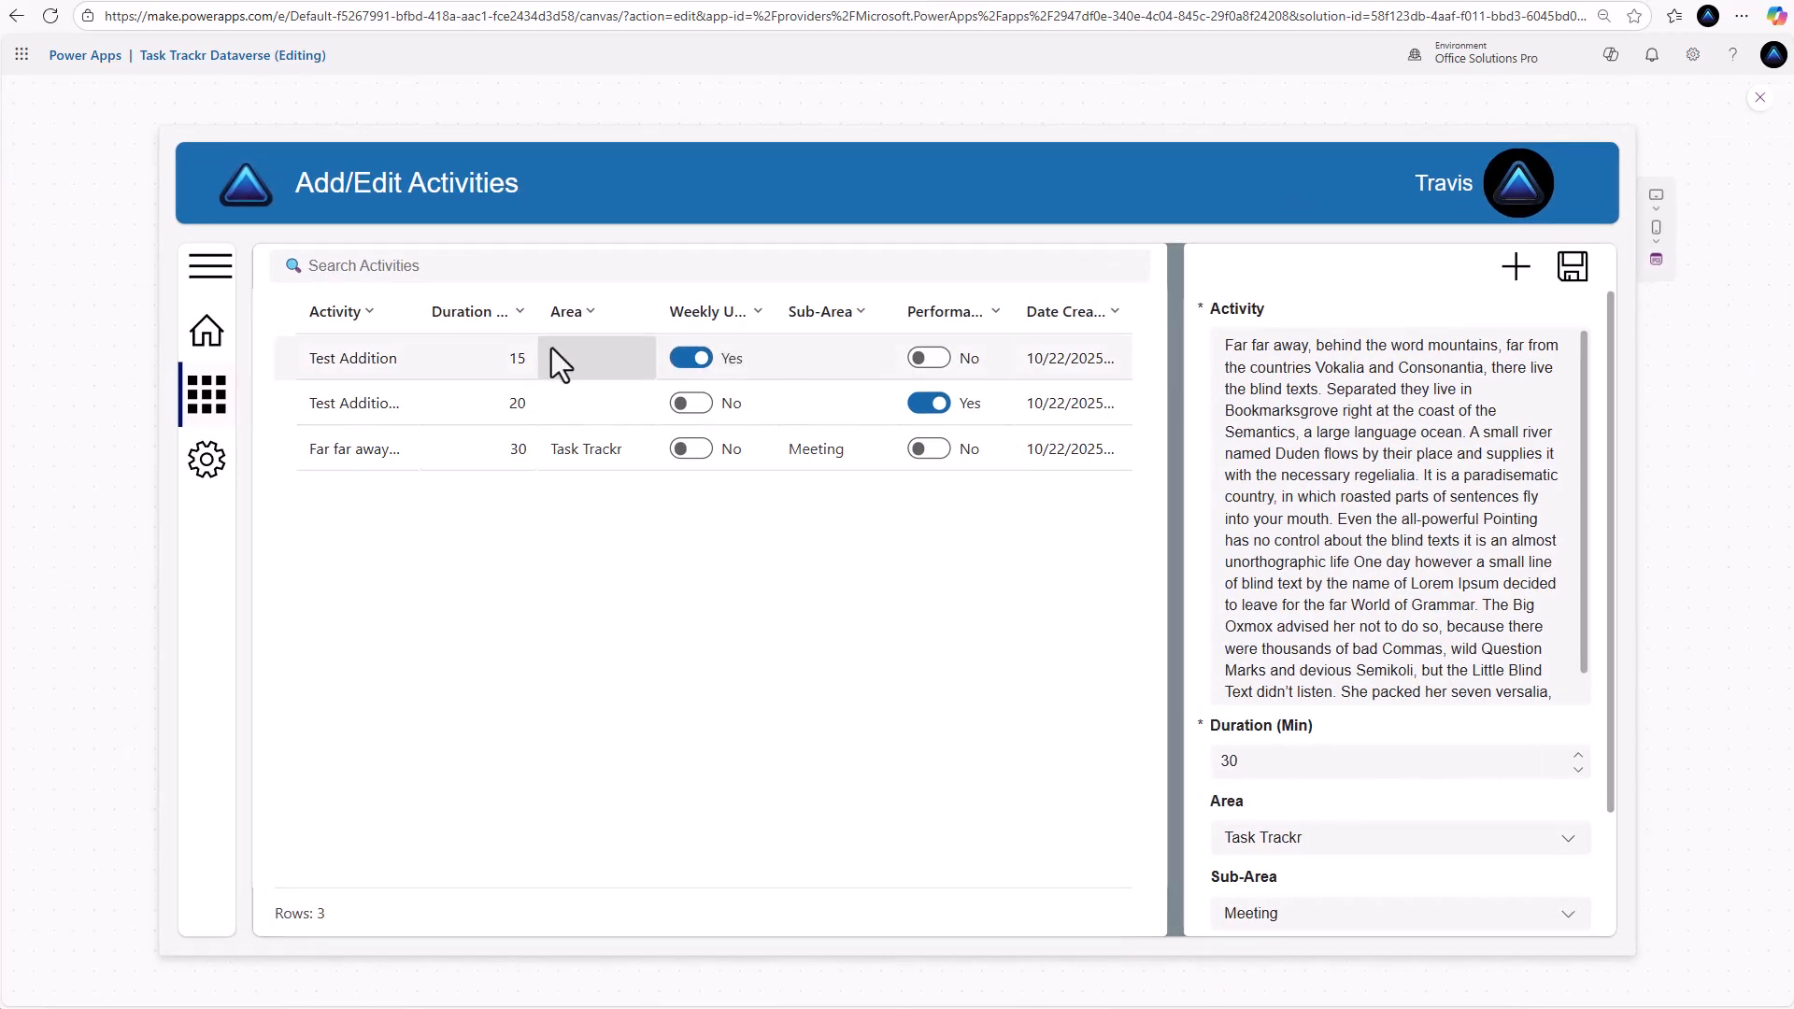
left_click(1755, 94)
Move the osp_SubArea field directly after osp_Area in tblActivities and check the column order in preview
left_click(957, 562)
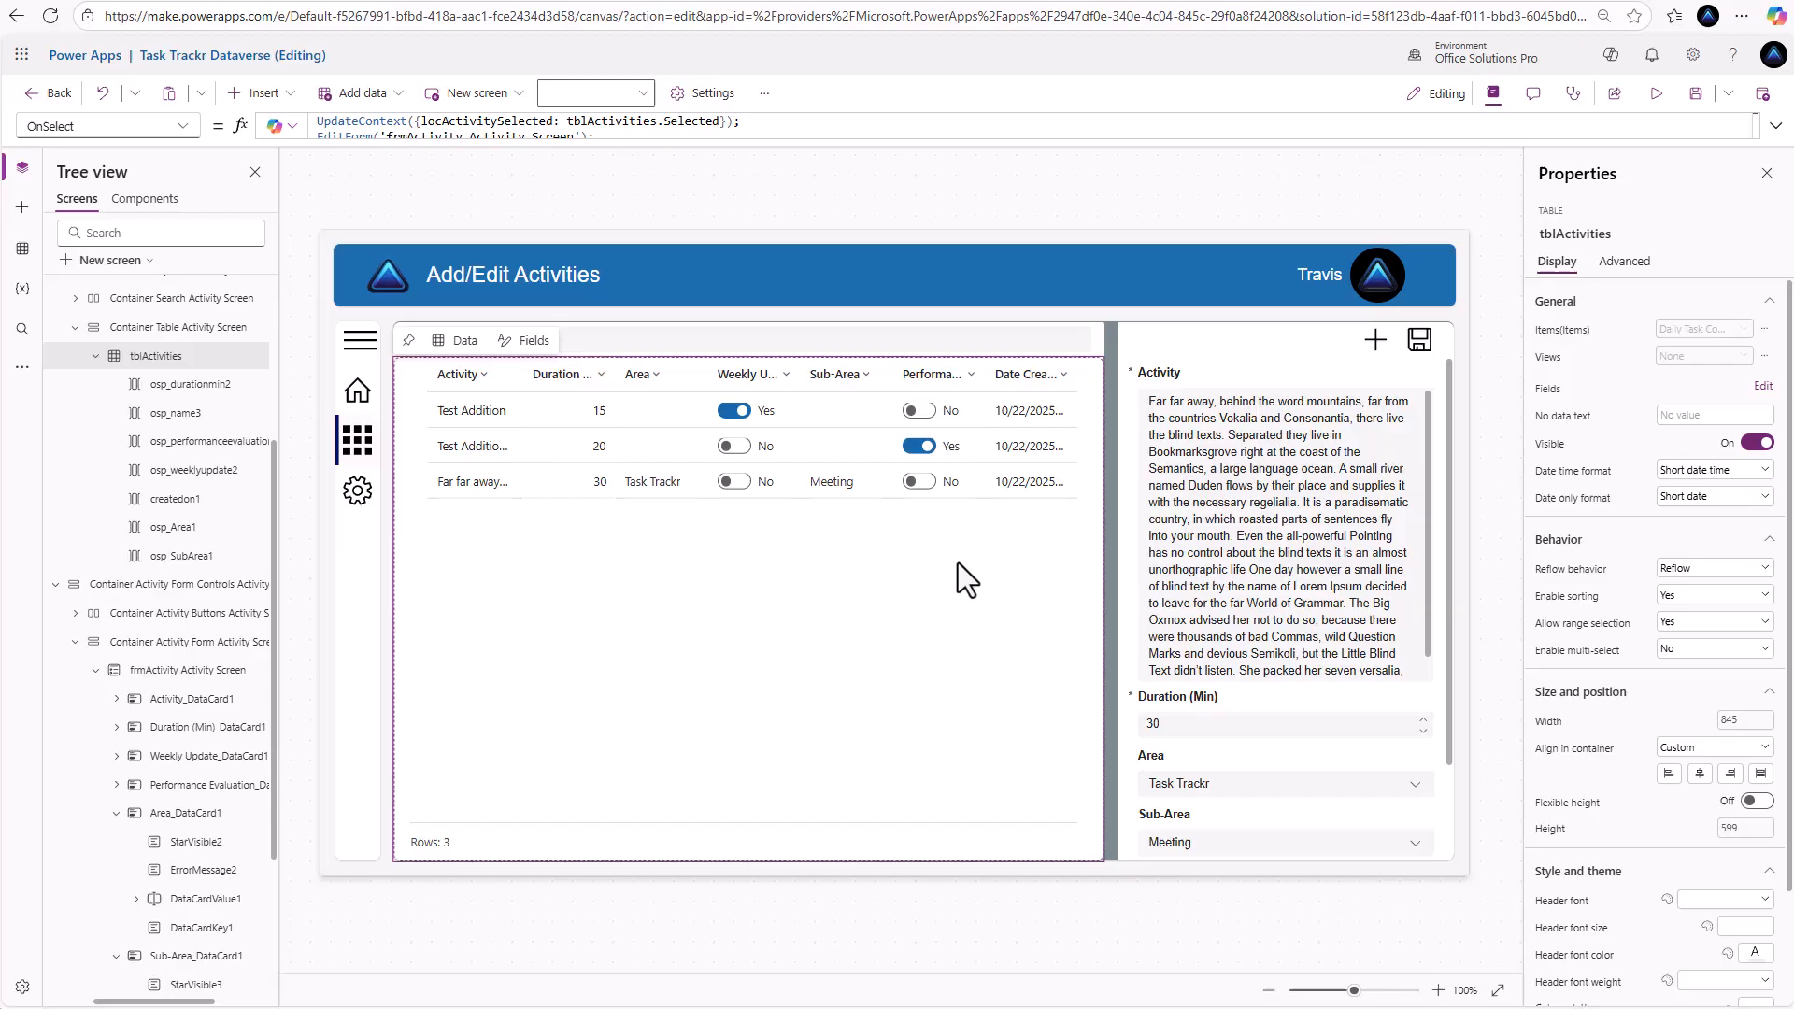
left_click(1762, 386)
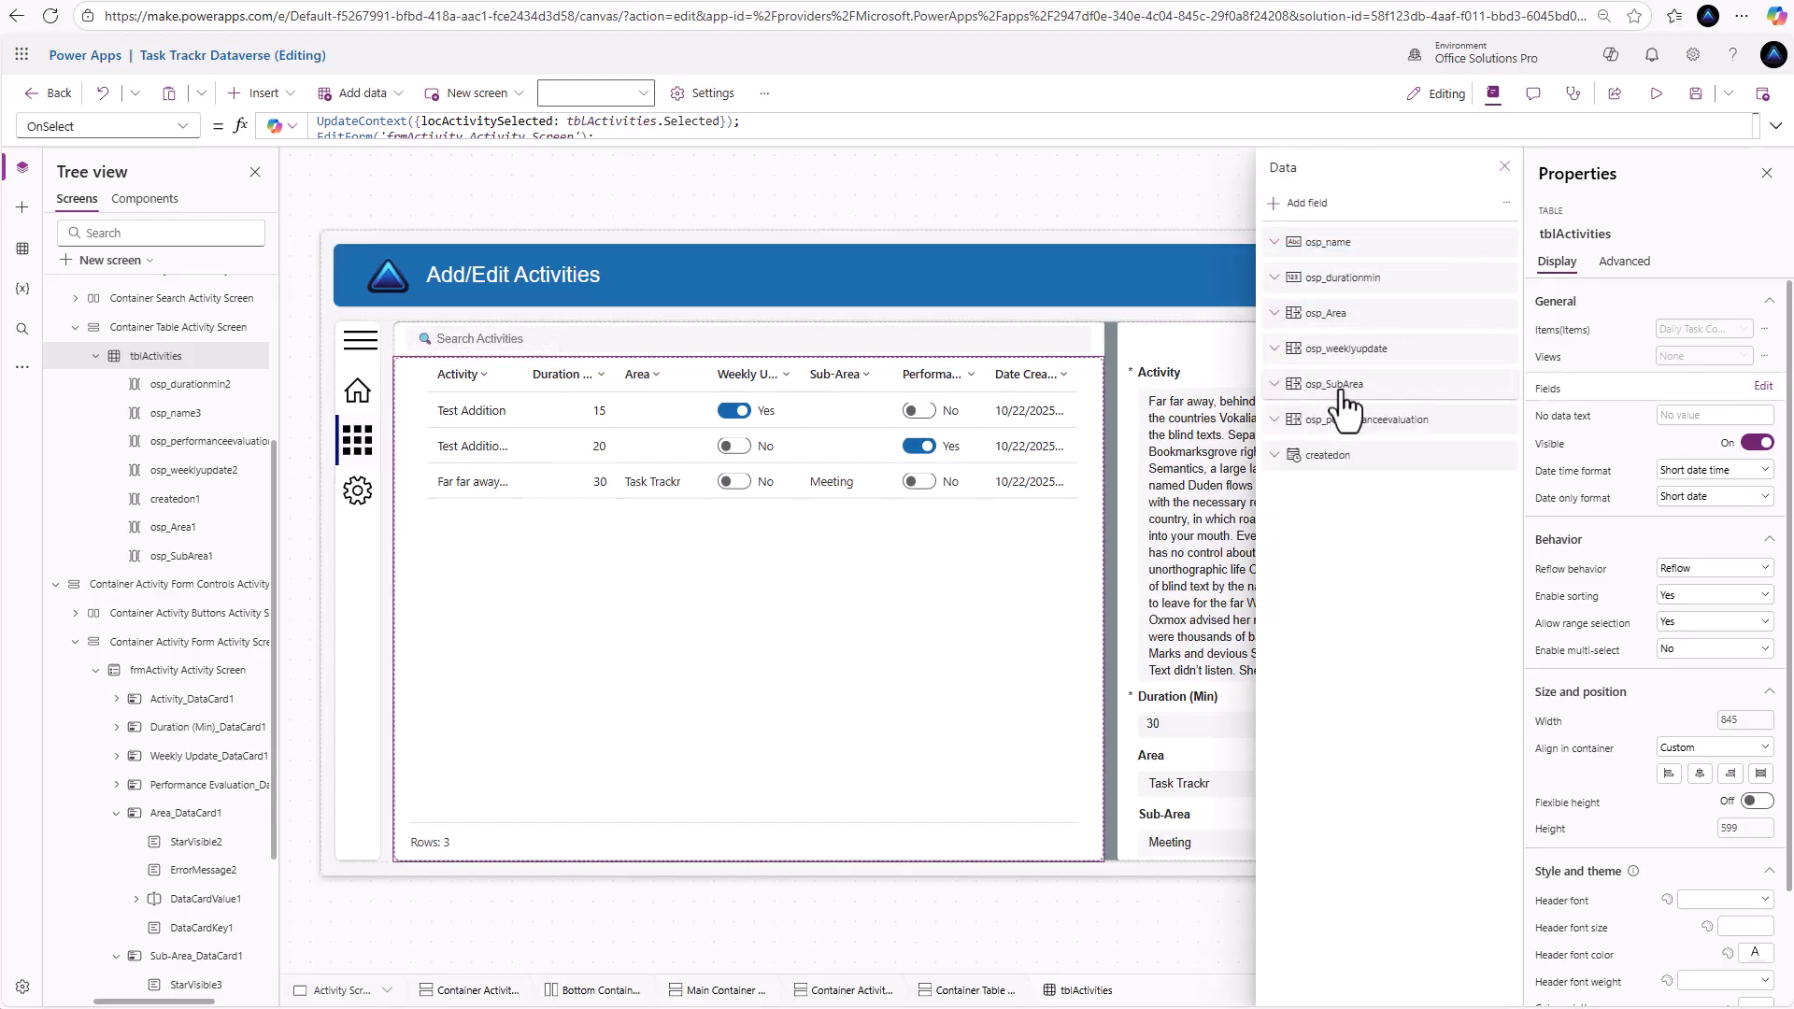
left_click_drag(1342, 394, 1353, 348)
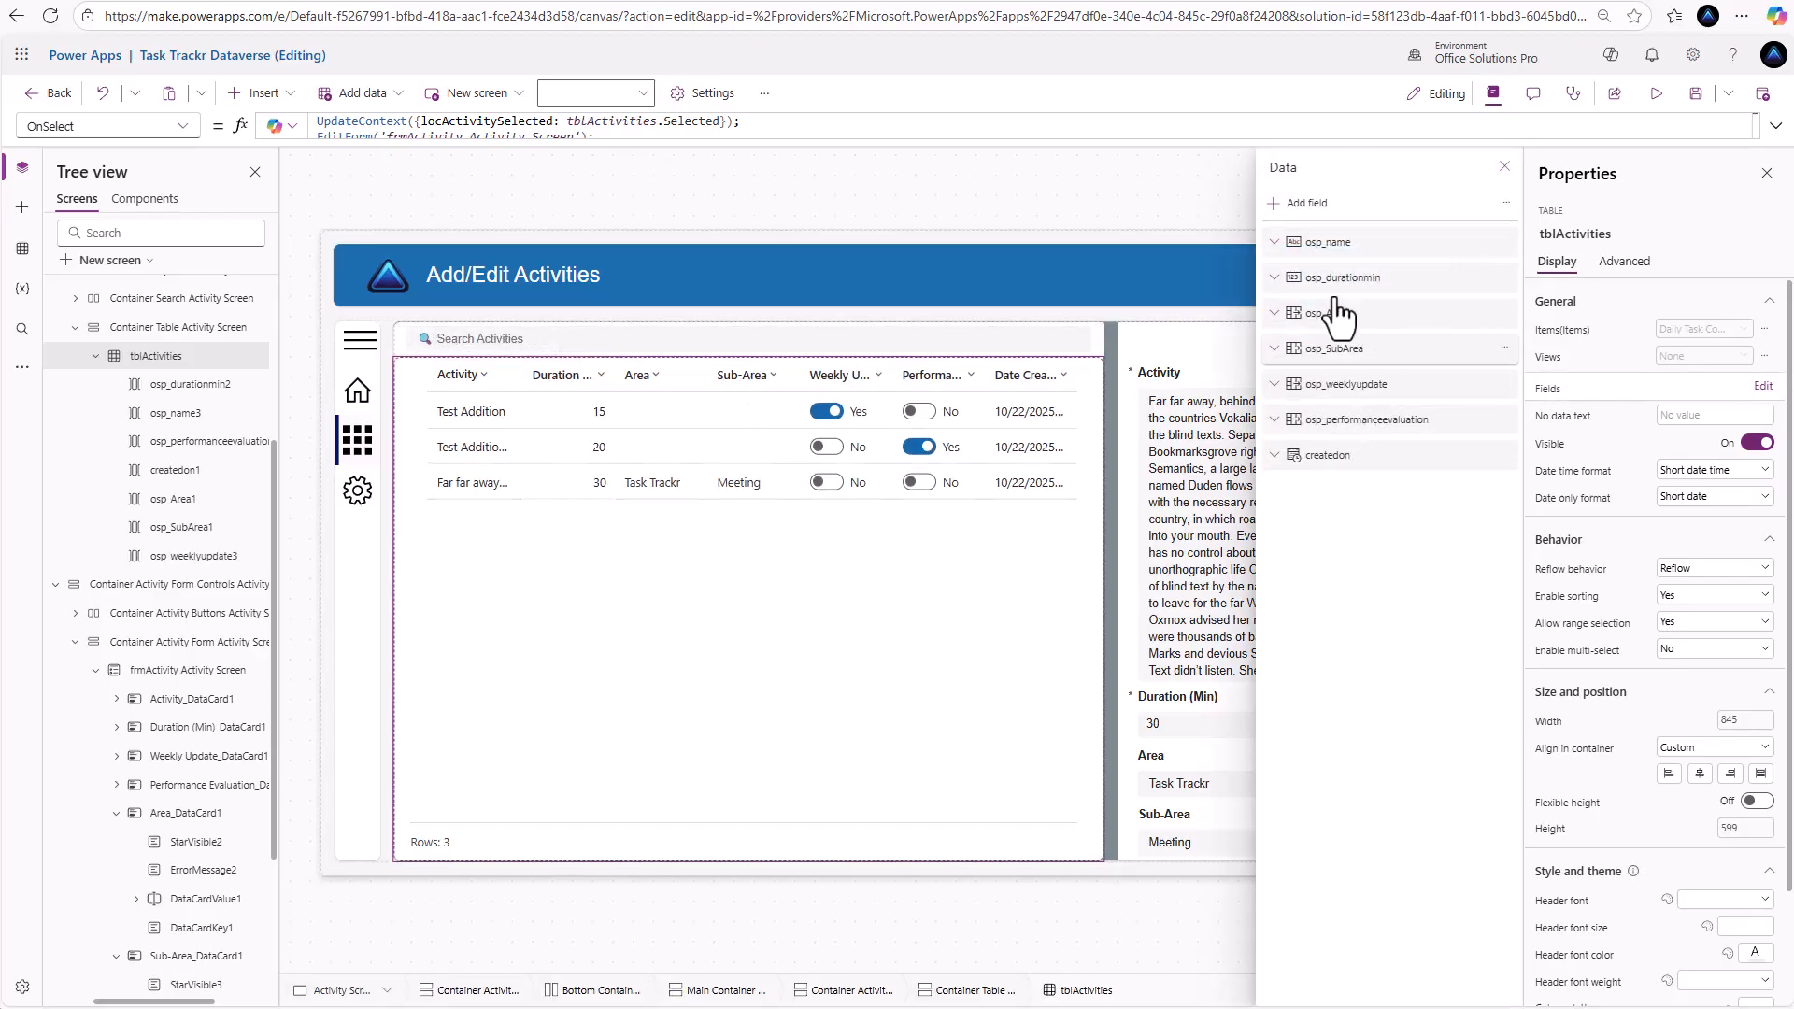
left_click(1665, 93)
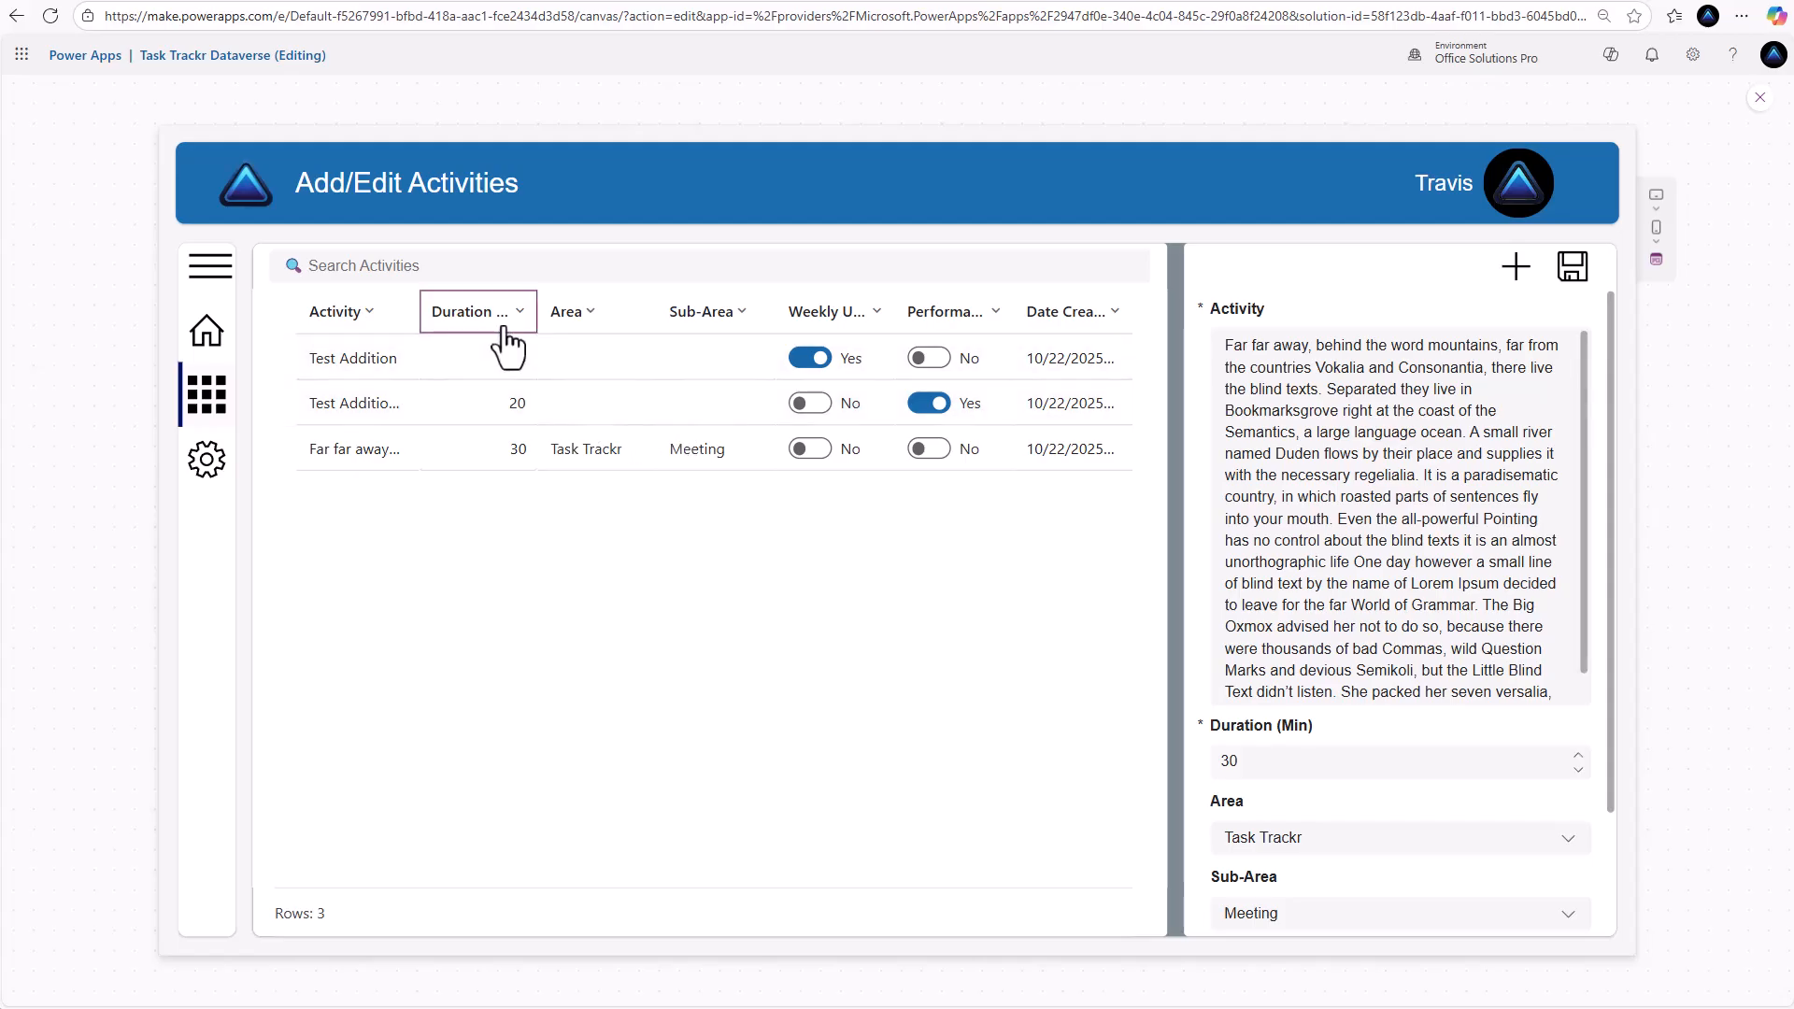
left_click(1759, 99)
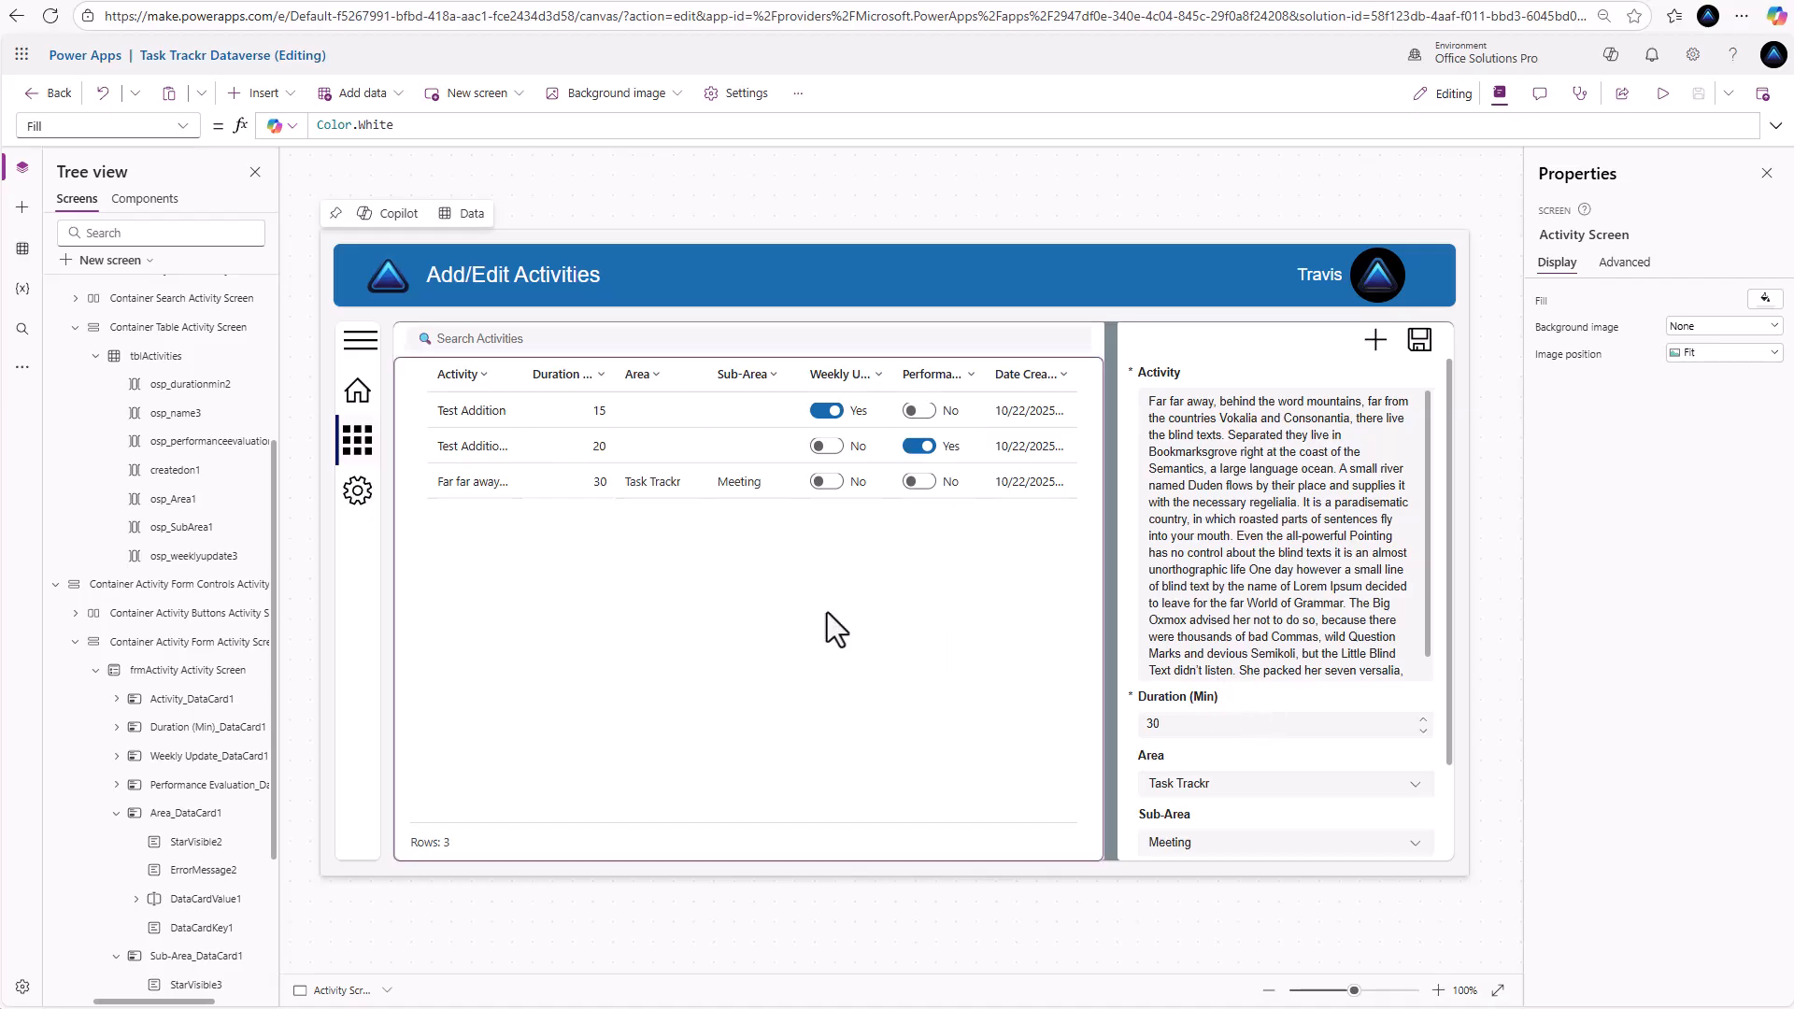
Move the osp_durationmin field in tblActivities to sit between osp_SubArea and osp_weeklyupdate
left_click(732, 606)
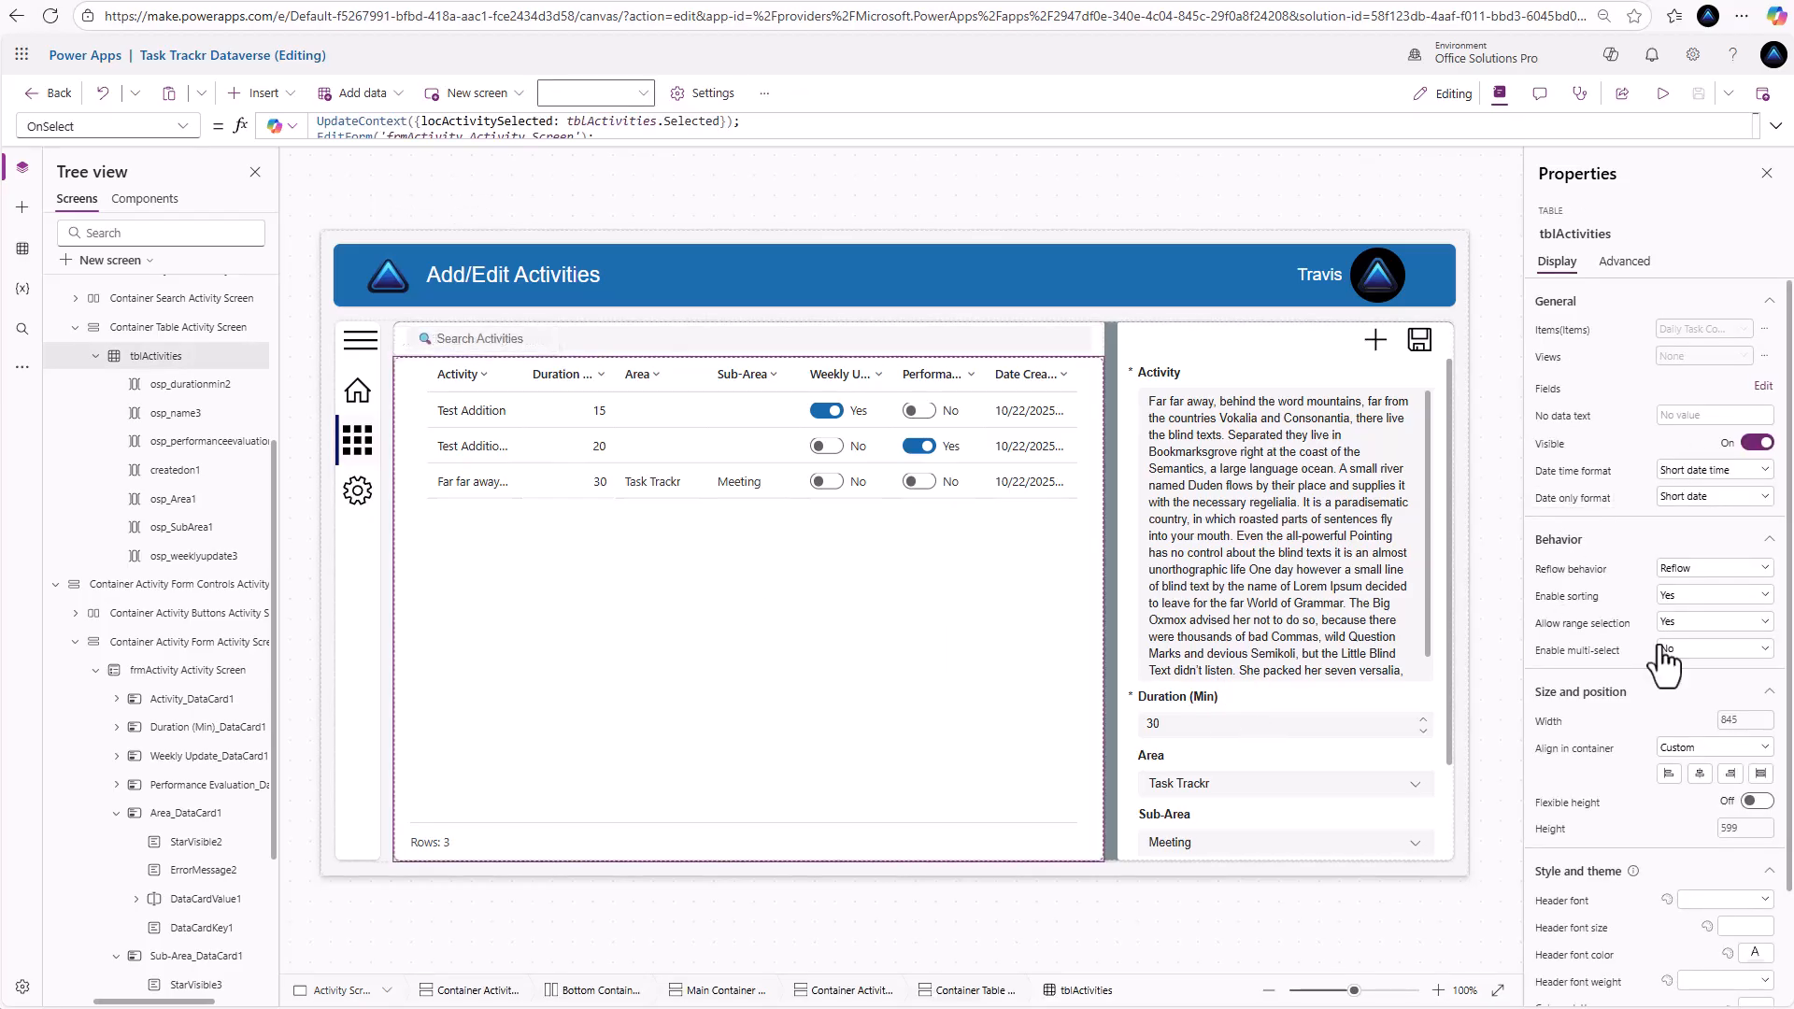
left_click(1759, 387)
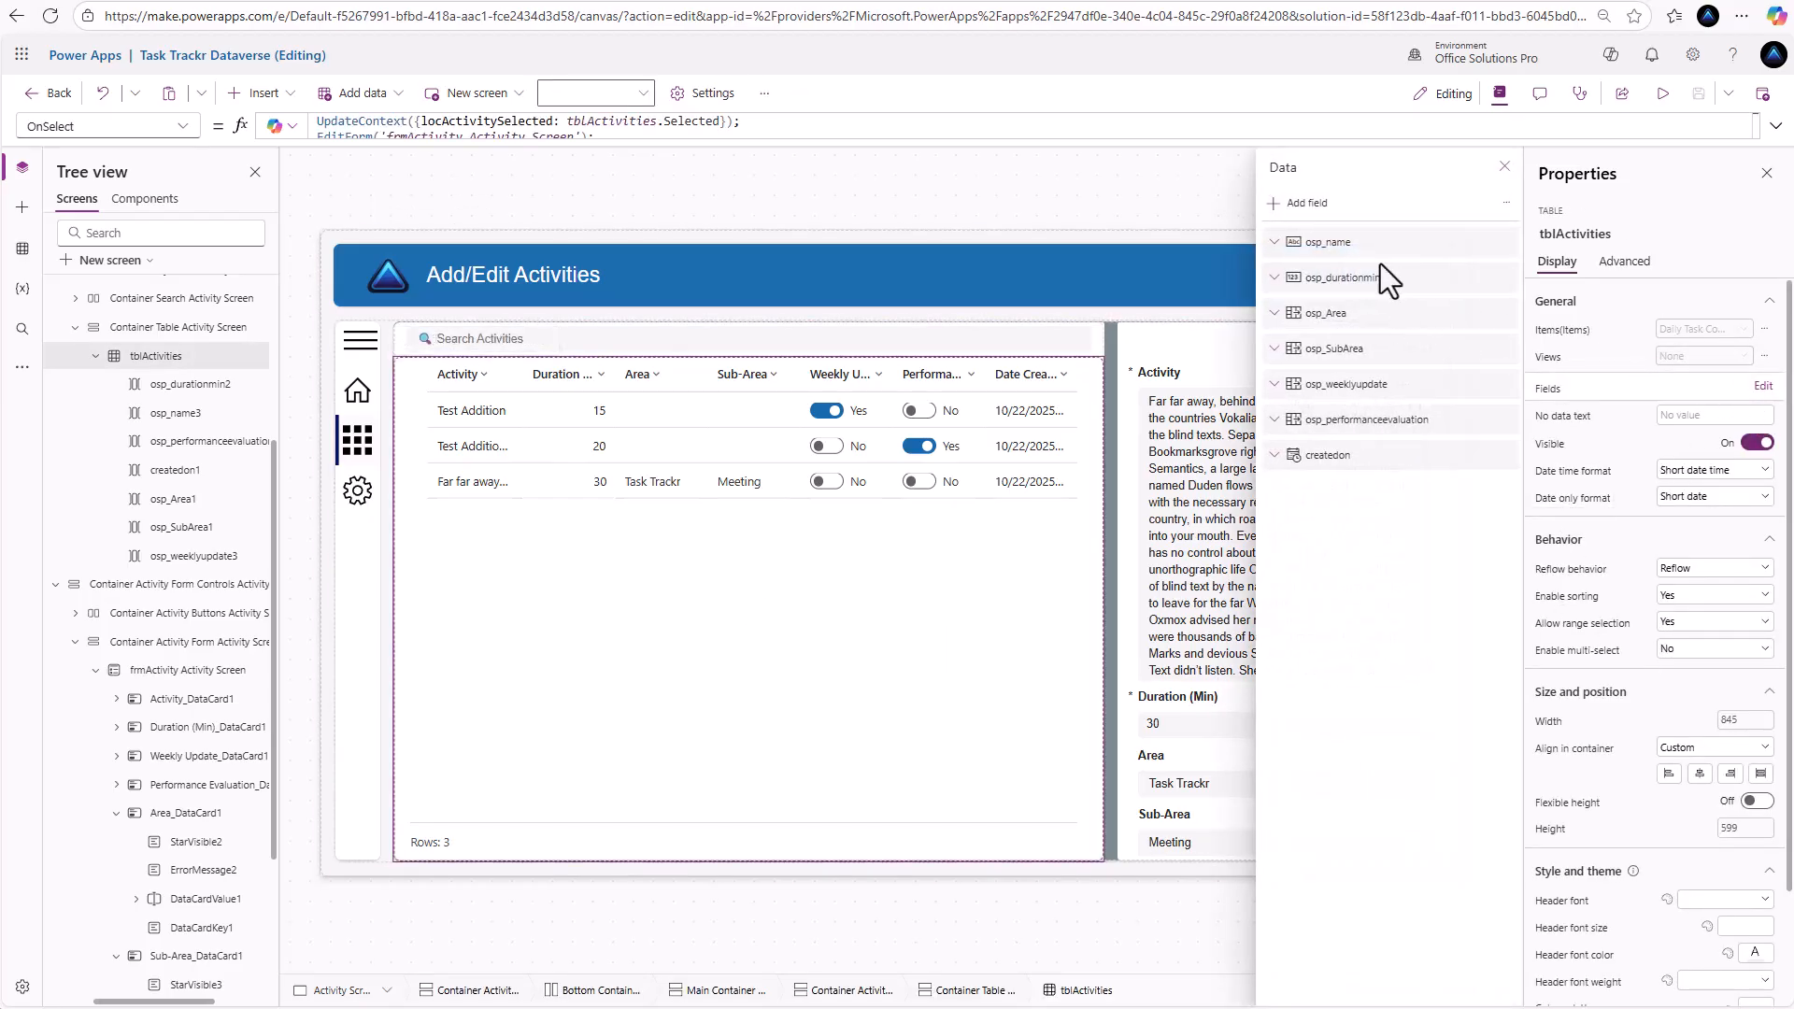
left_click_drag(1369, 280, 1388, 366)
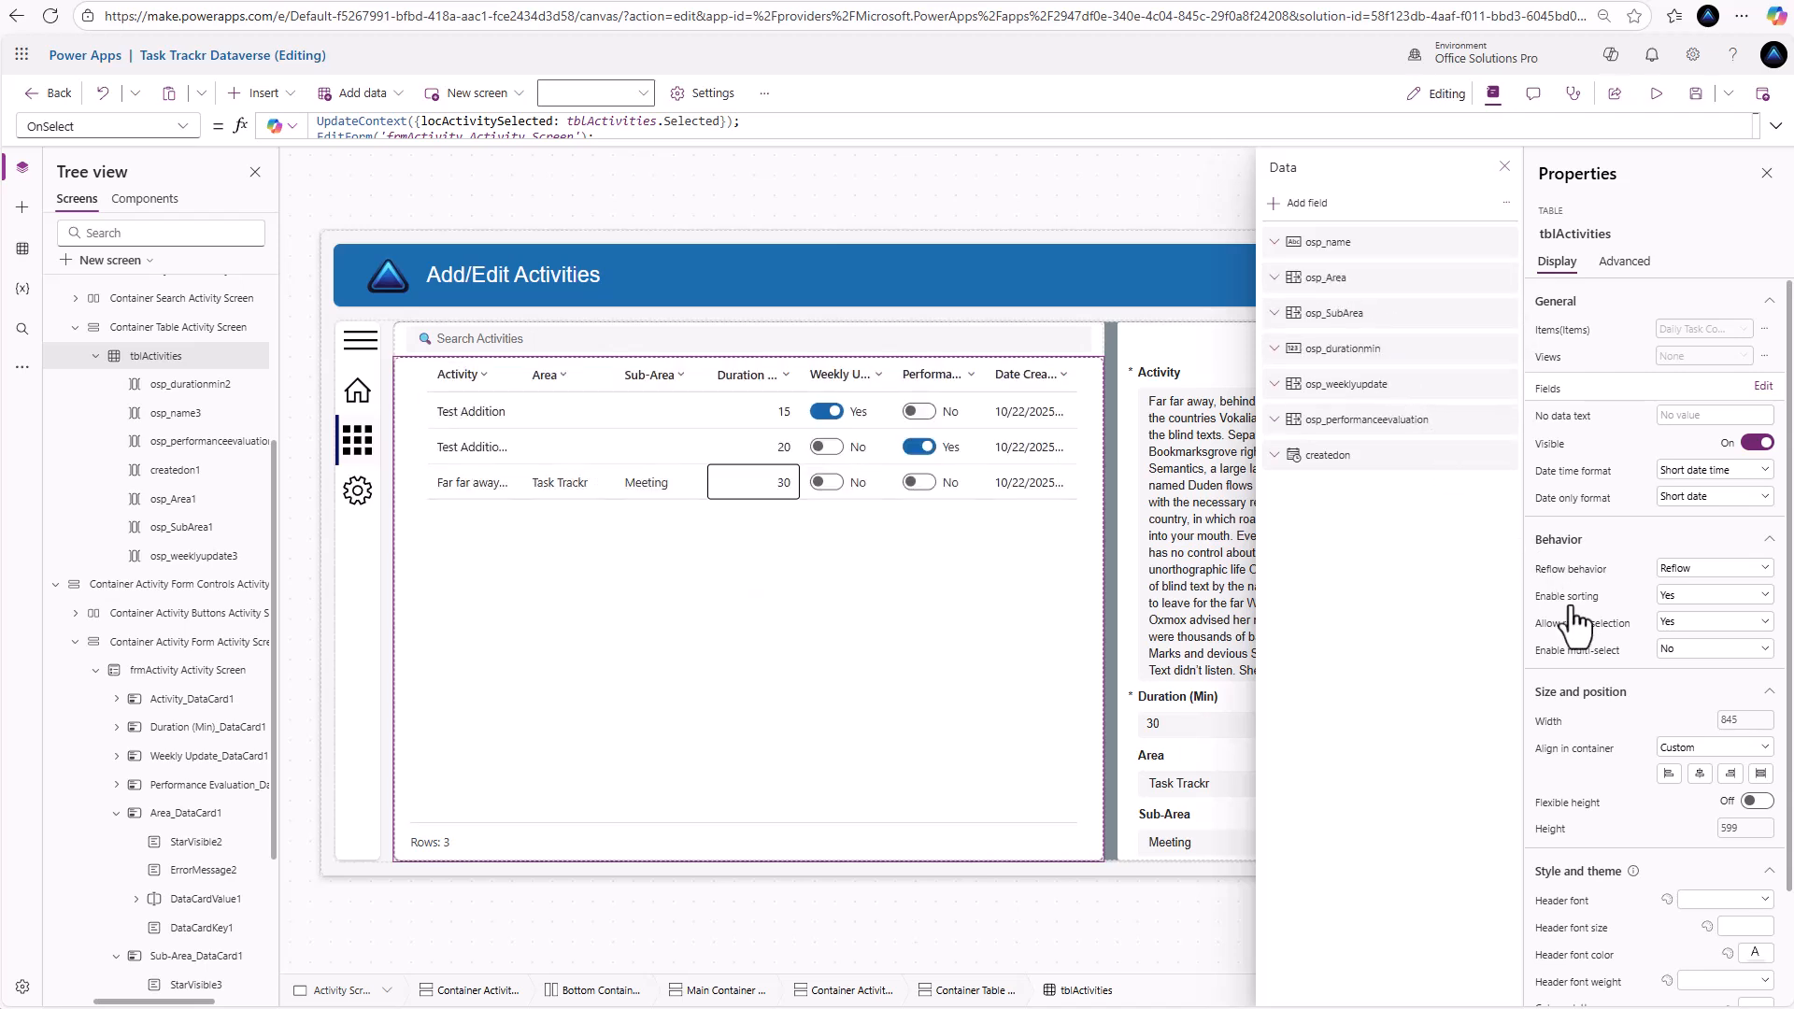
Move the Duration (Min) card below Sub-Area in the activity form's fields and check the form layout in preview
left_click(1504, 167)
left_click(1409, 716)
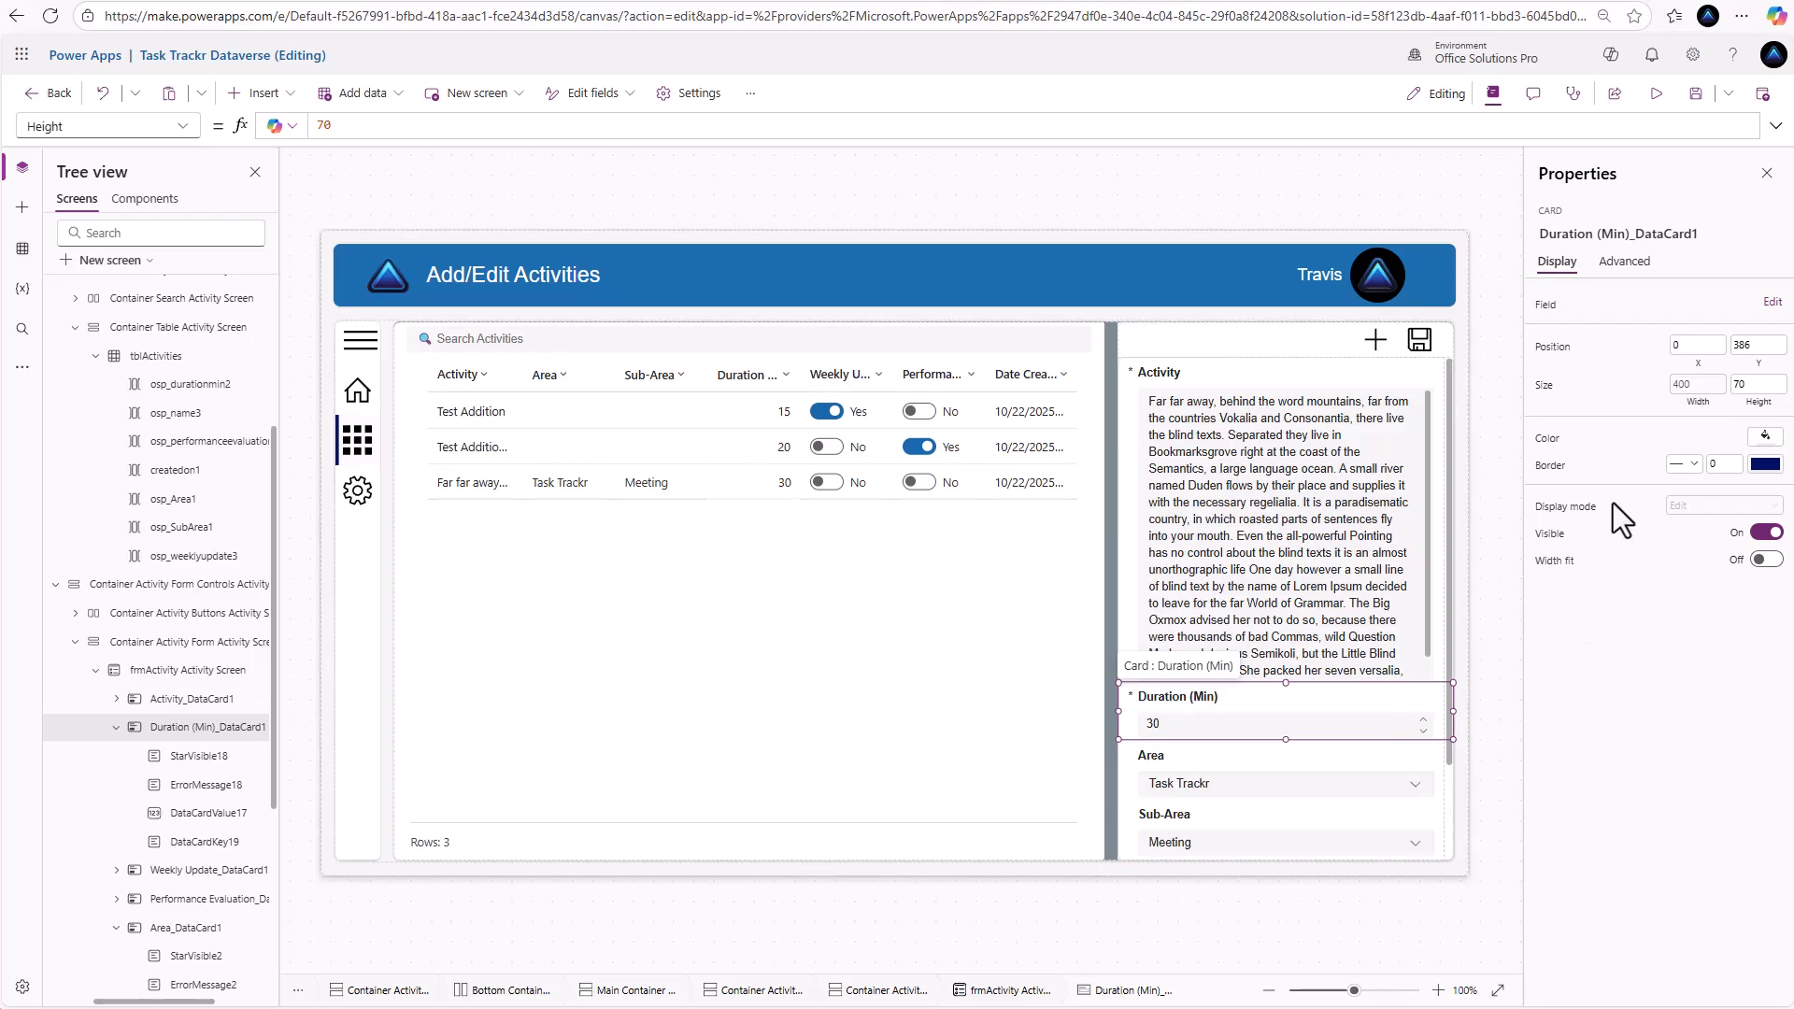
left_click(1444, 606)
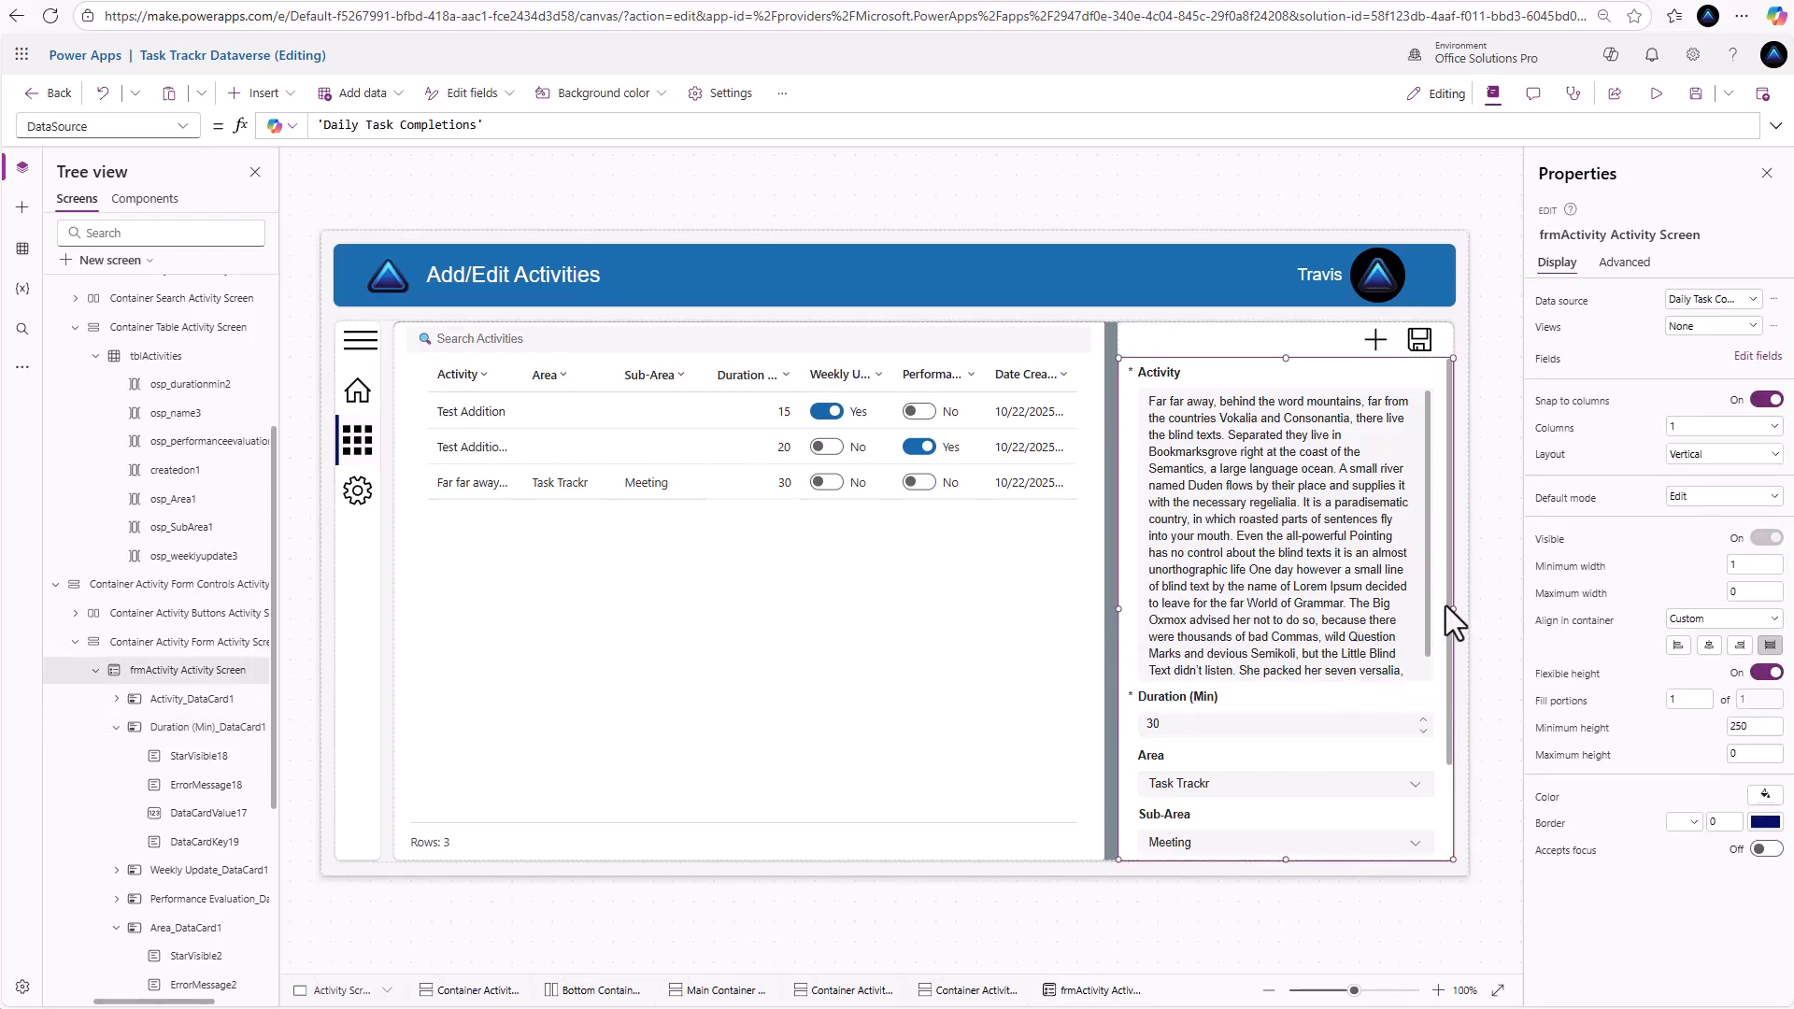
left_click(1758, 356)
left_click_drag(1373, 331, 1342, 388)
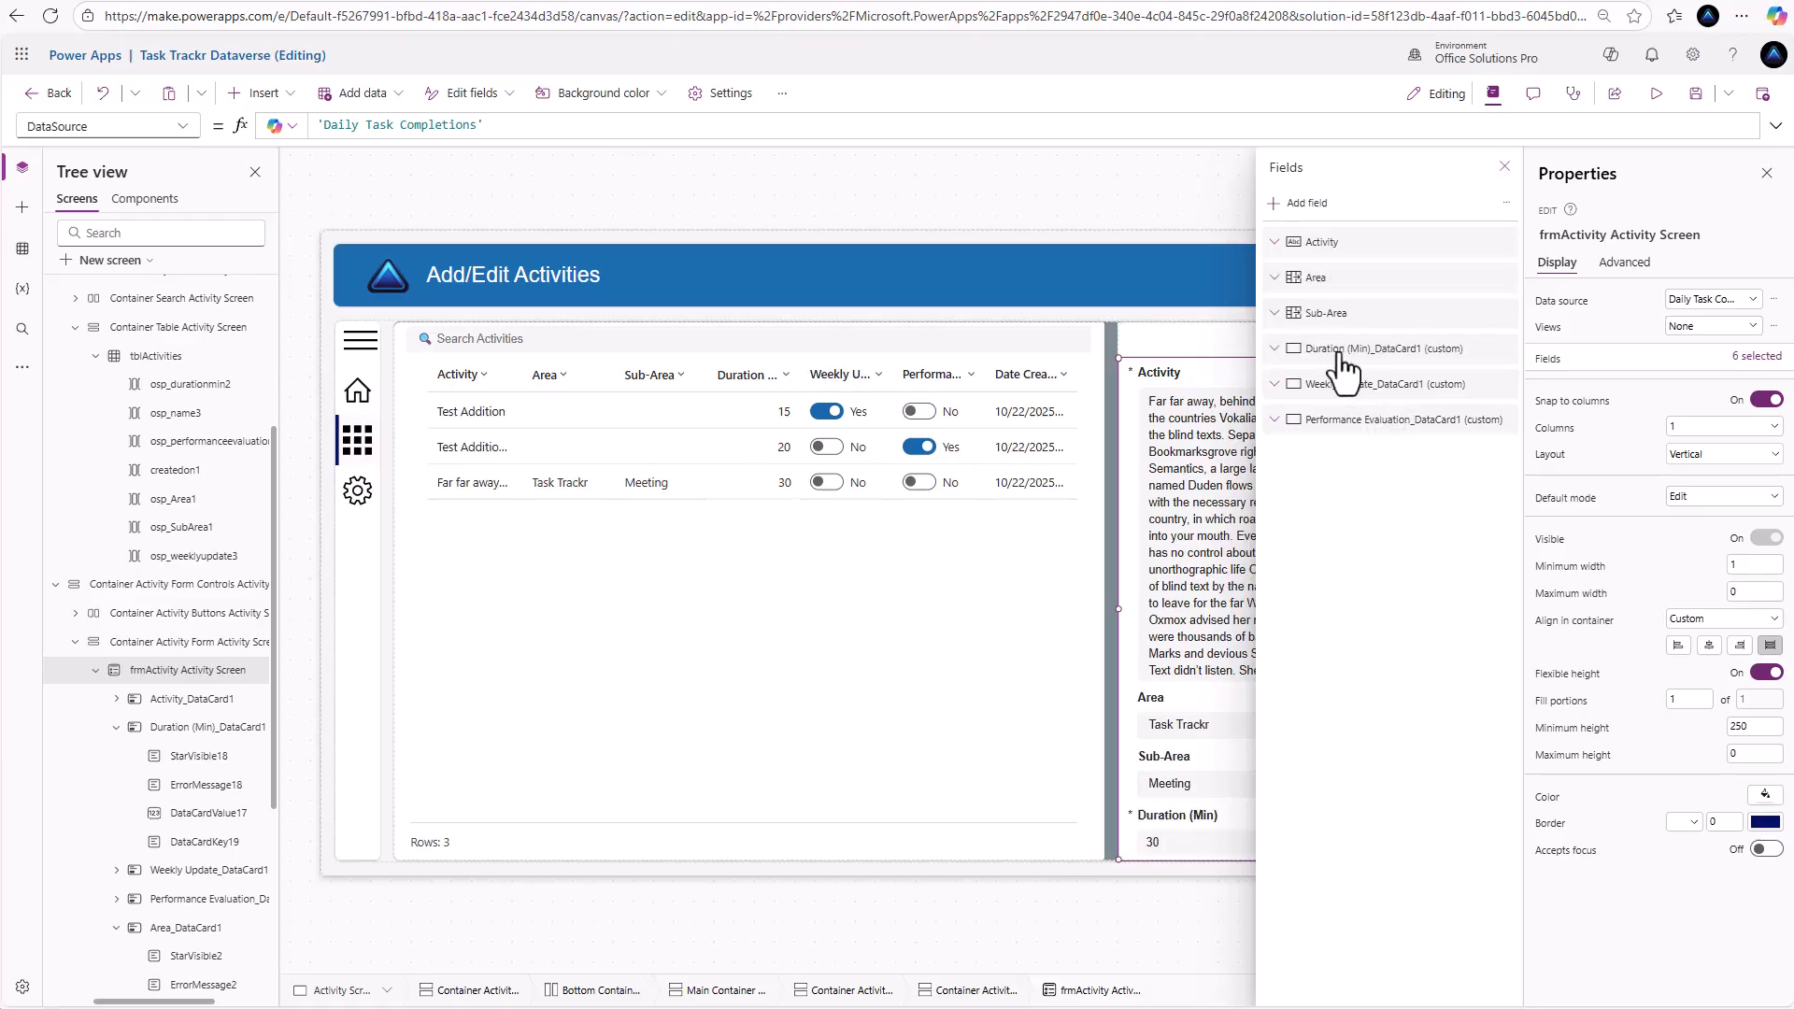
left_click(1656, 93)
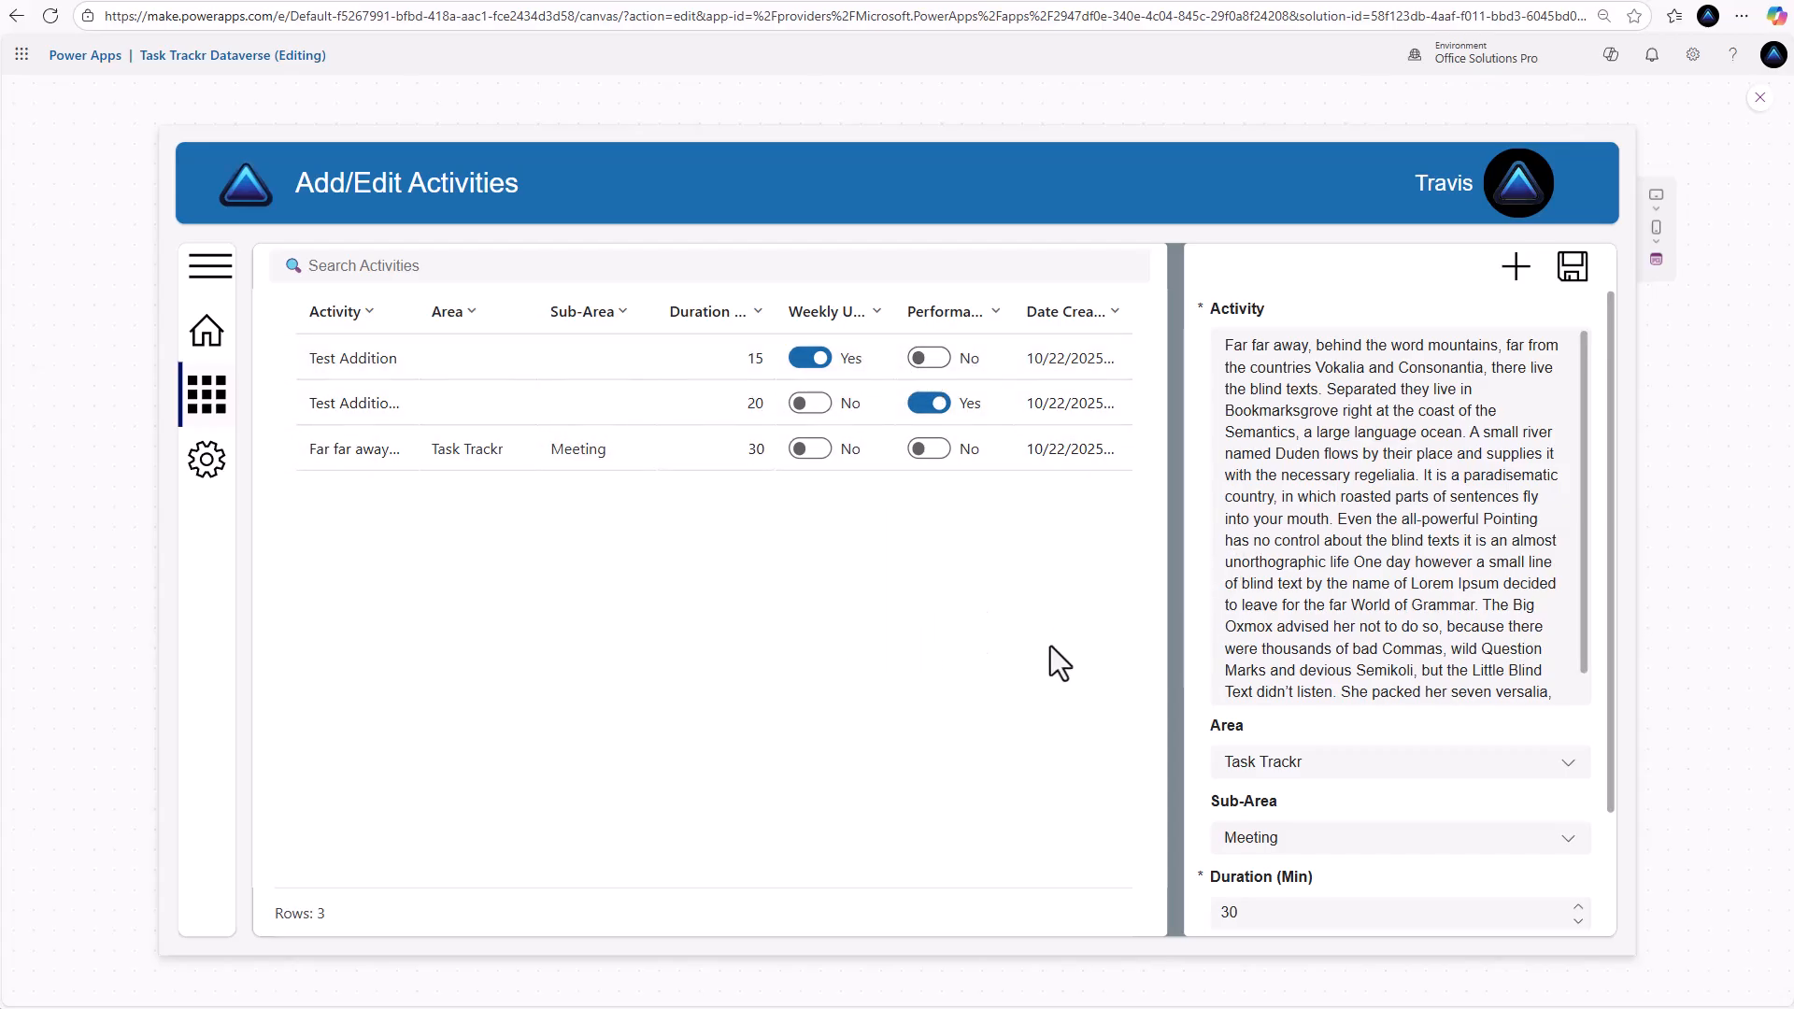
scroll(1381, 701, "down", 5)
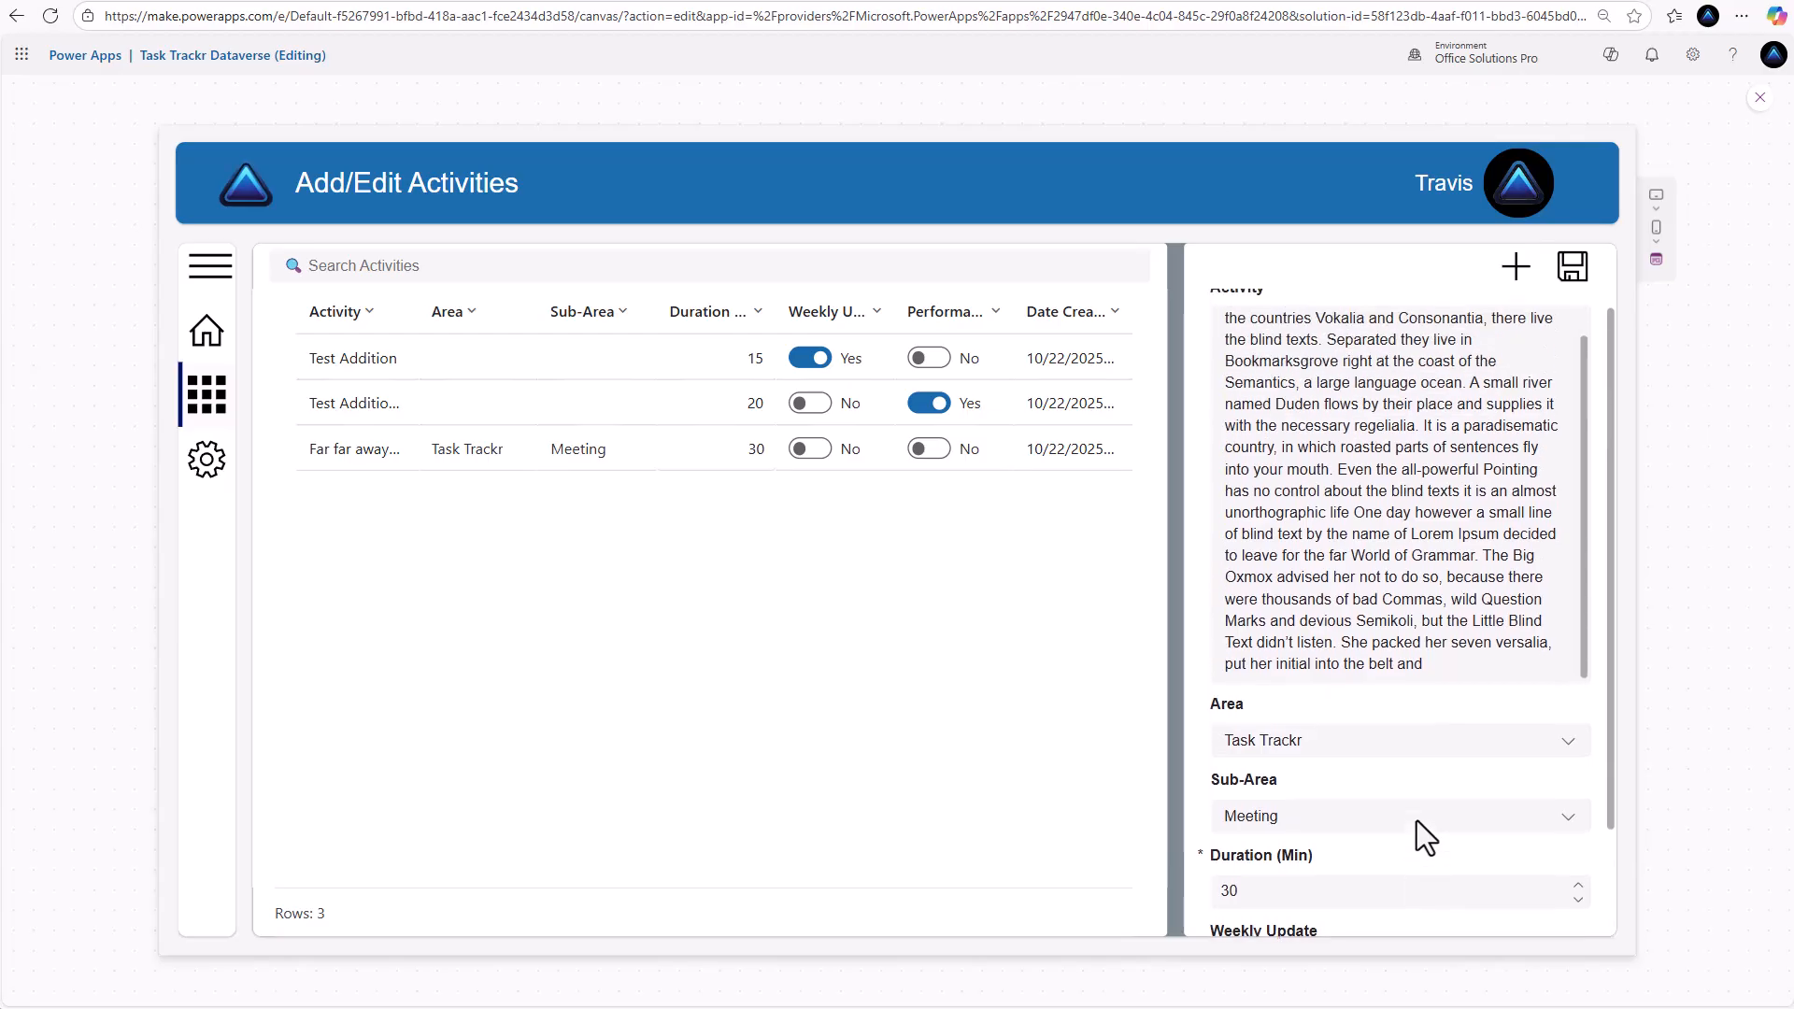
scroll(1416, 820, "down", 3)
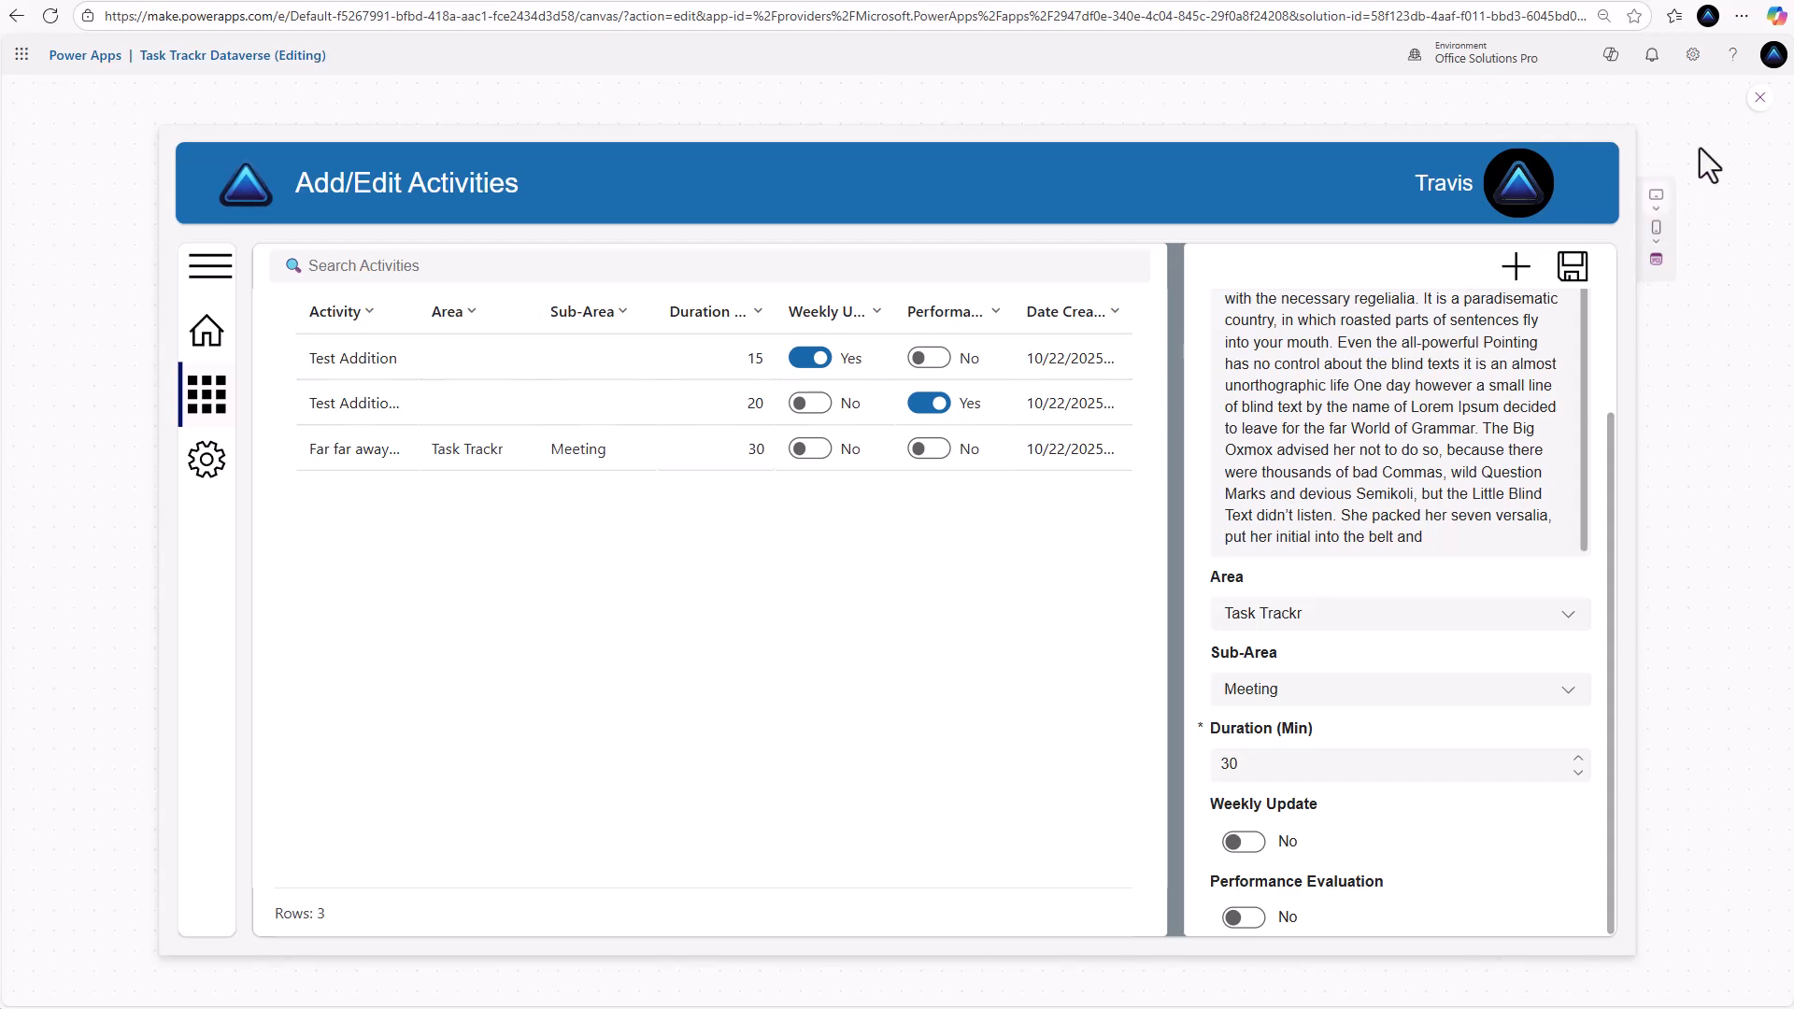
left_click(1757, 97)
Set the width of the form's Weekly Update card to 180
left_click(1275, 793)
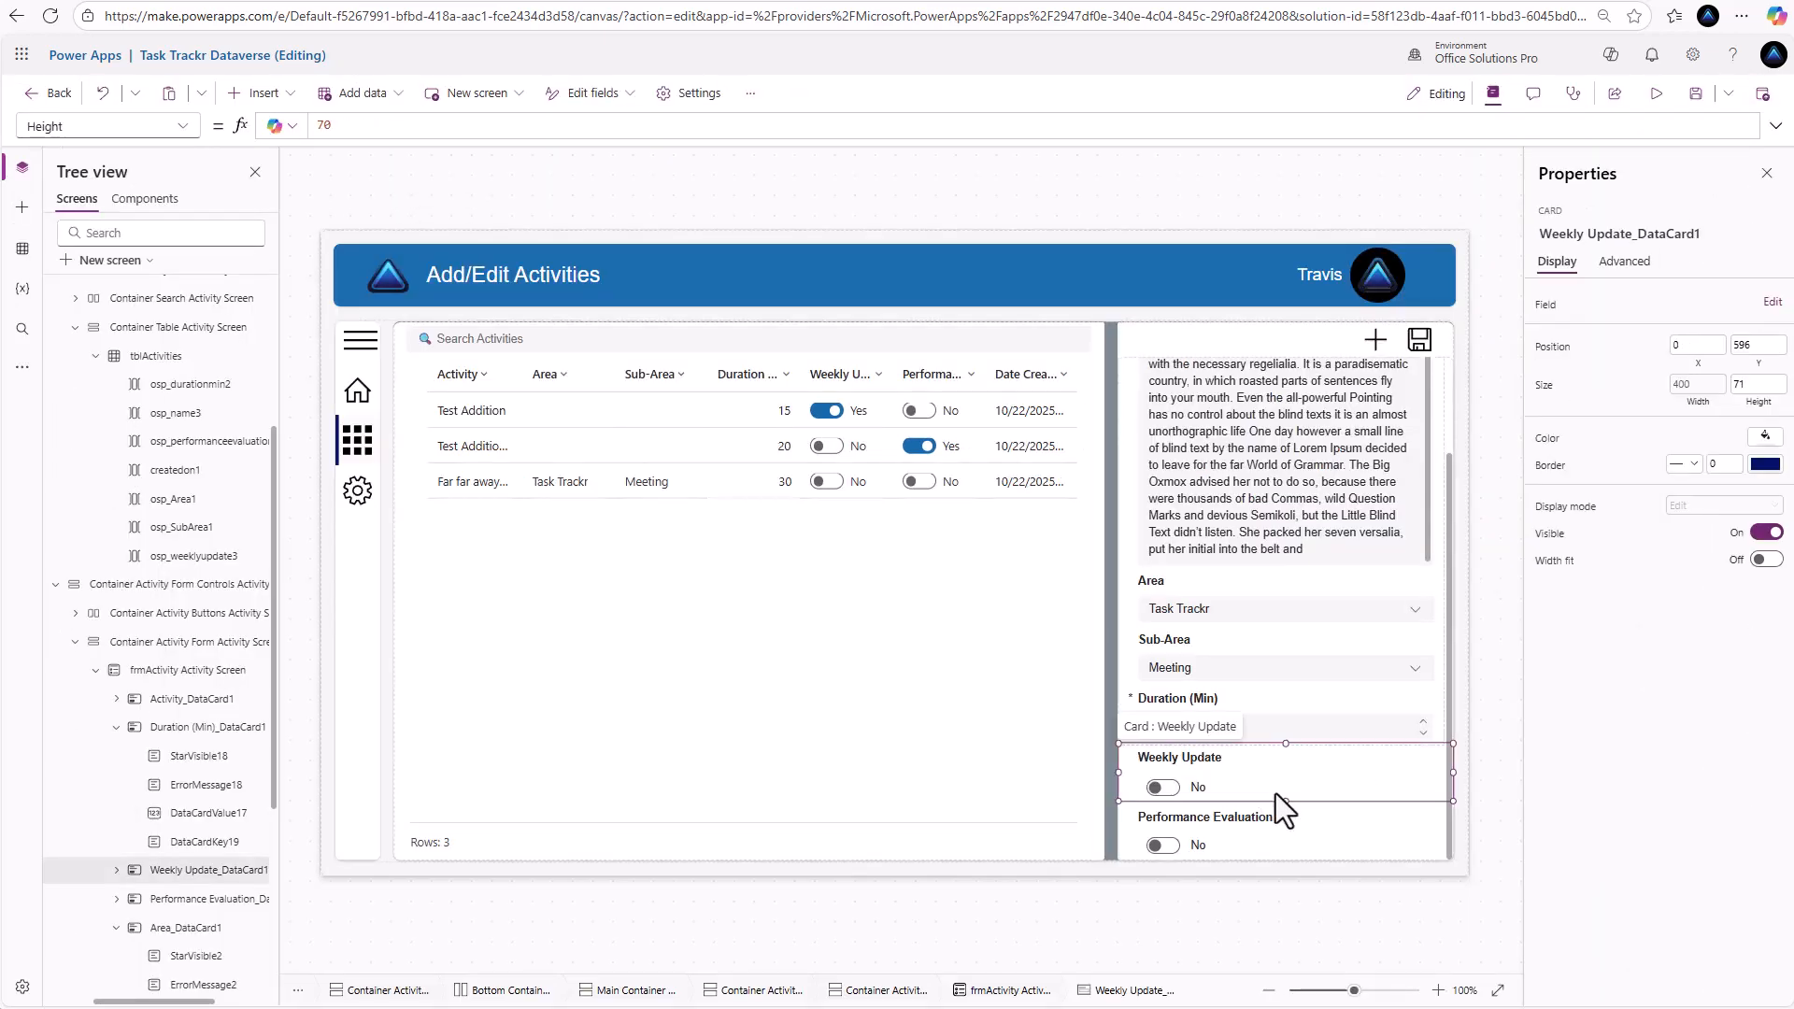
left_click(1697, 384)
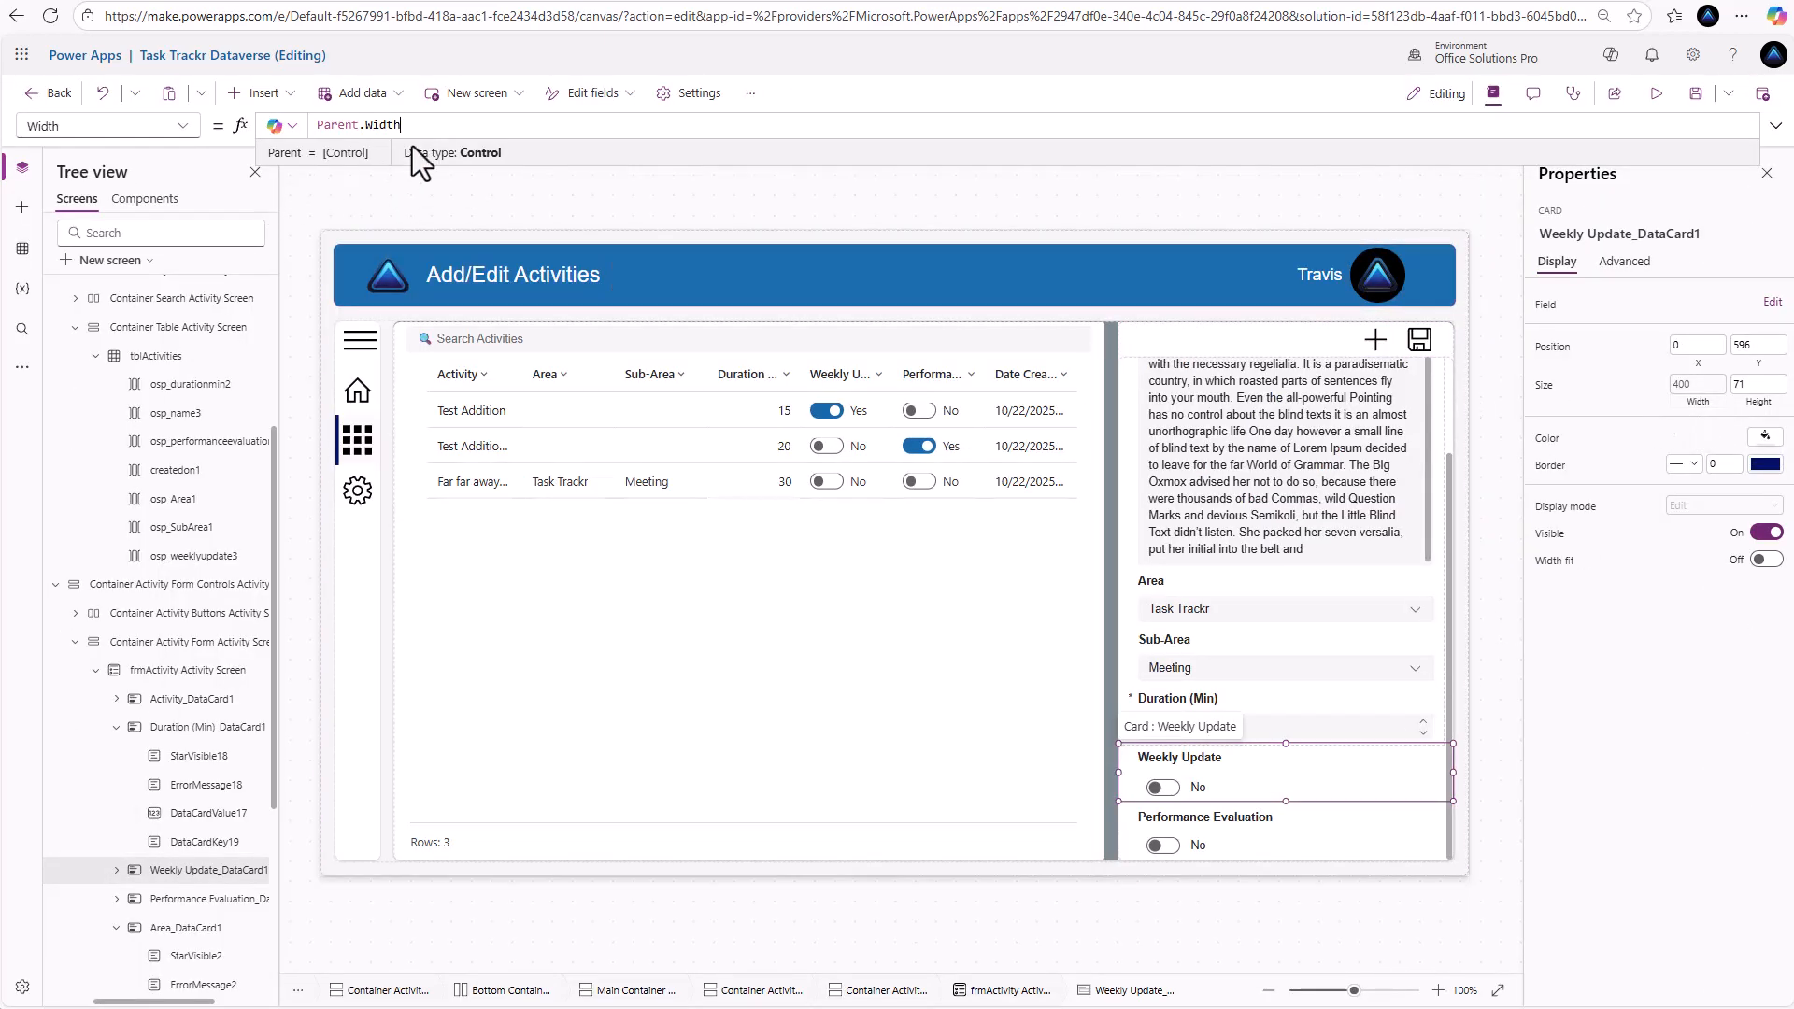
triple_click(422, 123)
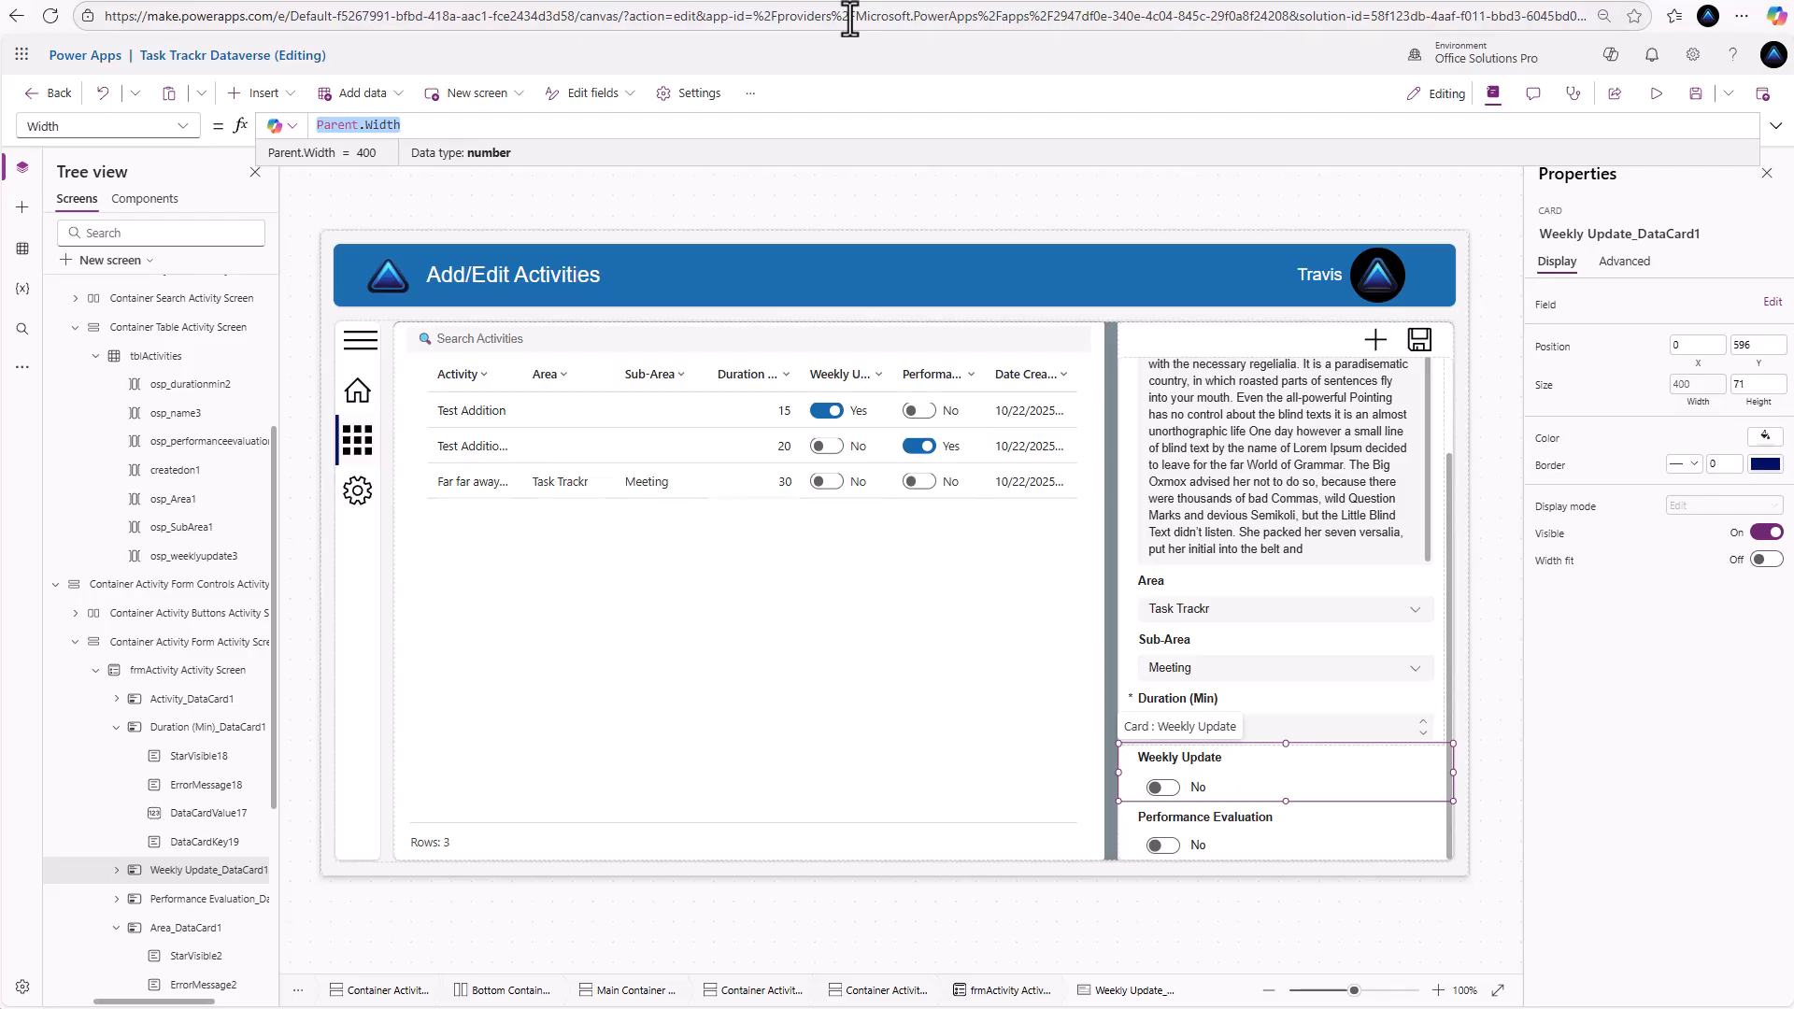
type("180")
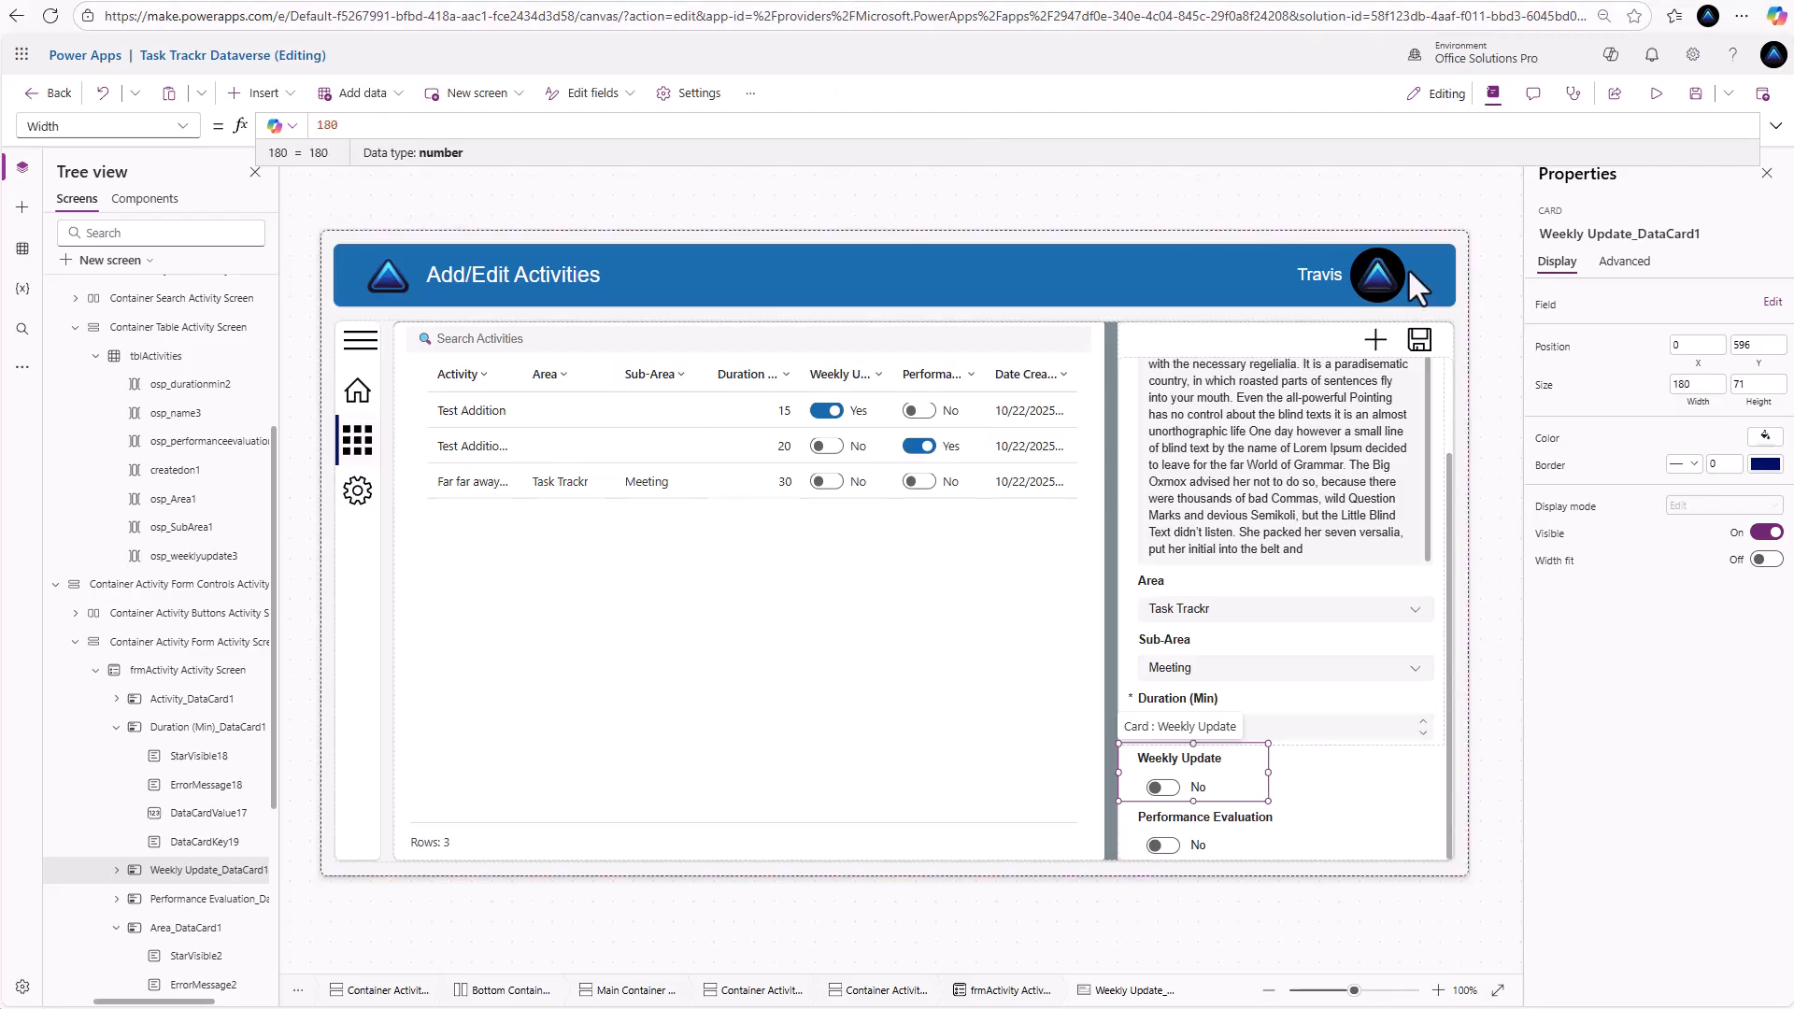
Set the width of the form's Performance Evaluation card to 225, after trying 200
left_click(1257, 845)
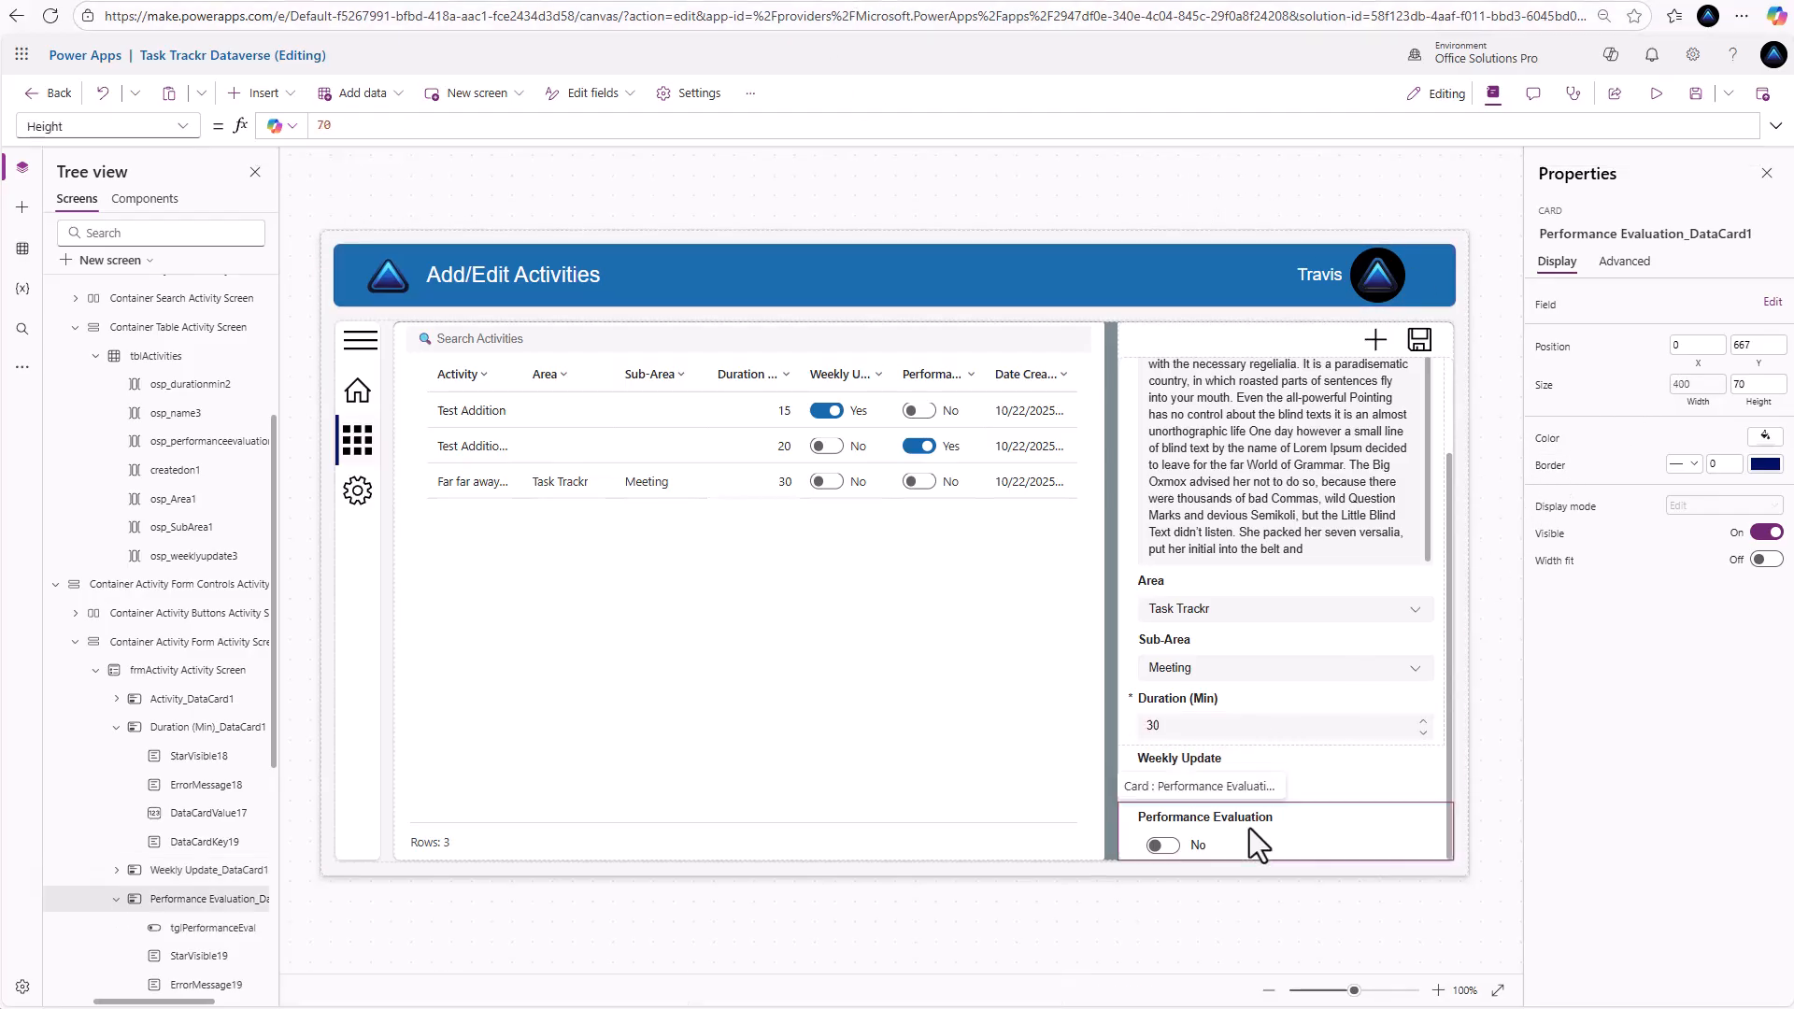
left_click(1697, 384)
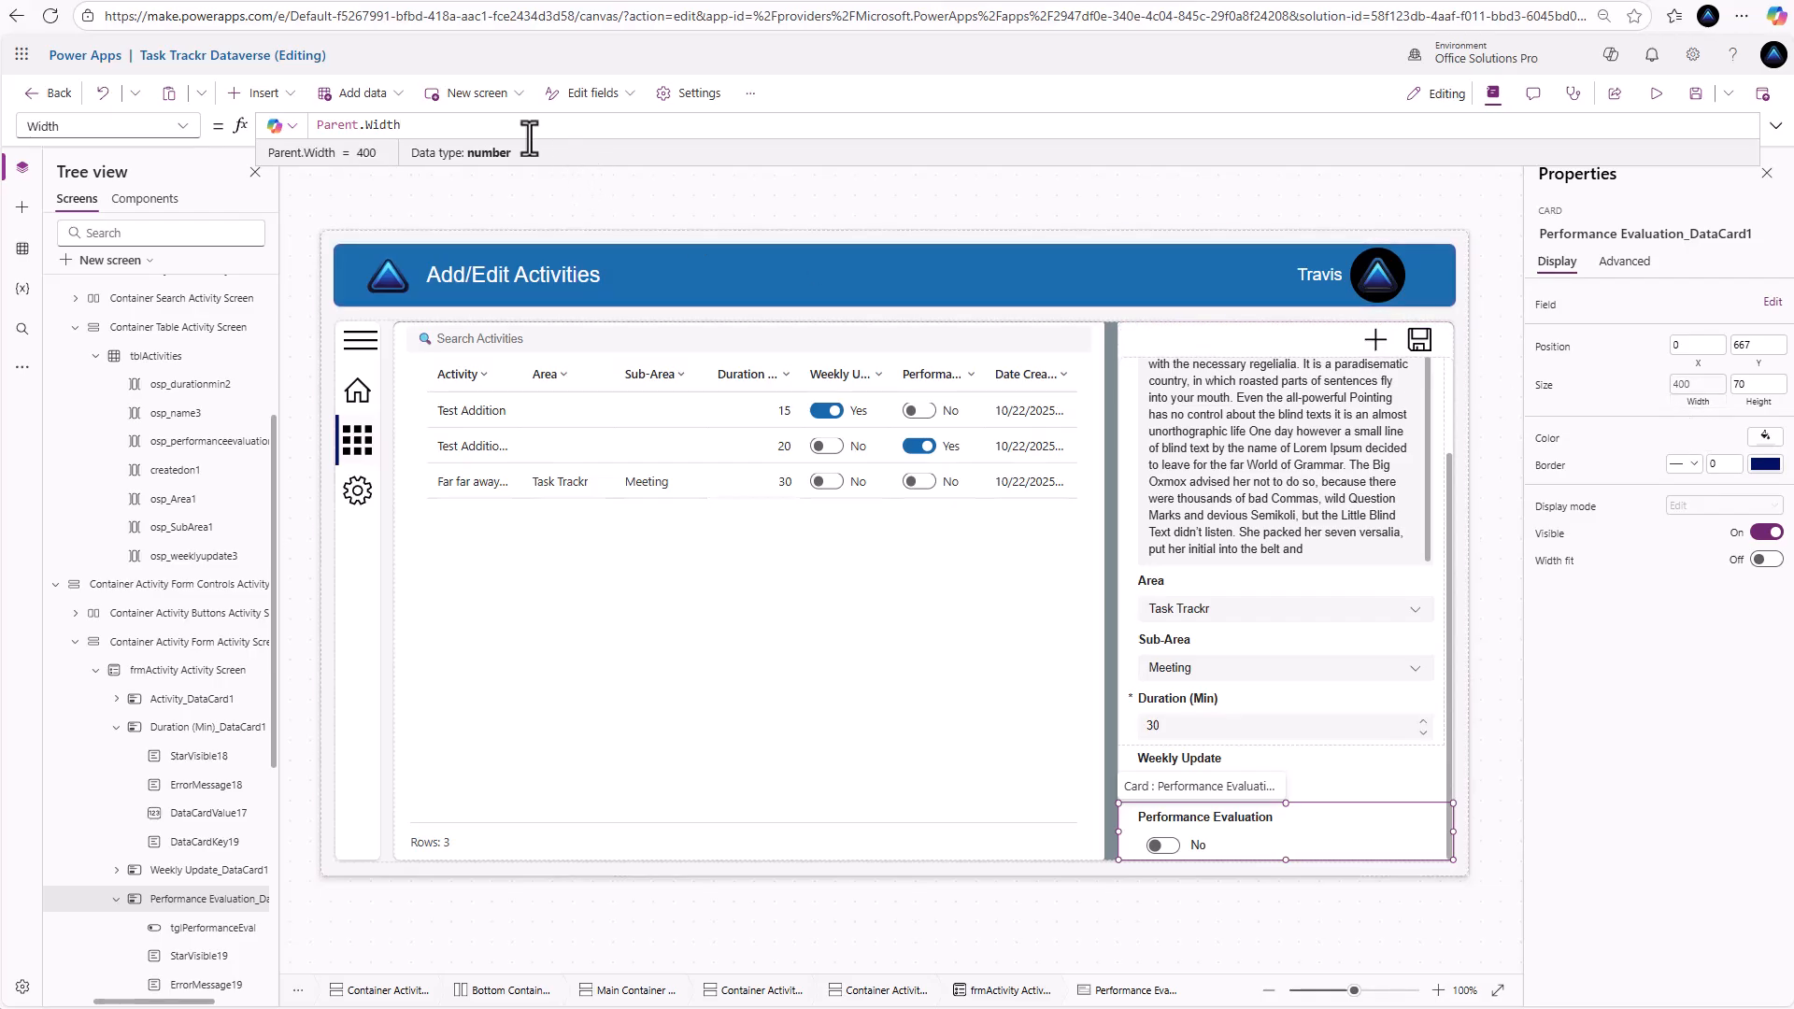
double_click(442, 124)
key("BackSpace")
type("25")
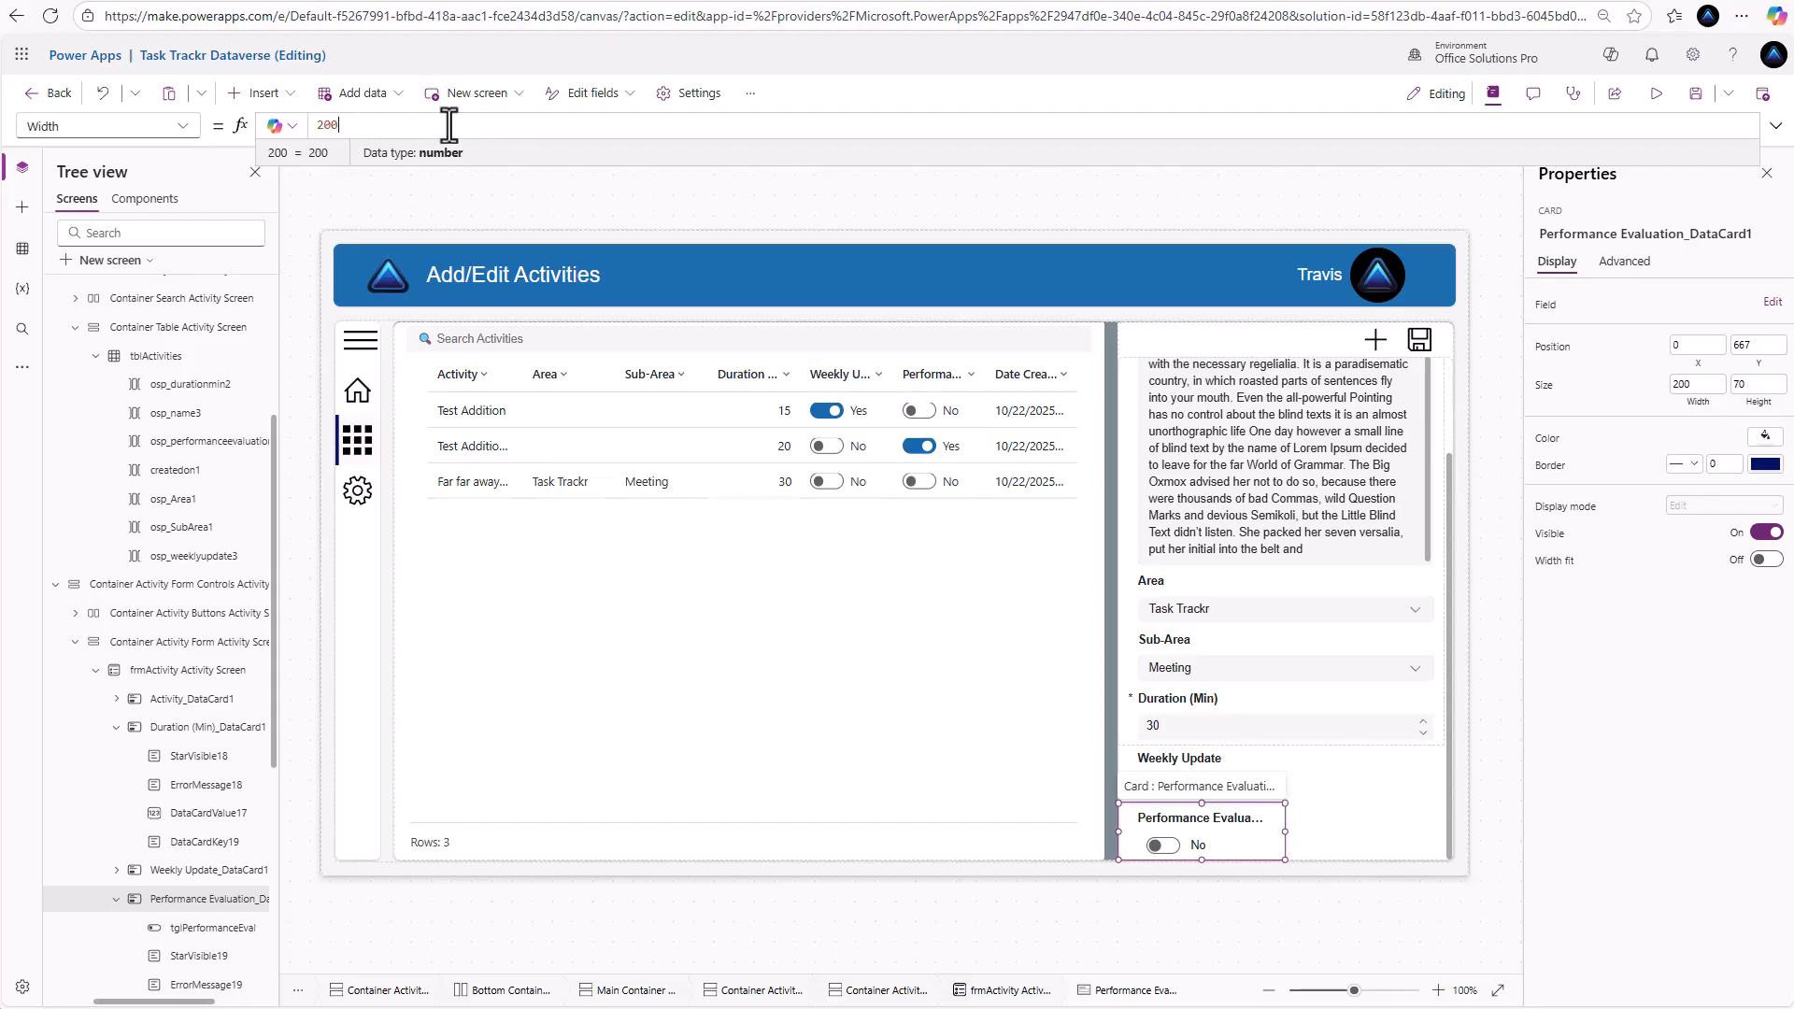
type("225")
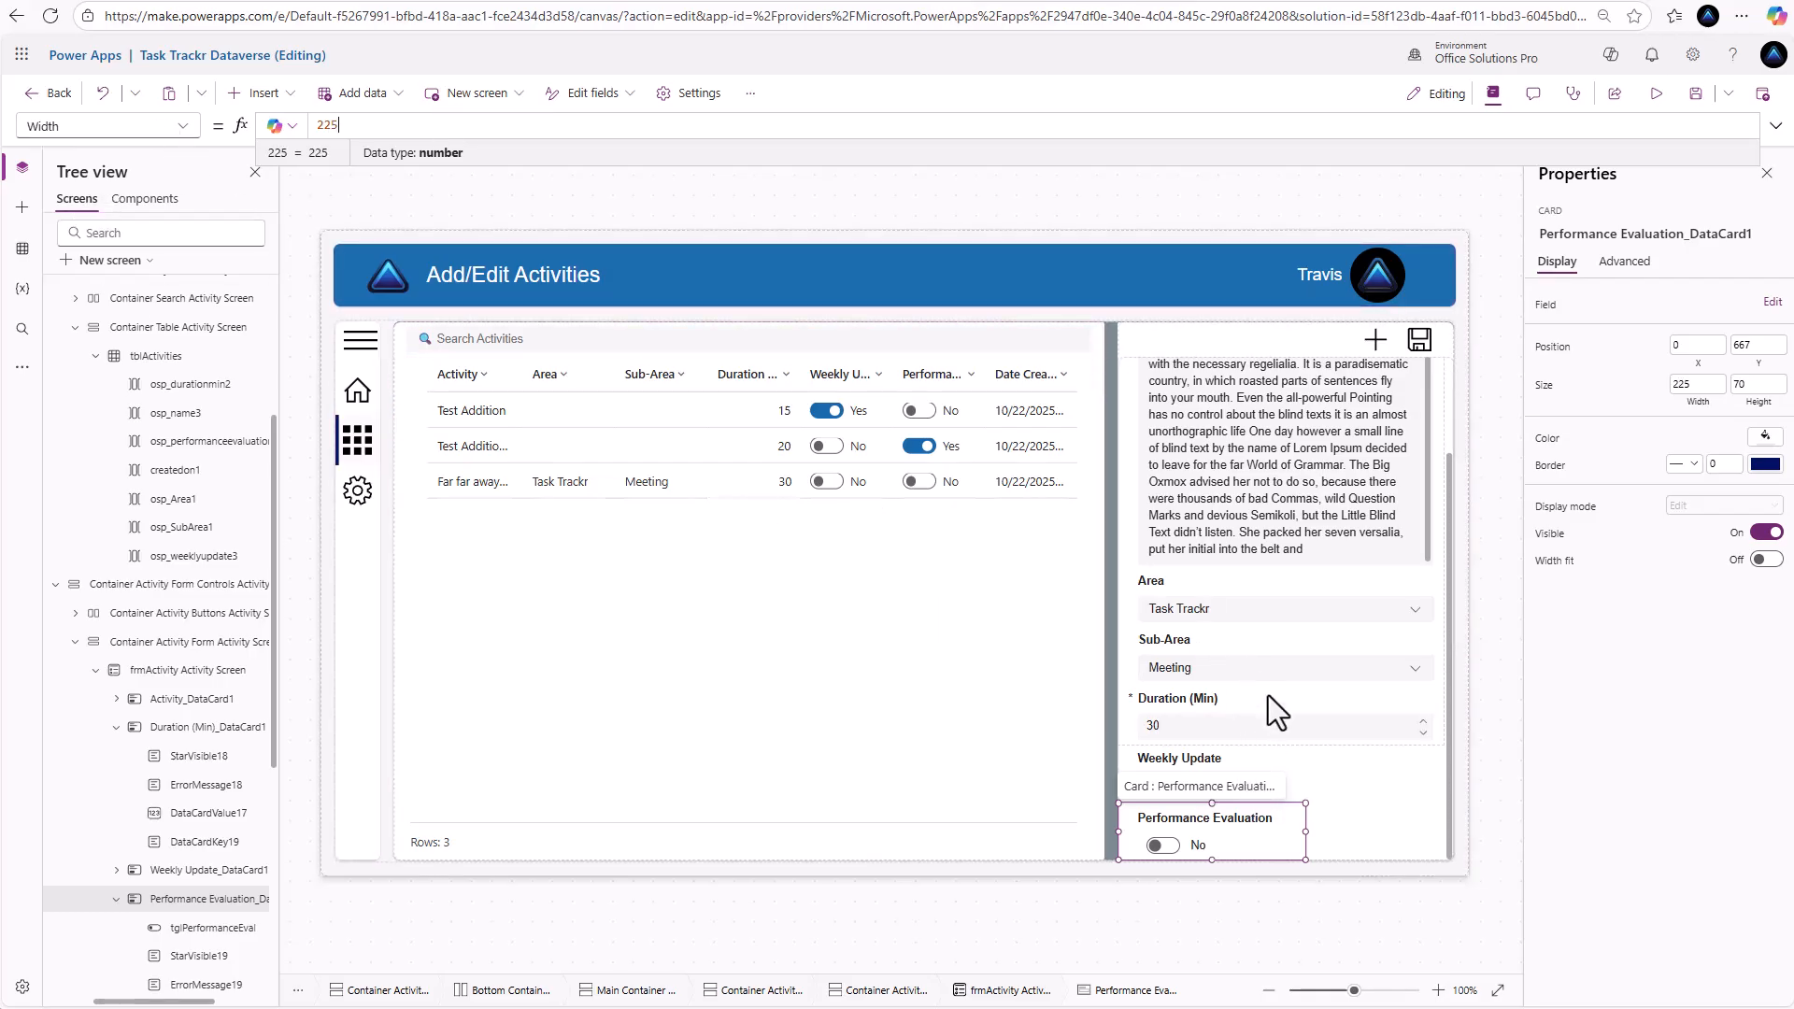
Set the width of the Weekly Update card to 150
left_click(1301, 785)
left_click(1231, 790)
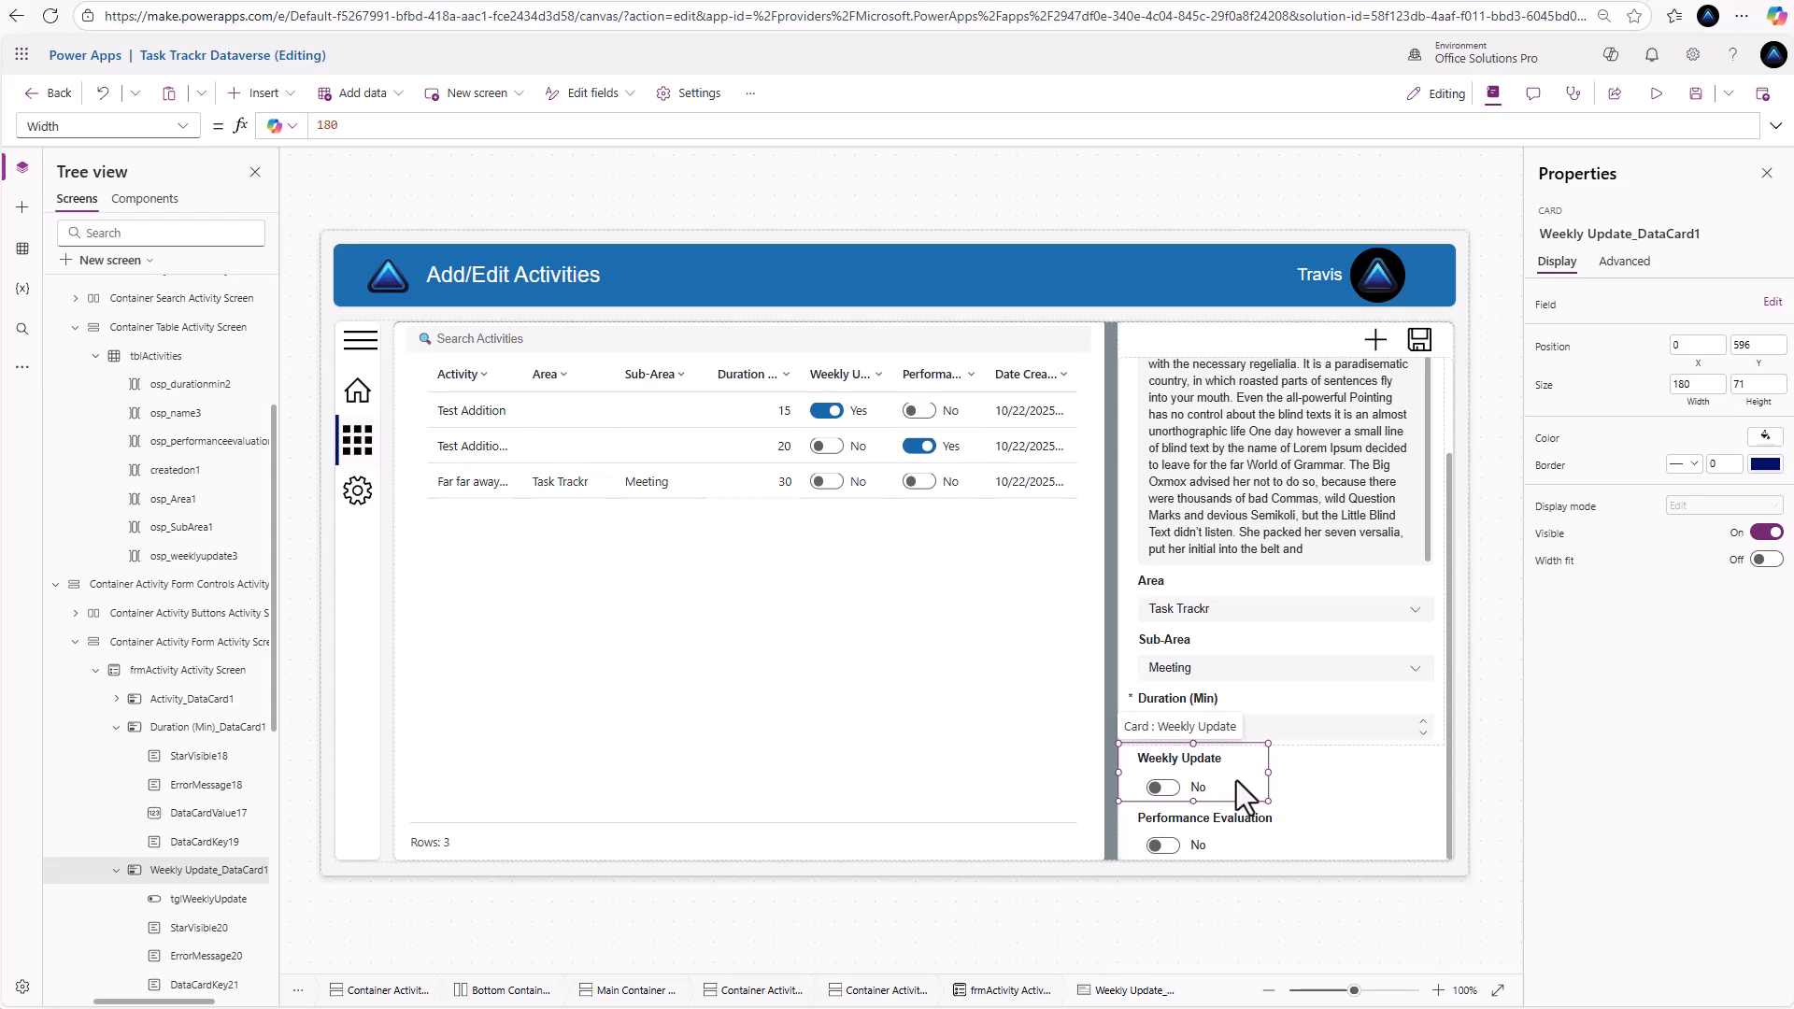
left_click_drag(1708, 386, 1662, 373)
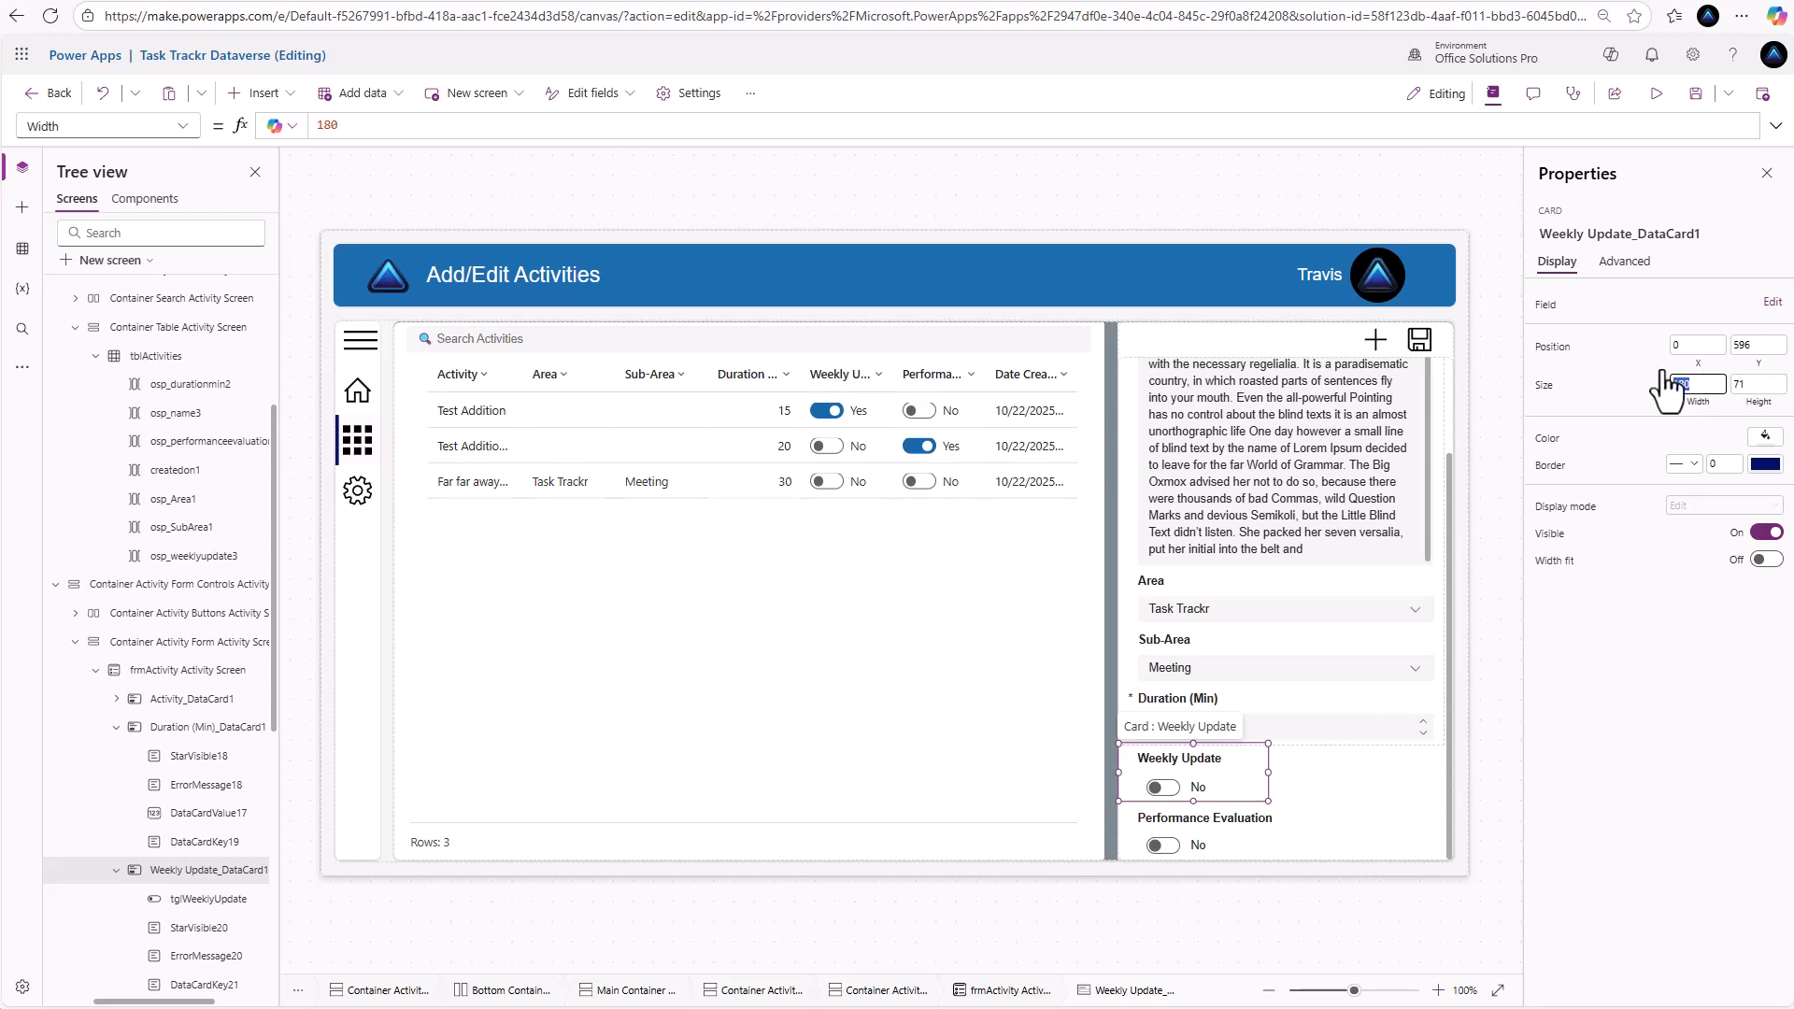
type("150")
key("Return")
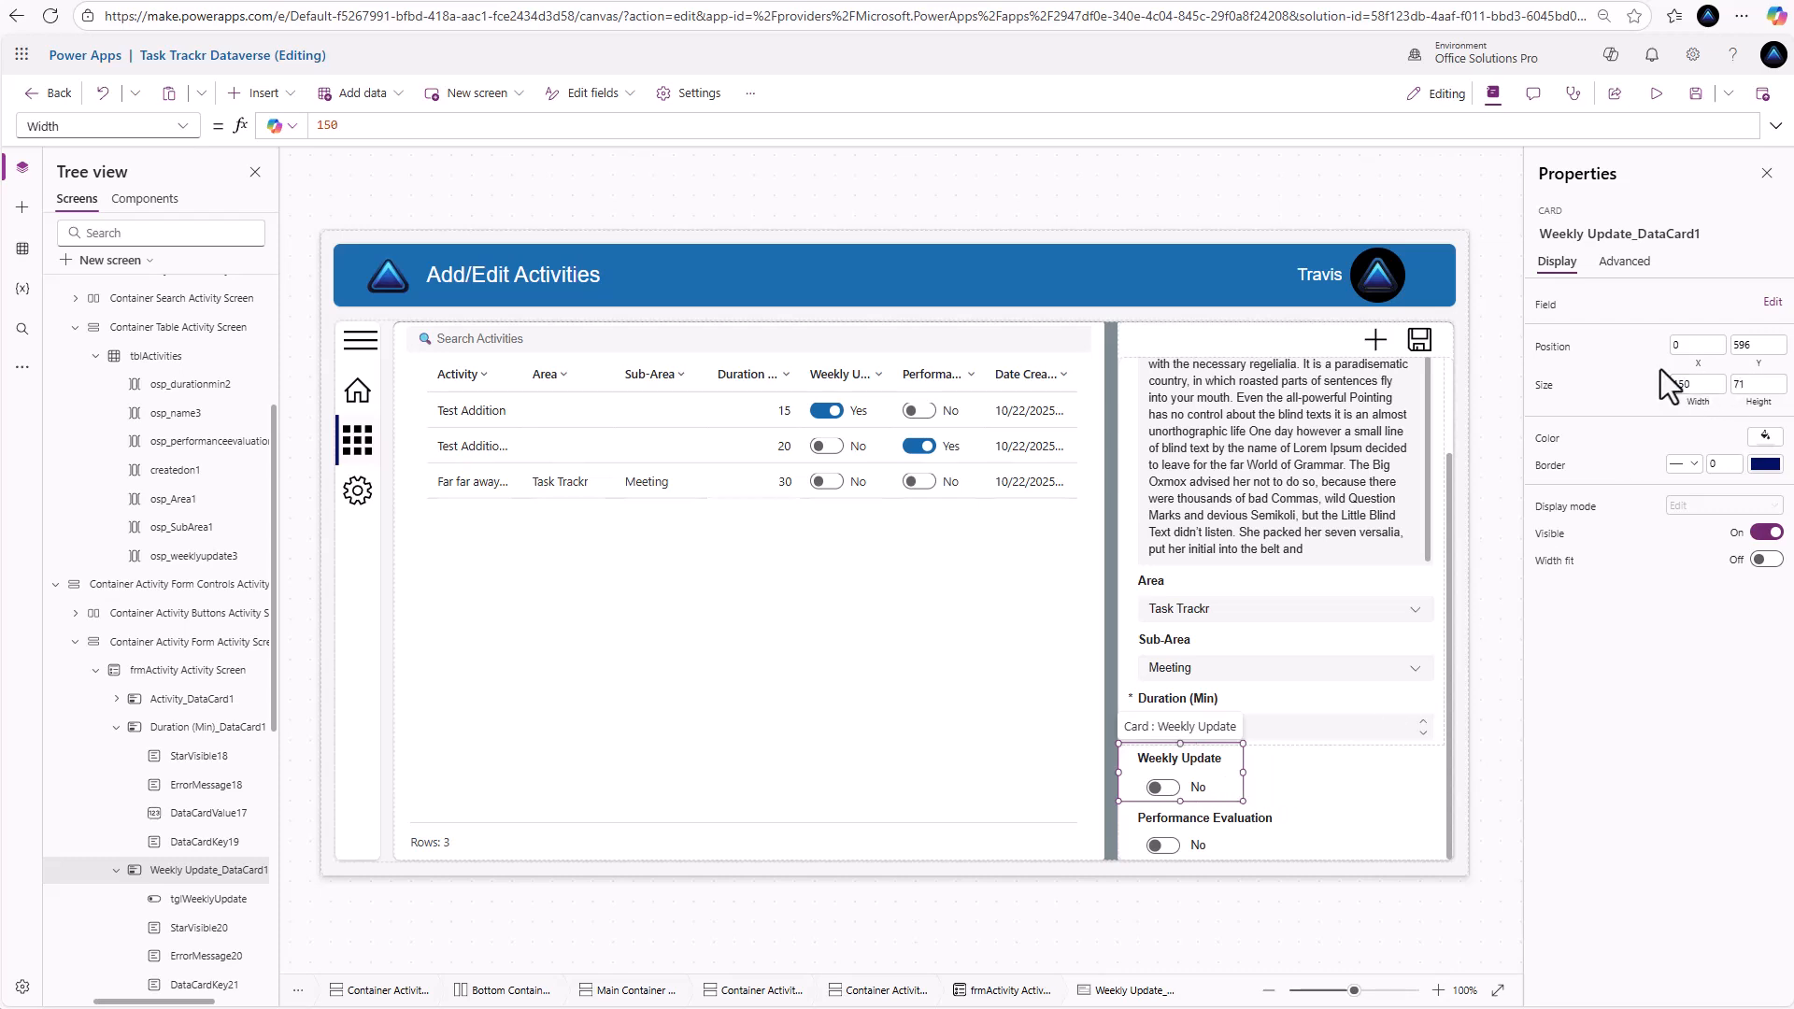
Place the Performance Evaluation card beside Weekly Update on the same row by setting its X to 1 and matching its Y of 4
left_click(183, 127)
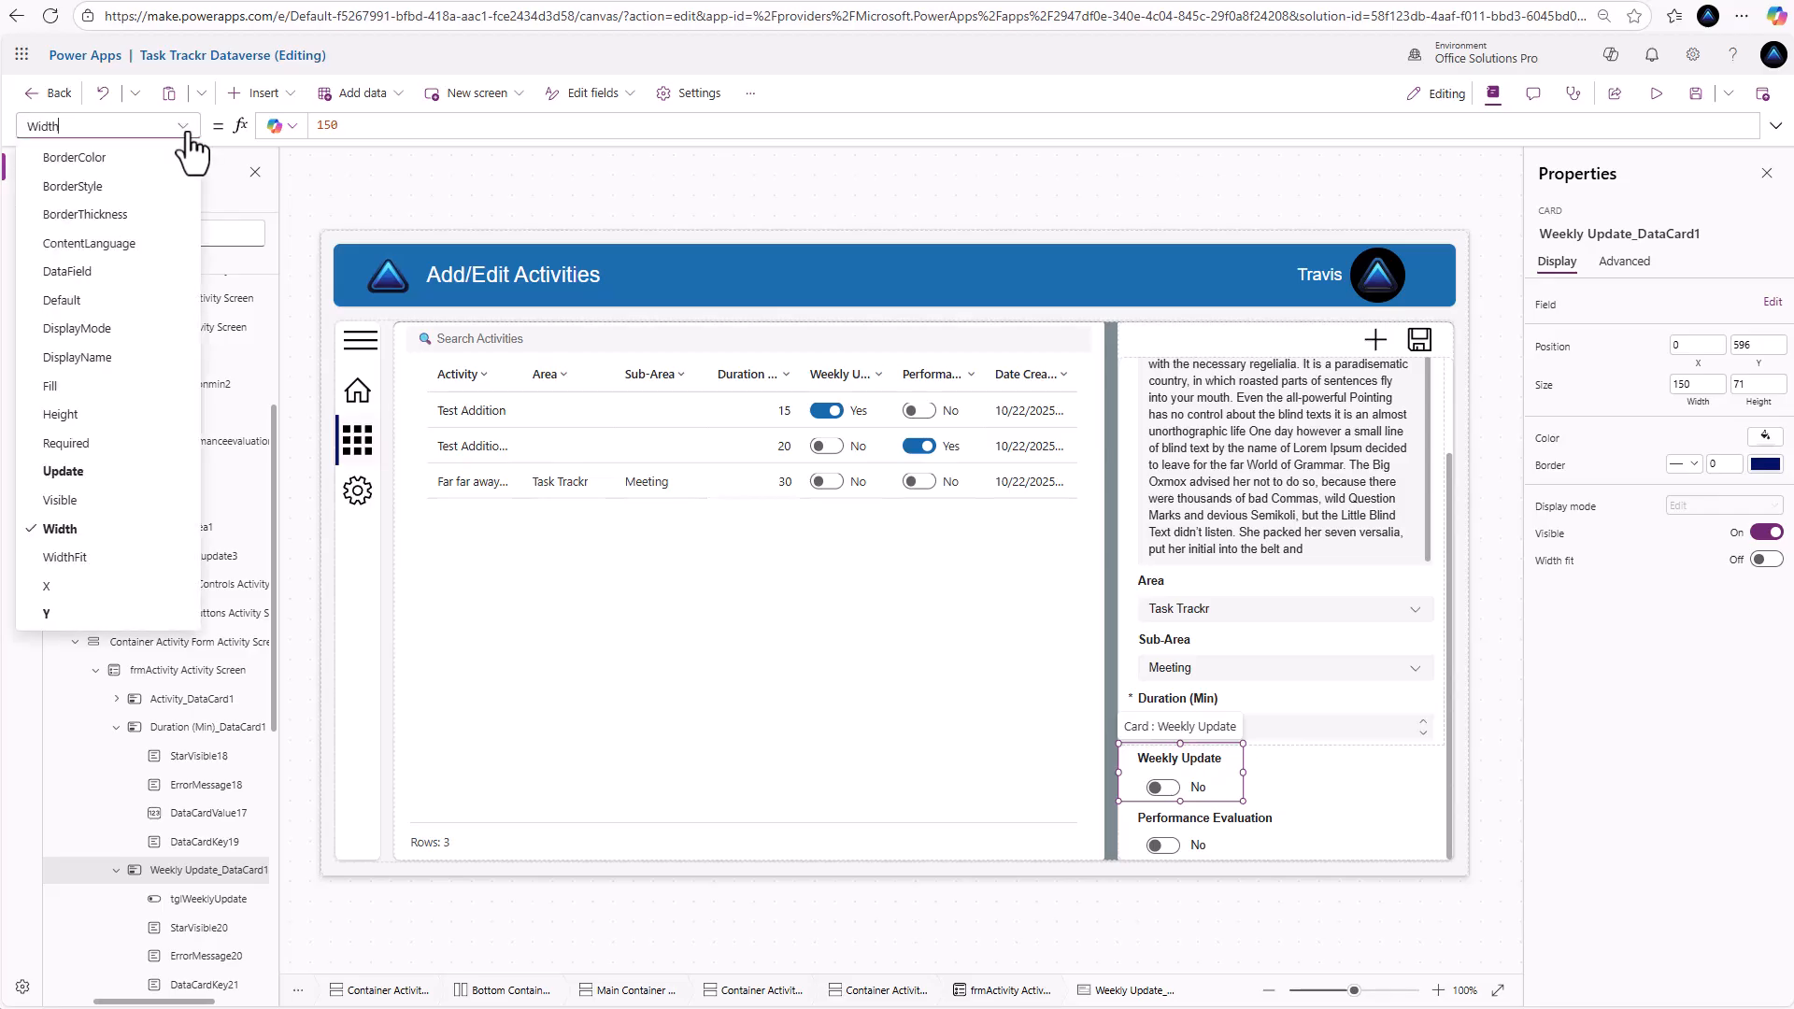
left_click(142, 586)
left_click(183, 127)
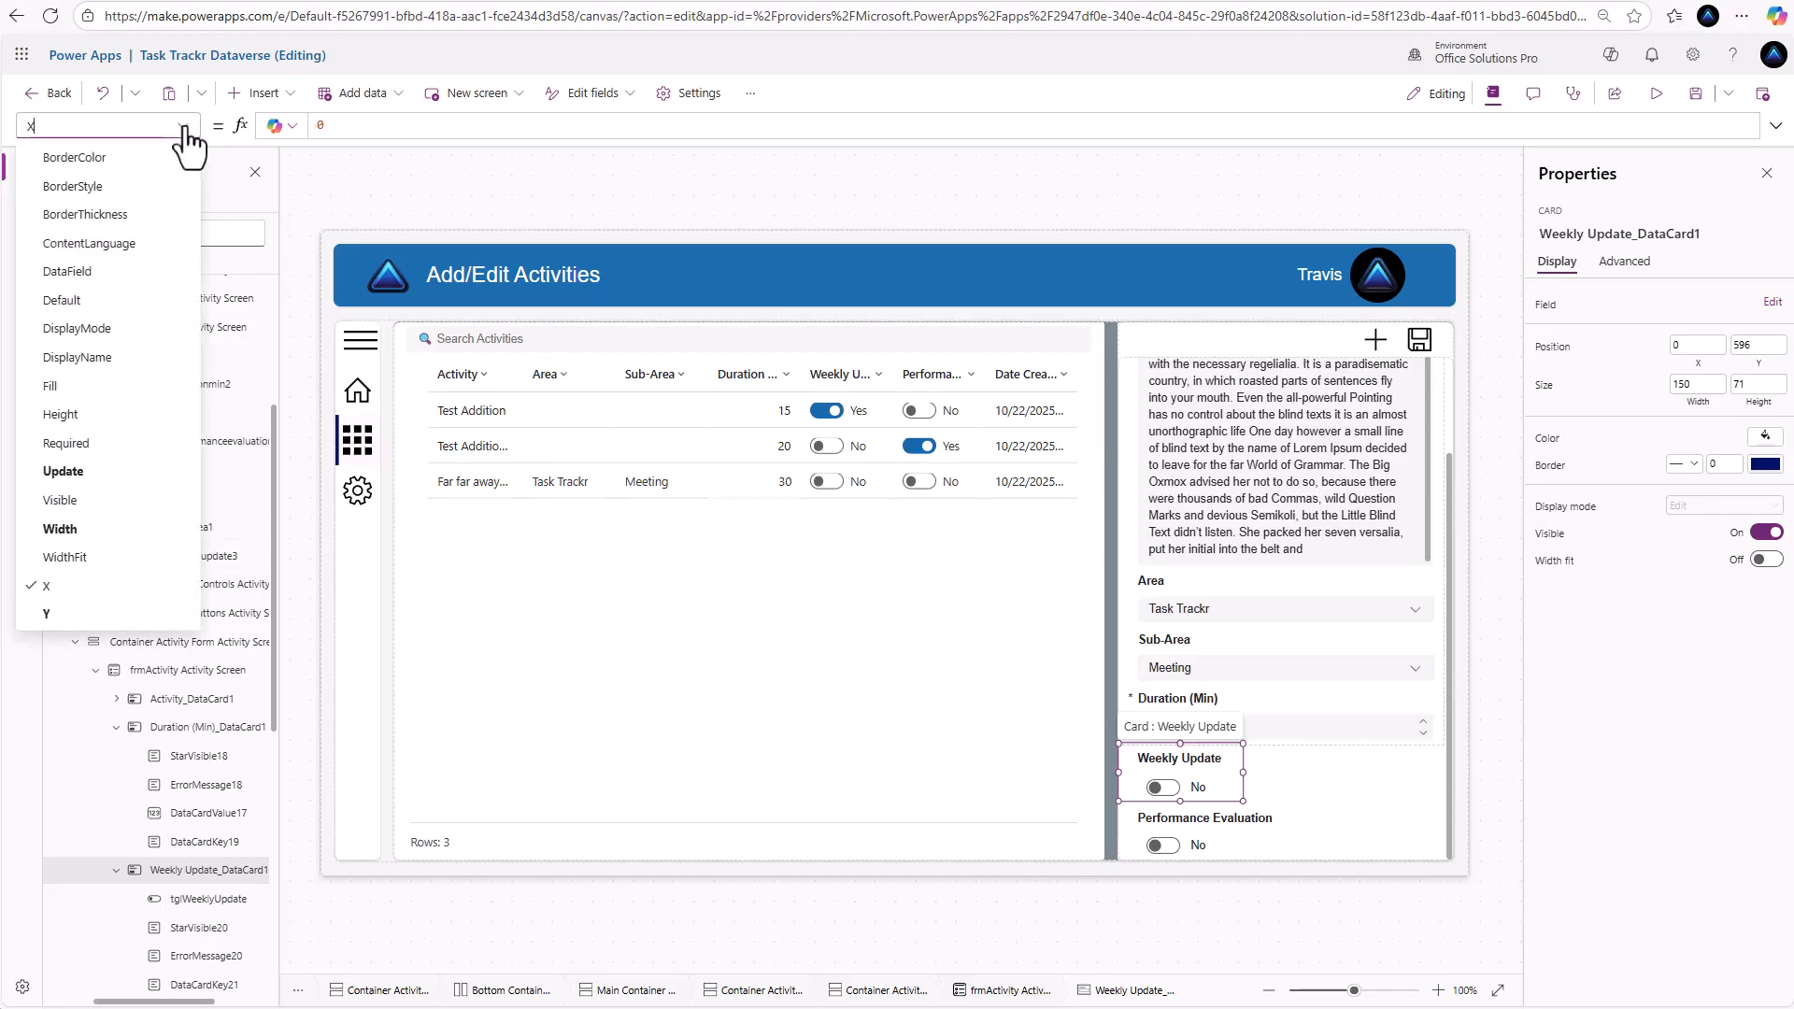
left_click(80, 614)
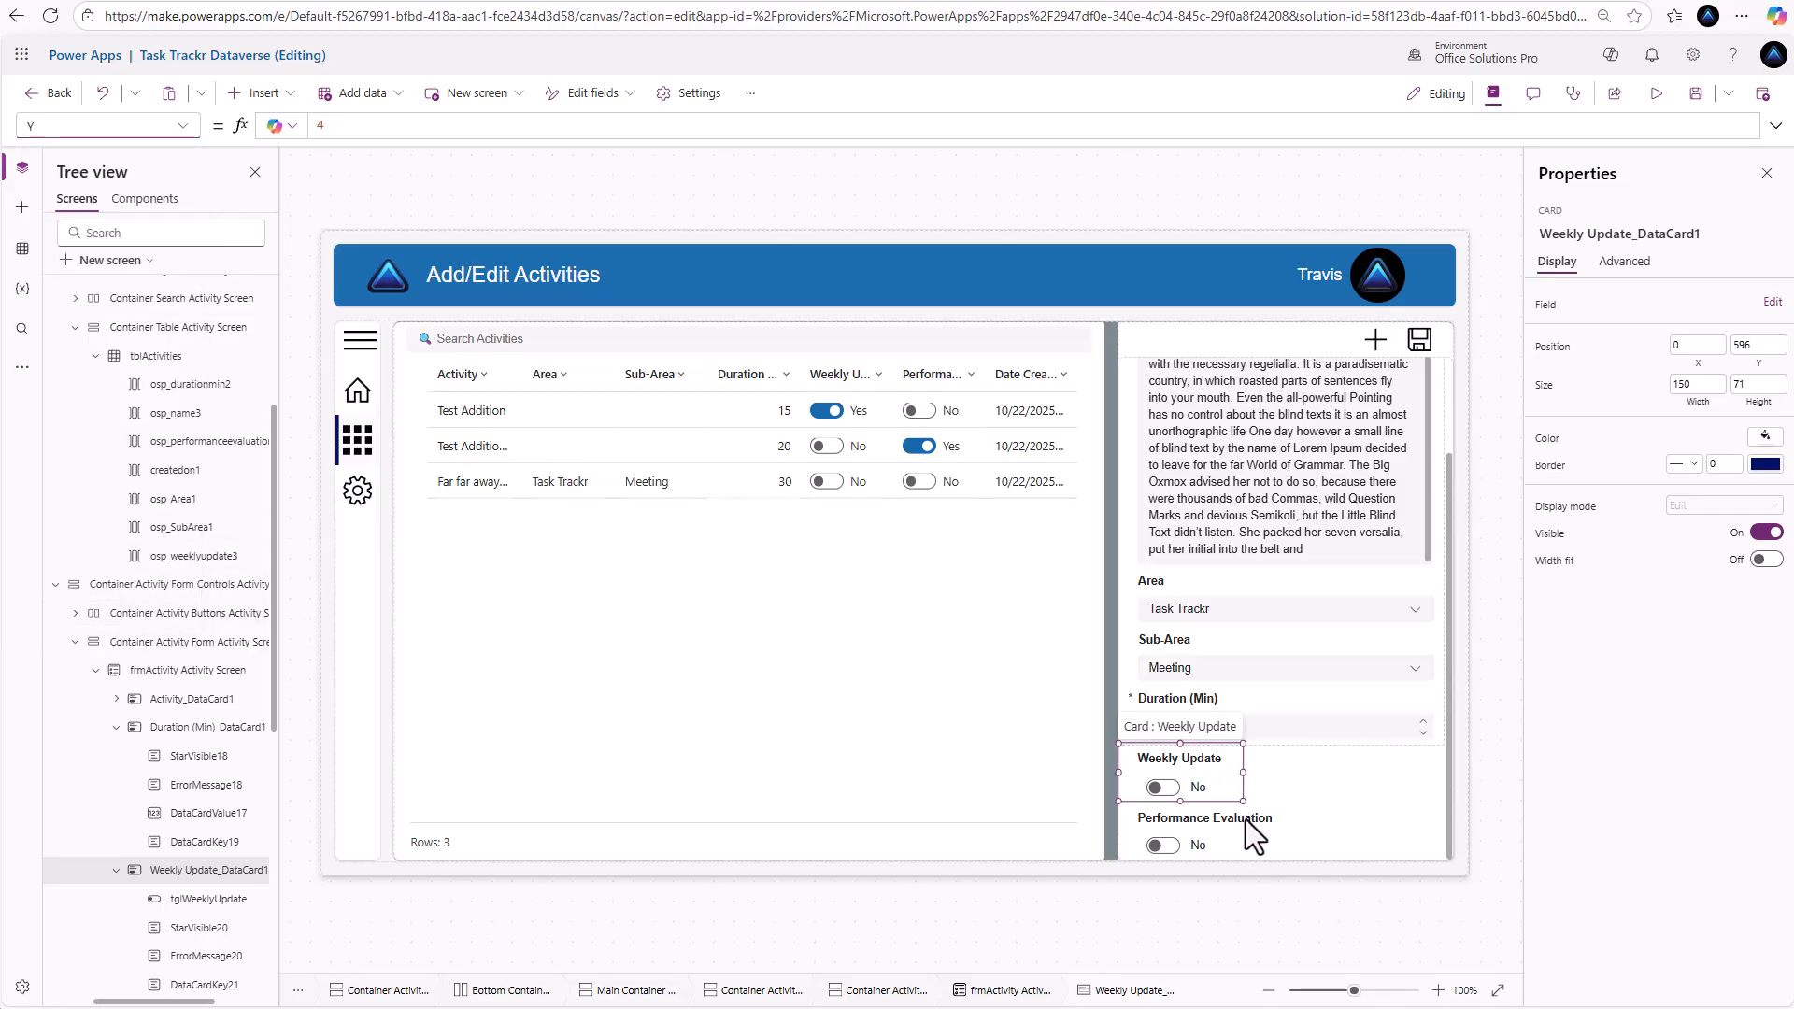
left_click(1257, 850)
left_click(183, 127)
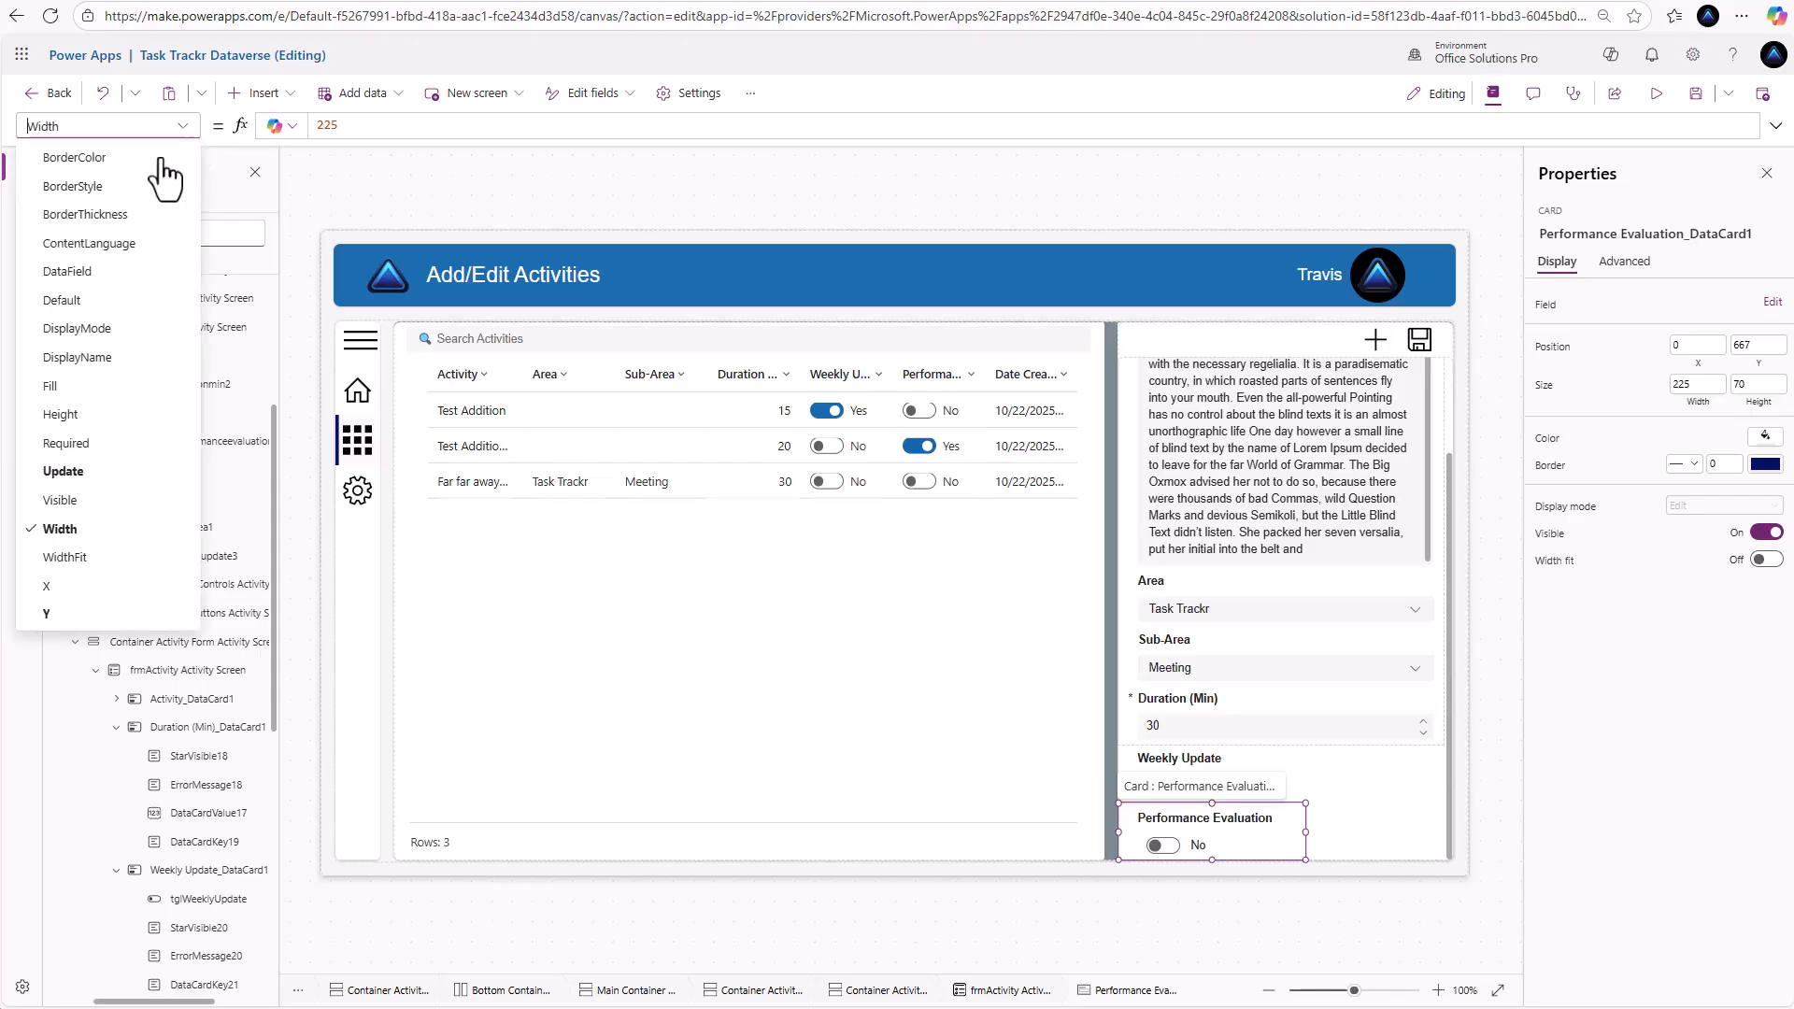
left_click(91, 586)
left_click(333, 126)
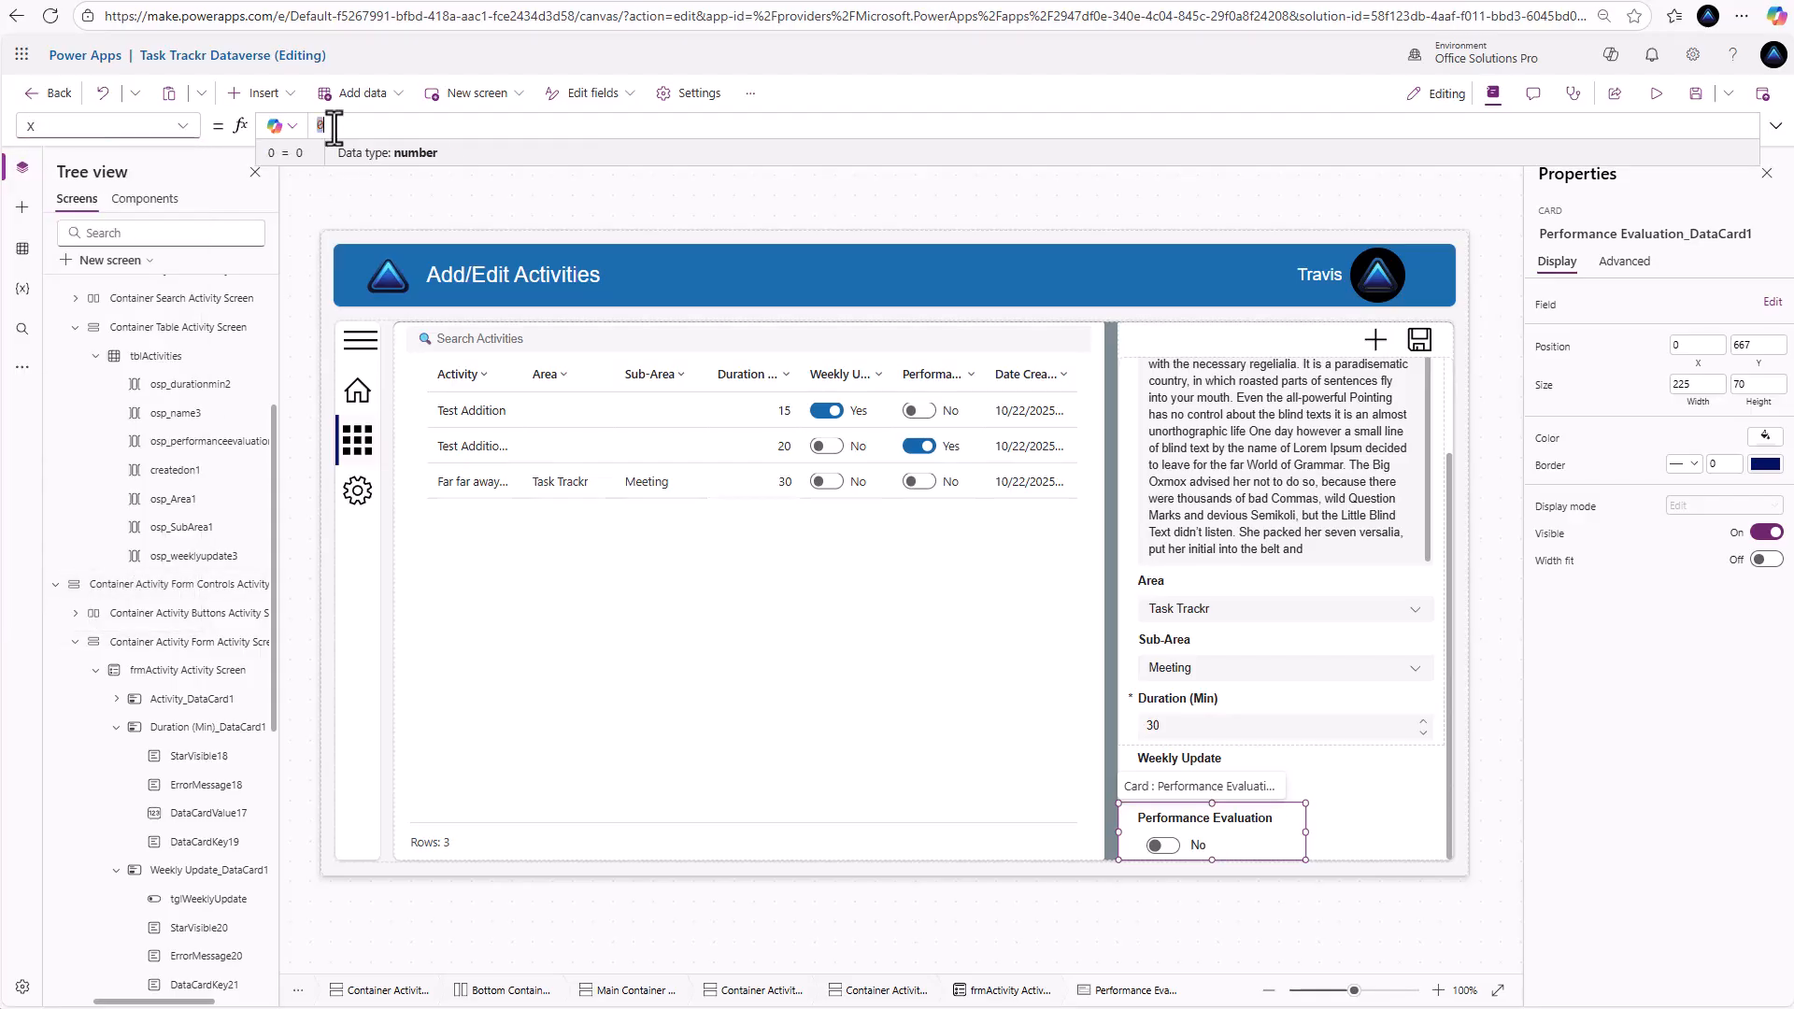
left_click(183, 127)
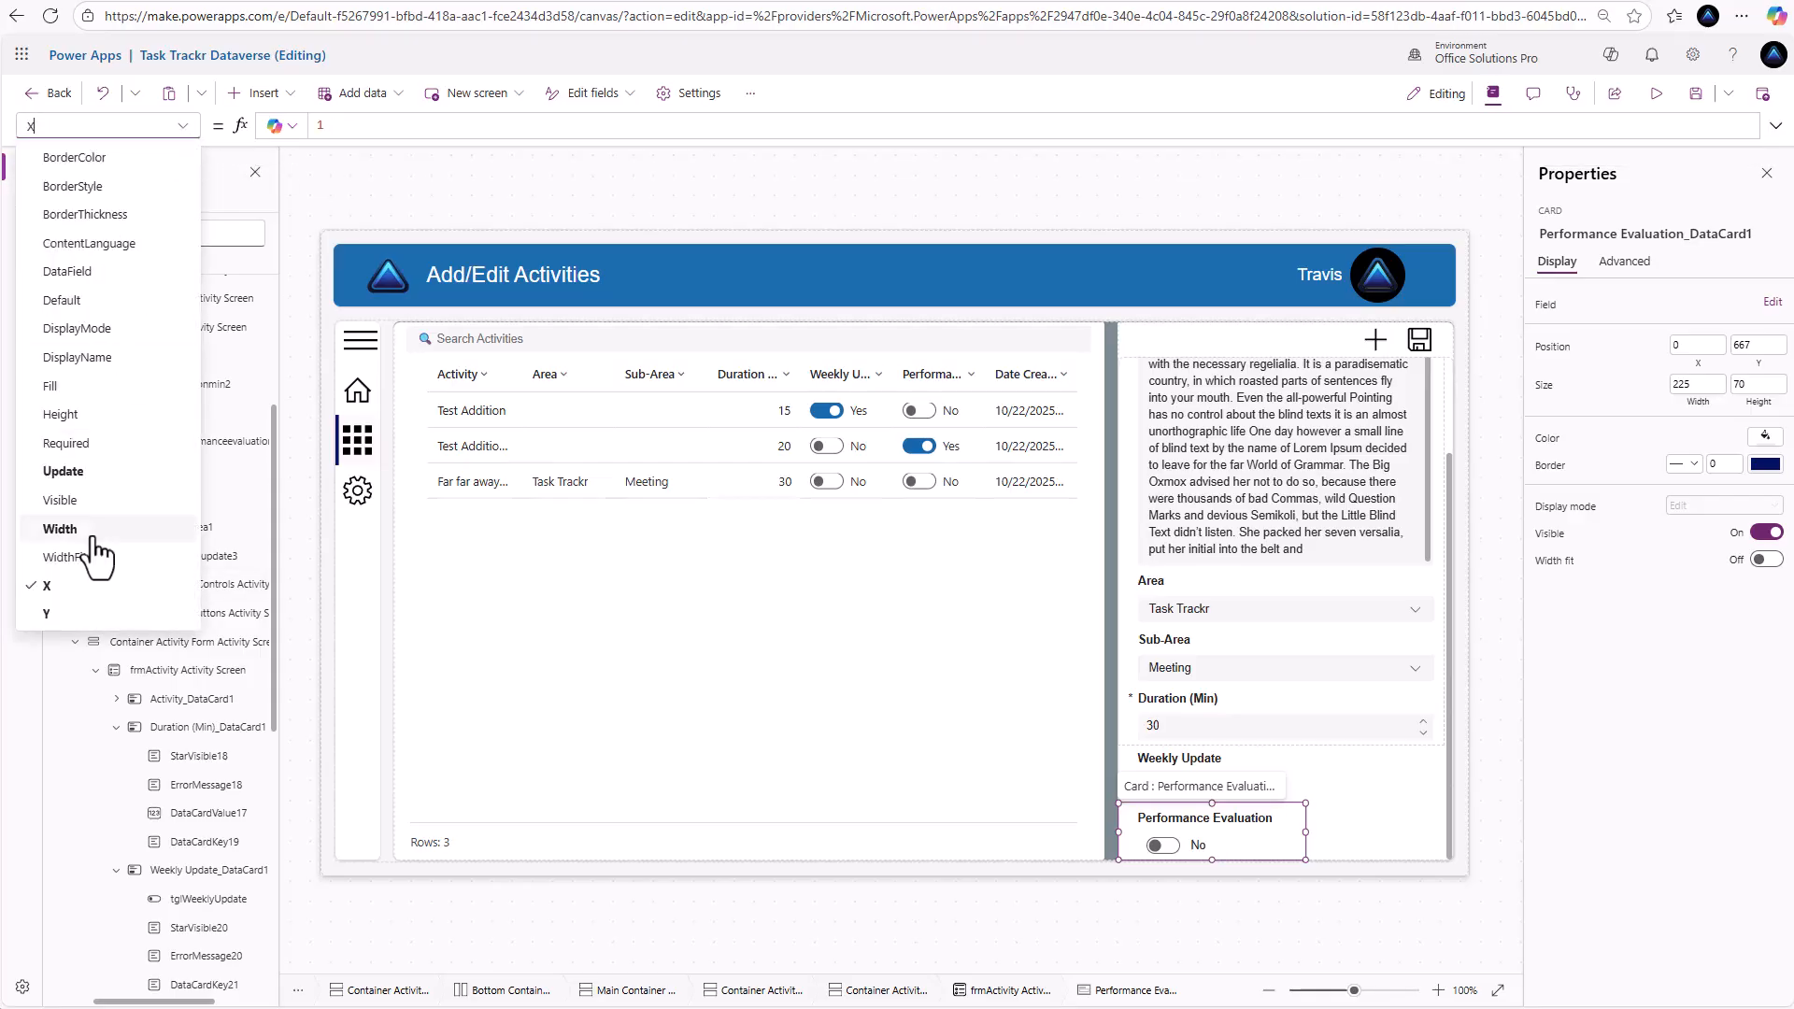
left_click(80, 613)
left_click(344, 129)
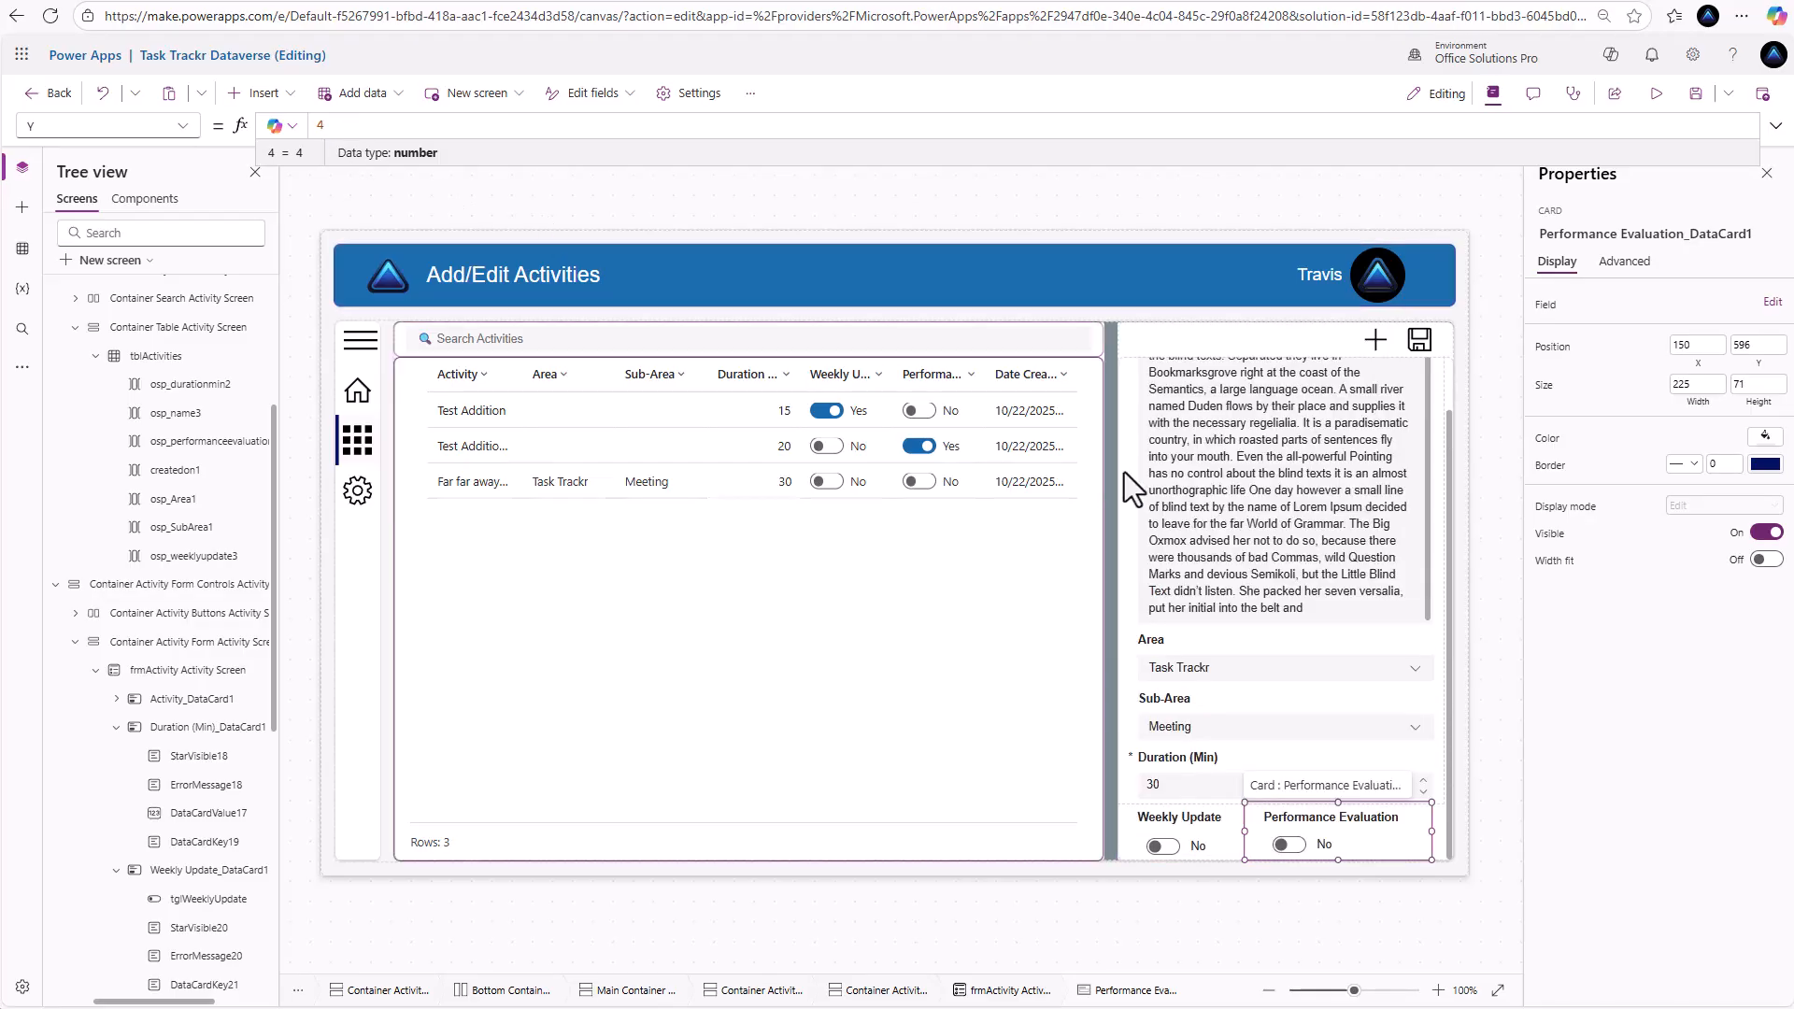
left_click(1585, 661)
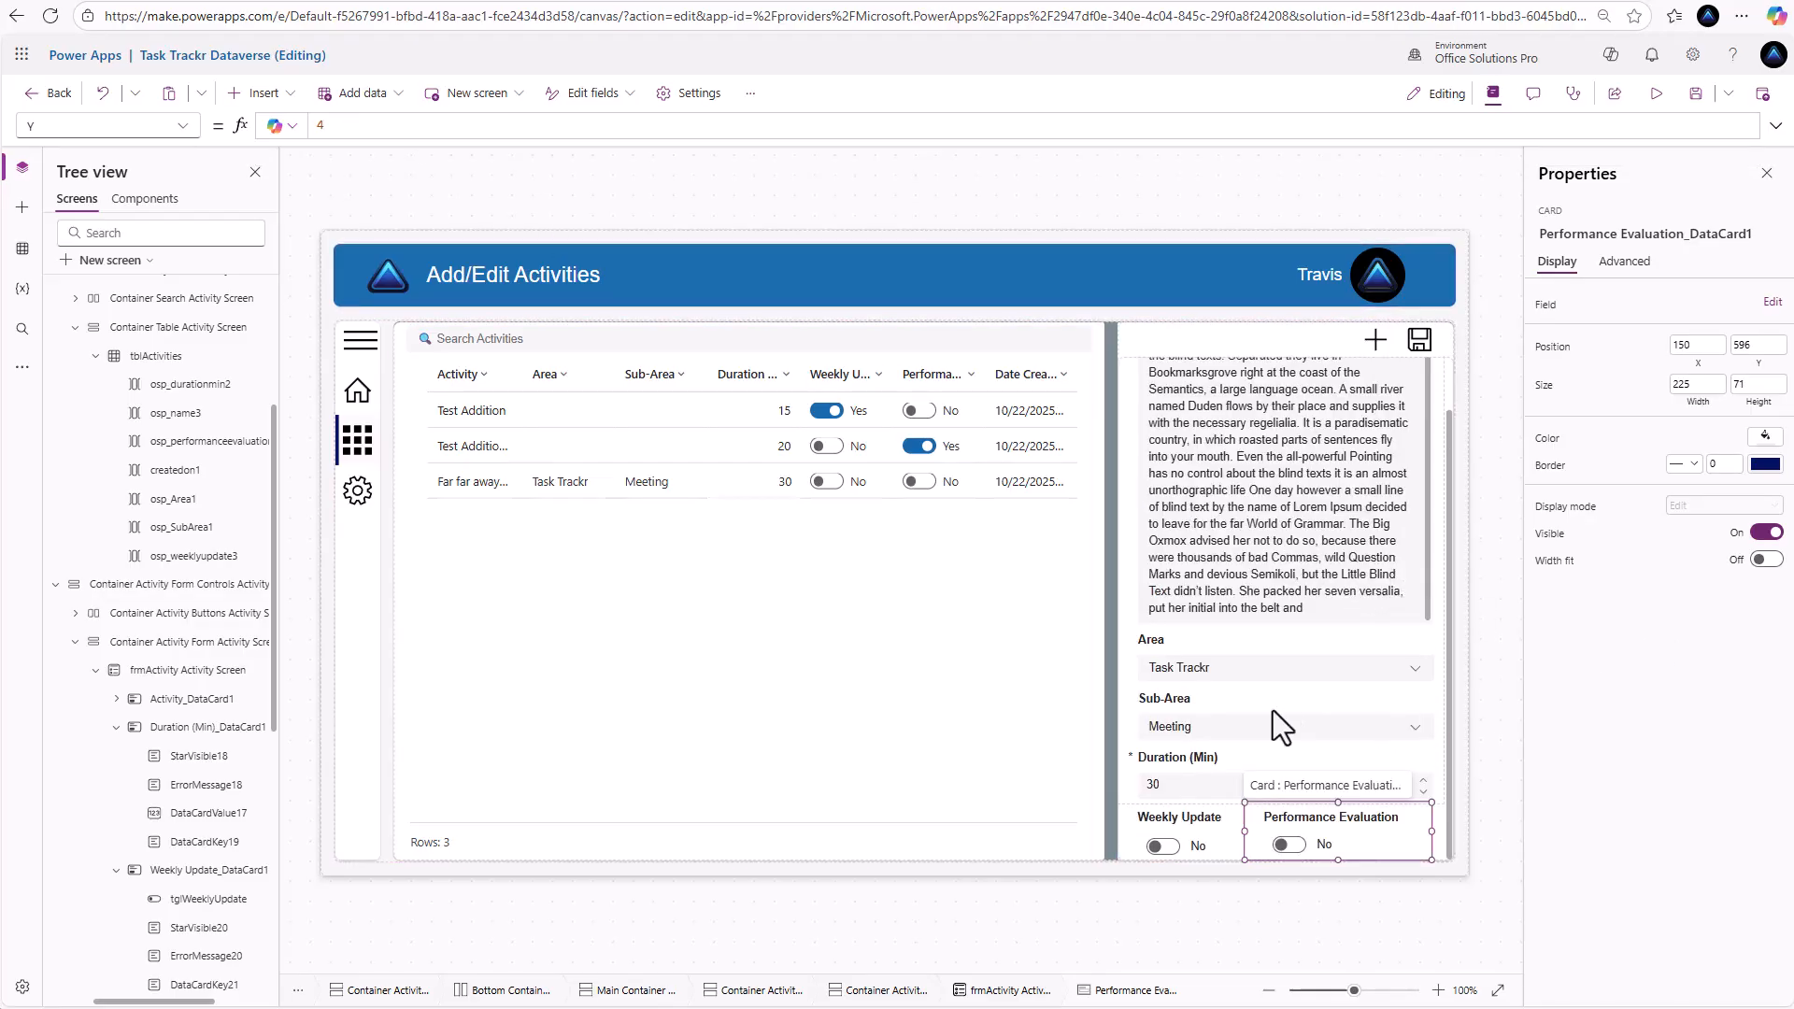
Save the Task Trackr Dataverse app and publish this version
left_click(1691, 101)
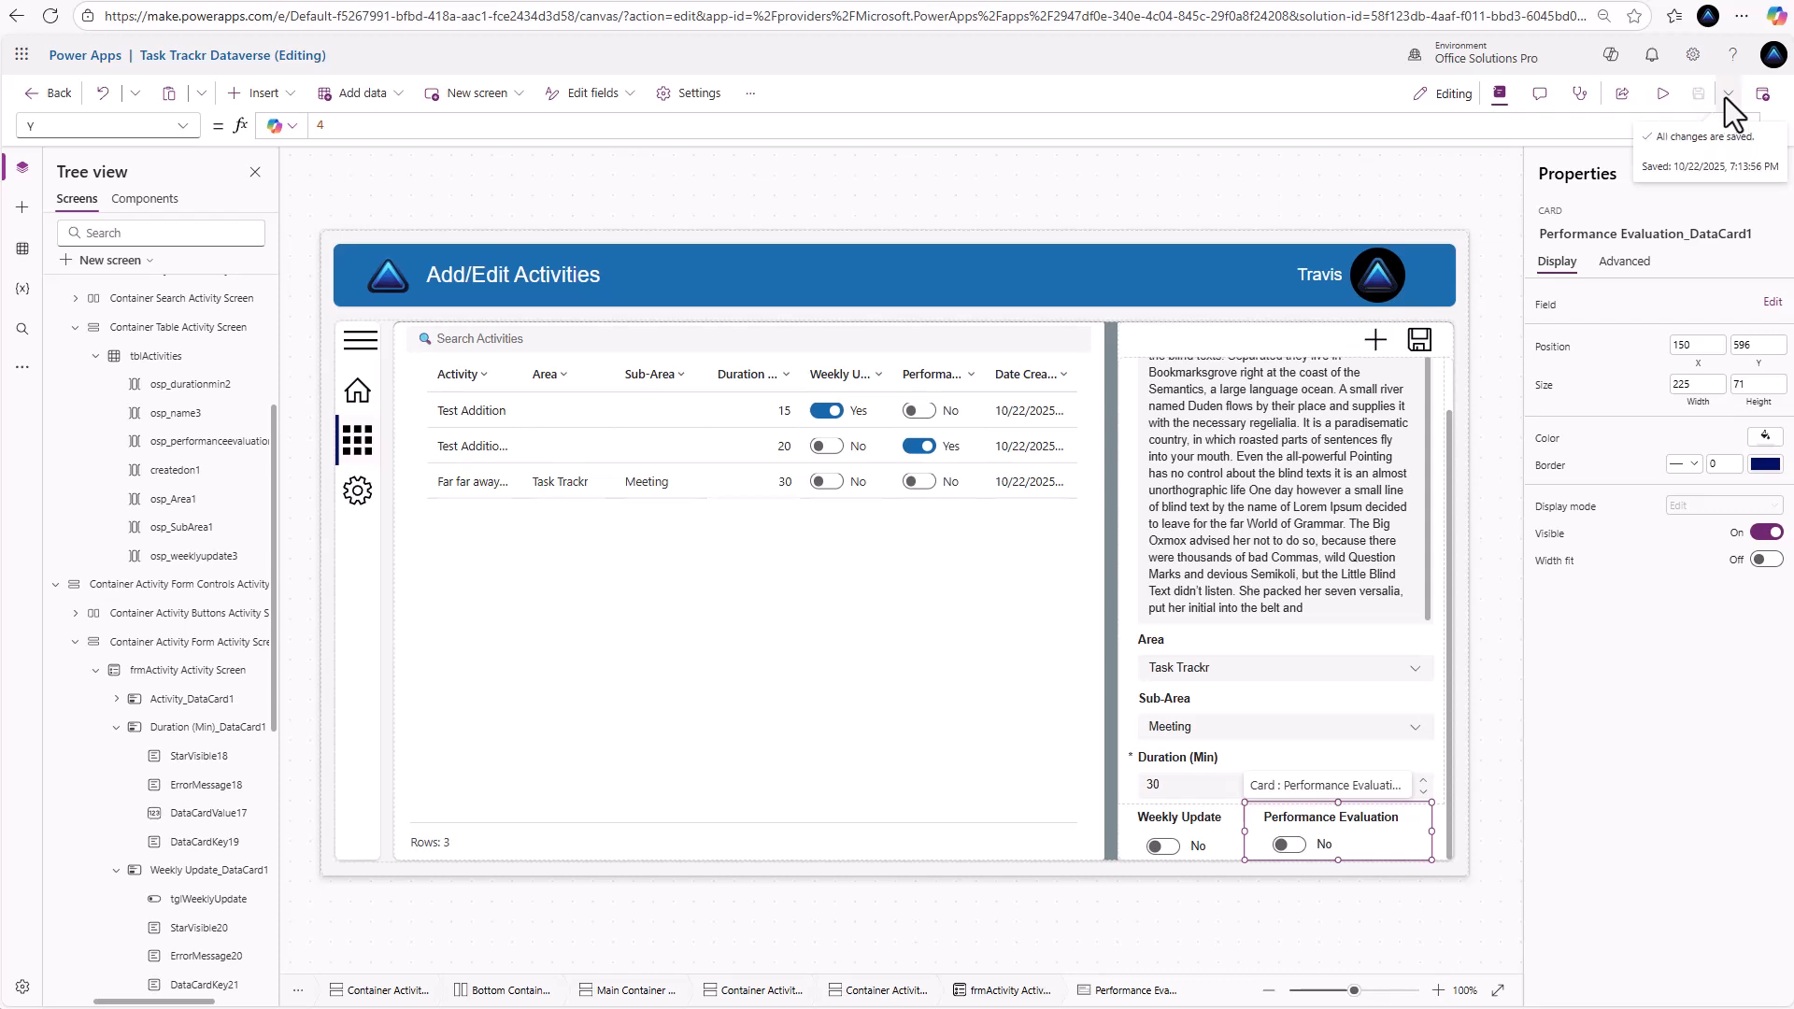
left_click(1762, 95)
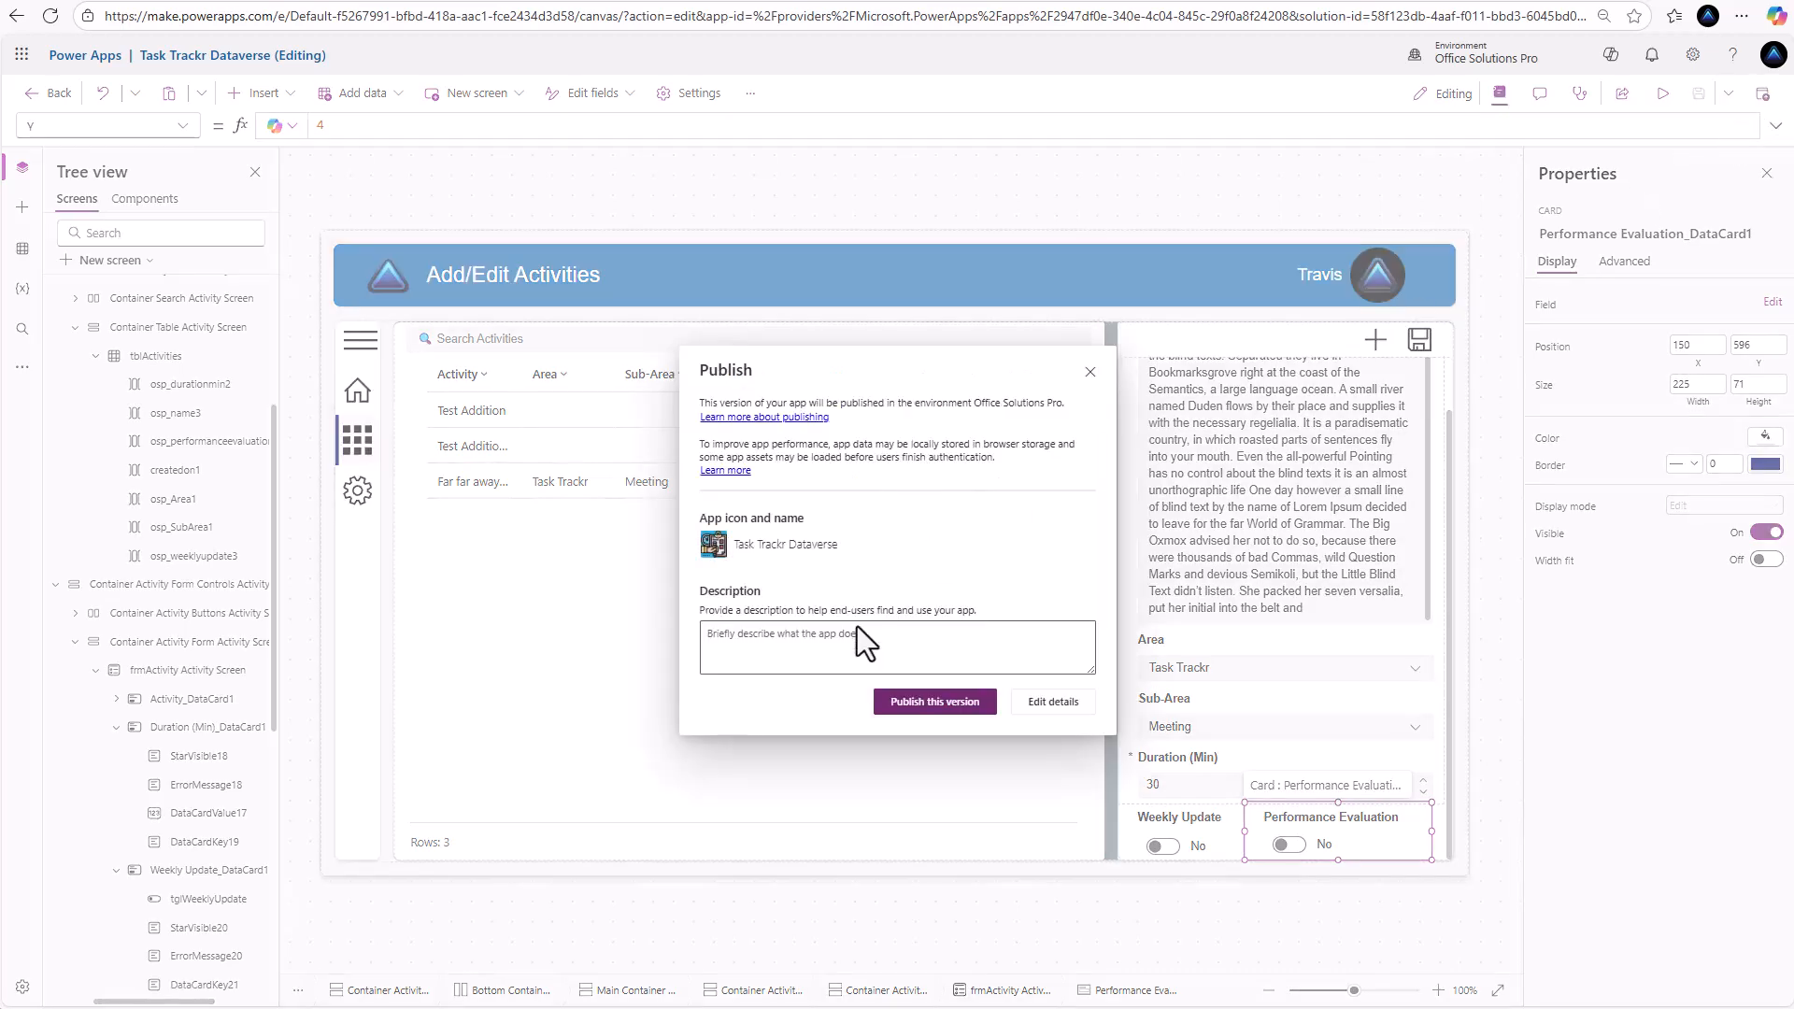
left_click(926, 703)
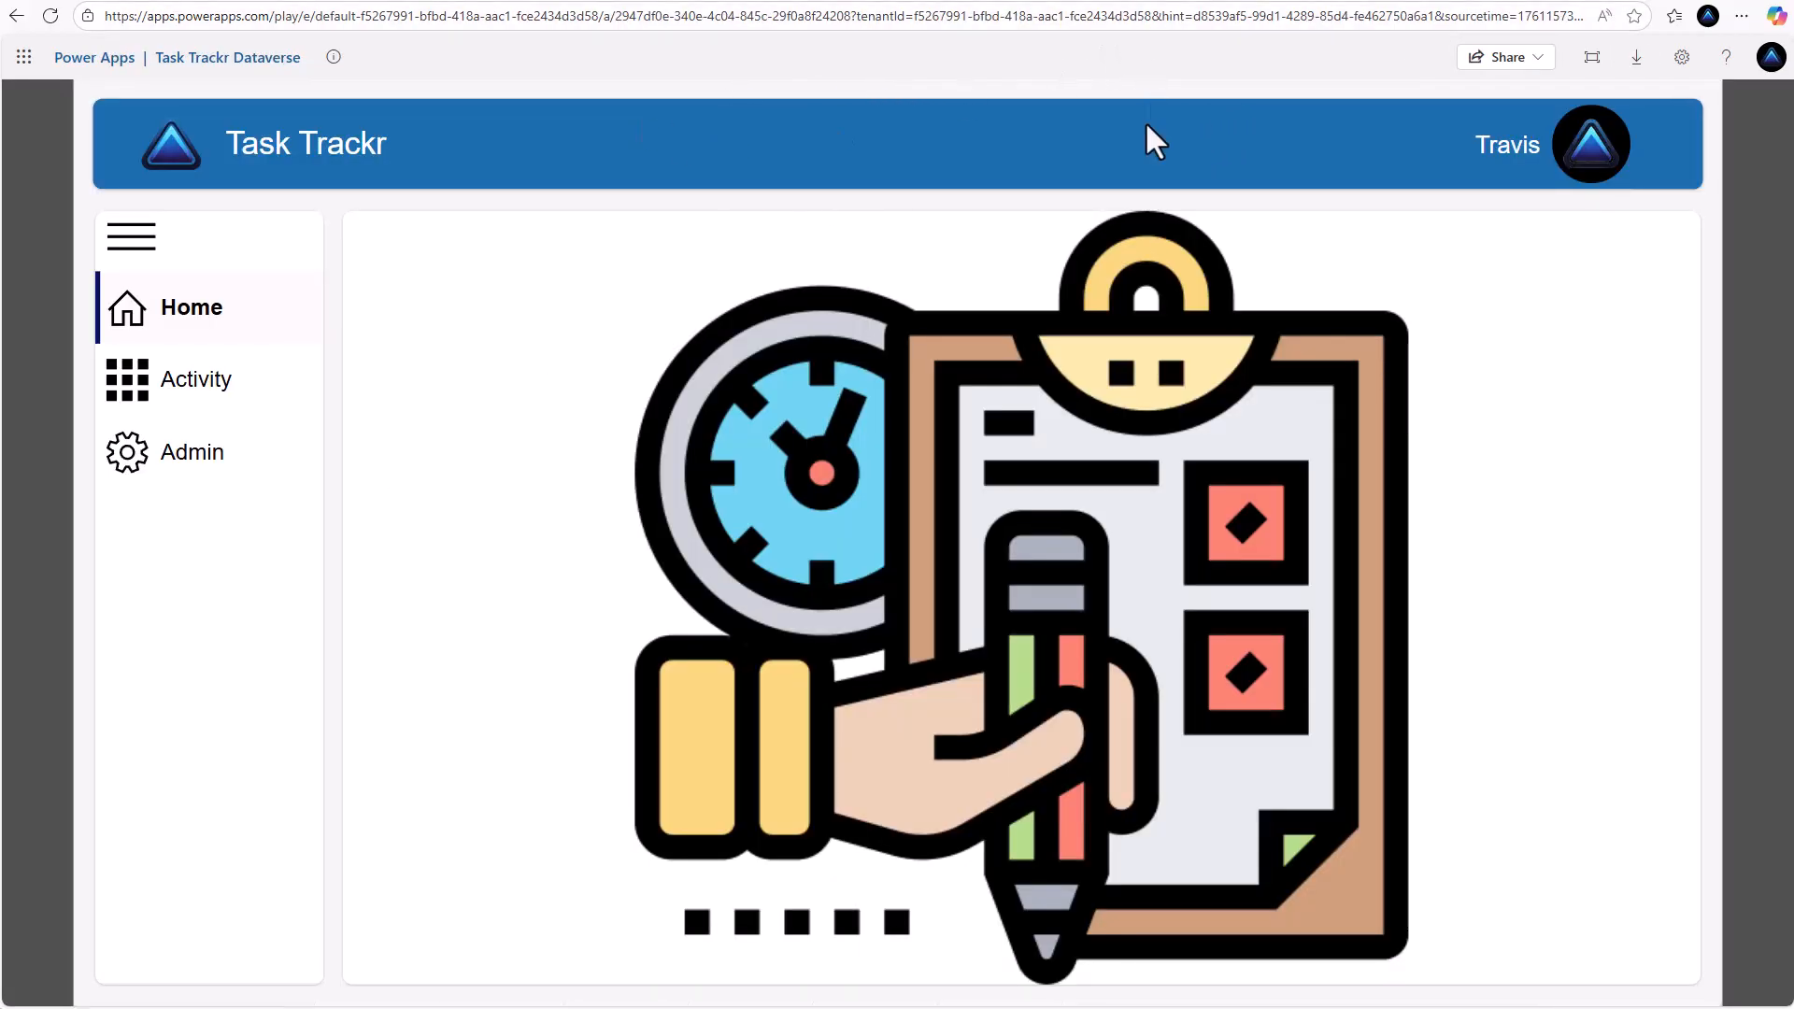
Reload the published Task Trackr app with "&hidenavbar=true#" appended to the end of its URL
left_click_drag(1301, 16, 1744, 16)
left_click(1584, 20)
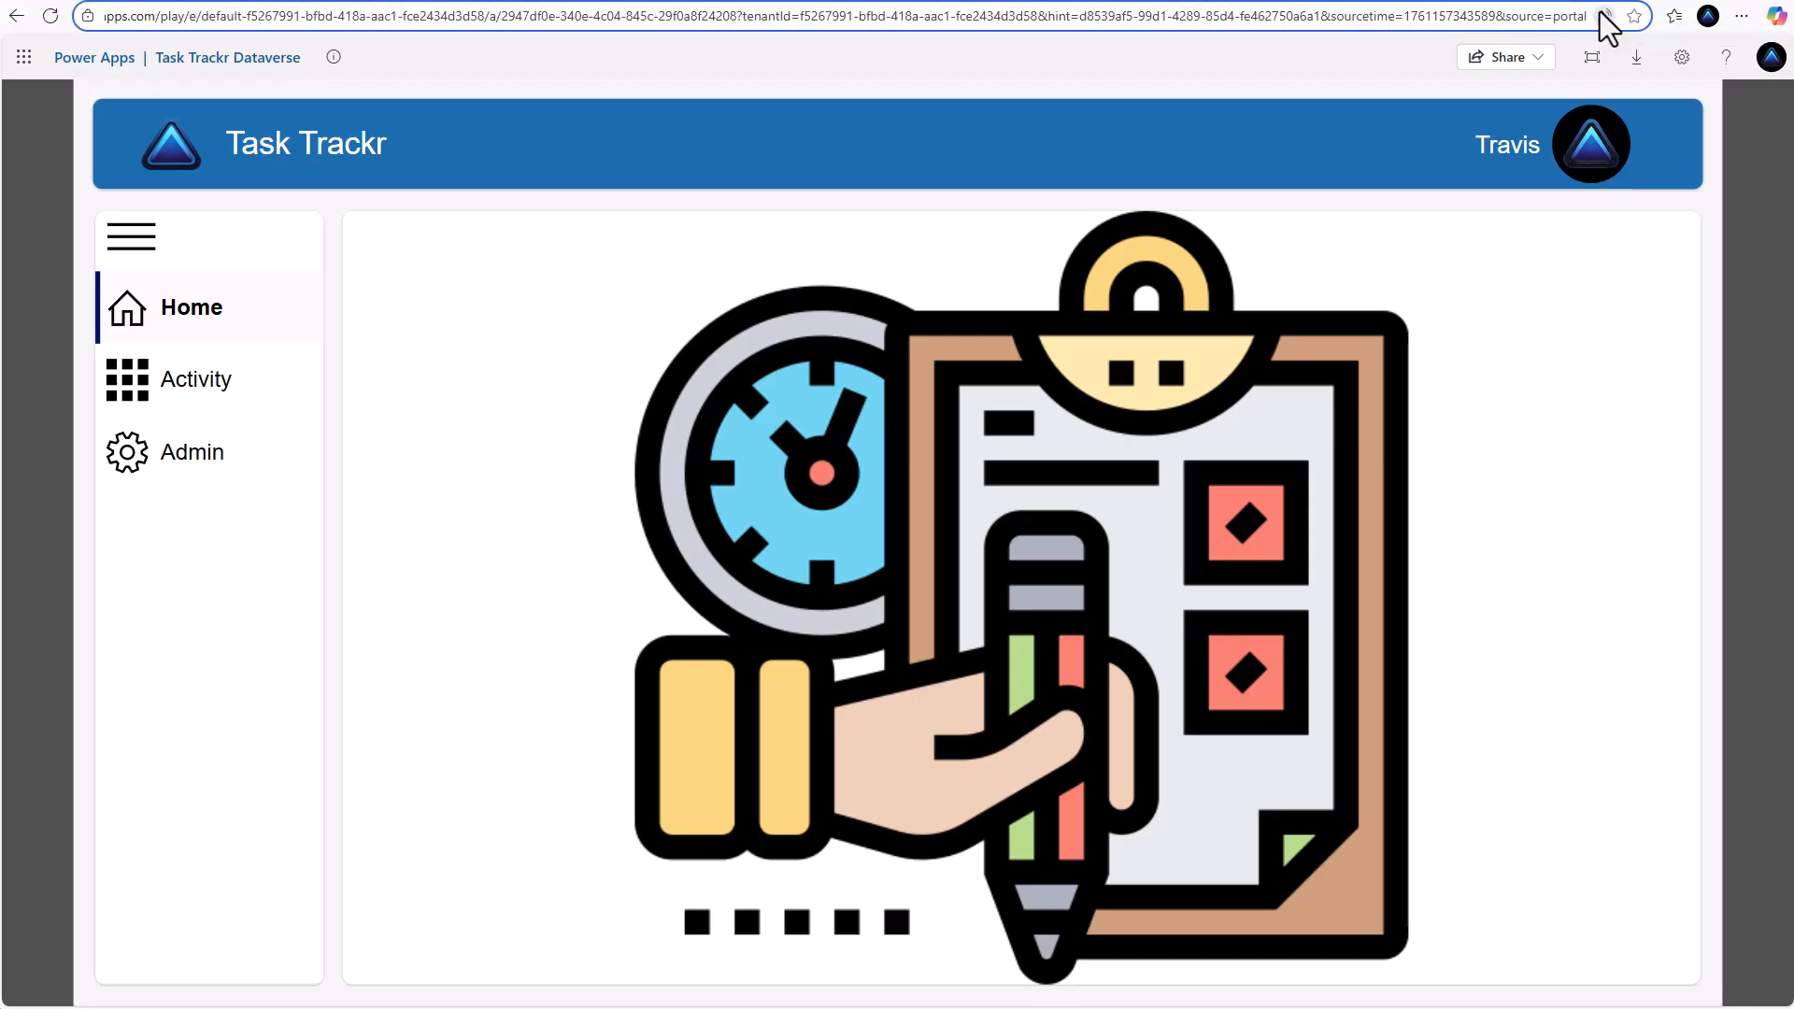
type("&hidenavbar=true#")
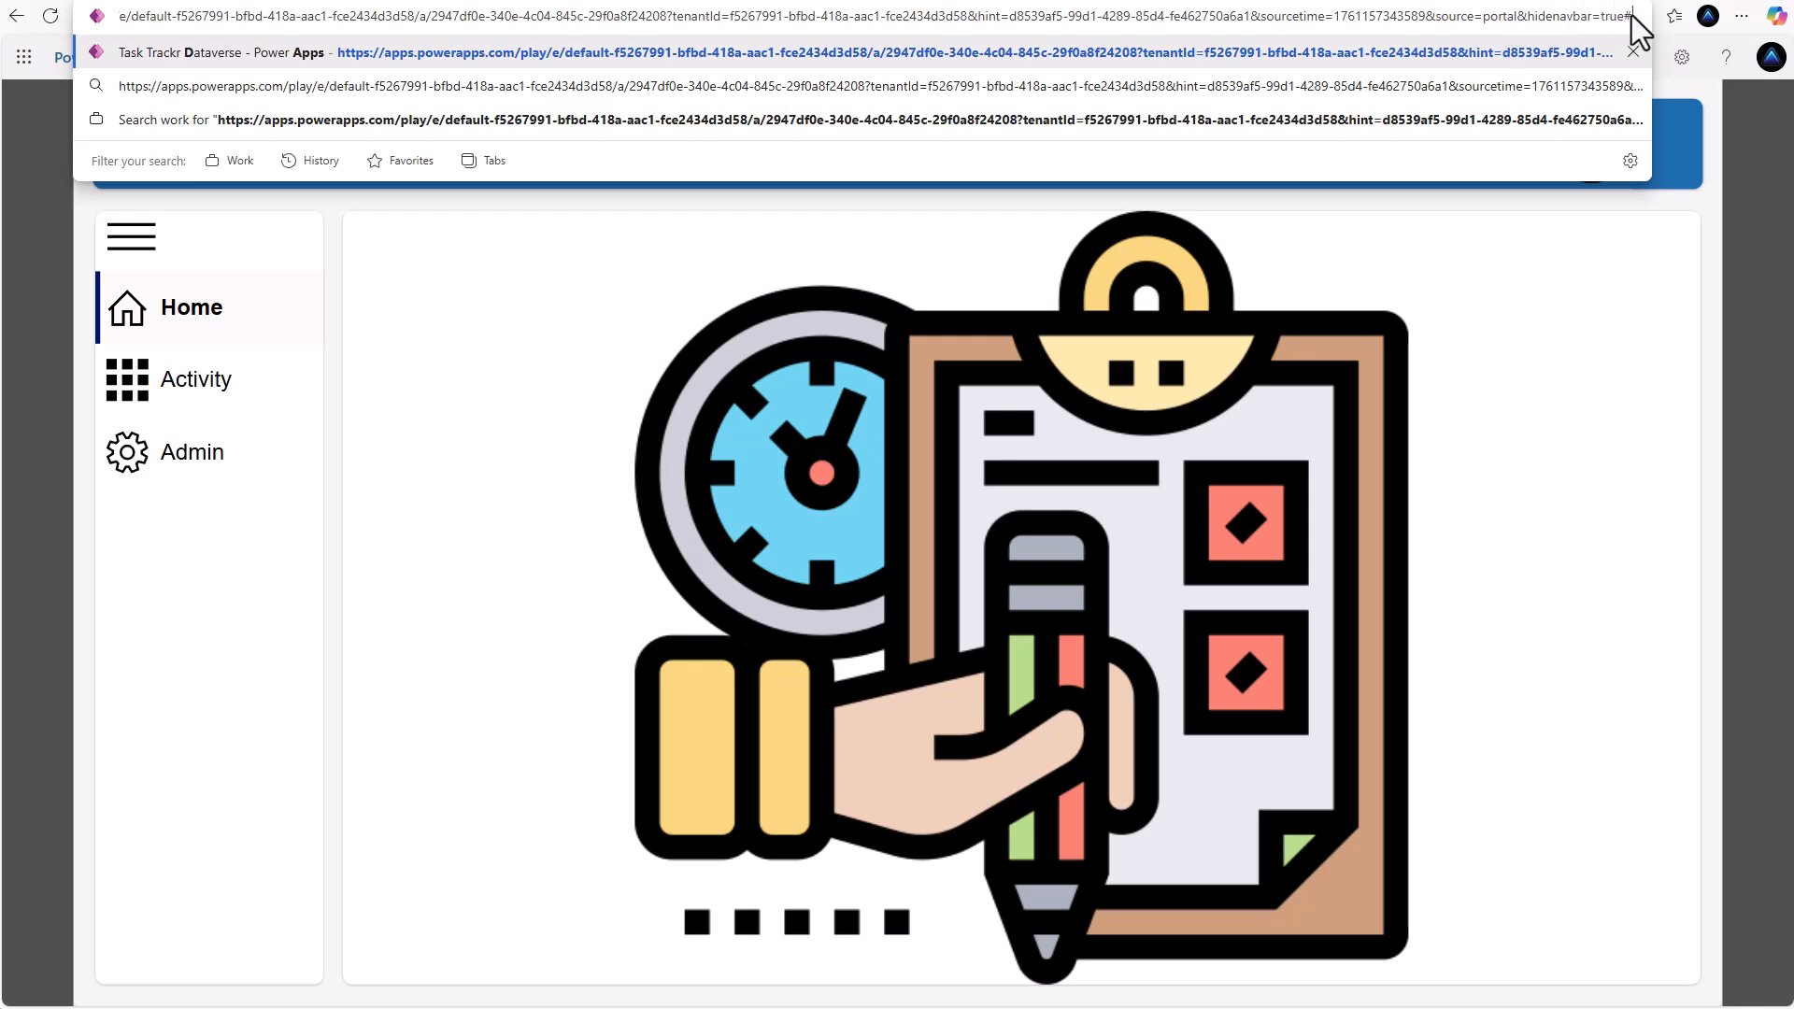
key("Return")
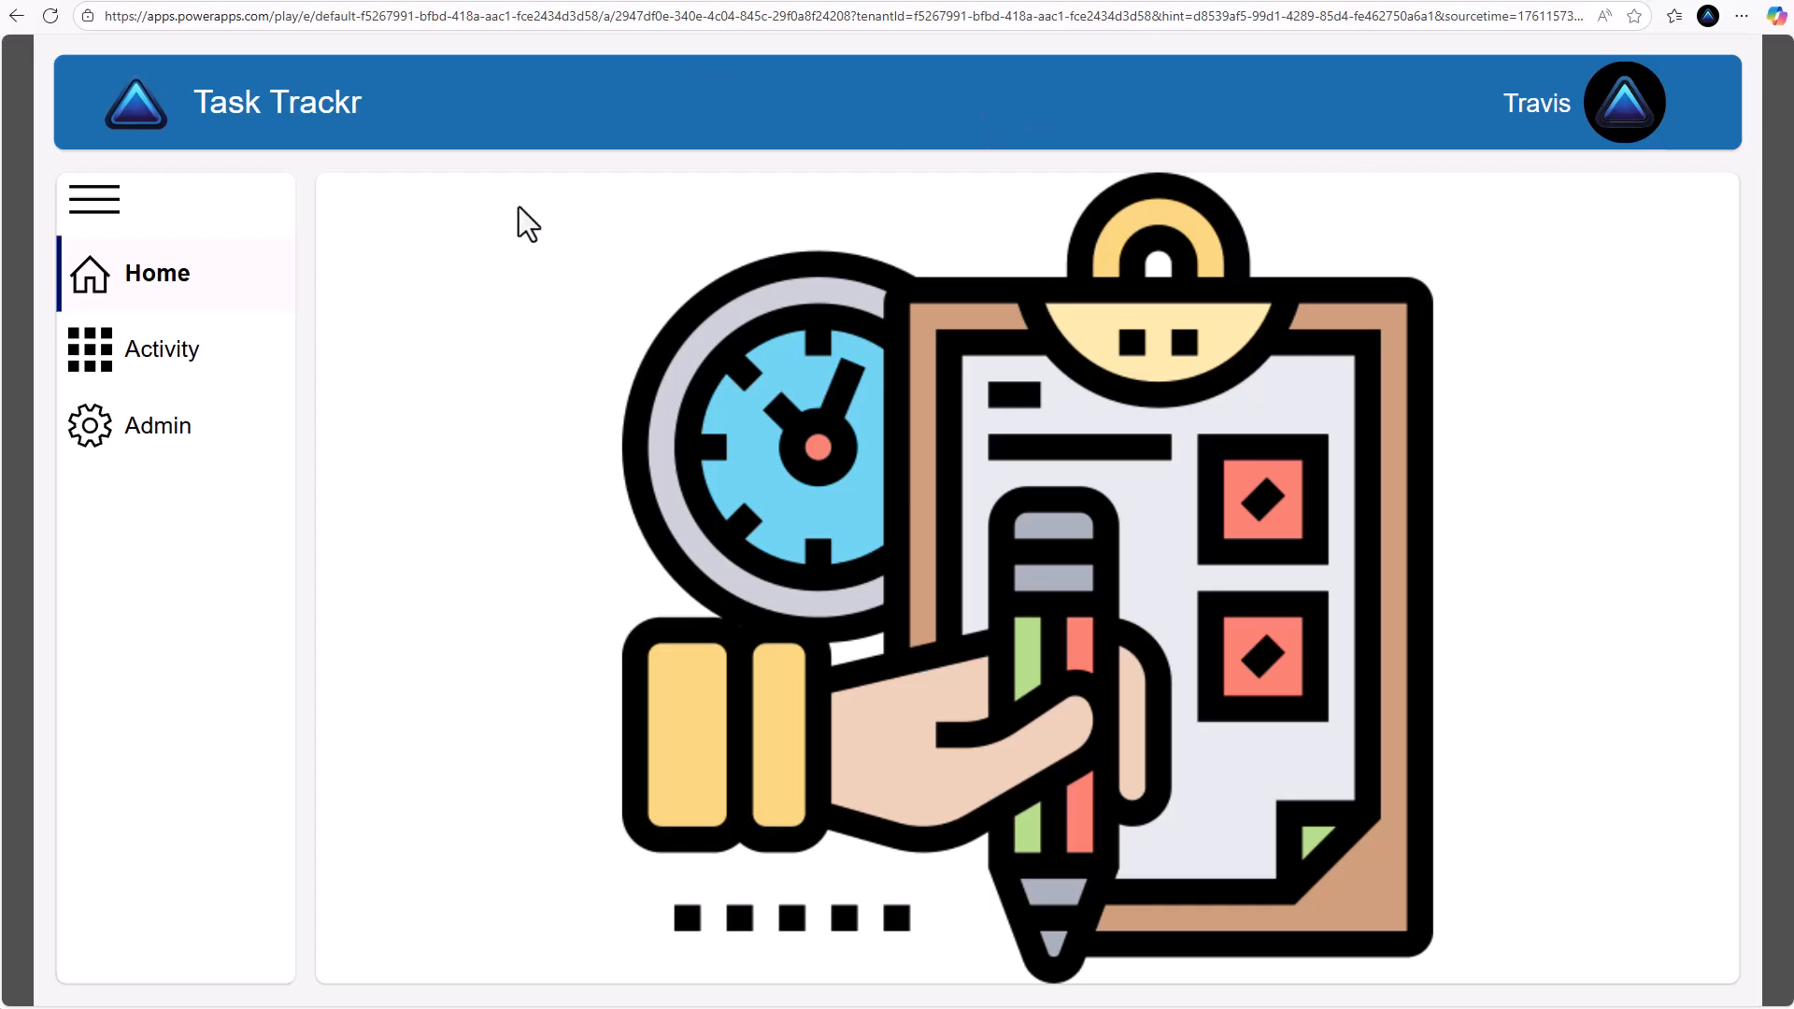
Examine the published Add/Edit Activities screen by viewing the "Far far away" activity's form and the second test activity's form
left_click(166, 349)
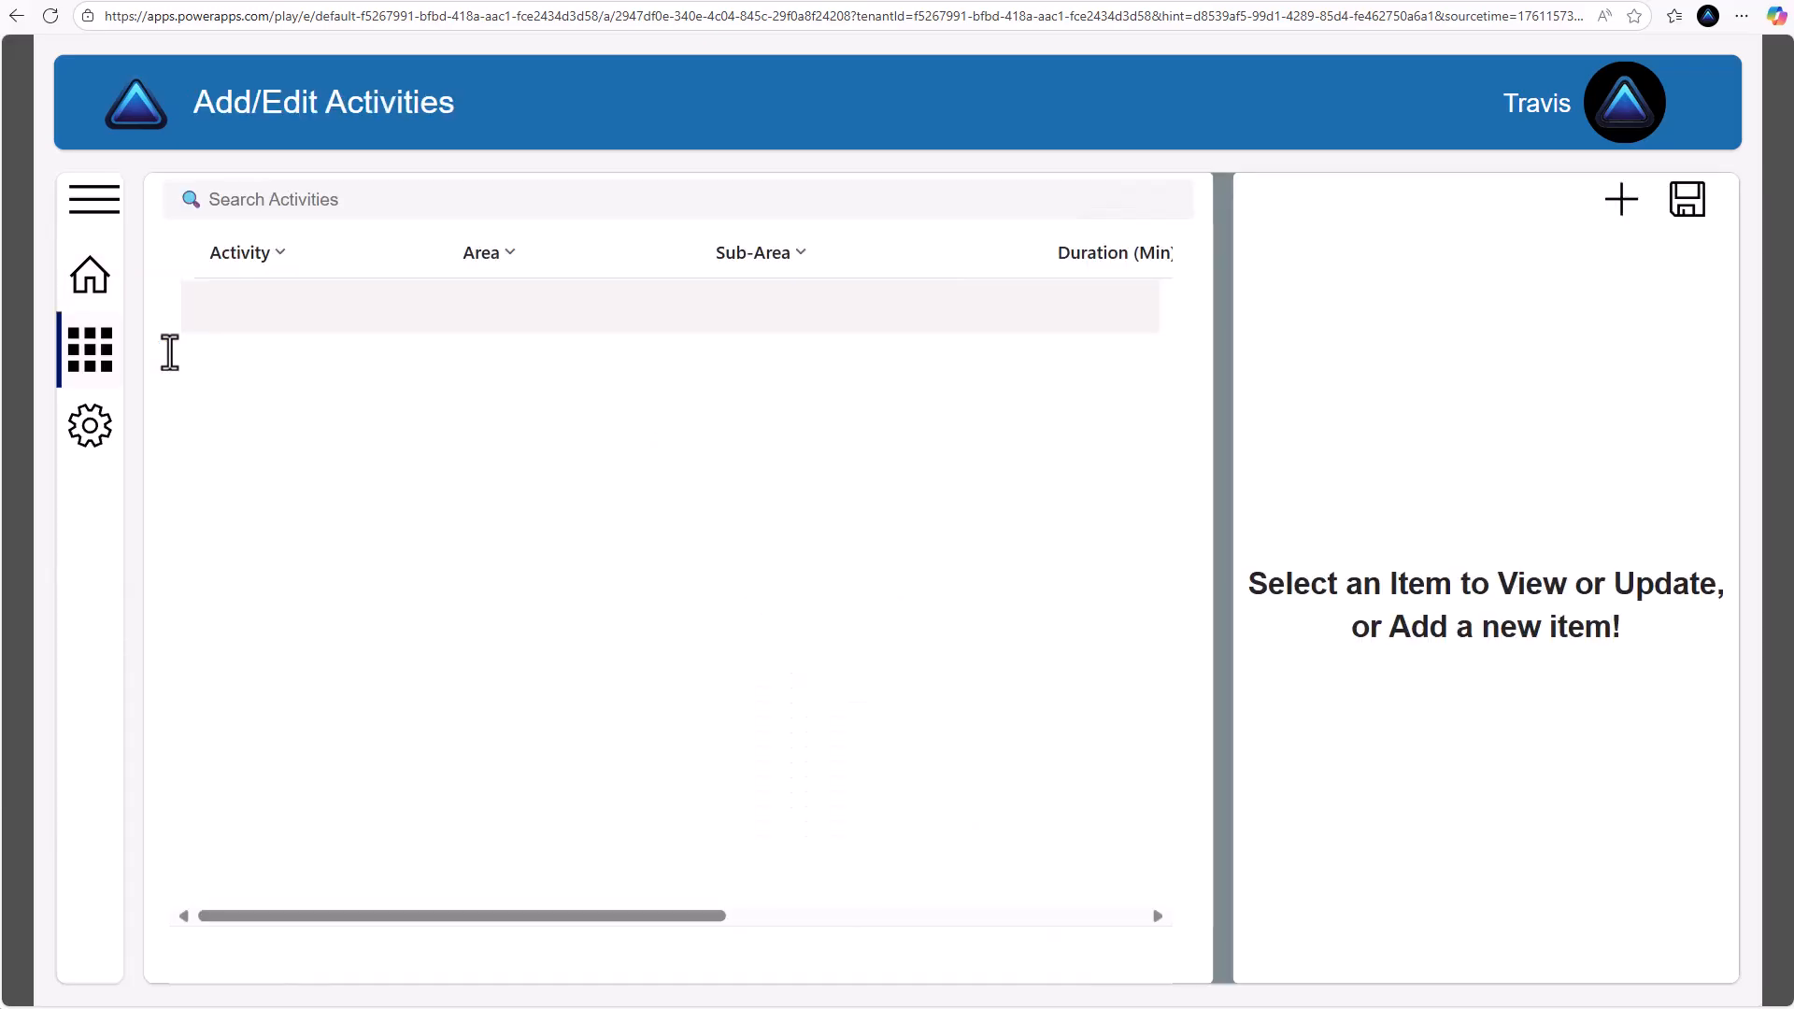
left_click(601, 404)
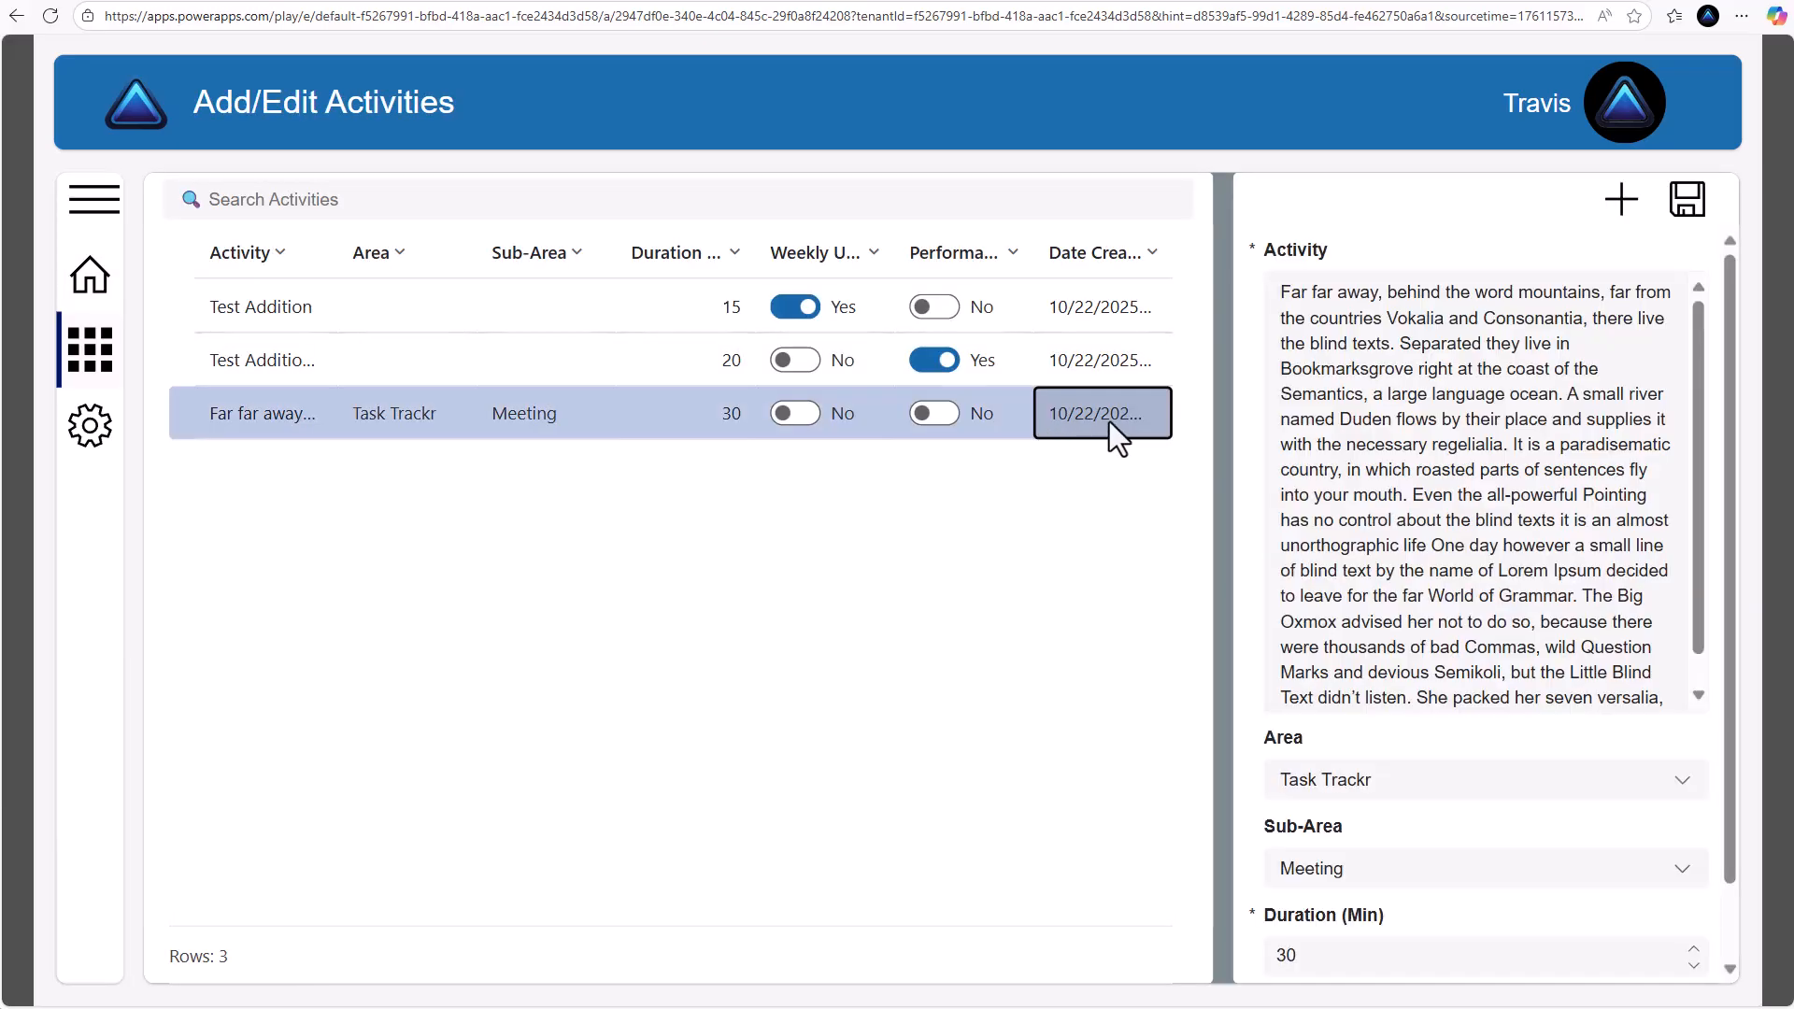
scroll(1364, 565, "down", 2)
scroll(1420, 703, "down", 1)
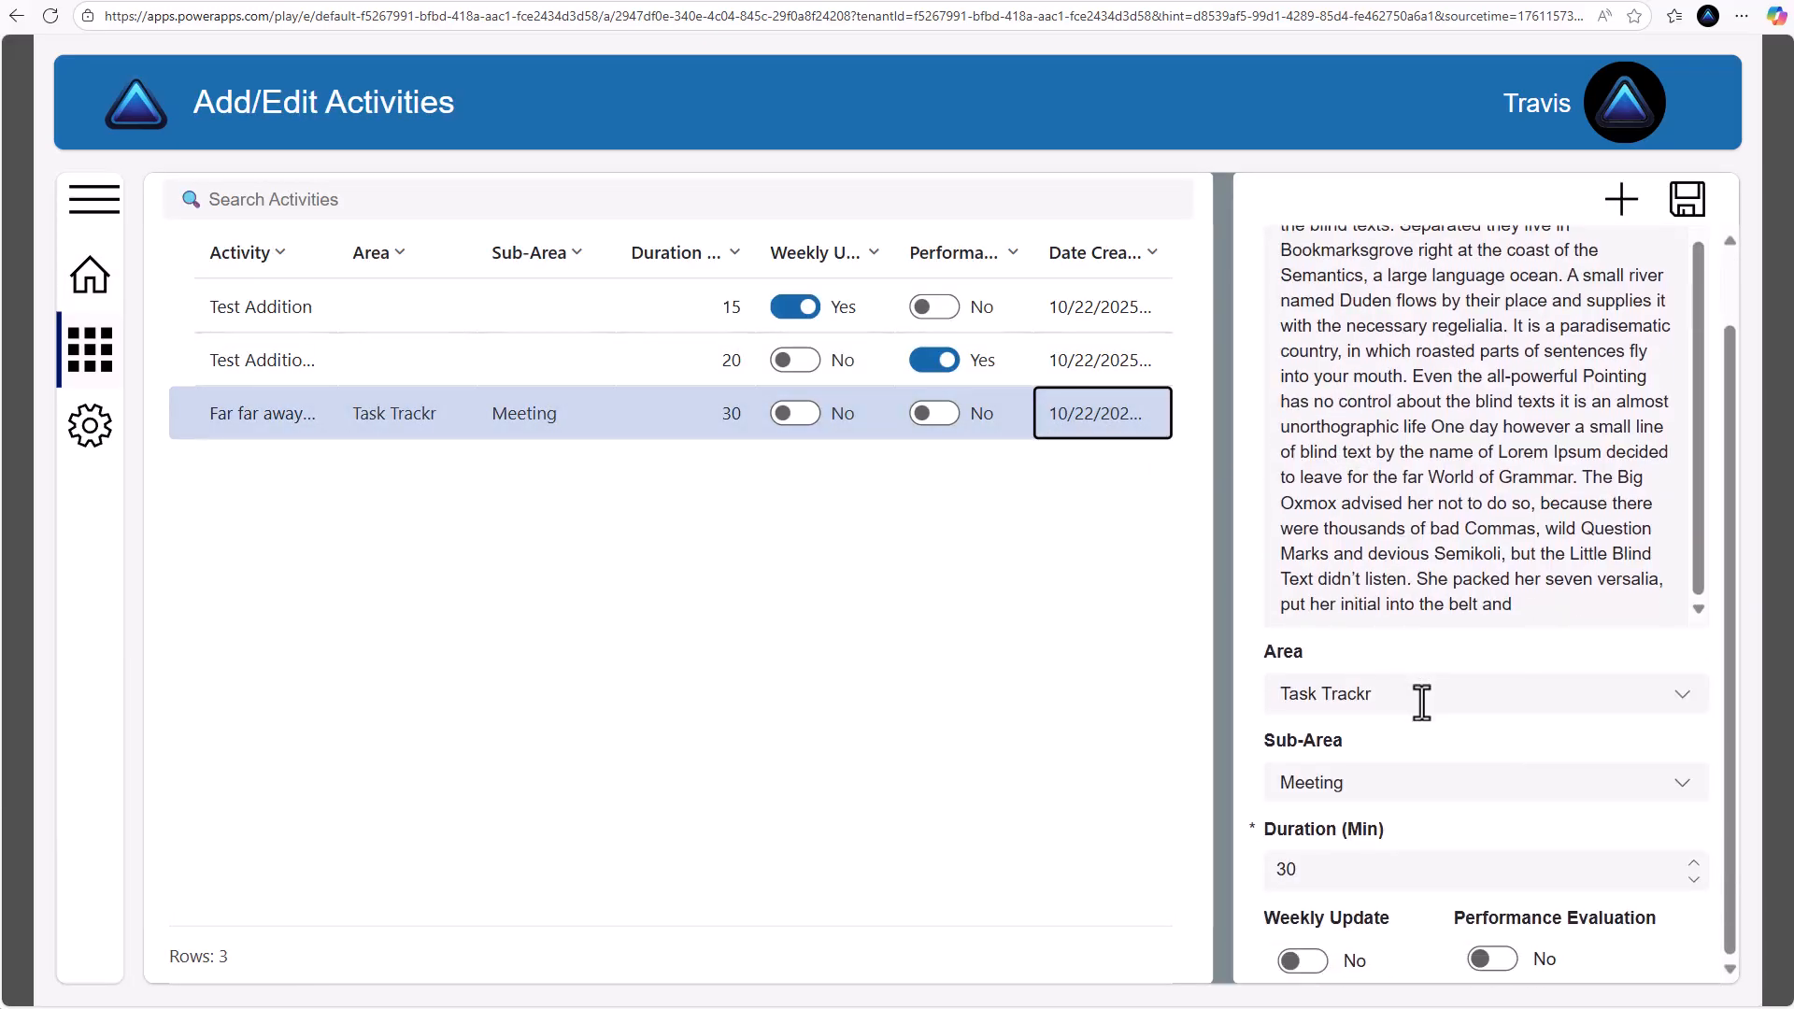
scroll(1421, 702, "up", 1)
left_click(1104, 370)
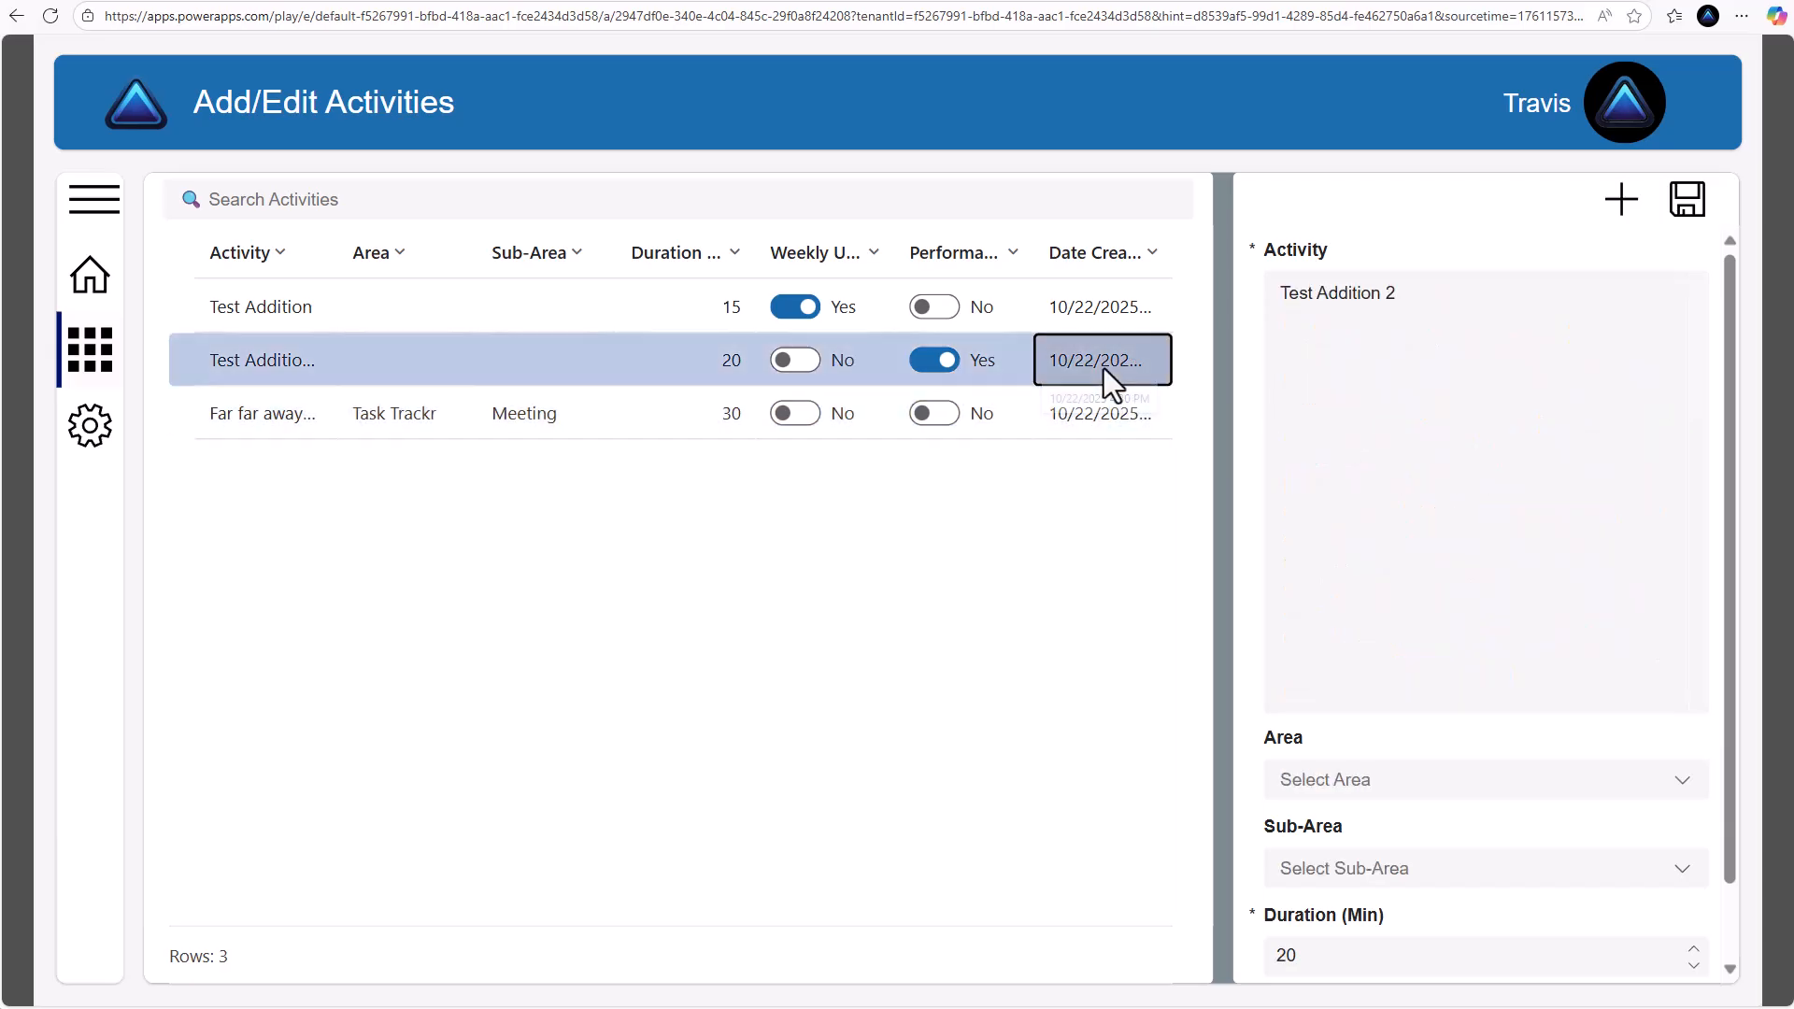
Sort the published activities table by Date Created from newer to older and check the sorting options of the performance column
scroll(1442, 533, "down", 1)
scroll(1374, 433, "up", 1)
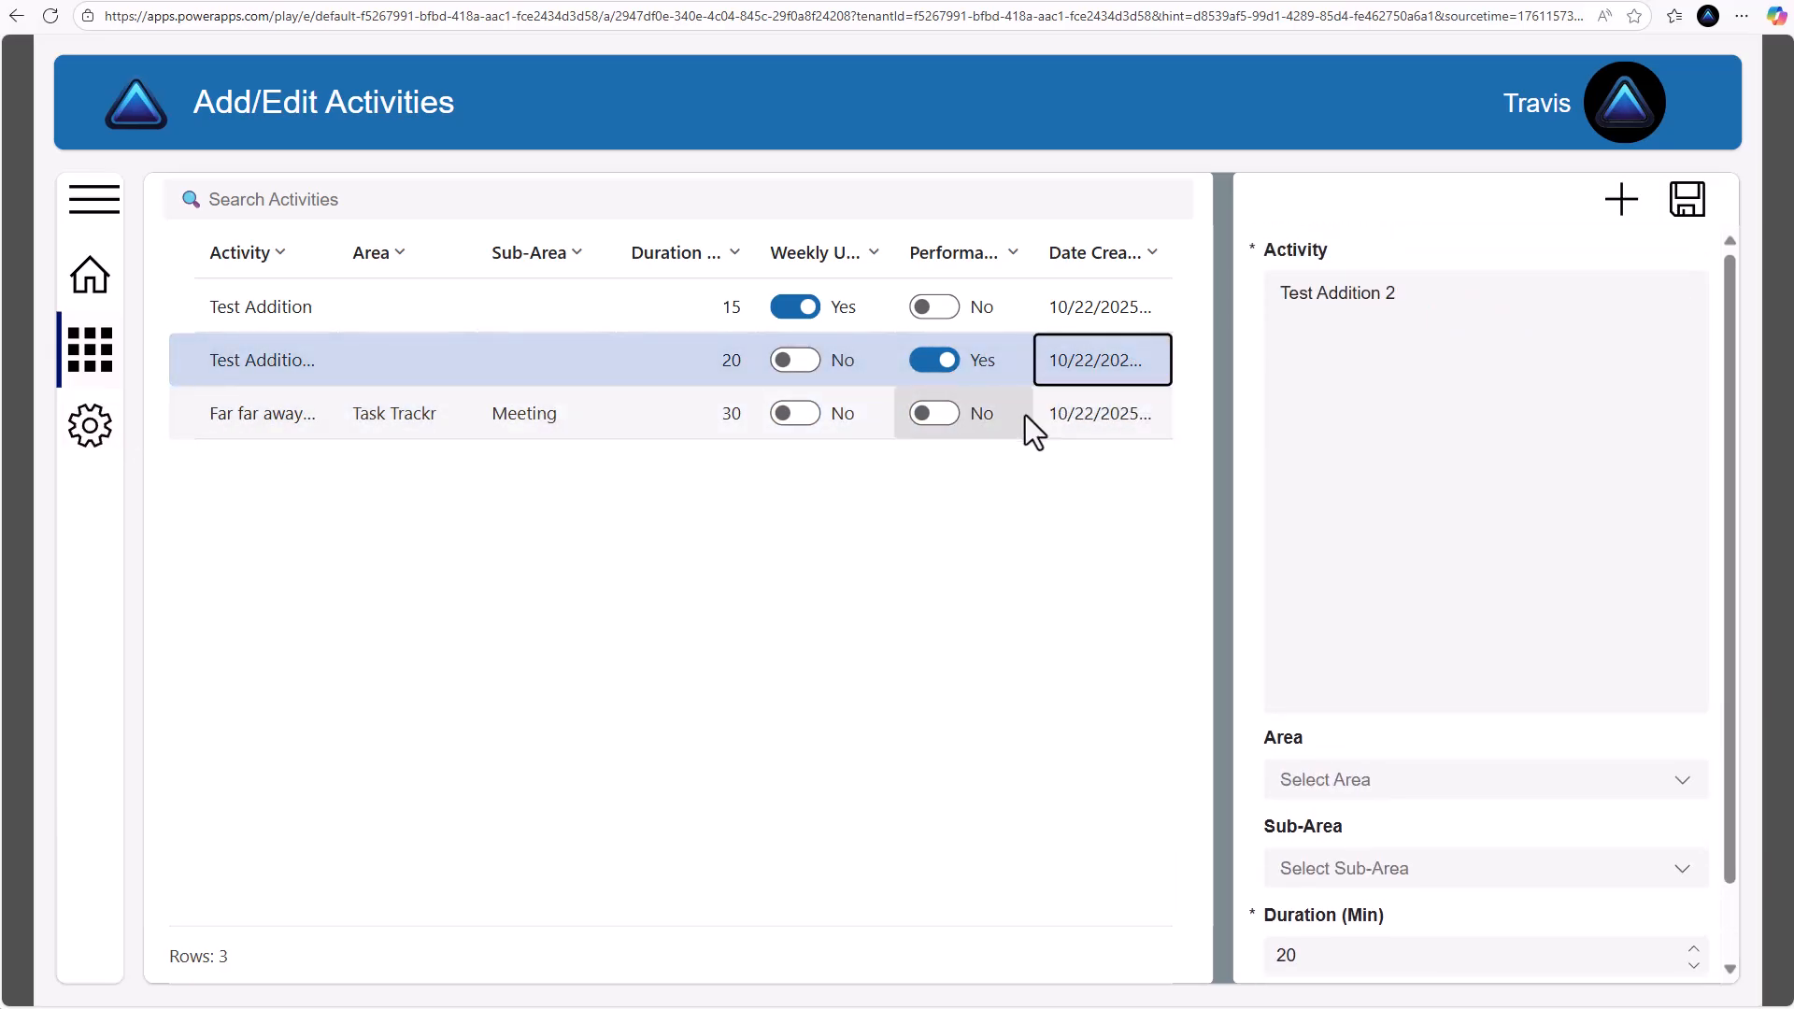
left_click(1157, 264)
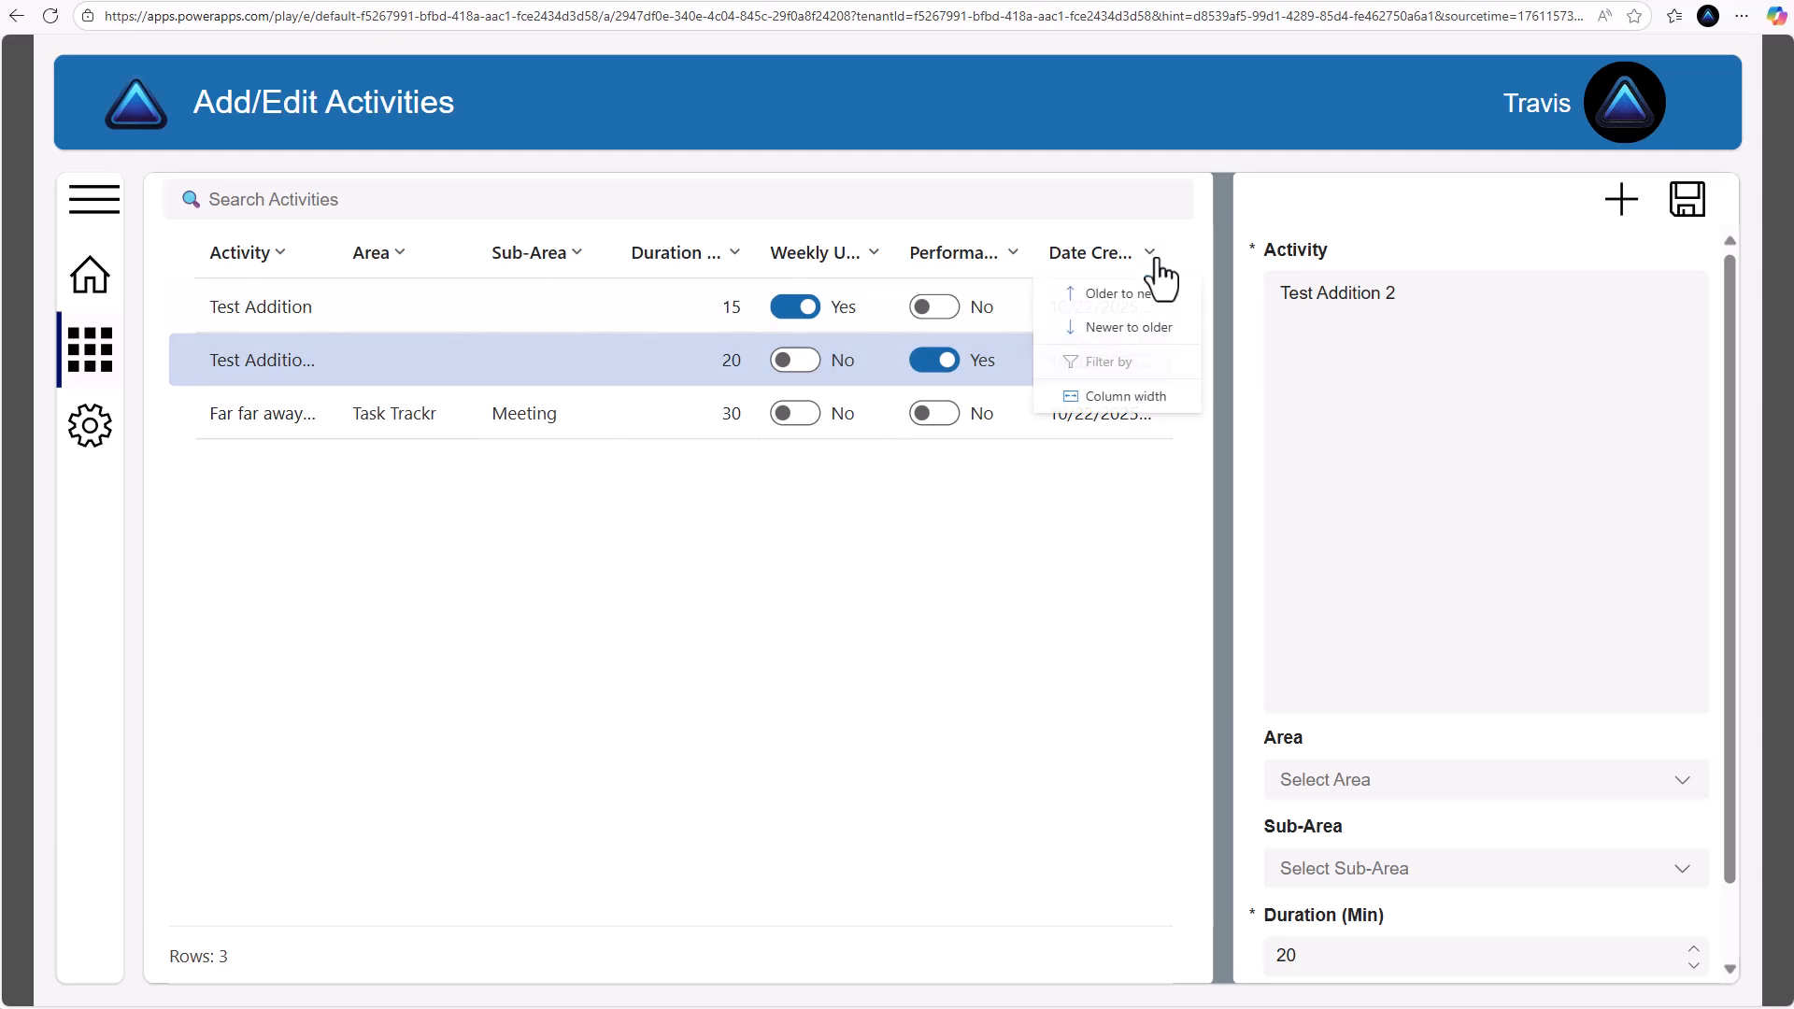
left_click(1141, 333)
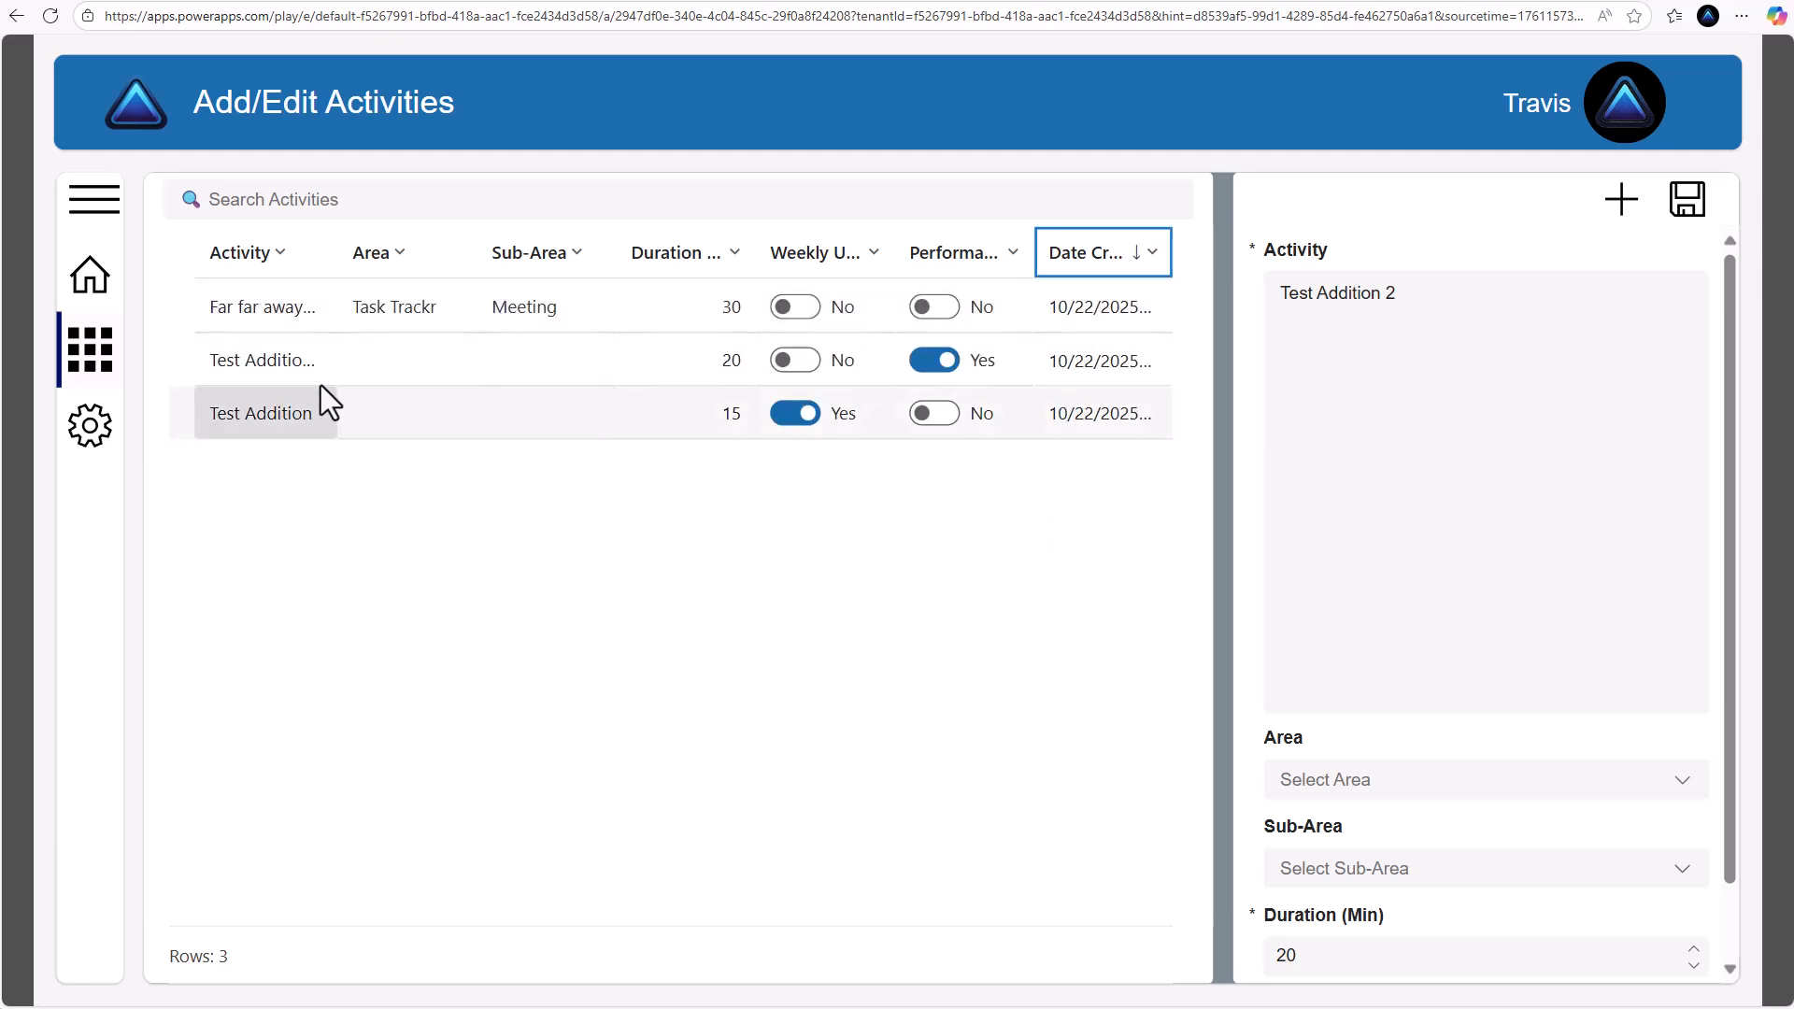
left_click(1018, 269)
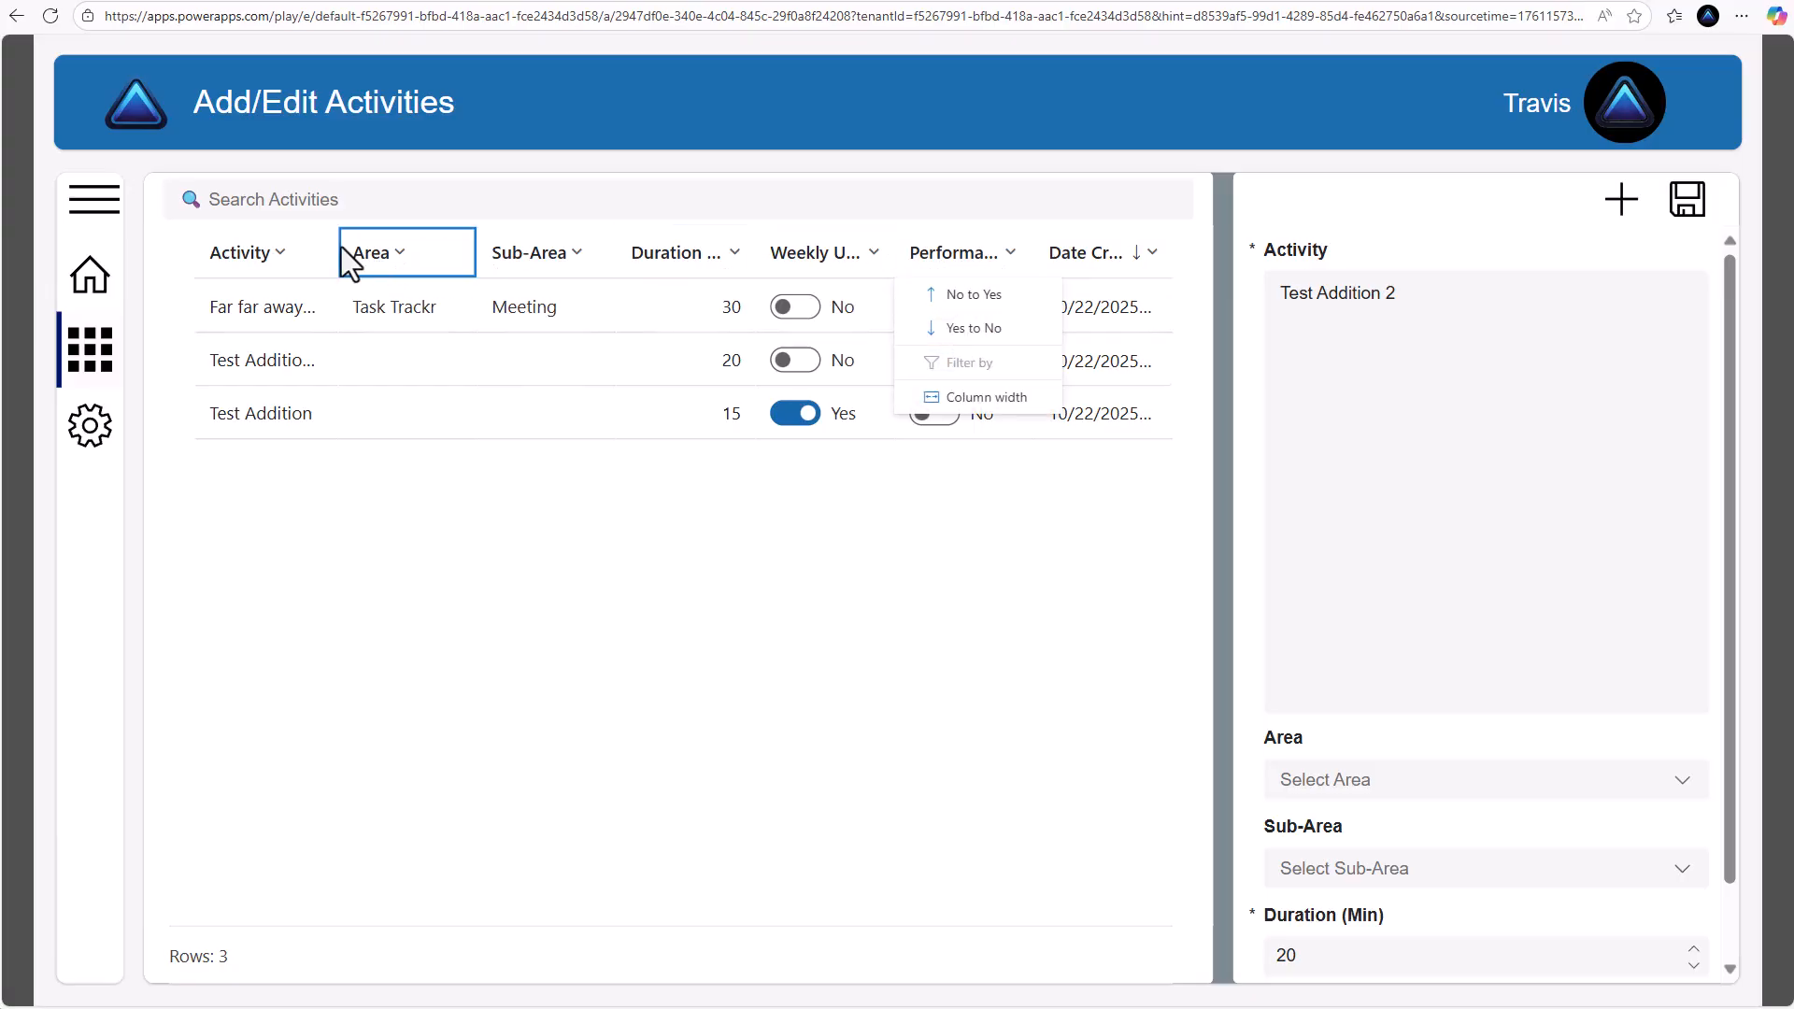
left_click(777, 478)
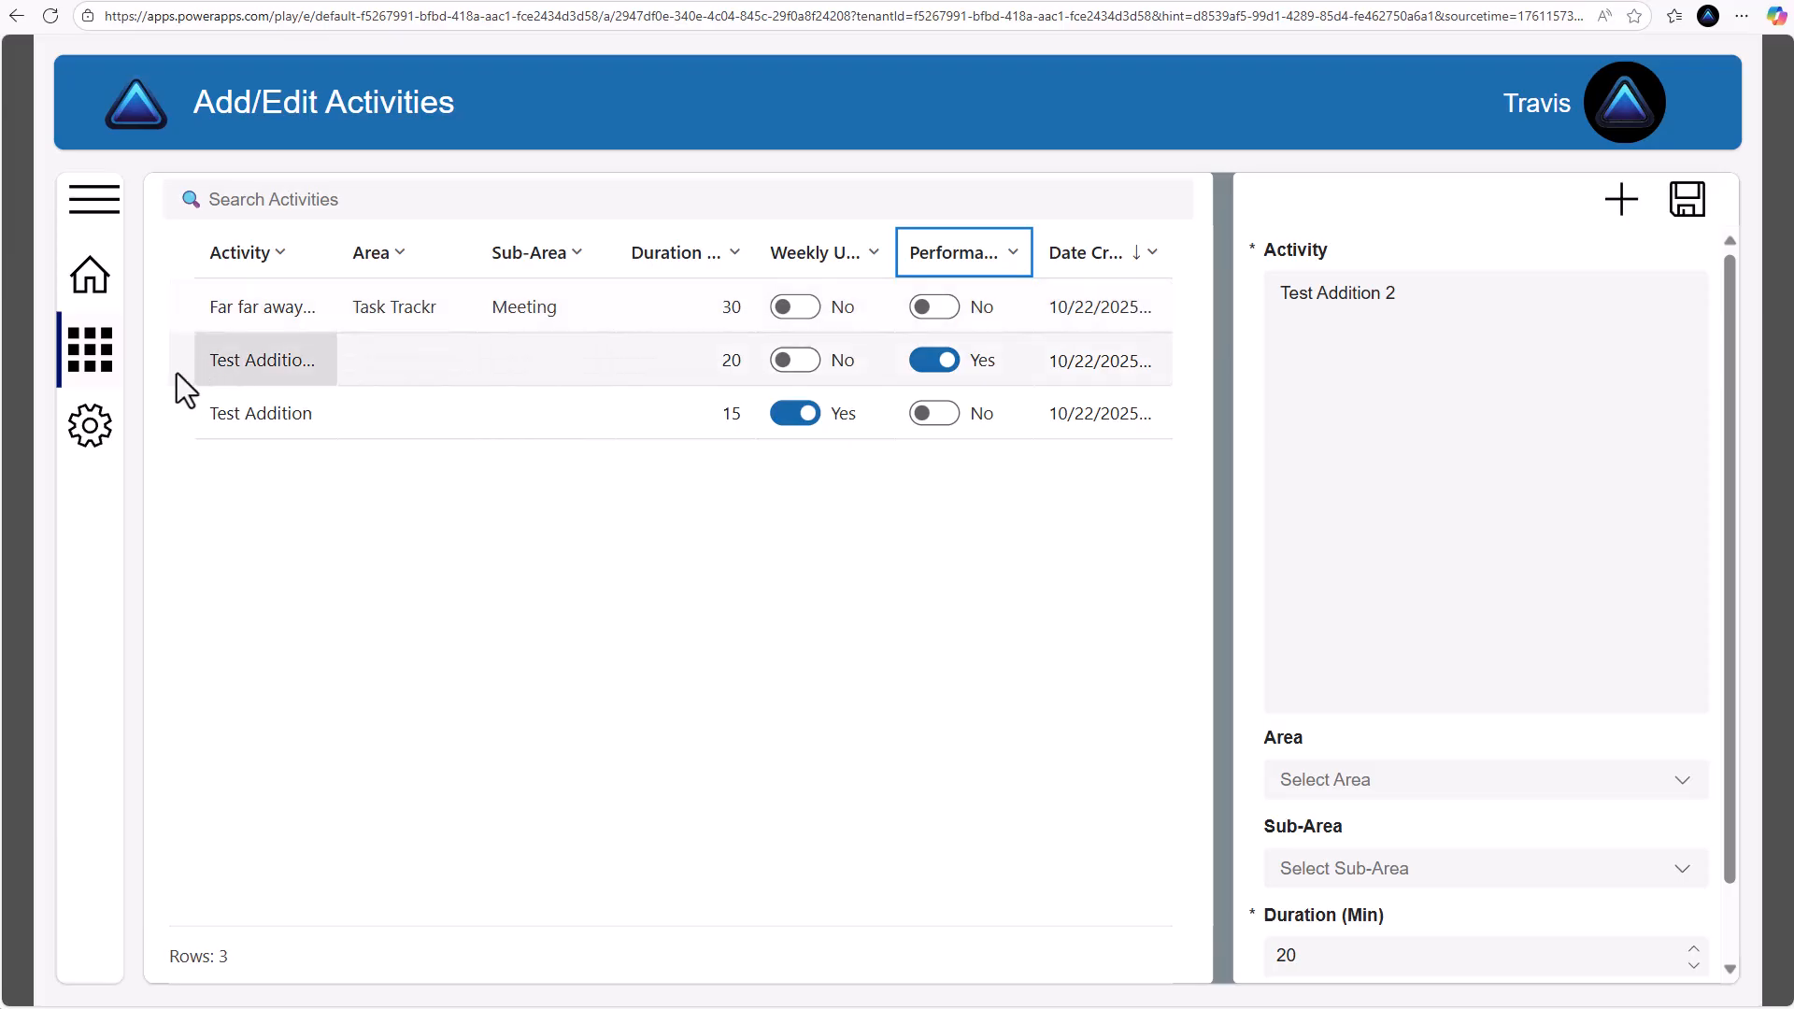
Check the Area Updates screen from the settings by viewing both area records, and return to the Add/Edit Activities screen
left_click(101, 425)
left_click(956, 276)
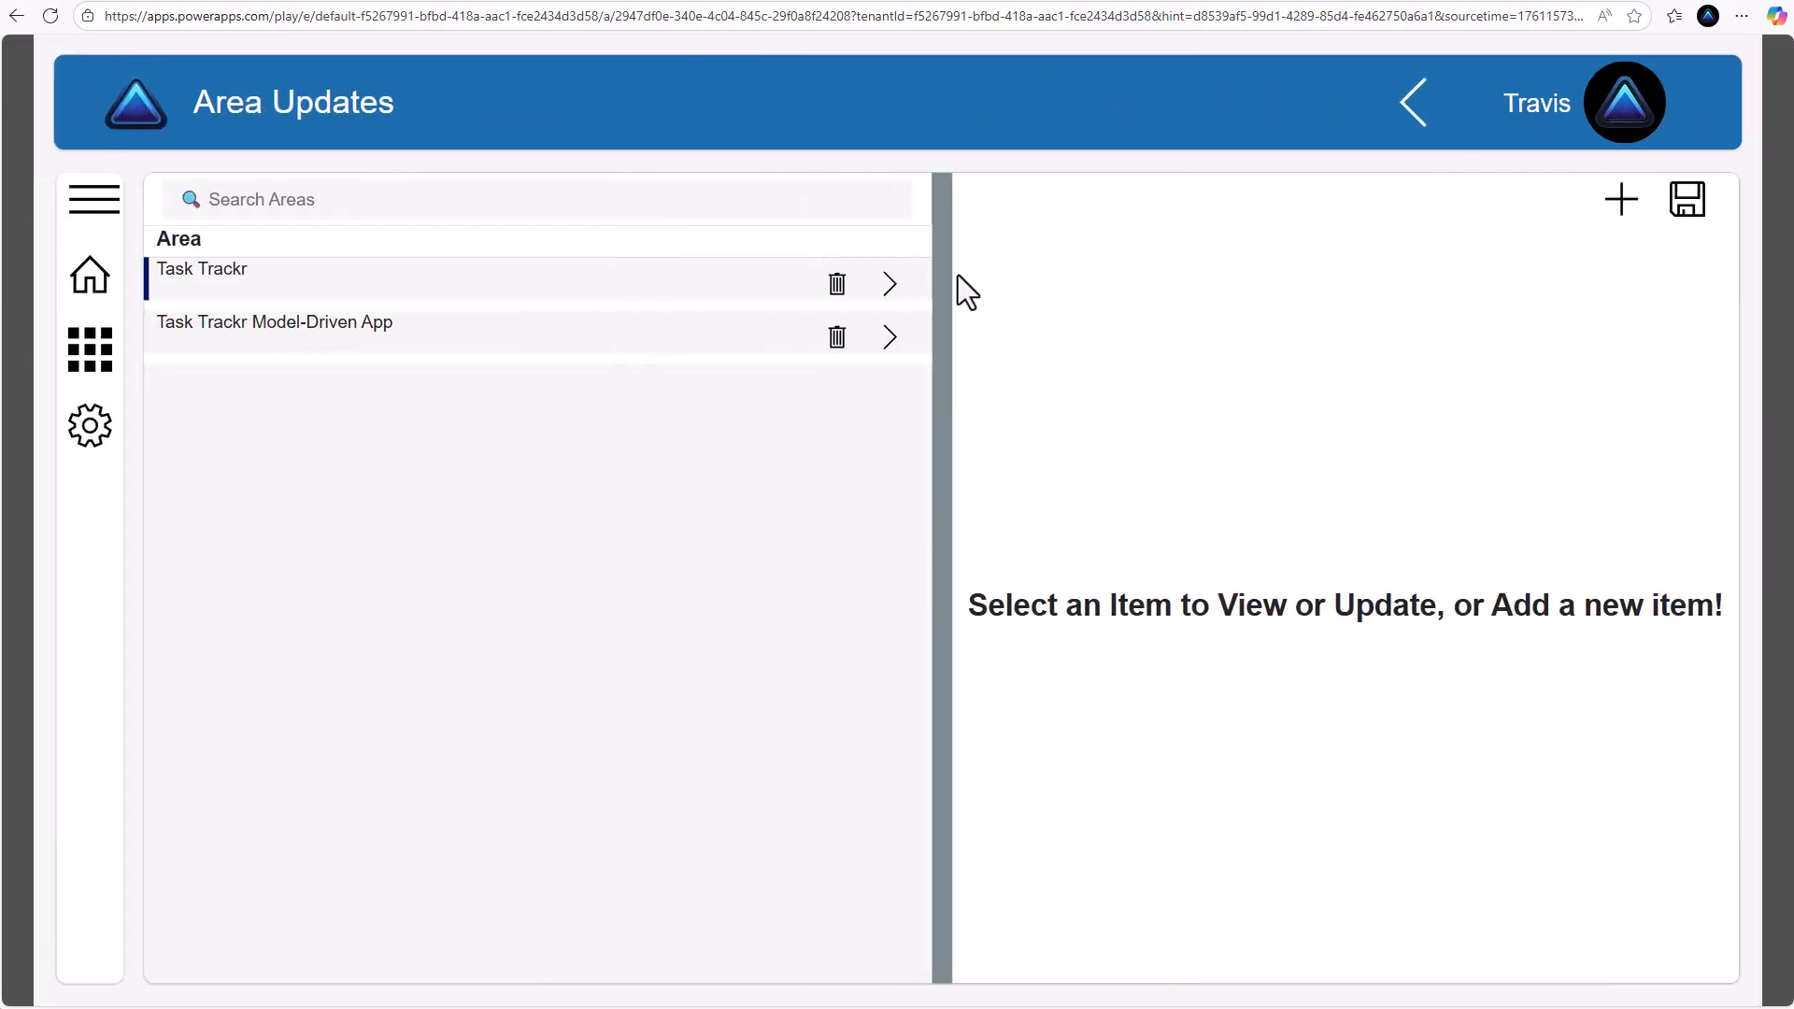
left_click(889, 288)
left_click(892, 348)
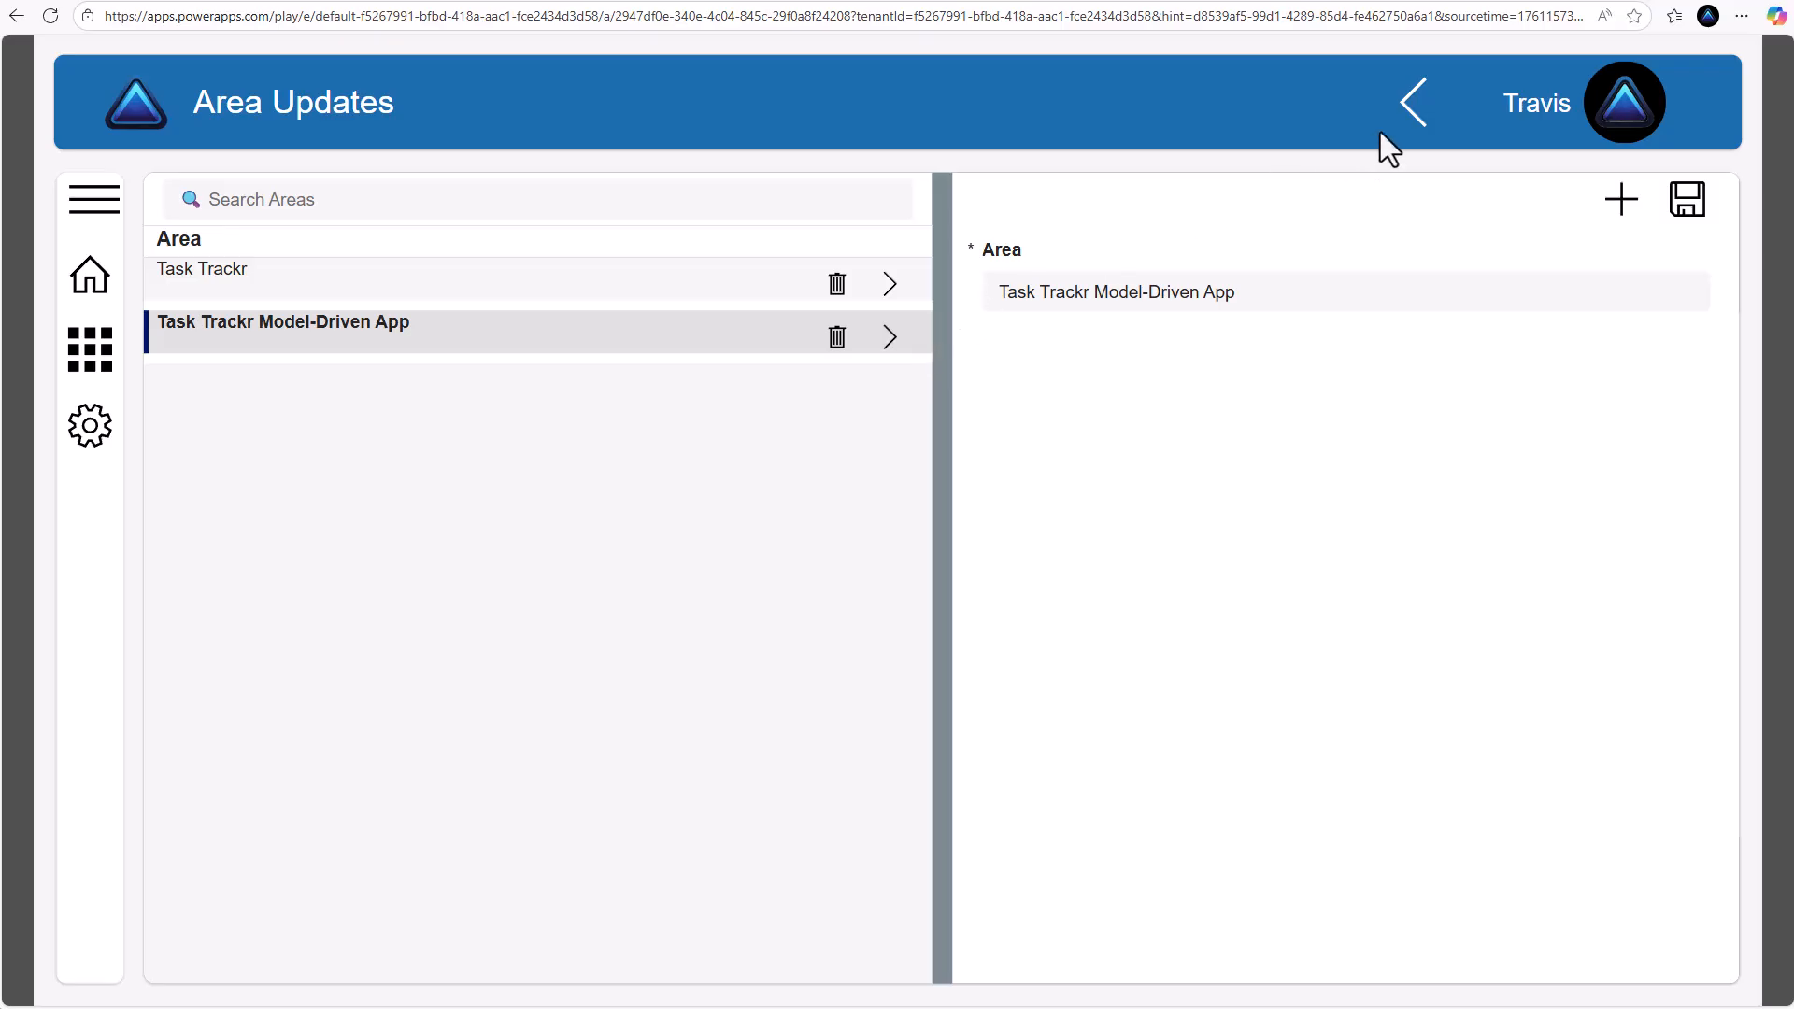
left_click(1414, 107)
left_click(944, 344)
left_click(99, 363)
scroll(1271, 495, "down", 2)
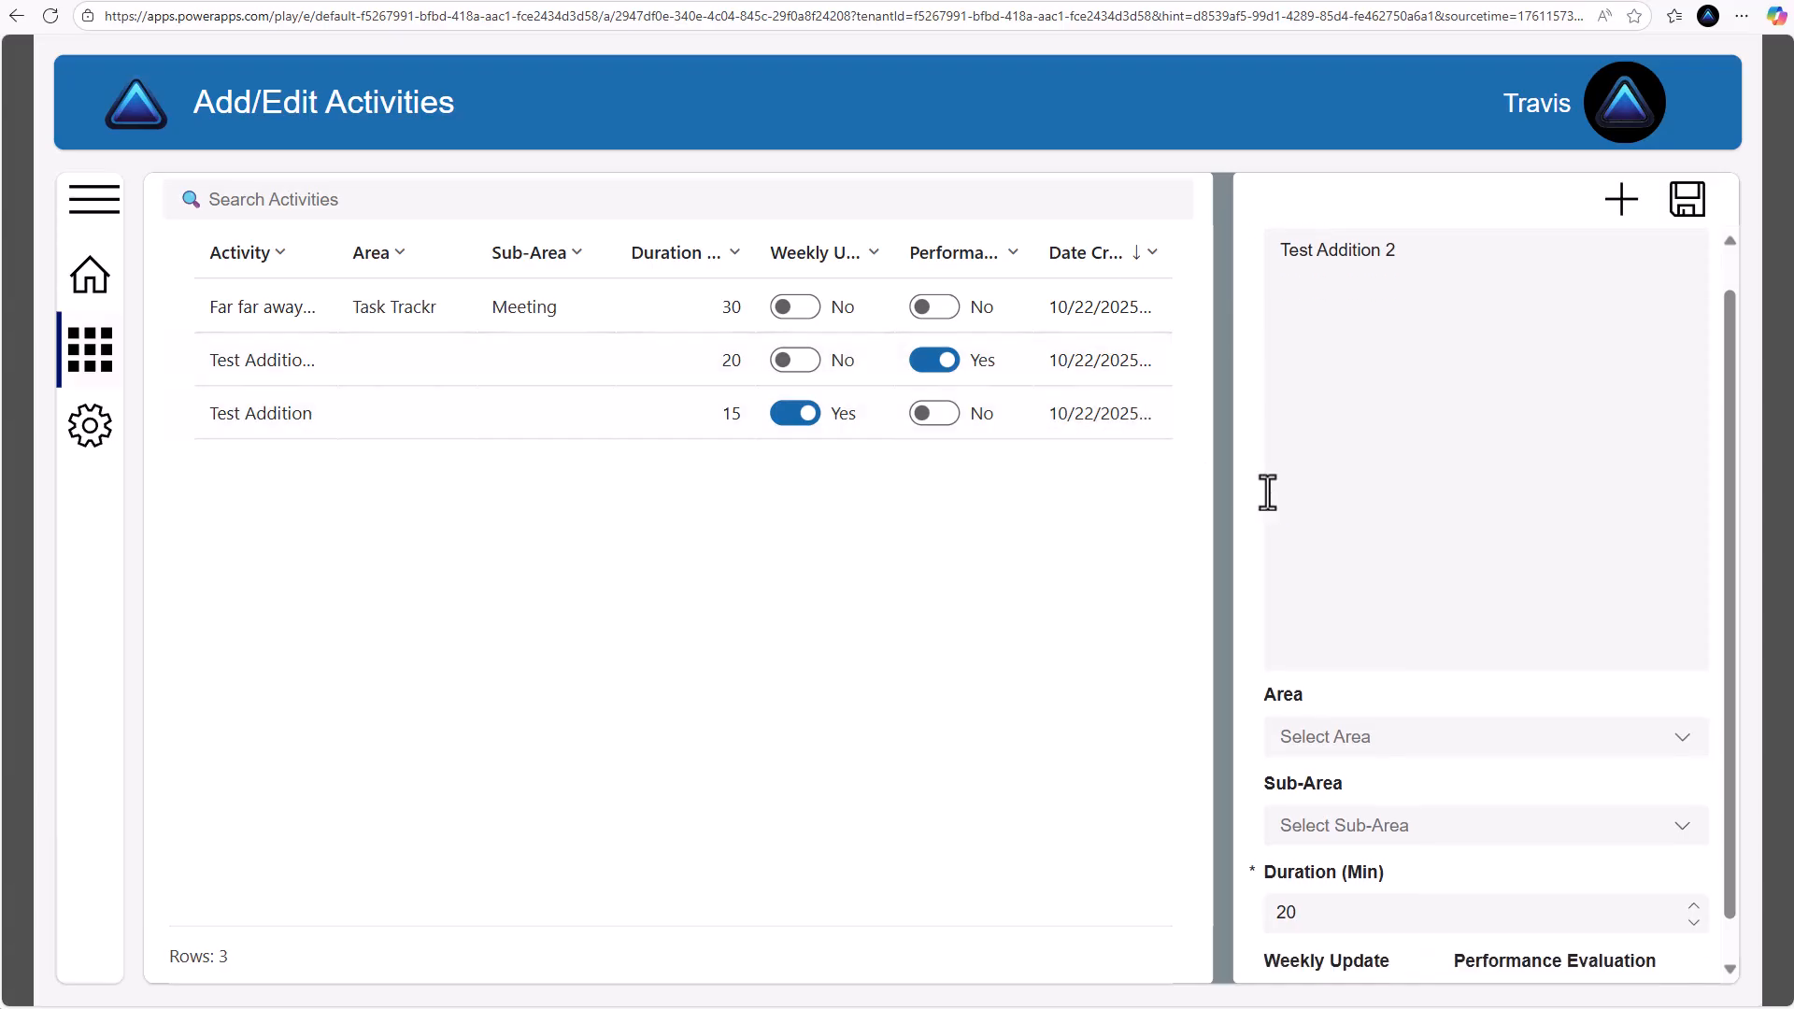
Assign the Task Trackr area and the Meeting sub-area to the "Test Addition 2" activity and save the record
left_click(1079, 306)
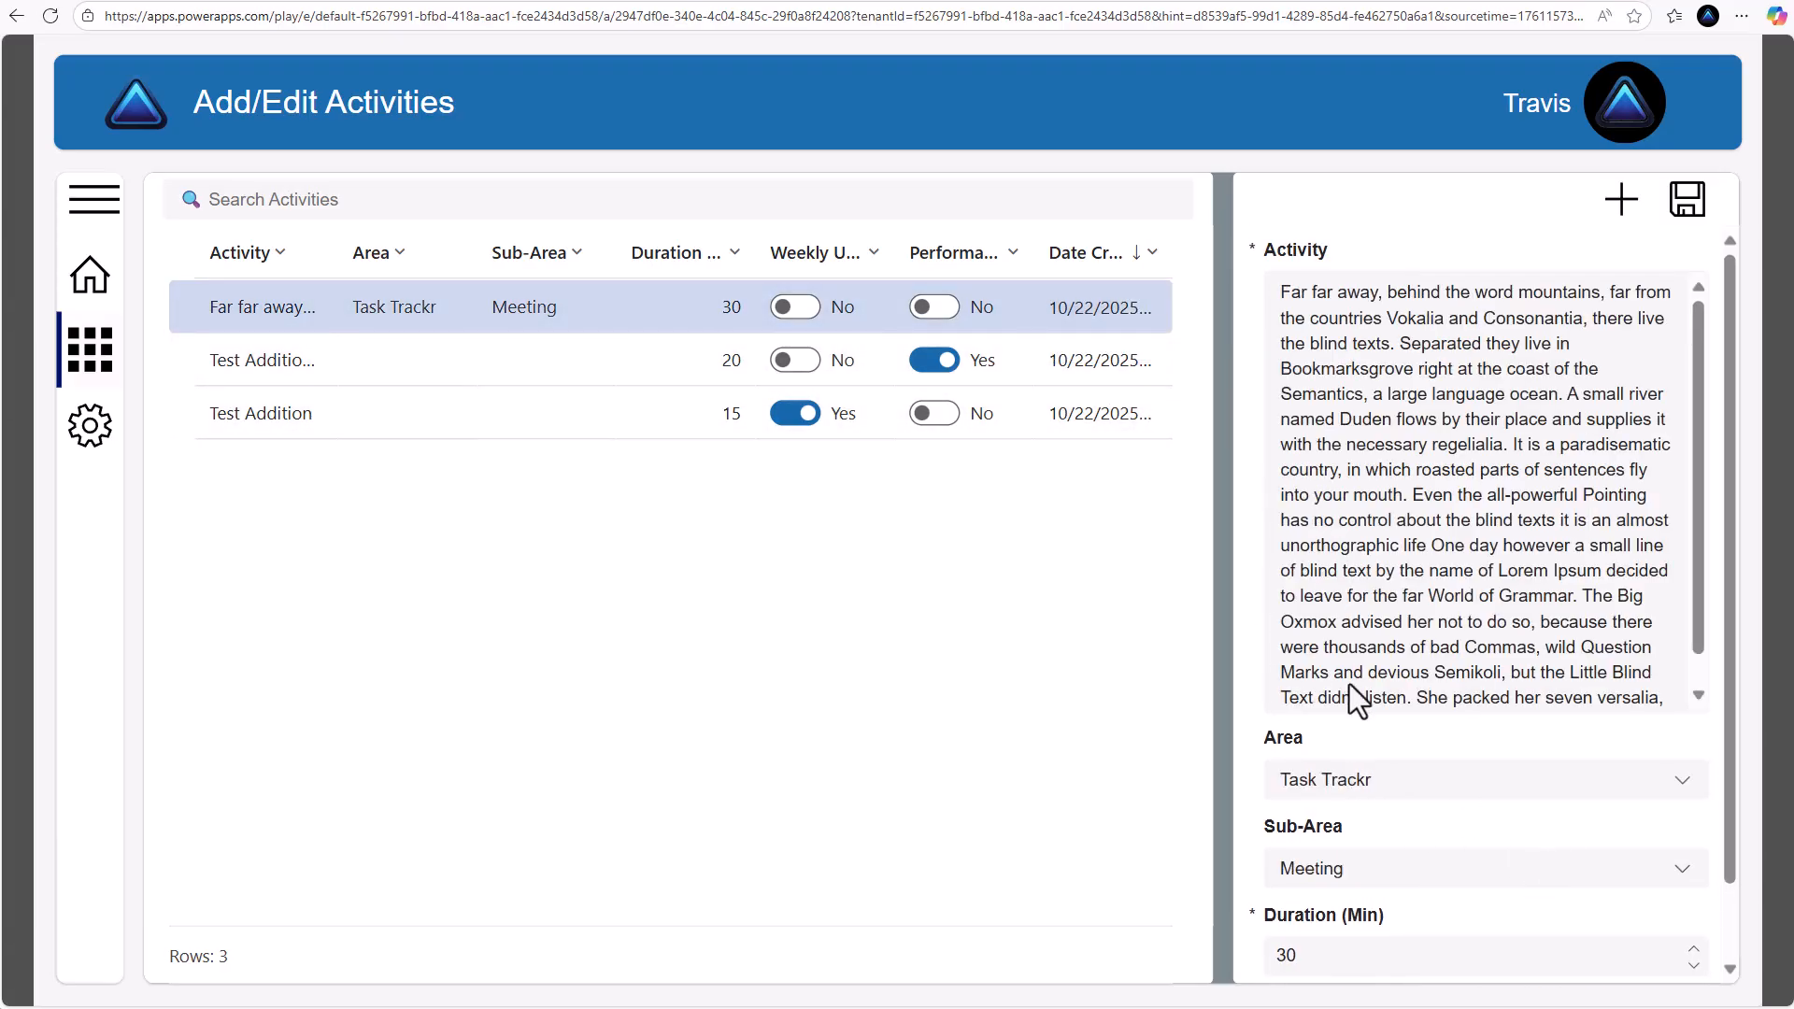
left_click(1083, 360)
left_click(1505, 791)
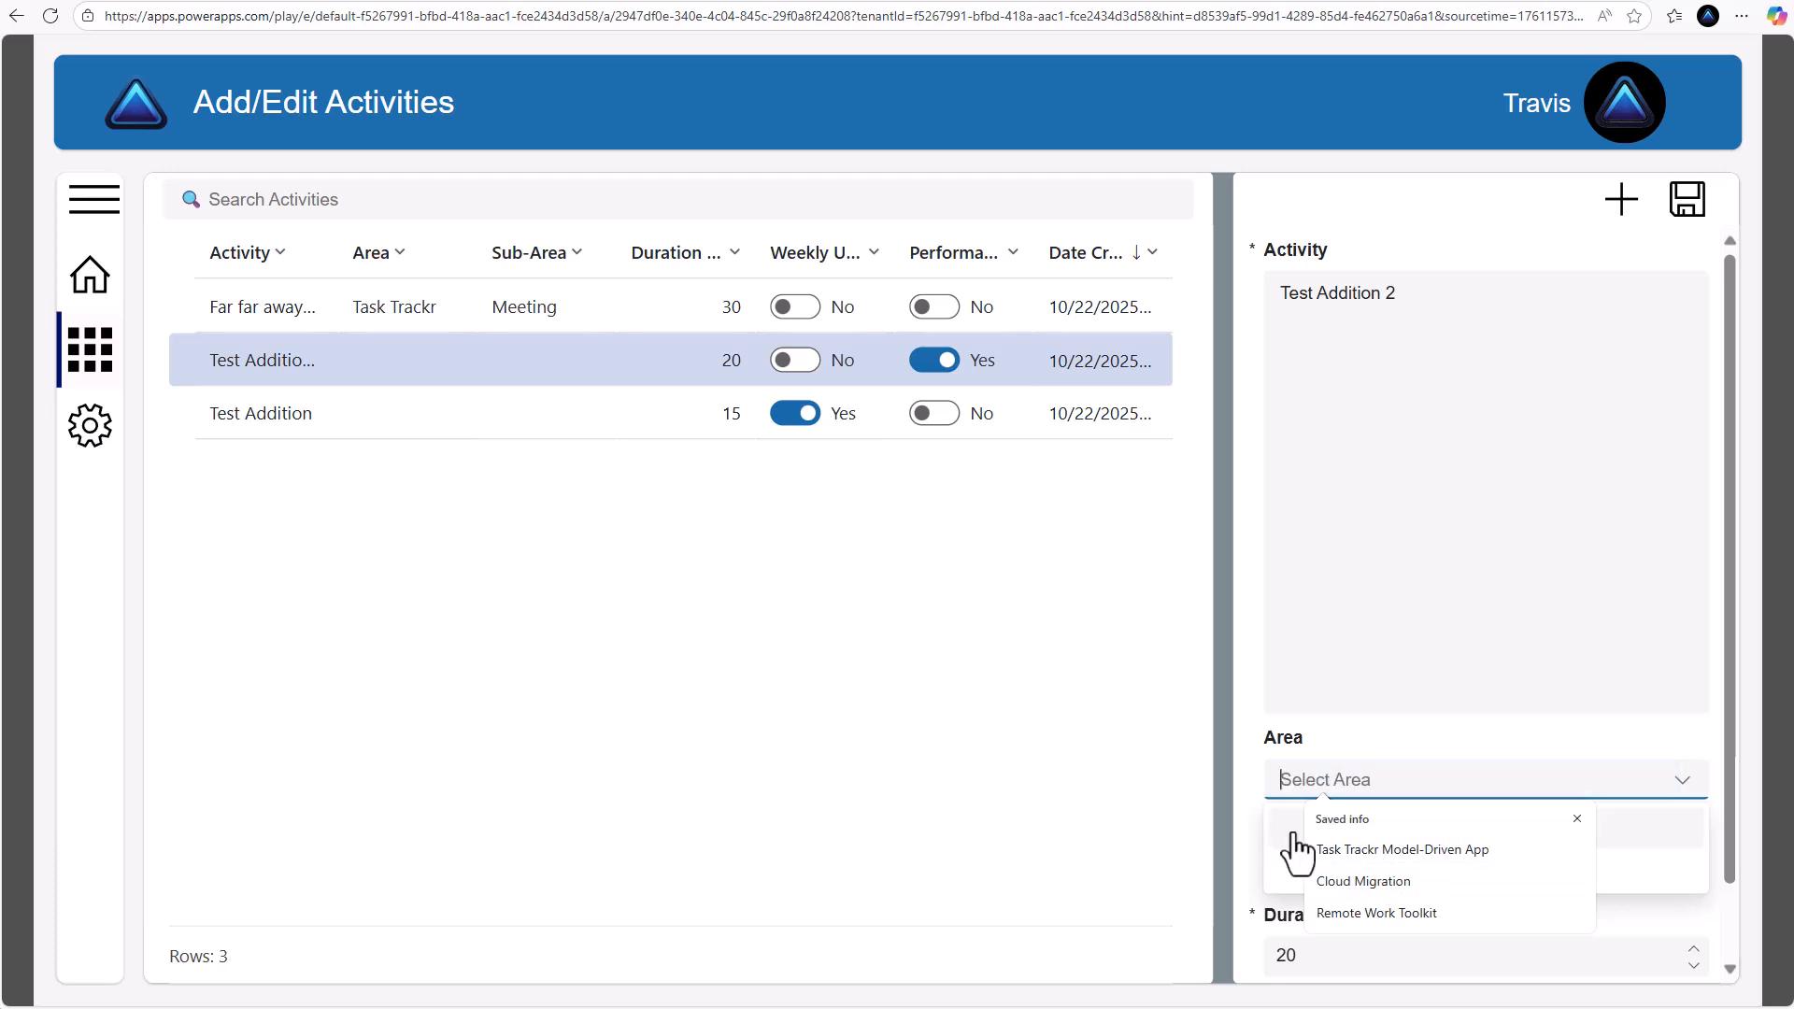
left_click(1292, 834)
left_click(1285, 871)
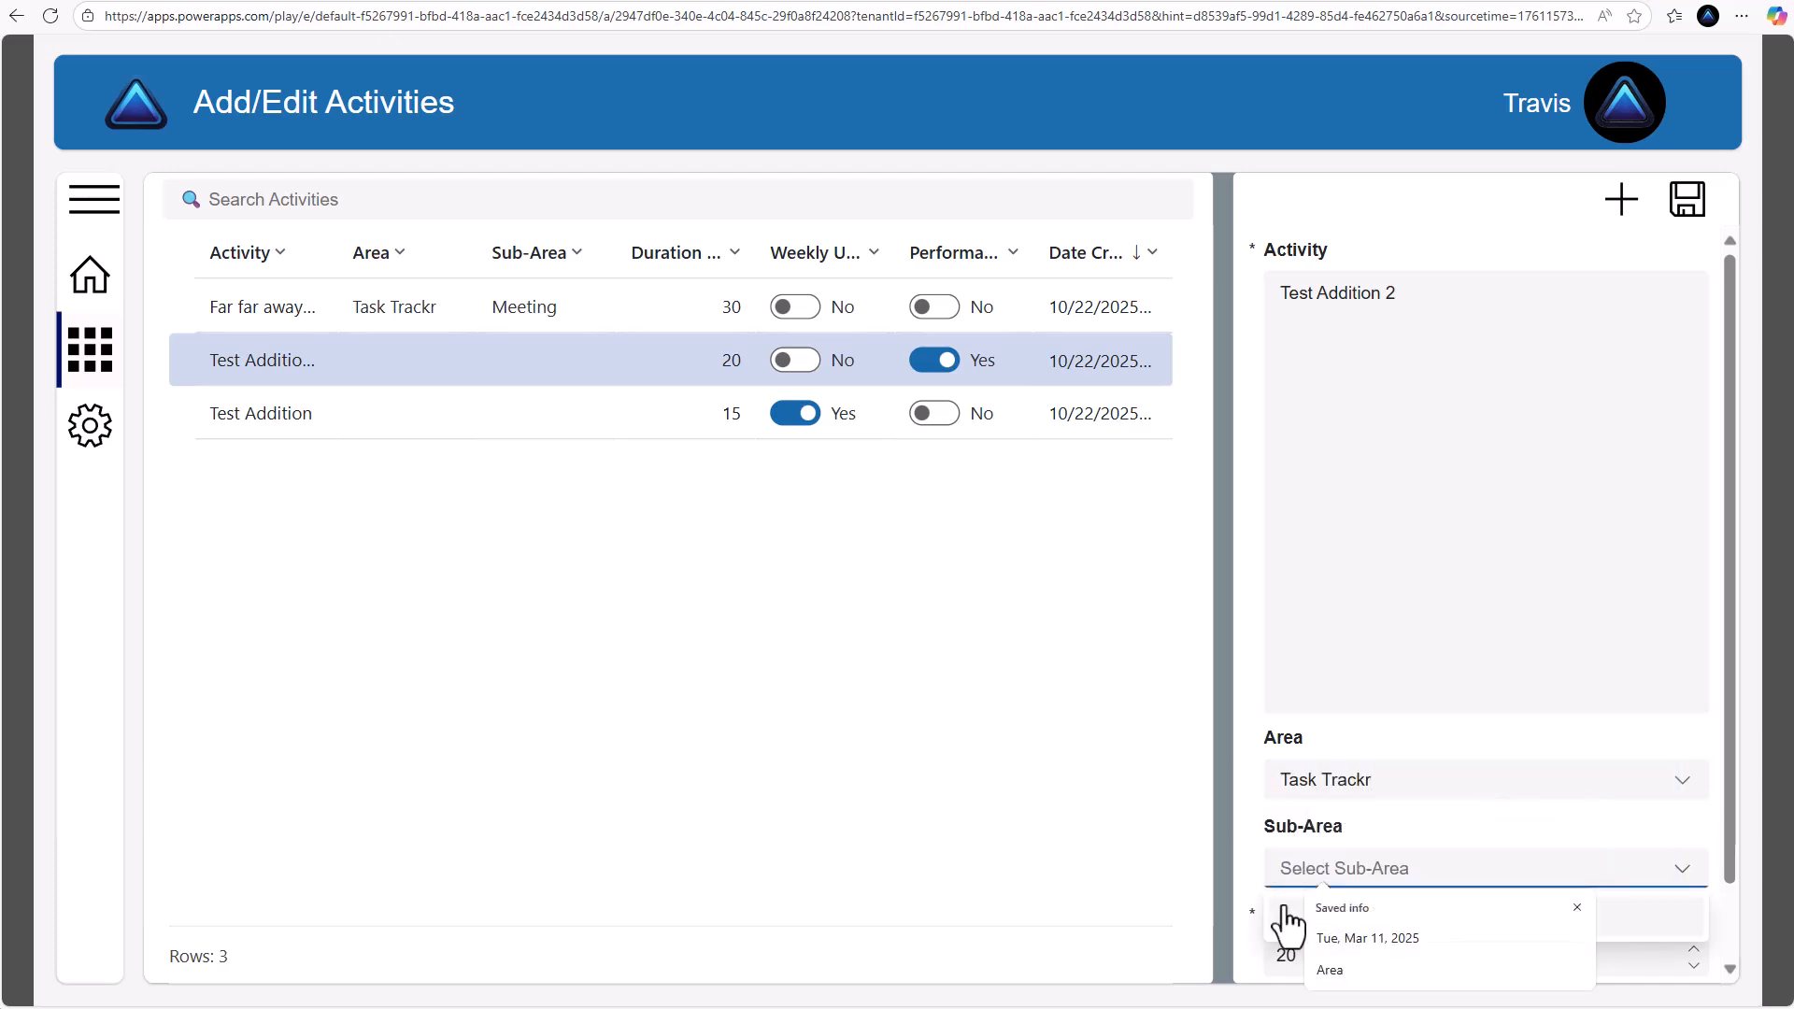
type("Meeting")
left_click(1688, 199)
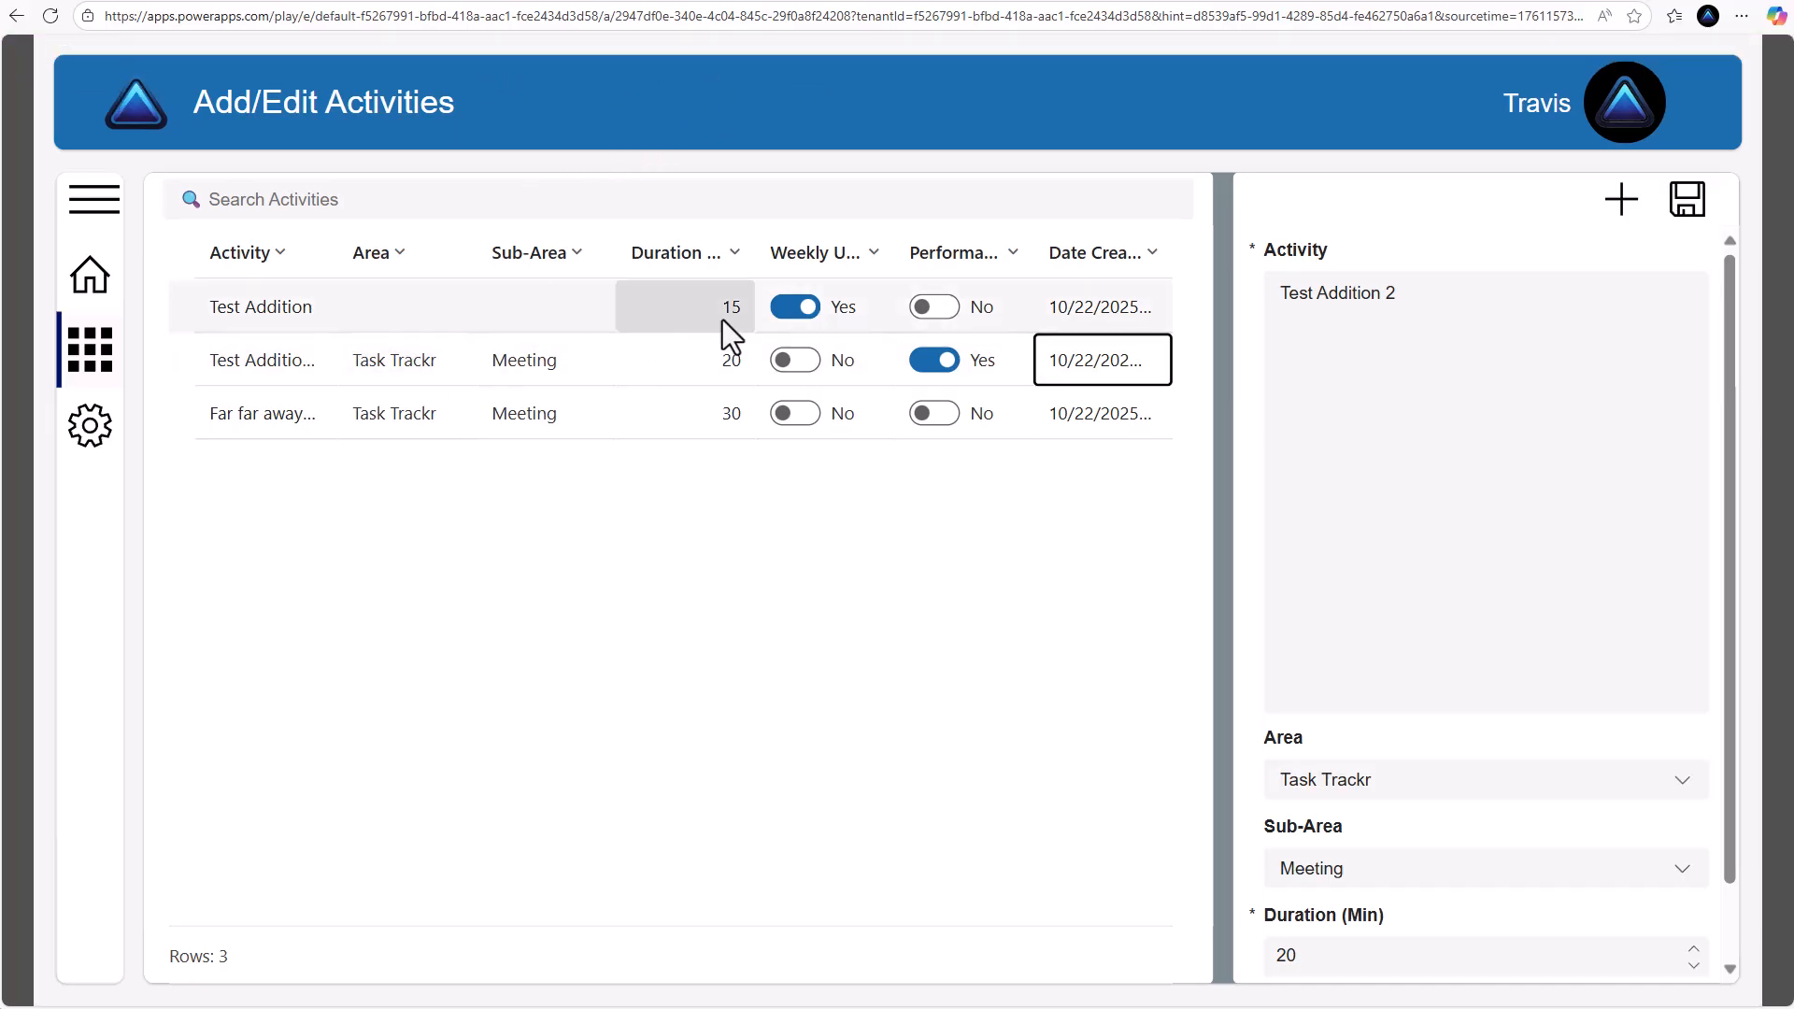
In the Power Apps editor, duplicate the activity form's Add icon, place the copy first in the button container, and change it to Trash
left_click(1617, 231)
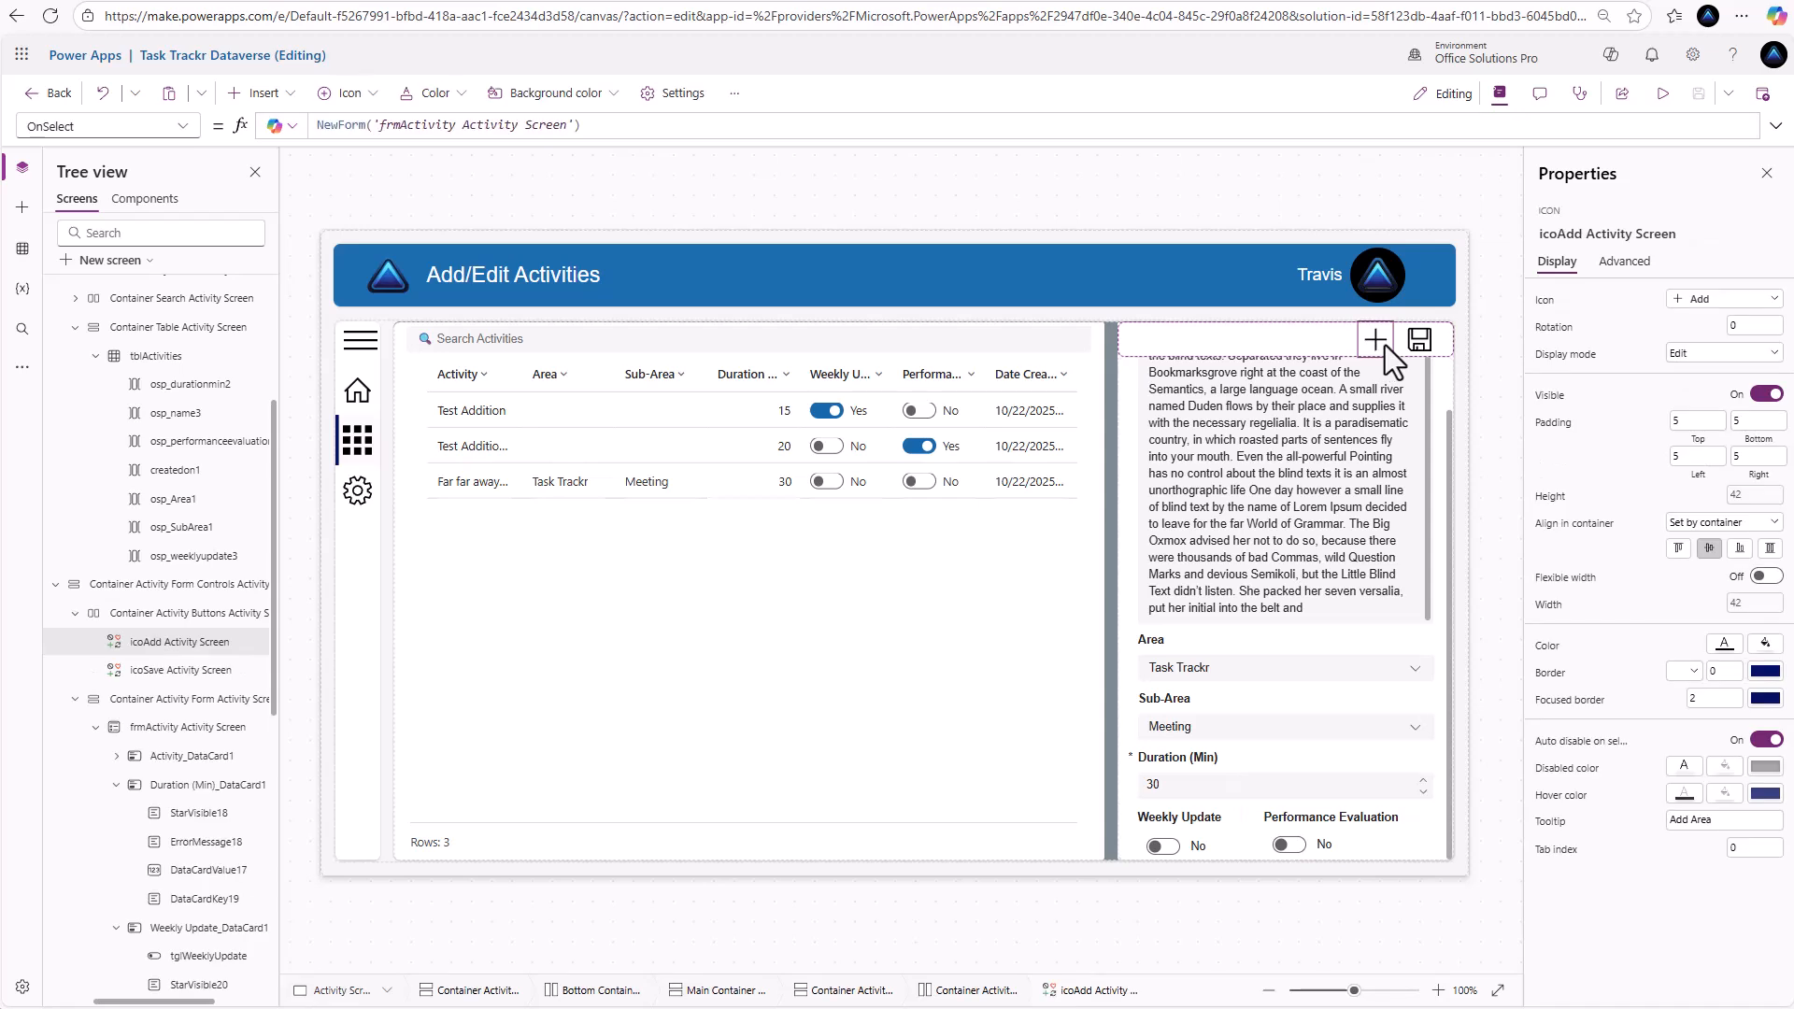
key("ctrl+v")
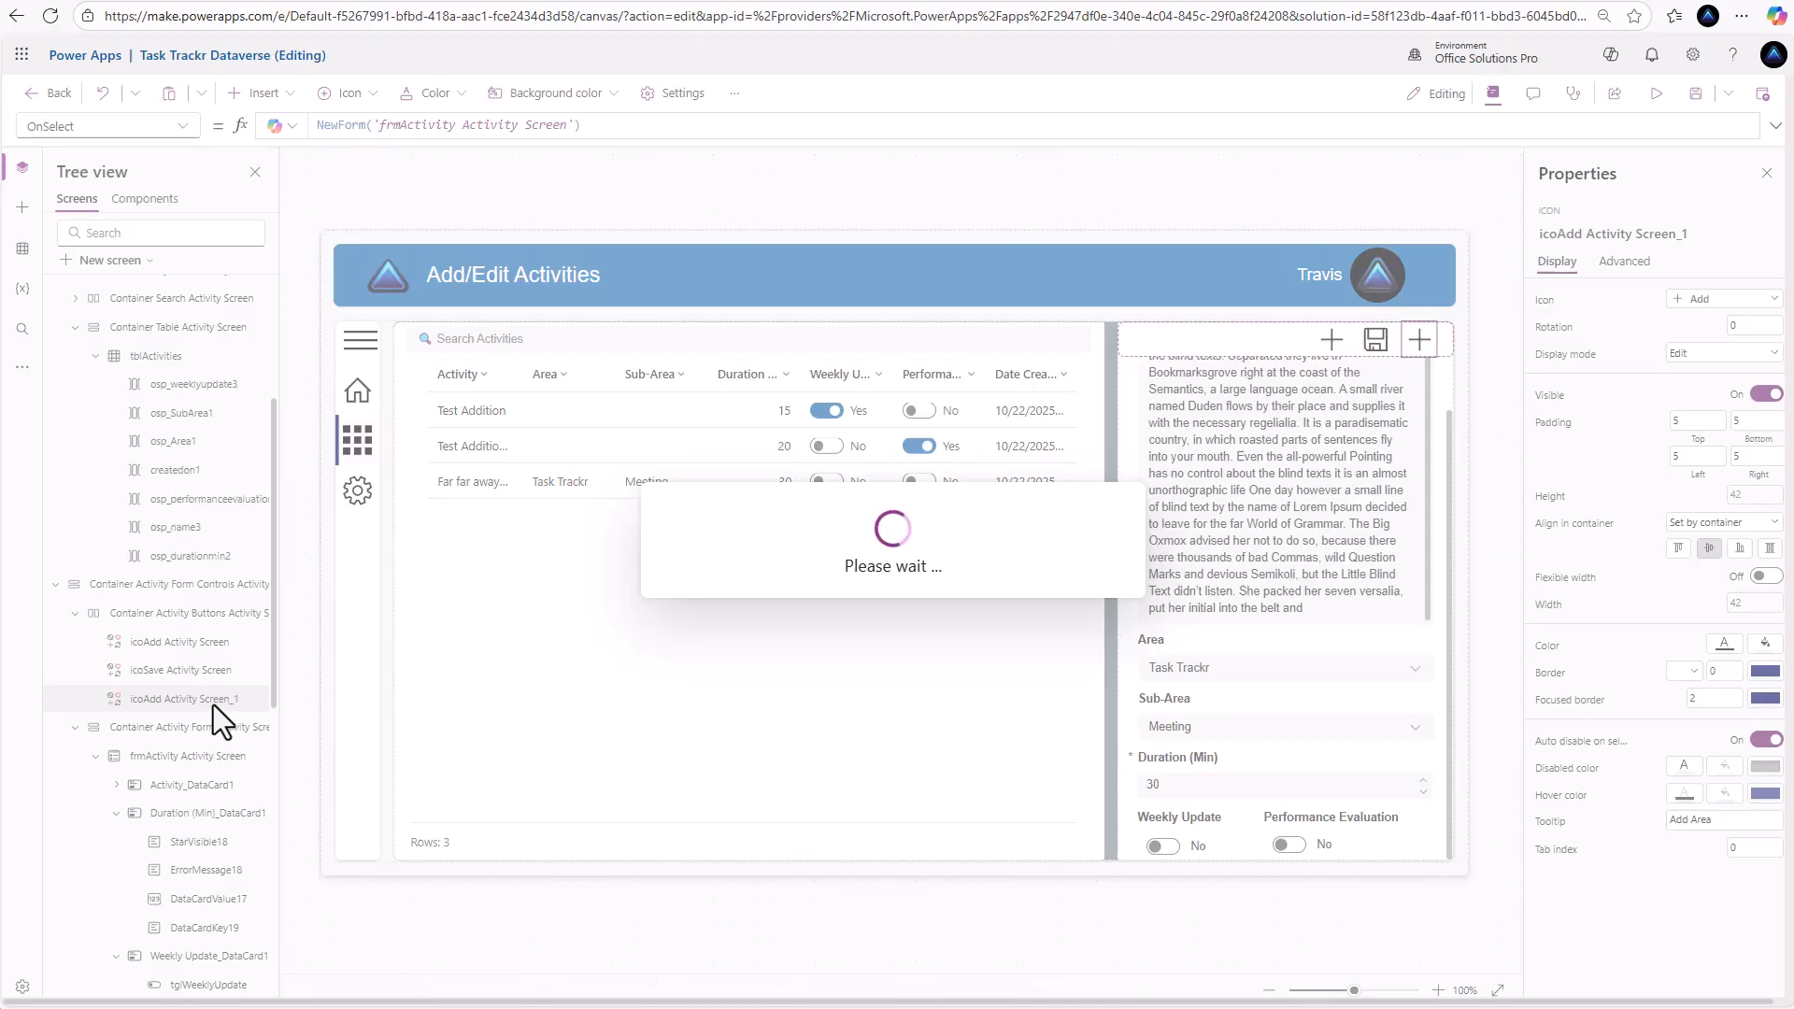
left_click_drag(211, 707, 209, 640)
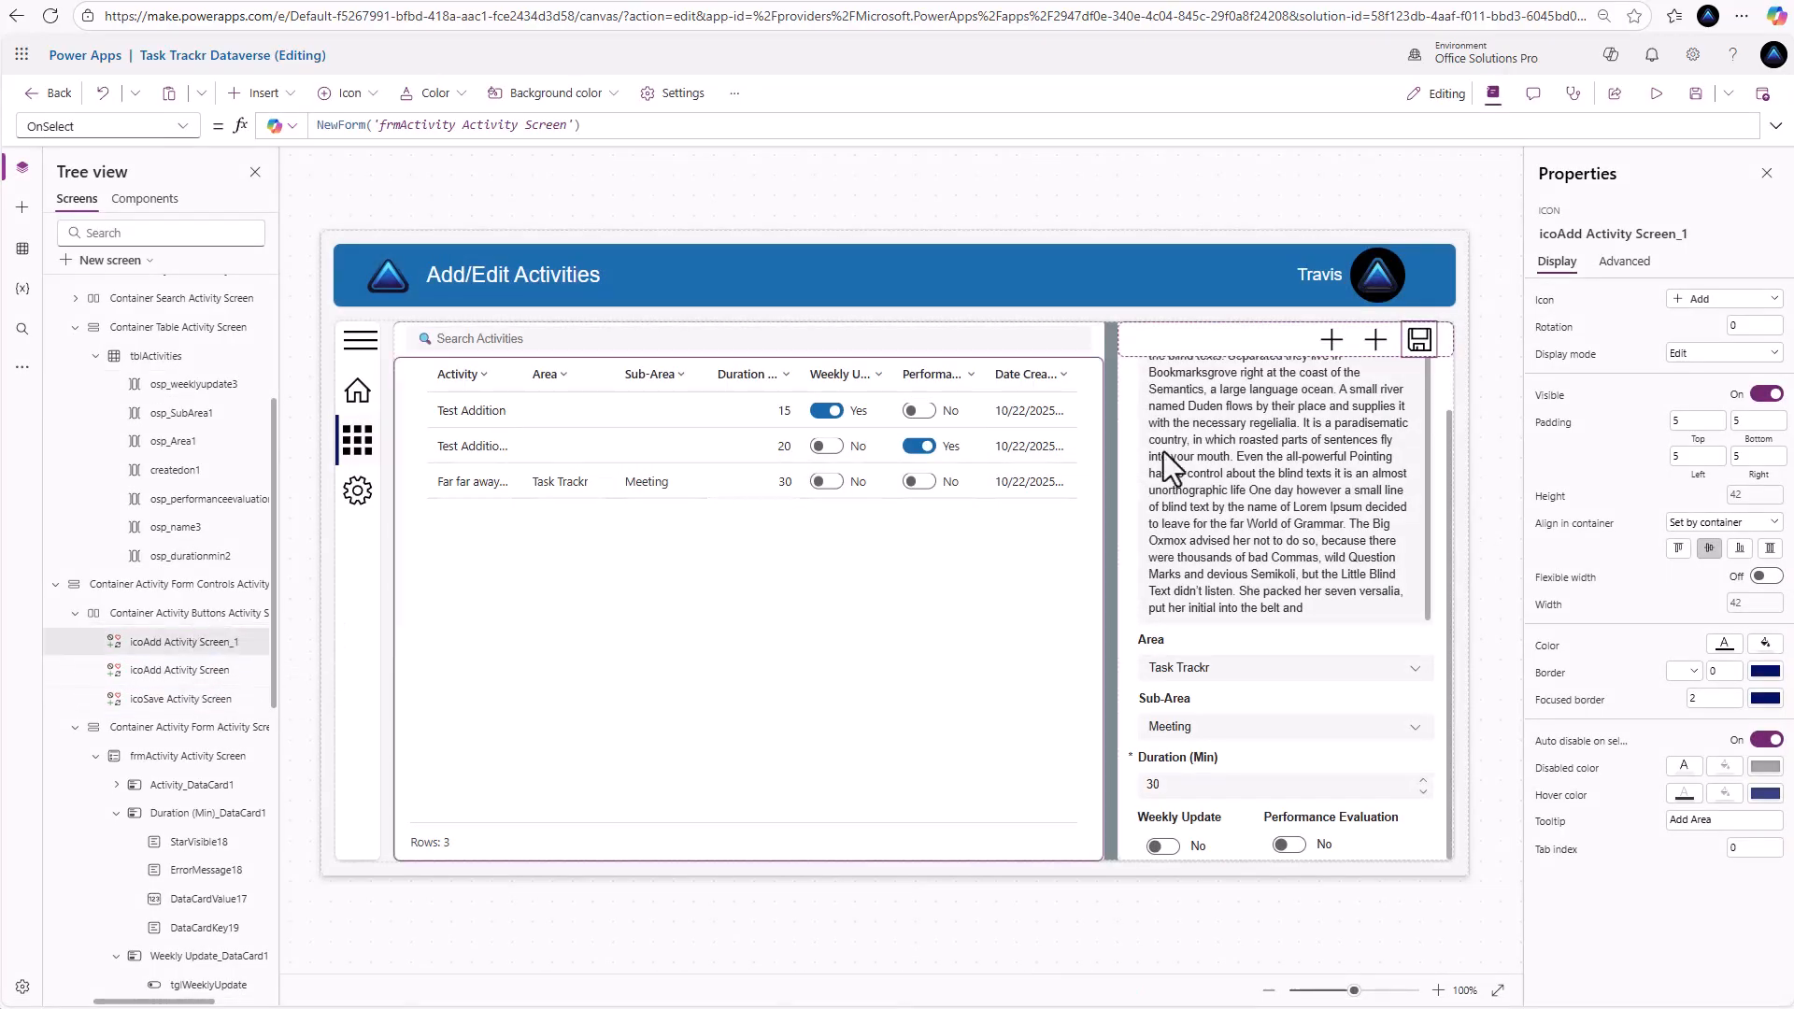
left_click(1739, 300)
type("tra")
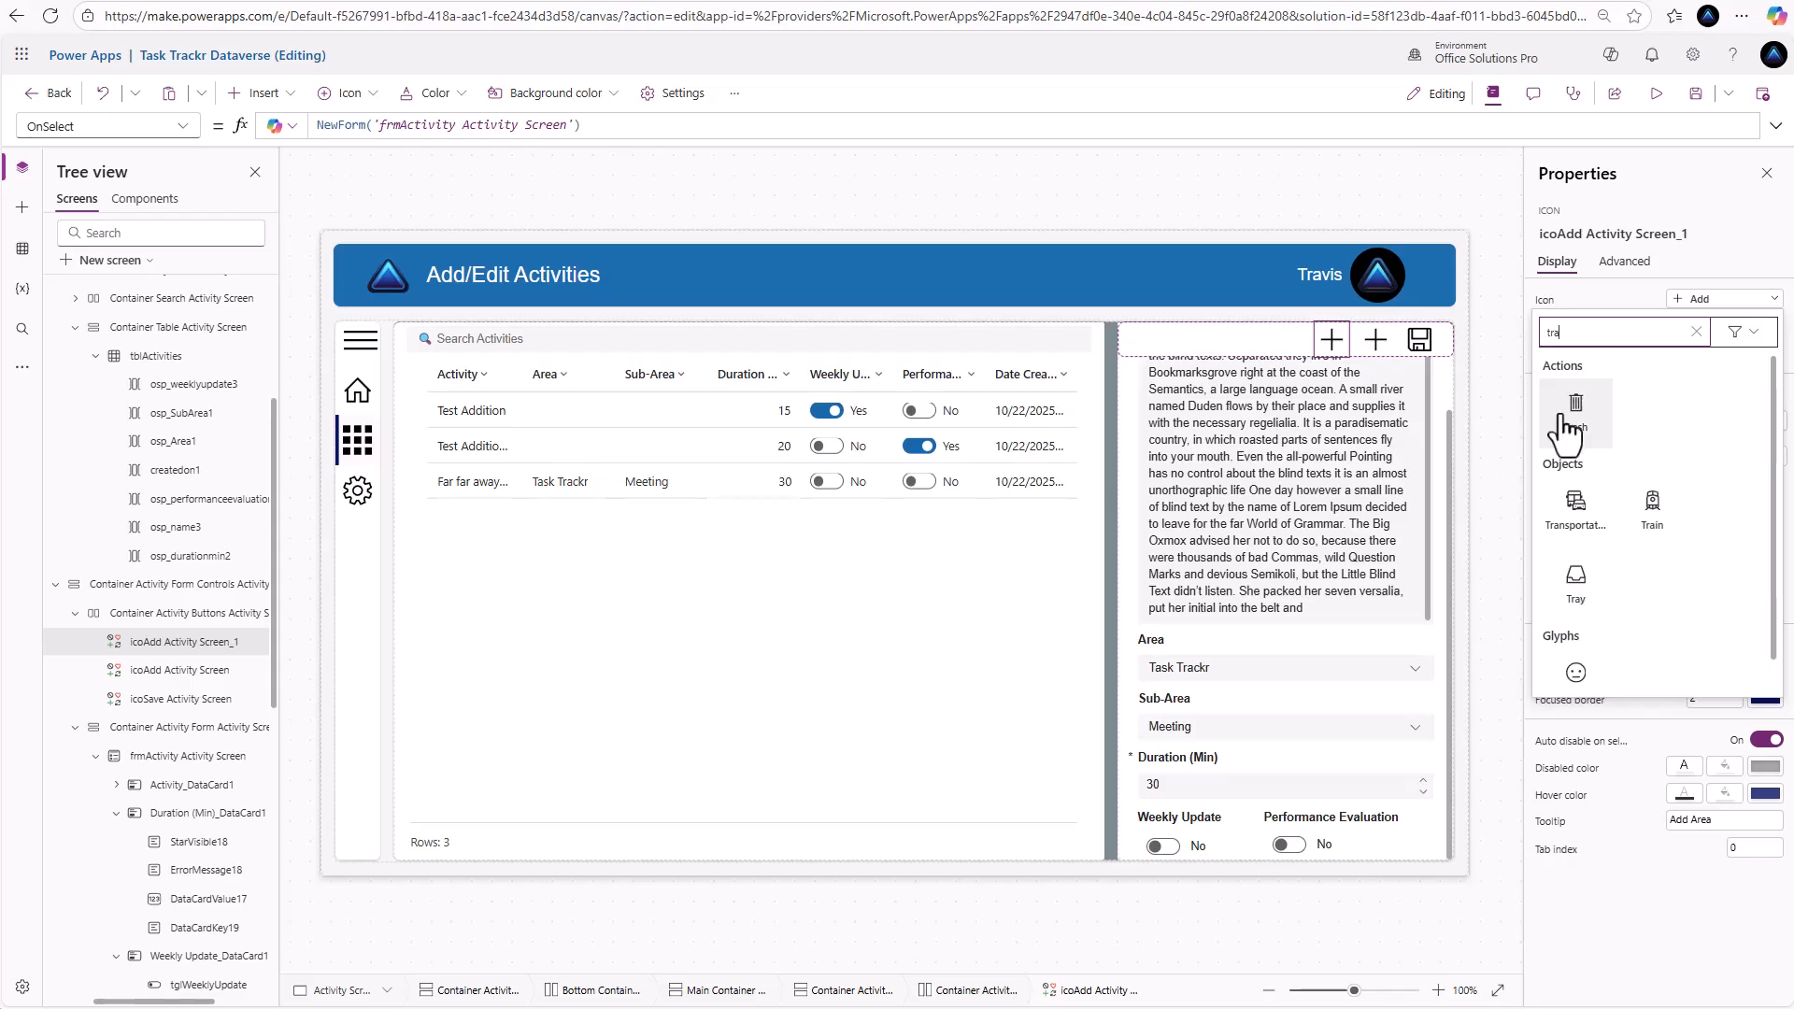
left_click(1575, 406)
Set the trash icon's tooltip to "Delete Activity"
left_click(1625, 262)
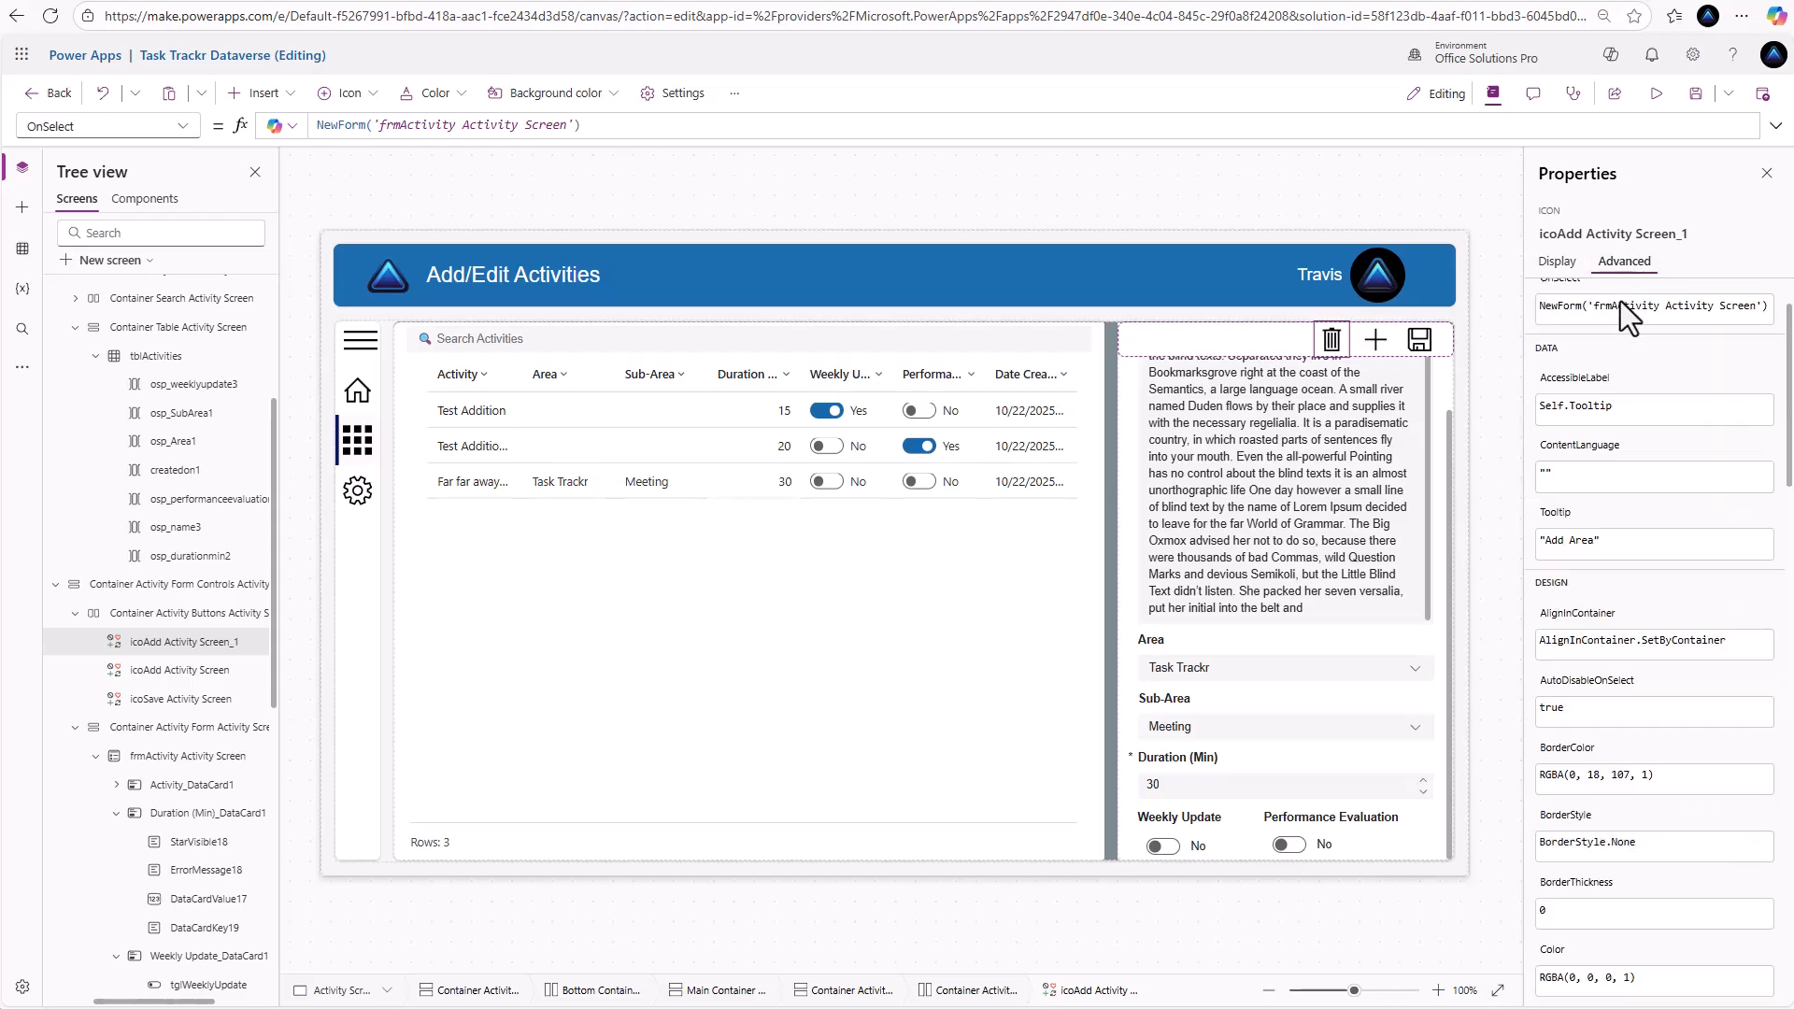
left_click(1582, 545)
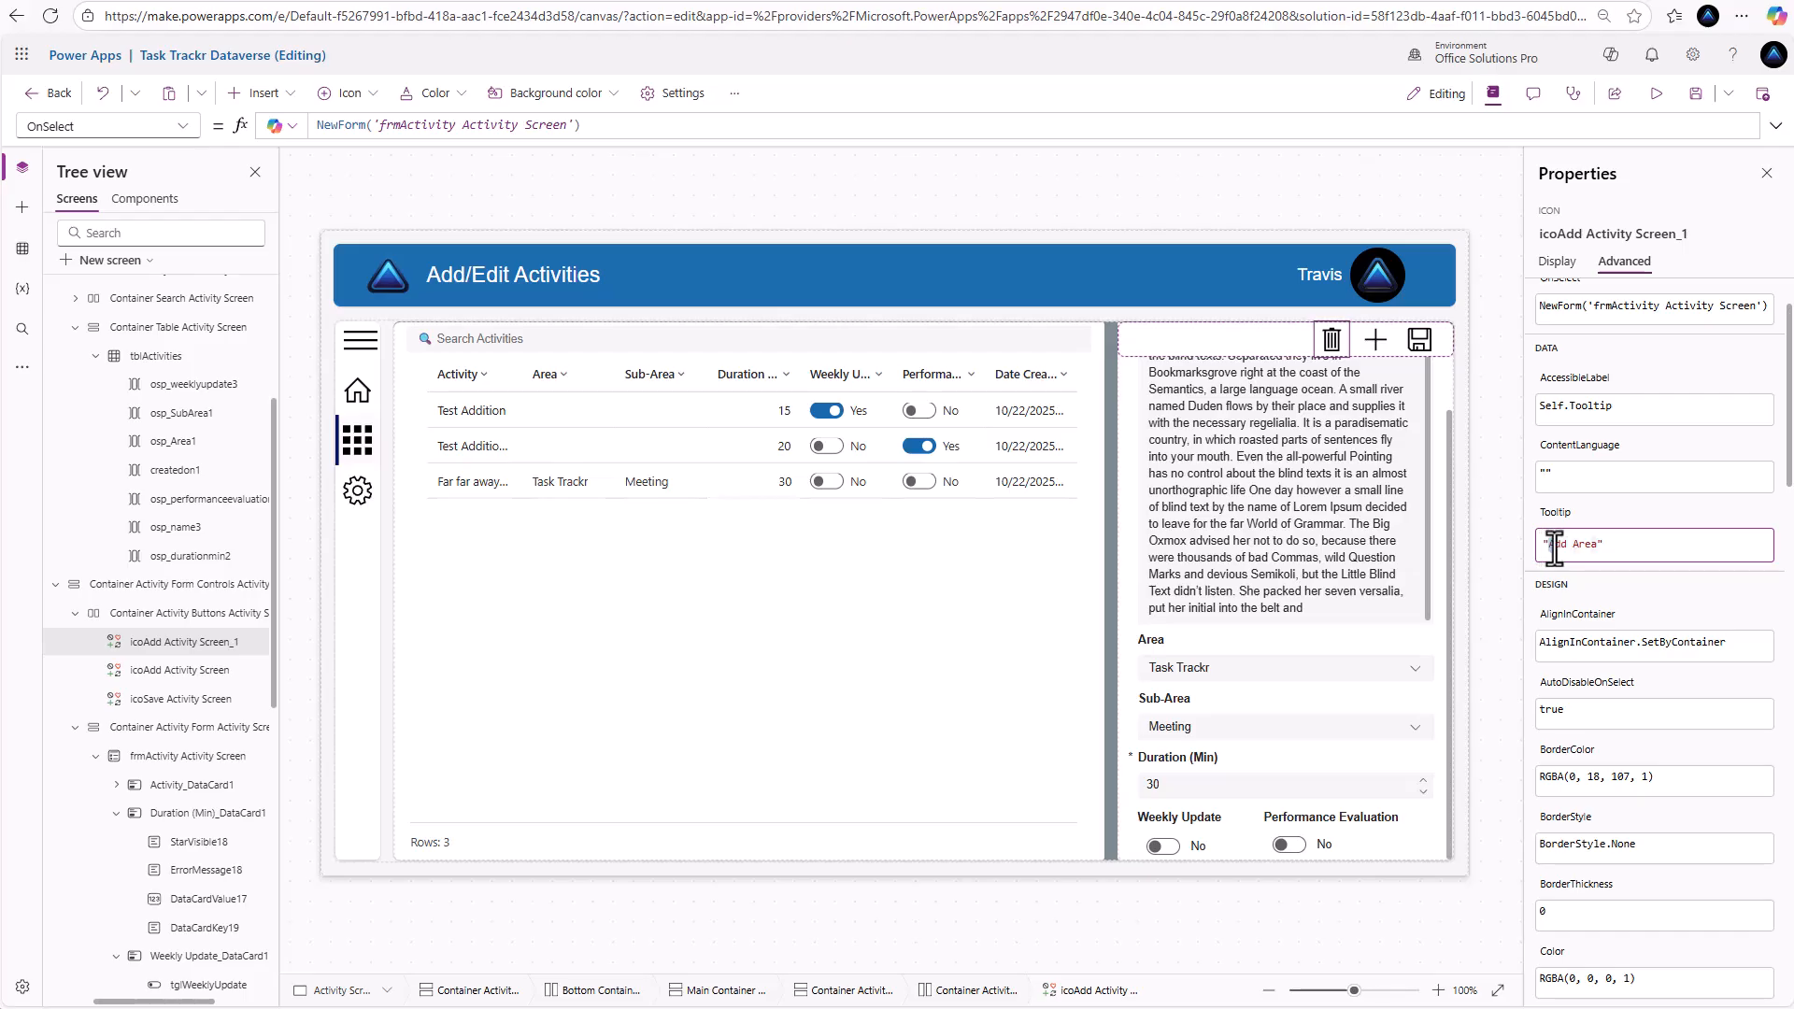
left_click_drag(1551, 546, 1600, 545)
type("Delete Activity")
Change the add icon's tooltip to "Add Activity" and the save icon's tooltip to "Save Activity"
left_click(1376, 341)
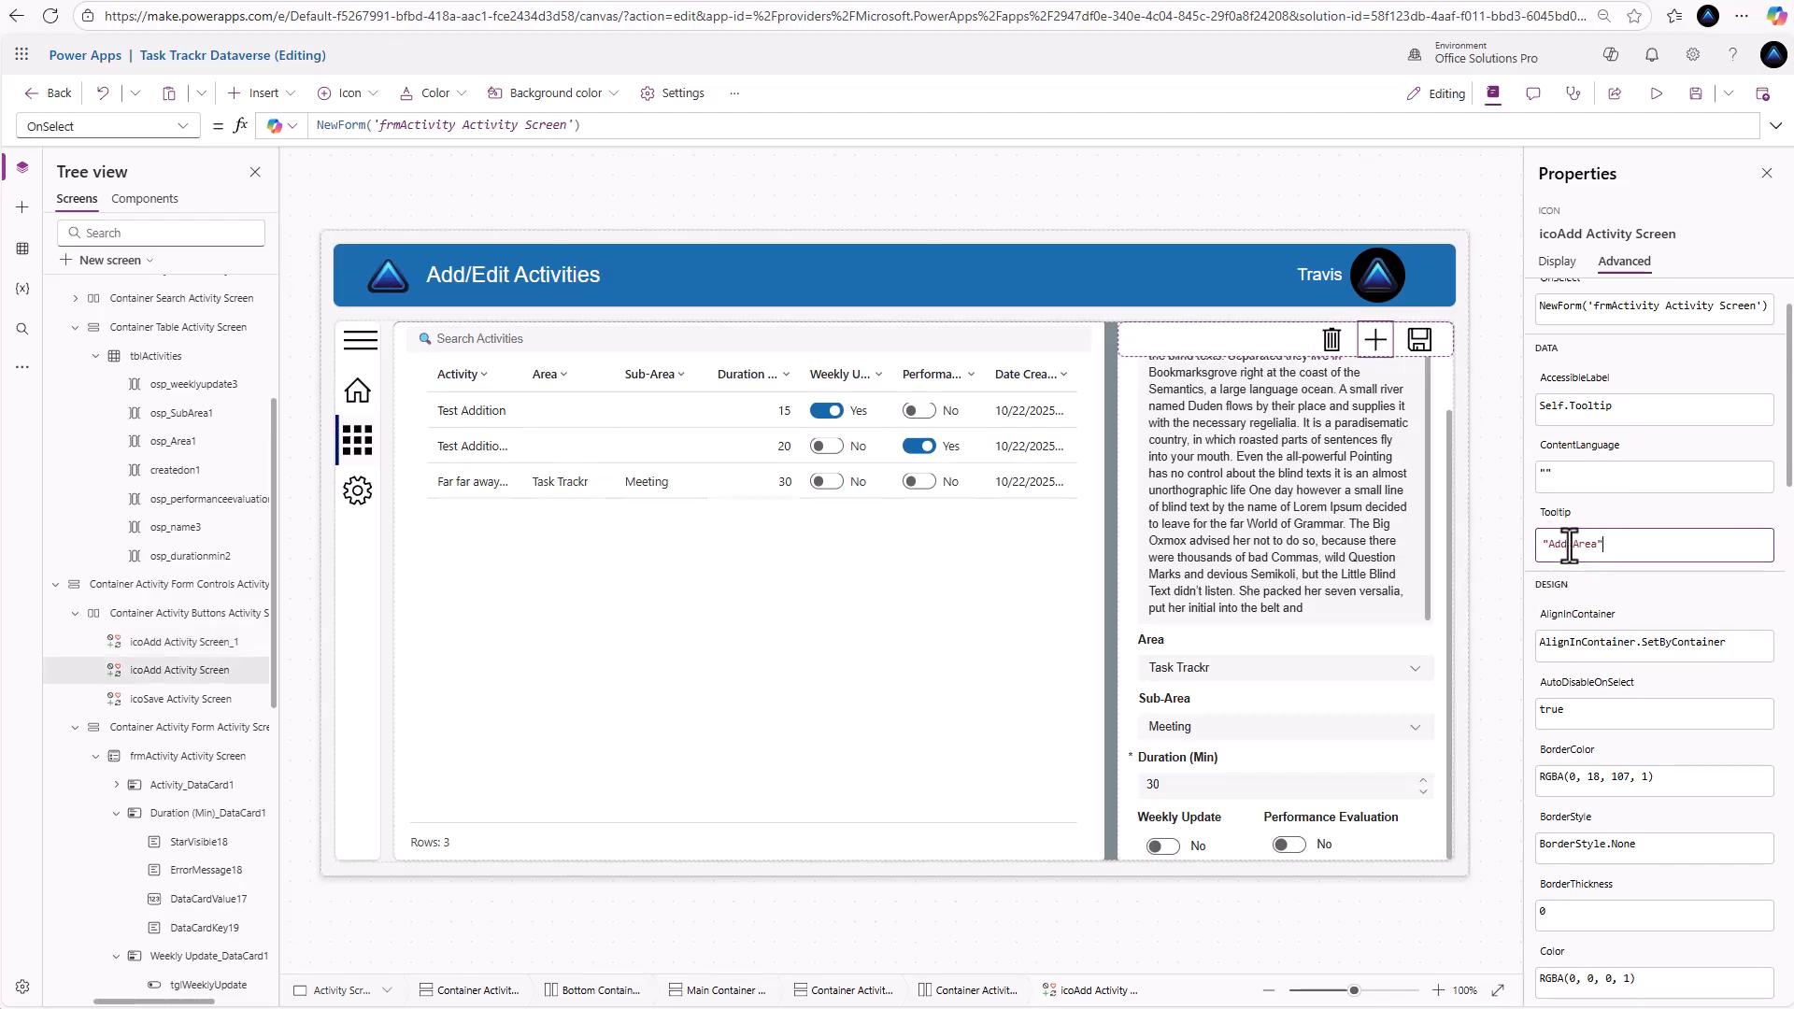
left_click_drag(1573, 551, 1594, 550)
type("Activity")
left_click(1416, 341)
left_click_drag(1578, 546, 1602, 550)
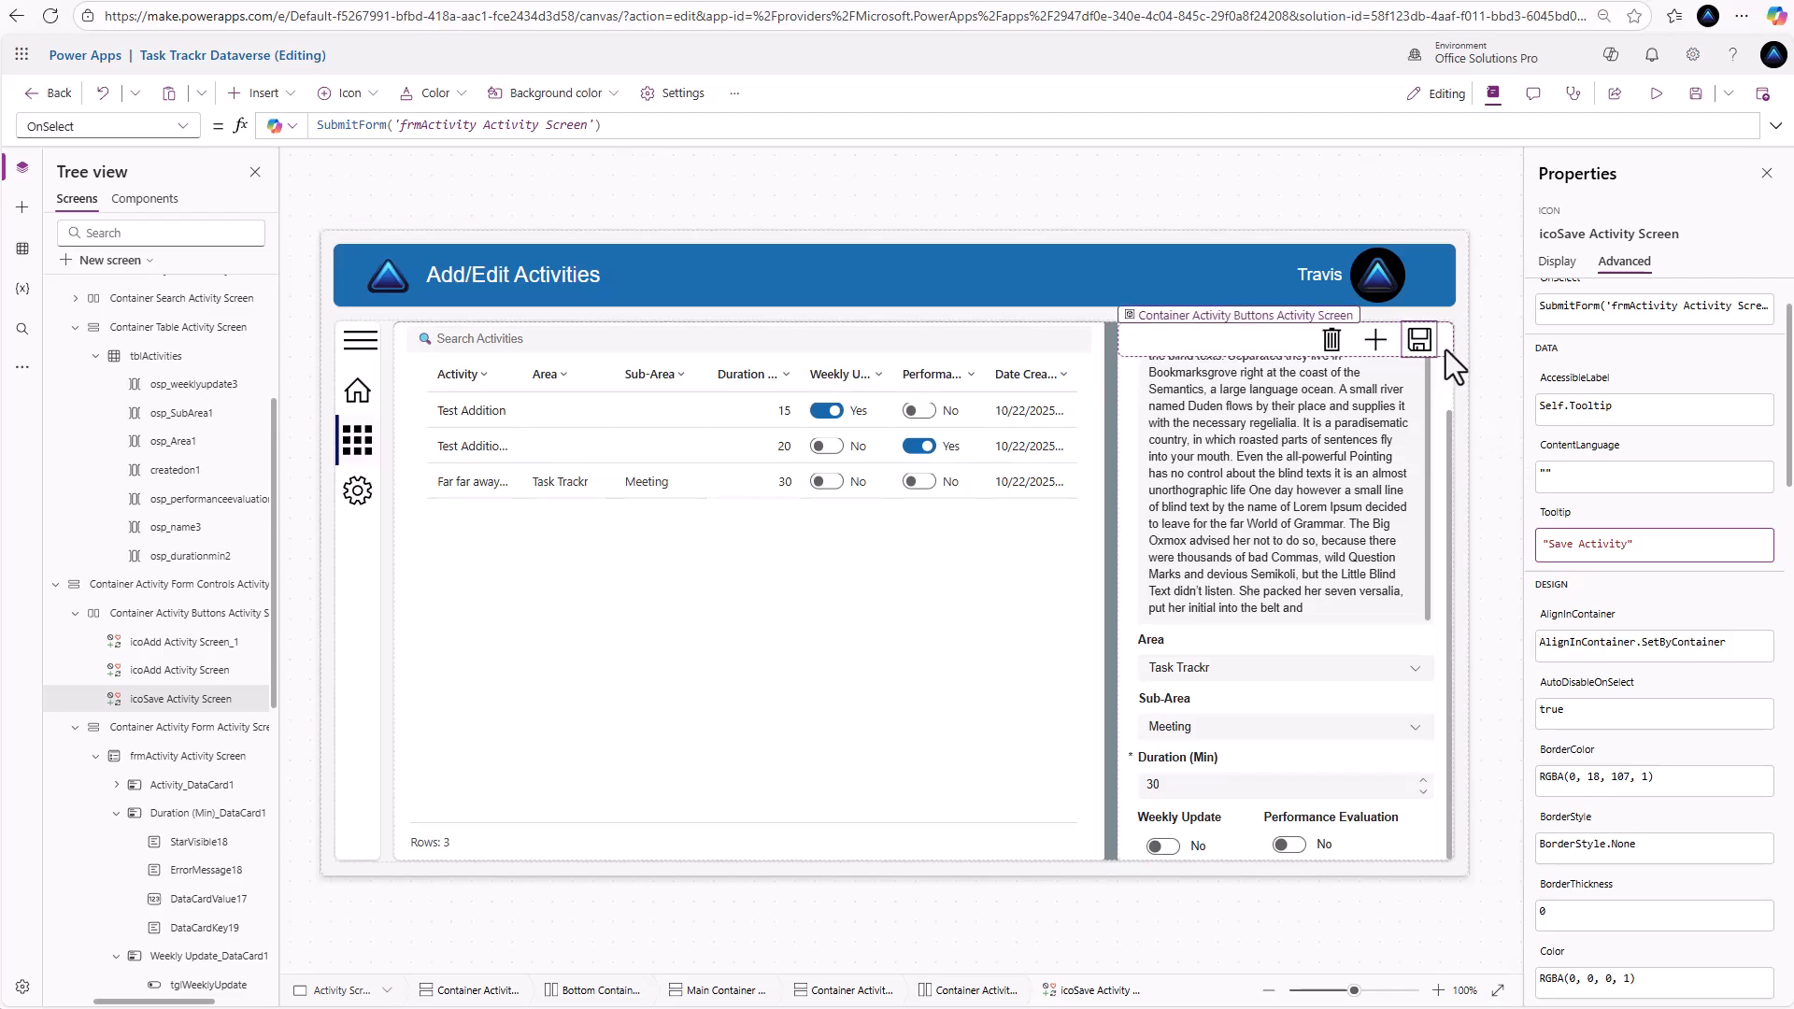
Replace the trash icon's OnSelect formula with Remove('Daily Task Completions', locActivitySelected)
left_click(1337, 346)
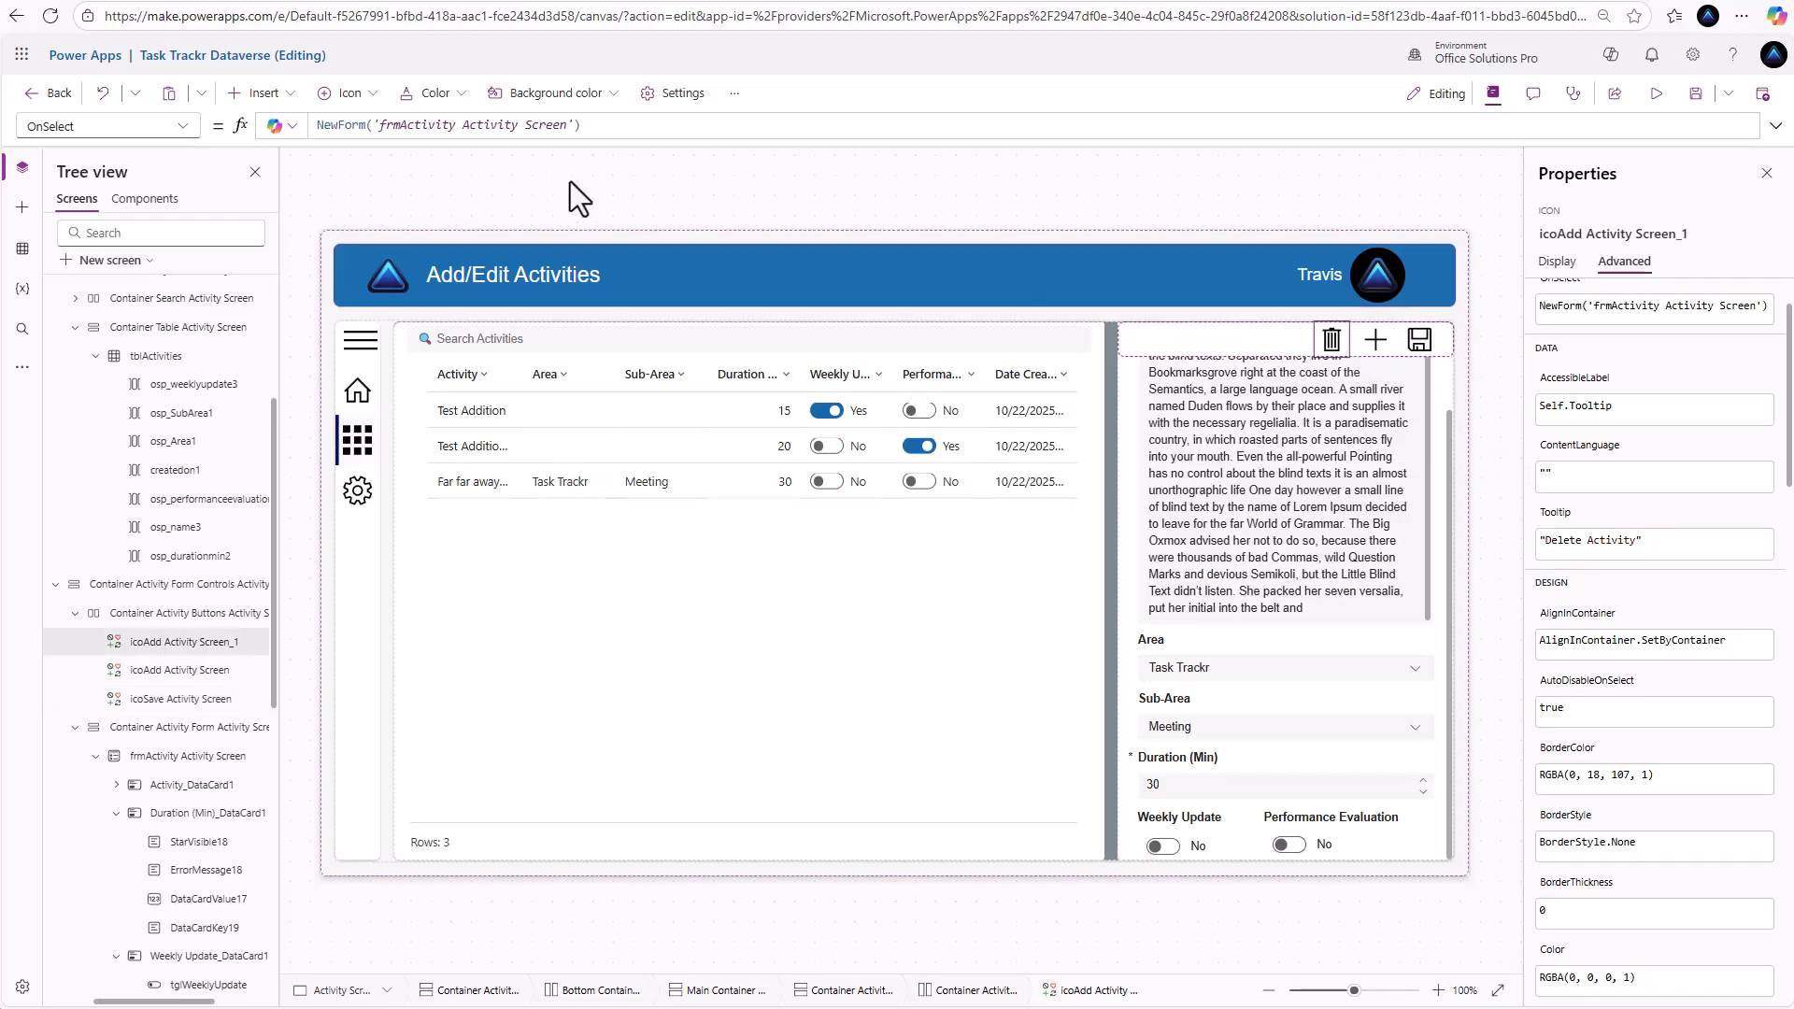
left_click(616, 124)
key("ctrl+a")
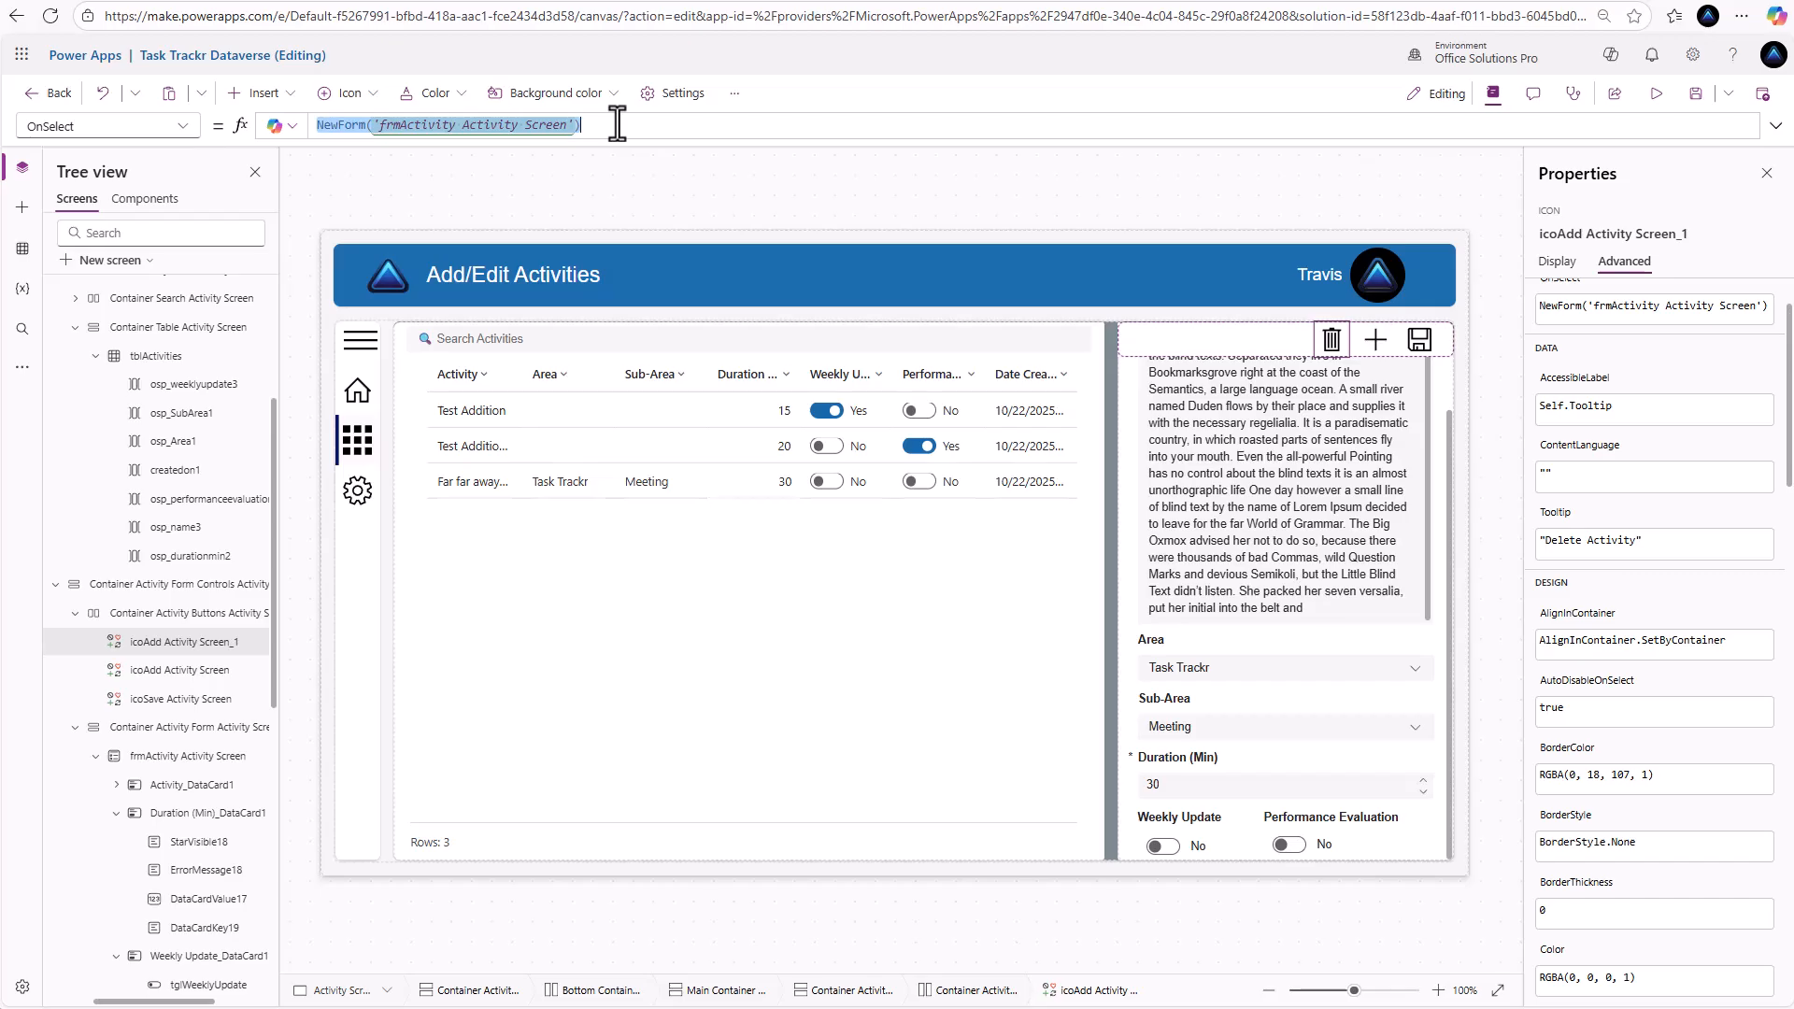
type("Remove(")
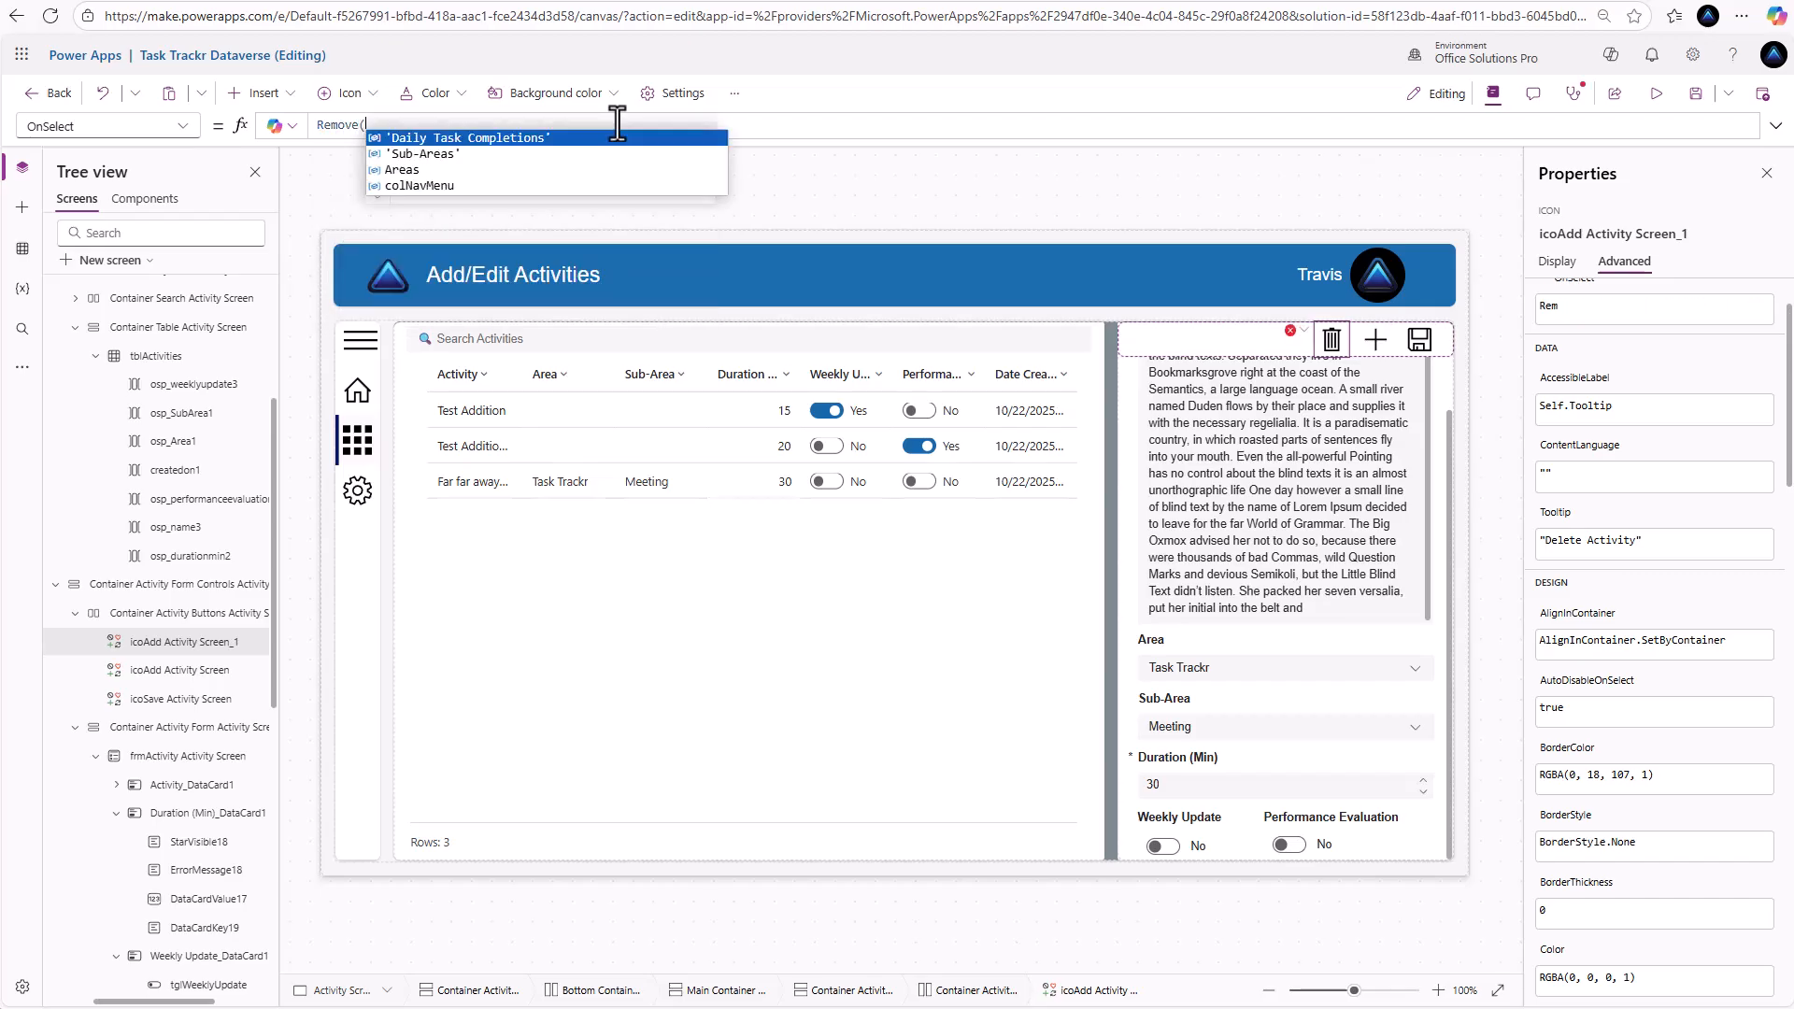
key("Tab")
type(", ")
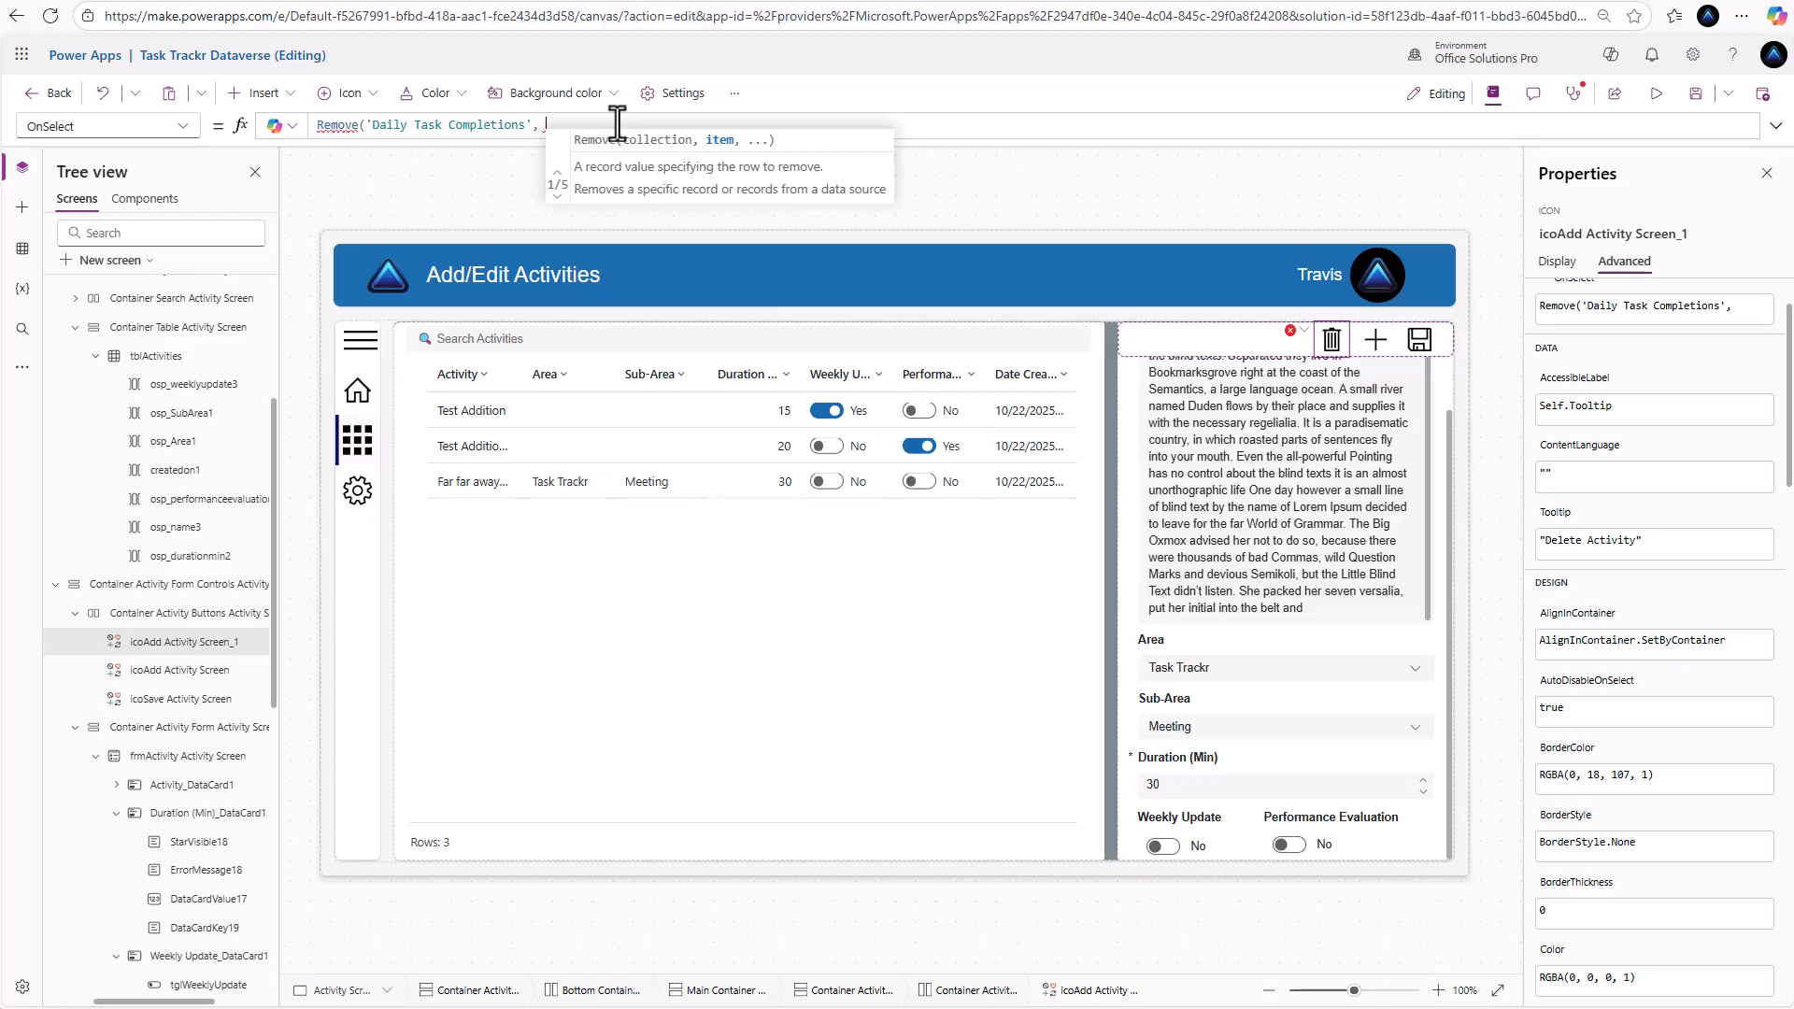
type(" locActivitySelected")
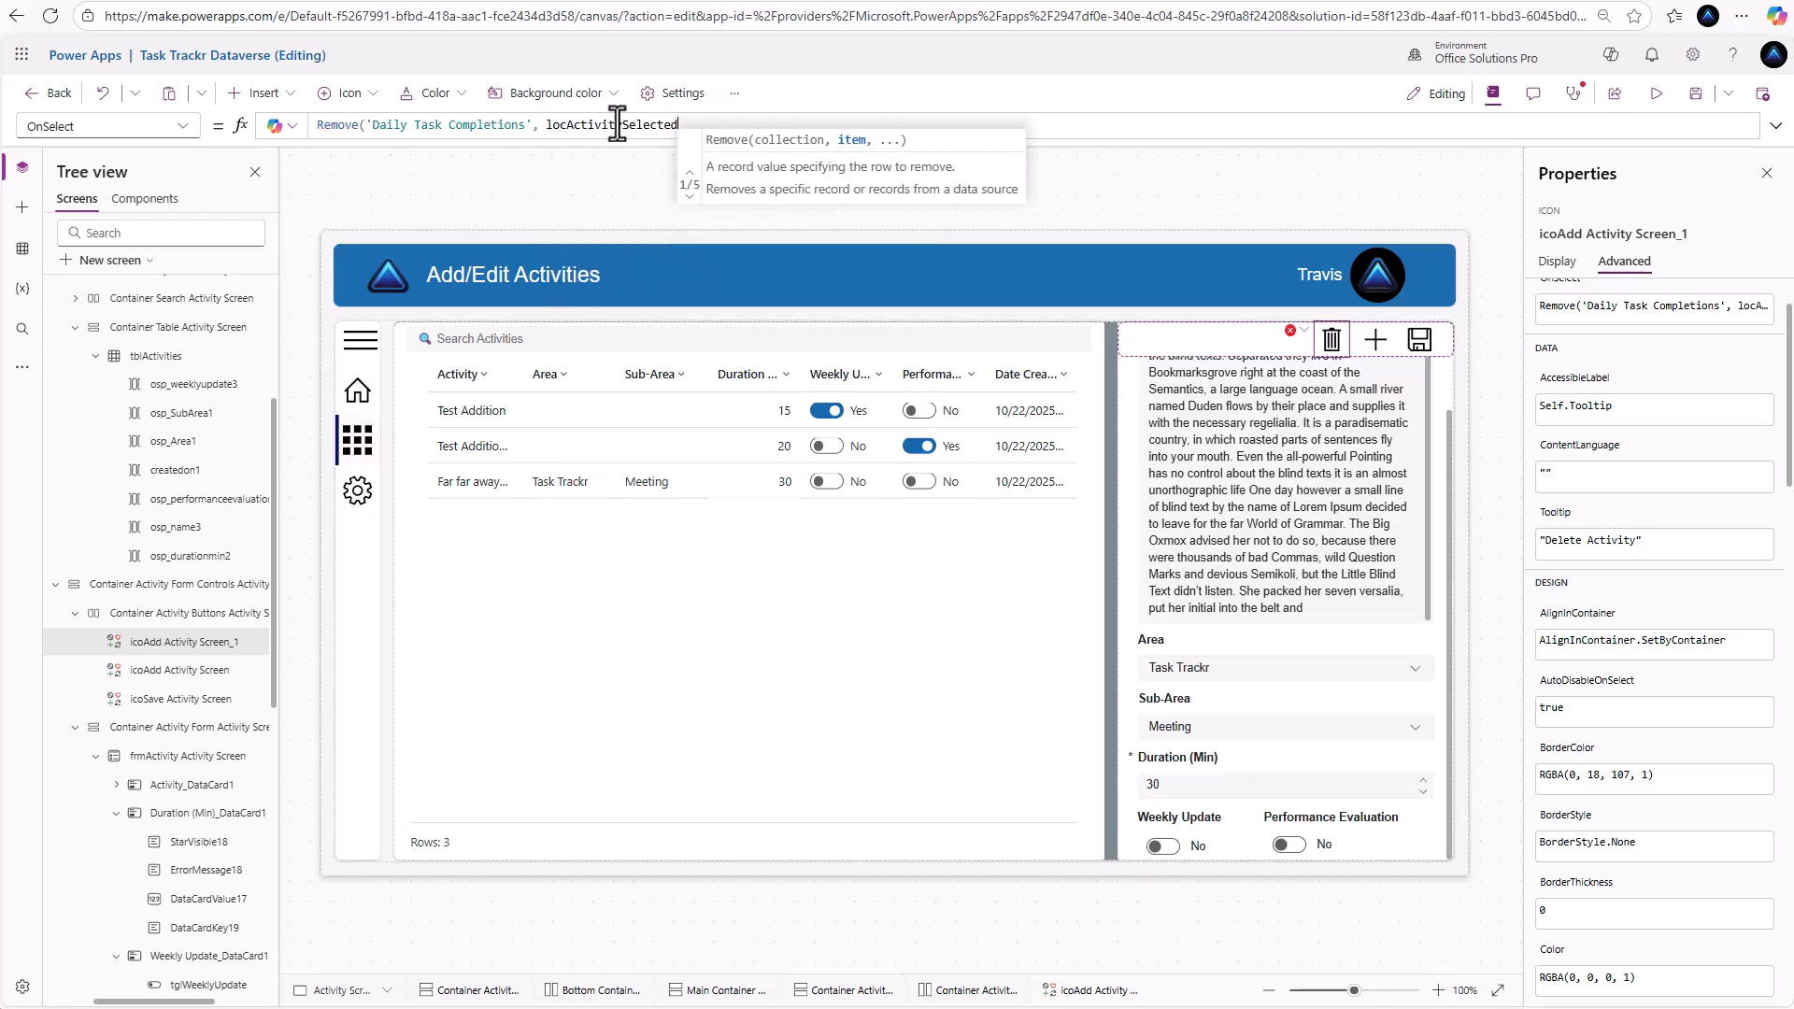
type(")")
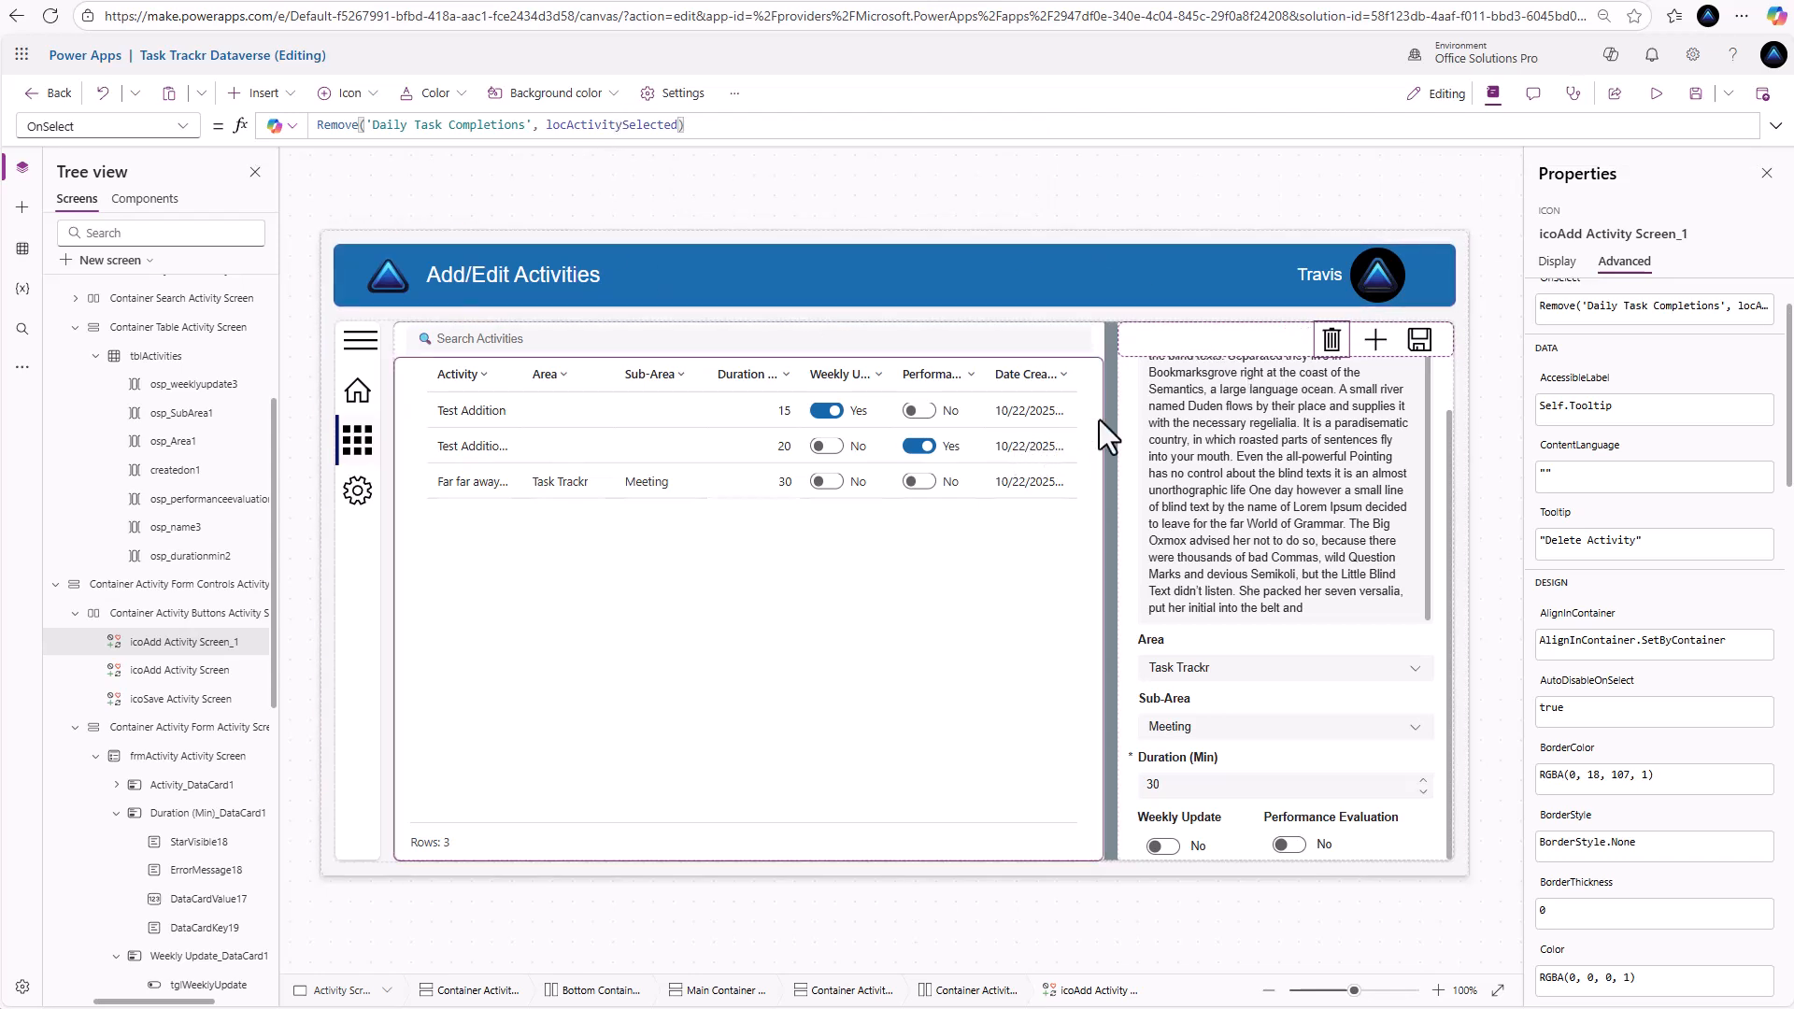
Extend the add icon's OnSelect formula after NewForm with UpdateContext({locActivitySelected: Blank()}); on a new line
left_click(1371, 340)
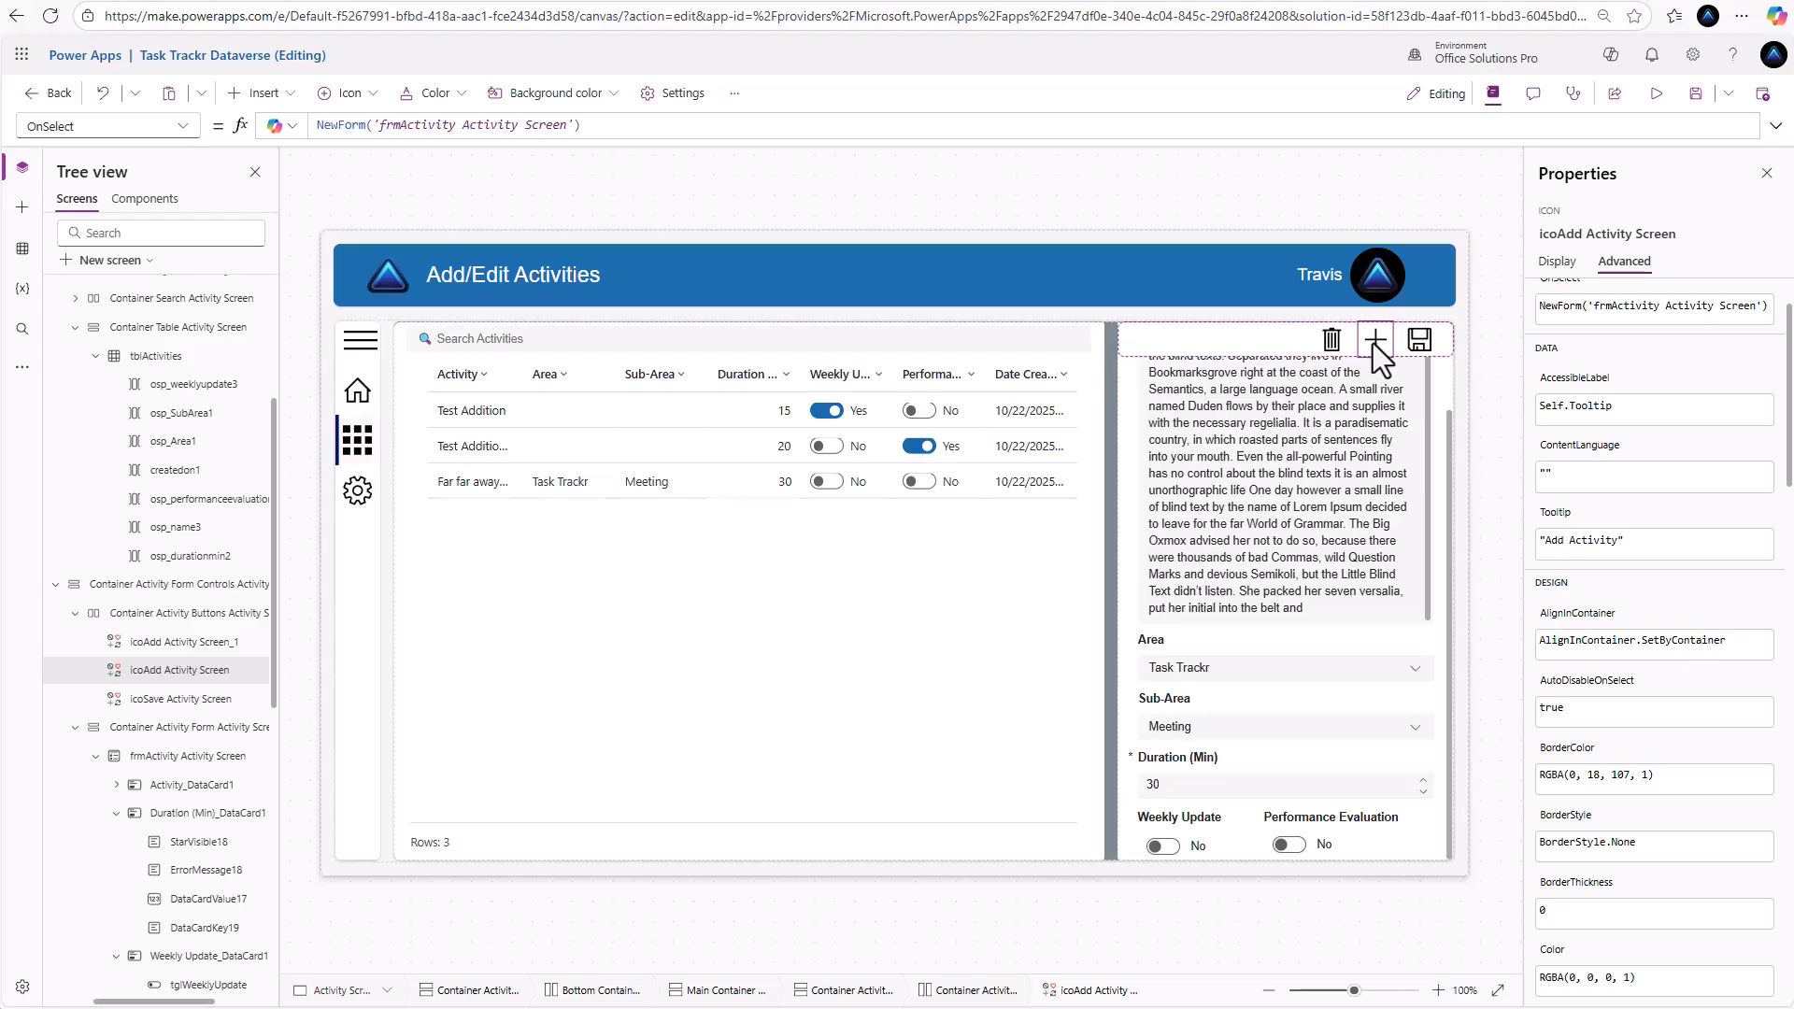
left_click(598, 124)
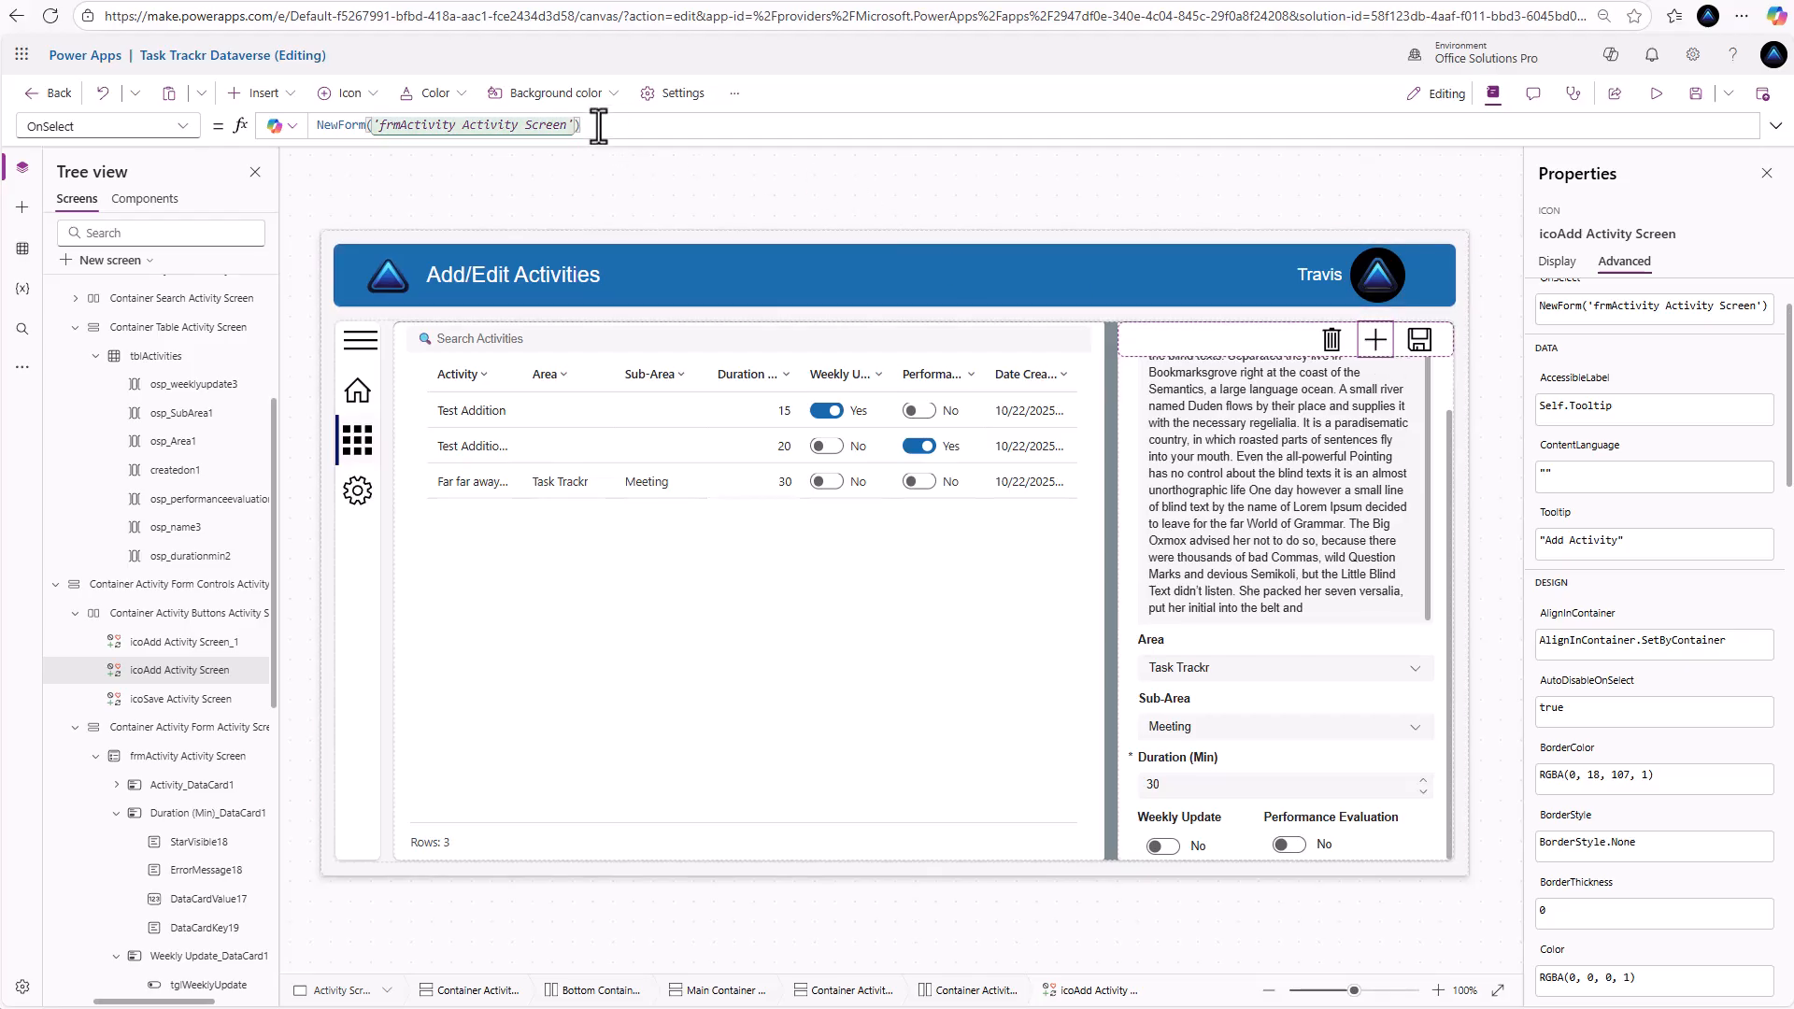
type(";")
key("shift+Return")
type("Update")
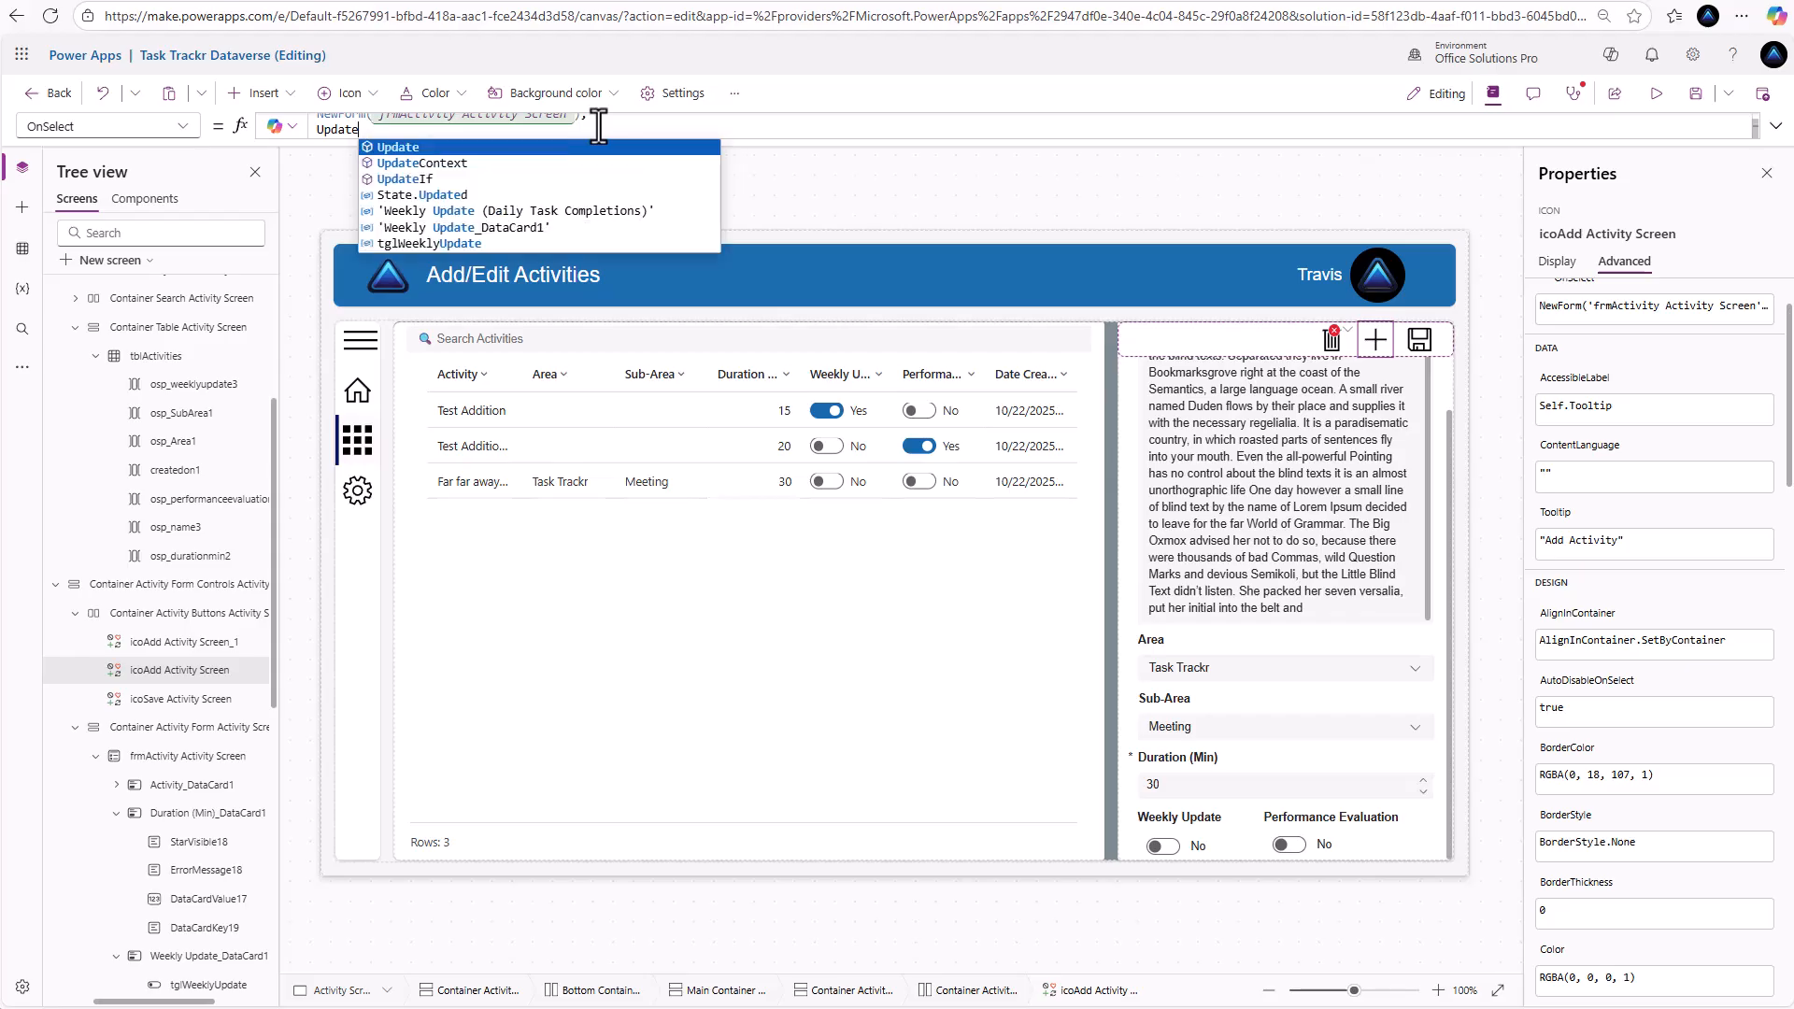
type("Context(")
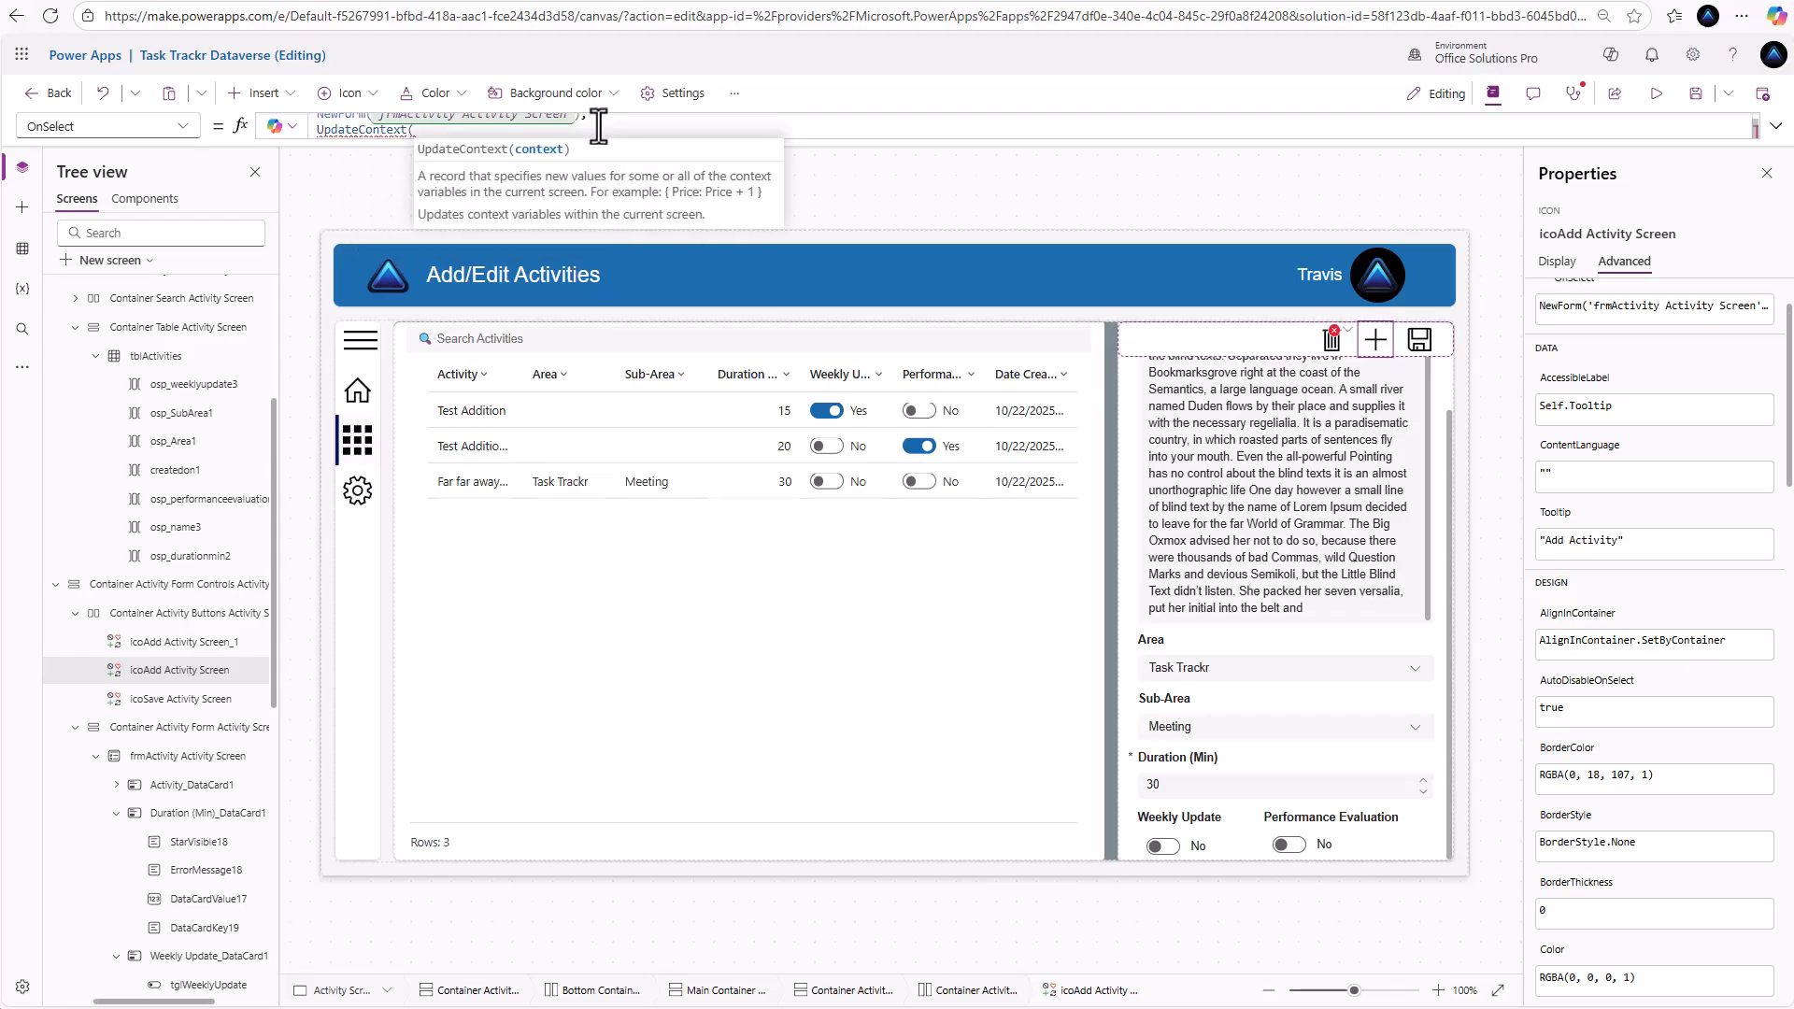
type("{});")
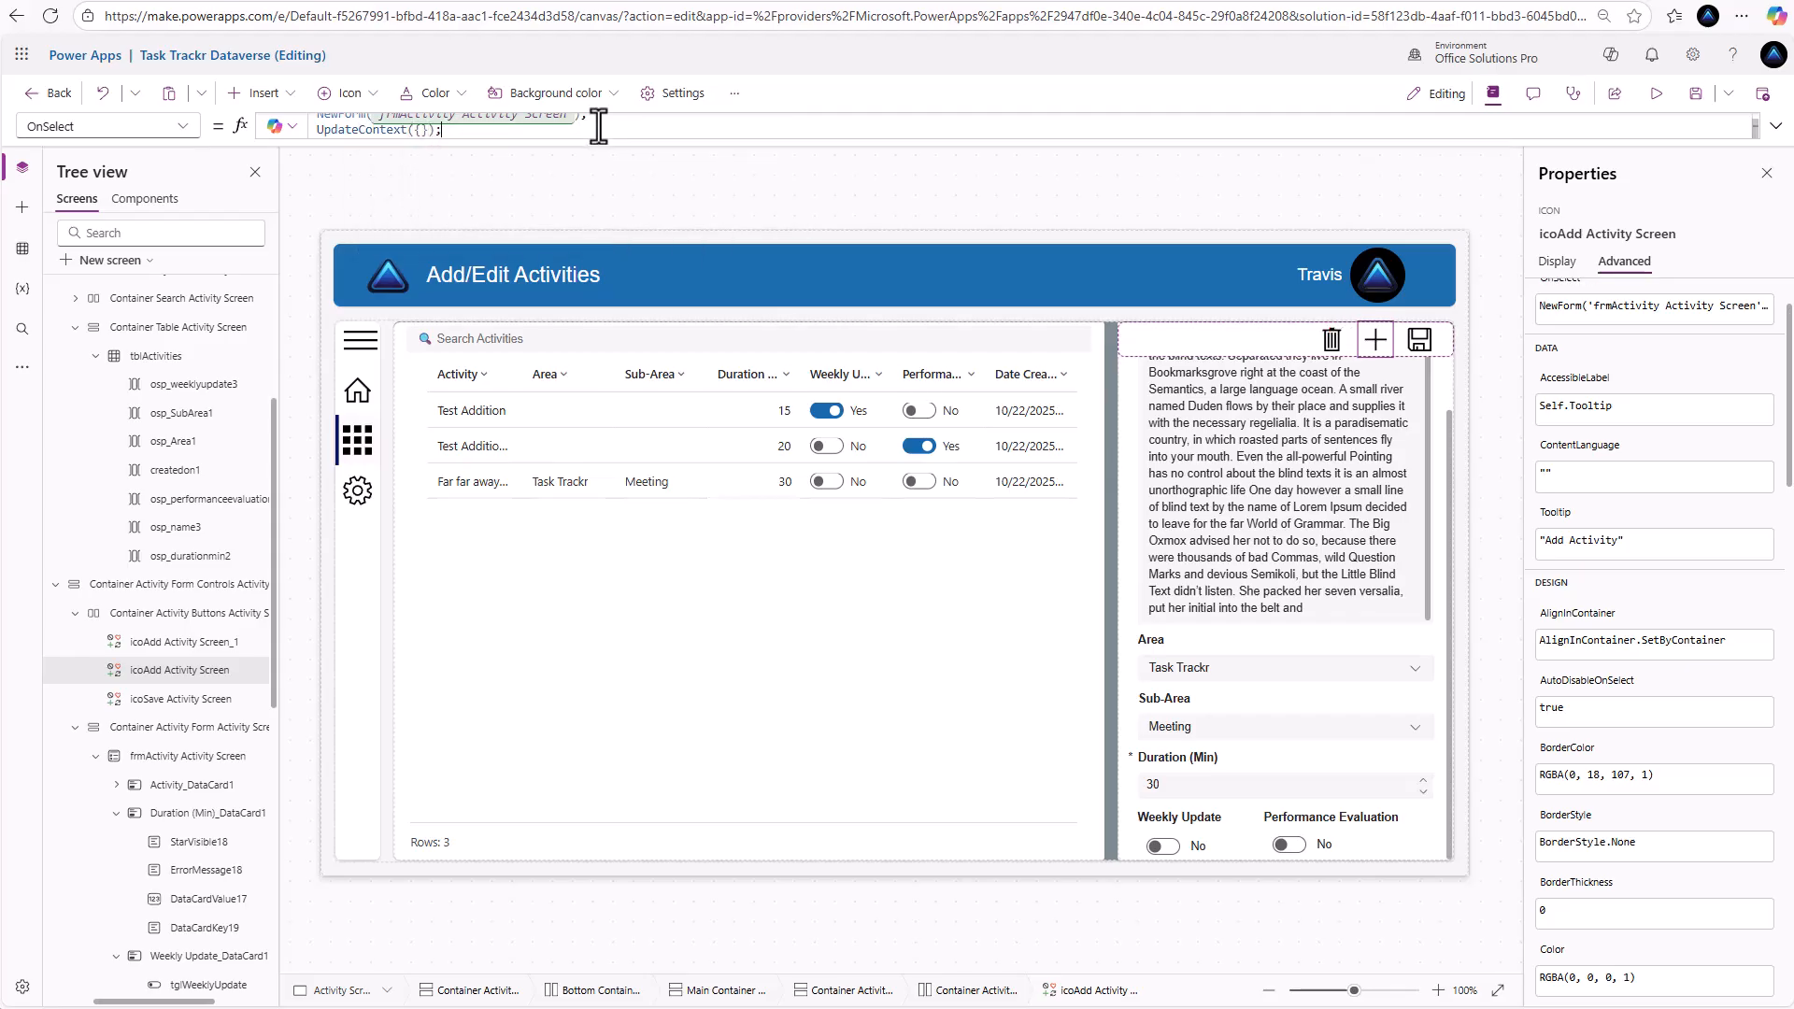
type("locActivitySelected:")
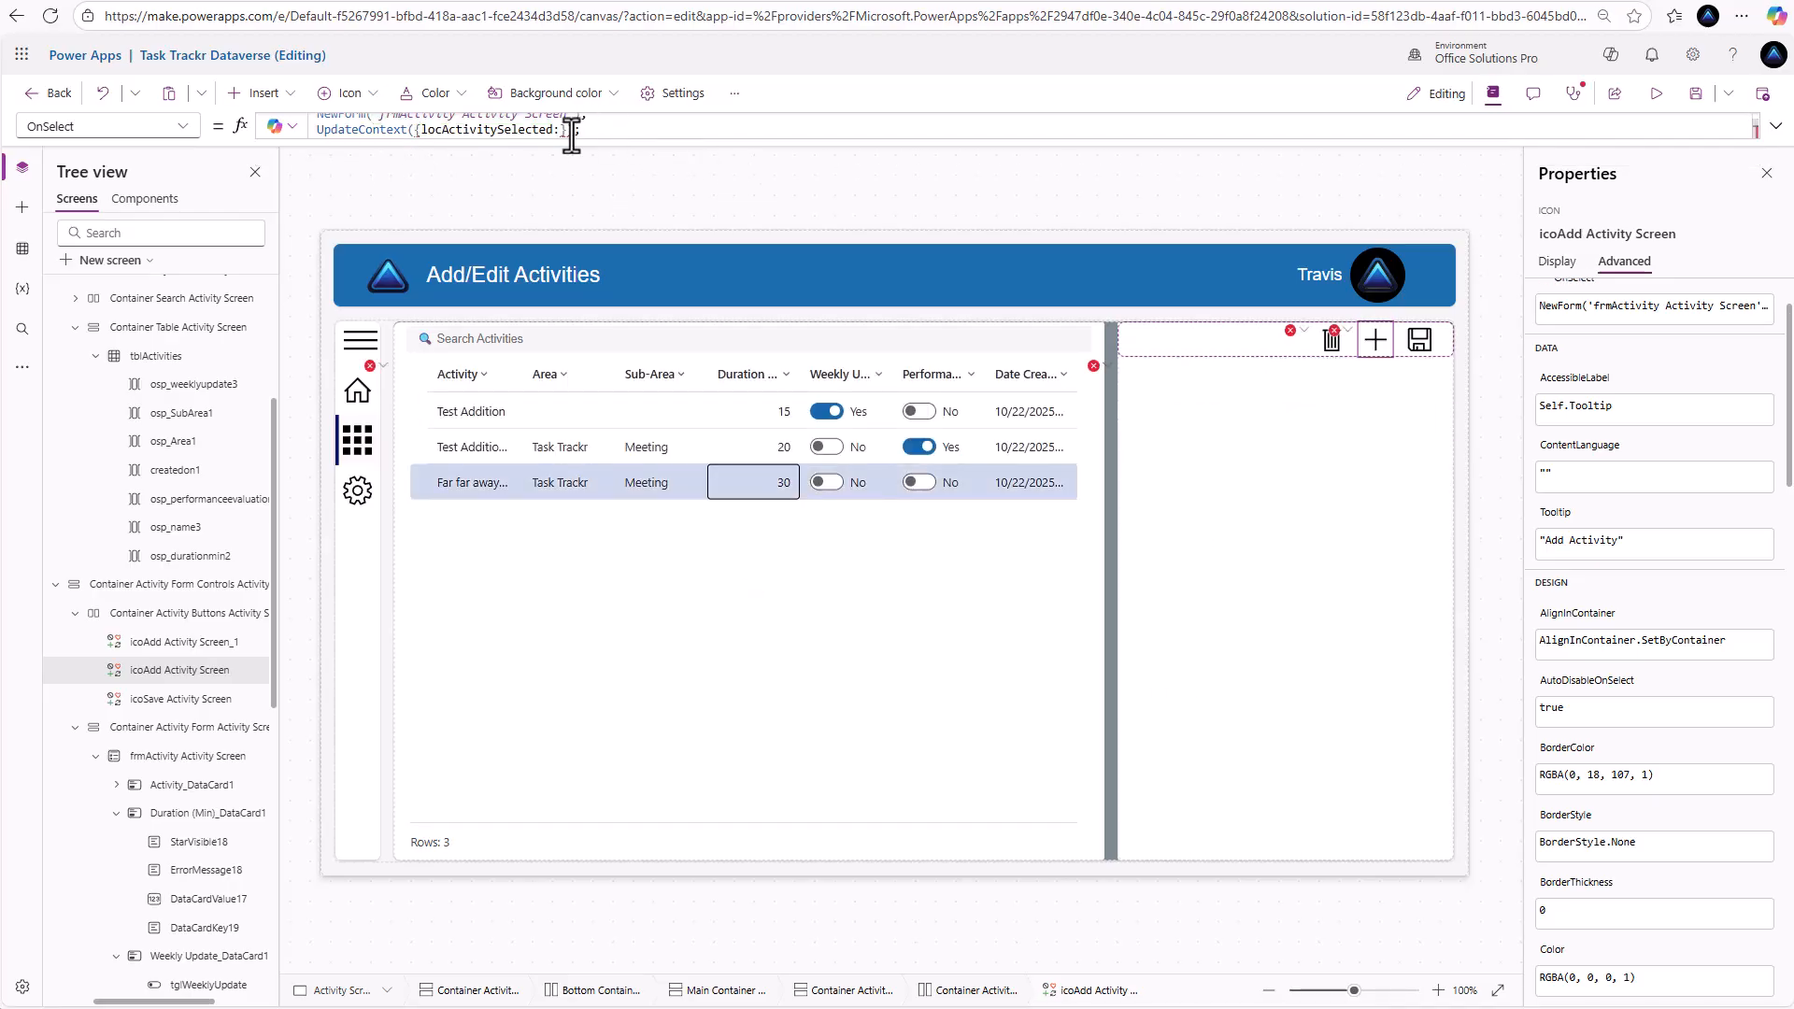
left_click(560, 131)
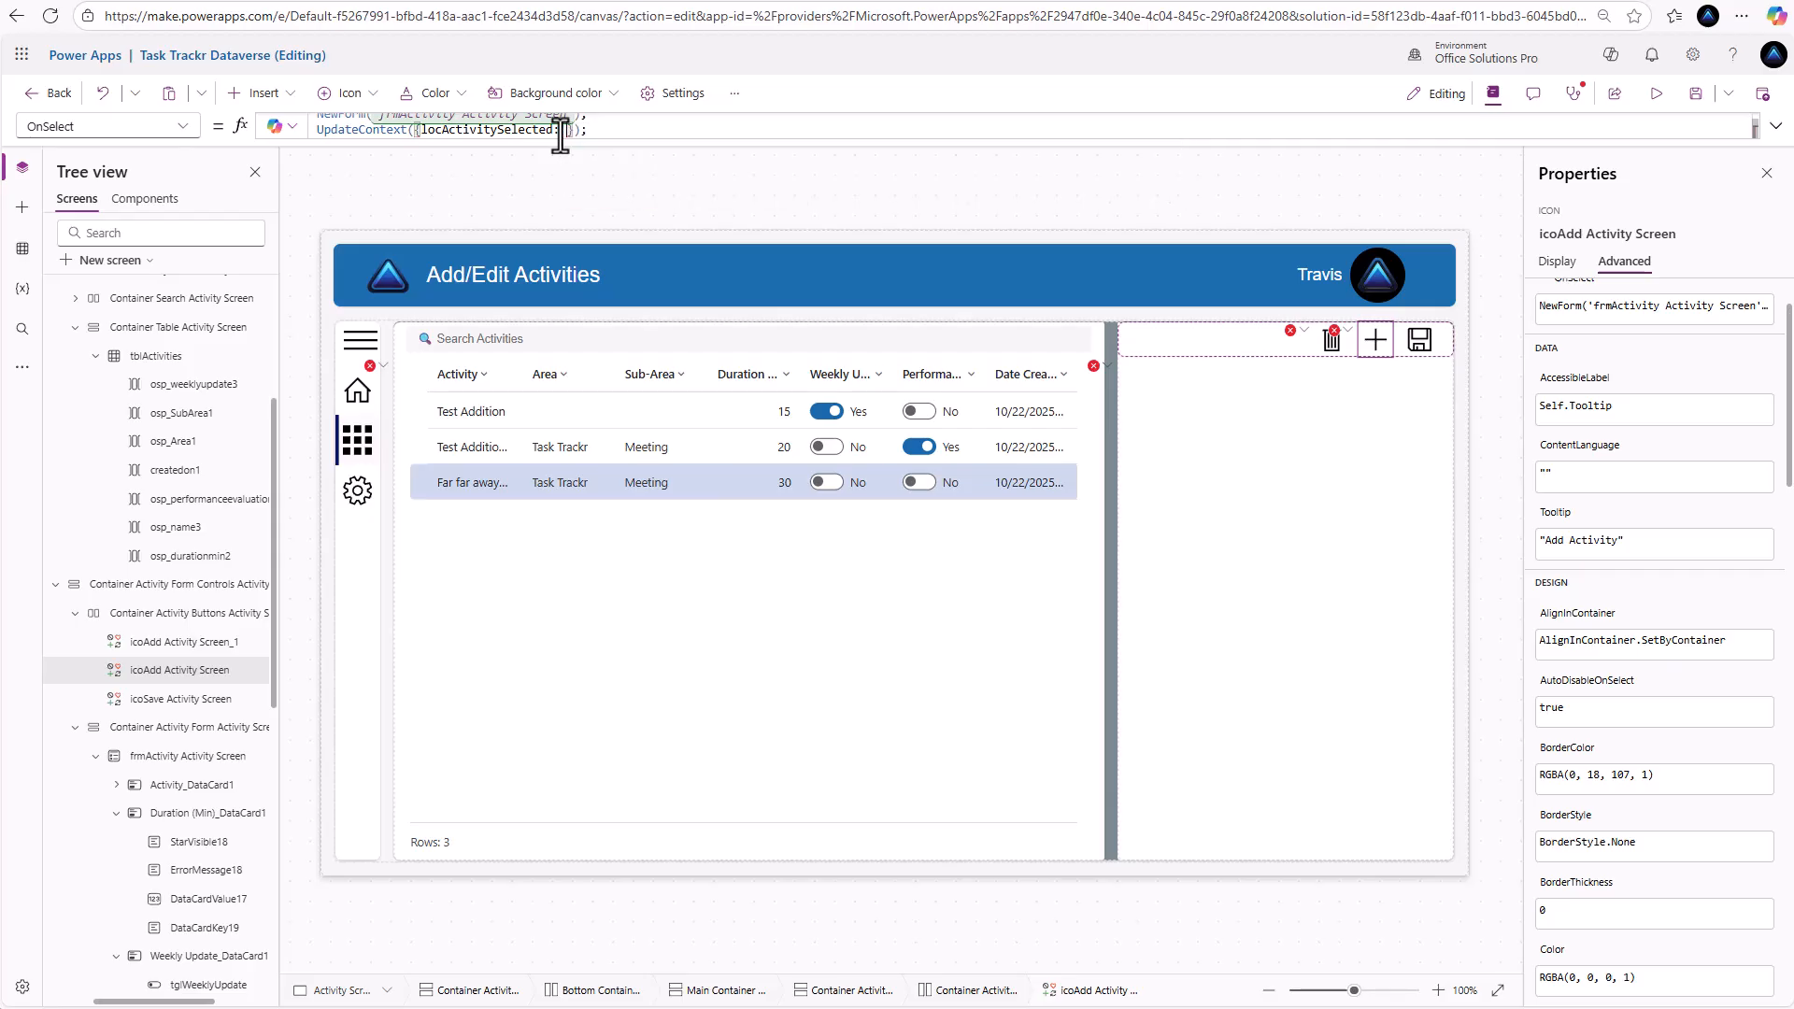
type("Ba")
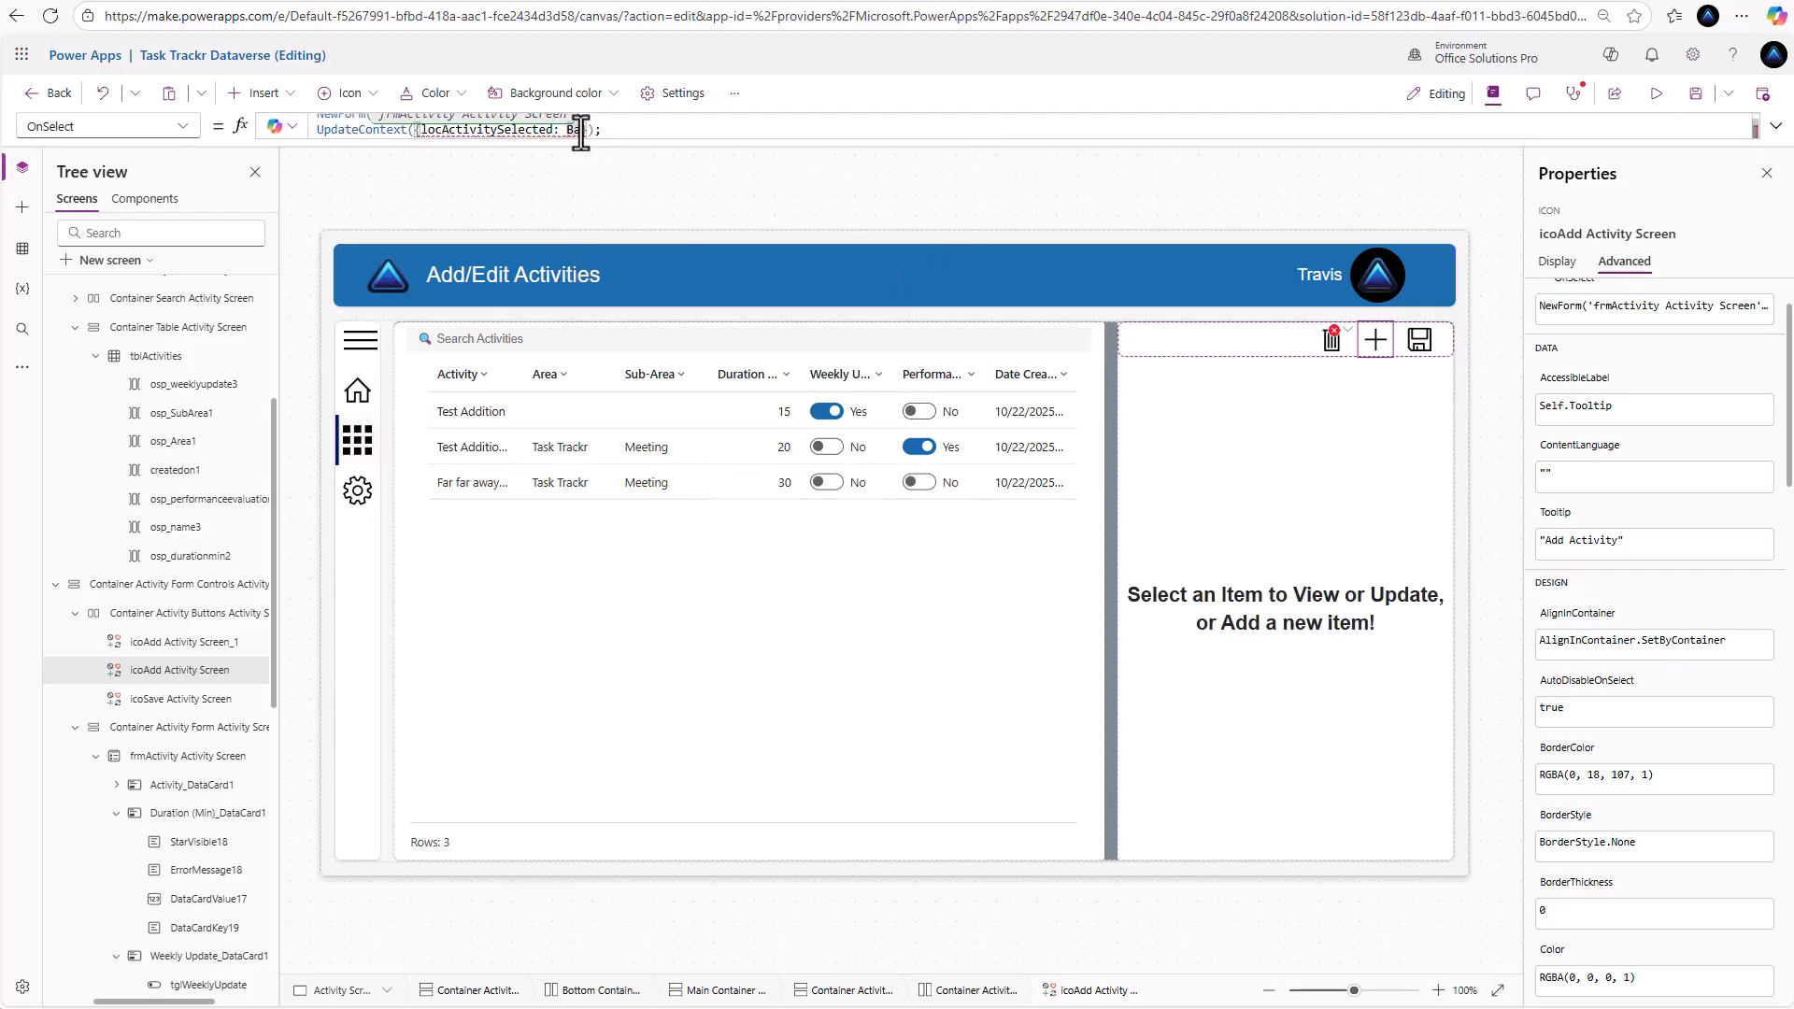
type("ln")
key("Tab")
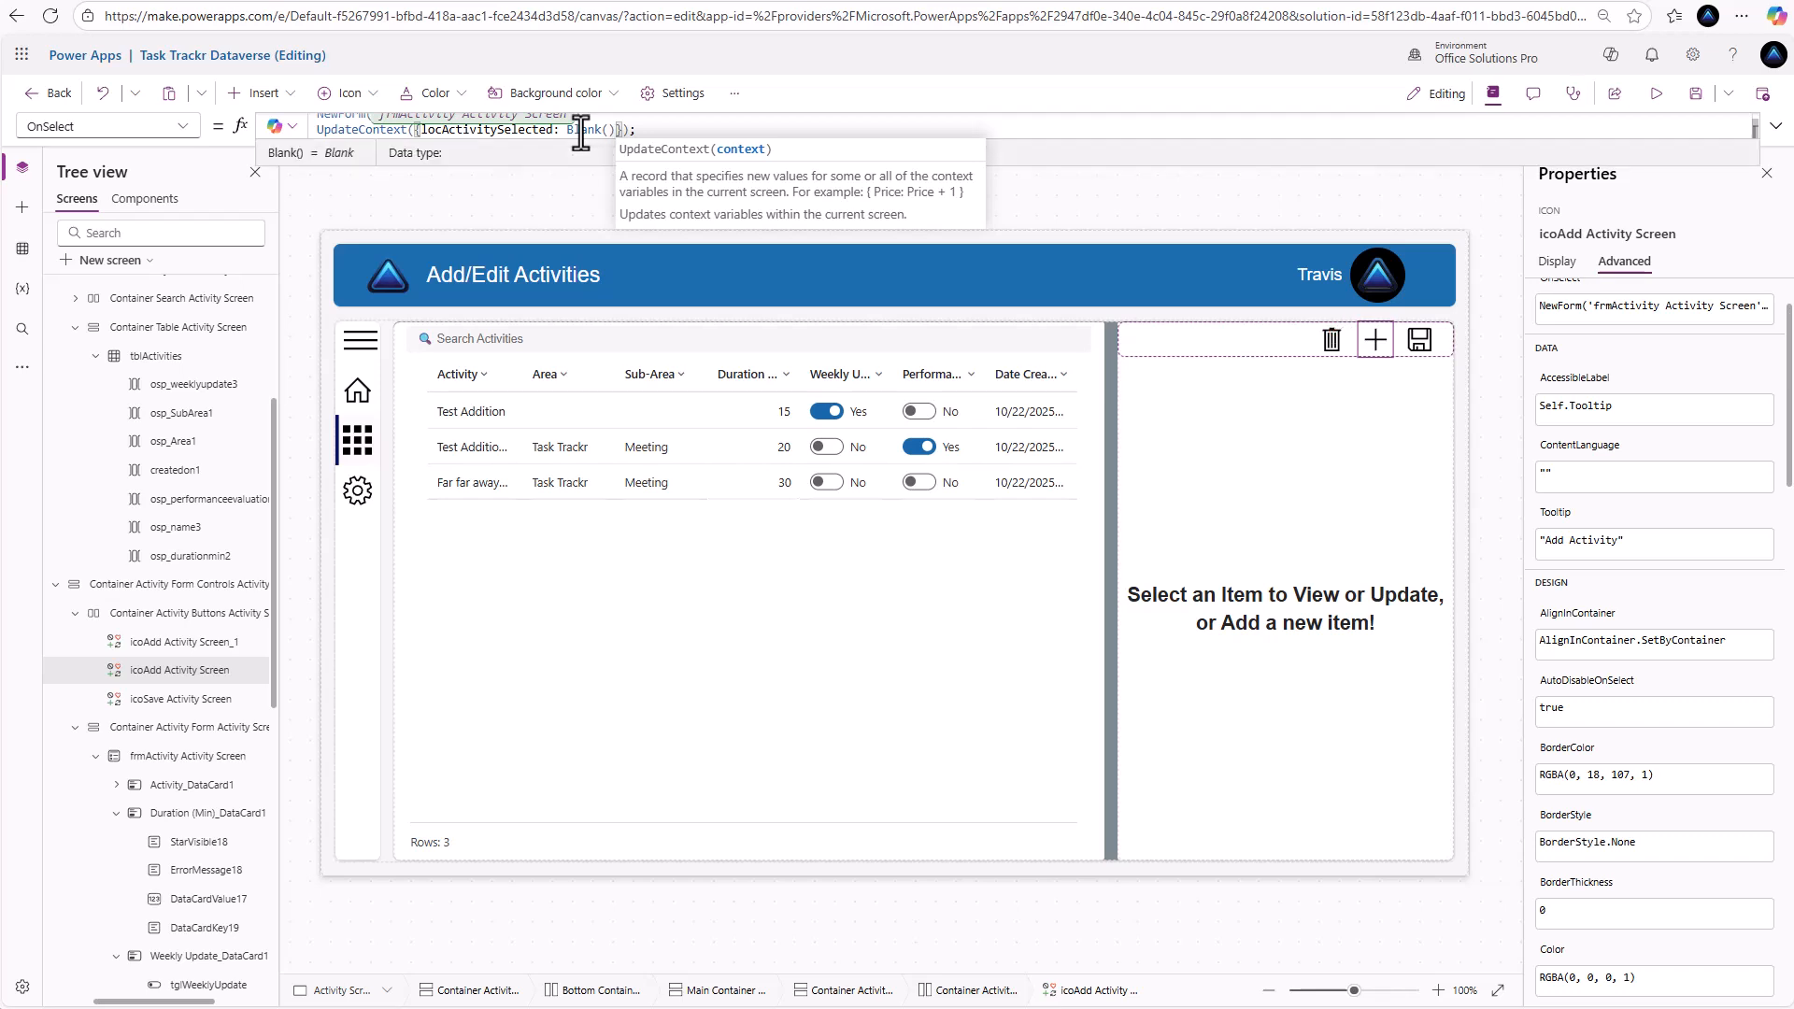
Test the add and delete icons by starting a new activity, switching between records and deleting the 15-minute Test Addition activity
left_click(1375, 350, "alt")
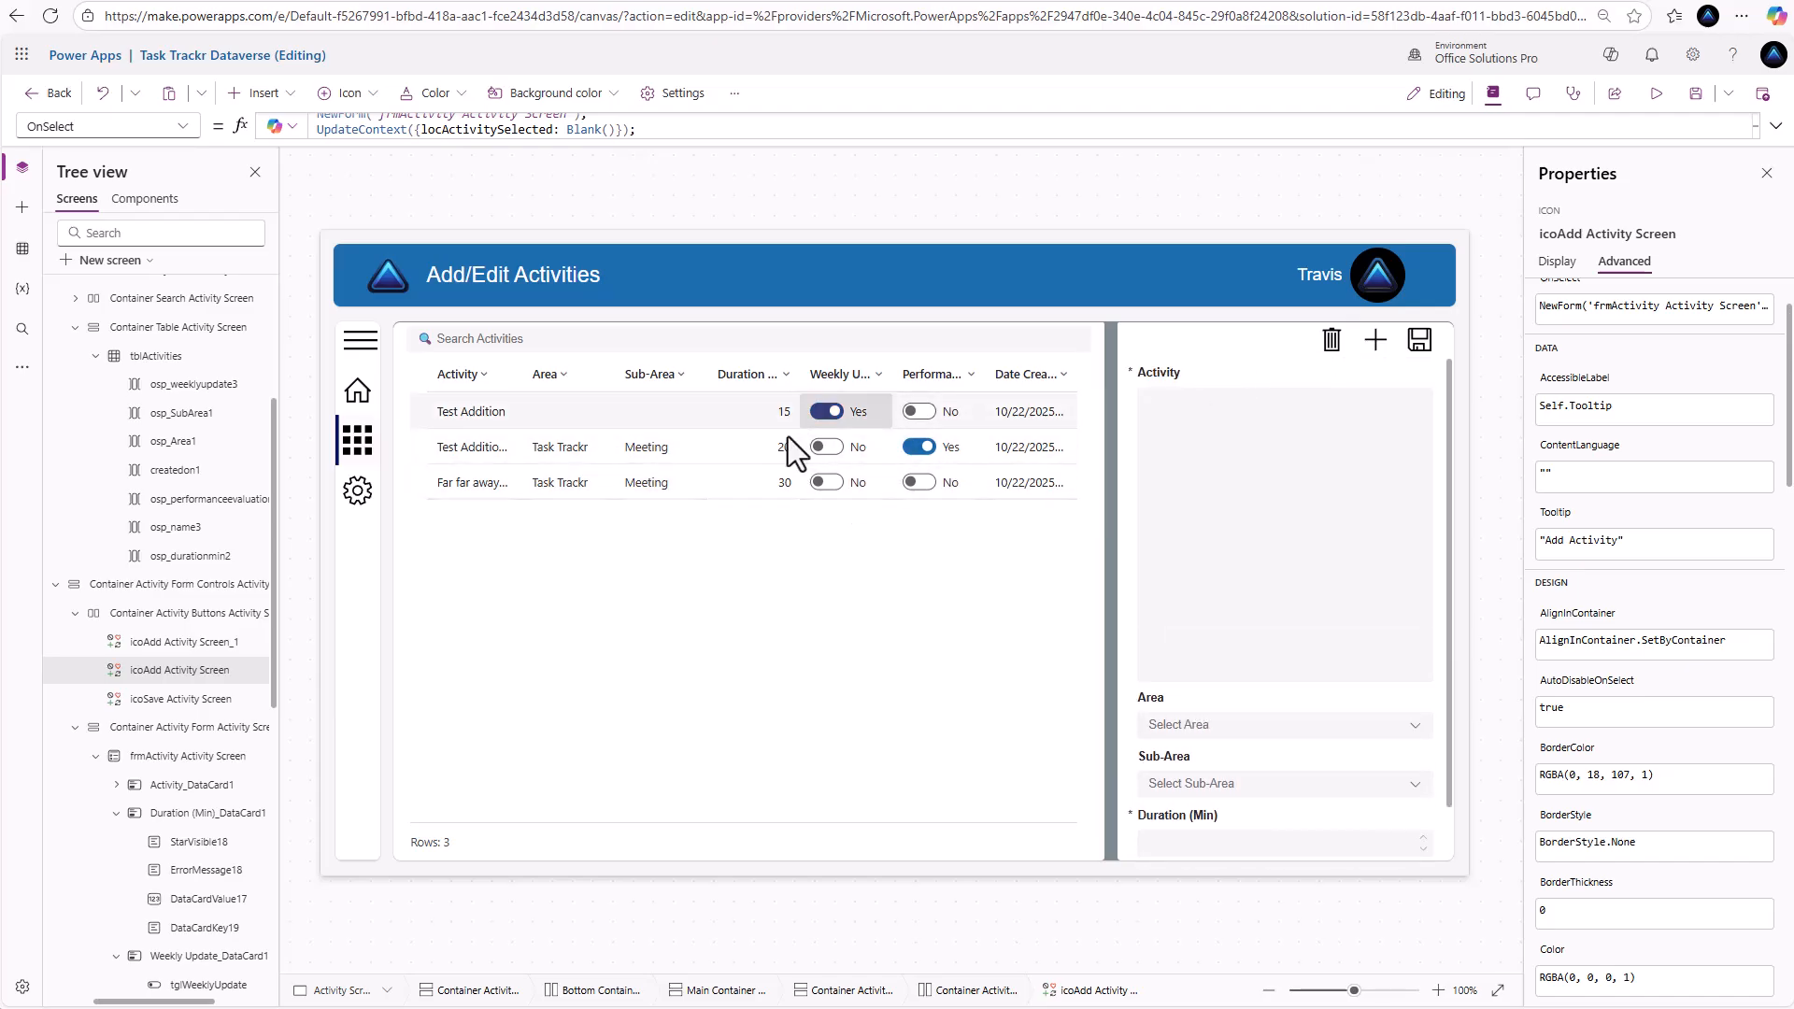
left_click(1025, 482, "alt")
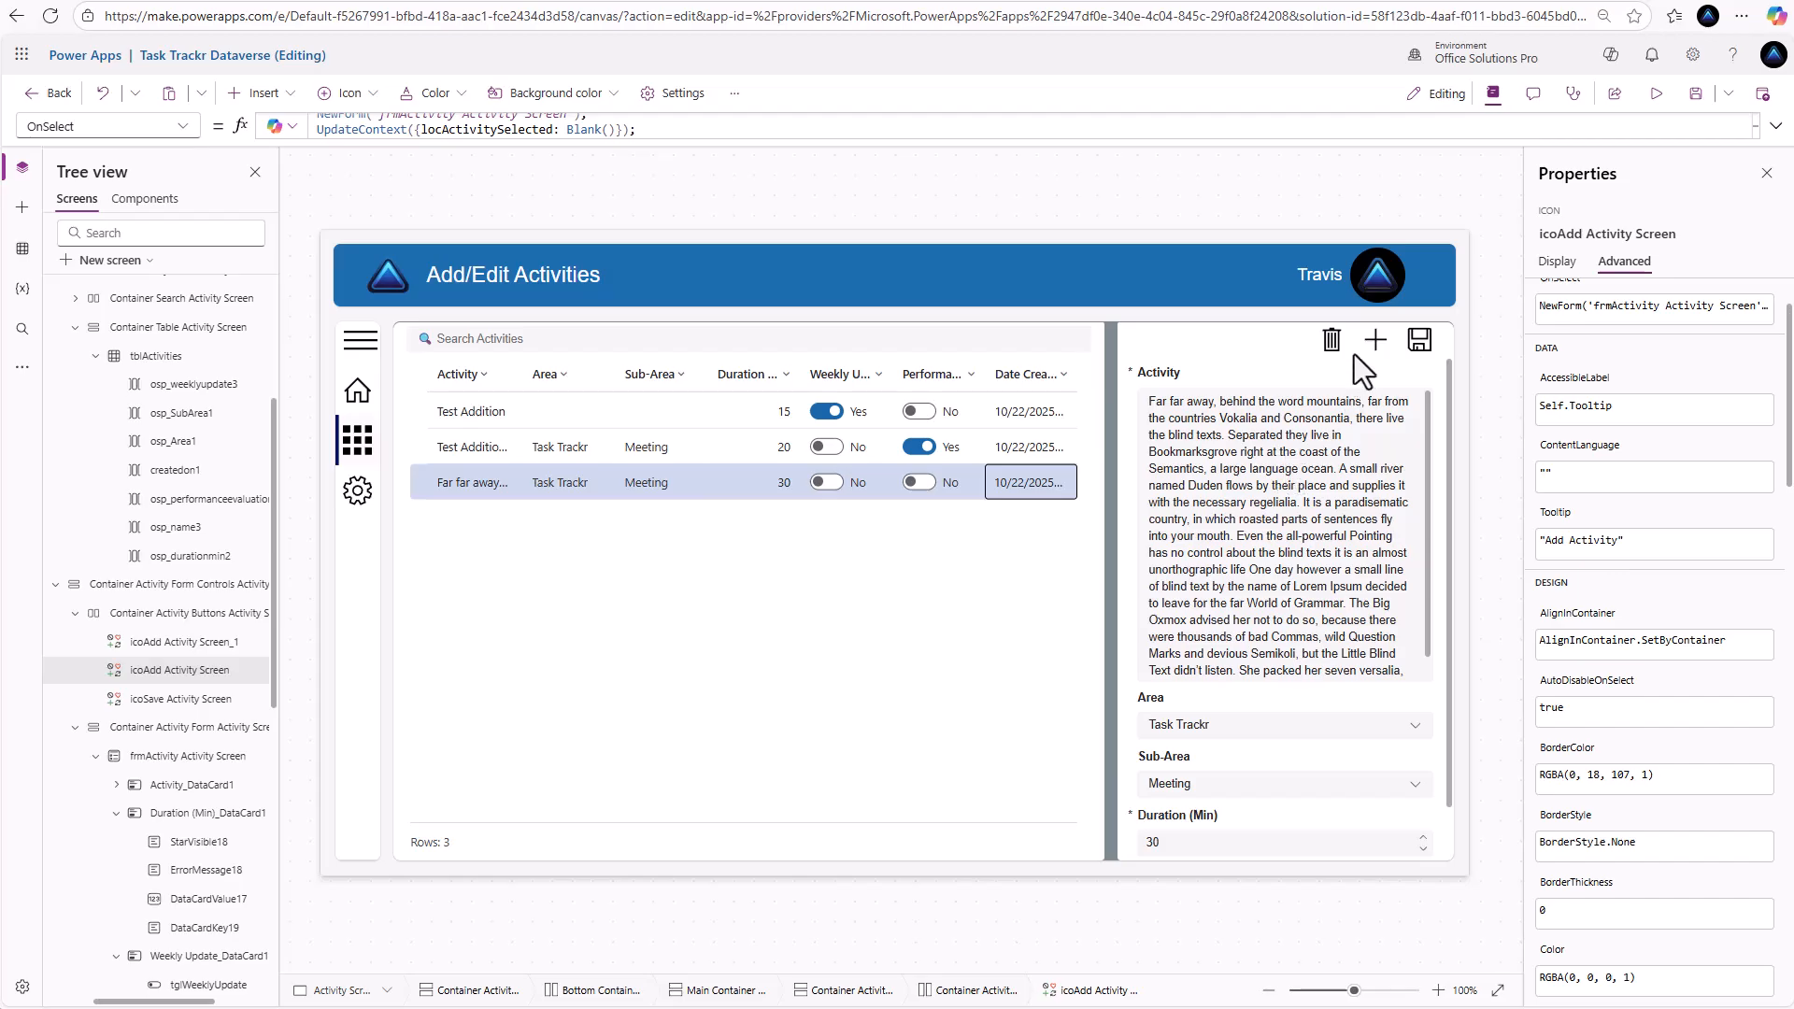
left_click(1012, 413, "alt")
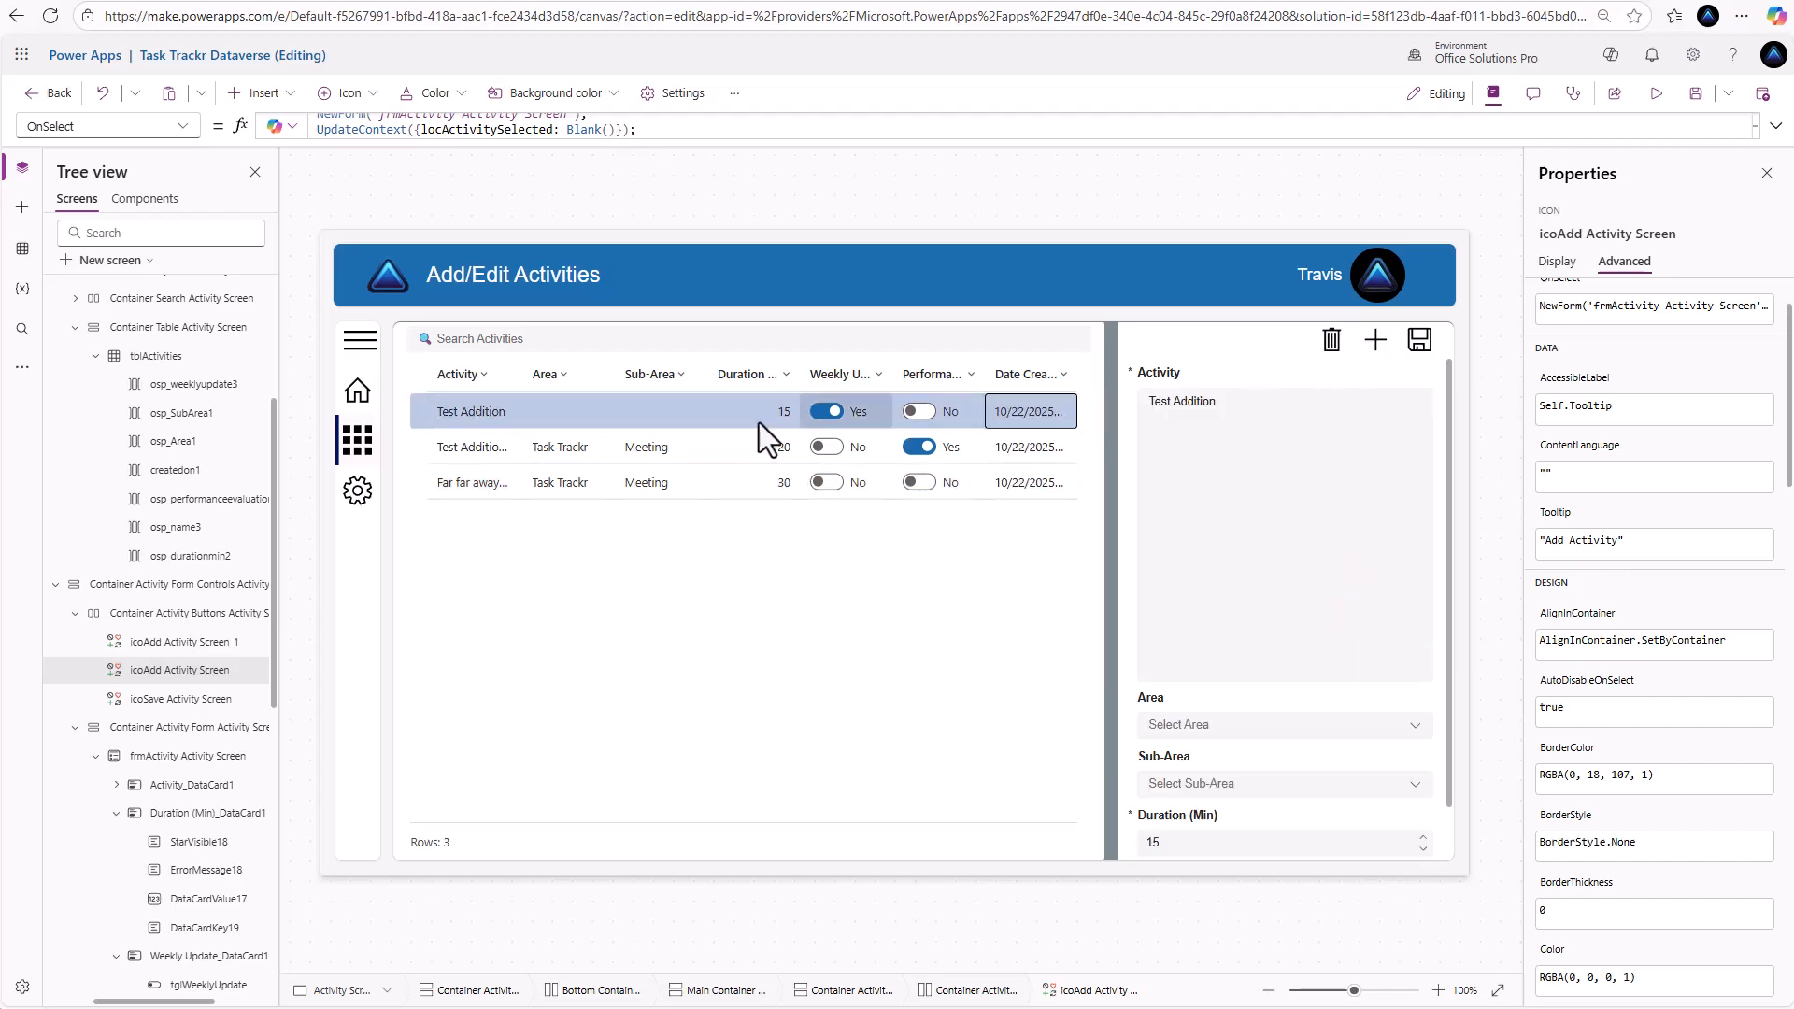
left_click(1334, 349, "alt")
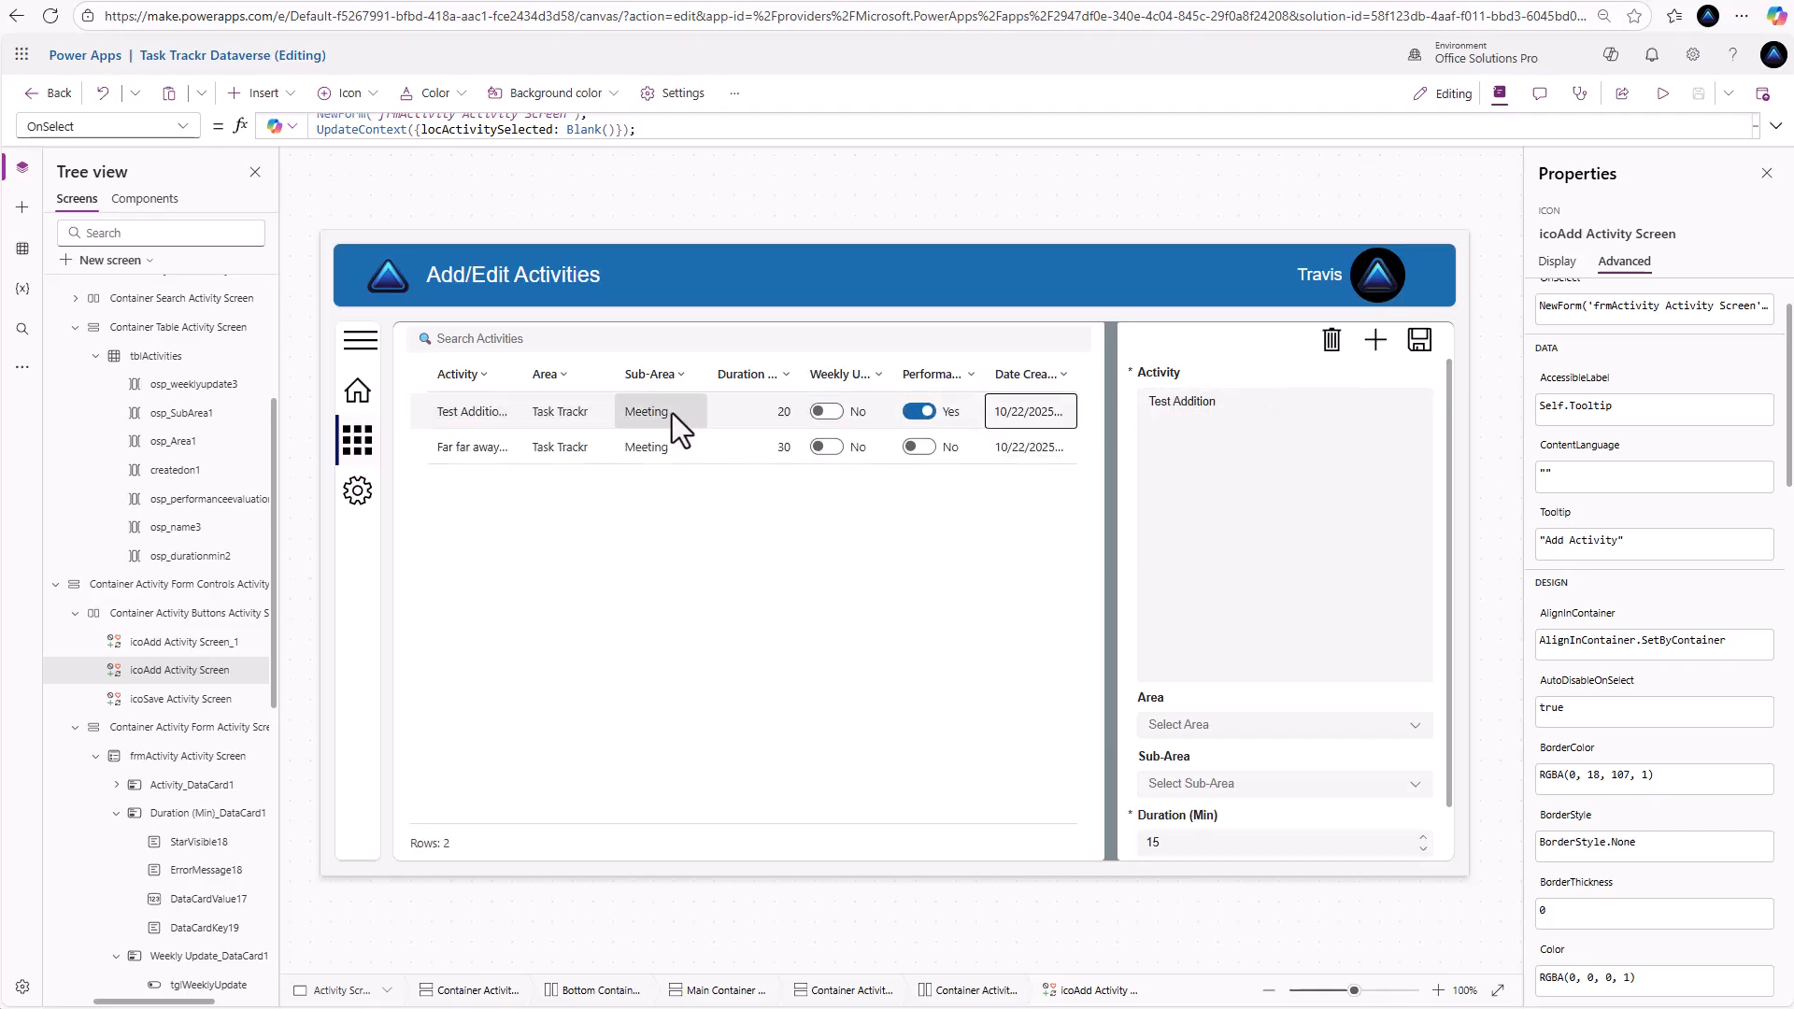
left_click(1374, 344, "alt")
Unlock the Area card of the activity form and set its Required property to true
left_click(1197, 512)
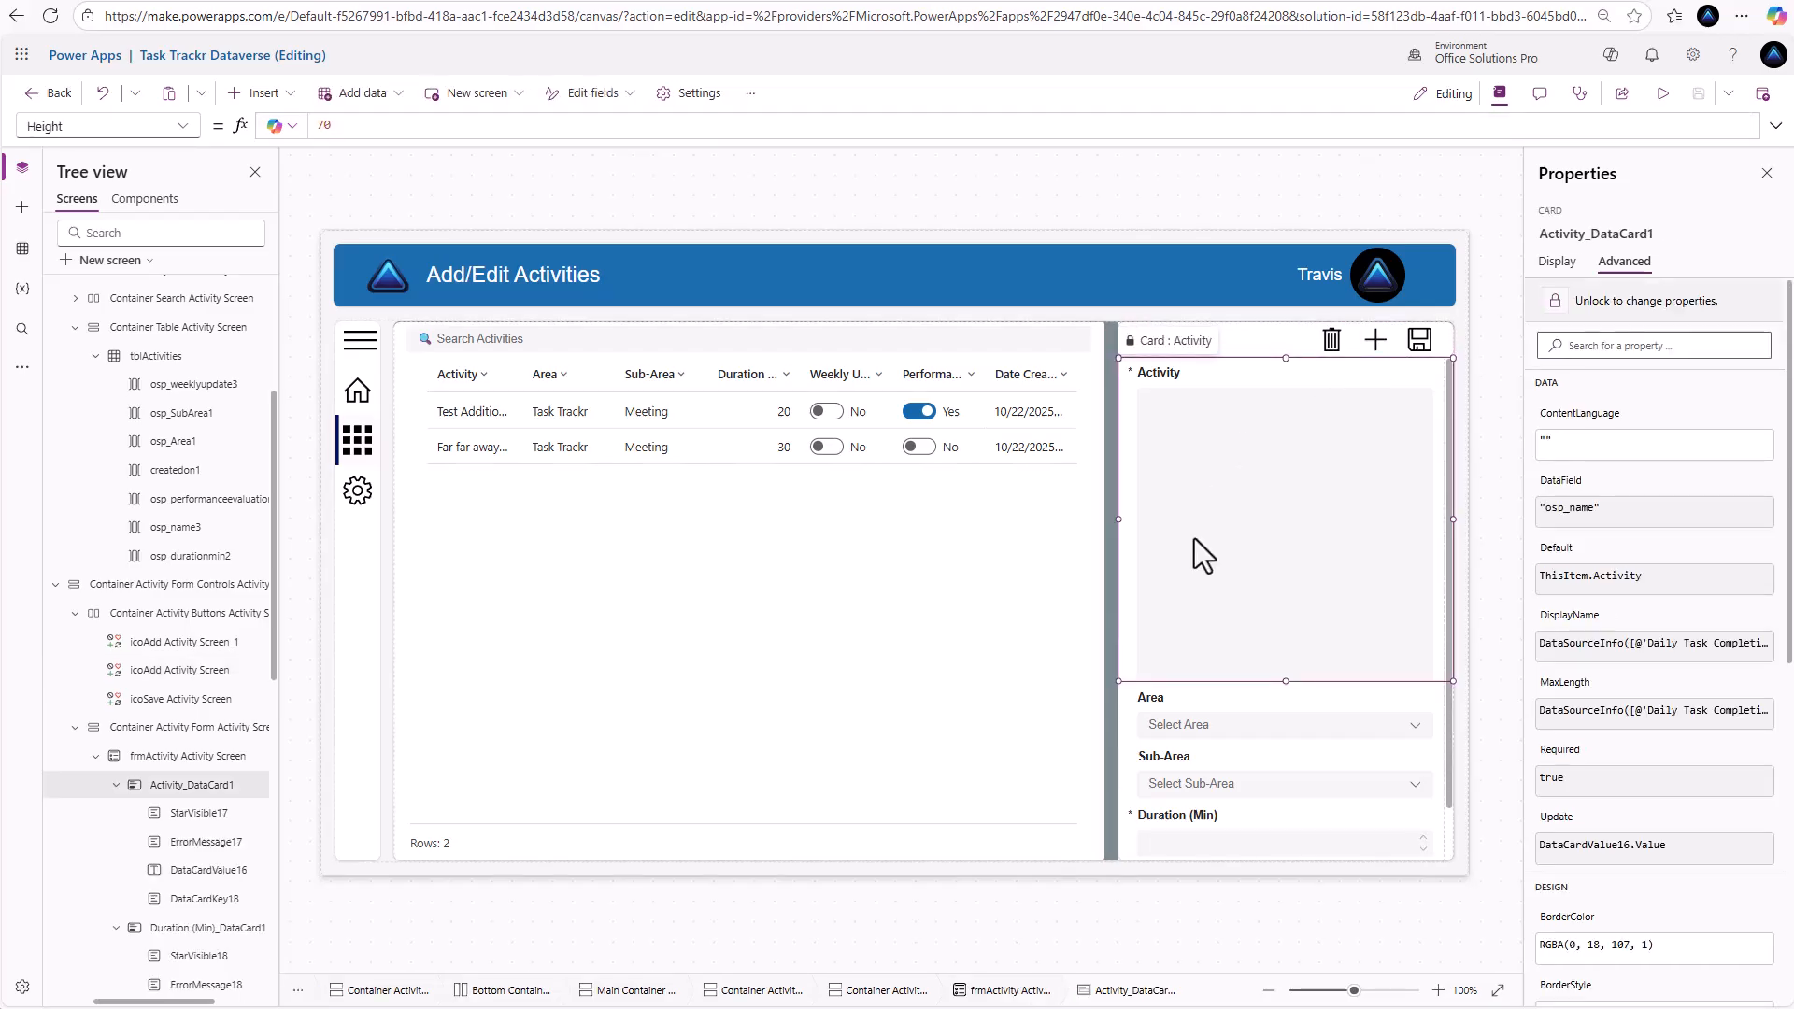
left_click(1205, 710)
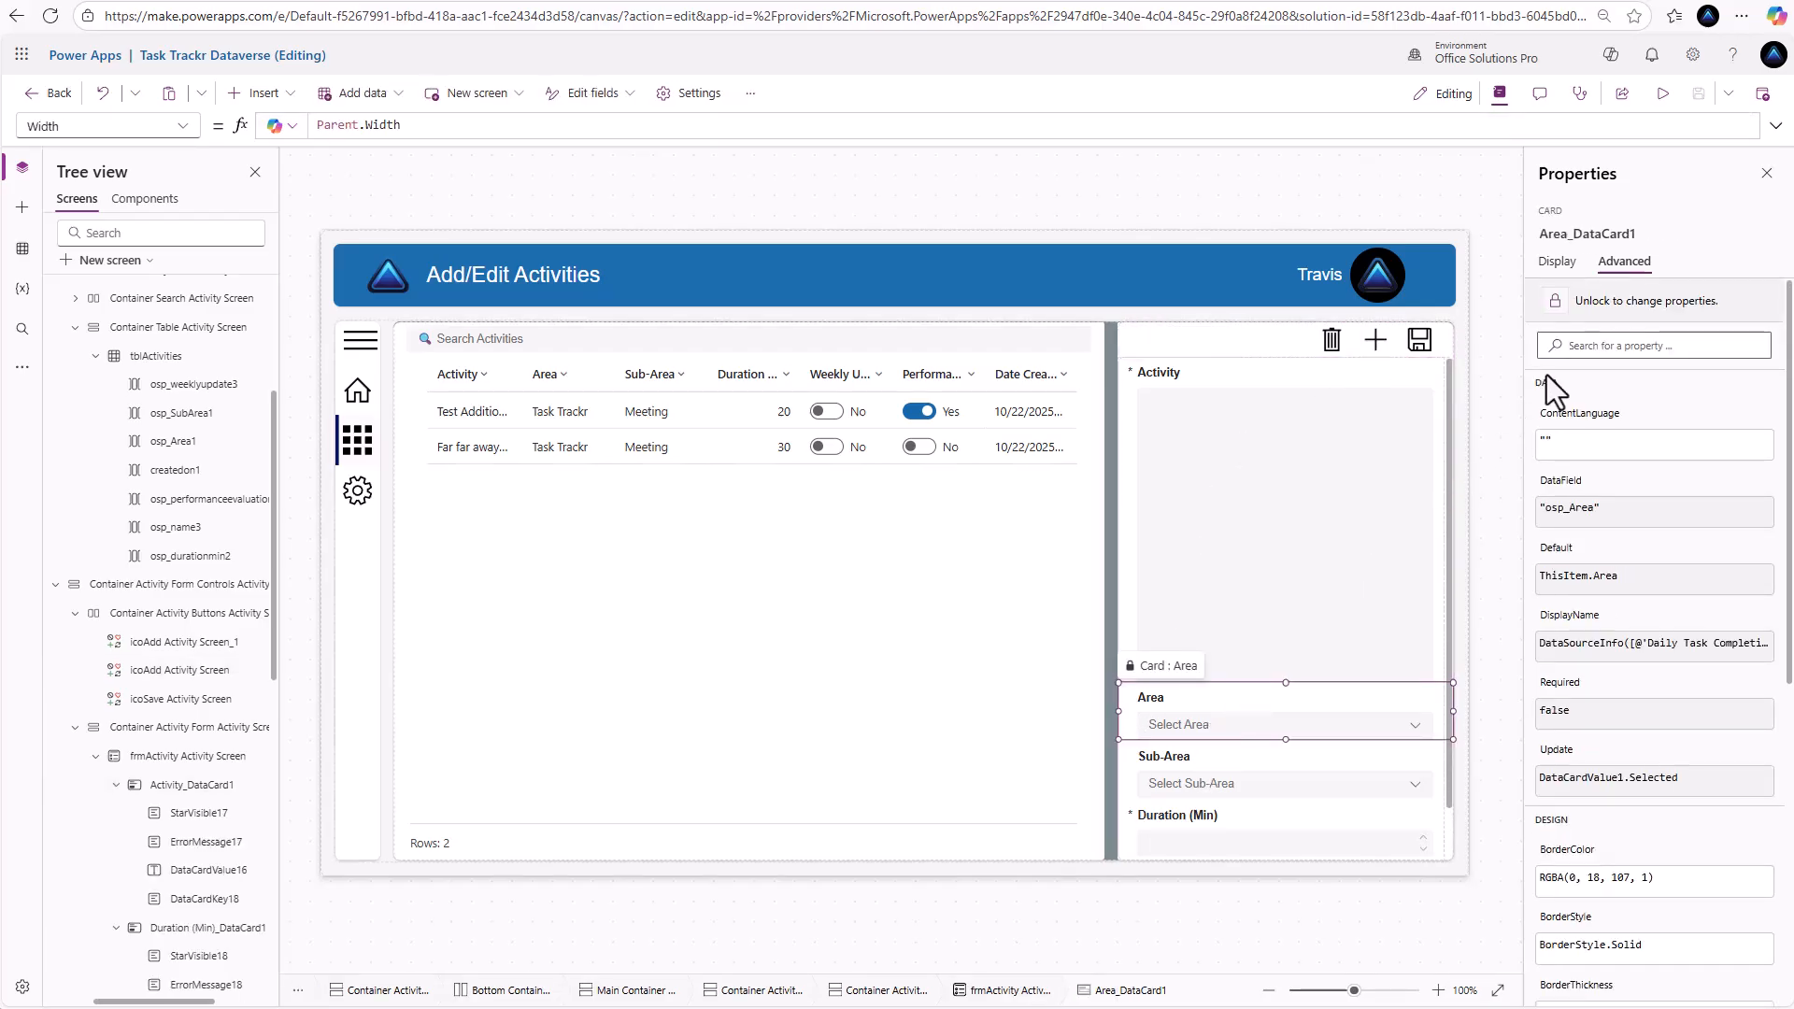
left_click(1562, 308)
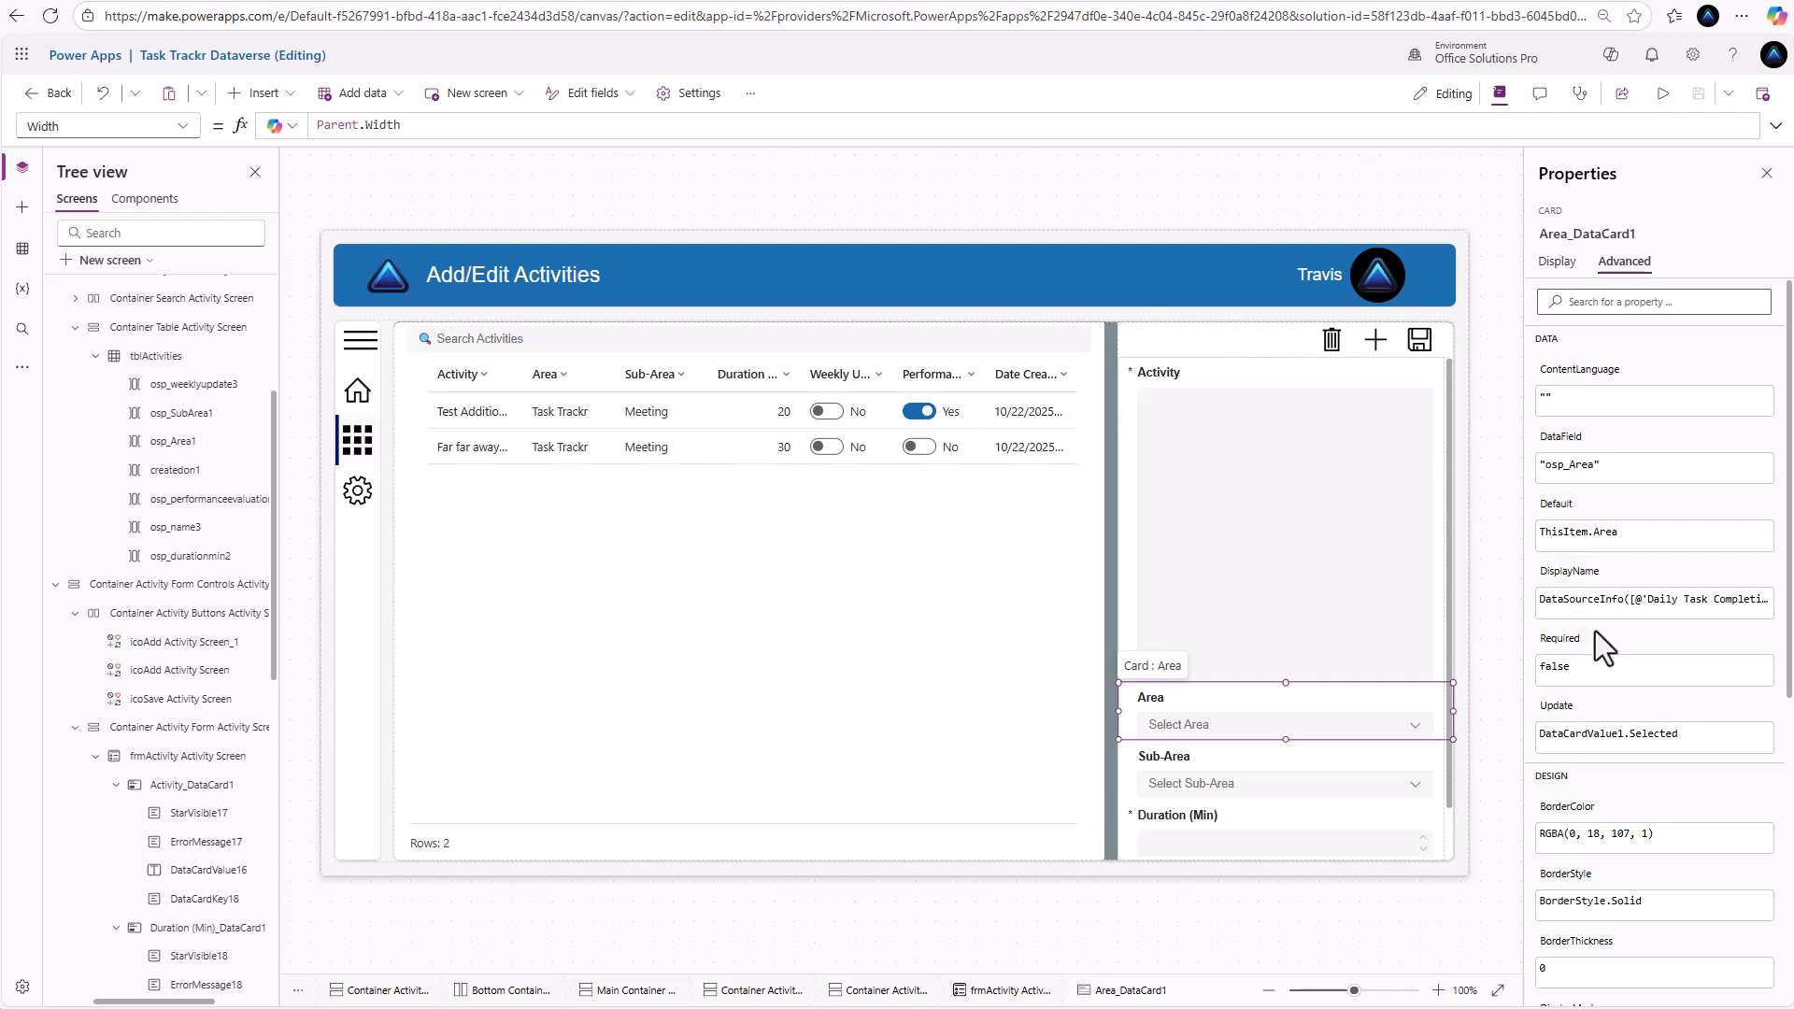
left_click(1576, 663)
key("BackSpace")
key("BackSpace")
key("BackSpace")
key("BackSpace")
key("BackSpace")
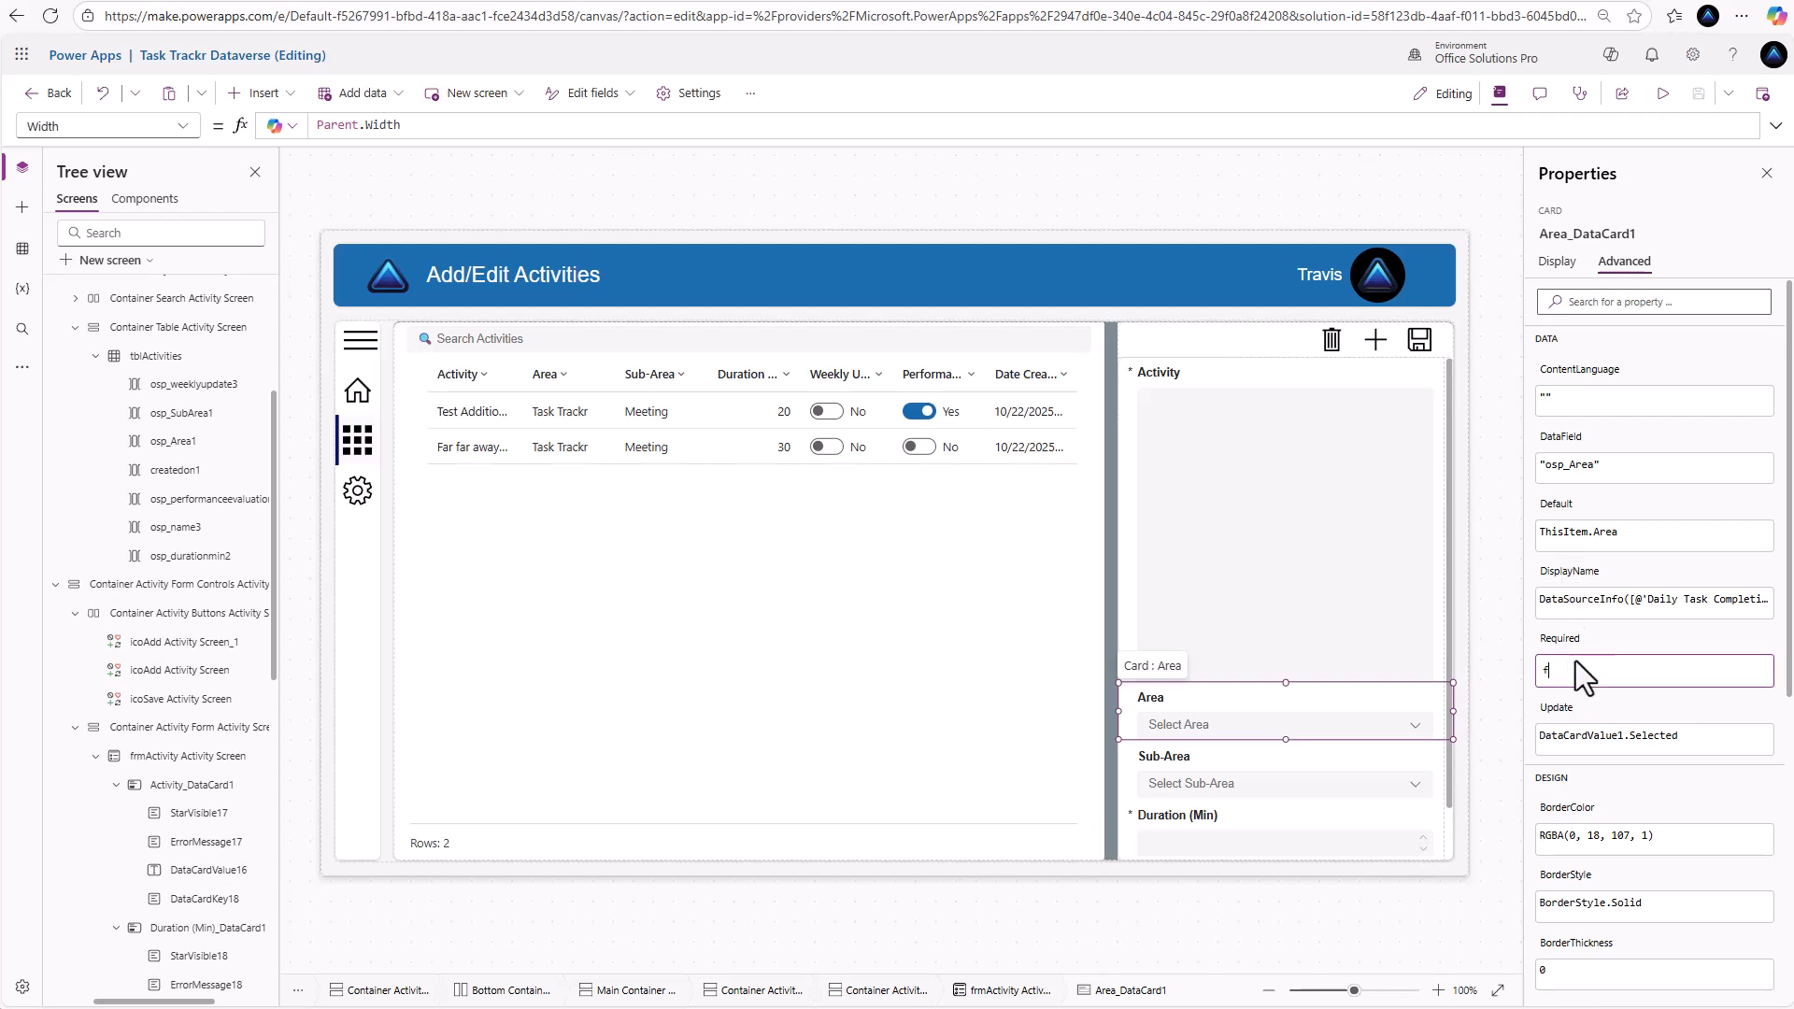
type("true")
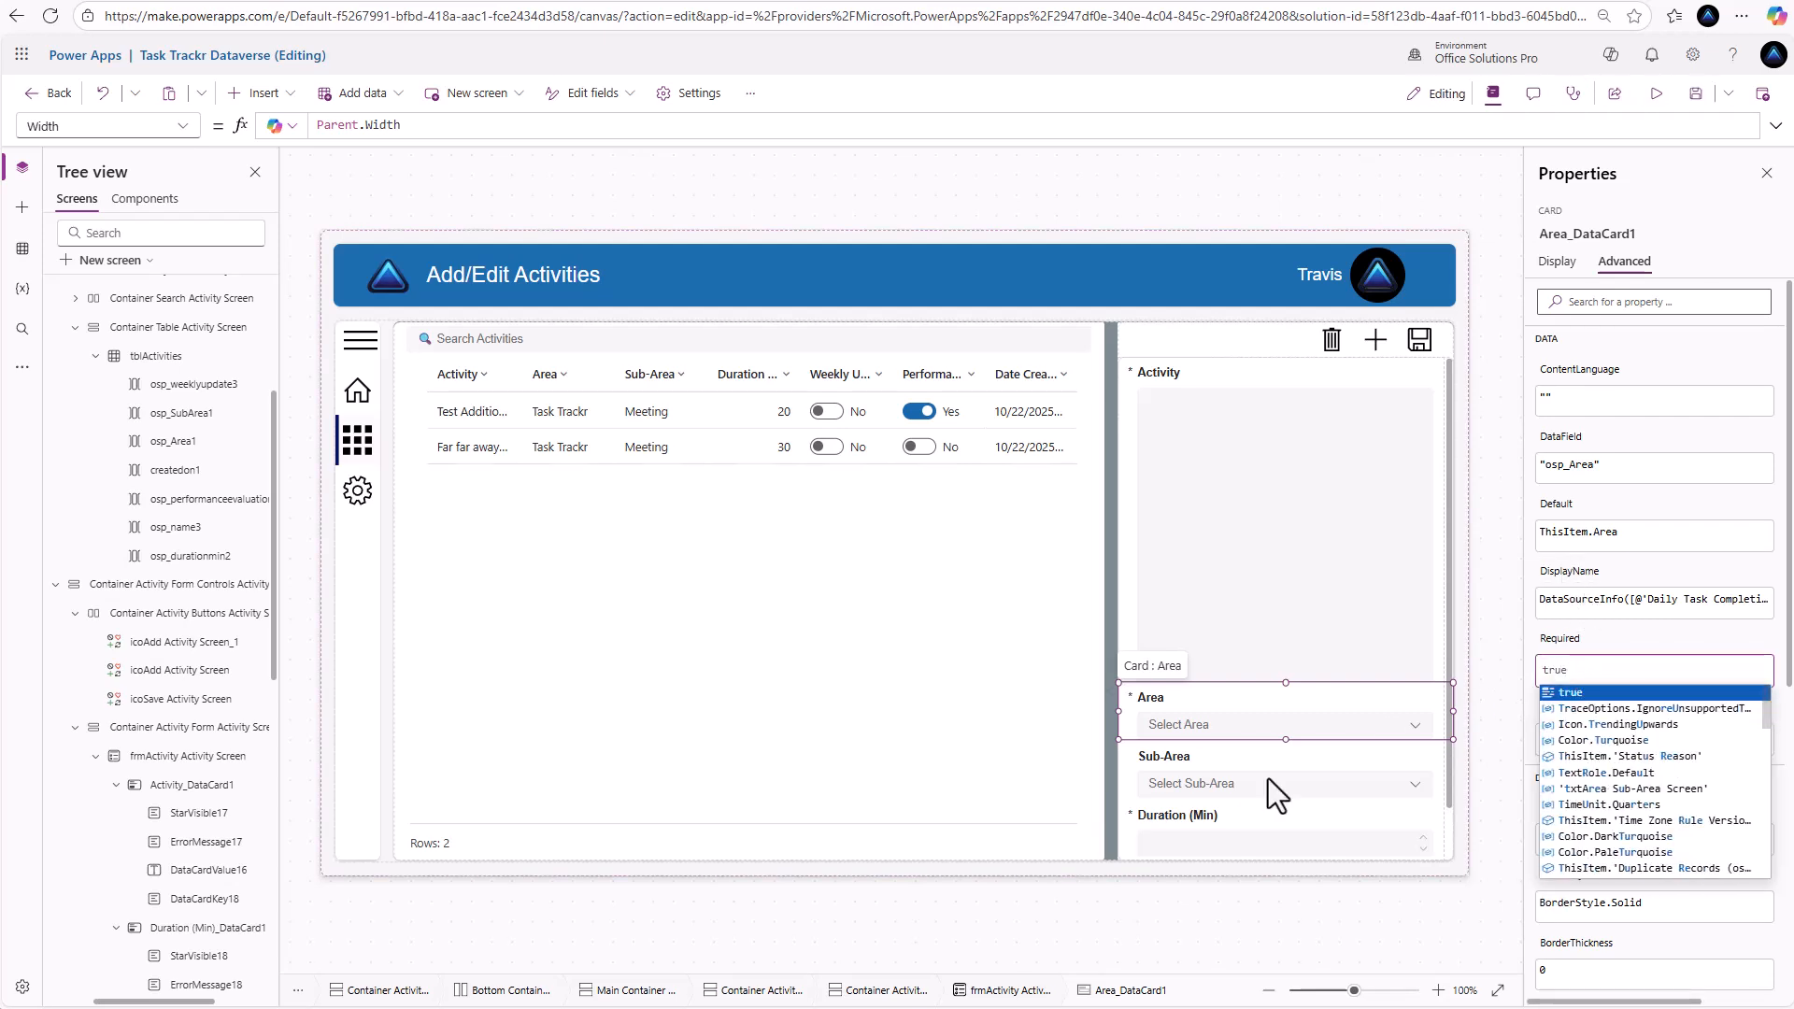
Unlock the Sub-Area card and set its Required property to true
left_click(1275, 775)
left_click(1562, 309)
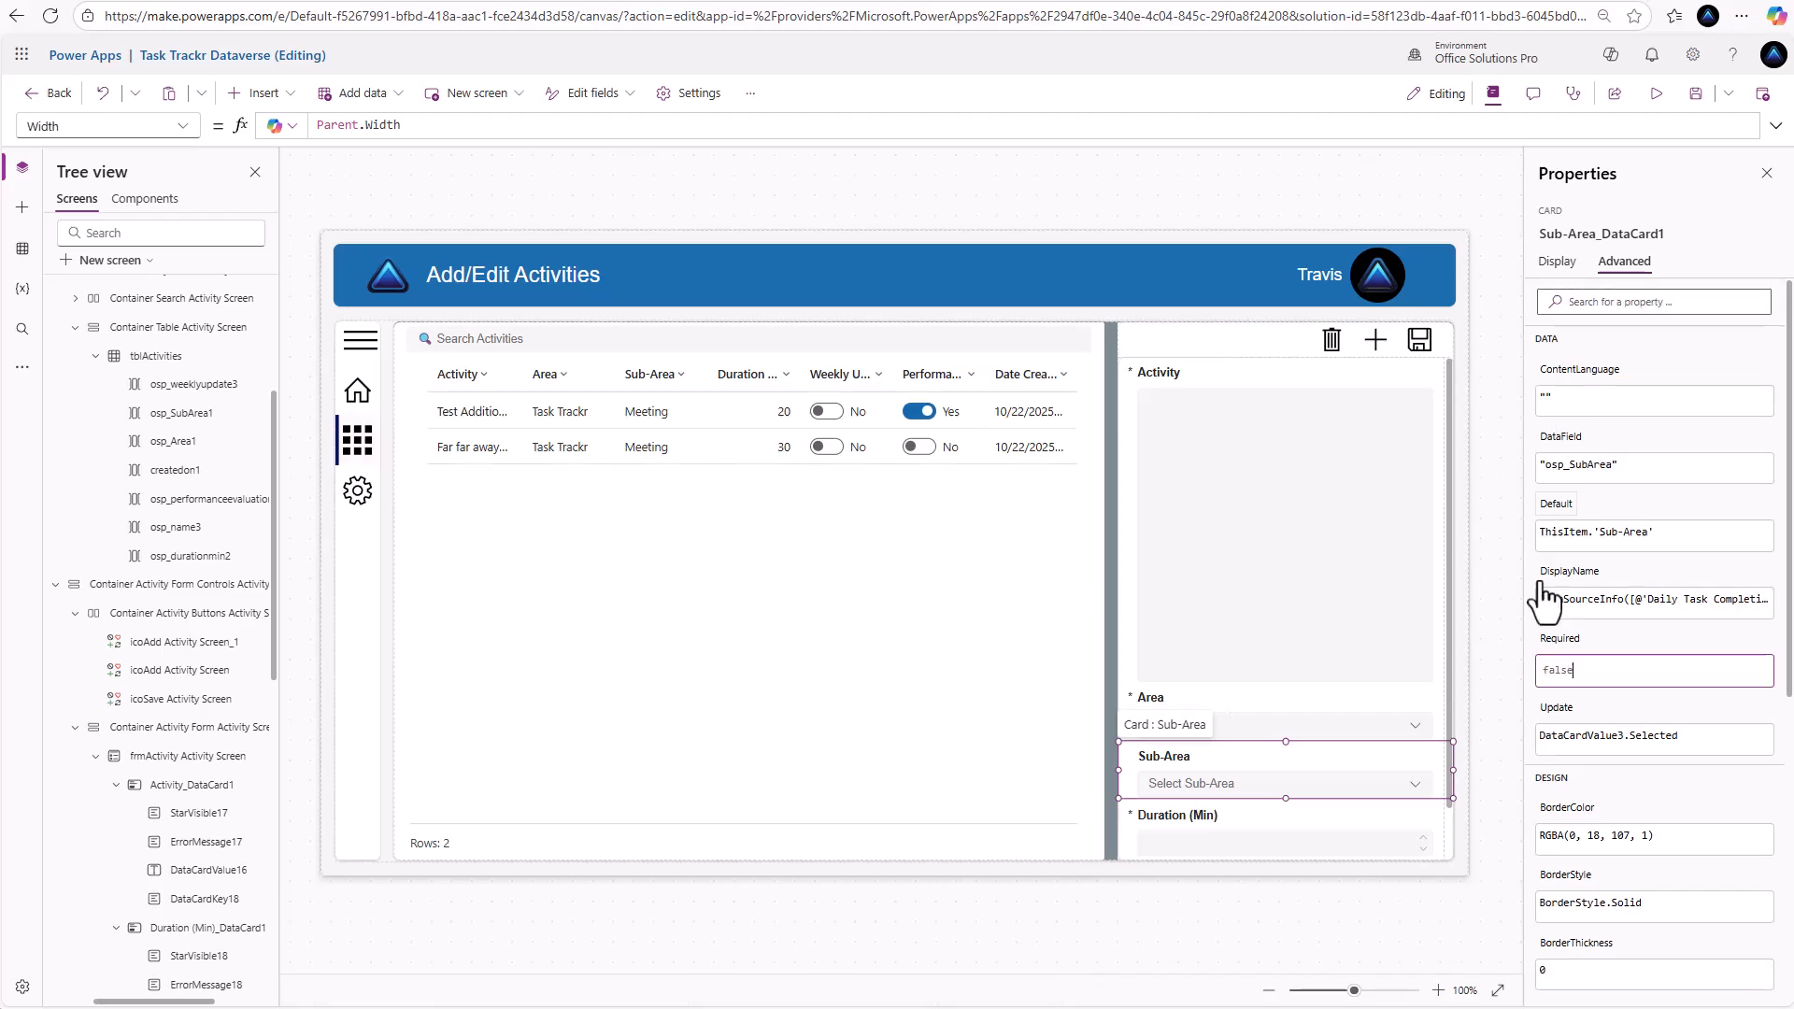
double_click(1558, 670)
type("t")
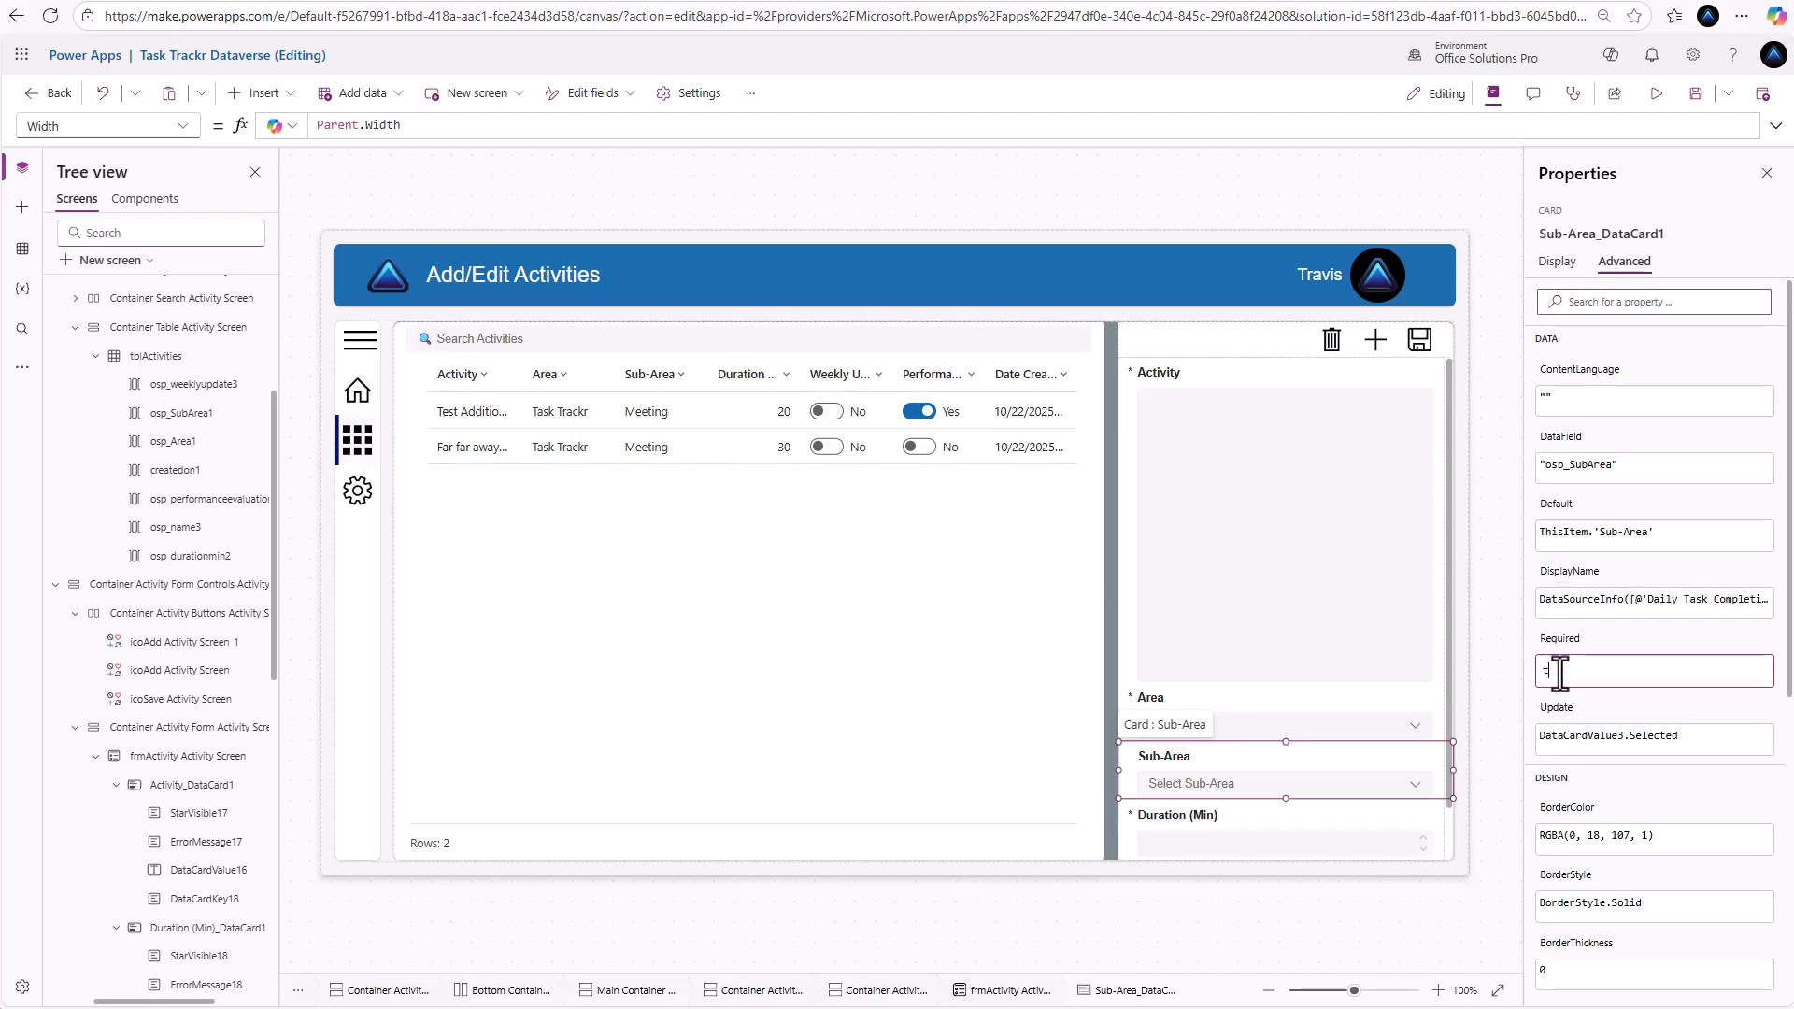
type("rue")
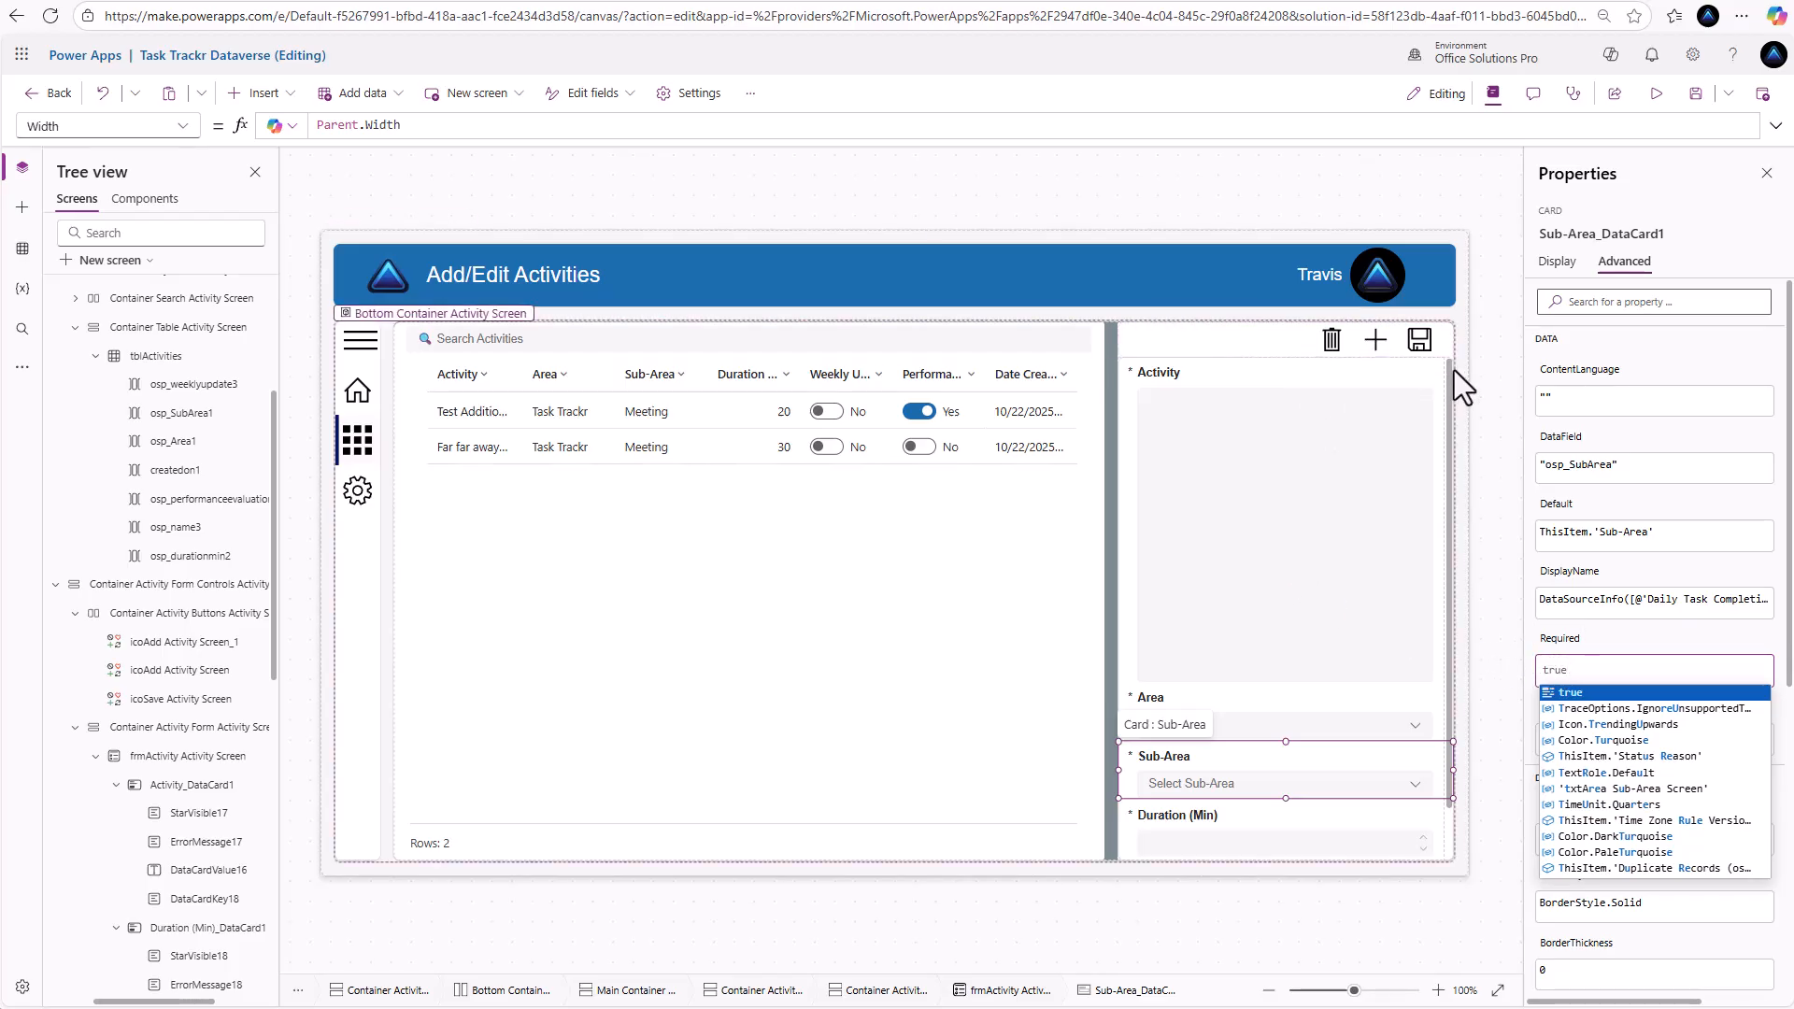
Test the add icons beside the Sub-Area and Area fields, and publish this version of the app
left_click(1763, 93)
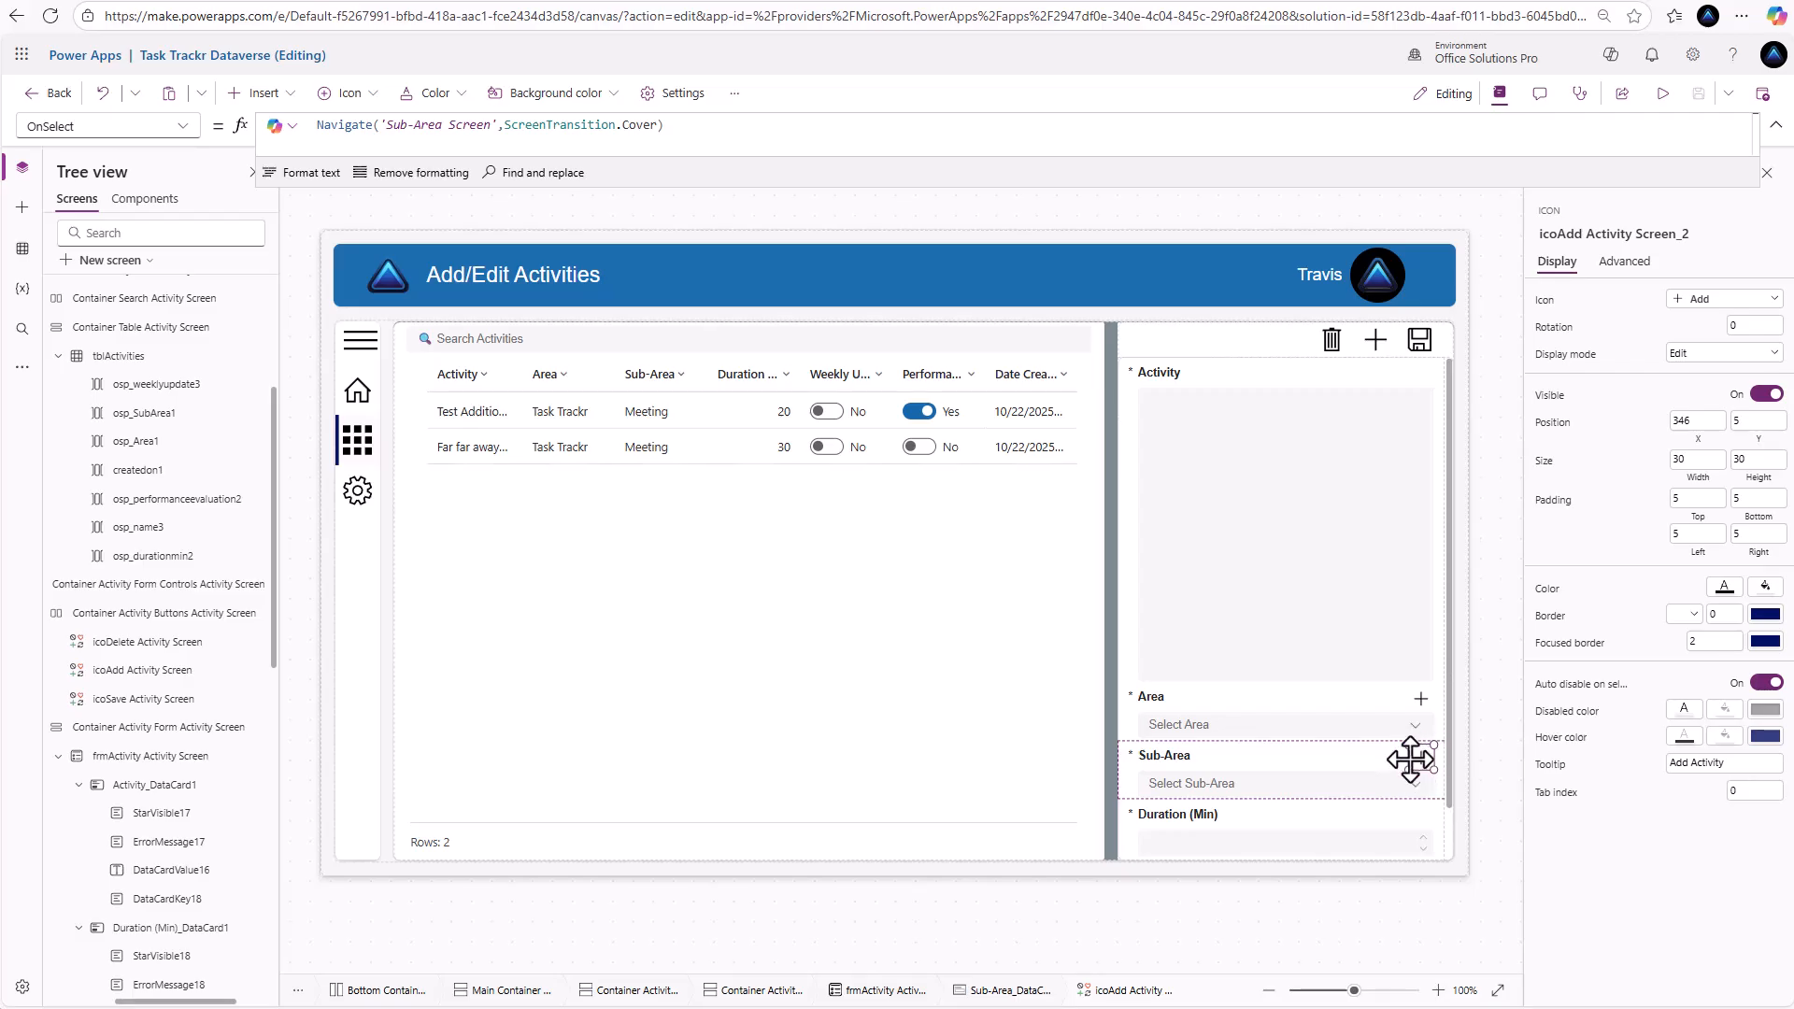
key("alt")
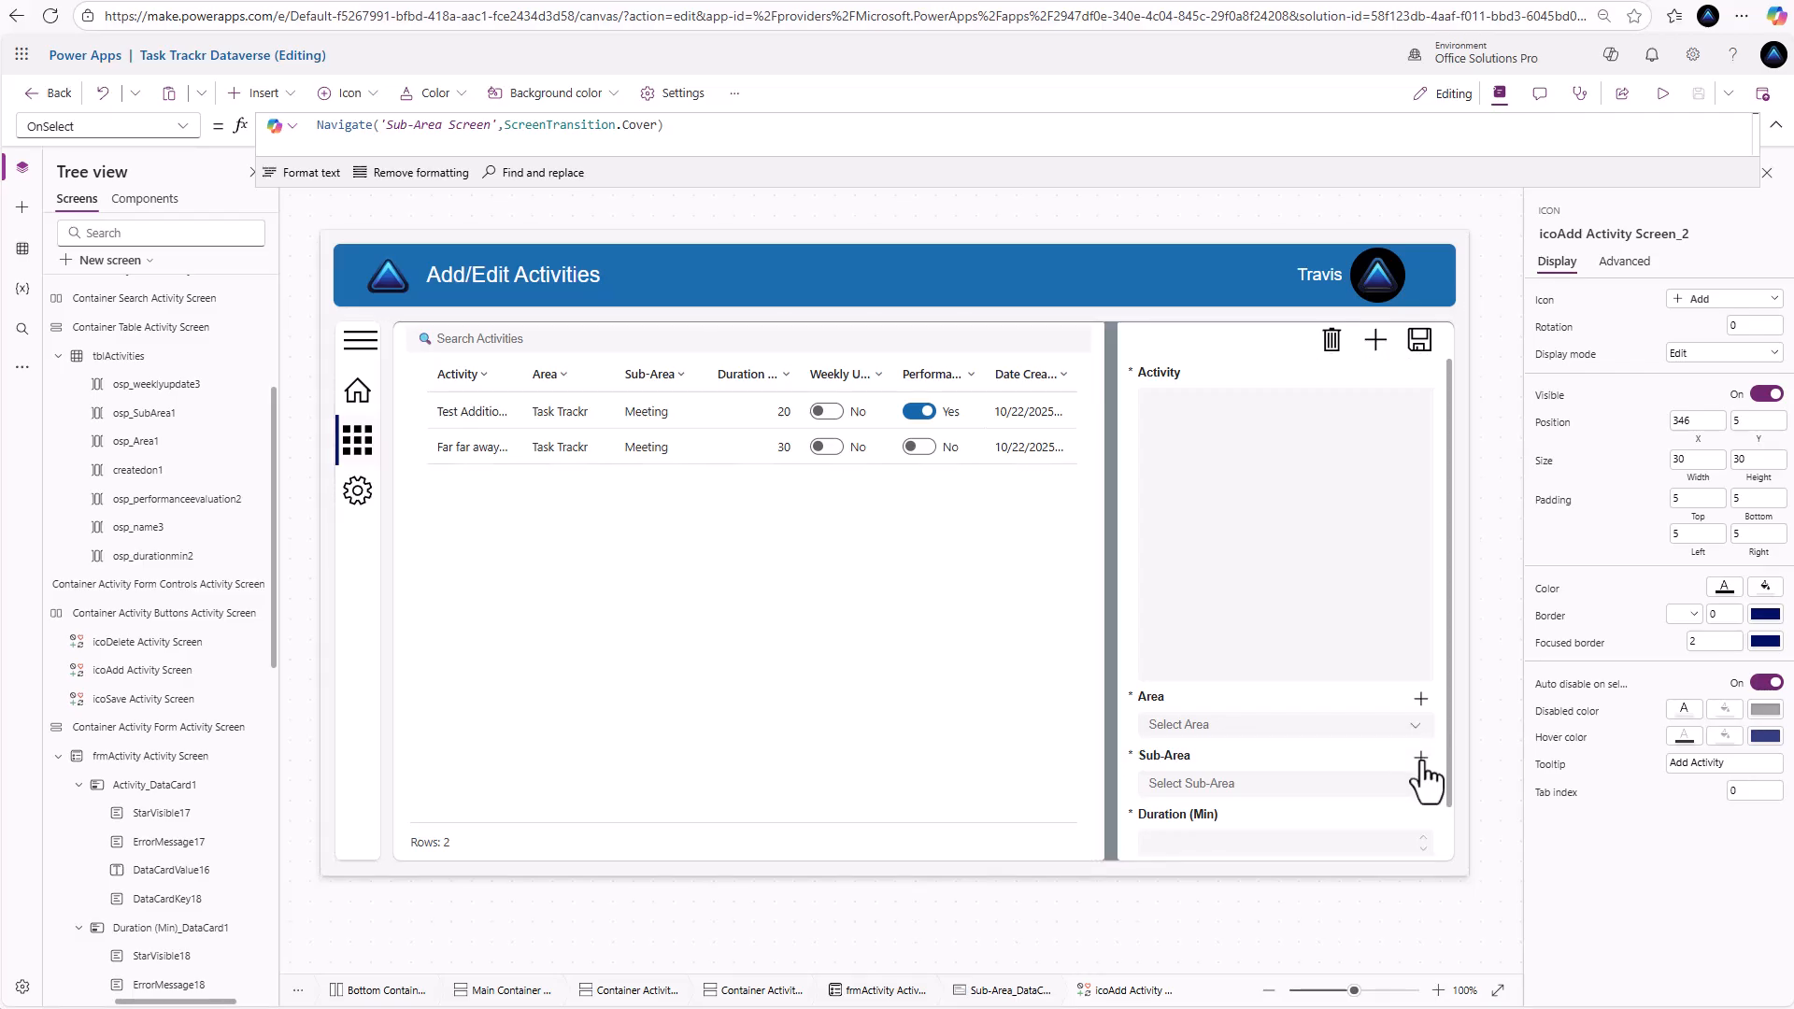
left_click(1421, 763)
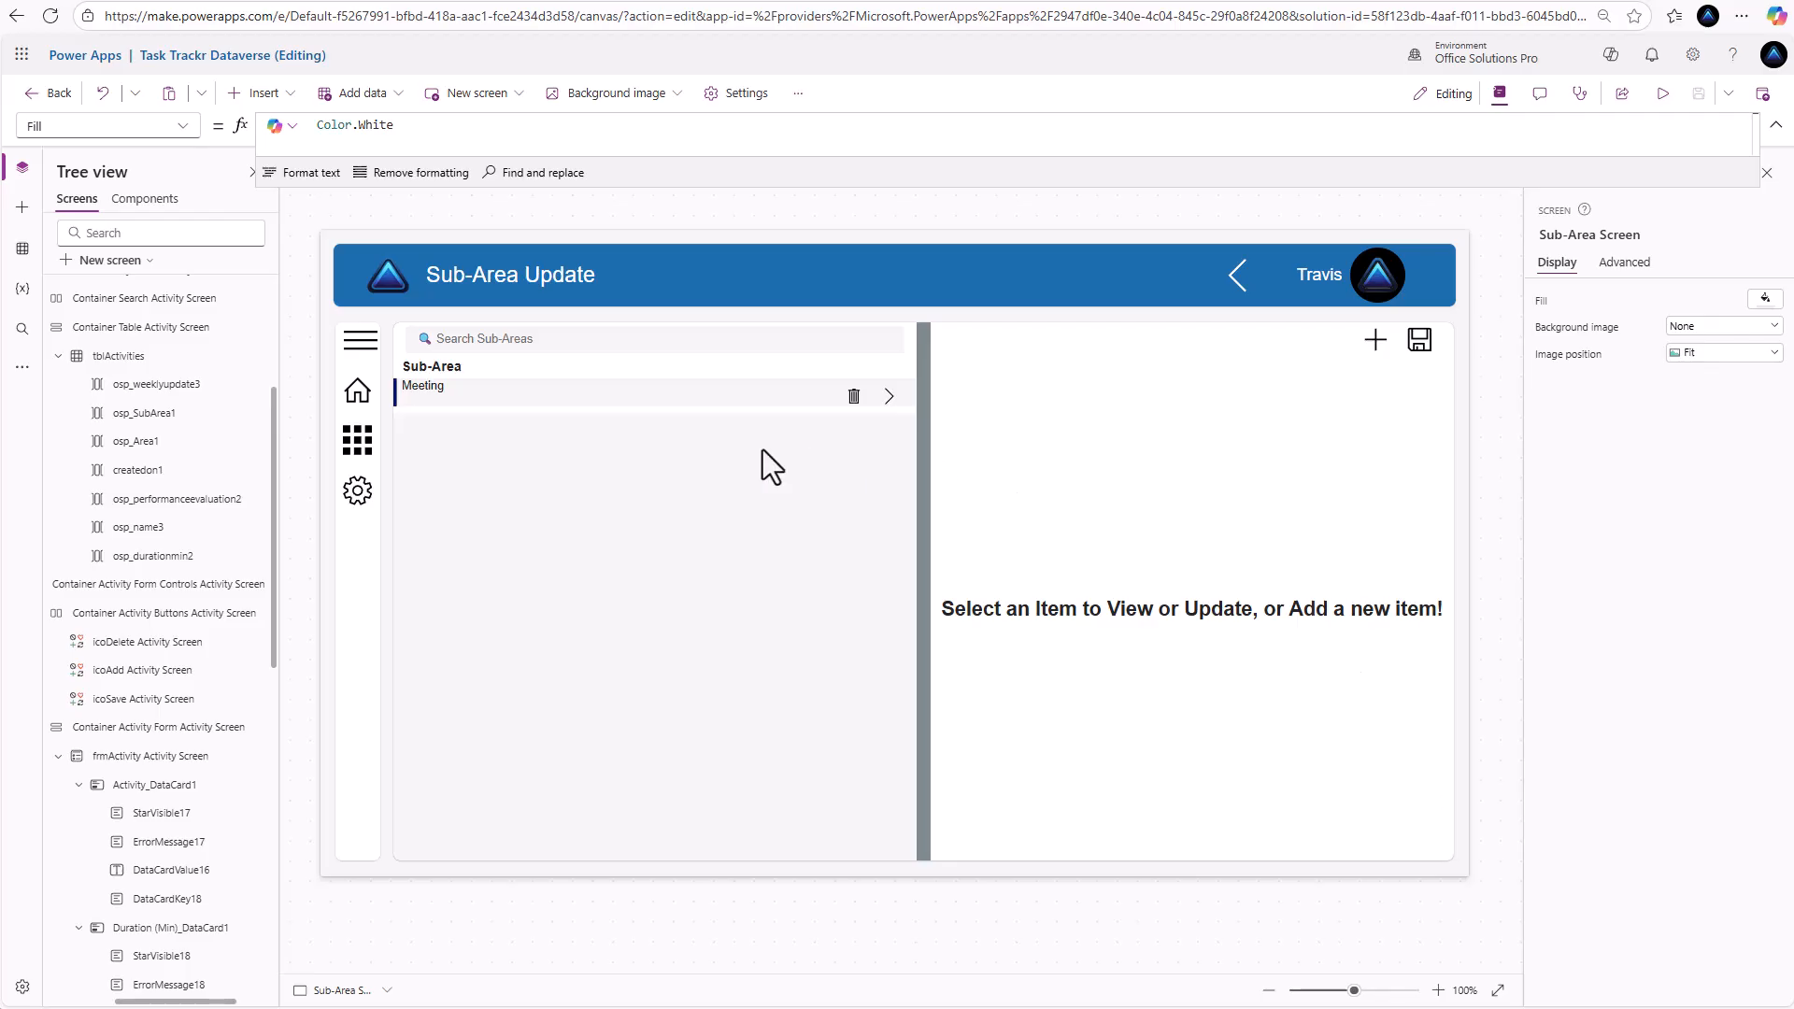
left_click(1237, 291)
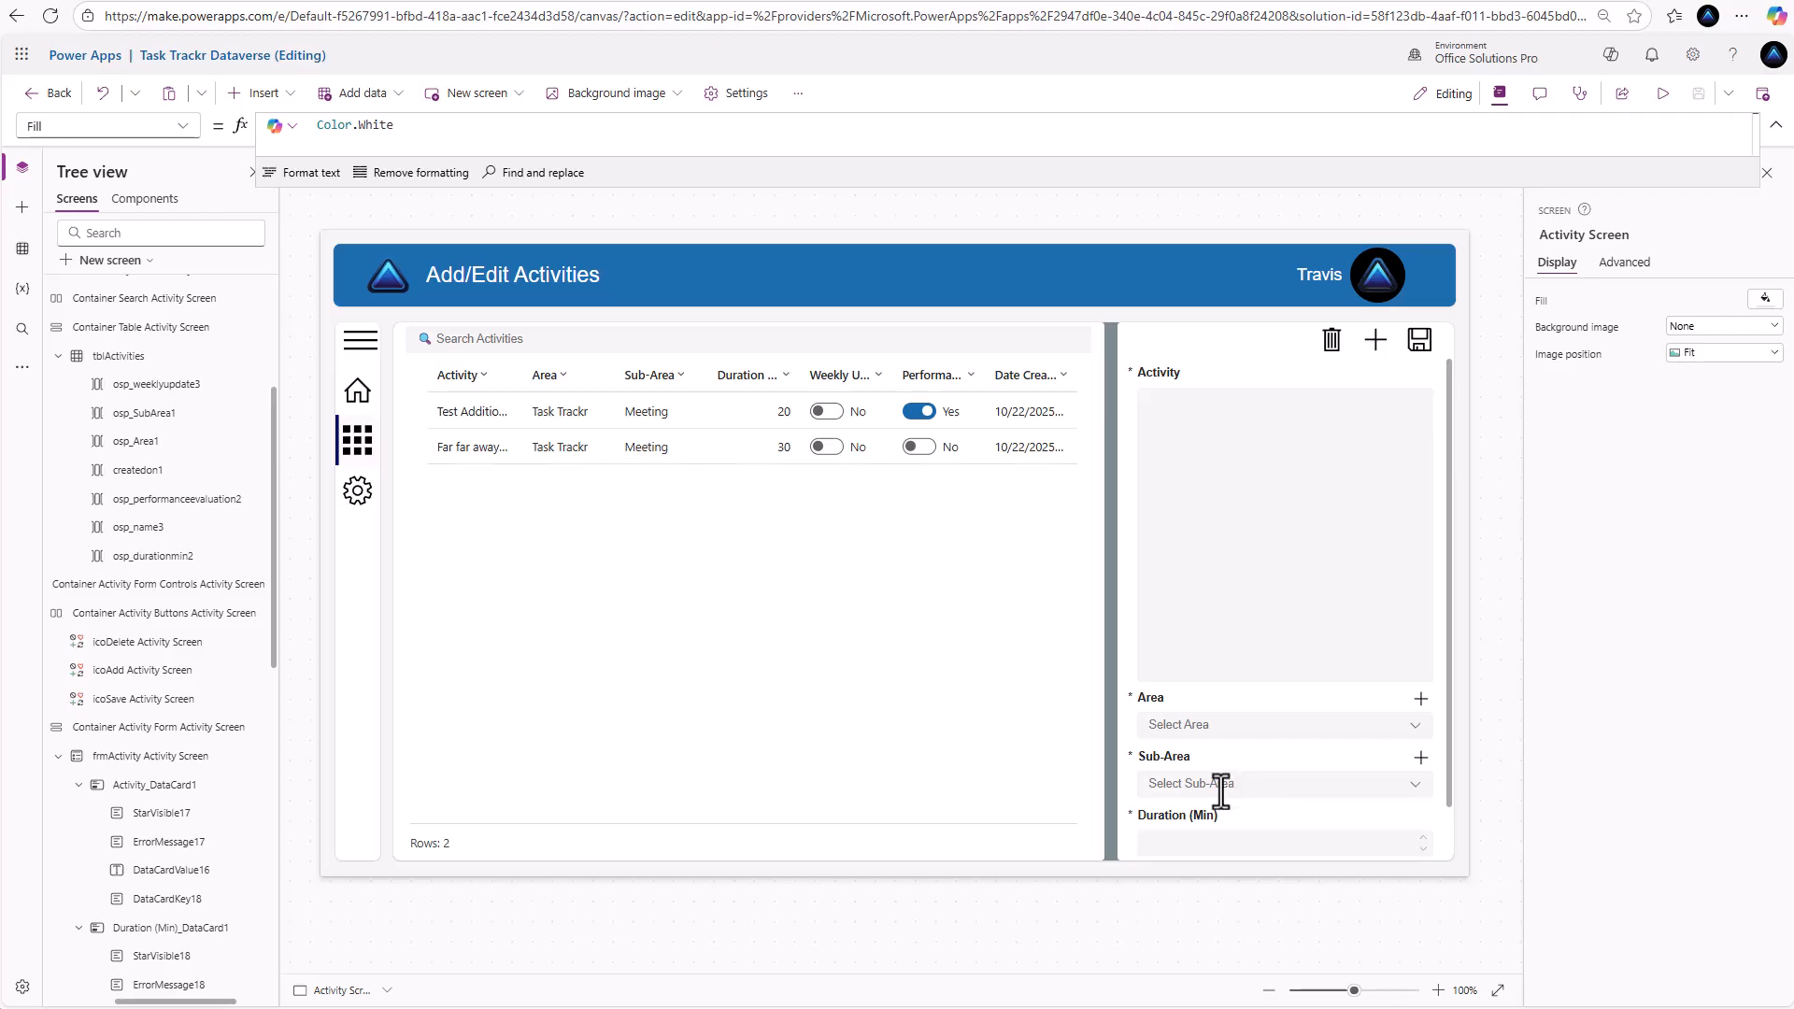
left_click(1420, 699)
left_click(1414, 696)
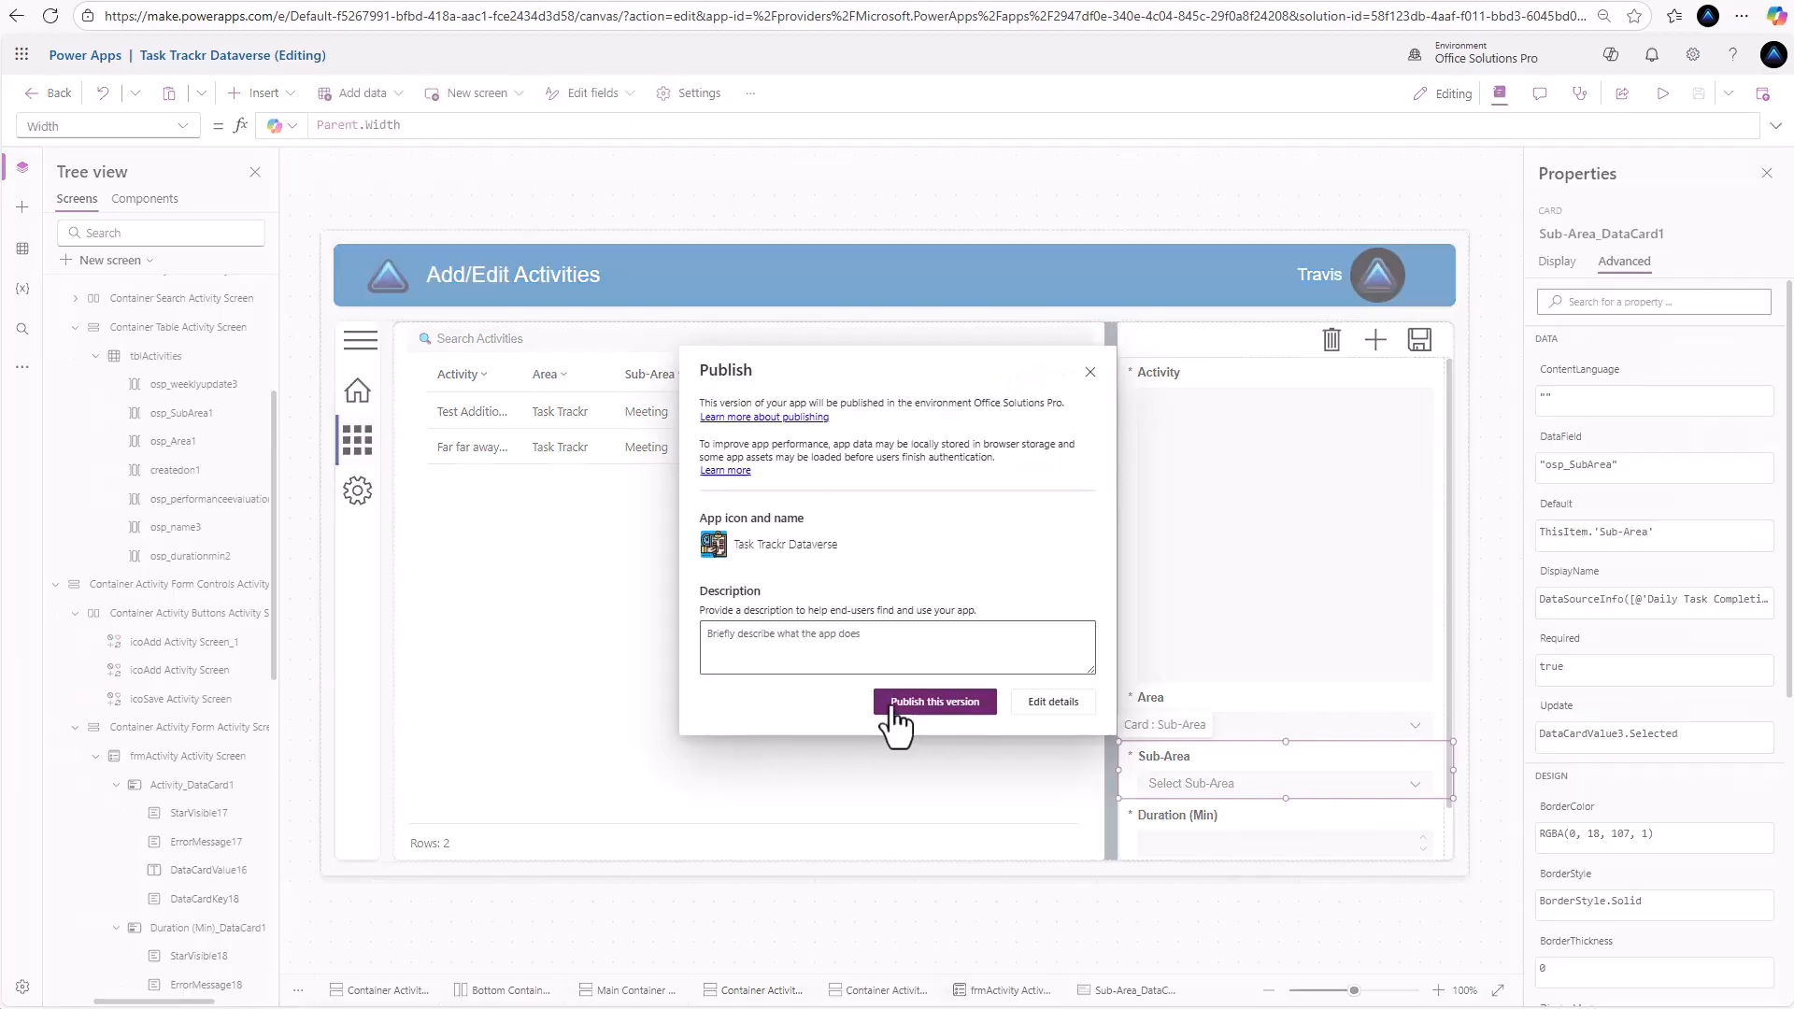
left_click(893, 709)
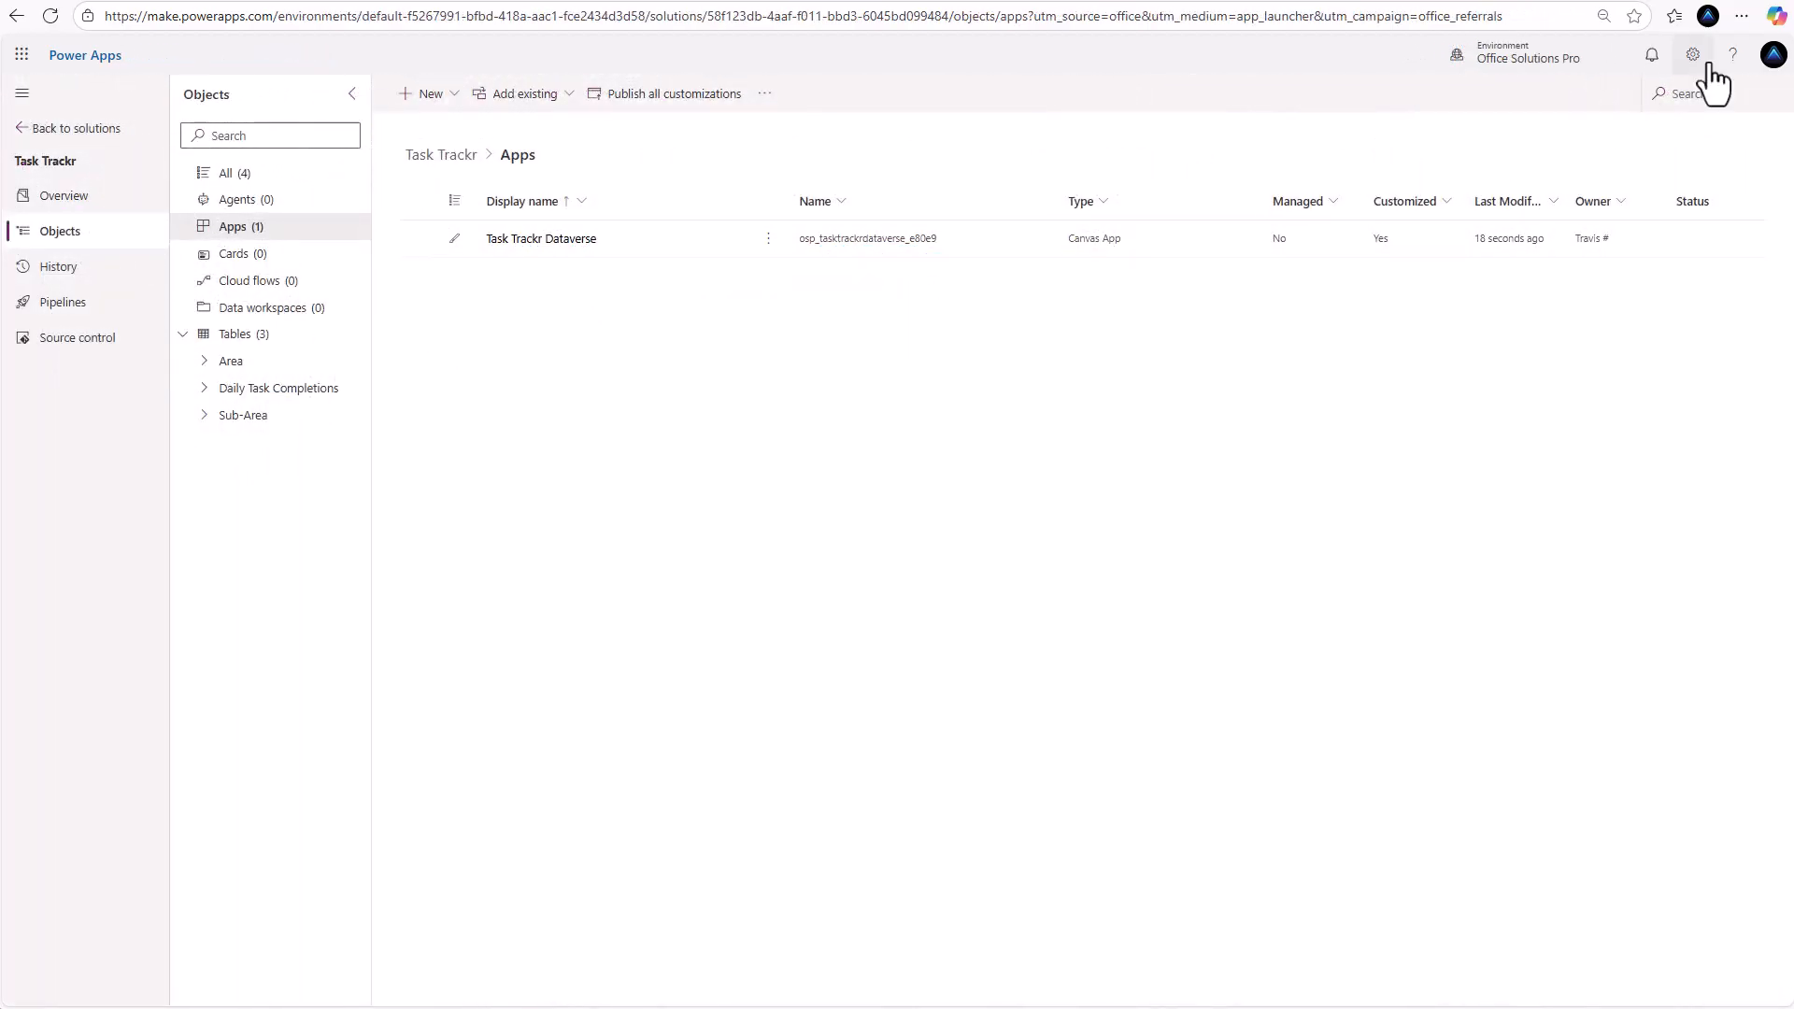
Switch to the Power Platform admin center and show all security roles of the Office Solutions Pro environment
left_click(1693, 56)
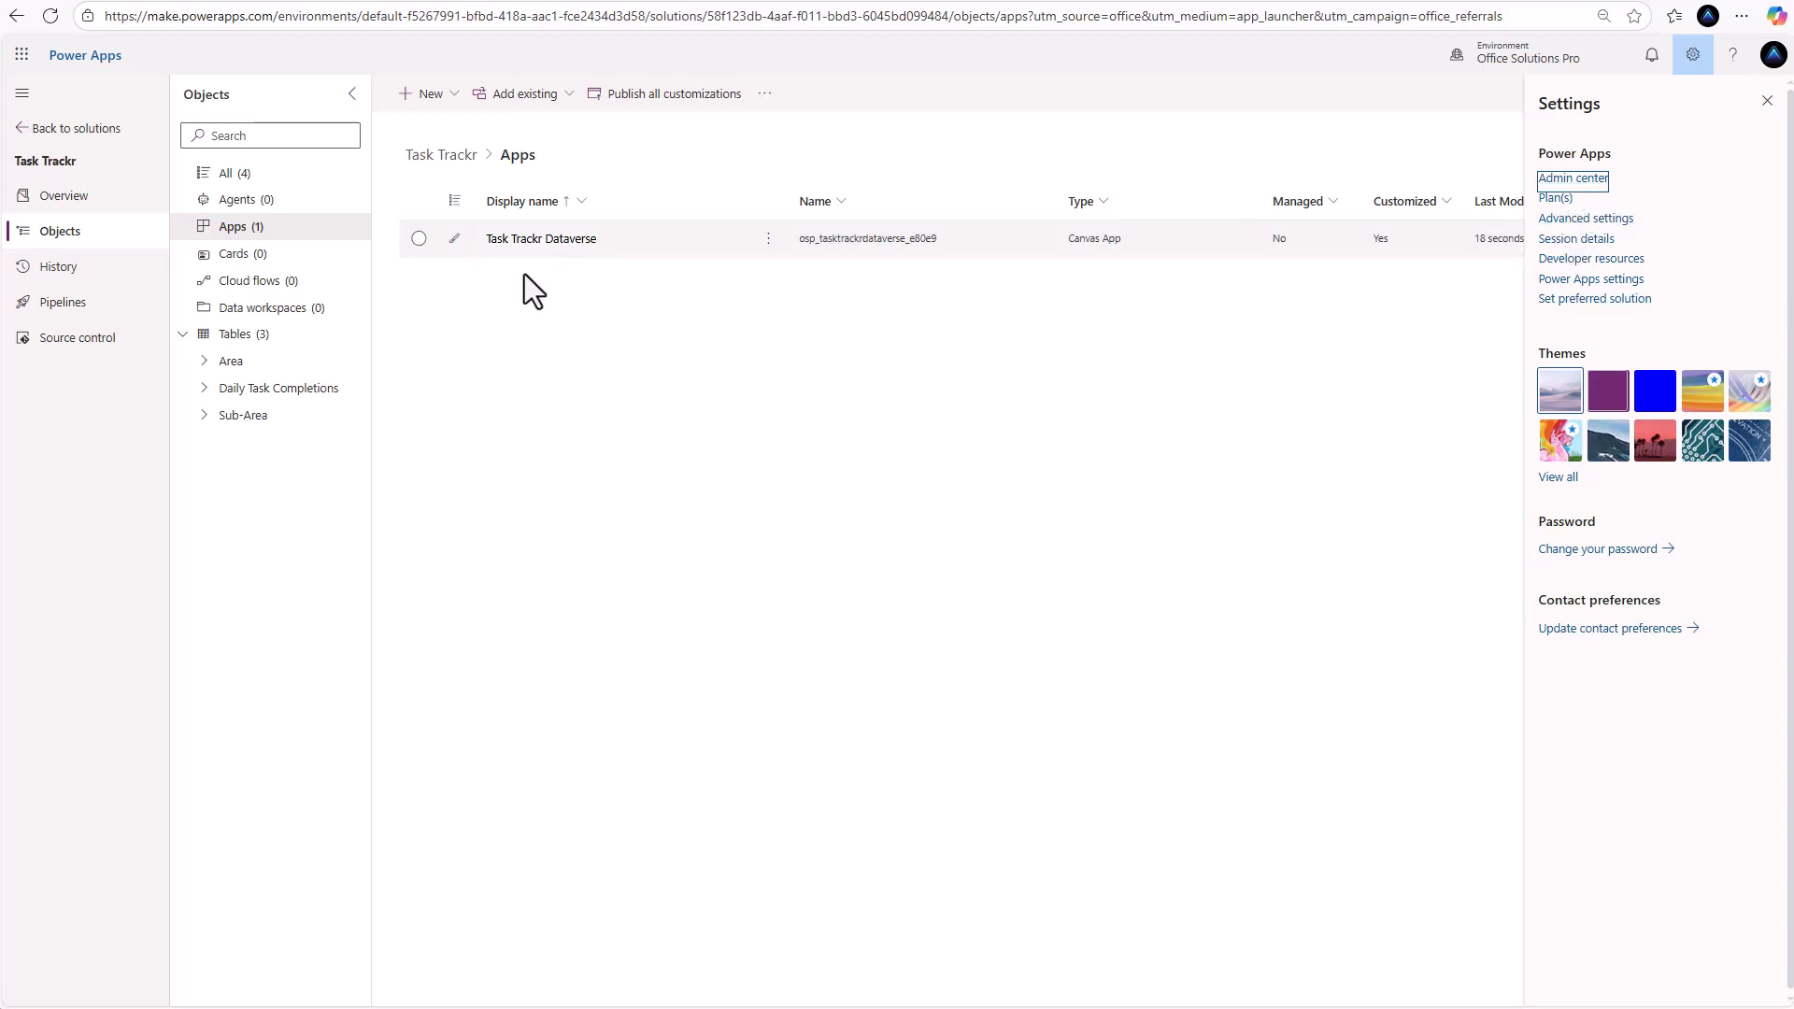
left_click(1562, 179)
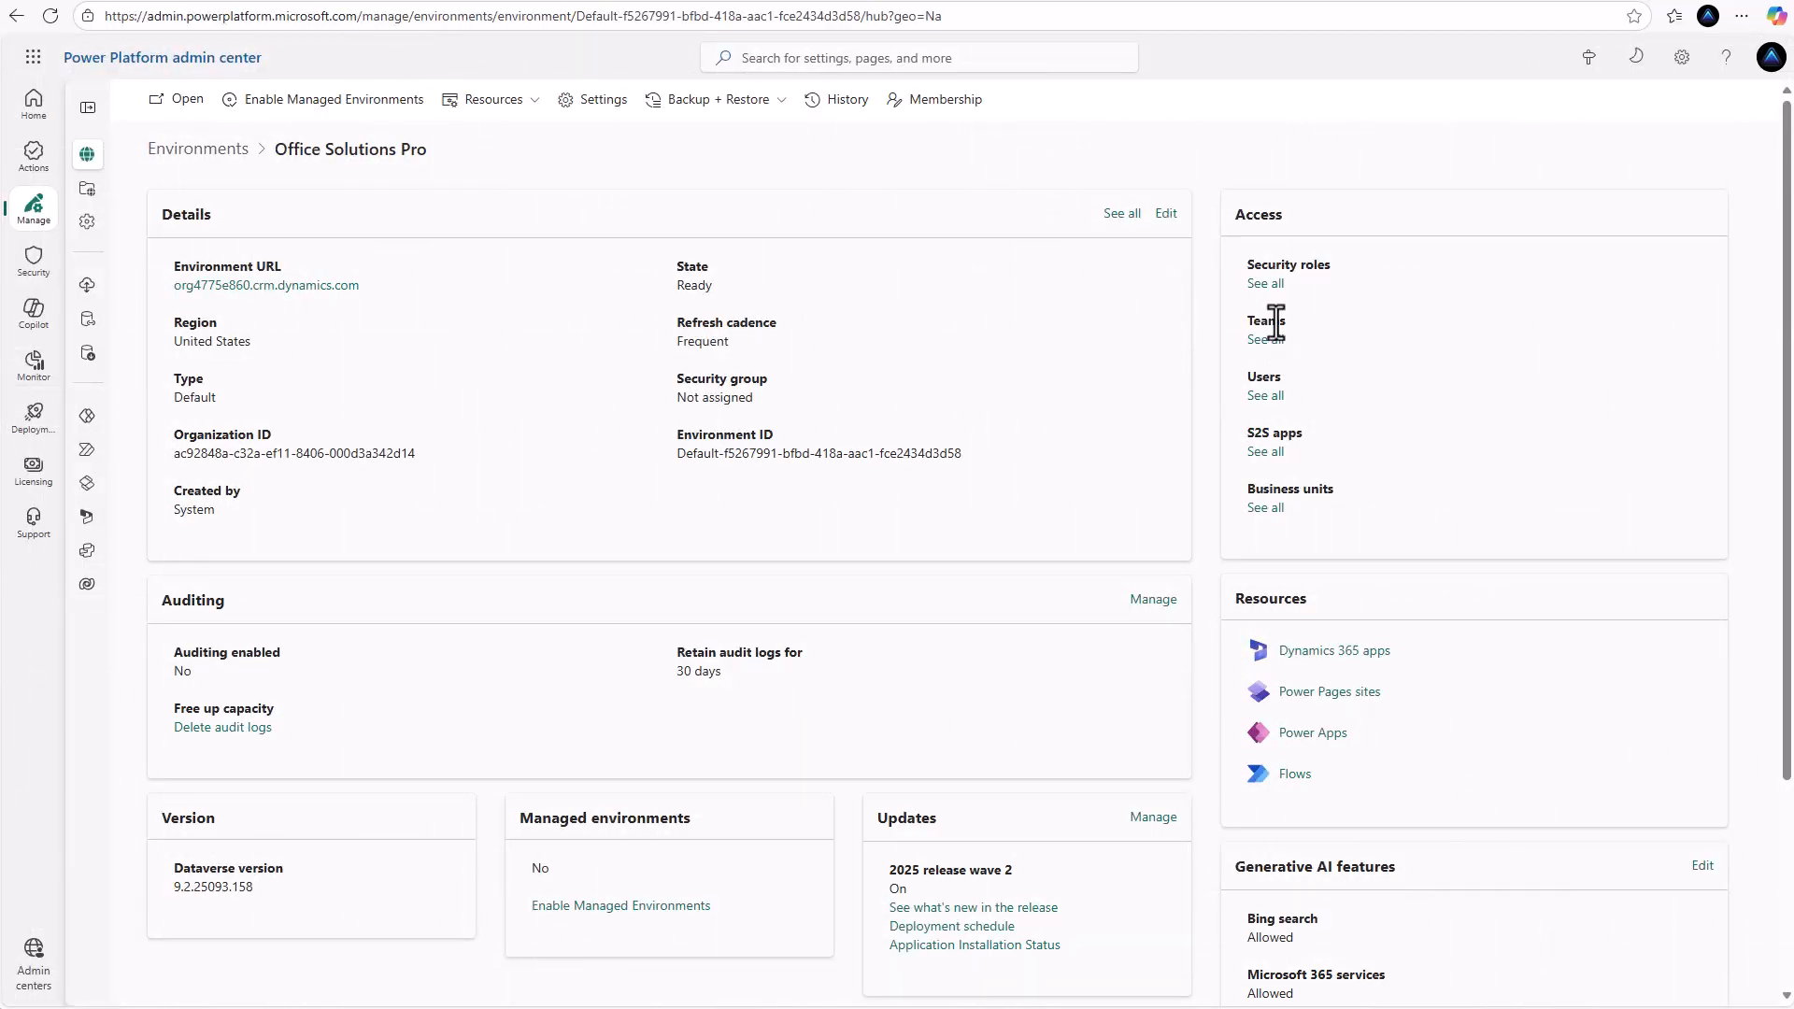
left_click(1273, 285)
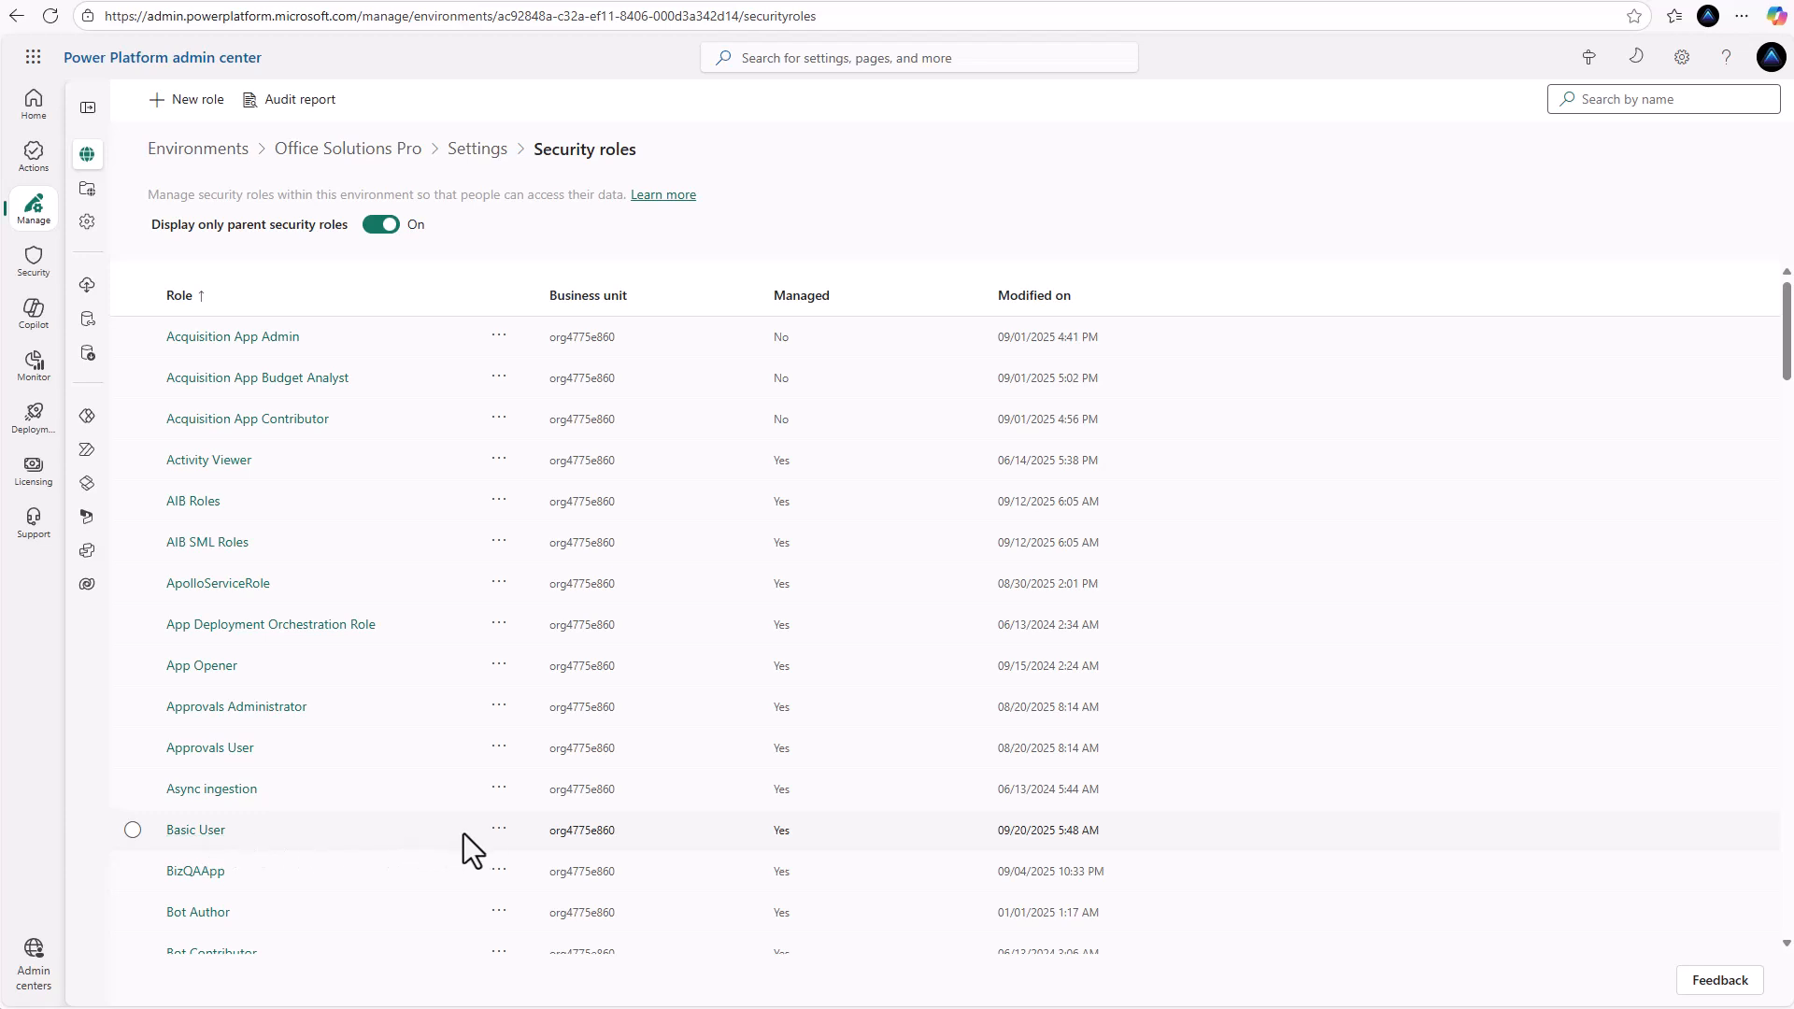
Copy the Basic User security role under the name "Basic User Task Trackr"
left_click(500, 833)
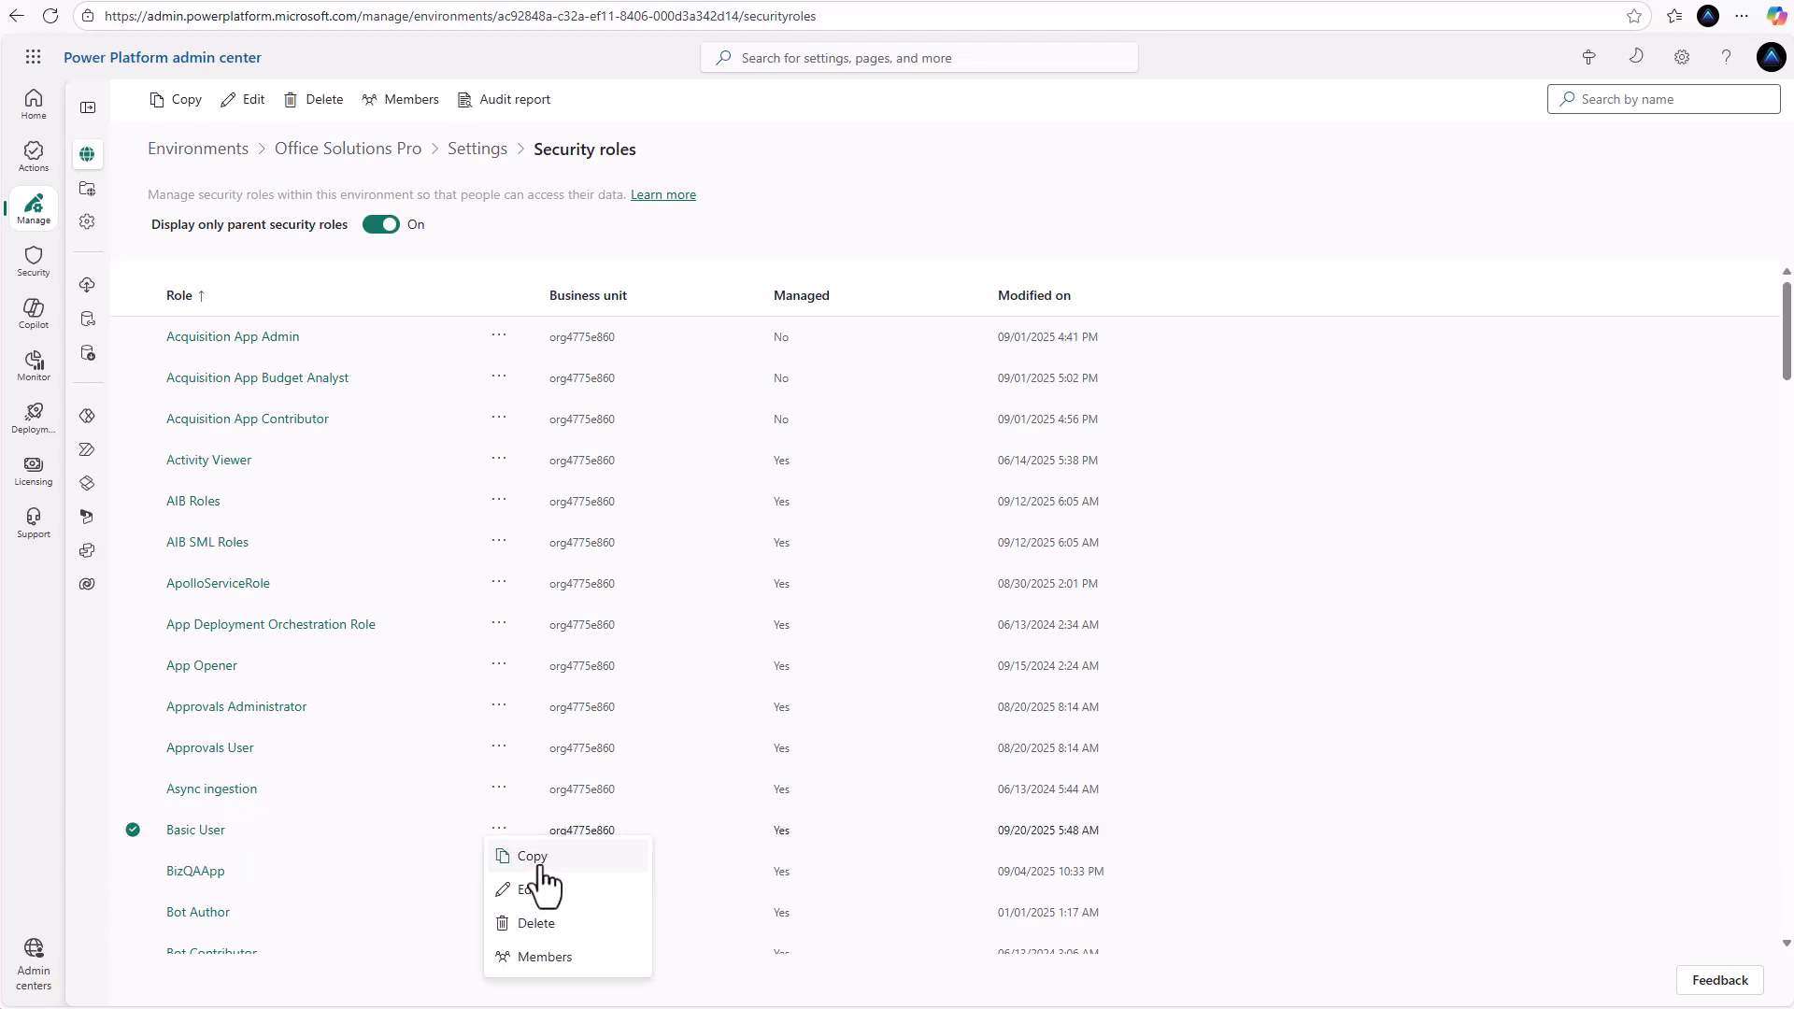
left_click(551, 856)
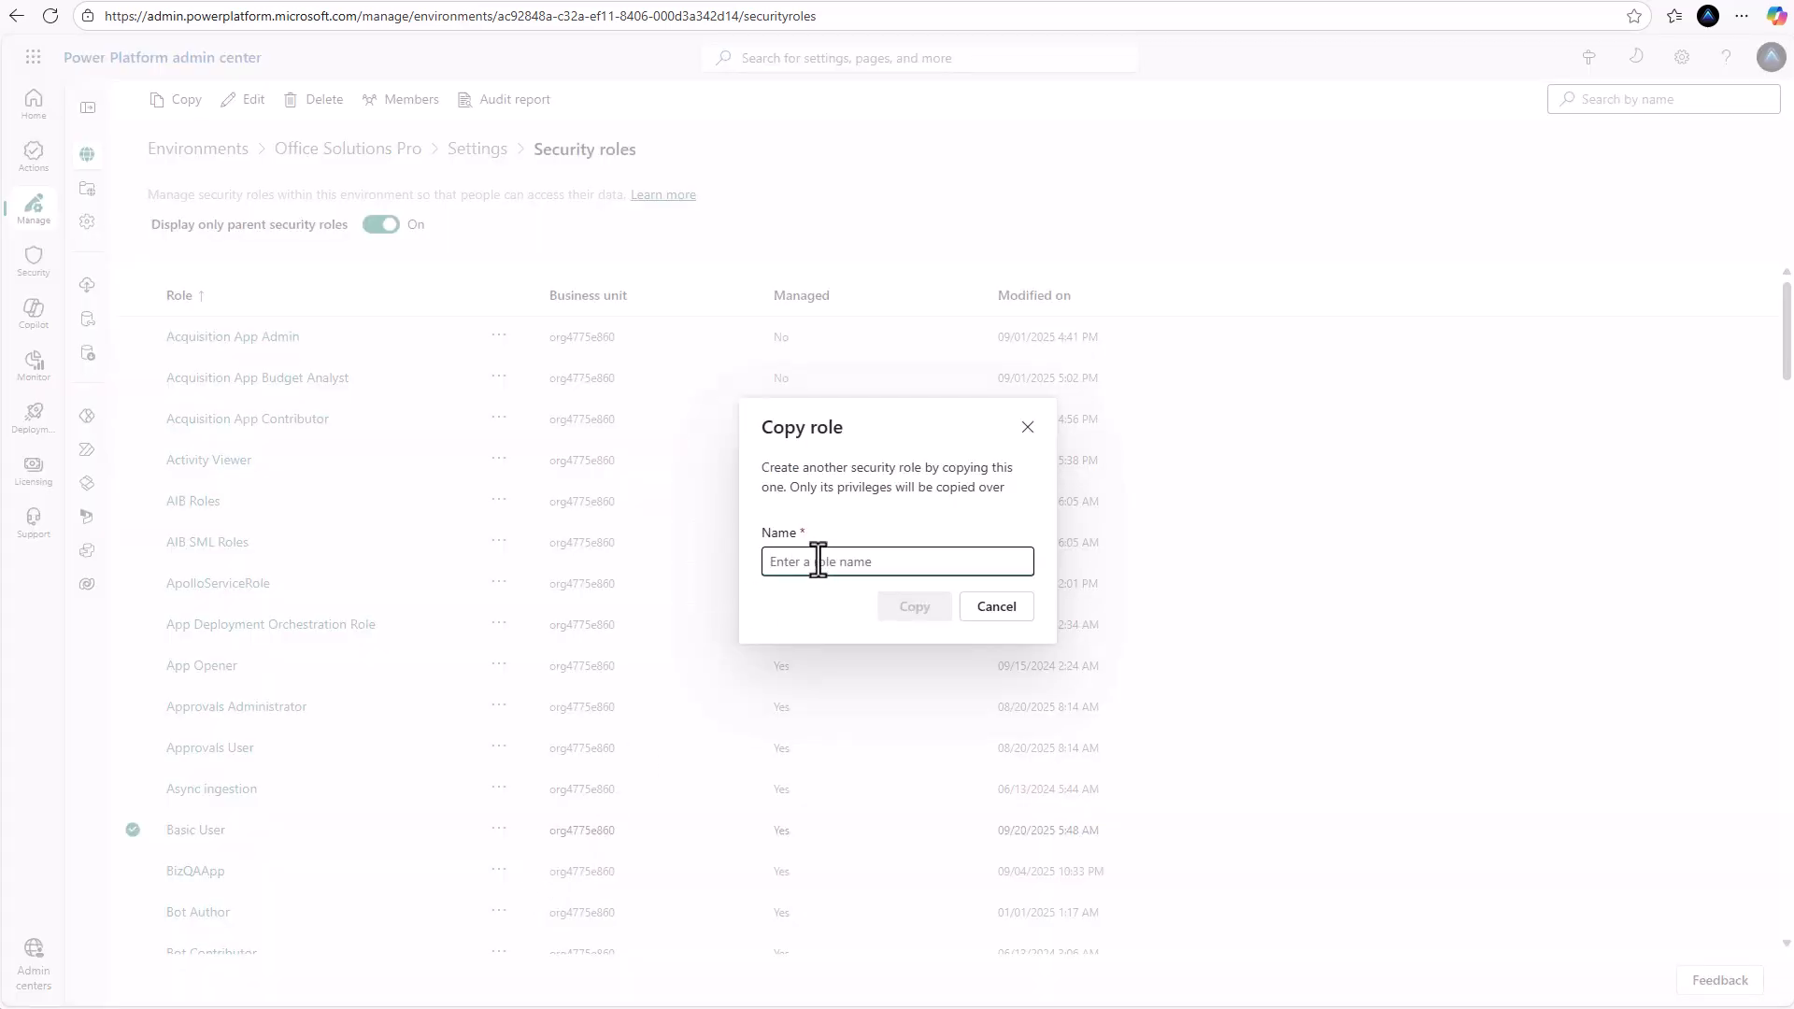
type("Basic User")
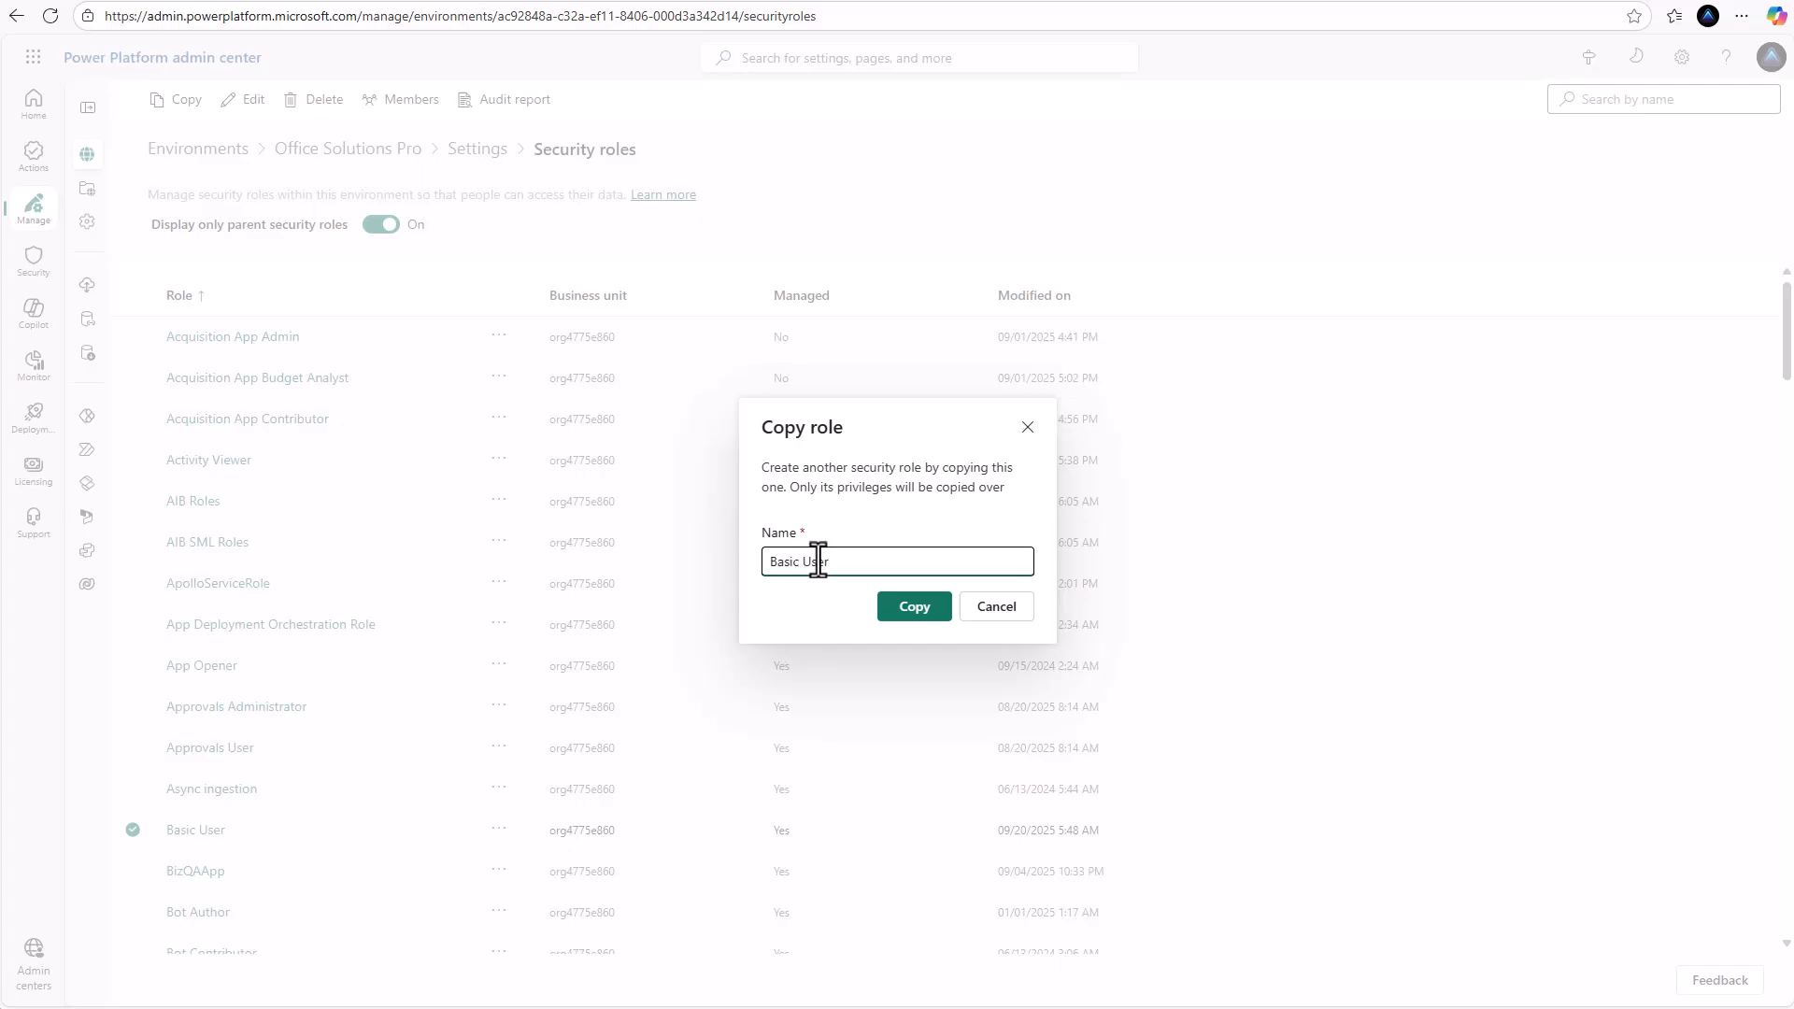
type(" Task Trackr")
left_click(911, 609)
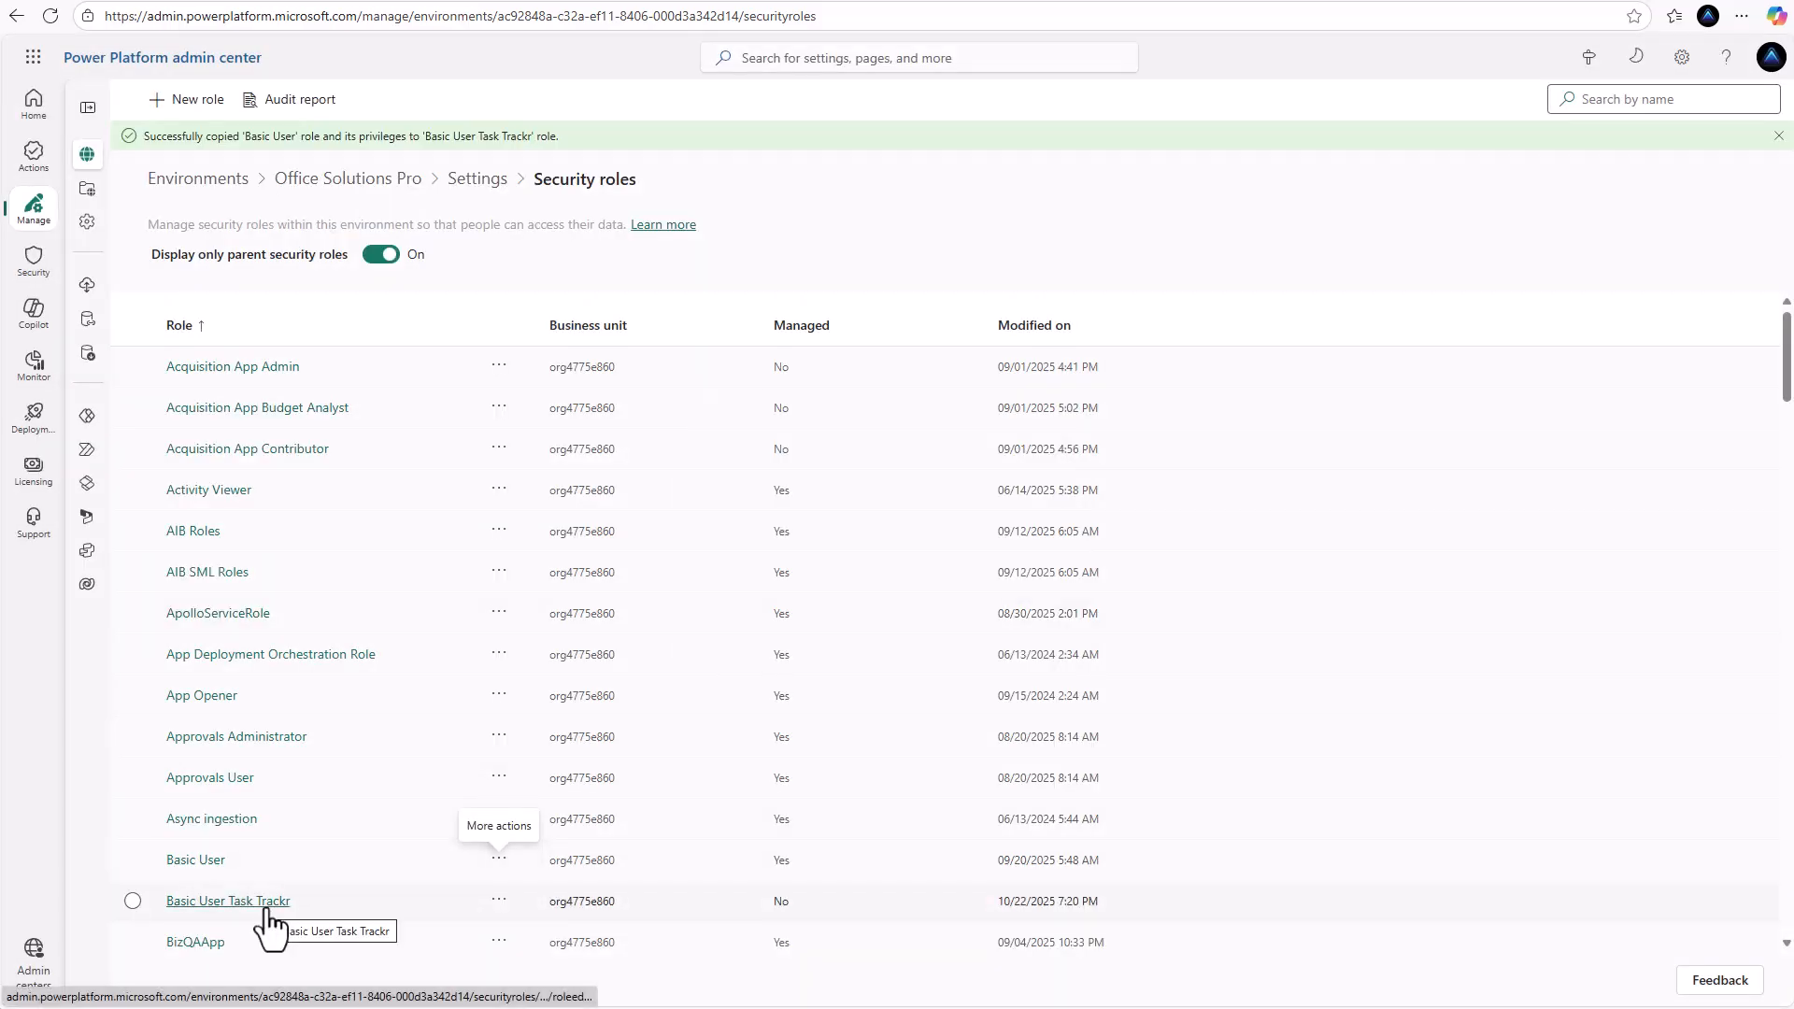
Open the Basic User Task Trackr role and show only its unassigned tables, searching for "area" and "osp"
left_click(267, 903)
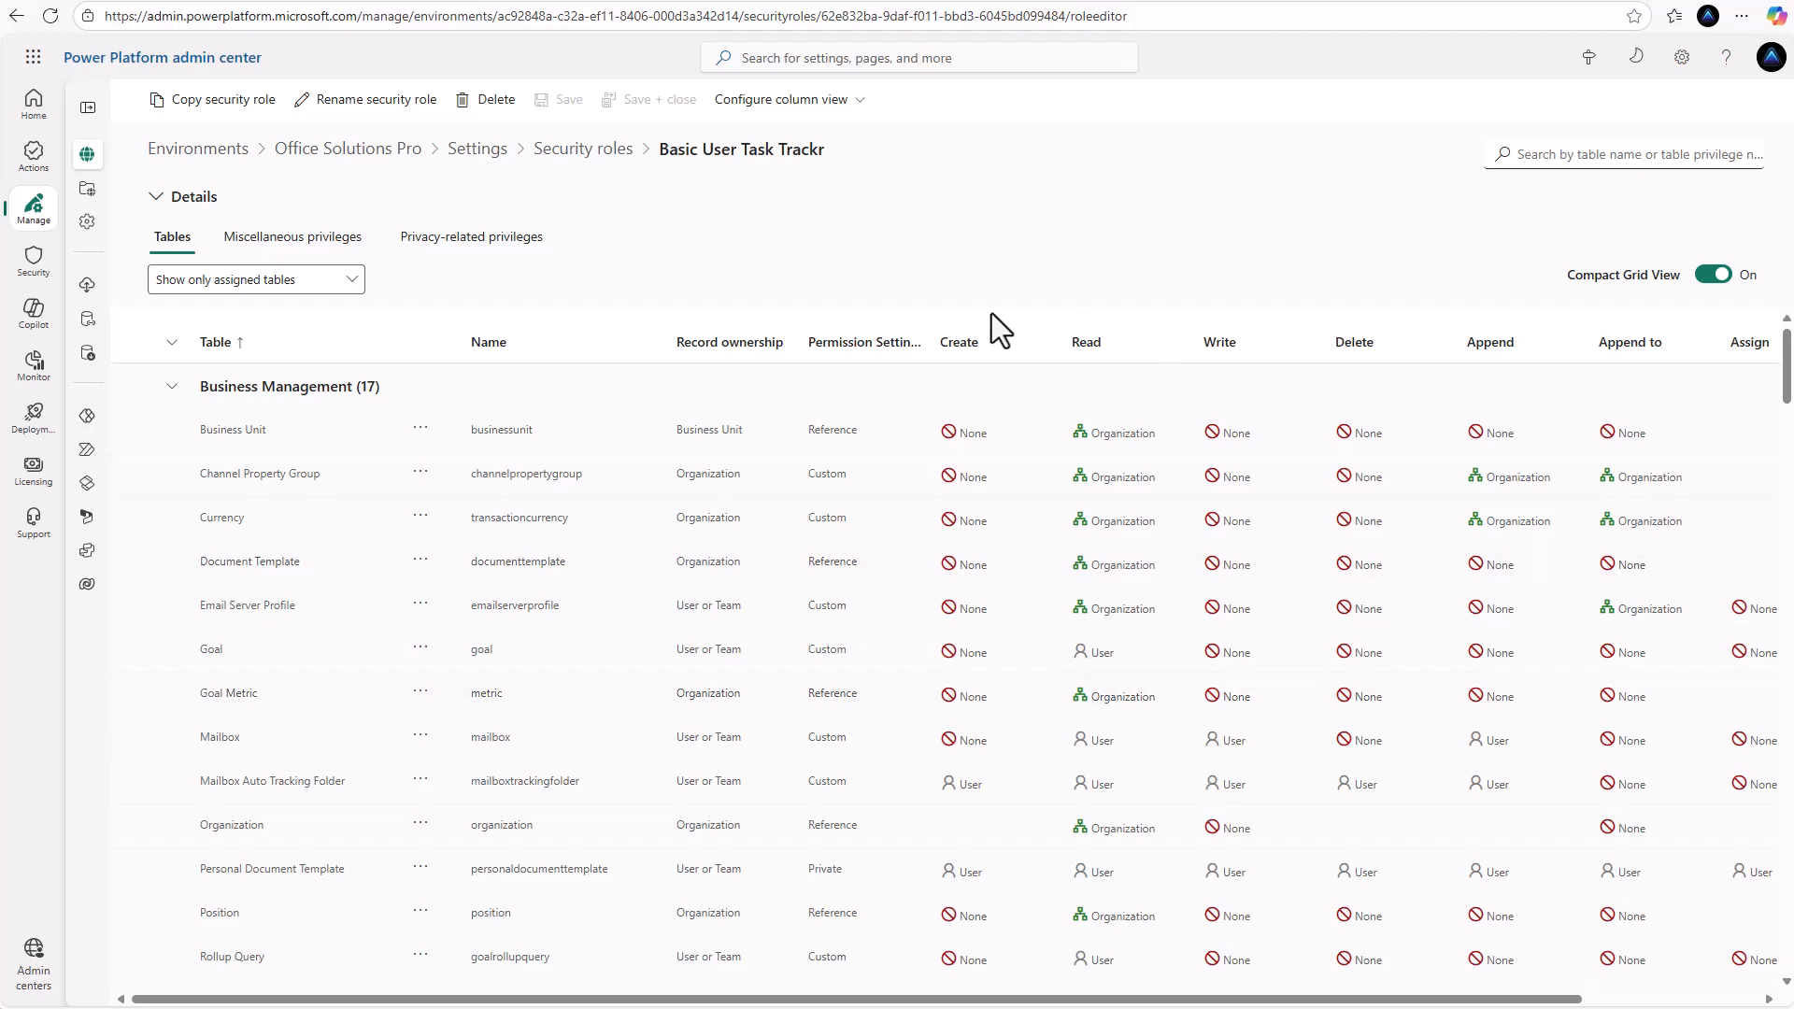
left_click(1590, 159)
type("area")
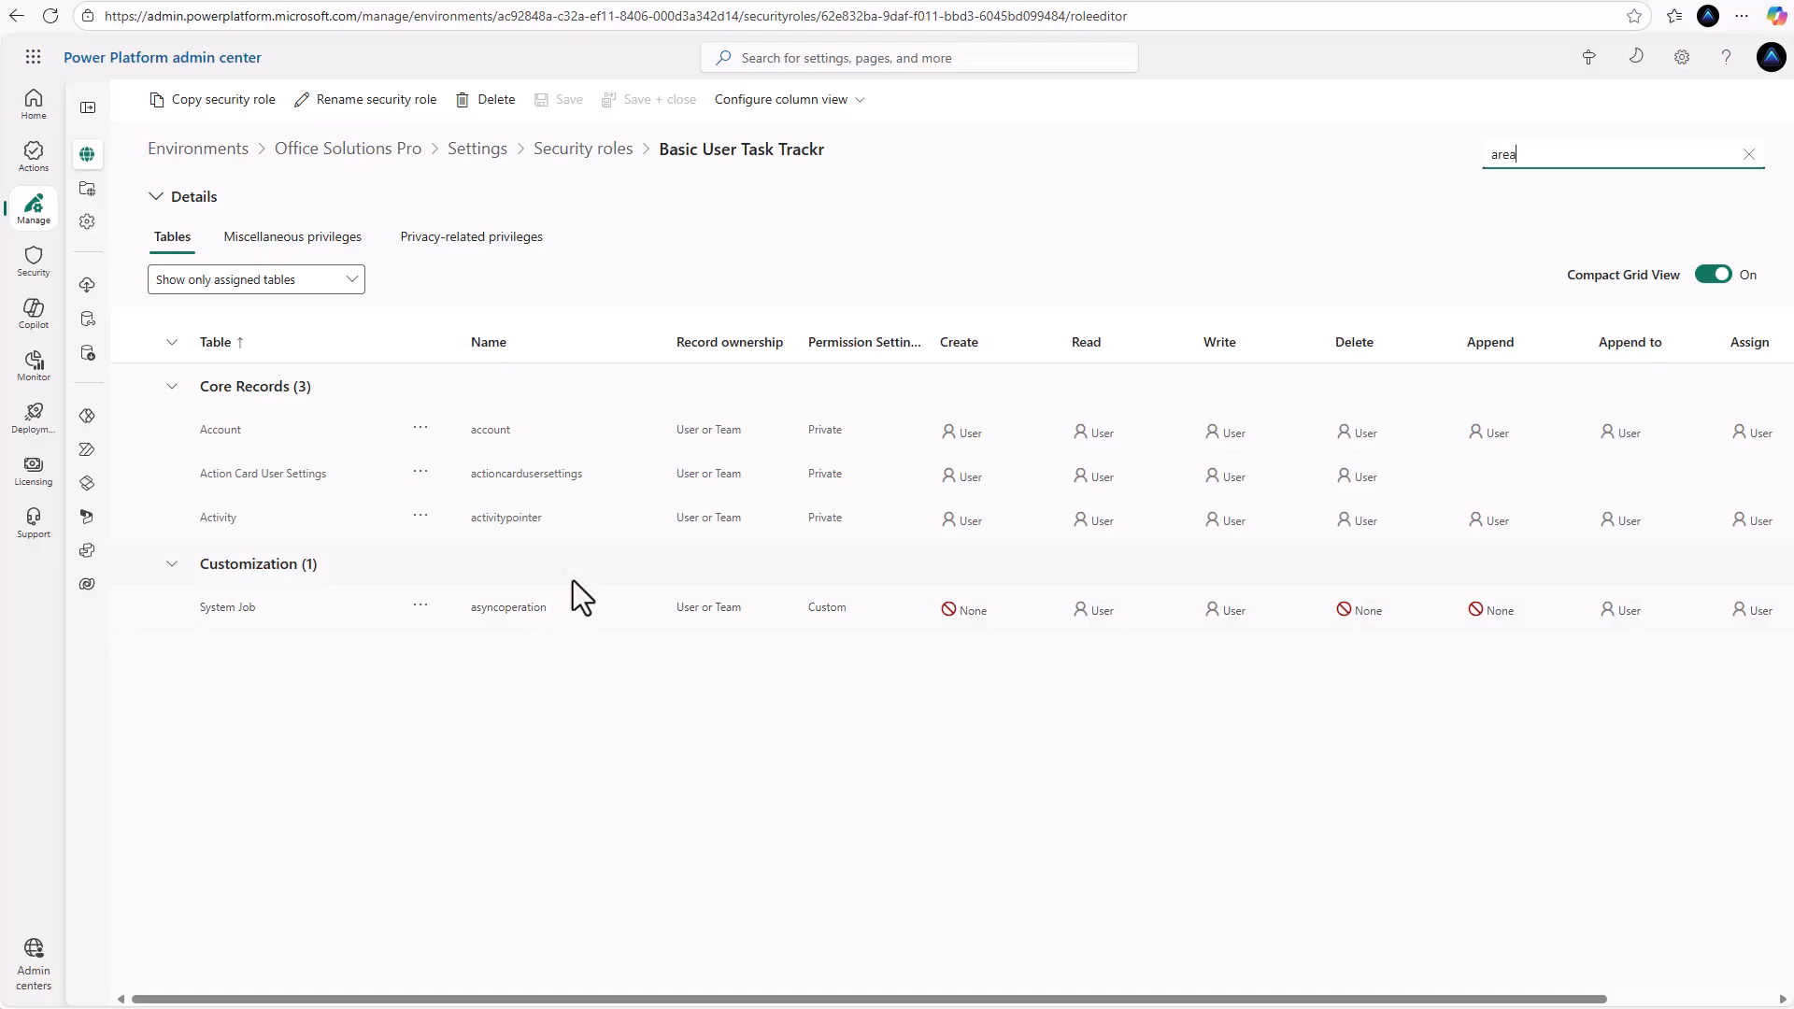
double_click(1597, 160)
type("osp")
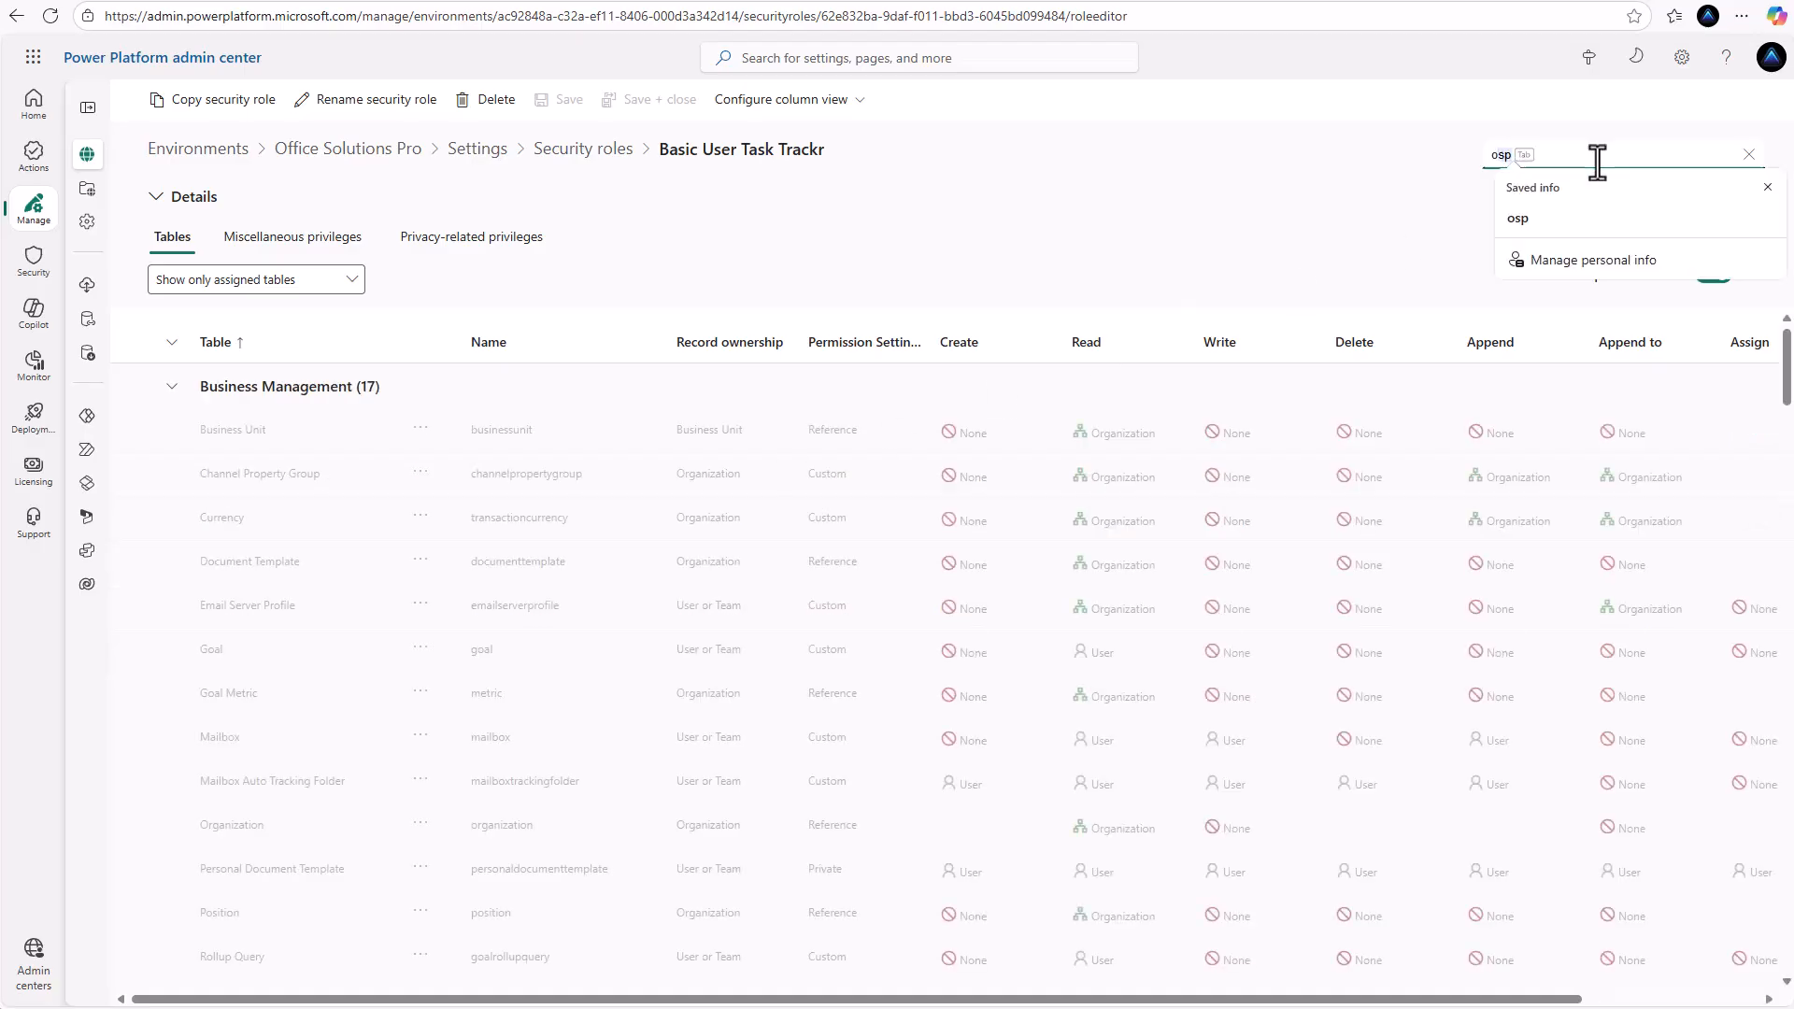
left_click(338, 283)
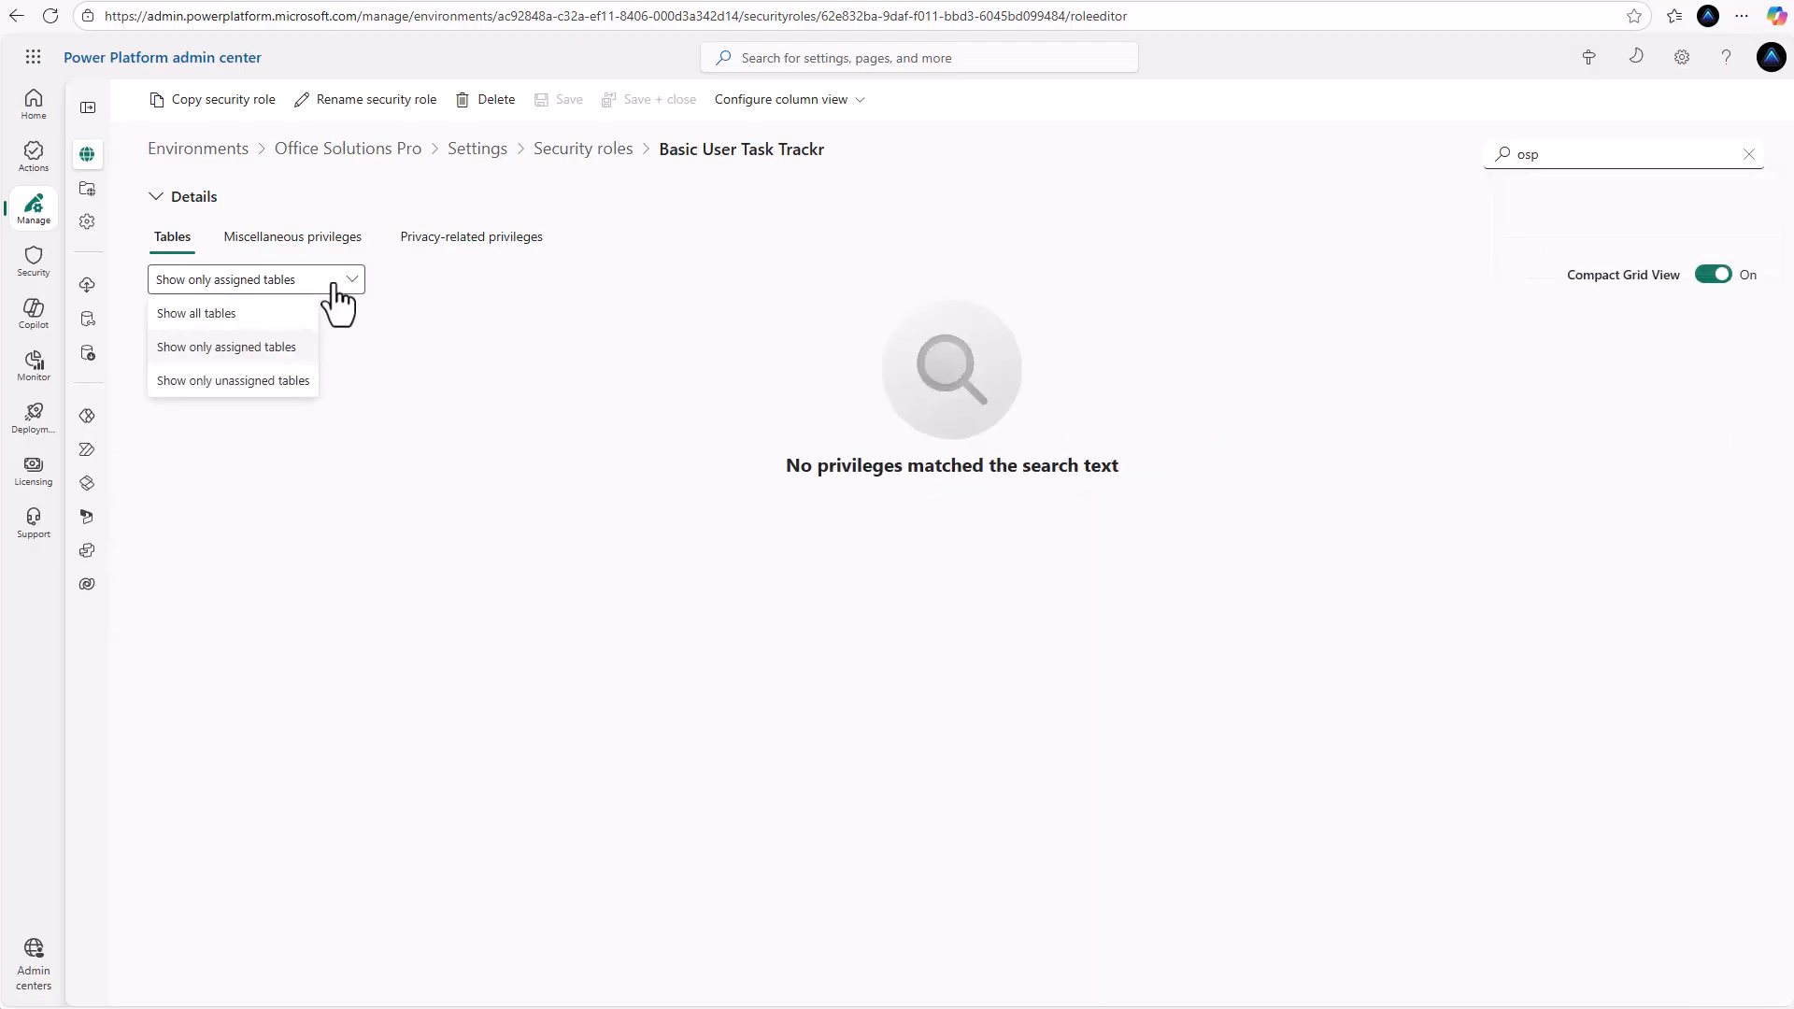
left_click(277, 384)
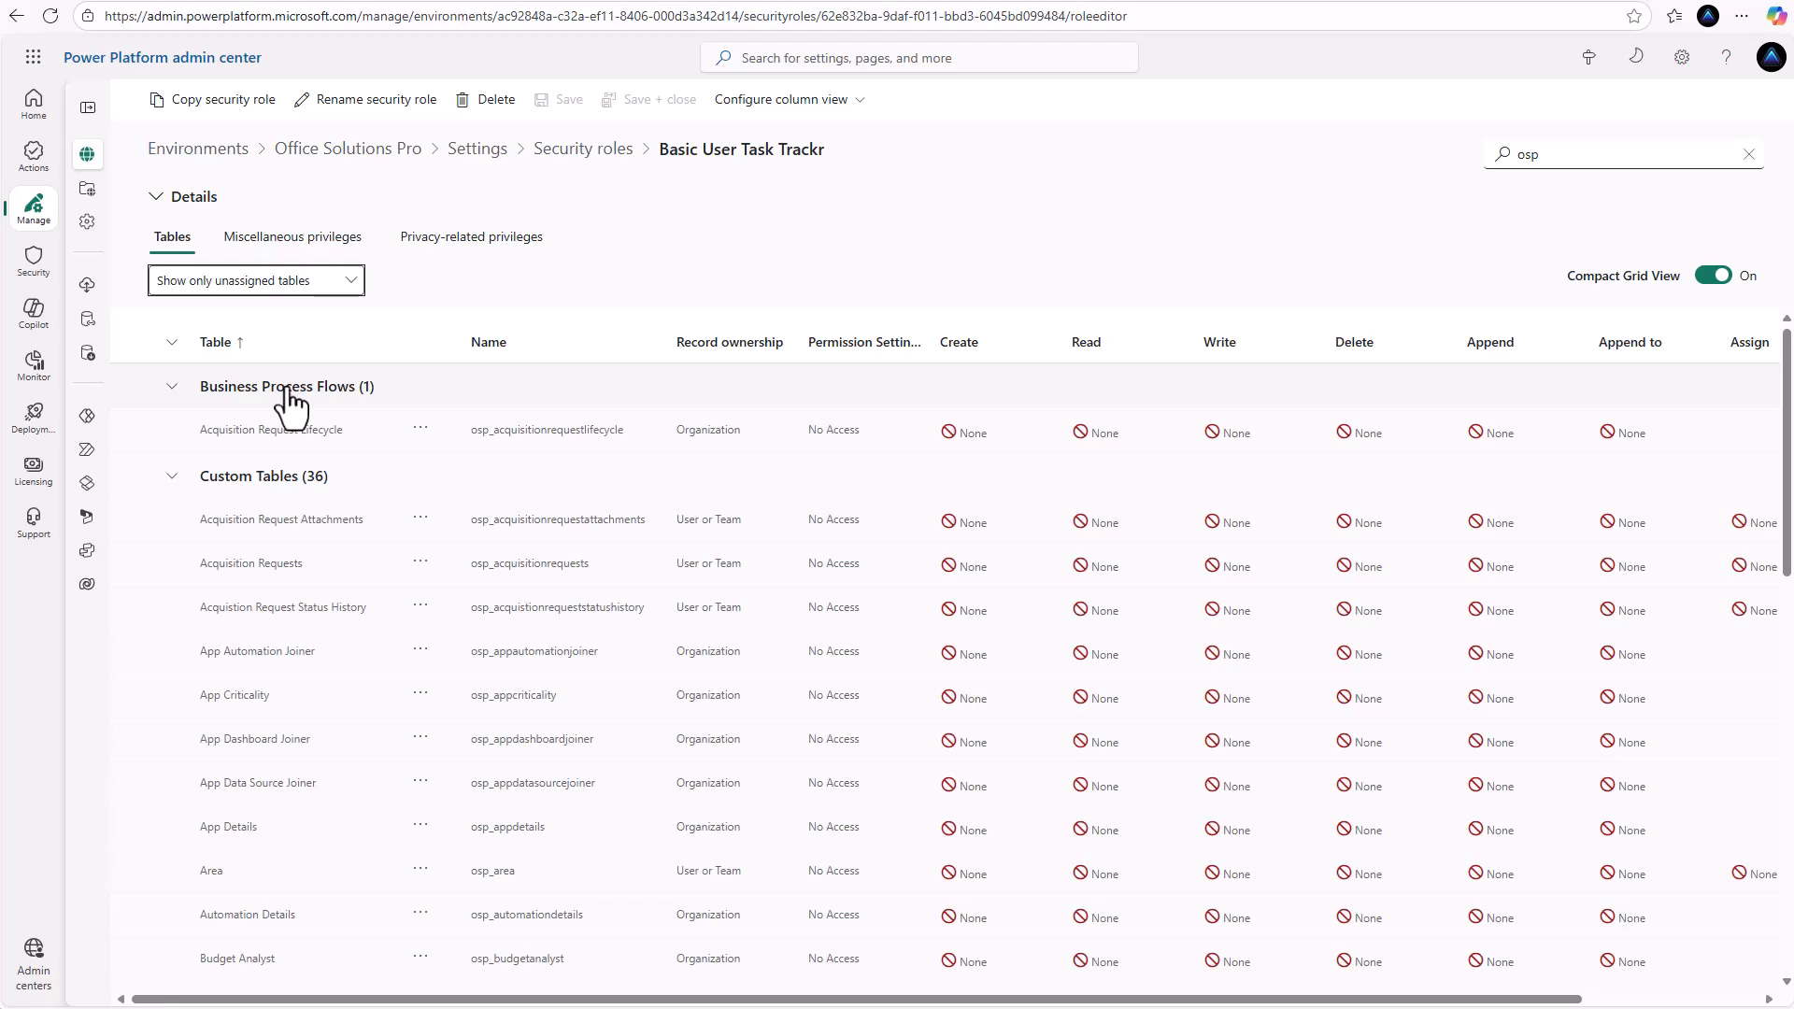
Filter the role's unassigned tables by "area" and find the Area and Sub-Area custom tables
scroll(493, 476, "down", 2)
scroll(496, 476, "up", 3)
left_click(1562, 154)
double_click(1545, 154)
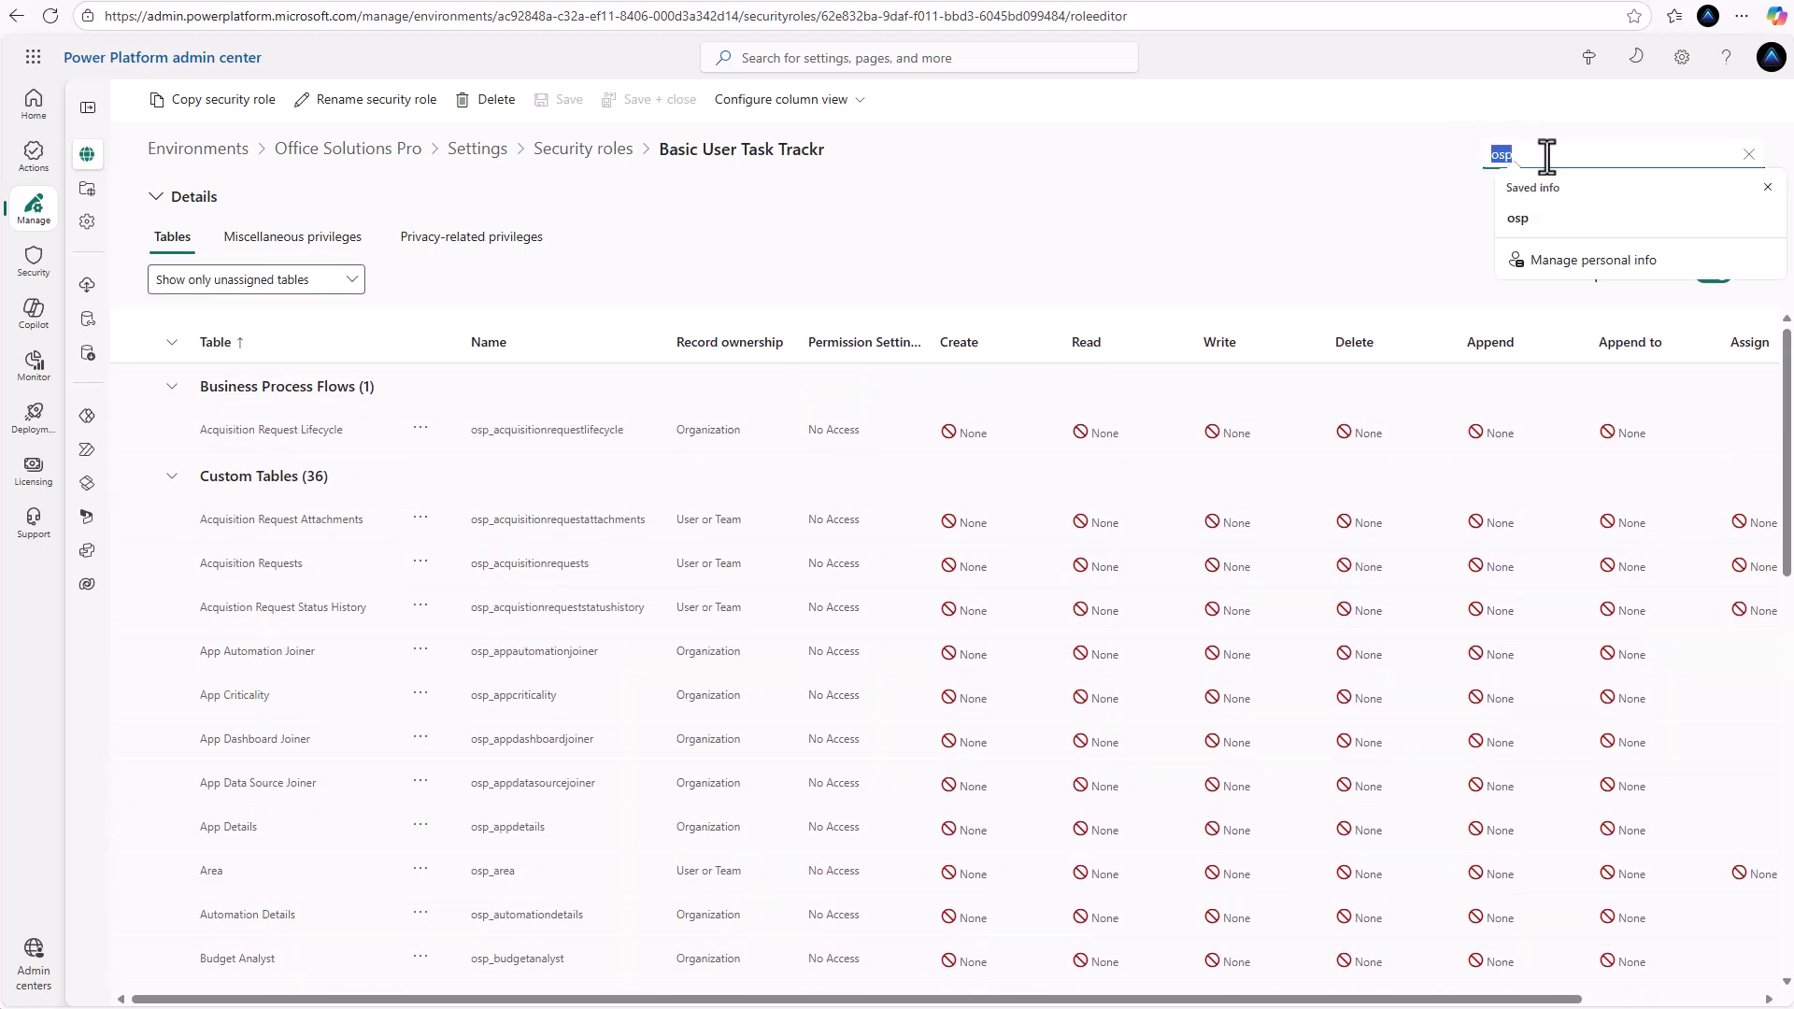
type("area")
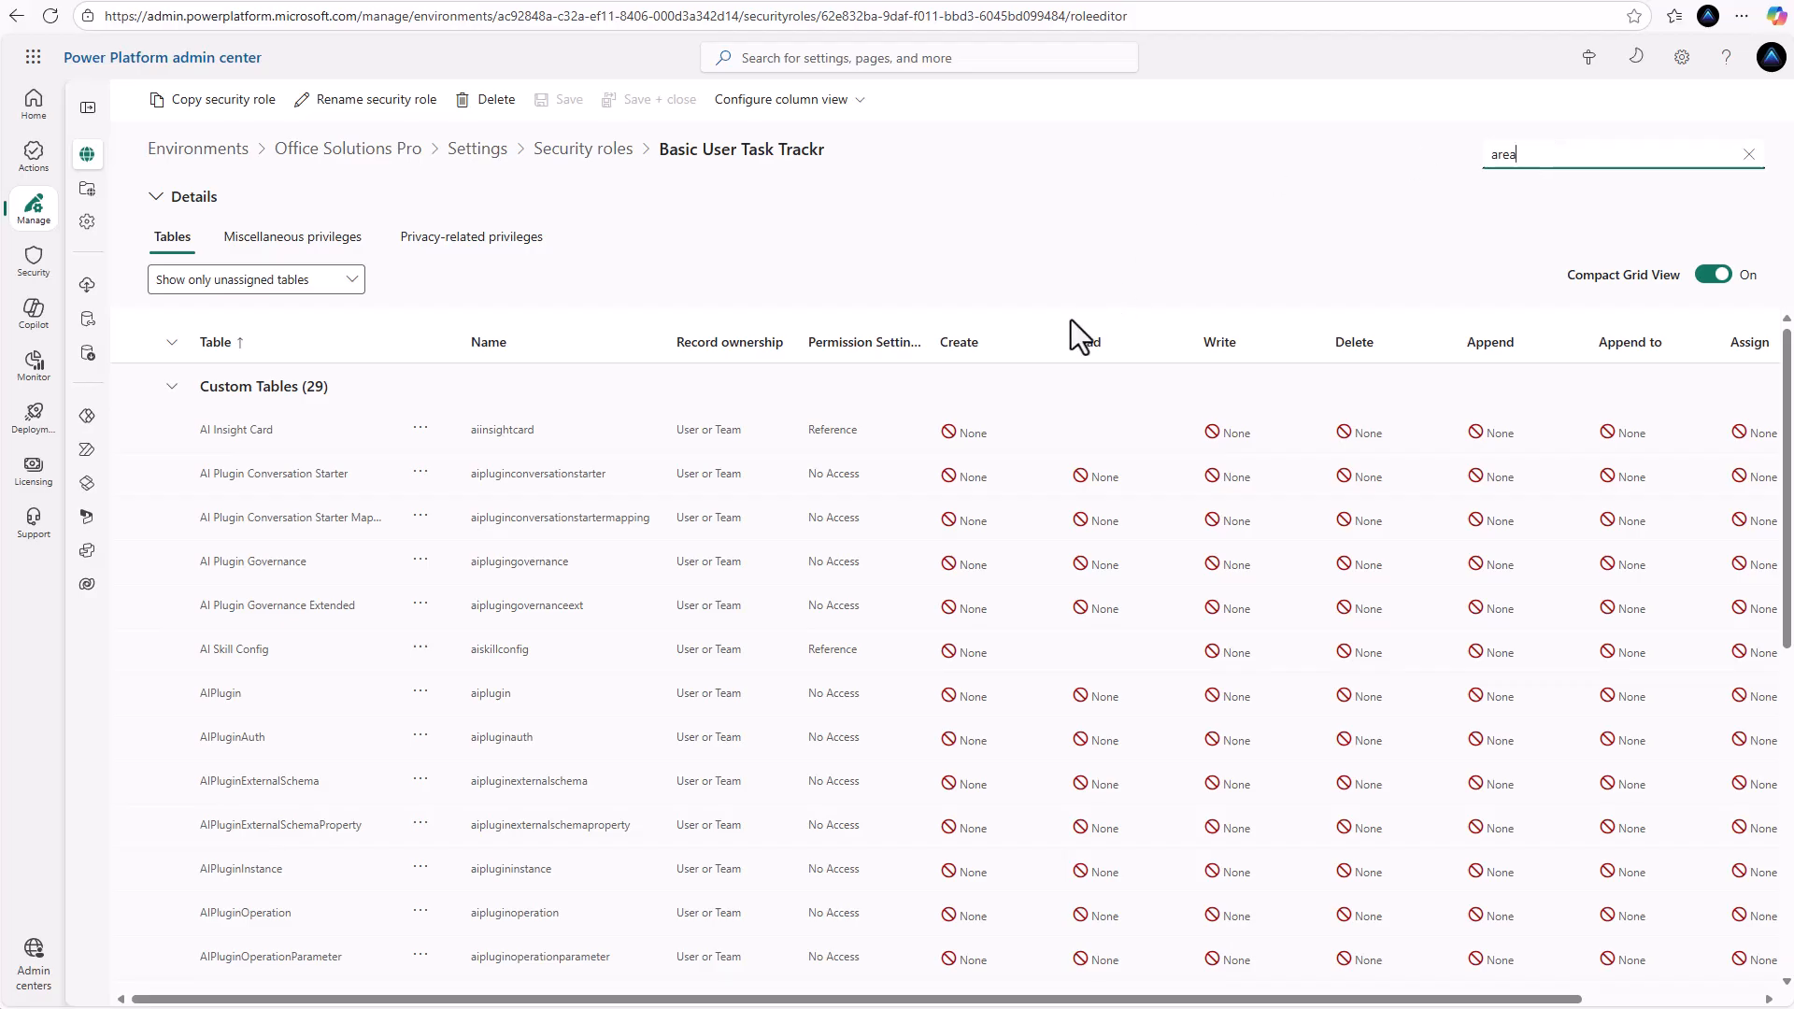
scroll(906, 495, "down", 5)
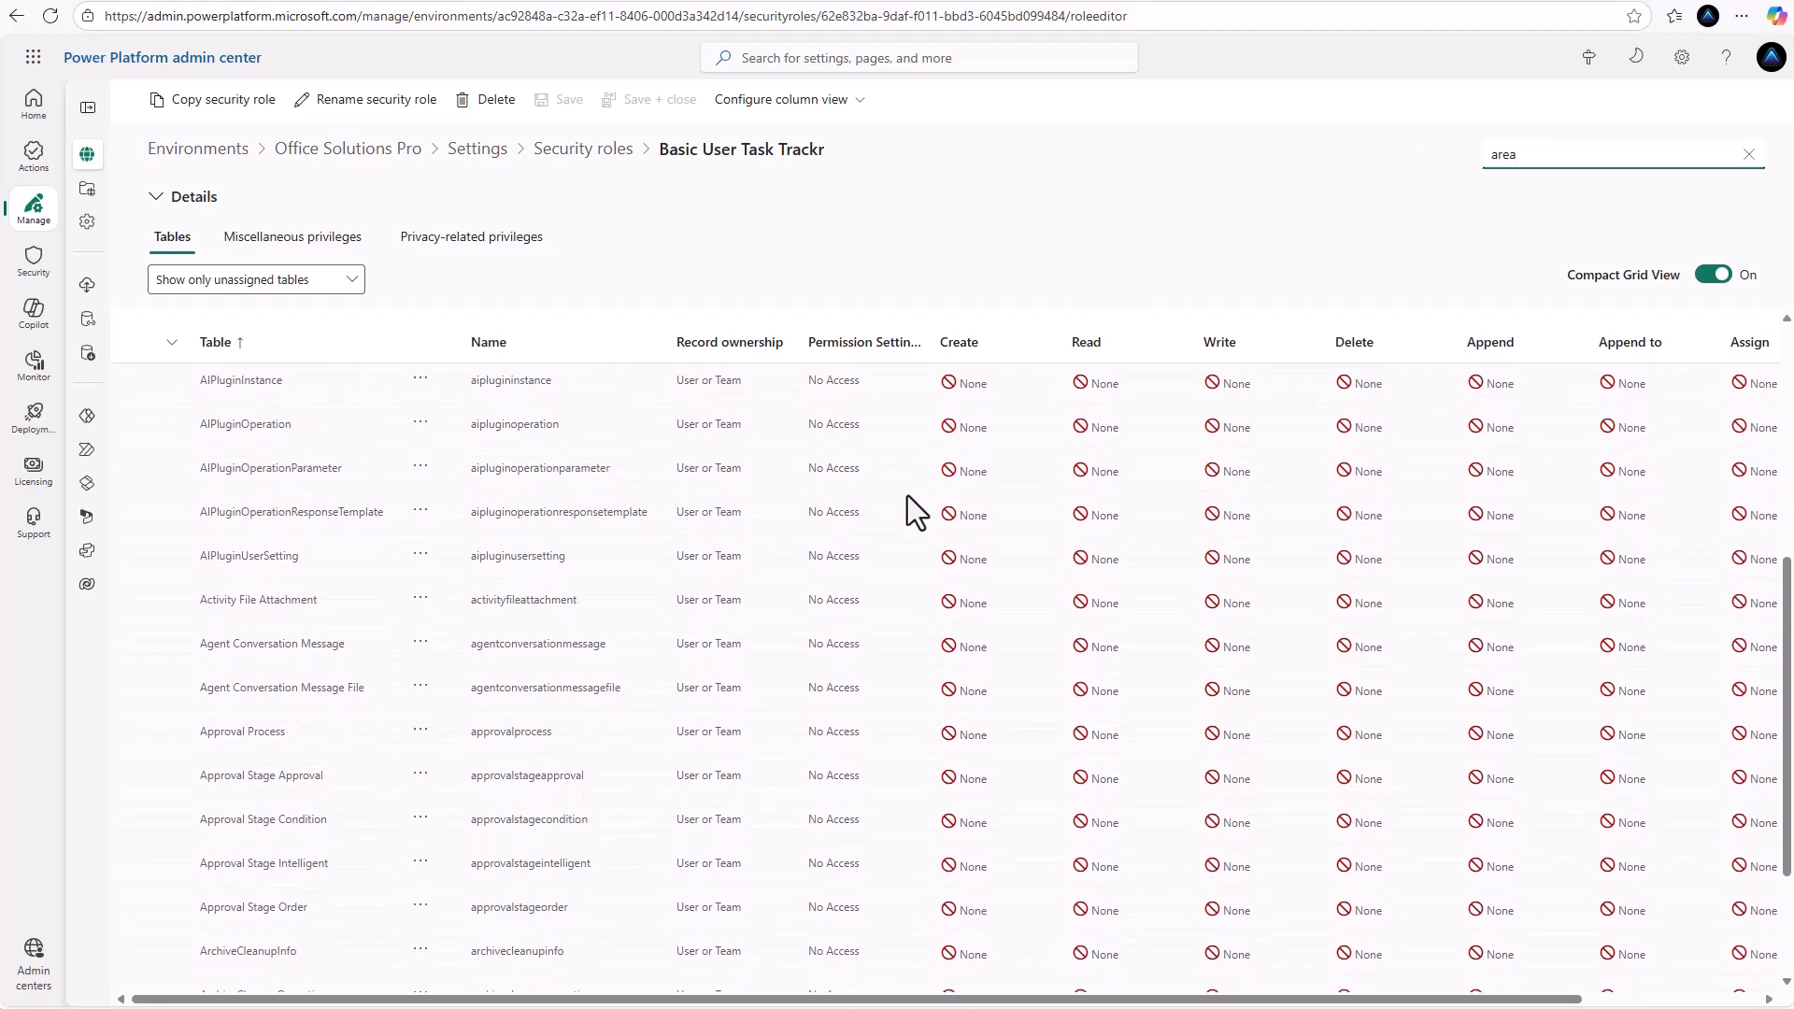
scroll(906, 496, "down", 2)
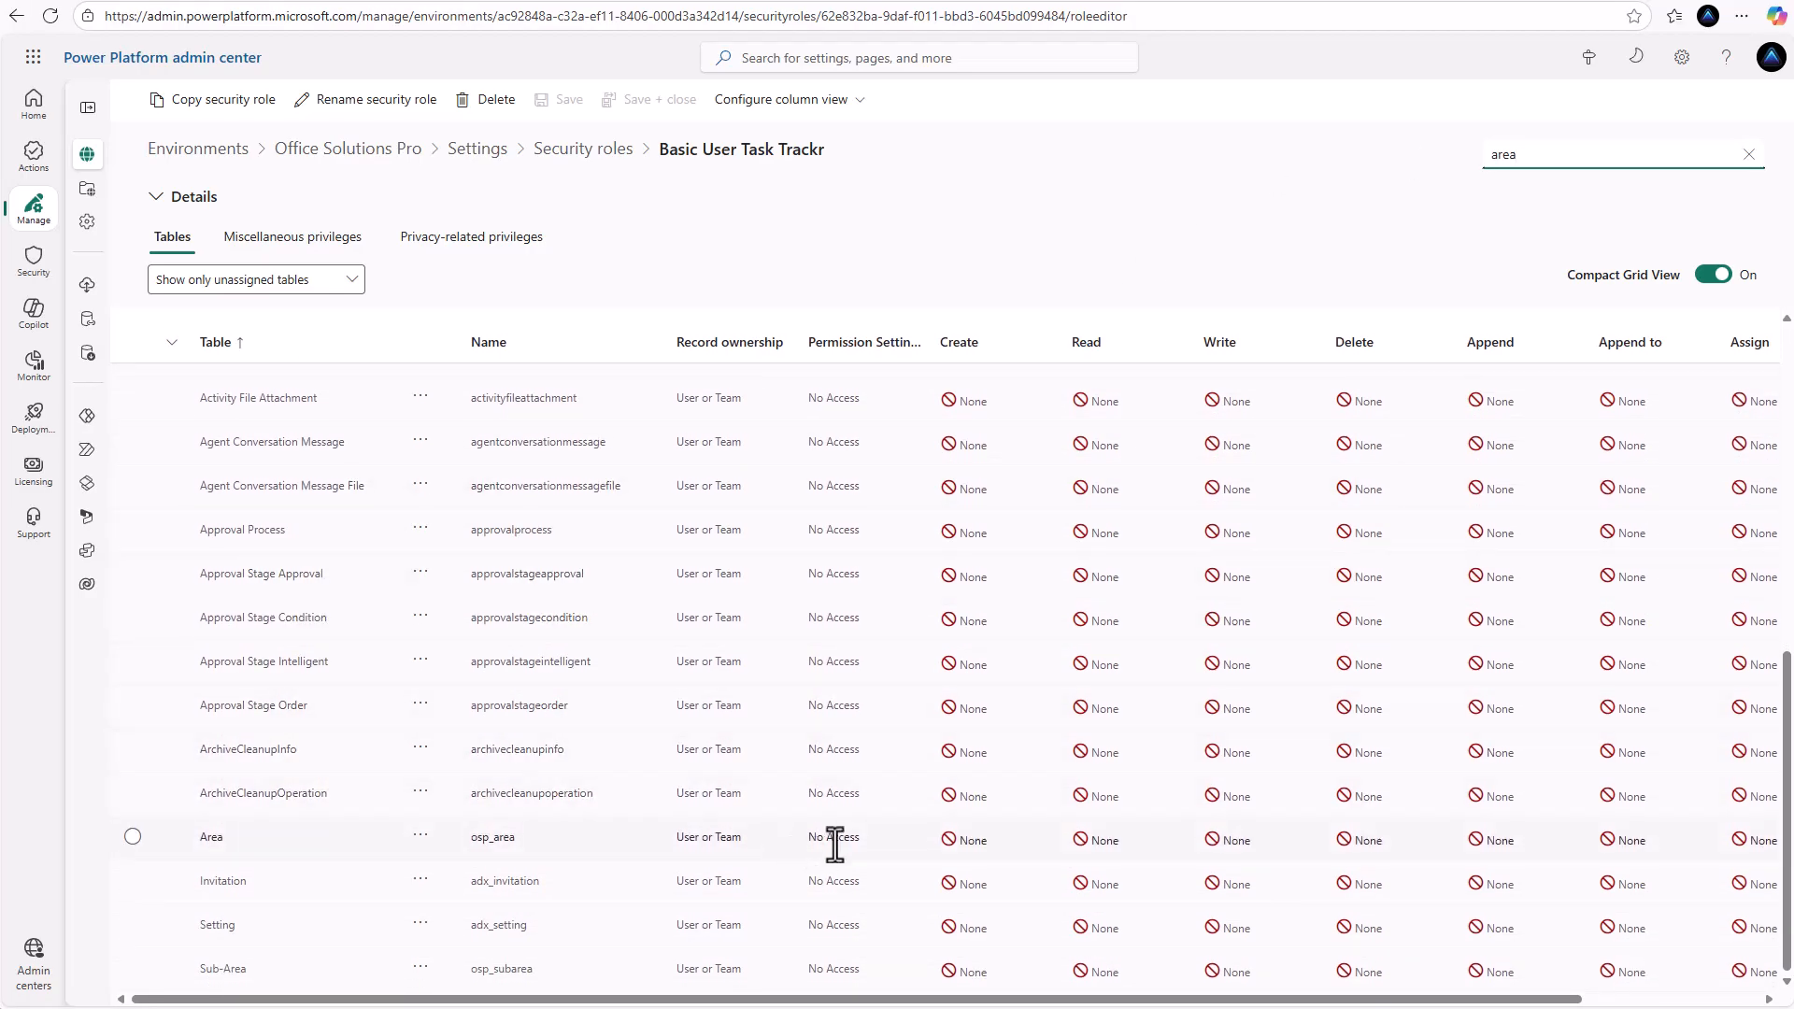
Grant User-level Create, Read, Write, Append and Append to privileges on the Area table
left_click(992, 848)
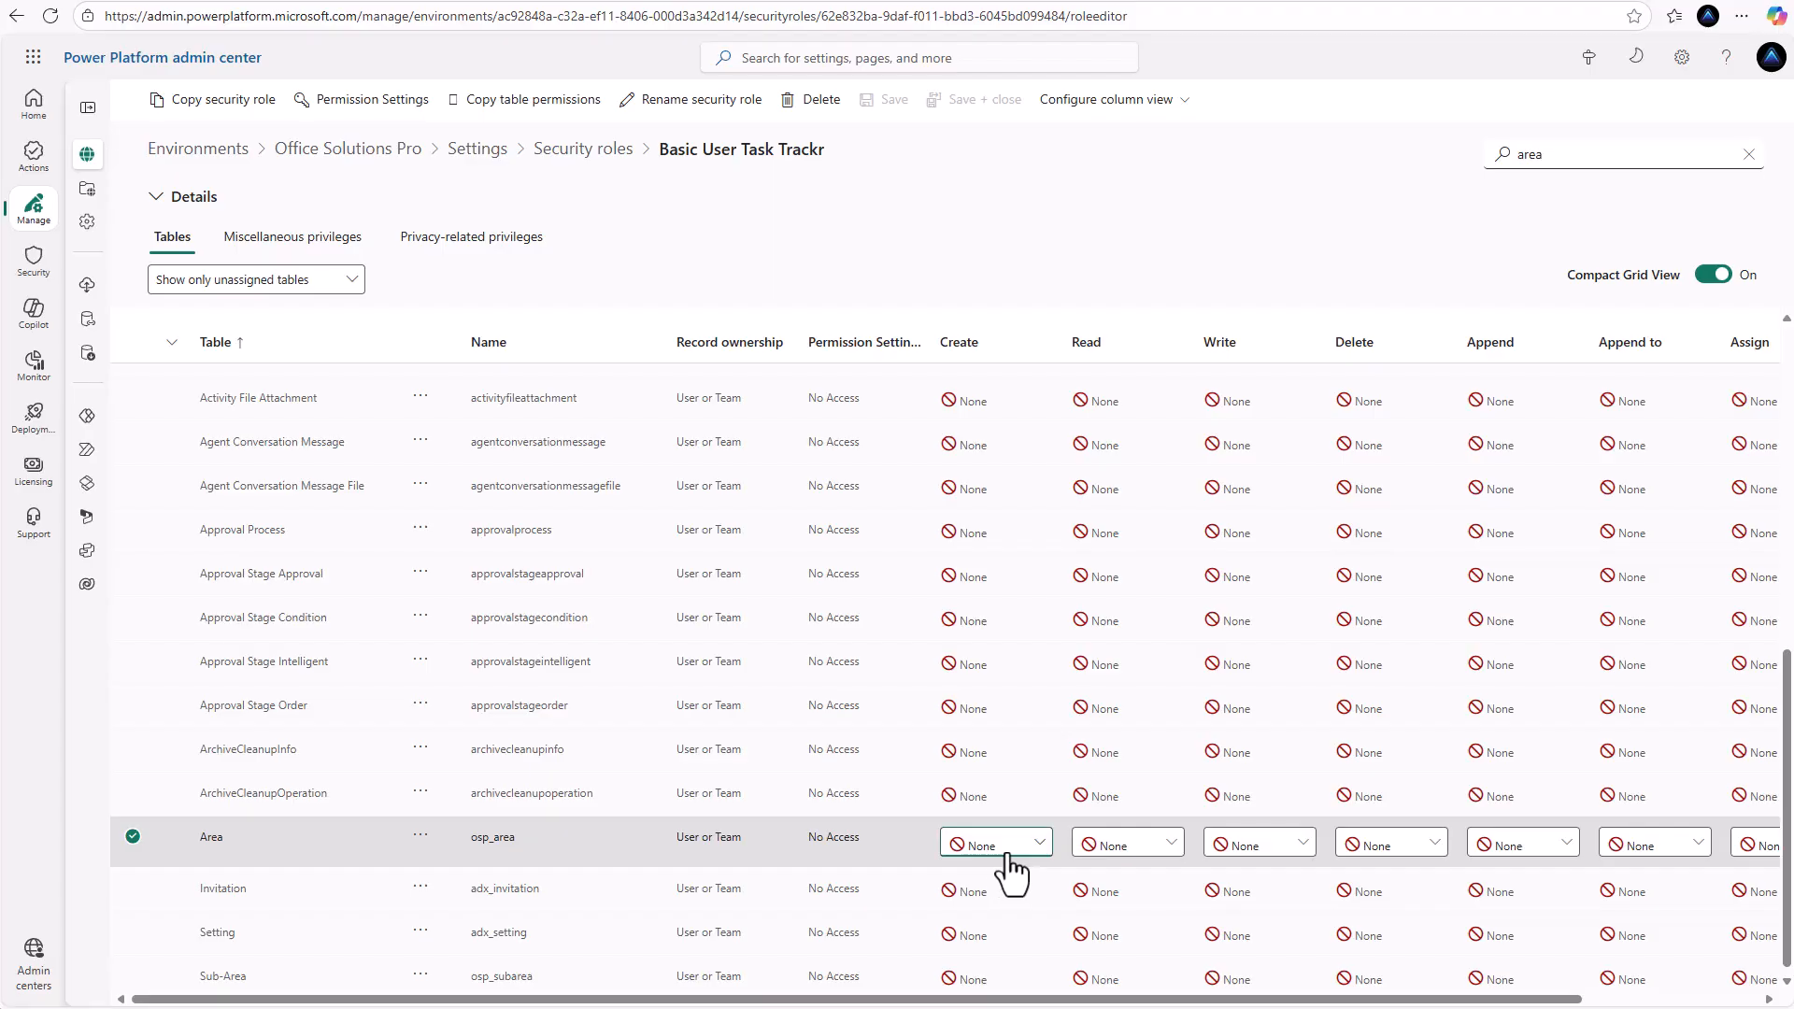
left_click(1007, 852)
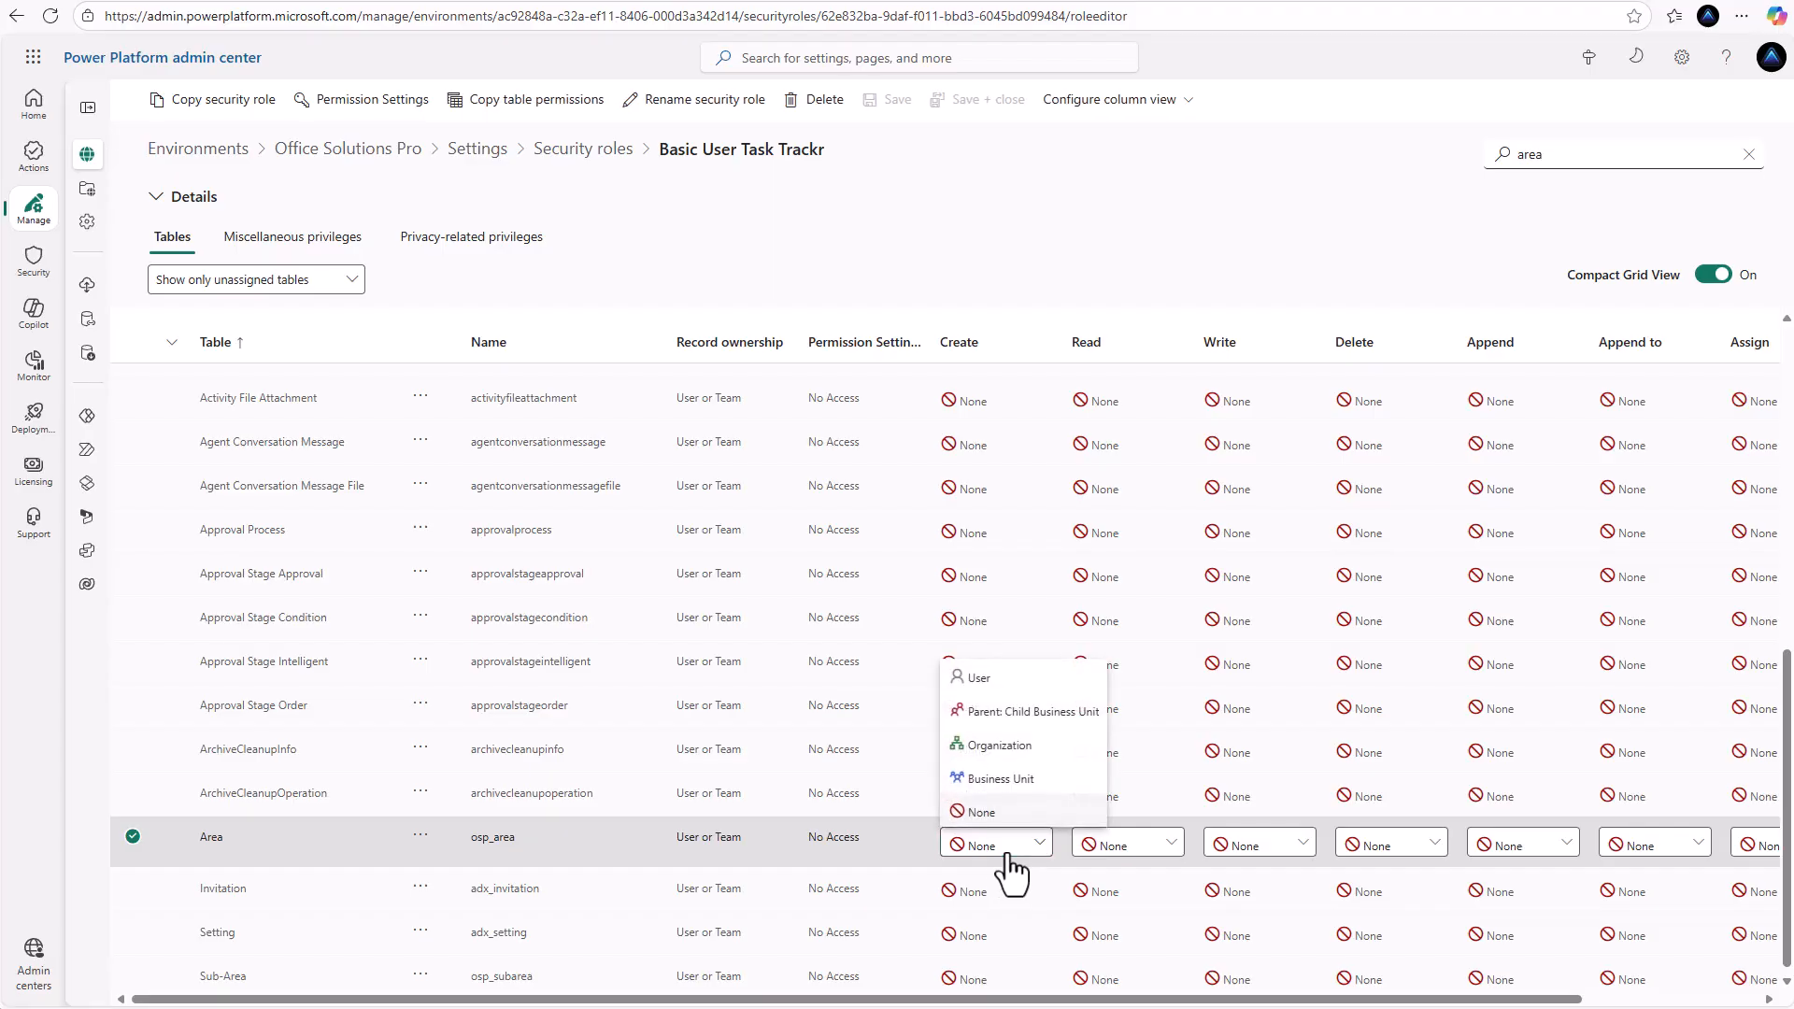
left_click(981, 679)
left_click(1170, 879)
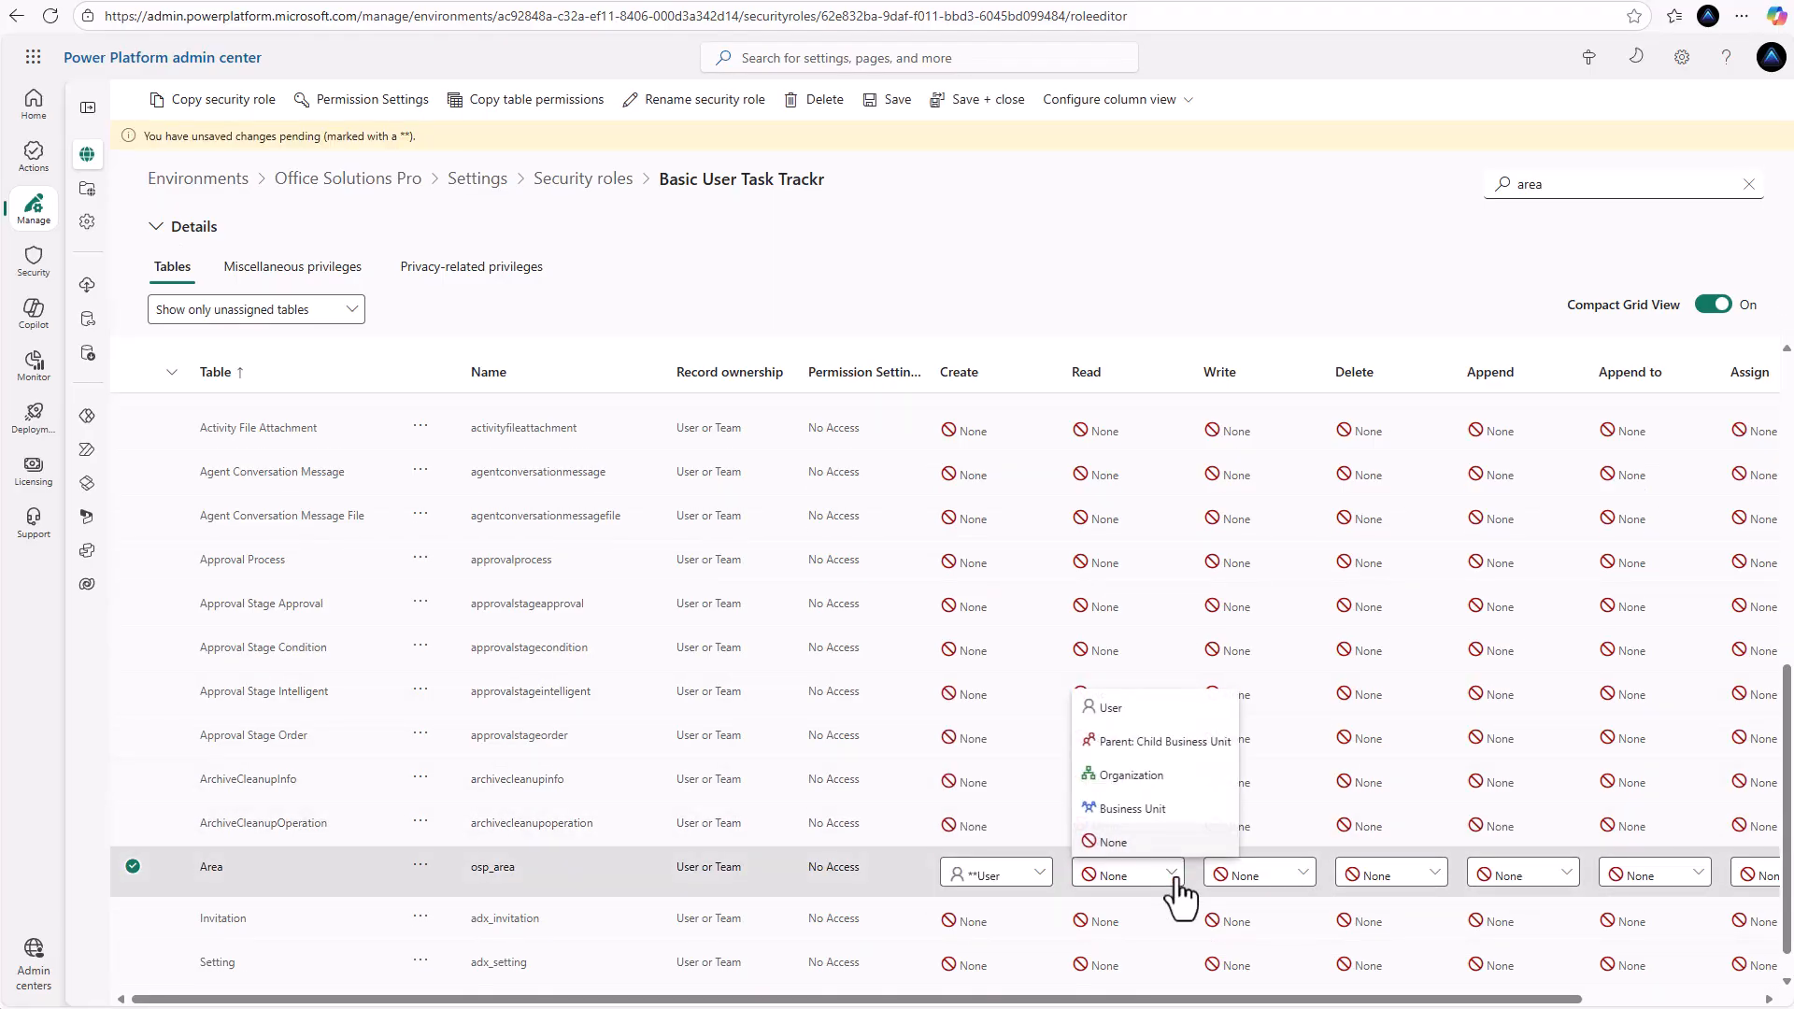
left_click(1107, 708)
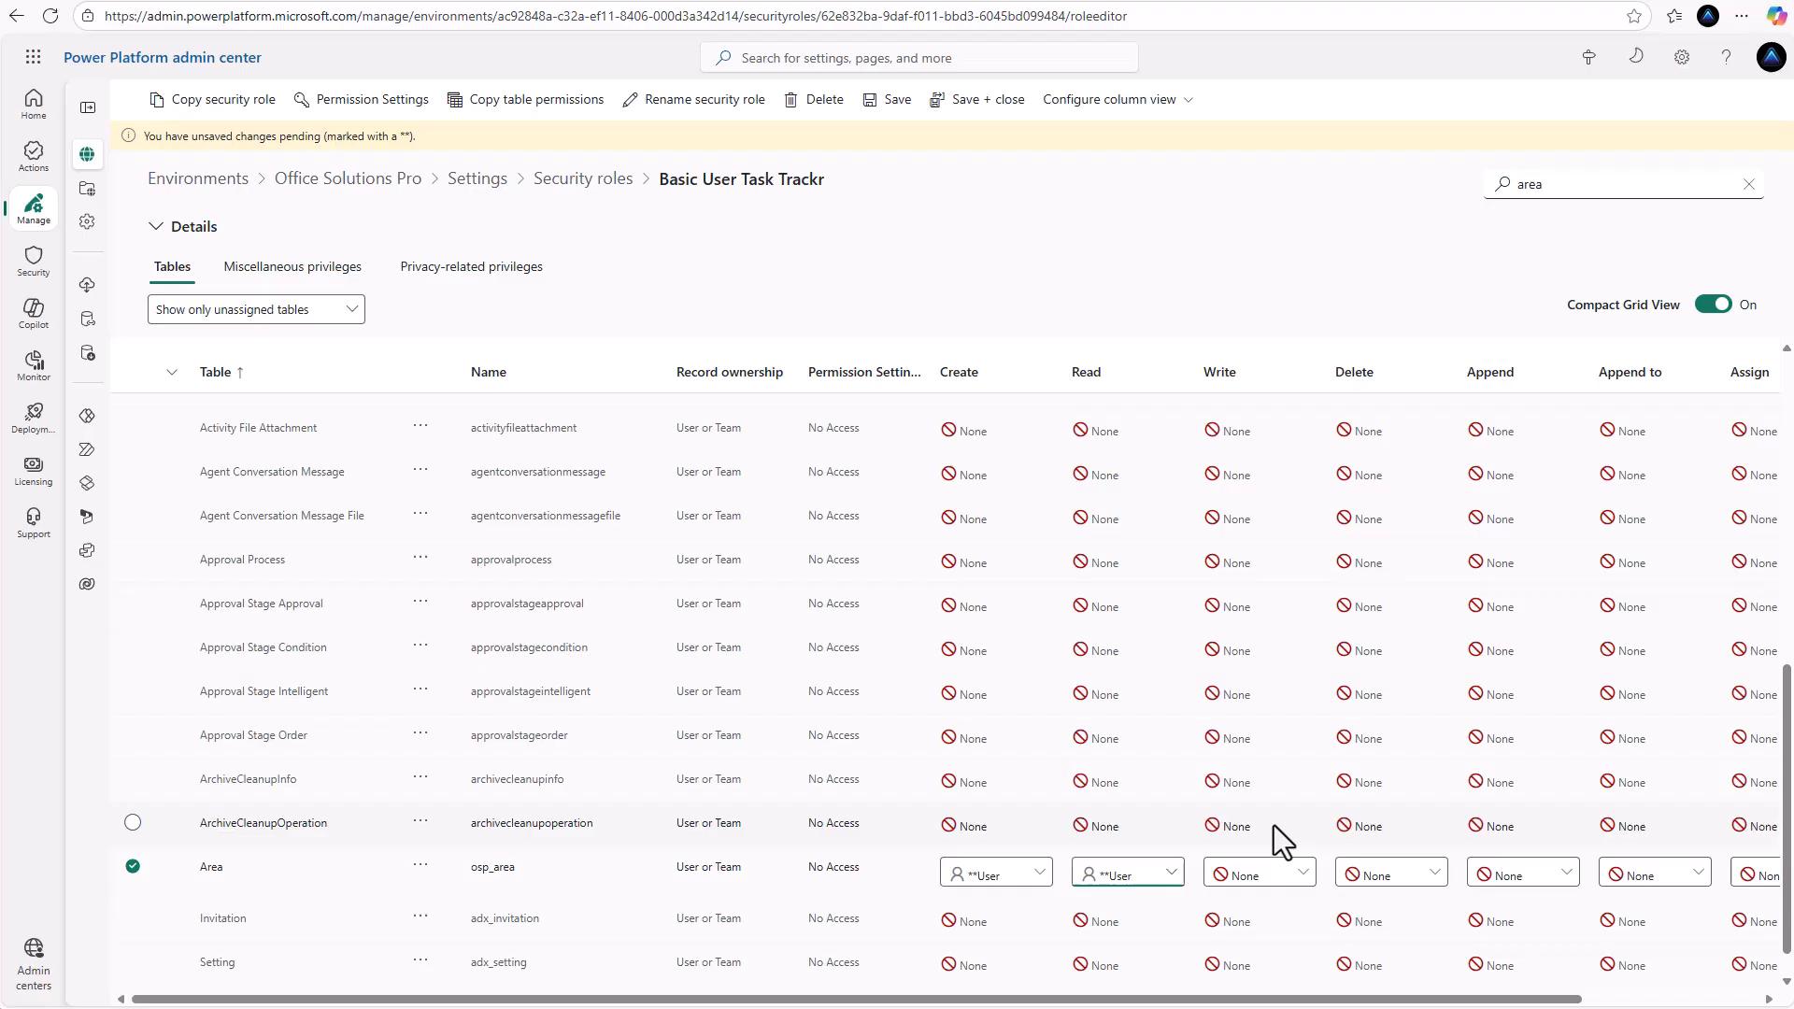
left_click(1301, 878)
left_click(1261, 712)
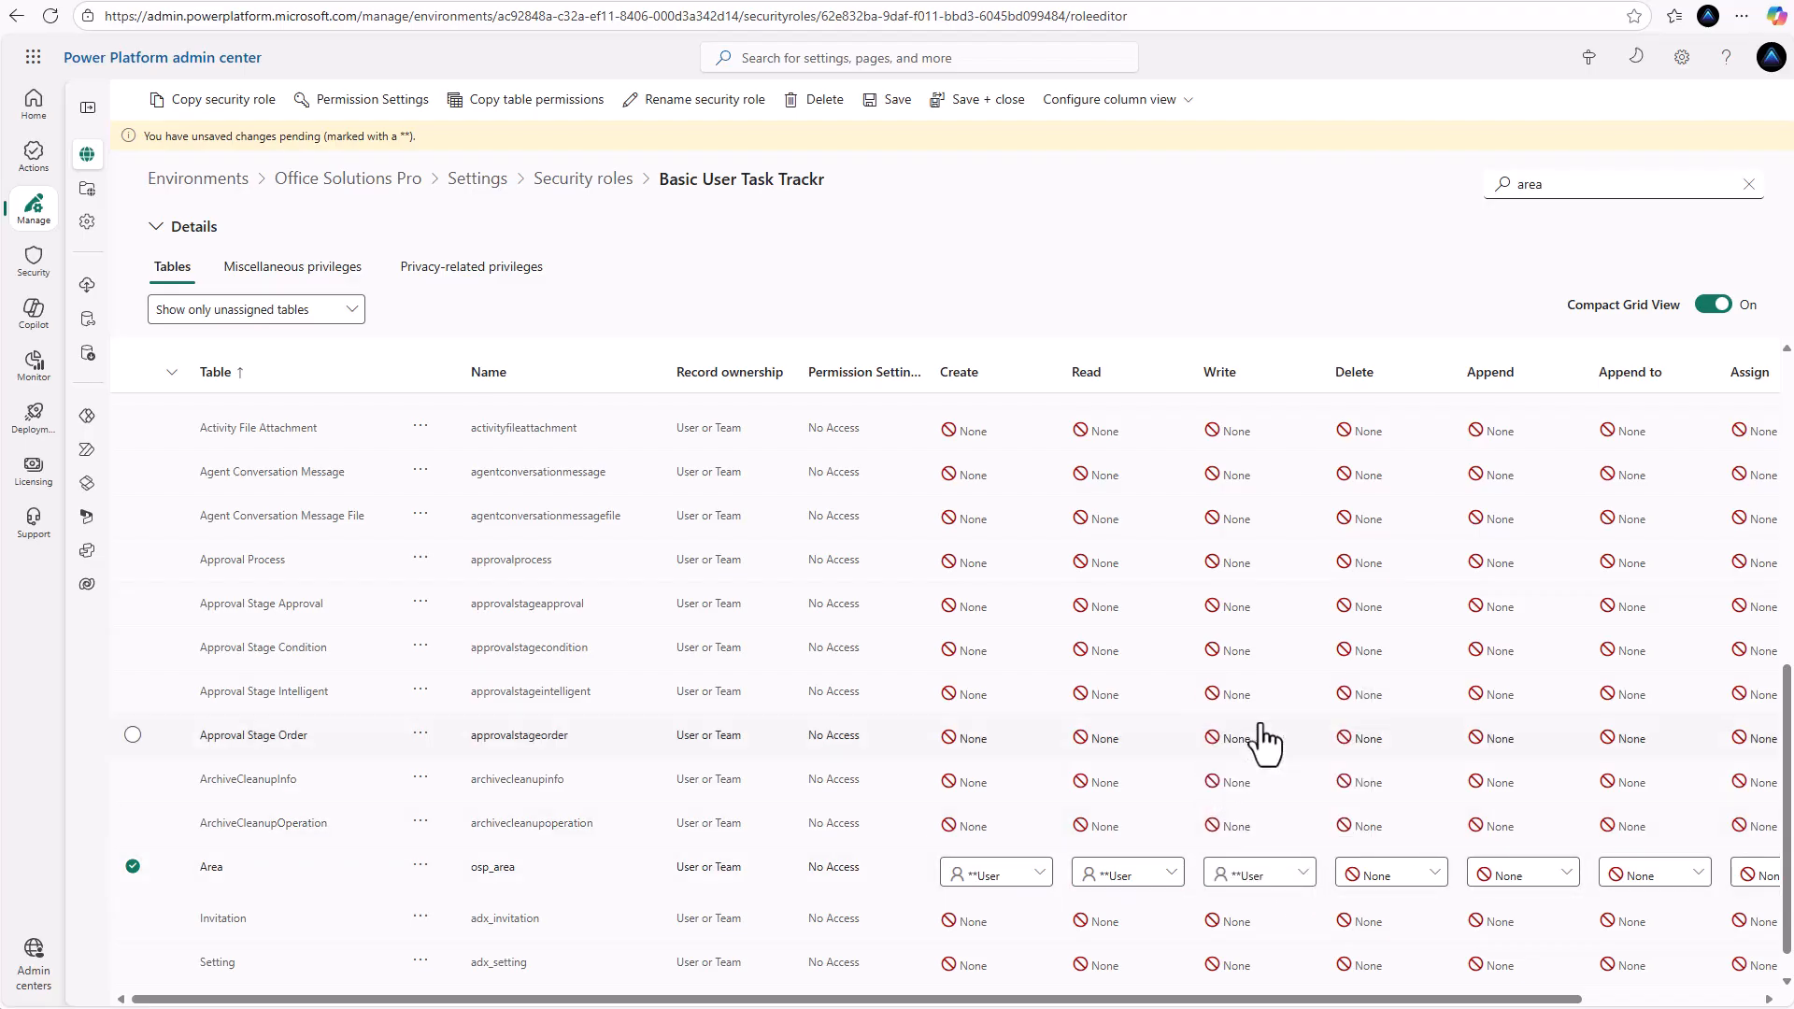
left_click(1554, 878)
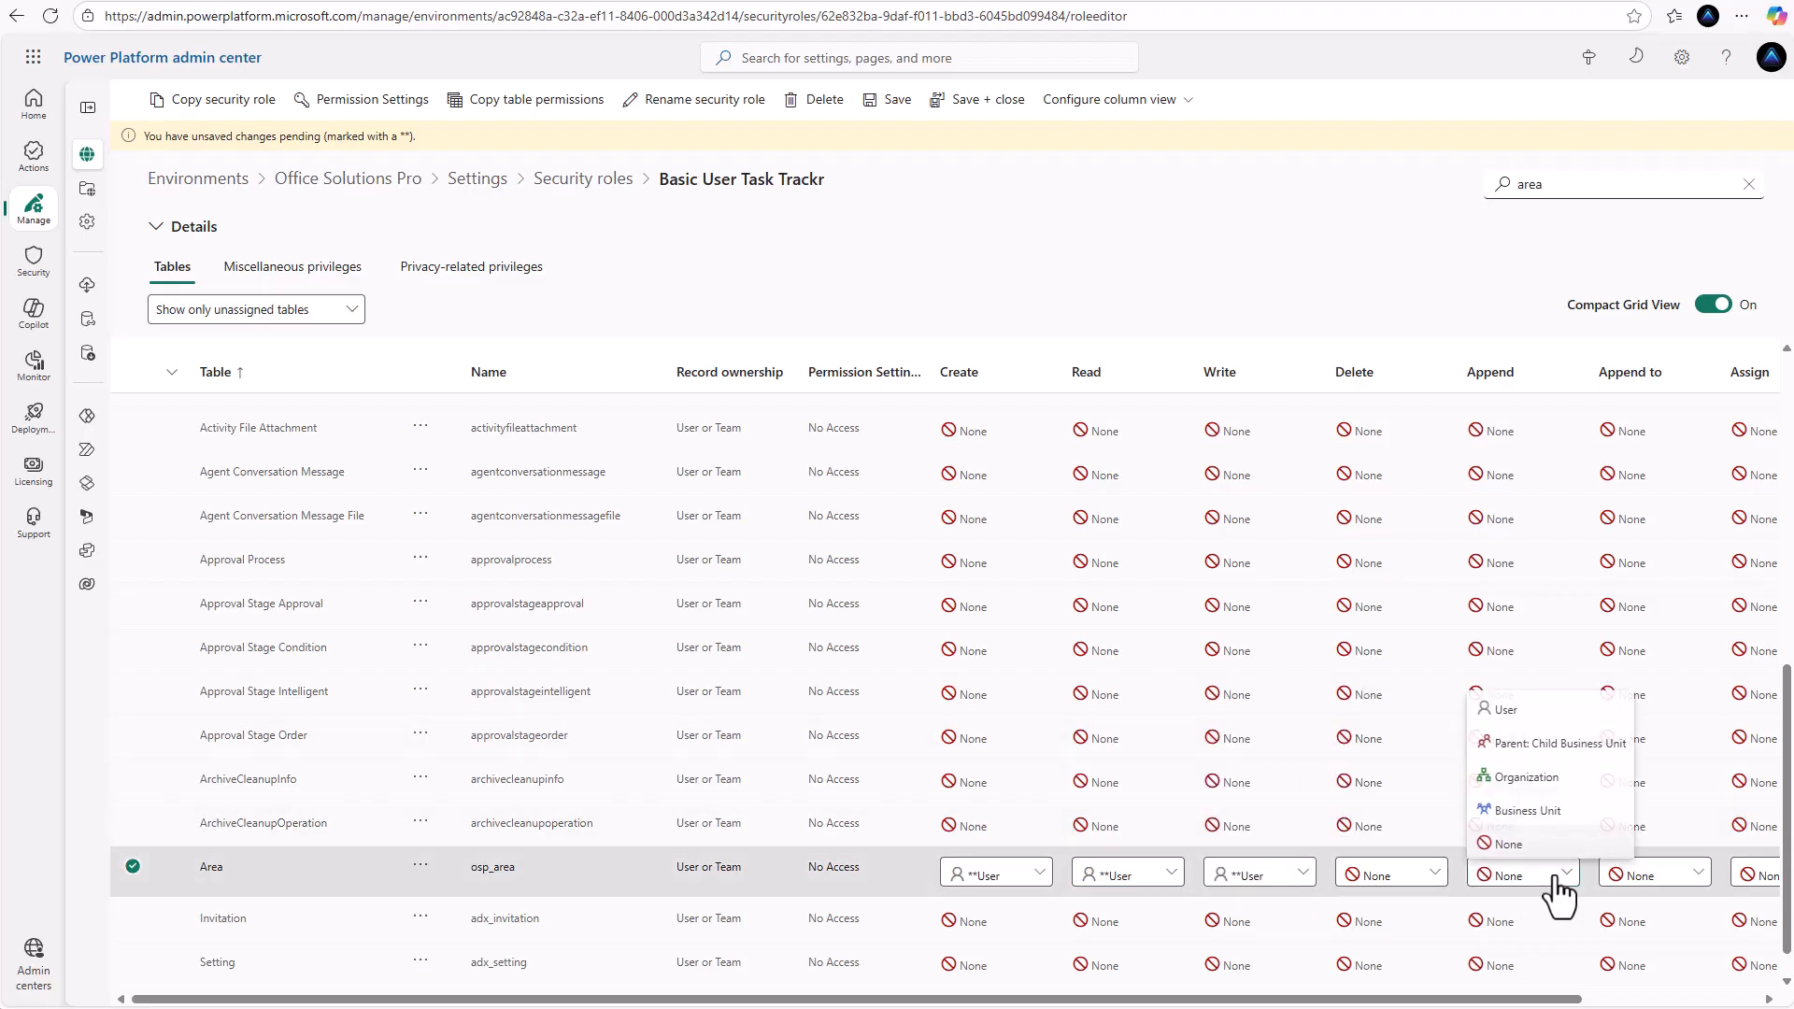
left_click(1523, 715)
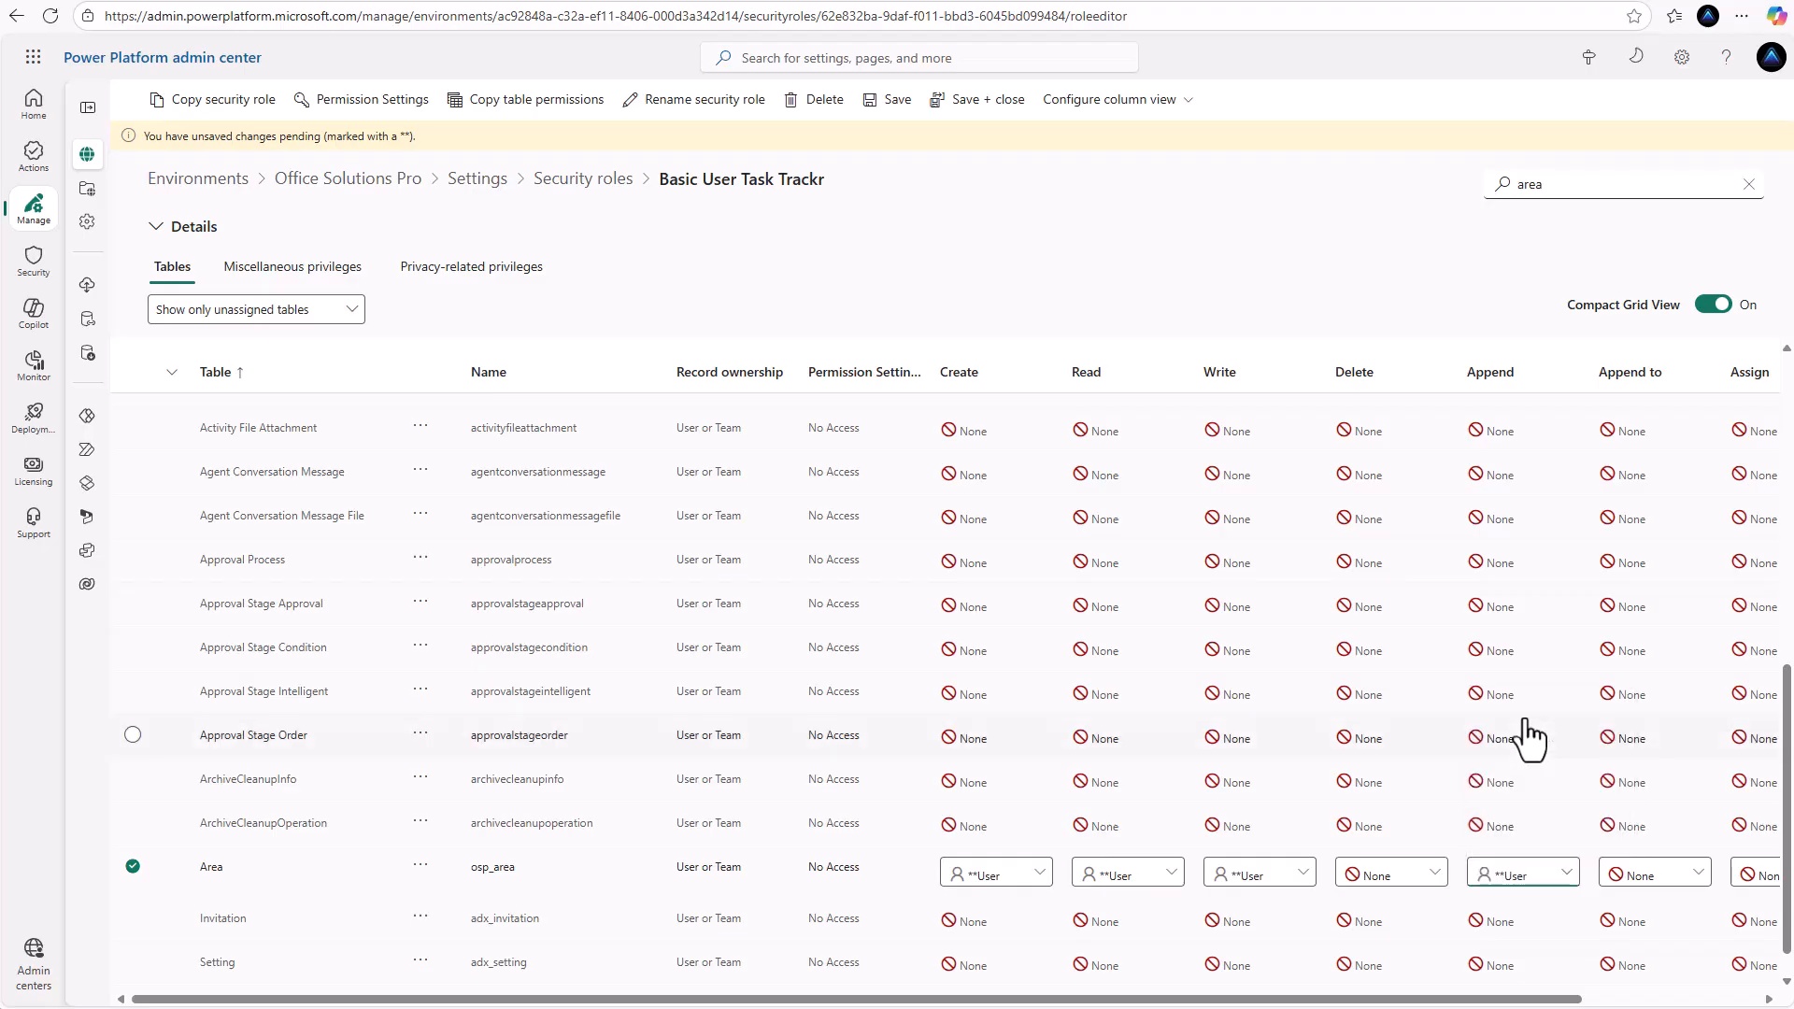
left_click(1682, 876)
left_click(1645, 712)
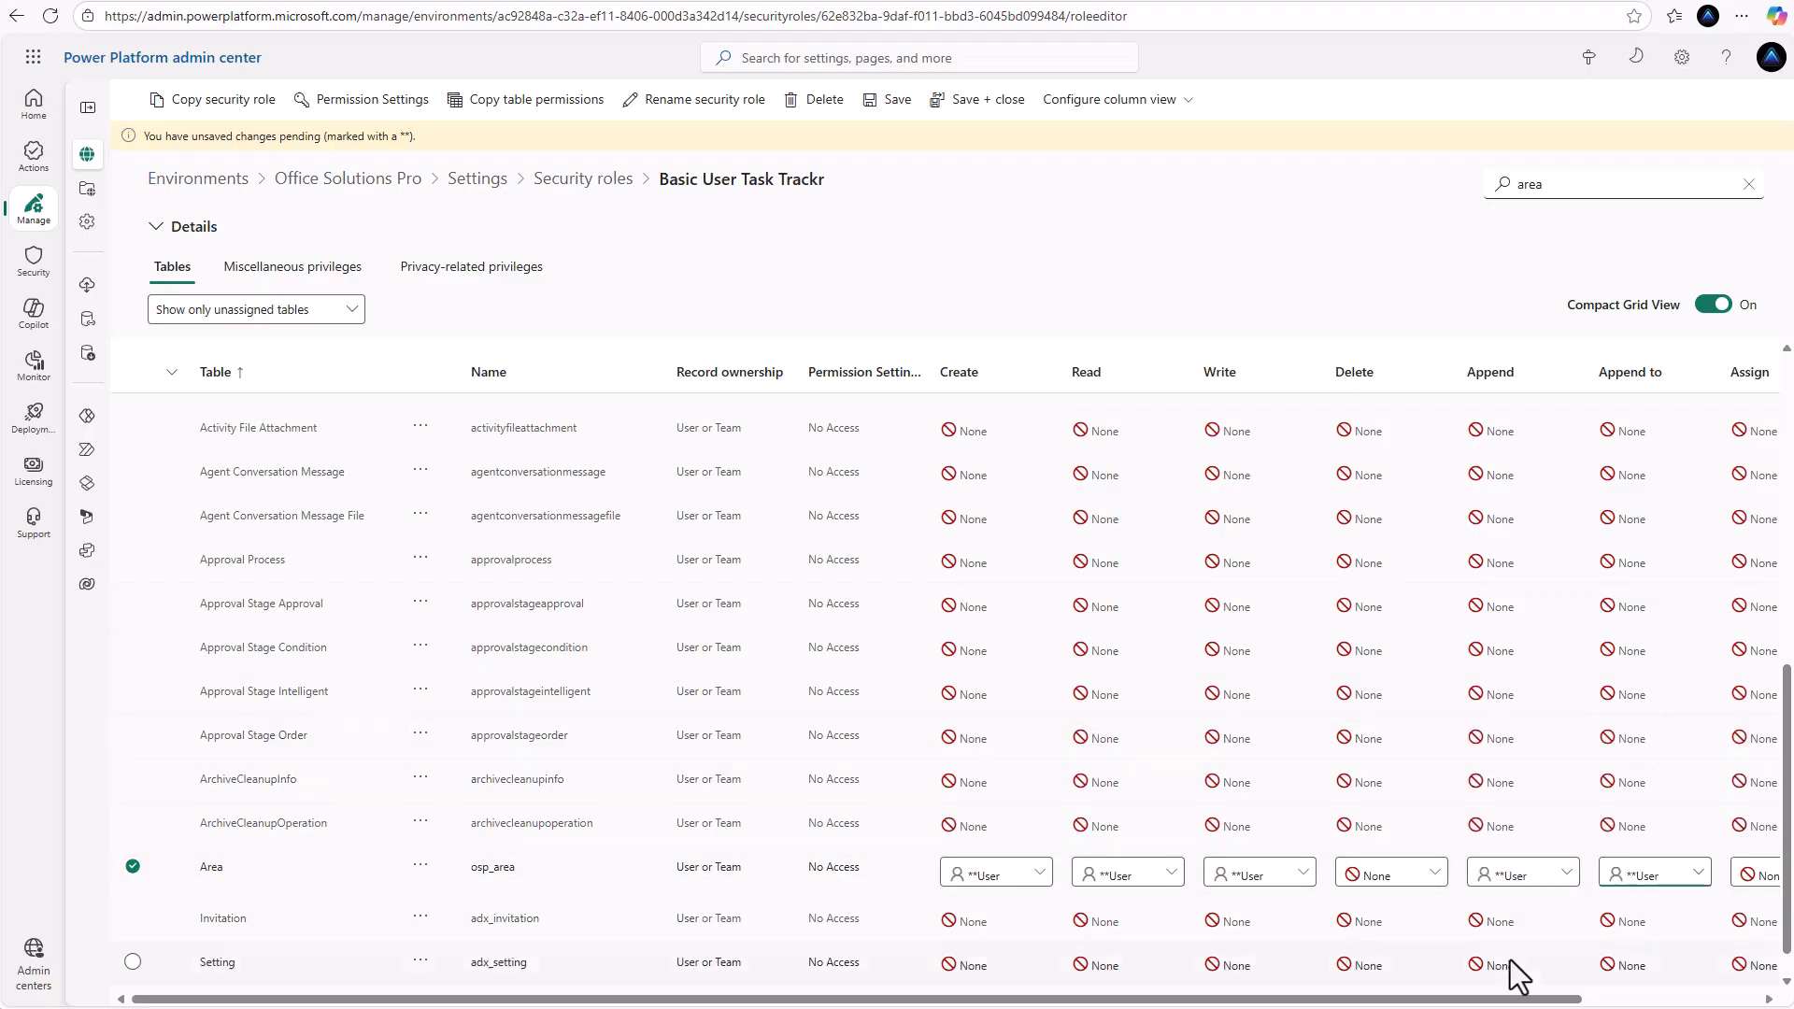
Grant User-level Create, Read, Write, Delete, Append and Append to privileges on the Sub-Area table
mouse_move(1509, 997)
left_mouse_down()
mouse_move(1676, 998)
mouse_move(1516, 998)
left_mouse_up()
scroll(1390, 929, "down", 1)
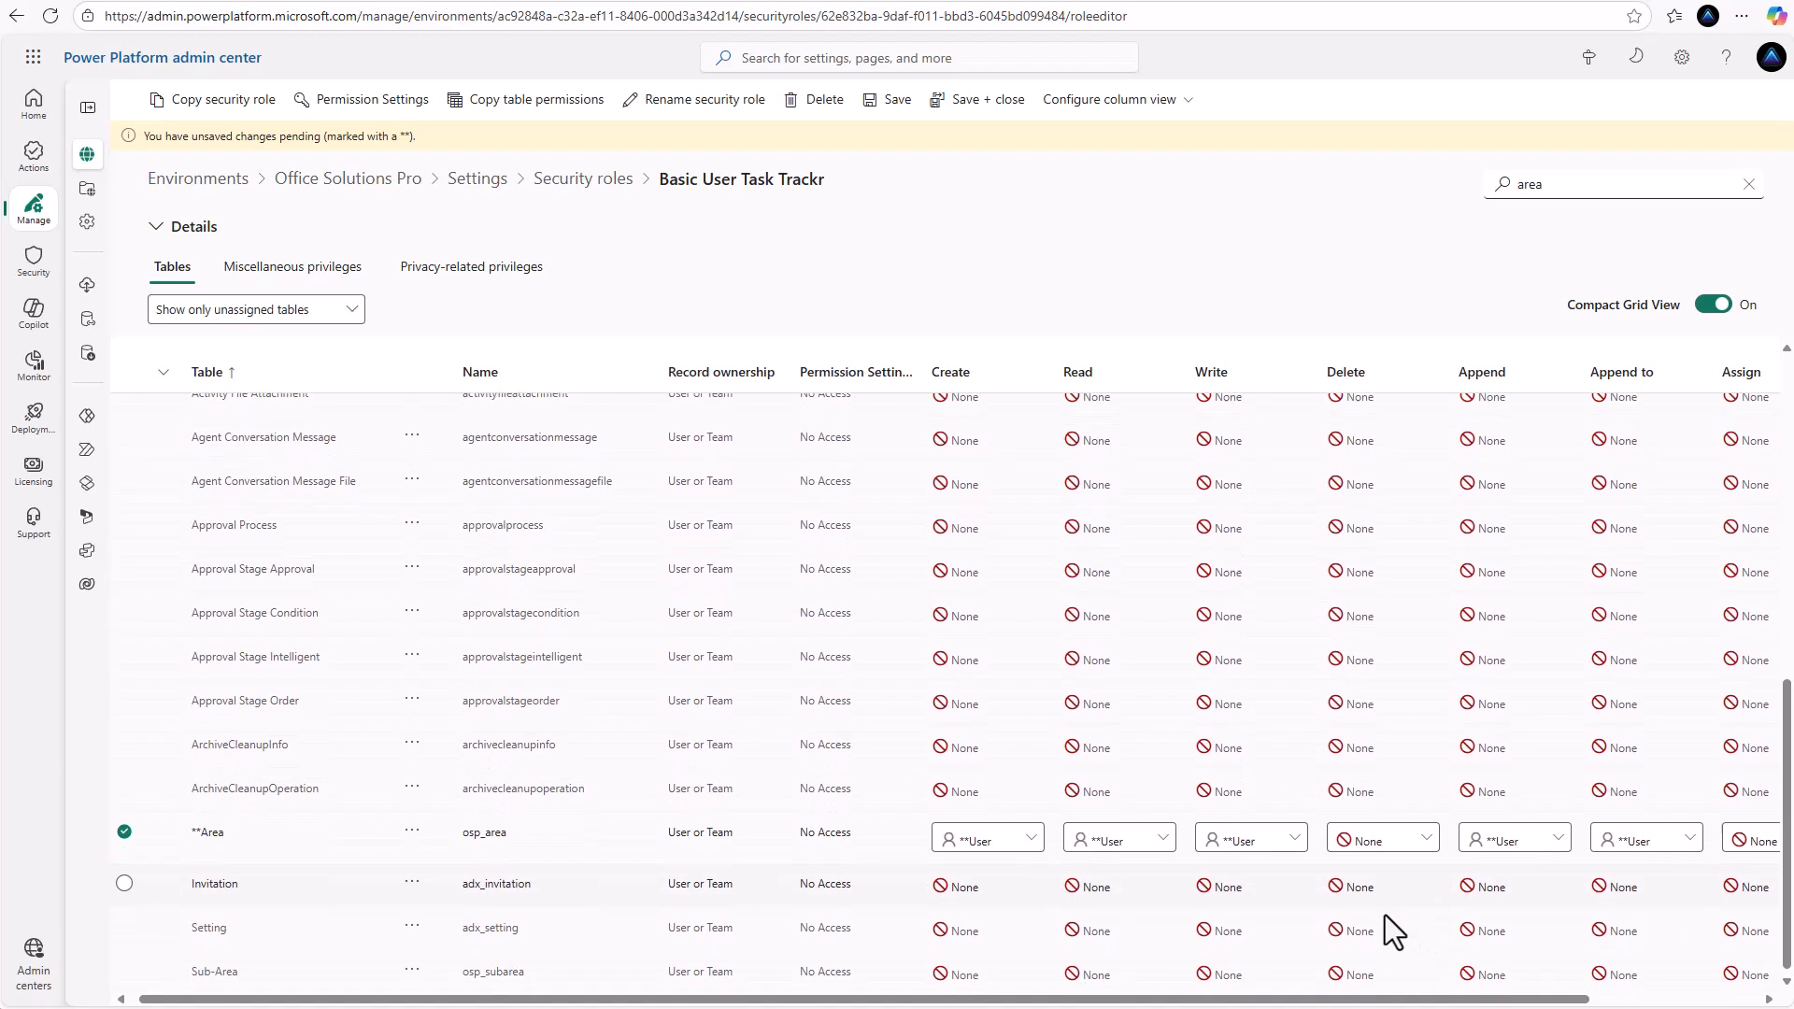
left_click(984, 975)
left_click(984, 972)
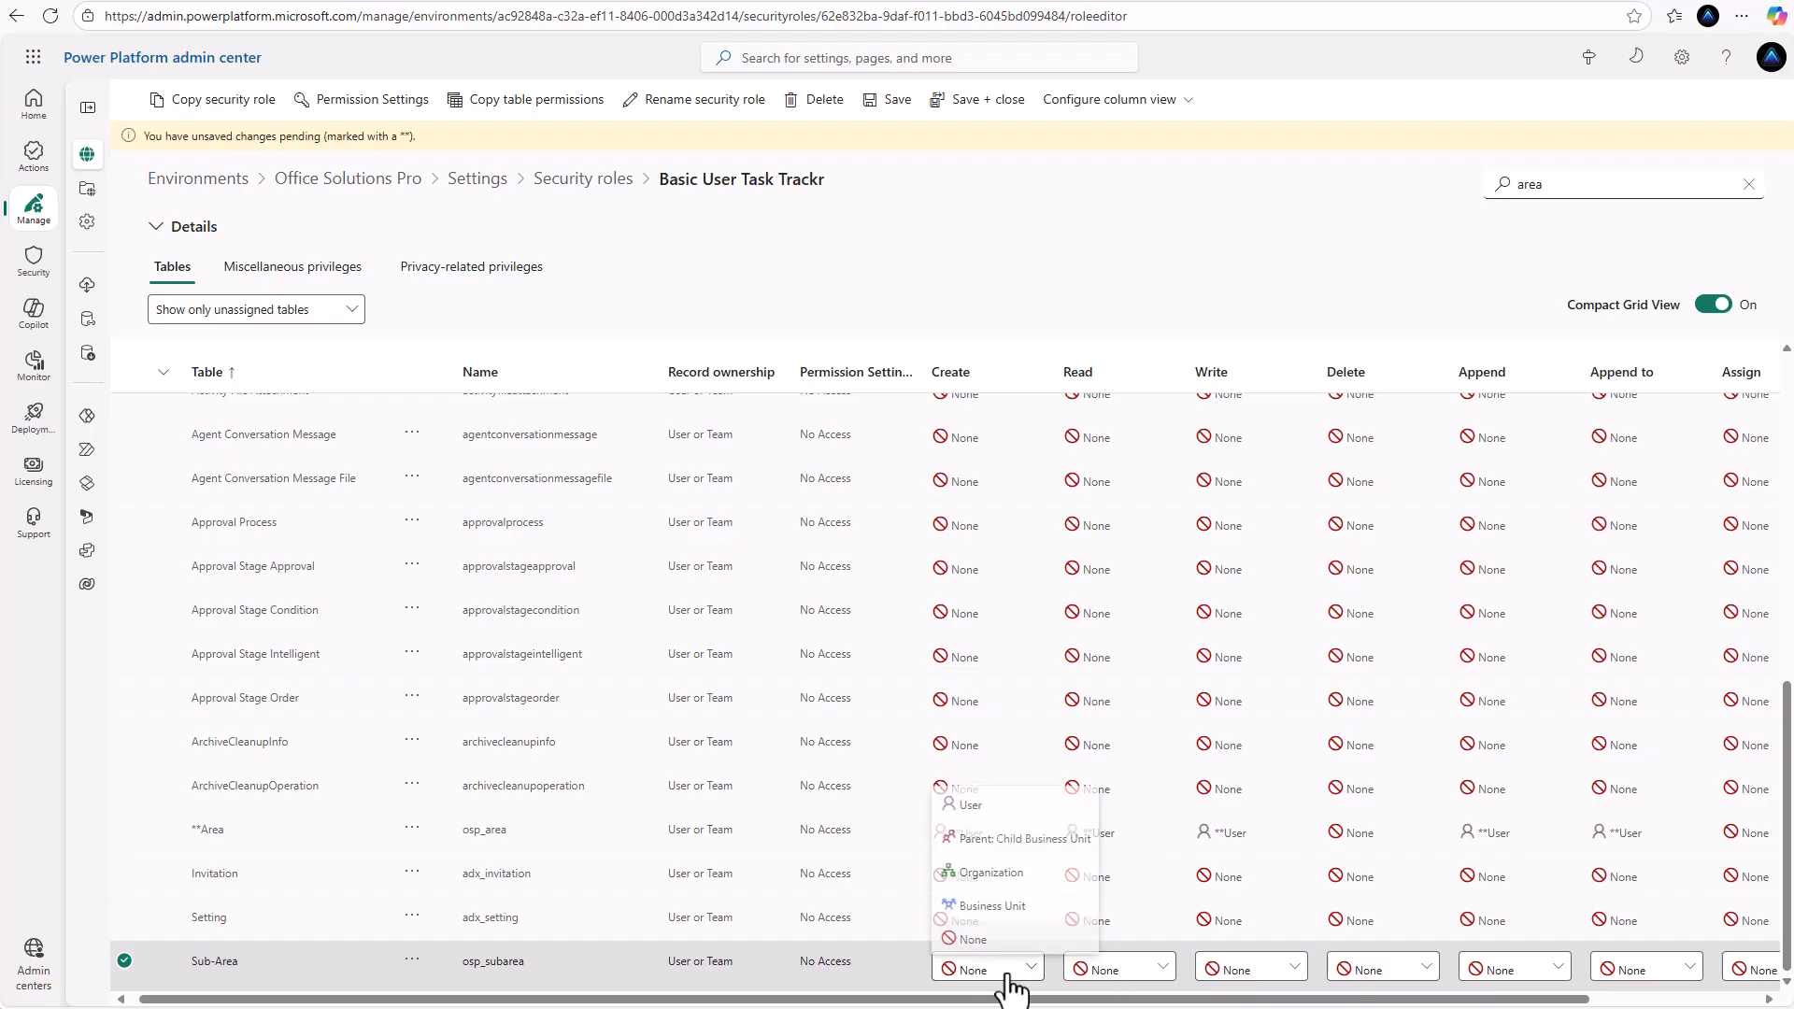
left_click(1009, 899)
left_click(1144, 974)
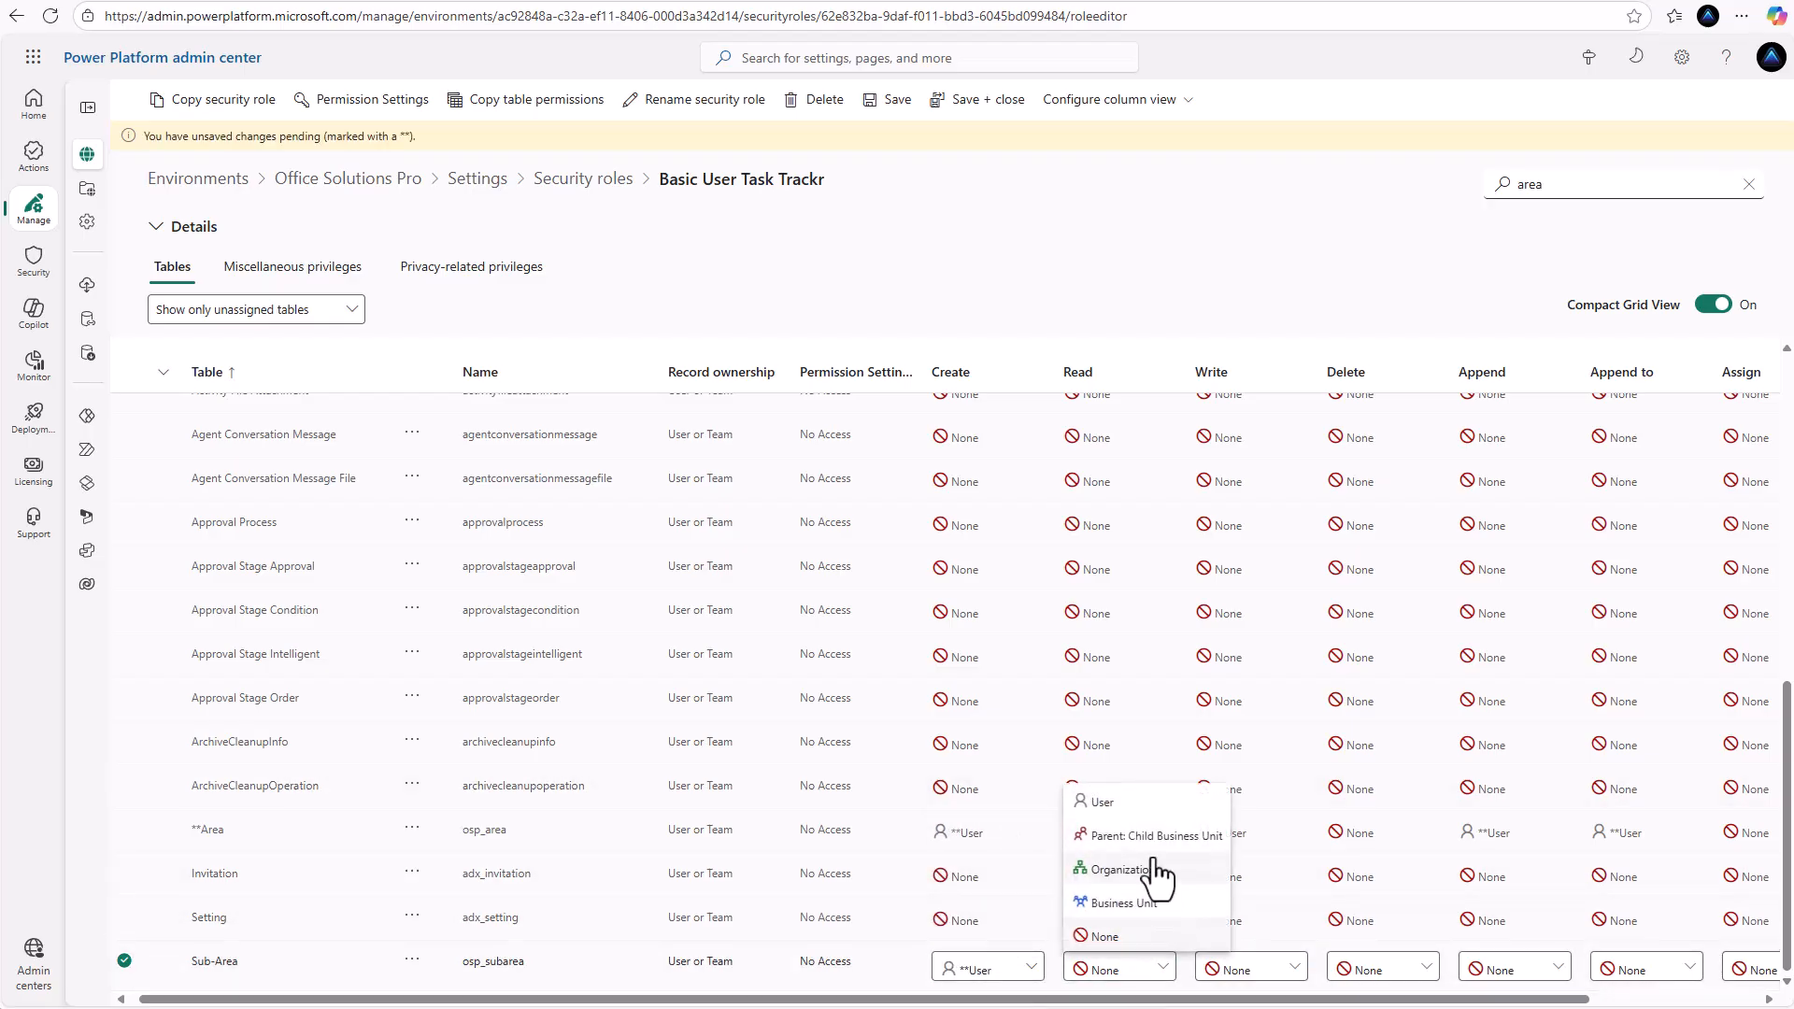
left_click(1140, 807)
left_click(1281, 968)
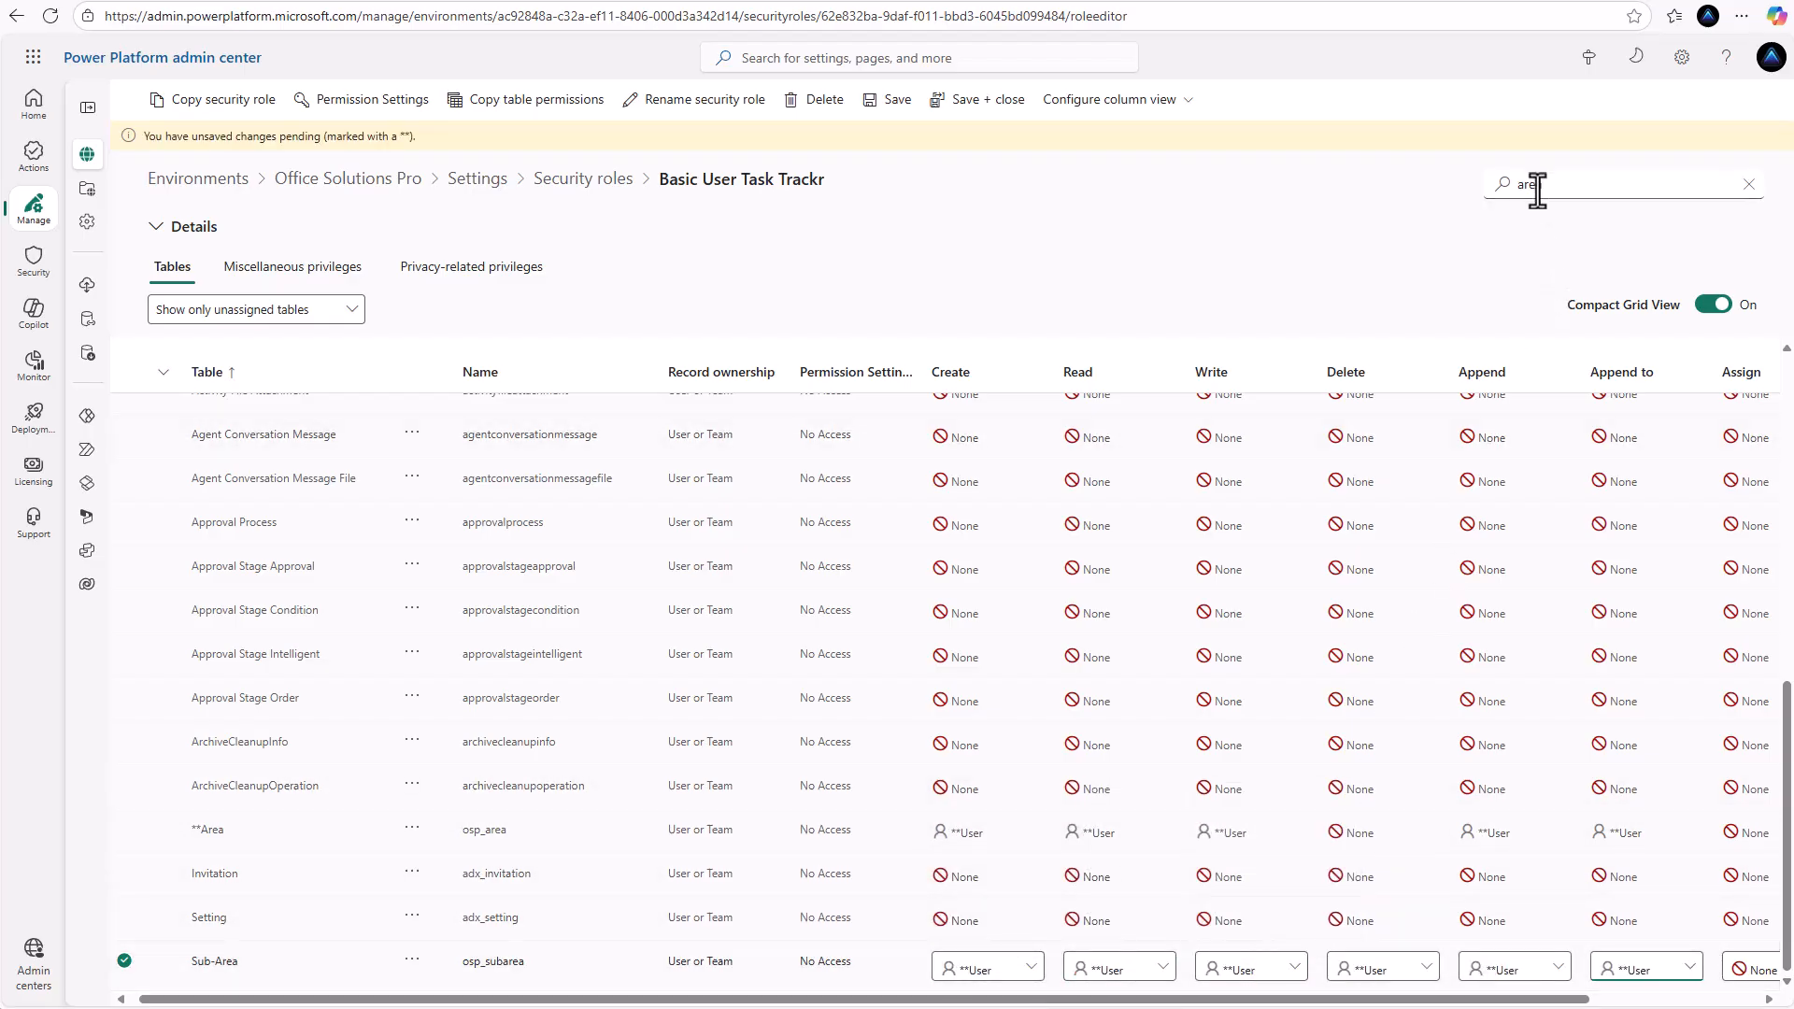
Filter the tables by "daily" and grant User-level Create, Read and Write privileges on Daily Task Completions
double_click(1540, 183)
type("daily")
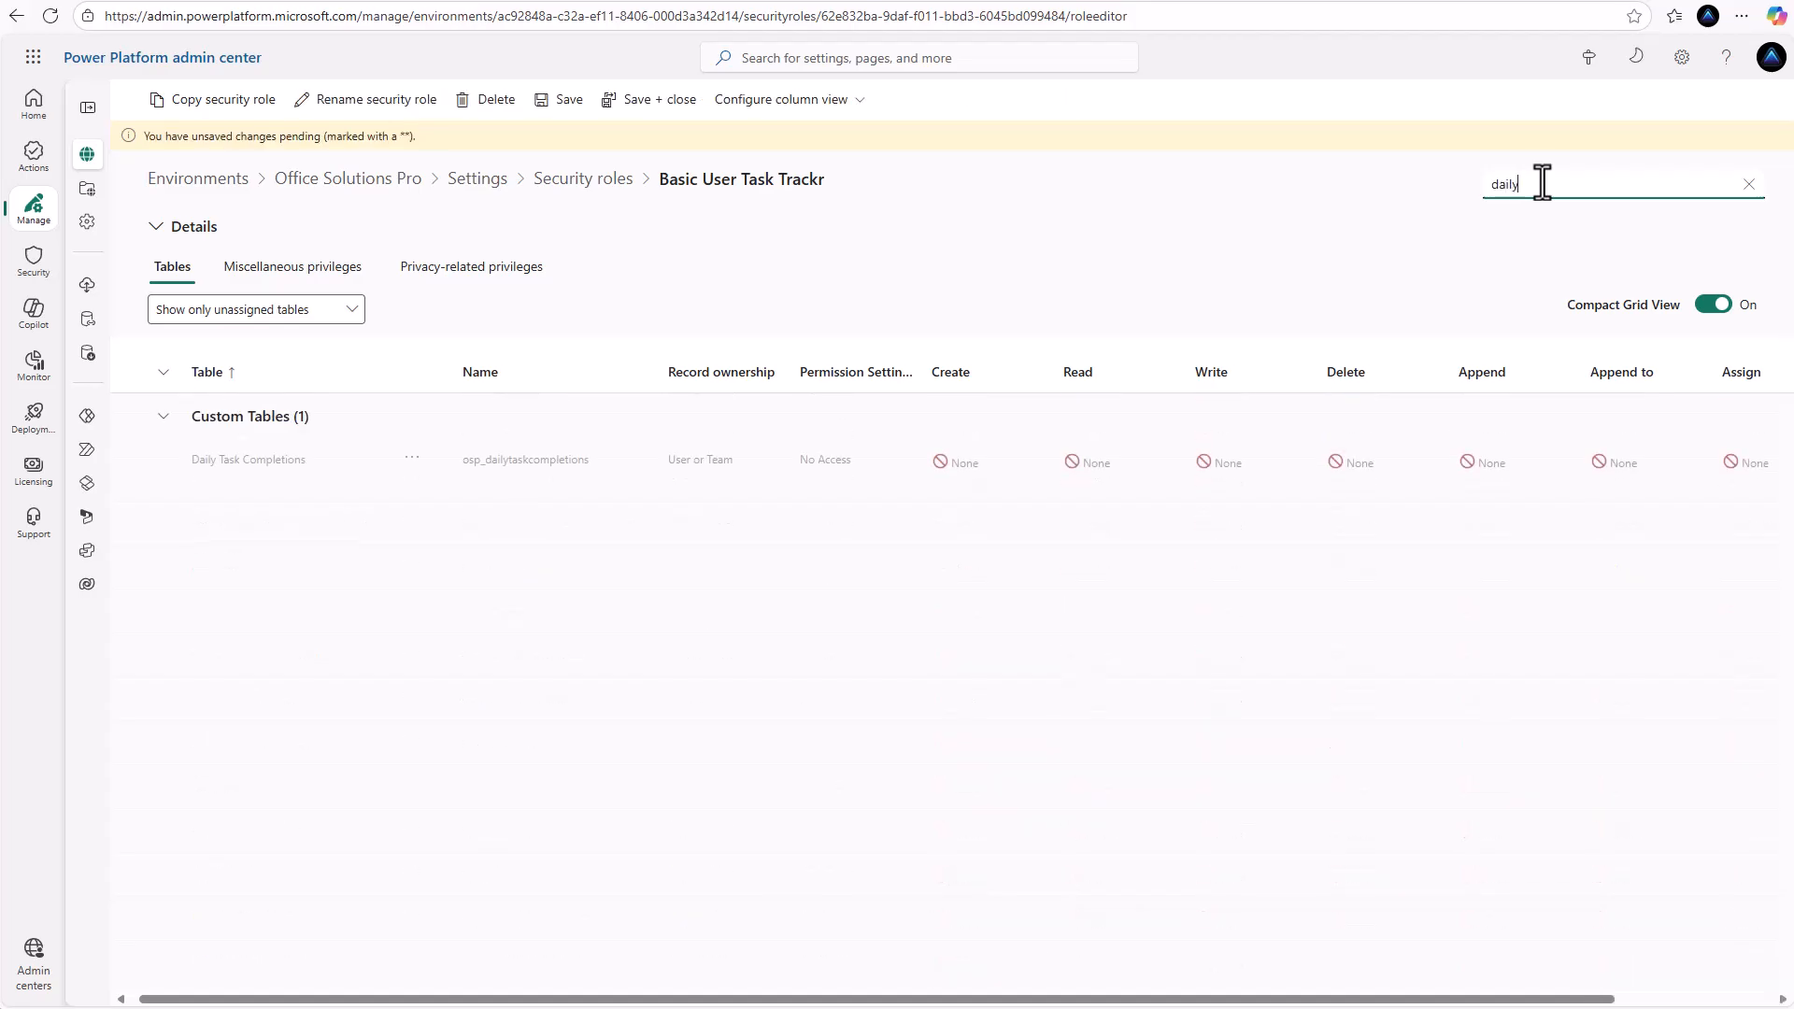
left_click(975, 467)
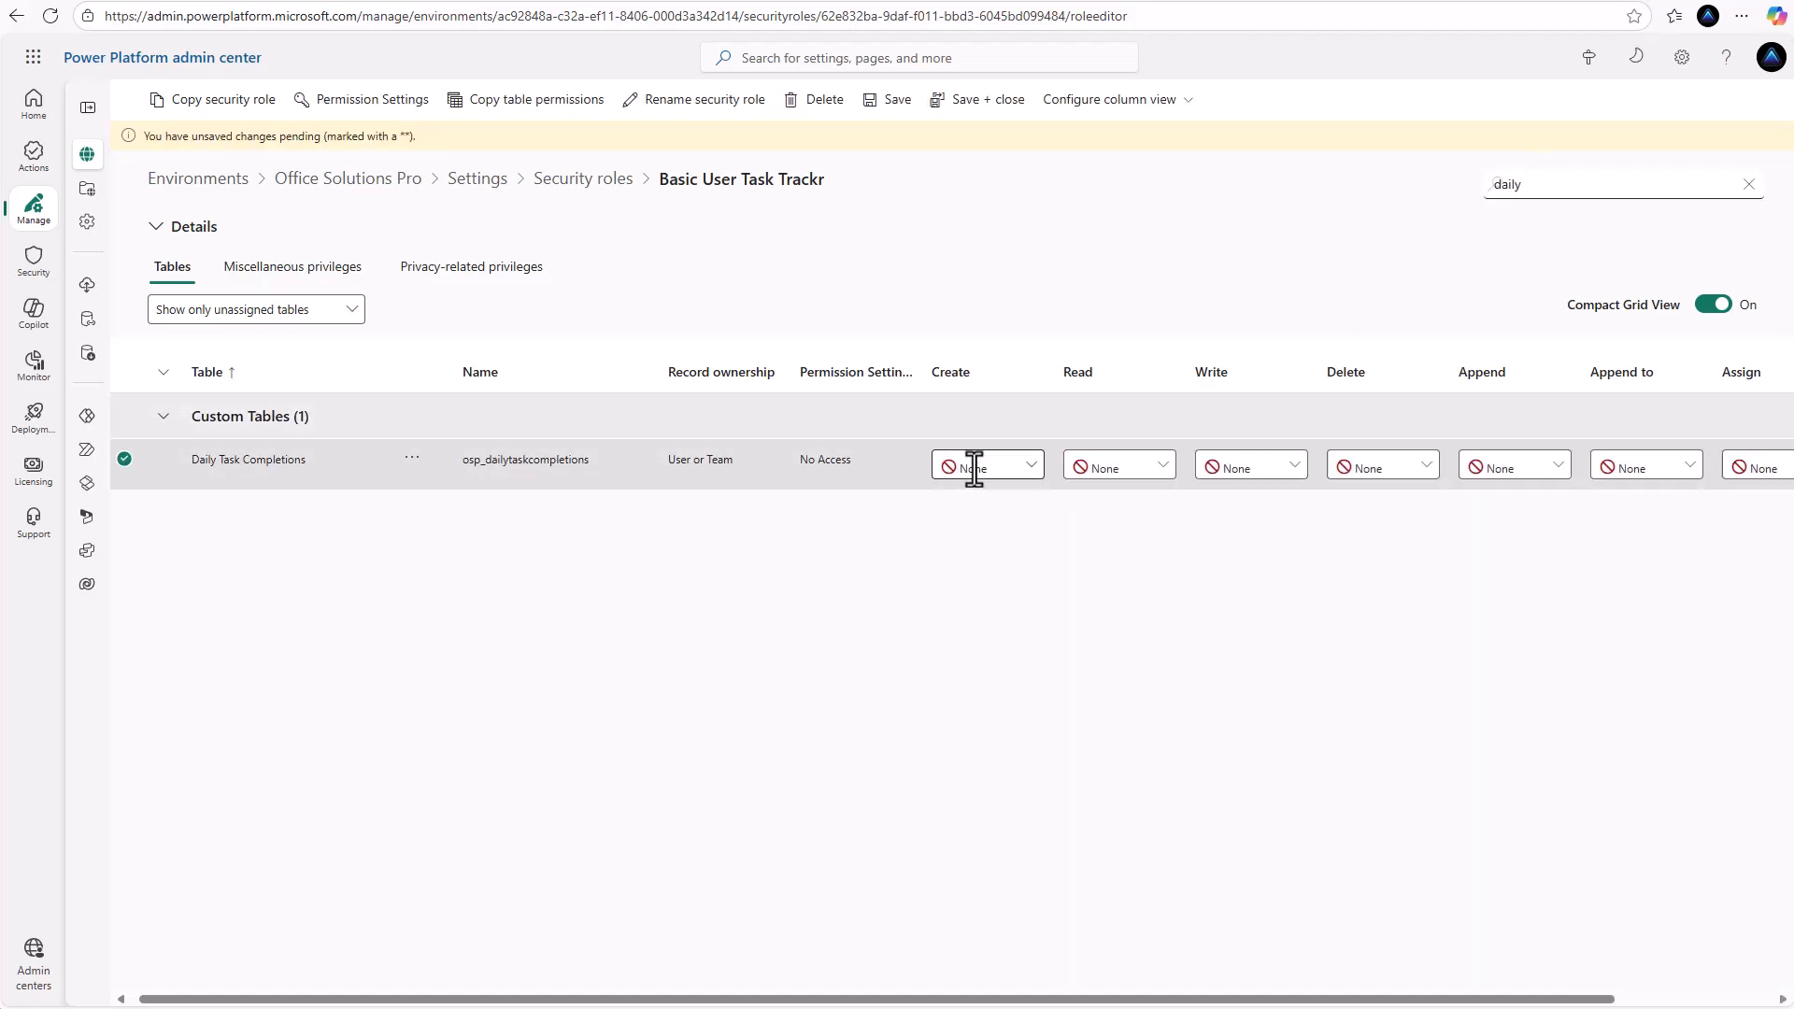
left_click(981, 472)
left_click(999, 509)
left_click(1120, 472)
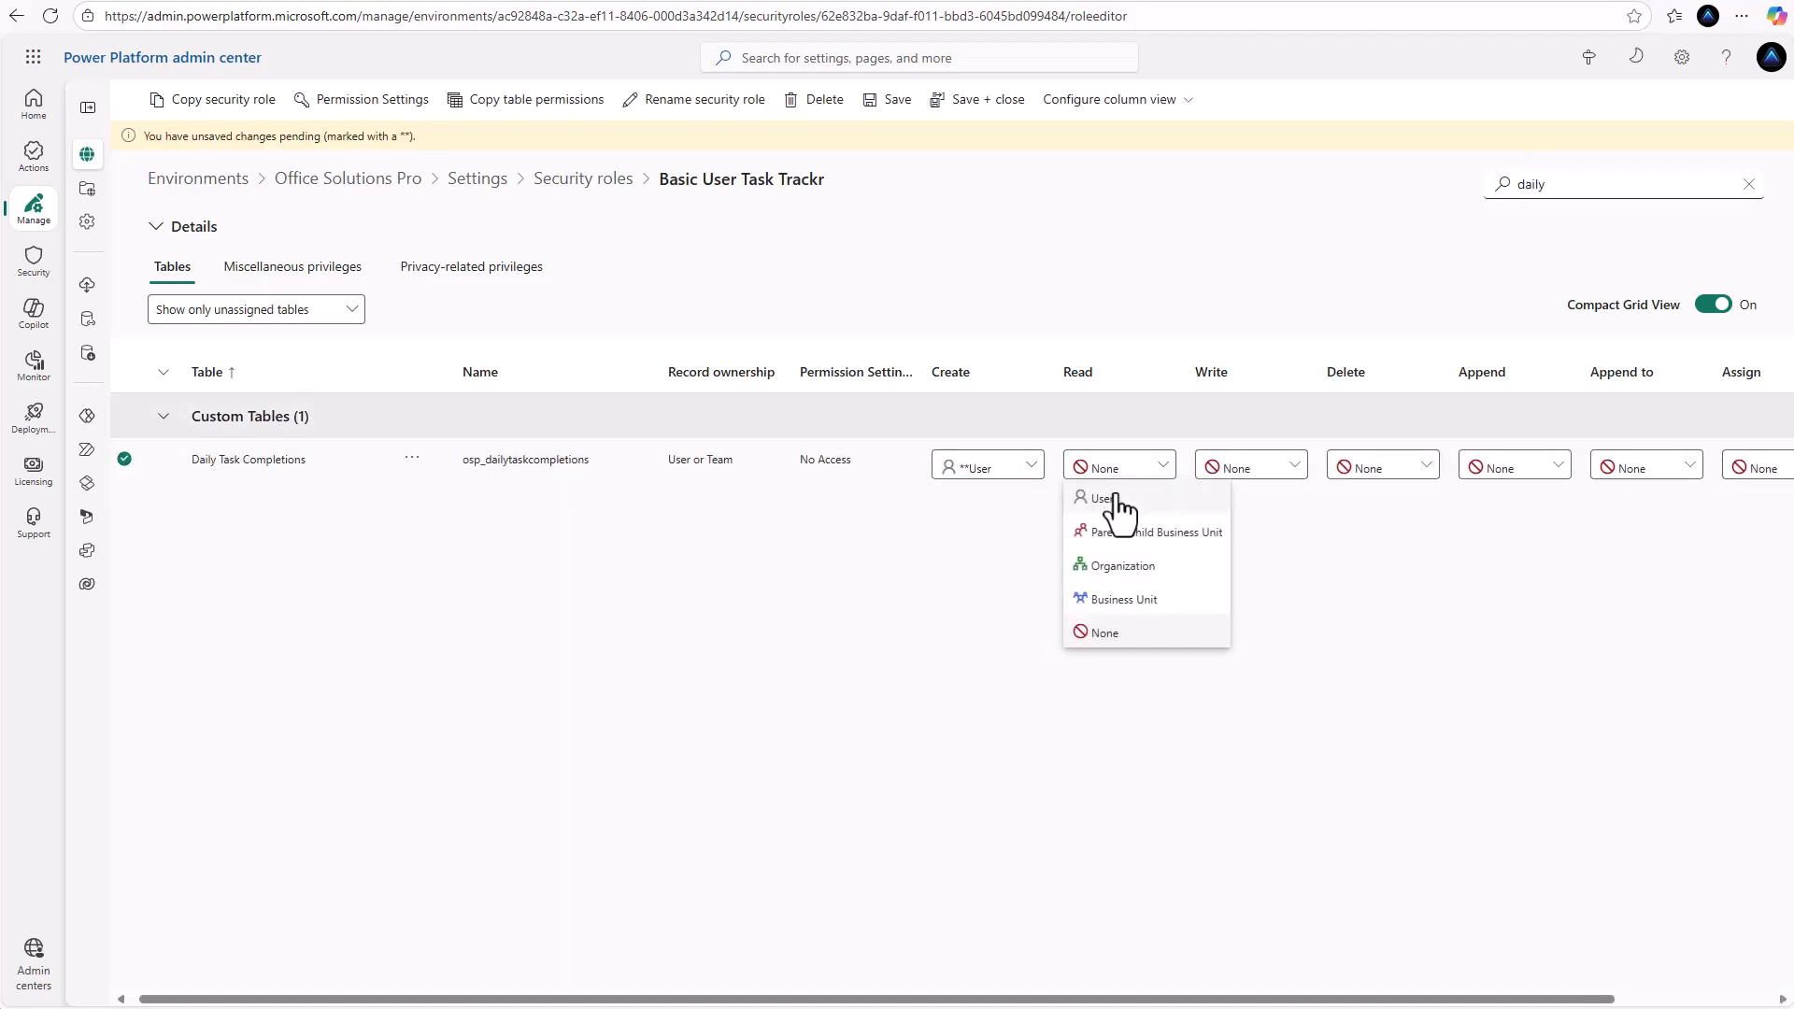
left_click(1109, 500)
left_click(1242, 472)
left_click(1245, 500)
Grant User-level Delete, Append and Append to privileges on Daily Task Completions, and save the role
left_click(1357, 472)
left_click(1357, 495)
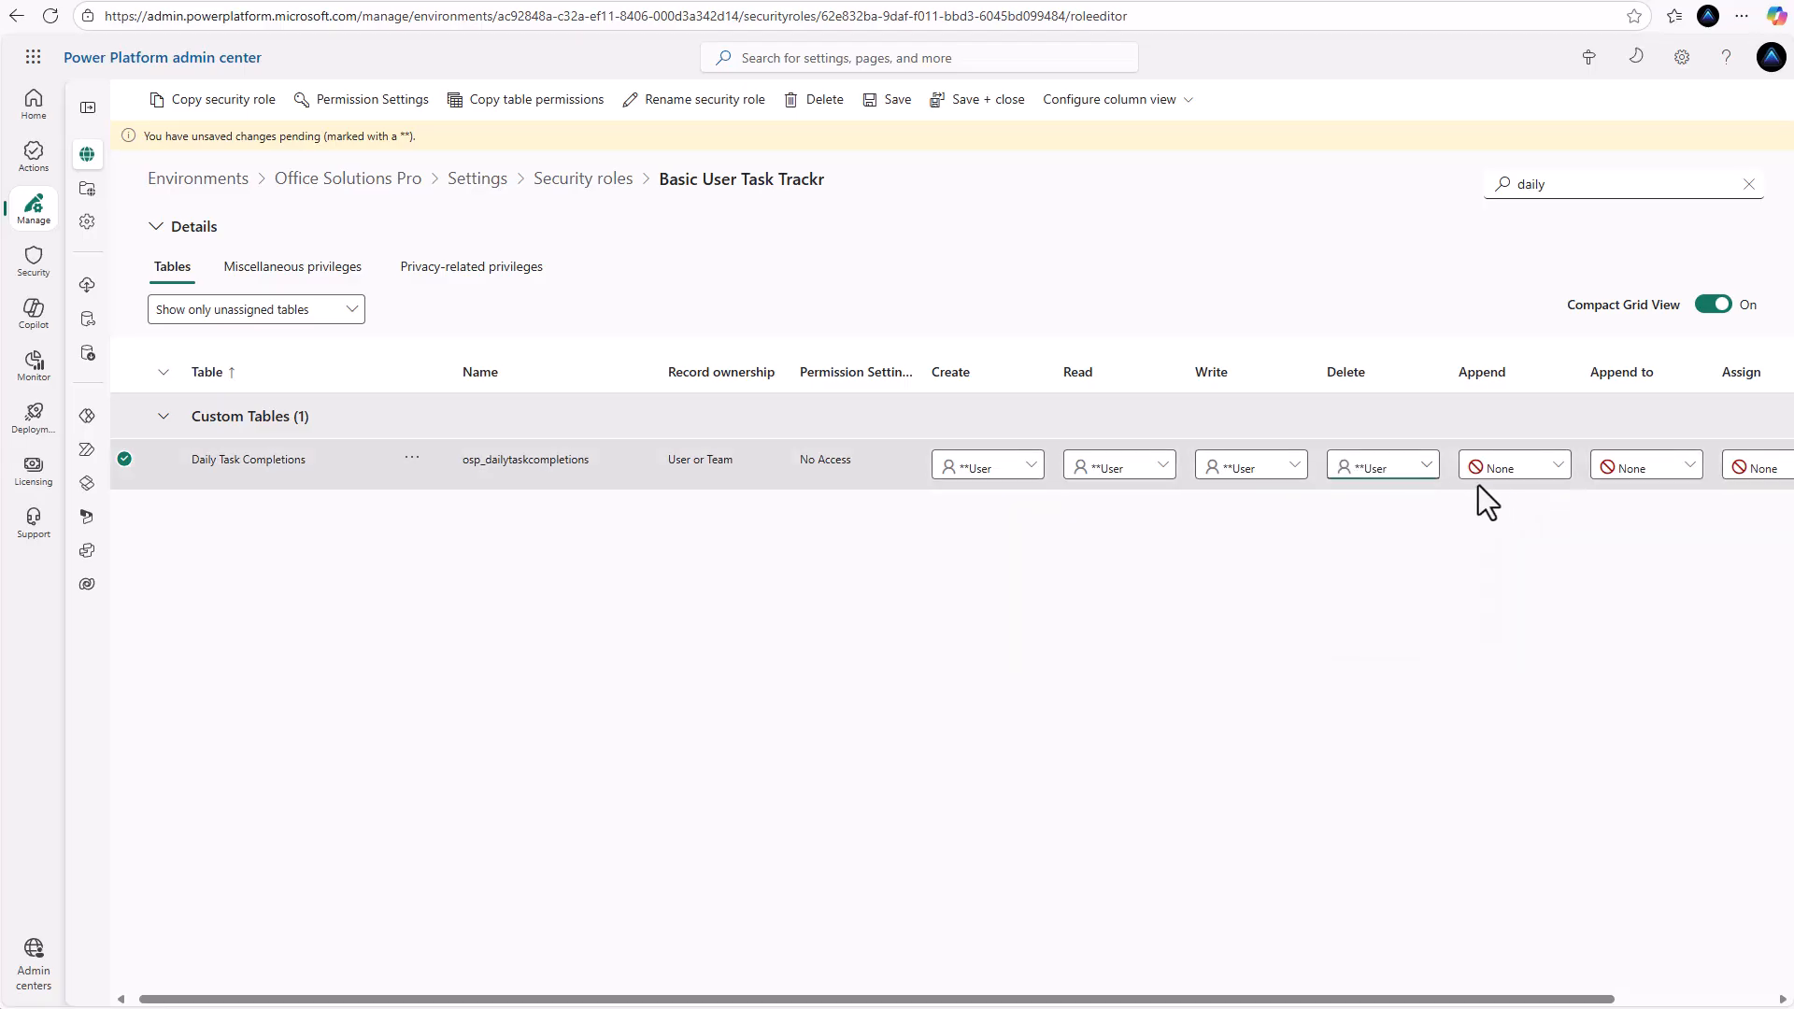
left_click(1486, 472)
left_click(1500, 497)
left_click(1616, 474)
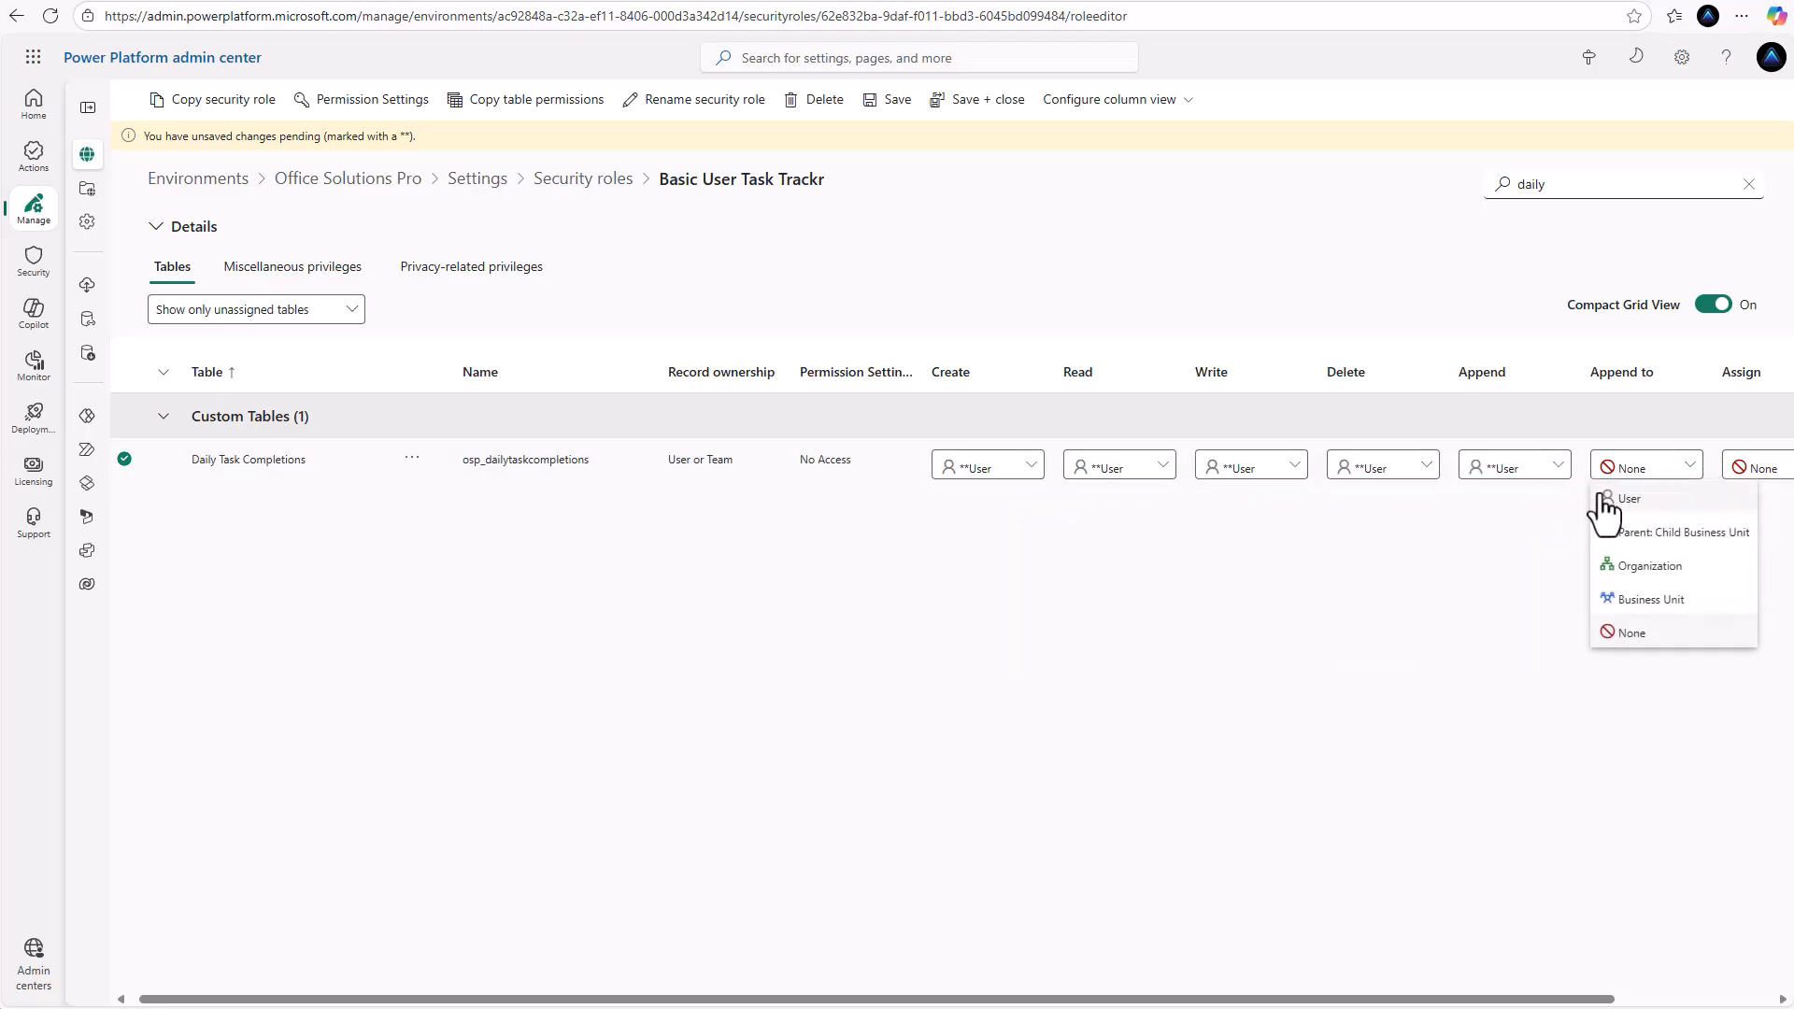
left_click(1621, 512)
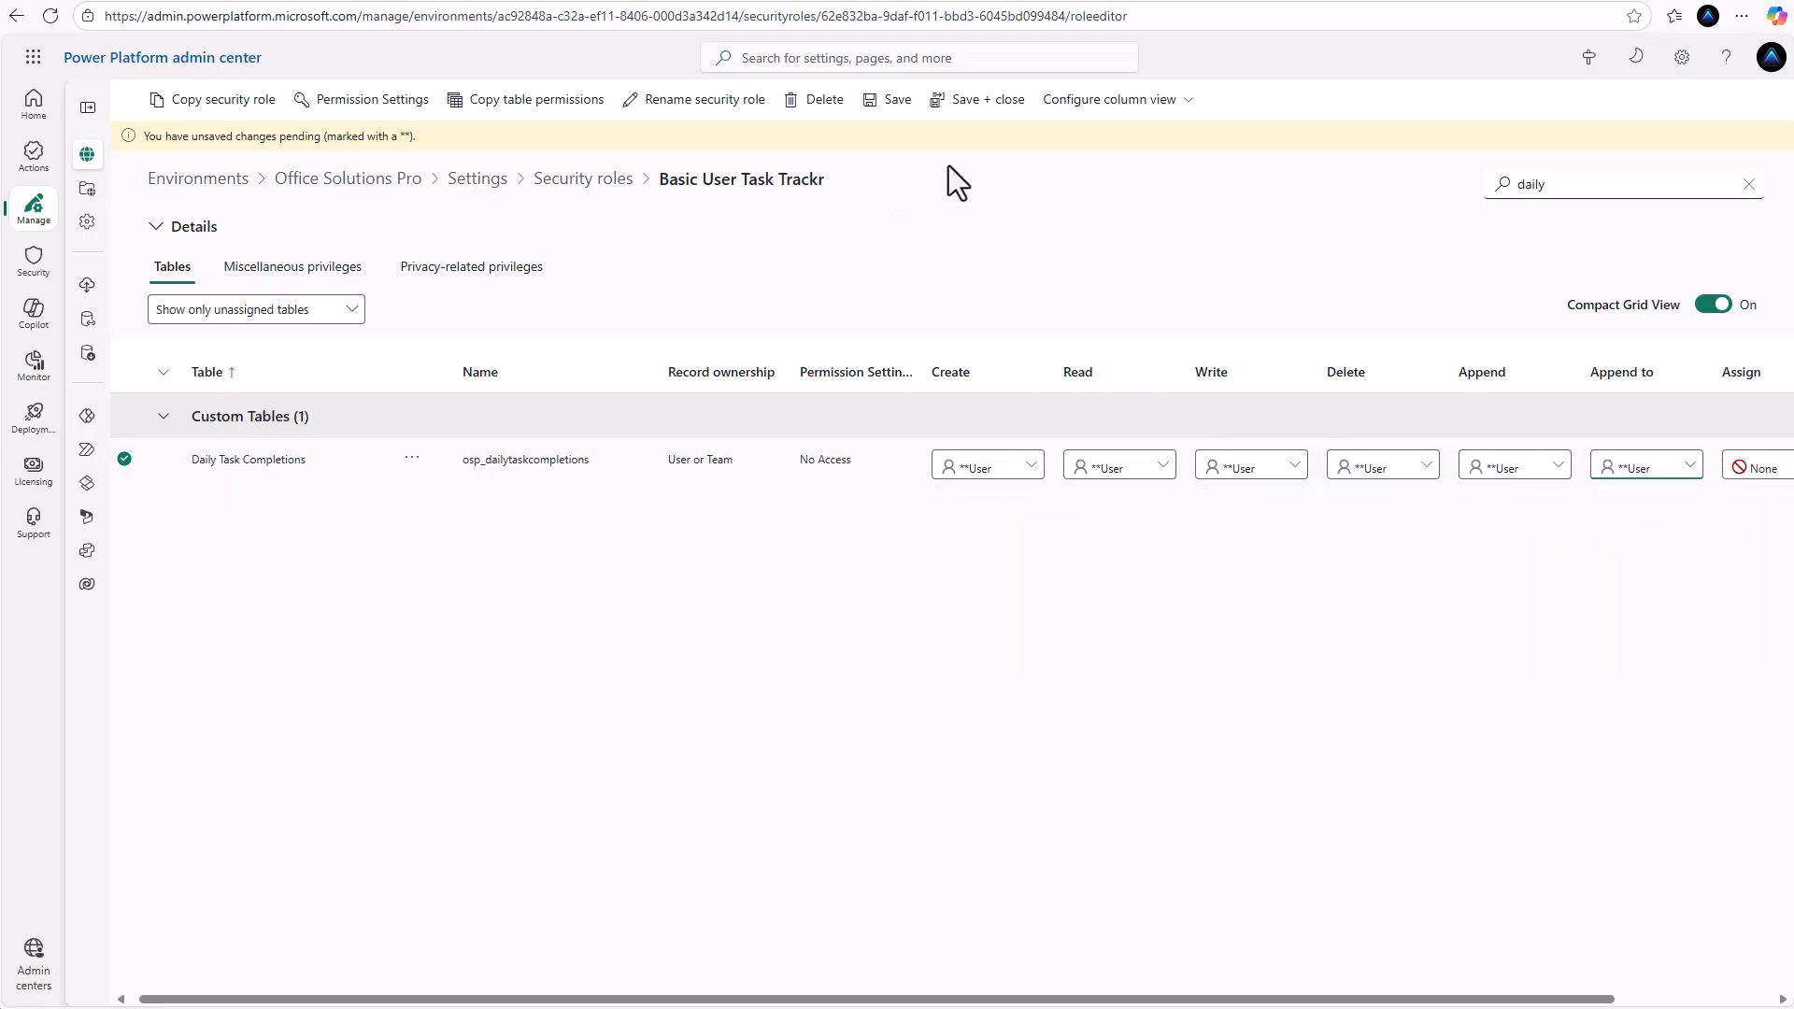
left_click(894, 103)
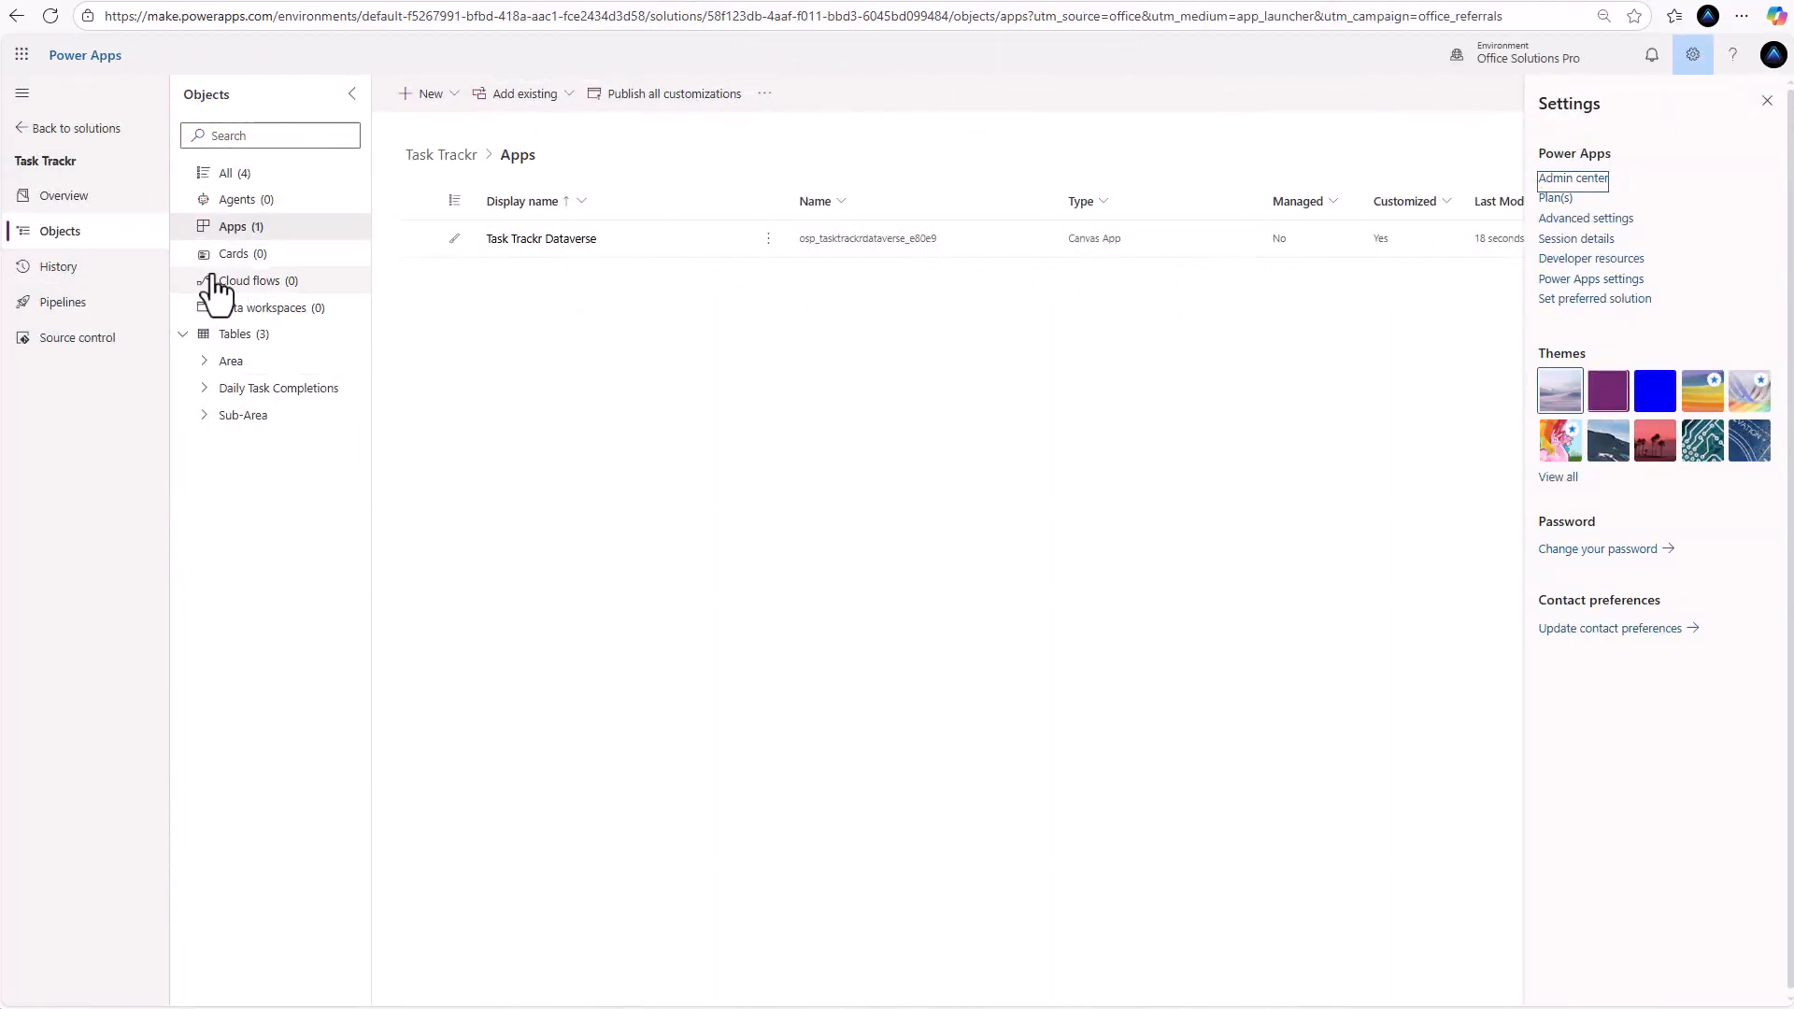
In the Task Trackr solution in Power Apps, add the existing security role Basic User Task Trackr, searching for "basic user"
left_click(537, 97)
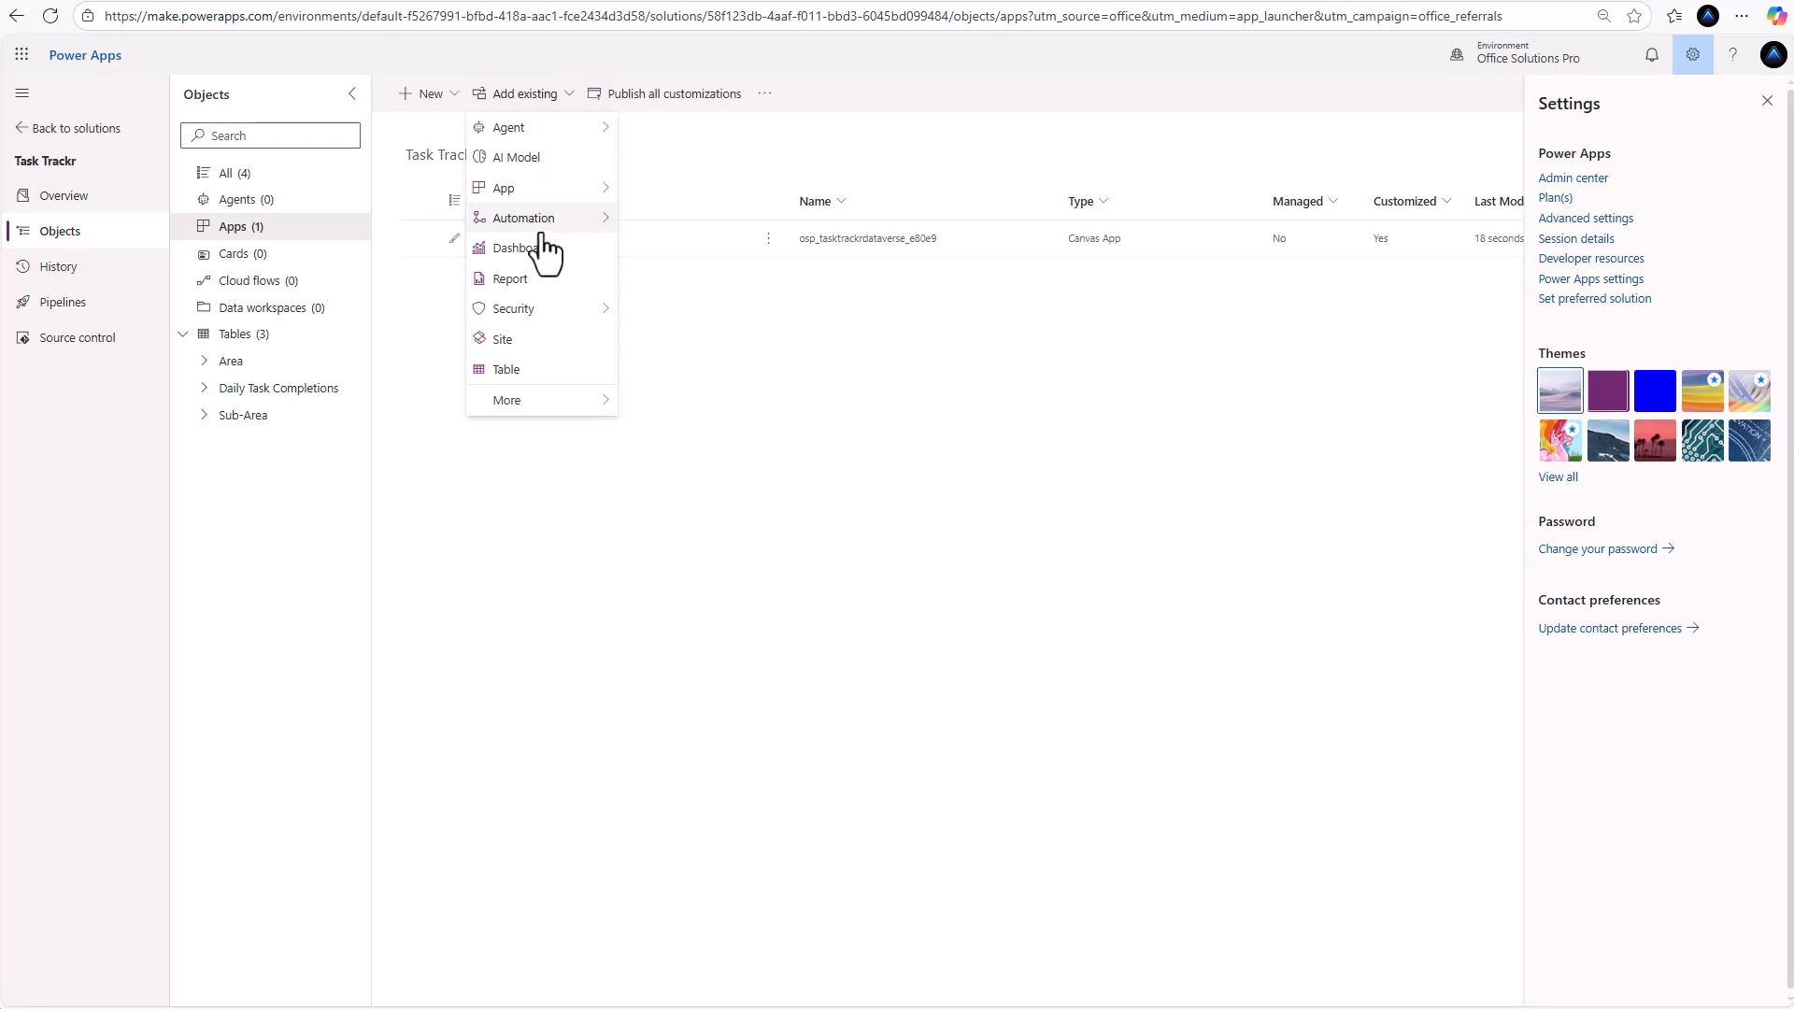
mouse_move(534, 316)
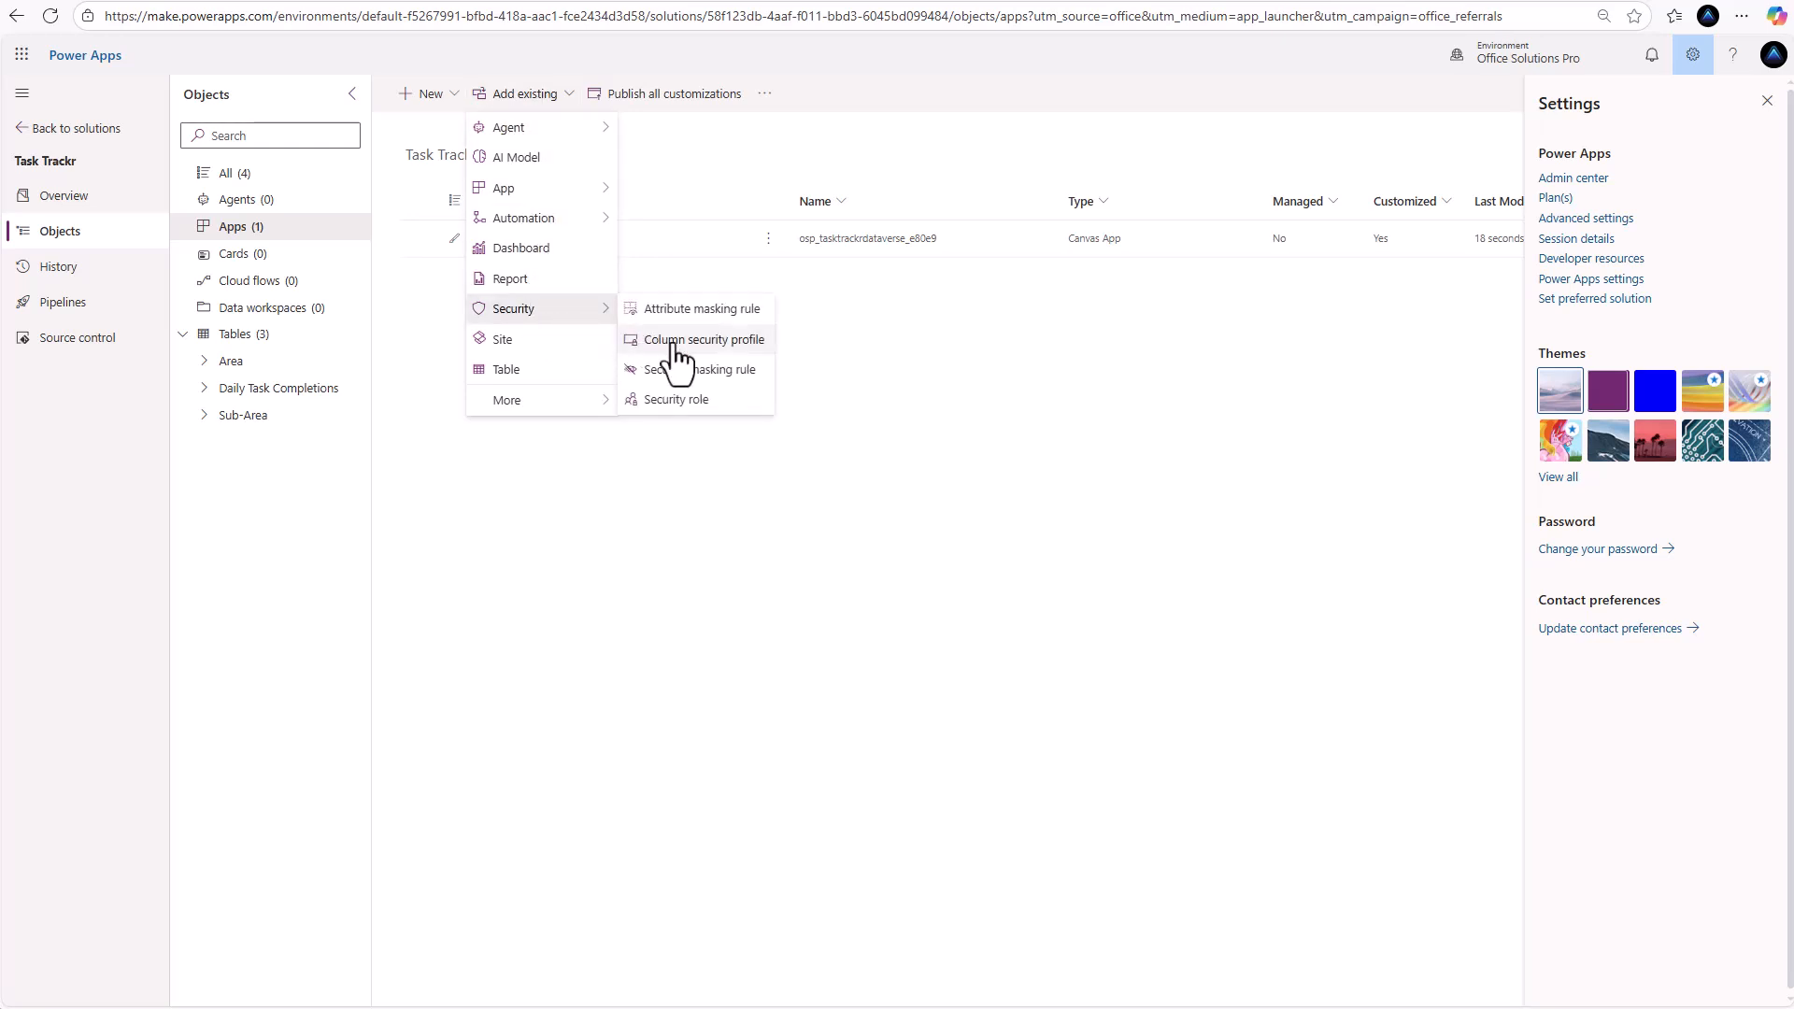
left_click(685, 402)
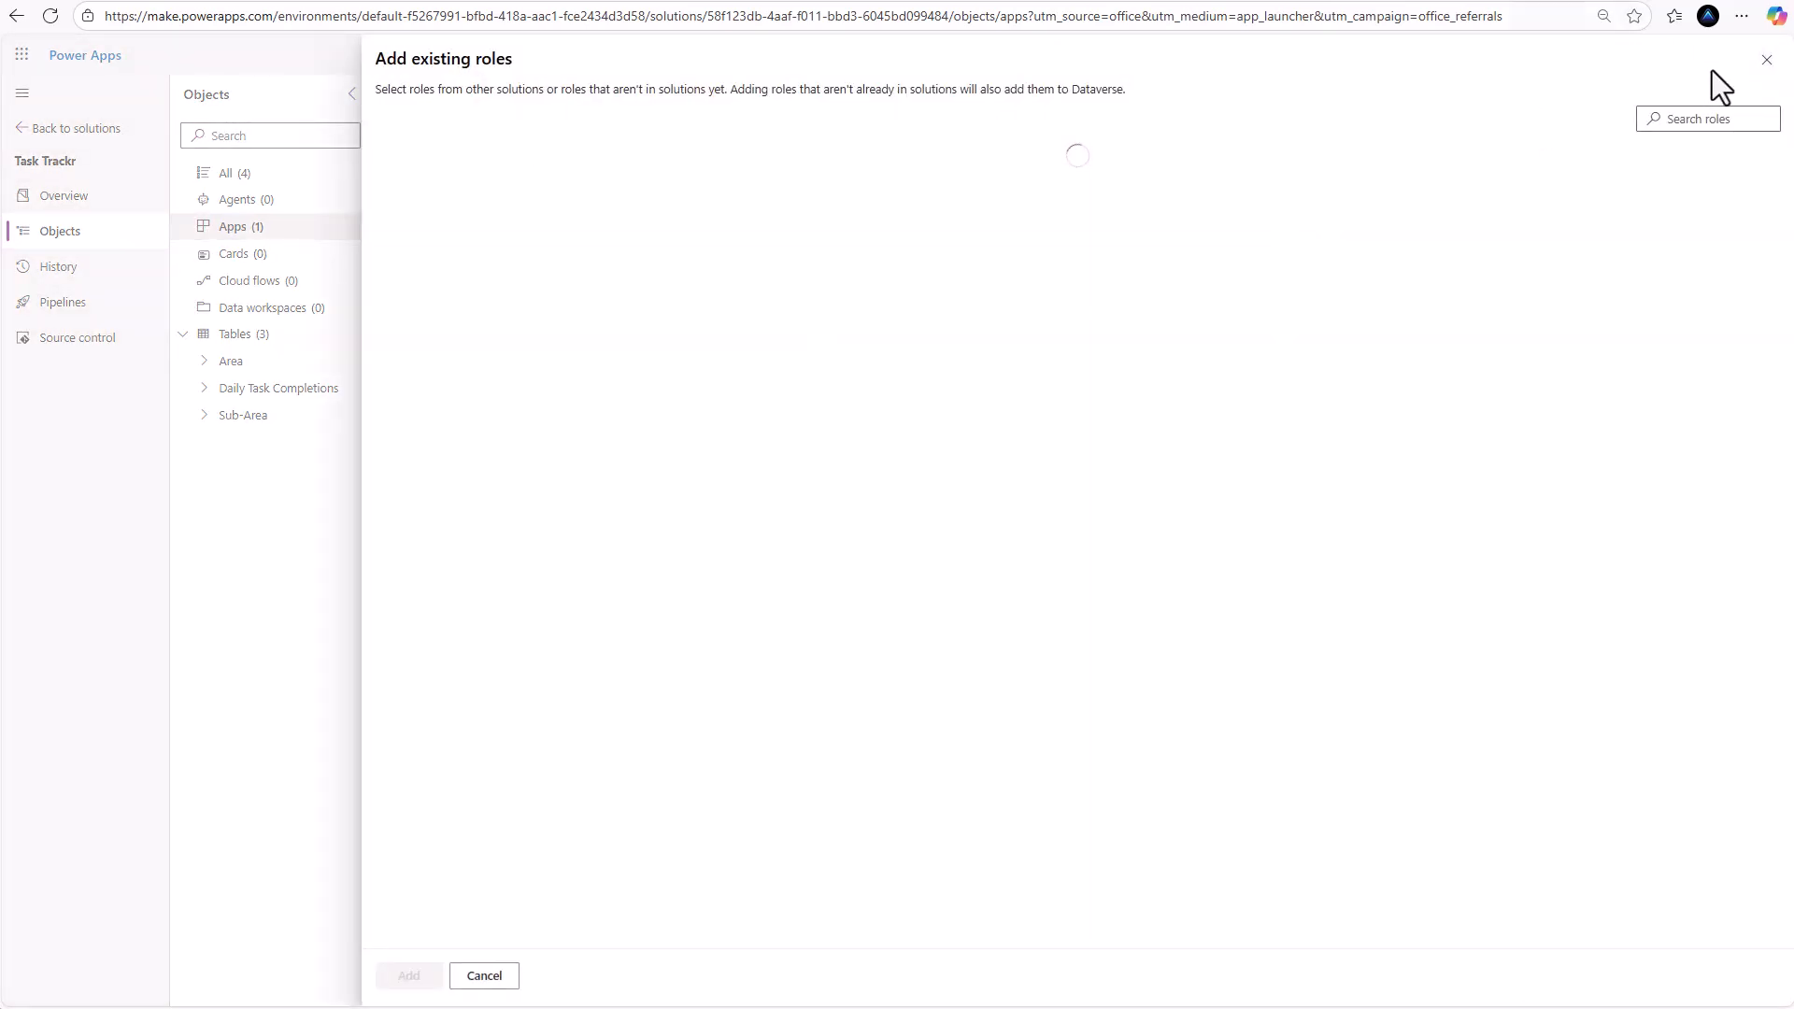
left_click(1708, 121)
type("basic")
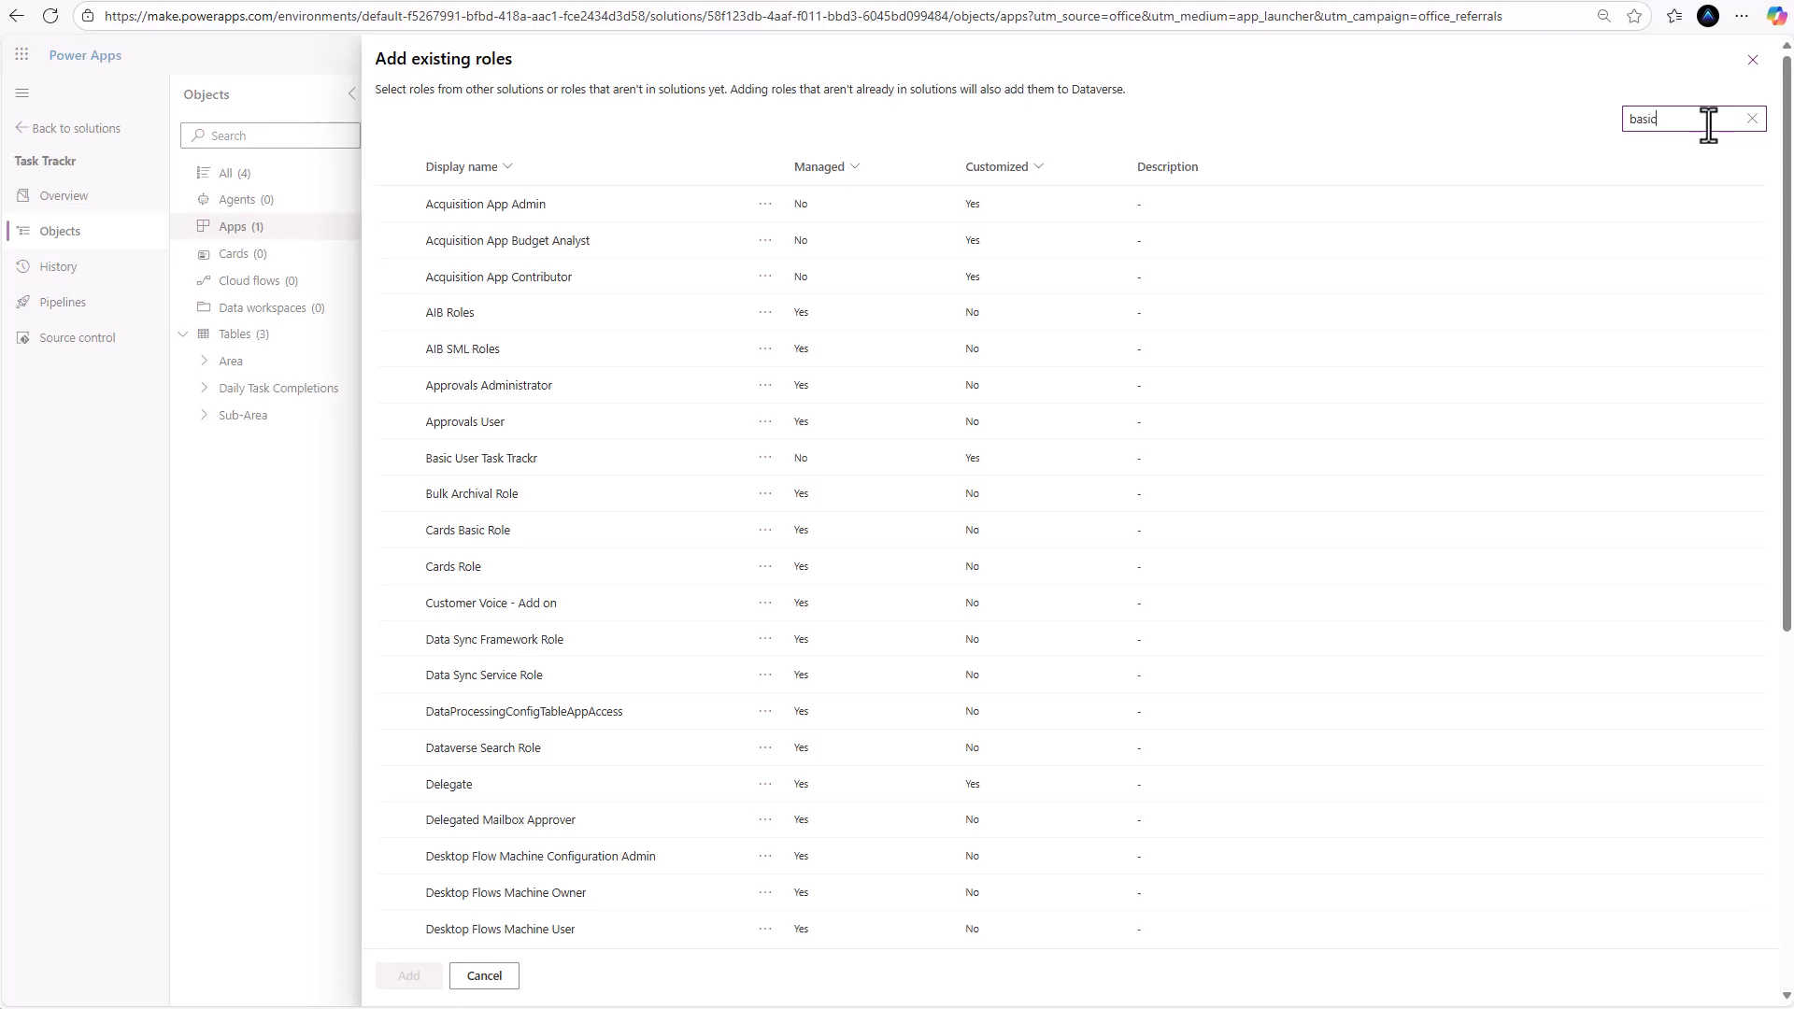
type(" user")
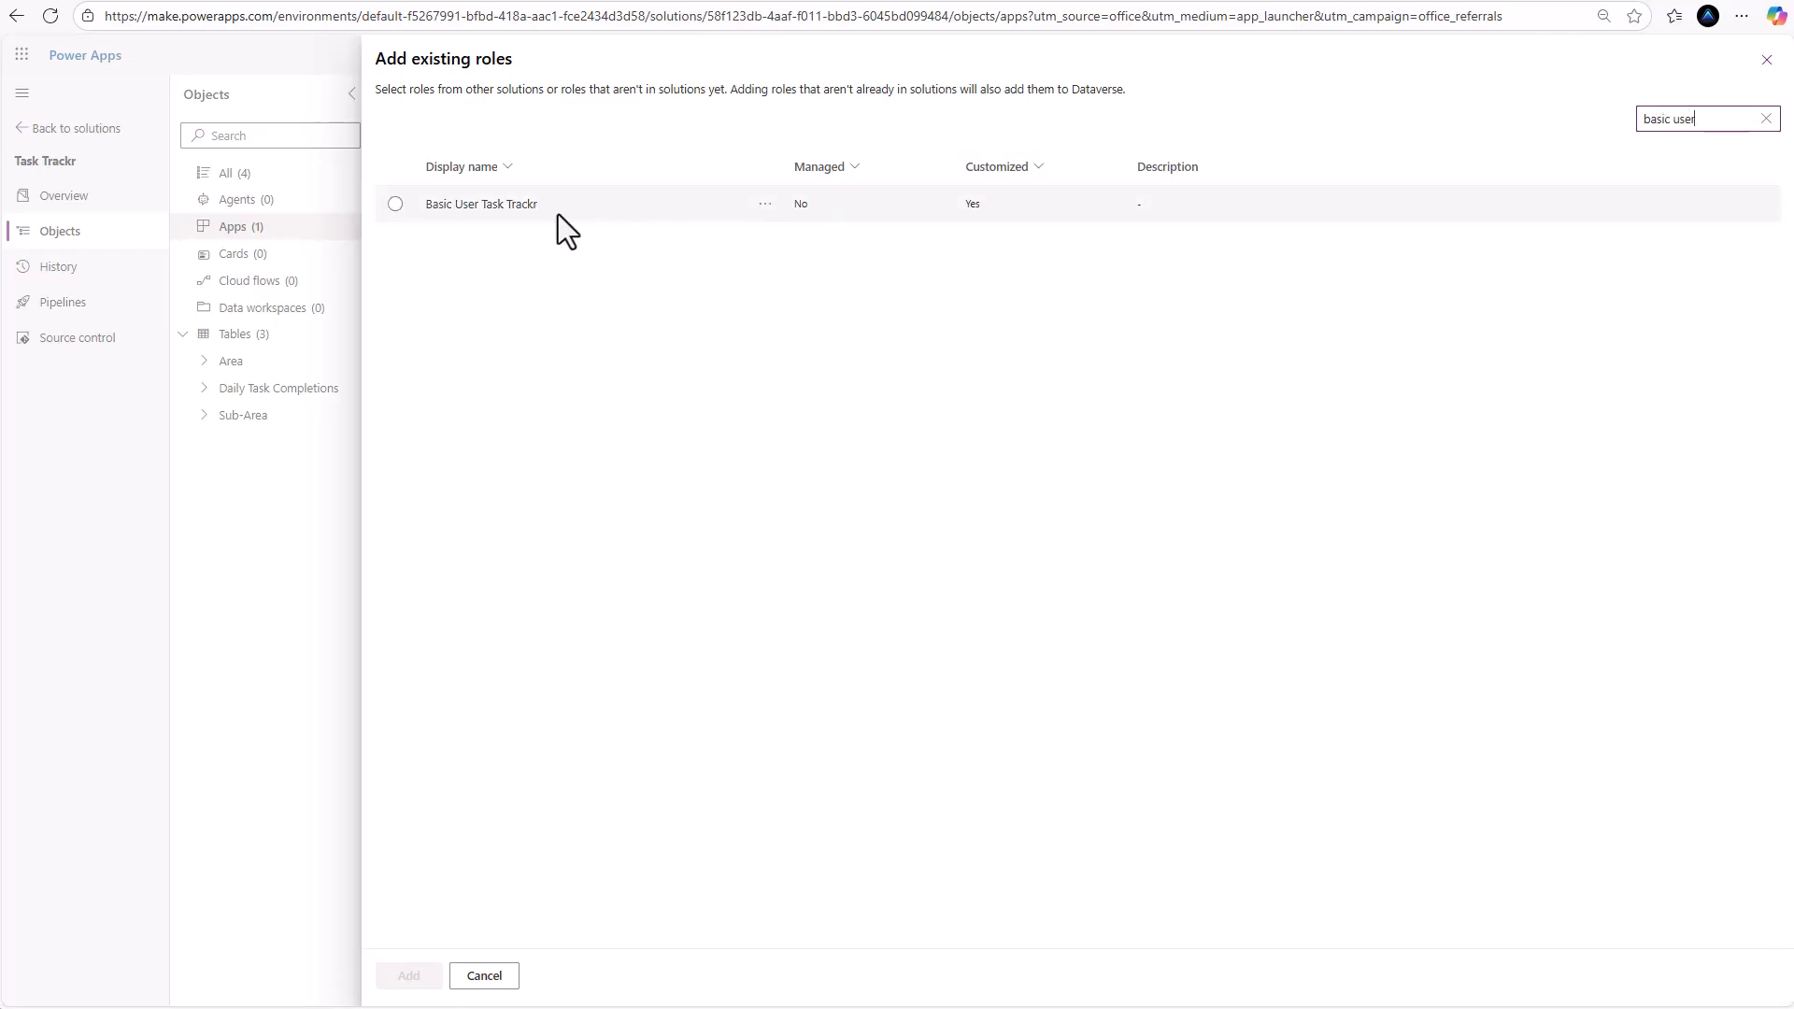
left_click(396, 204)
left_click(411, 977)
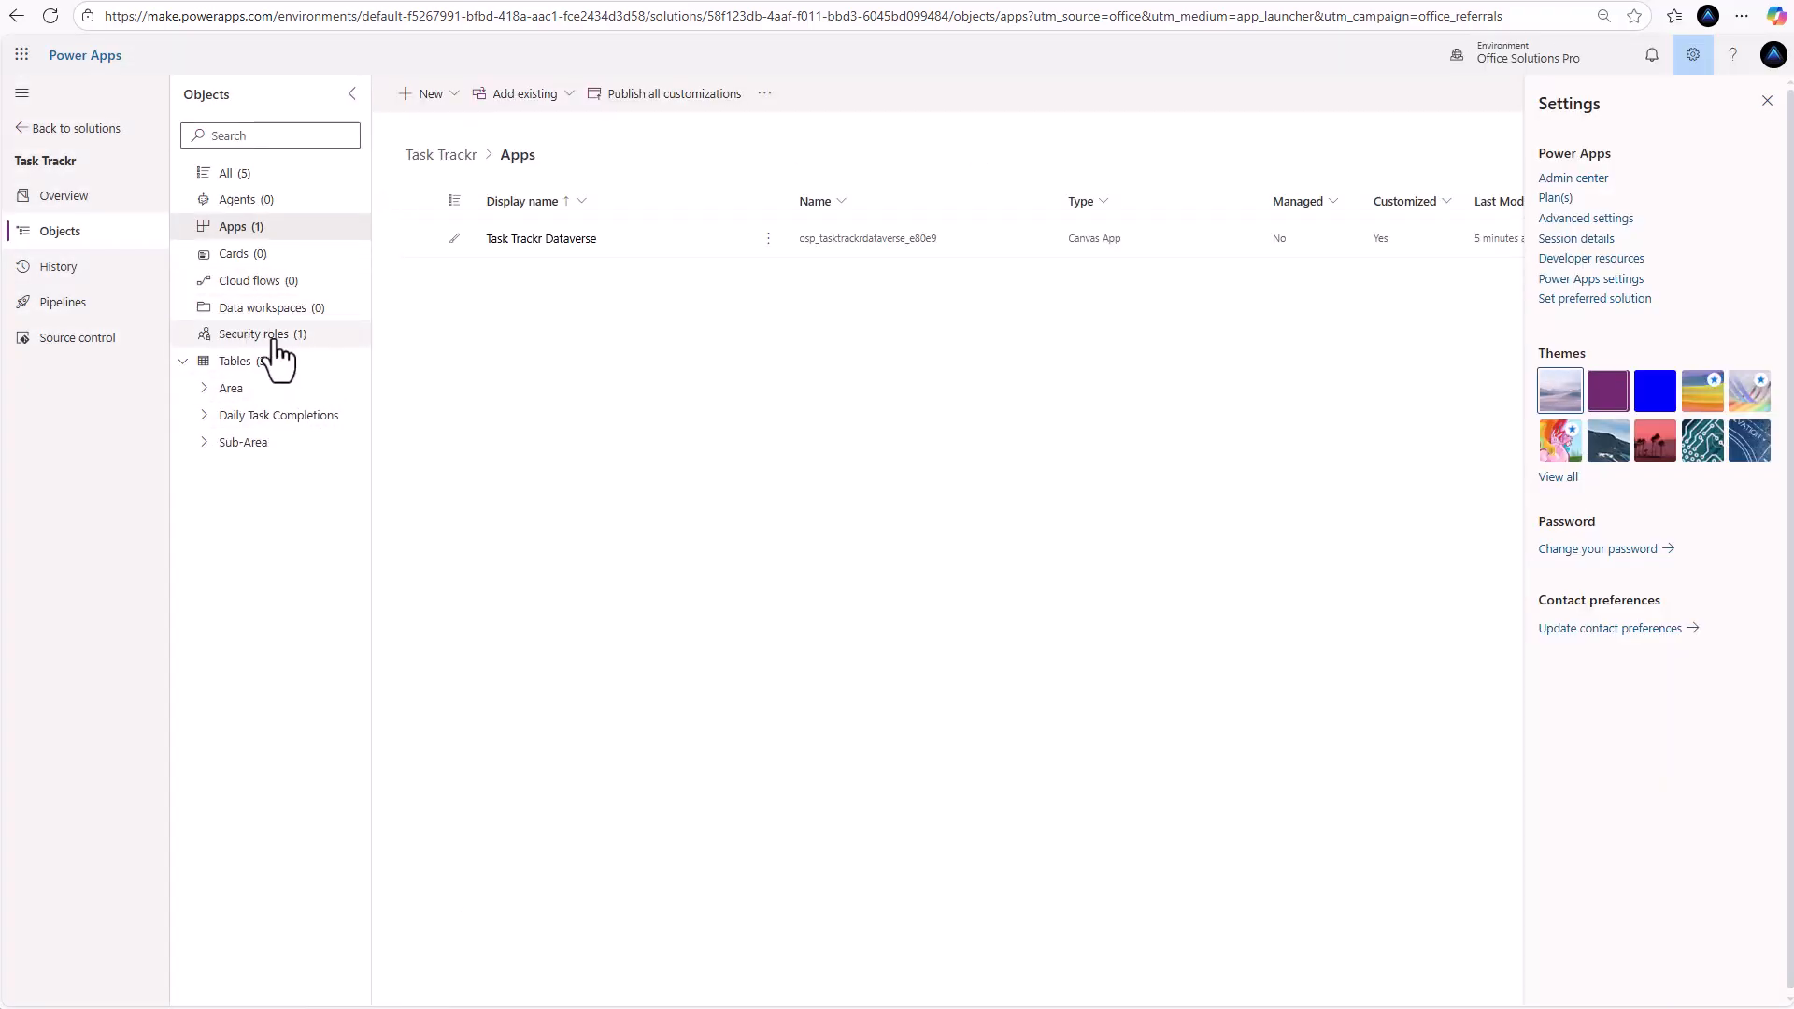
Open classic sharing for the Task Trackr Dataverse app and turn off the email invitation to new users
left_click(770, 251)
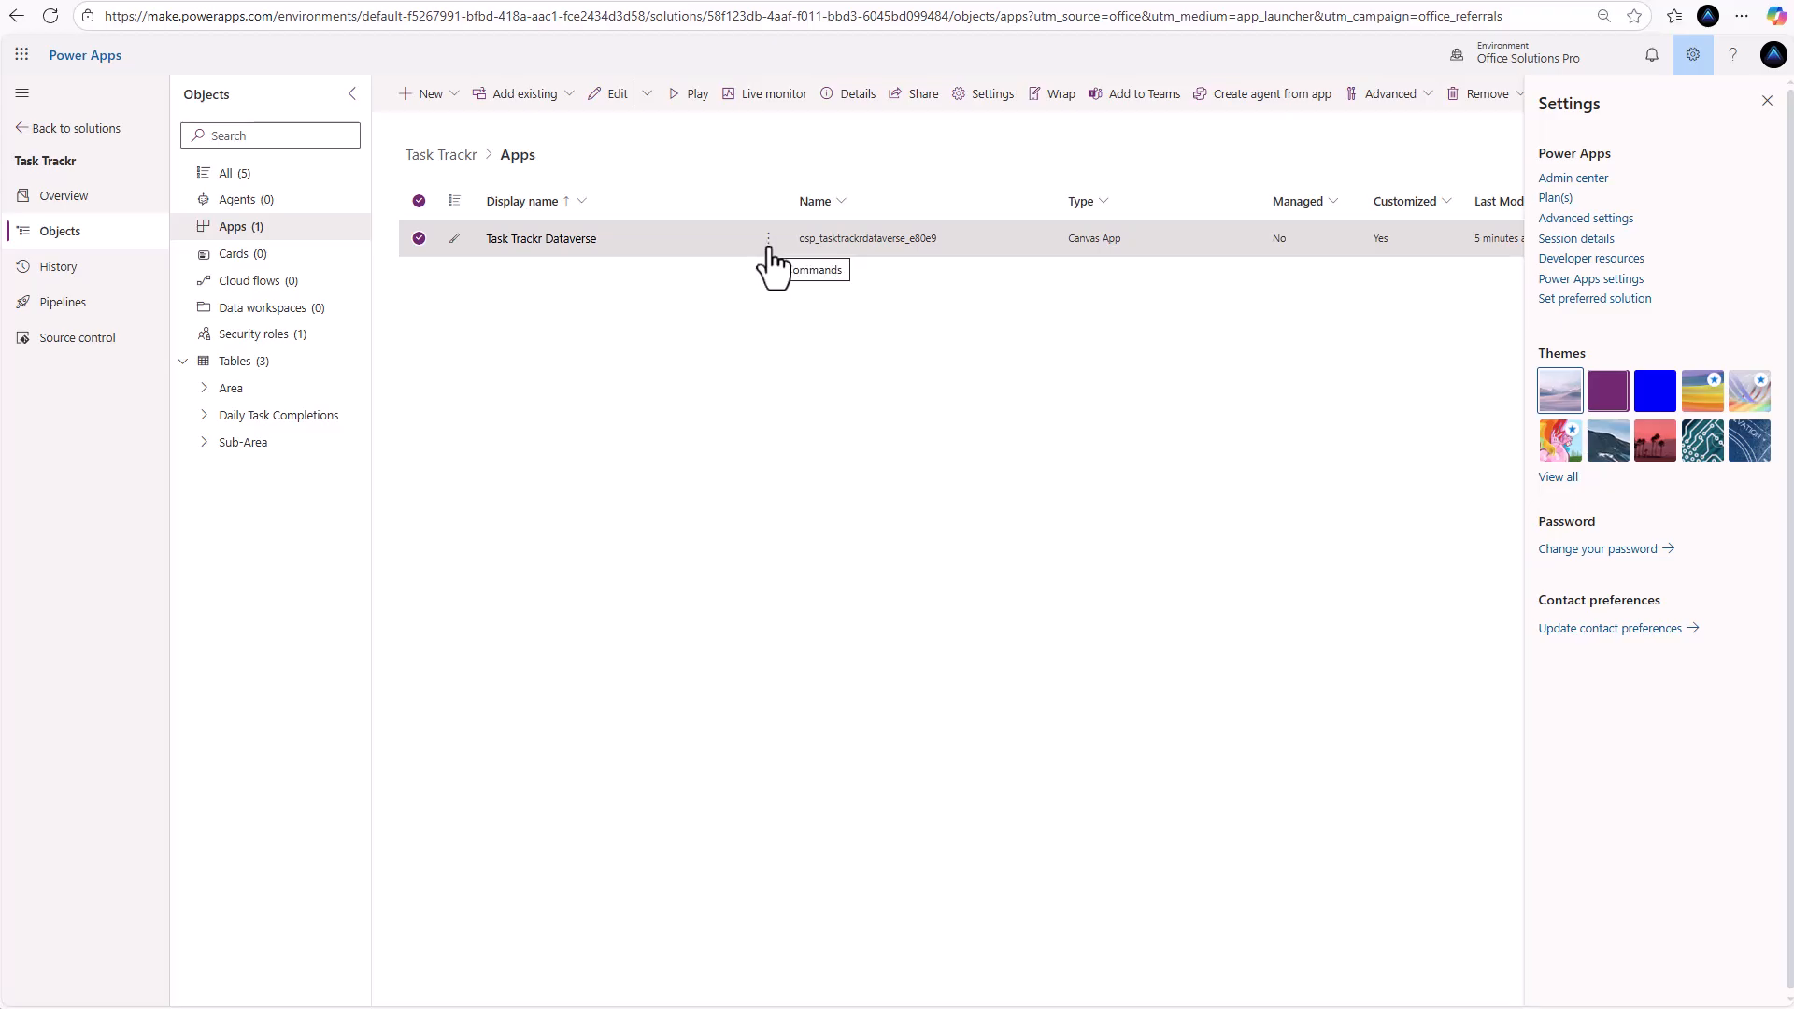
left_click(768, 245)
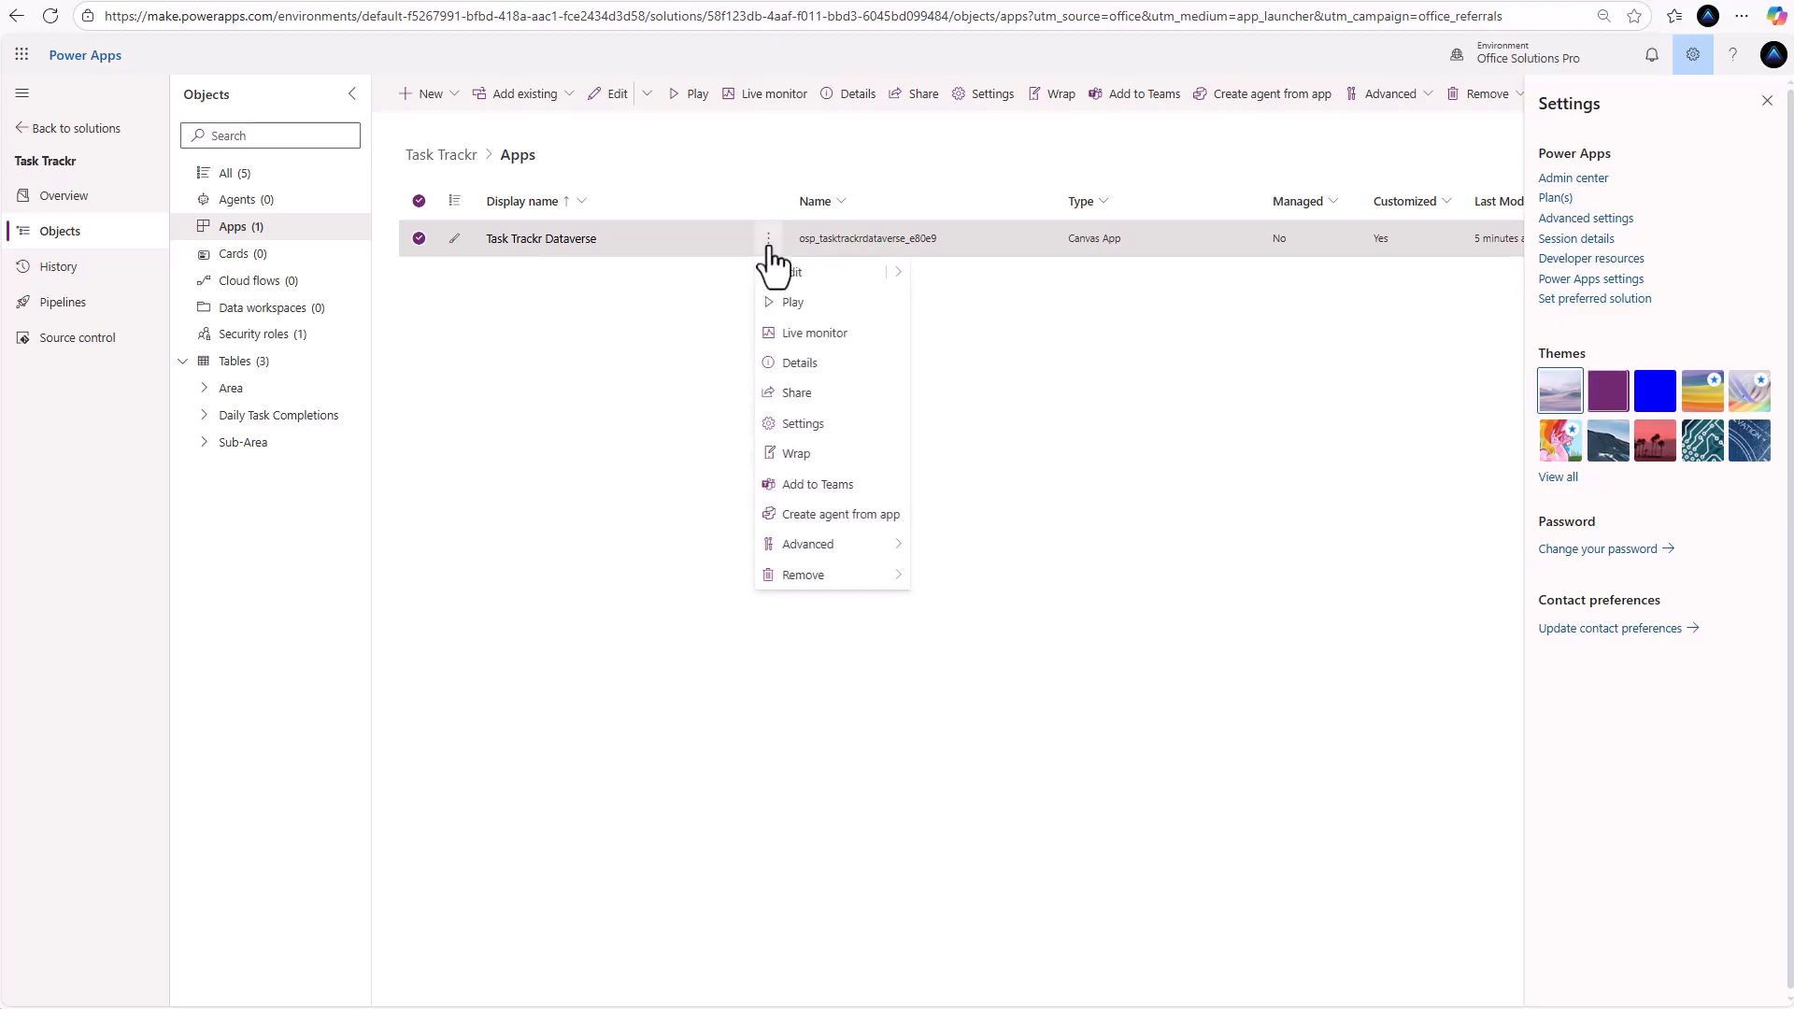
left_click(809, 404)
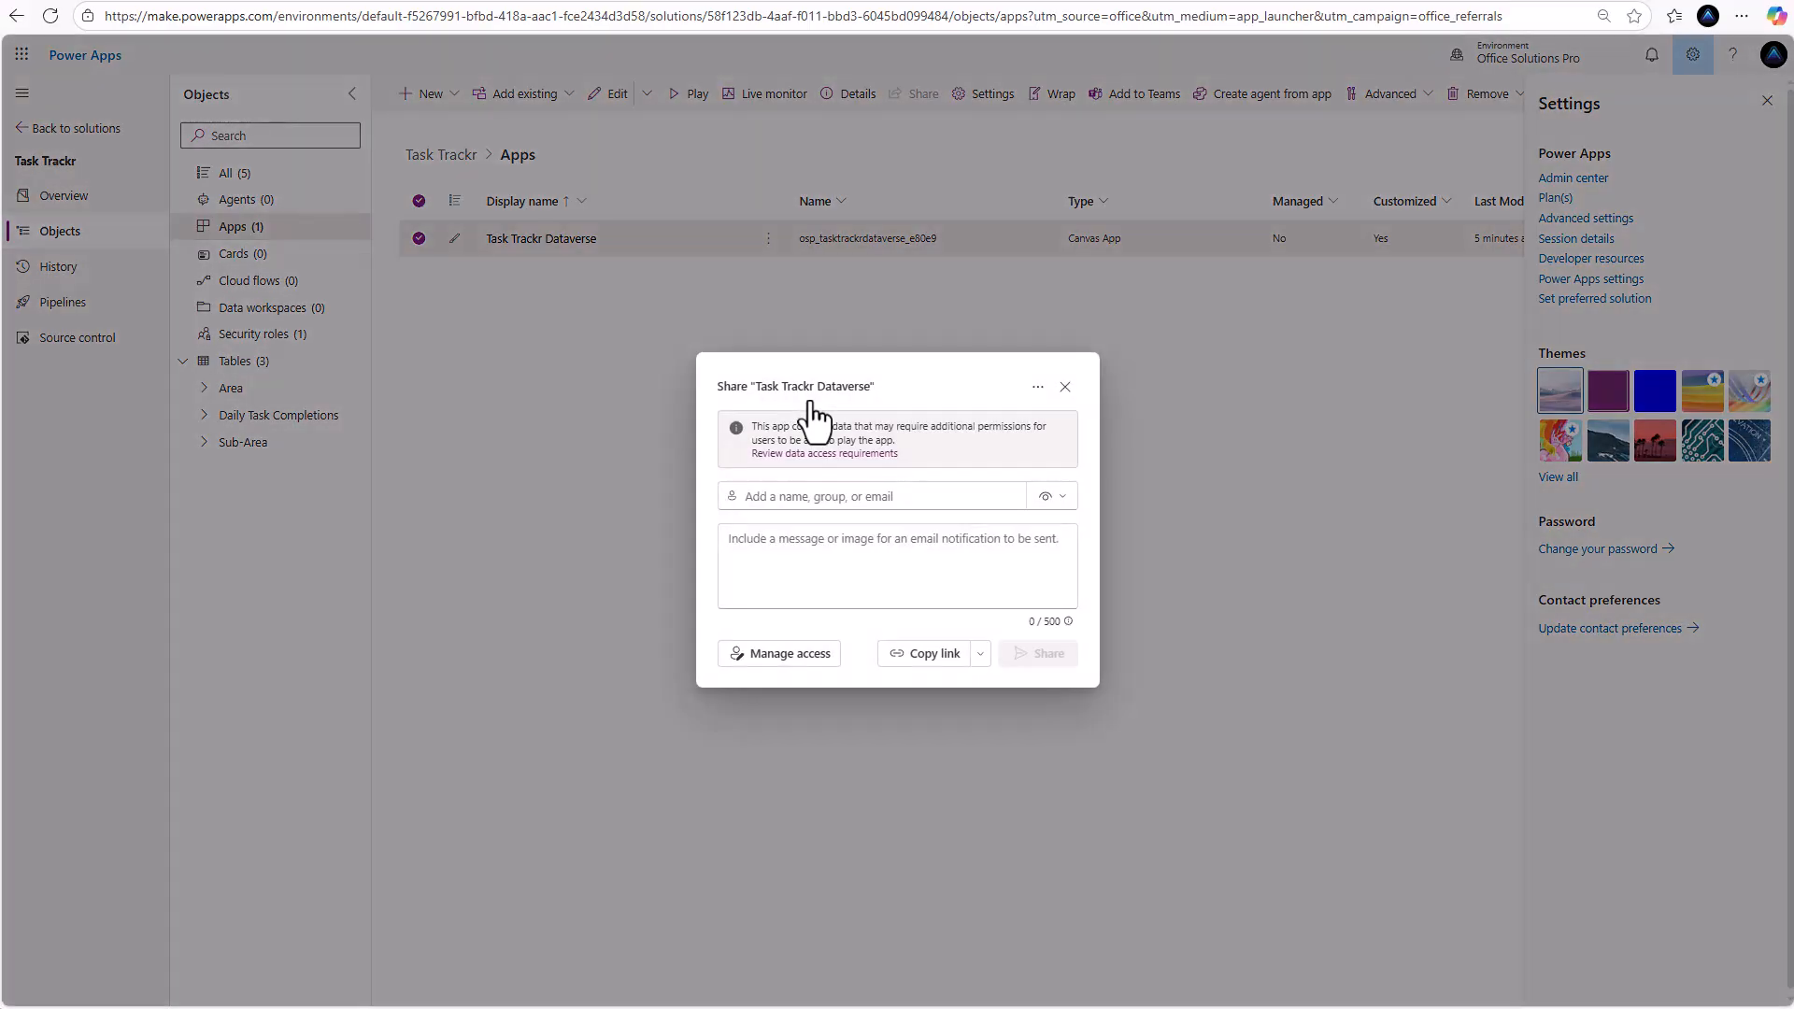
left_click(1037, 389)
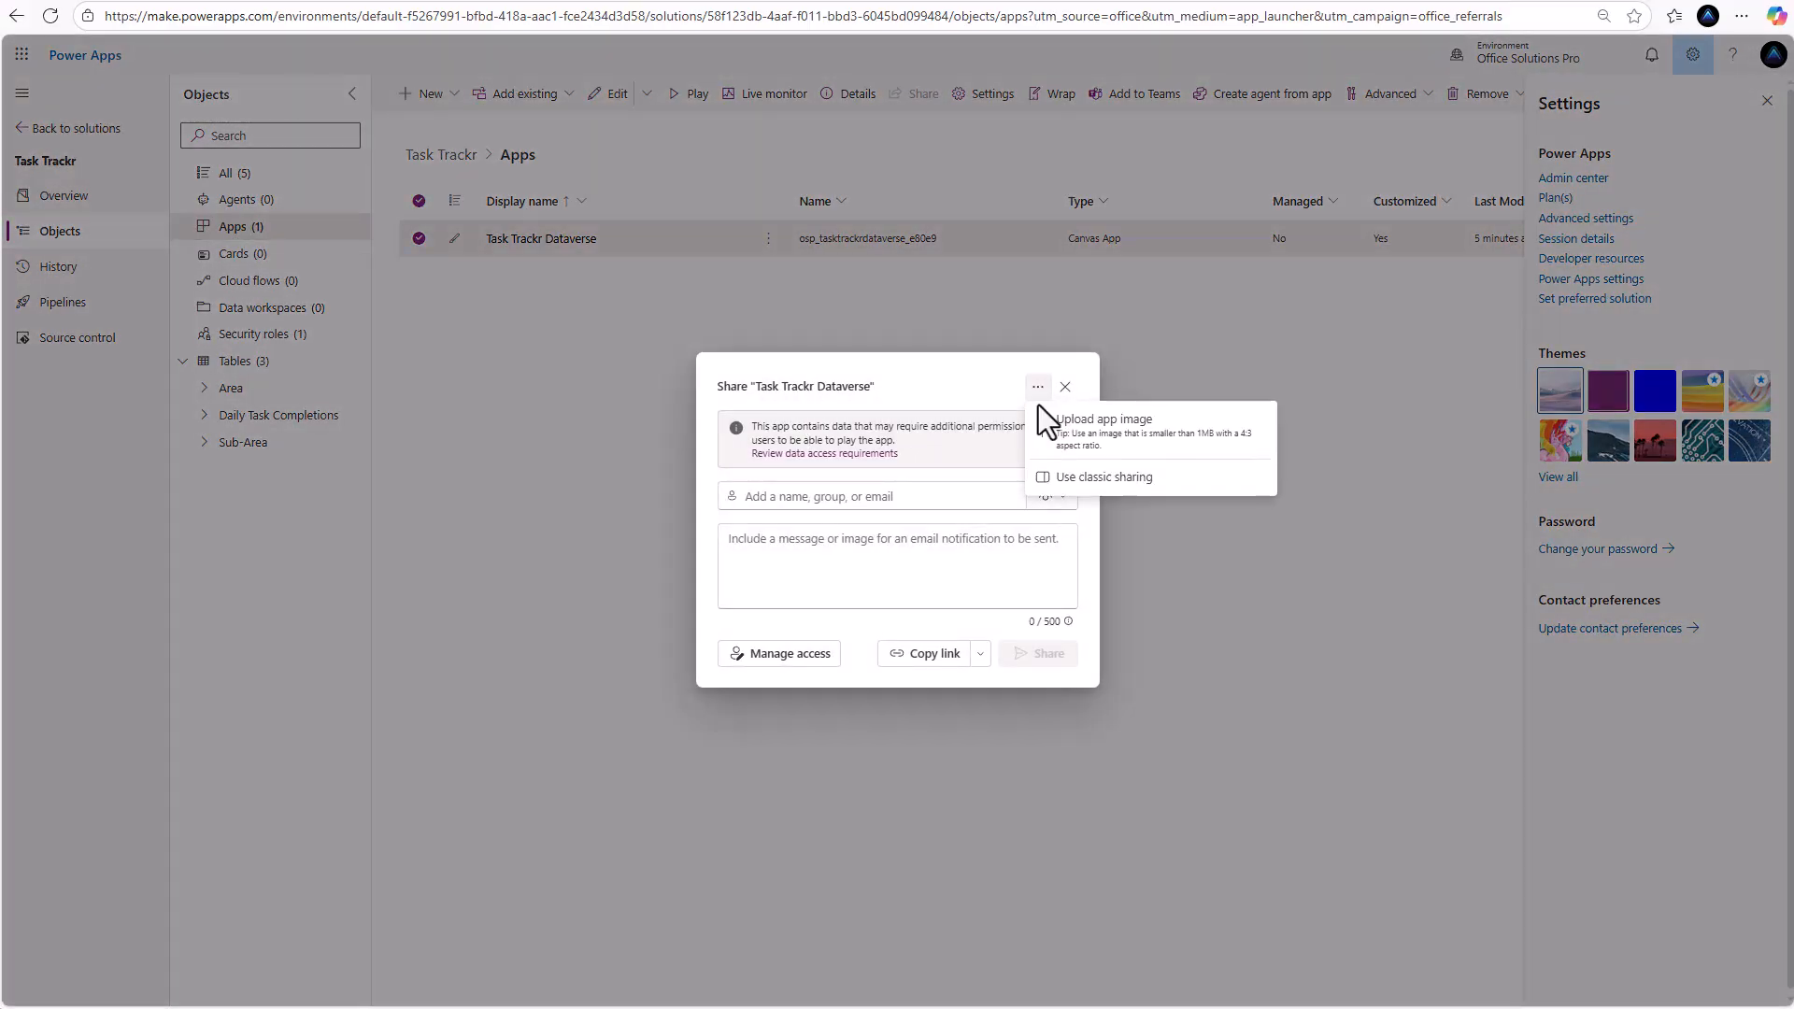
left_click(1121, 487)
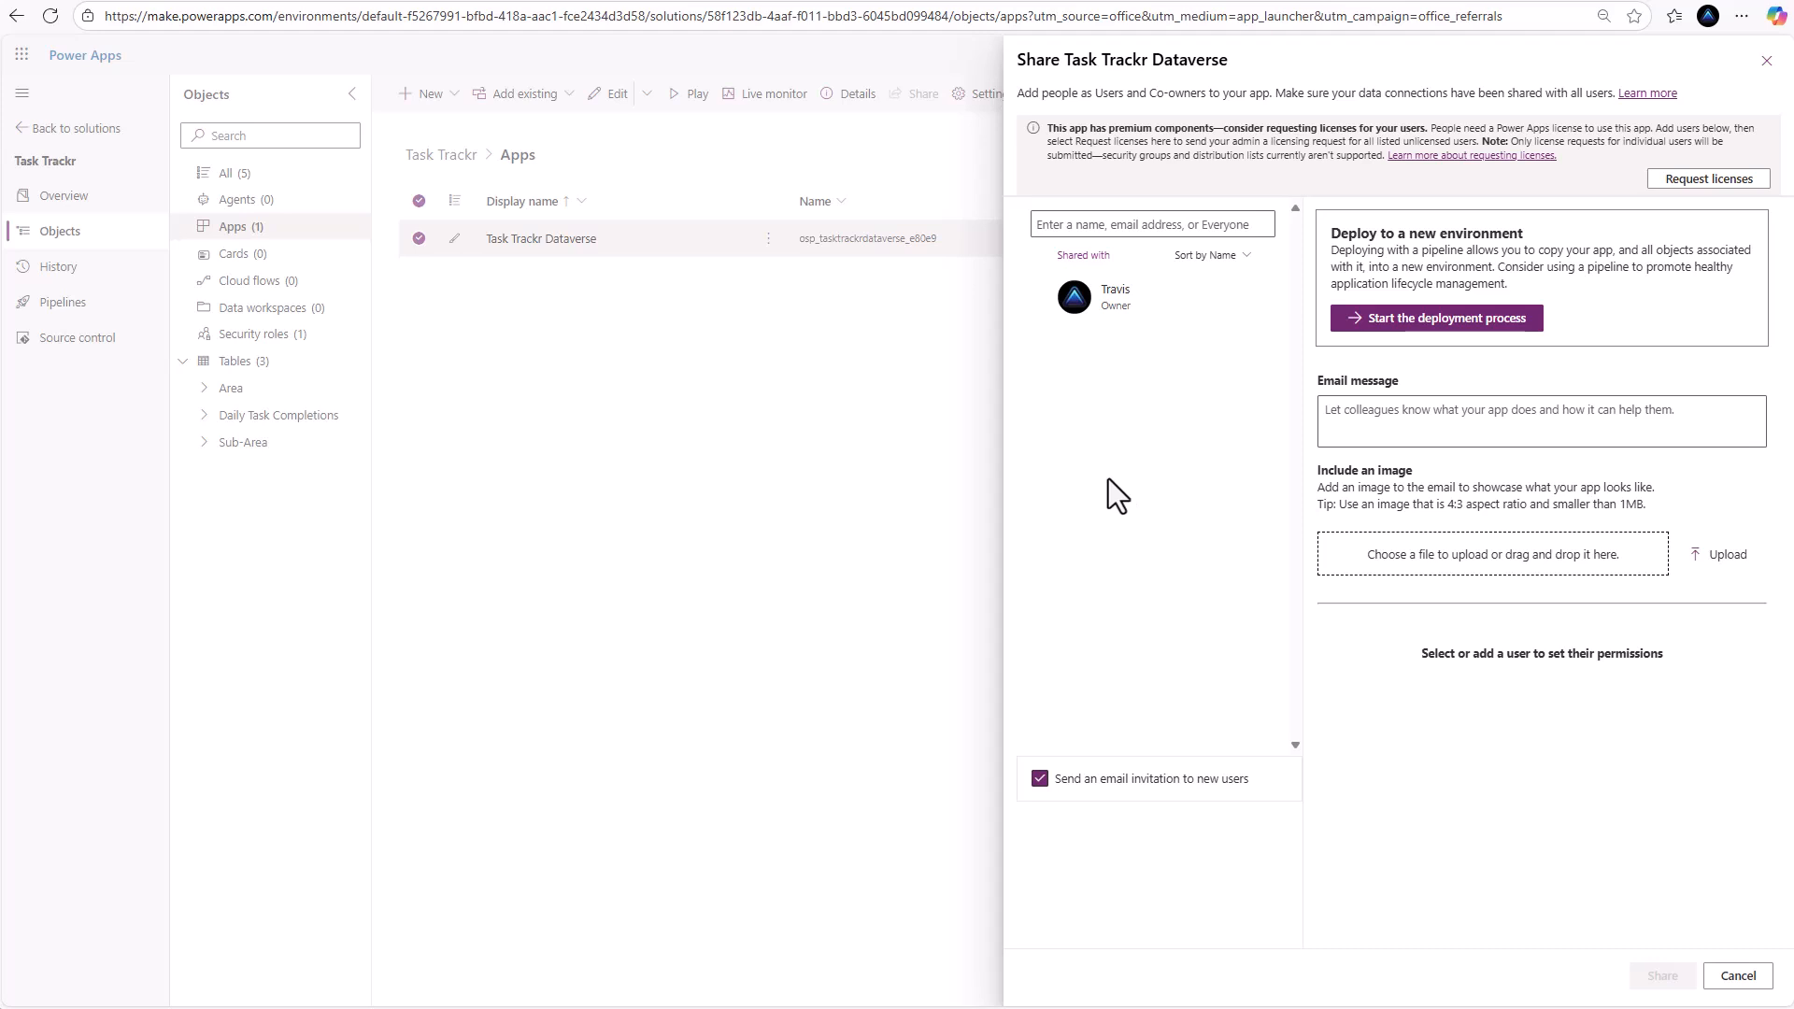
left_click(1039, 780)
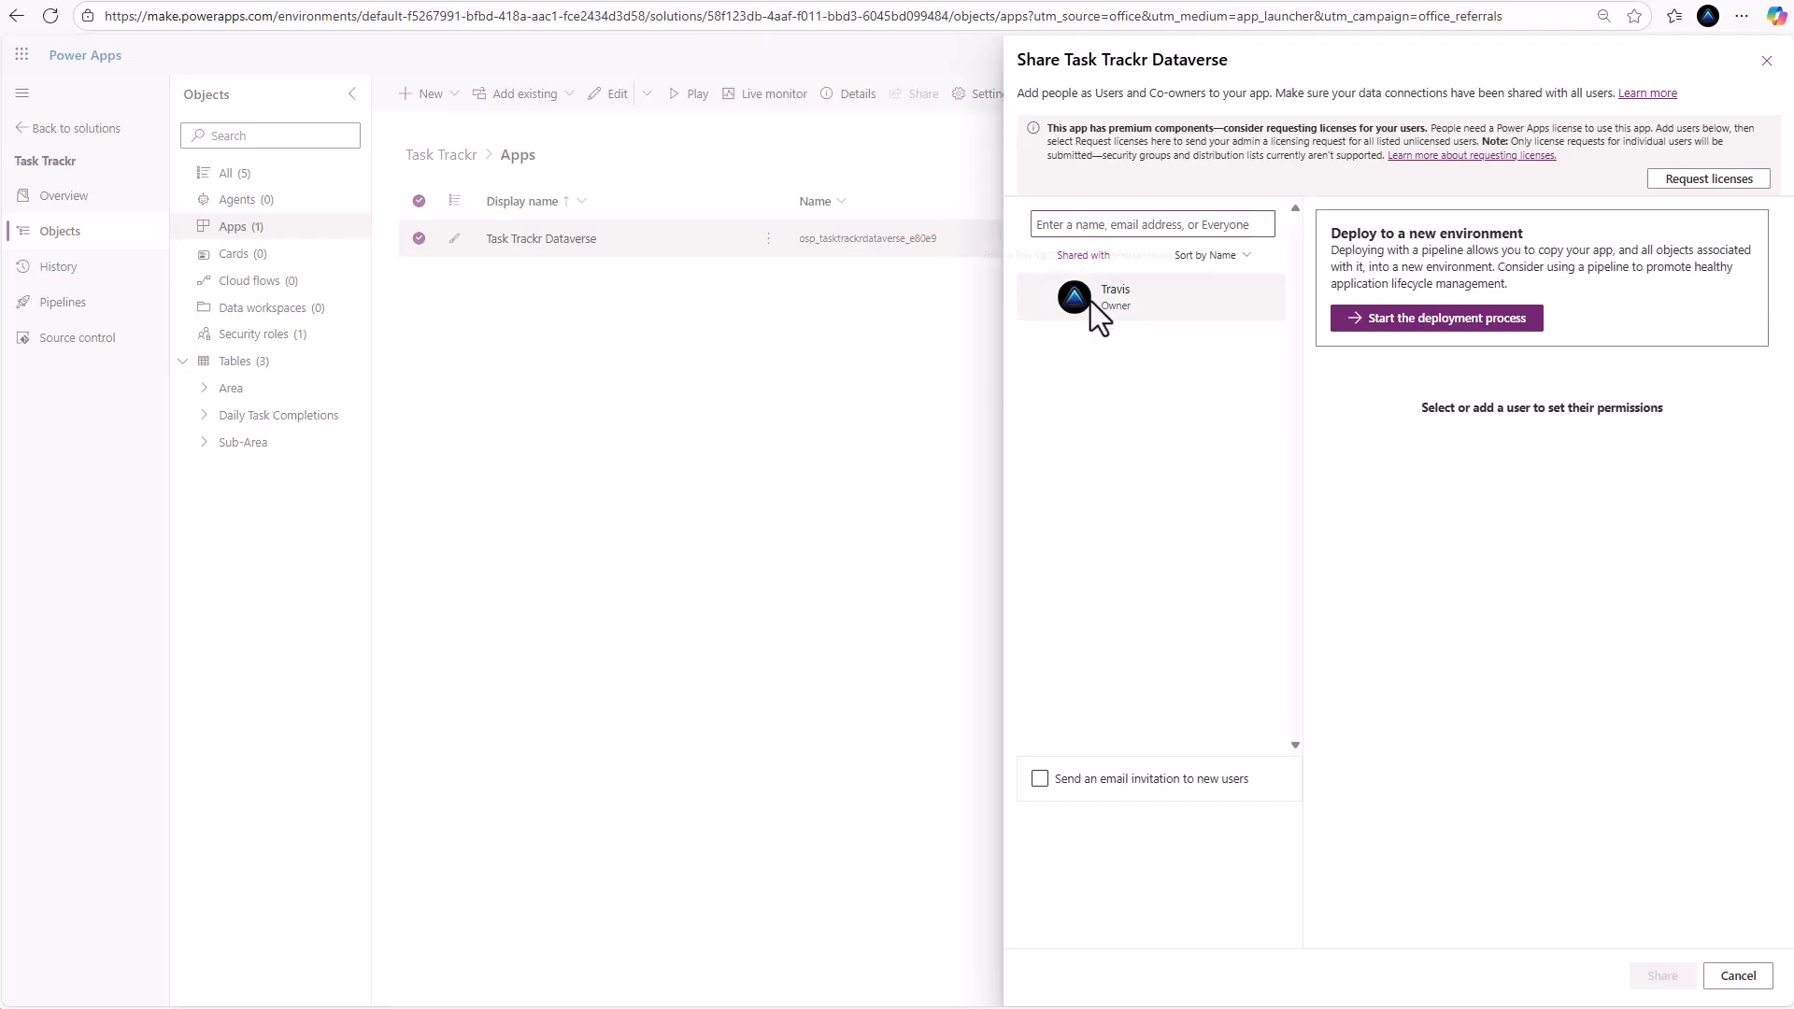
Add a user named Alyssa to the app's sharing list and pick the Basic User Task Trackr security role for their data permissions
left_click(1085, 224)
type("alyssa")
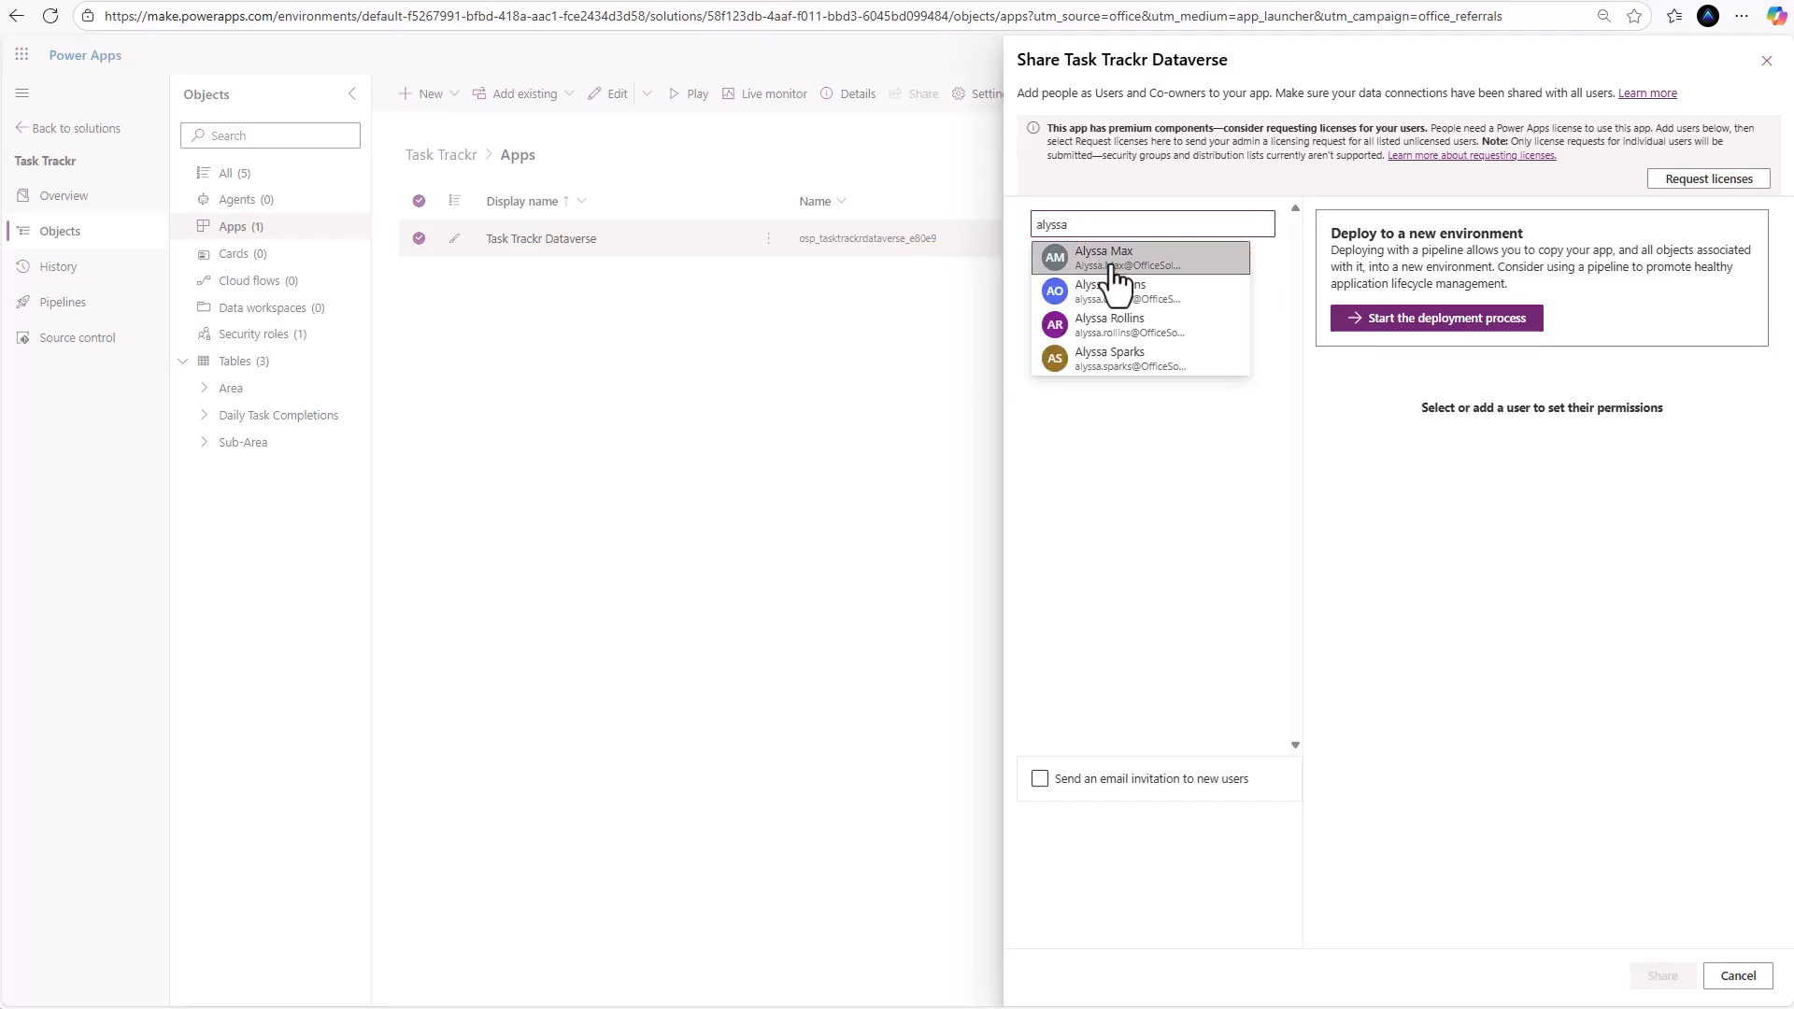
left_click(1114, 258)
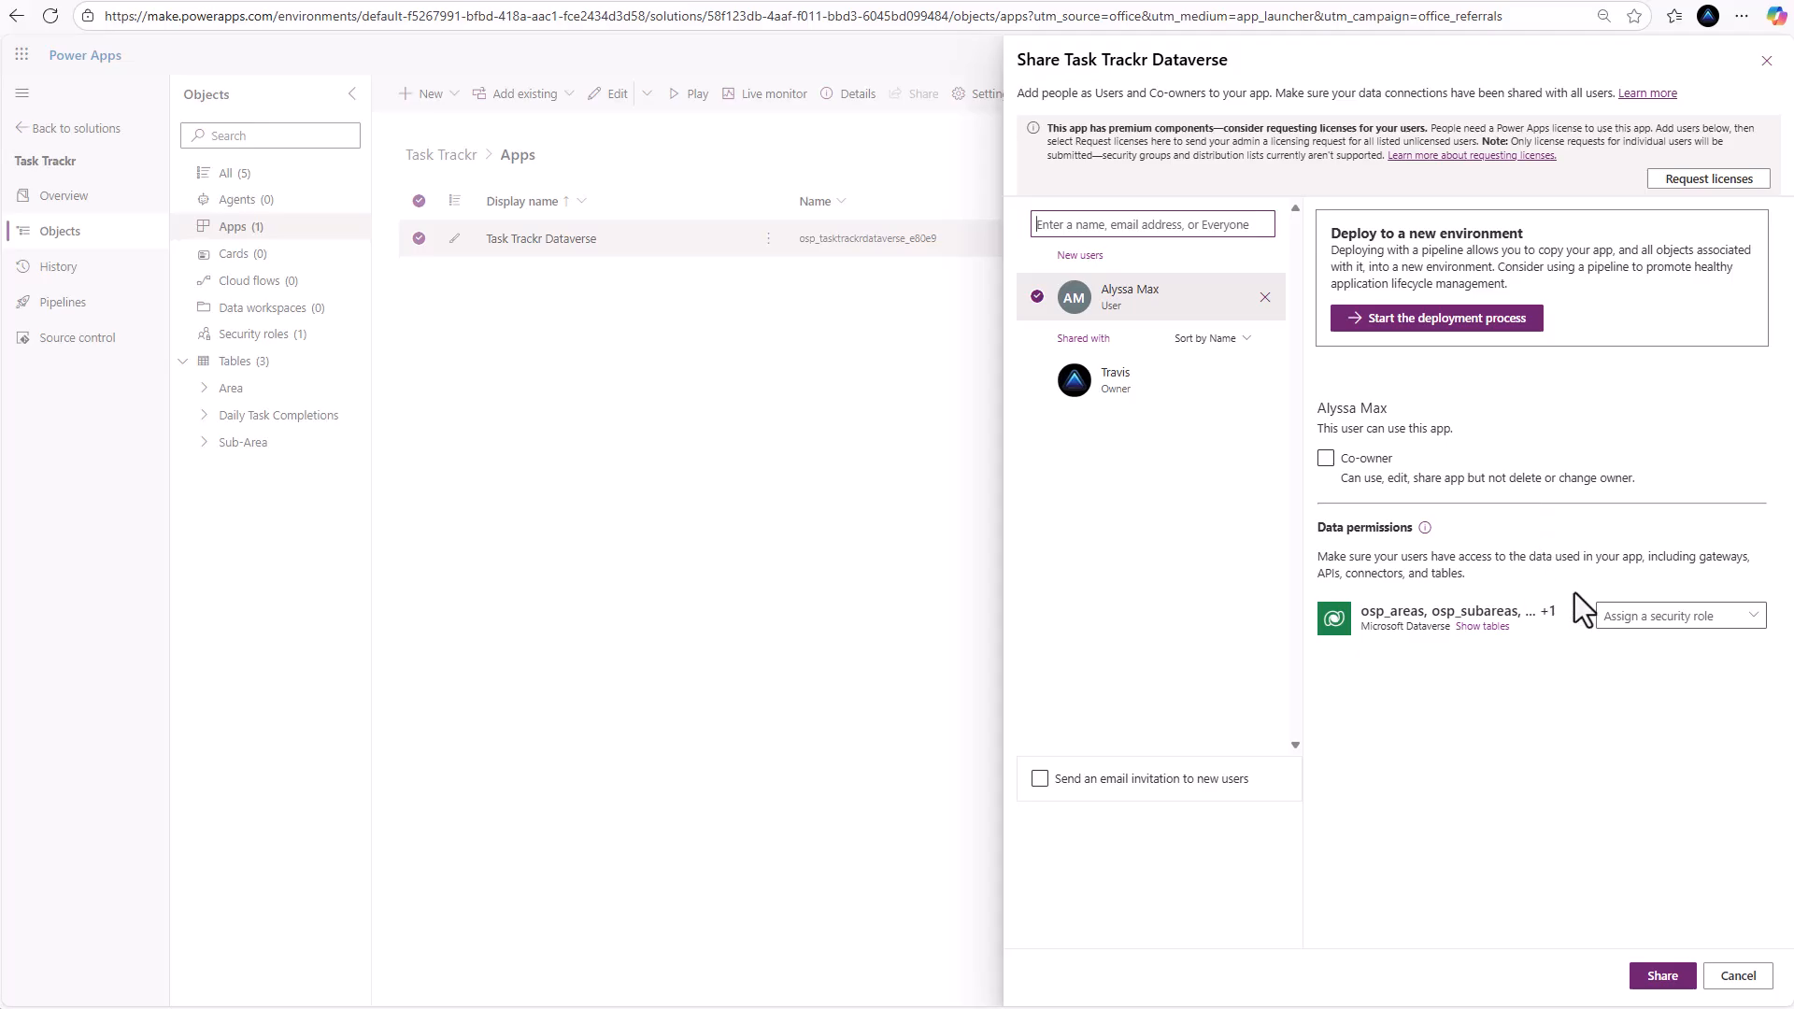
left_click(1749, 617)
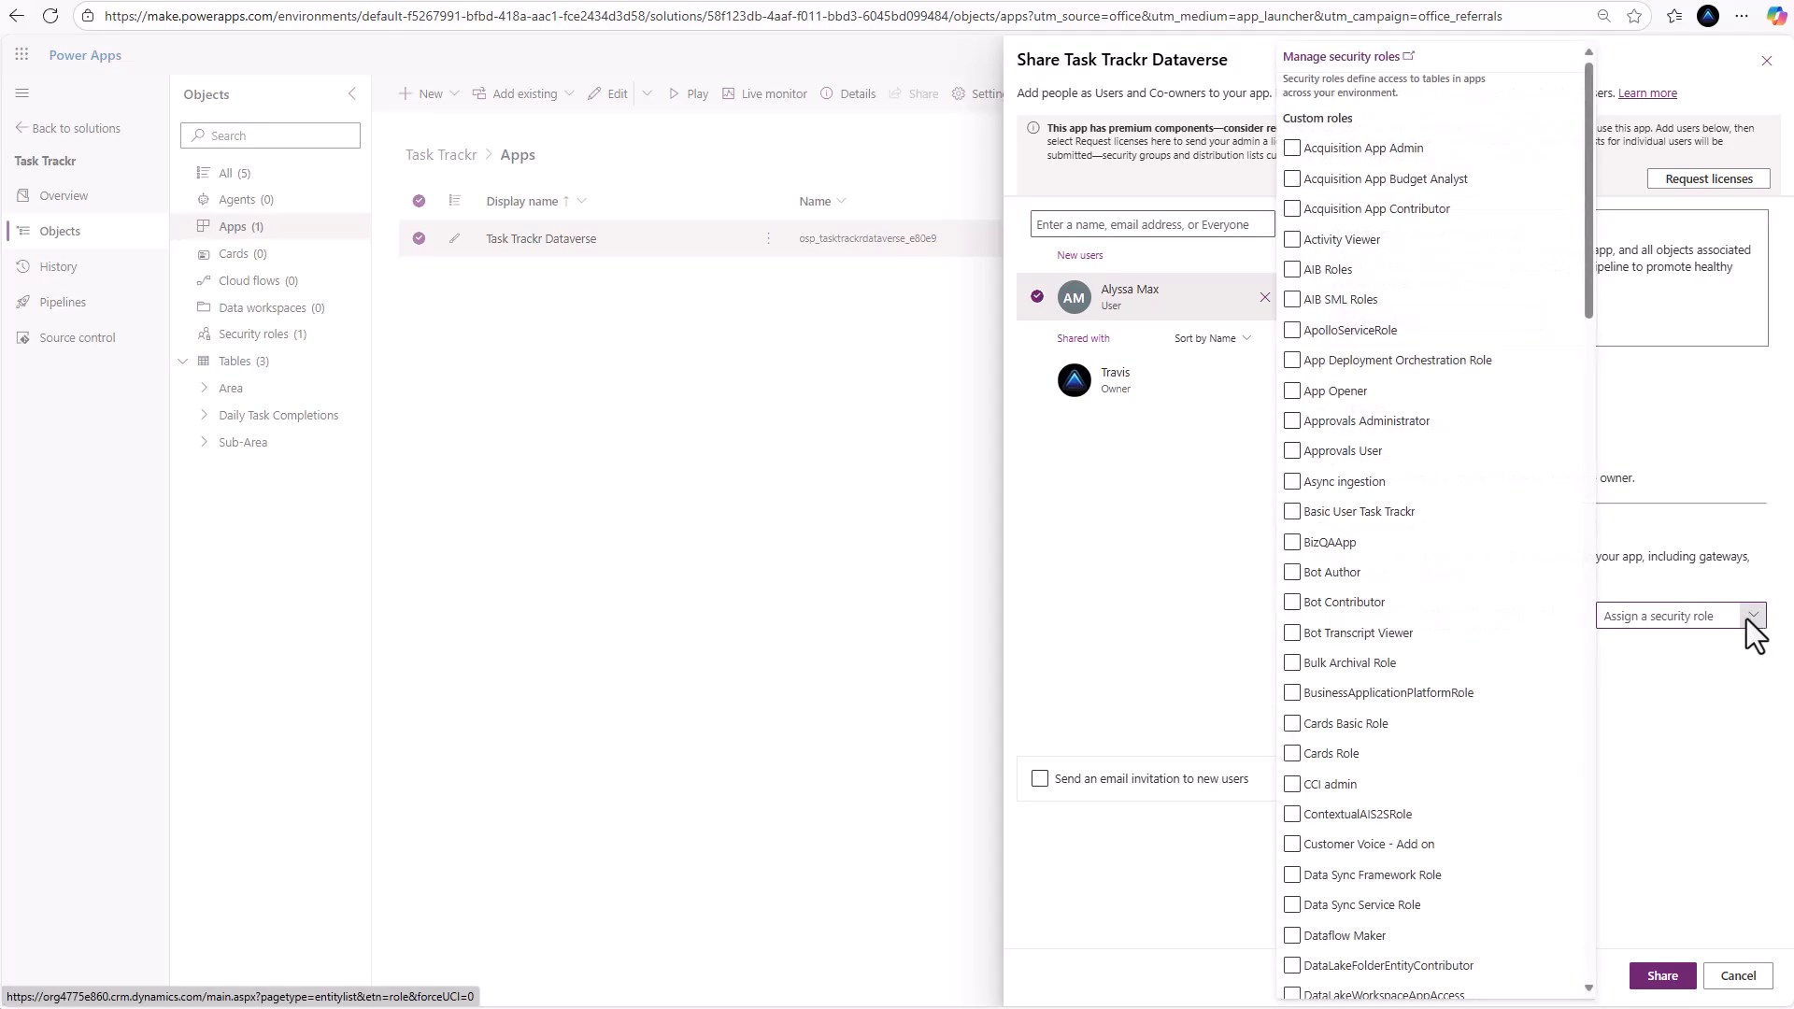
left_click(1381, 521)
left_click(1401, 525)
Remove the newly added user from the sharing list and close the sharing and settings panes without sharing the app
left_click(1254, 298)
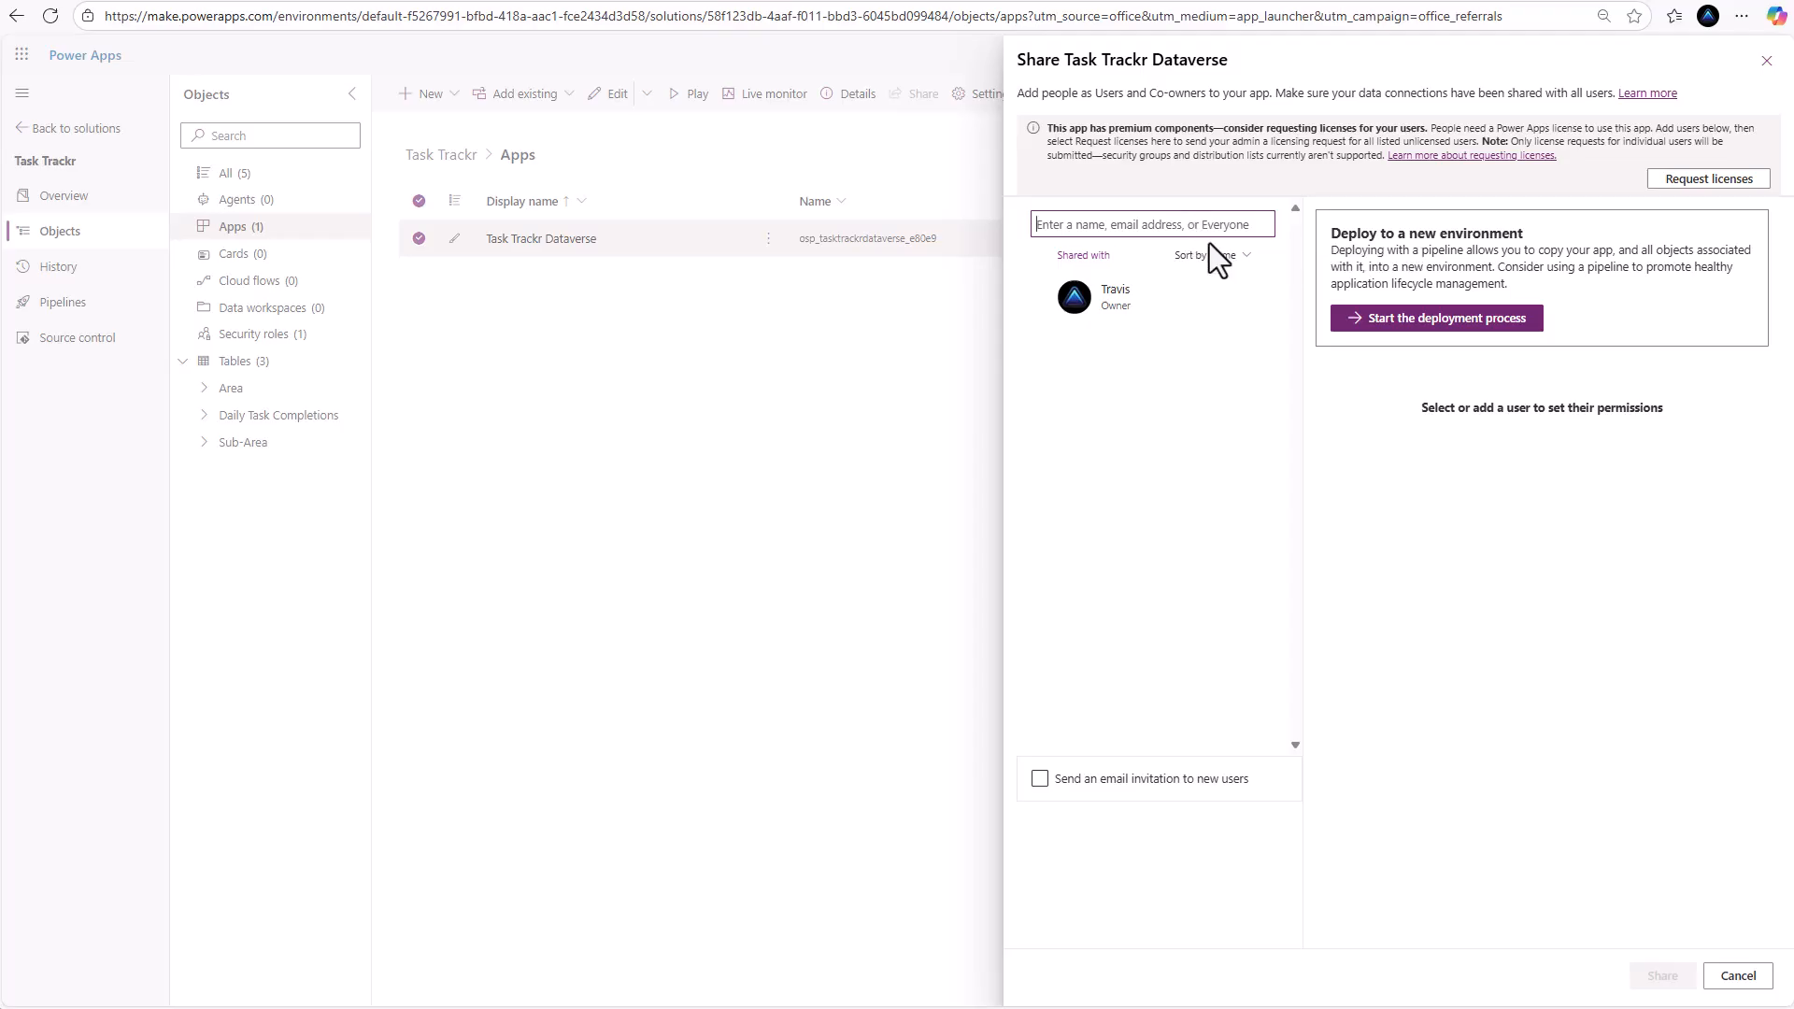
left_click(1764, 62)
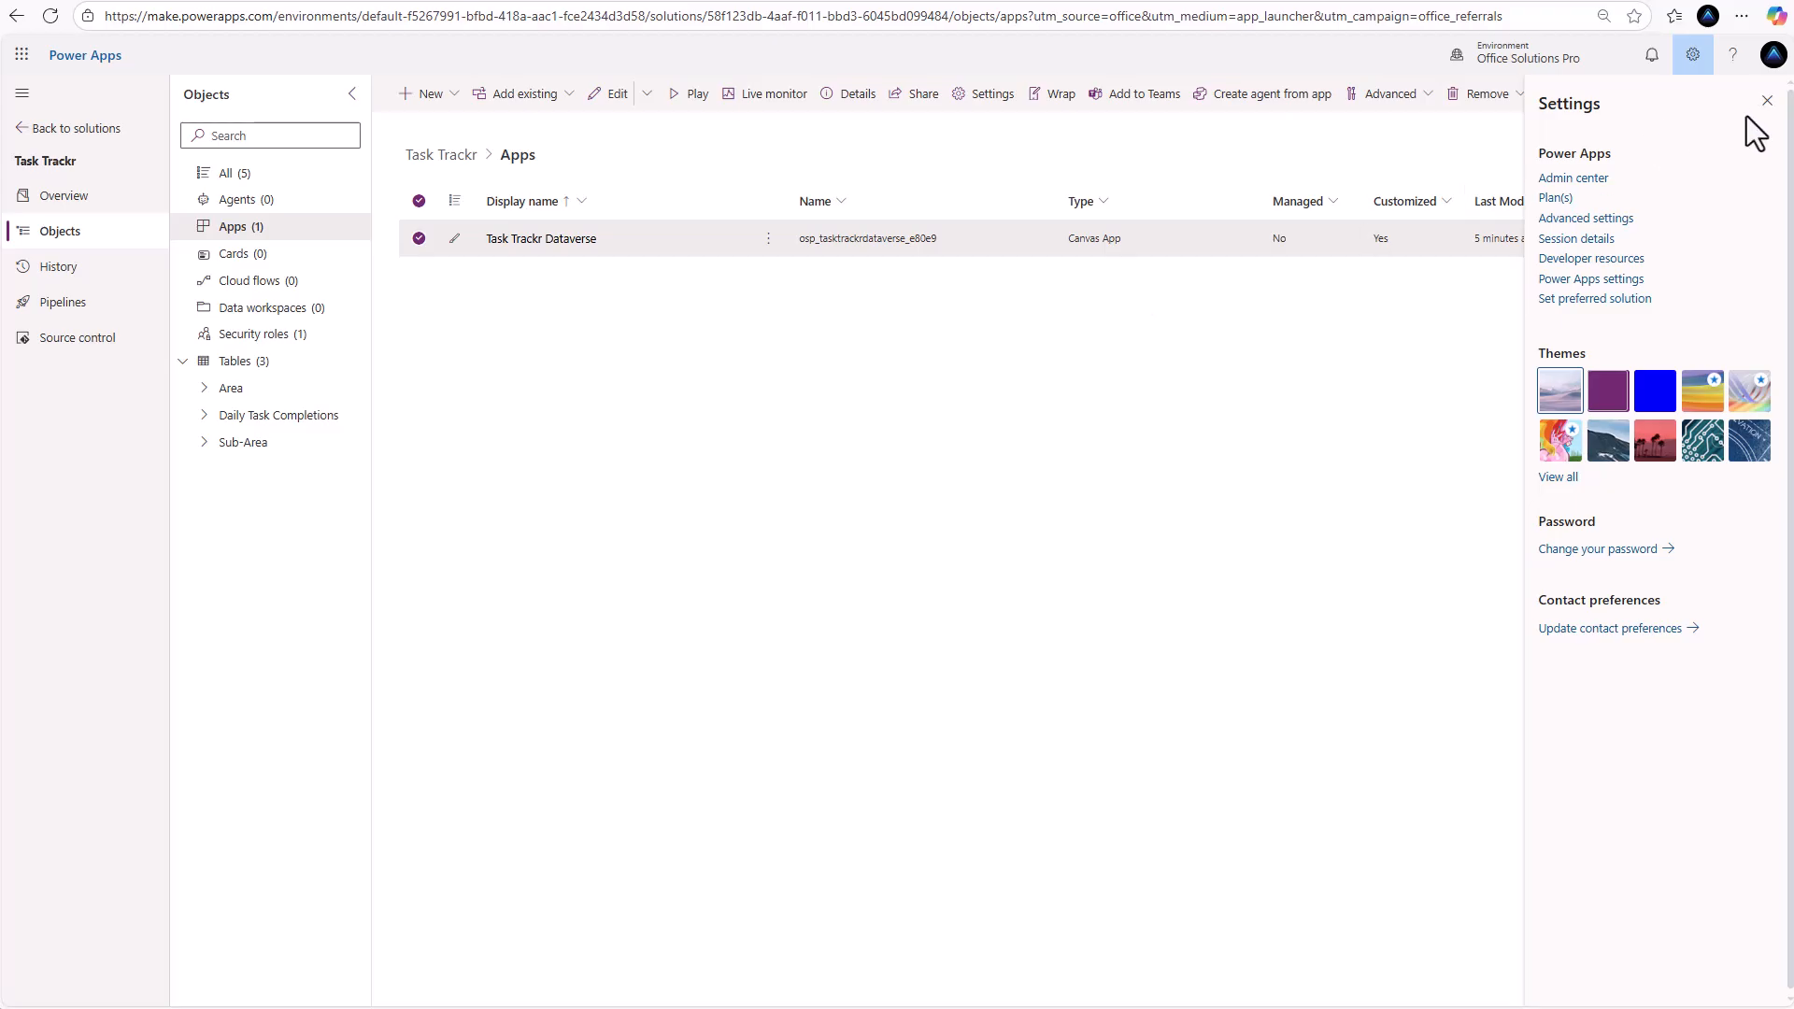
left_click(1765, 101)
Open the list of security roles in the Task Trackr solution
left_click(308, 338)
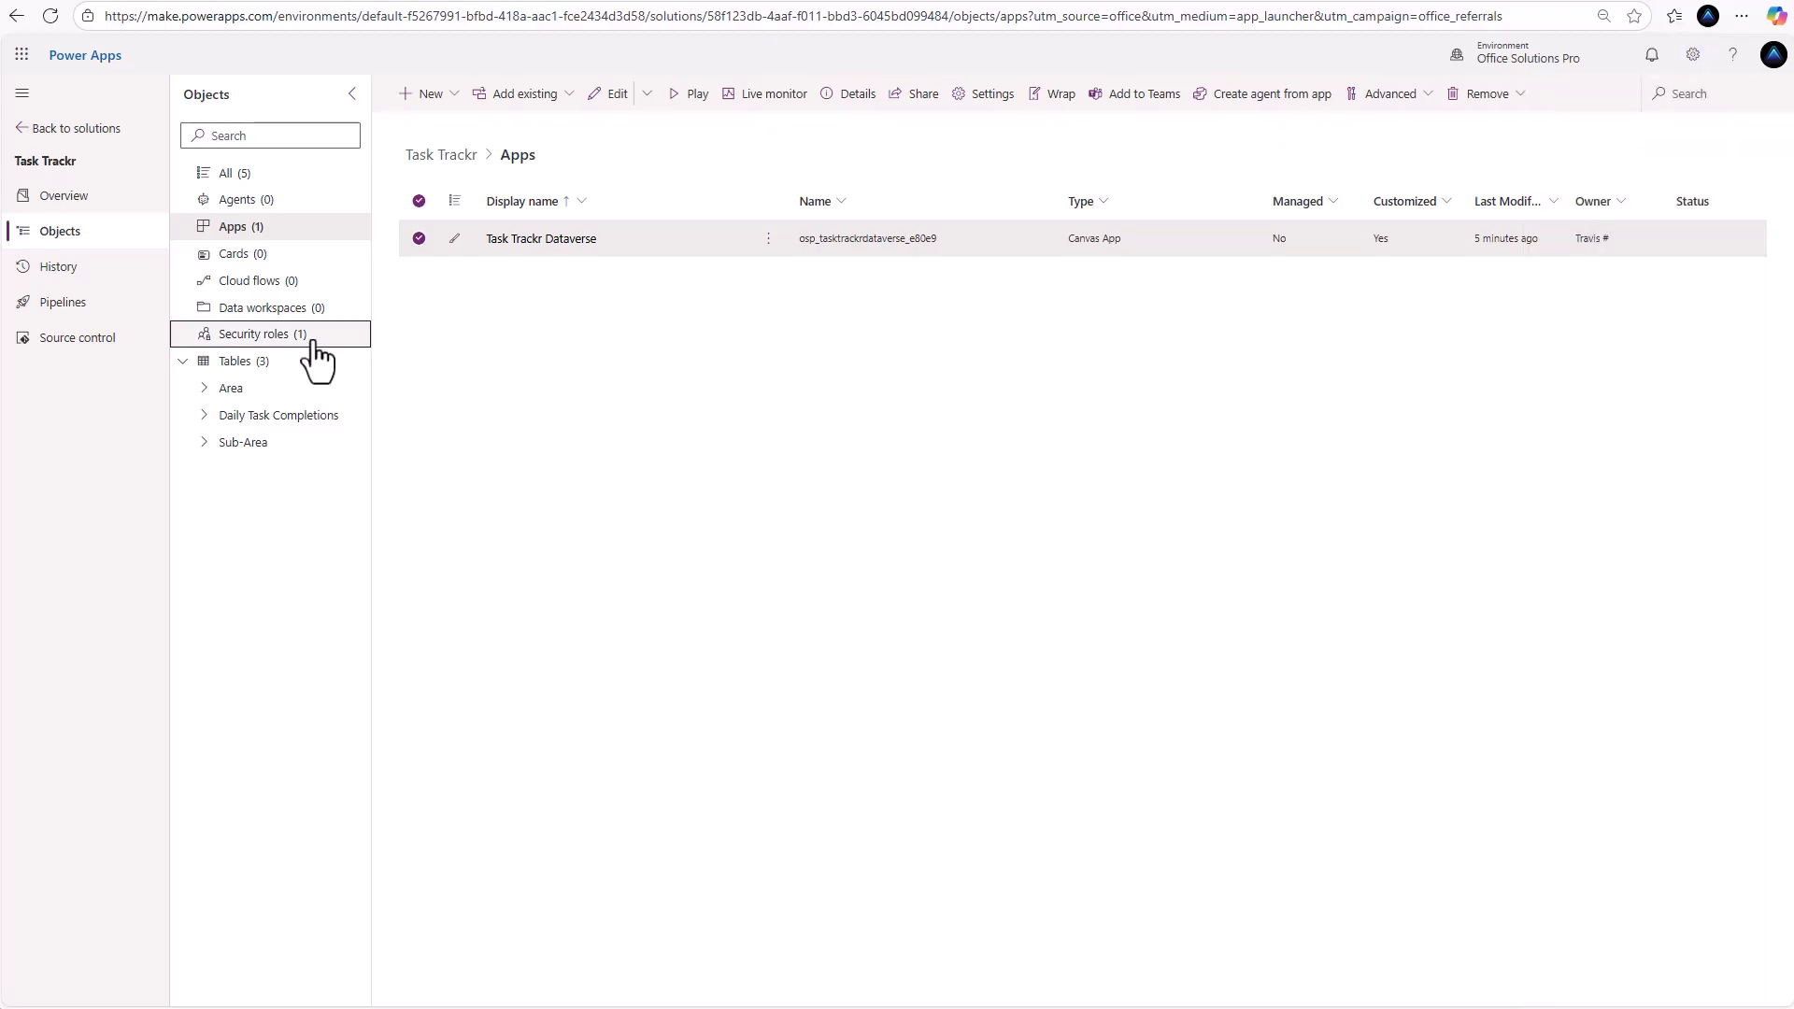